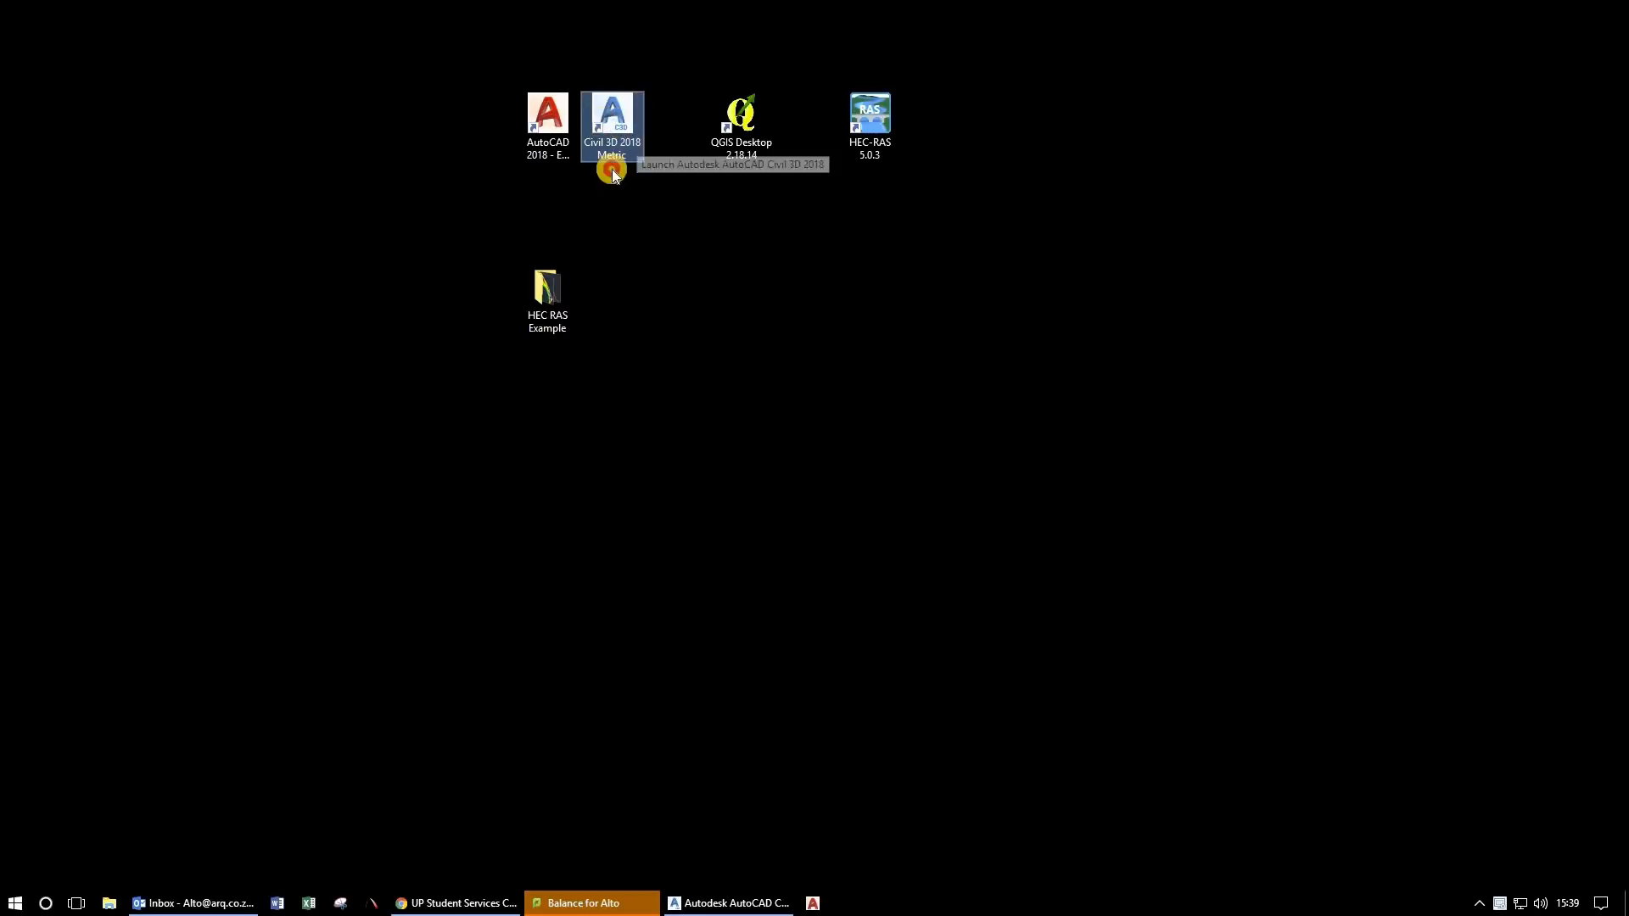
left_click_drag(606, 103, 619, 142)
left_click_drag(892, 147, 1023, 242)
left_click_drag(971, 185, 913, 111)
left_click_drag(923, 120, 934, 188)
left_click_drag(750, 132, 802, 226)
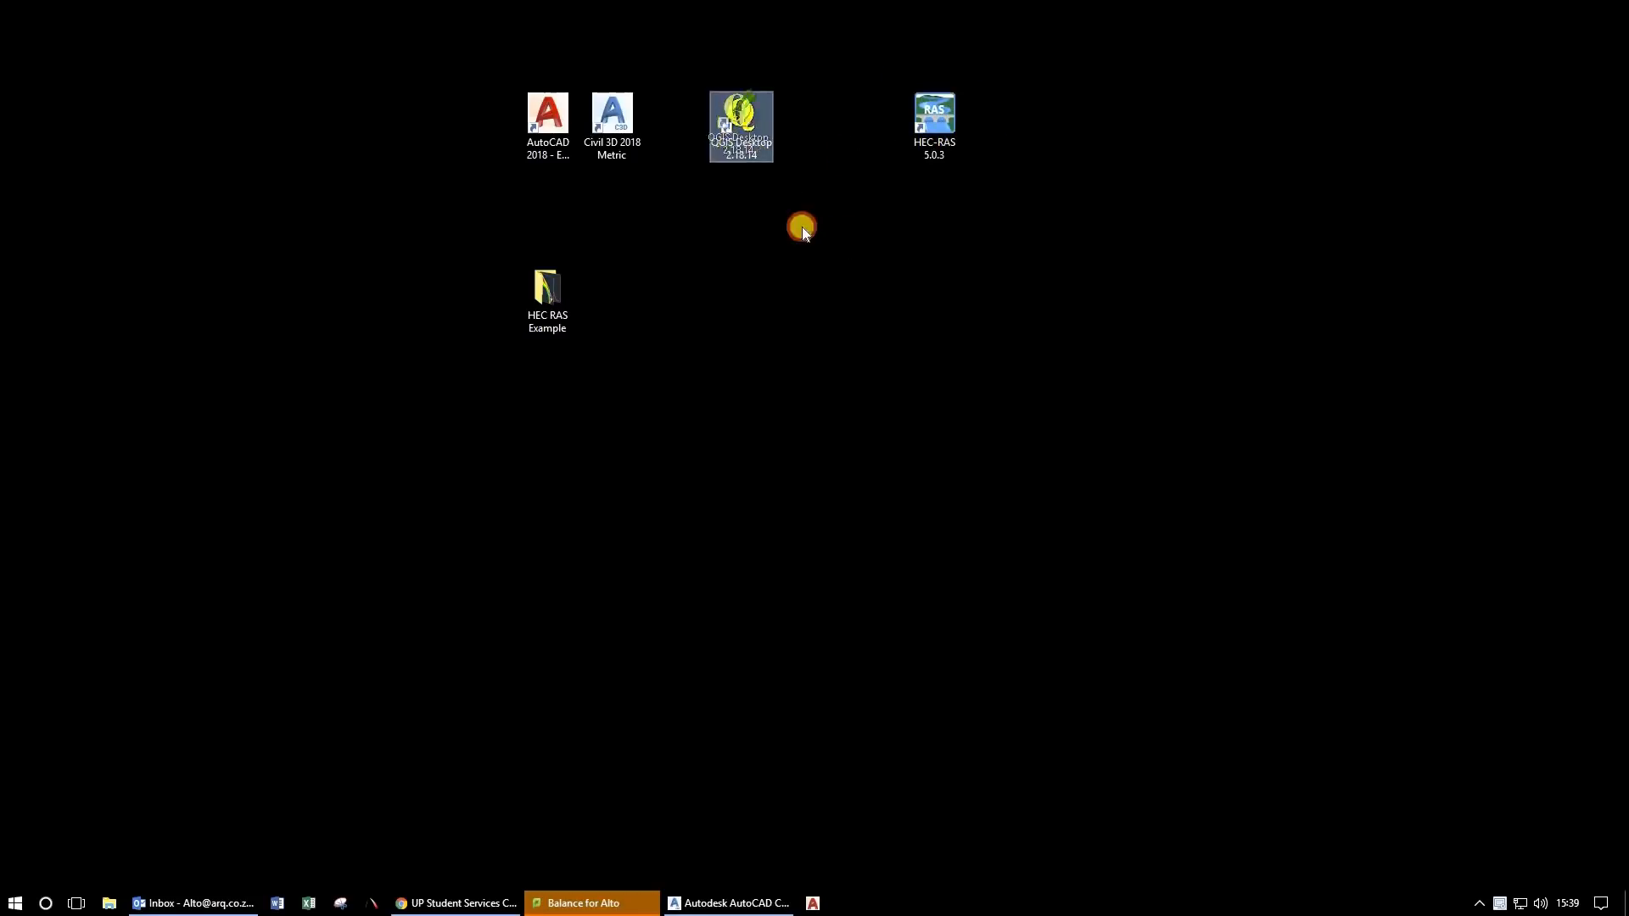
left_click_drag(592, 163, 652, 237)
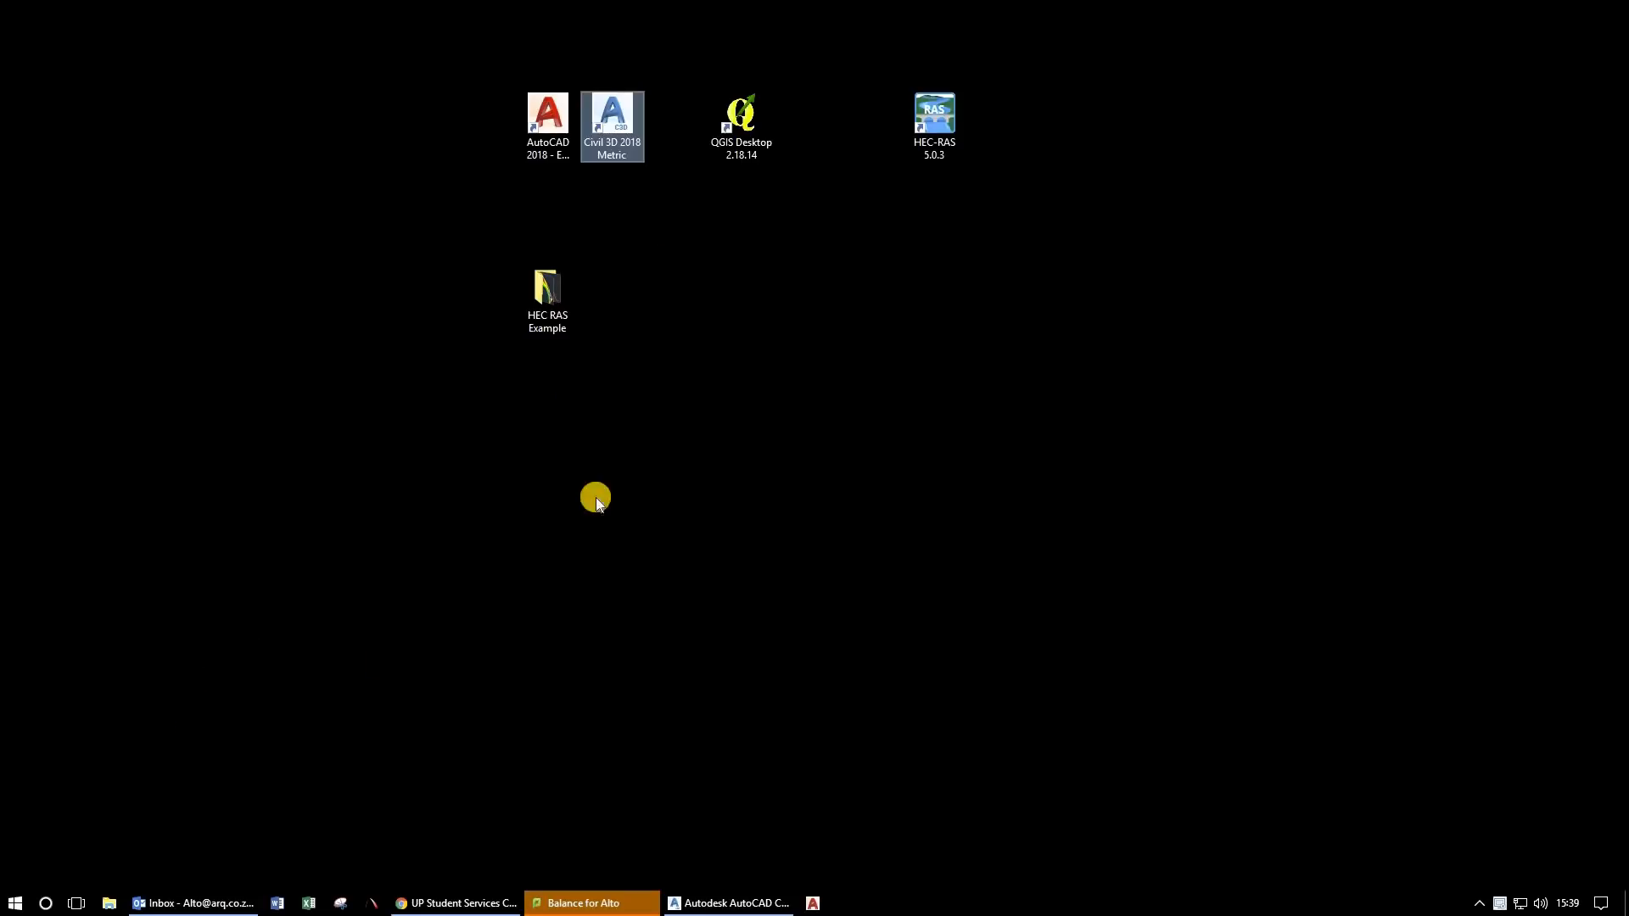
Open the HEC RAS Example folder, move its window clear of the desktop shortcuts and point out the Surface Input Data and Road drawings.
double_click(561, 307)
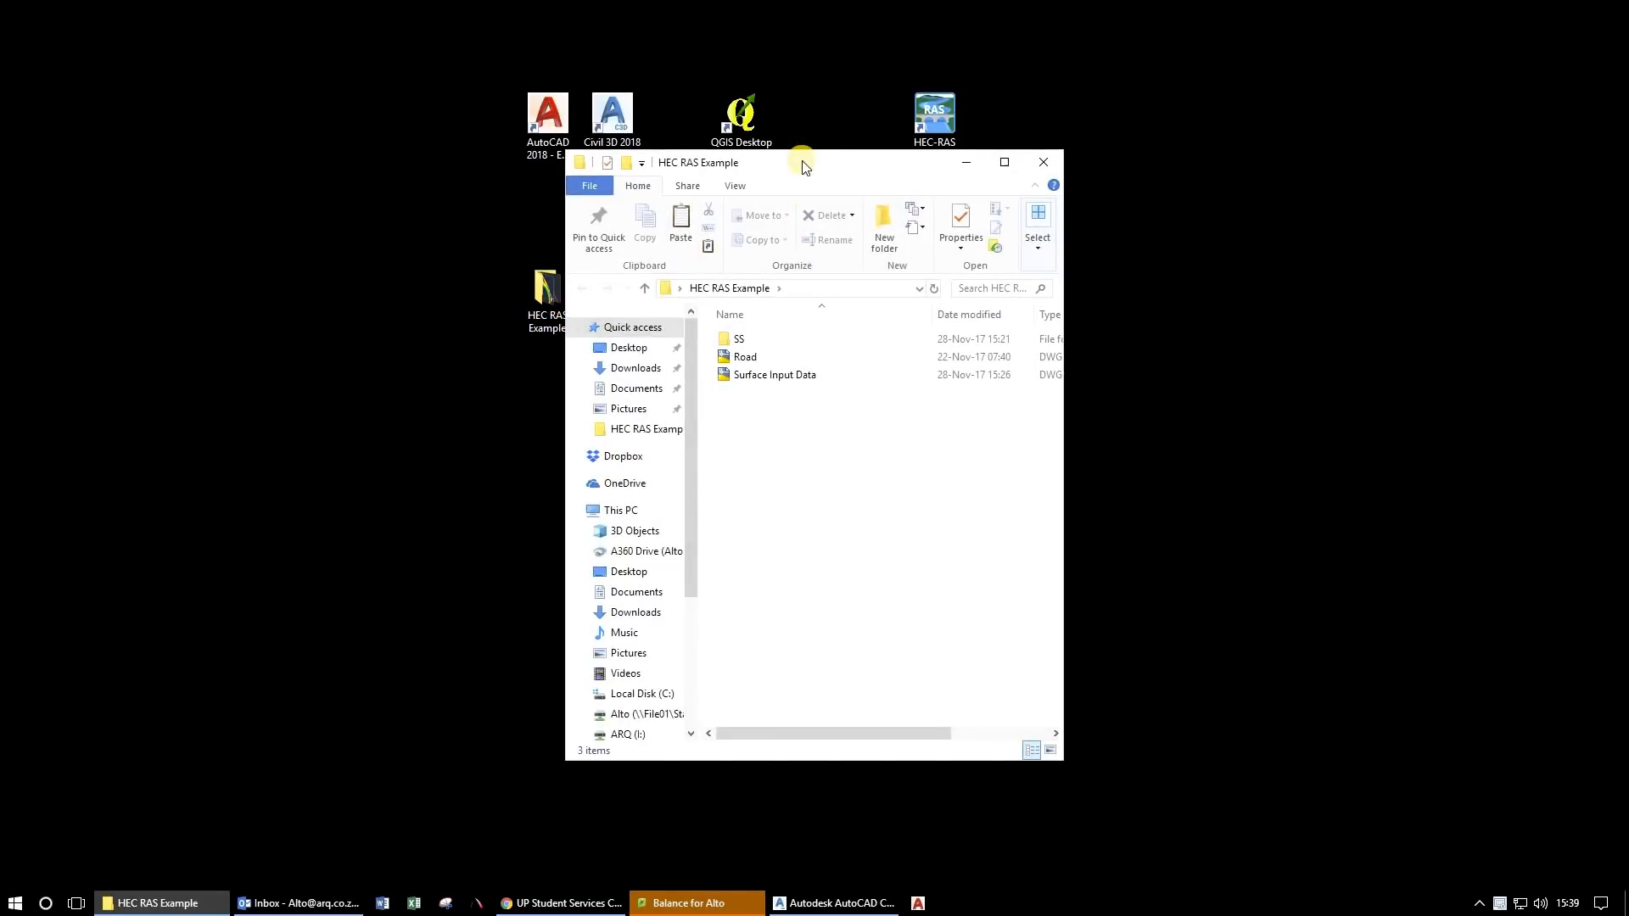
left_click_drag(804, 167, 1228, 223)
left_click(1175, 431)
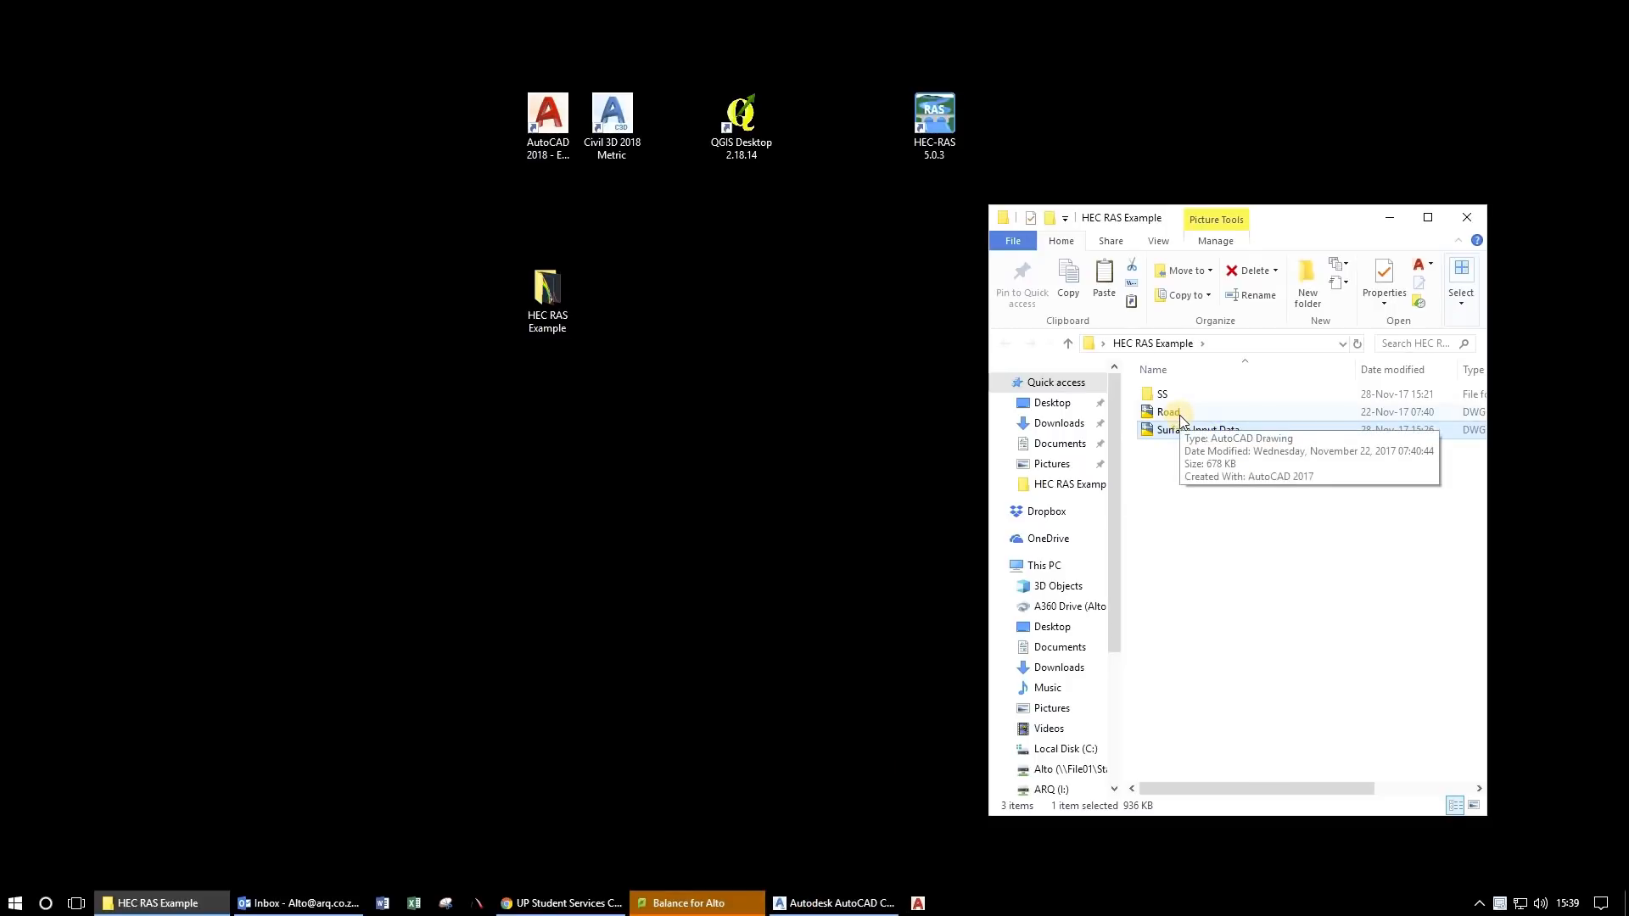
left_click(1221, 415)
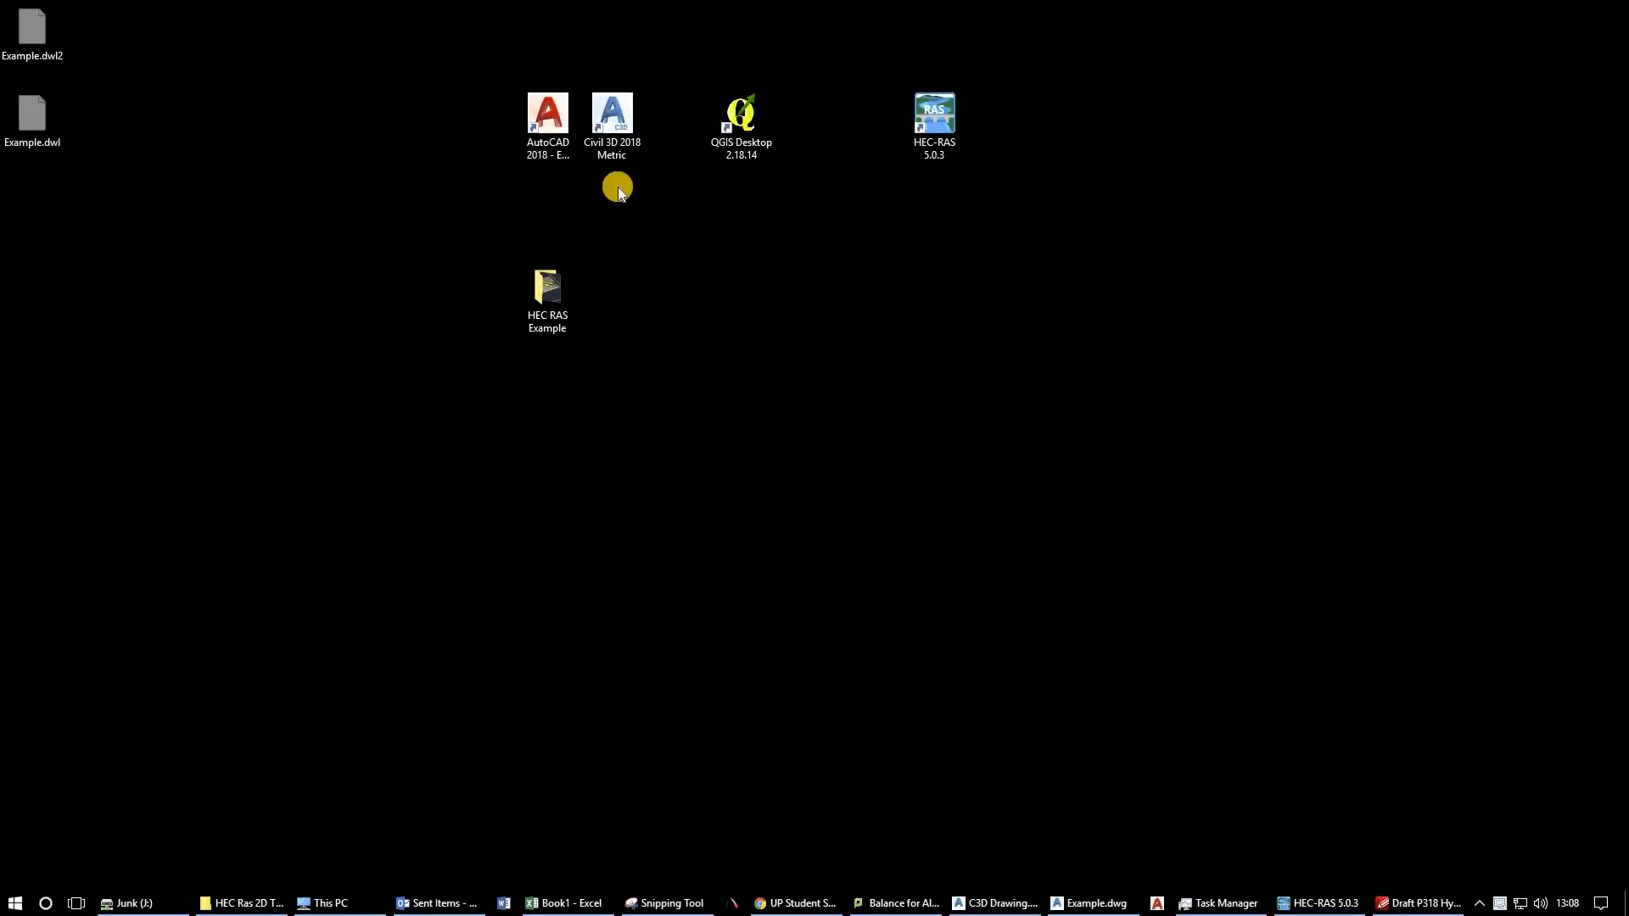
left_click_drag(481, 115, 574, 200)
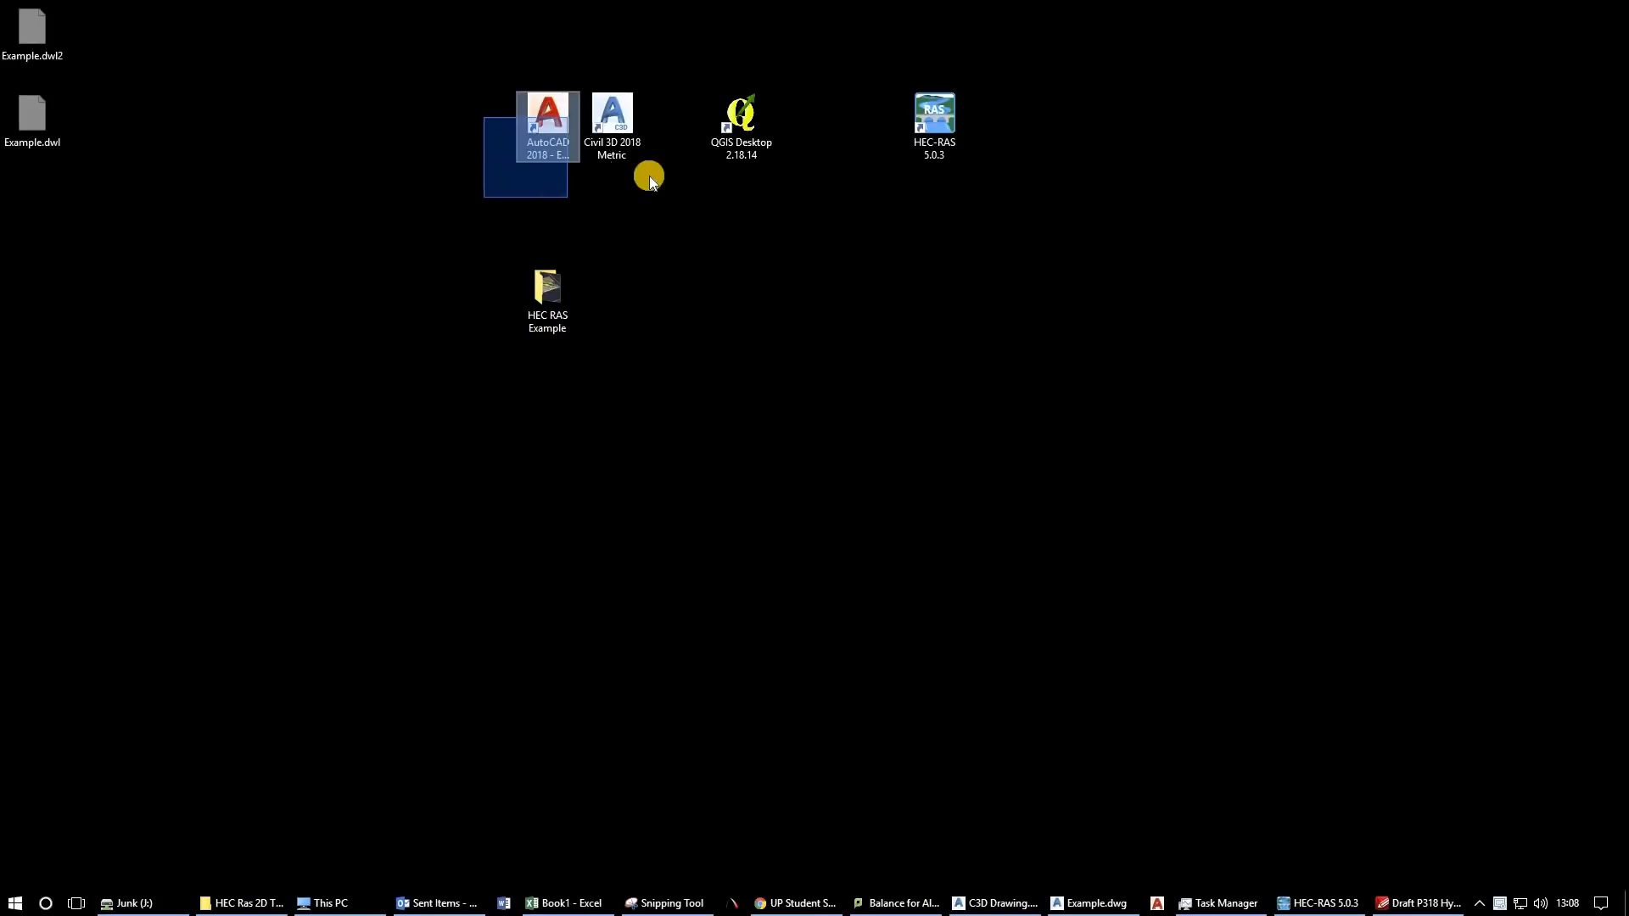
left_click_drag(971, 197, 534, 80)
left_click_drag(1017, 246, 1, 340)
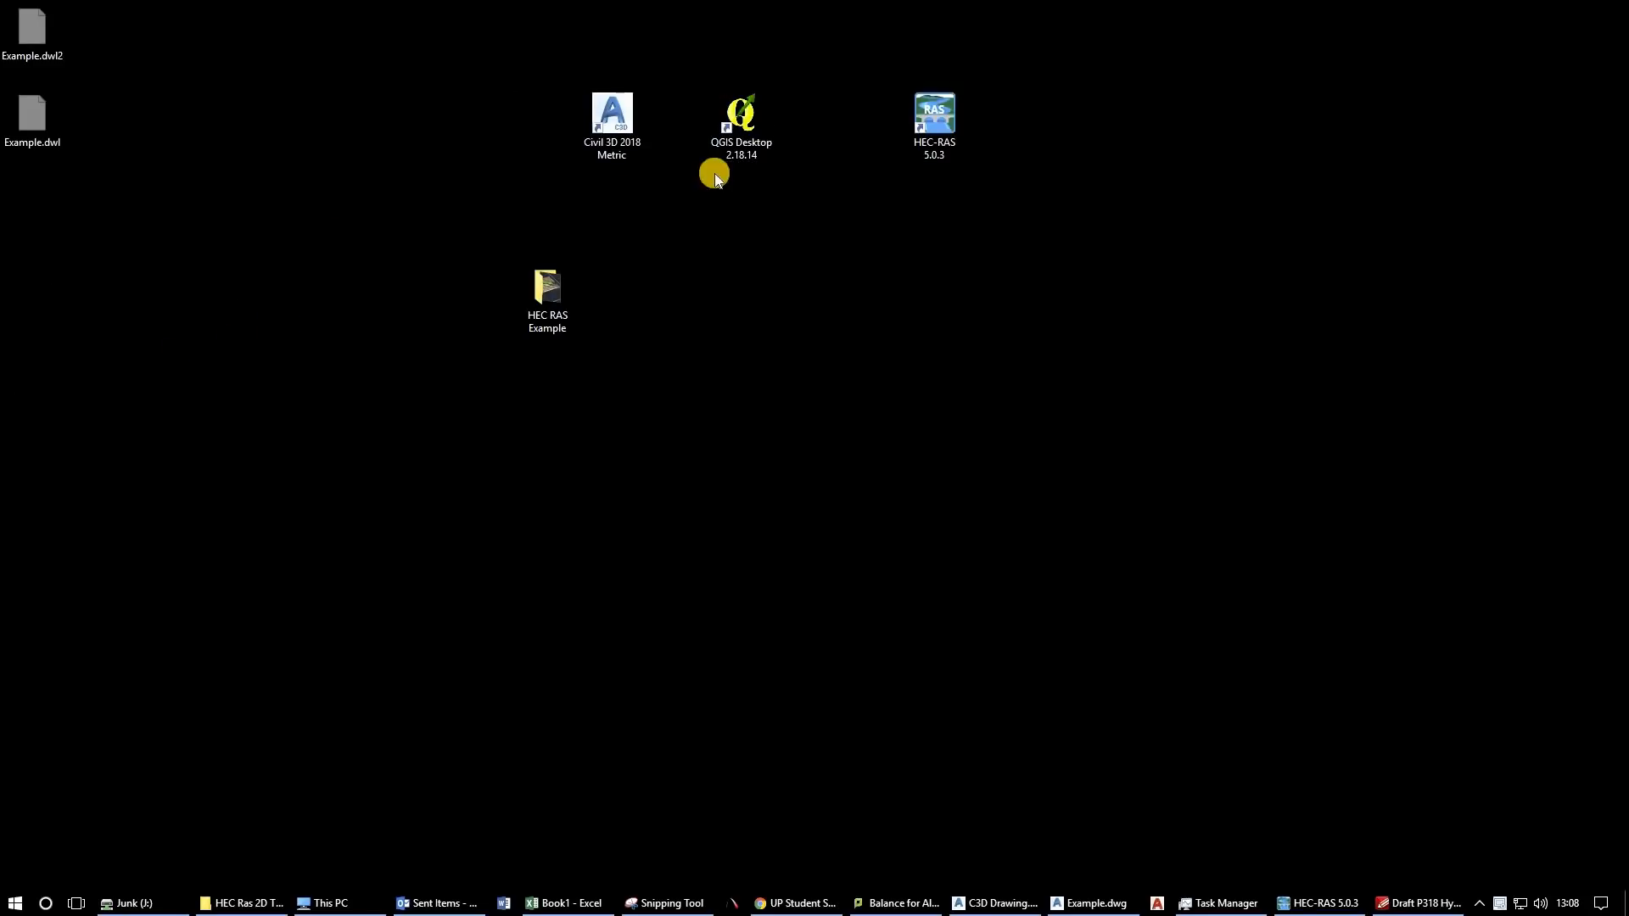
left_click(715, 224)
left_click_drag(902, 23, 985, 206)
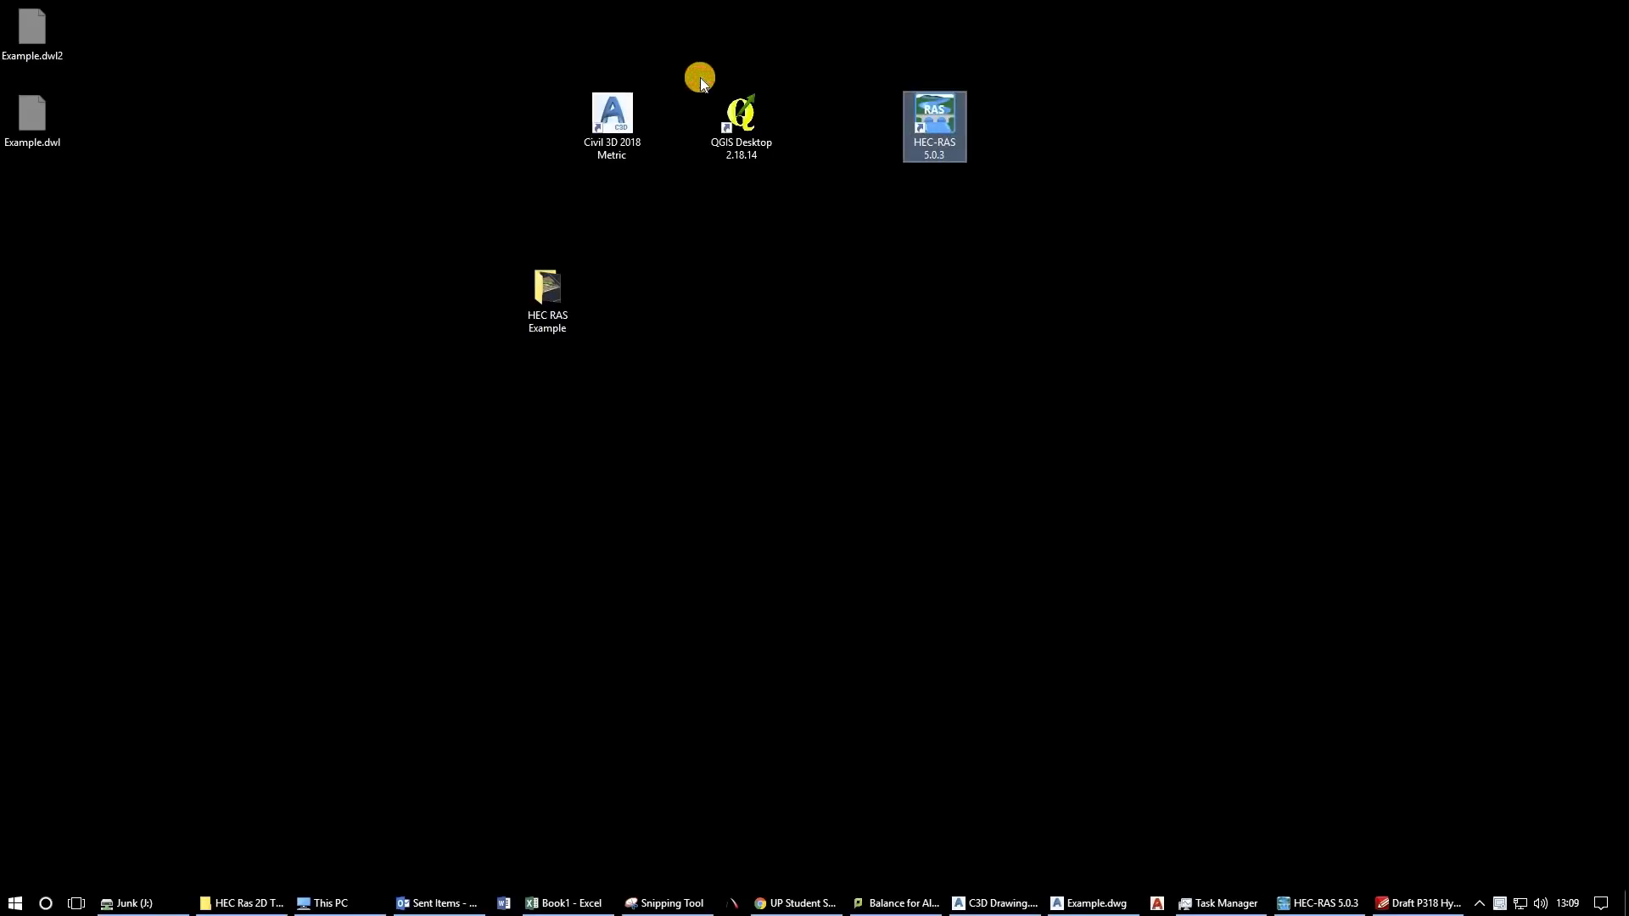
left_click_drag(700, 78, 755, 148)
left_click_drag(585, 37, 666, 175)
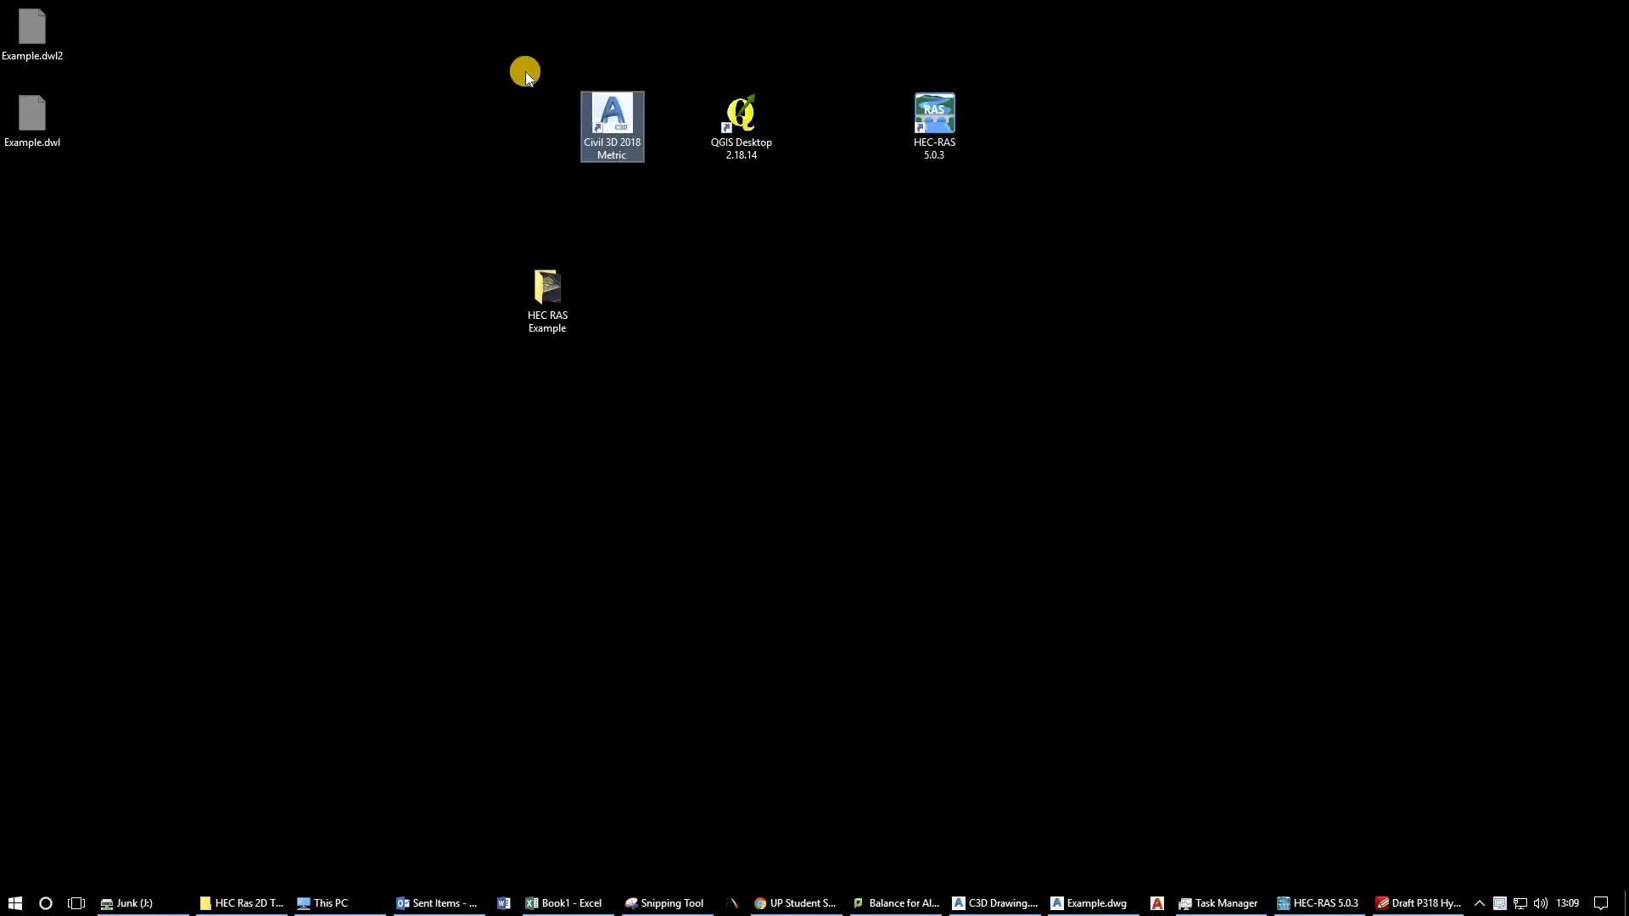
left_click(612, 202)
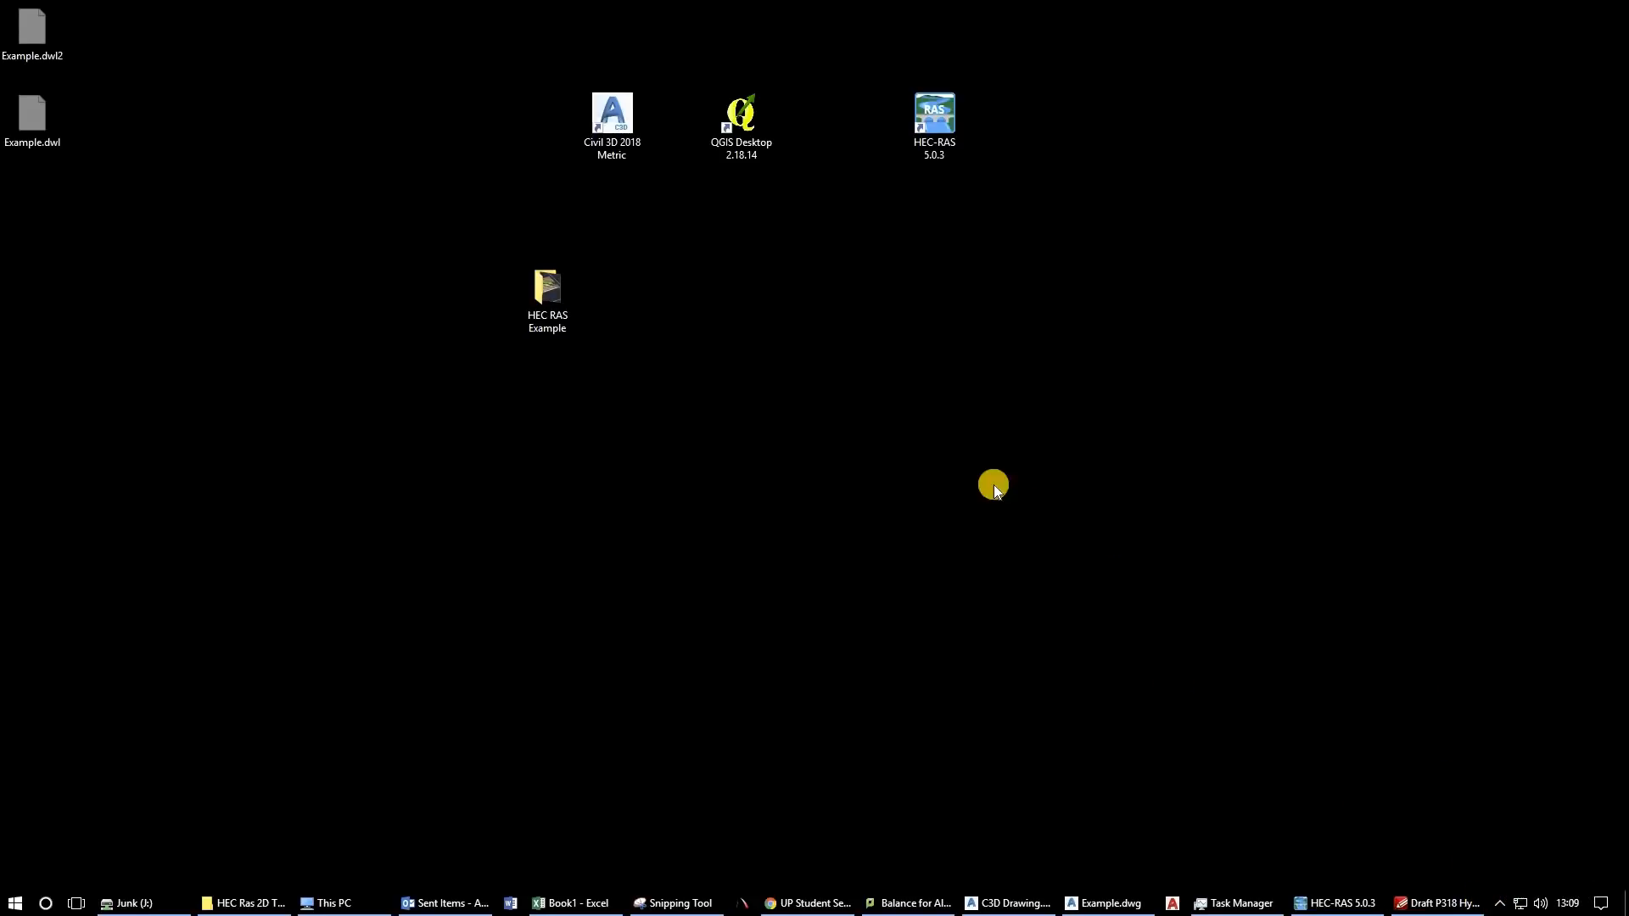
left_click_drag(1028, 558, 680, 236)
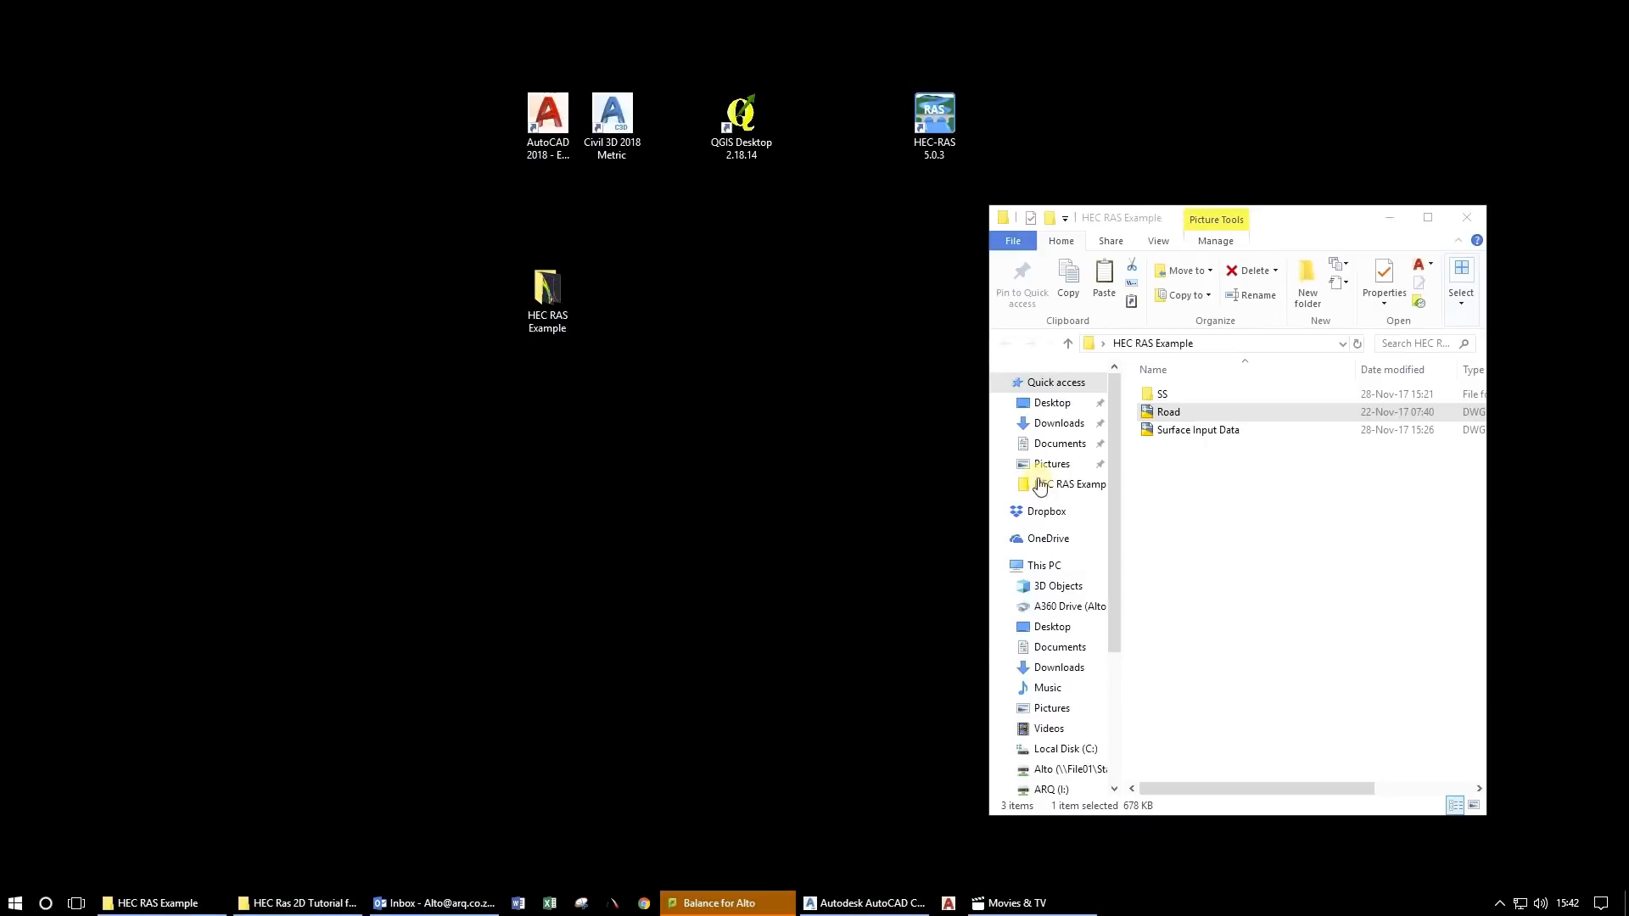
Switch to AutoCAD Civil 3D, maximize its window and start a new blank drawing.
left_click(836, 904)
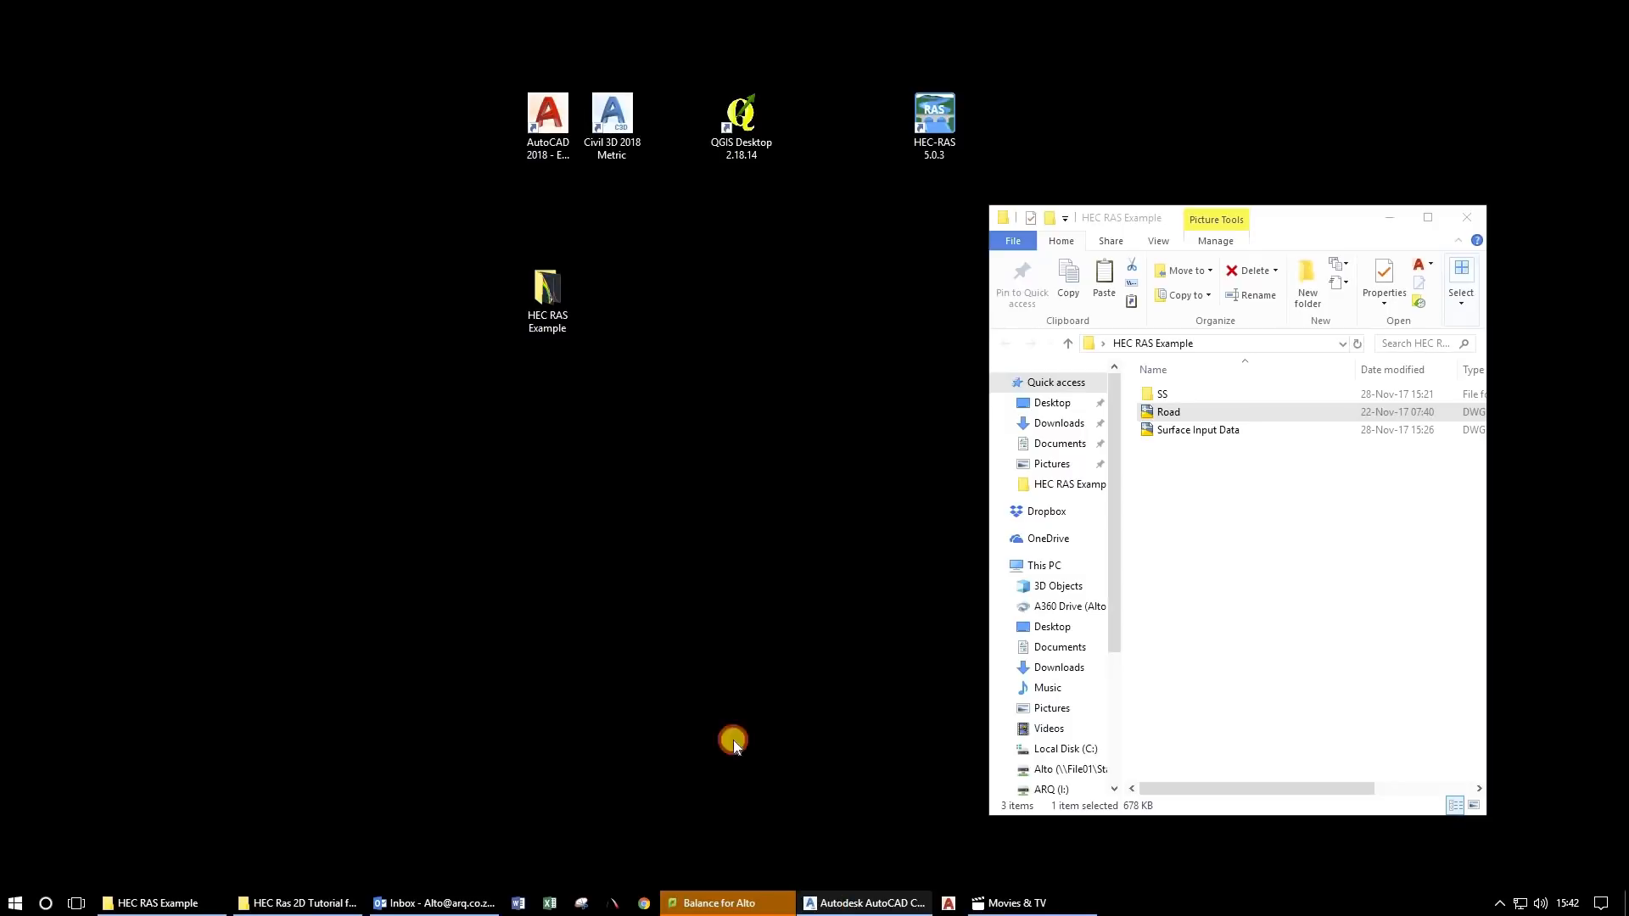
left_click_drag(675, 4, 675, 1)
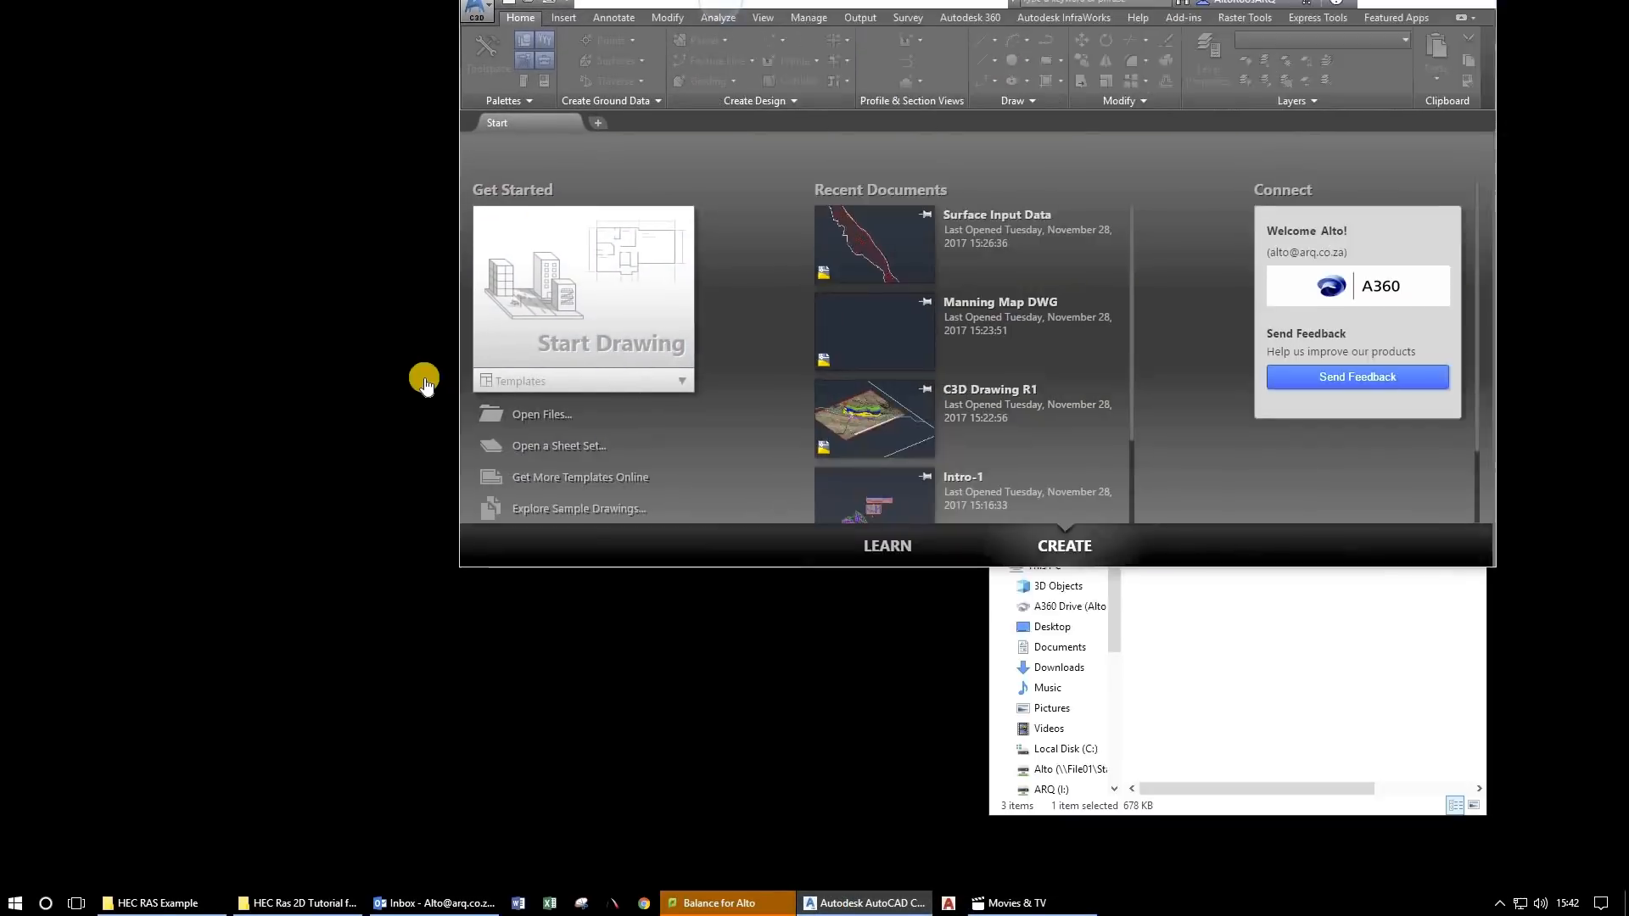
left_click(504, 390)
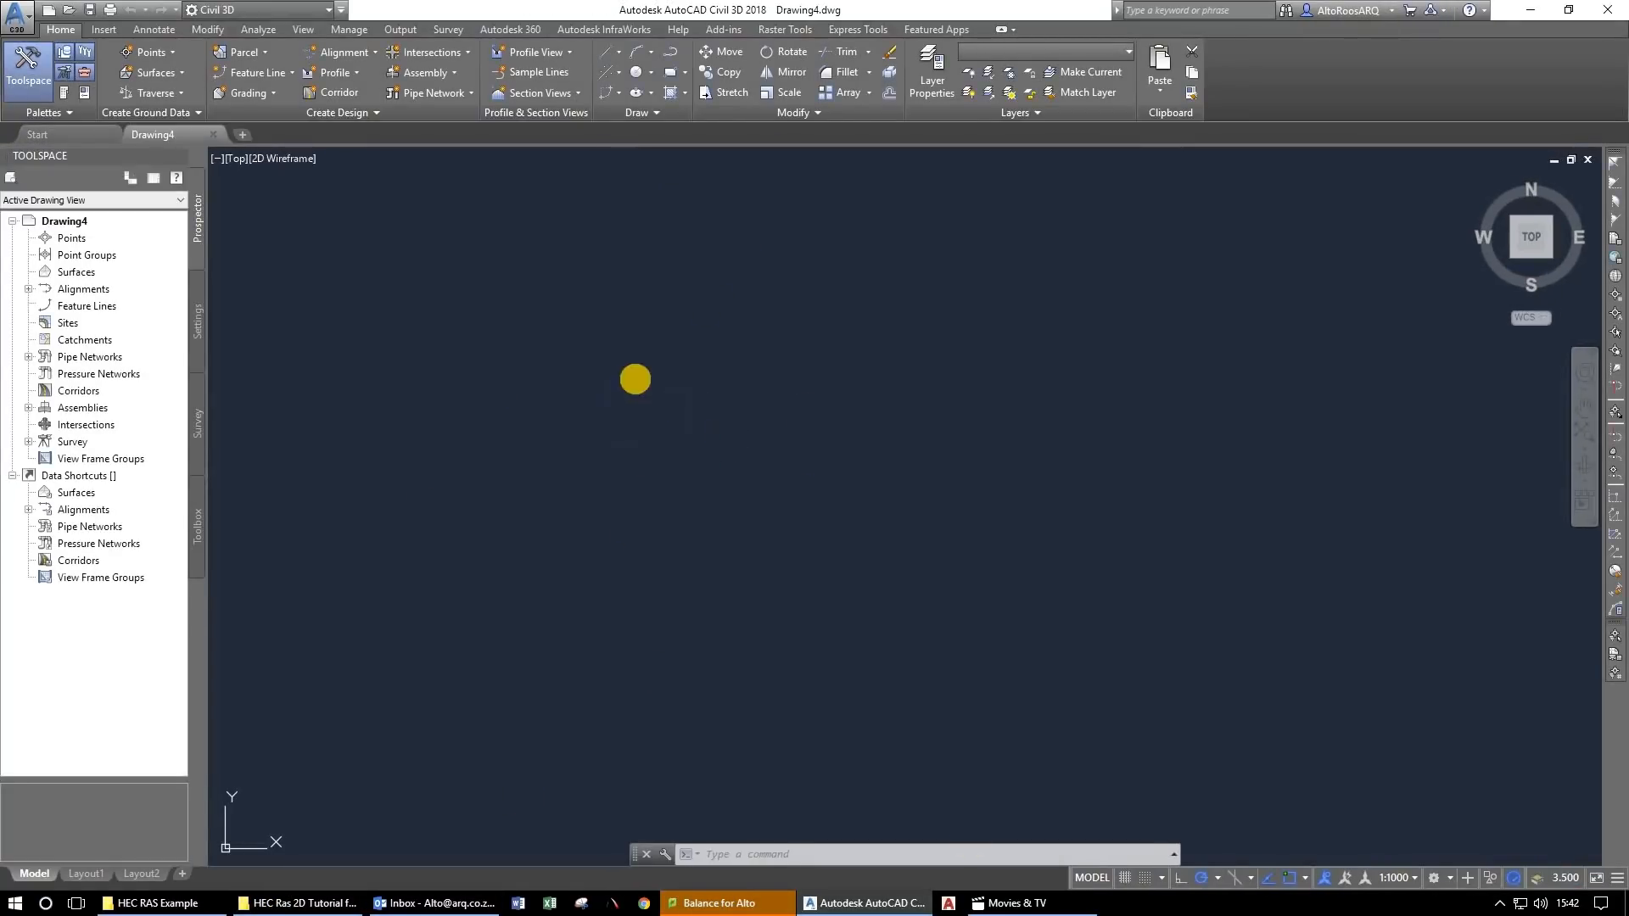
left_click(774, 552)
left_click(509, 312)
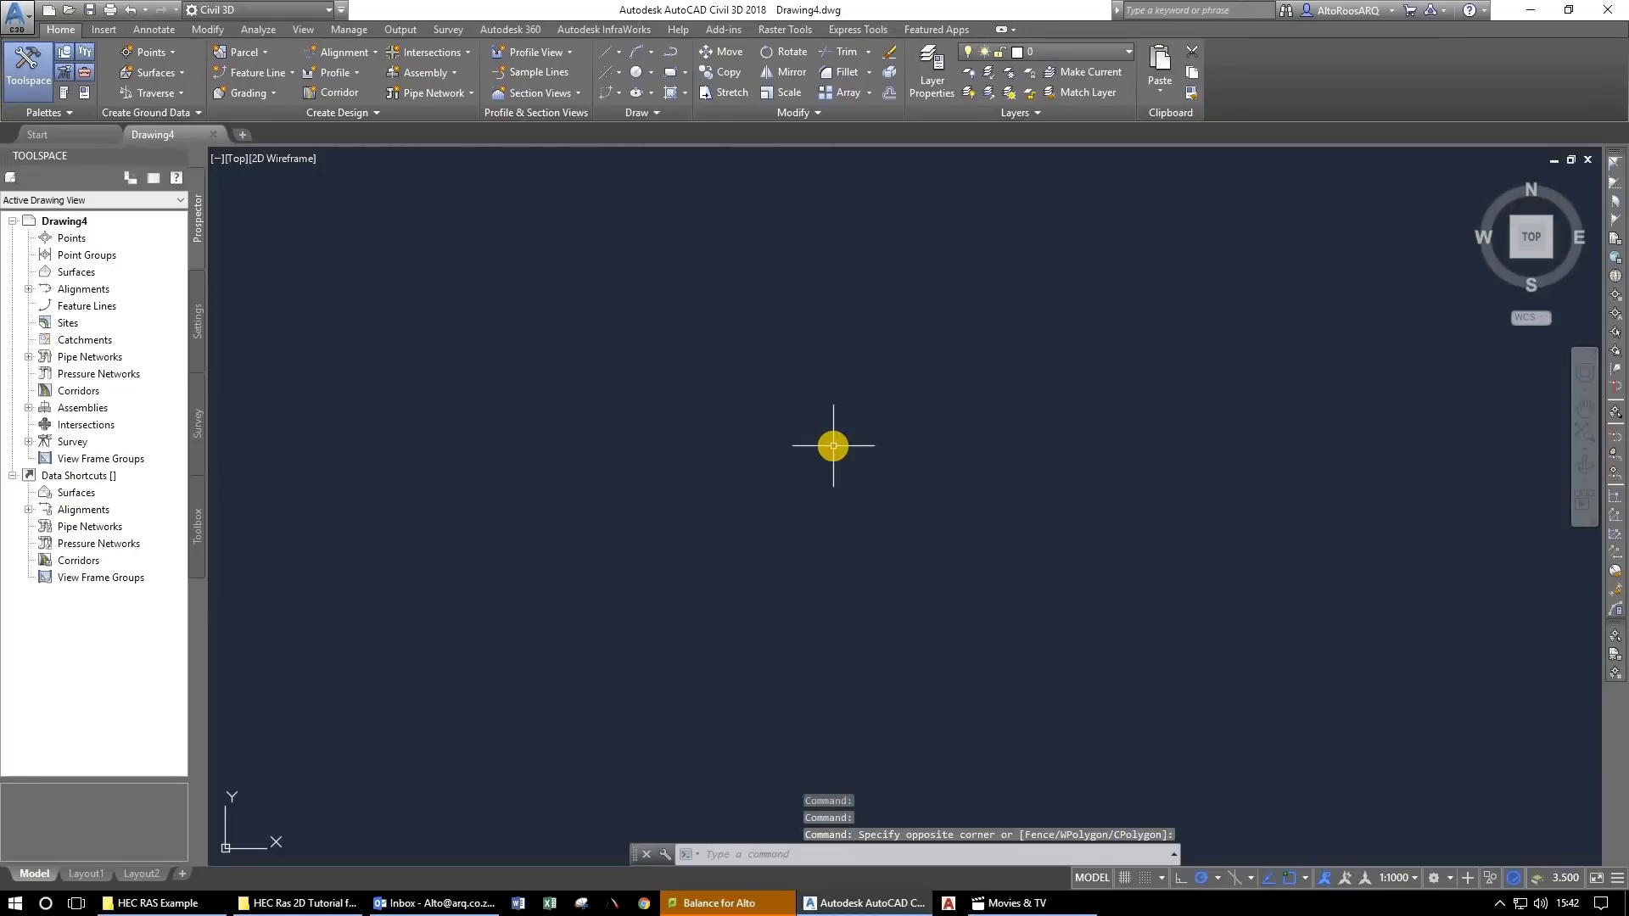
Set the units for scaling inserted content to Meters with the UNITS command.
type("UNIT")
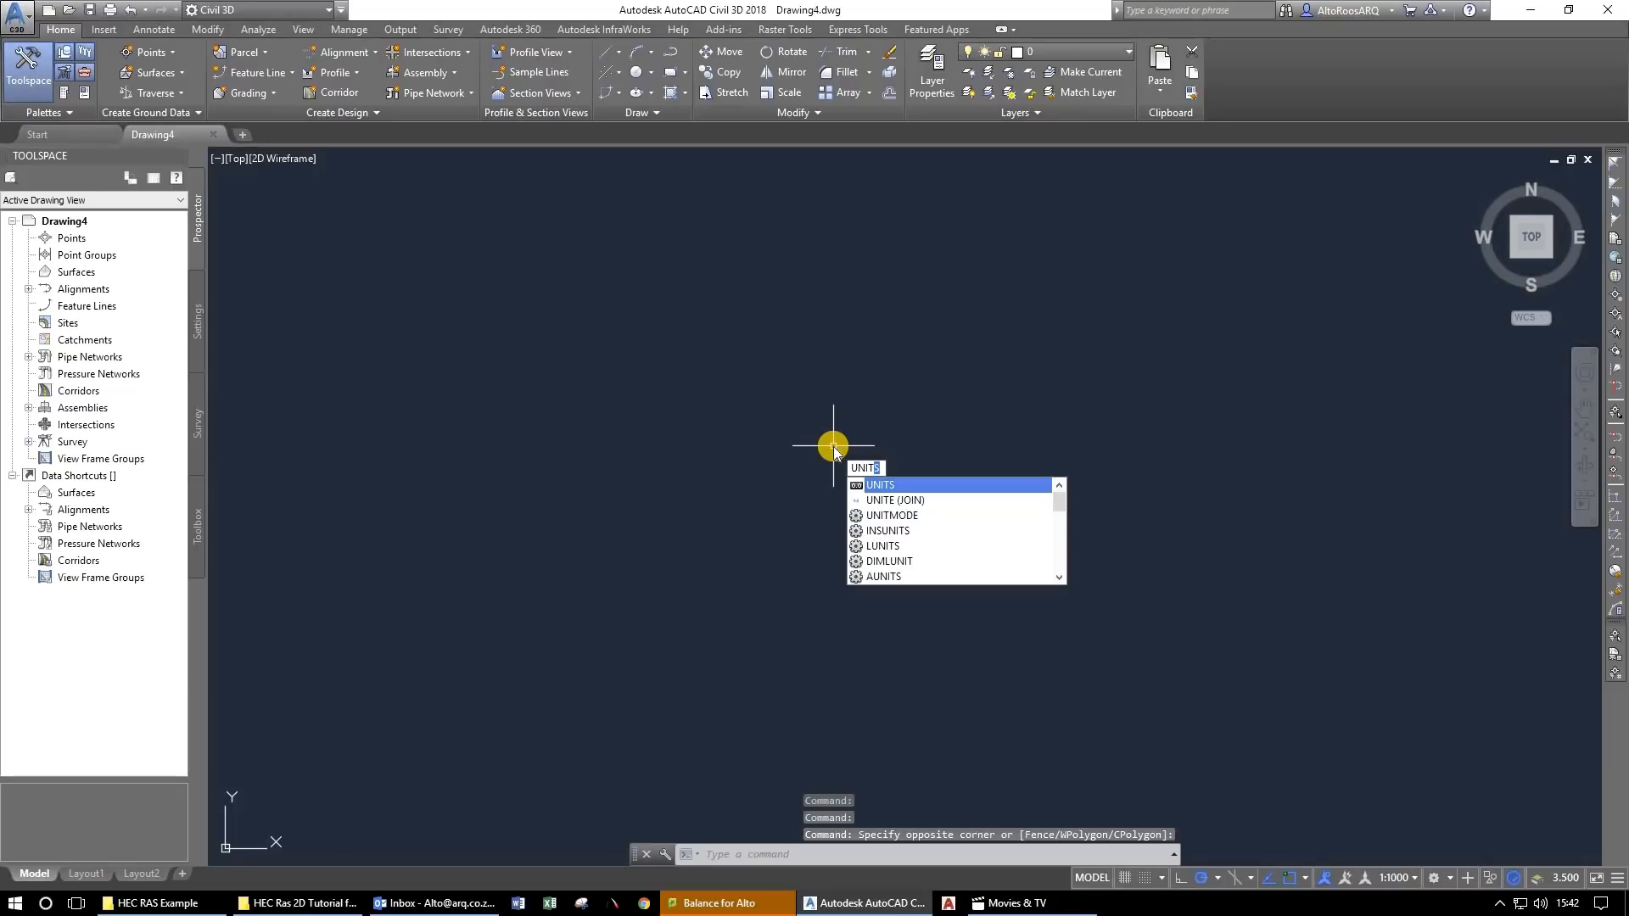
key("Return")
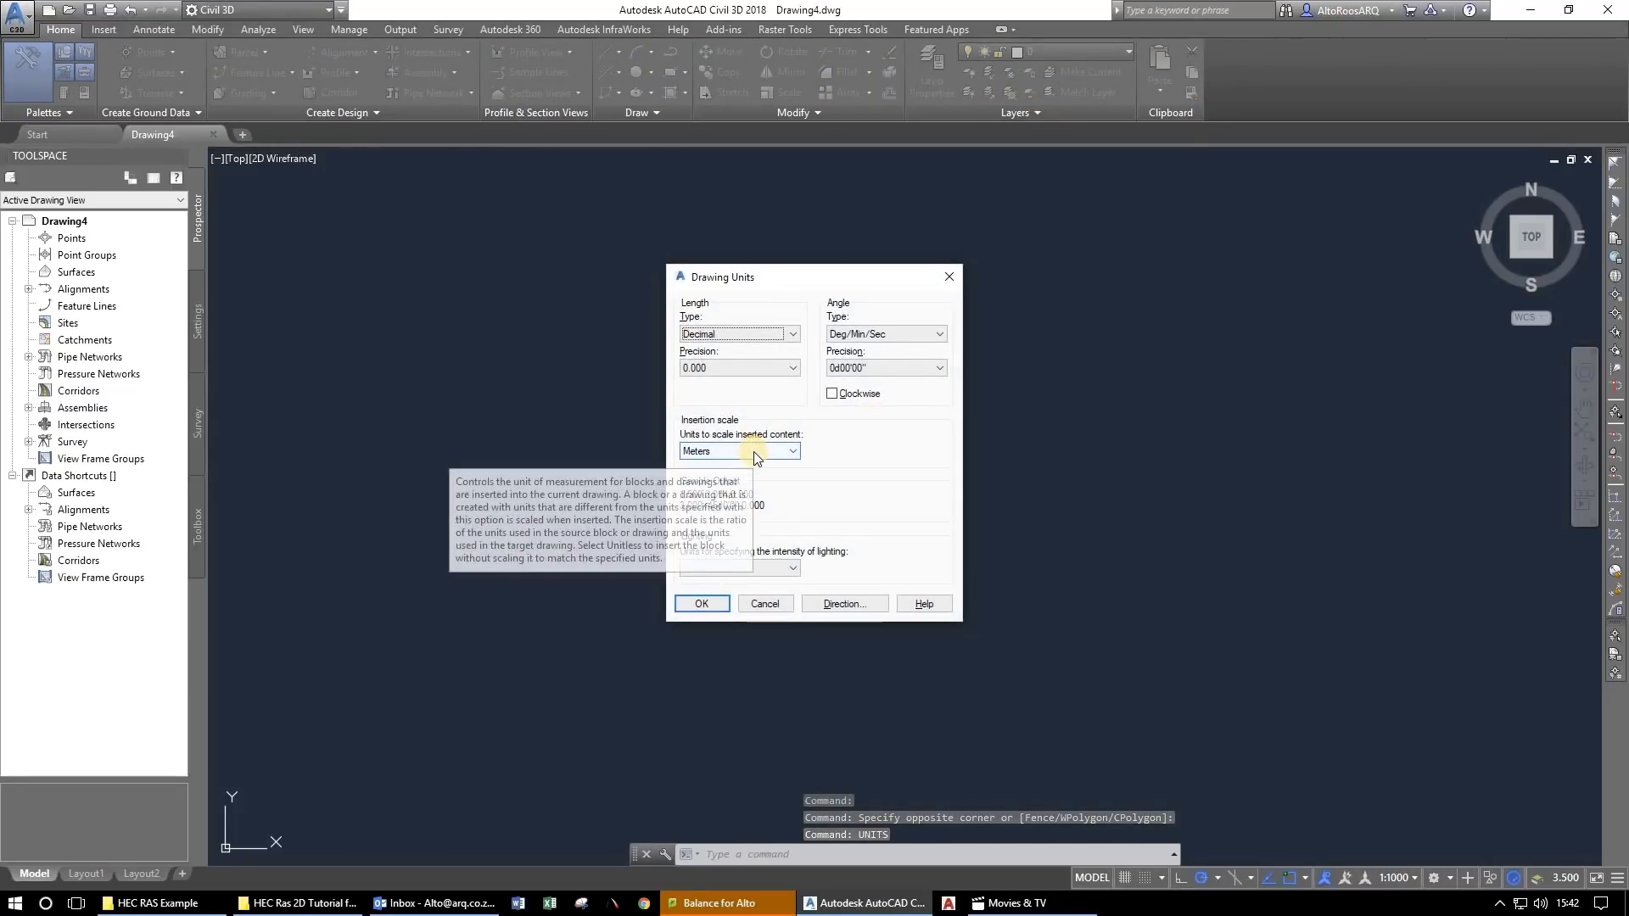
left_click(753, 451)
left_click(730, 529)
left_click(711, 607)
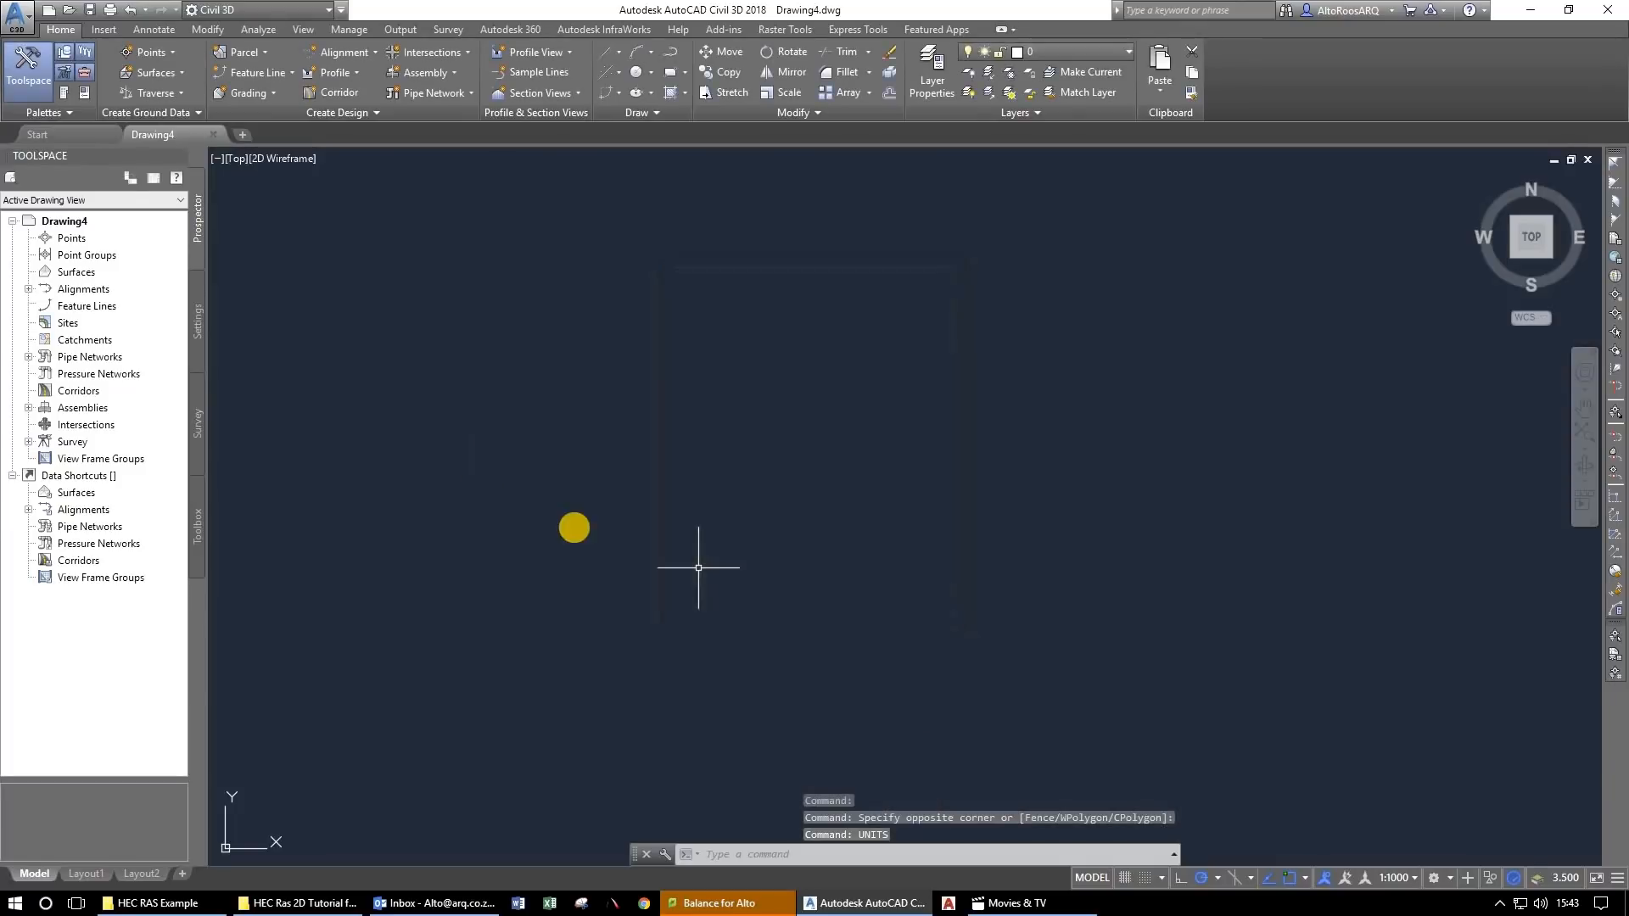
left_click(665, 591)
left_click(740, 389)
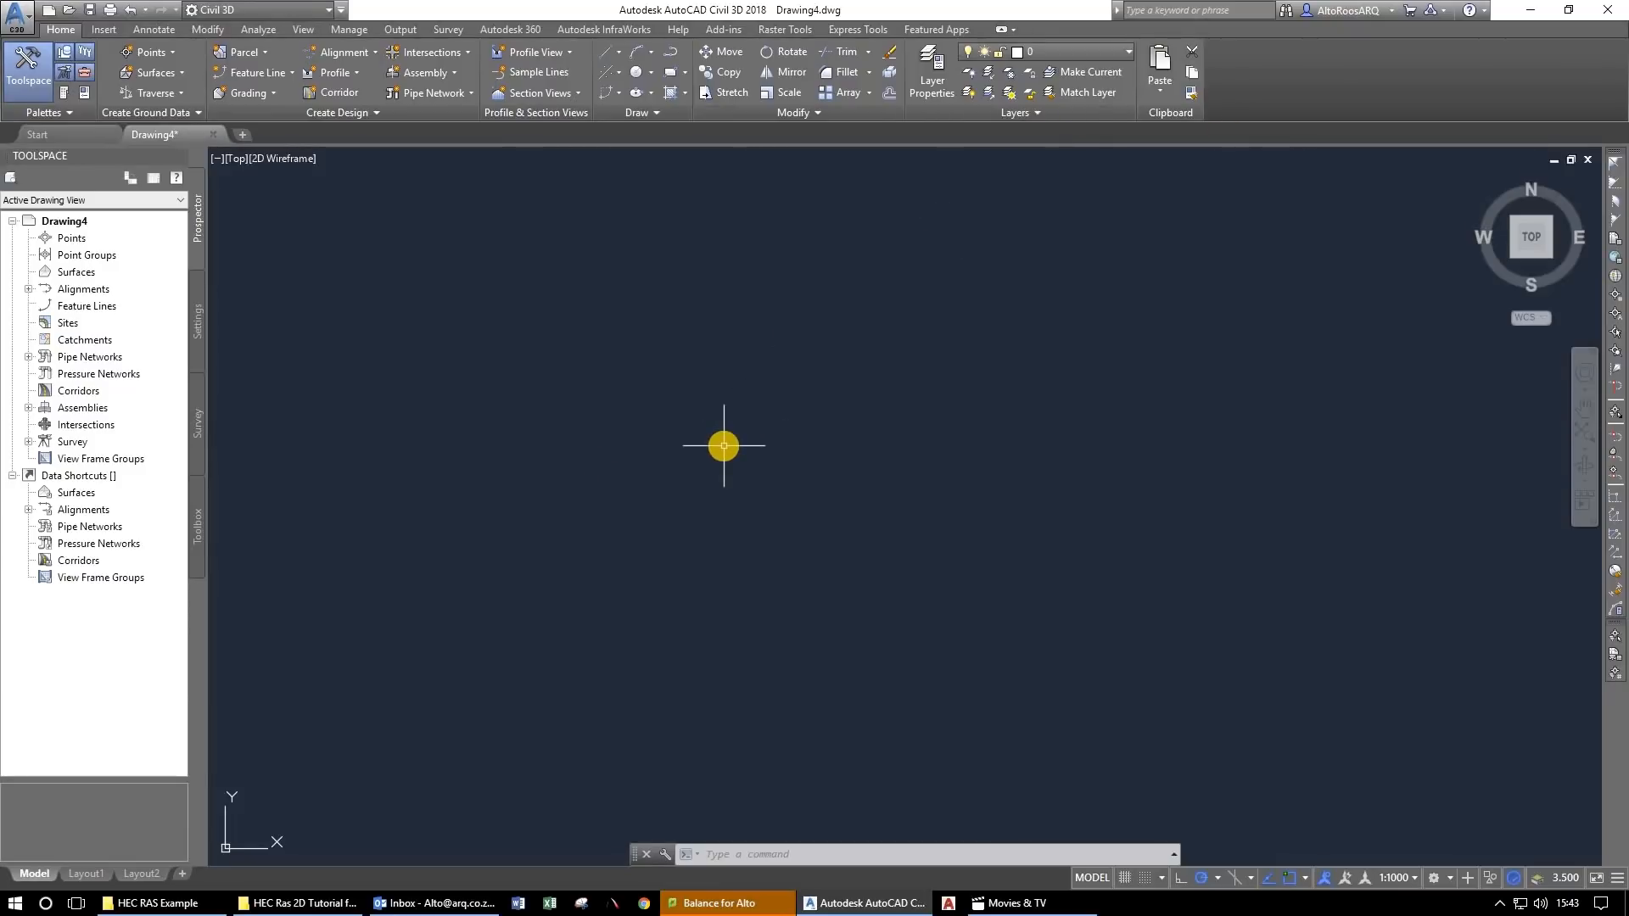
Start assigning a global coordinate system with ADESETCRDSYS and search the coordinate system library for "south africa".
type("adese")
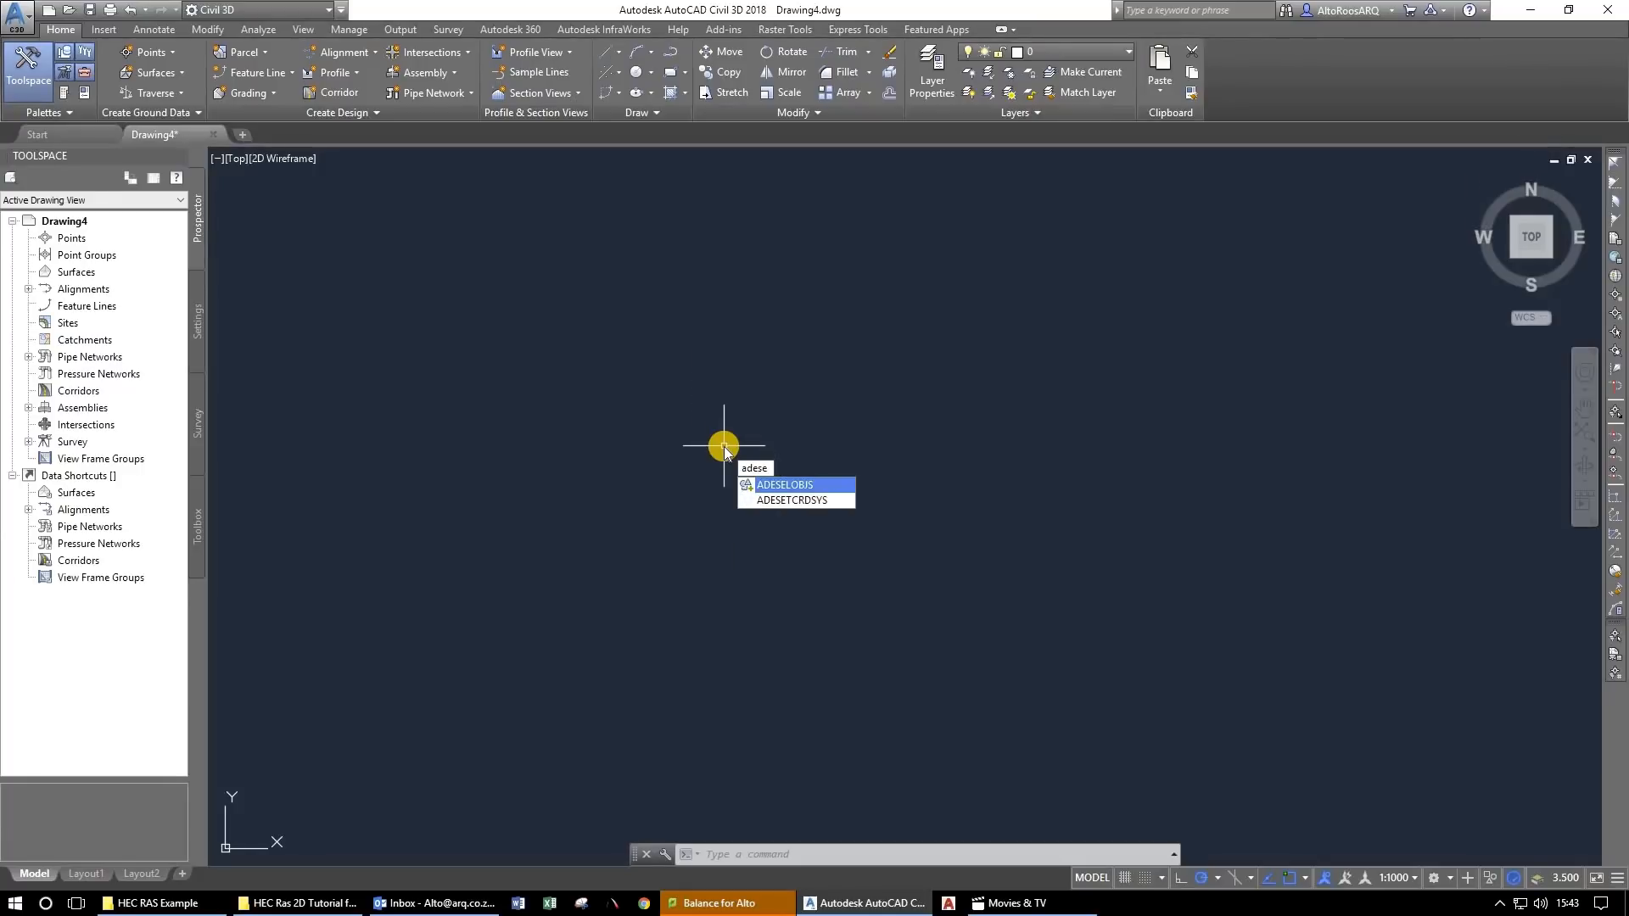
left_click(804, 500)
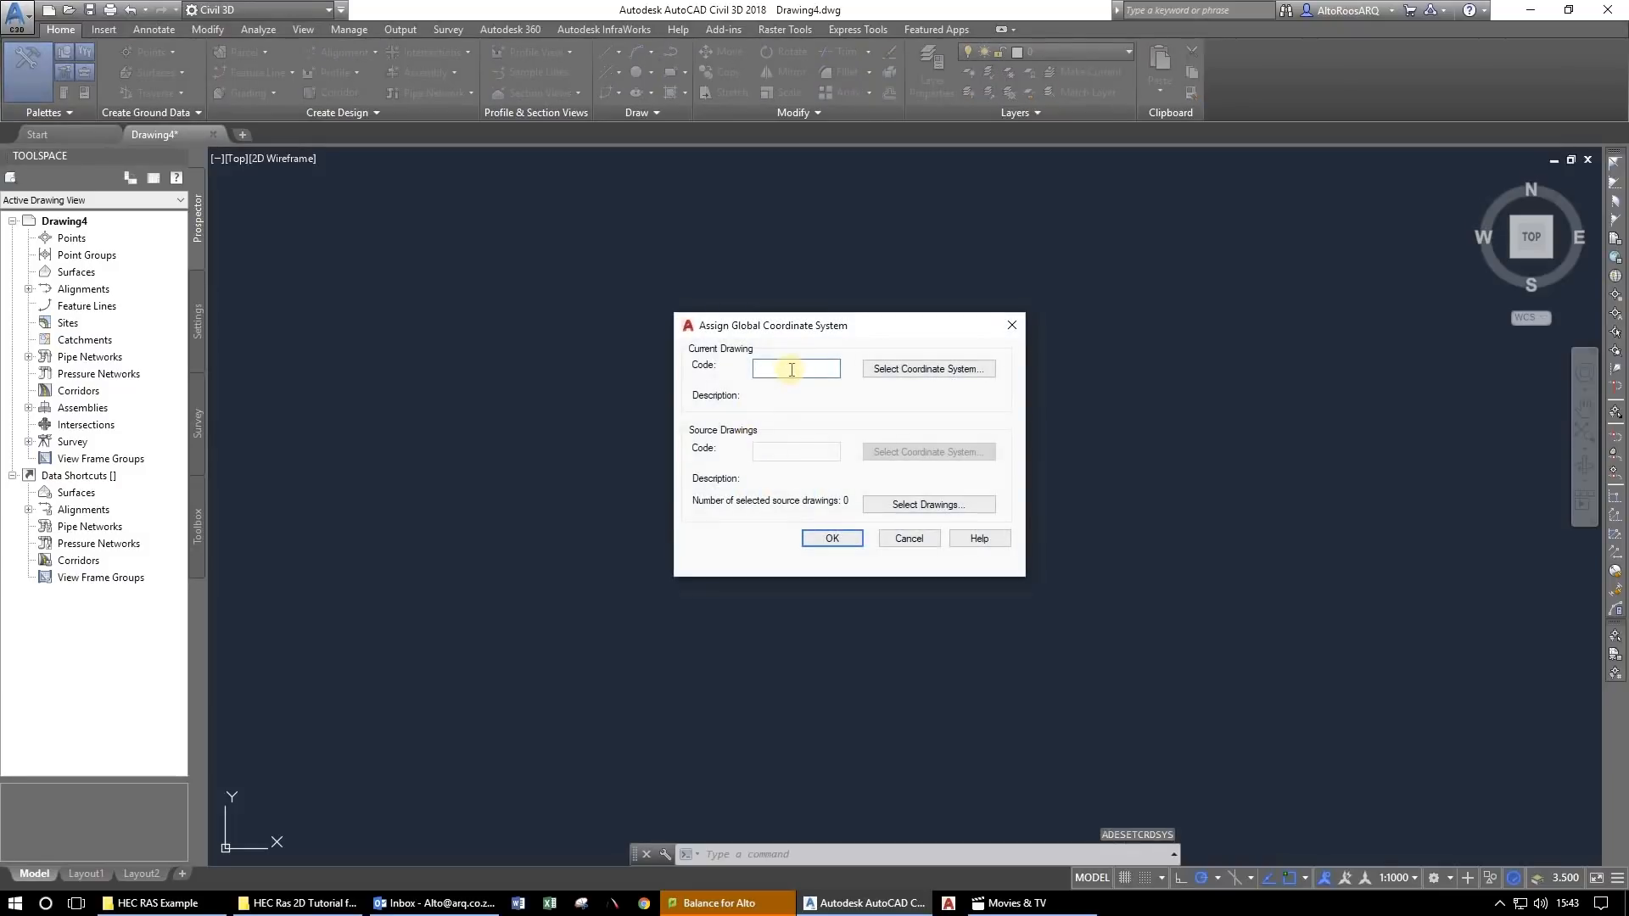
left_click(902, 374)
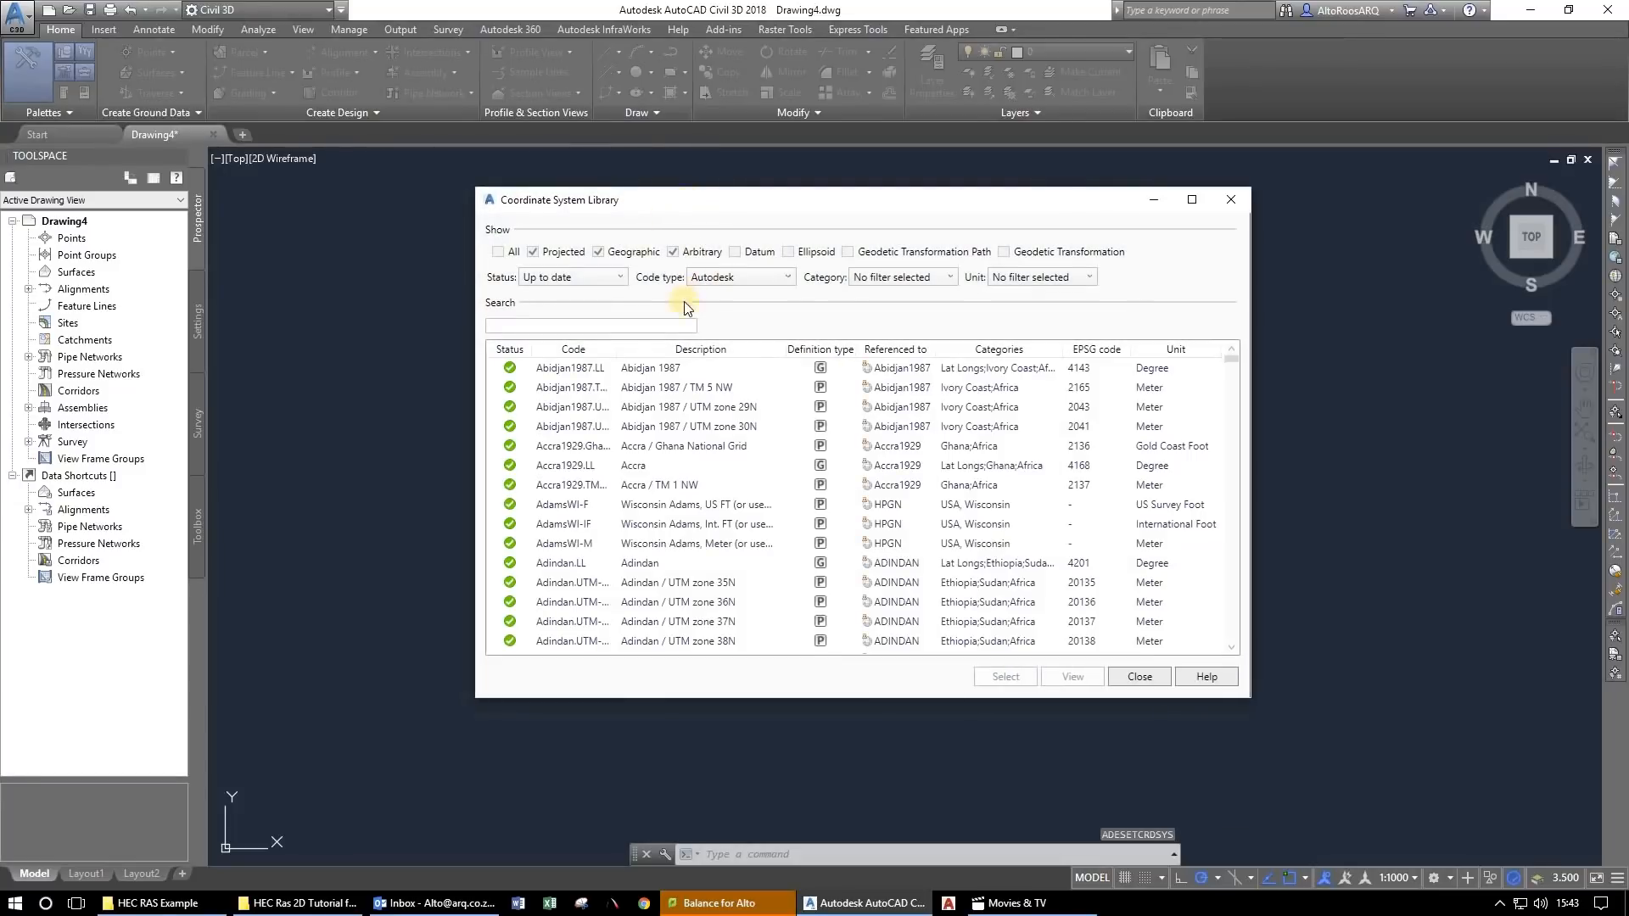
left_click(655, 322)
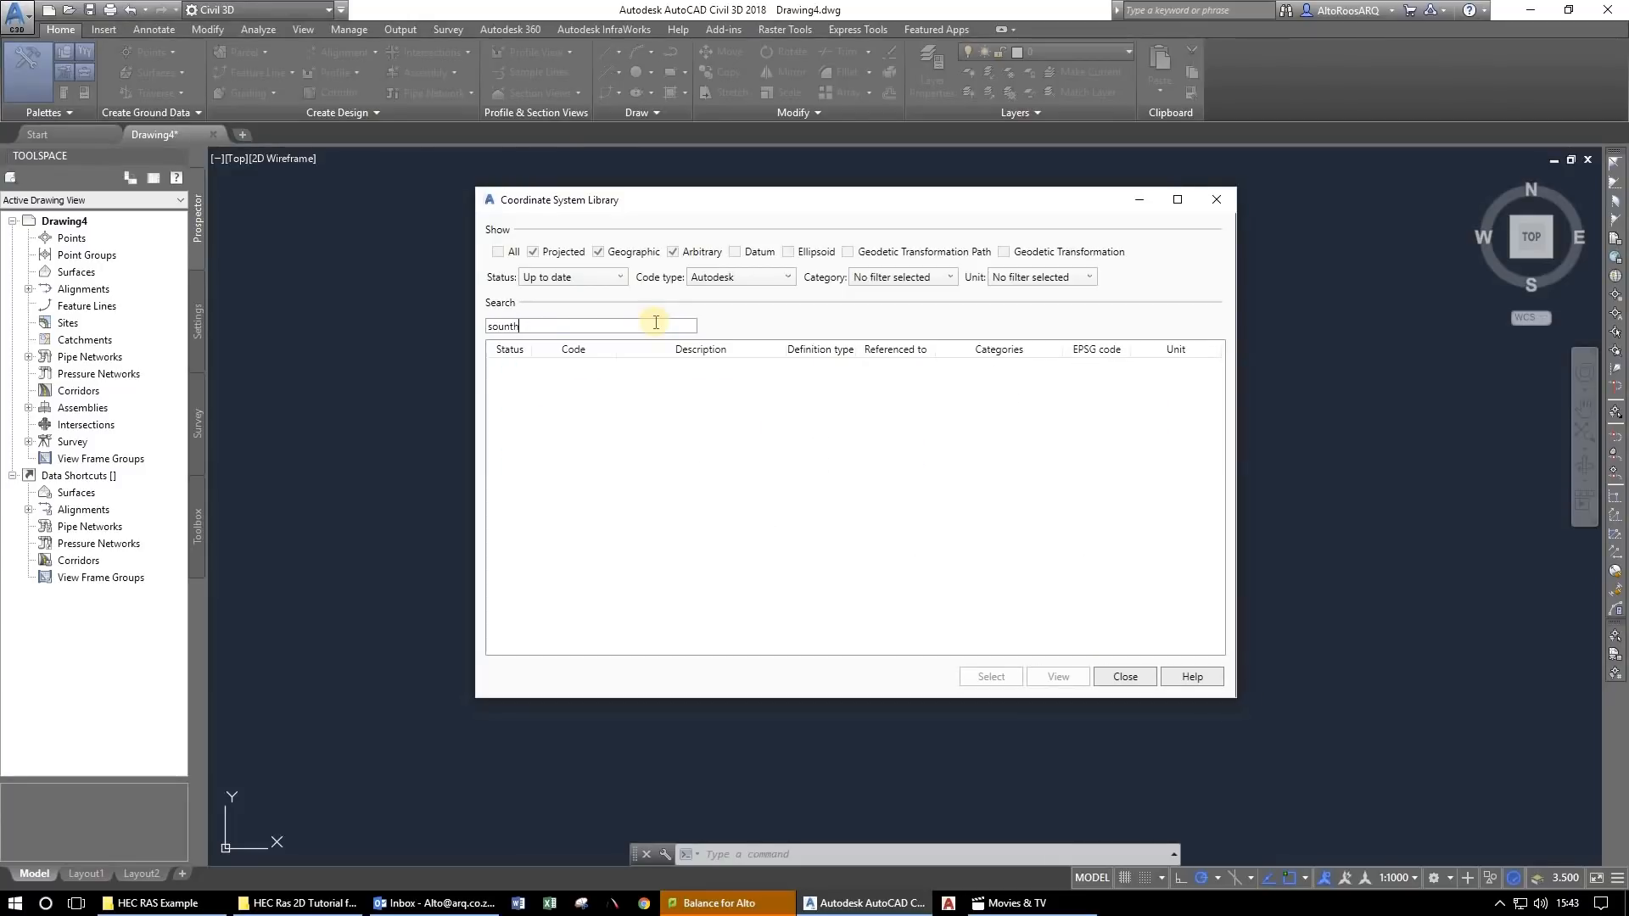
type("south")
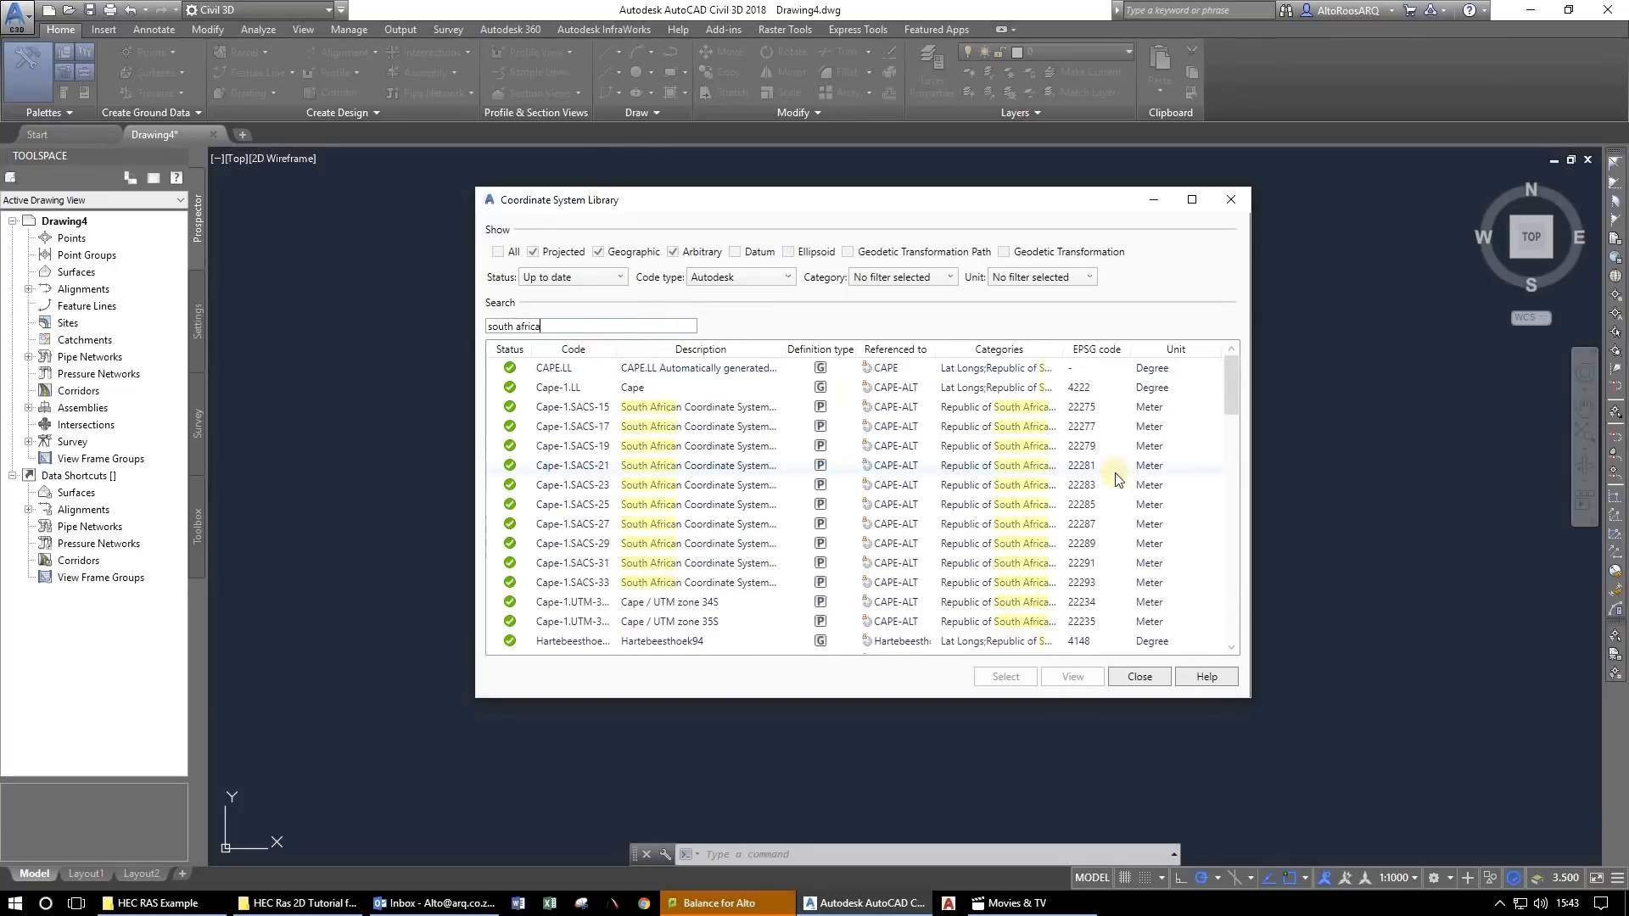
Assign the Hartebeesthoek94 / Lo29 coordinate system to the current drawing.
left_click_drag(1230, 414, 1204, 472)
left_click(776, 486)
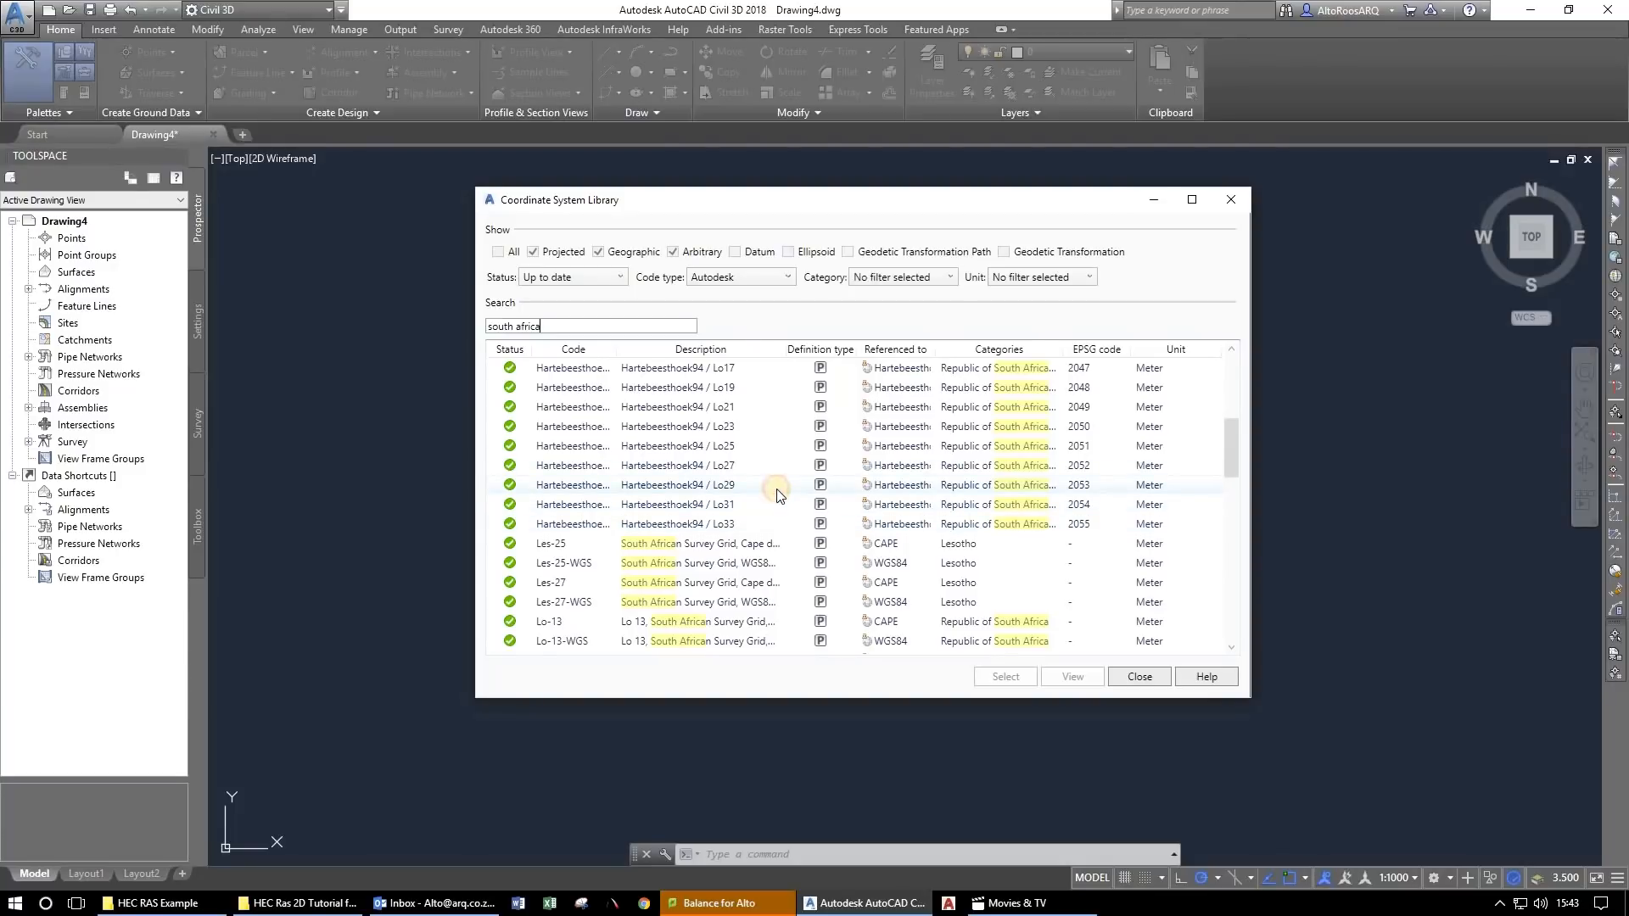
left_click(1006, 677)
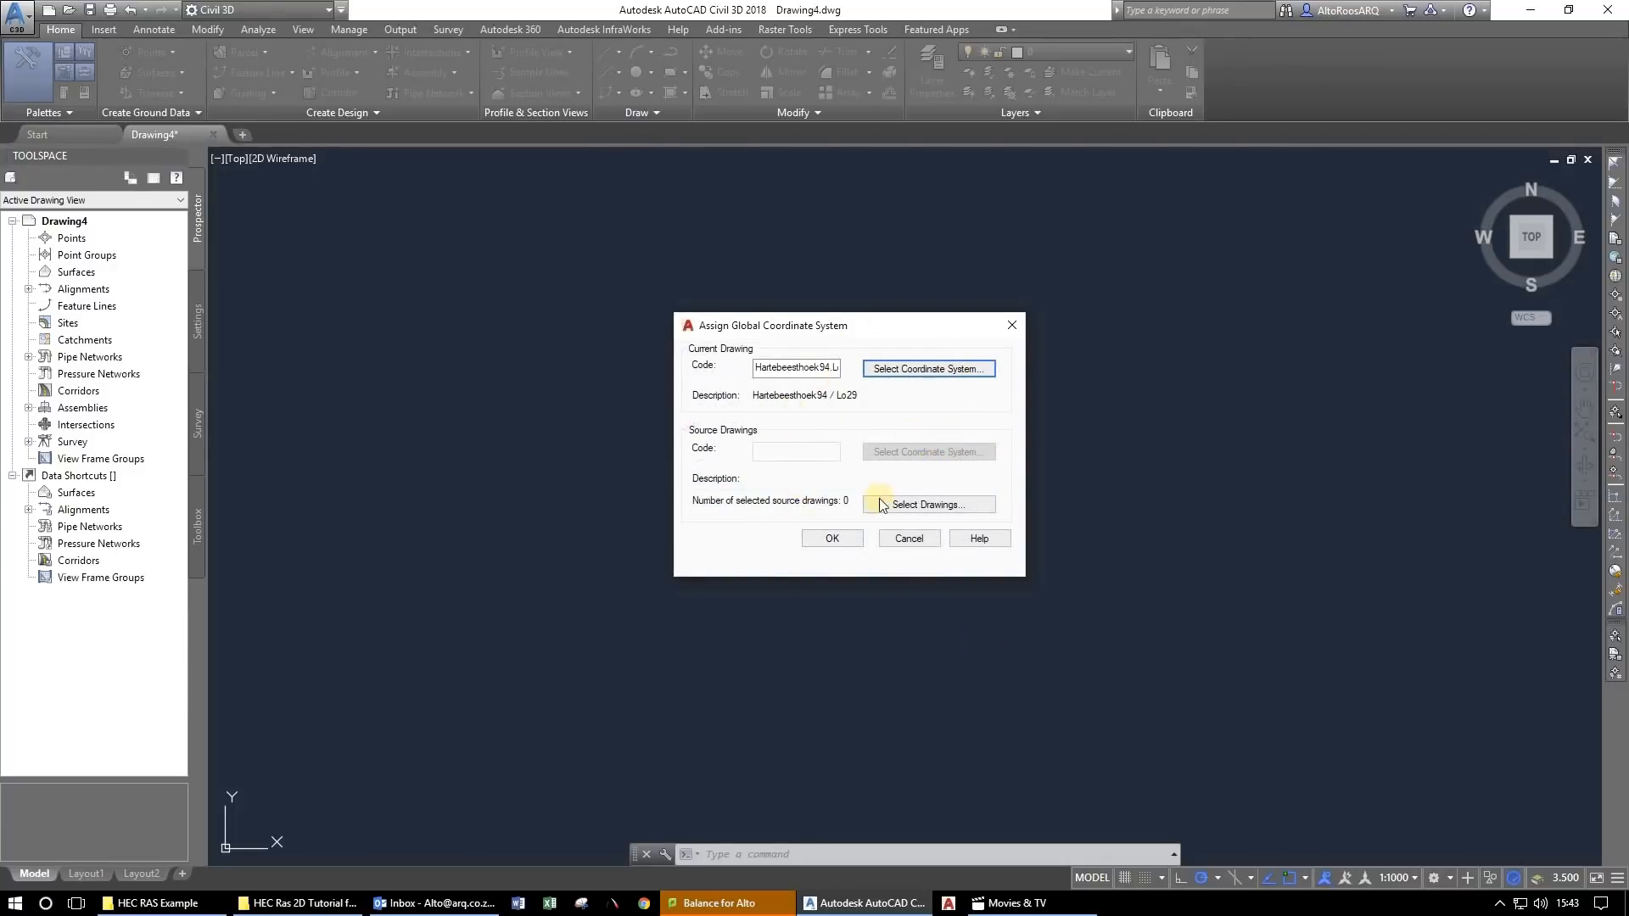
left_click(818, 541)
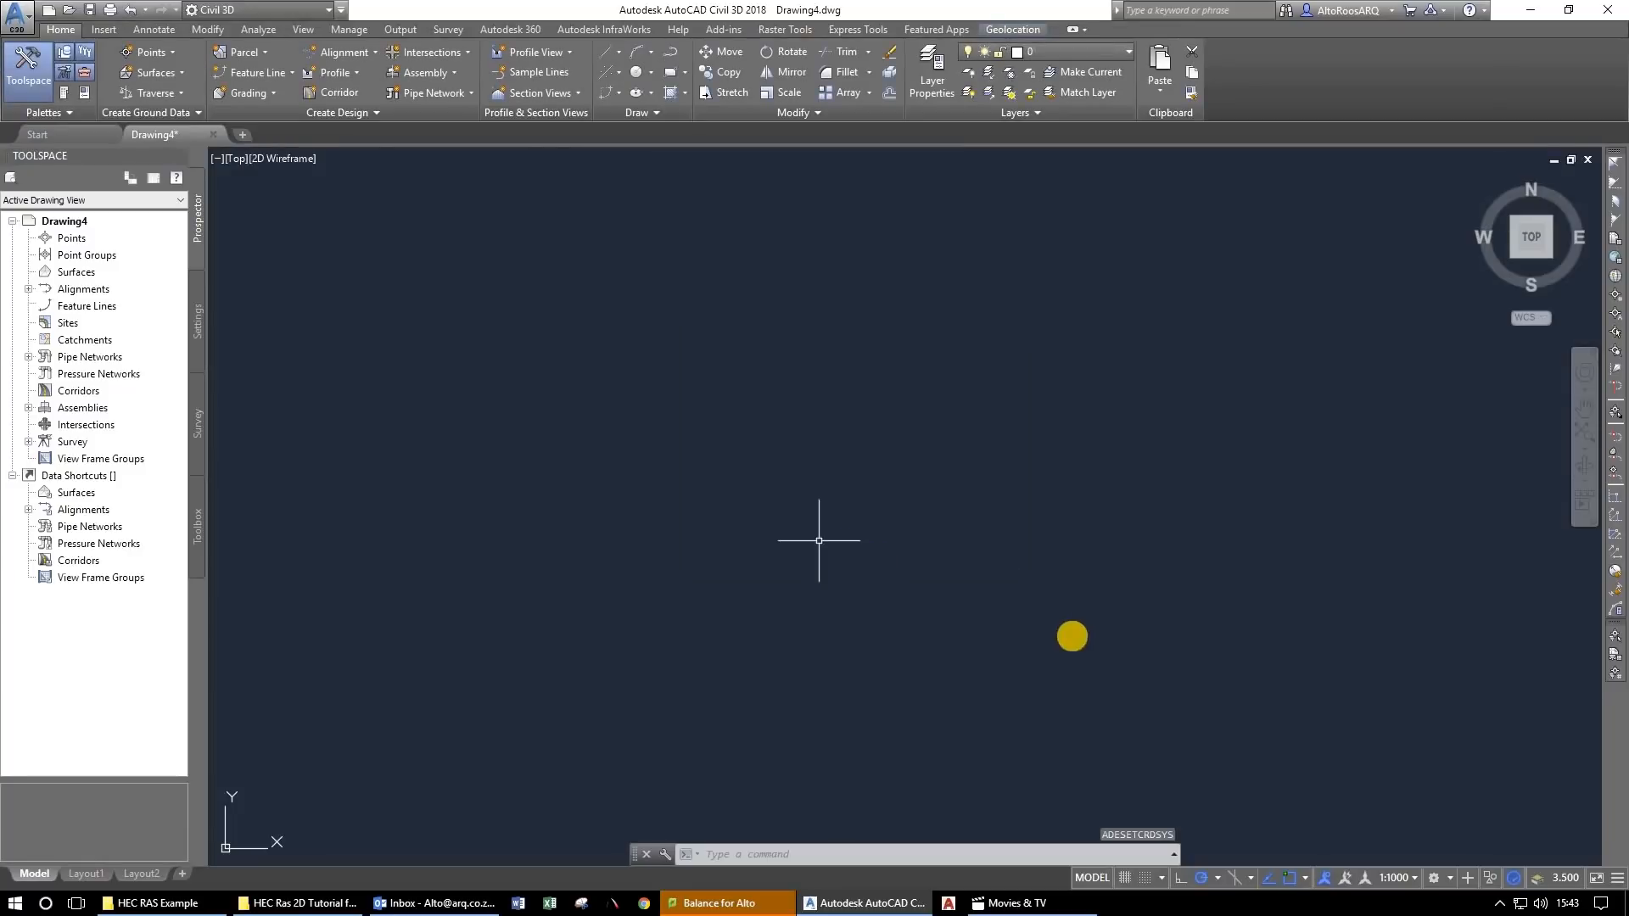
left_click(887, 572)
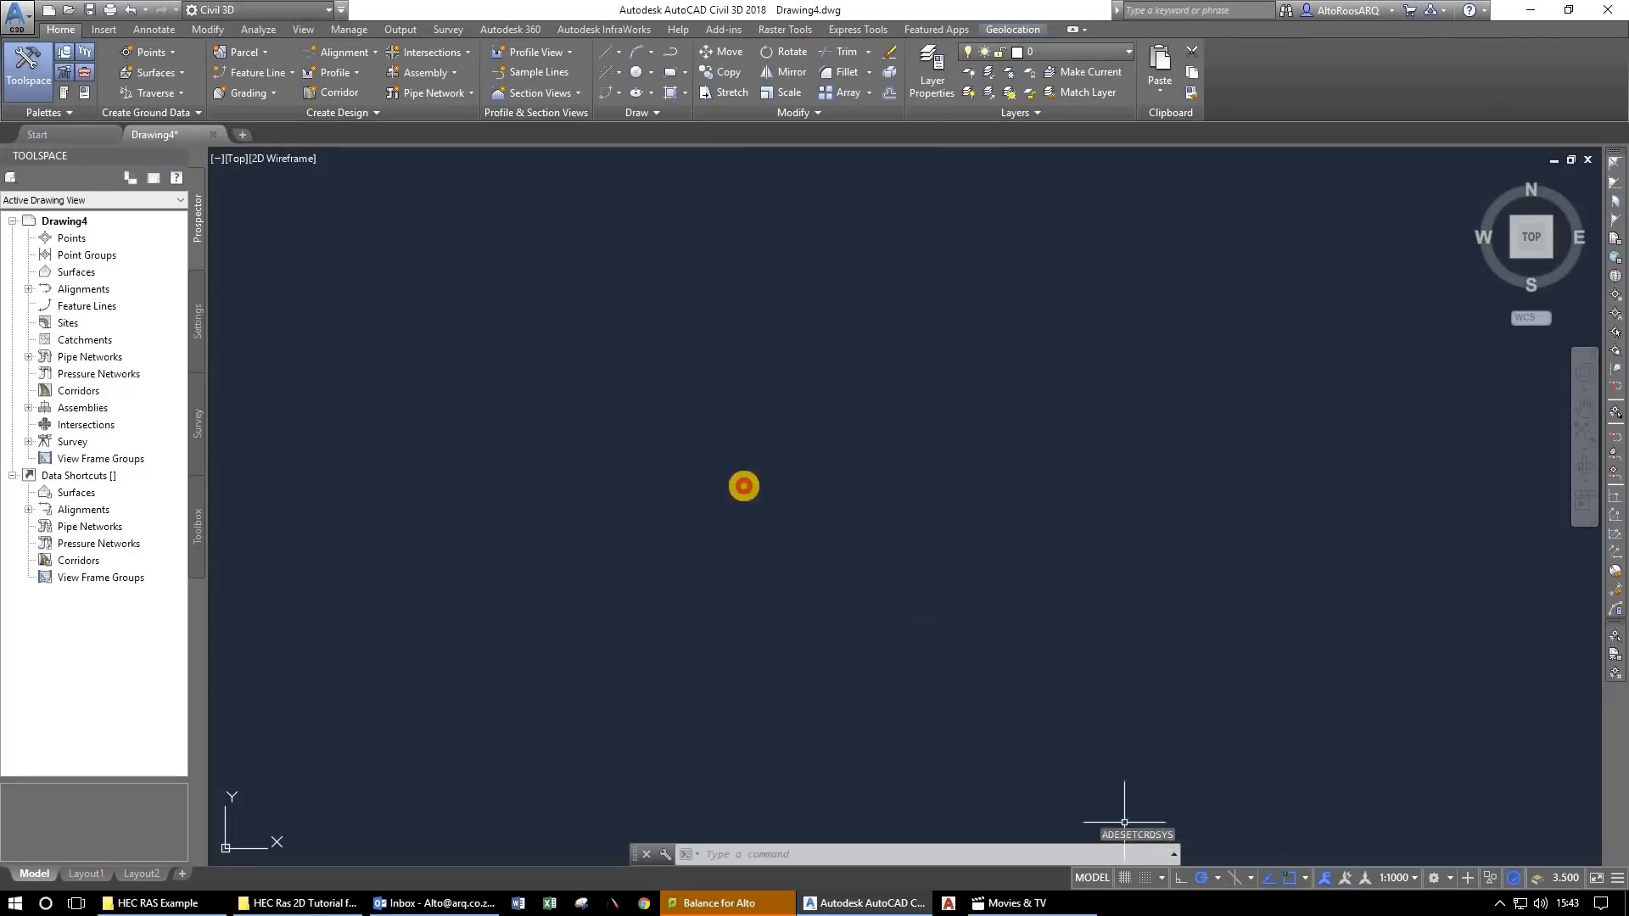
left_click(721, 471)
Dock the Civil 3D window beside the HEC RAS Example folder and select the Road drawing in that folder.
left_click_drag(631, 205, 397, 348)
key("super+Left")
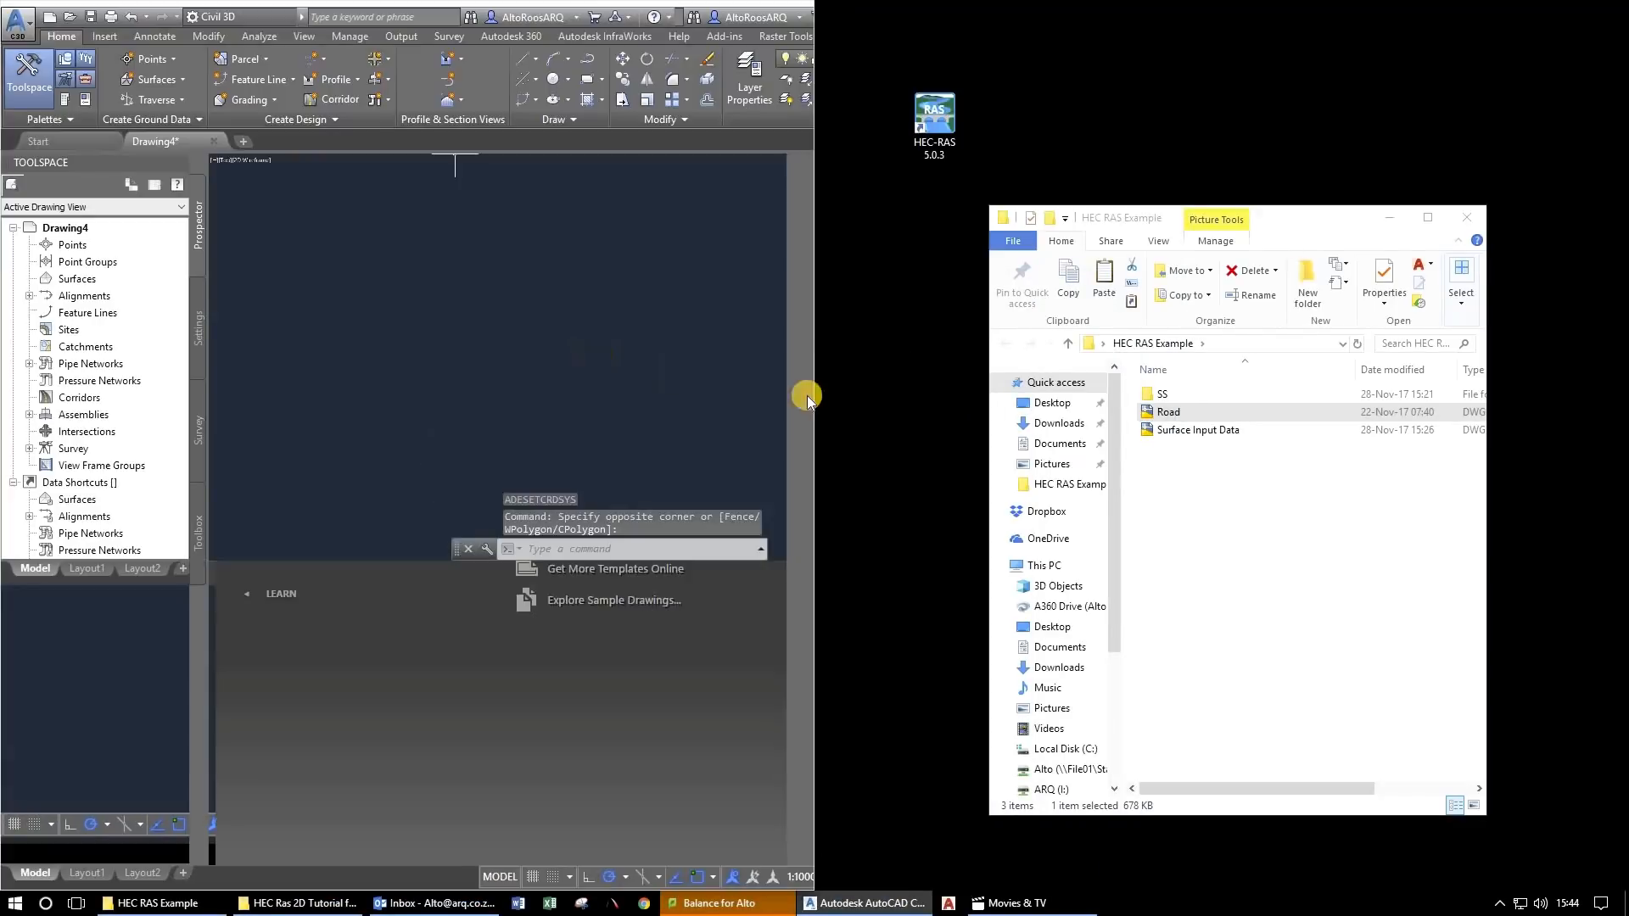
left_click(943, 817)
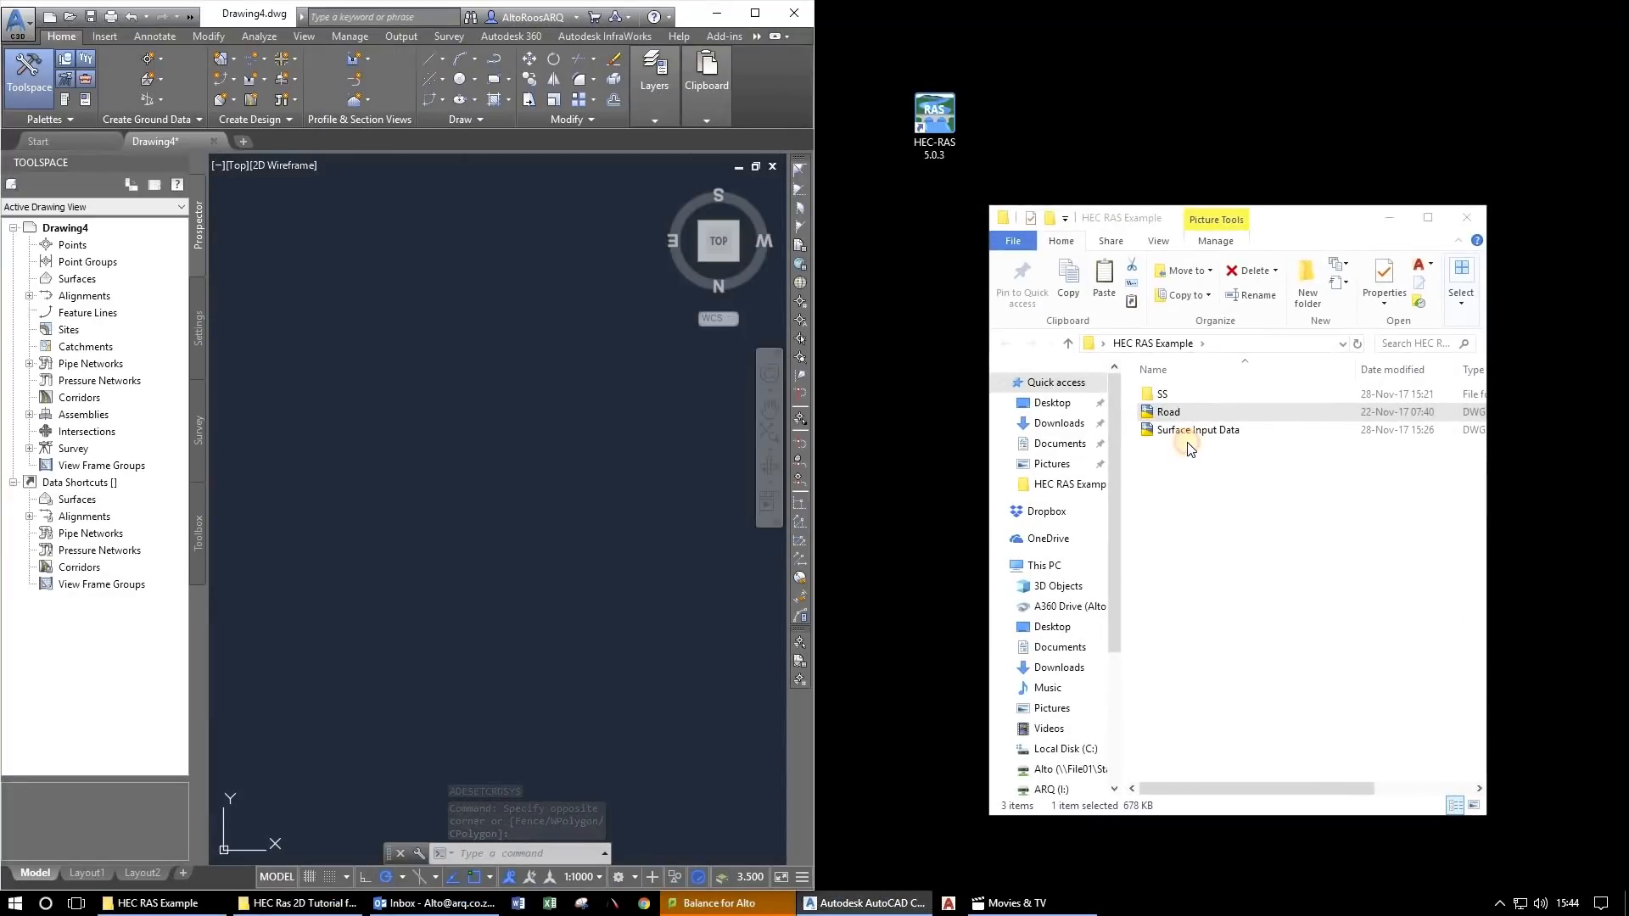
left_click(1188, 432)
left_click(1186, 414)
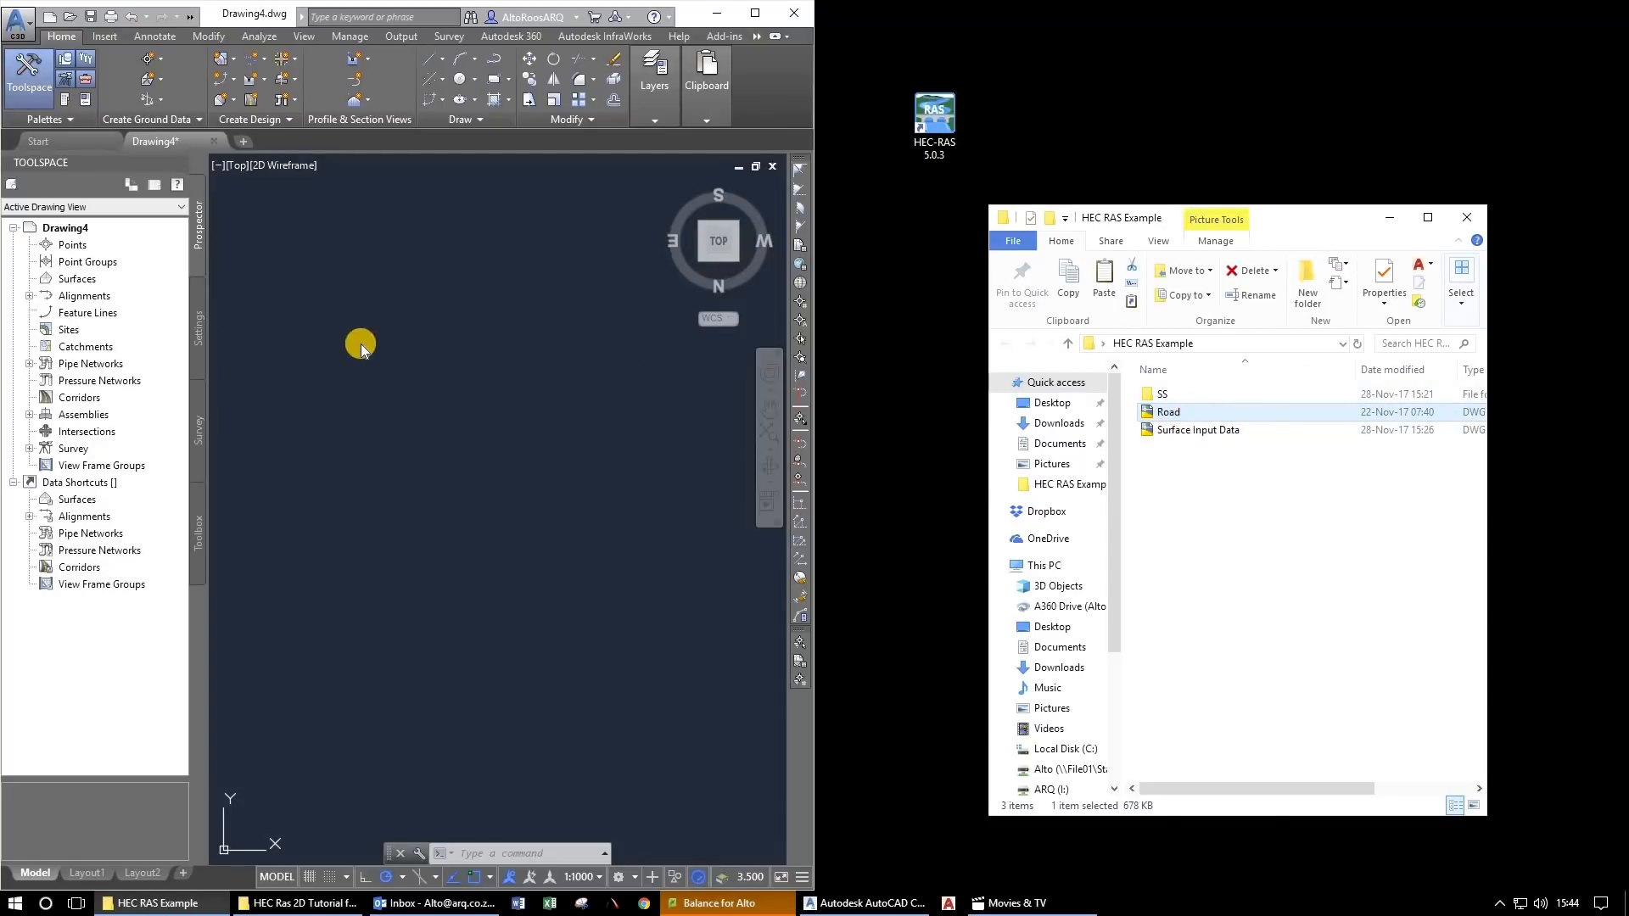
Start attaching an external reference with XREF and choose the Road drawing from the HEC RAS Example folder on the desktop.
left_click(422, 421)
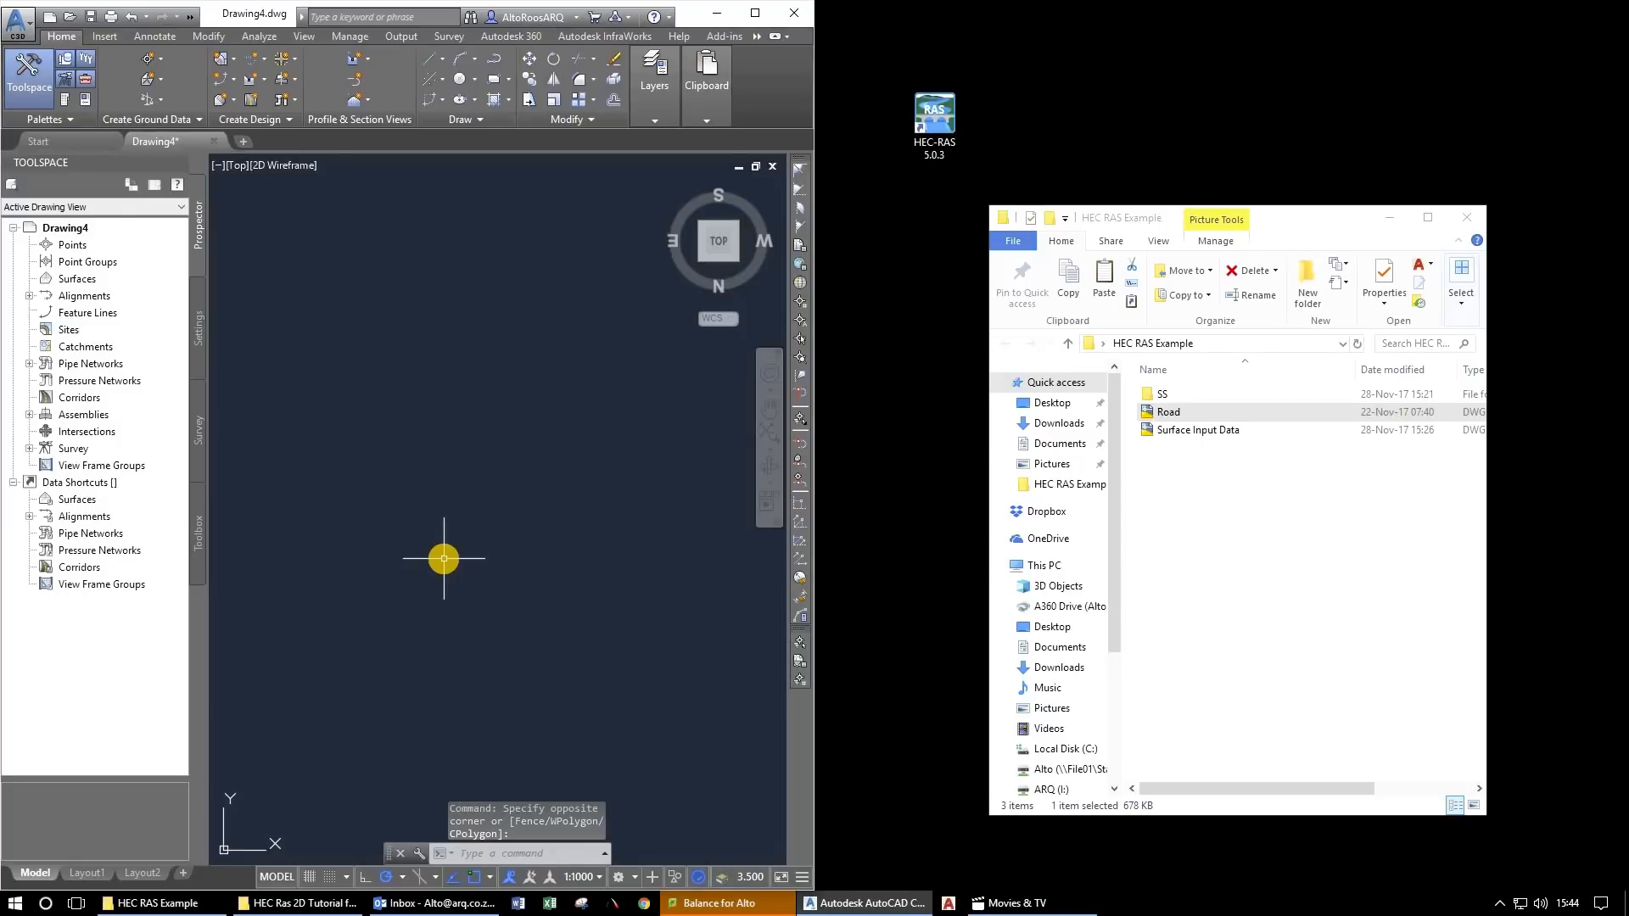
type("XREF")
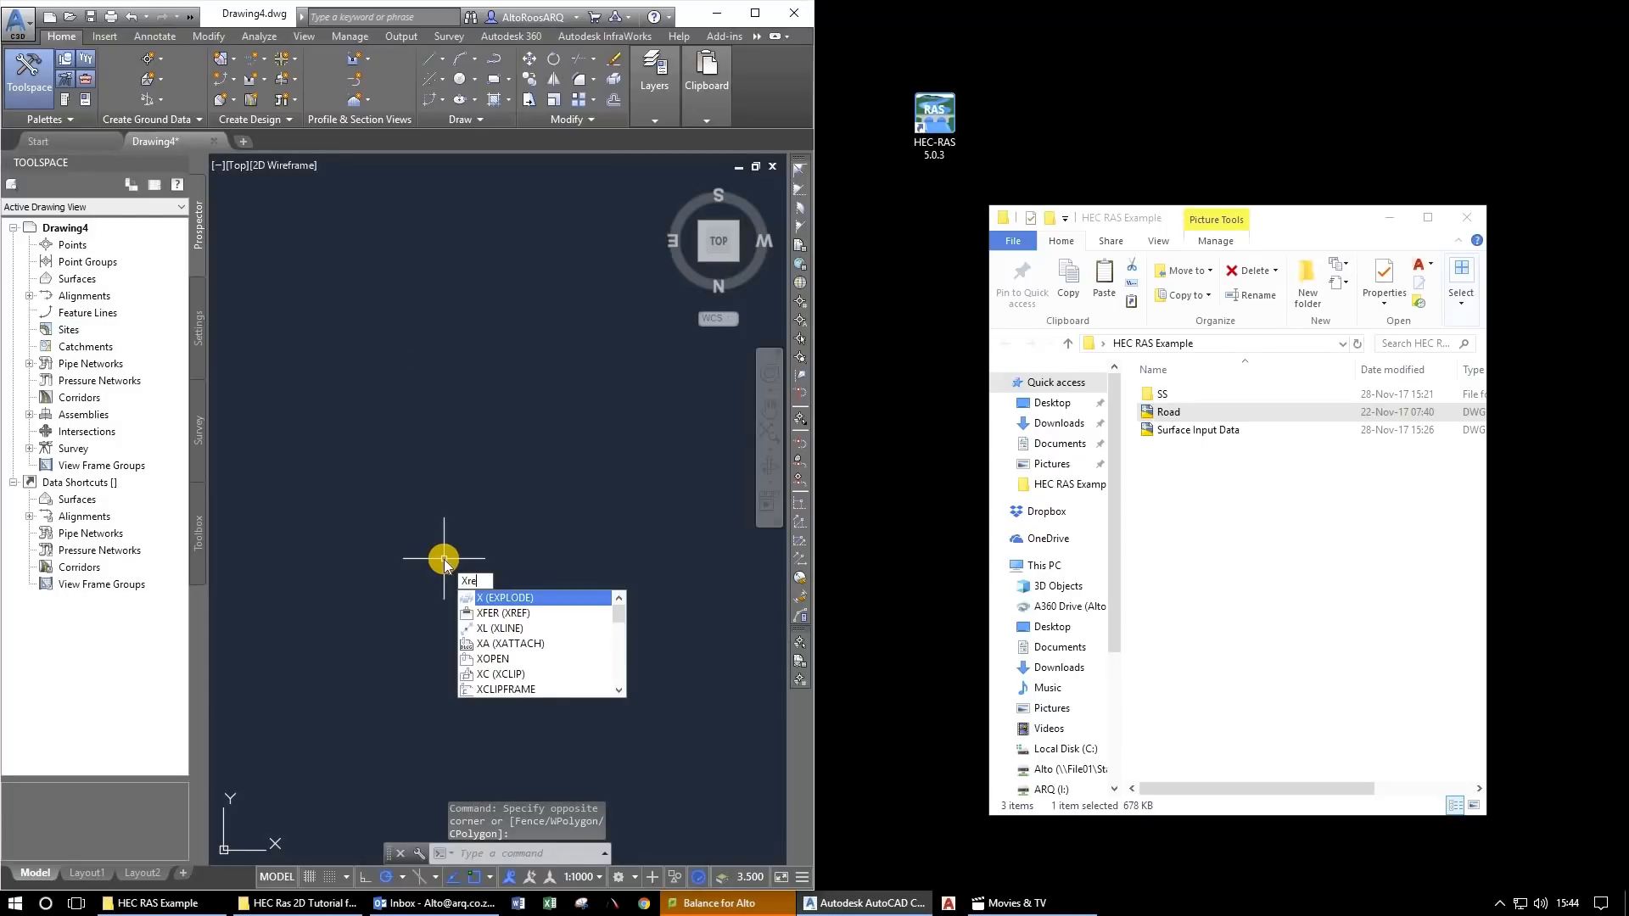
key("Return")
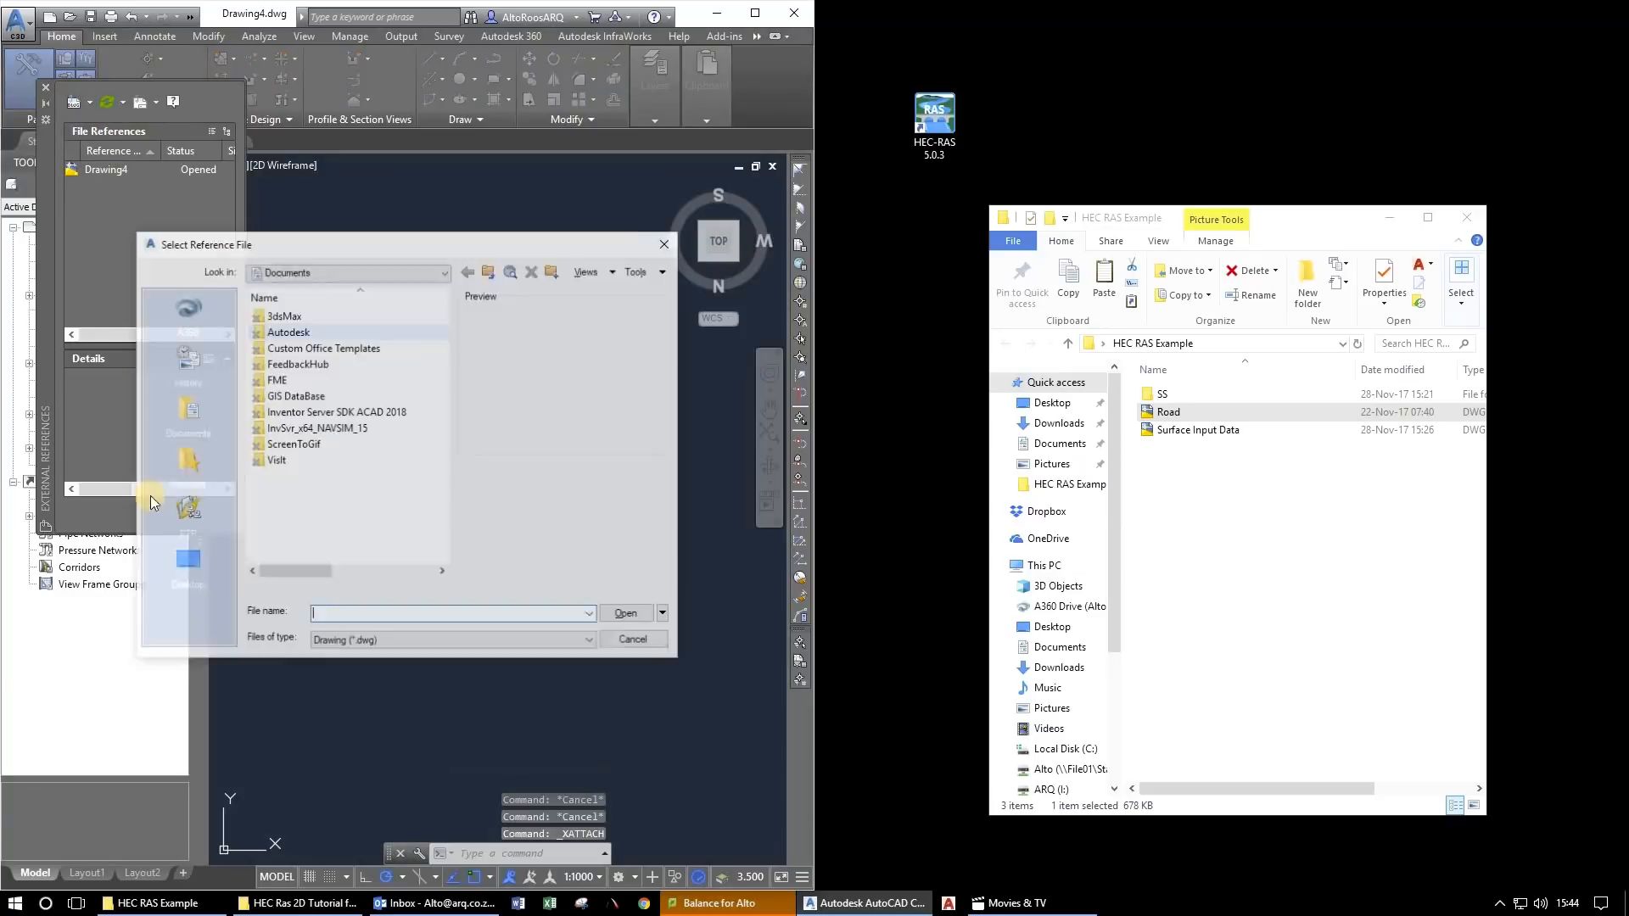
left_click(181, 563)
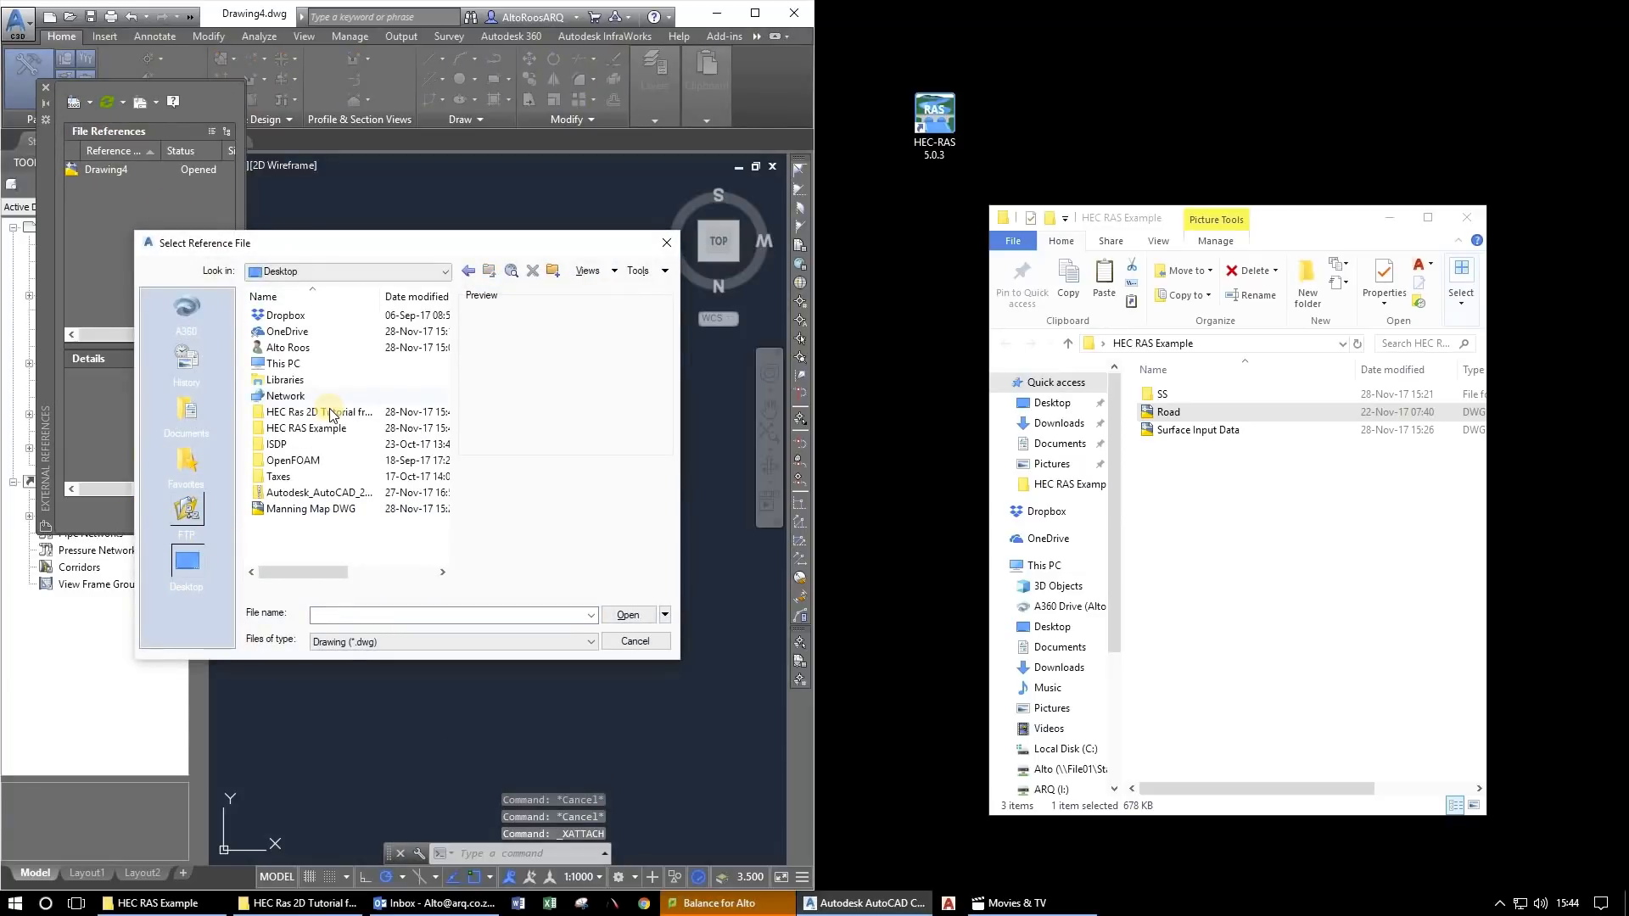
double_click(320, 431)
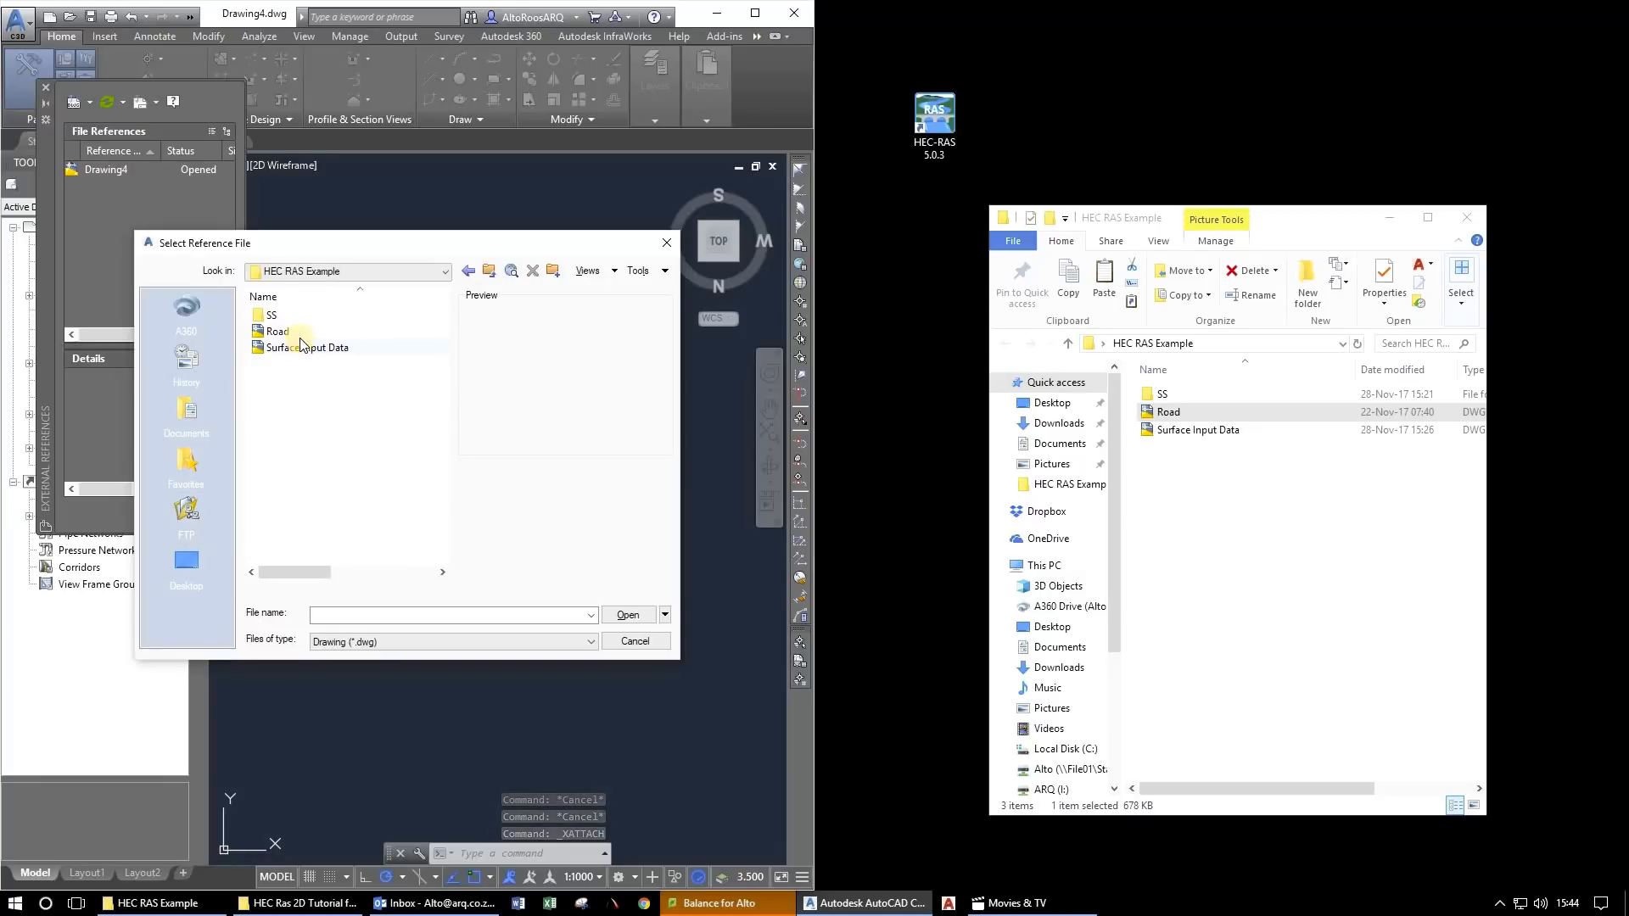
left_click(288, 333)
key("Return")
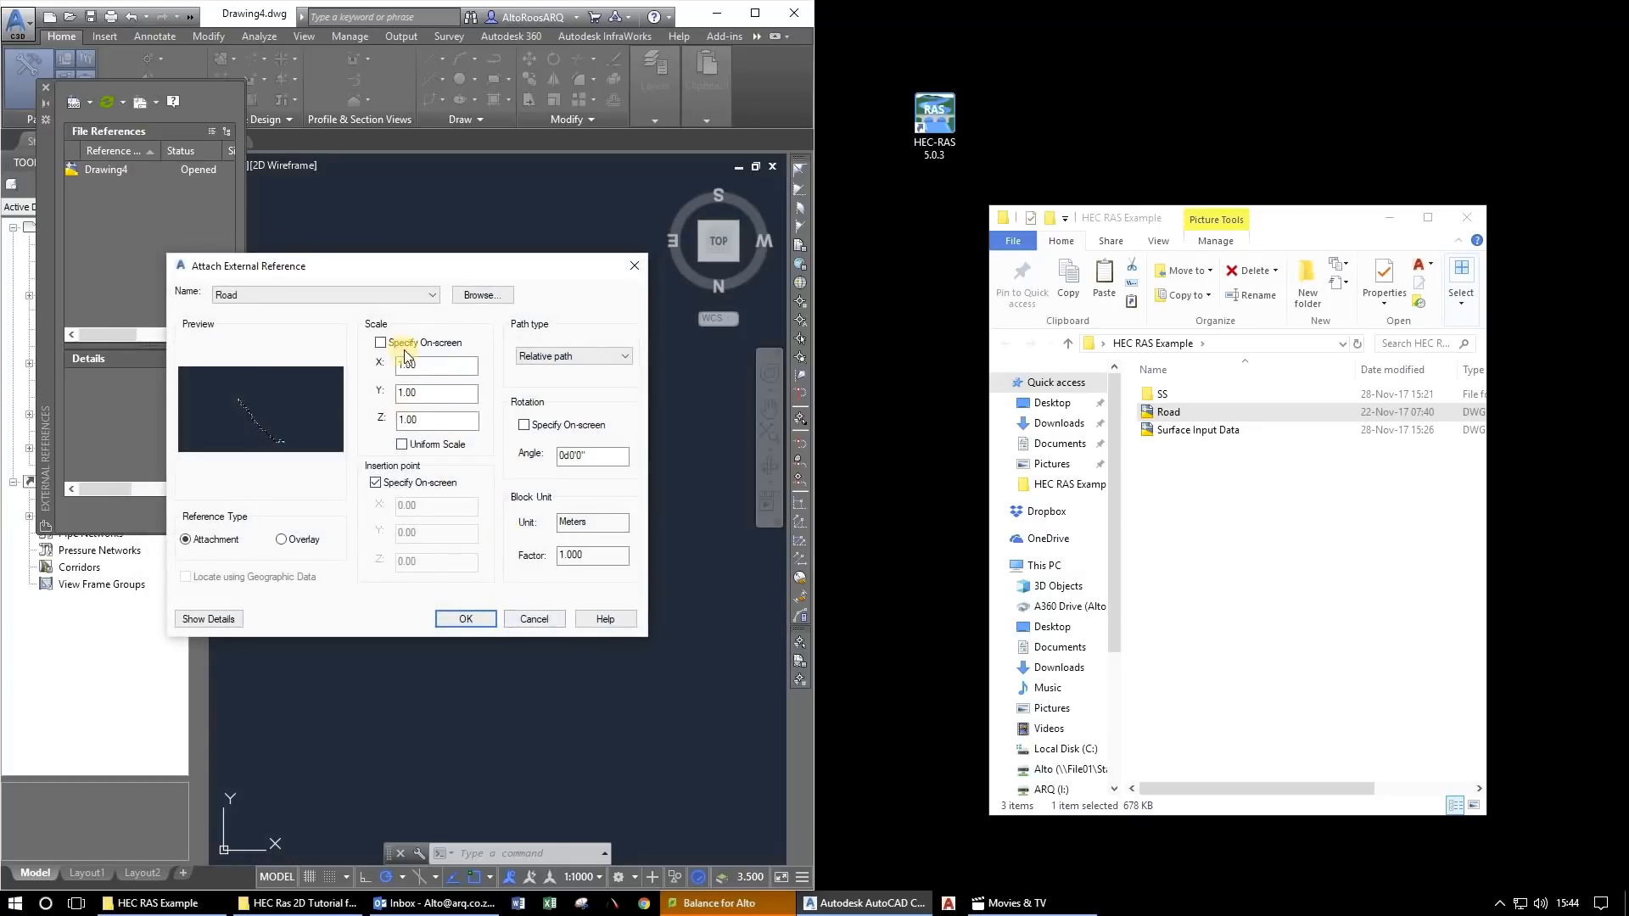
Attach the Road reference without specifying the insertion point on-screen, keeping 0.00 coordinates, and show the drawing extents.
left_click(431, 483)
left_click(458, 620)
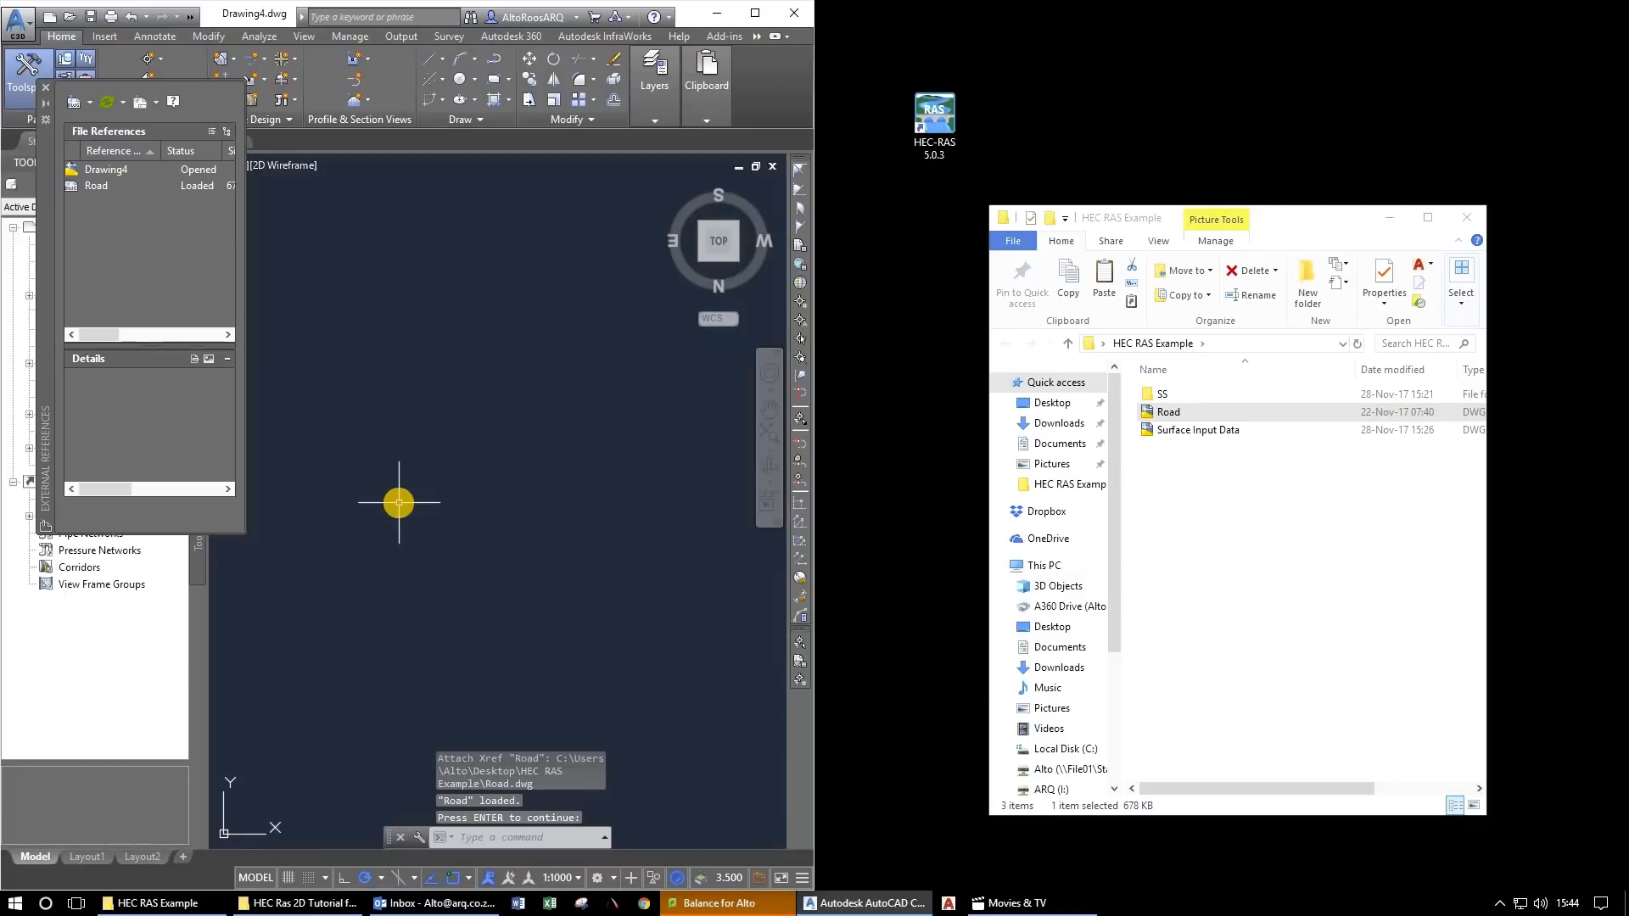
middle_click(399, 503)
middle_click(399, 502)
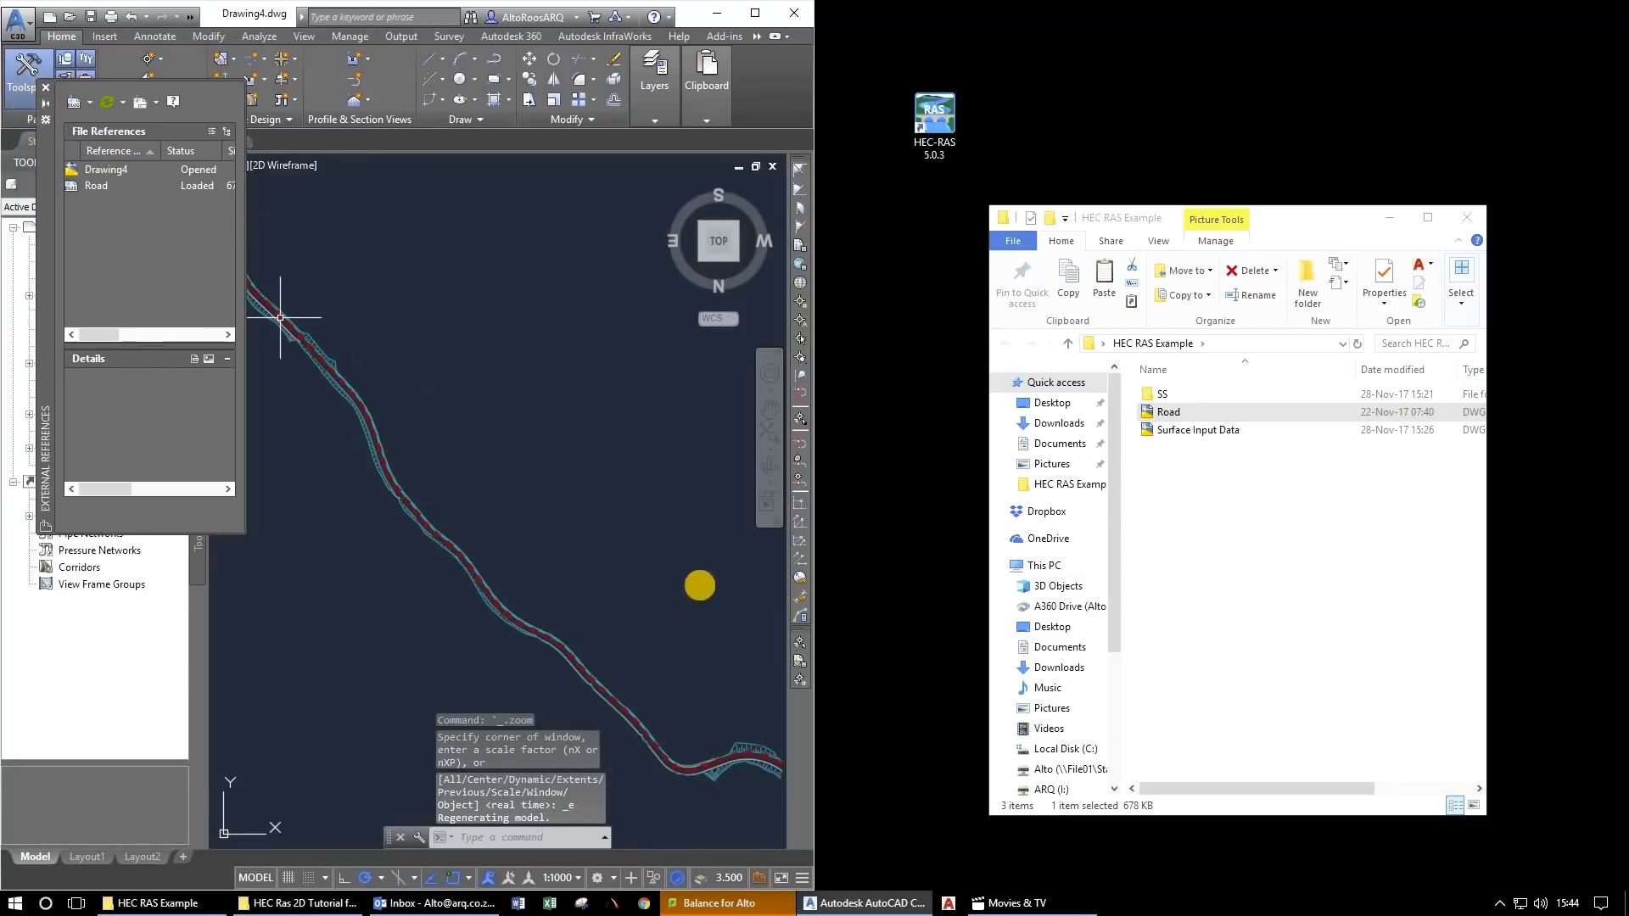
Maximize the Civil 3D window, examine the attached road from a tilted 3D view, and return to the Top view.
left_click(754, 13)
scroll(808, 481, "up", 3)
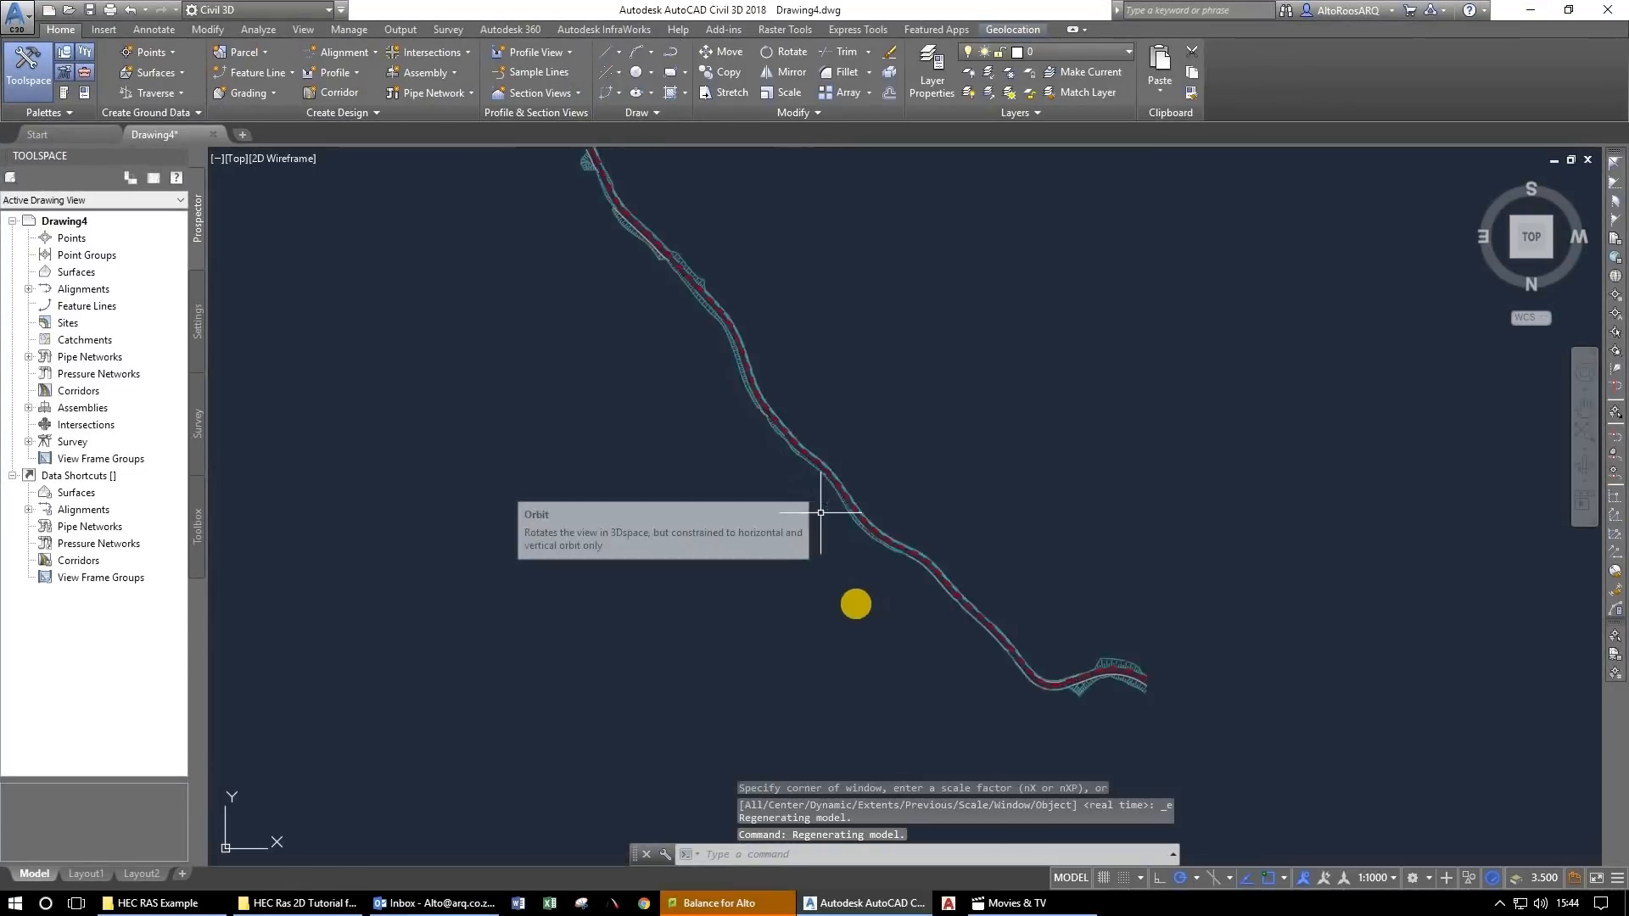
left_click_drag(842, 439, 625, 483)
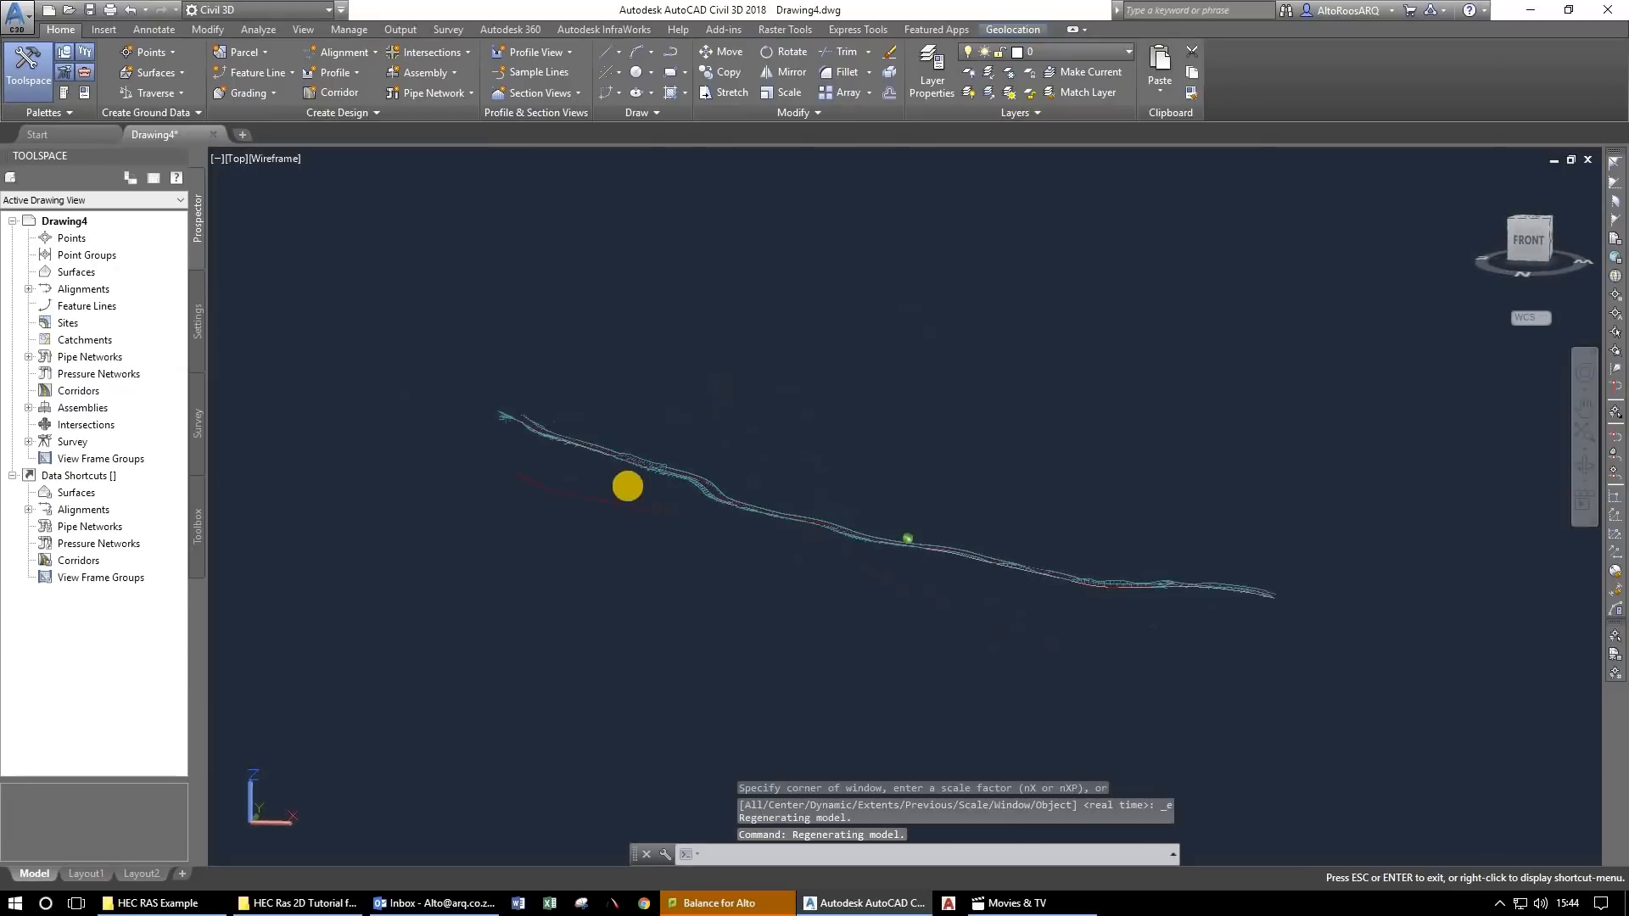
key("Escape")
scroll(649, 435, "up", 5)
left_click_drag(850, 562, 989, 465)
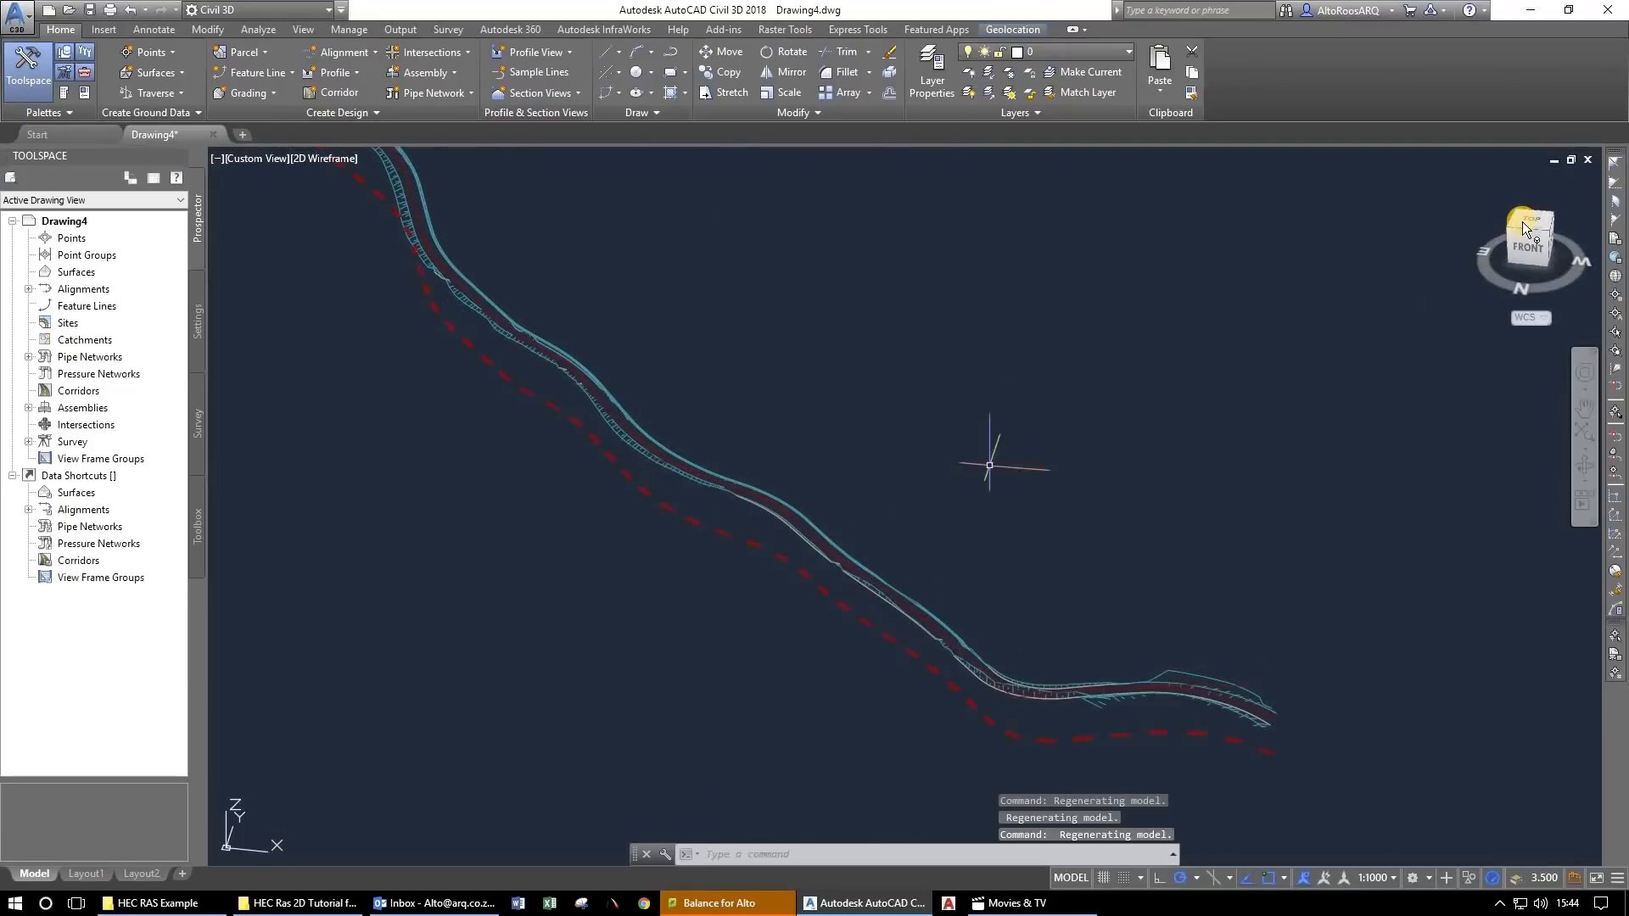
left_click(1530, 222)
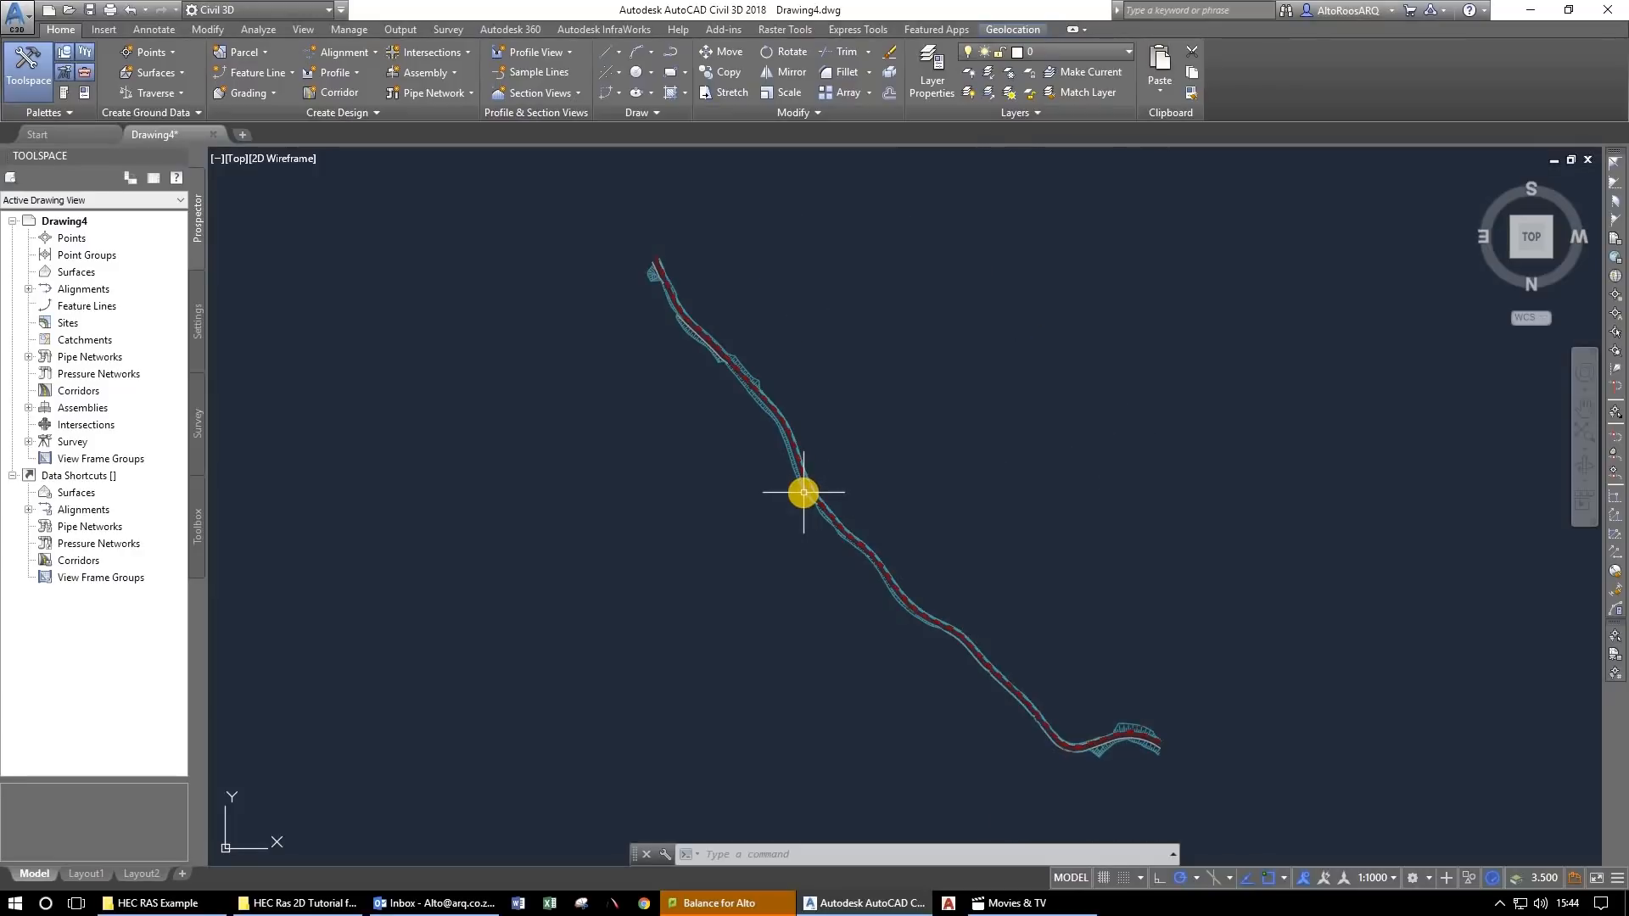
Turn on the Aerial map background with the GEOMAP command.
mouse_move(804, 492)
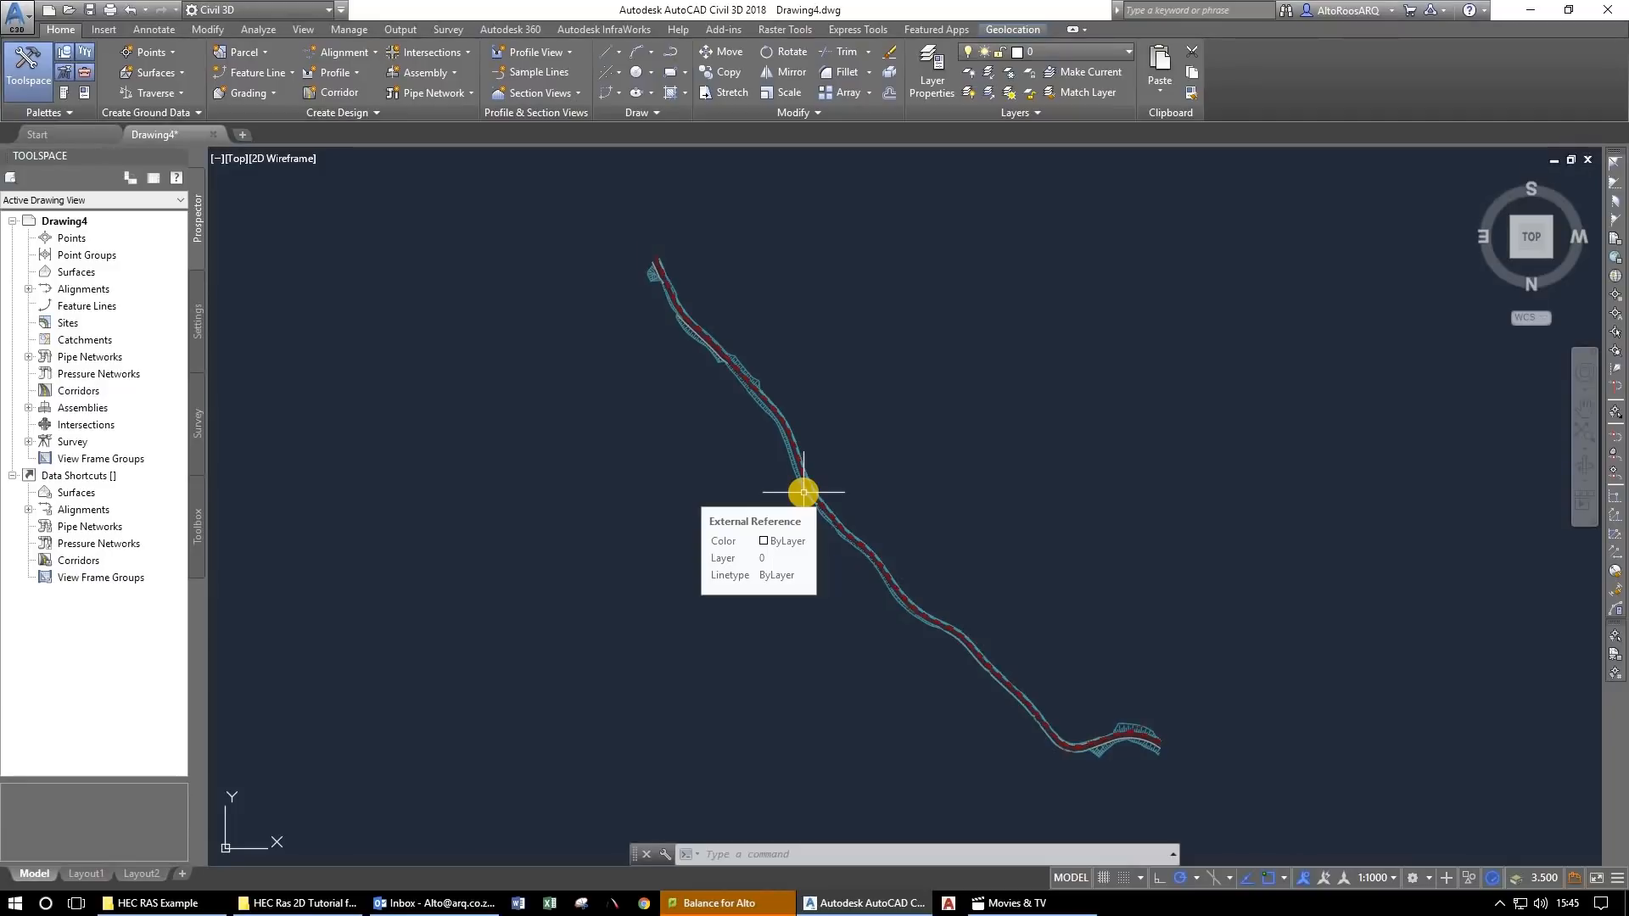
type("ge")
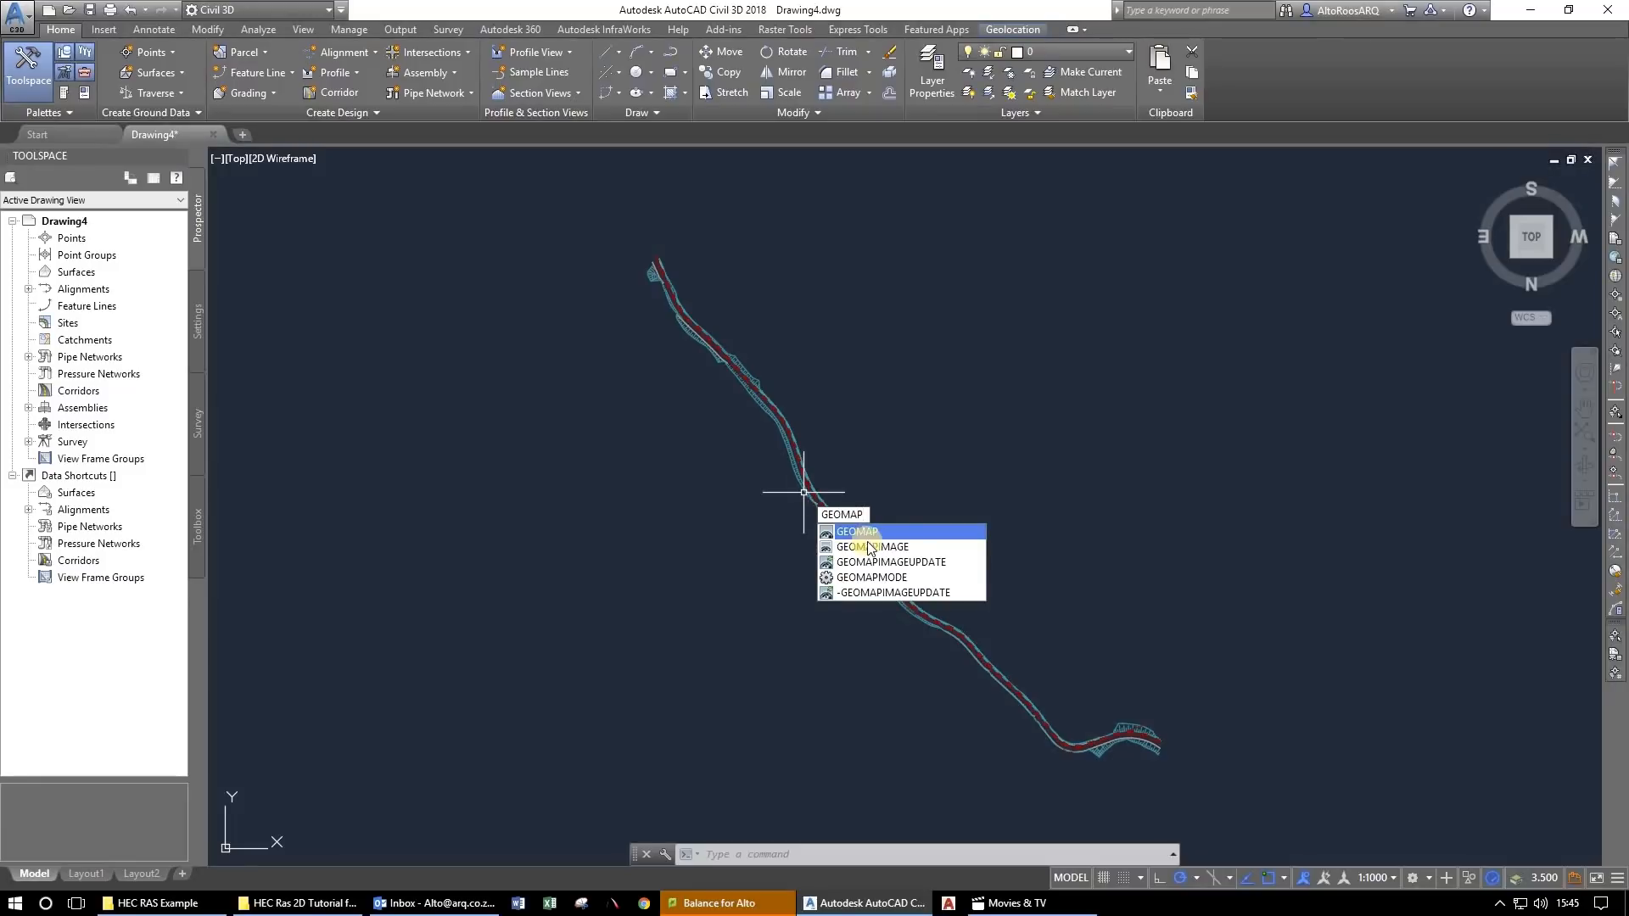
key("Return")
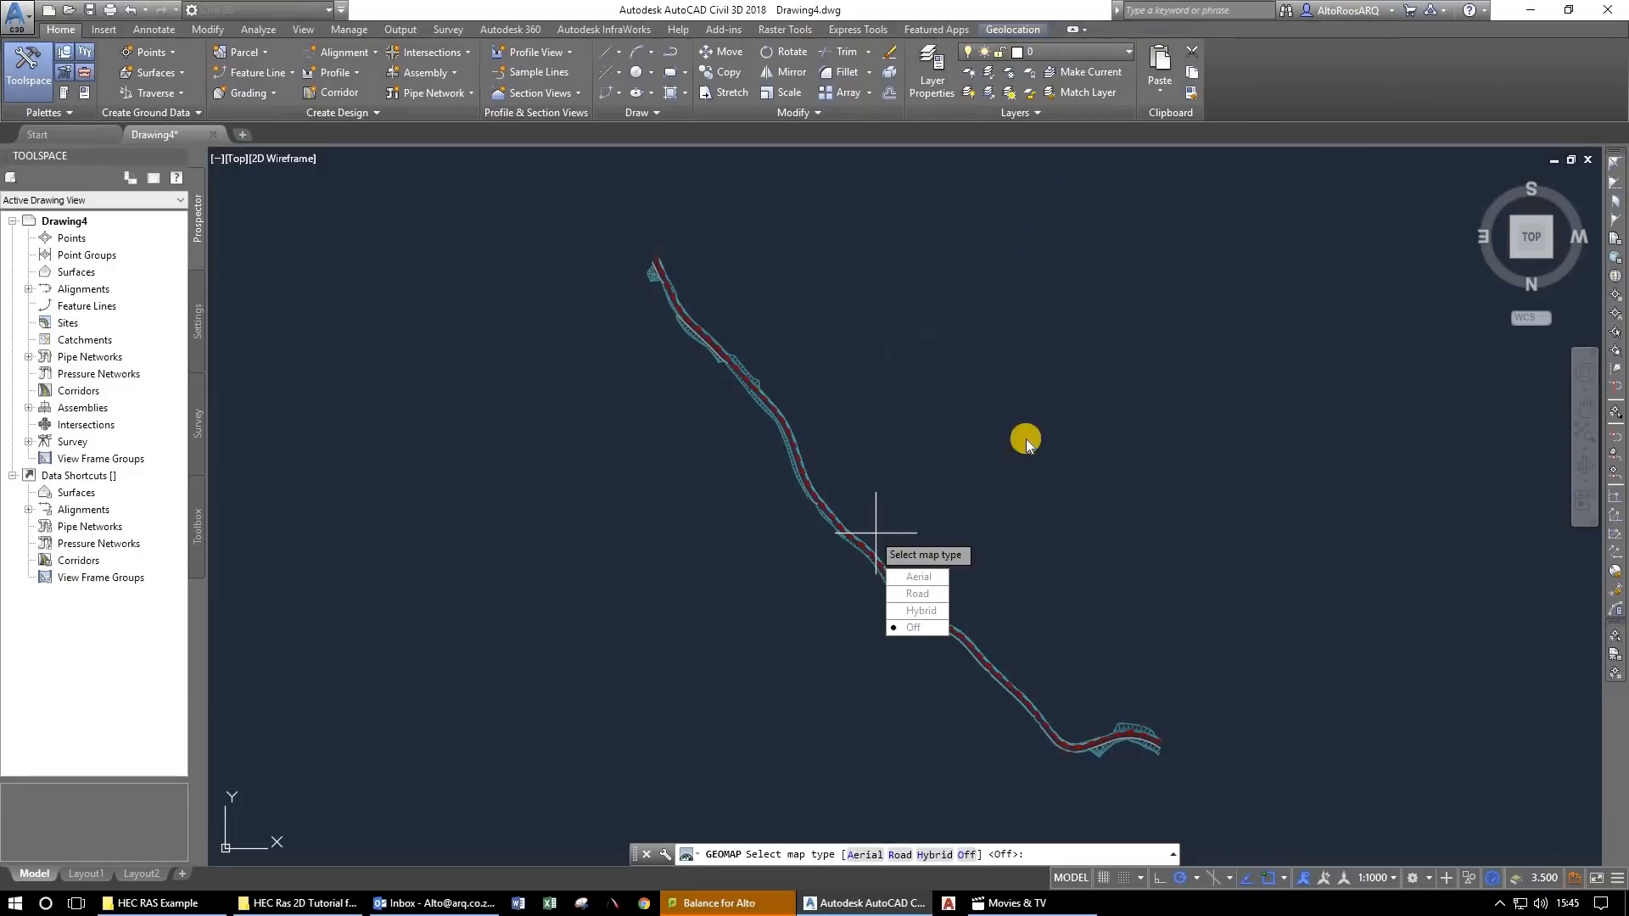
left_click(929, 578)
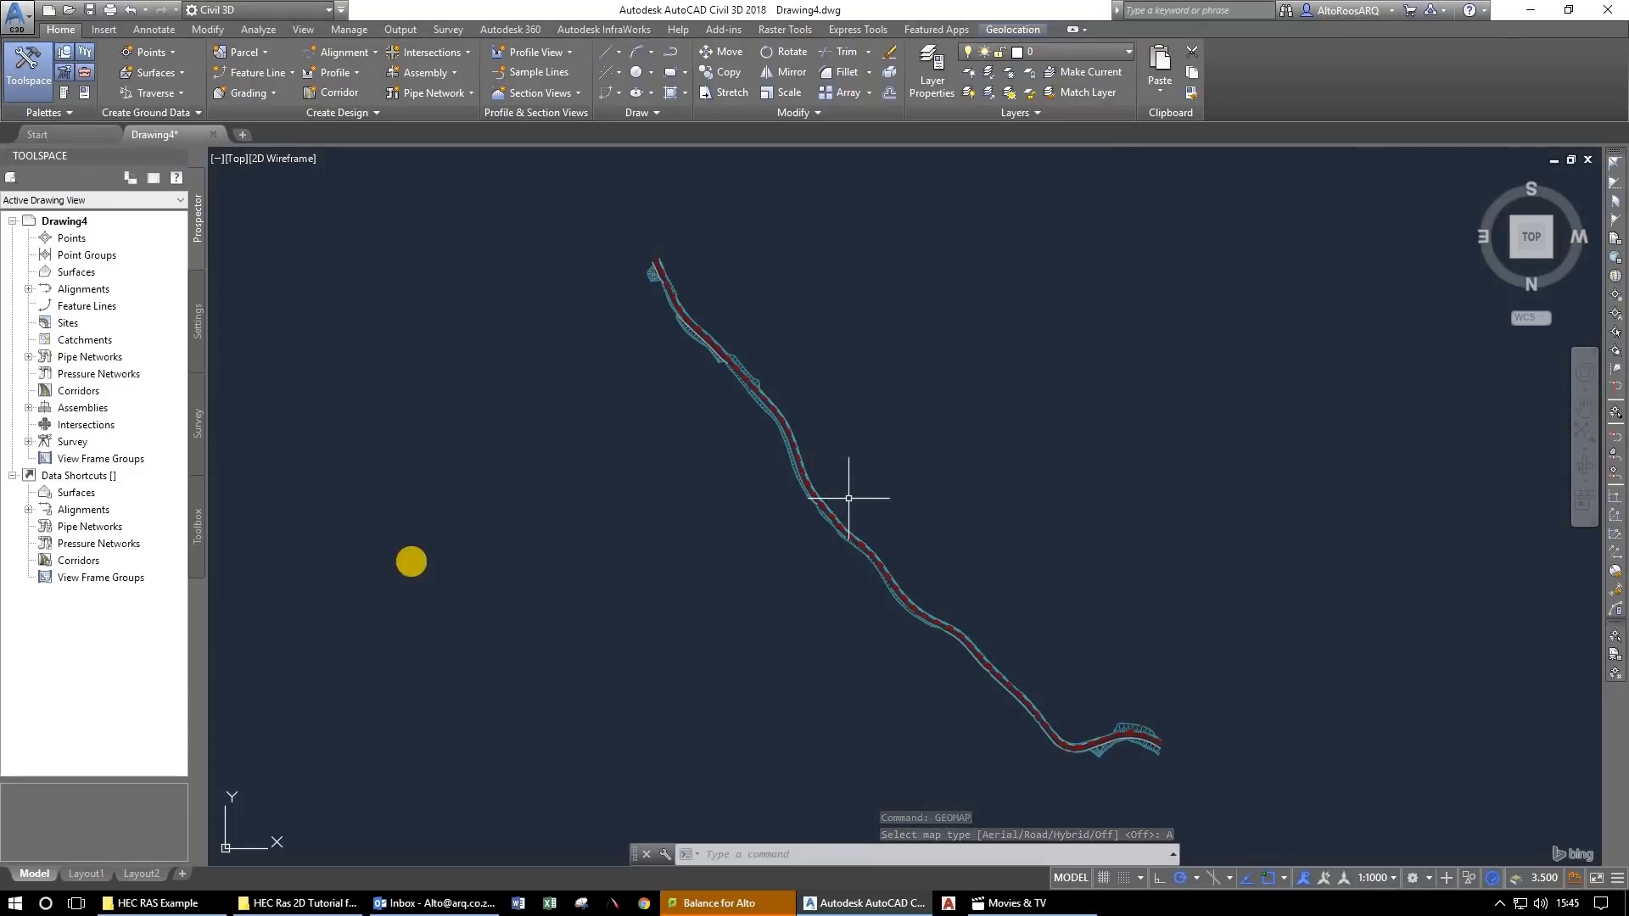
Examine the extent of the aerial imagery and check where the road lies relative to it.
mouse_move(766, 603)
left_mouse_down()
mouse_move(724, 596)
mouse_move(706, 516)
left_mouse_up()
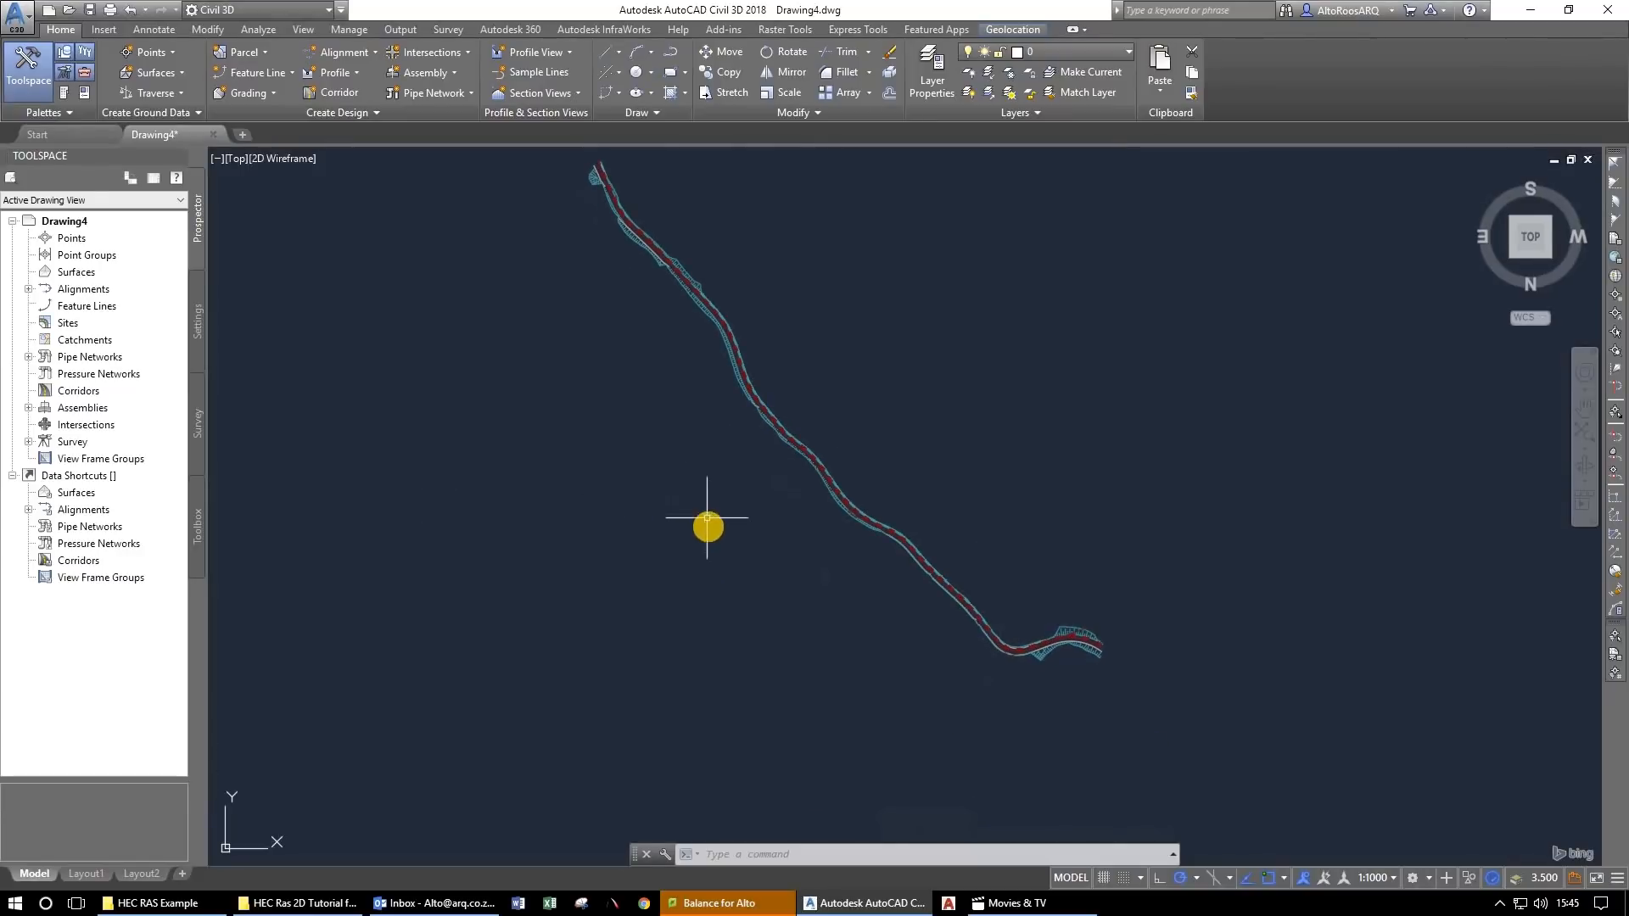
scroll(706, 520, "down", 10)
scroll(707, 535, "up", 3)
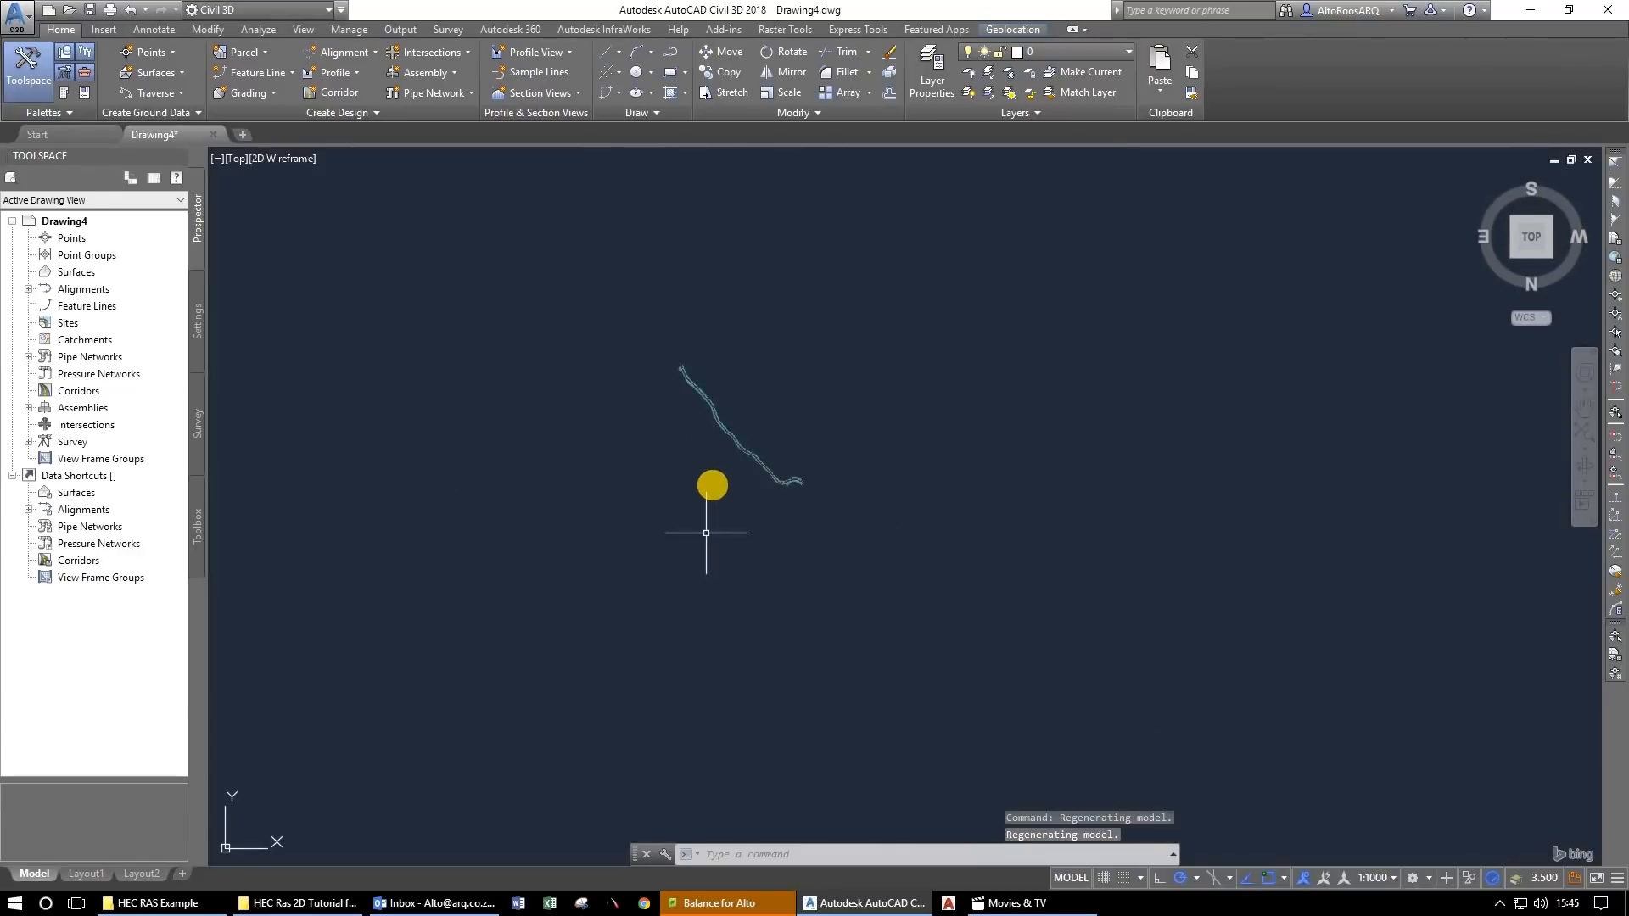
scroll(713, 517, "down", 3)
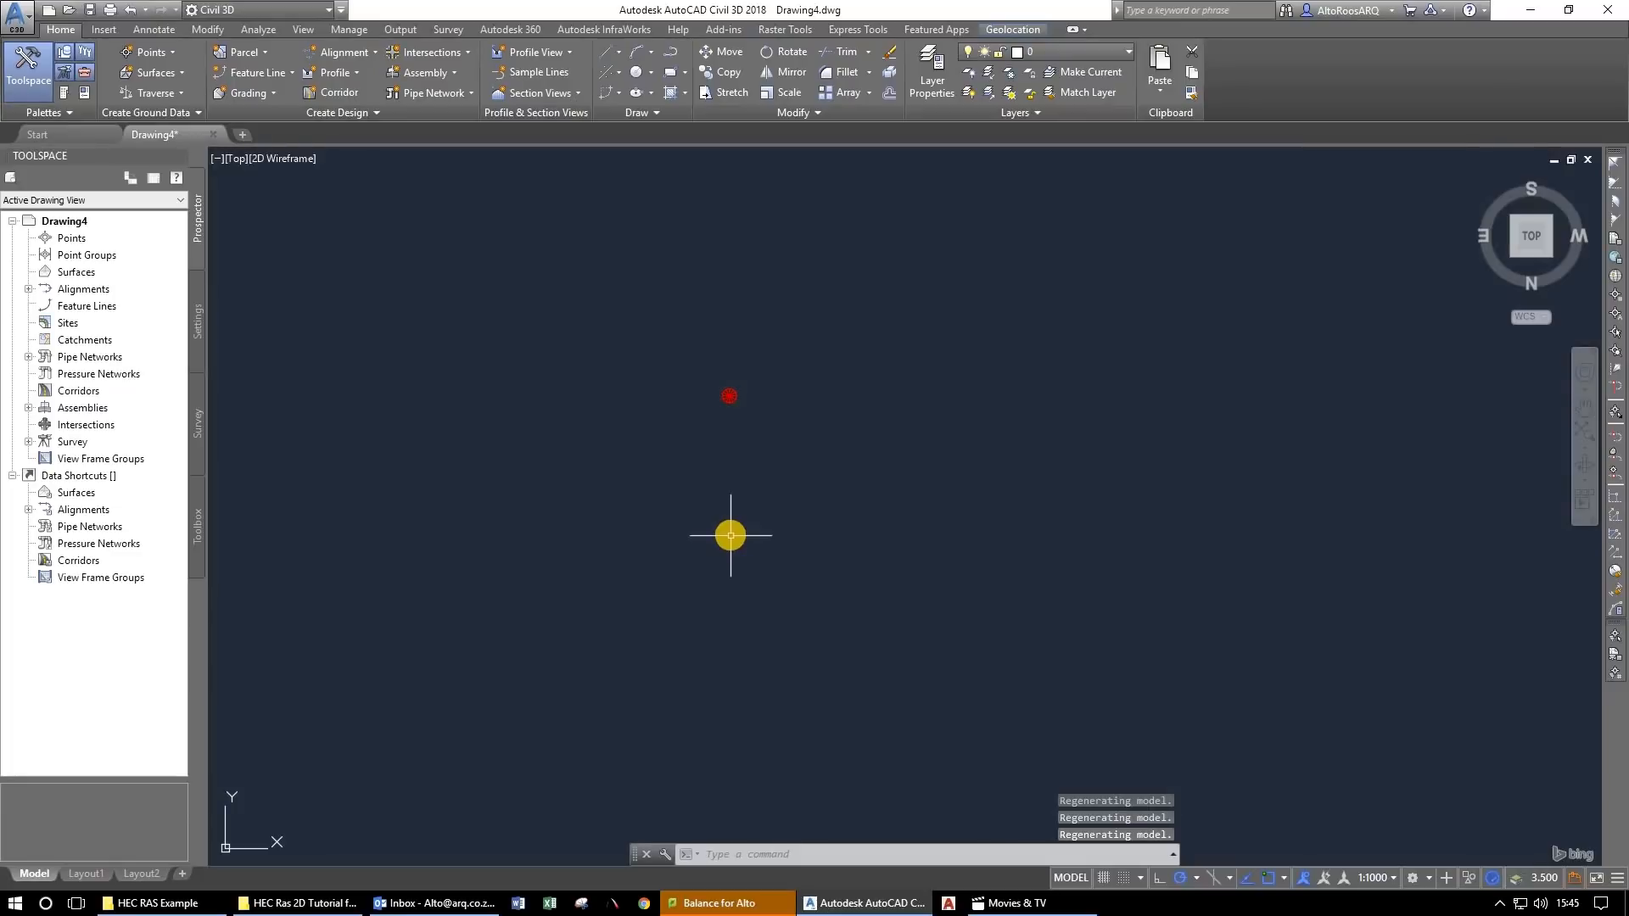
scroll(760, 527, "down", 2)
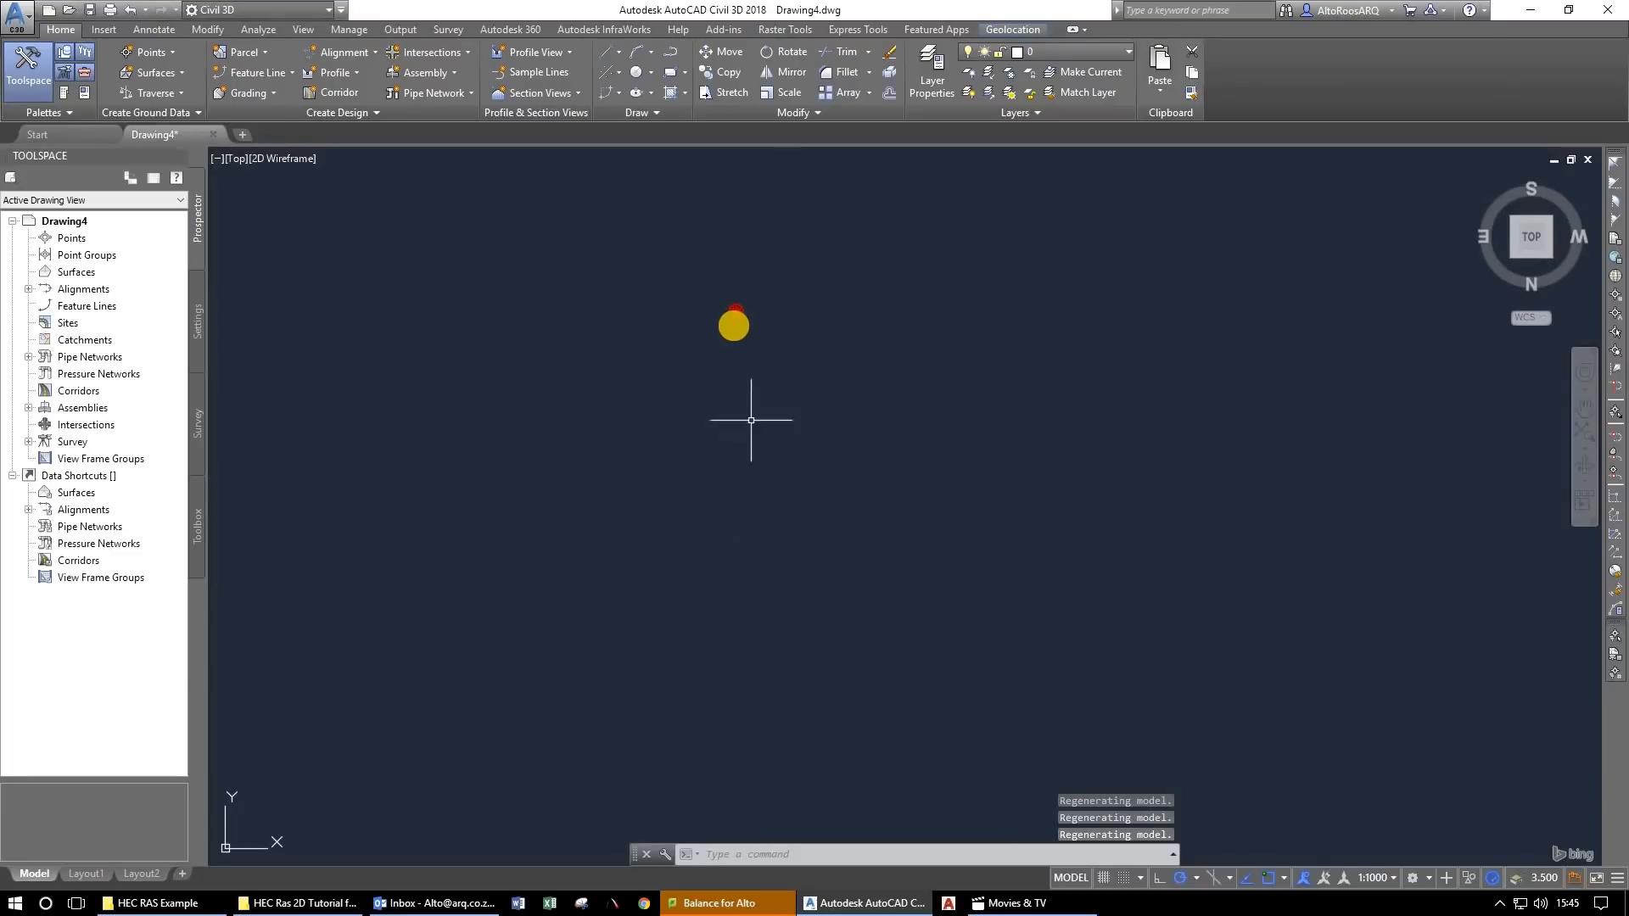
scroll(734, 323, "up", 5)
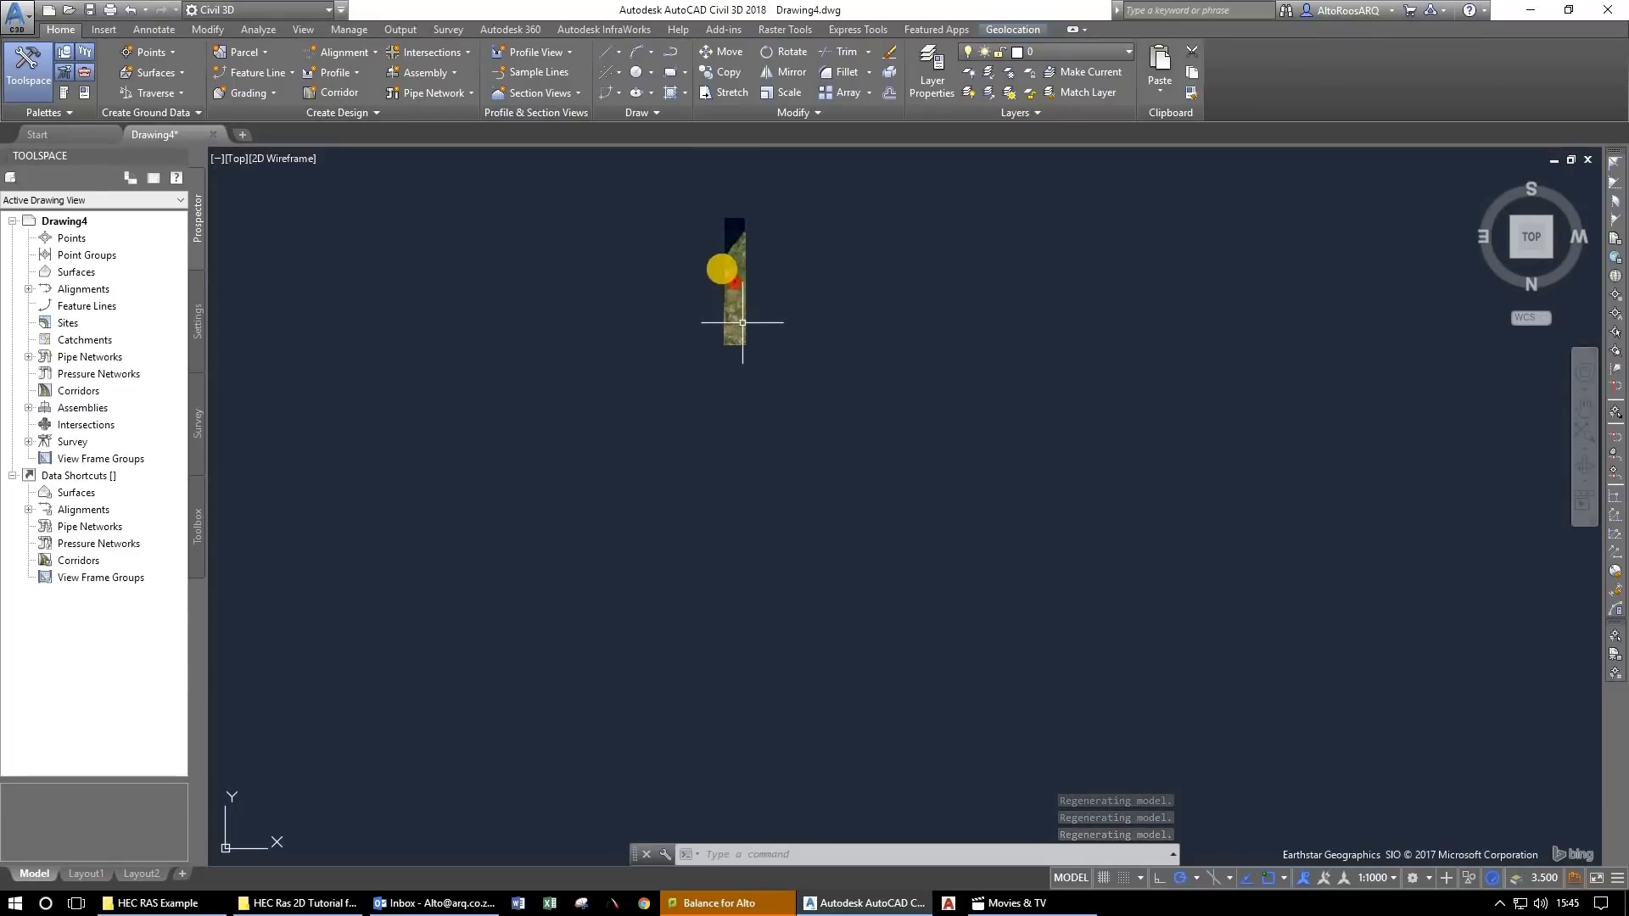
scroll(735, 322, "up", 5)
scroll(788, 439, "up", 3)
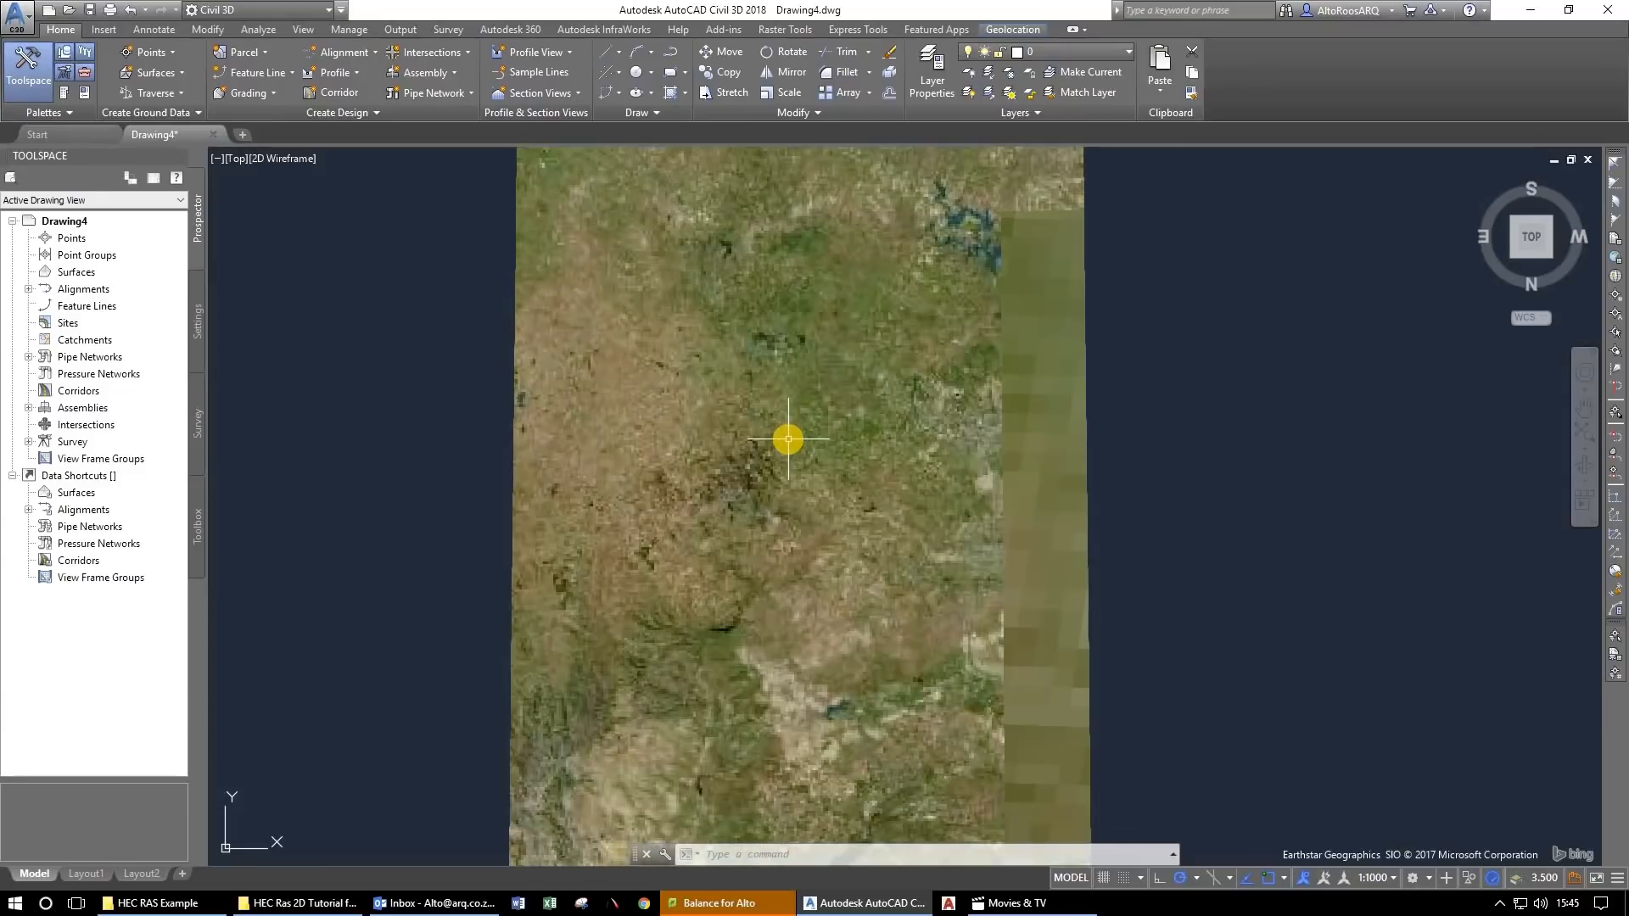
scroll(788, 439, "down", 4)
scroll(781, 517, "up", 2)
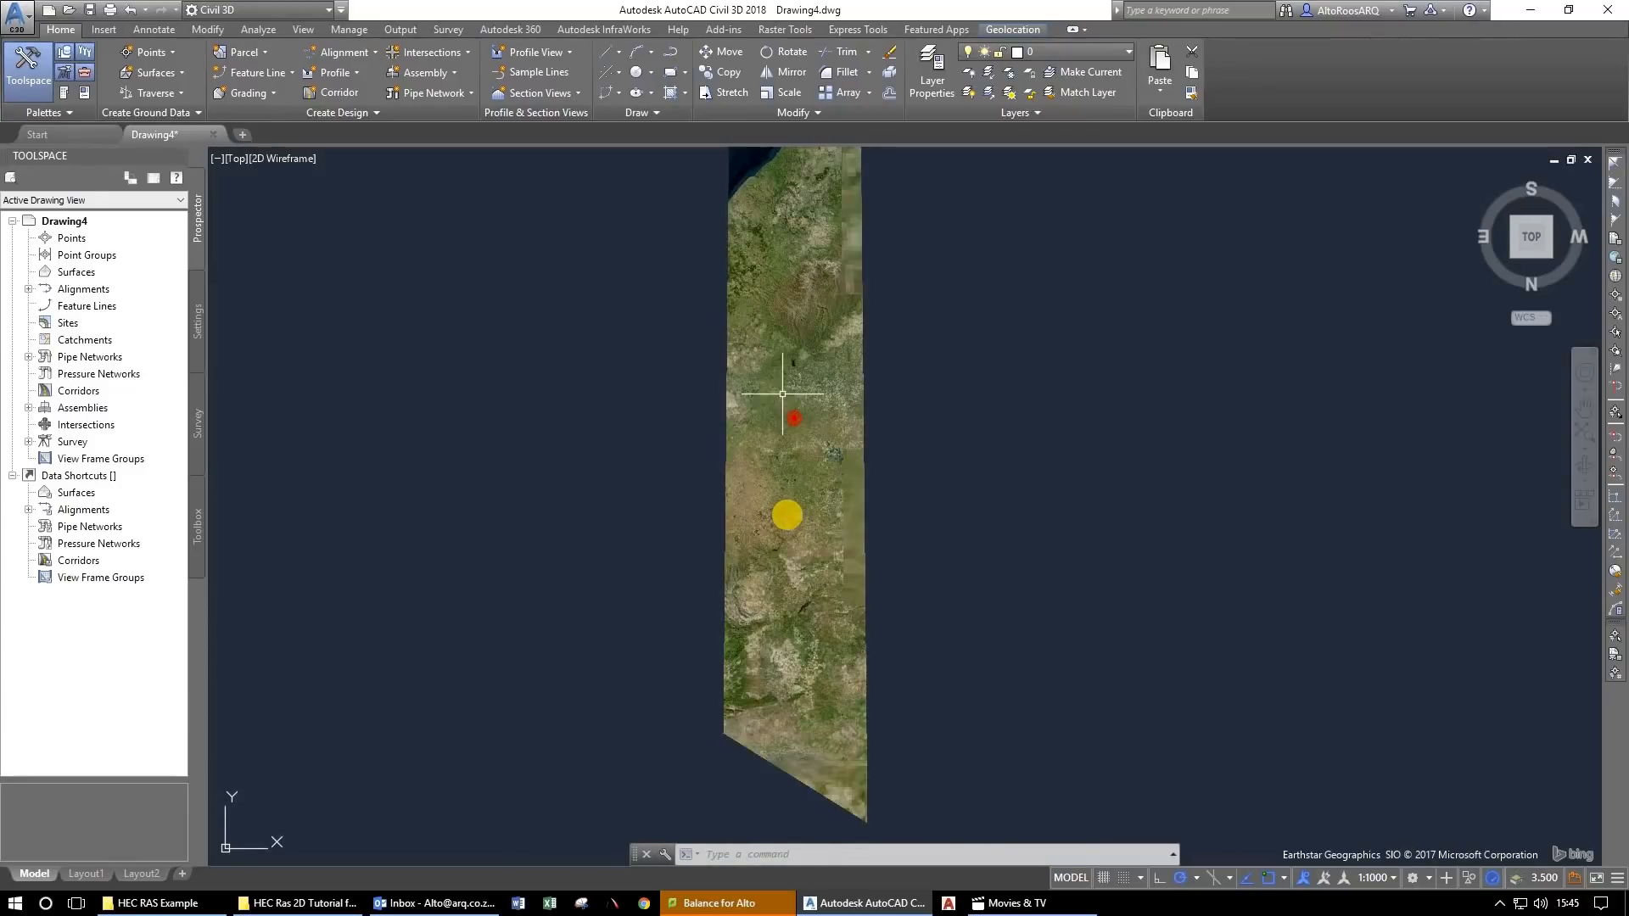
middle_click(787, 515)
middle_click(787, 515)
scroll(789, 513, "down", 5)
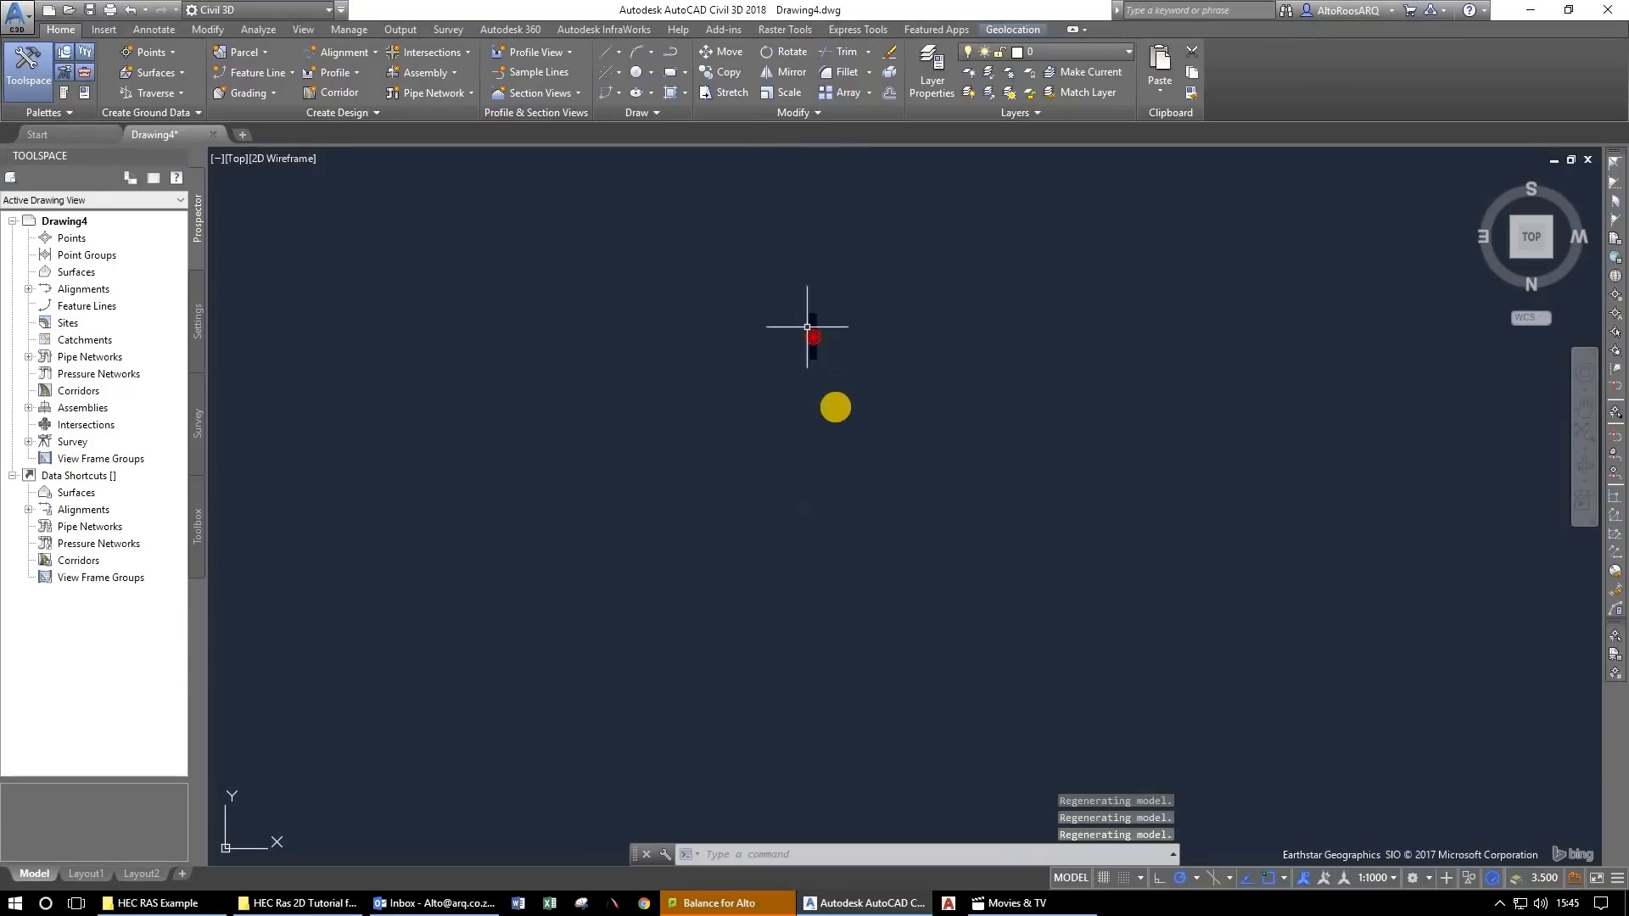
scroll(806, 327, "up", 6)
scroll(906, 460, "up", 2)
scroll(906, 458, "down", 2)
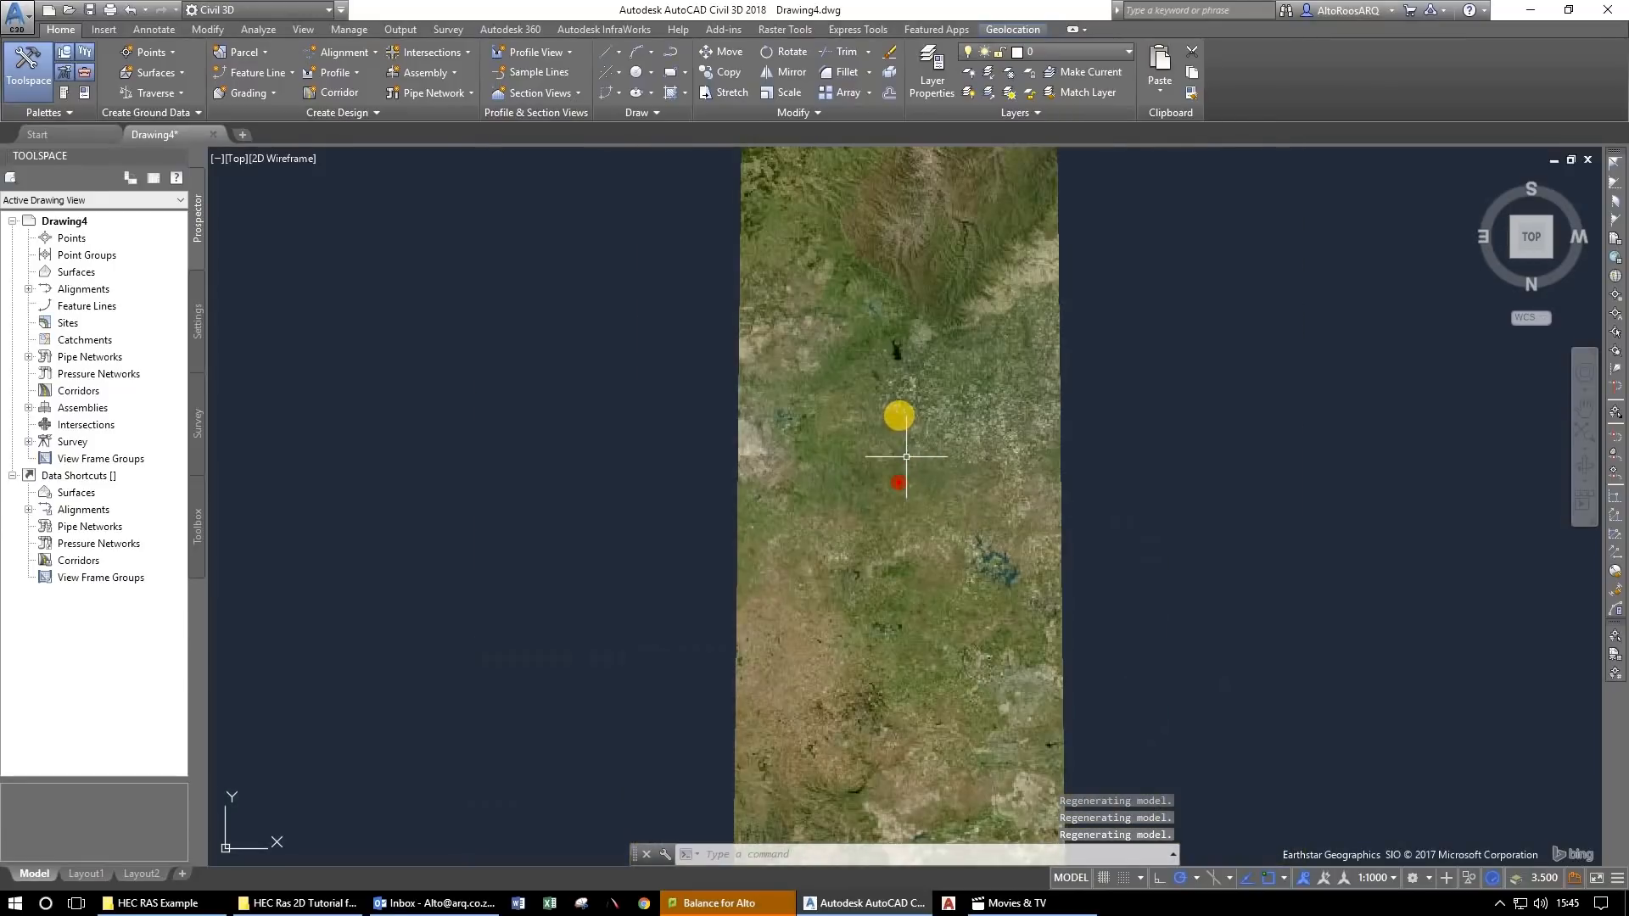
left_click_drag(900, 417, 872, 554)
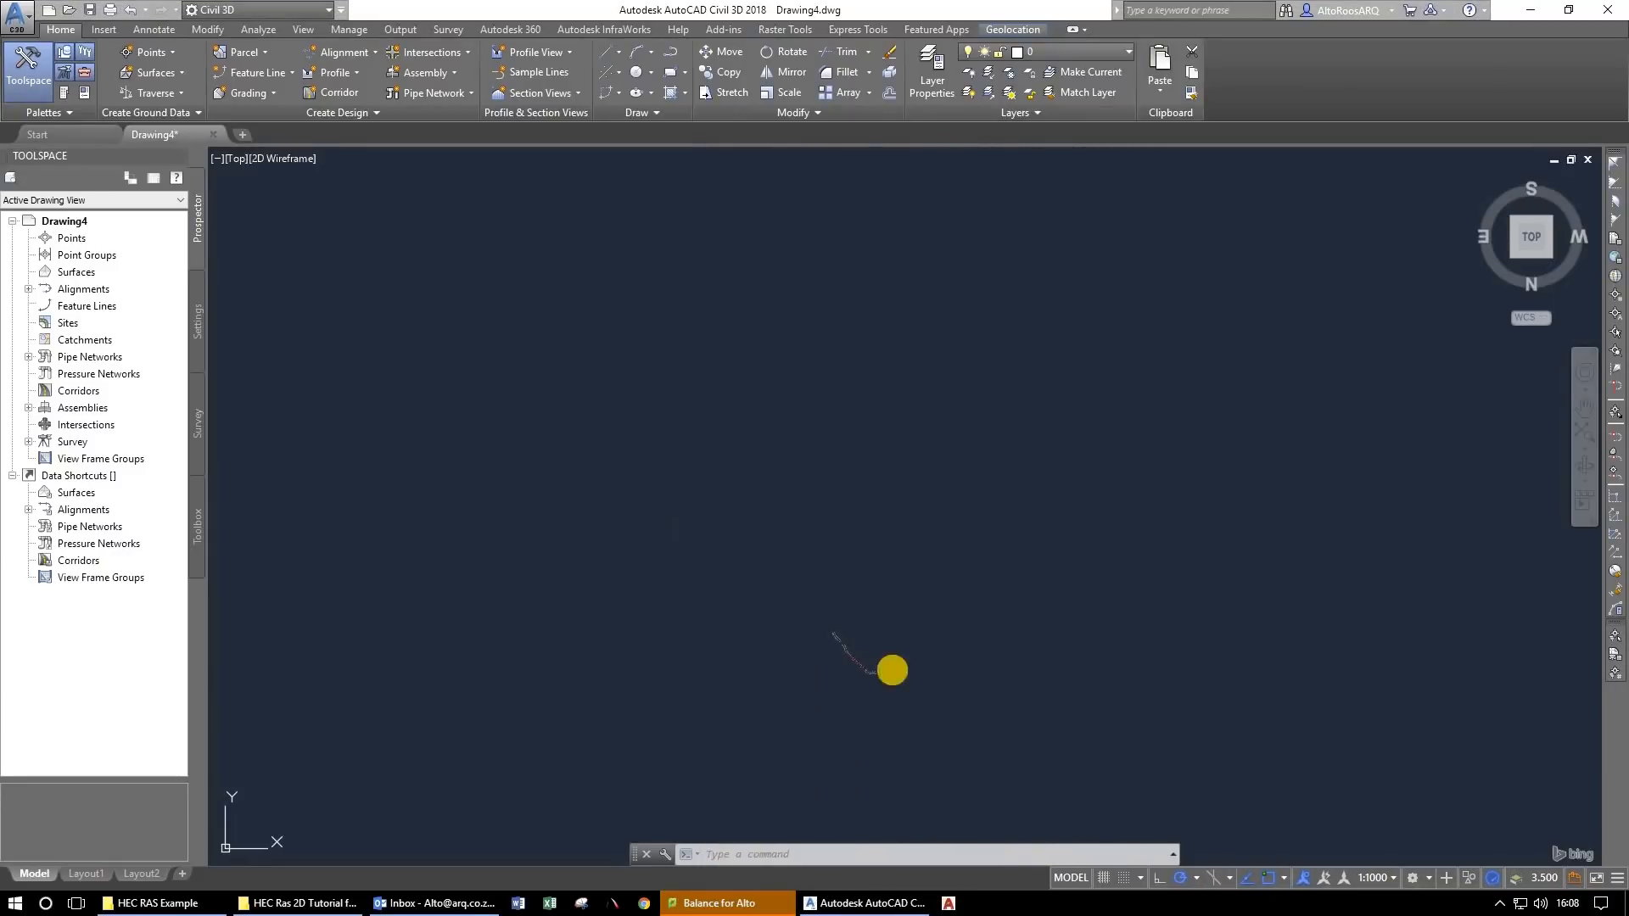
Select the Road reference, compare its location with the aerial imagery using its grip, and clear the selection.
scroll(868, 676, "up", 8)
left_click(901, 485)
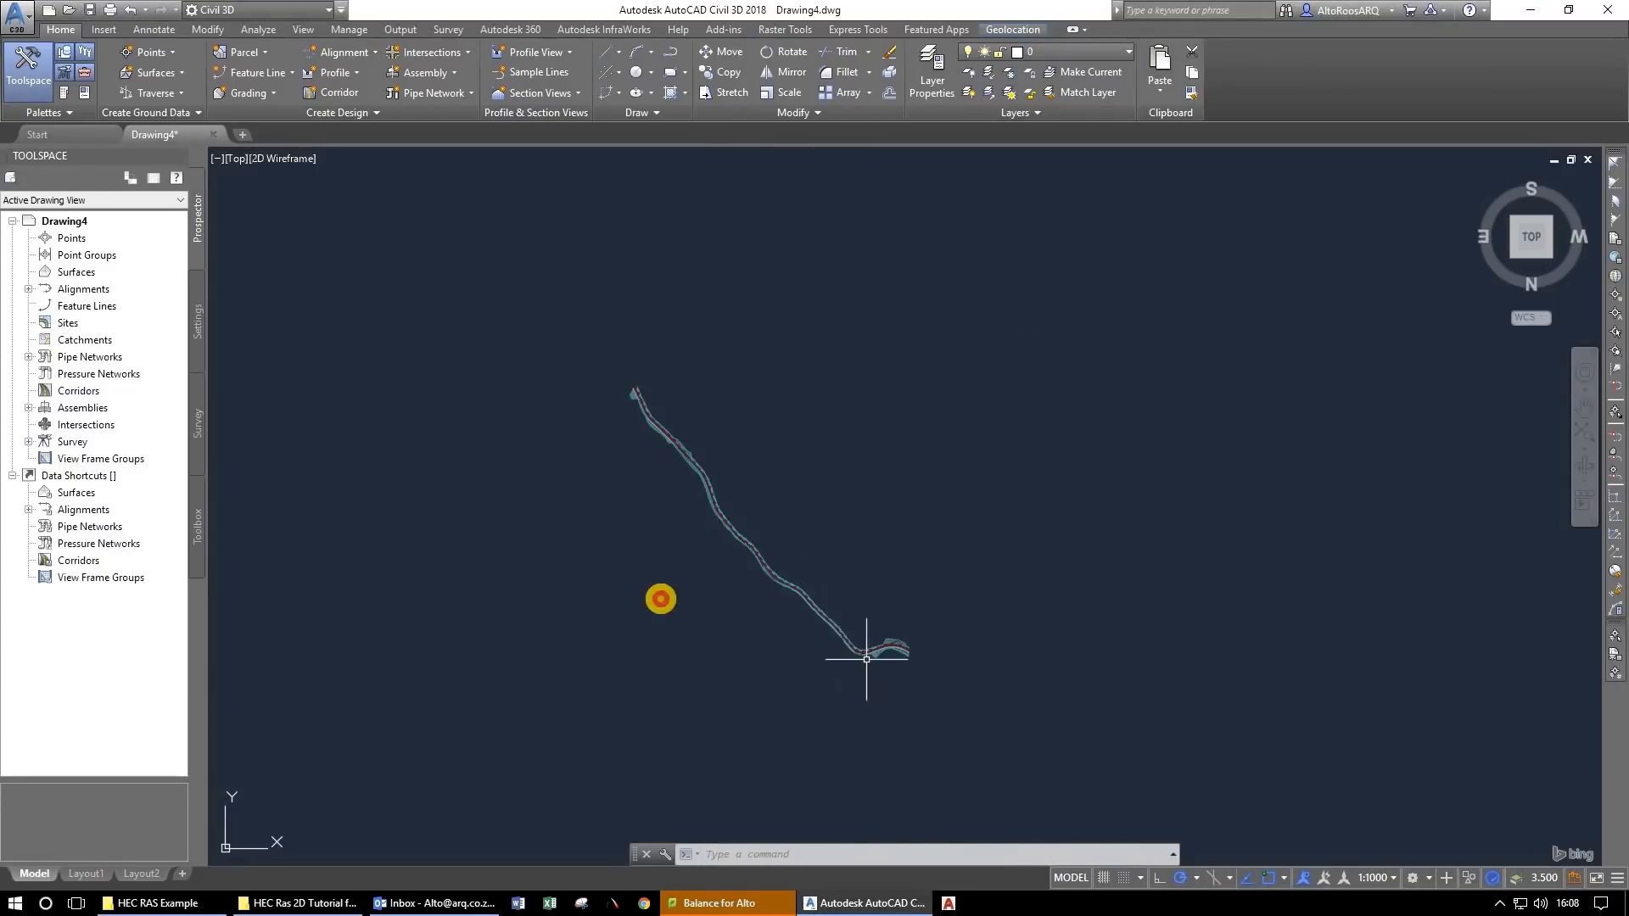
left_click(660, 598)
scroll(754, 663, "down", 20)
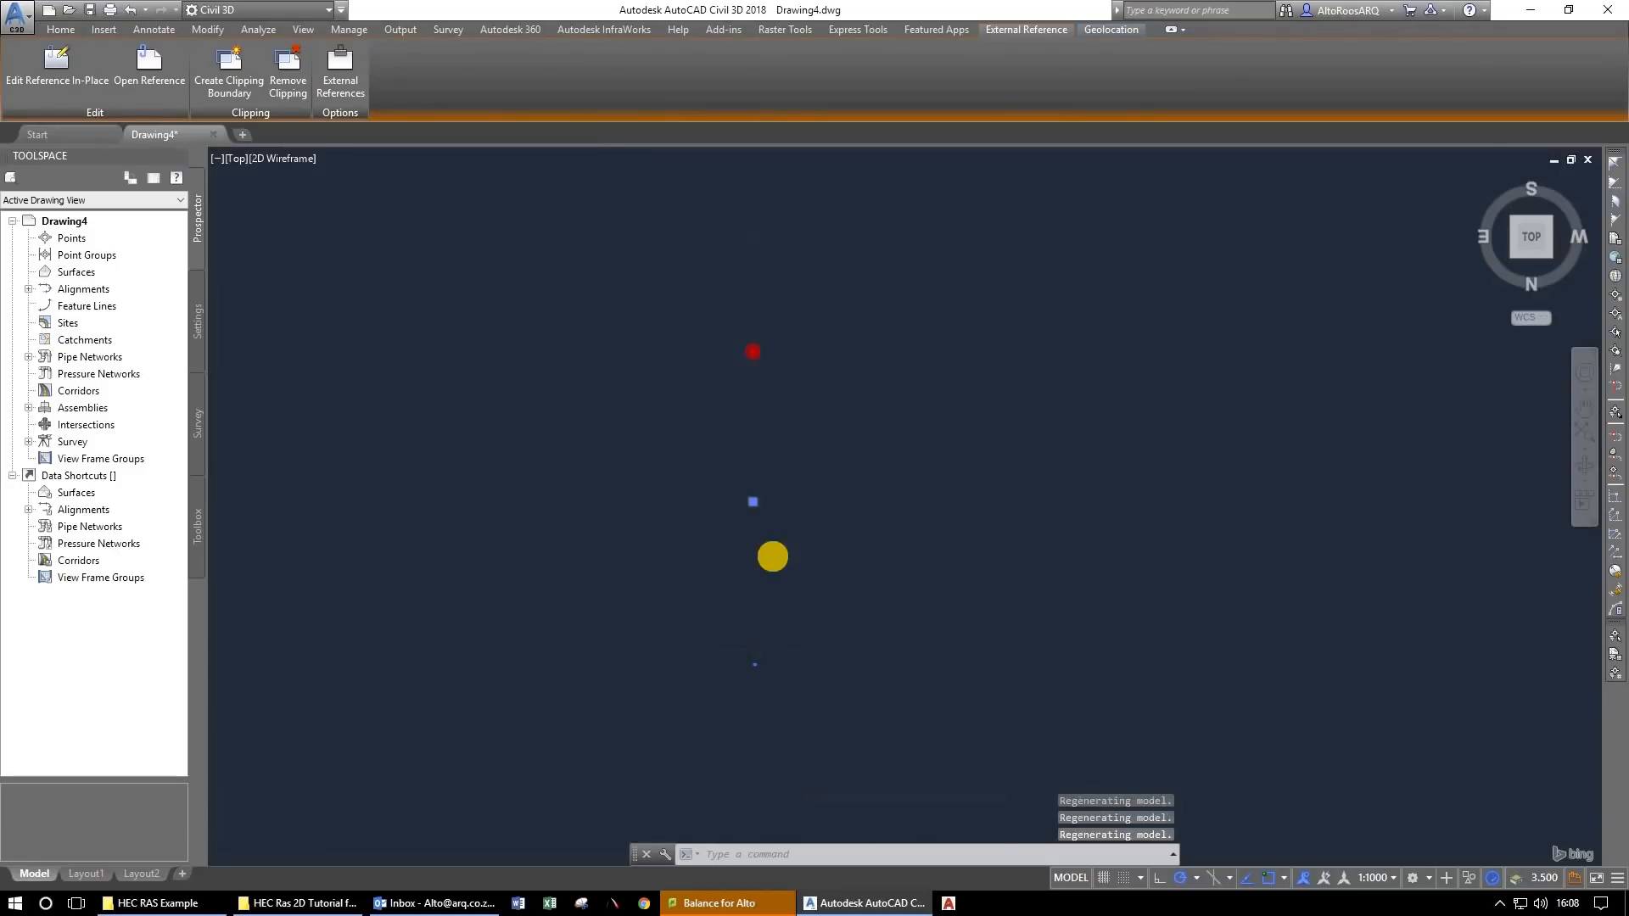
scroll(752, 476, "up", 7)
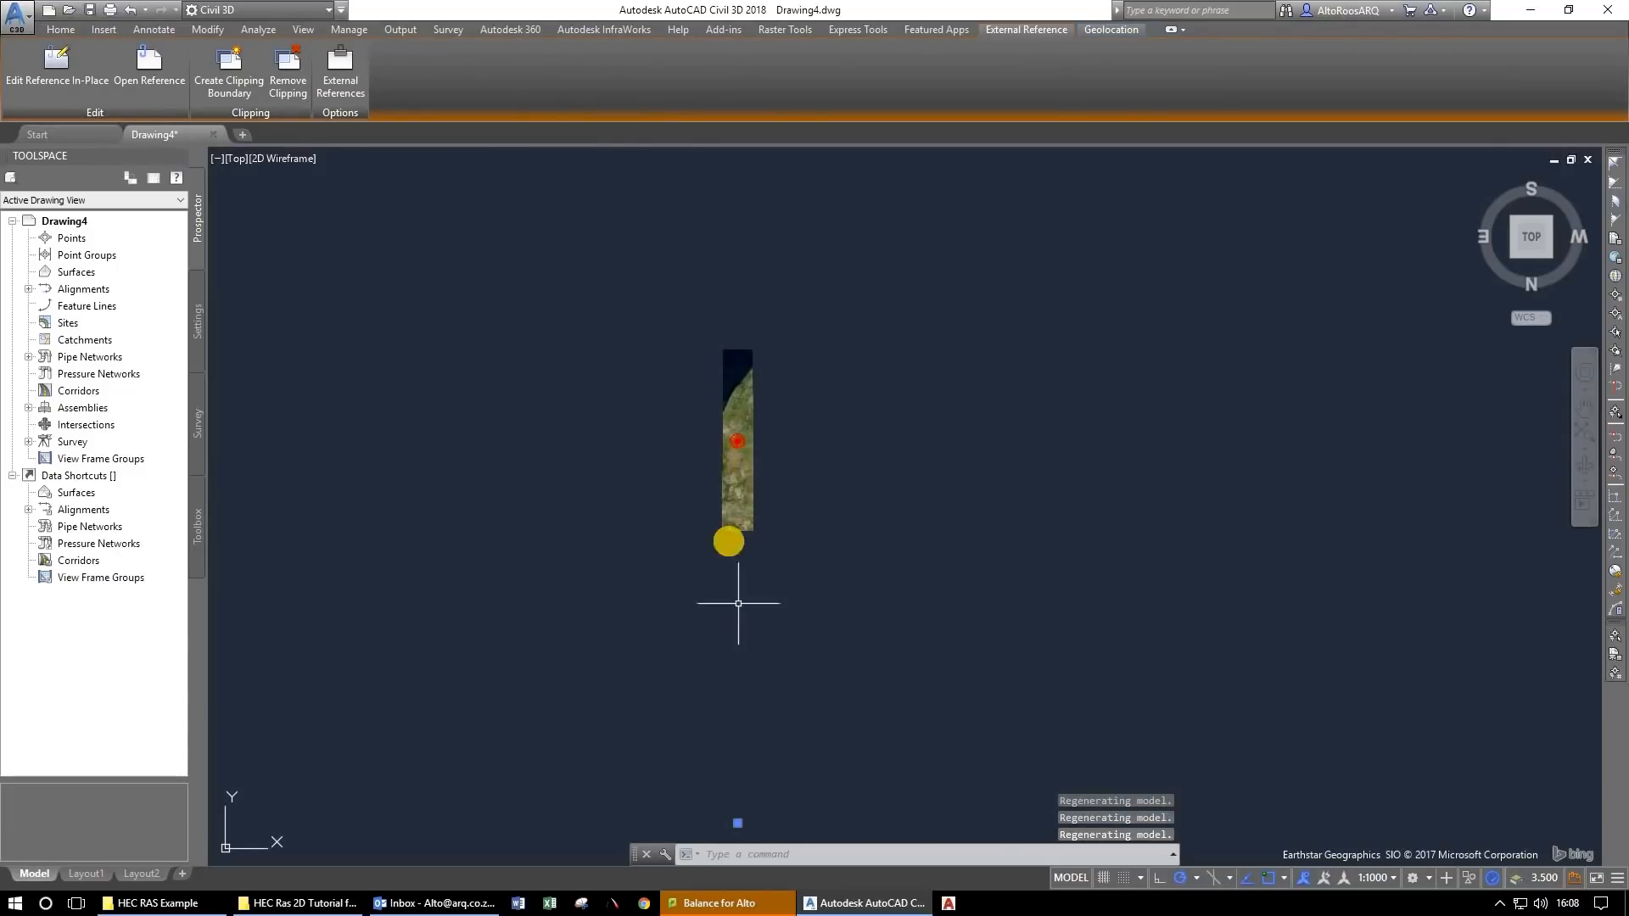
left_click_drag(738, 685, 733, 507)
scroll(750, 656, "up", 5)
scroll(719, 580, "up", 12)
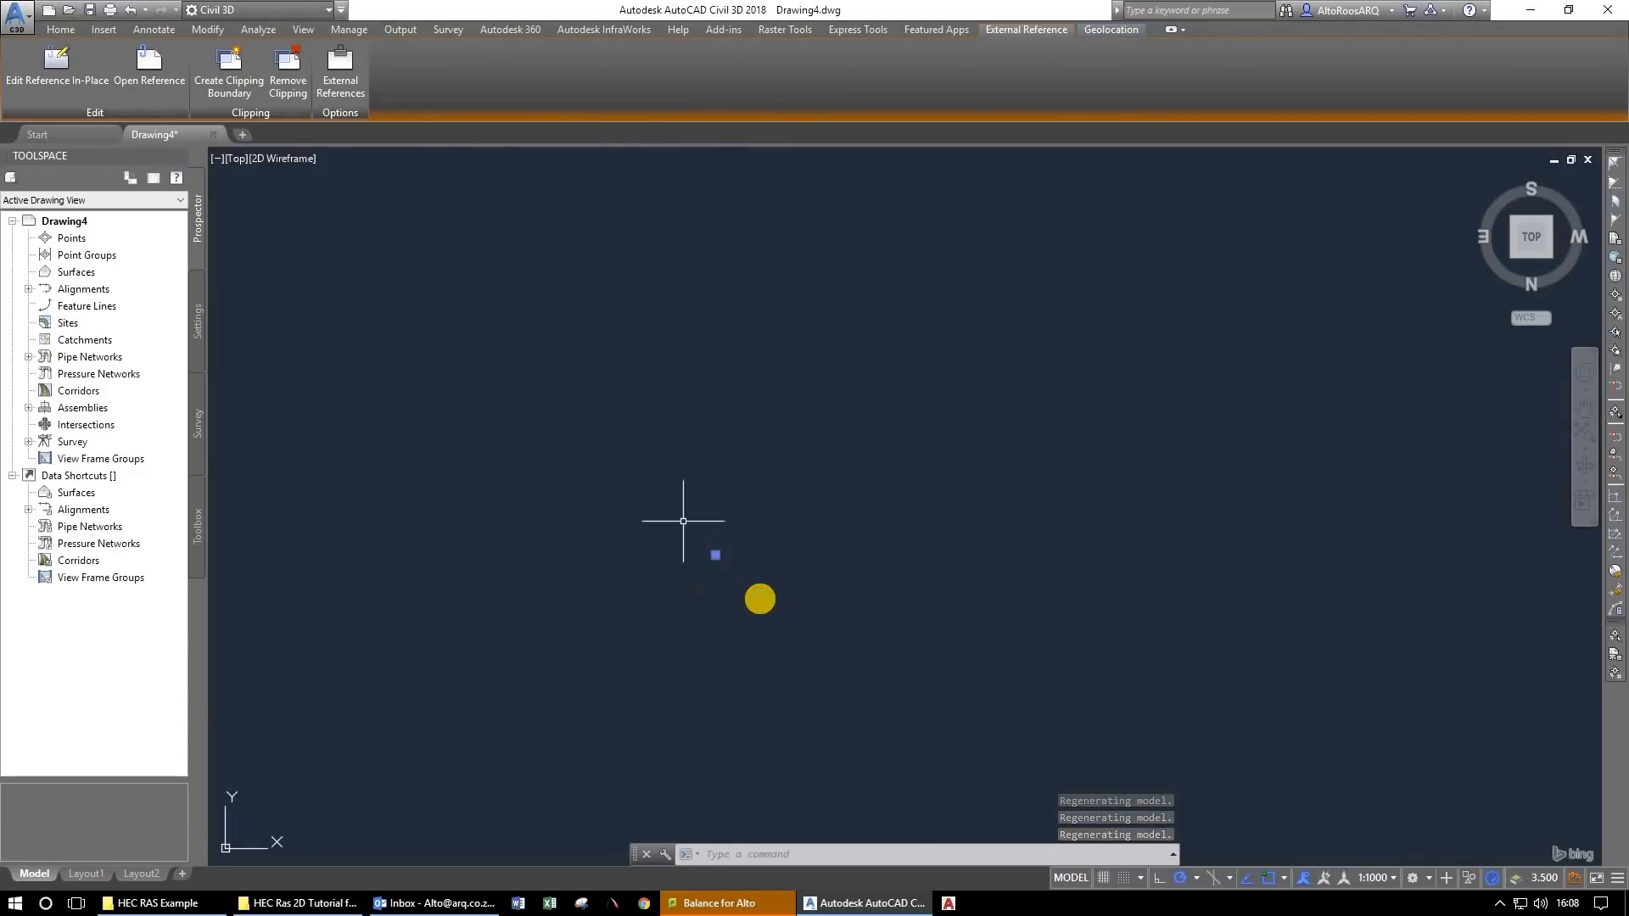
scroll(711, 551, "up", 10)
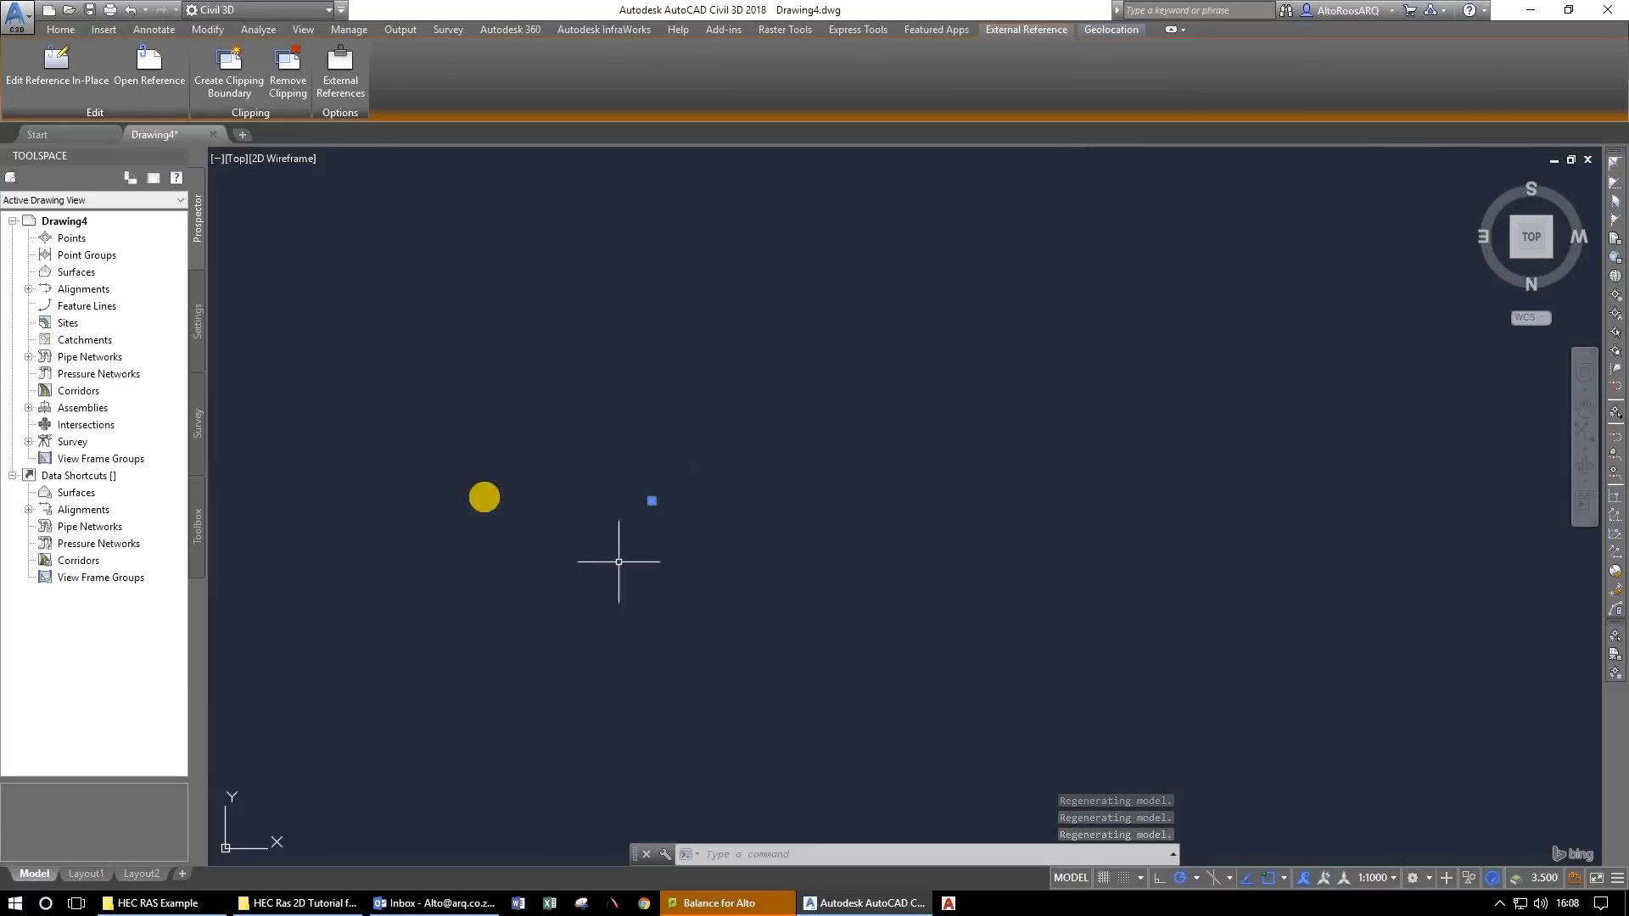
scroll(701, 542, "down", 10)
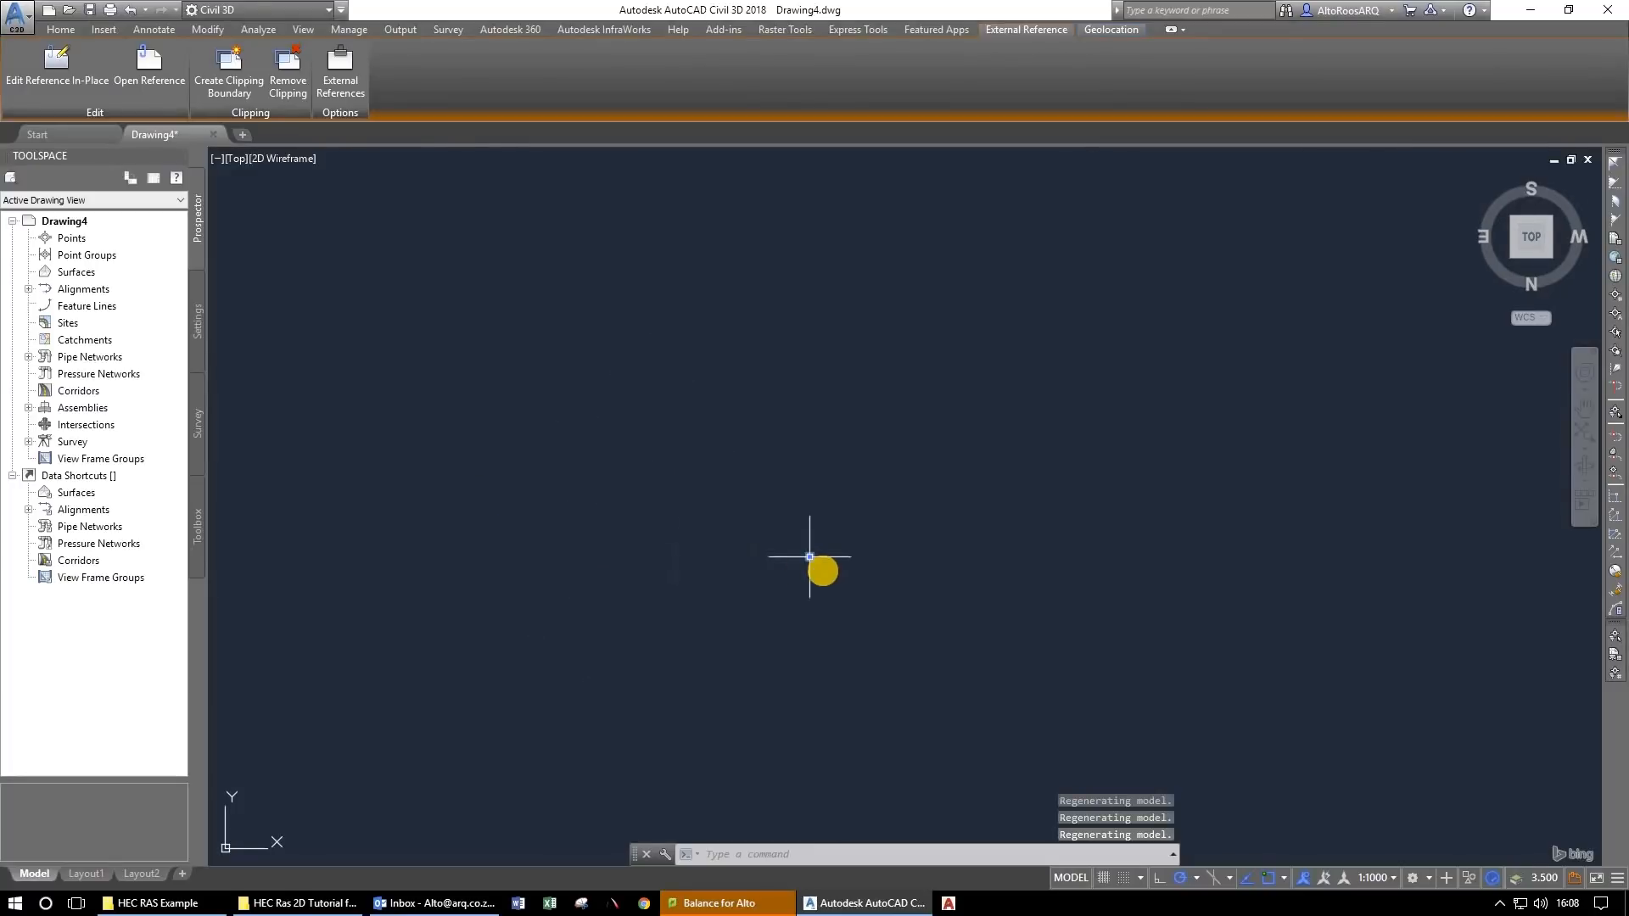
scroll(796, 568, "down", 10)
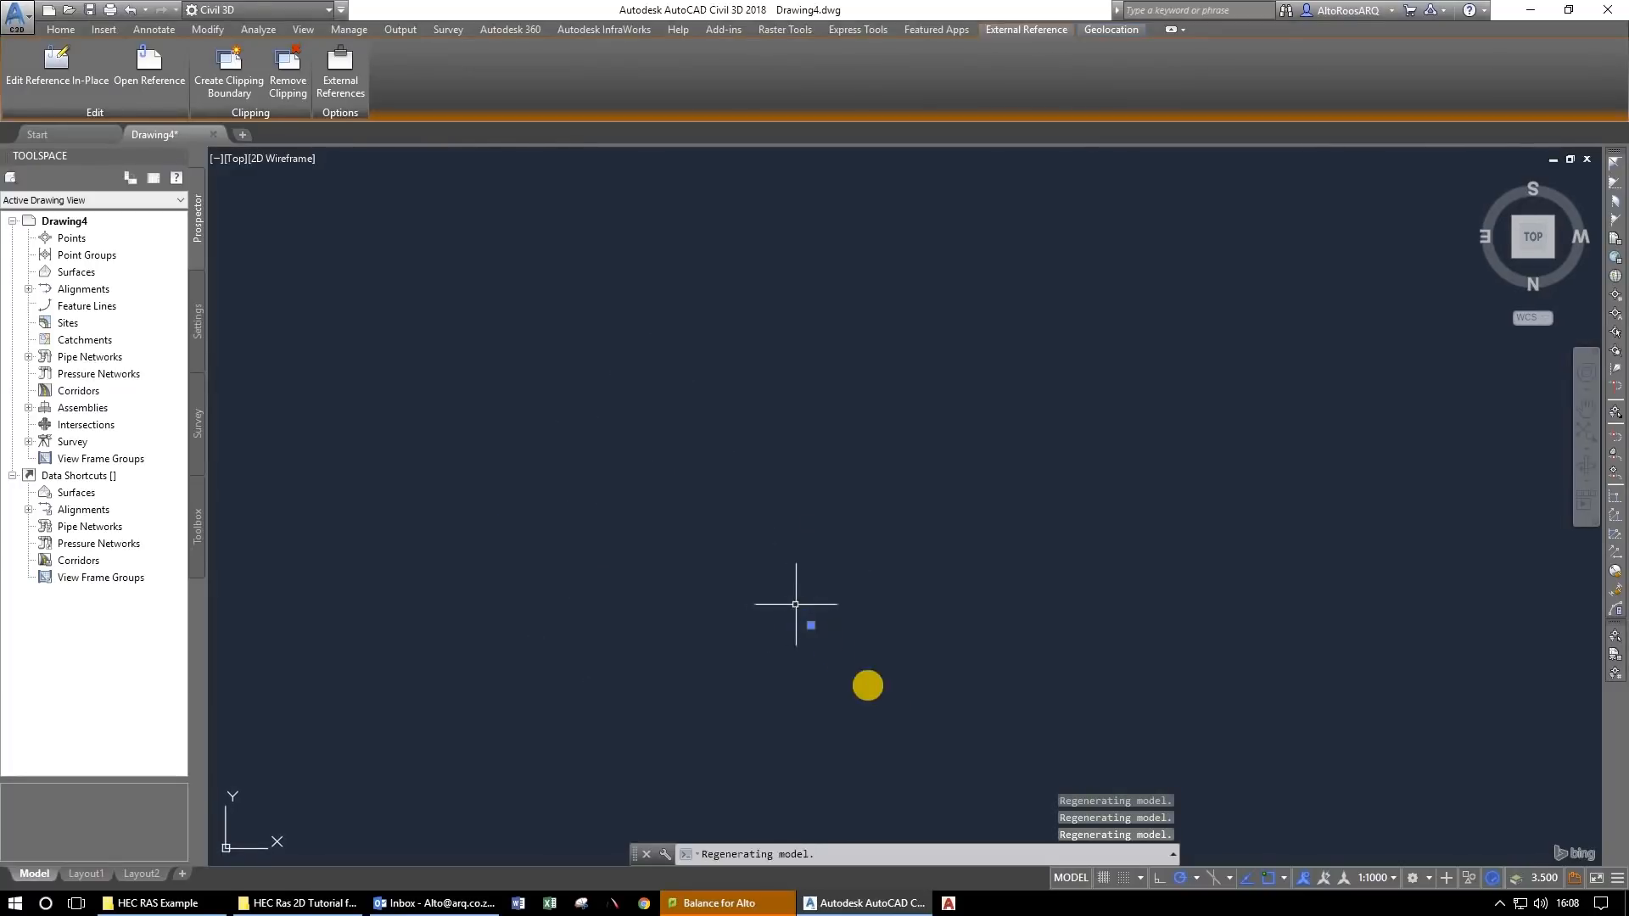
key("Escape")
key("Escape")
Rotate the attached Road reference 180 degrees about the base point 0,0.
left_click(1065, 507)
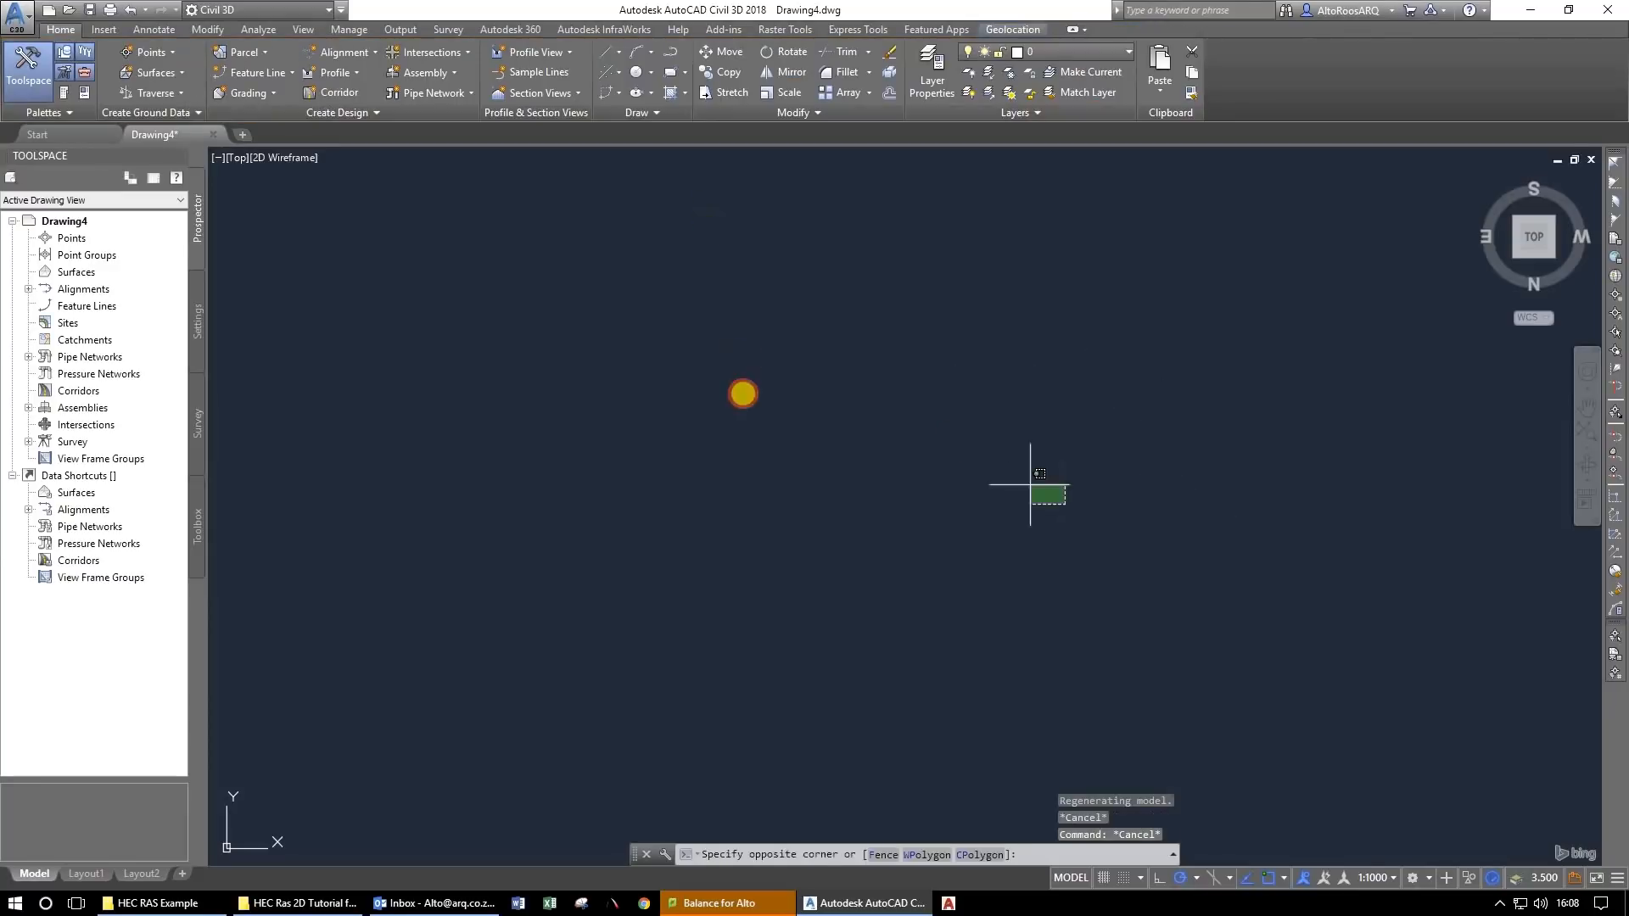
left_click(743, 396)
scroll(736, 484, "down", 3)
middle_click(858, 474)
middle_click(858, 474)
left_click(1144, 438)
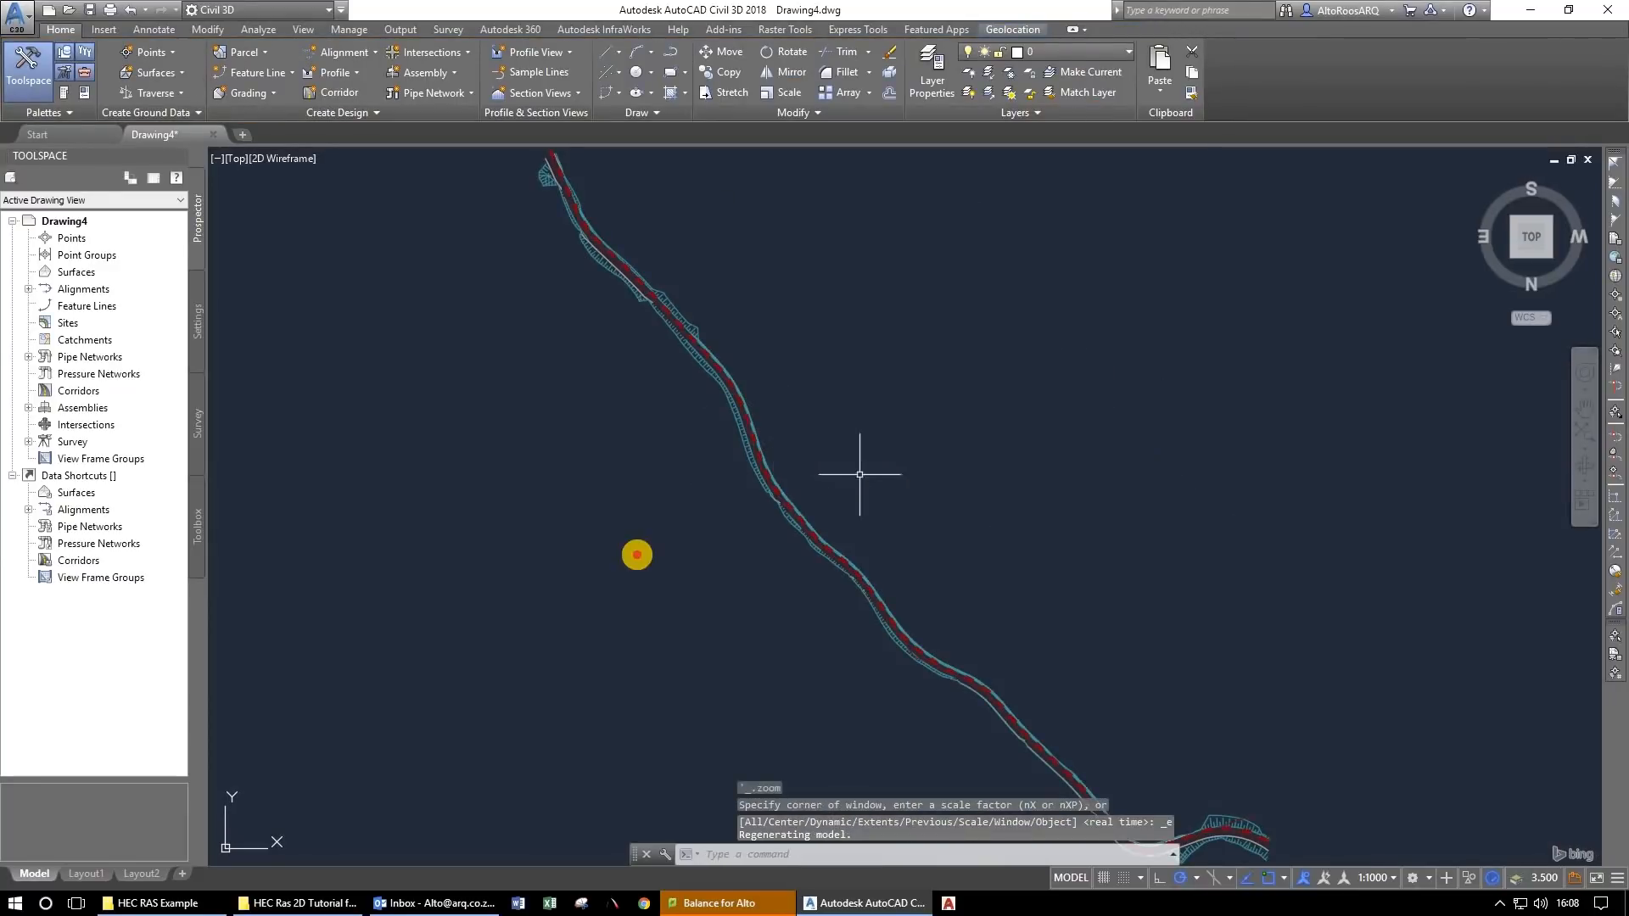
left_click(585, 555)
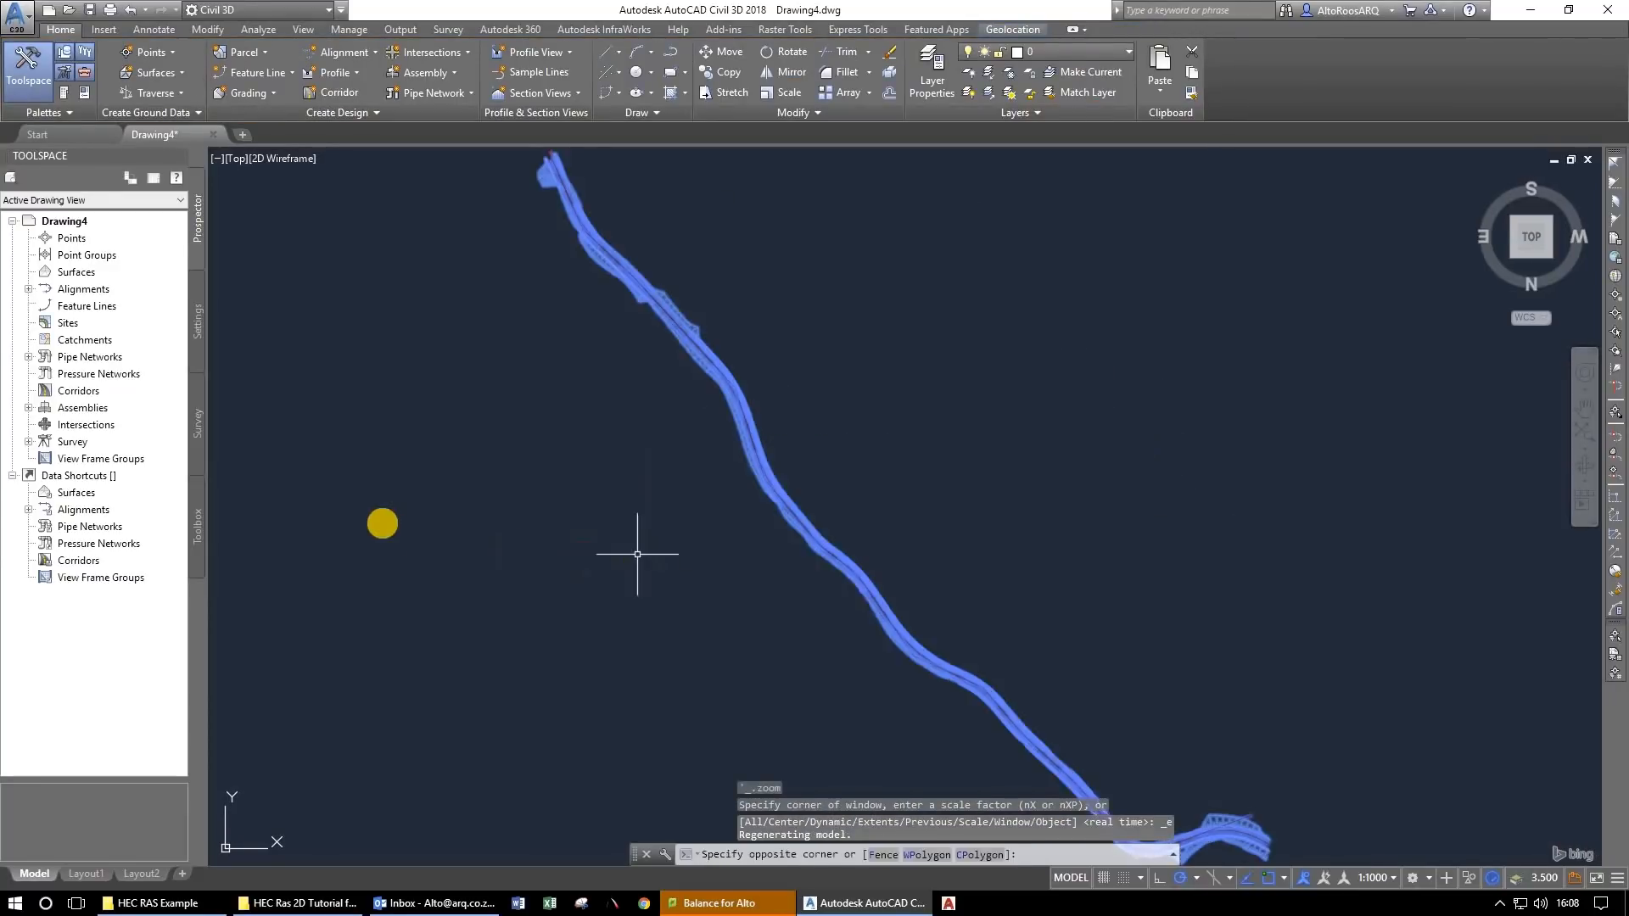
left_click(61, 29)
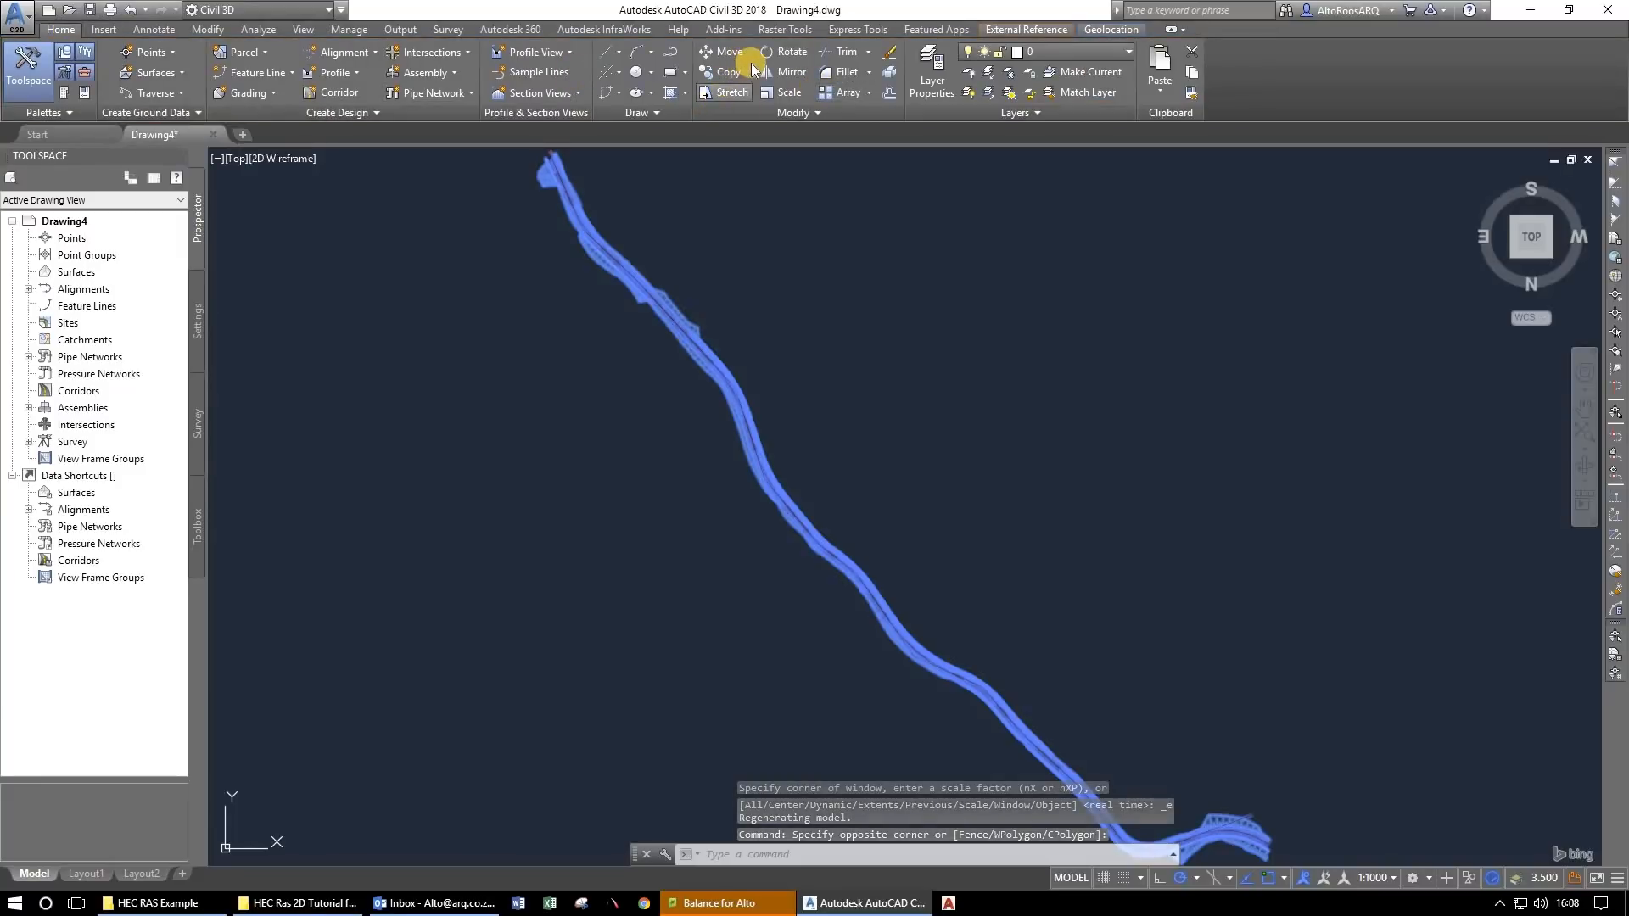
left_click(782, 52)
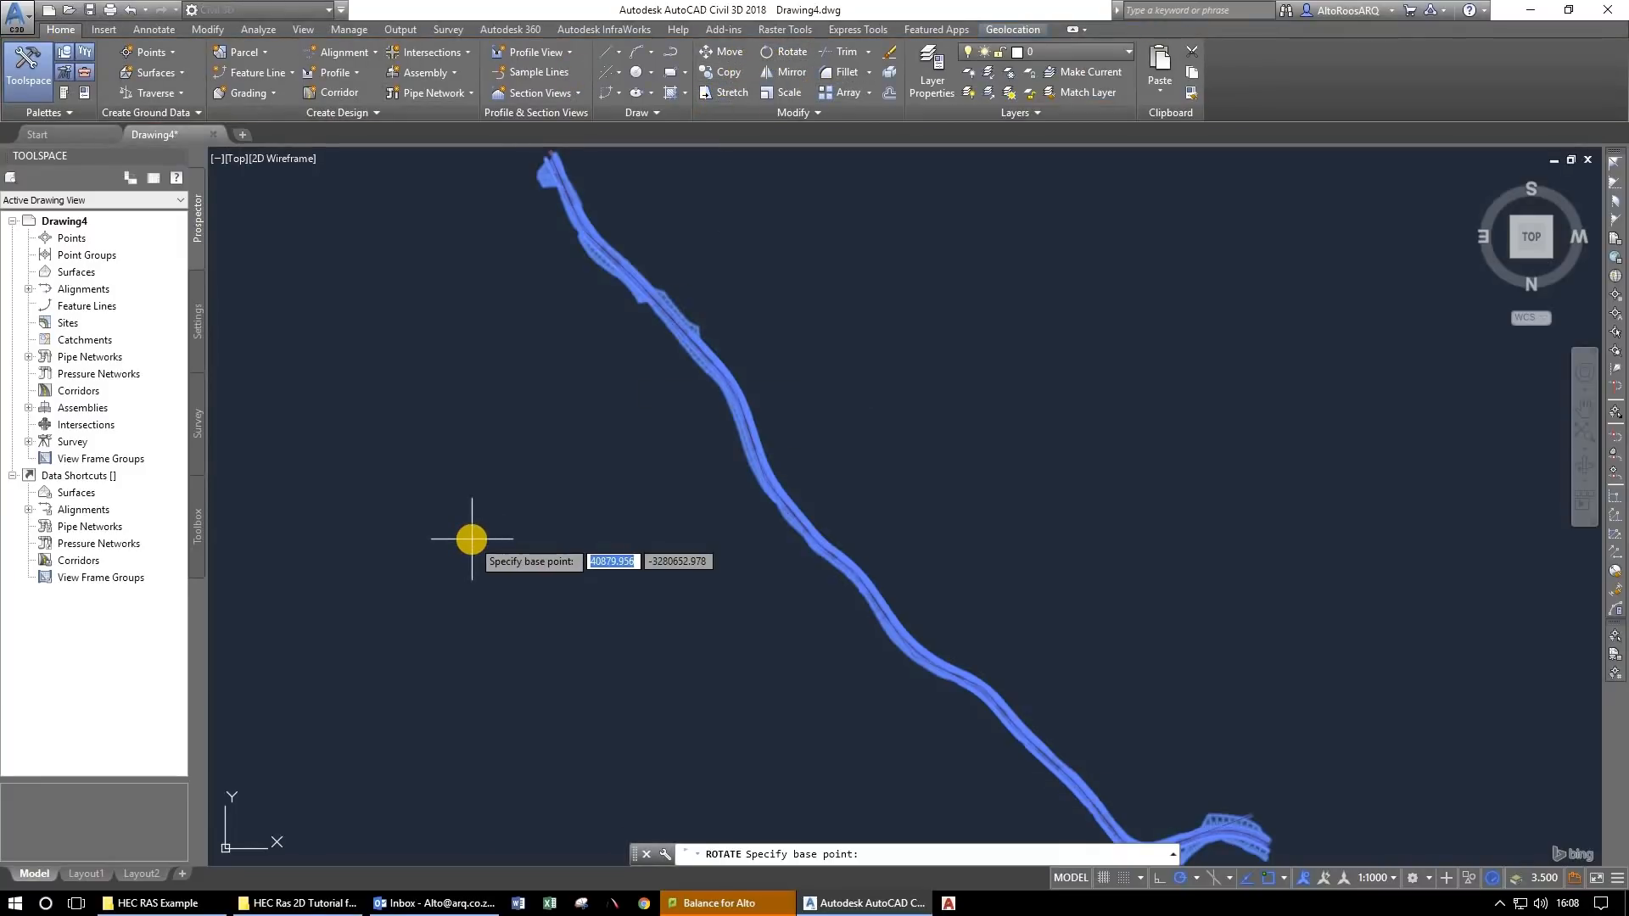
type("0,0")
key("Return")
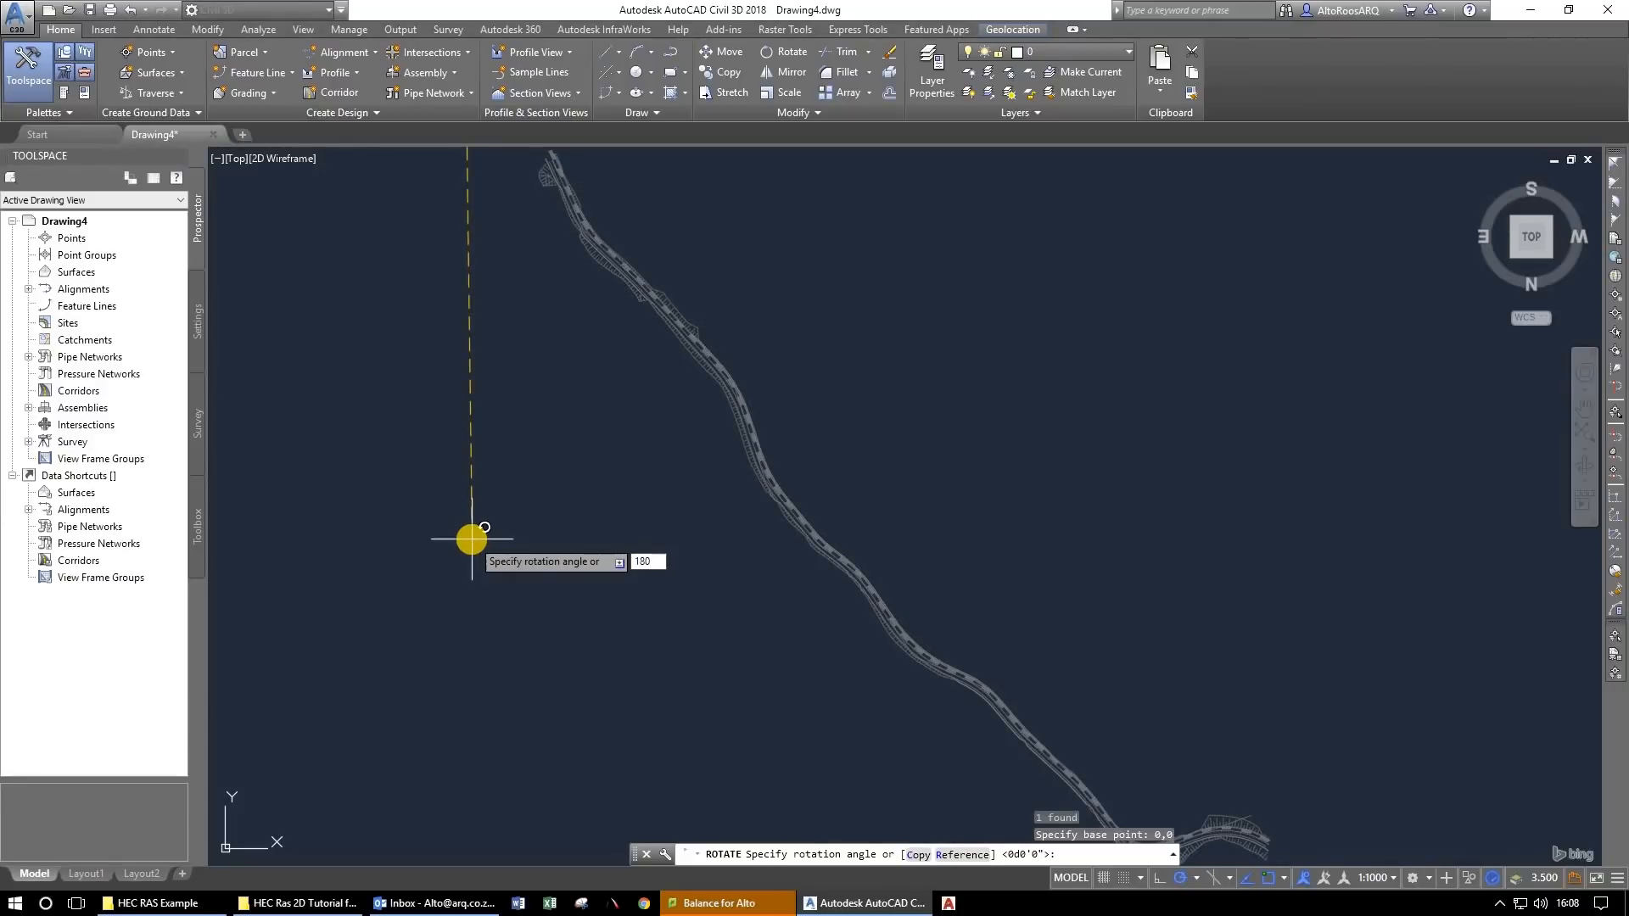
type("180")
key("Return")
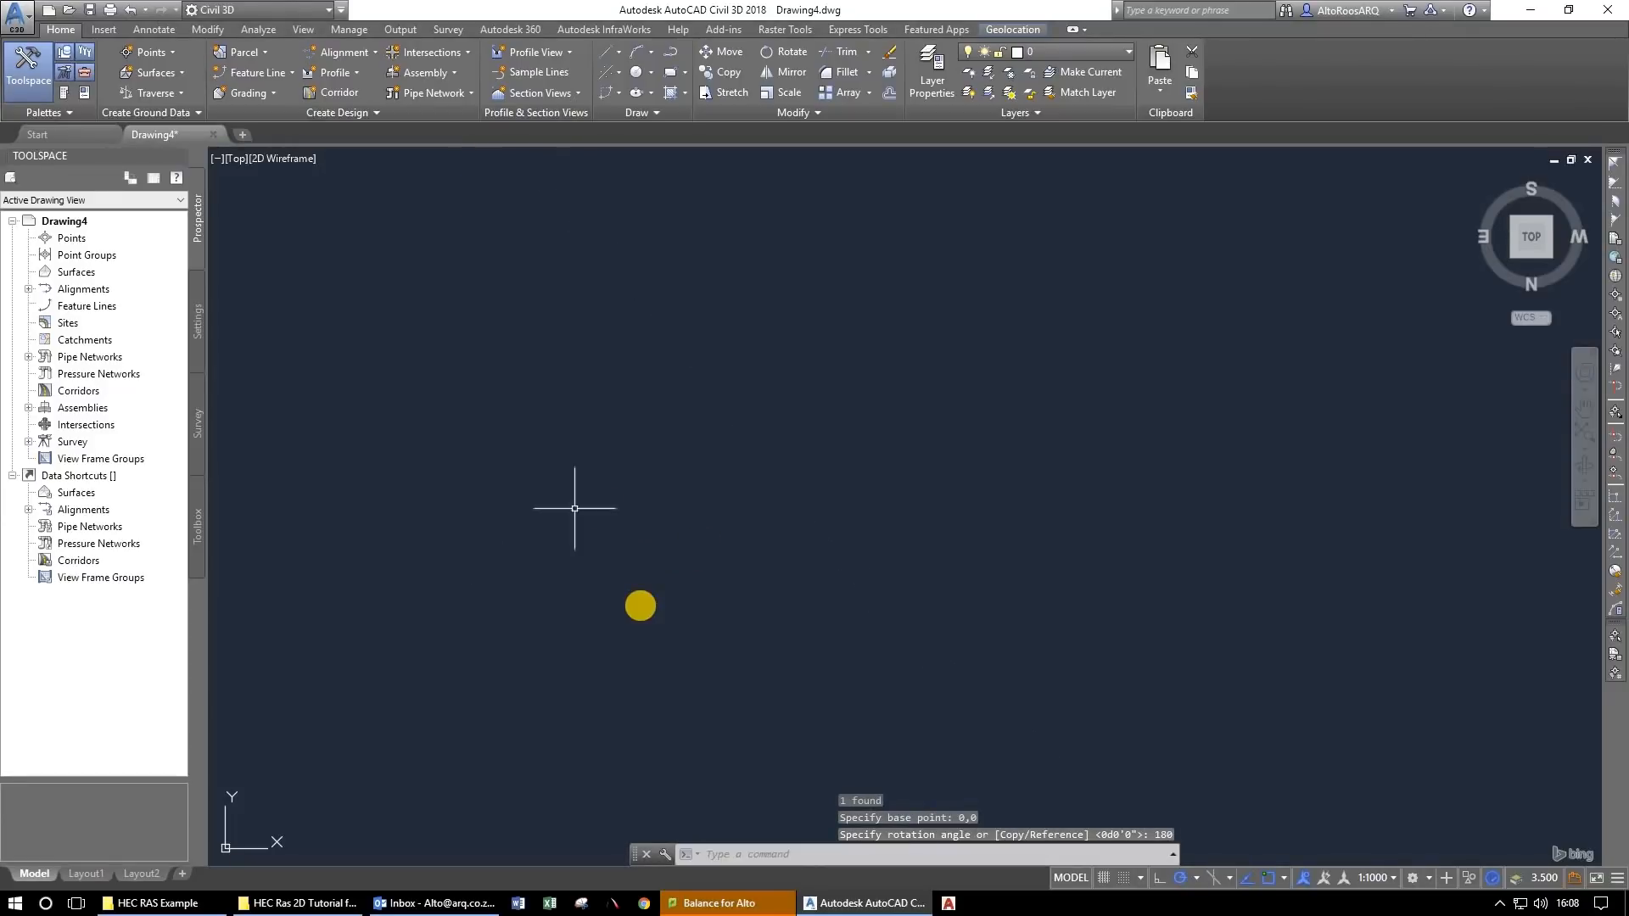
Bring the rotated road into view and check how its curved start lines up with the aerial imagery.
middle_click(947, 525)
middle_click(947, 526)
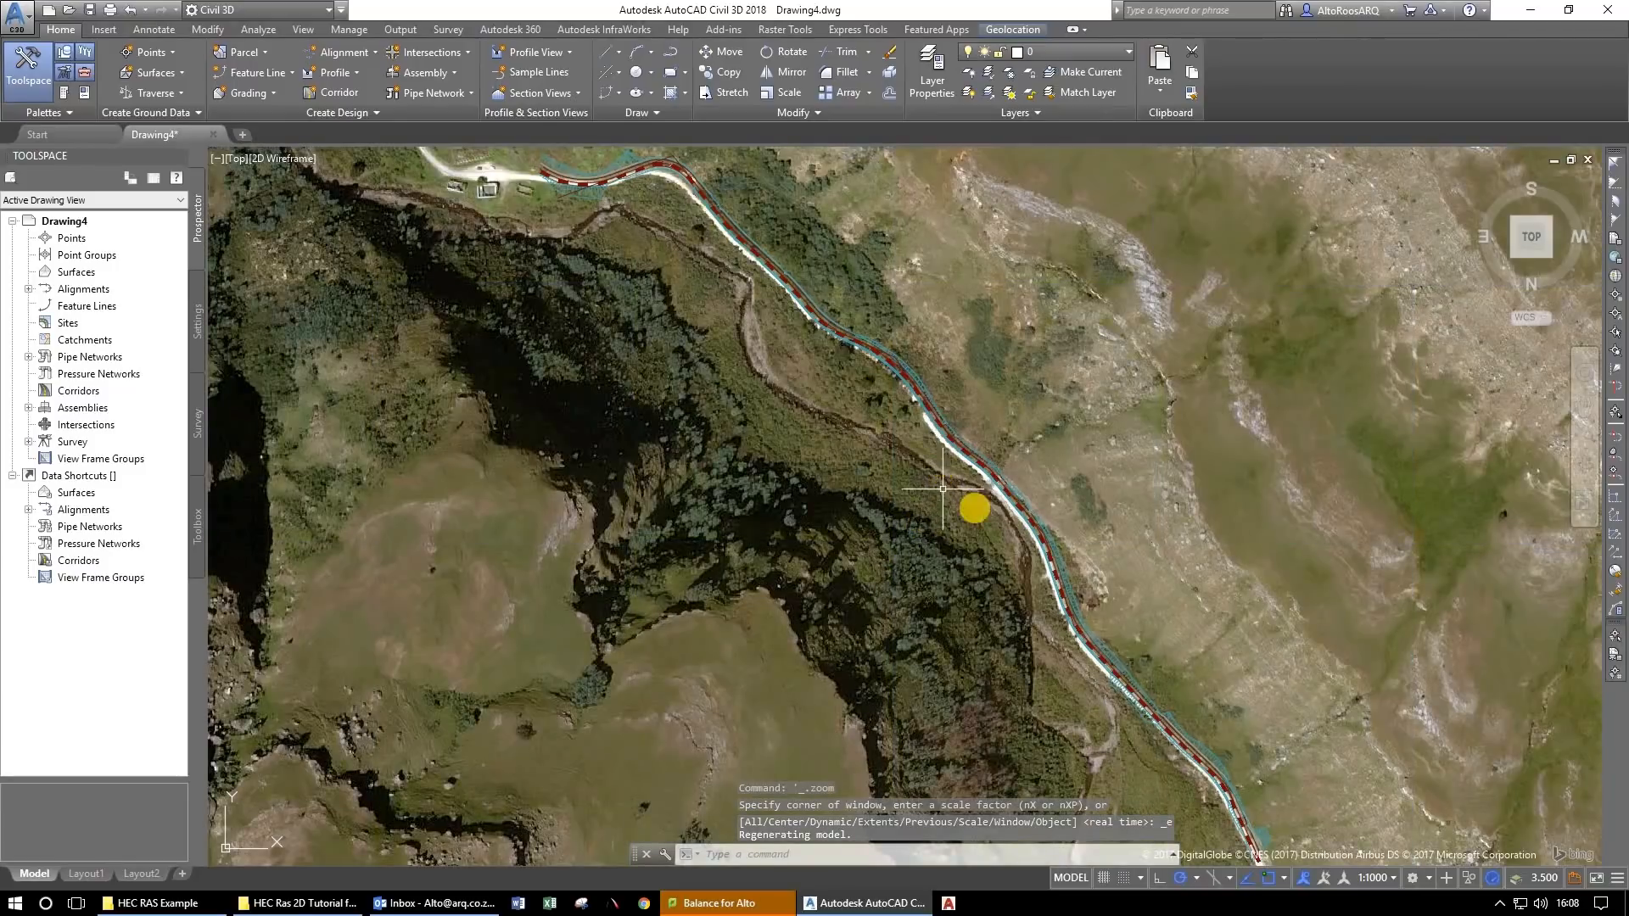
scroll(866, 550, "down", 5)
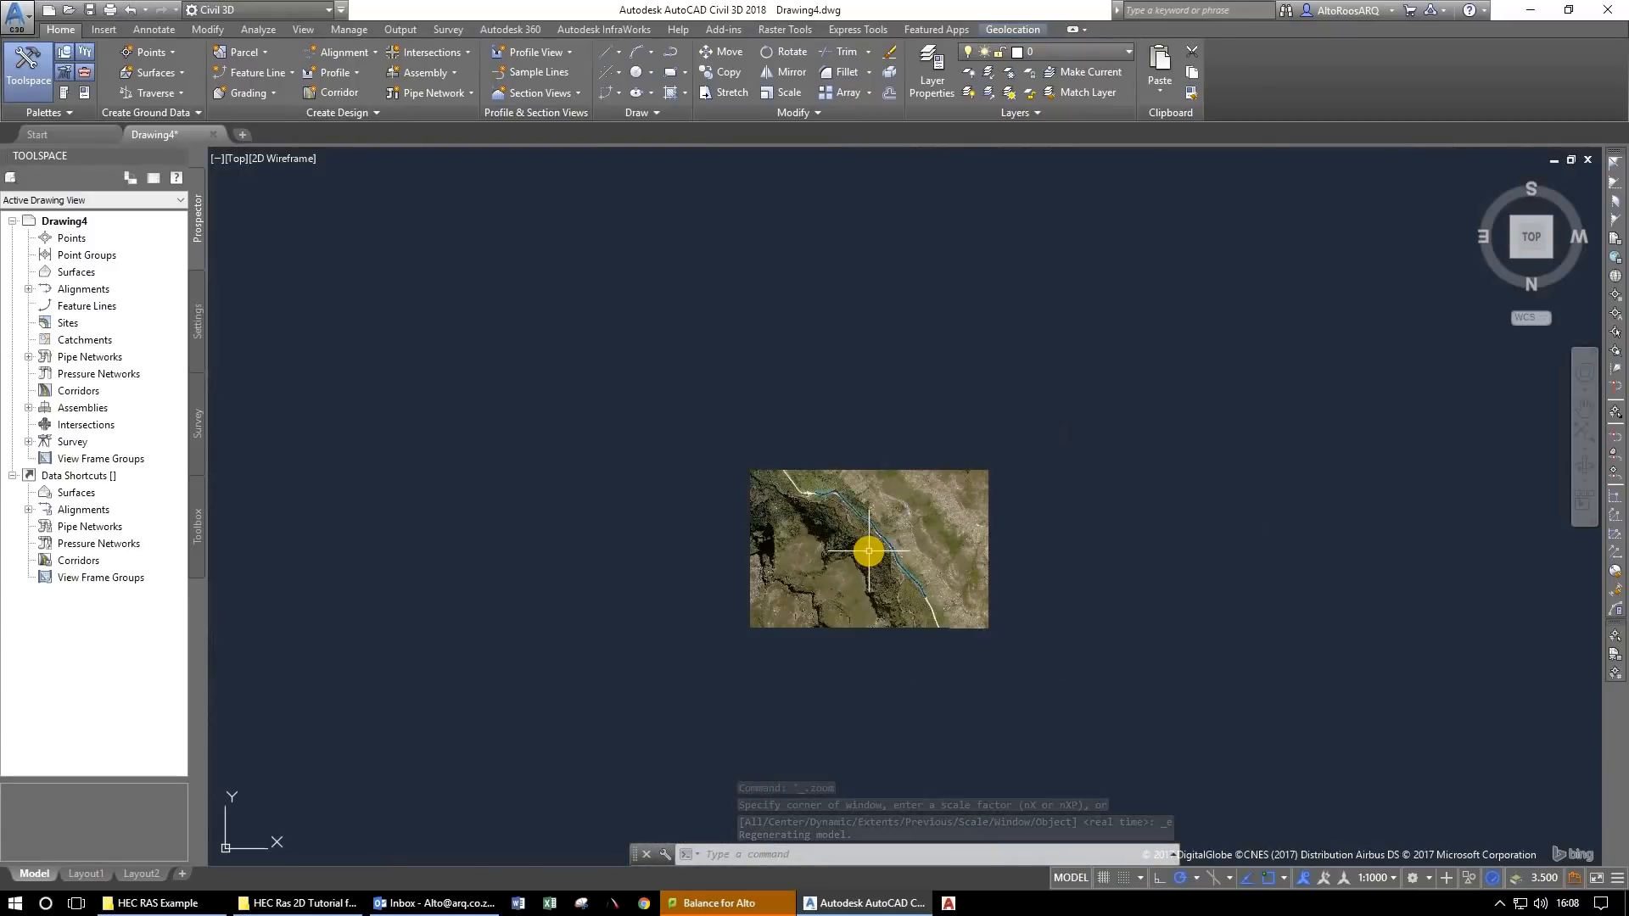
scroll(868, 550, "up", 8)
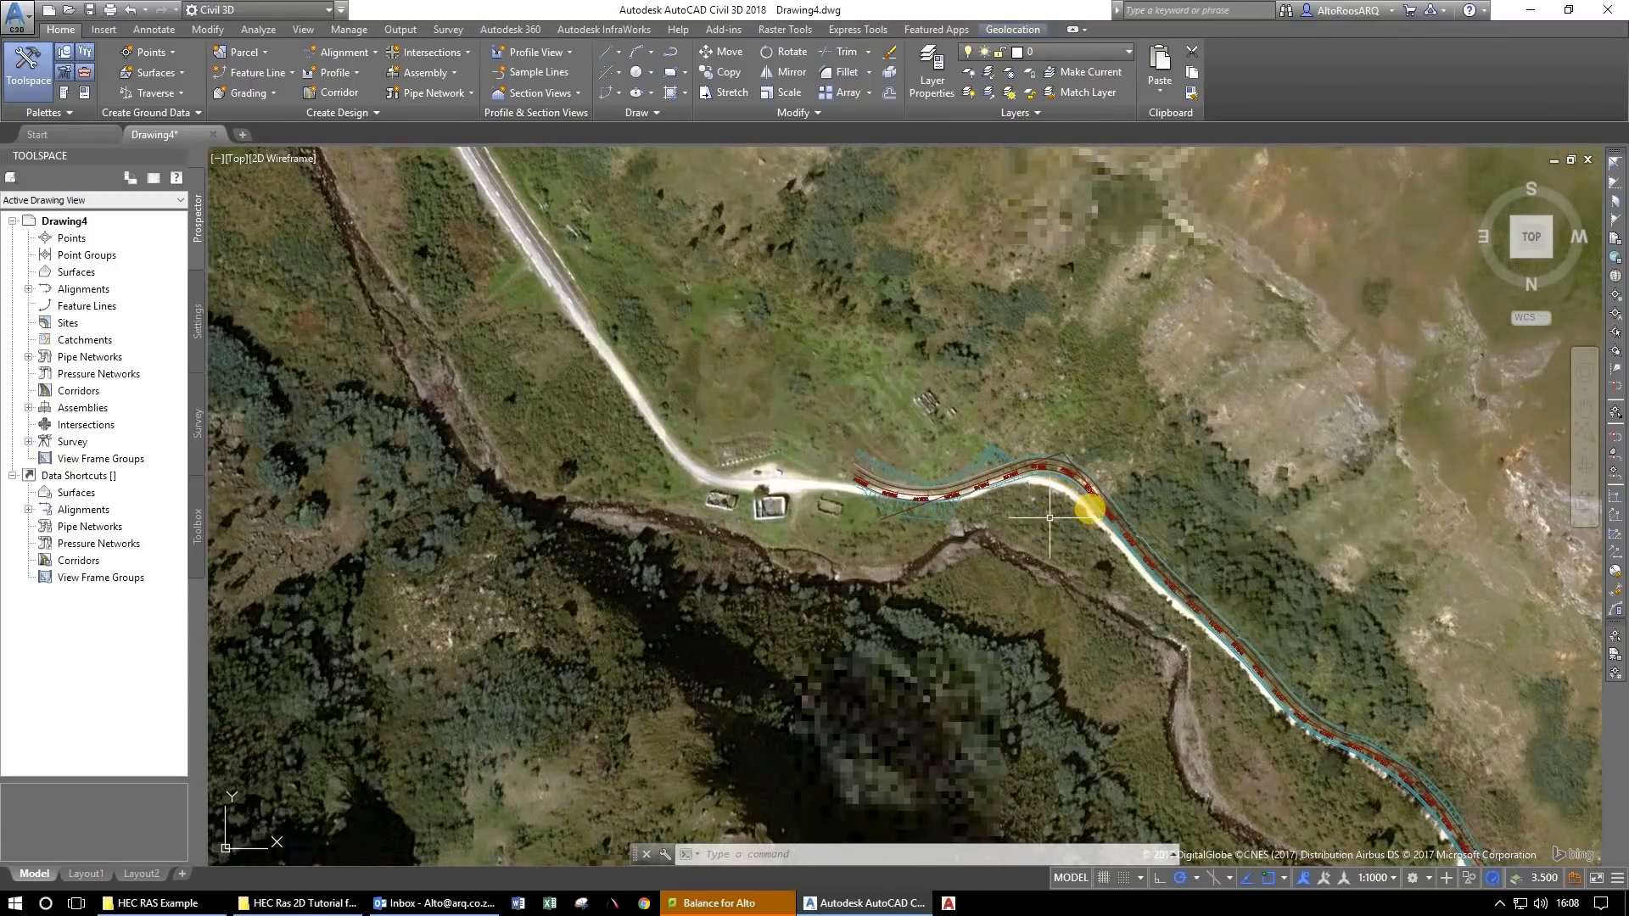
scroll(1052, 507, "up", 4)
left_click_drag(1070, 526, 903, 481)
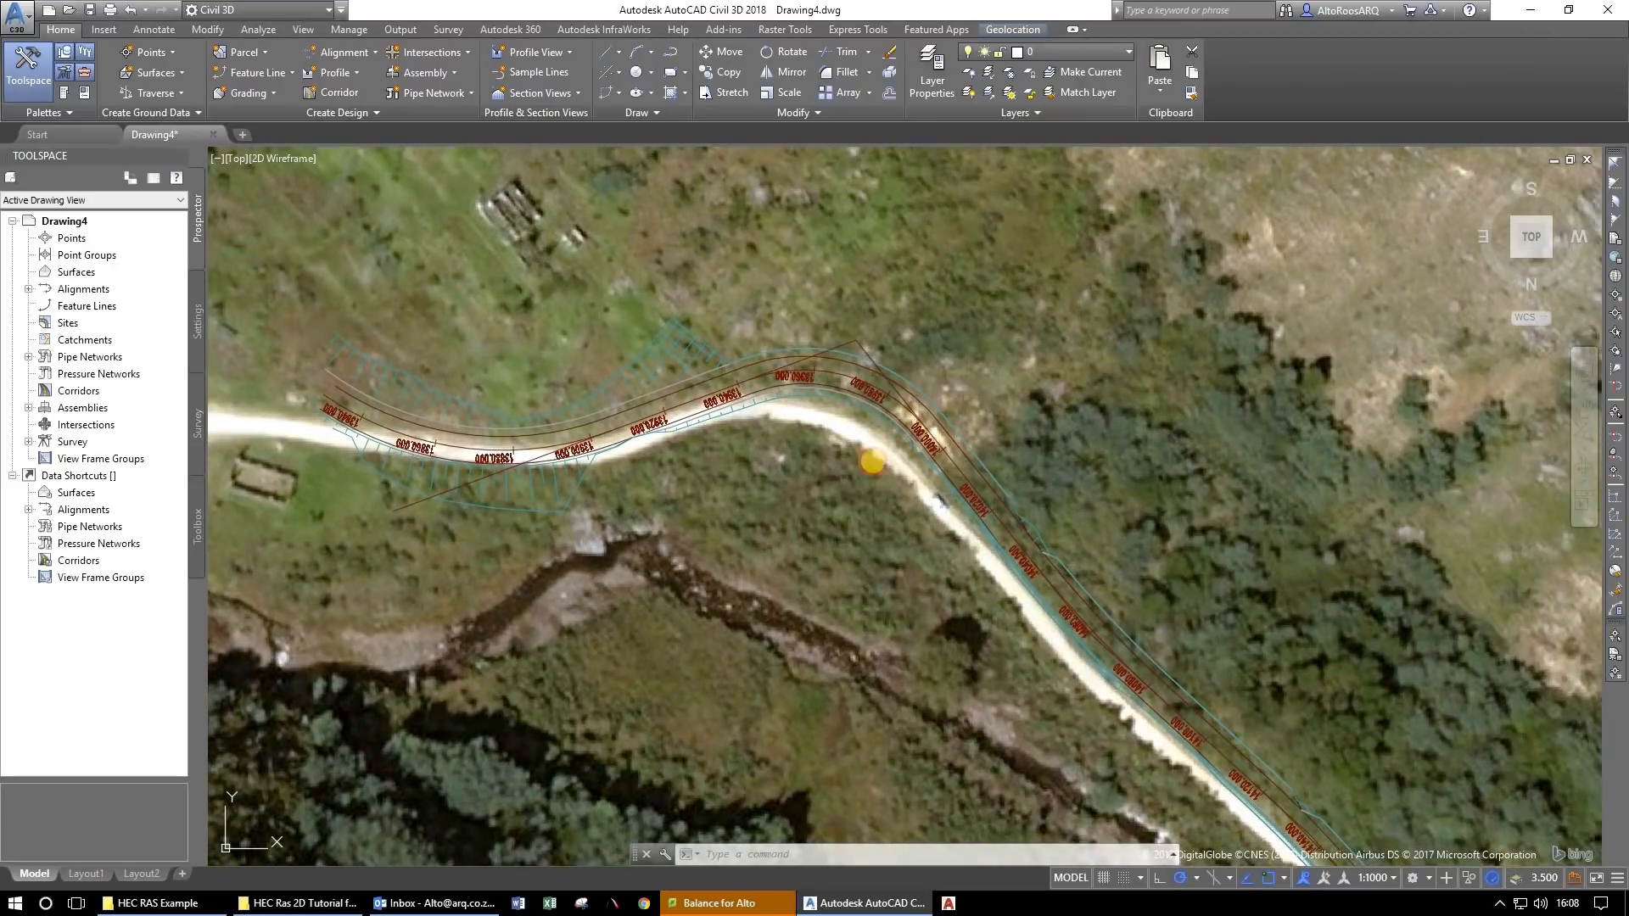
Select the Road reference and compare it with the road in the aerial imagery along its length to the far end.
left_click(992, 582)
left_click_drag(1007, 643, 694, 303)
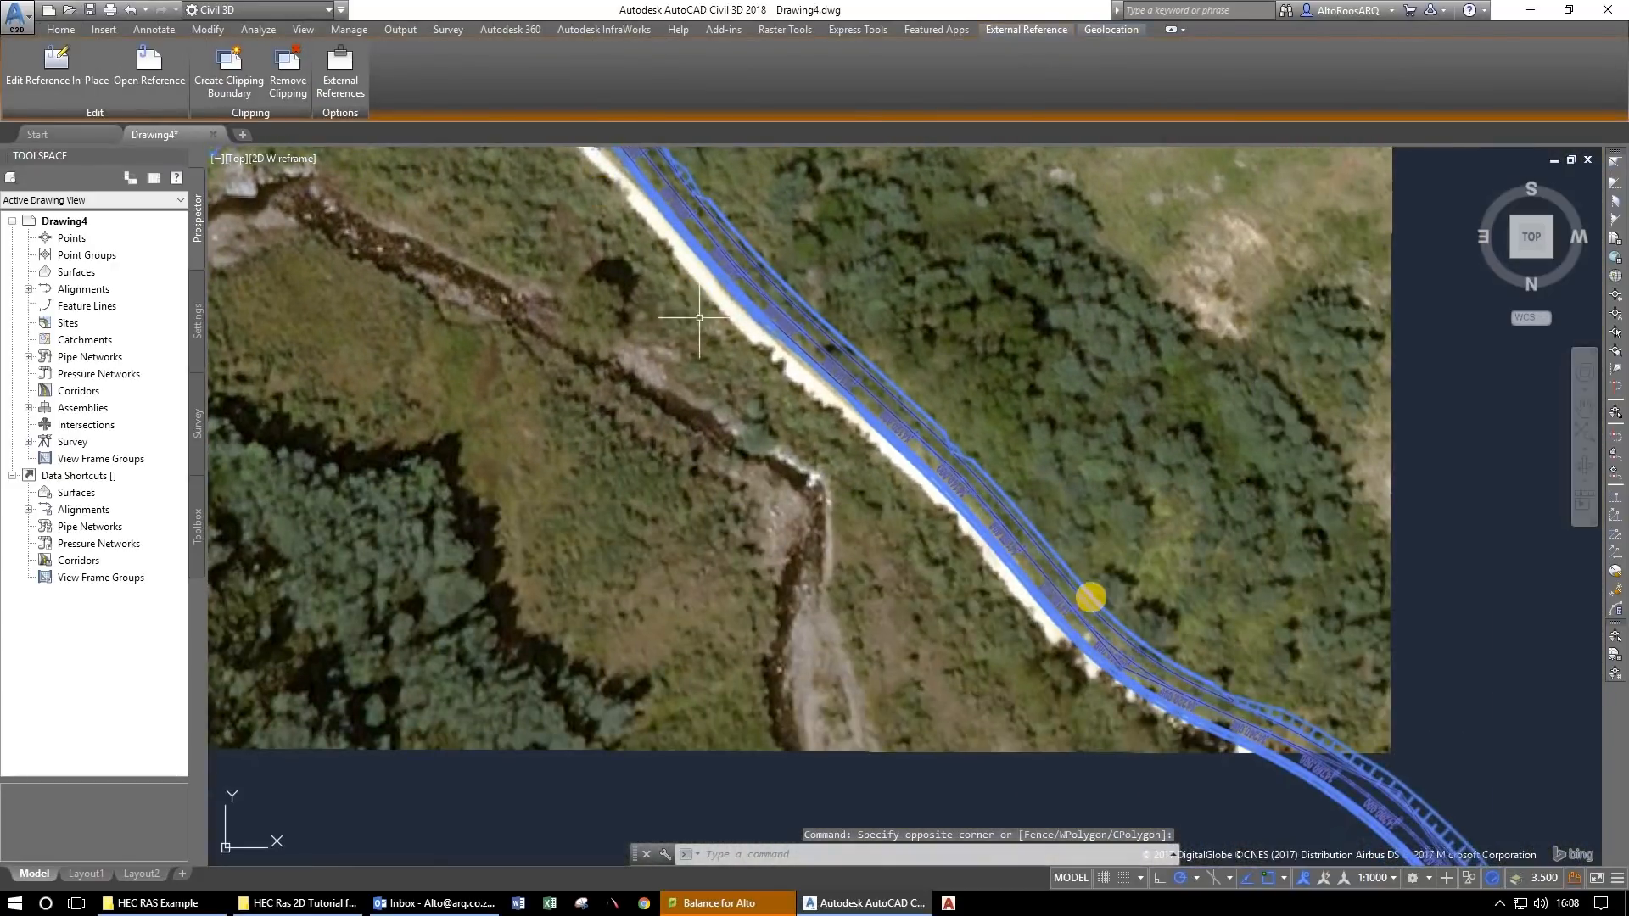
scroll(1091, 593, "down", 4)
left_click_drag(1091, 594, 736, 282)
left_click_drag(1161, 803, 920, 557)
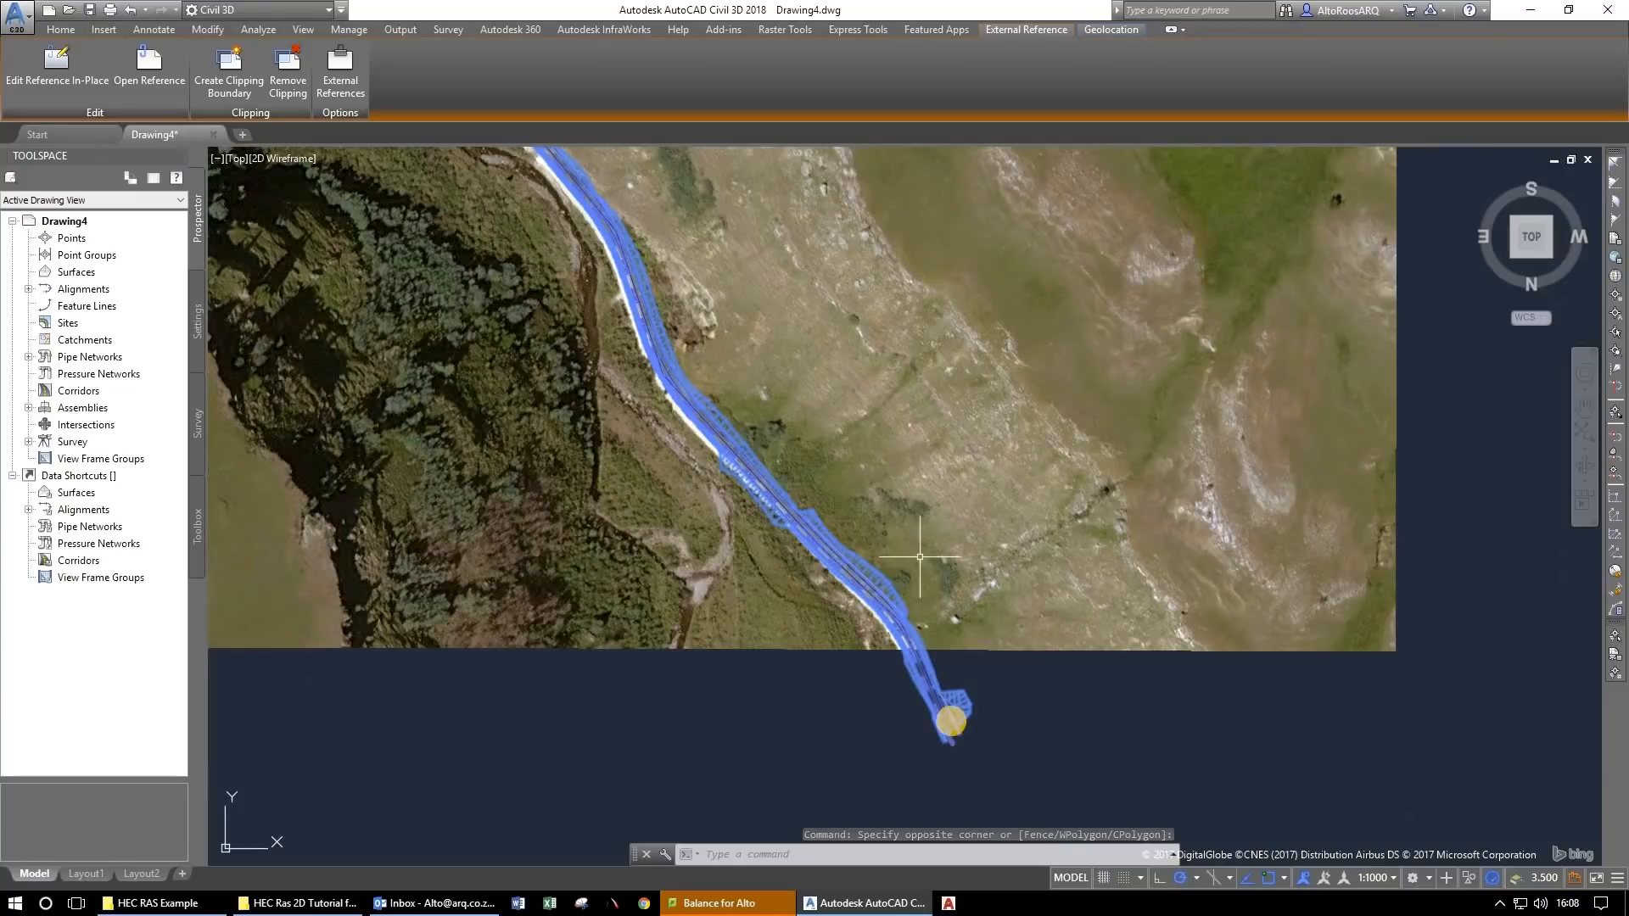
left_click_drag(951, 722, 870, 500)
scroll(870, 497, "up", 5)
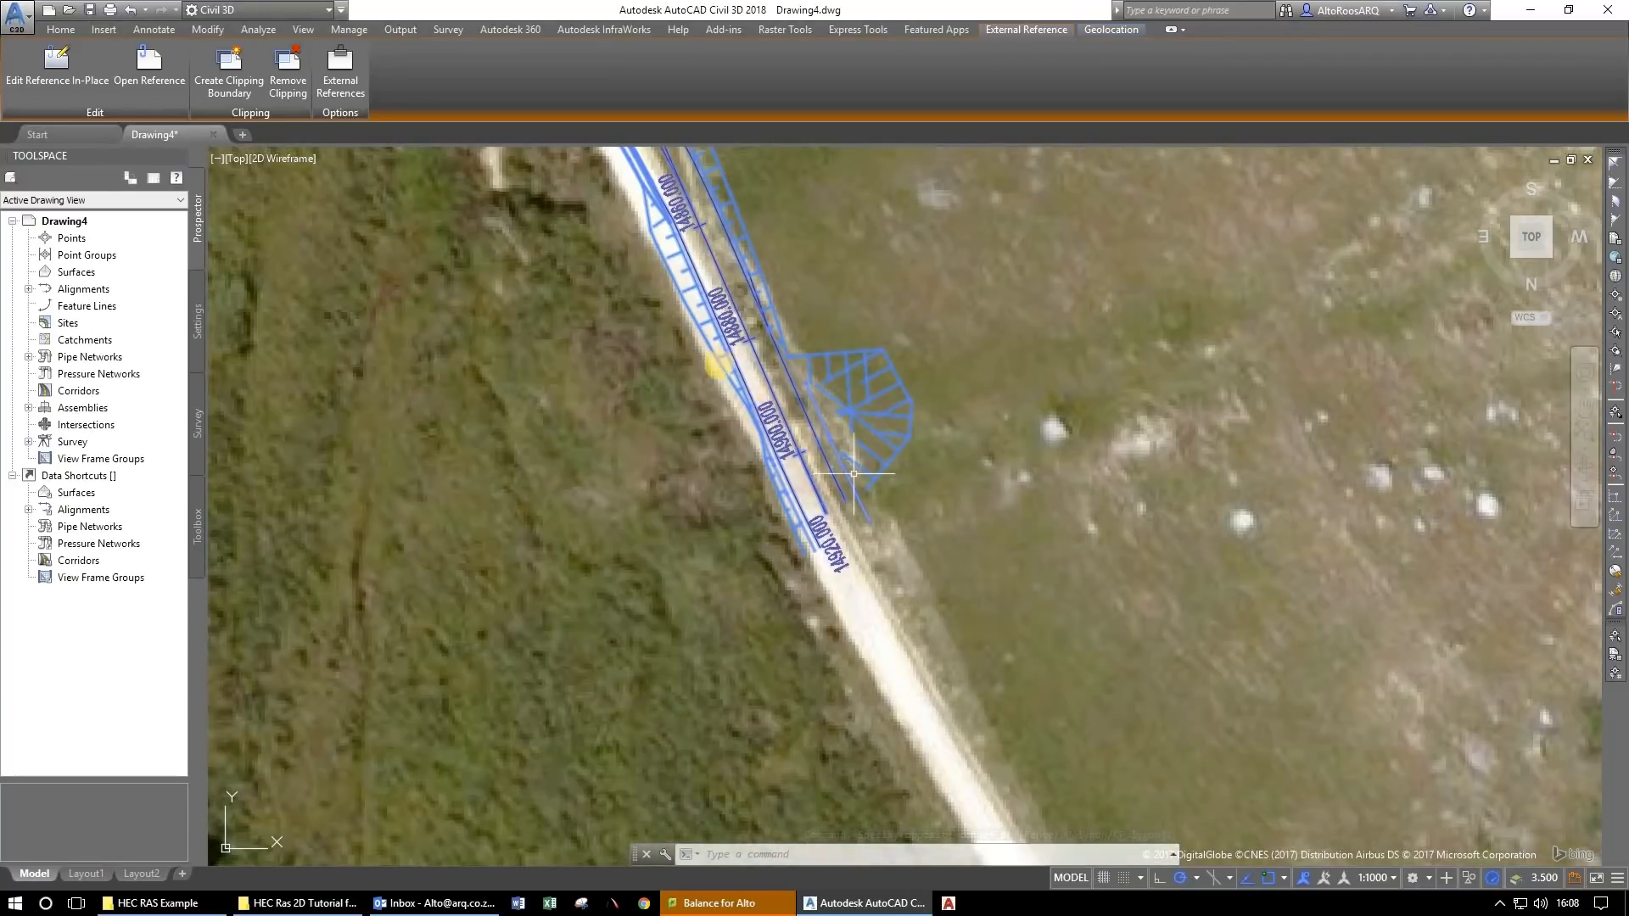
scroll(854, 473, "down", 6)
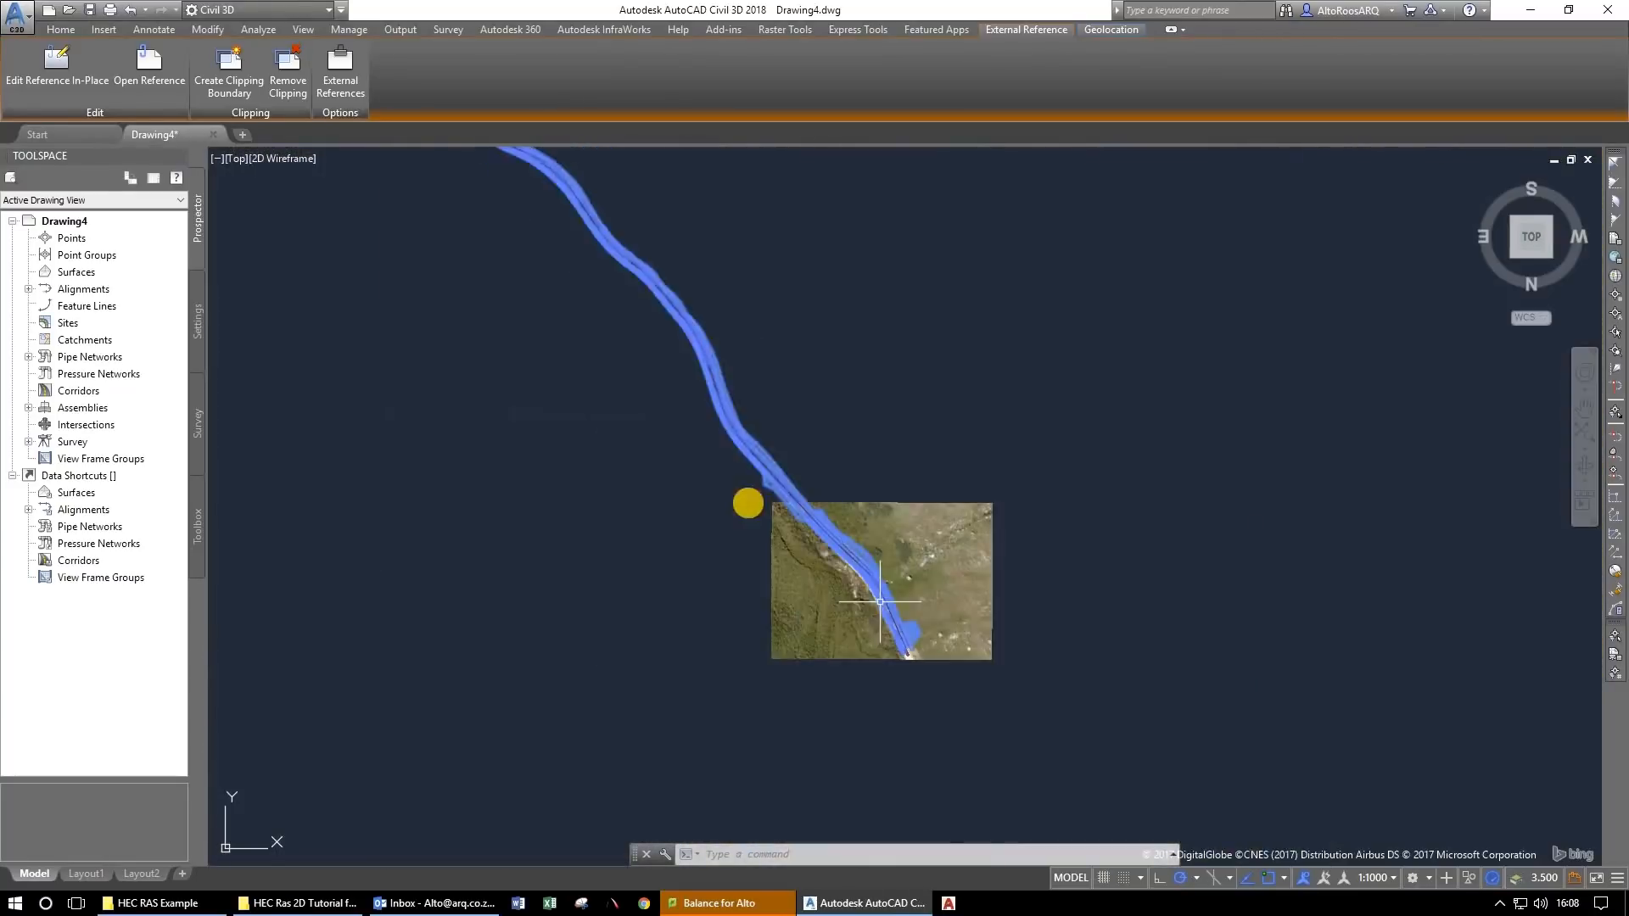
scroll(880, 601, "down", 3)
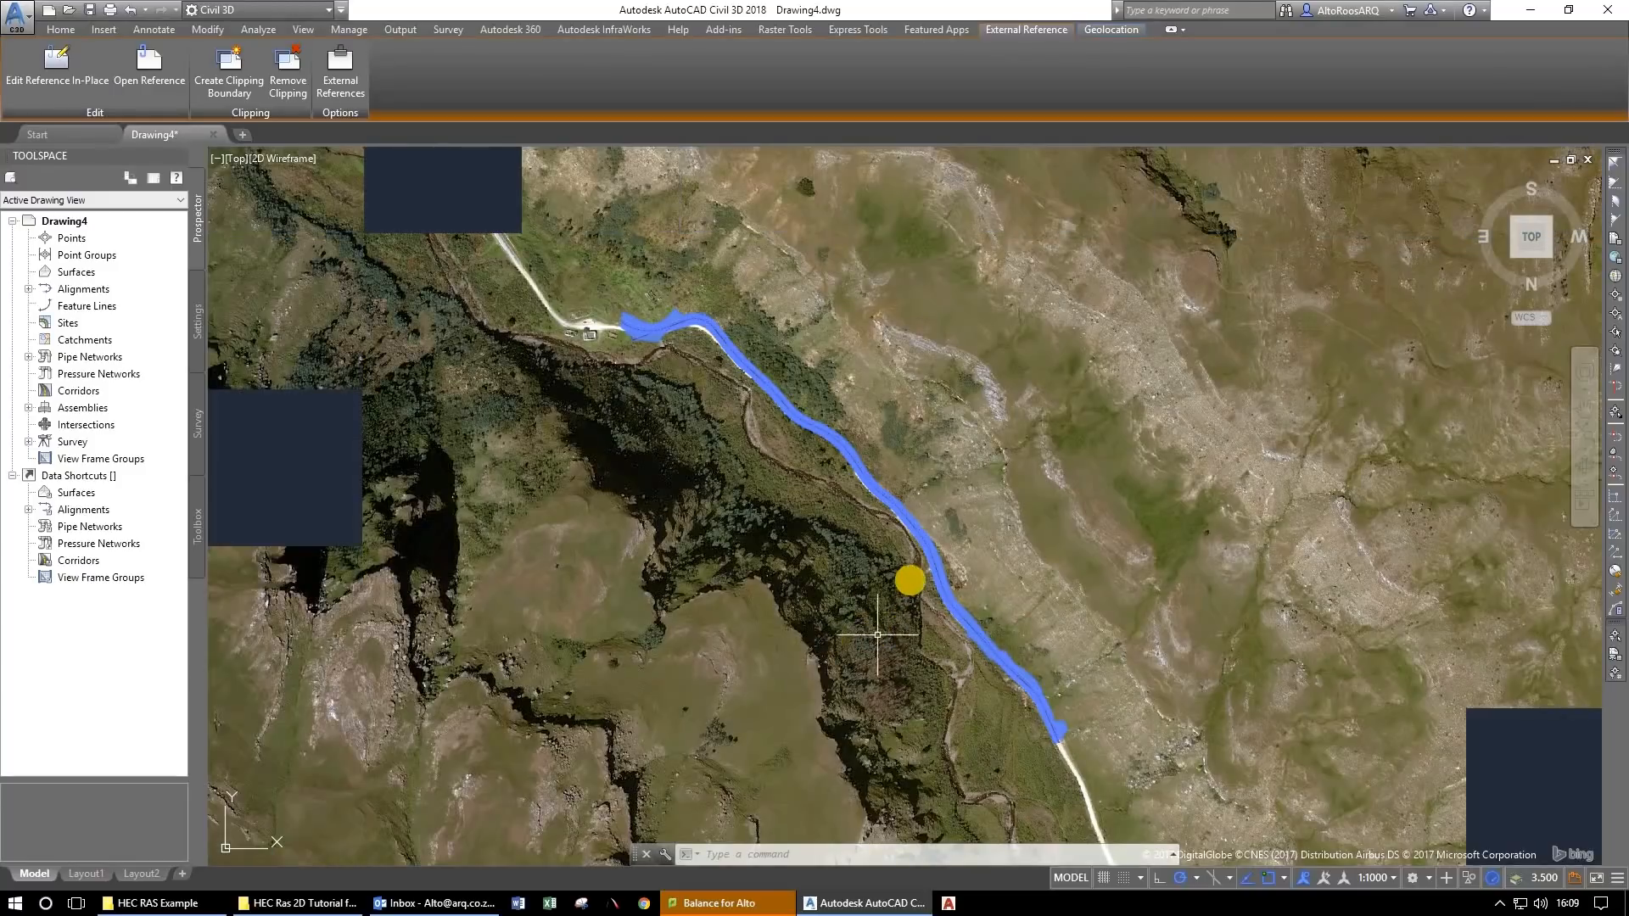
mouse_move(830, 642)
left_mouse_down()
mouse_move(891, 582)
mouse_move(877, 580)
left_mouse_up()
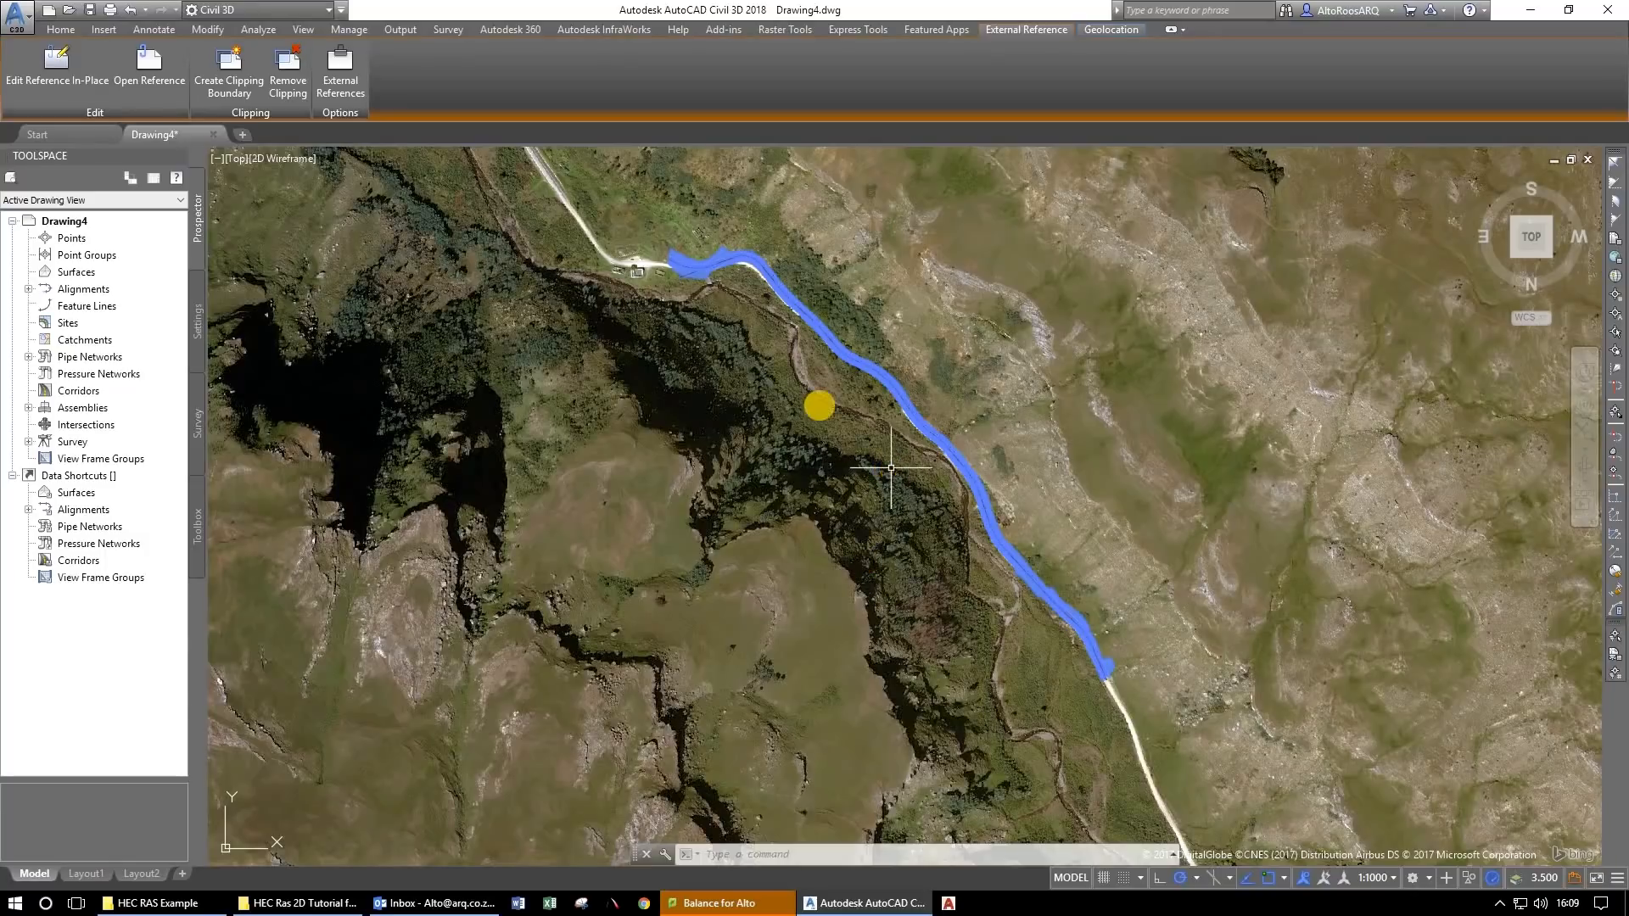
Examine the aerial imagery of the wider area surrounding the road and return to the selected road.
scroll(850, 525, "down", 5)
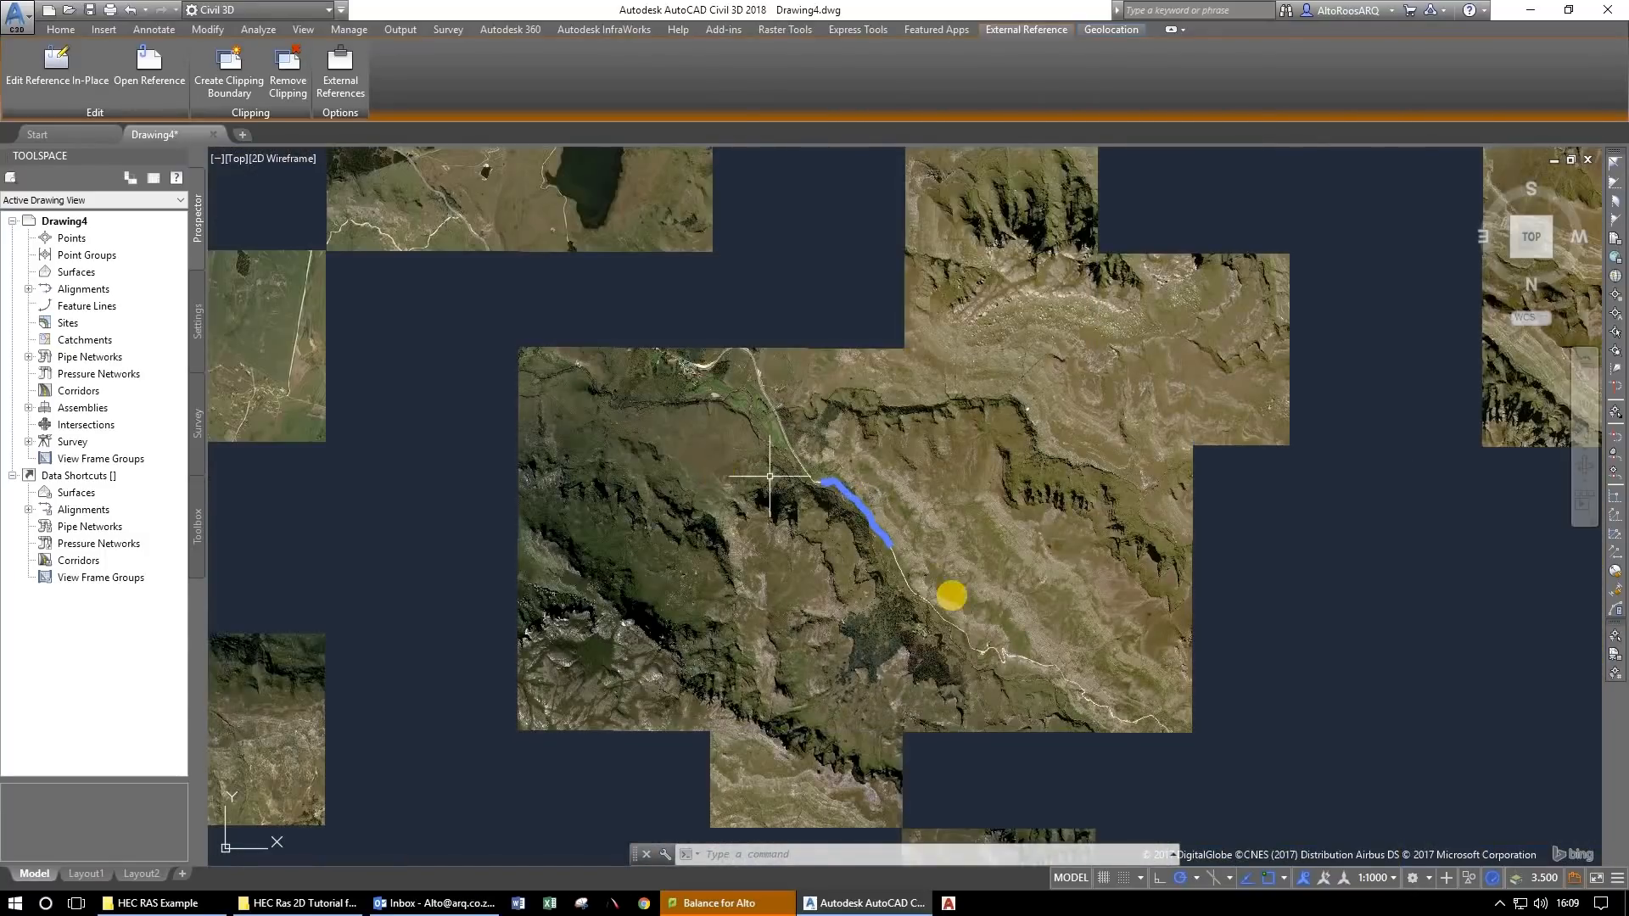
left_click_drag(727, 480, 952, 597)
scroll(952, 595, "up", 1)
left_click_drag(803, 316, 1035, 556)
scroll(1012, 530, "down", 2)
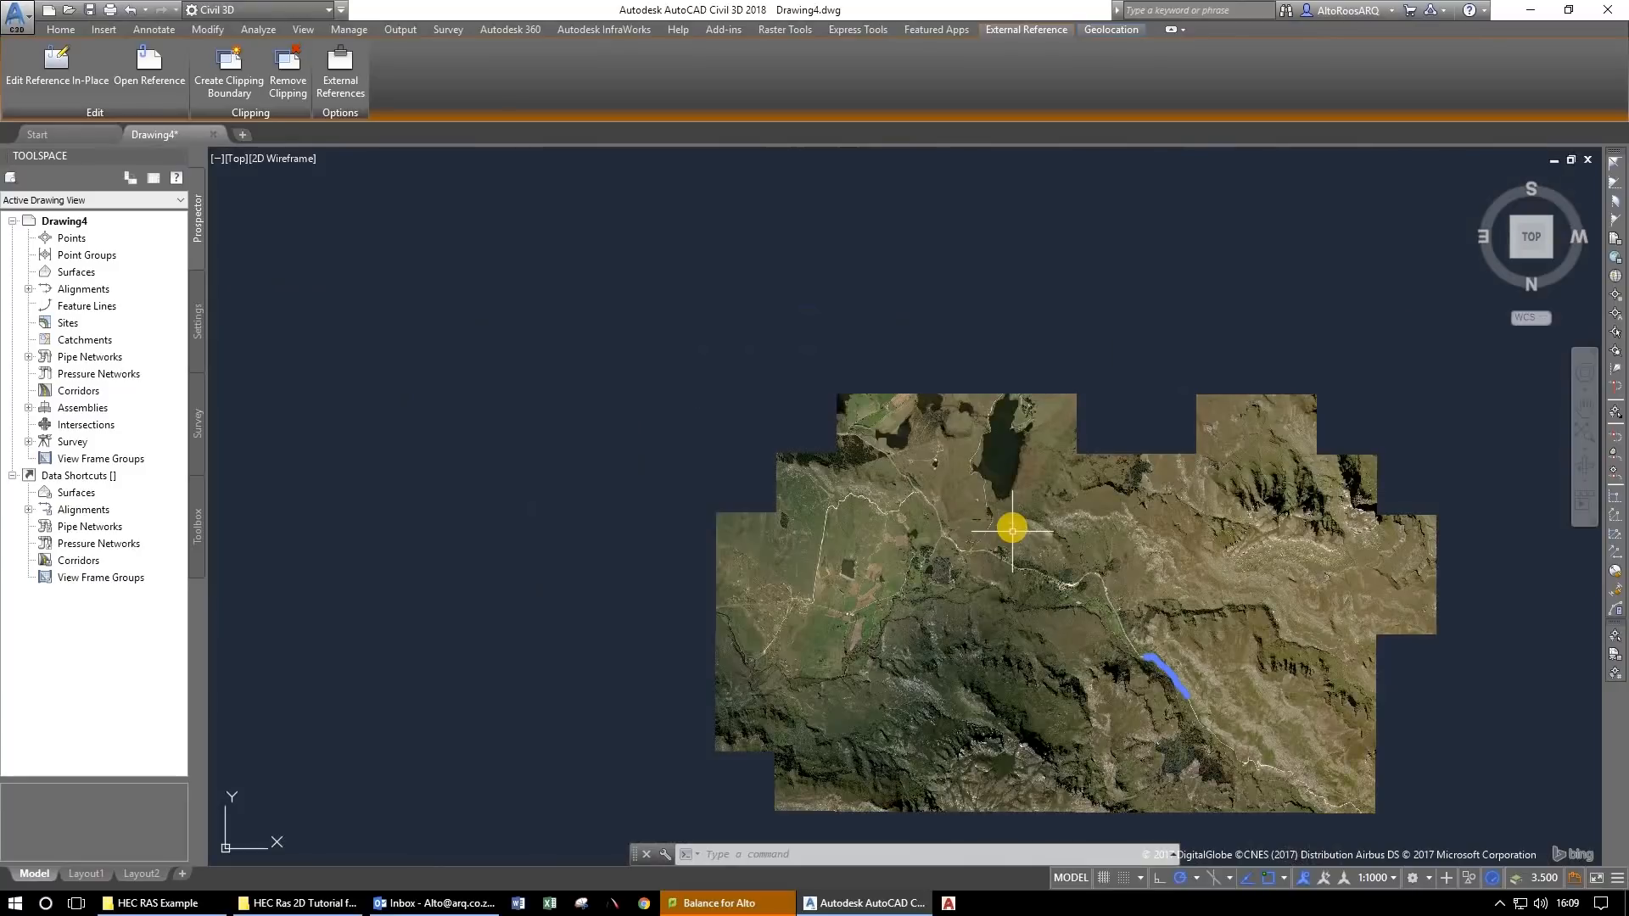
scroll(1175, 685, "up", 10)
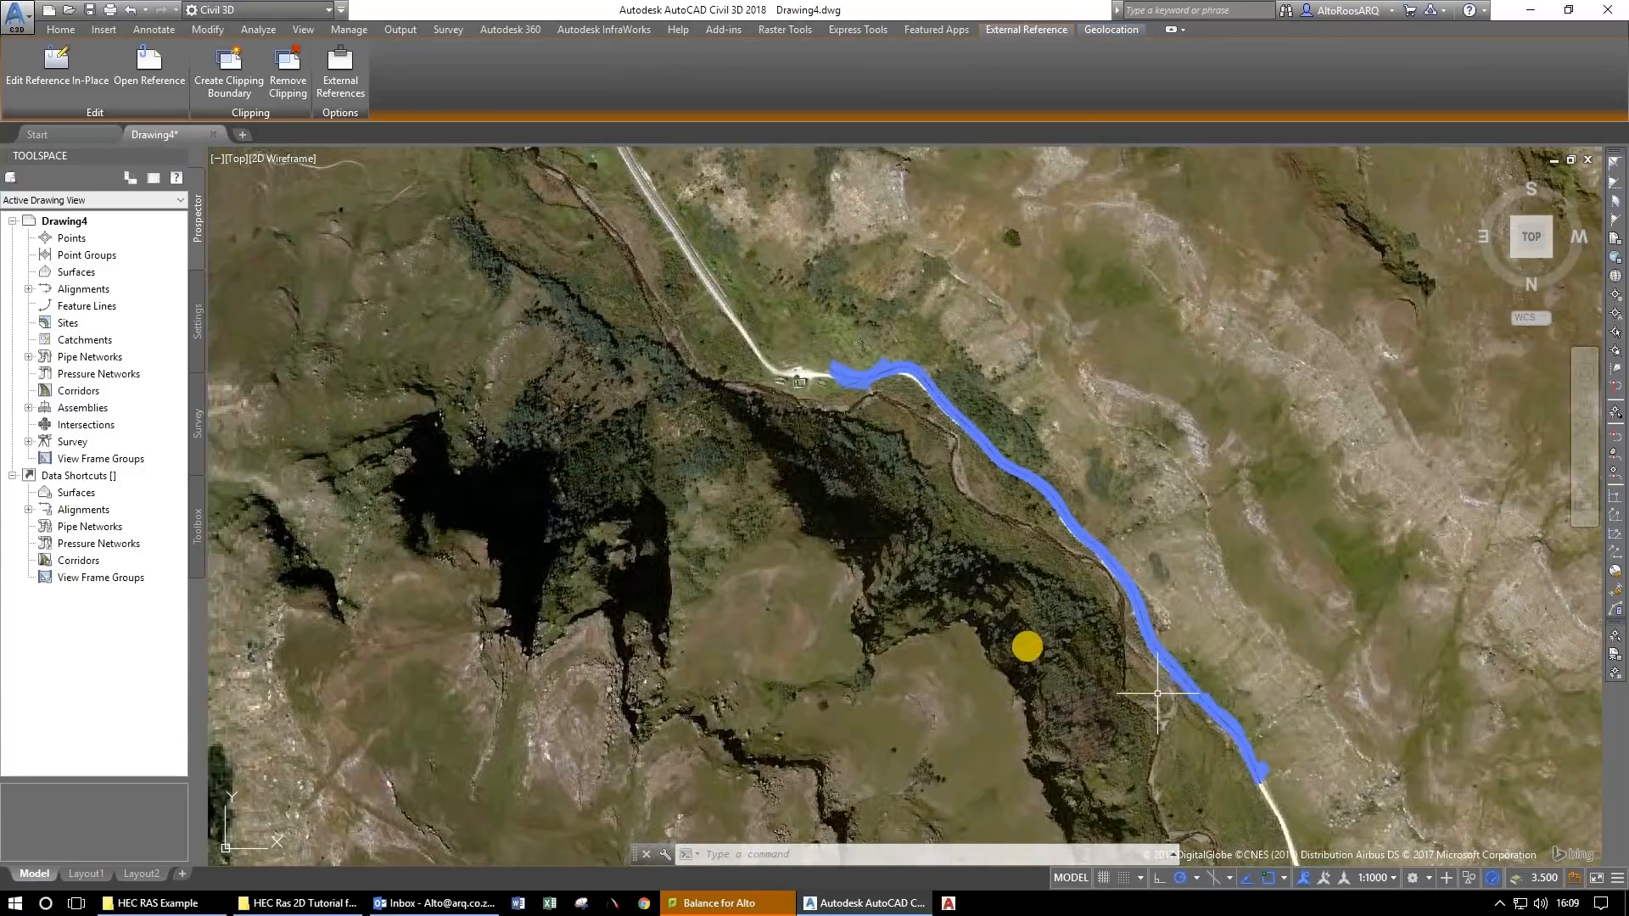
left_click_drag(1157, 693, 999, 627)
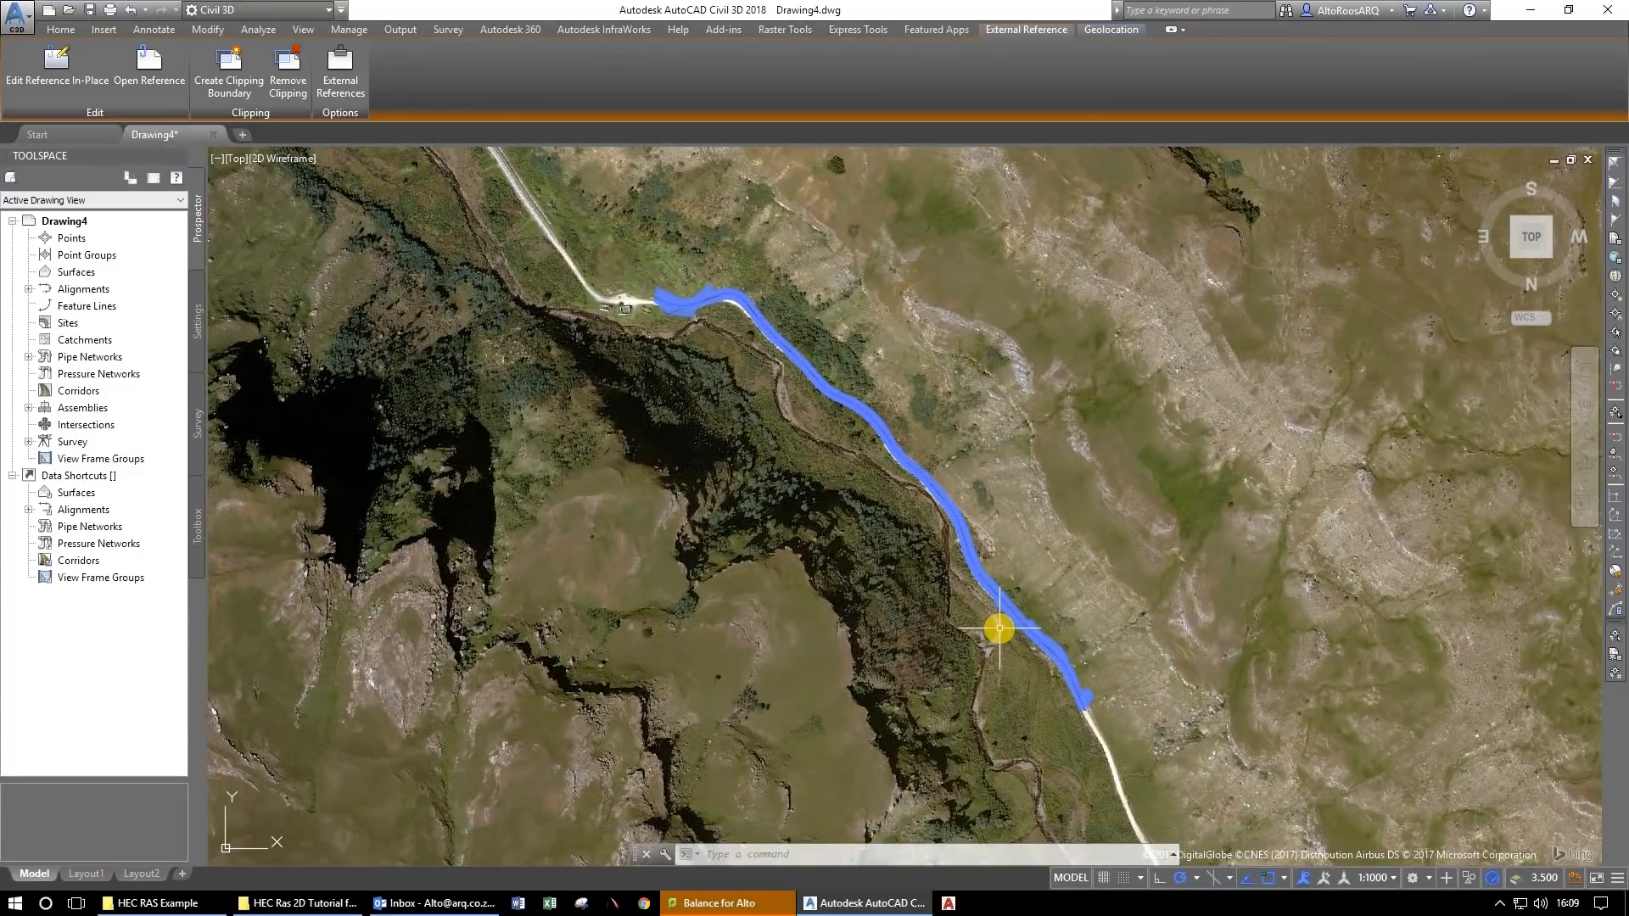
Capture a map image with GEOMAPIMAGE over a rectangle enclosing the whole road, about 1474 m along its diagonal.
type("geoim")
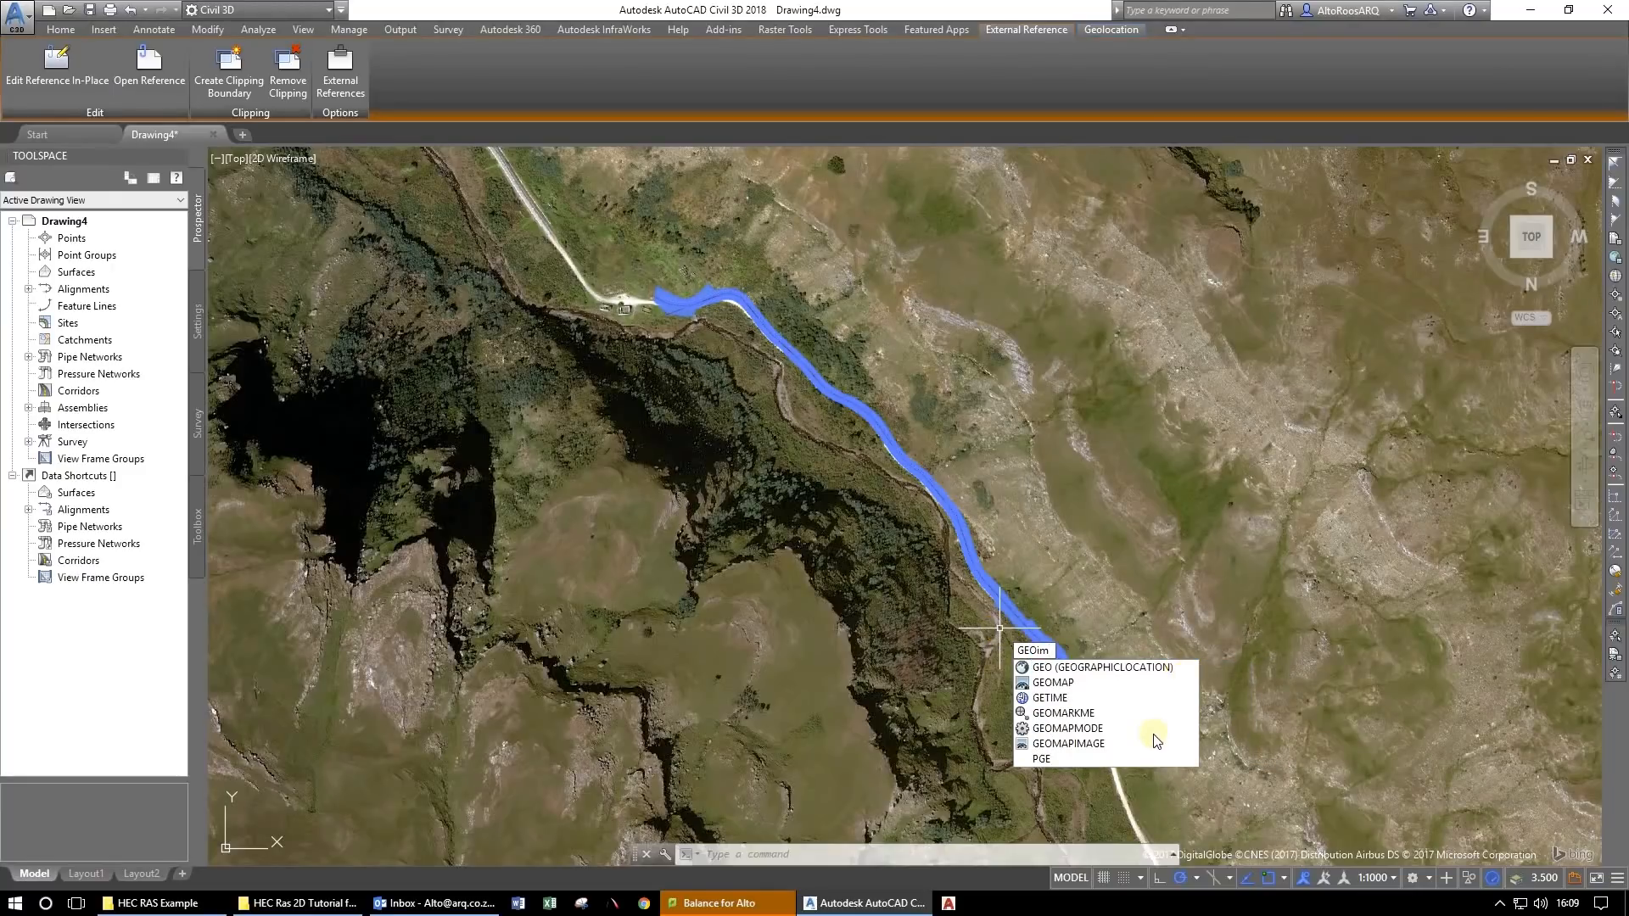
key("Return")
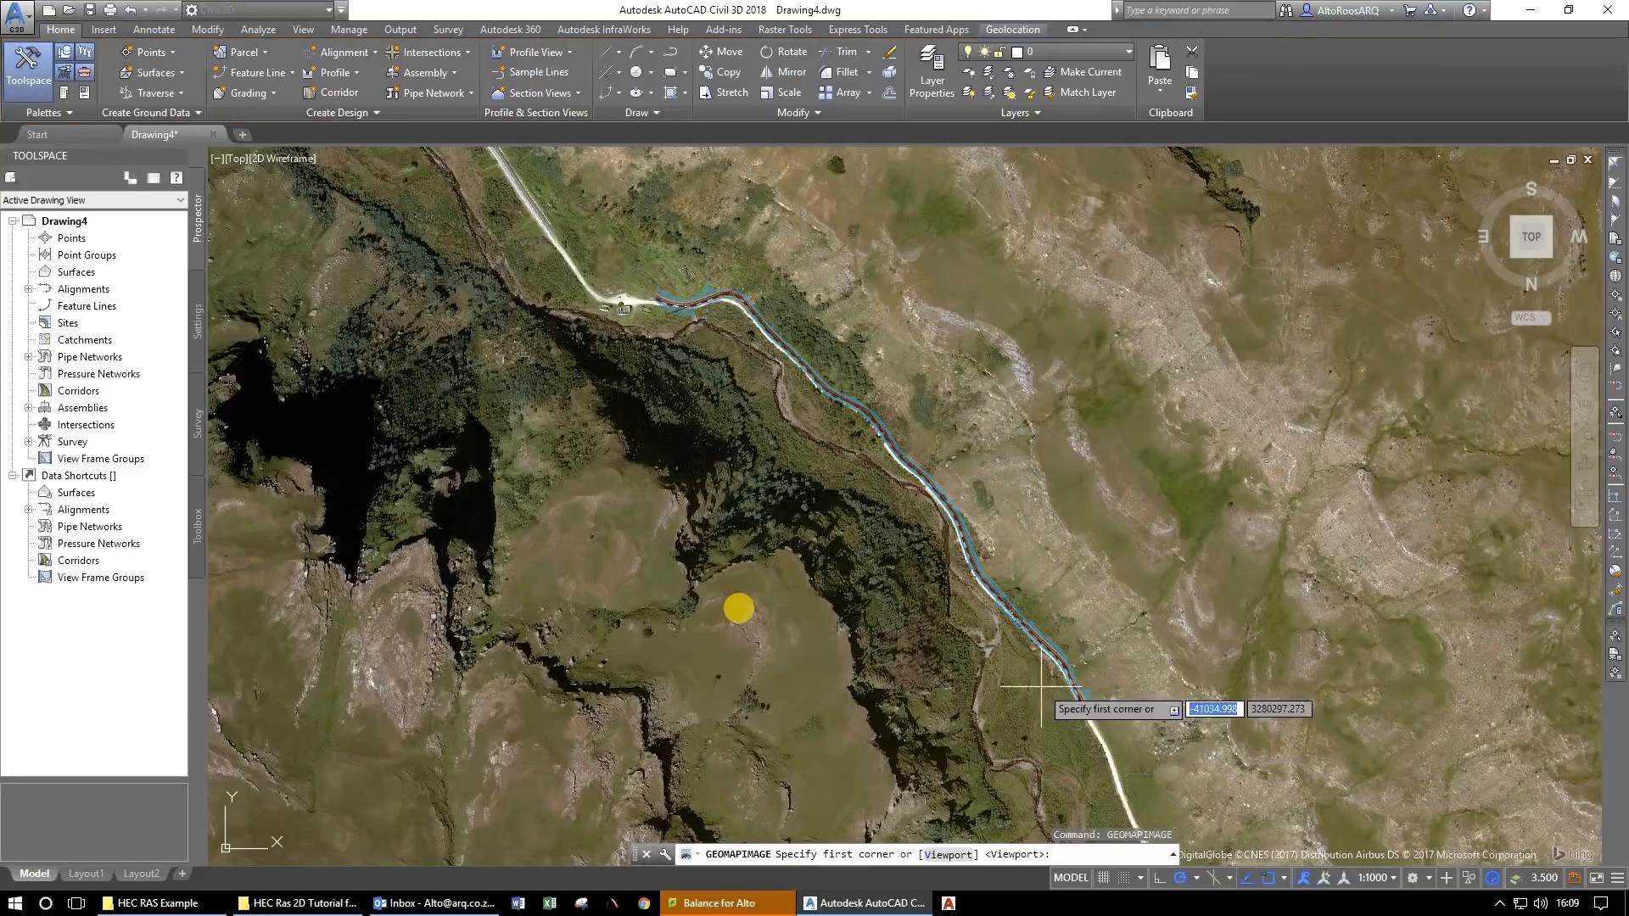
scroll(699, 622, "down", 3)
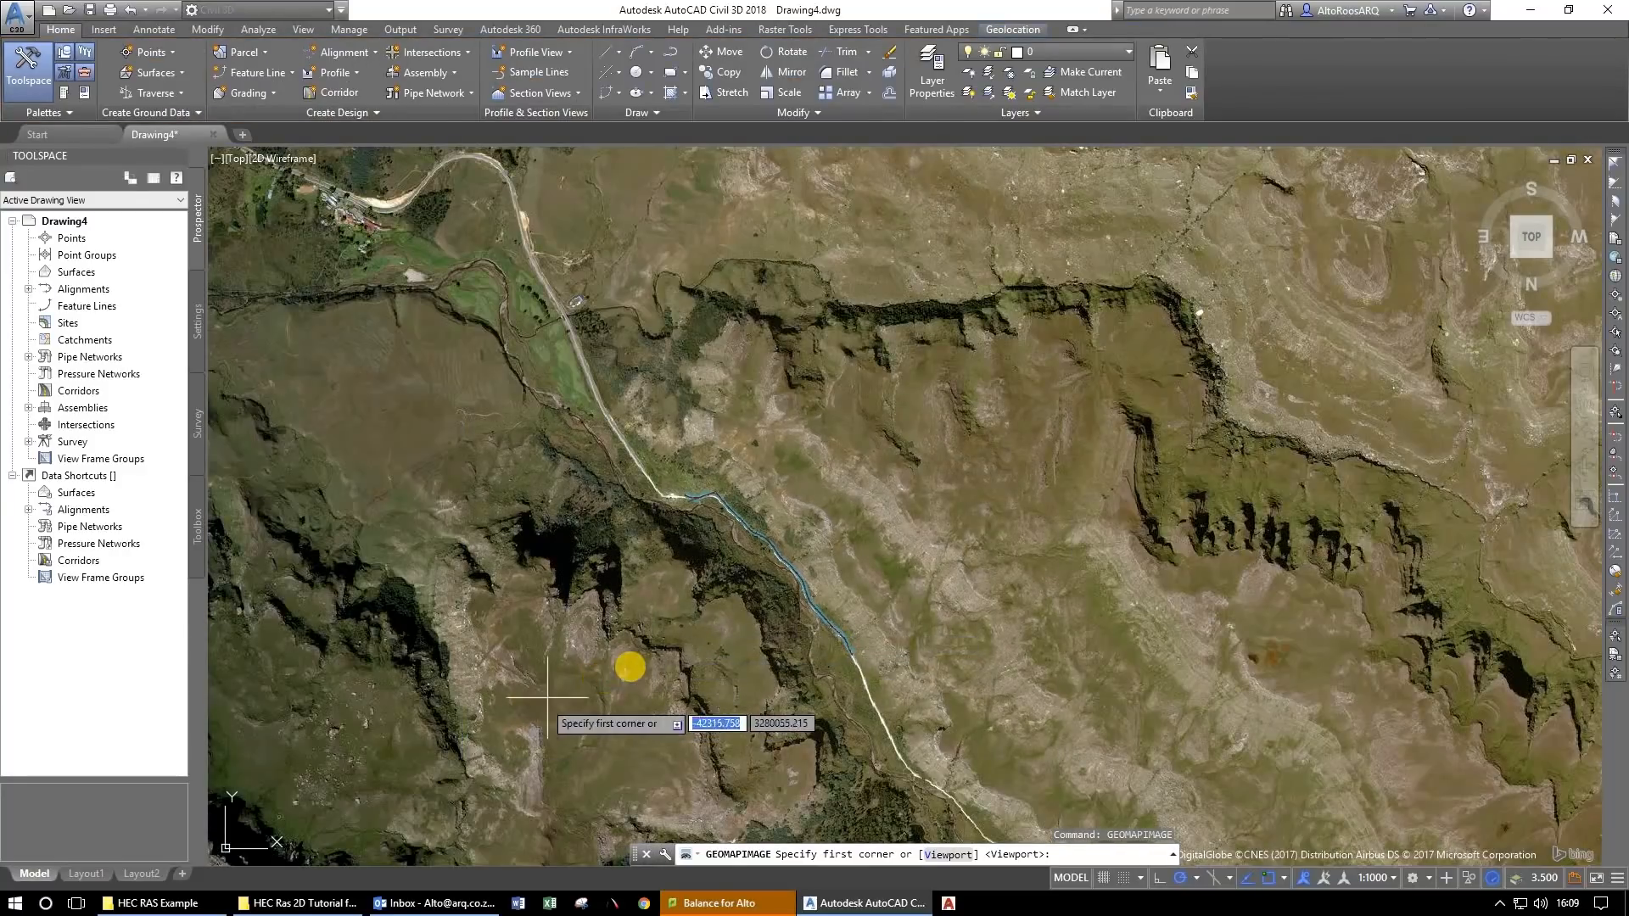
left_click(634, 669)
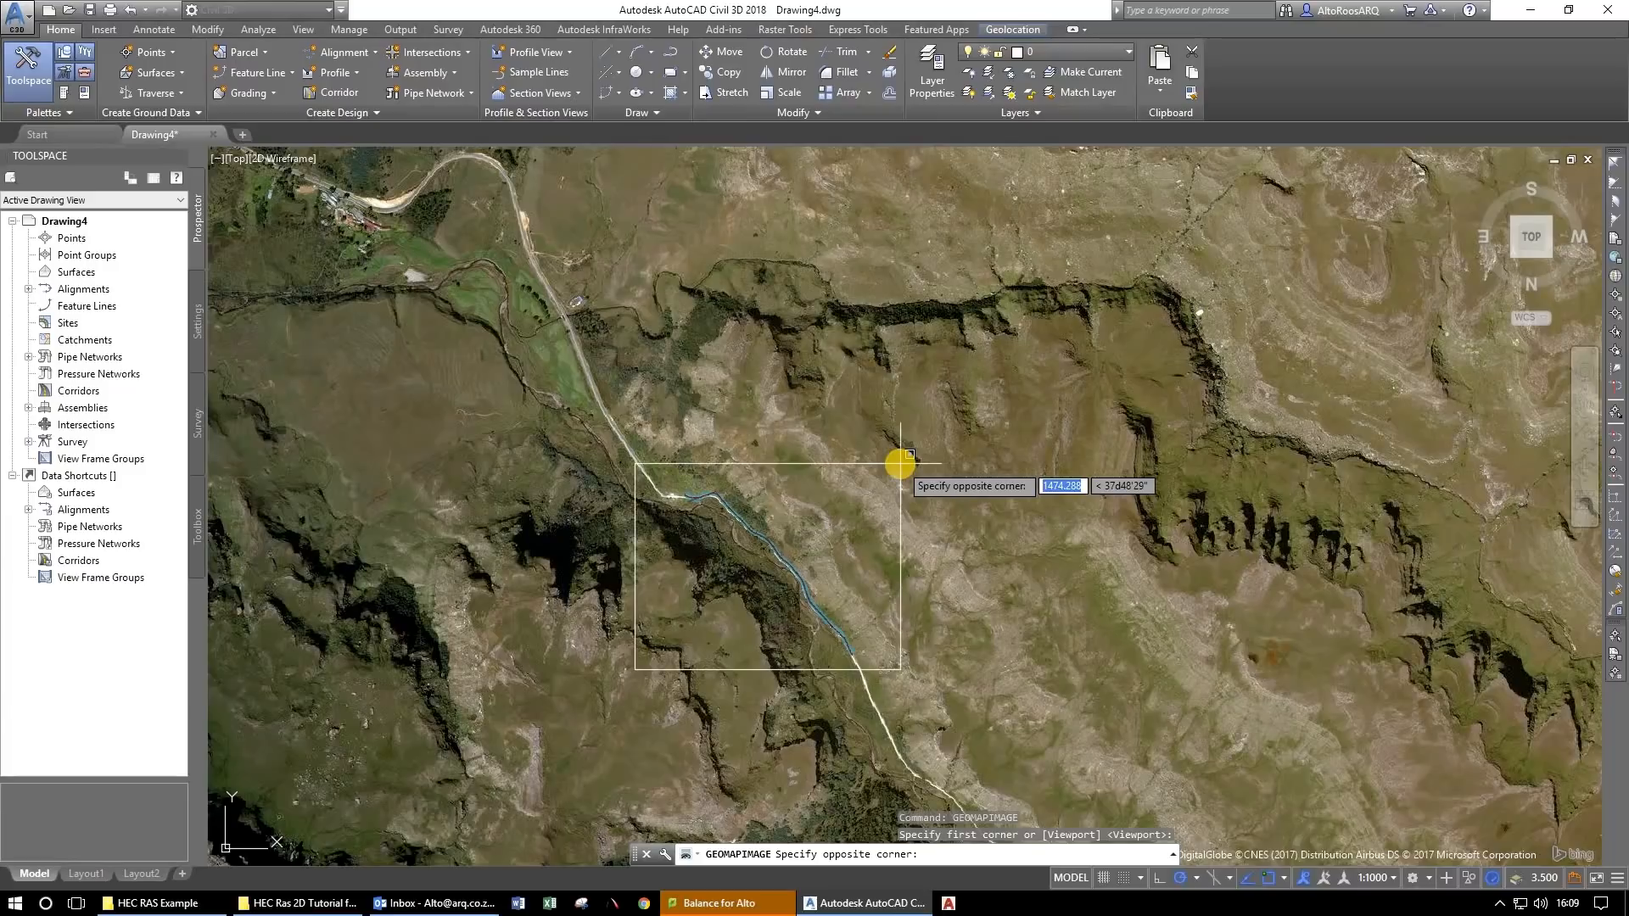
left_click(900, 464)
scroll(756, 587, "up", 4)
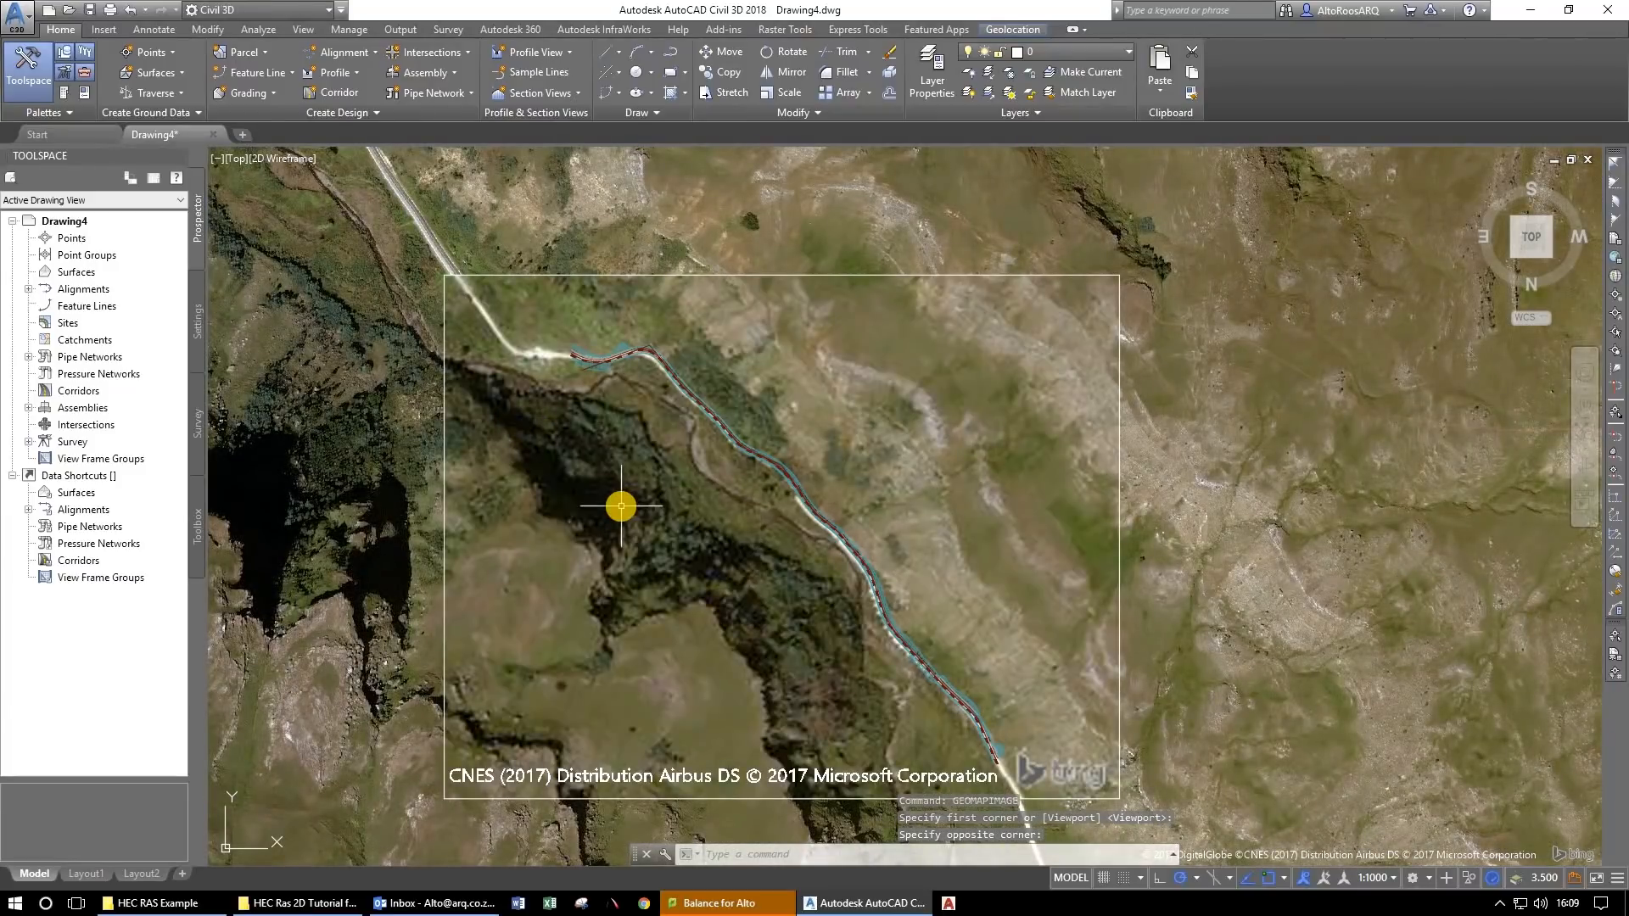
key("Escape")
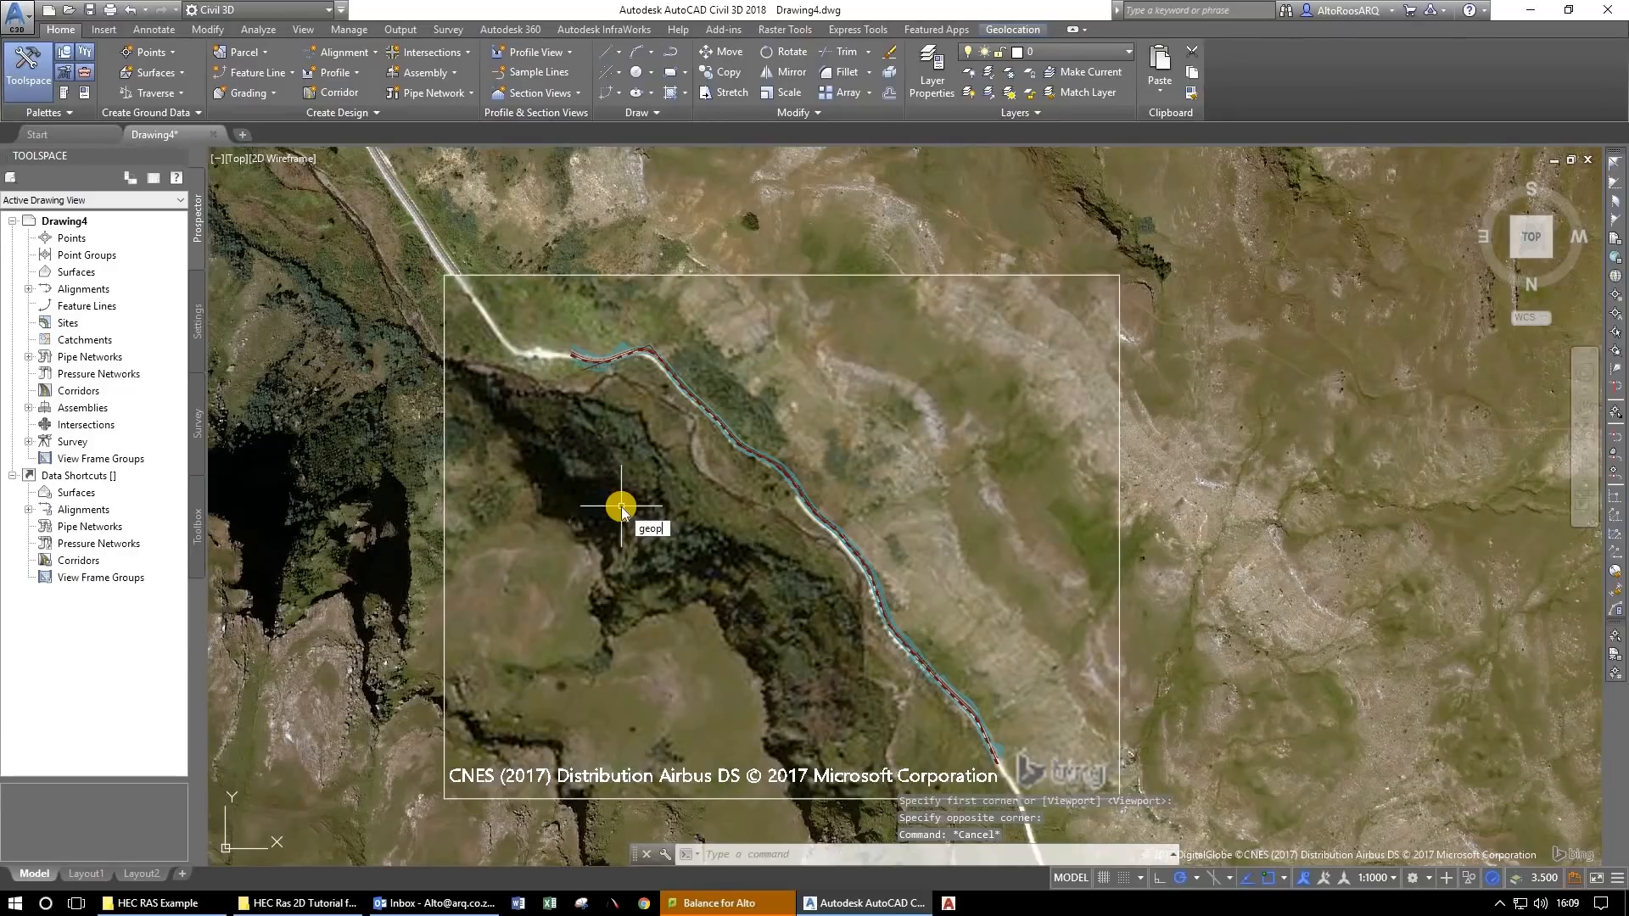
type("geopam")
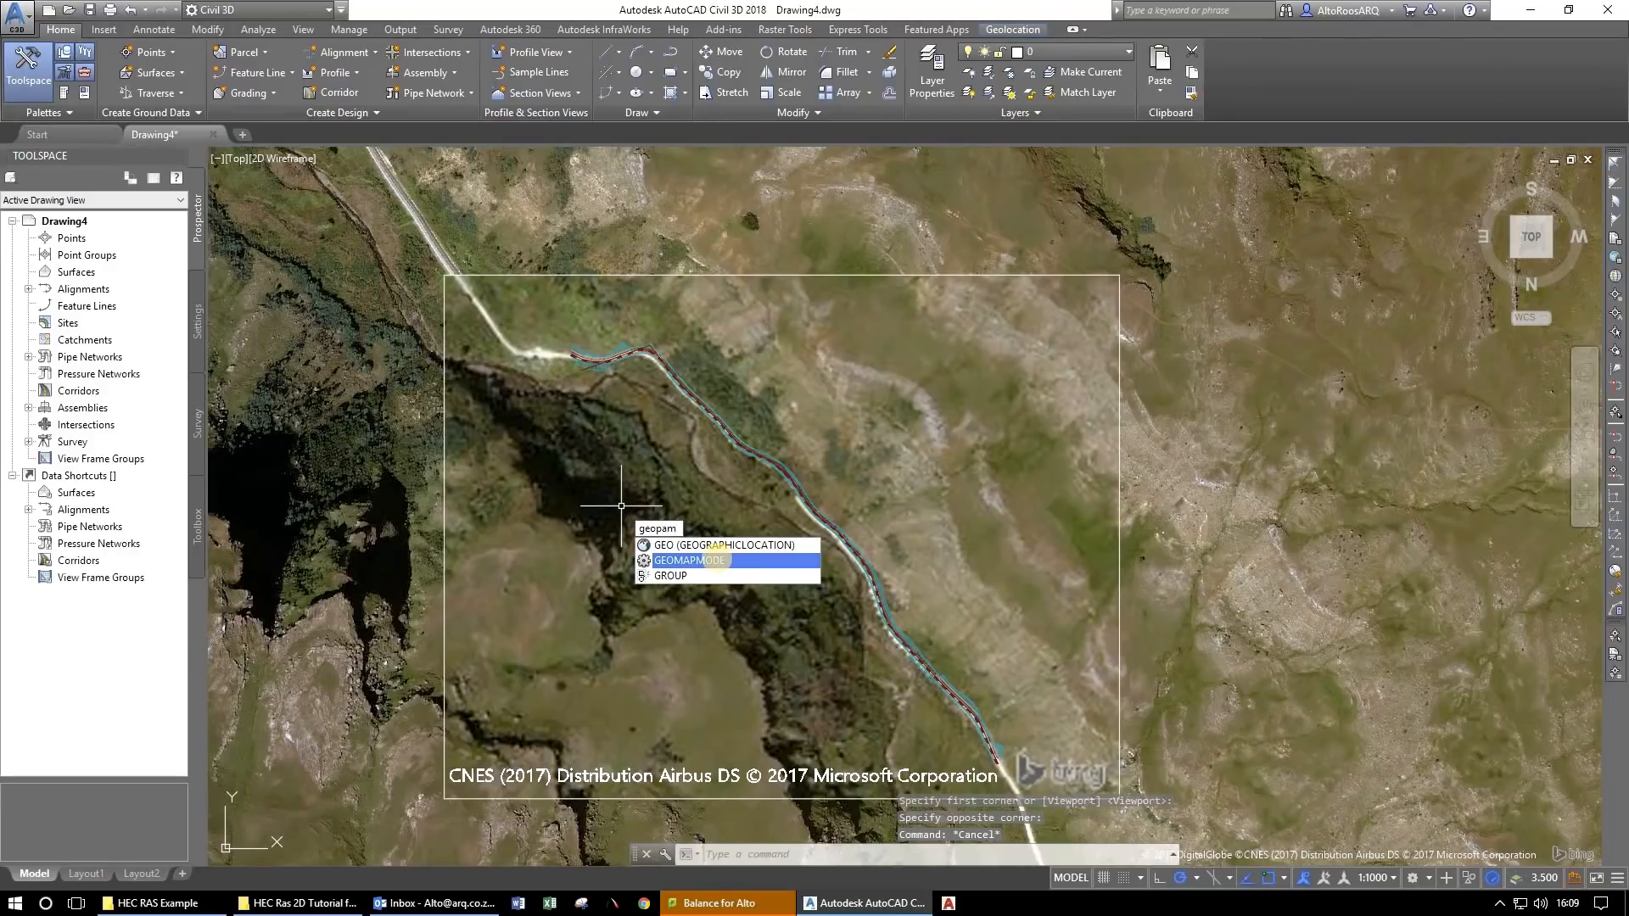
key("Escape")
key("Escape")
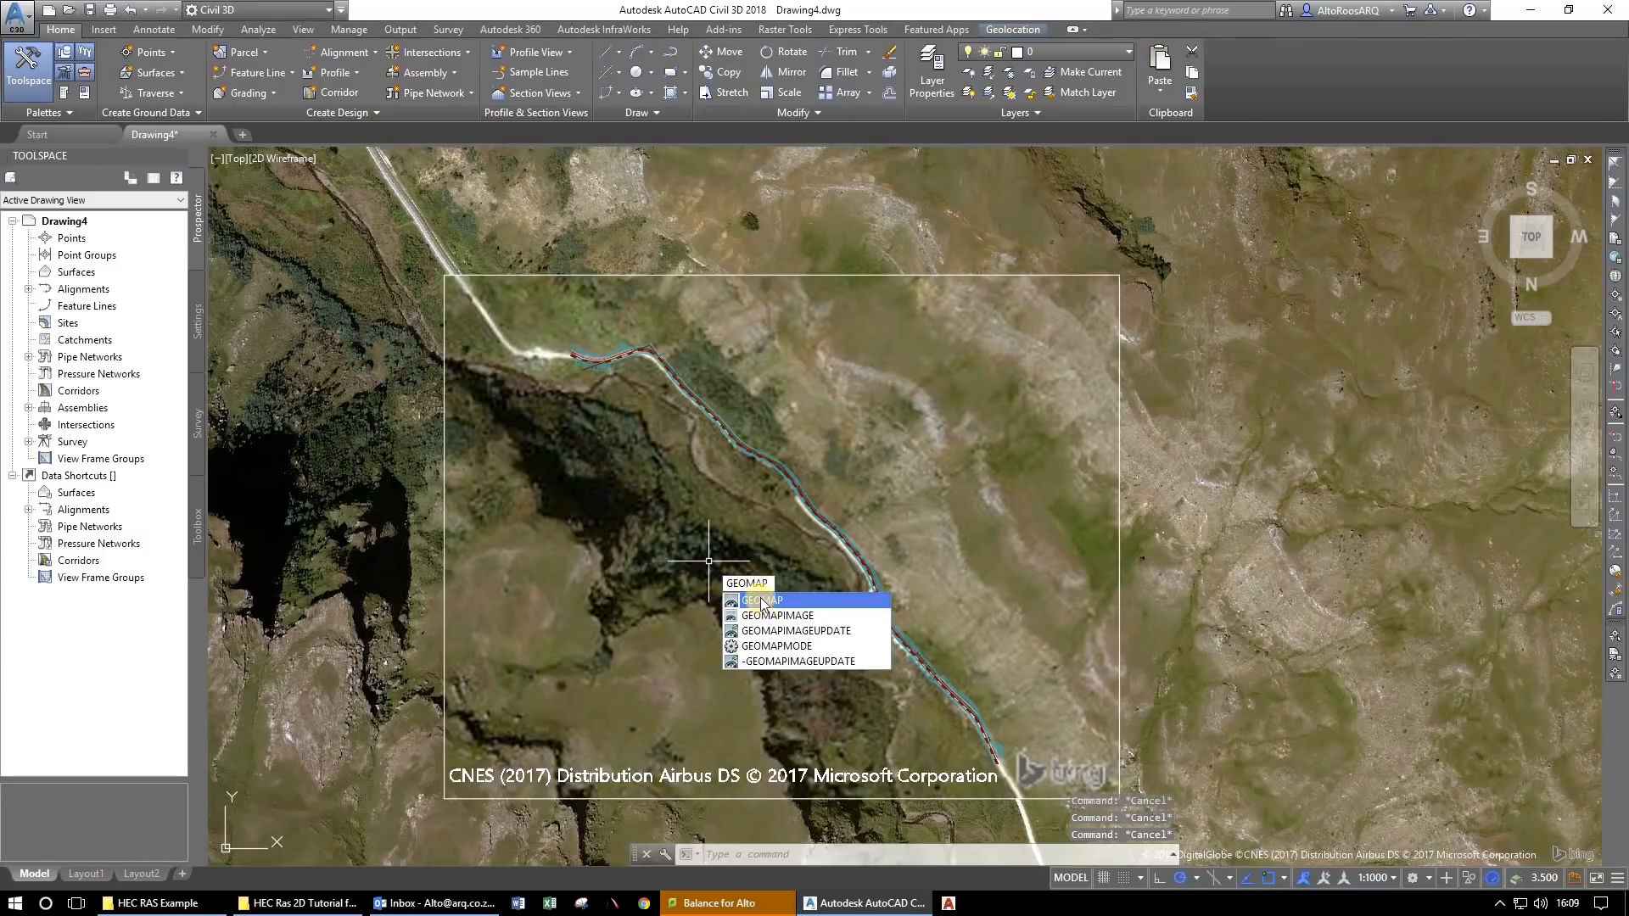
Turn off the live map background with the GEOMAP command's Off option.
key("Return")
left_click(805, 692)
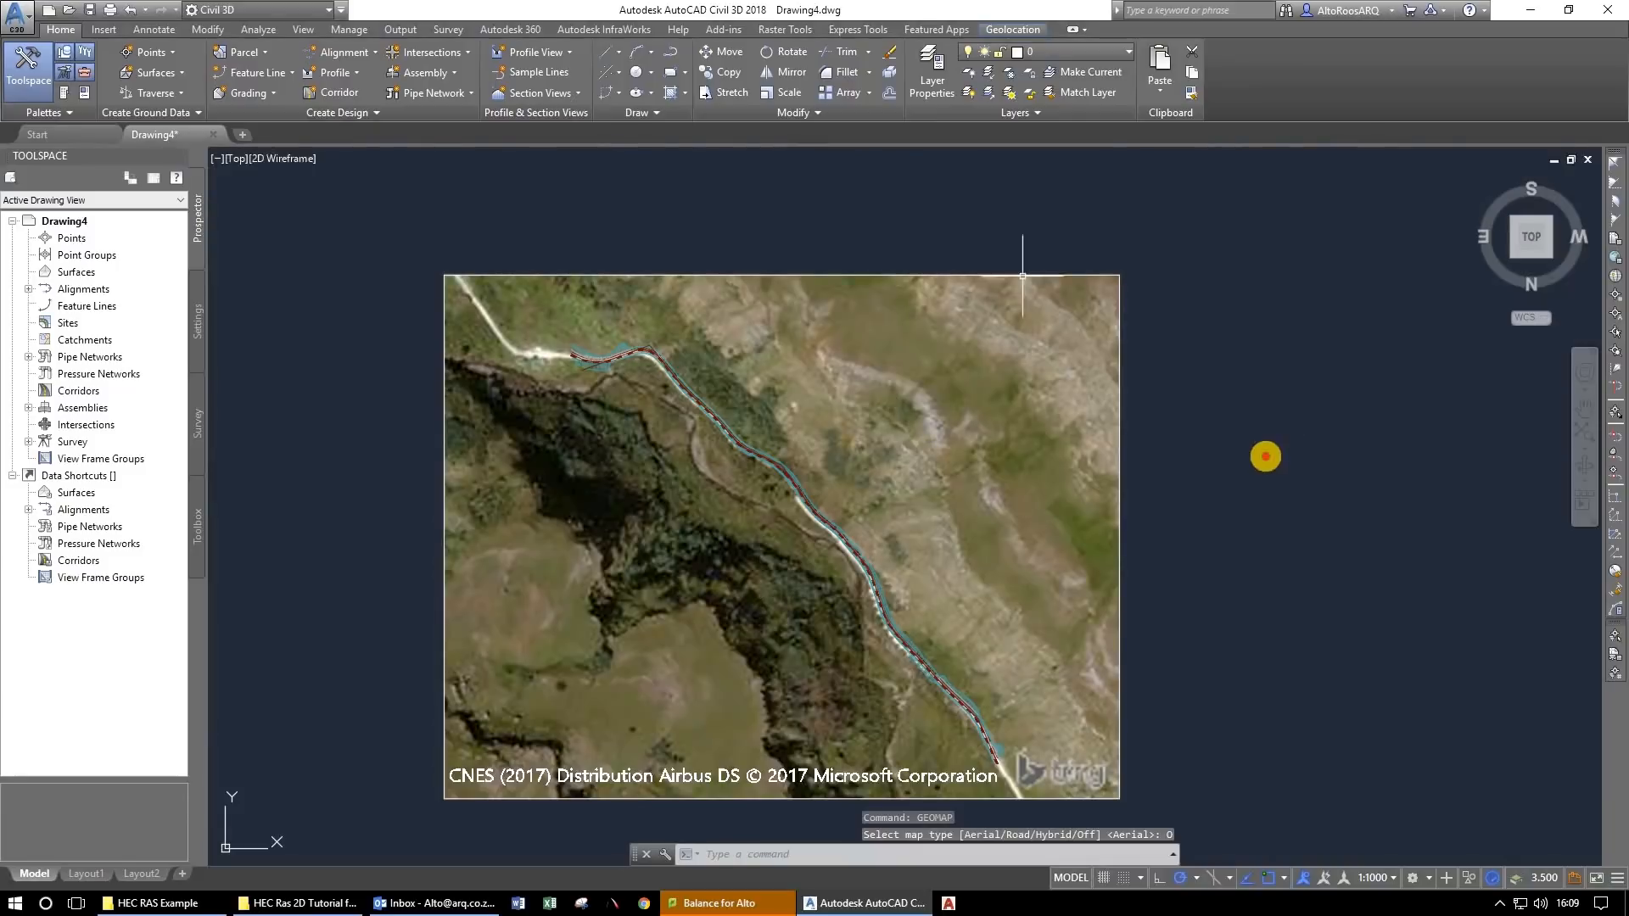
key("Escape")
Set the captured map image's resolution to Very Fine and inspect its detail along the road.
left_click(1262, 457)
left_click(773, 524)
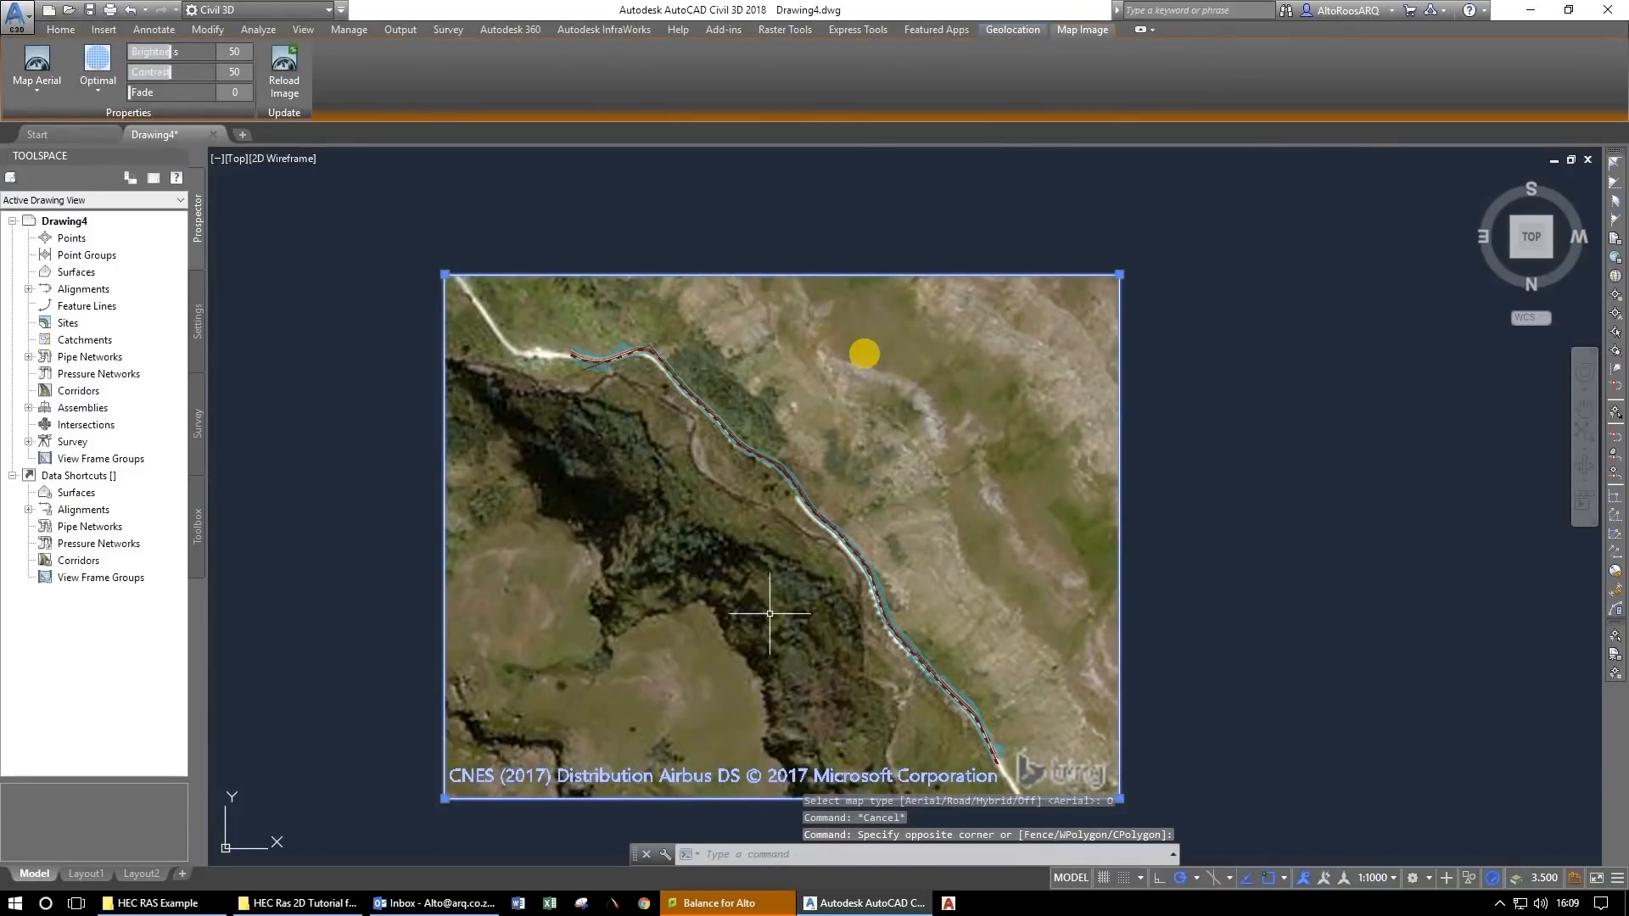
scroll(843, 469, "up", 5)
scroll(872, 382, "down", 4)
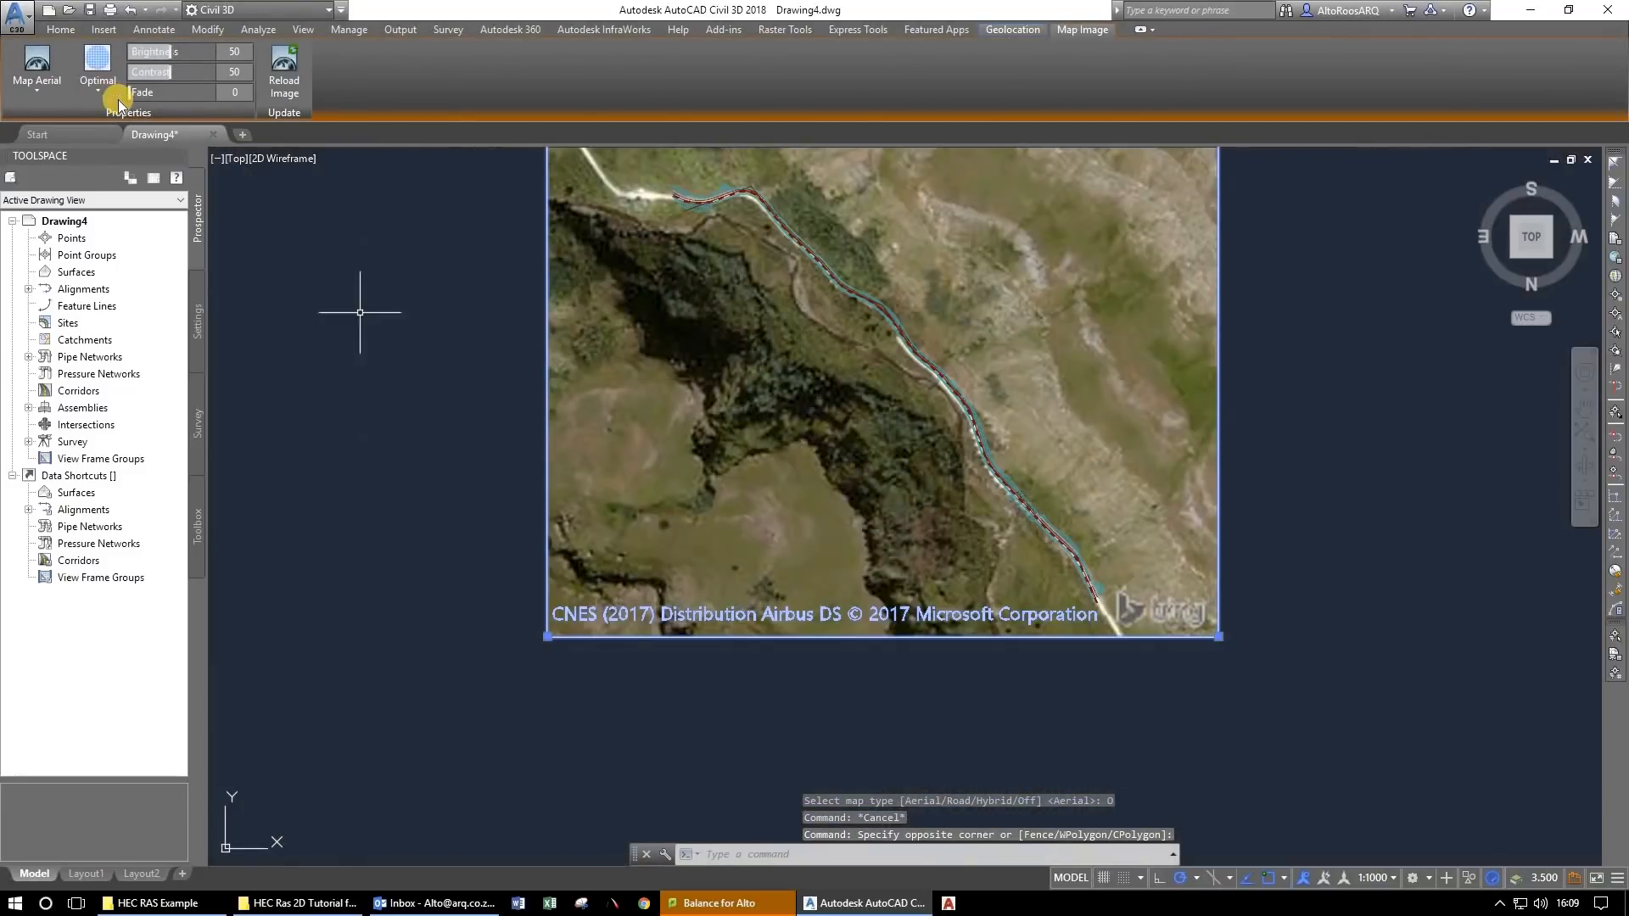
left_click(109, 100)
left_click(84, 188)
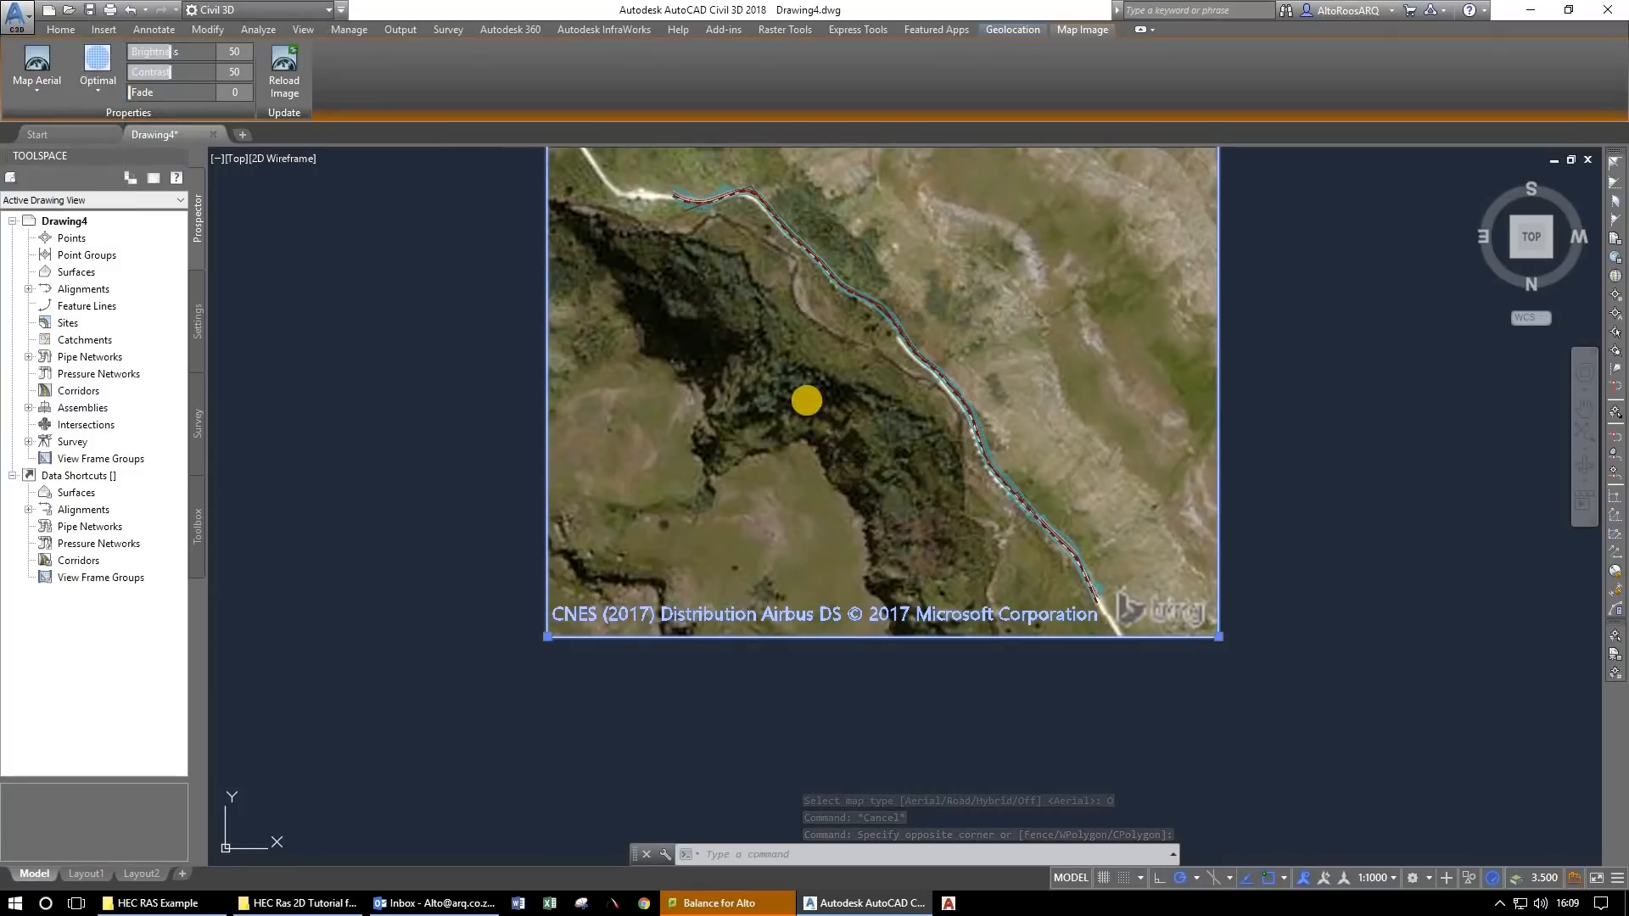
scroll(807, 399, "up", 5)
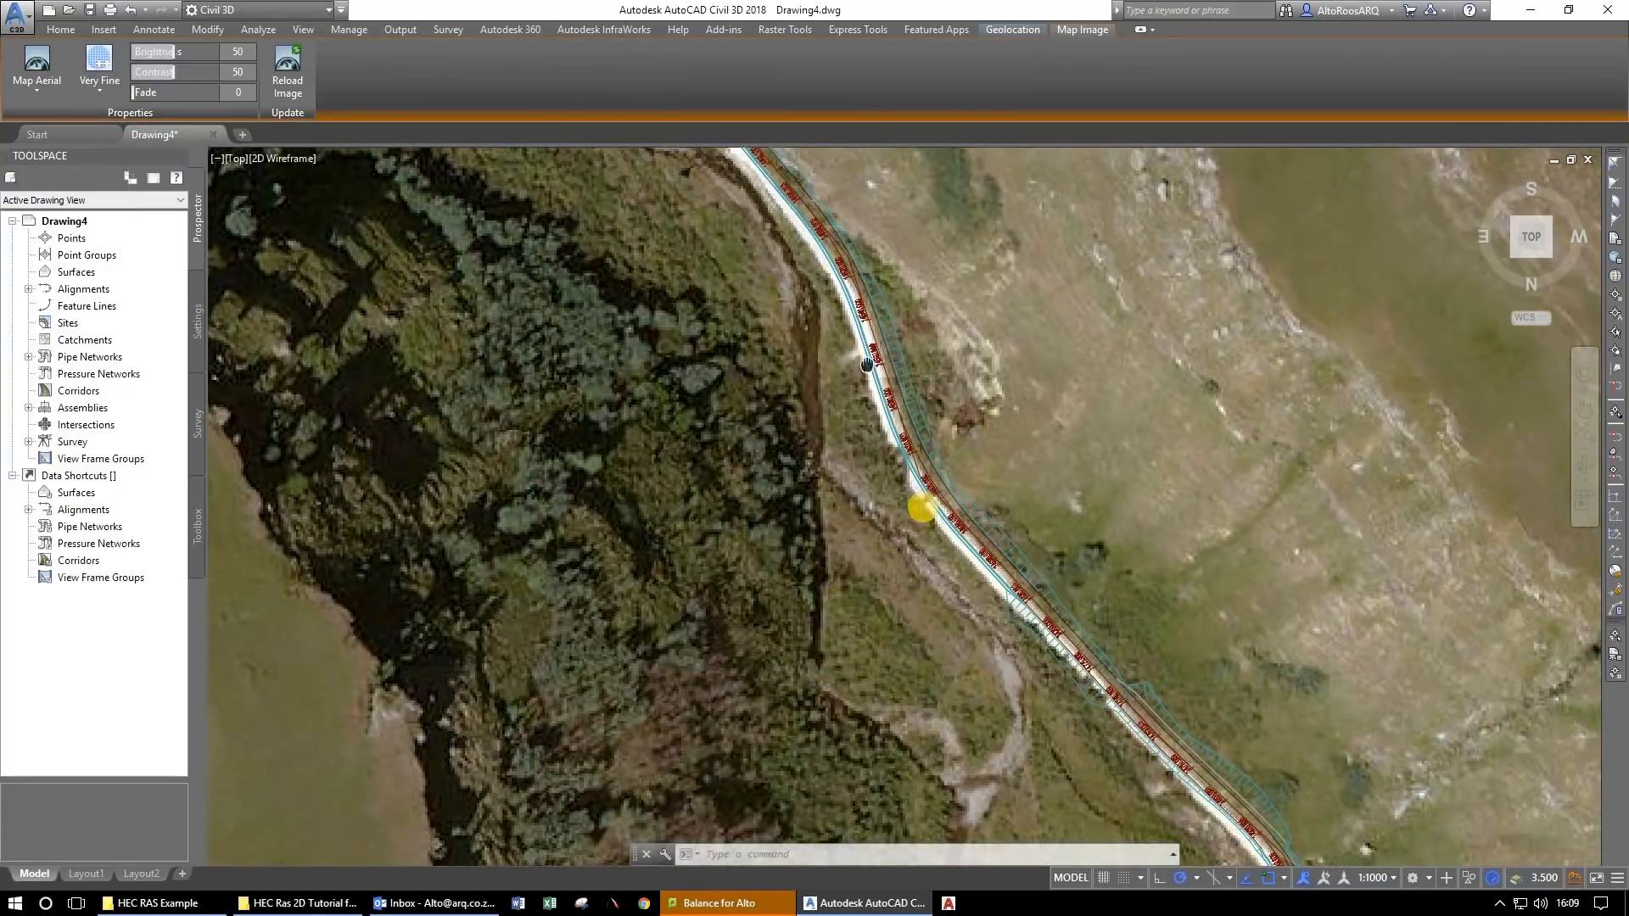
scroll(1043, 579, "down", 3)
scroll(1043, 574, "up", 2)
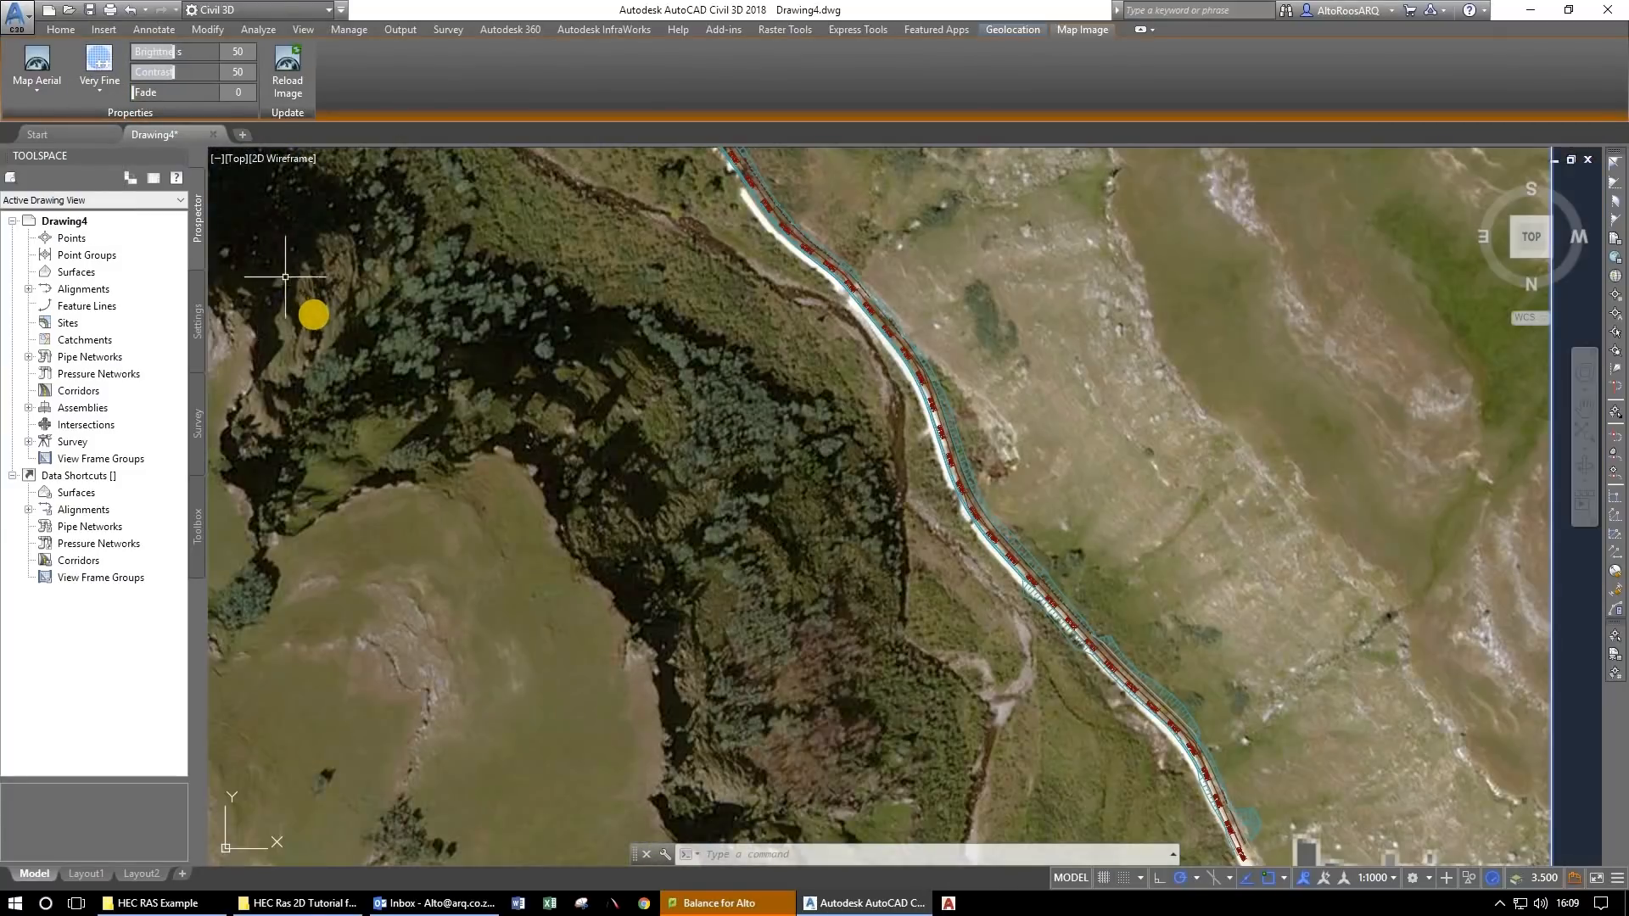
Deselect the captured map image and examine its full extent along the road.
scroll(313, 315, "down", 2)
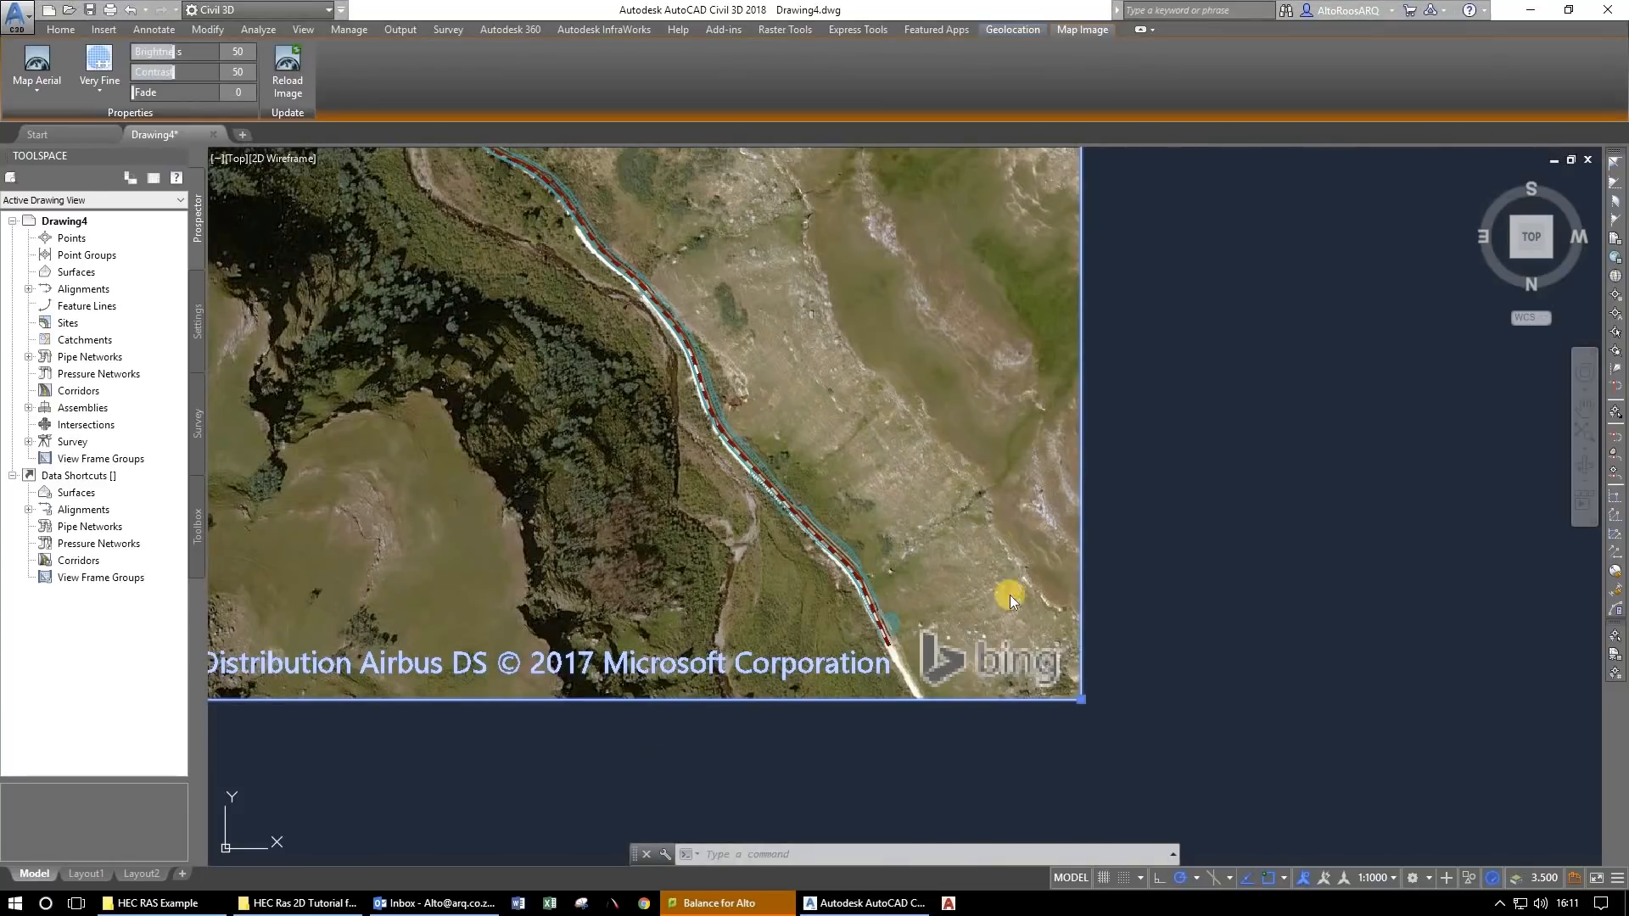
left_click(1242, 431)
left_click(1334, 520)
key("Escape")
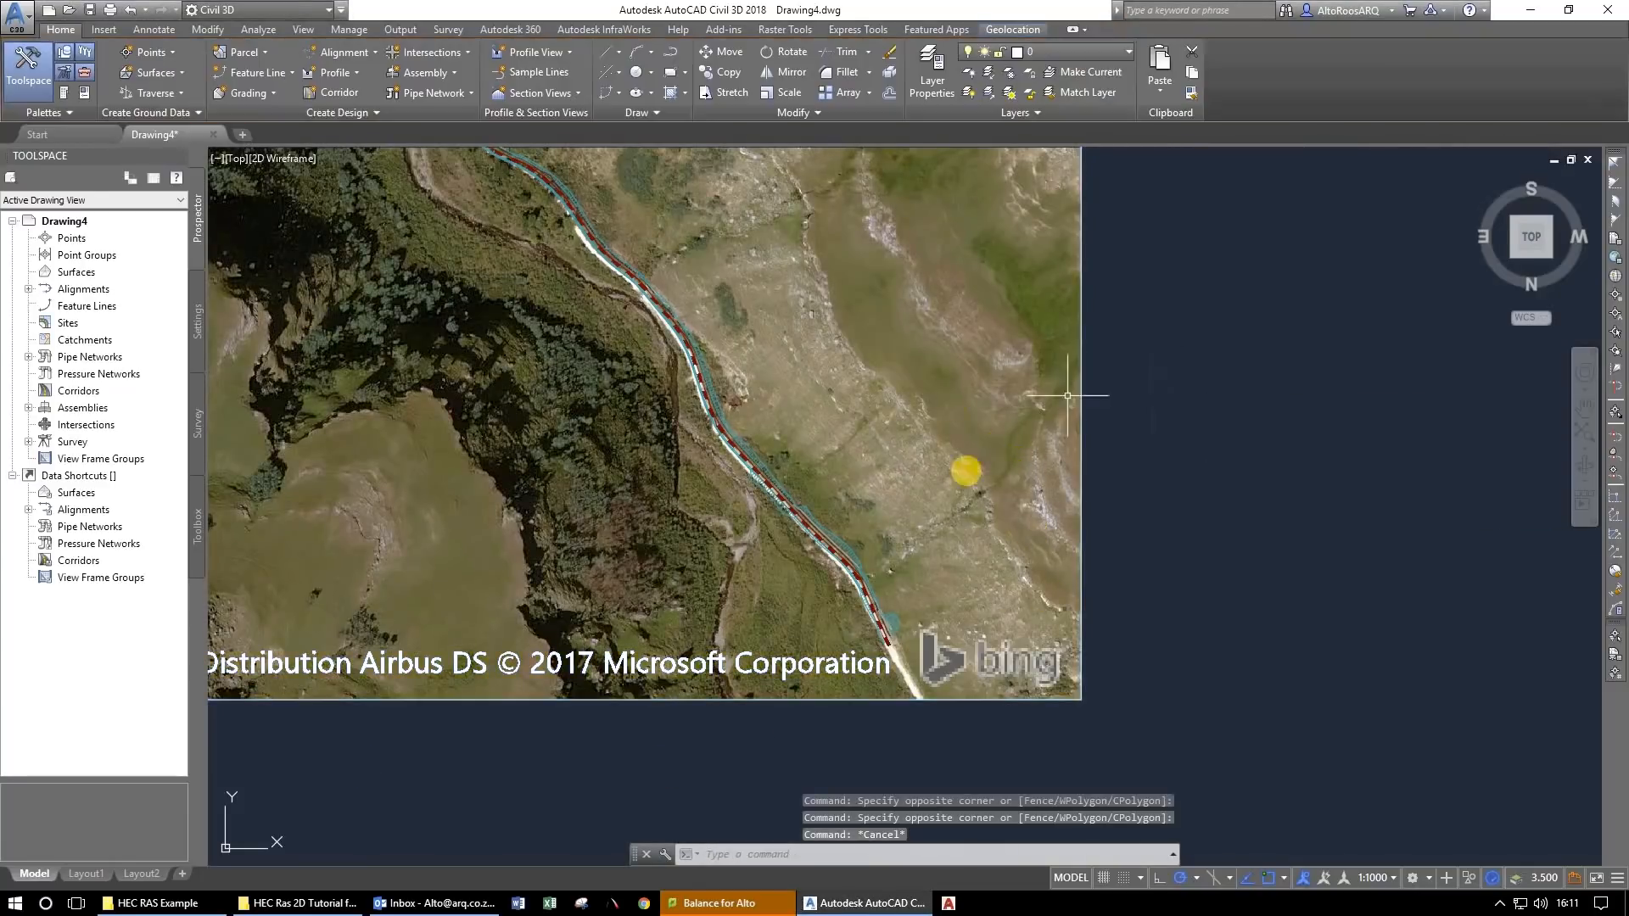
left_click_drag(914, 383, 1011, 470)
scroll(705, 431, "down", 3)
scroll(635, 354, "up", 3)
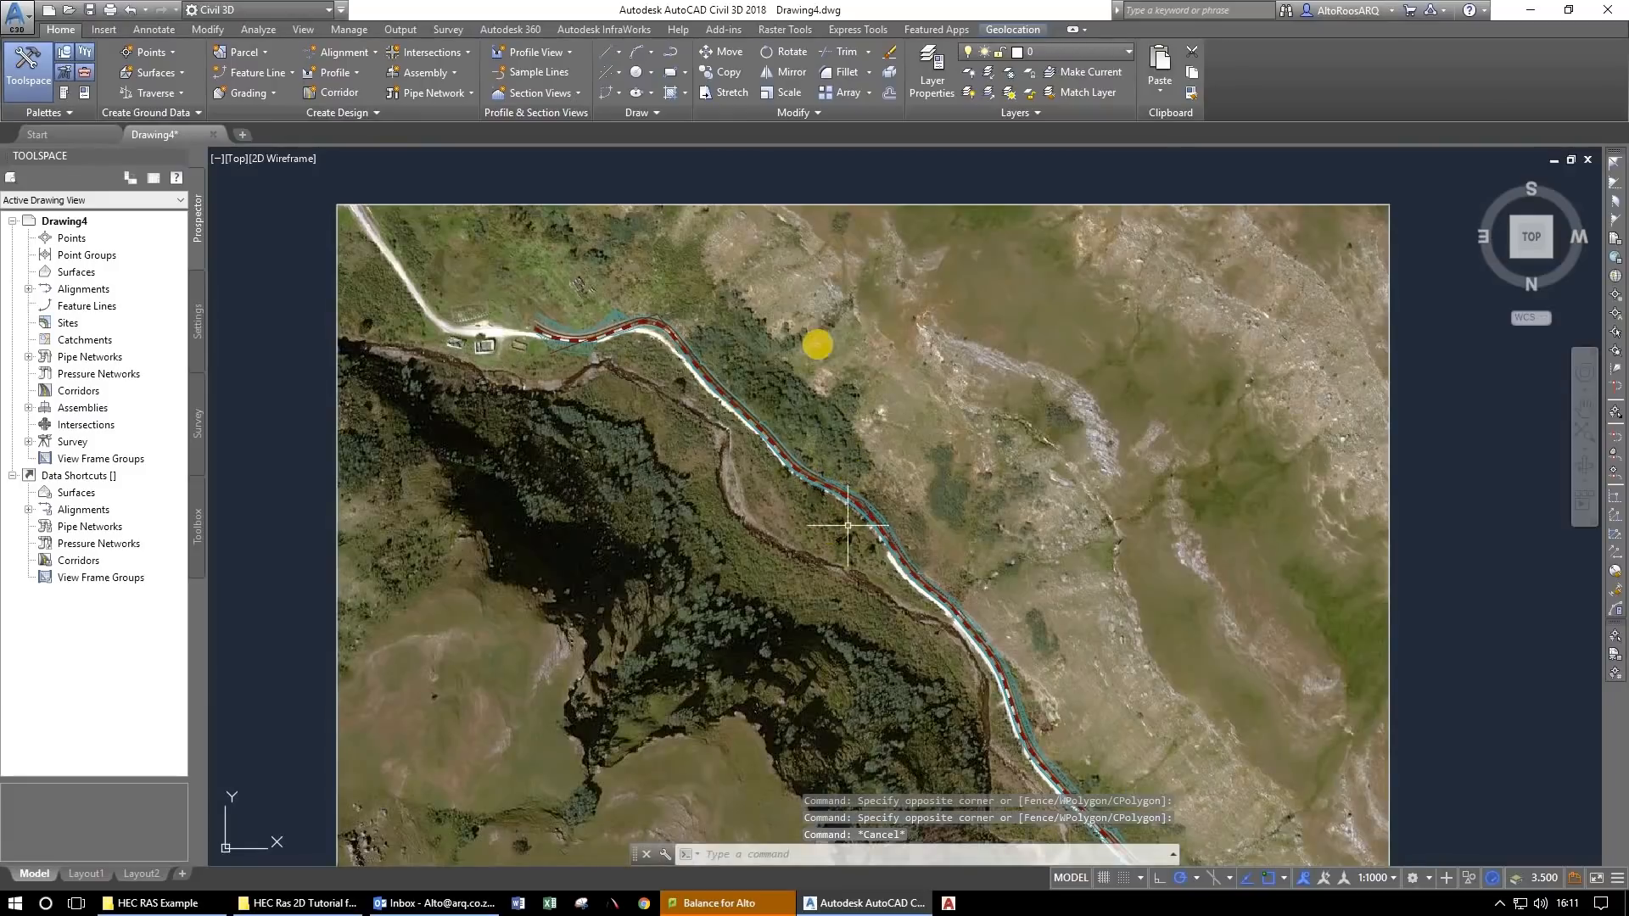
left_click_drag(814, 498, 818, 339)
key("Escape")
key("Escape")
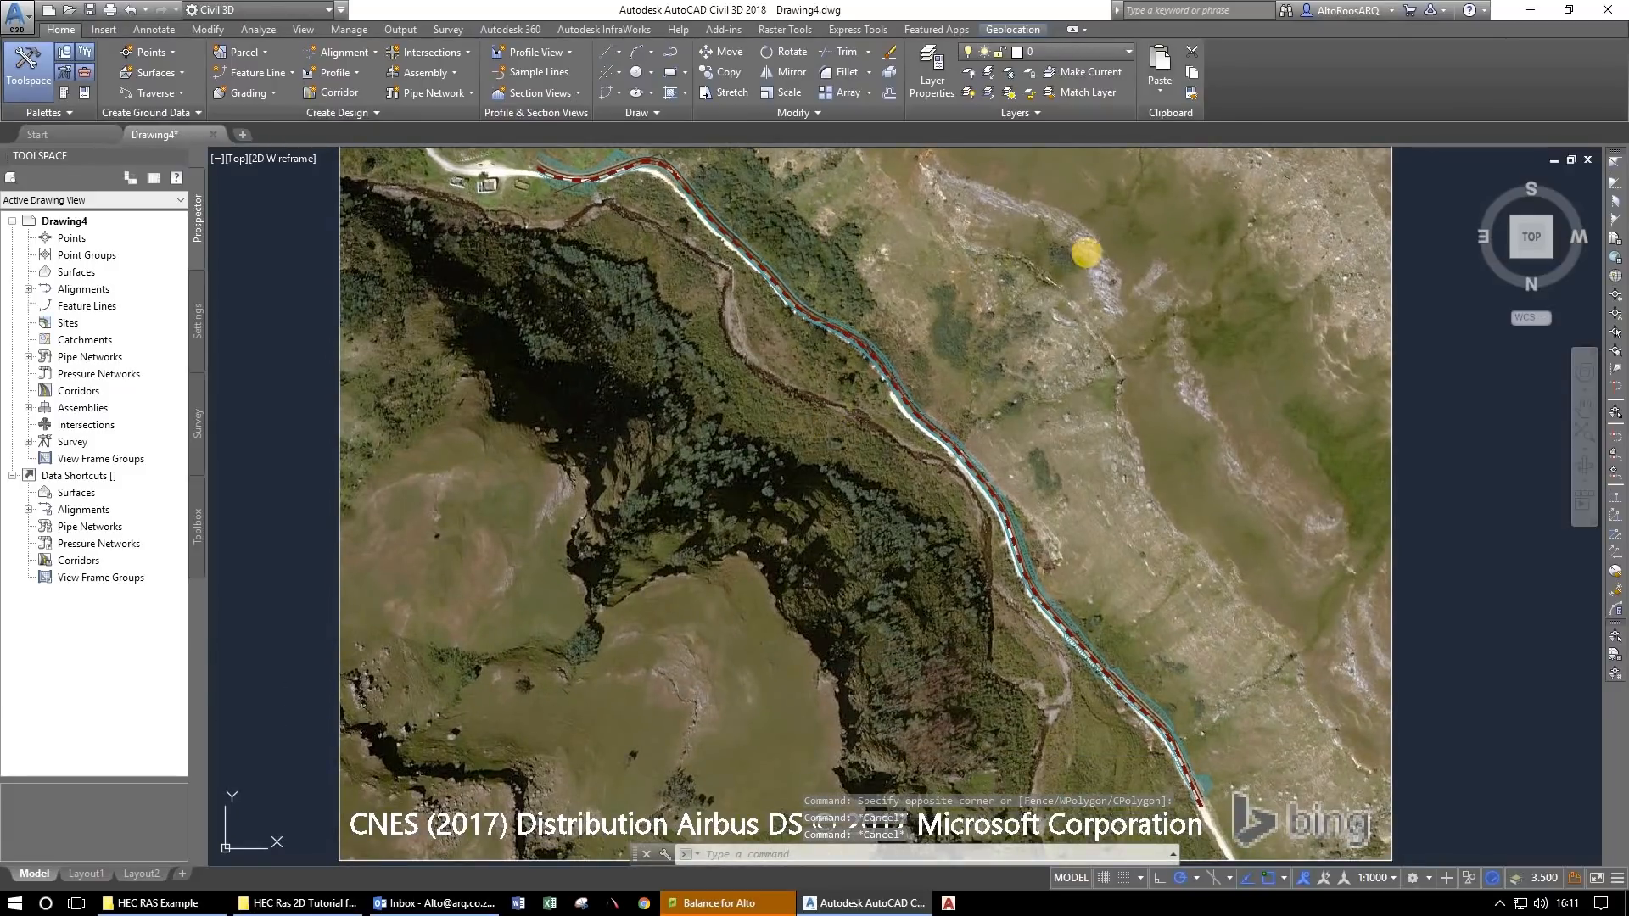
Create two new drawing layers named Xref and Image.
left_click(957, 76)
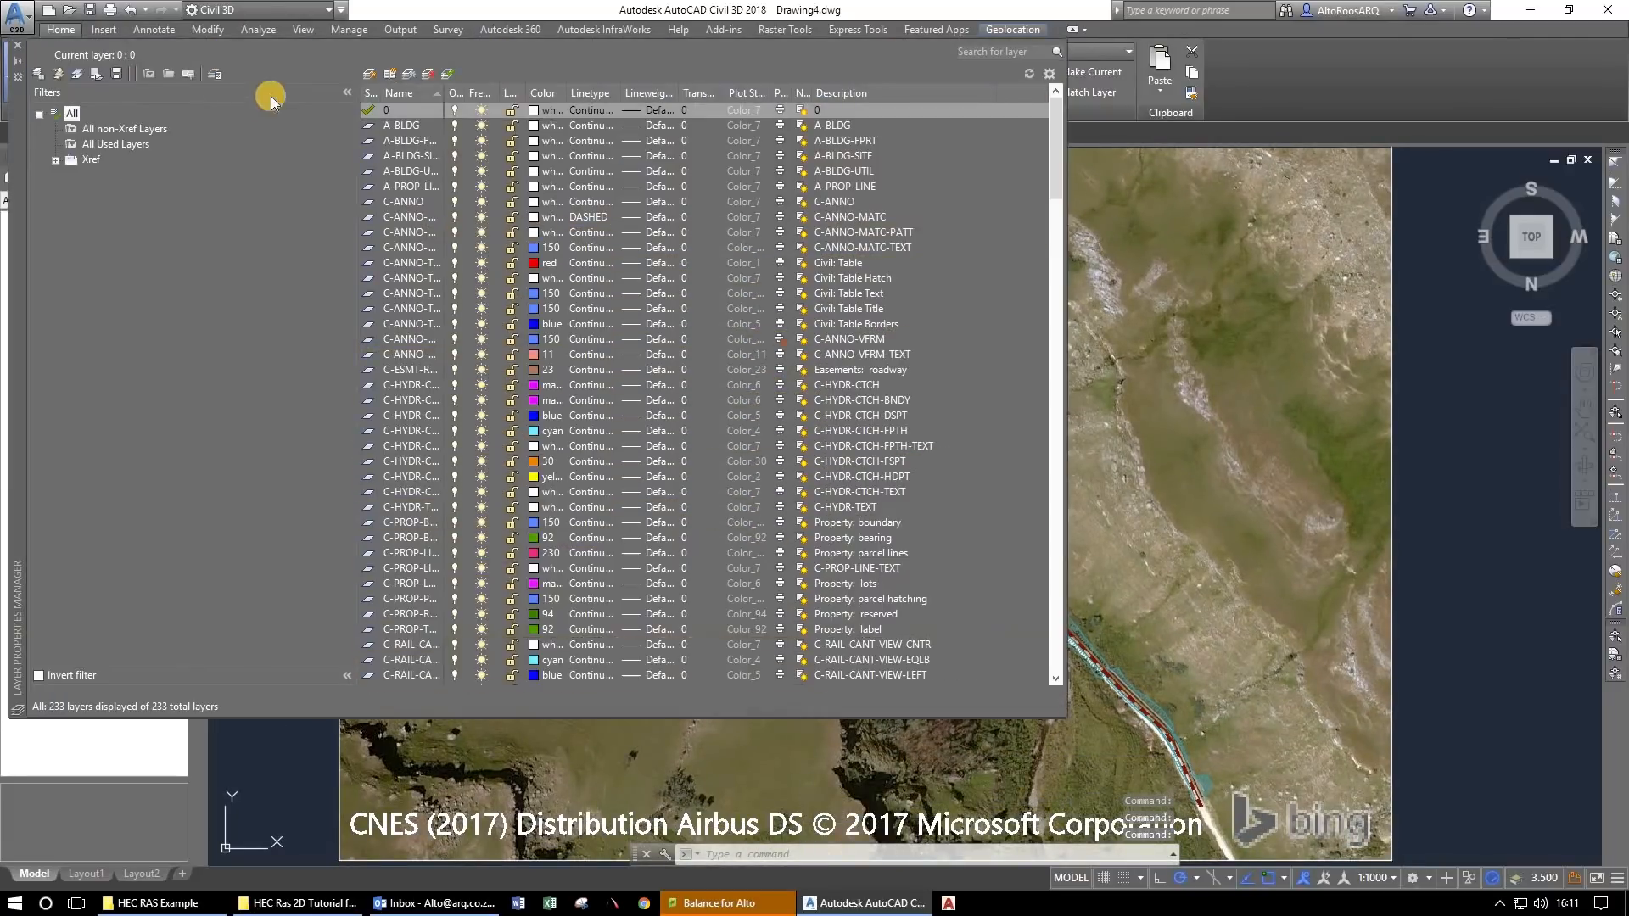
key("alt+n")
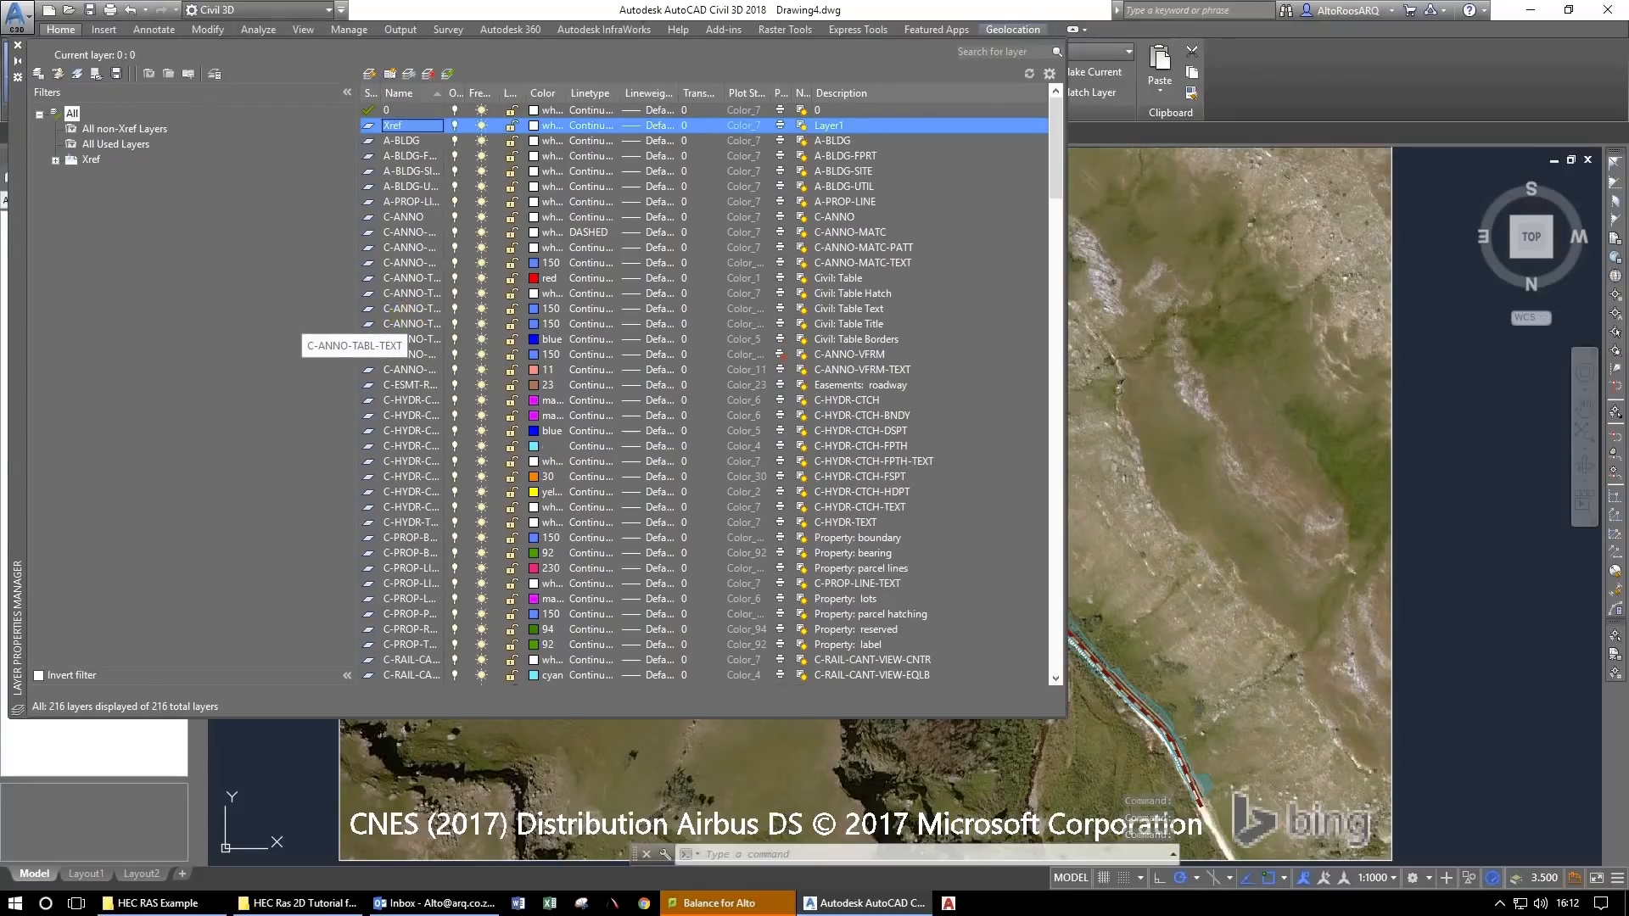
type("Xref")
key("Return")
left_click(368, 75)
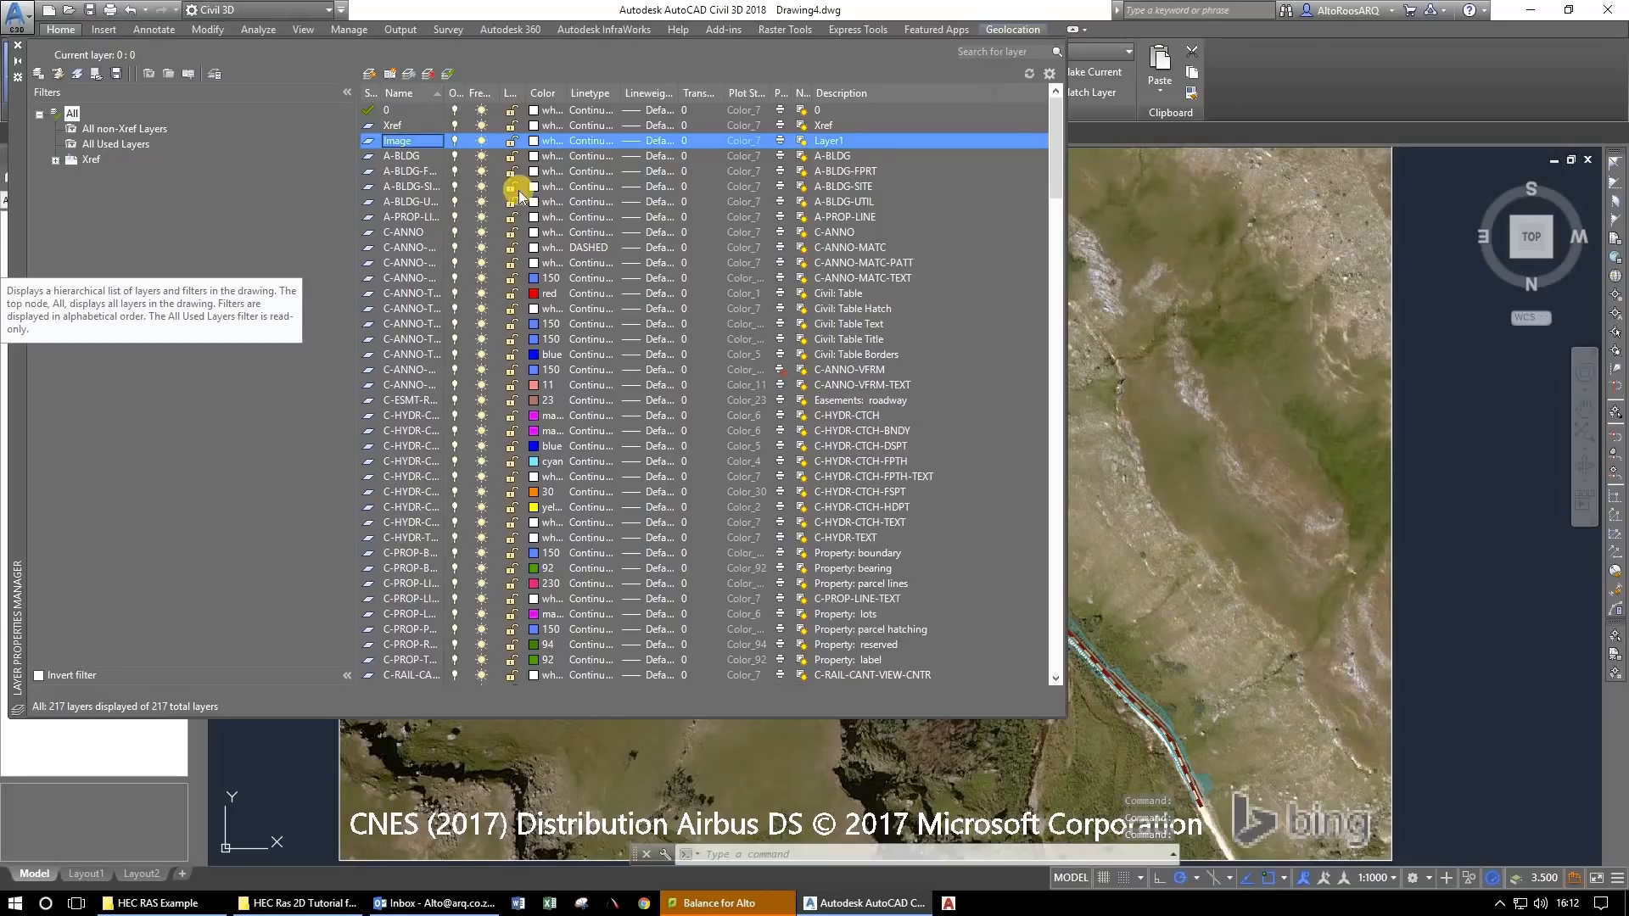
Select the captured map image and dock the layer properties manager next to the Toolspace.
left_click(1366, 473)
key("Escape")
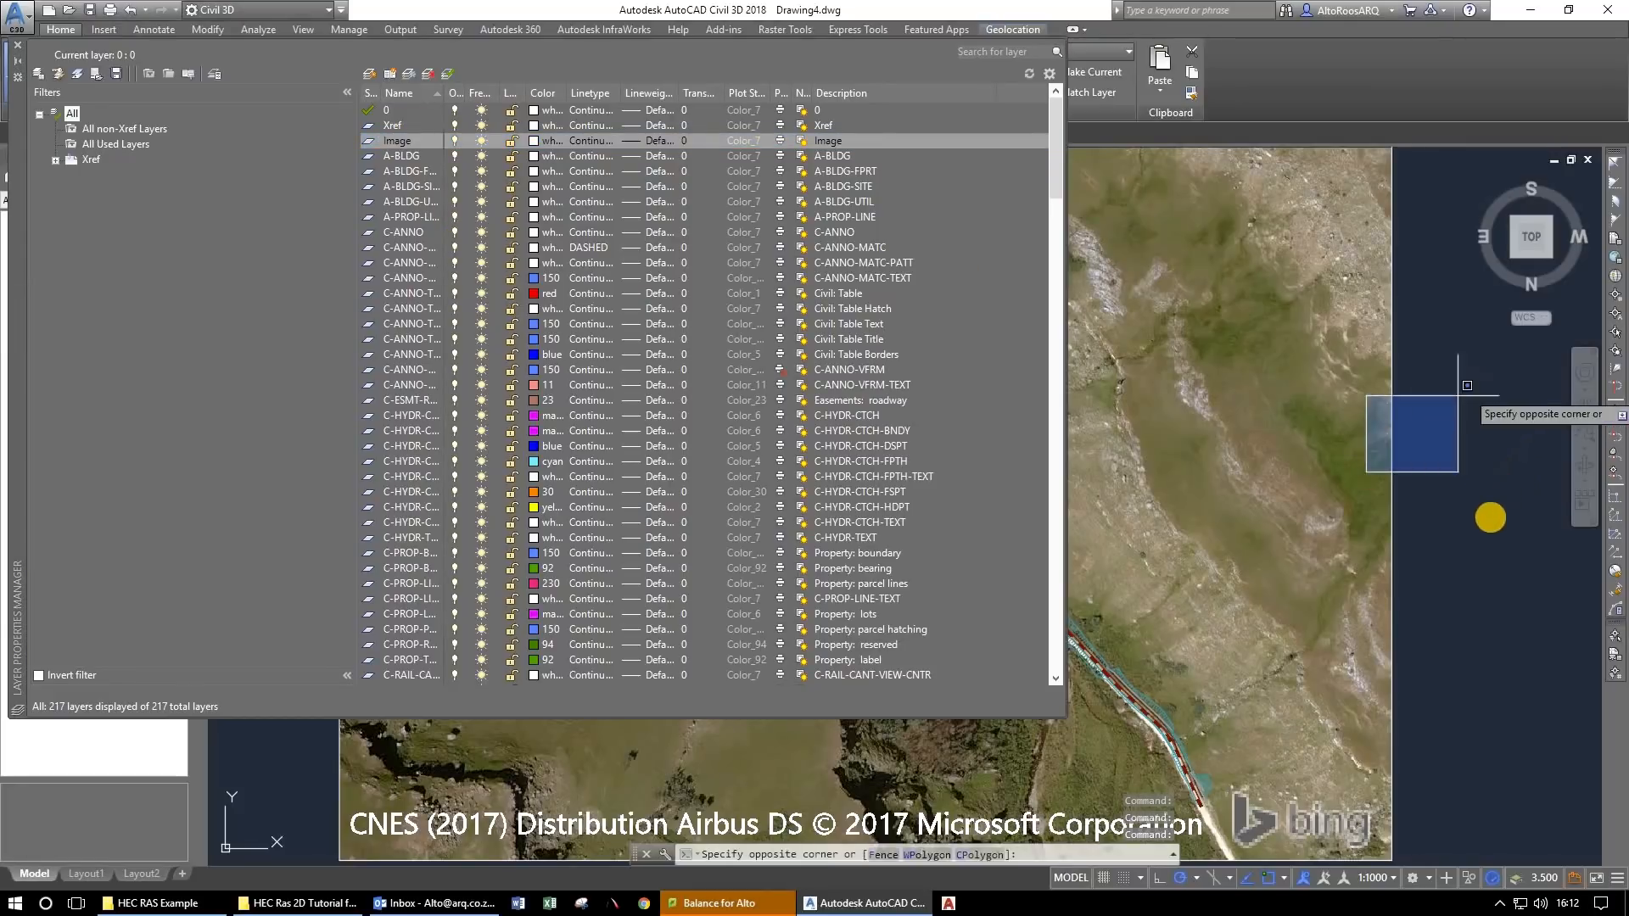
left_click(1491, 516)
left_click(1318, 448)
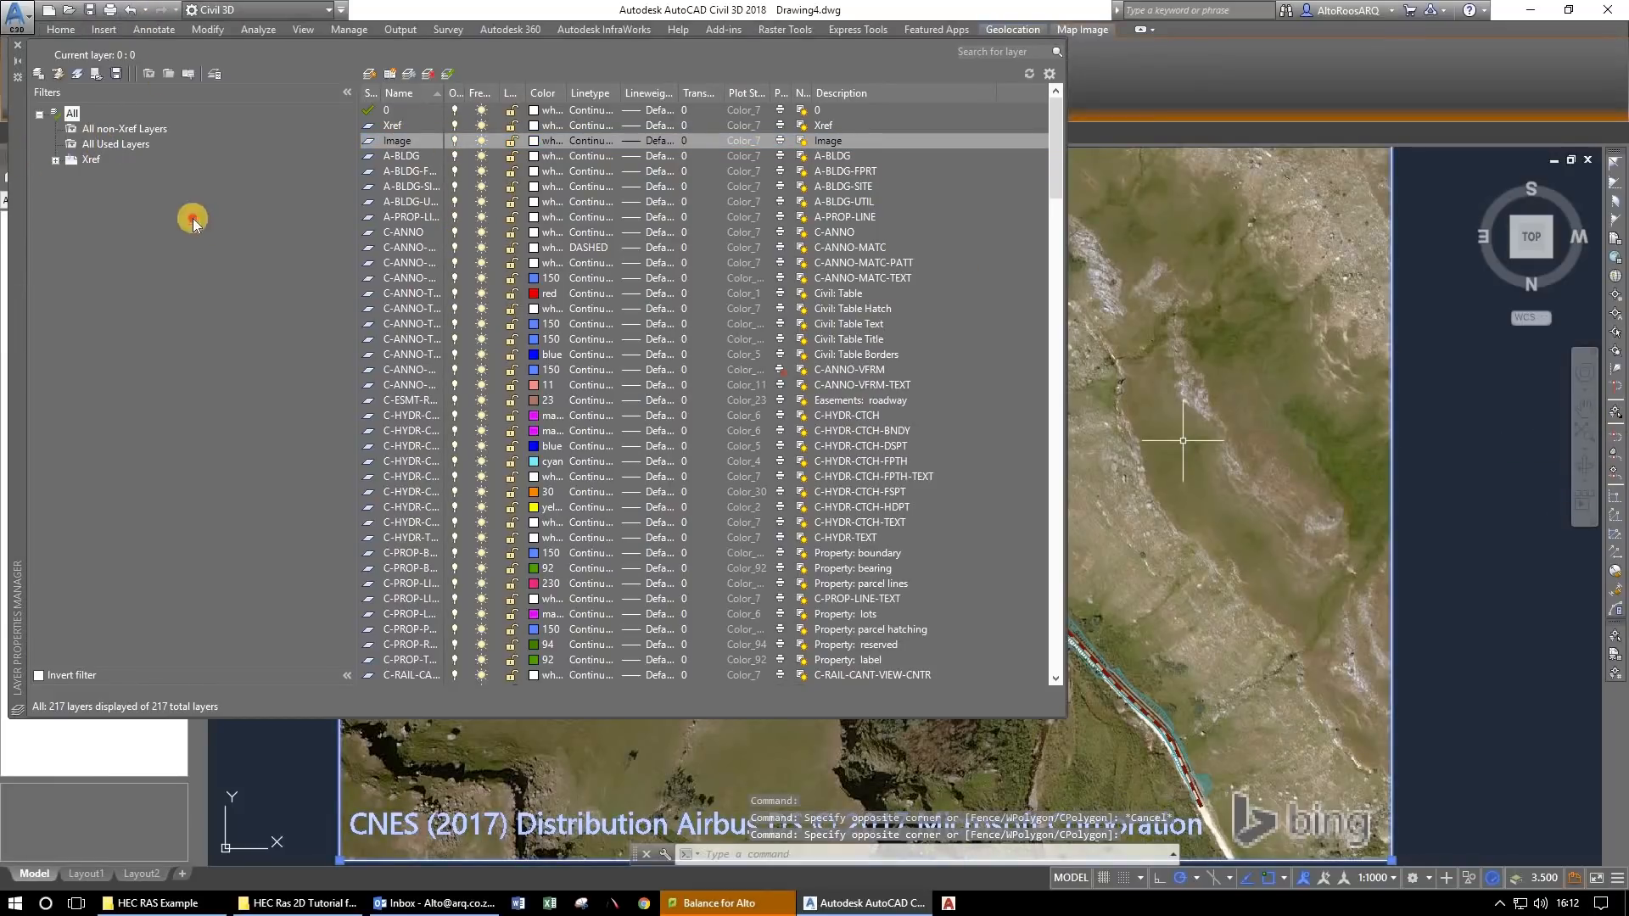
left_click_drag(192, 219, 204, 286)
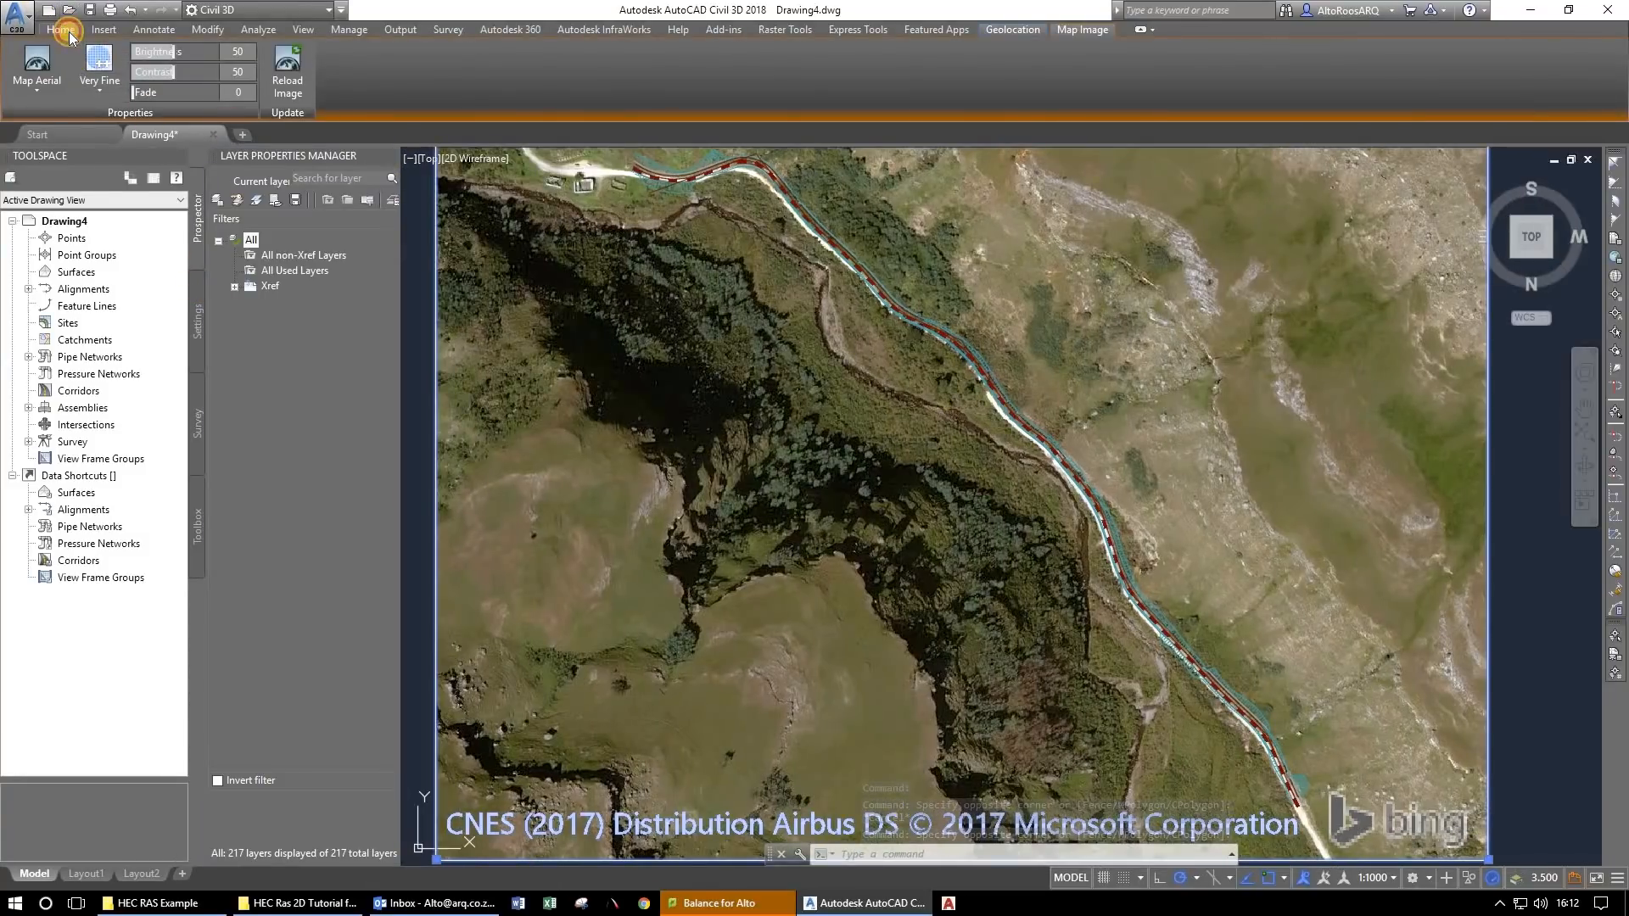
Open the Properties palette, dock it beneath the Toolspace and enlarge it to show more properties.
left_click(68, 33)
left_click(82, 97)
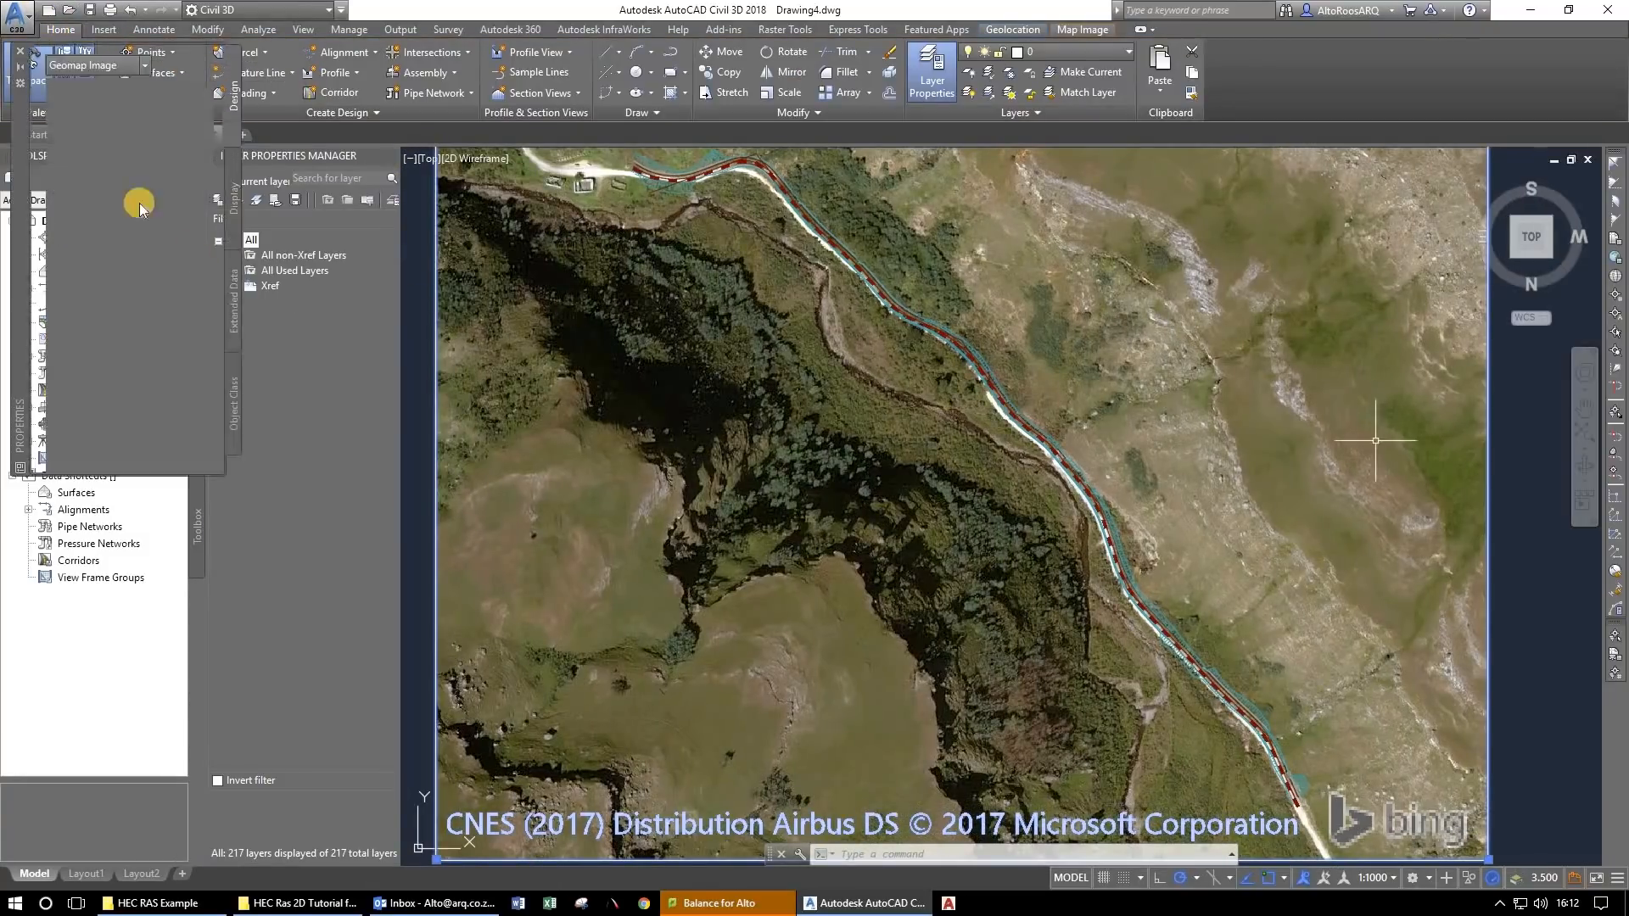
left_click_drag(19, 459, 8, 454)
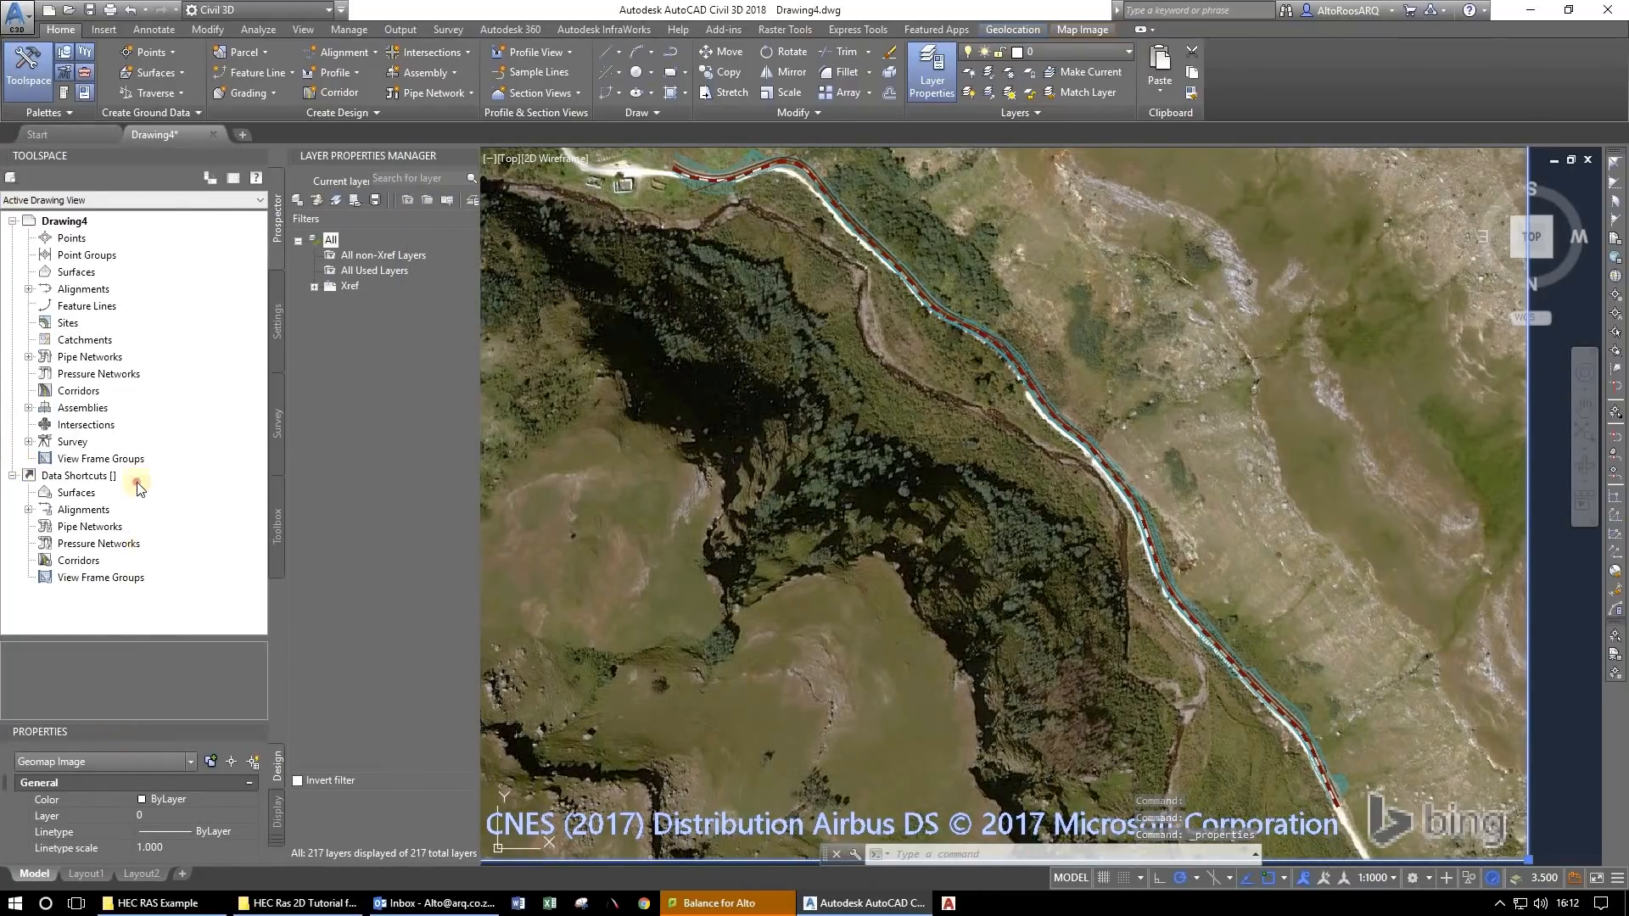
left_click_drag(92, 447, 92, 445)
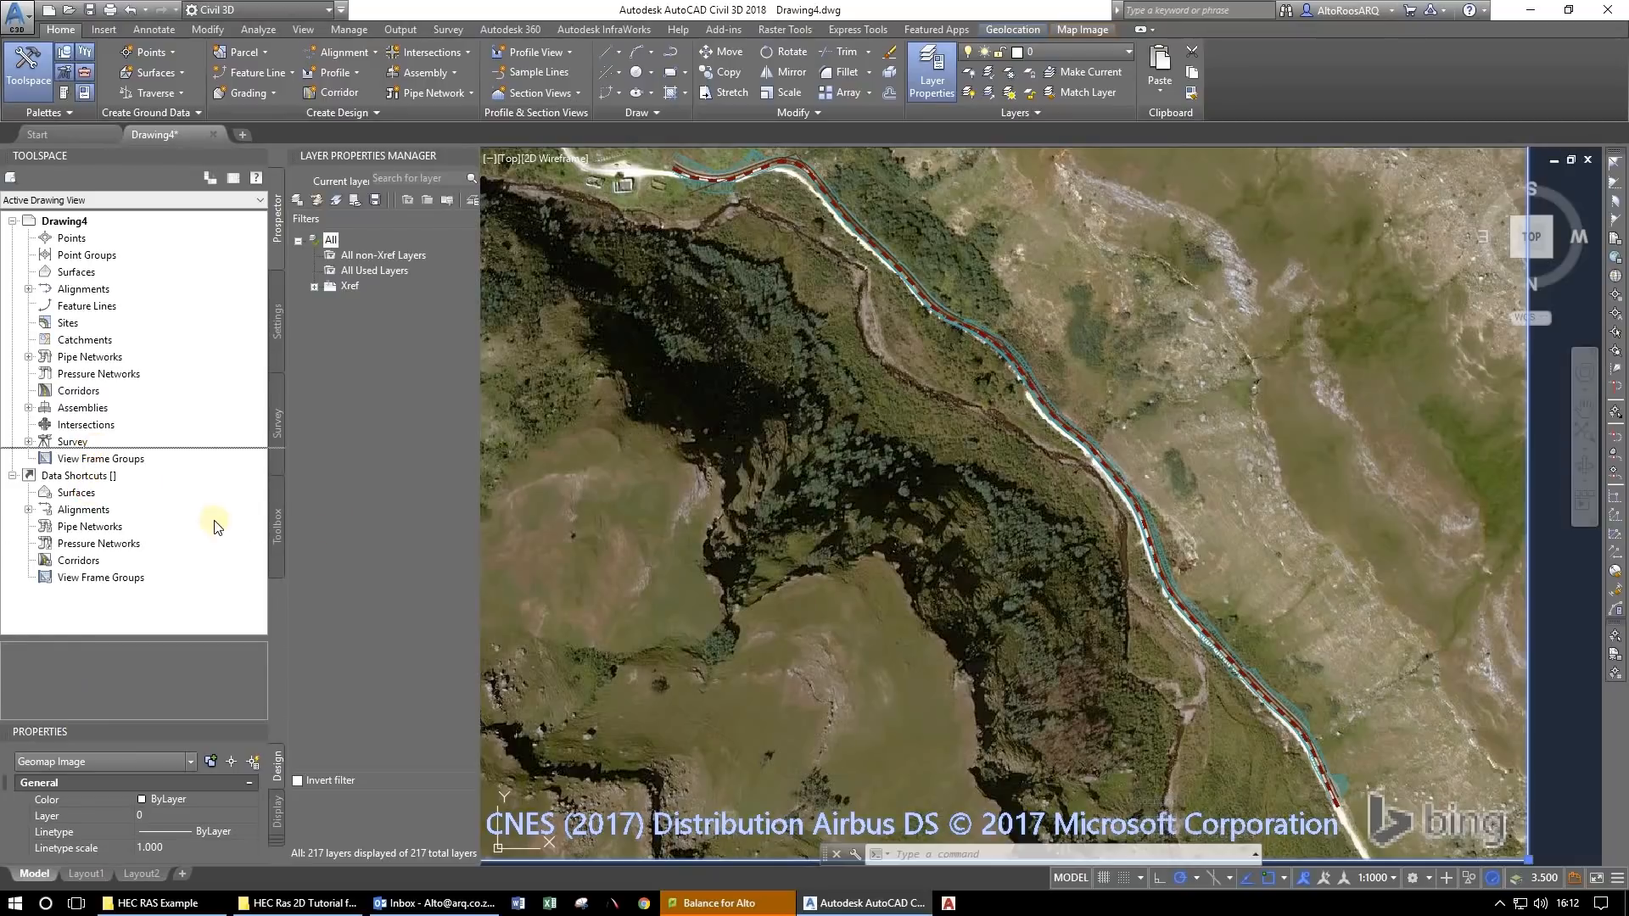
key("Escape")
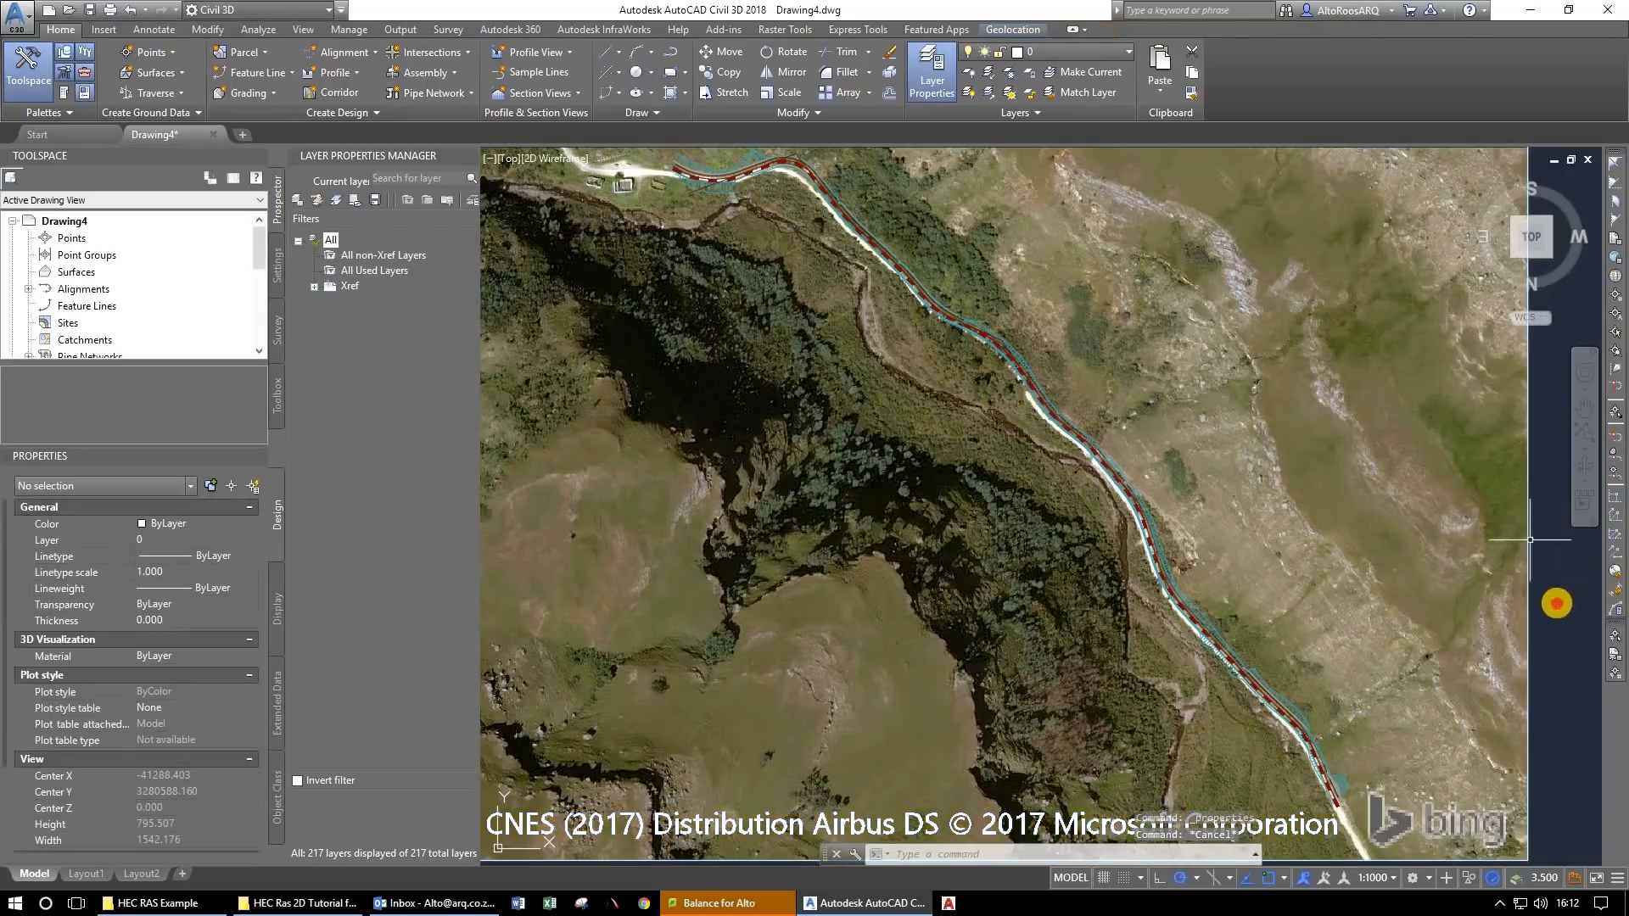
Assign the captured map image to the Image layer and deselect it.
left_click(1559, 602)
left_click(1496, 561)
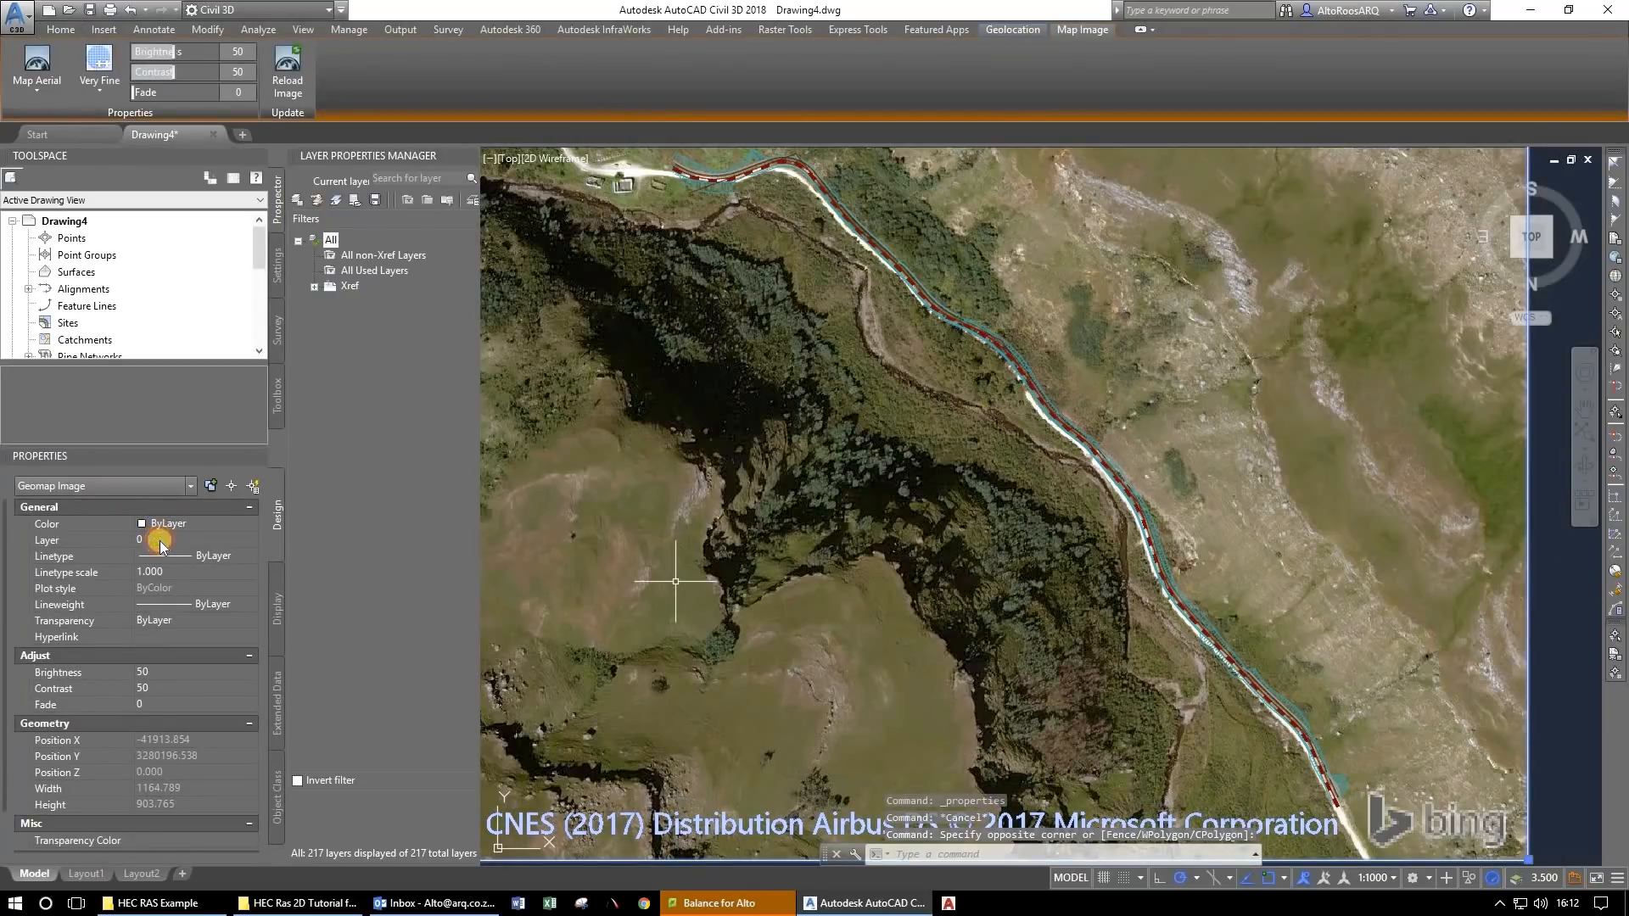
key("Escape")
key("Escape")
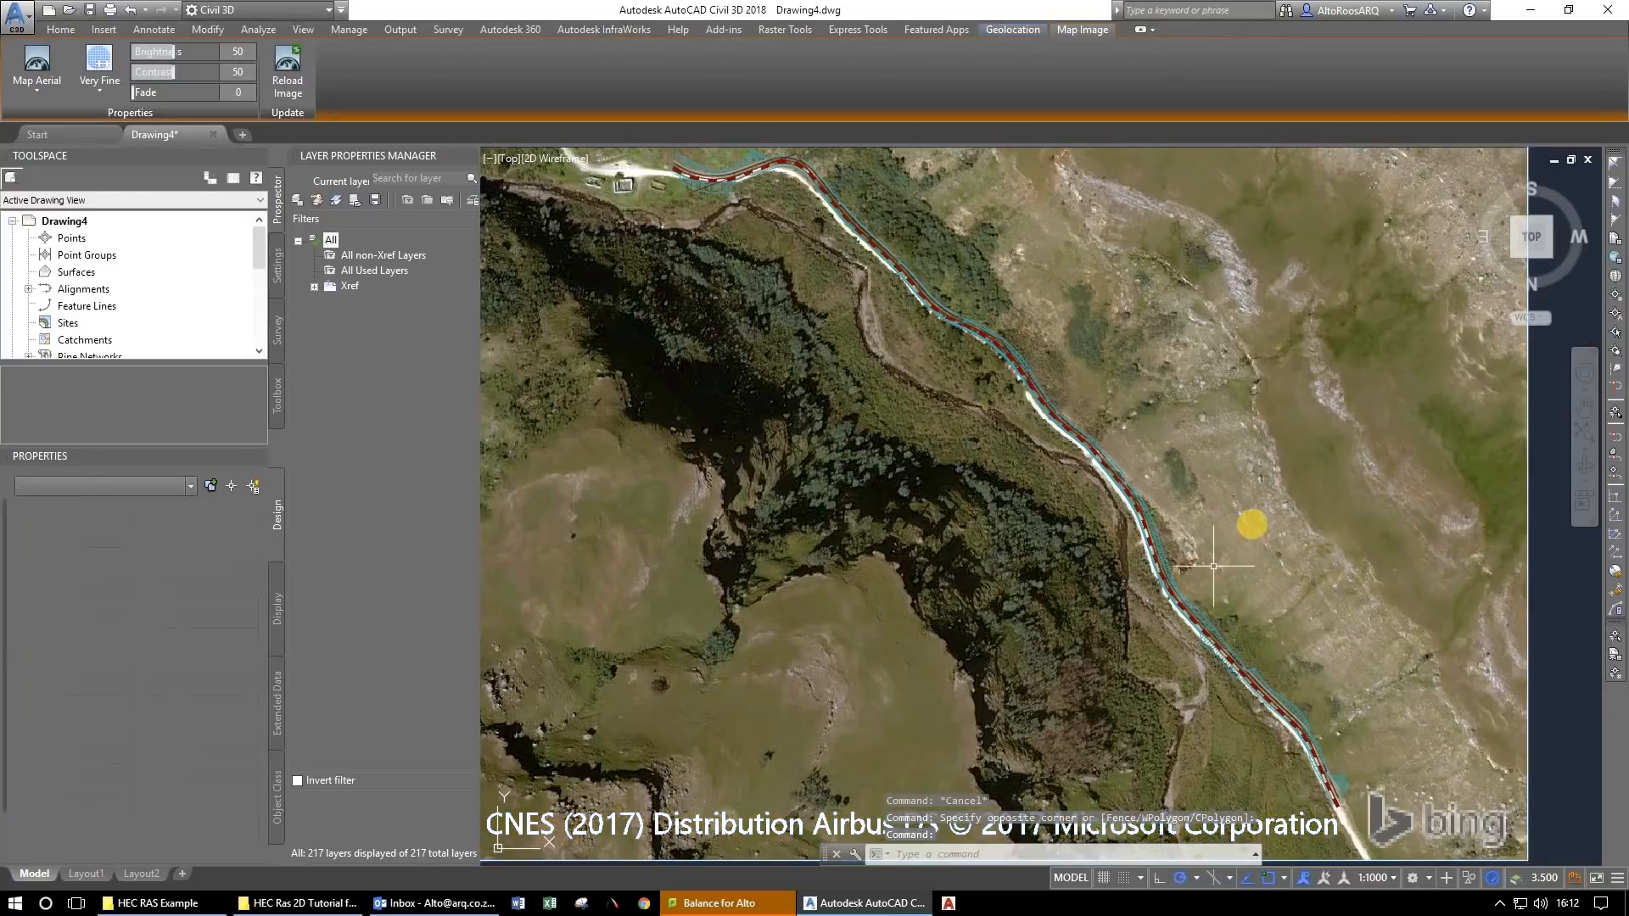
Assign the Road external reference to the Xref layer and deselect it.
left_click(1115, 545)
left_click(190, 537)
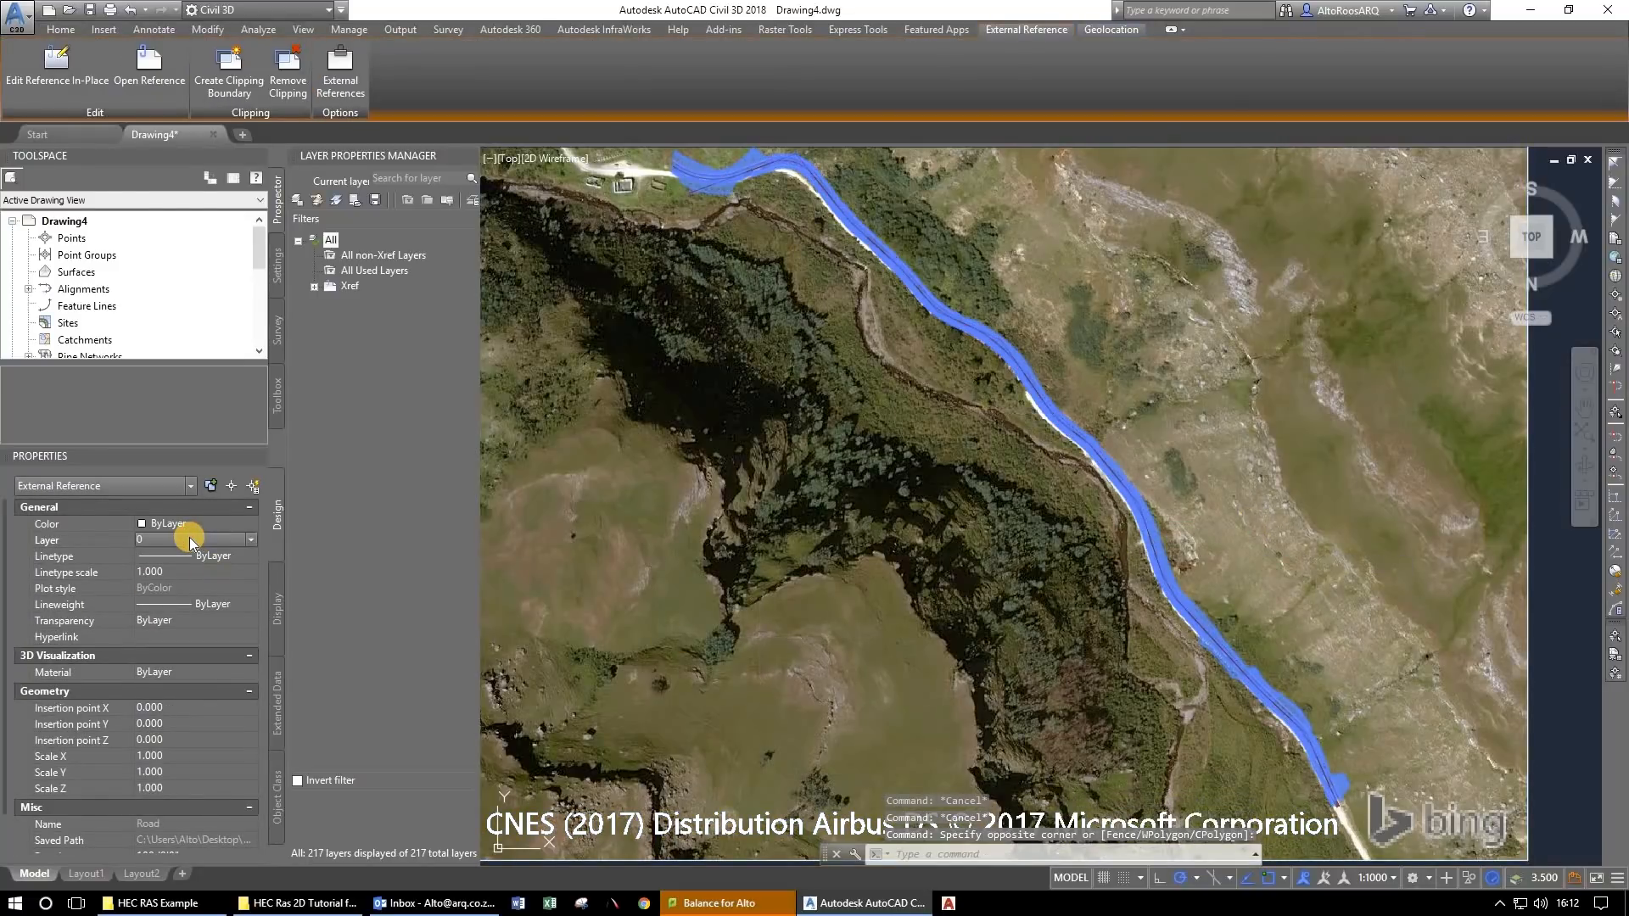
key("Escape")
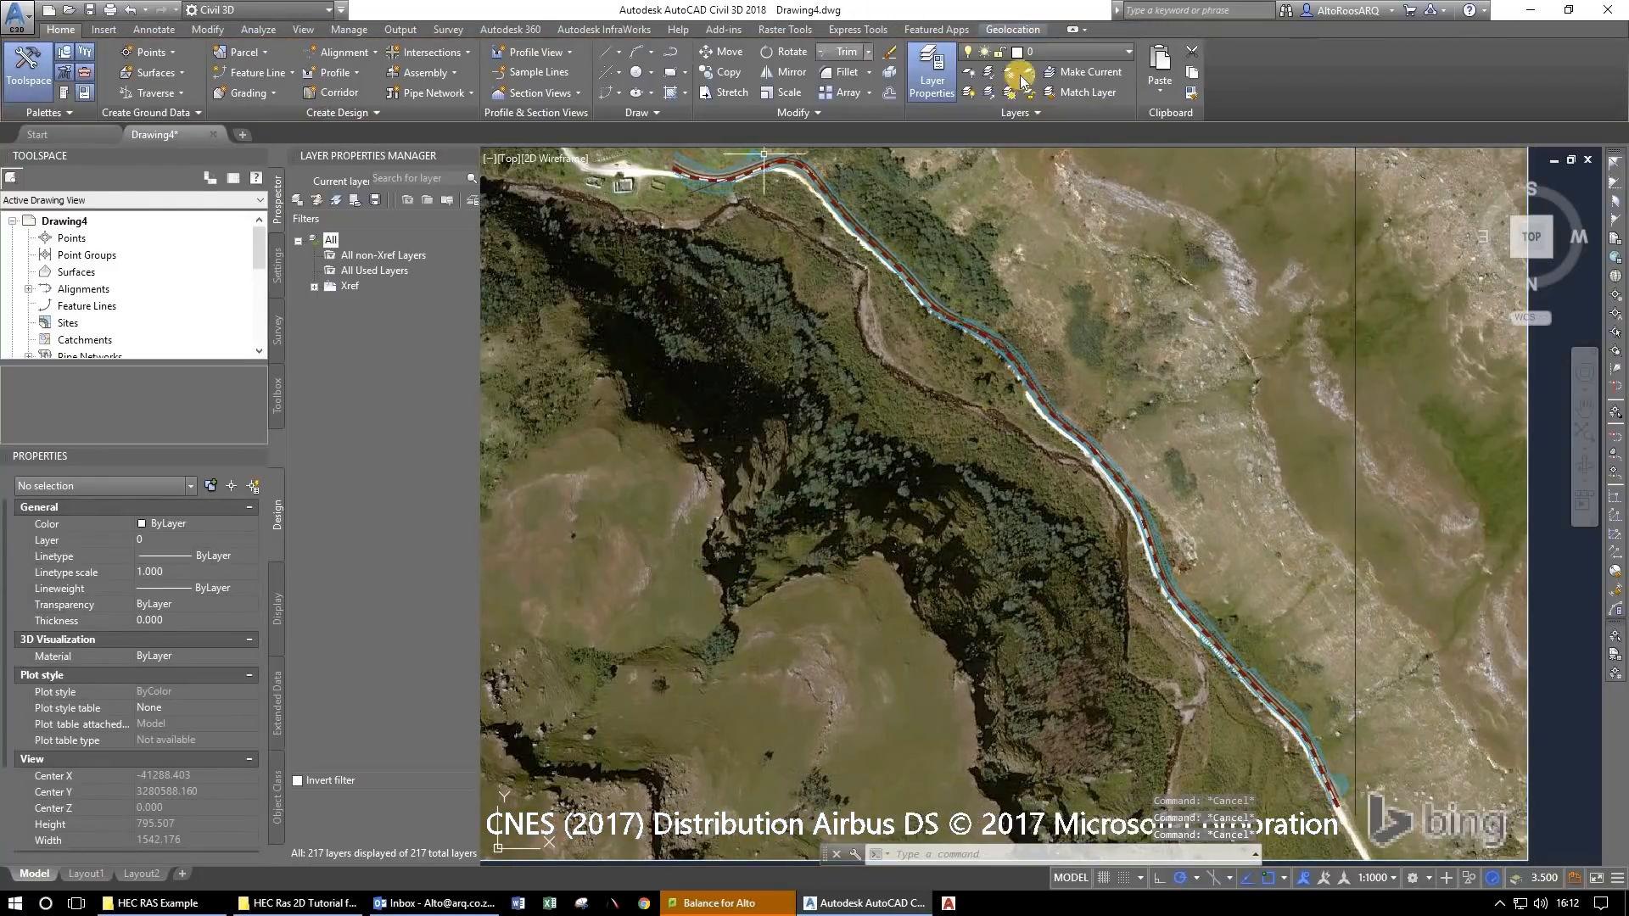
Freeze the Road|P_Edge, Road|P_Embank and Image layers by picking their objects with LAYFRZ.
left_click(1135, 492)
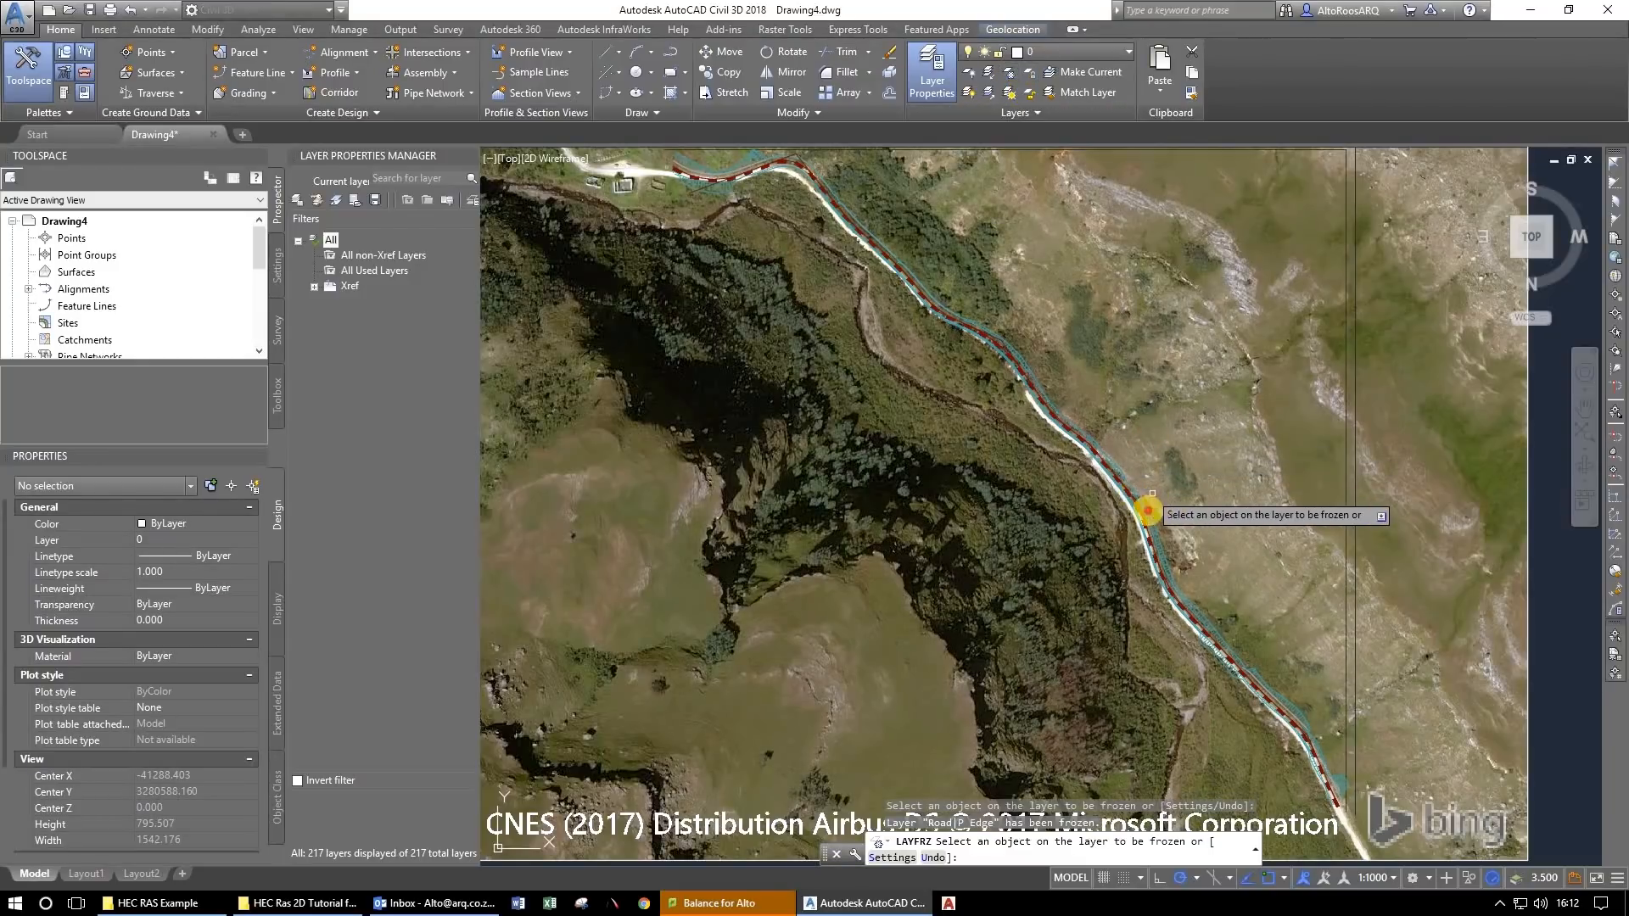
left_click(1146, 510)
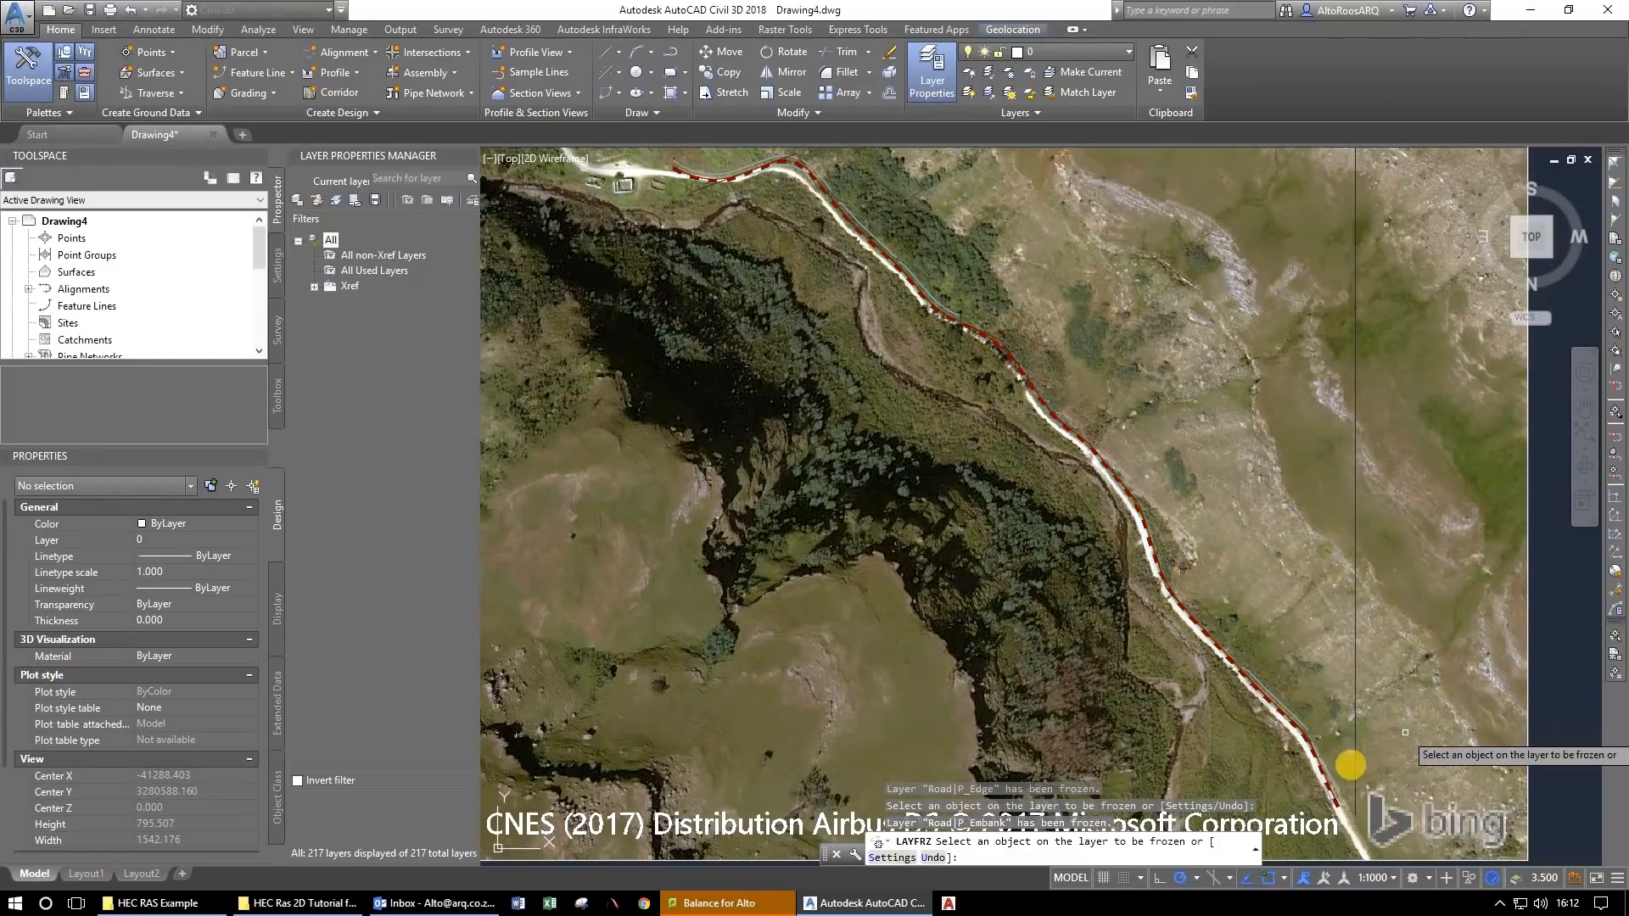
left_click(1531, 732)
key("Escape")
key("Escape")
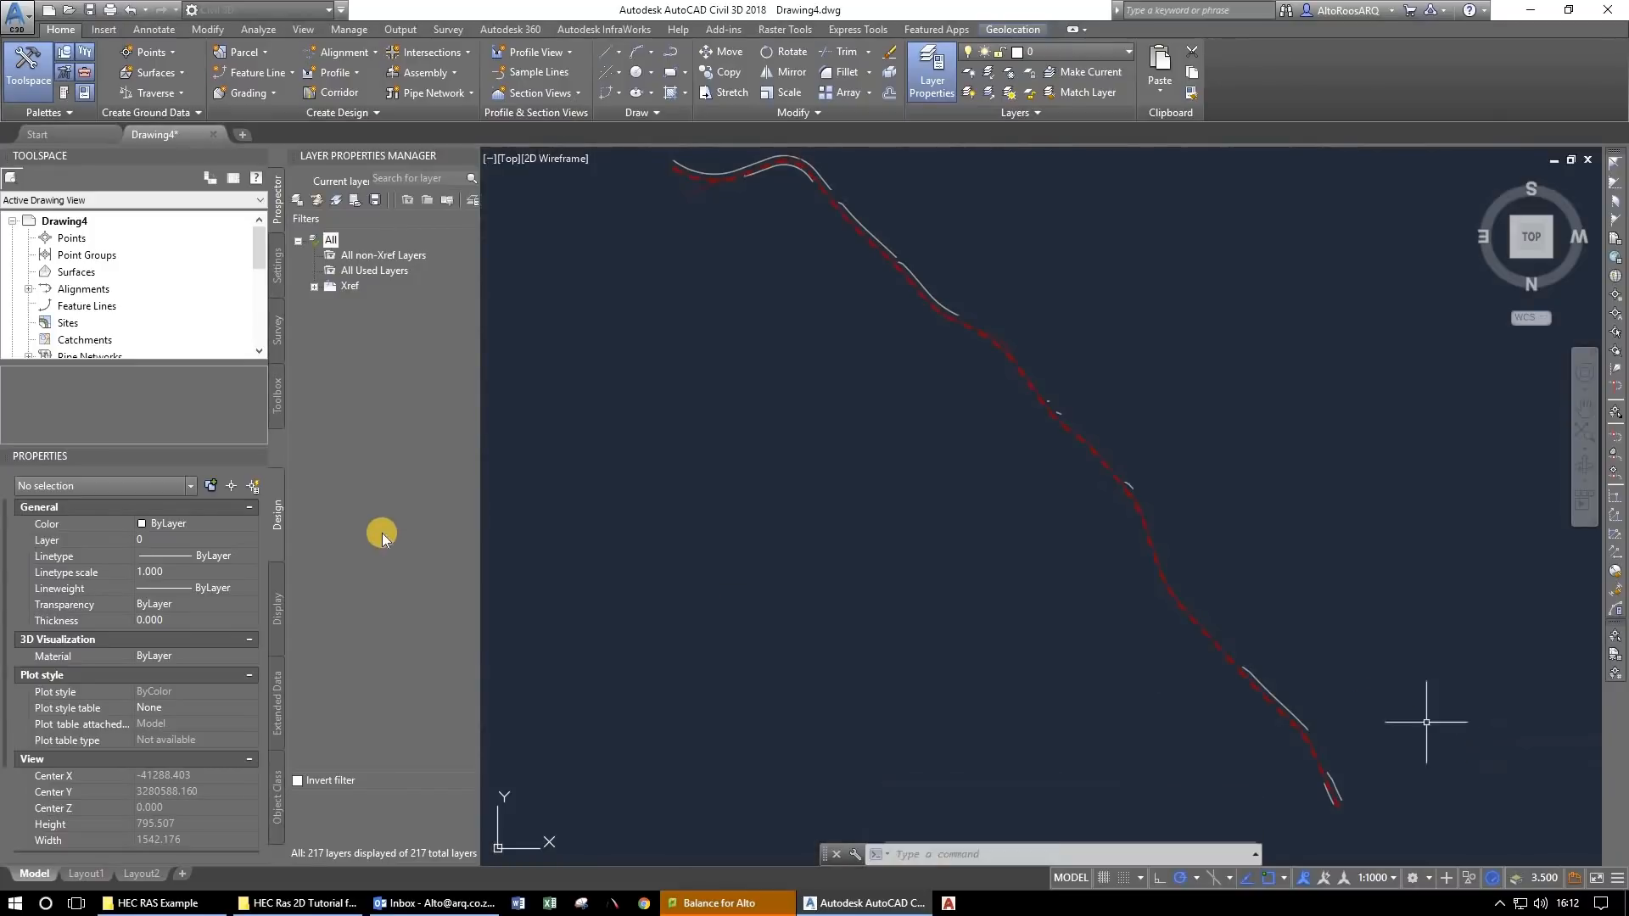
Freeze the Xref layer to hide the remaining road reference.
left_click(1059, 54)
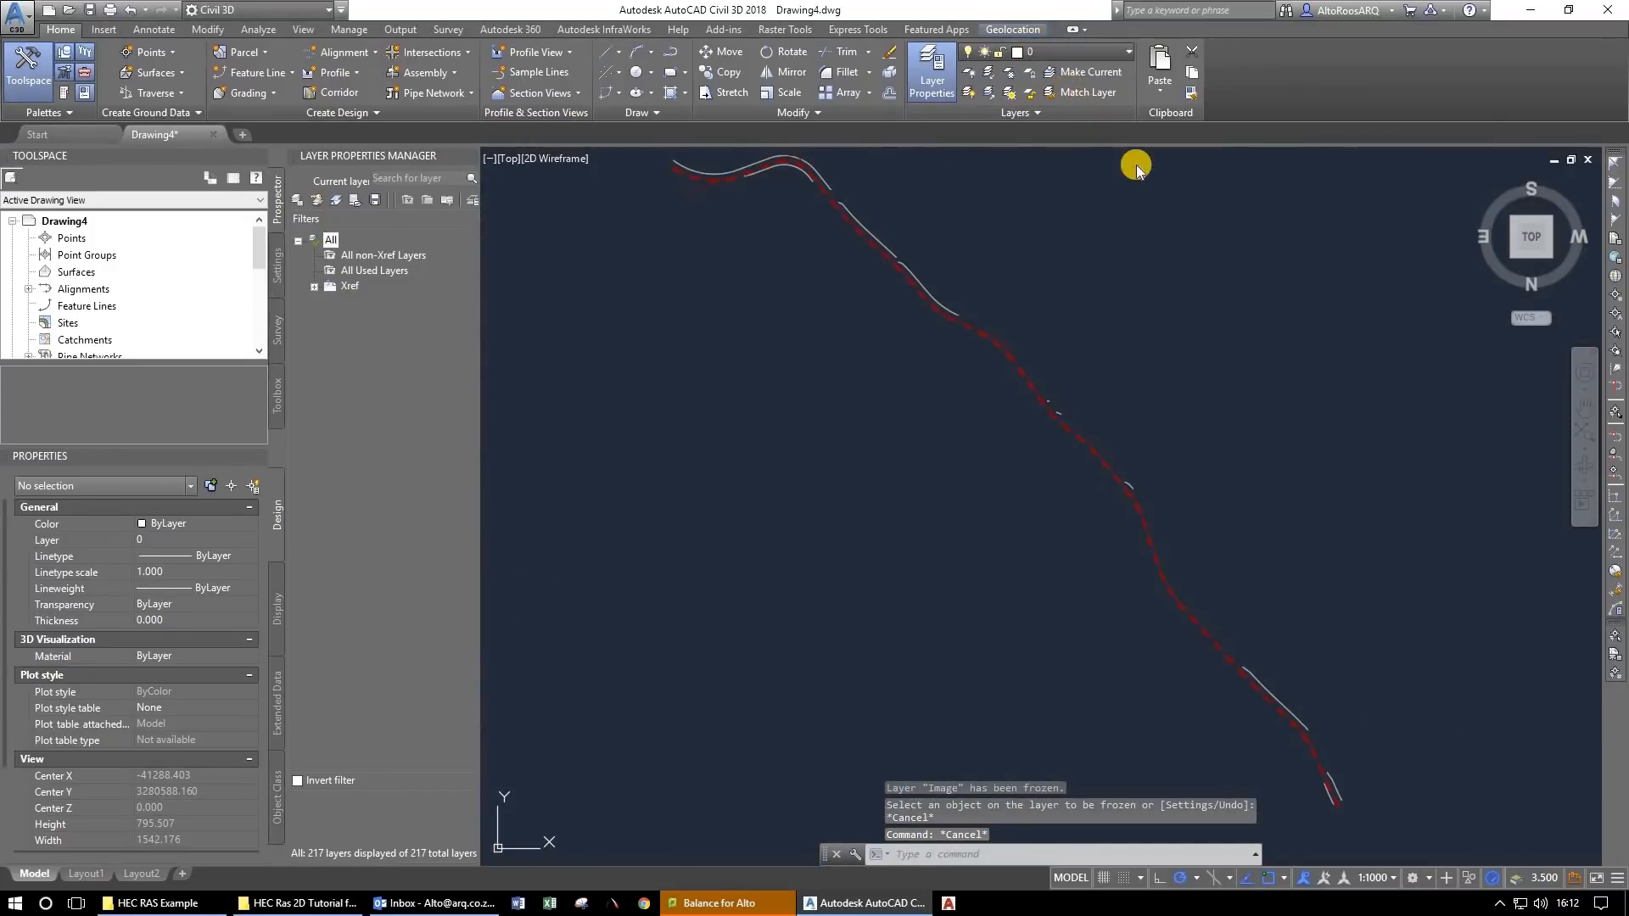
scroll(1138, 644, "down", 20)
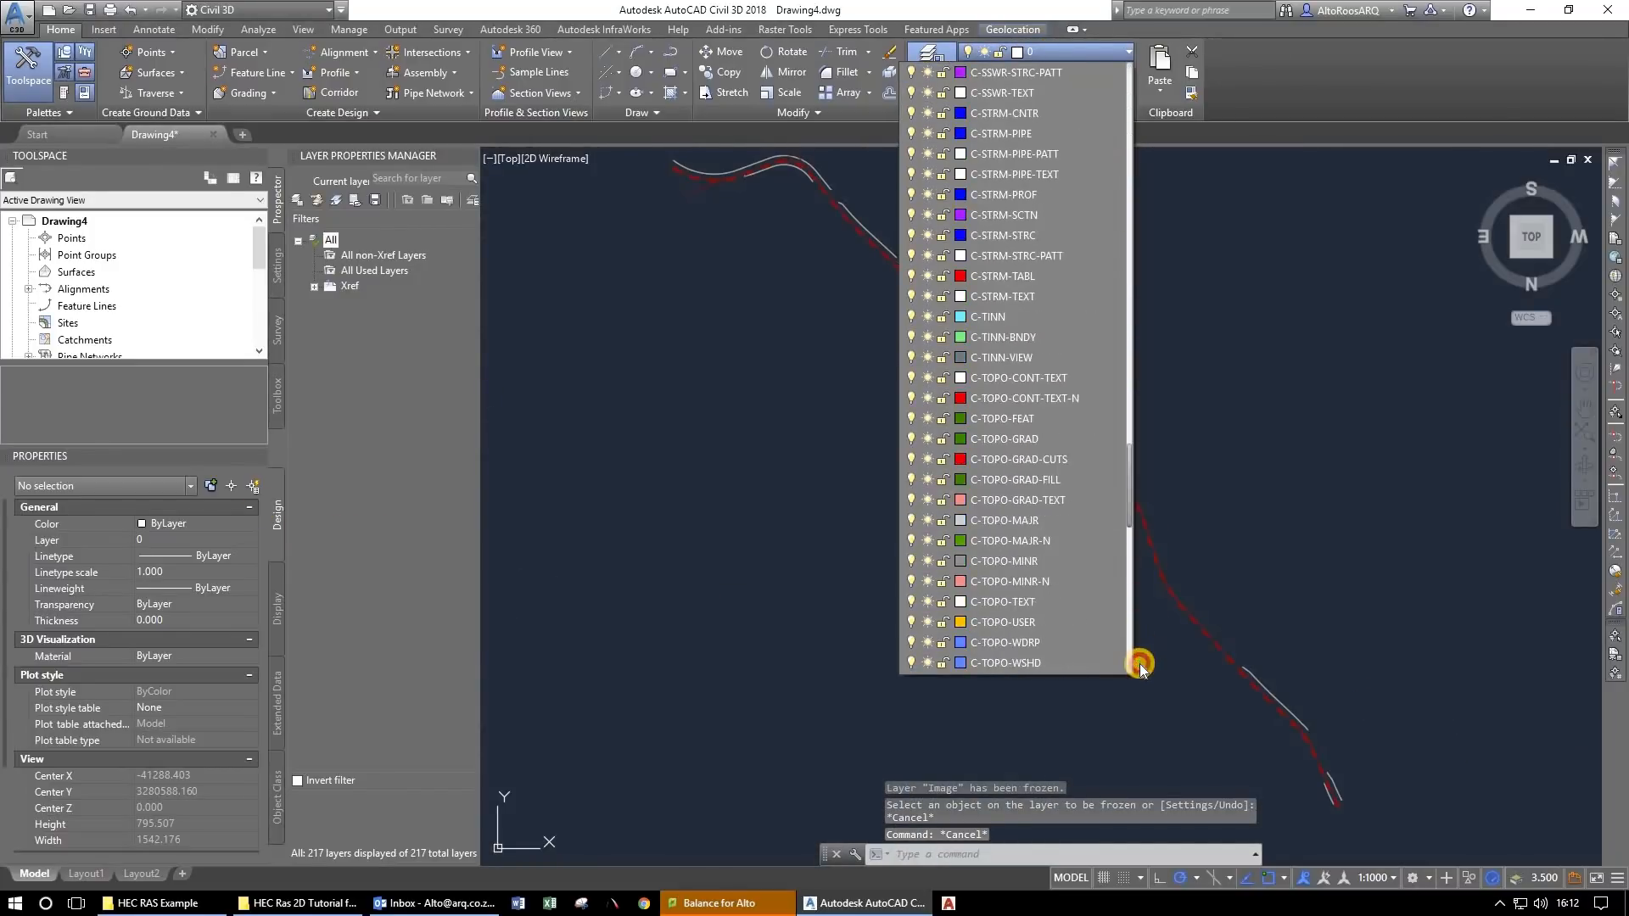
scroll(1114, 636, "down", 1)
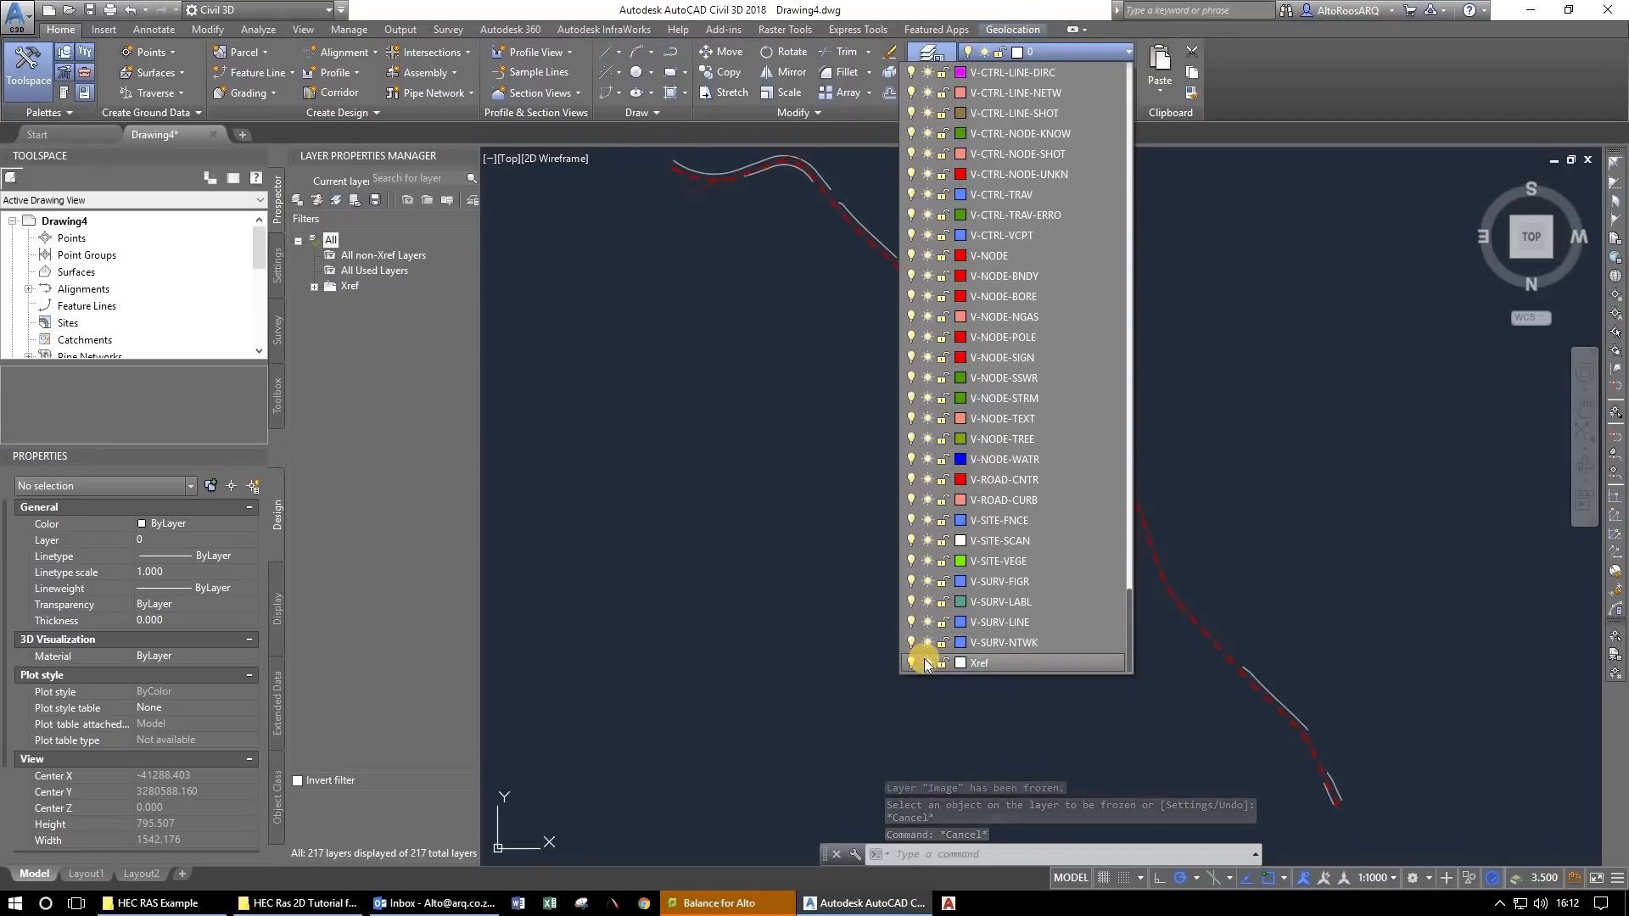
left_click(923, 660)
left_click(923, 660)
left_click(924, 660)
left_click(687, 357)
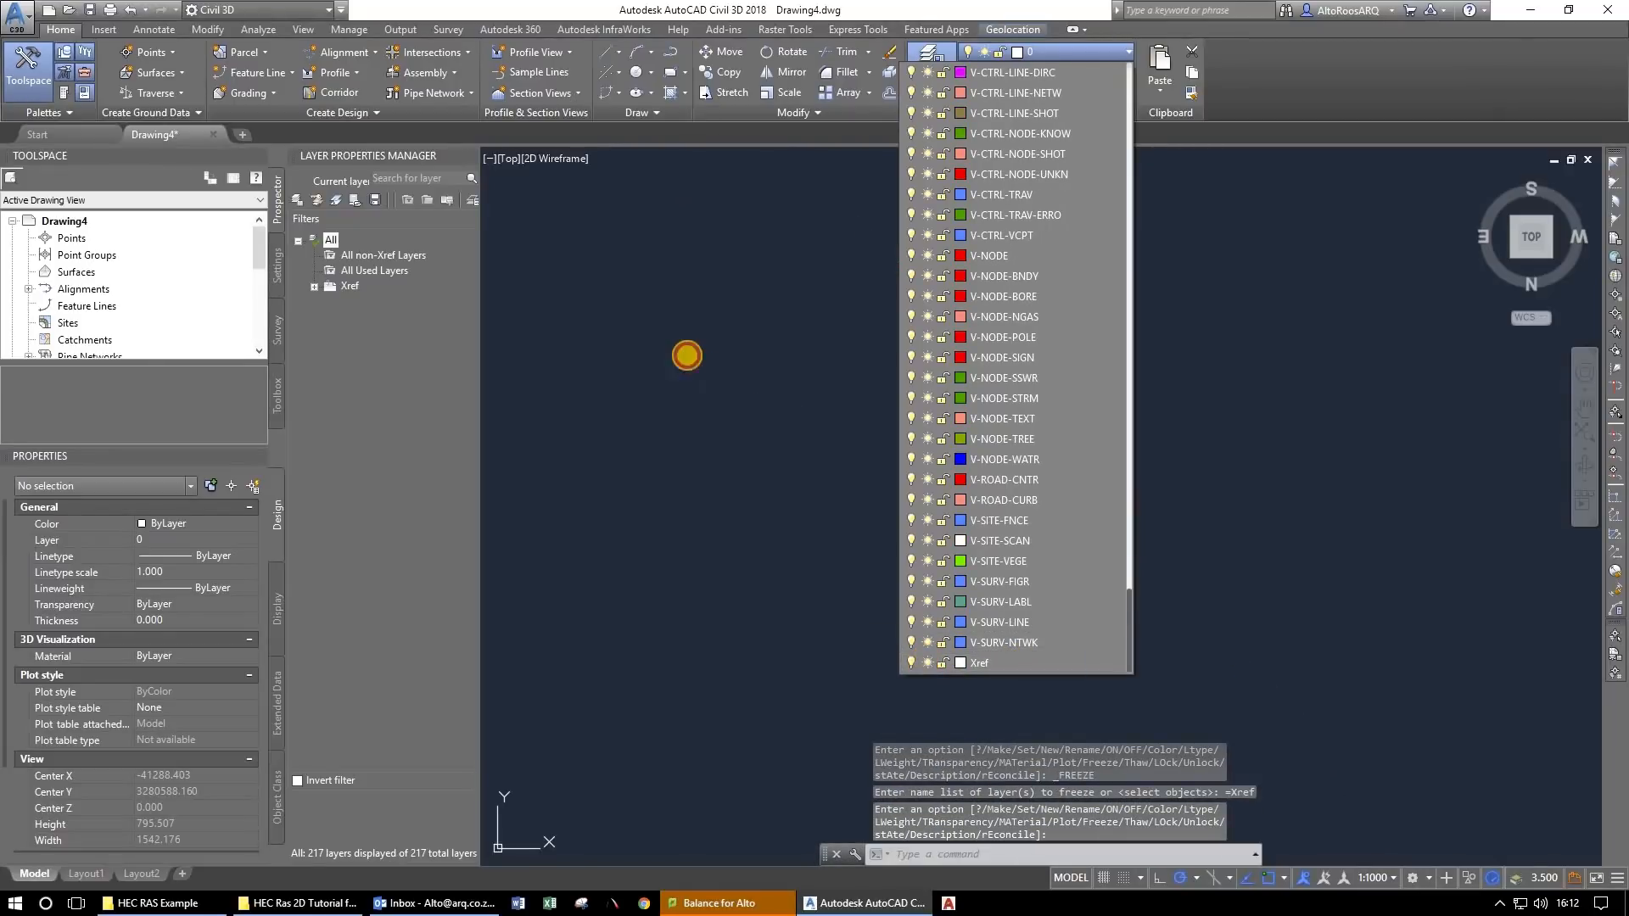
key("Escape")
key("Escape")
scroll(983, 407, "down", 10)
key("Escape")
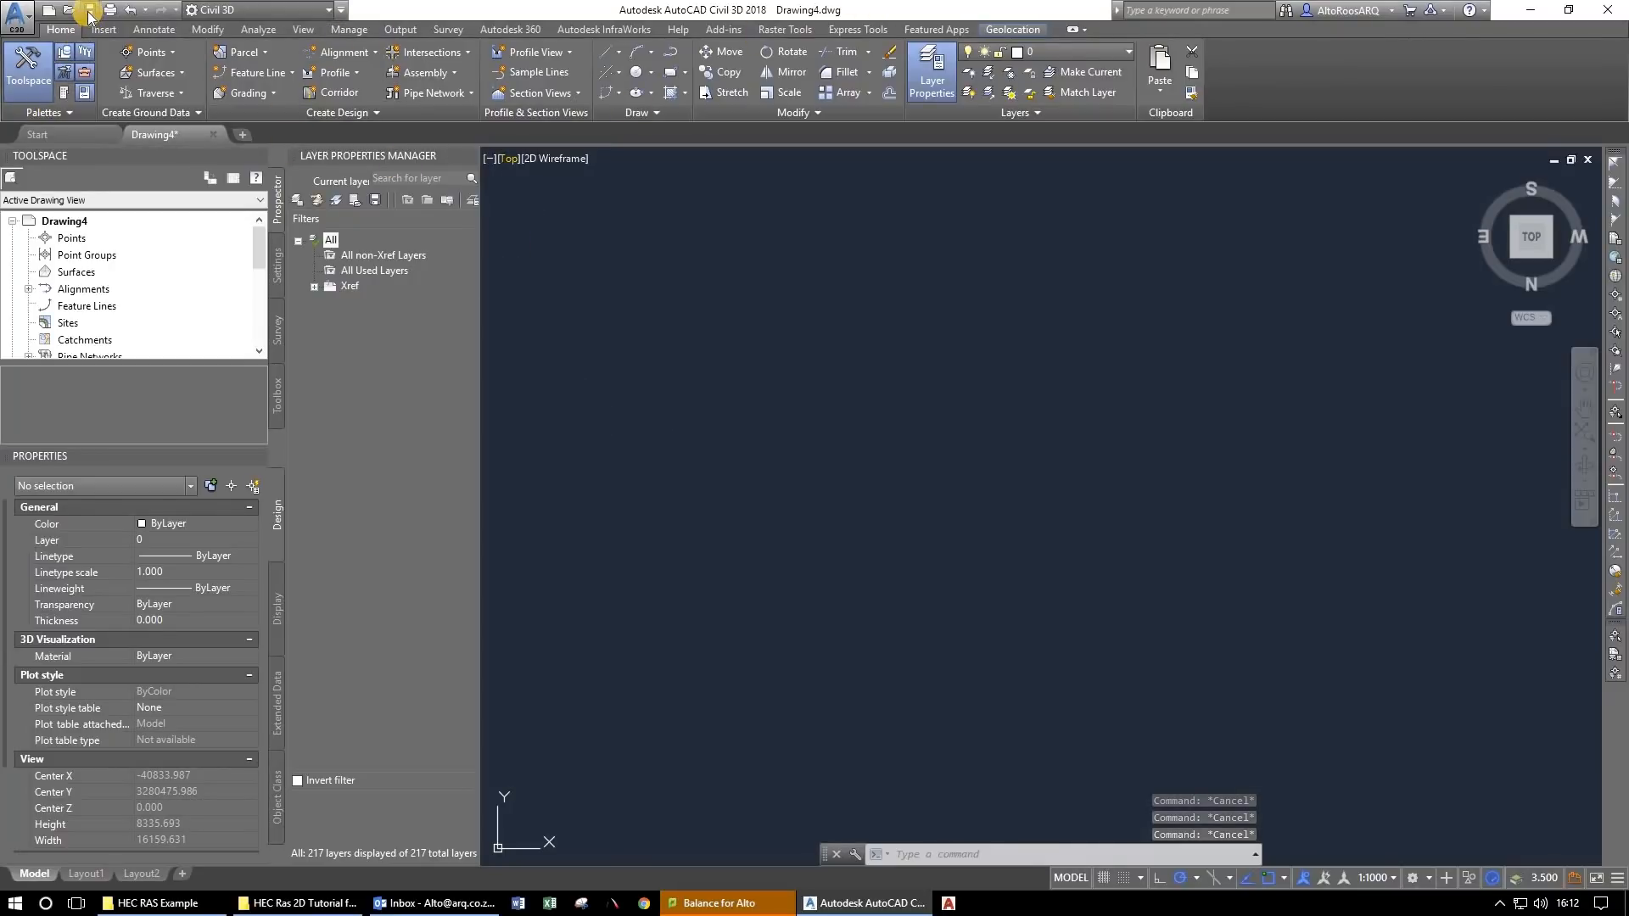
Save the drawing as C3D Drawing in the HEC RAS Example folder in AutoCAD 2018 format.
key("ctrl+s")
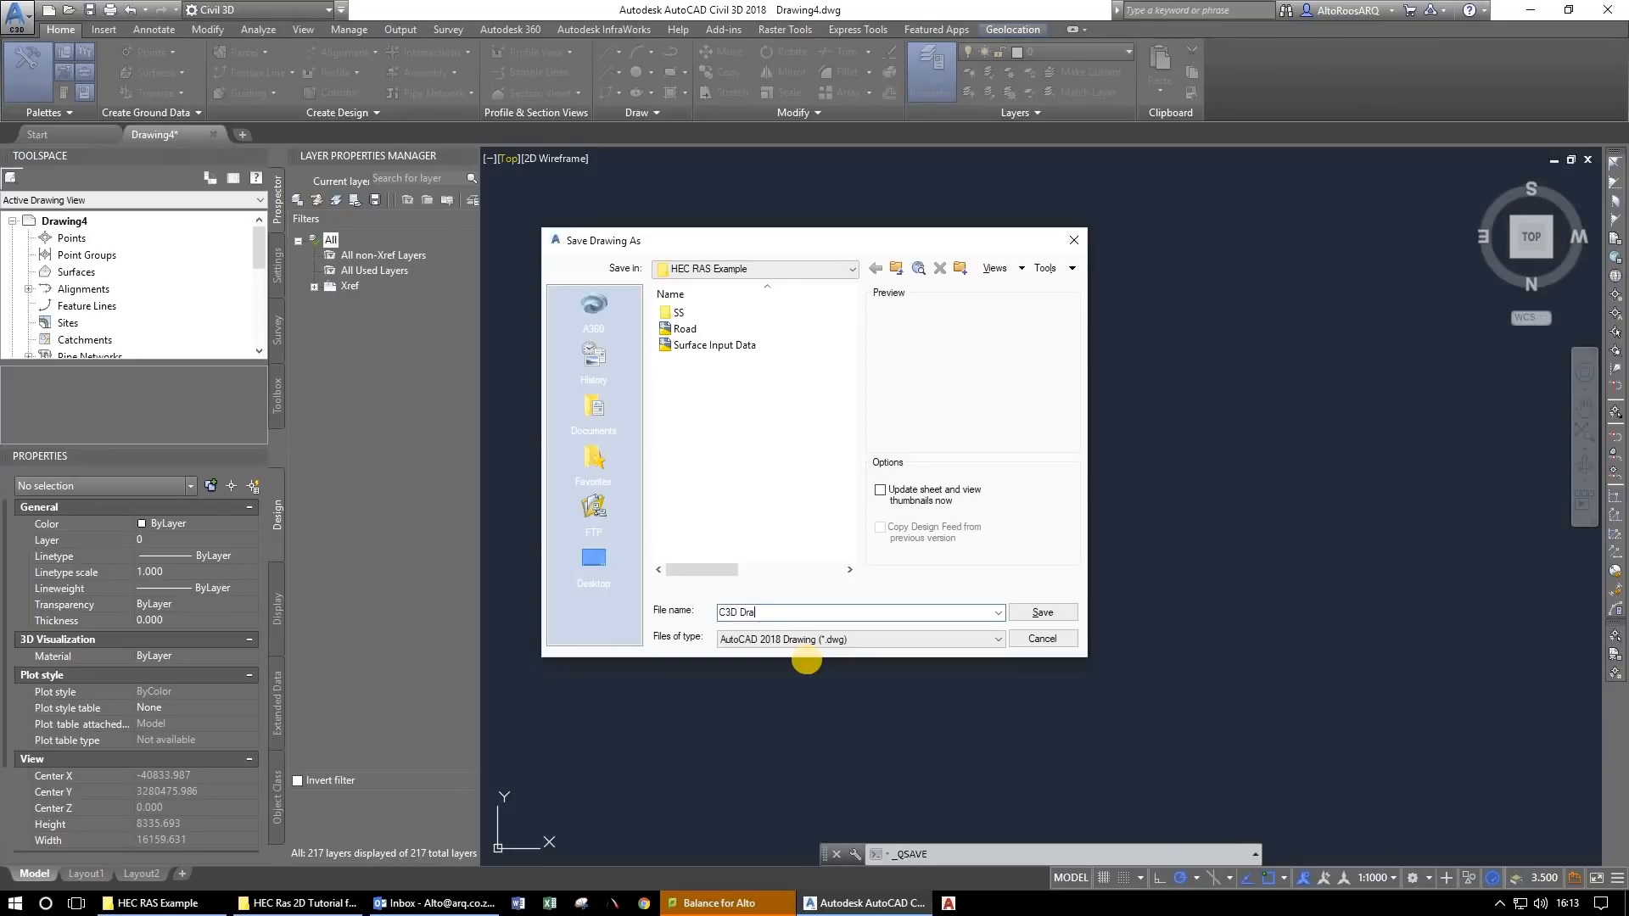
key("Return")
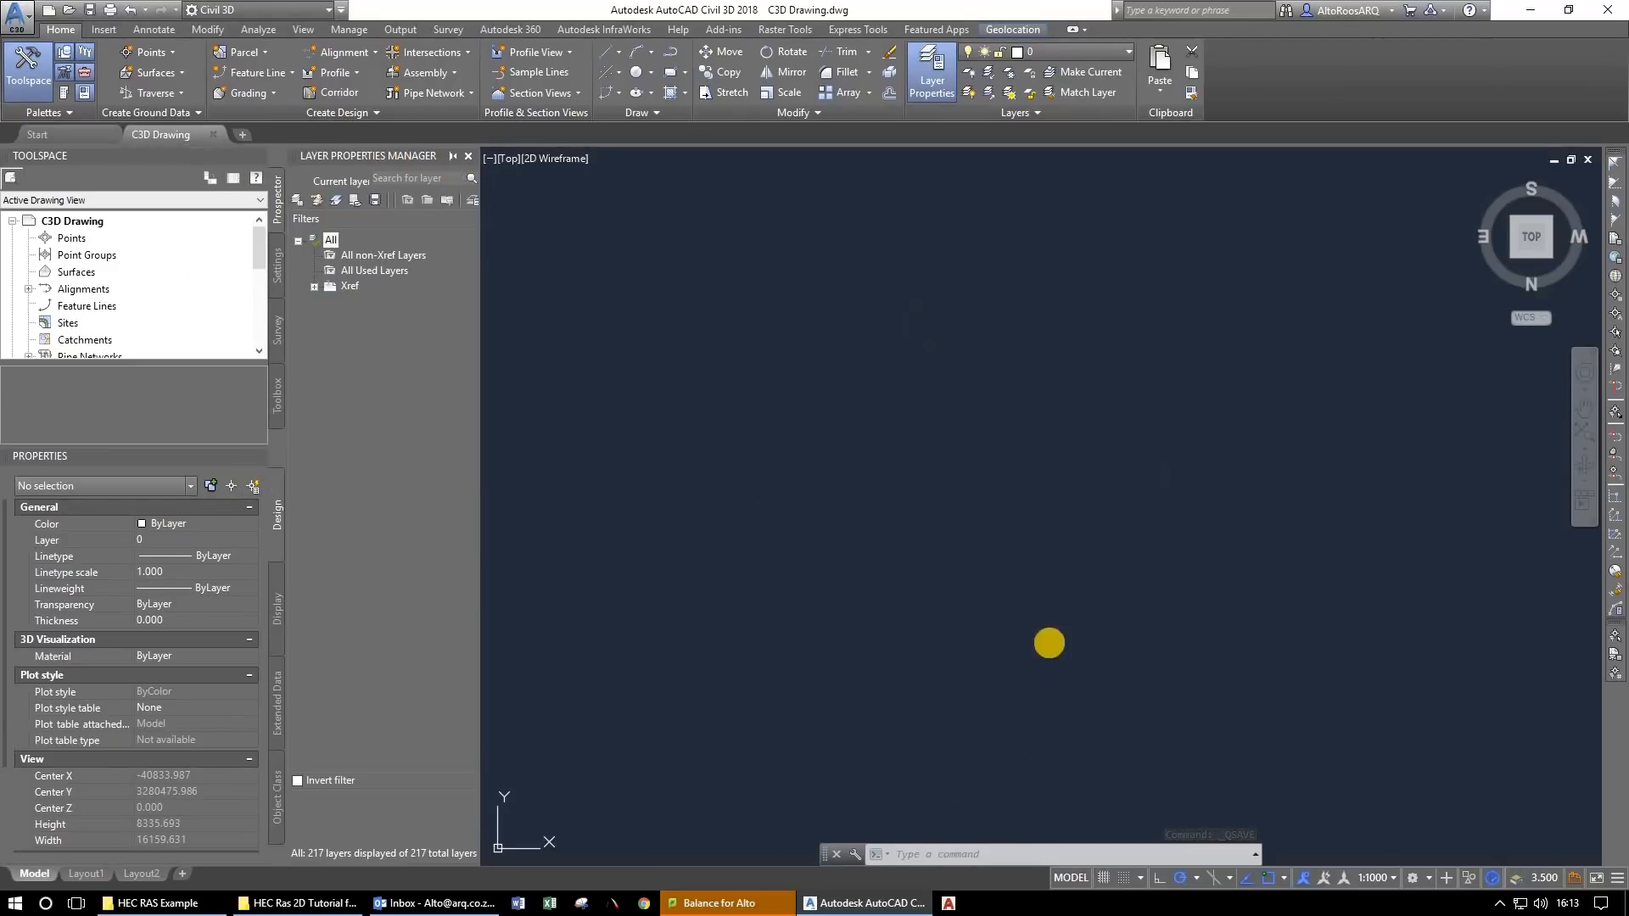
left_click(825, 555)
key("Escape")
key("Escape")
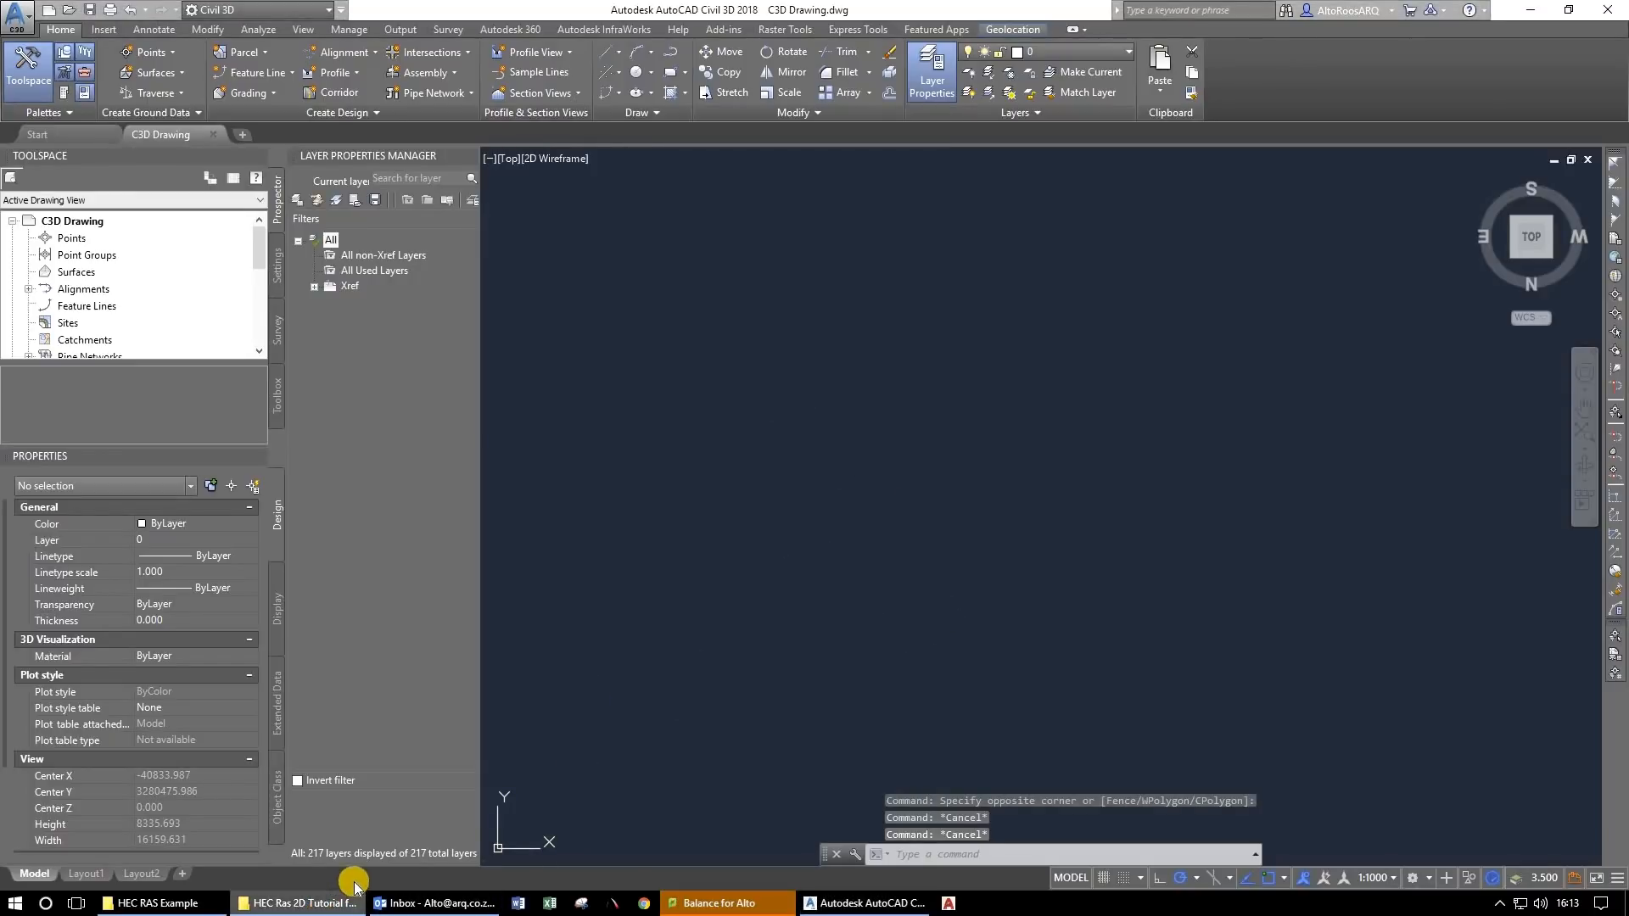
Open the Surface Input Data drawing from the HEC RAS Example folder.
left_click(157, 904)
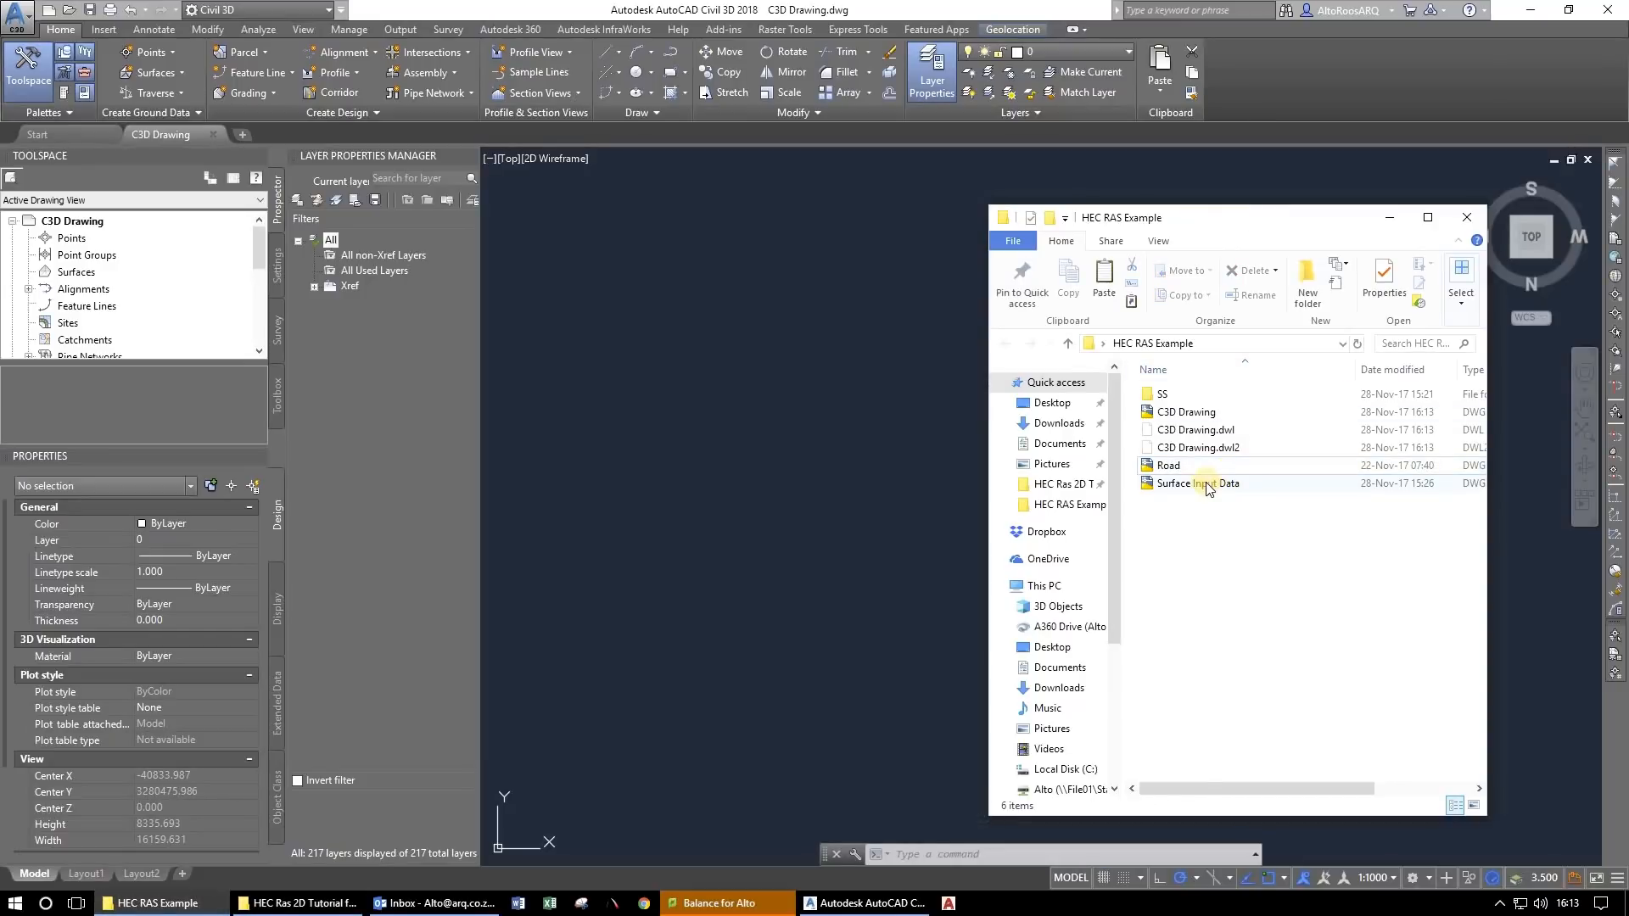
left_click(1184, 490)
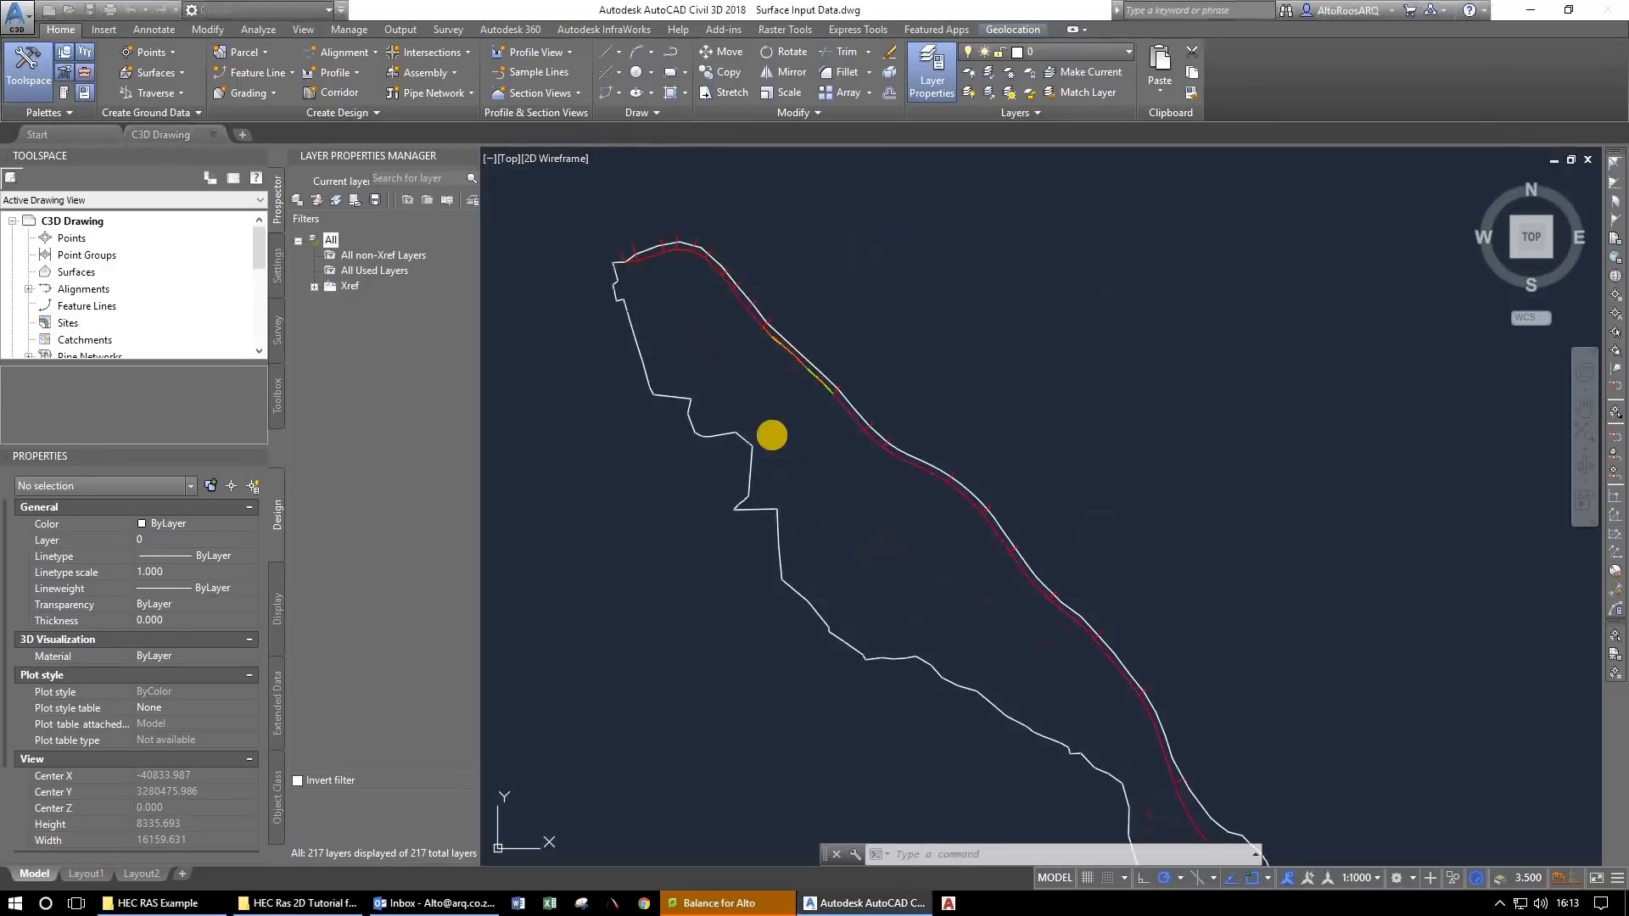
left_click_drag(912, 460, 911, 390)
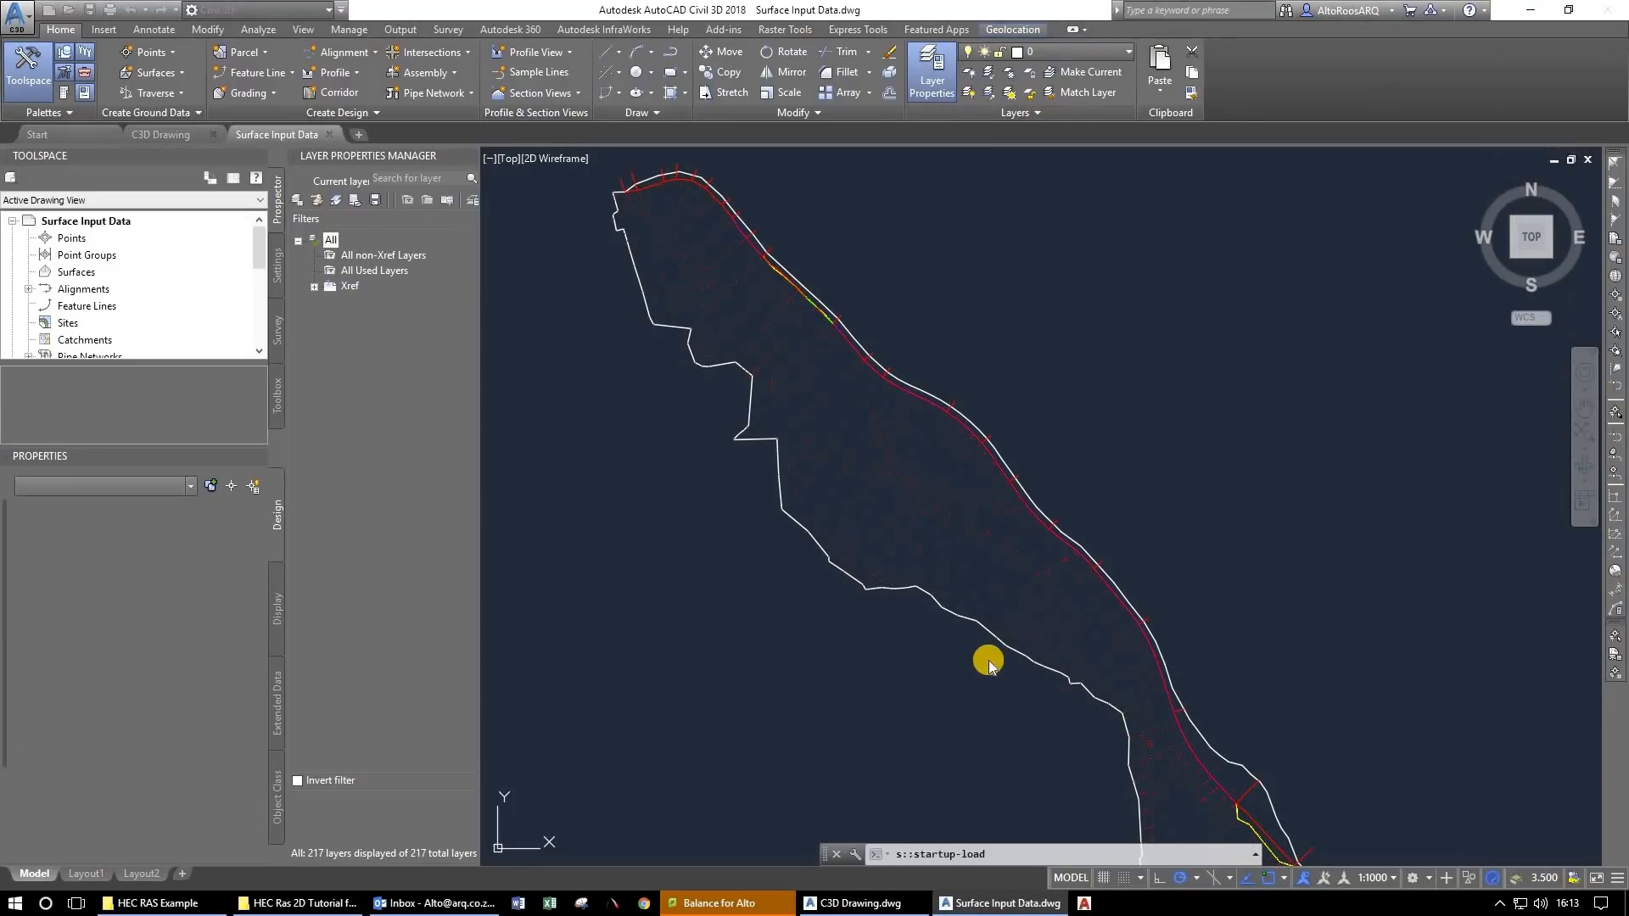
left_click(915, 697)
key("Escape")
Examine the survey points on the POINTS1 layer inside the boundary by selecting a group of them, then clear the selection.
scroll(918, 599, "up", 5)
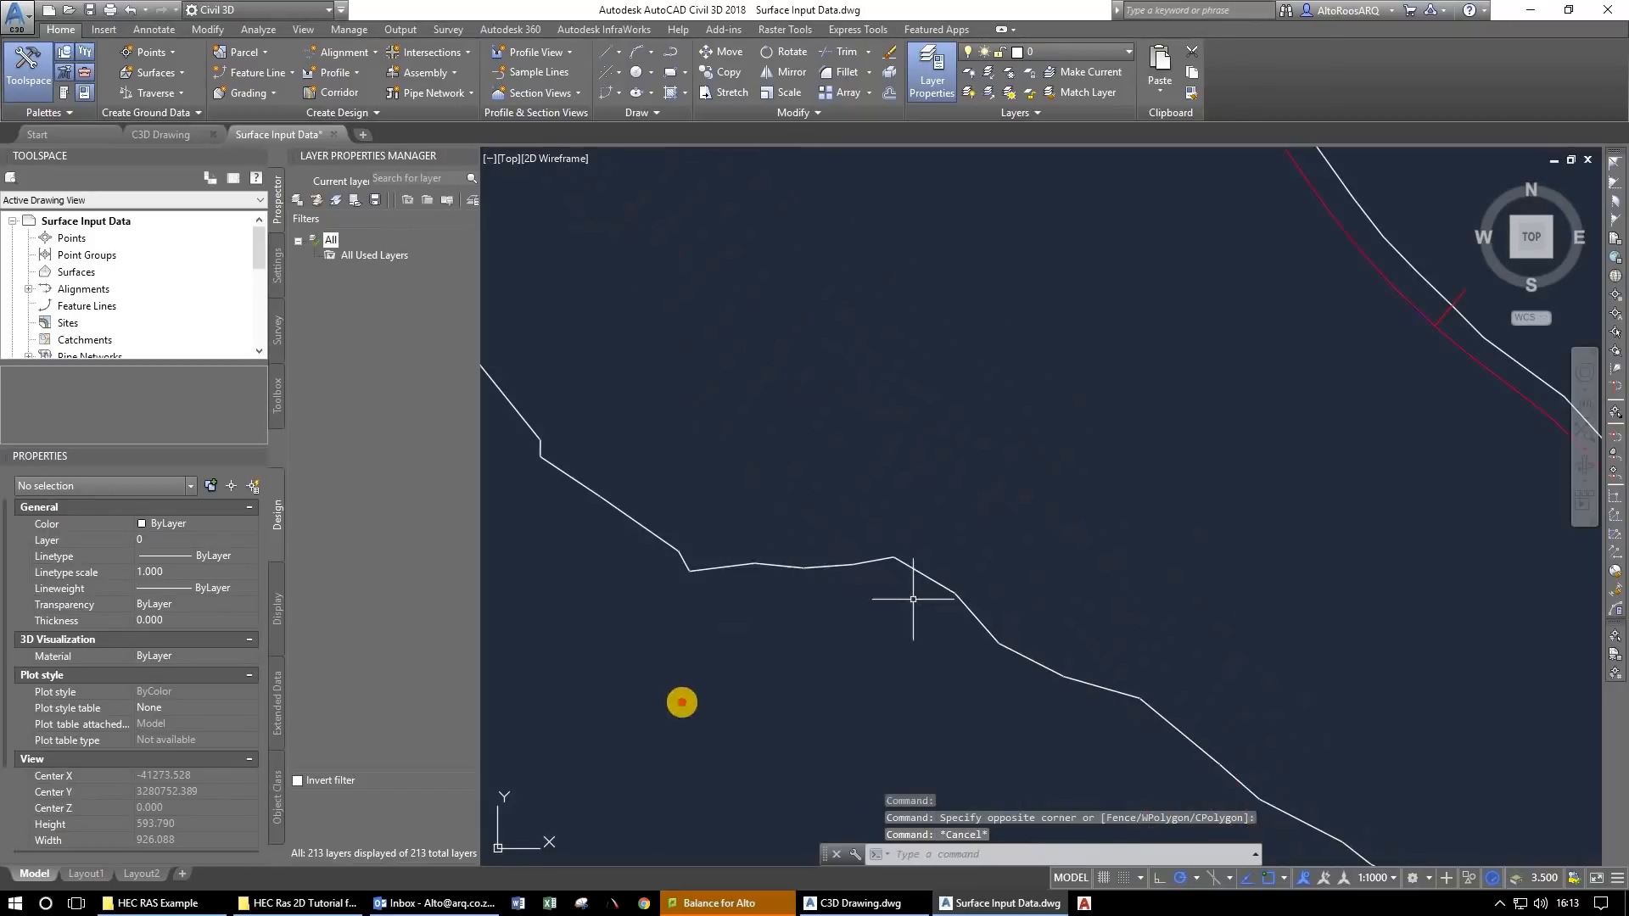
left_click(679, 702)
left_click(1073, 233)
scroll(1017, 375, "down", 5)
scroll(1036, 333, "up", 6)
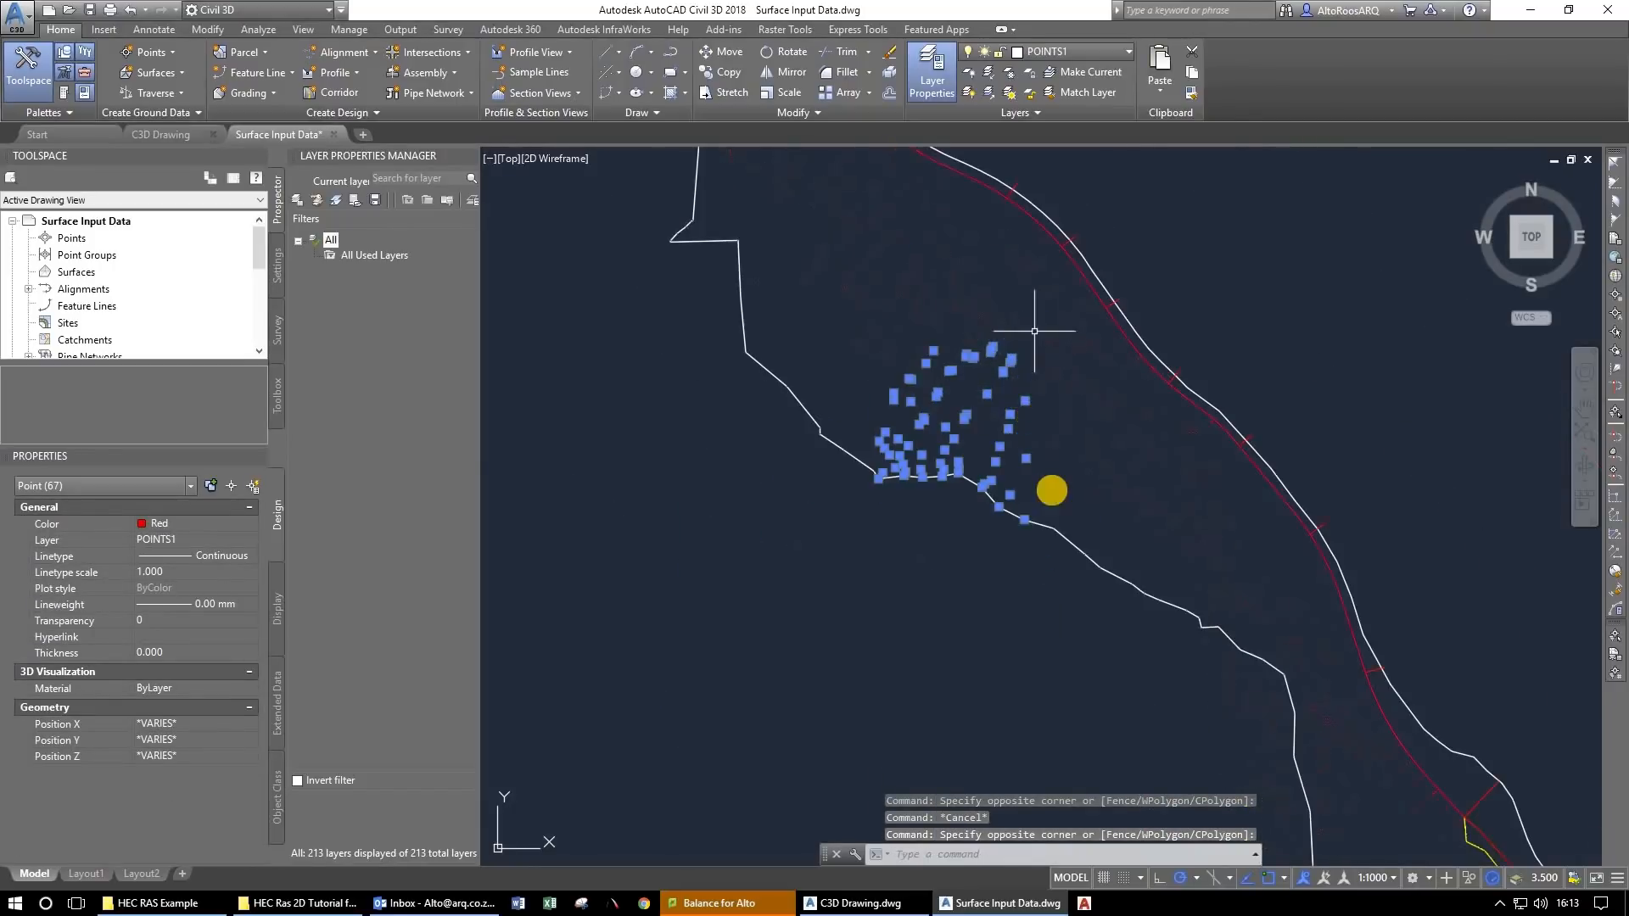
mouse_move(1029, 462)
left_mouse_down()
mouse_move(1032, 410)
mouse_move(1023, 433)
left_mouse_up()
scroll(1019, 433, "down", 5)
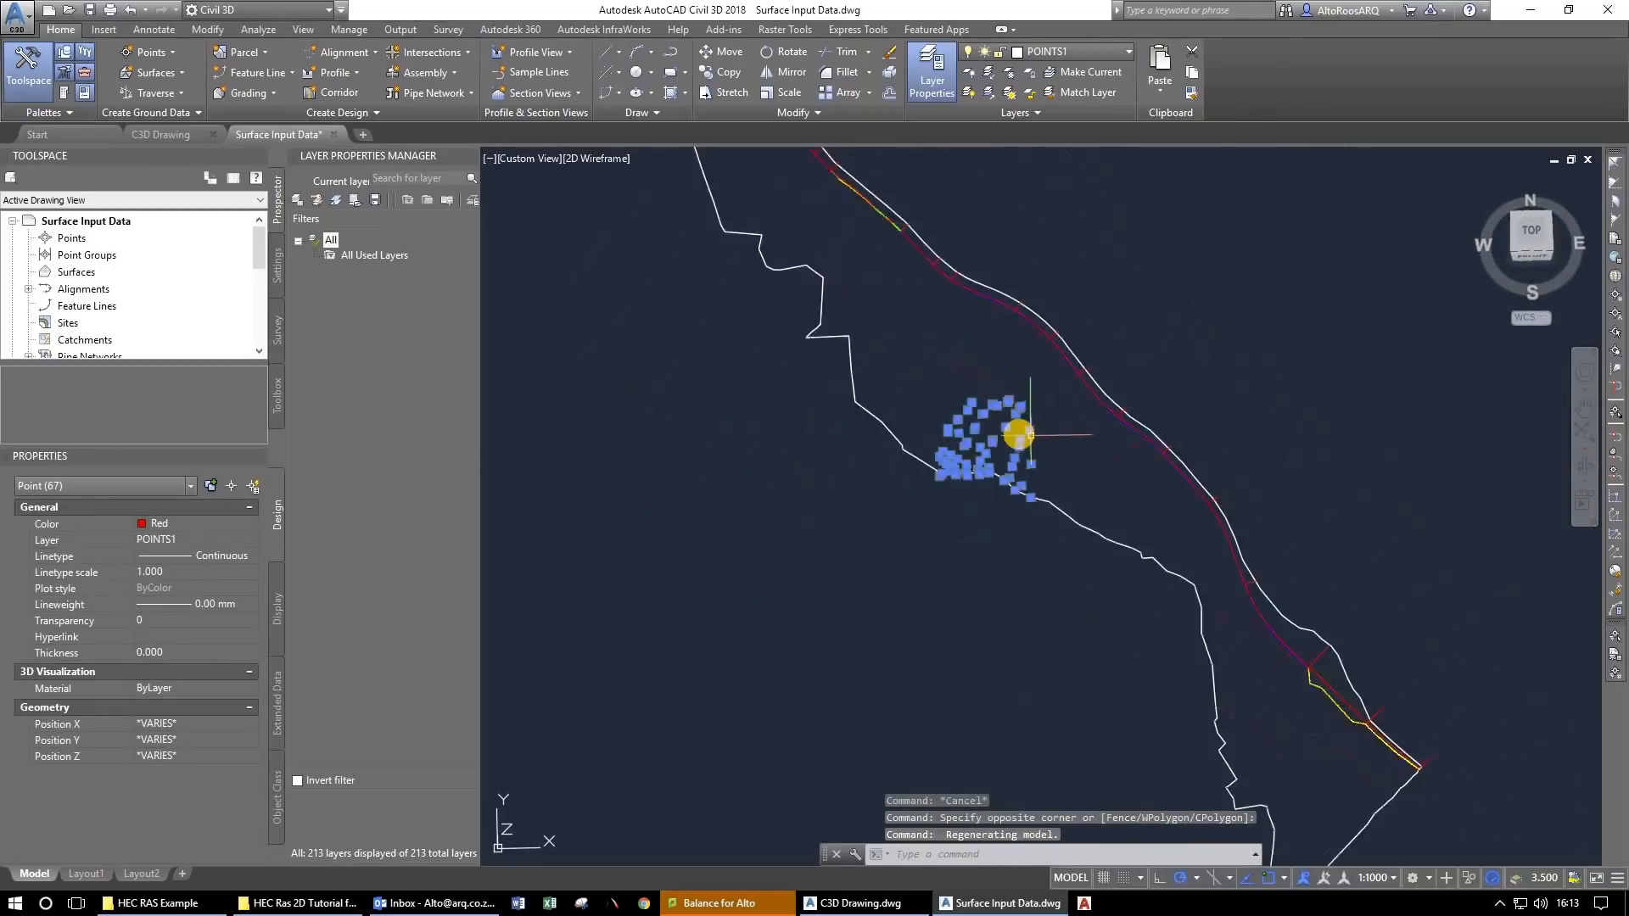
scroll(1021, 433, "up", 3)
key("Escape")
key("Escape")
left_click(913, 551)
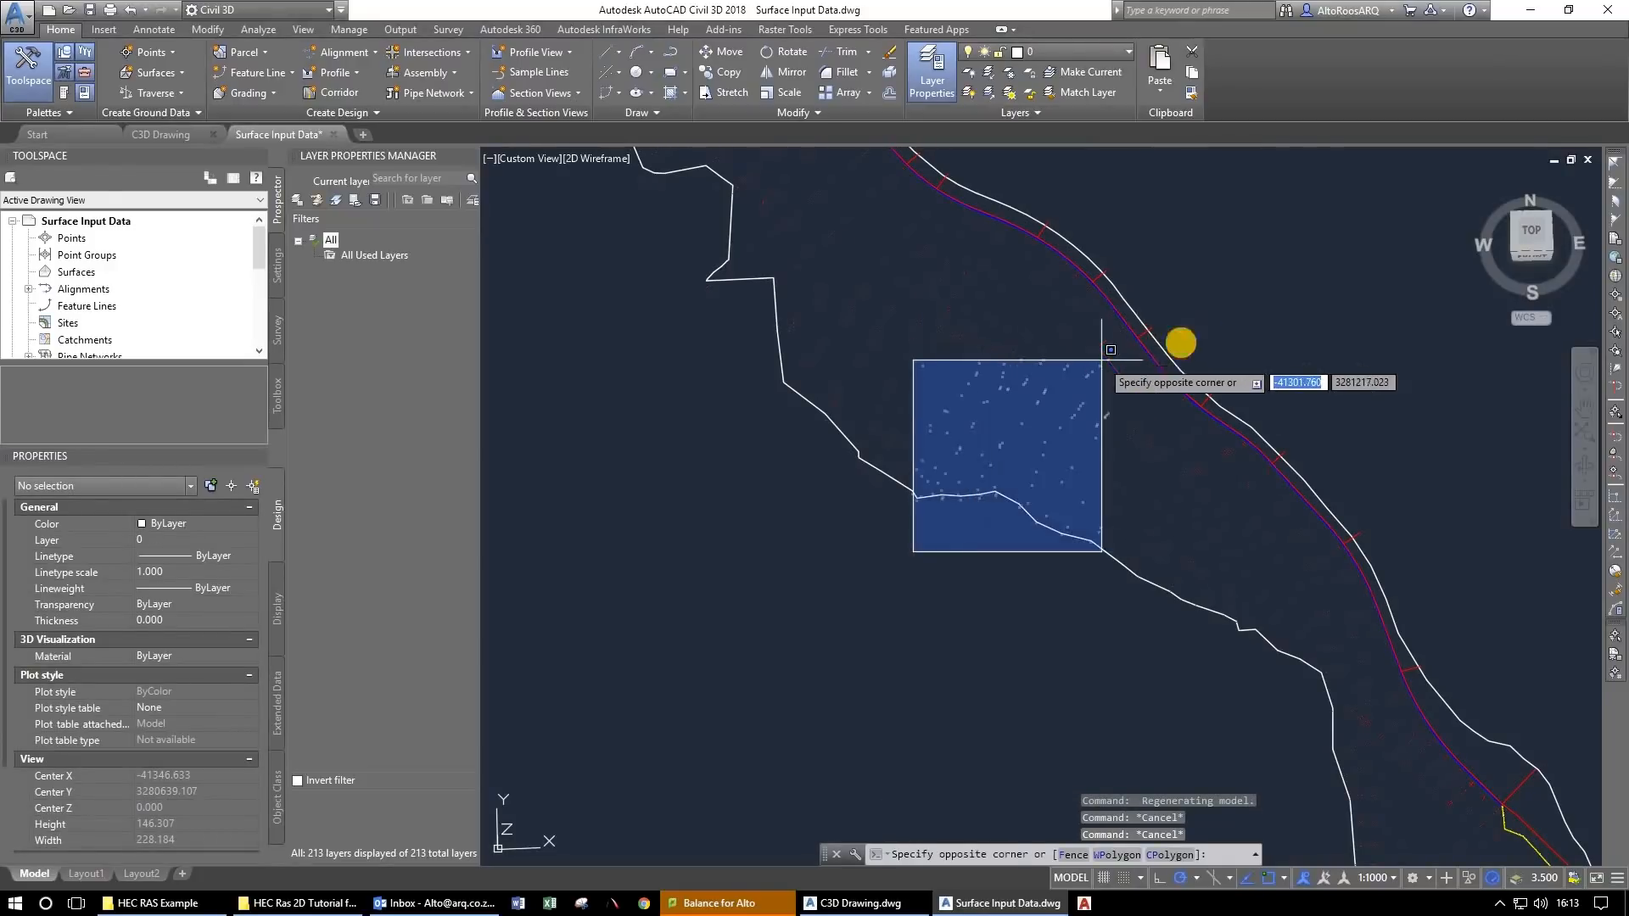
key("Escape")
Examine the red and blue lines along the road in a tilted 3D view, selecting red segments and clearing the selection.
scroll(1205, 381, "up", 2)
mouse_move(1219, 478)
left_mouse_down()
mouse_move(1131, 328)
mouse_move(1213, 385)
mouse_move(1206, 463)
left_mouse_up()
scroll(1205, 464, "up", 4)
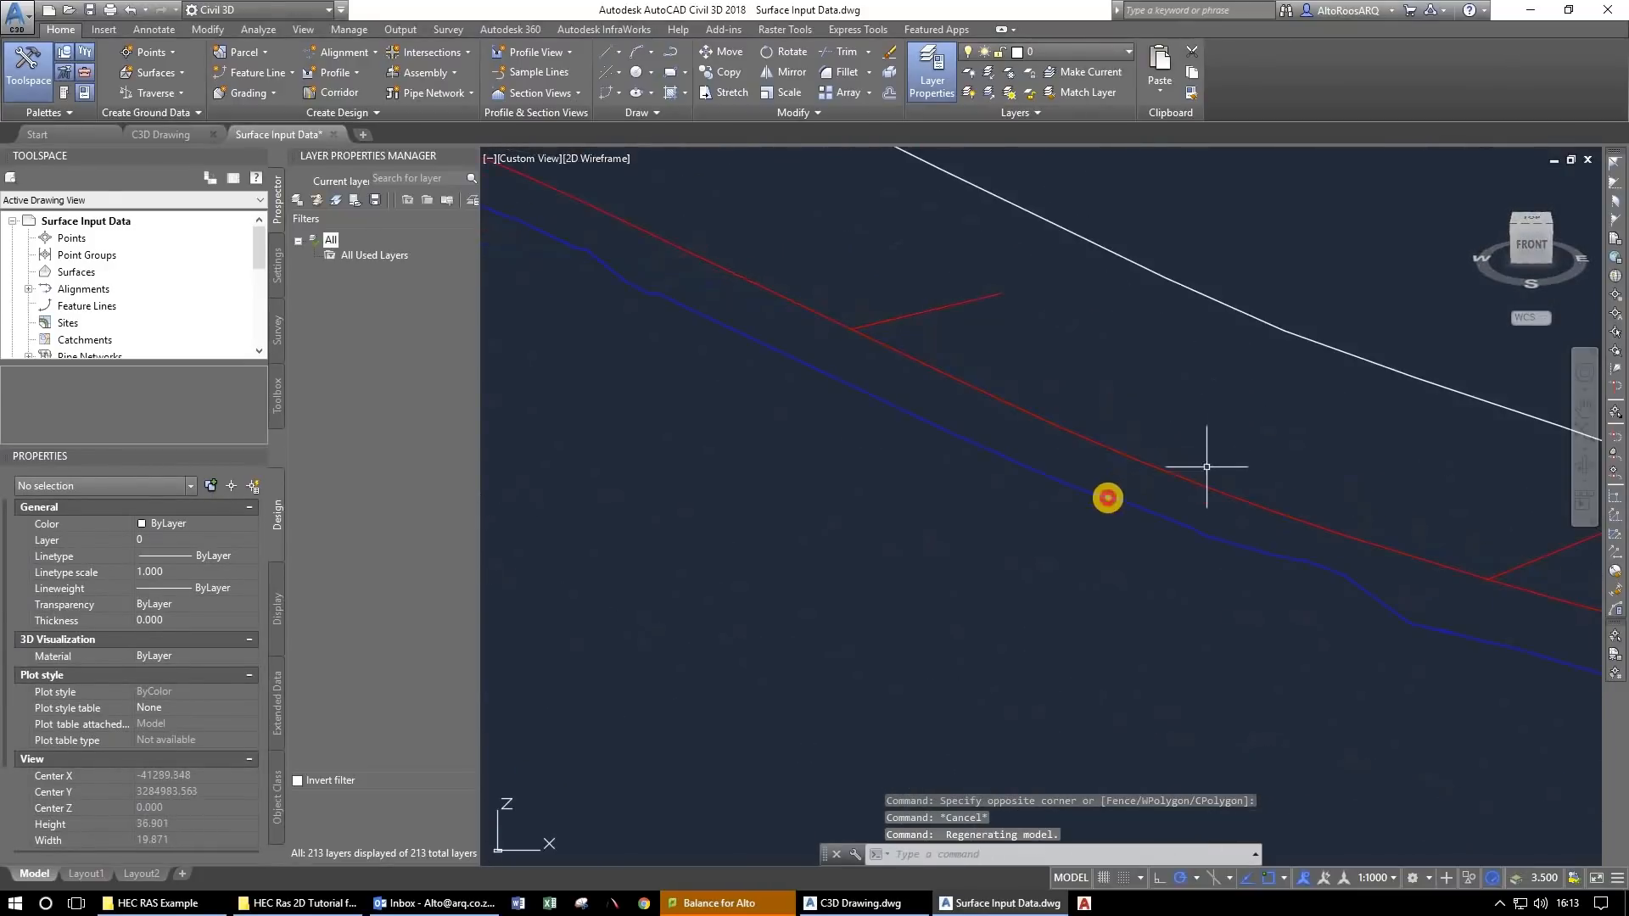
key("Escape")
left_click(1106, 497)
left_click(1123, 485)
key("Escape")
left_click(1072, 461)
left_click(1051, 402)
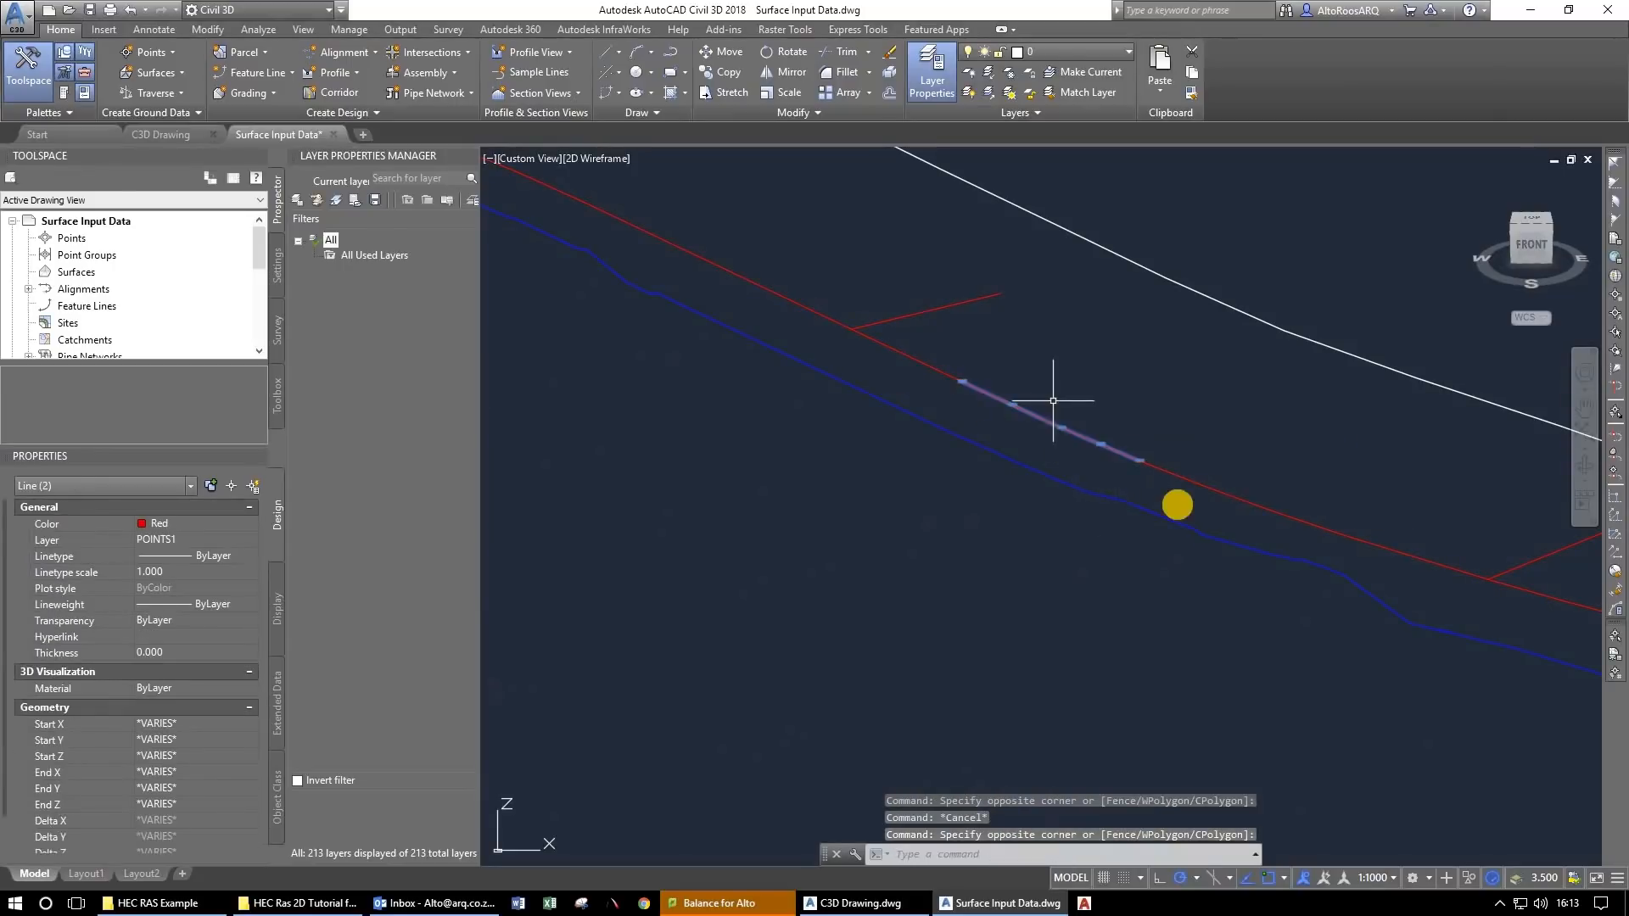
left_click_drag(898, 370, 1264, 548)
left_click_drag(848, 408, 1442, 619)
left_click_drag(789, 413, 1221, 502)
scroll(1134, 556, "down", 8)
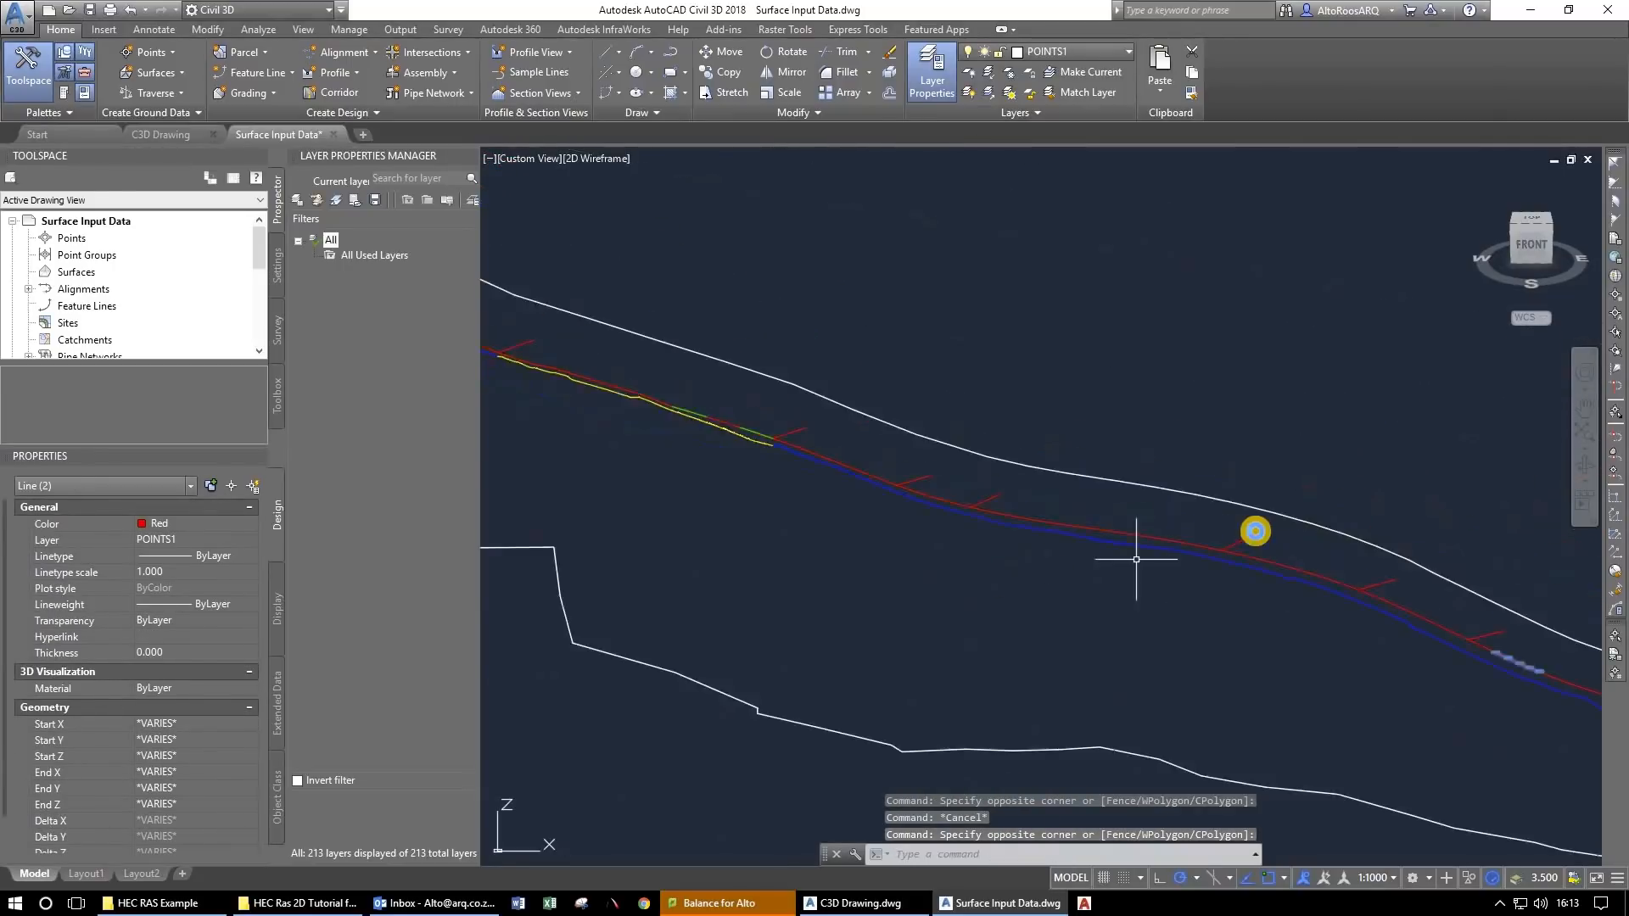
left_click_drag(1025, 572, 1307, 533)
key("Escape")
left_click_drag(1327, 645, 890, 407)
key("Escape")
key("Escape")
Return to the top view and inspect the polyline on the Boundary layer around the survey data.
left_click_drag(1293, 552, 1510, 322)
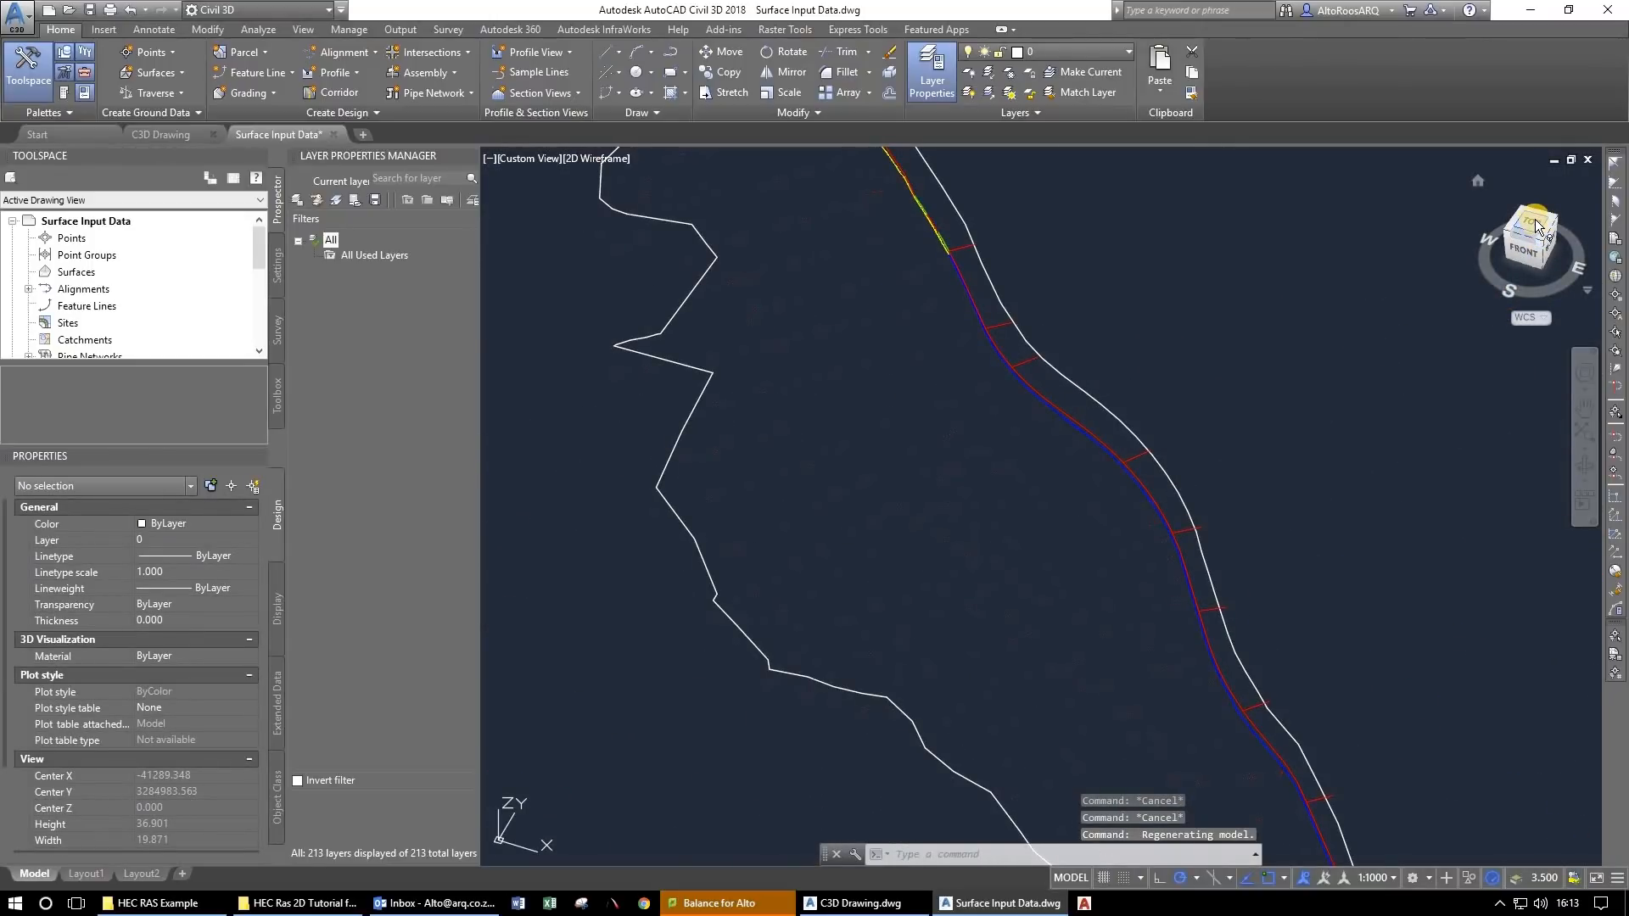
left_click(1522, 240)
scroll(1134, 538, "up", 5)
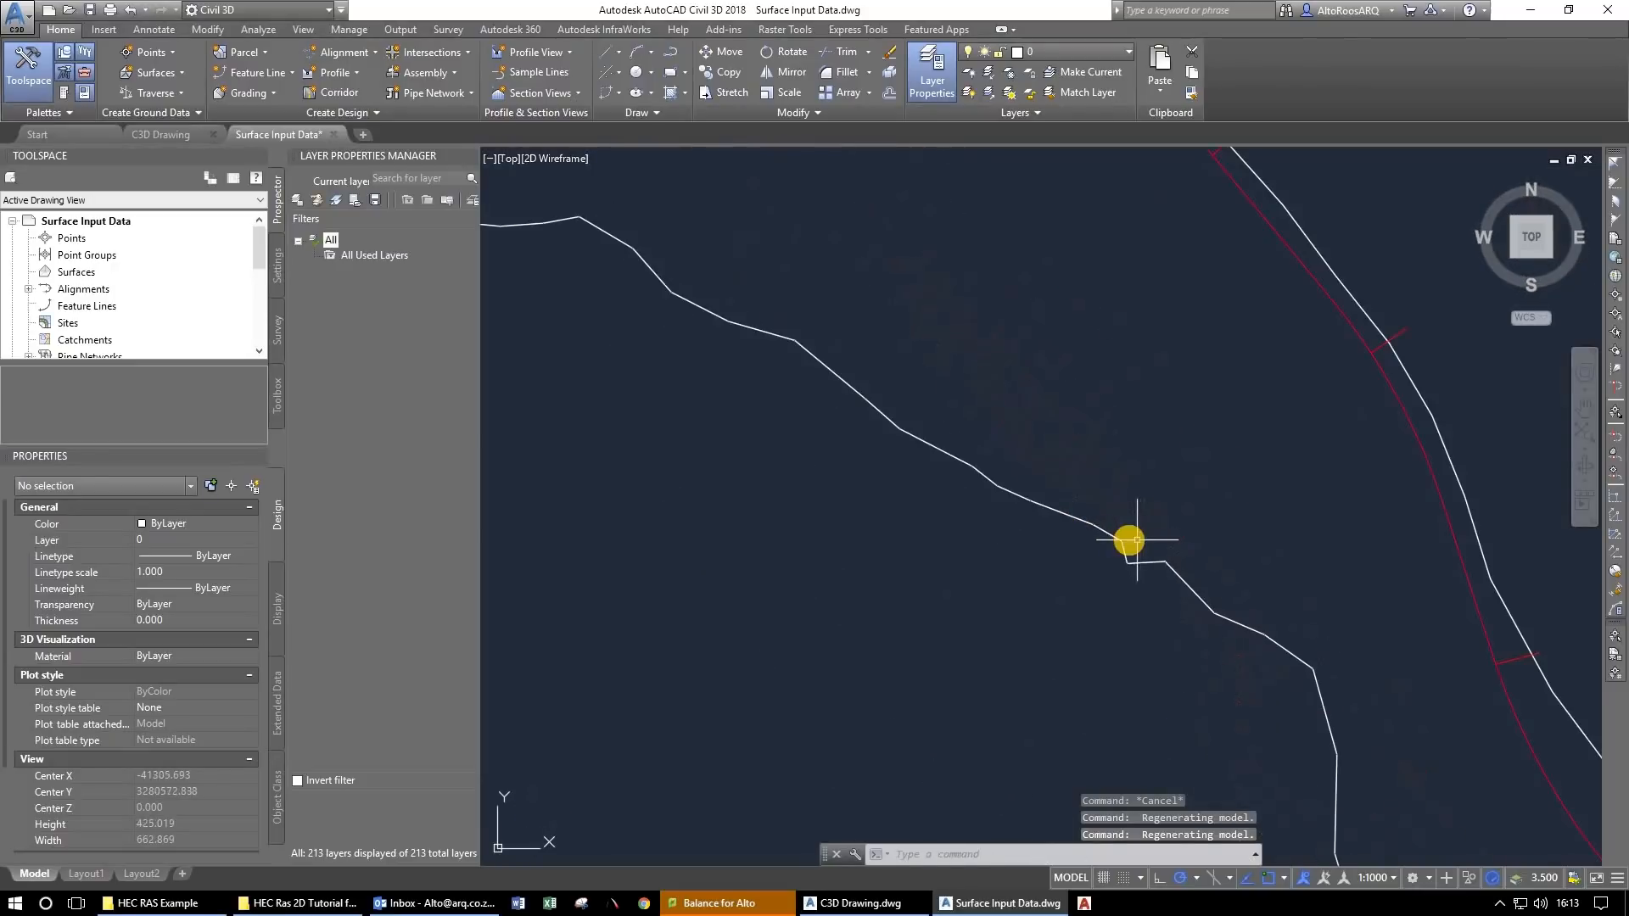
scroll(1129, 539, "down", 3)
left_click(1116, 545)
scroll(1075, 485, "down", 3)
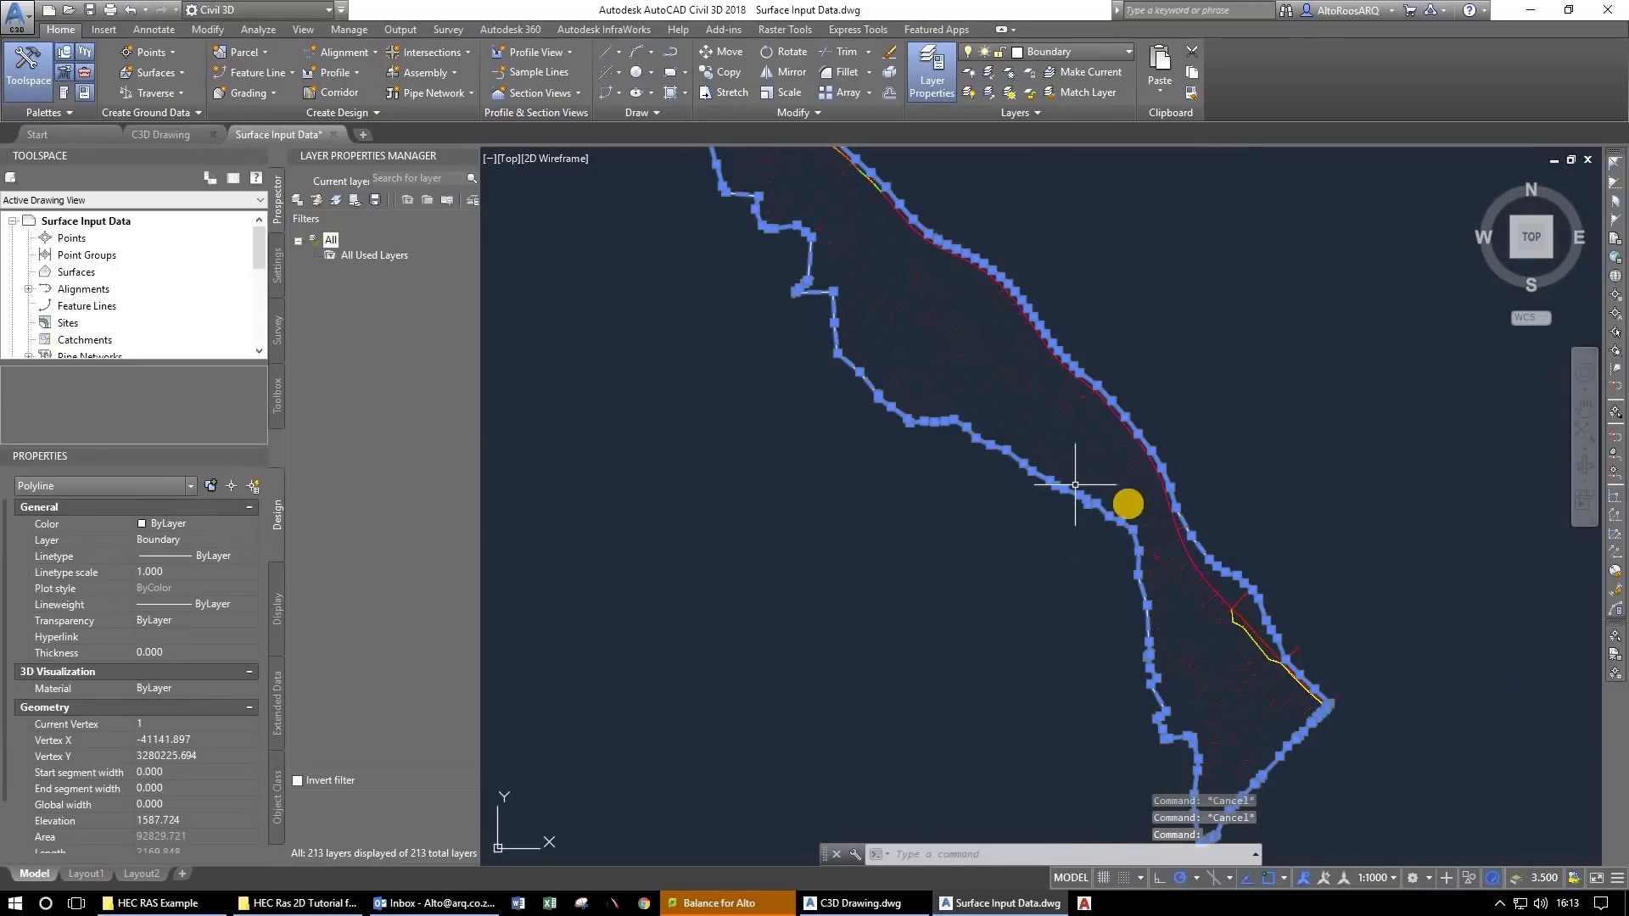
scroll(1138, 473, "up", 2)
scroll(985, 469, "down", 5)
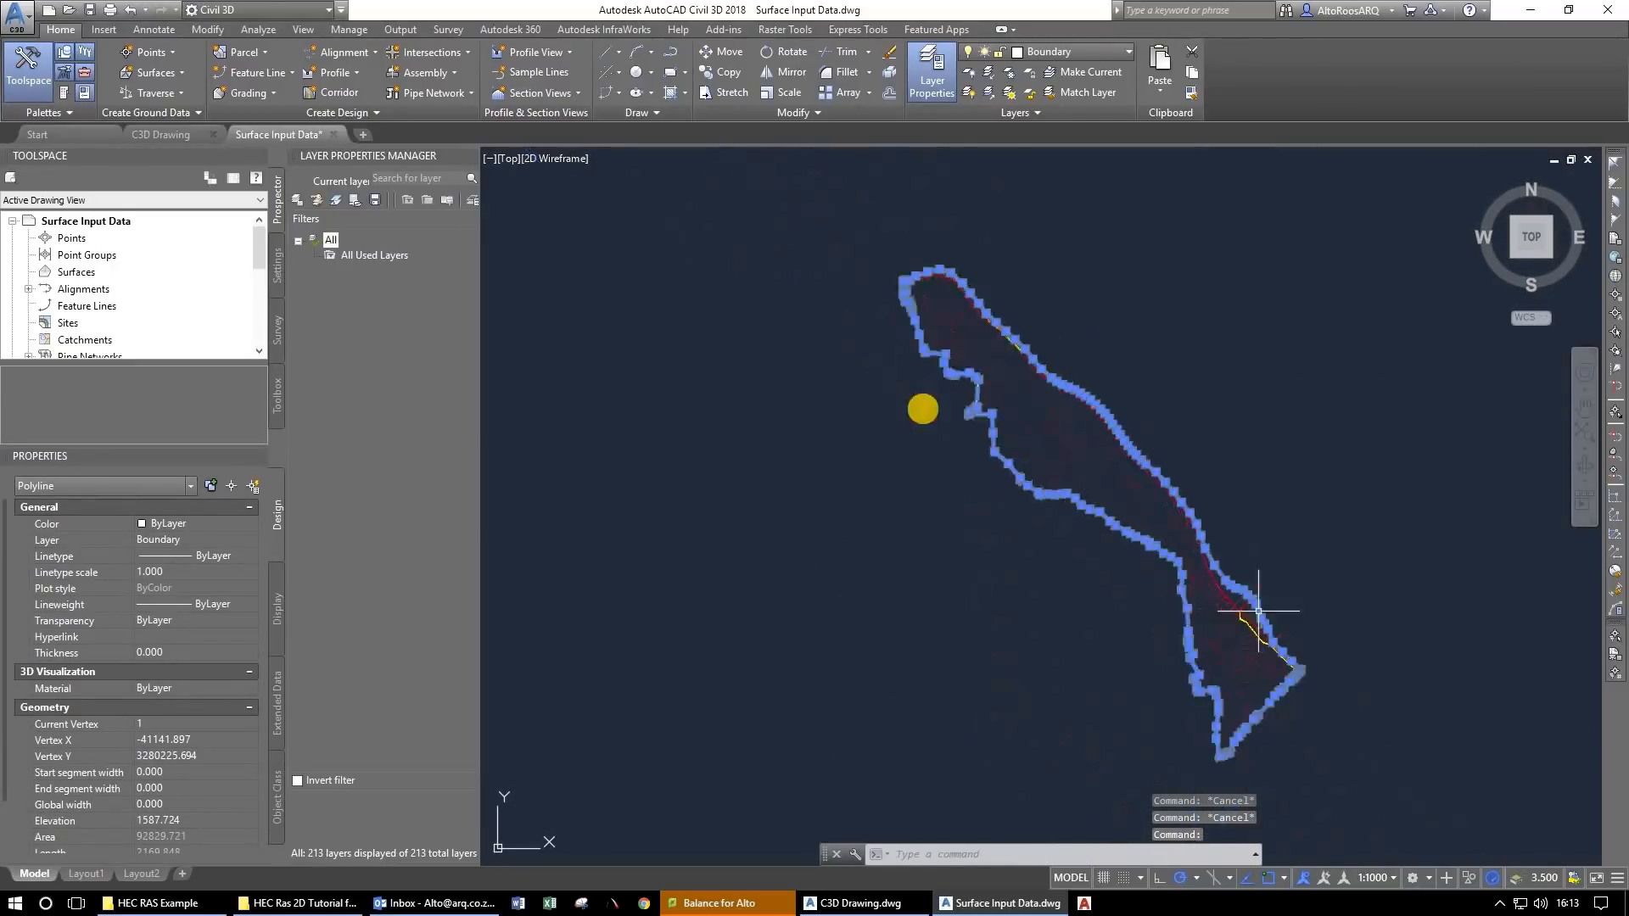
key("Escape")
key("Escape")
Select all objects in the Surface Input Data drawing and copy them with a base point.
left_click(868, 295)
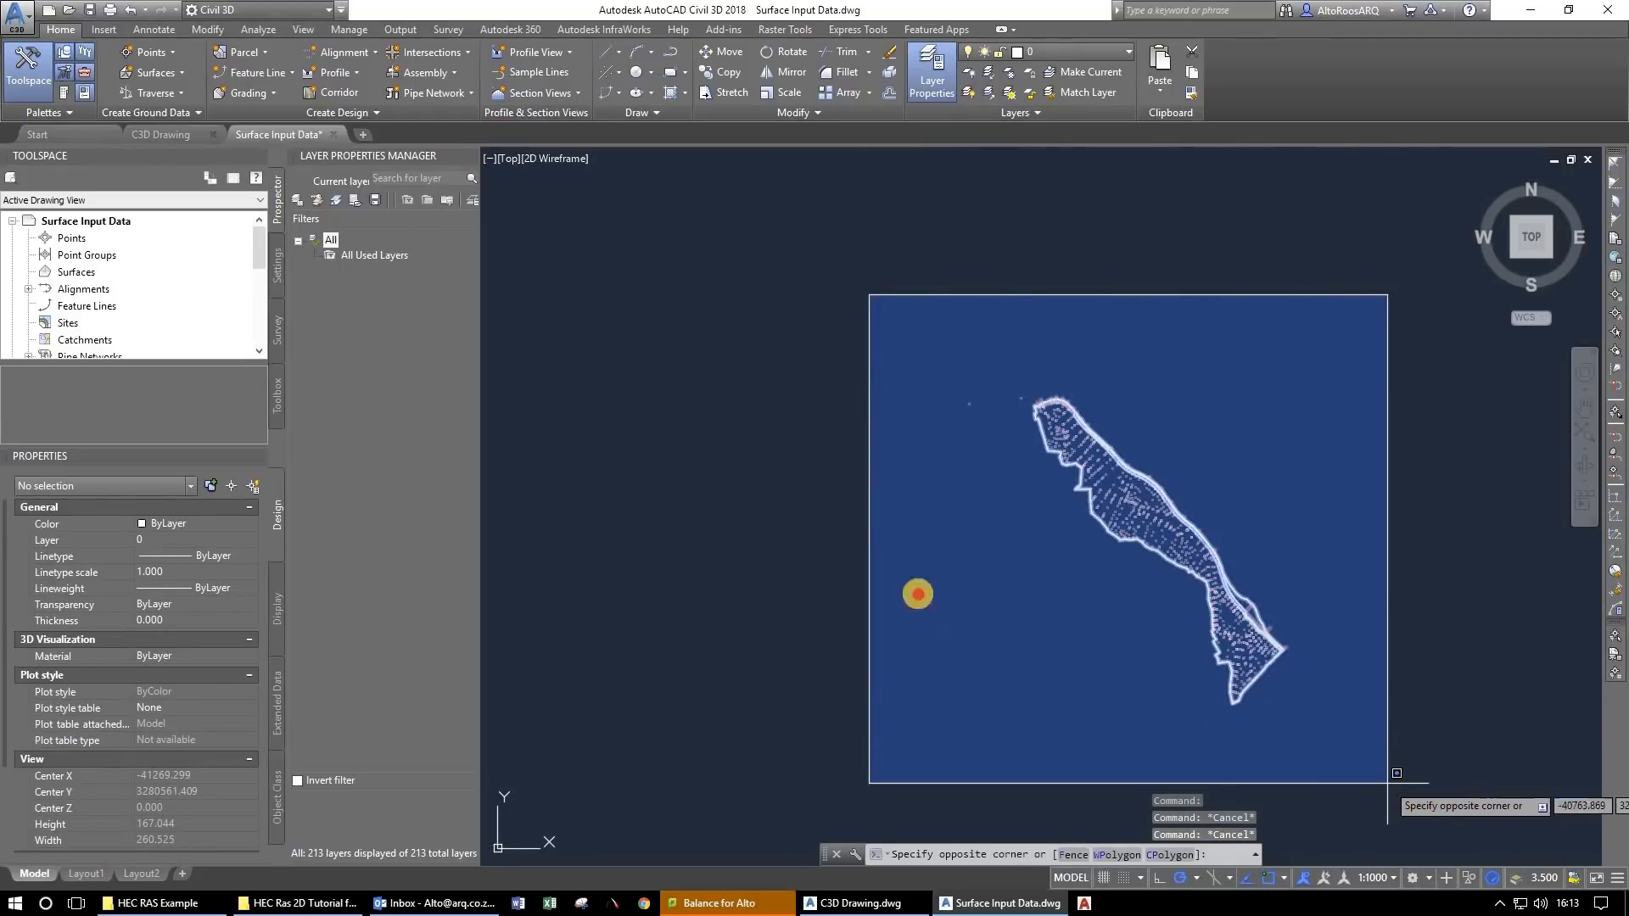
key("Escape")
left_click(869, 537)
left_click(925, 585)
key("ctrl+a")
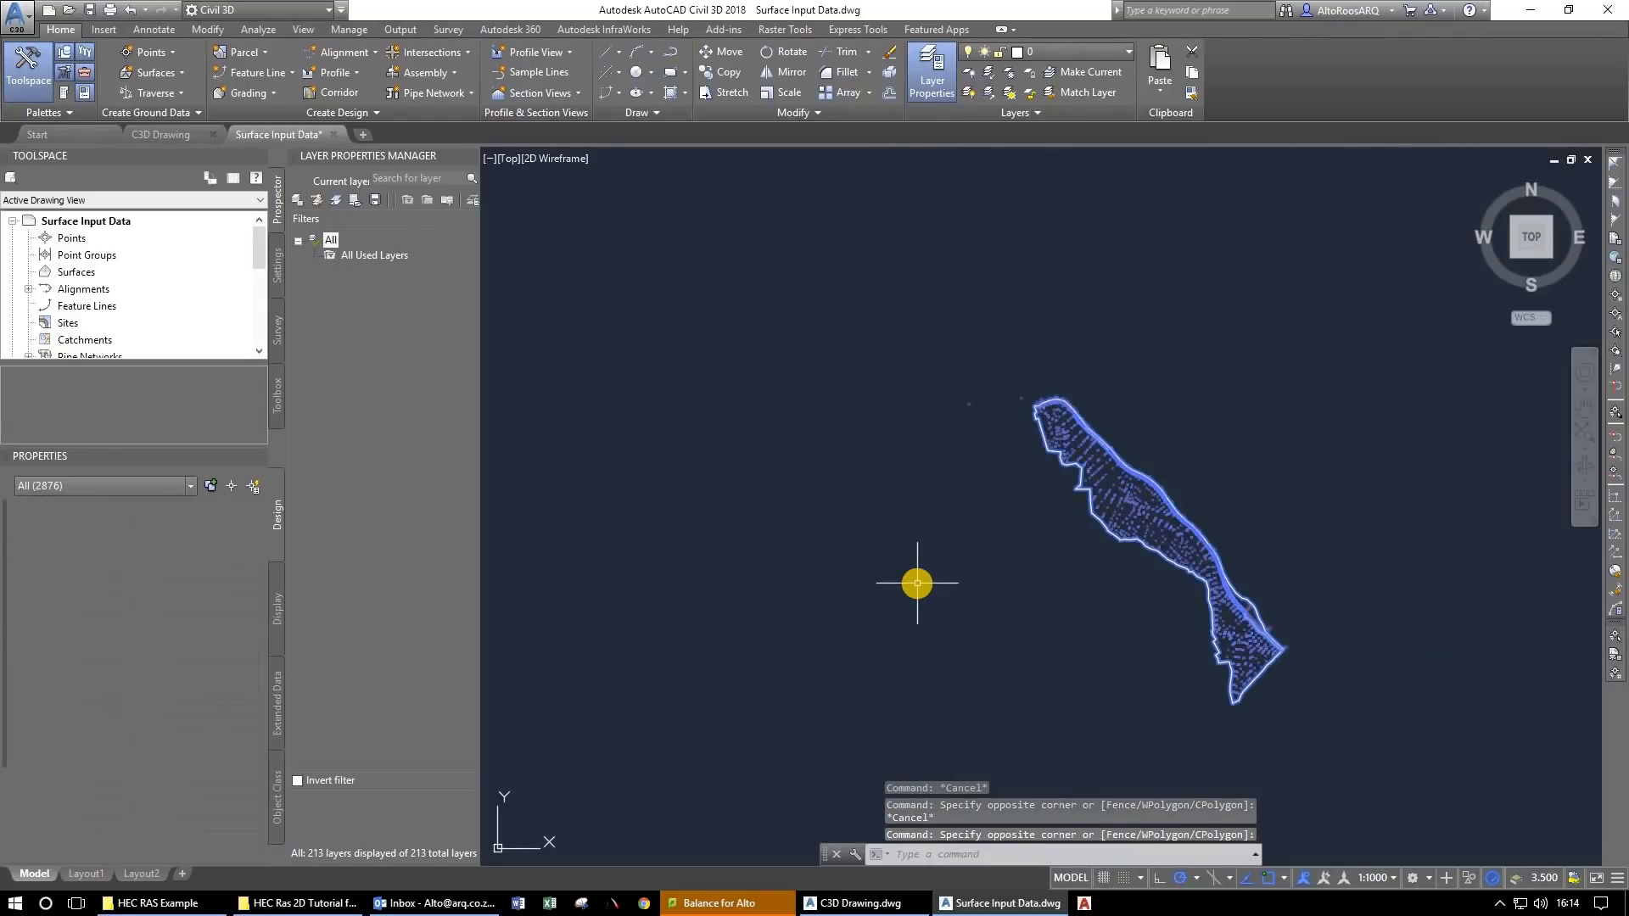
left_click(958, 548)
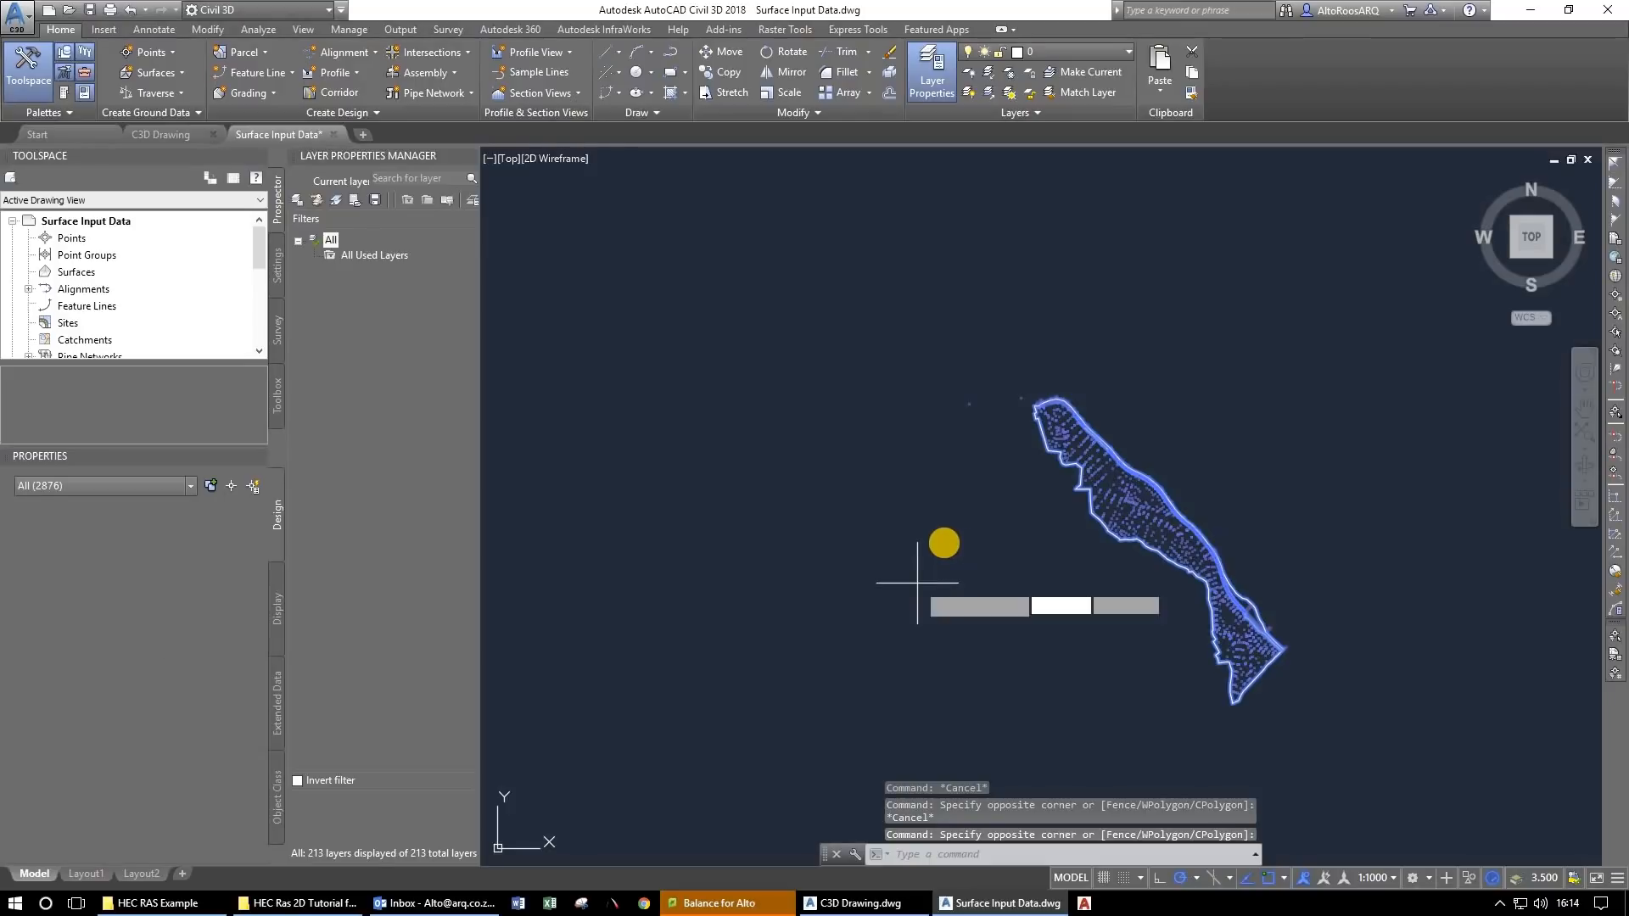
key("ctrl+shift+c")
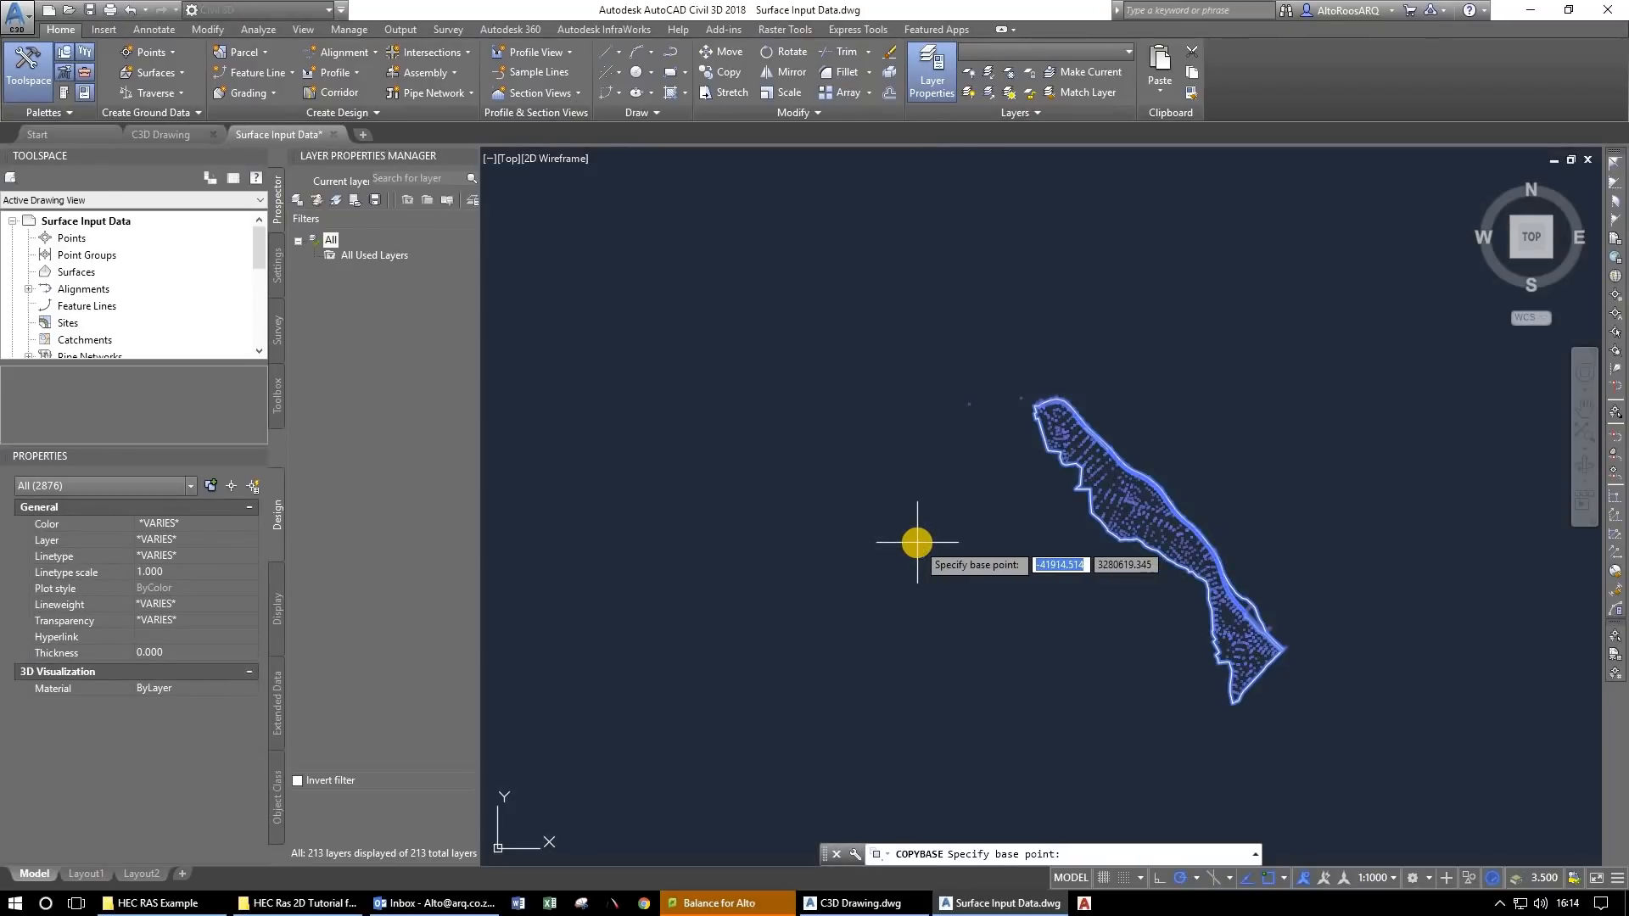
left_click(916, 541)
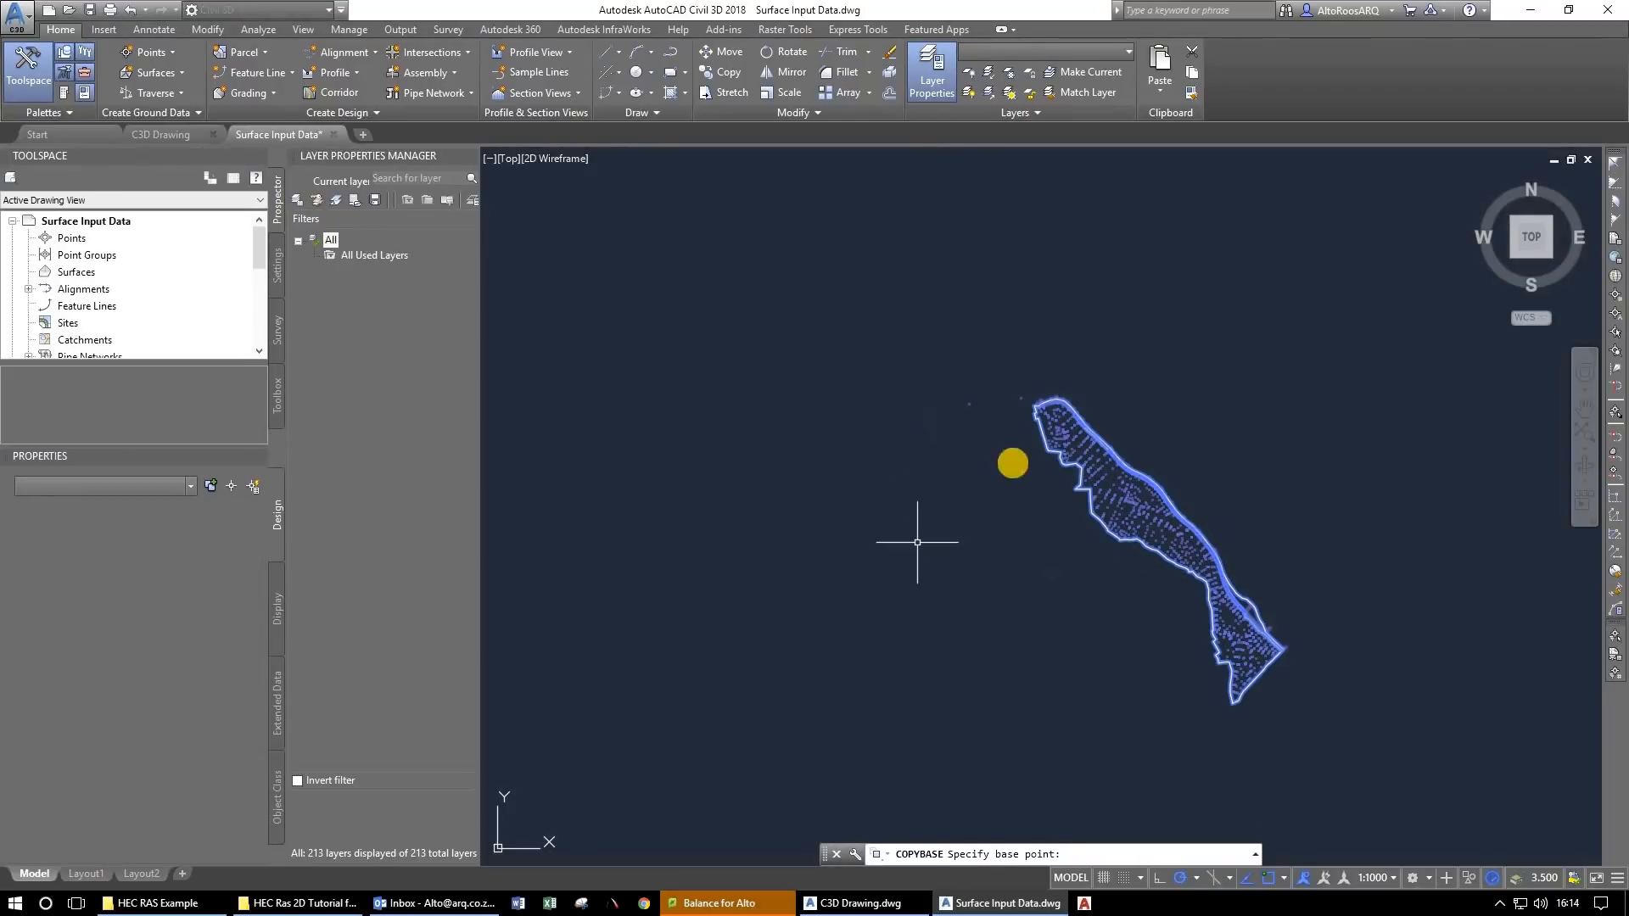
Switch to C3D Drawing and paste the copied surface data at insertion point 0,0,0.
left_click(151, 135)
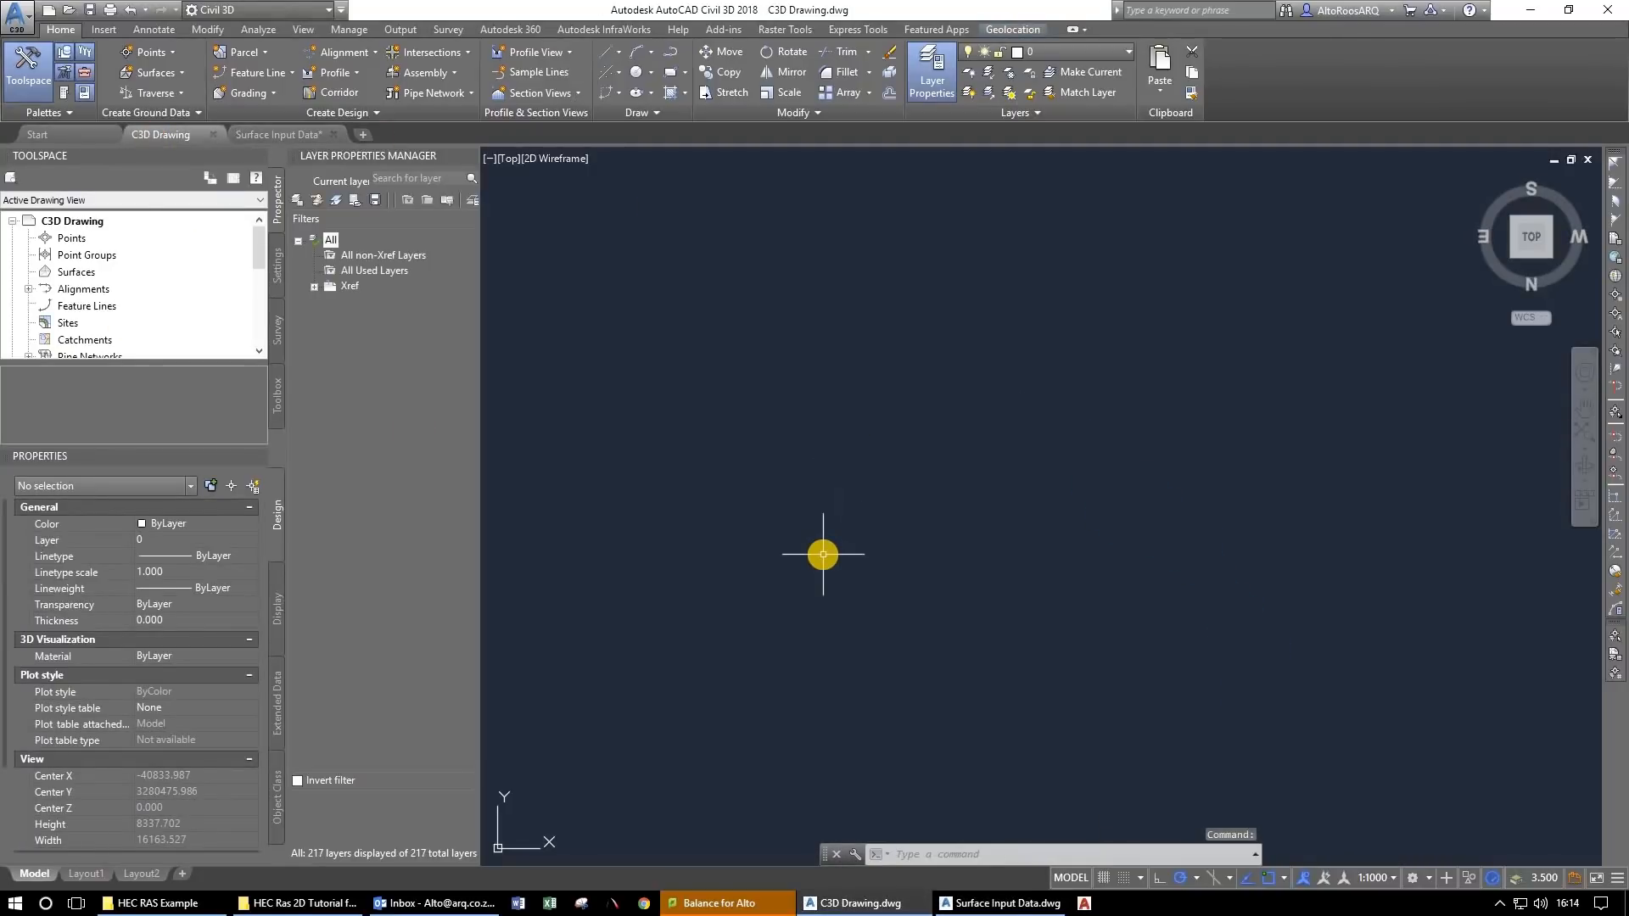
key("ctrl+v")
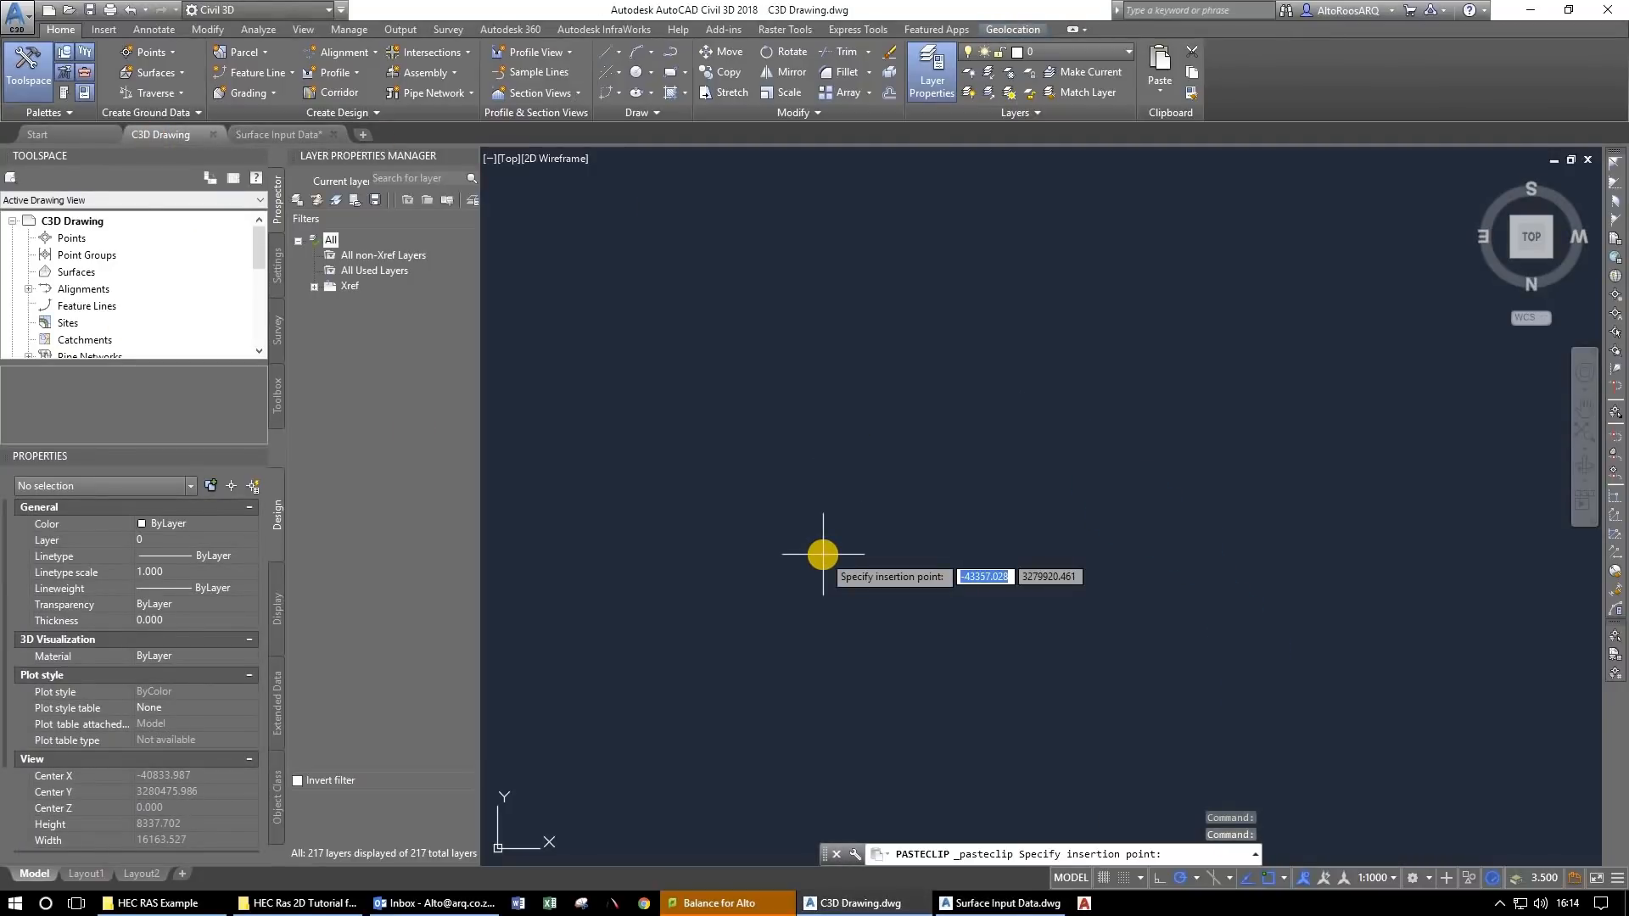
type("0,")
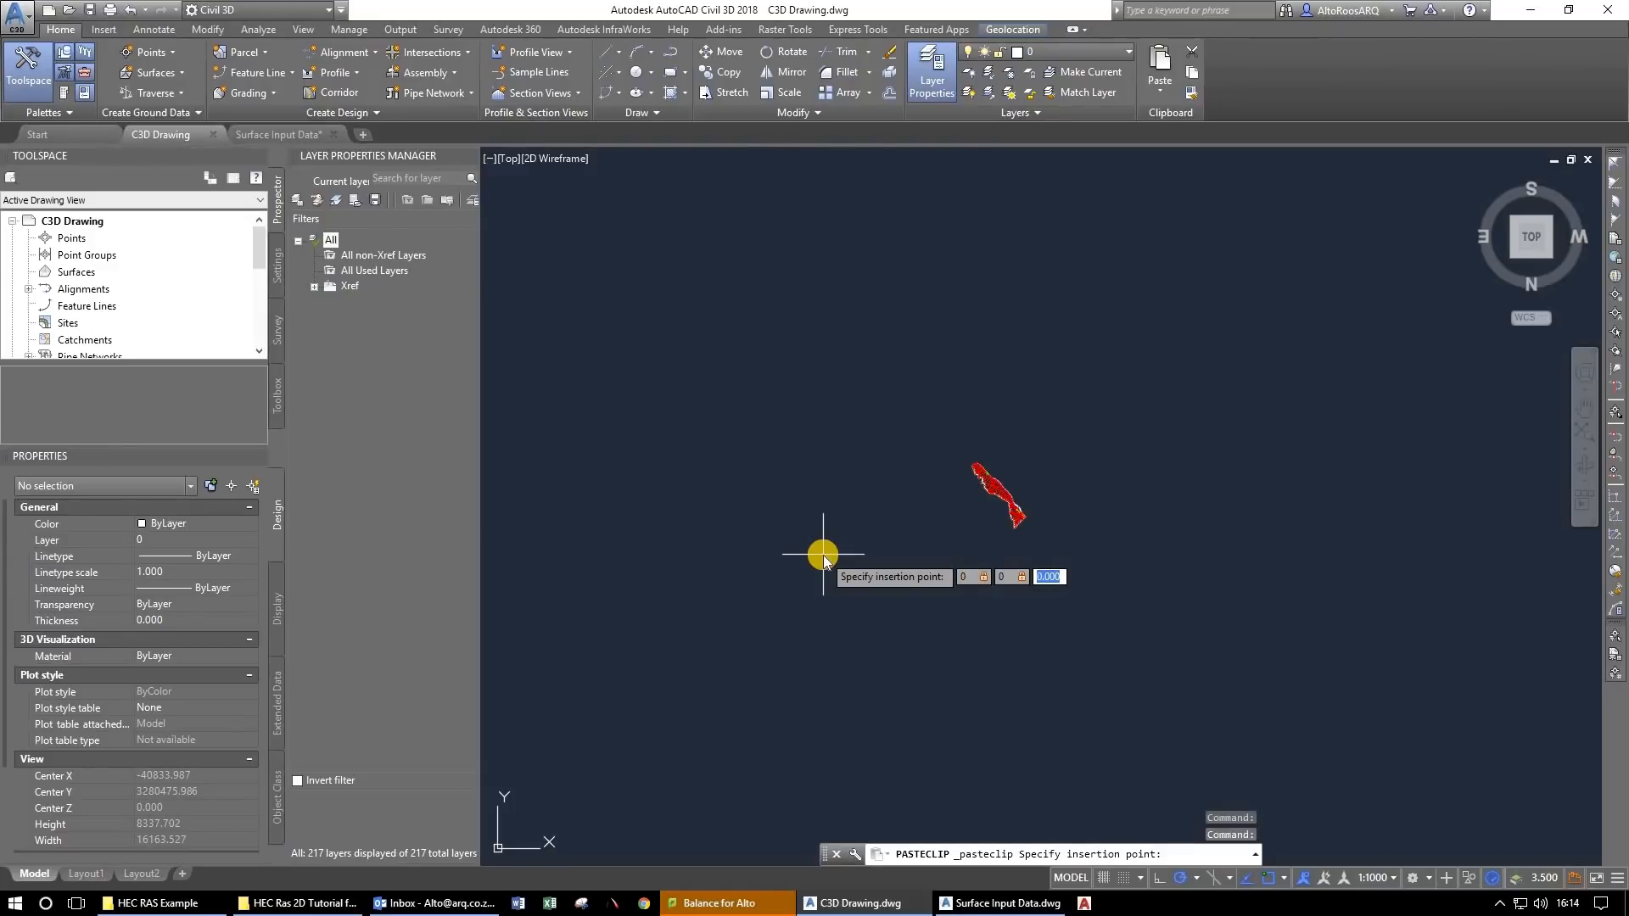
key("Return")
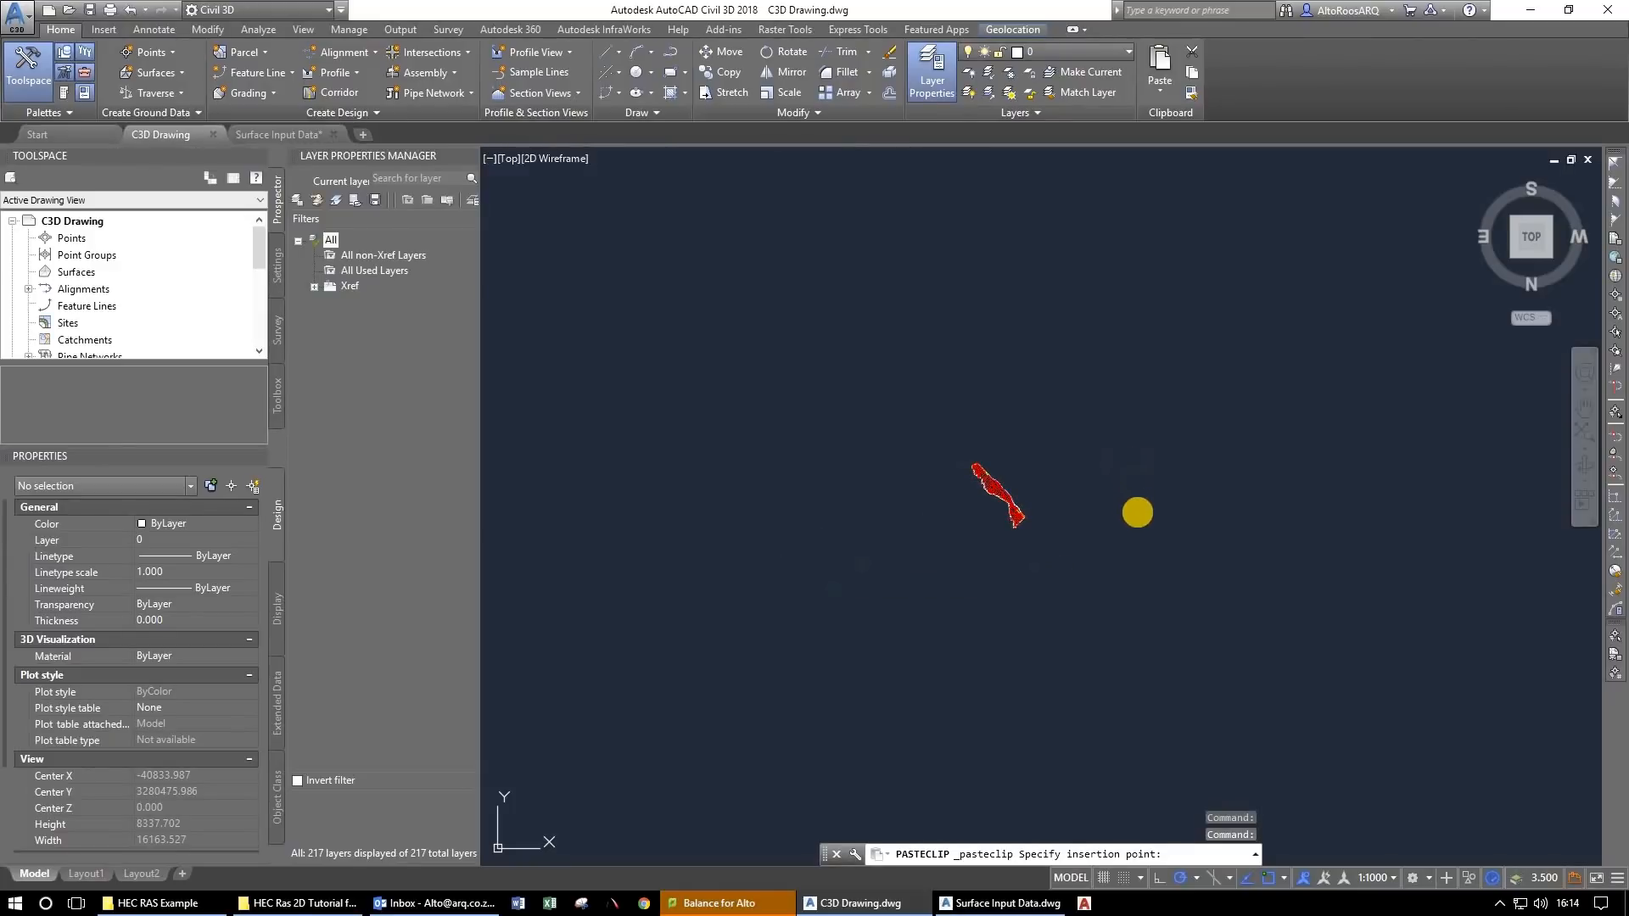
scroll(976, 479, "up", 8)
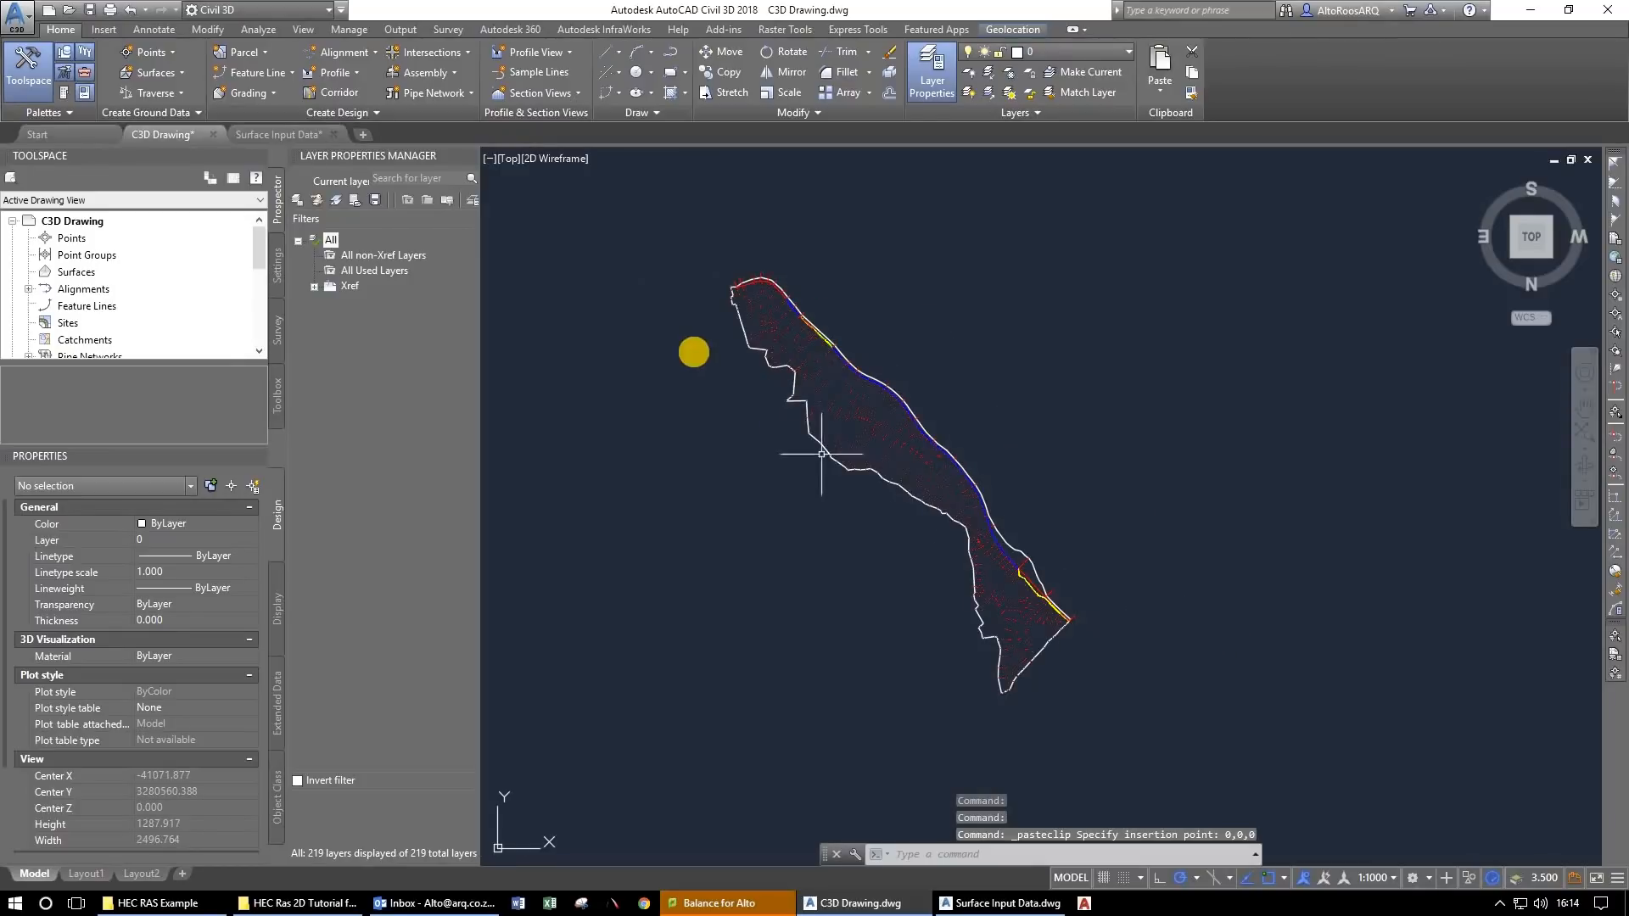
key("Escape")
key("Escape")
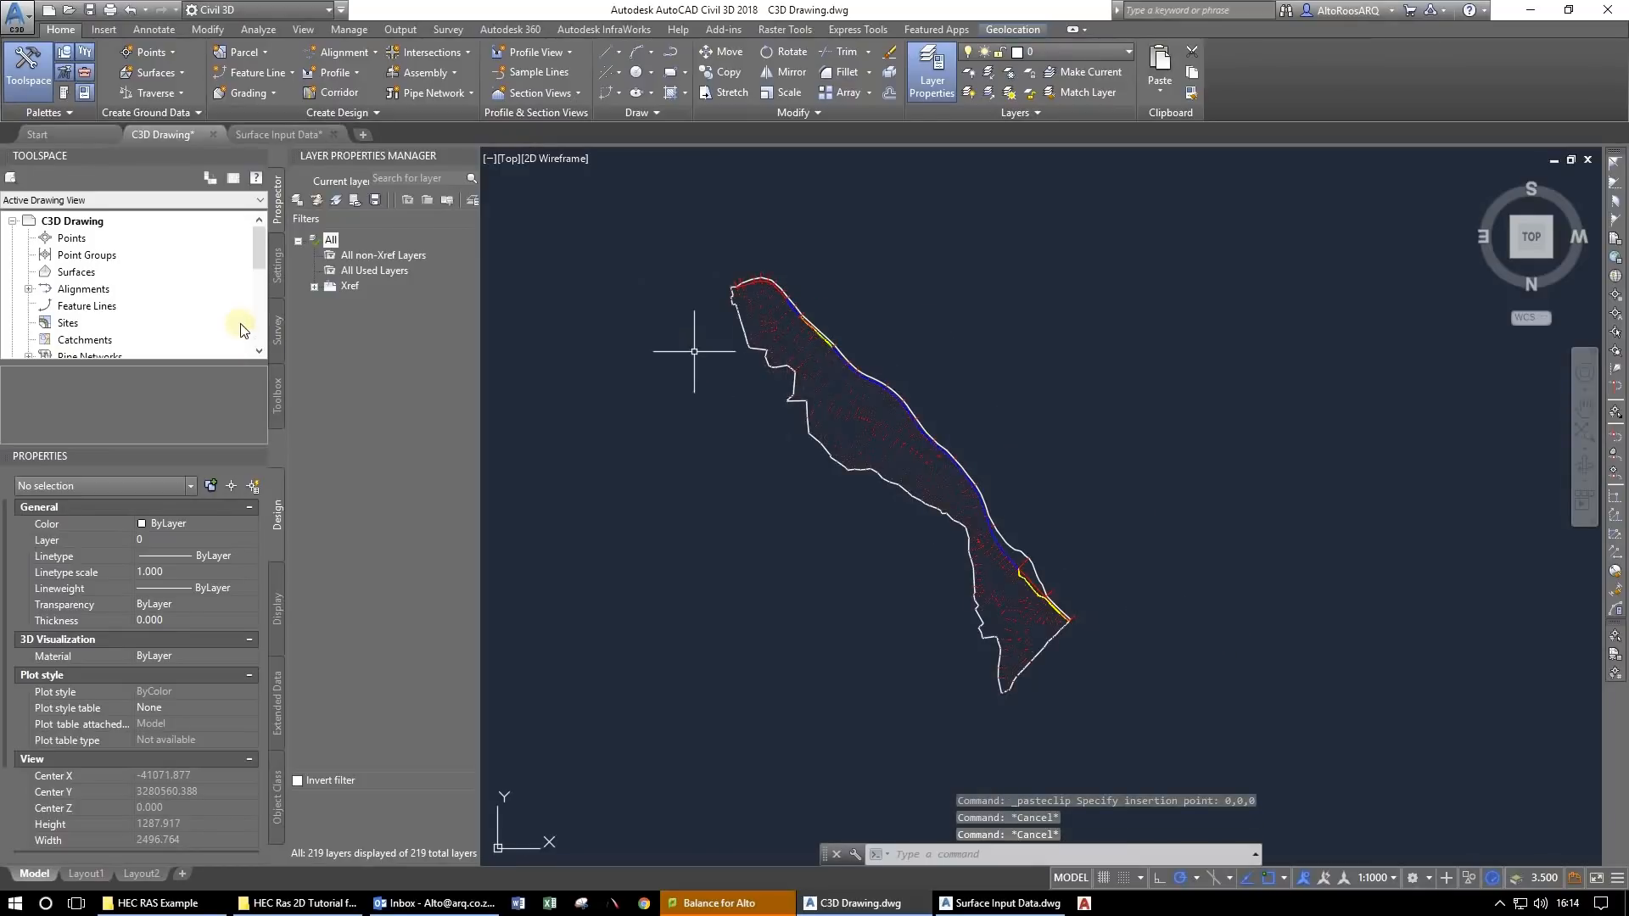
Thaw the Image layer to check the pasted data against the aerial image, and freeze the layer again.
left_click(1049, 57)
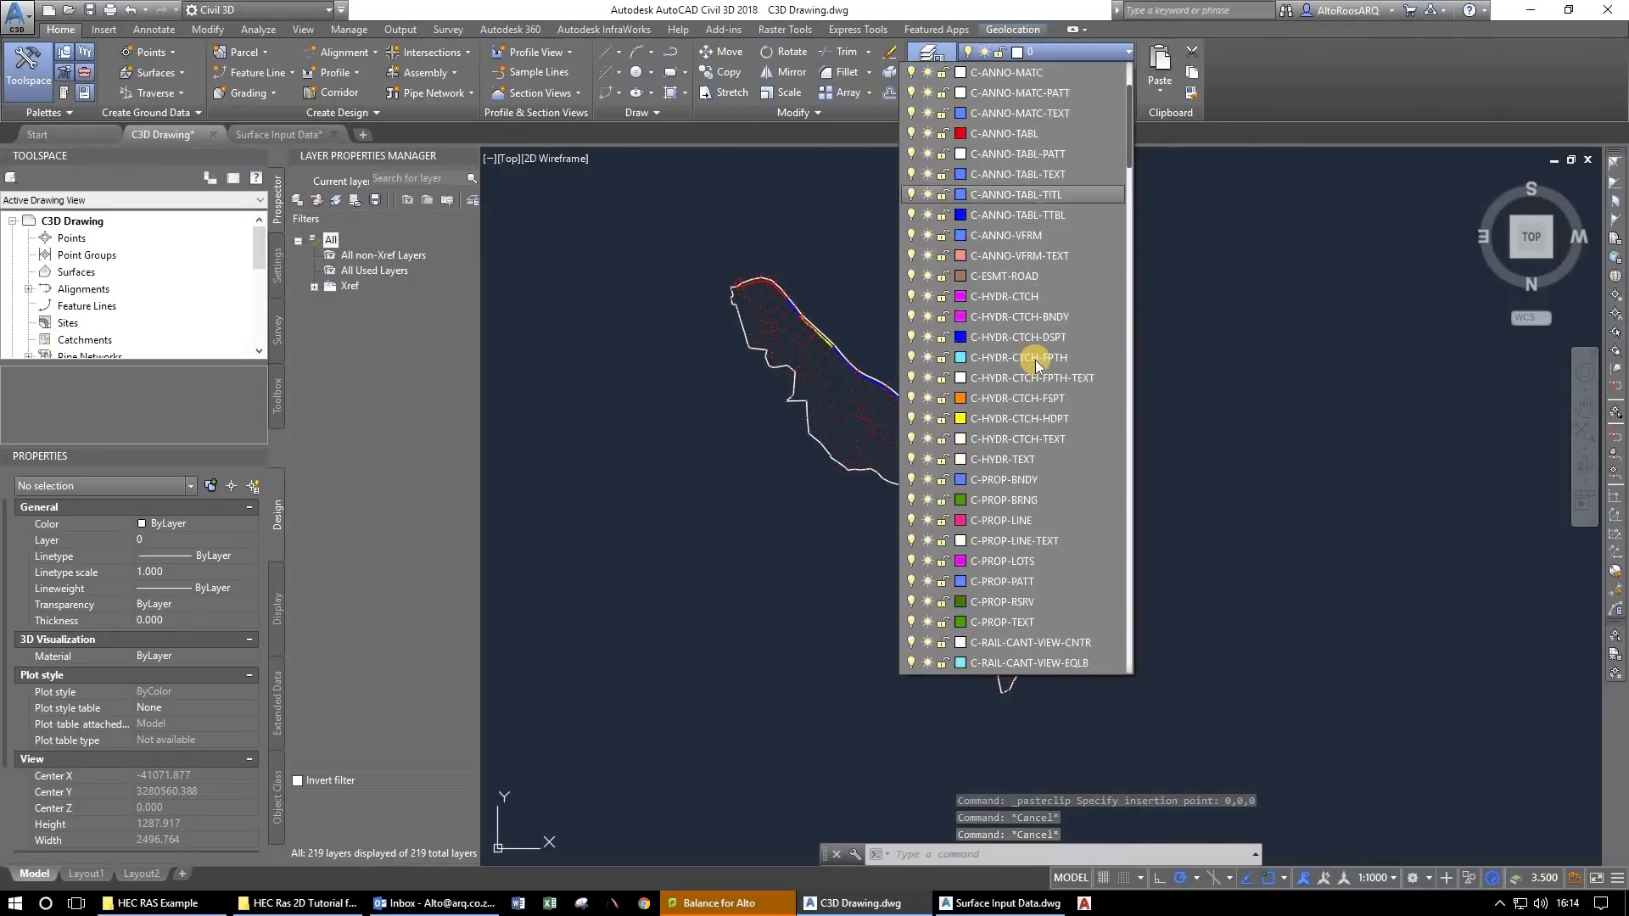
scroll(1036, 365, "down", 1)
scroll(1034, 365, "down", 20)
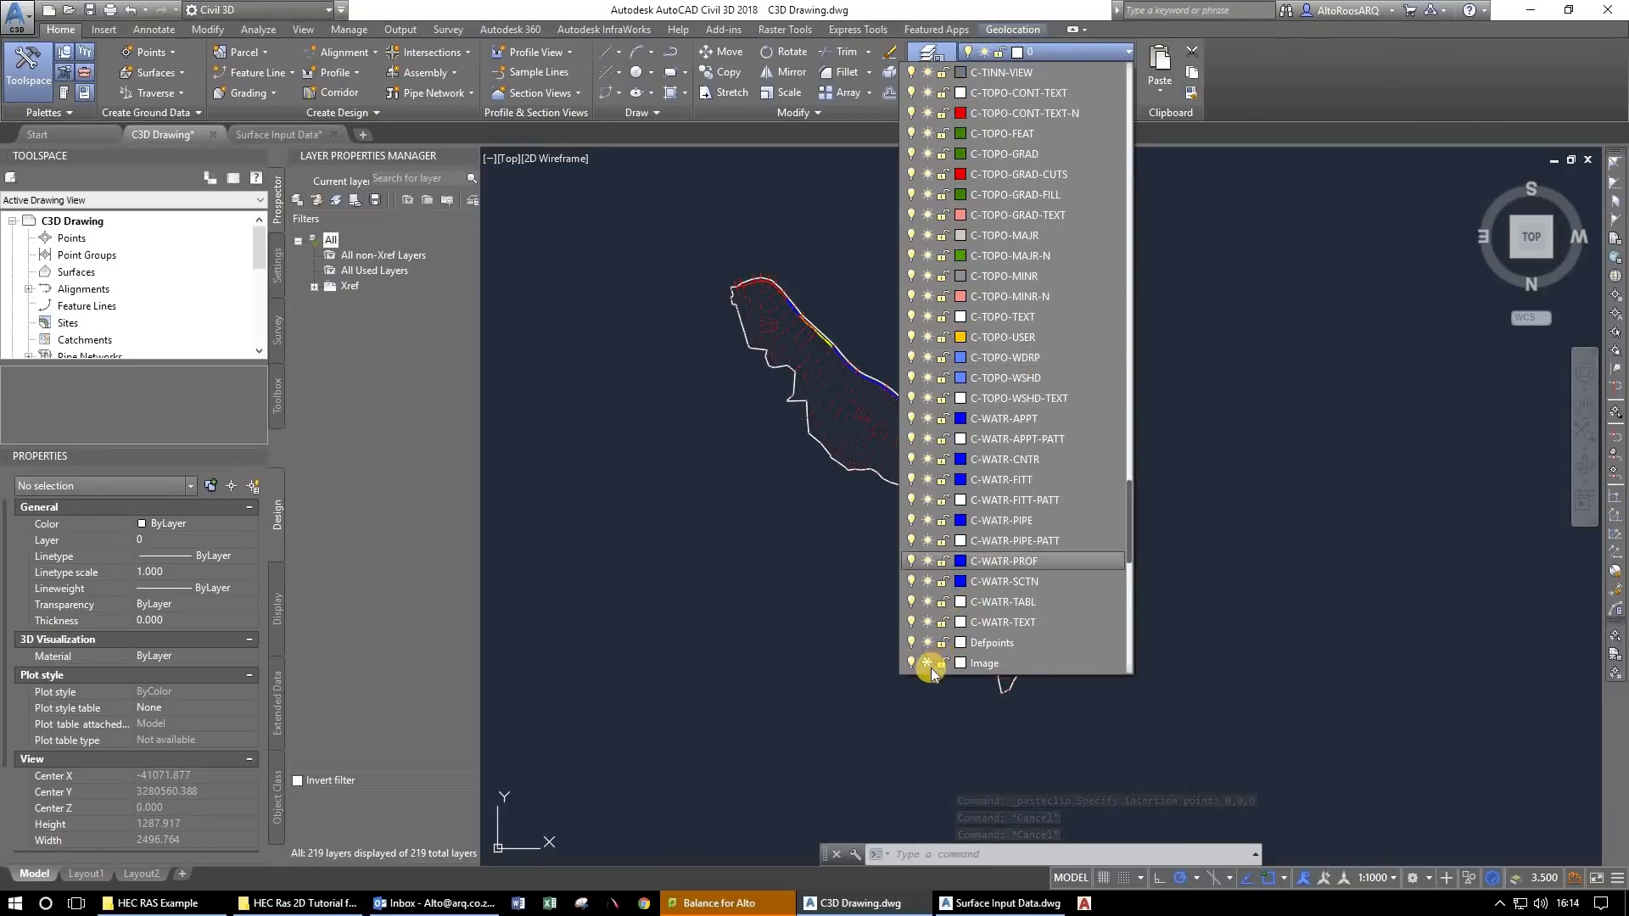
left_click(928, 663)
scroll(1069, 622, "up", 5)
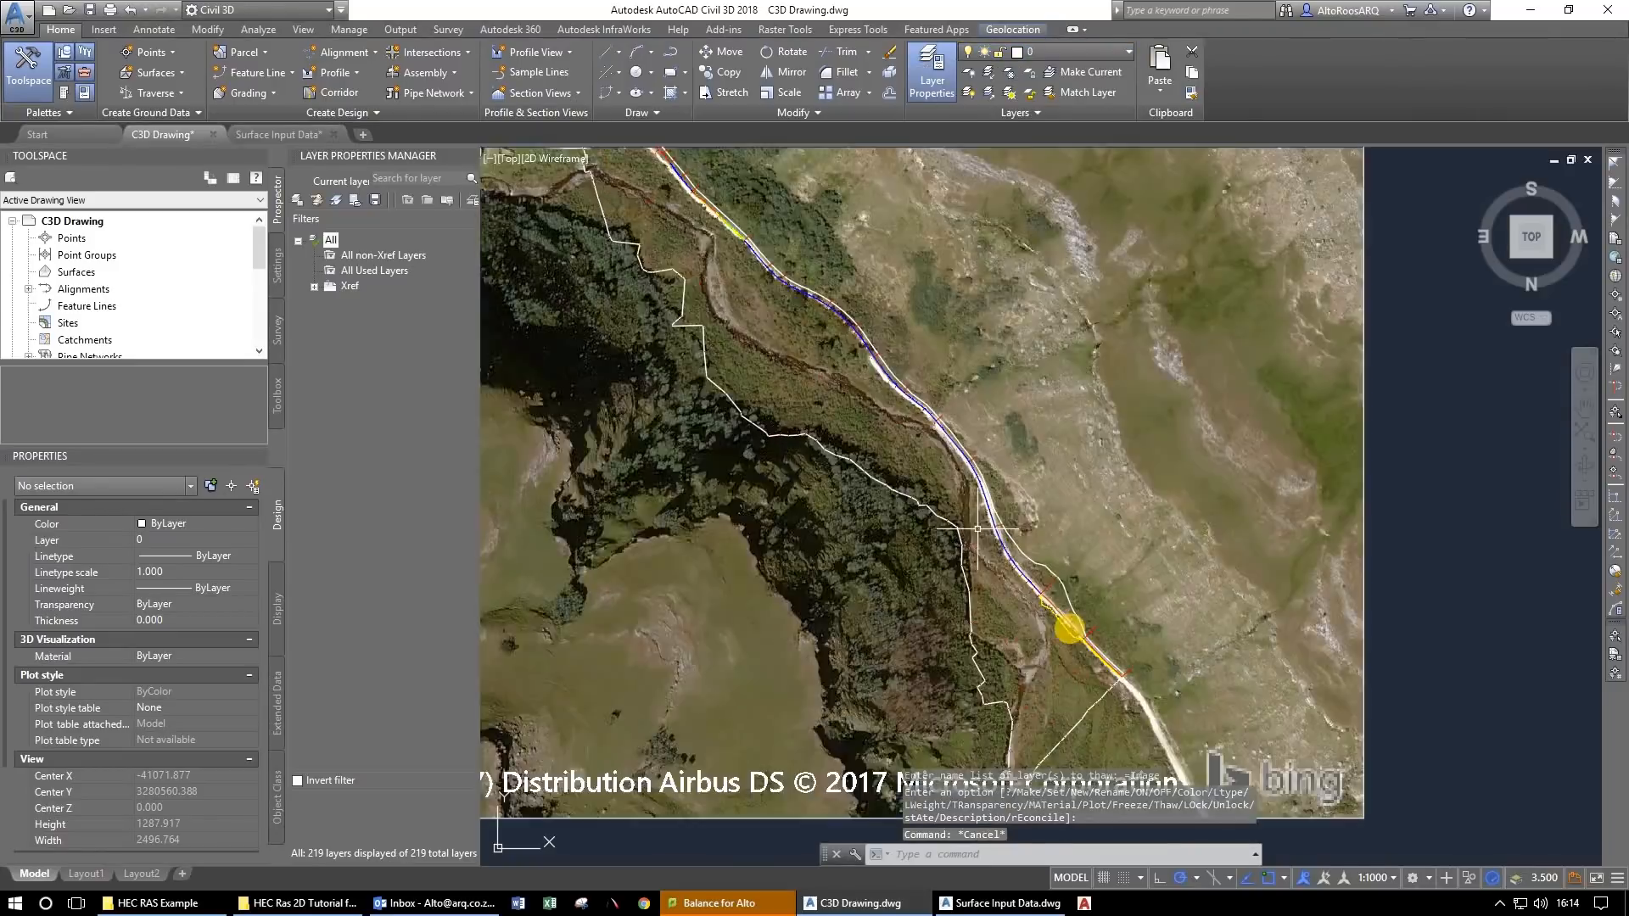
scroll(1002, 471, "down", 5)
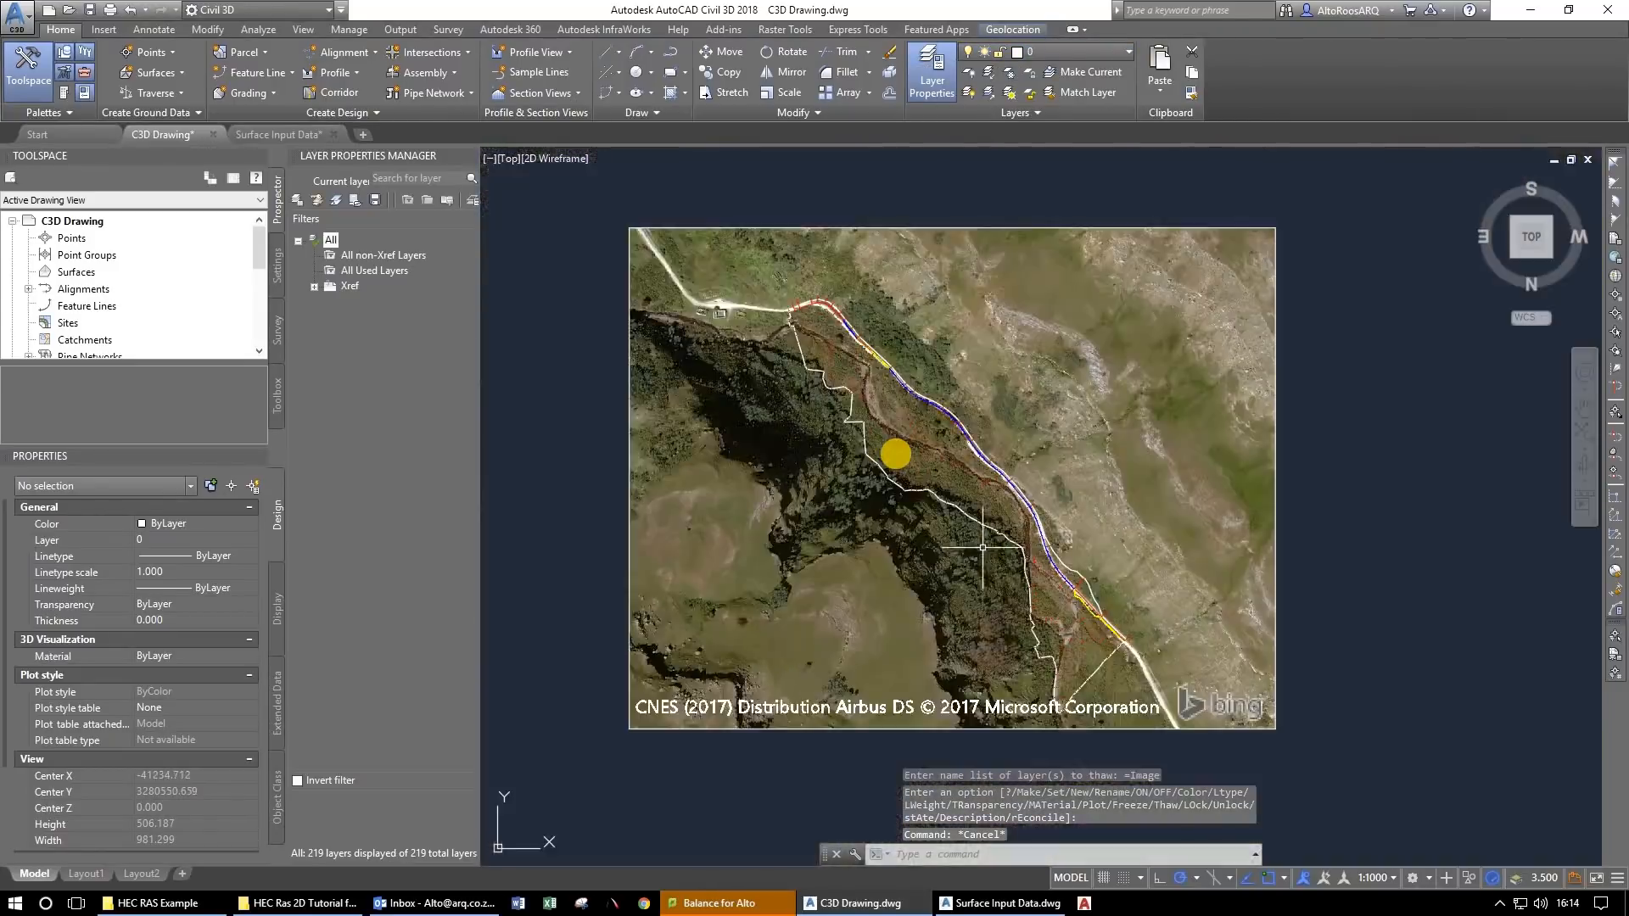
left_click(1078, 53)
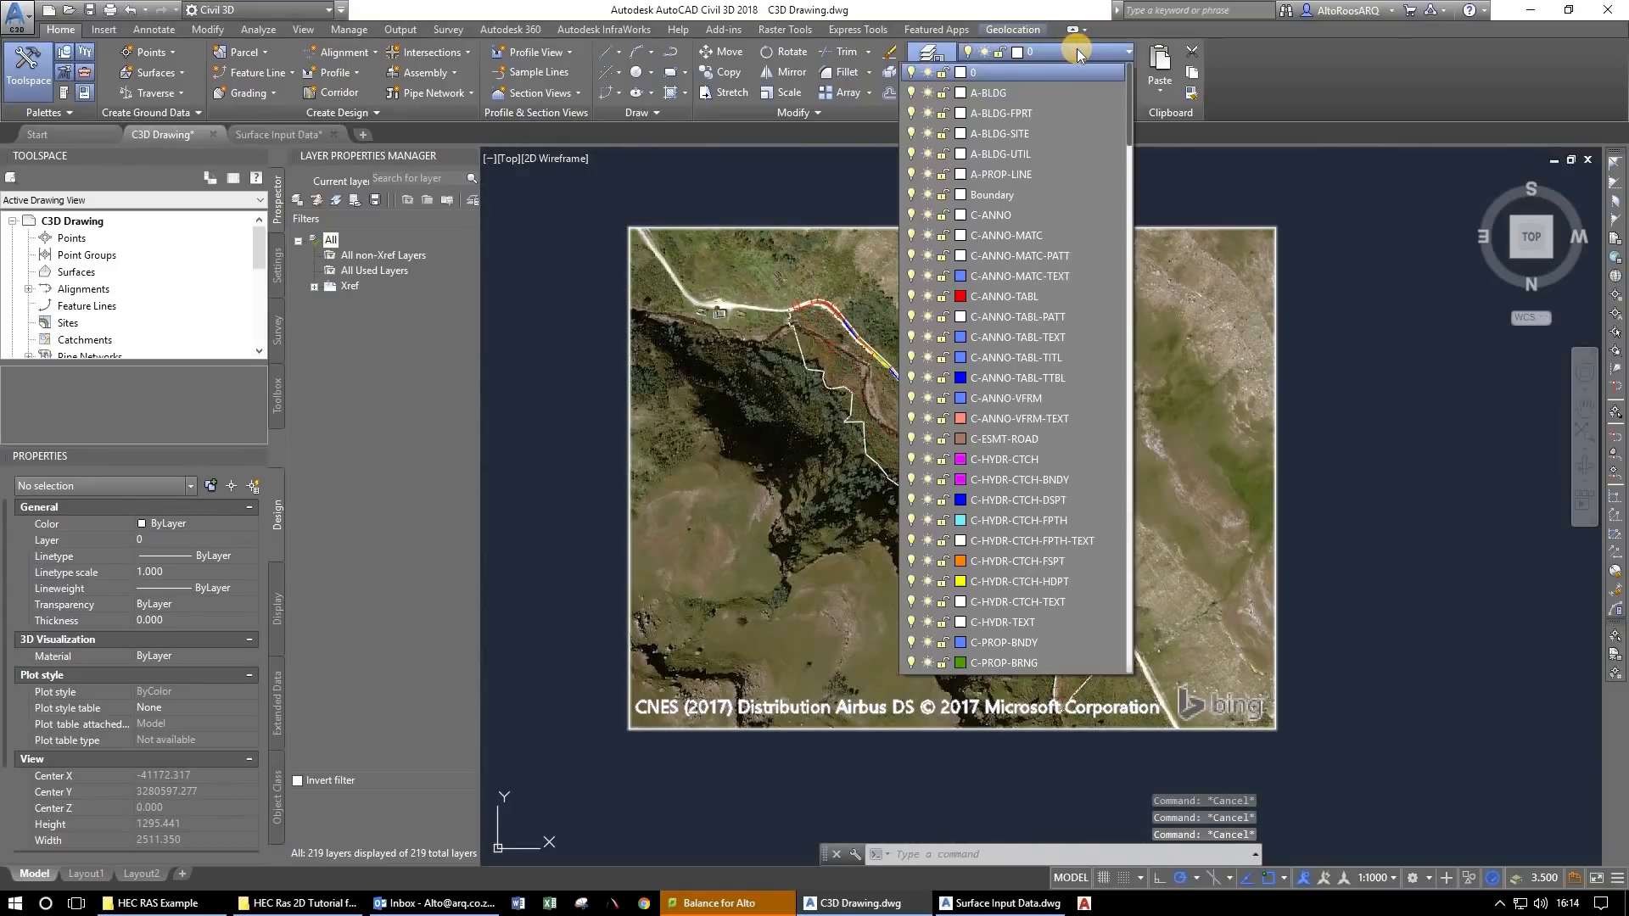
key("i")
left_click(927, 662)
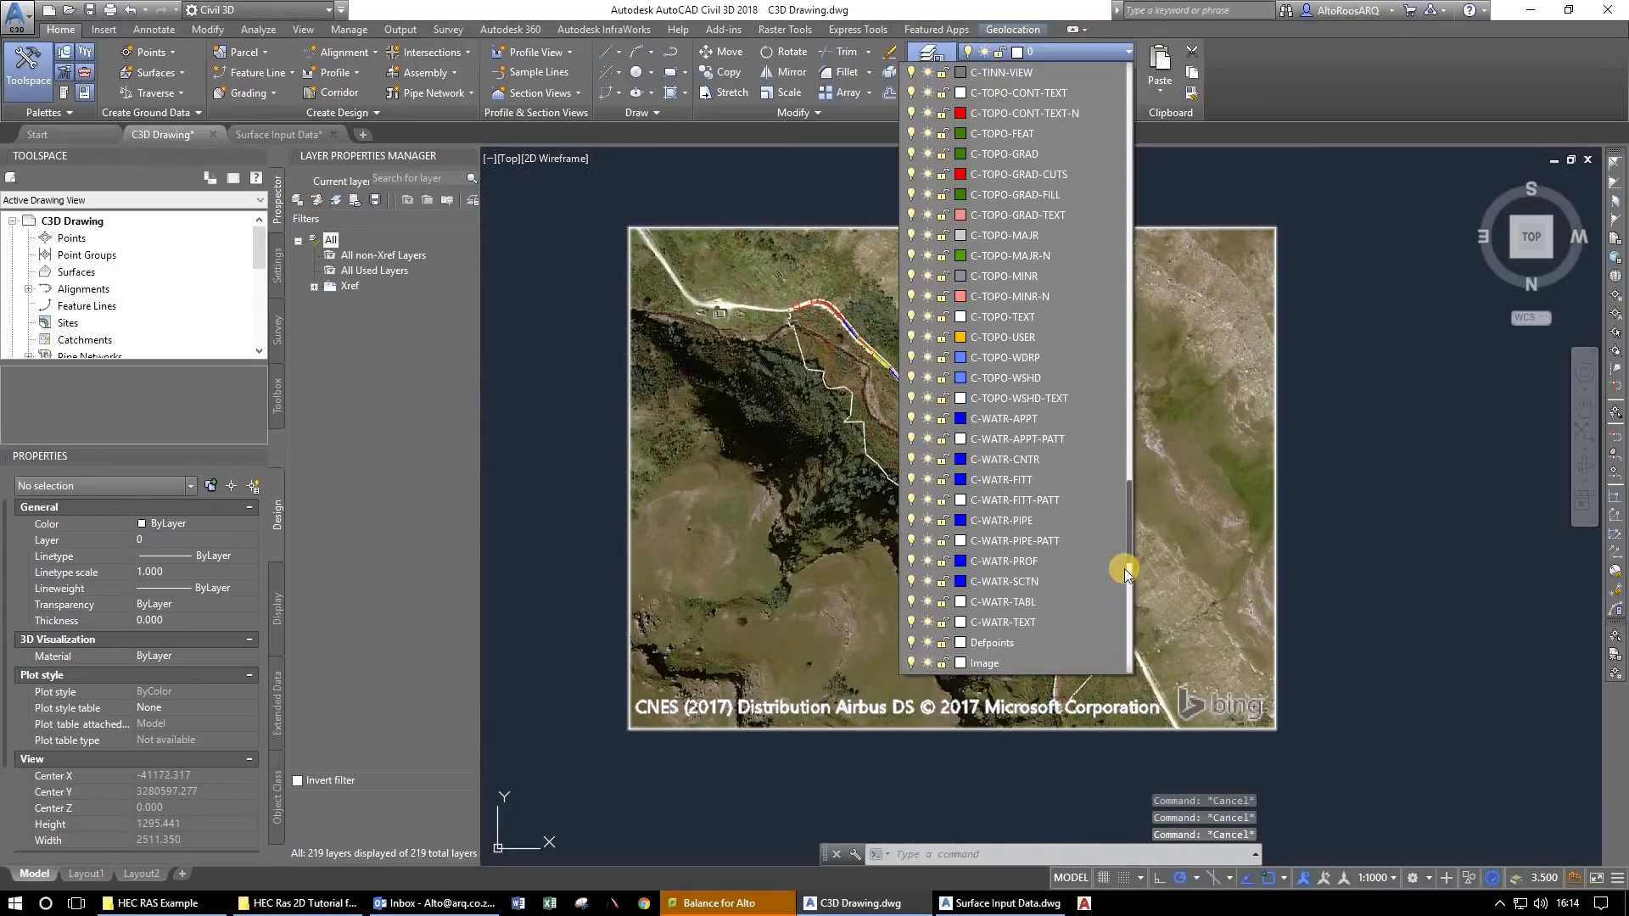
scroll(879, 388, "up", 2)
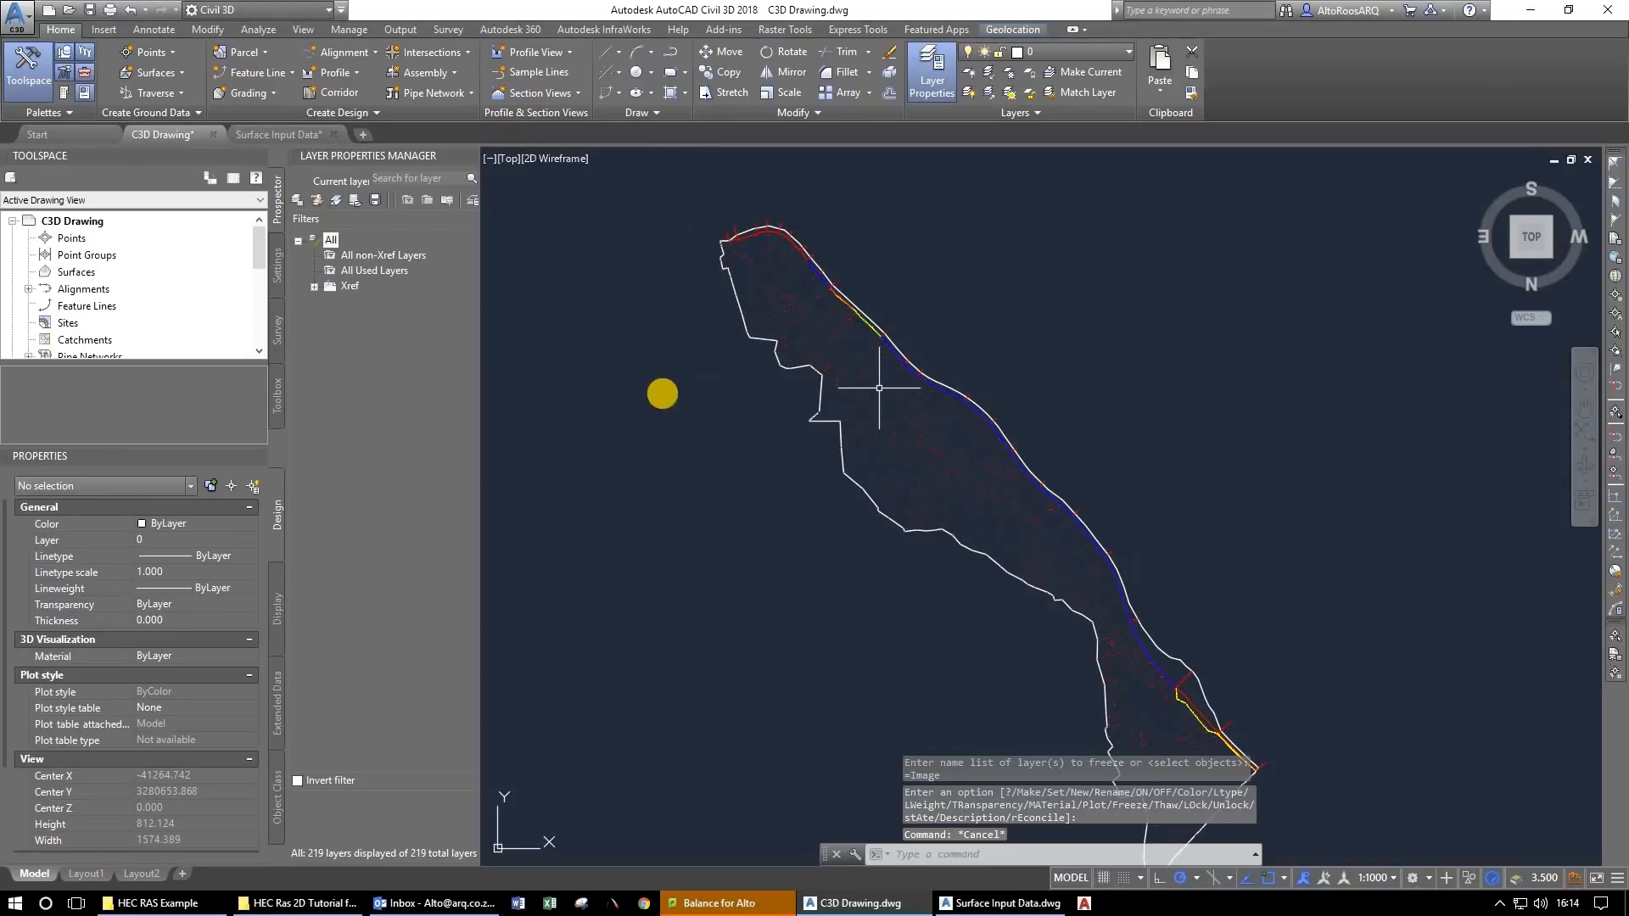
key("Escape")
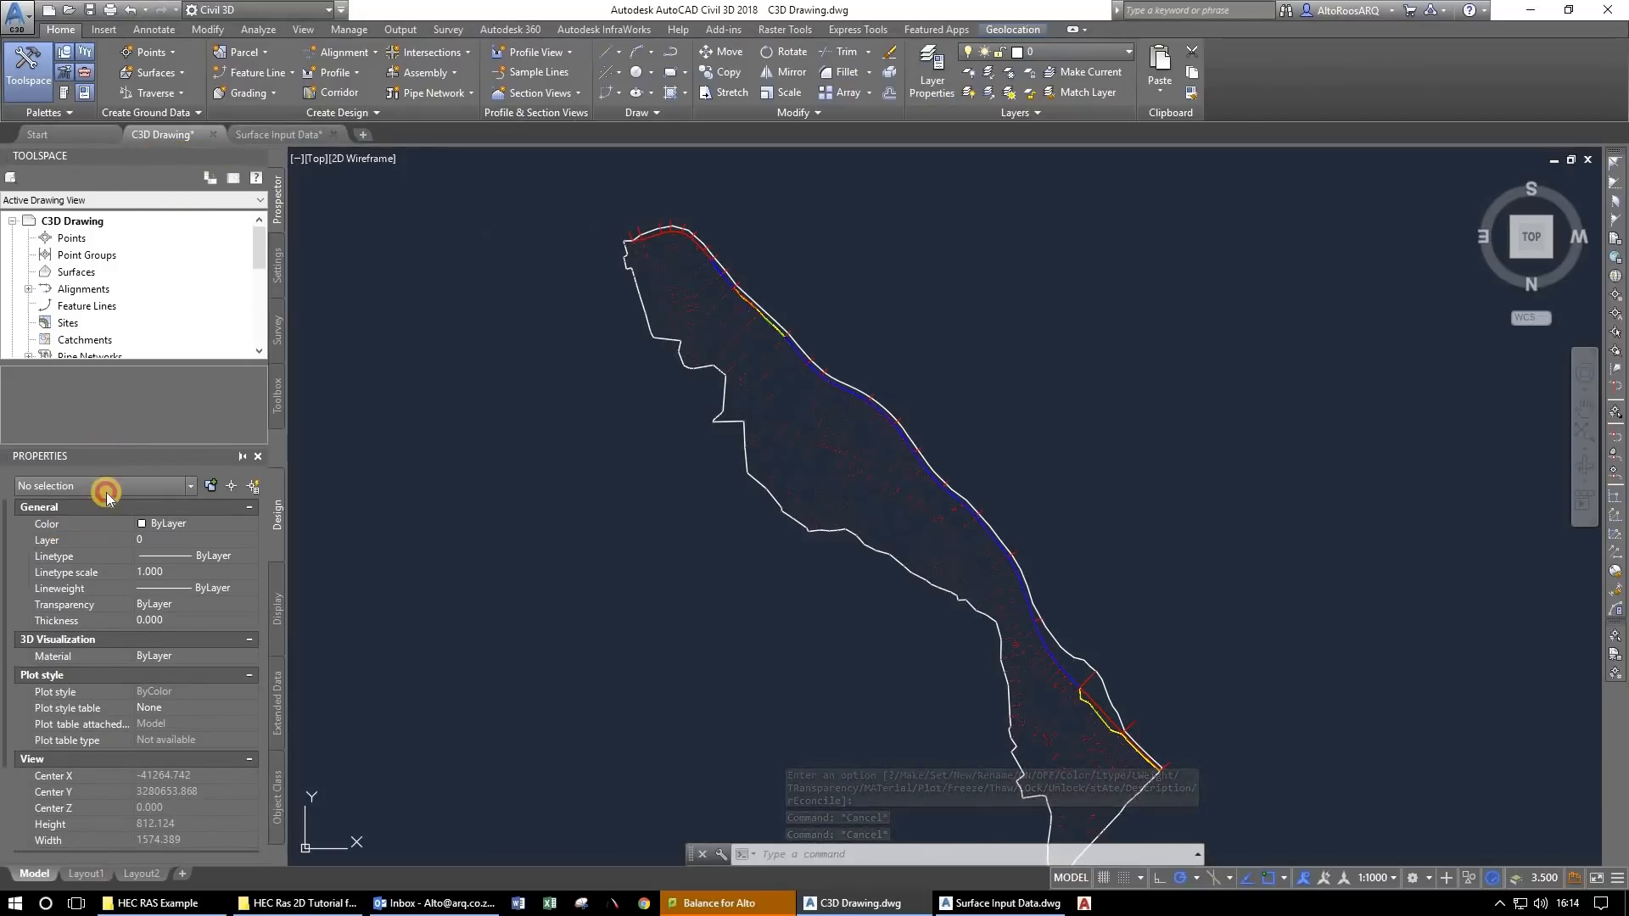
Close the Properties palette to leave more room for the Toolspace tree.
left_click(258, 456)
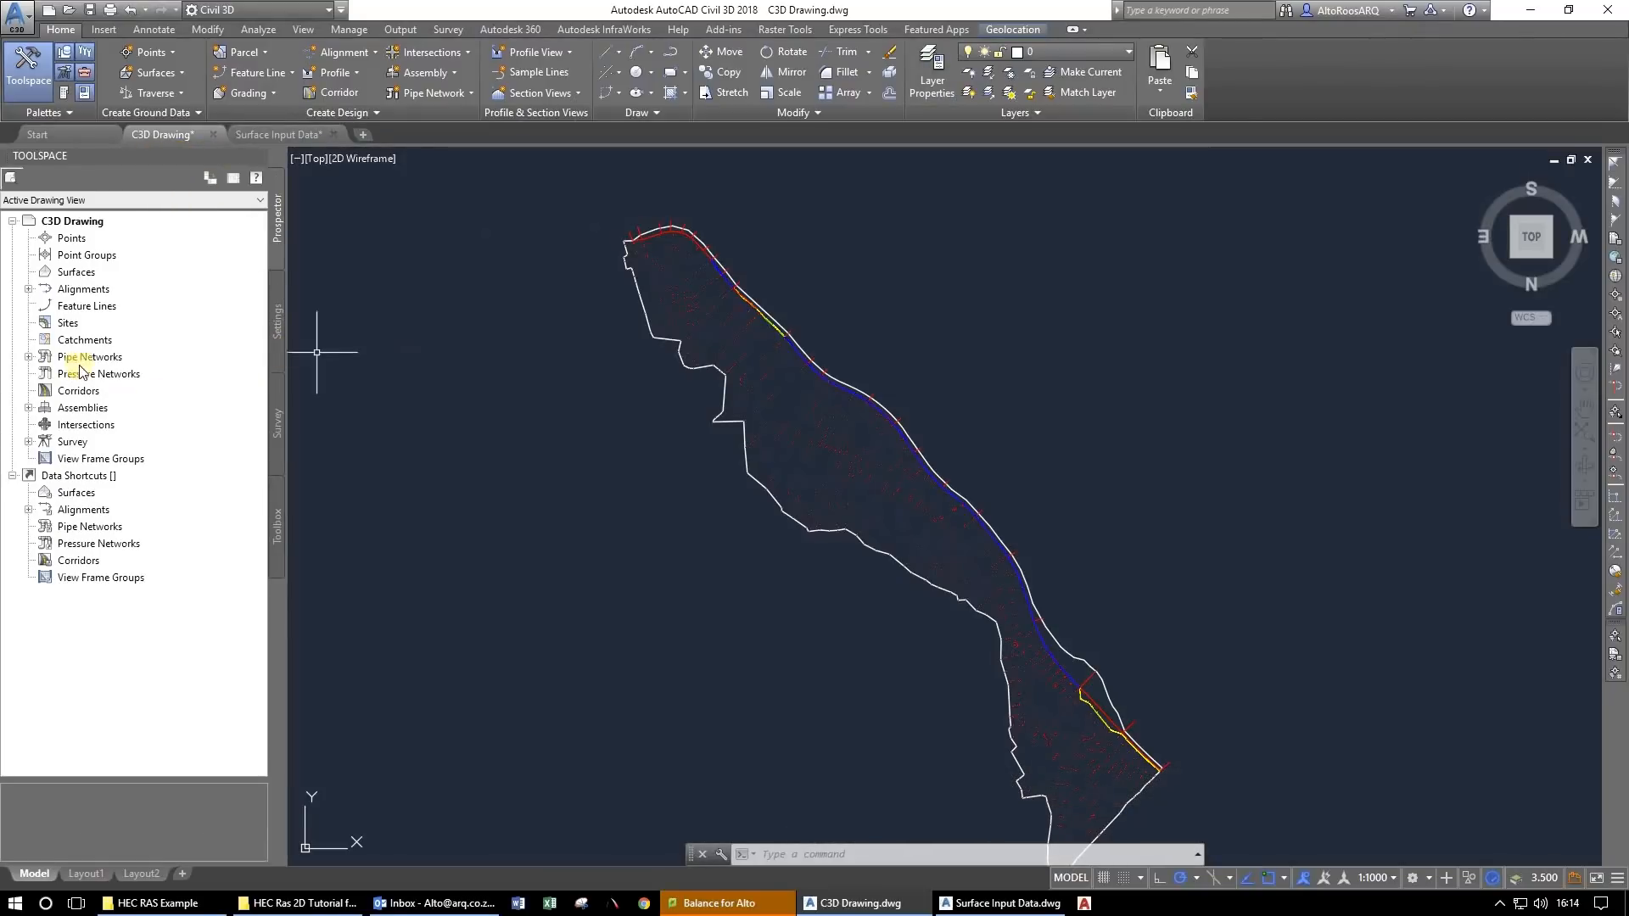
left_click(429, 611)
key("Escape")
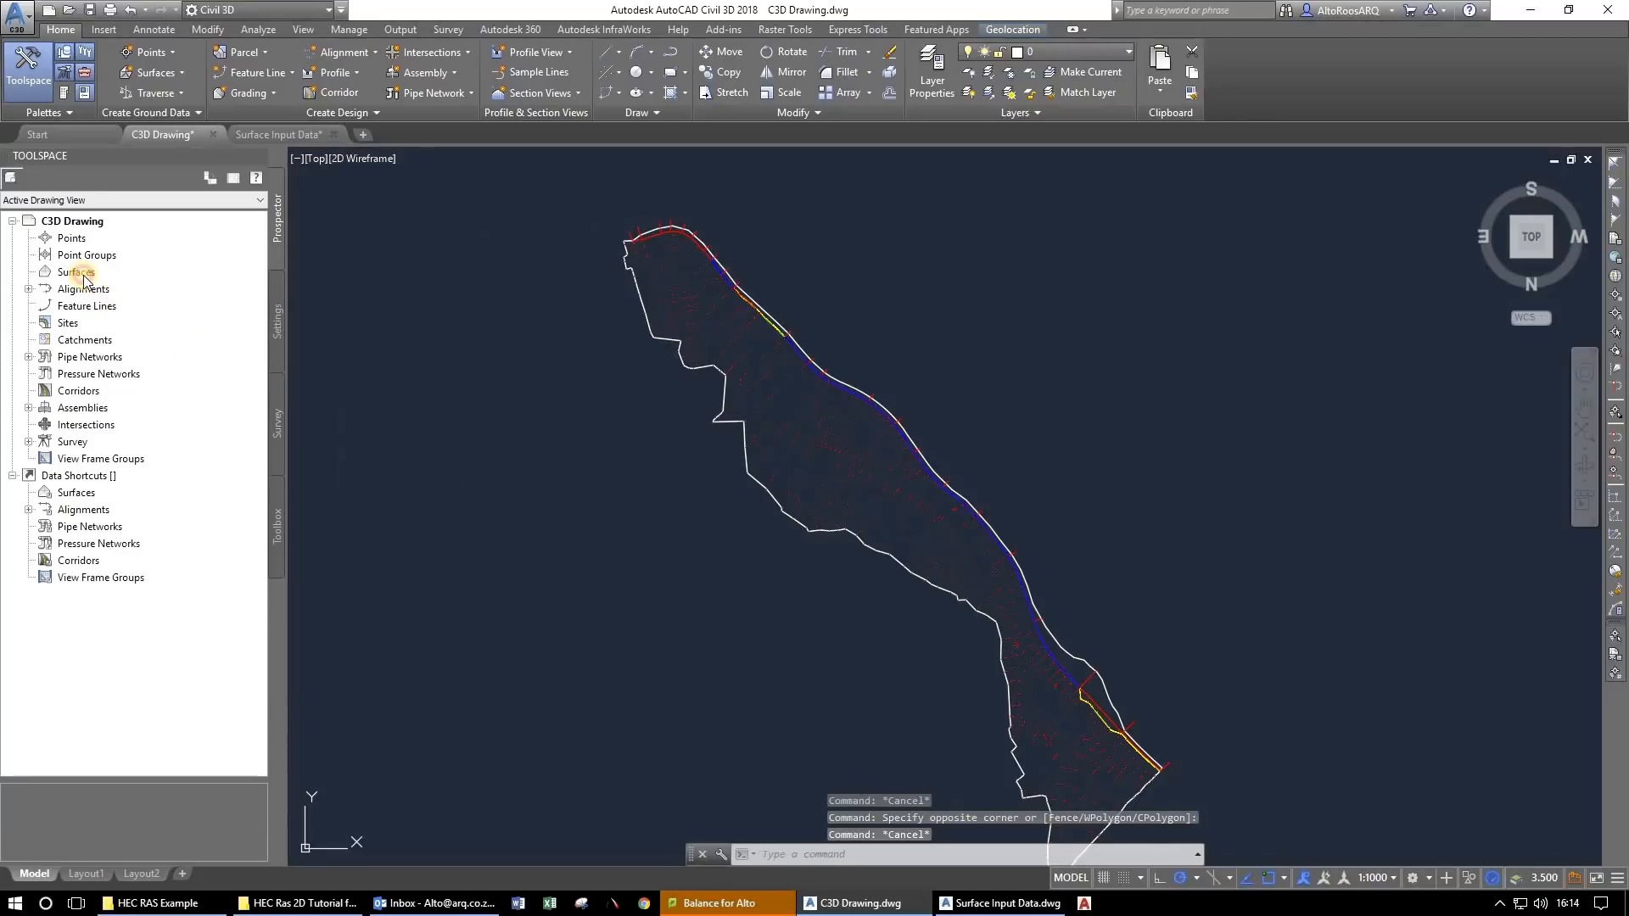
Create a TIN surface named NGL in C3D Drawing and expand the Surfaces collection.
right_click(85, 278)
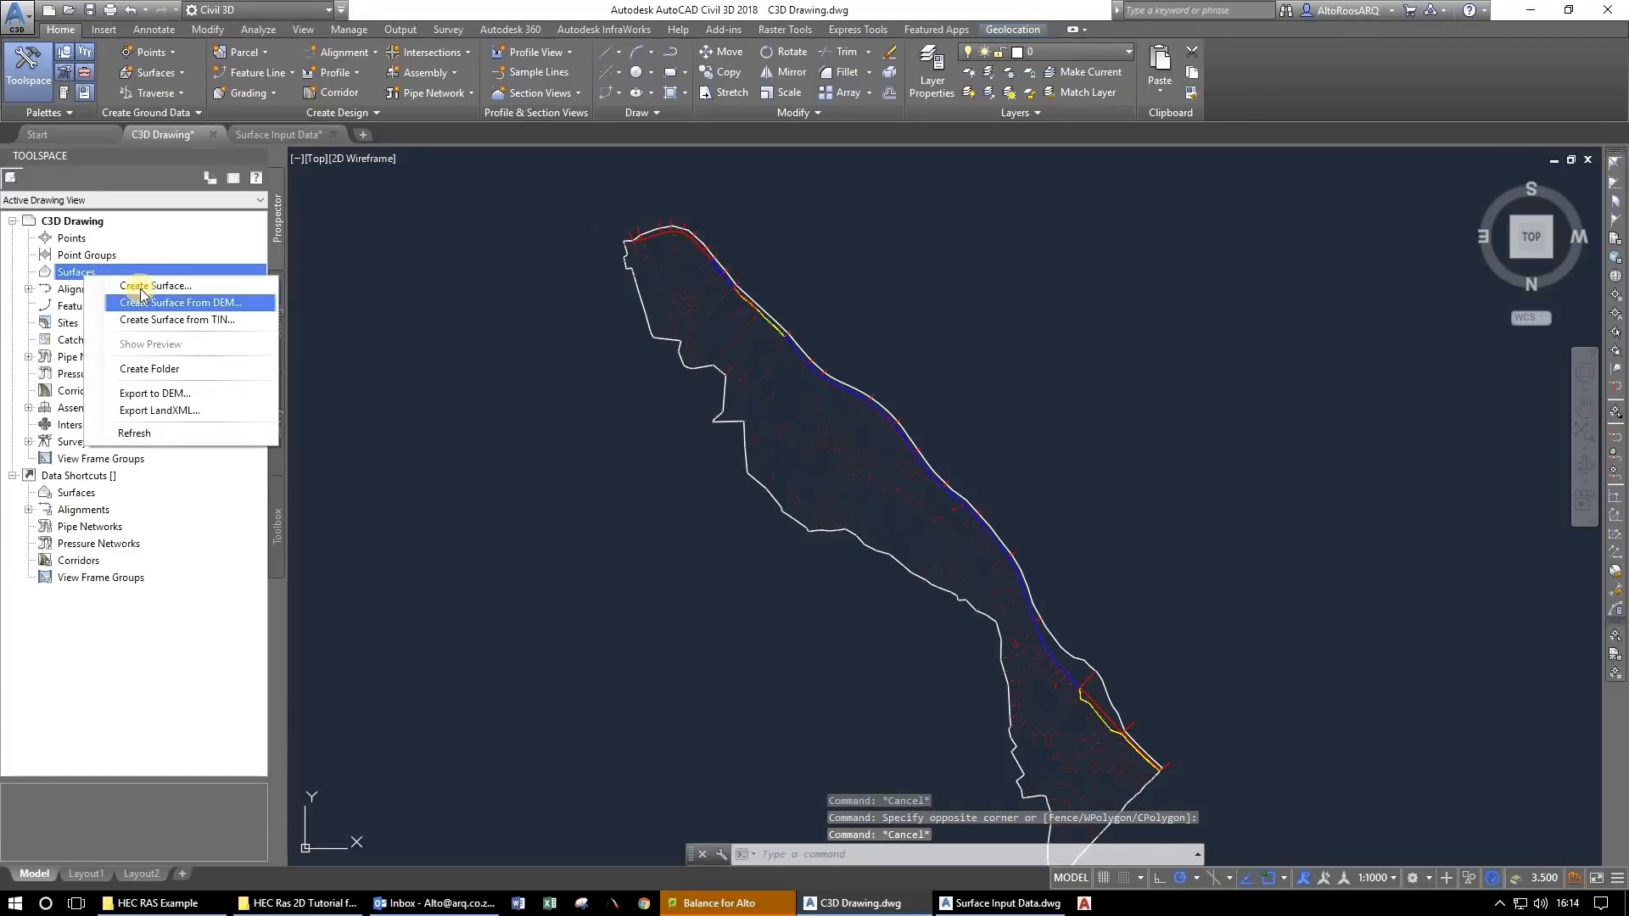
left_click(141, 288)
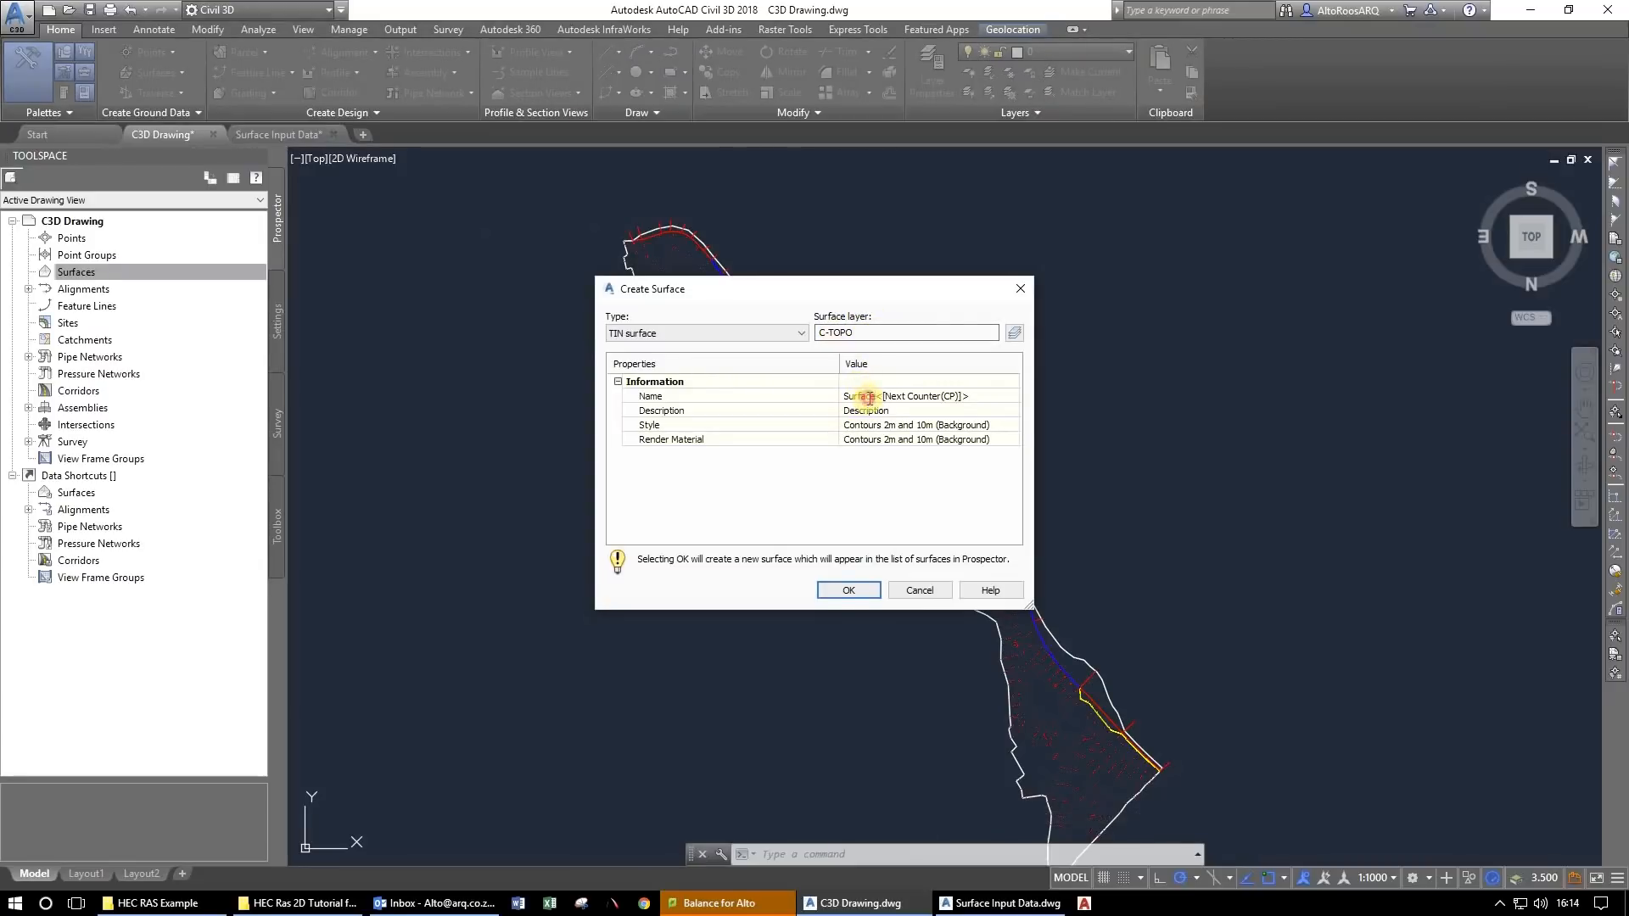
left_click(867, 396)
left_click(847, 591)
left_click(37, 275)
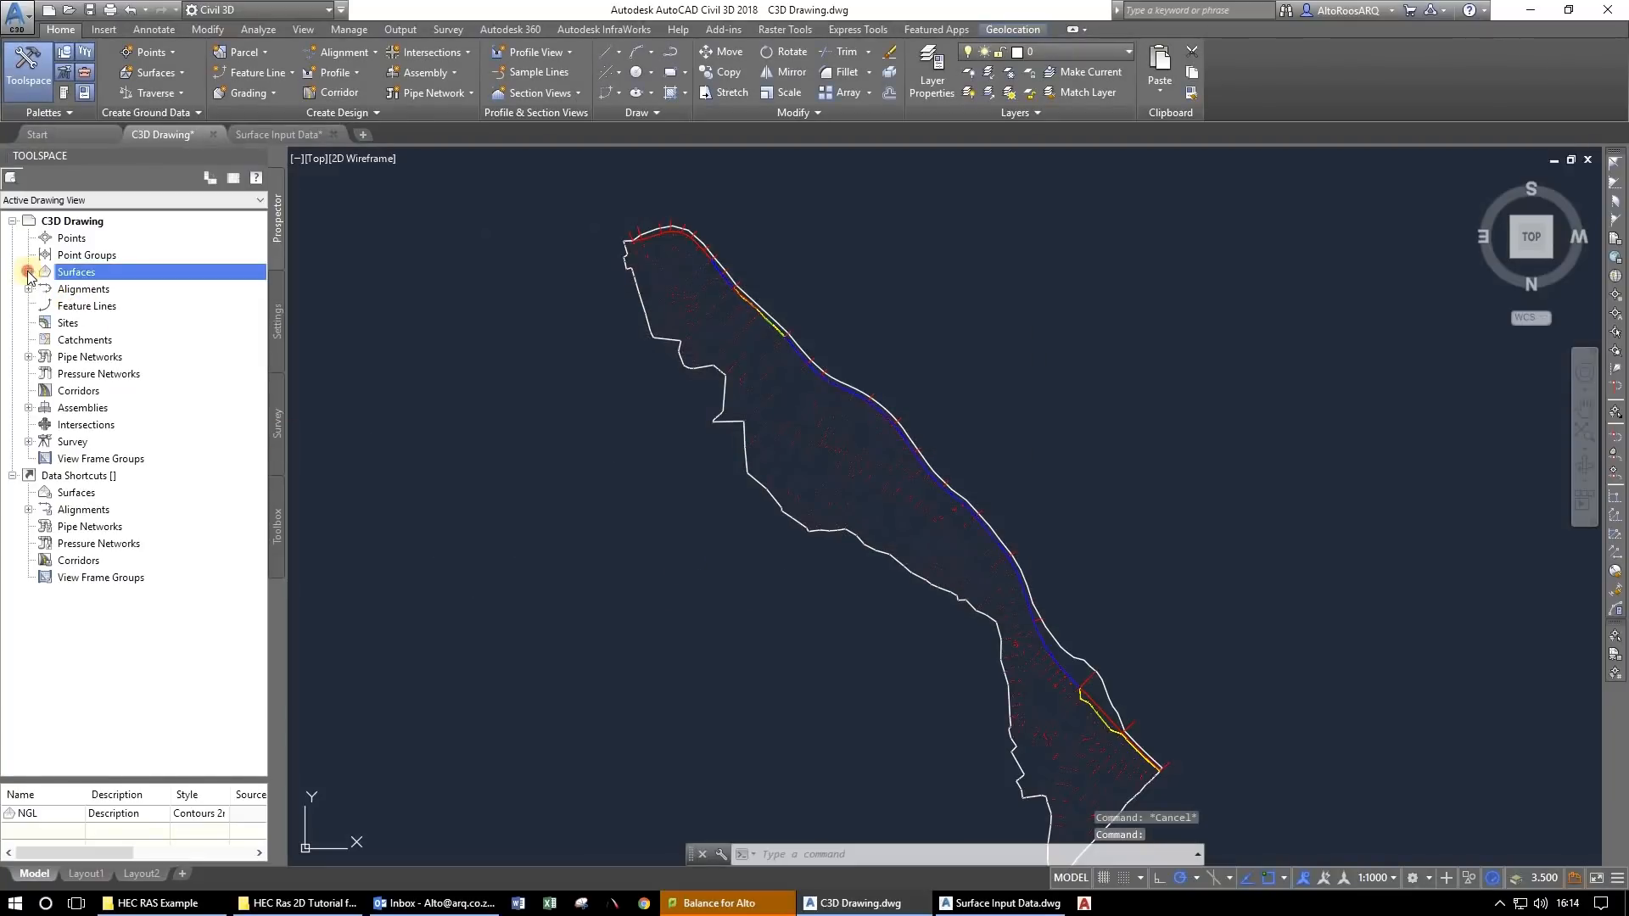
Expand the NGL surface down to its Definition and review the data types it accepts, from breaklines to point files.
left_click(28, 272)
left_click(45, 289)
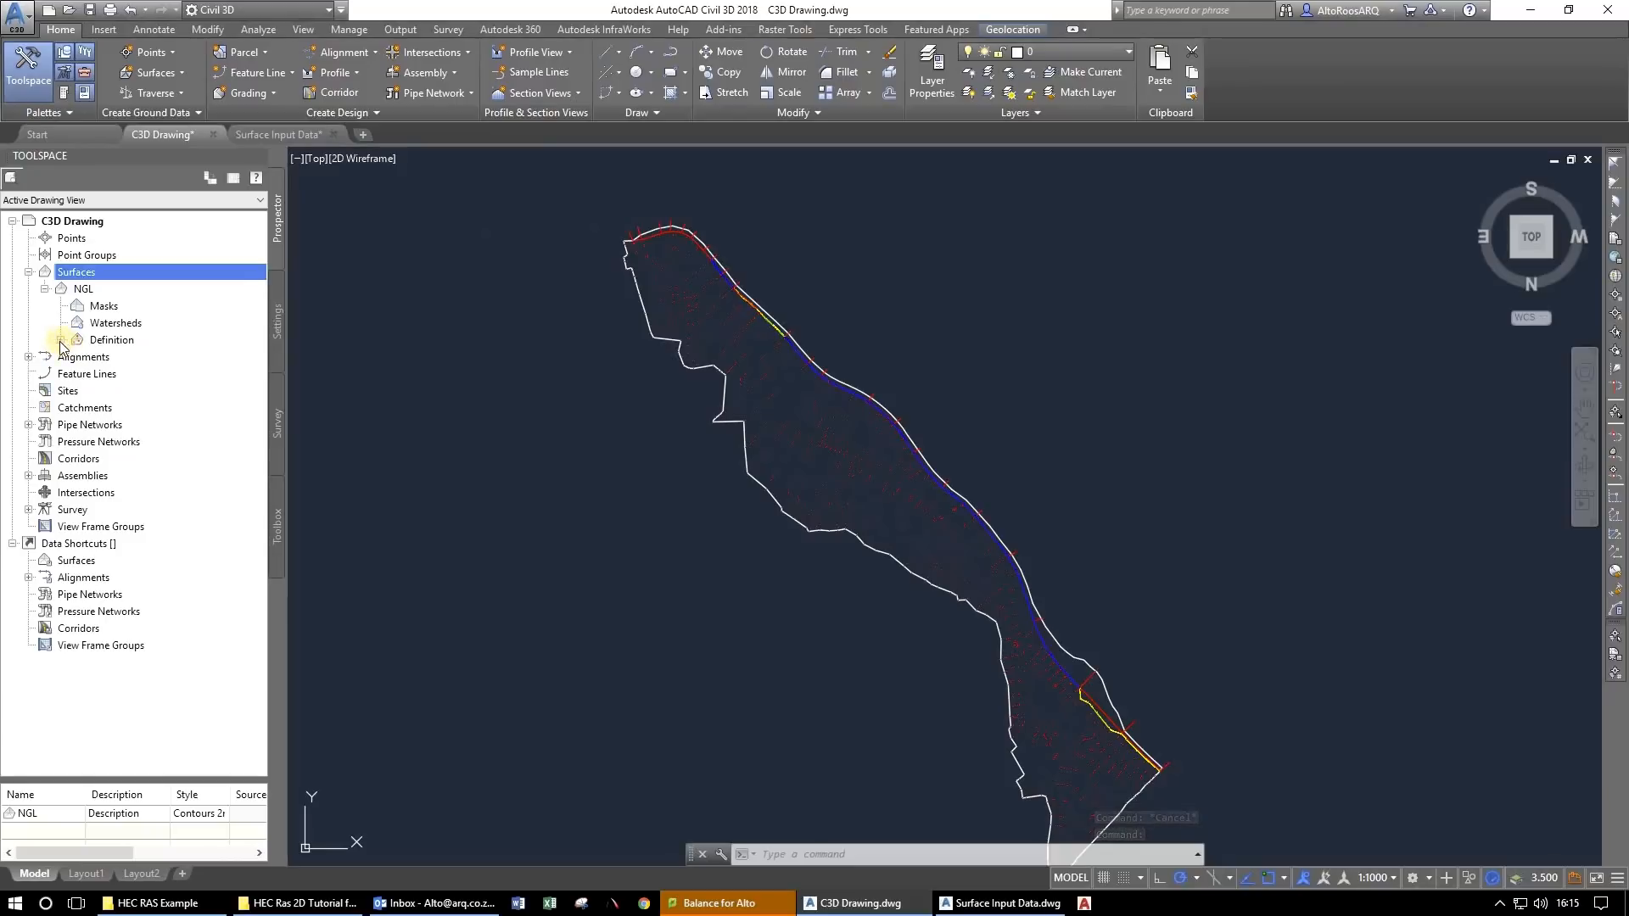
left_click(61, 340)
left_click(119, 337)
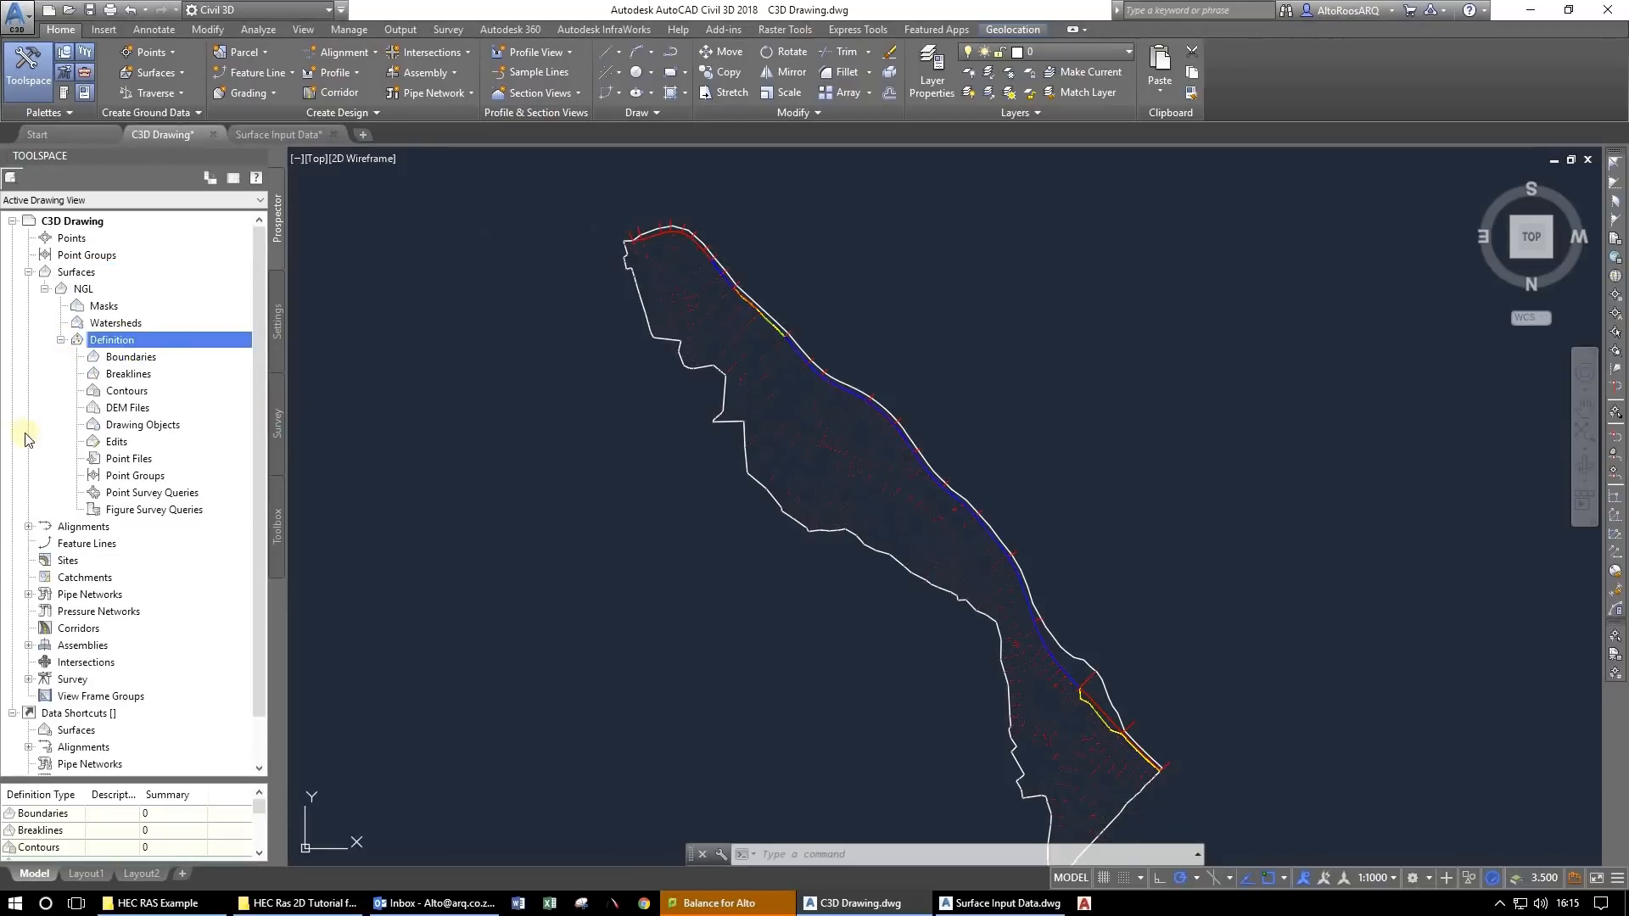
left_click(135, 374)
key("Down")
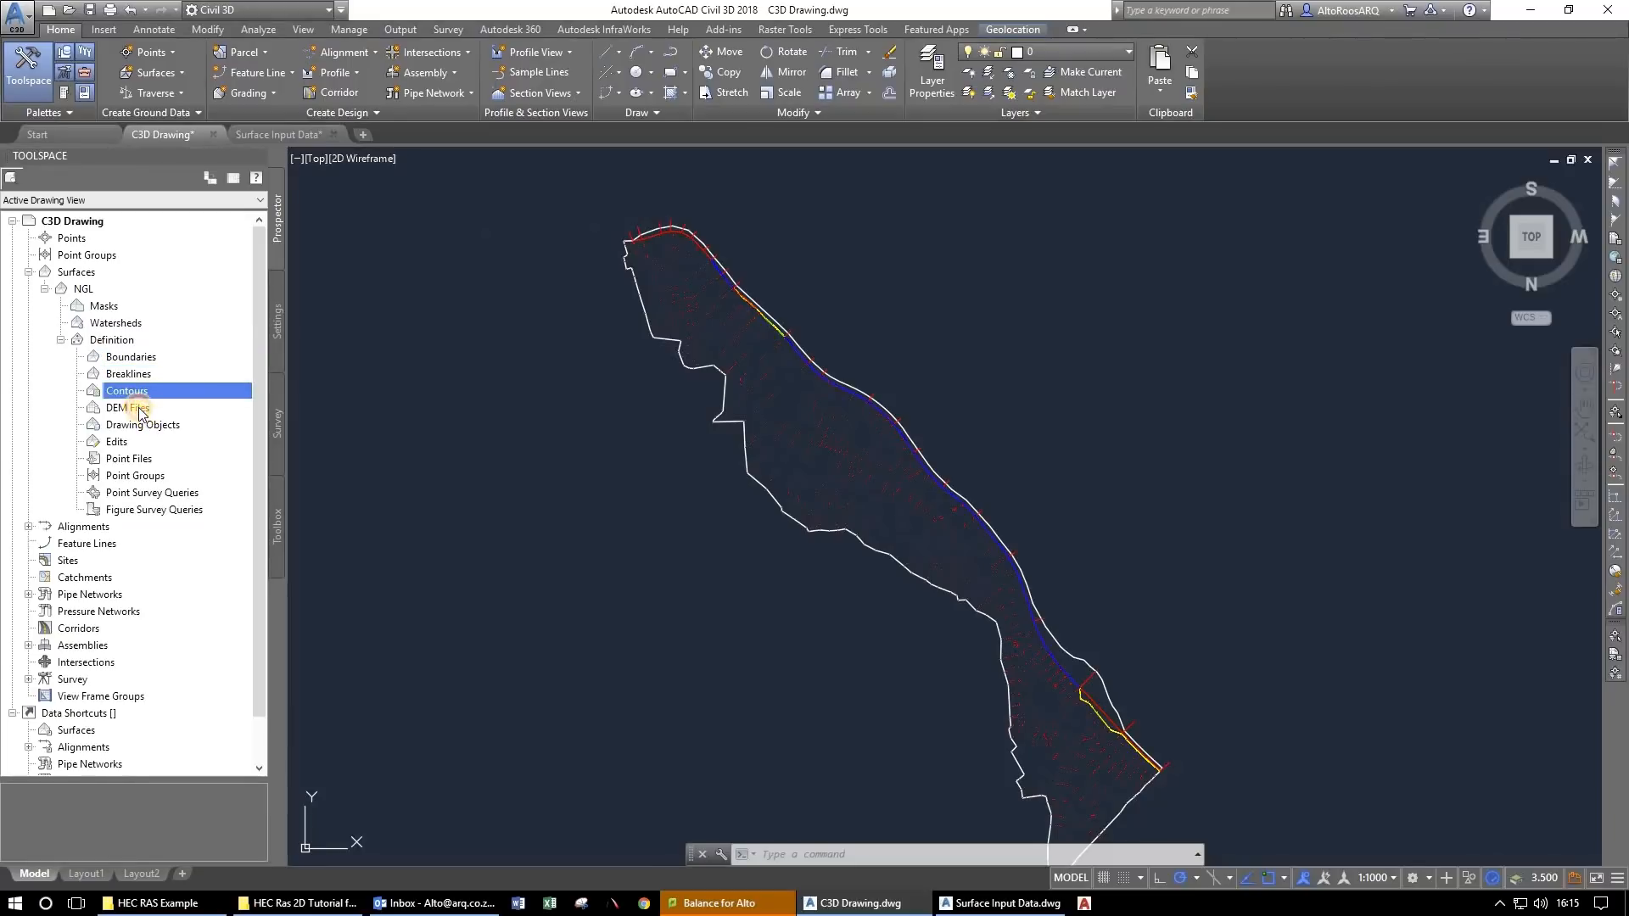
left_click(140, 411)
left_click(129, 427)
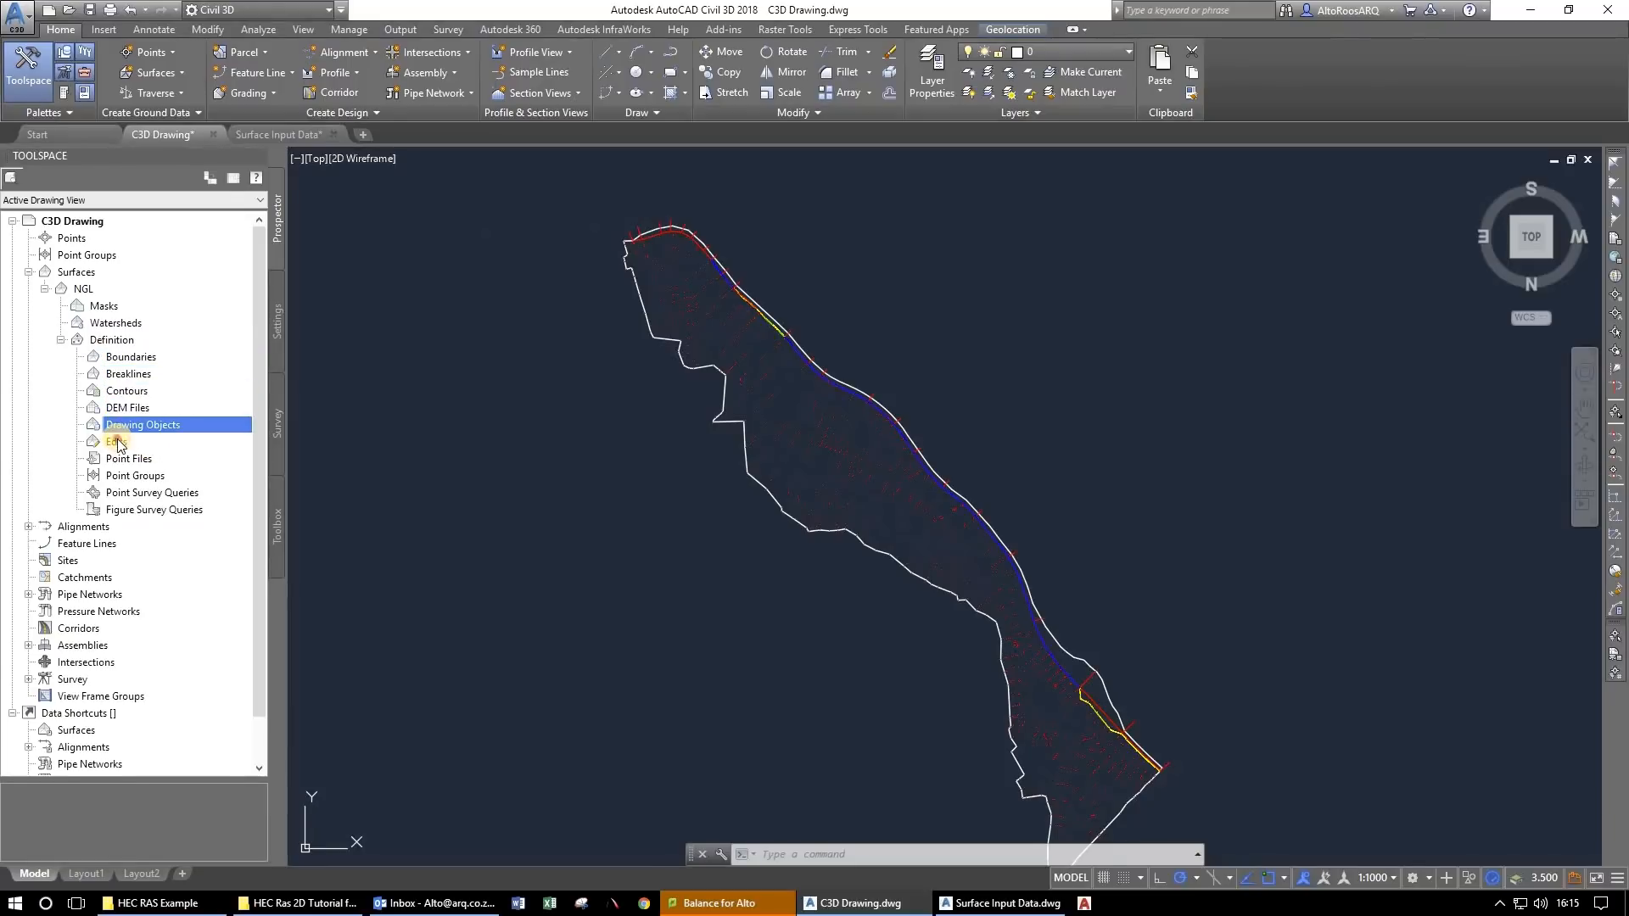
left_click(128, 460)
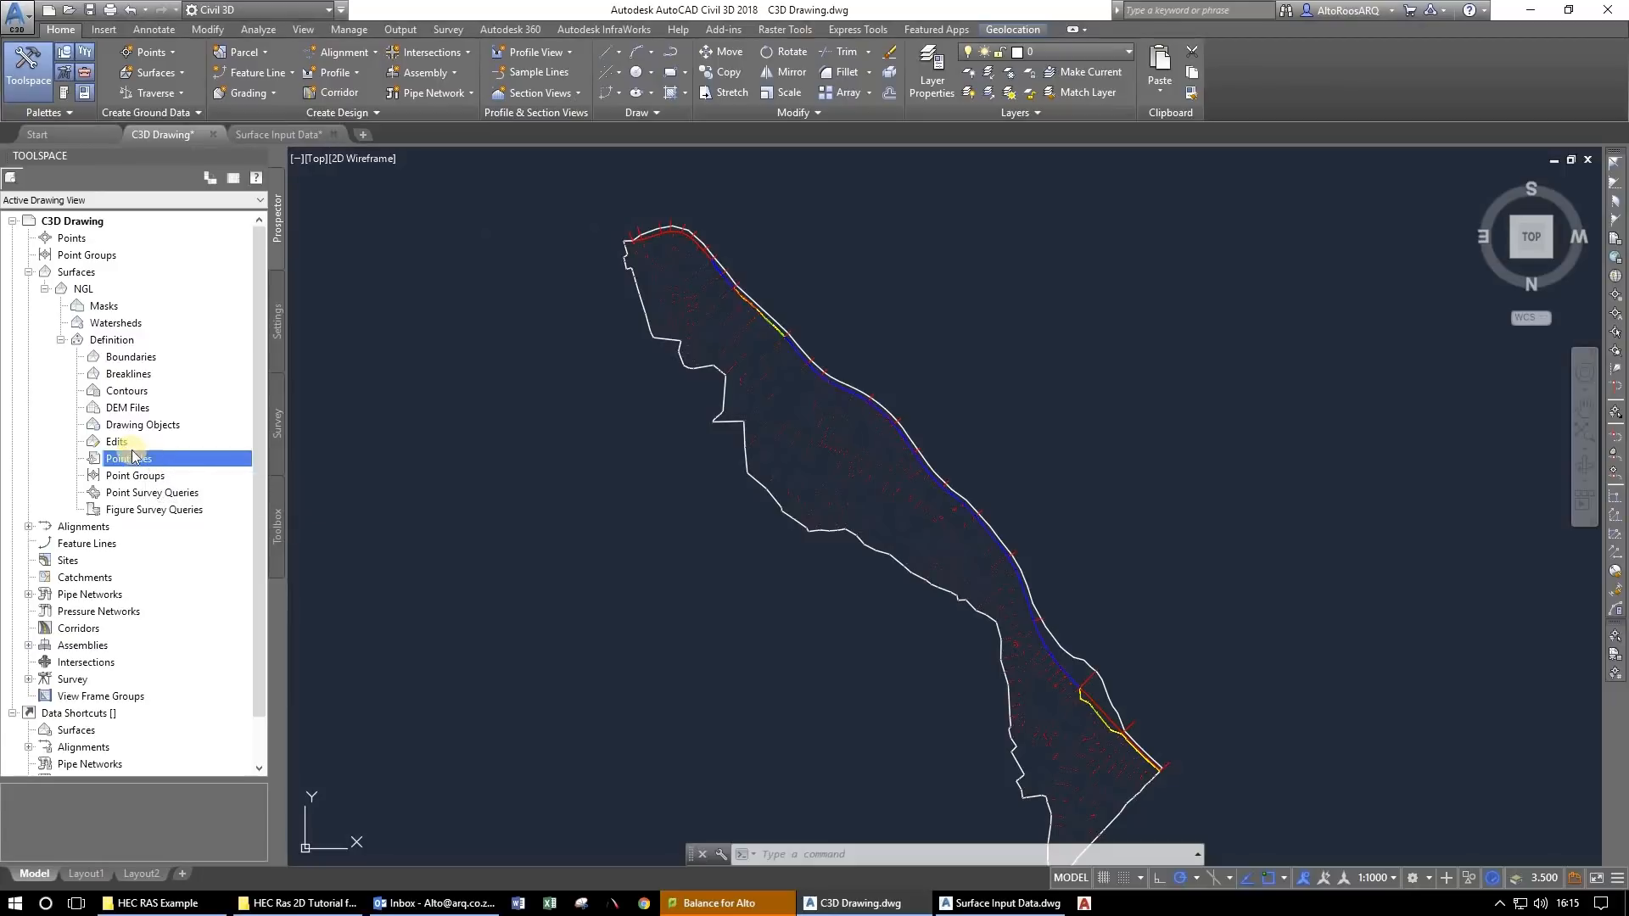
Examine the survey points in the drawing by window-selecting samples, compare them with the remaining definition types, and clear the selection.
left_click(641, 611)
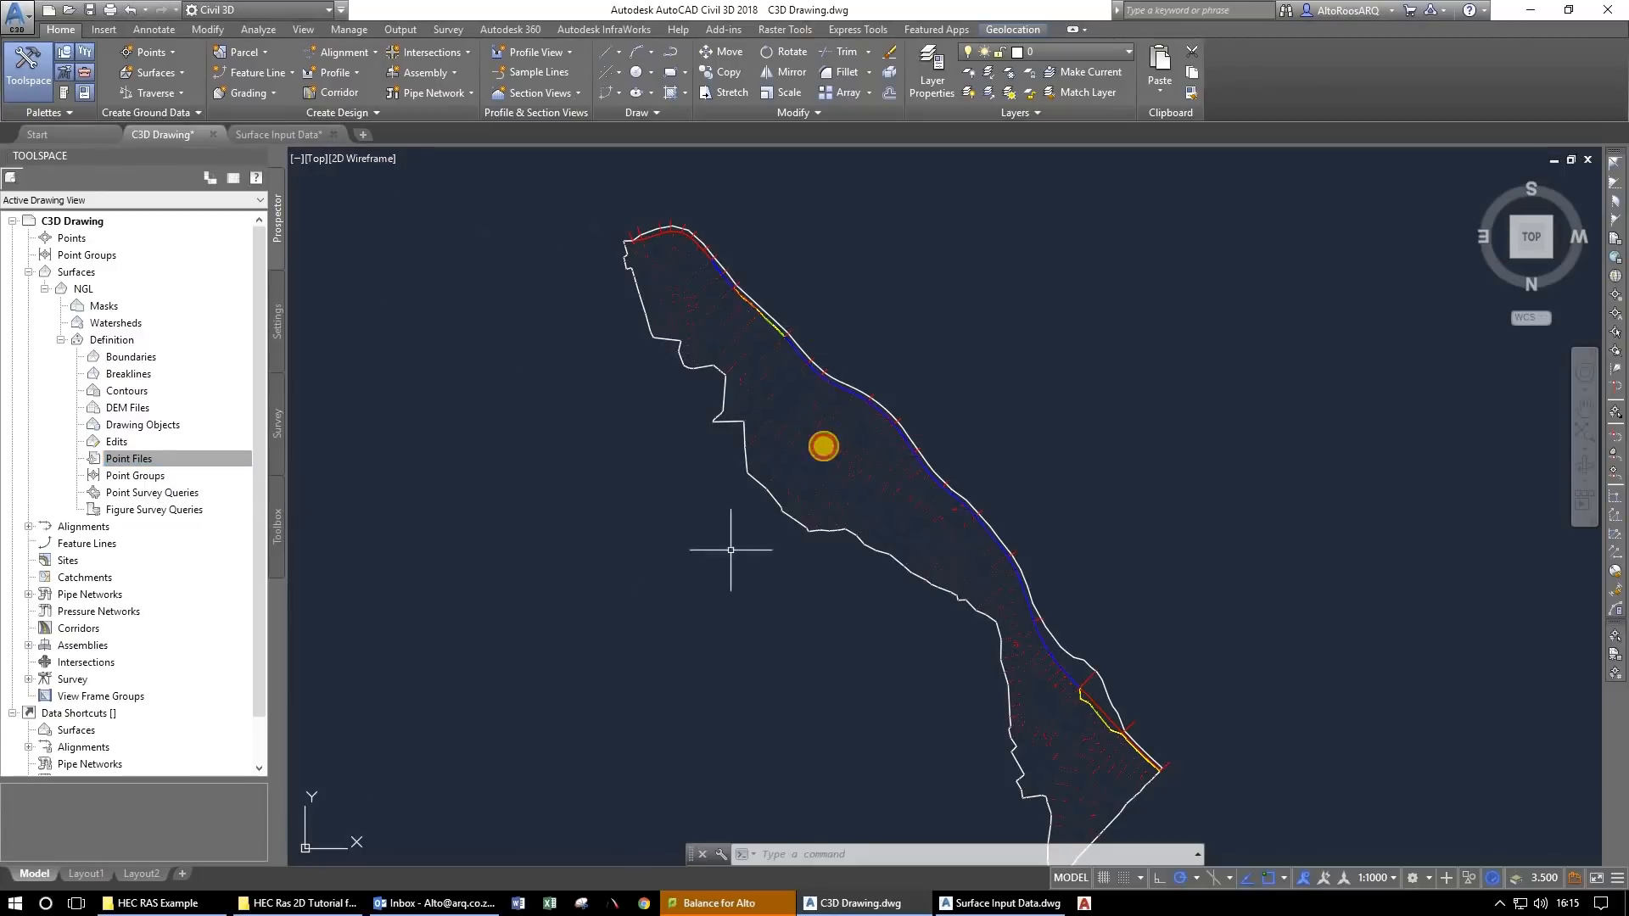
key("Escape")
scroll(789, 645, "up", 6)
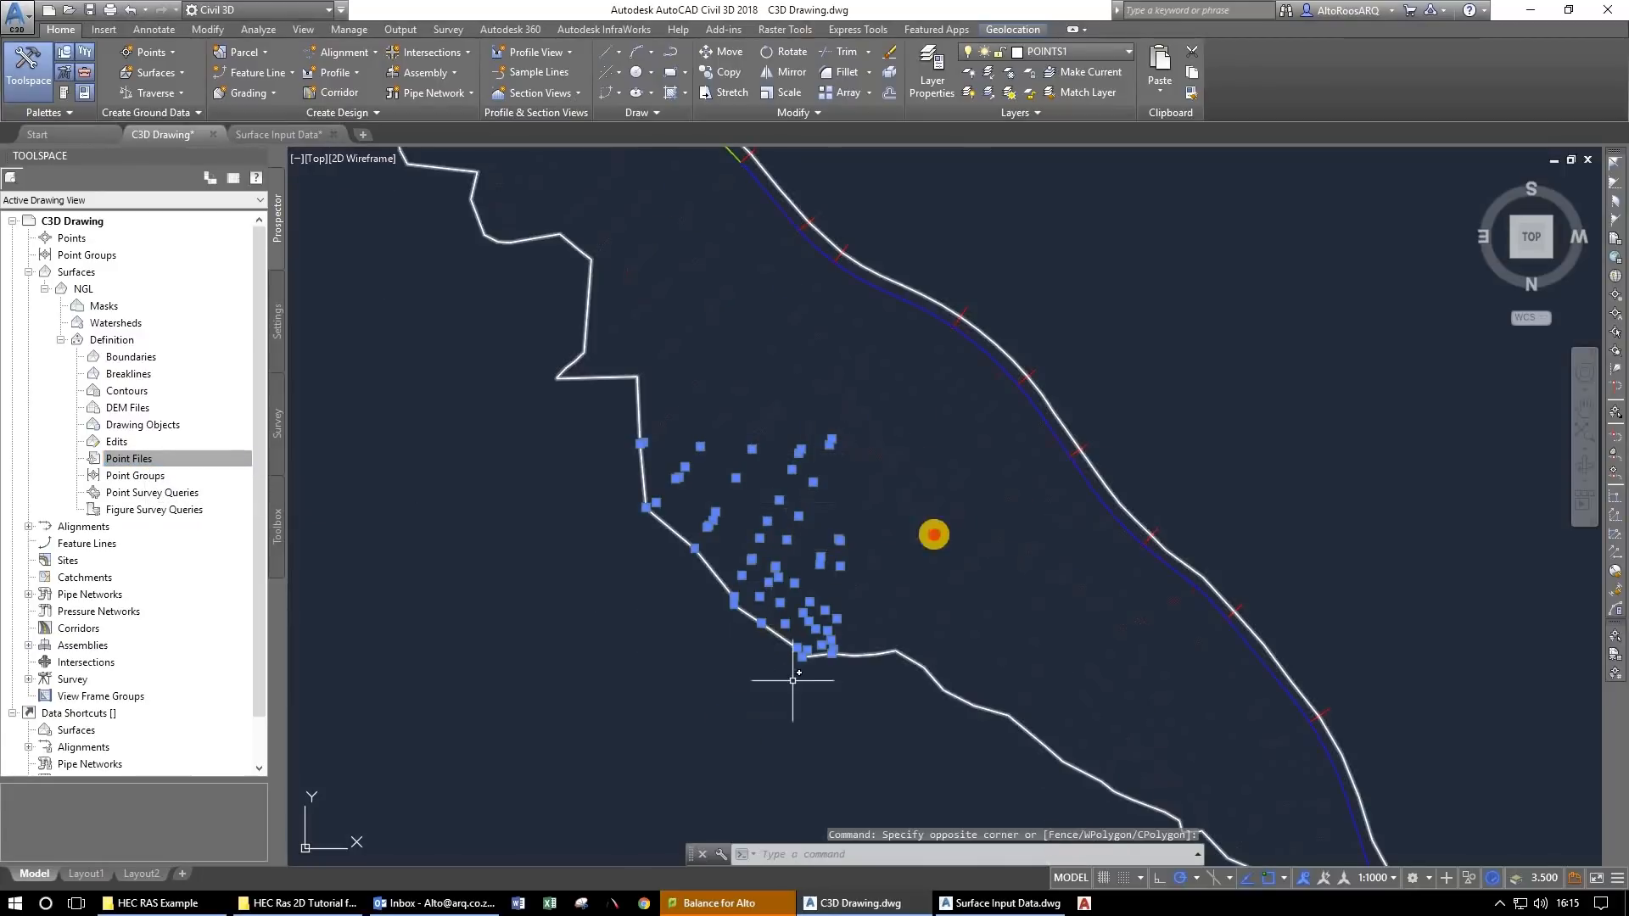
left_click(968, 489)
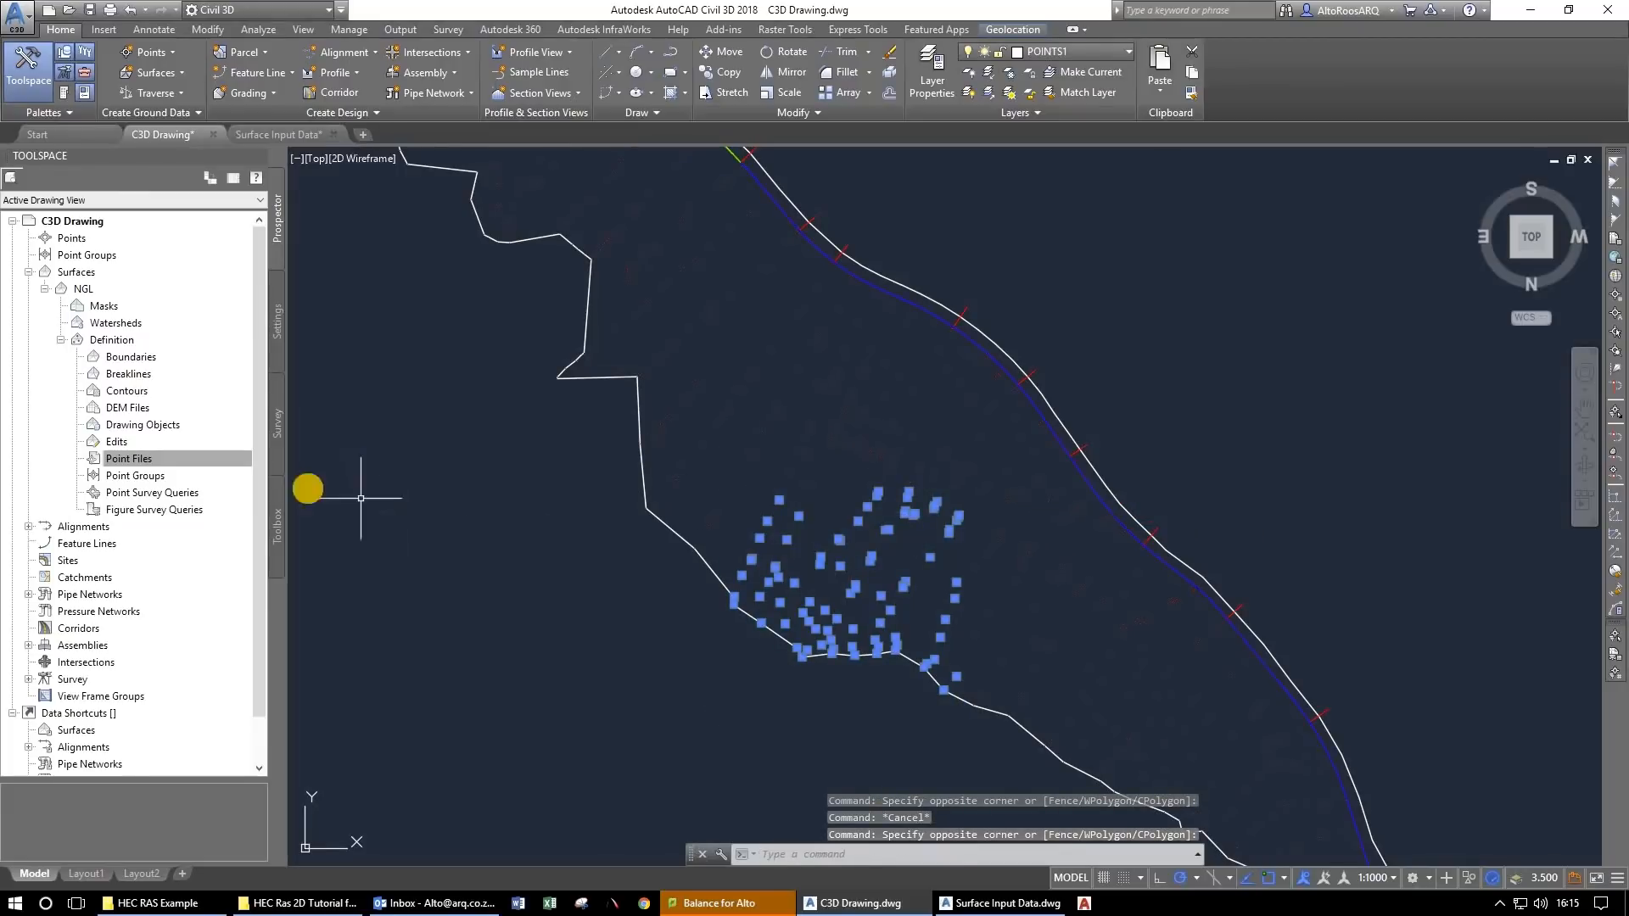
left_click(156, 480)
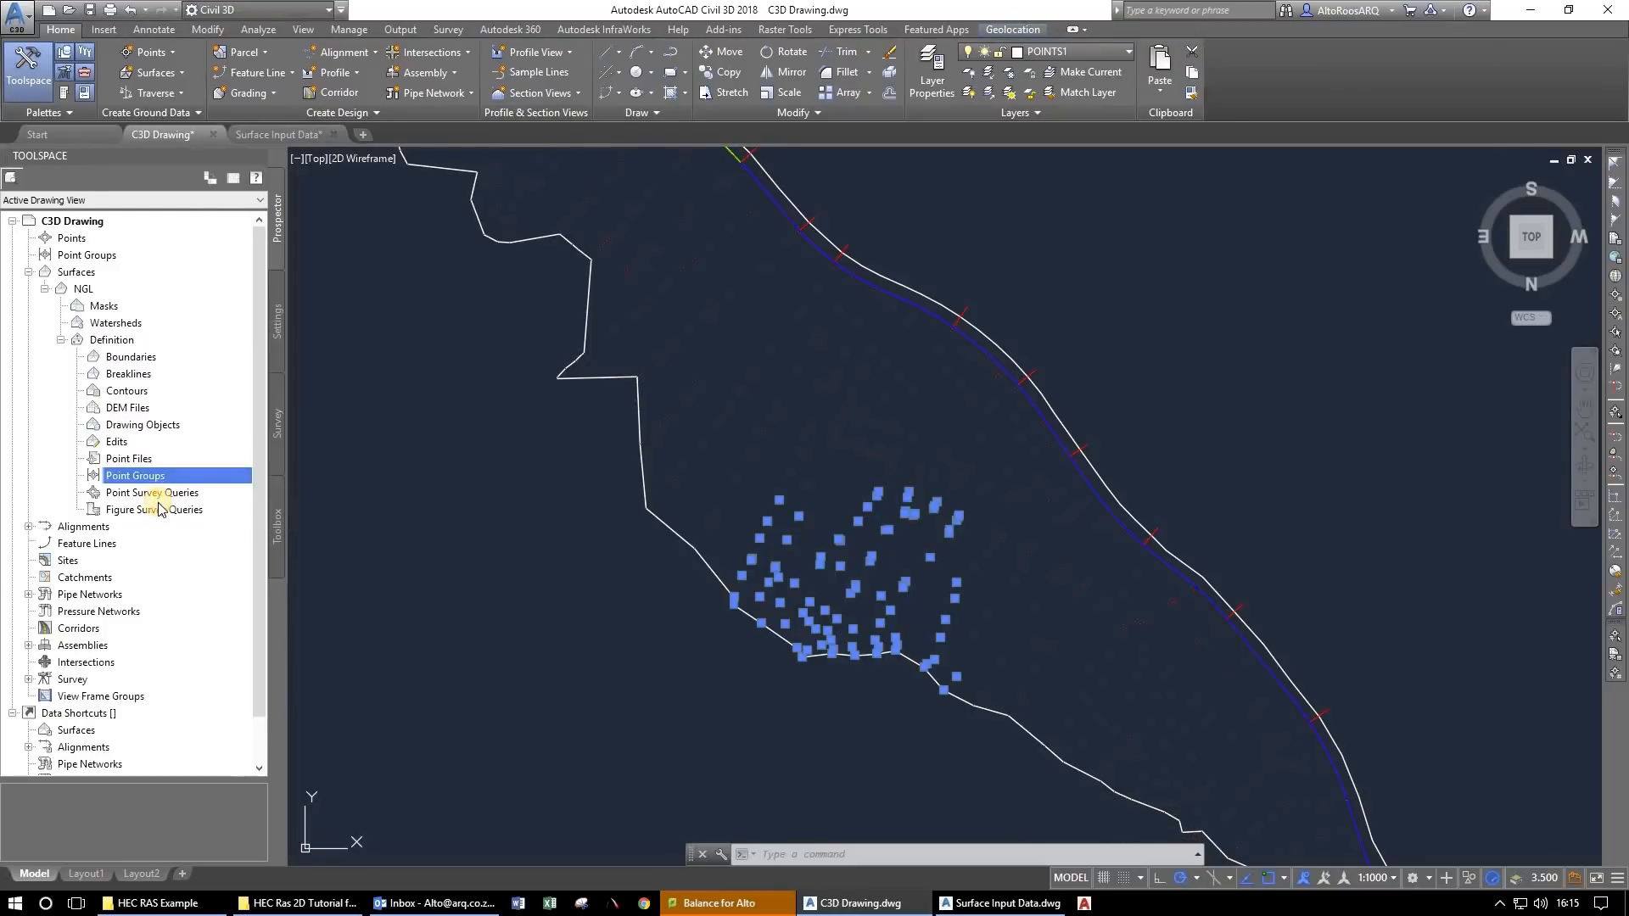
left_click(161, 510)
left_click(599, 471)
left_click(717, 498)
left_click(676, 596)
key("Escape")
key("Escape")
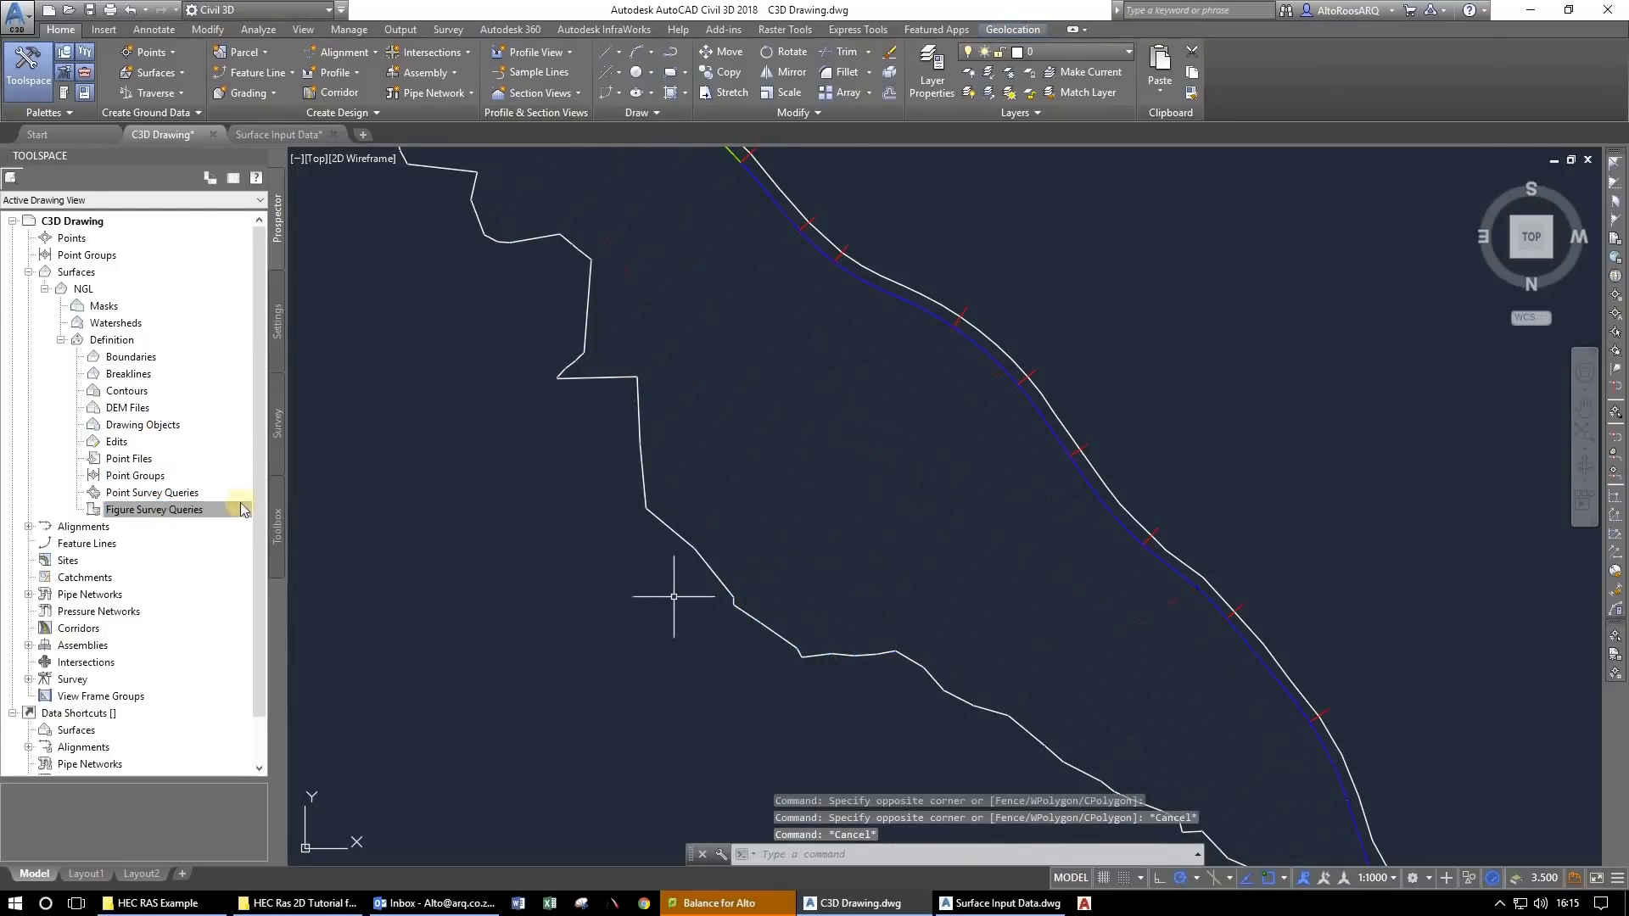
Add all drawing points to the NGL surface definition as drawing objects of type Points, with the description Points.
right_click(157, 426)
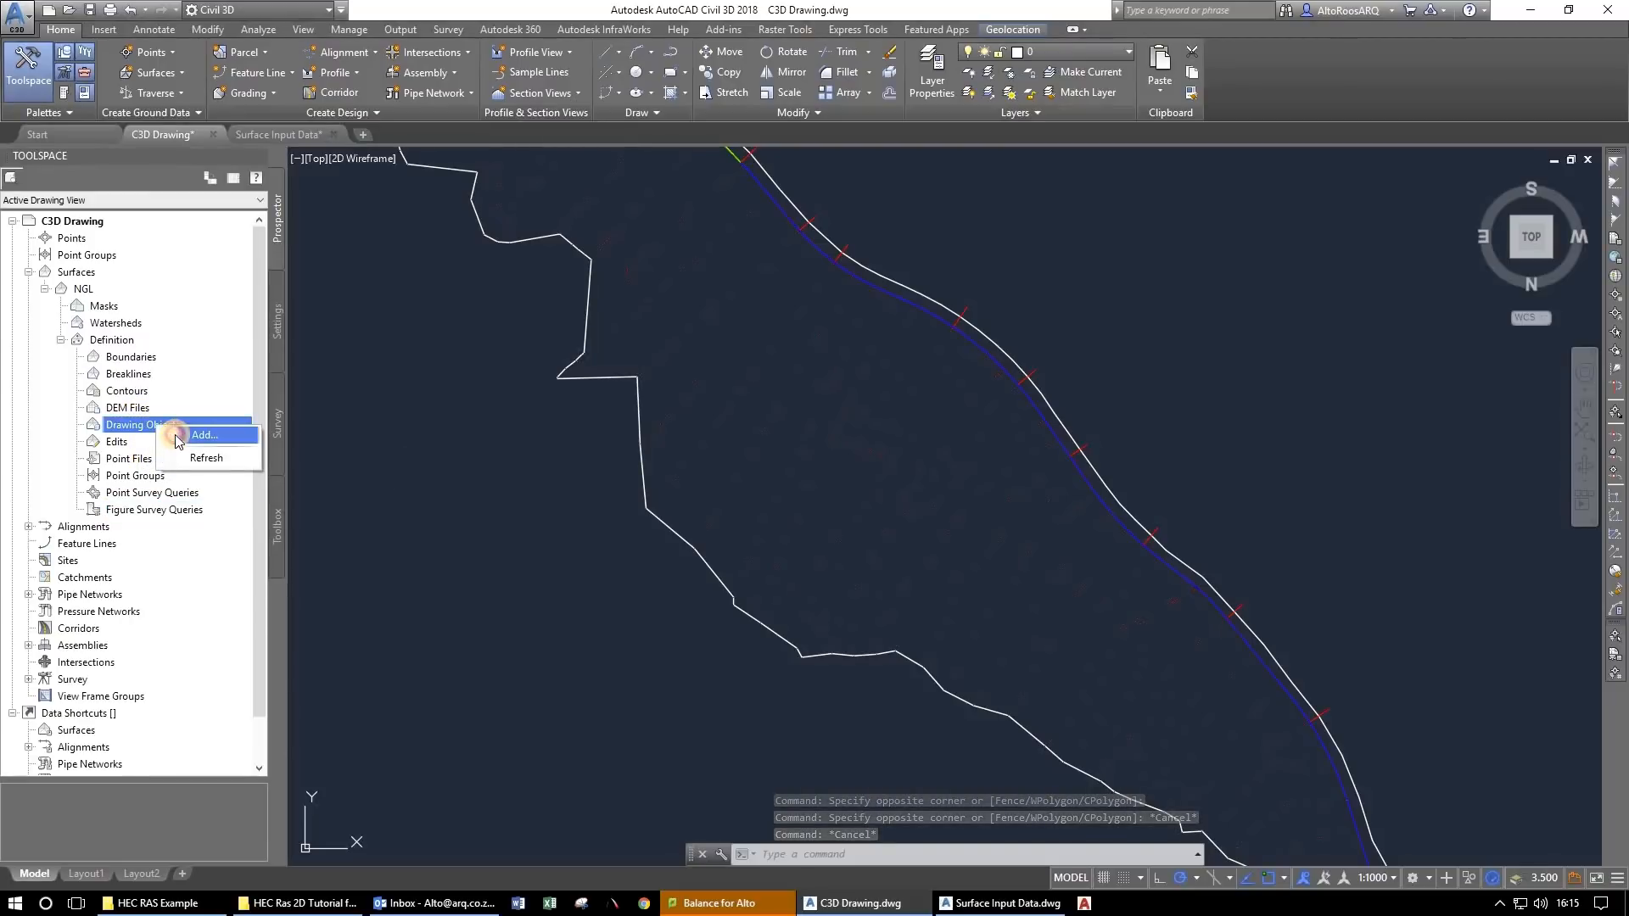
left_click(203, 434)
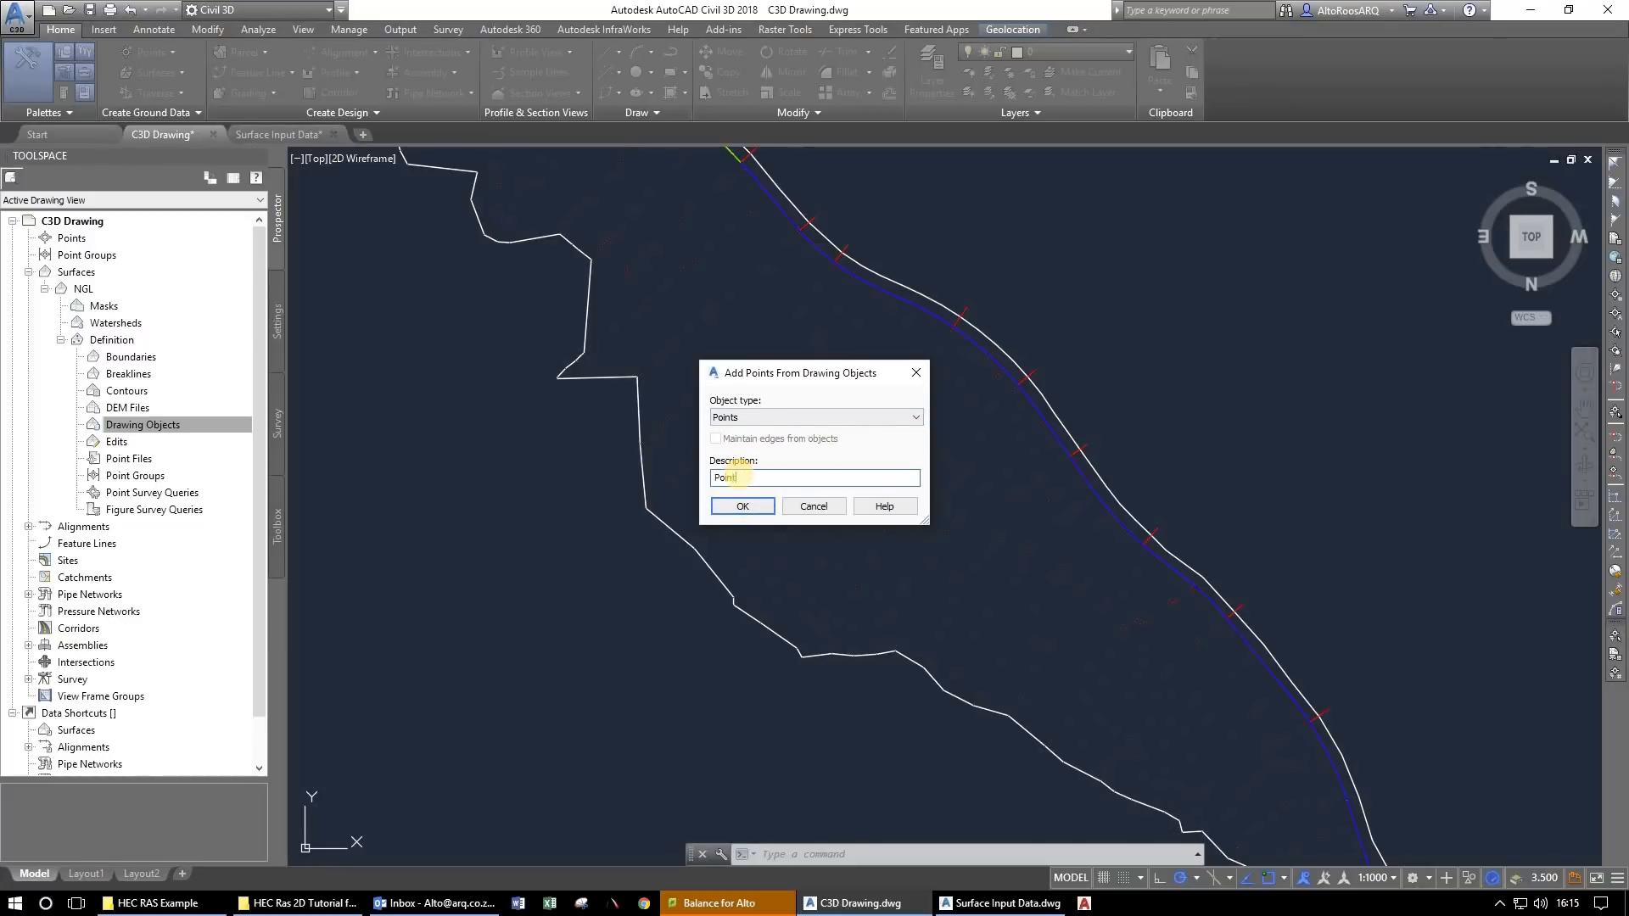
key("Return")
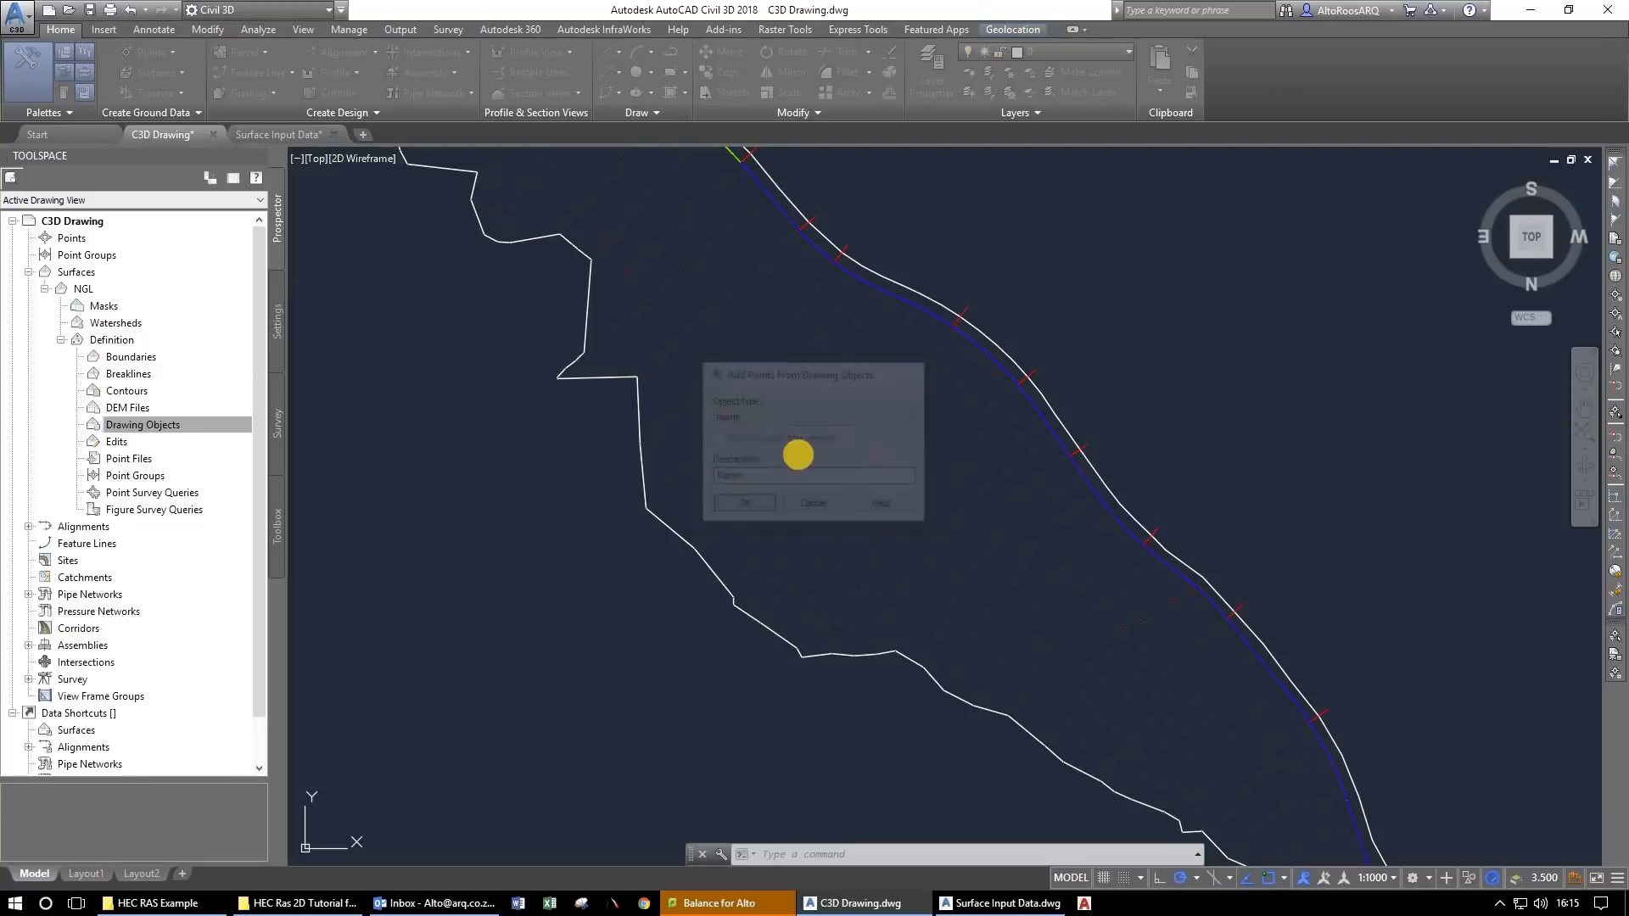
scroll(800, 455, "down", 8)
left_click(595, 785)
left_click(1187, 248)
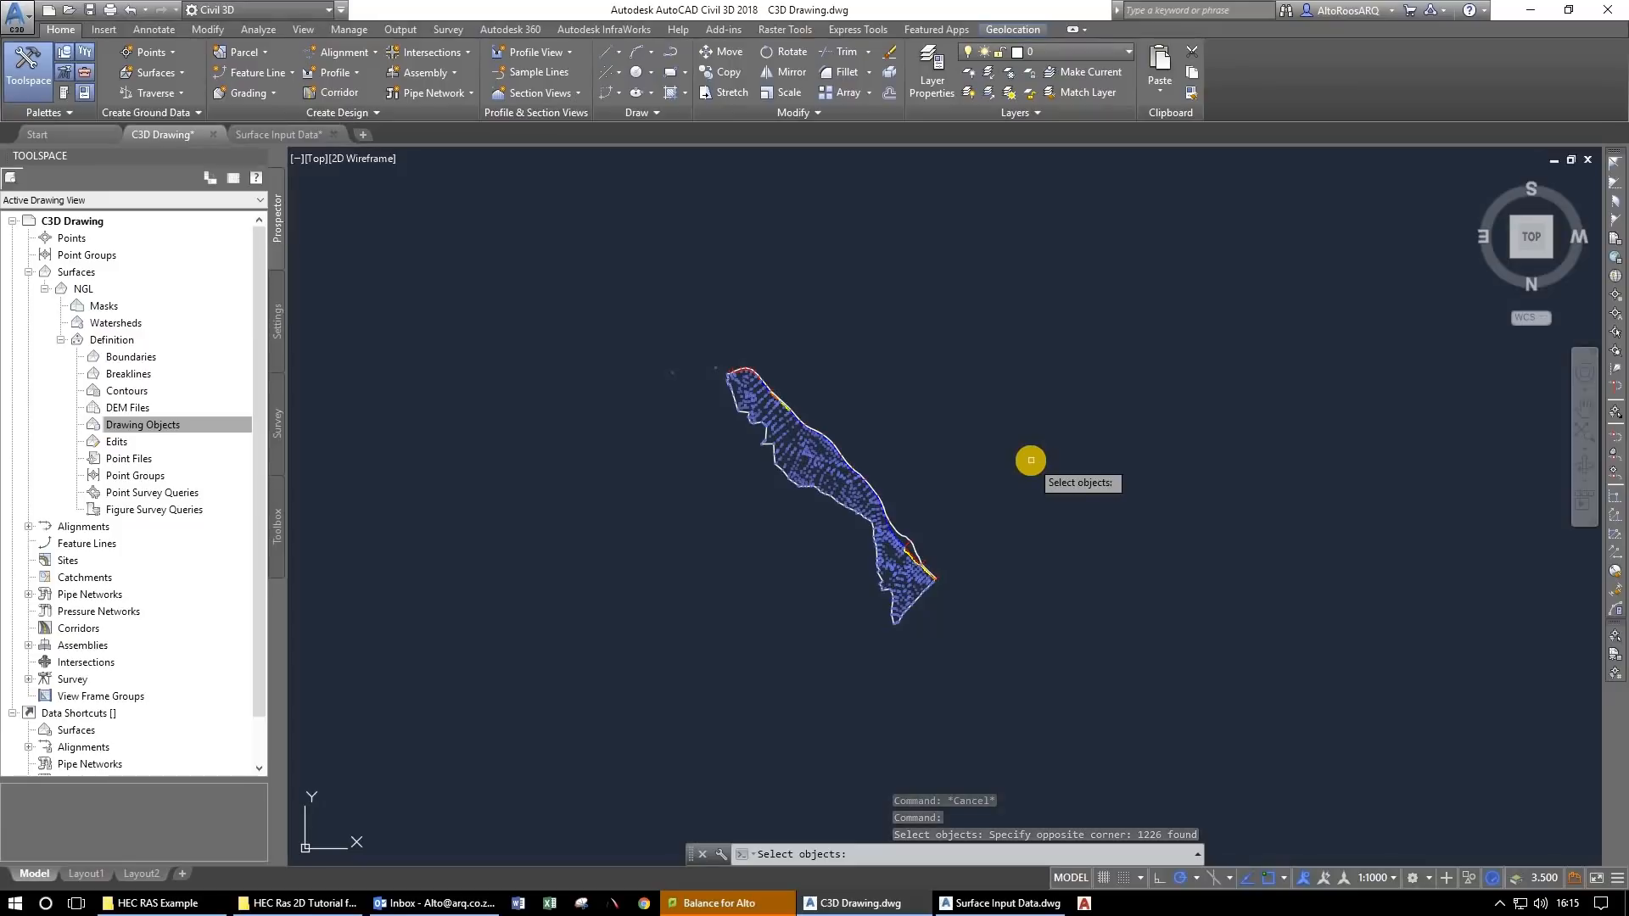
key("Return")
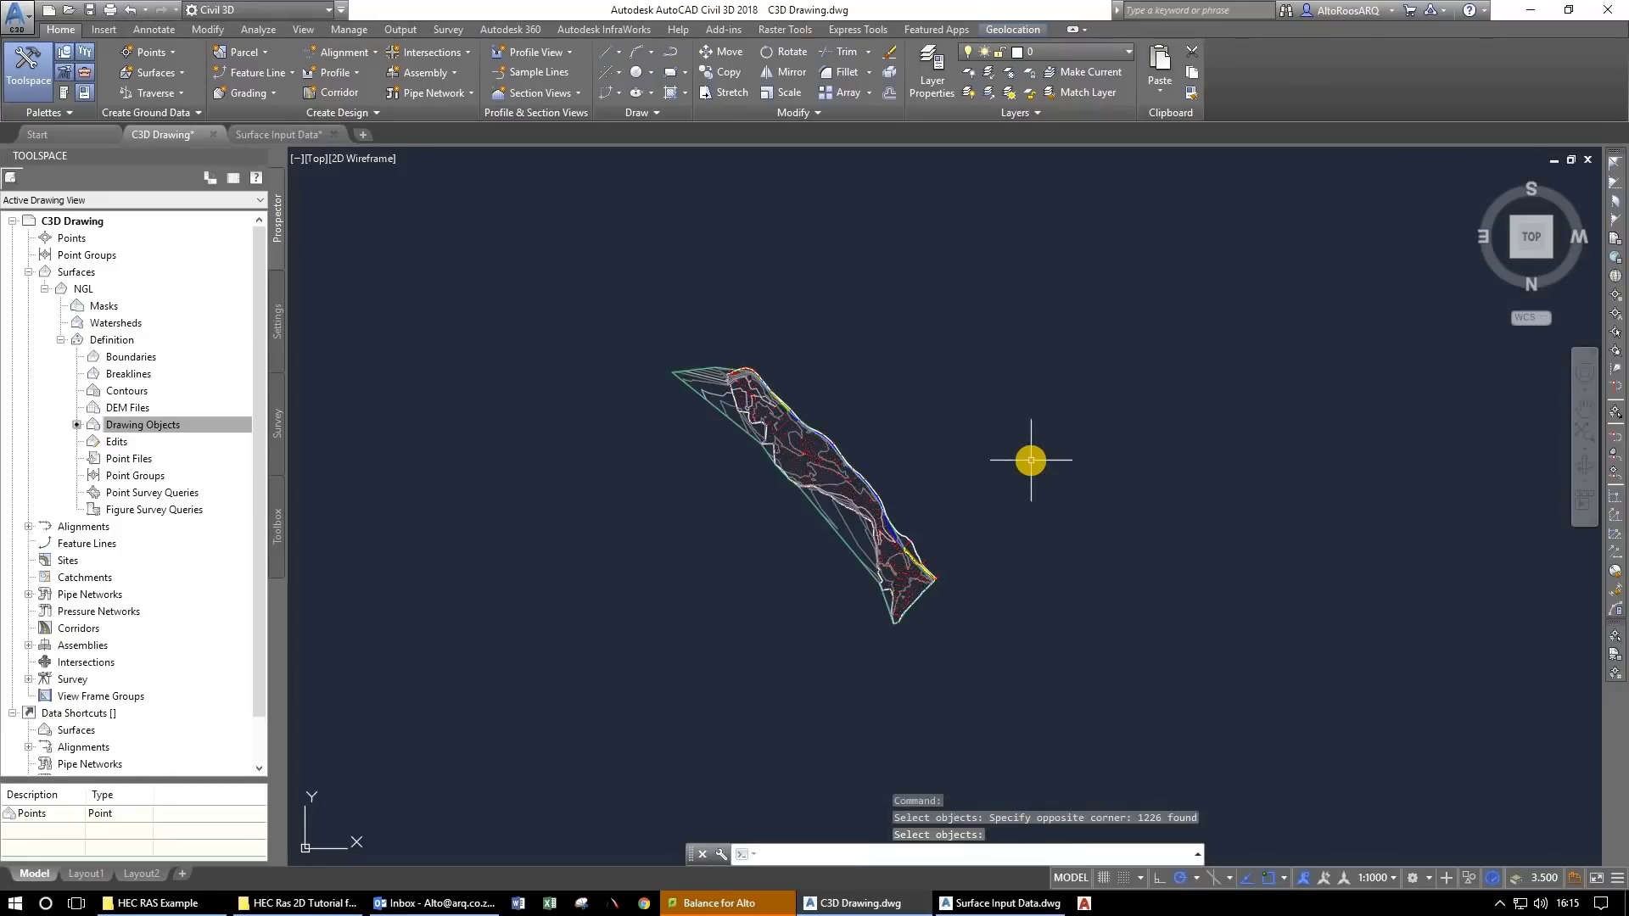
Examine the NGL surface's contours and outer border along the full length of the site against the site outline.
scroll(1032, 458, "up", 5)
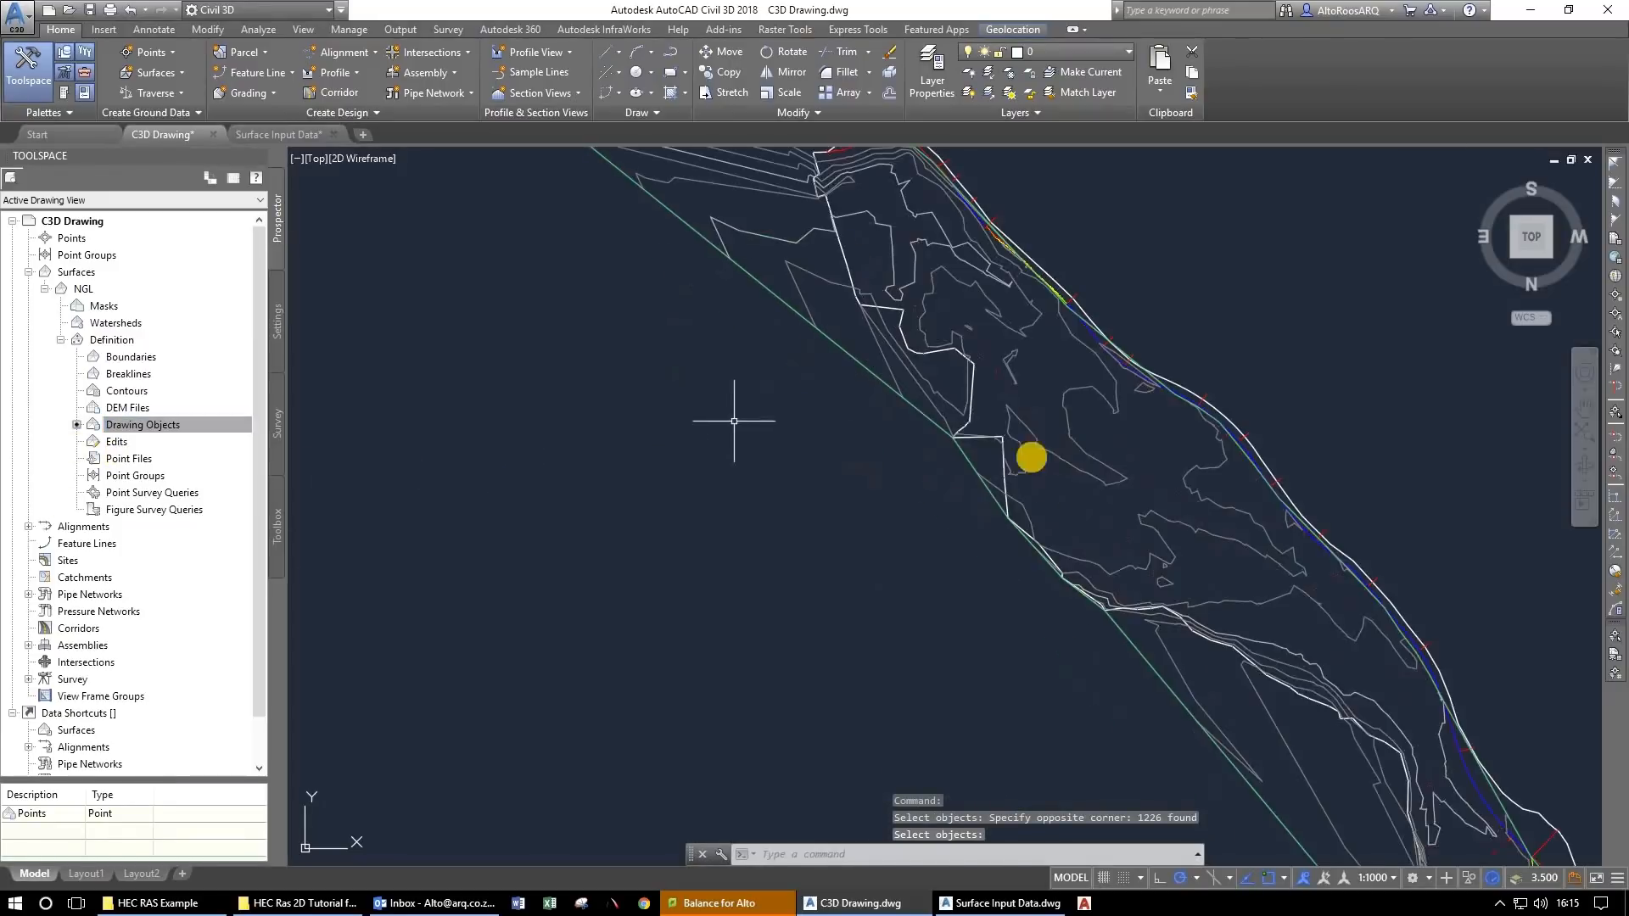
scroll(1082, 486, "up", 5)
key("Escape")
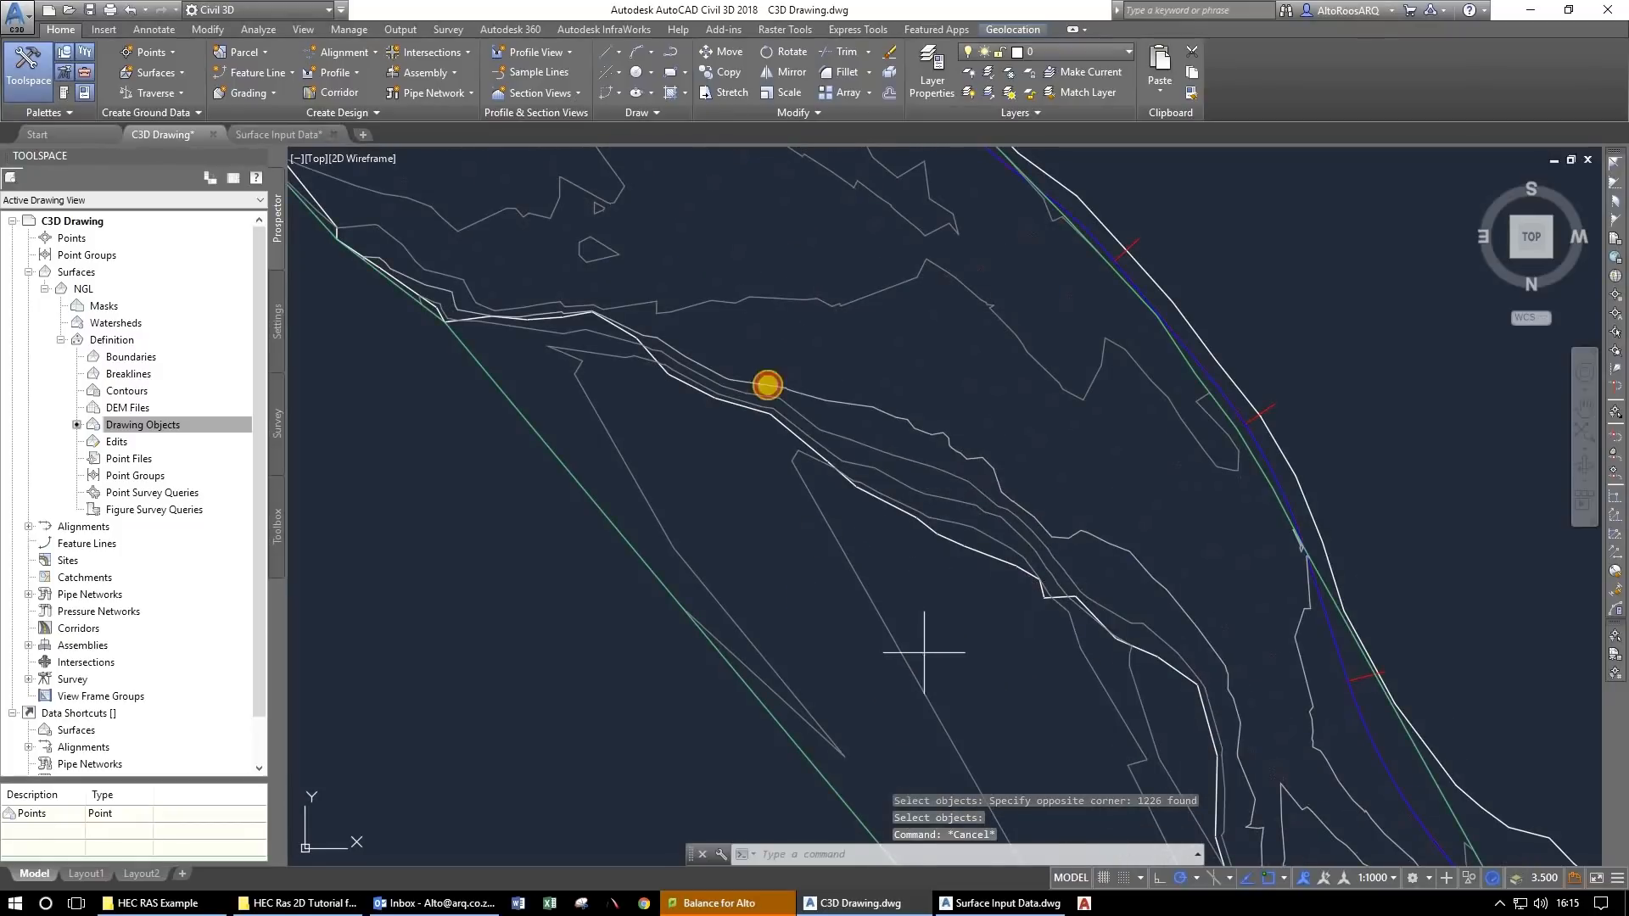
left_click(796, 570)
left_click_drag(796, 570, 895, 812)
left_click(908, 574)
left_click_drag(761, 414, 1049, 648)
key("Escape")
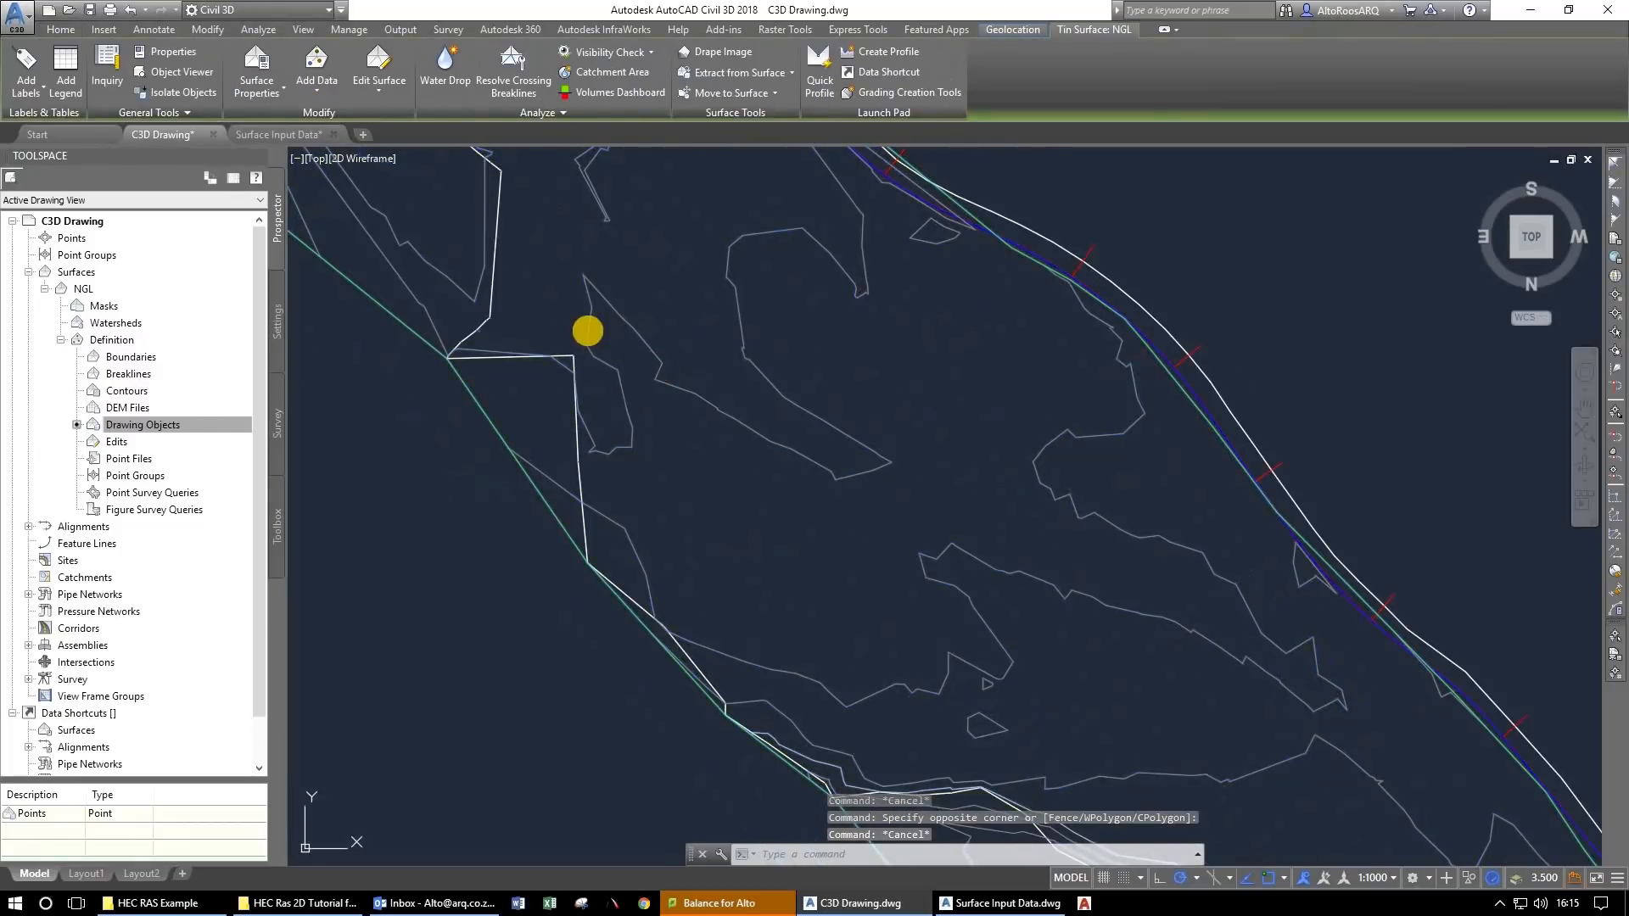
key("Escape")
key("Escape")
left_click_drag(588, 331, 777, 514)
left_click_drag(721, 386, 807, 647)
left_click_drag(626, 343, 873, 636)
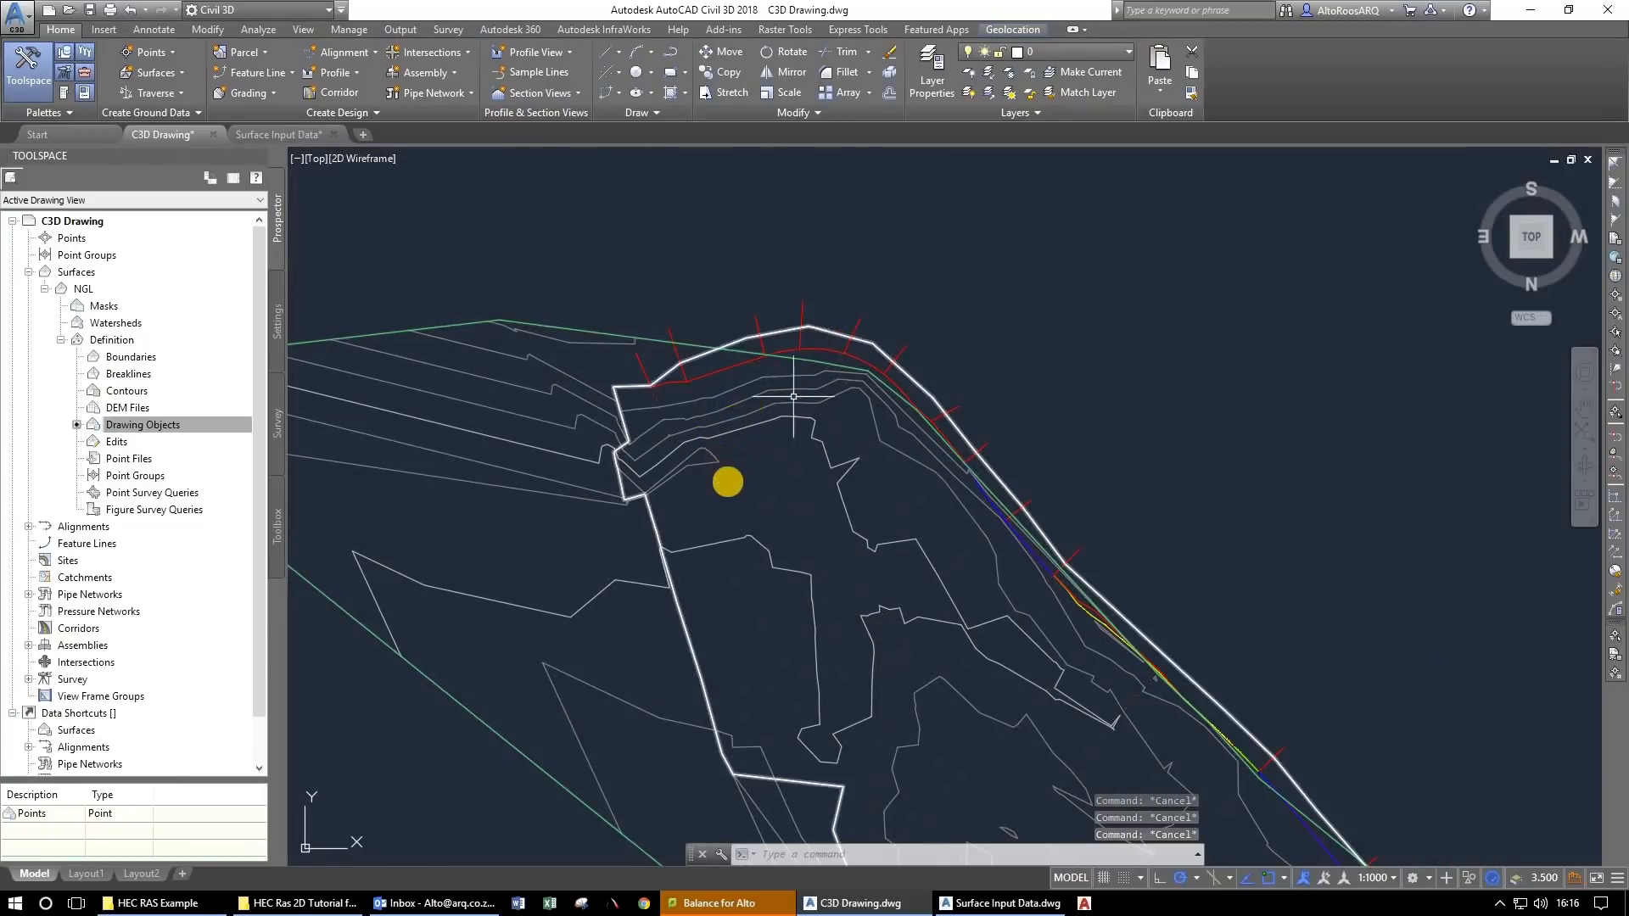
left_click_drag(773, 512, 622, 297)
mouse_move(1091, 554)
left_mouse_down()
mouse_move(996, 517)
mouse_move(797, 326)
left_mouse_up()
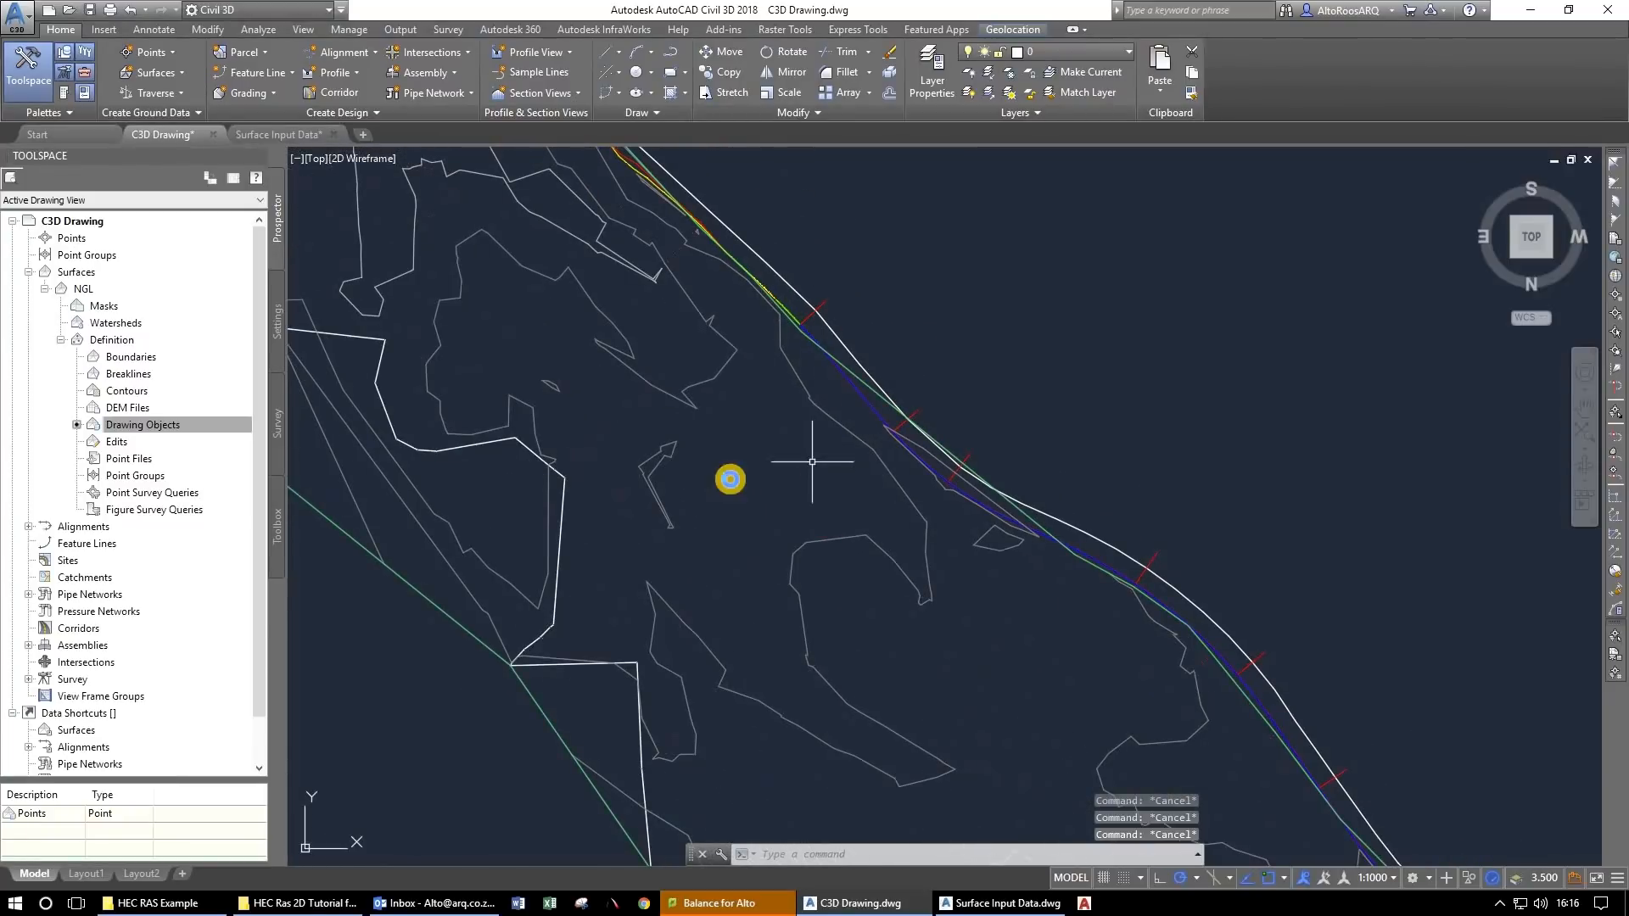
left_click_drag(963, 649, 733, 485)
scroll(733, 483, "down", 5)
scroll(745, 509, "up", 3)
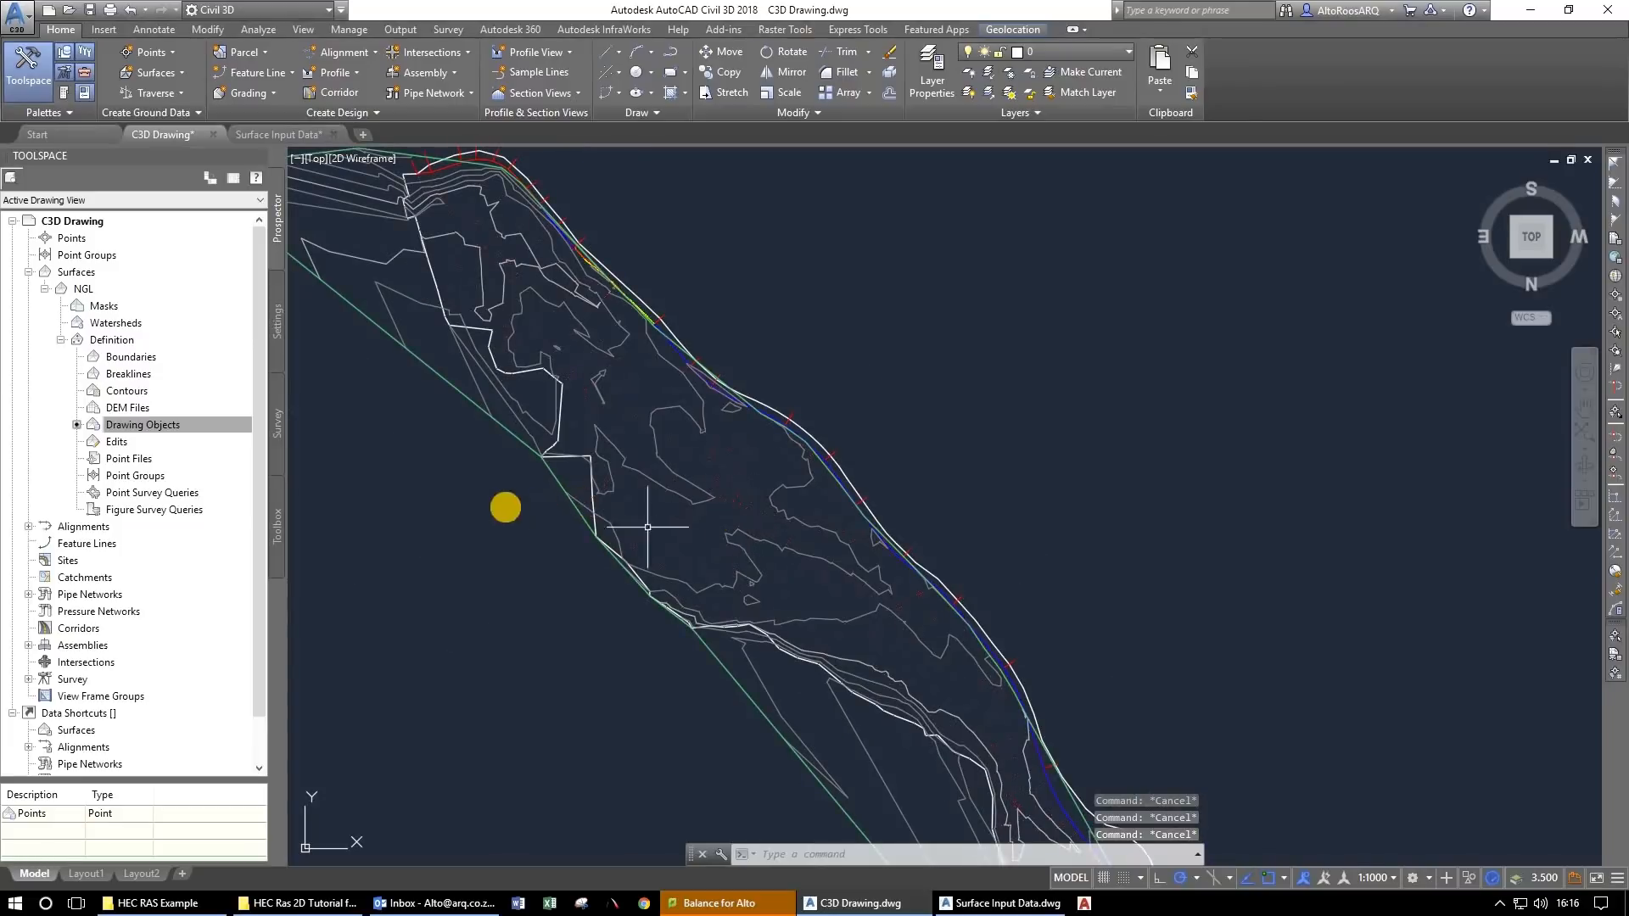
Inspect the breaklines and points along the site's curved edge where the surface border runs beside the outline.
scroll(880, 339, "up", 5)
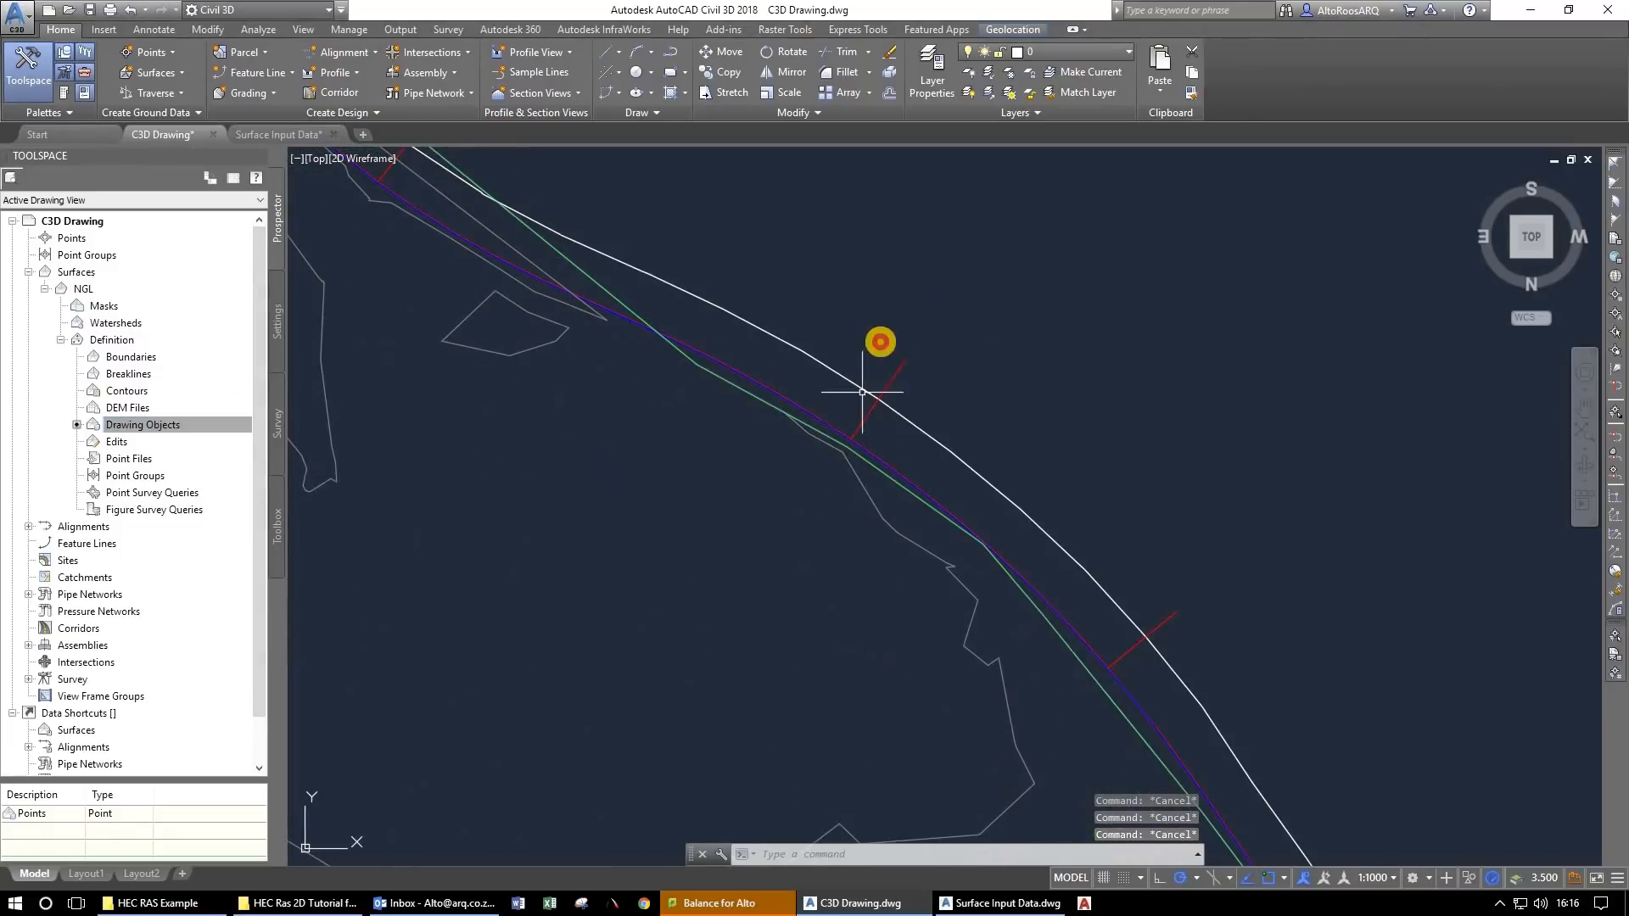
left_click(930, 378)
key("Escape")
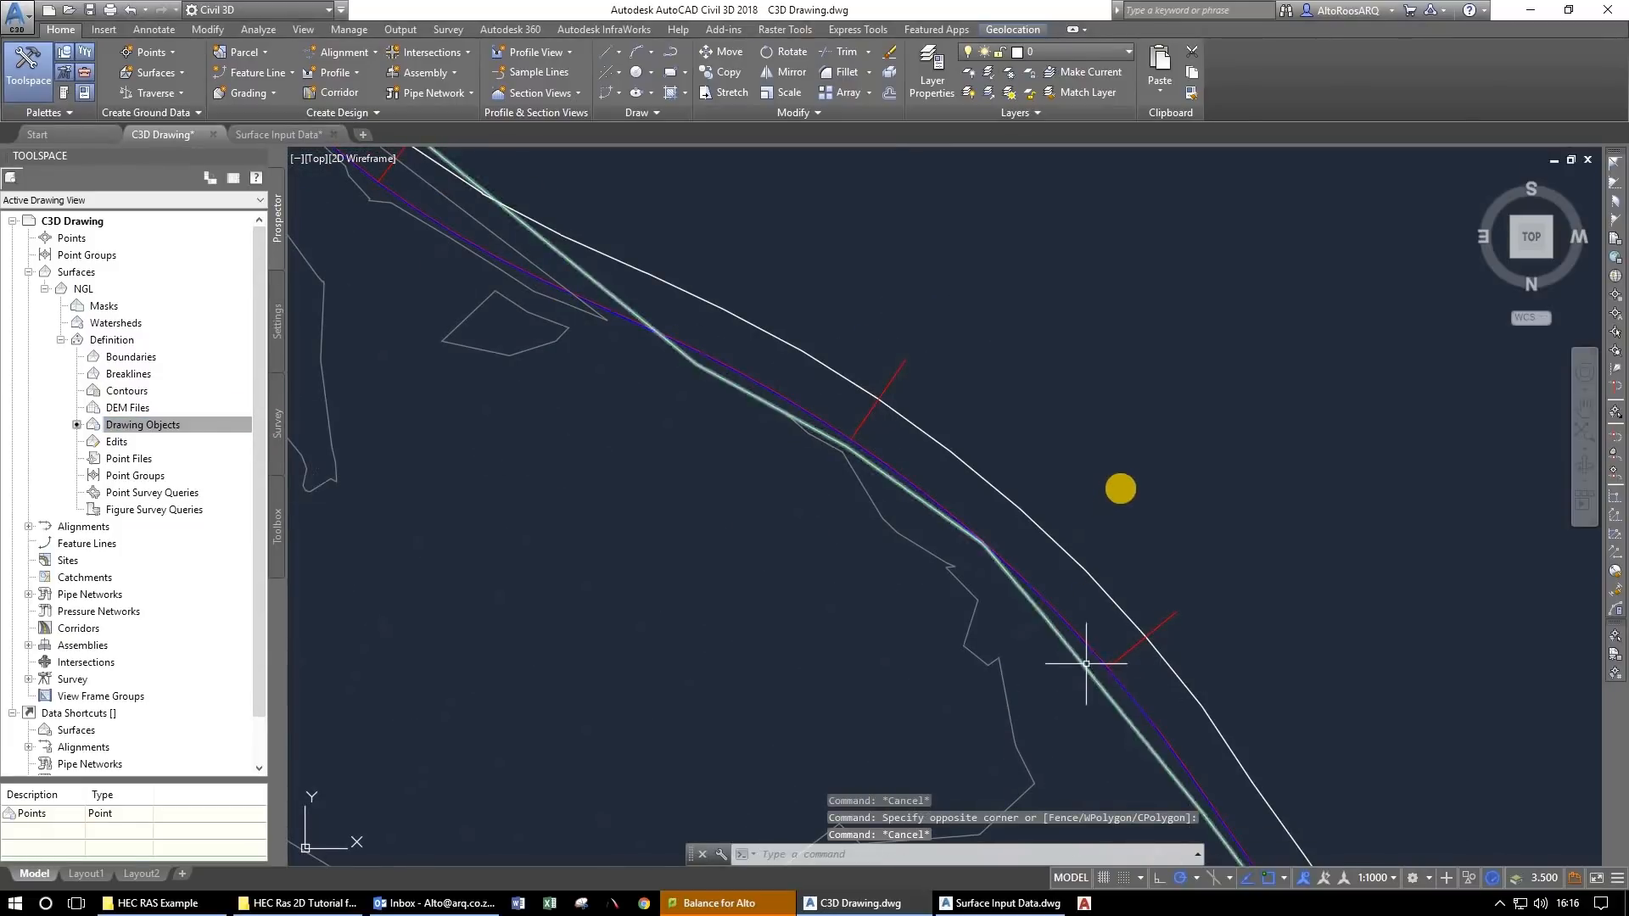
left_click_drag(1080, 665, 1121, 491)
left_click(1120, 490)
Add all line objects in the drawing to the NGL surface definition as type Lines, with the description Breaklines.
left_click(142, 426)
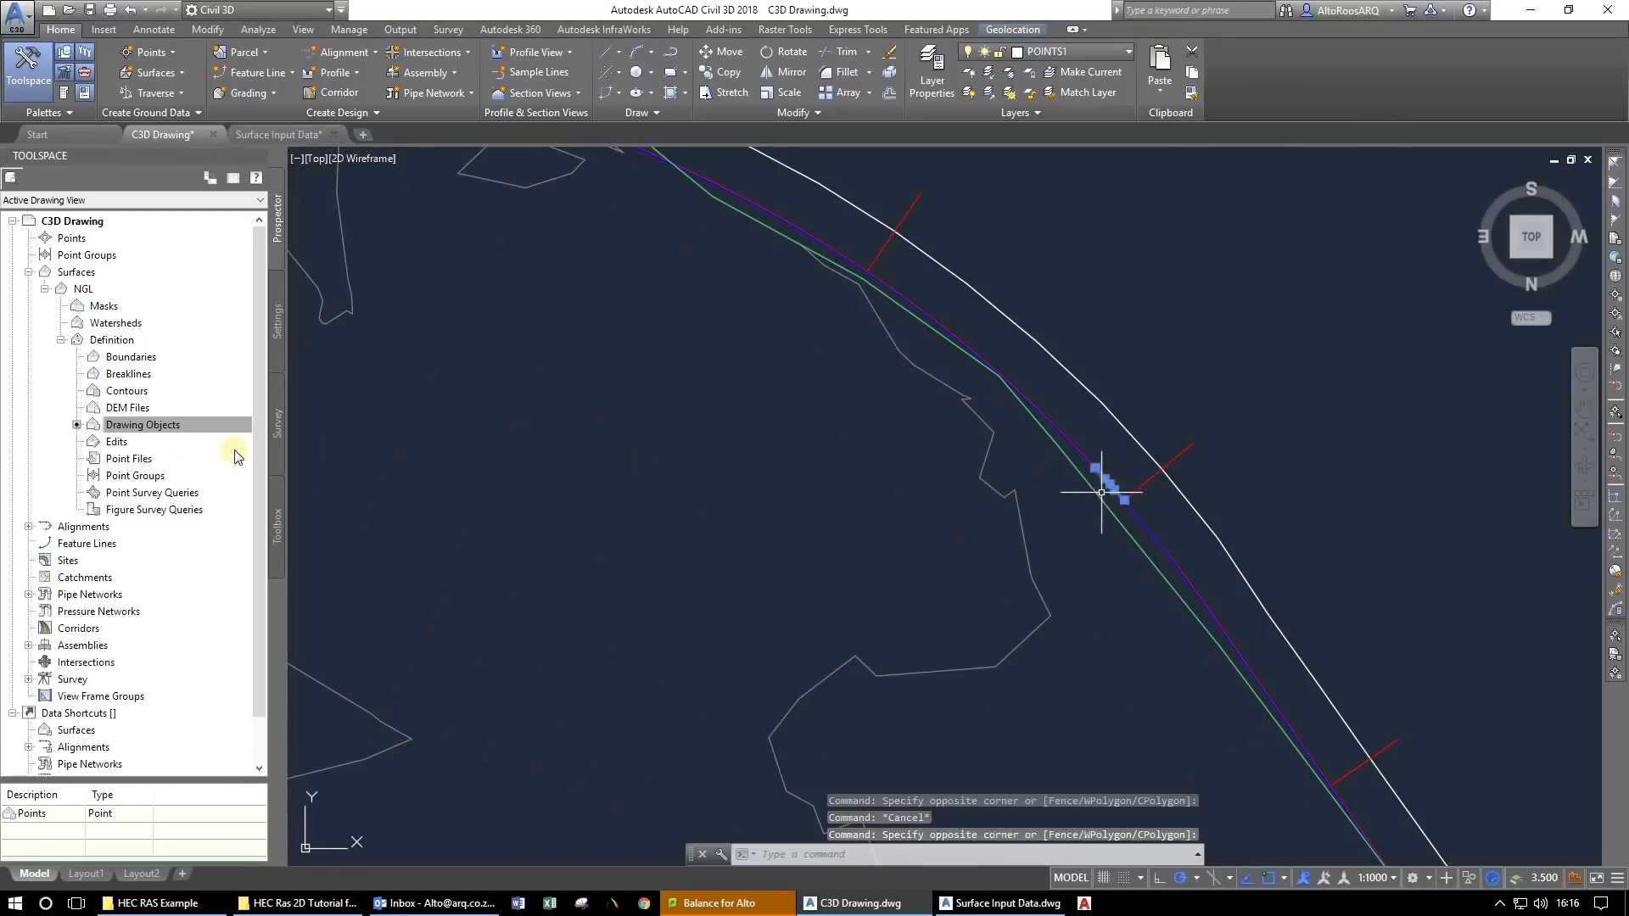
right_click(132, 424)
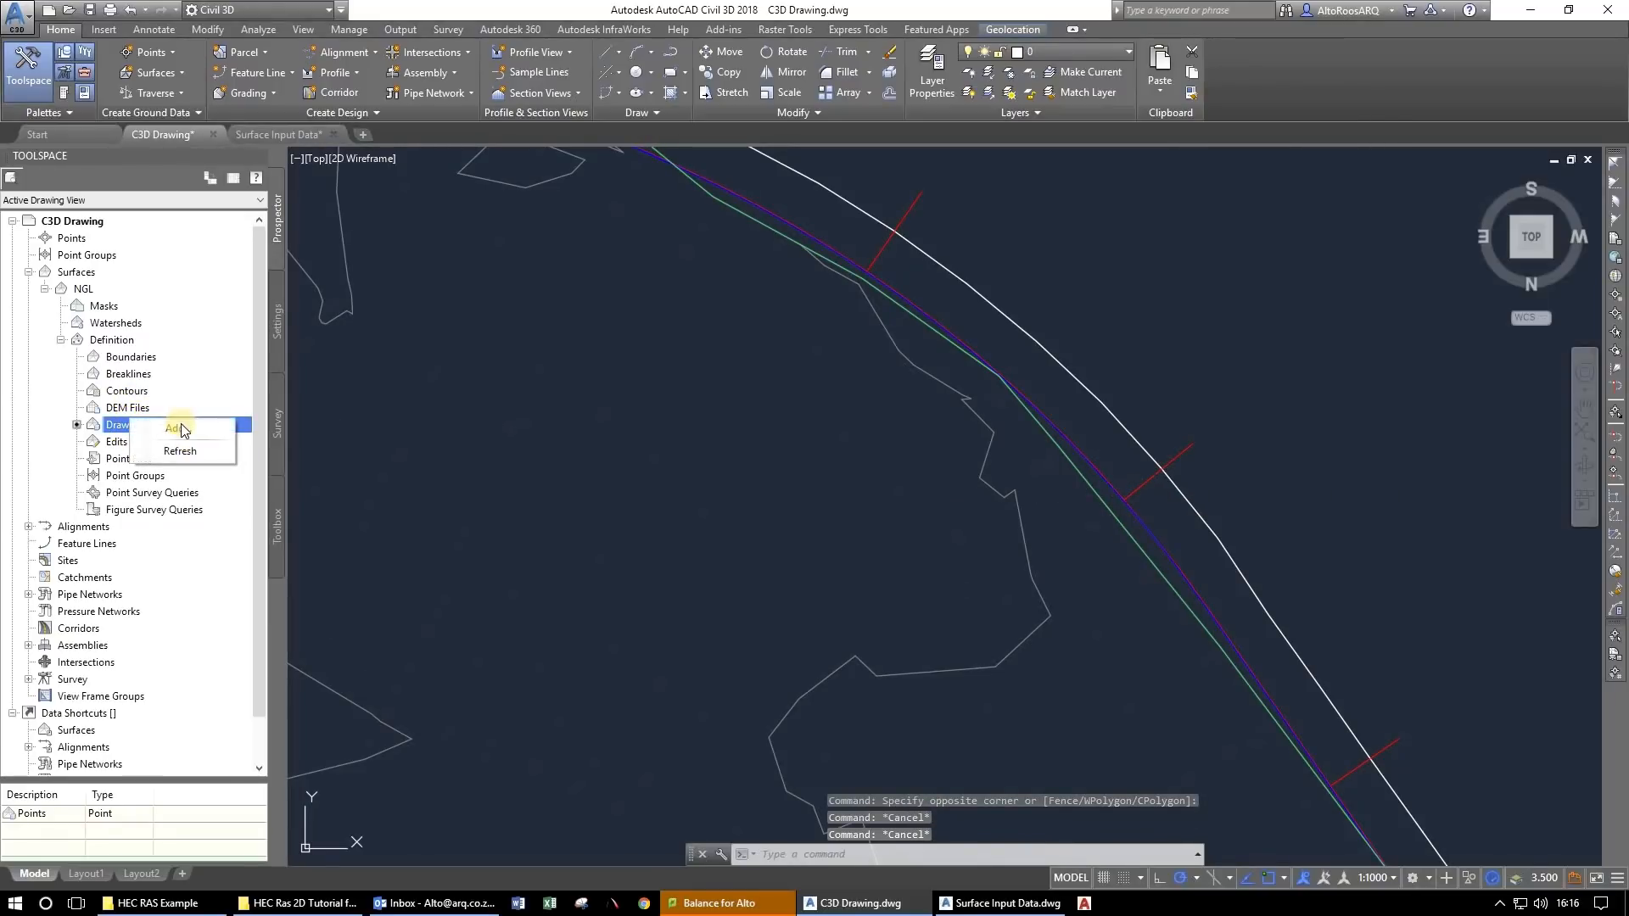
left_click(174, 435)
left_click(837, 411)
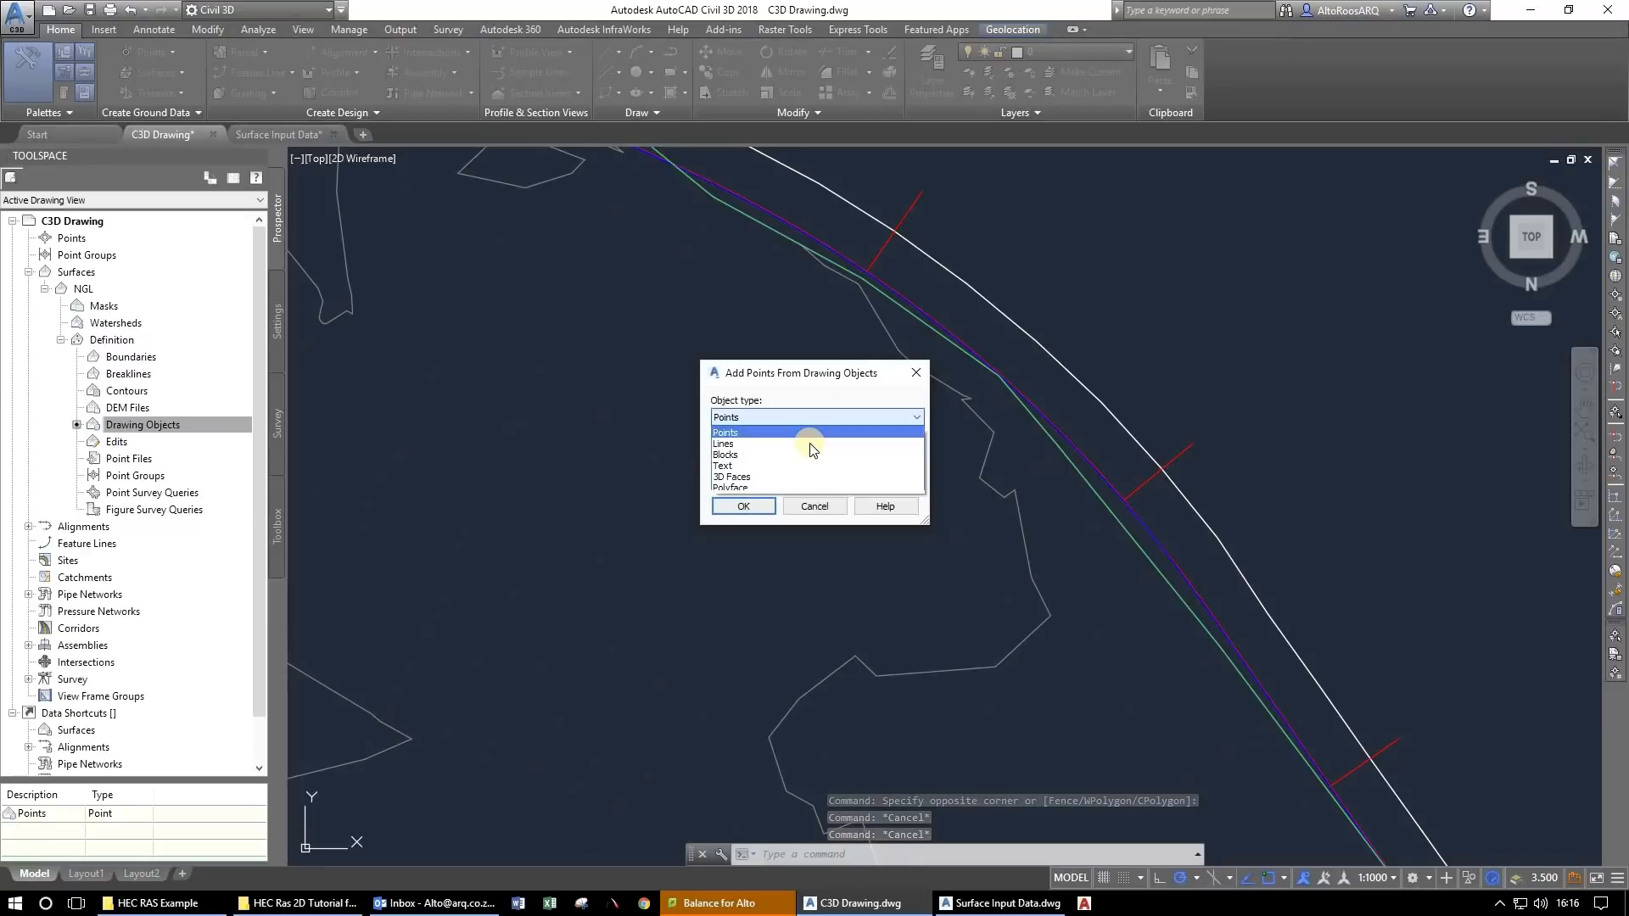
left_click(809, 441)
left_click(772, 478)
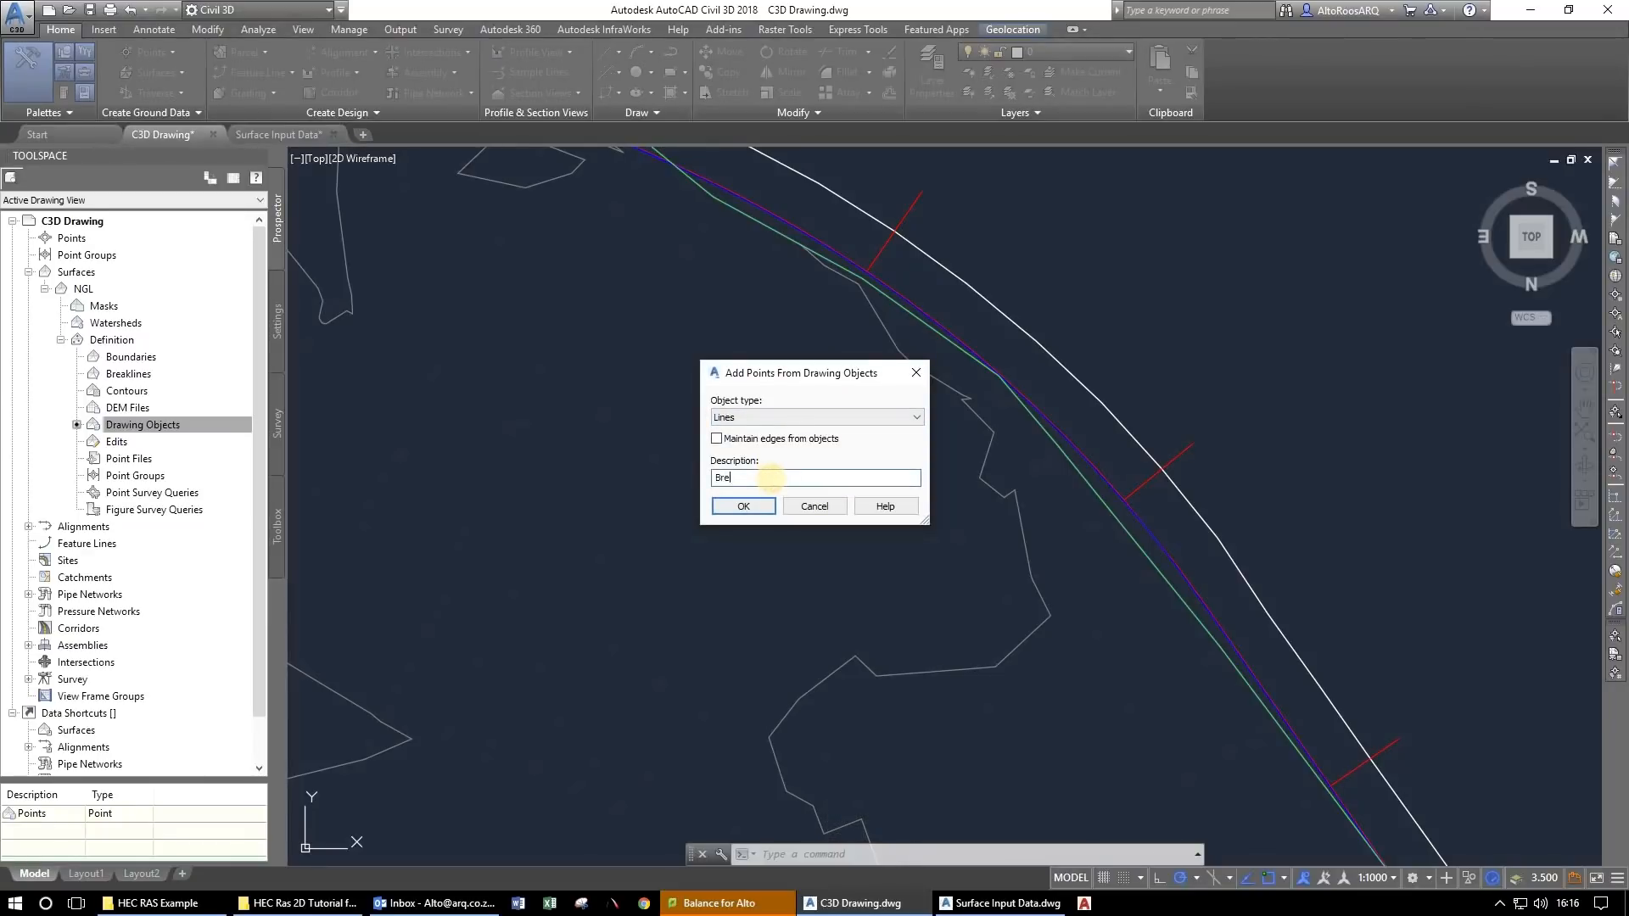
key("Return")
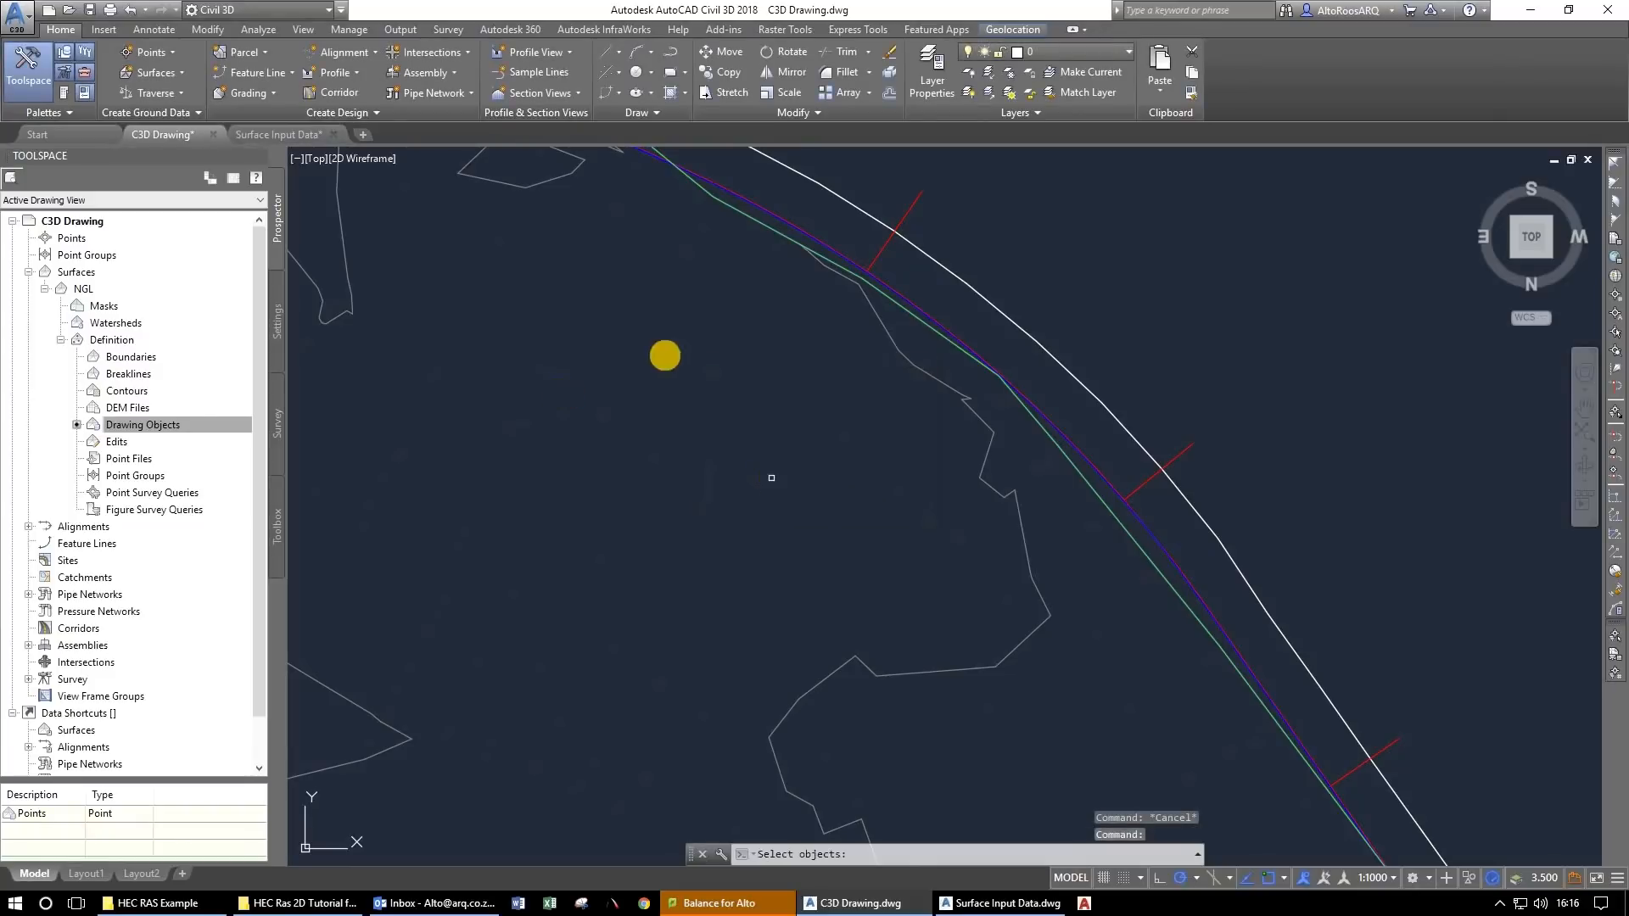
scroll(857, 451, "down", 6)
left_click(611, 605)
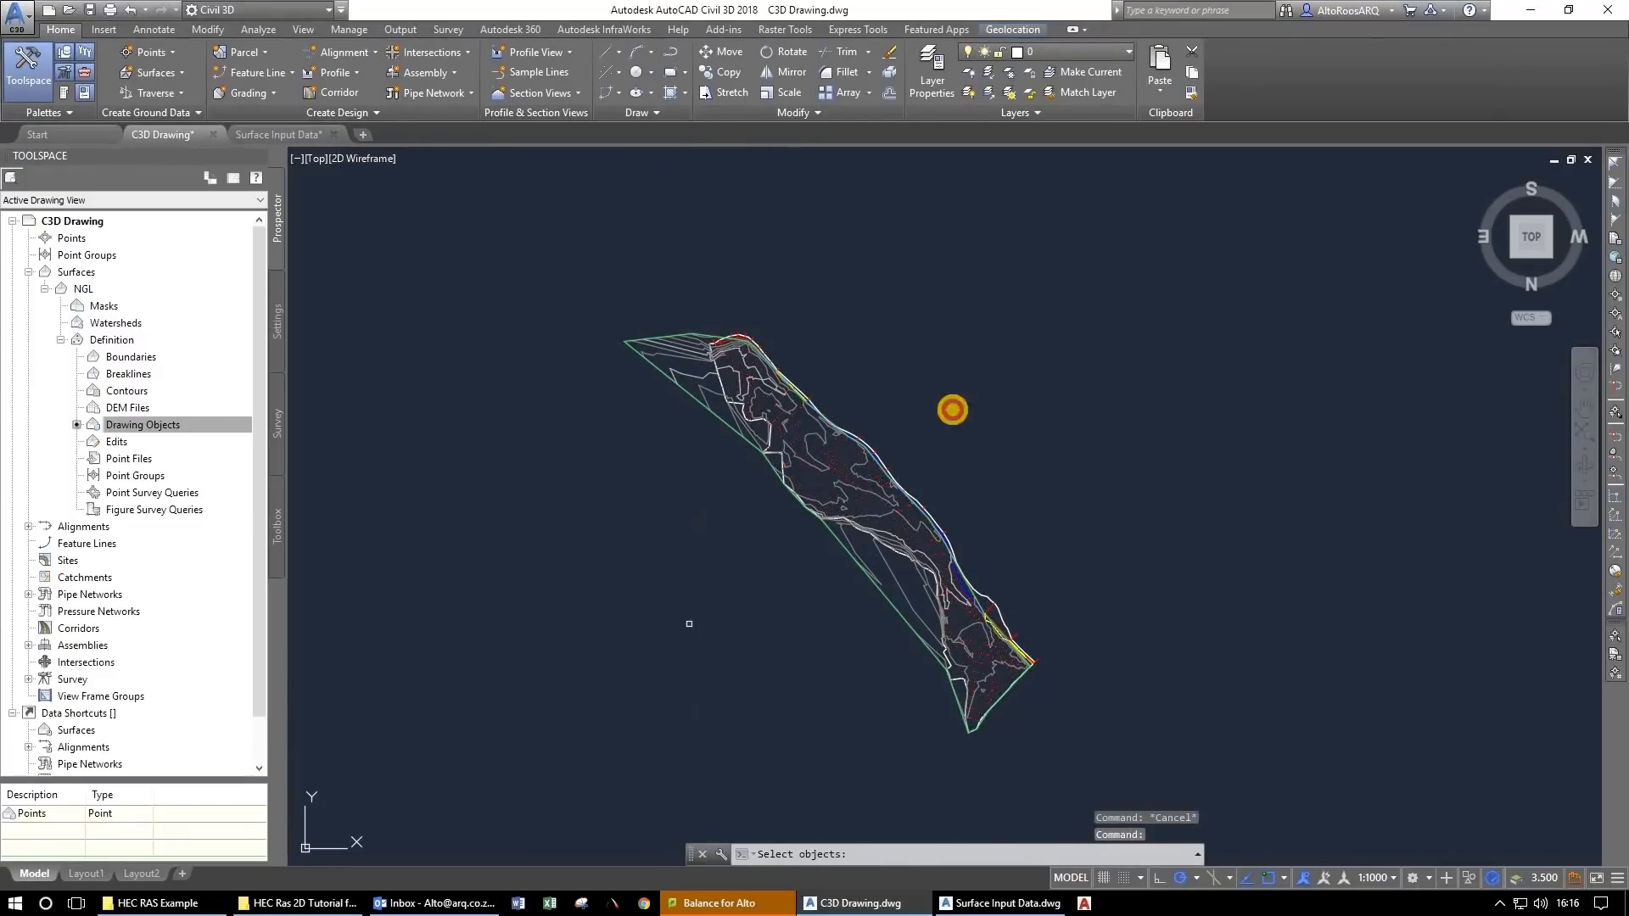
left_click(1183, 220)
left_click(808, 770)
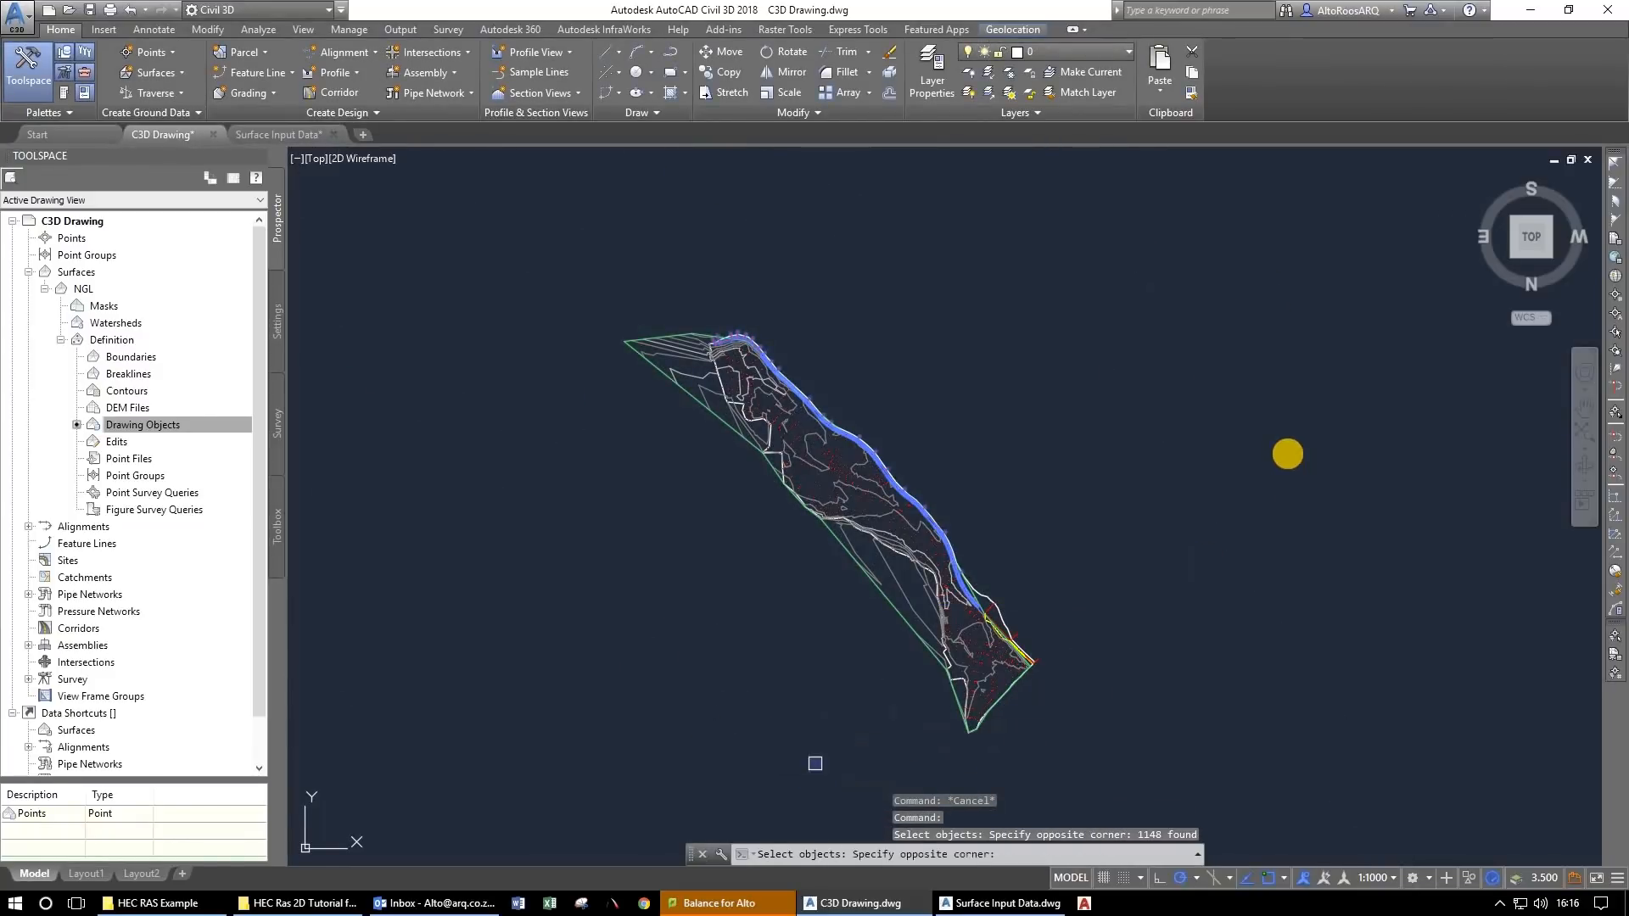
left_click(1288, 456)
scroll(810, 428, "up", 5)
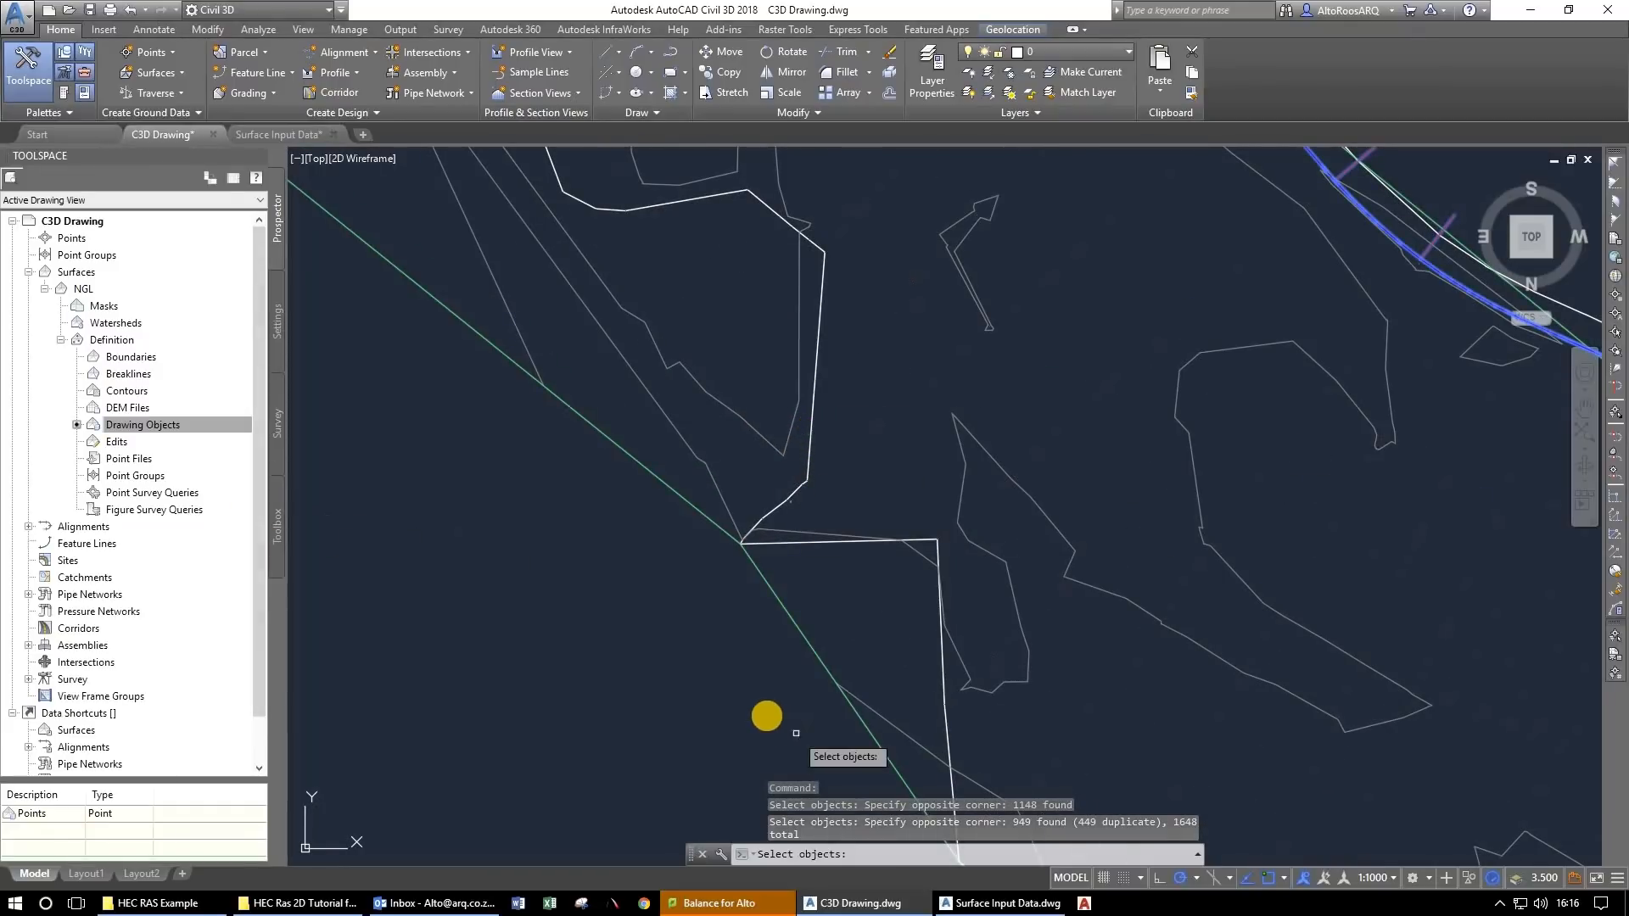
key("Return")
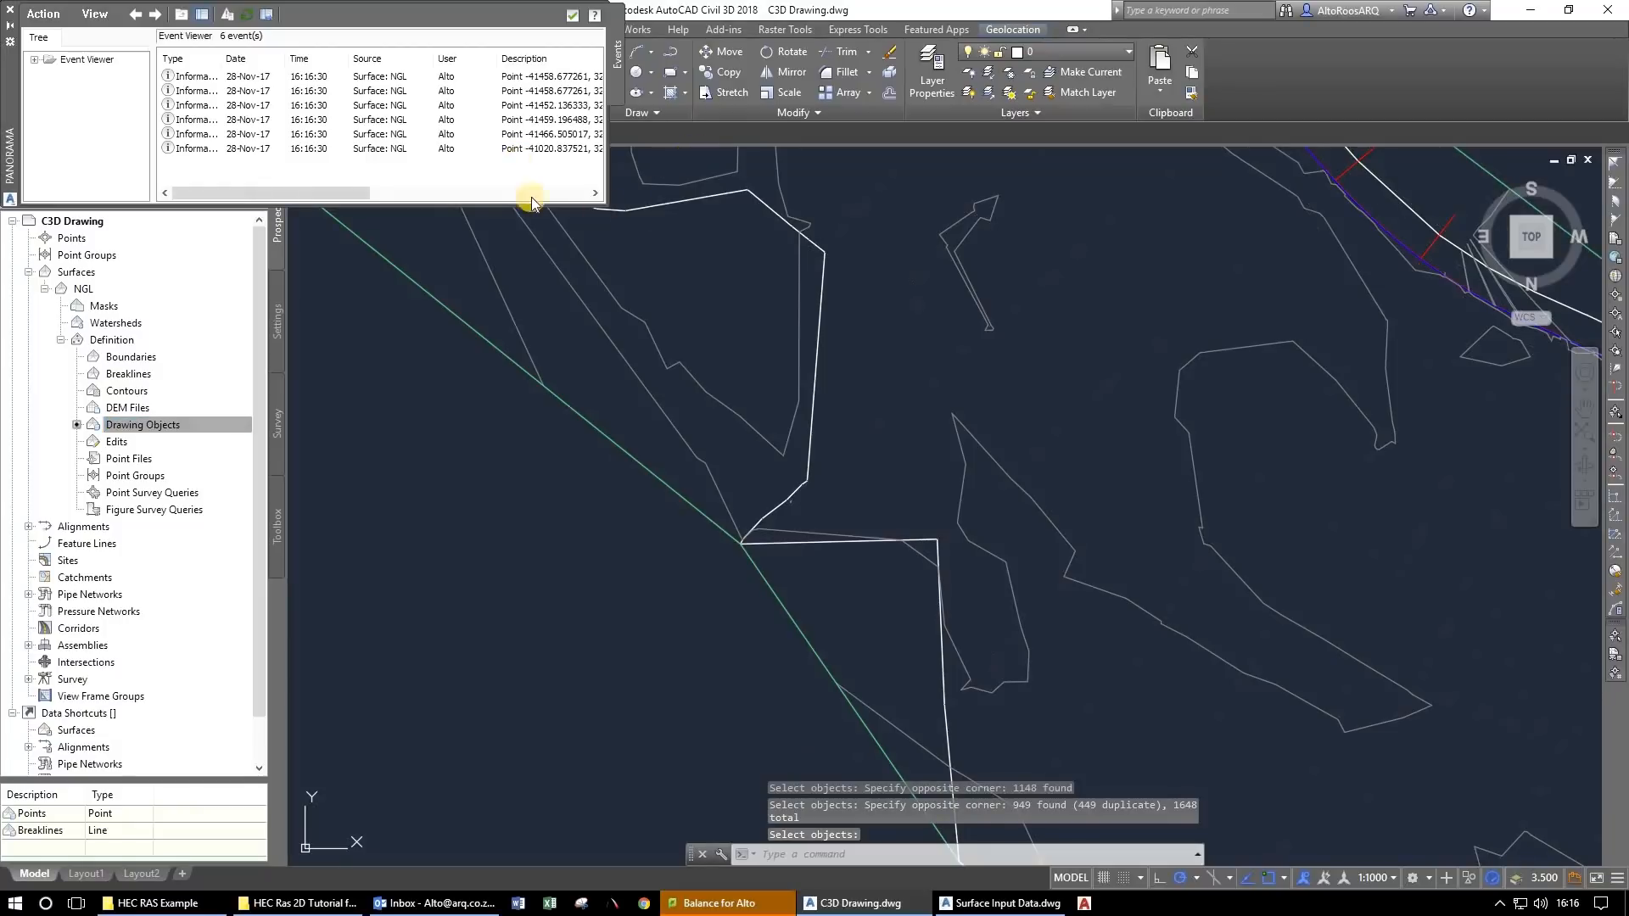
Move and widen the Panorama event viewer to read the NGL event descriptions, and examine the surface along the breaklines.
left_click_drag(36, 112, 407, 549)
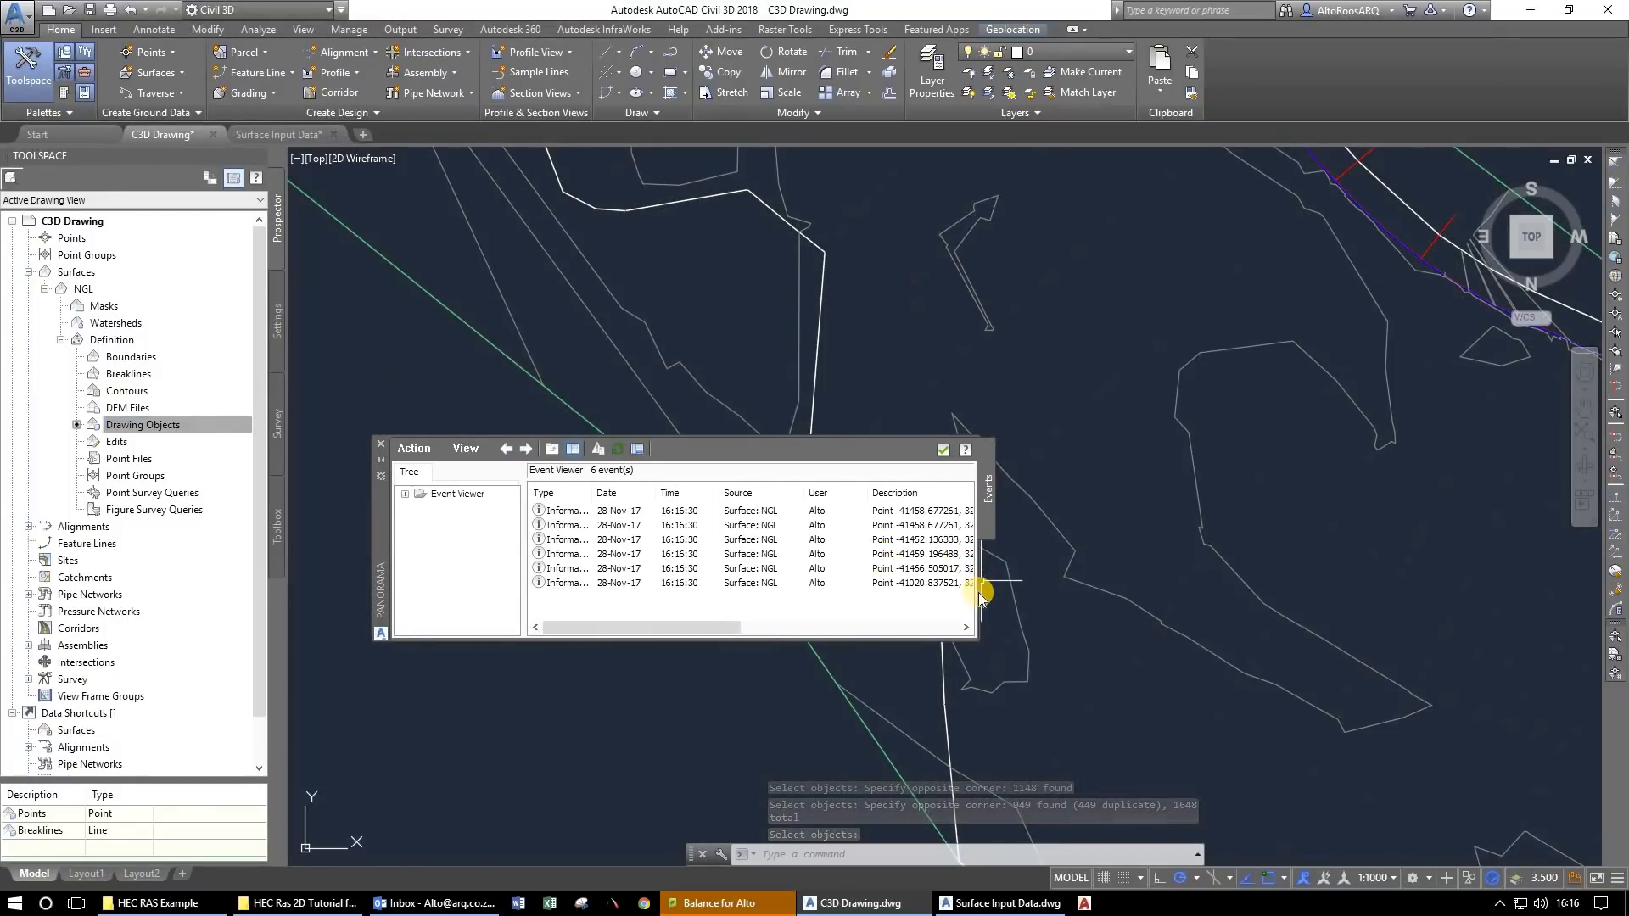
left_click_drag(1244, 669, 1358, 666)
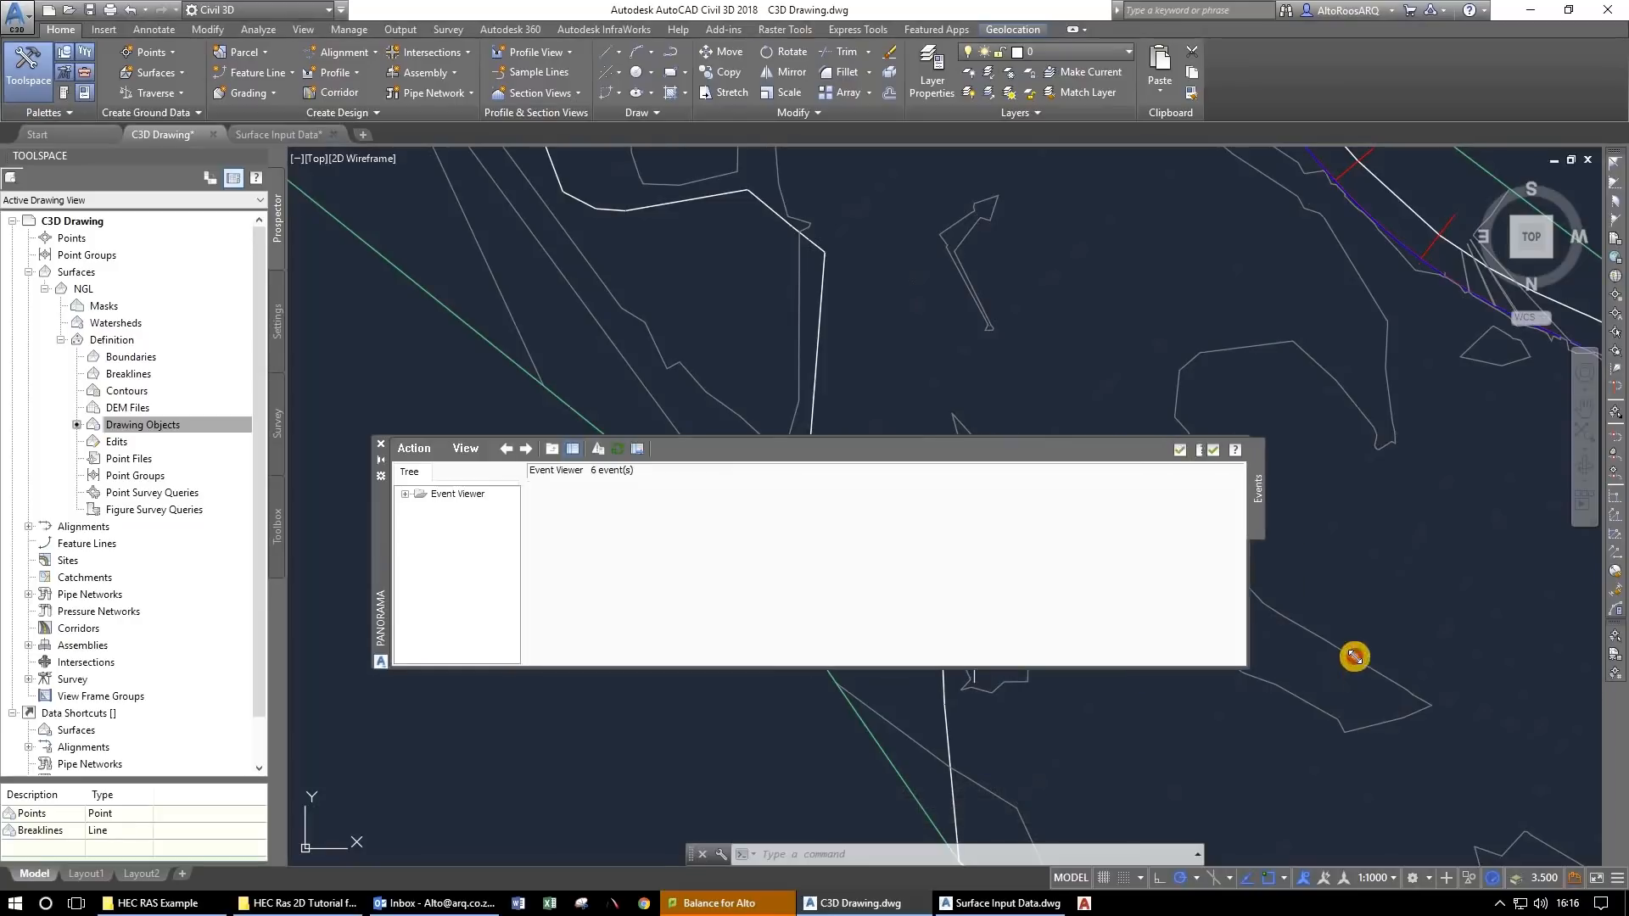
scroll(874, 300, "up", 2)
left_click_drag(874, 299, 637, 233)
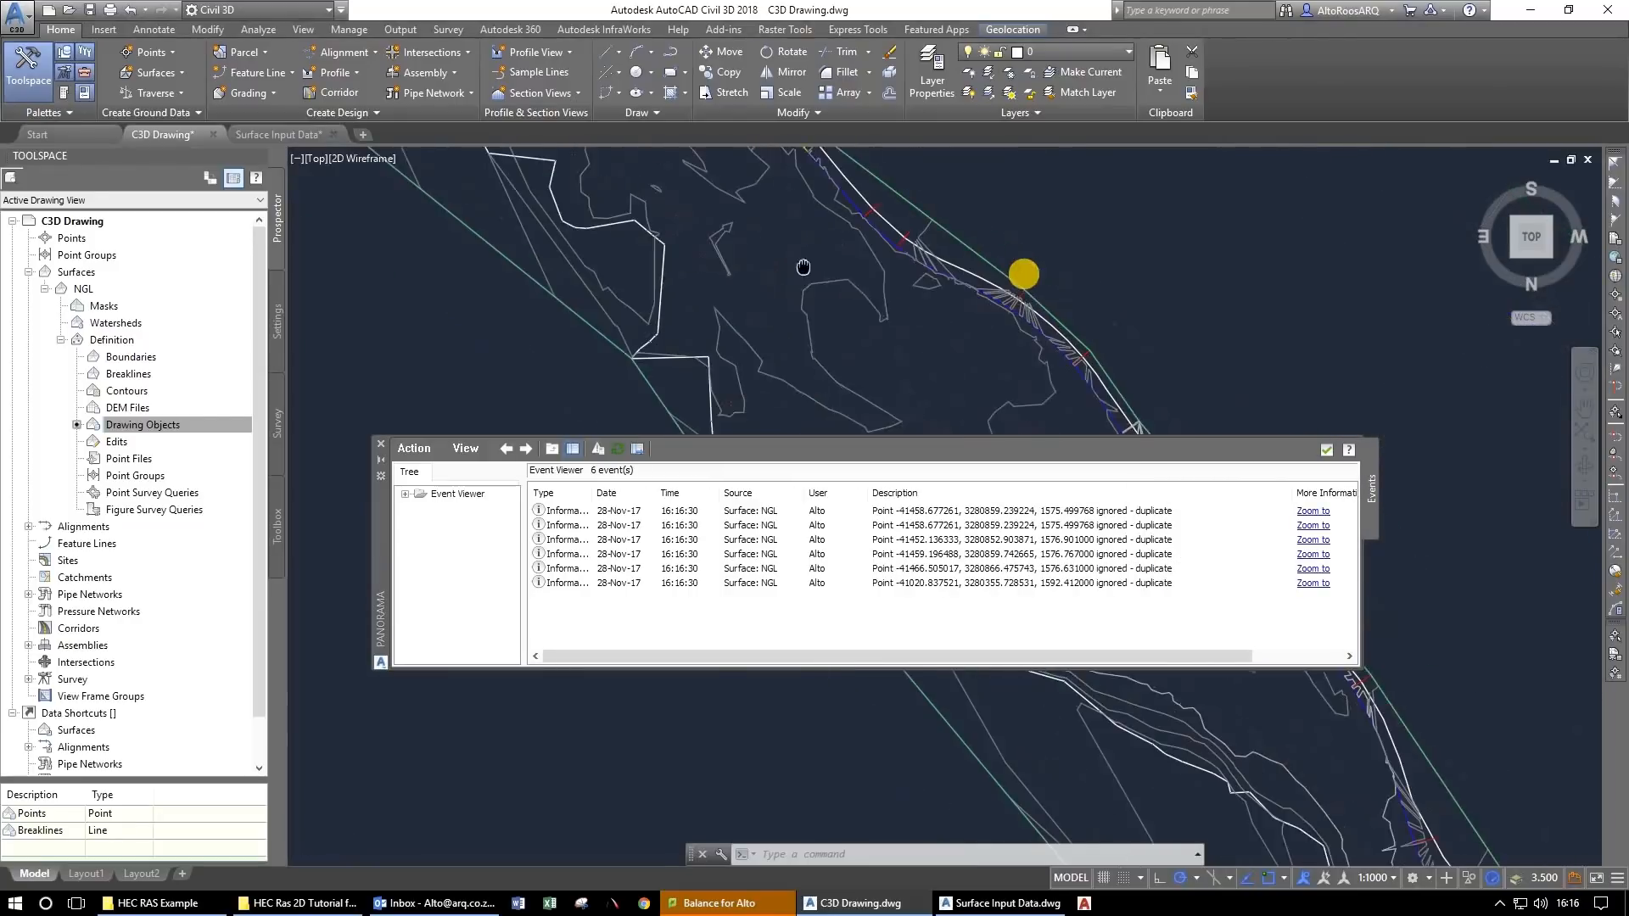
Zoom to the first duplicate-point event of the NGL surface and inspect the contours and breaklines around it.
left_click(1312, 513)
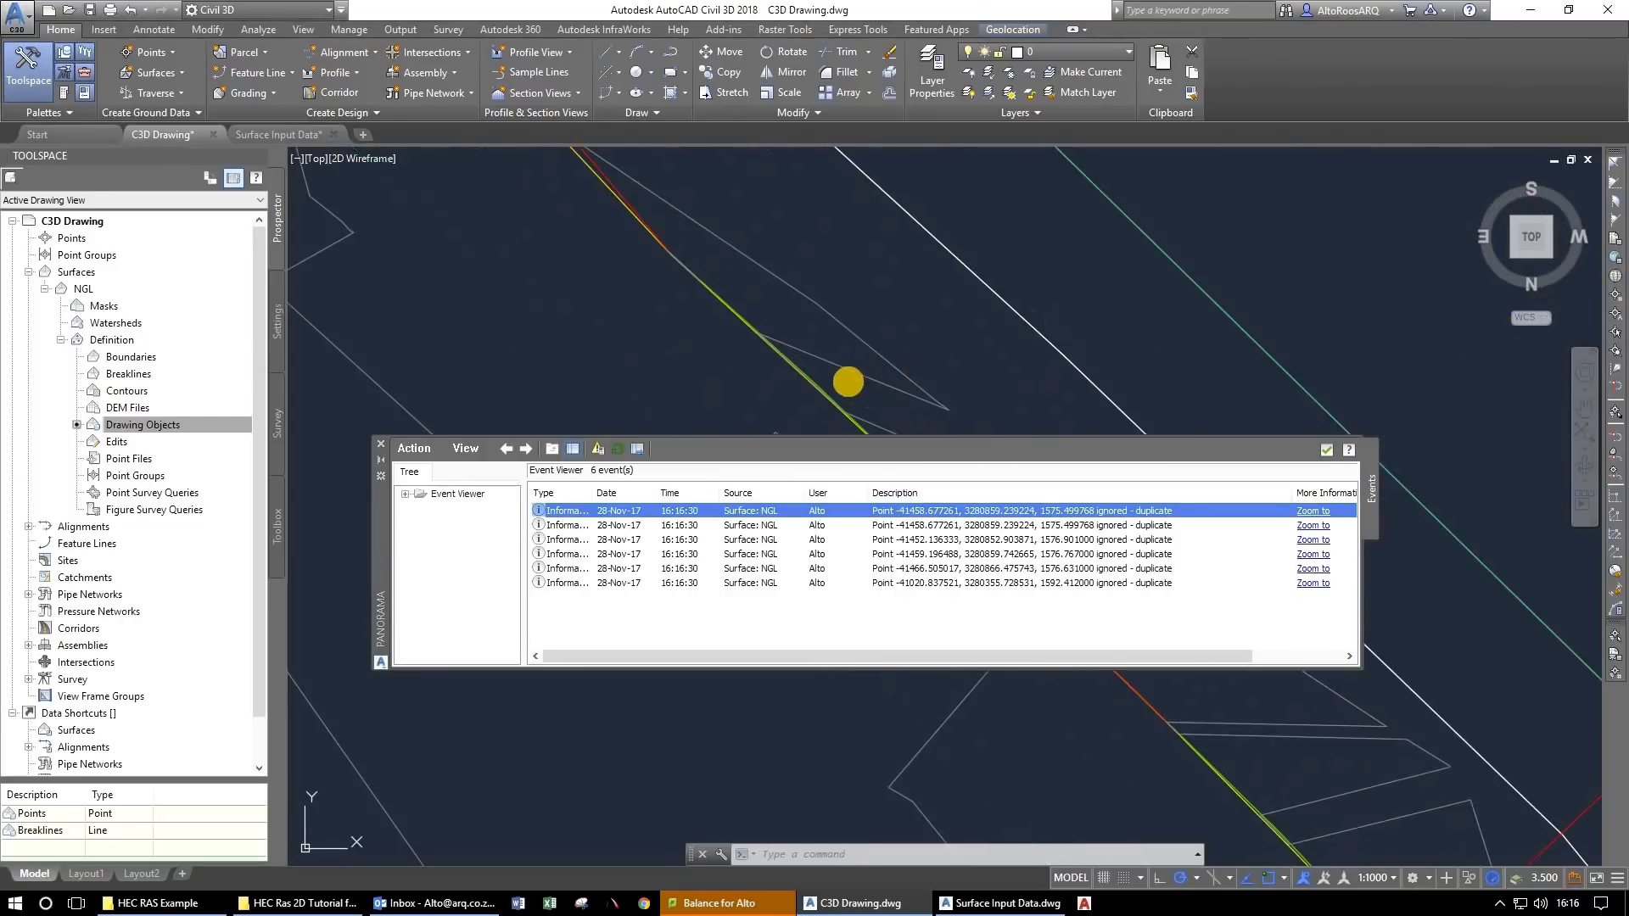
scroll(777, 335, "up", 2)
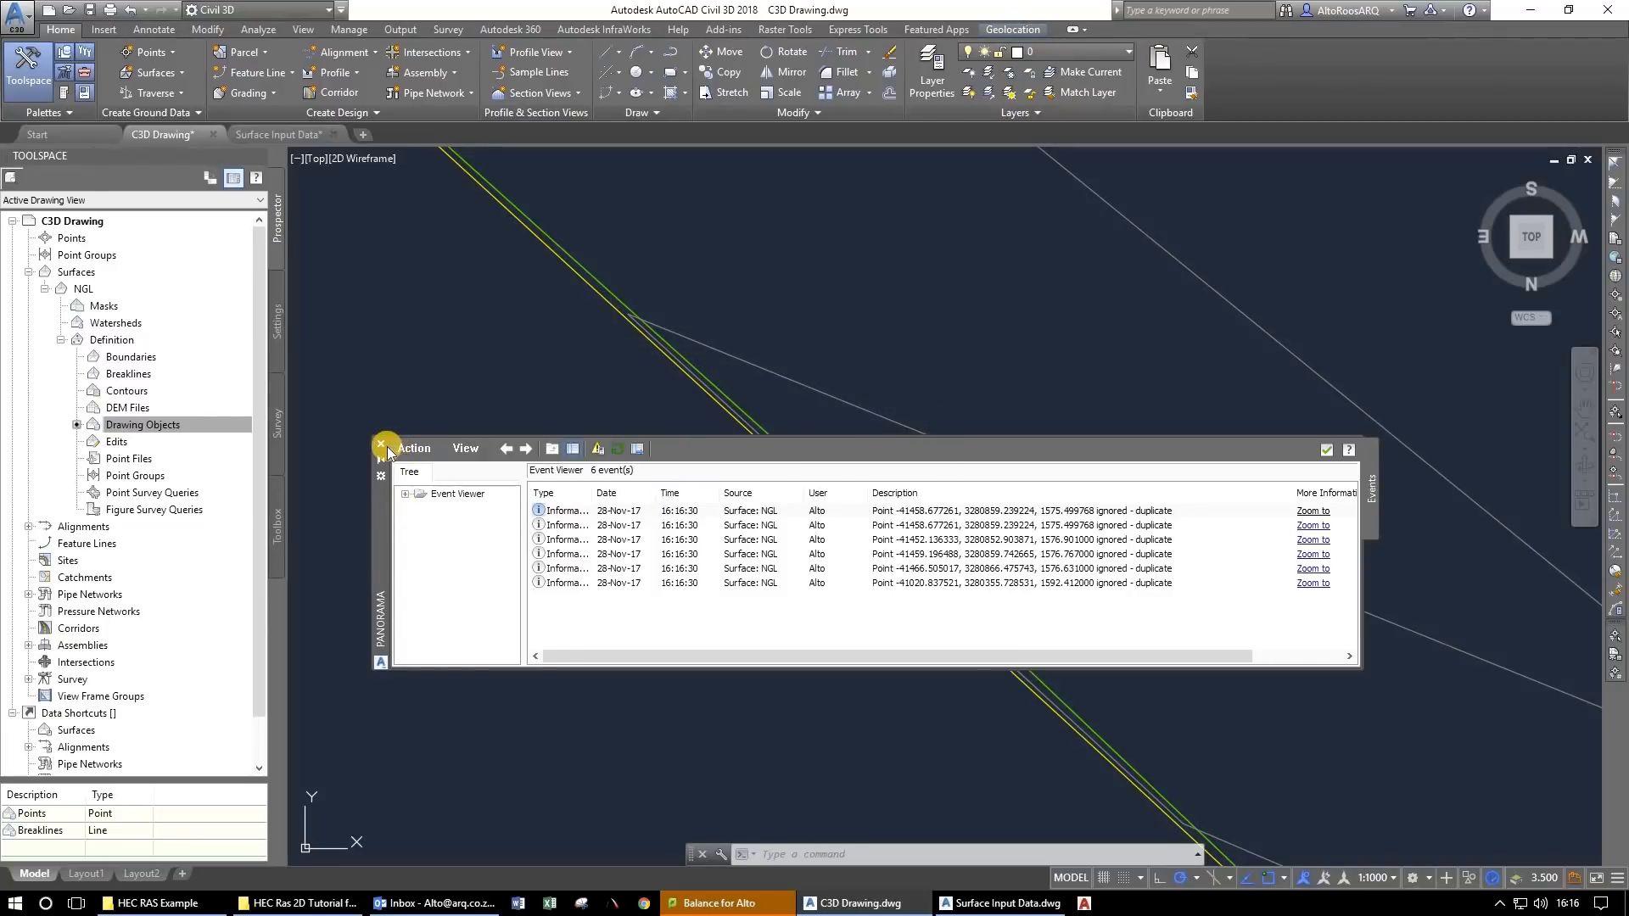
scroll(817, 410, "up", 4)
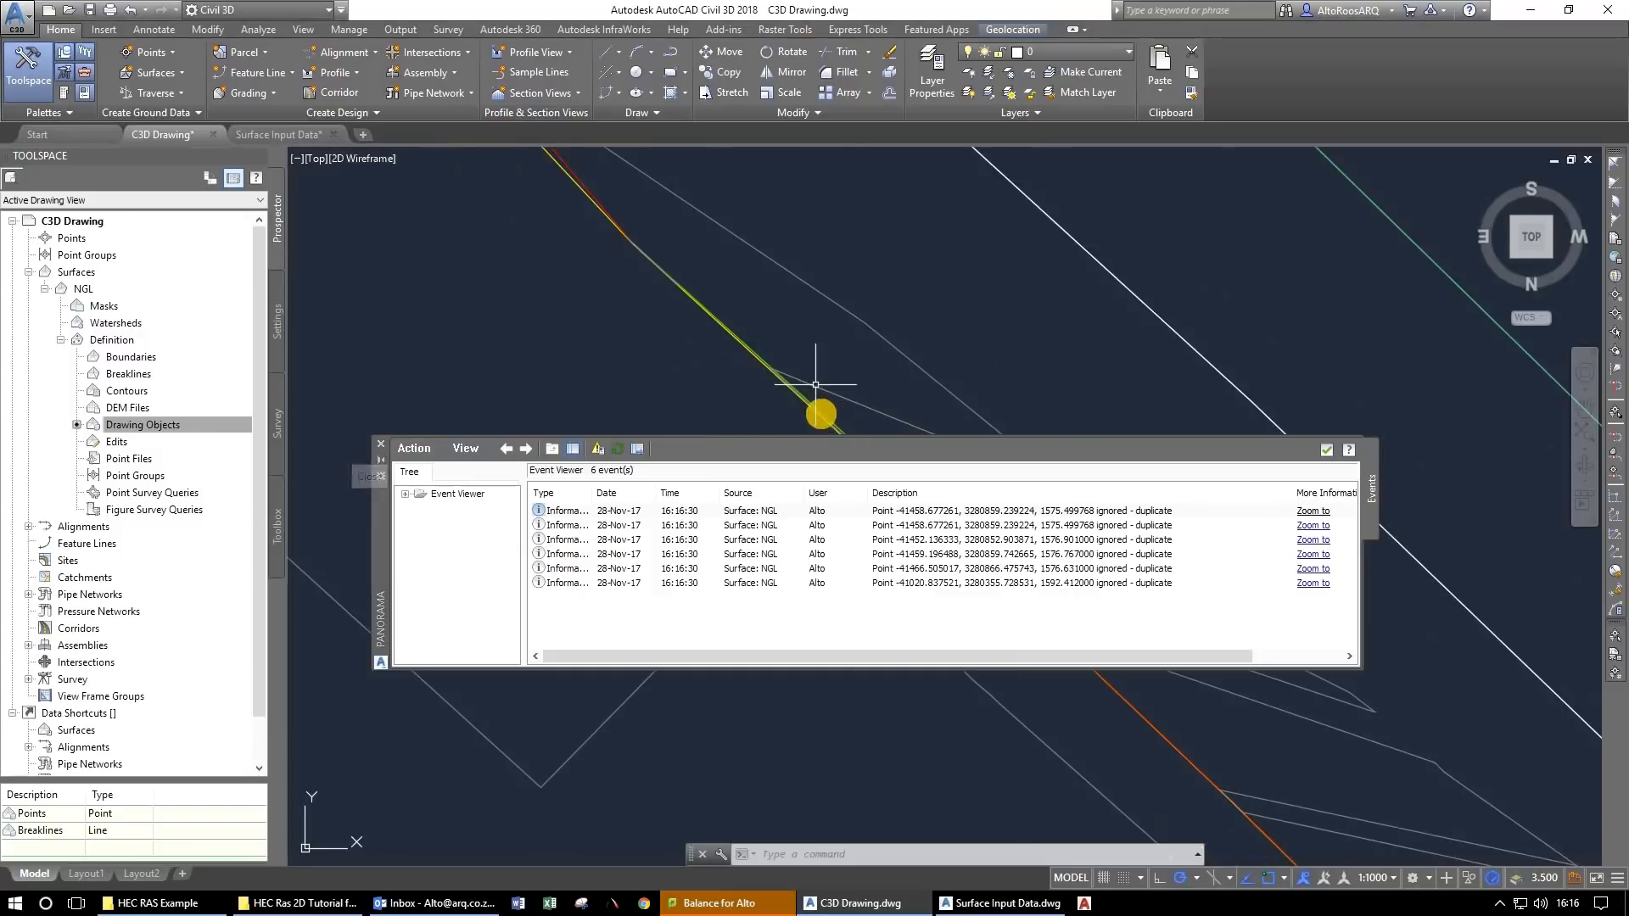
mouse_move(756, 397)
left_mouse_down()
mouse_move(899, 415)
mouse_move(934, 513)
left_mouse_up()
left_click_drag(750, 331, 899, 529)
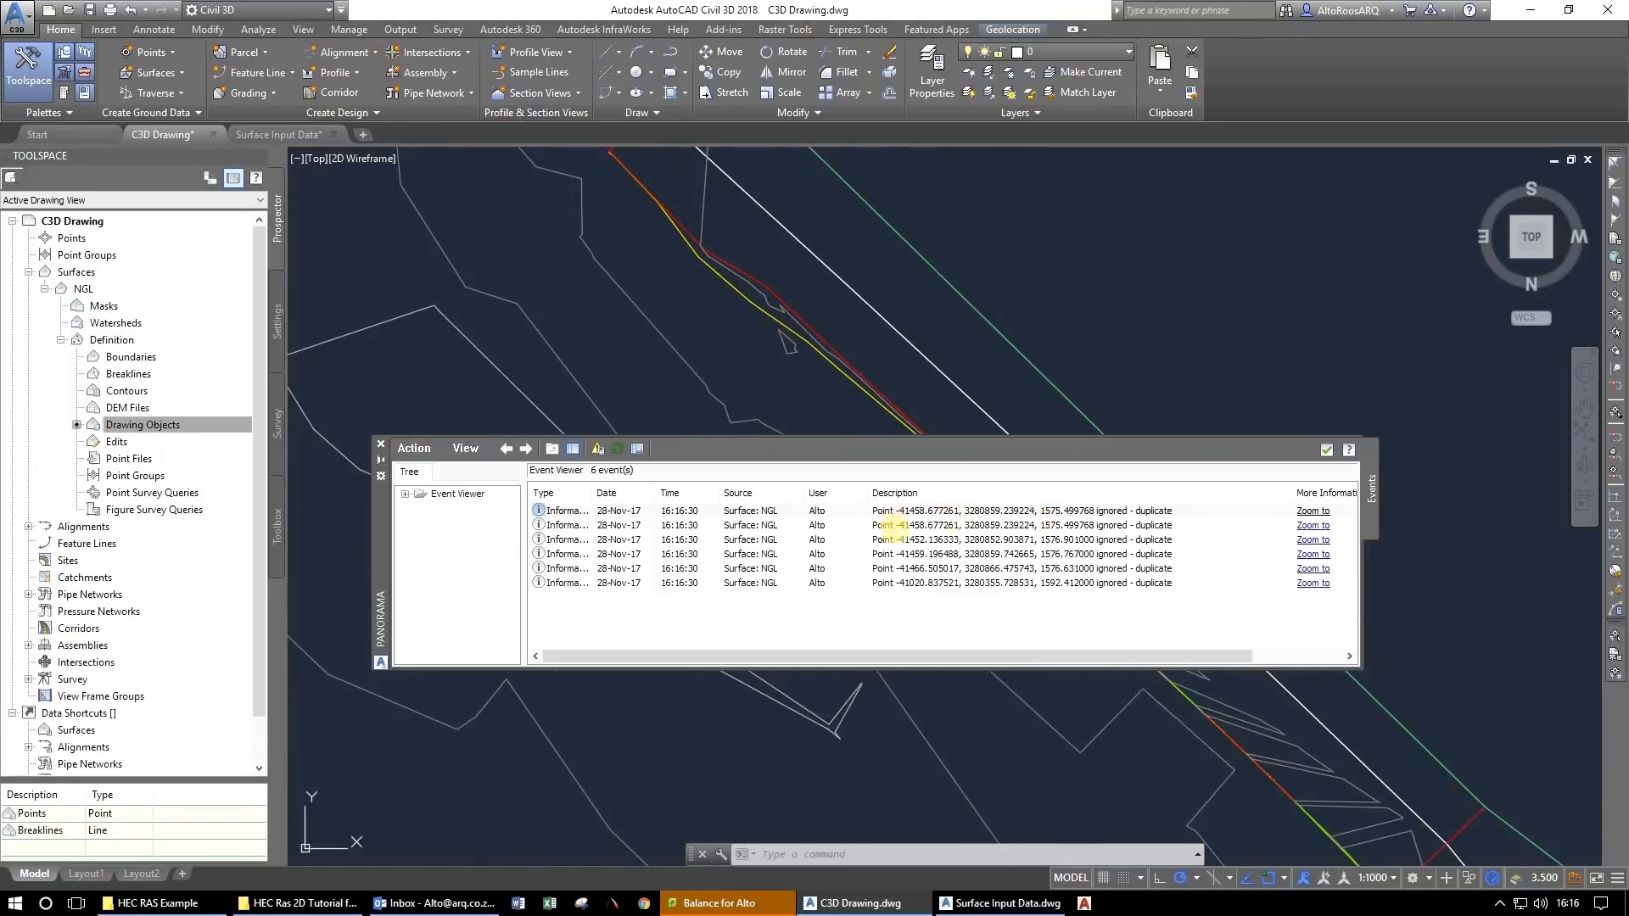
left_click_drag(796, 377, 880, 473)
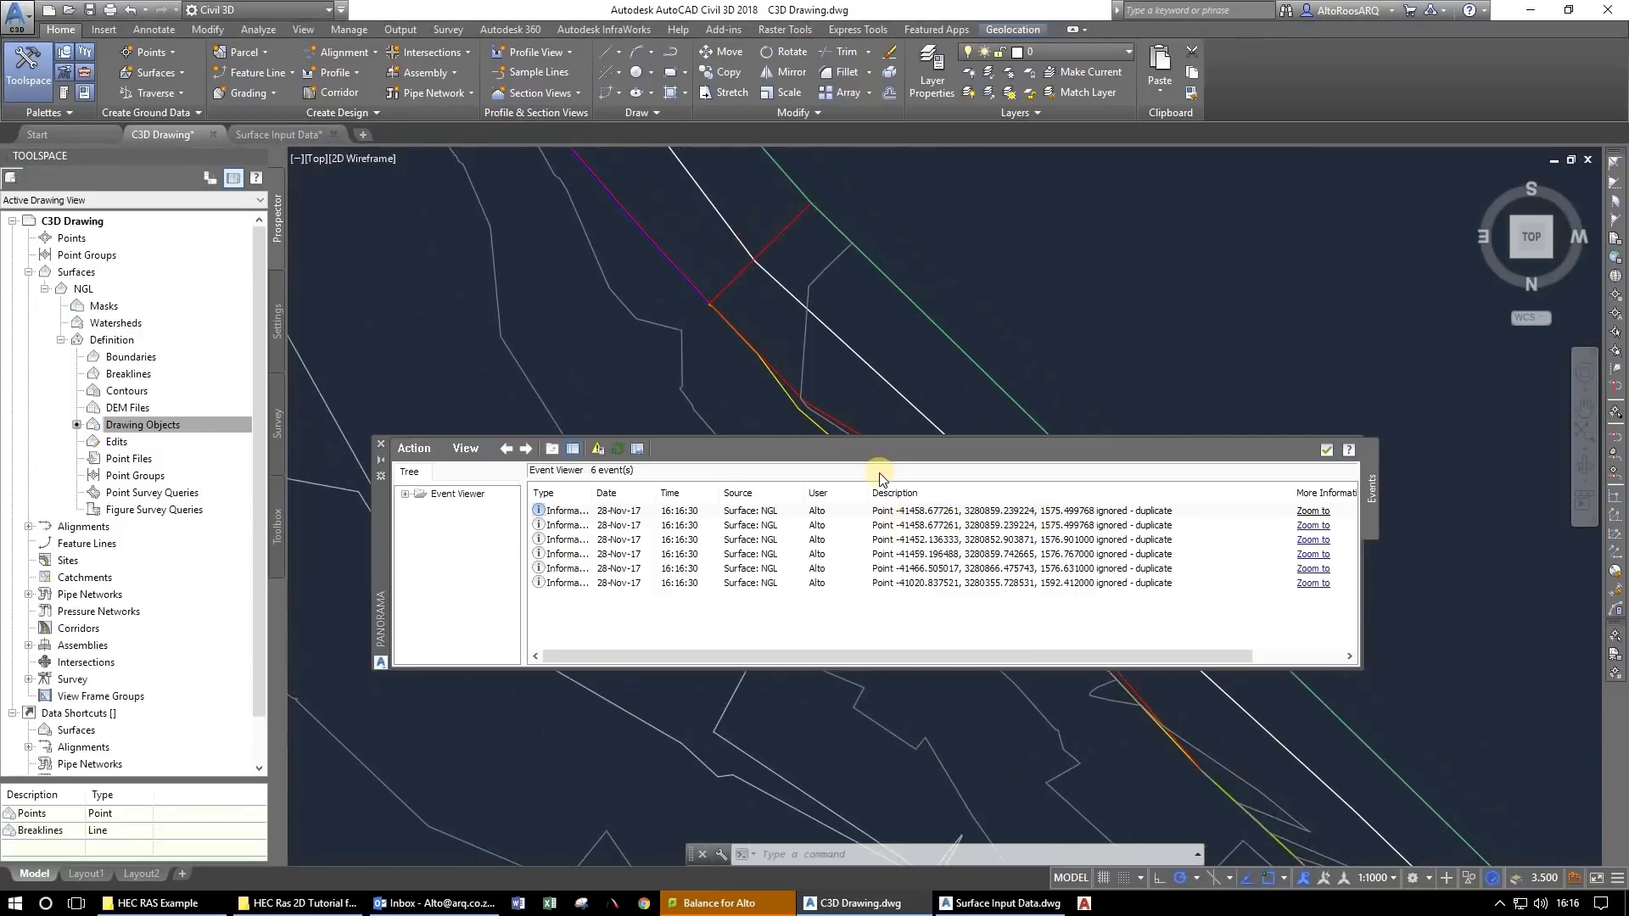
Zoom to the fourth duplicate-point event, move the Panorama lower to inspect the breaklines around it, and close the Panorama.
left_click(1306, 555)
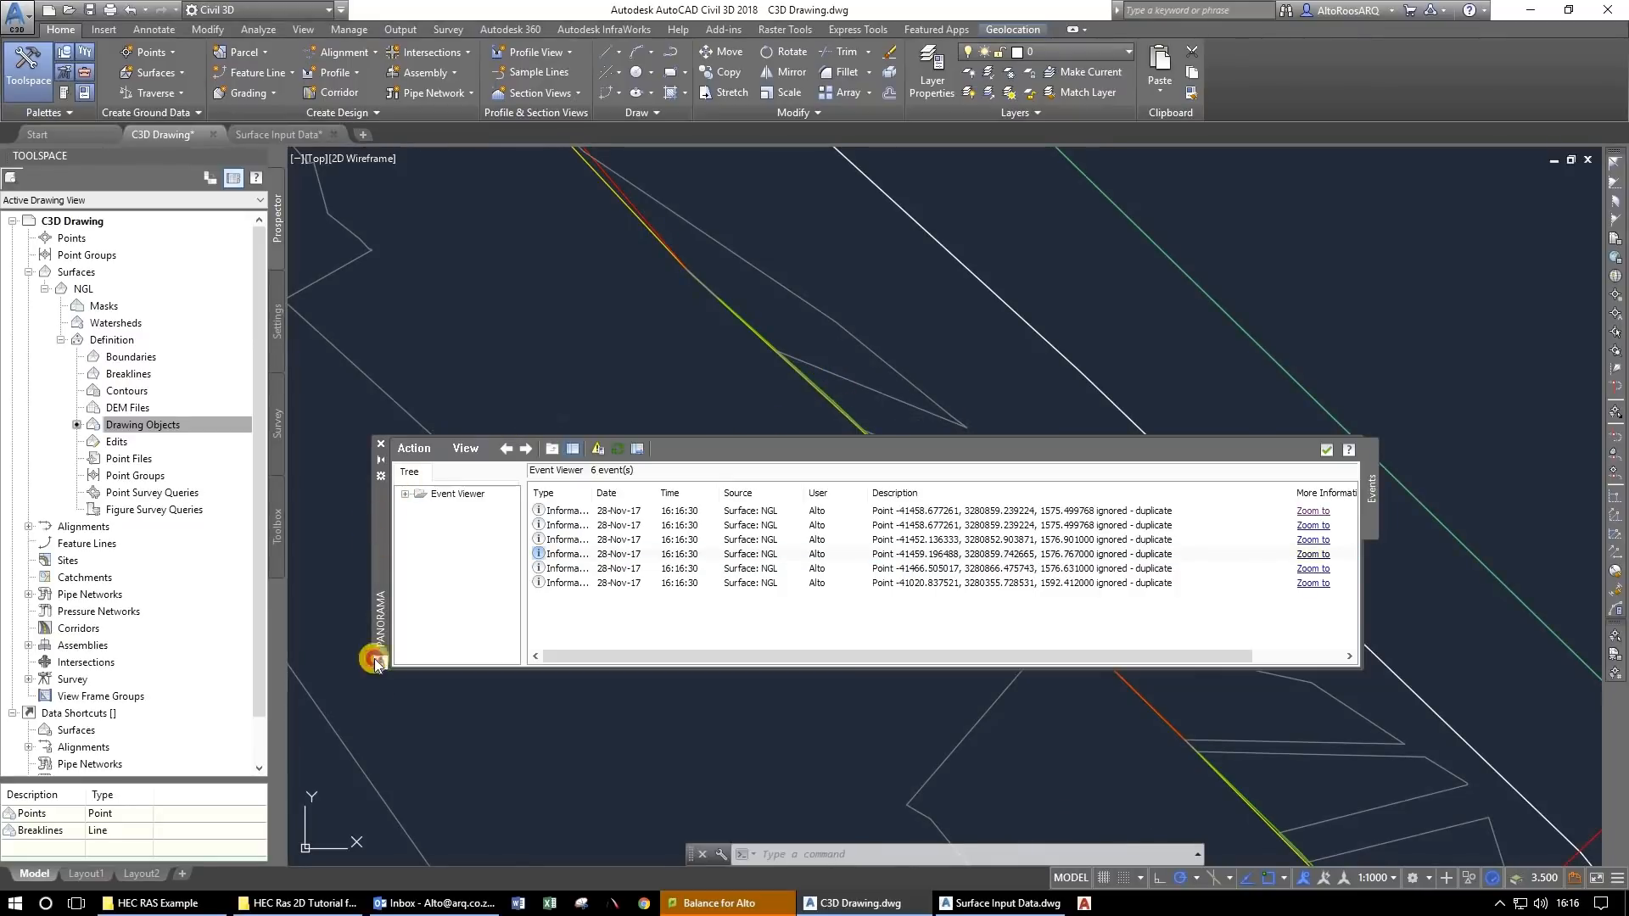
mouse_move(376, 662)
left_mouse_down()
mouse_move(374, 856)
mouse_move(373, 836)
left_mouse_up()
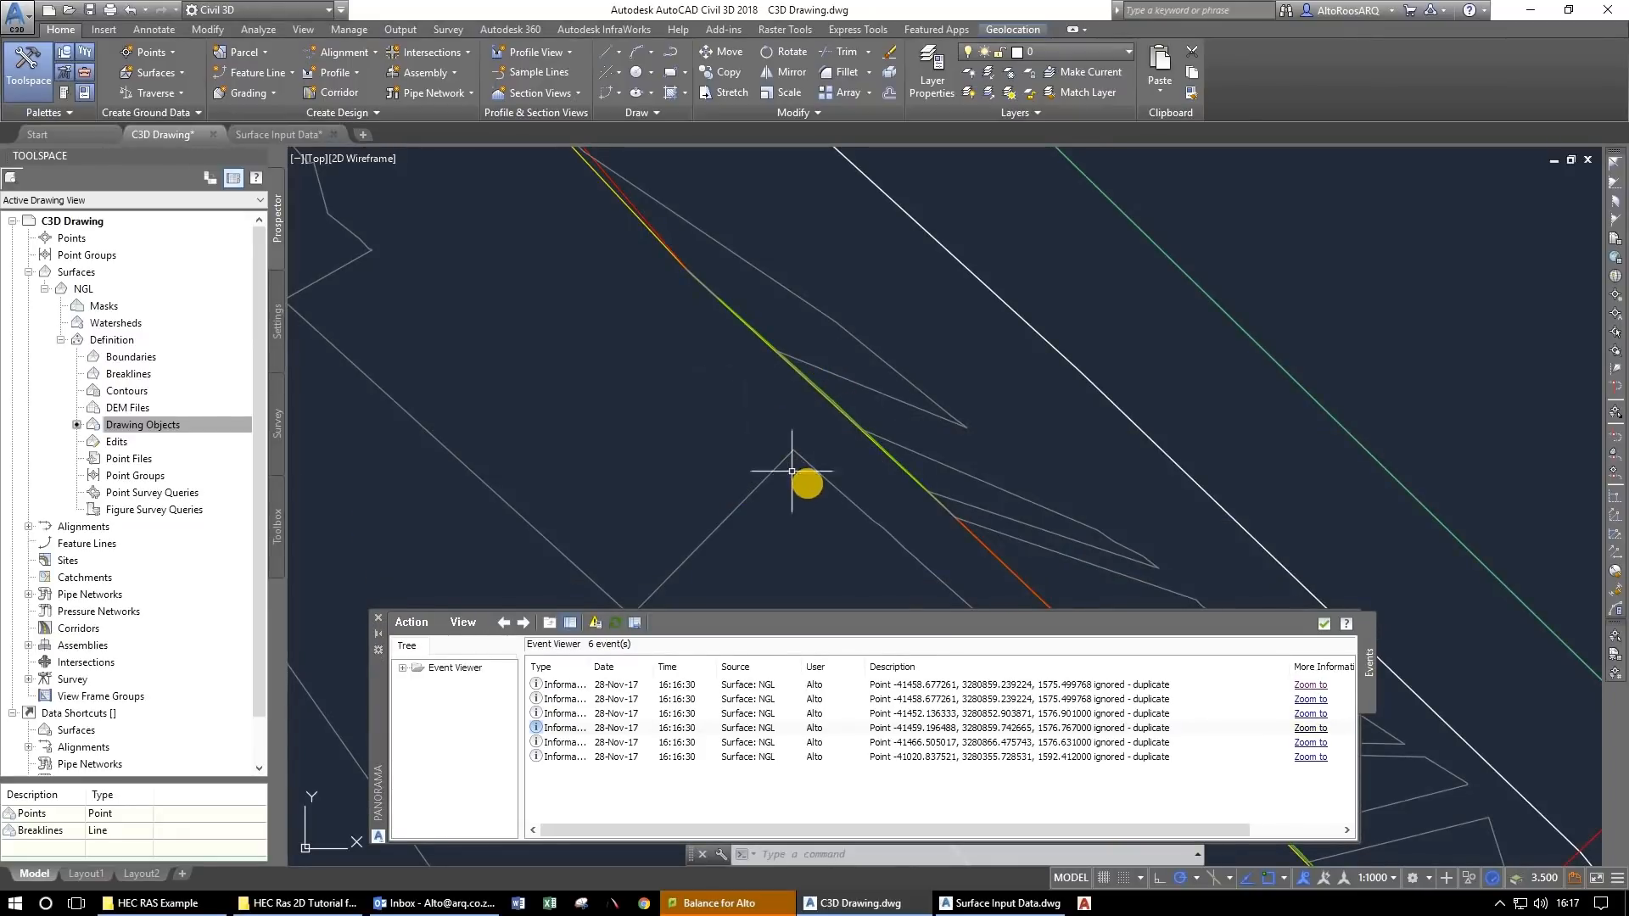
scroll(791, 471, "down", 4)
scroll(727, 400, "up", 4)
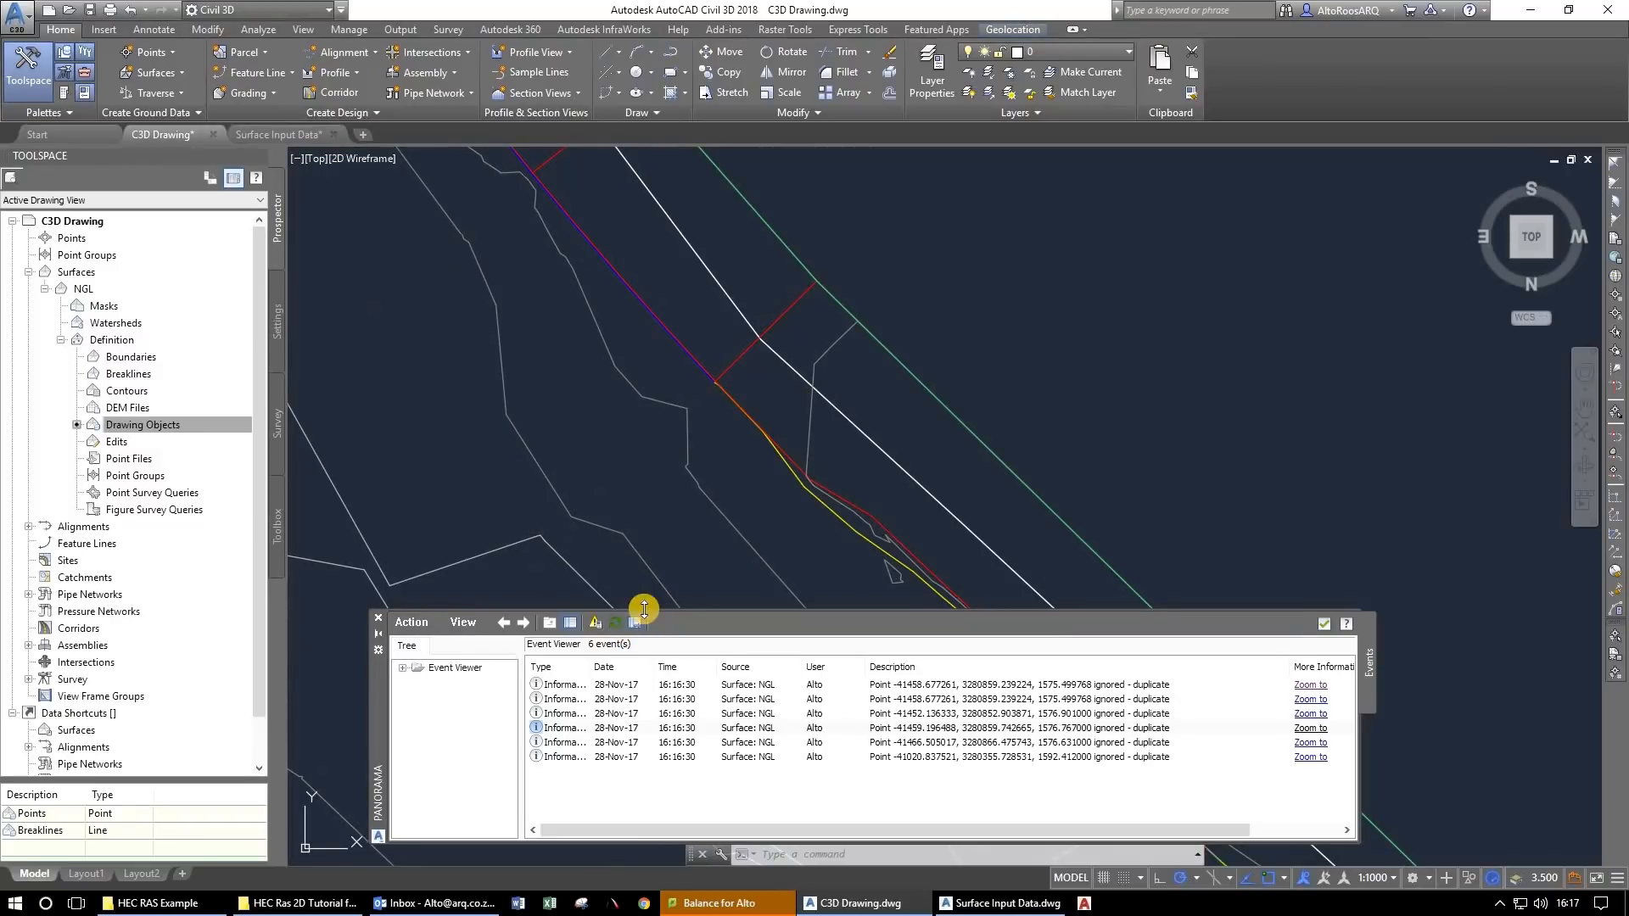
left_click(378, 618)
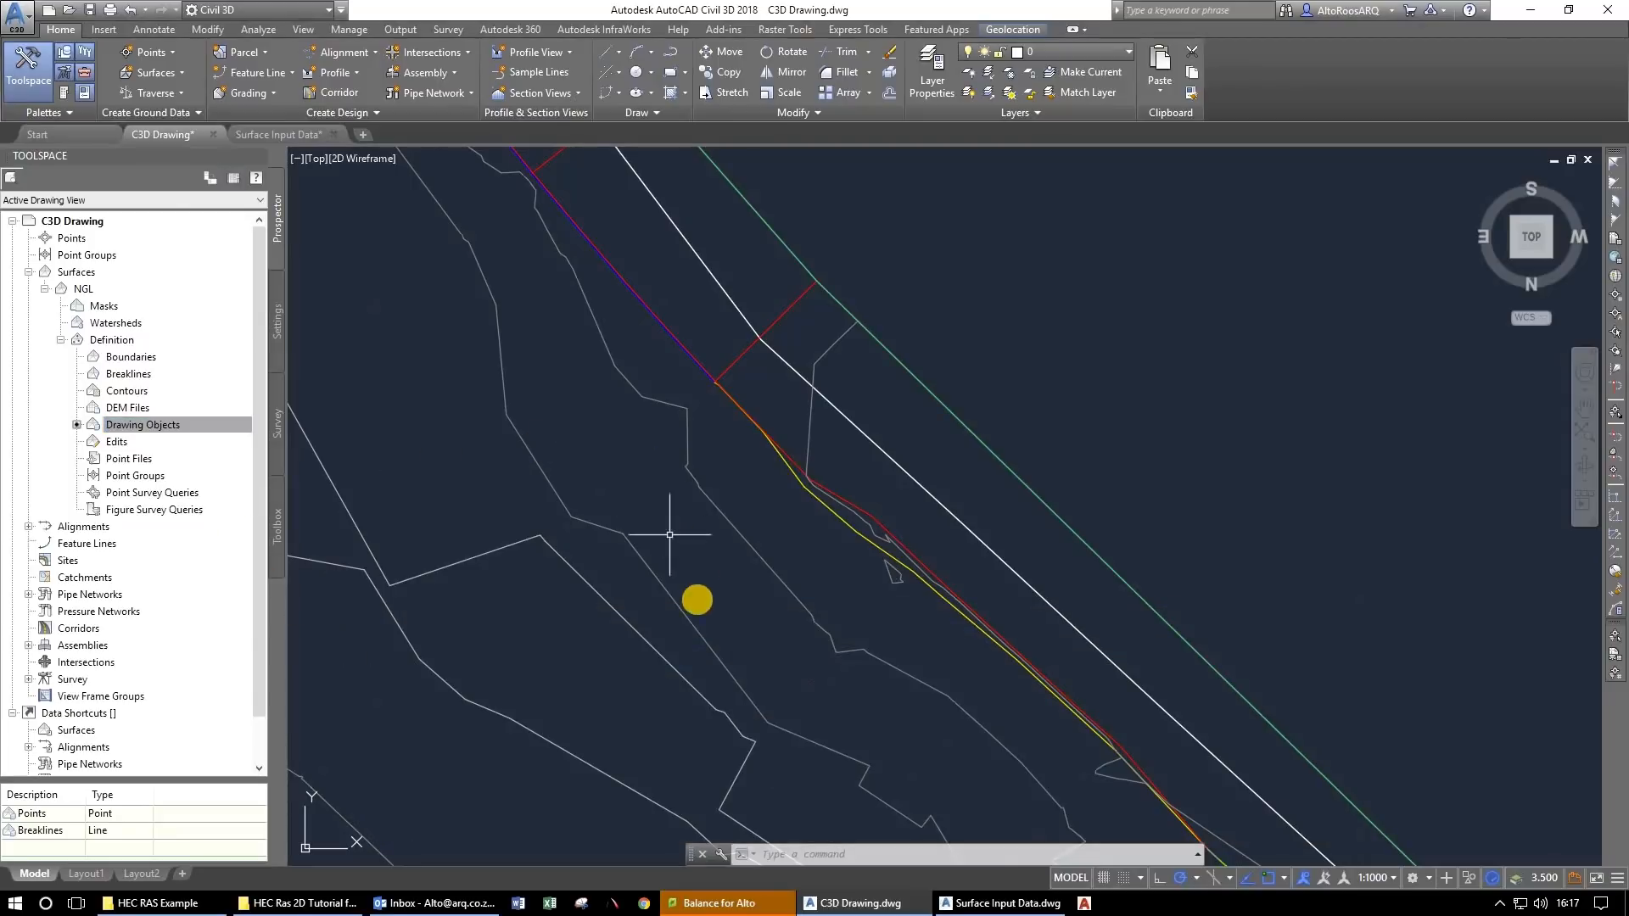
Examine how the NGL contours run along the breaklines on the site's curved edge.
scroll(702, 596, "down", 8)
left_click_drag(702, 596, 759, 284)
mouse_move(1111, 652)
left_mouse_down()
mouse_move(1091, 650)
mouse_move(830, 351)
left_mouse_up()
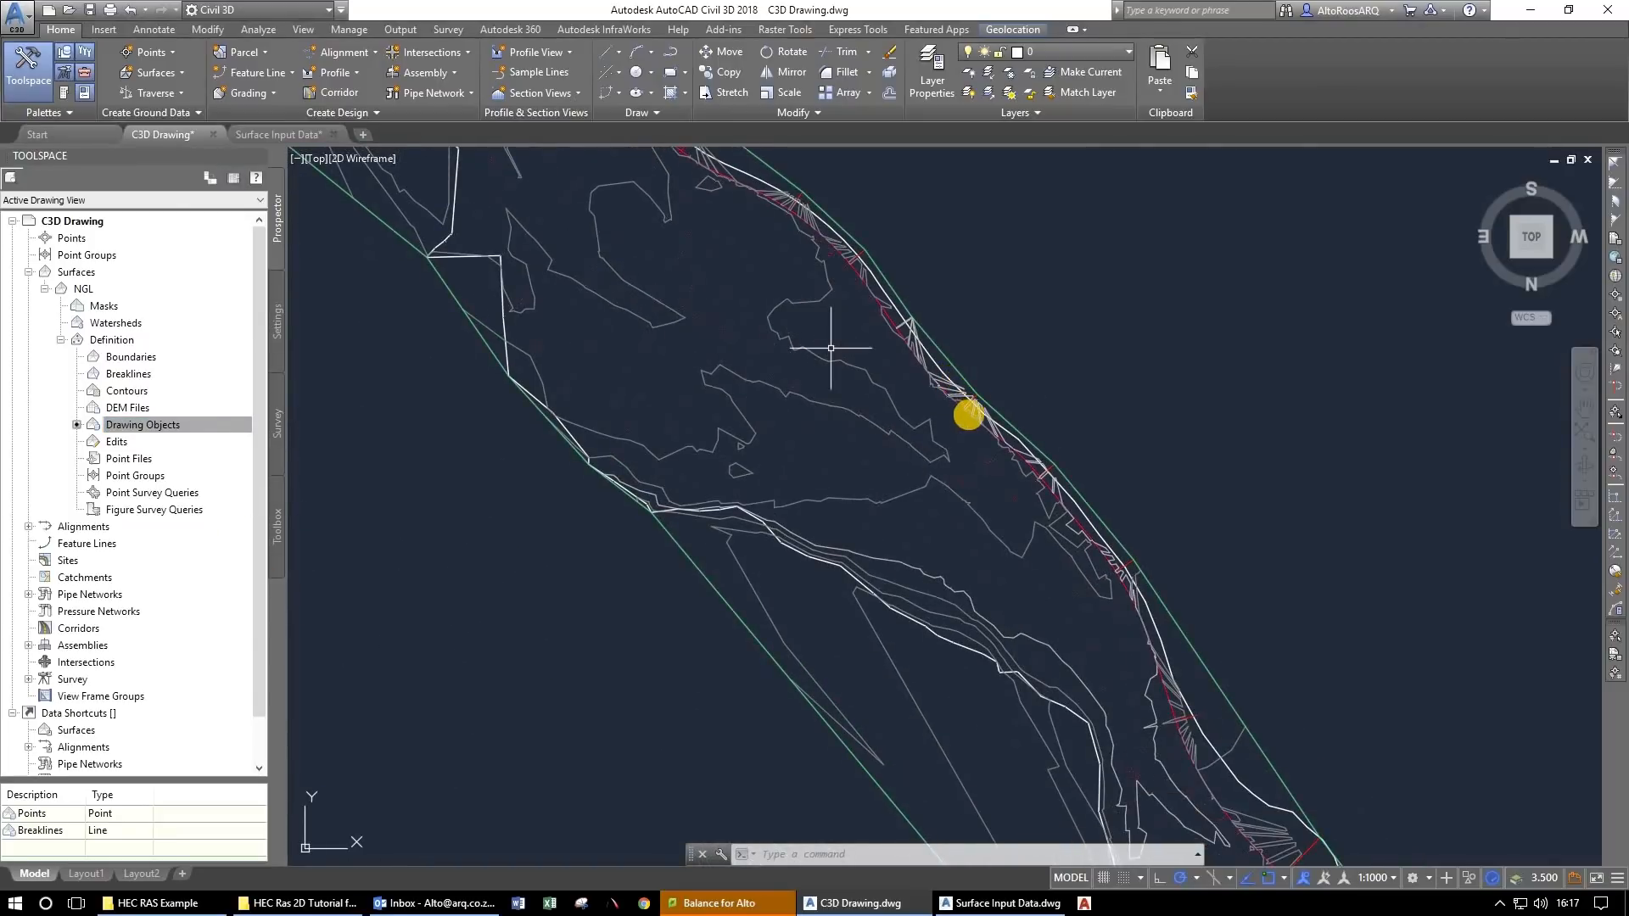
scroll(969, 418, "up", 8)
scroll(970, 418, "down", 10)
left_click_drag(778, 520, 775, 527)
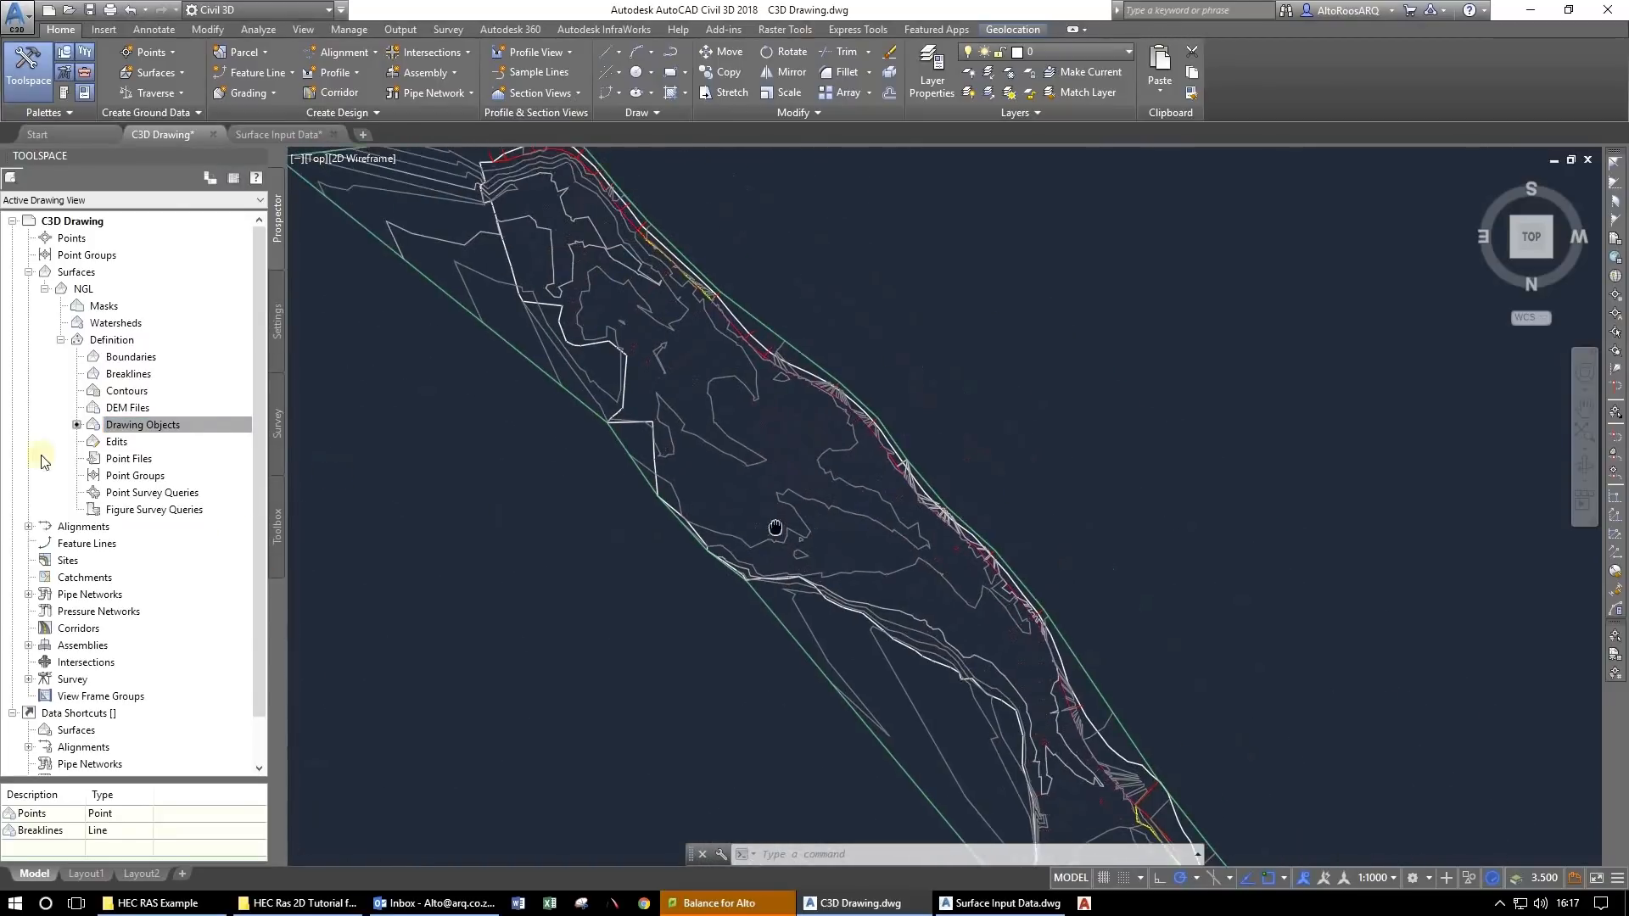
Define a breakline set for the NGL surface with the description Breaks and the type Standard.
left_click(129, 375)
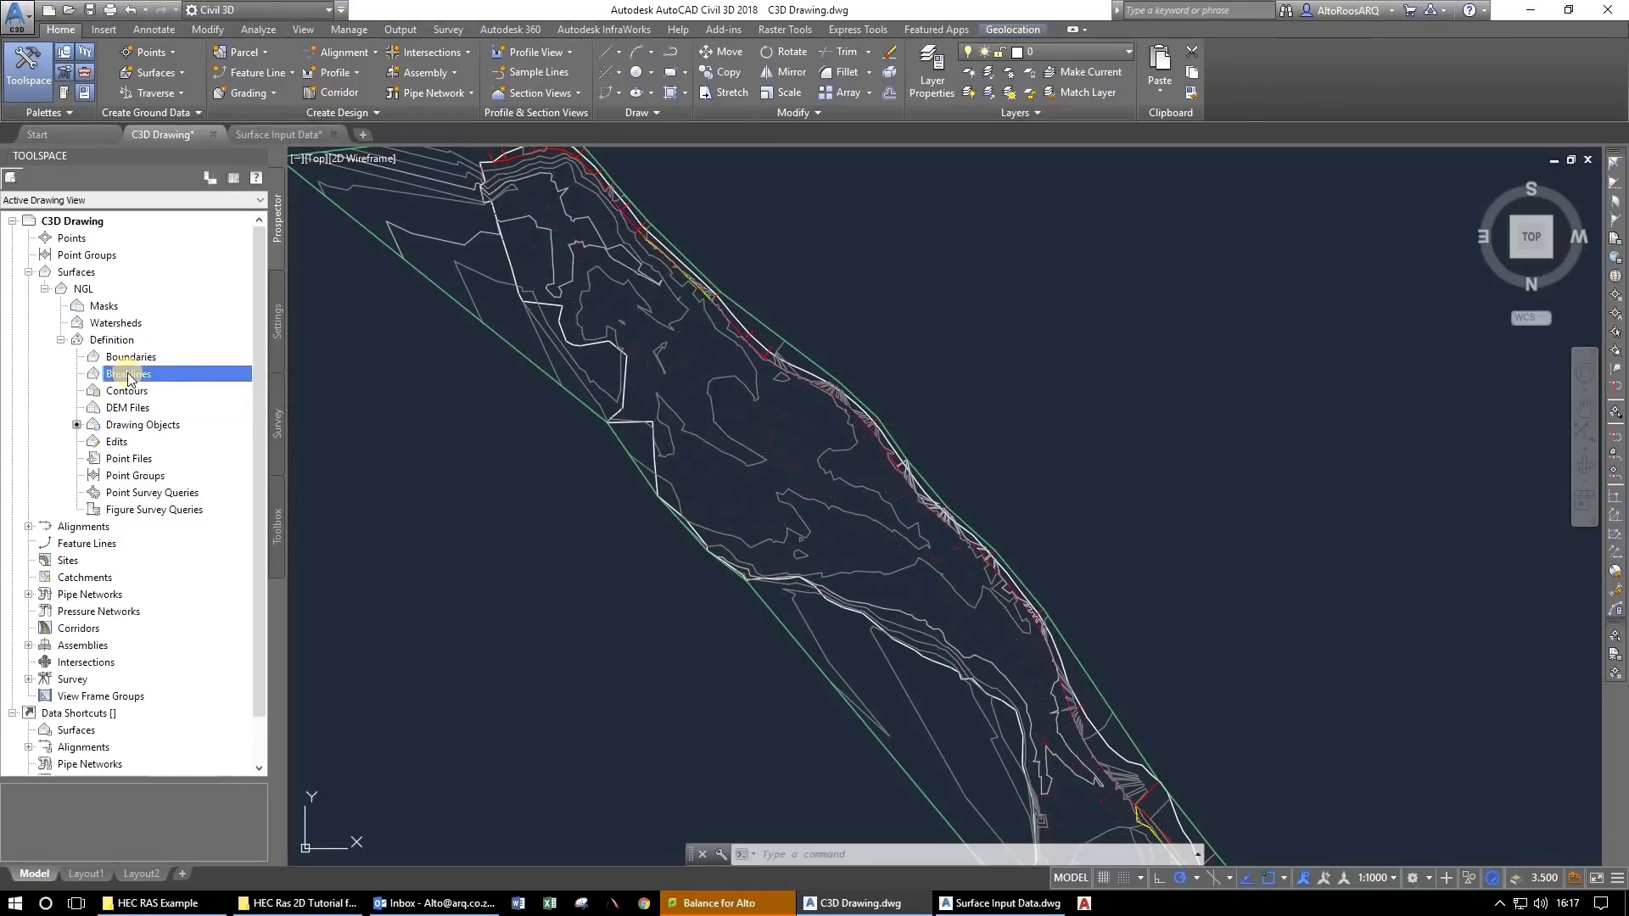
right_click(167, 386)
left_click(191, 397)
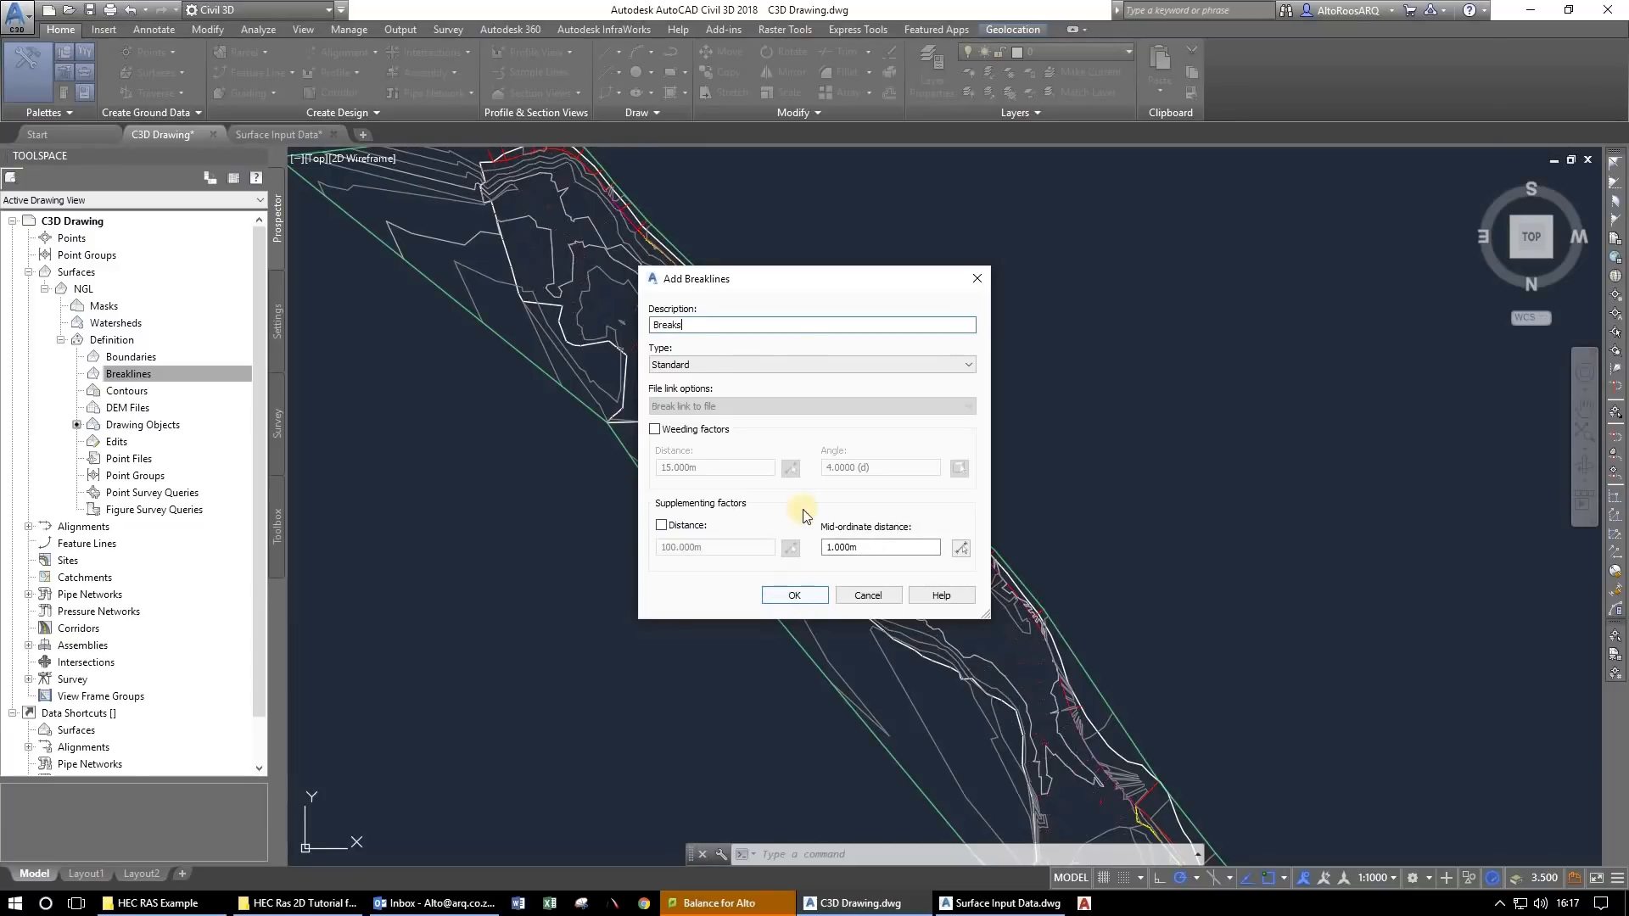
left_click(772, 367)
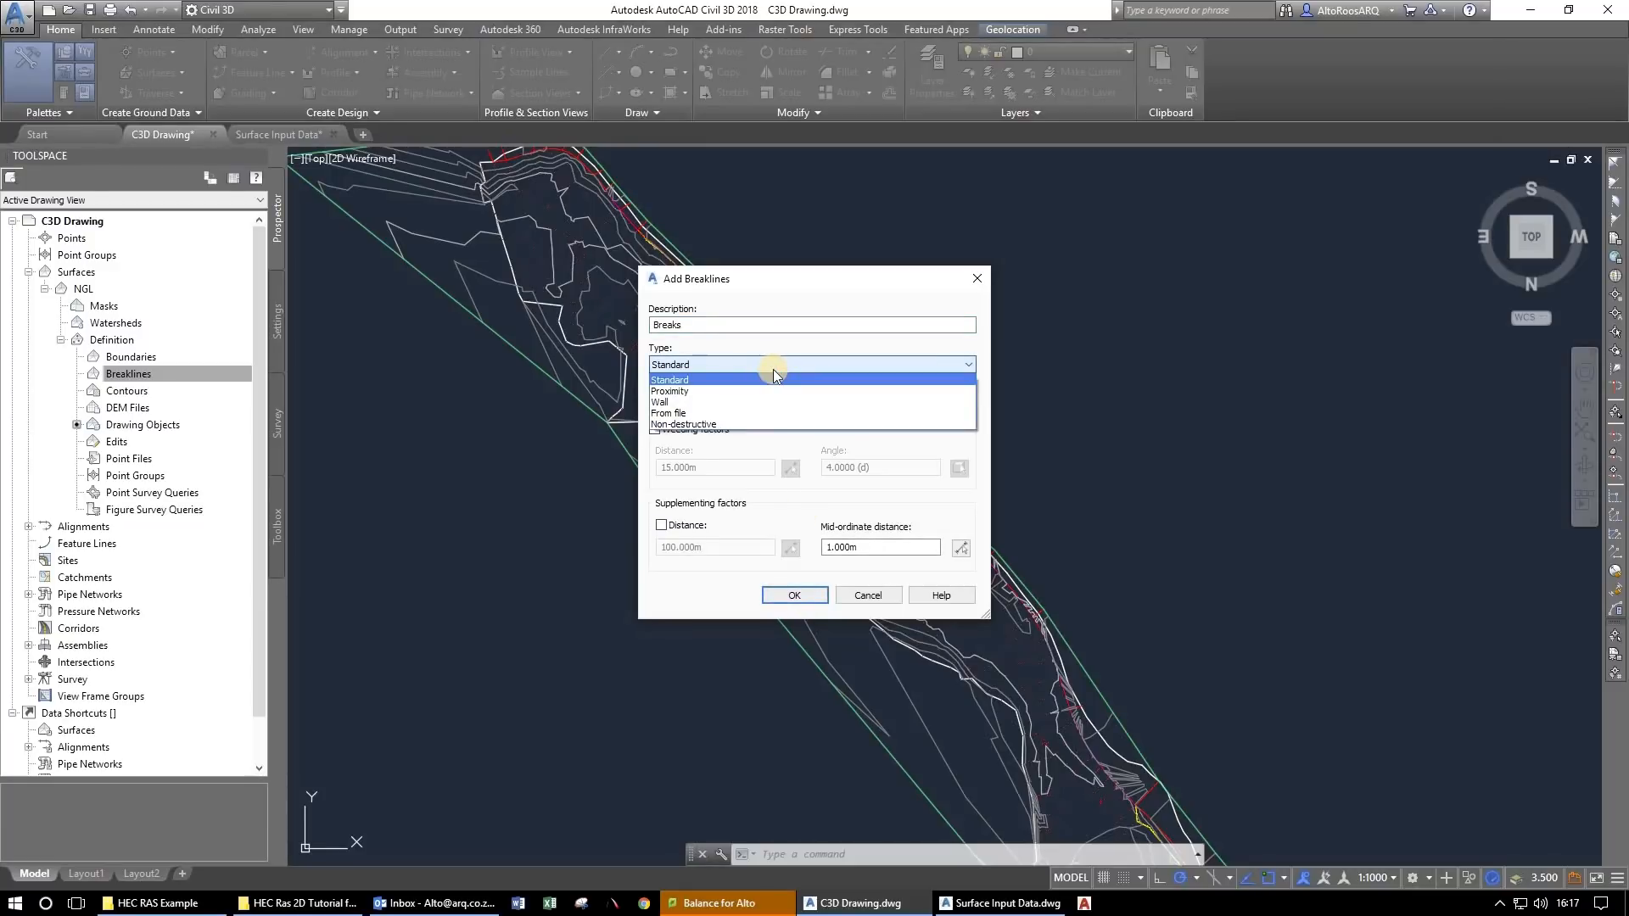
left_click(755, 379)
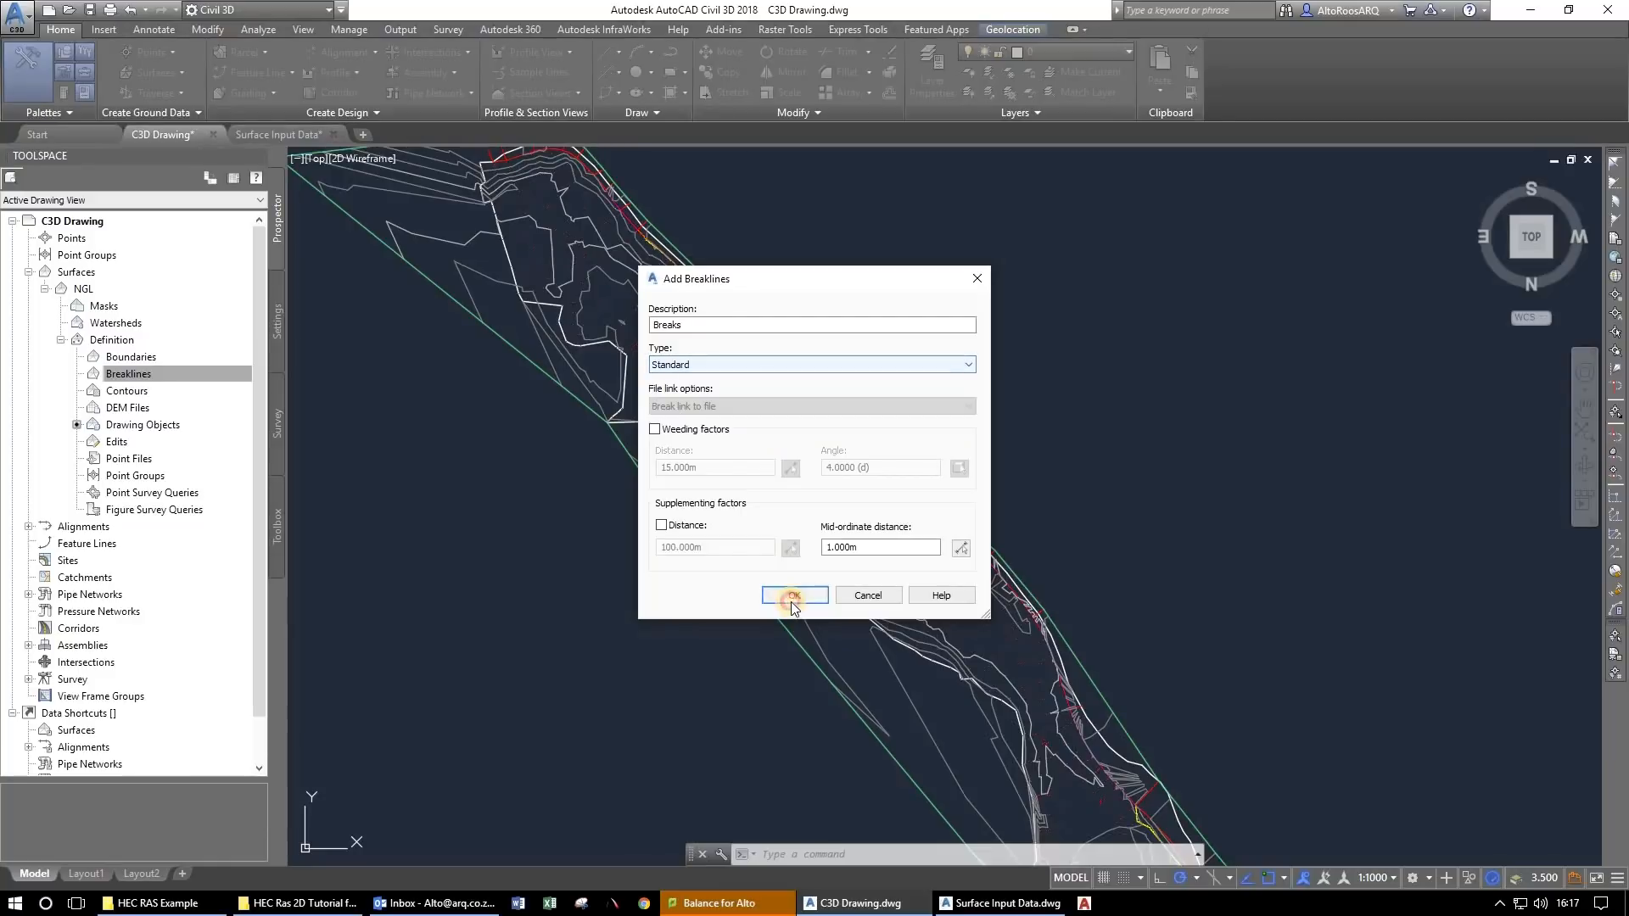
left_click(791, 596)
Select all lines along the site's full curved edge in two overlapping windows and add them as the surface's breaklines.
scroll(527, 359, "down", 2)
scroll(472, 229, "down", 2)
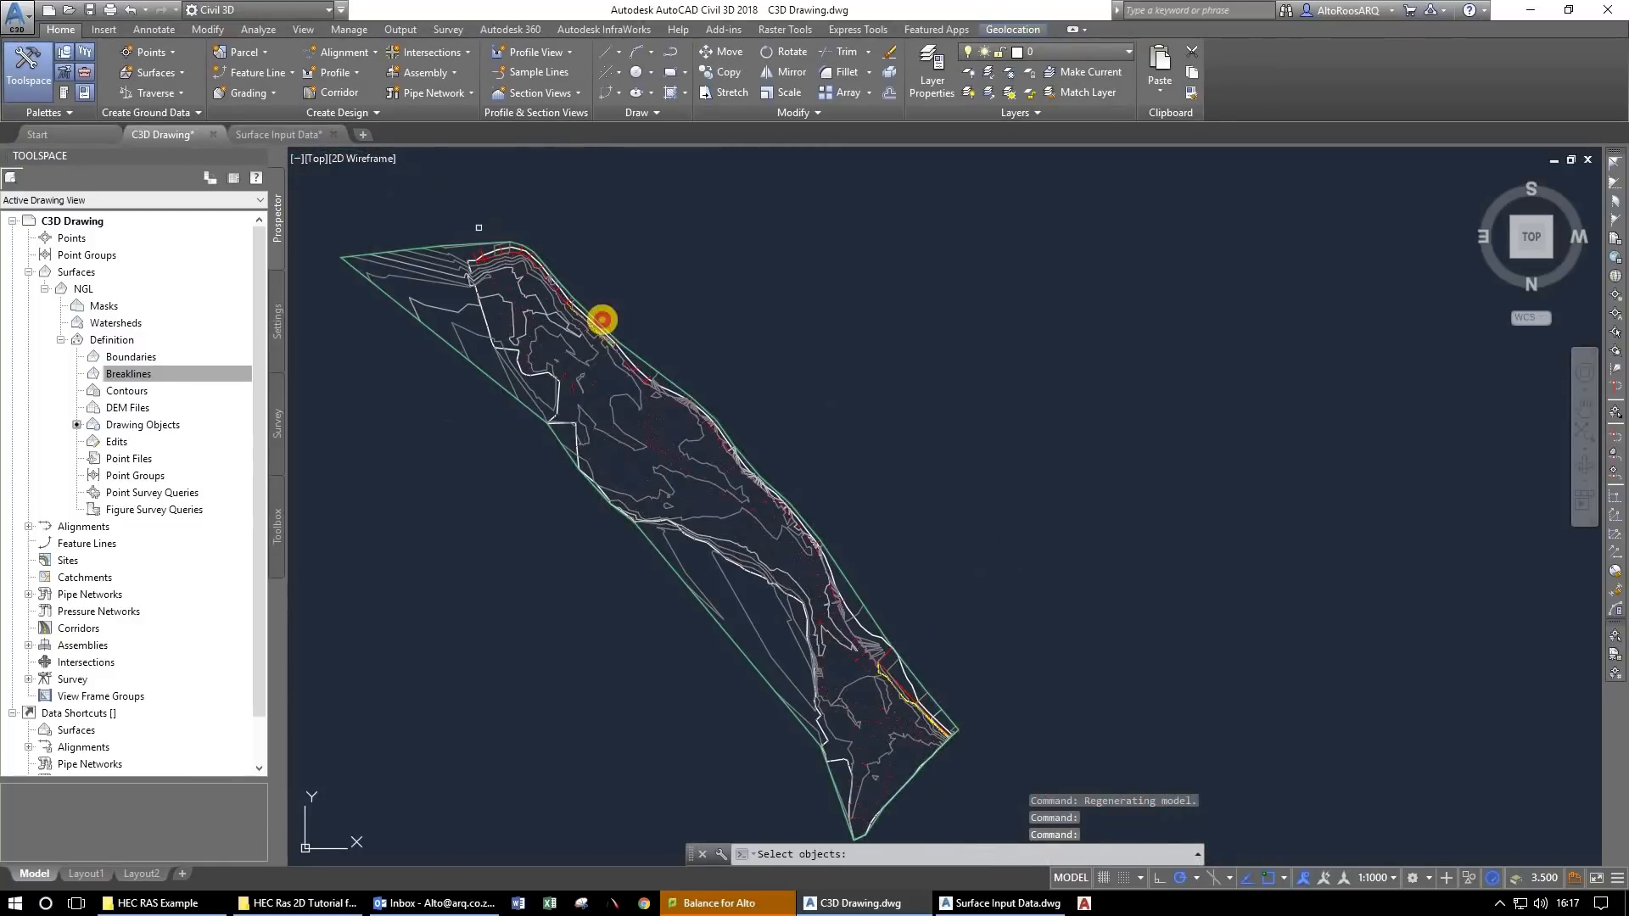
left_click(413, 189)
left_click(856, 549)
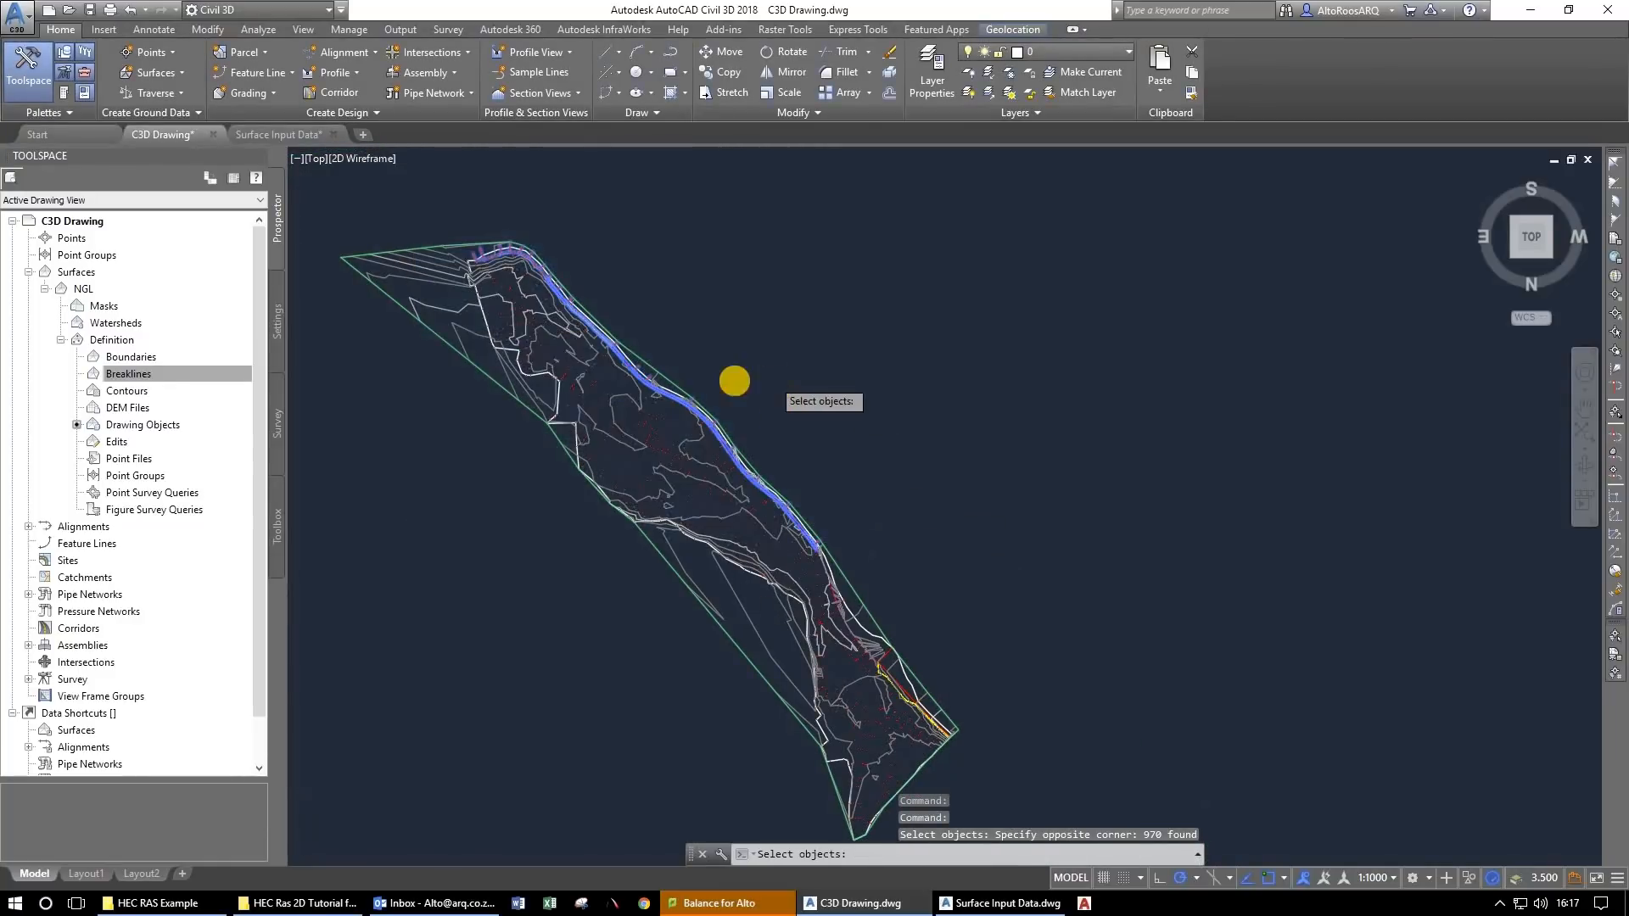
scroll(774, 378, "down", 2)
left_click(718, 331)
left_click(982, 748)
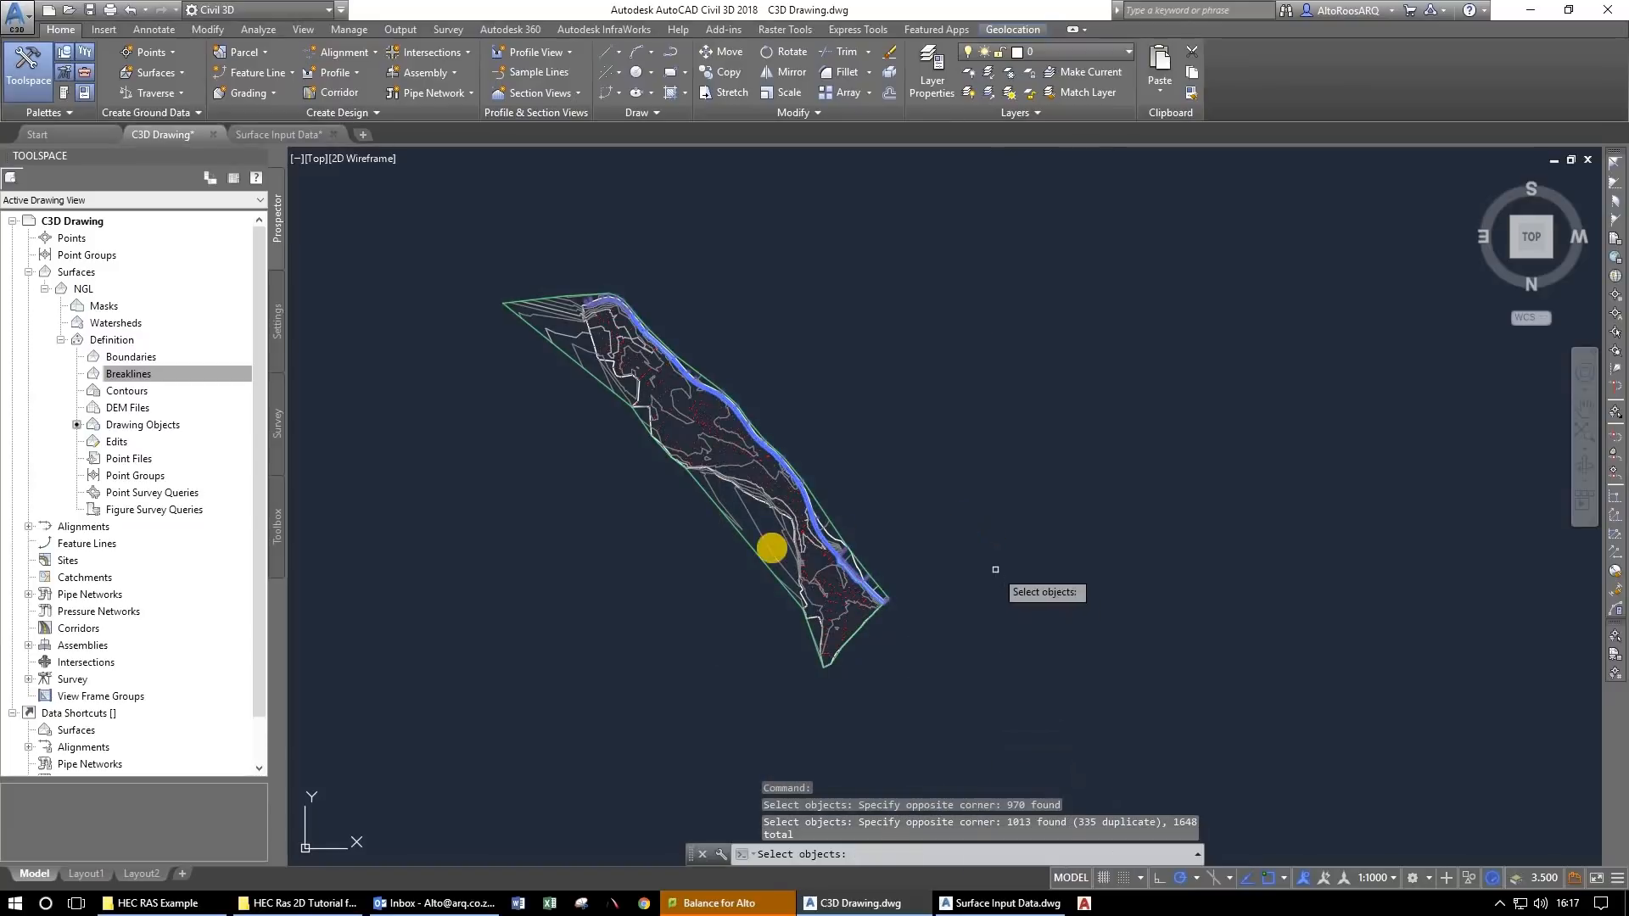
scroll(836, 534, "up", 2)
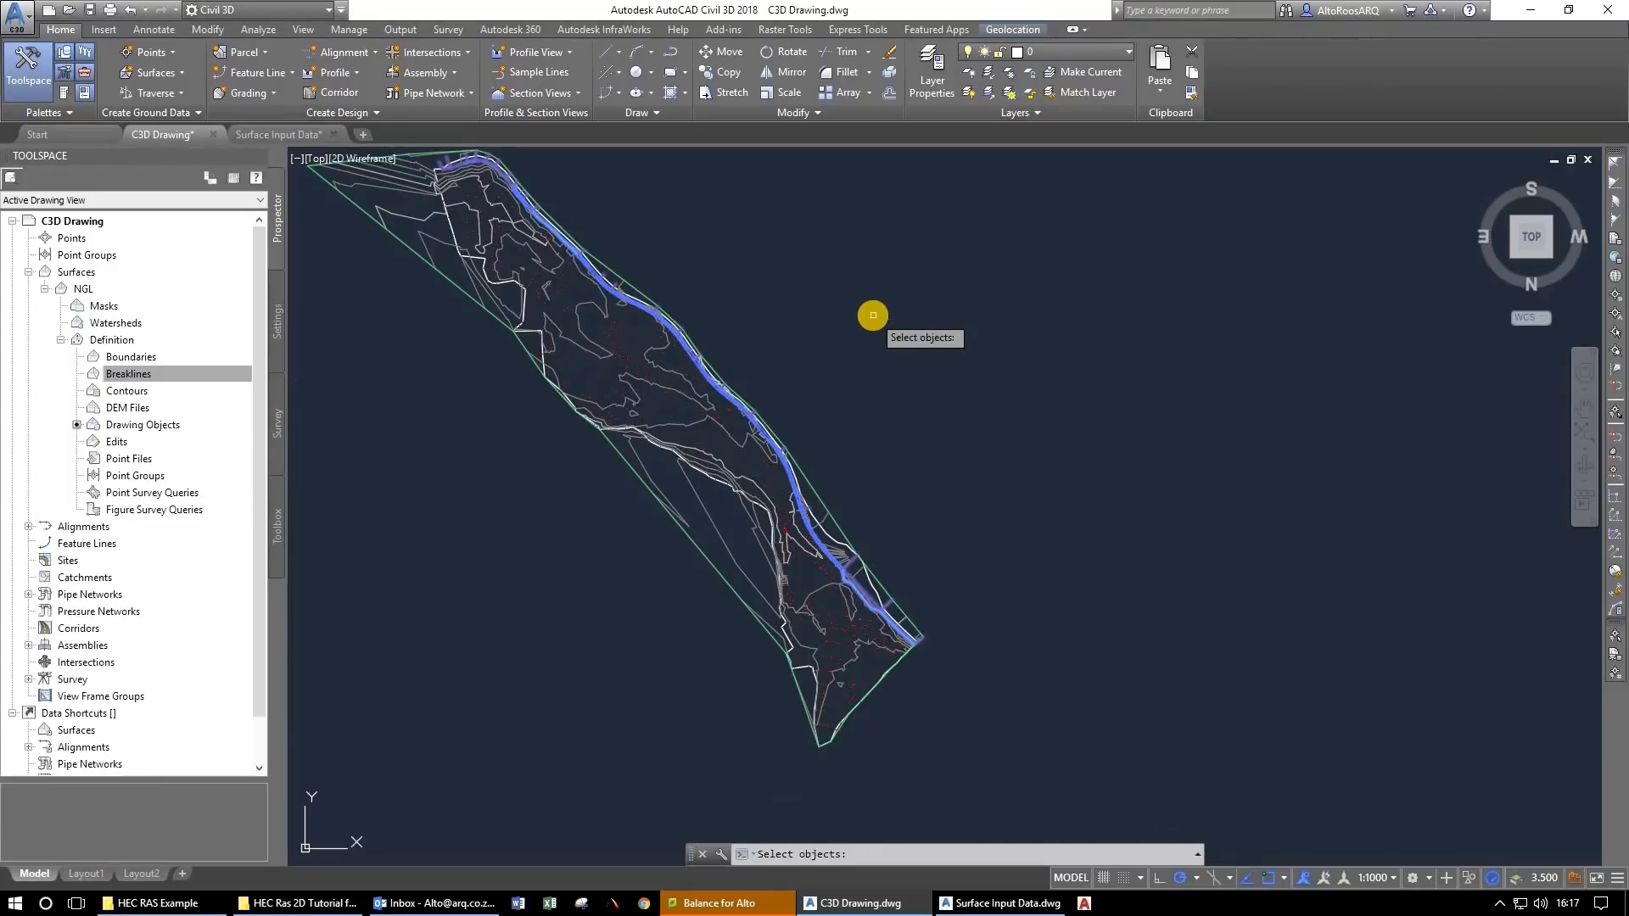
key("Return")
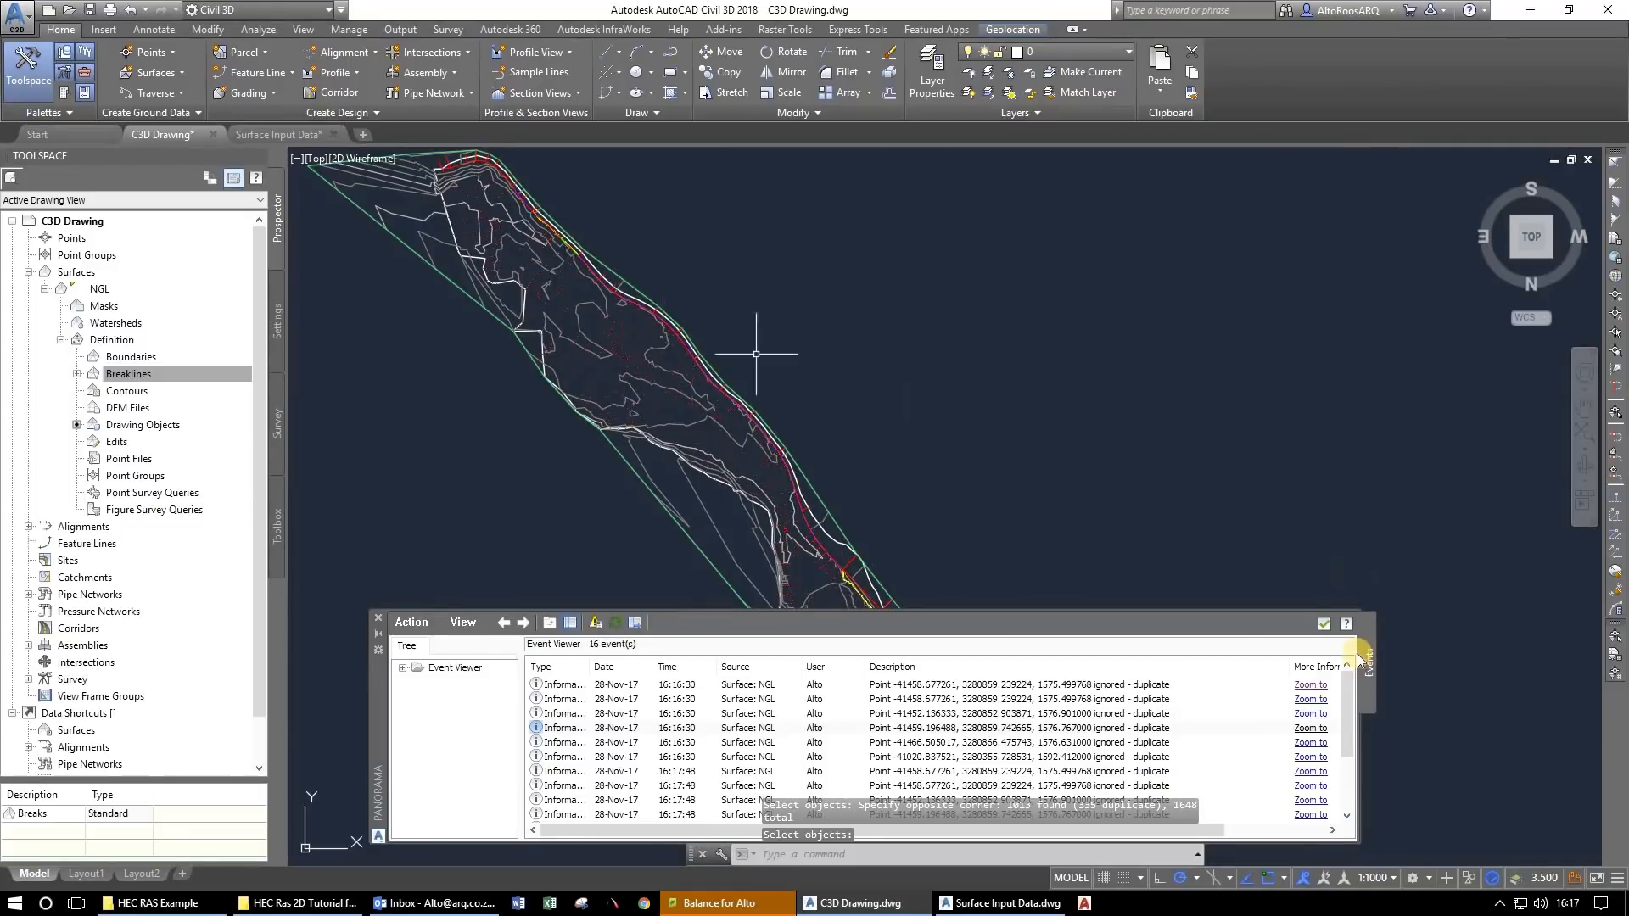
Read through the Event Viewer entries for the added breaklines and close the Panorama.
scroll(1145, 763, "down", 2)
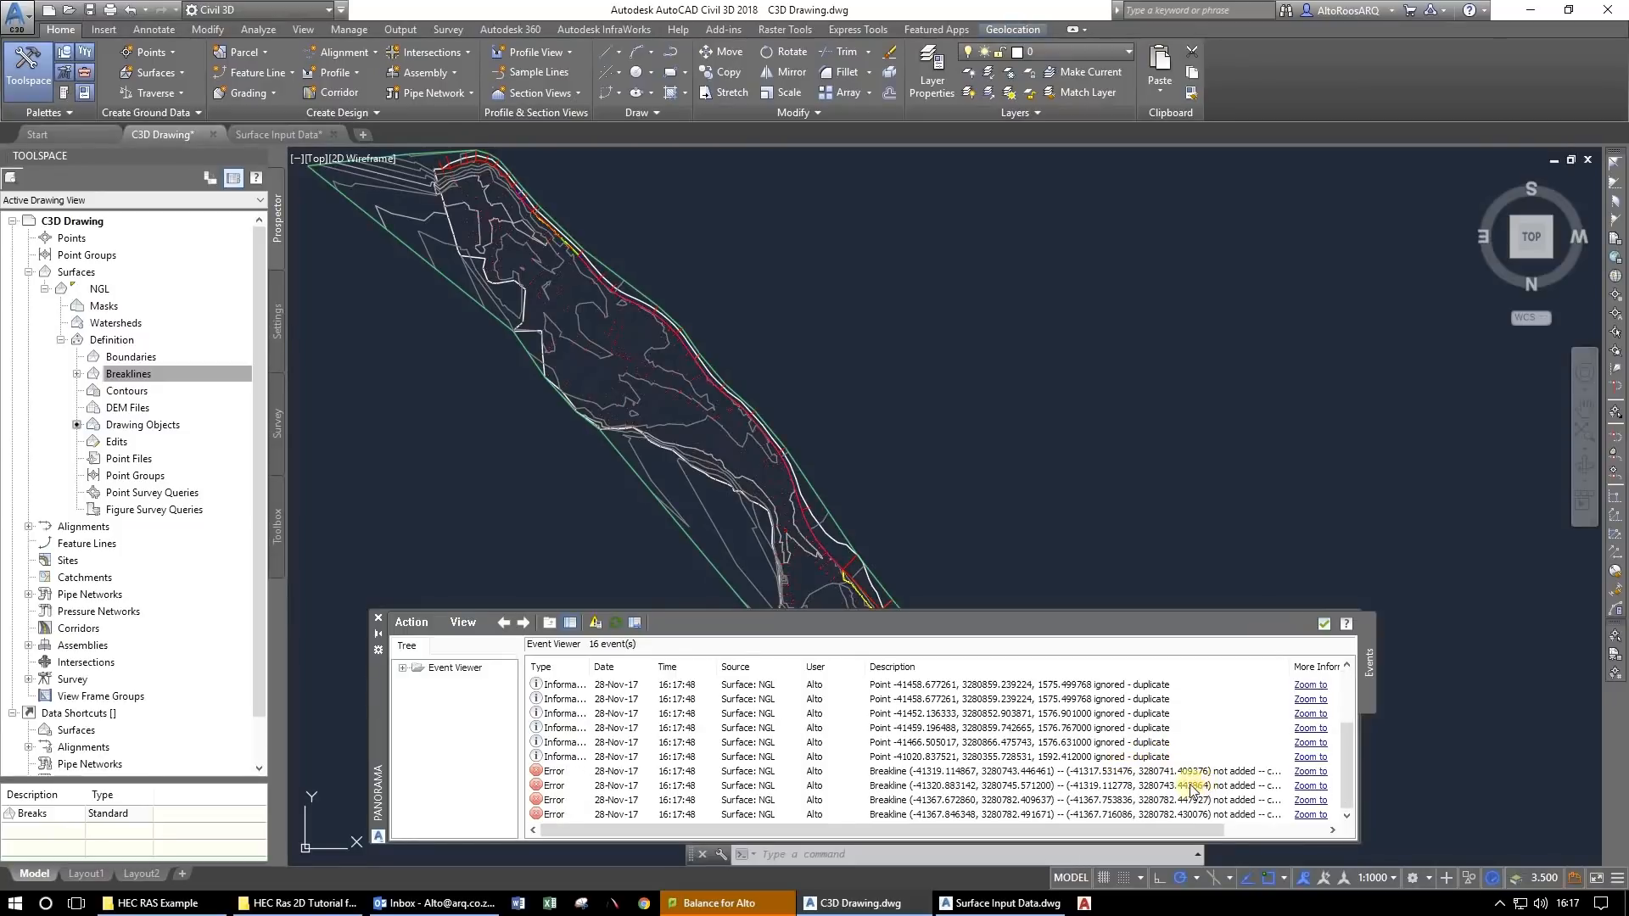
scroll(1191, 789, "up", 2)
left_click(378, 618)
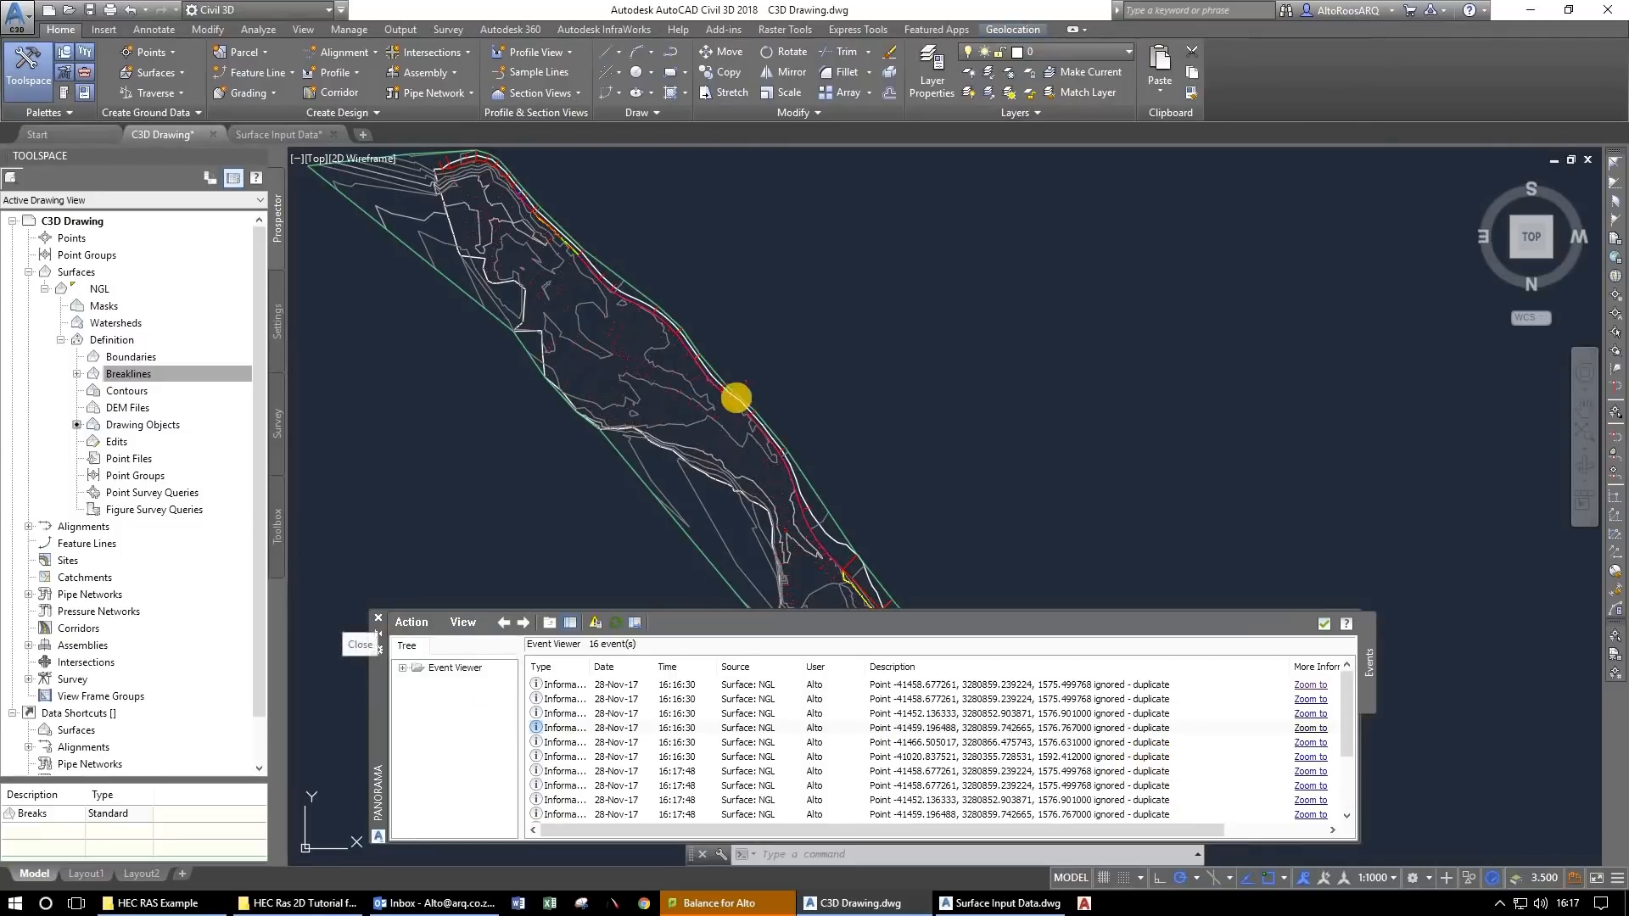
Examine the rebuilt NGL contours beside the breaklines from mid-site to the site's upper end.
scroll(713, 423, "up", 4)
mouse_move(713, 424)
left_mouse_down()
mouse_move(954, 529)
mouse_move(978, 580)
left_mouse_up()
key("Escape")
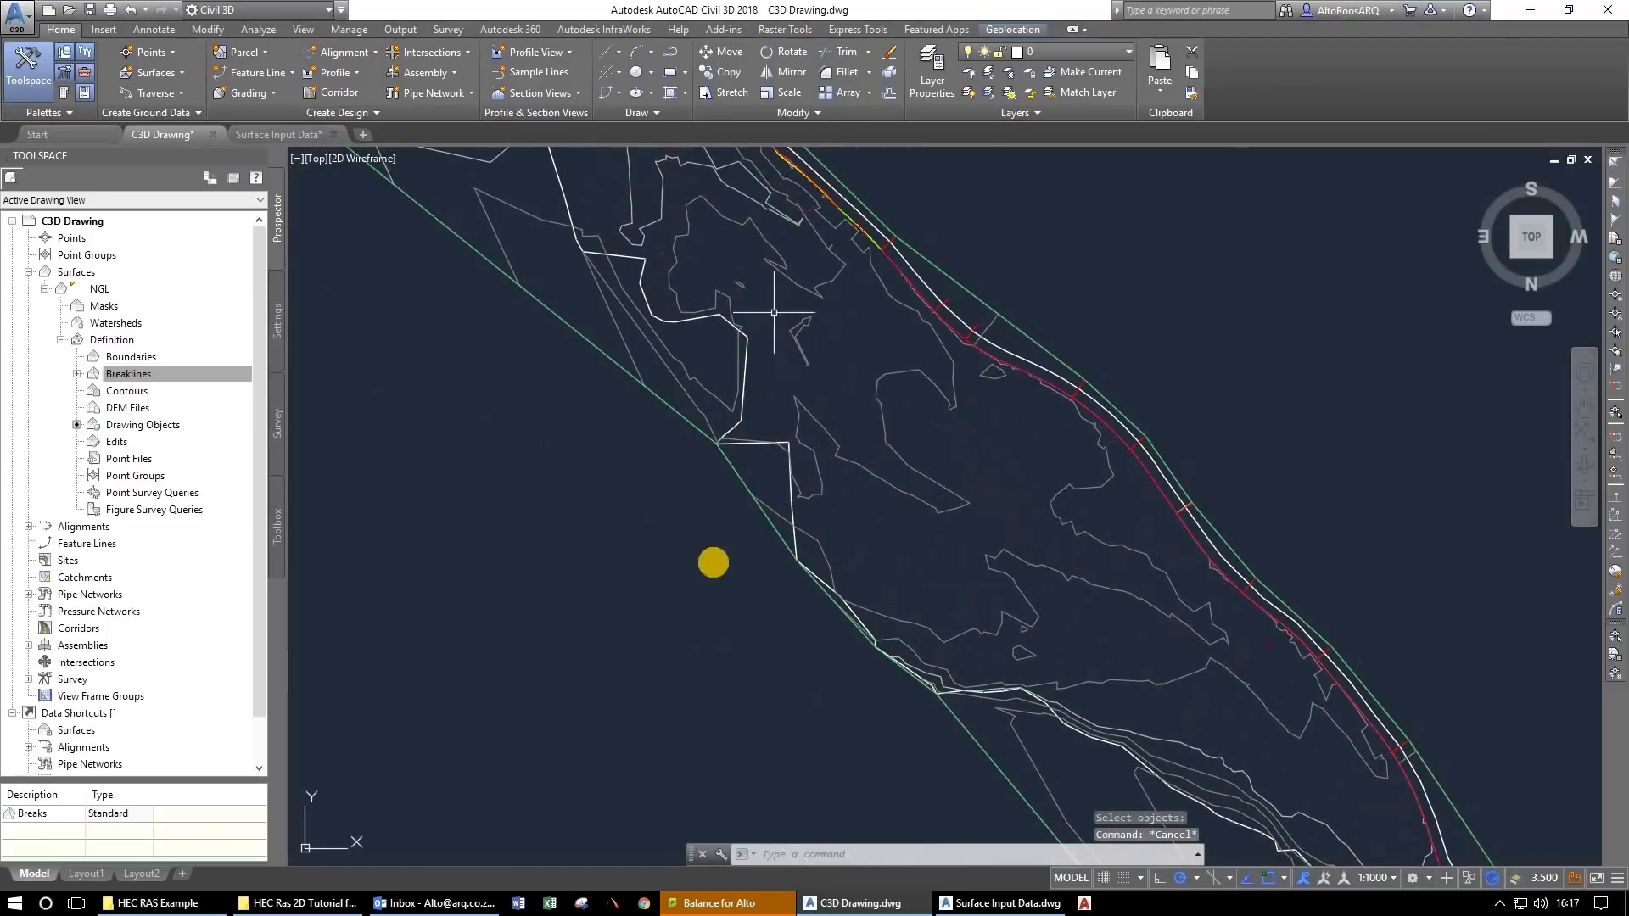
scroll(773, 316, "up", 2)
left_click_drag(773, 316, 723, 661)
key("Escape")
left_click_drag(706, 476, 971, 455)
key("Escape")
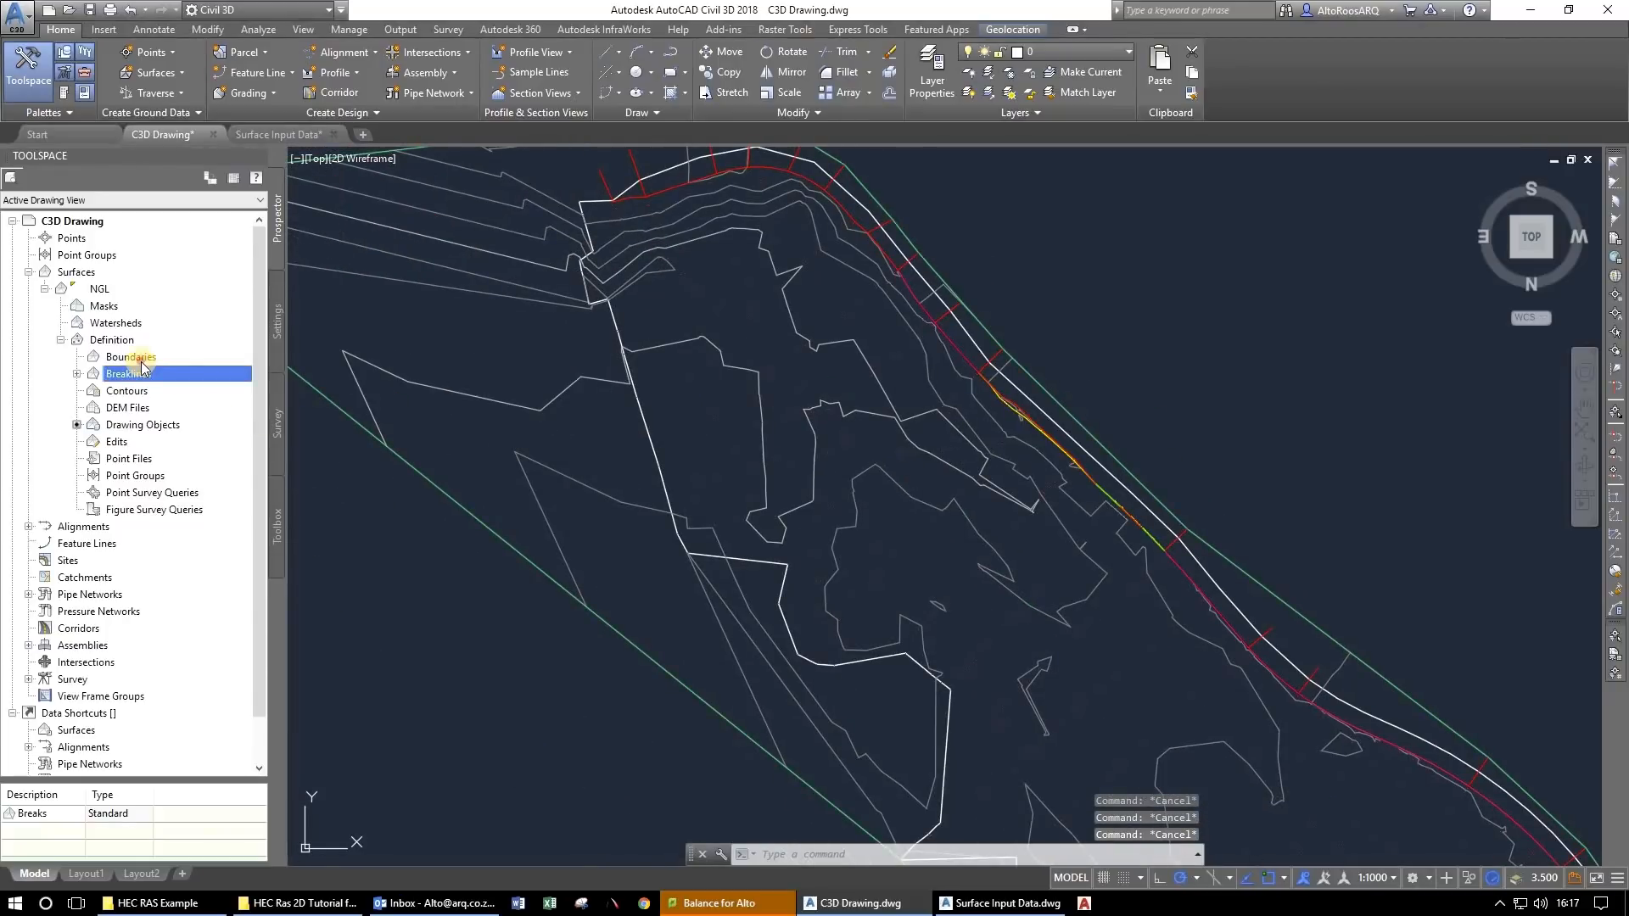
Add an Outer boundary named Boundary with non-destructive breakline to the NGL surface, using the white site outline.
right_click(171, 359)
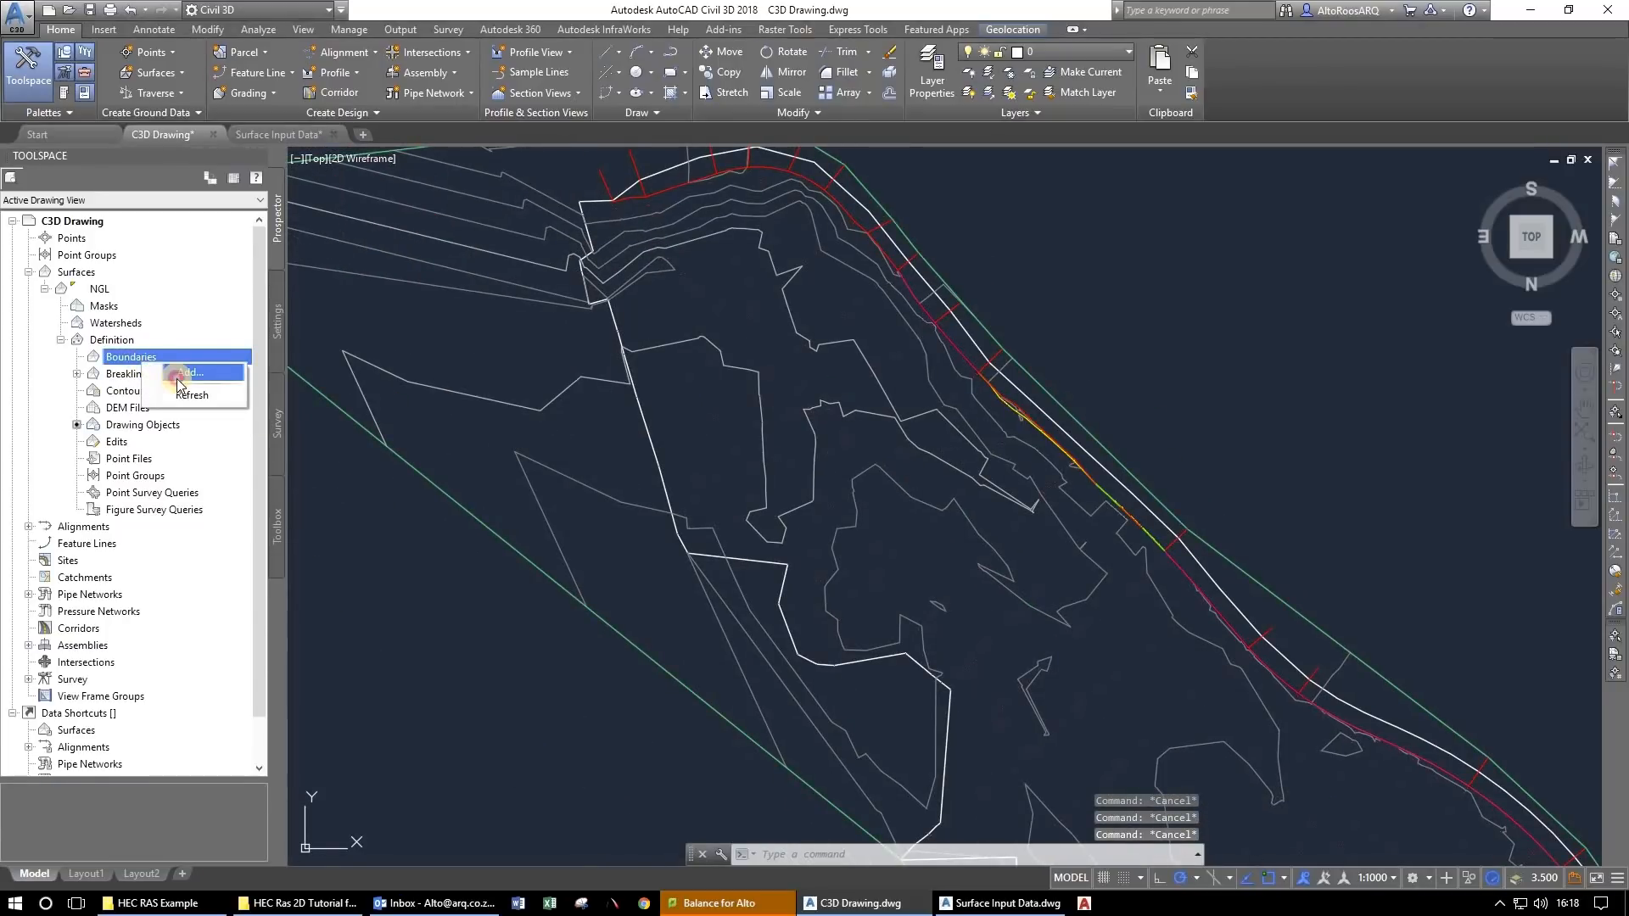
left_click(186, 373)
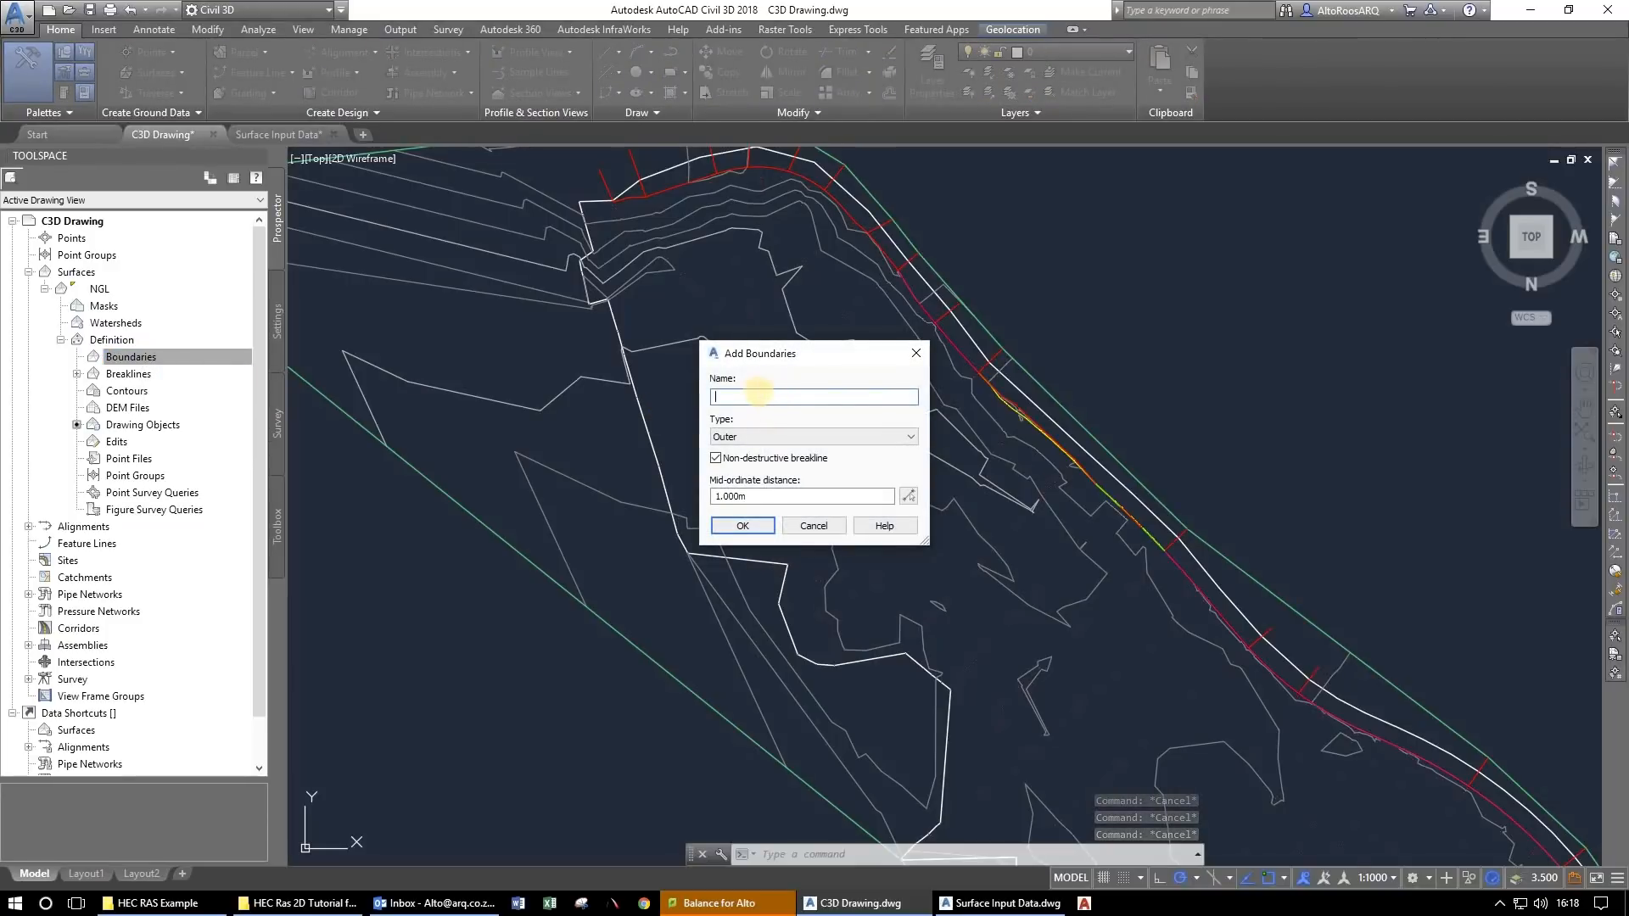
type("Boundary")
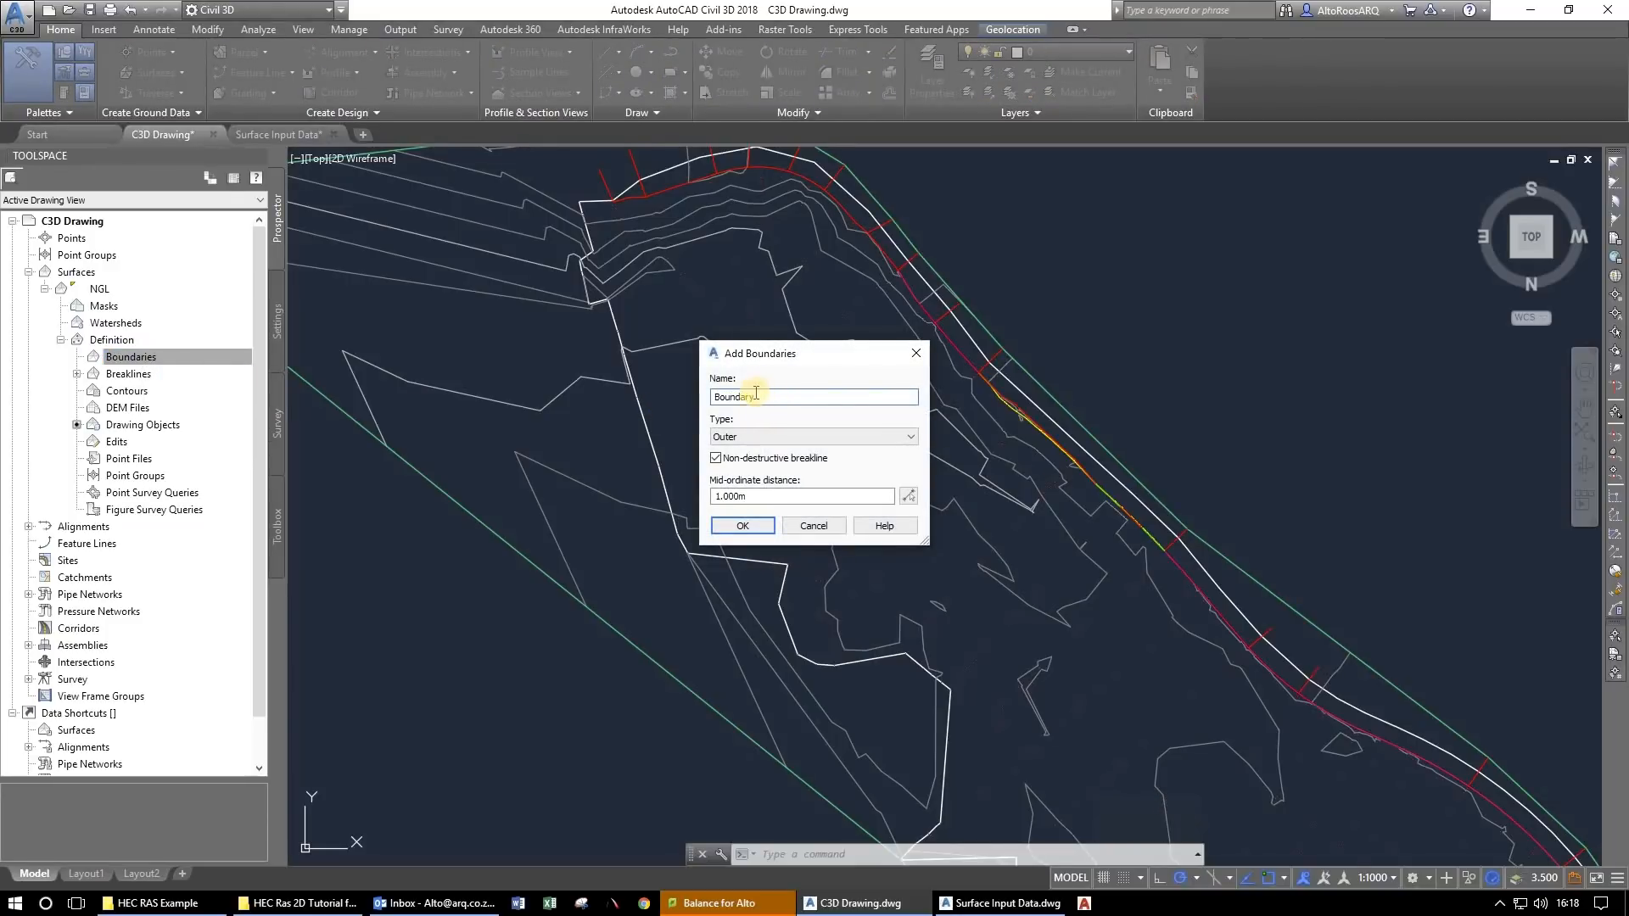
left_click(911, 437)
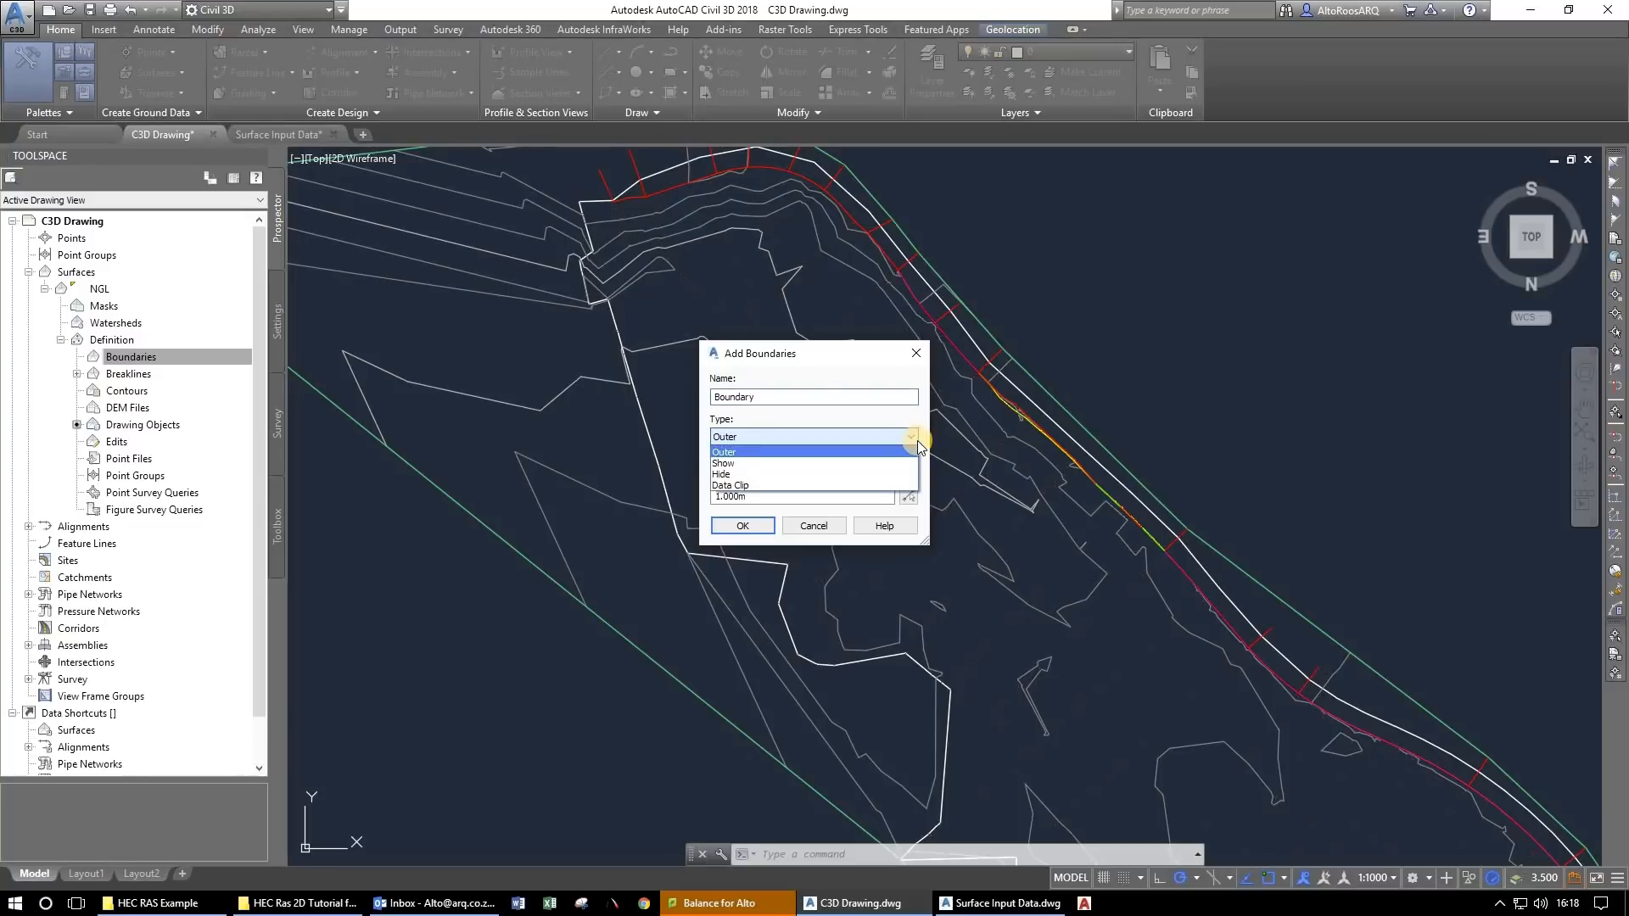
left_click(753, 453)
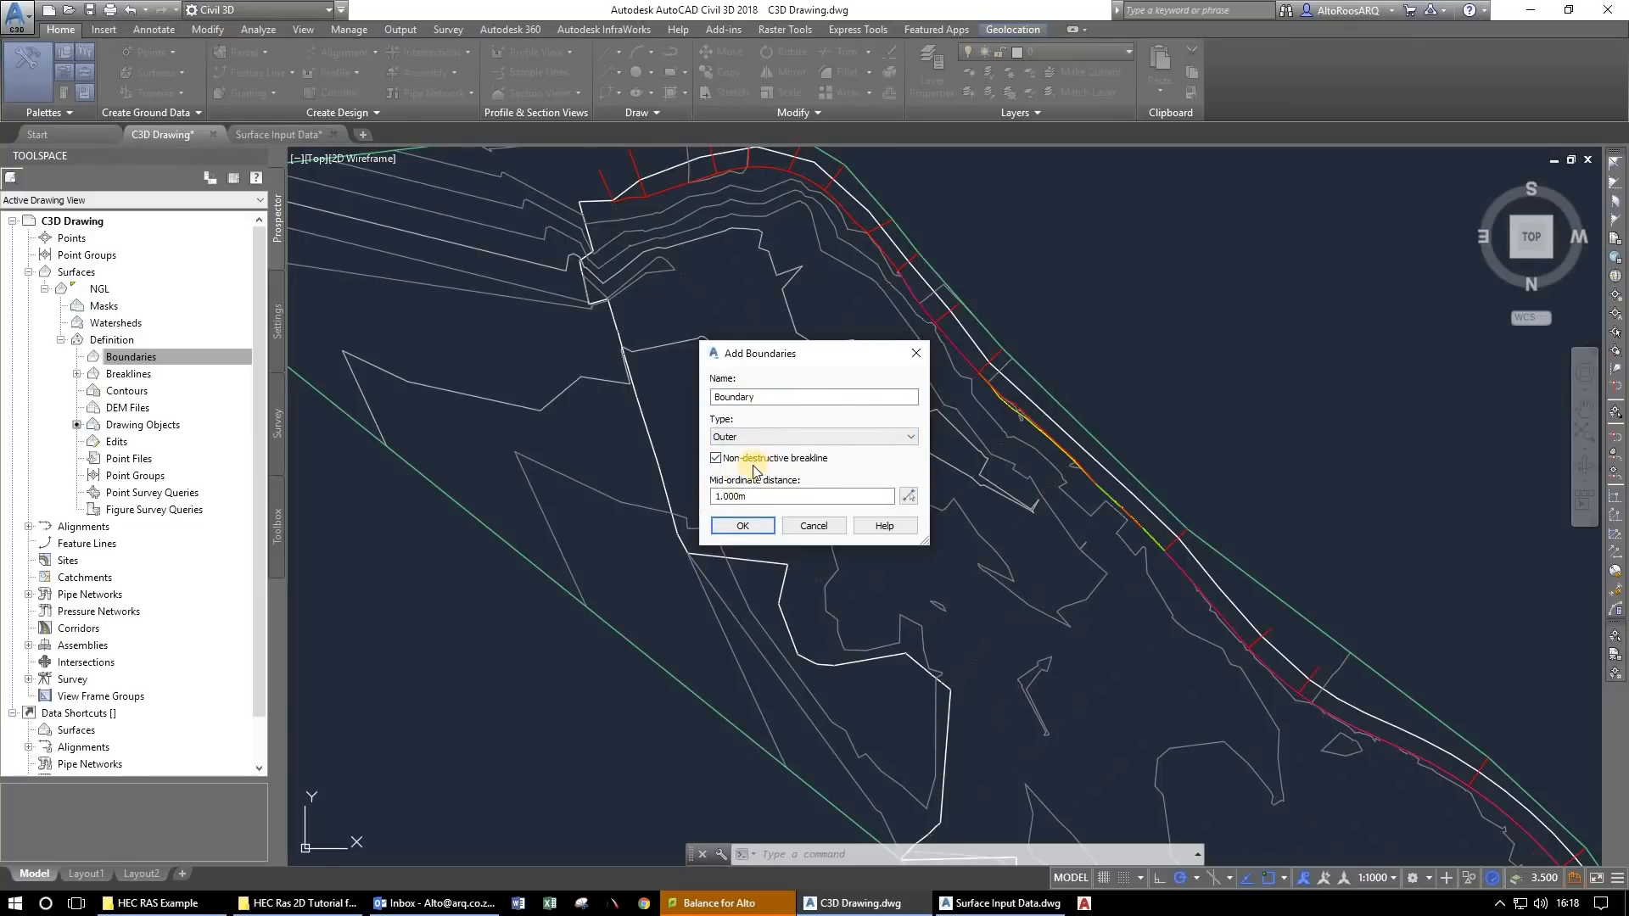
left_click(742, 525)
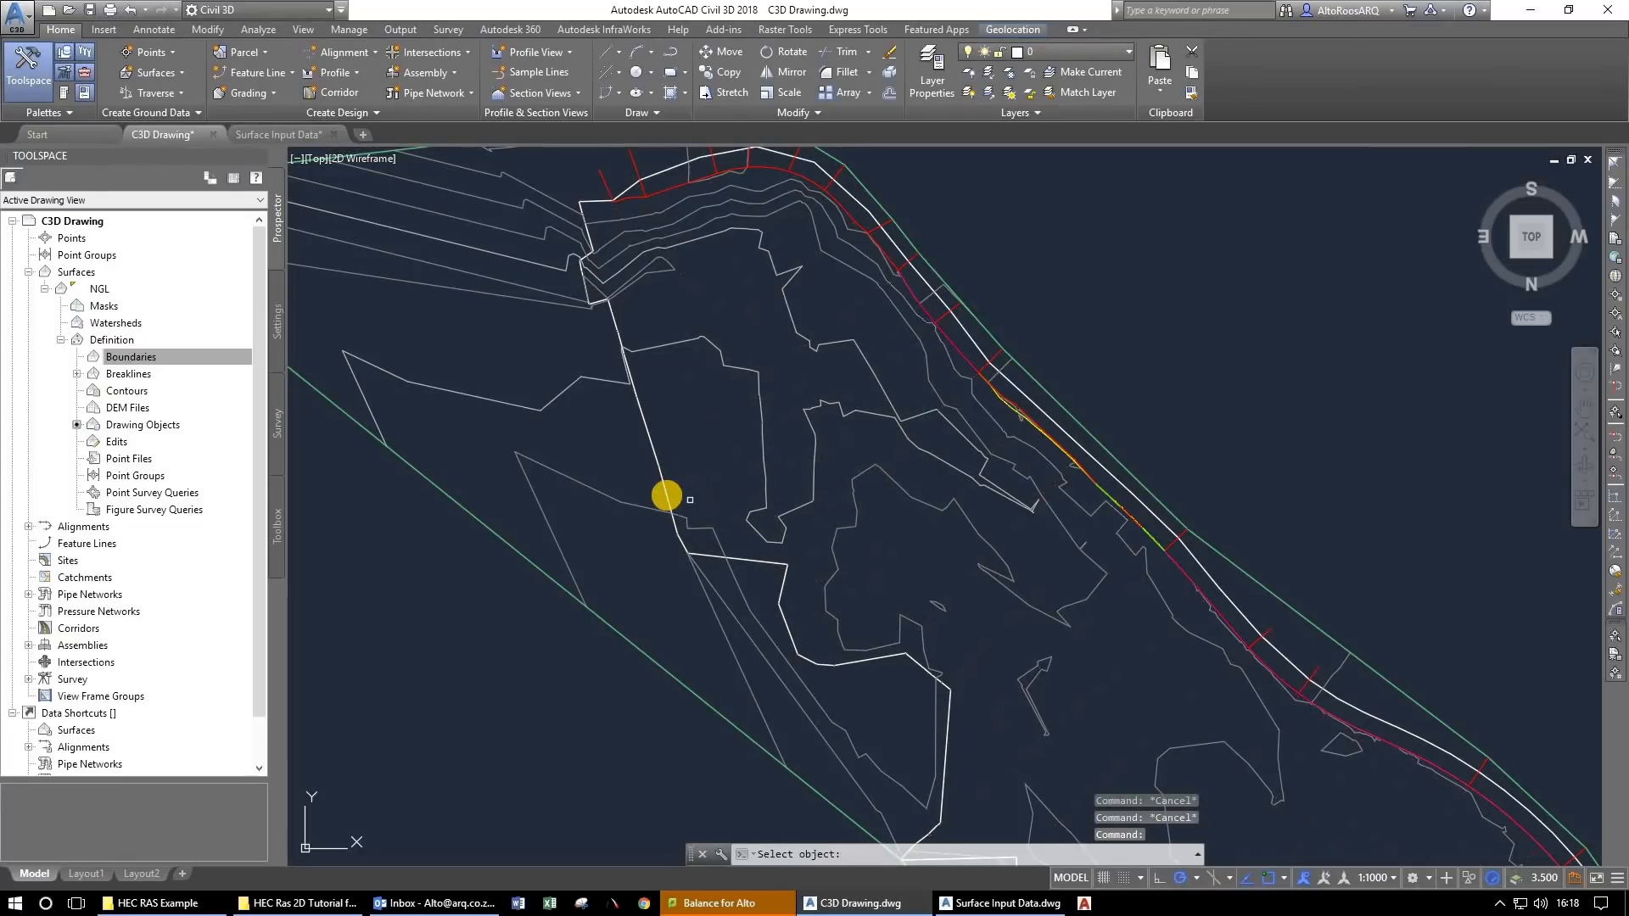
left_click(669, 500)
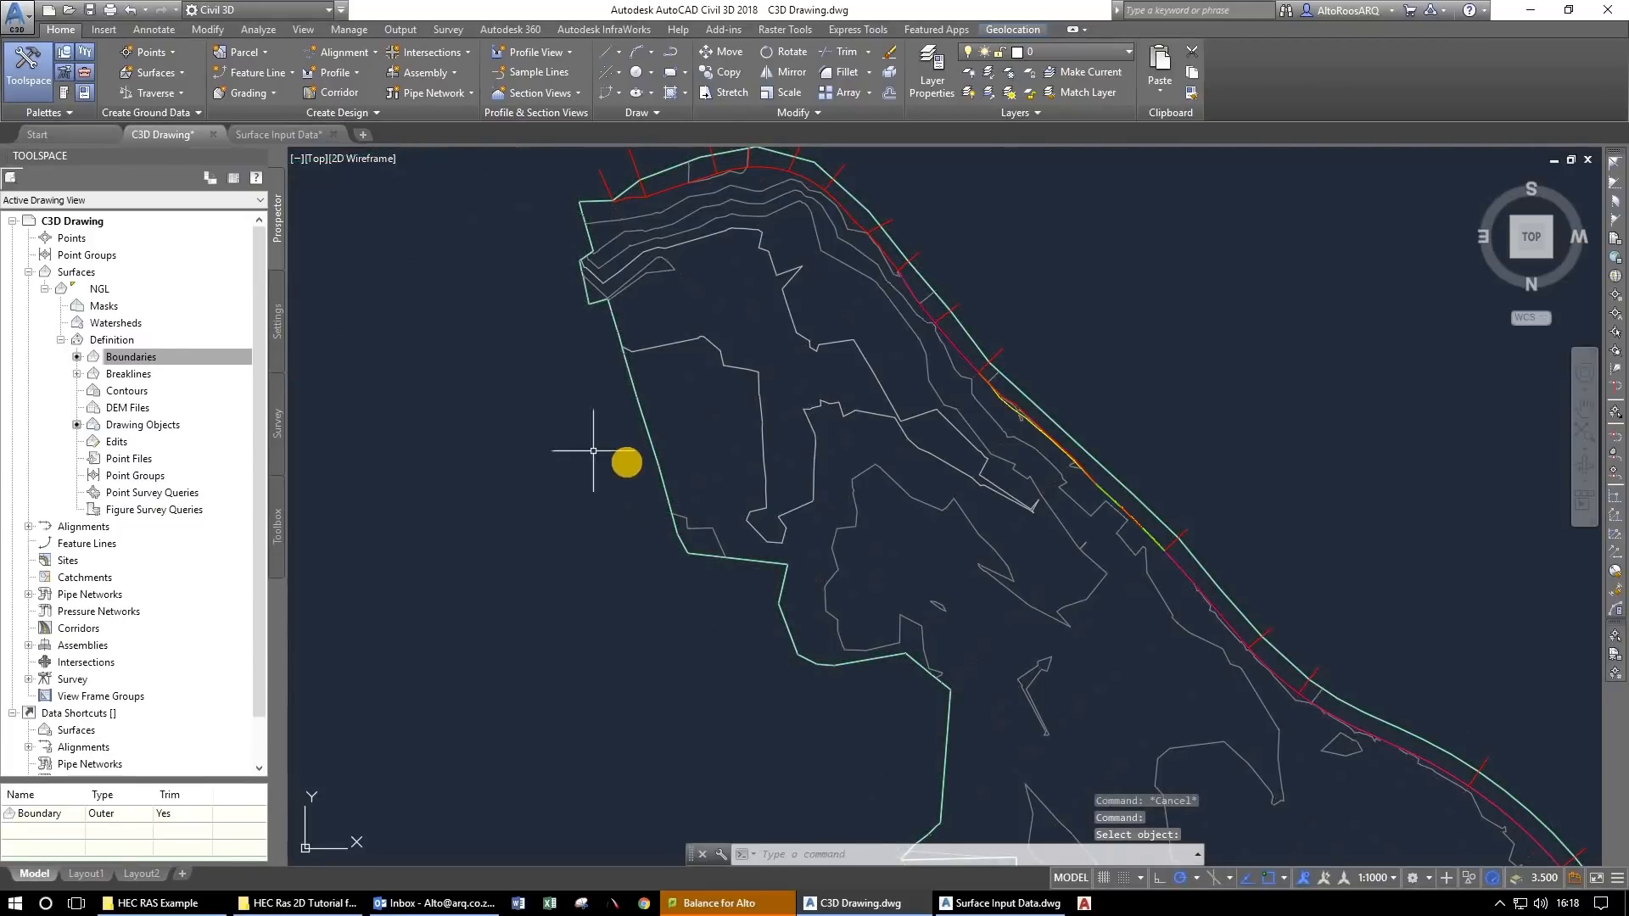
Inspect the NGL surface's border and contours against the outer boundary from the site's lower end to its upper end.
scroll(593, 451, "down", 5)
scroll(782, 633, "up", 4)
left_click_drag(805, 674, 602, 383)
scroll(828, 538, "up", 6)
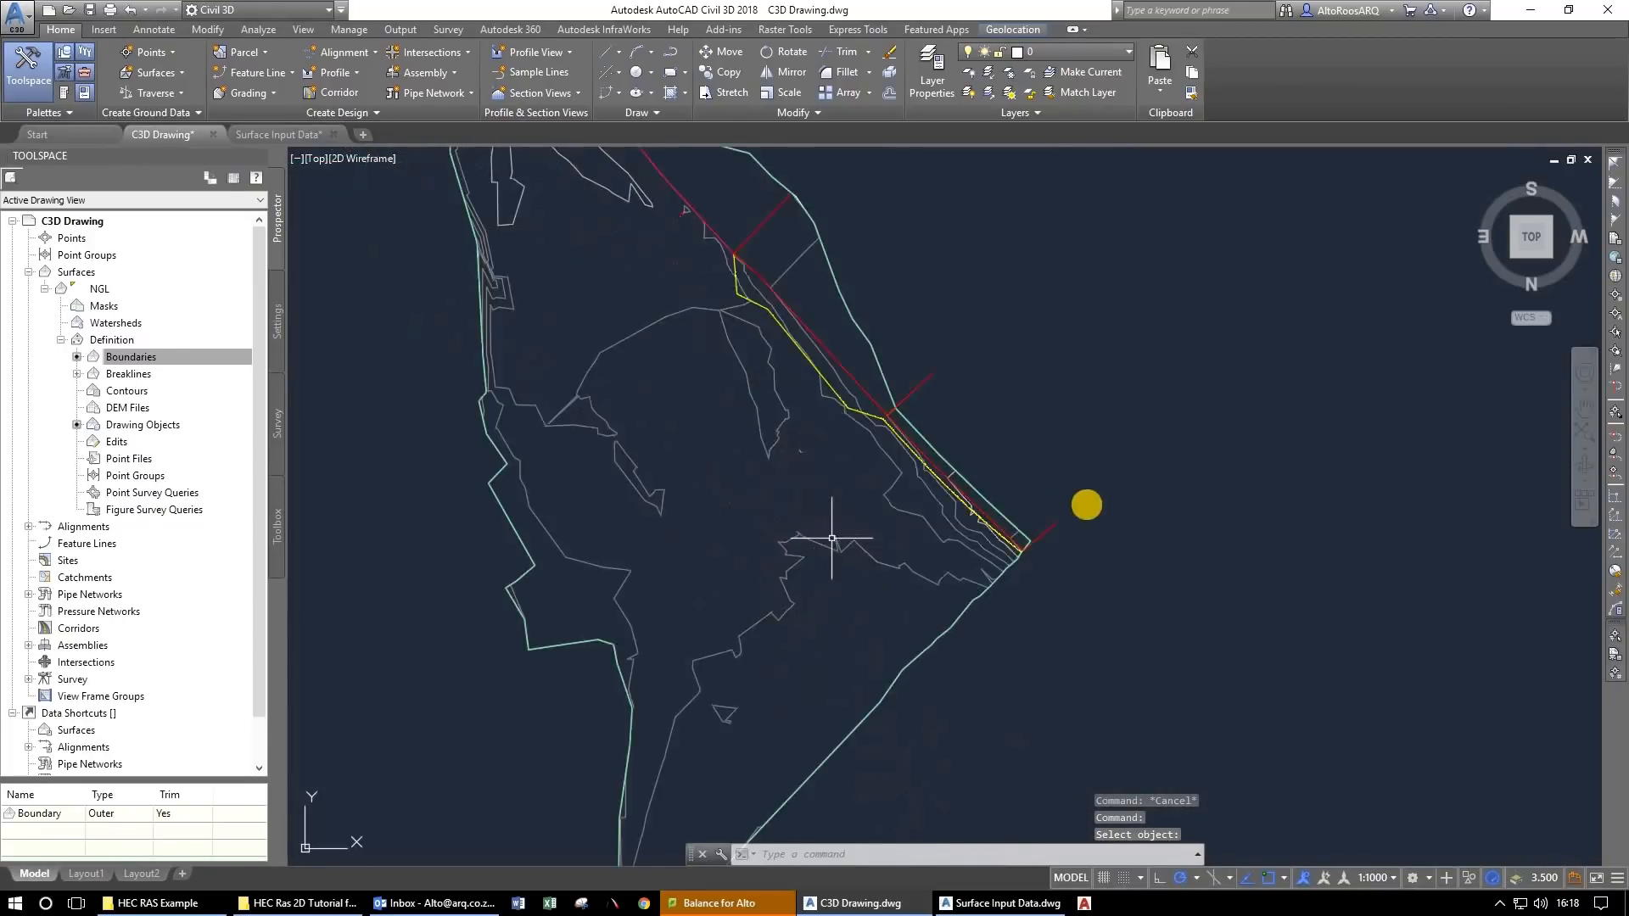
left_click_drag(1031, 486, 997, 641)
left_click_drag(934, 508, 1083, 745)
left_click_drag(523, 360, 1184, 753)
mouse_move(721, 339)
left_mouse_down()
mouse_move(847, 698)
mouse_move(941, 767)
left_mouse_up()
mouse_move(526, 331)
left_mouse_down()
mouse_move(610, 467)
mouse_move(1062, 658)
left_mouse_up()
left_click_drag(666, 390, 757, 698)
left_click_drag(535, 388, 763, 647)
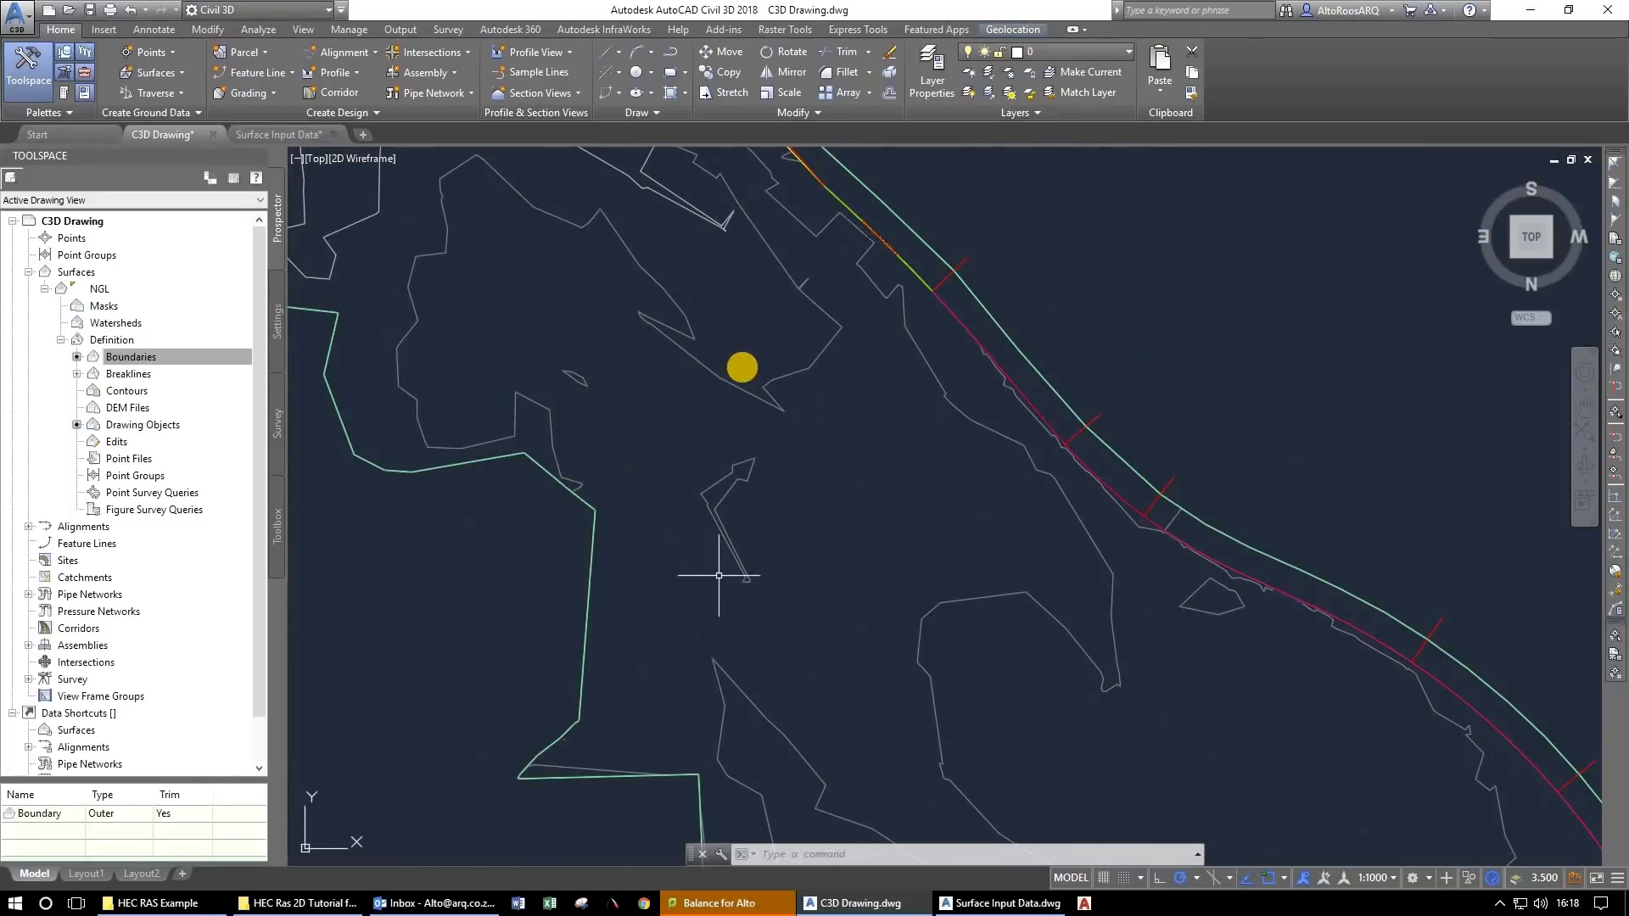
left_click_drag(741, 367, 800, 566)
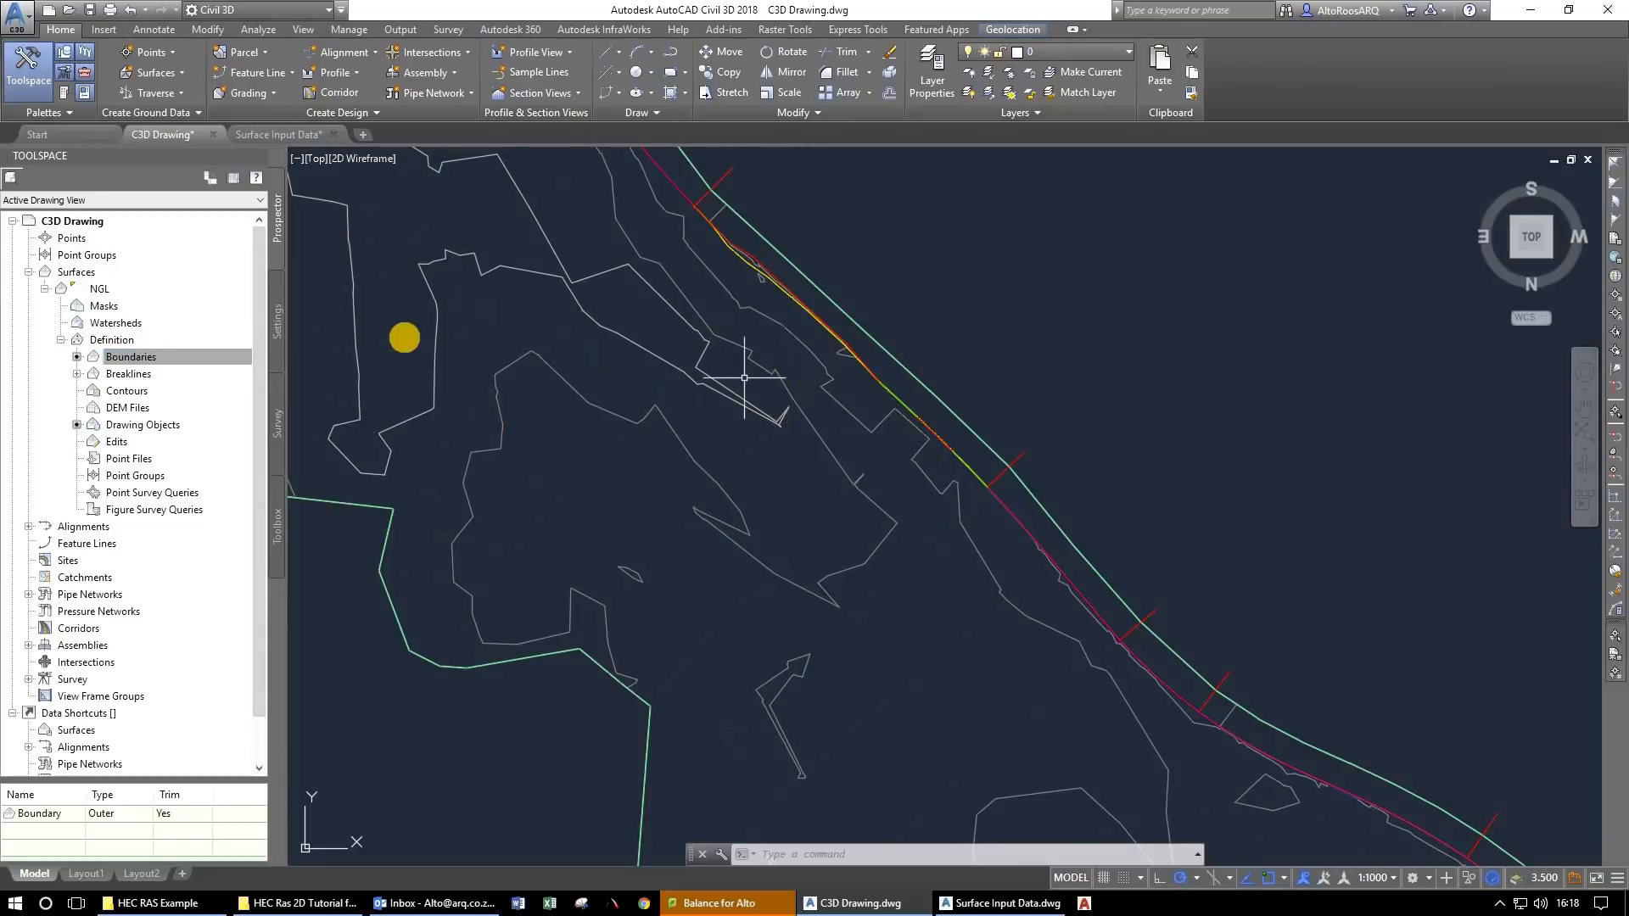
left_click_drag(404, 335, 661, 482)
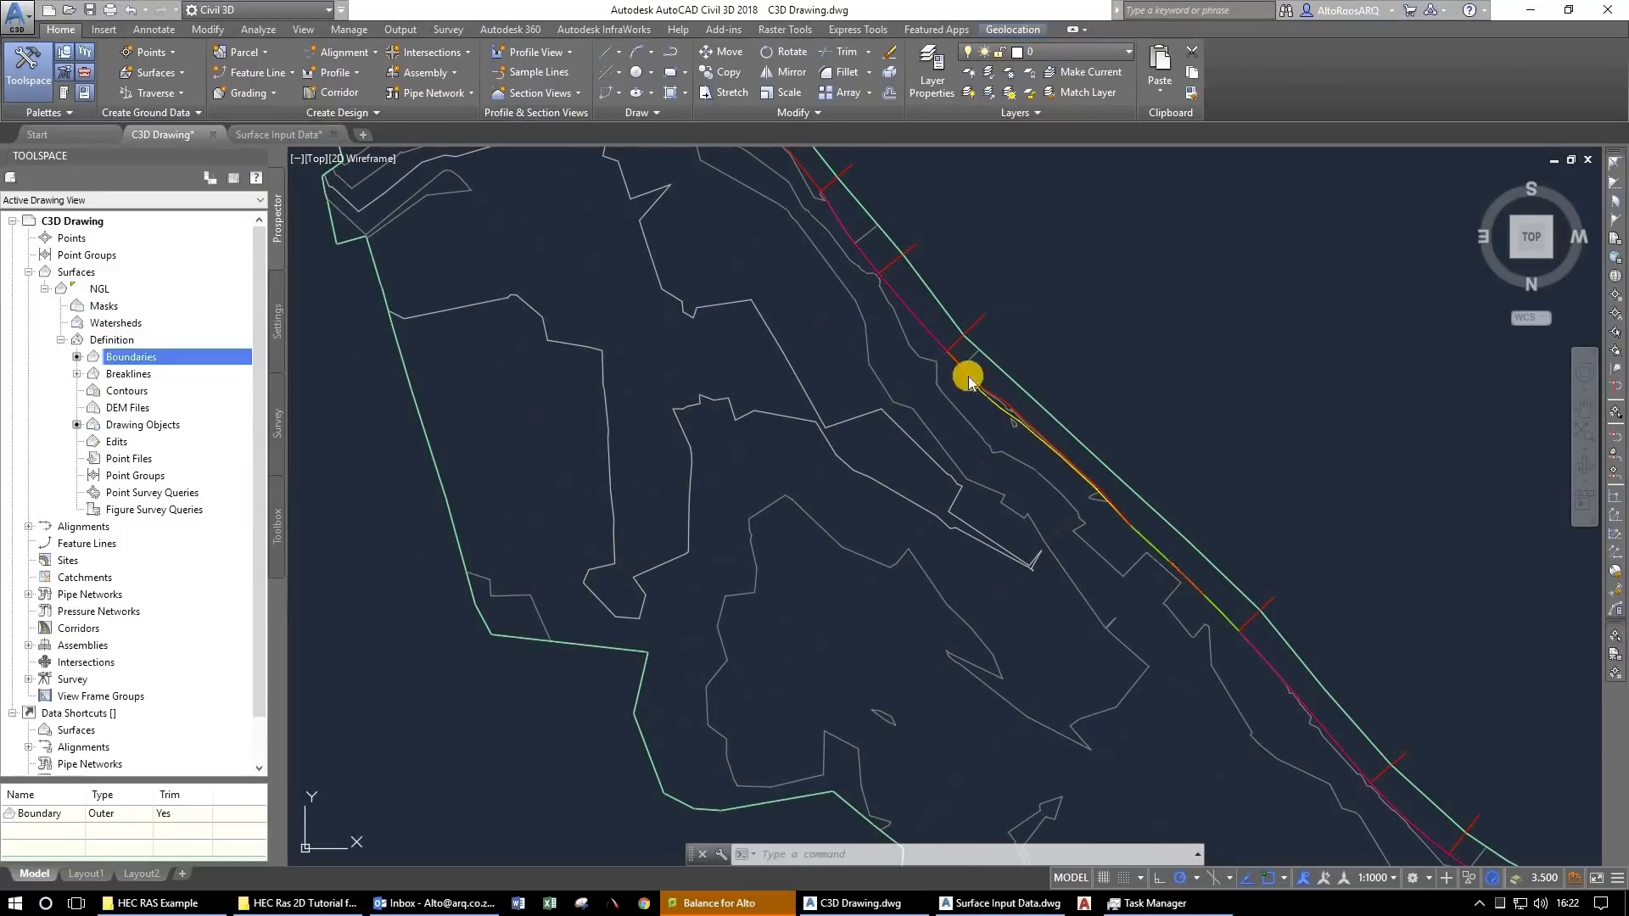
Inspect the NGL contours beside the coloured breaklines from mid-site down to the site's lower end.
left_click(902, 477)
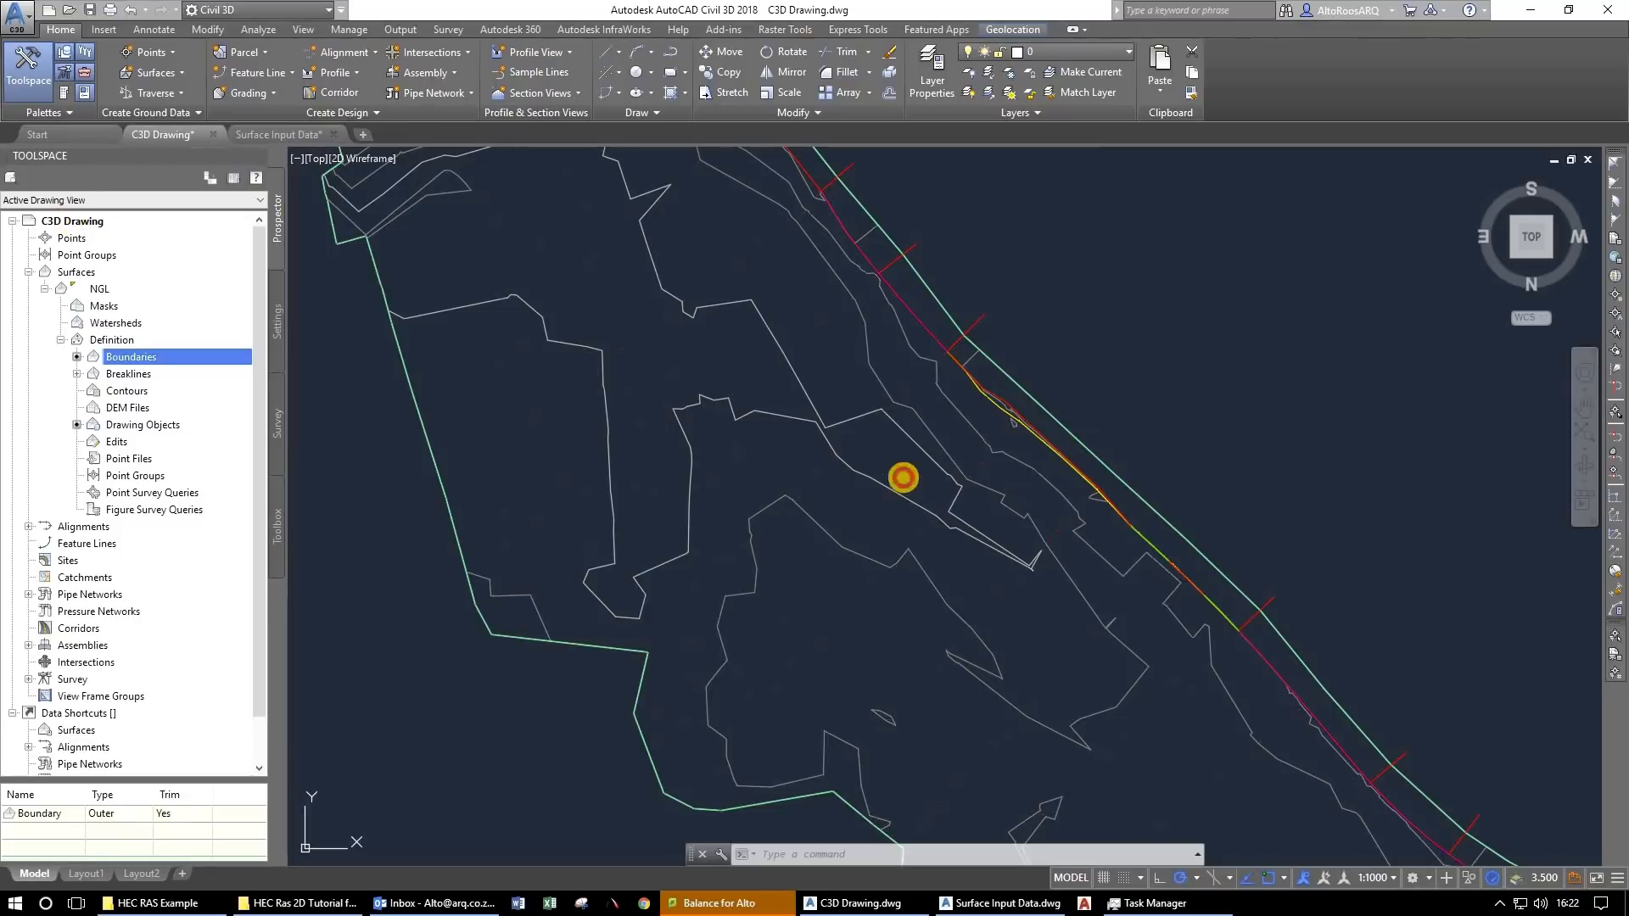
left_click(898, 477)
left_click(882, 490)
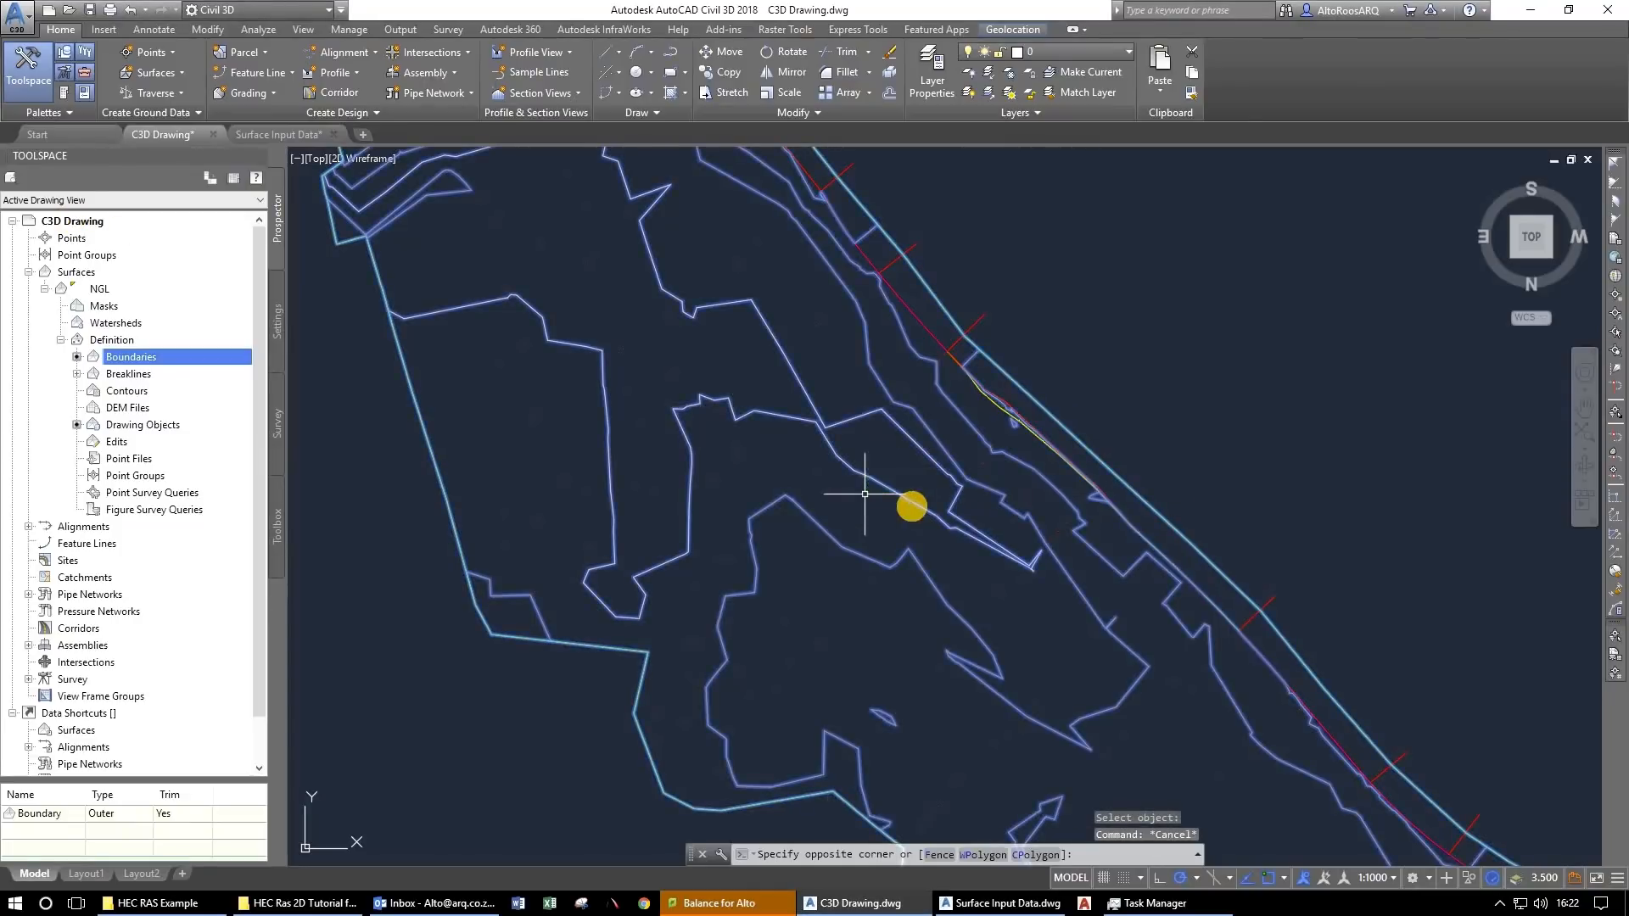
scroll(909, 497, "up", 4)
key("Escape")
scroll(953, 466, "down", 5)
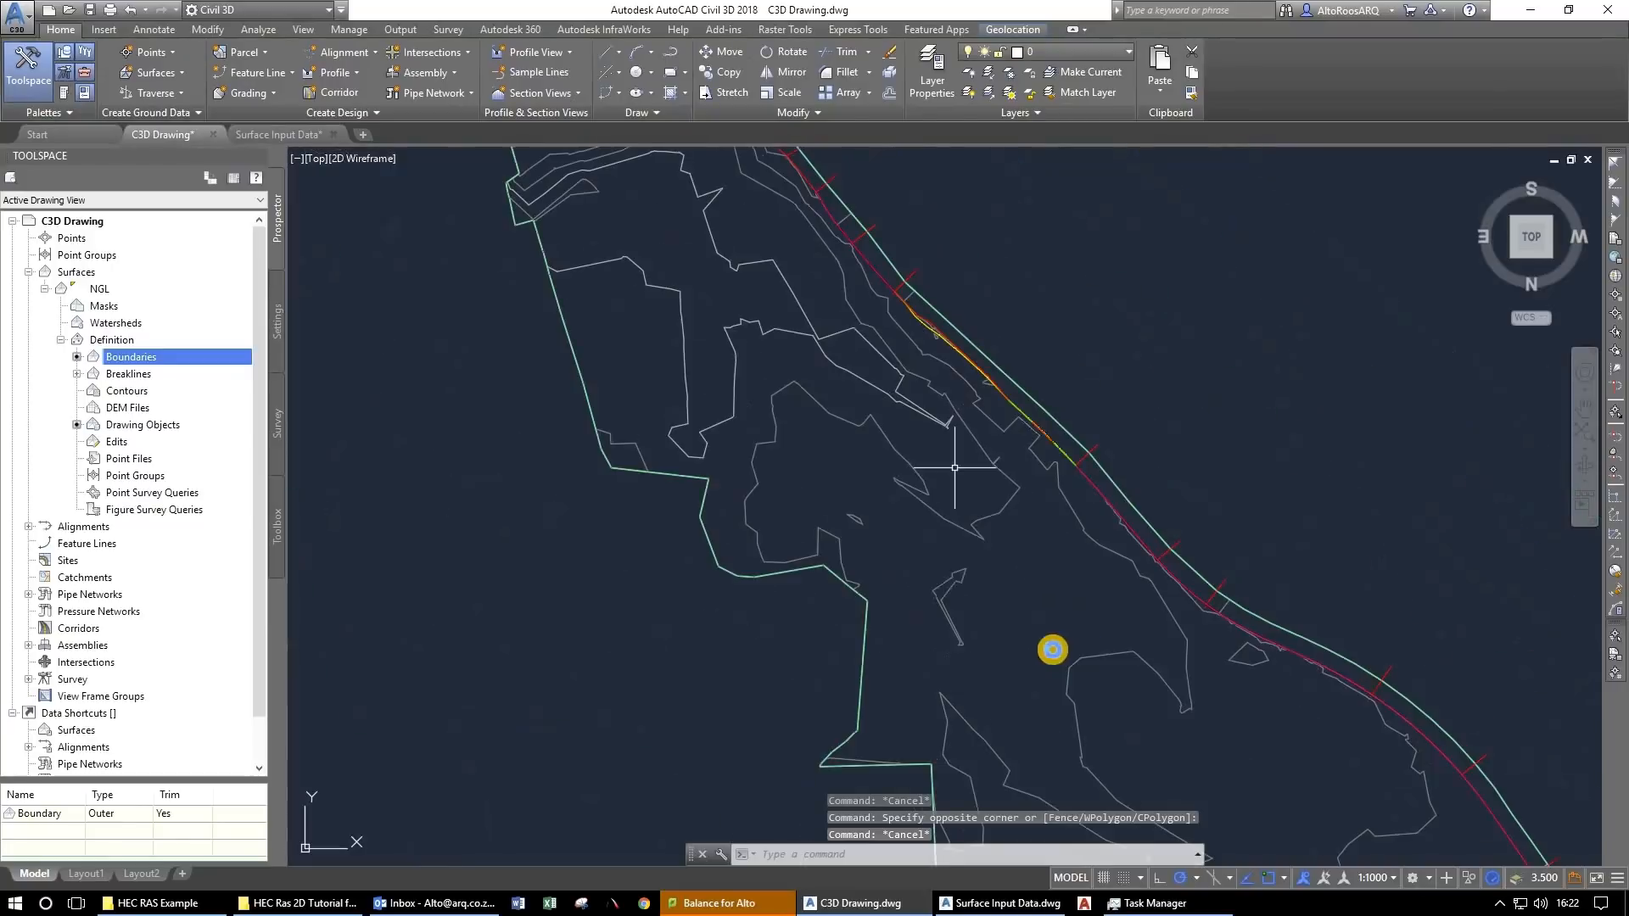
left_click_drag(879, 463, 805, 402)
left_click_drag(1007, 588, 829, 435)
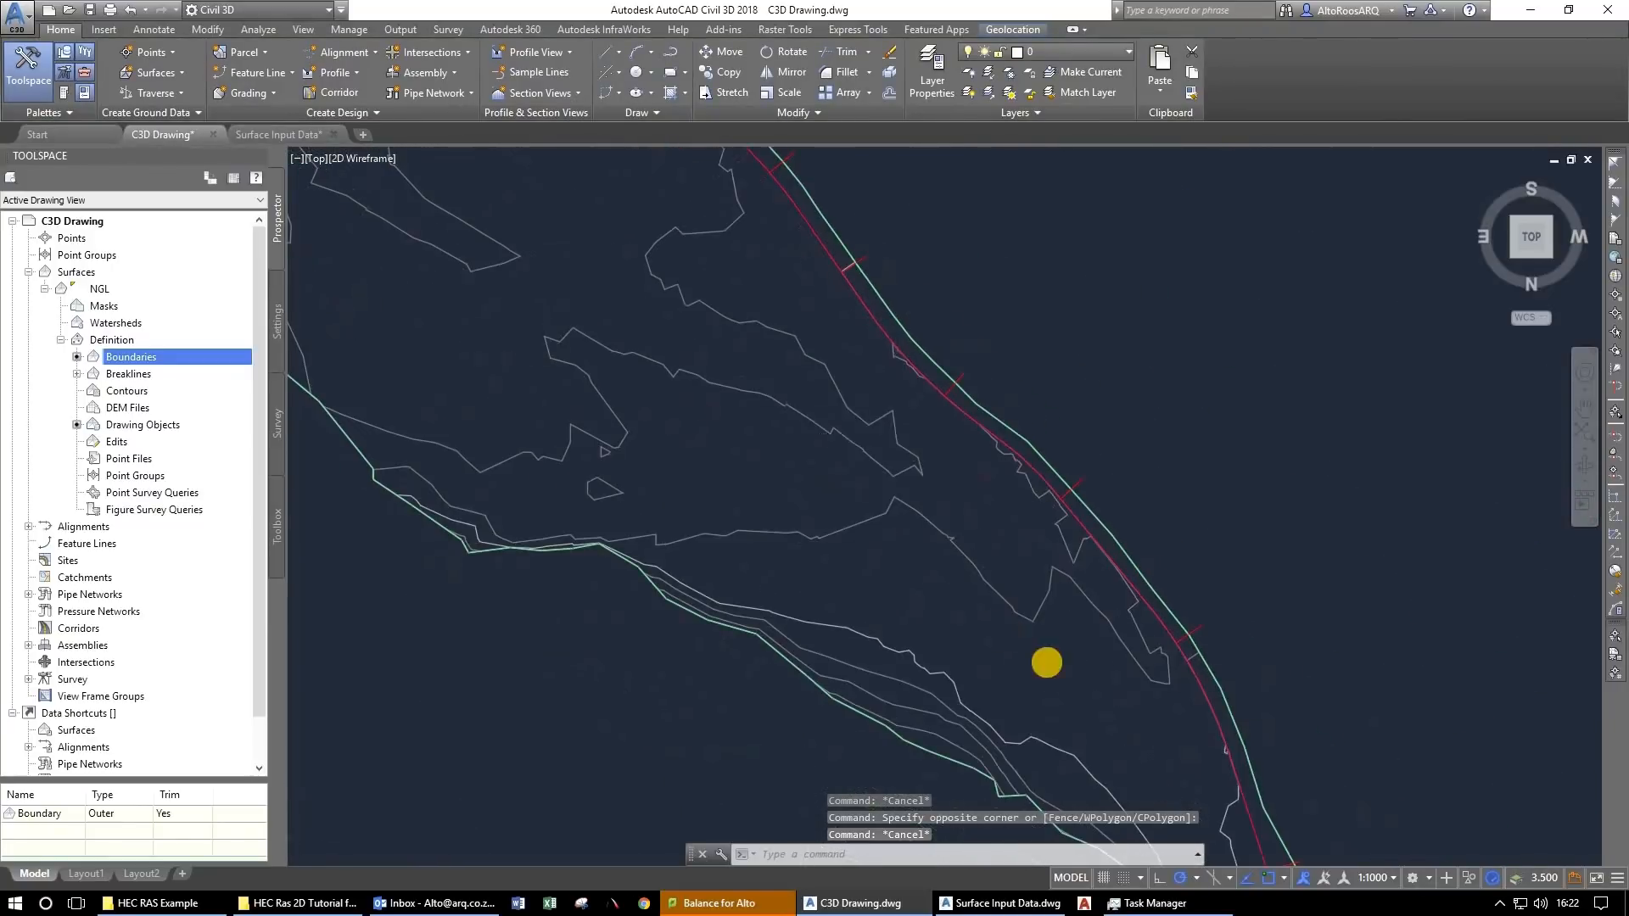
left_click_drag(1046, 660, 868, 459)
scroll(893, 526, "up", 4)
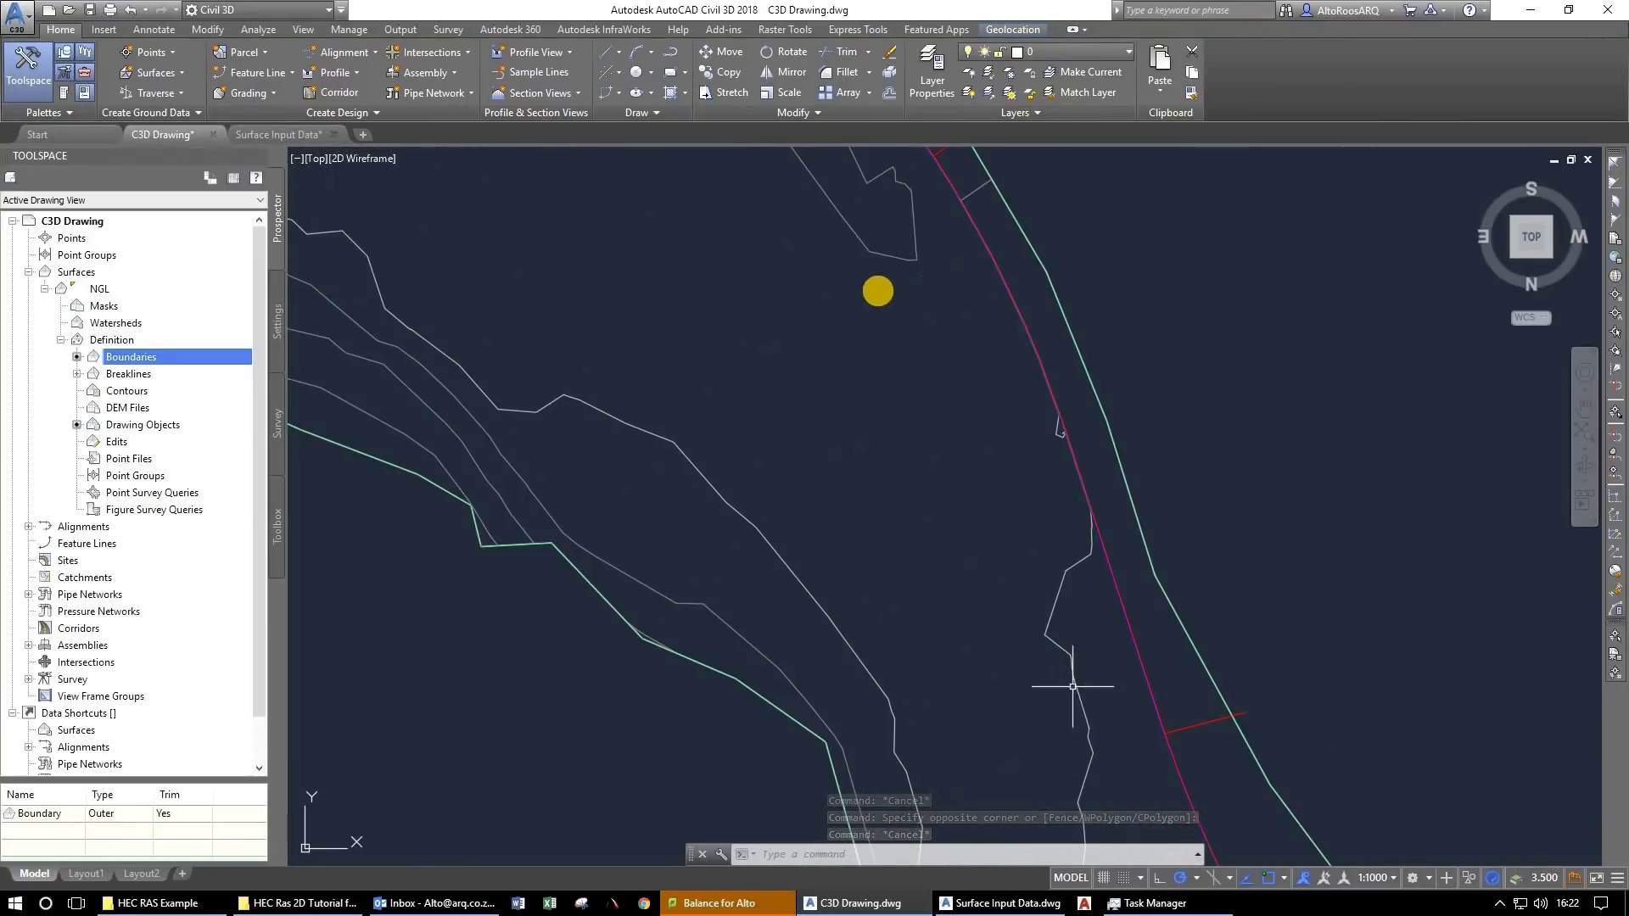
left_click_drag(1070, 684, 877, 290)
scroll(876, 291, "down", 4)
left_click_drag(988, 565, 799, 290)
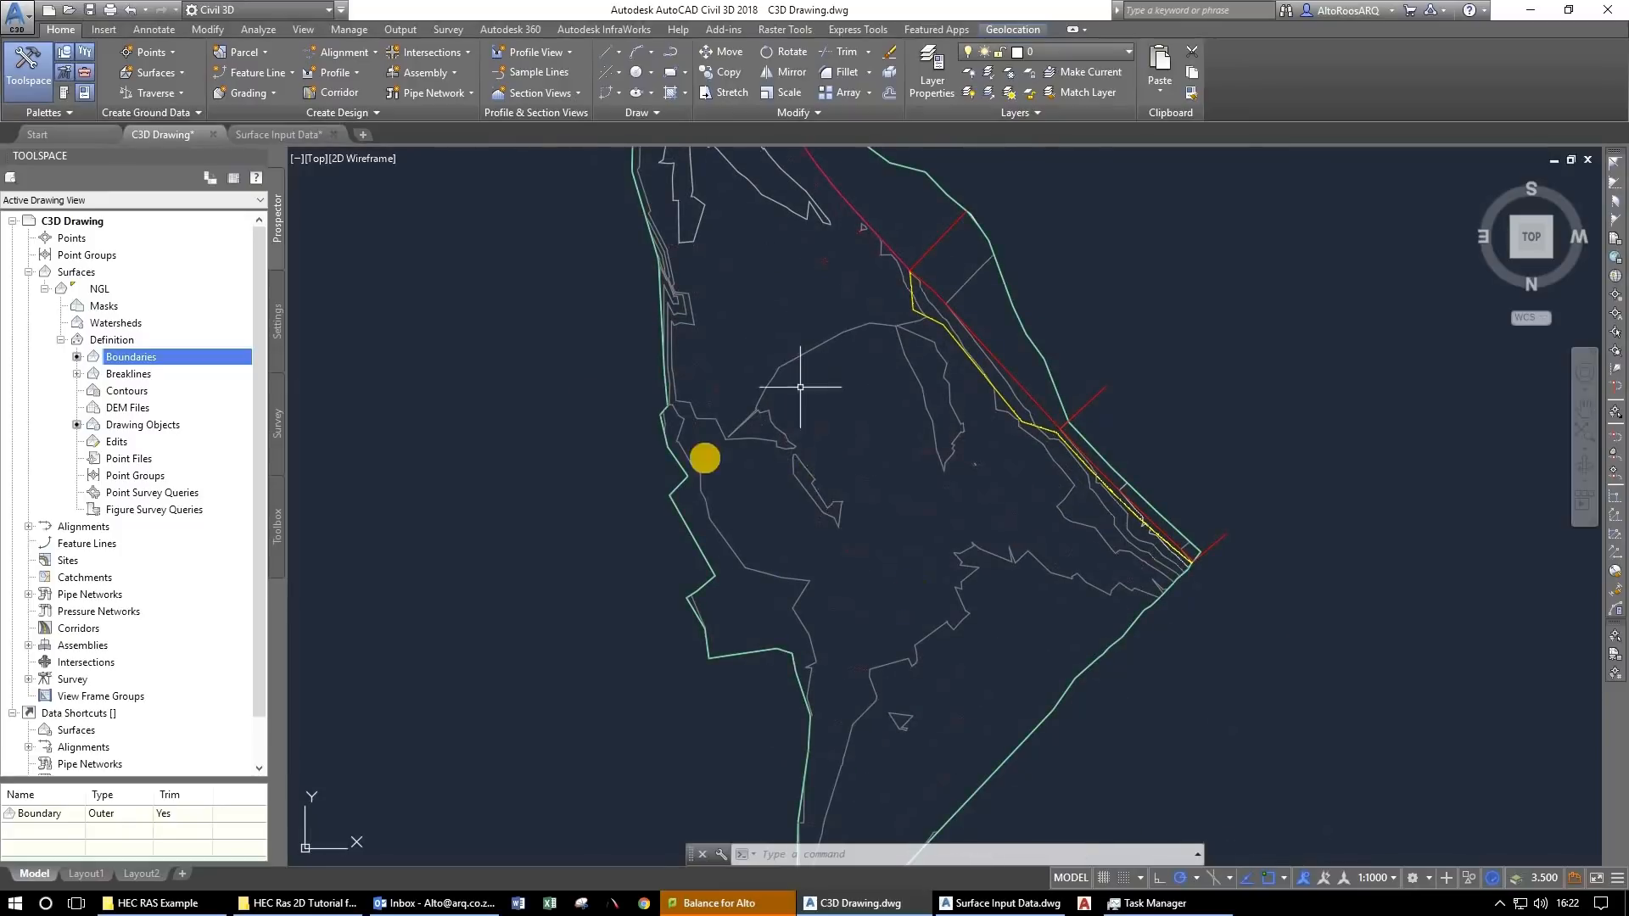
left_click_drag(800, 387, 933, 632)
left_click_drag(611, 353, 774, 584)
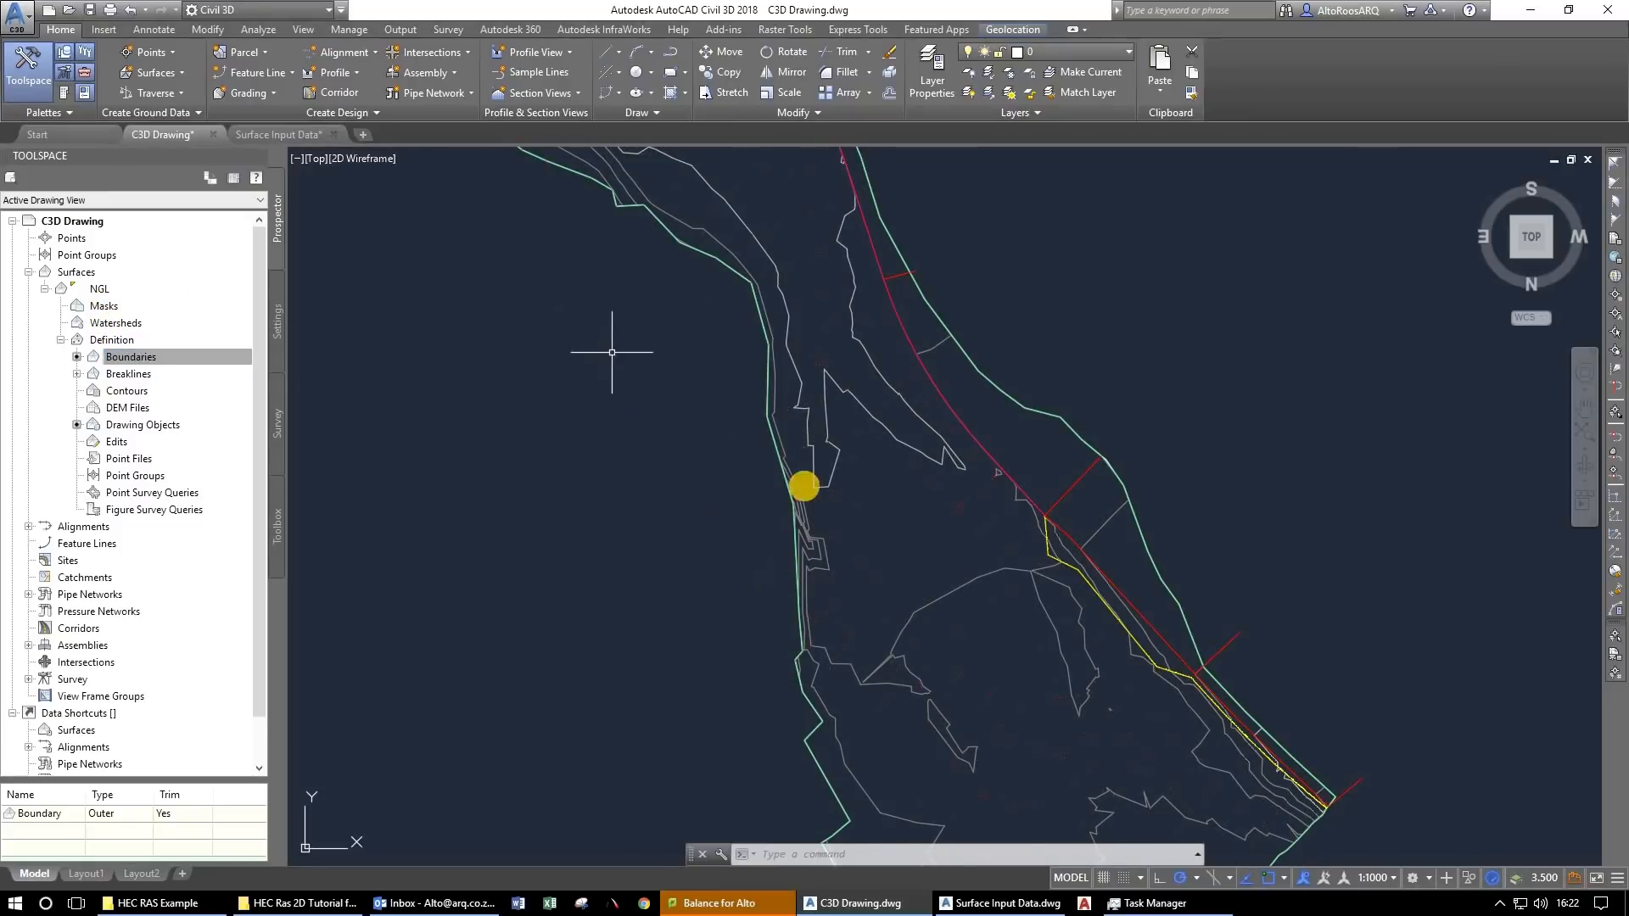
Freeze the layers of the coloured breaklines along the river, including POINTS1, leaving the NGL surface displayed.
key("Escape")
key("Escape")
key("Escape")
left_click(1007, 78)
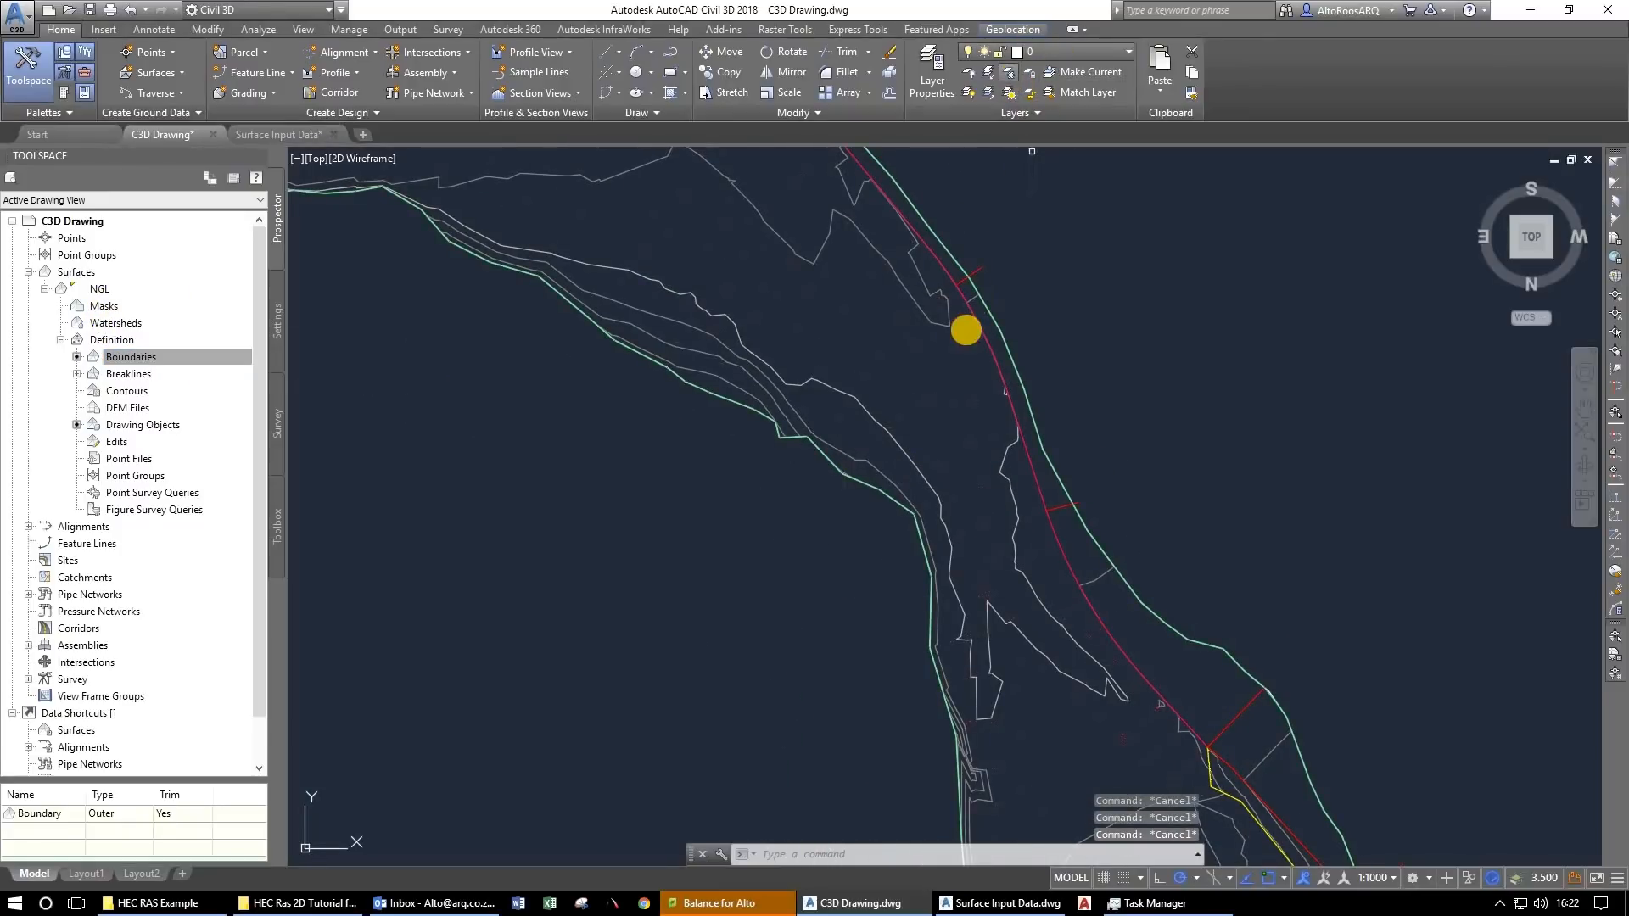
scroll(920, 416, "up", 3)
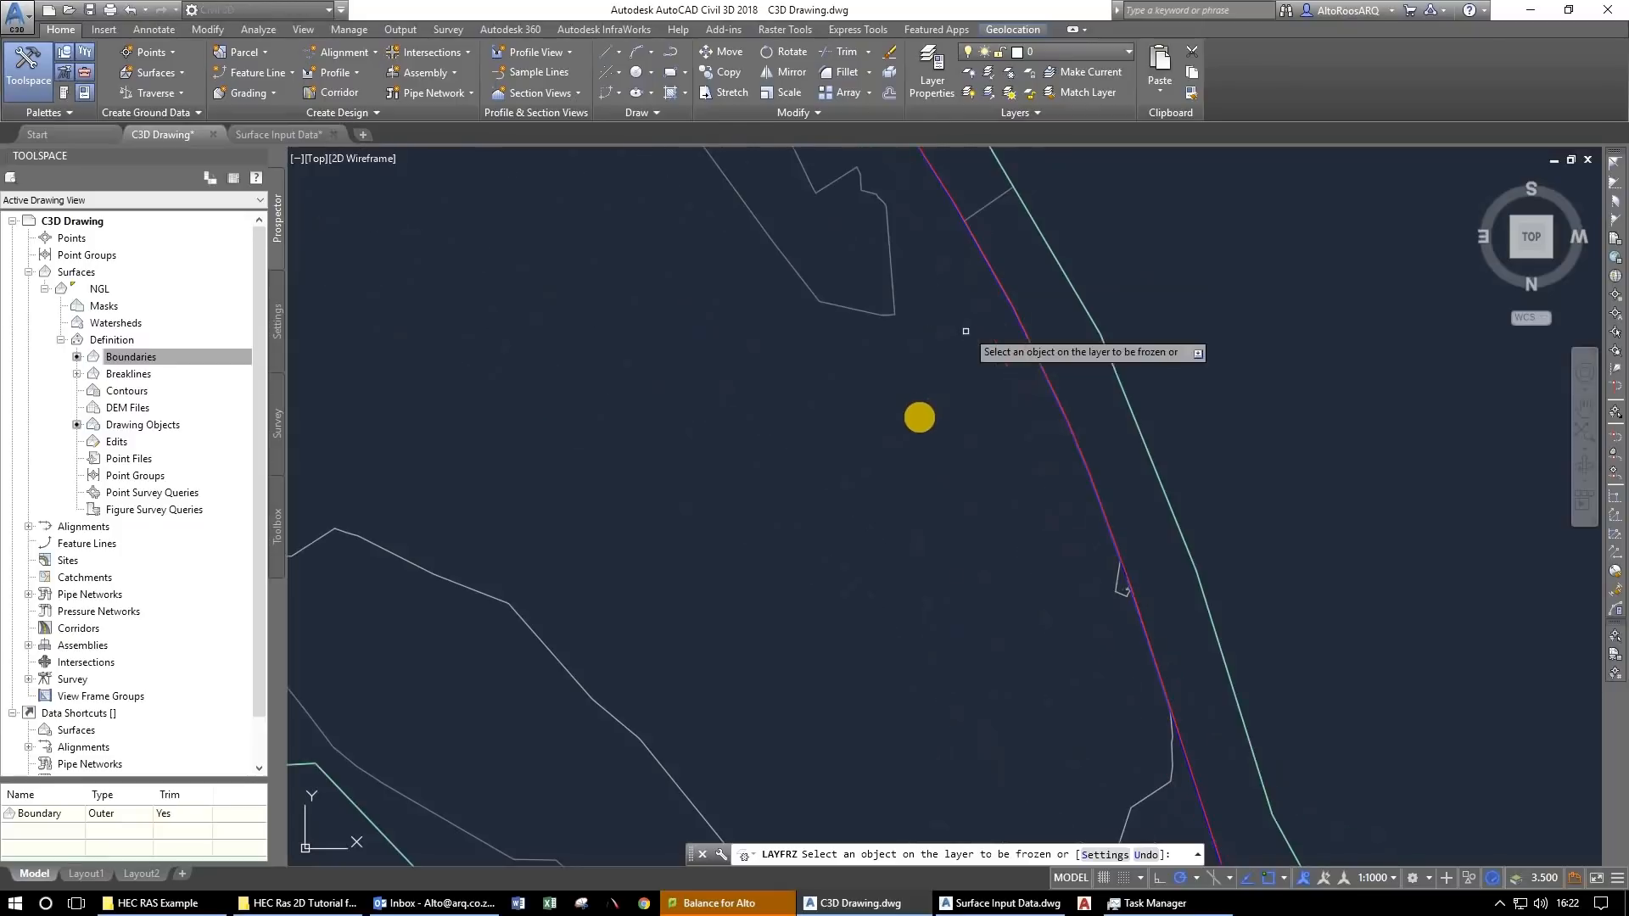
left_click(916, 410)
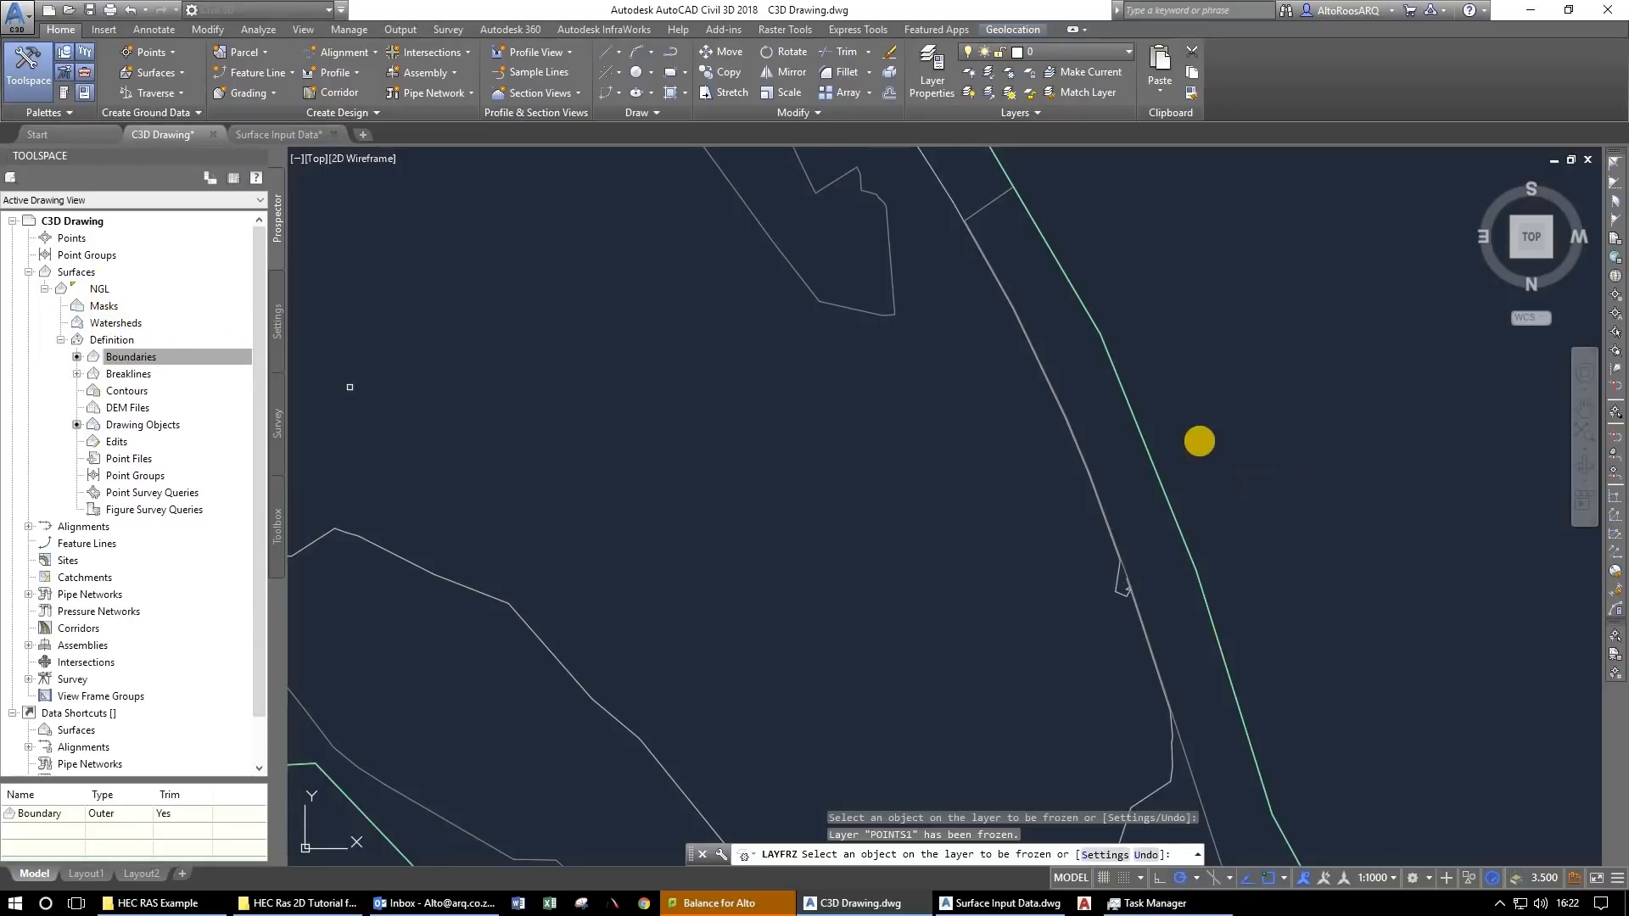
scroll(974, 538, "down", 3)
scroll(980, 527, "up", 5)
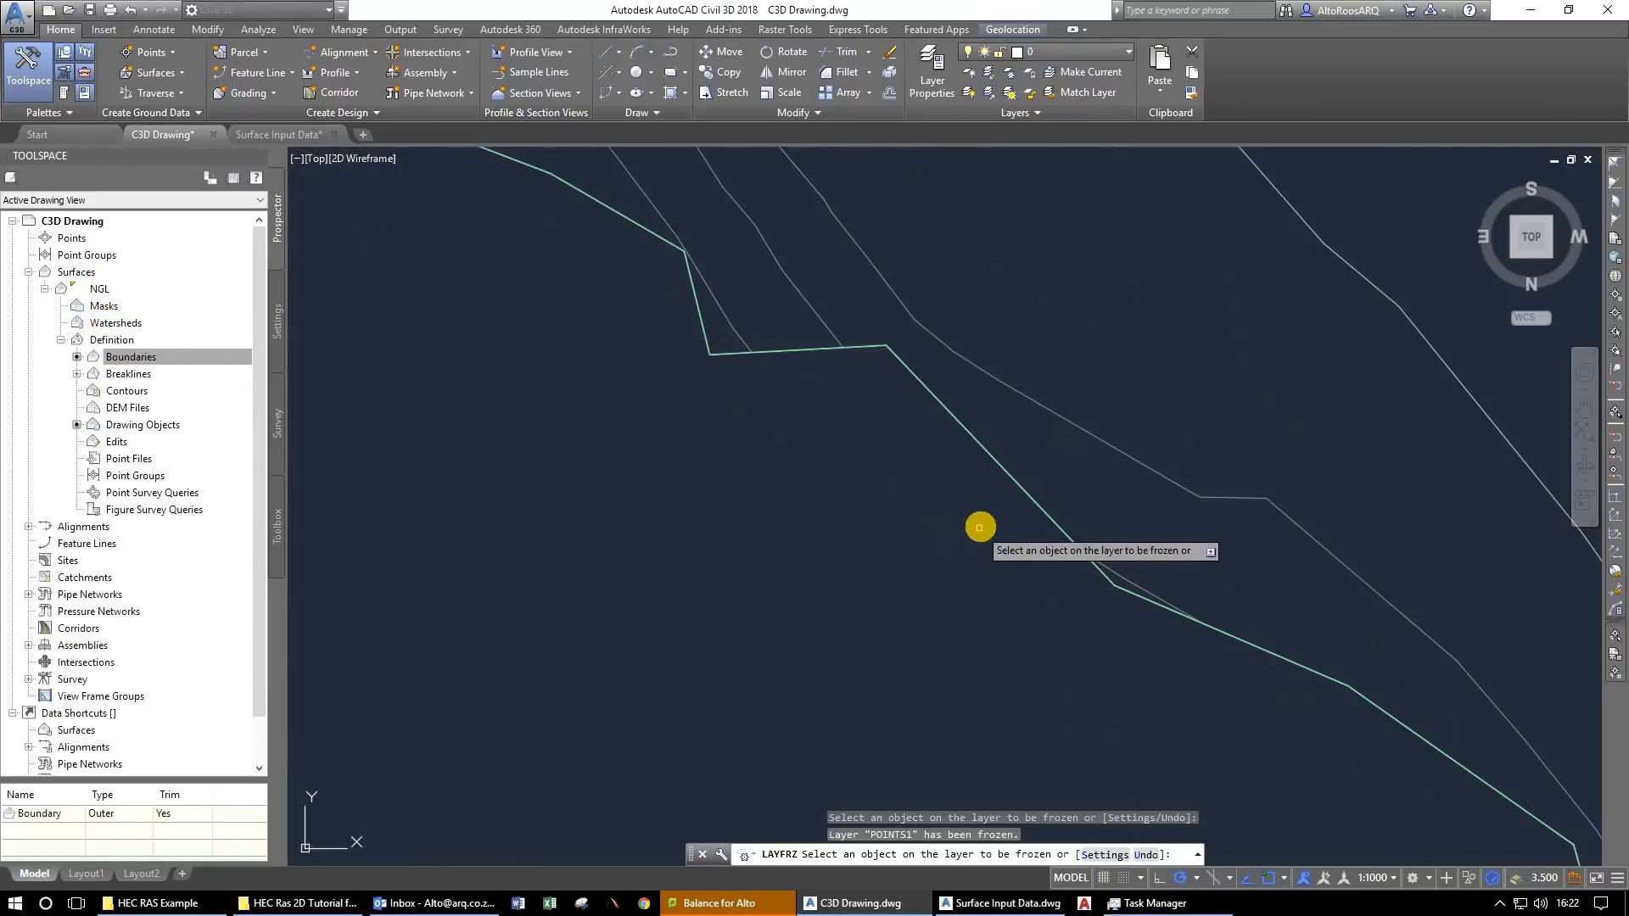
key("Escape")
scroll(984, 530, "down", 5)
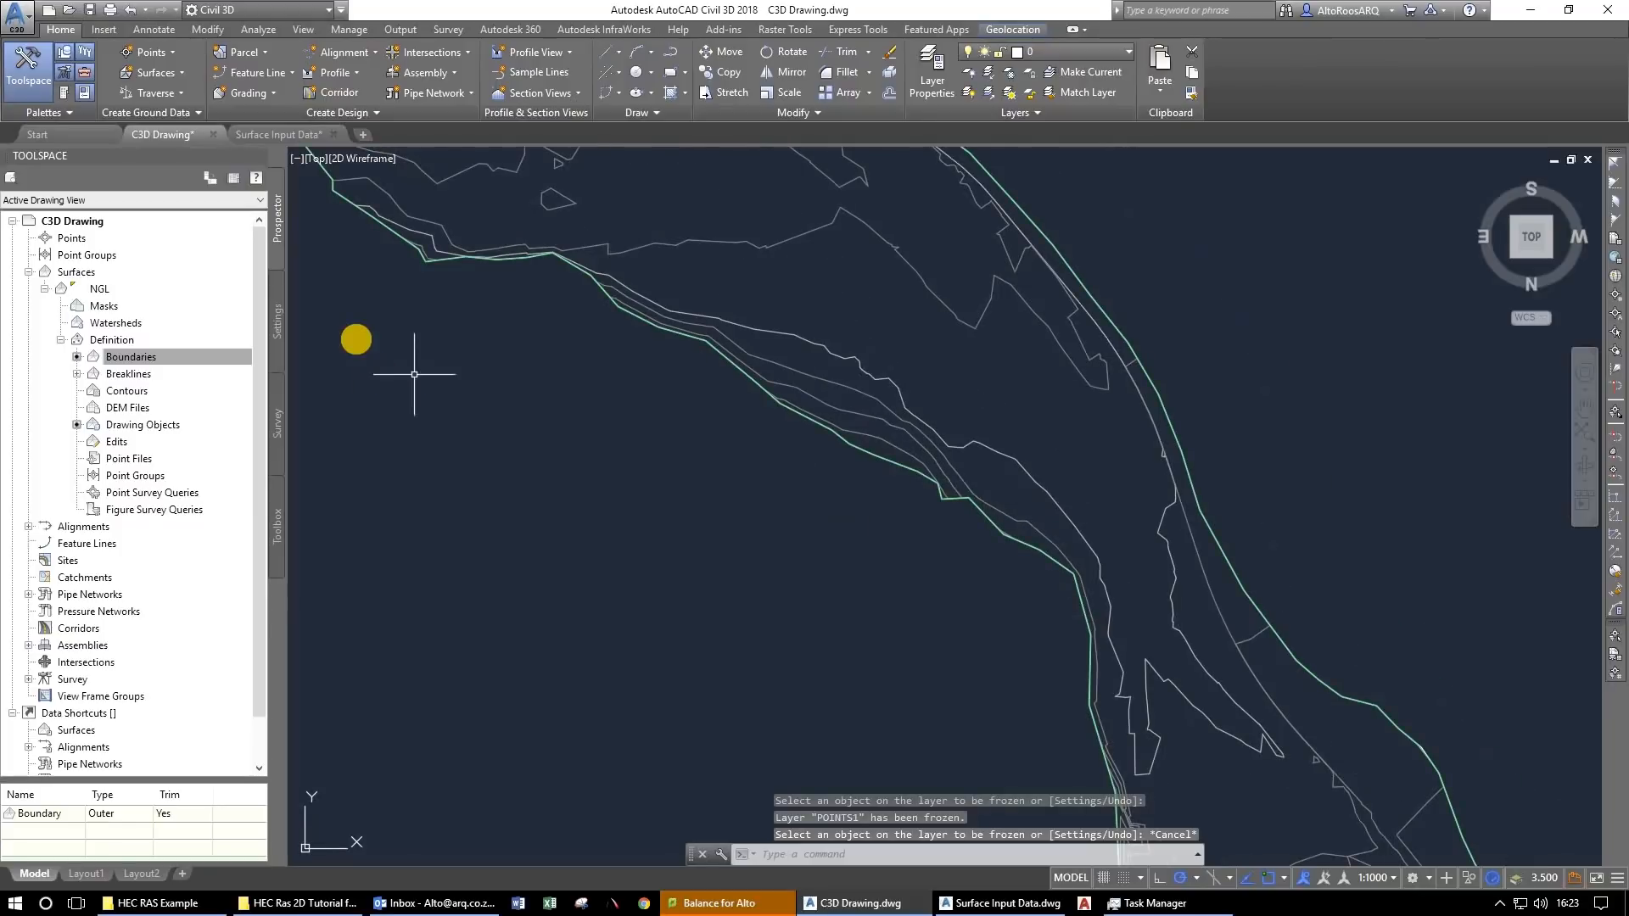
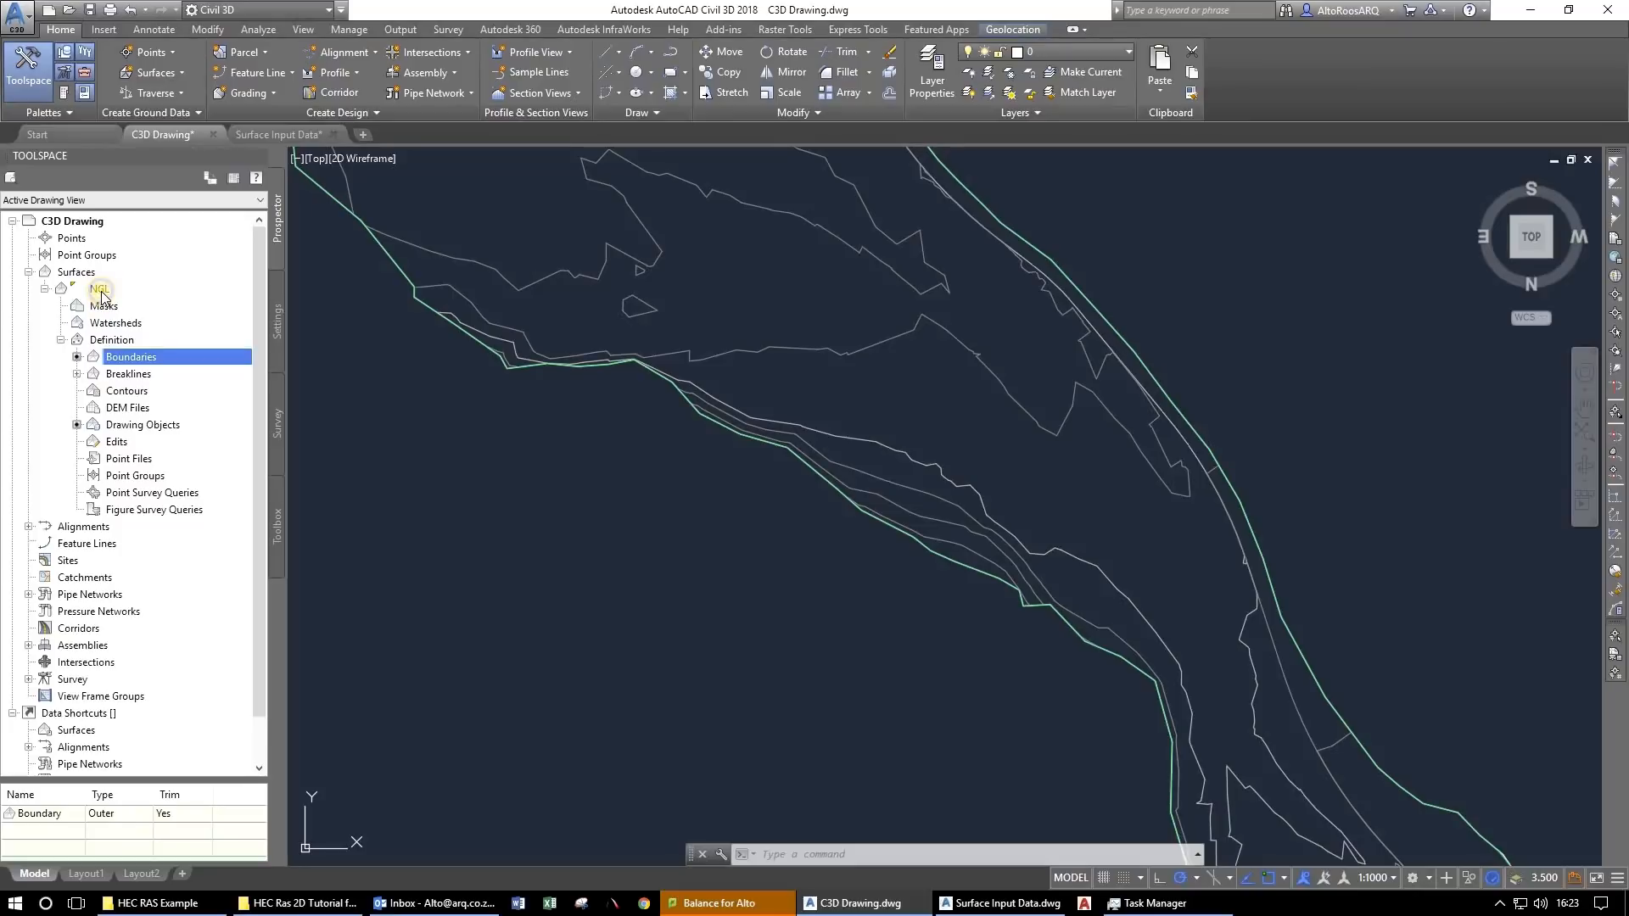
right_click(99, 290)
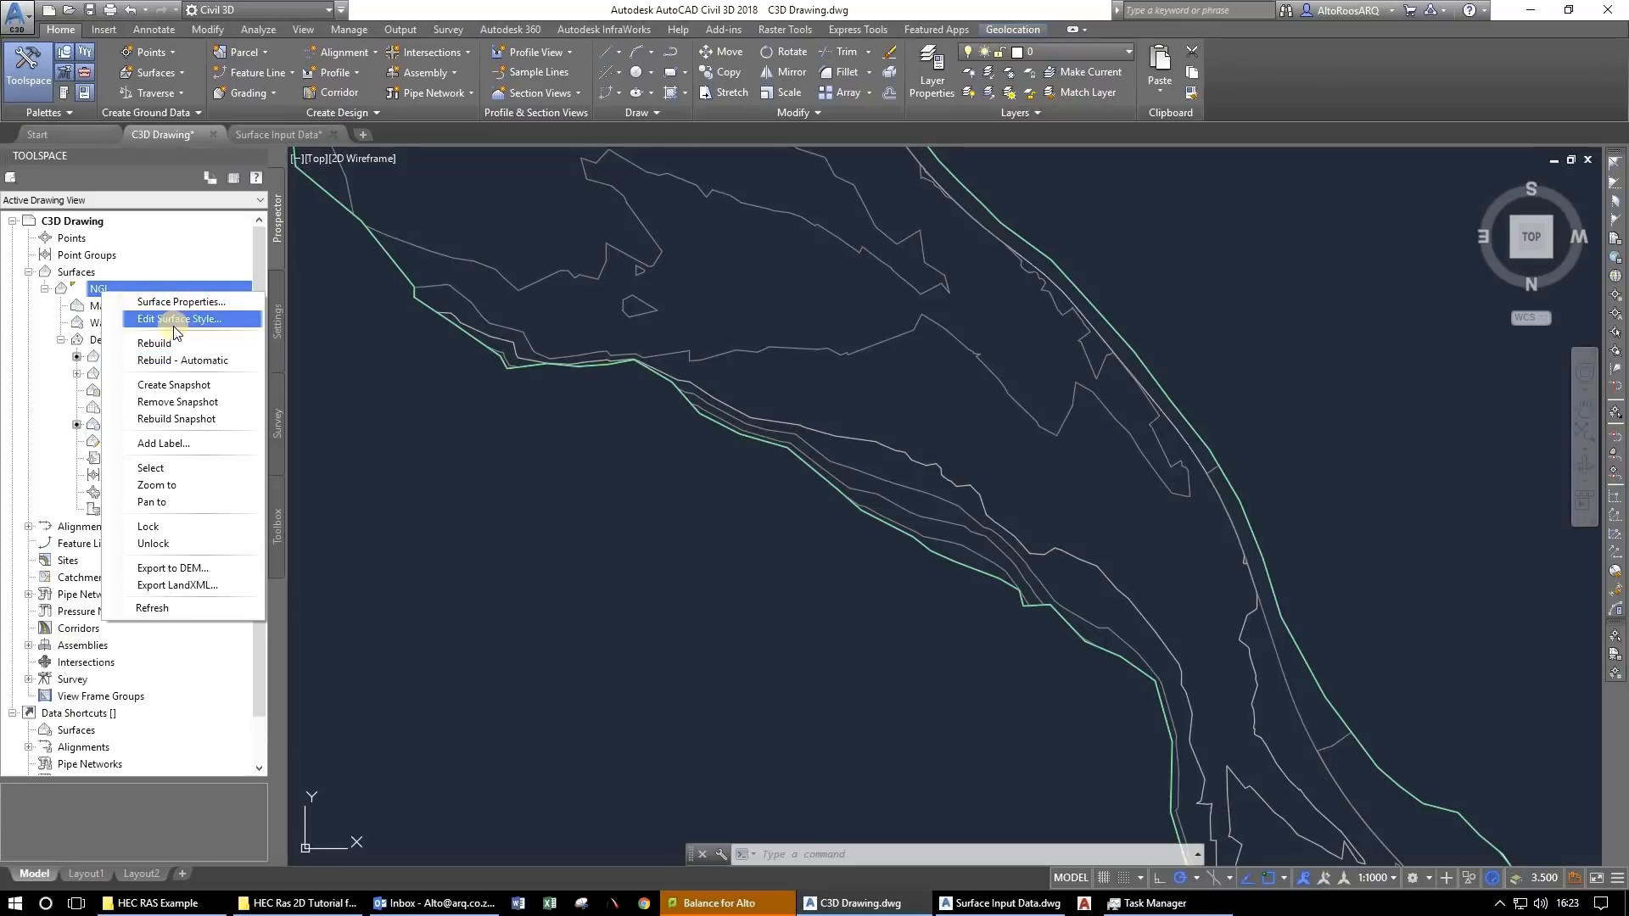
left_click(757, 531)
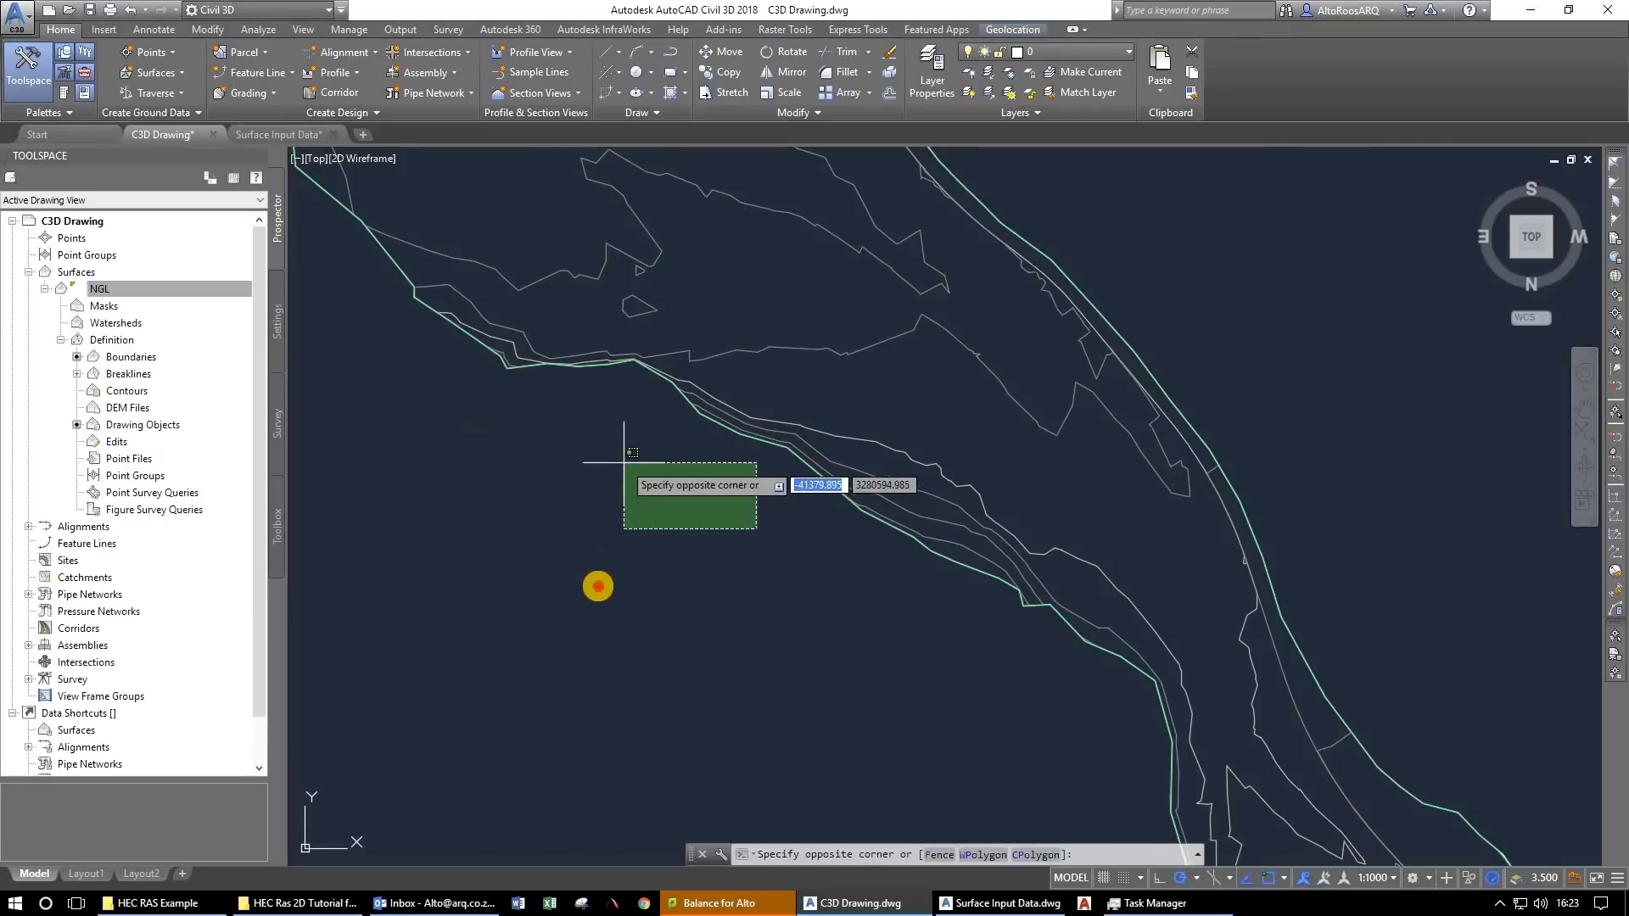
key("Escape")
left_click_drag(637, 412, 888, 670)
In the NGL surface style's plan display, hide the major and minor contours and show the triangles, and inspect the triangulation.
right_click(93, 291)
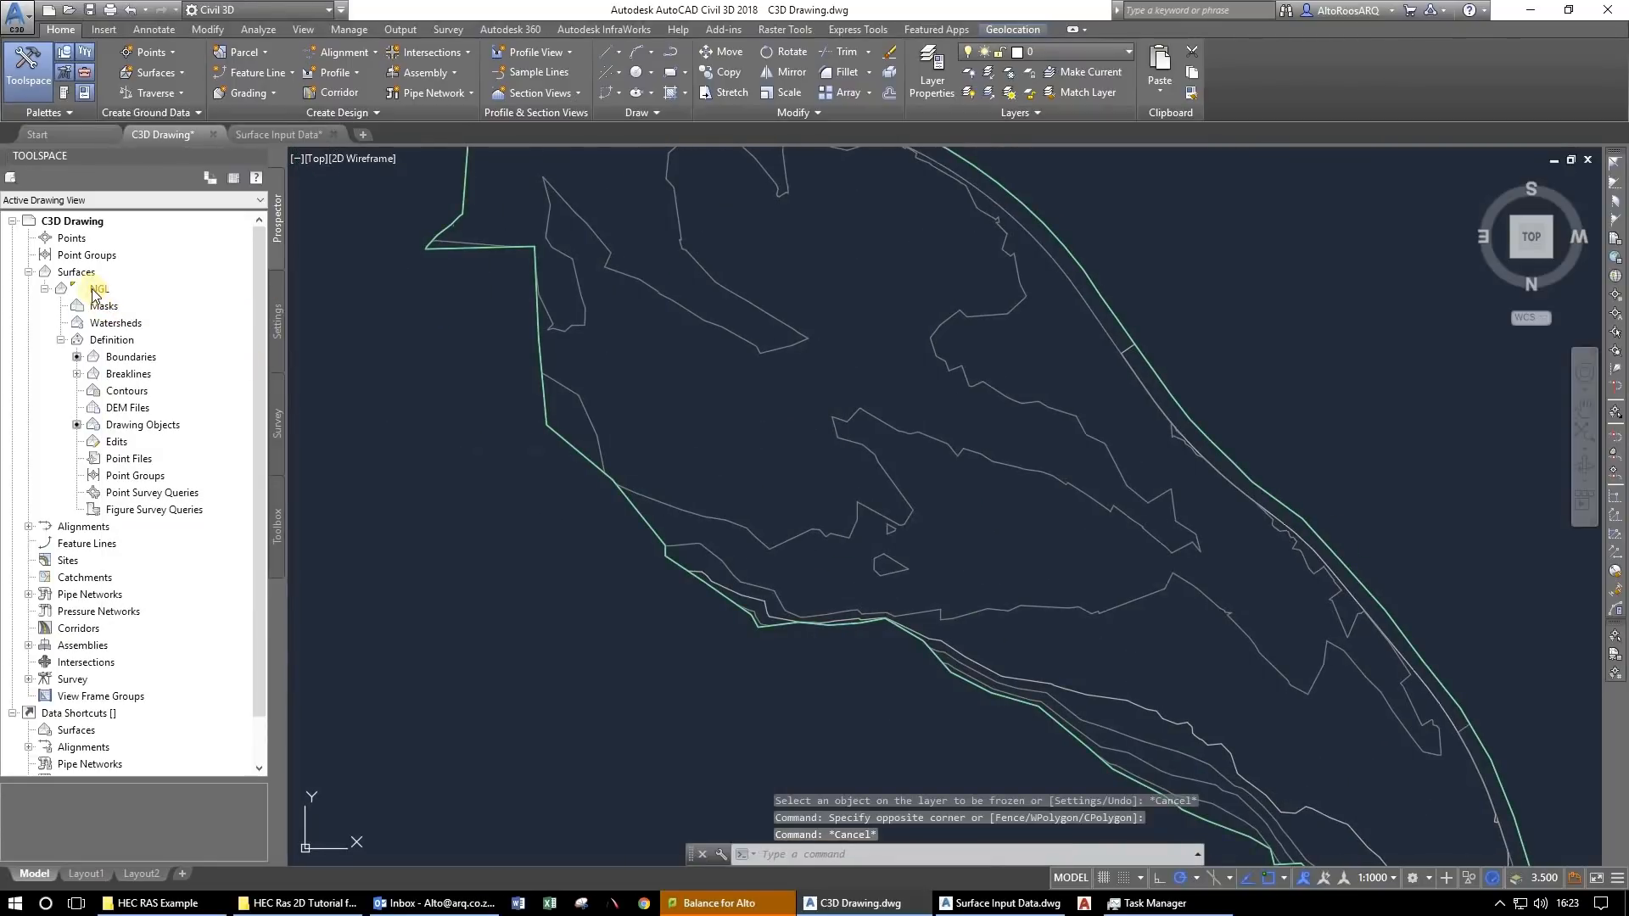
right_click(94, 291)
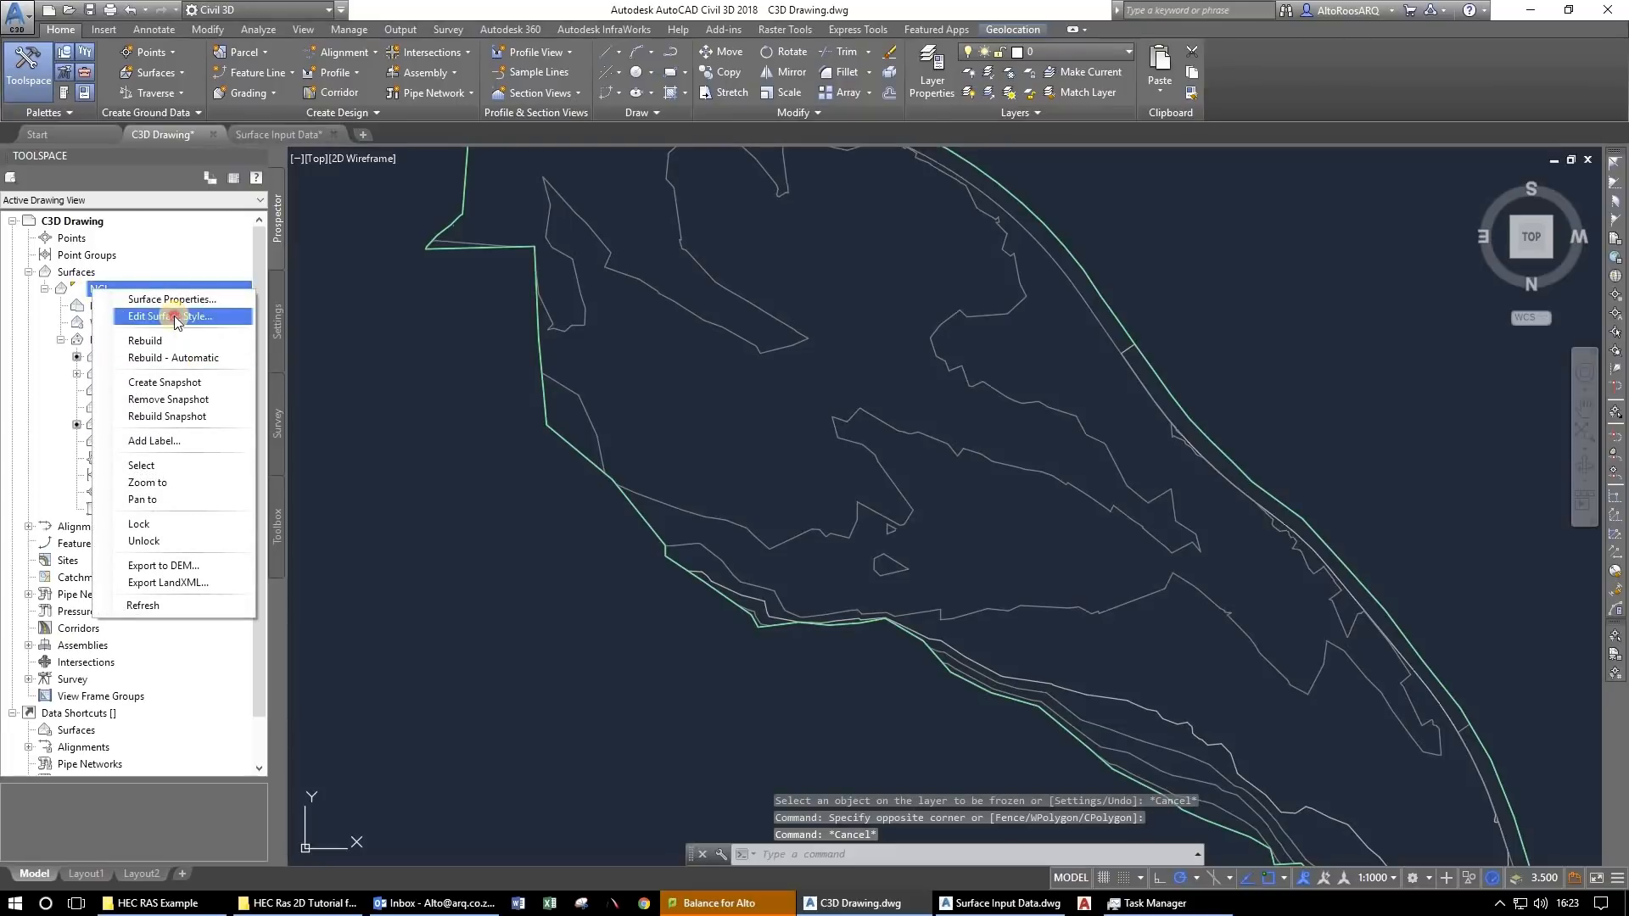
left_click(174, 317)
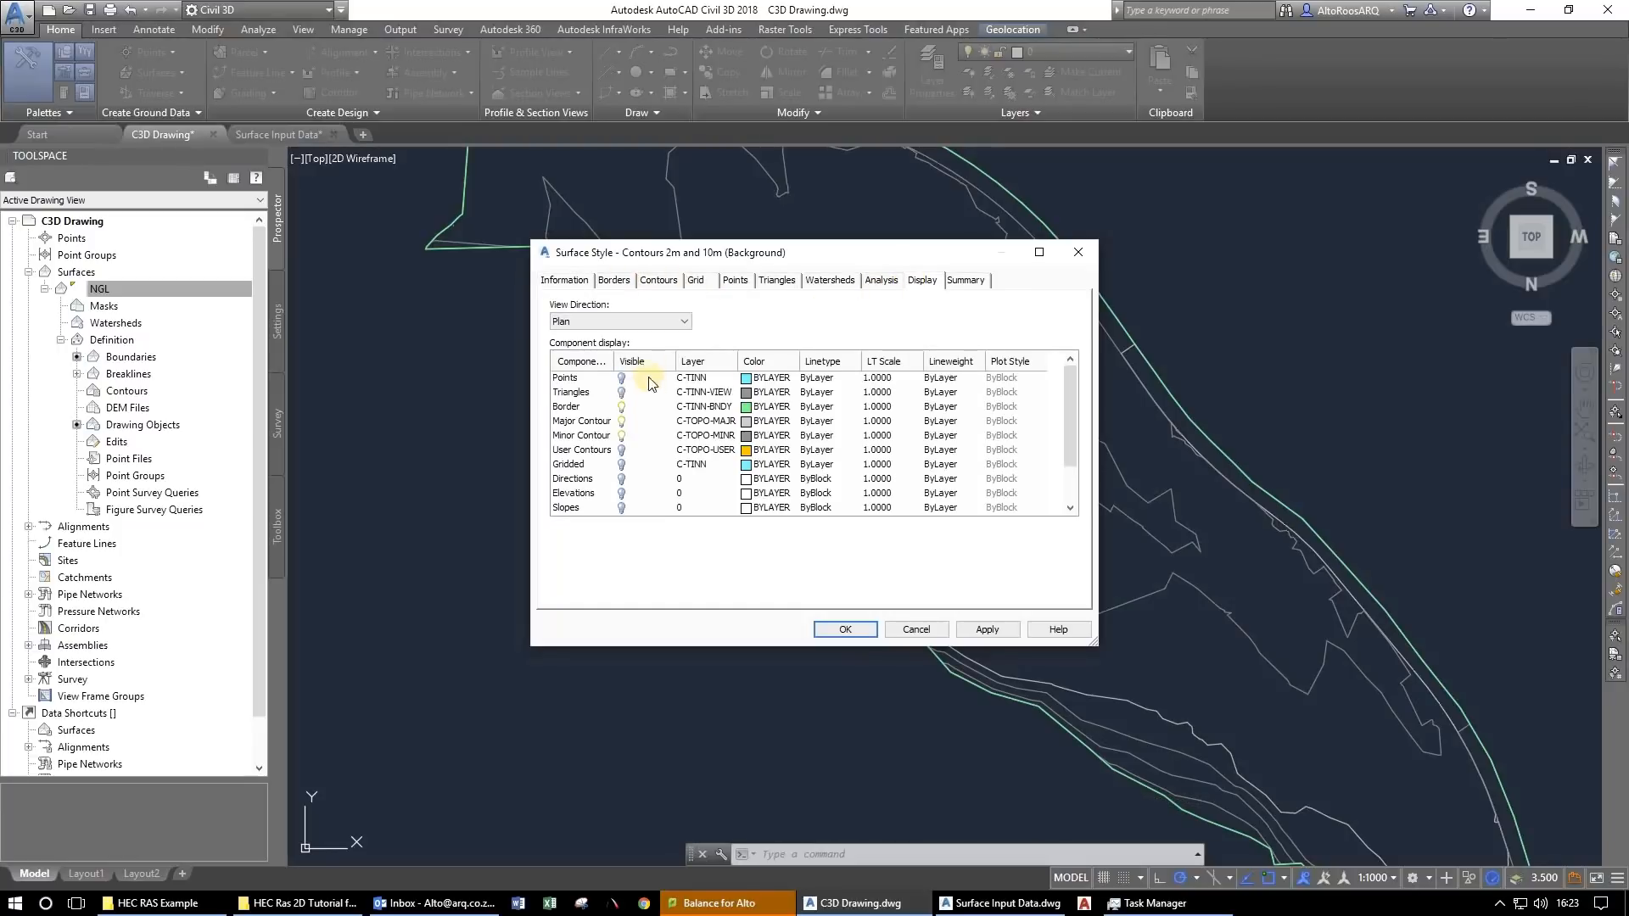
left_click(651, 323)
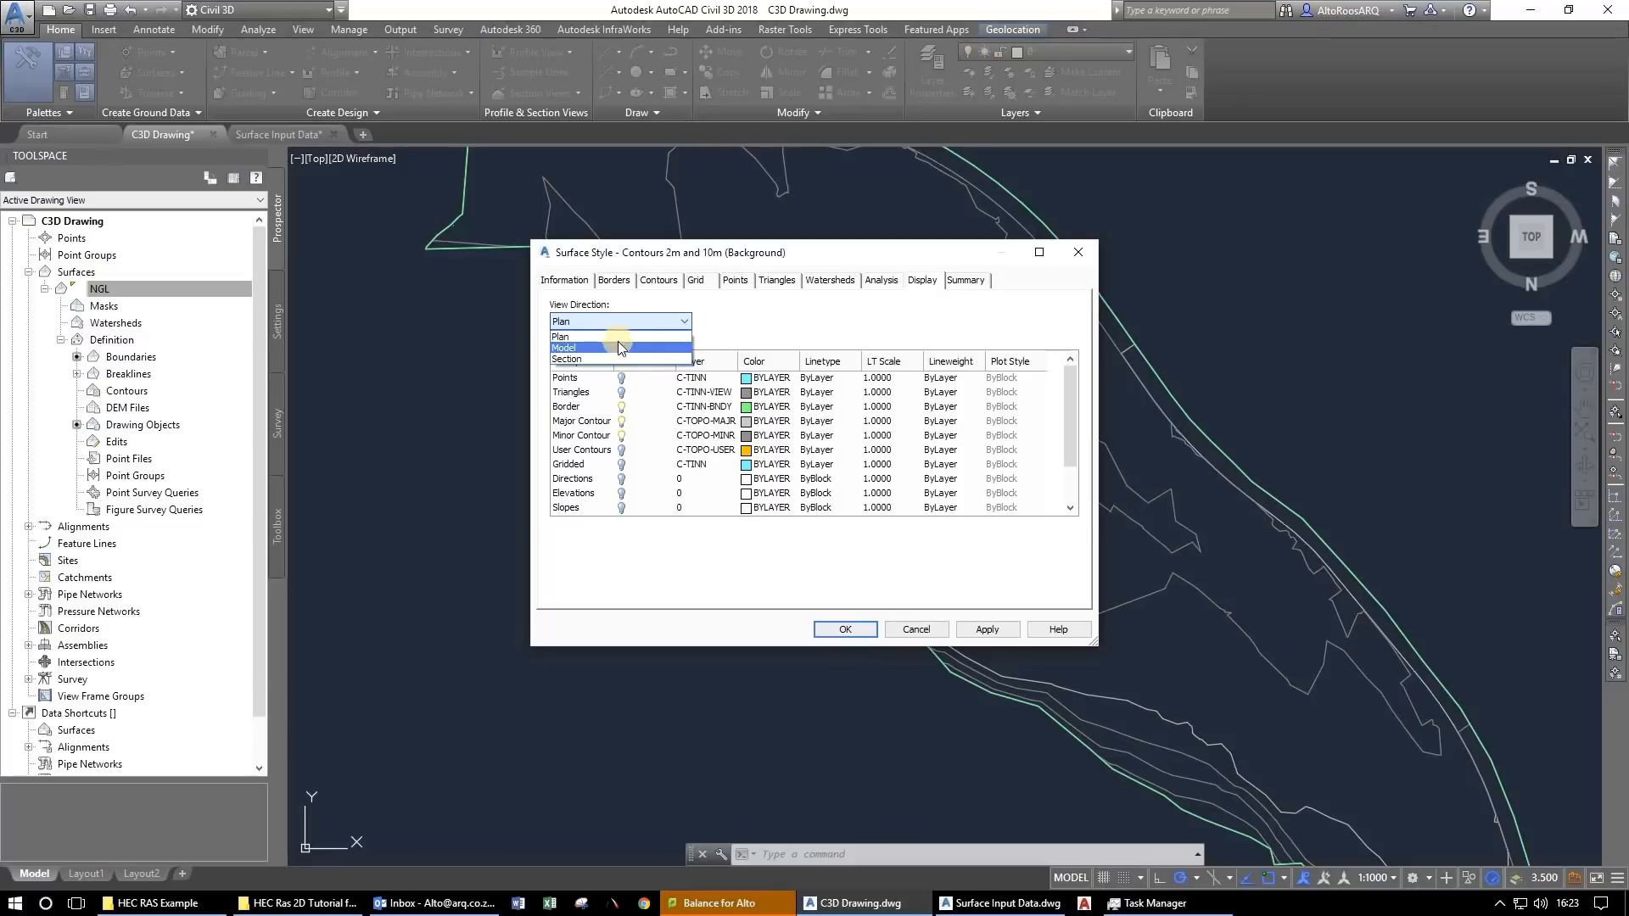
left_click(616, 416)
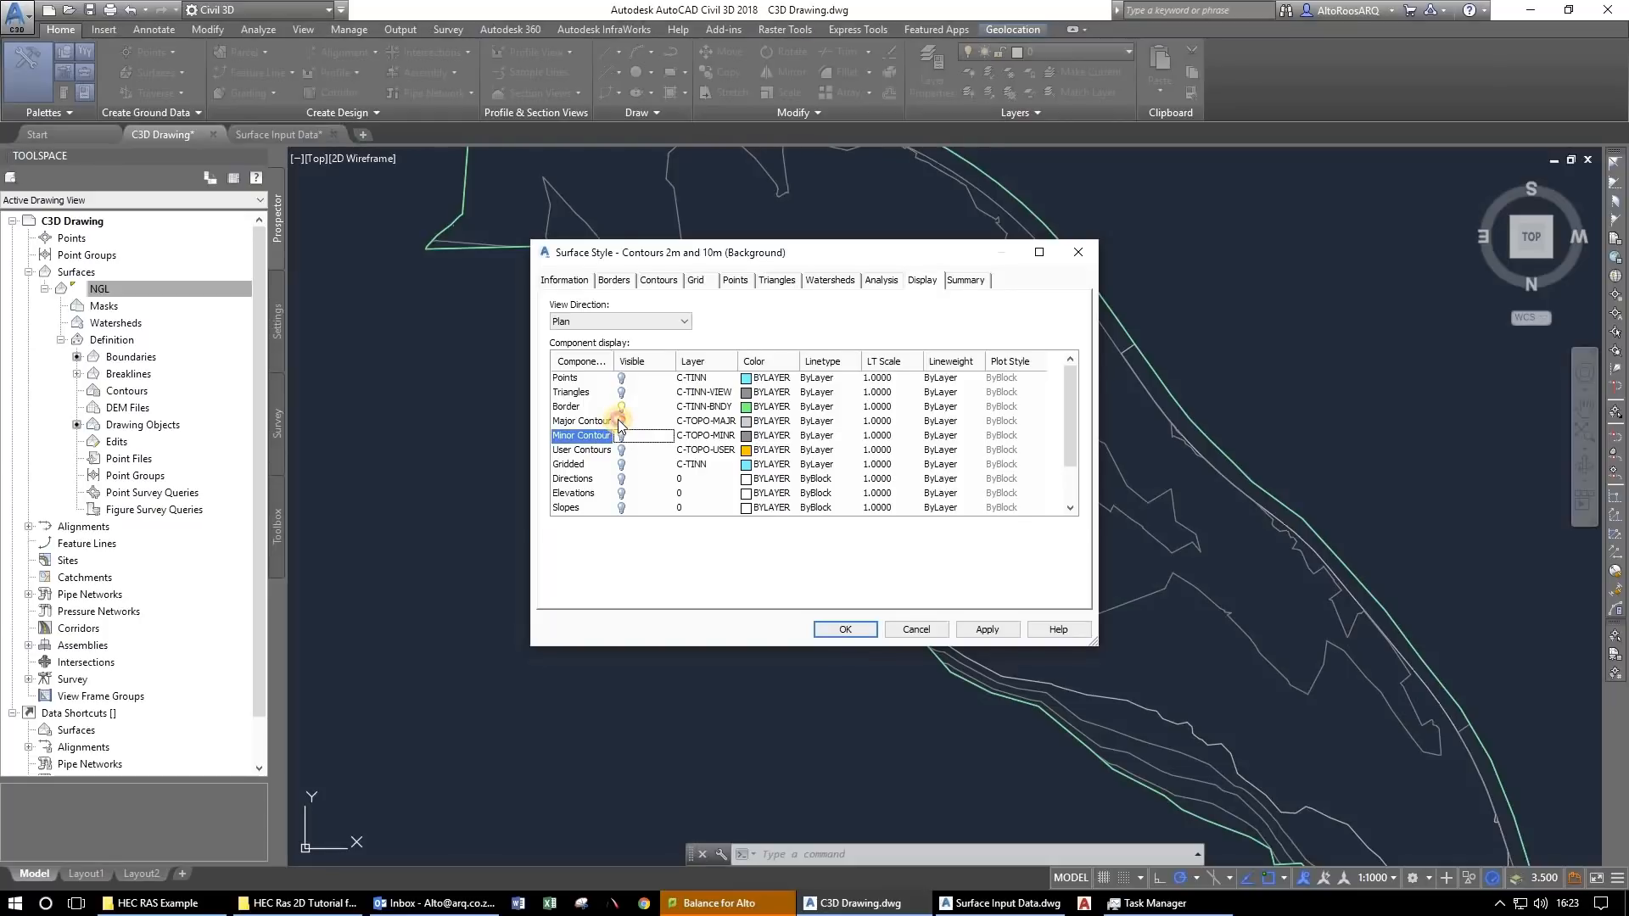
left_click(620, 422)
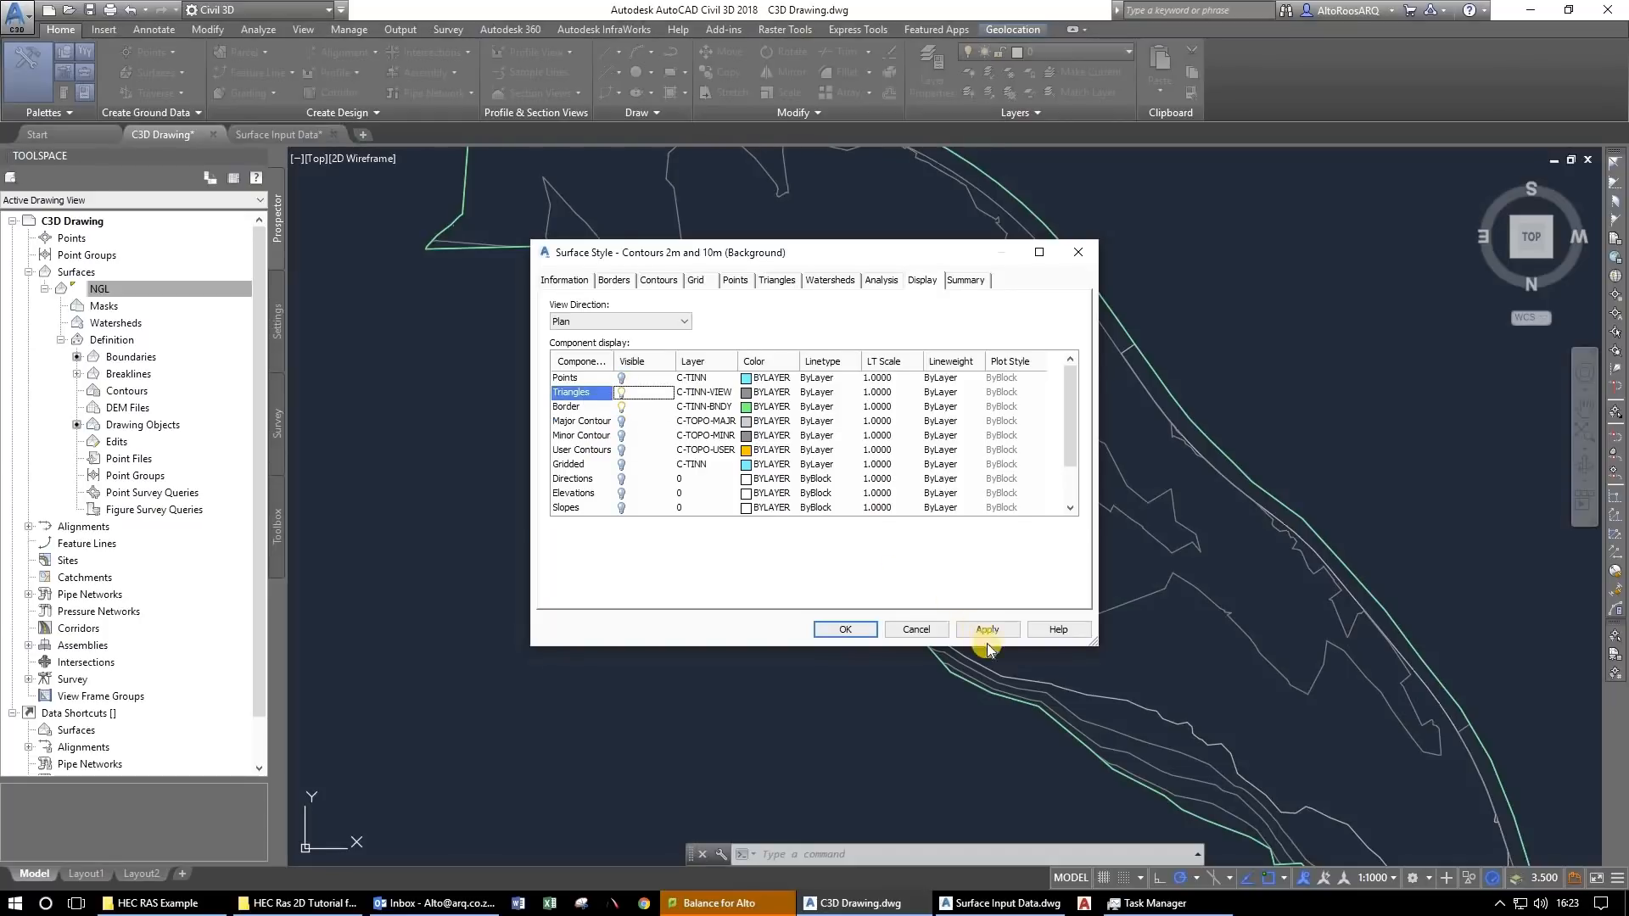
left_click(850, 628)
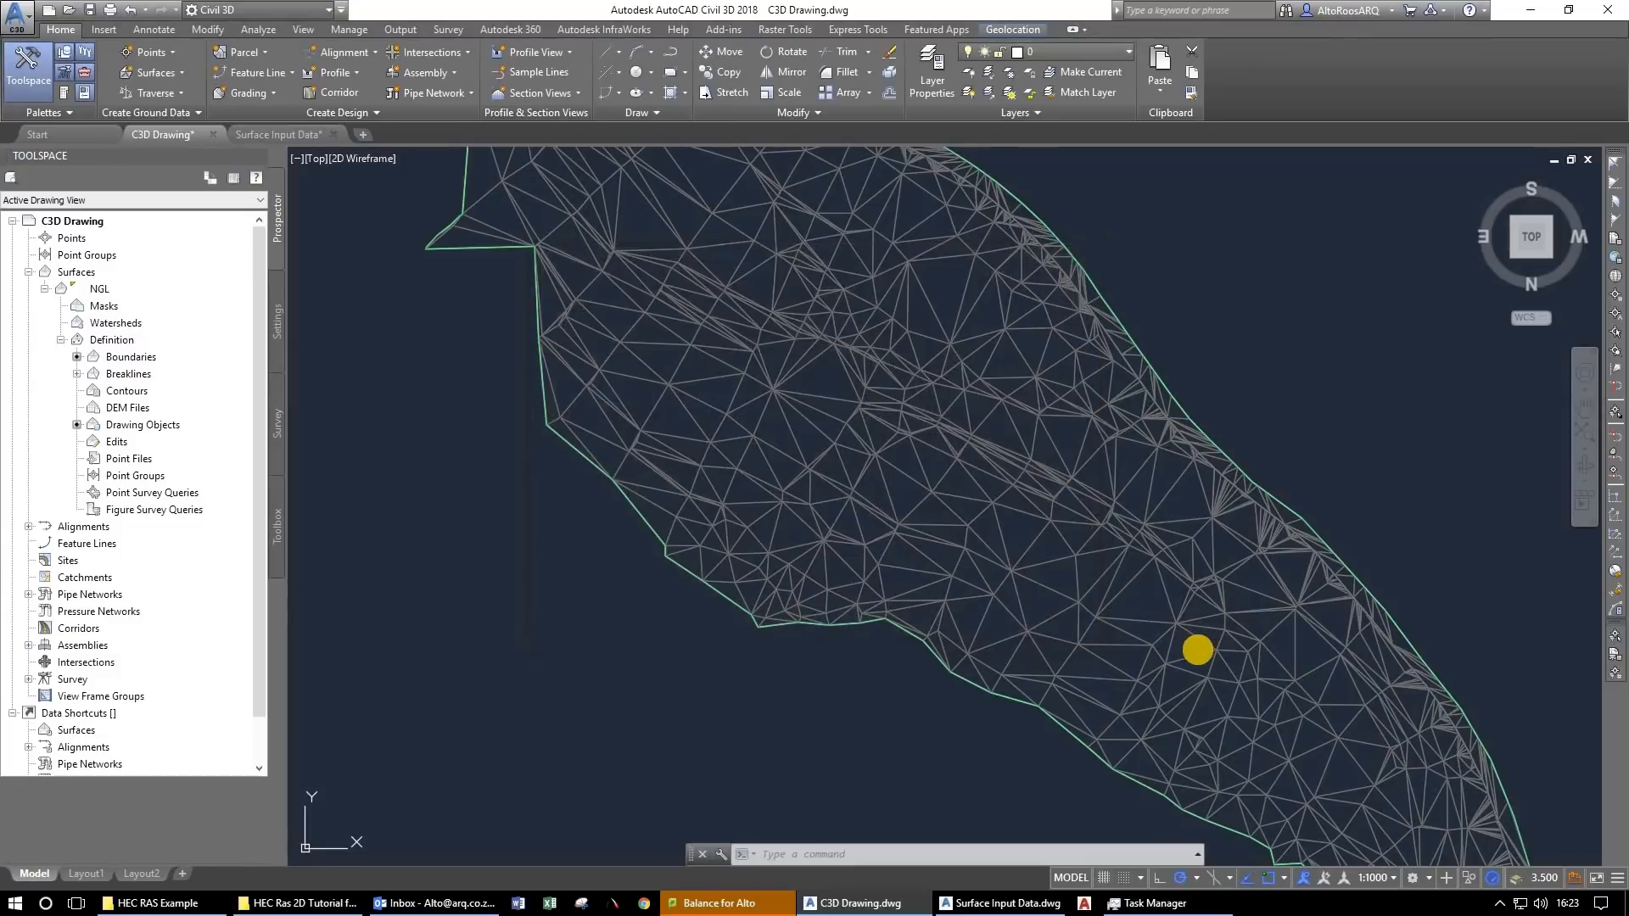
mouse_move(1197, 650)
left_mouse_down()
mouse_move(846, 447)
mouse_move(752, 297)
left_mouse_up()
mouse_move(1264, 806)
left_mouse_down()
mouse_move(851, 487)
mouse_move(760, 283)
left_mouse_up()
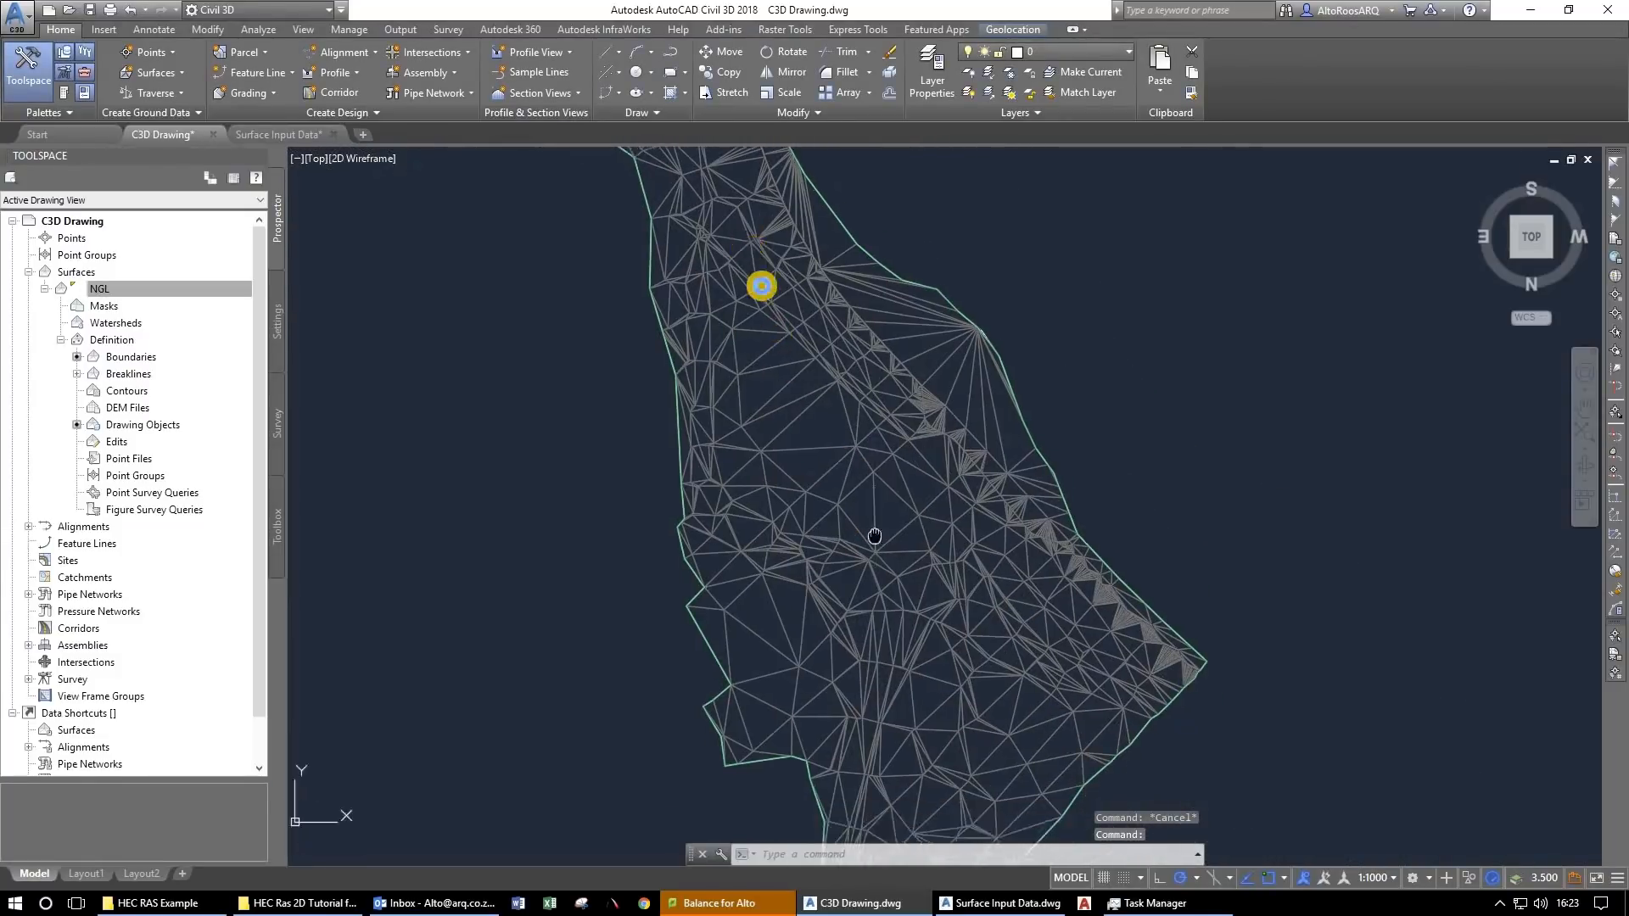
Show the major and minor contours again and hide the triangles in the NGL surface style's plan display.
left_click(100, 289)
right_click(101, 291)
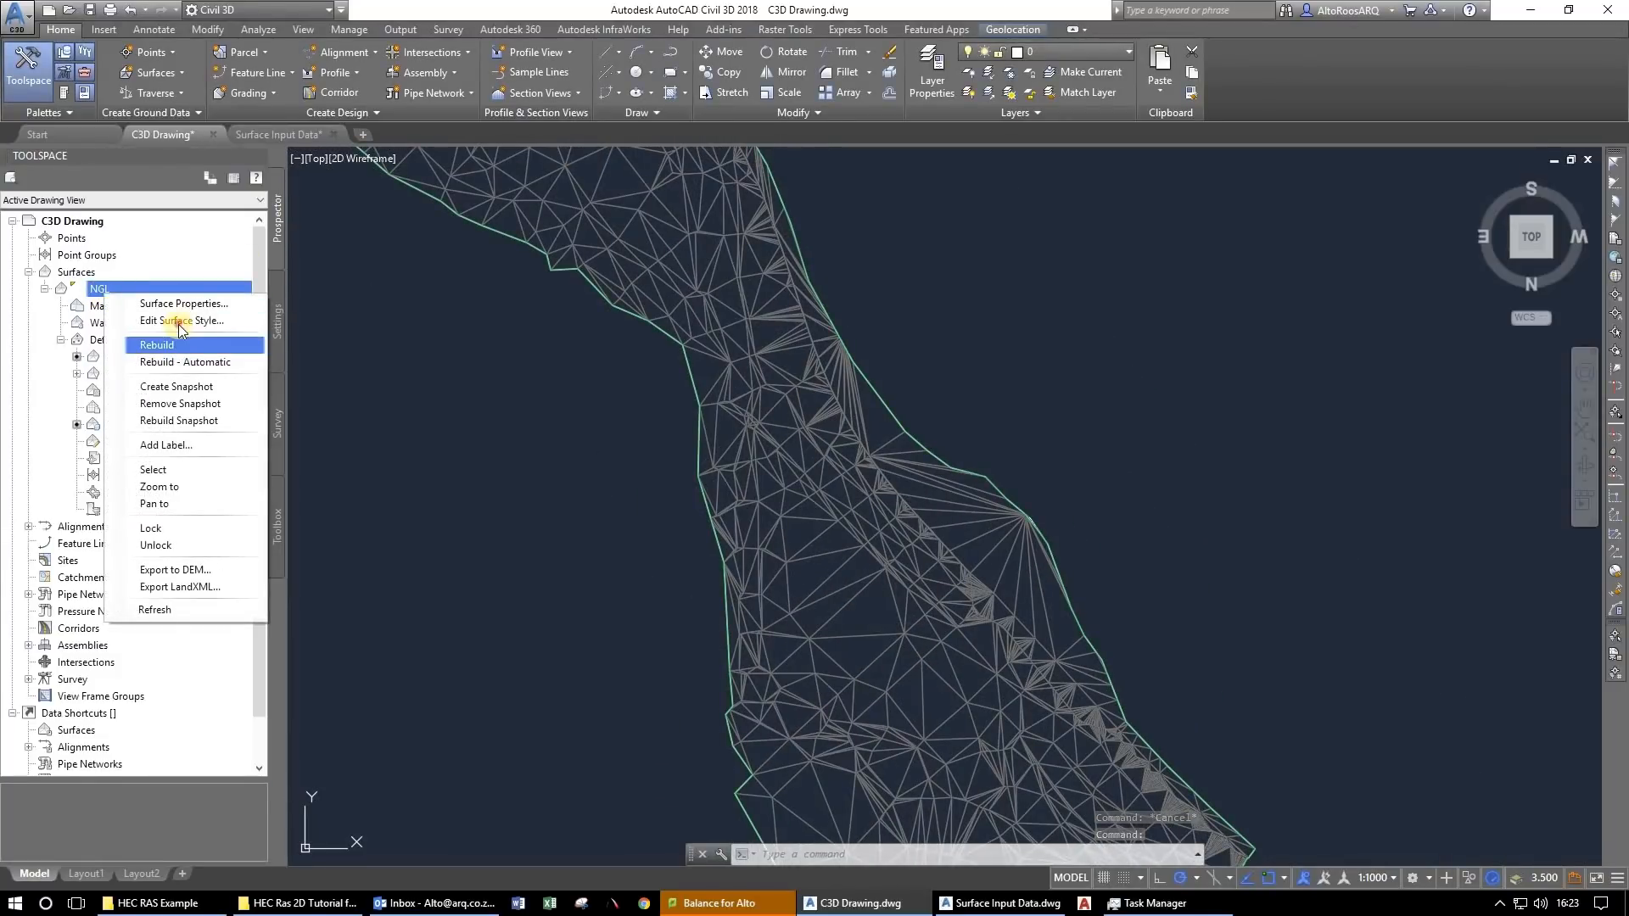
left_click(188, 326)
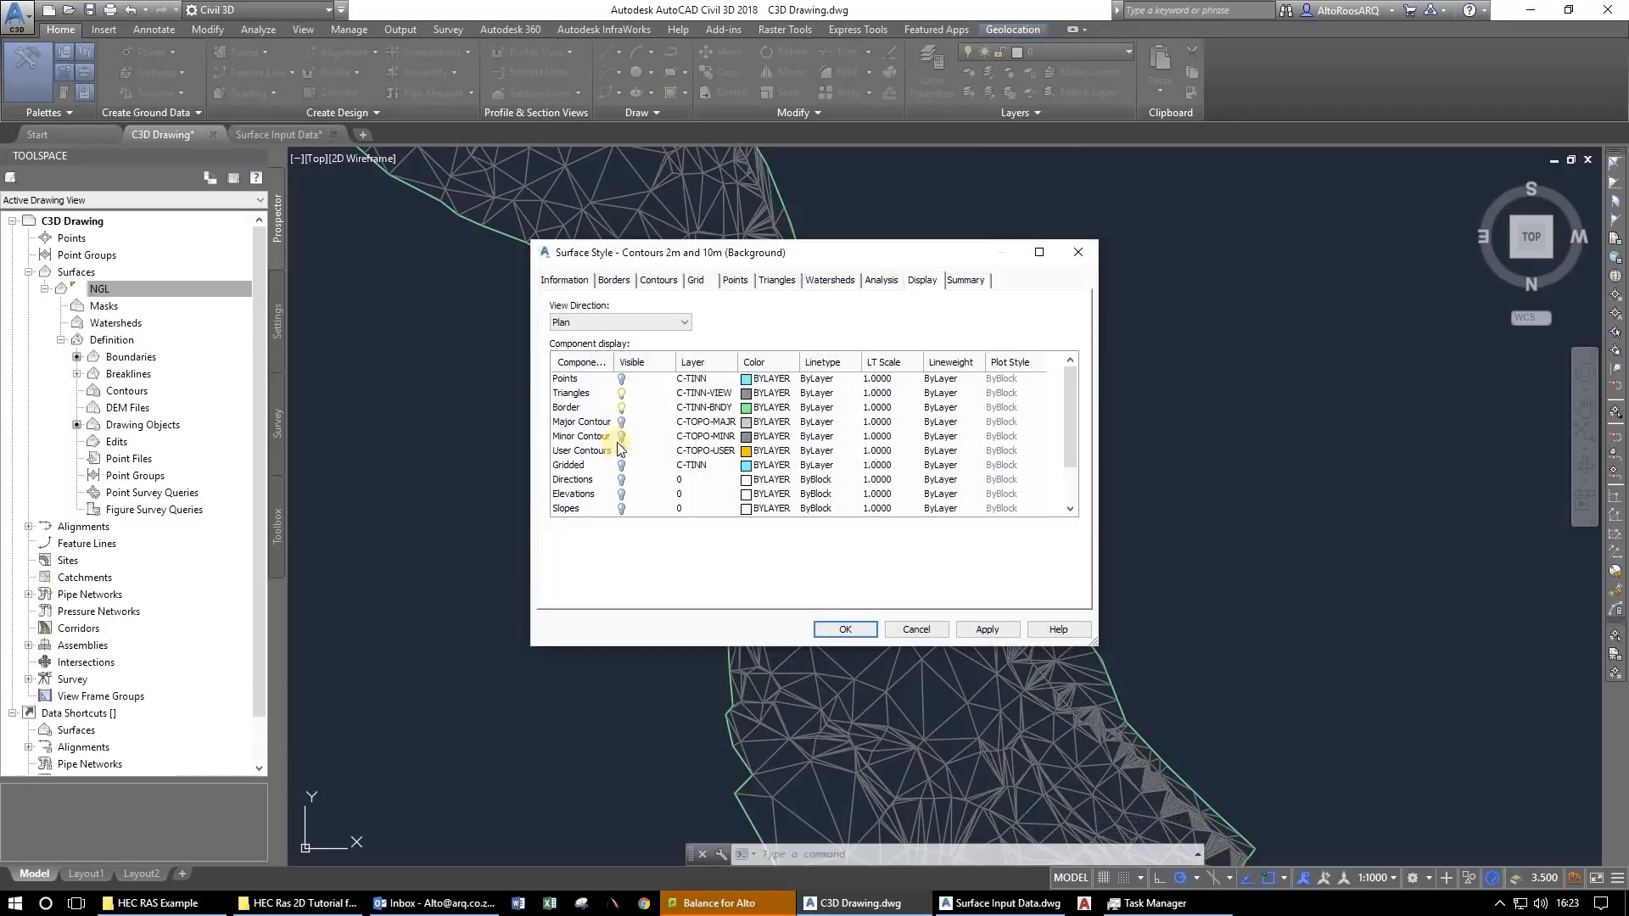
left_click(622, 437)
left_click(621, 422)
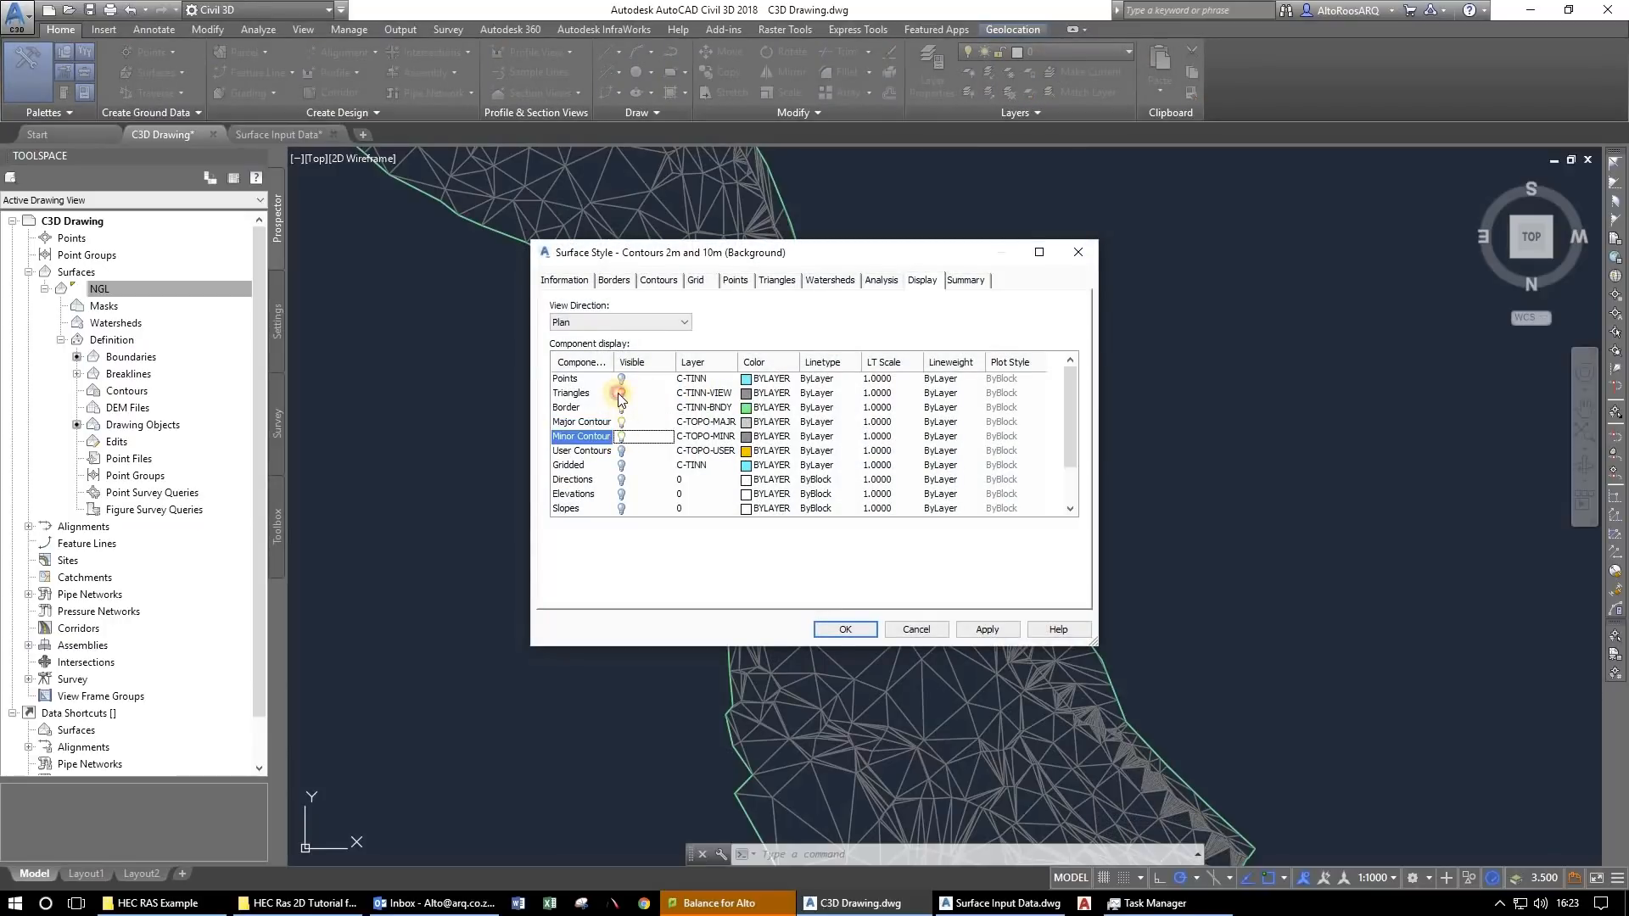
left_click(989, 629)
left_click(856, 629)
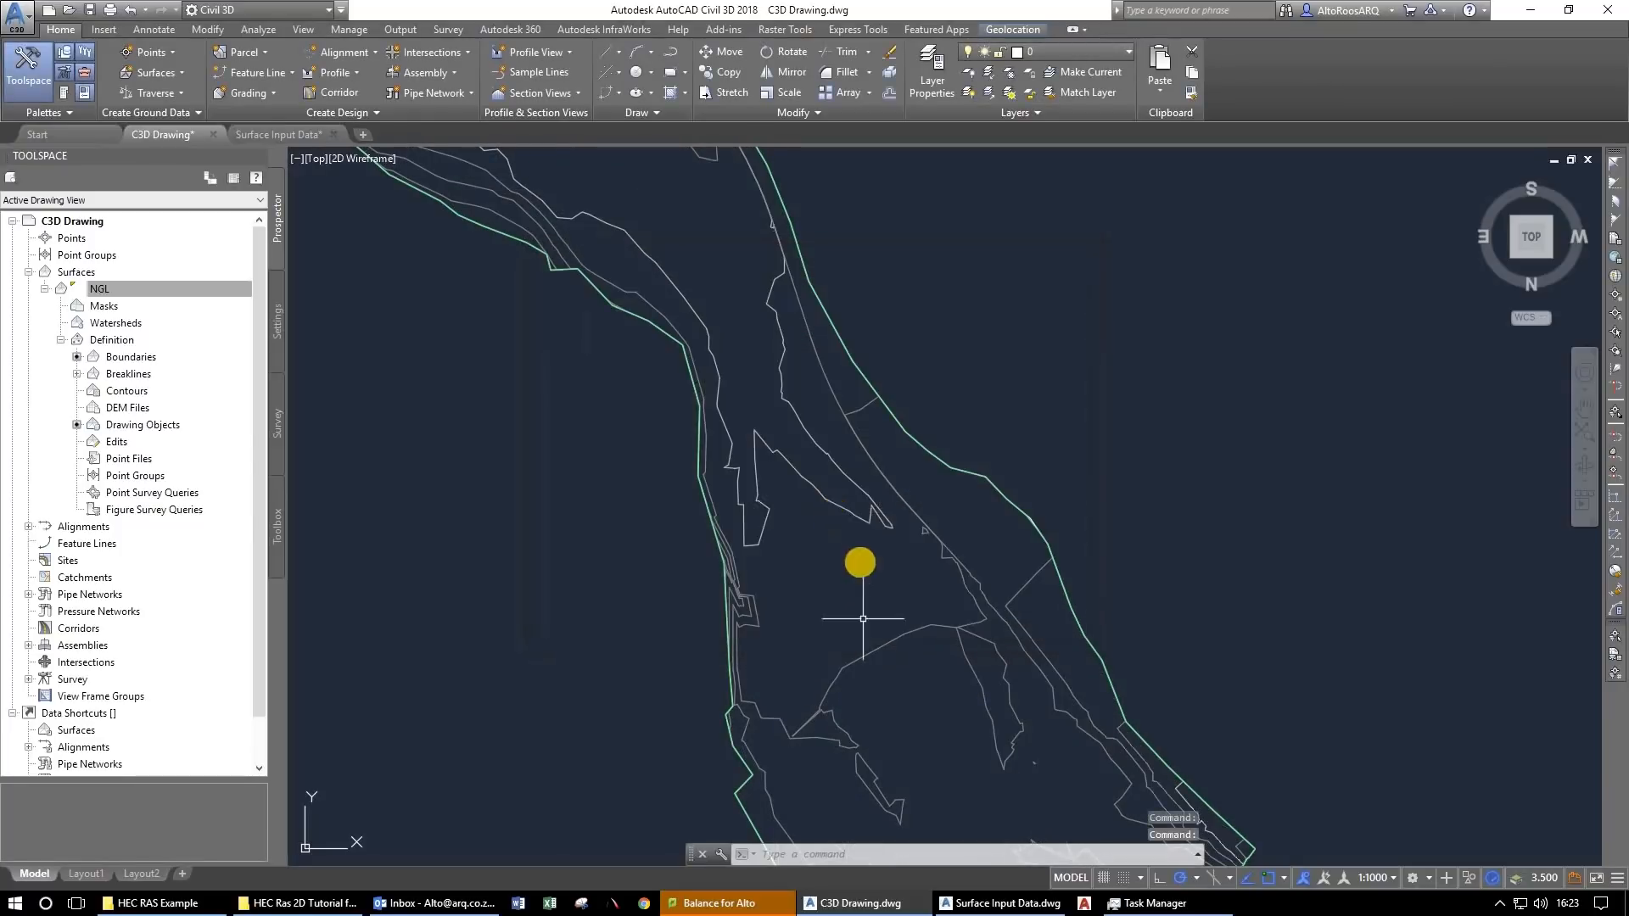
Open the NGL surface style's contour settings and look through the contour range properties.
left_click(800, 480)
right_click(118, 290)
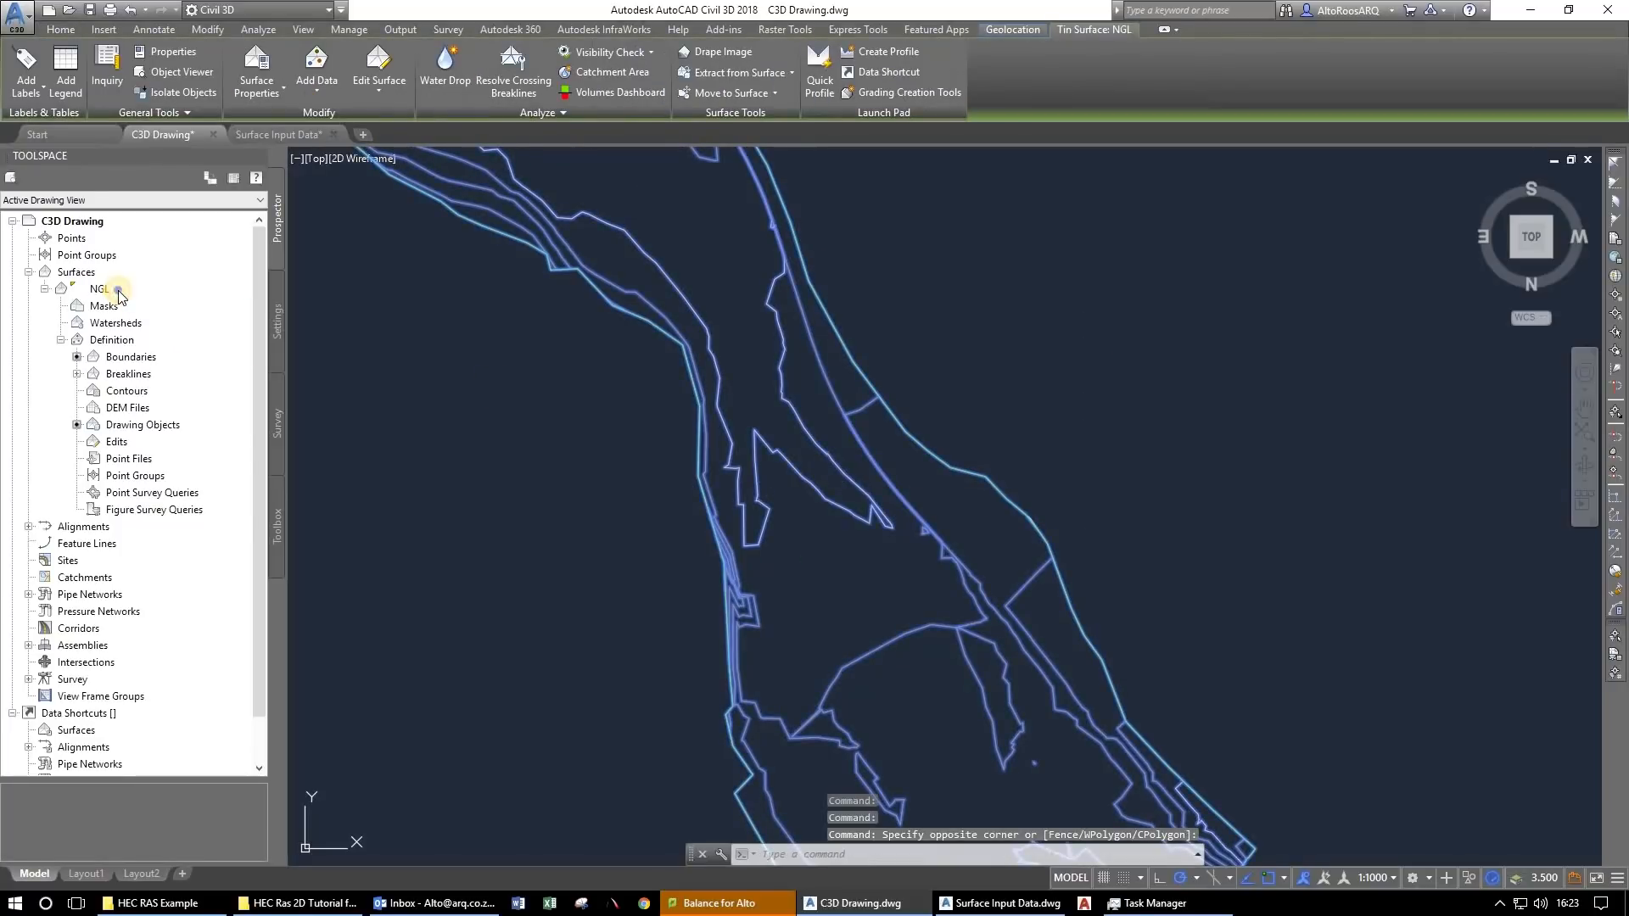
left_click(161, 319)
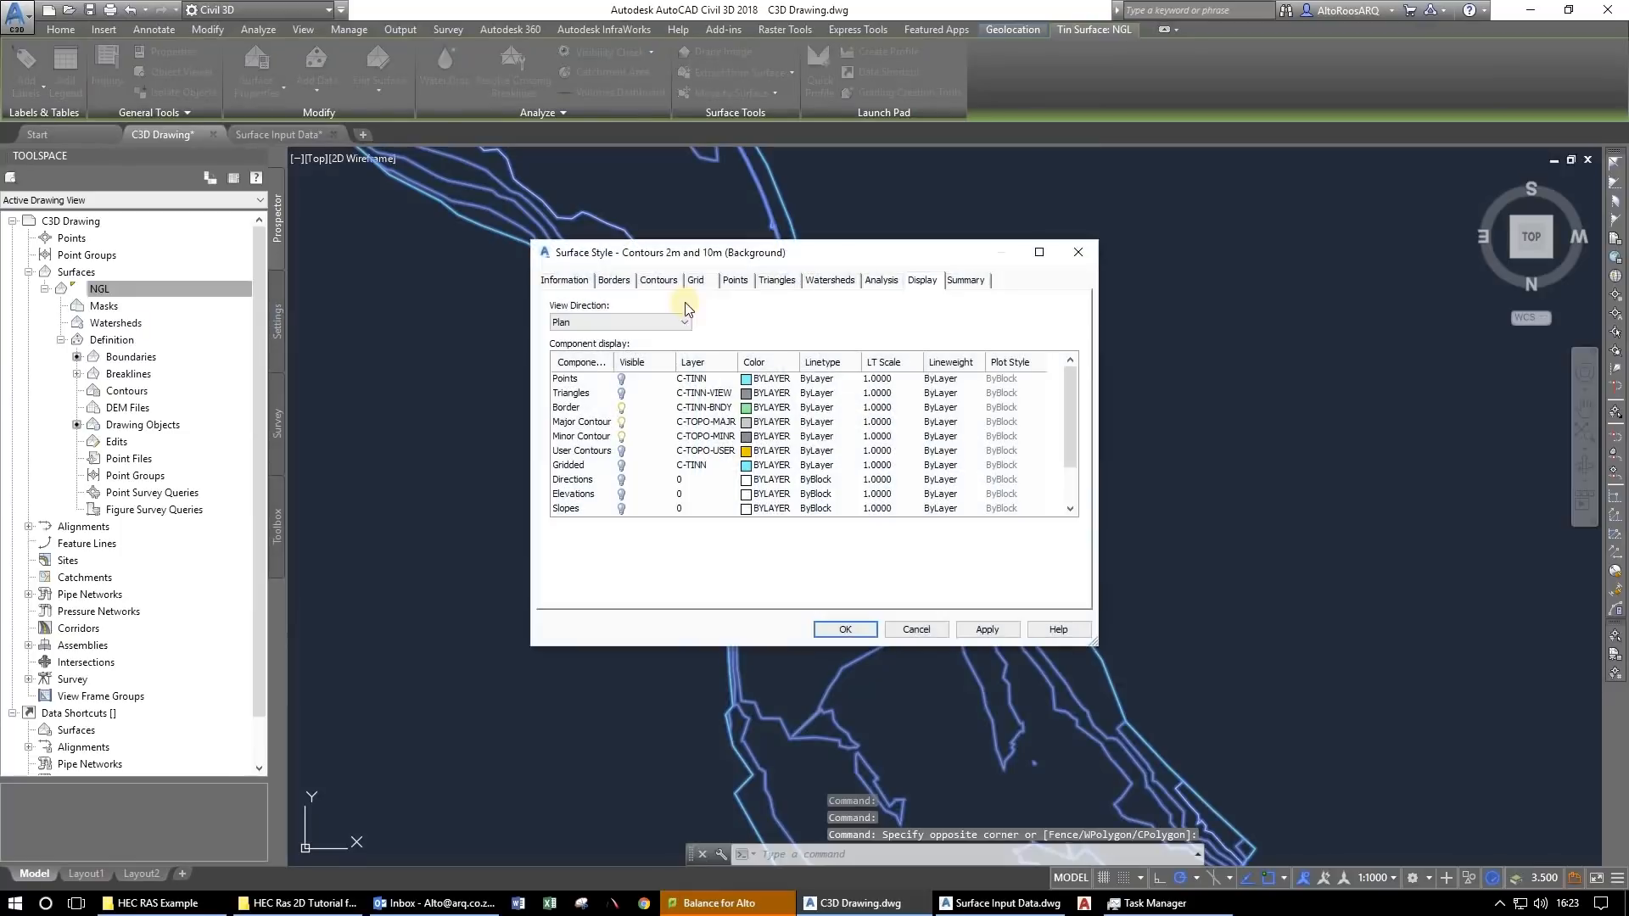
left_click(660, 282)
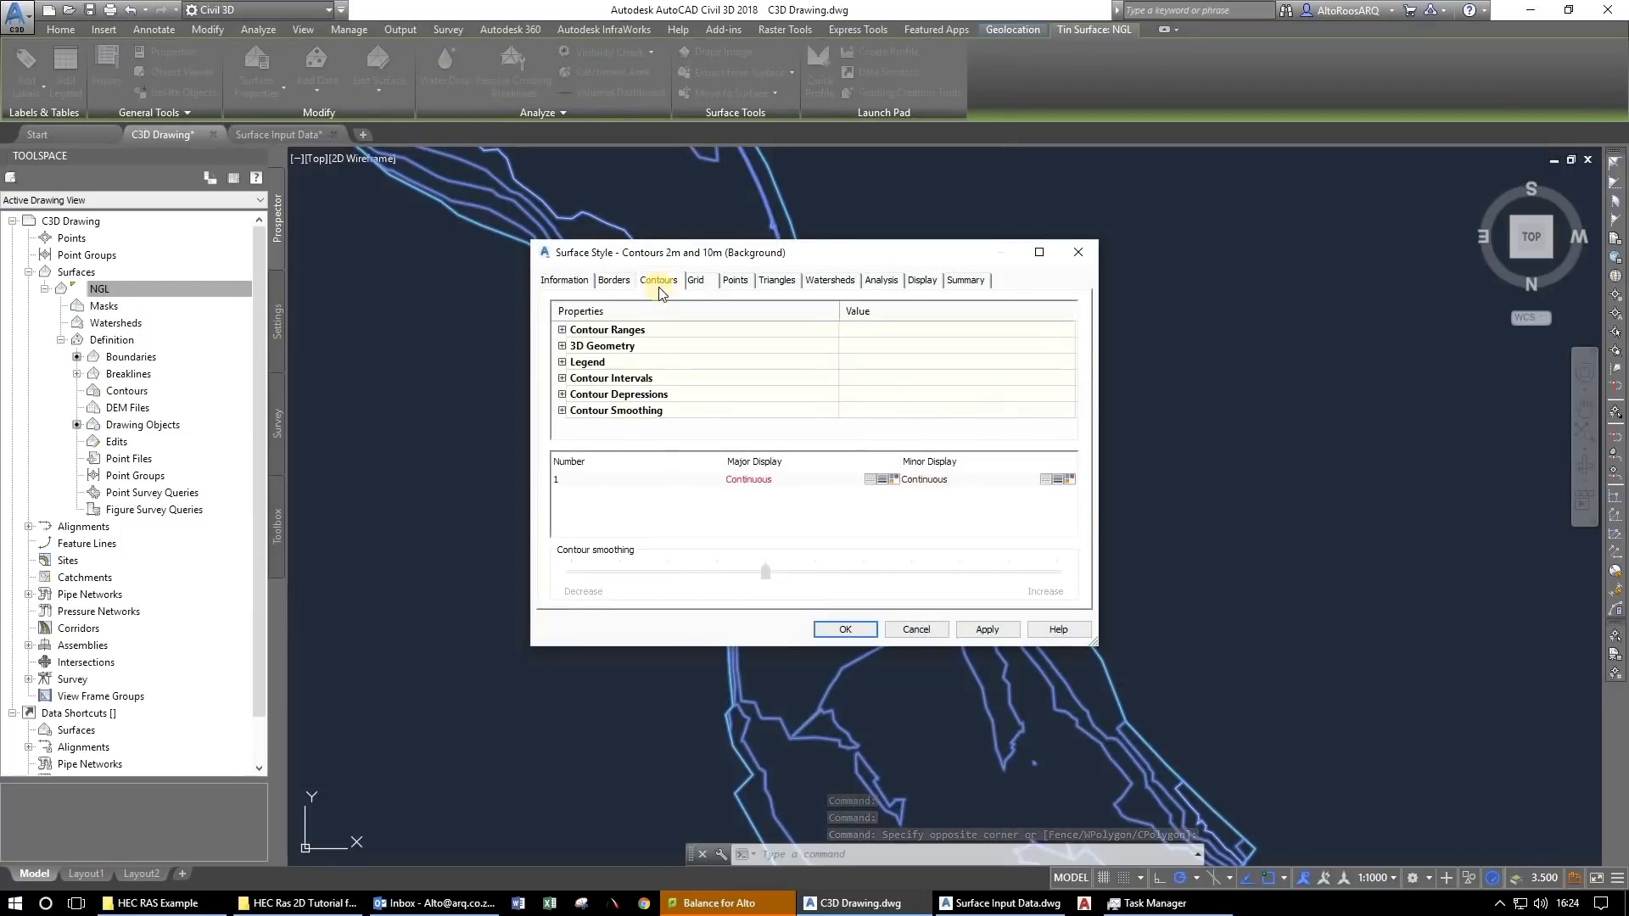
left_click(562, 329)
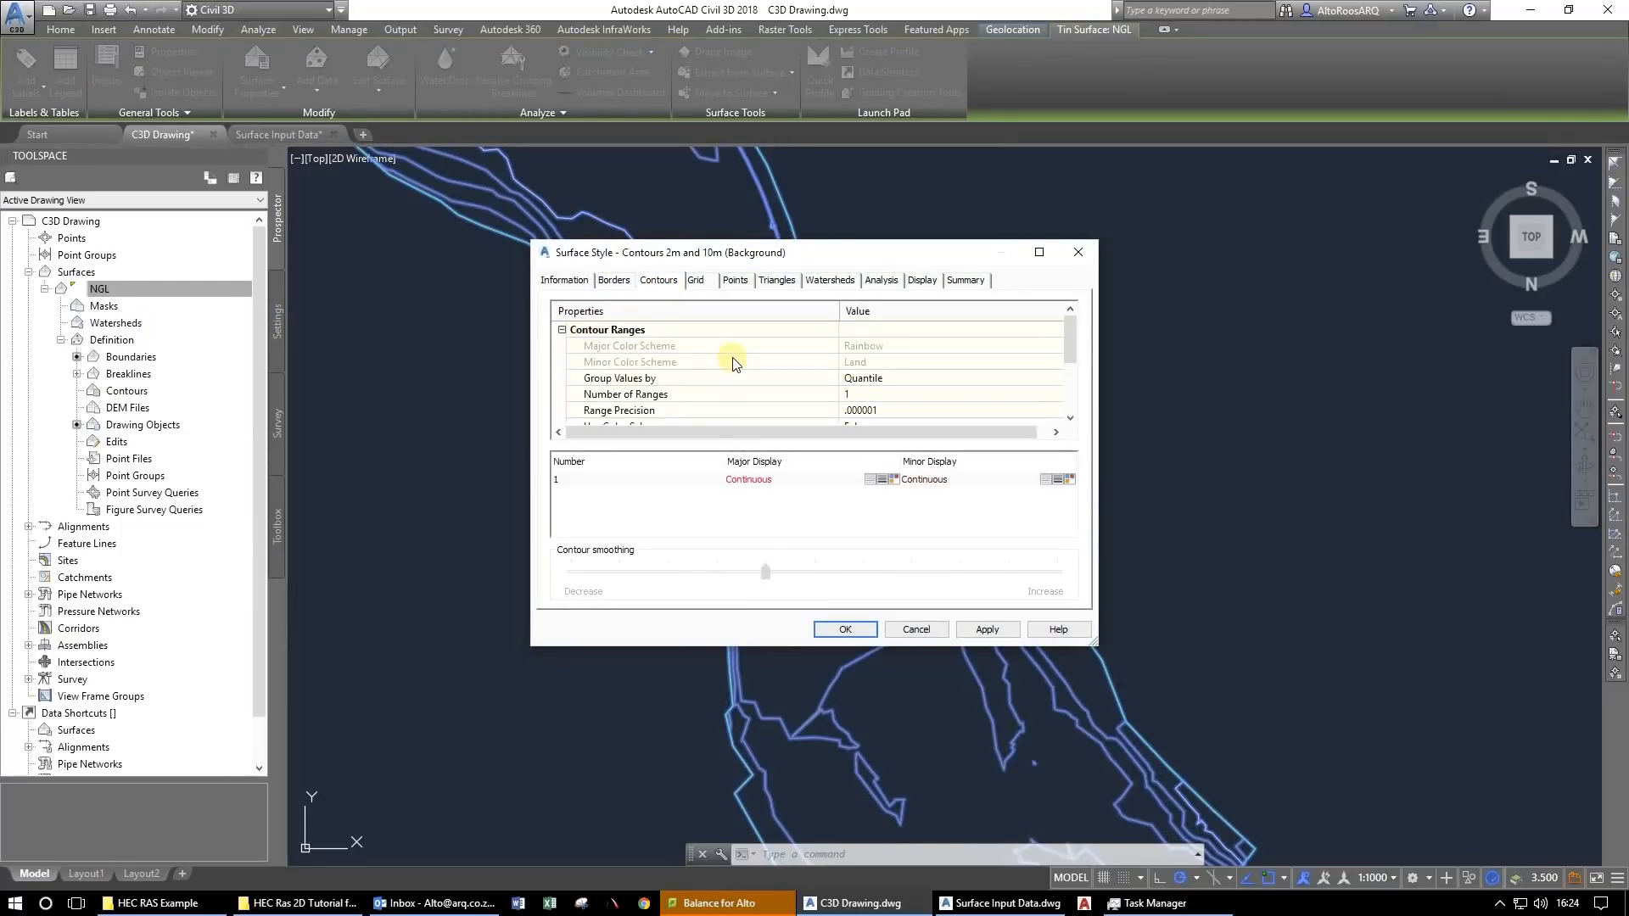
scroll(738, 373, "down", 1)
scroll(738, 374, "down", 1)
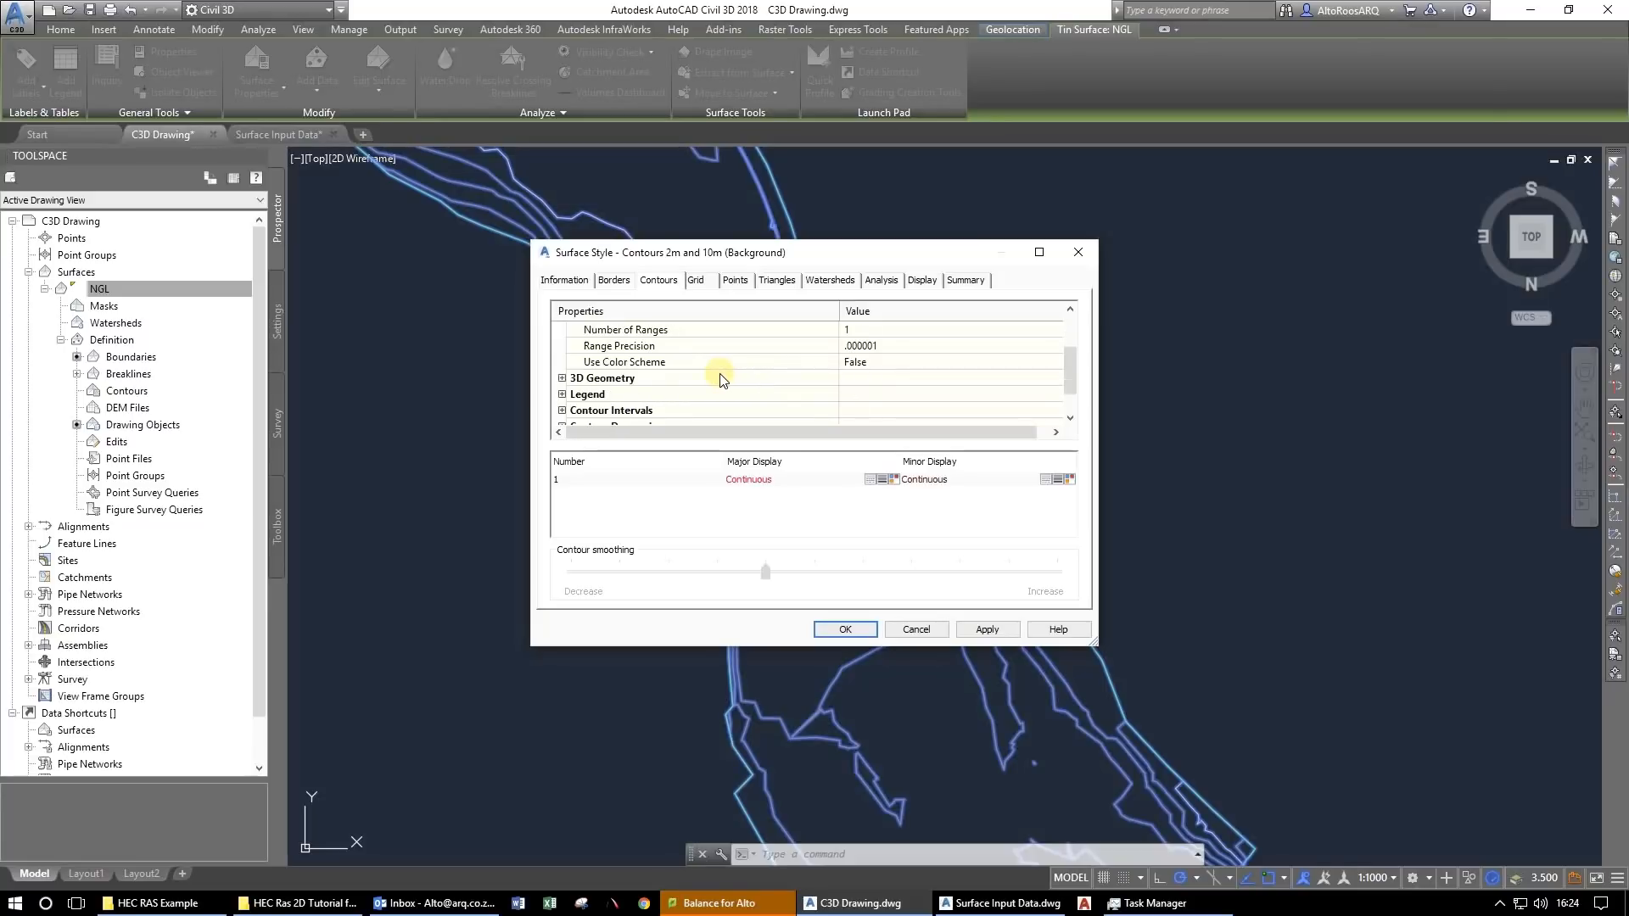
scroll(720, 363, "up", 2)
left_click(561, 330)
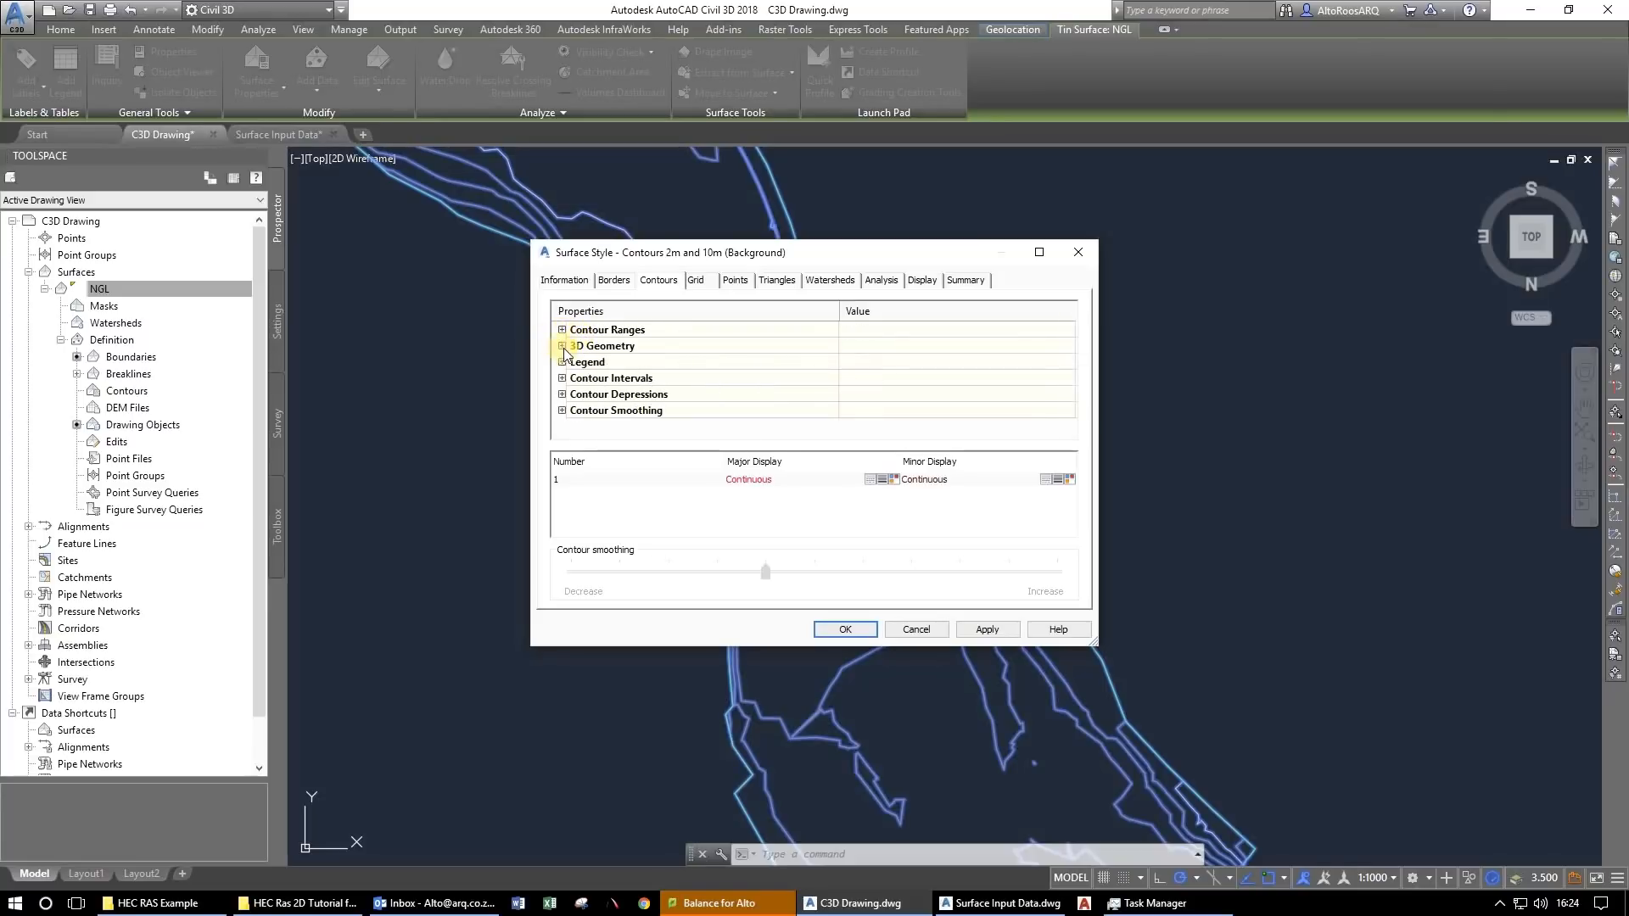
Set the NGL surface style's contour intervals to 1 m minor and 5 m major, and apply them.
left_click(562, 412)
left_click(562, 378)
scroll(892, 390, "down", 1)
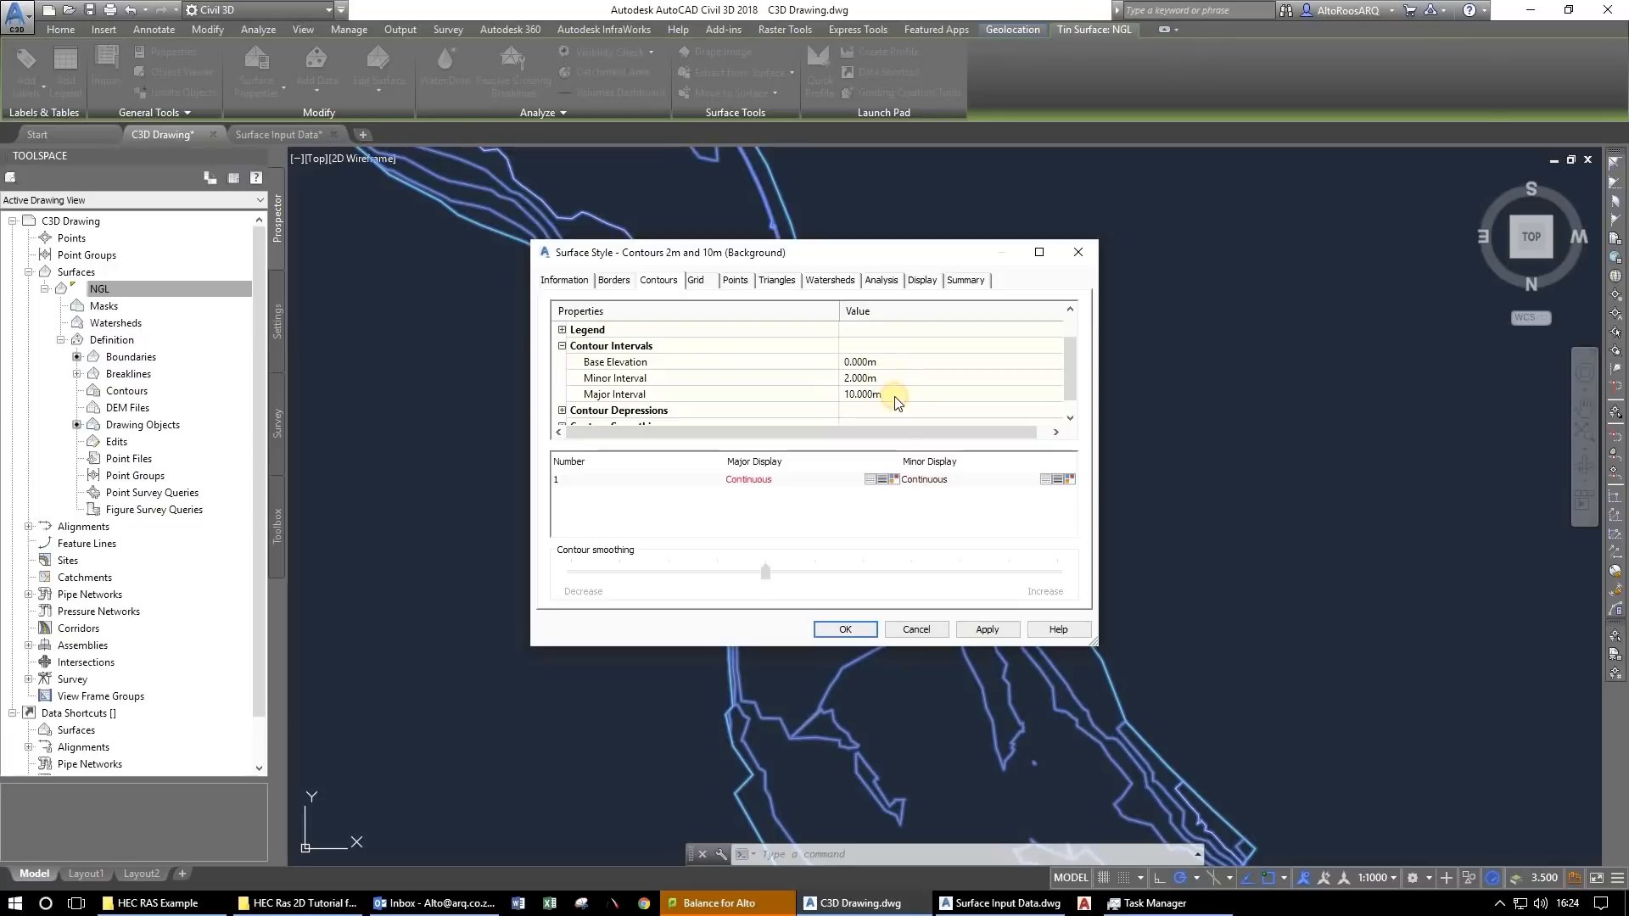
left_click(896, 393)
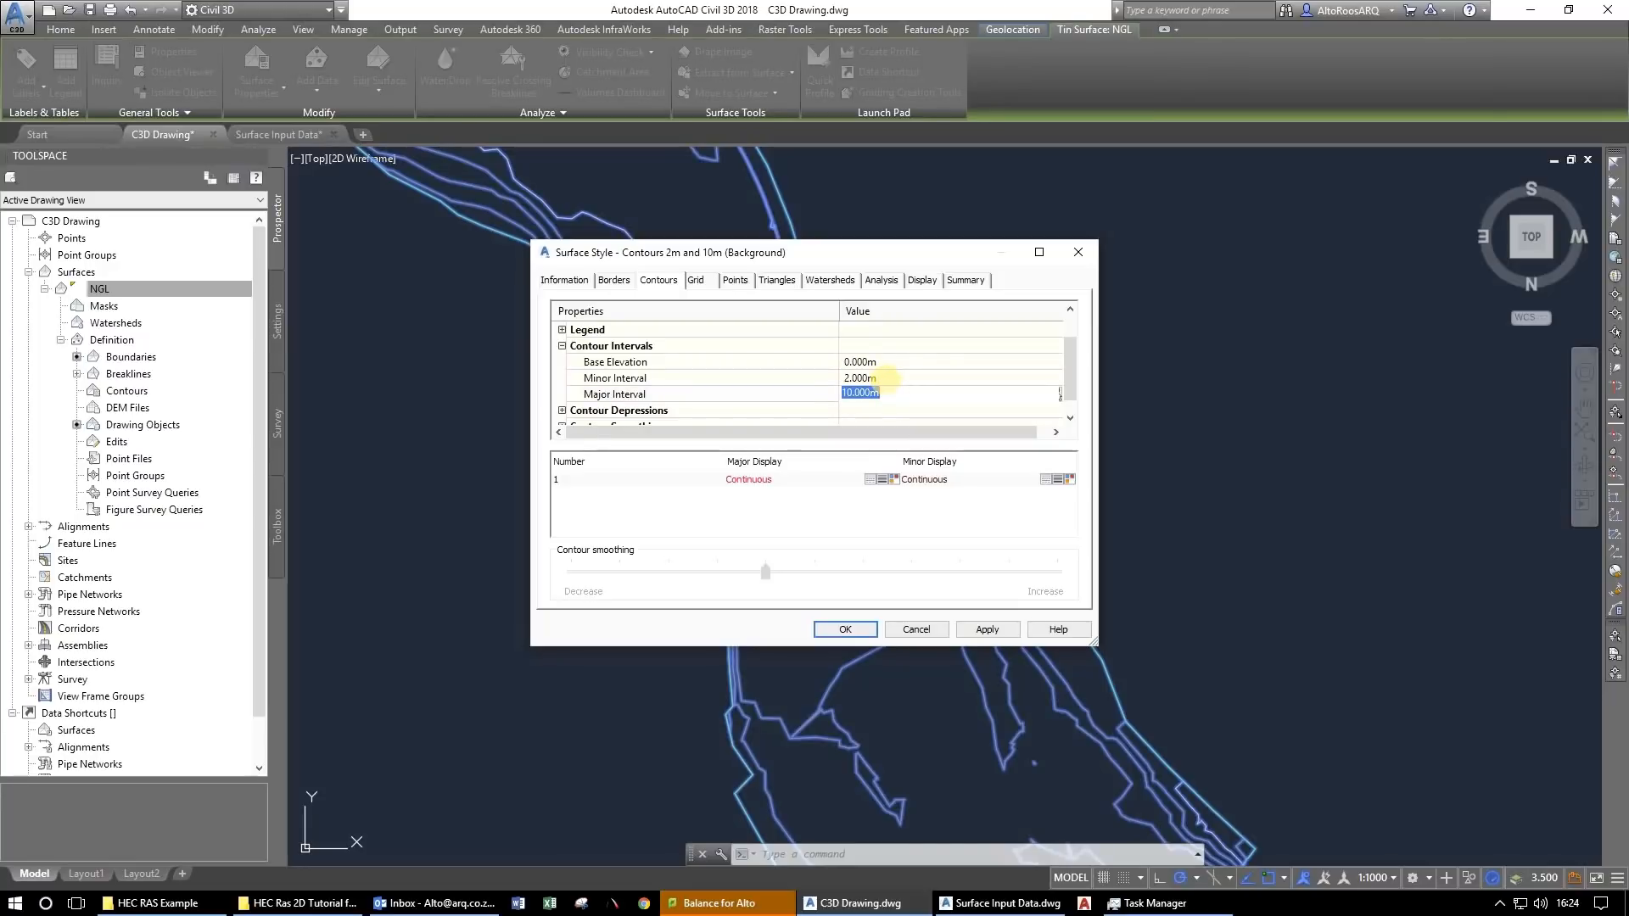
left_click(892, 380)
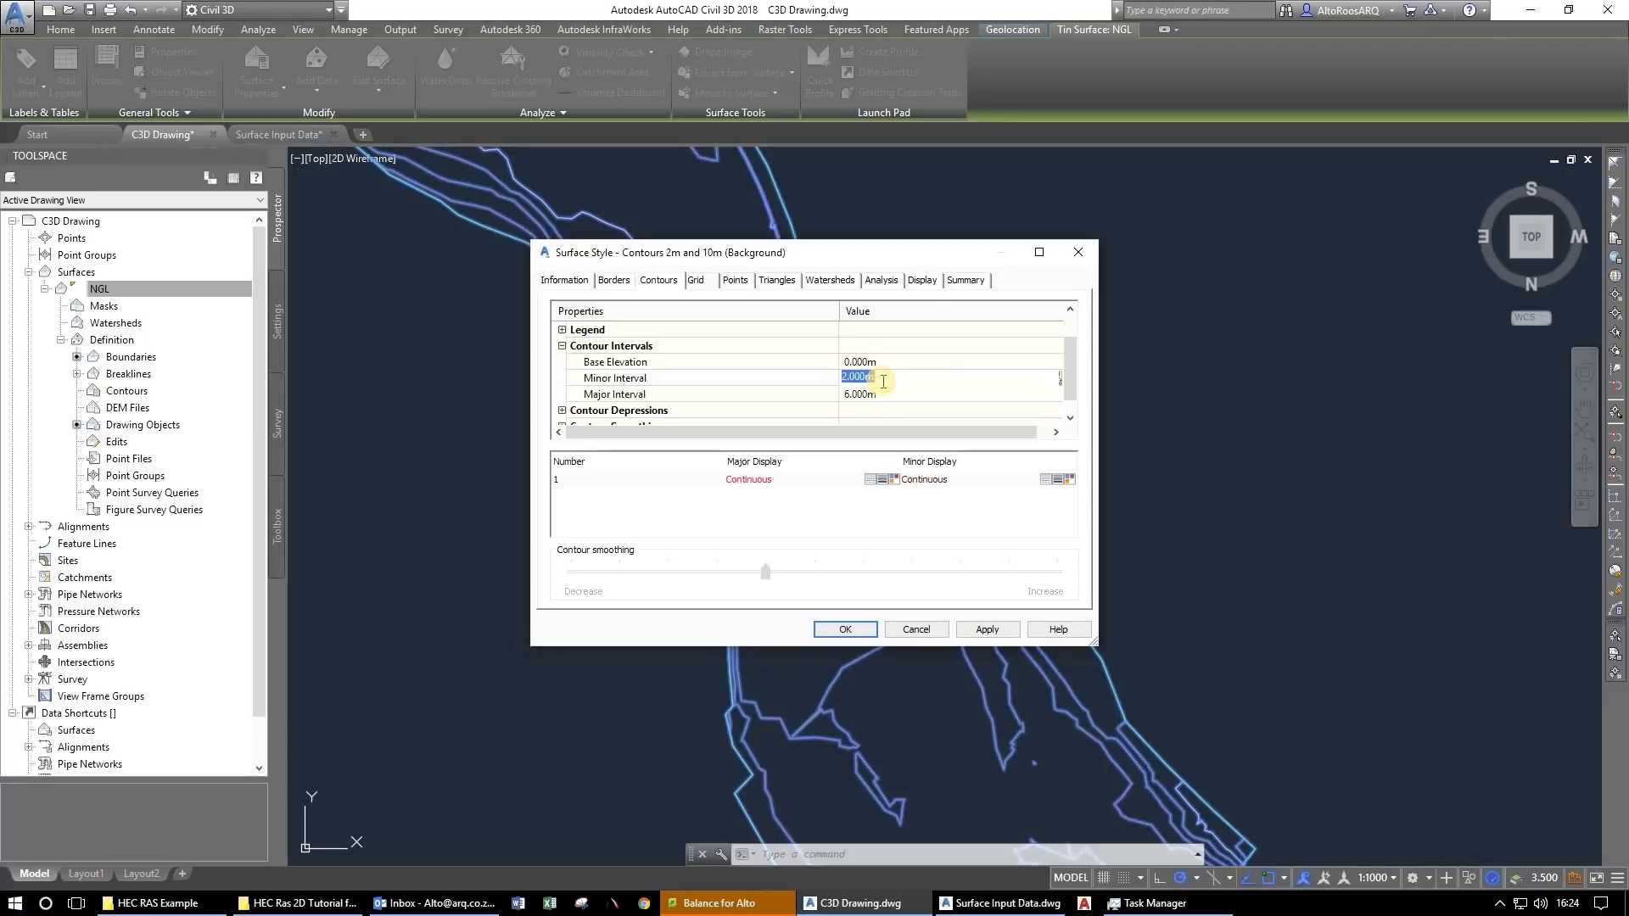
key("Return")
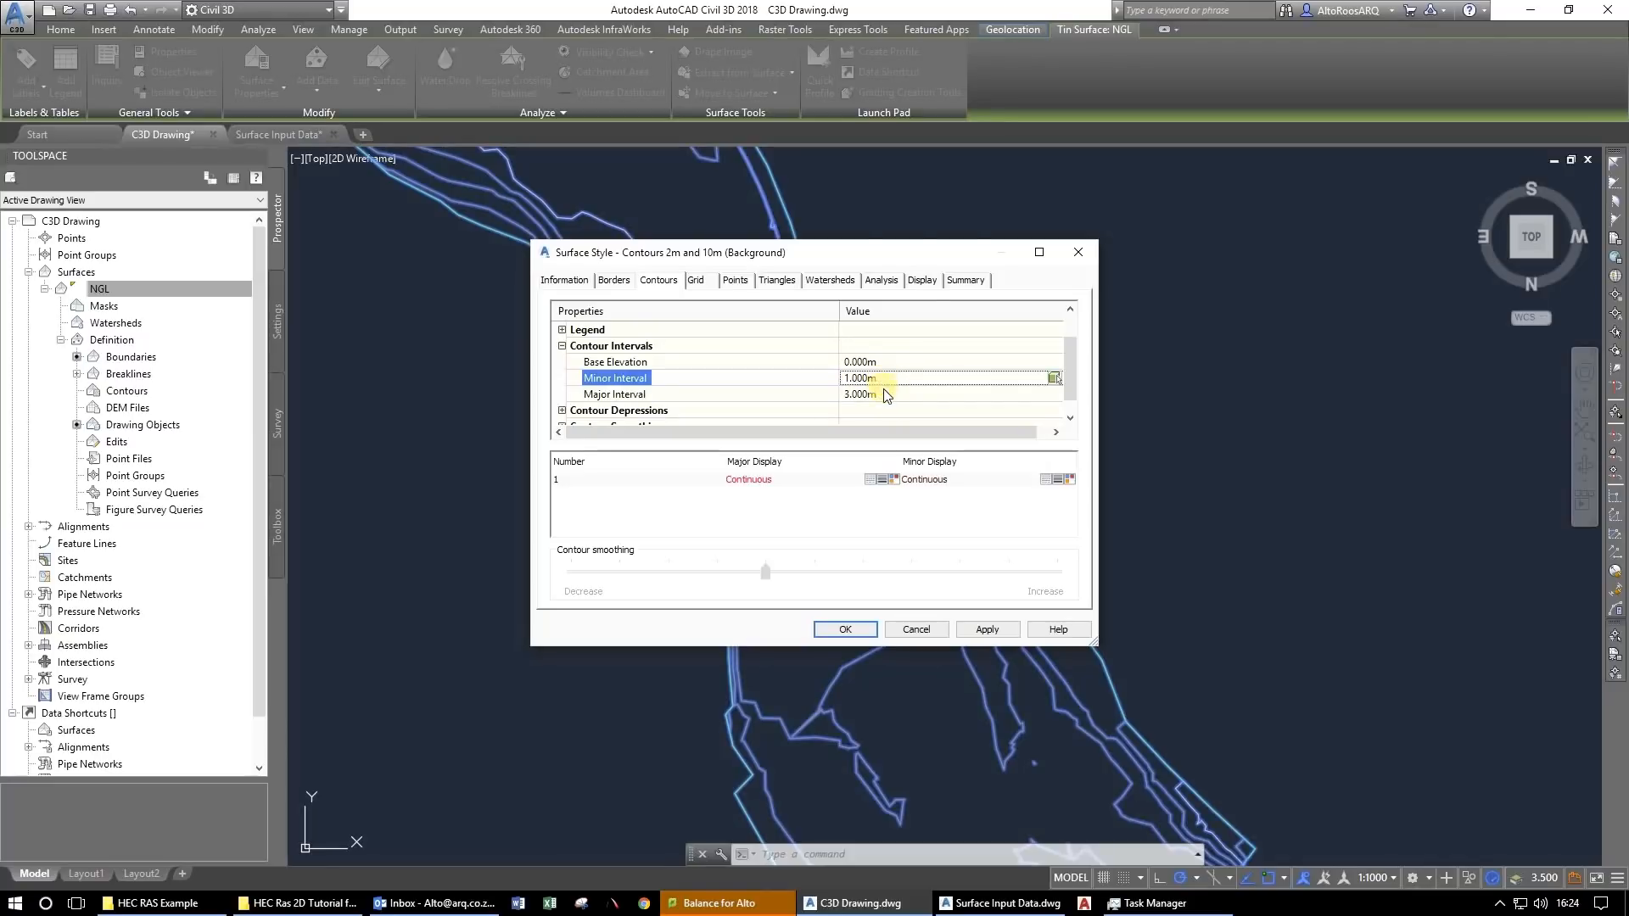
left_click(880, 394)
key("Return")
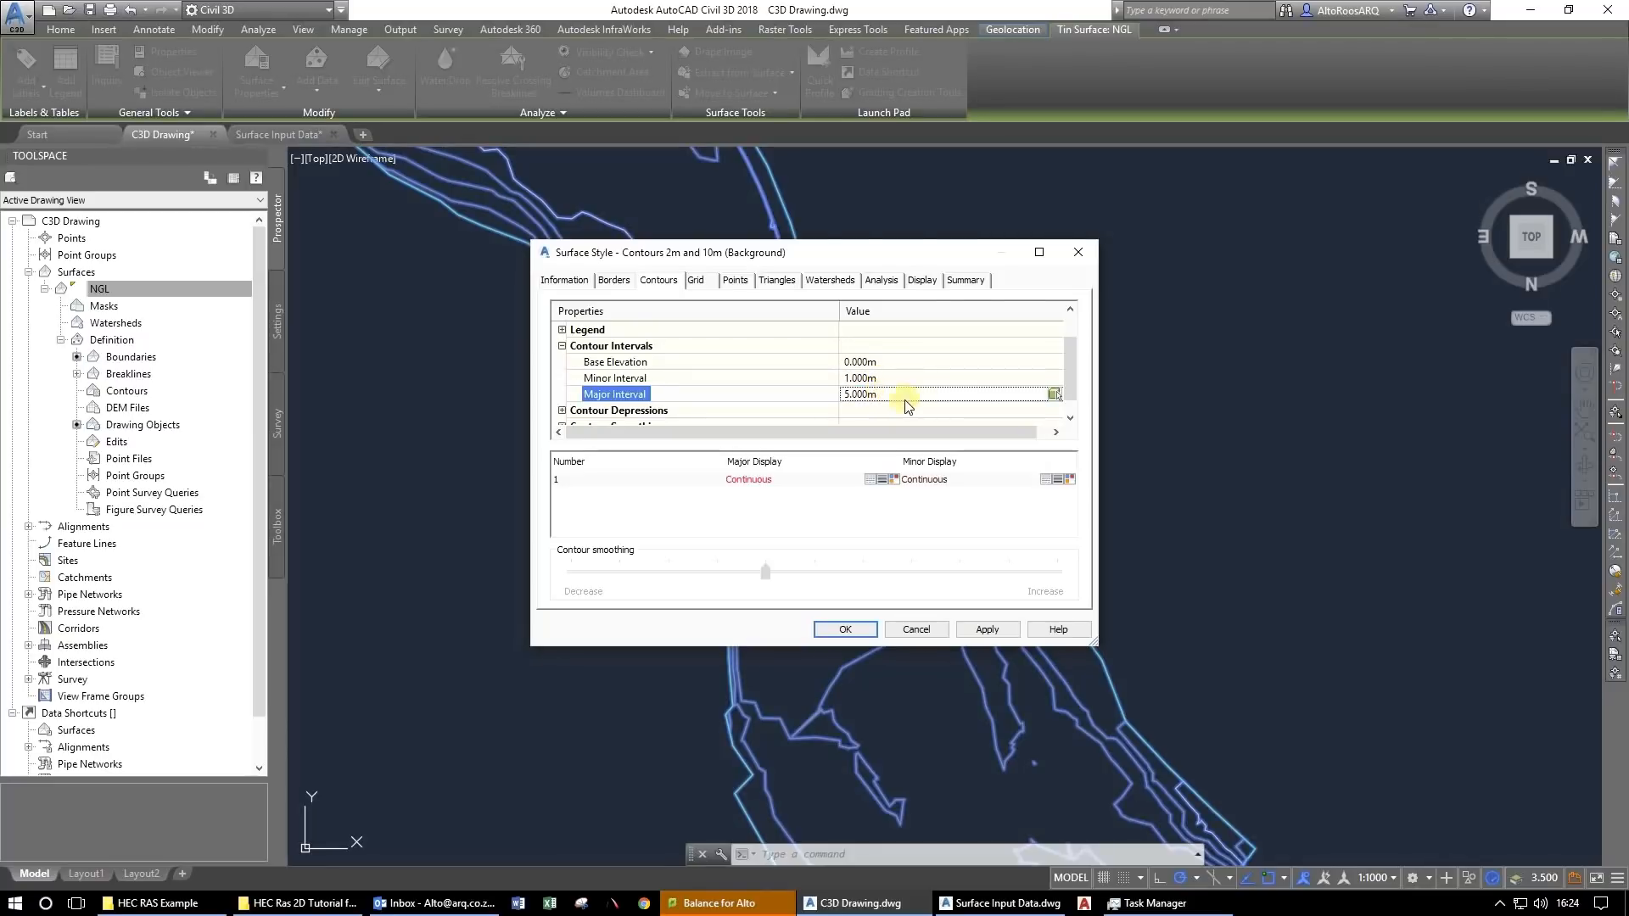
scroll(768, 381, "down", 1)
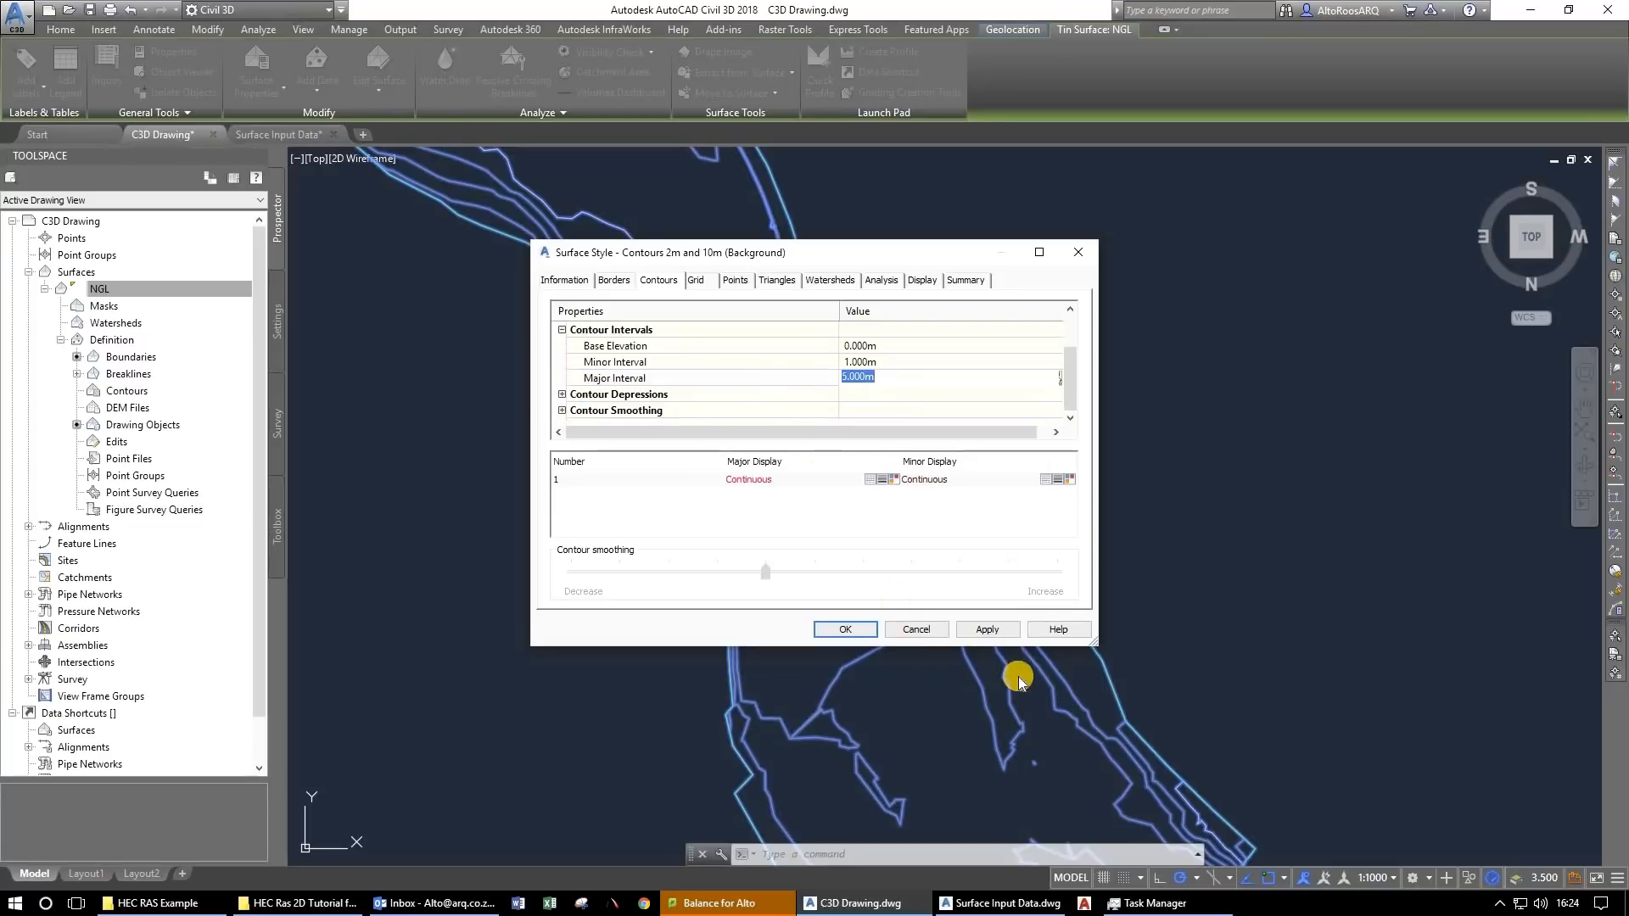
left_click(974, 634)
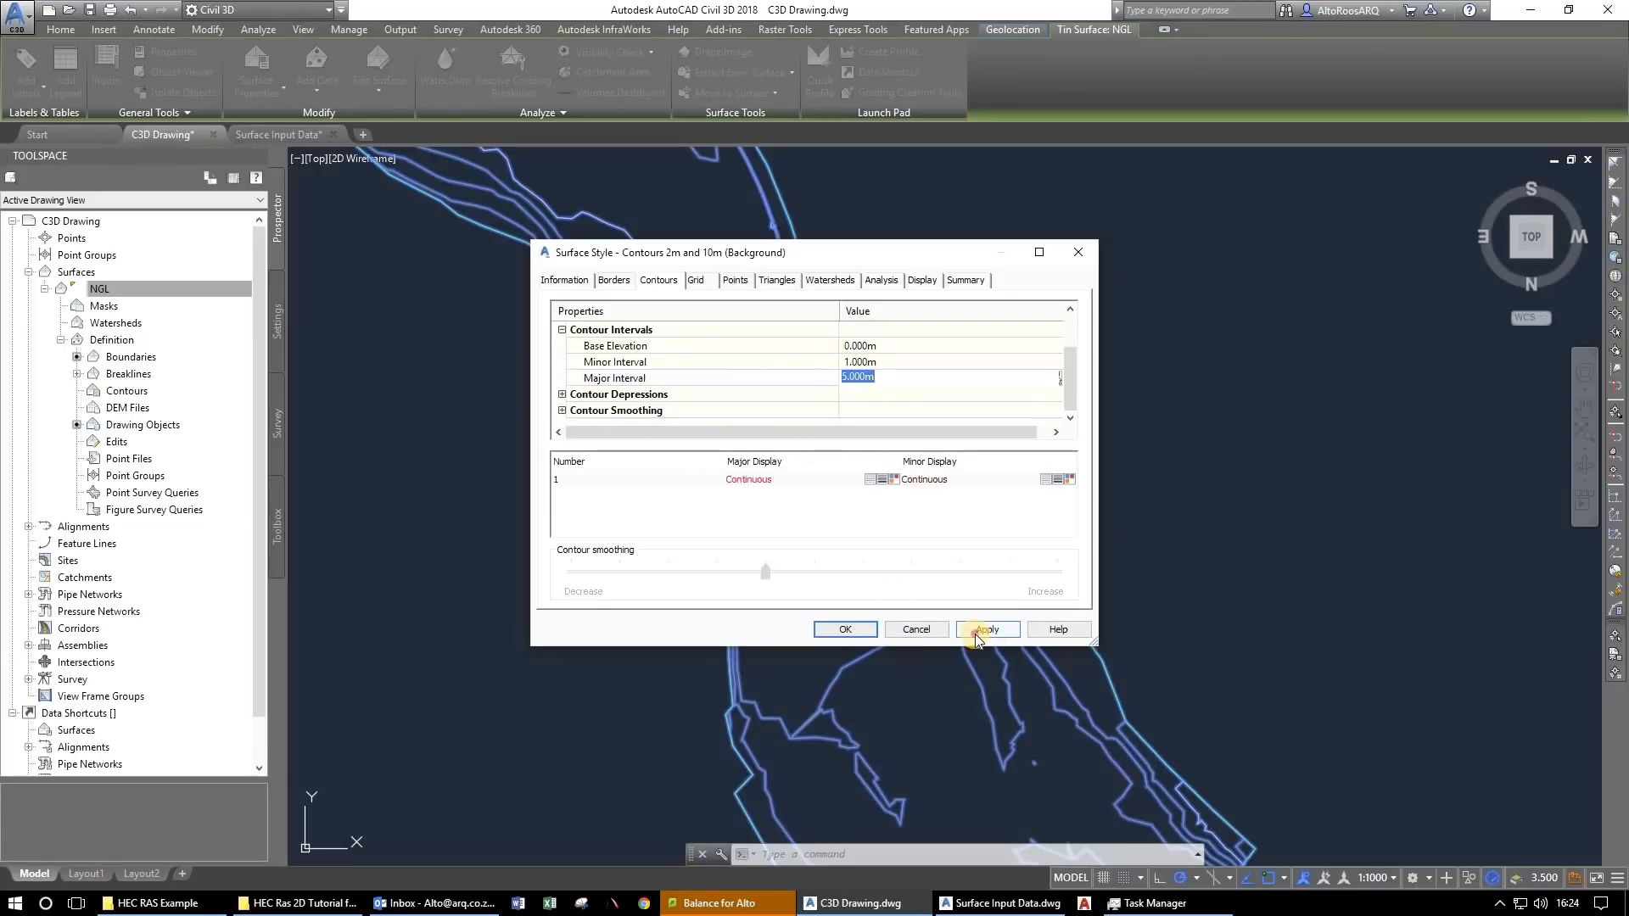
left_click(846, 630)
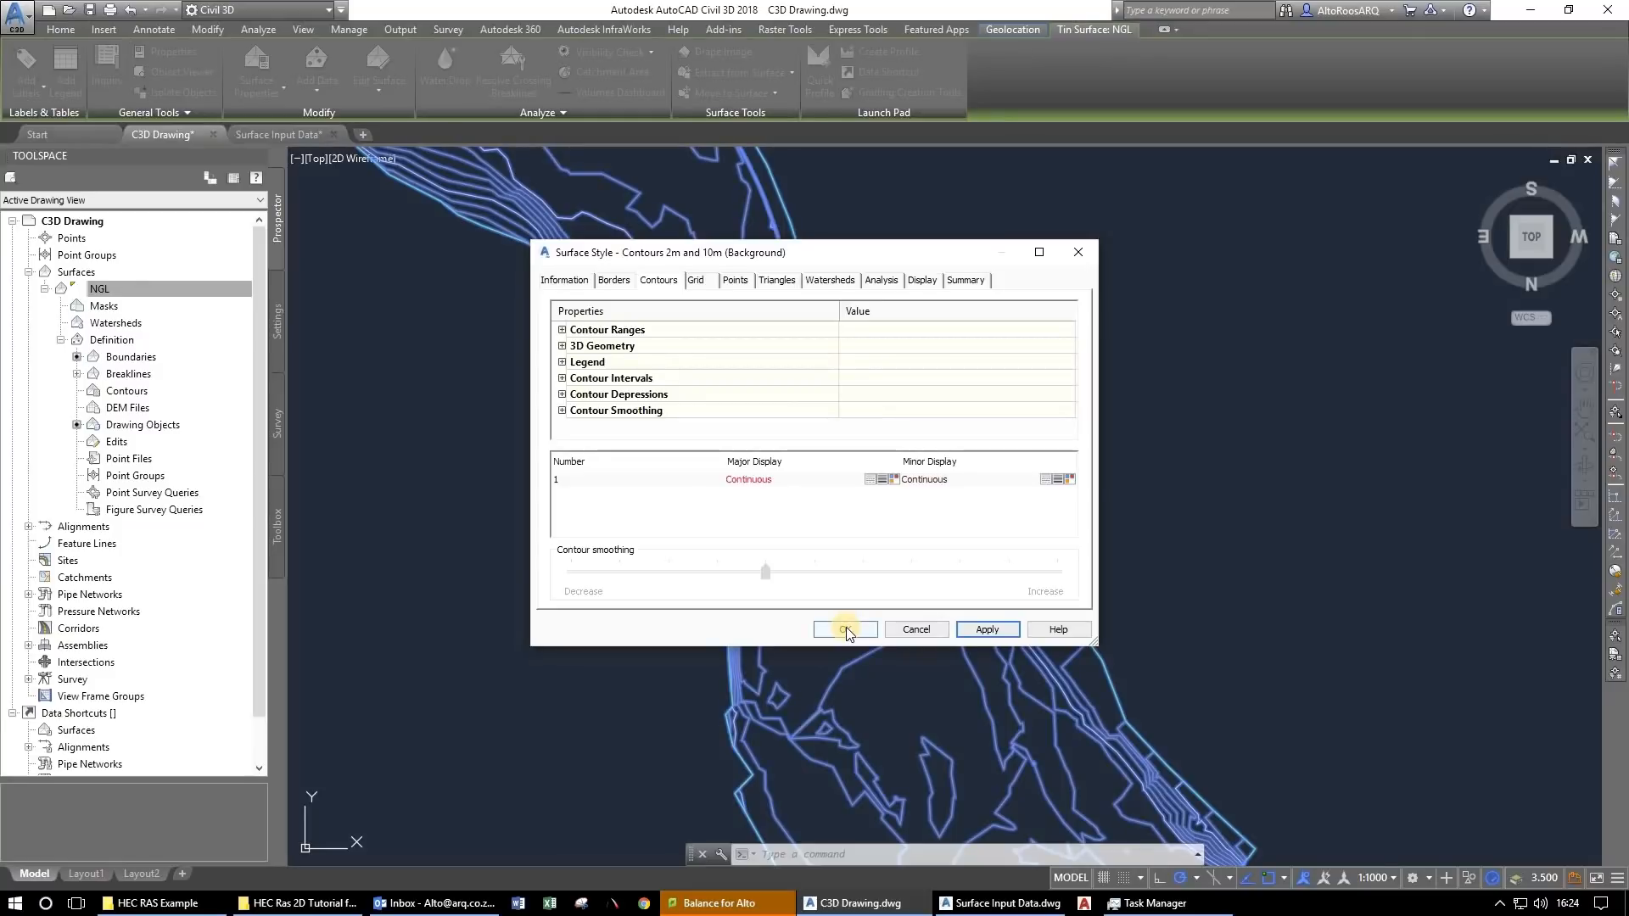
Refine the NGL surface style's minor contour interval to 0.5 m, with a 2.5 m major interval, and apply it.
left_click_drag(622, 359, 774, 614)
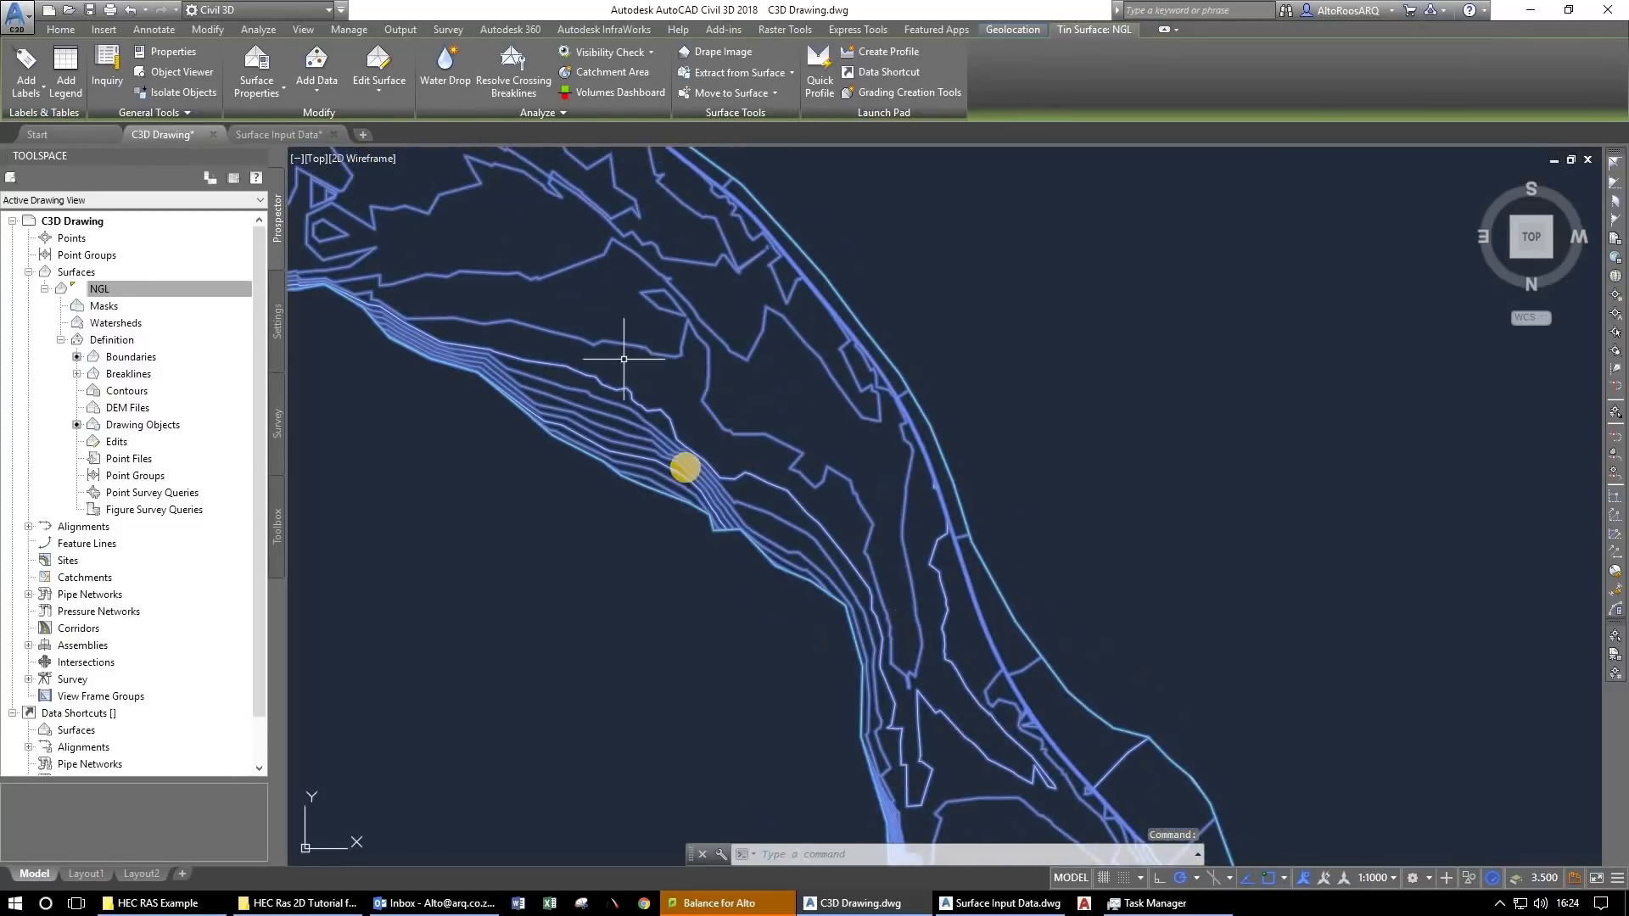
mouse_move(643, 429)
left_mouse_down()
mouse_move(872, 709)
mouse_move(1035, 612)
left_mouse_up()
left_click_drag(764, 365, 865, 585)
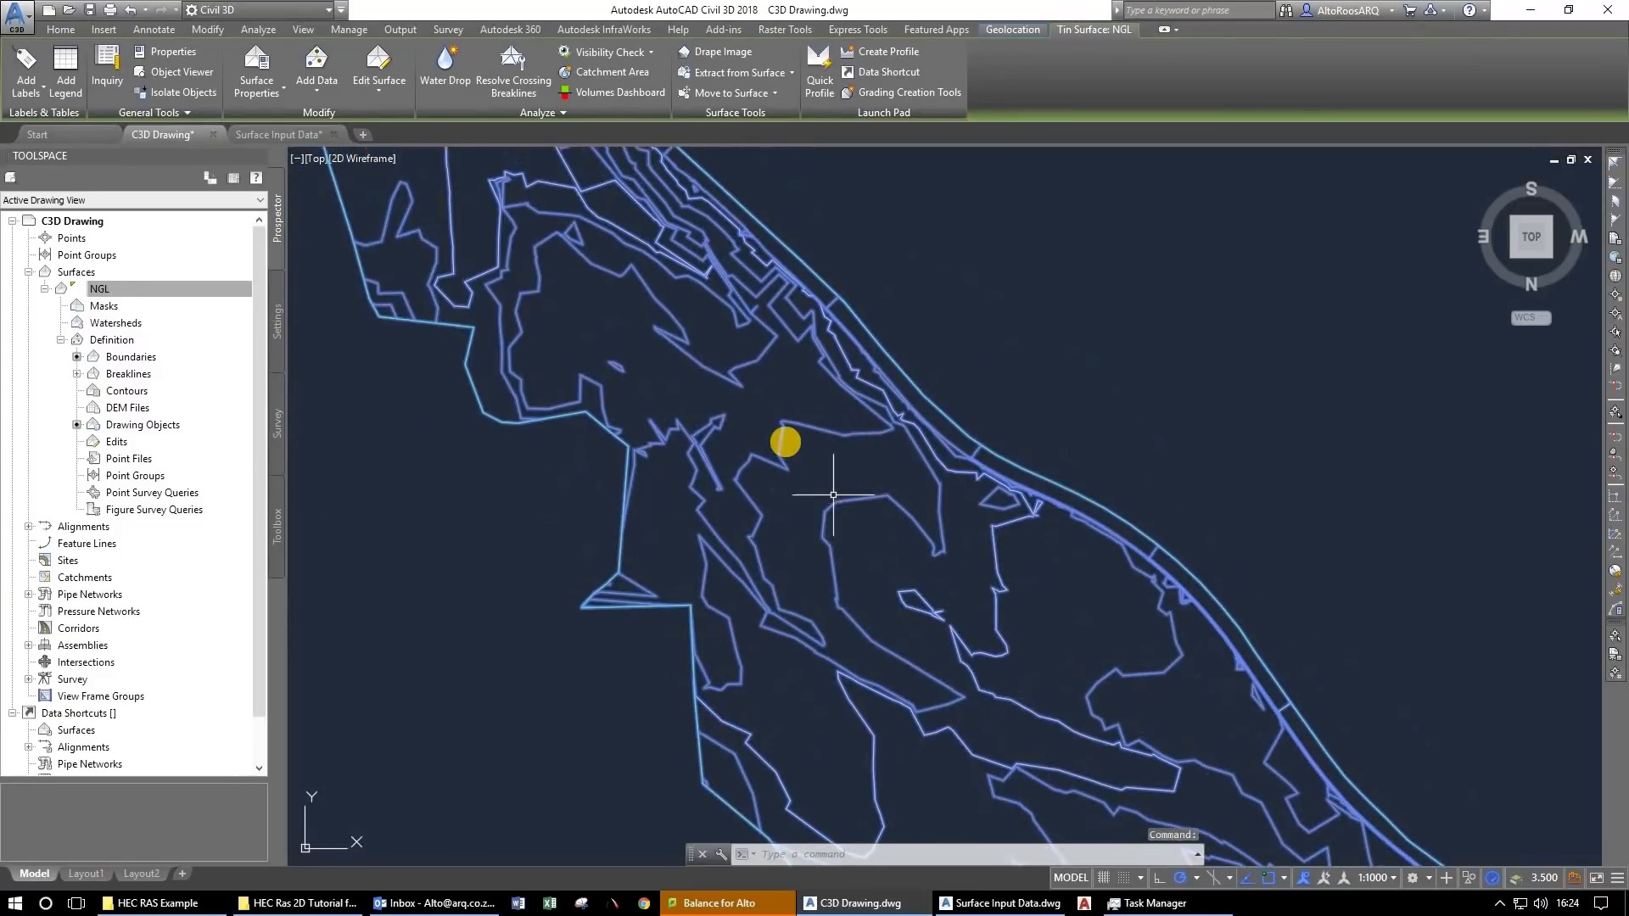
left_click(182, 289)
right_click(162, 292)
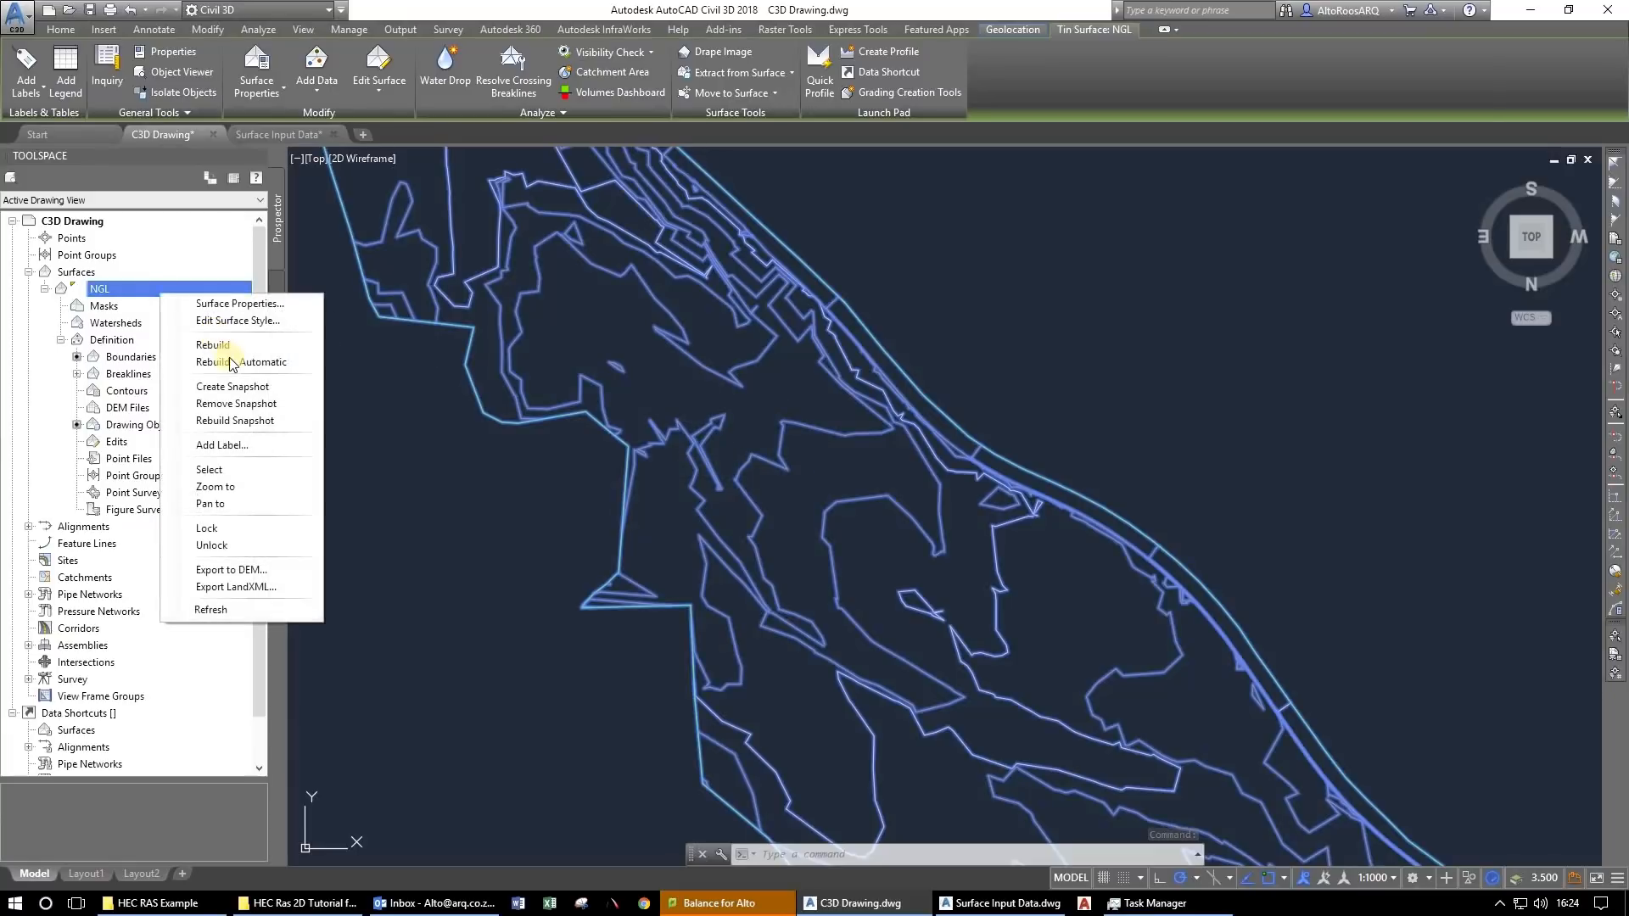
left_click(228, 322)
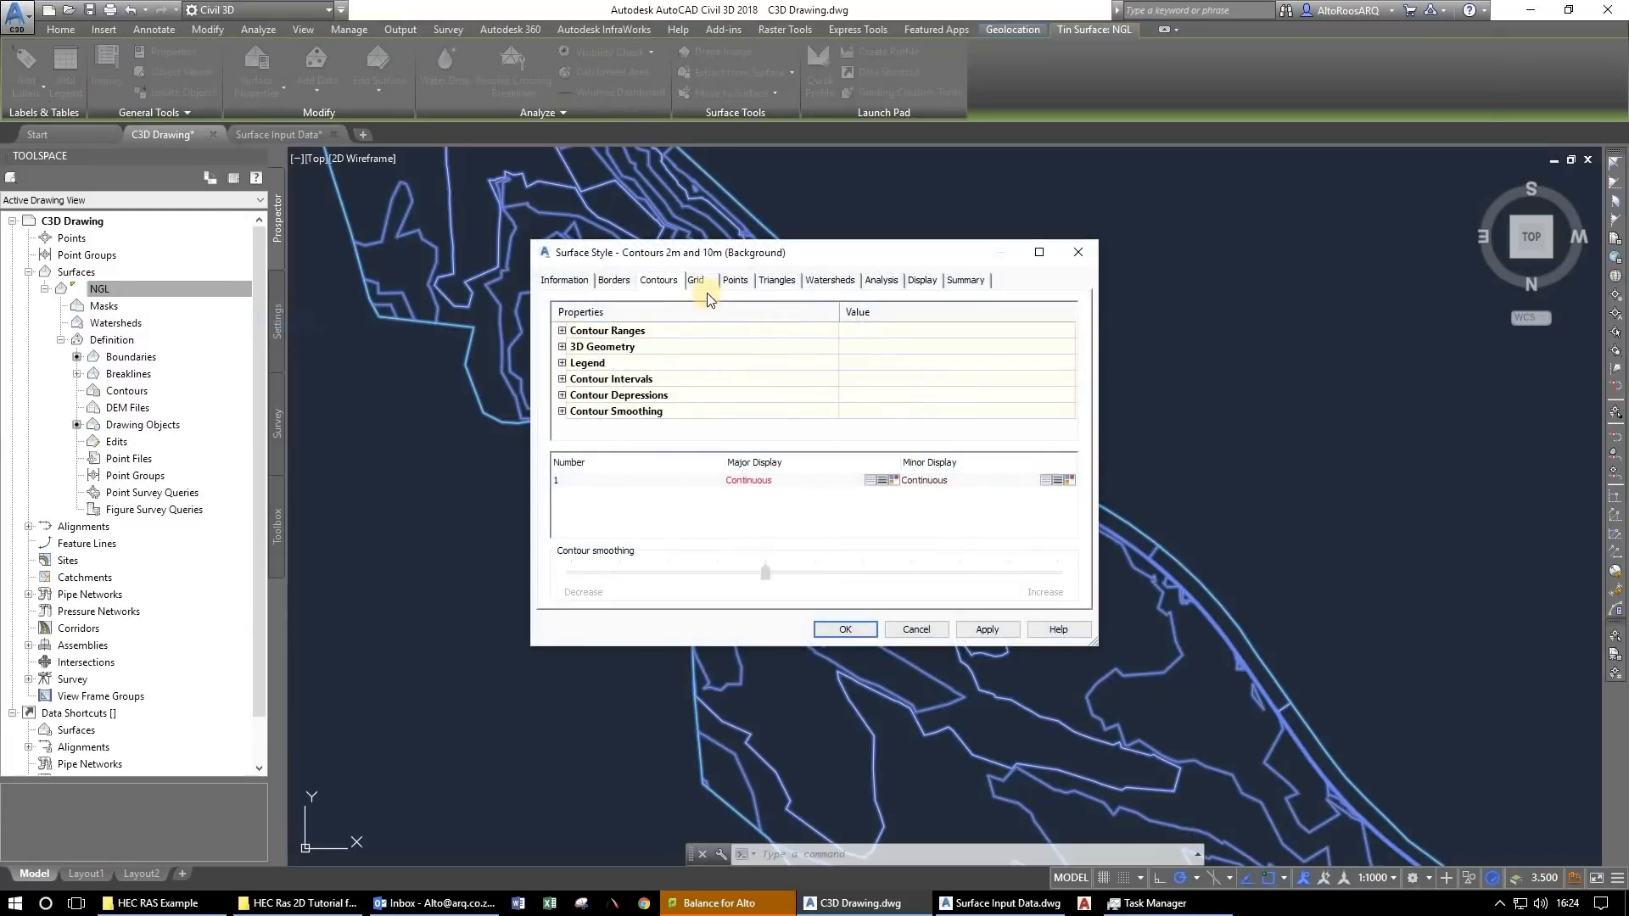
left_click(560, 379)
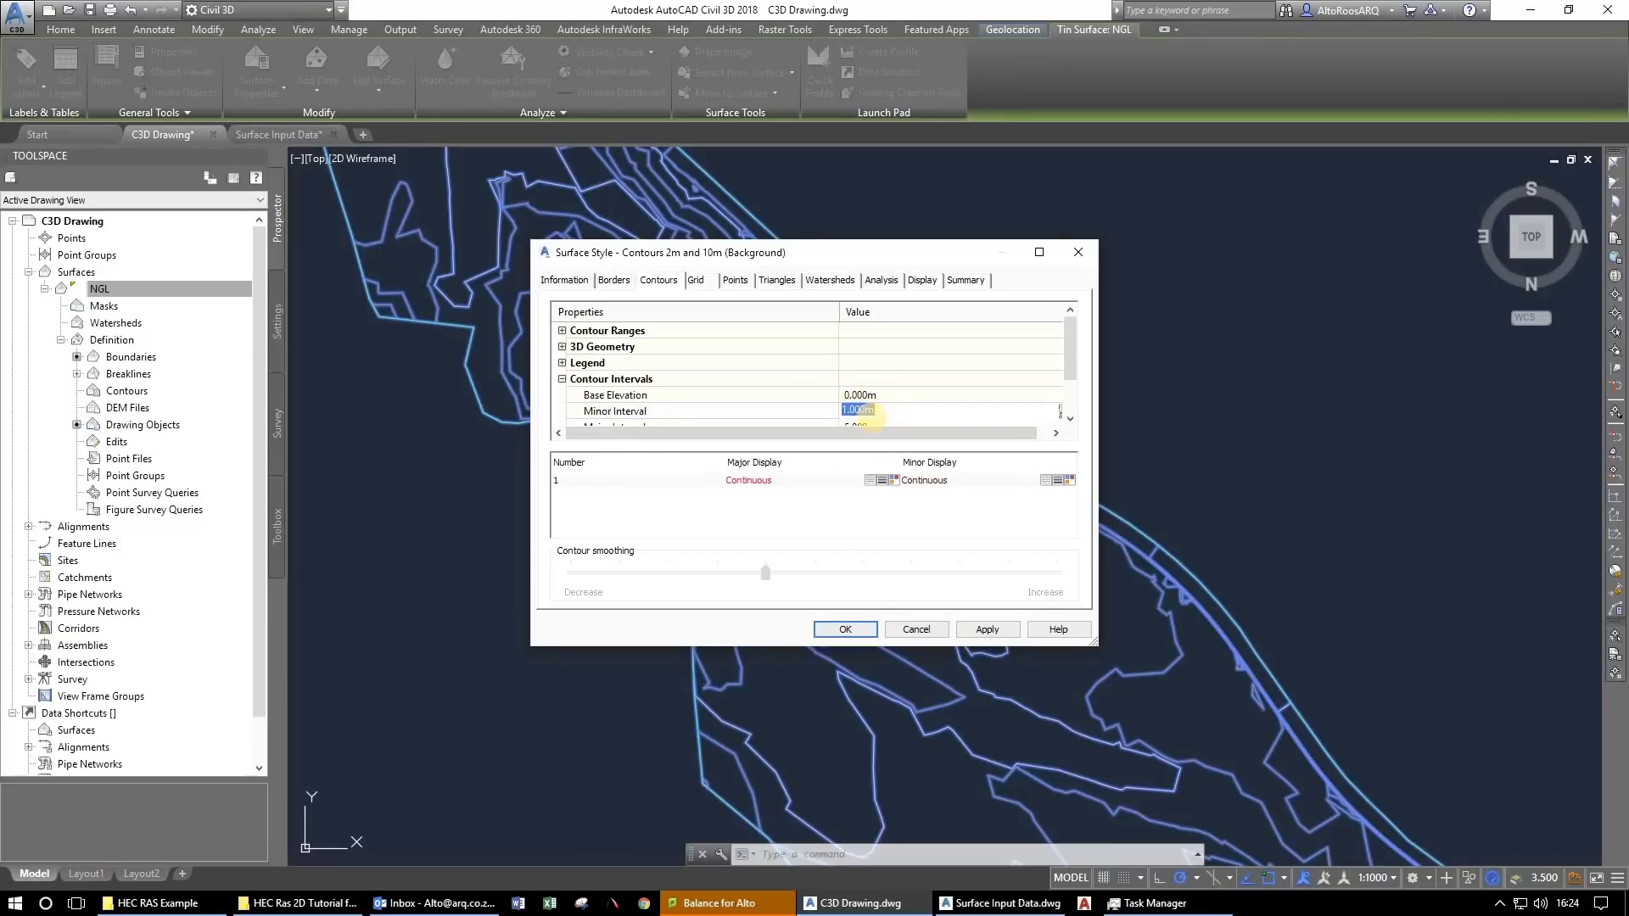
left_click(874, 418)
type("0.5")
key("Return")
left_click(874, 405)
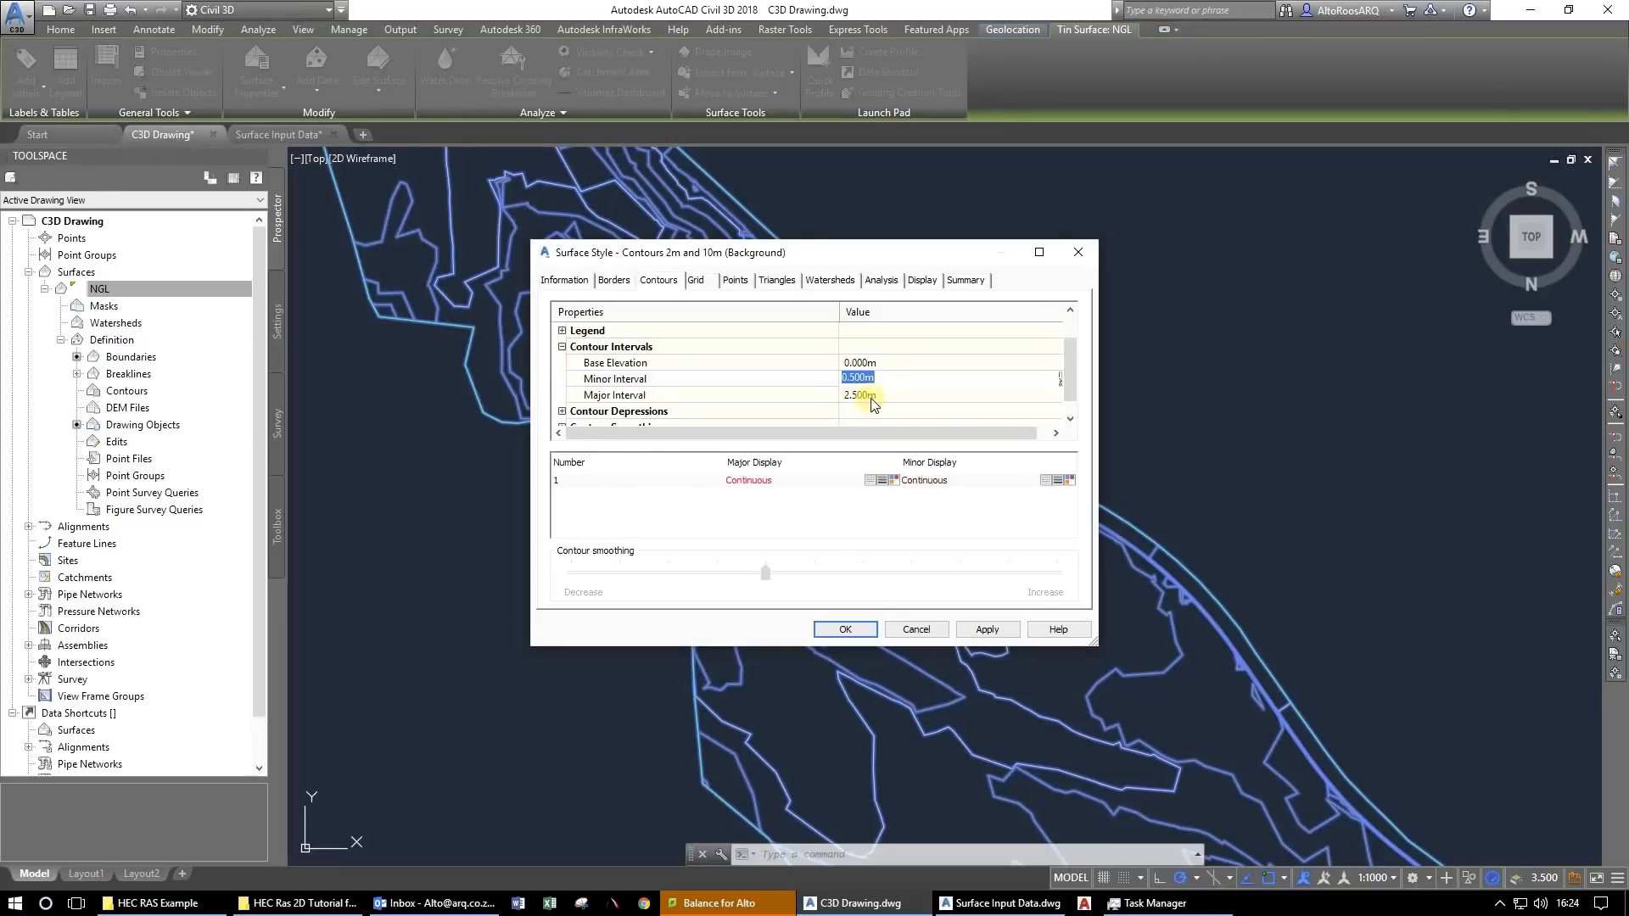
left_click(968, 629)
left_click(865, 629)
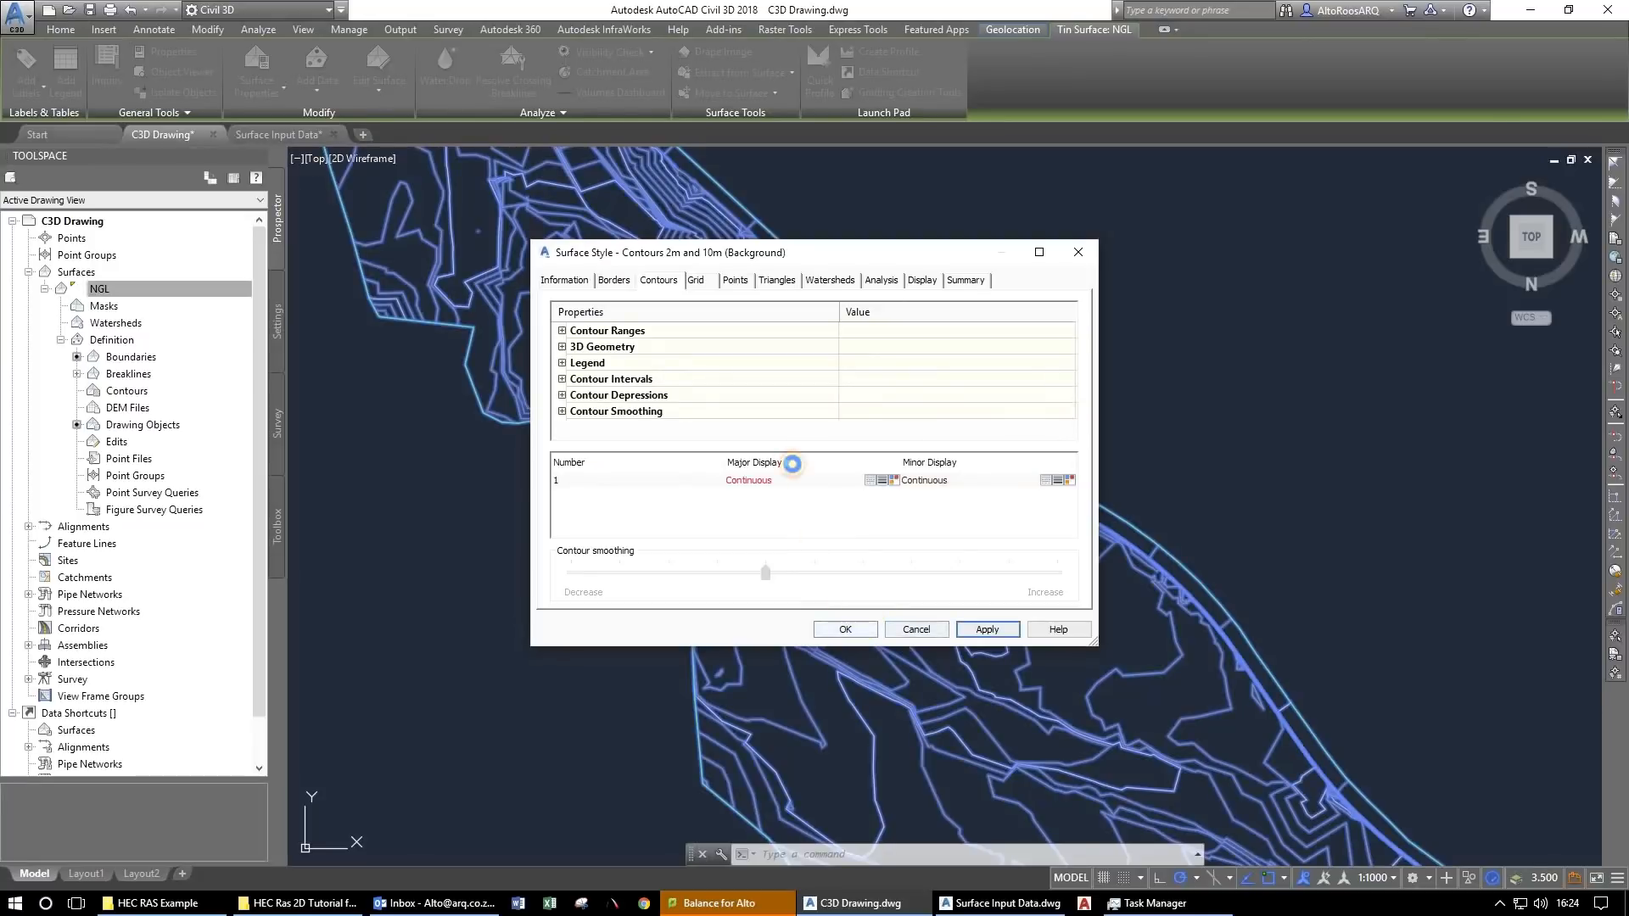
Examine the density and shape of the NGL contours along the full length of the river.
left_click_drag(992, 649, 613, 272)
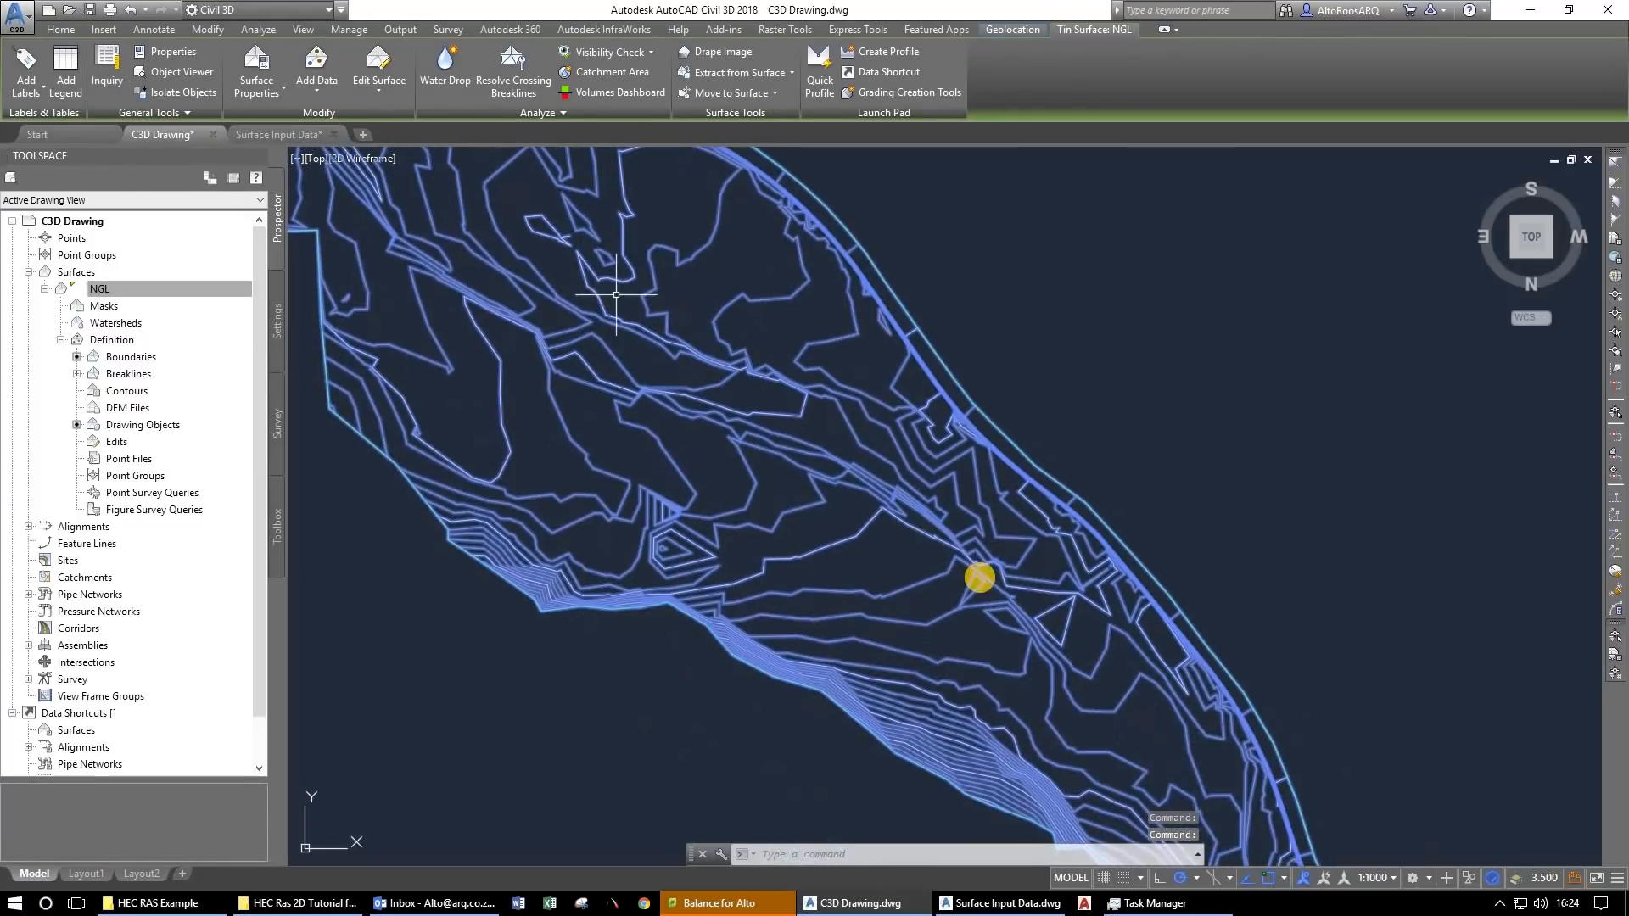
left_click_drag(978, 578, 693, 331)
left_click_drag(823, 540, 652, 280)
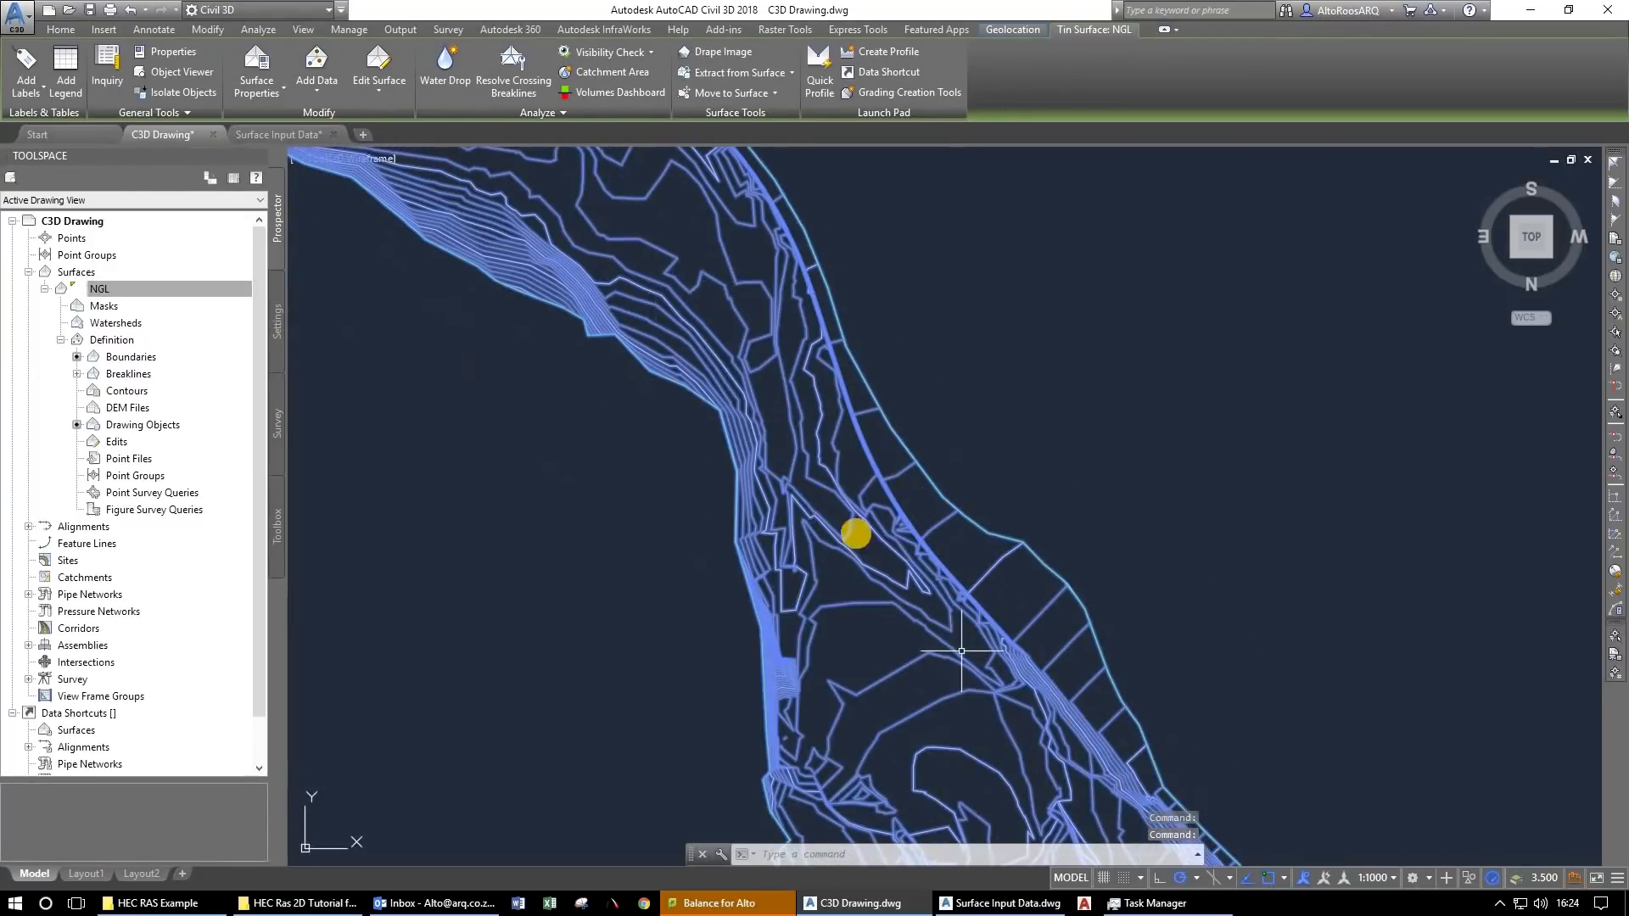
left_click_drag(963, 654, 697, 298)
left_click_drag(759, 476, 826, 656)
left_click_drag(543, 326, 756, 556)
mouse_move(611, 327)
left_mouse_down()
mouse_move(965, 602)
mouse_move(1006, 655)
left_mouse_up()
left_click_drag(689, 480, 1099, 828)
left_click_drag(713, 345, 884, 679)
scroll(763, 491, "up", 3)
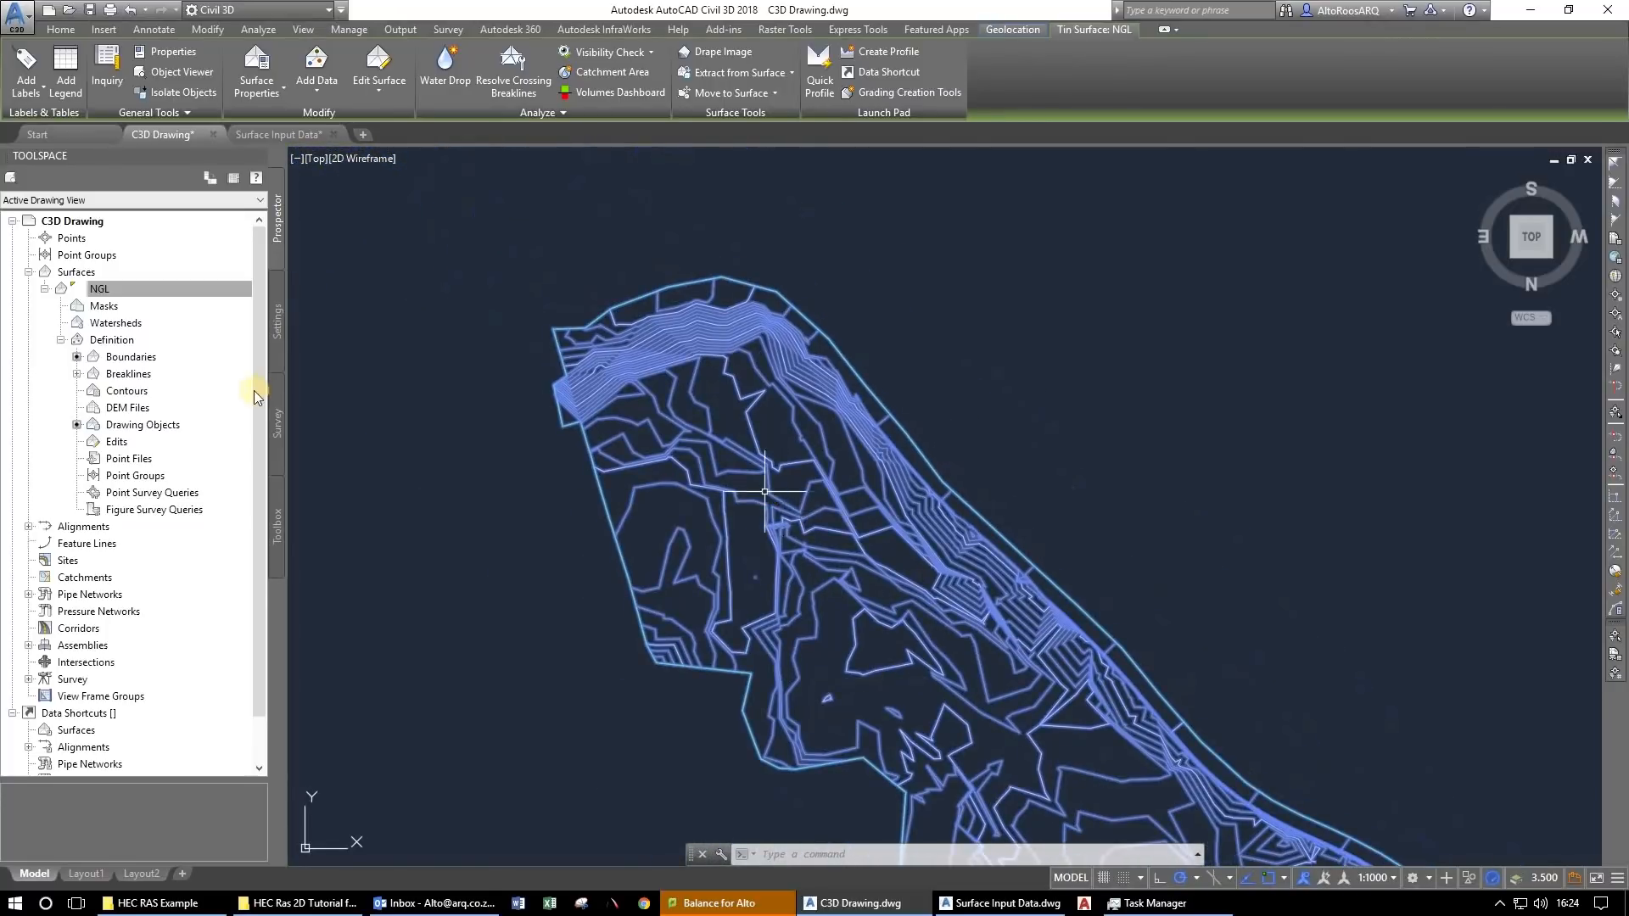
Set Smooth Contours to True in the NGL surface style, raise the smoothing amount to about four fifths of its range, and apply it.
left_click(97, 291)
right_click(98, 290)
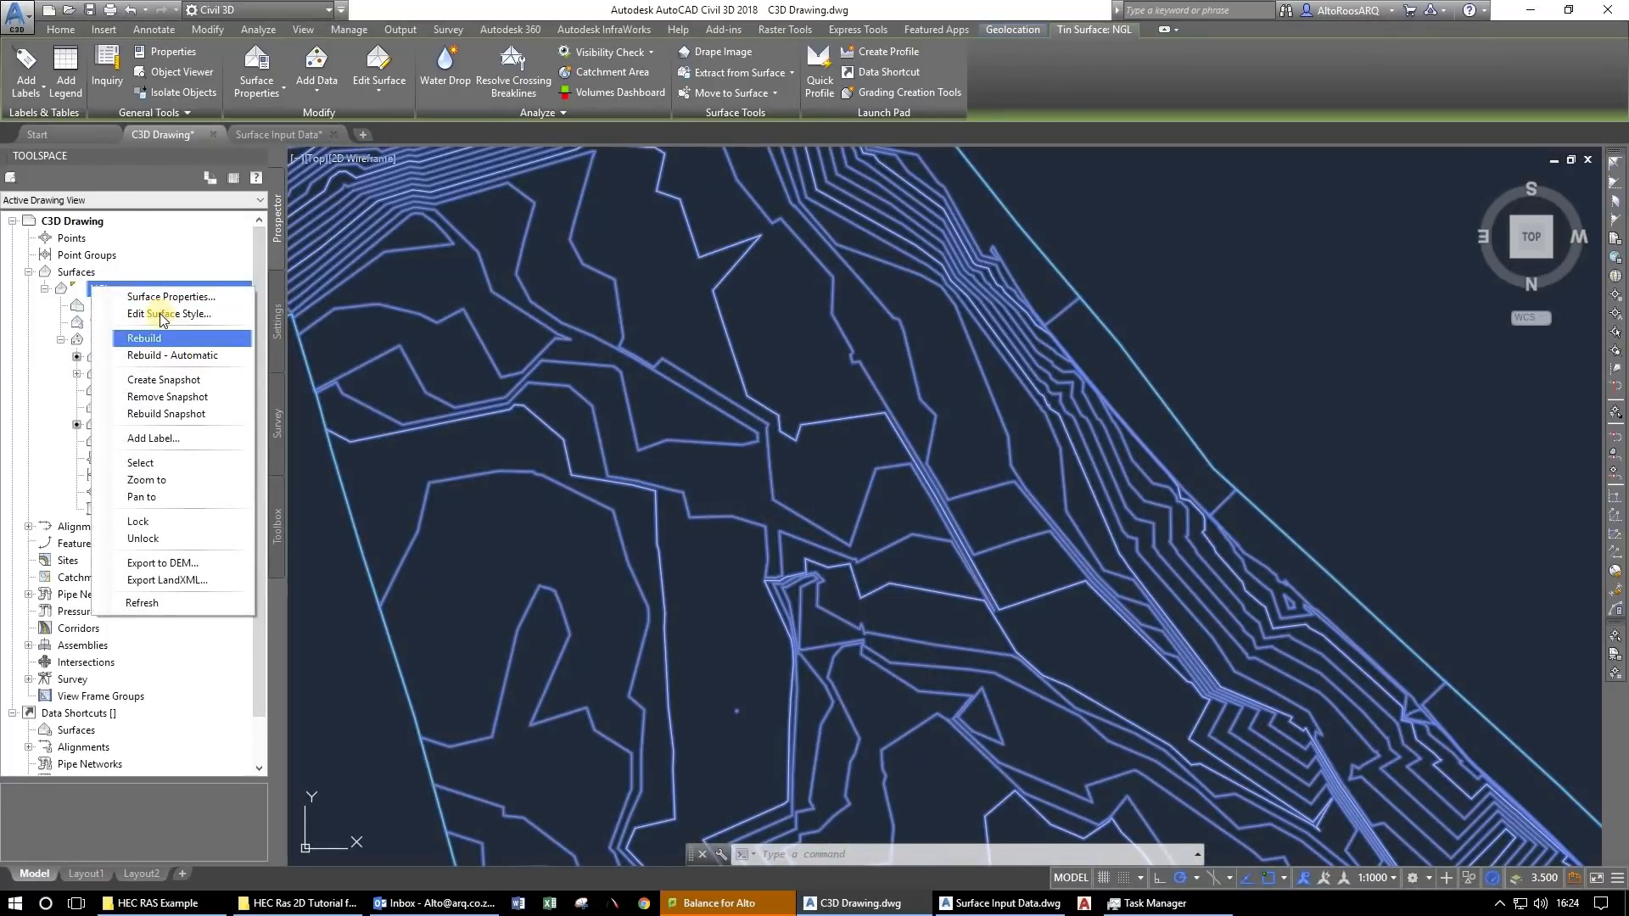
left_click(884, 465)
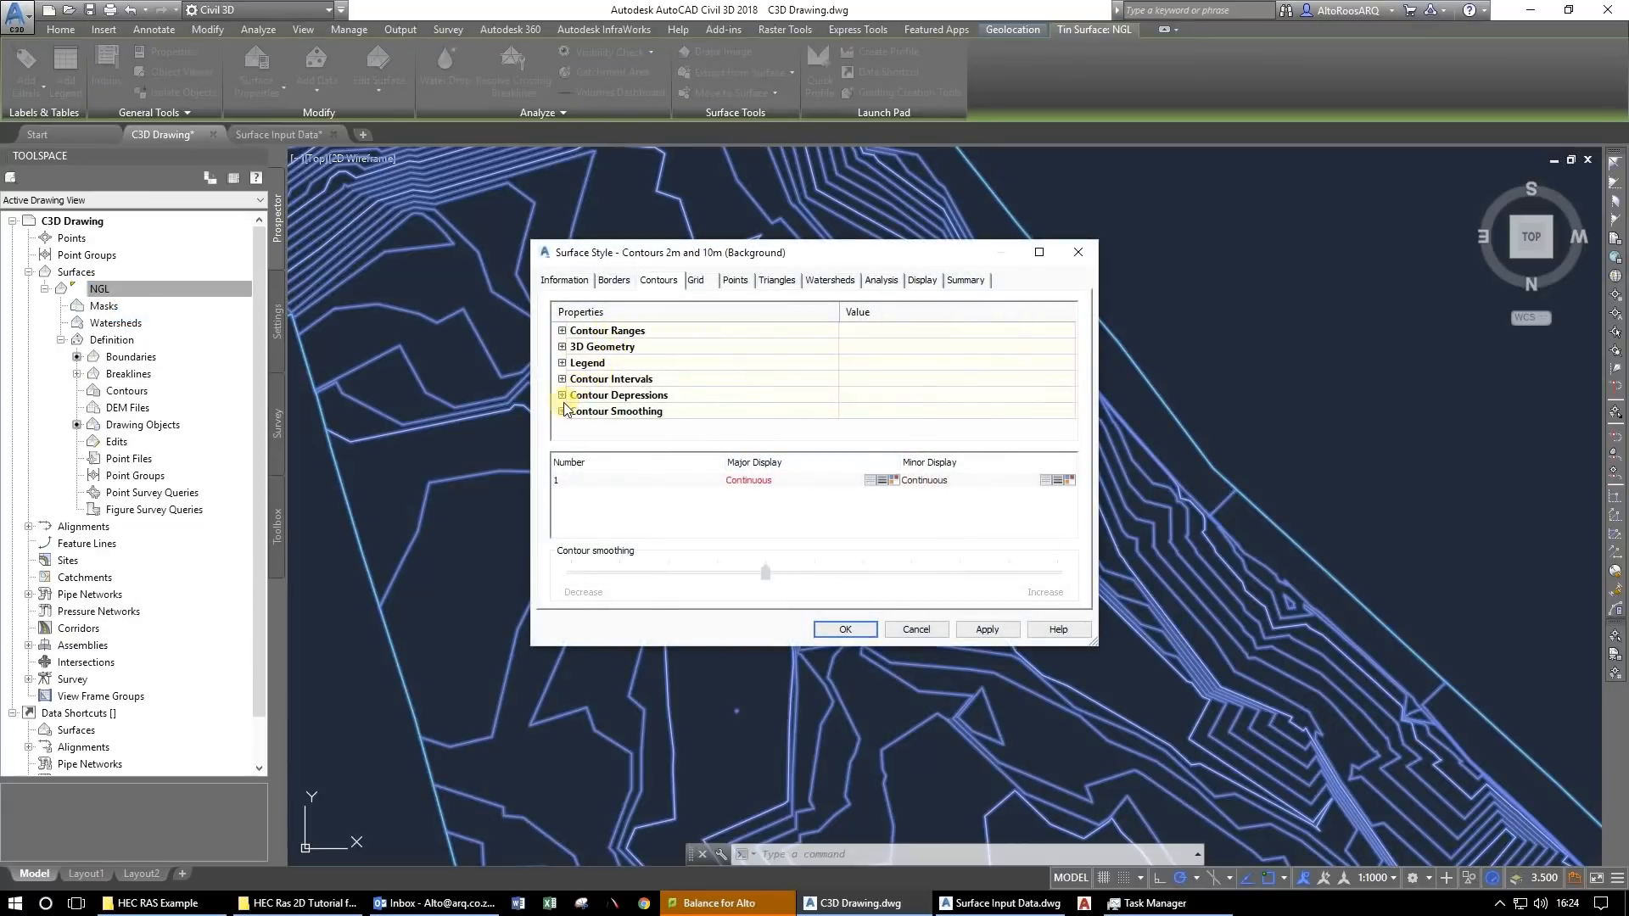
scroll(781, 395, "down", 2)
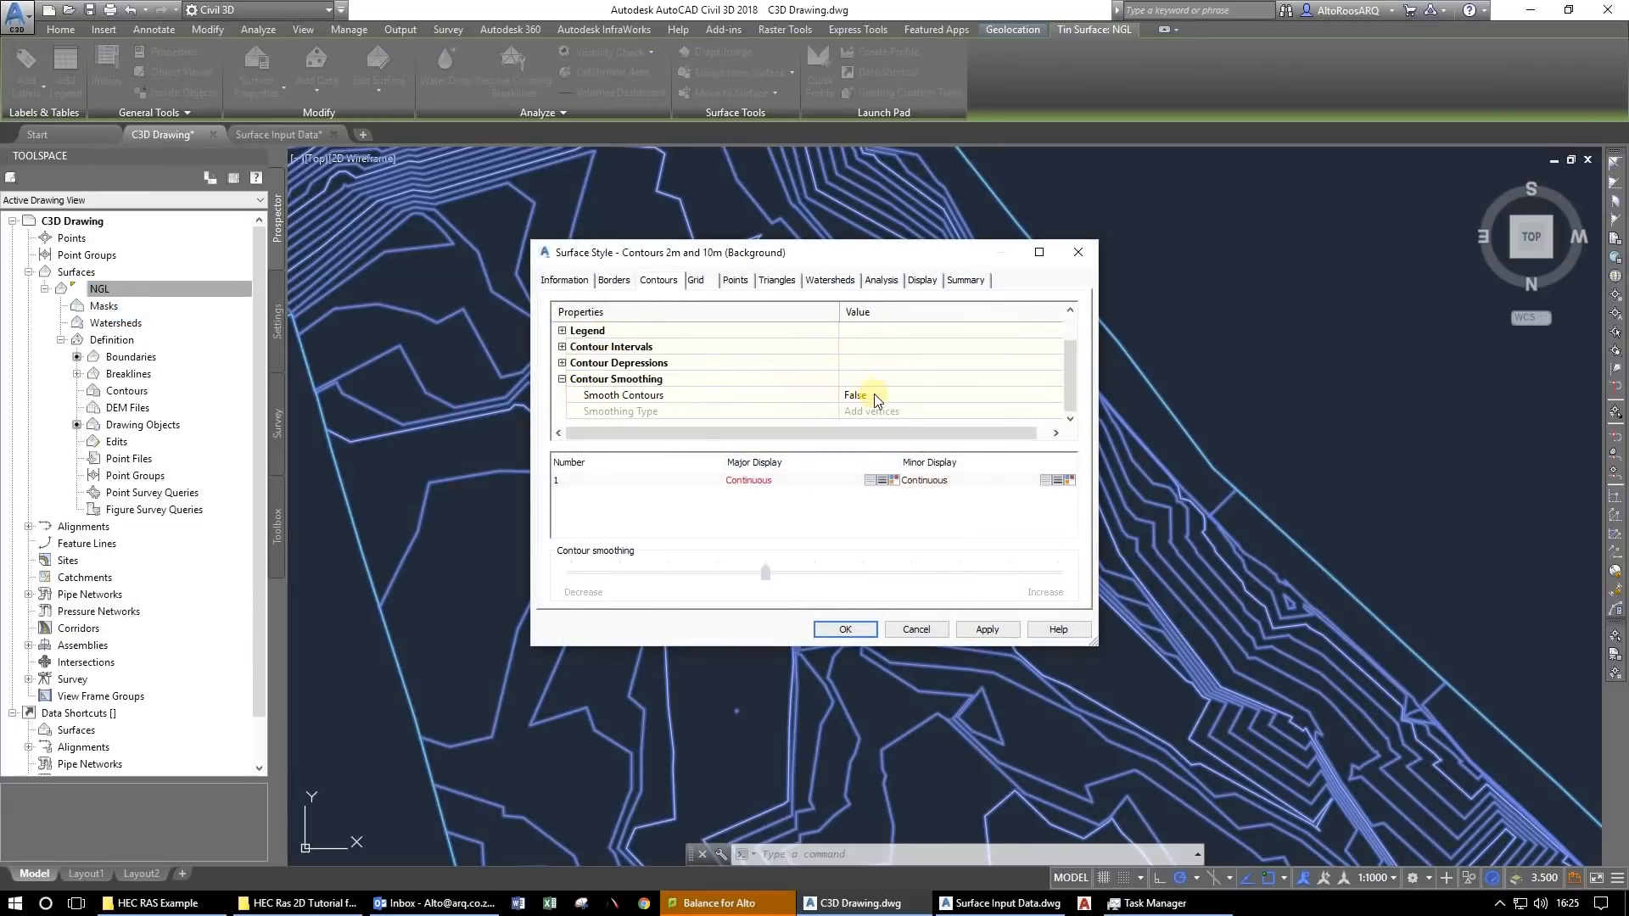
left_click(874, 394)
left_click(866, 425)
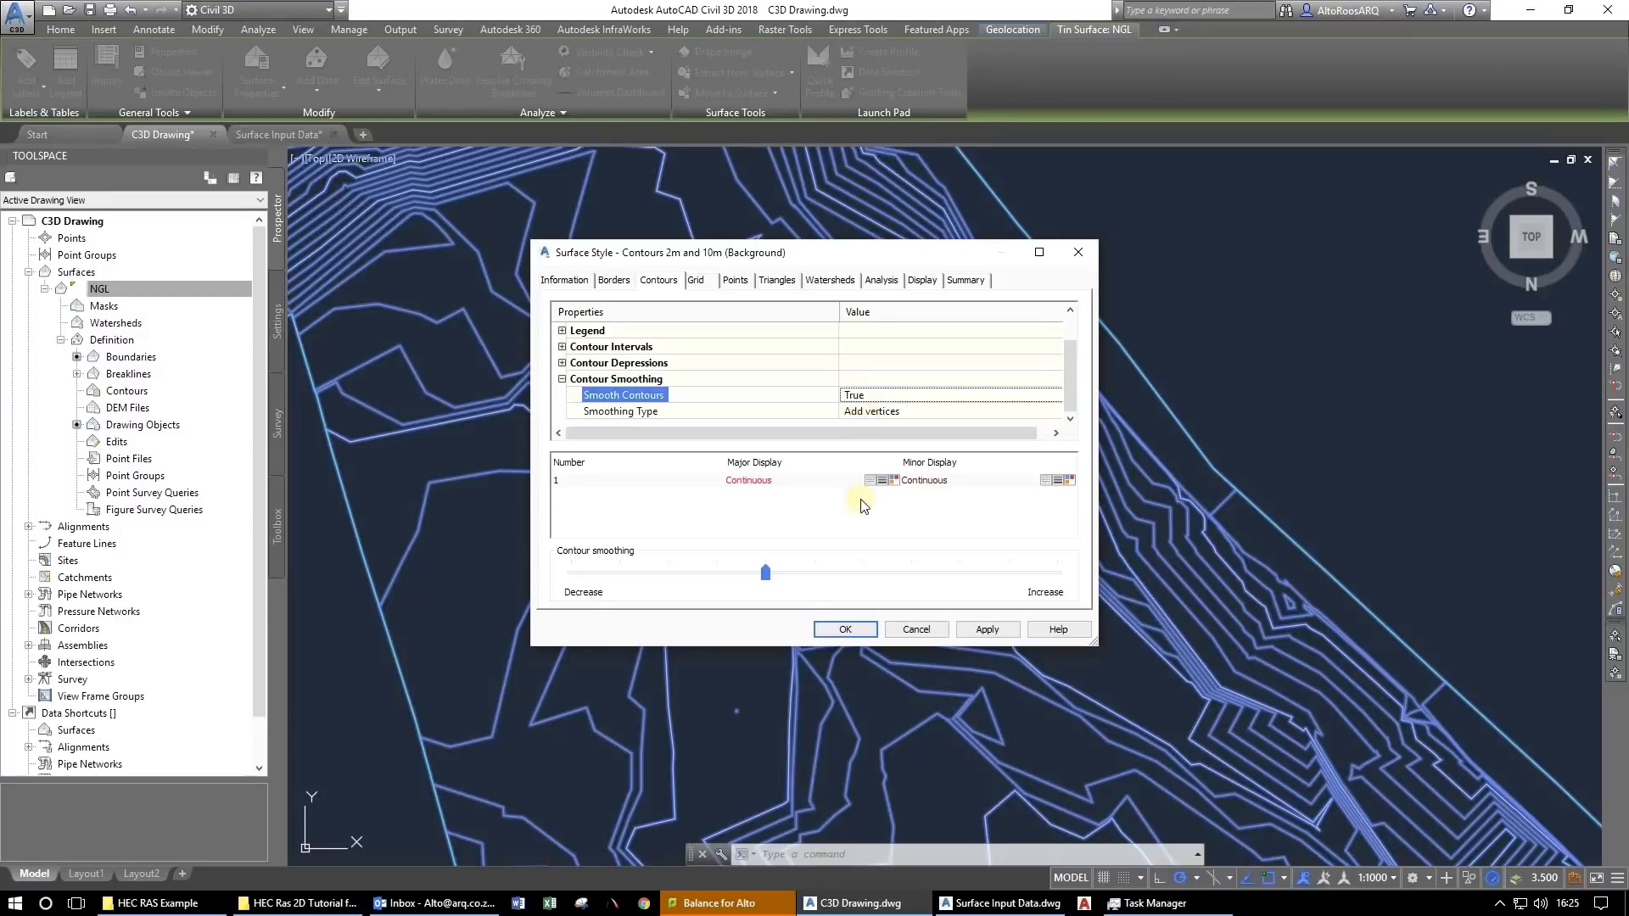
left_click(854, 575)
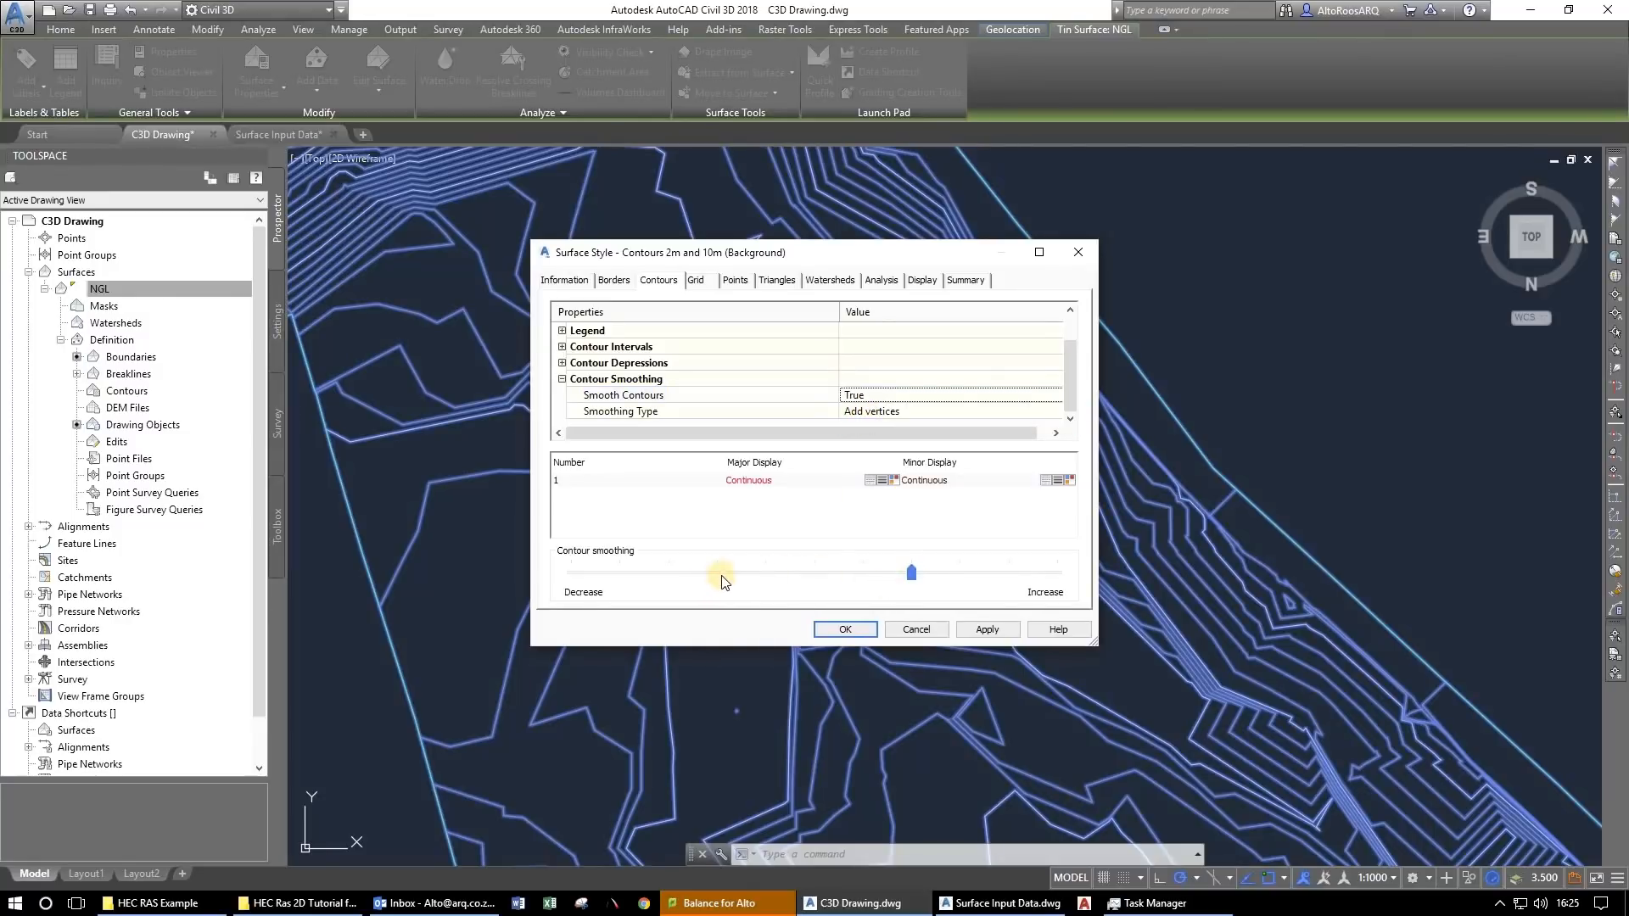
left_click(972, 575)
left_click(986, 629)
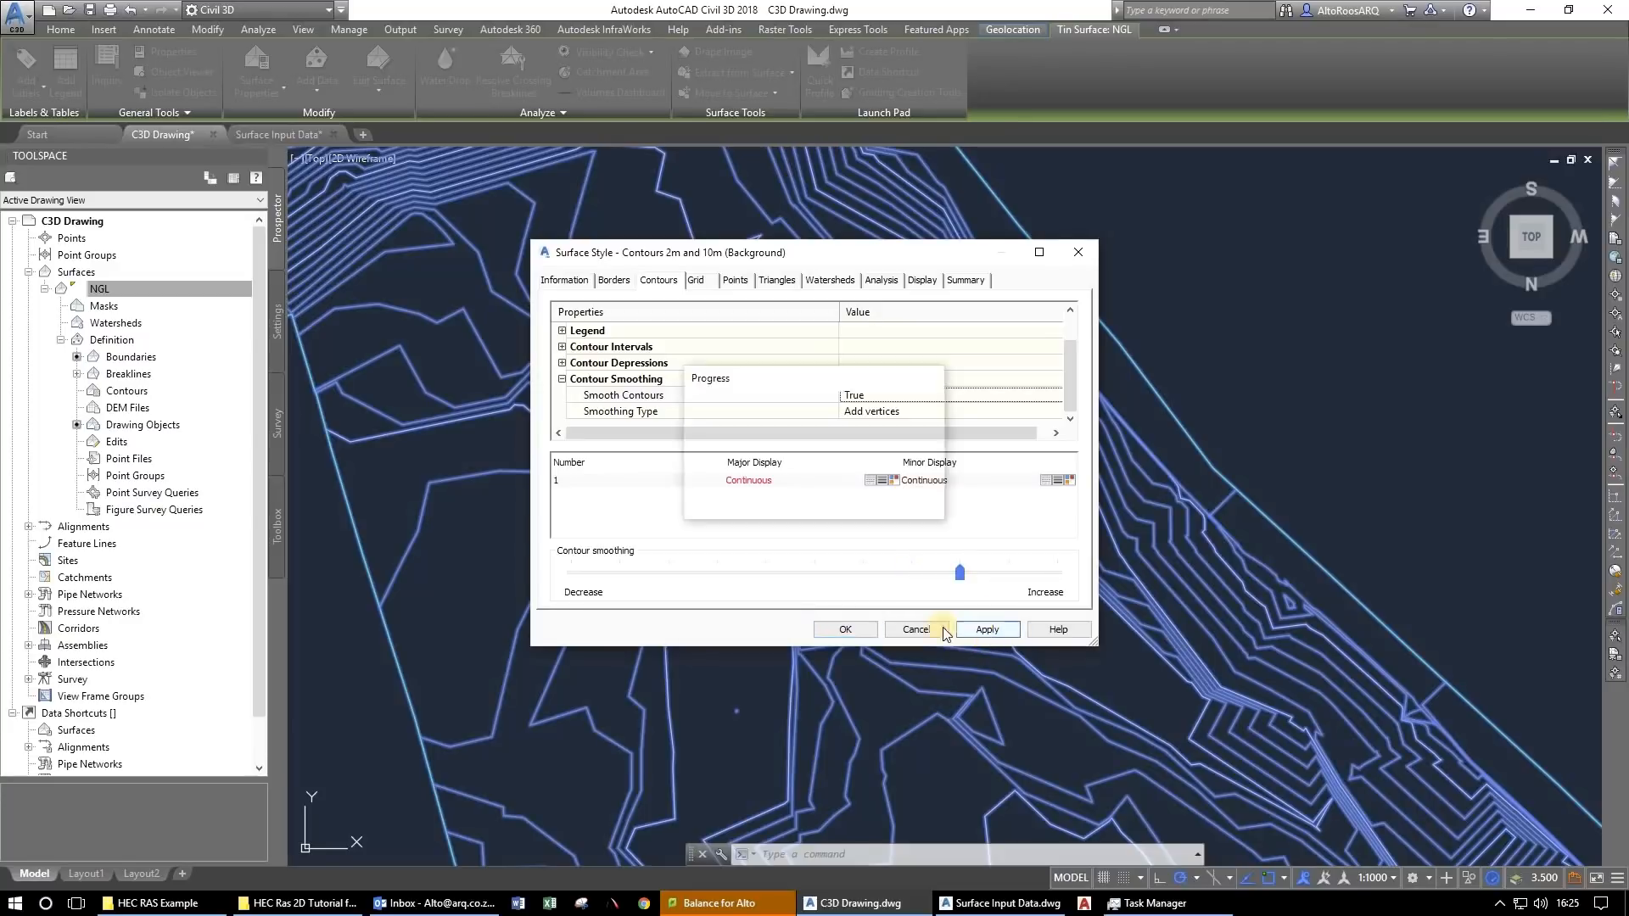
left_click(845, 629)
Examine the smoothed NGL contours along the river from one end of the surface to the other.
left_click_drag(954, 691, 387, 246)
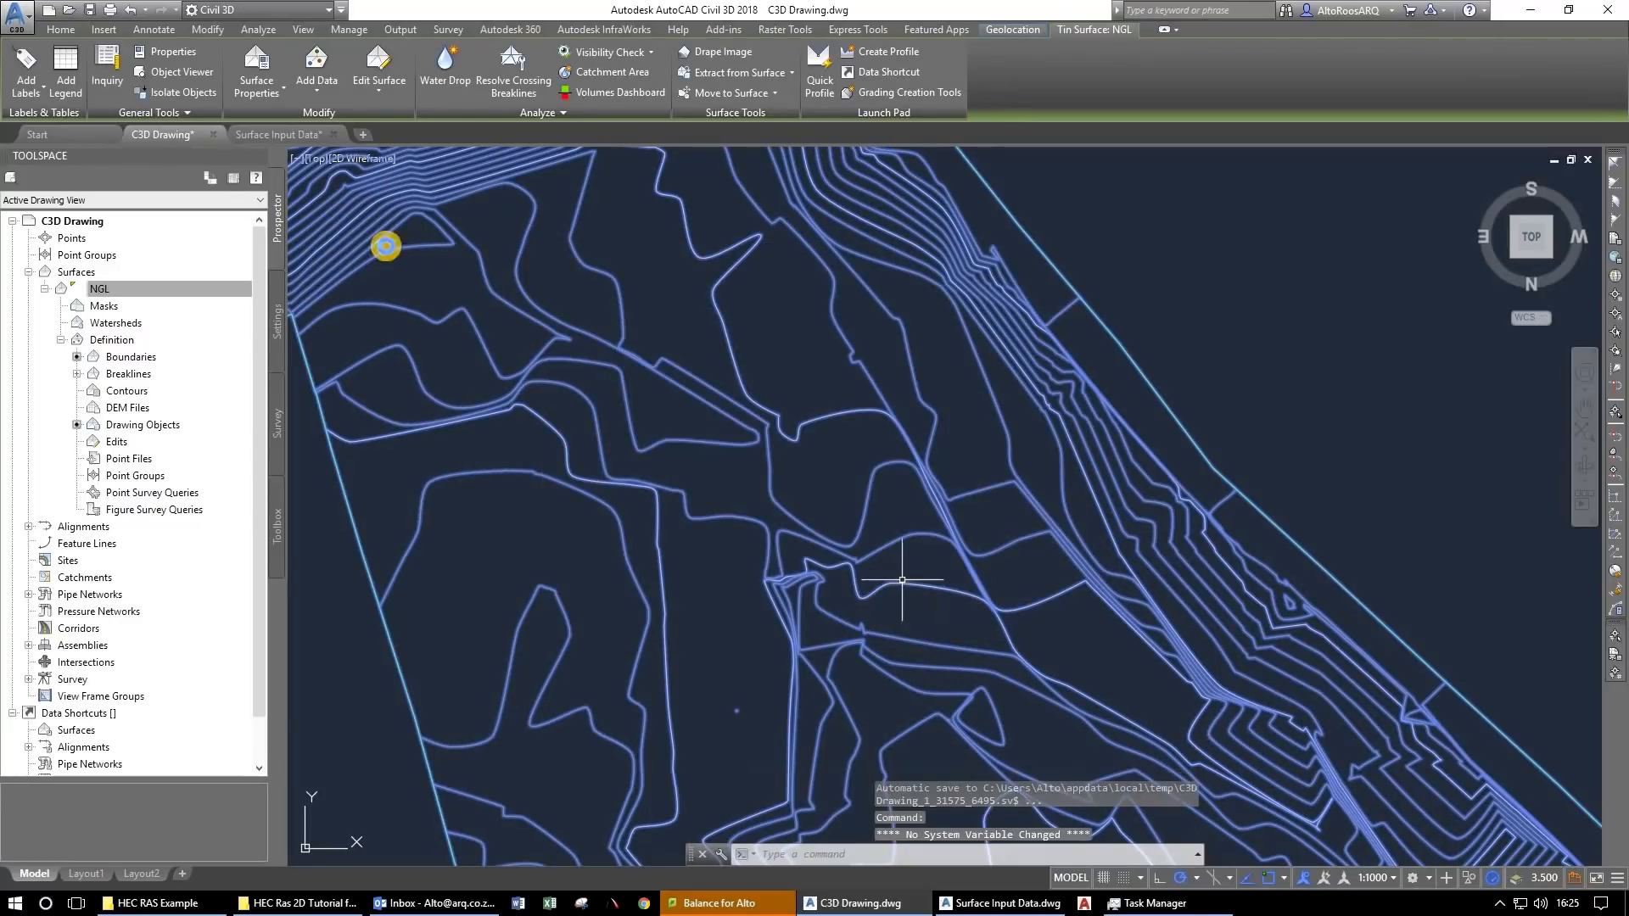
scroll(769, 416, "down", 3)
left_click_drag(931, 603, 575, 230)
scroll(950, 602, "down", 3)
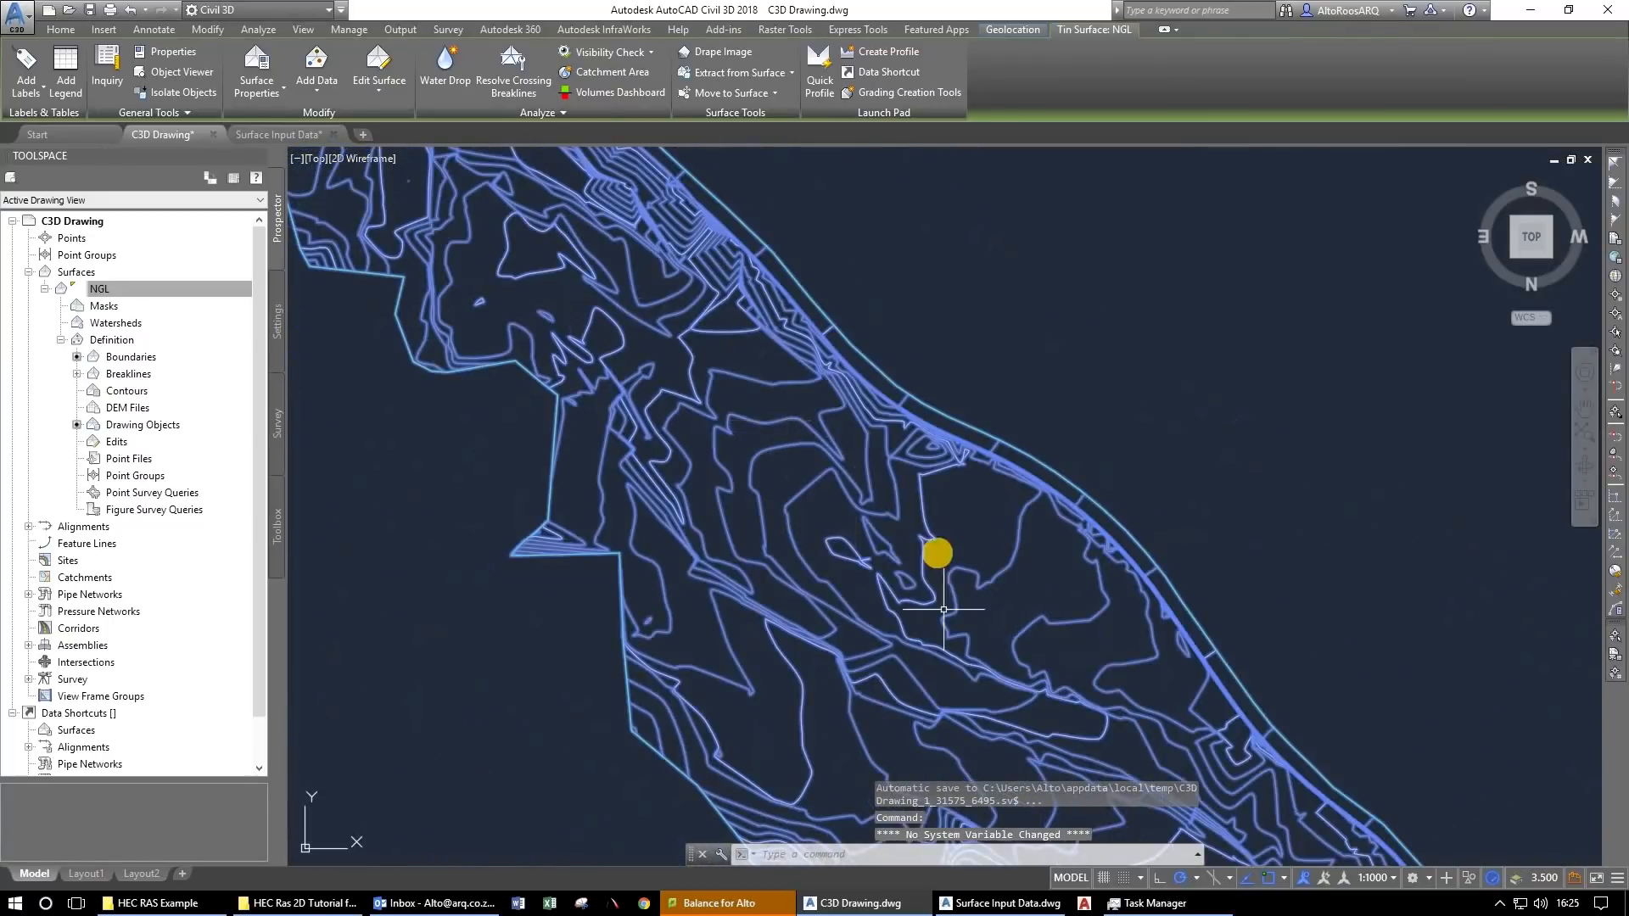
left_click_drag(933, 552, 814, 396)
scroll(801, 381, "up", 2)
left_click_drag(985, 584, 712, 267)
left_click_drag(814, 517, 764, 320)
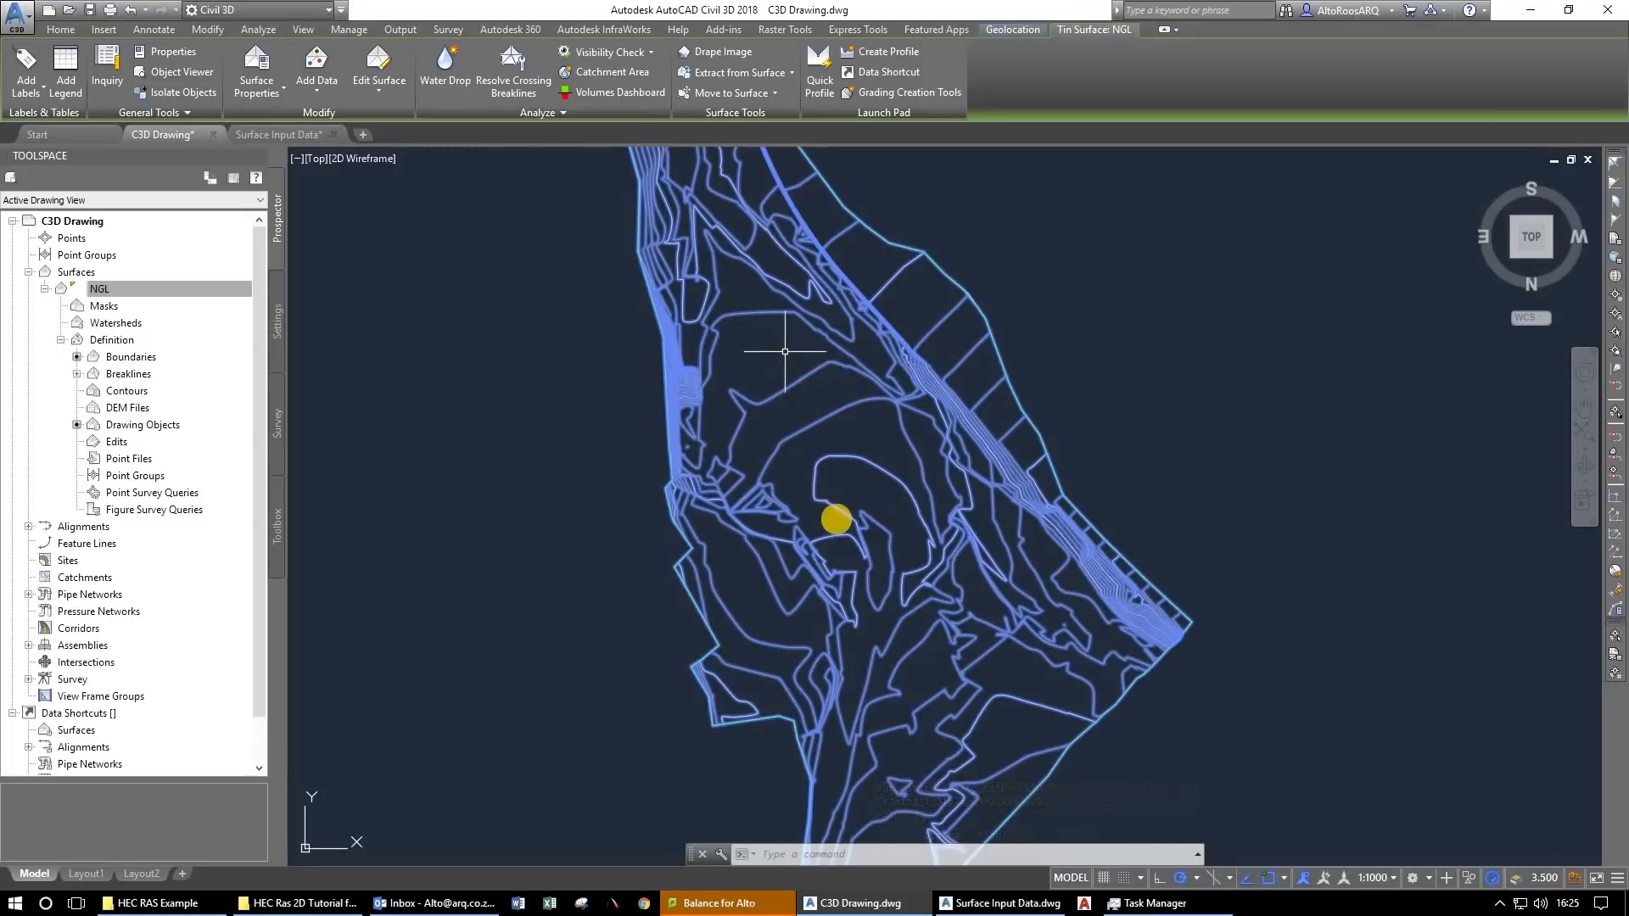
scroll(803, 465, "up", 5)
scroll(803, 466, "down", 5)
scroll(628, 293, "up", 5)
left_click_drag(634, 307, 807, 556)
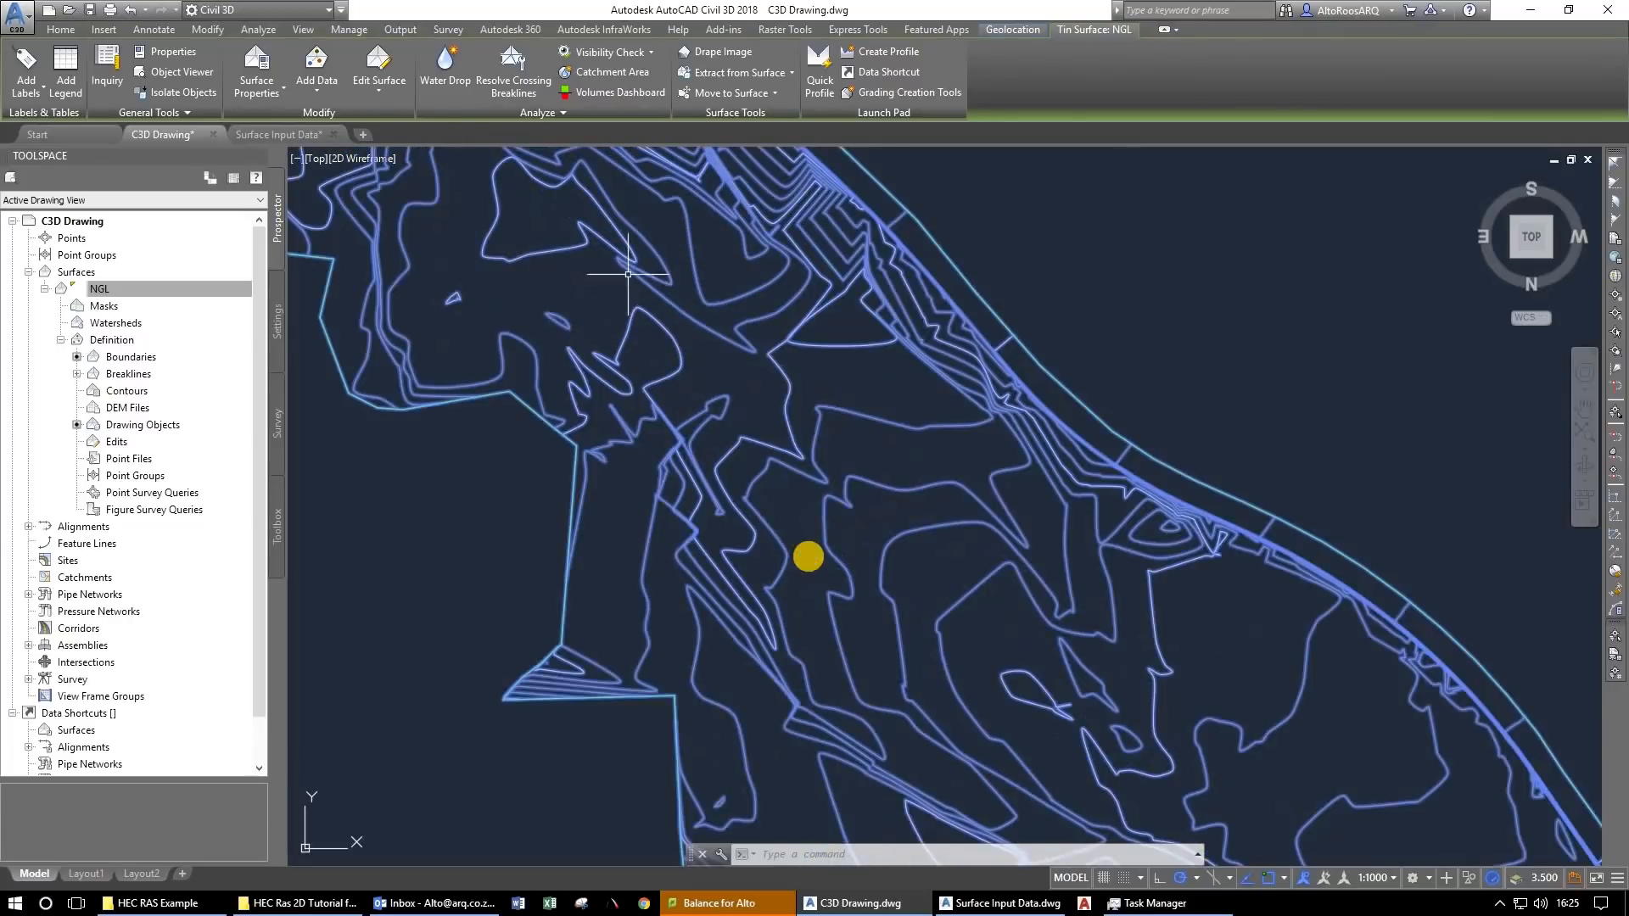
left_click_drag(514, 200, 673, 470)
left_click(154, 290)
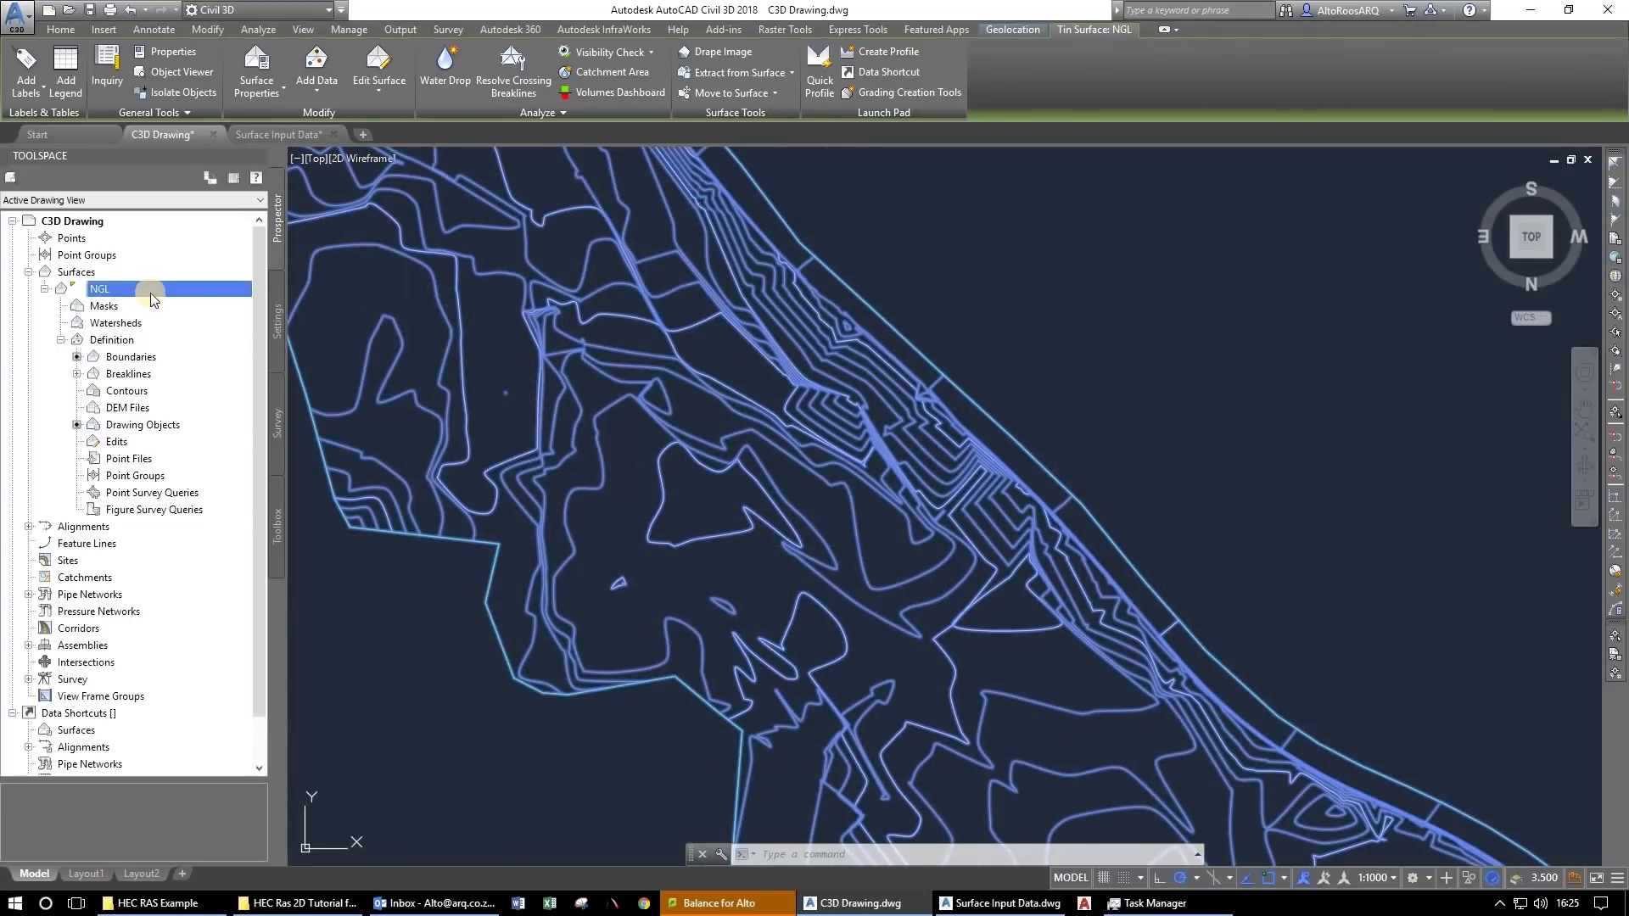
right_click(153, 293)
left_click(222, 321)
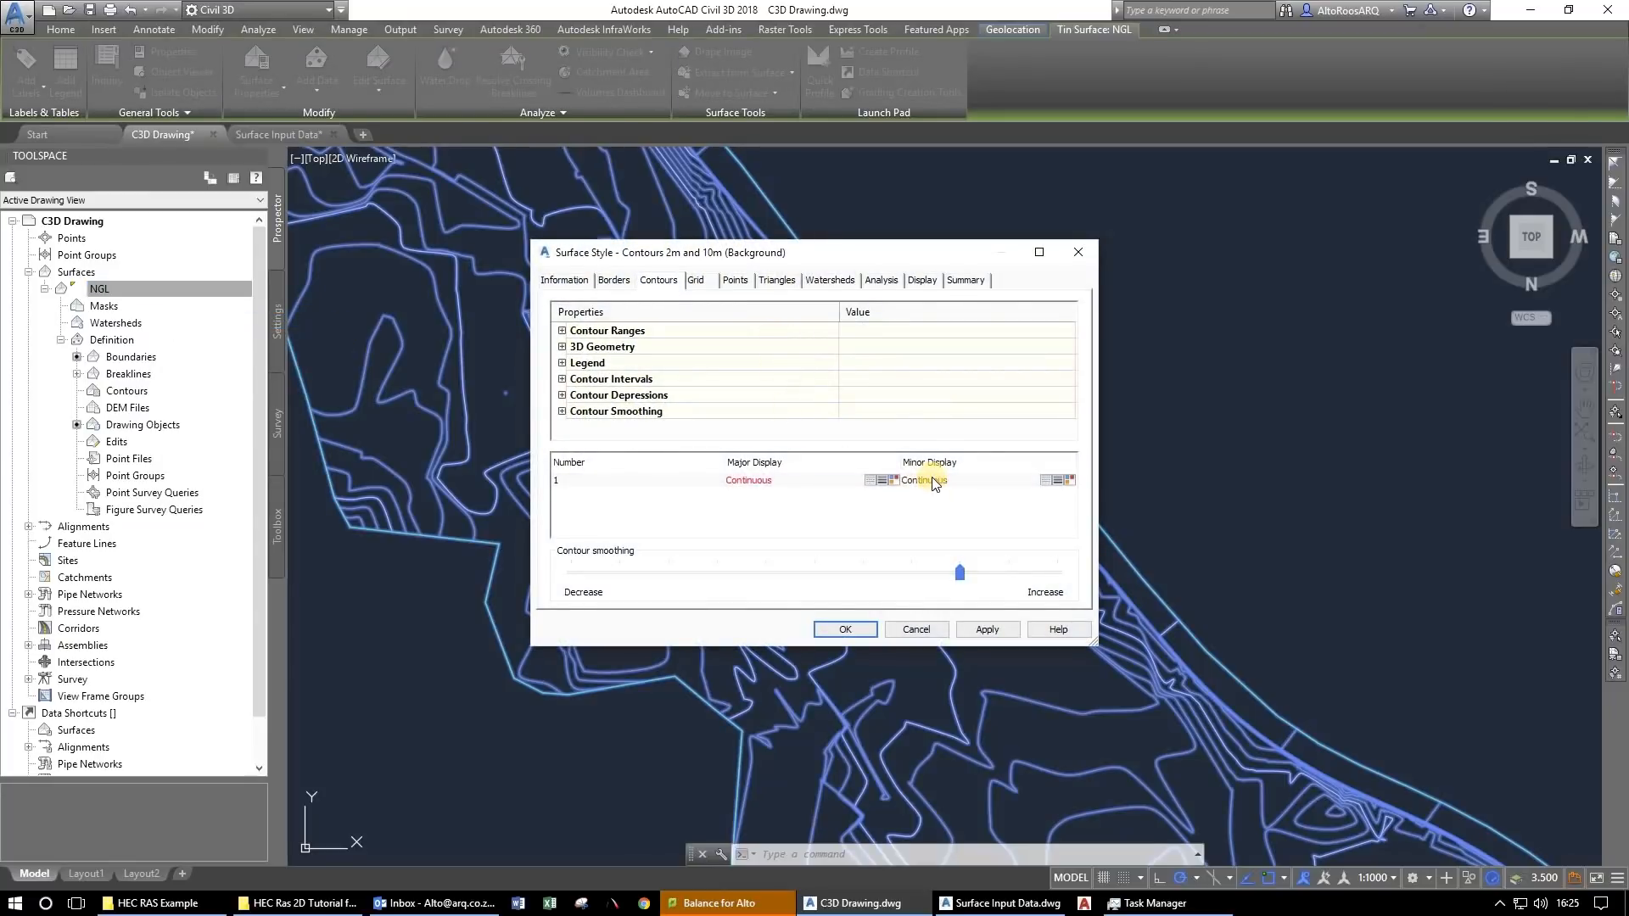
left_click(933, 481)
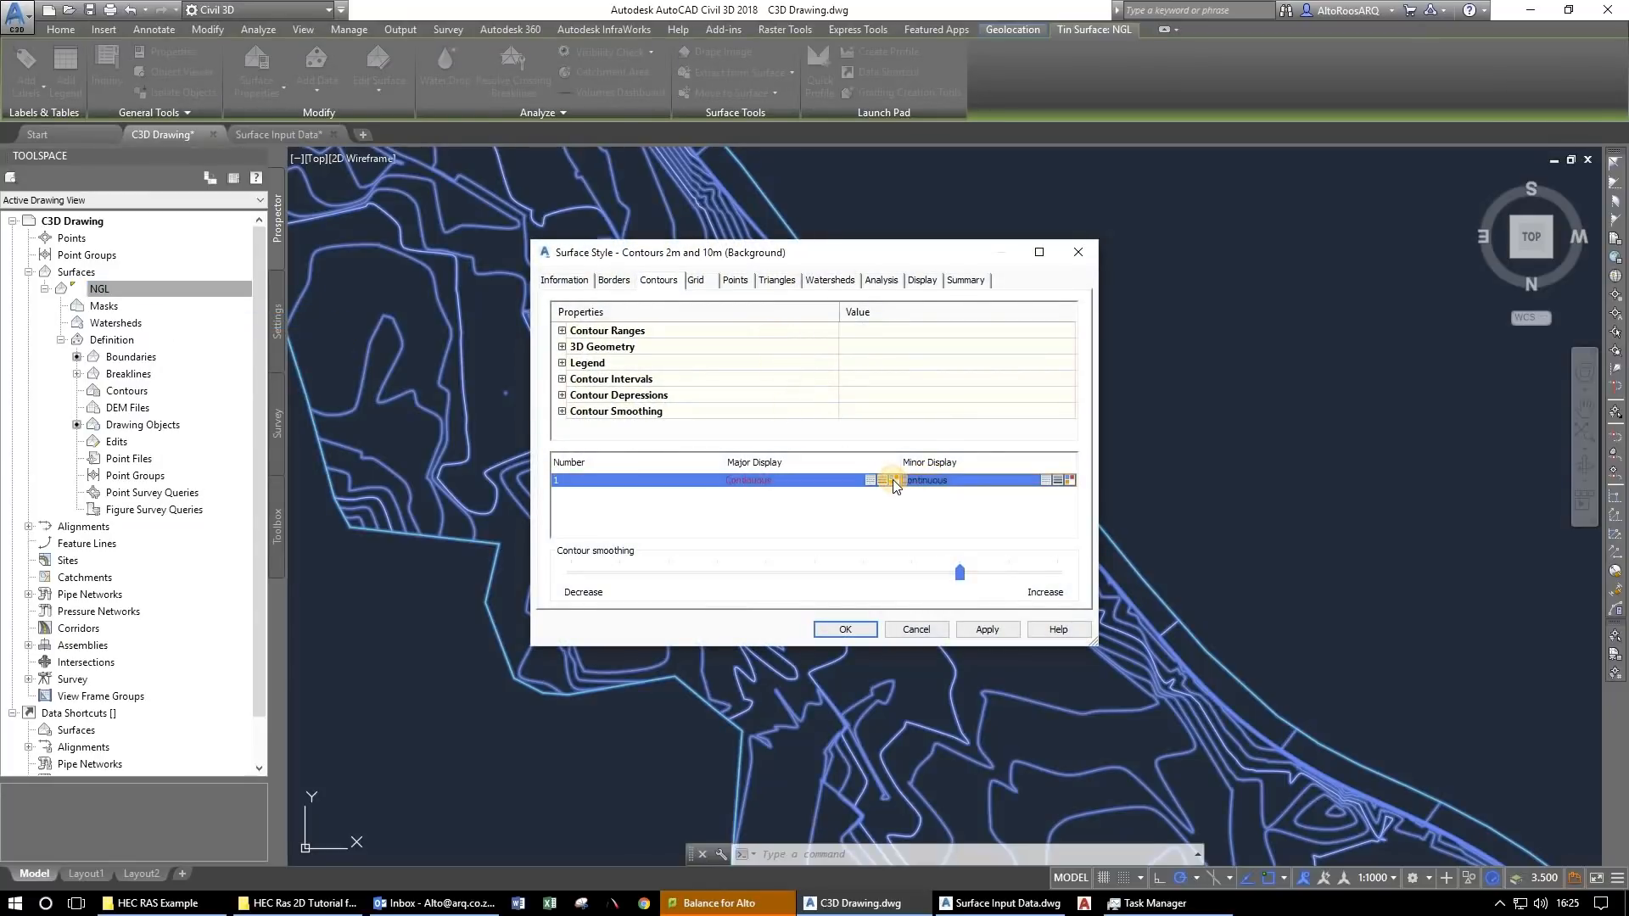
left_click(893, 482)
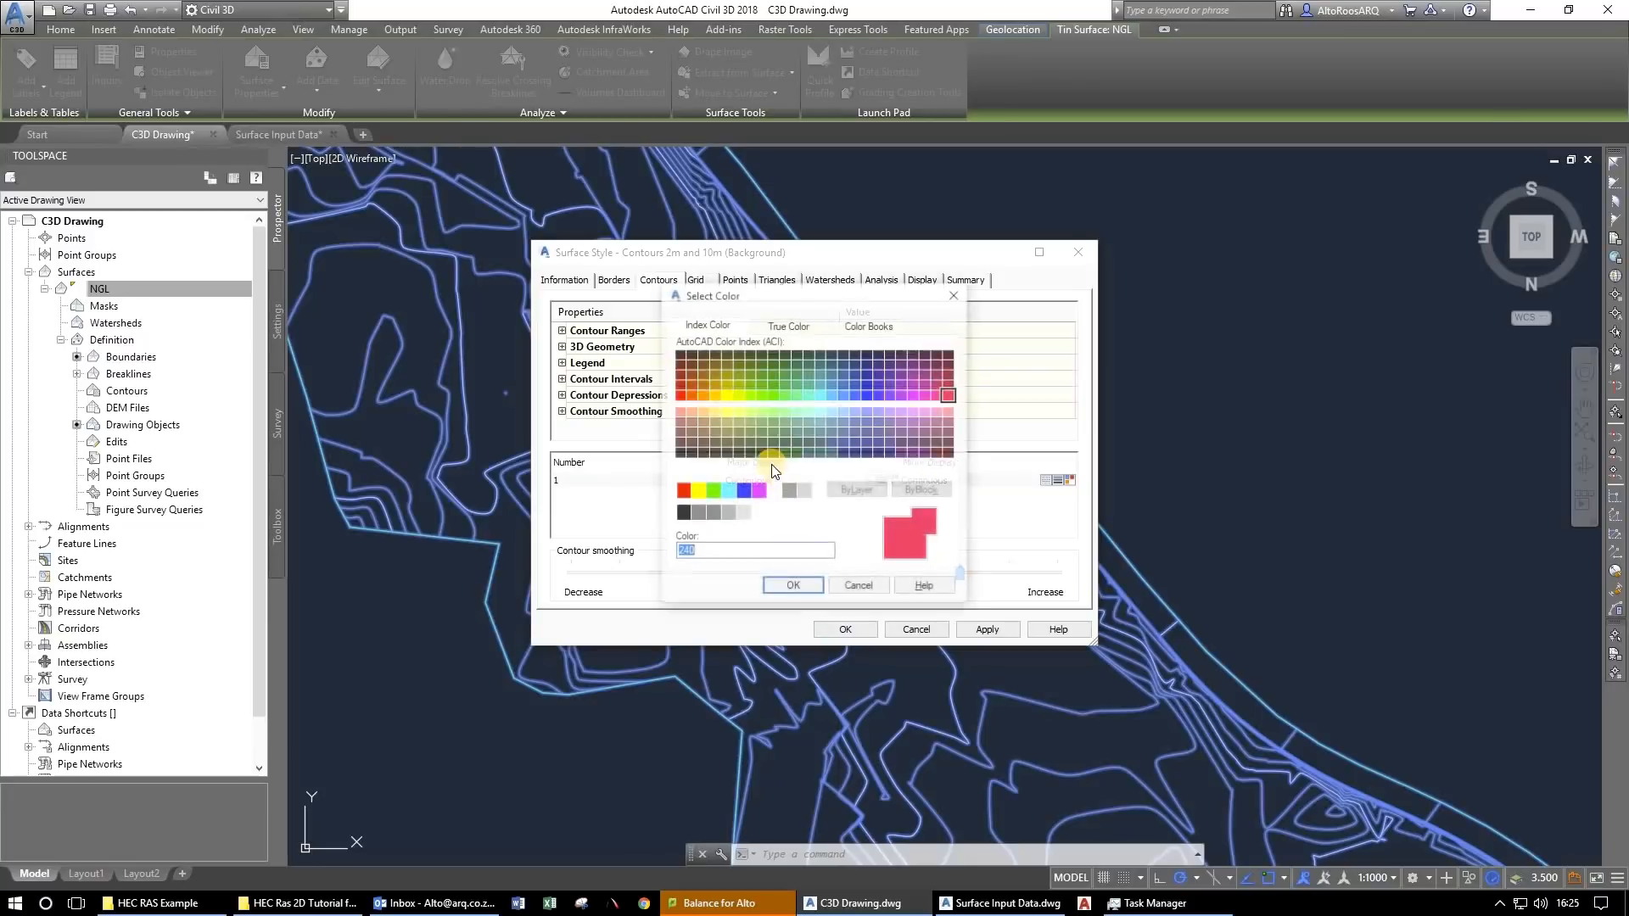
left_click(859, 587)
left_click(917, 629)
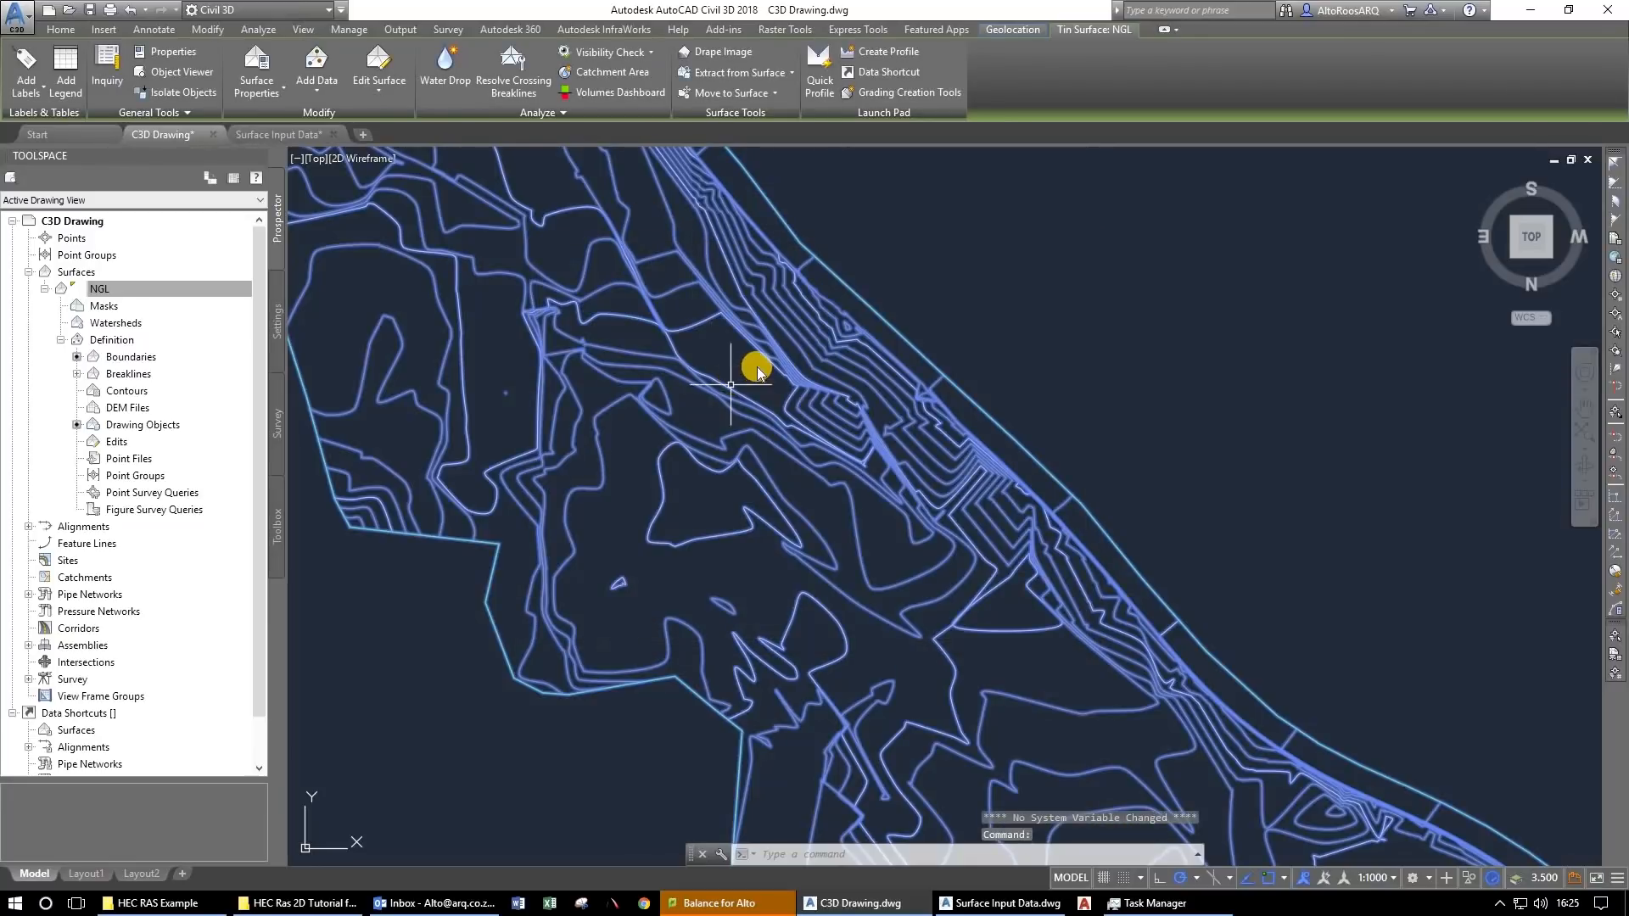
Deselect the NGL surface and view its contours in their style colours along the river.
key("Escape")
key("Escape")
scroll(764, 512, "down", 5)
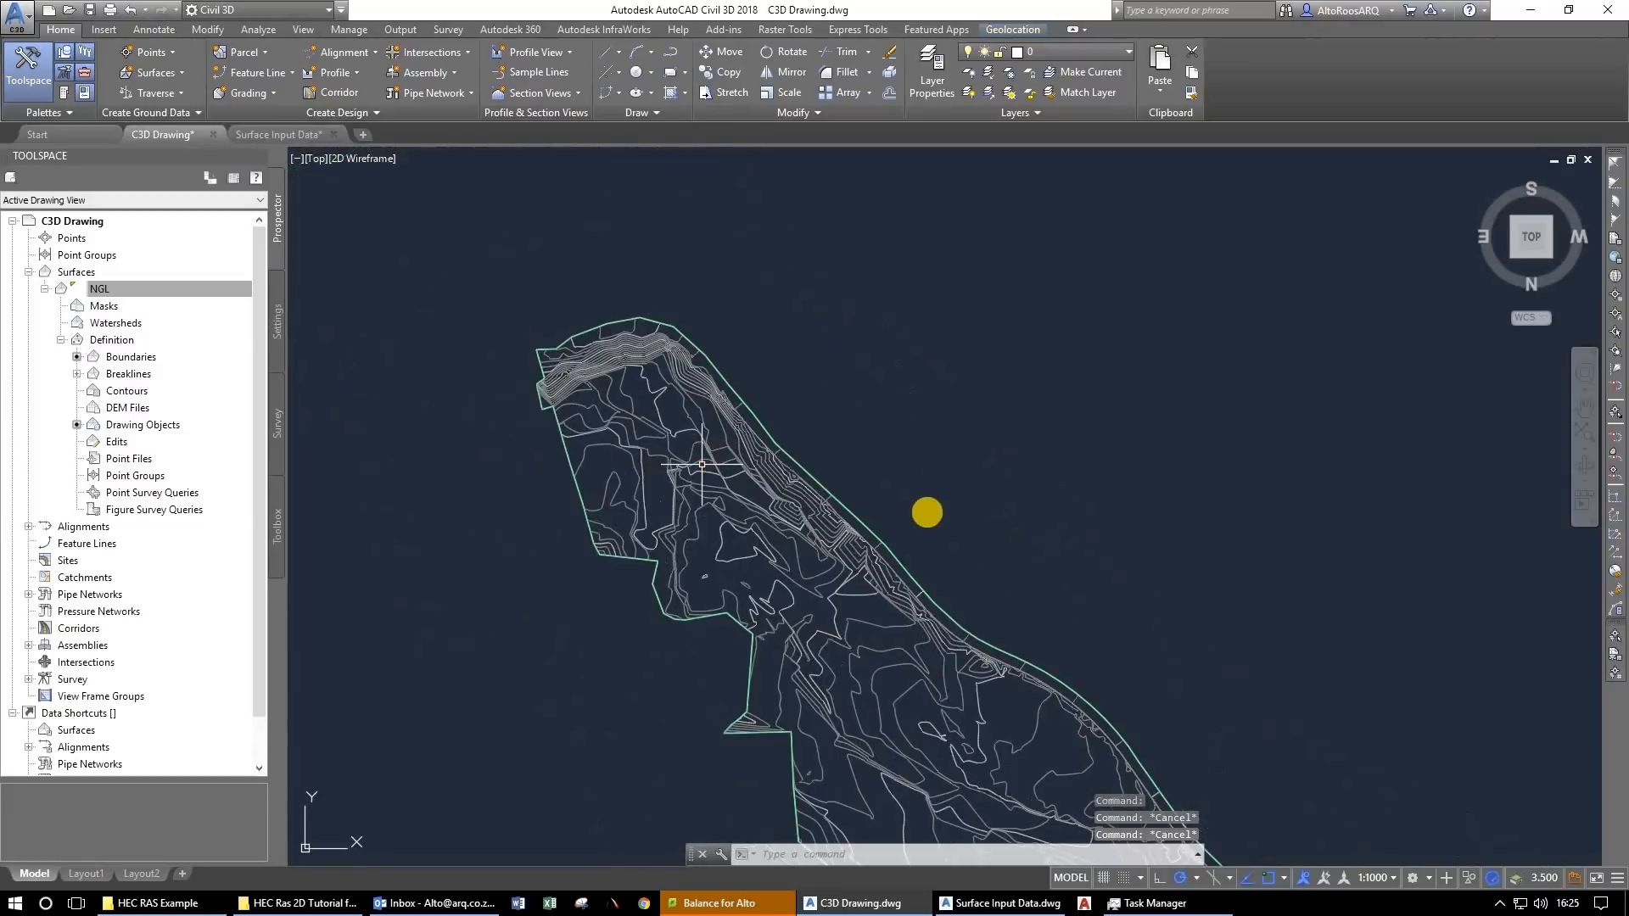
left_click_drag(934, 520, 919, 378)
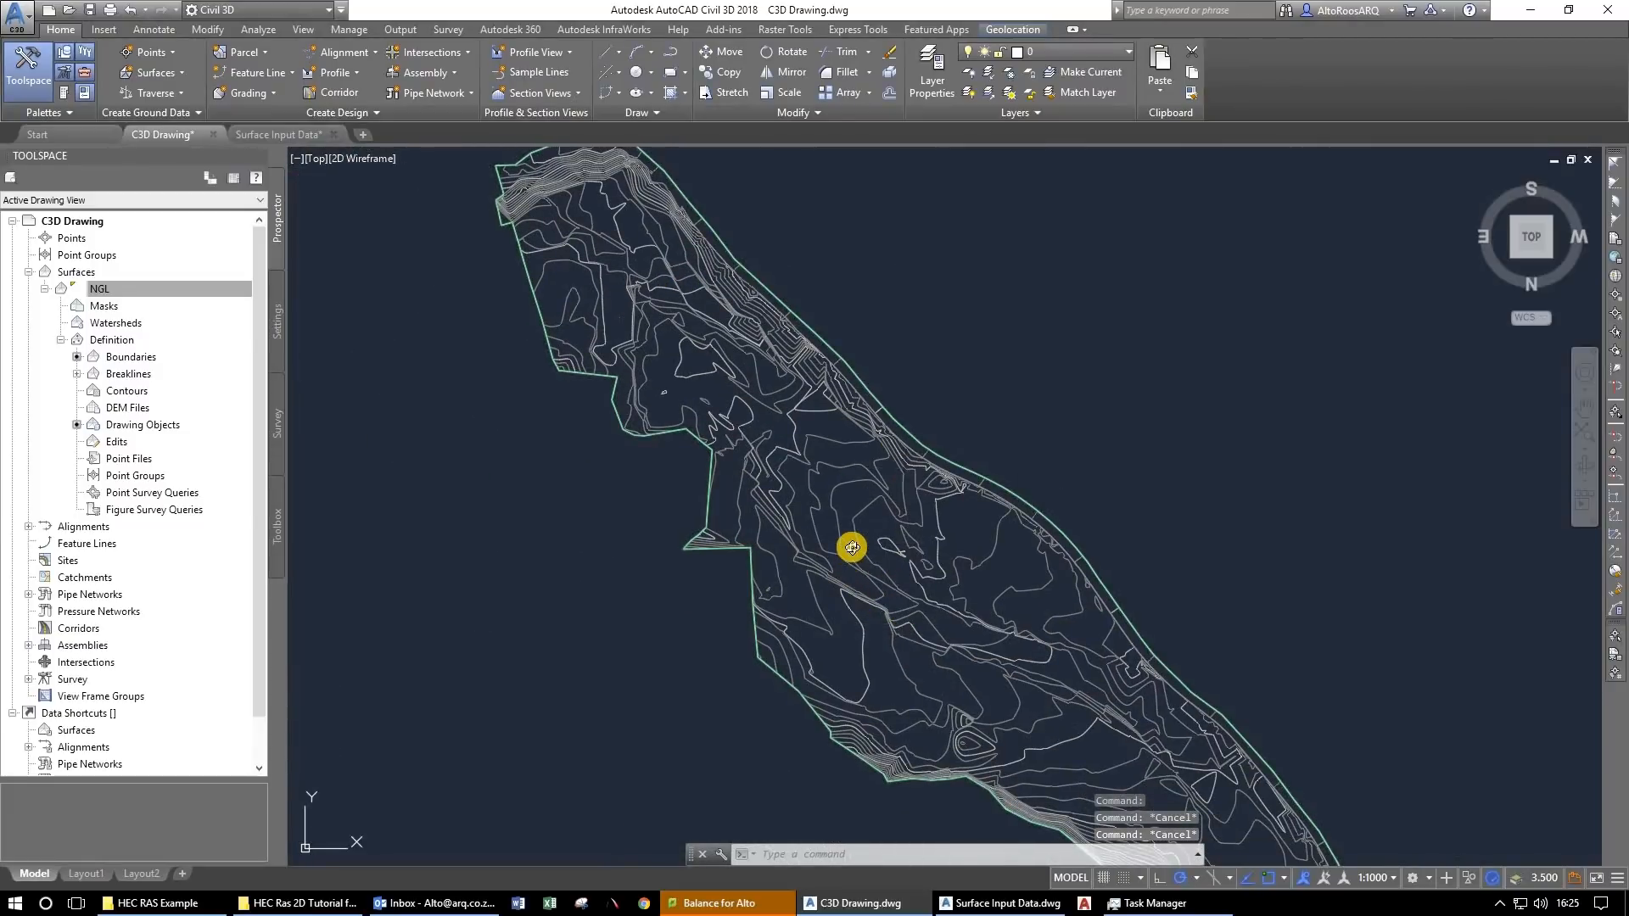
In the NGL surface style's Model display, hide the triangles and show the border, major contours and minor contours.
left_click_drag(851, 547, 787, 351)
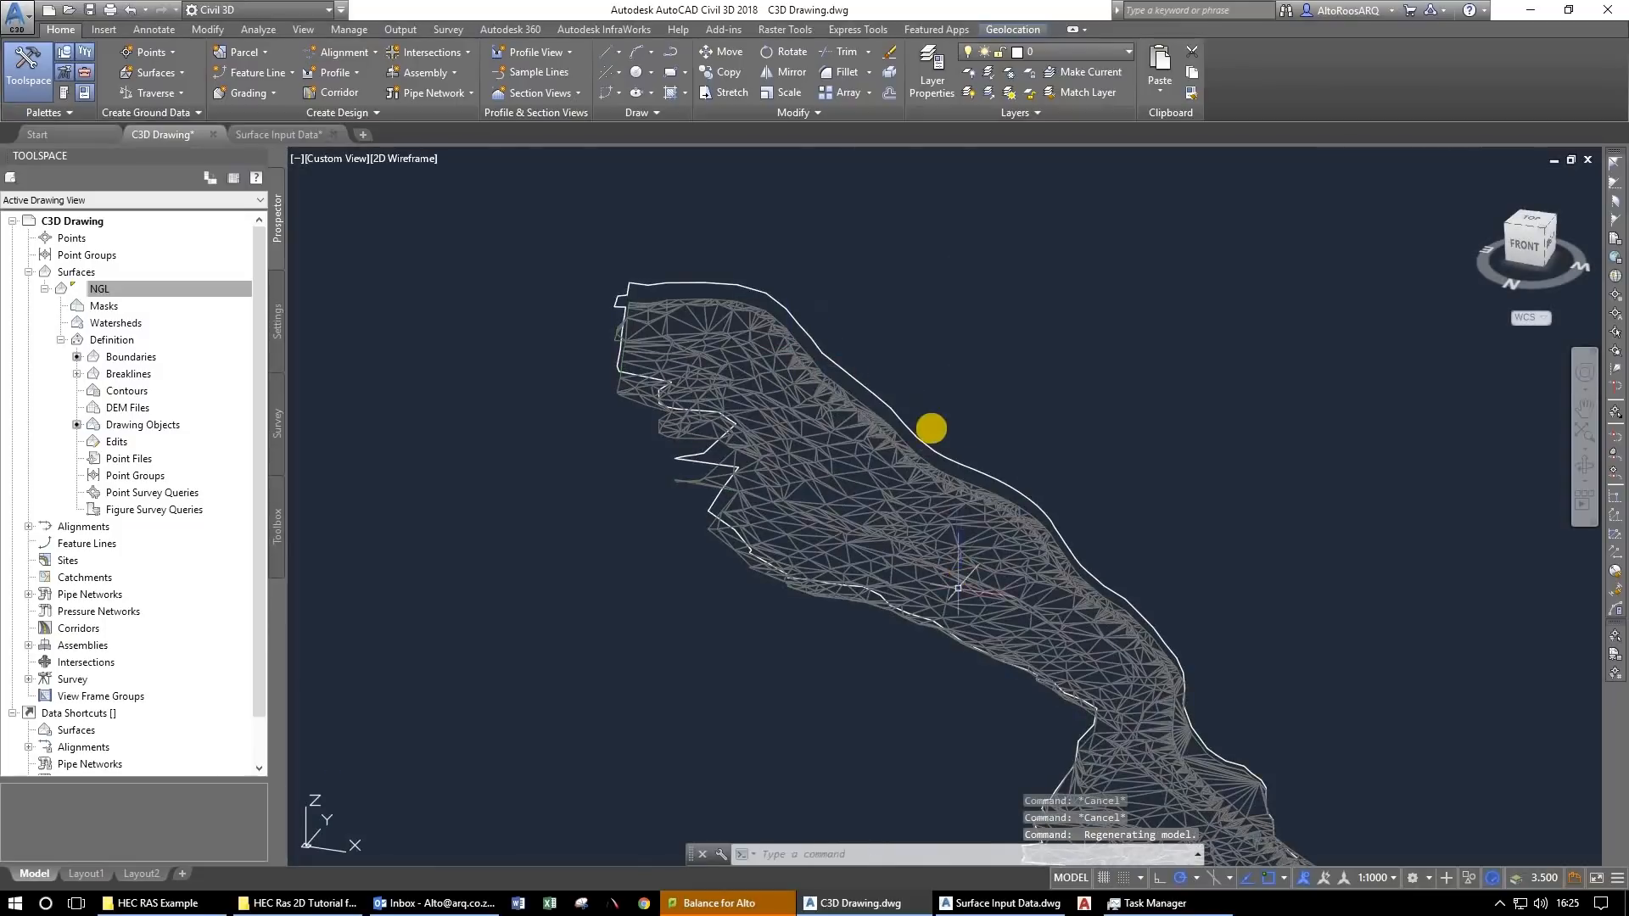
scroll(933, 433, "up", 5)
left_click(119, 291)
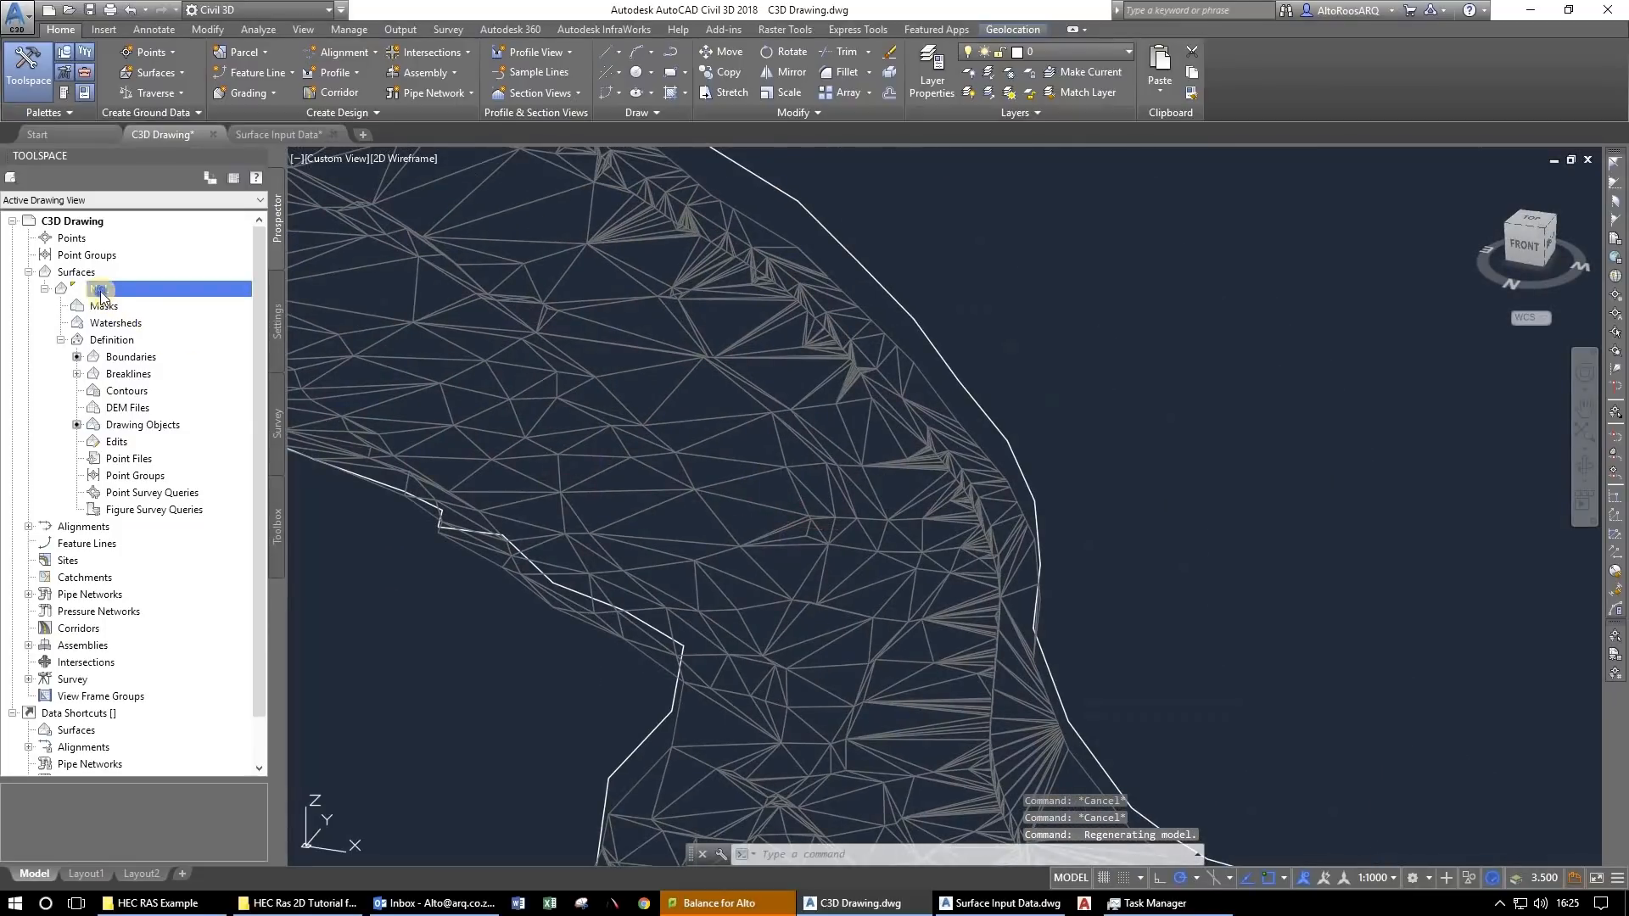
right_click(100, 291)
left_click(145, 320)
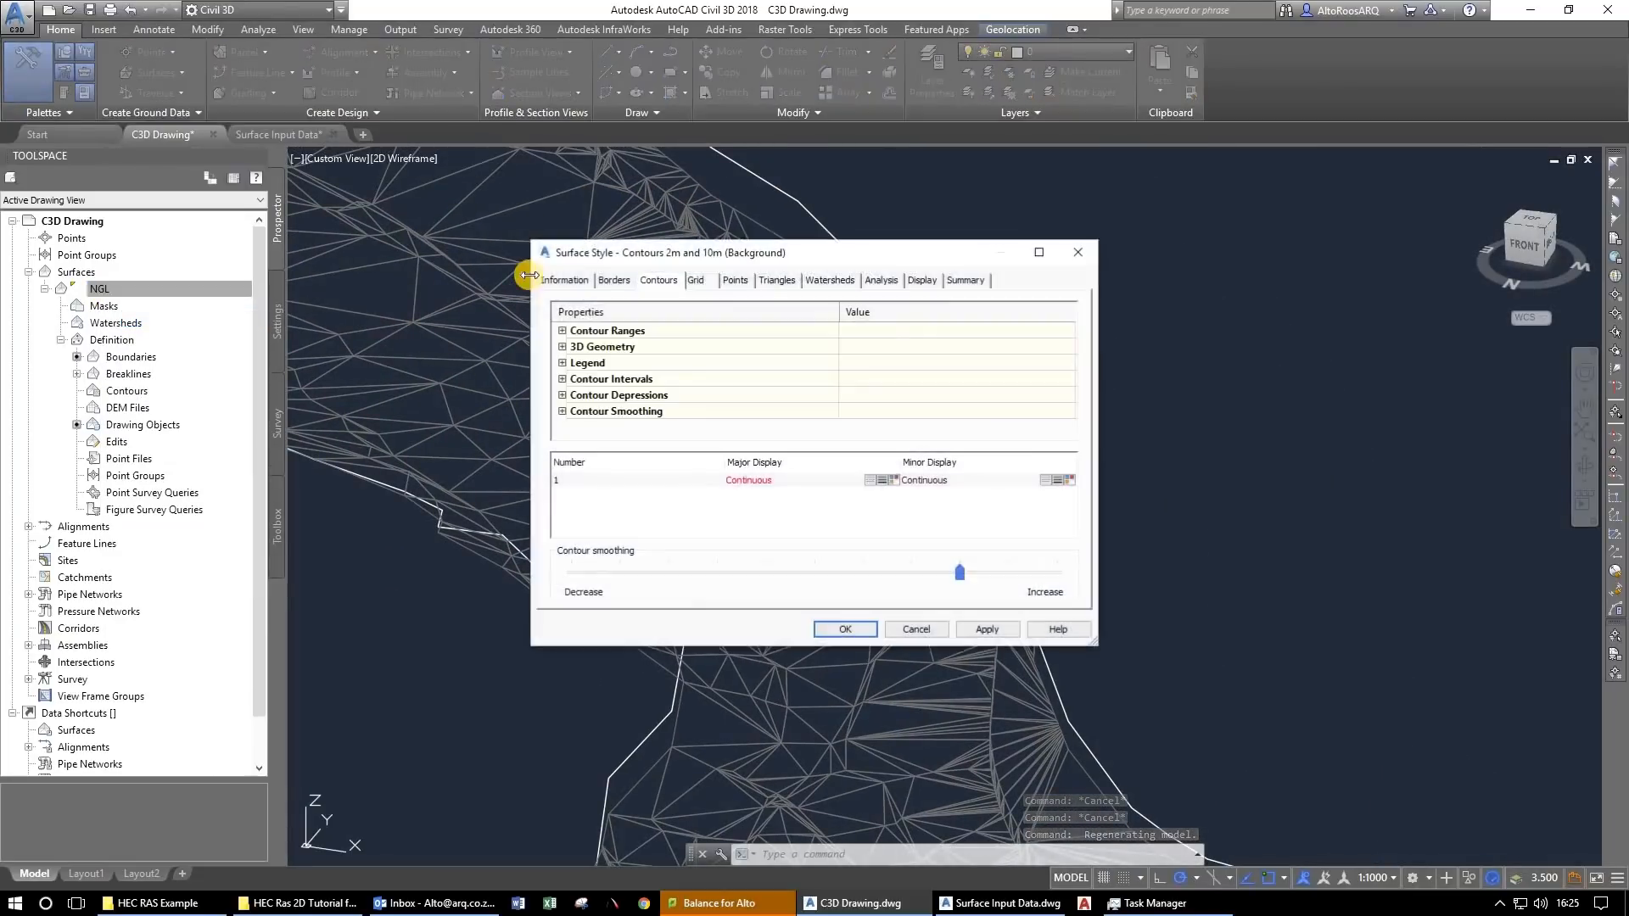
left_click(636, 322)
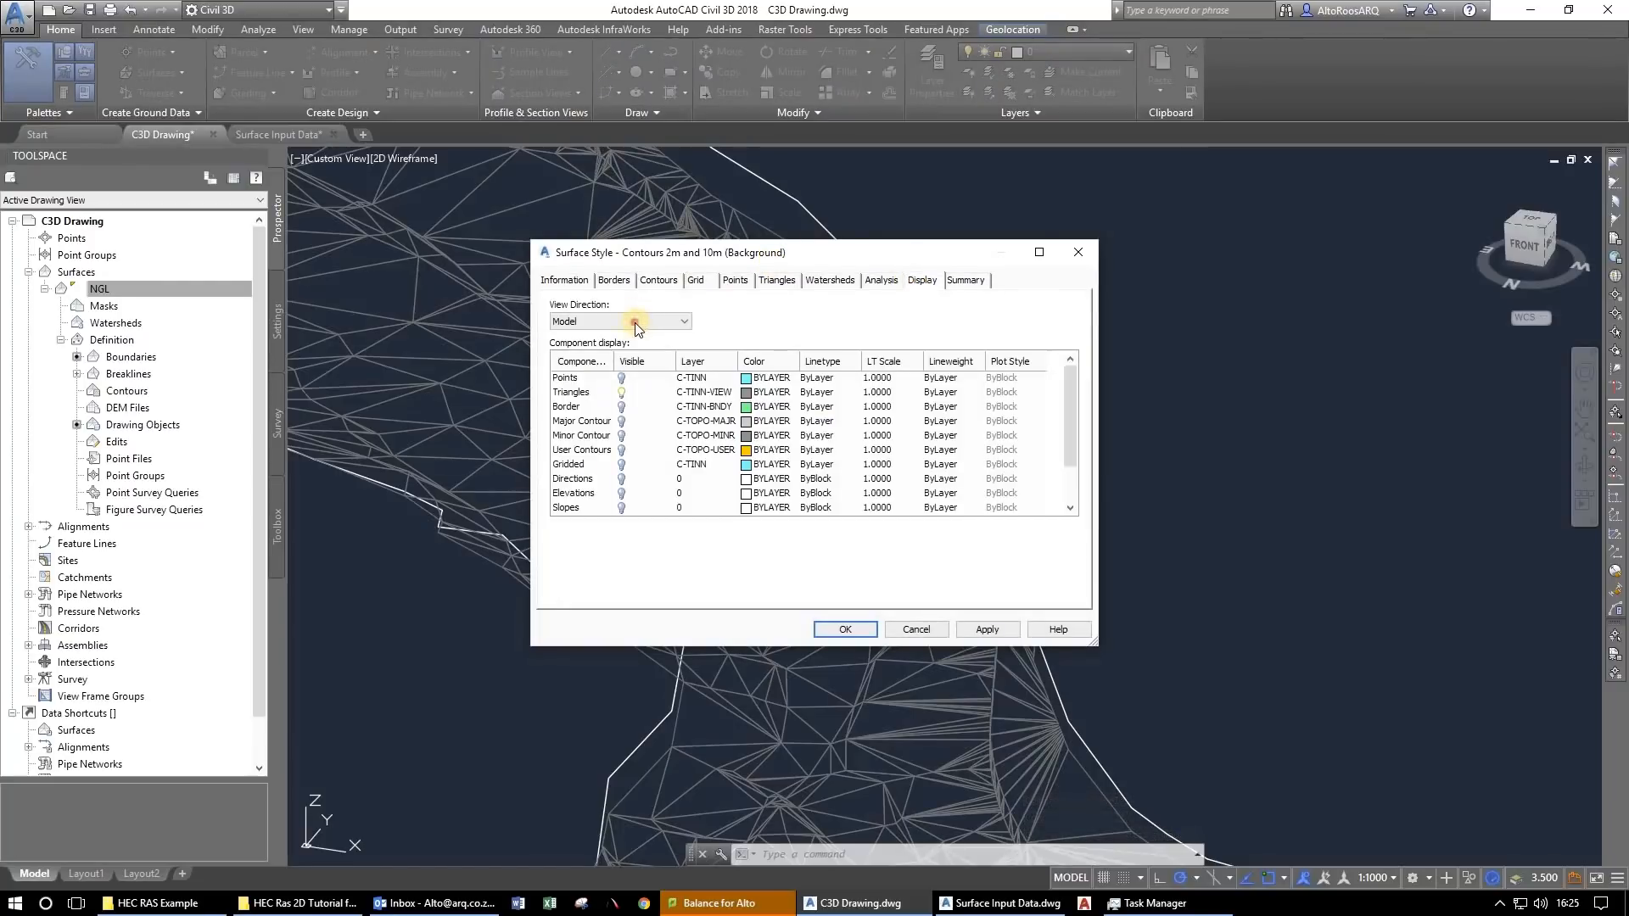
left_click(596, 349)
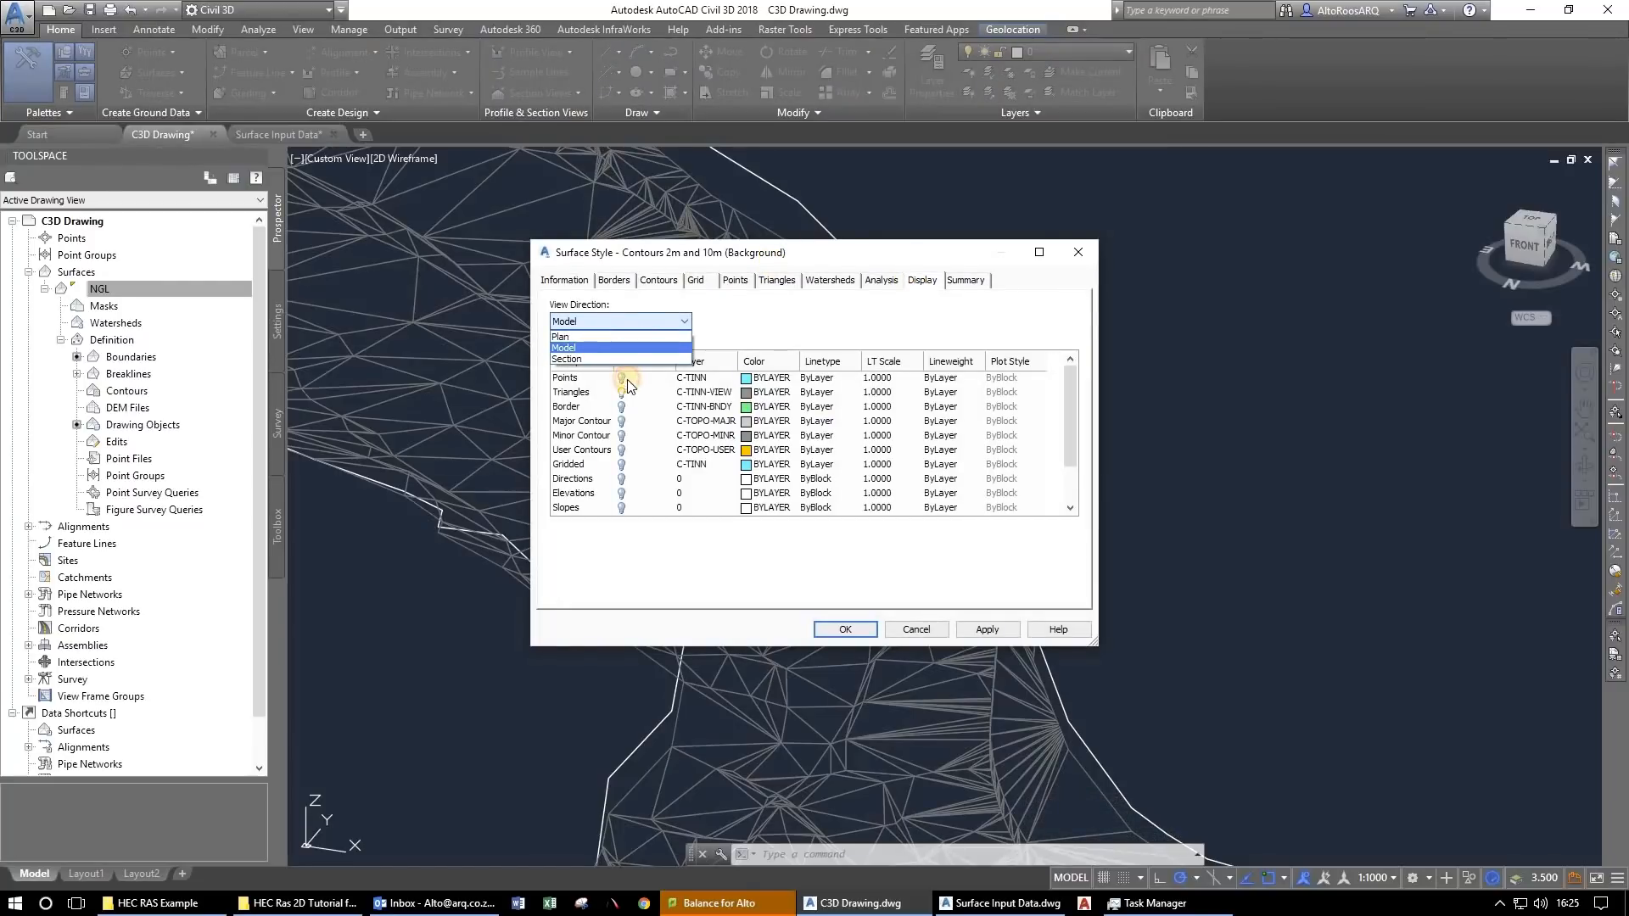
left_click(622, 436)
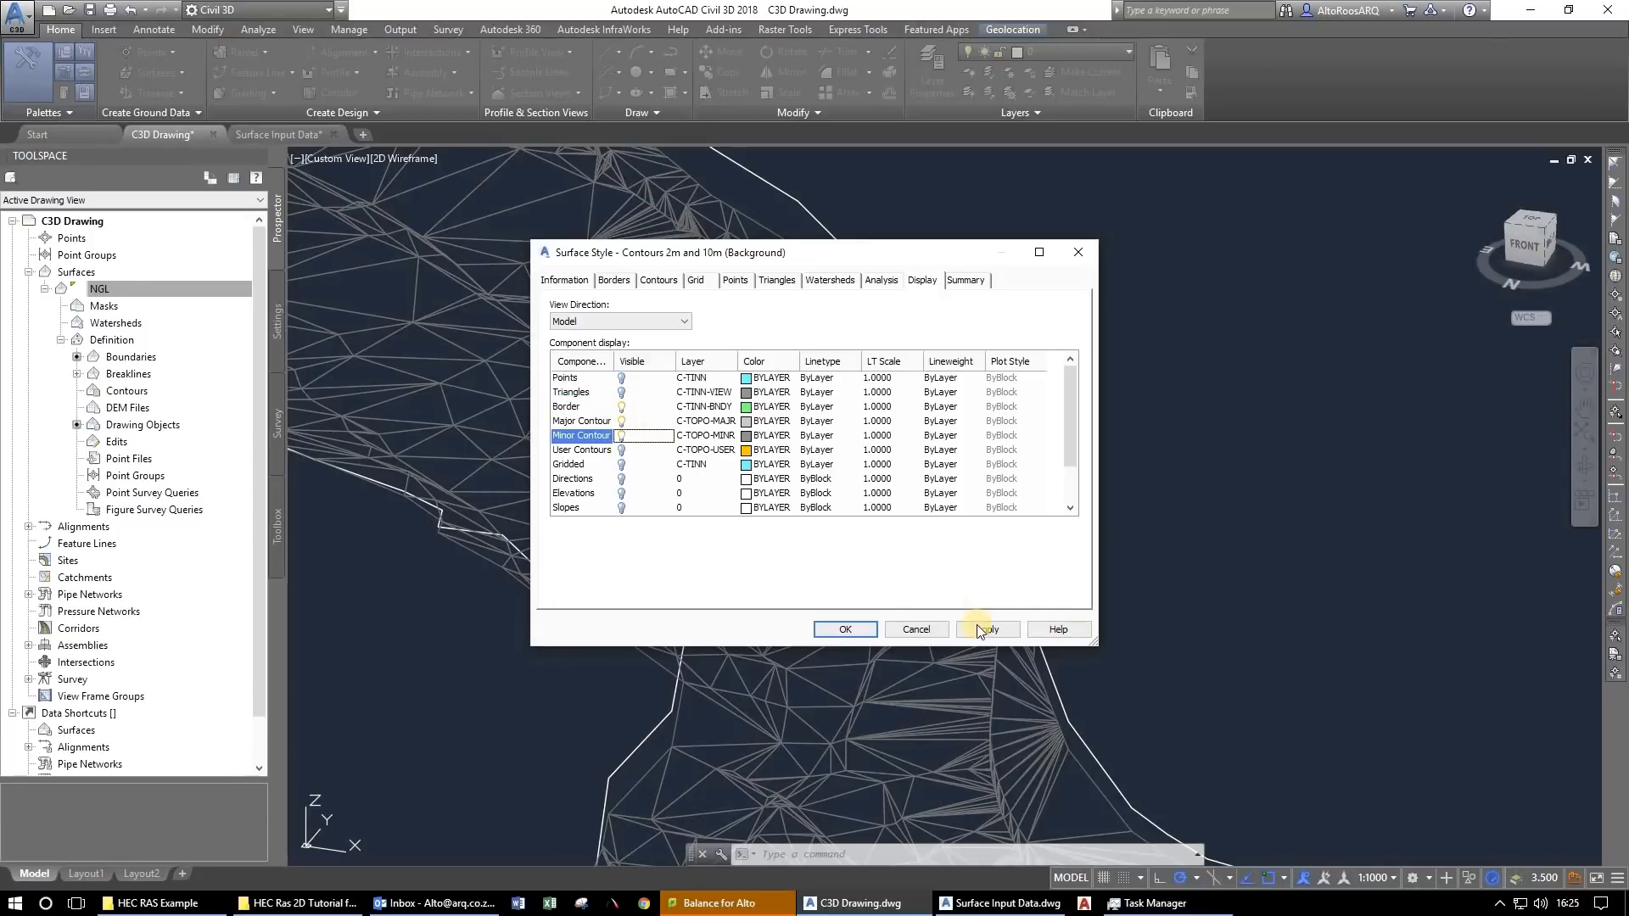
left_click(848, 630)
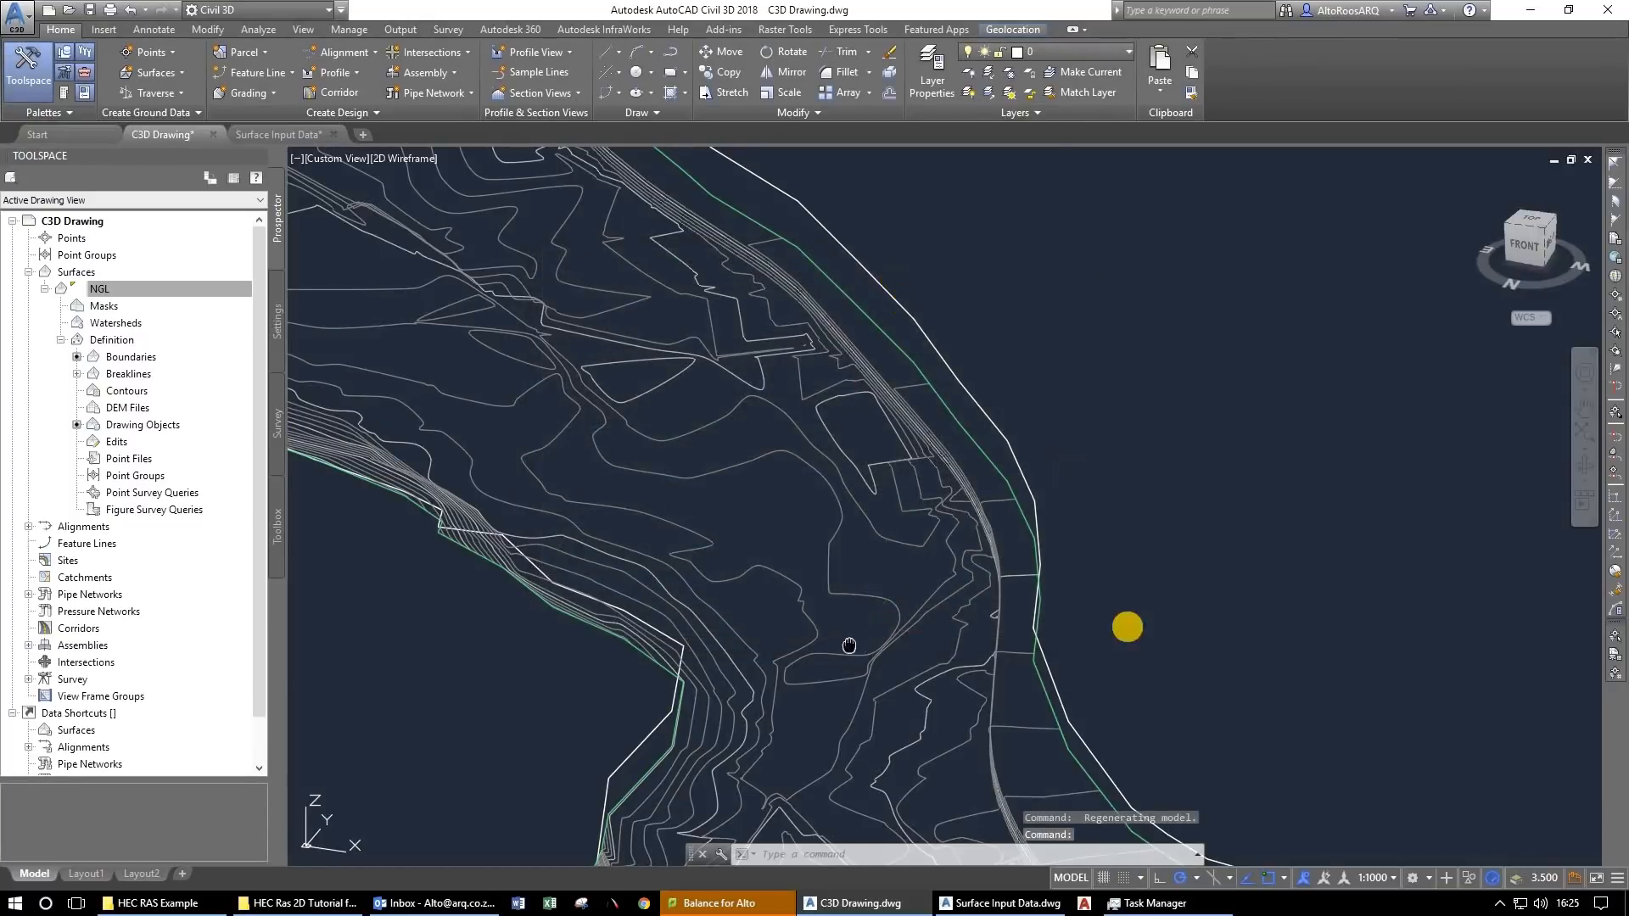
Examine the NGL contours in 3D along the river, from the whole surface down to the steep bank.
mouse_move(972, 459)
left_mouse_down()
mouse_move(927, 498)
mouse_move(1123, 513)
mouse_move(906, 444)
mouse_move(879, 461)
mouse_move(901, 654)
left_mouse_up()
left_click_drag(920, 377, 938, 623)
mouse_move(796, 212)
left_mouse_down()
mouse_move(816, 374)
mouse_move(676, 396)
mouse_move(650, 342)
mouse_move(682, 410)
mouse_move(862, 517)
mouse_move(832, 640)
mouse_move(989, 596)
mouse_move(1003, 675)
mouse_move(996, 644)
mouse_move(1040, 628)
mouse_move(1121, 649)
left_mouse_up()
left_click_drag(1036, 560, 1066, 472)
key("Escape")
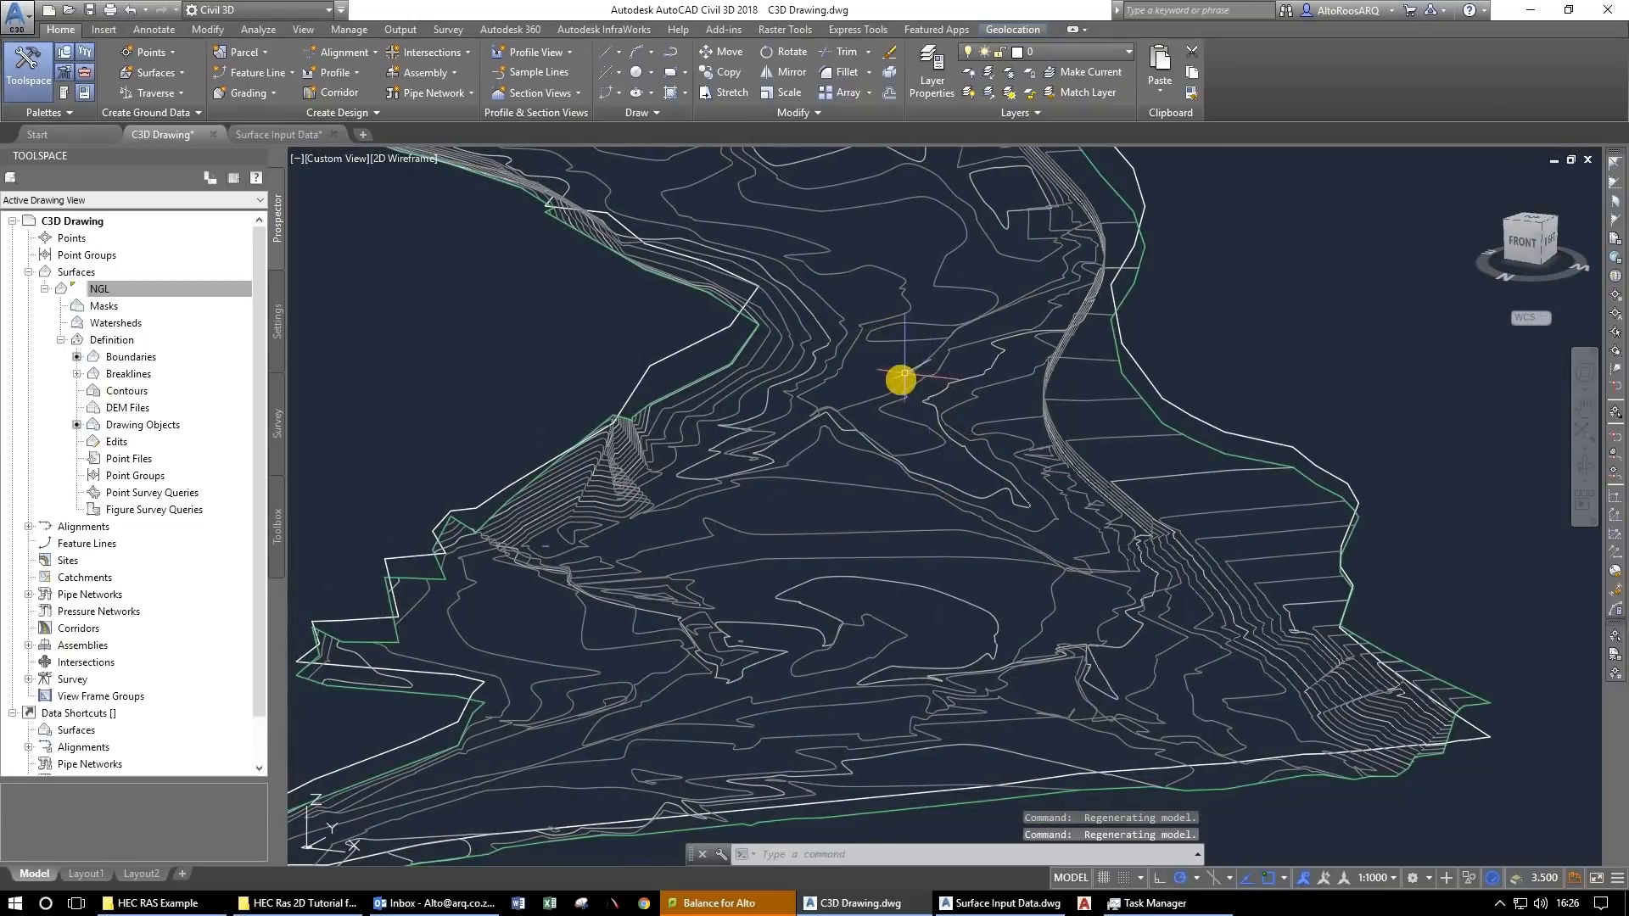
scroll(913, 439, "down", 2)
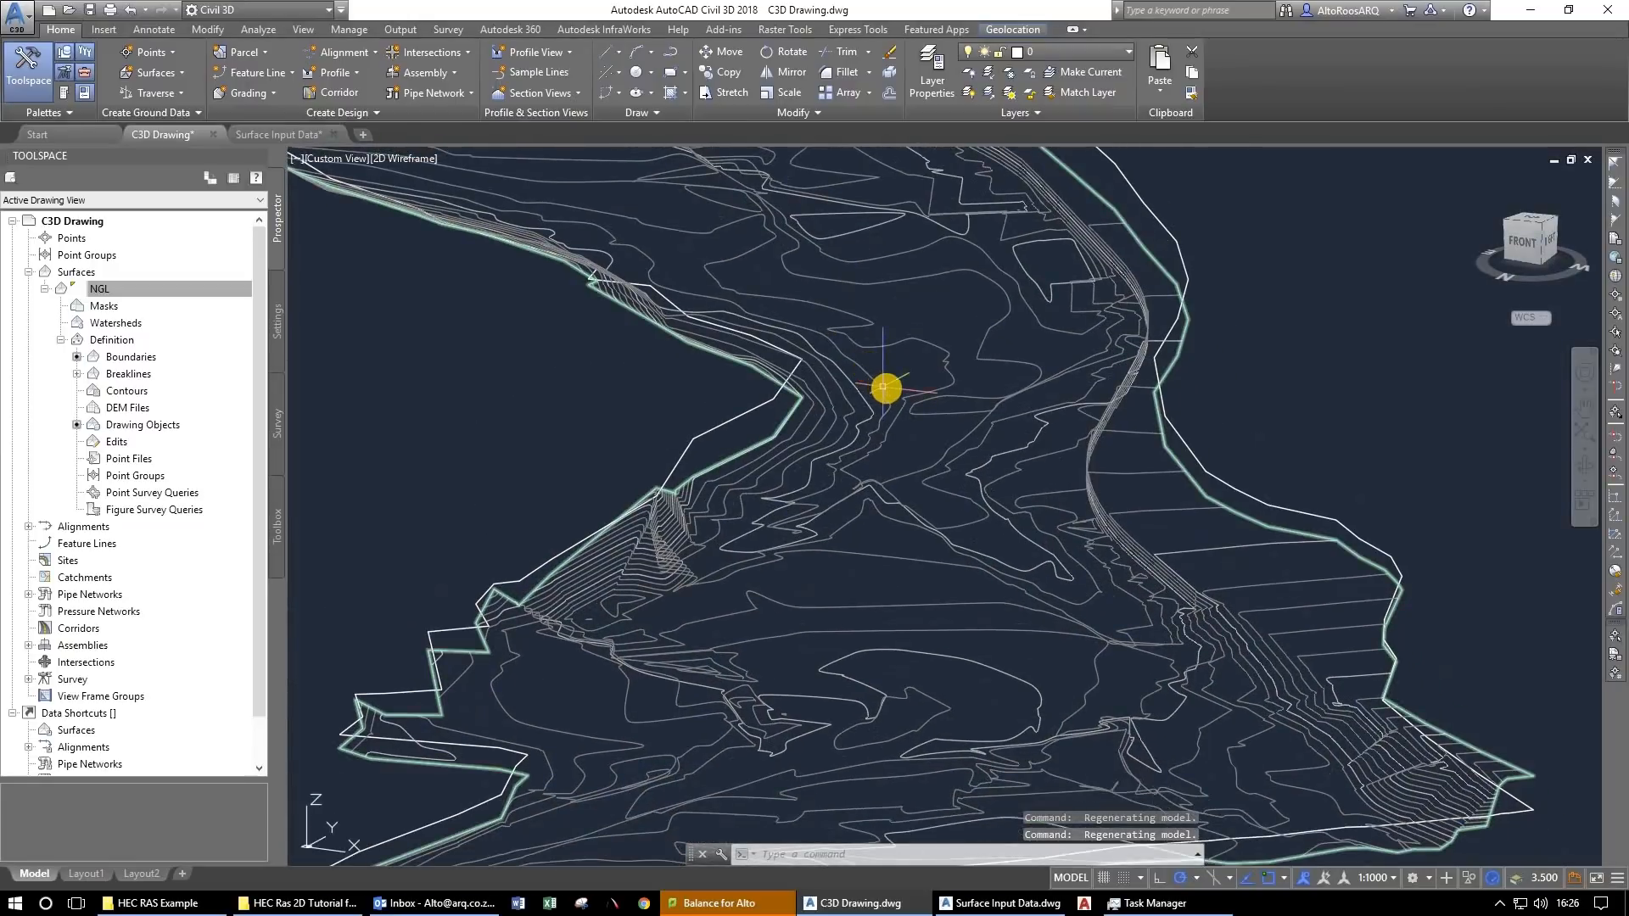
scroll(883, 385, "down", 2)
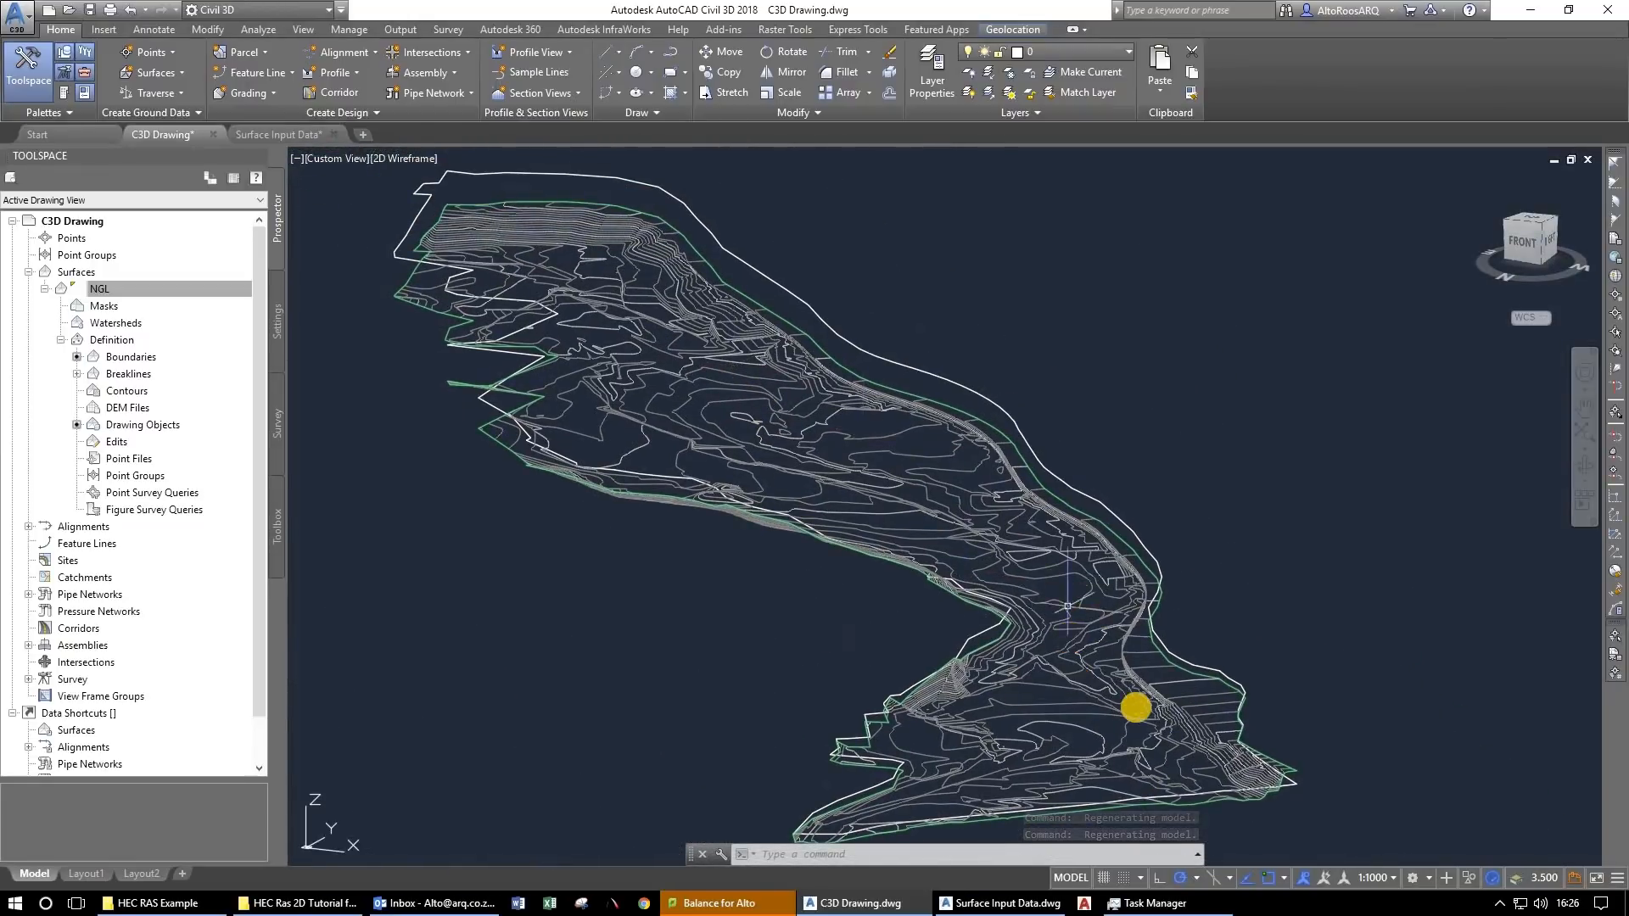
scroll(1067, 606, "up", 8)
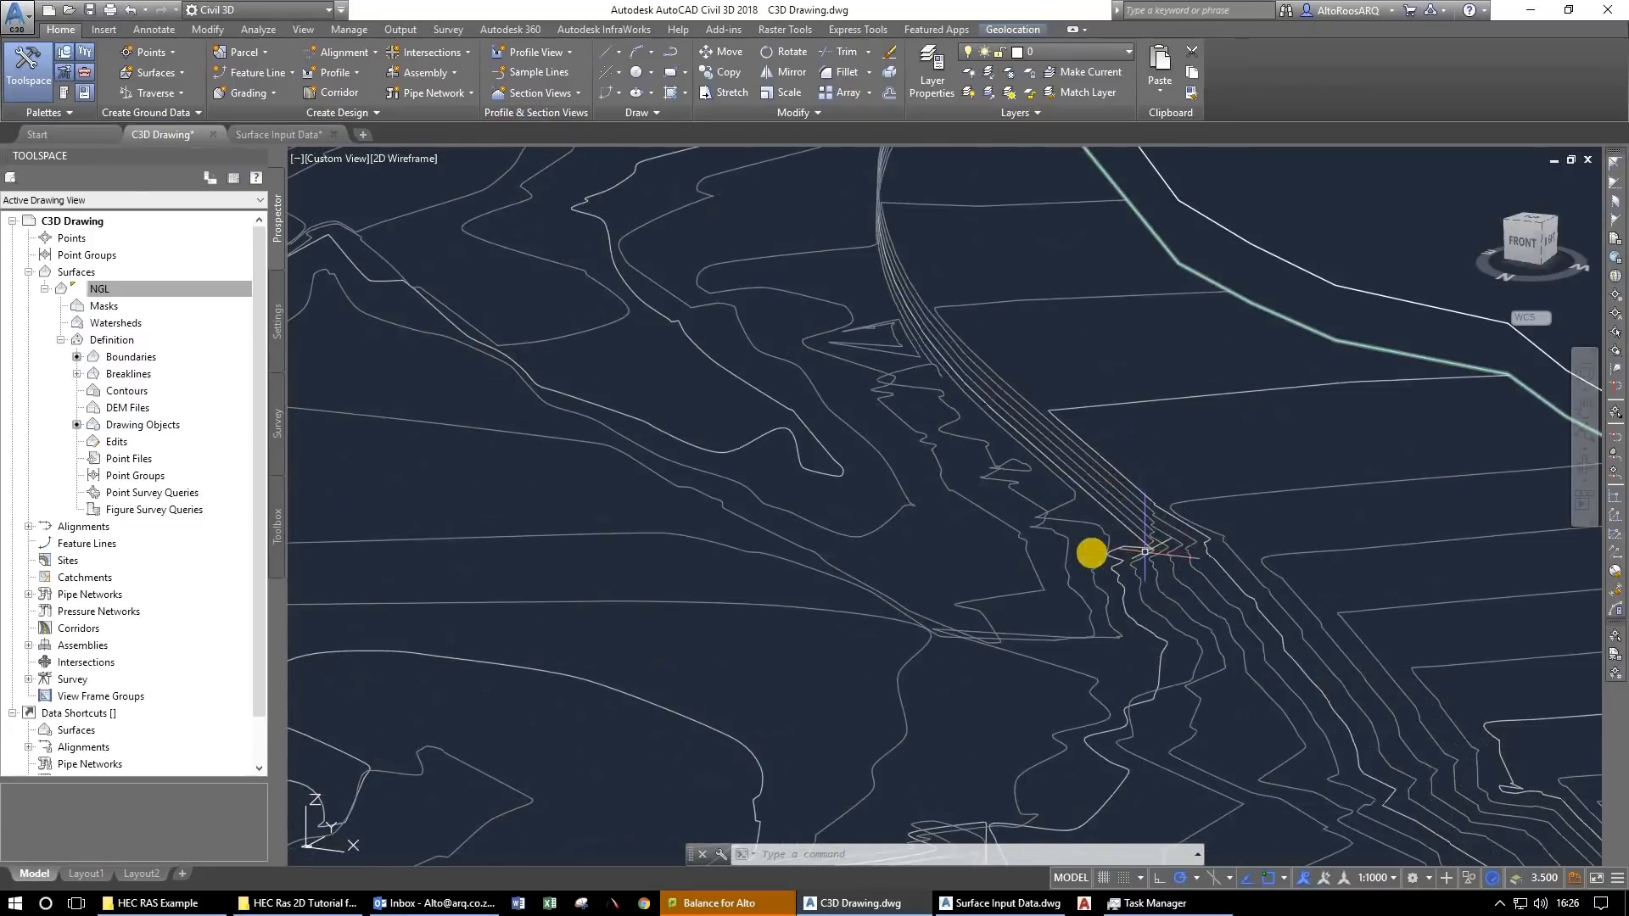
left_click_drag(1044, 554, 1223, 537)
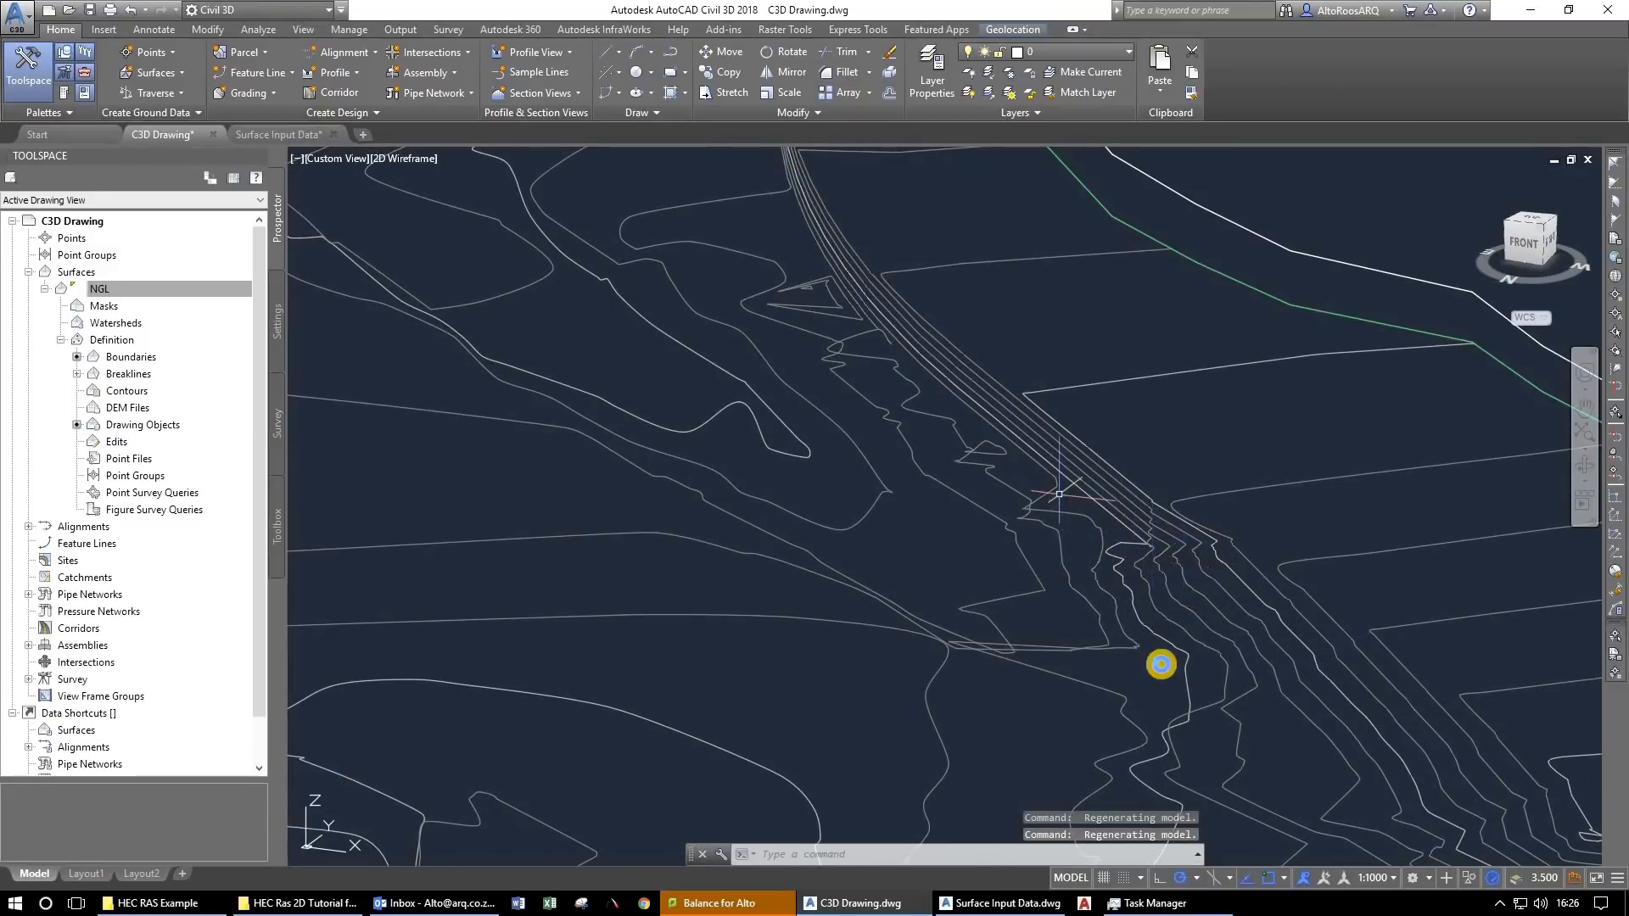
left_click_drag(1161, 664, 789, 325)
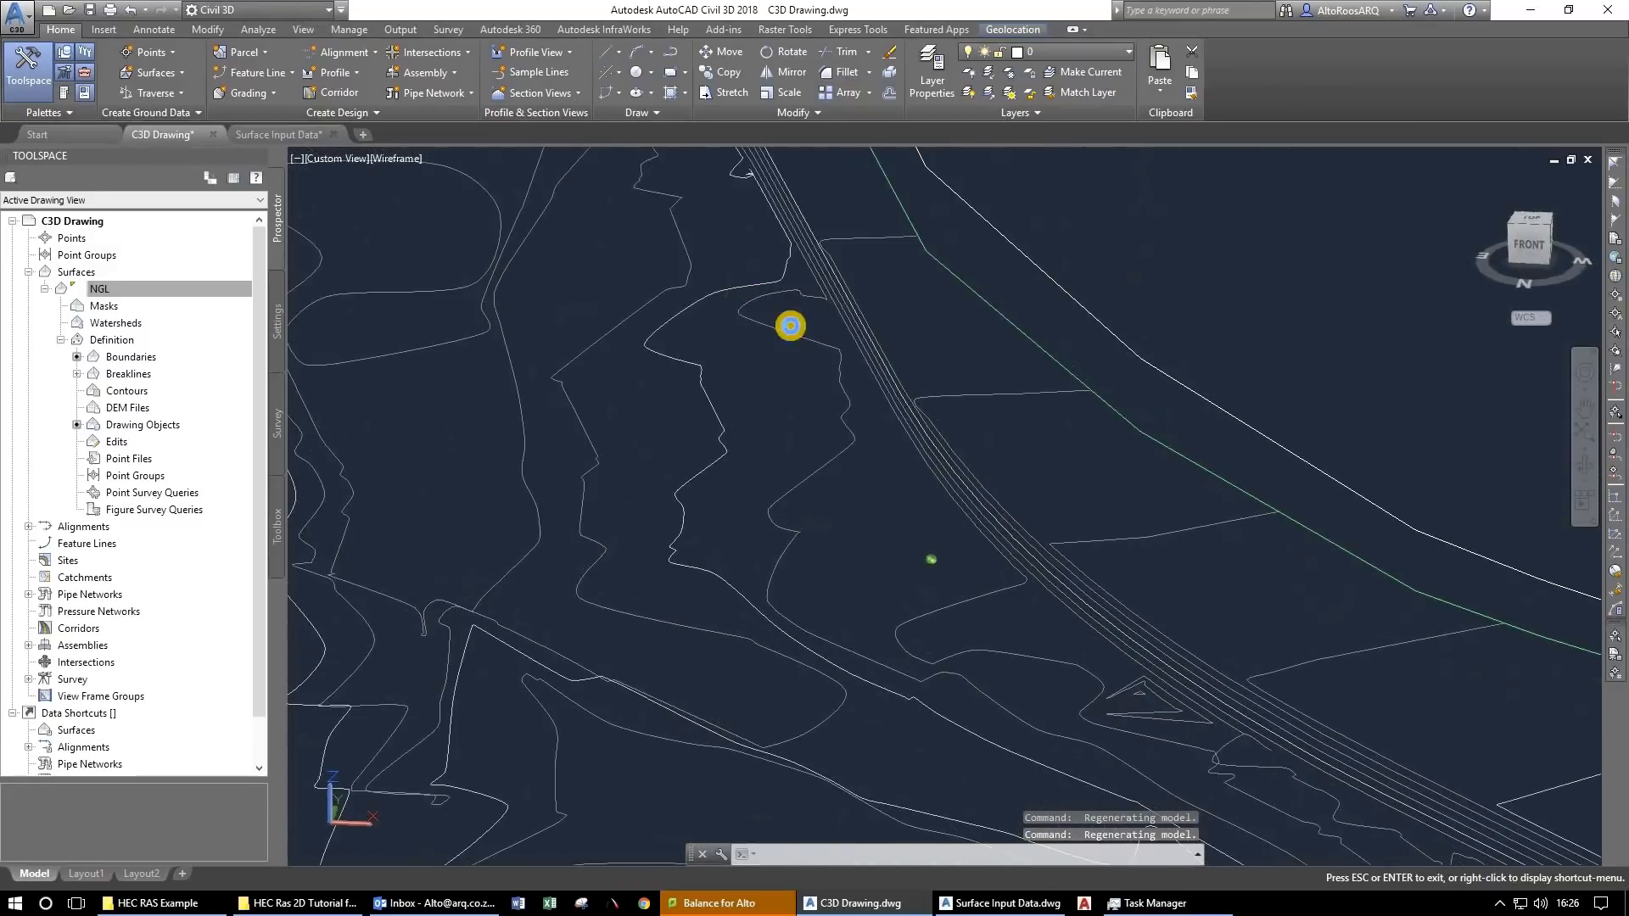
scroll(720, 360, "down", 2)
left_click_drag(814, 491, 608, 389)
scroll(905, 529, "up", 2)
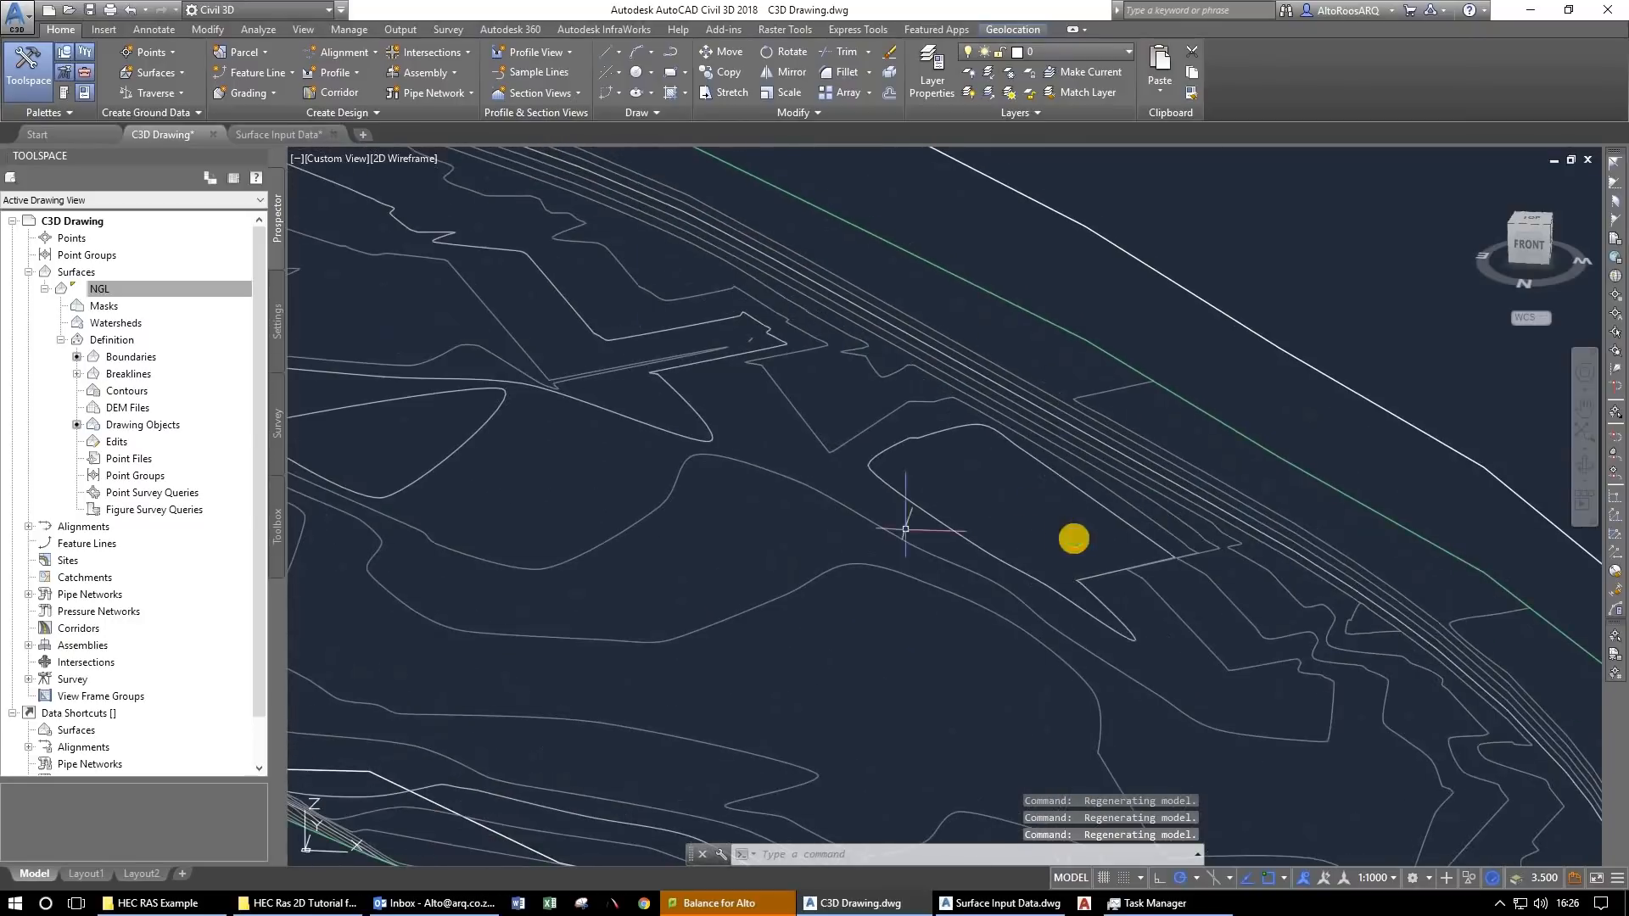
mouse_move(1073, 539)
left_mouse_down()
mouse_move(1025, 564)
mouse_move(763, 472)
mouse_move(975, 531)
mouse_move(888, 503)
mouse_move(857, 469)
mouse_move(869, 516)
mouse_move(713, 483)
mouse_move(670, 447)
mouse_move(859, 610)
mouse_move(817, 534)
mouse_move(902, 586)
mouse_move(873, 476)
mouse_move(789, 390)
left_mouse_up()
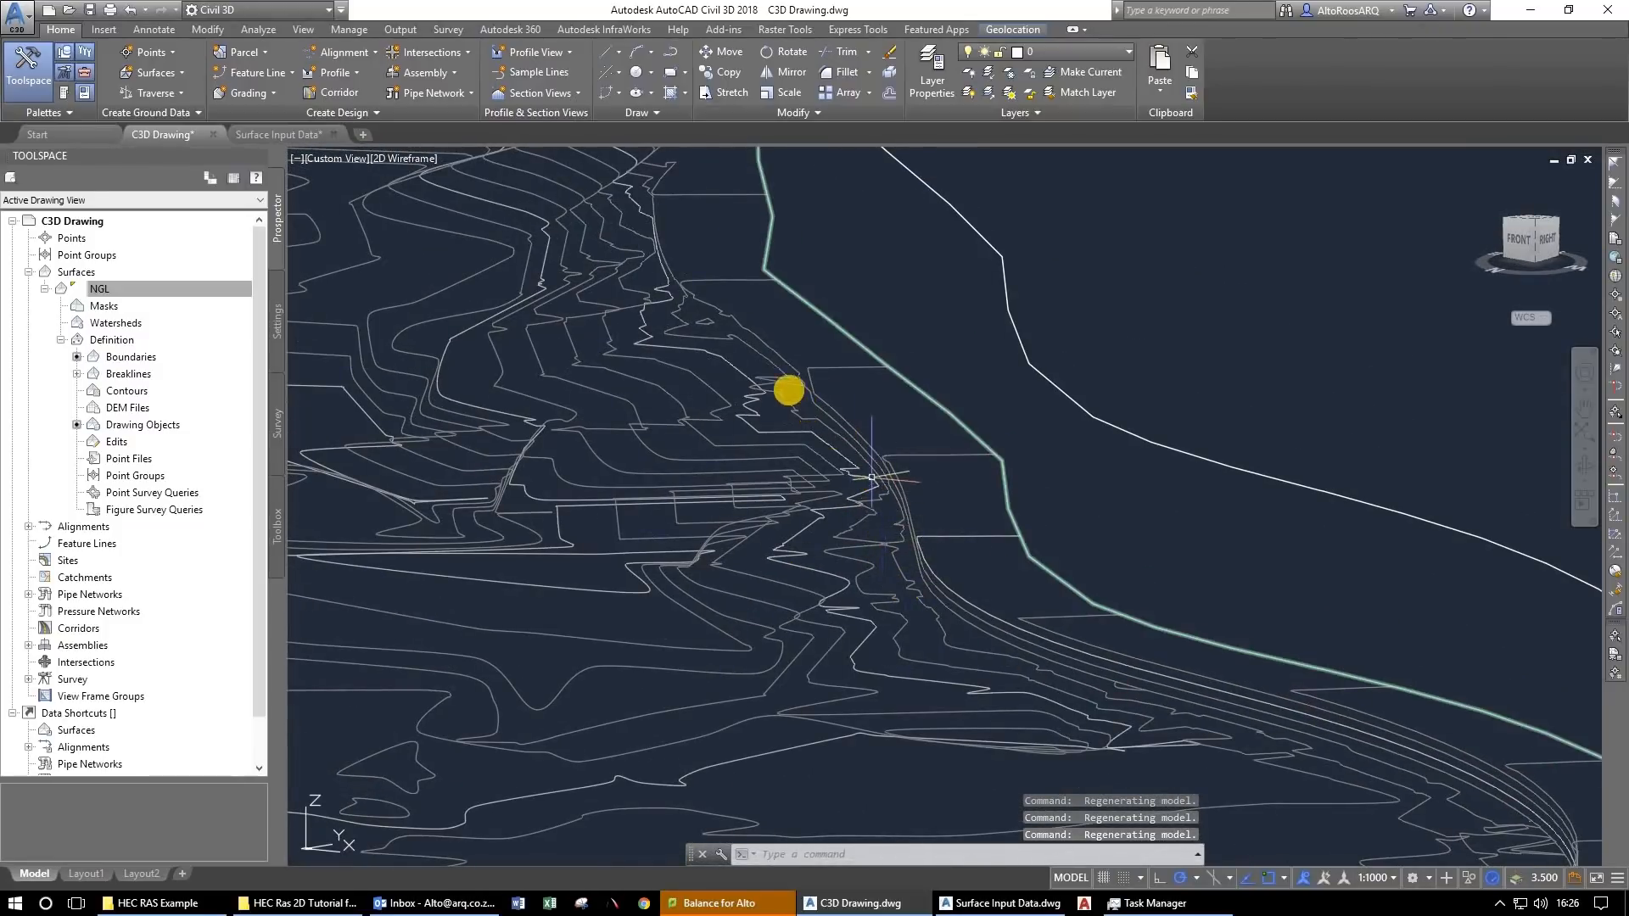
left_click_drag(882, 511, 202, 355)
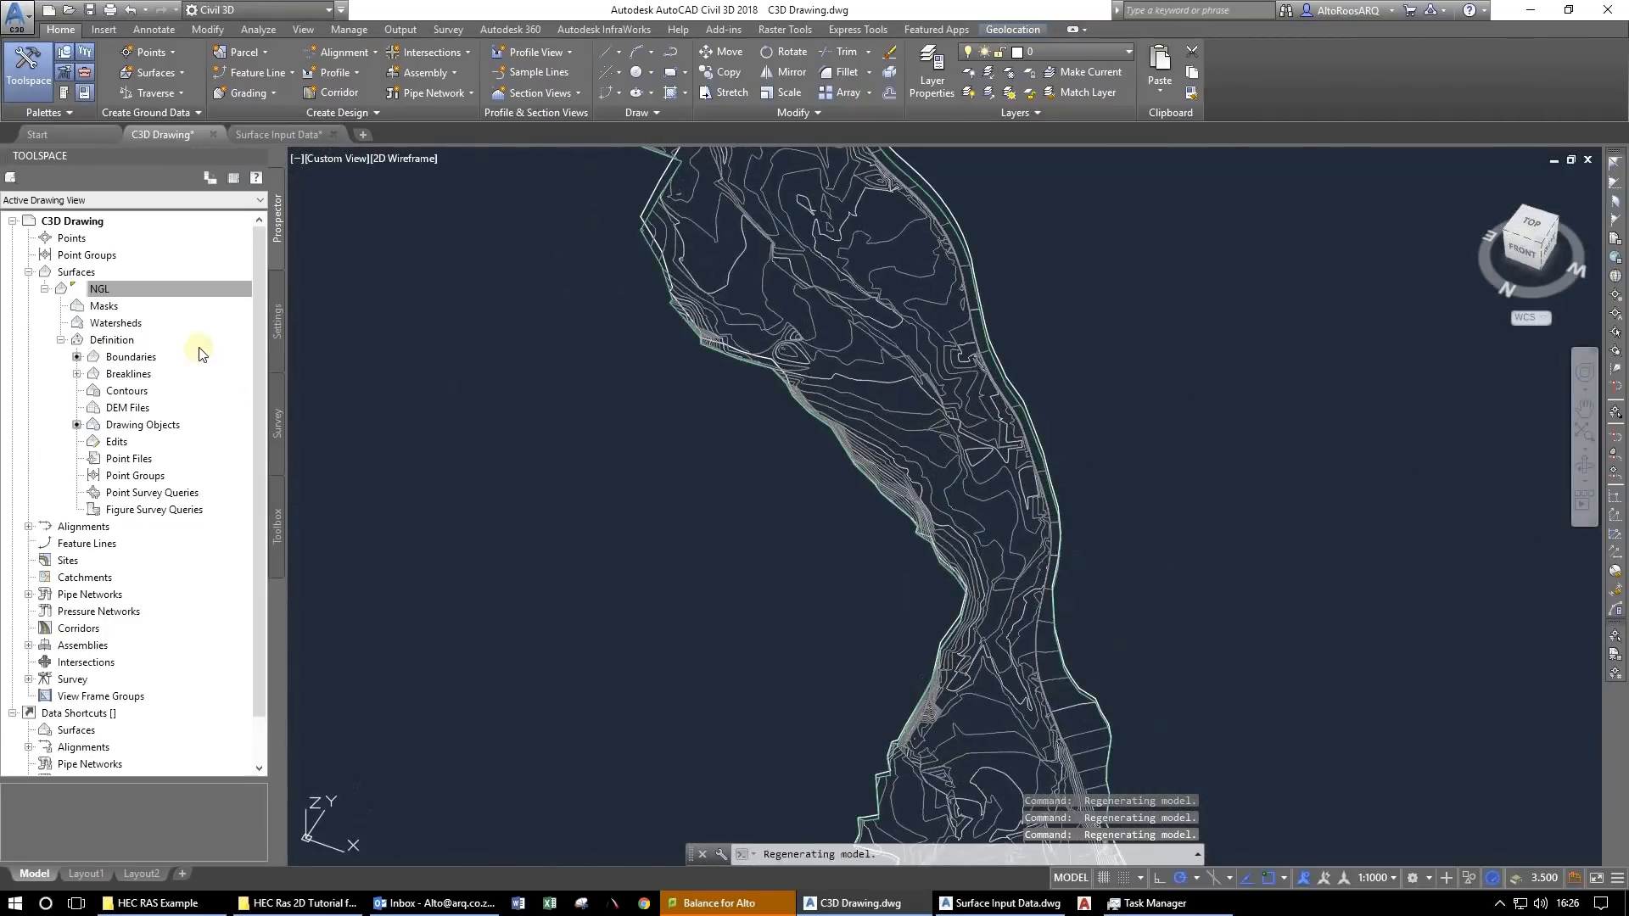
In the NGL style's Model display, hide contours and border, show triangles, and set their display mode to Exaggerate Elevation with scale factor 3.
right_click(110, 290)
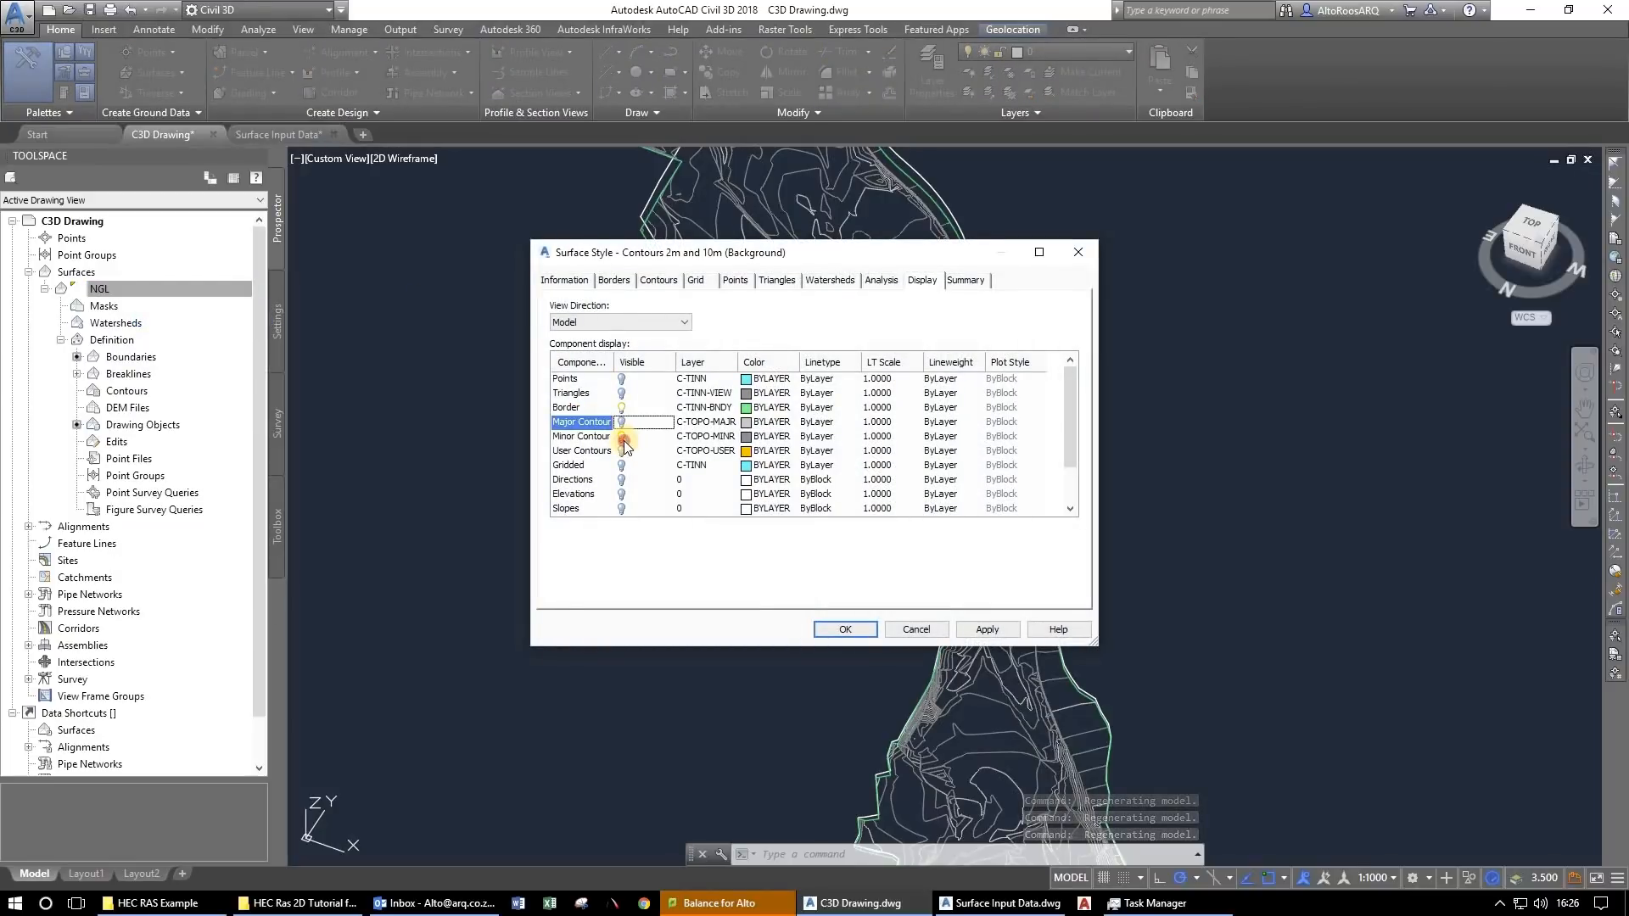
left_click(622, 439)
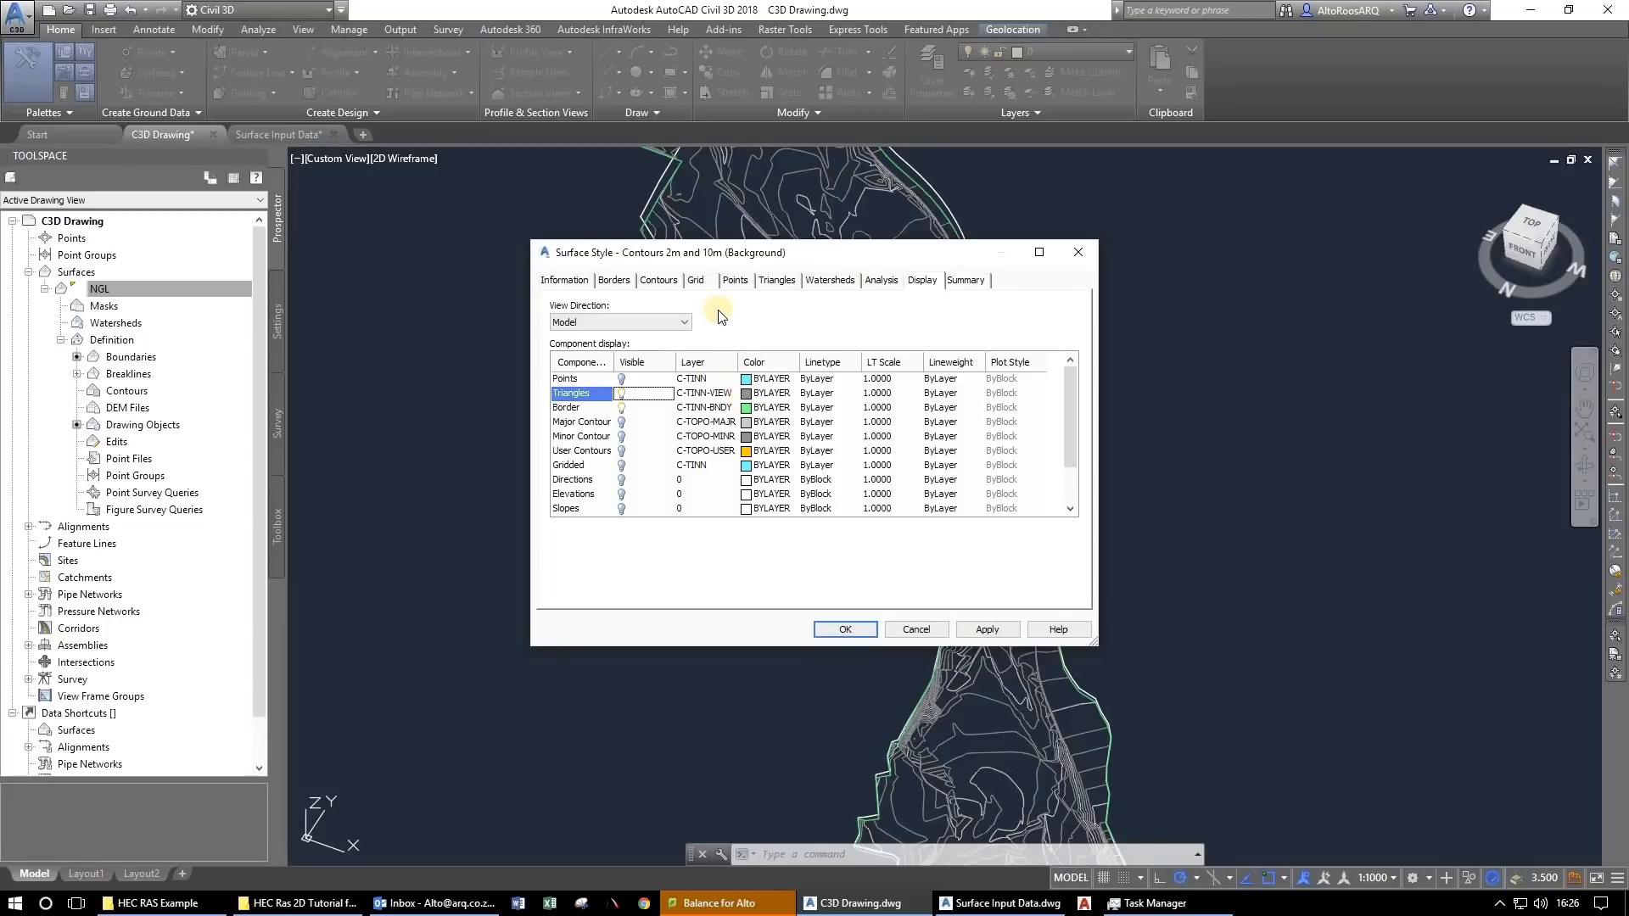
left_click(777, 281)
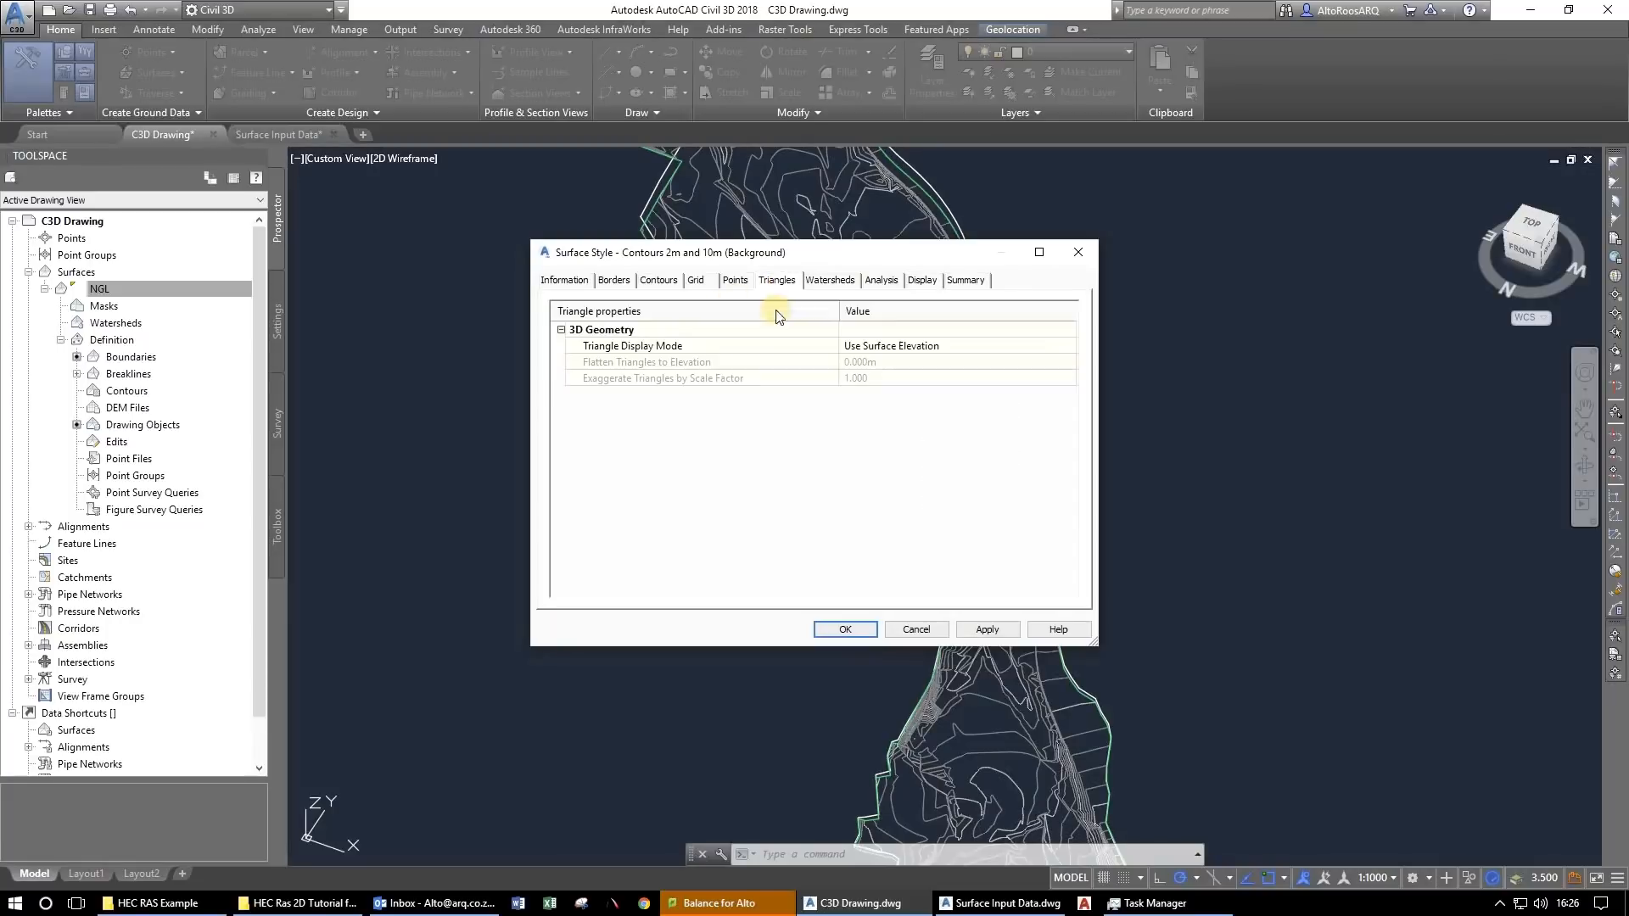
left_click(871, 378)
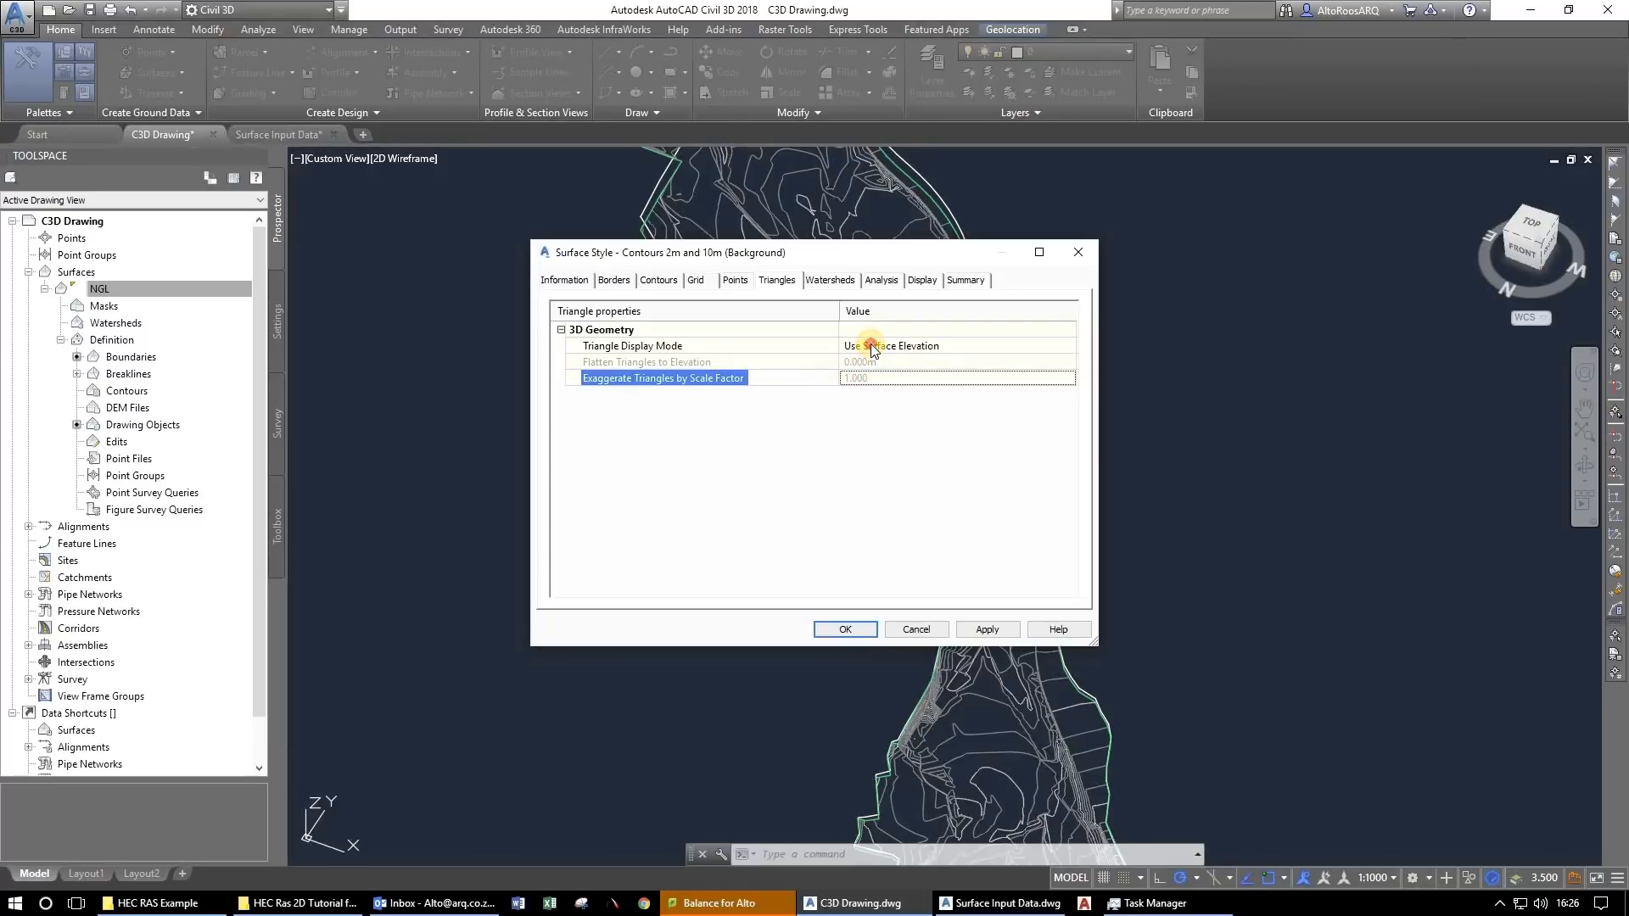
left_click(872, 347)
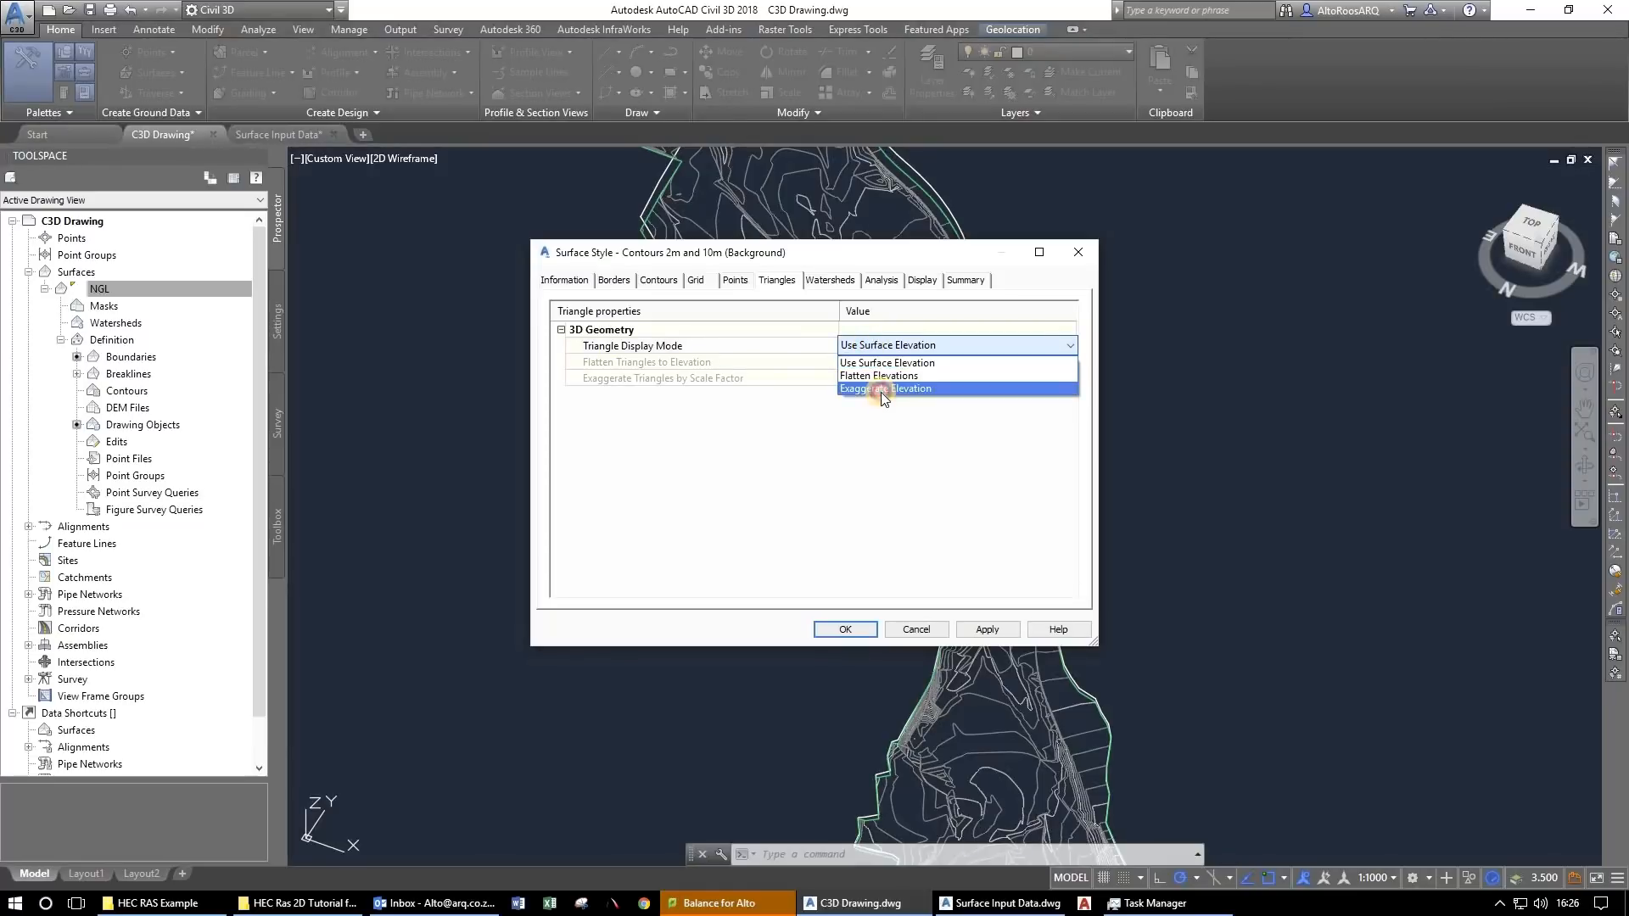
left_click(880, 392)
left_click(879, 379)
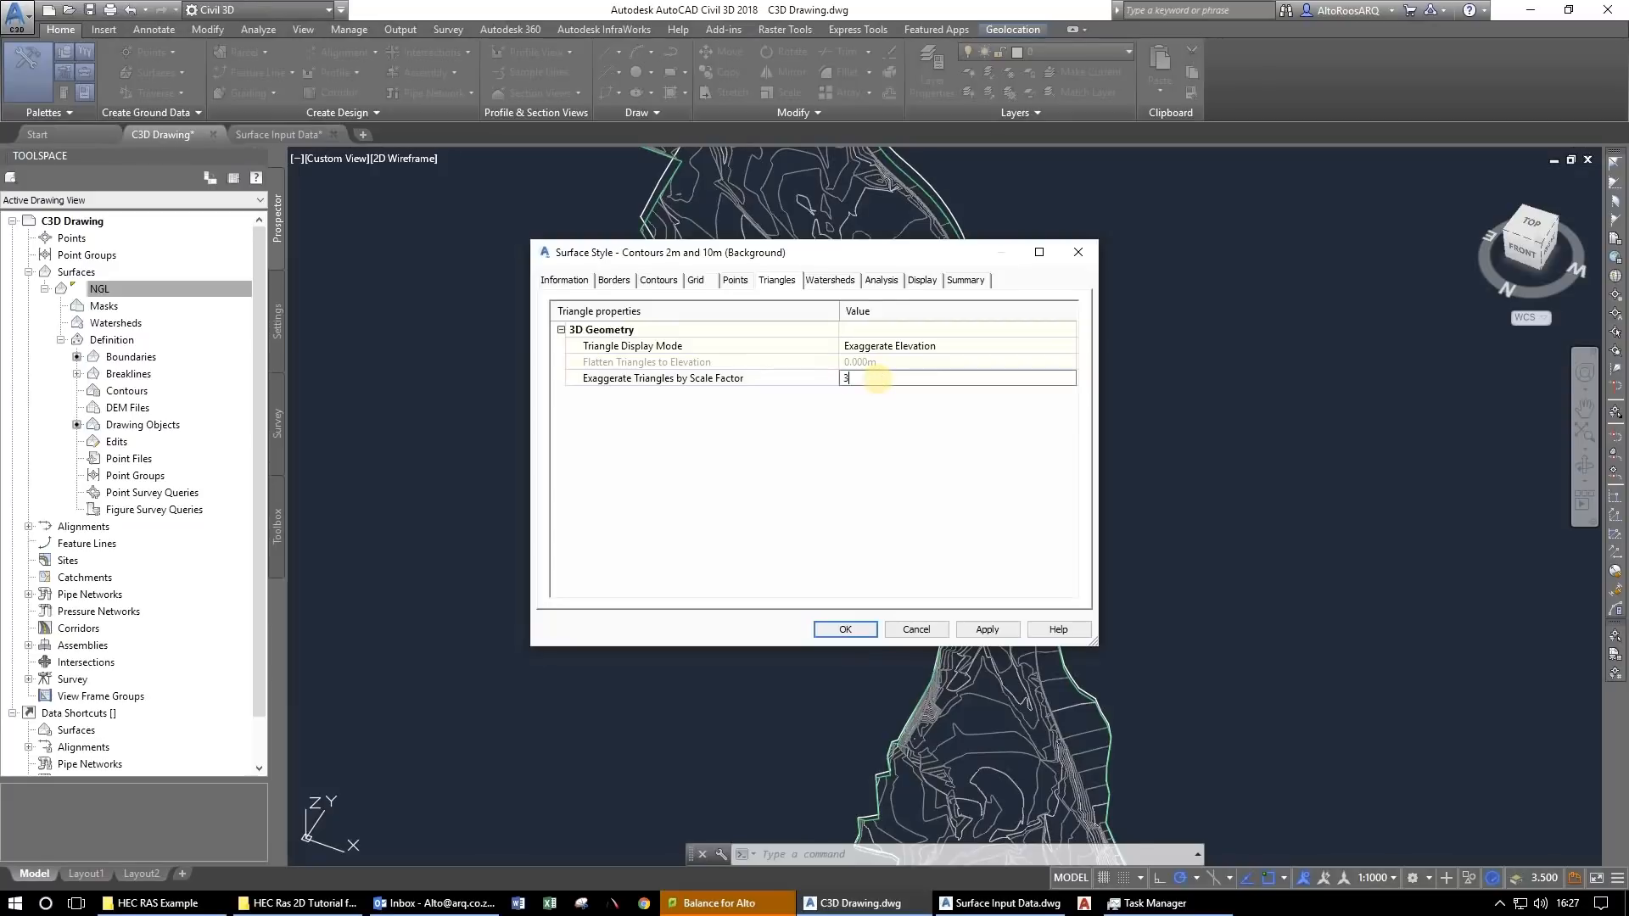
left_click(991, 632)
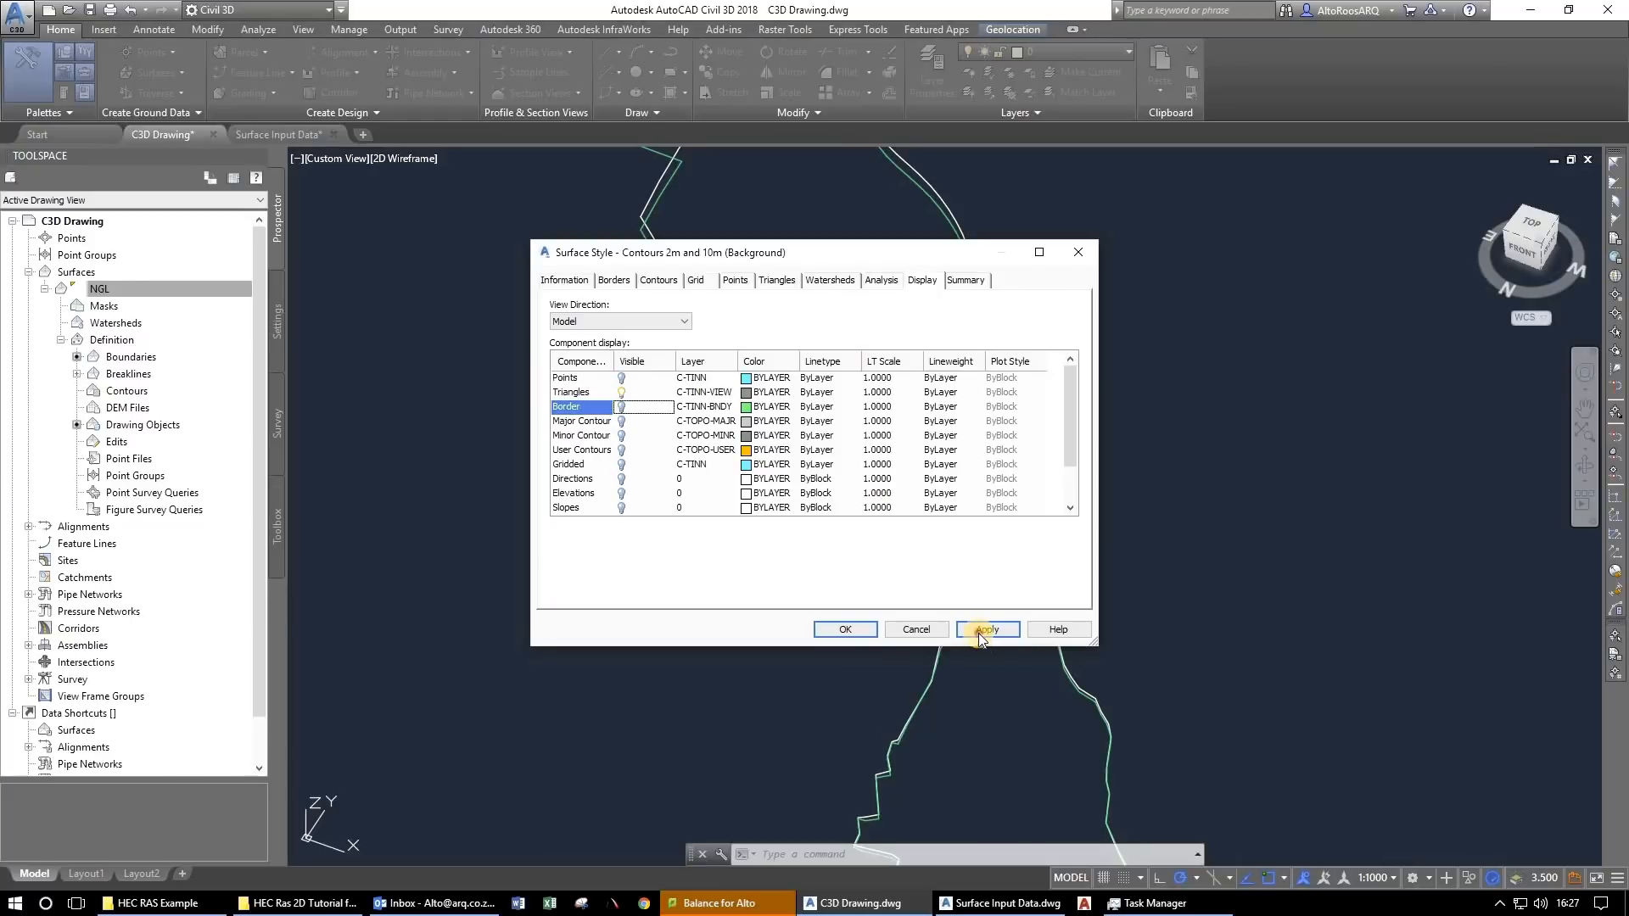
left_click(863, 628)
Freeze the layer of the white boundary line around the NGL surface.
left_click(945, 526)
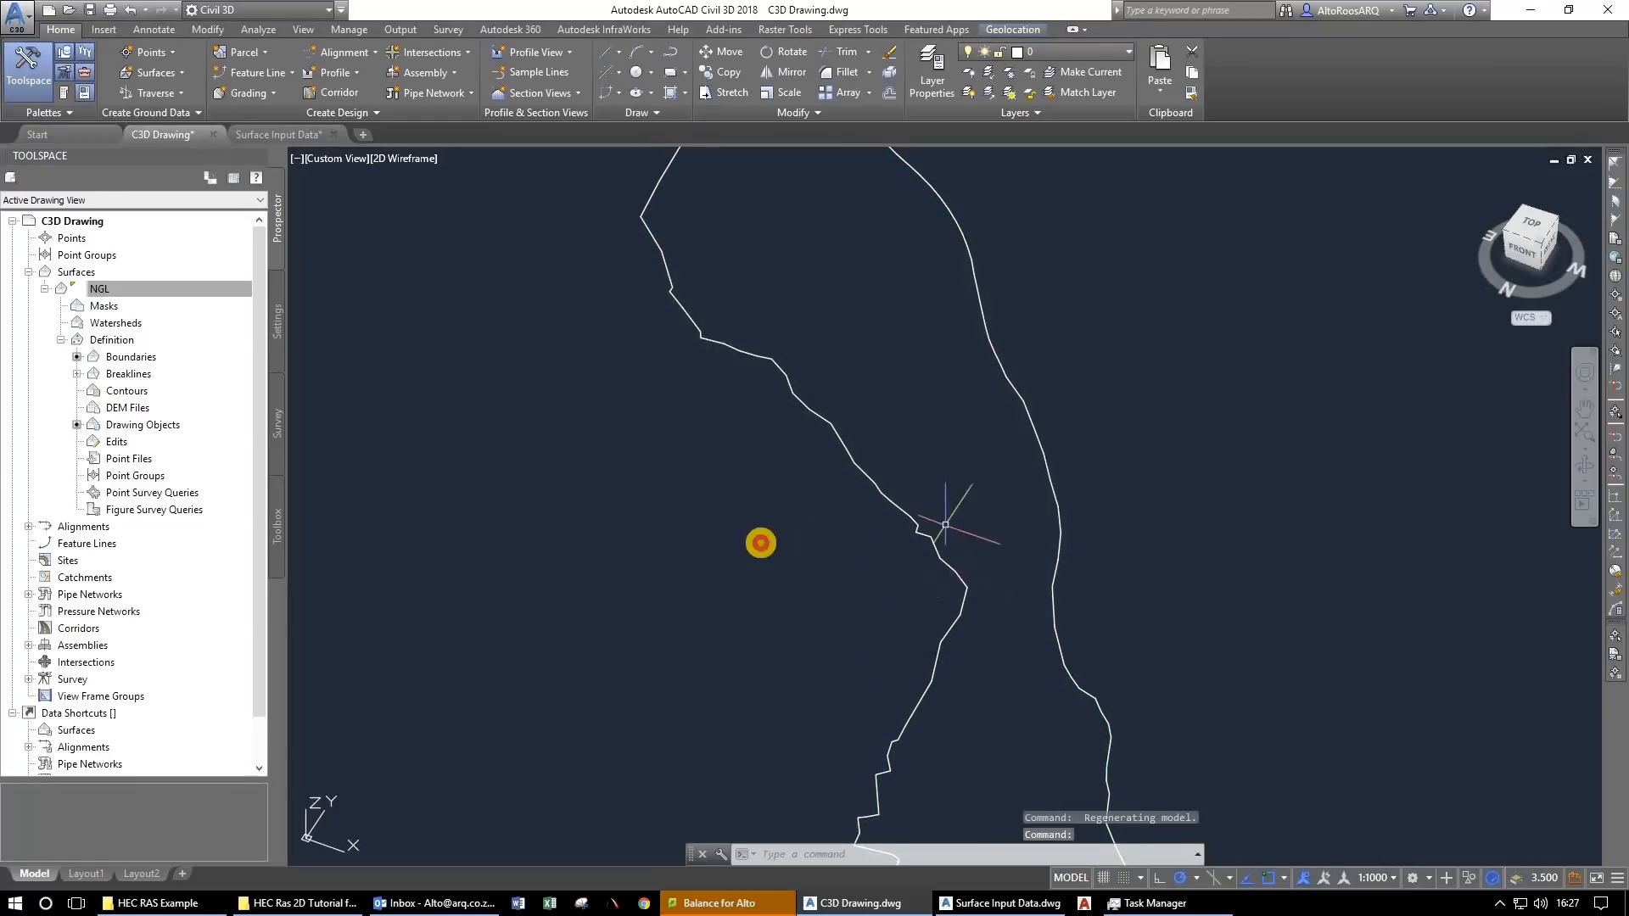
key("Escape")
key("Escape")
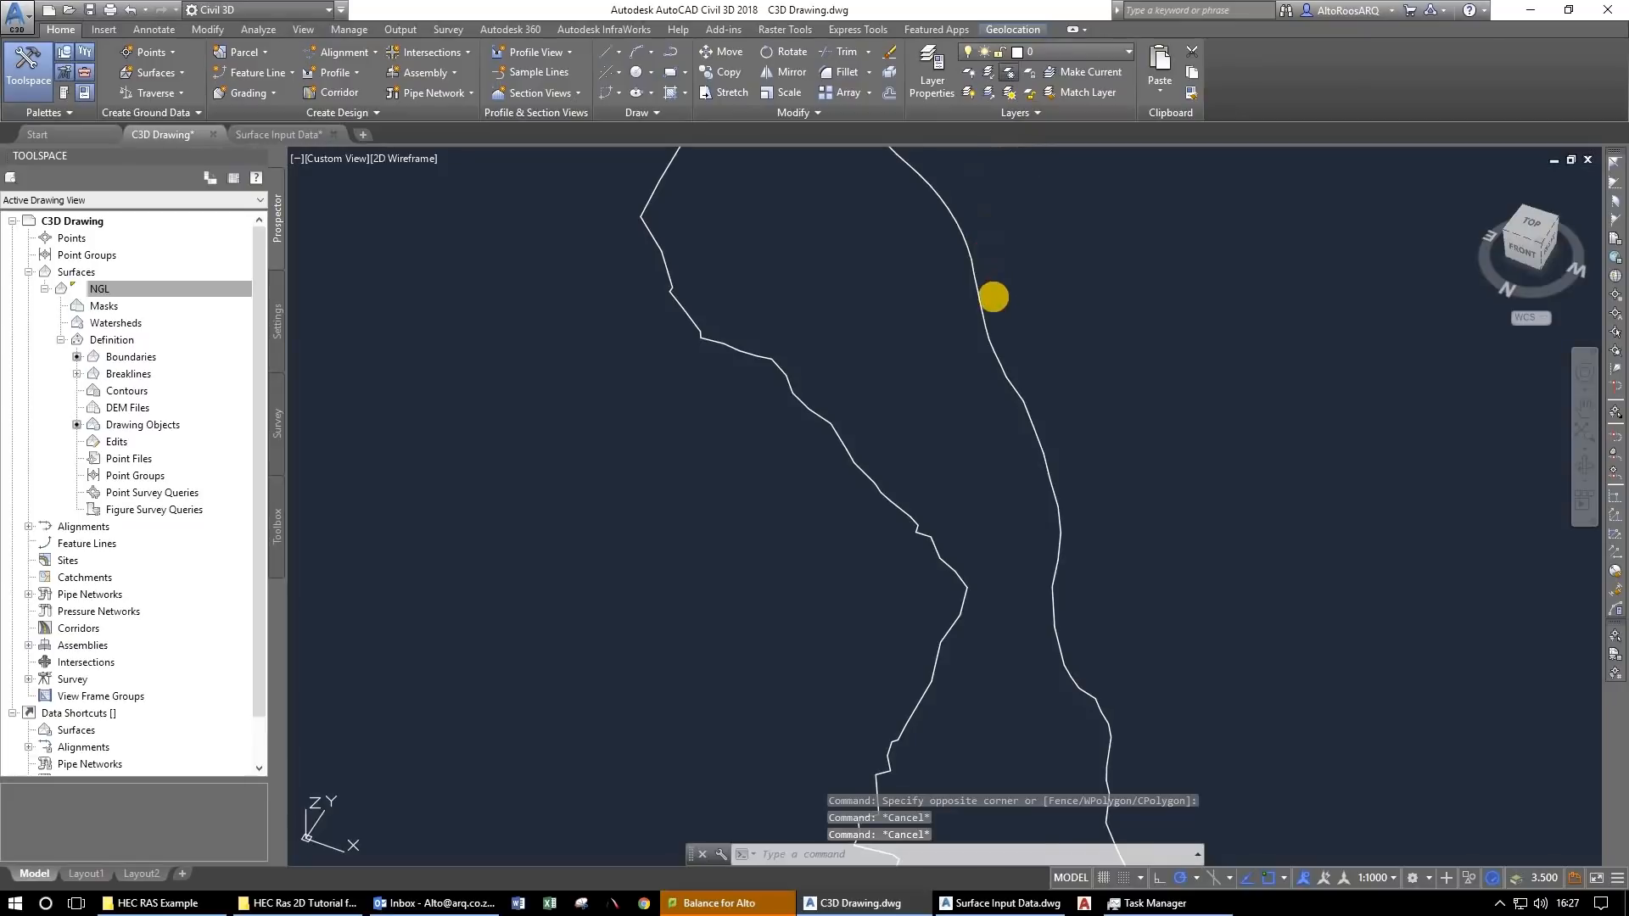
left_click(983, 314)
scroll(979, 506, "down", 2)
key("Escape")
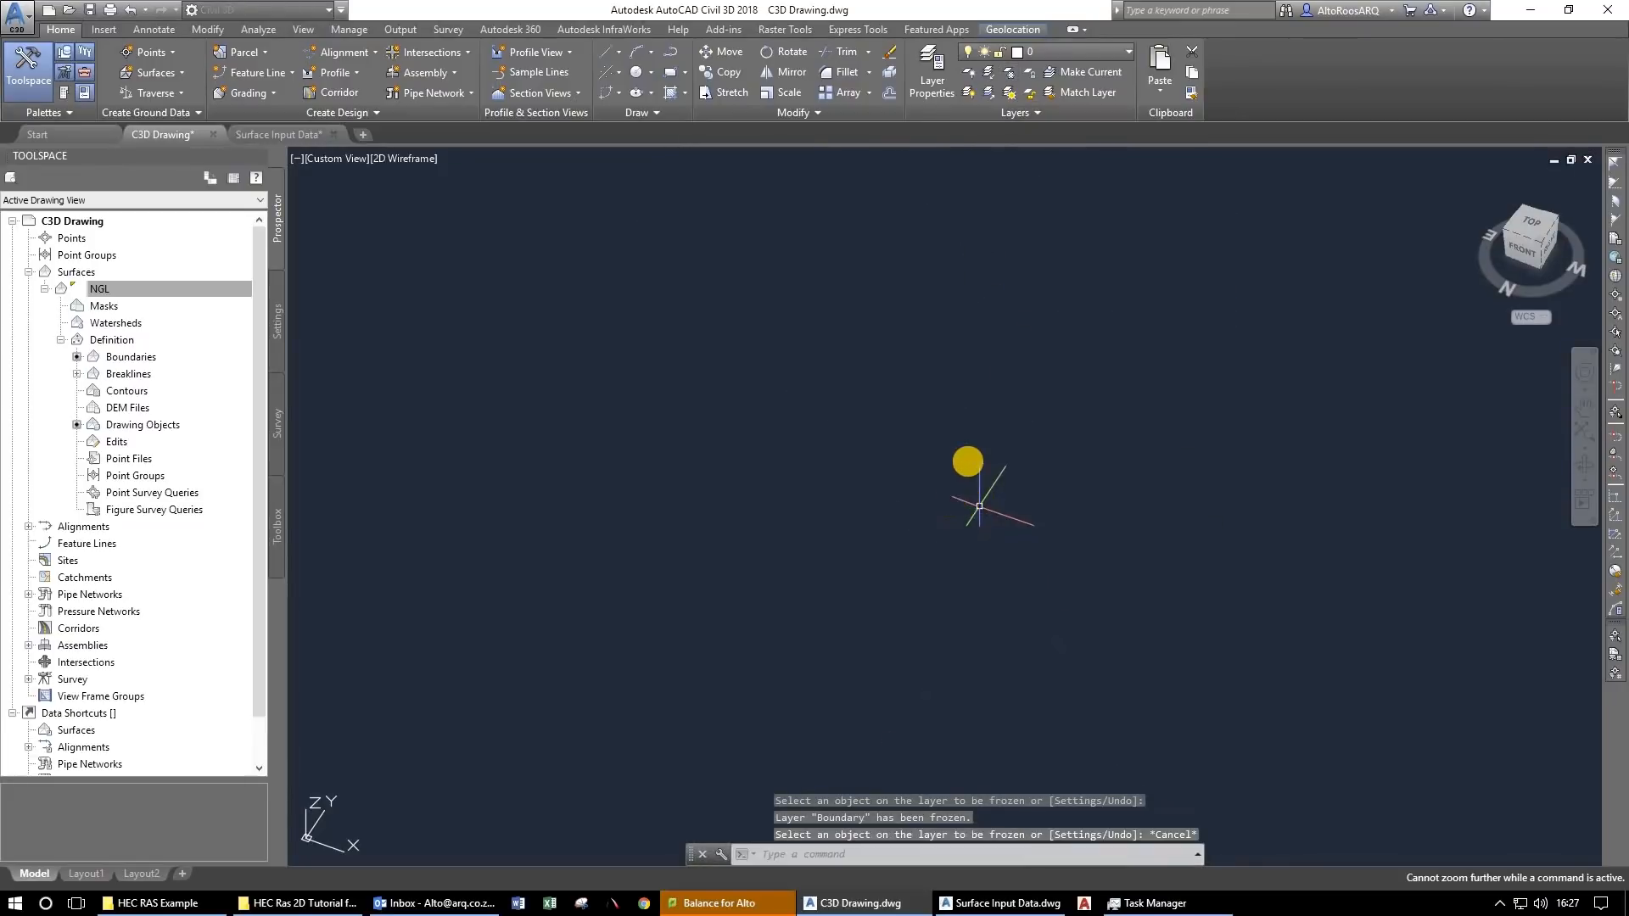
Examine the vertically exaggerated NGL triangulation in 3D from several angles, checking the riverbanks and terrain spikes.
scroll(1010, 334, "up", 6)
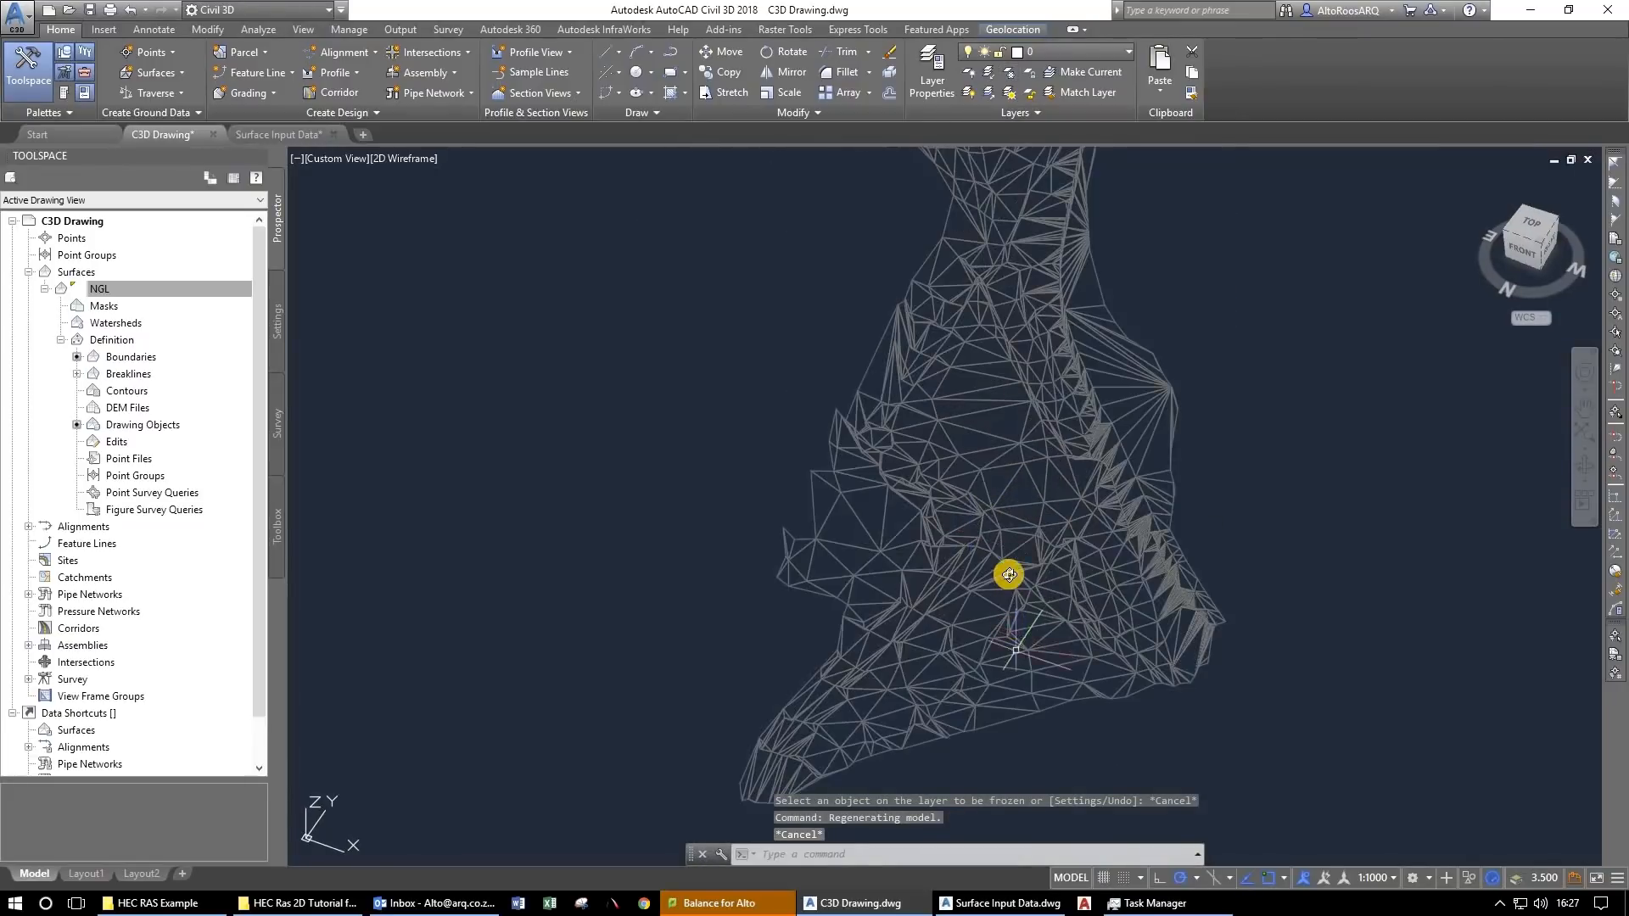
left_click_drag(1009, 575, 988, 508)
scroll(967, 304, "down", 4)
scroll(984, 365, "up", 5)
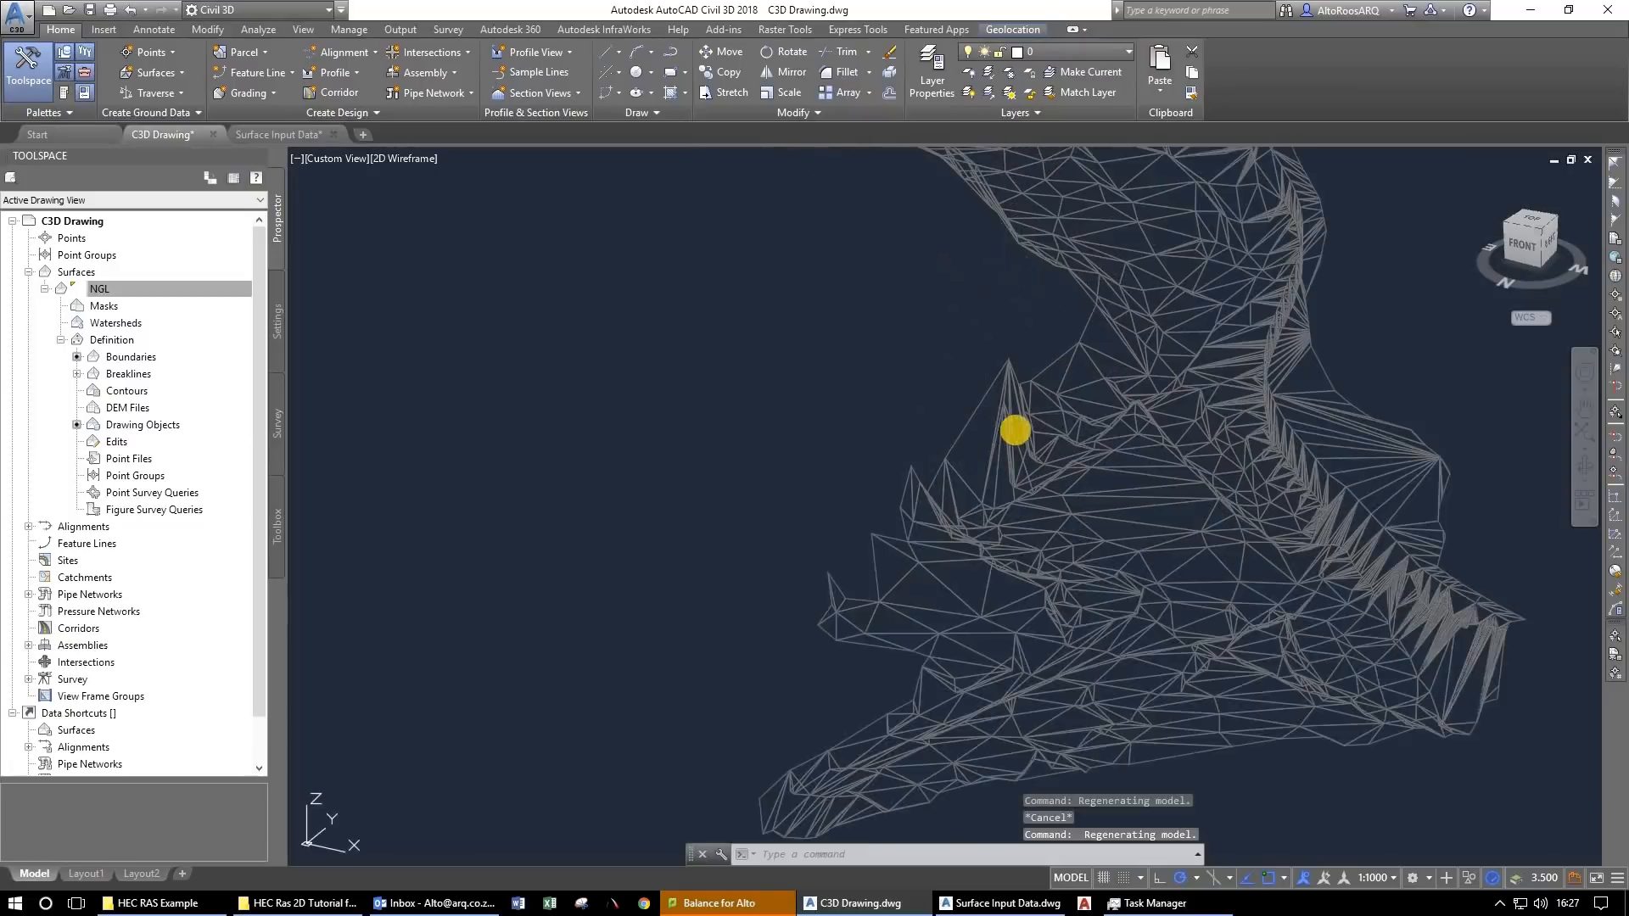
scroll(1015, 430, "down", 5)
scroll(1080, 622, "up", 5)
left_click_drag(1061, 589, 1028, 450)
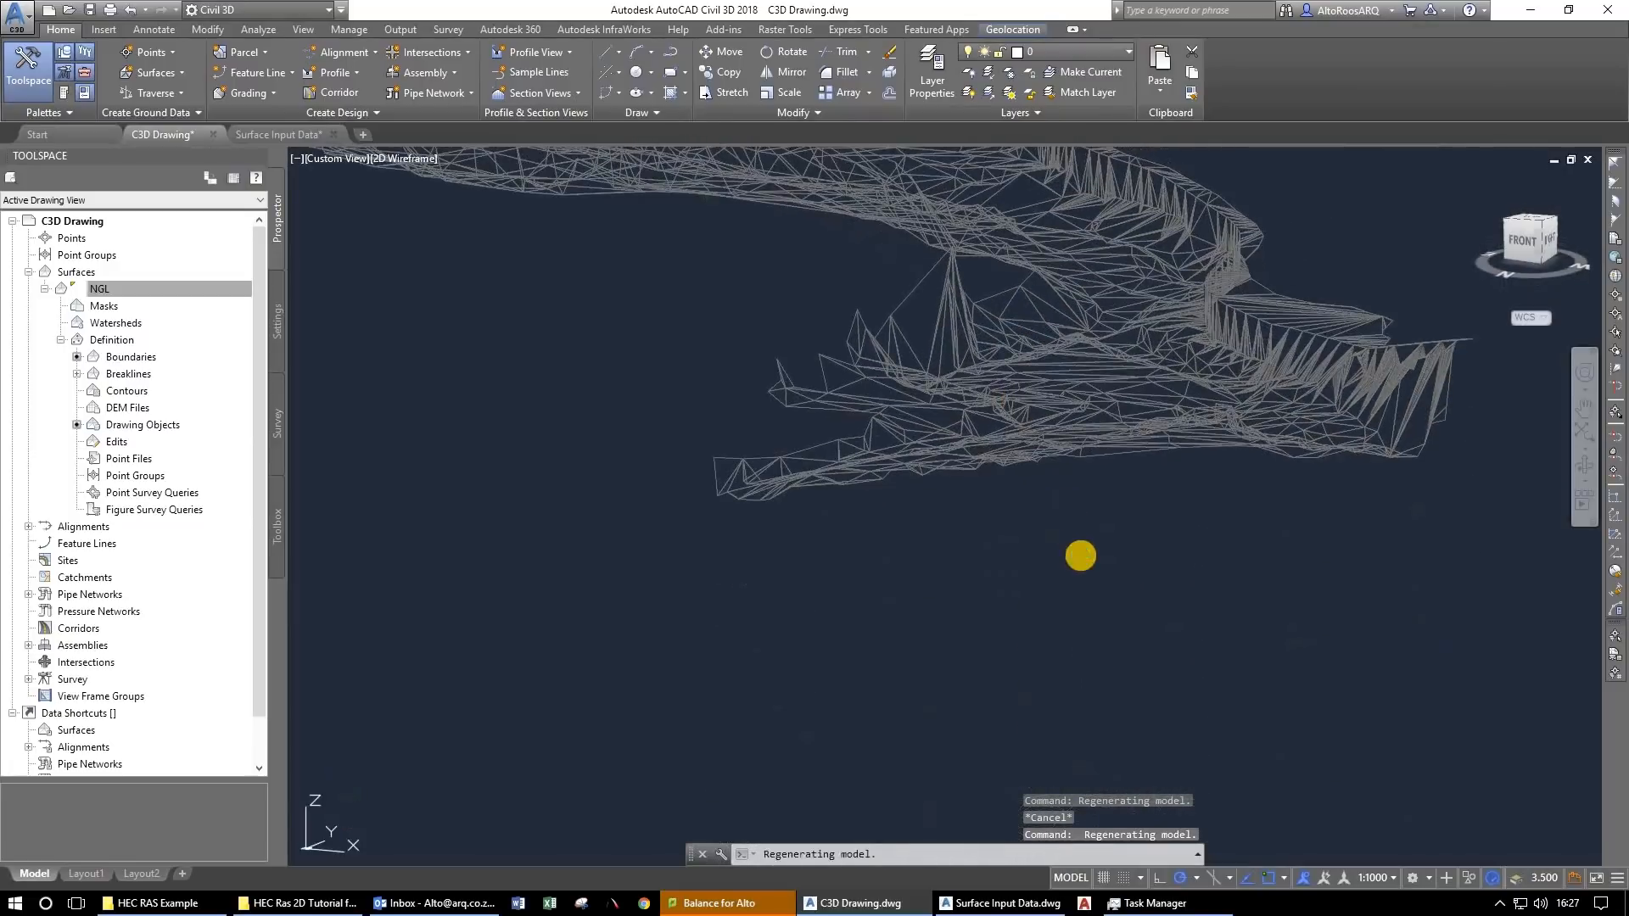
left_click_drag(1080, 555, 766, 593)
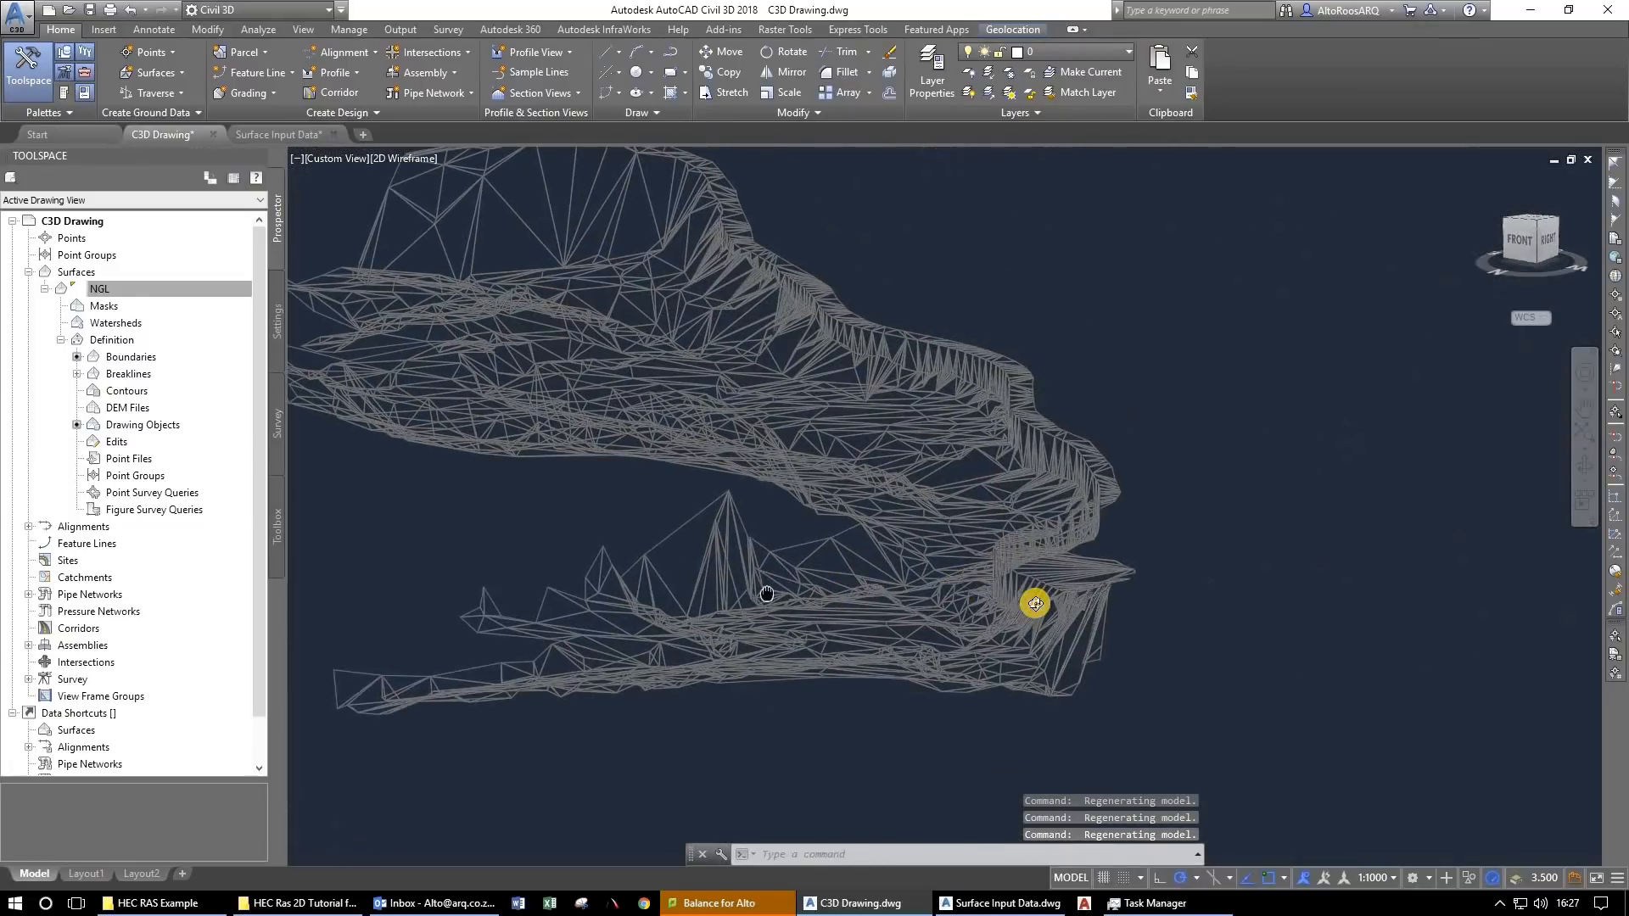
left_click_drag(1035, 603, 1083, 646)
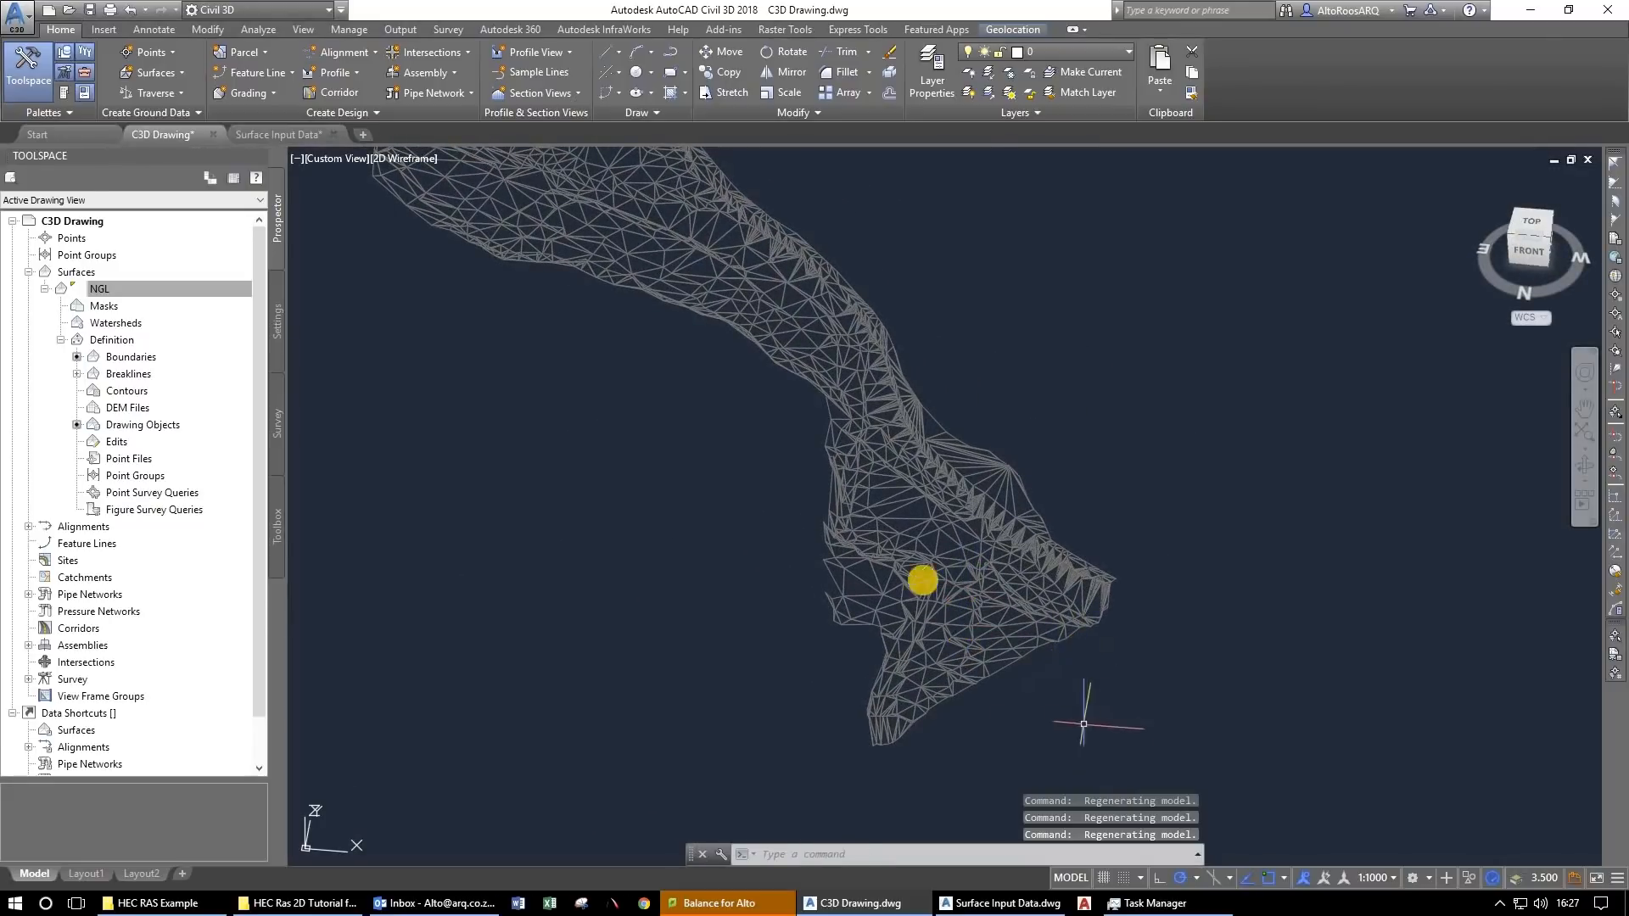
left_click_drag(650, 227, 907, 543)
left_click_drag(683, 393, 822, 509)
left_click_drag(939, 640, 984, 660)
key("Escape")
Set the triangle display mode in the NGL surface style to Use Surface Elevation and apply it.
left_click(105, 290)
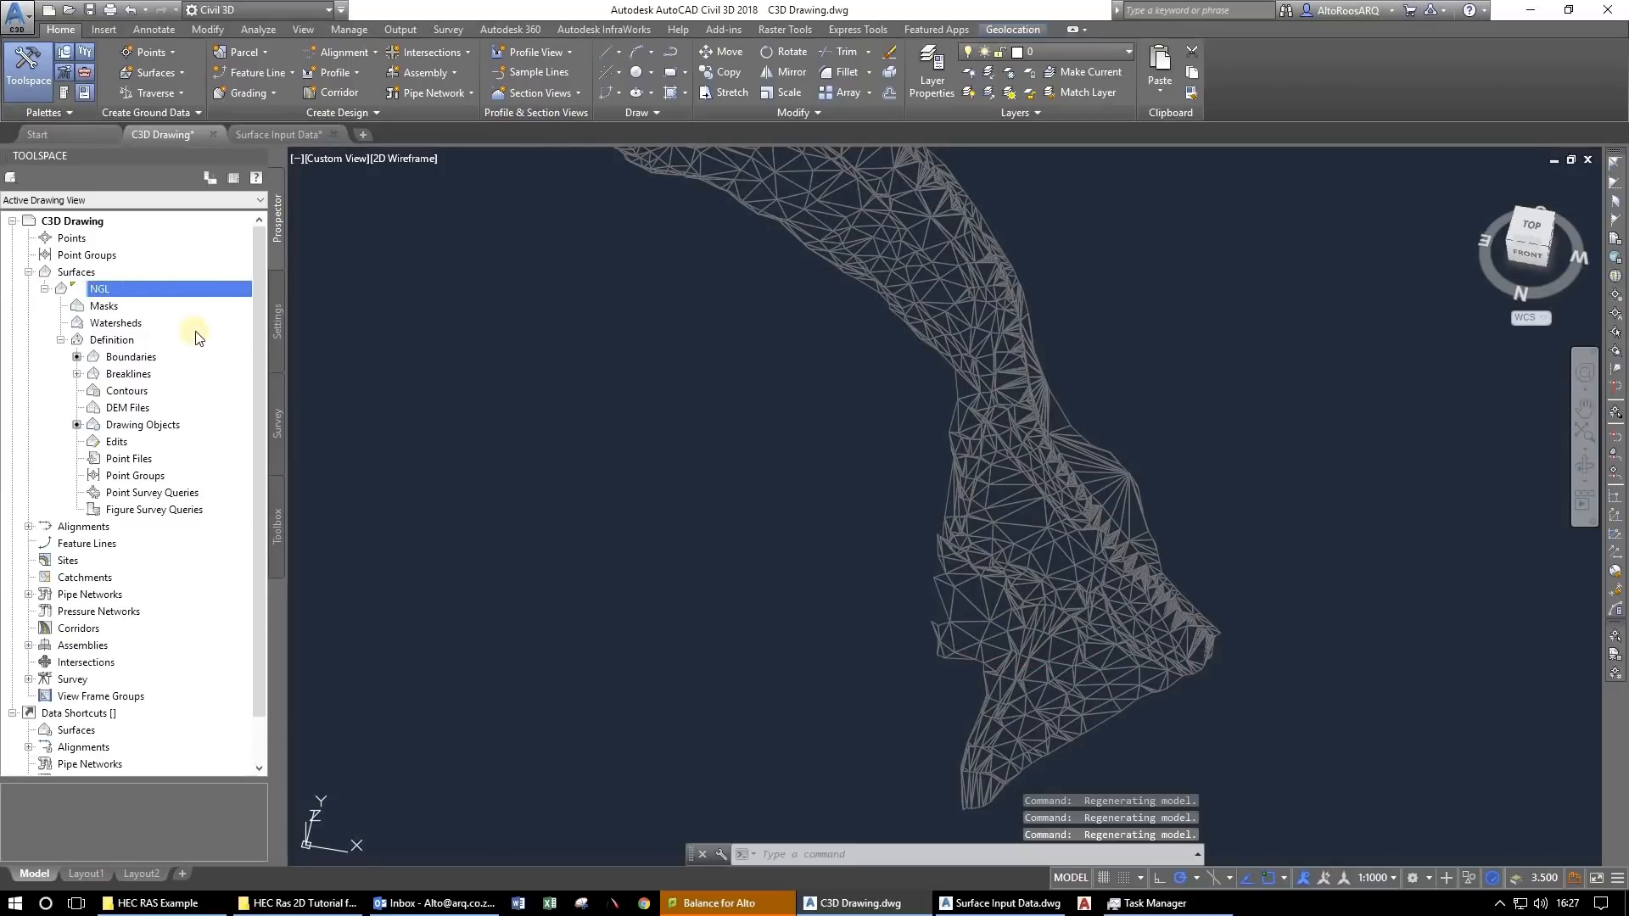
right_click(93, 288)
left_click(127, 312)
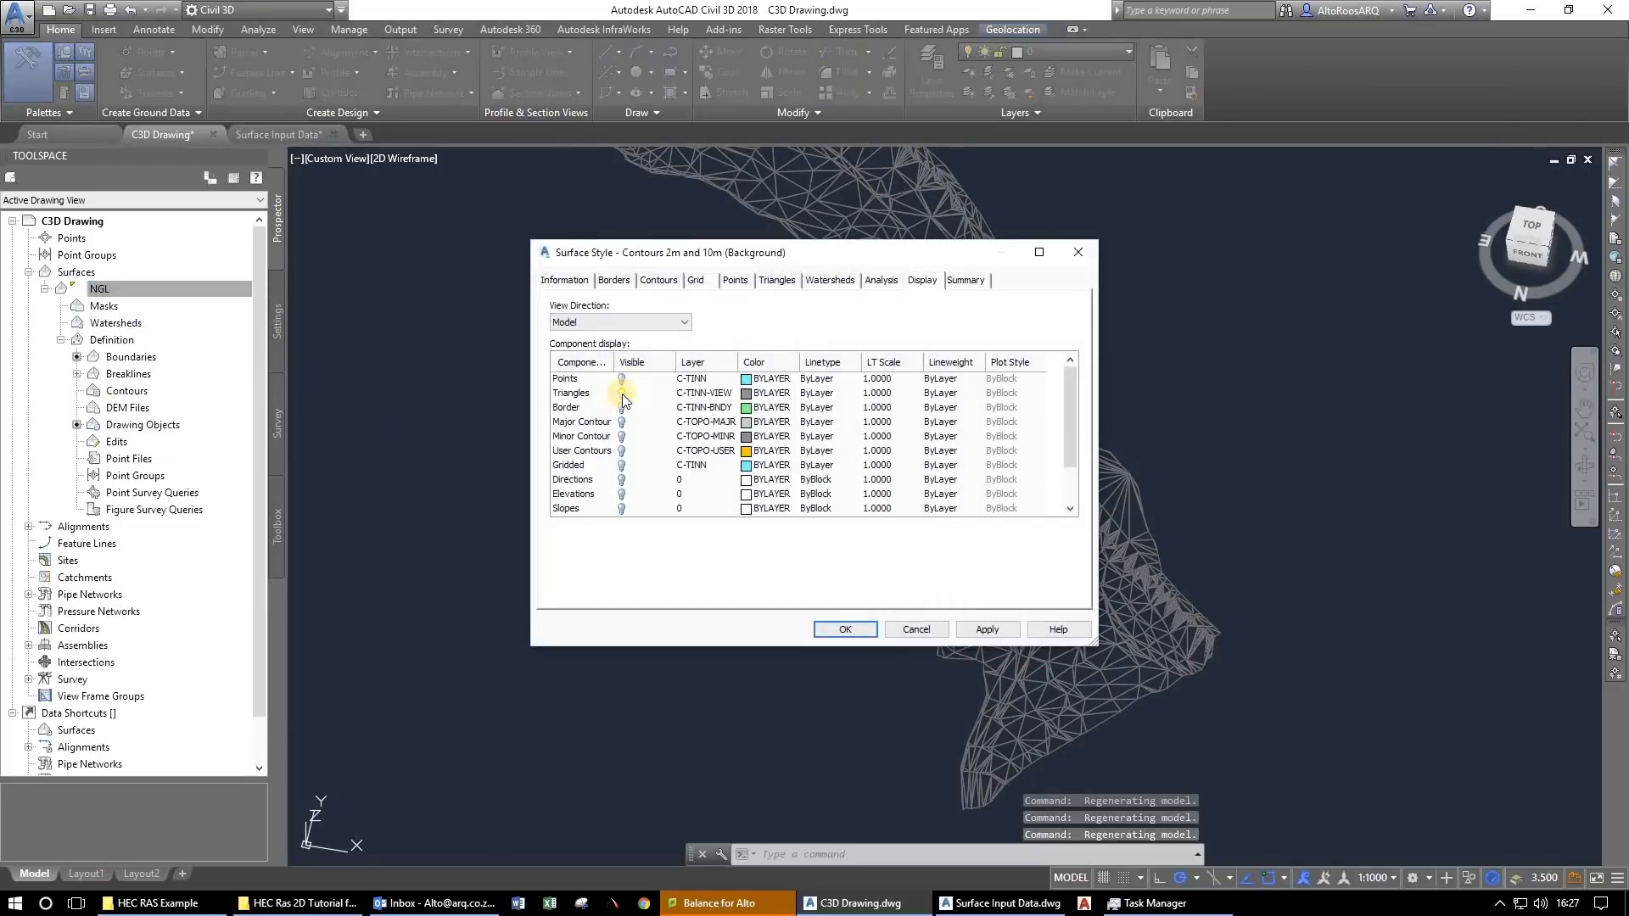
left_click(790, 284)
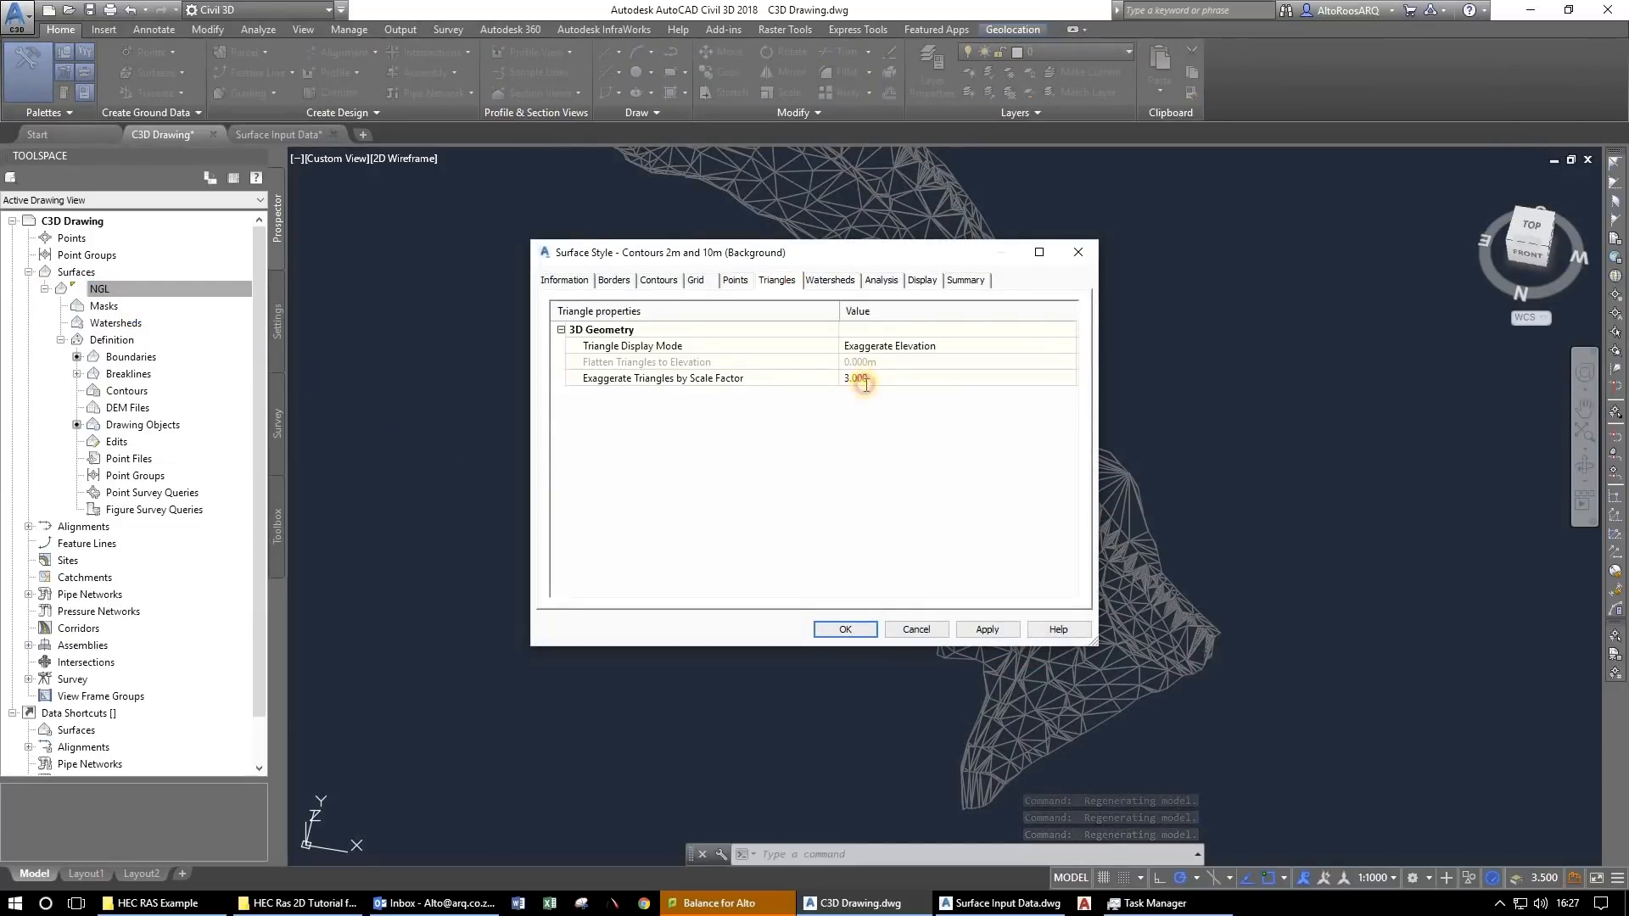
left_click(864, 382)
left_click(913, 350)
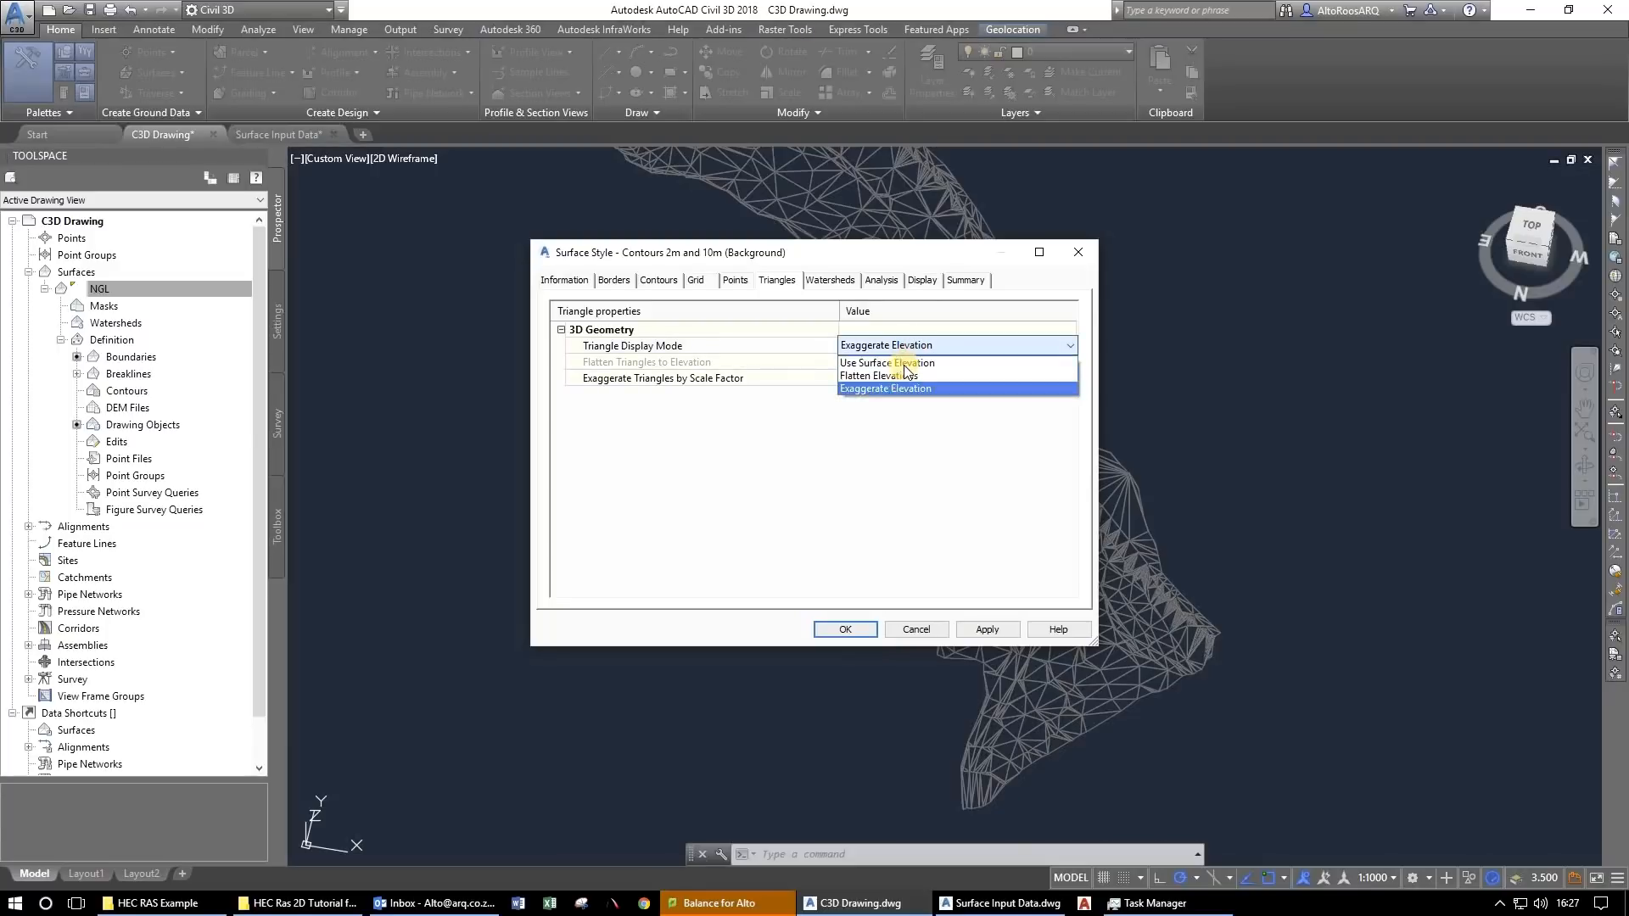
left_click(905, 364)
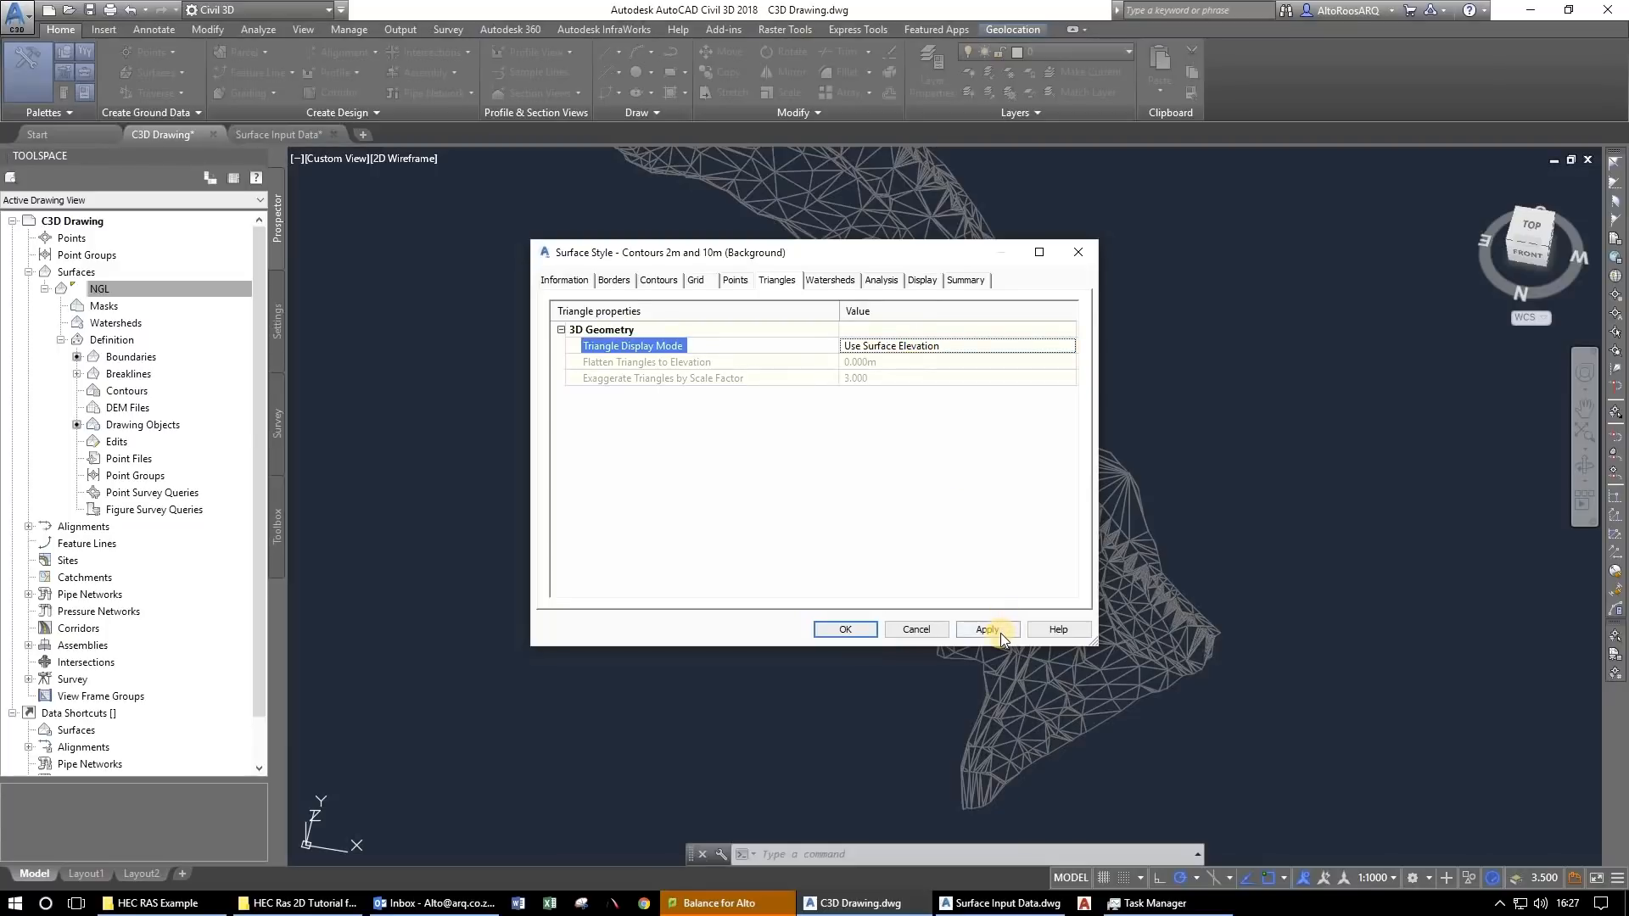
left_click(989, 631)
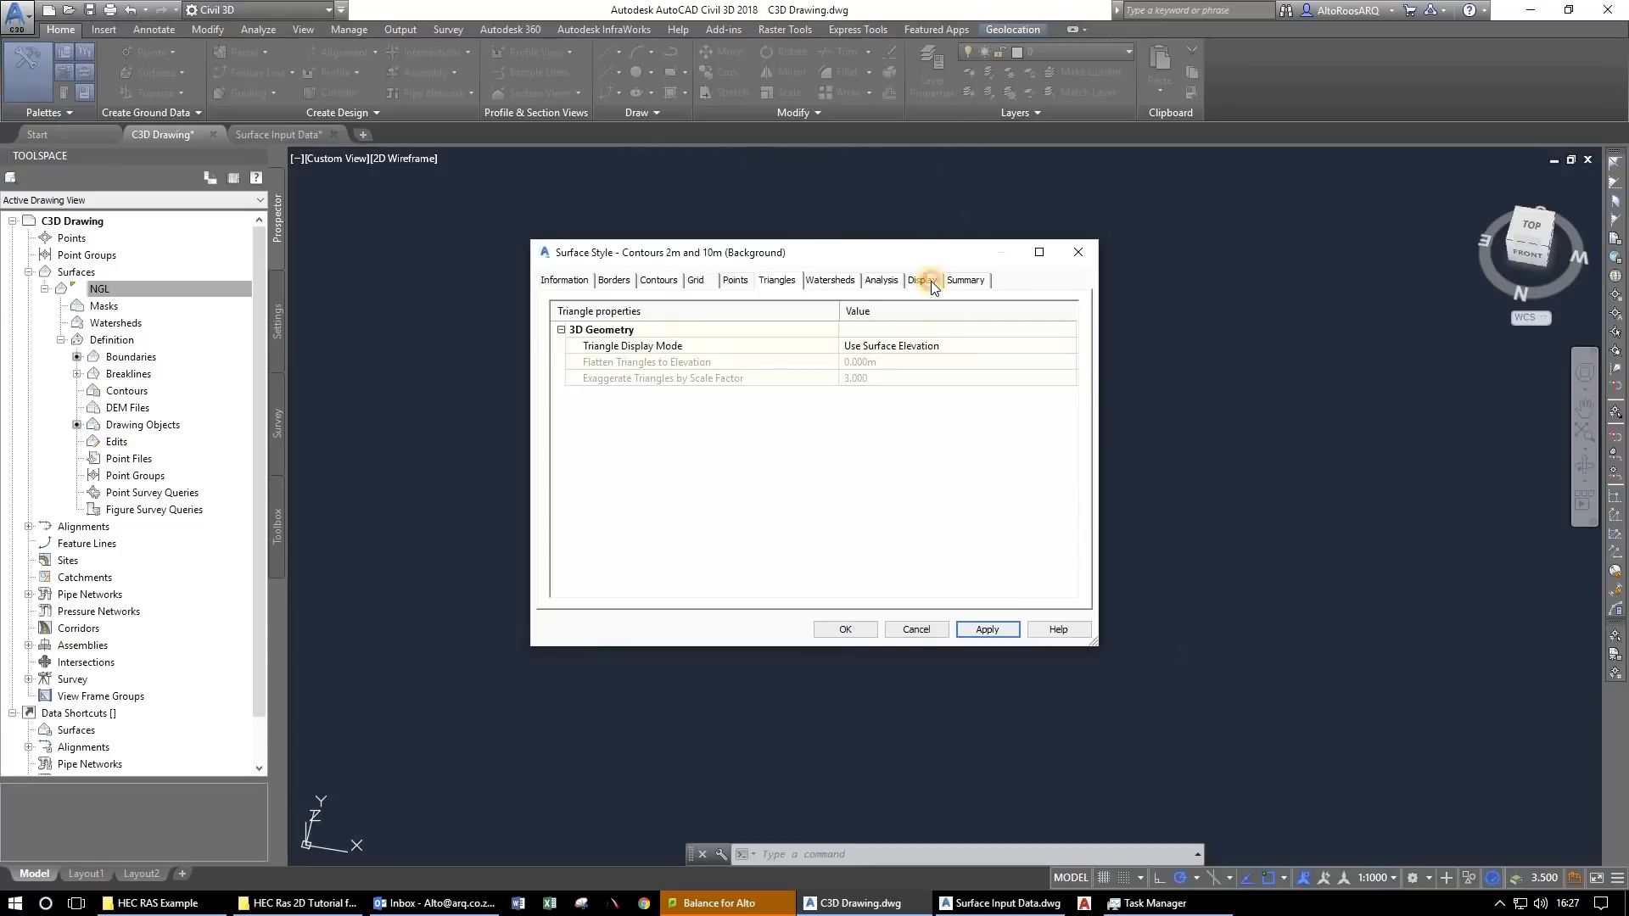
In the NGL style's Model display, hide the triangles, show the border, major contours and minor contours, and accept the style.
left_click(930, 283)
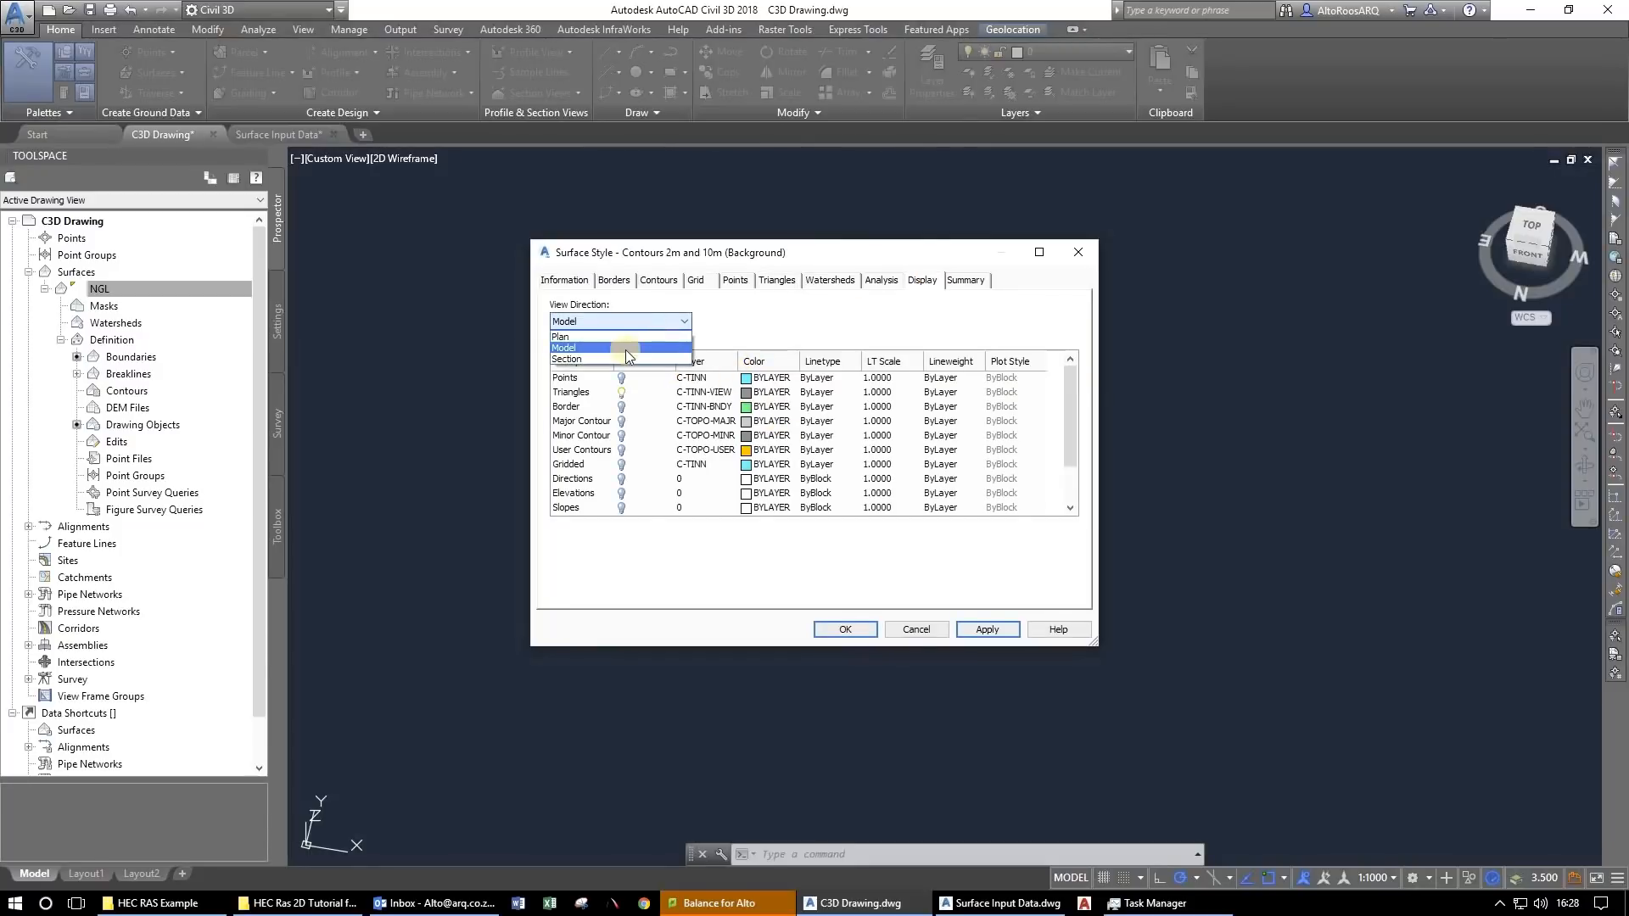
left_click(622, 423)
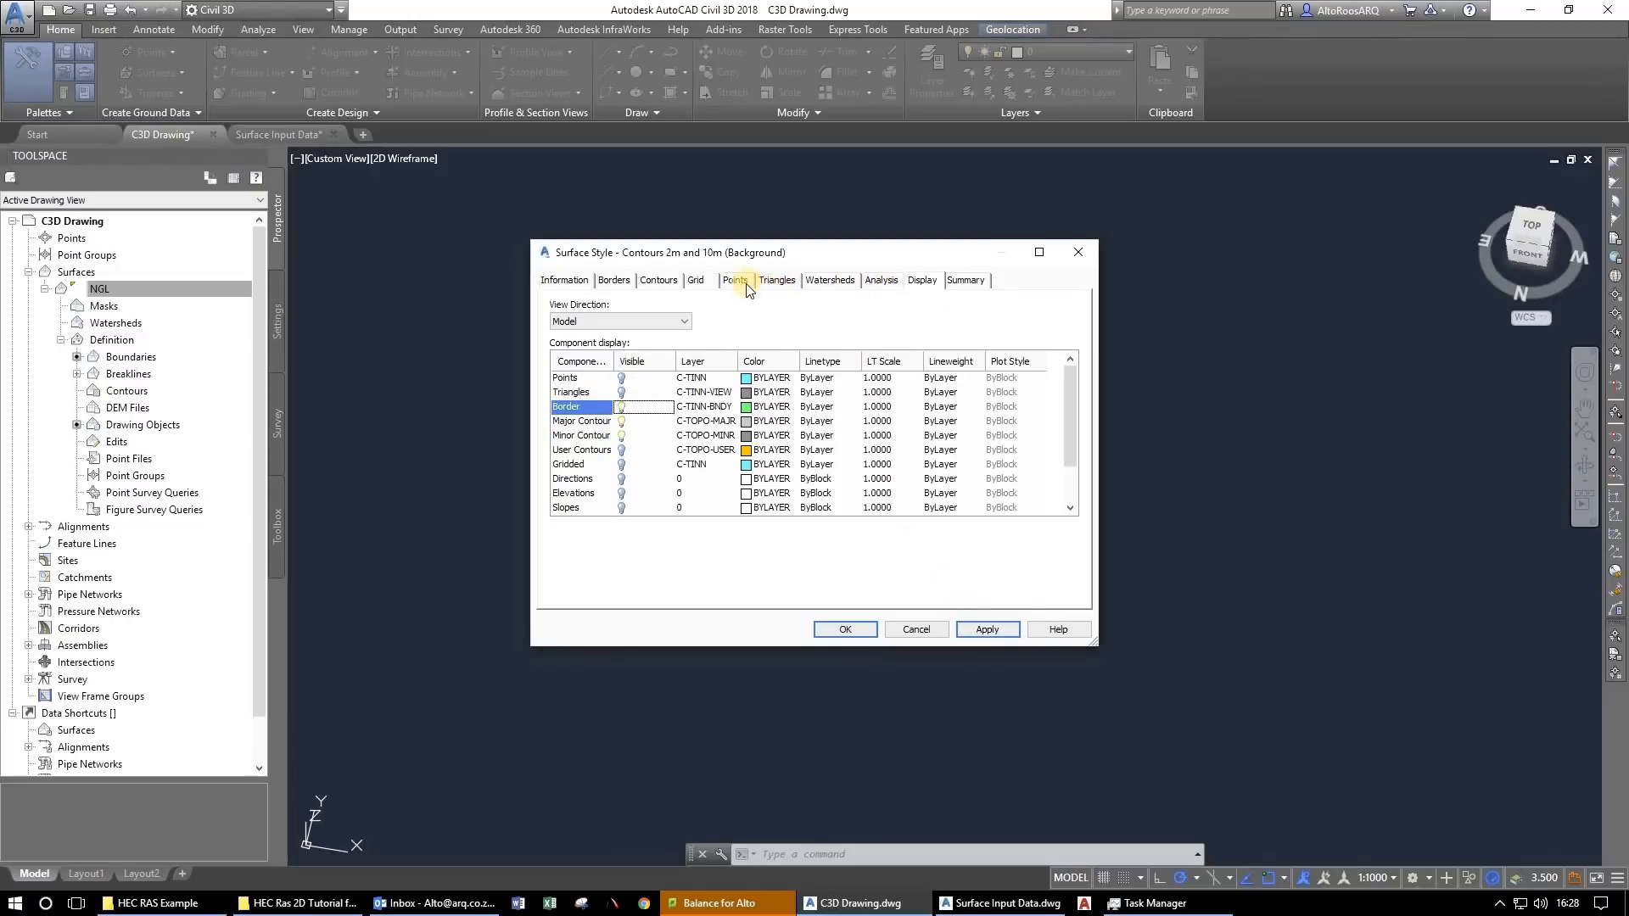
left_click(694, 281)
left_click(652, 280)
left_click(789, 281)
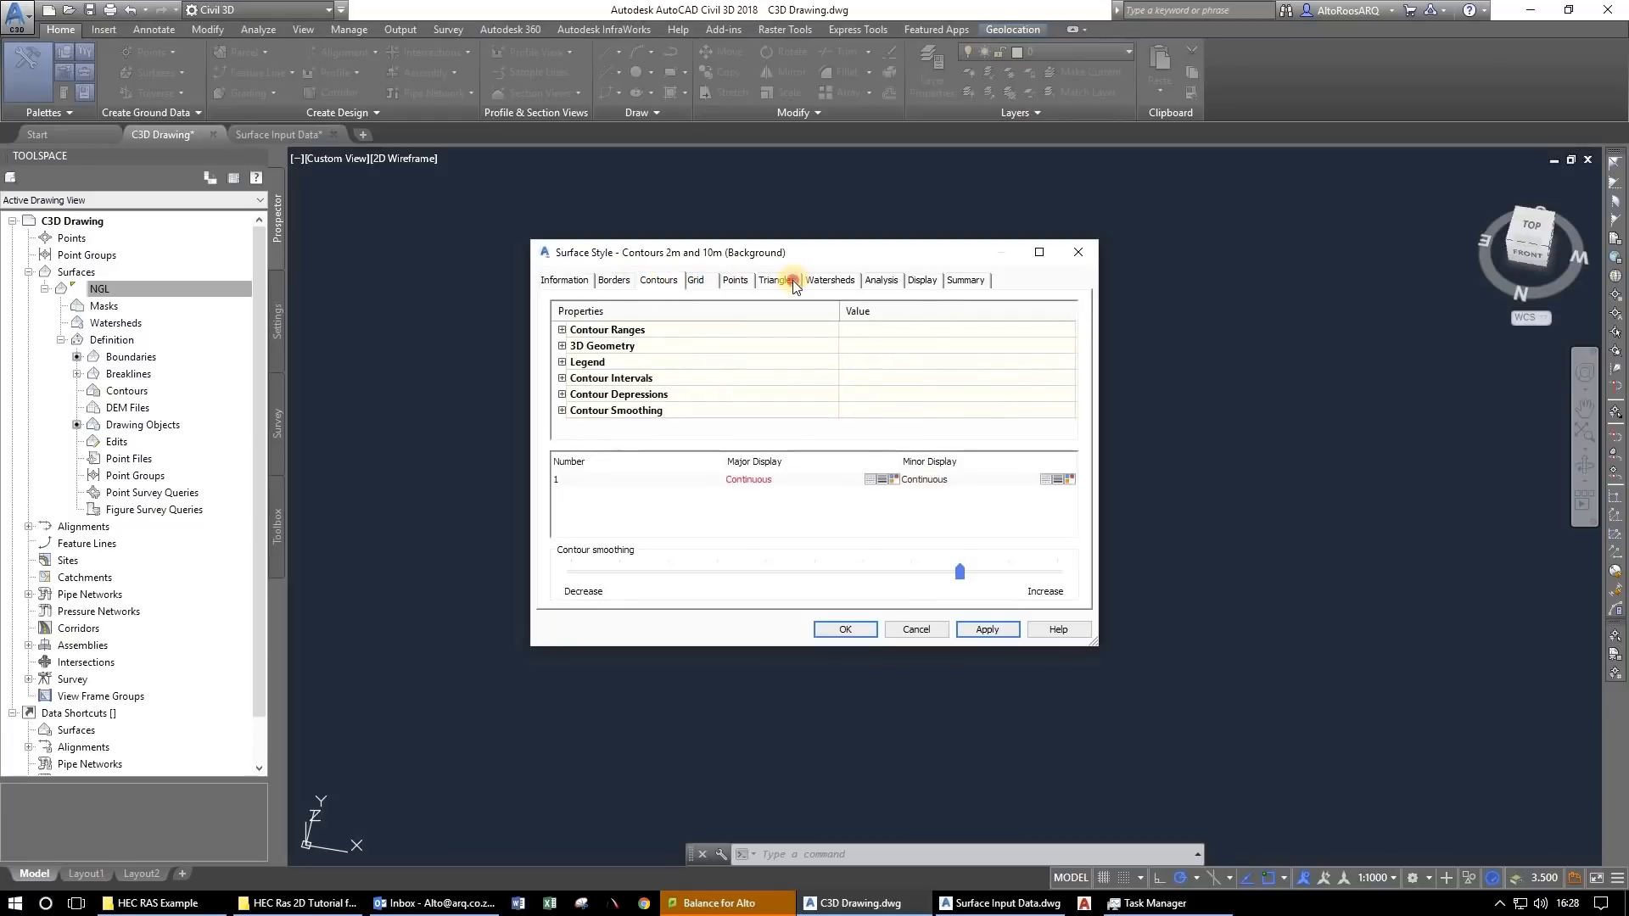
left_click(882, 281)
left_click(964, 281)
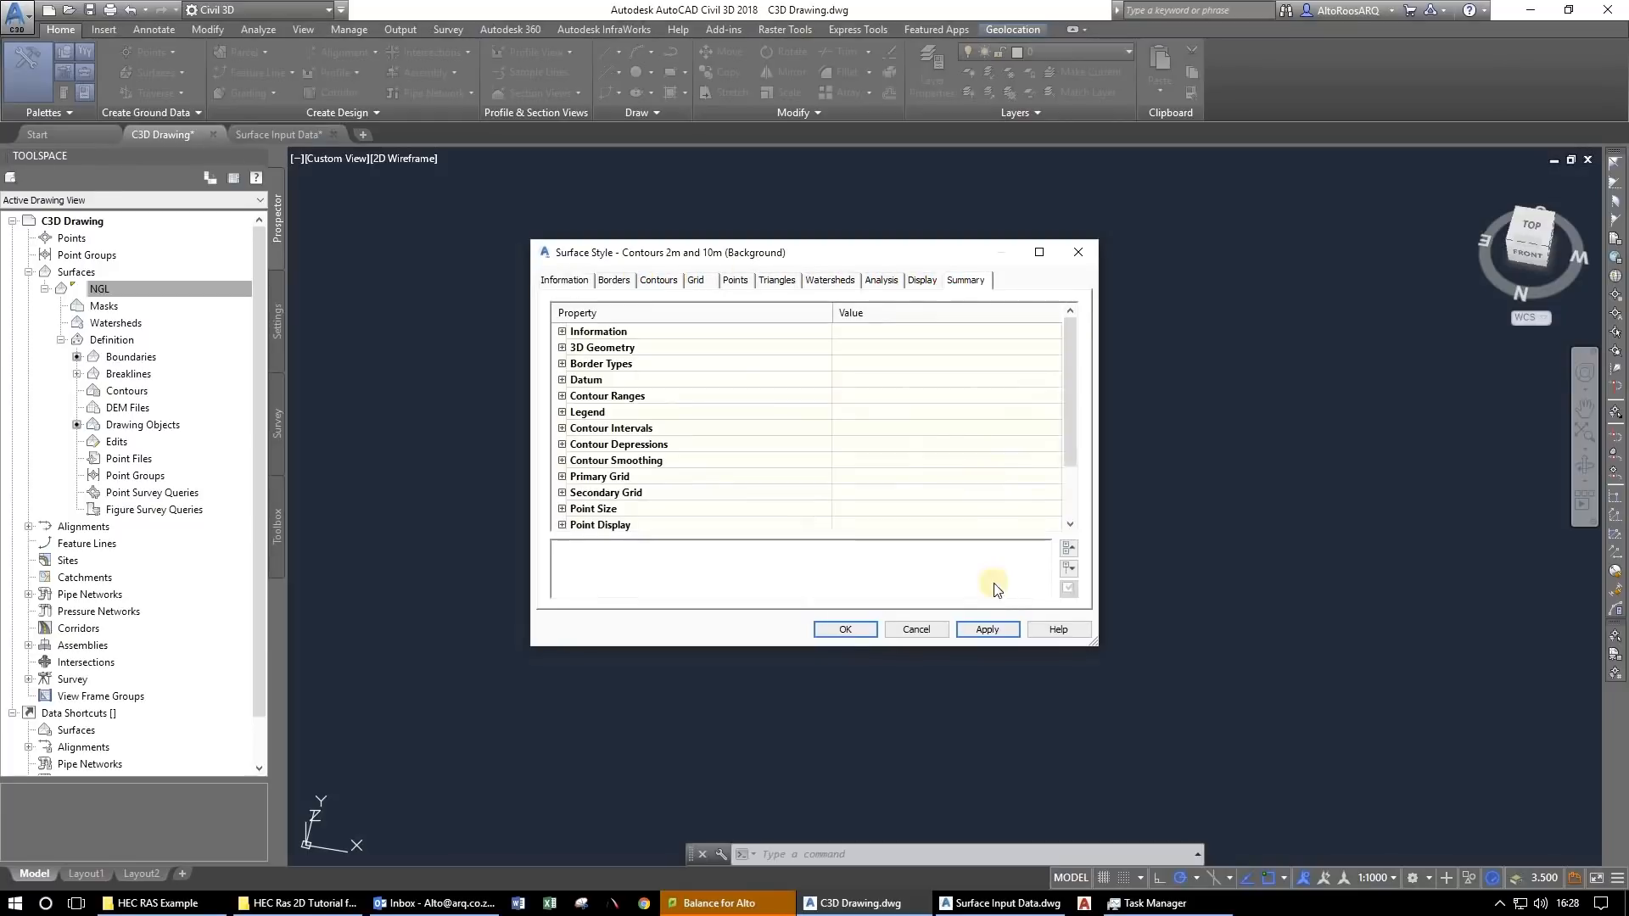
left_click(836, 630)
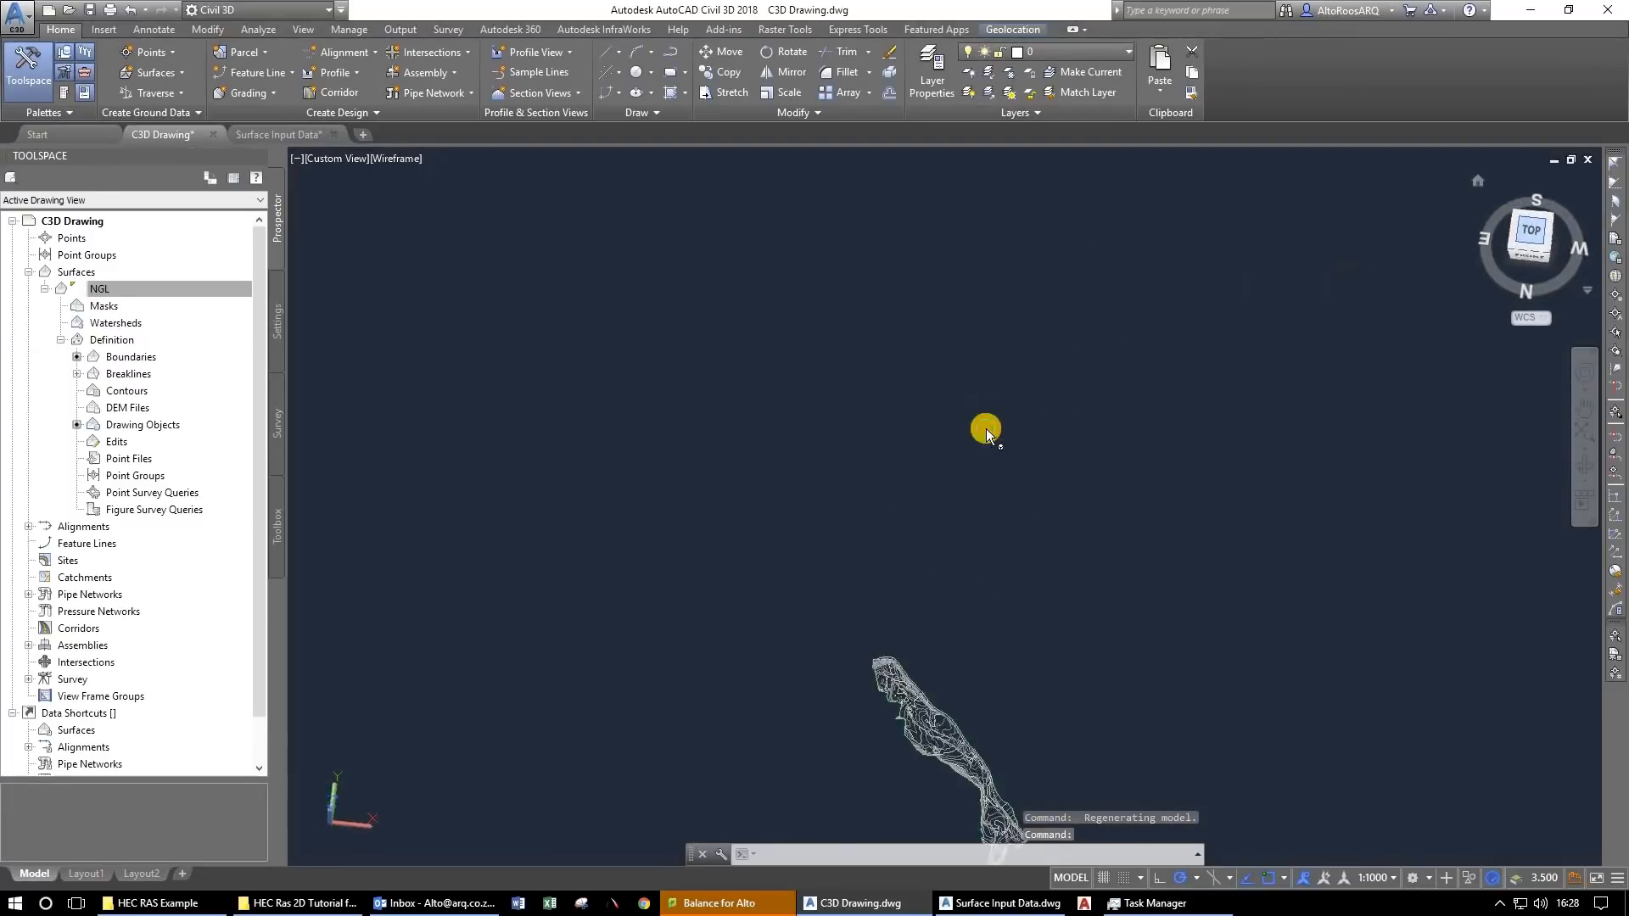
Return to the plan view and examine the NGL contours along the river, including the narrow end of the surface.
scroll(962, 525, "up", 7)
scroll(814, 594, "down", 4)
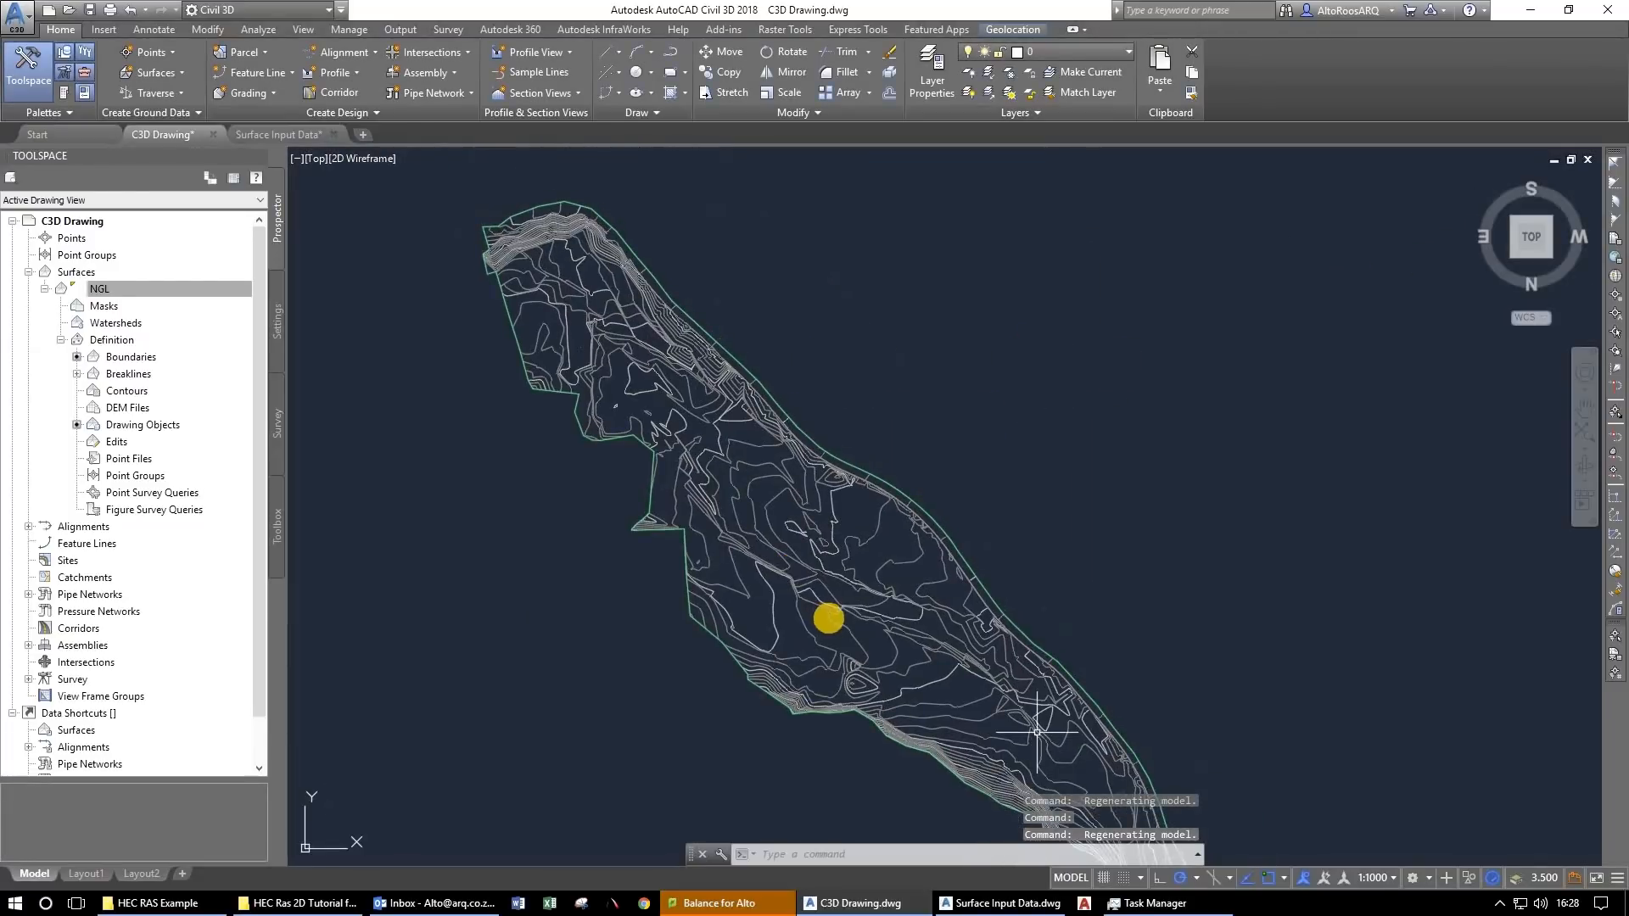
scroll(745, 398, "up", 4)
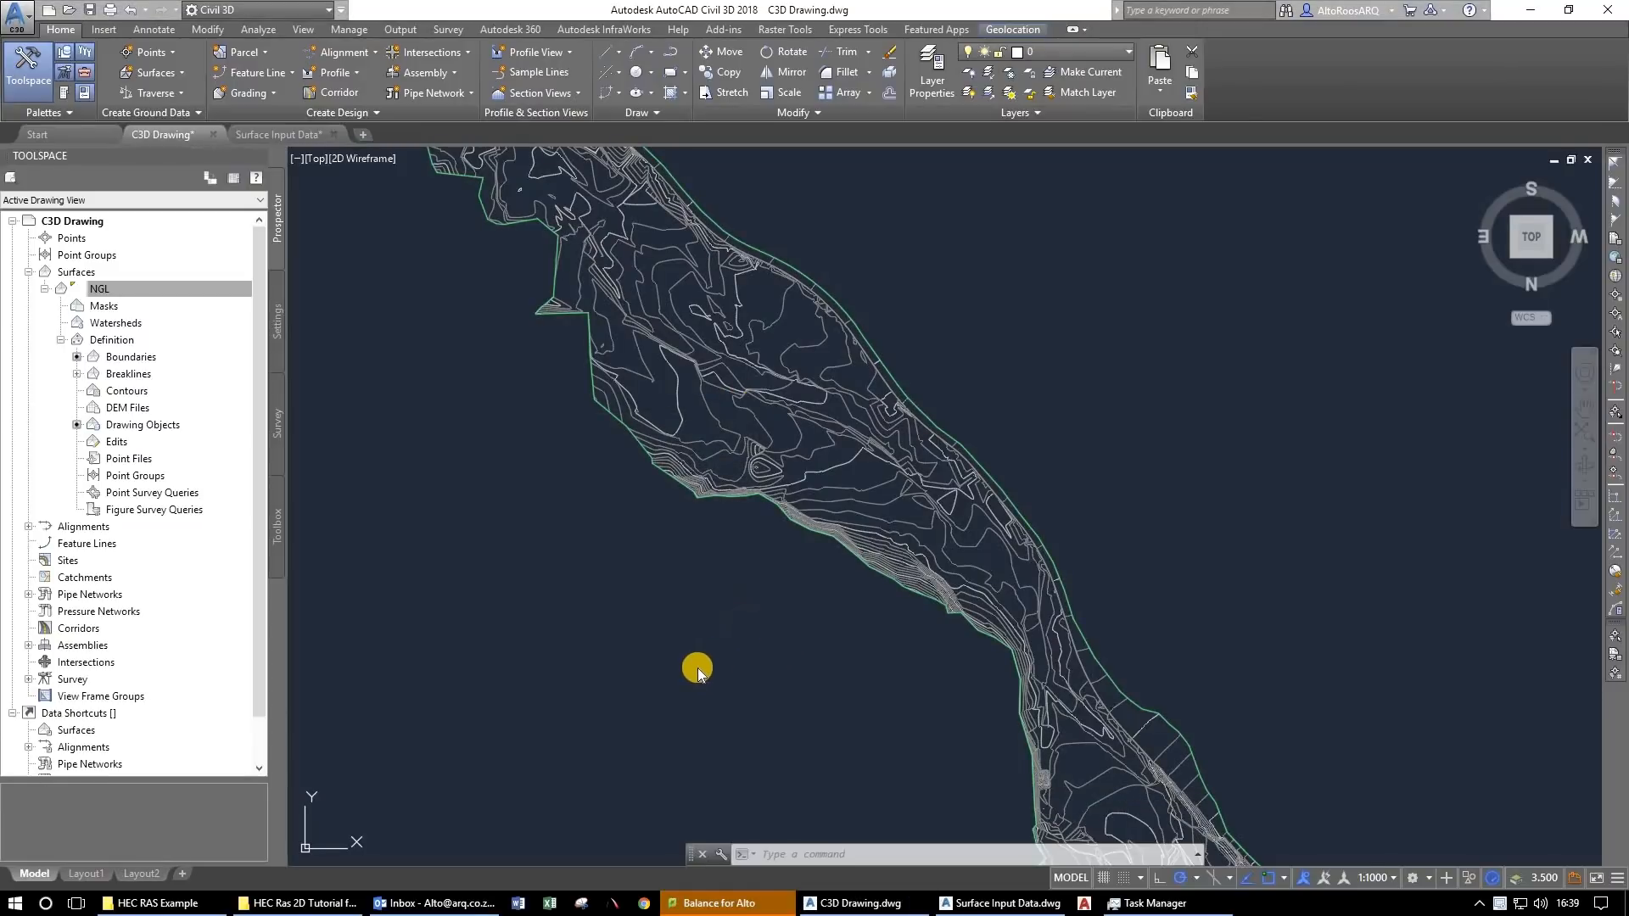
left_click(800, 696)
left_click(600, 615)
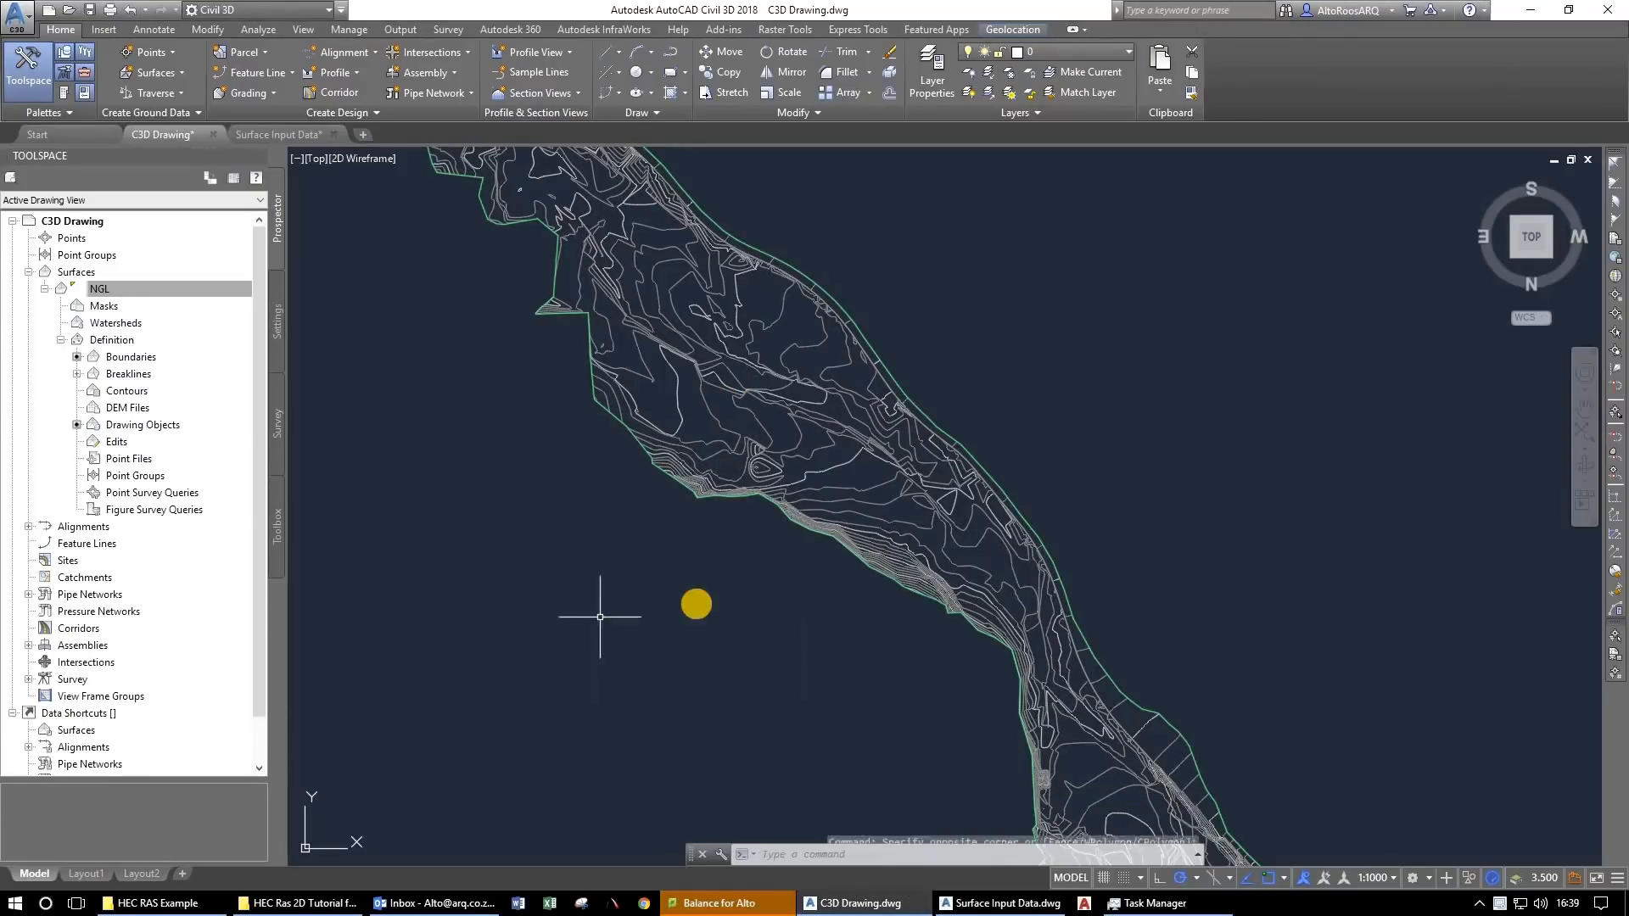
scroll(695, 604, "down", 4)
mouse_move(711, 665)
left_mouse_down()
mouse_move(738, 574)
mouse_move(850, 603)
left_mouse_up()
scroll(984, 673, "up", 2)
scroll(967, 519, "up", 2)
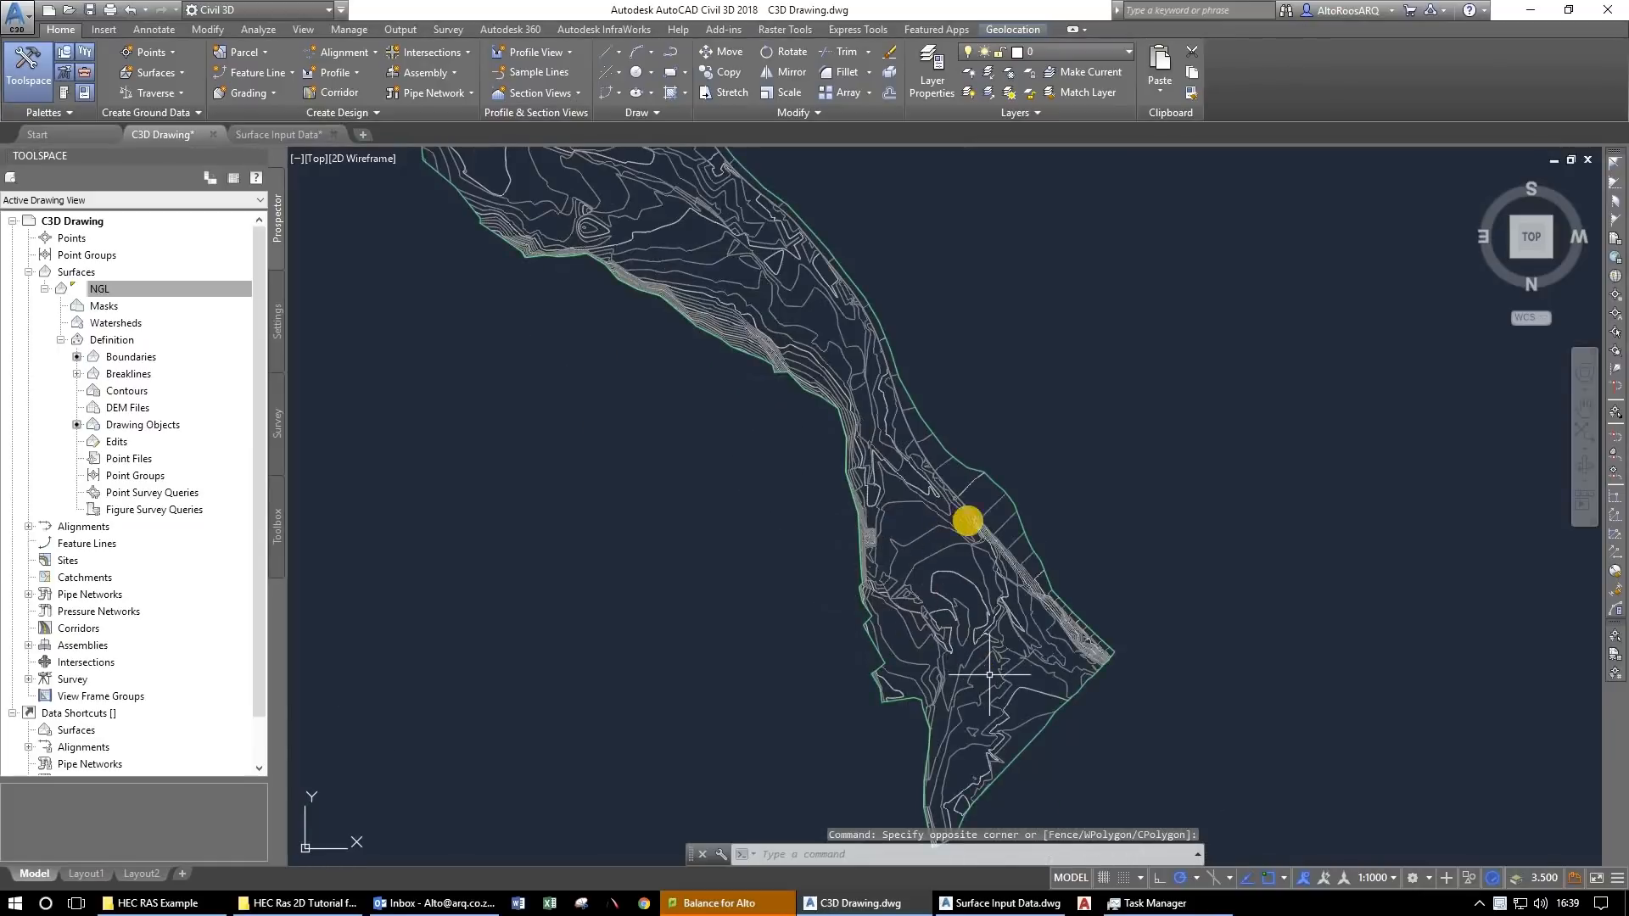
scroll(927, 556, "up", 1)
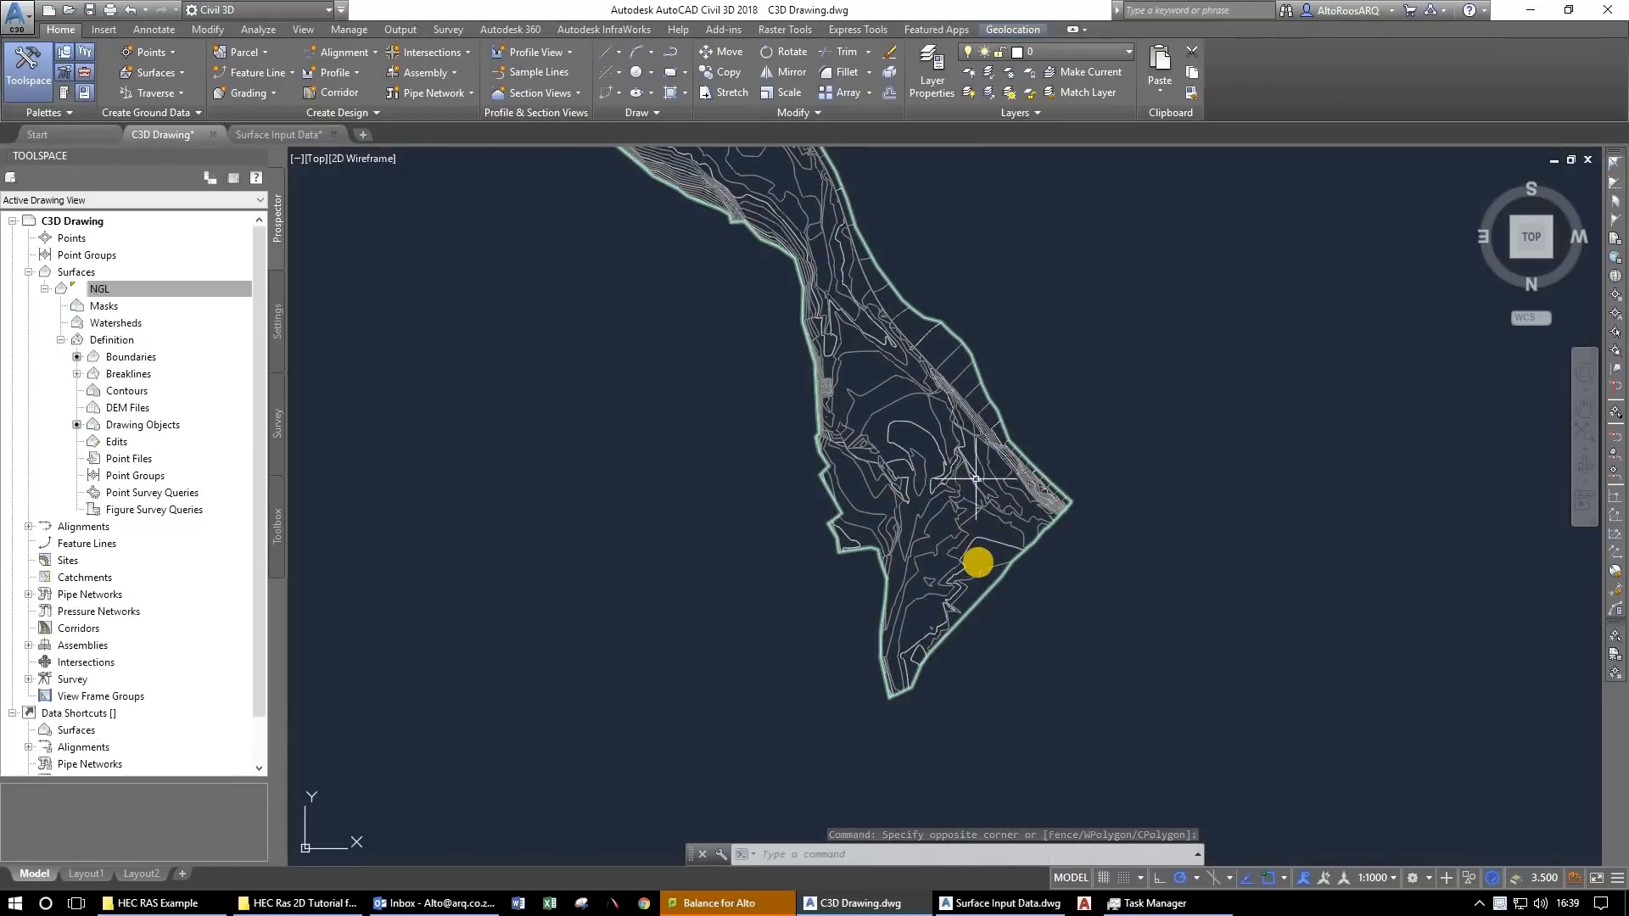
scroll(985, 501, "up", 3)
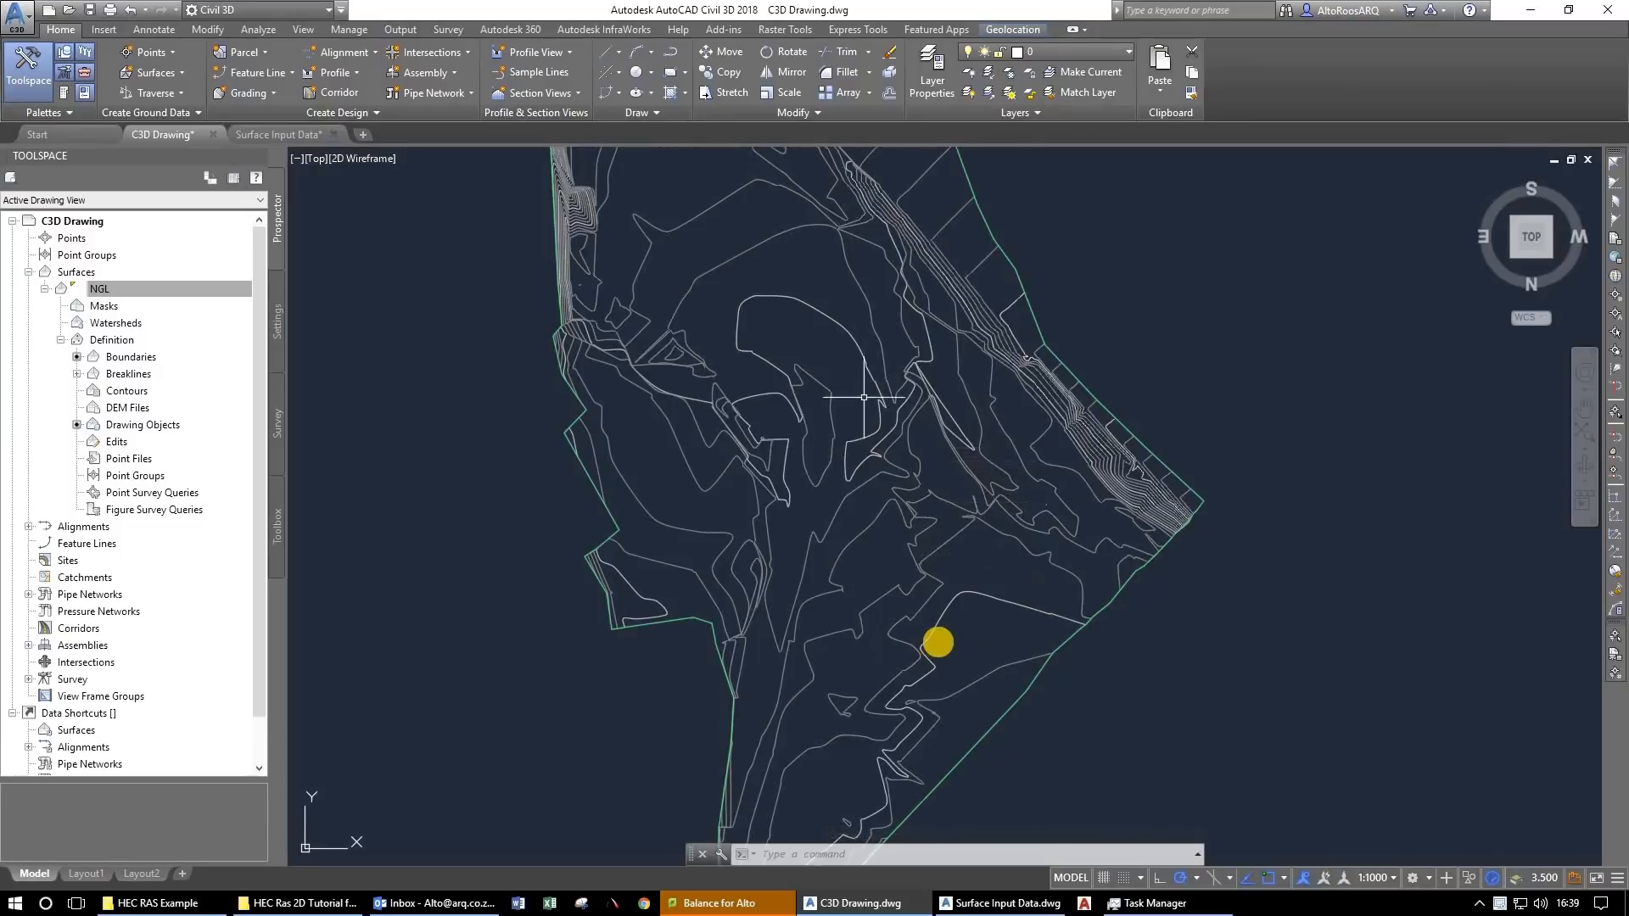
Thaw the Image layer to show the aerial map behind the NGL surface.
left_click(1107, 61)
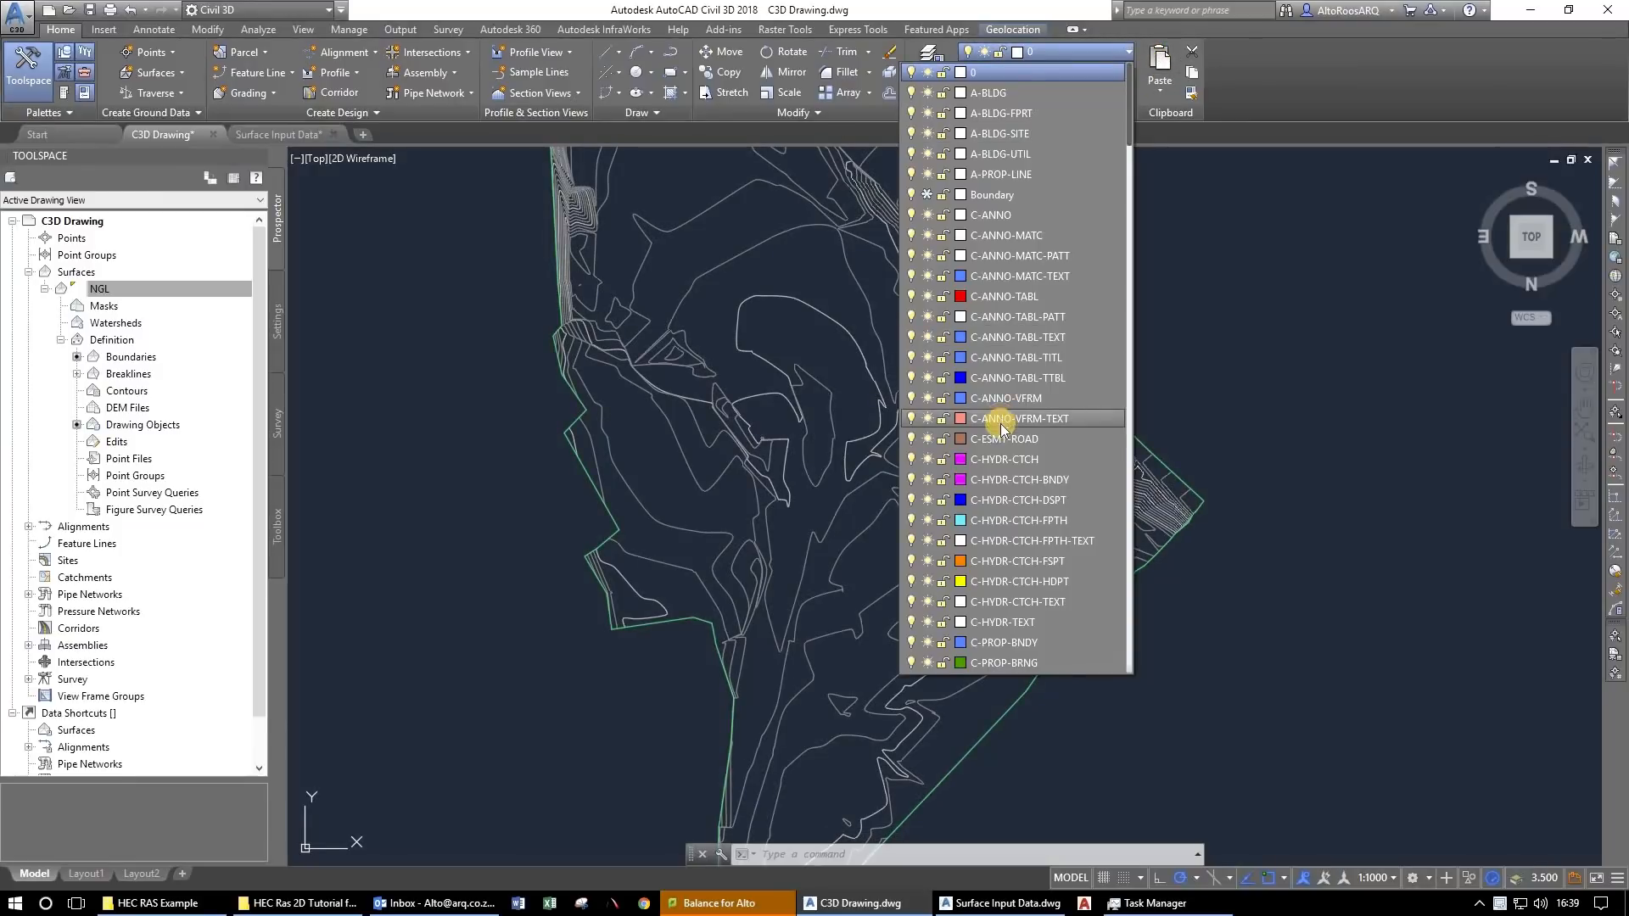
scroll(1002, 429, "down", 10)
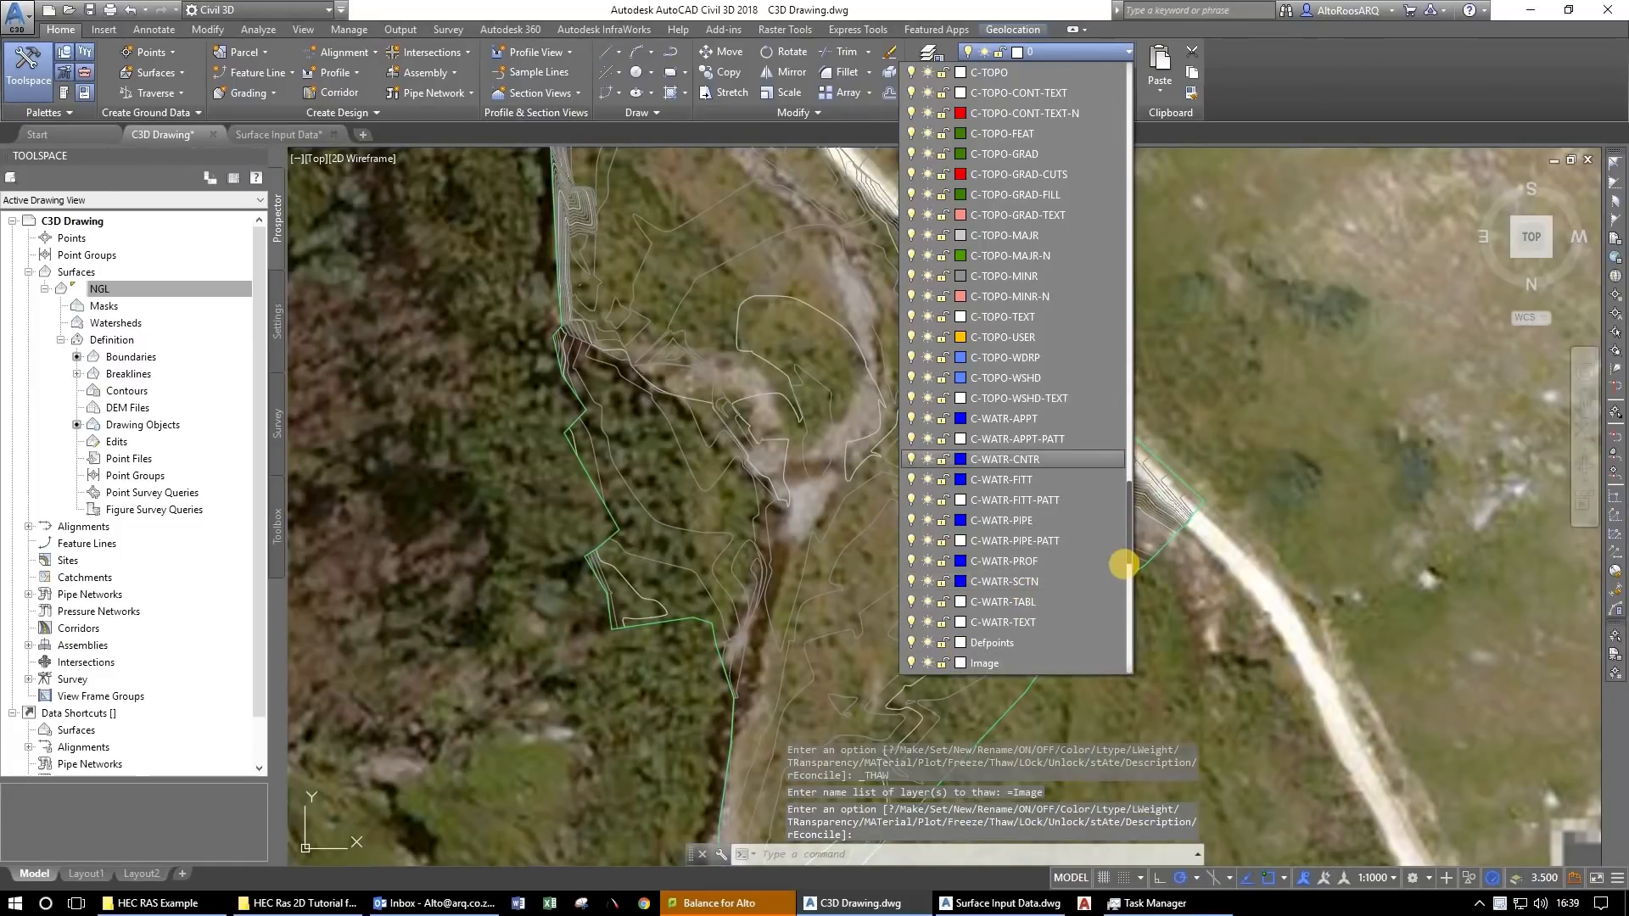
left_click(1332, 626)
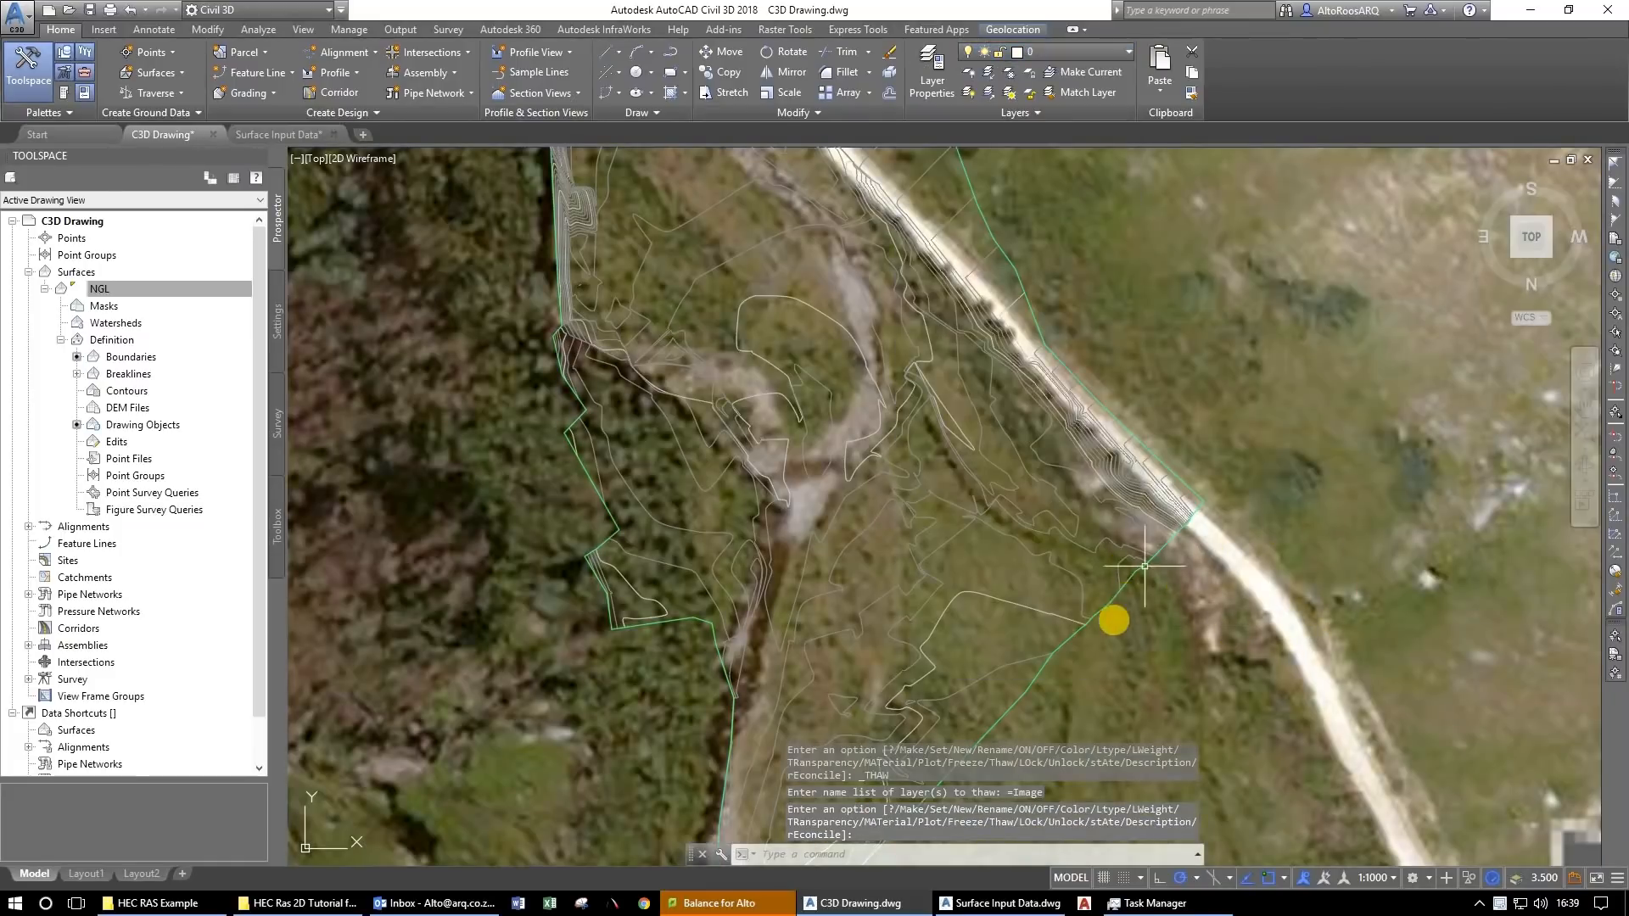
Compare the NGL contours and border with the river, road and banks on the aerial image along the whole reach.
scroll(1119, 585, "down", 2)
scroll(1047, 541, "up", 3)
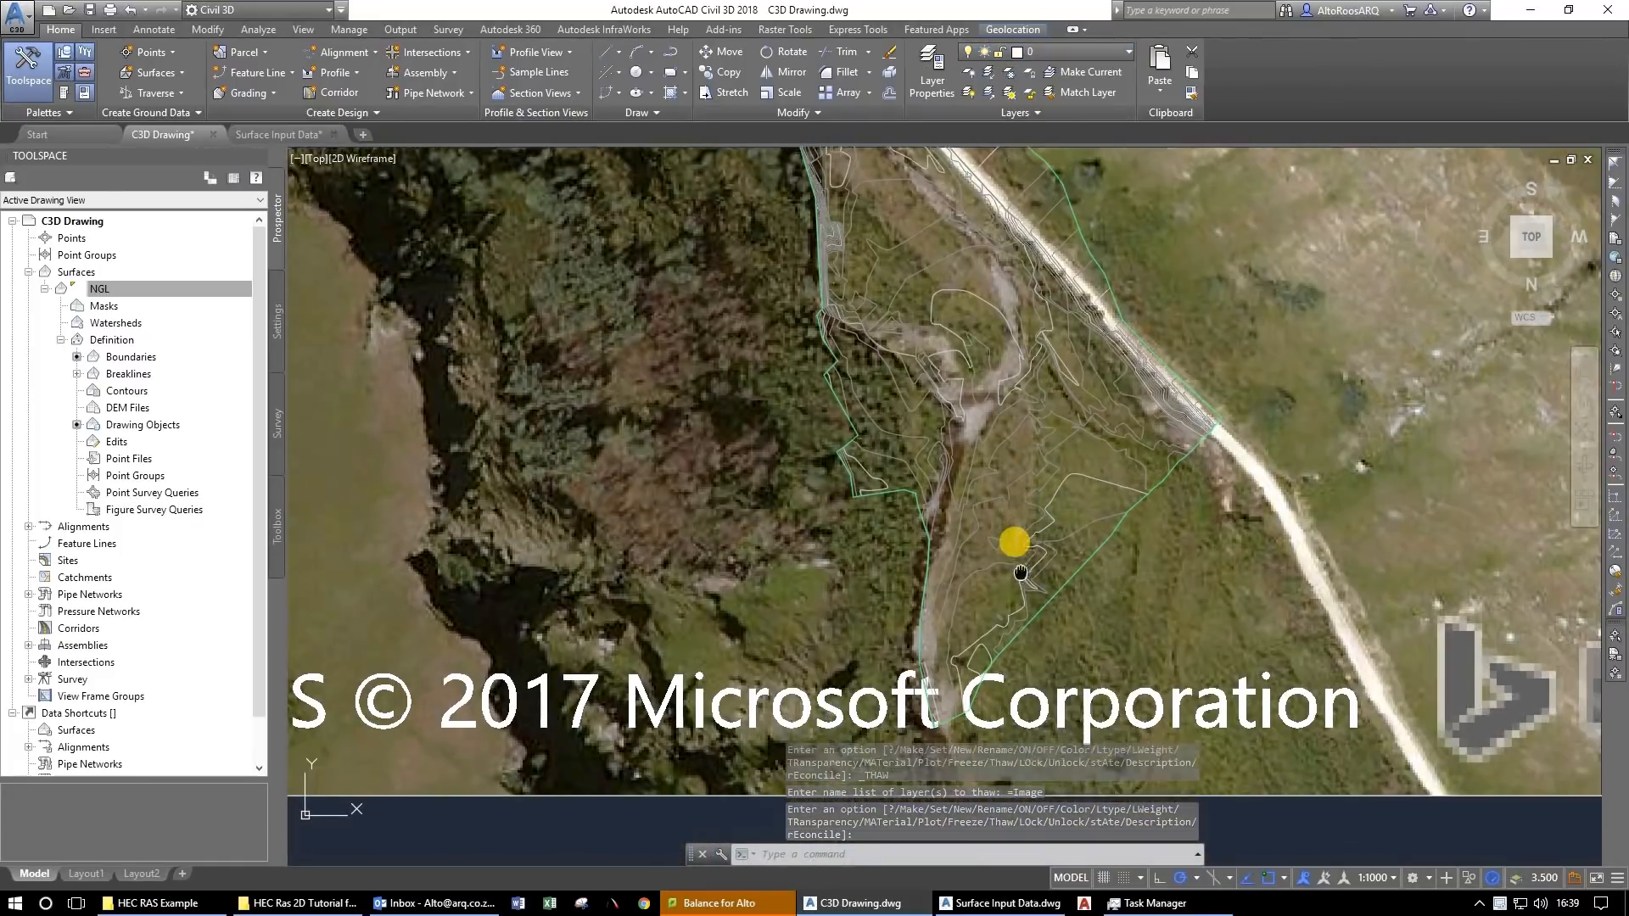
scroll(979, 524, "up", 1)
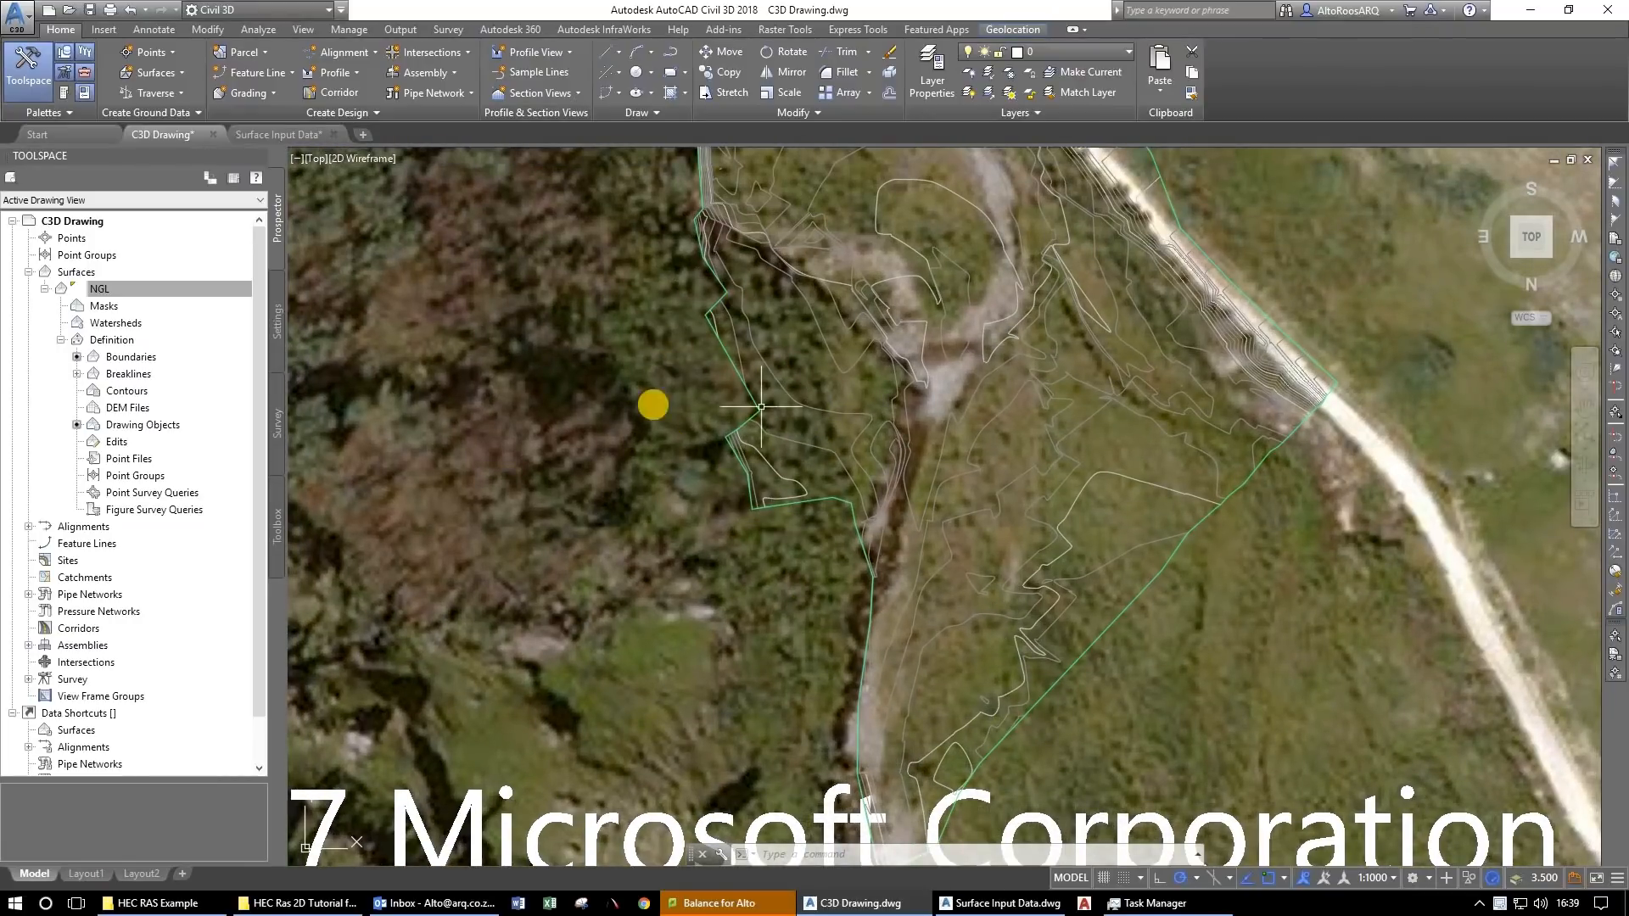
left_click_drag(1043, 399, 1083, 563)
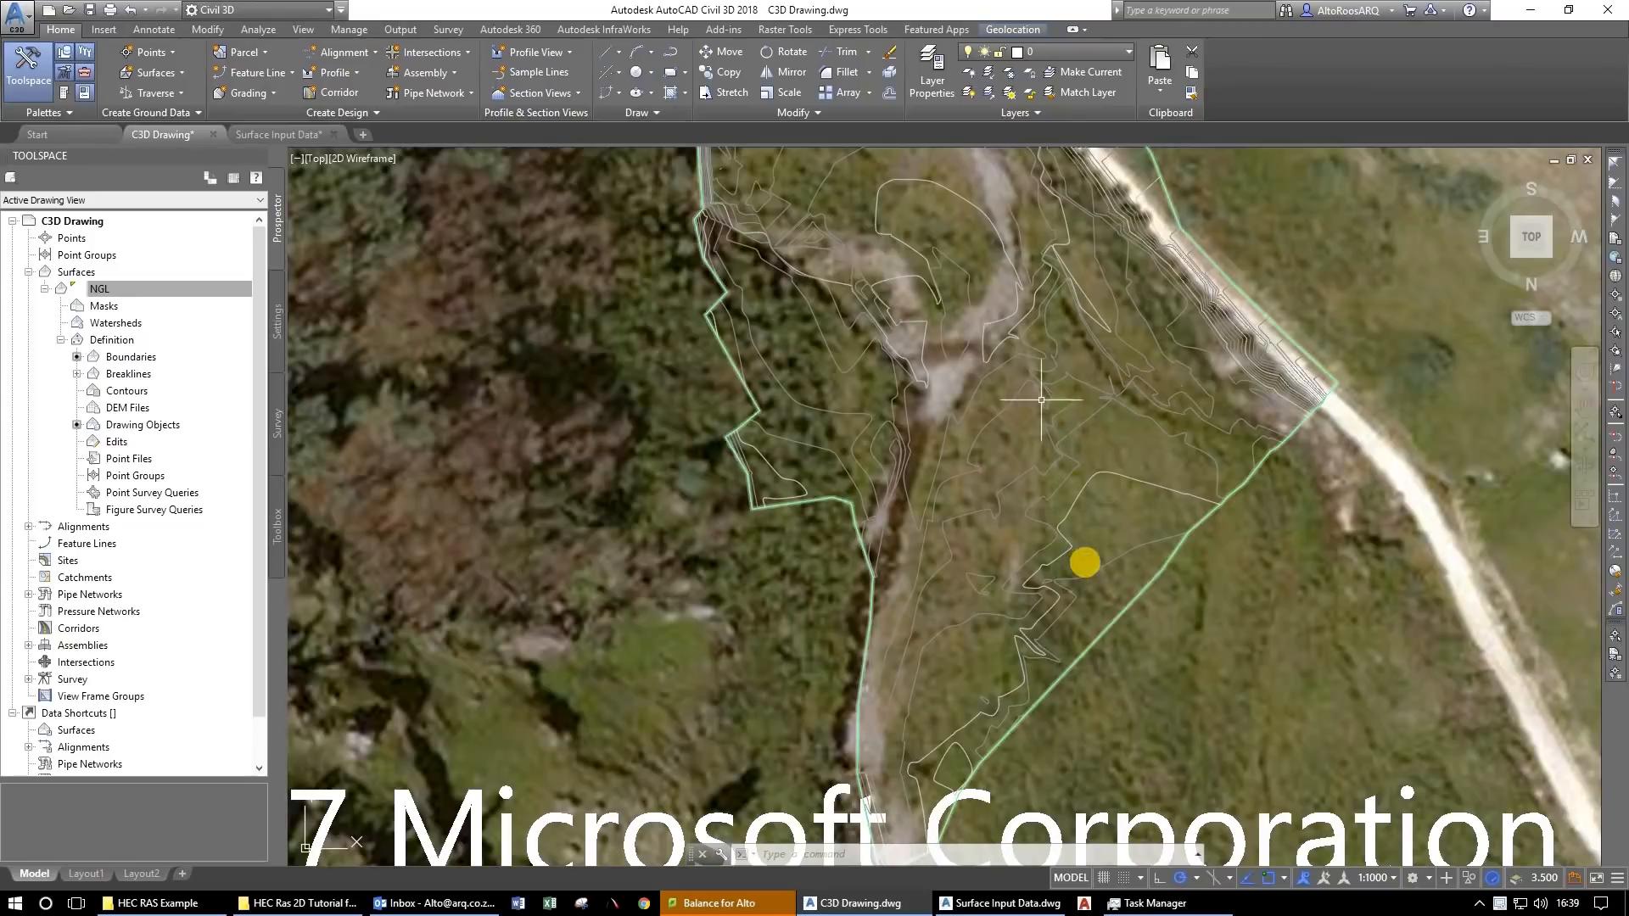
mouse_move(1091, 685)
left_mouse_down()
mouse_move(1035, 545)
mouse_move(872, 270)
left_mouse_up()
left_click_drag(1083, 635, 907, 297)
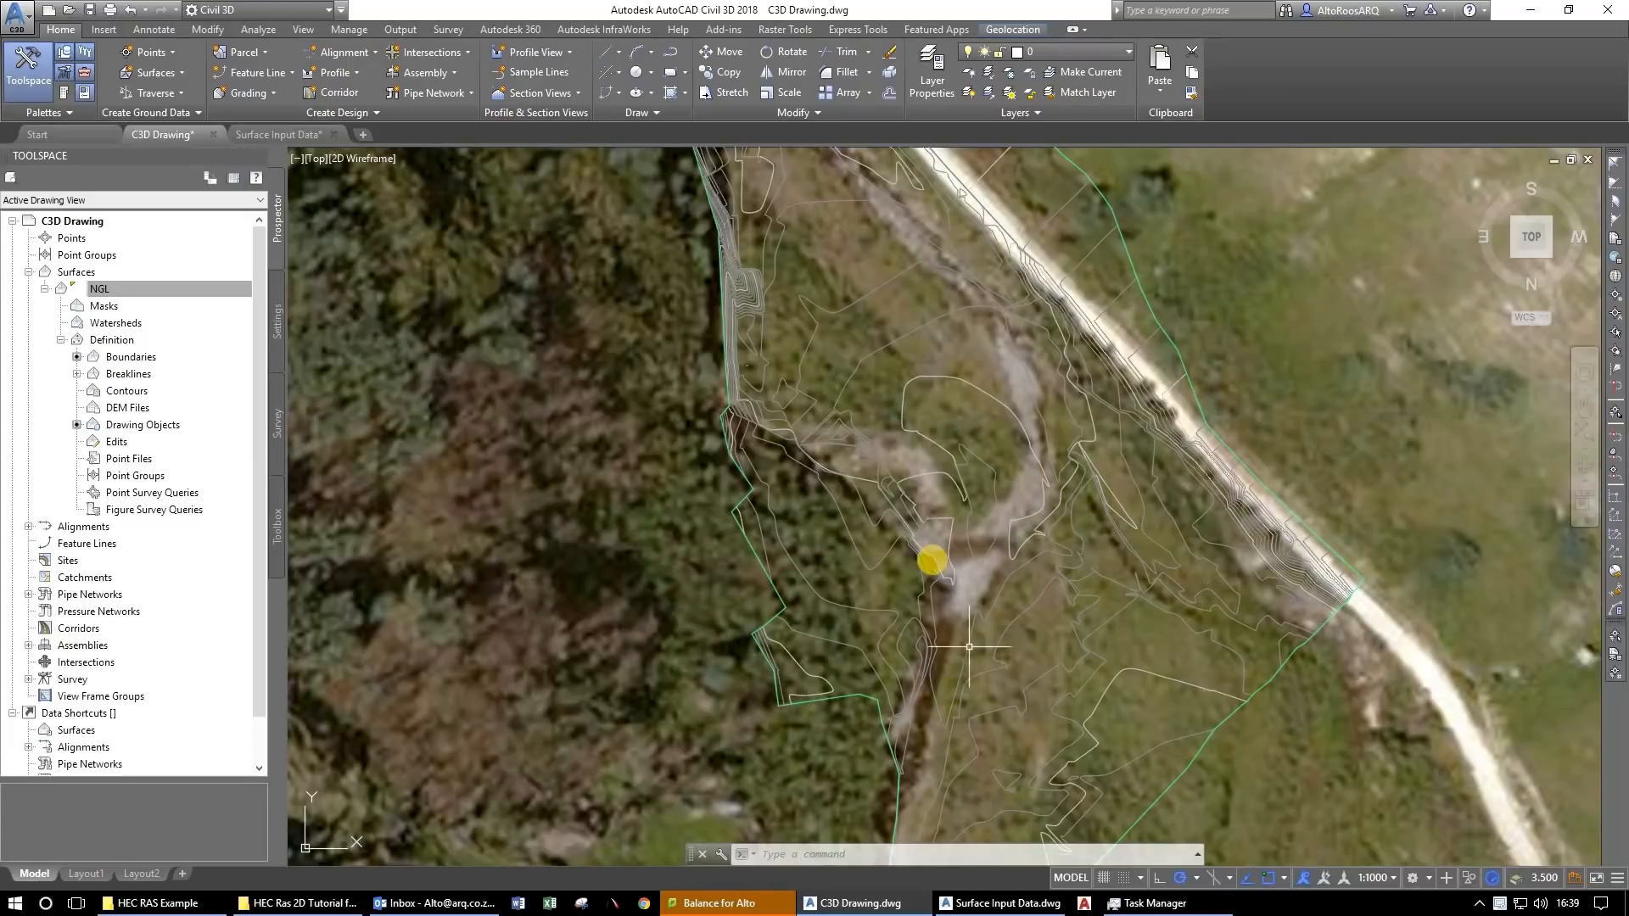
left_click_drag(920, 275, 1182, 714)
left_click_drag(887, 373, 1015, 578)
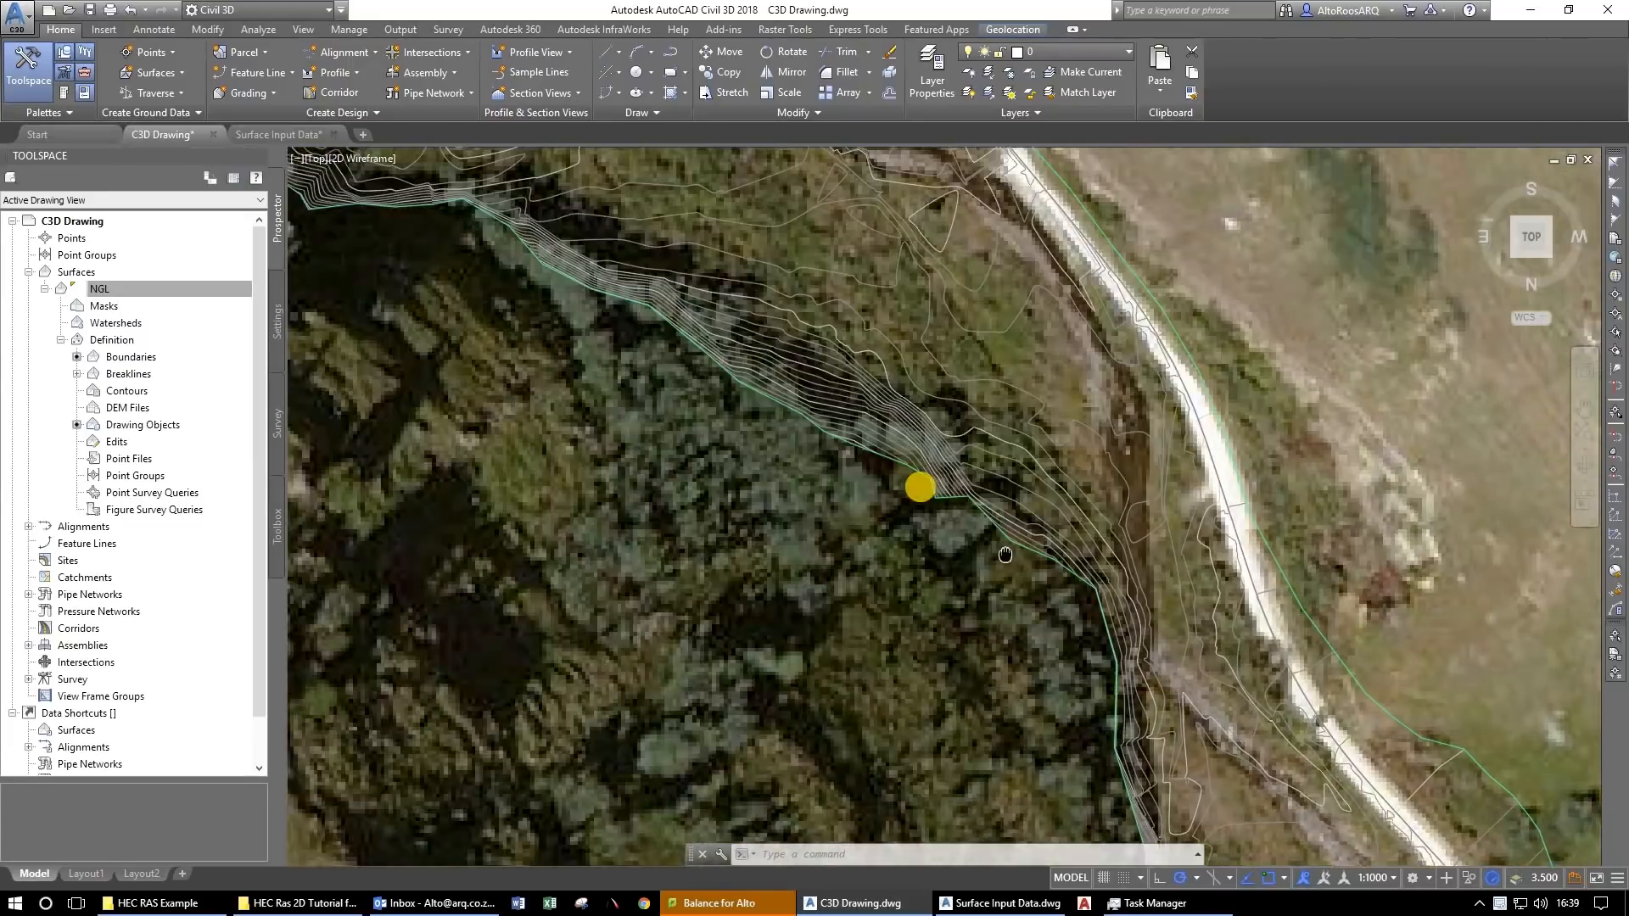
scroll(920, 487, "down", 3)
left_click_drag(805, 390, 995, 725)
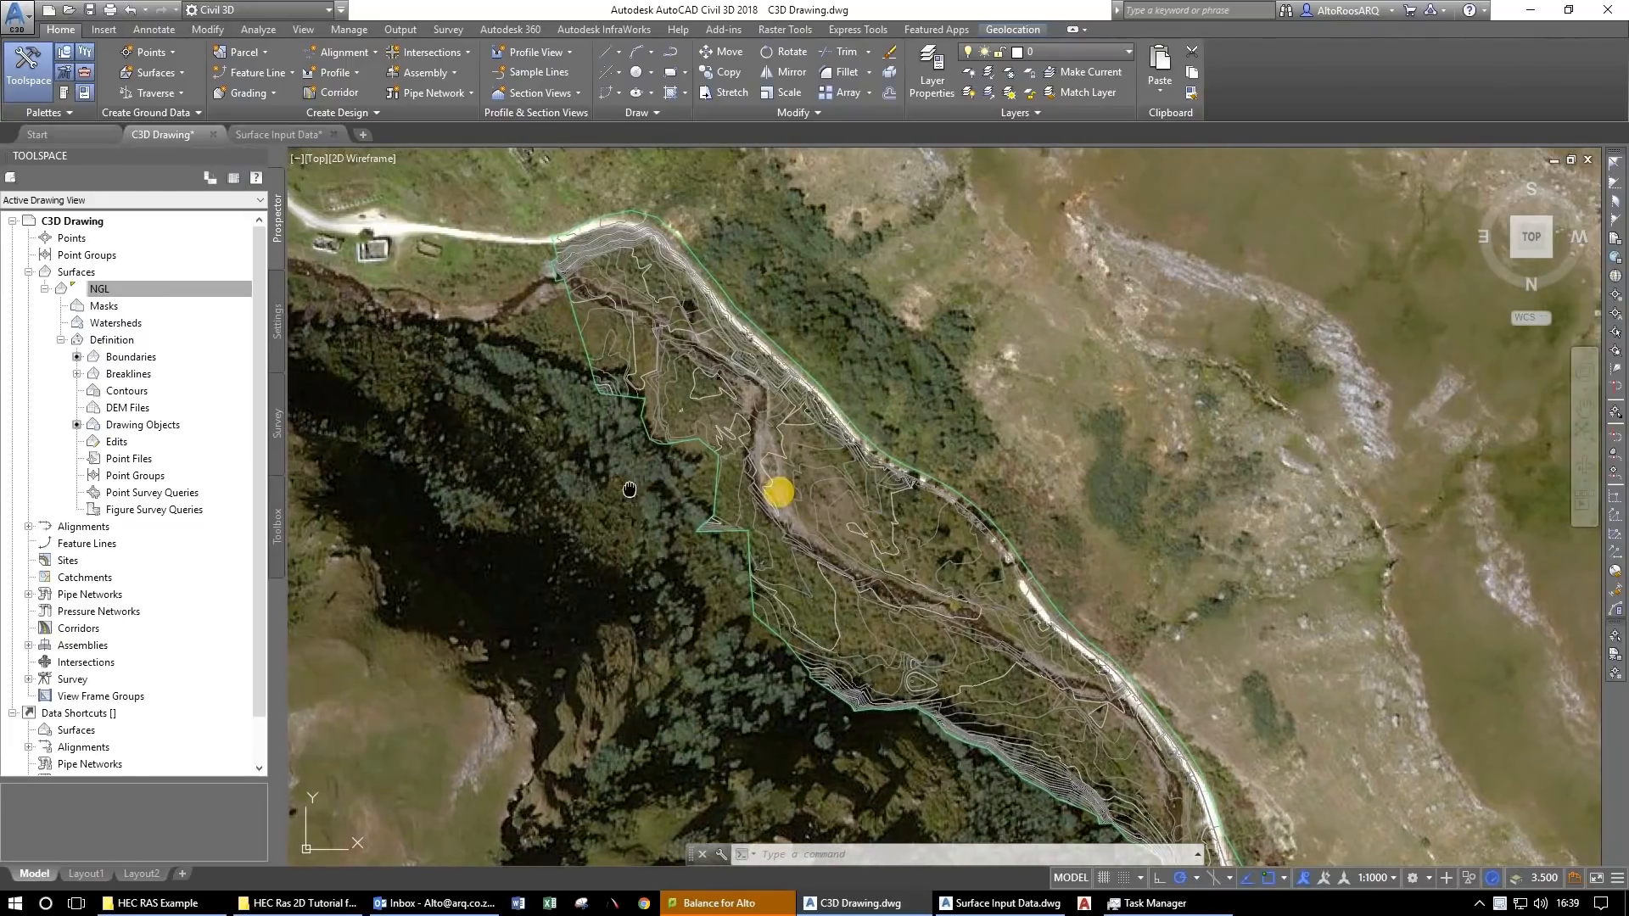
left_click_drag(524, 450, 778, 491)
Check the extent of the aerial image around the NGL surface and inspect the surface end beside the river junction.
scroll(778, 491, "down", 4)
left_click(1107, 447)
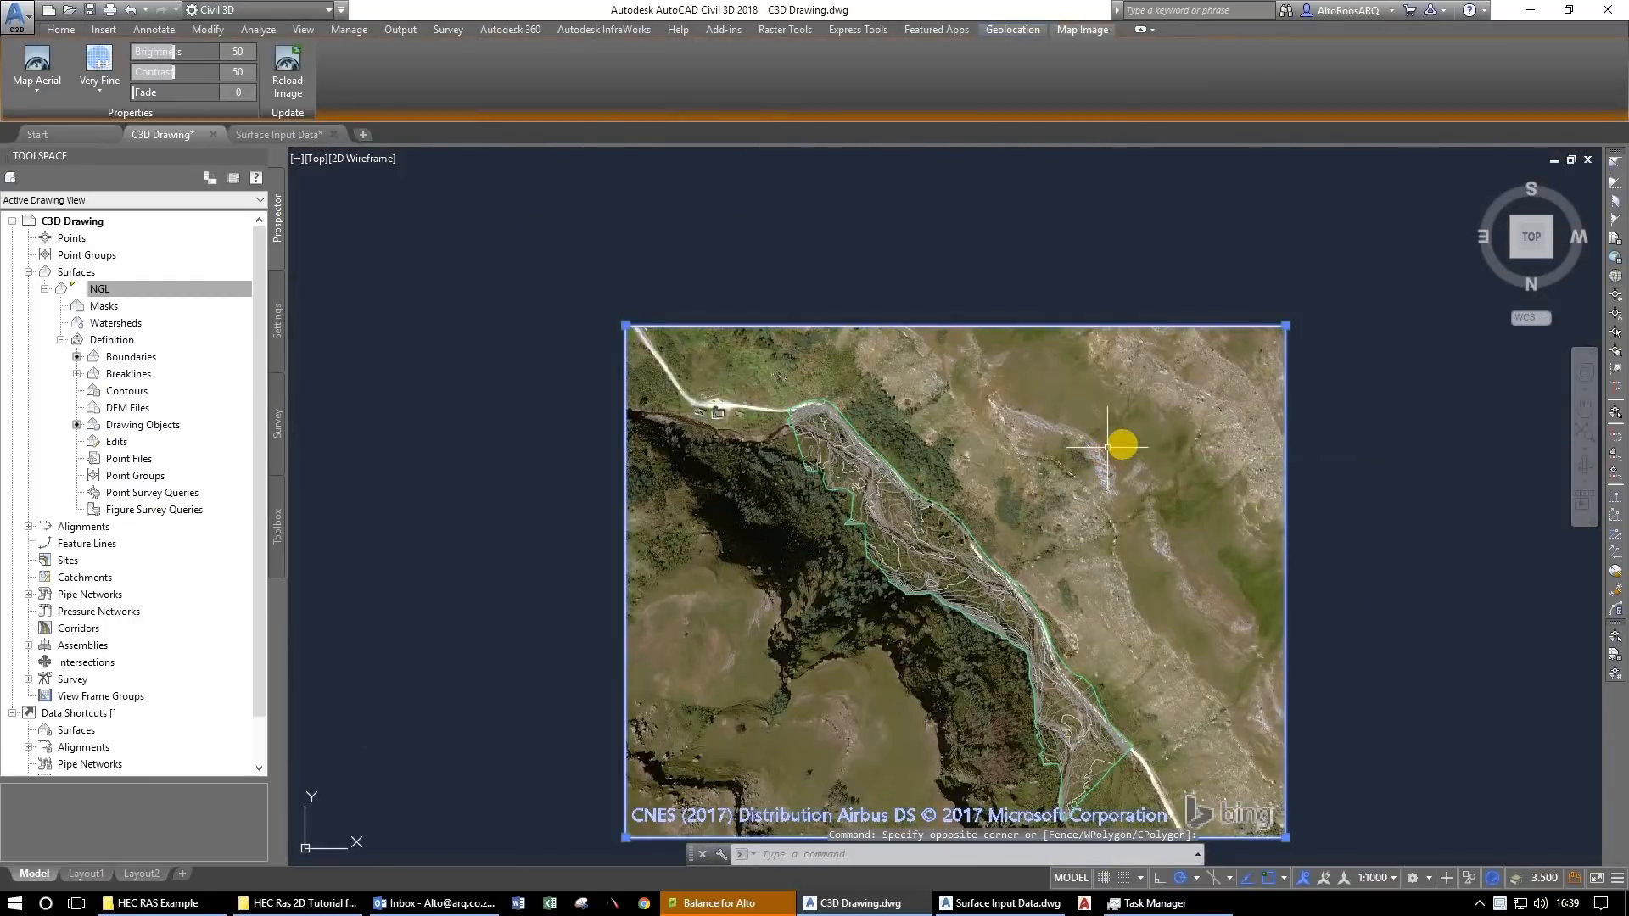
key("Escape")
key("Escape")
scroll(1003, 547, "up", 5)
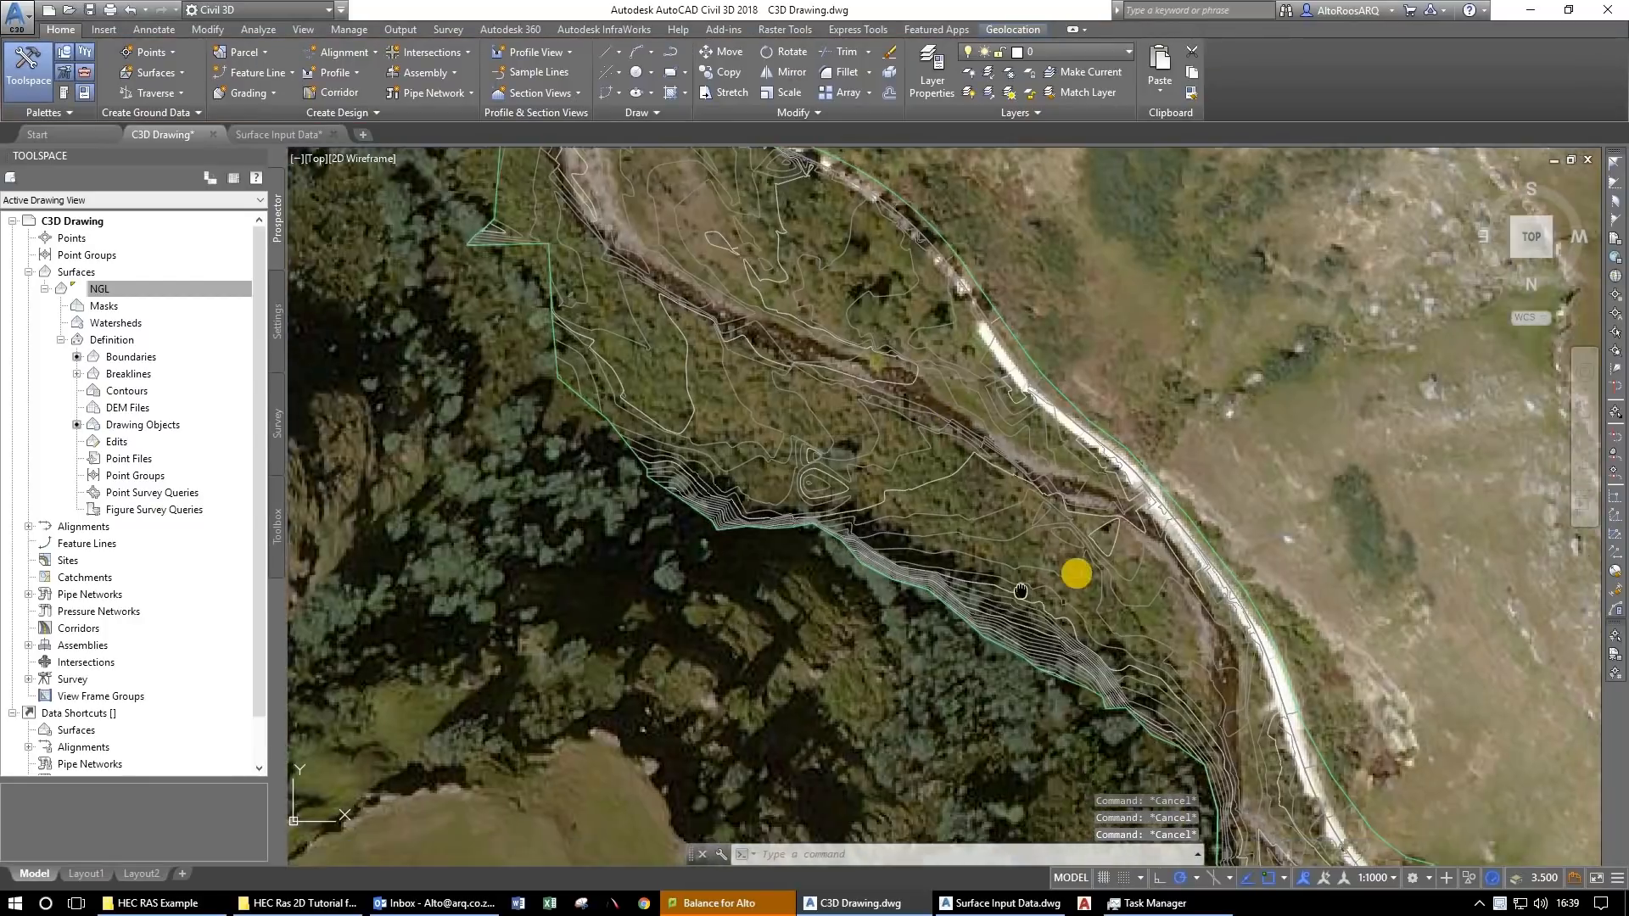
scroll(1063, 583, "down", 3)
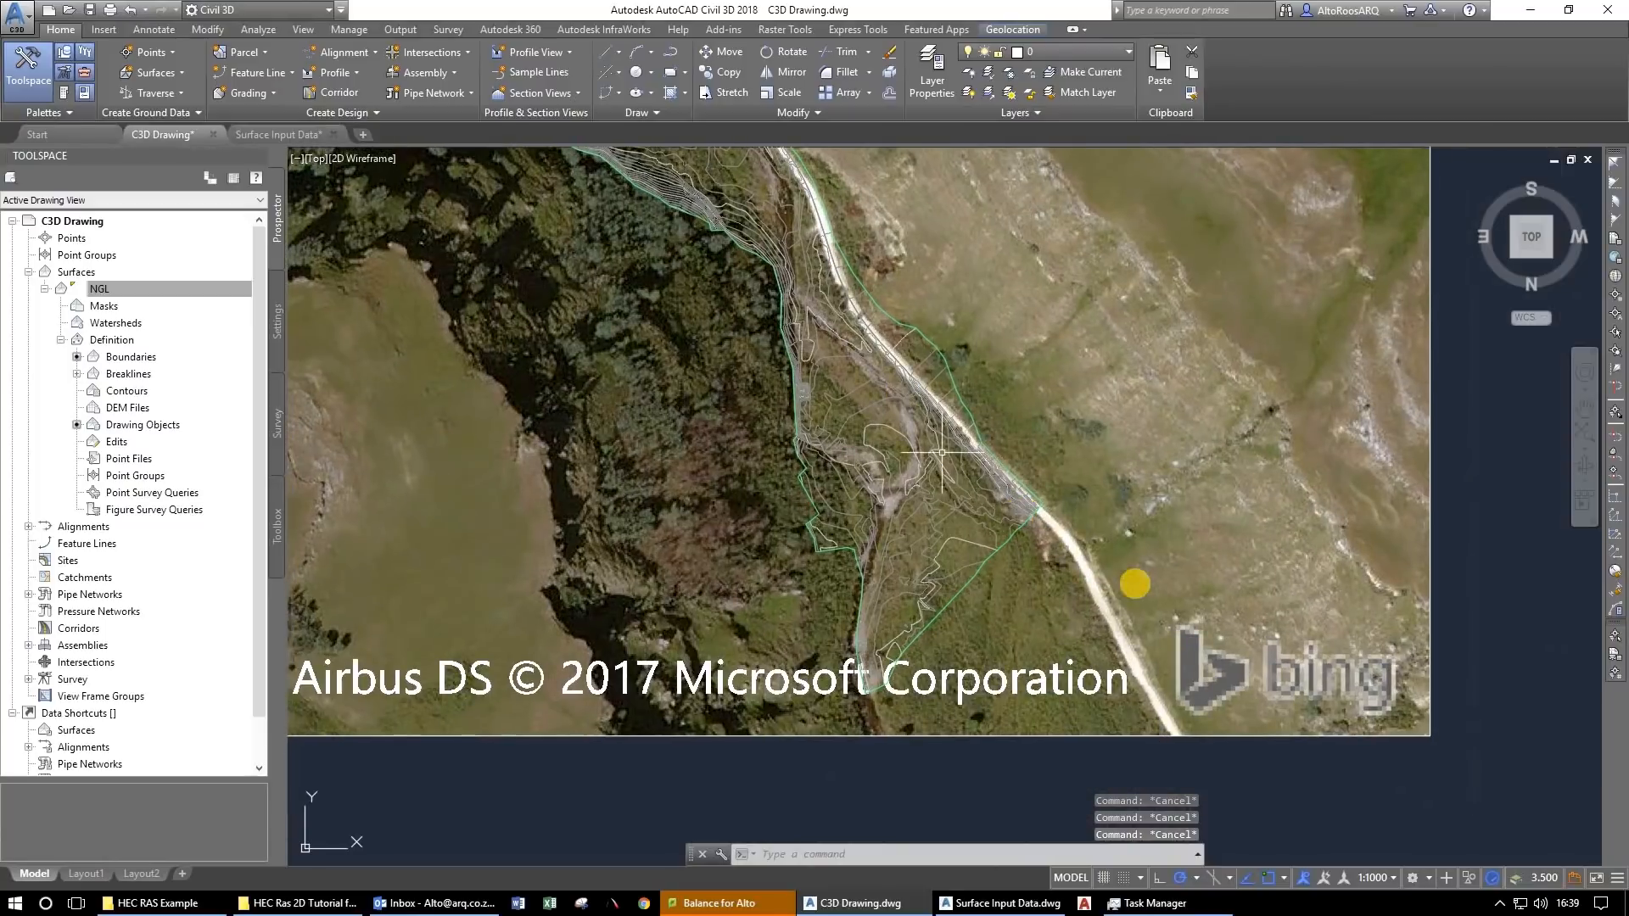
scroll(1002, 577, "up", 4)
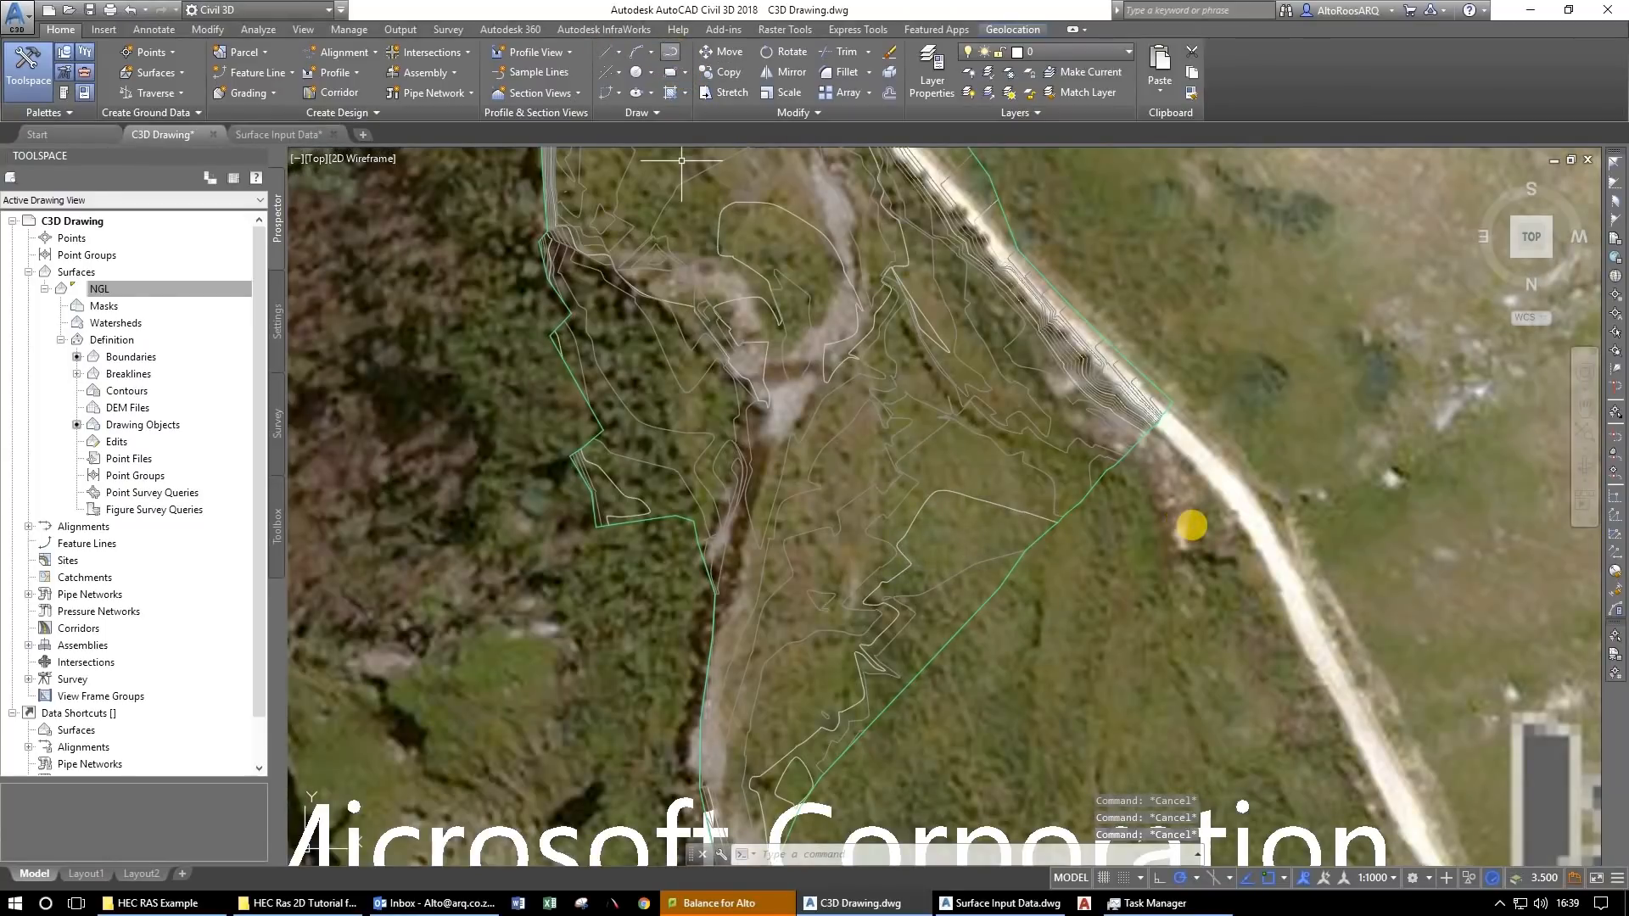
Examine the vegetation, river channel and road along the NGL surface up to its upstream end to choose an area for tracing.
left_click_drag(1192, 527, 1101, 781)
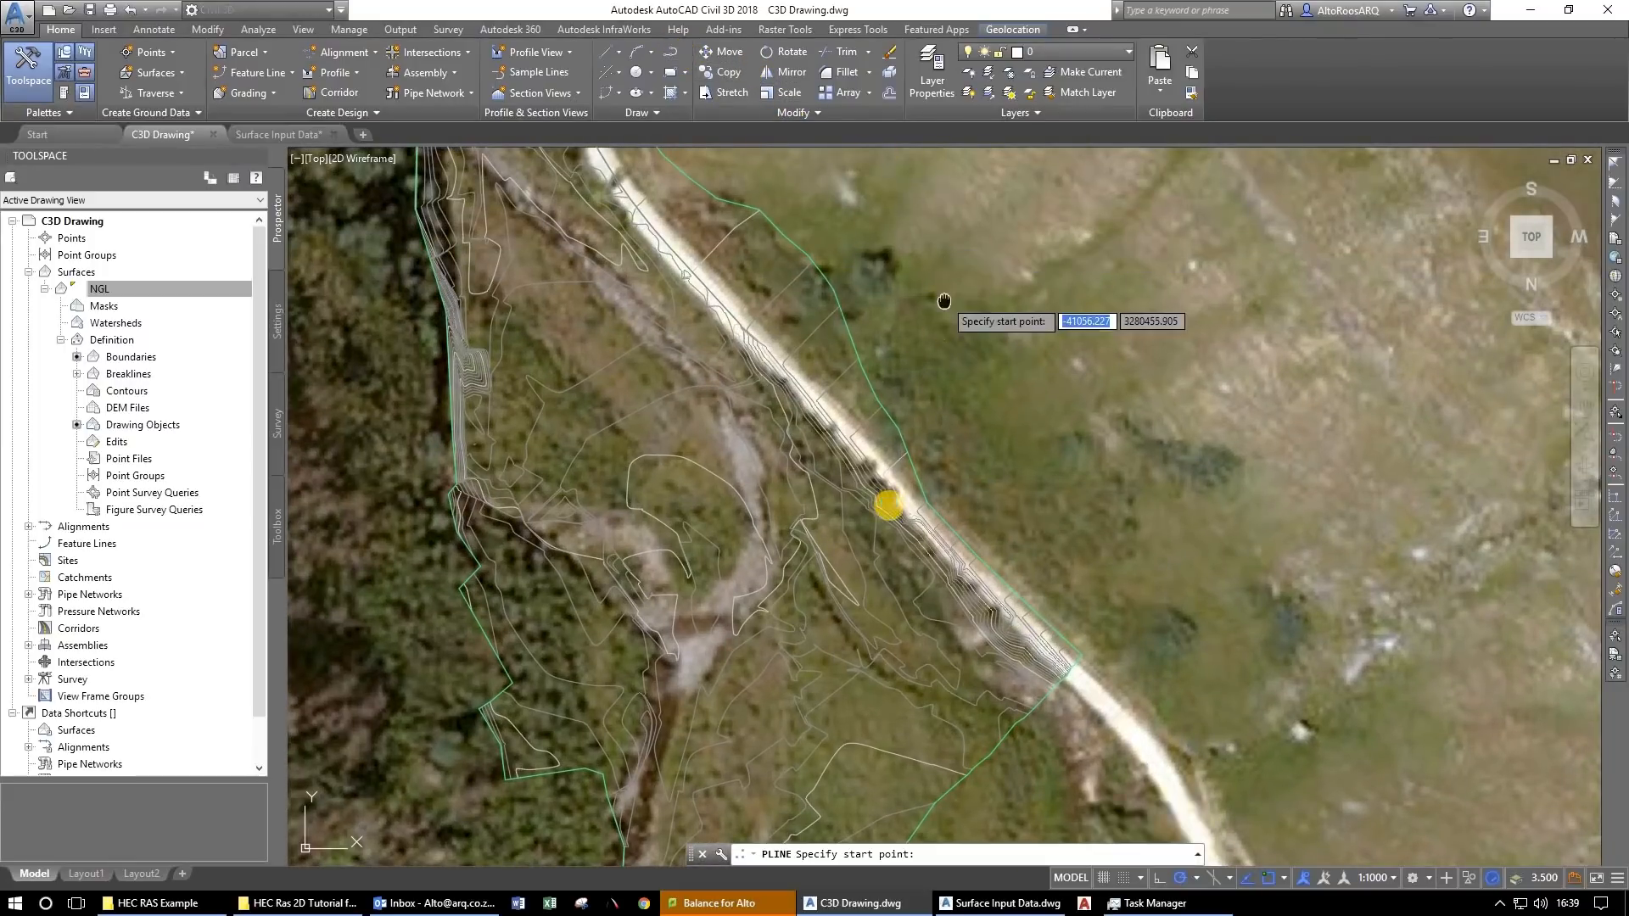
mouse_move(945, 302)
left_mouse_down()
mouse_move(889, 498)
mouse_move(876, 300)
left_mouse_up()
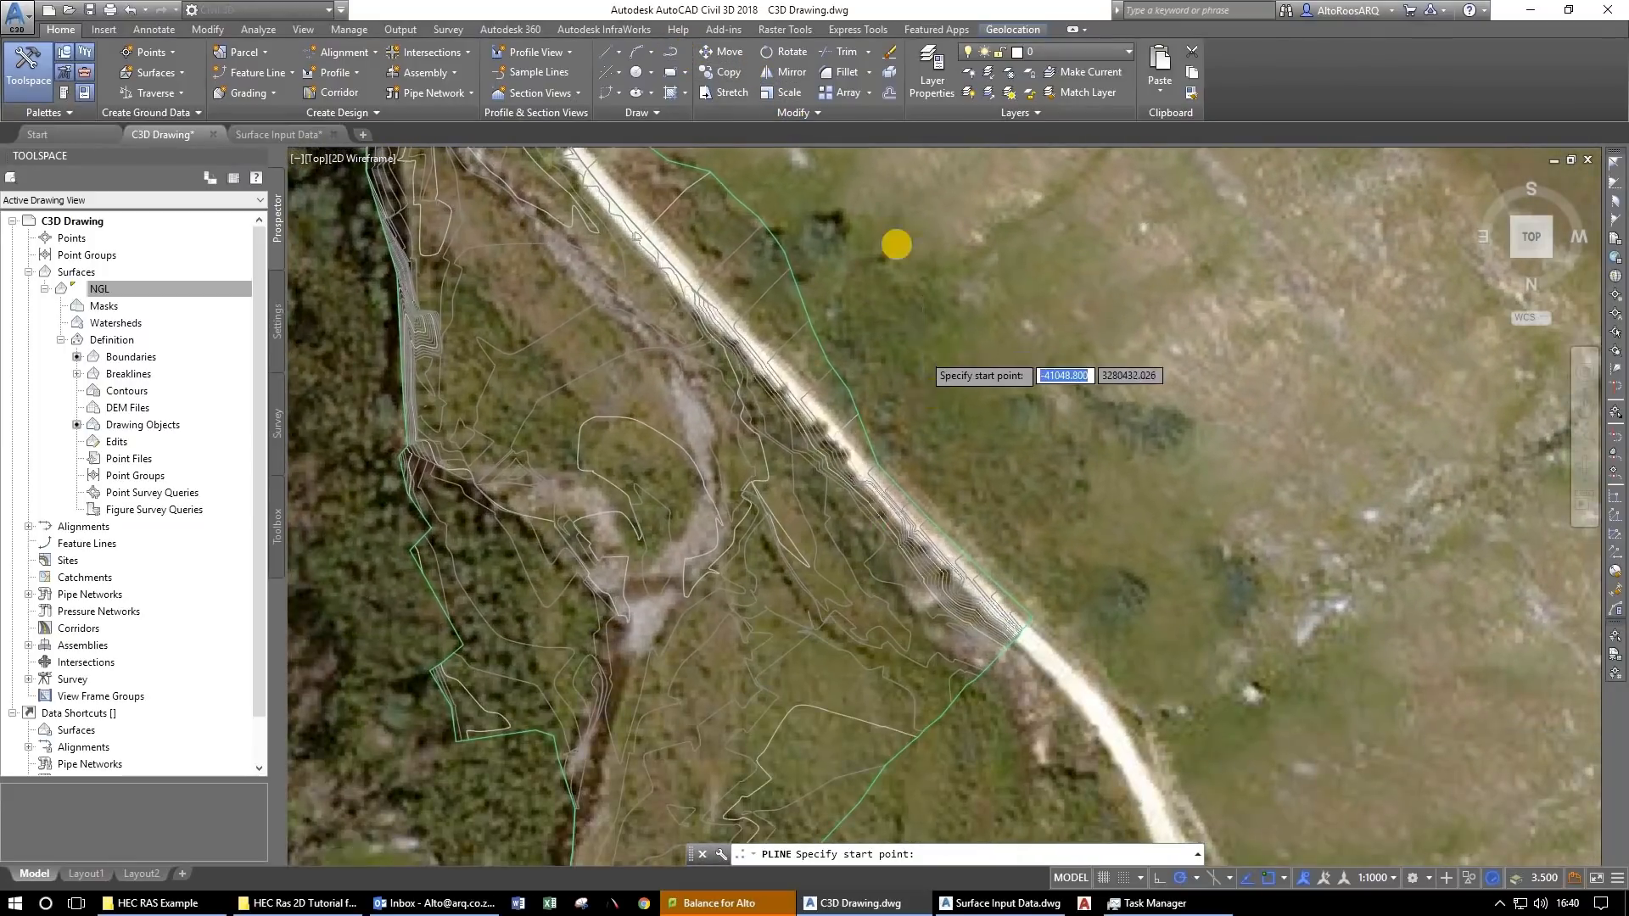
scroll(890, 243, "down", 2)
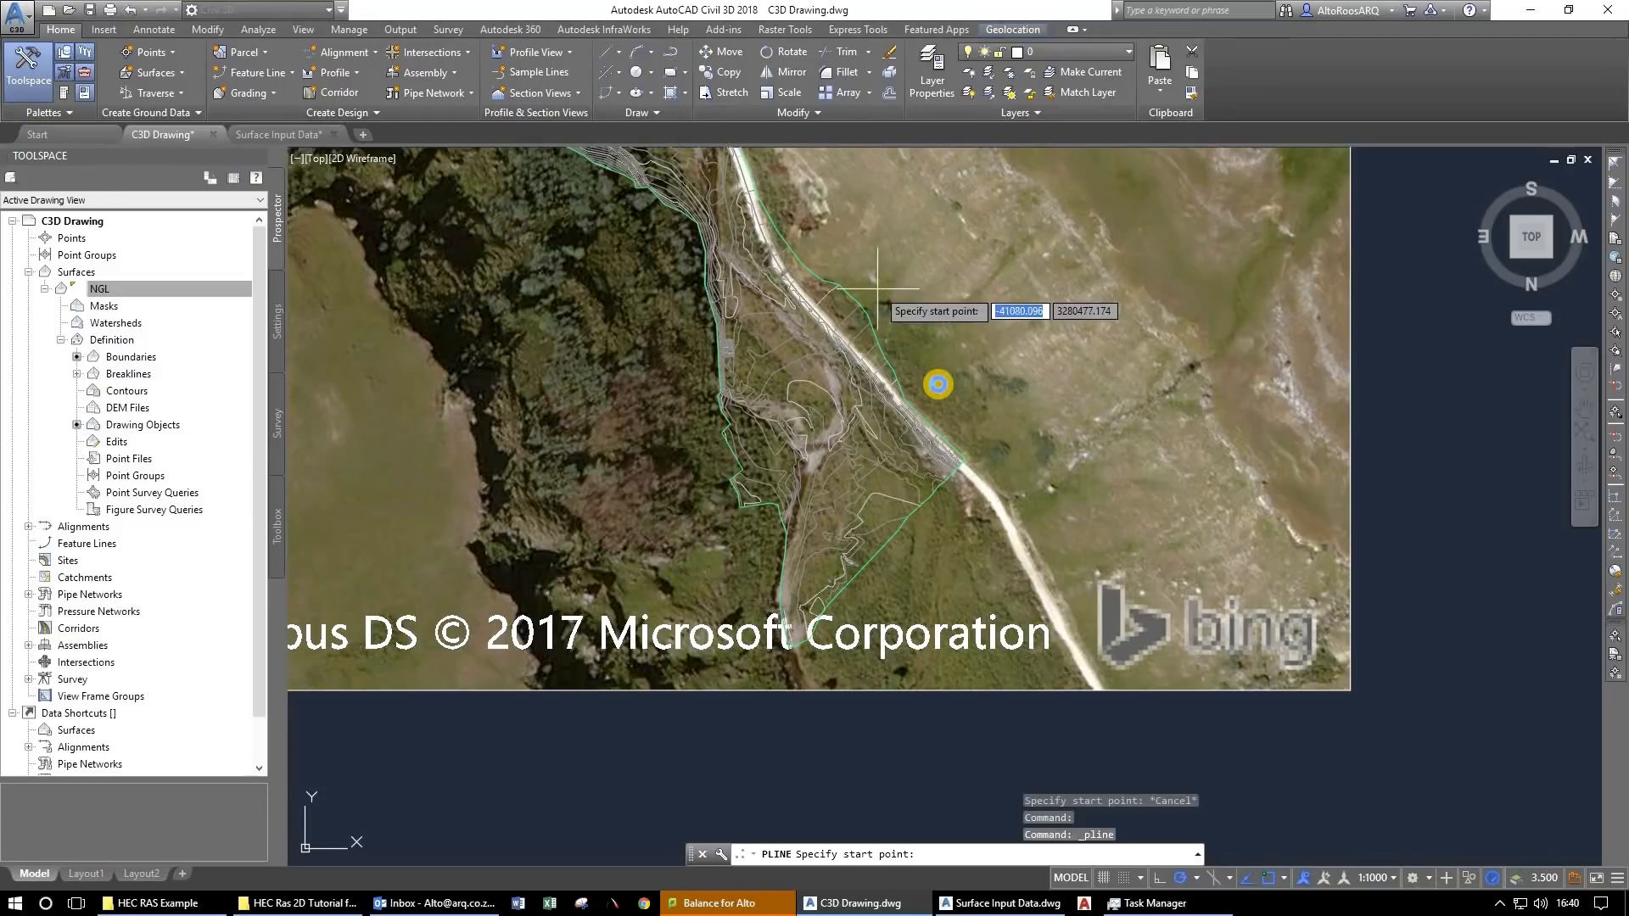
left_click_drag(925, 325, 938, 382)
left_click_drag(762, 338, 897, 560)
left_click_drag(667, 329, 890, 611)
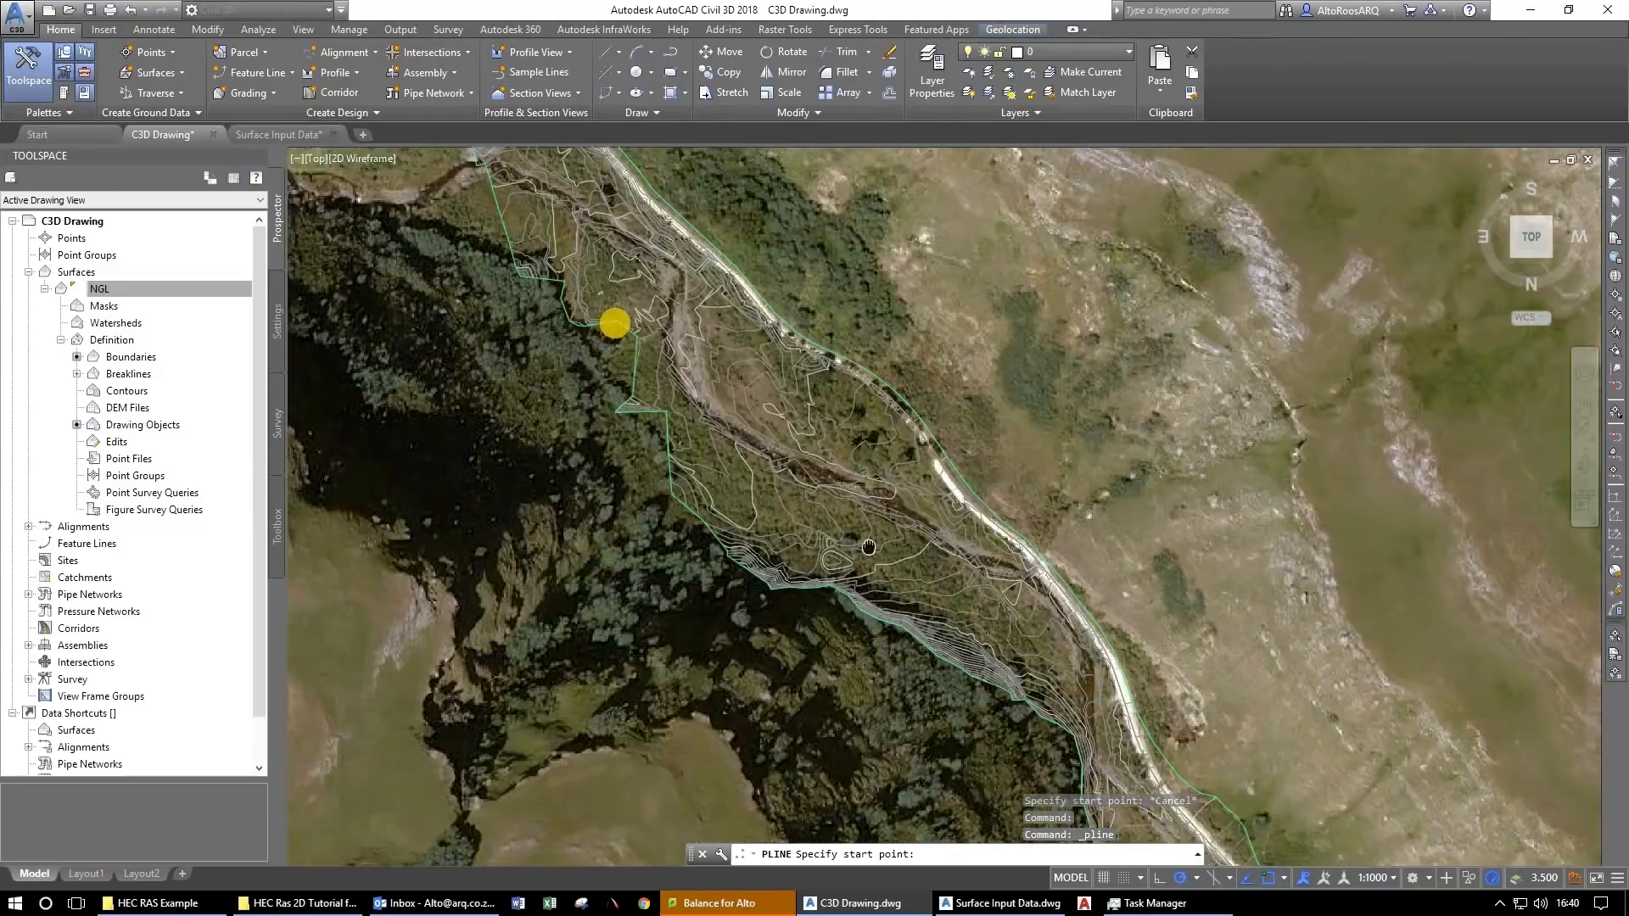
left_click_drag(644, 353, 807, 397)
scroll(644, 323, "up", 2)
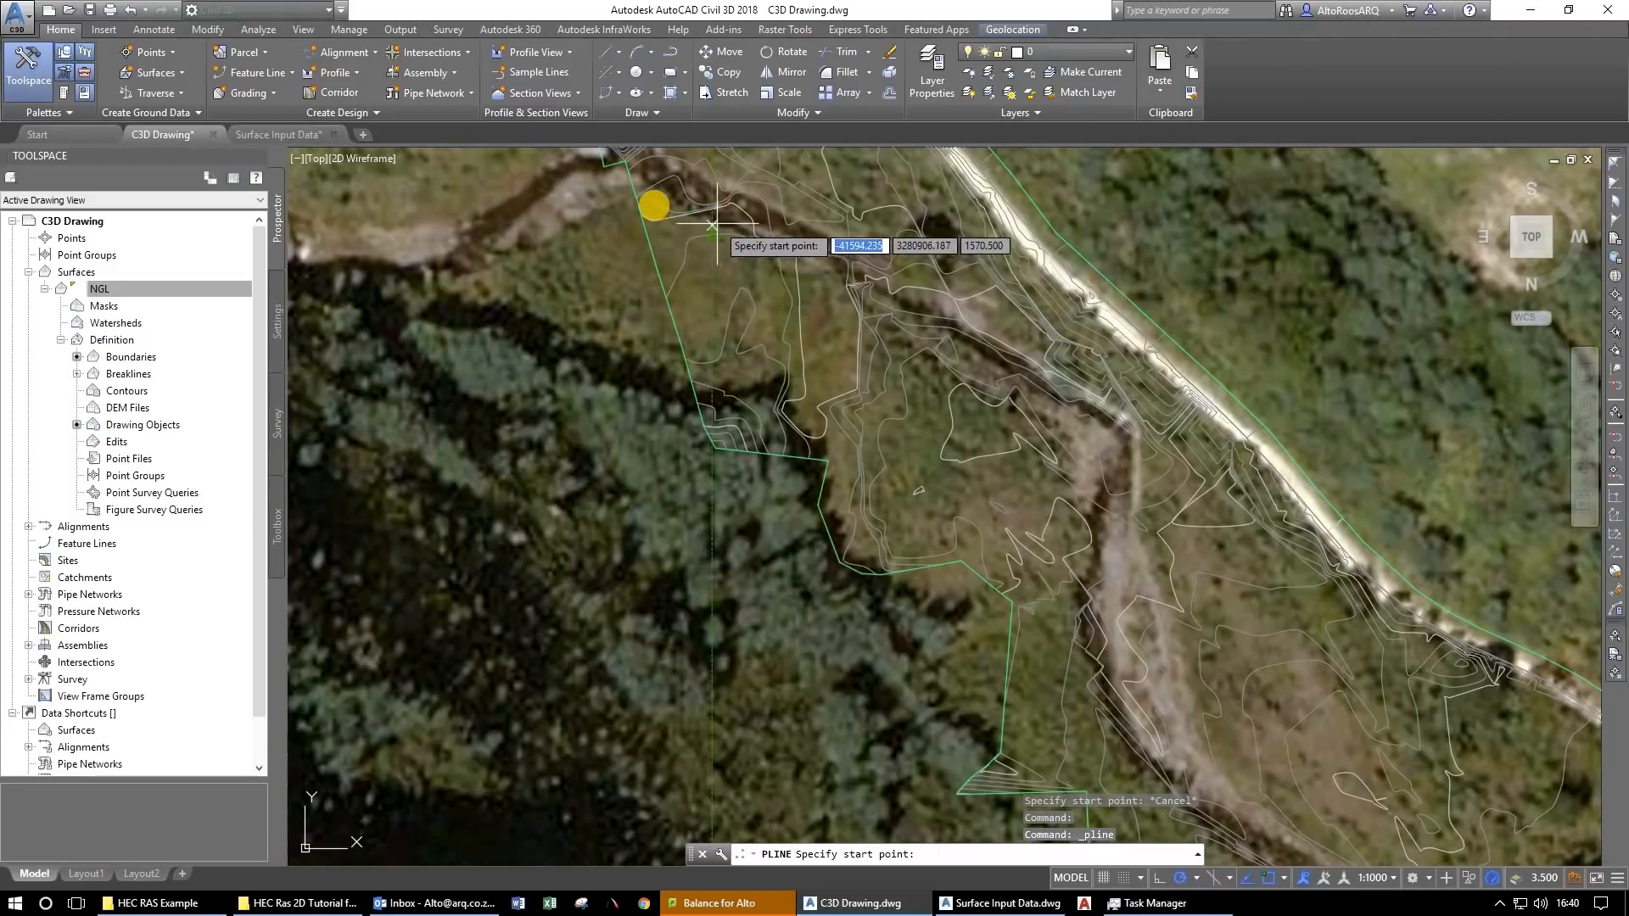
scroll(775, 227, "down", 2)
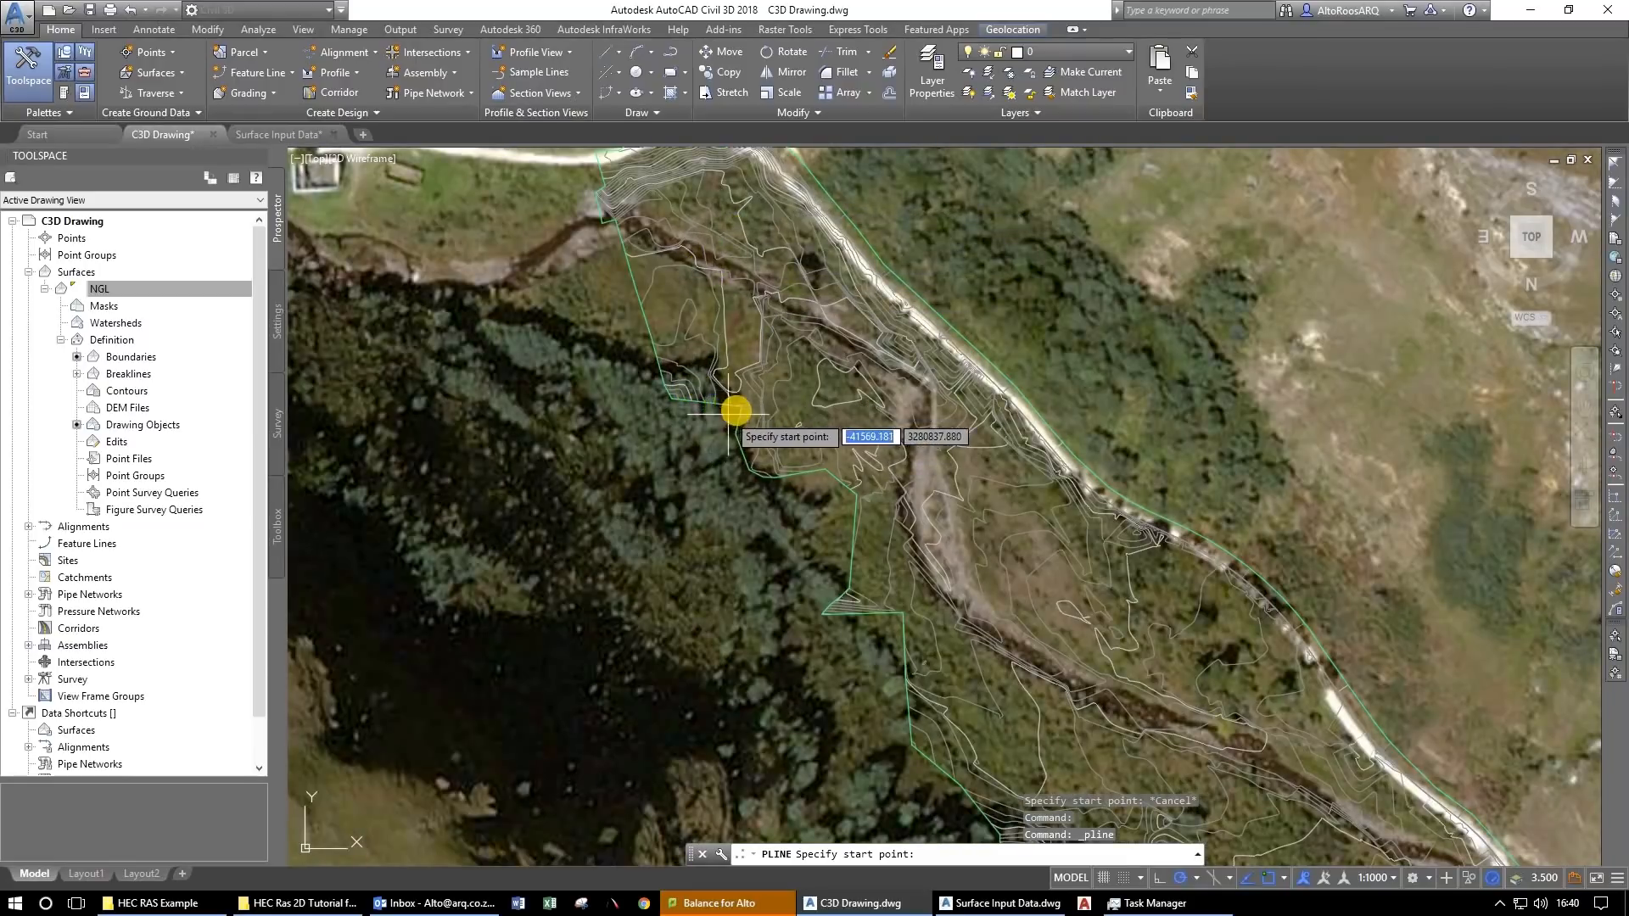
scroll(581, 298, "up", 2)
scroll(644, 419, "up", 2)
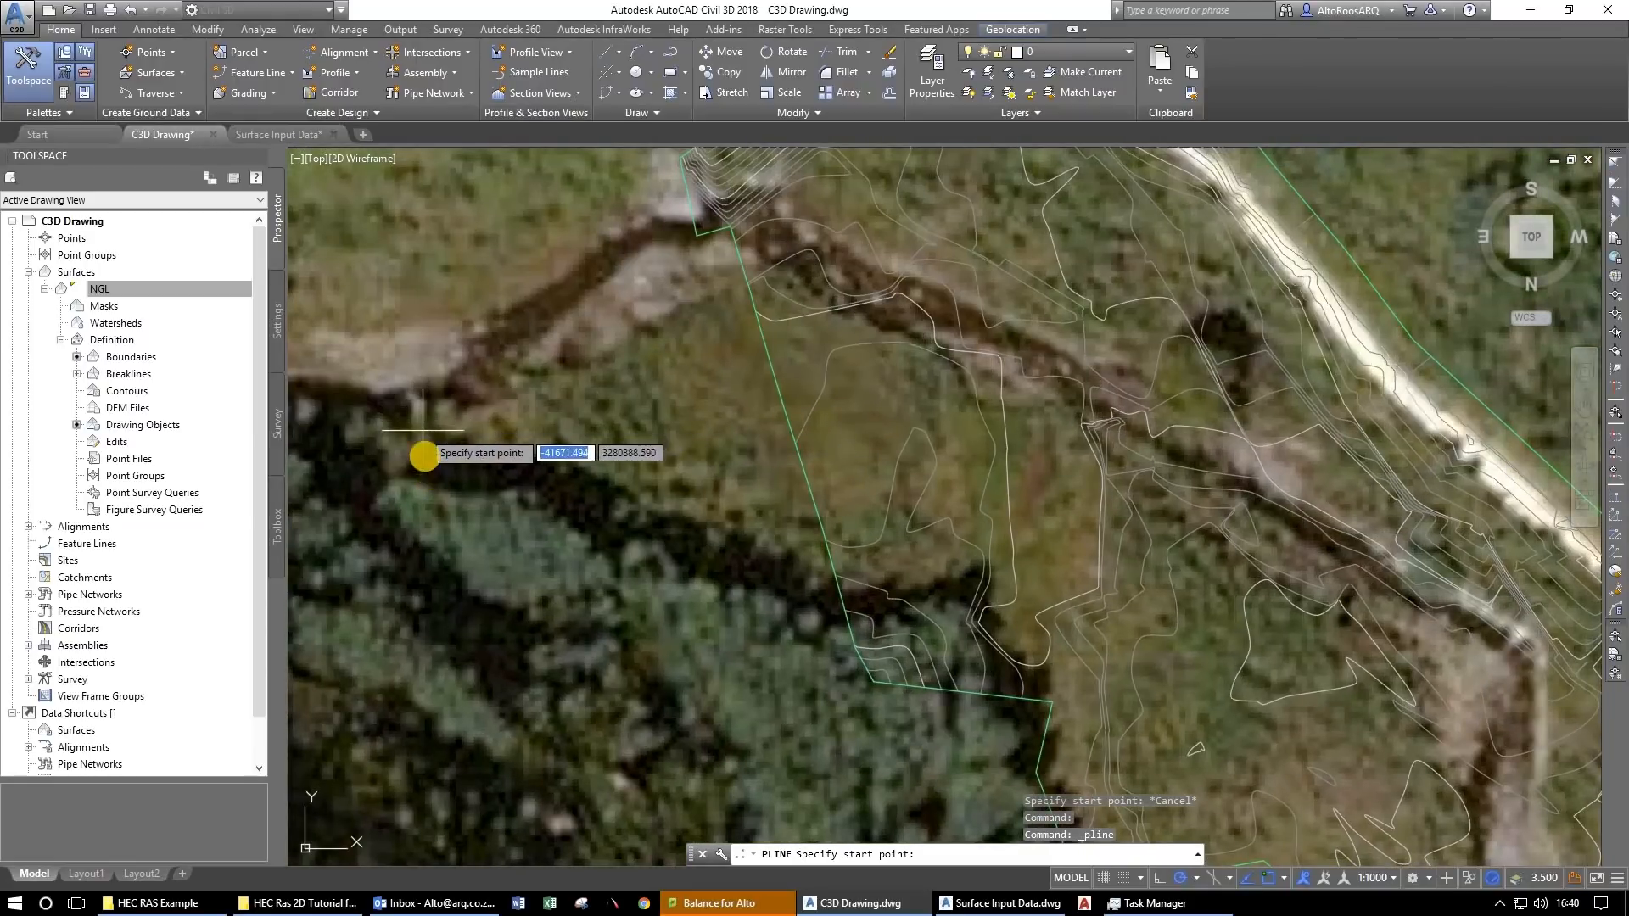
Trace a polyline from the river junction along the river side of the vegetated bank, past the bend to the pointed border corner.
left_click(415, 450)
left_click(651, 333)
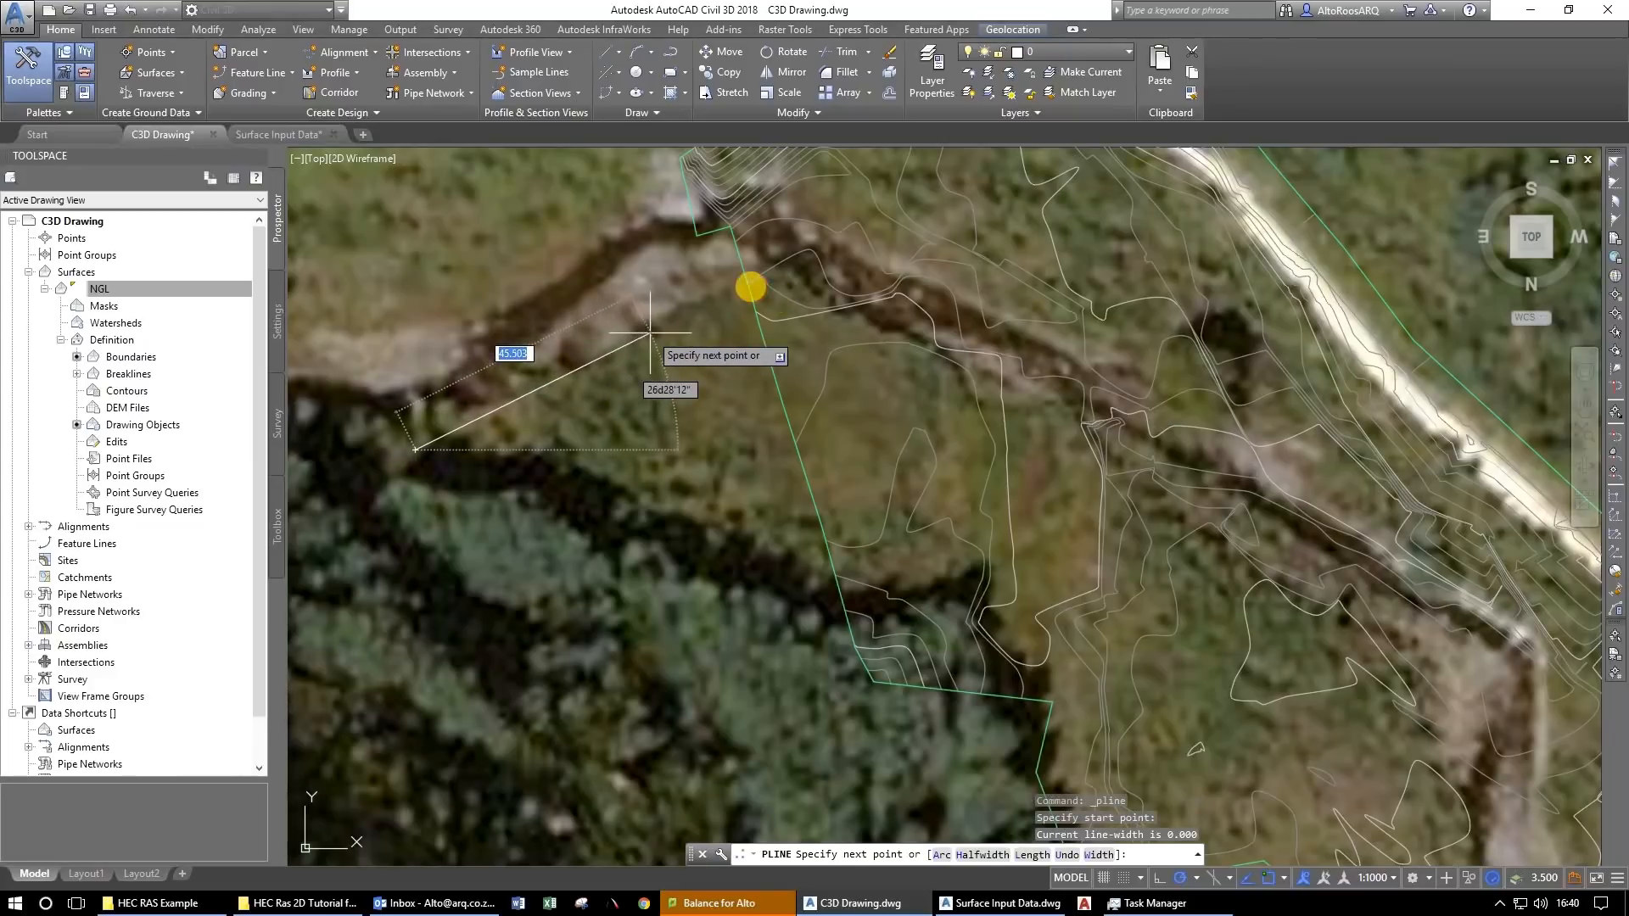
left_click(748, 285)
left_click(941, 348)
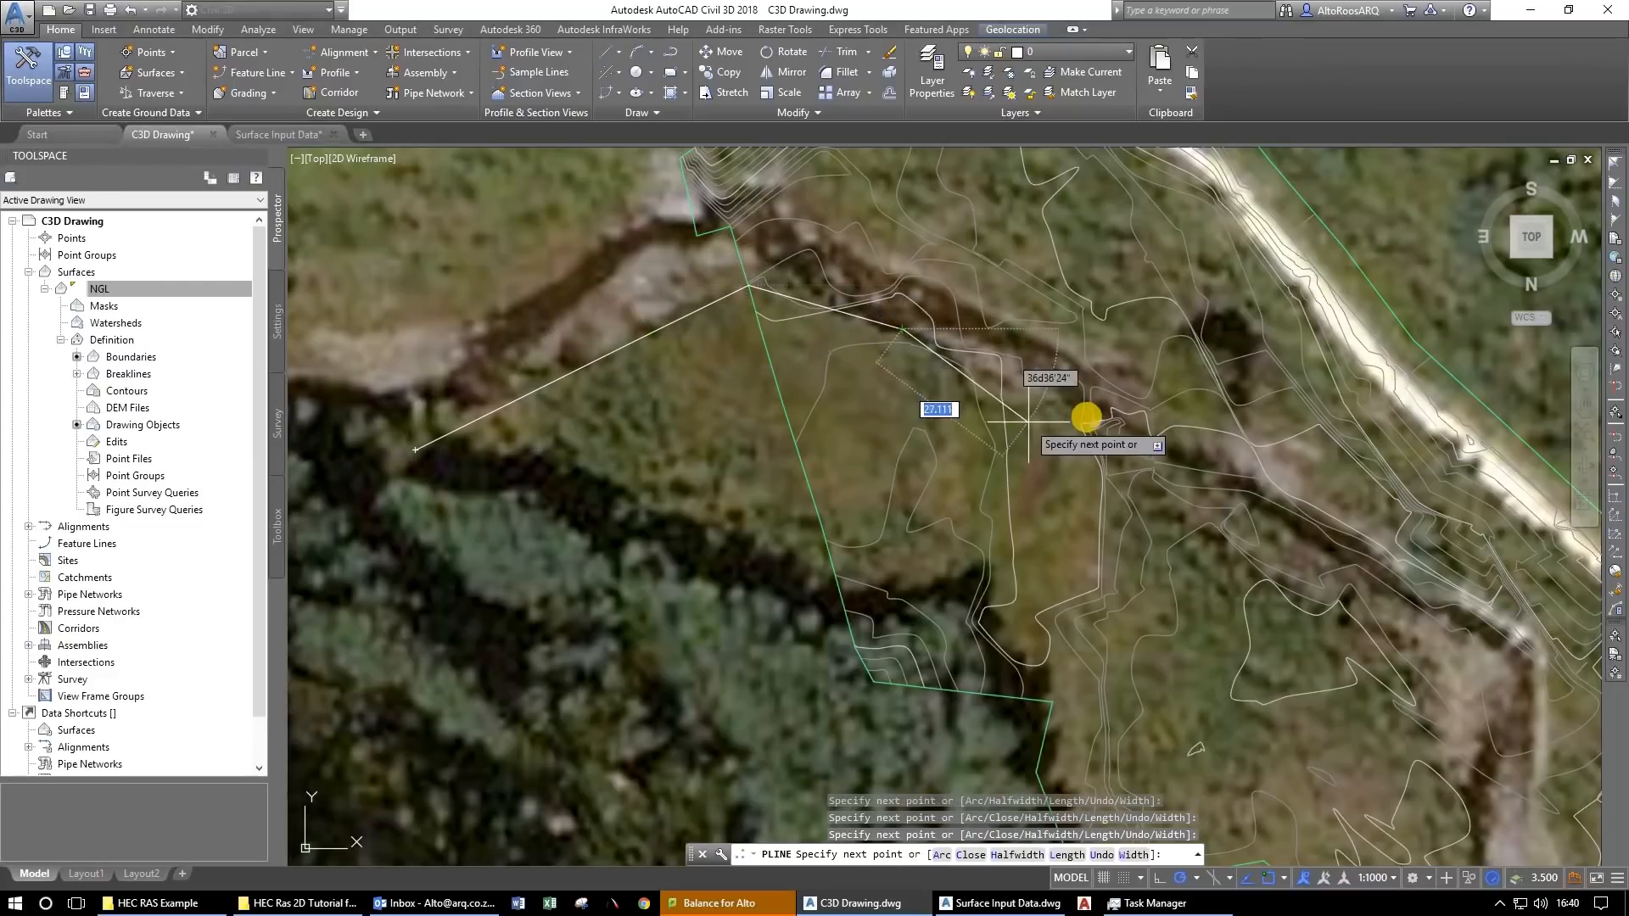
left_click(1213, 508)
left_click_drag(1286, 621, 945, 423)
left_click(1069, 407)
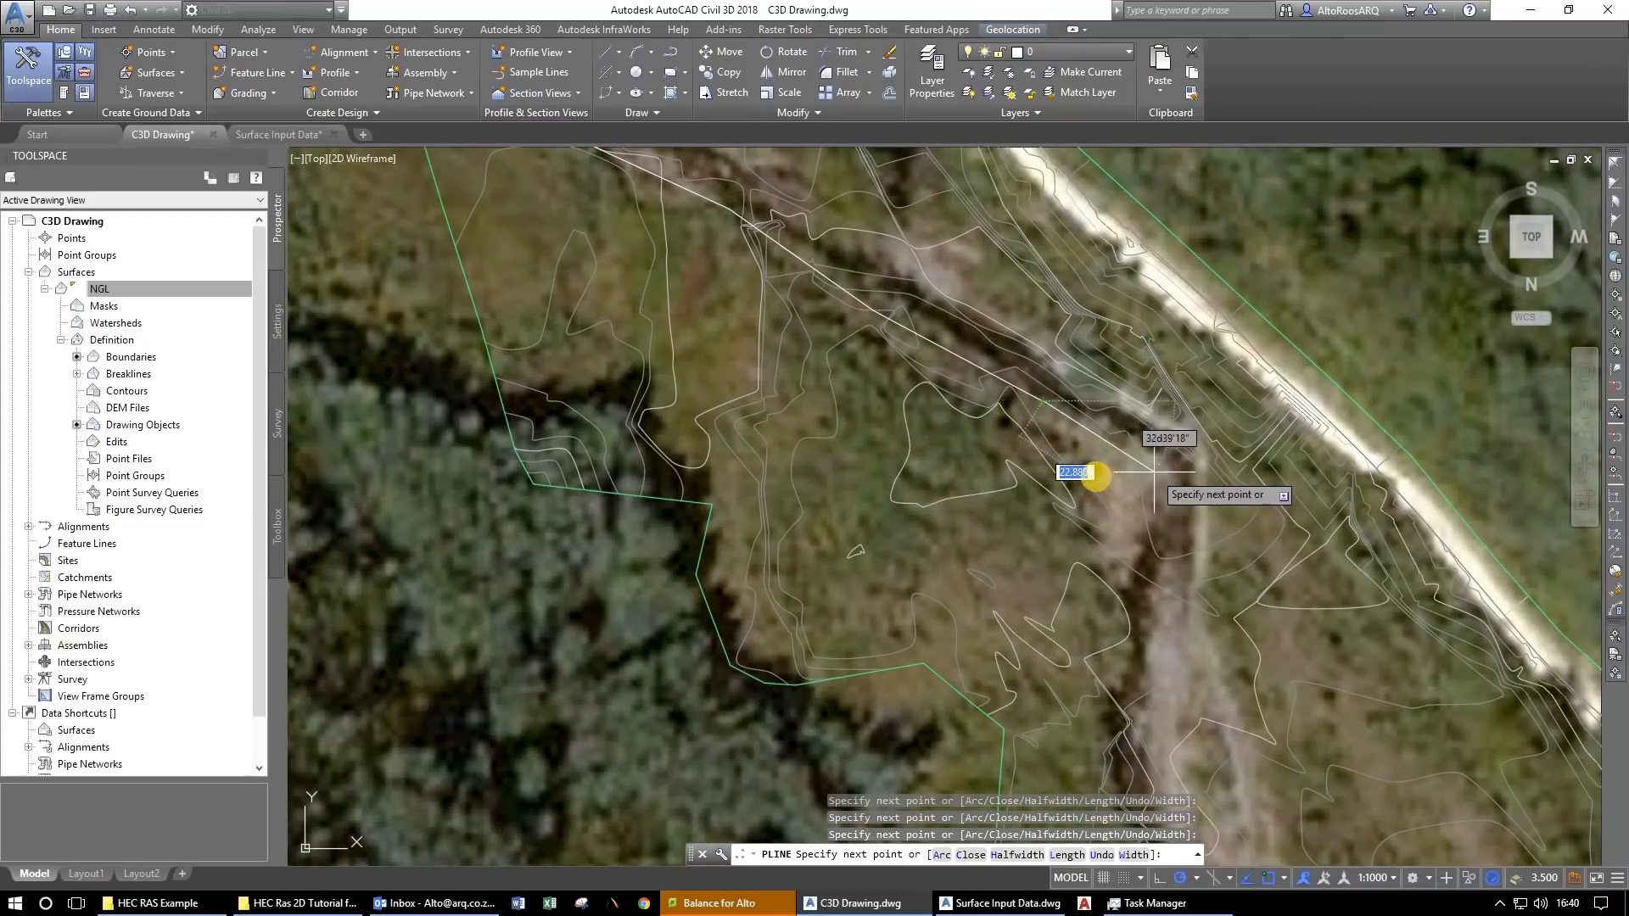
left_click(1089, 484)
left_click(1128, 623)
left_click_drag(1092, 688, 1007, 421)
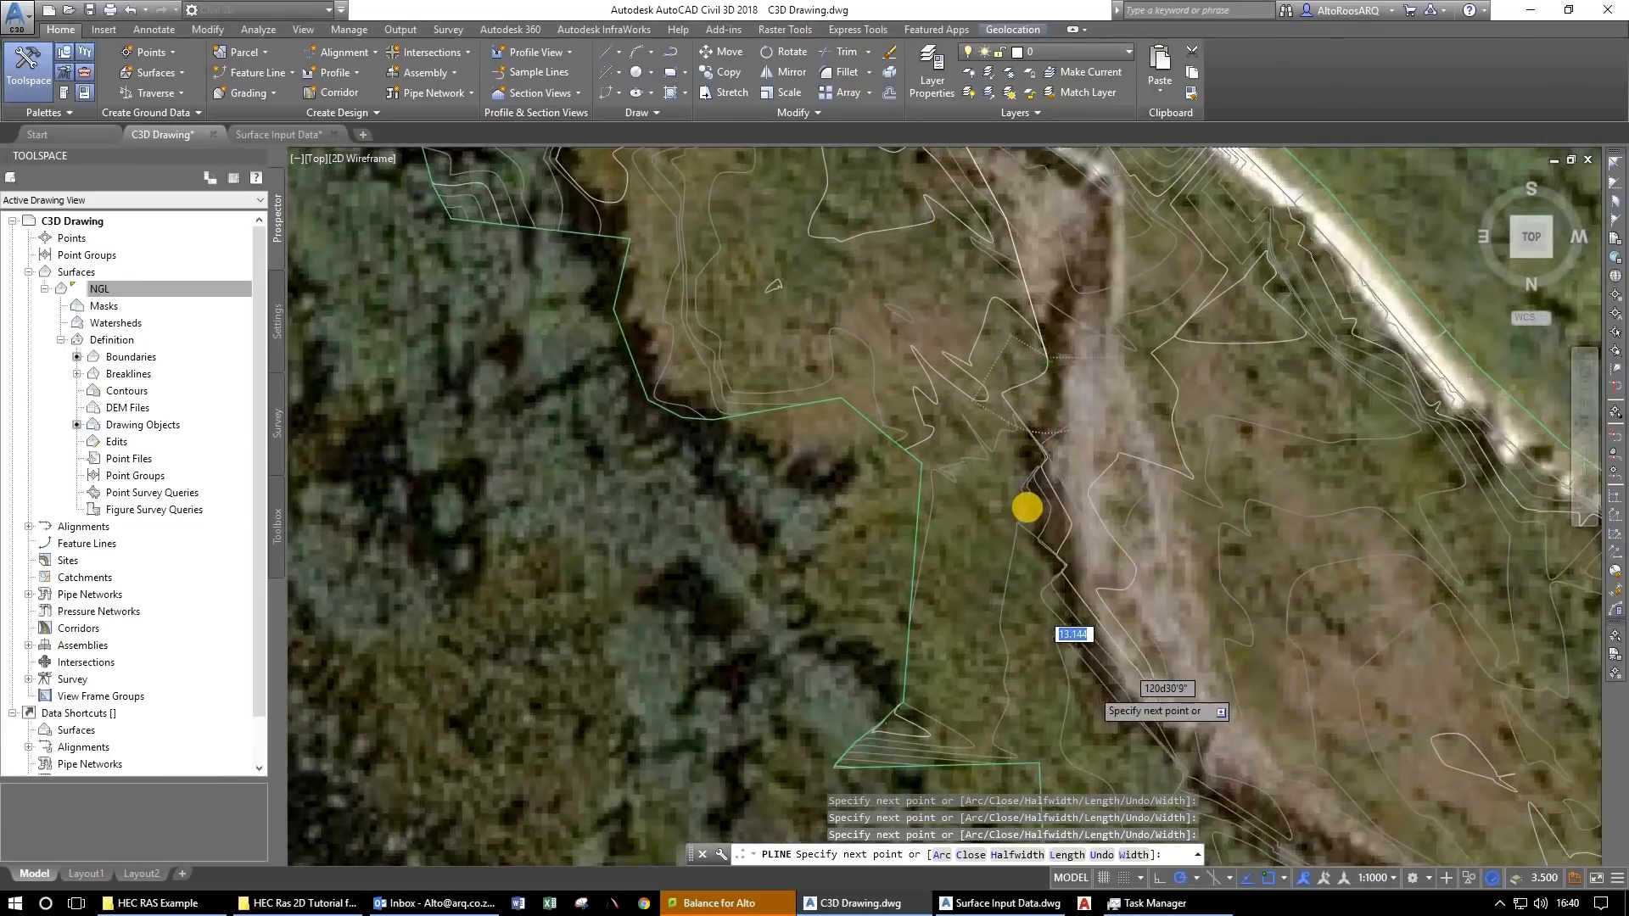
scroll(1019, 432, "down", 2)
left_click(1051, 565)
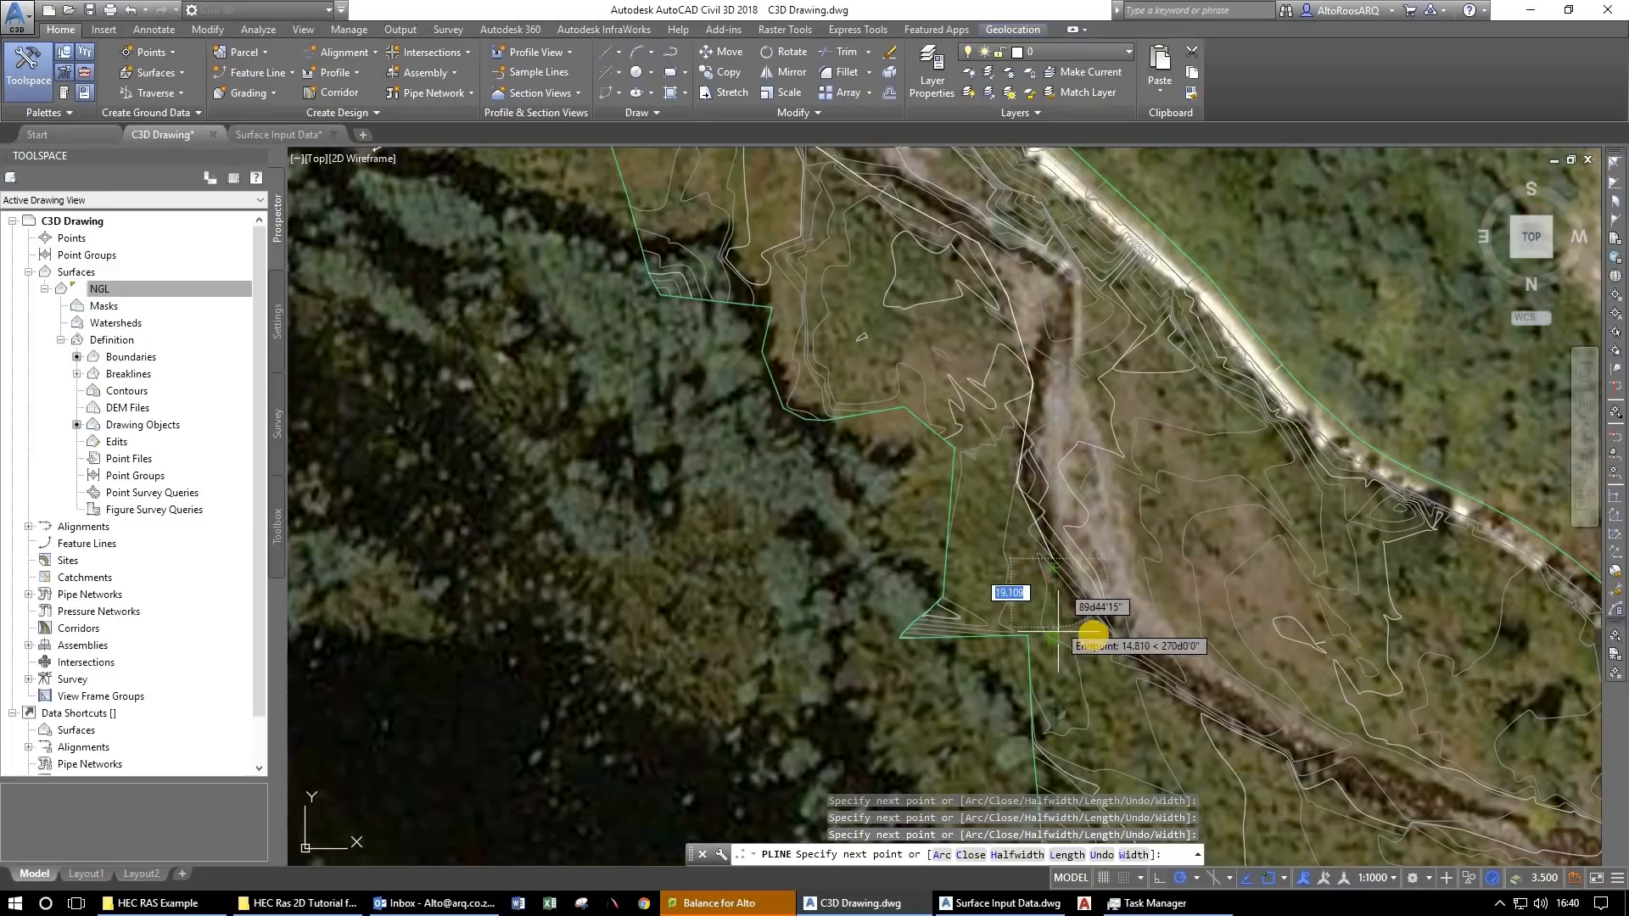
left_click(1121, 654)
Continue the polyline back outside the surface border through the trees and close it around the vegetated bank.
left_click(1031, 705)
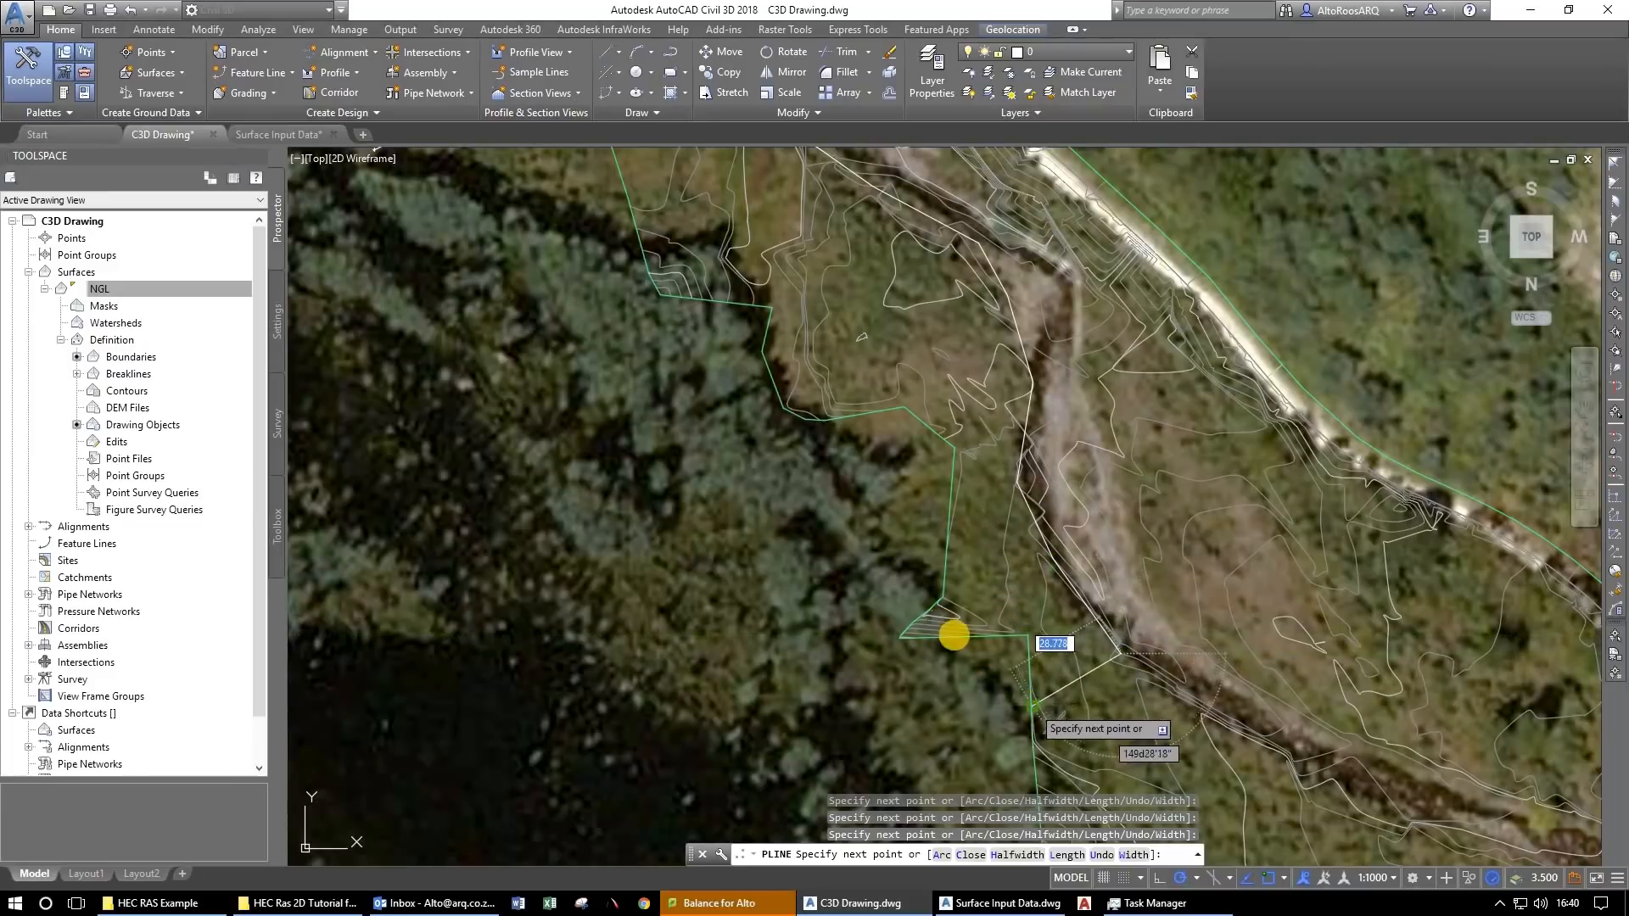
left_click(964, 649)
left_click(894, 538)
left_click(894, 456)
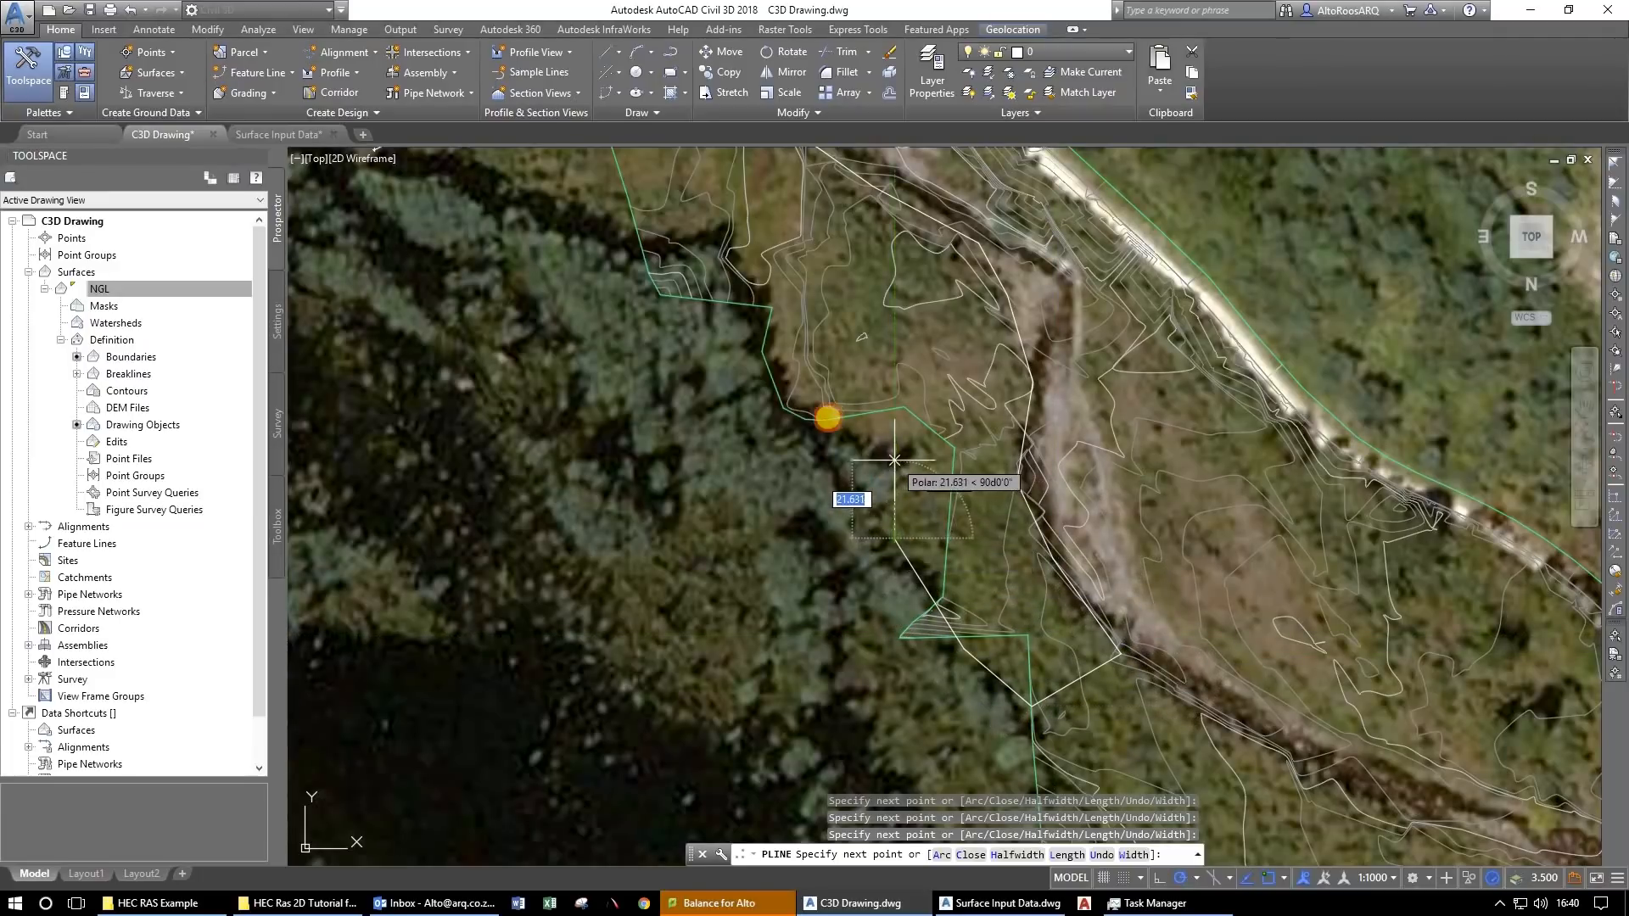
left_click(792, 393)
left_click(743, 280)
left_click_drag(674, 192, 897, 440)
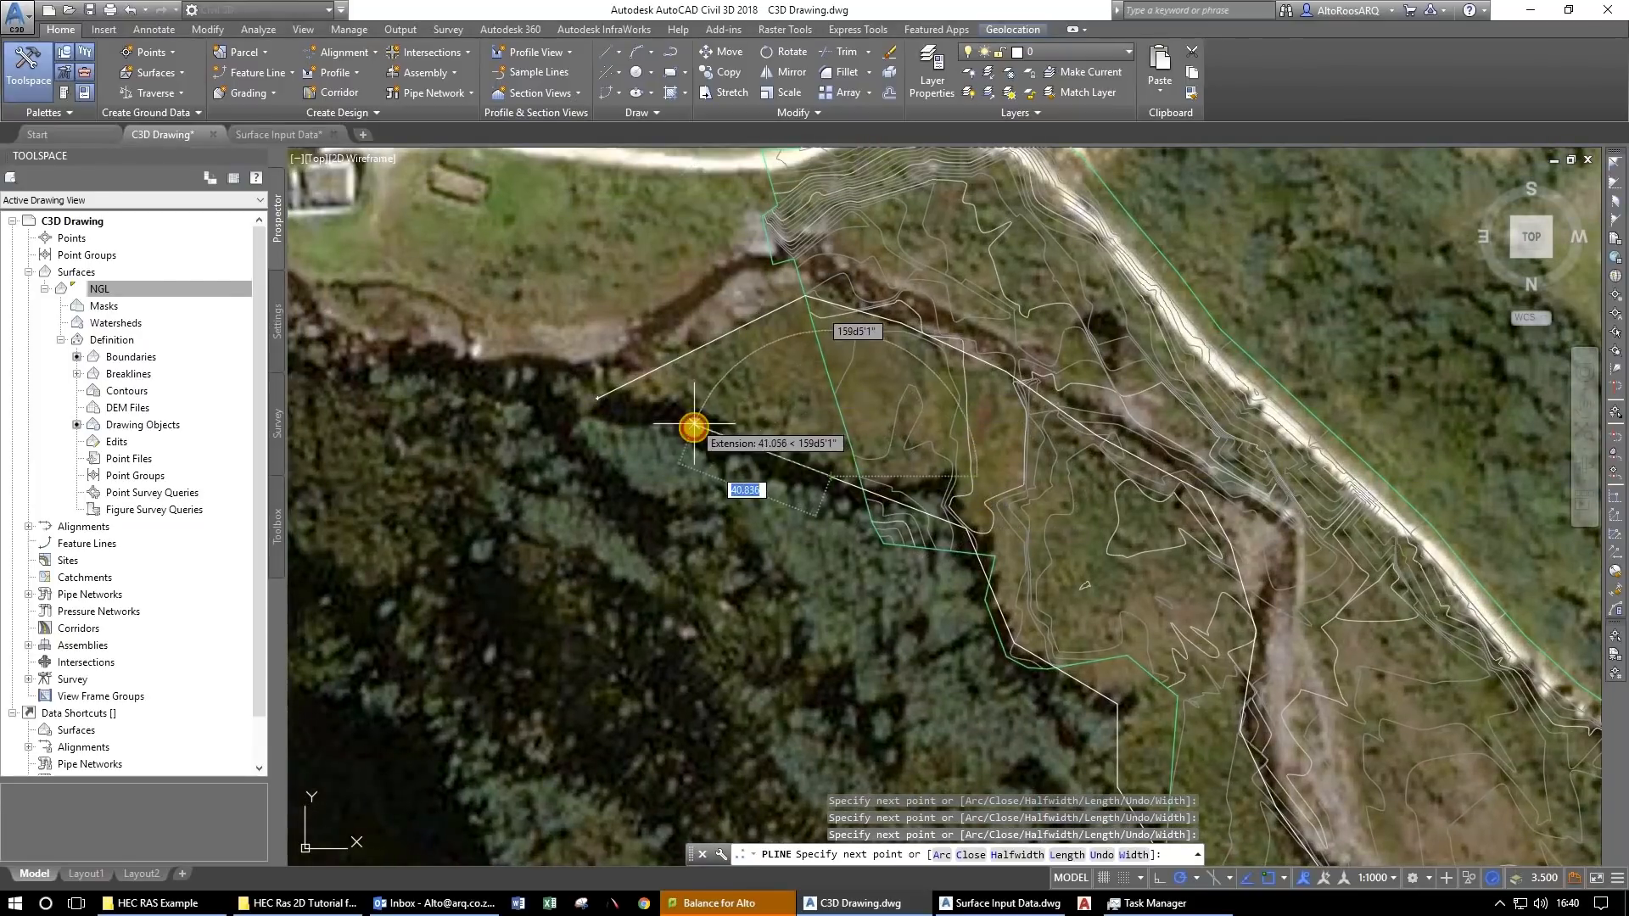
type("c")
key("Return")
key("Escape")
key("Escape")
Select the closed polyline around the vegetated bank and remove it from the drawing.
left_click(703, 386)
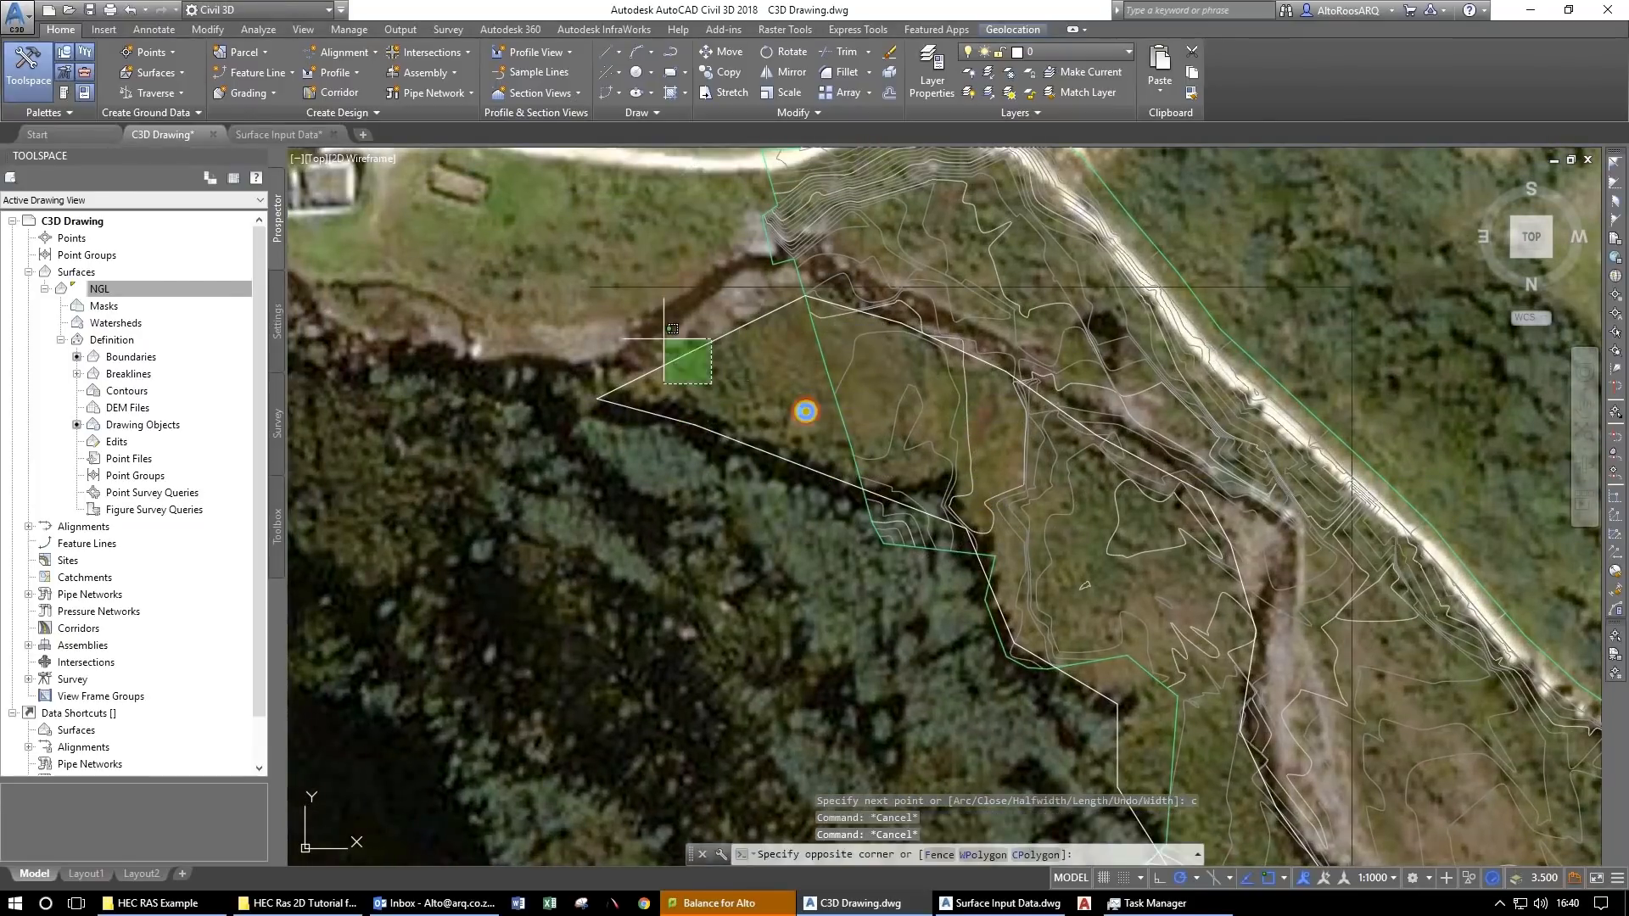
left_click(660, 337)
scroll(806, 411, "down", 4)
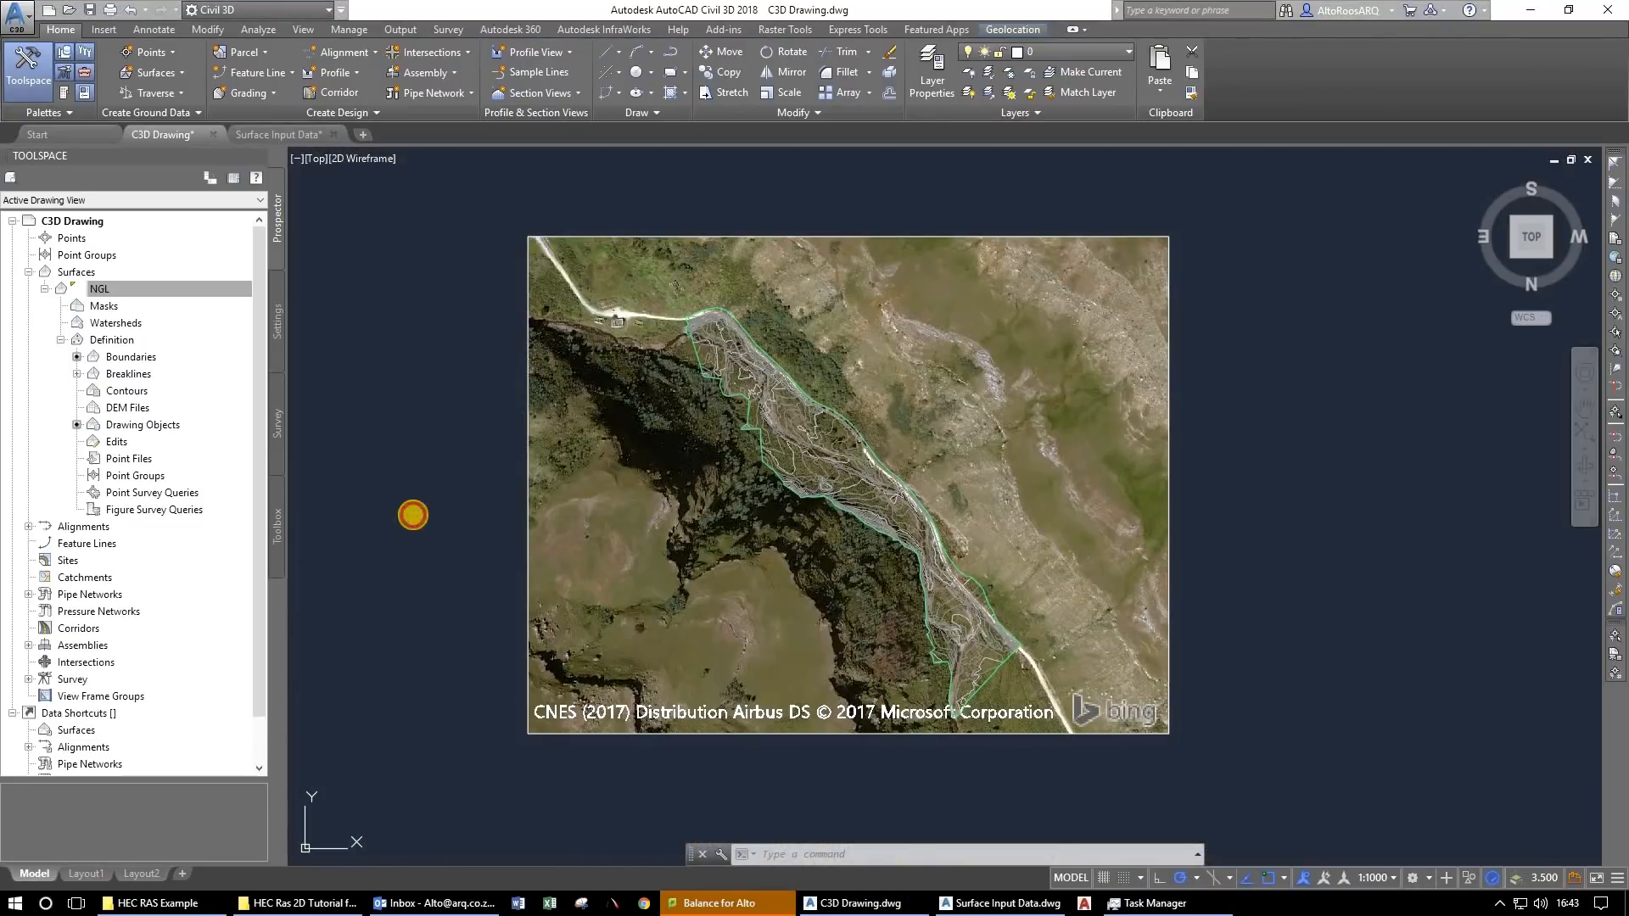
key("Escape")
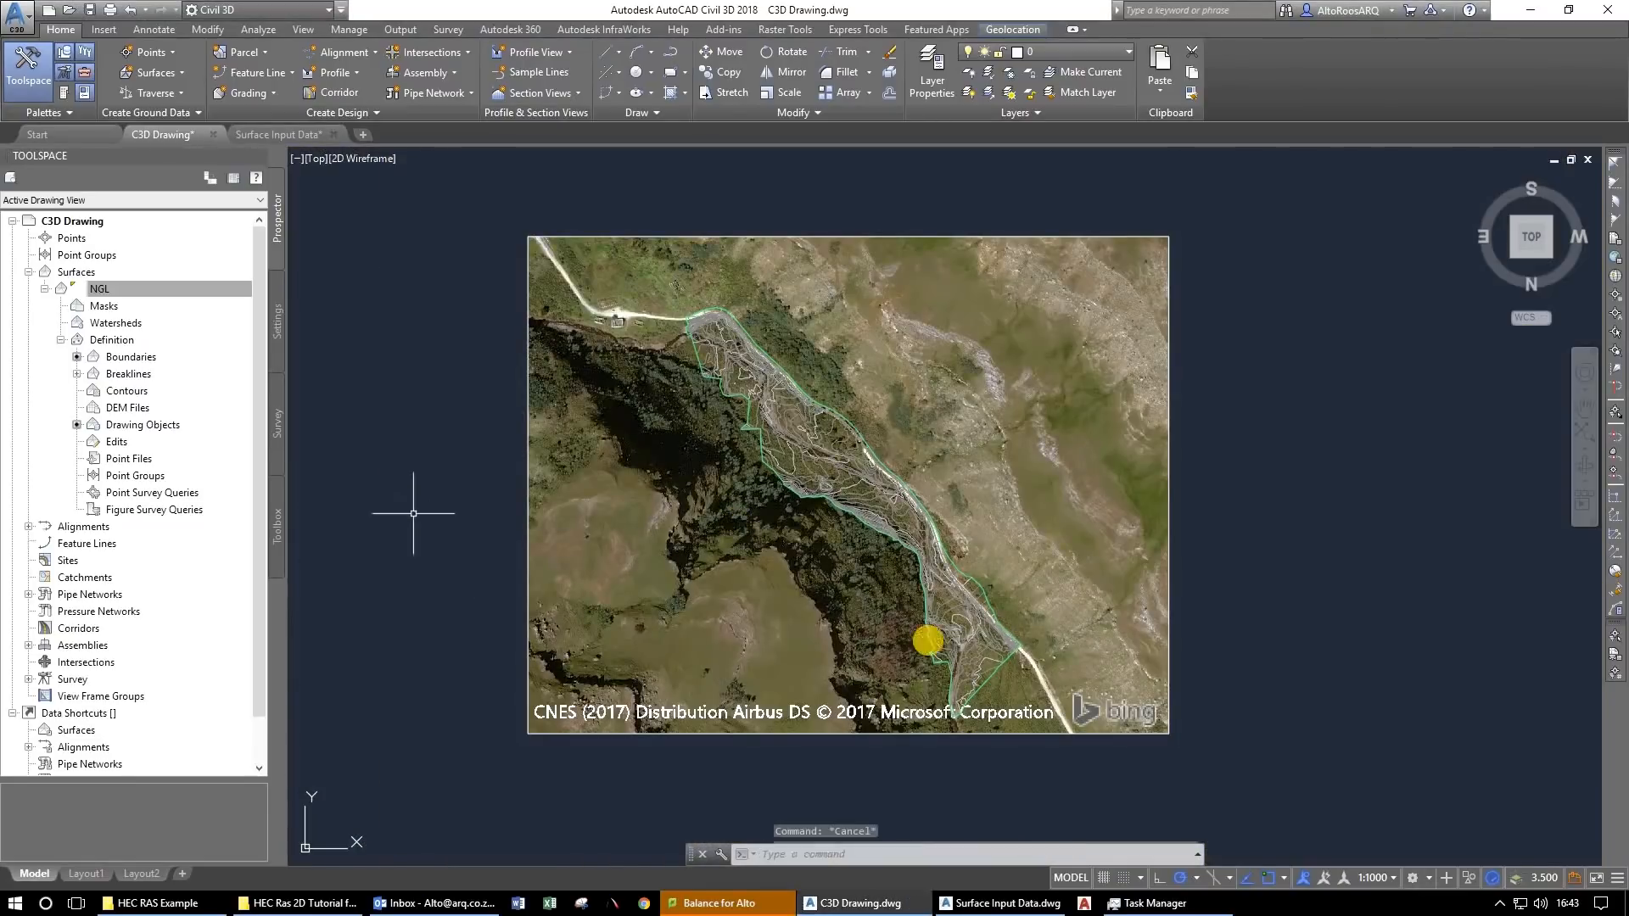
Start the MPOLYGON command for outlining areas over the upper reach of the aerial image.
scroll(902, 496, "up", 4)
left_click_drag(860, 468, 858, 538)
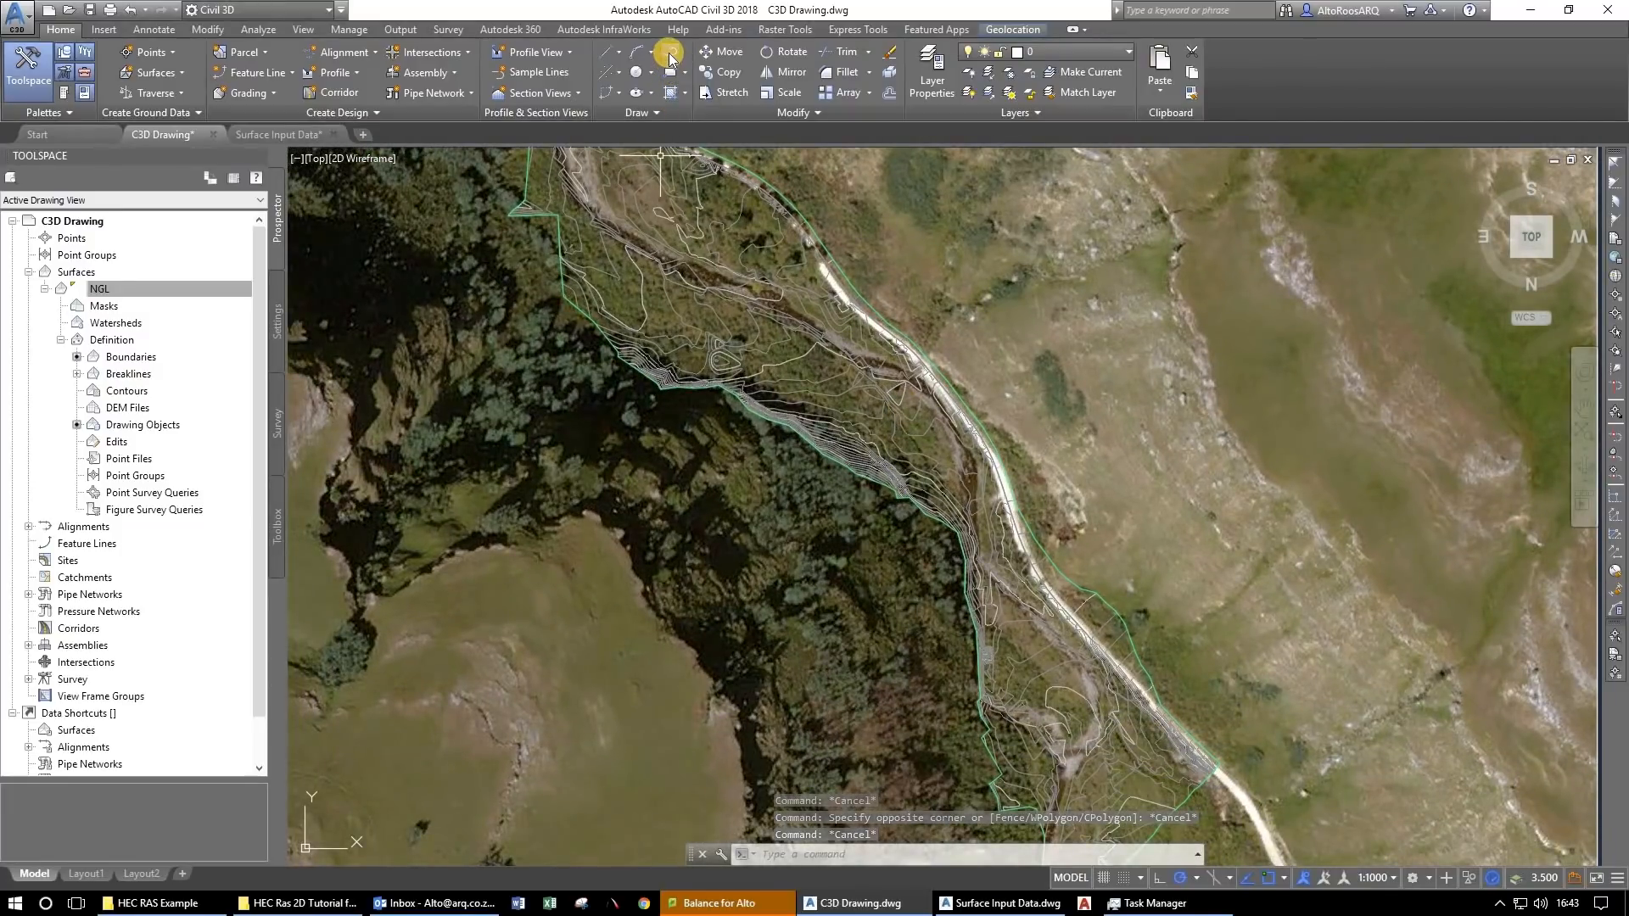
scroll(627, 258, "up", 2)
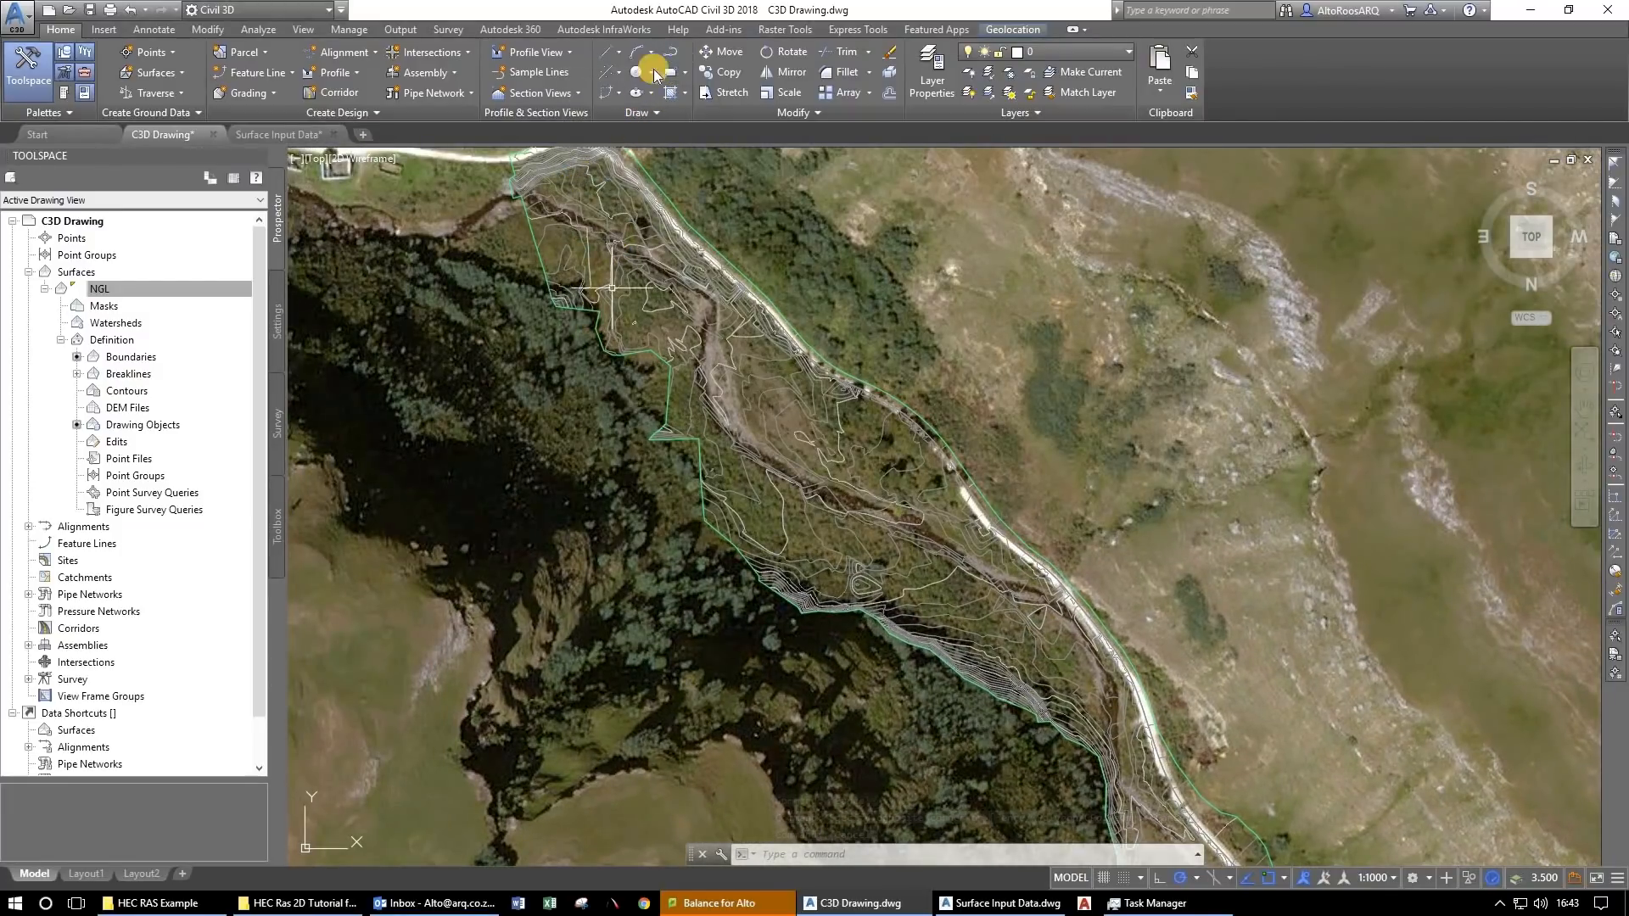
key("Escape")
key("Escape")
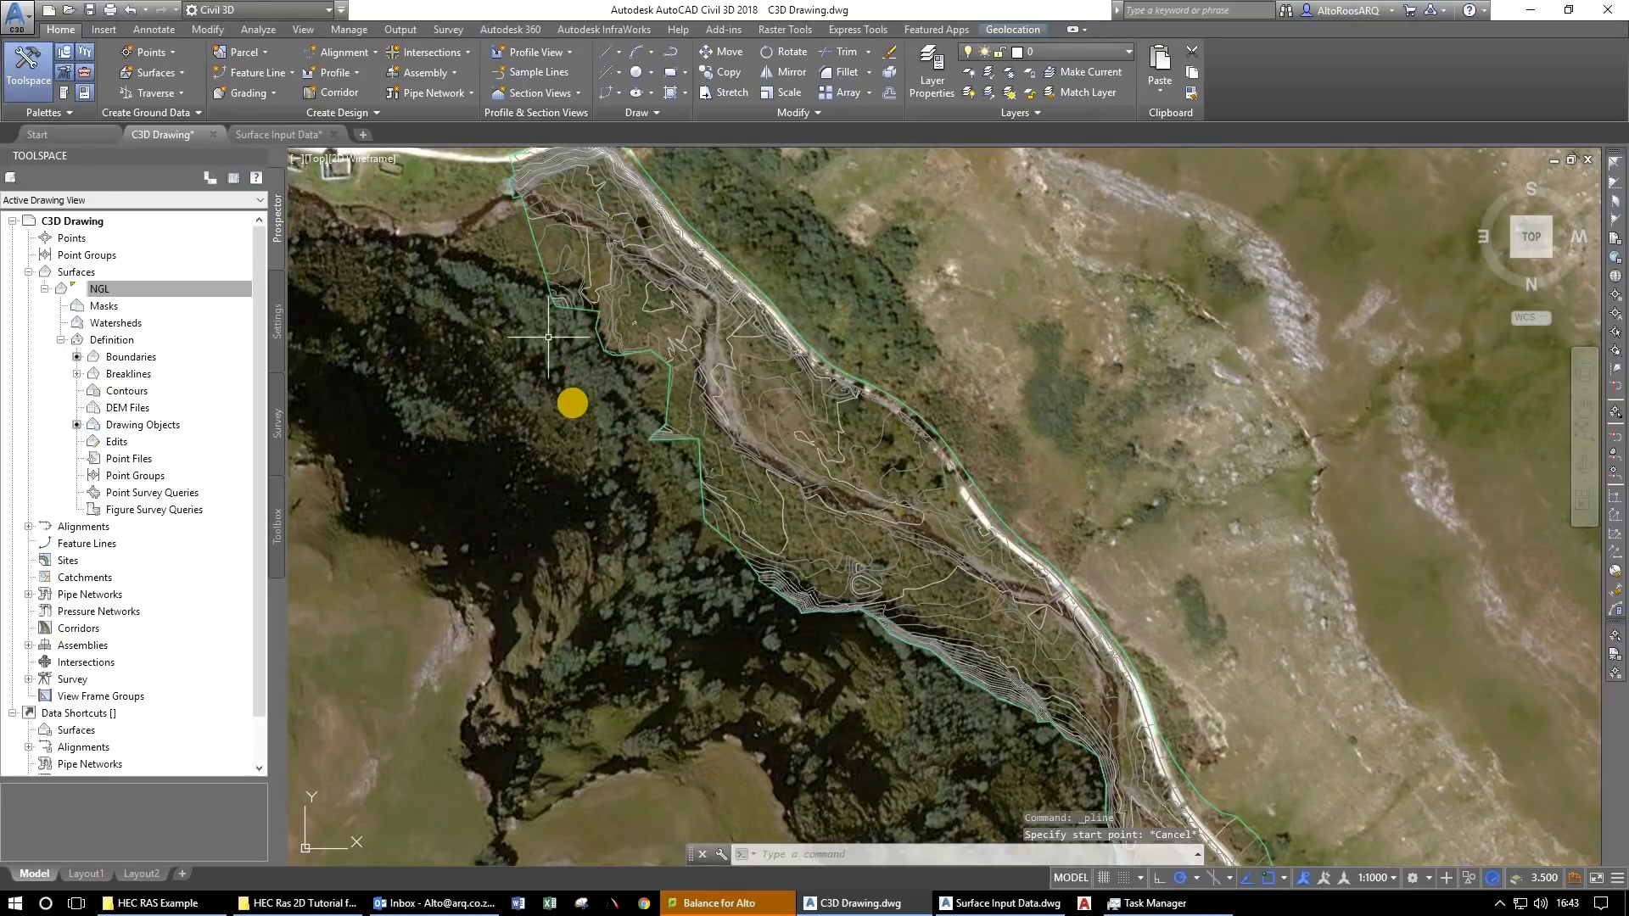
type("mpol")
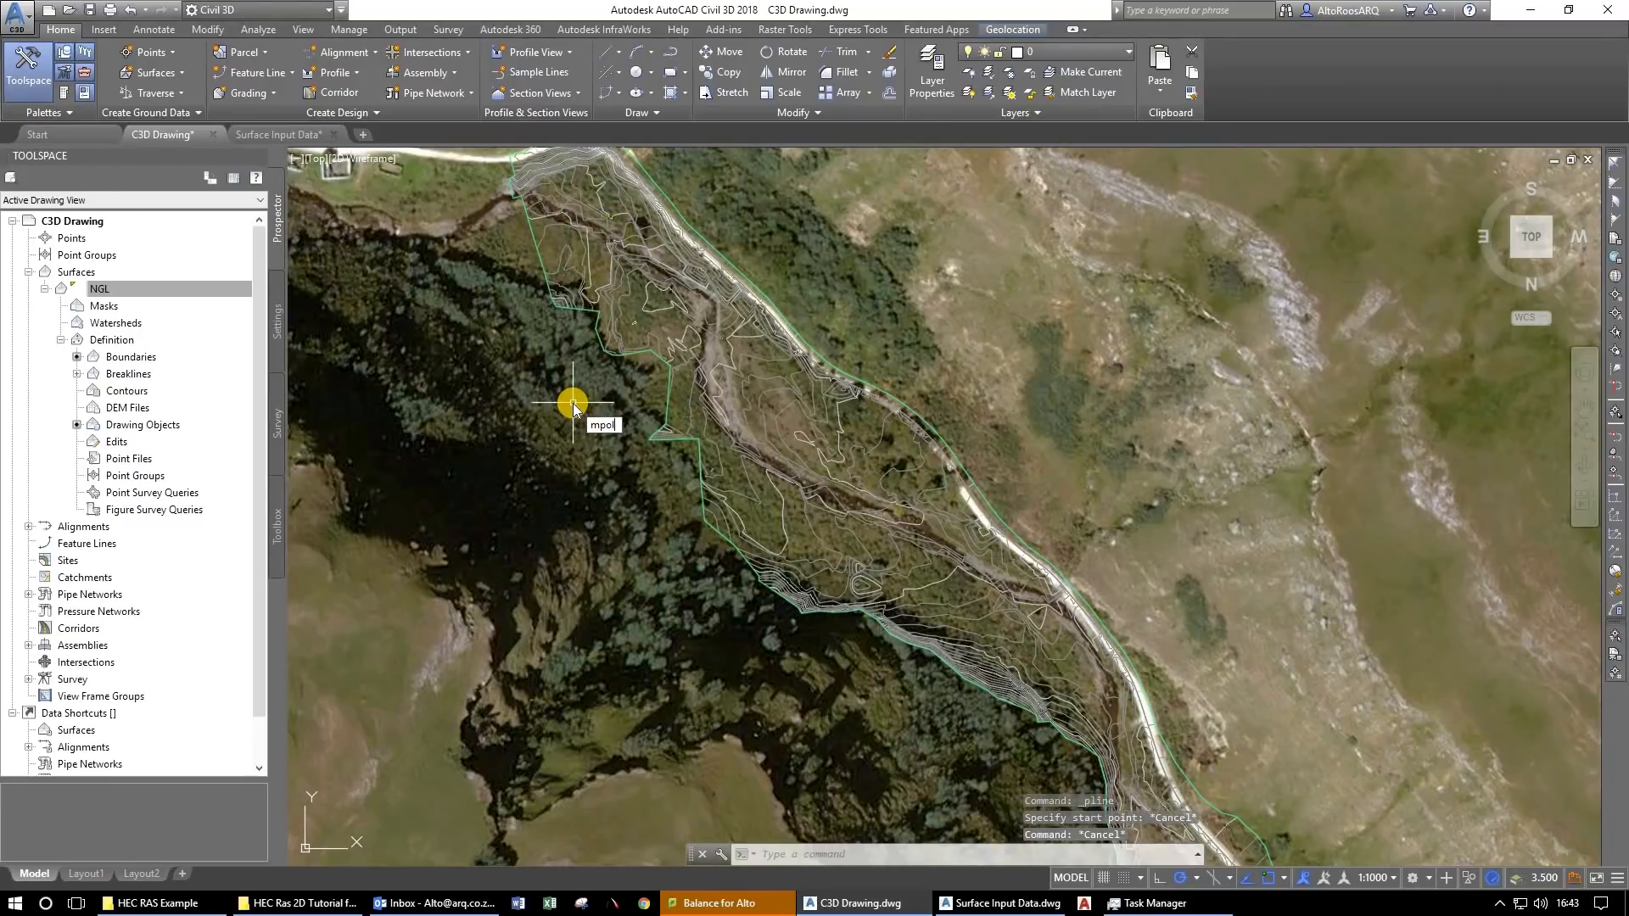
type("y")
left_click(645, 441)
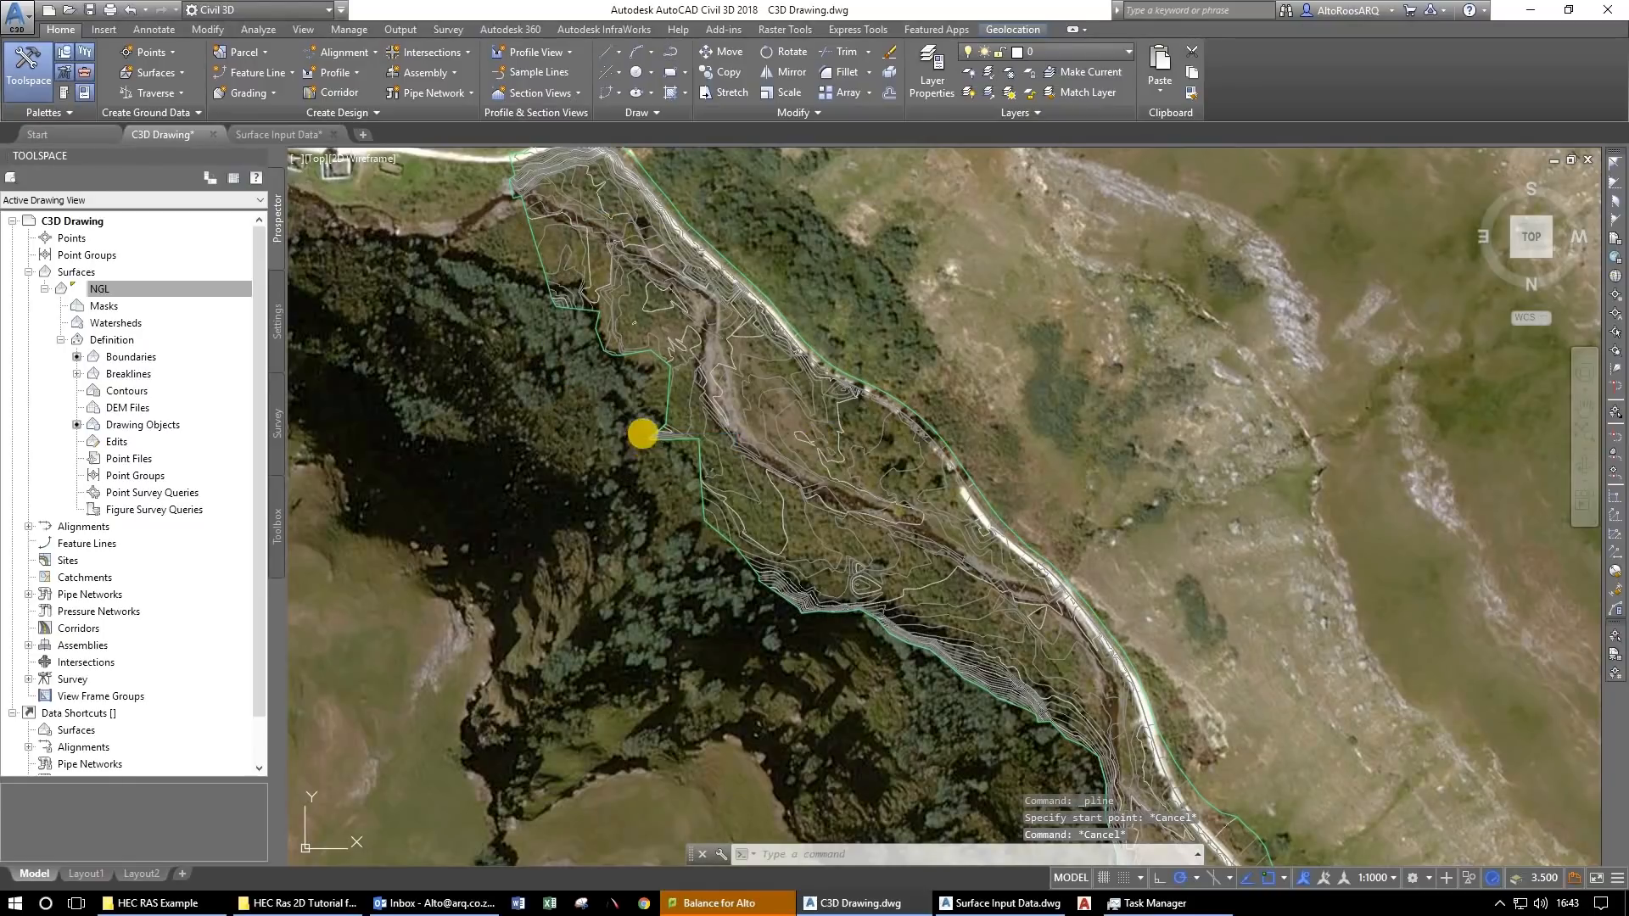
Start an MPOLYGON just beyond the surface's upstream end and trace its first edge along the south-west bank of the river.
left_click_drag(534, 369, 618, 576)
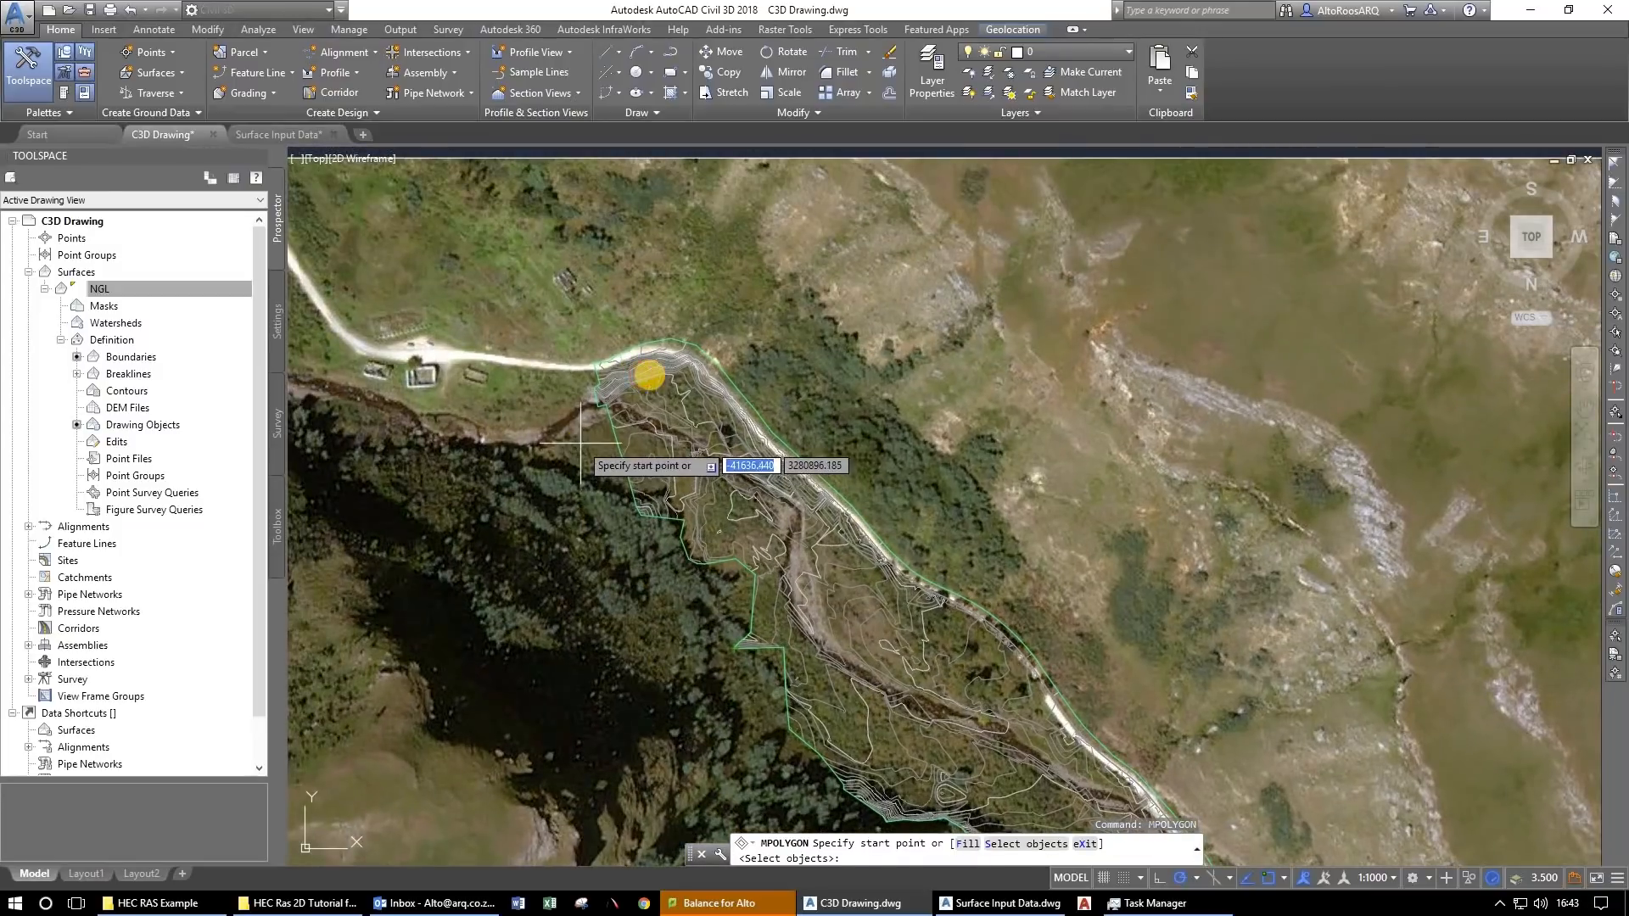
left_click(584, 442)
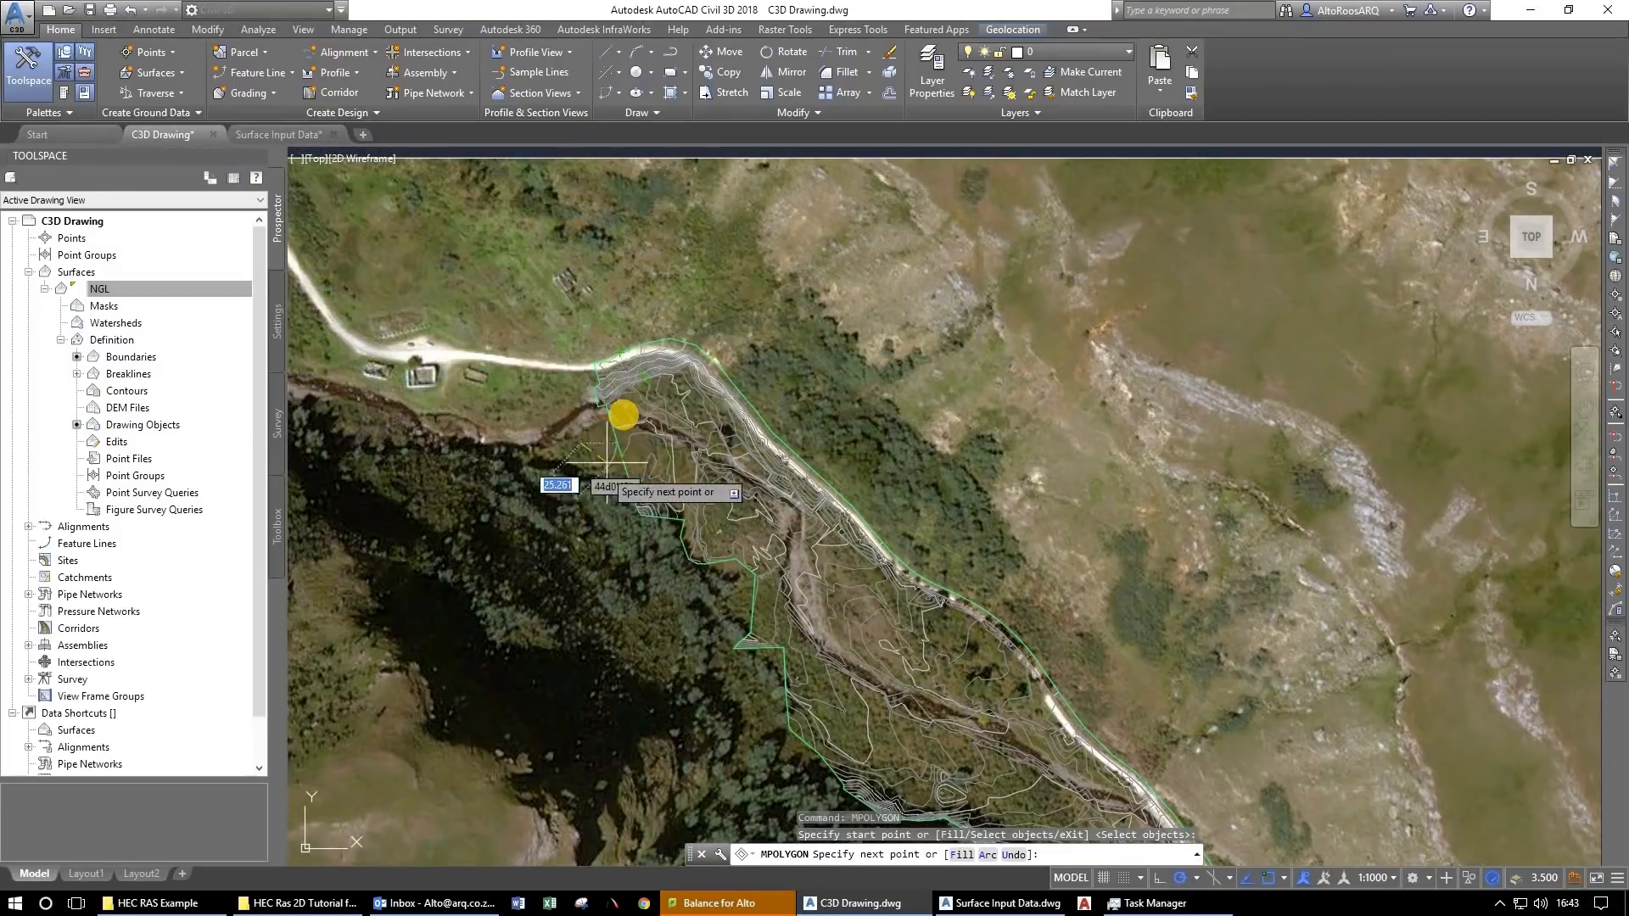
scroll(627, 412, "up", 5)
left_click(561, 366)
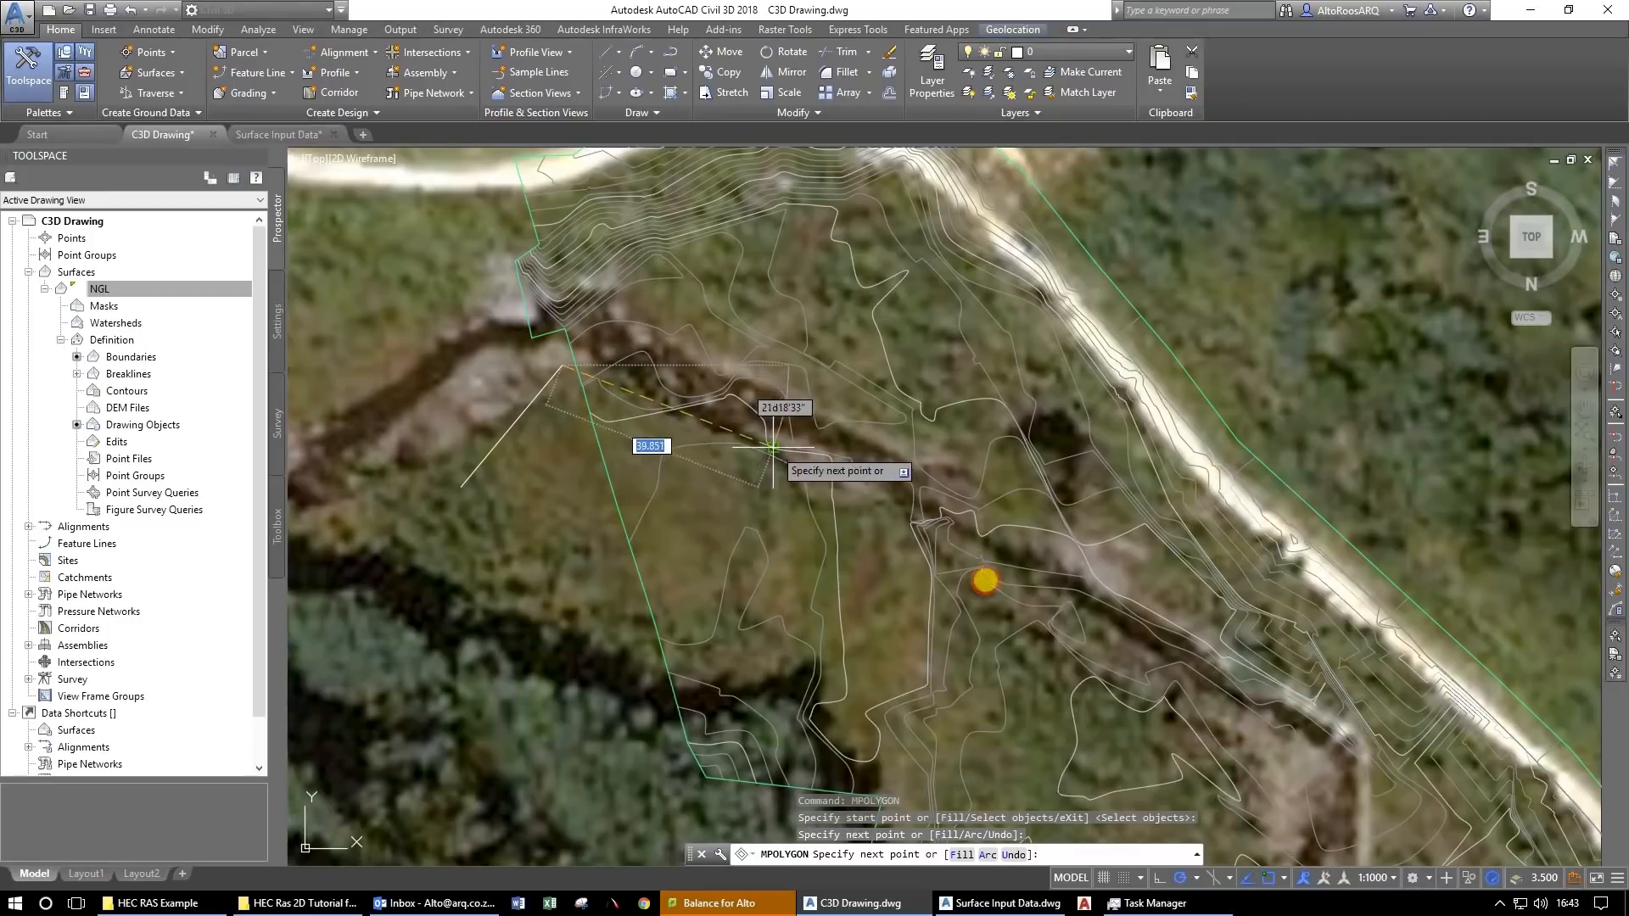
left_click(980, 573)
left_click(1011, 584)
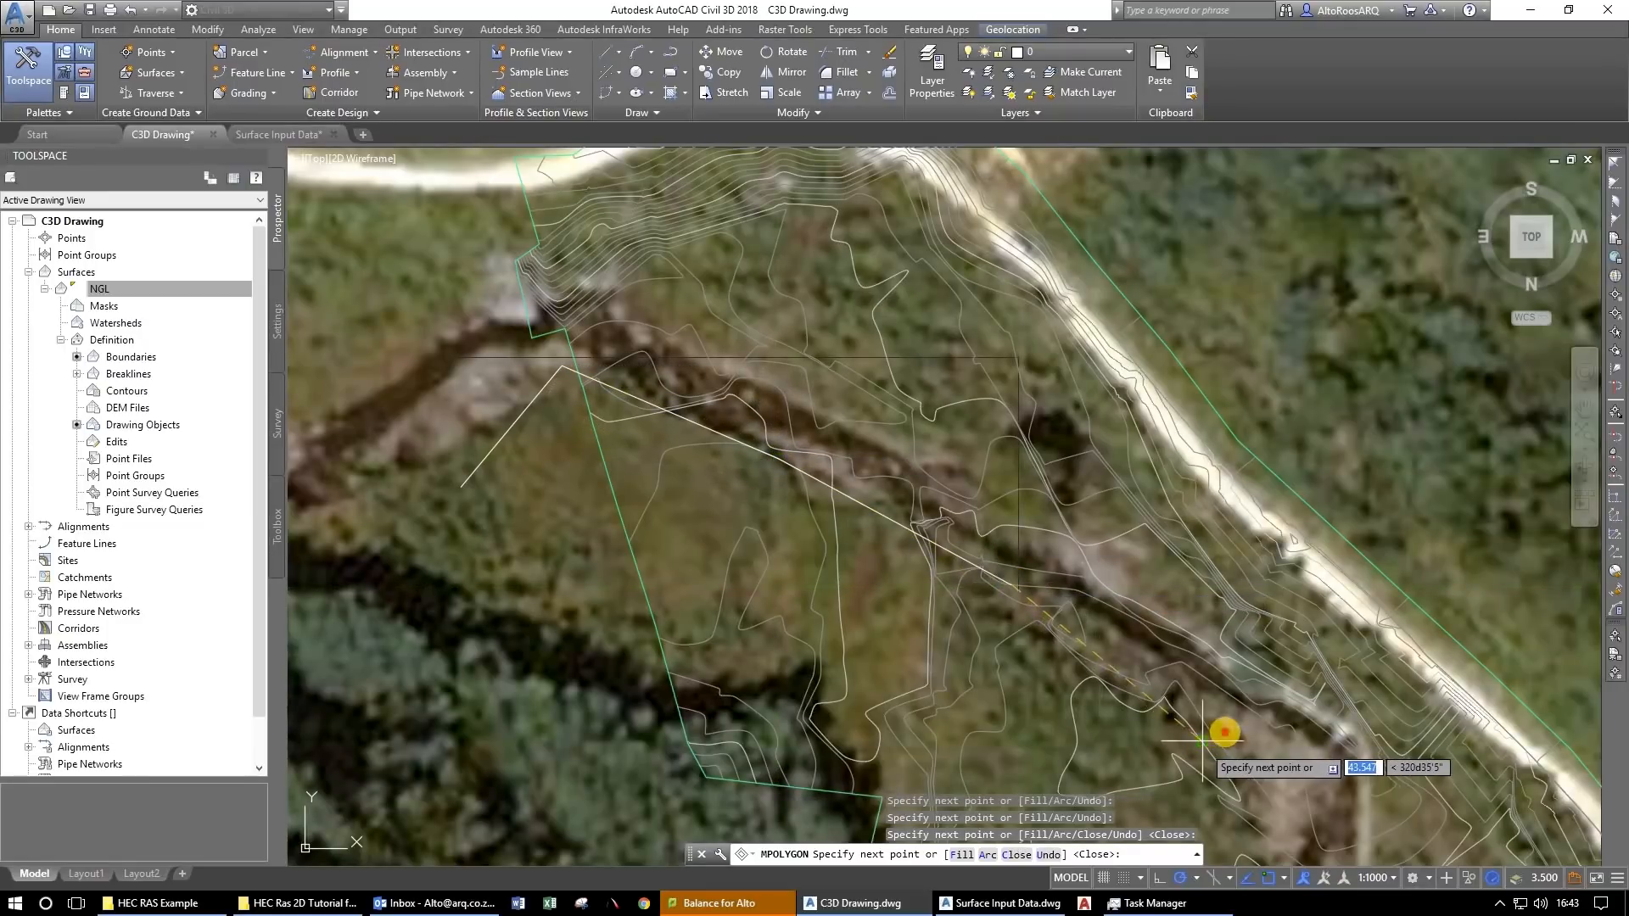
left_click(1220, 739)
Continue the MPOLYGON around its downstream end, return along the forest edge past the surface boundary, and close the shape.
left_click_drag(1257, 798, 987, 366)
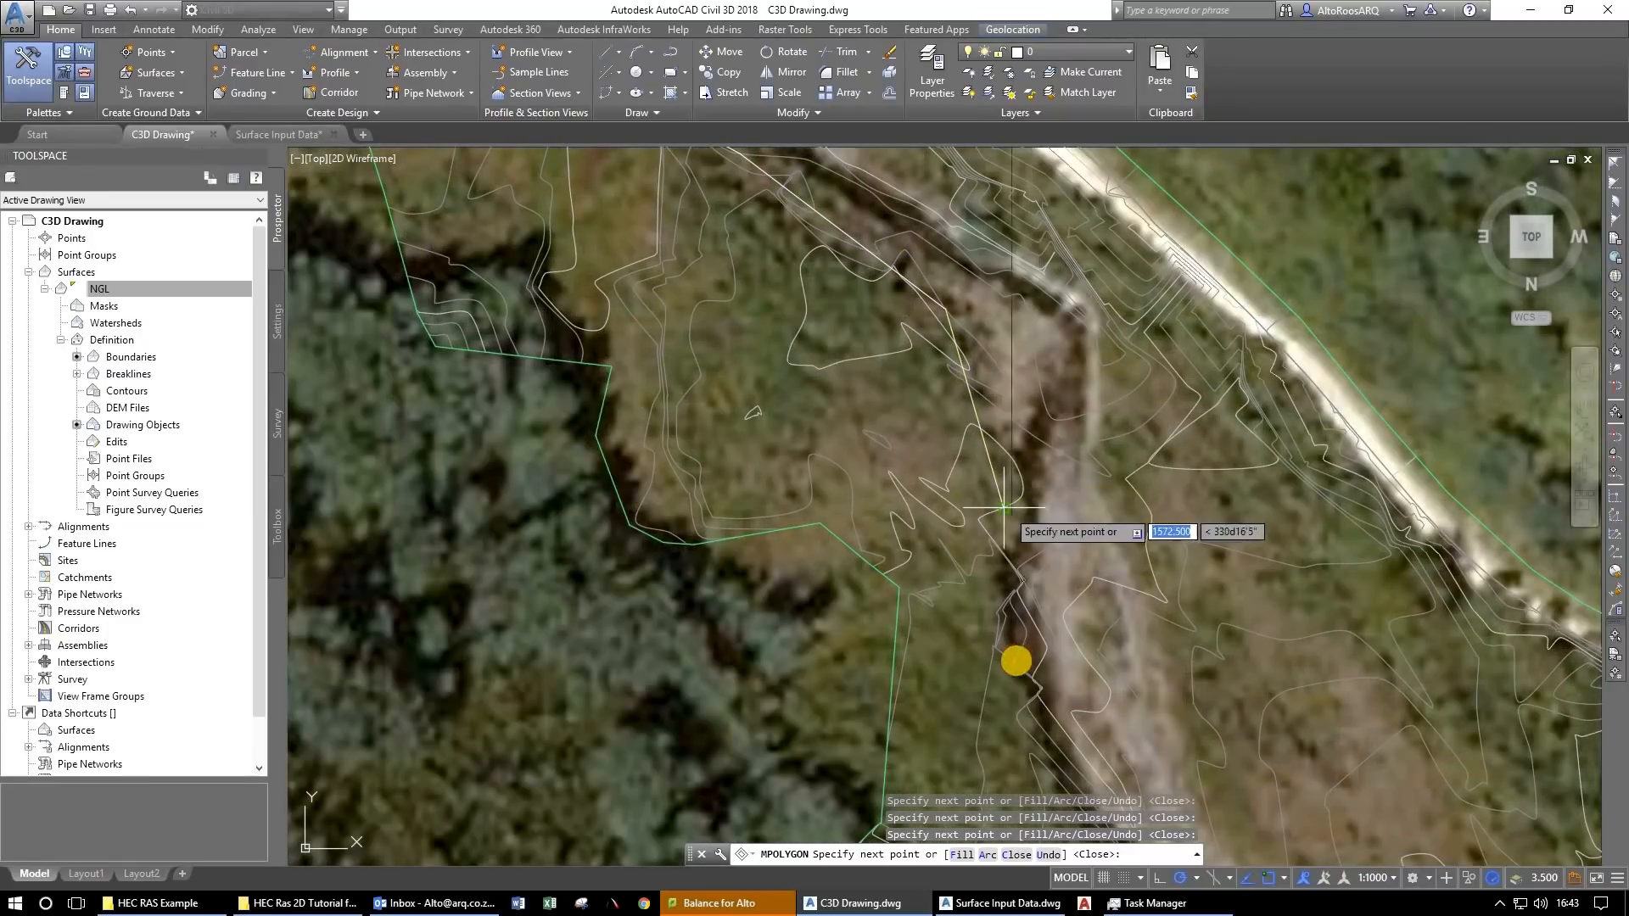
left_click(1004, 683)
left_click(827, 721)
left_click(786, 566)
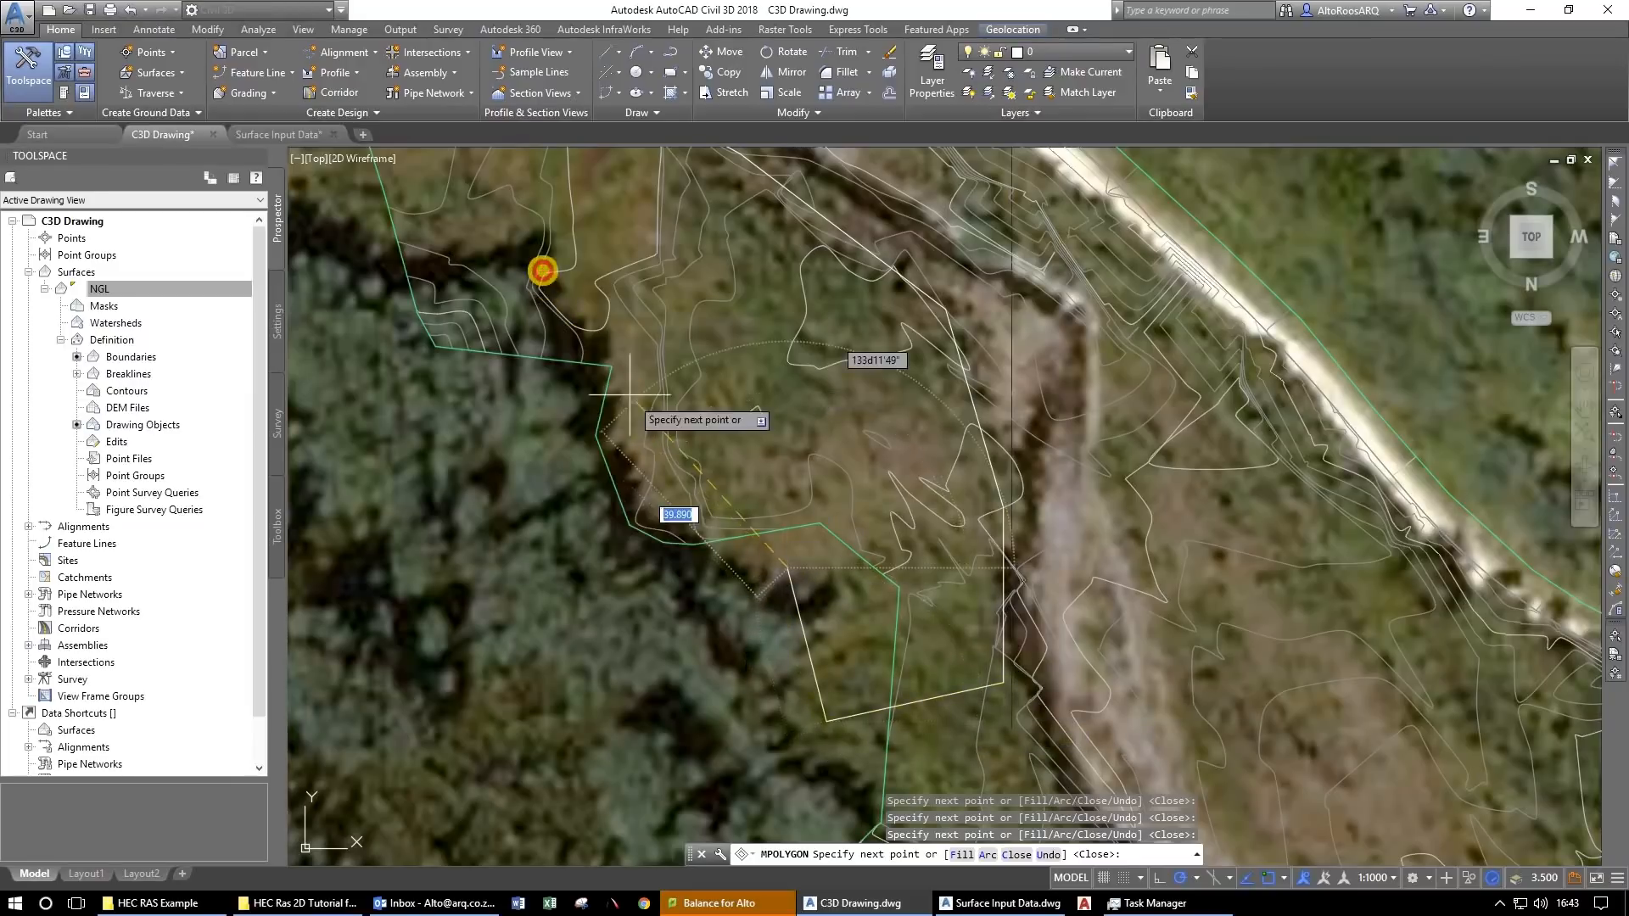
left_click(547, 287)
left_click_drag(552, 280, 1206, 654)
scroll(1210, 659, "down", 2)
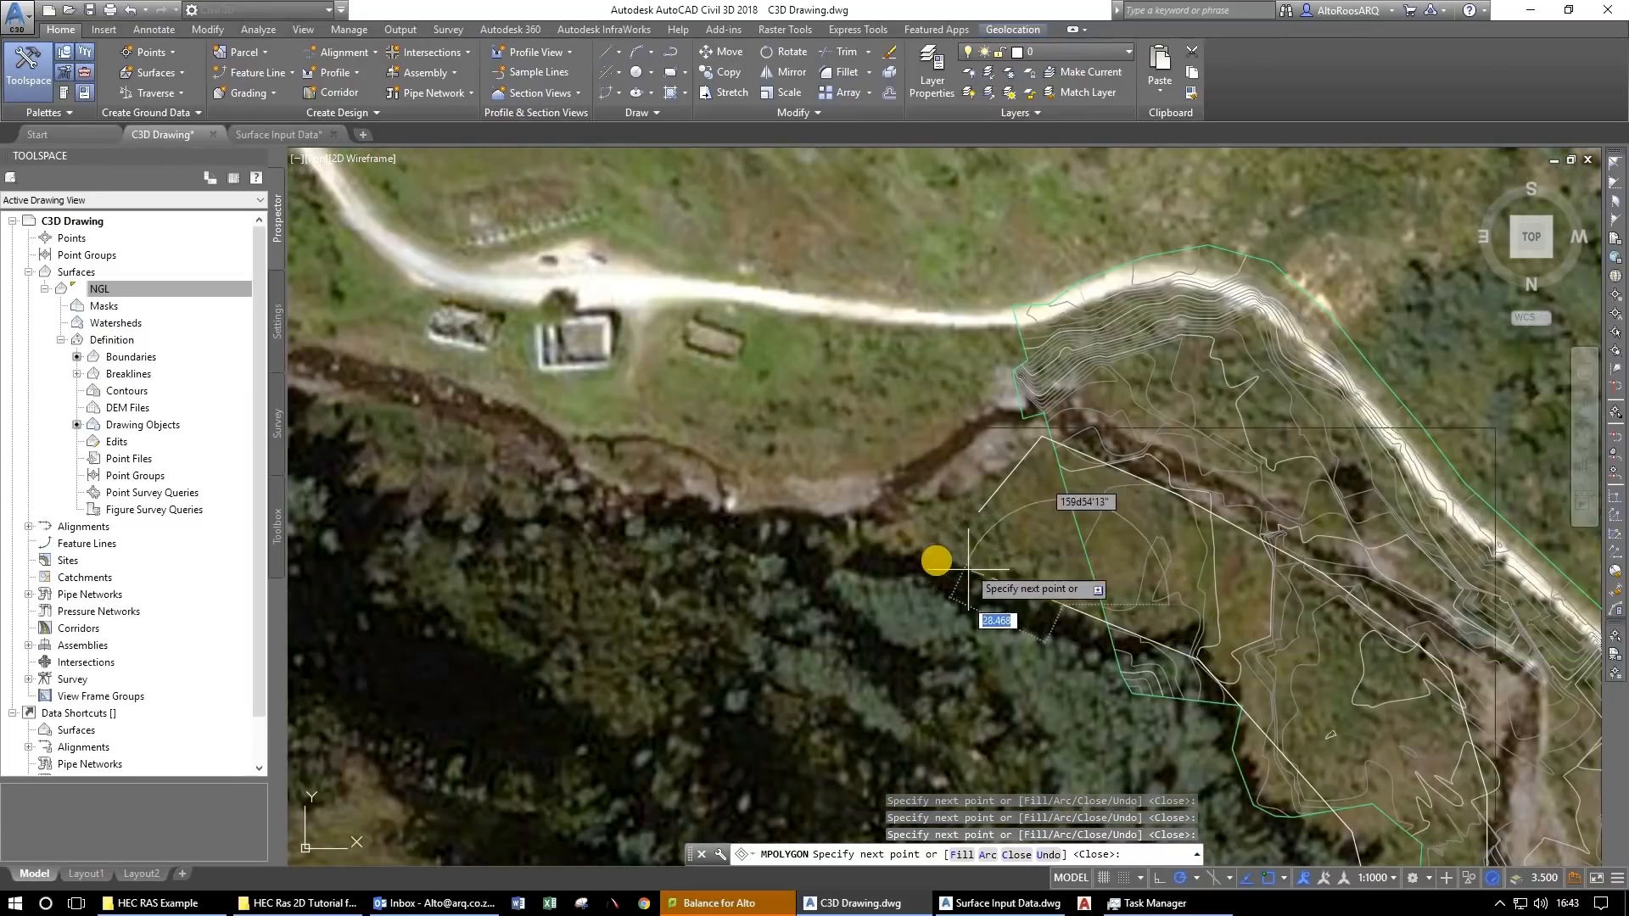
left_click(937, 560)
type("c")
key("Return")
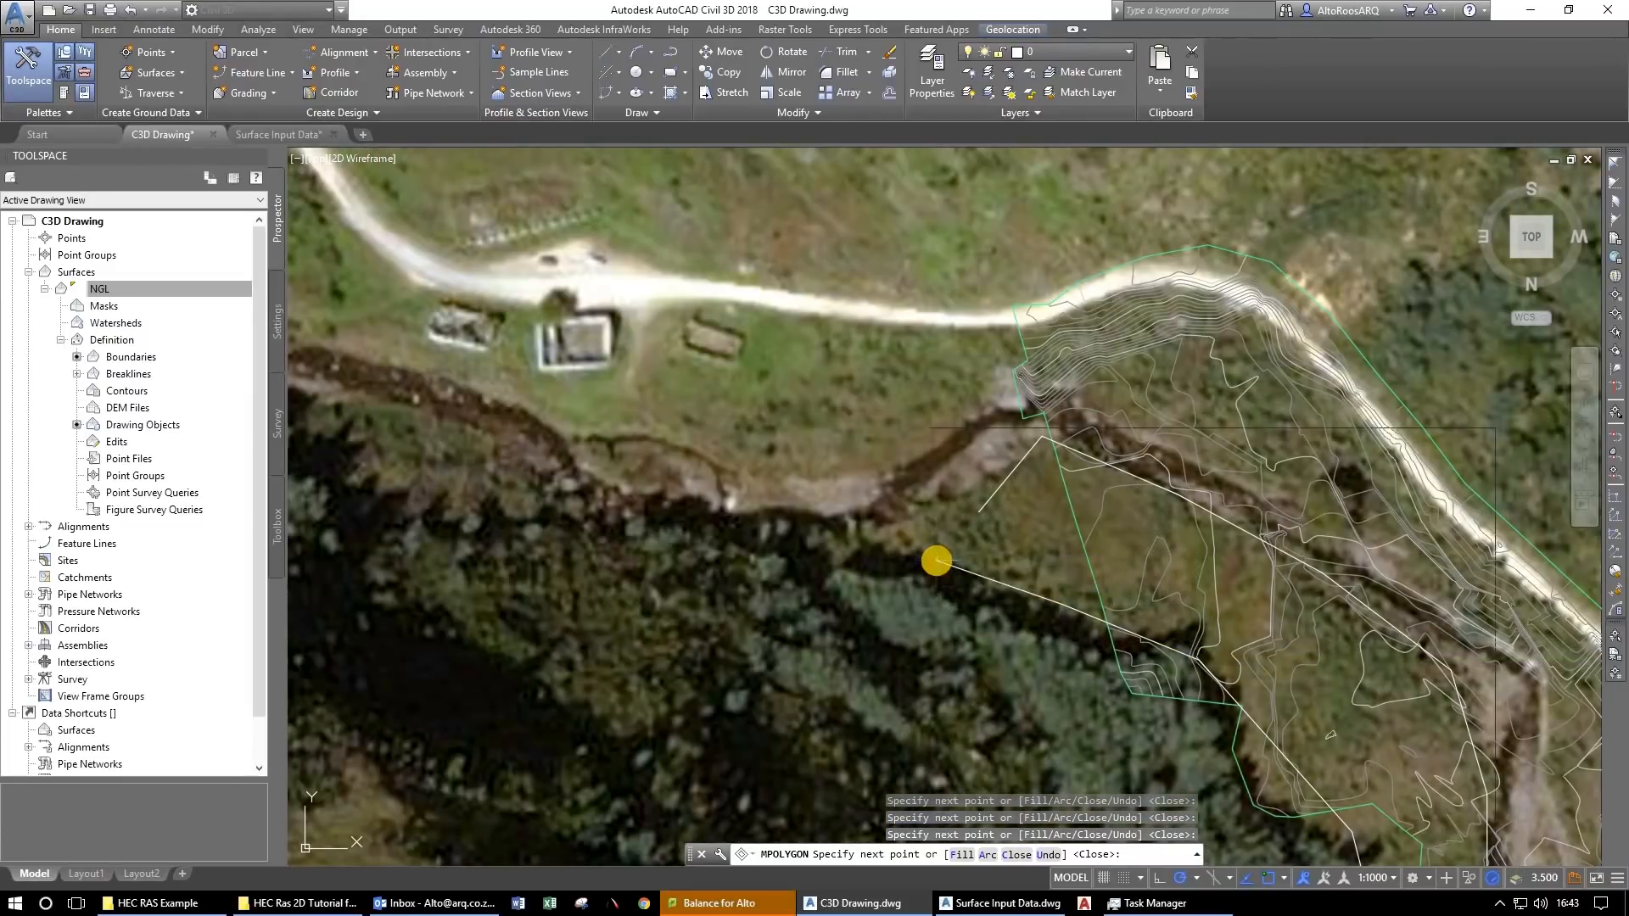
left_click_drag(938, 562, 454, 257)
scroll(509, 280, "up", 3)
key("Escape")
key("Escape")
Select the filled polygon and inspect its object type and properties, then deselect it.
left_click(540, 376)
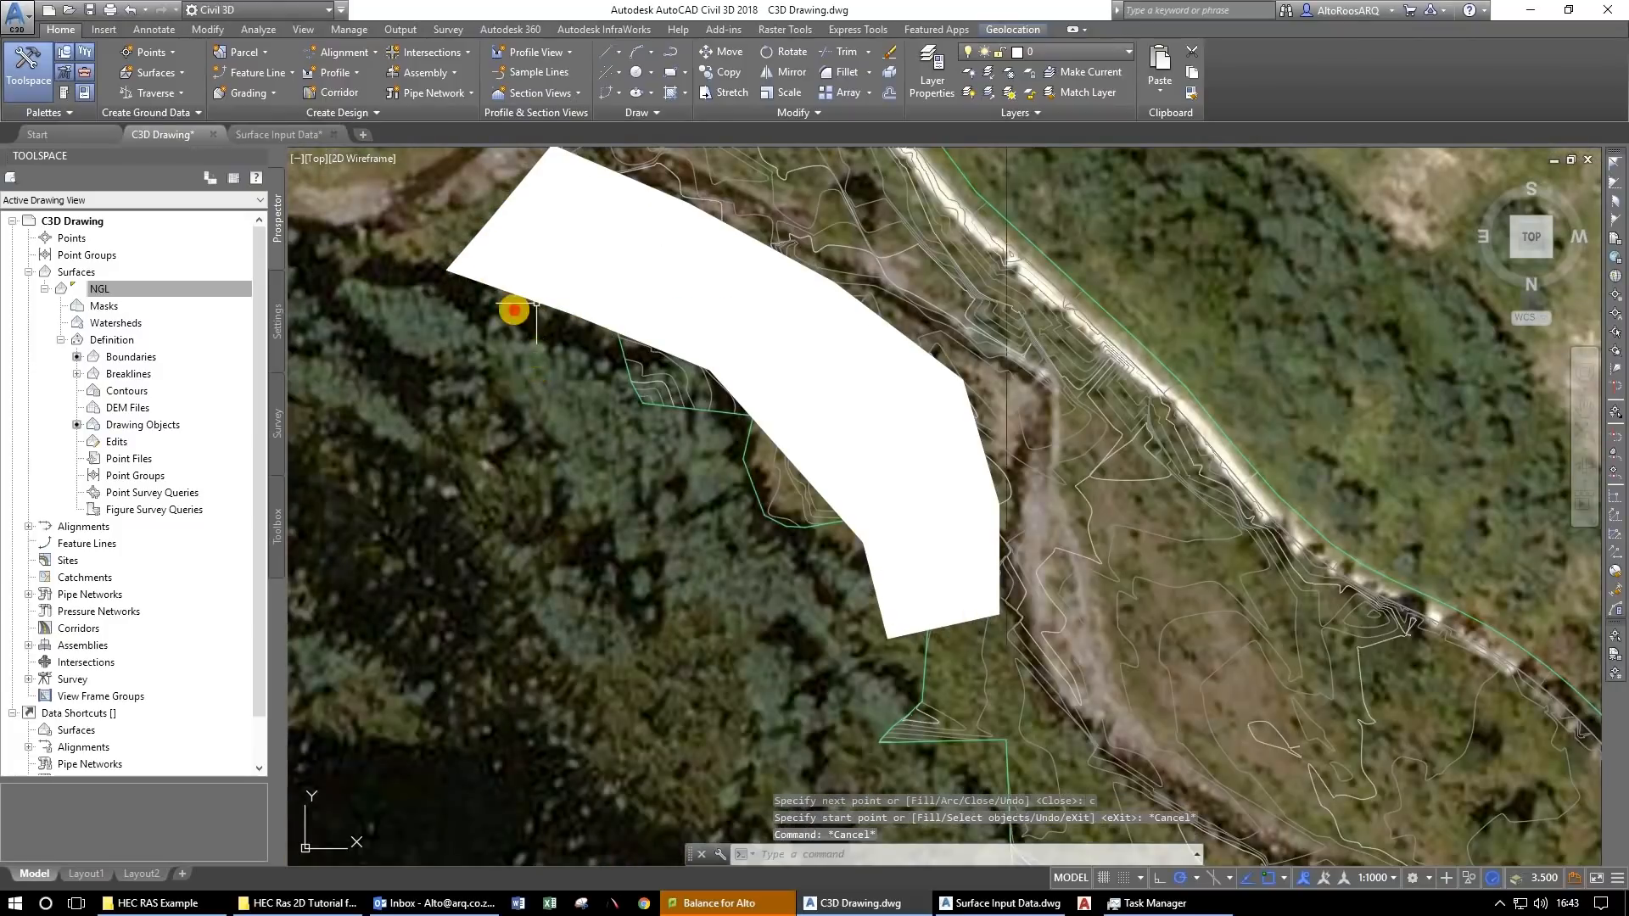
left_click(490, 274)
scroll(579, 370, "down", 2)
scroll(675, 463, "down", 2)
left_click_drag(566, 394, 673, 472)
scroll(670, 446, "up", 4)
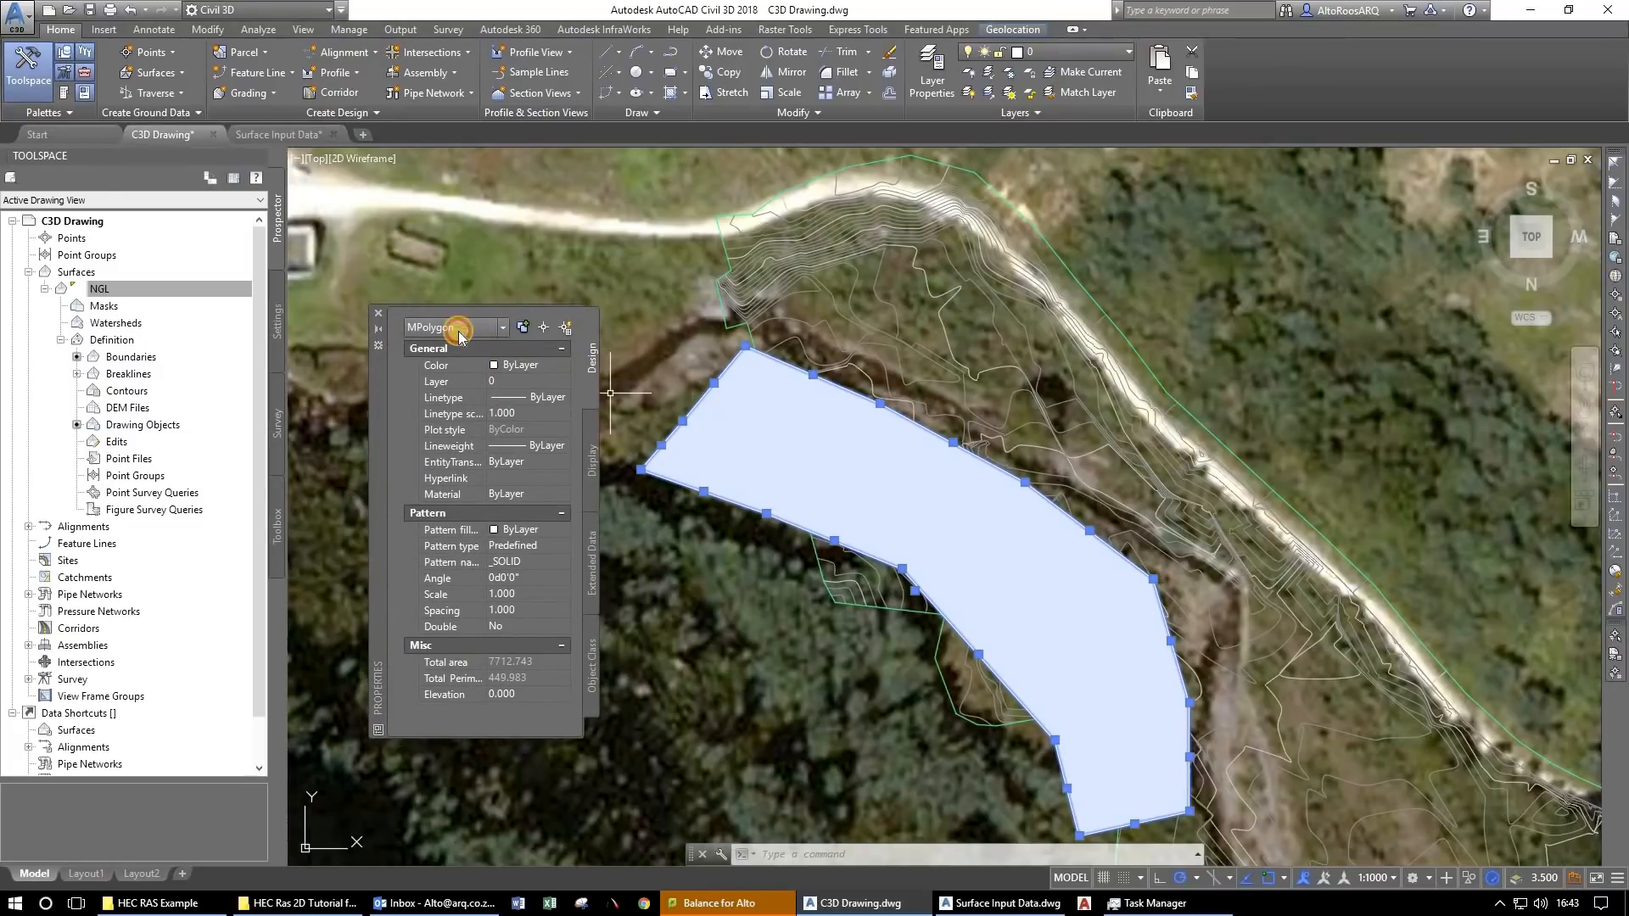
left_click(376, 331)
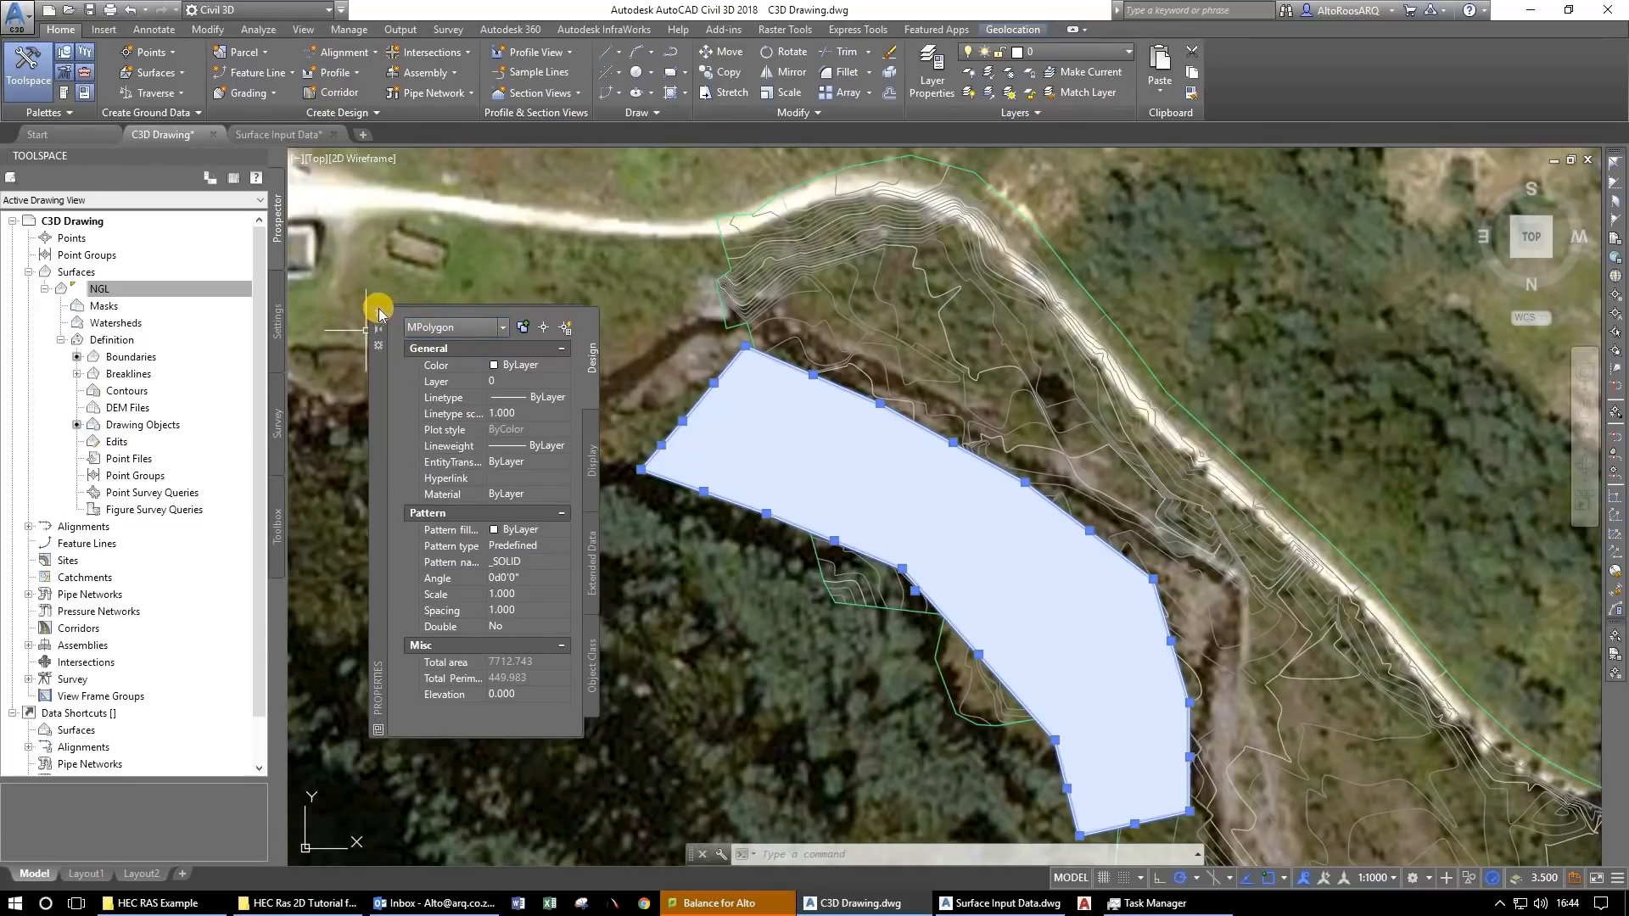
left_click(377, 312)
key("Escape")
key("Escape")
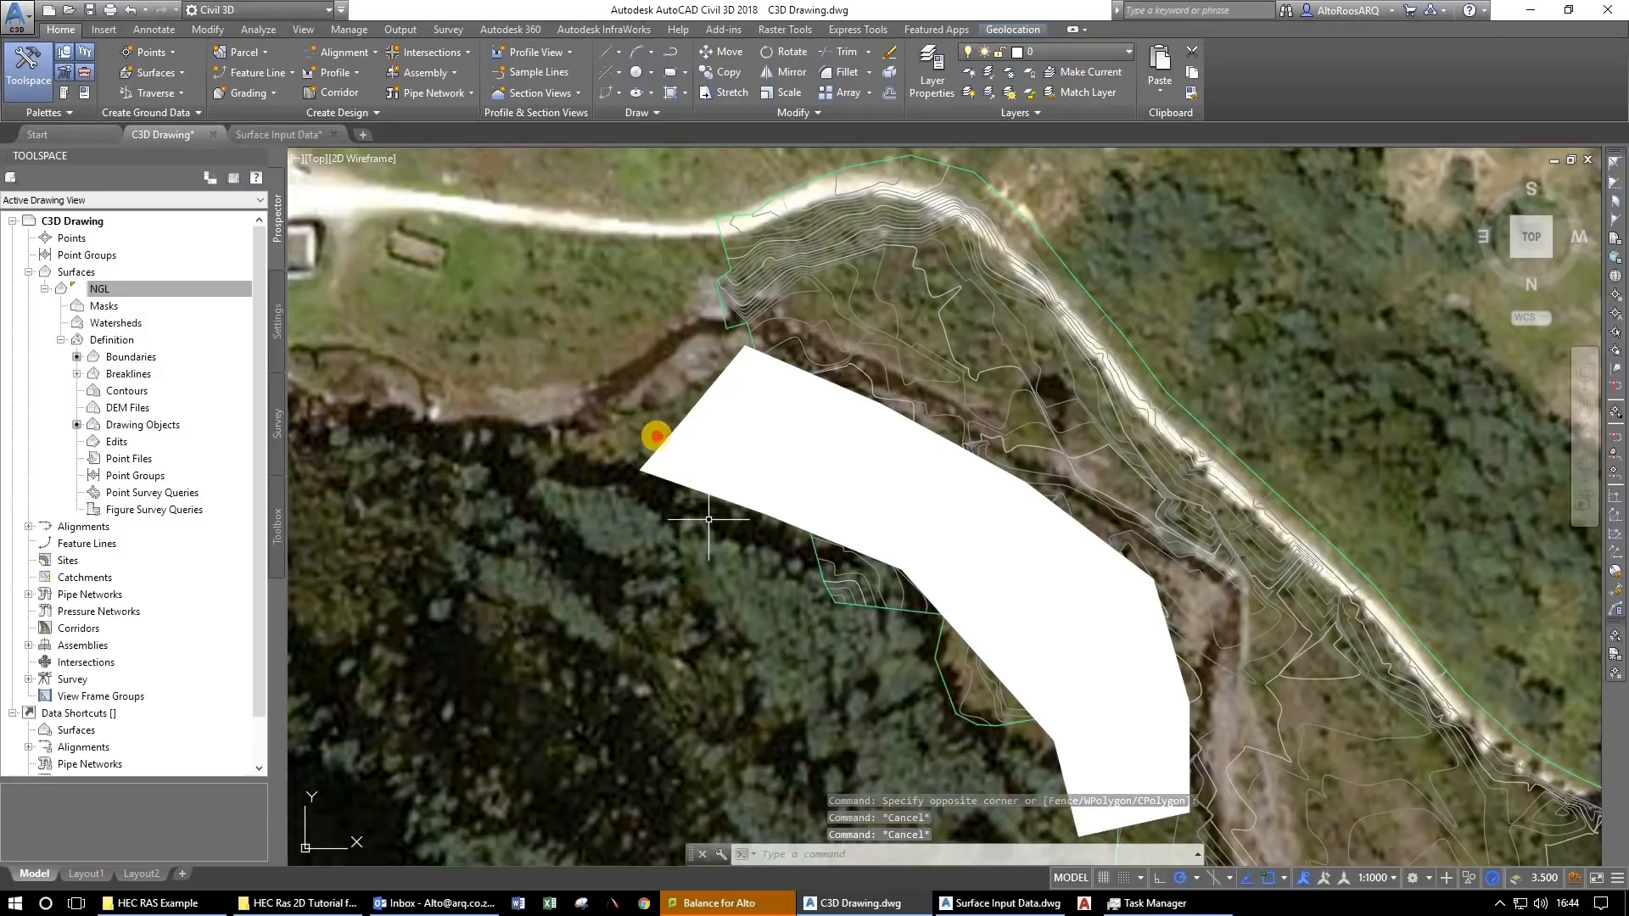
Delete the filled polygon.
left_click(629, 491)
key("Delete")
key("Escape")
key("Escape")
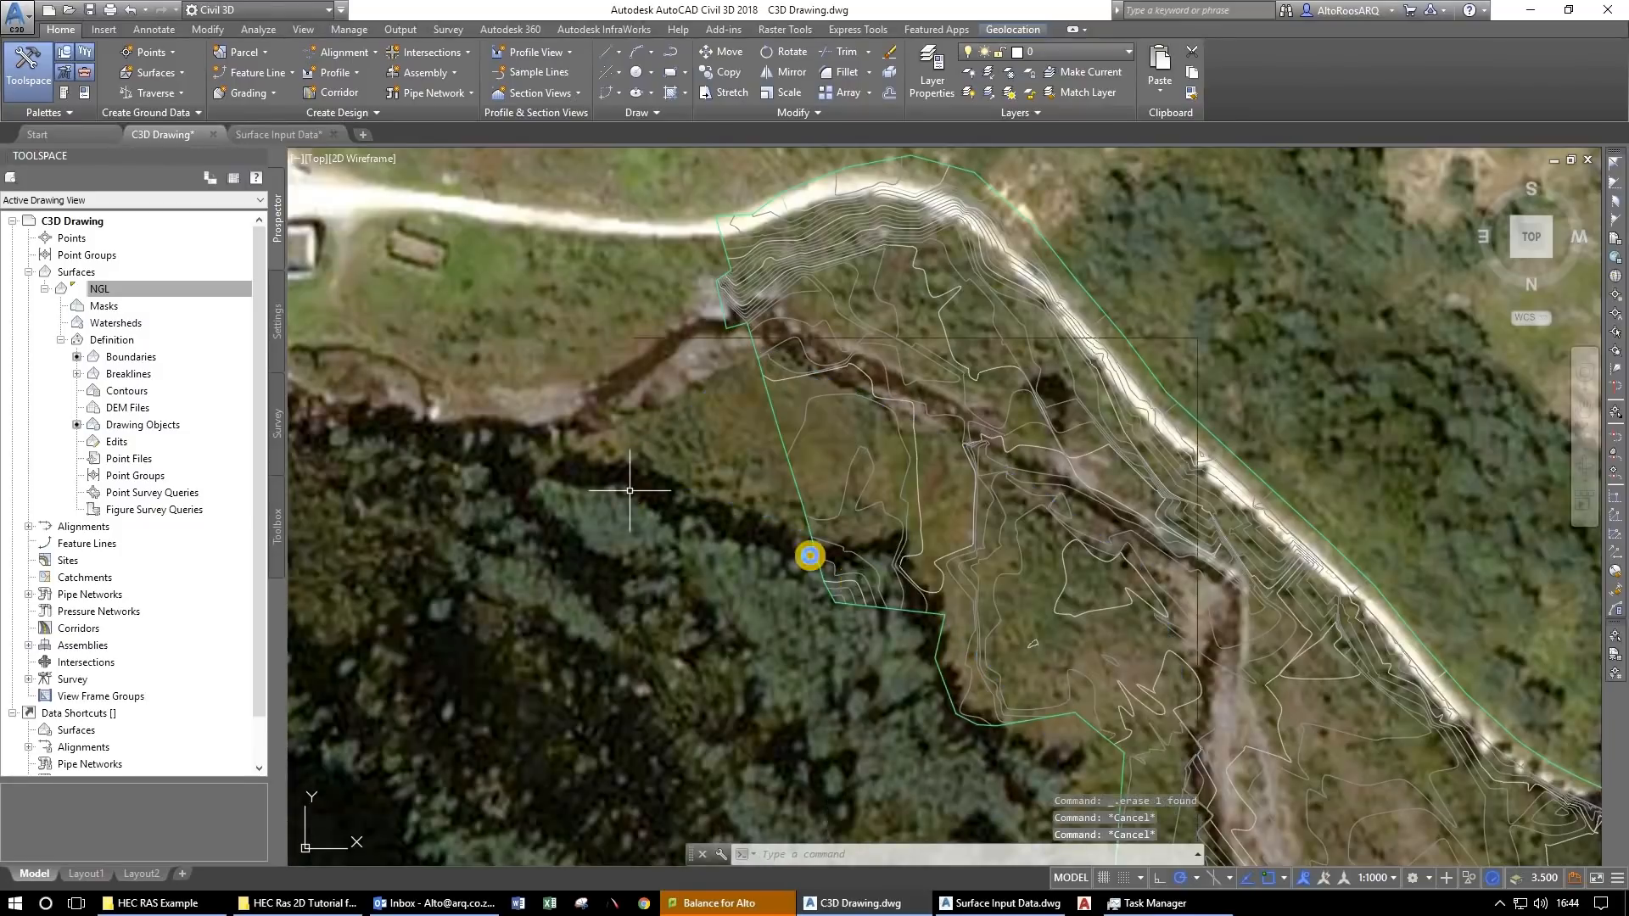
Undo the deletion of the filled polygon.
left_click_drag(848, 579, 687, 415)
key("ctrl+z")
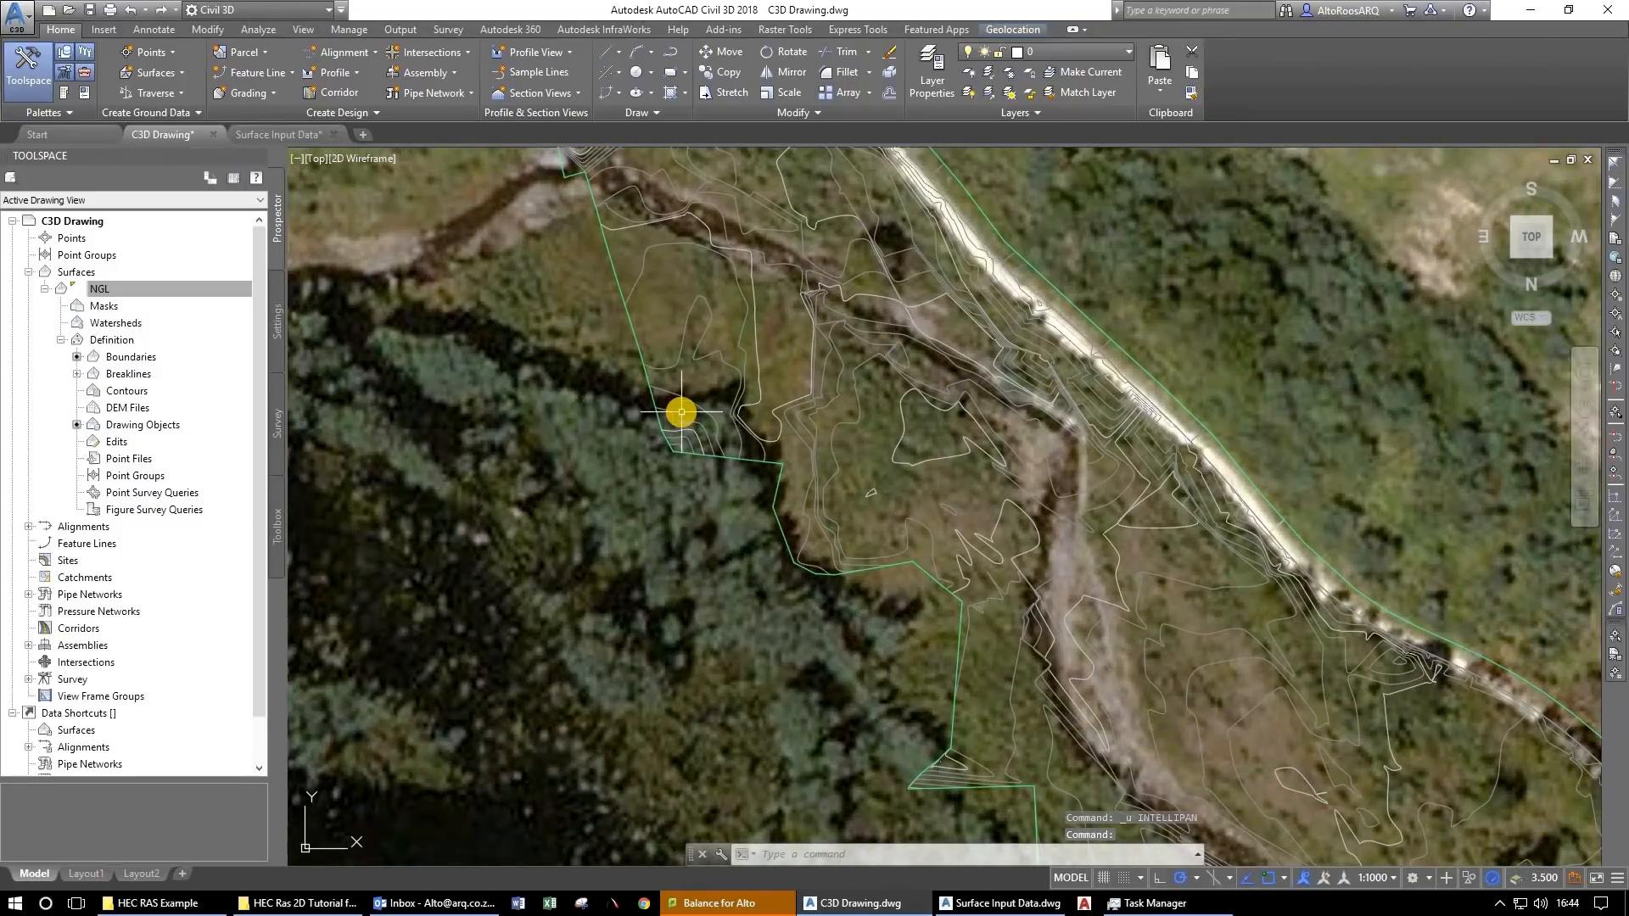
key("Escape")
Open the filled polygon's properties and look through the layers available for it.
left_click(678, 442)
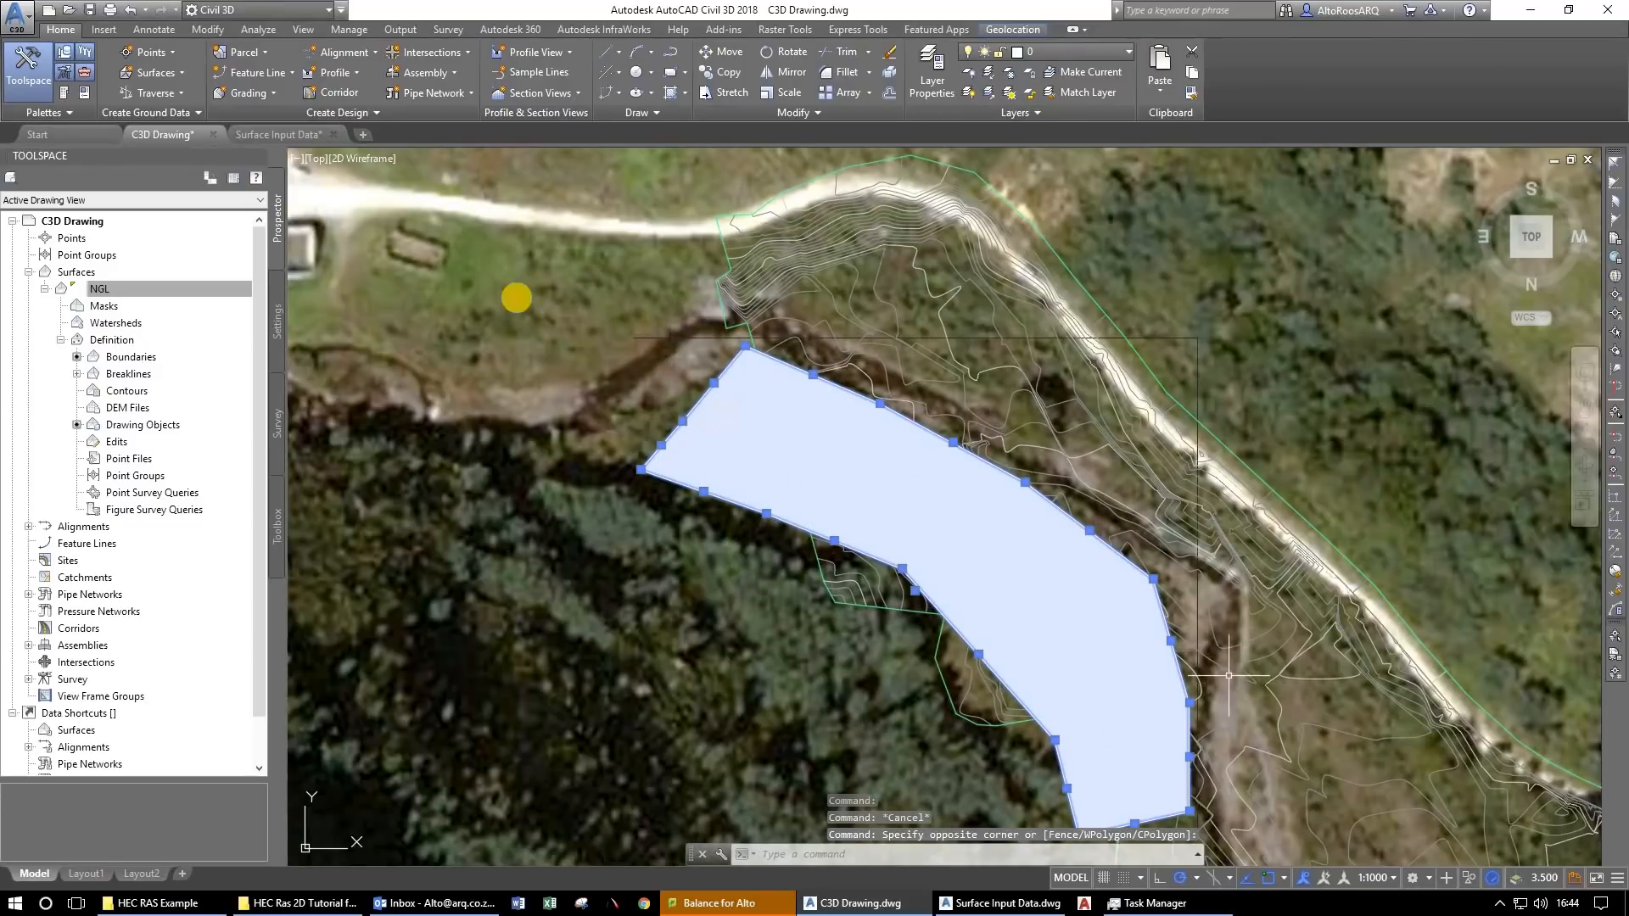
left_click(85, 91)
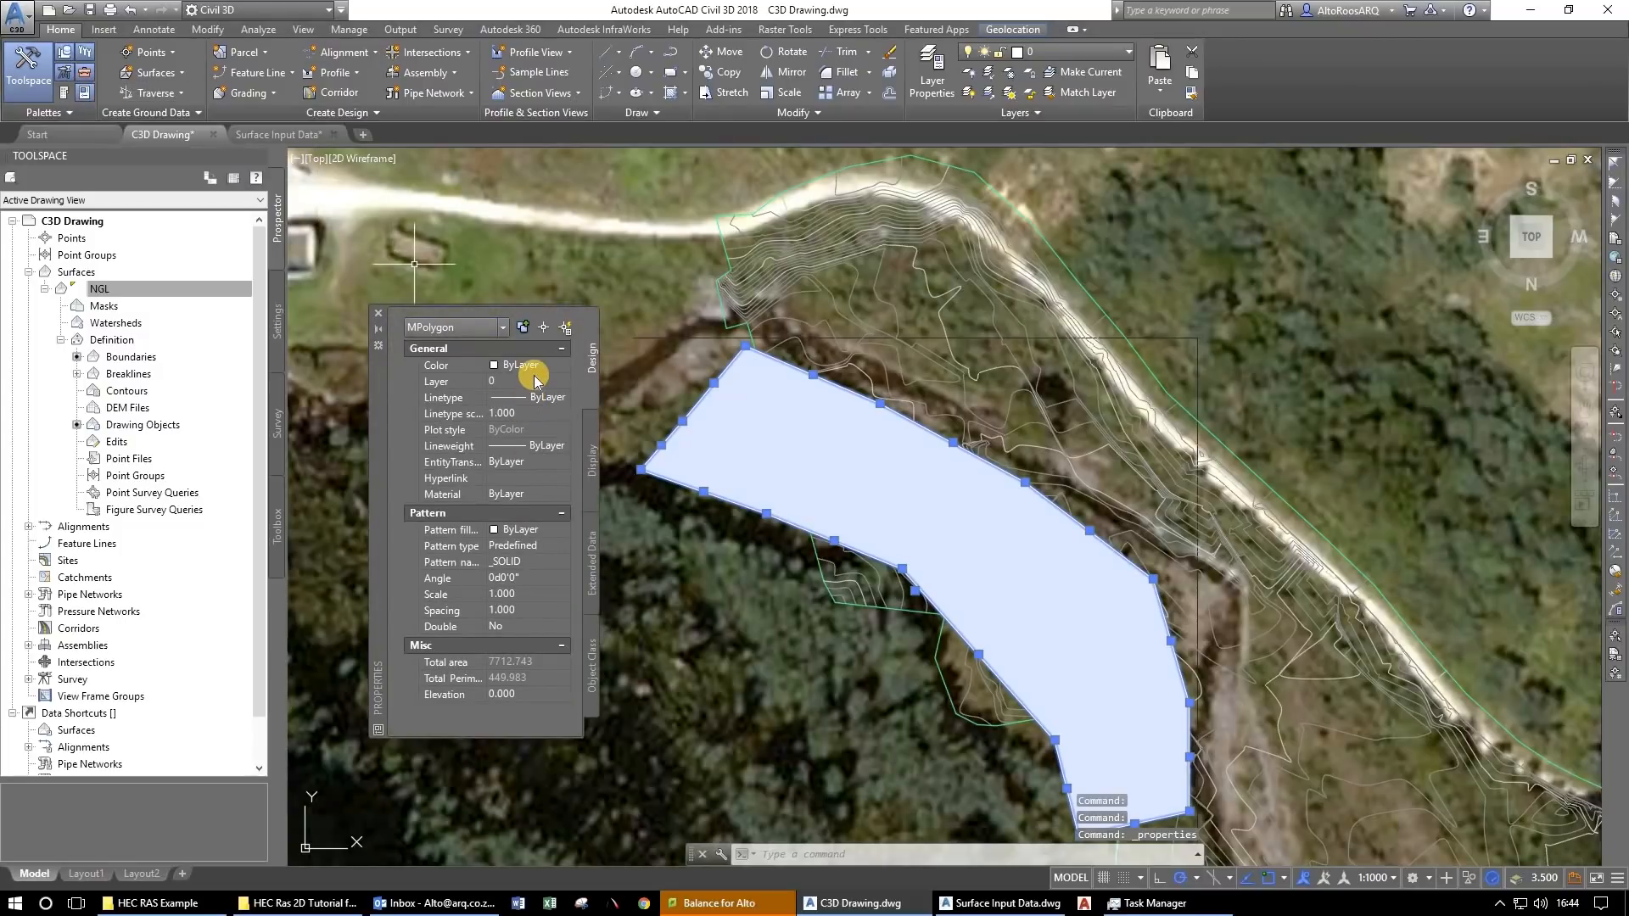
left_click(534, 381)
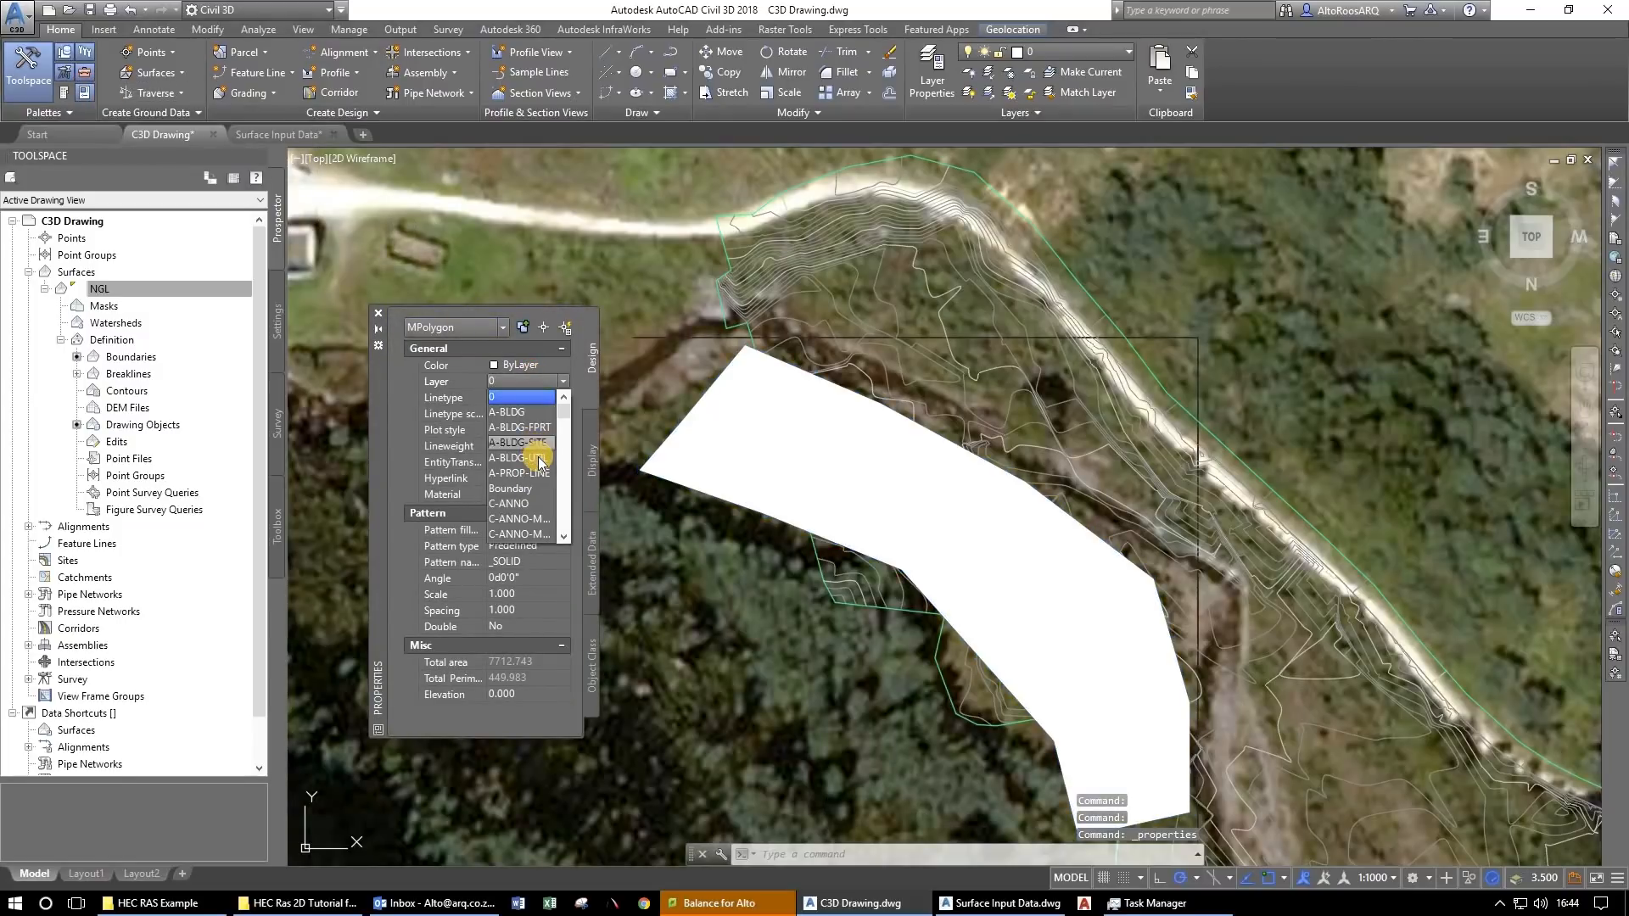
scroll(538, 495, "down", 5)
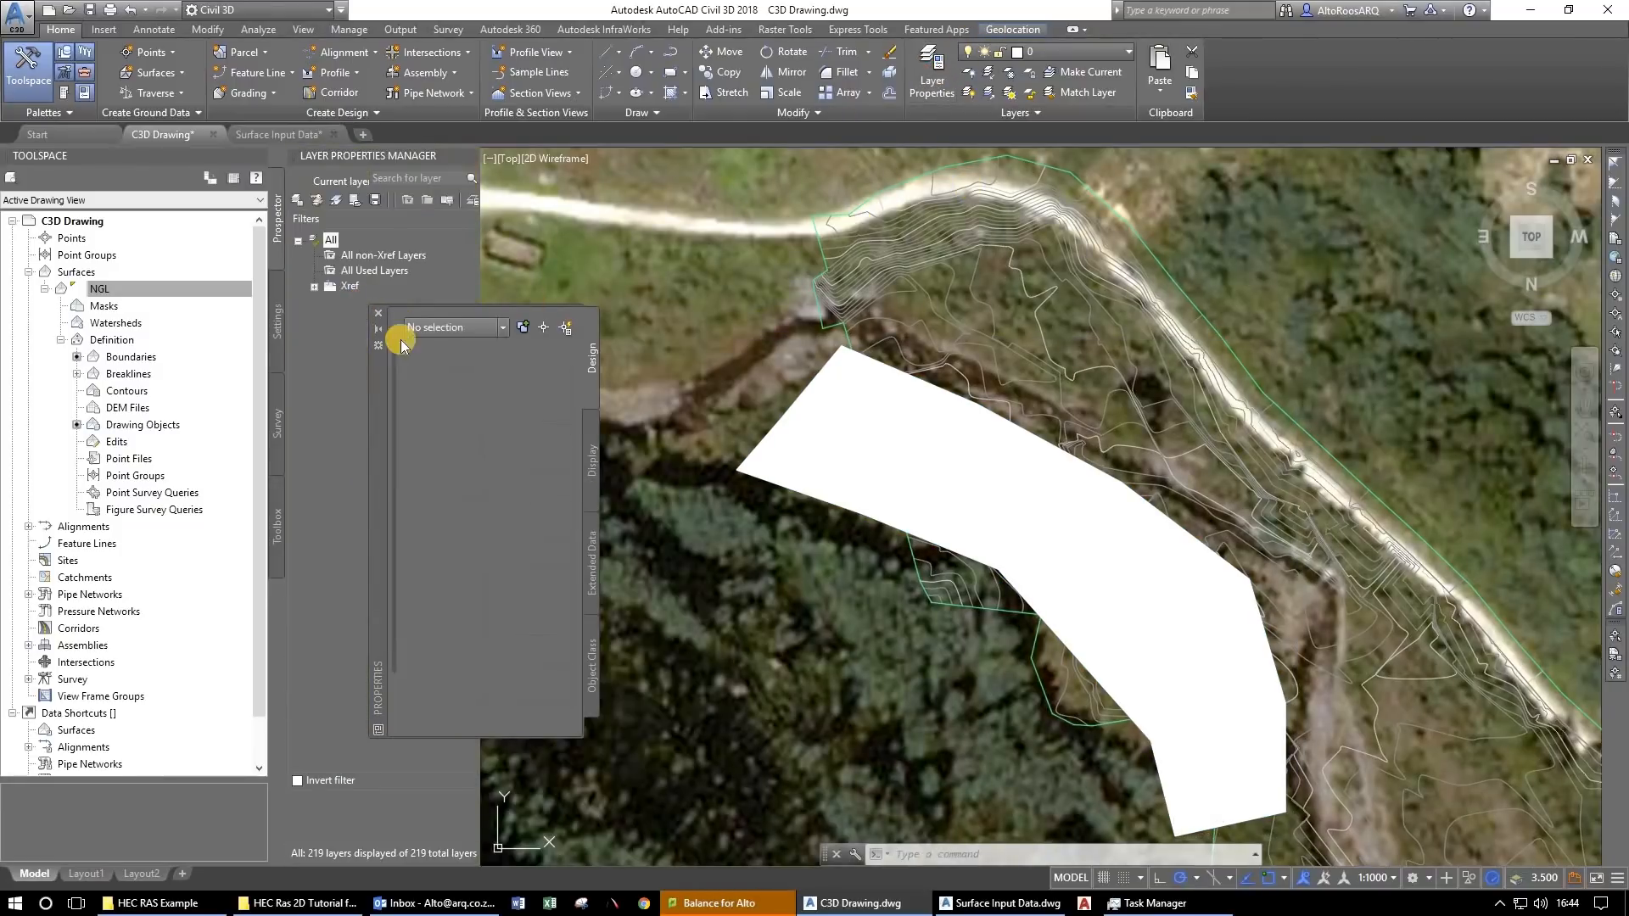
Create a new layer named Manning Semi Rough in the layer properties.
left_click_drag(379, 390, 658, 375)
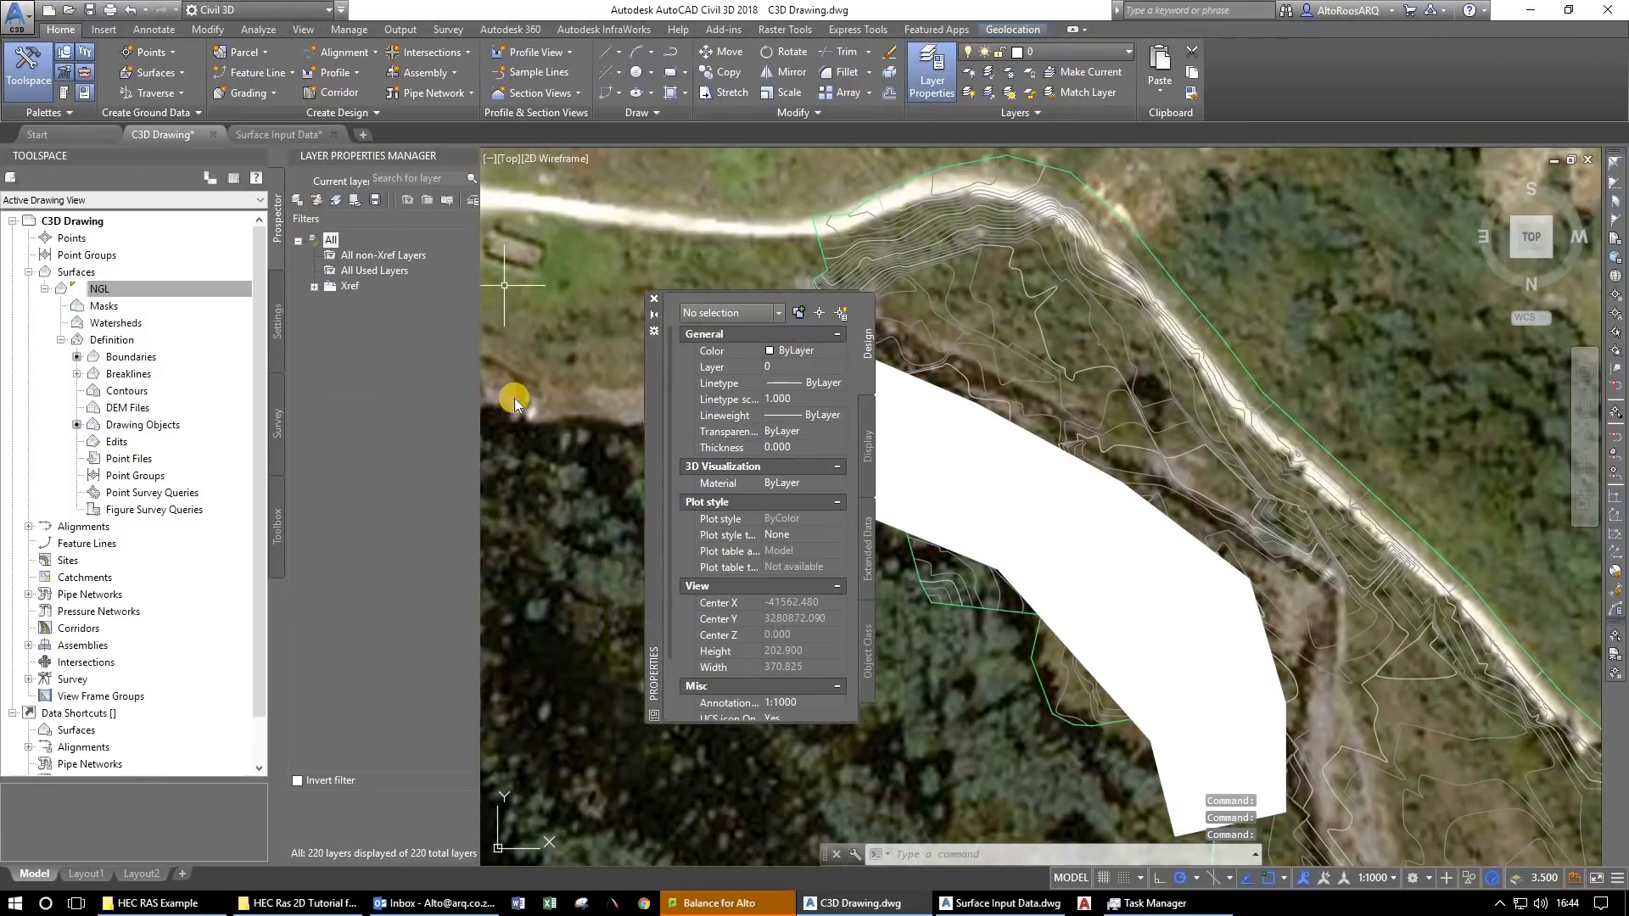
left_click(941, 61)
left_click(941, 61)
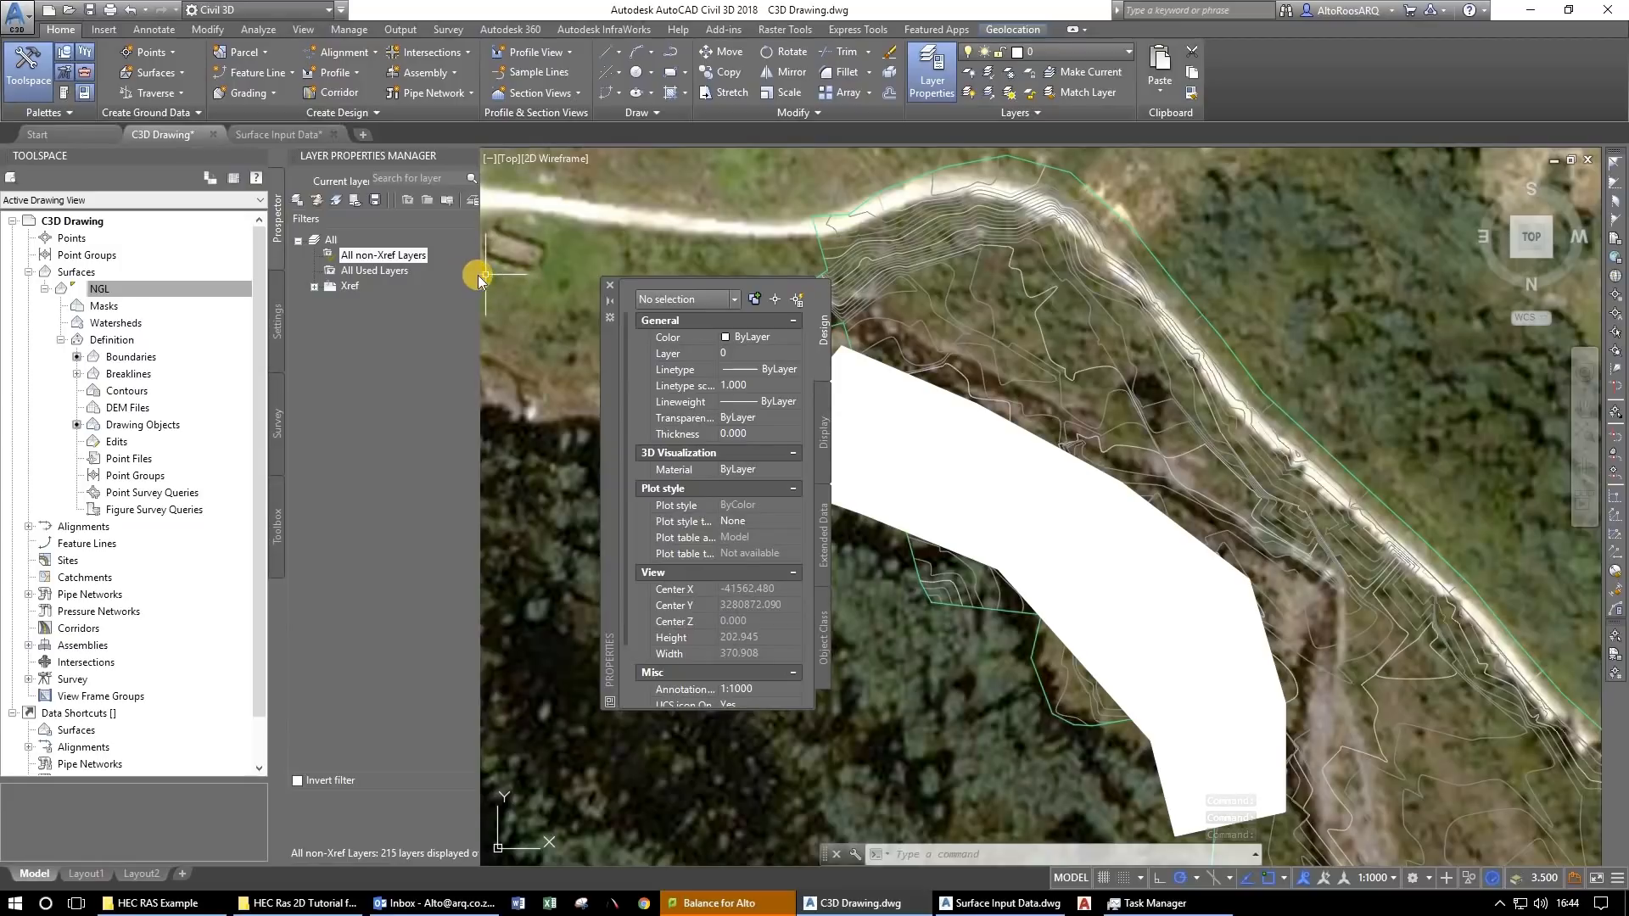
left_click_drag(478, 276, 638, 311)
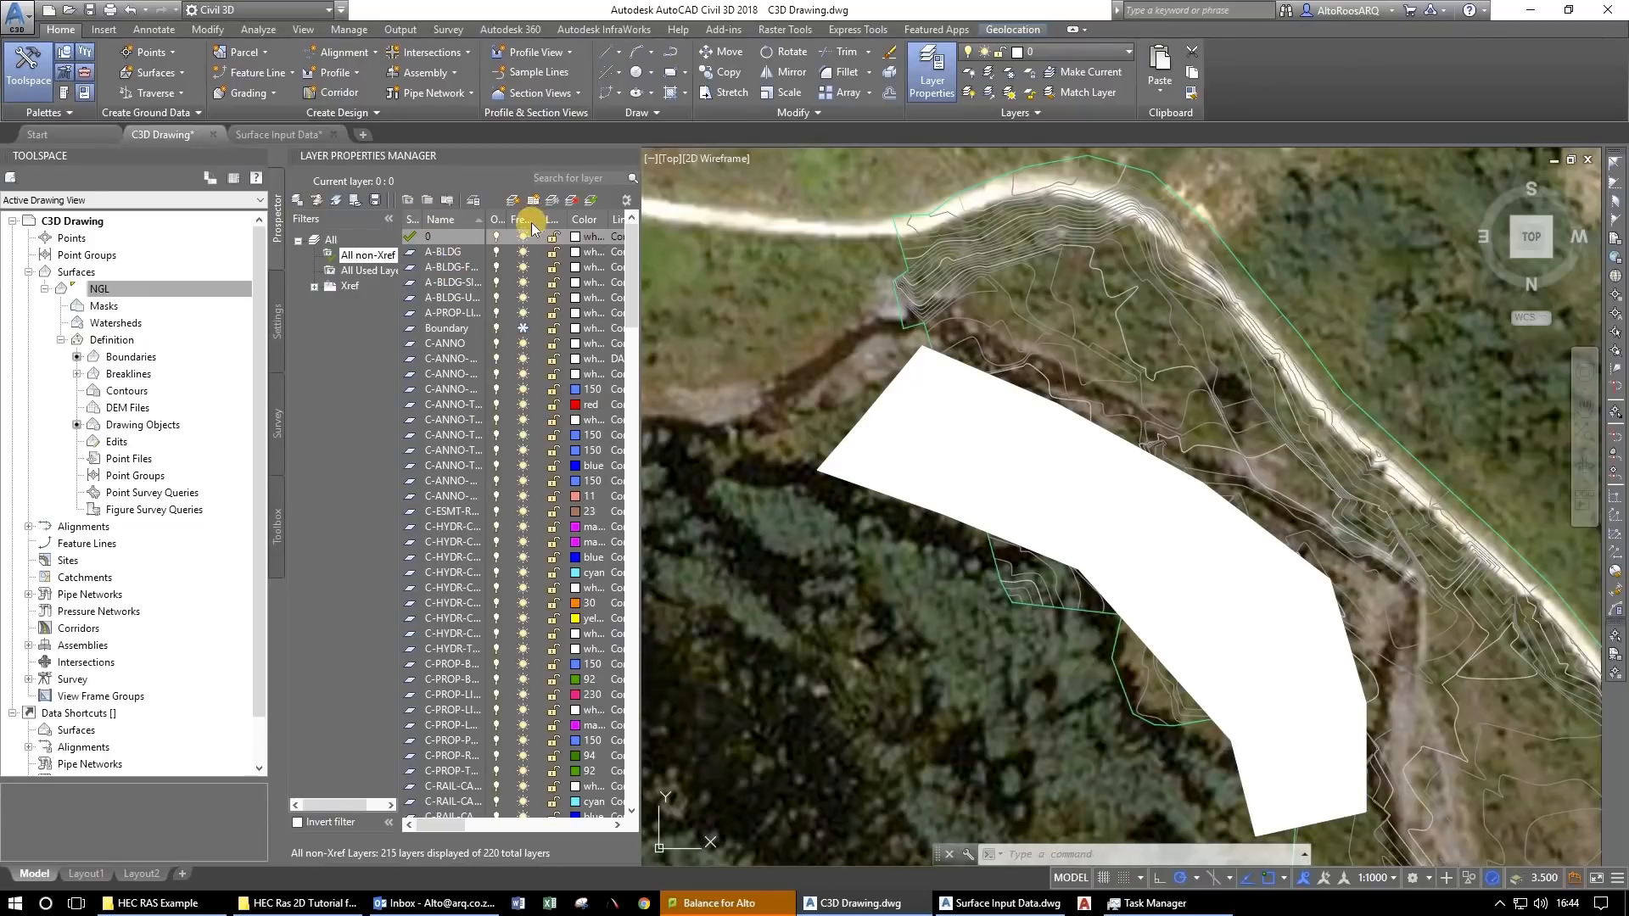
key("alt+n")
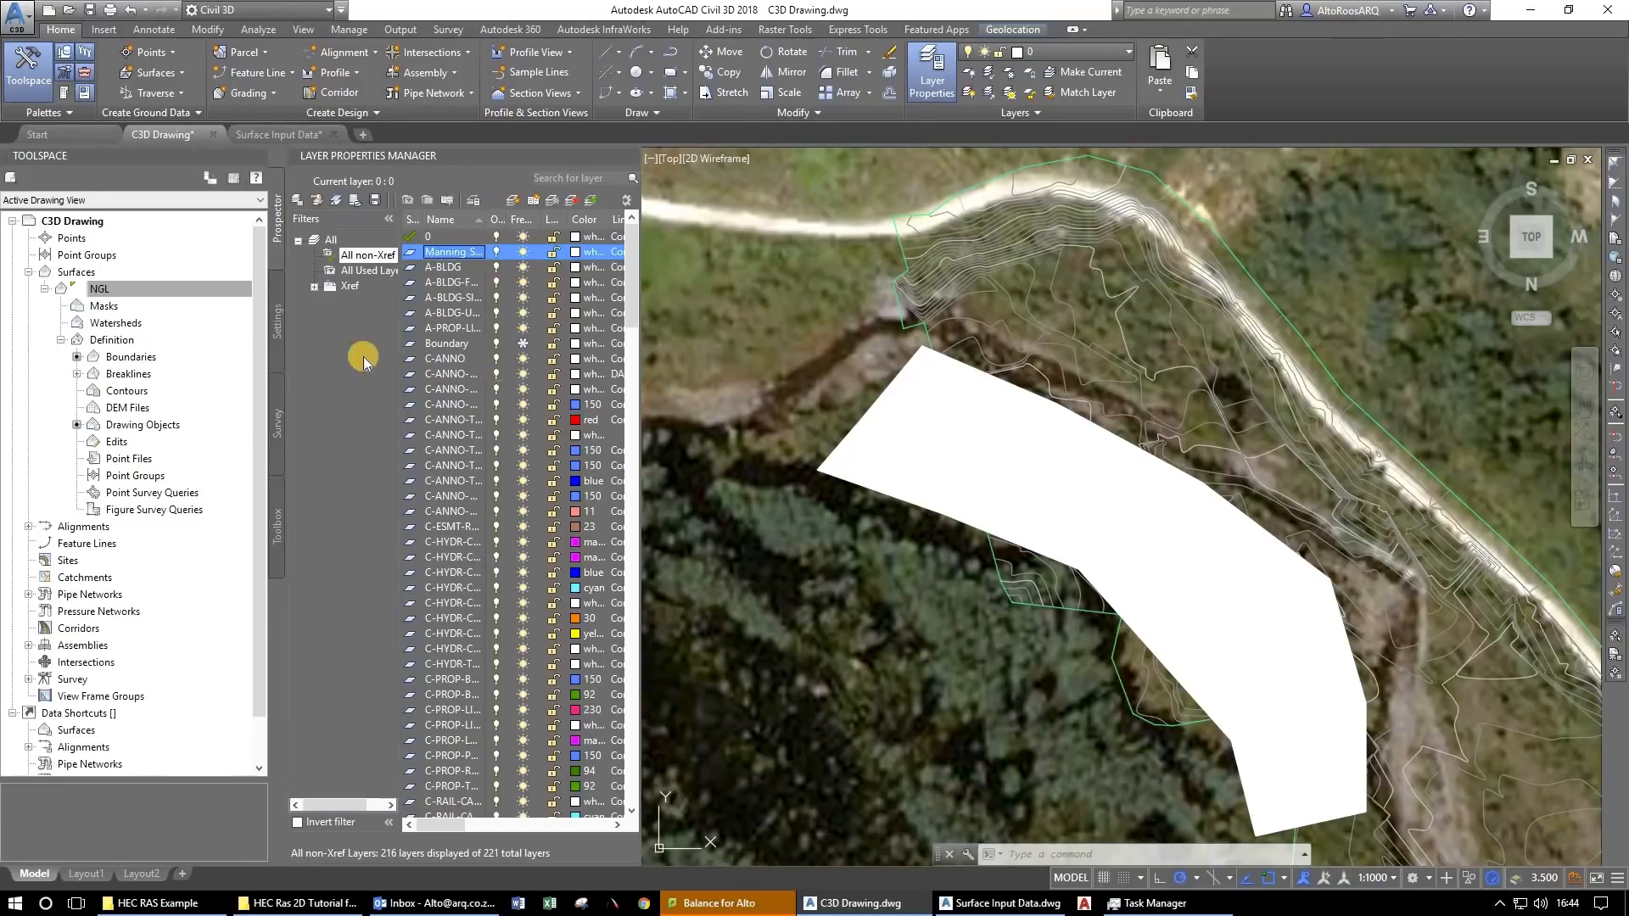
Set the Manning Semi Rough layer's color to index color 20.
left_click(578, 252)
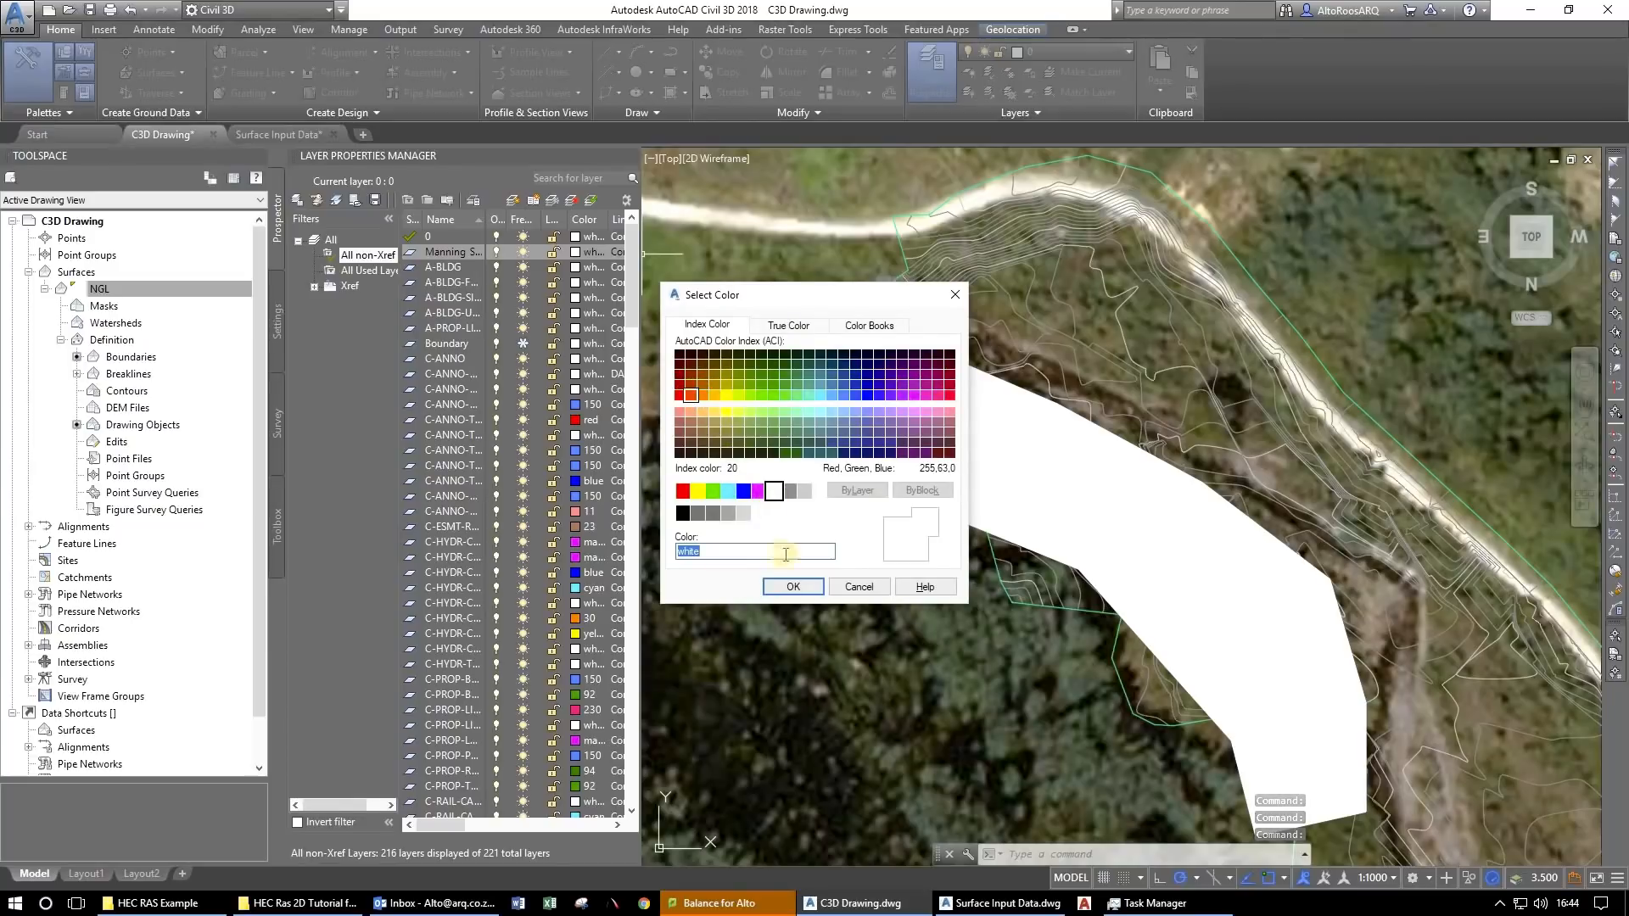
left_click(691, 393)
left_click(793, 586)
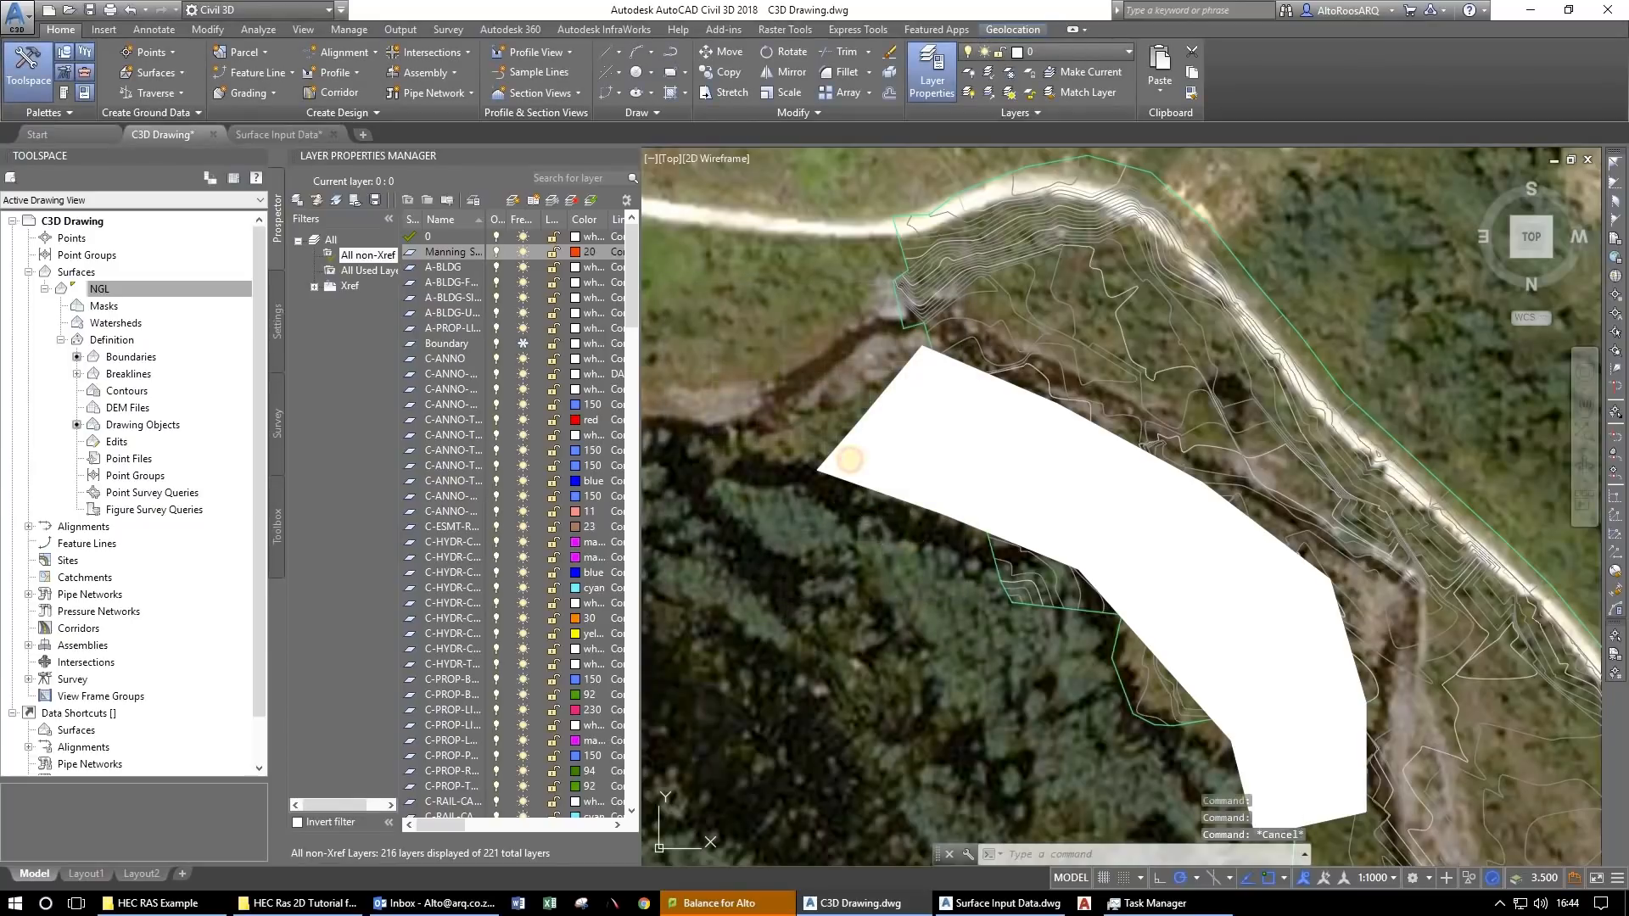
Assign the filled polygon to the Manning Semi Rough layer and deselect it.
left_click(829, 458)
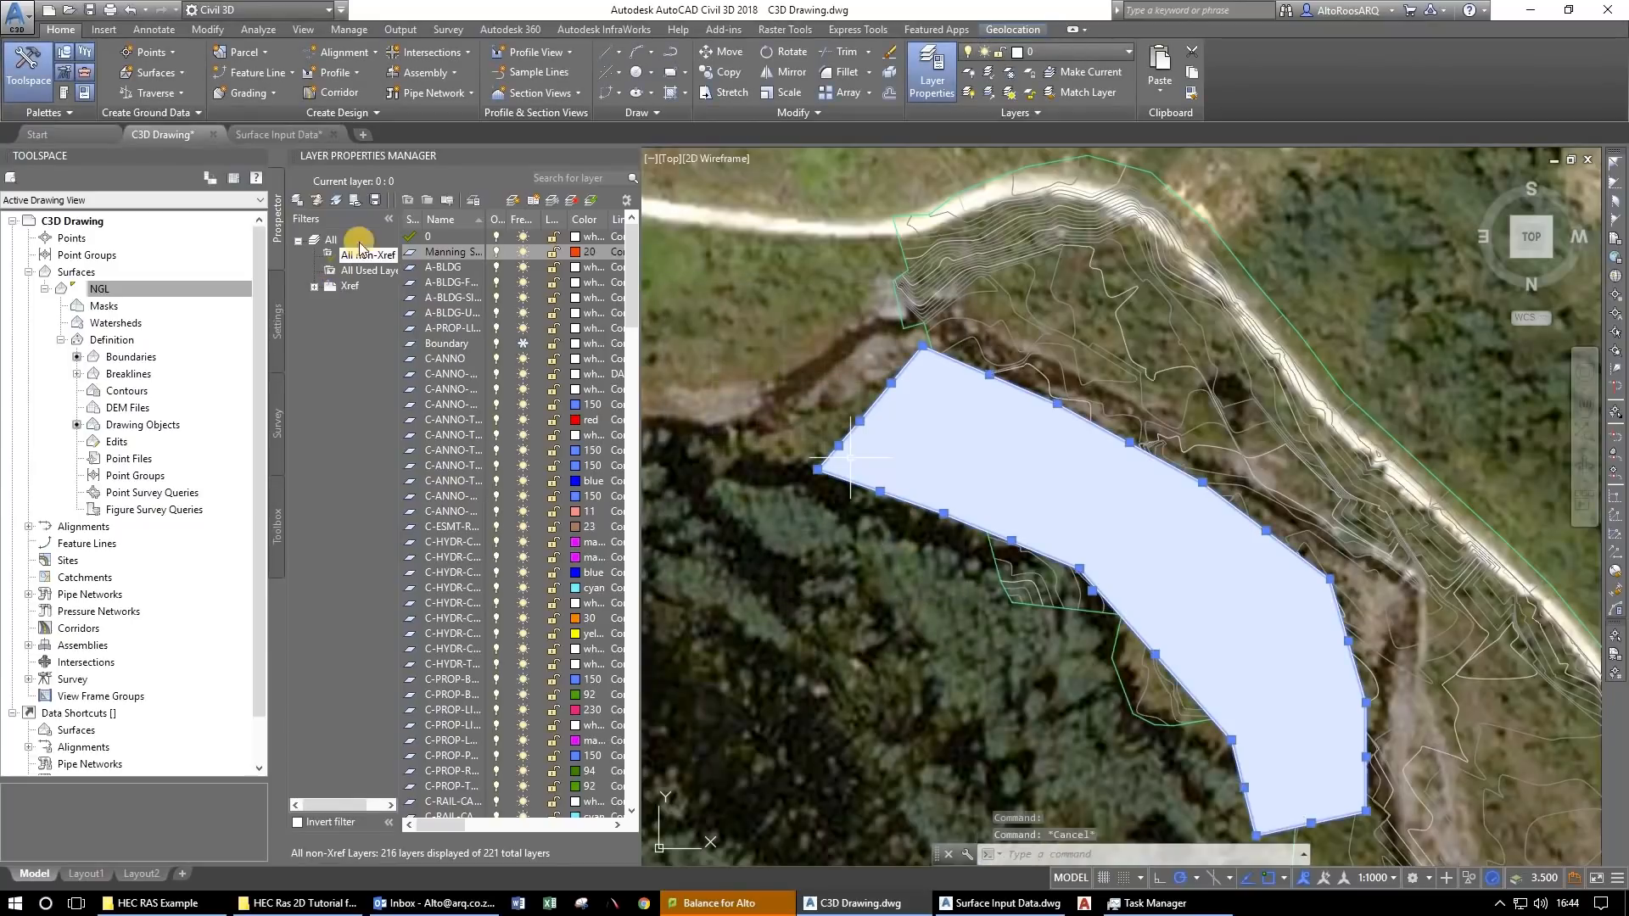
left_click(1101, 55)
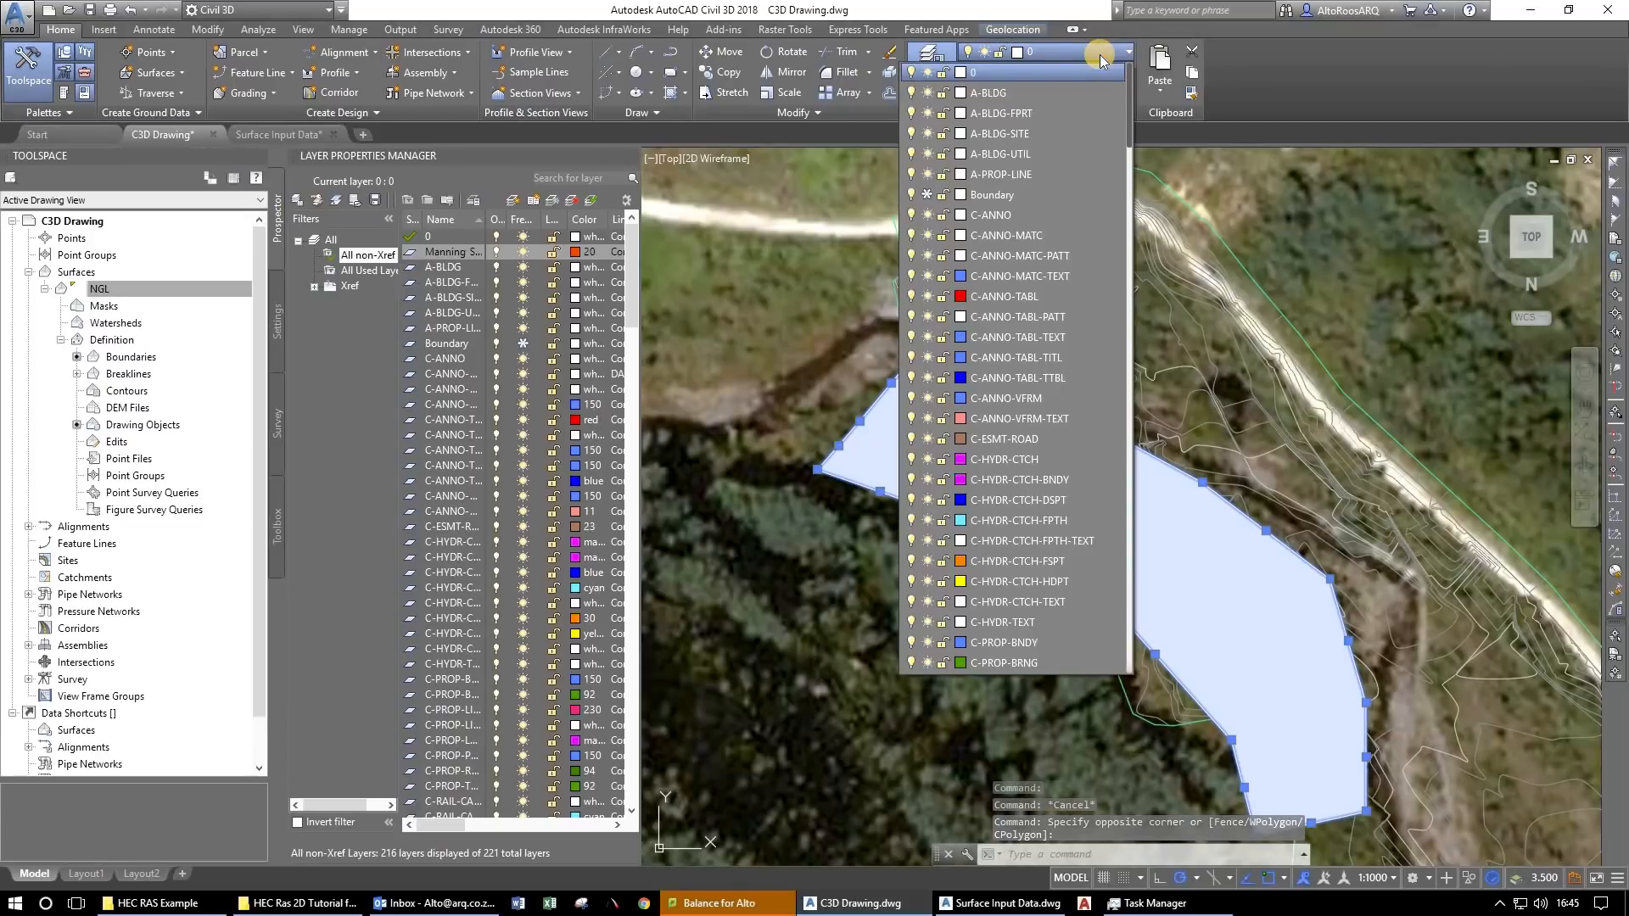
left_click(993, 872)
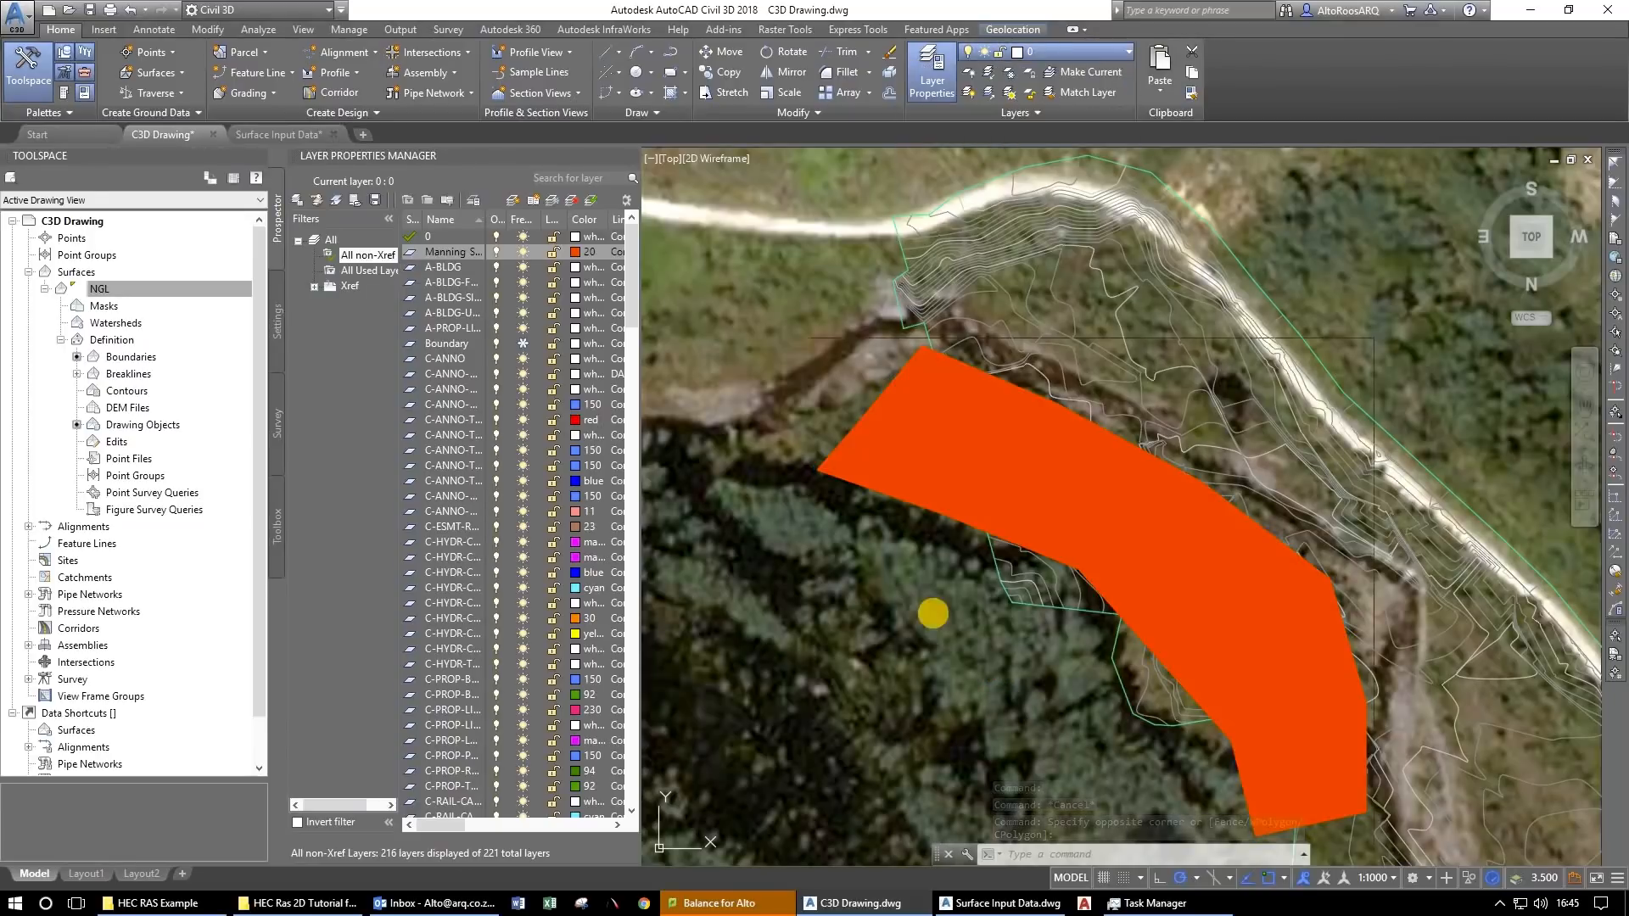
left_click(933, 613)
key("Escape")
key("Escape")
Delete the orange filled polygon from the drawing.
left_click_drag(1124, 669, 818, 280)
scroll(911, 365, "down", 4)
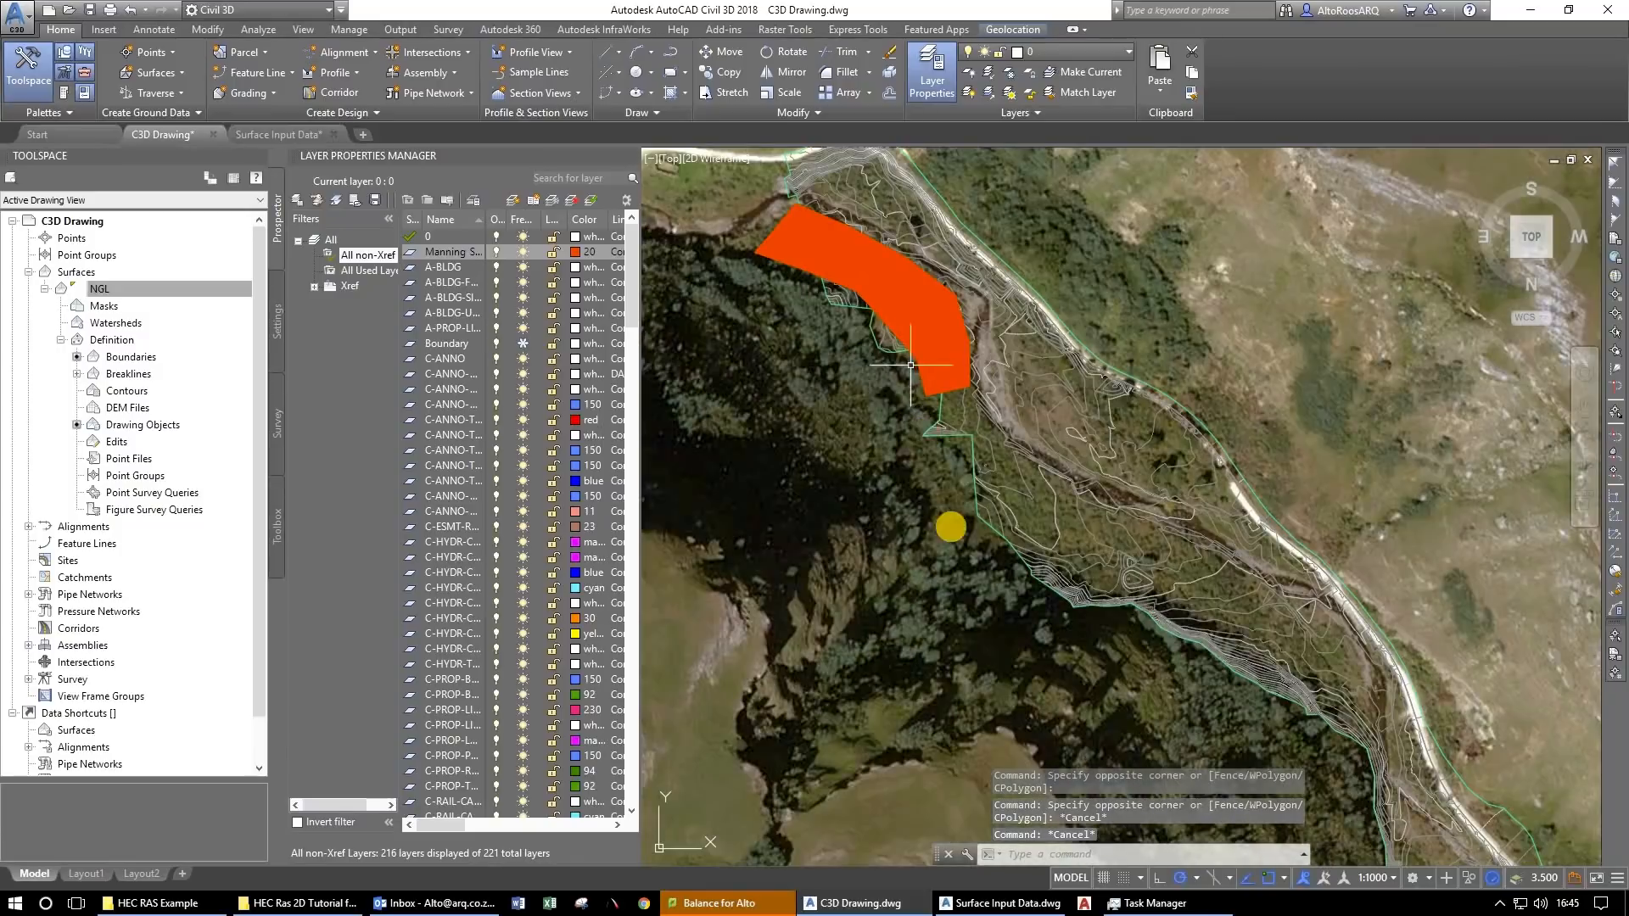
scroll(910, 365, "up", 5)
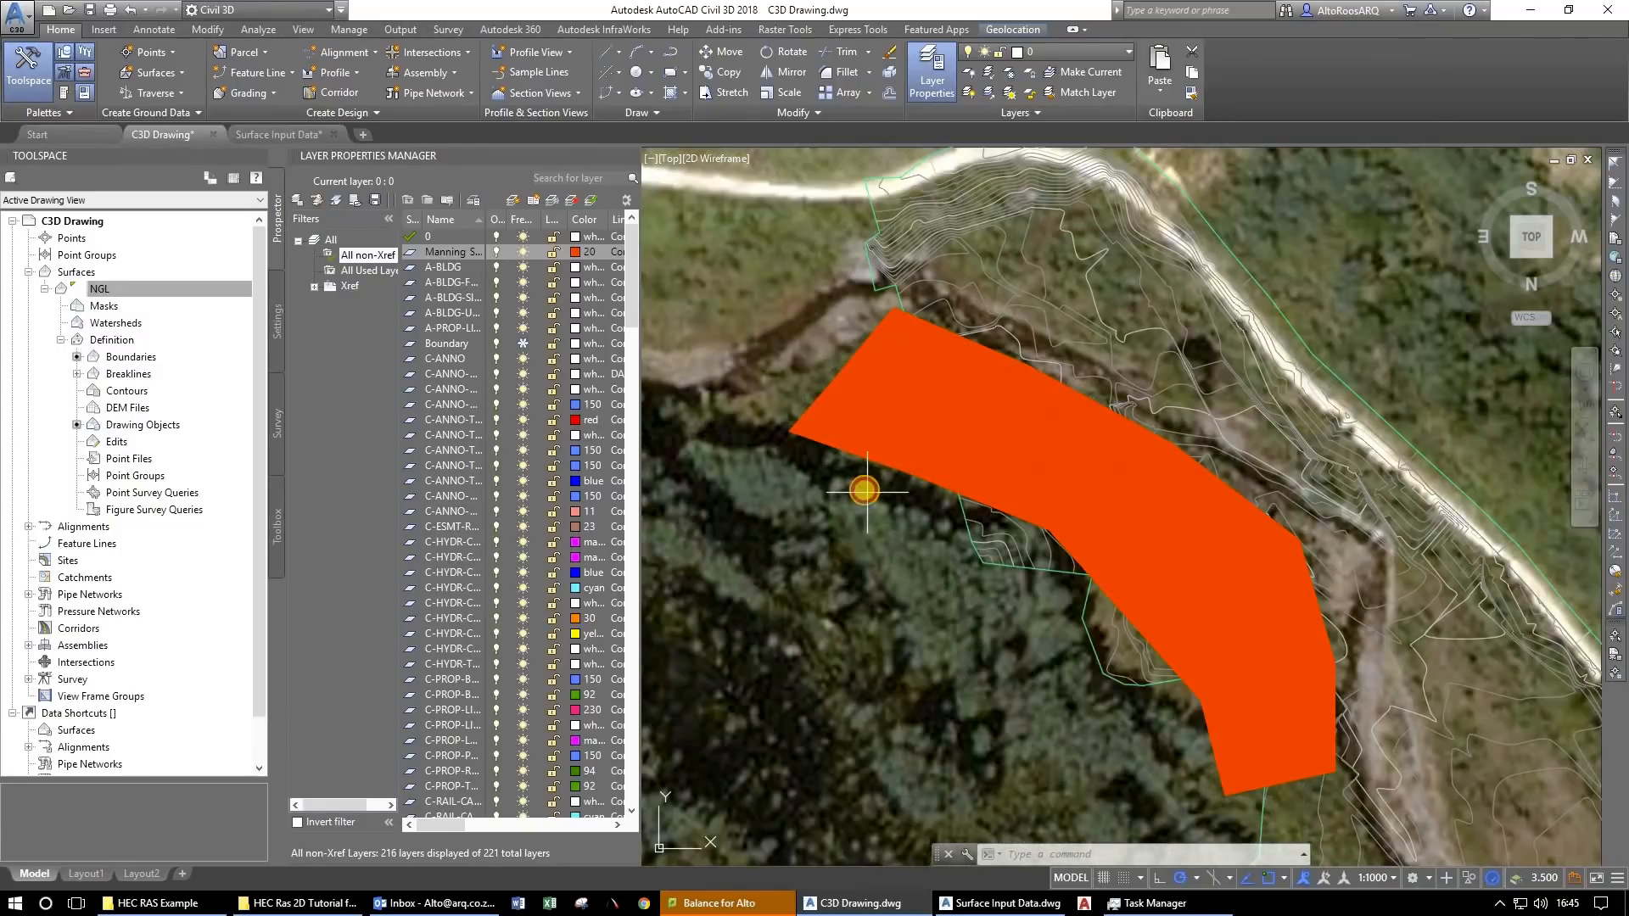
left_click(865, 480)
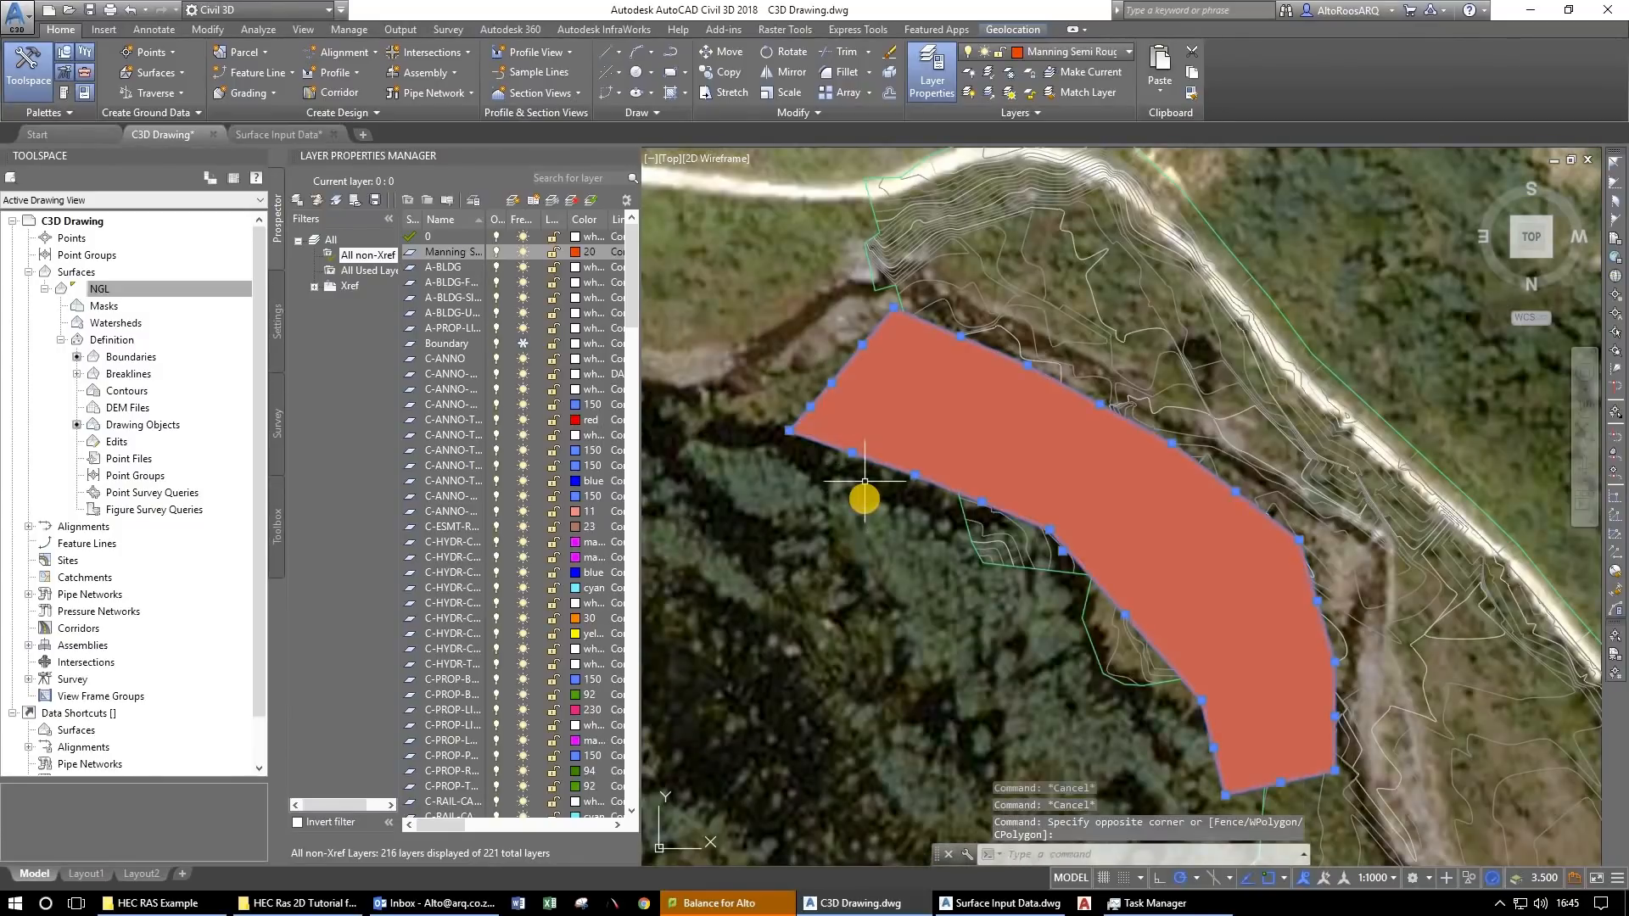
key("Delete")
key("Escape")
scroll(894, 334, "up", 3)
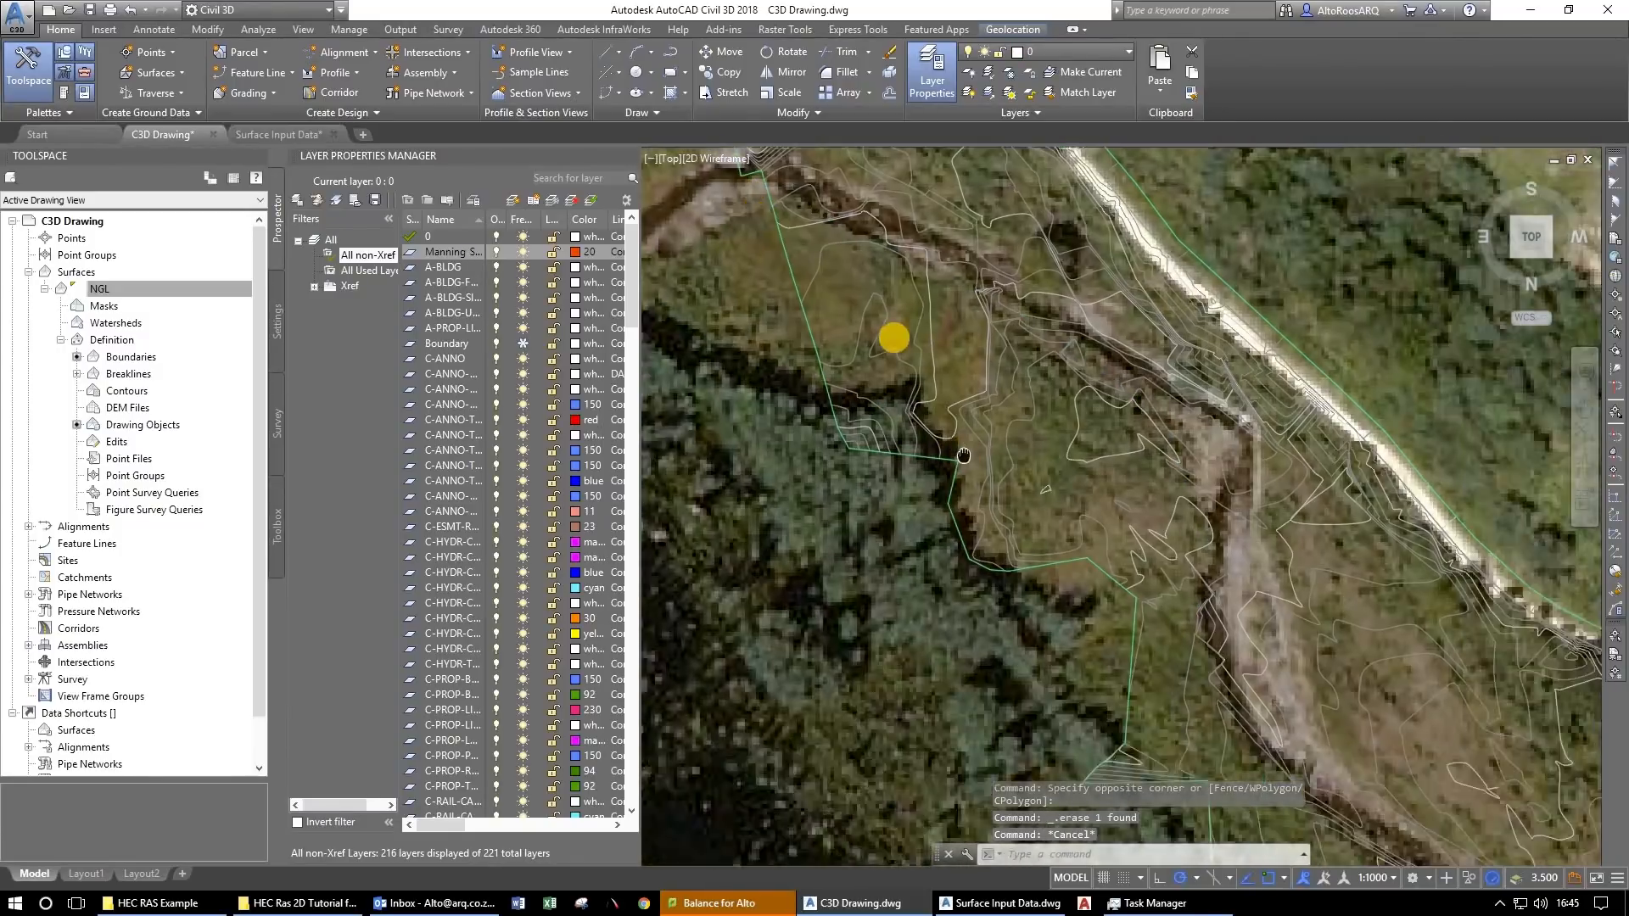
scroll(972, 425, "down", 3)
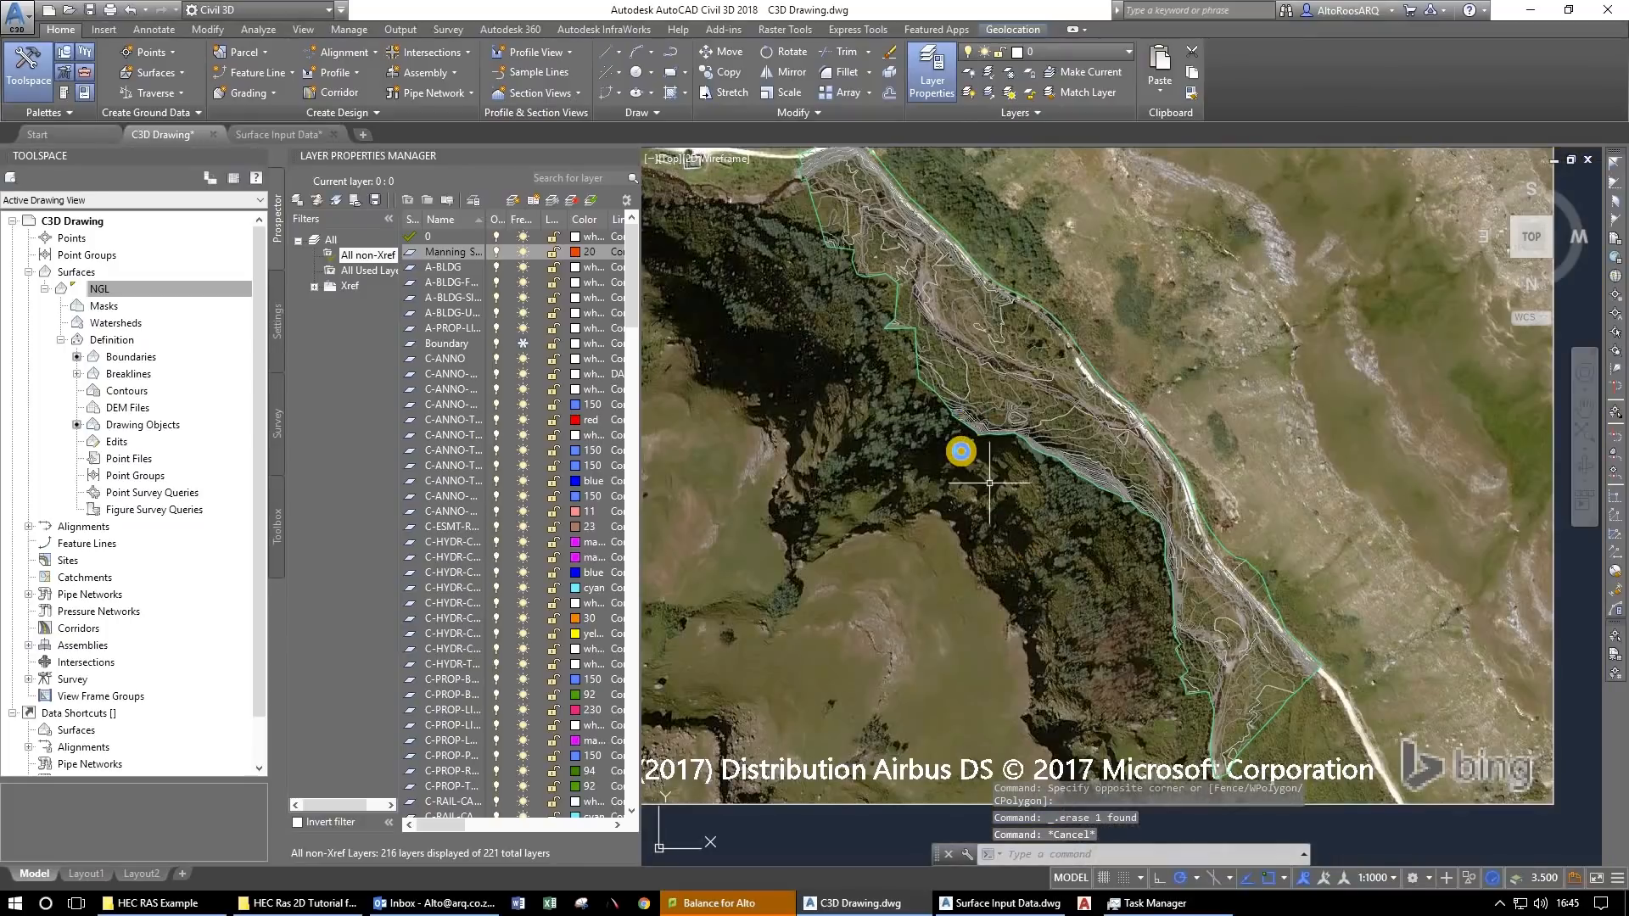
left_click_drag(968, 464, 964, 448)
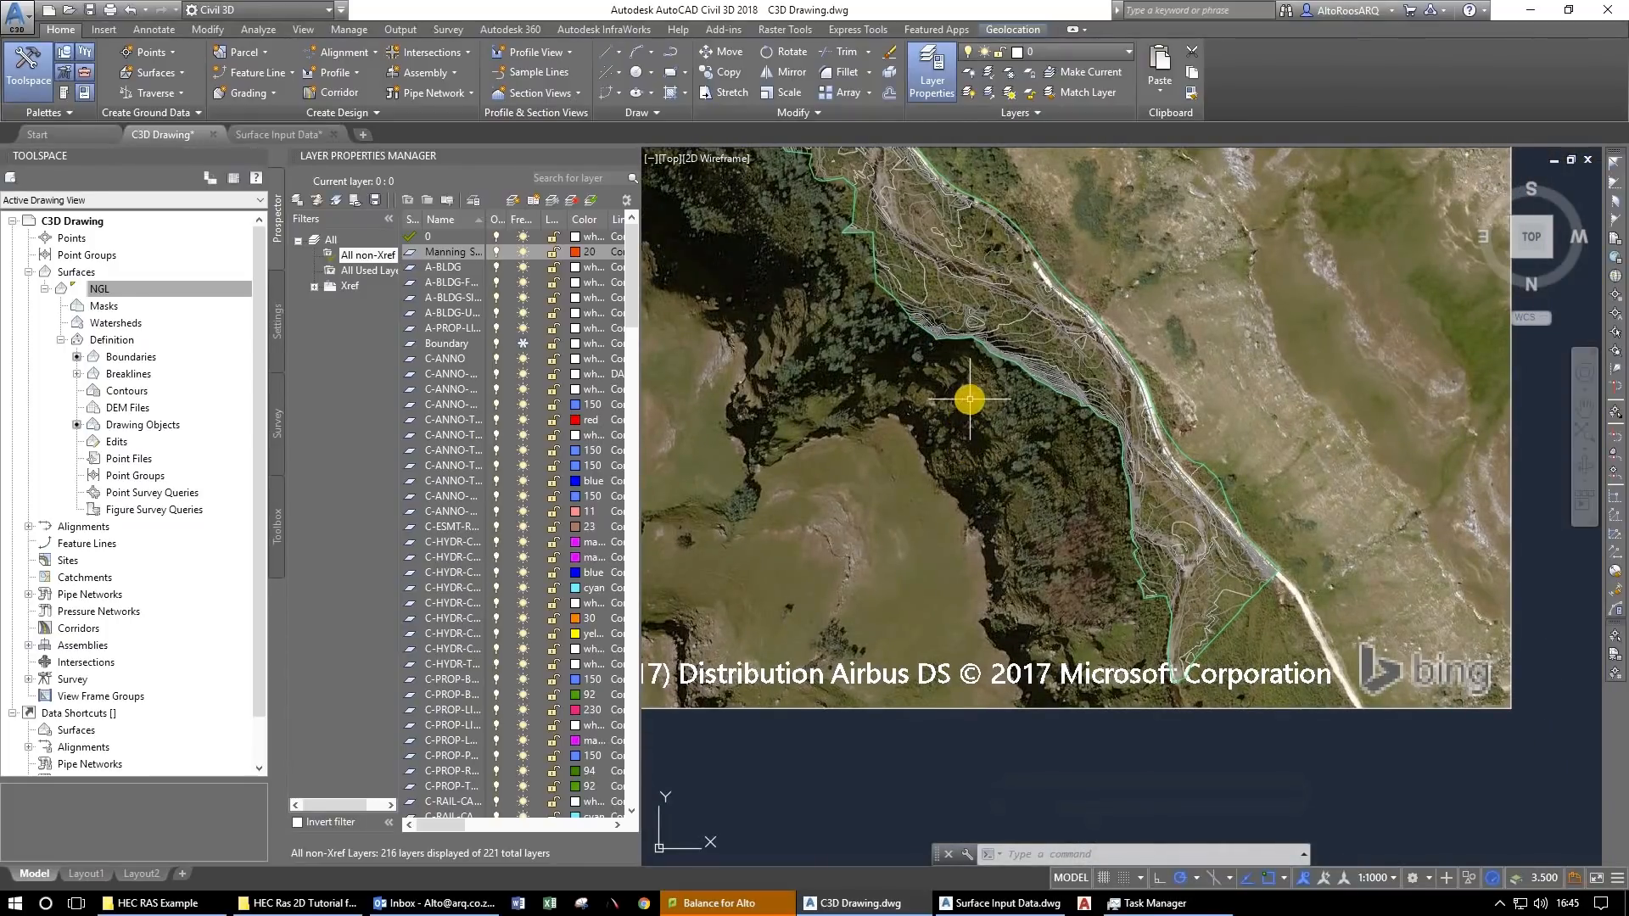
left_click_drag(998, 379, 1013, 470)
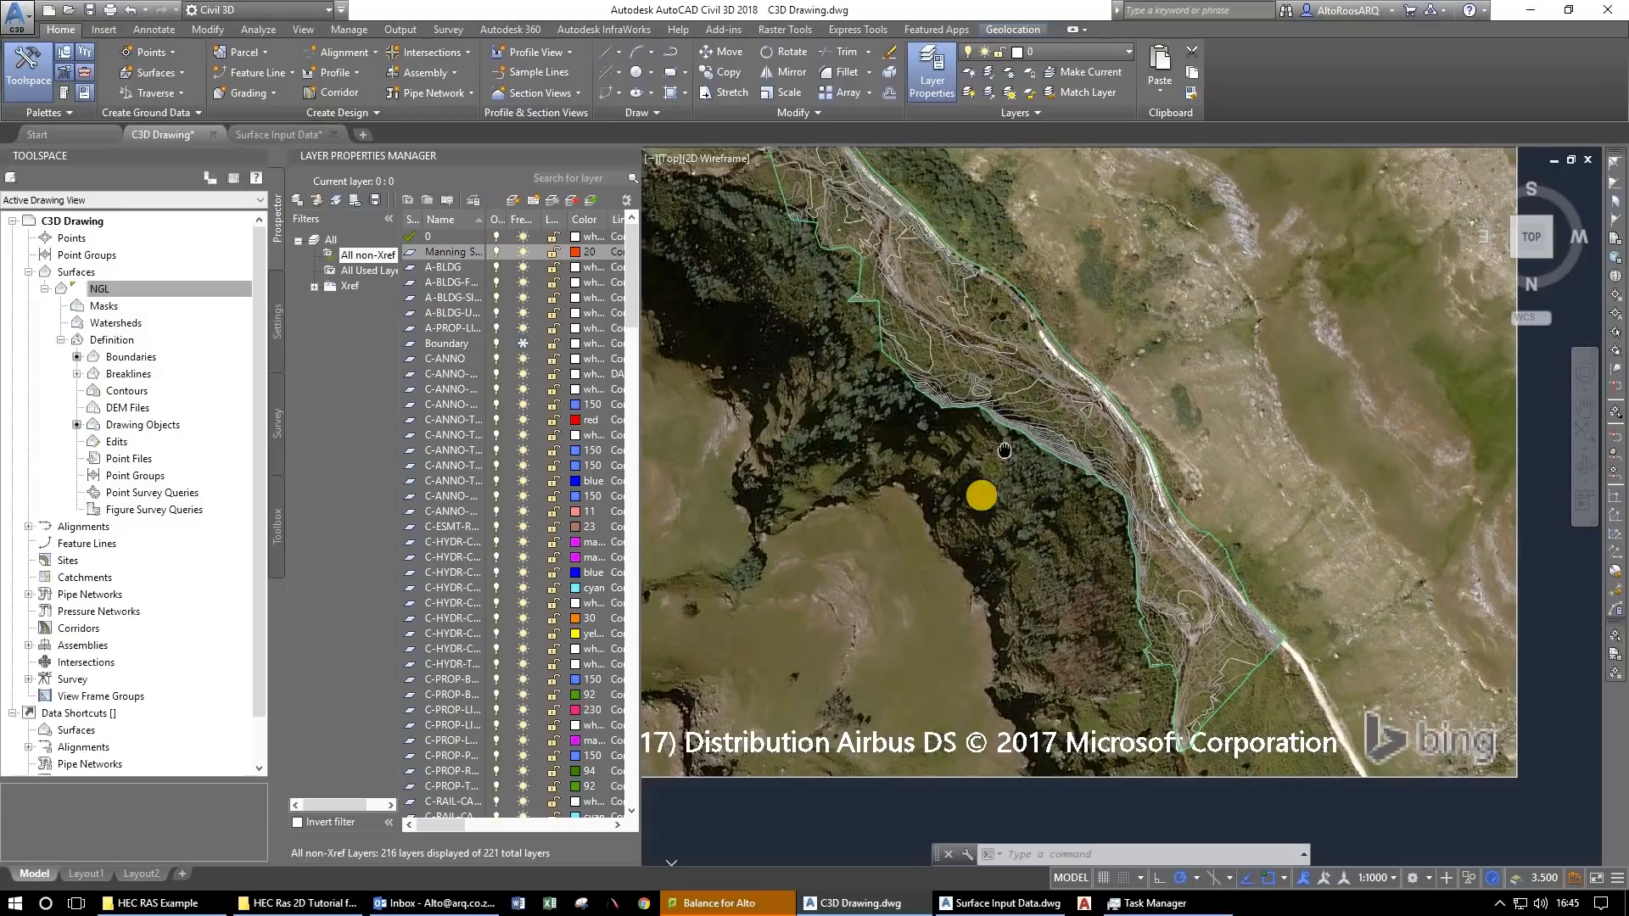
key("Escape")
key("Escape")
key("Escape")
left_click_drag(954, 392, 955, 479)
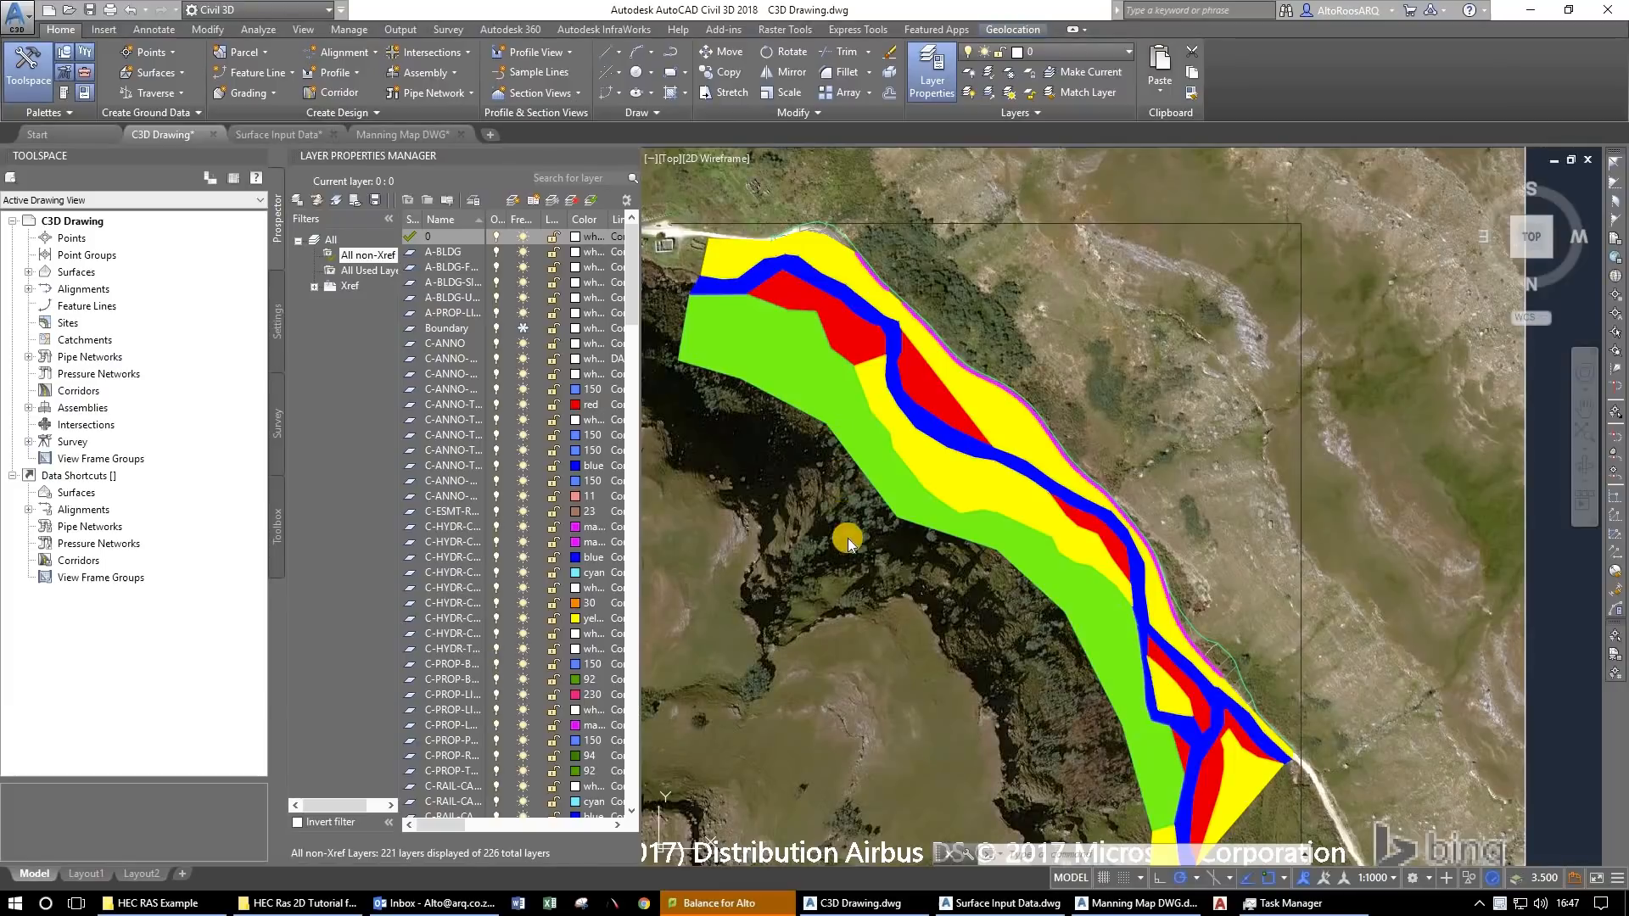
Check which Manning layer the green filled area along the river is assigned to.
mouse_move(971, 567)
left_mouse_down()
mouse_move(891, 469)
mouse_move(981, 476)
mouse_move(980, 433)
left_mouse_up()
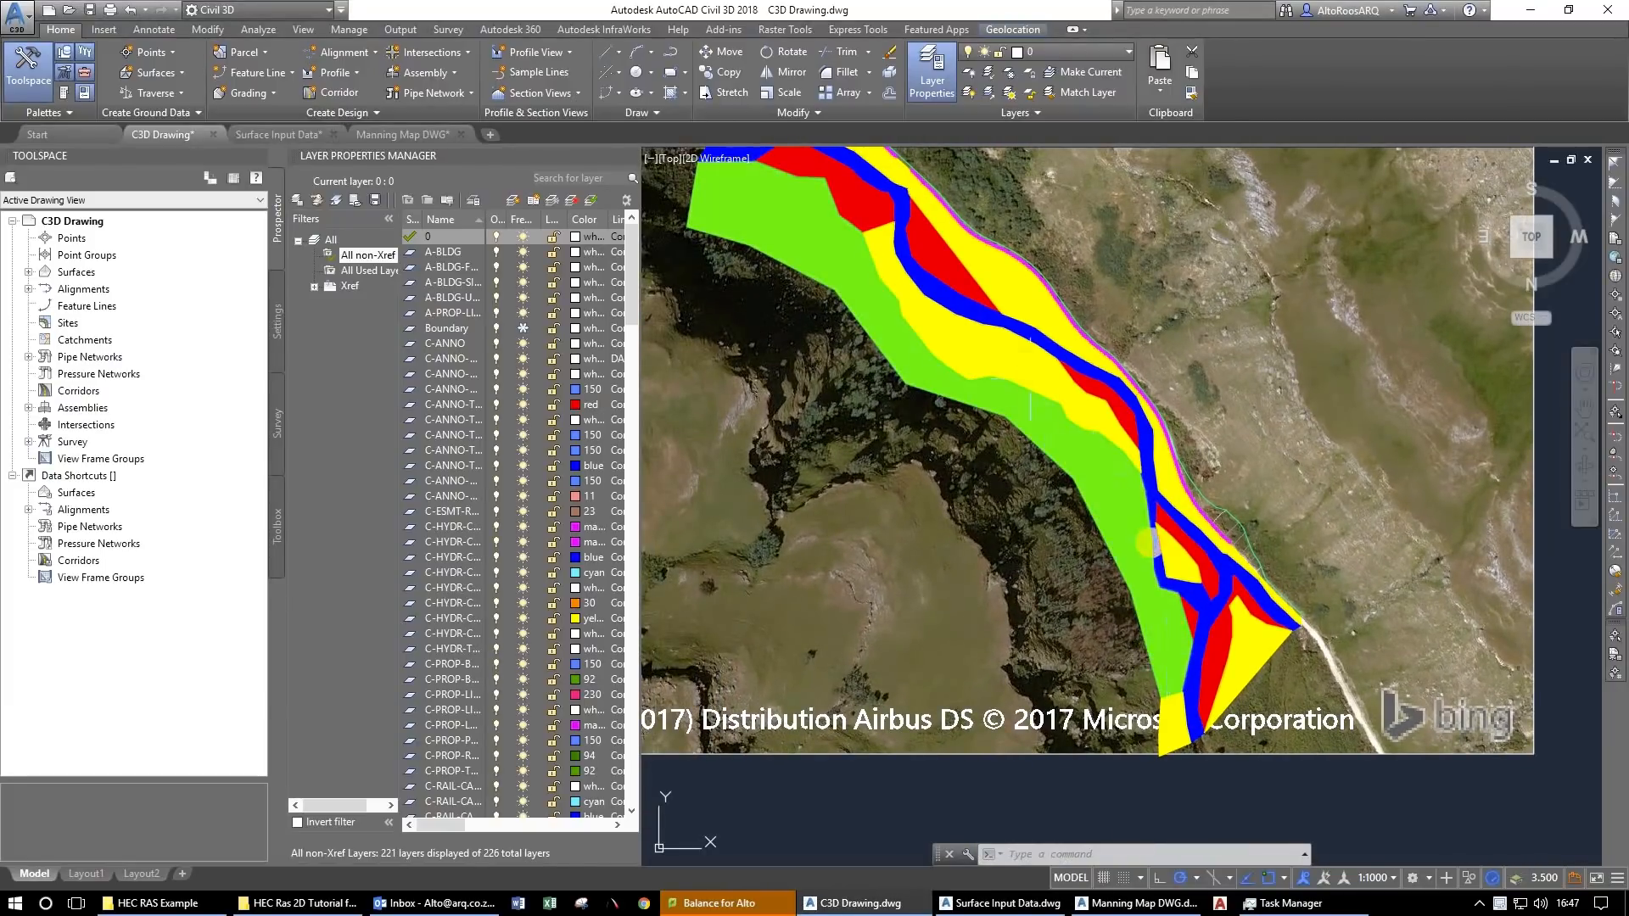
left_click_drag(1029, 379, 1159, 565)
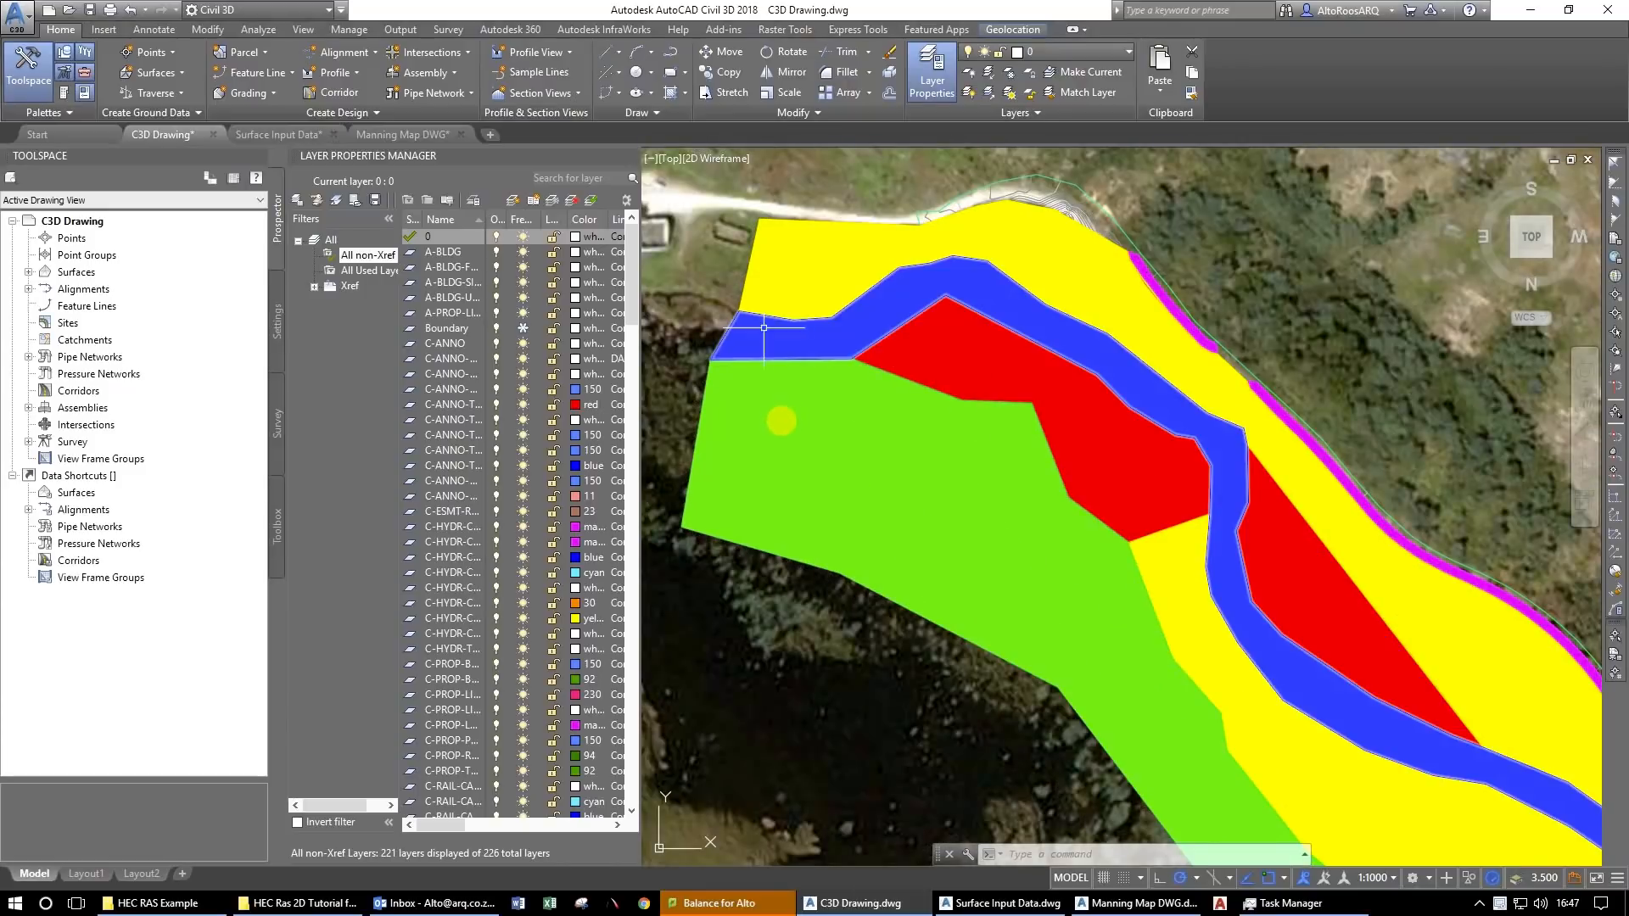
key("Escape")
key("Escape")
left_click(829, 443)
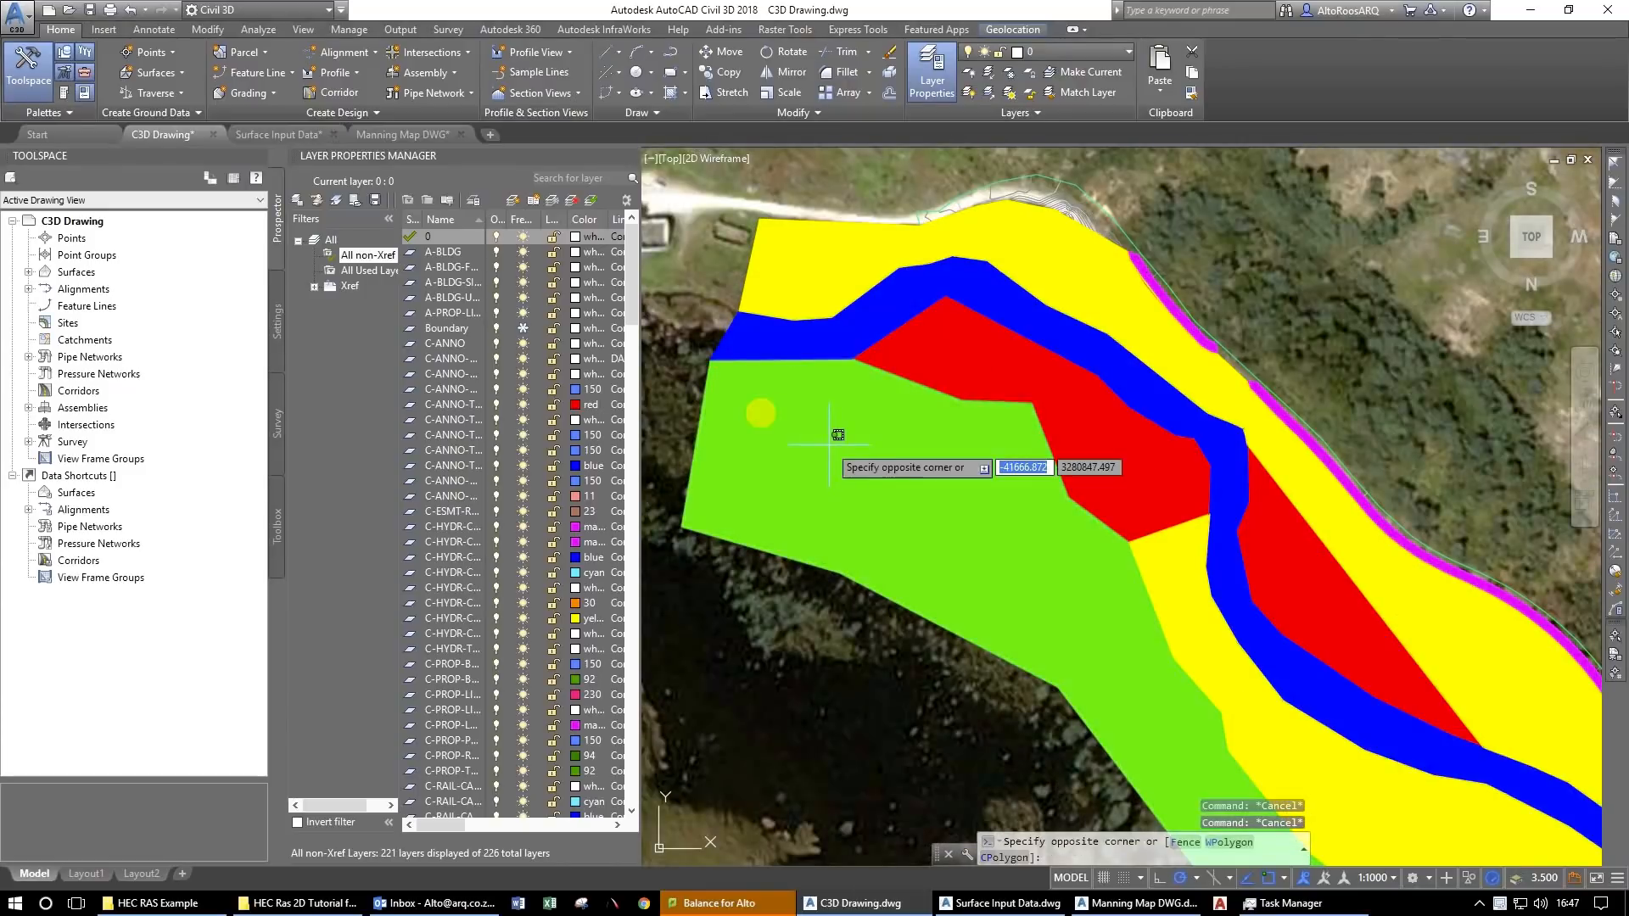
left_click(759, 405)
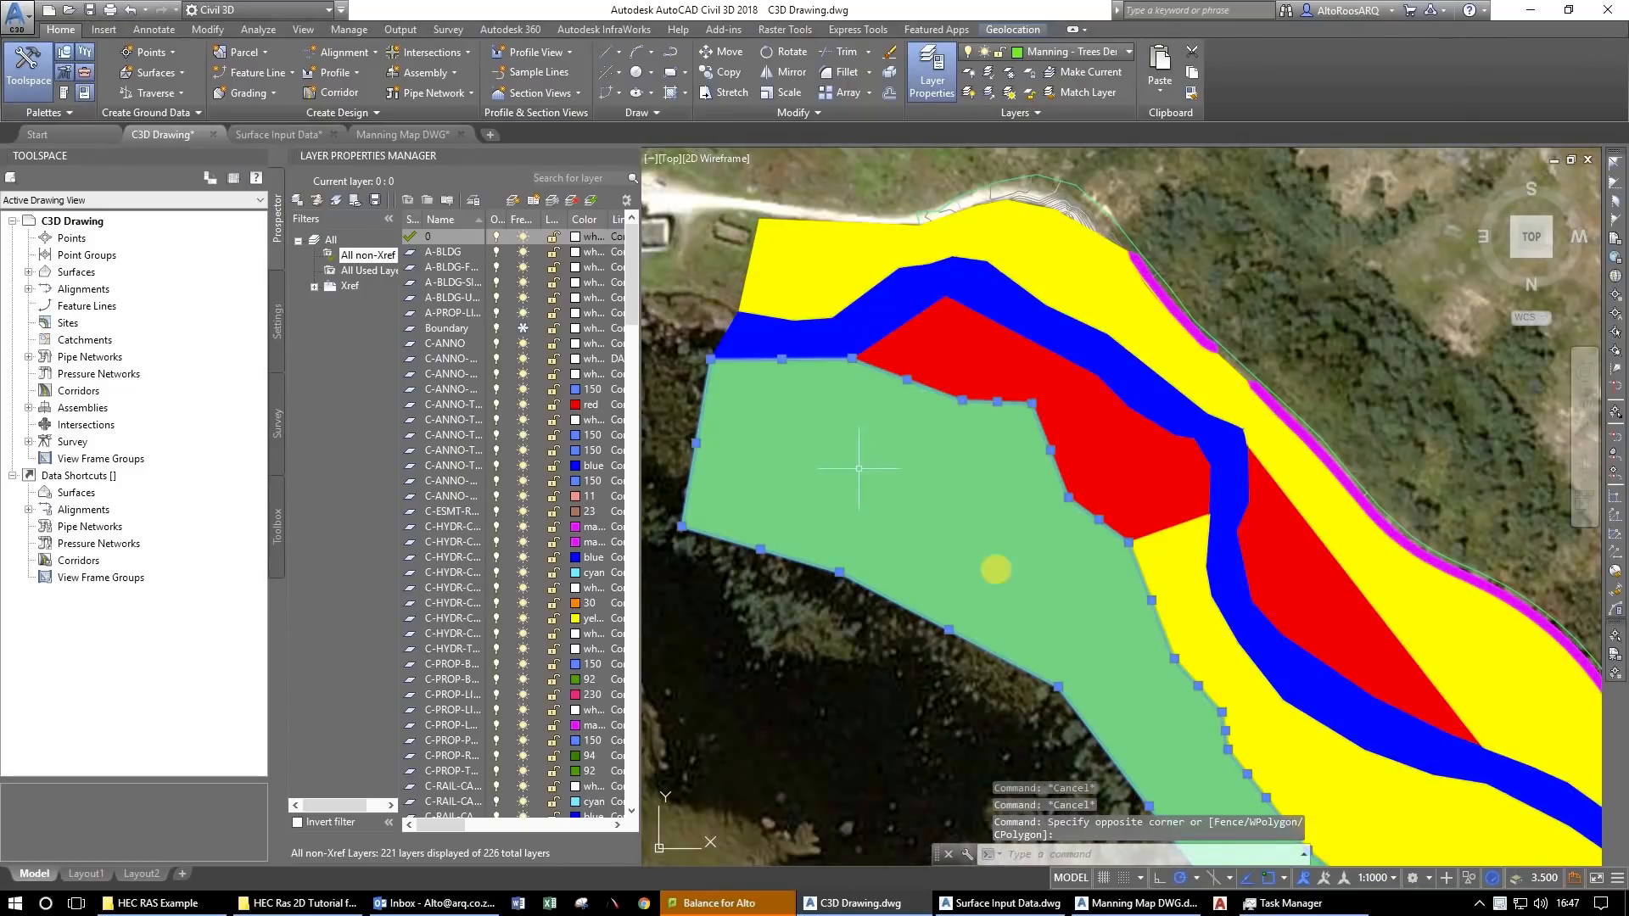
scroll(774, 320, "down", 5)
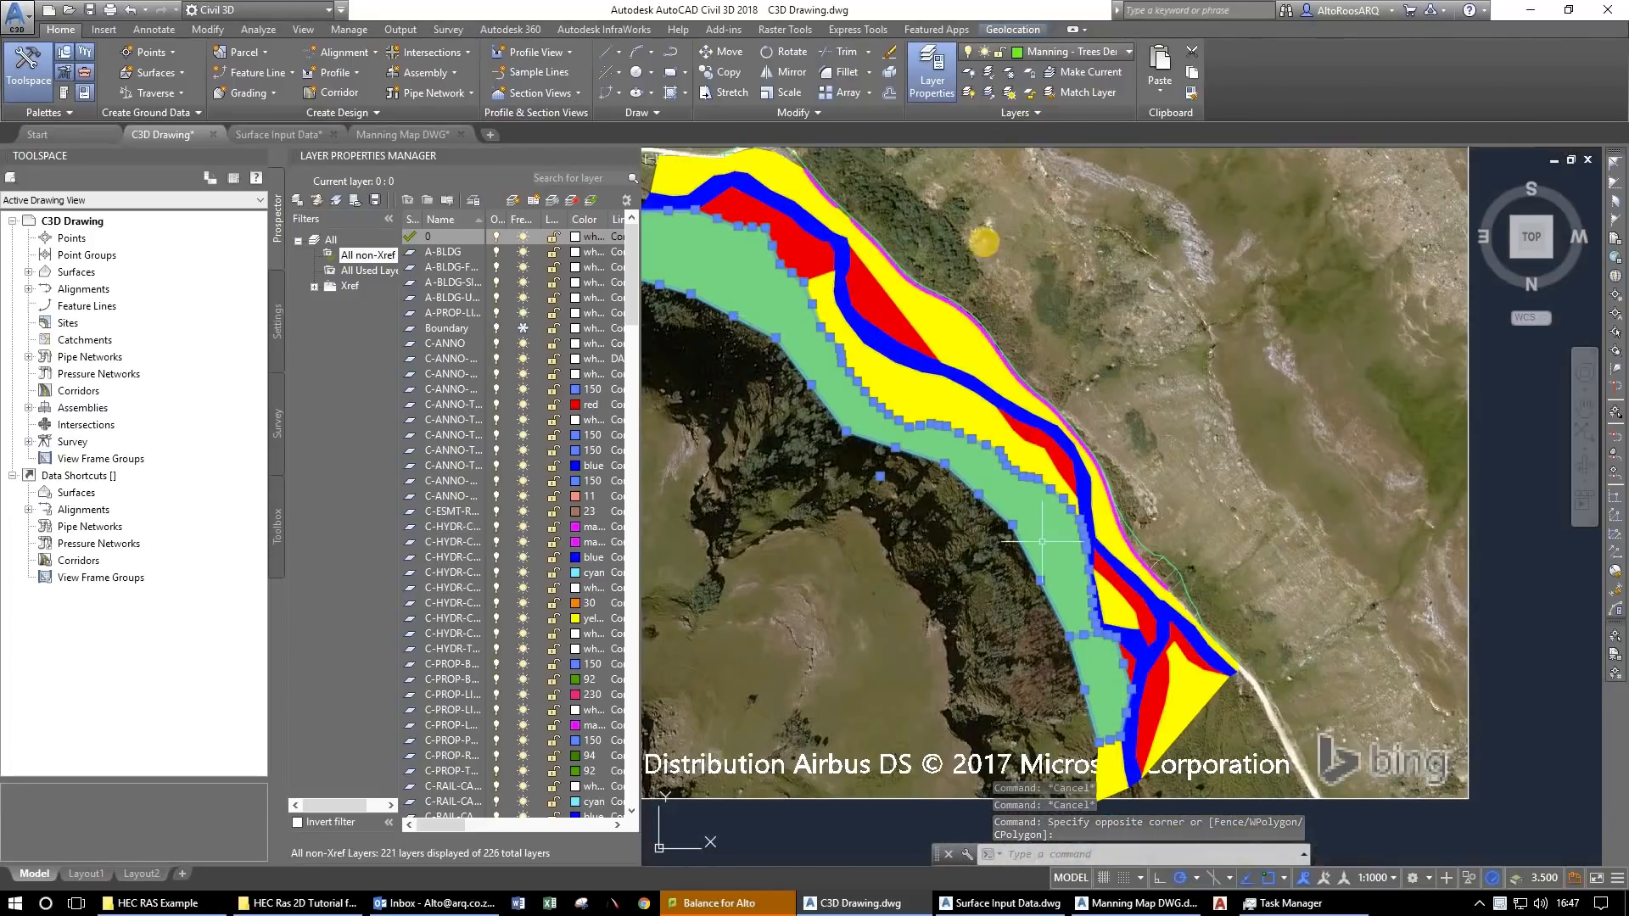
left_click(1128, 52)
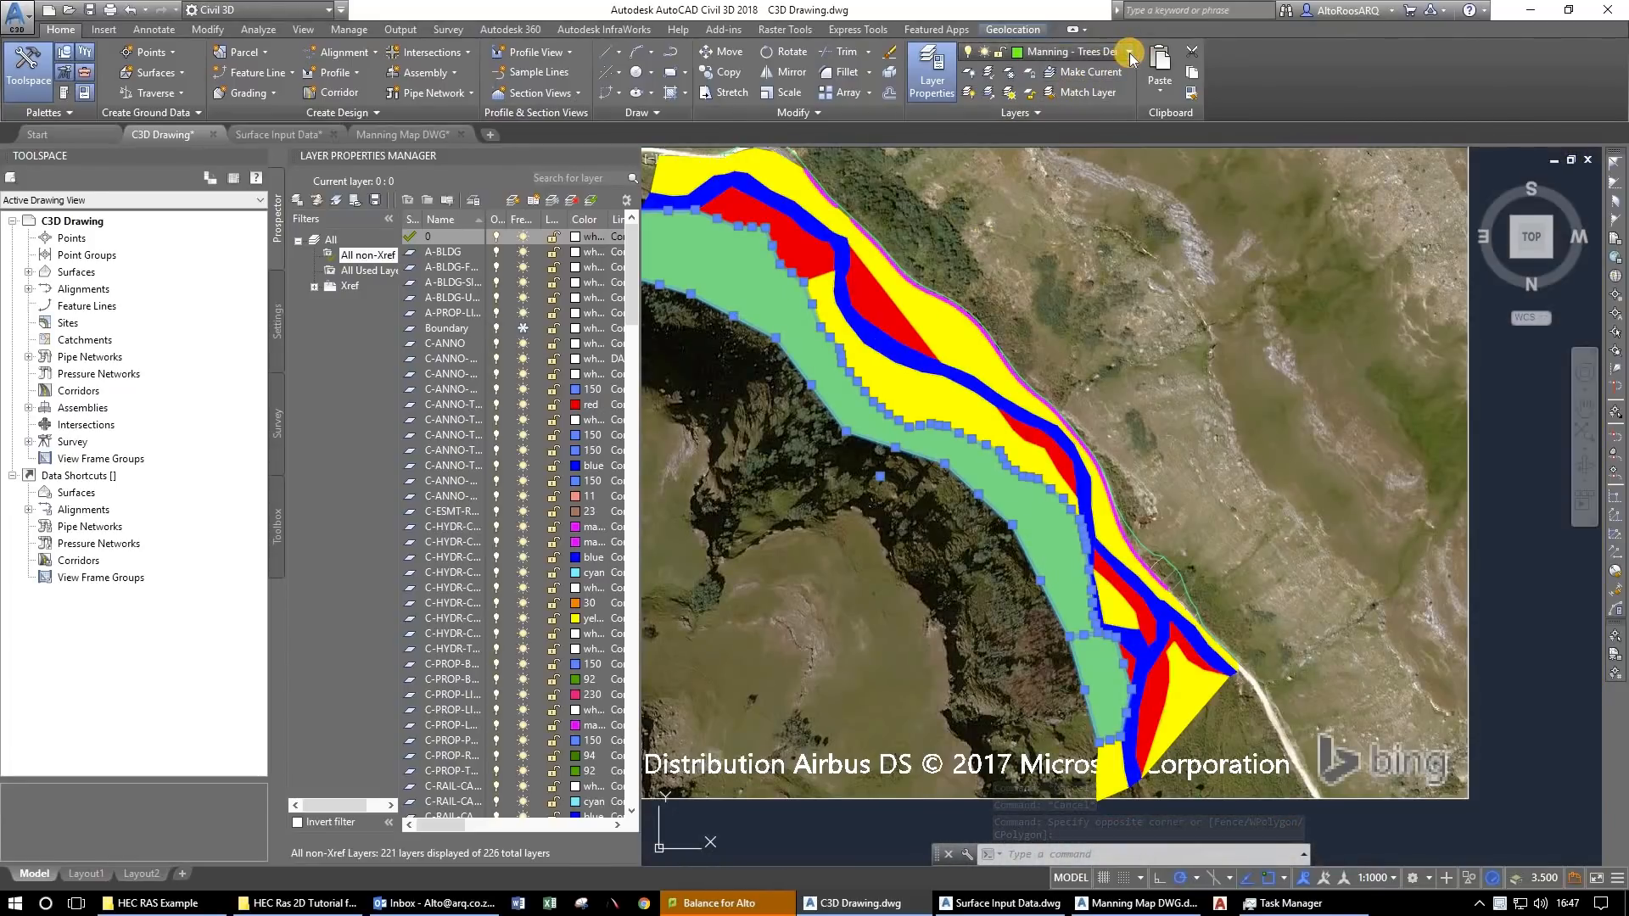
left_click(1129, 56)
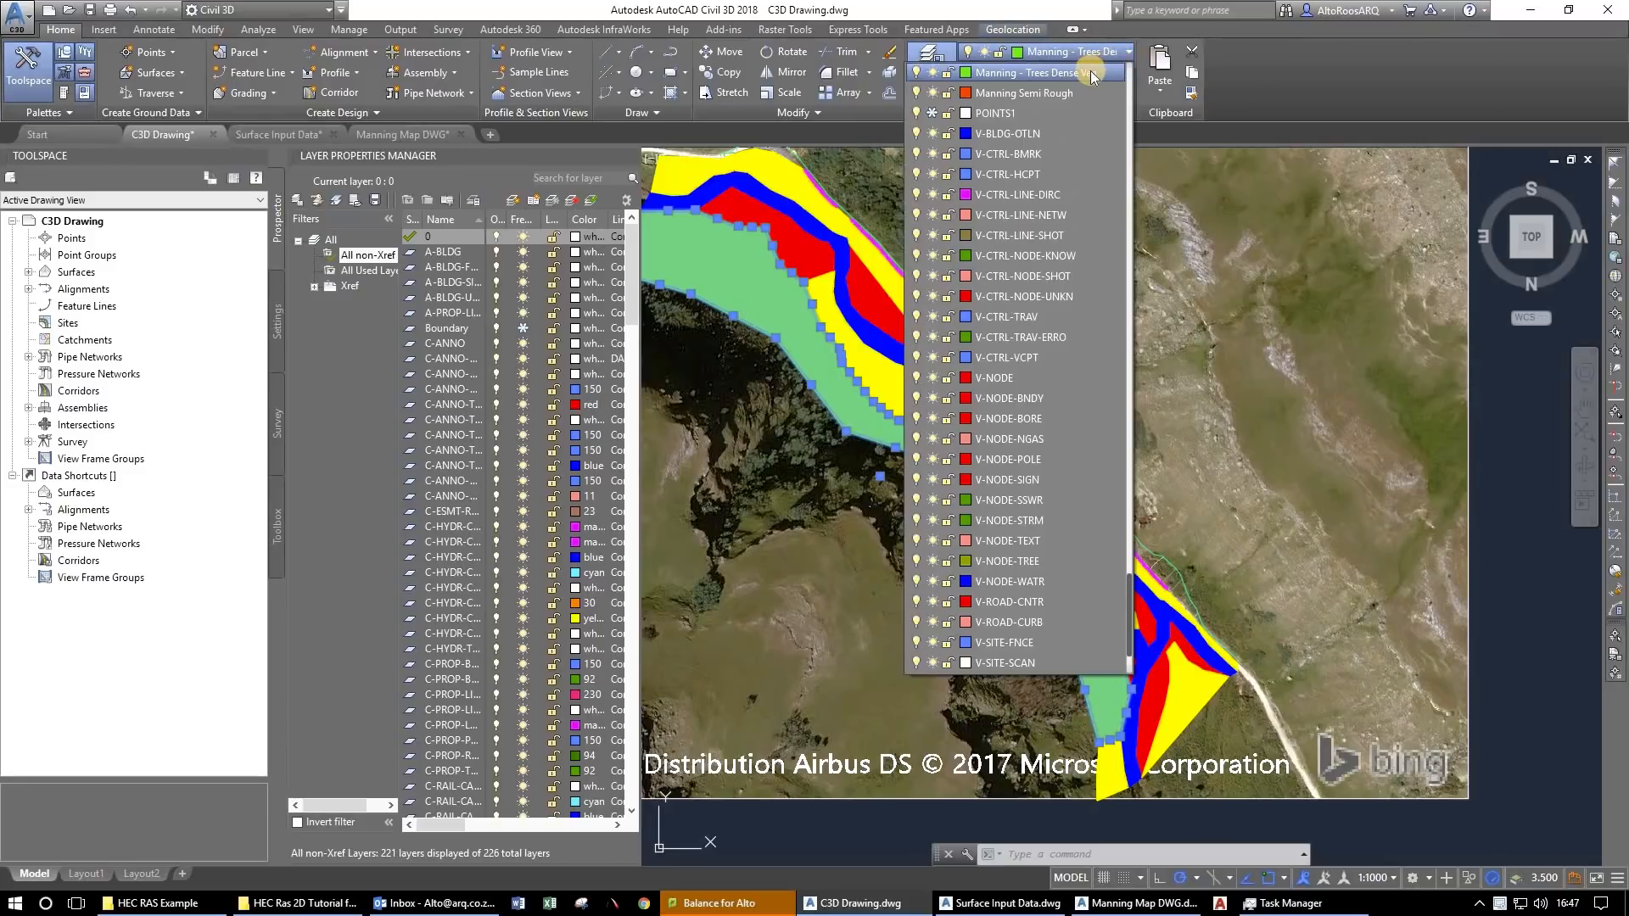
Check the layers assigned to the yellow, red and blue filled areas in turn.
left_click(904, 370)
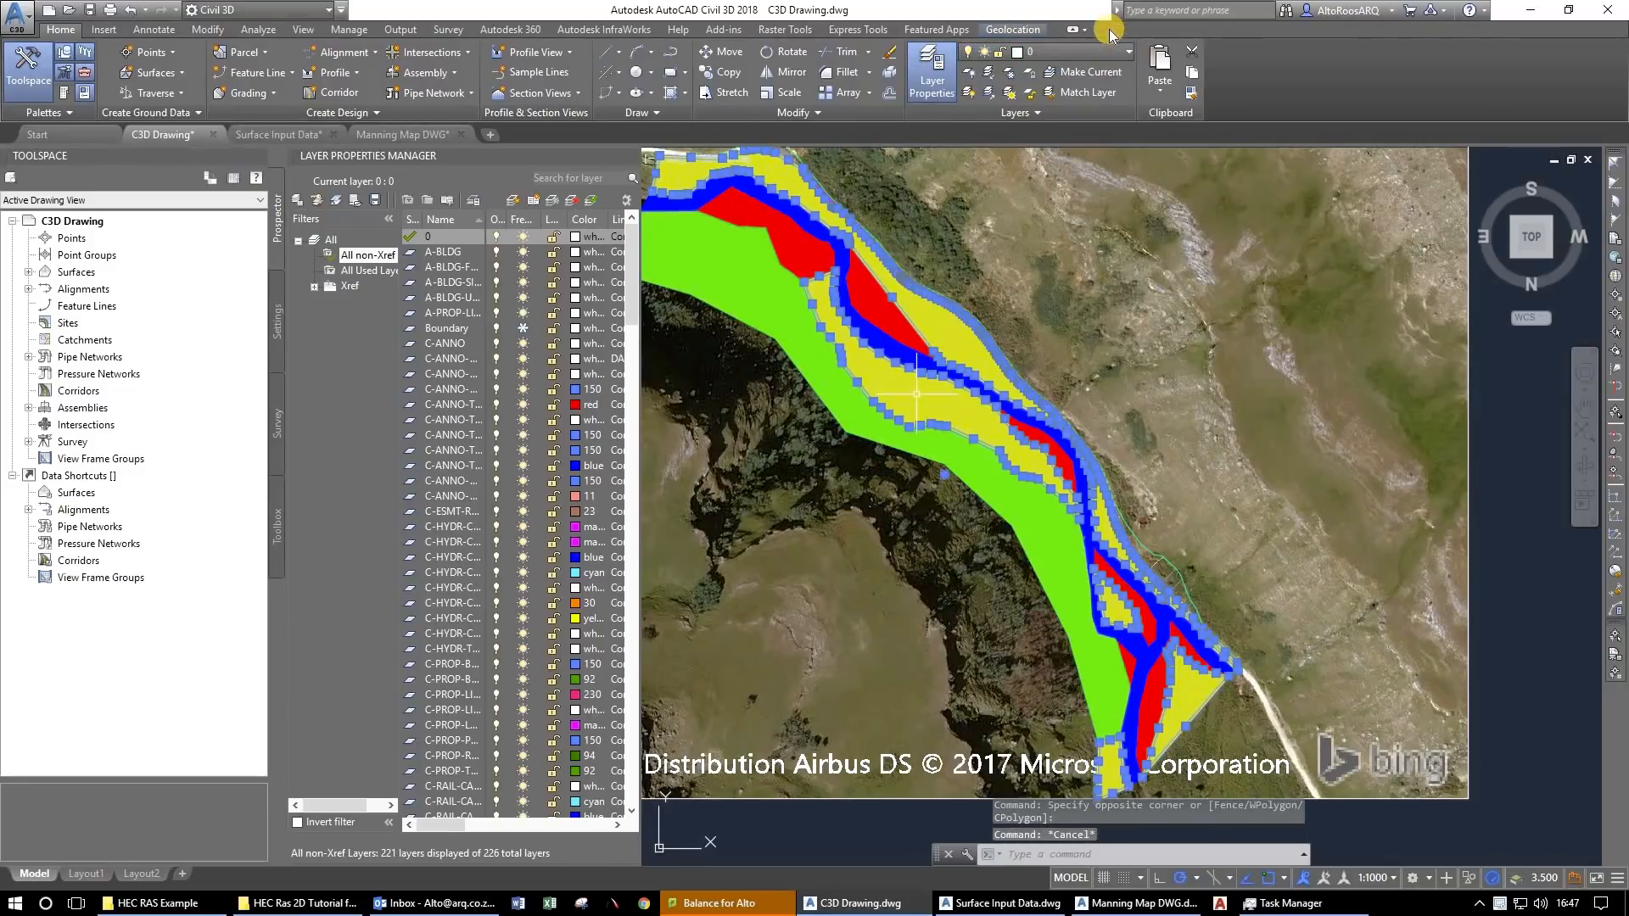
left_click(1120, 50)
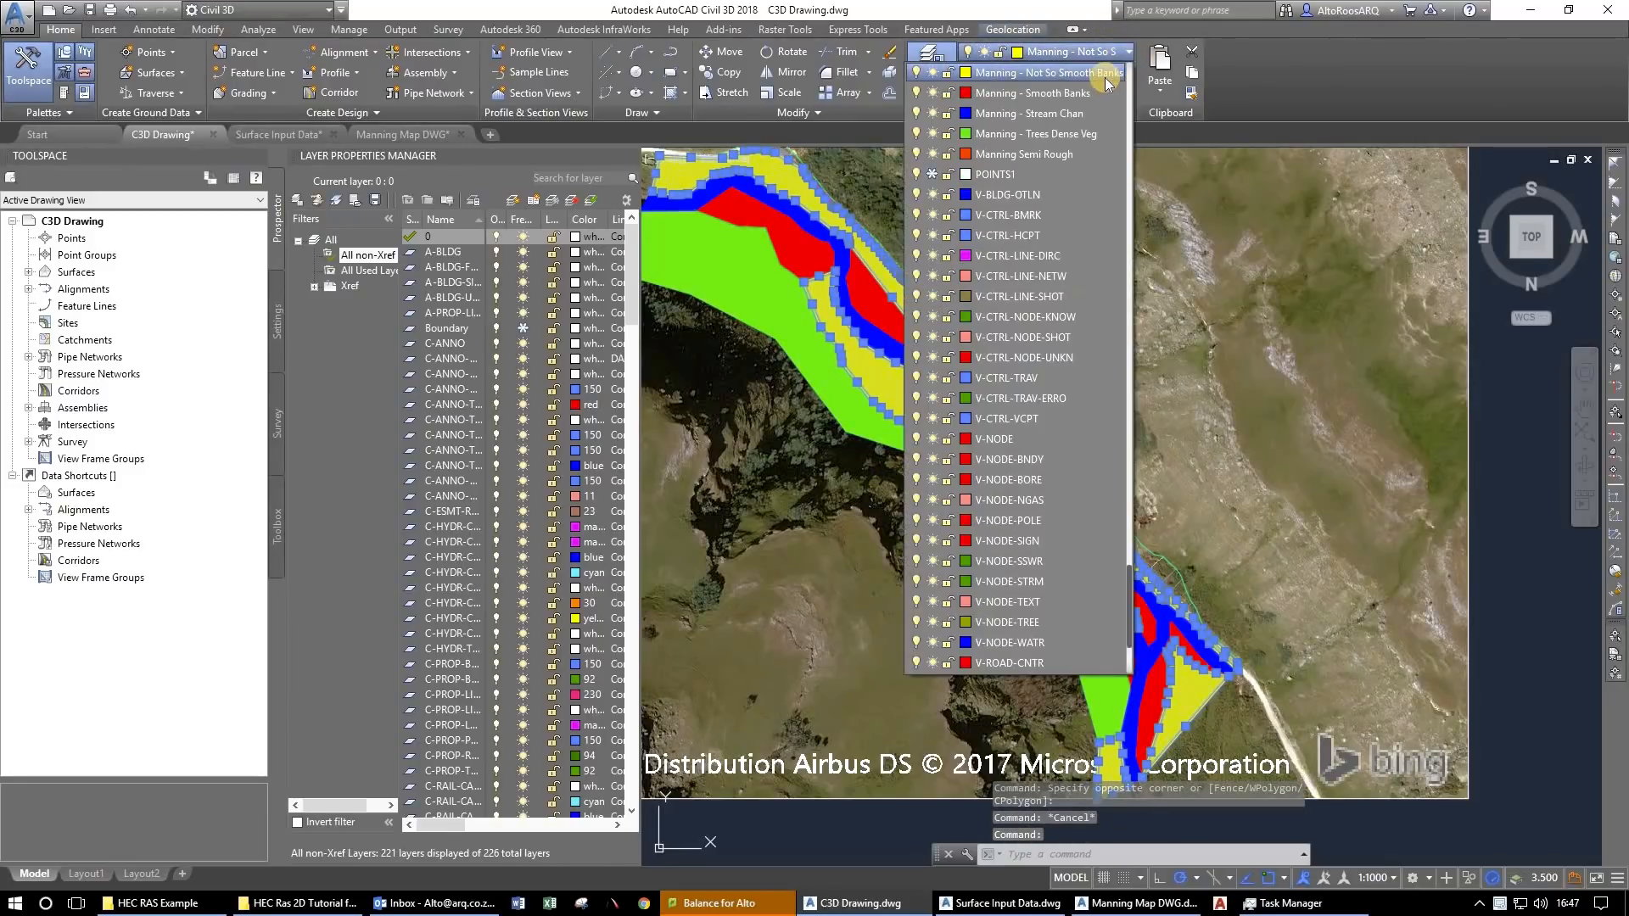
left_click(817, 248)
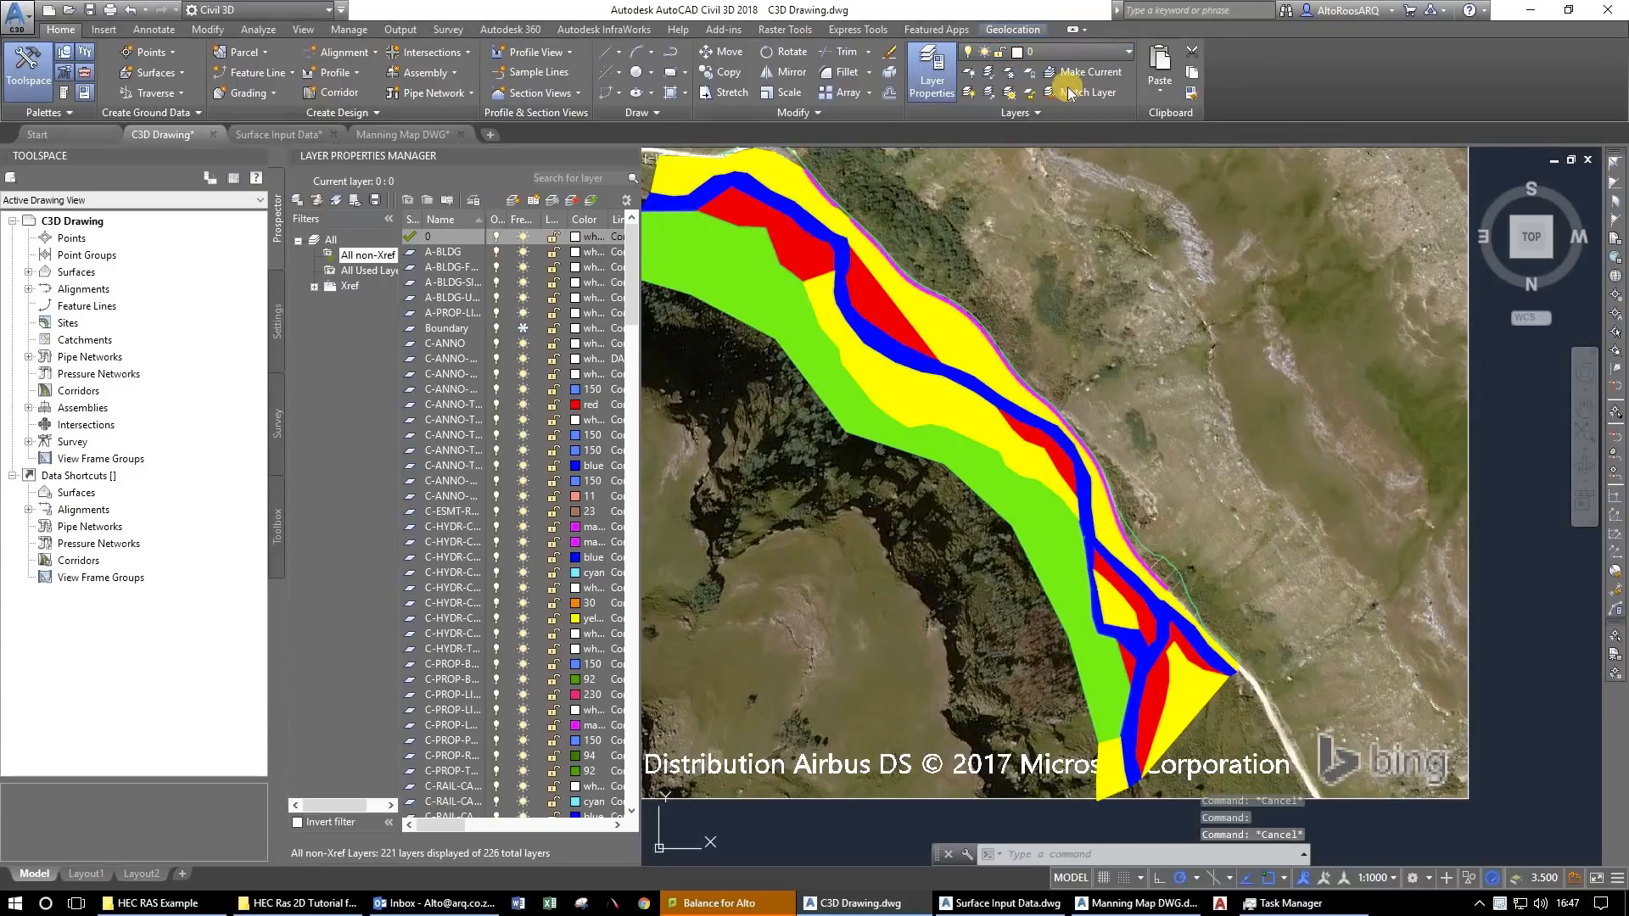
key("Escape")
left_click(869, 340)
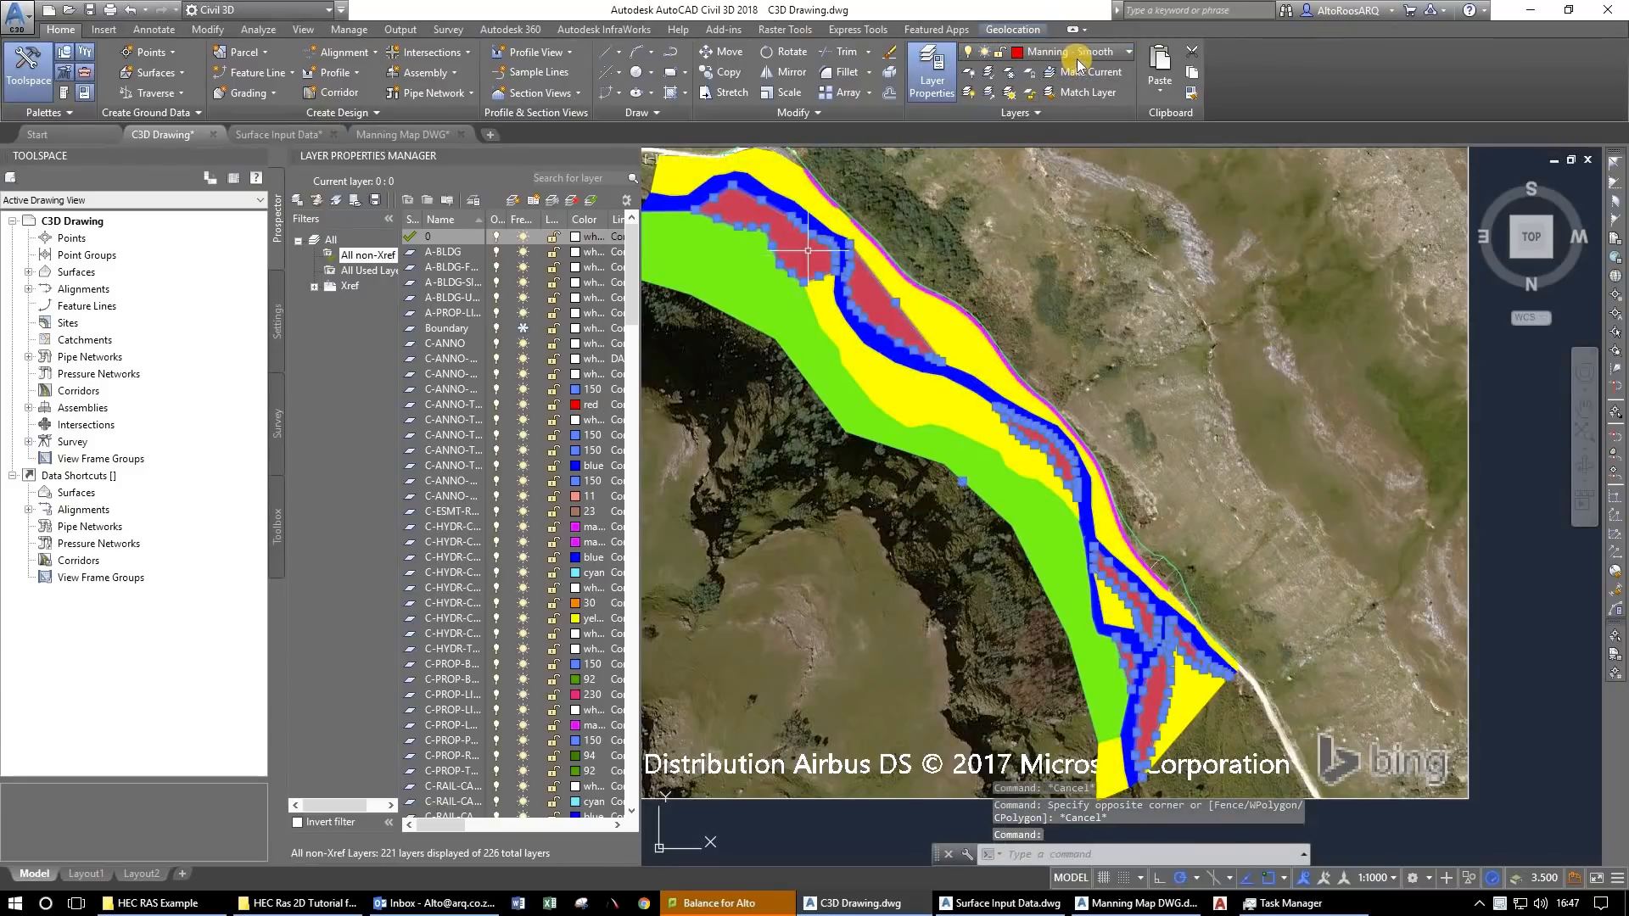
key("Escape")
left_click(868, 339)
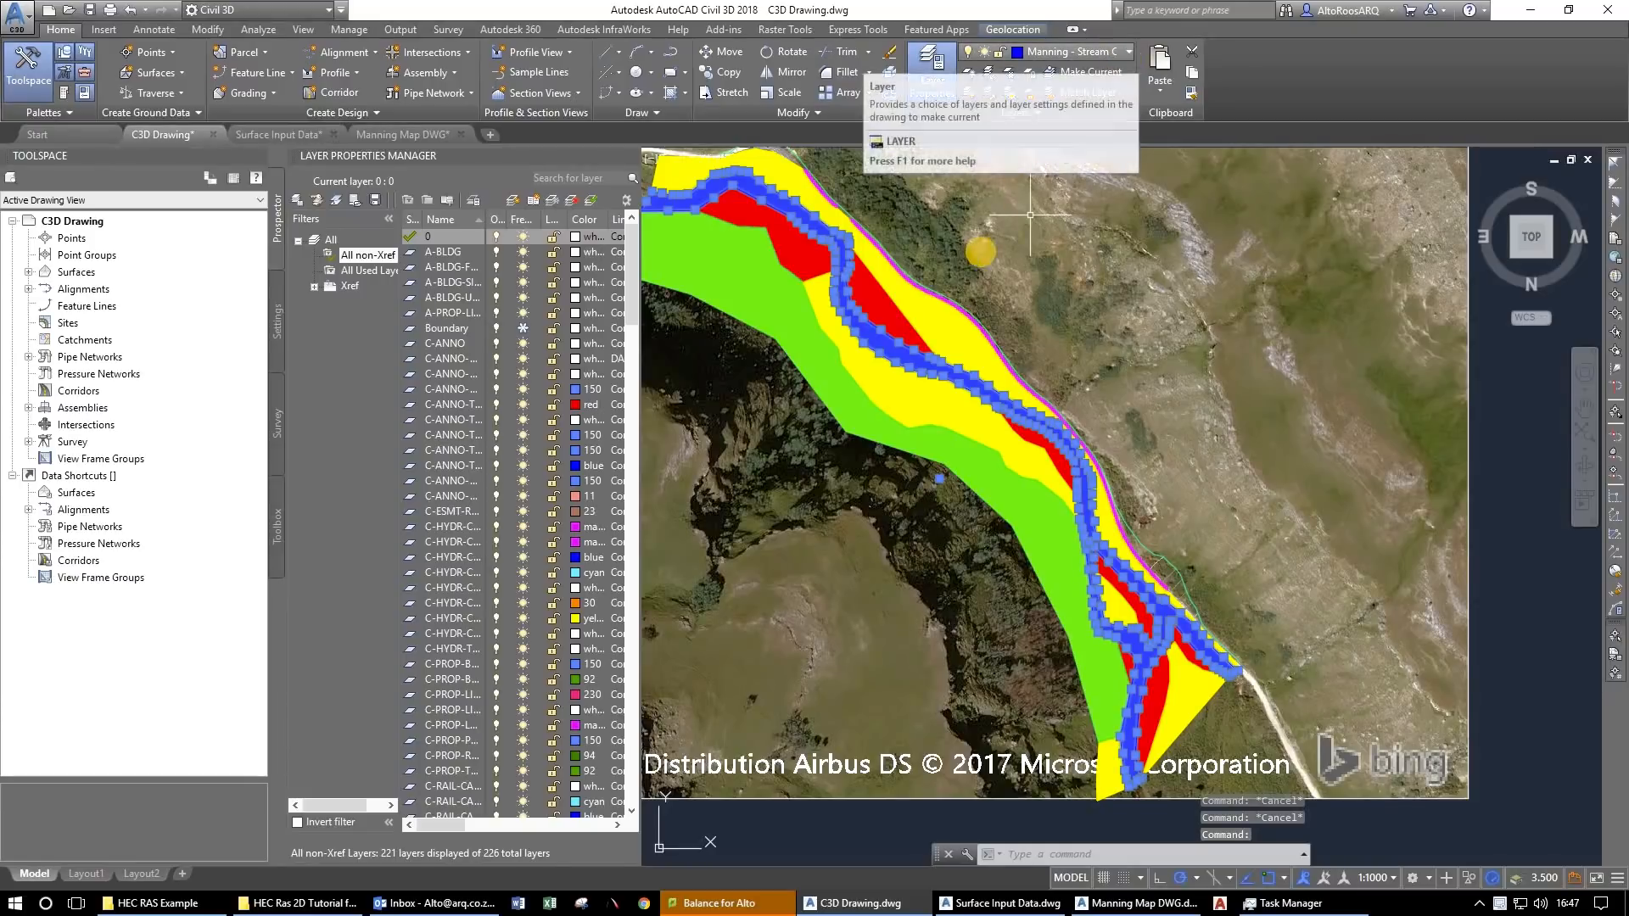
key("Escape")
Check the layer of the narrow magenta strip along the river's edge, follow its extent, and clear the selection.
scroll(1247, 575, "up", 5)
mouse_move(1251, 575)
left_mouse_down()
mouse_move(1121, 385)
mouse_move(1080, 368)
mouse_move(1056, 310)
left_mouse_up()
scroll(1152, 439, "down", 5)
scroll(1162, 474, "up", 5)
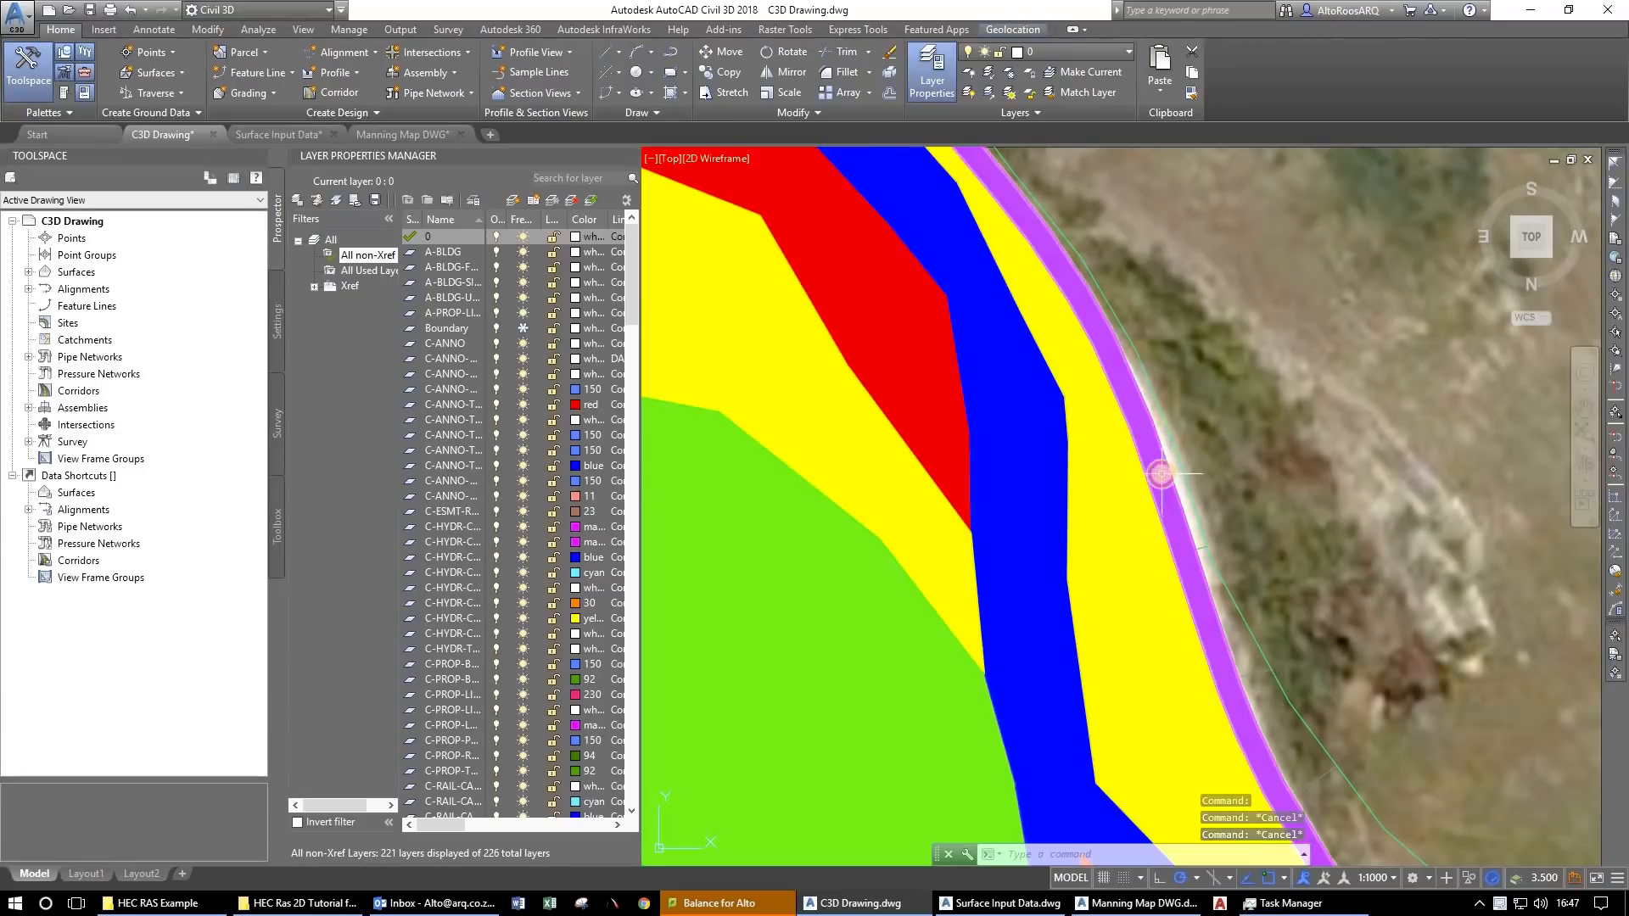
scroll(1222, 656, "down", 2)
left_click(1222, 656)
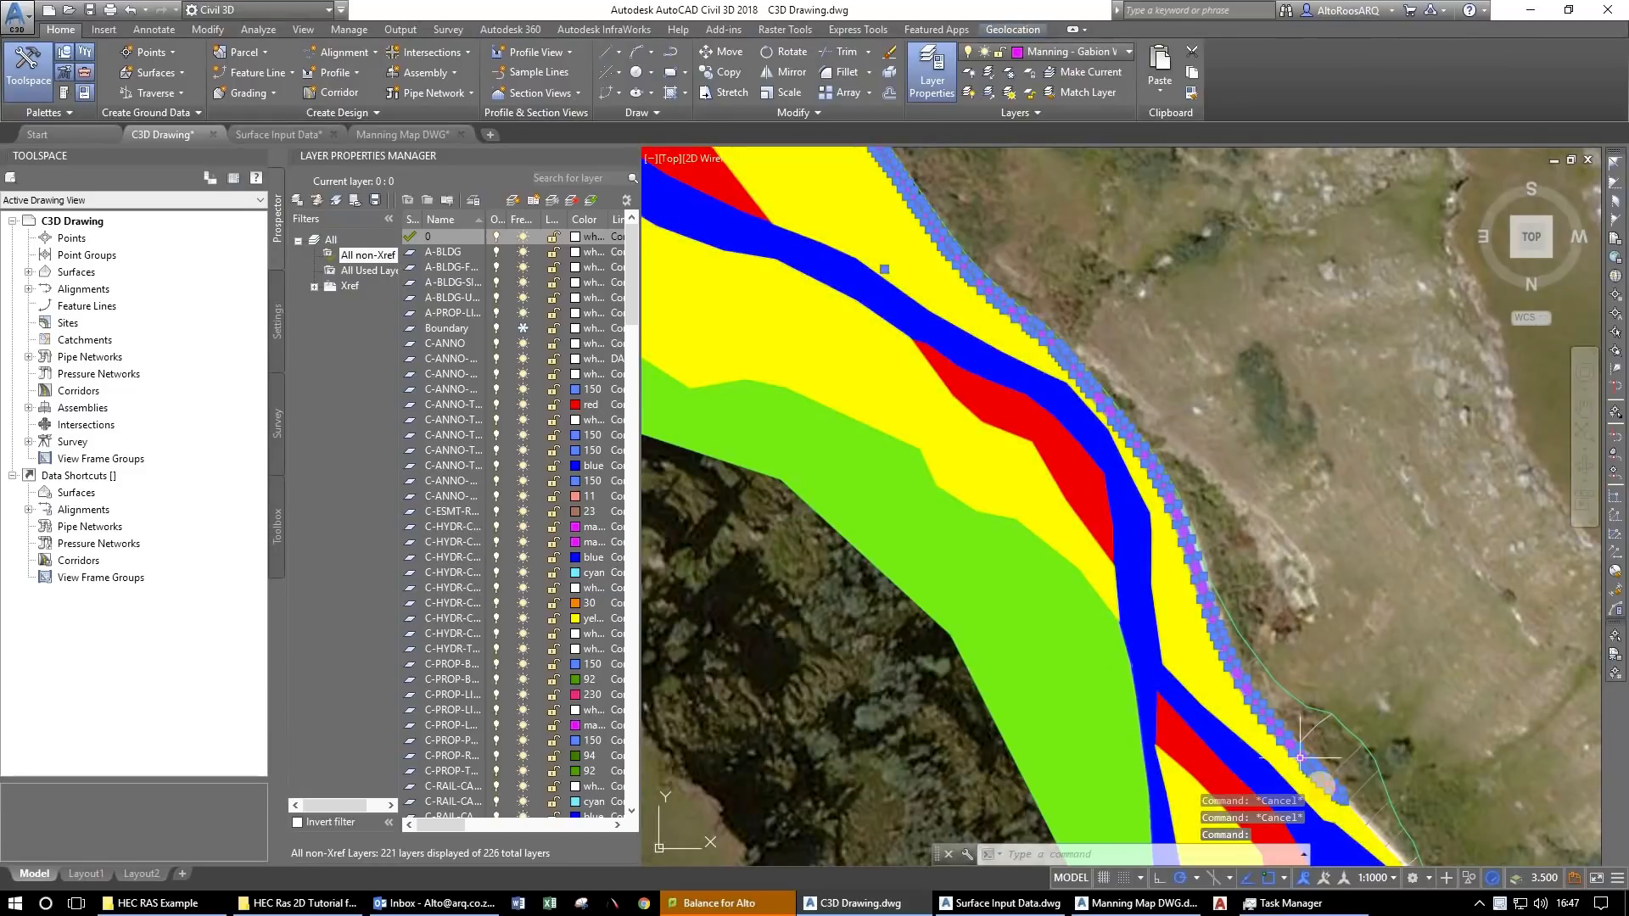
mouse_move(1045, 324)
left_mouse_down()
mouse_move(1090, 498)
mouse_move(1110, 513)
left_mouse_up()
left_click_drag(683, 154, 890, 366)
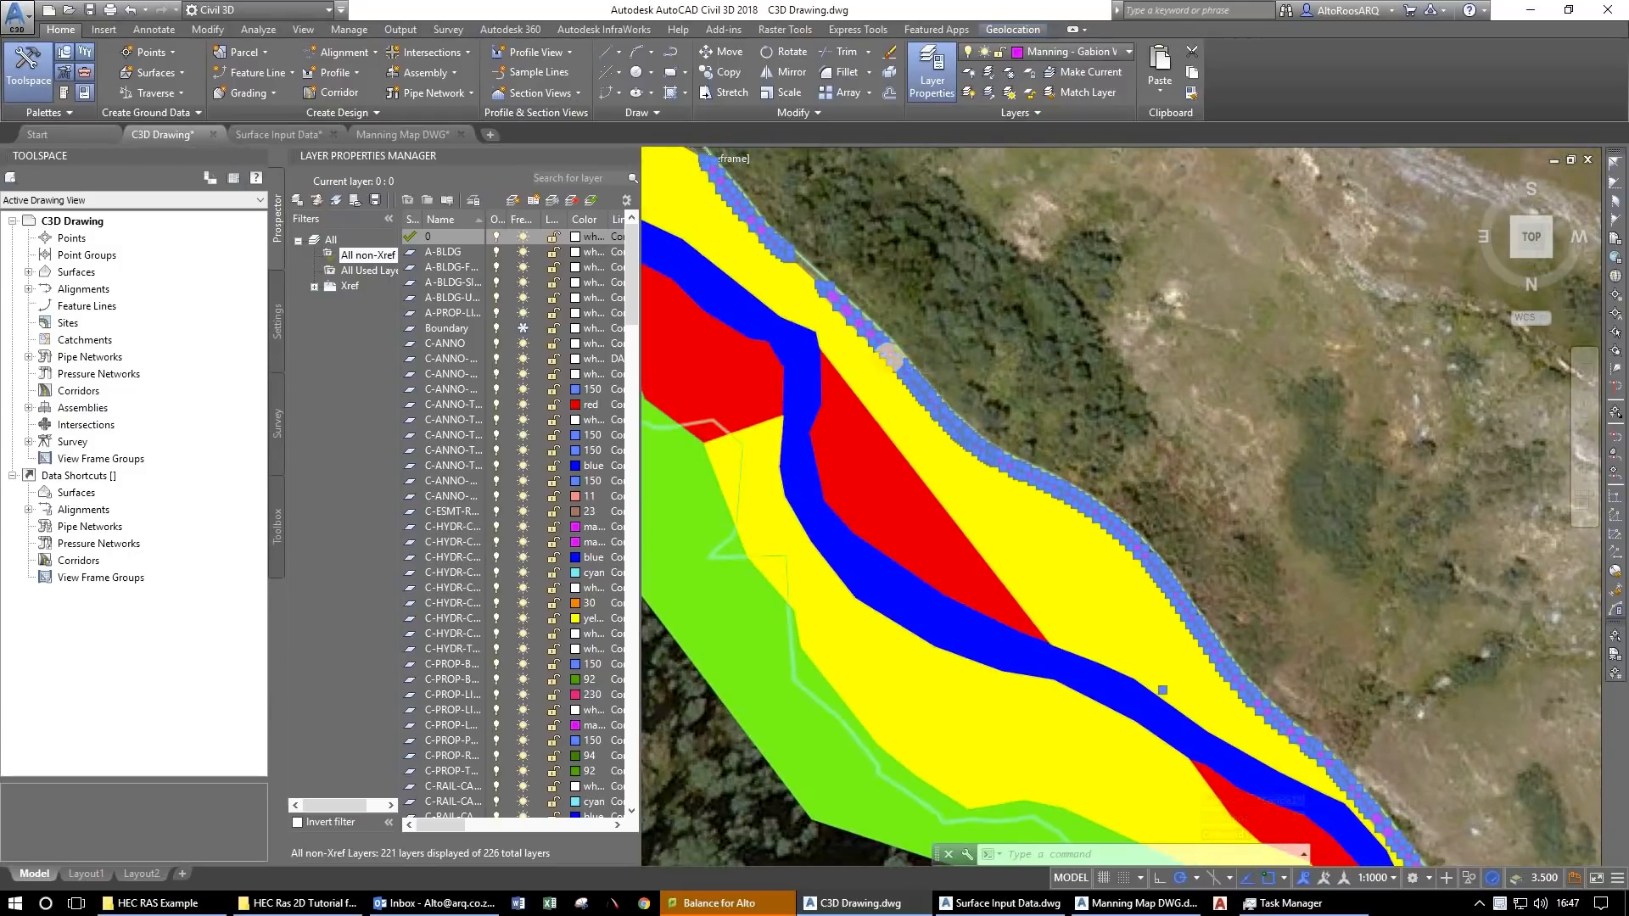
scroll(892, 376, "up", 4)
key("Escape")
key("Escape")
key("Escape")
Examine the coverage of the magenta strip and the coloured Manning areas along the whole river reach.
left_click_drag(822, 230, 1001, 404)
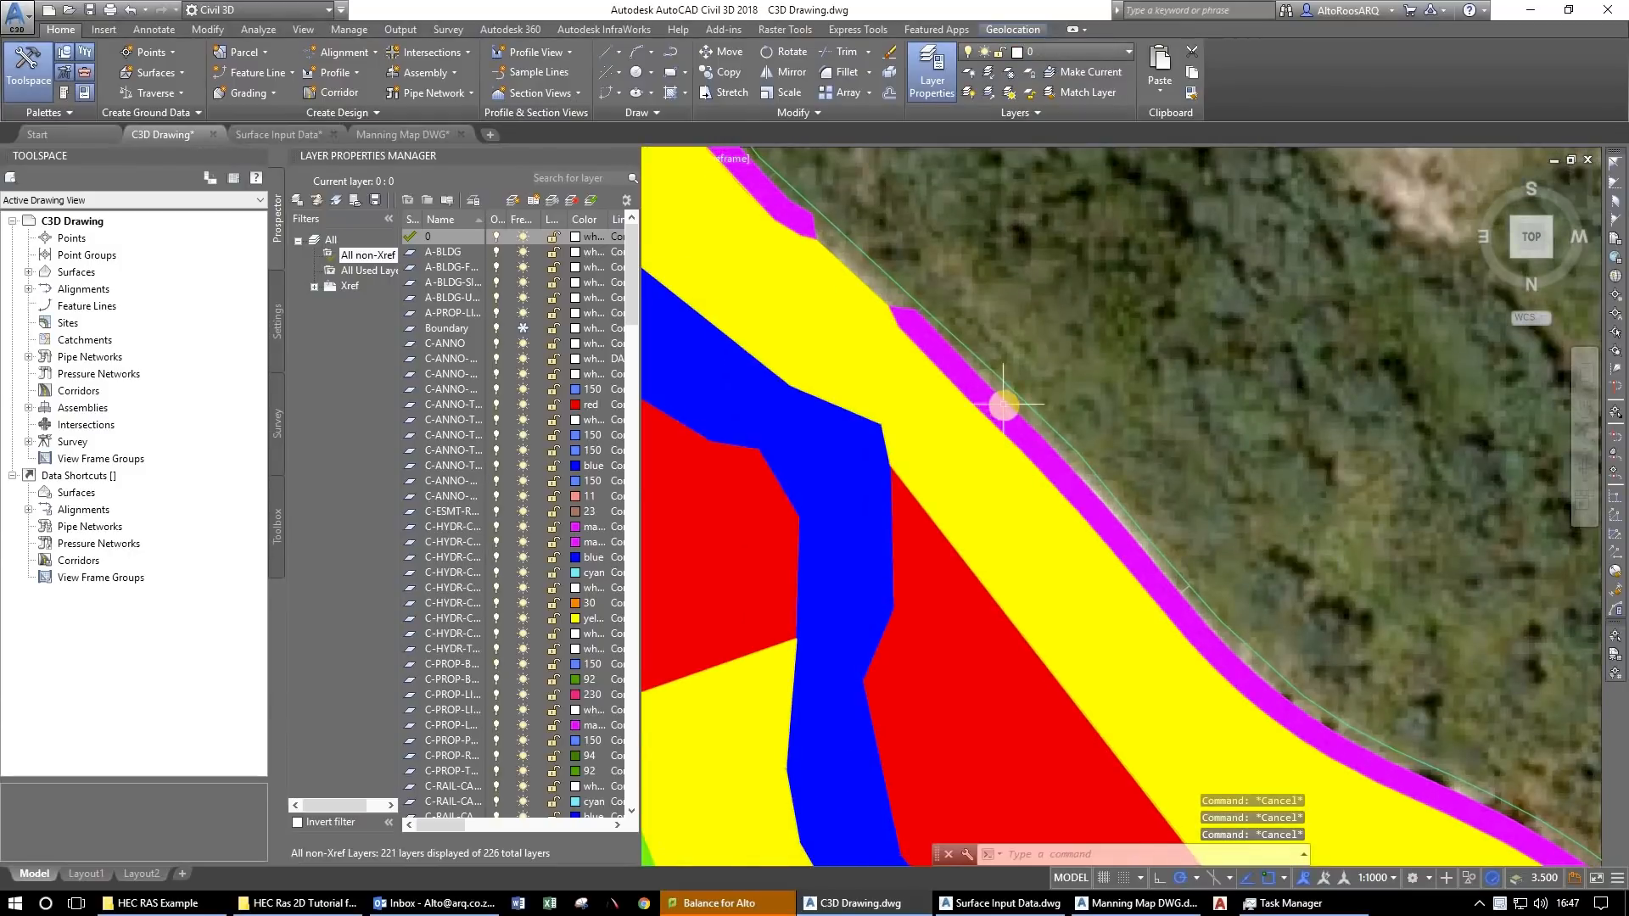
scroll(1004, 404, "down", 5)
scroll(1262, 636, "up", 4)
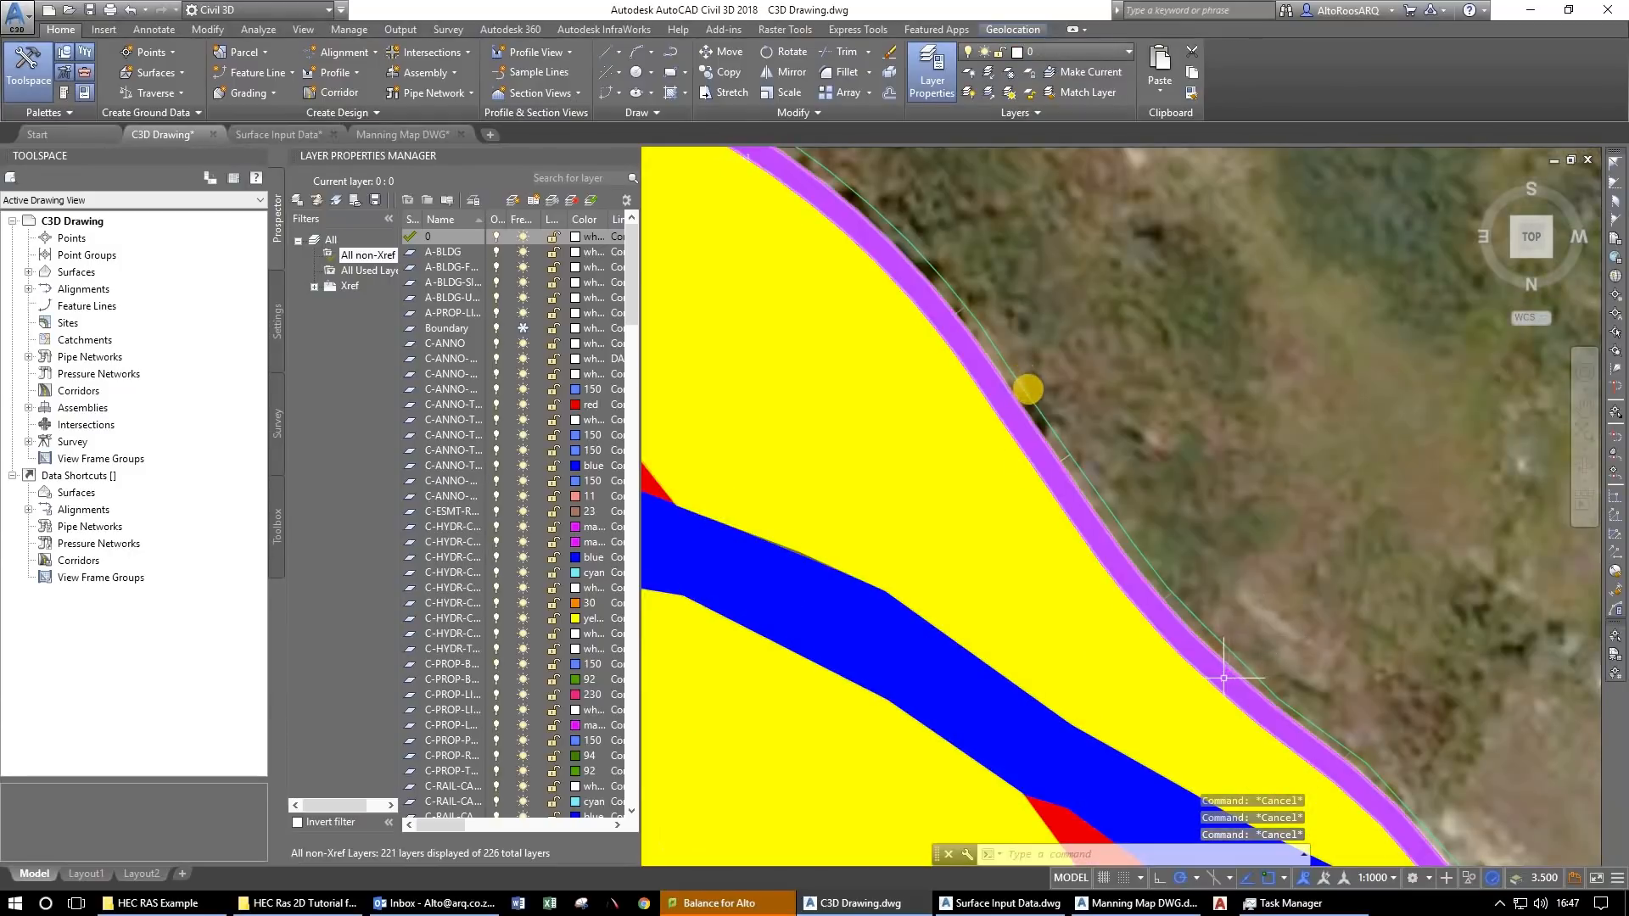
left_click_drag(1223, 679, 1028, 389)
scroll(1027, 389, "down", 4)
scroll(1109, 585, "down", 2)
left_click_drag(1107, 588, 1087, 427)
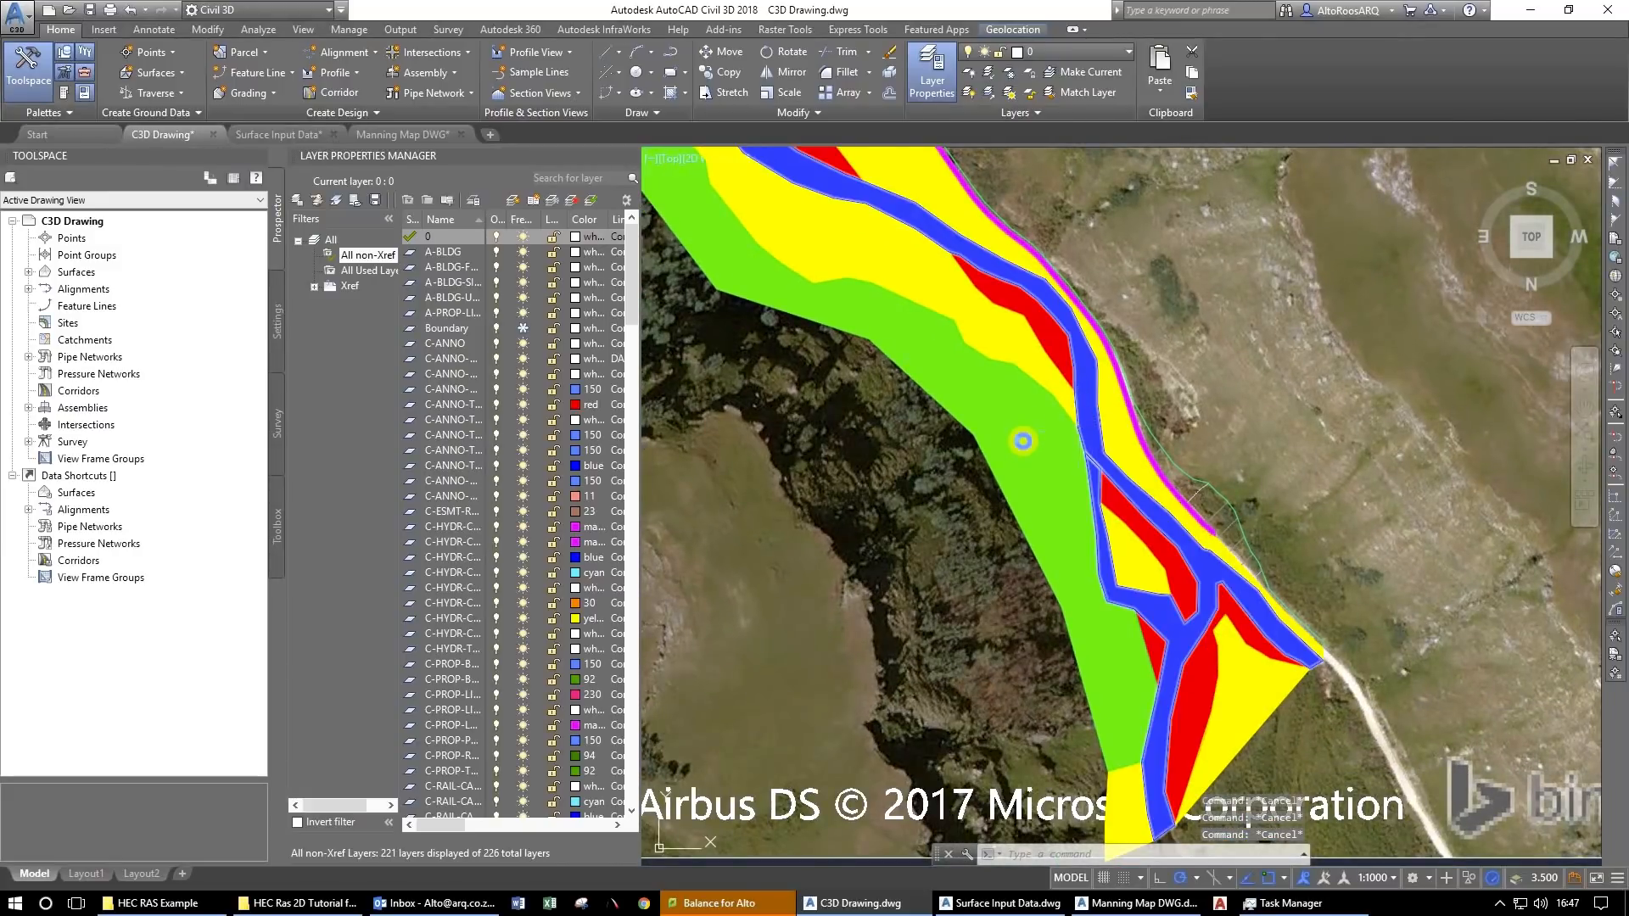
scroll(1023, 441, "down", 6)
scroll(1025, 442, "up", 4)
scroll(1026, 443, "down", 2)
left_click_drag(979, 377, 978, 382)
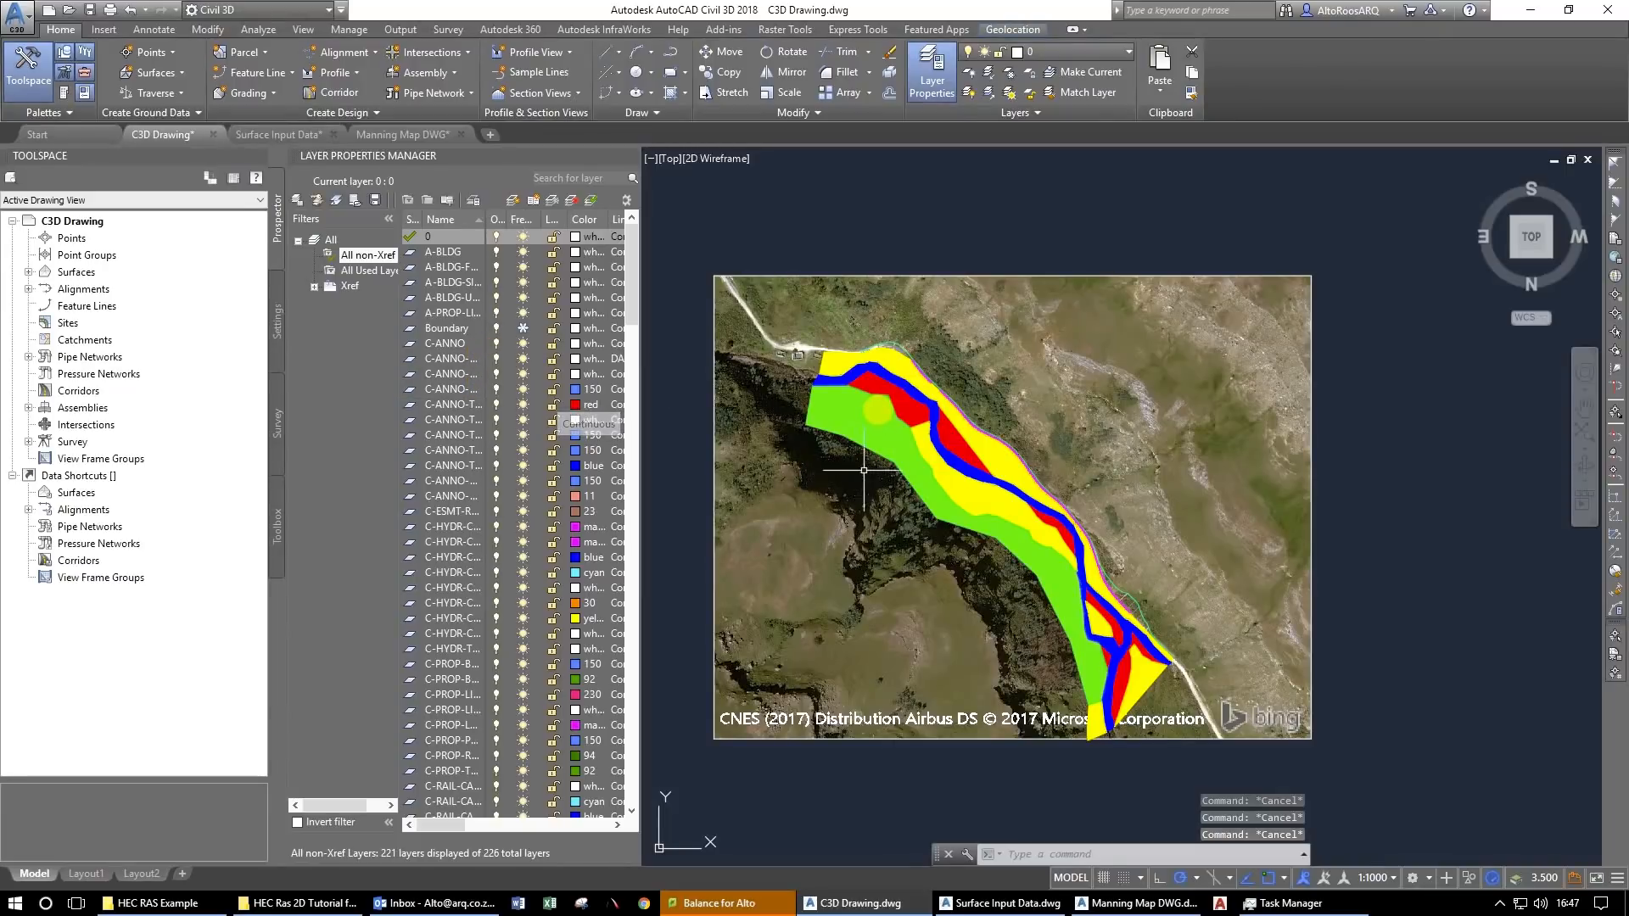
scroll(938, 364, "up", 5)
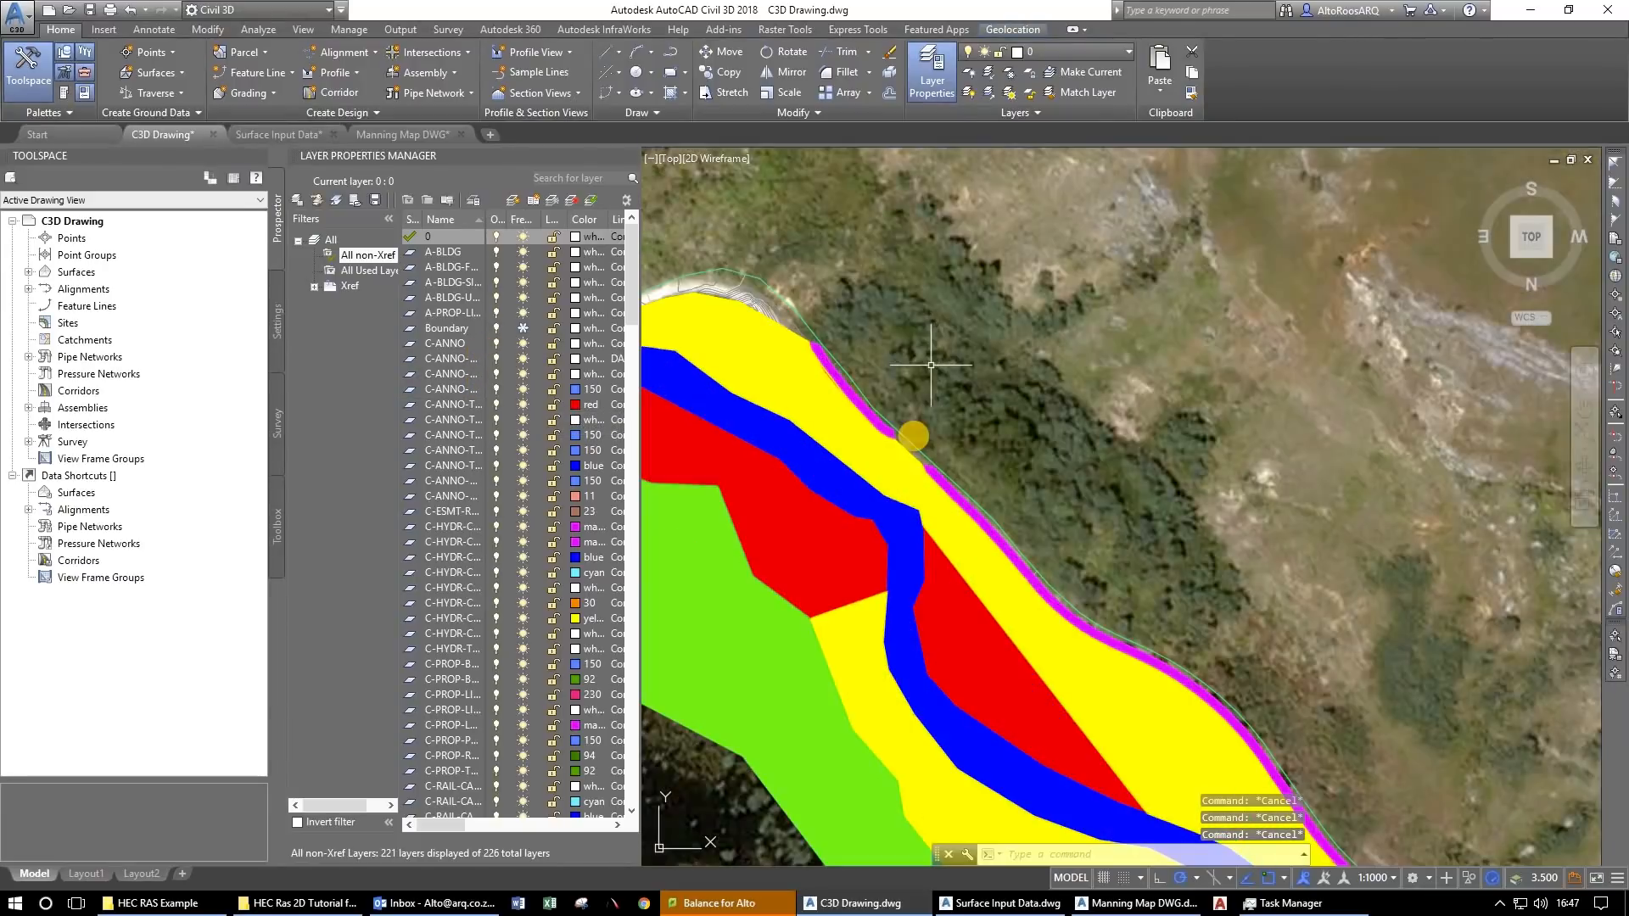
scroll(916, 373, "down", 4)
scroll(854, 360, "up", 5)
scroll(854, 360, "up", 2)
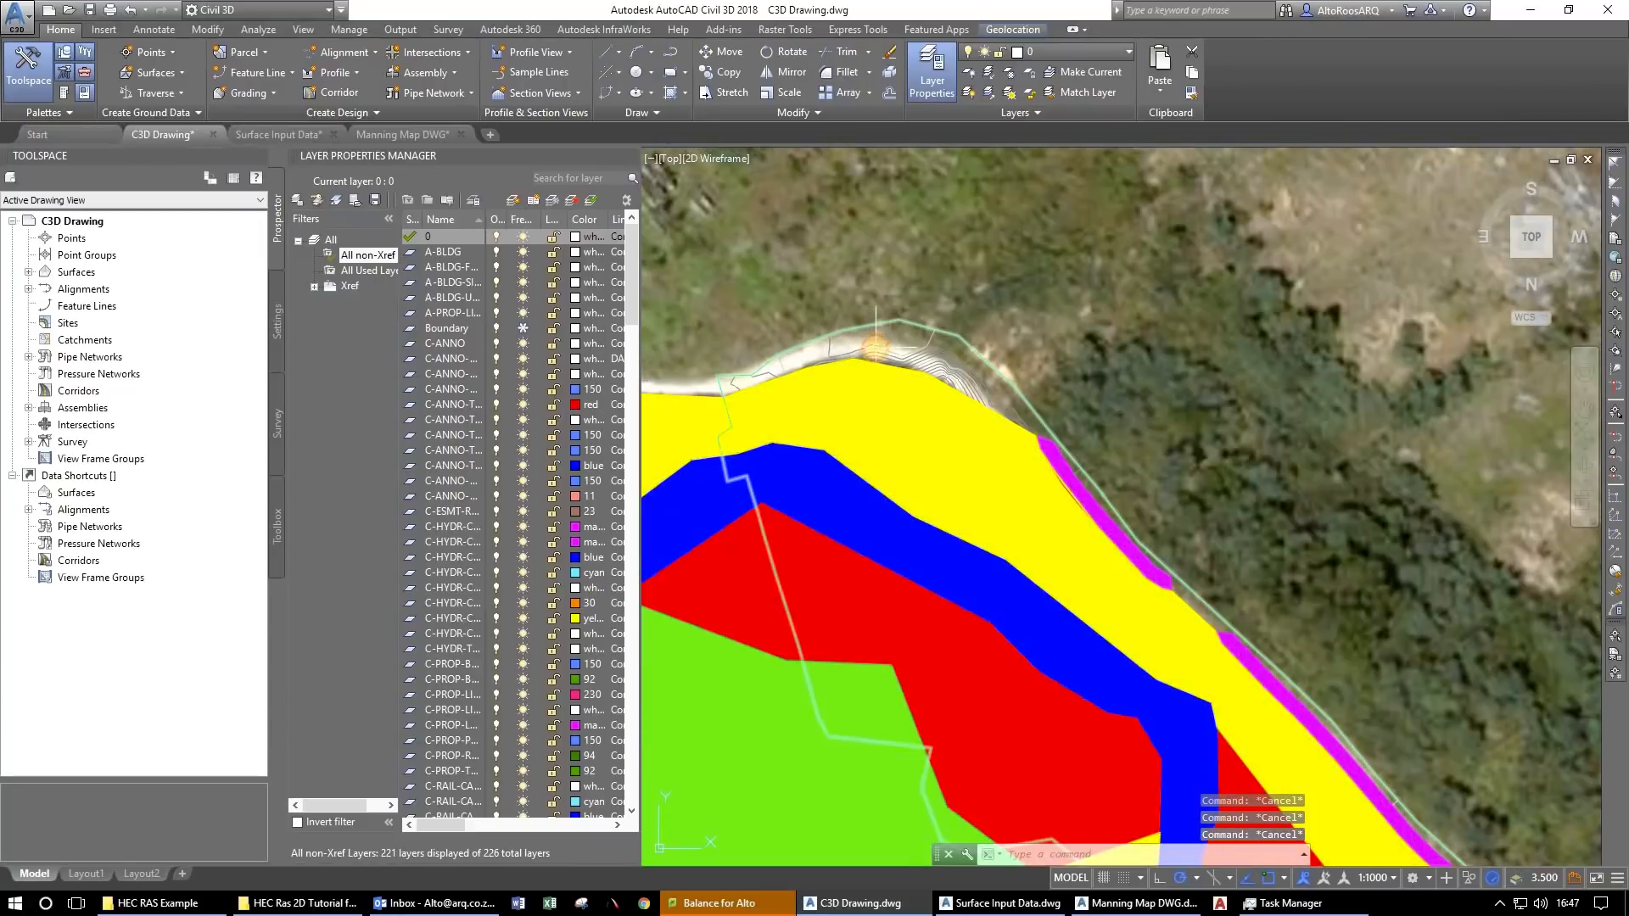
Examine the terrain surface beneath the filled Manning areas, including from a tilted 3D view.
left_click(715, 496)
key("Escape")
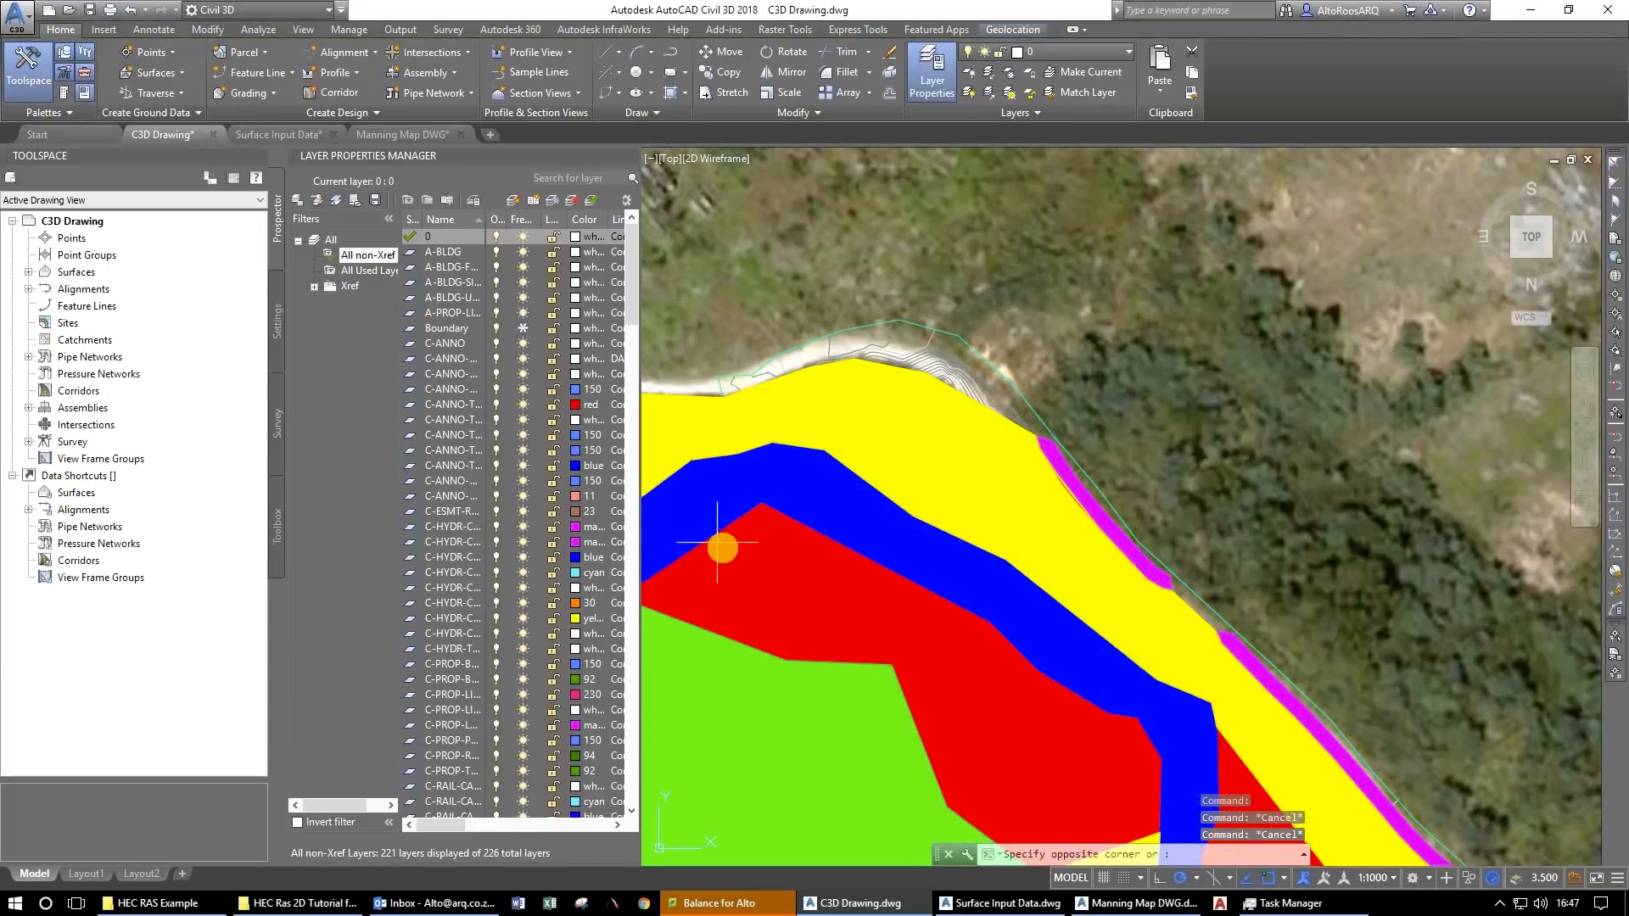
left_click(676, 537)
key("Escape")
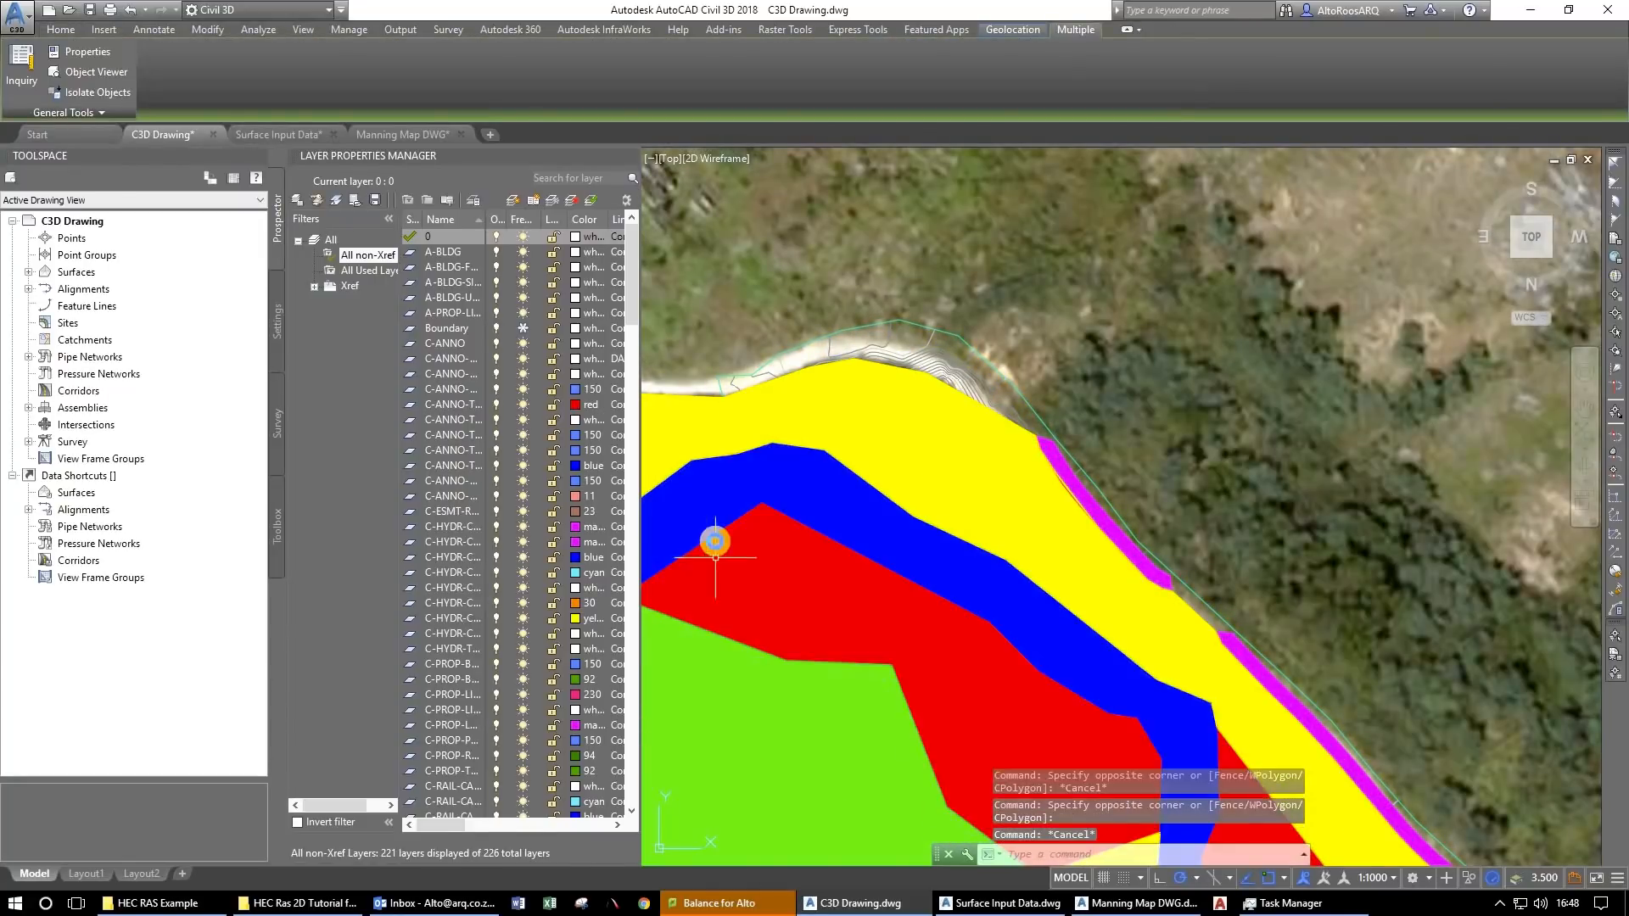
scroll(877, 513, "down", 4)
left_click_drag(822, 640, 923, 398)
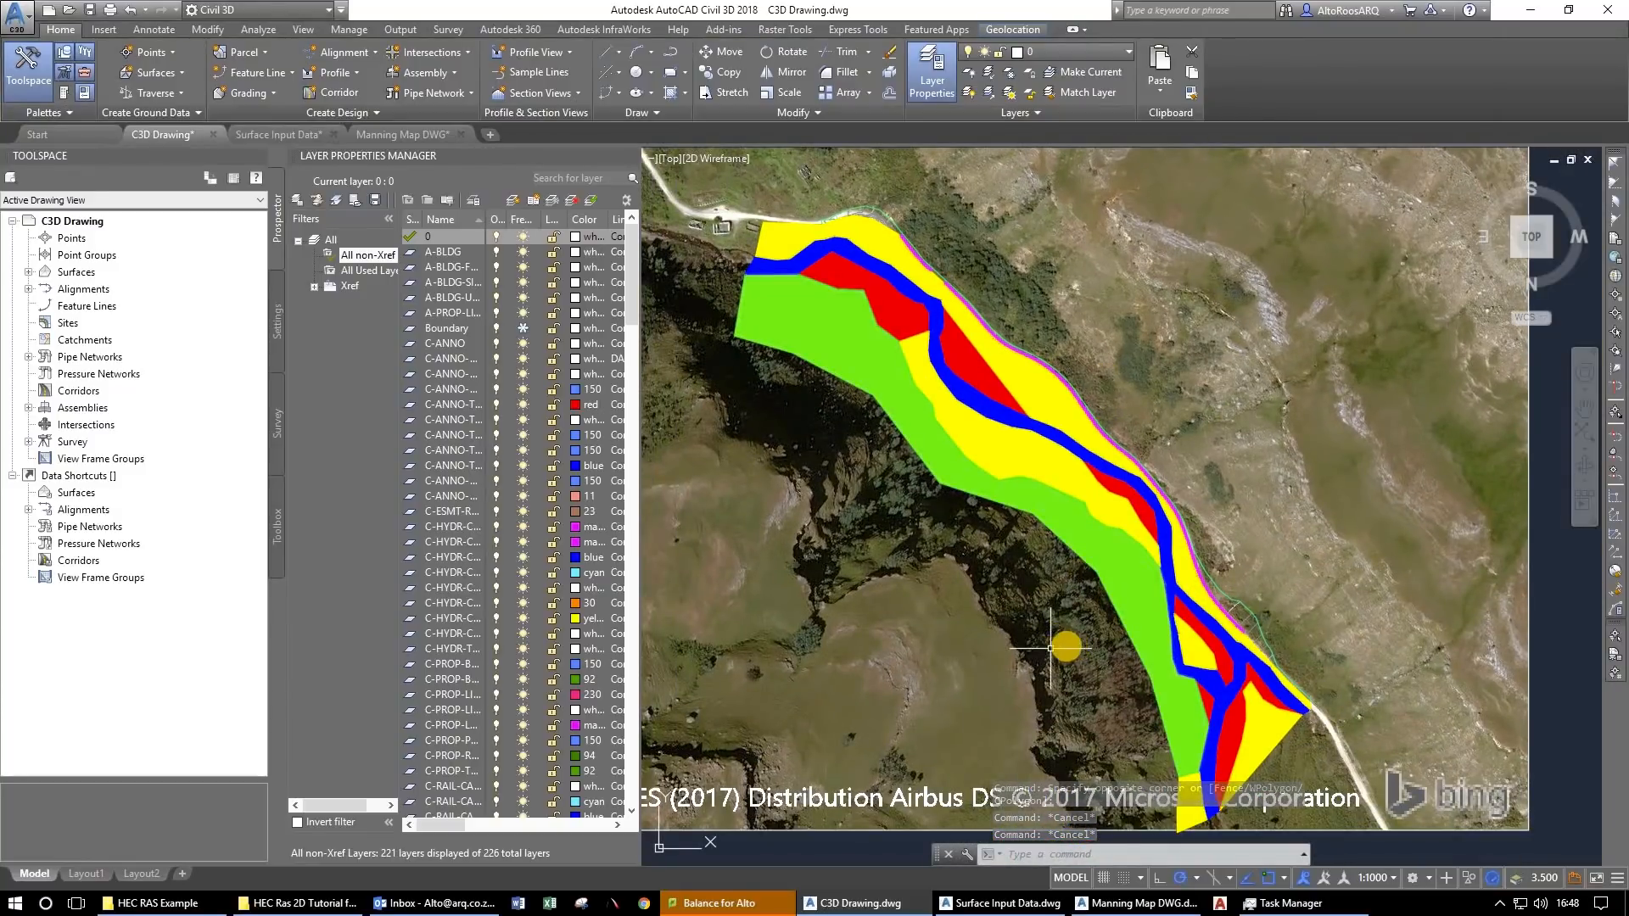
left_click_drag(1091, 481, 1134, 364)
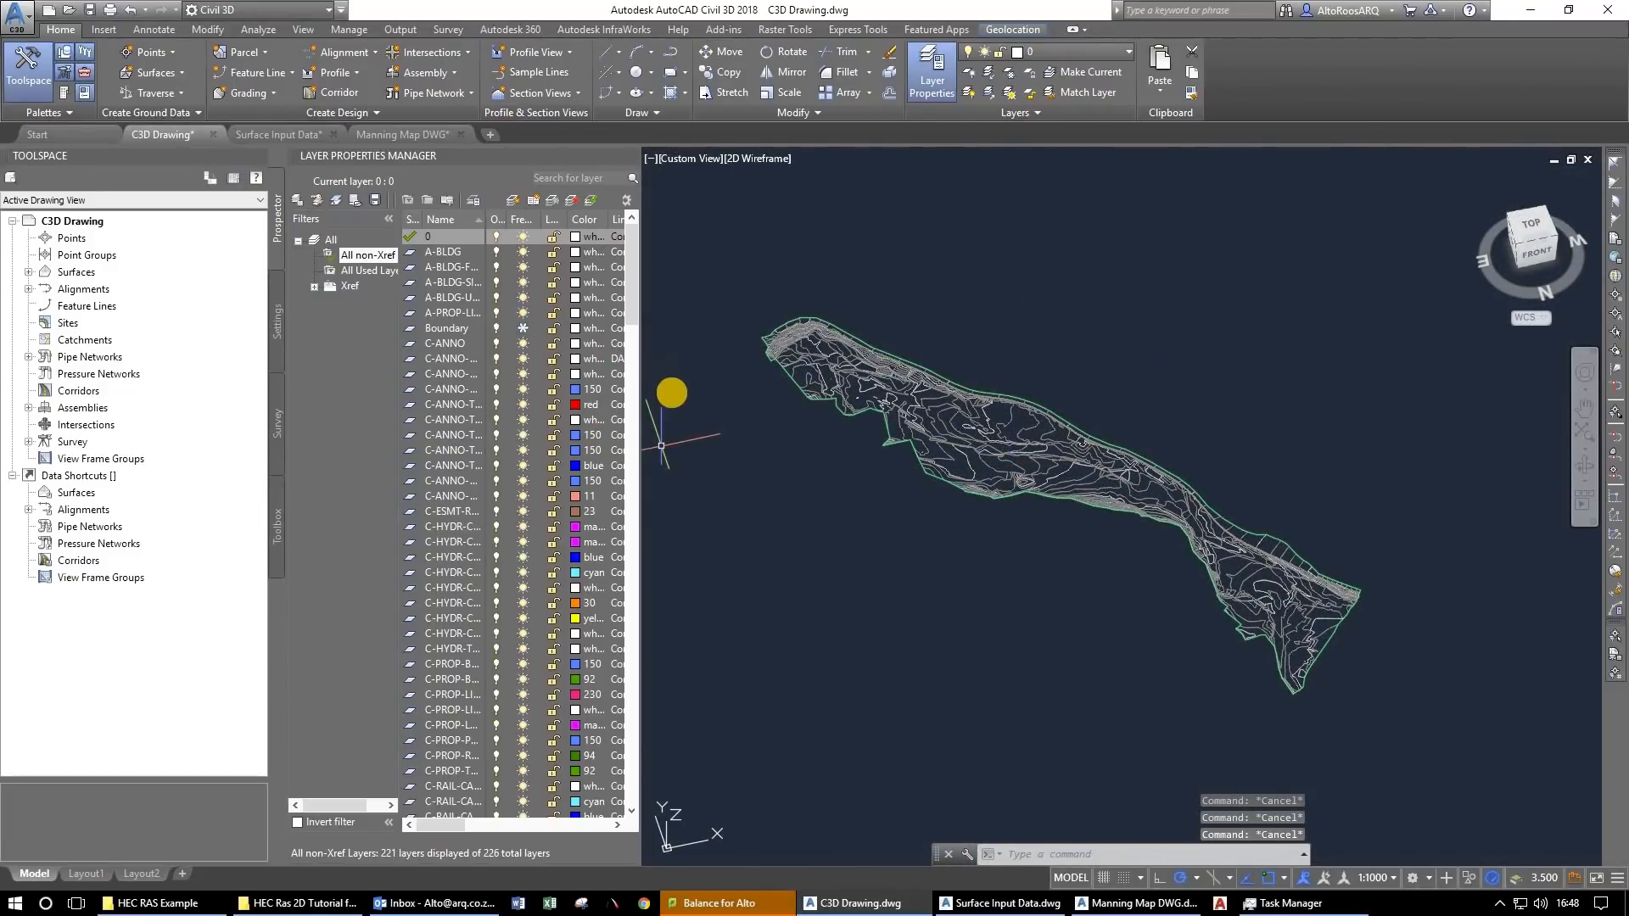
Open the DEM export settings for the NGL surface and enlarge the dialog to show all properties.
left_click(30, 273)
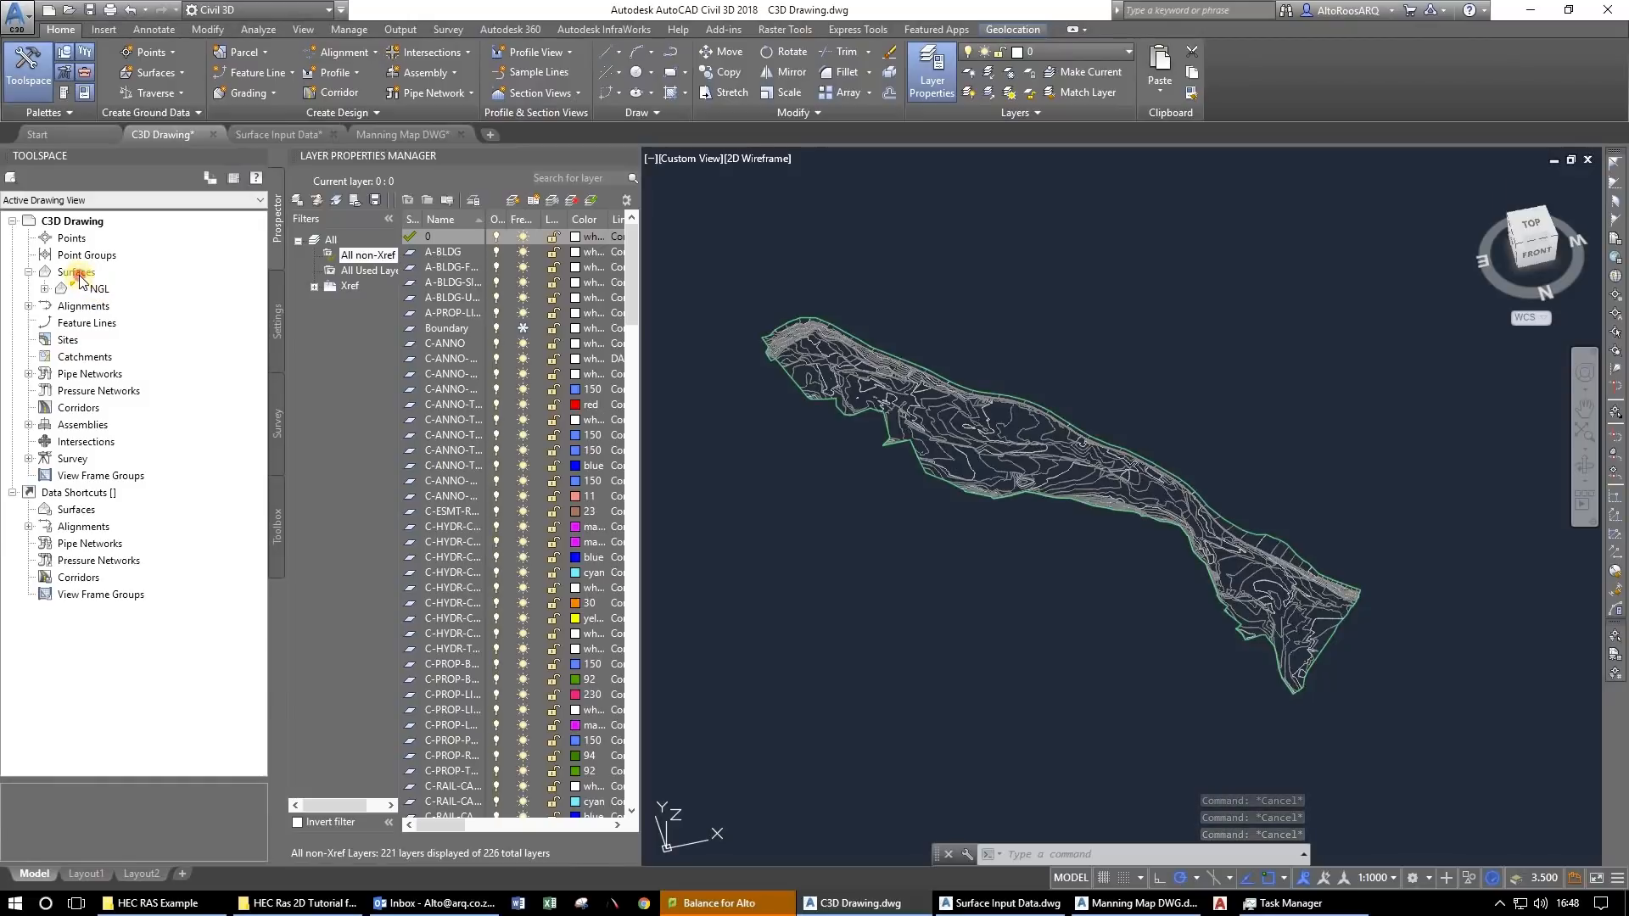
left_click(78, 274)
left_click(102, 290)
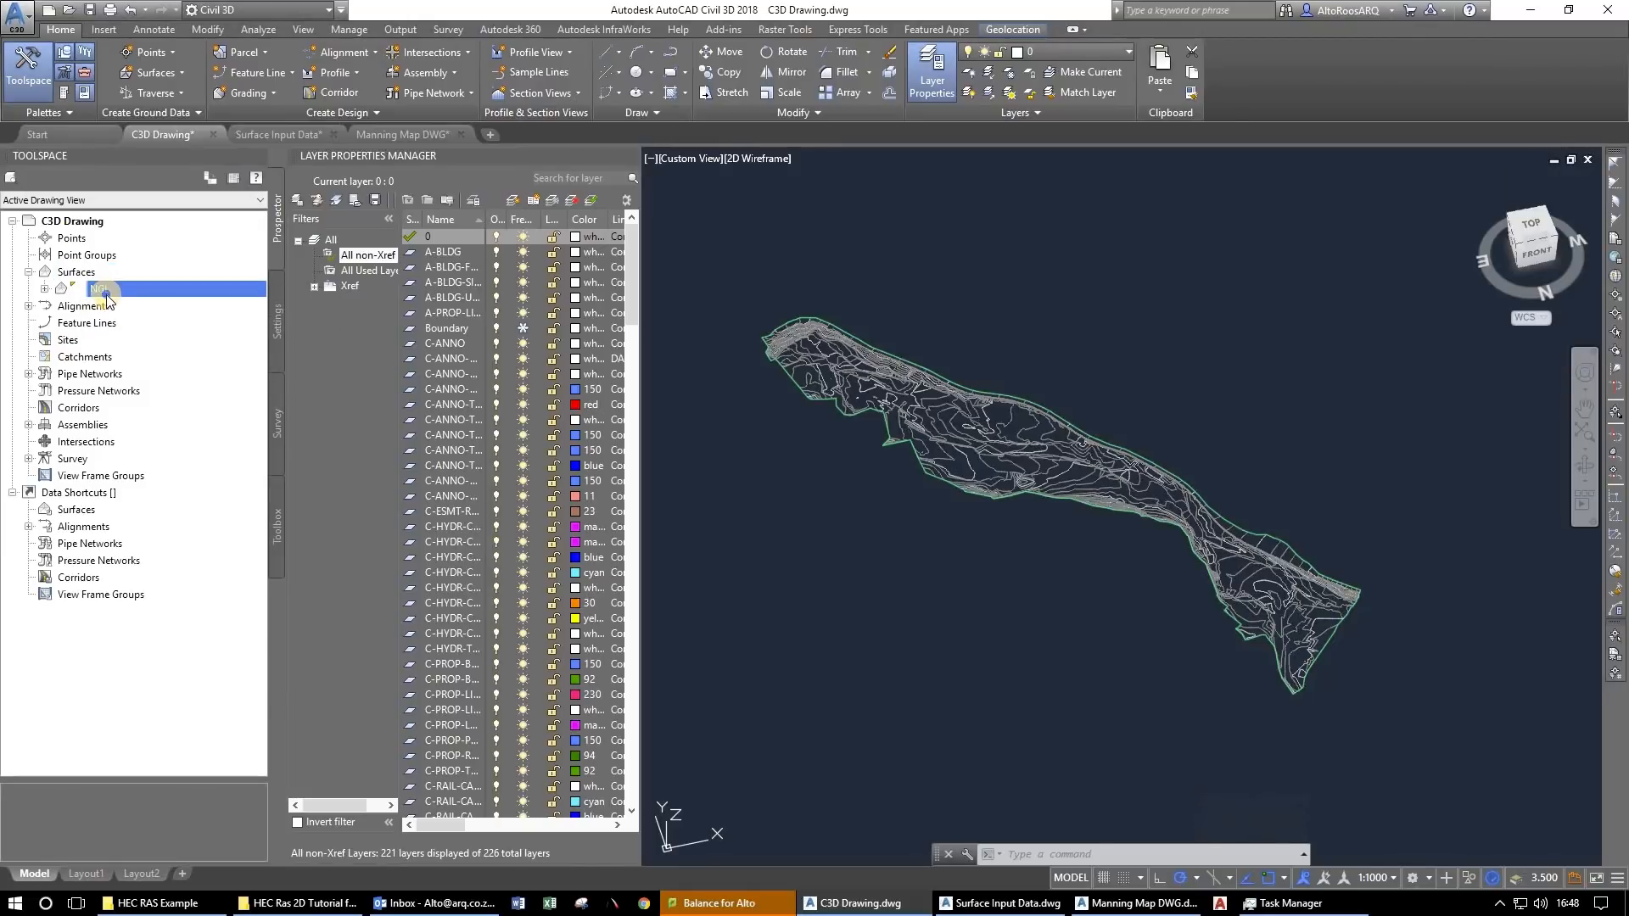
right_click(108, 299)
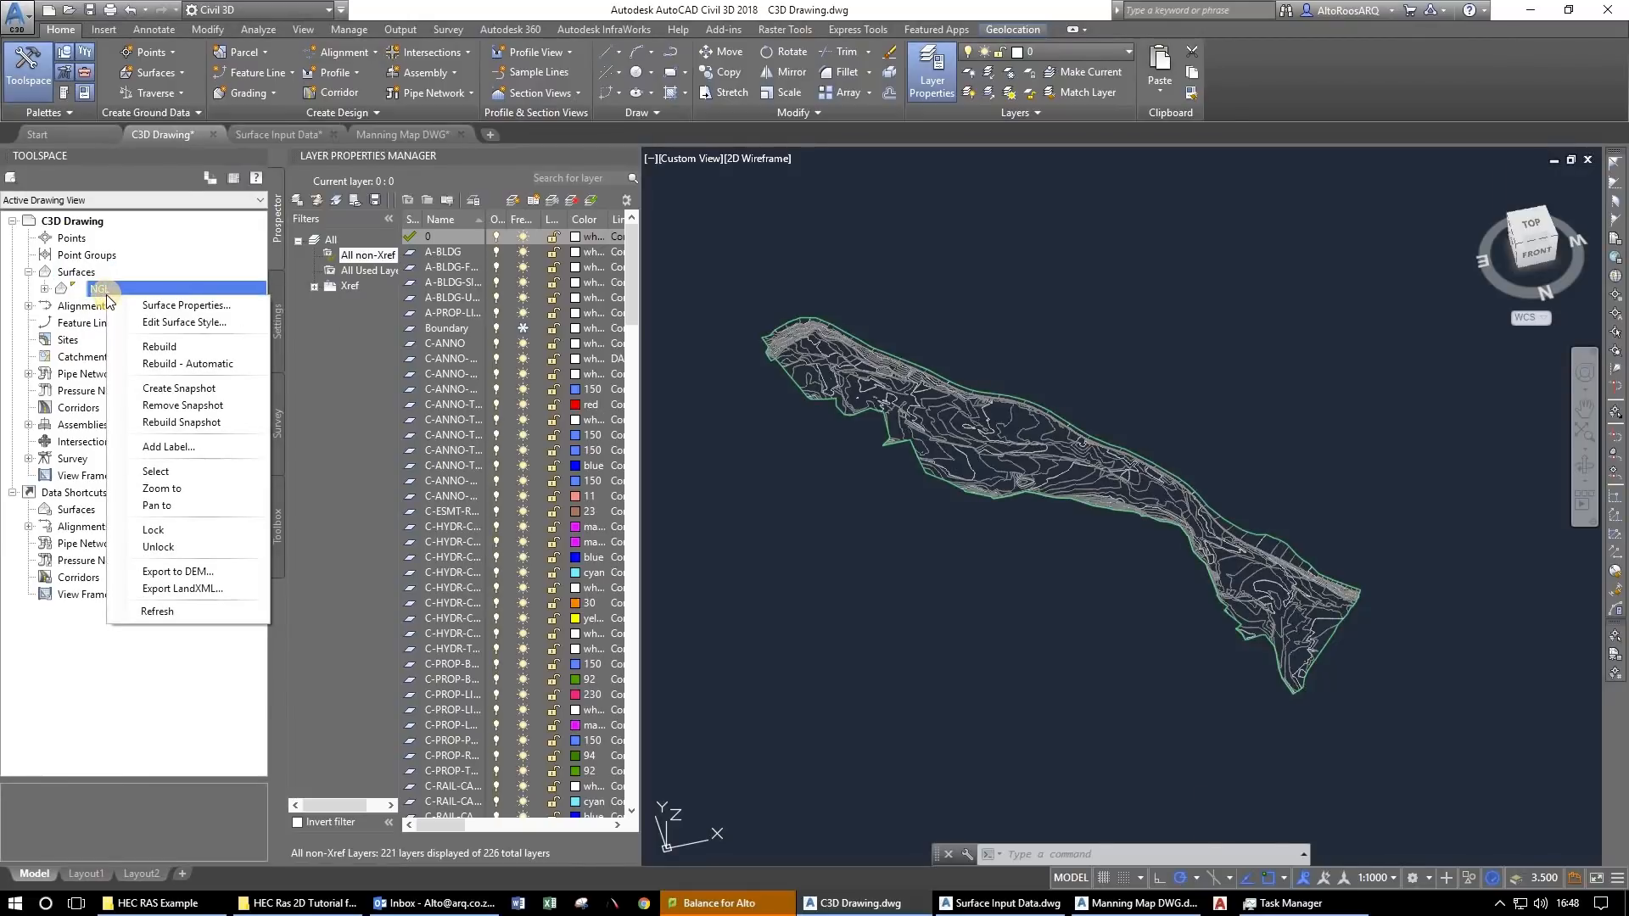
left_click(180, 573)
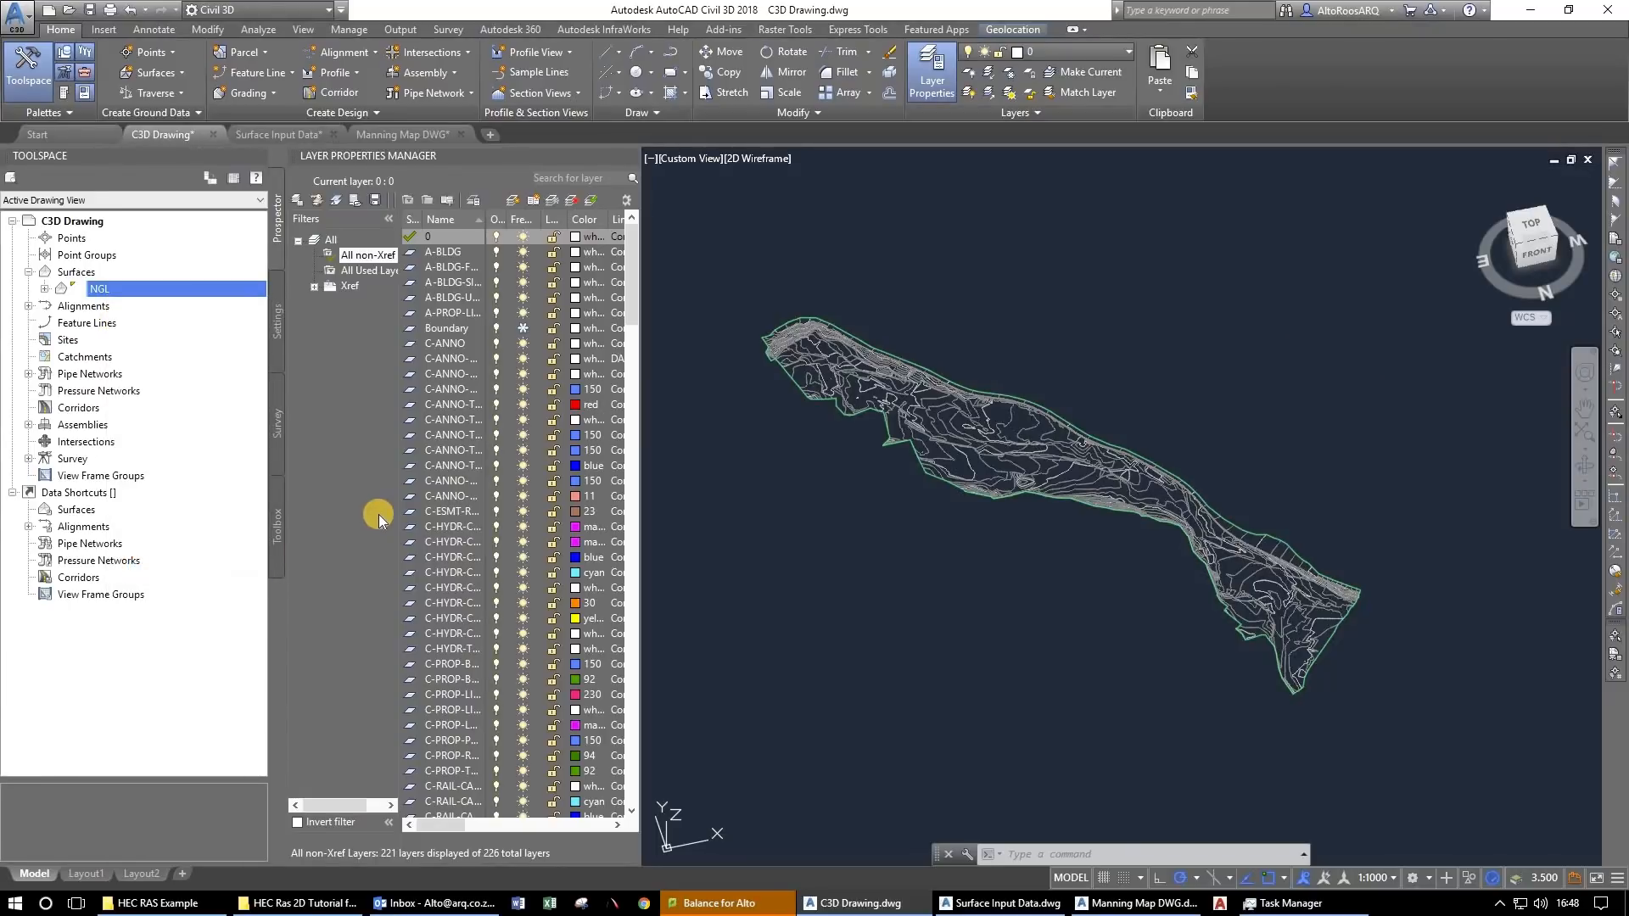
left_click_drag(768, 307, 770, 242)
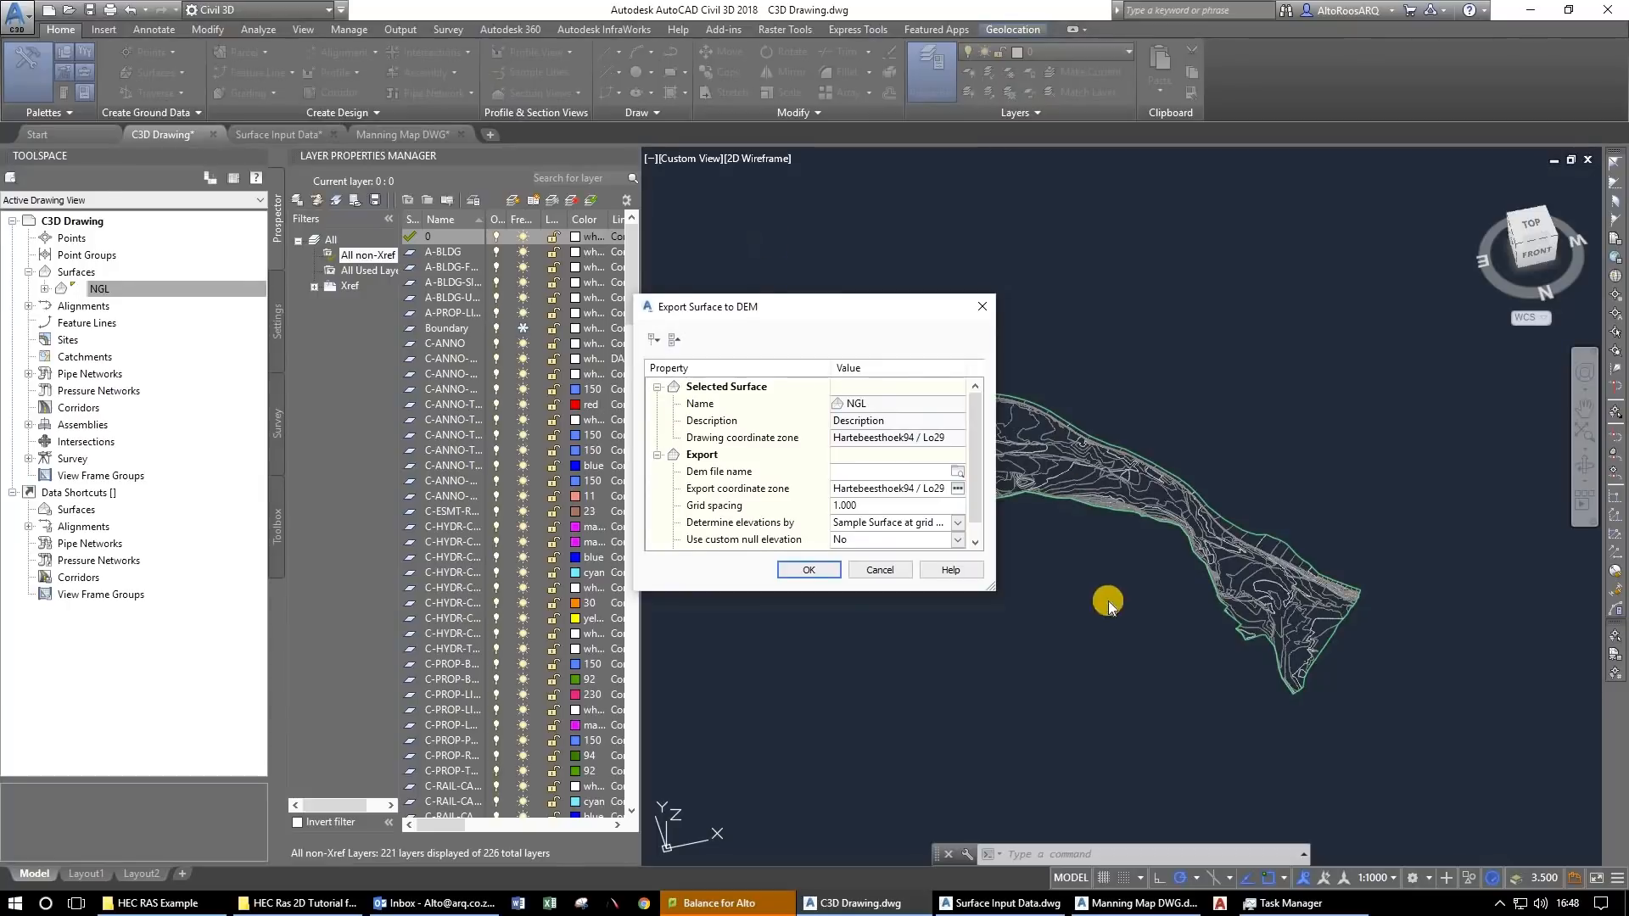
left_click_drag(993, 523, 1120, 683)
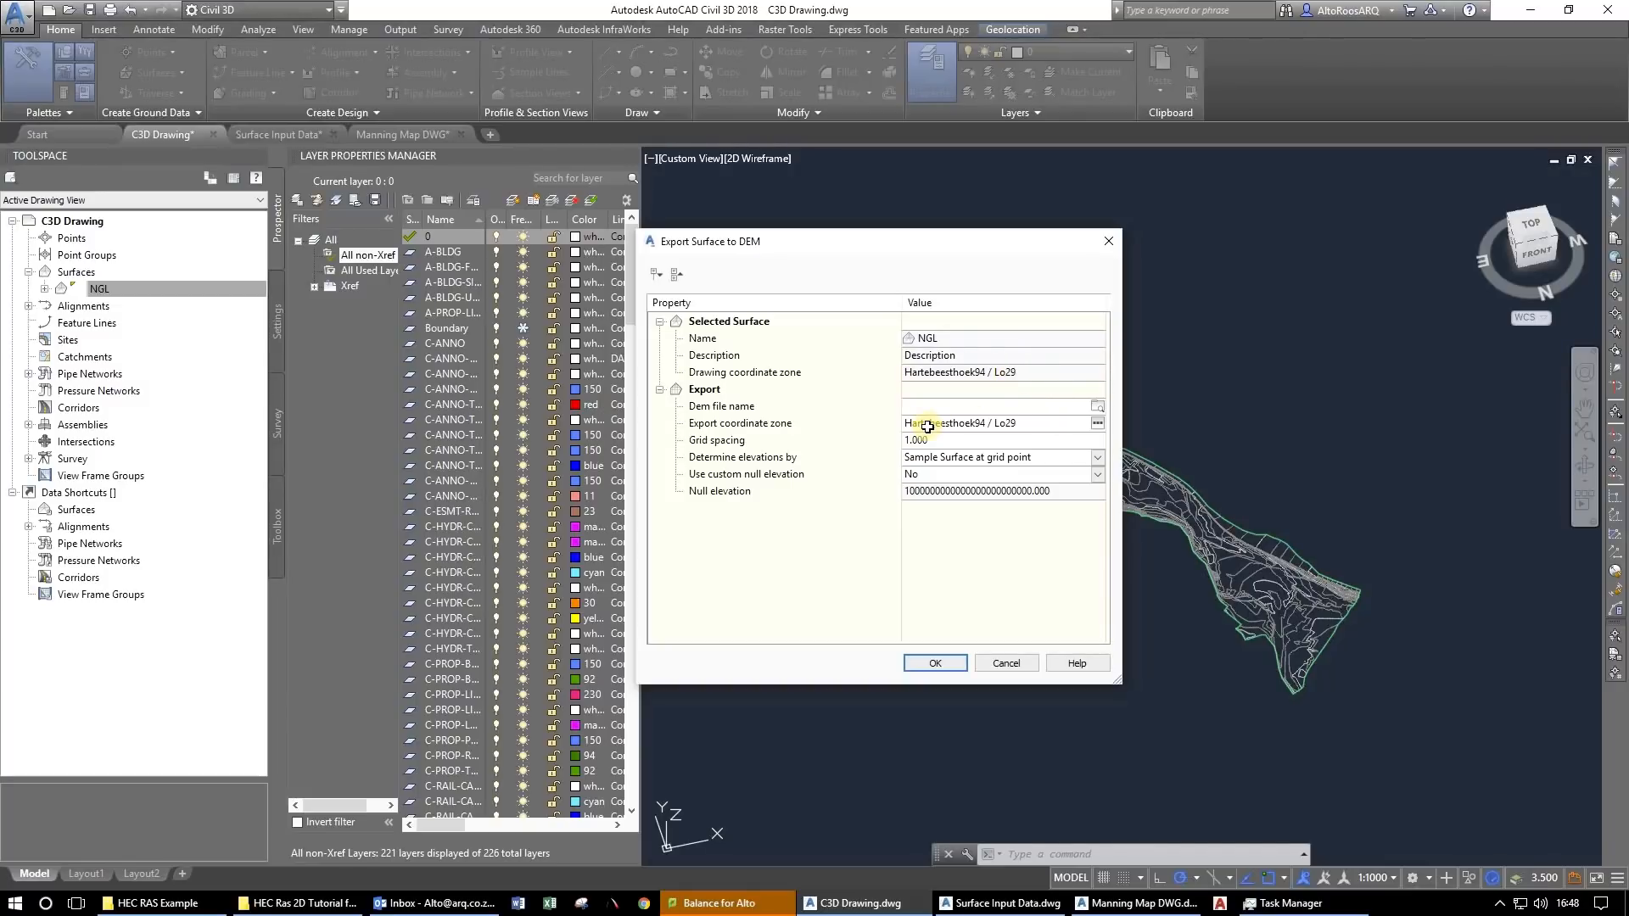
Set the export file to NGL.dem in the HEC RAS Example folder on the Desktop, using the USGS DEM type.
left_click(995, 408)
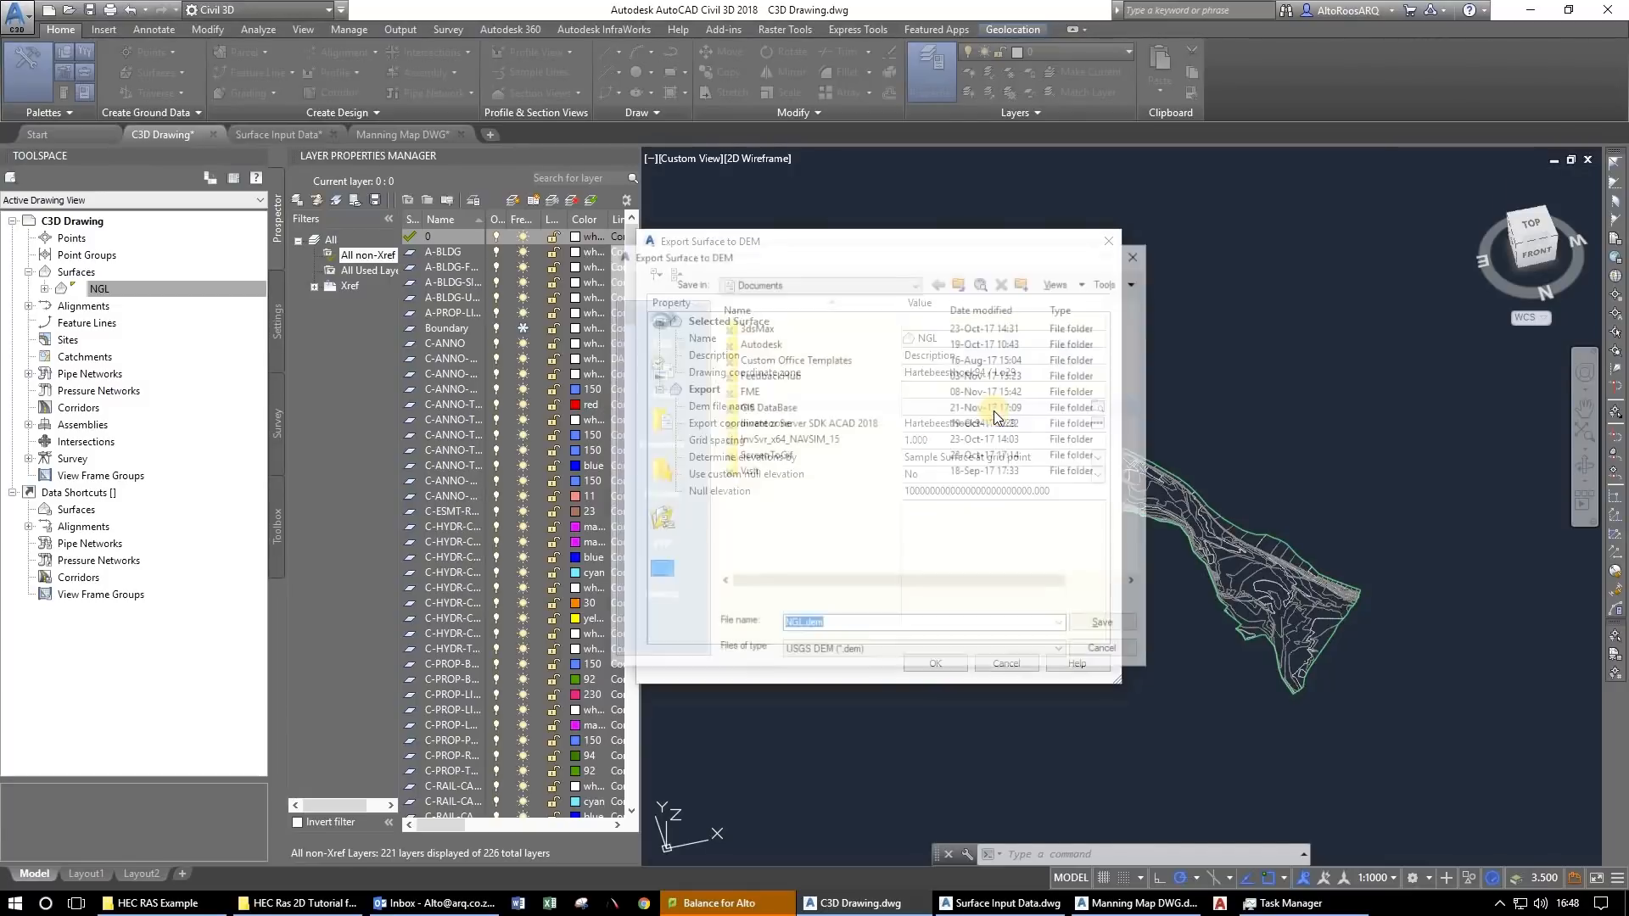
left_click(660, 575)
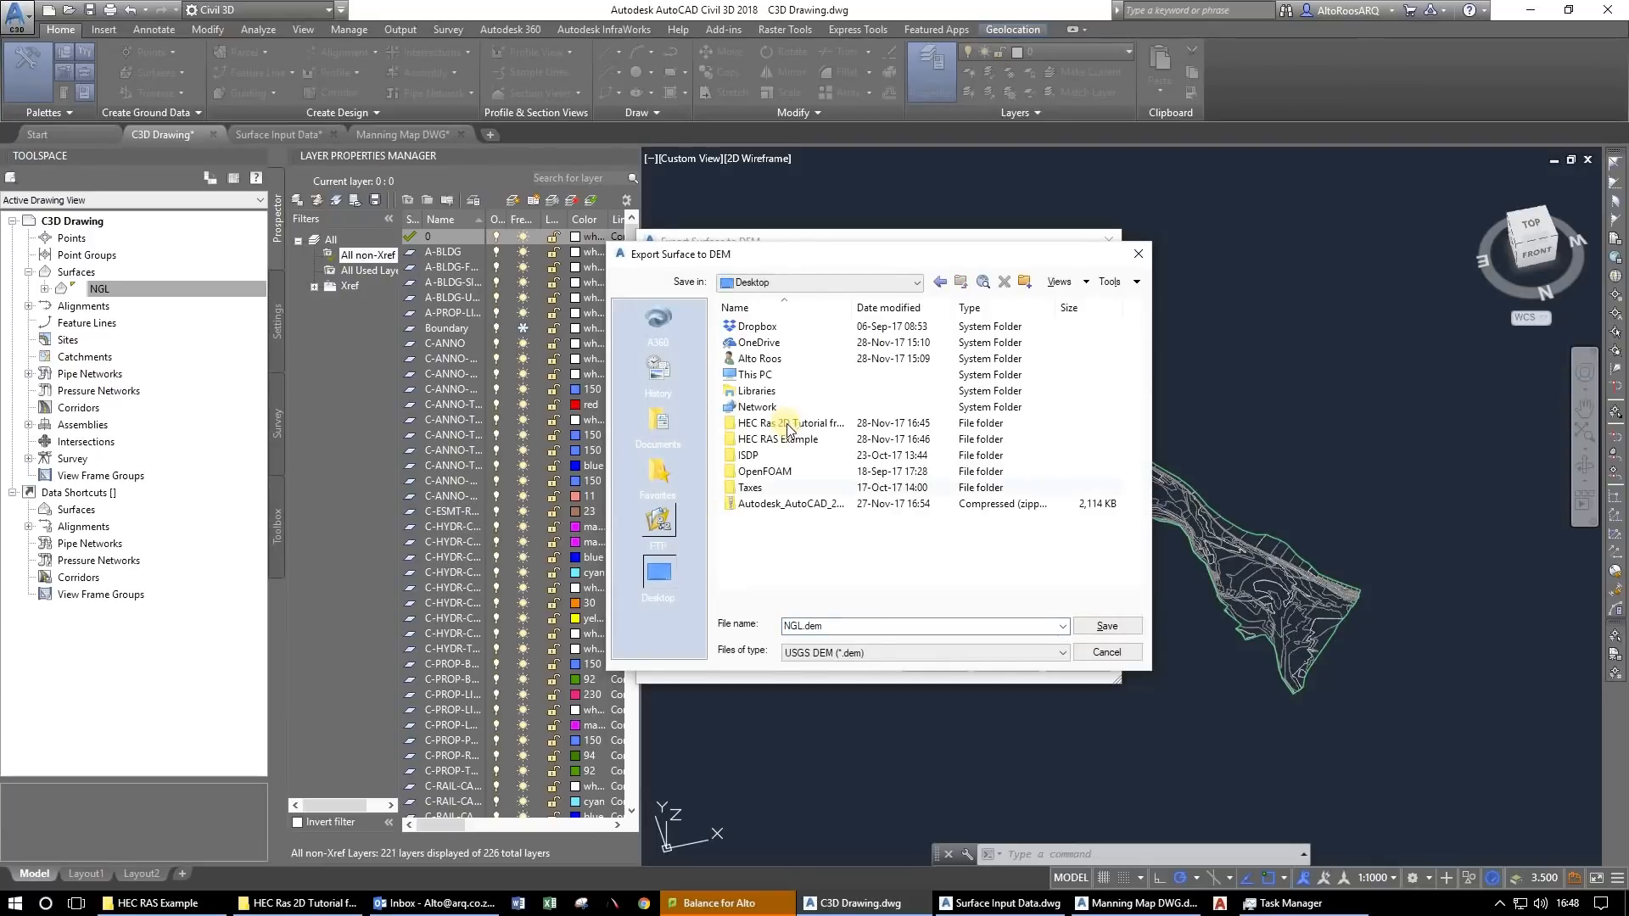
double_click(778, 439)
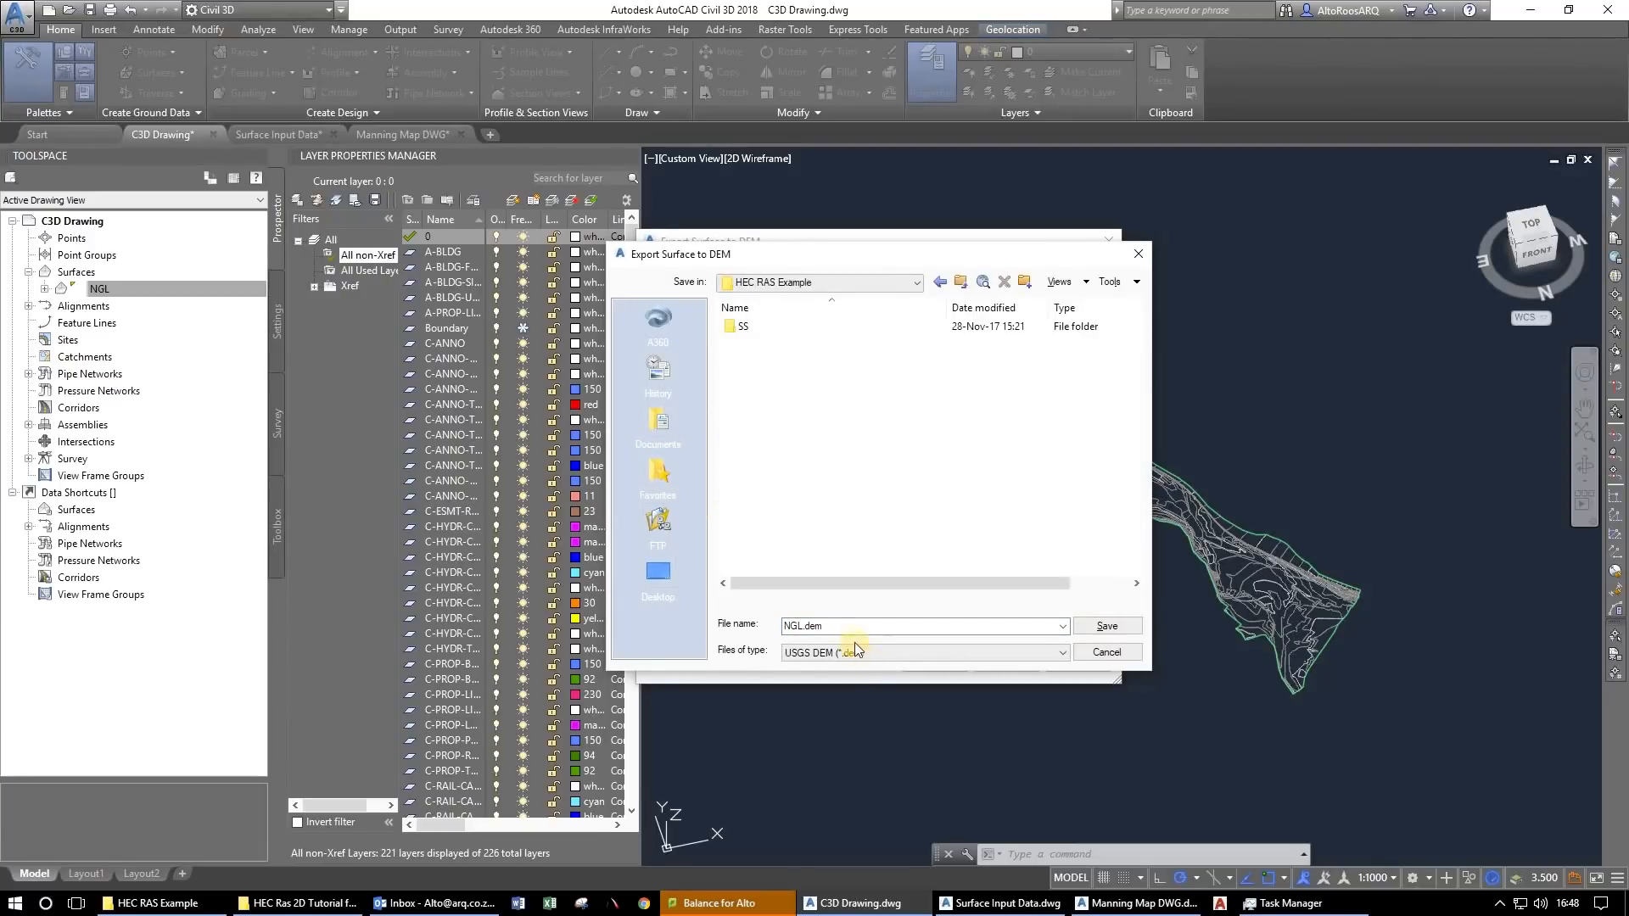
double_click(855, 627)
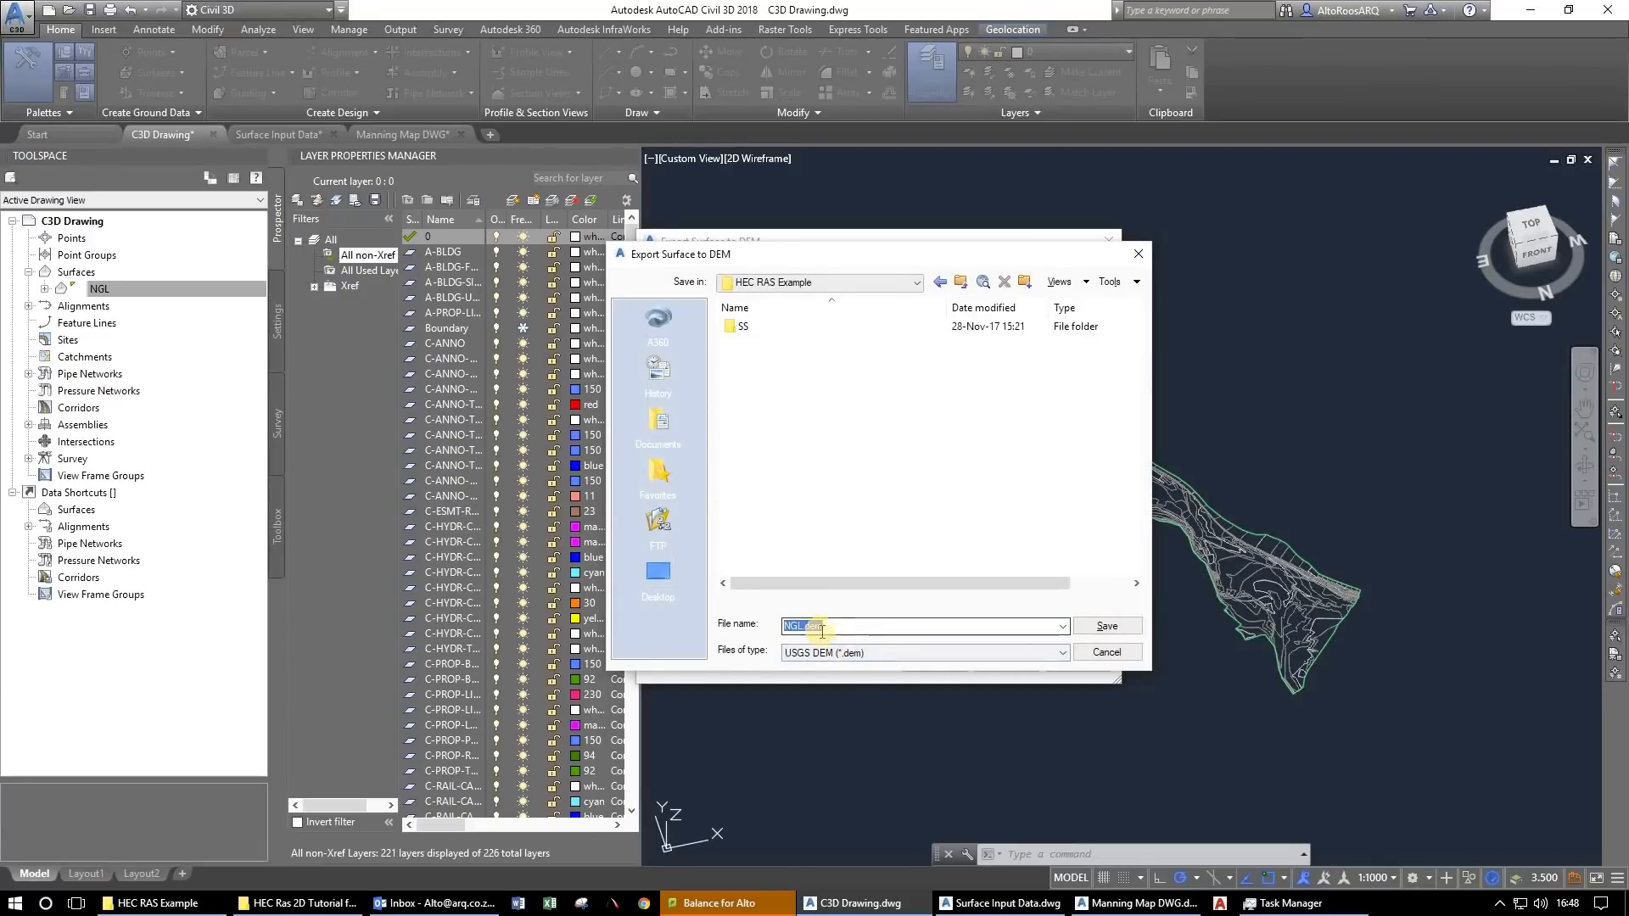
left_click(1106, 628)
left_click(1052, 649)
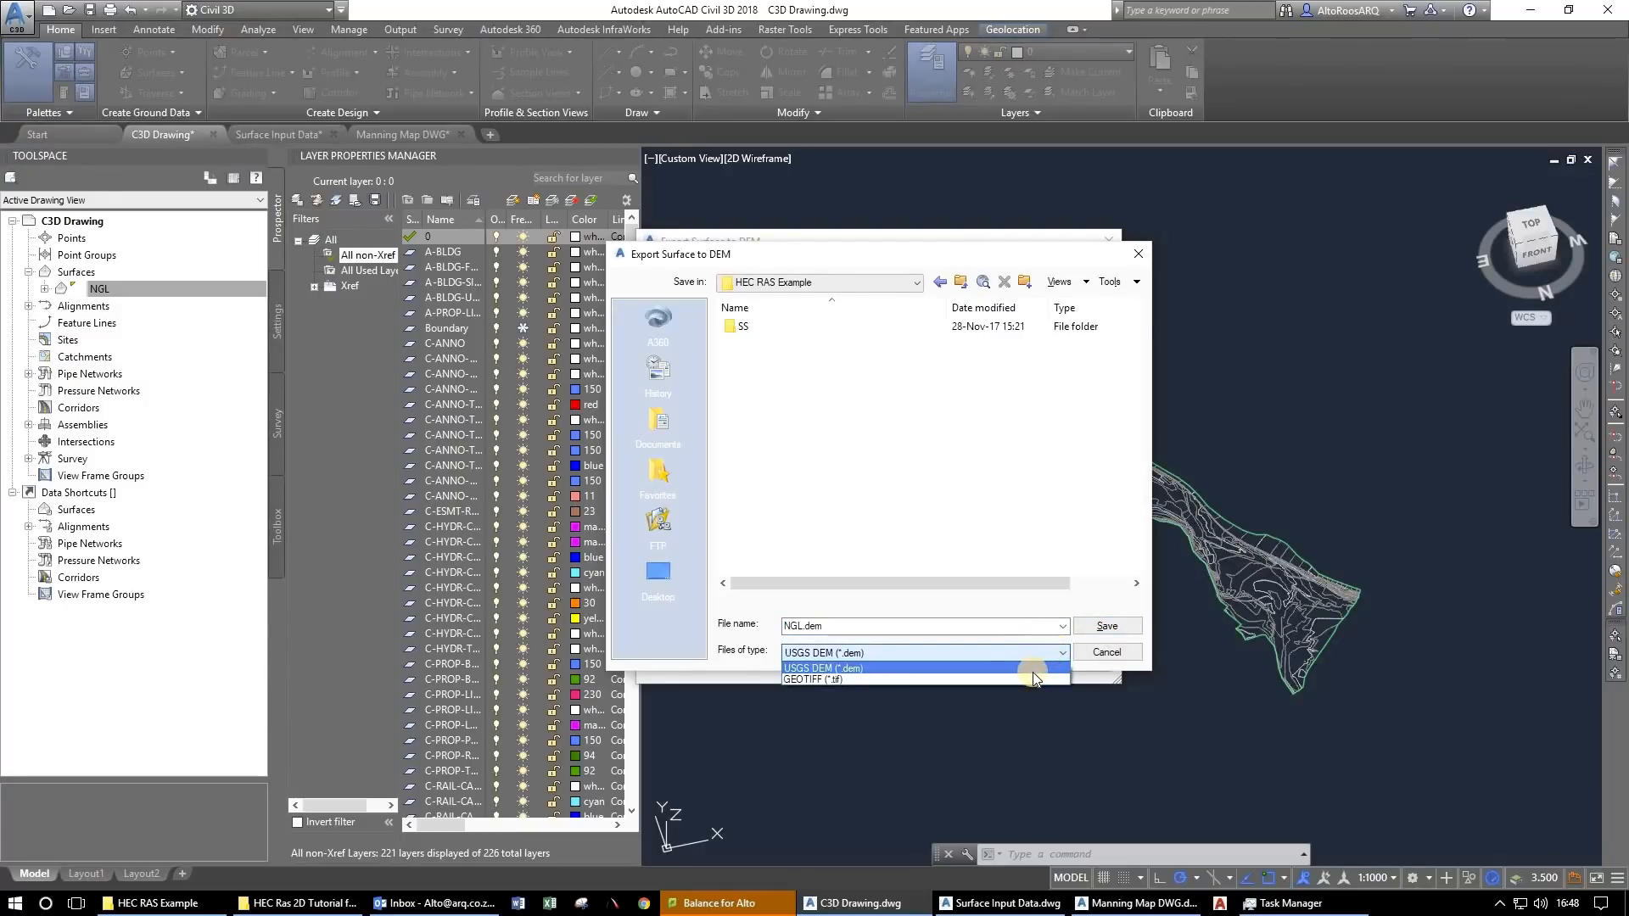
left_click(1033, 671)
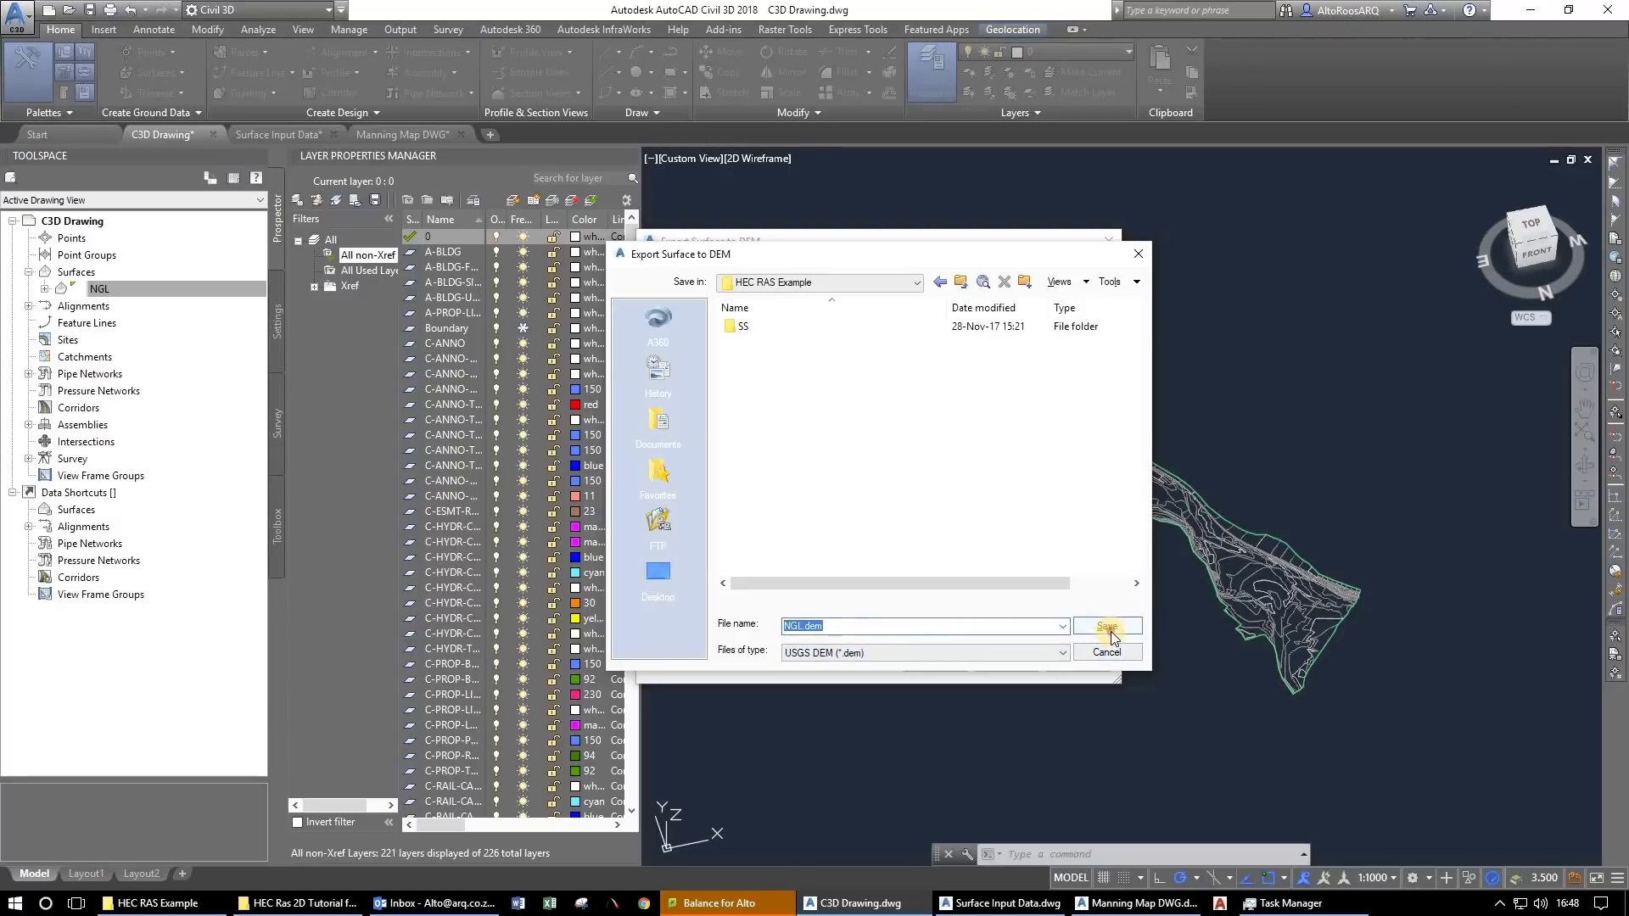
left_click(1109, 629)
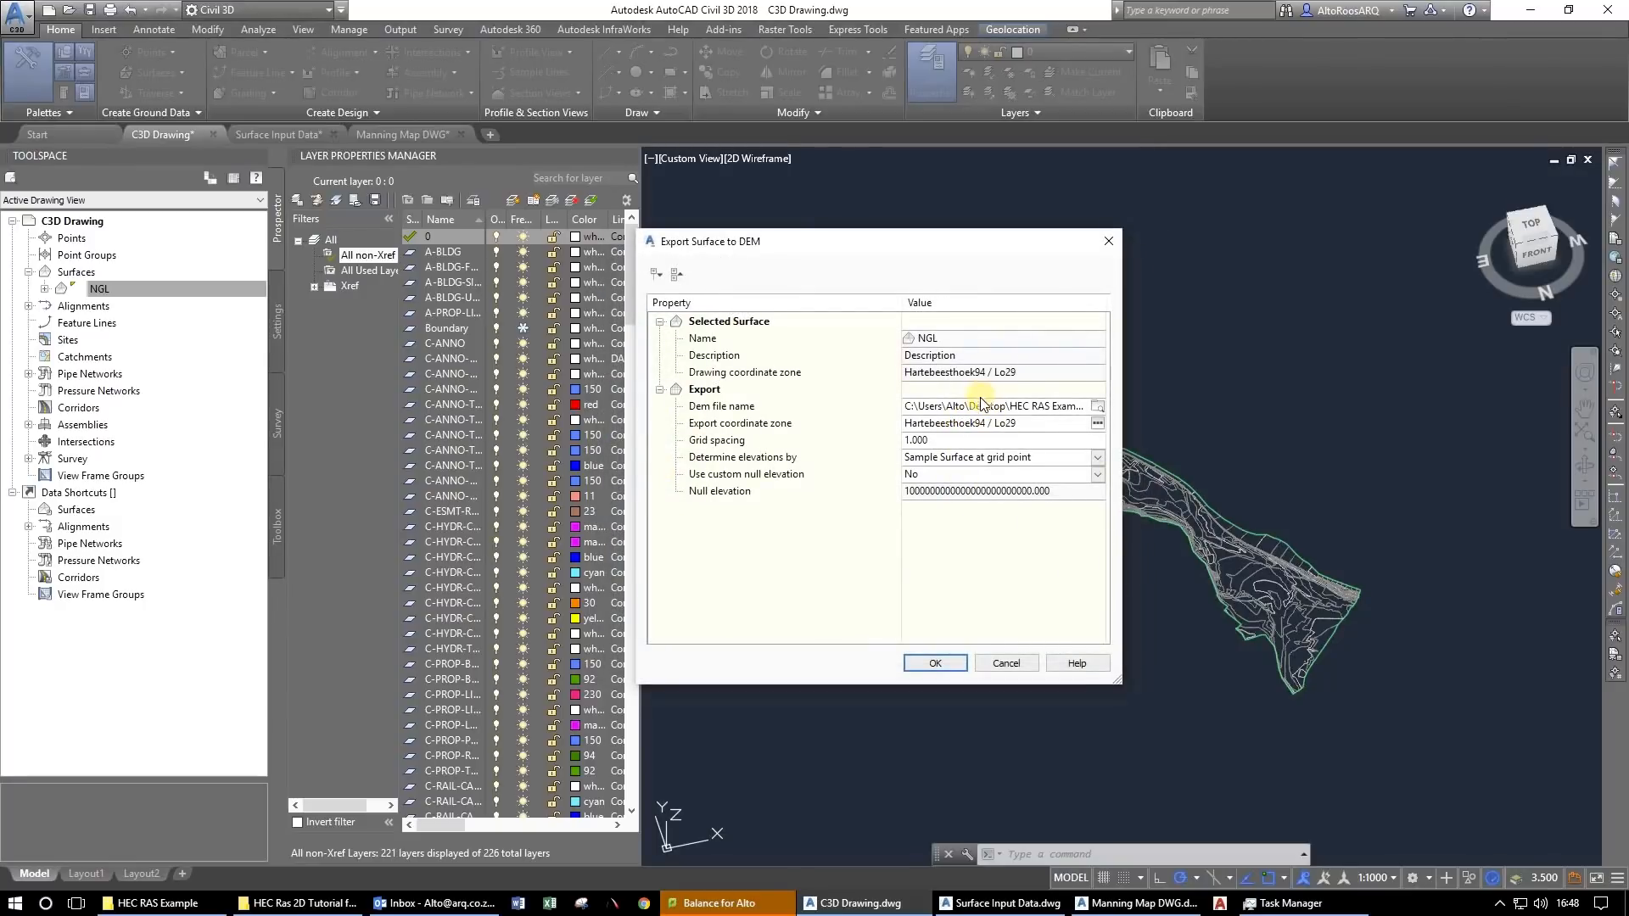
Set the export elevations to be determined by Average and try to export the NGL surface as a USGS DEM.
left_click(955, 445)
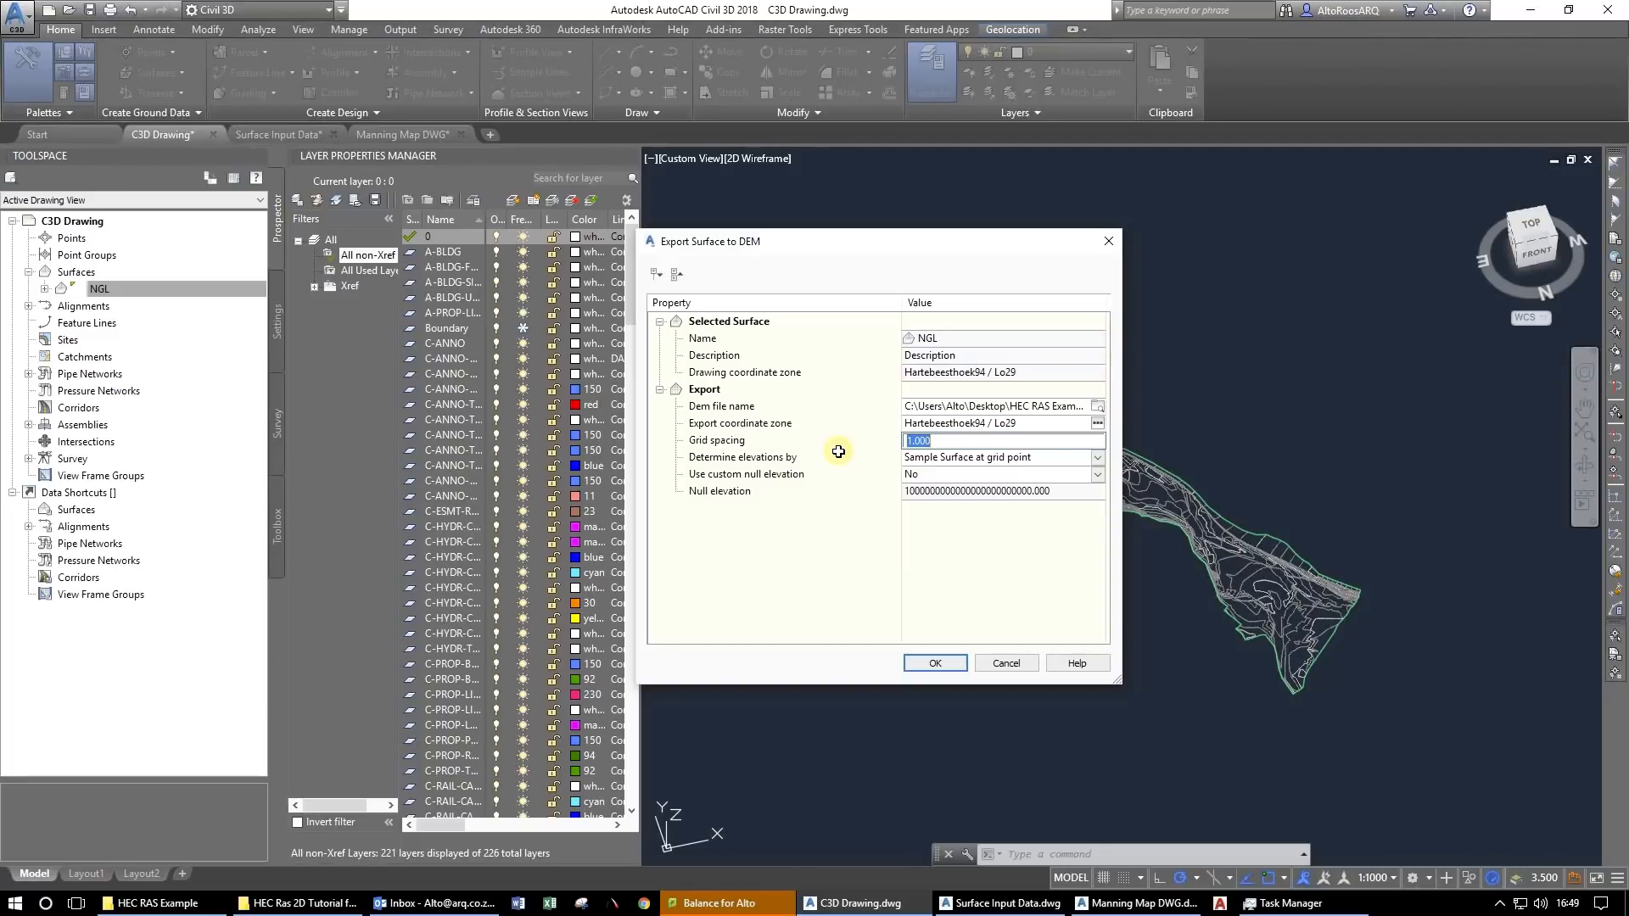
left_click(1101, 460)
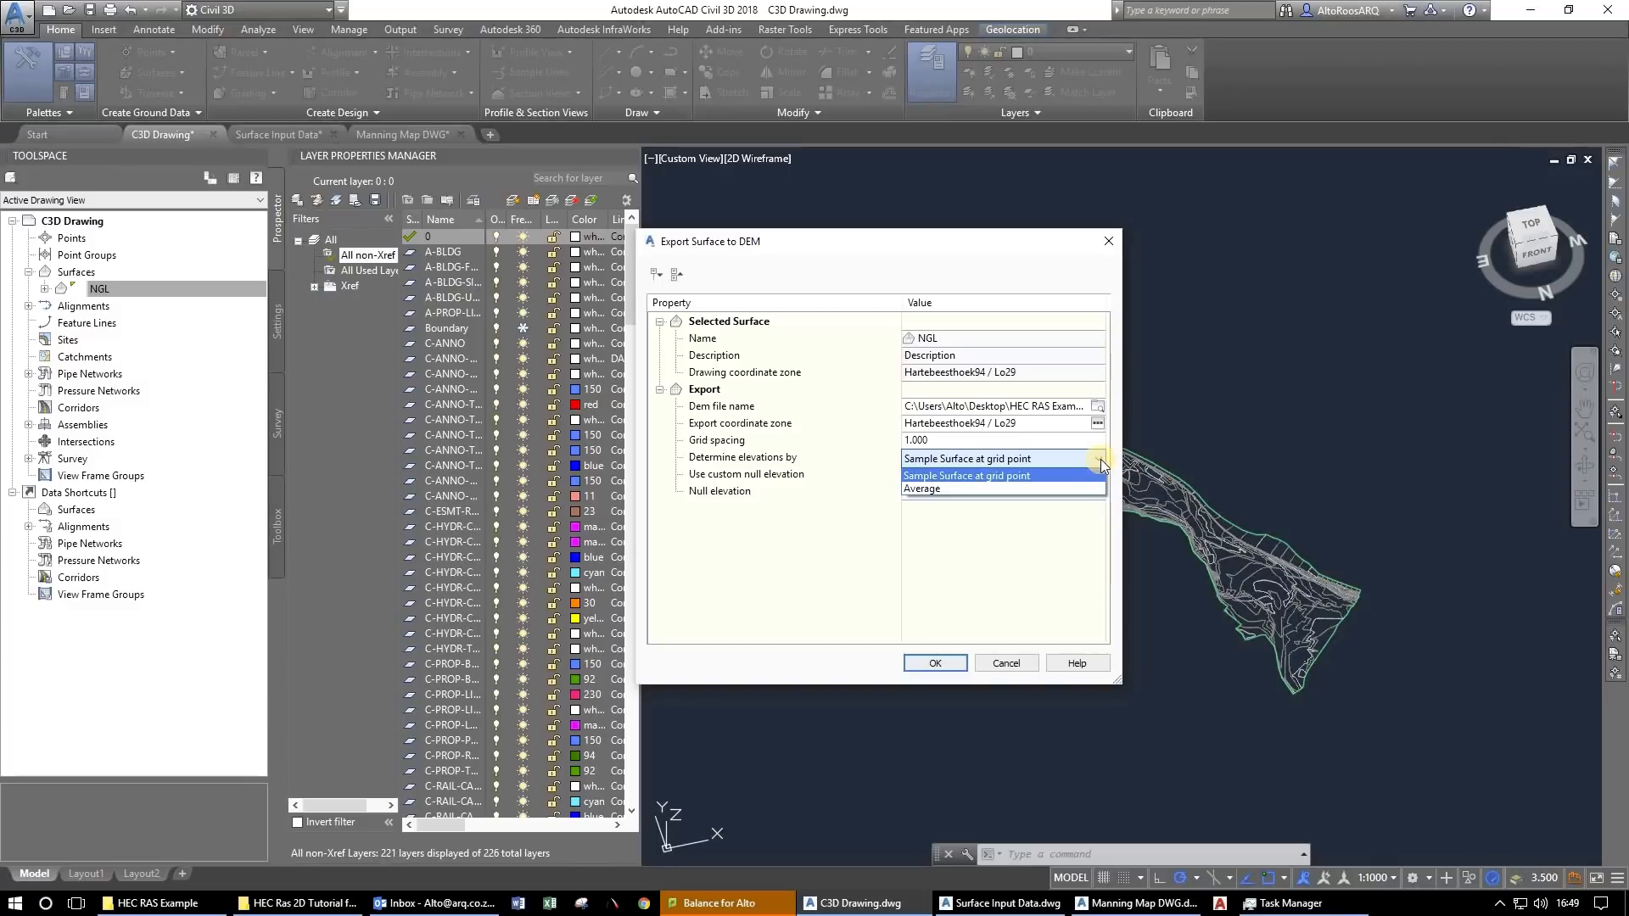
left_click(1045, 489)
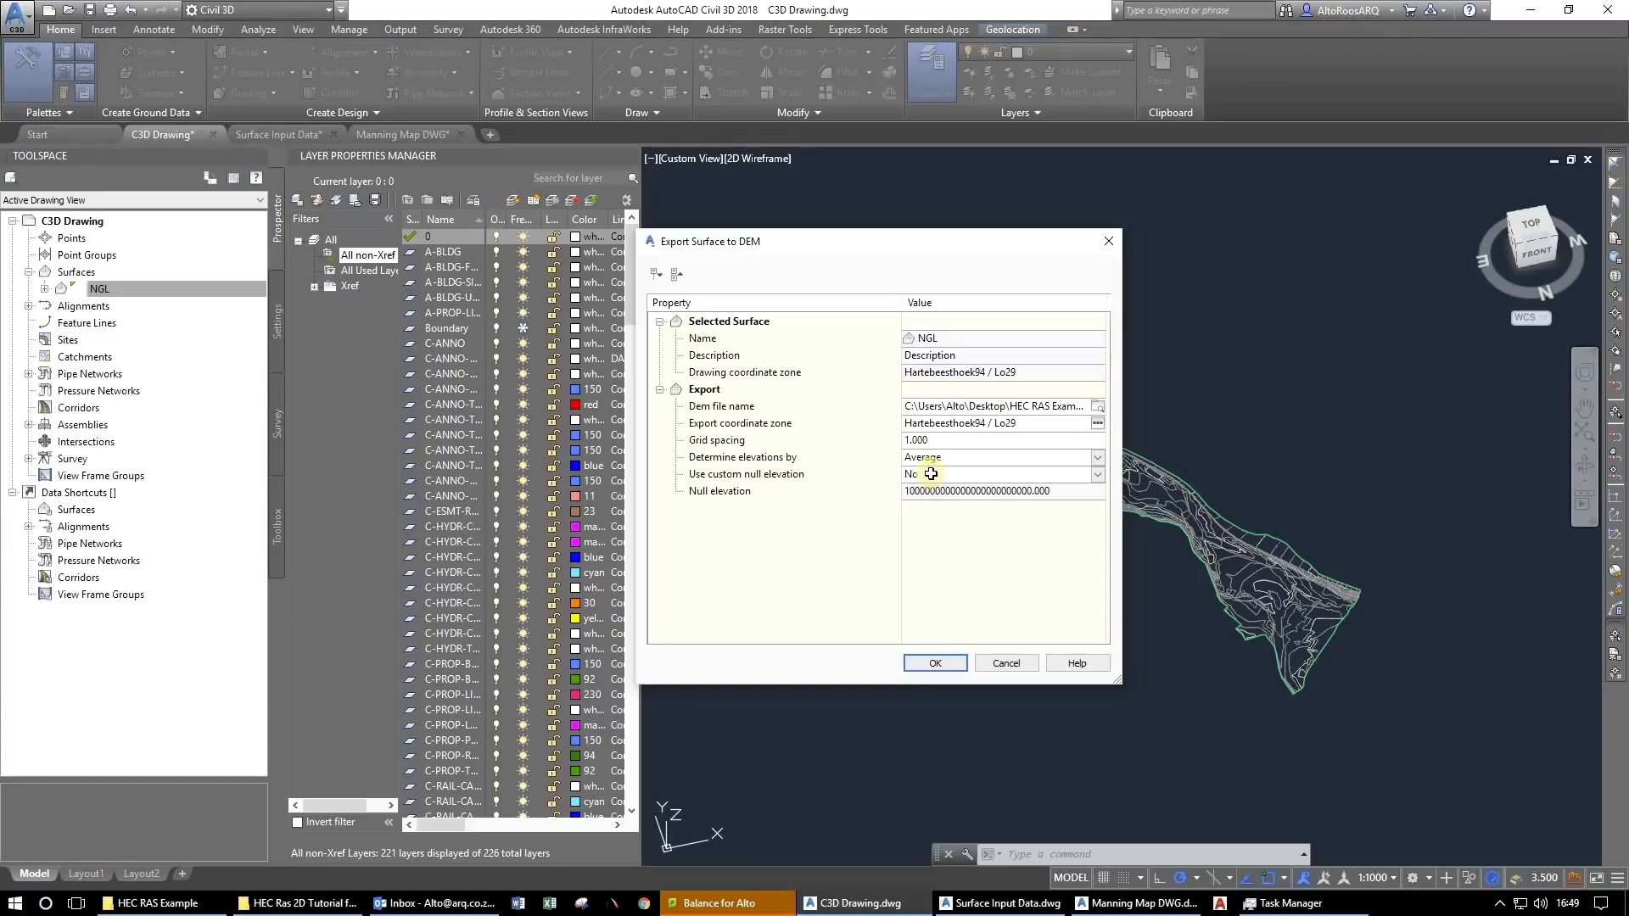
left_click(937, 663)
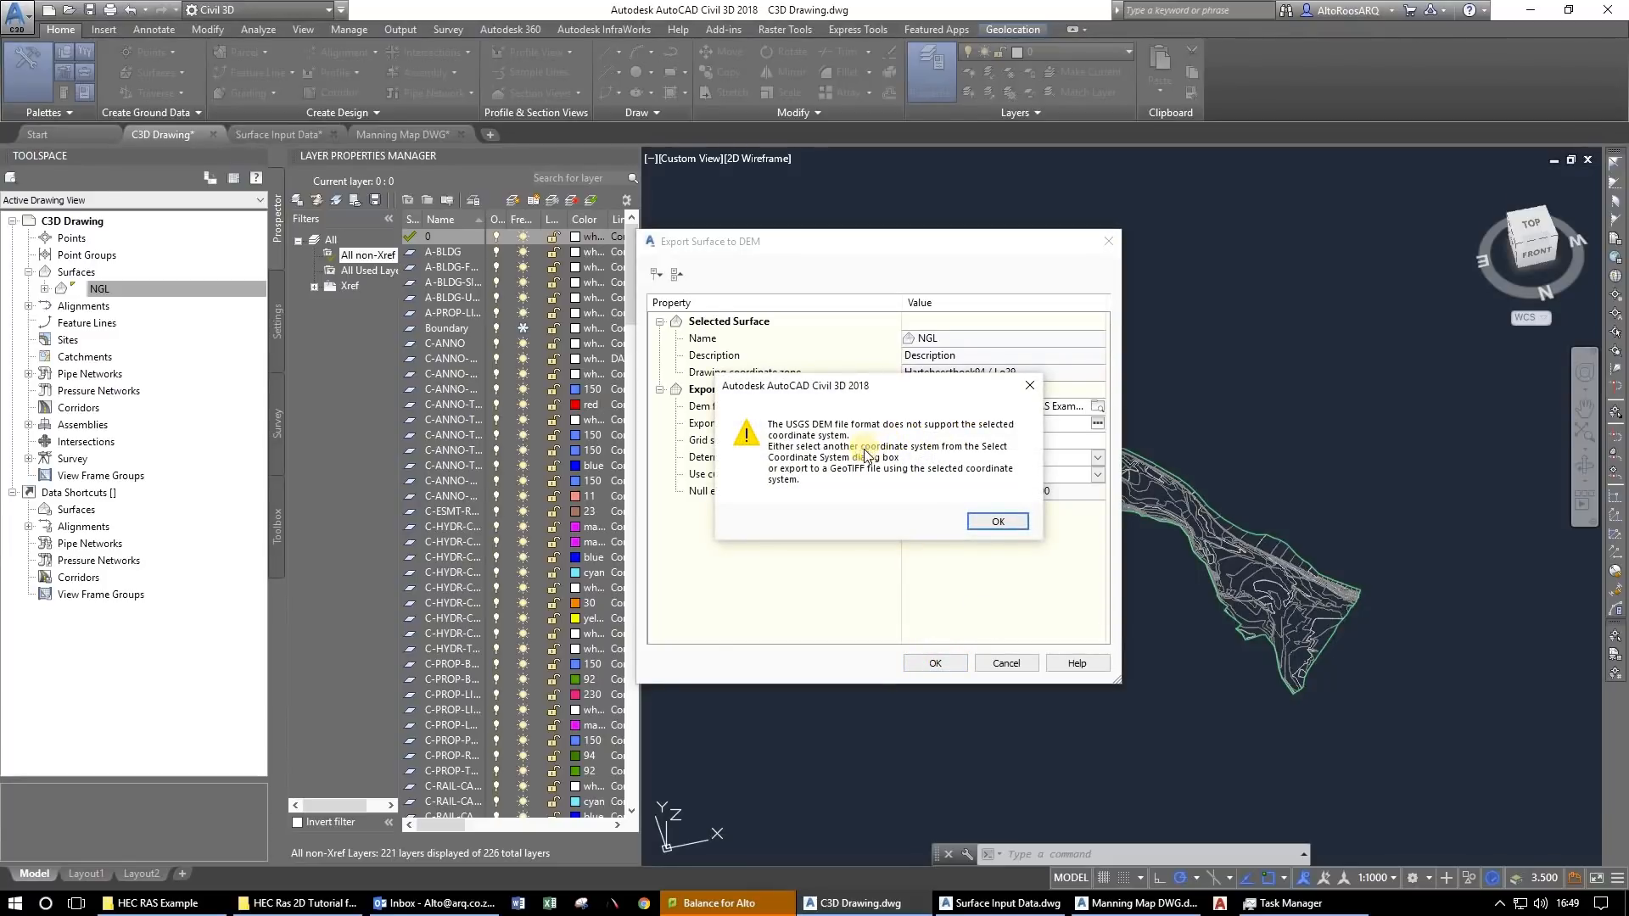
left_click(982, 517)
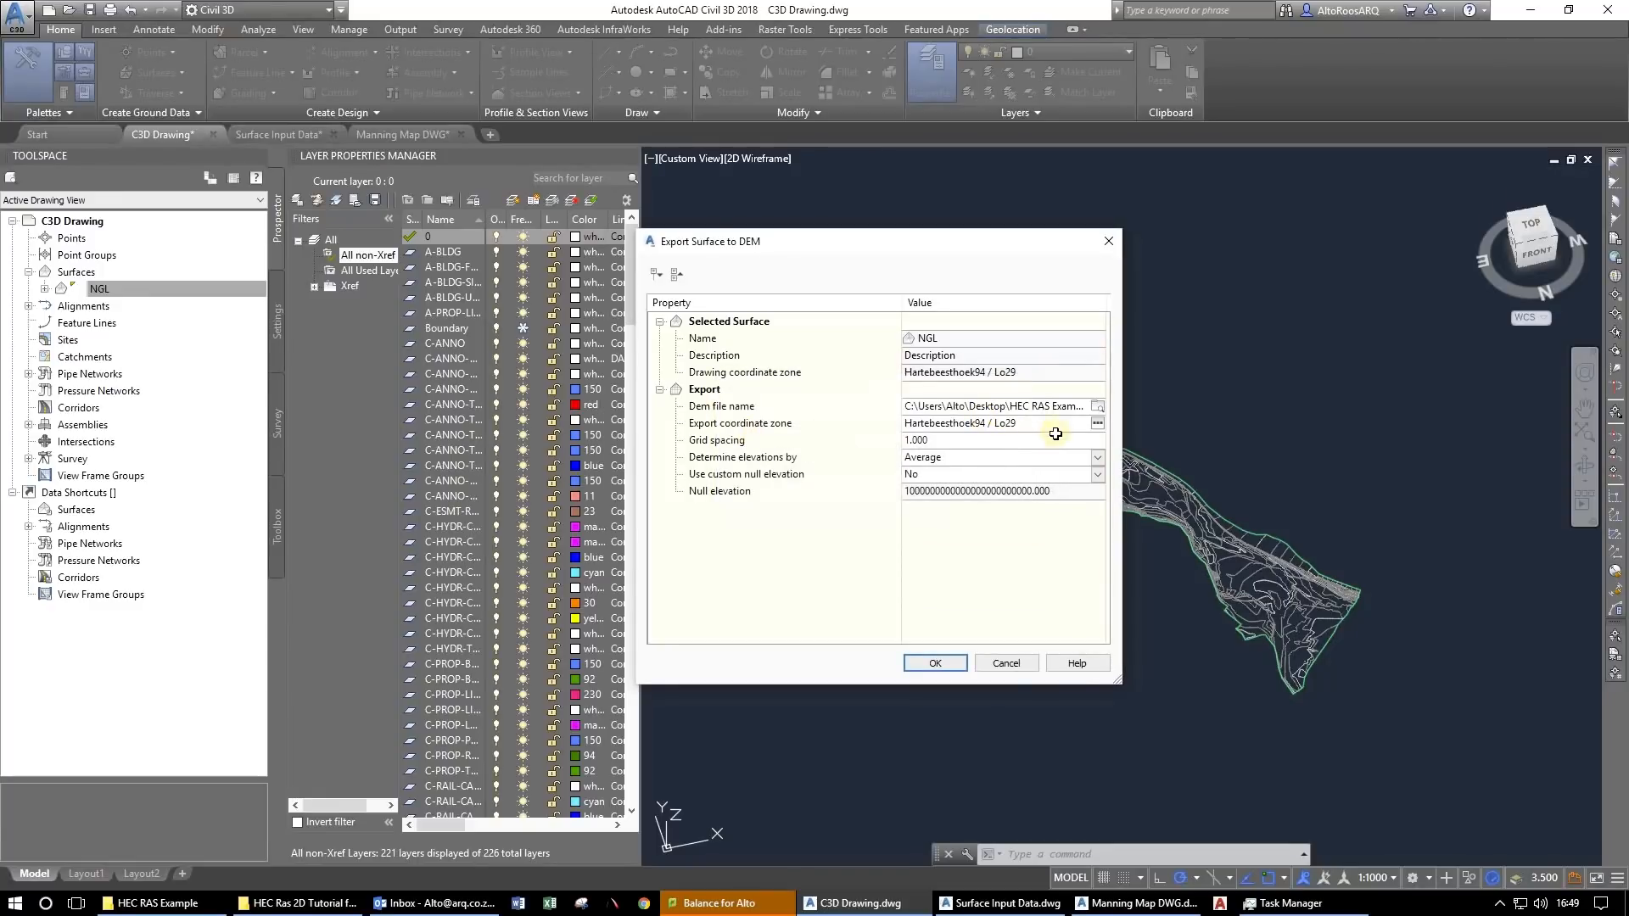
Change the export file to GEOTIFF format as NGL.tif in the HEC RAS Example folder and export the surface.
left_click(1100, 406)
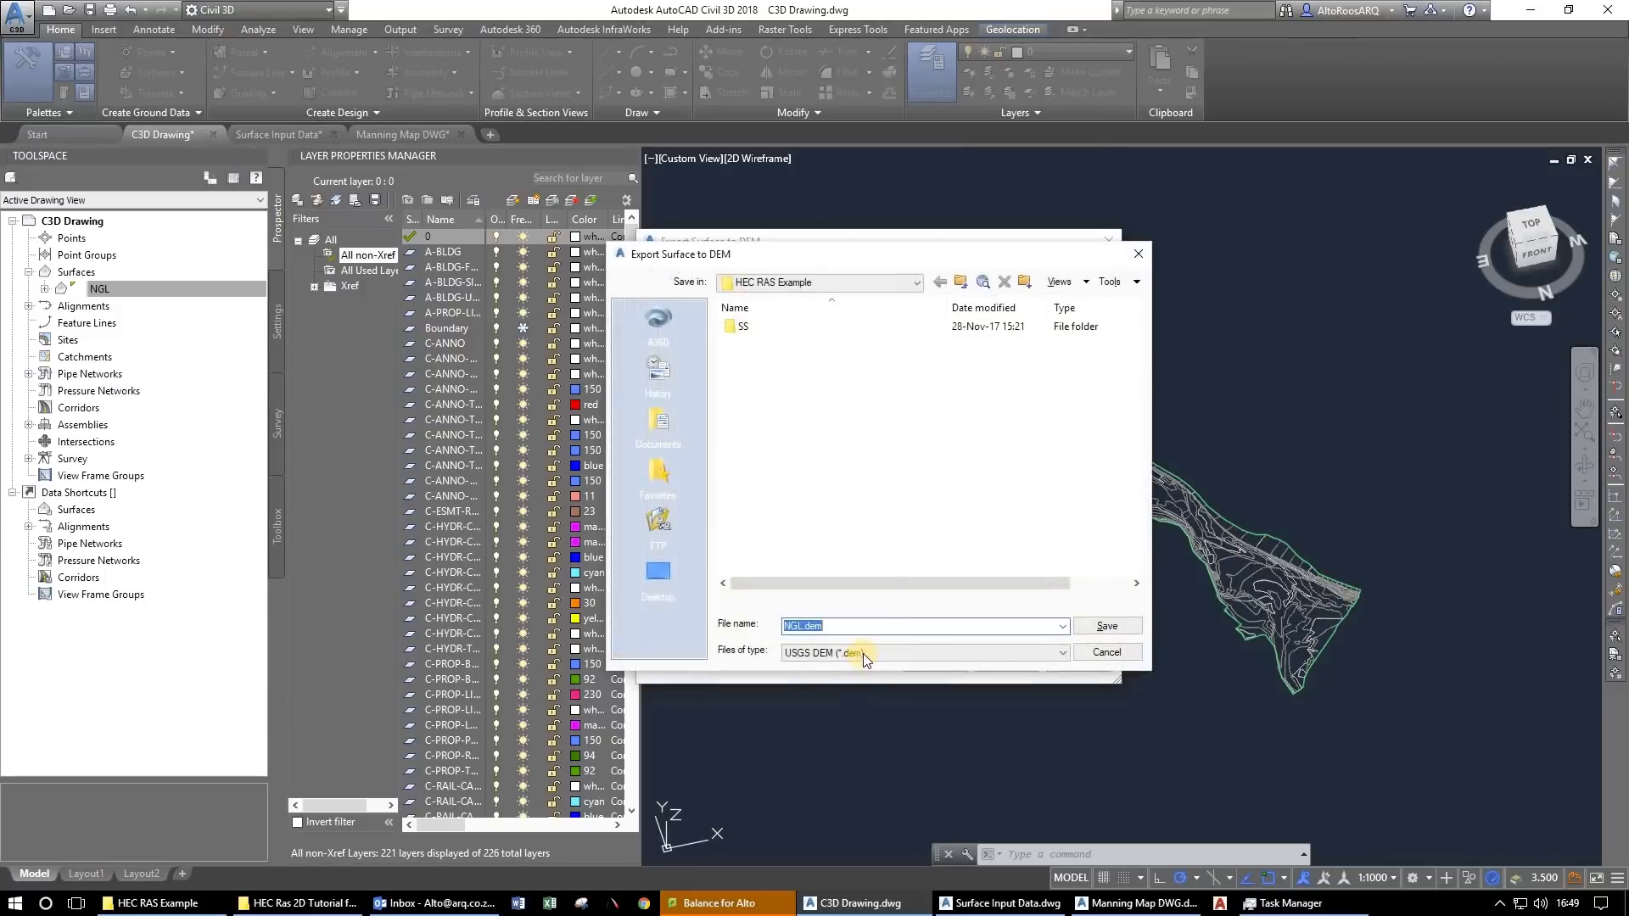
left_click(863, 653)
left_click(863, 680)
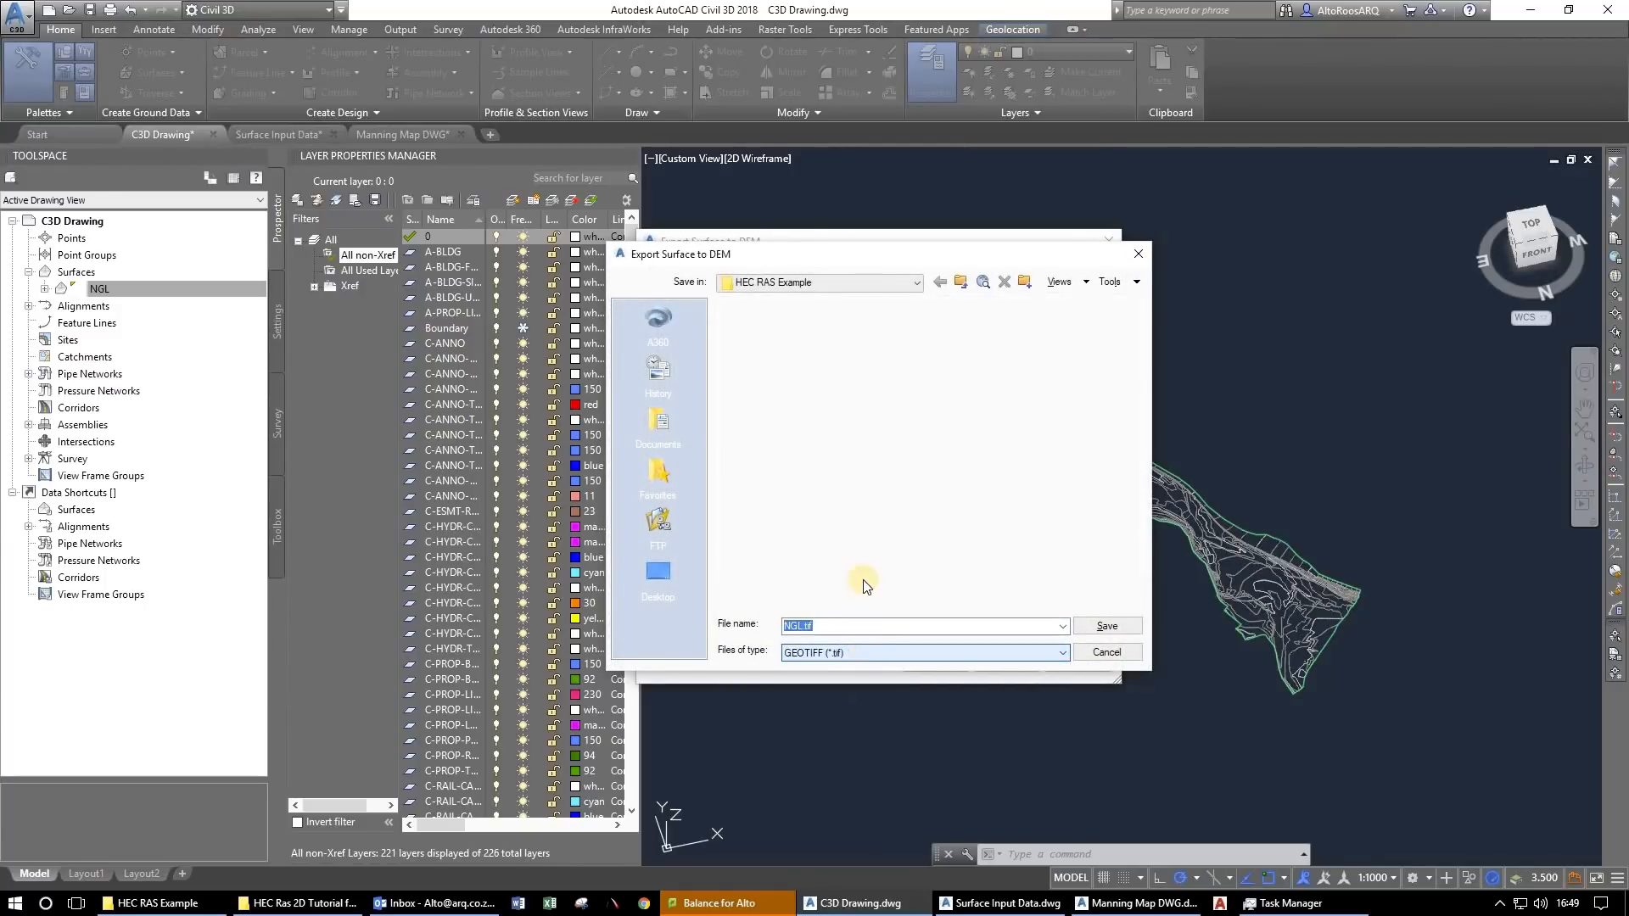
left_click(1098, 629)
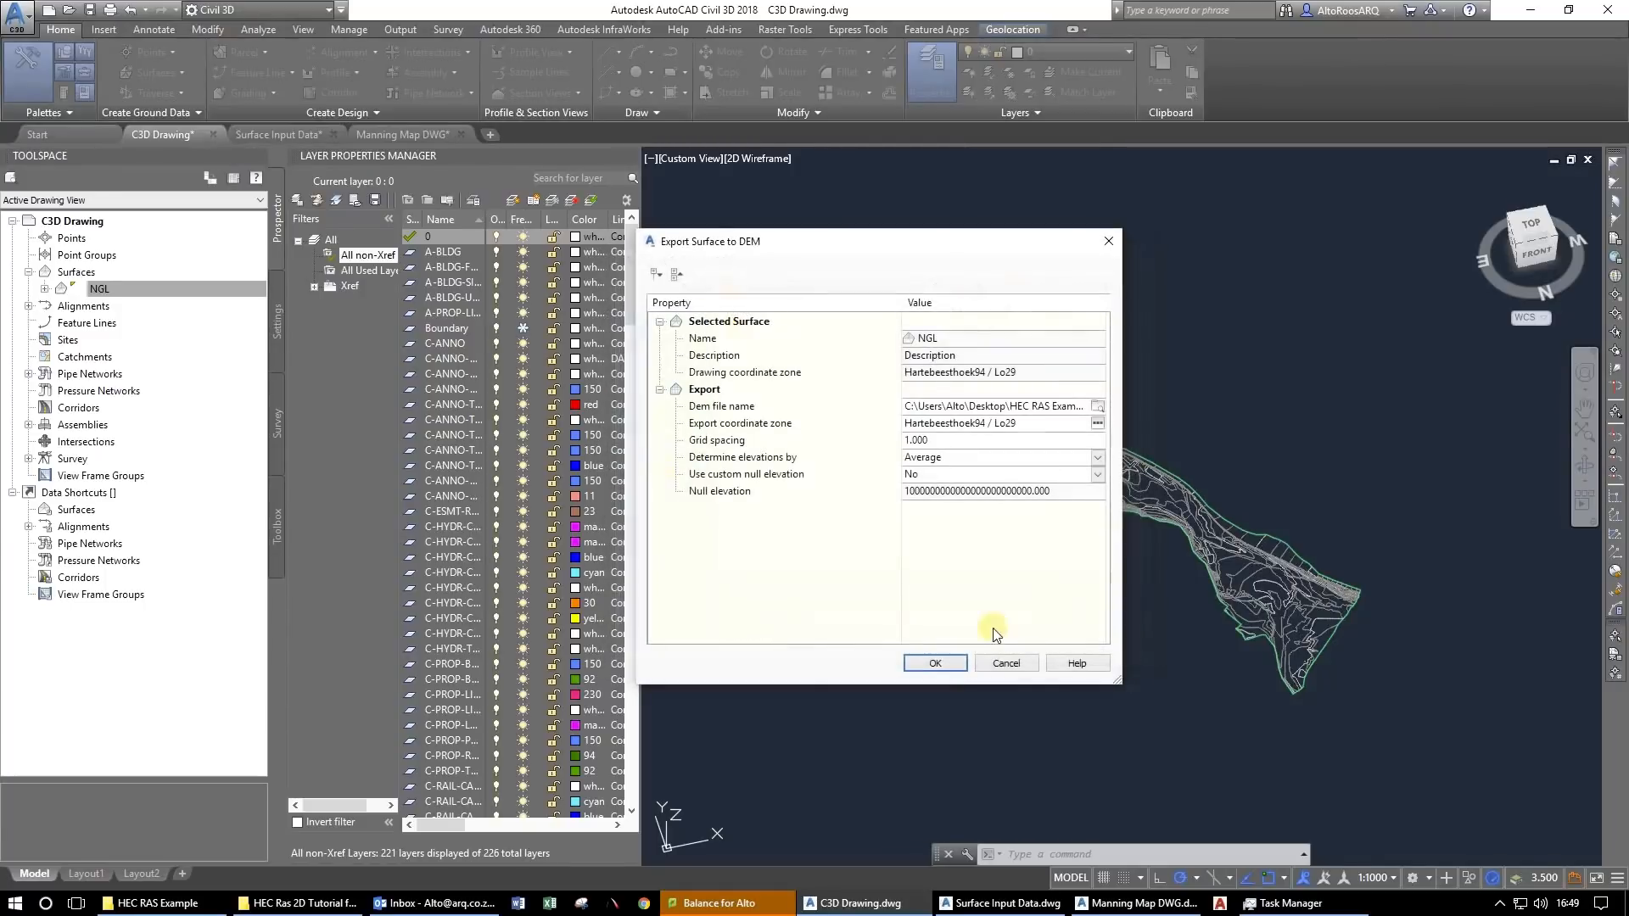
left_click(933, 661)
left_click(923, 668)
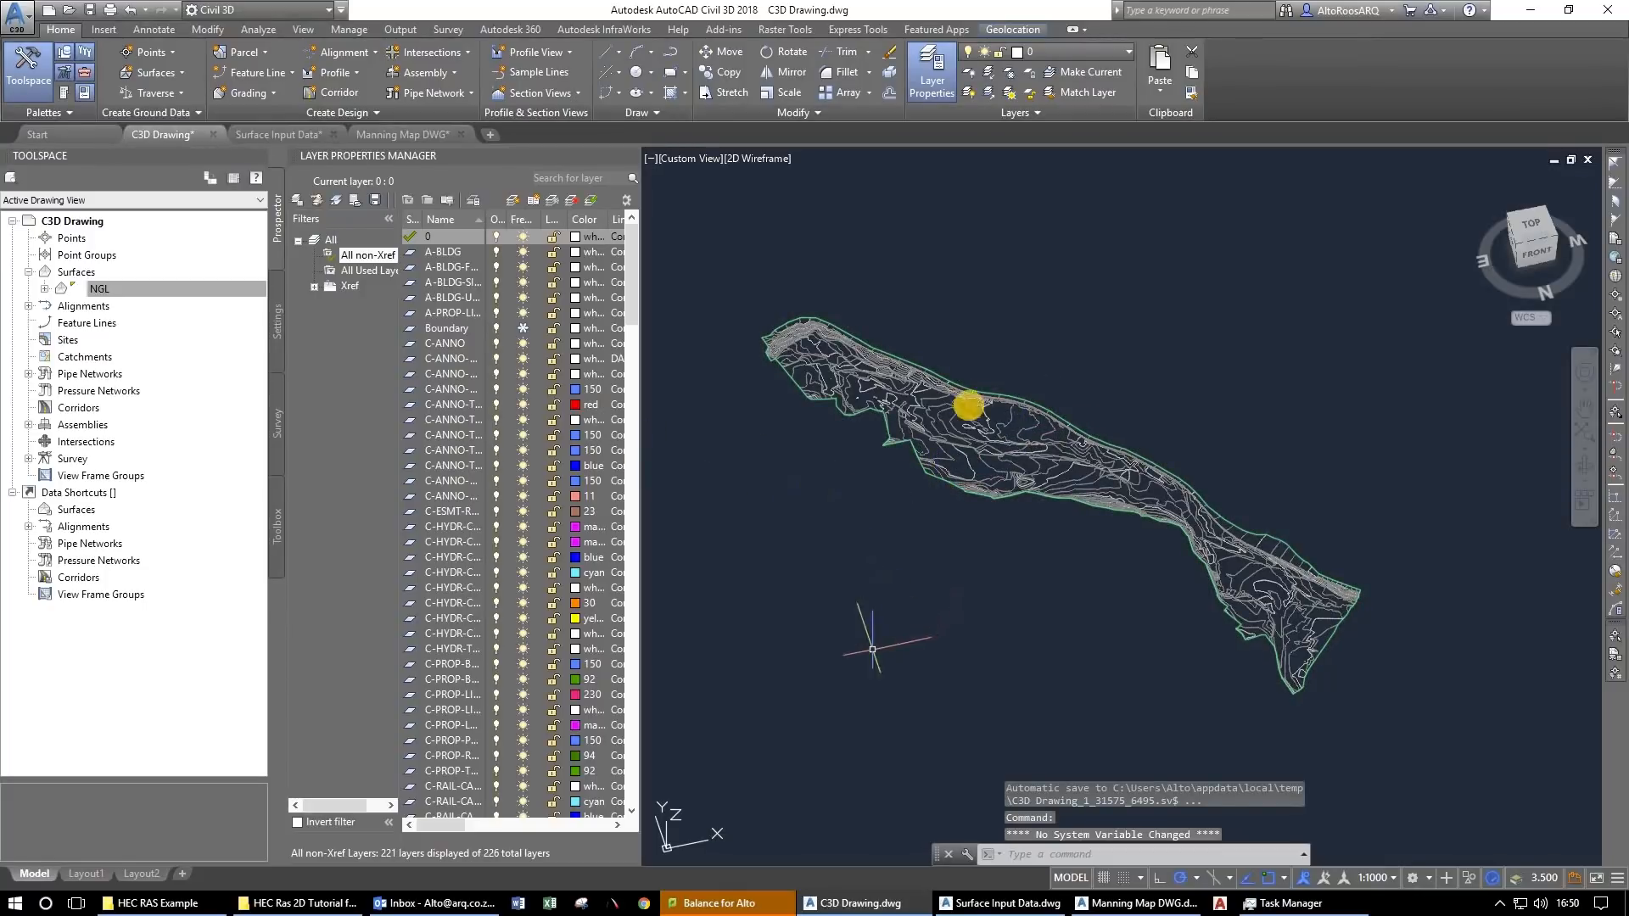
Examine the filled Manning areas over the aerial image and their position relative to the NGL surface from tilted 3D views.
scroll(950, 508, "down", 5)
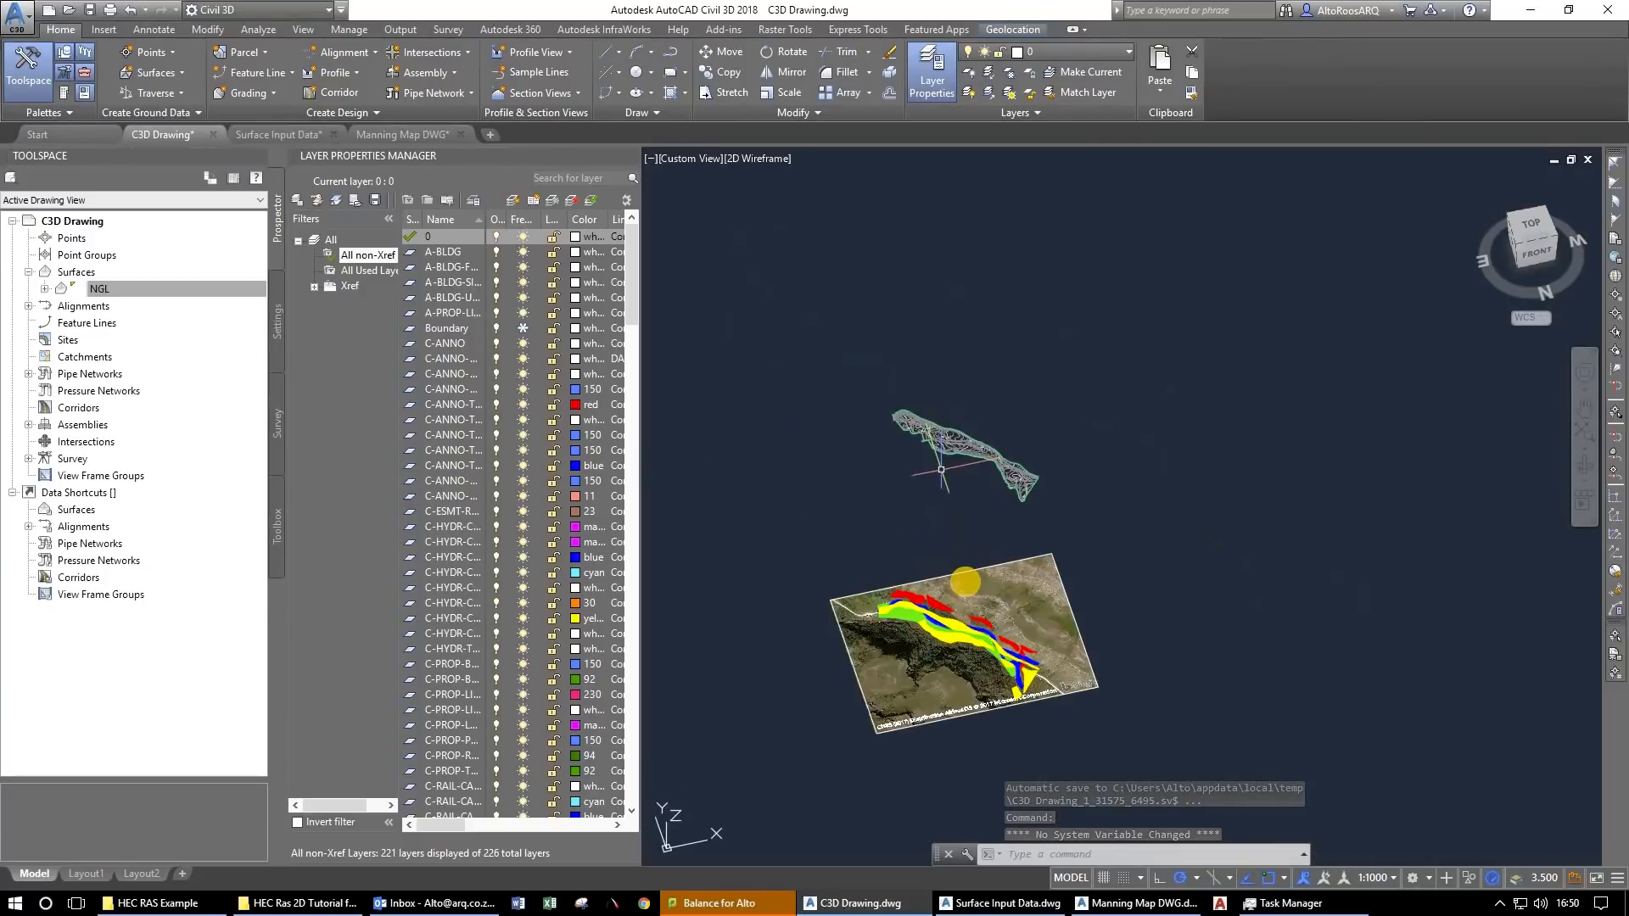
scroll(1087, 498, "up", 6)
key("Escape")
key("Escape")
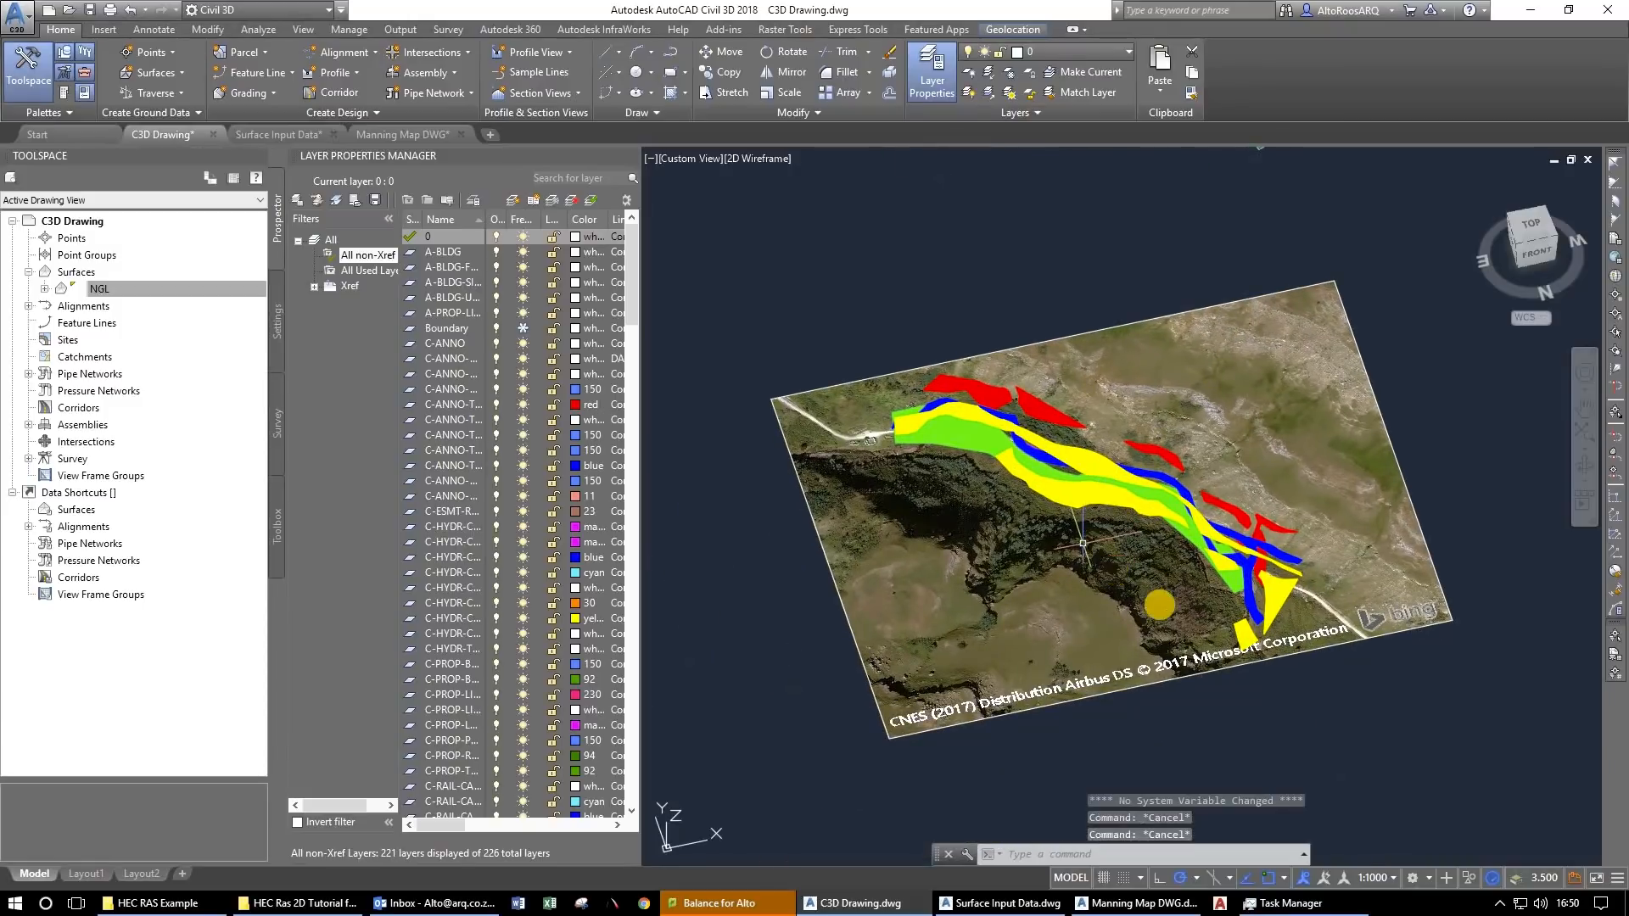
left_click_drag(1168, 606, 736, 218)
left_click(701, 210)
left_click(1509, 748)
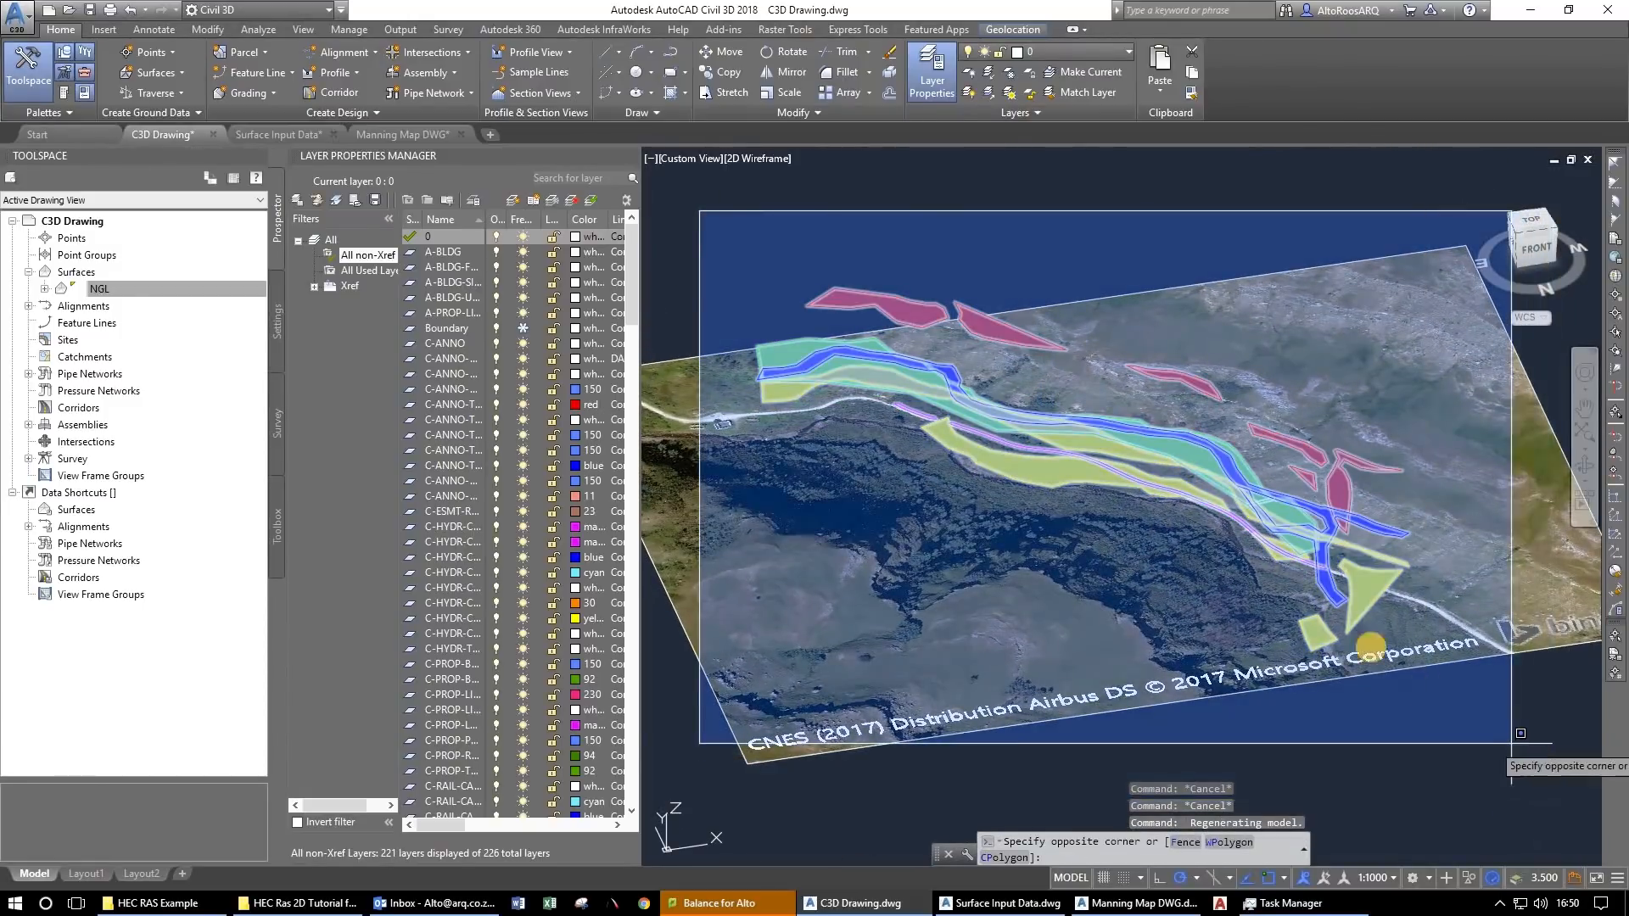
key("Escape")
key("Escape")
scroll(1278, 688, "down", 3)
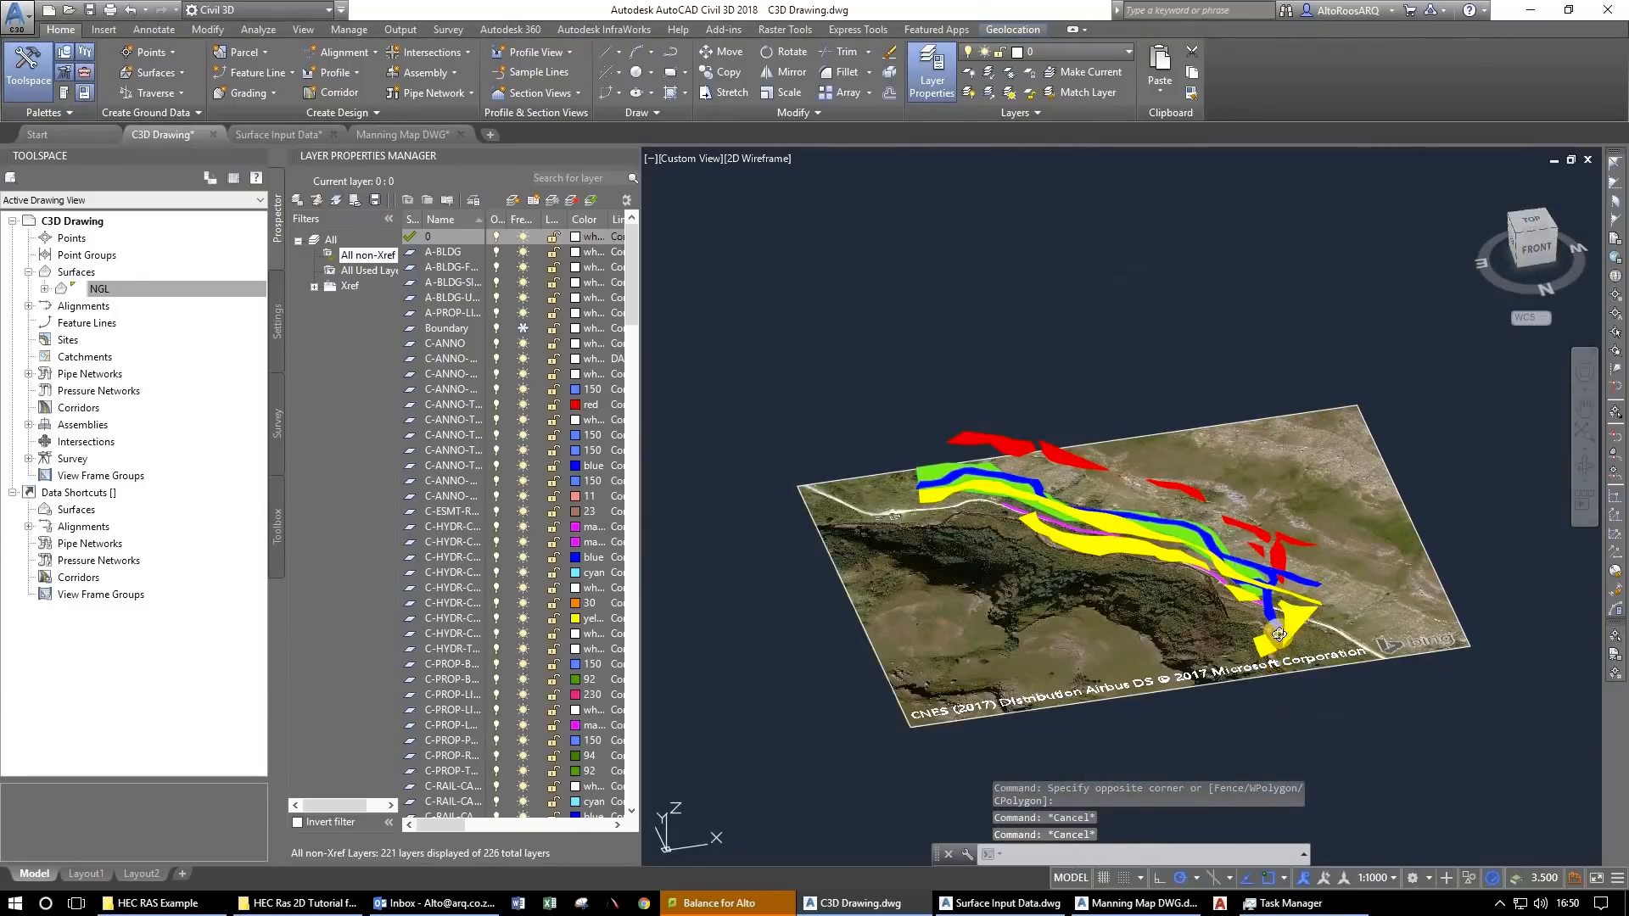
left_click_drag(1272, 649, 1247, 593)
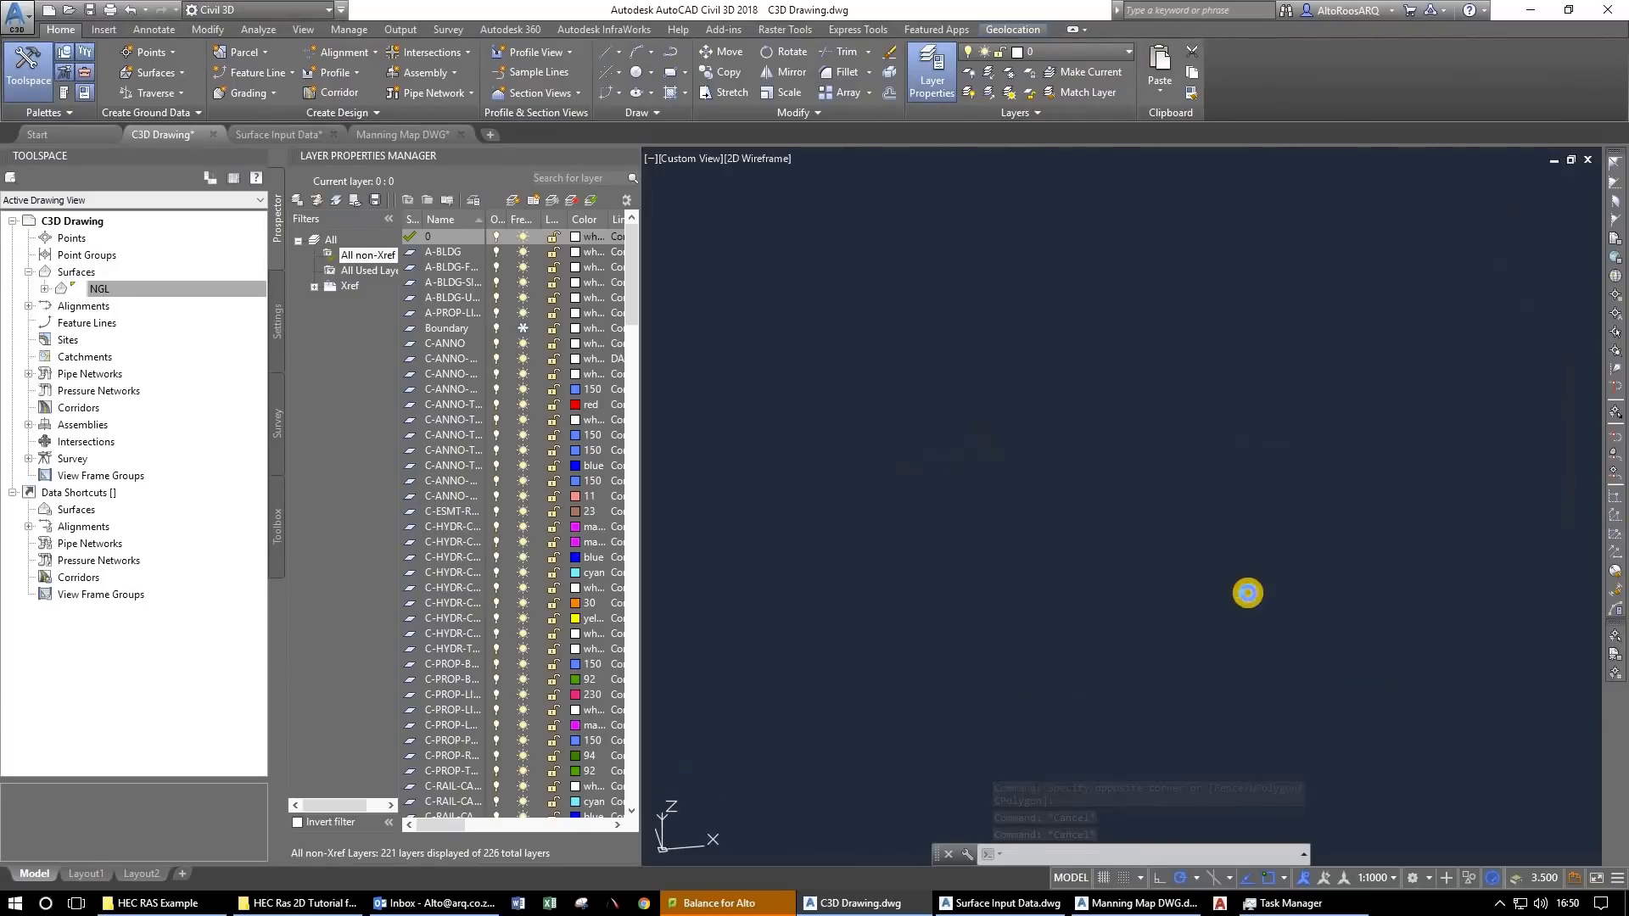
scroll(1253, 625, "down", 6)
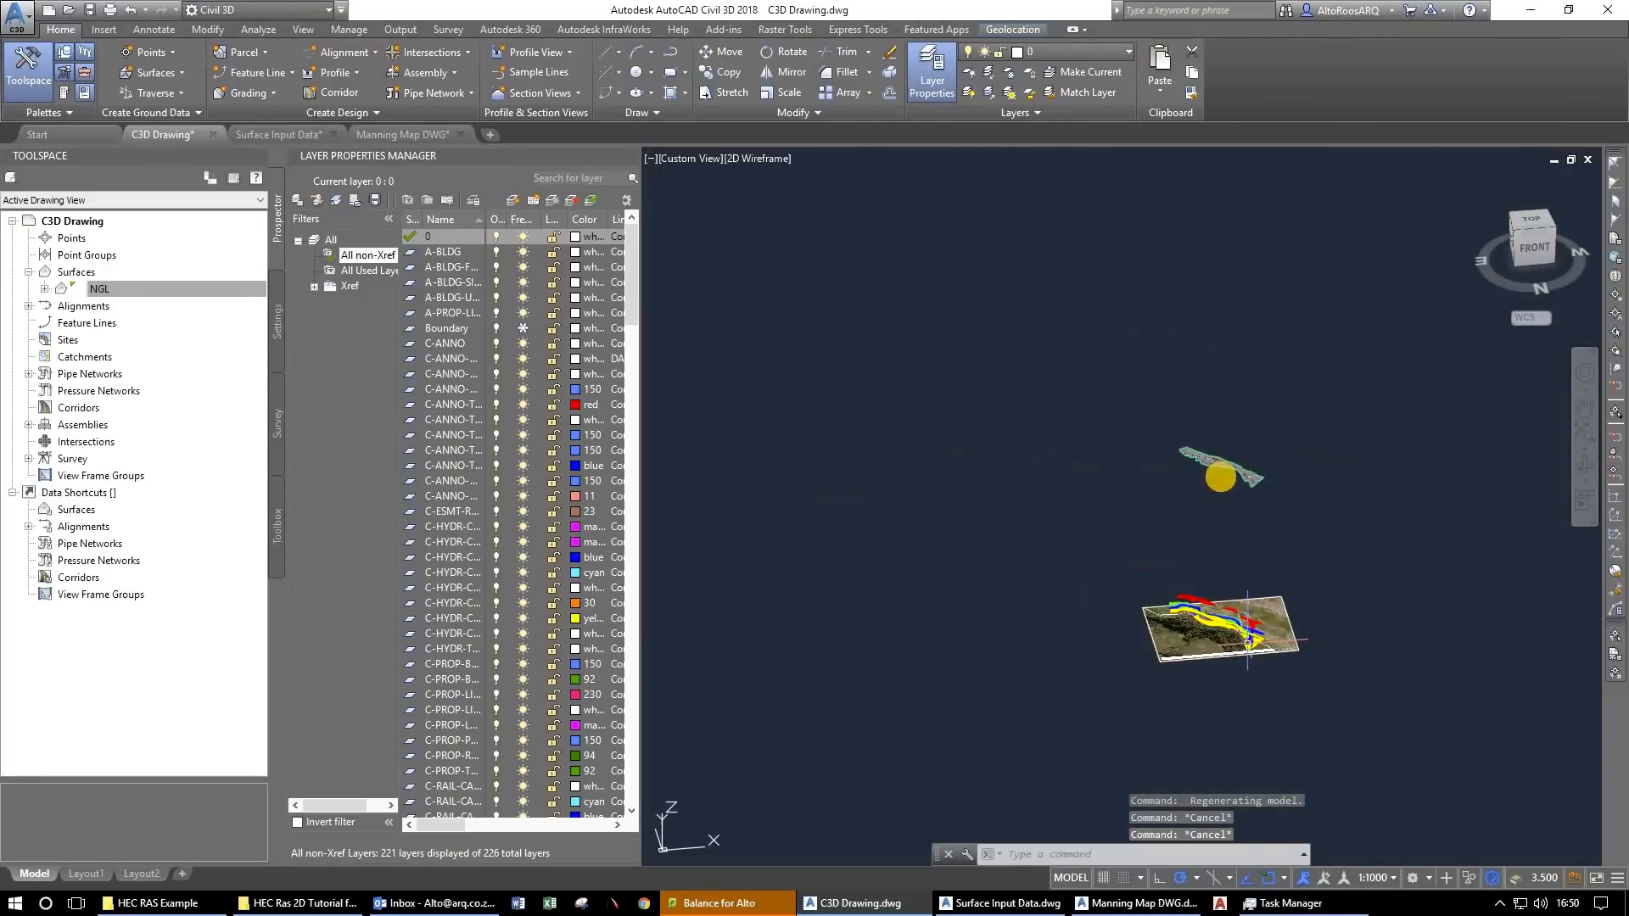
scroll(1202, 680, "up", 6)
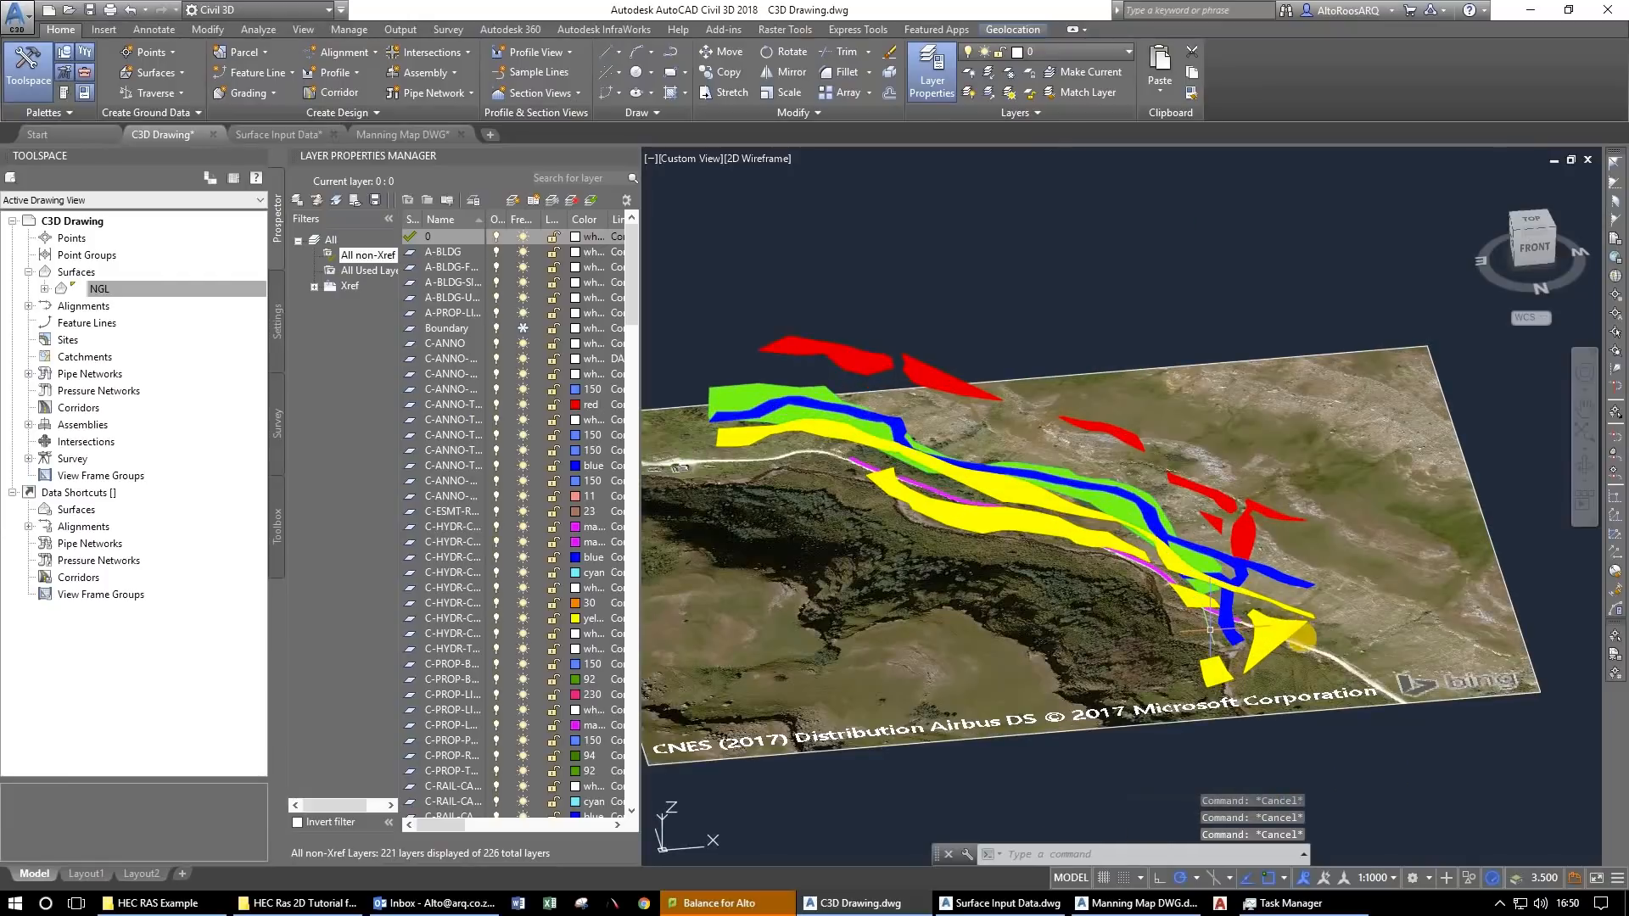
left_click_drag(1262, 601, 1199, 582)
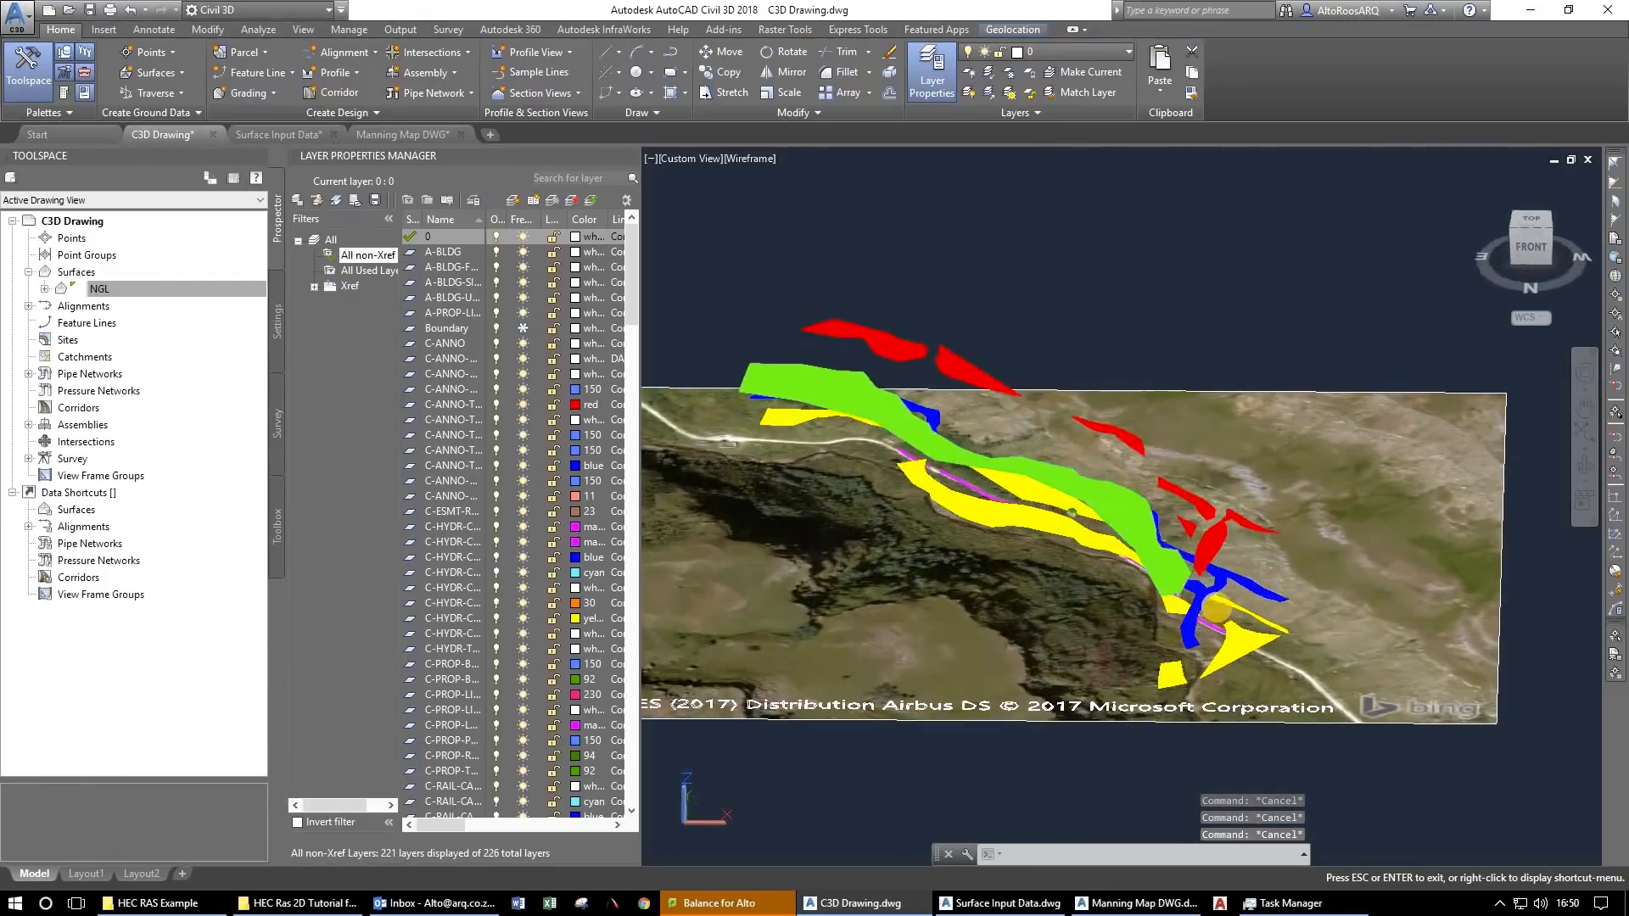
key("Escape")
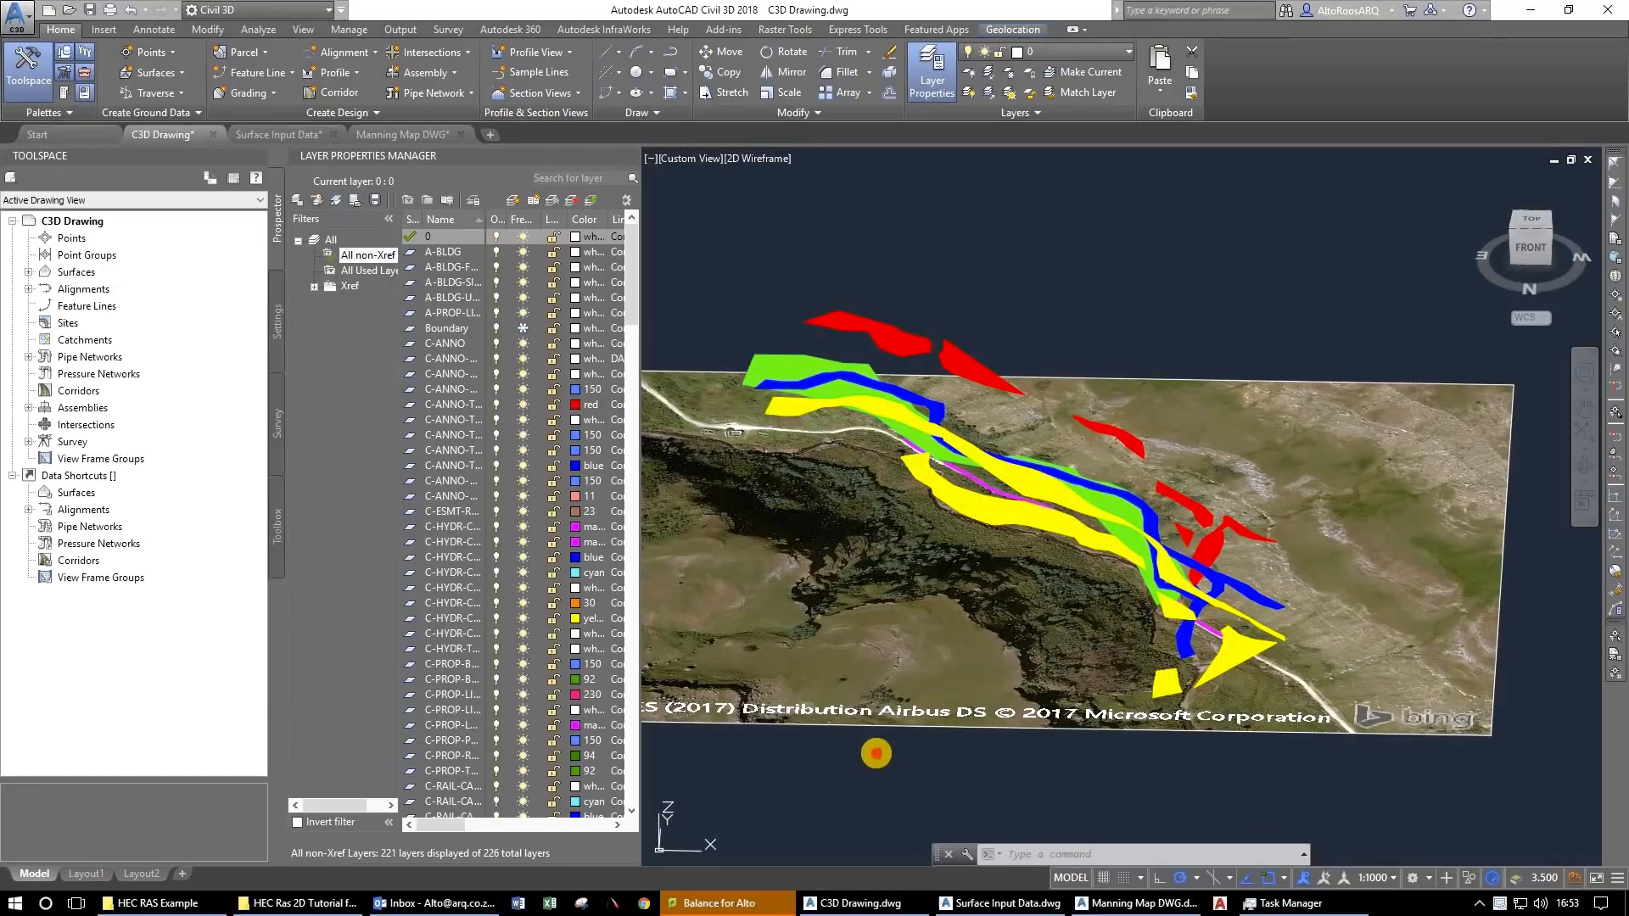
Check which layer the red Manning areas are on in the object properties, and clear the selection.
left_click(832, 774)
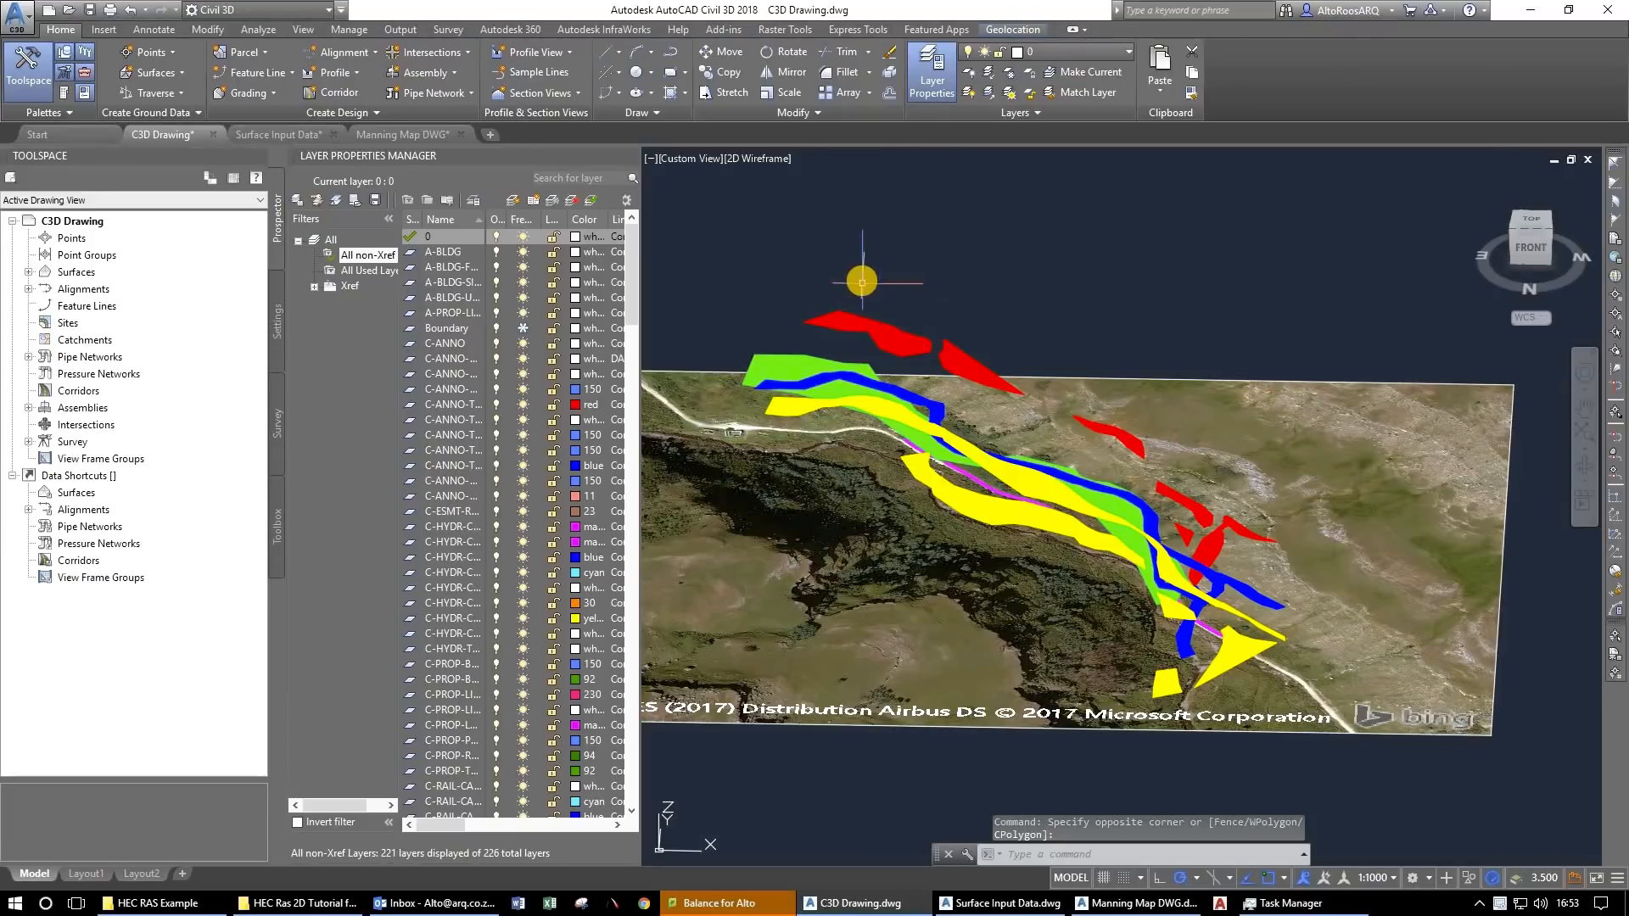
left_click(817, 344)
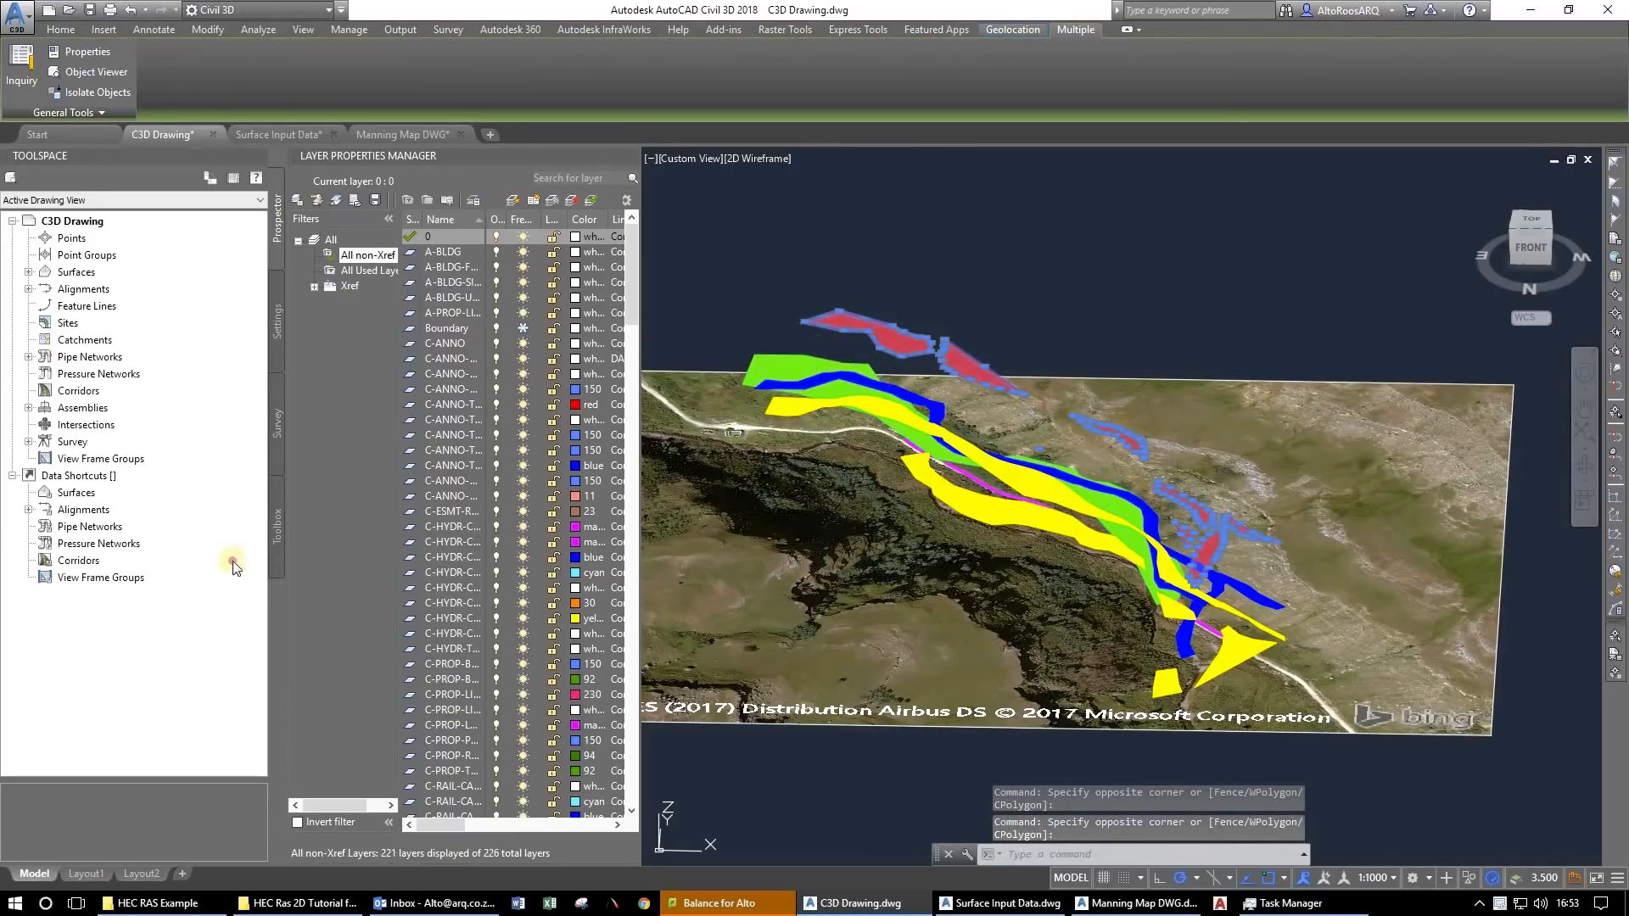
key("ctrl+1")
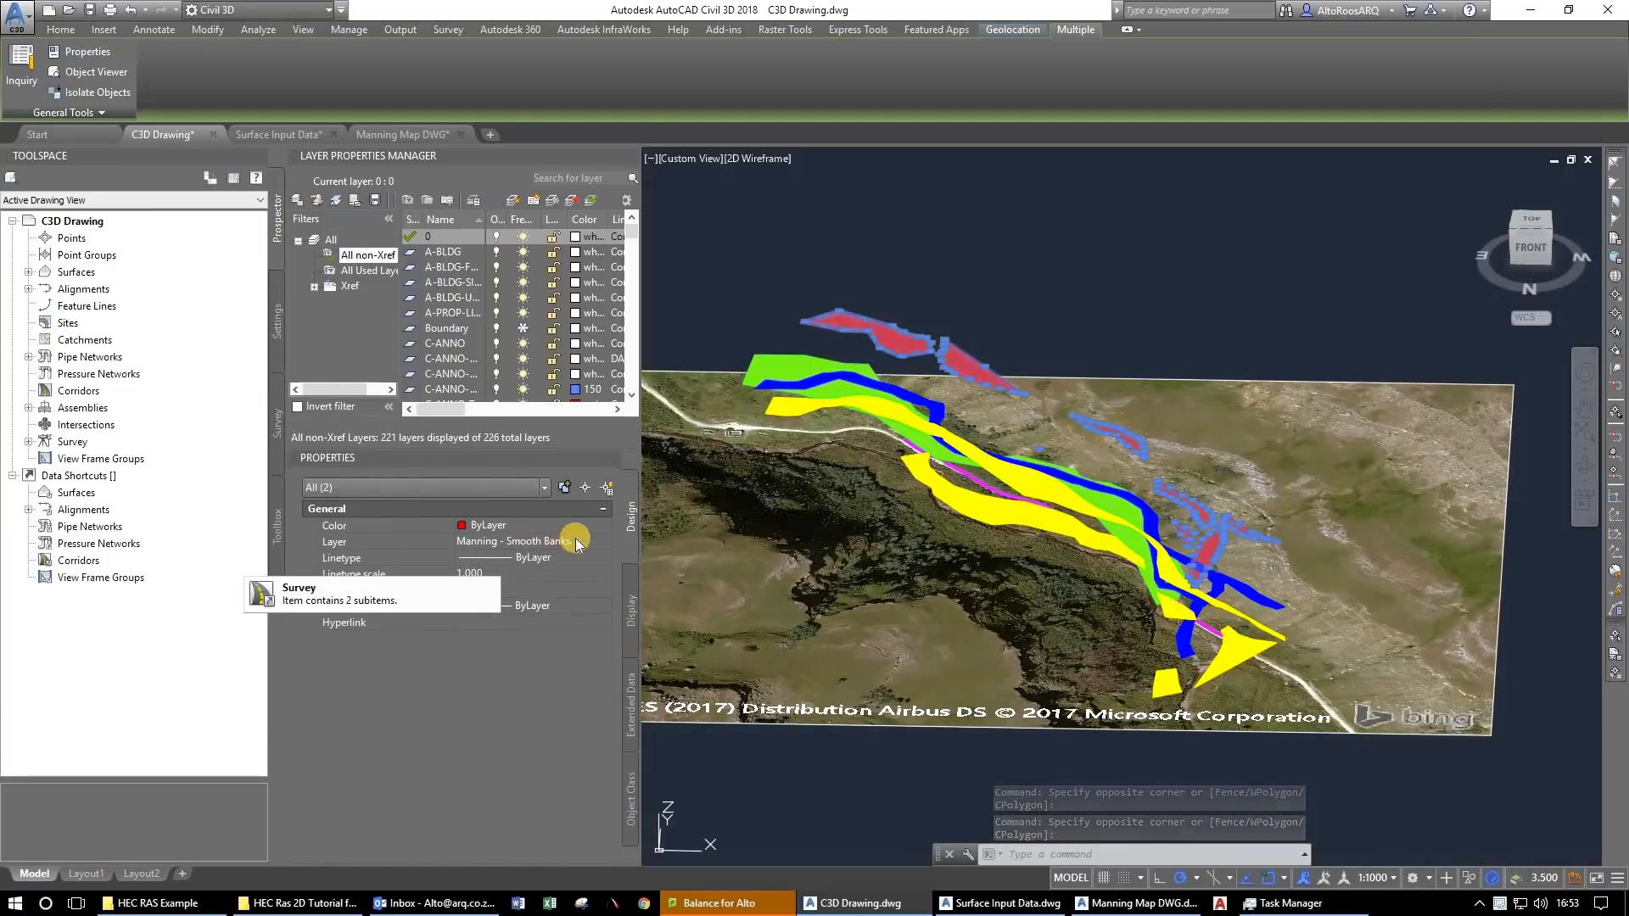
key("Escape")
key("Escape")
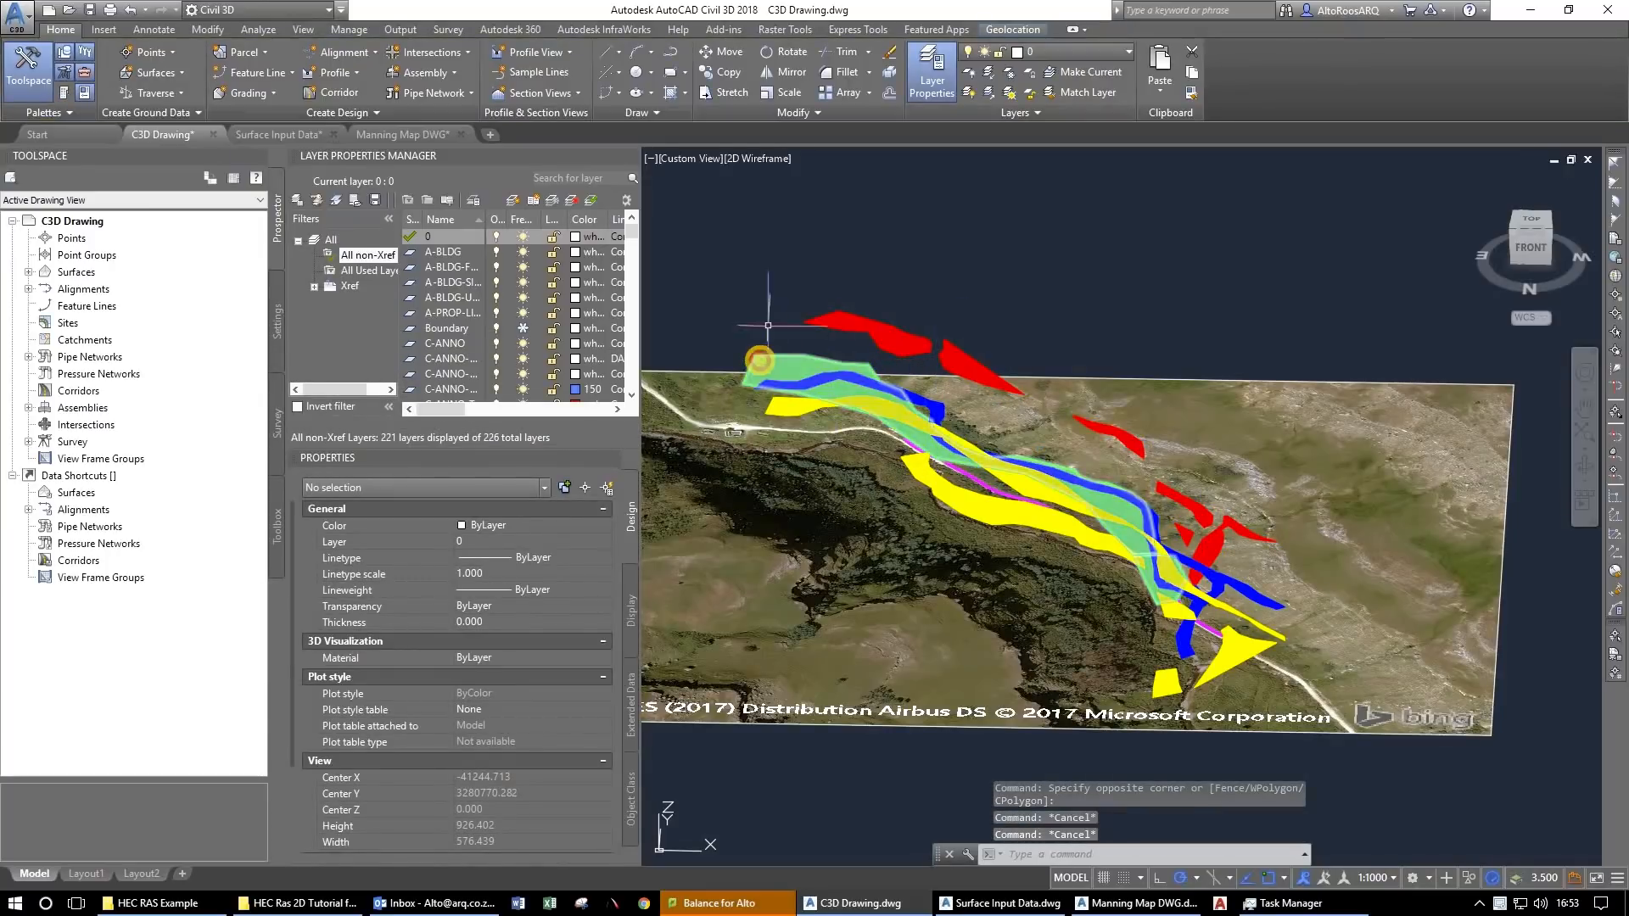
Check the layers of the green and the yellow Manning areas, clearing the selection after each.
left_click(768, 326)
left_click(760, 361)
key("Escape")
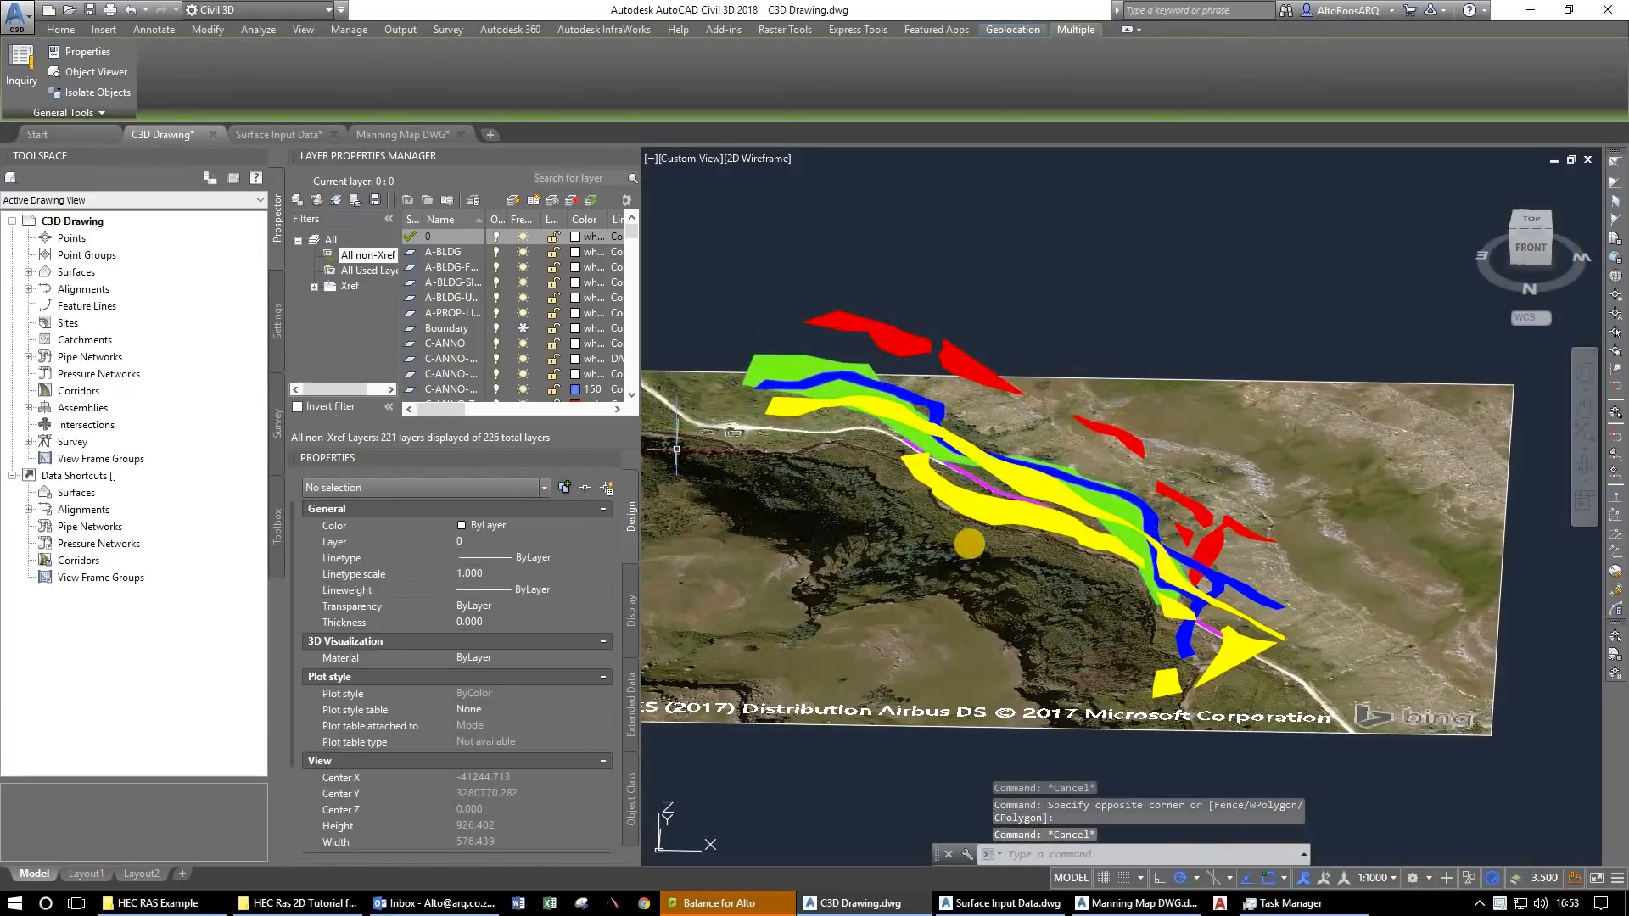
key("Escape")
left_click(963, 547)
left_click(946, 503)
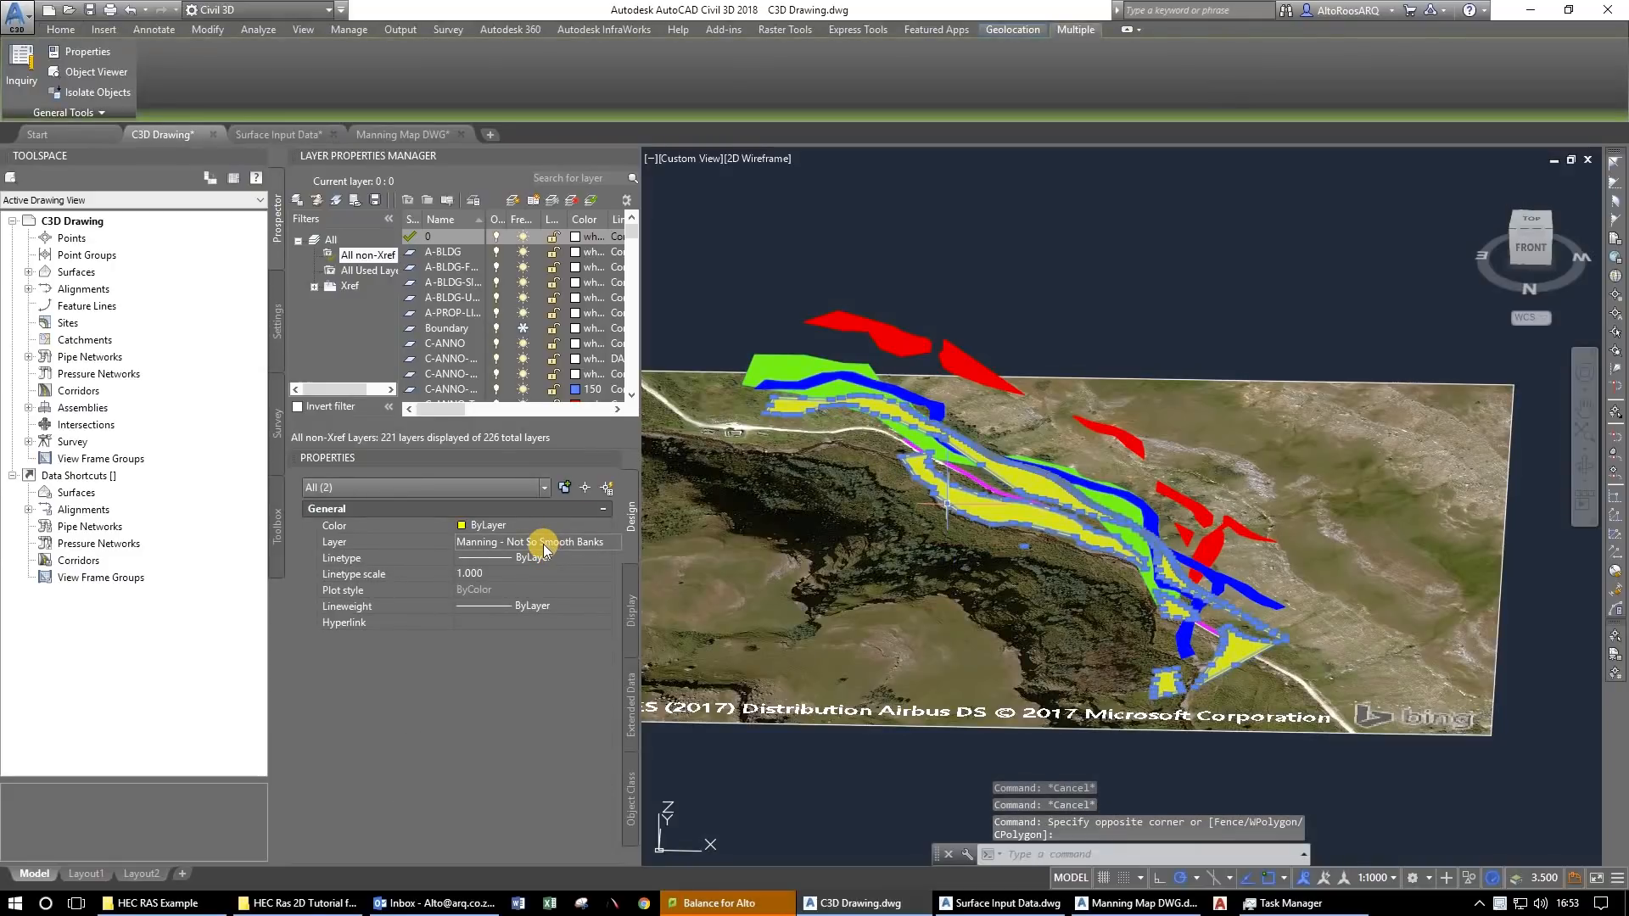
key("Escape")
key("Escape")
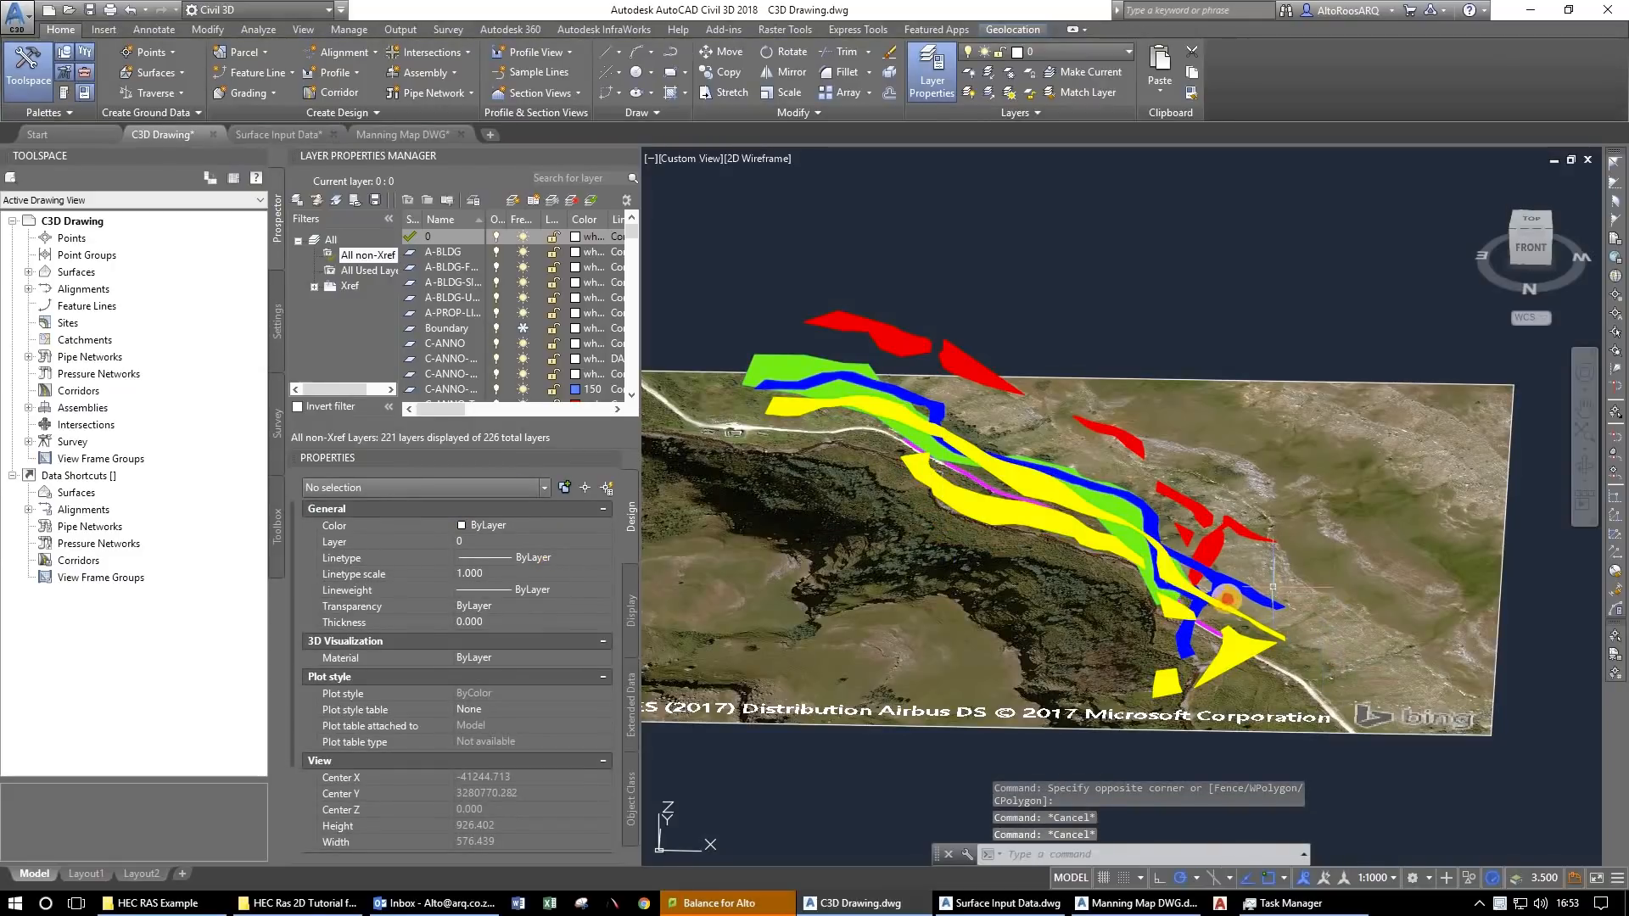
Check the layers of the blue areas and the narrow magenta strip, clearing the selection after each.
left_click(1272, 587)
left_click(1226, 599)
key("Escape")
key("Escape")
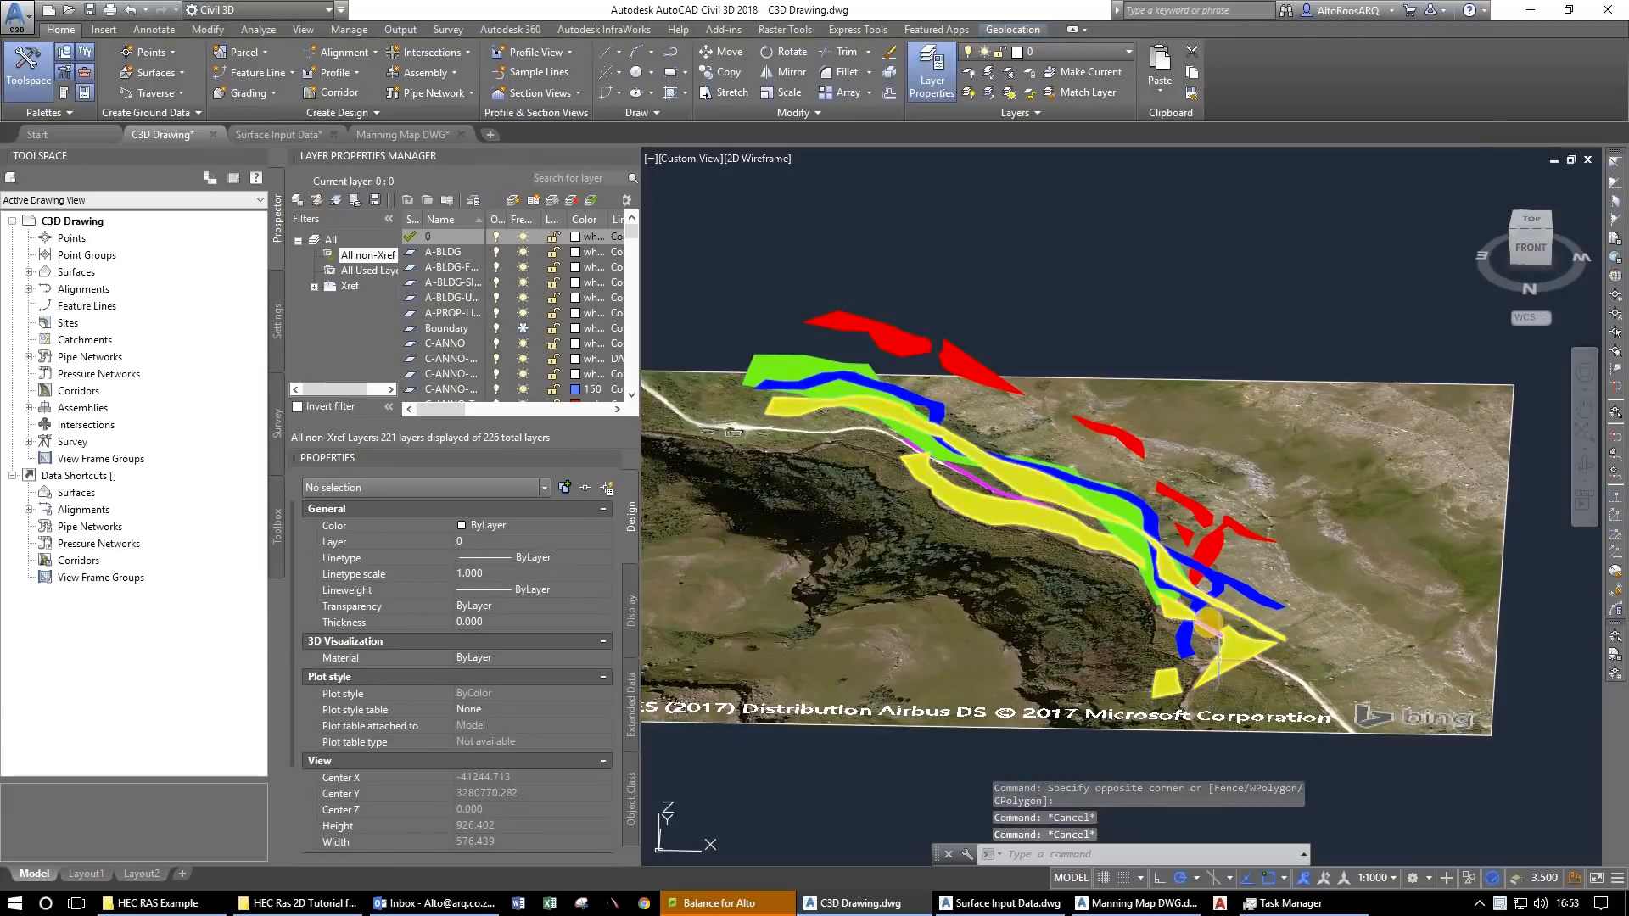
left_click(1217, 629)
left_click(1198, 641)
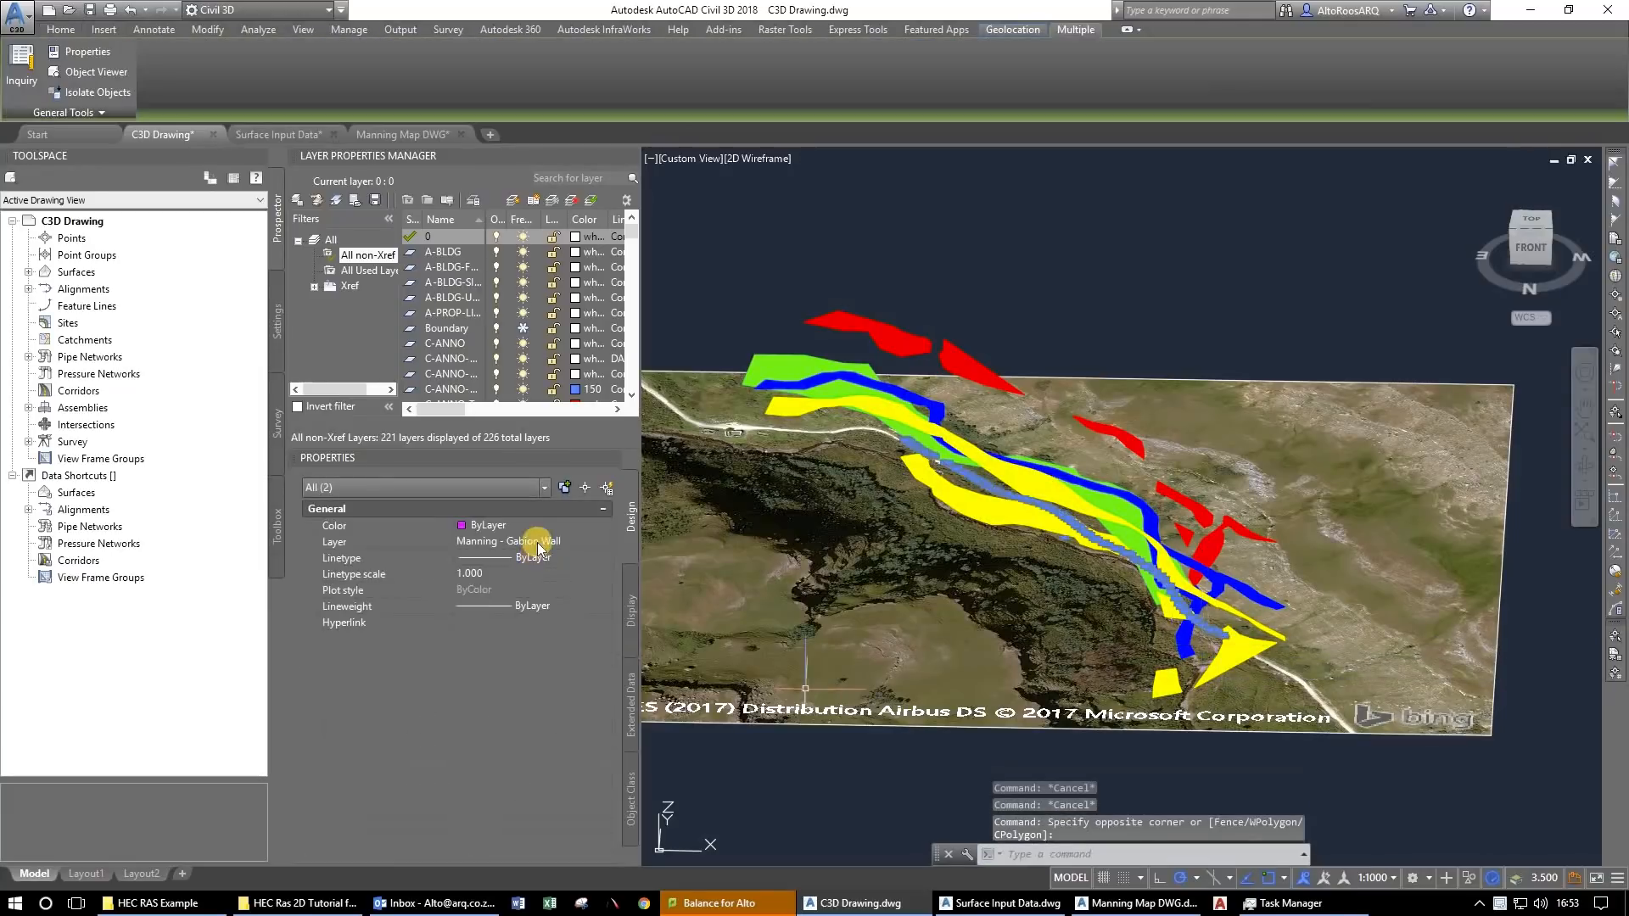
key("Escape")
key("Escape")
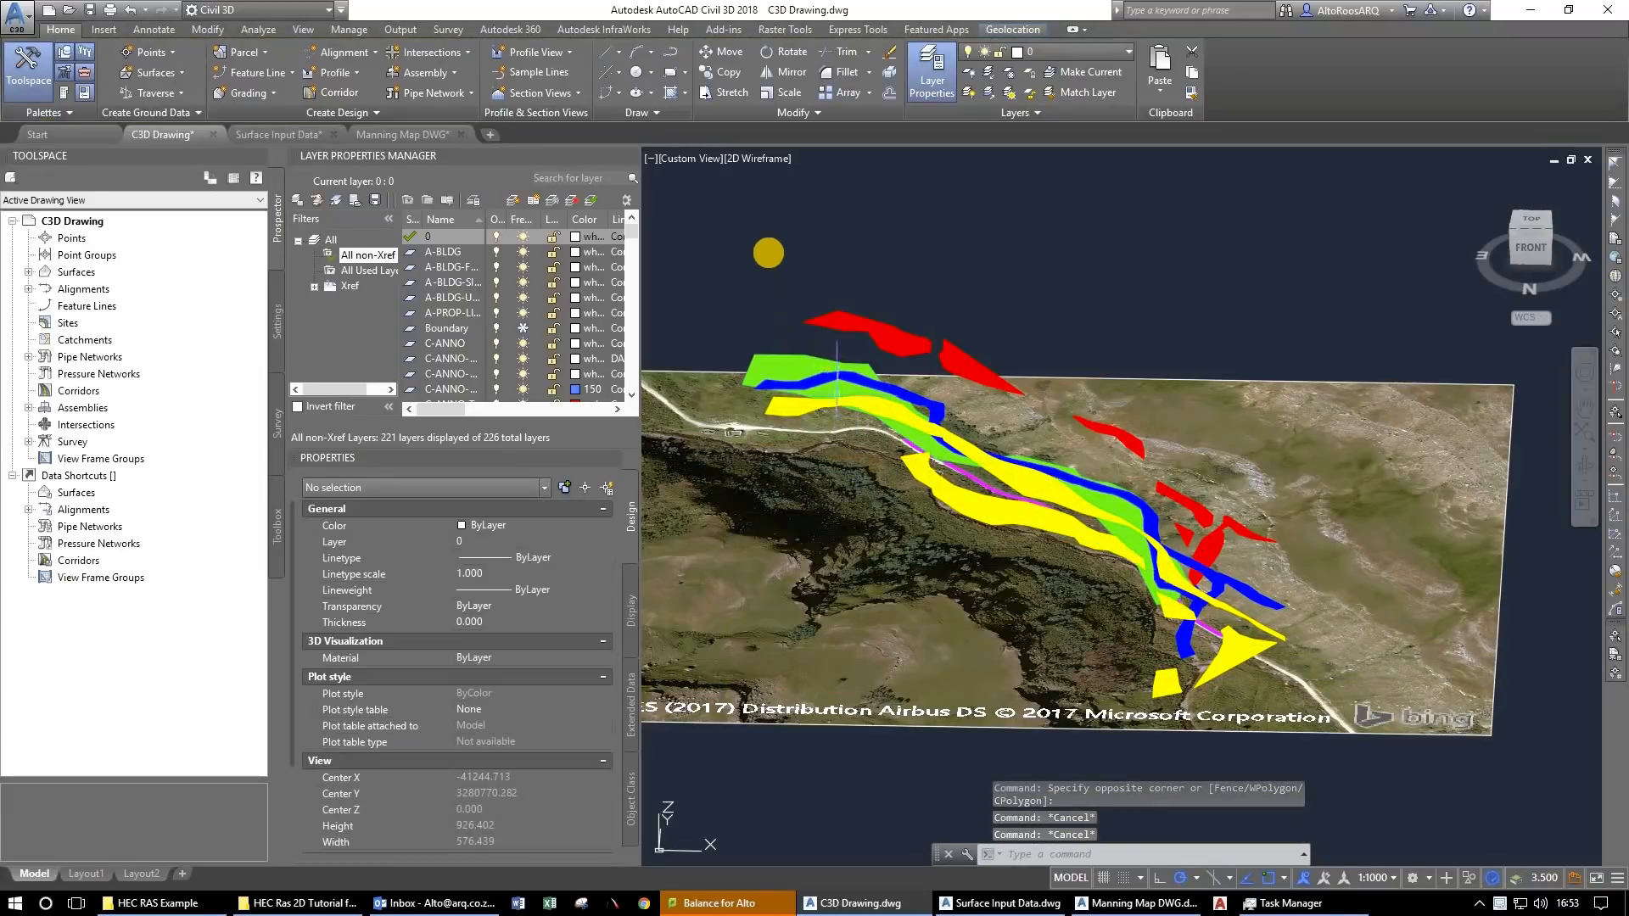
Select all the Manning areas and use MAPEXPORT to export them as an ESRI Shapefile named Manning Map in the HEC RAS Example folder.
left_click(686, 251)
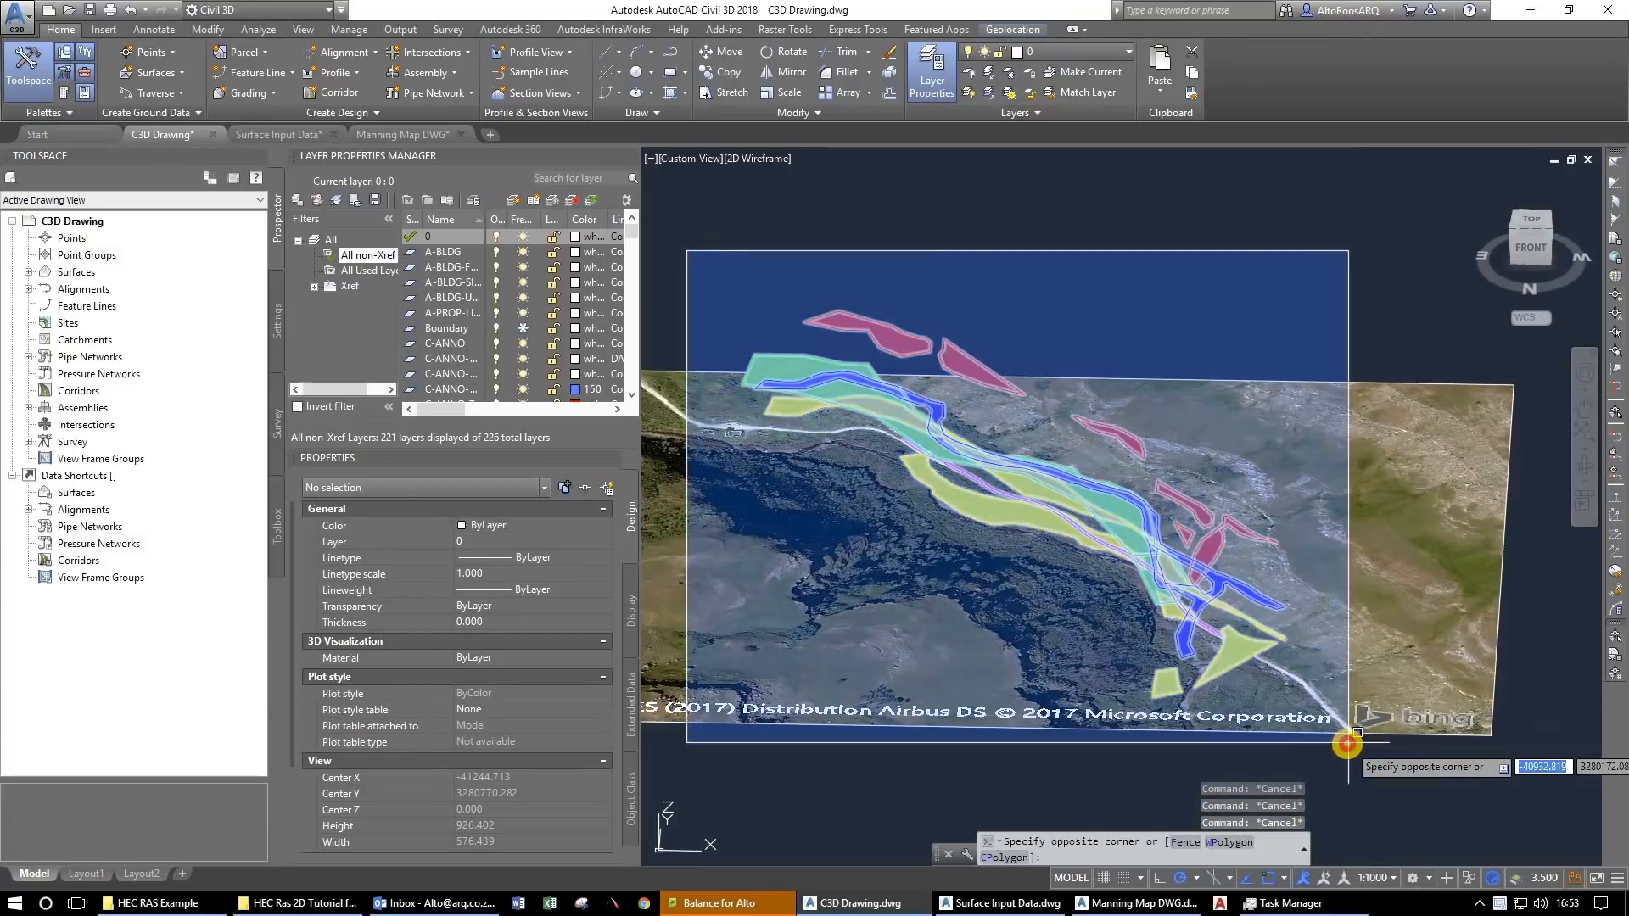
left_click(1347, 744)
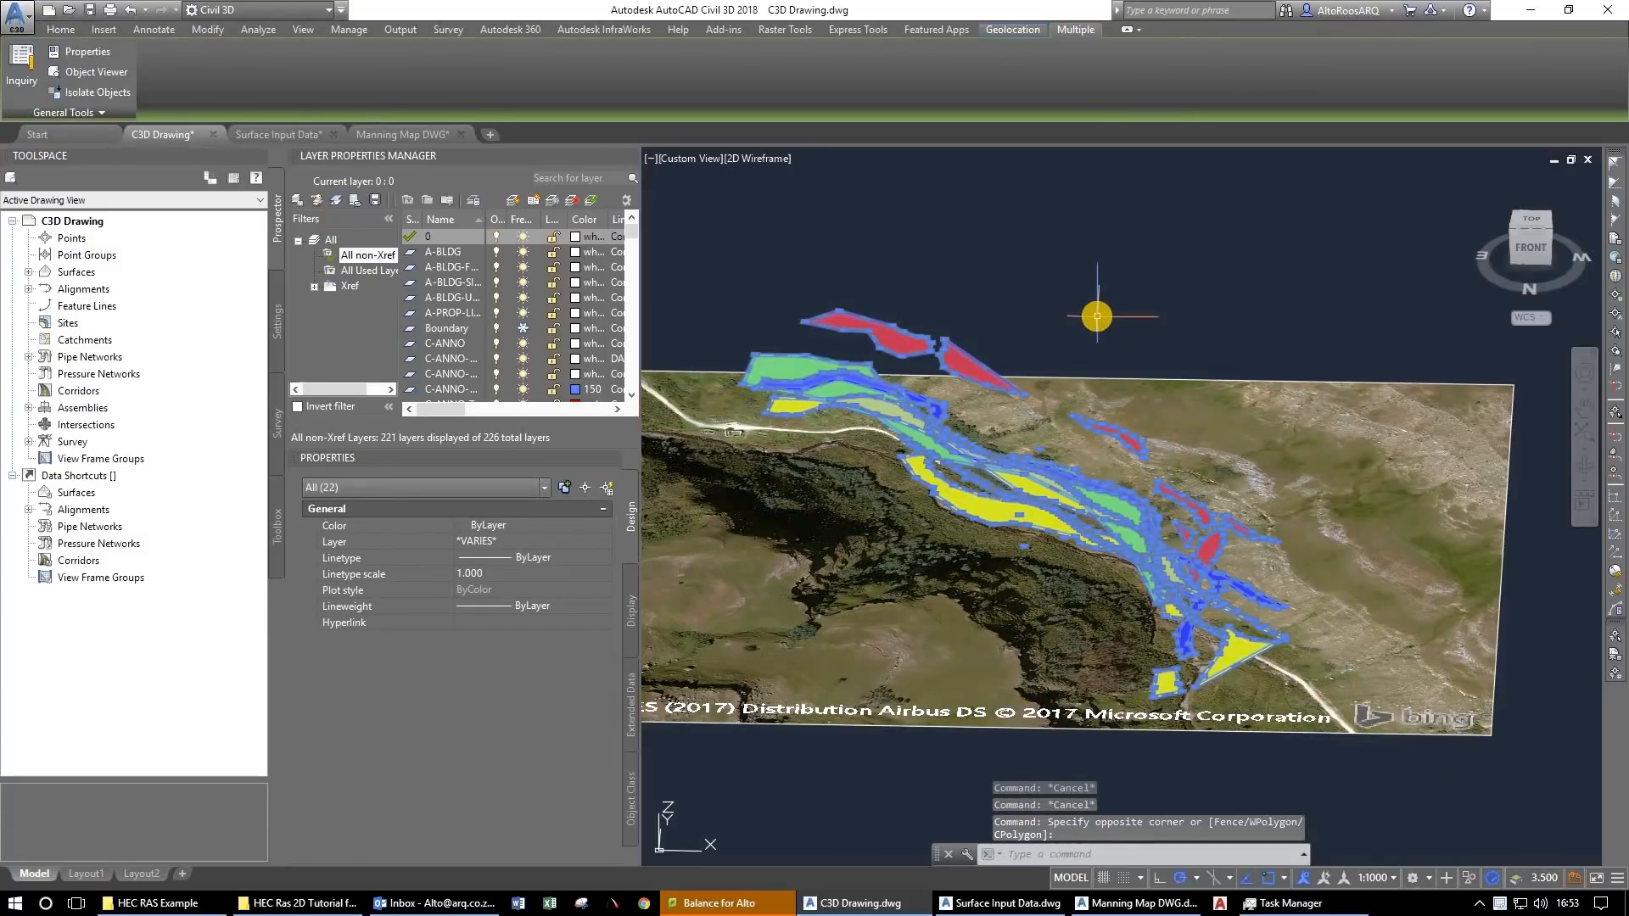
type("mapexp")
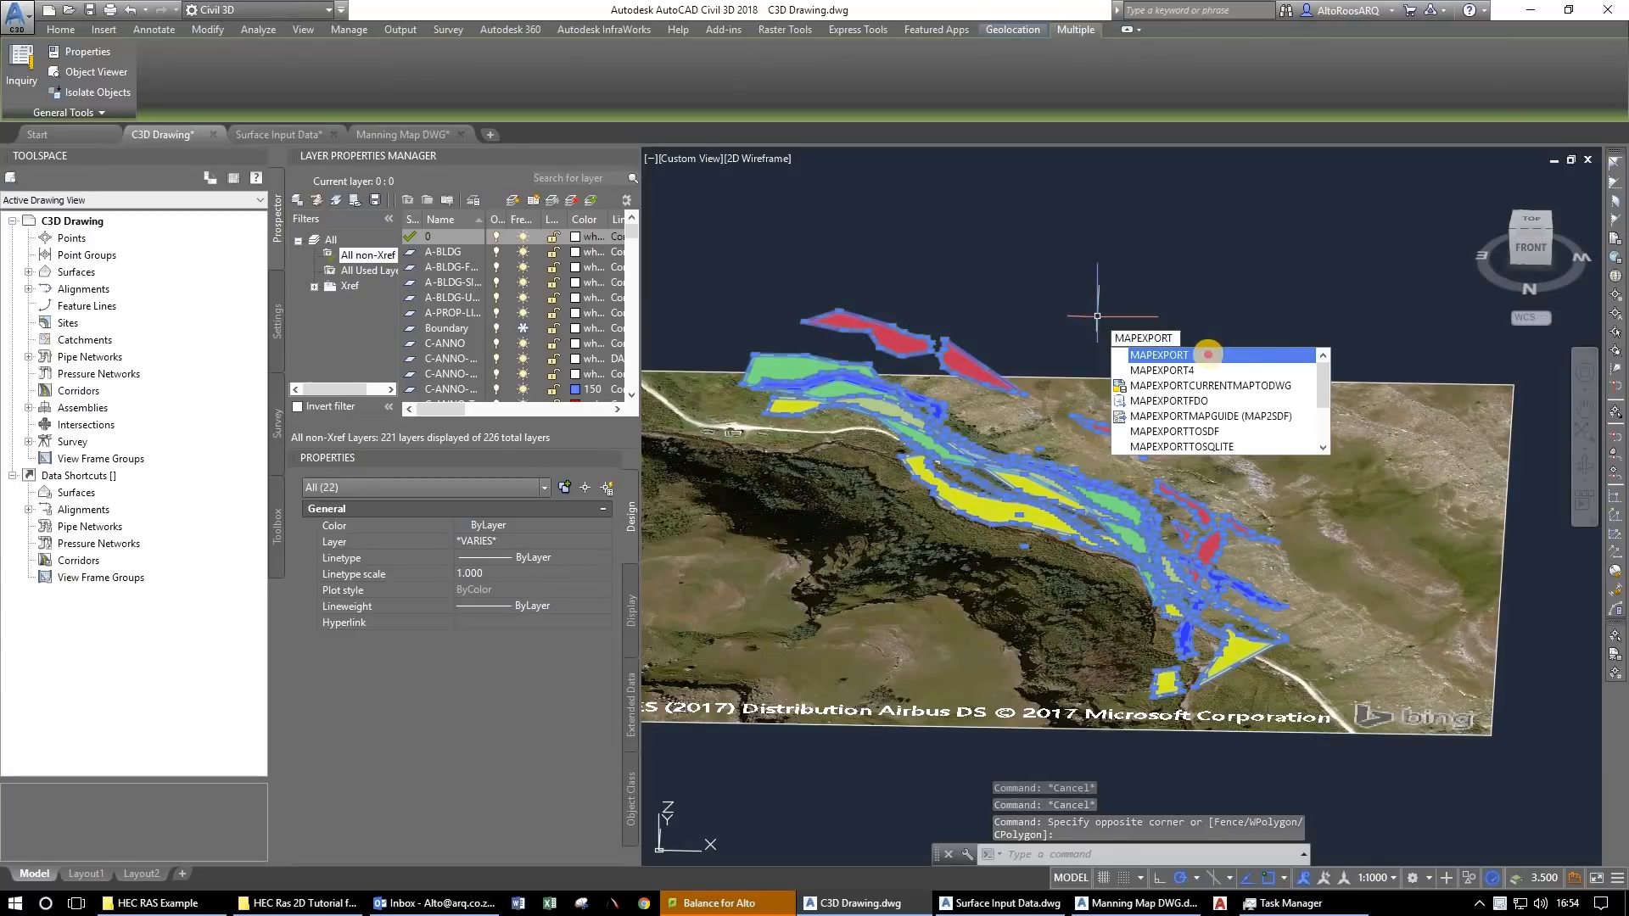
left_click(1205, 354)
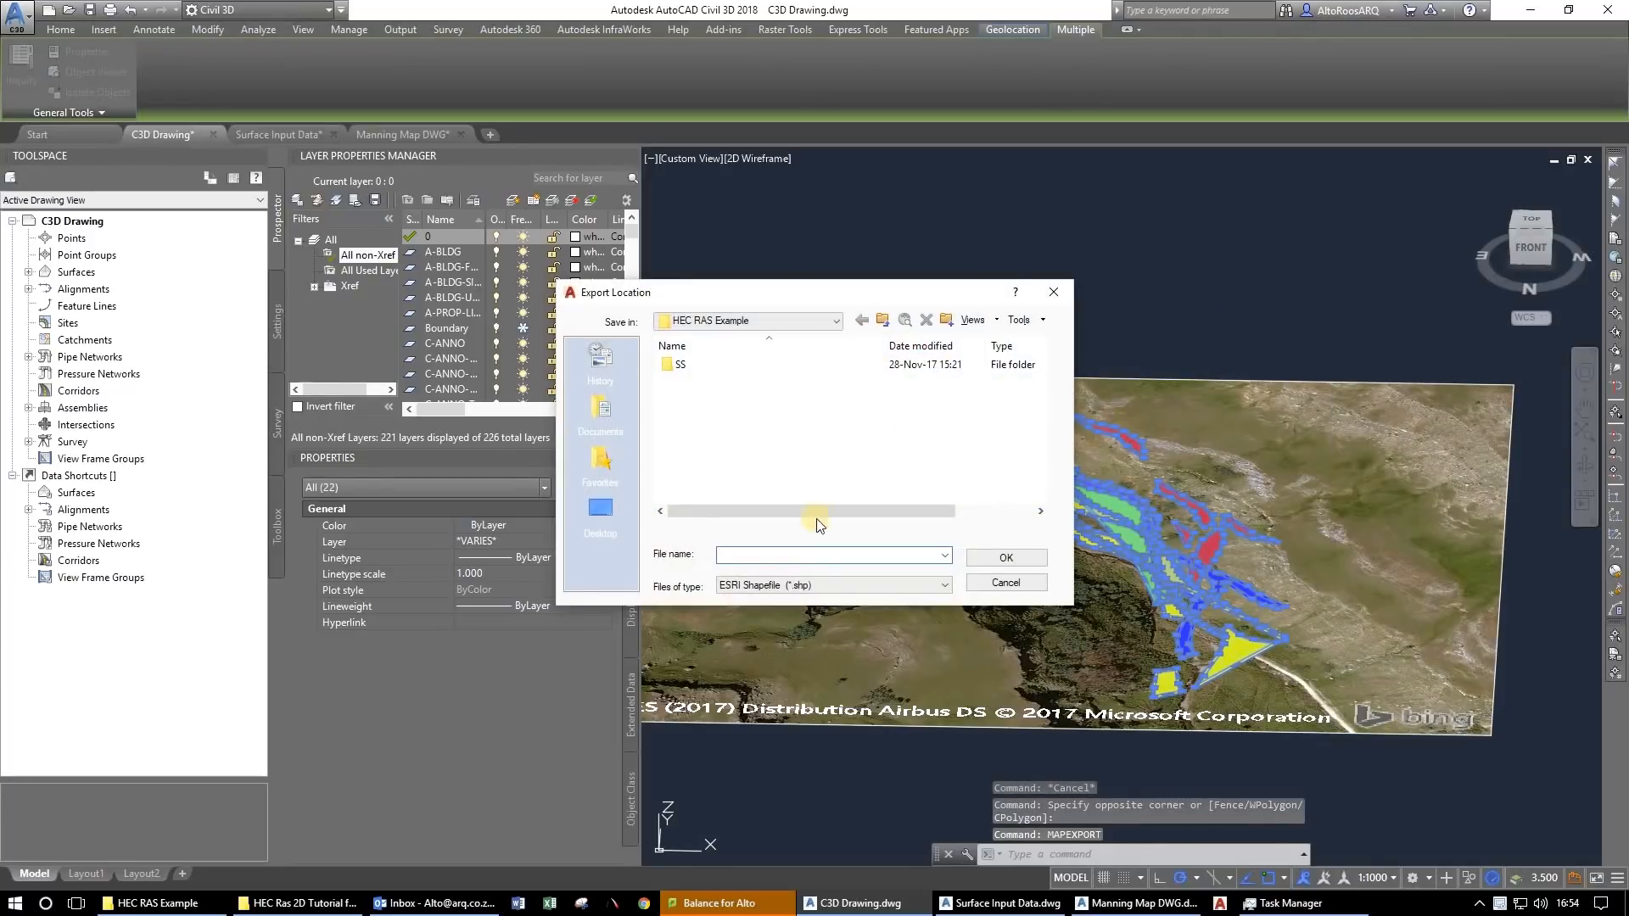
left_click(827, 592)
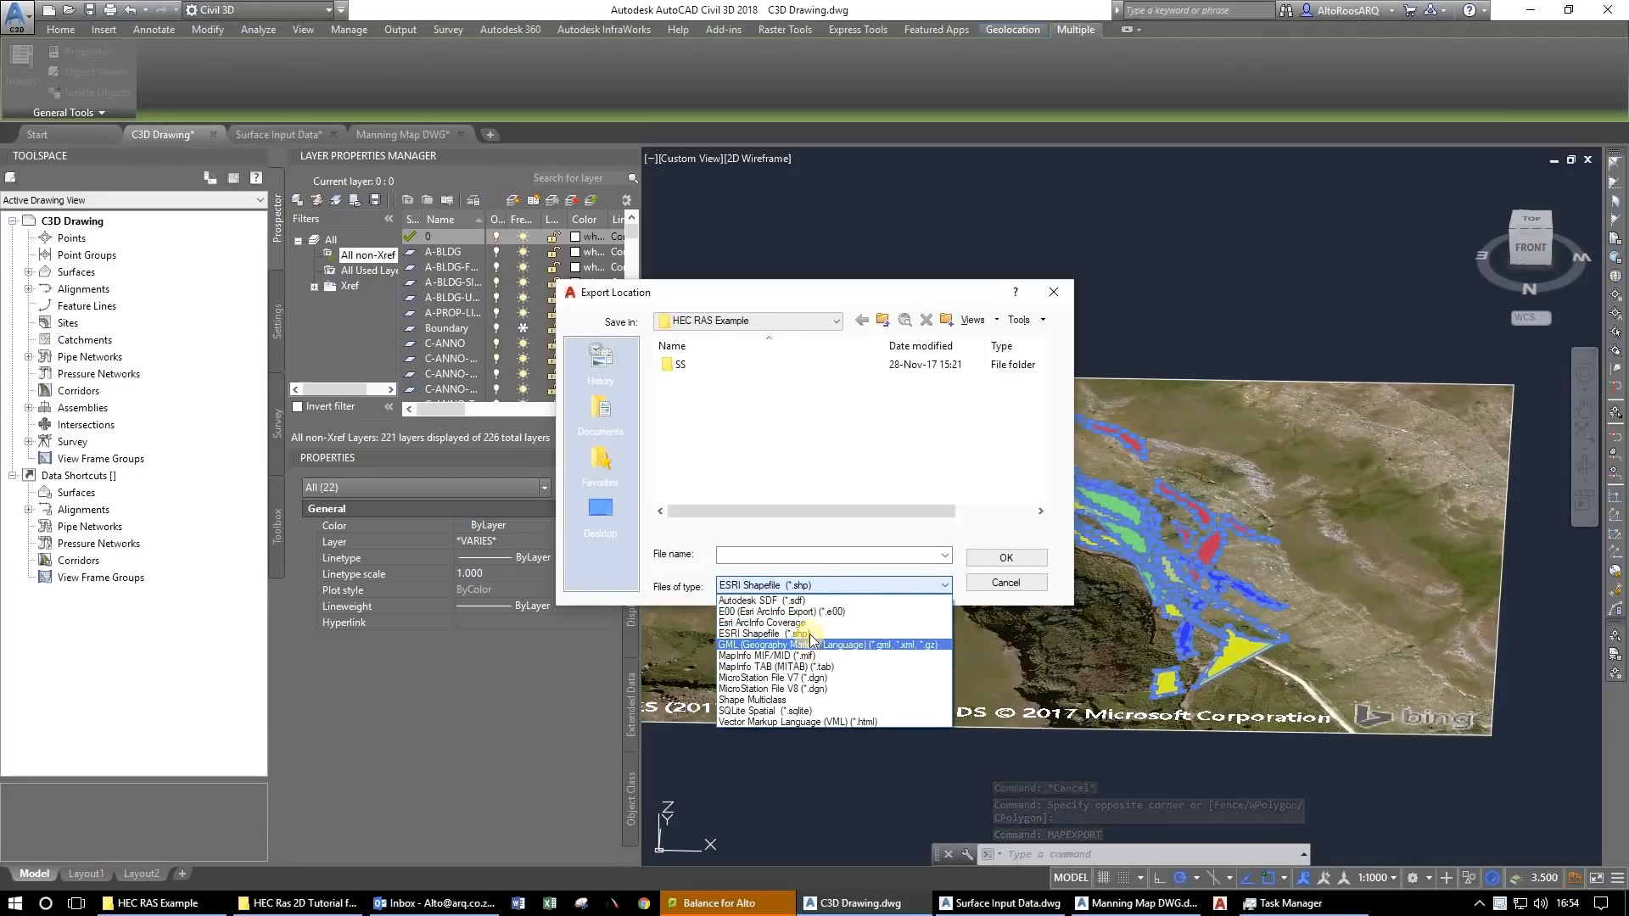
left_click(811, 634)
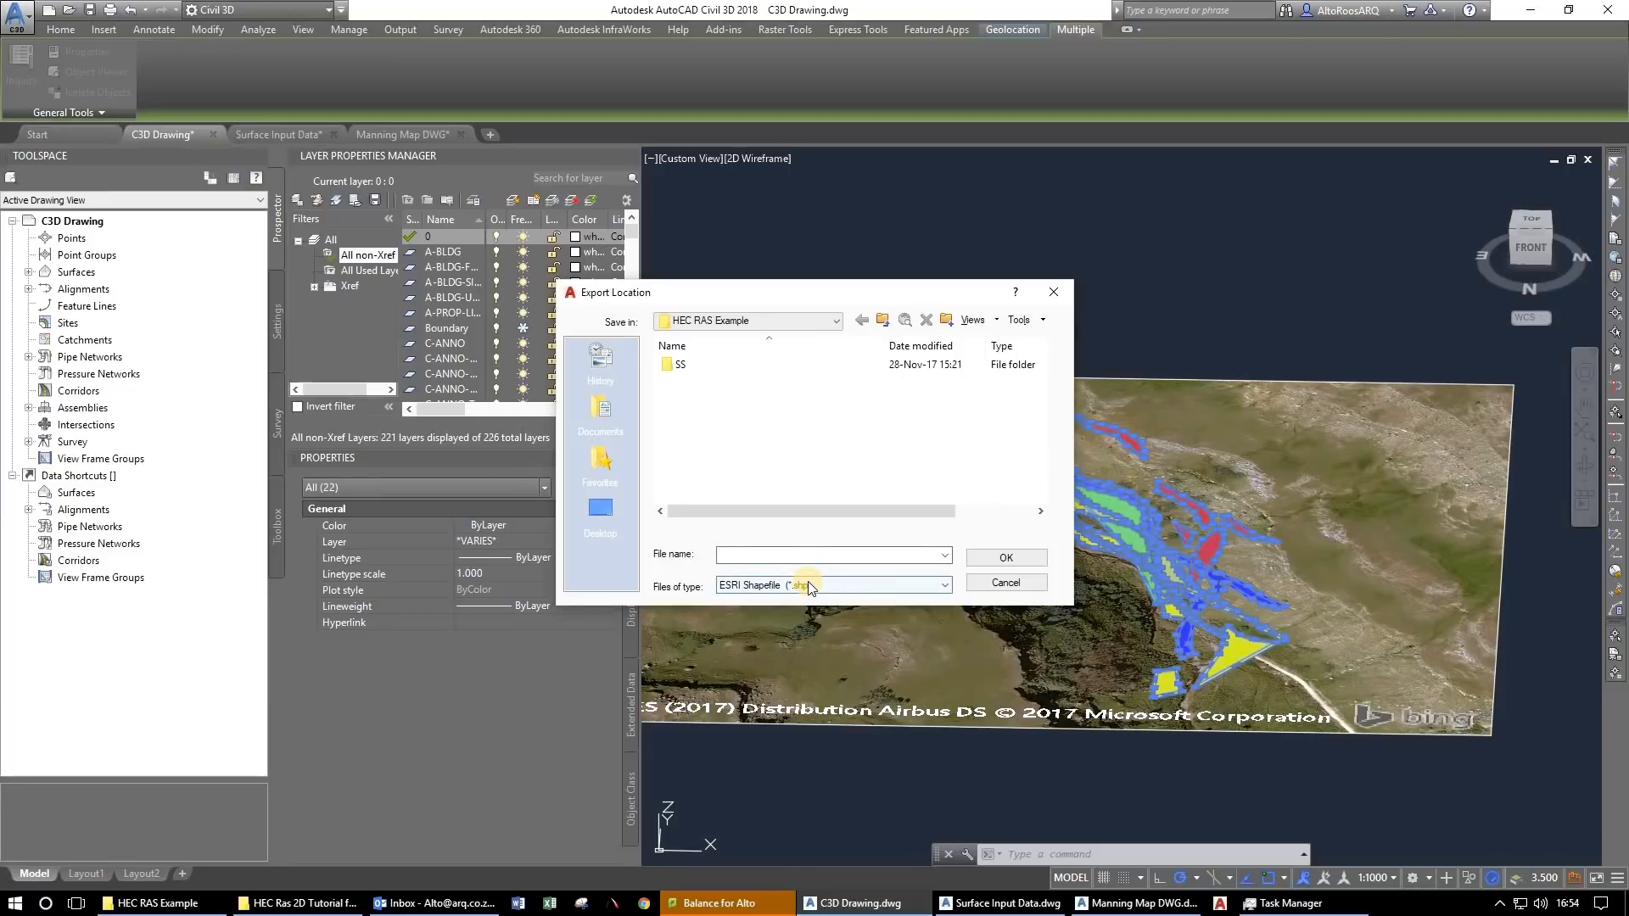
type("Manning Map")
left_click(1006, 557)
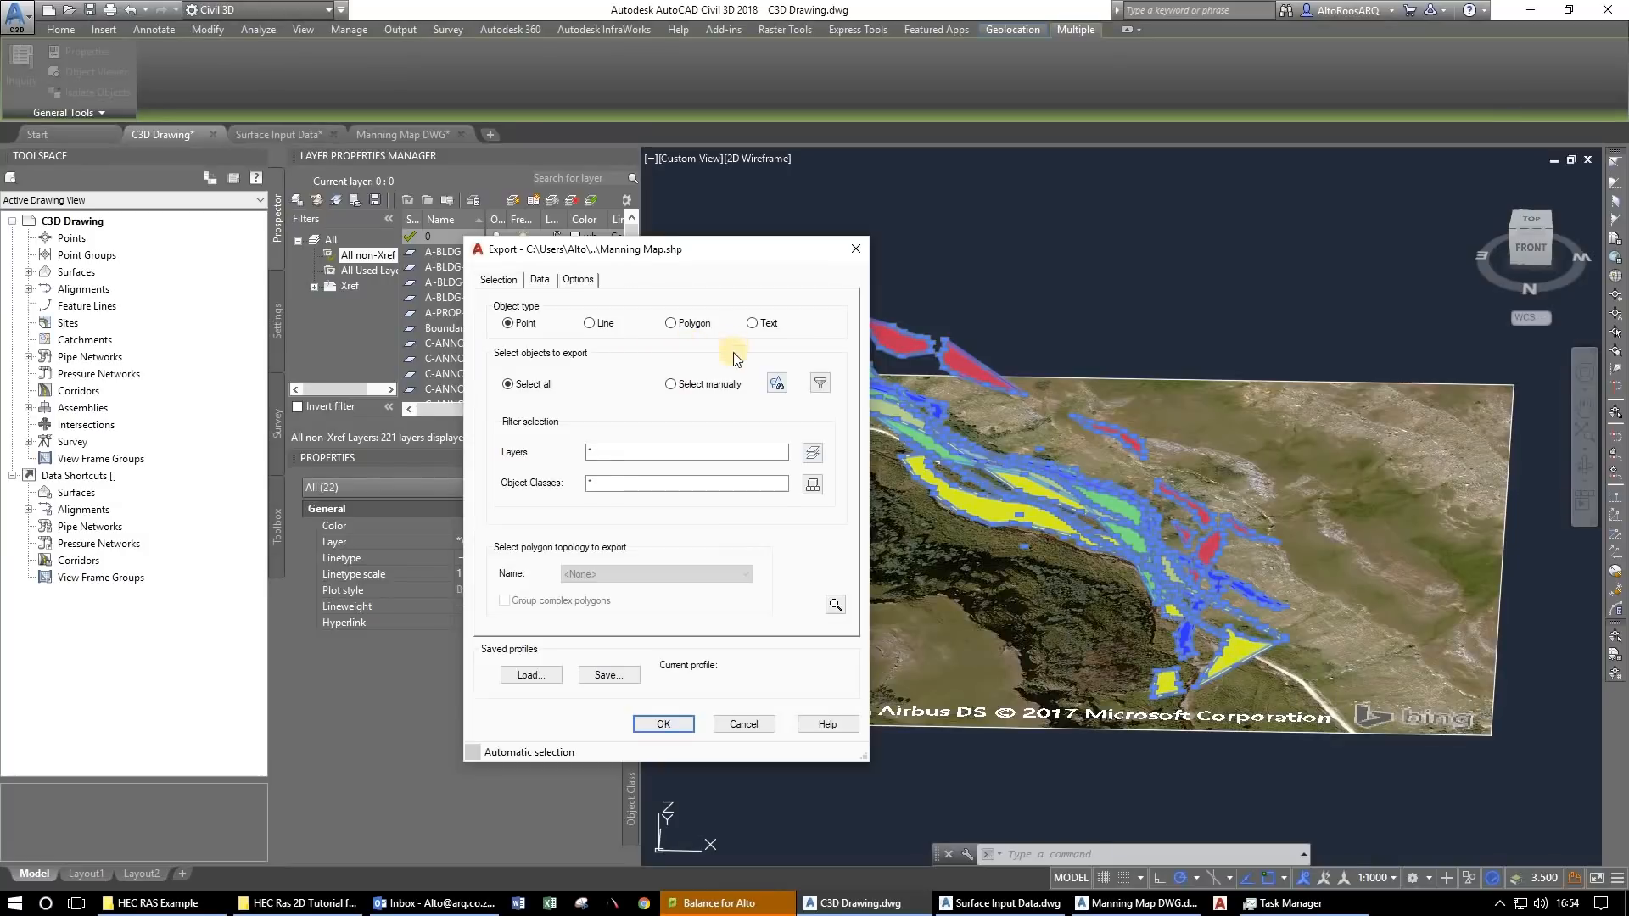
Set the export to manually selected objects of type Polygon and add the LAYER property as an attribute field.
left_click(671, 386)
left_click(689, 327)
left_click(540, 279)
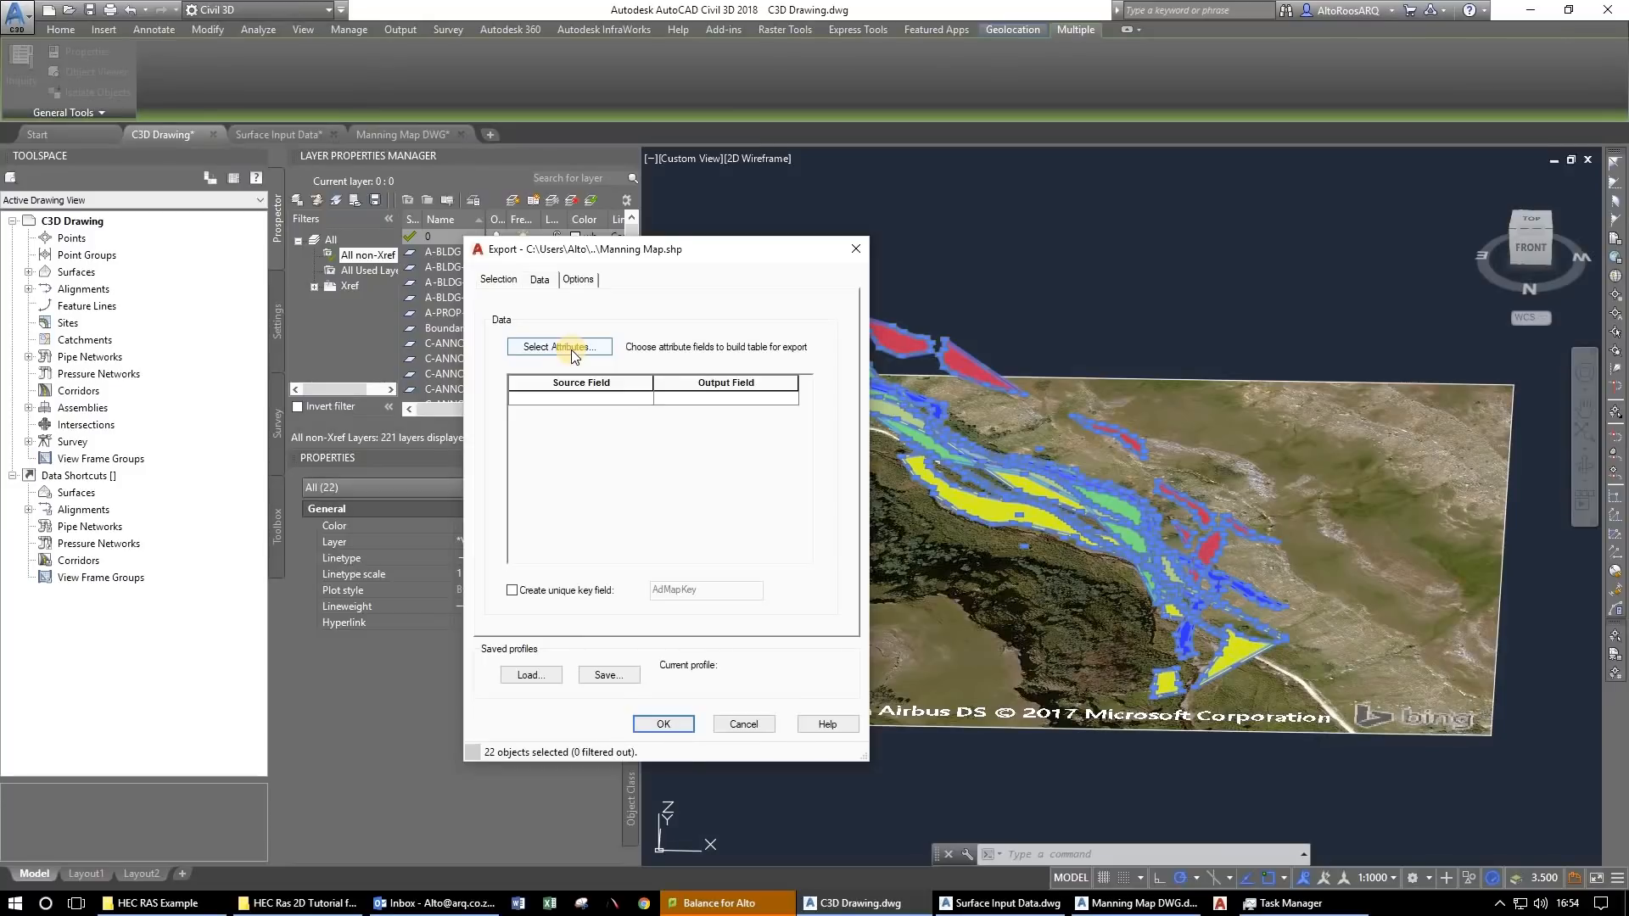
left_click(572, 347)
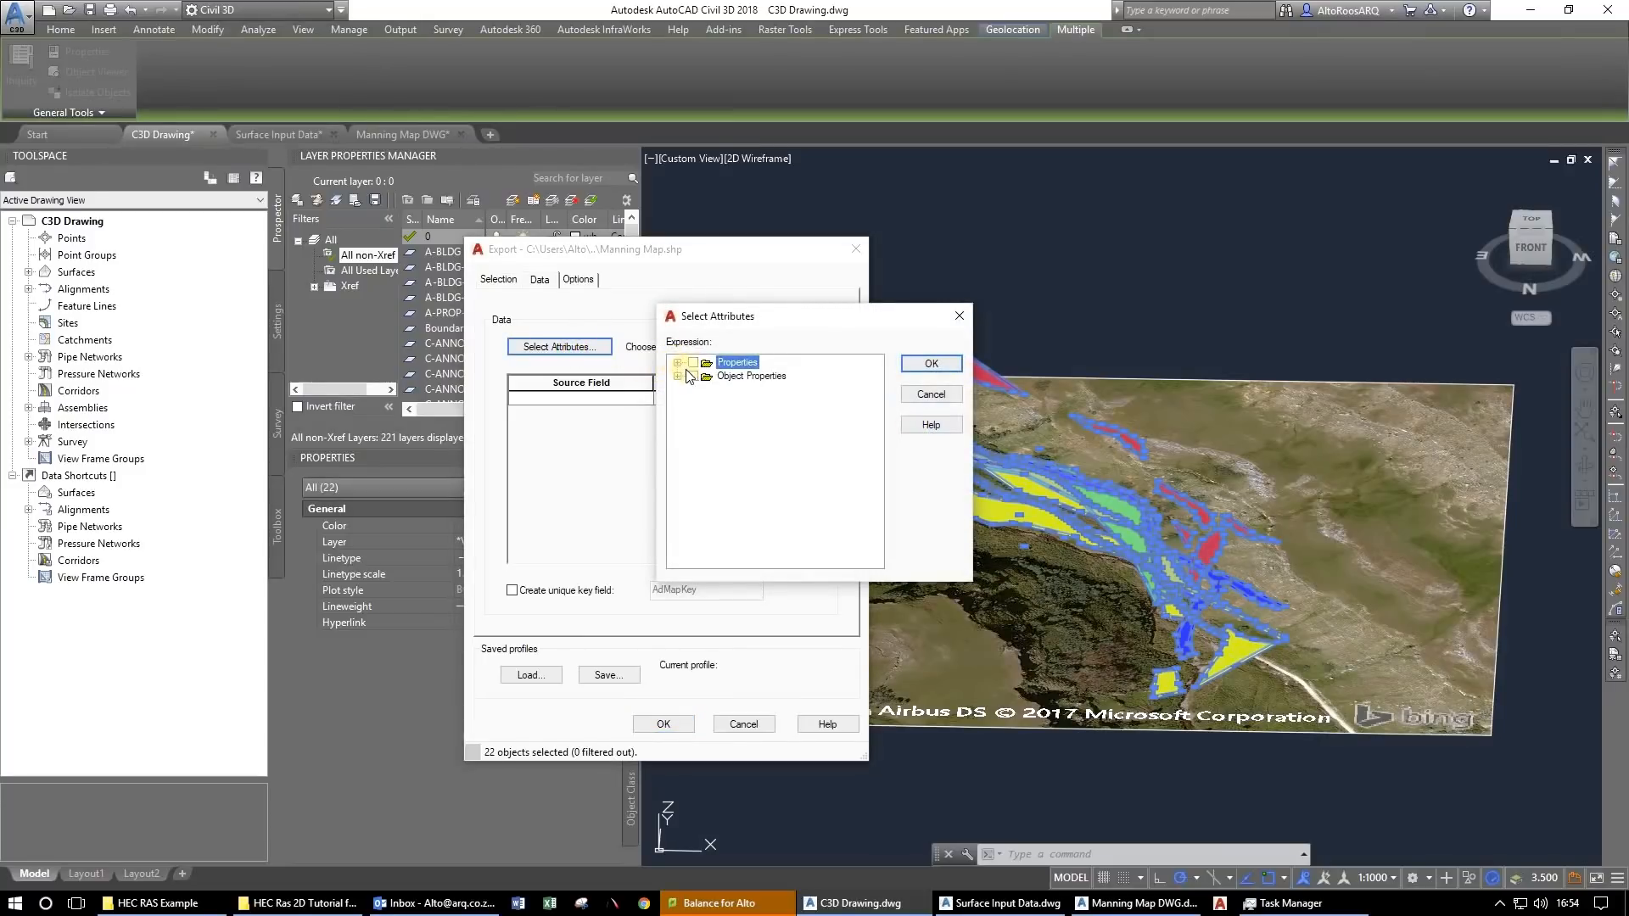
left_click(677, 363)
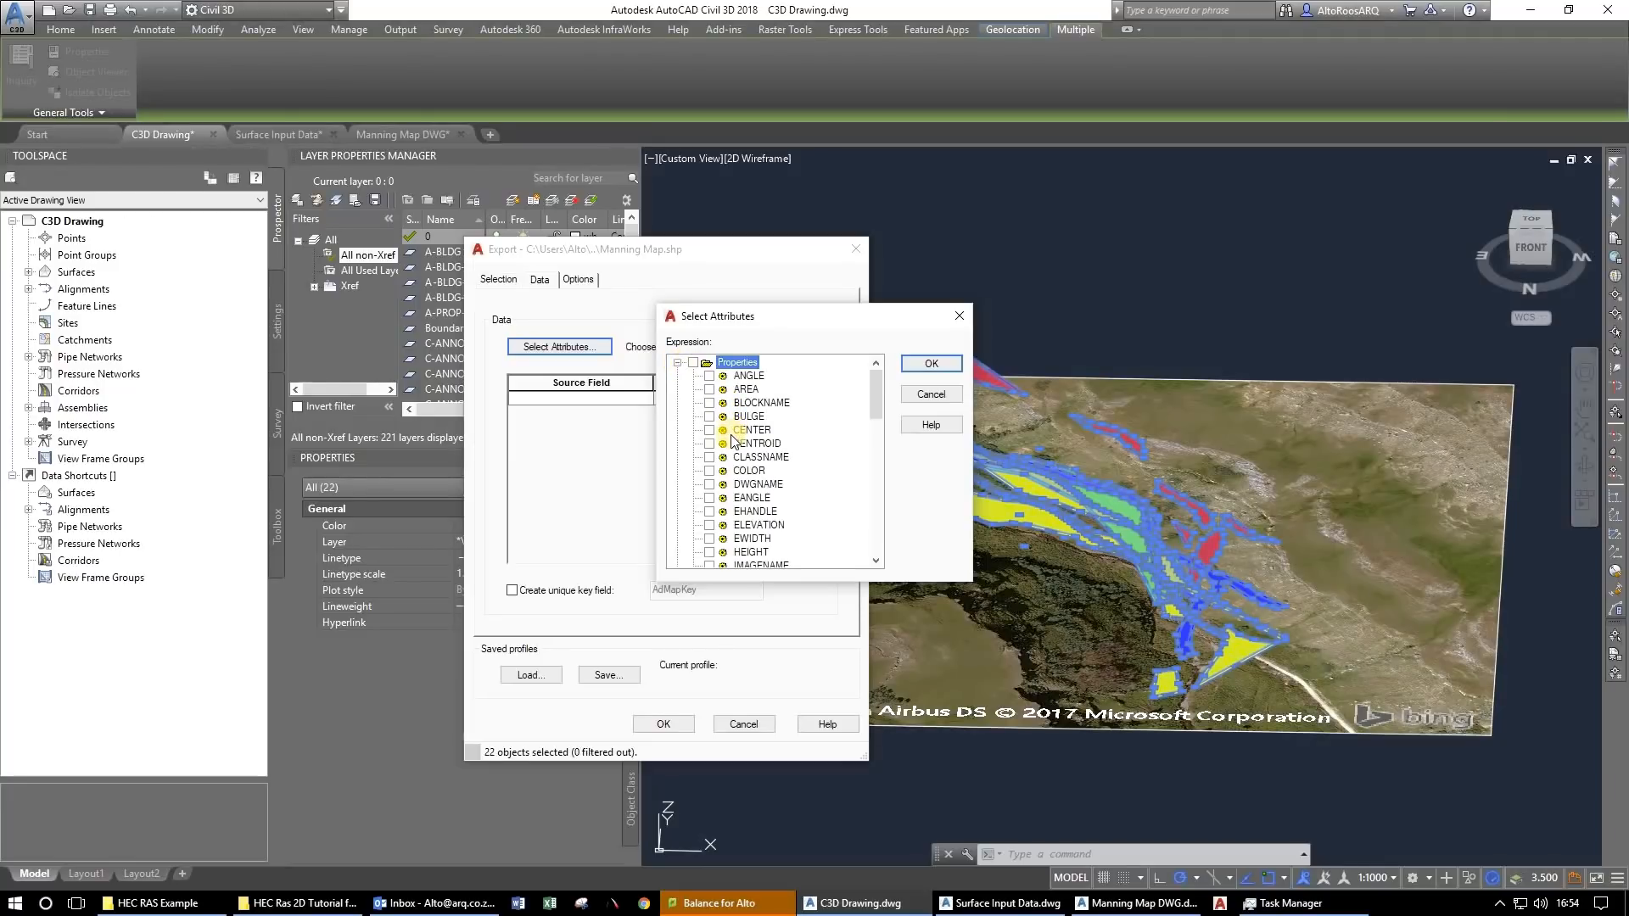
scroll(731, 440, "down", 2)
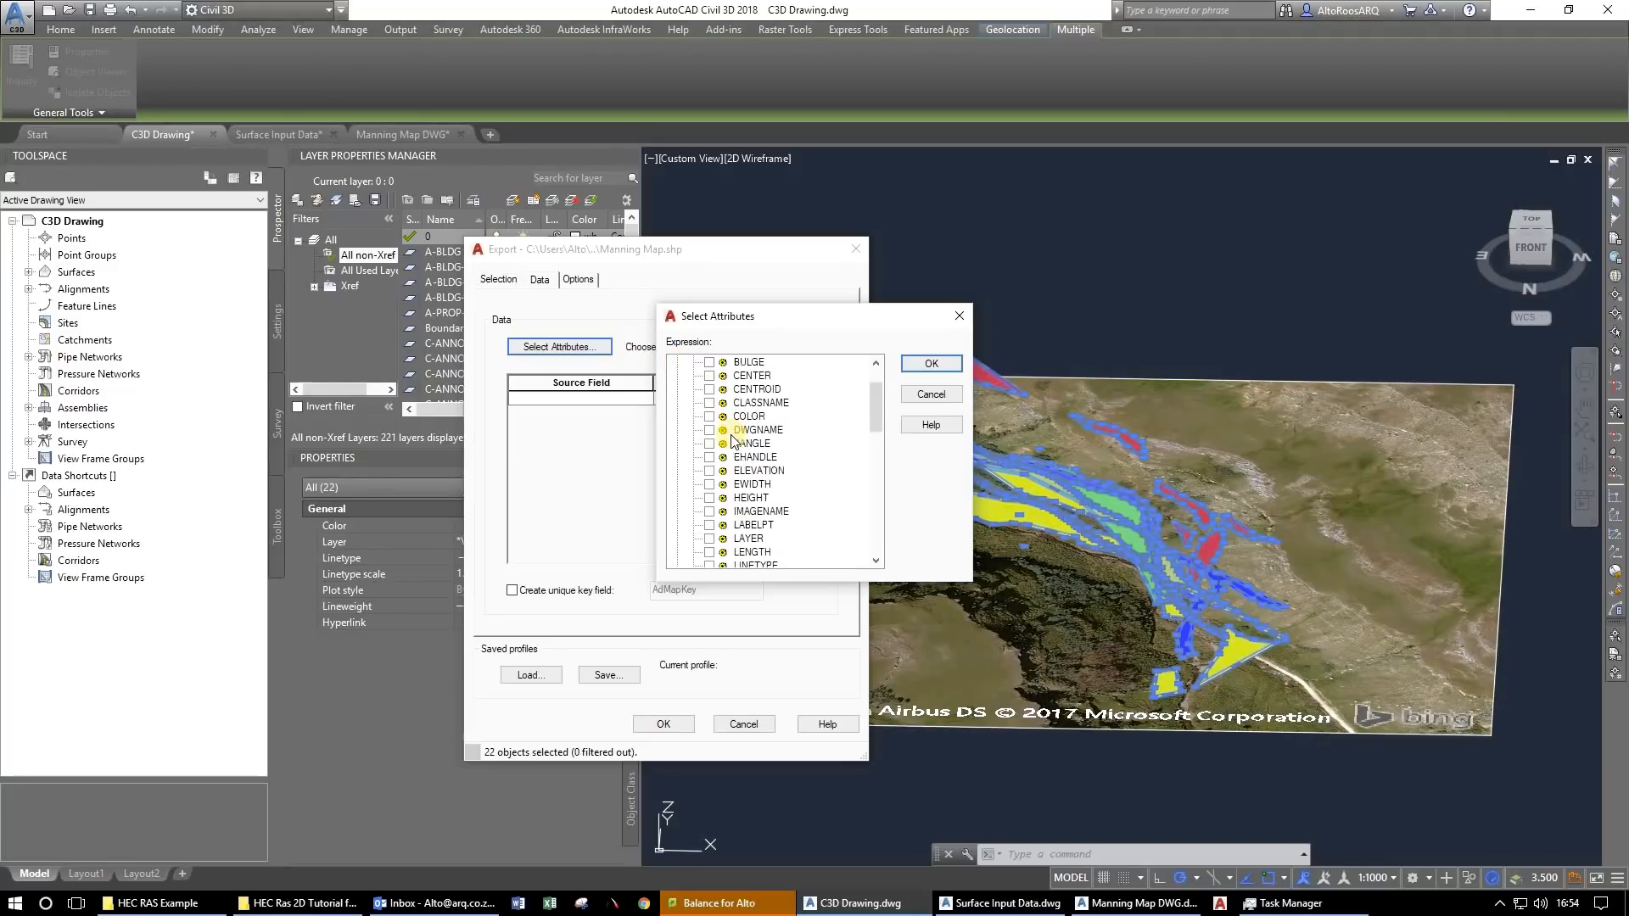
left_click(709, 540)
left_click(921, 369)
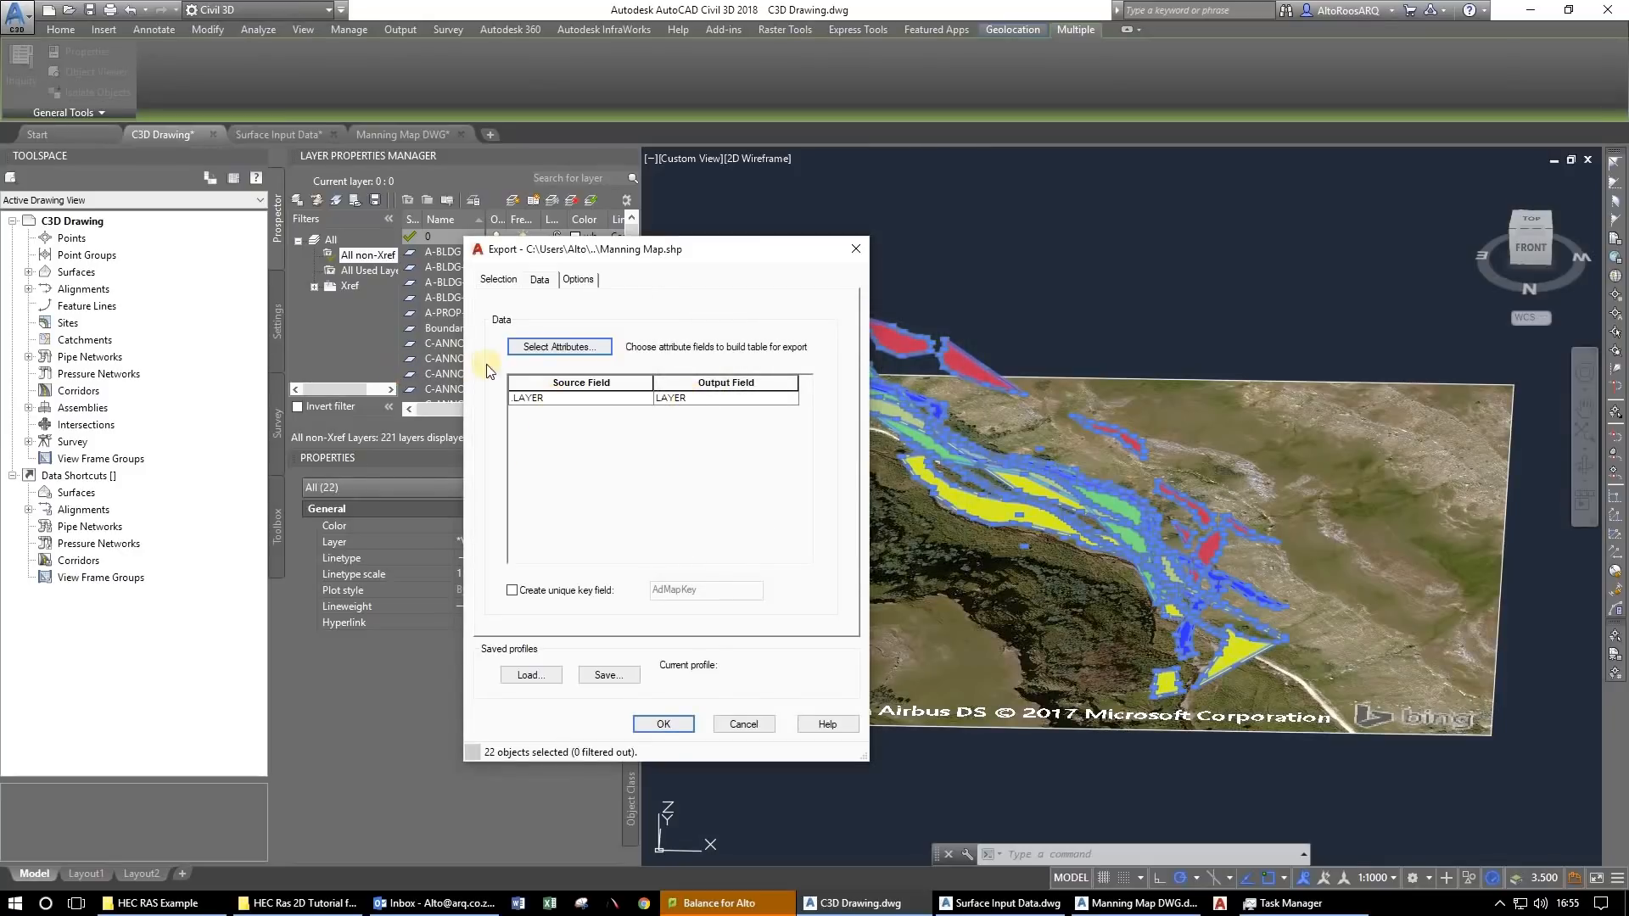
Review the coordinate conversion, data and selection settings of the Manning Map export and run it.
left_click(582, 287)
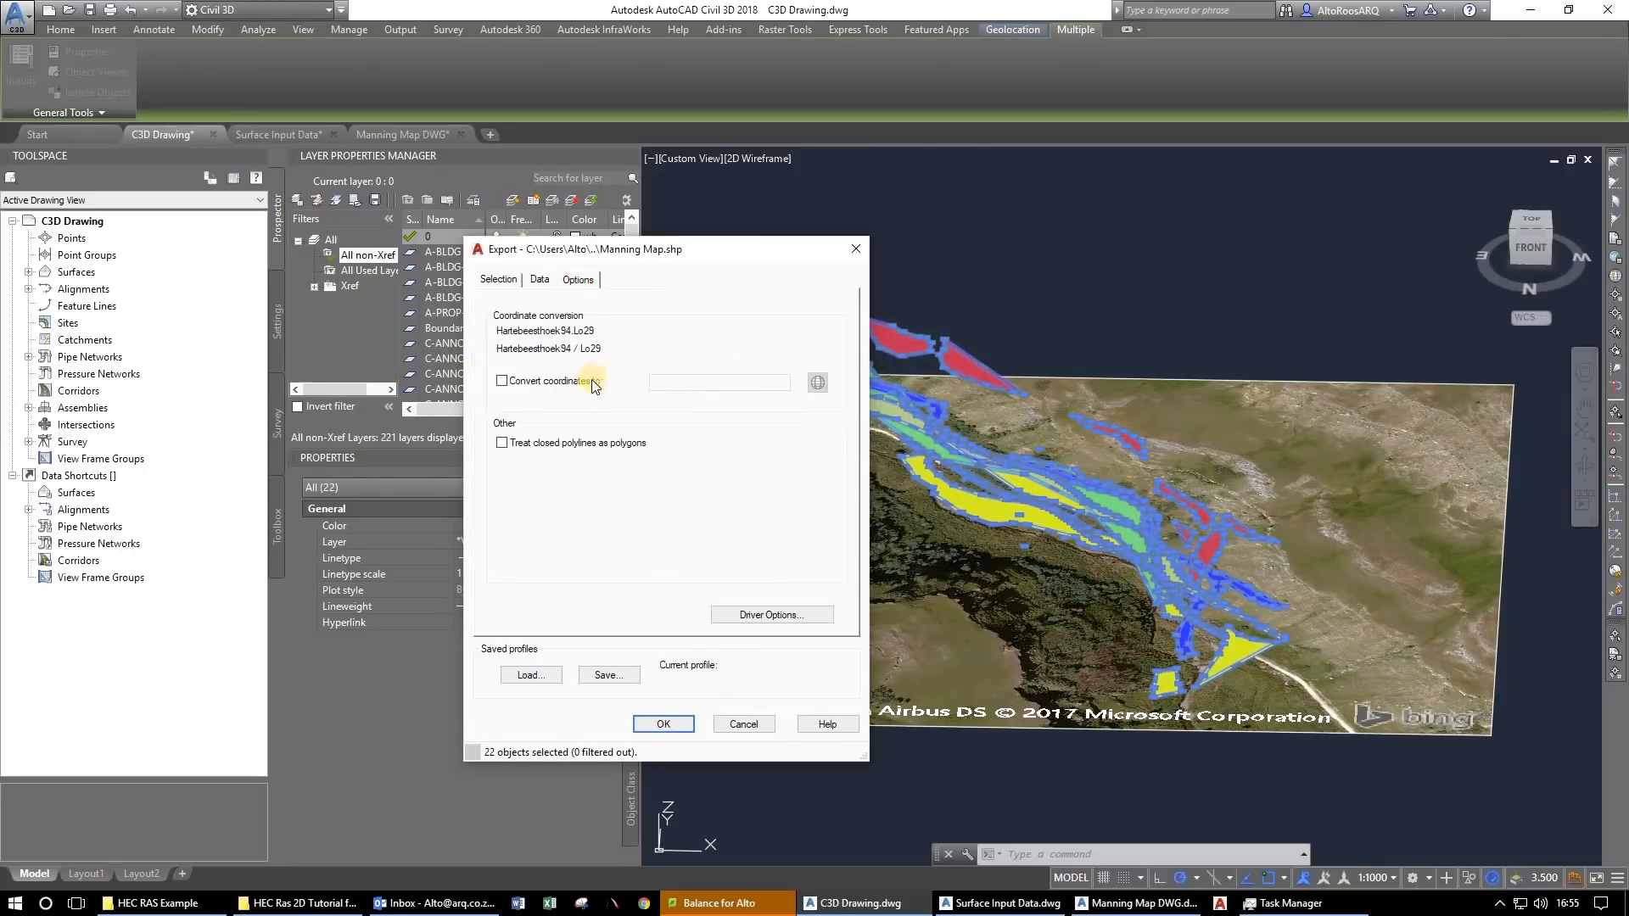
left_click(568, 448)
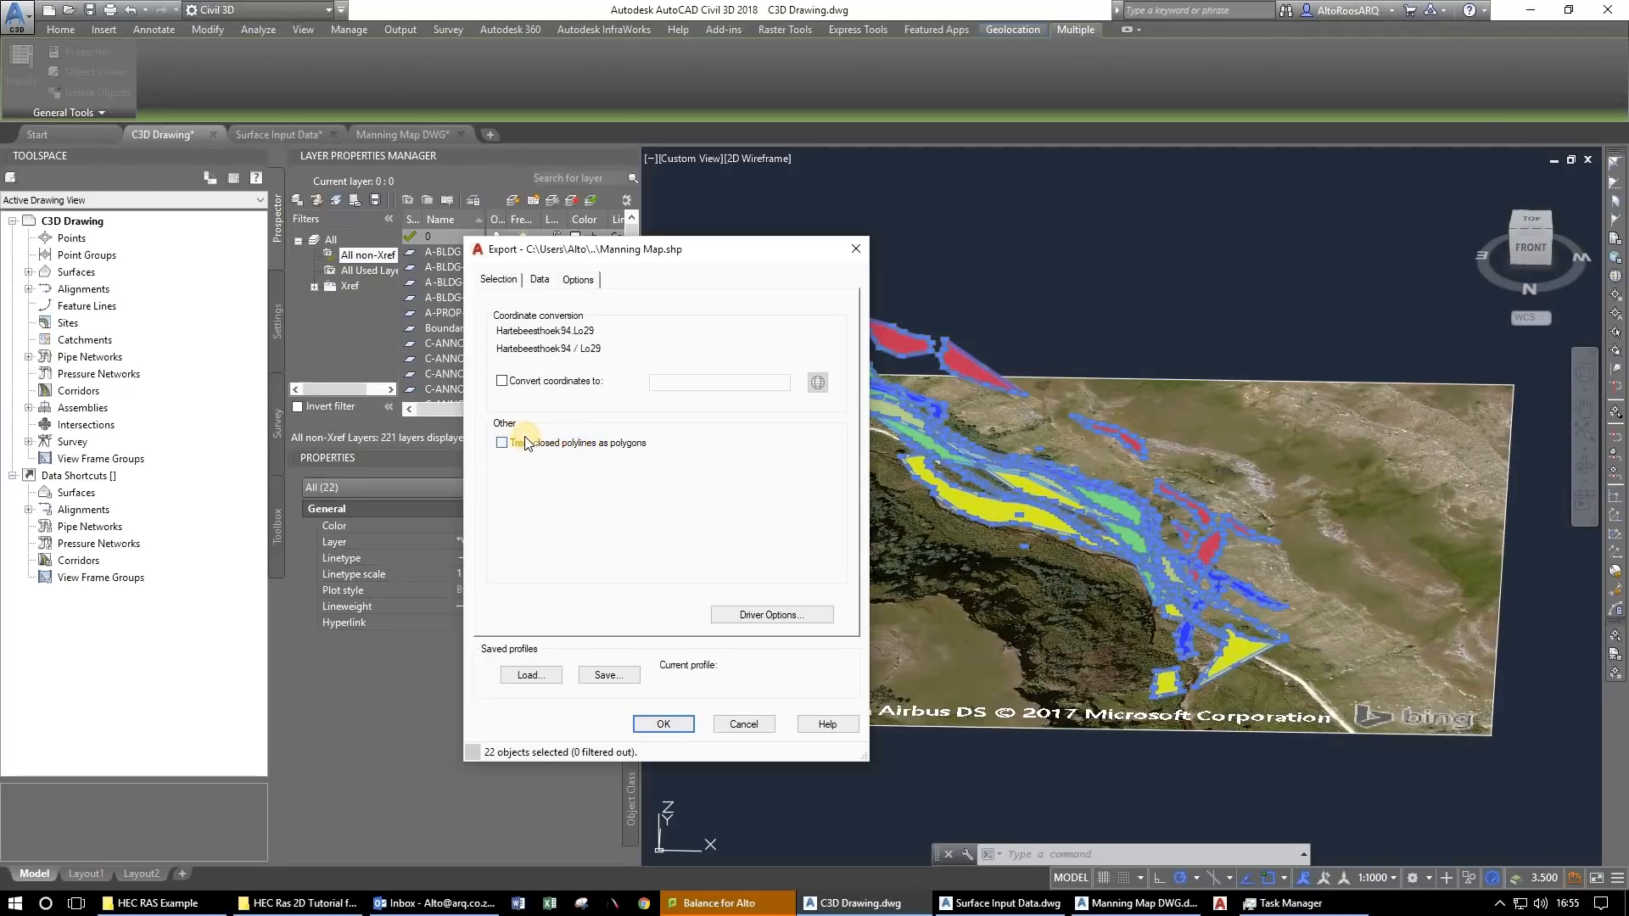
left_click(540, 283)
left_click(500, 280)
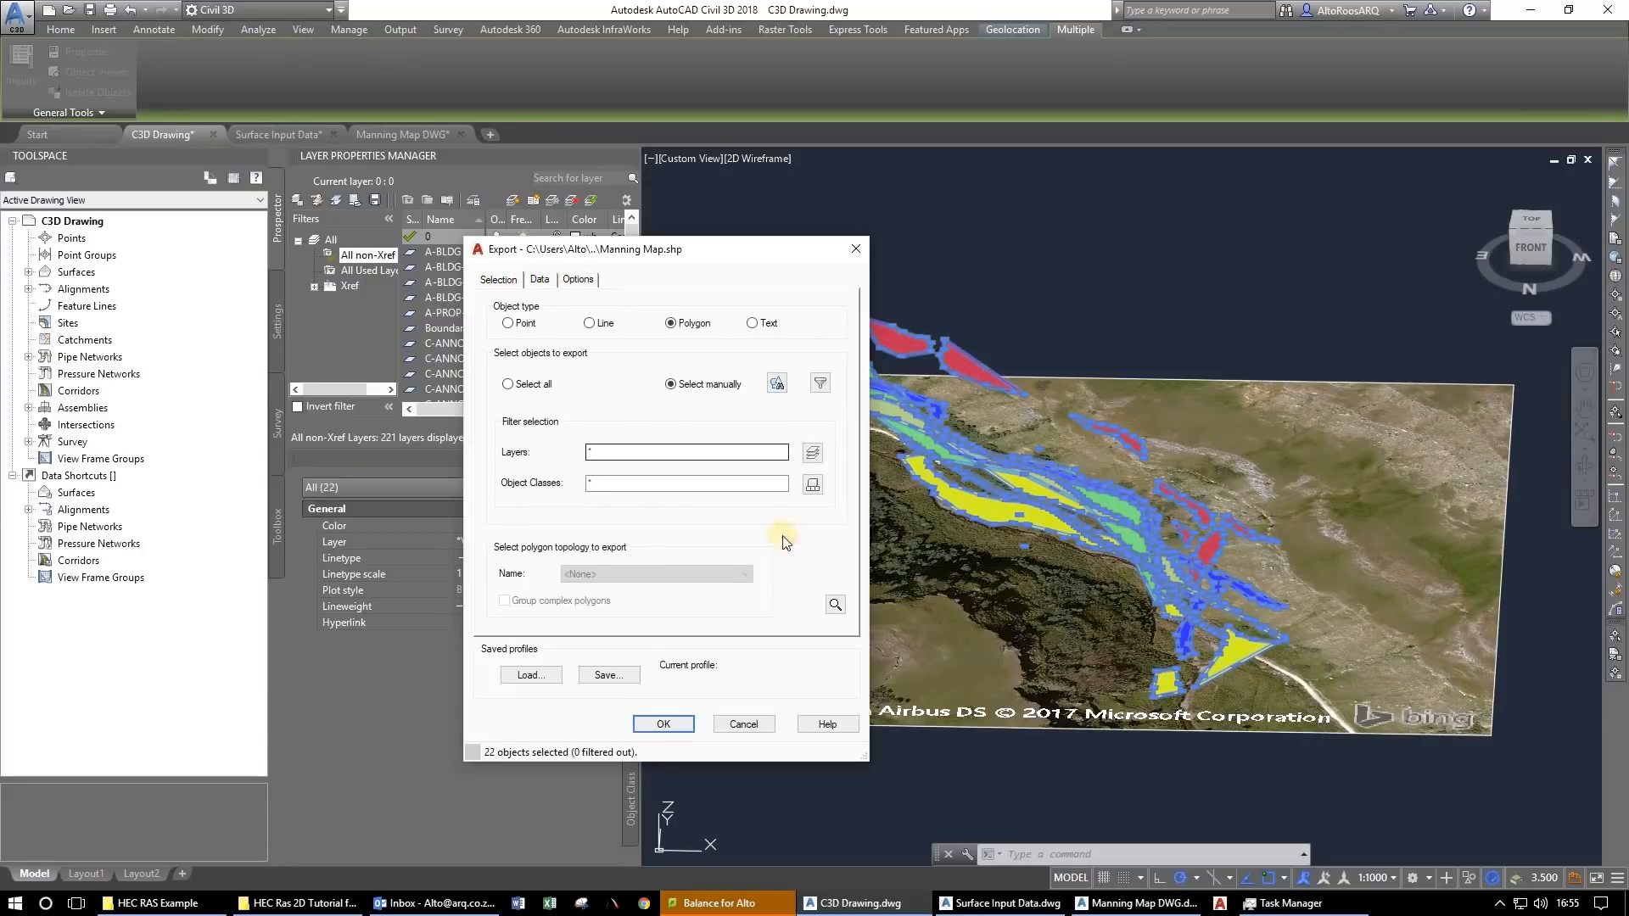
left_click(650, 724)
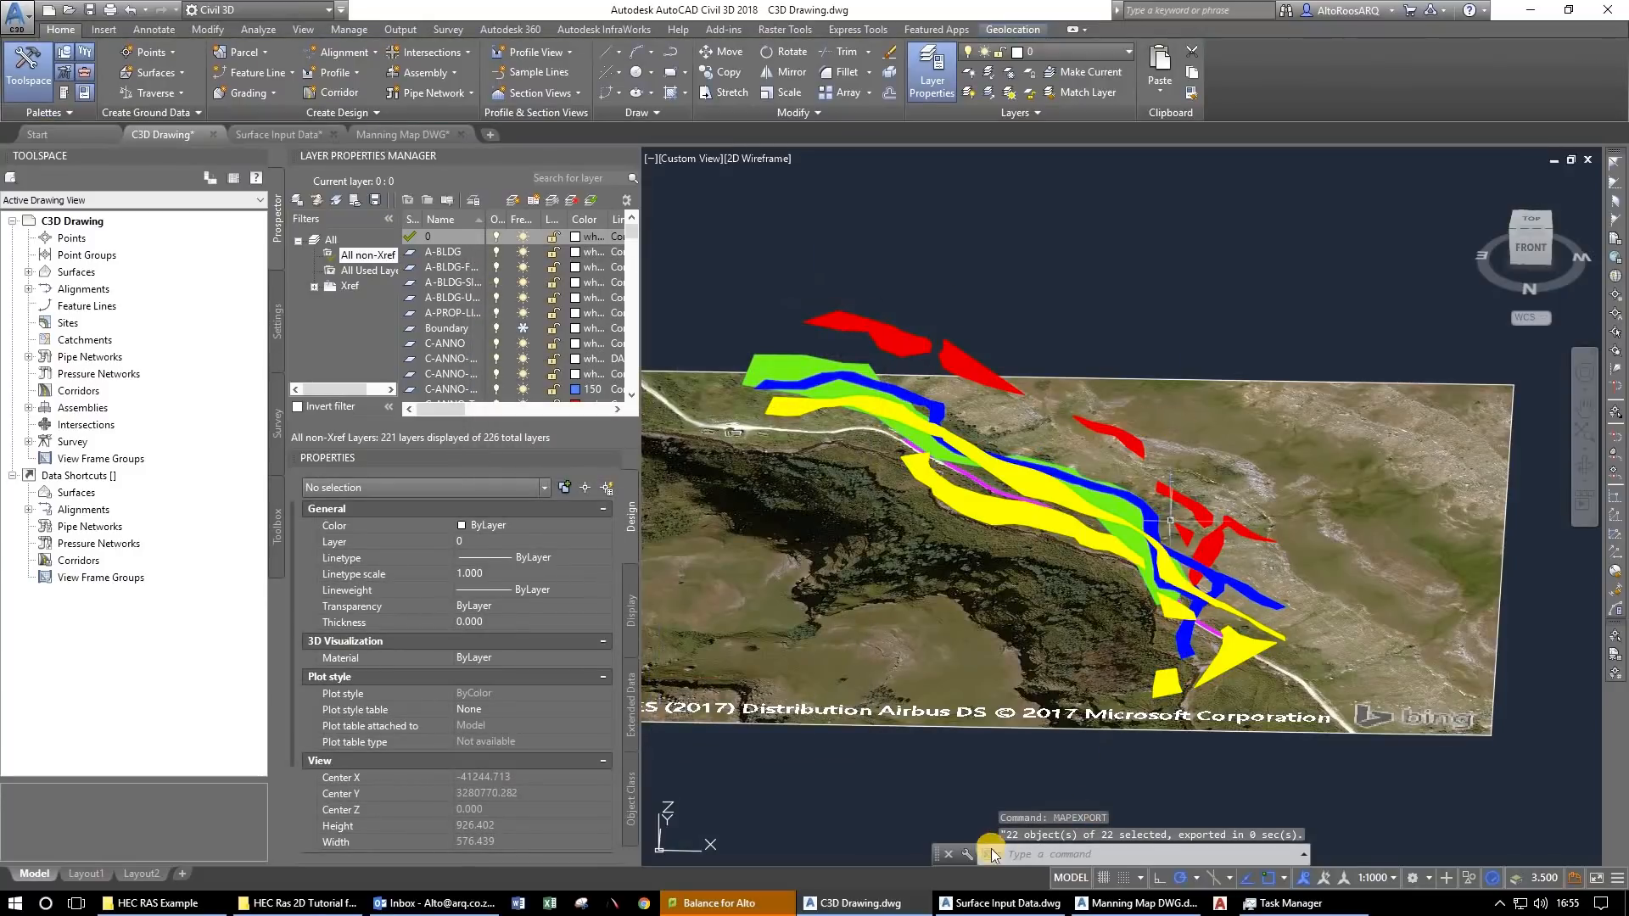
Return the drawing to the top view and examine the Manning areas over the aerial image.
left_click(1022, 844)
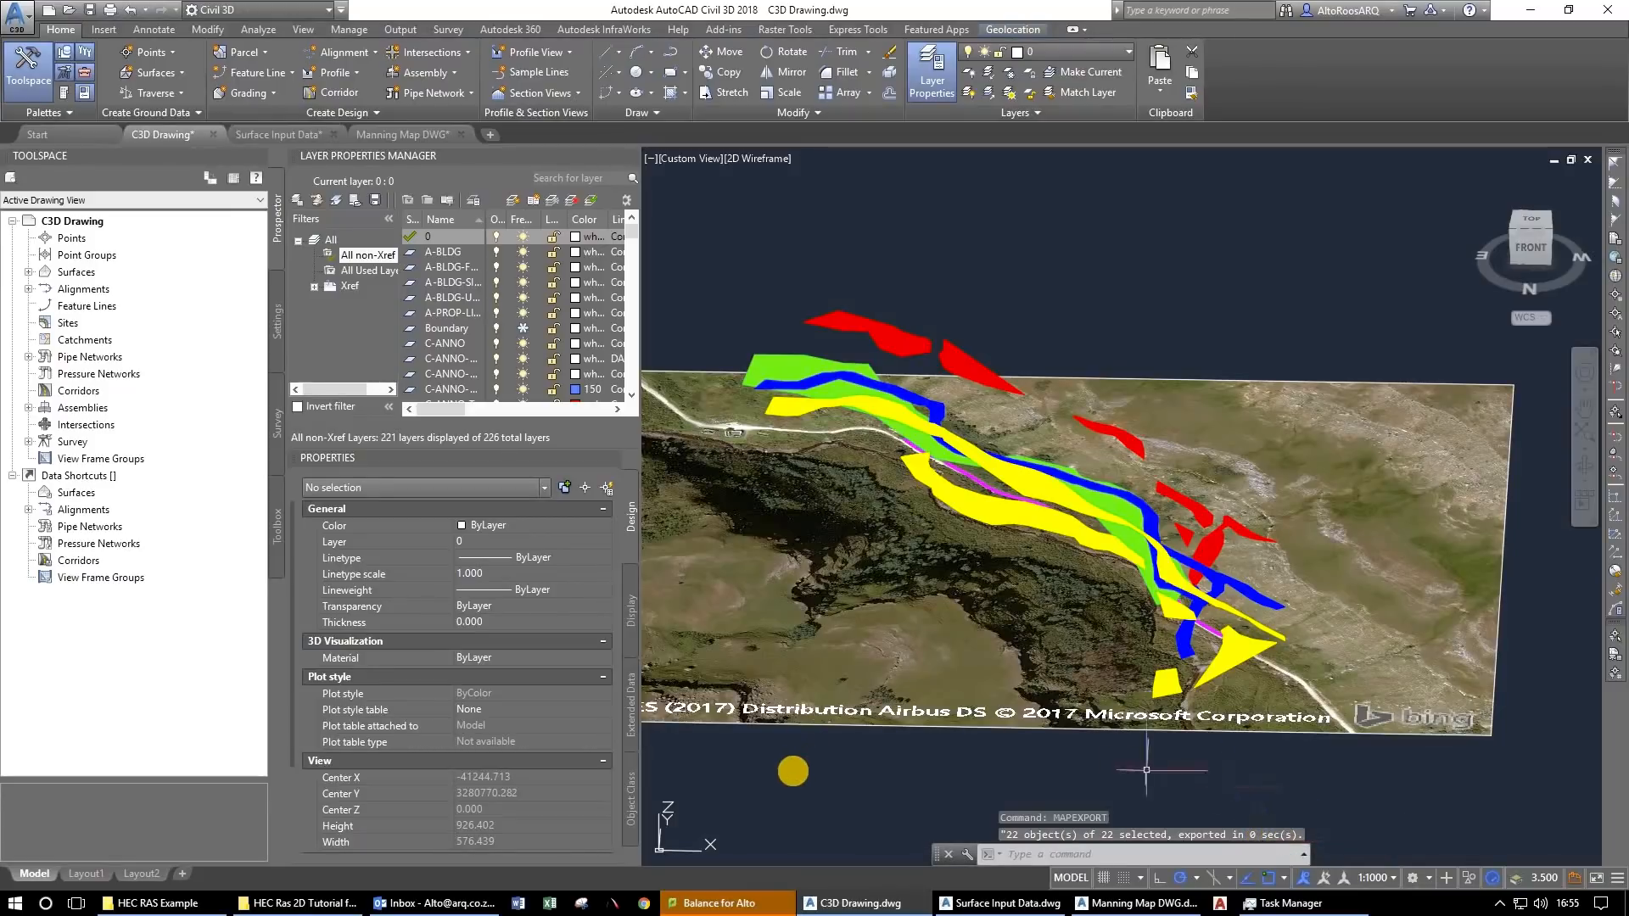
left_click(800, 750)
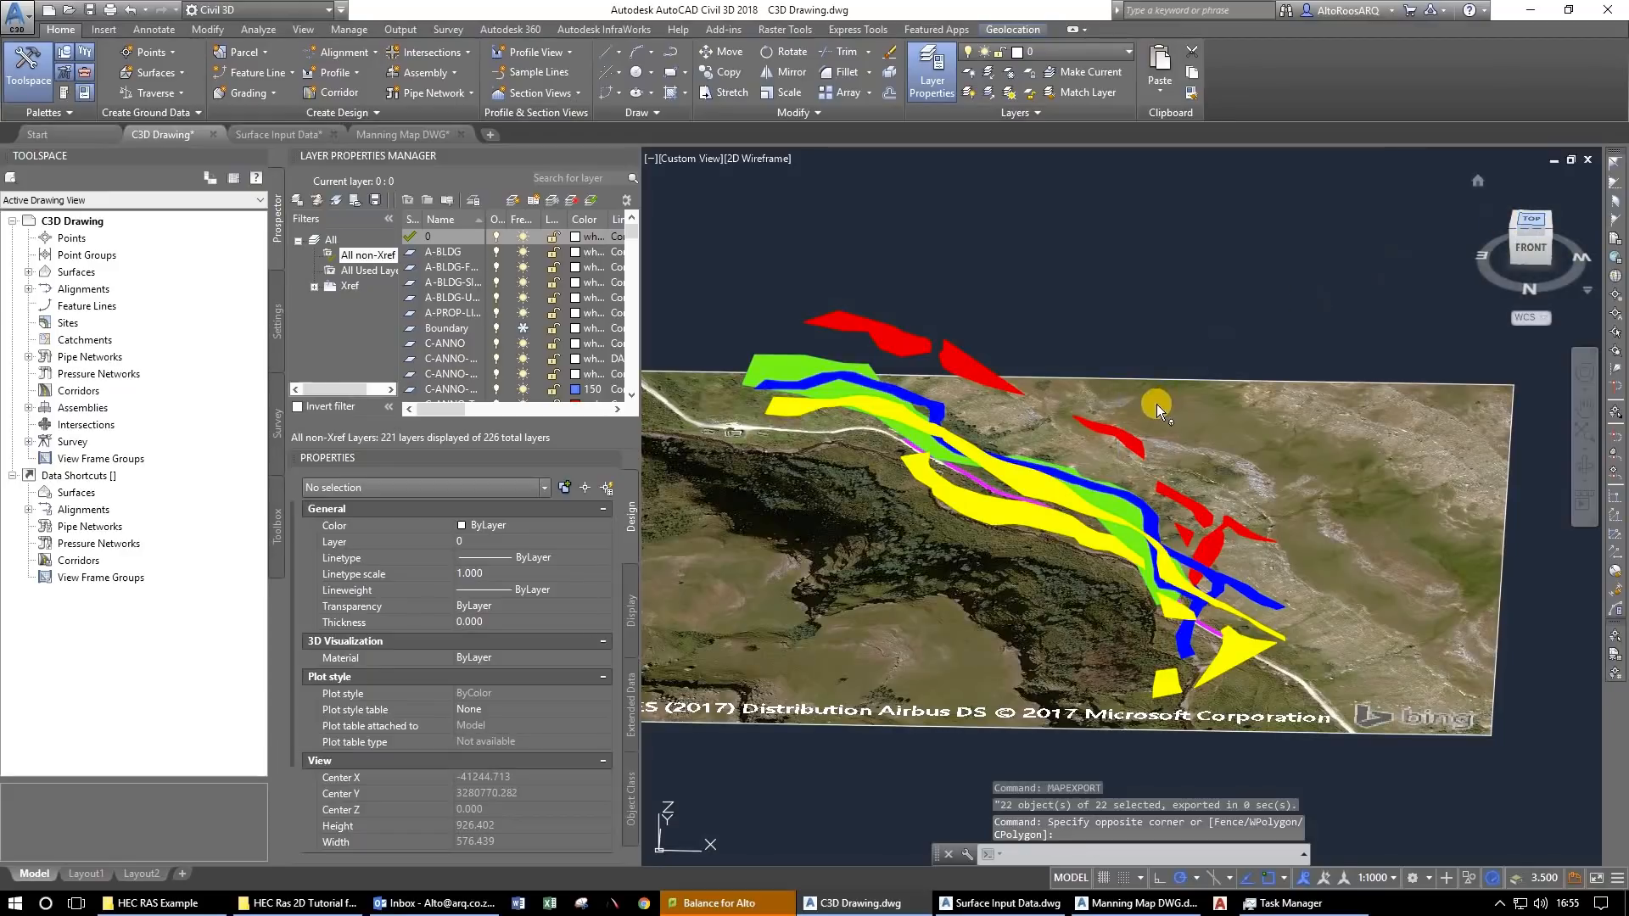
scroll(1112, 507, "up", 6)
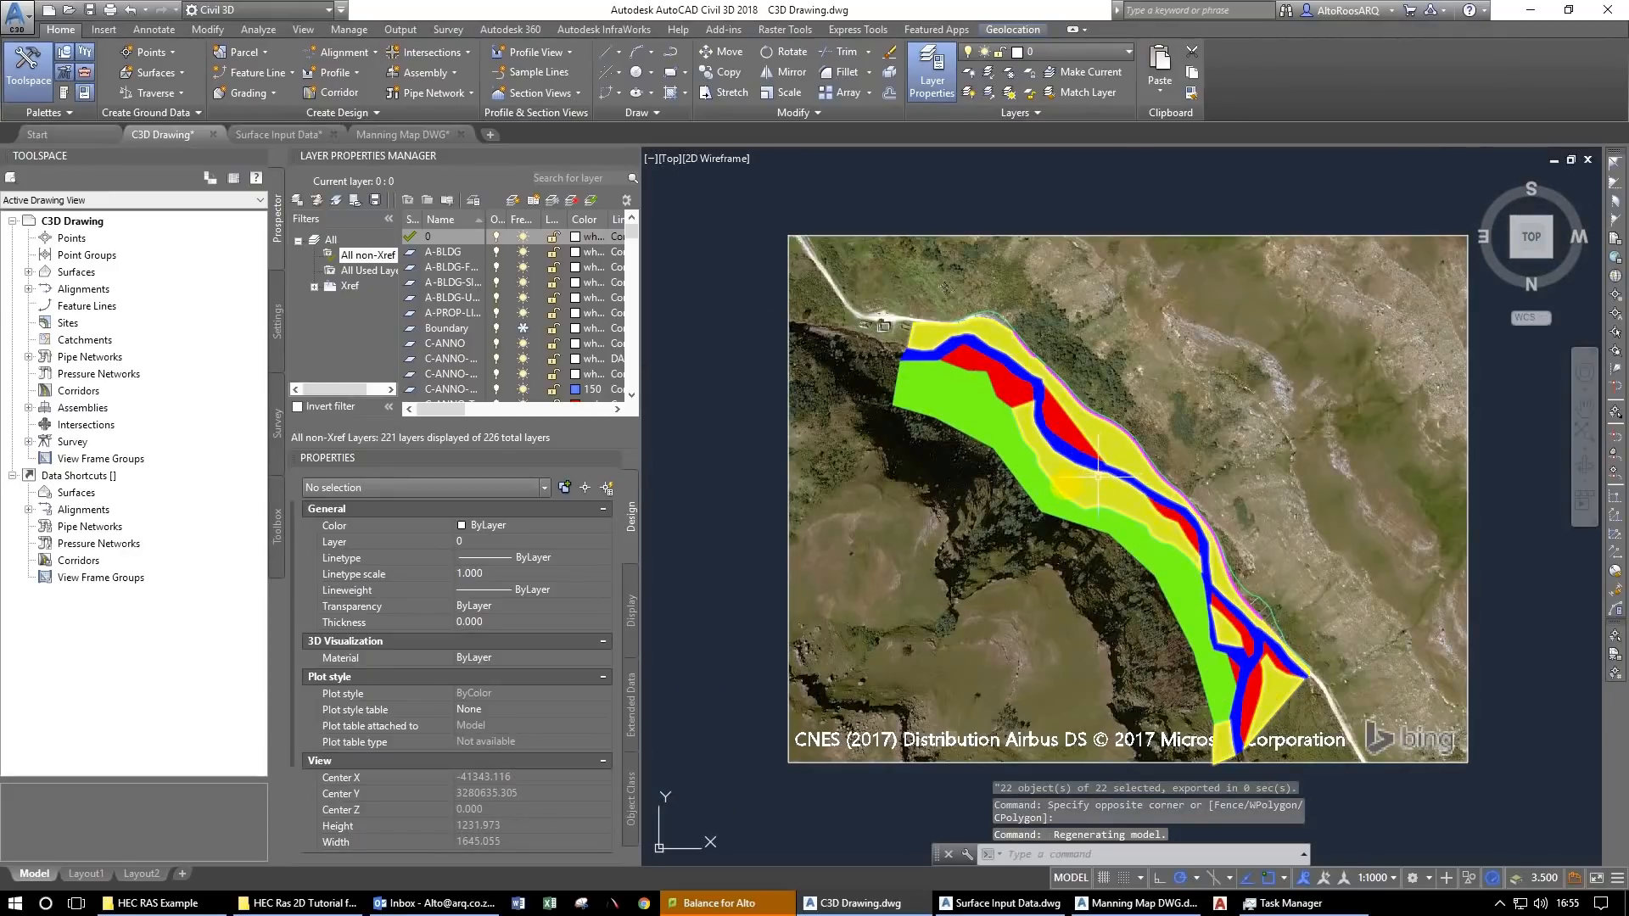
left_click_drag(1146, 541, 1144, 543)
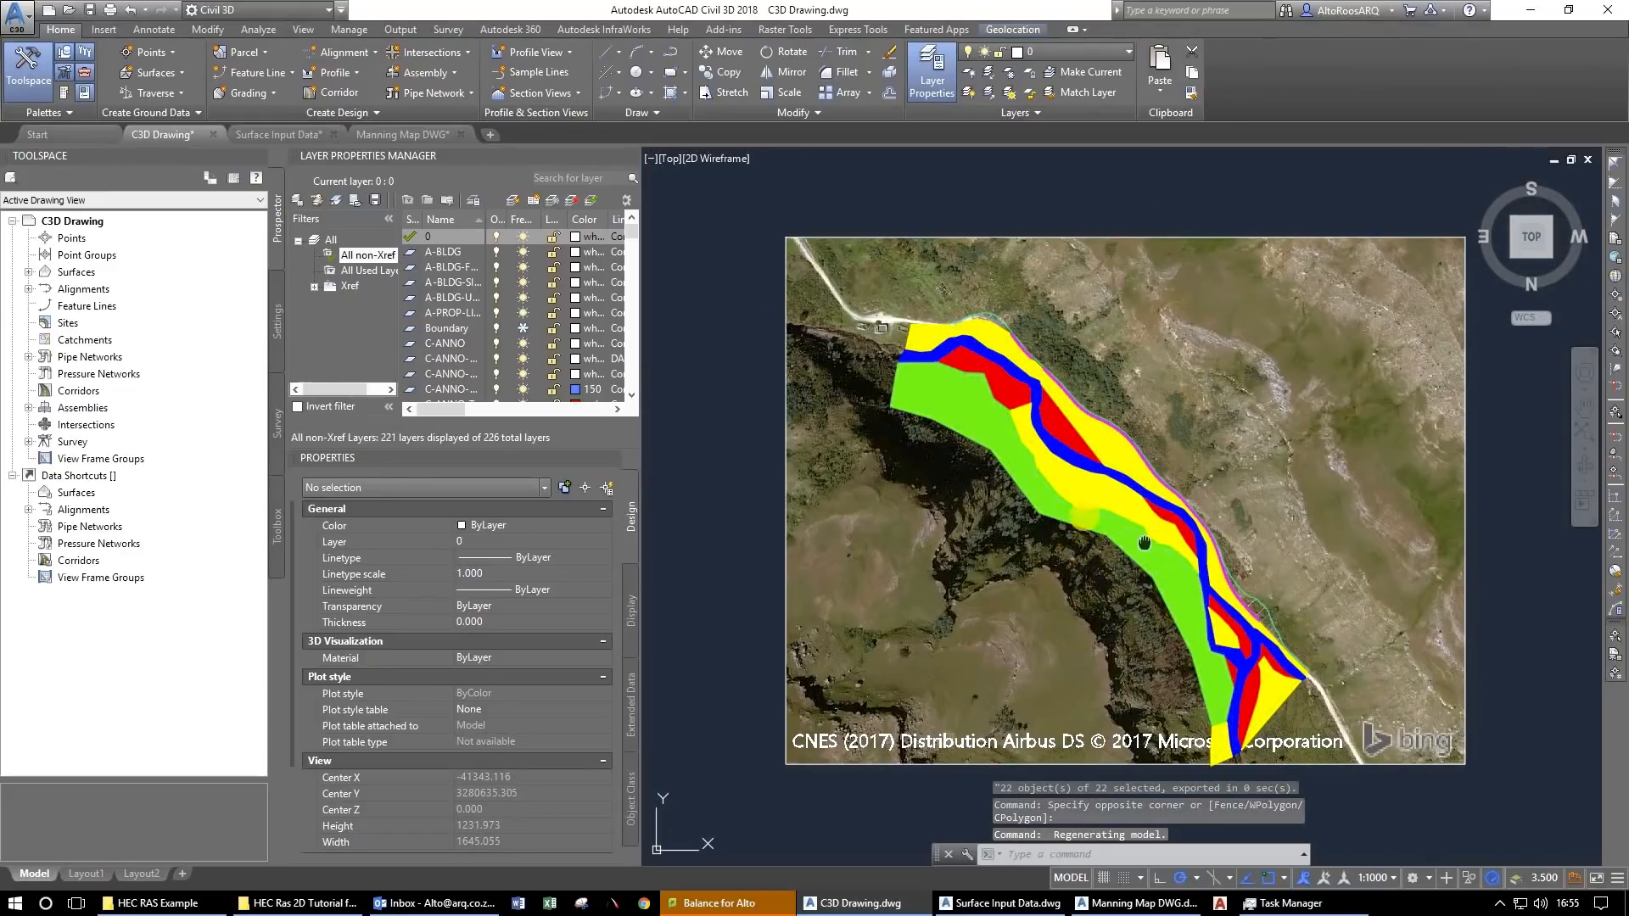
scroll(1144, 543, "up", 2)
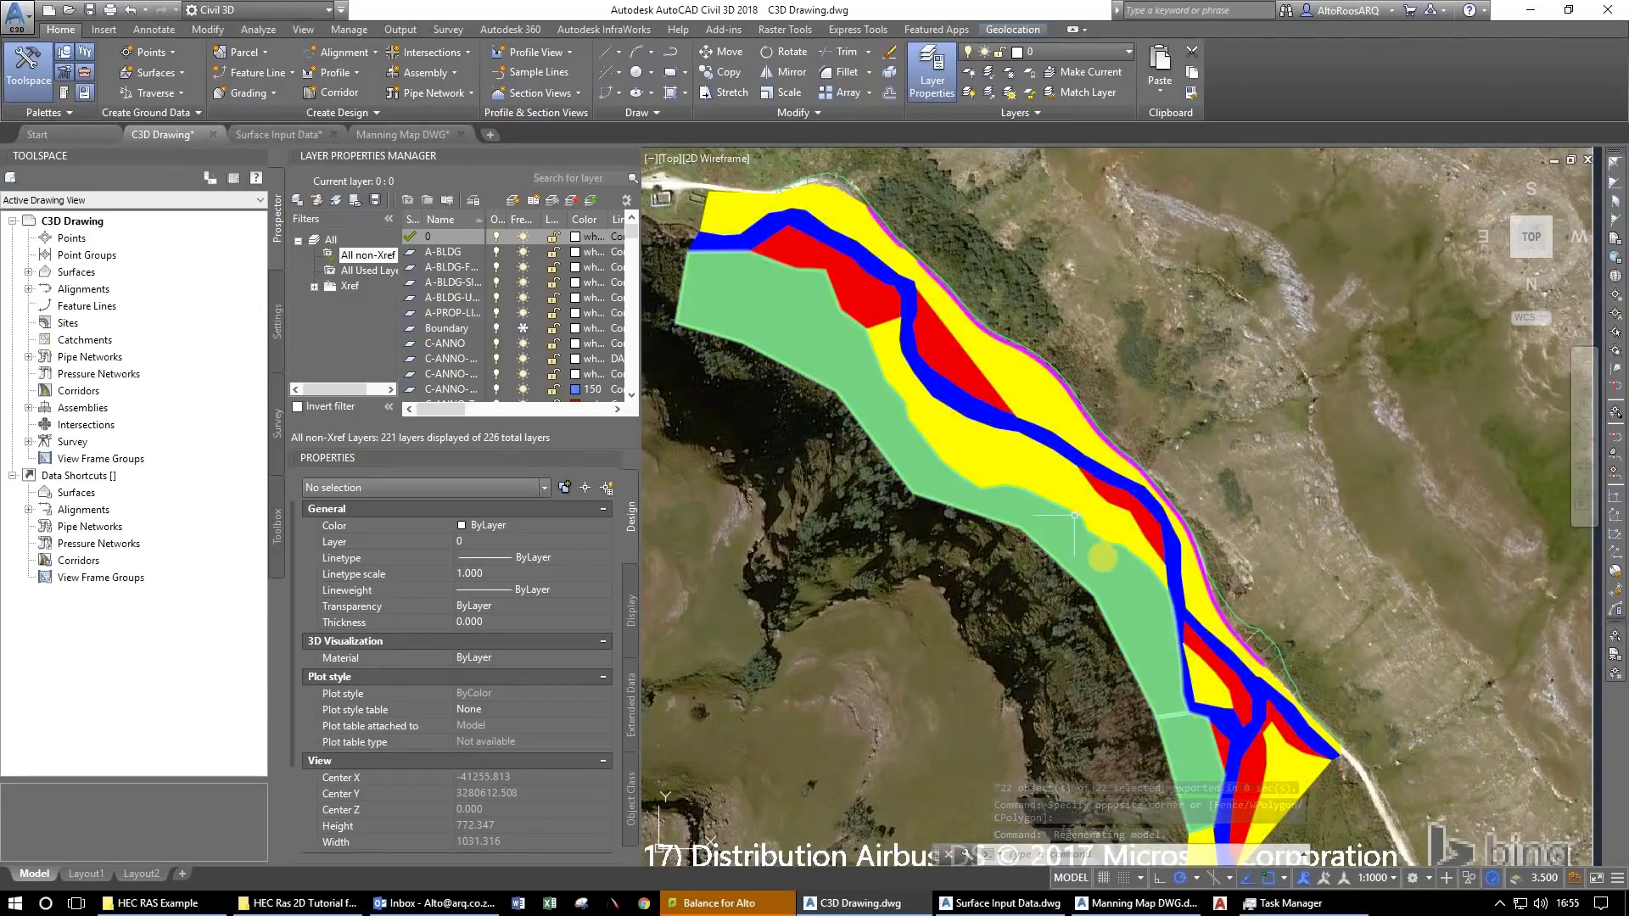
scroll(1073, 515, "down", 4)
scroll(1029, 538, "up", 2)
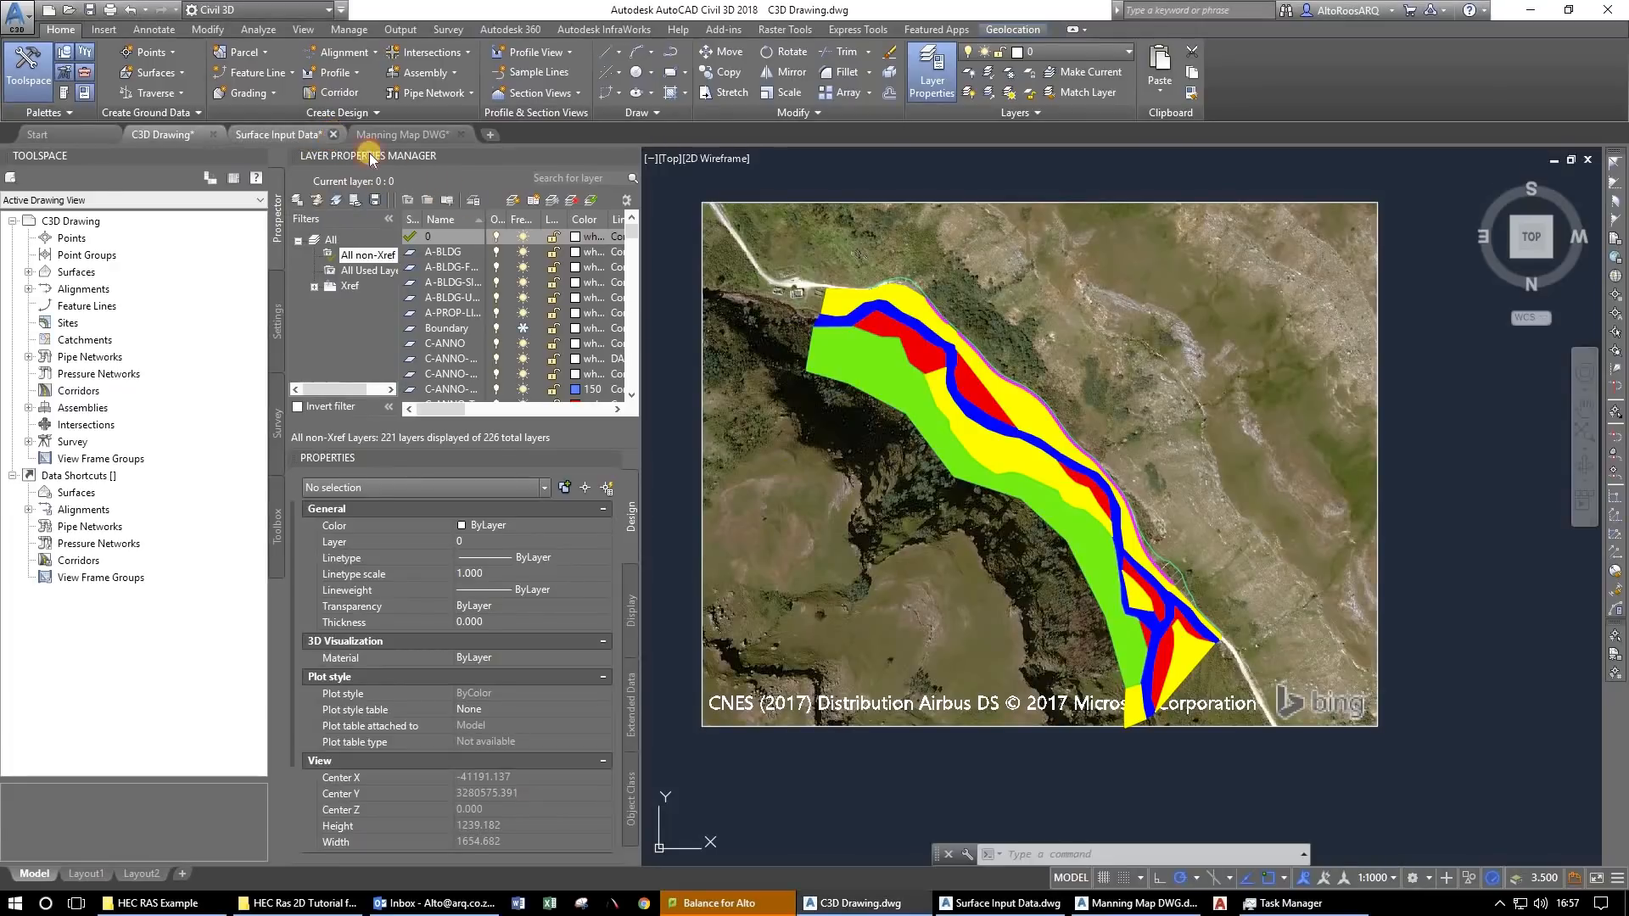
Close the Surface Input Data and Manning Map DWG drawings without saving changes, and save C3D Drawing.
left_click(333, 135)
left_click(839, 487)
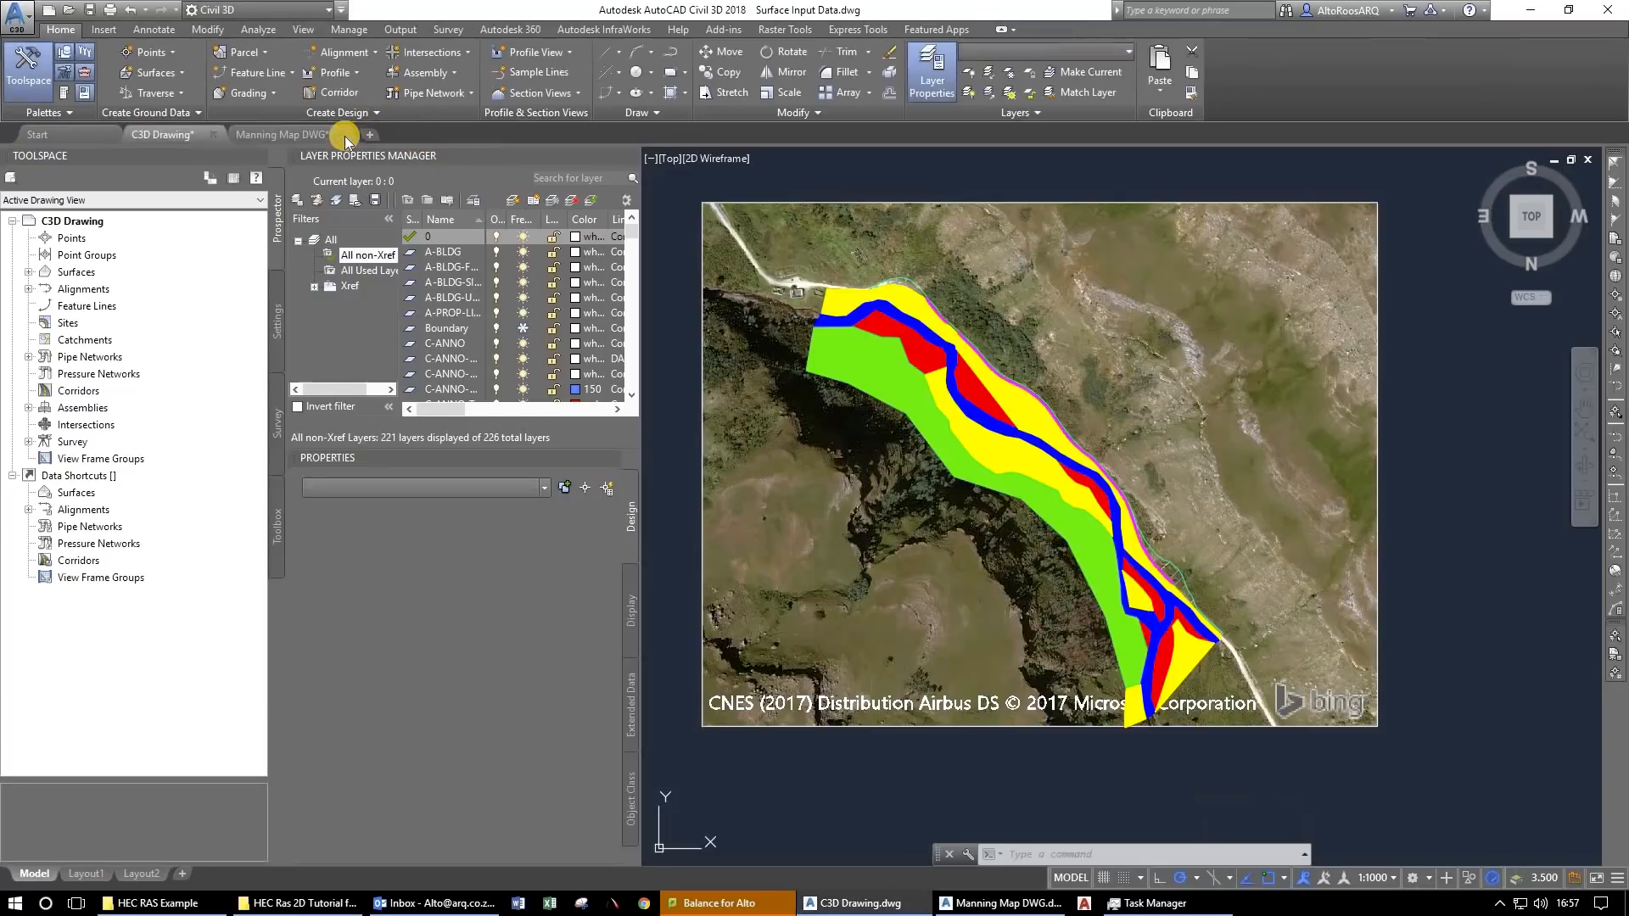
left_click(343, 135)
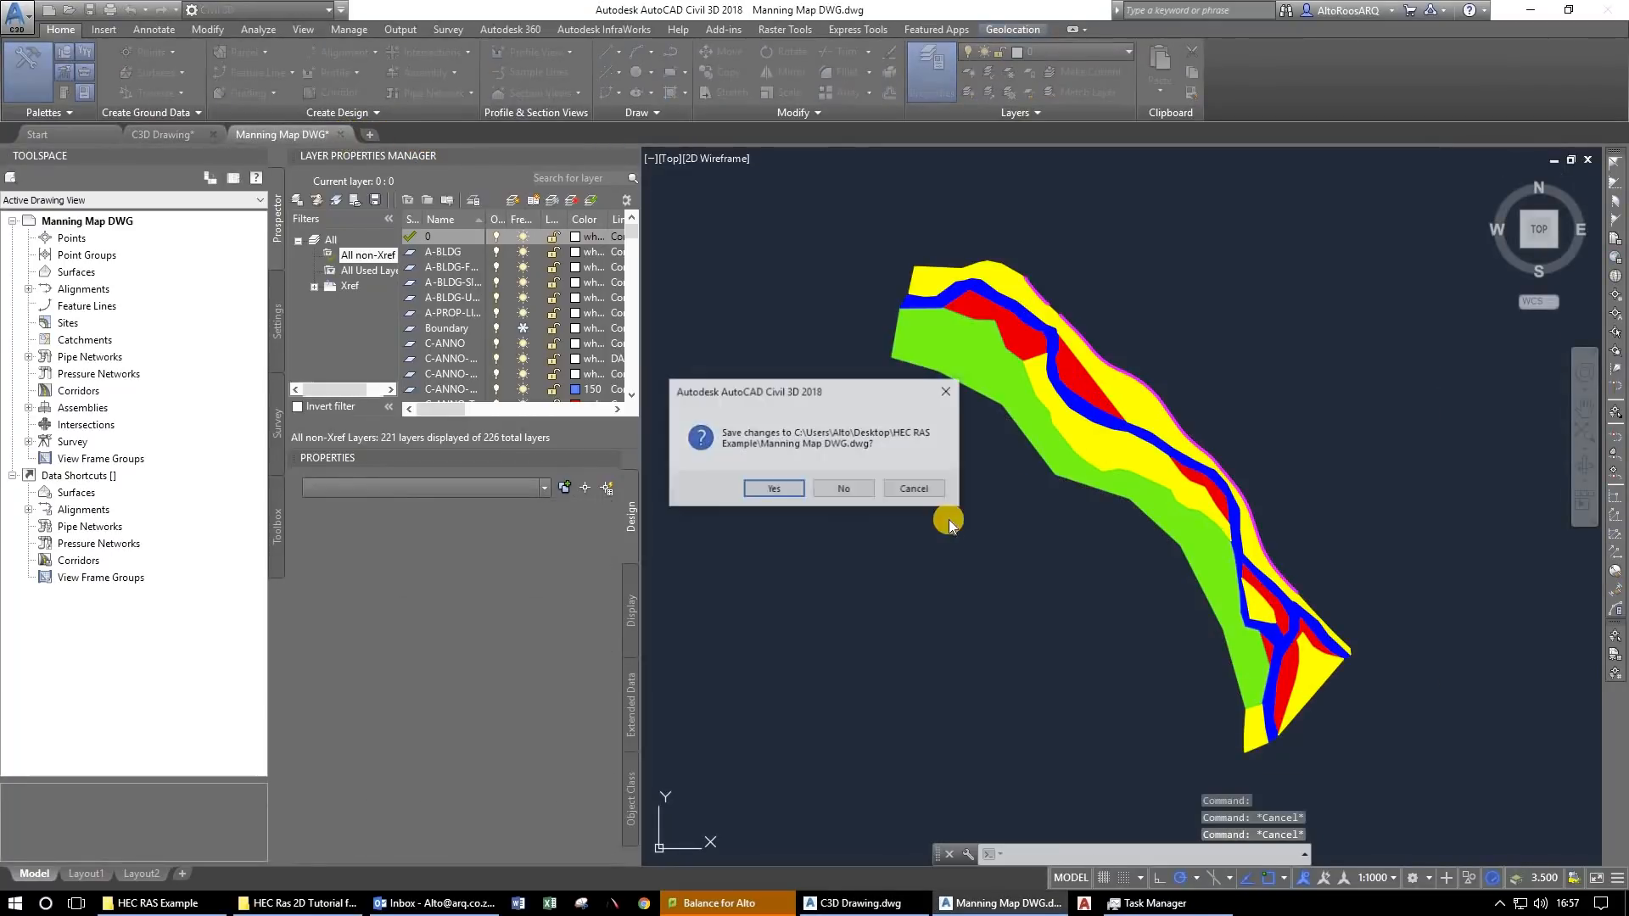
left_click(839, 490)
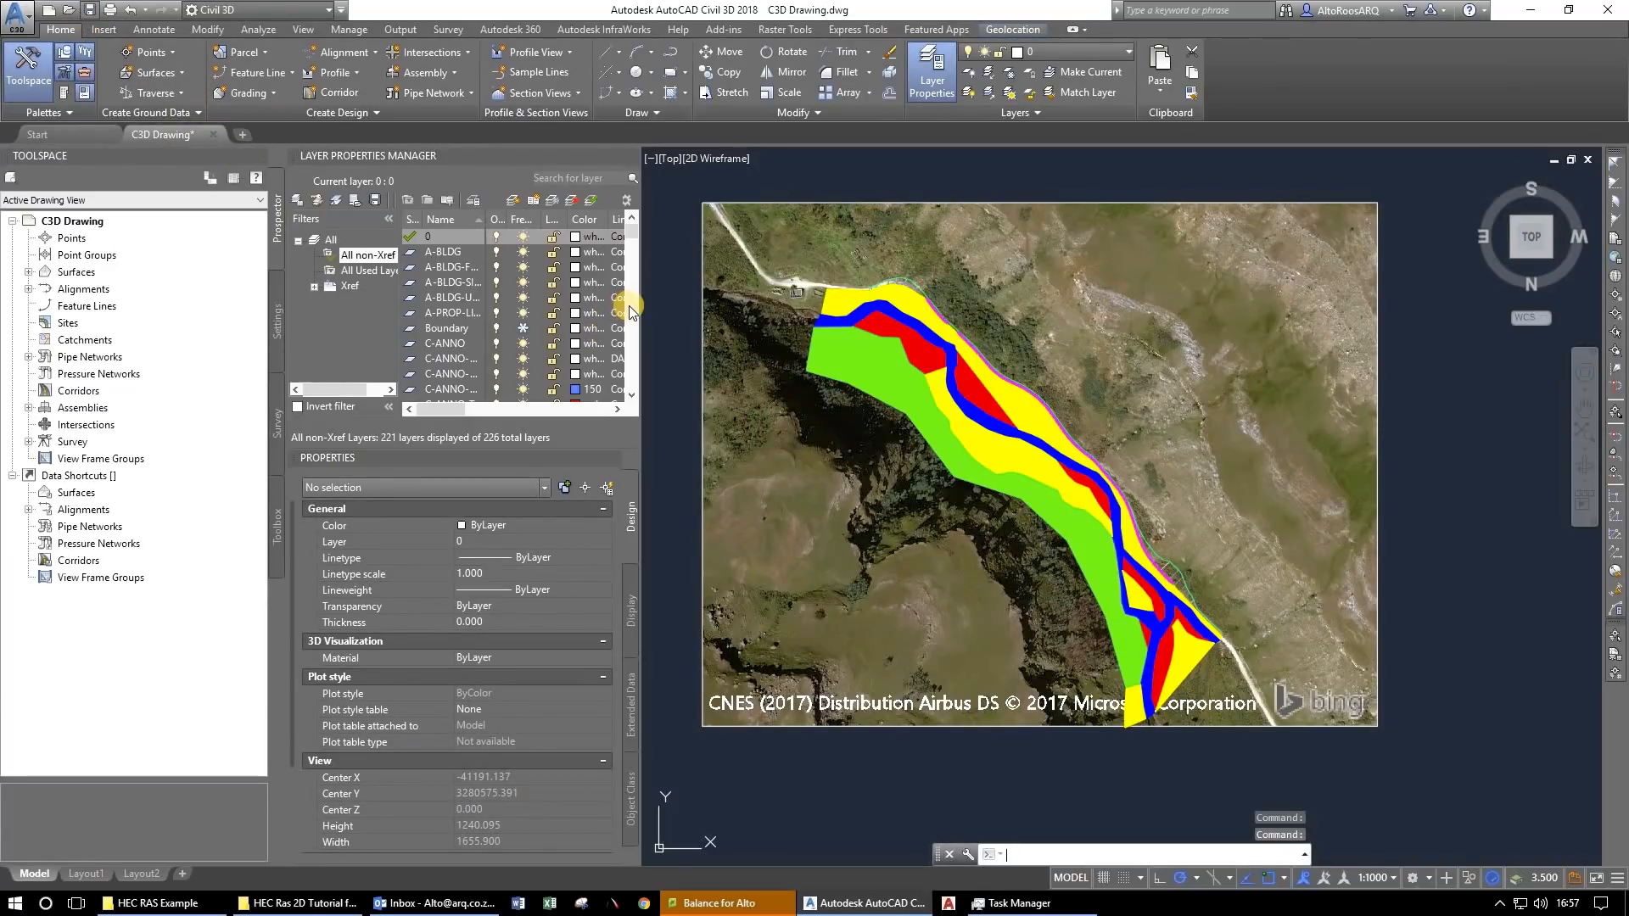
key("ctrl+s")
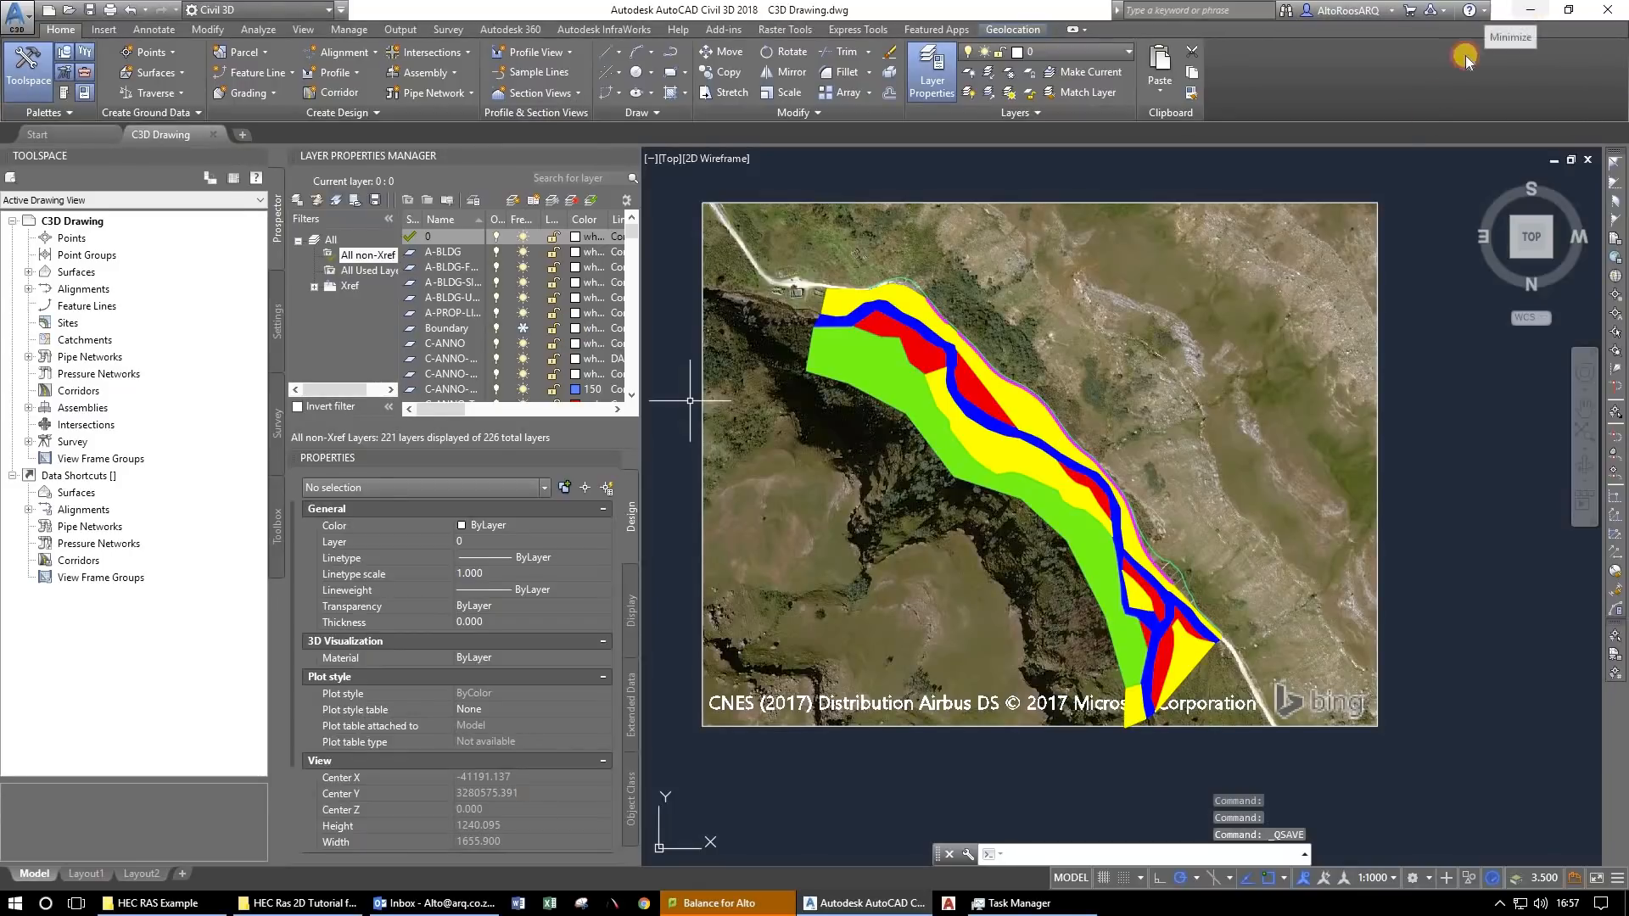
Switch to HEC-RAS 5.0.3 from the desktop and create a new project titled Road in the desktop's HEC RAS Example folder.
left_click(1530, 10)
double_click(930, 119)
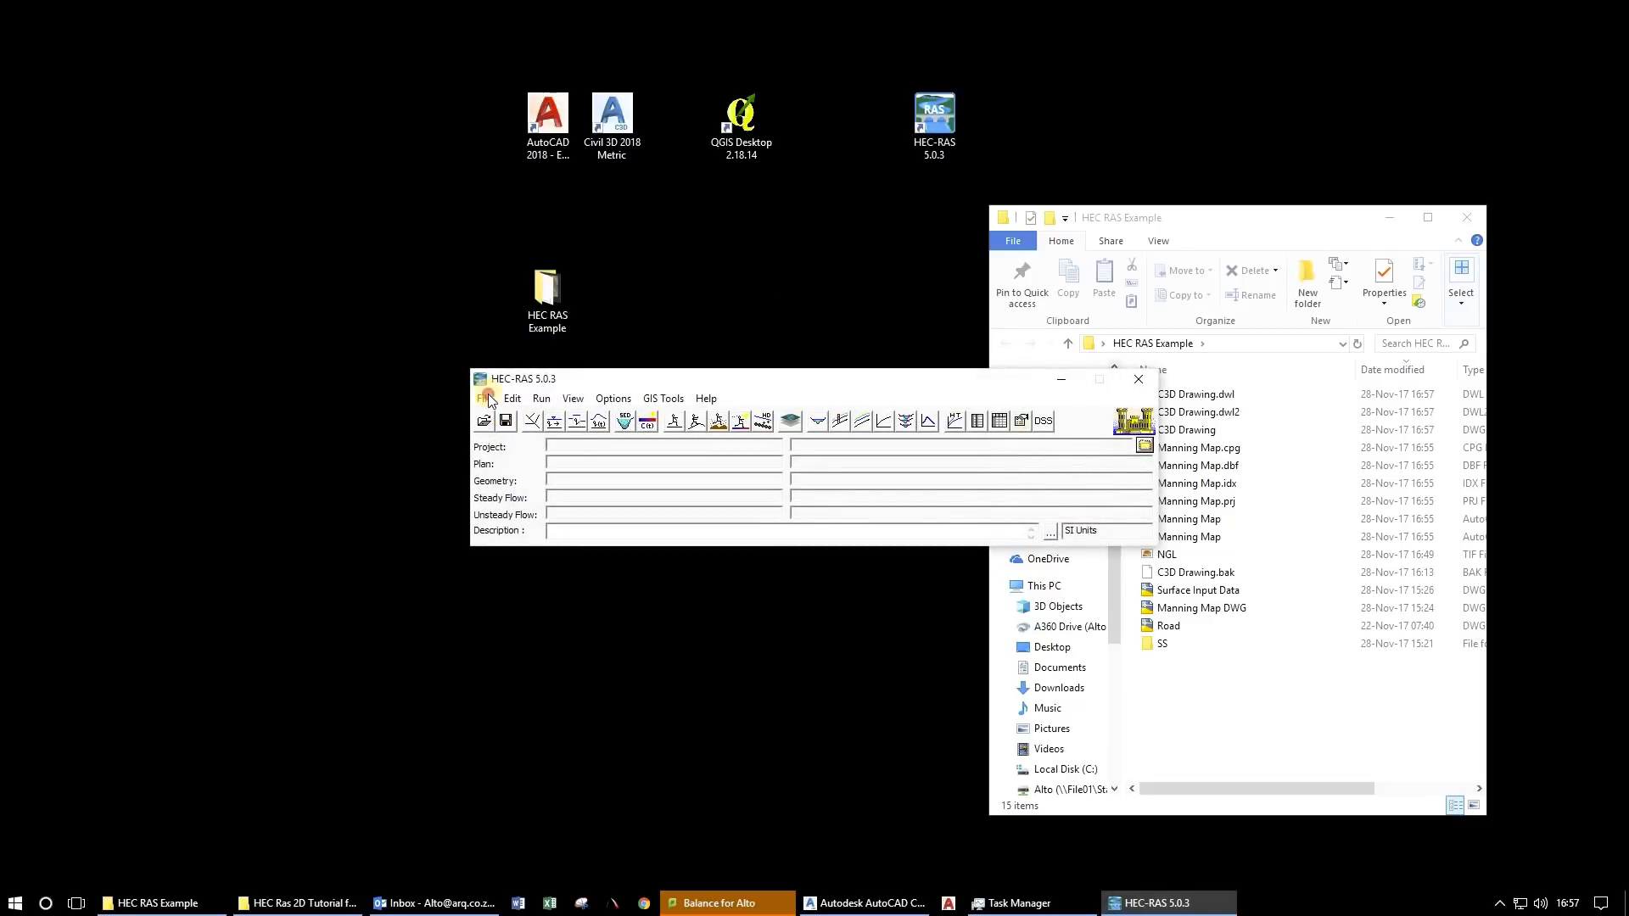
left_click(485, 397)
left_click(420, 422)
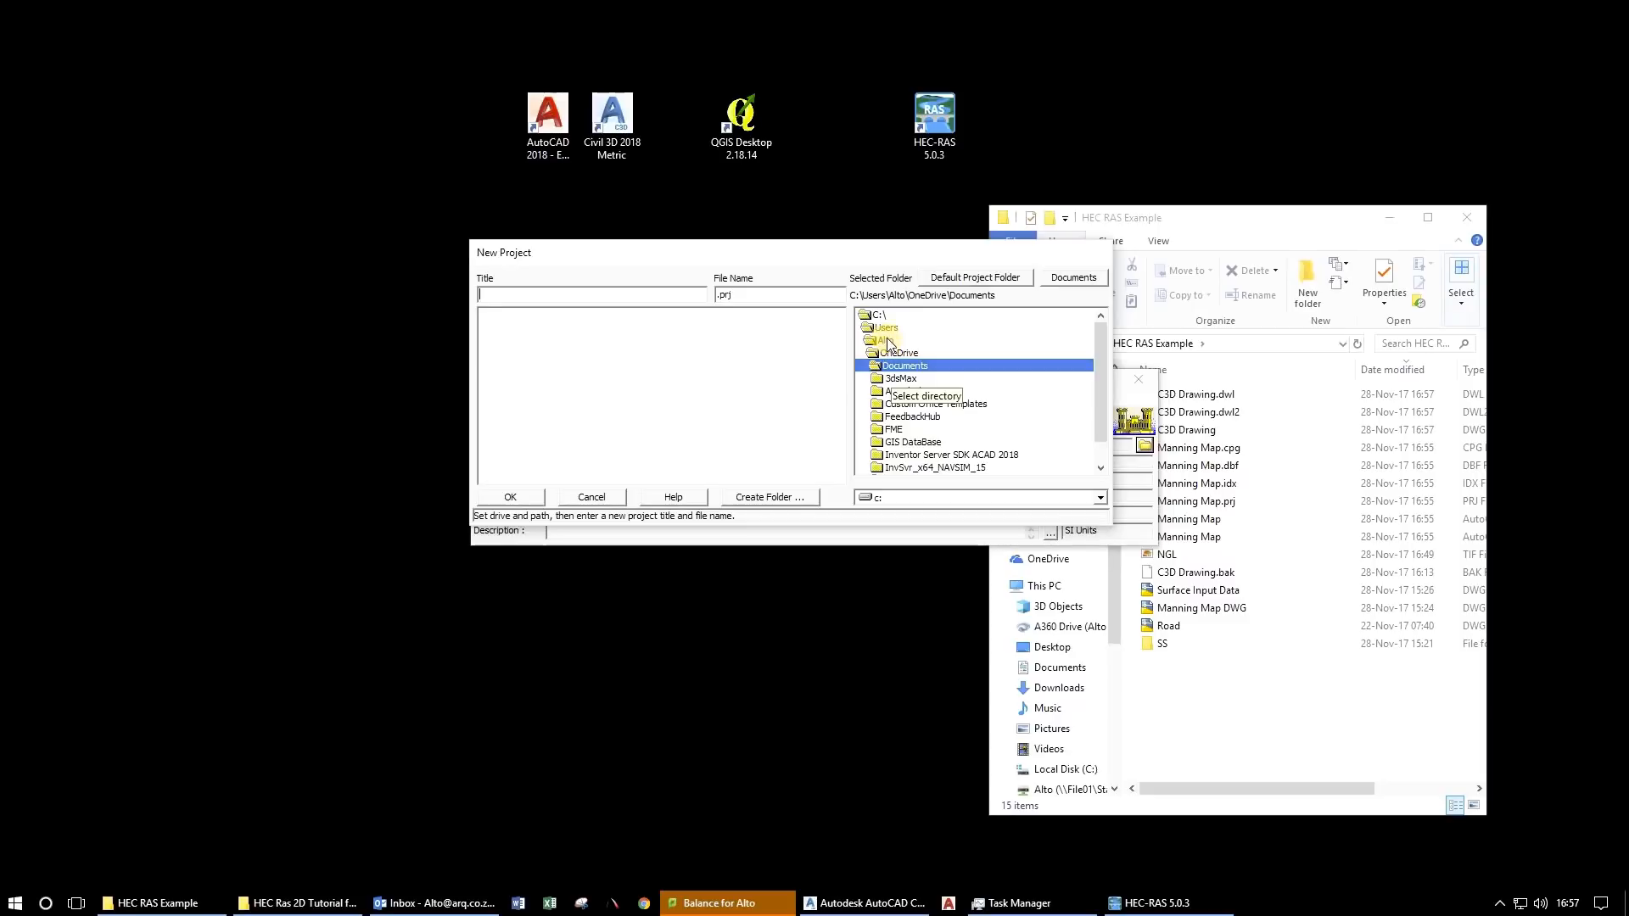
double_click(891, 338)
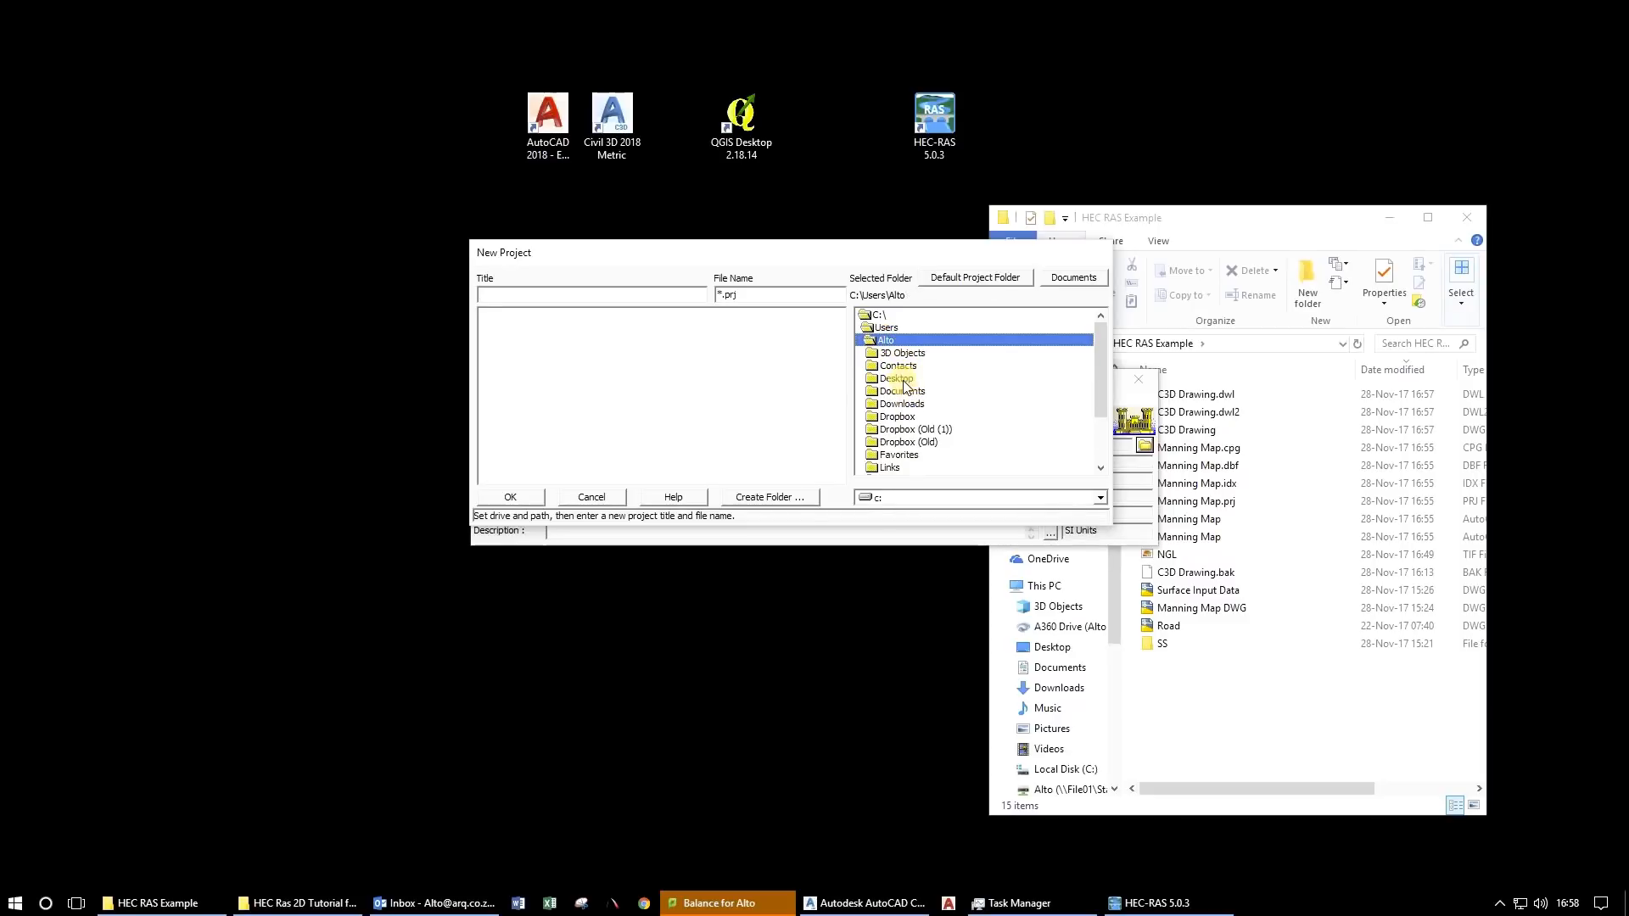
double_click(899, 379)
double_click(912, 378)
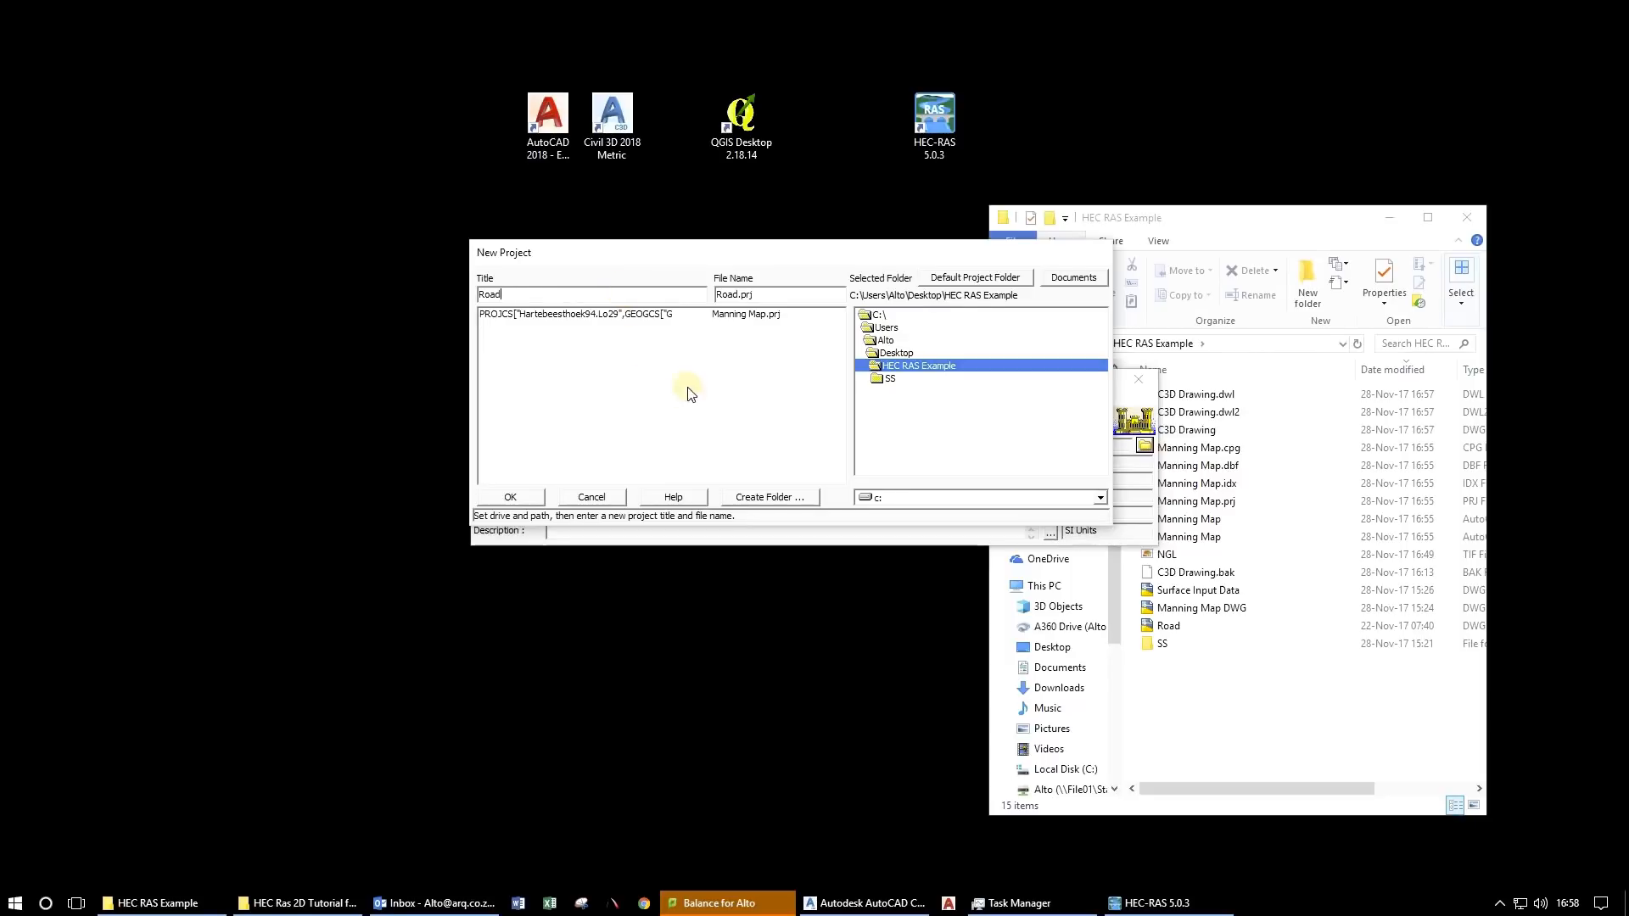
left_click(512, 497)
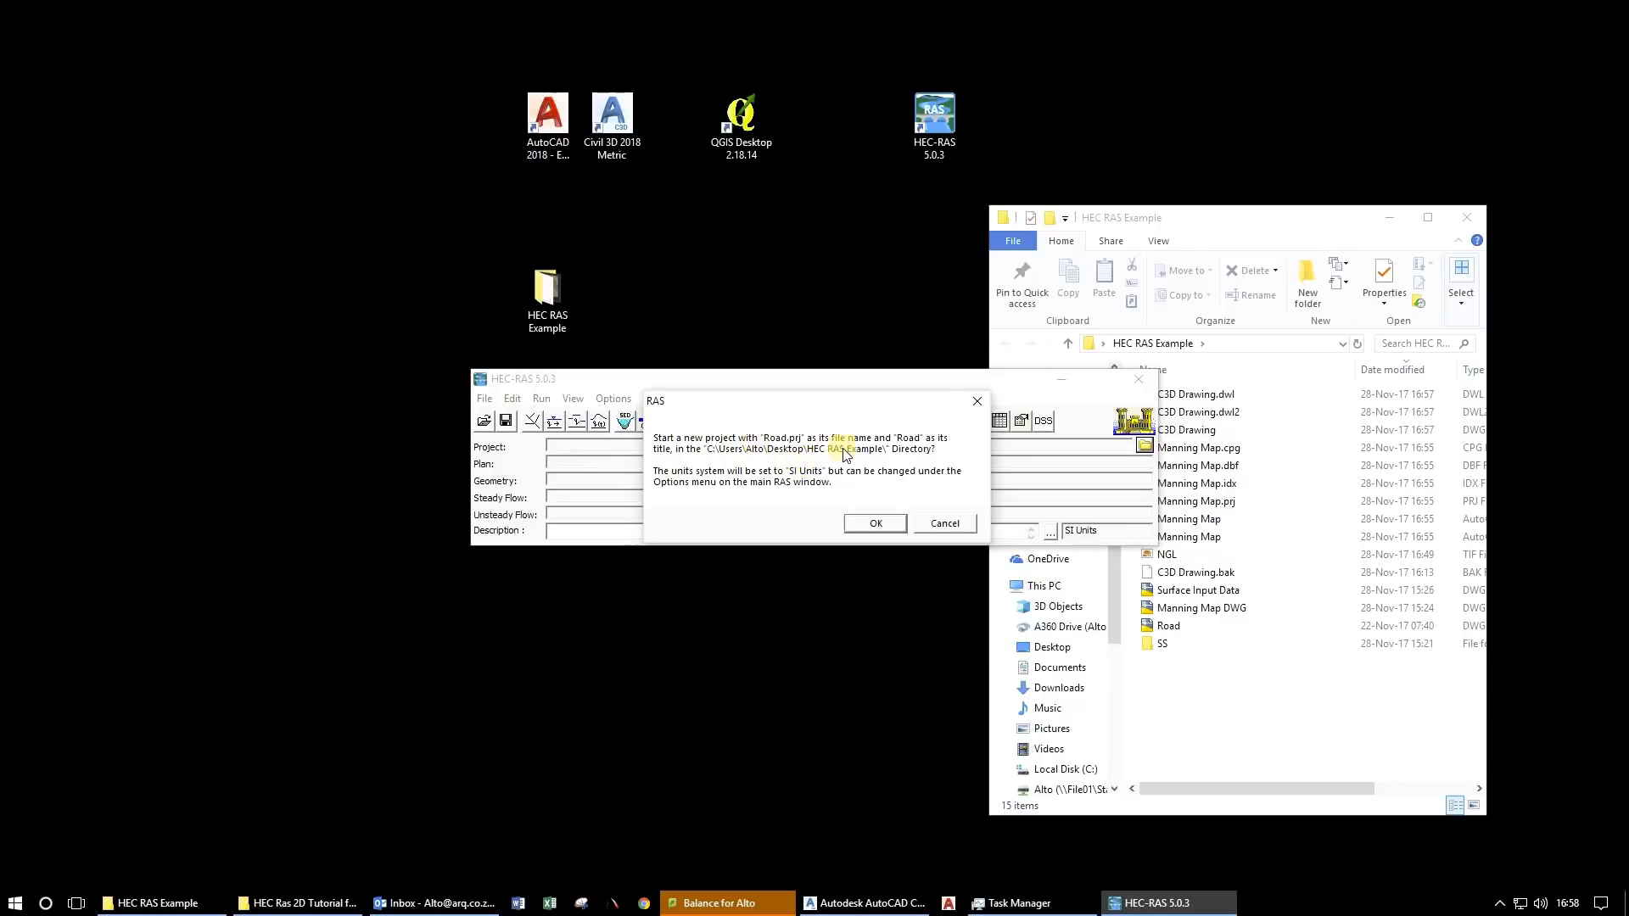
left_click(870, 519)
Move the HEC-RAS window clear of the folder window and open RAS Mapper.
left_click_drag(597, 385, 265, 413)
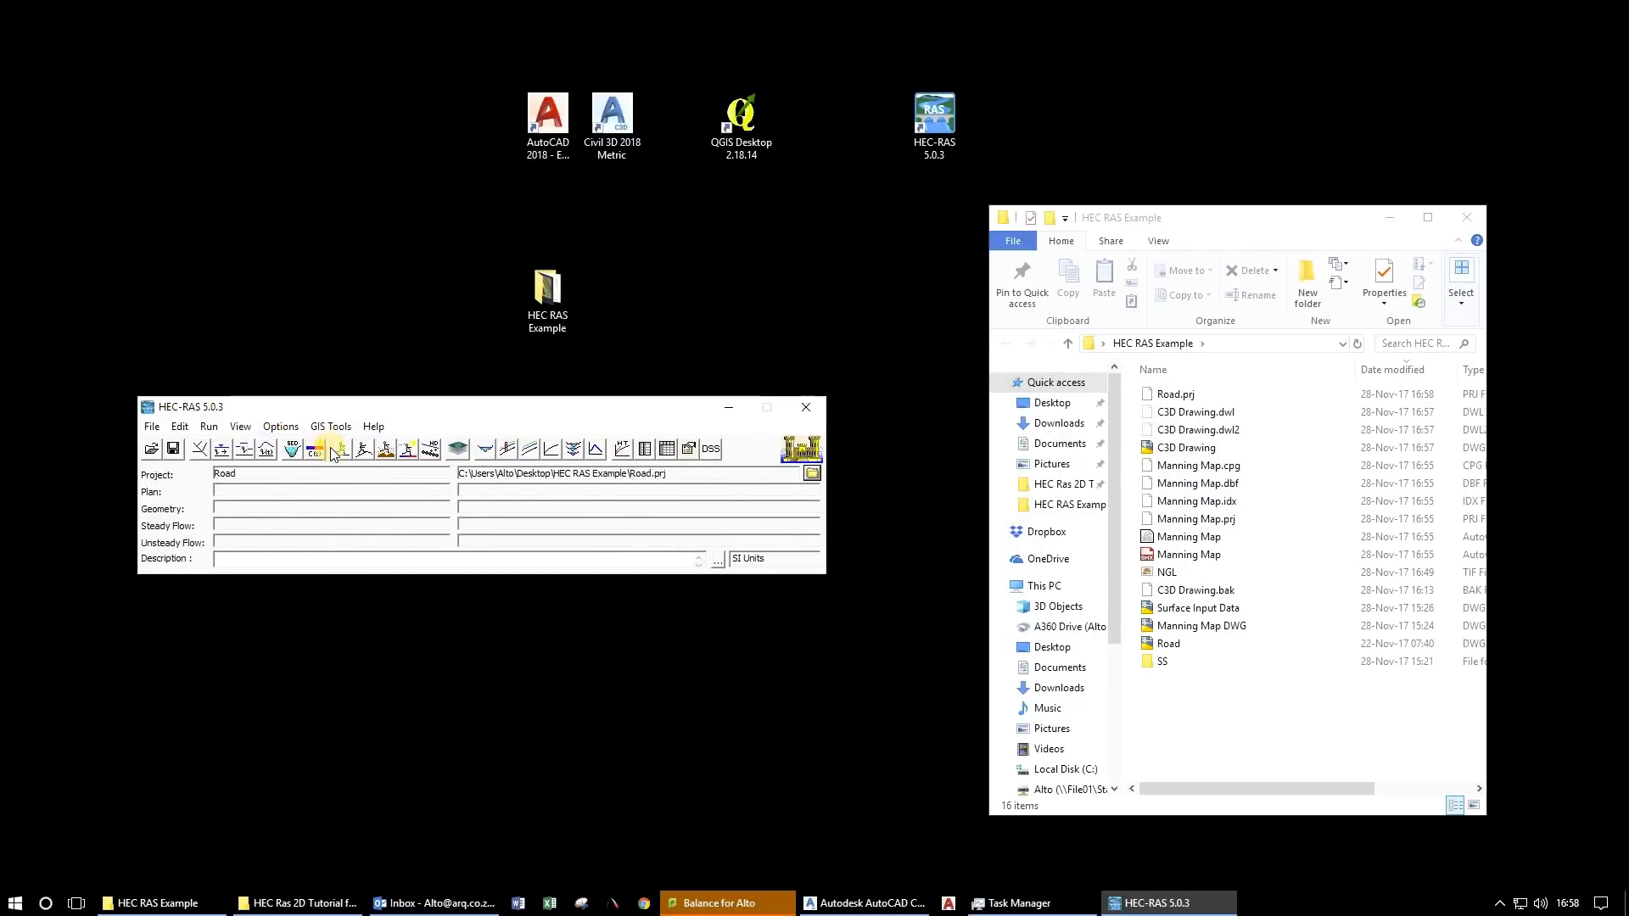
left_click(456, 450)
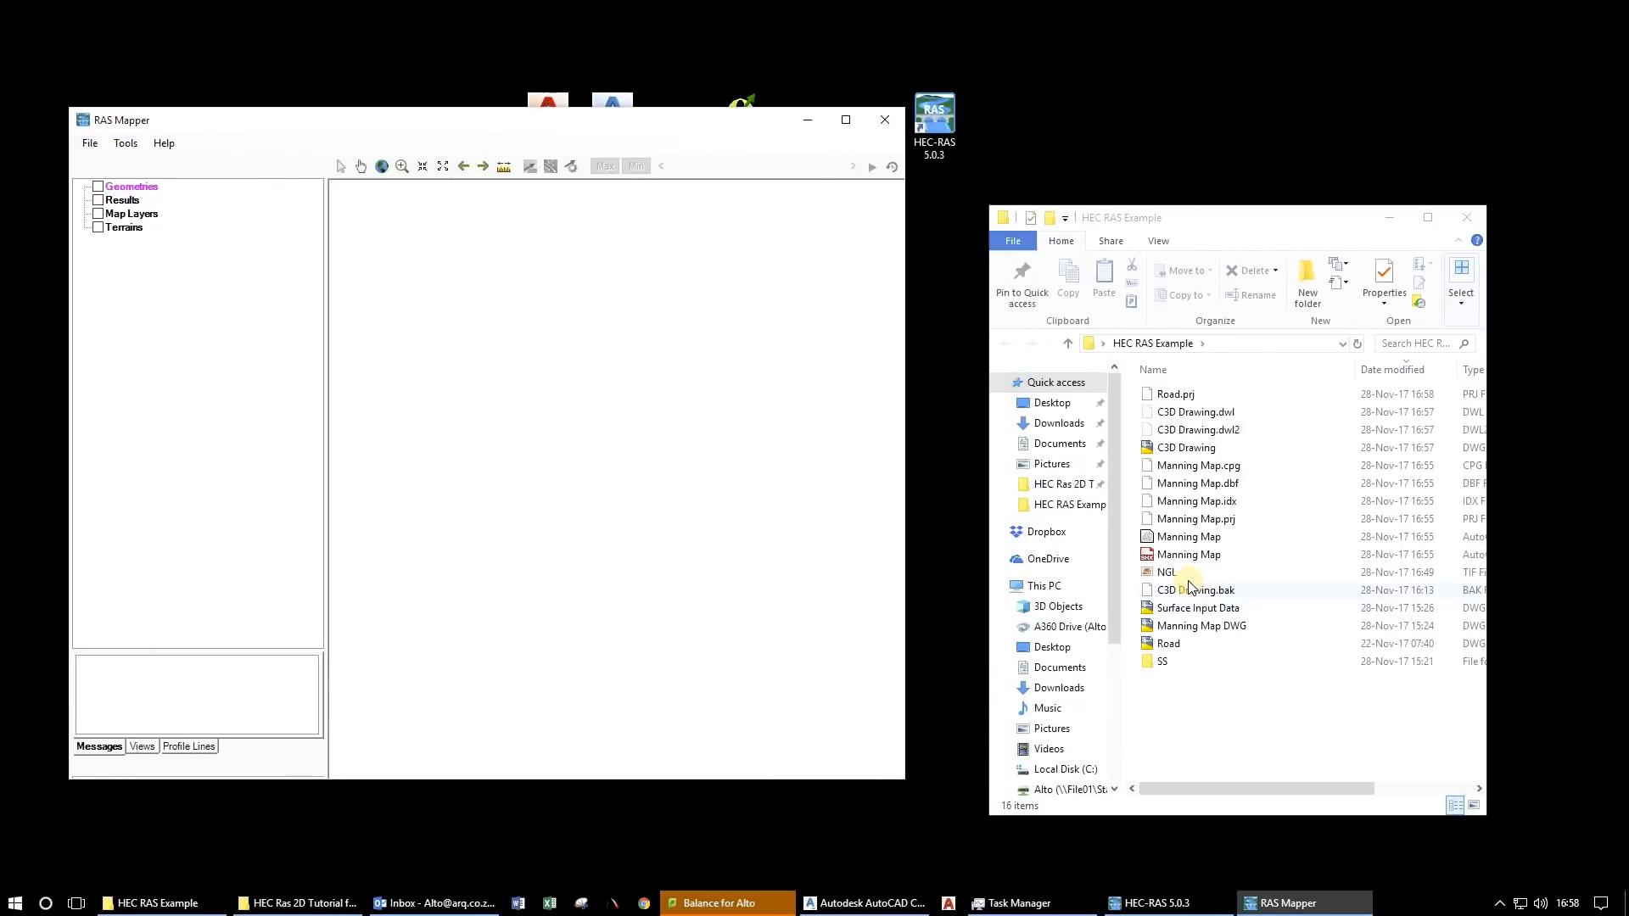
Widen the HEC RAS Example folder window and hide its preview pane so the NGL file's details show.
left_click(1188, 576)
left_click_drag(1493, 572, 1589, 600)
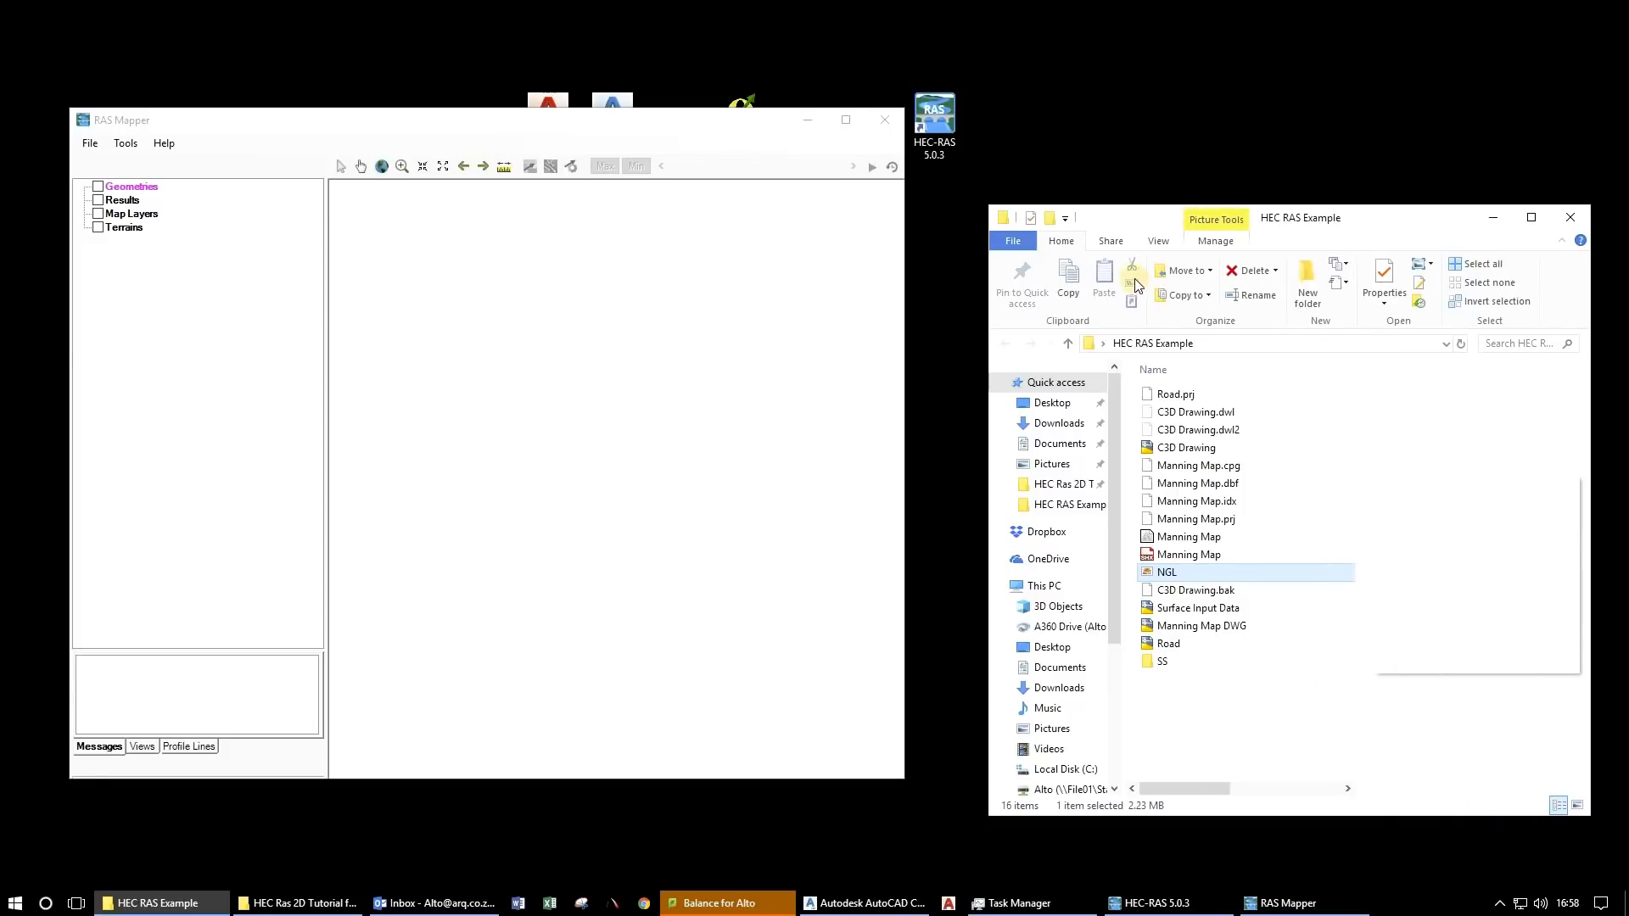
left_click(1158, 241)
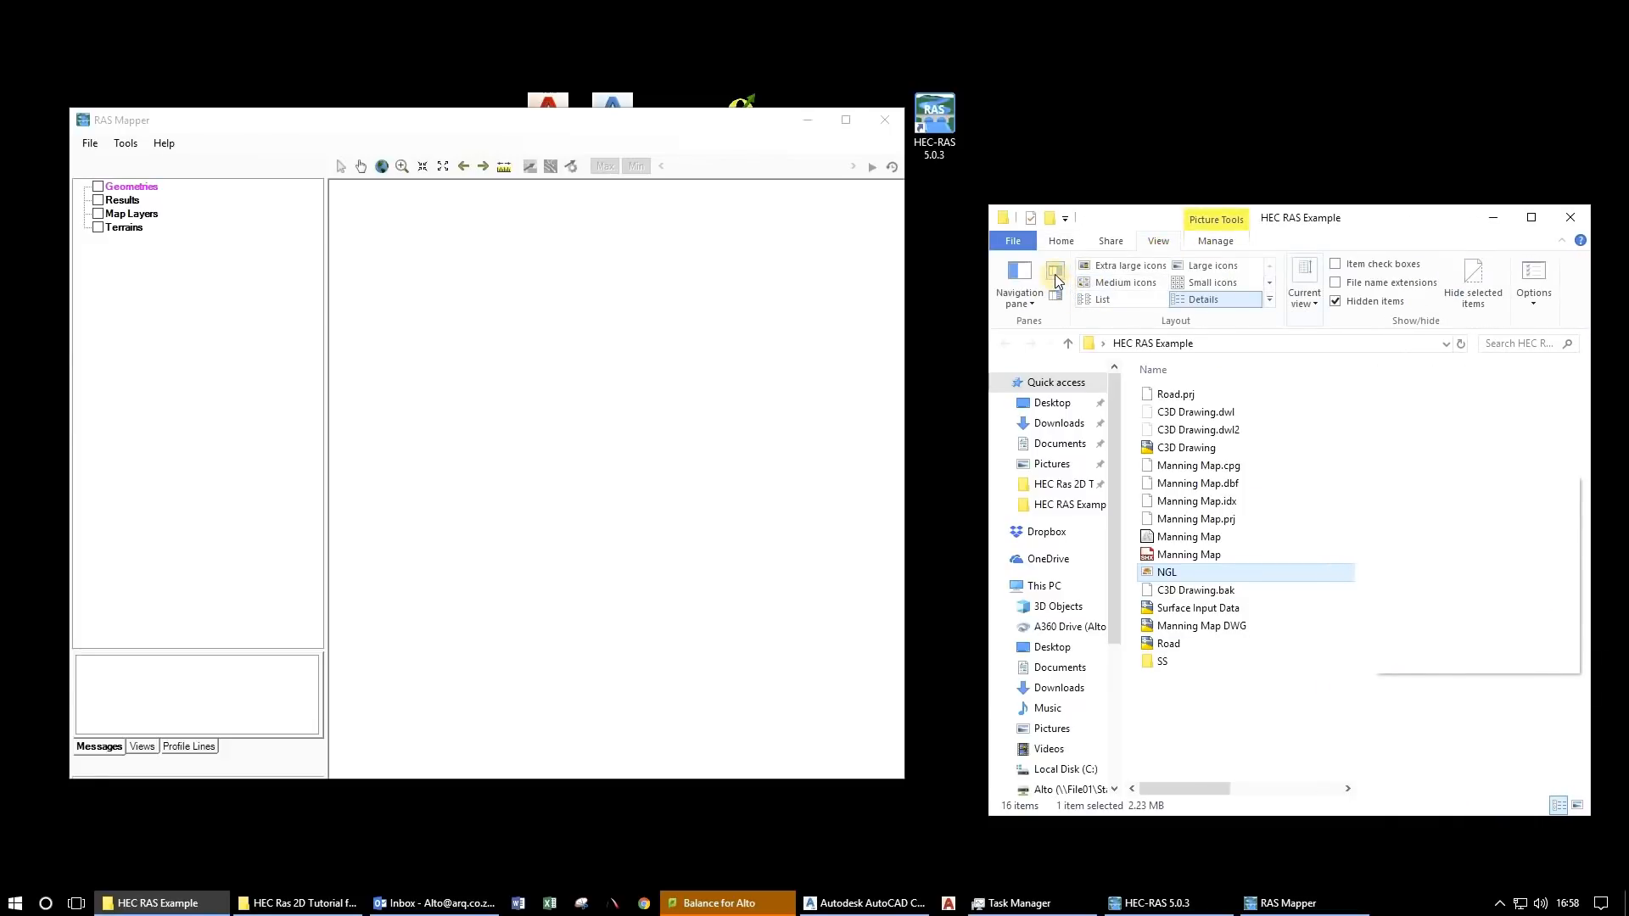
left_click(1055, 276)
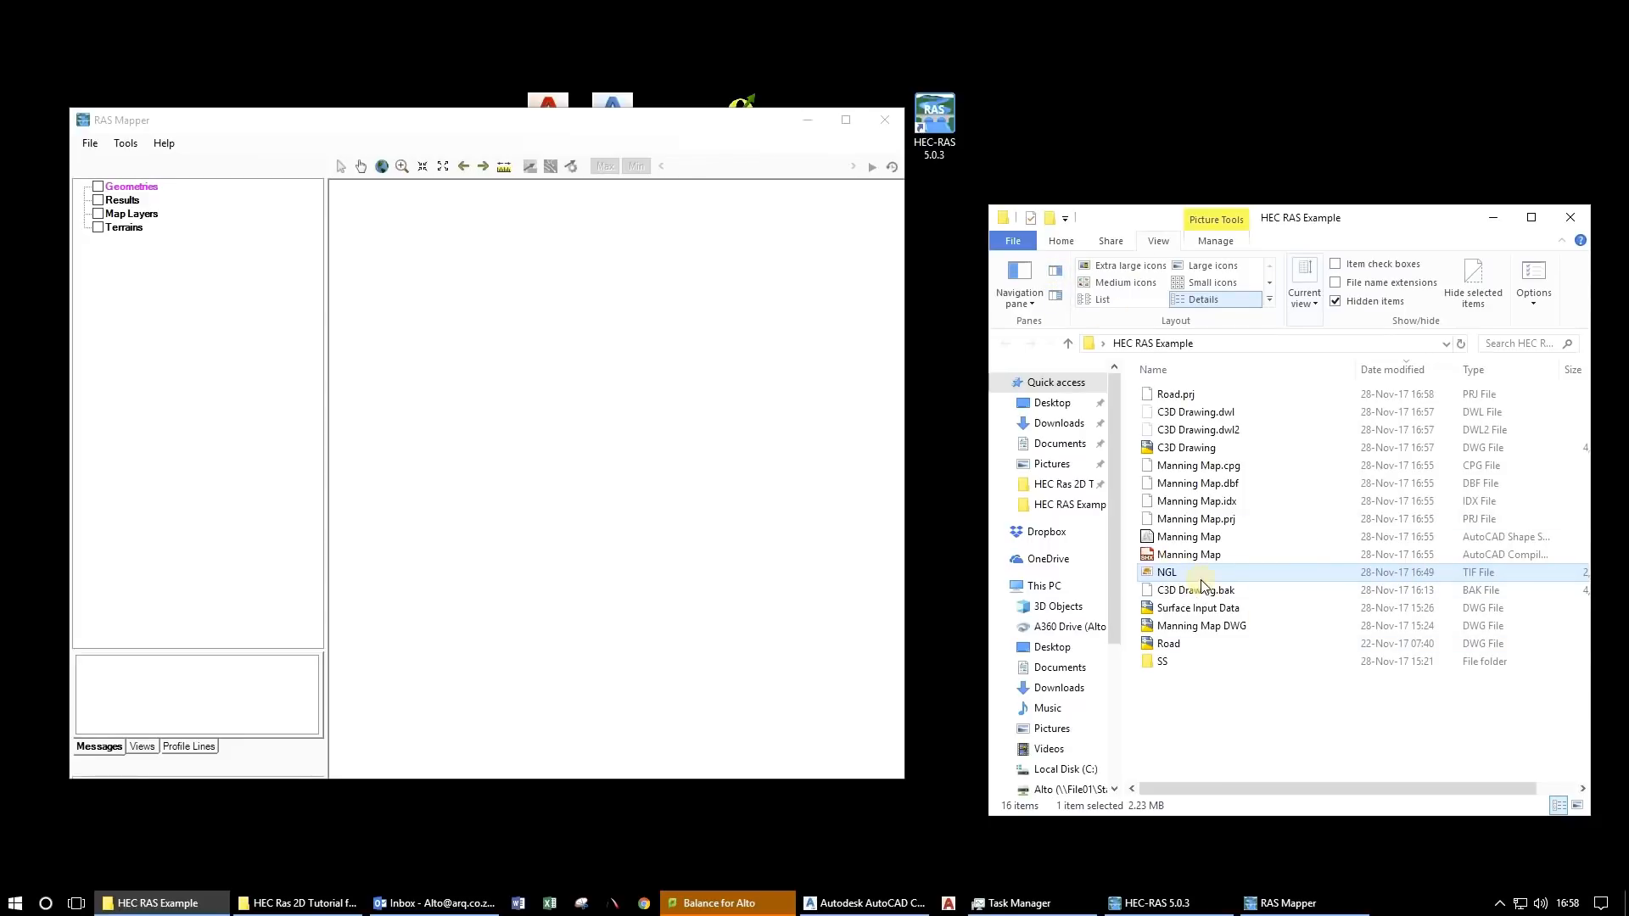
Start a new terrain layer in RAS Mapper without setting the project's spatial reference system first.
left_click(126, 156)
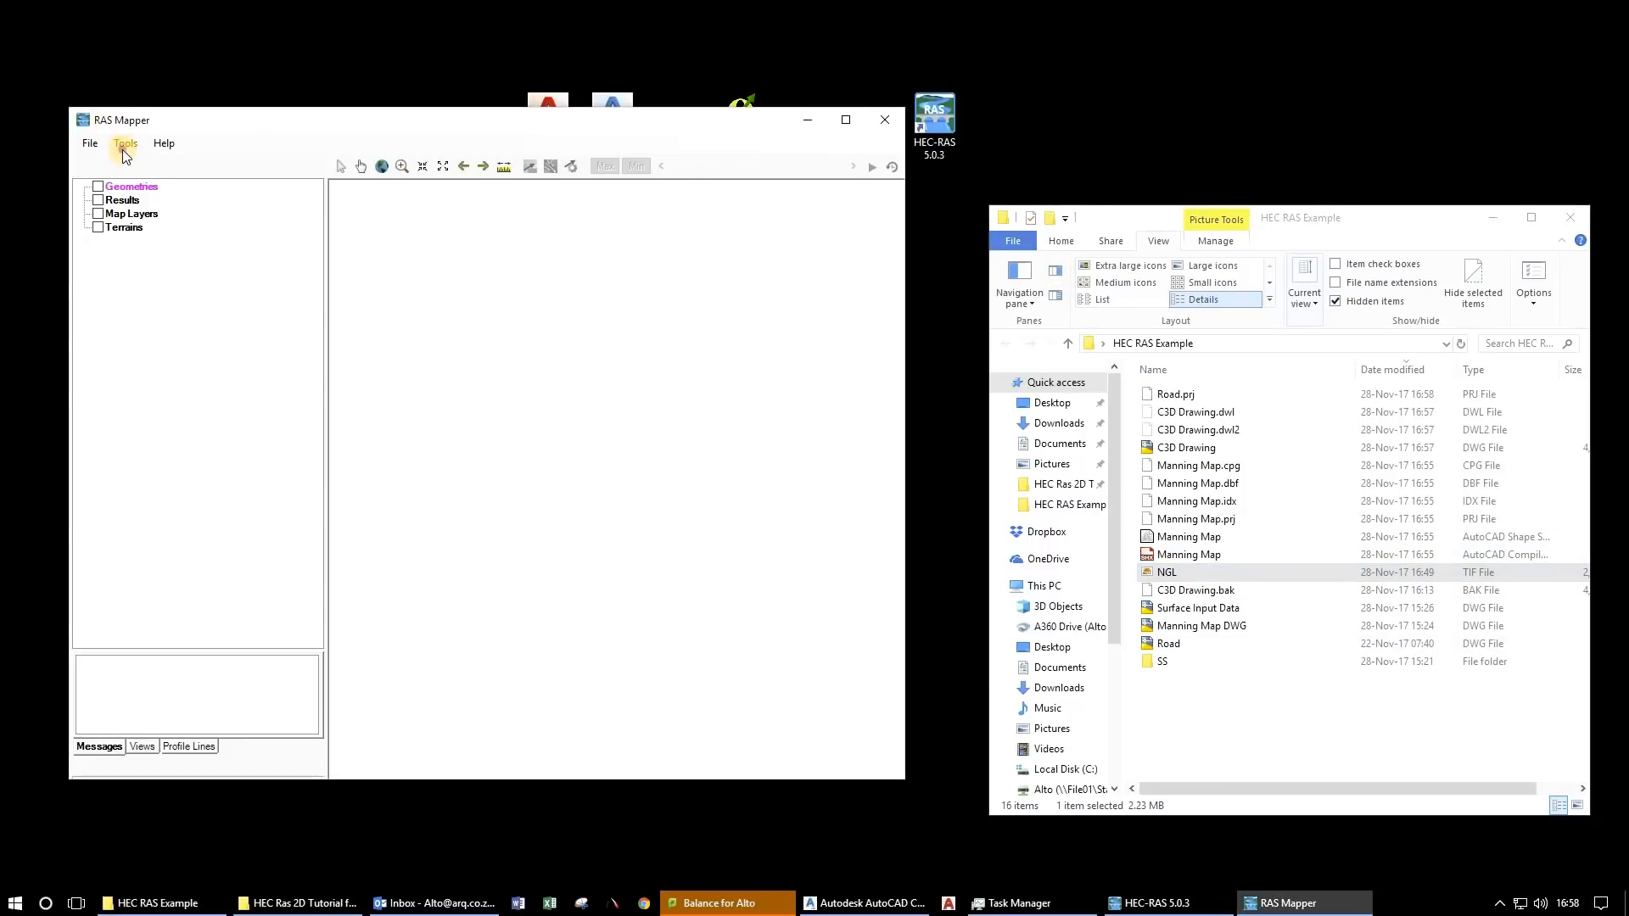
left_click(125, 144)
left_click(149, 204)
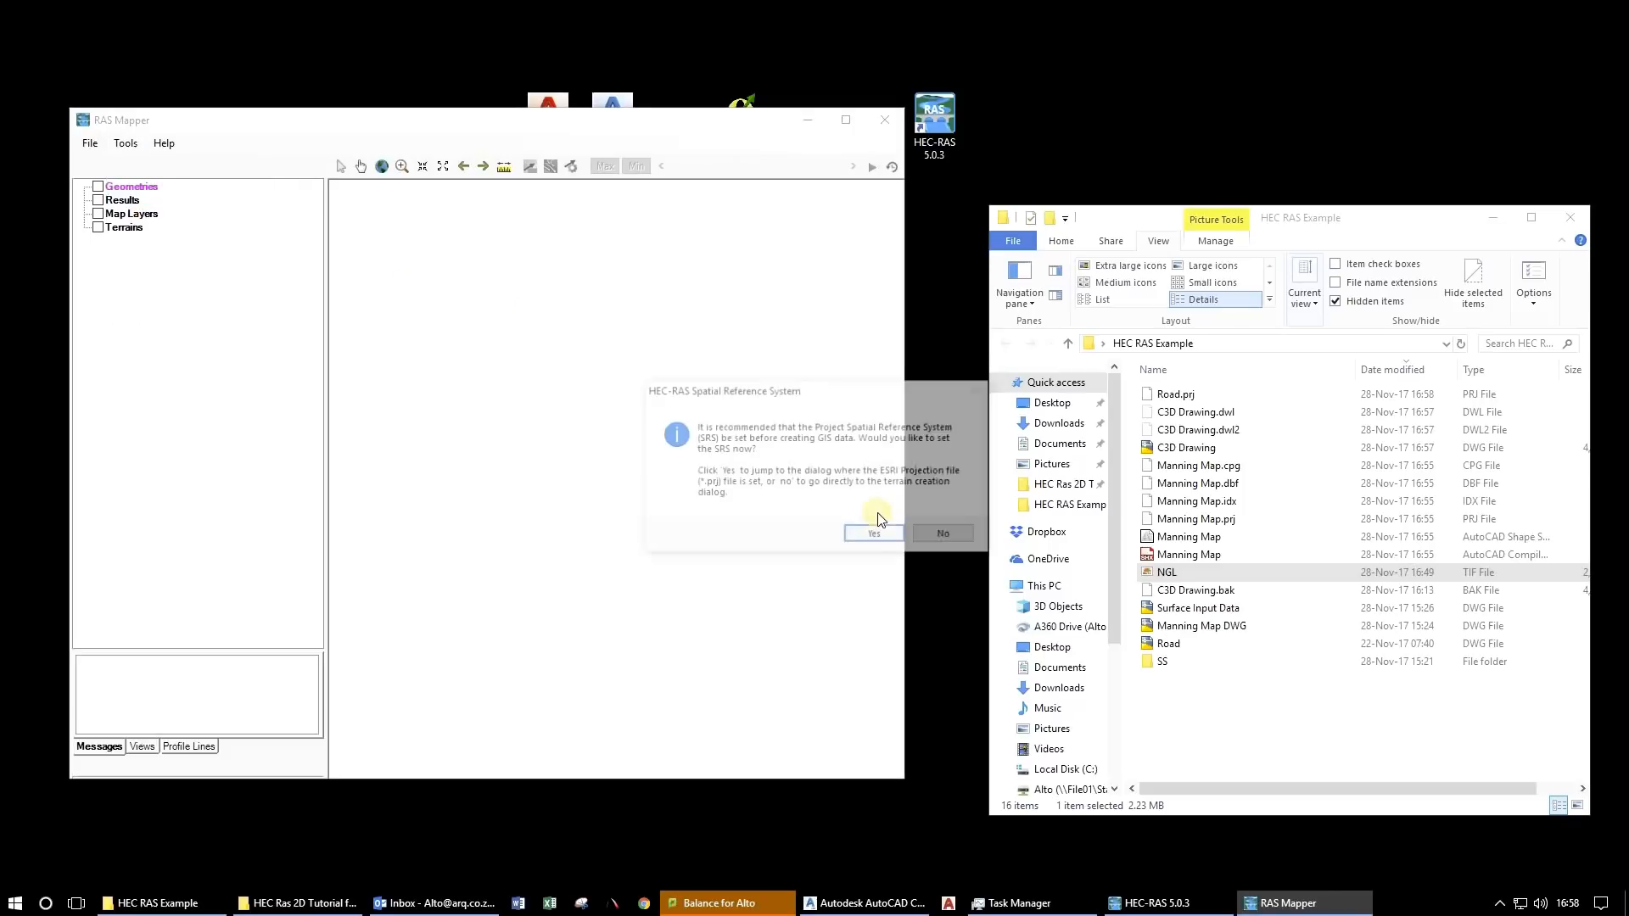
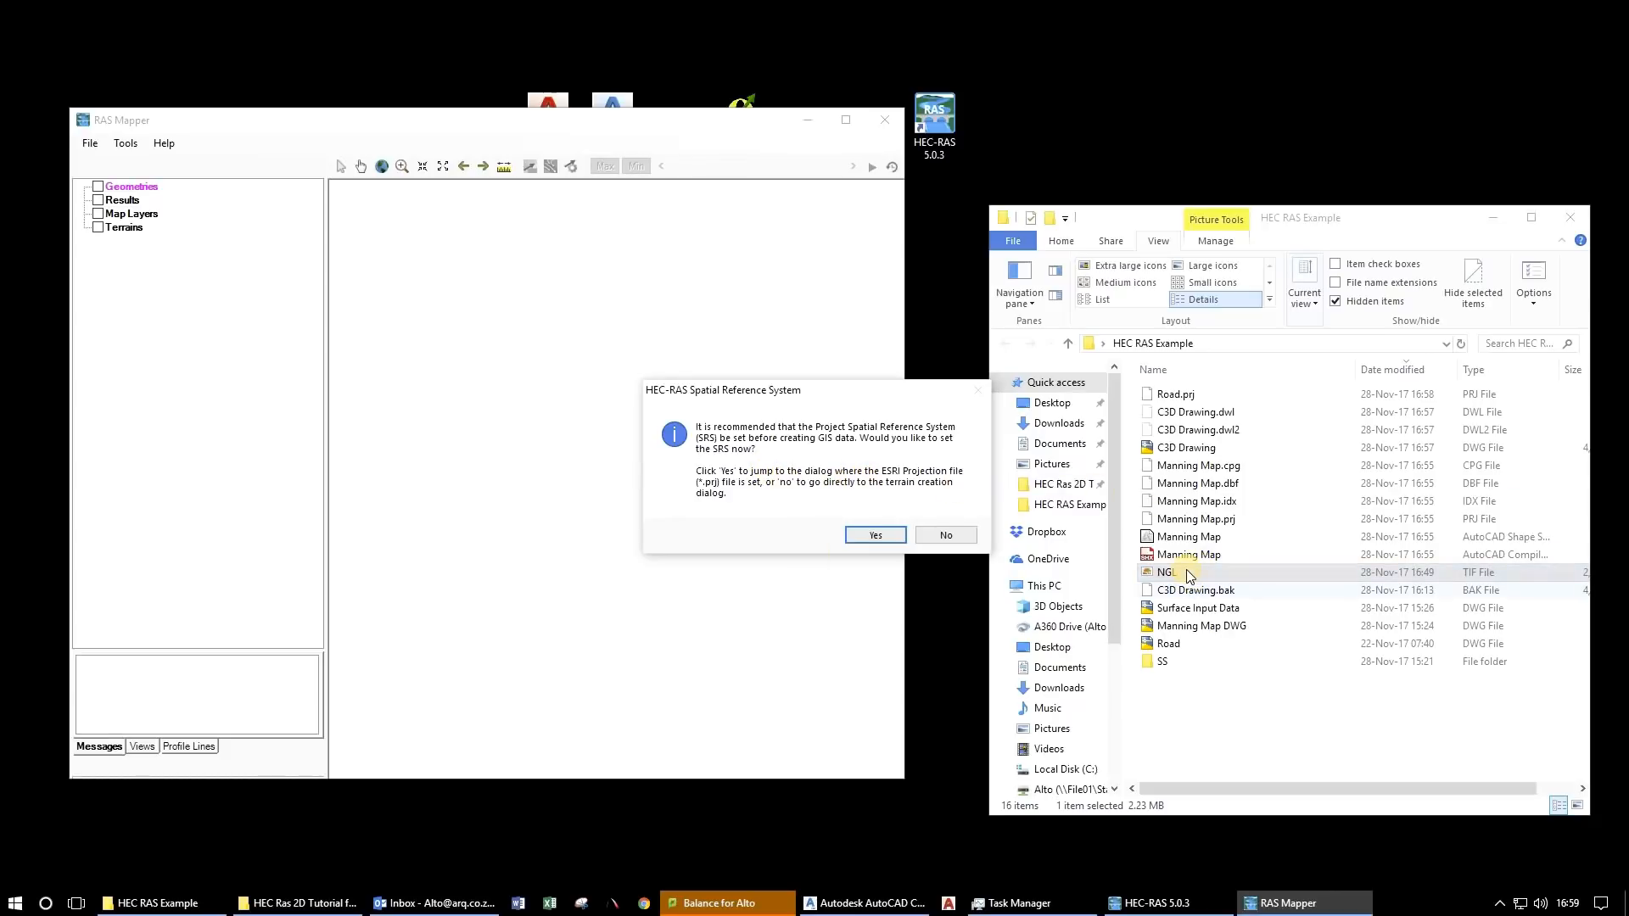
left_click(944, 532)
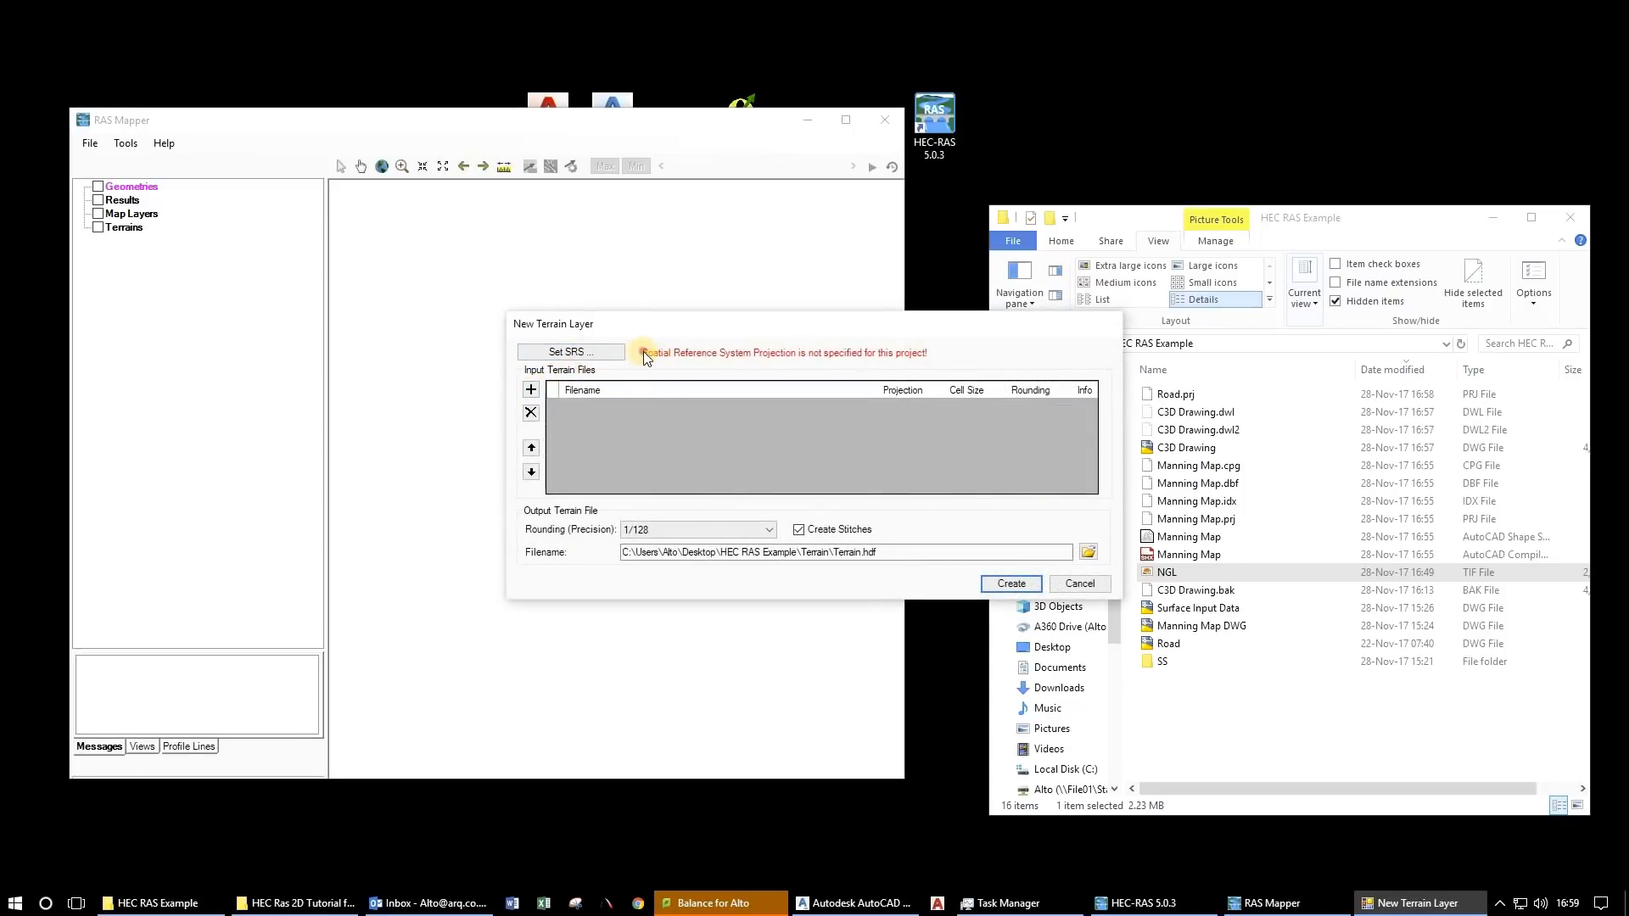
Create the terrain from NGL.tif, using that raster's spatial reference projection for the RAS model.
left_click(531, 389)
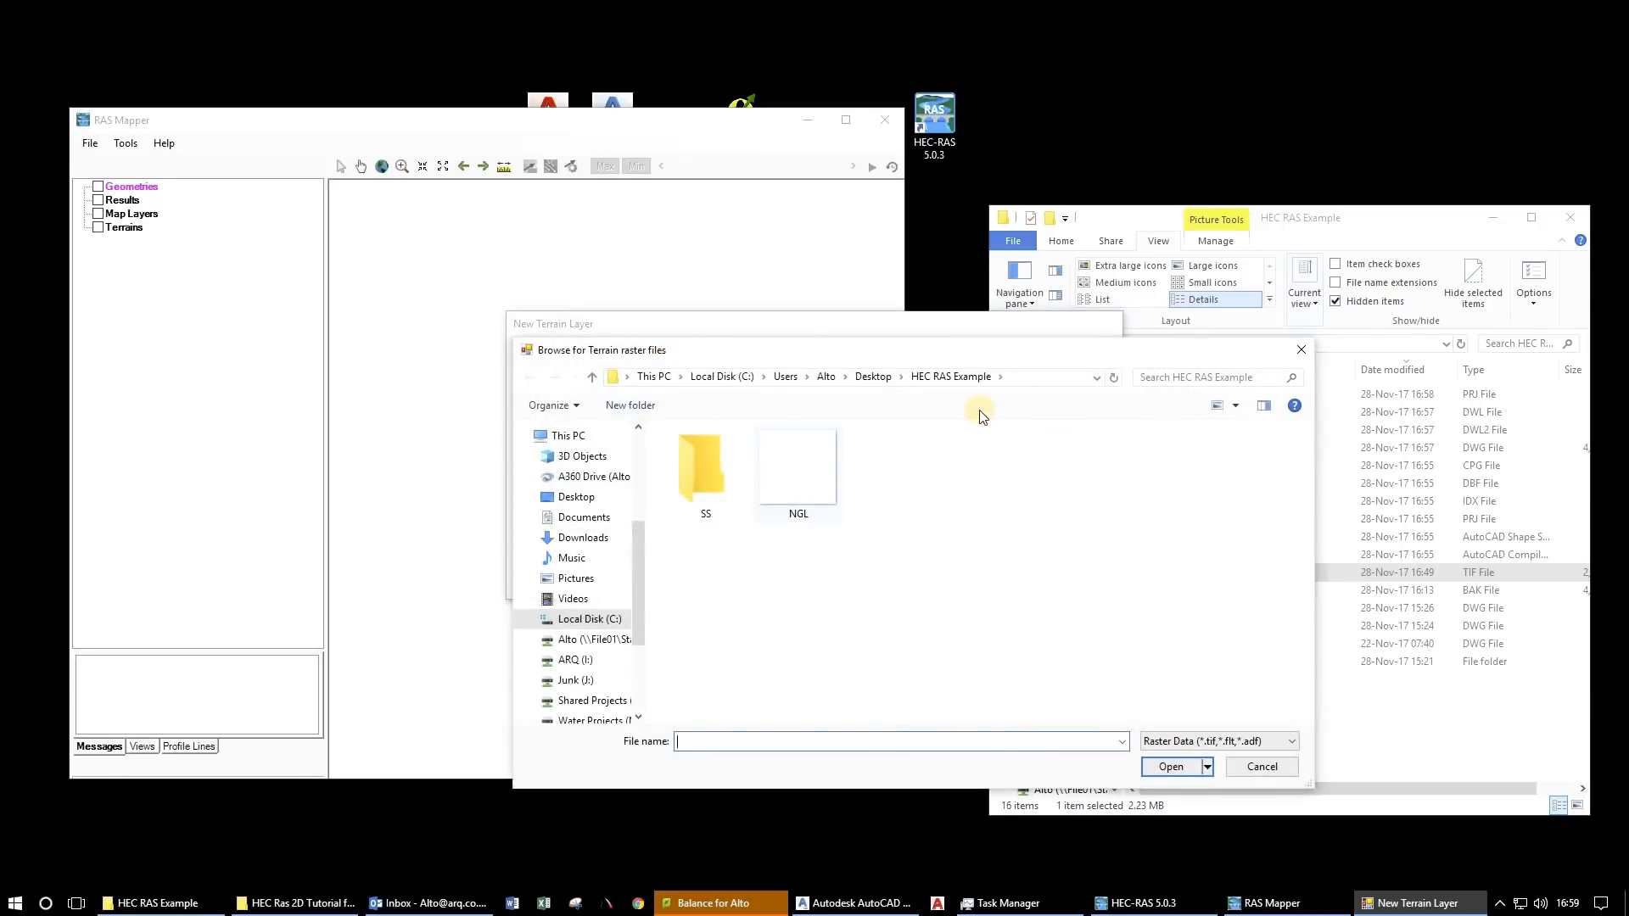
left_click(802, 479)
left_click_drag(759, 276, 686, 182)
left_click(1009, 614)
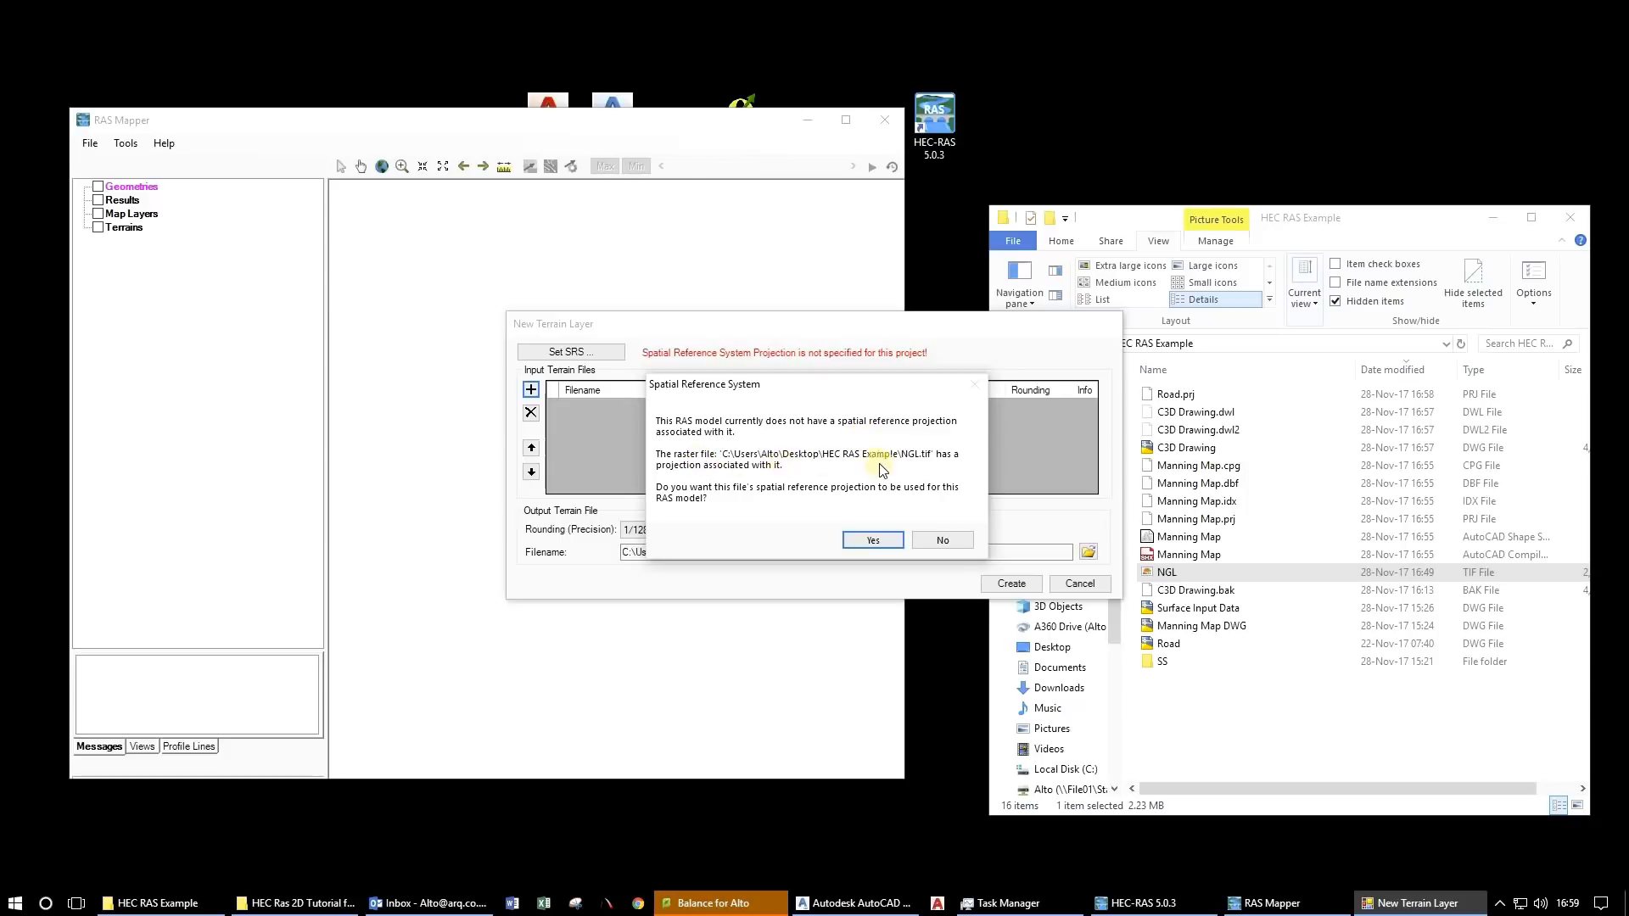
left_click(853, 537)
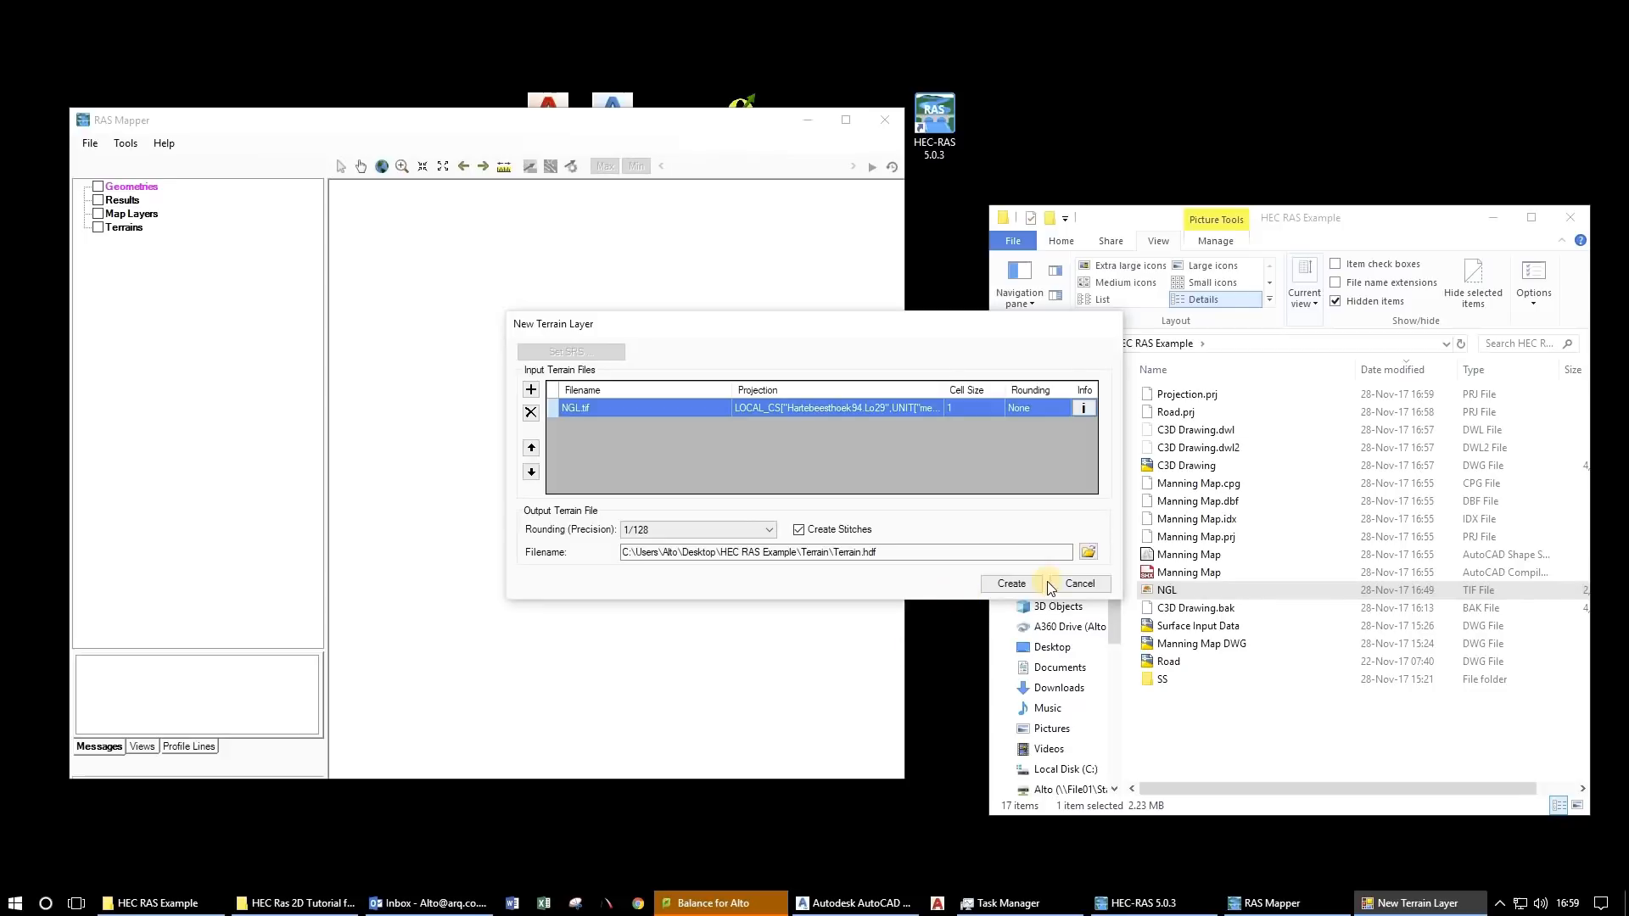
left_click(1013, 583)
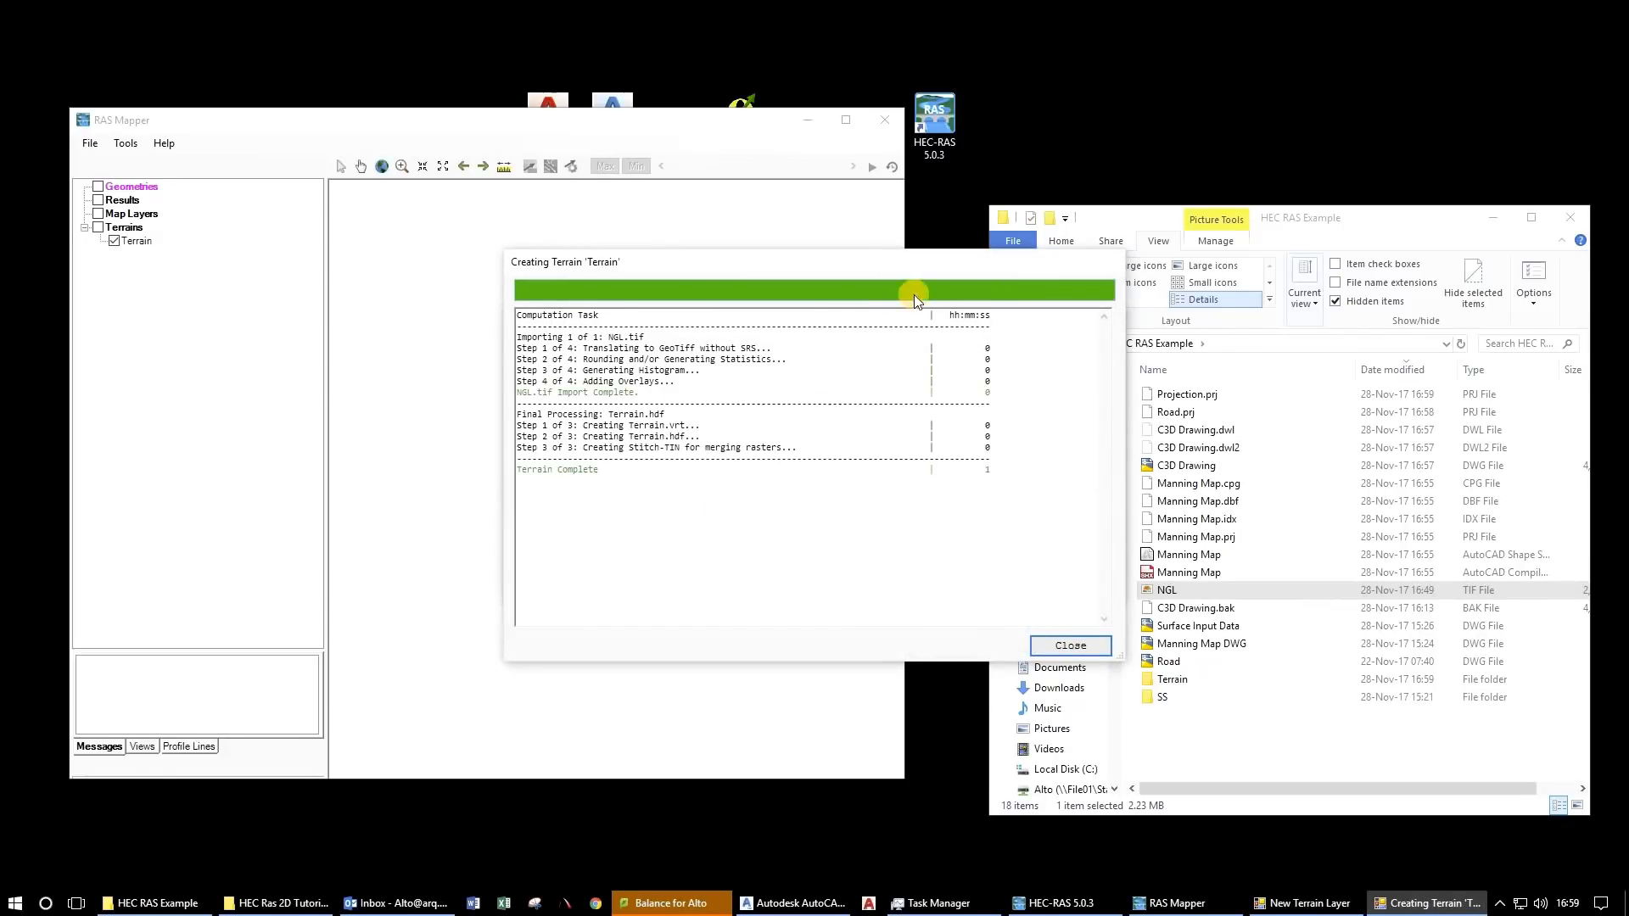
left_click(1070, 647)
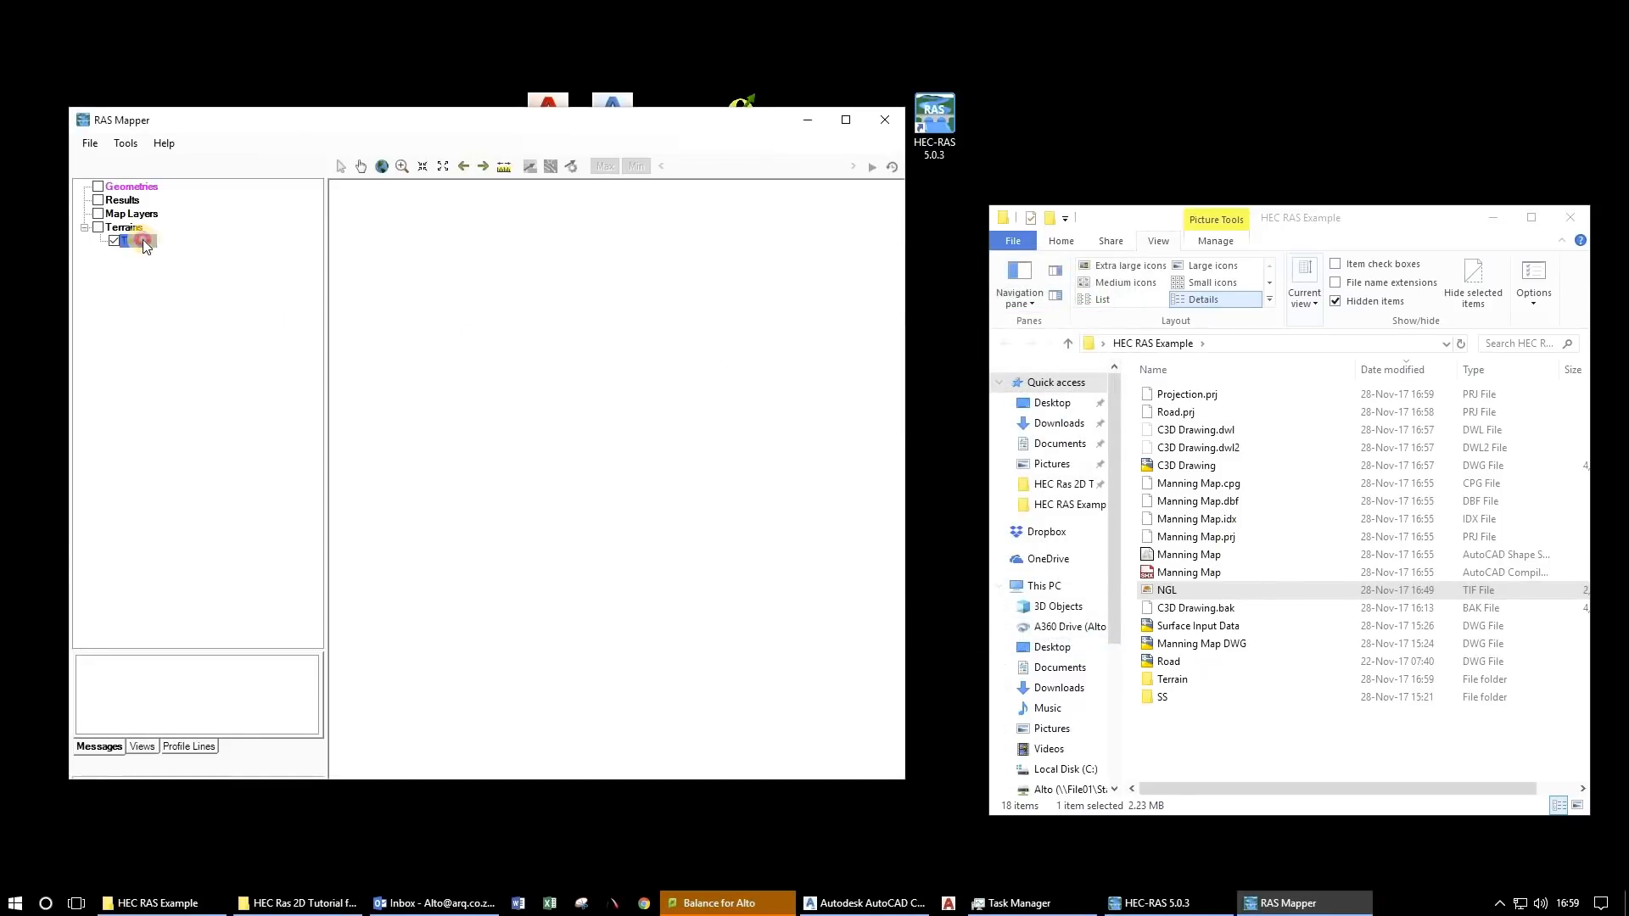
Check the Terrain layer's properties, and restart RAS Mapper from the HEC-RAS main window.
double_click(144, 243)
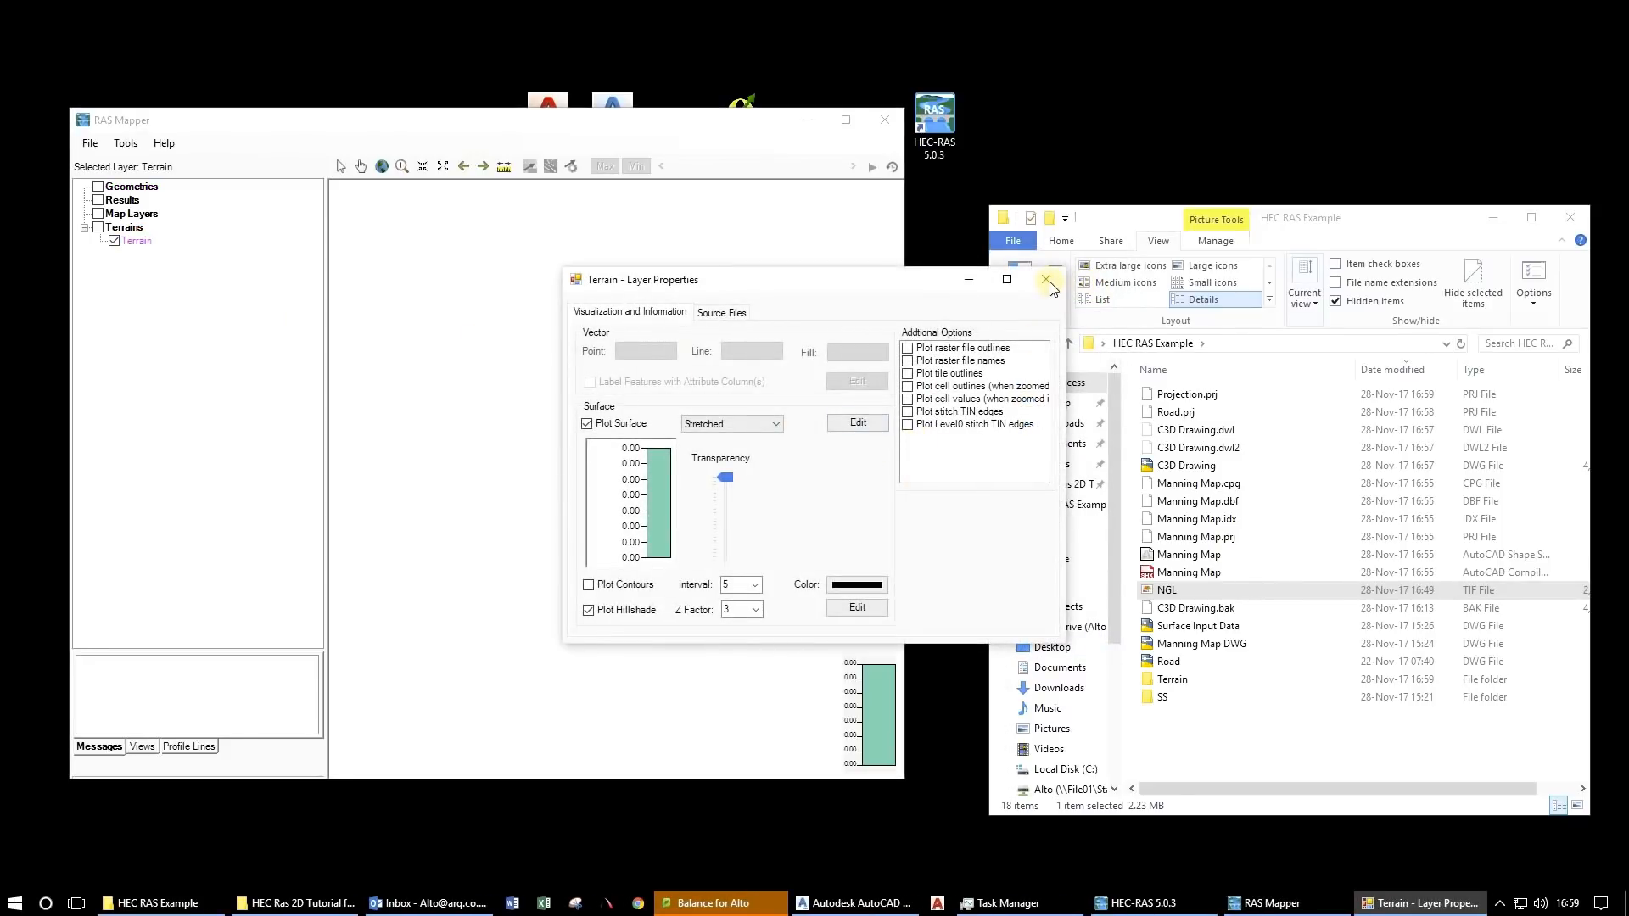
left_click(1048, 283)
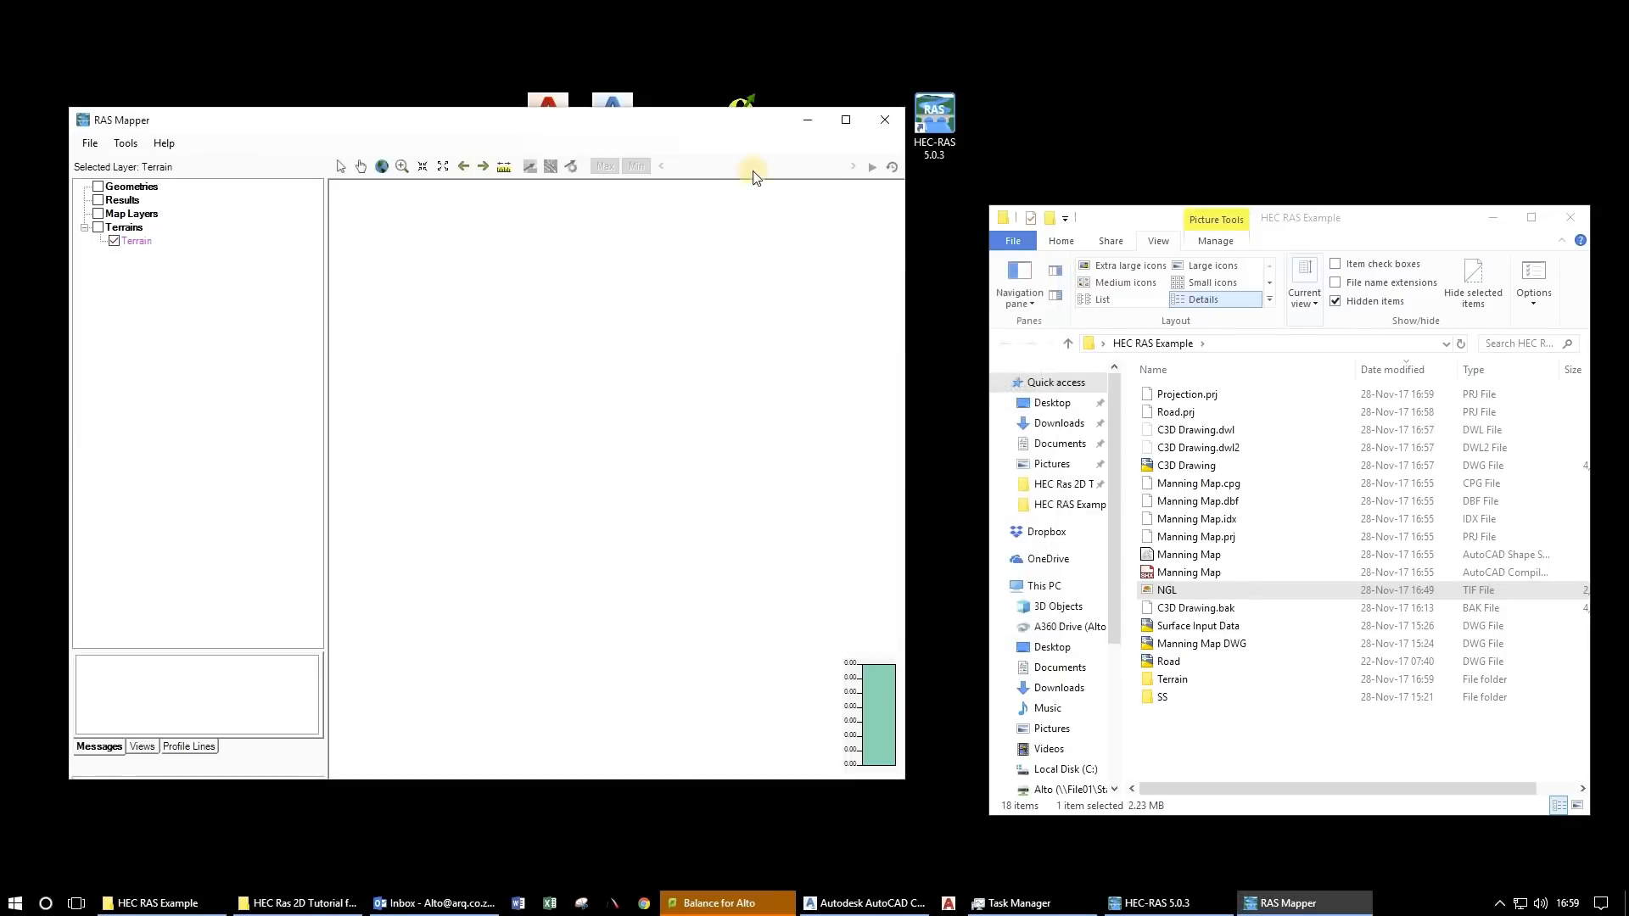
left_click(879, 124)
left_click(463, 456)
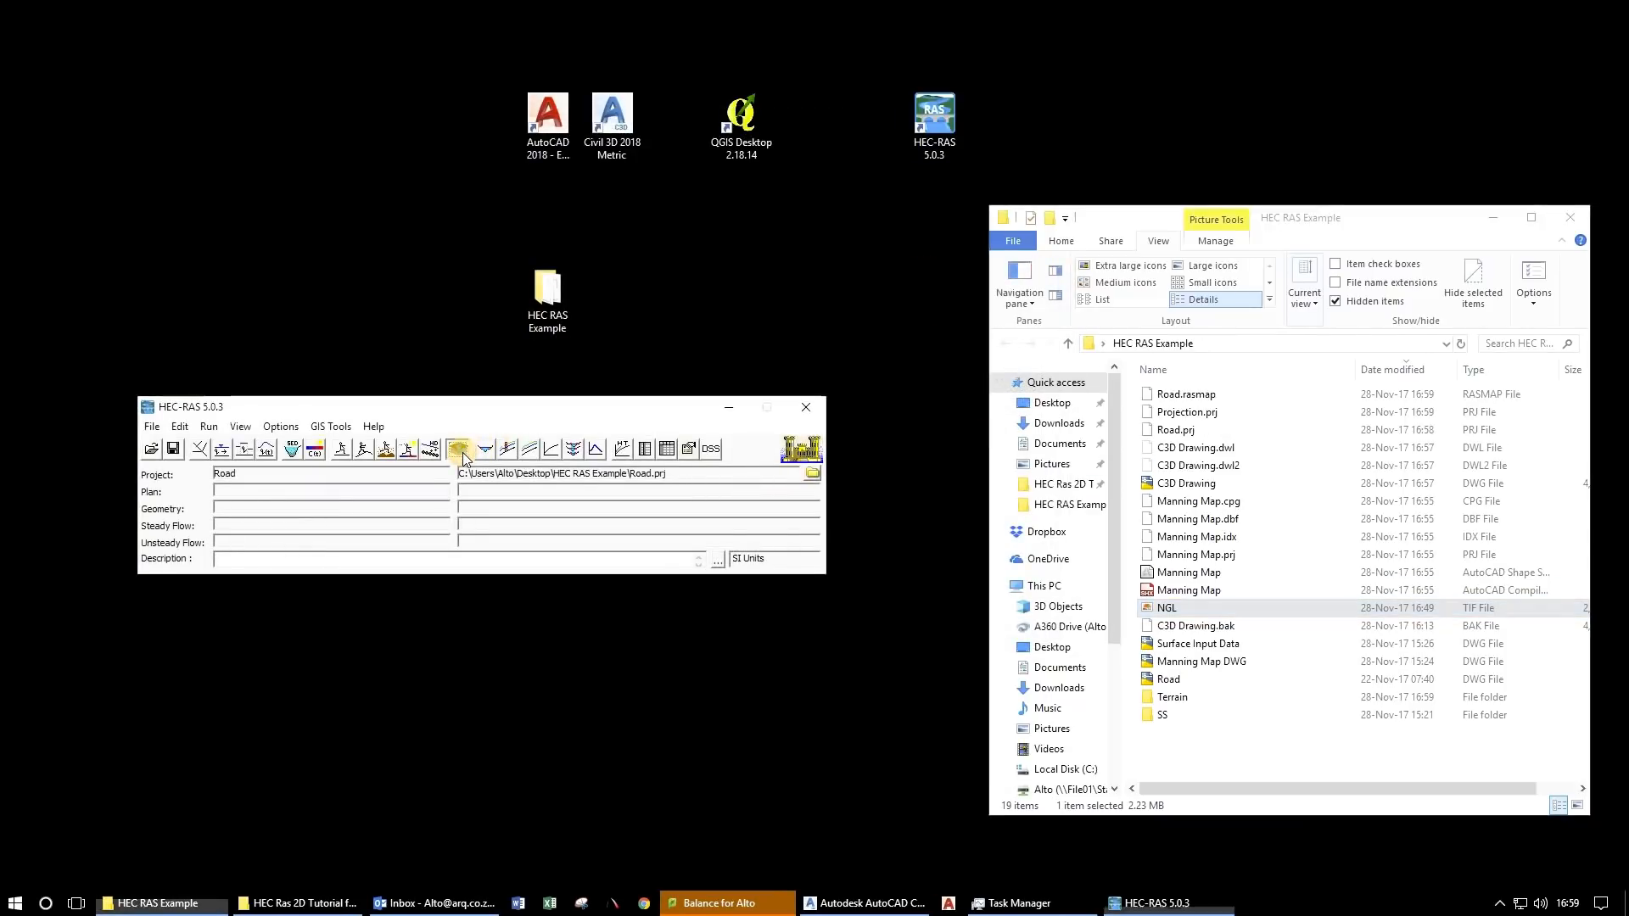
Zoom to the Terrain layer and turn on display of the Terrains group.
right_click(461, 254)
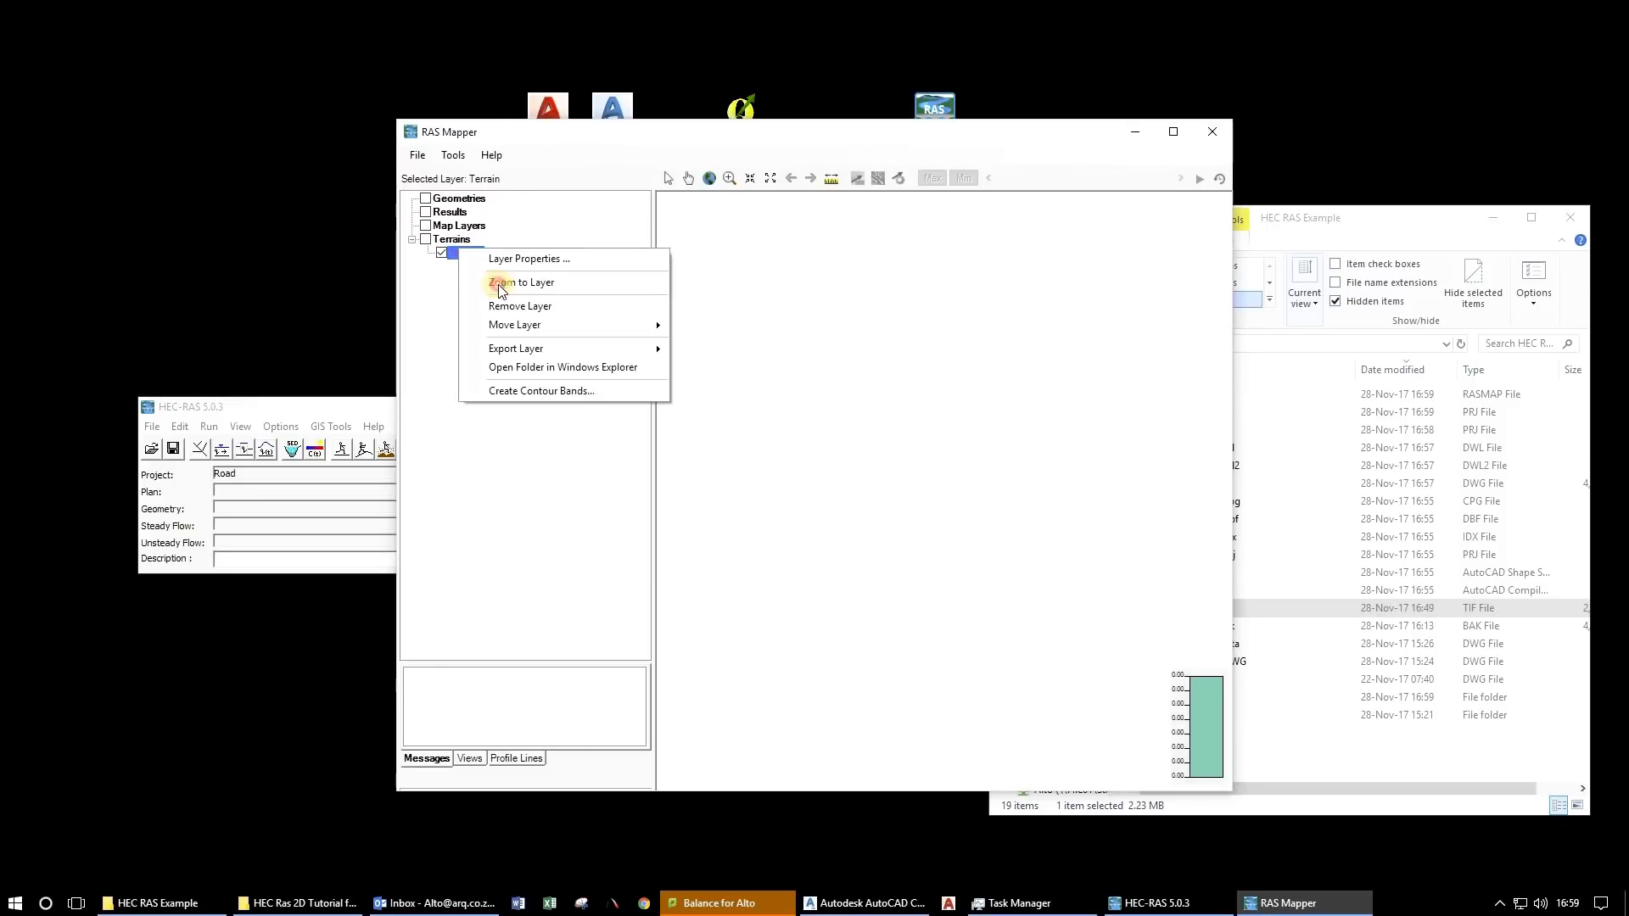
left_click(497, 284)
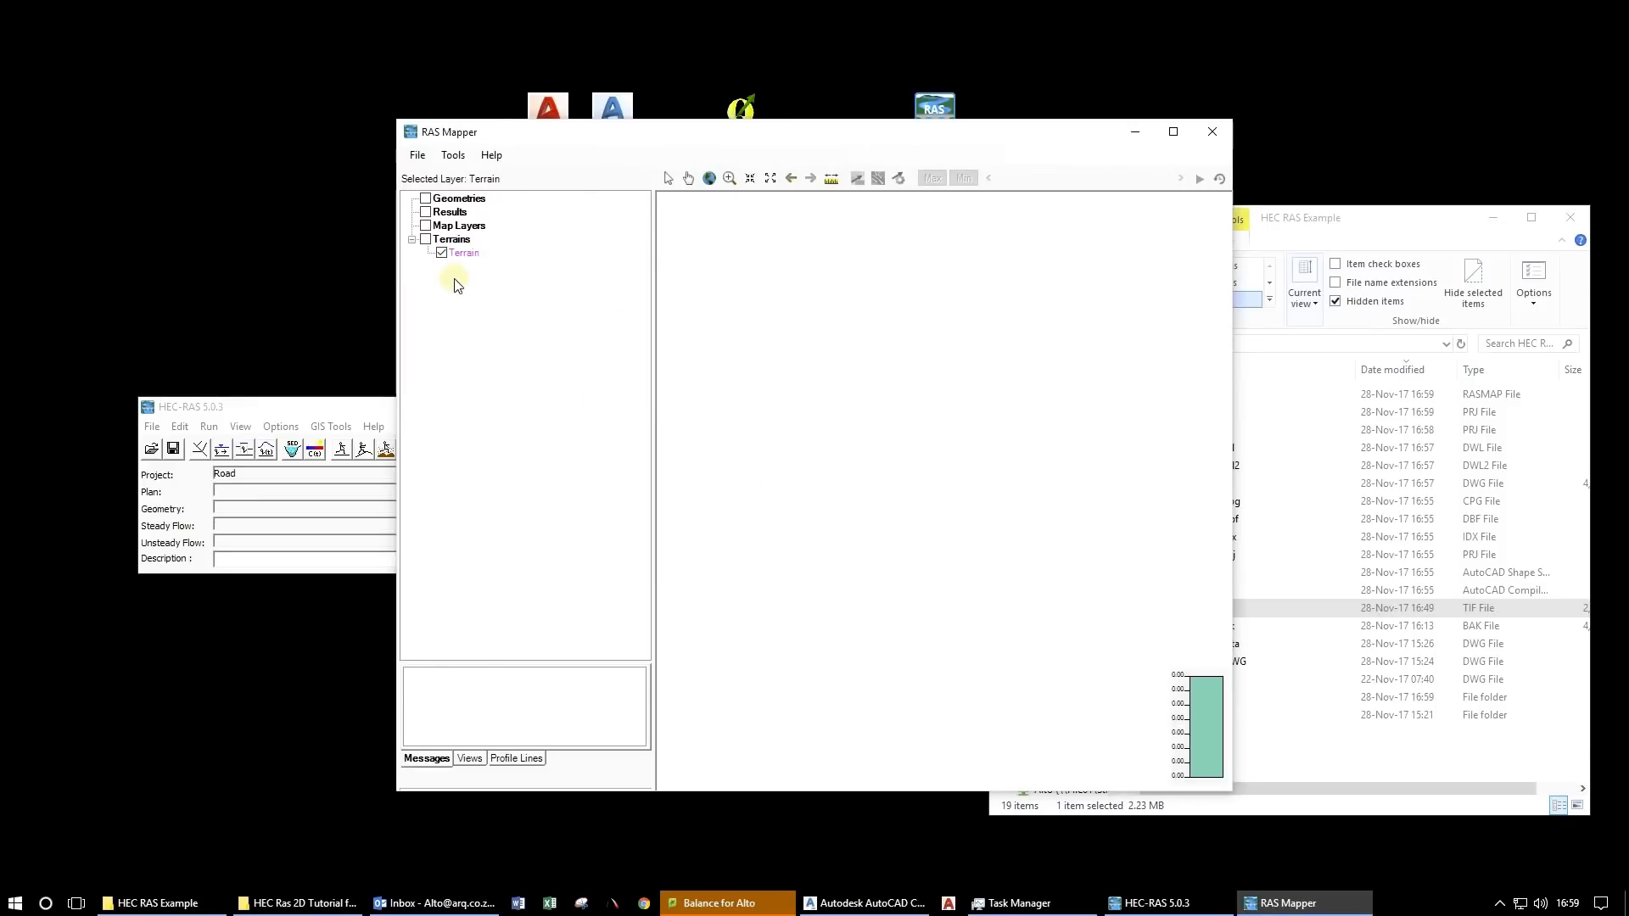
left_click(425, 241)
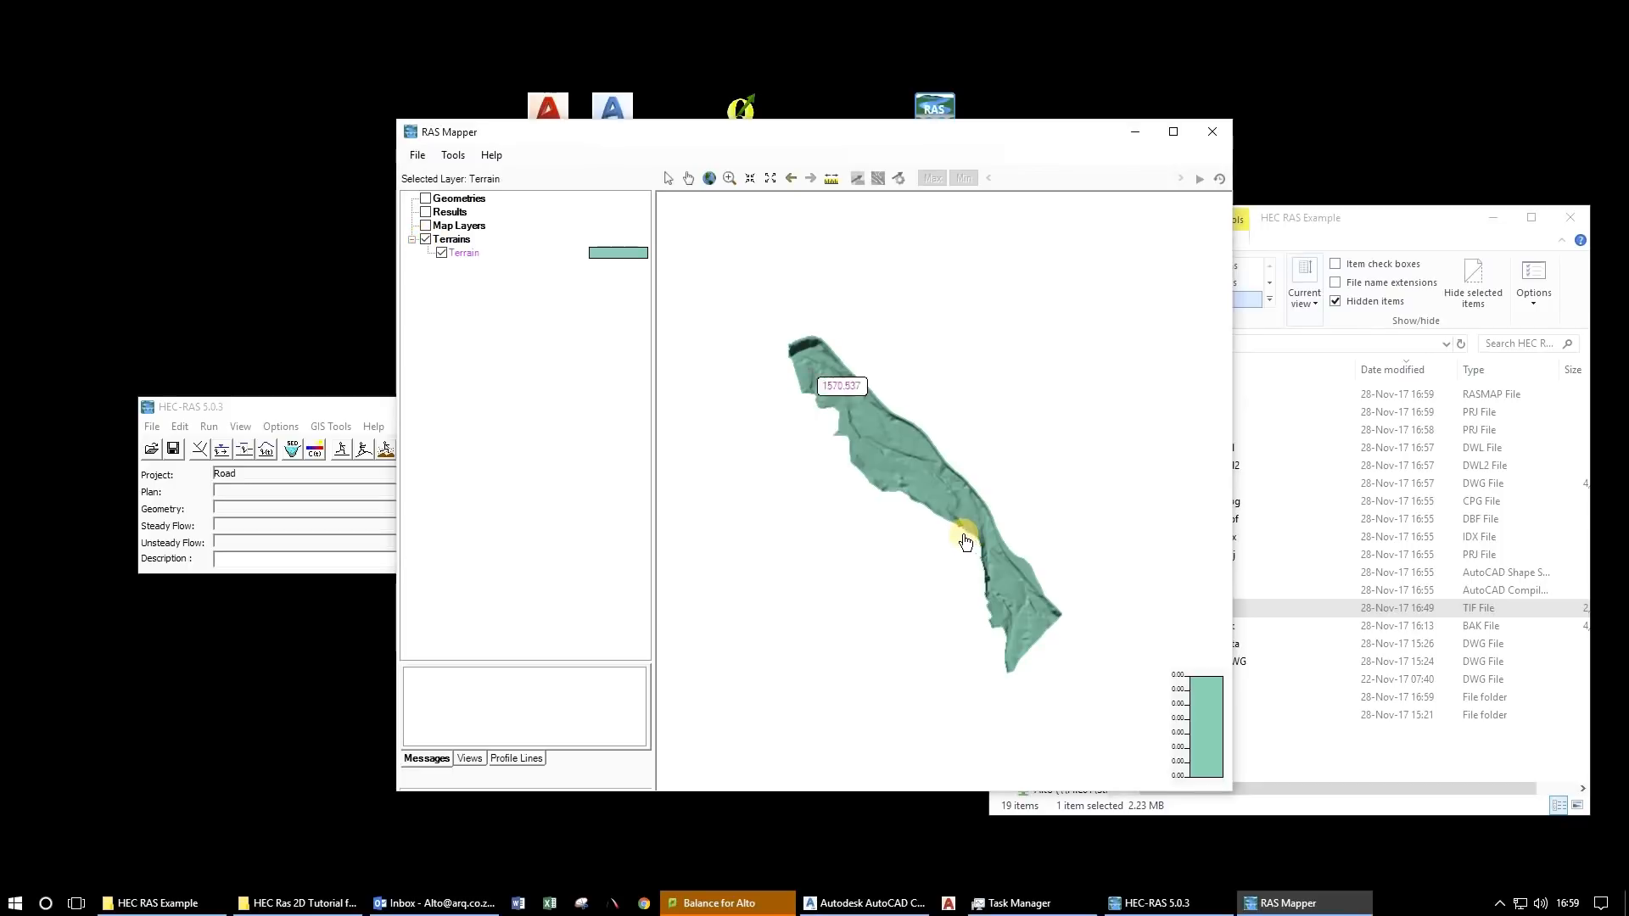
scroll(946, 502, "up", 2)
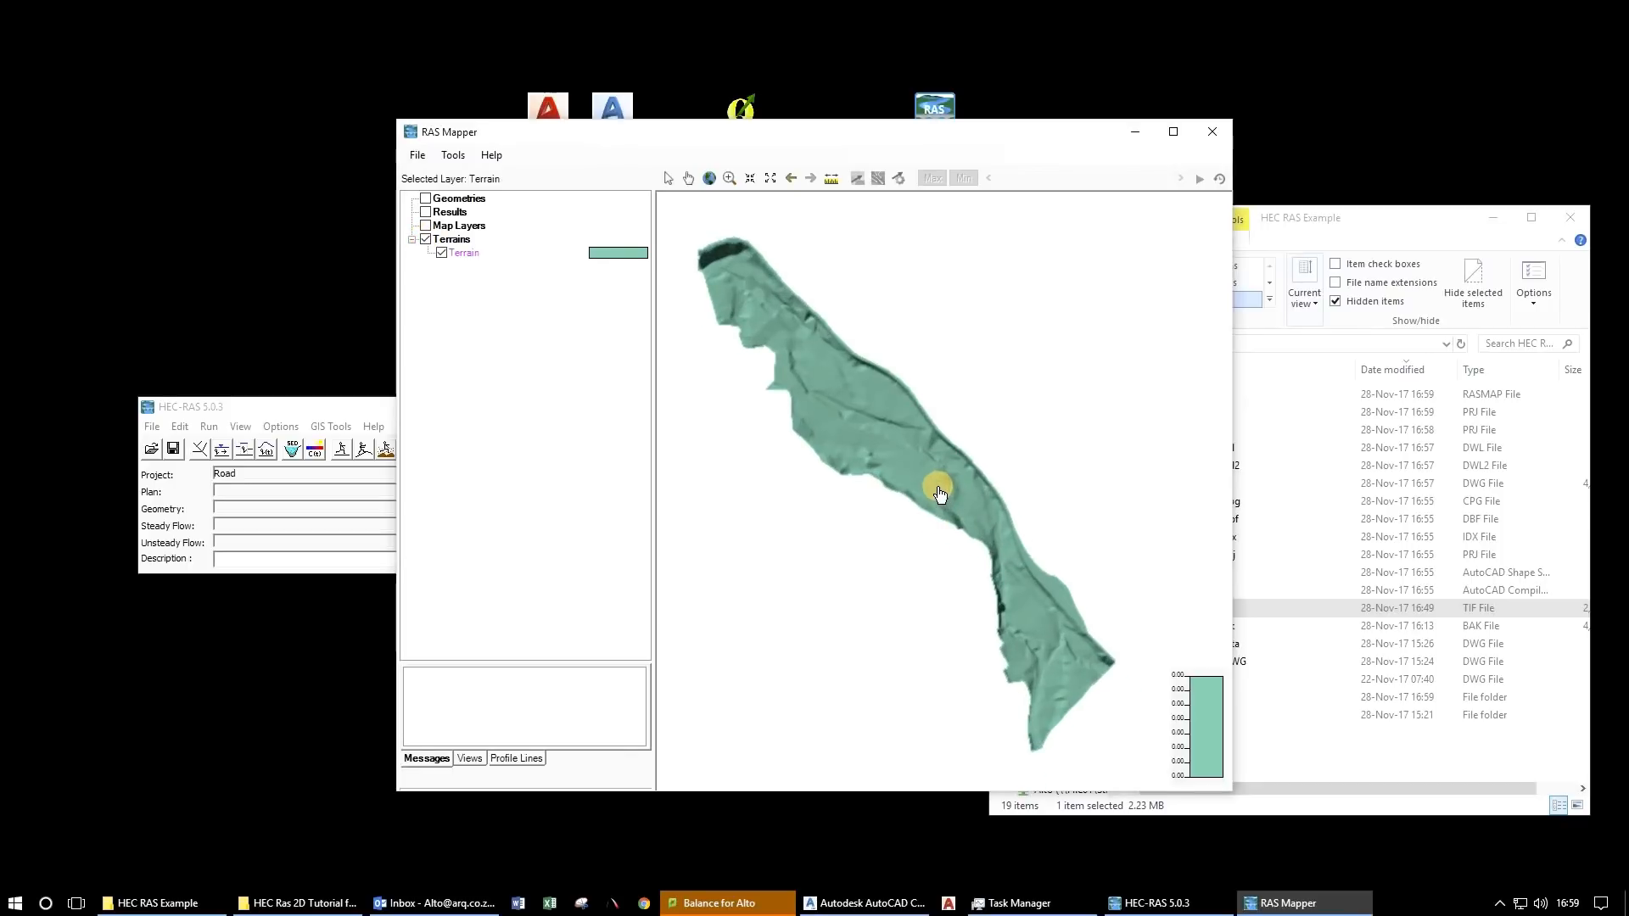
right_click(1212, 731)
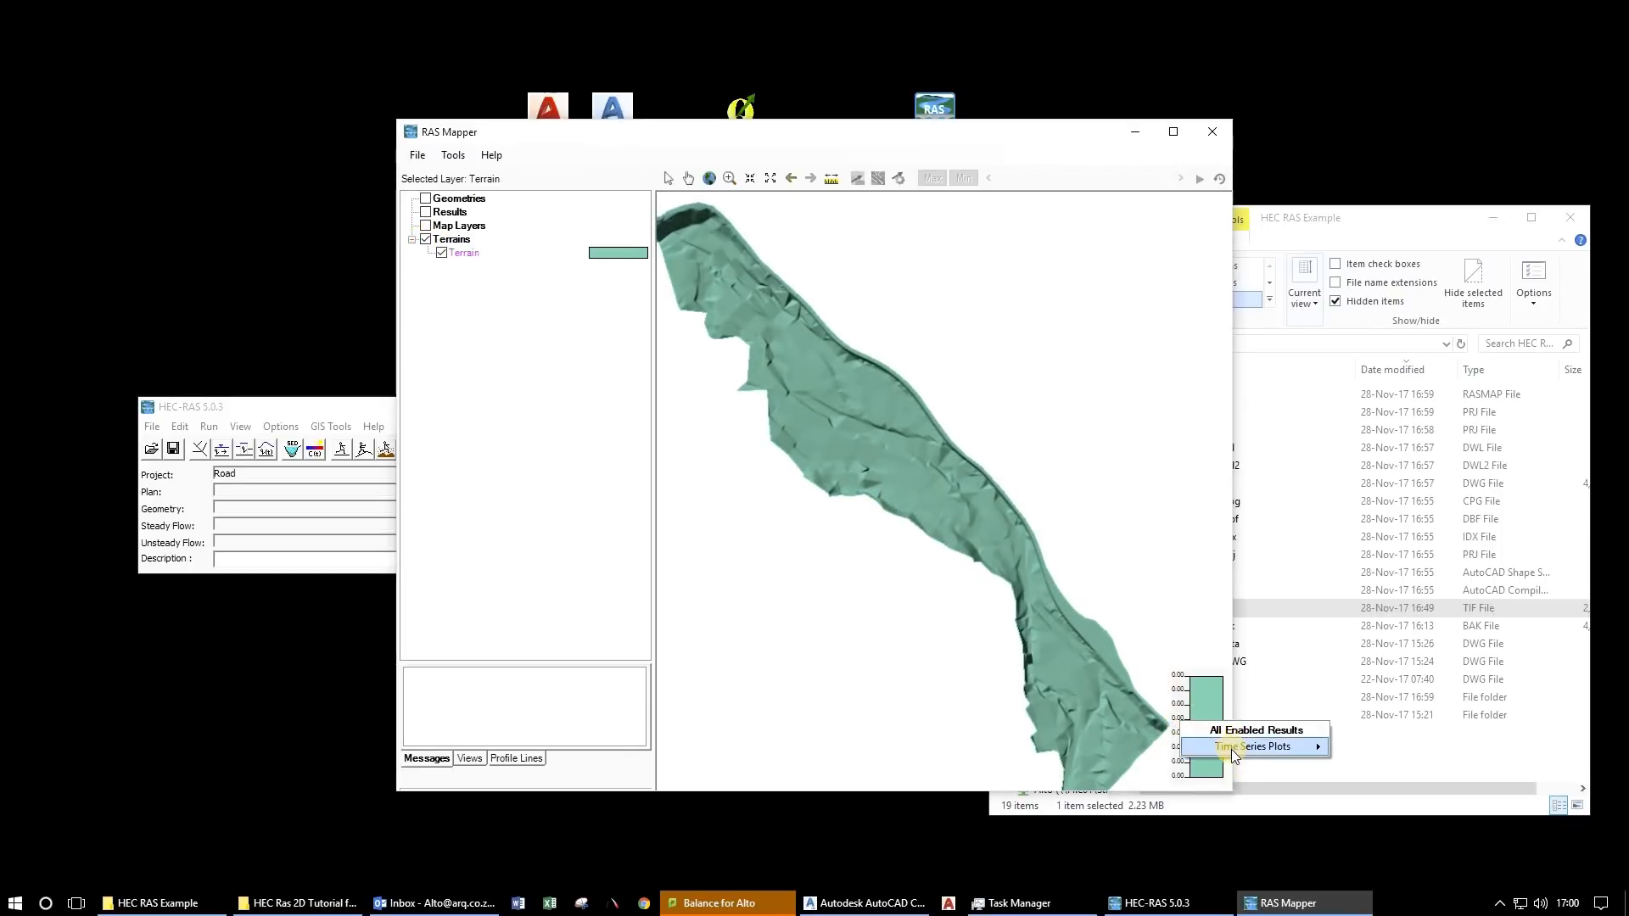
mouse_move(1247, 746)
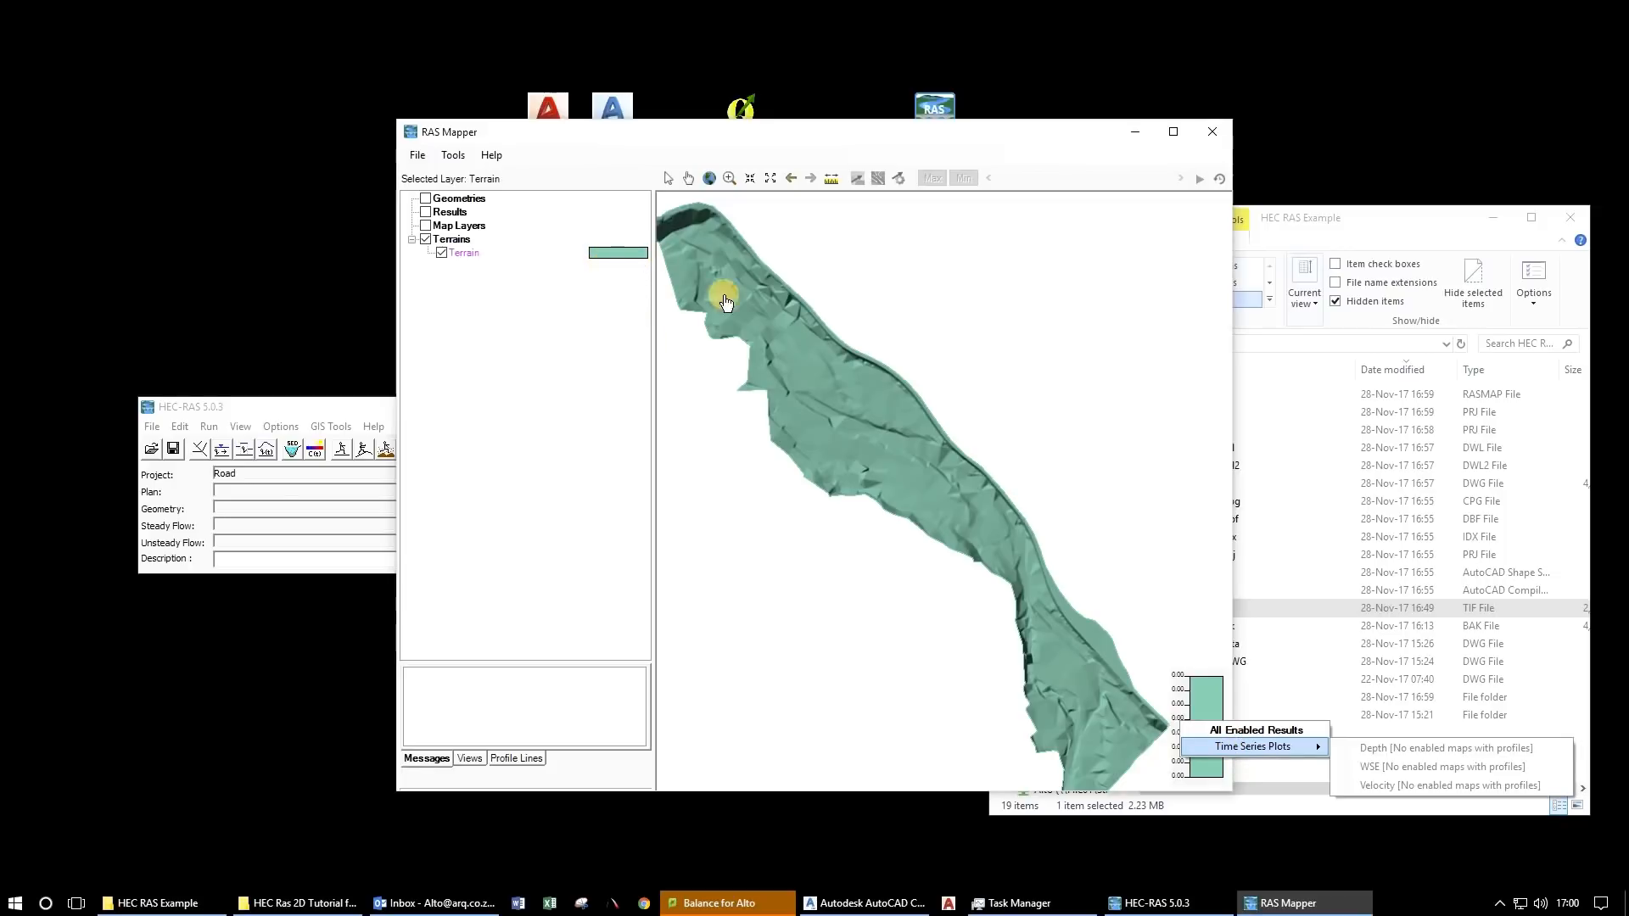
left_click(848, 413)
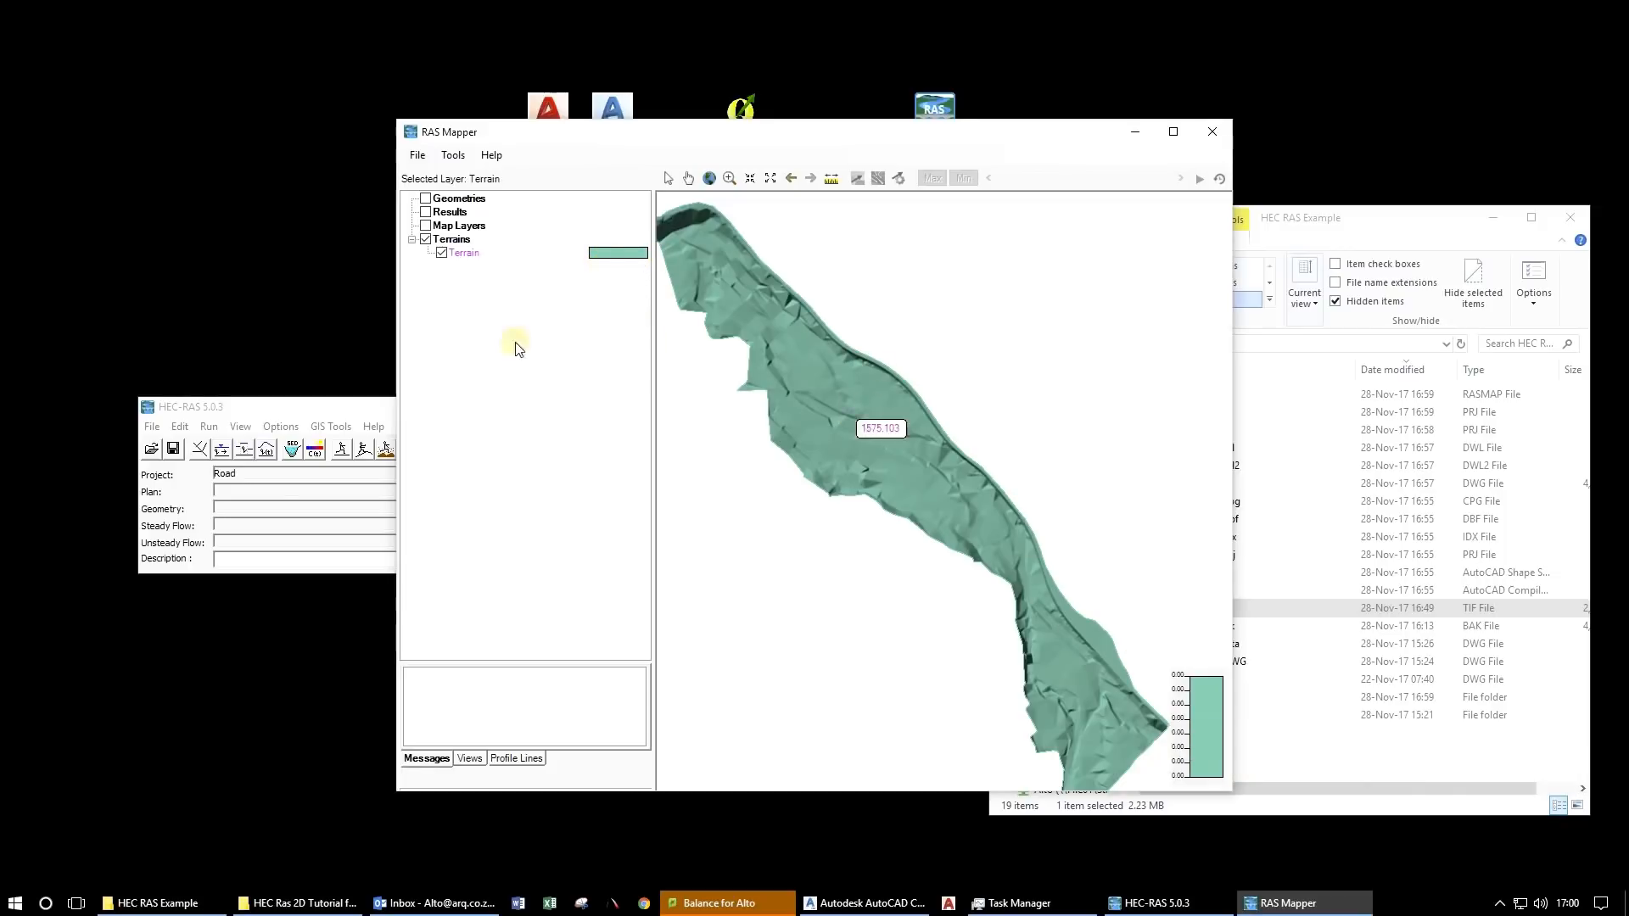
Recolour the Terrain layer's surface fill with the Terrain colour ramp, using 7 values.
right_click(604, 257)
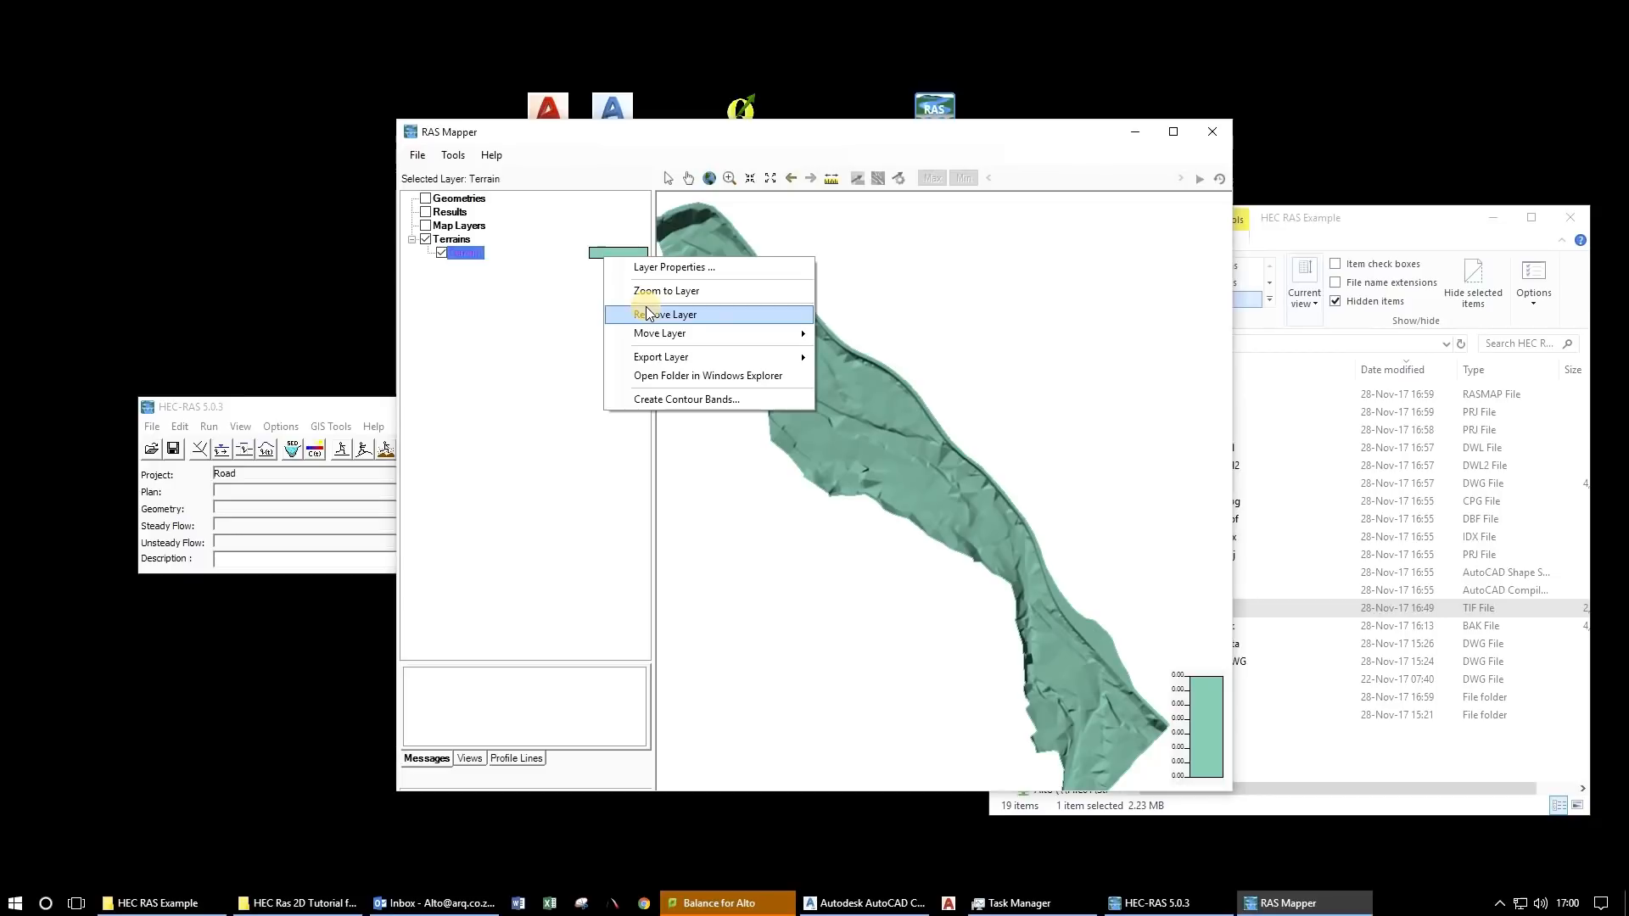
left_click(649, 267)
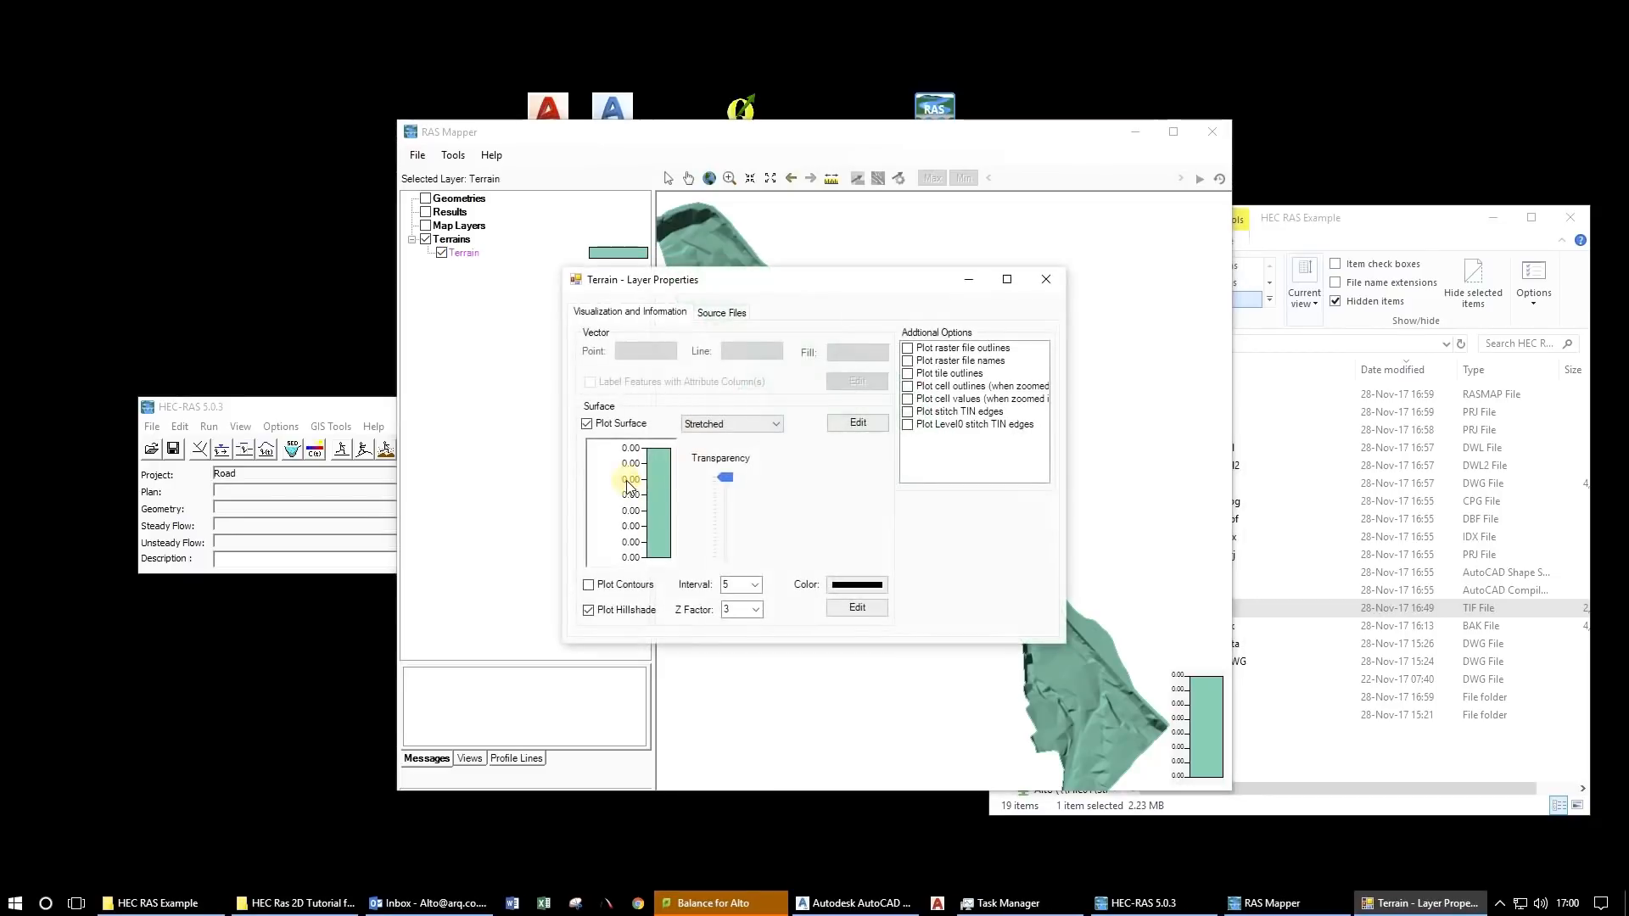
left_click(627, 483)
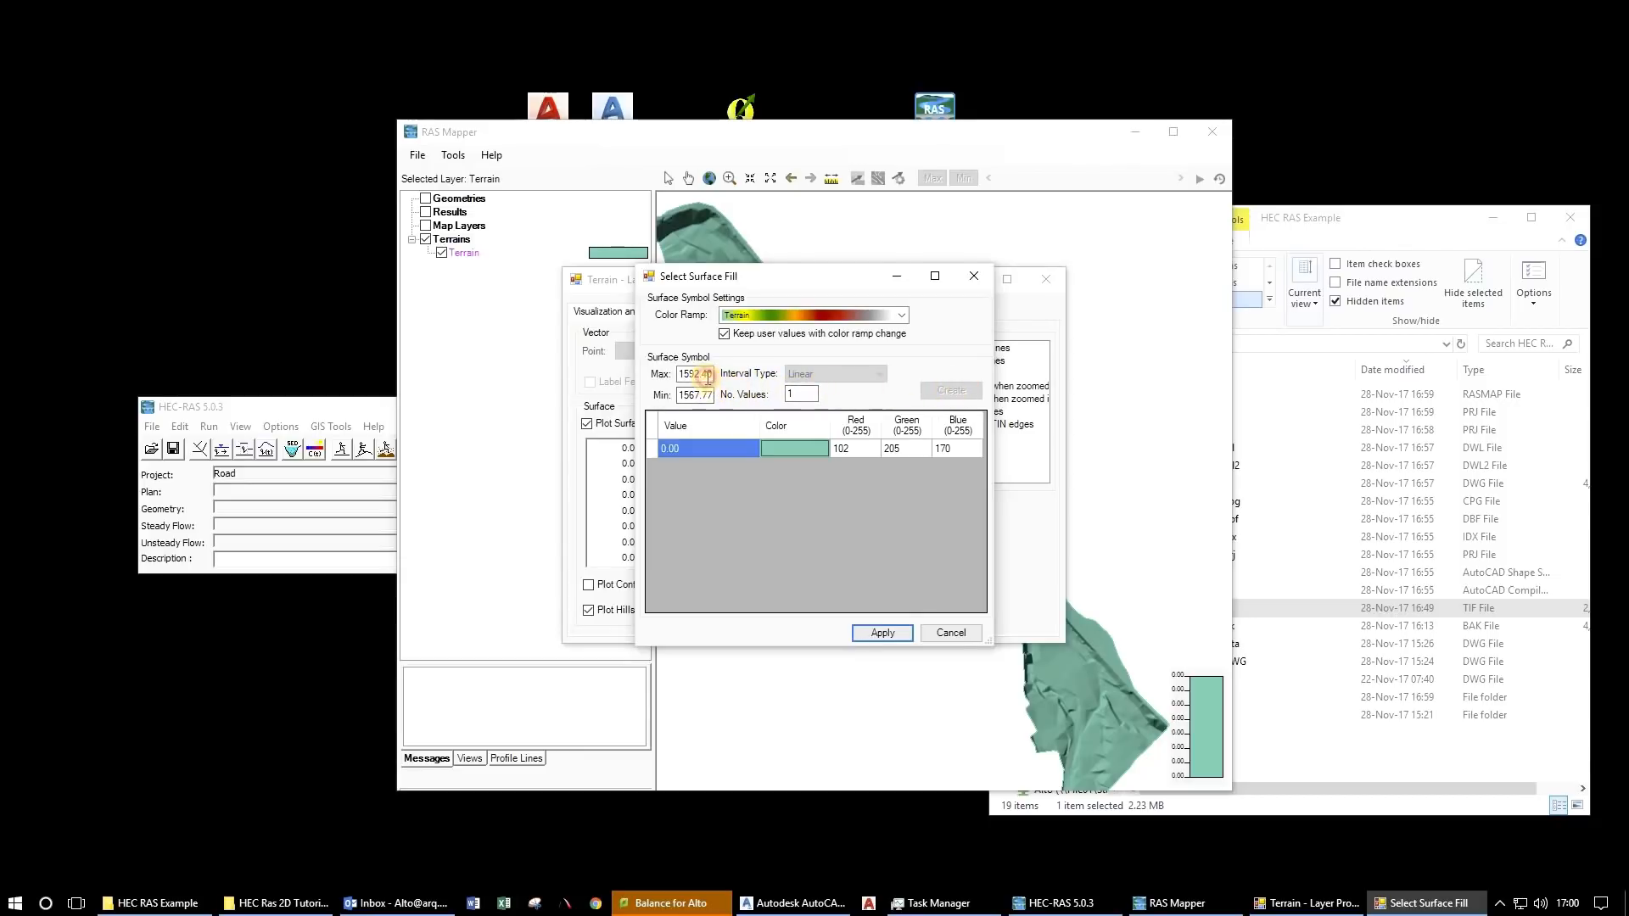
left_click(689, 395)
type("7")
left_click(935, 392)
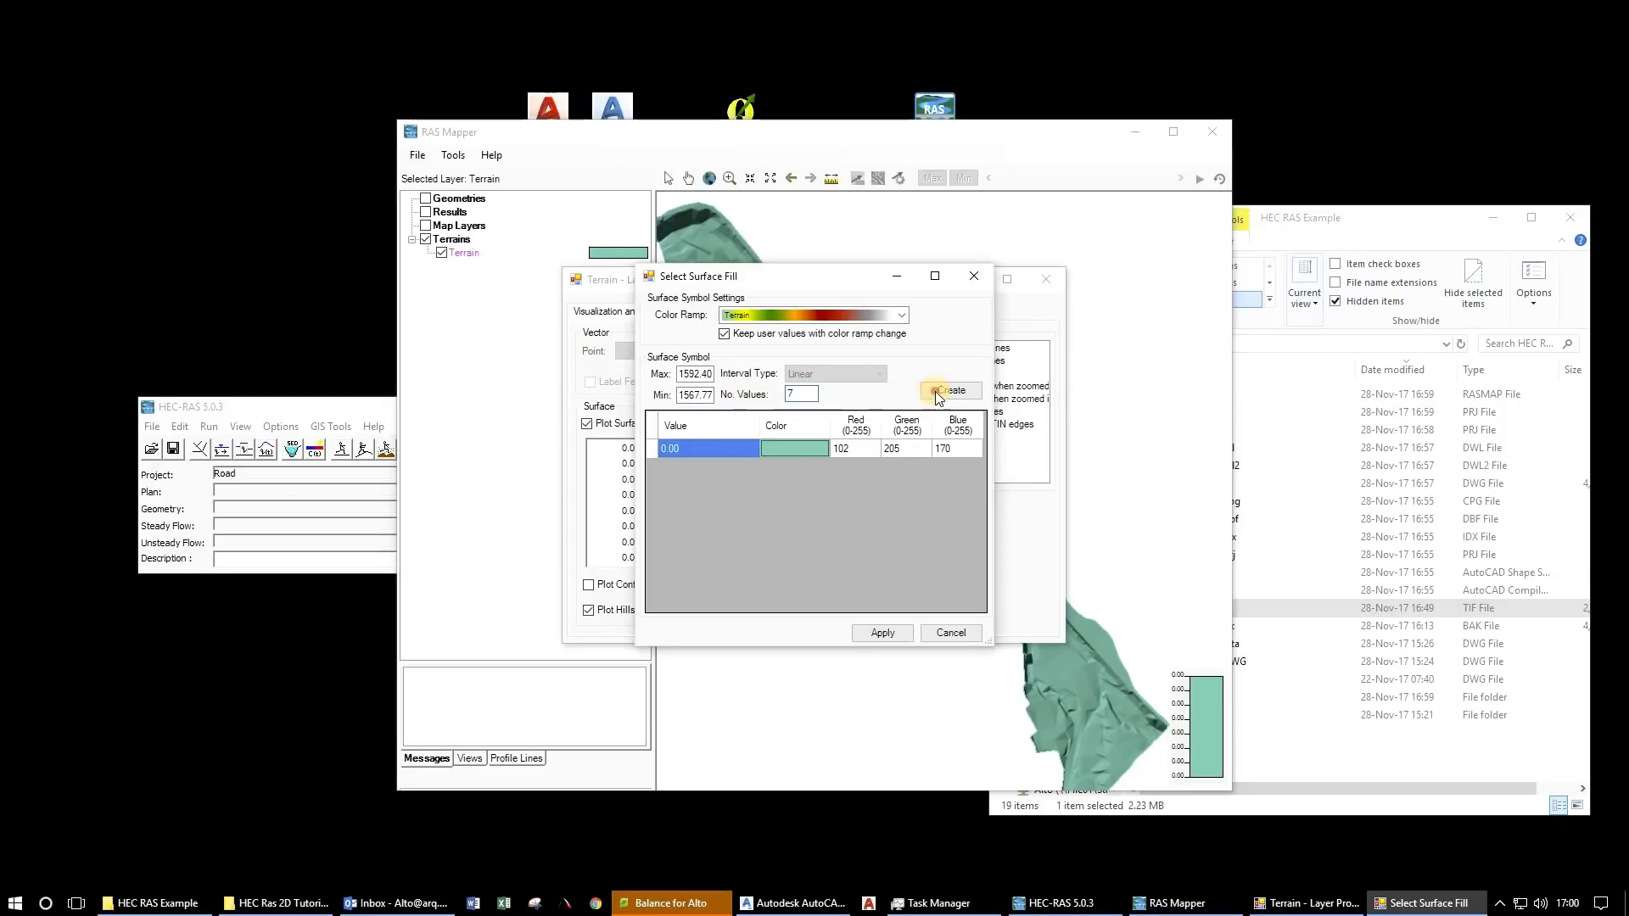
left_click(891, 641)
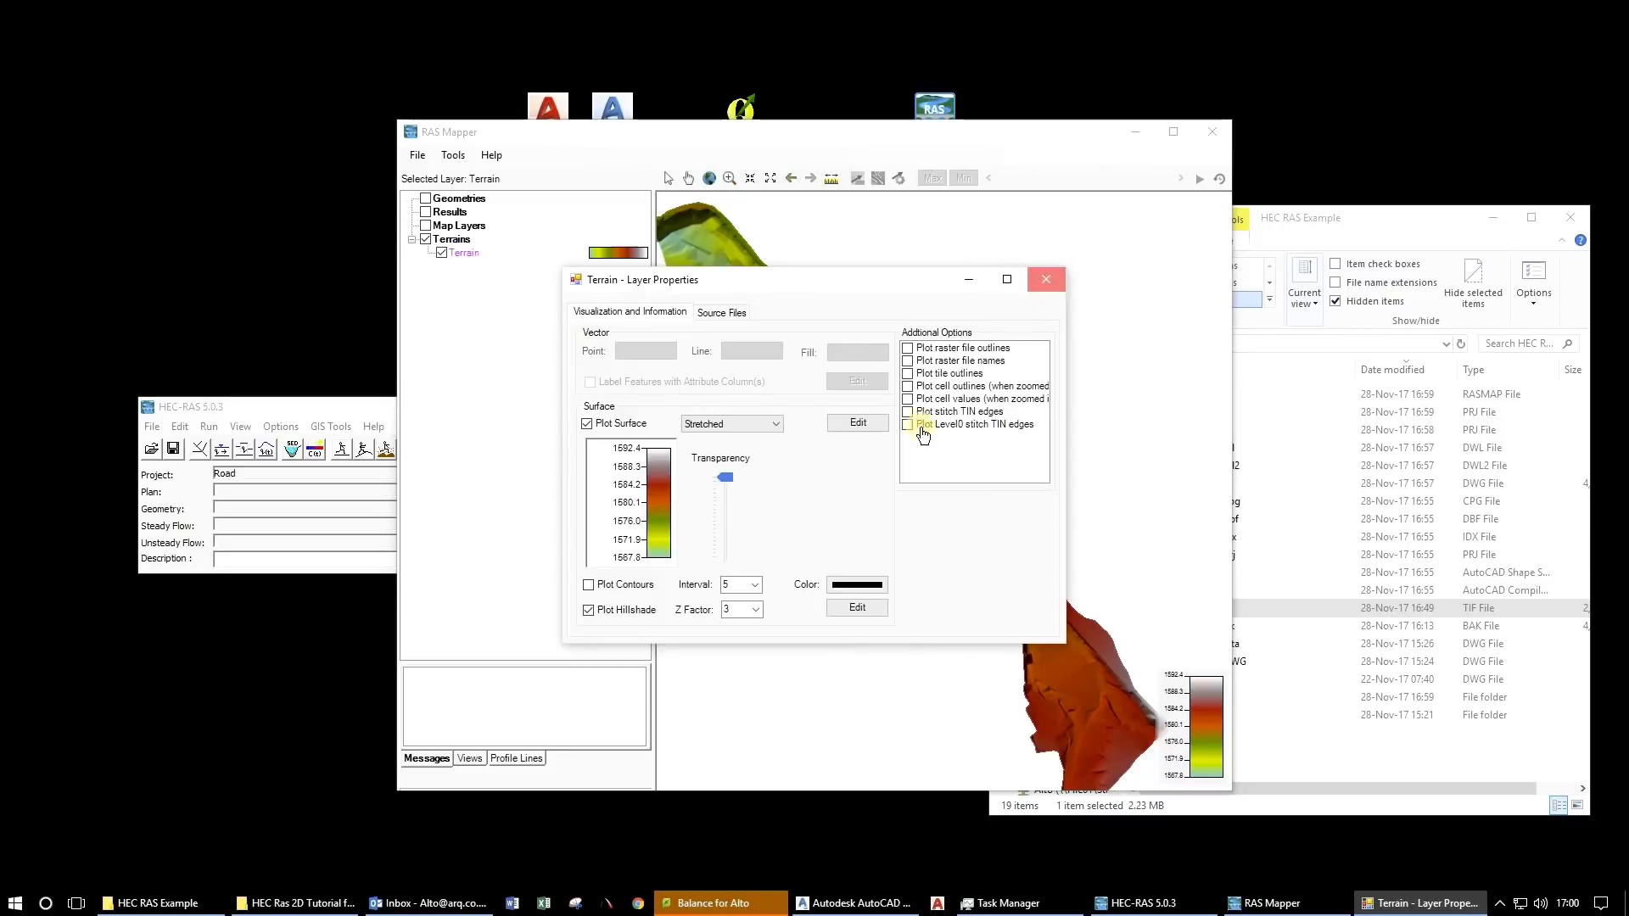
left_click(1045, 279)
Maximize RAS Mapper and examine the coloured terrain from its southeastern end along to its northwestern end.
scroll(1040, 696, "down", 1)
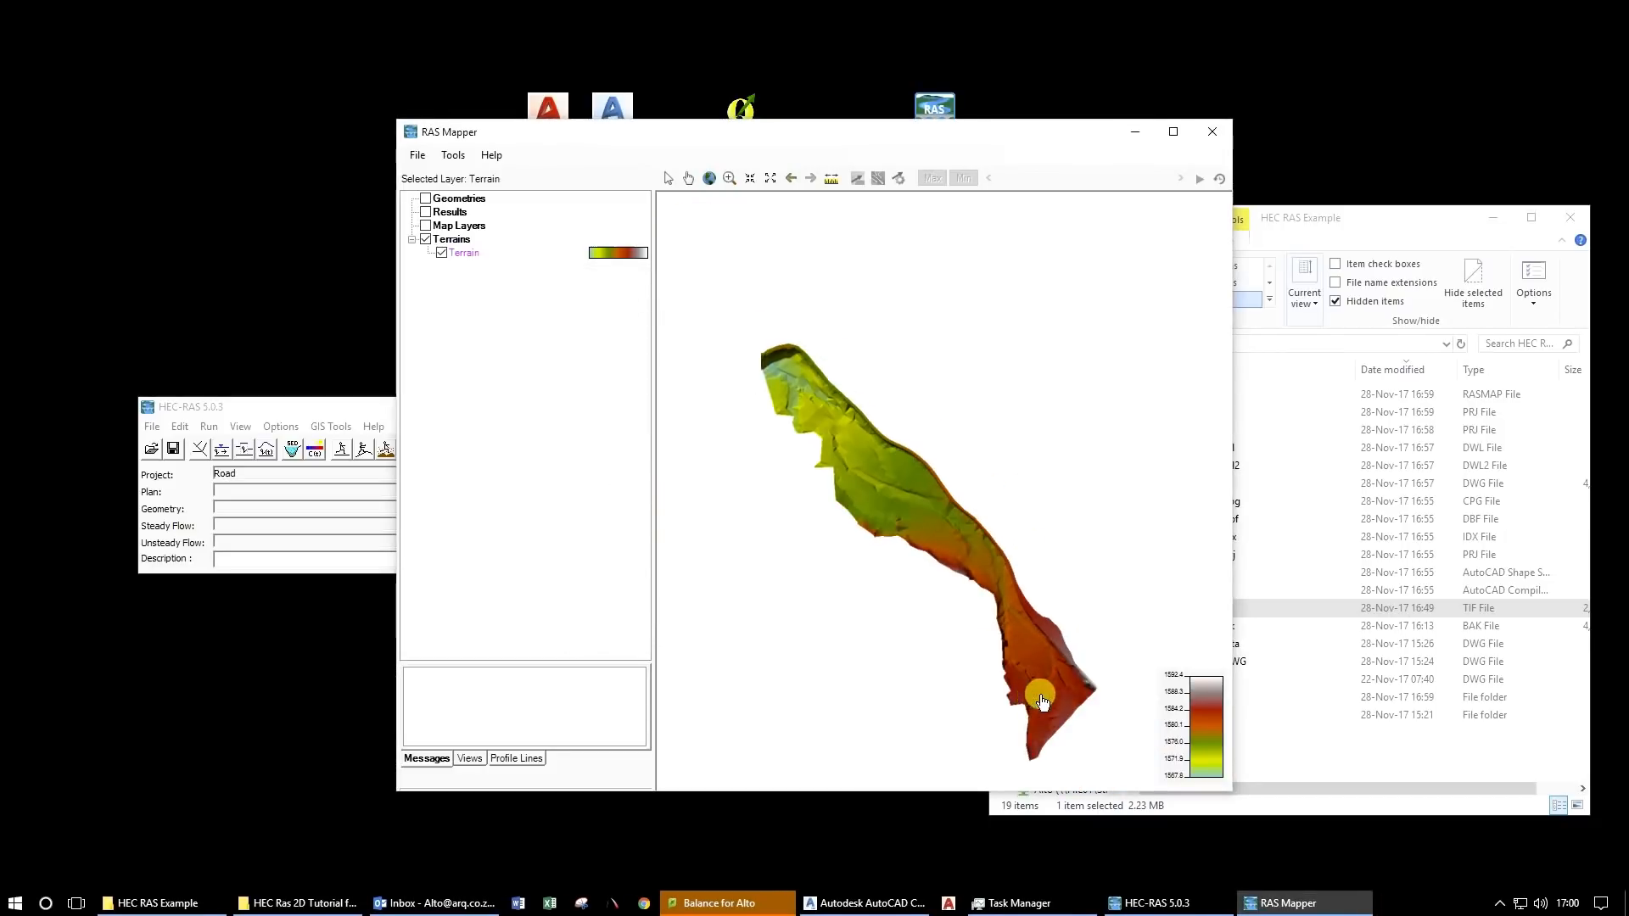
scroll(1042, 700, "up", 3)
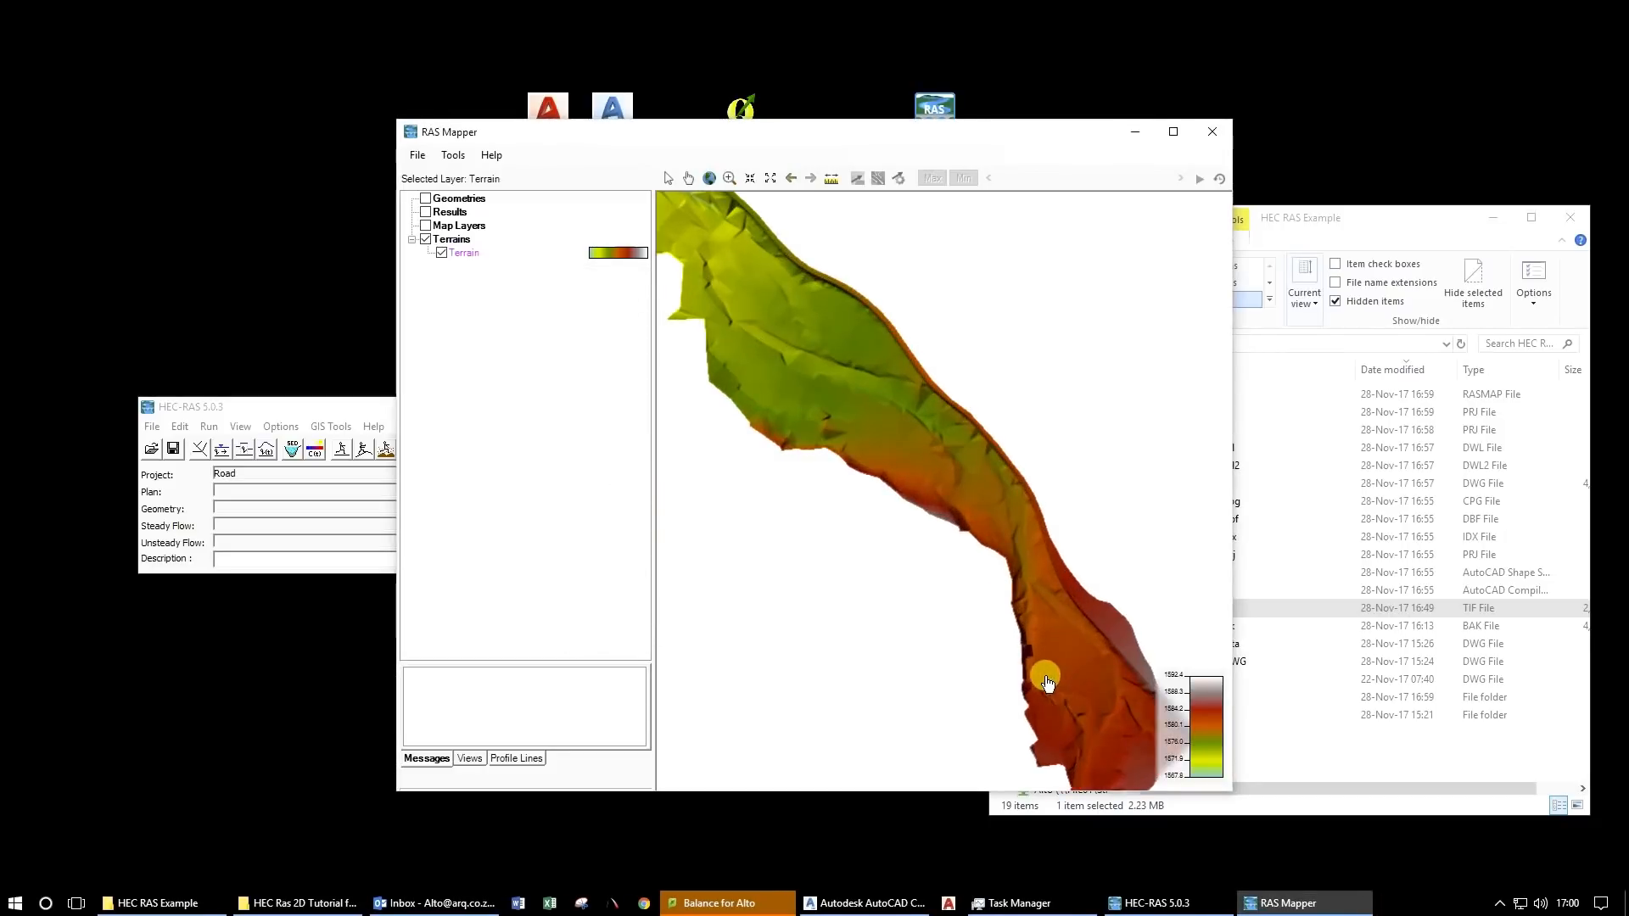
left_click(1178, 129)
scroll(1163, 756, "up", 2)
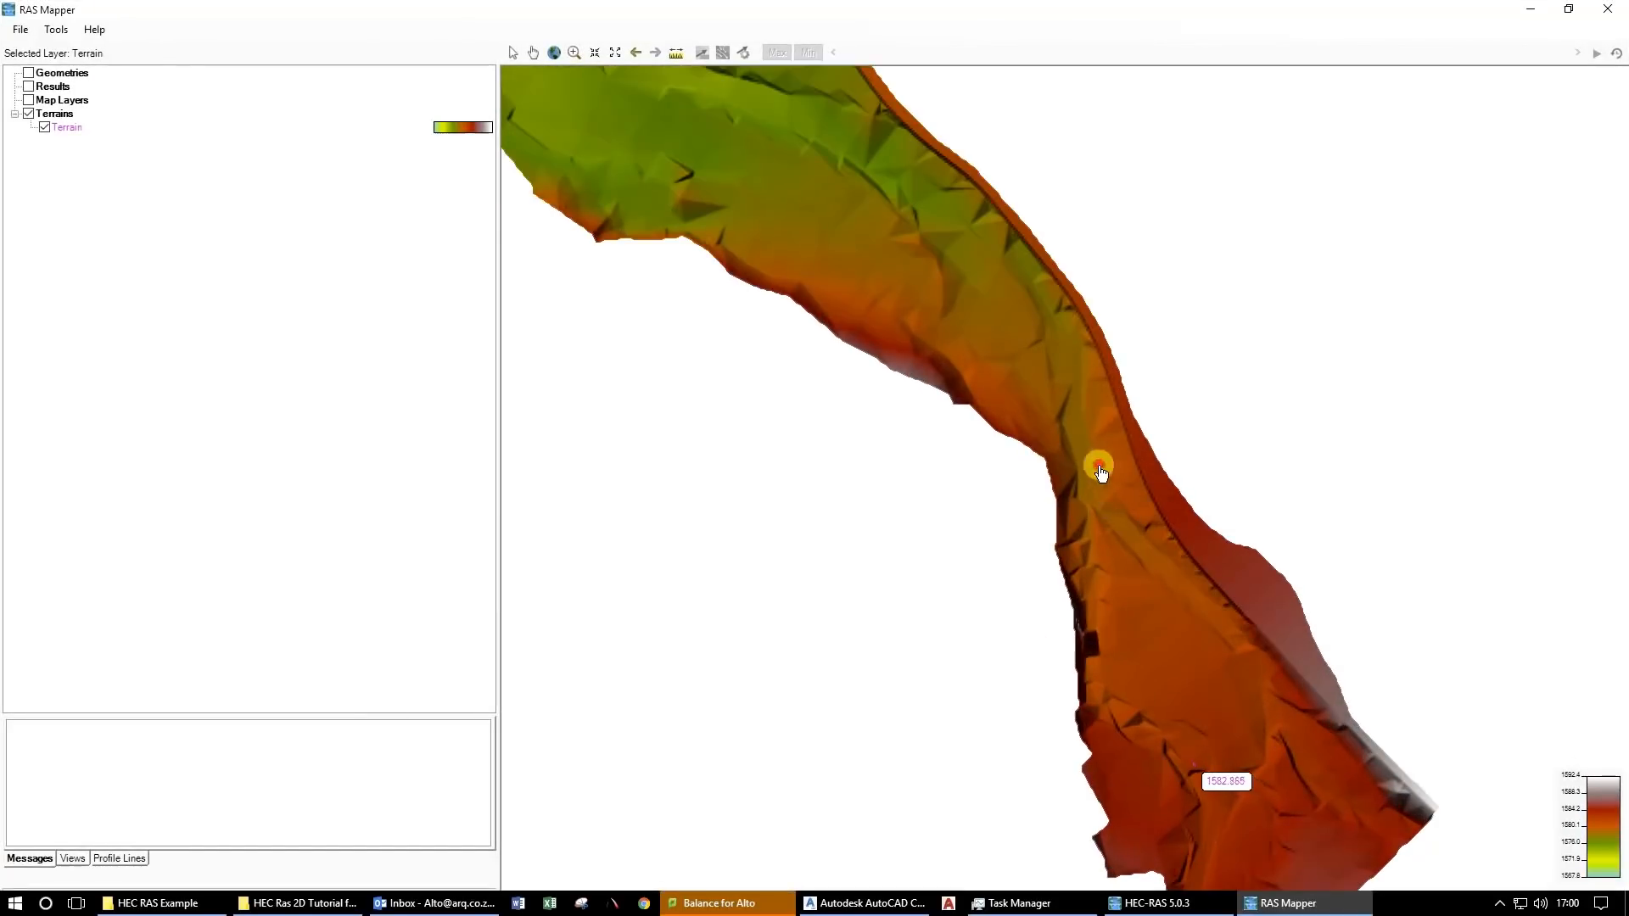
left_click_drag(1193, 764, 1099, 466)
scroll(1158, 721, "up", 2)
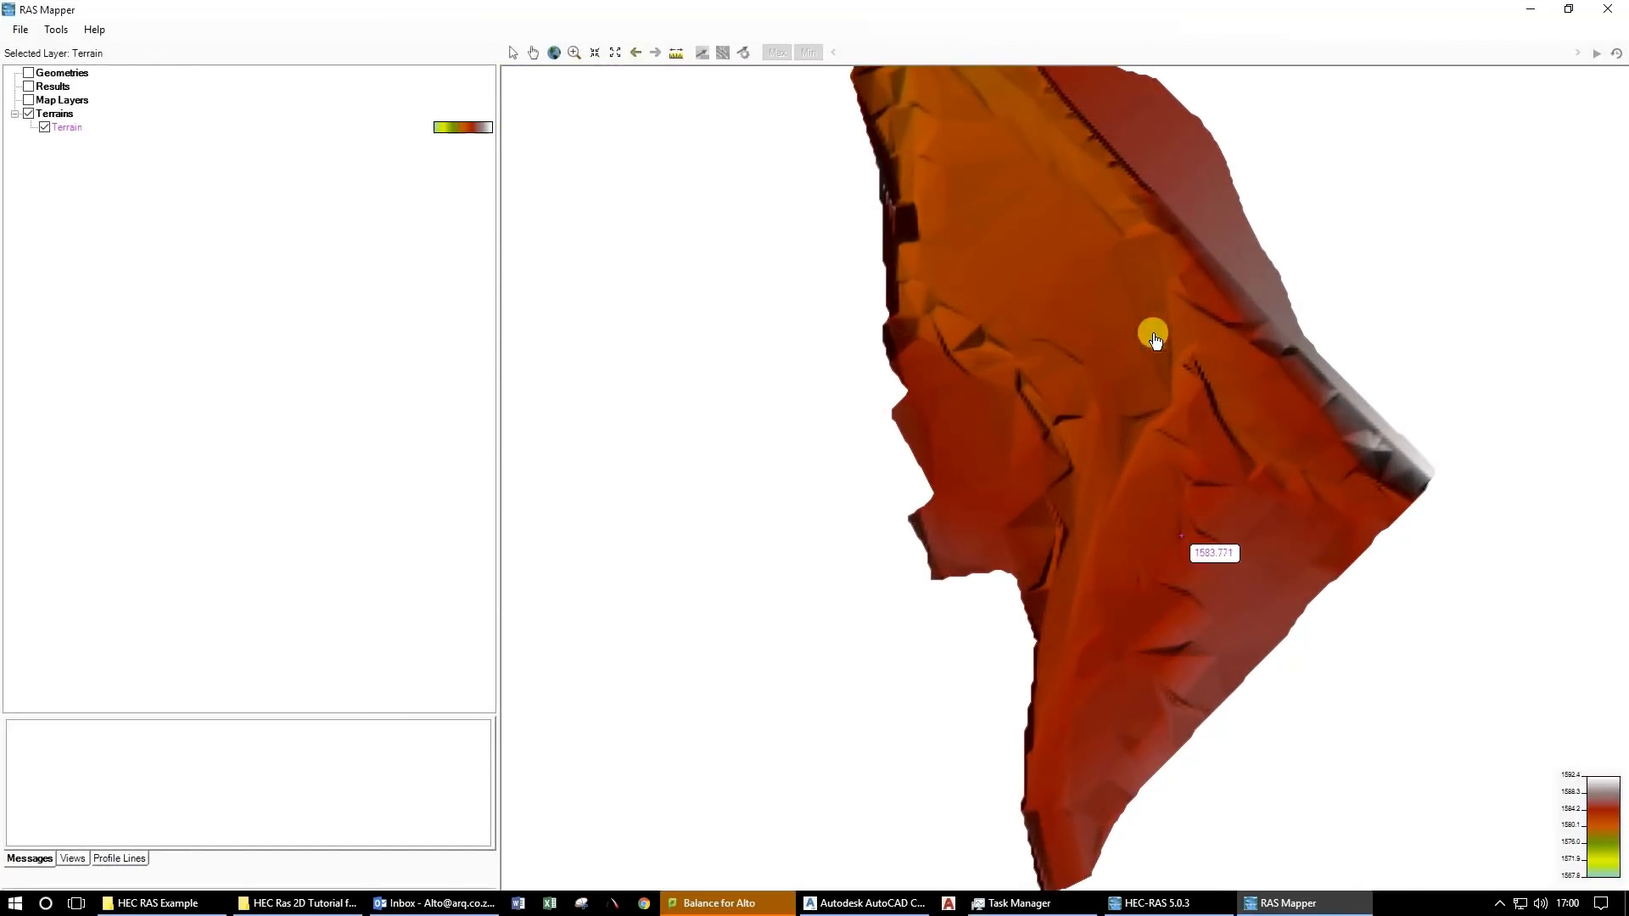
left_click_drag(1005, 247, 1072, 577)
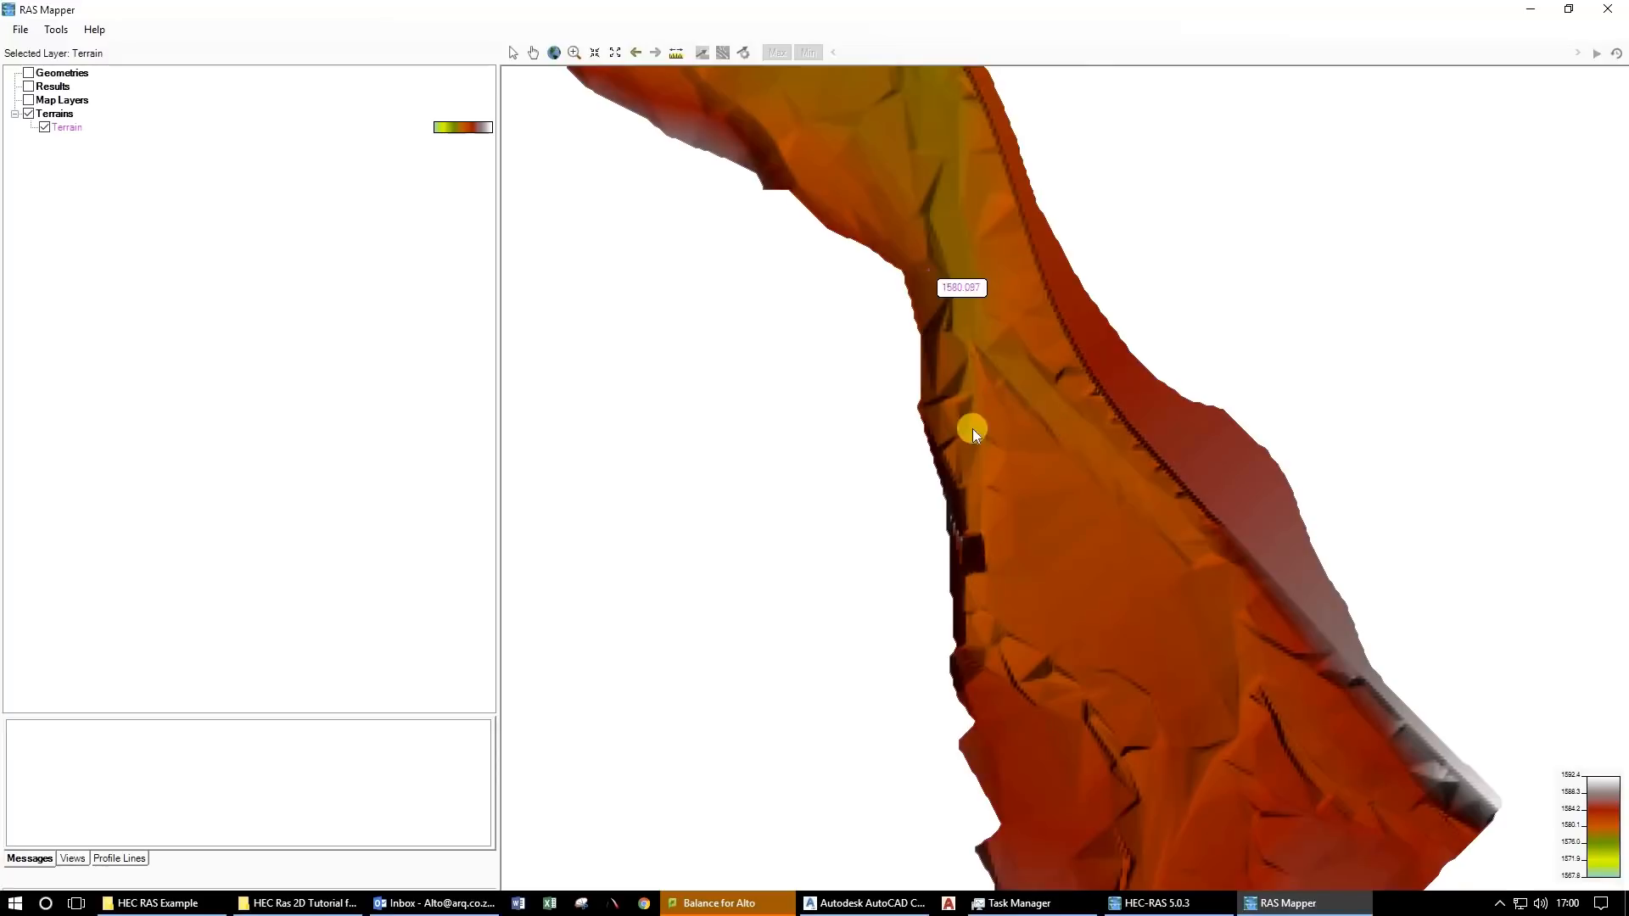
left_click_drag(921, 136, 972, 430)
left_click_drag(713, 317, 914, 611)
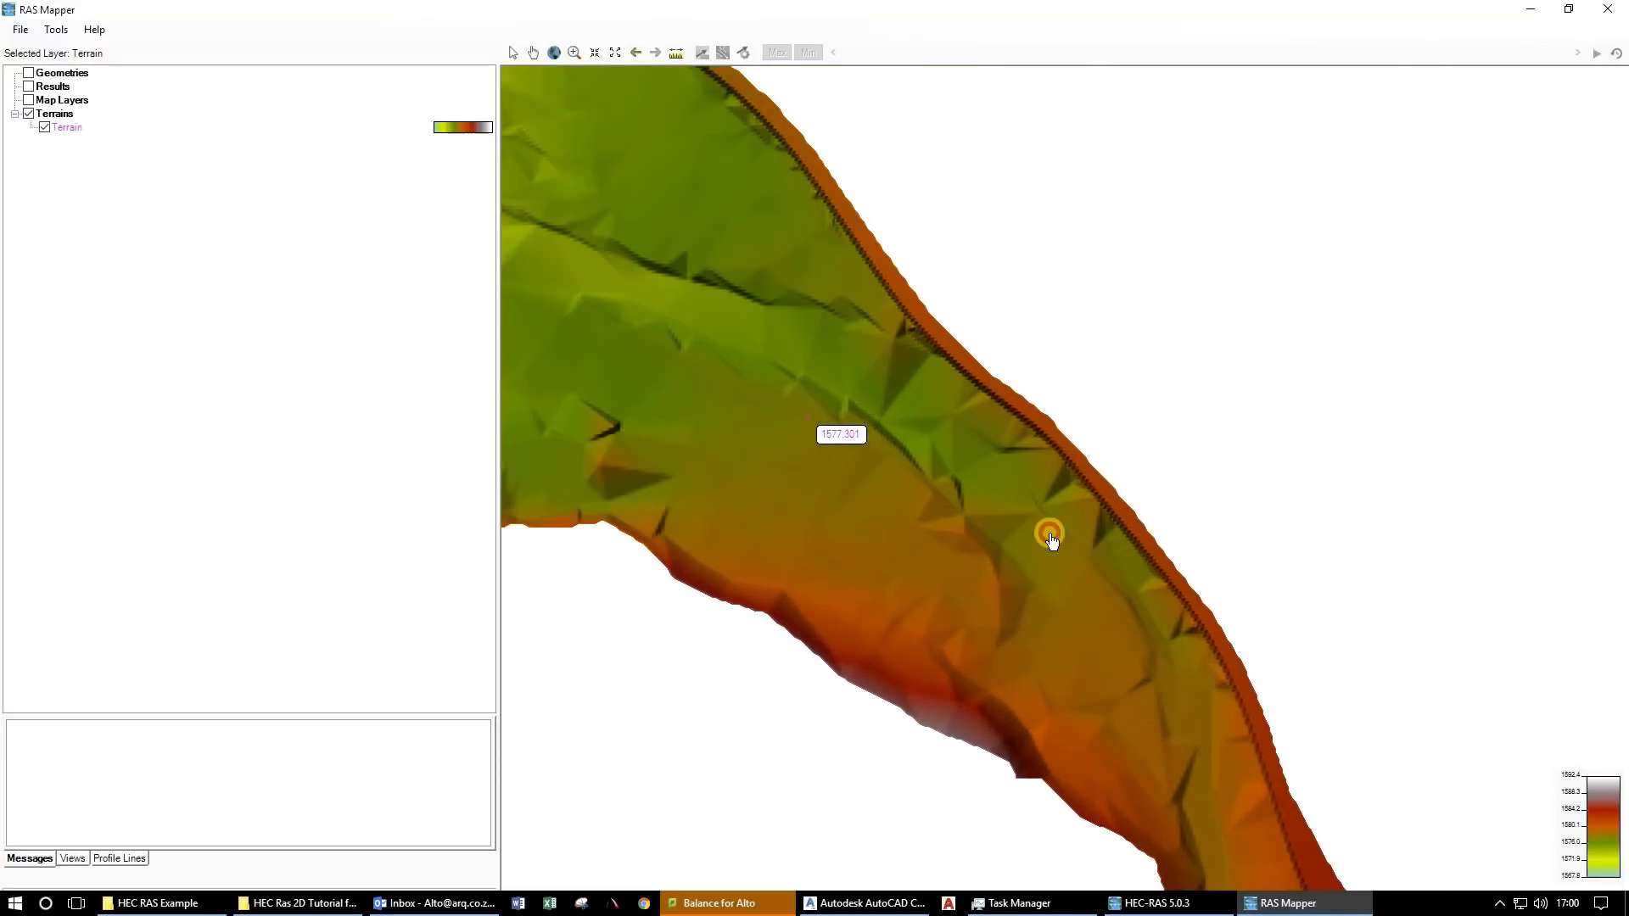
left_click_drag(628, 299, 938, 484)
left_click_drag(681, 303, 861, 534)
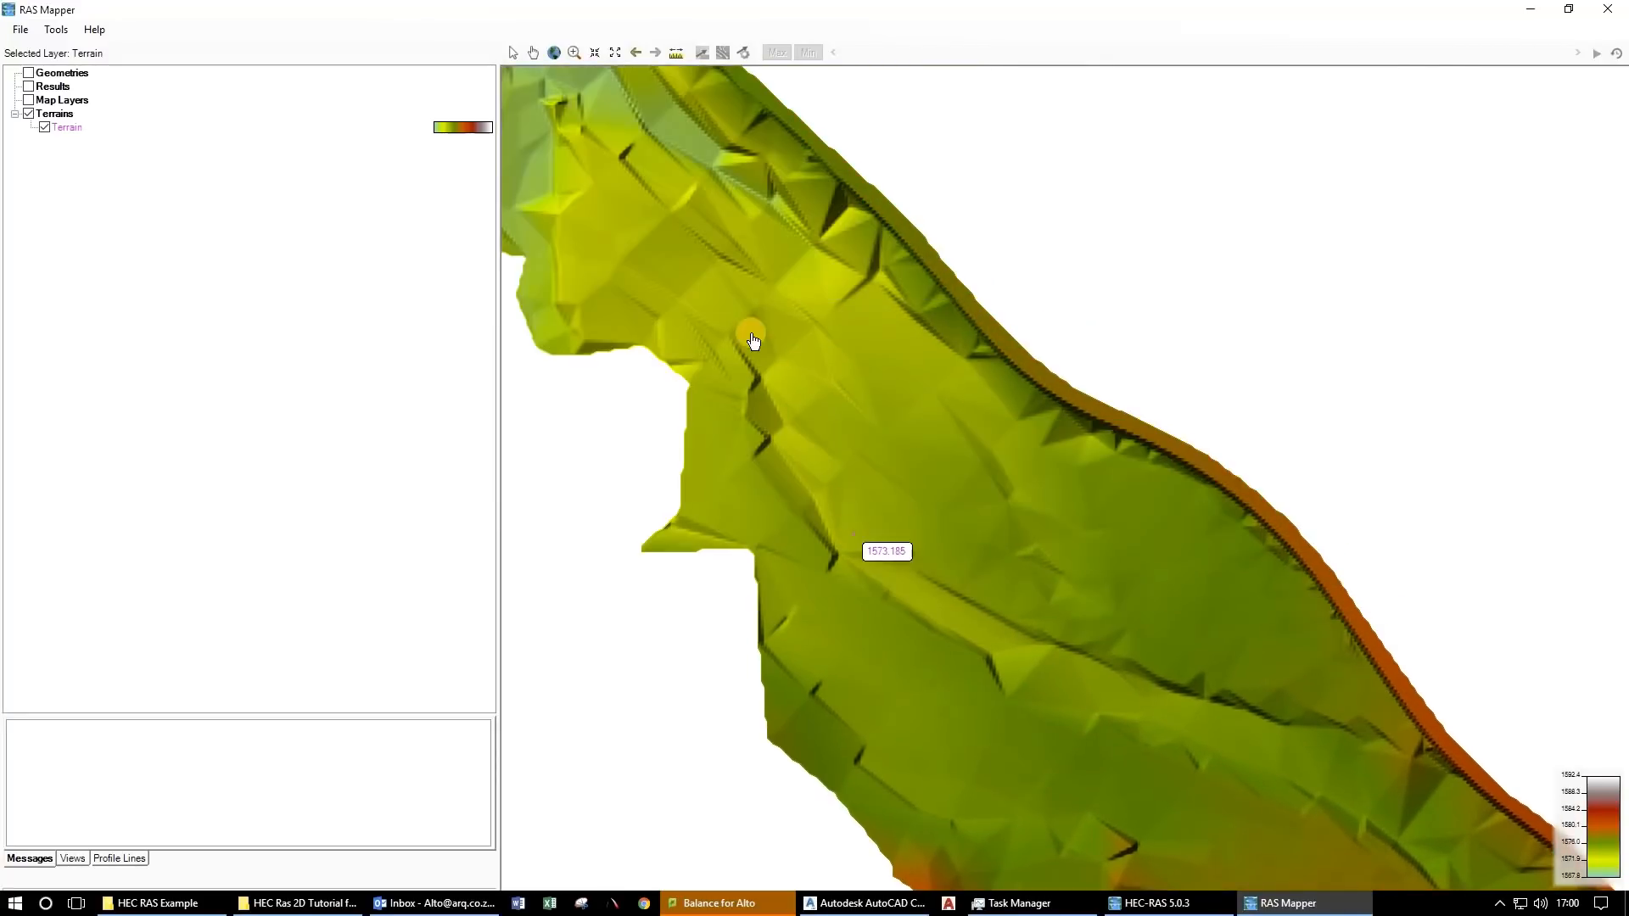
left_click_drag(753, 341, 941, 574)
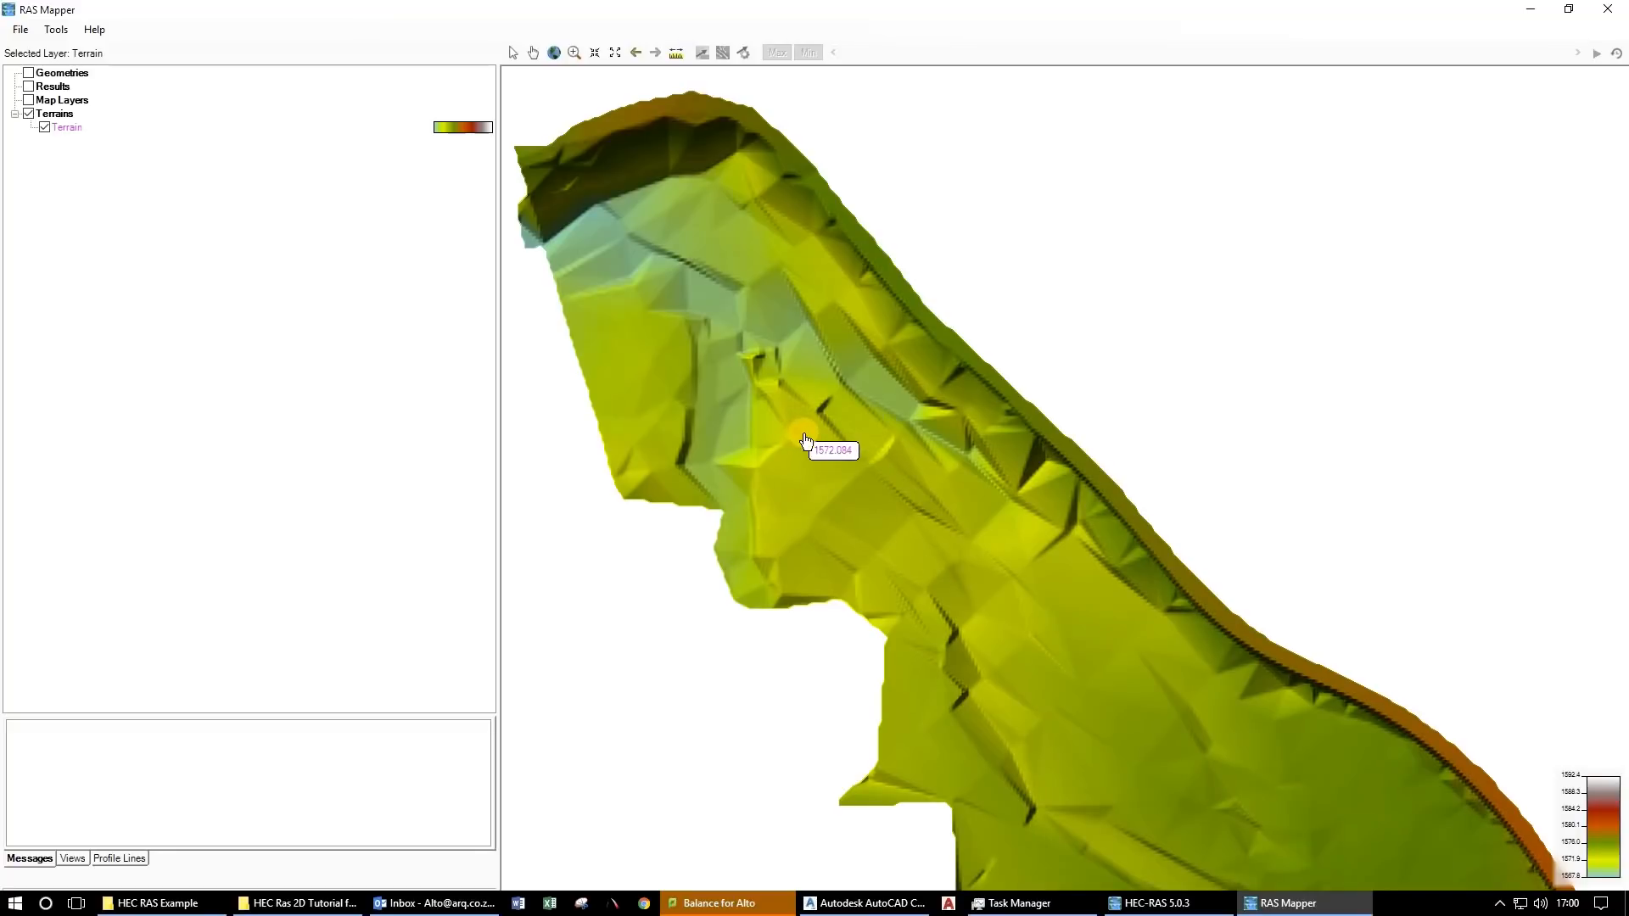
Examine the coloured terrain from its northwestern end down to its southeastern tip.
scroll(804, 436, "down", 6)
left_click_drag(1005, 679, 735, 284)
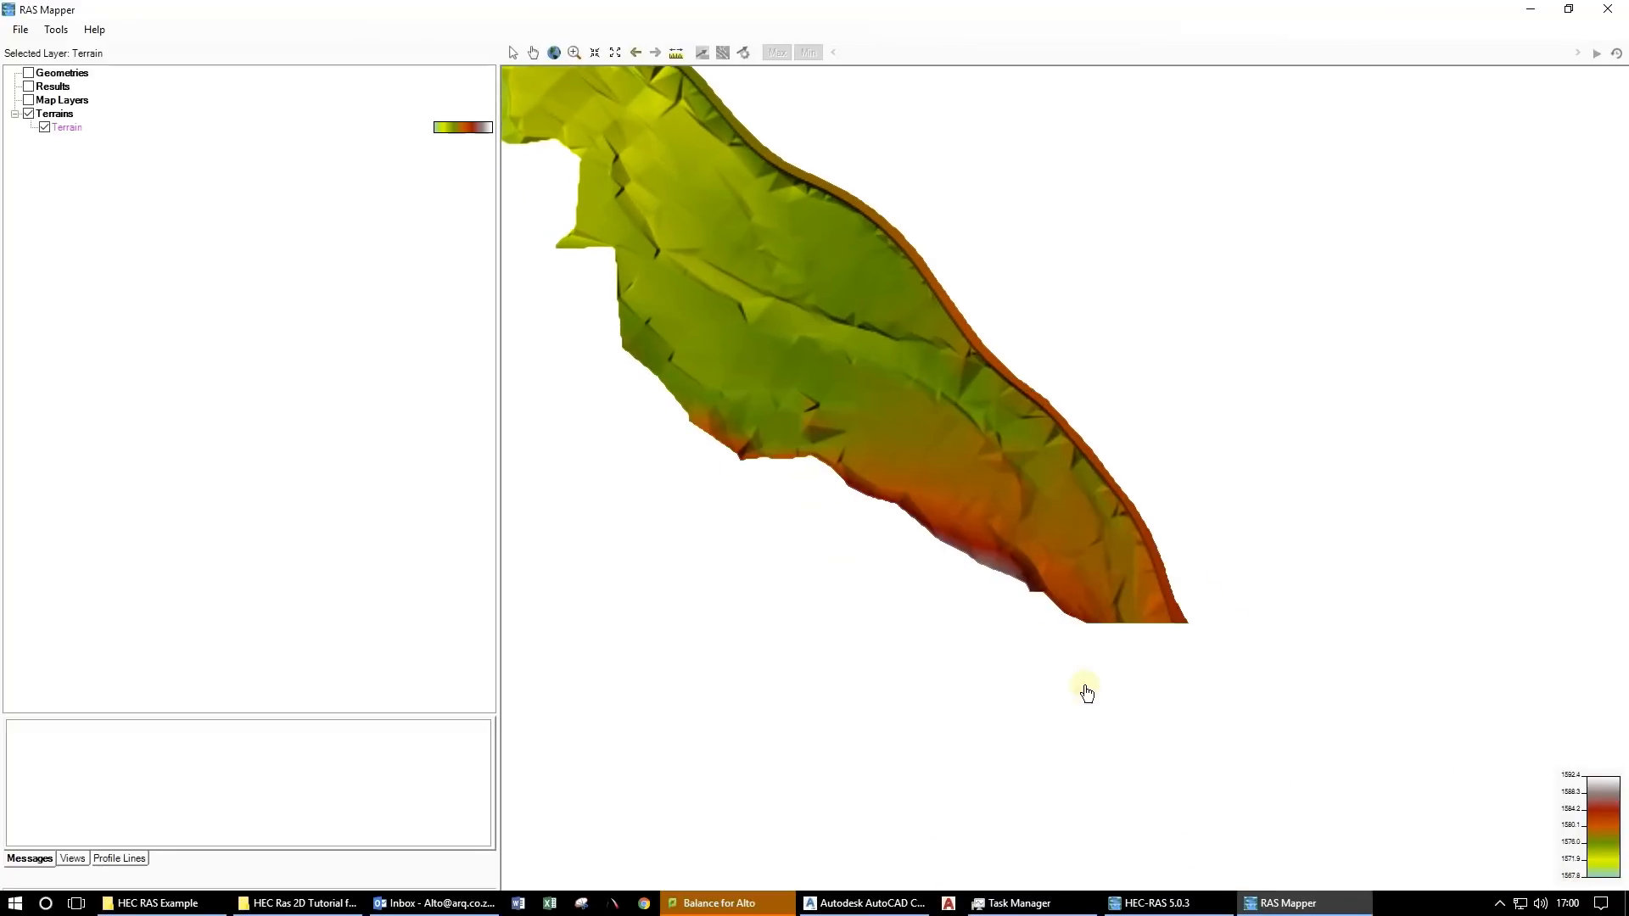
left_click_drag(1156, 745, 1028, 514)
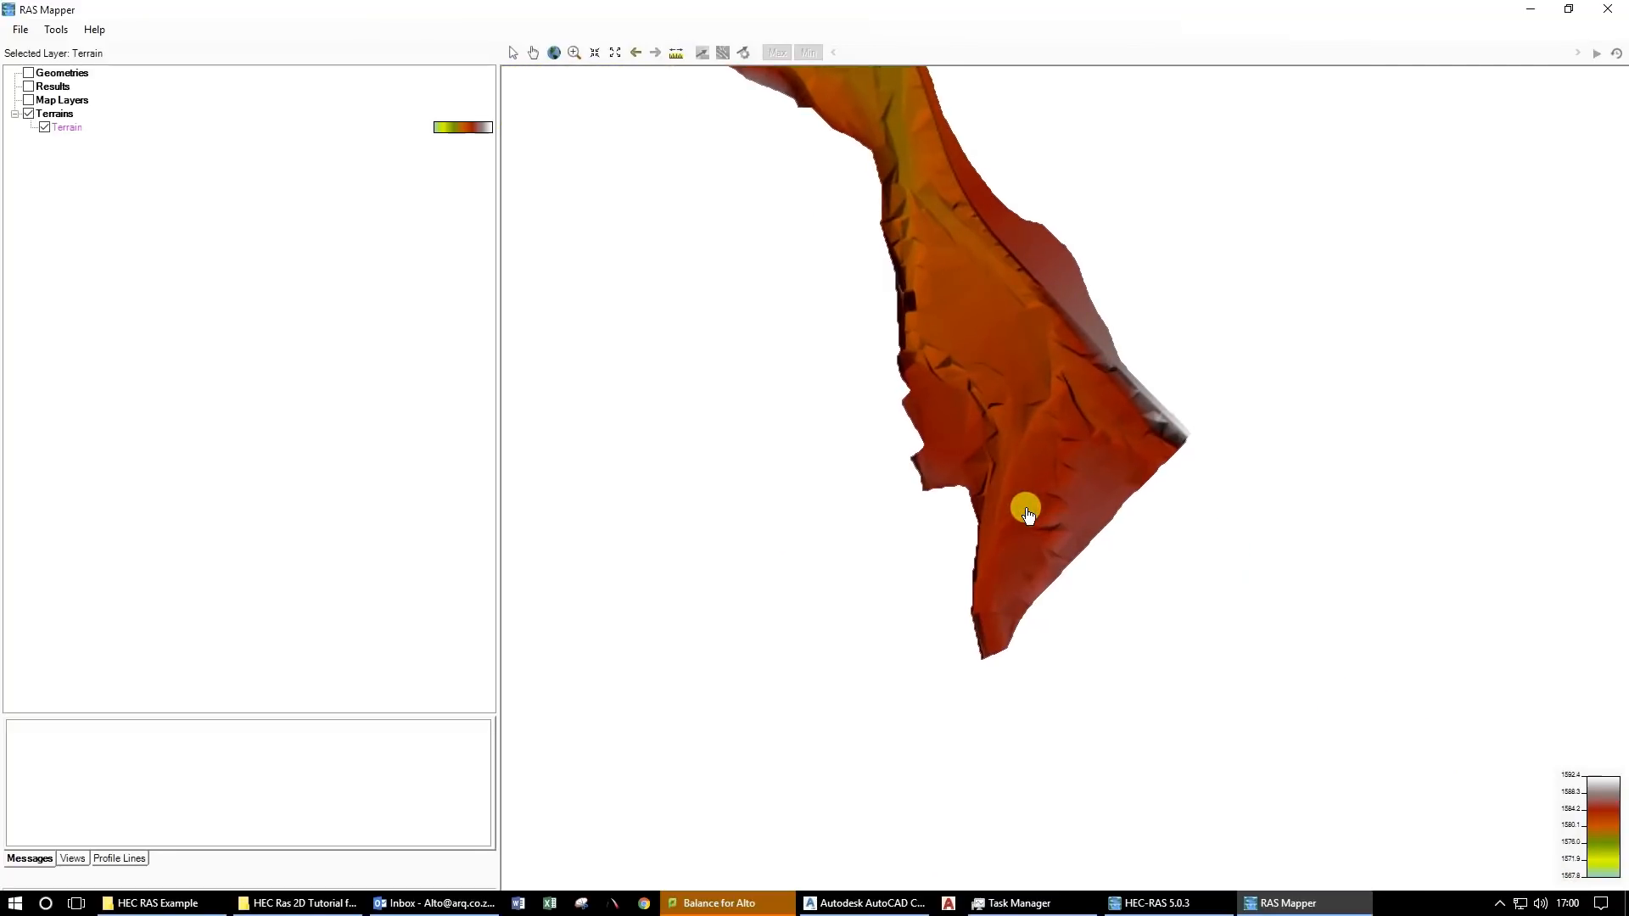
left_click_drag(938, 345, 1018, 526)
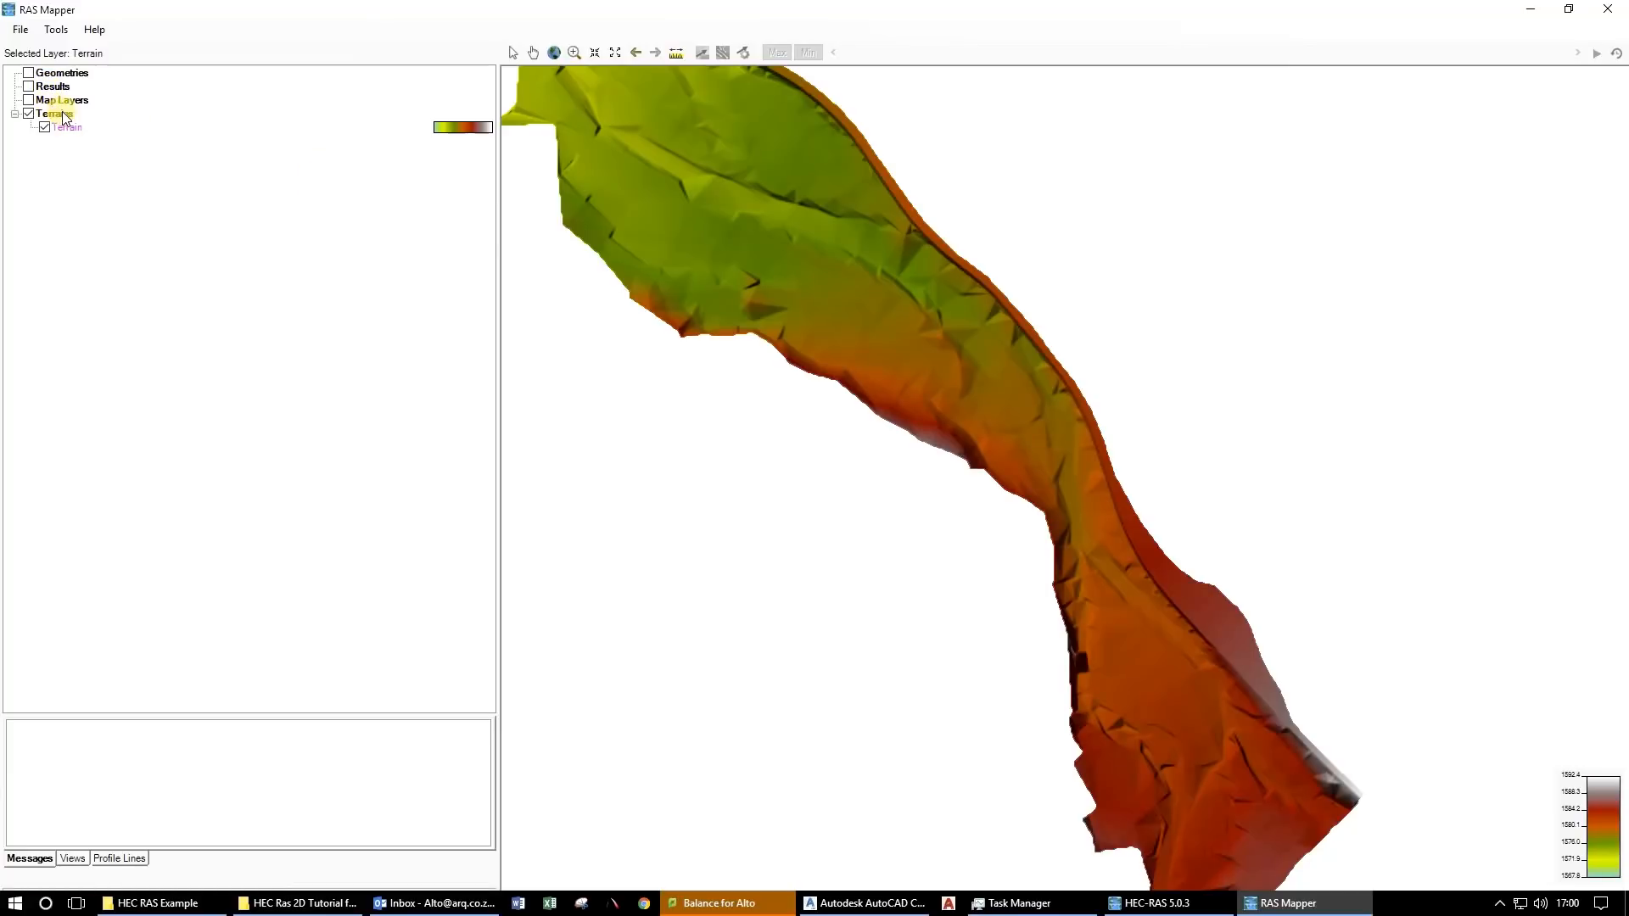
Start a new land cover layer and try to add the Manning Map.shp shapefile as its input, sorting the files by date.
left_click(56, 31)
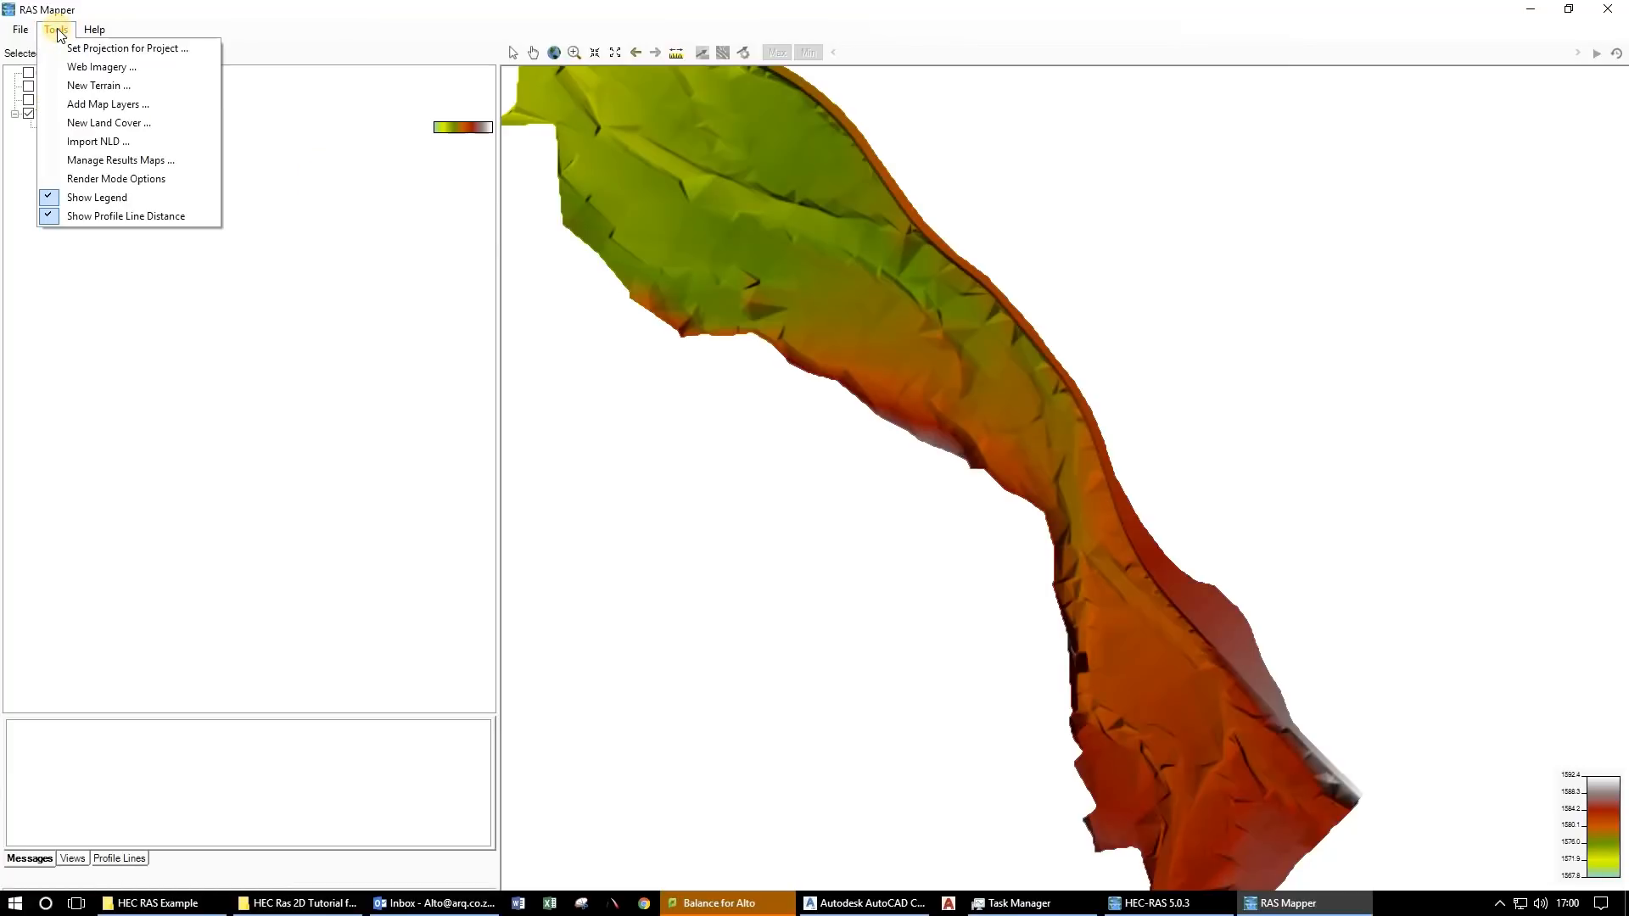
left_click(125, 133)
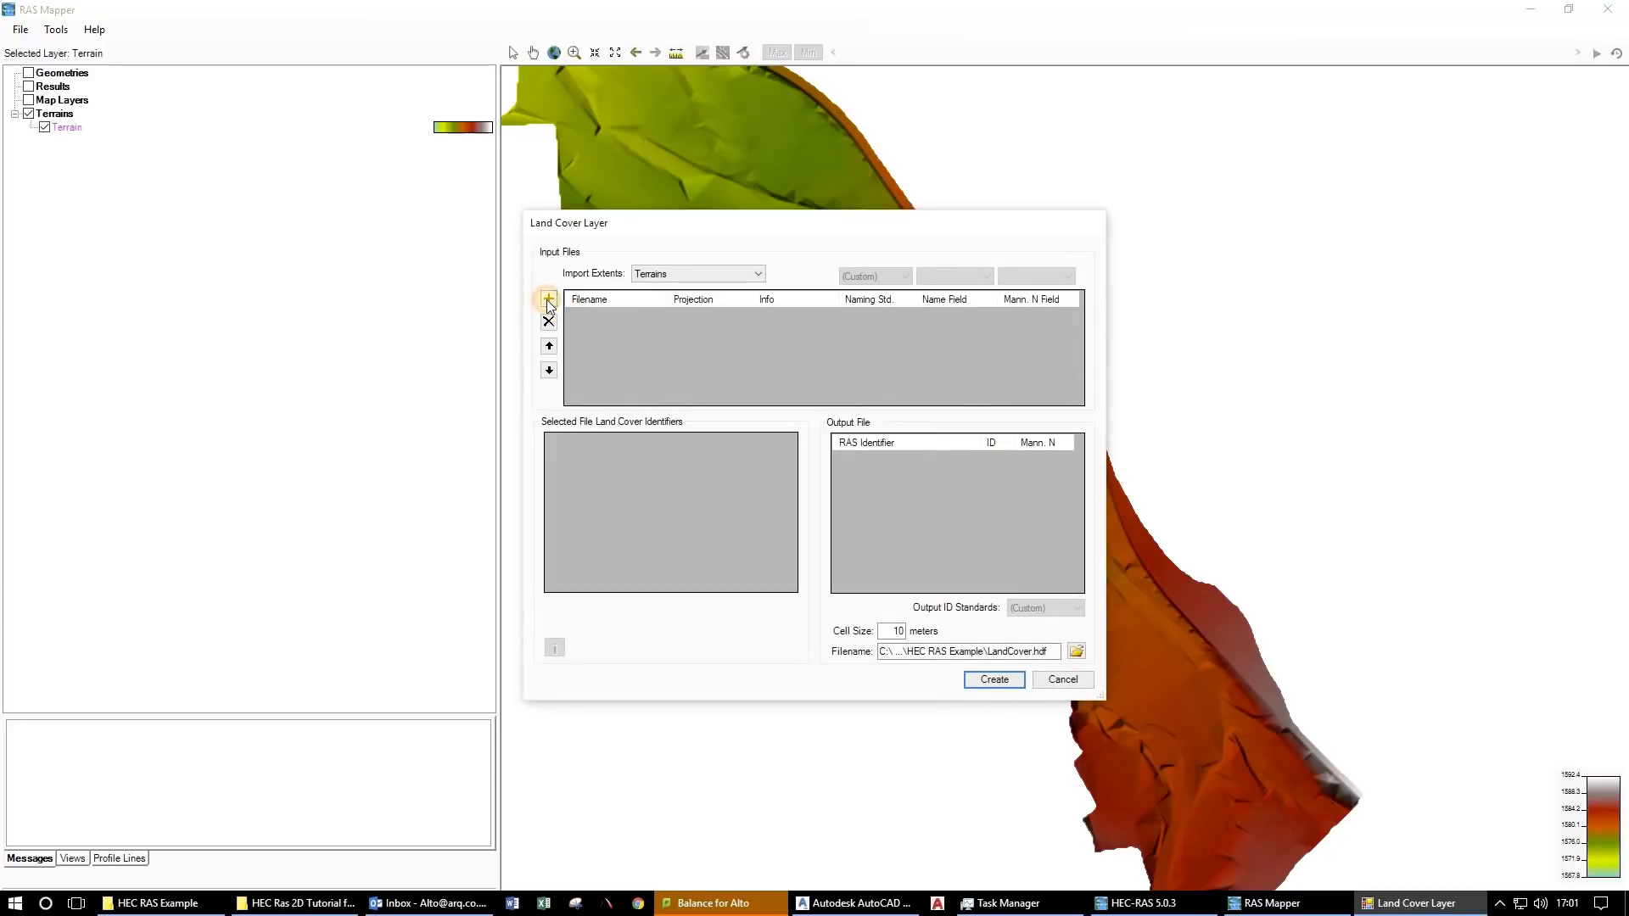
left_click(549, 302)
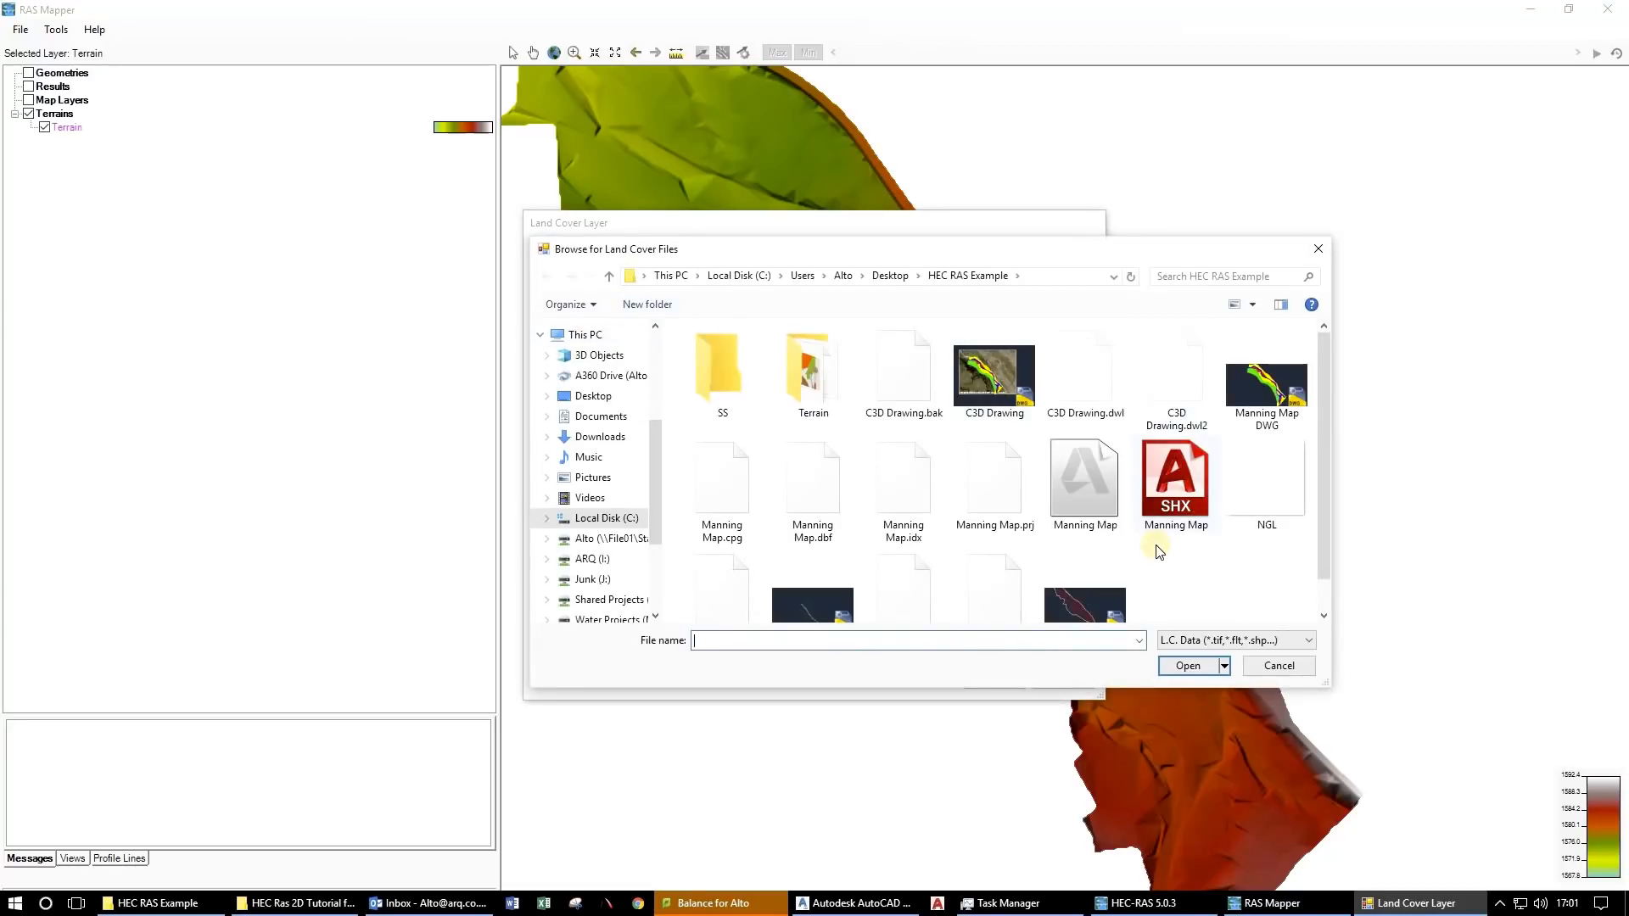
left_click(1252, 307)
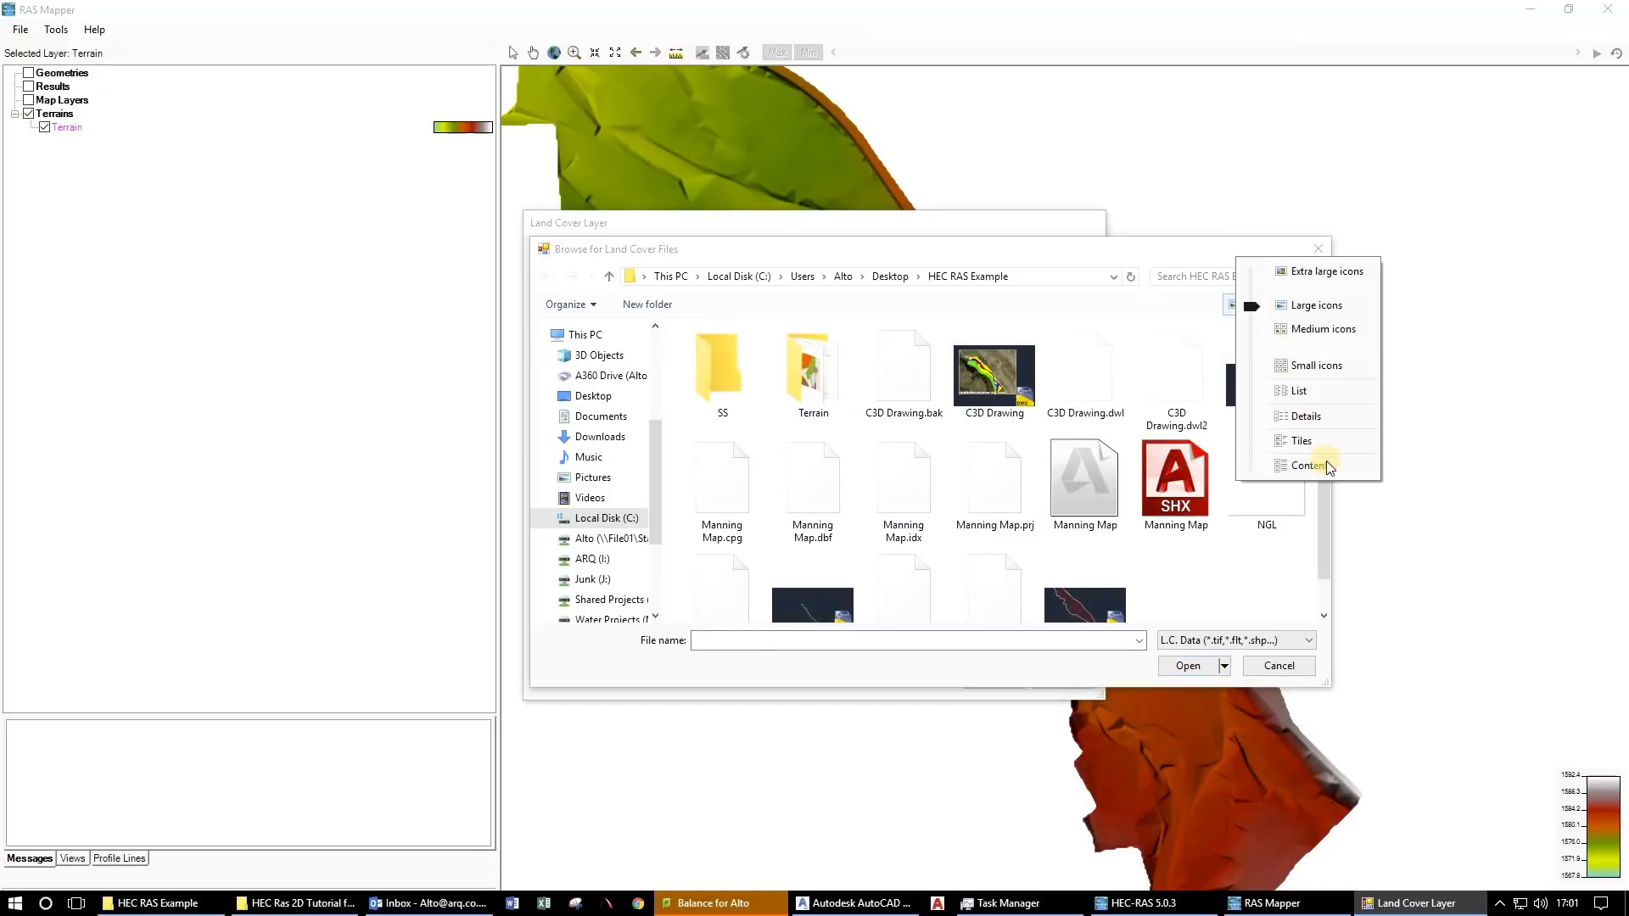
left_click(1306, 418)
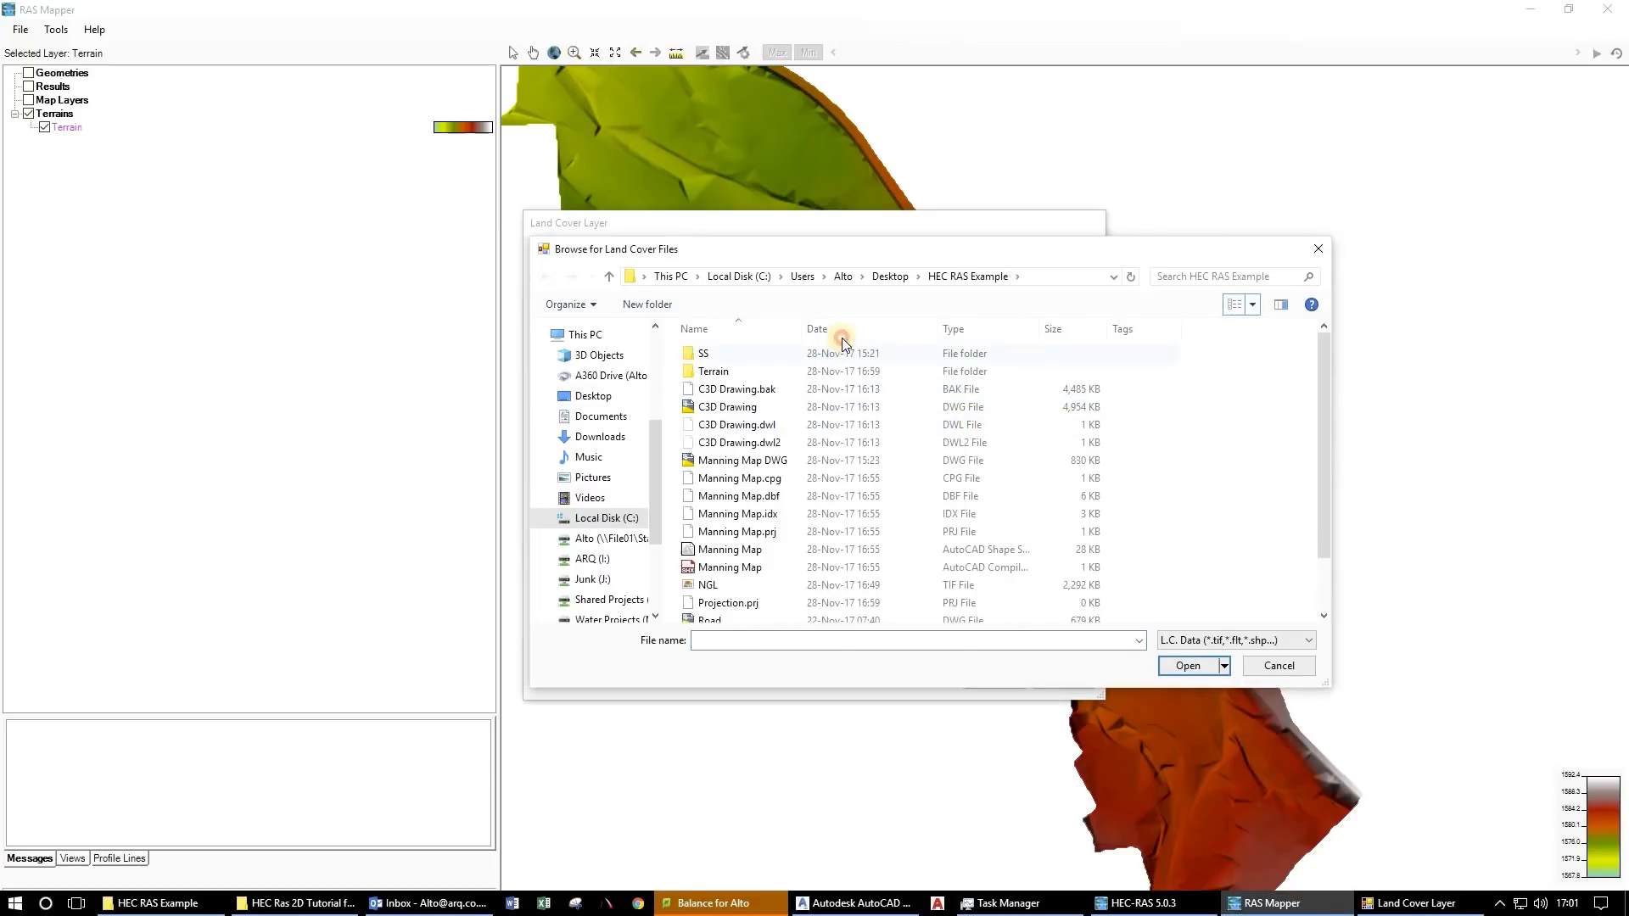
left_click(842, 335)
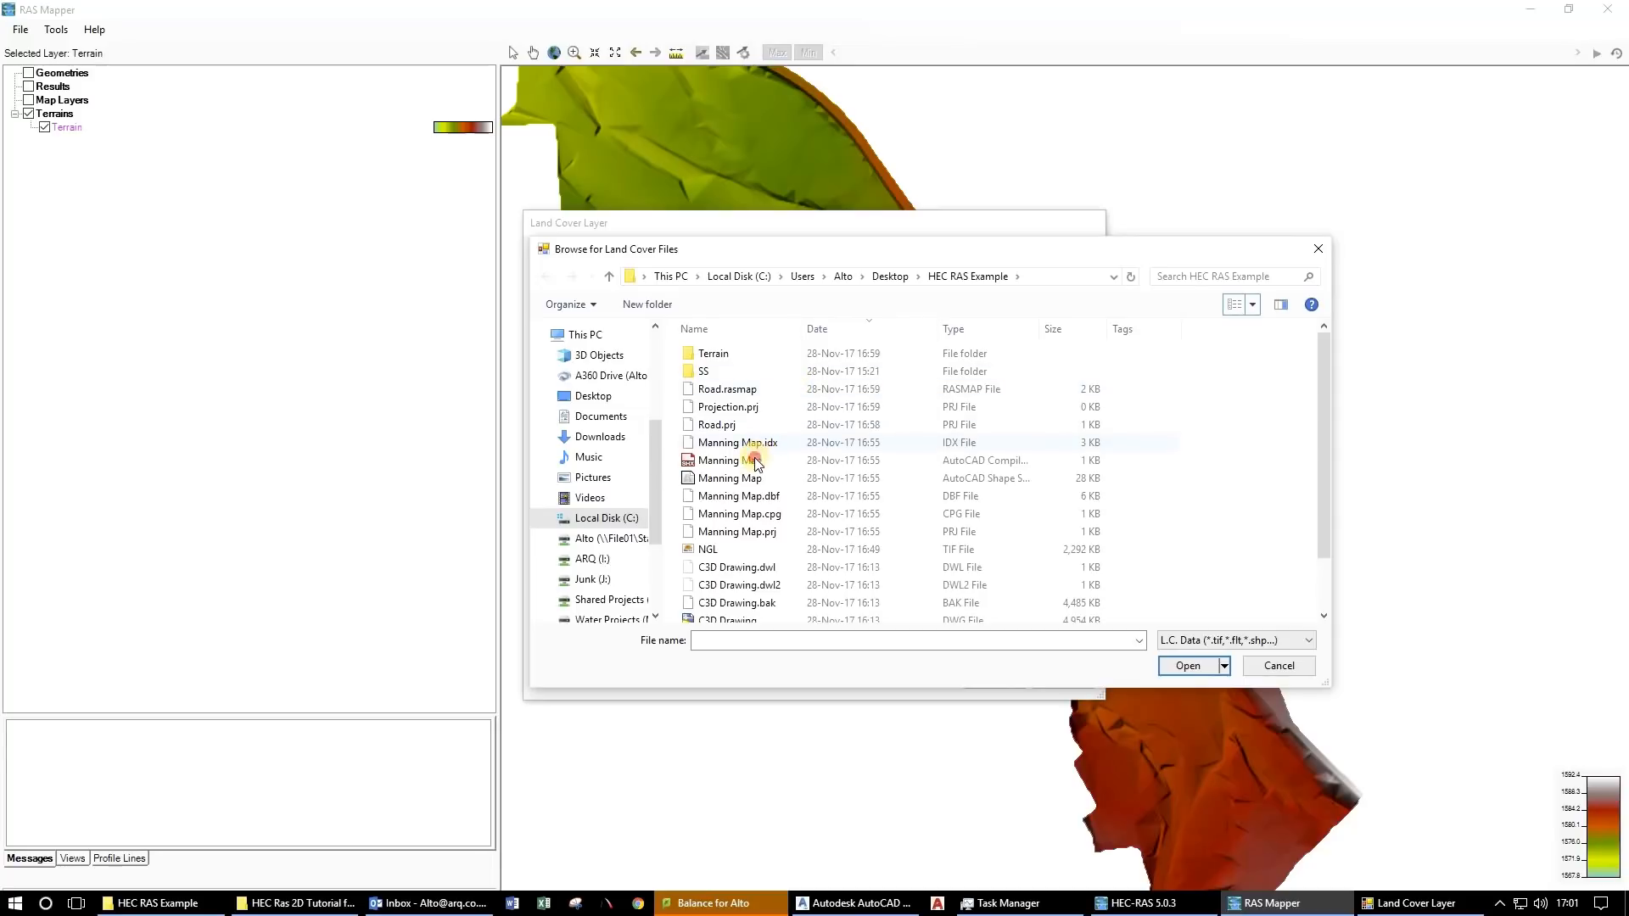
left_click(758, 478)
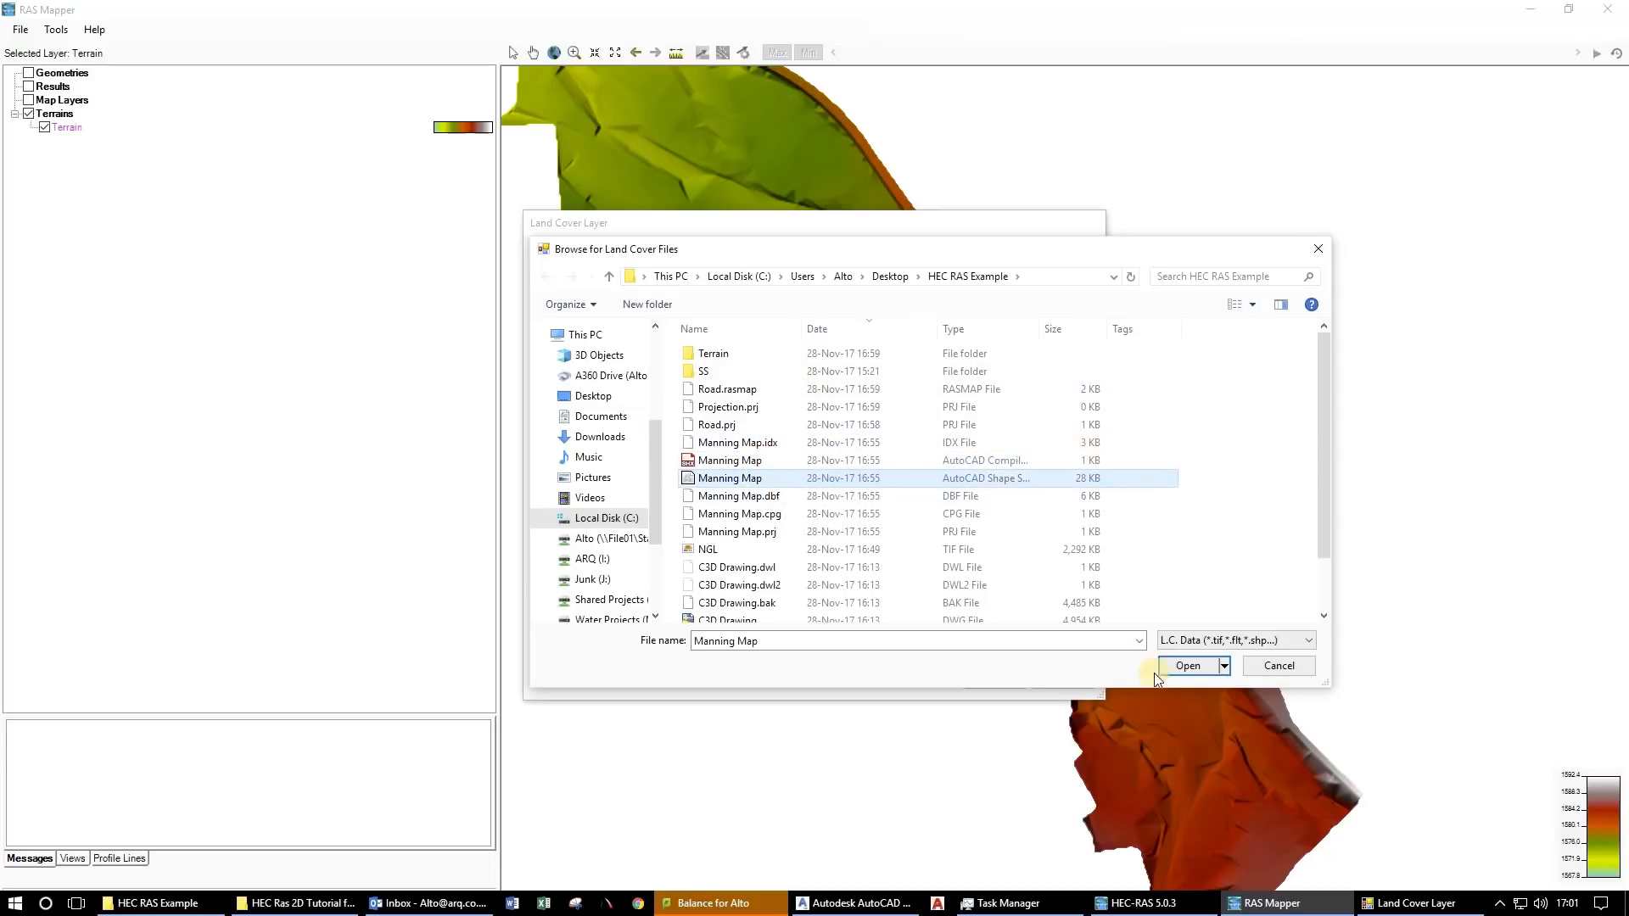
left_click(1211, 667)
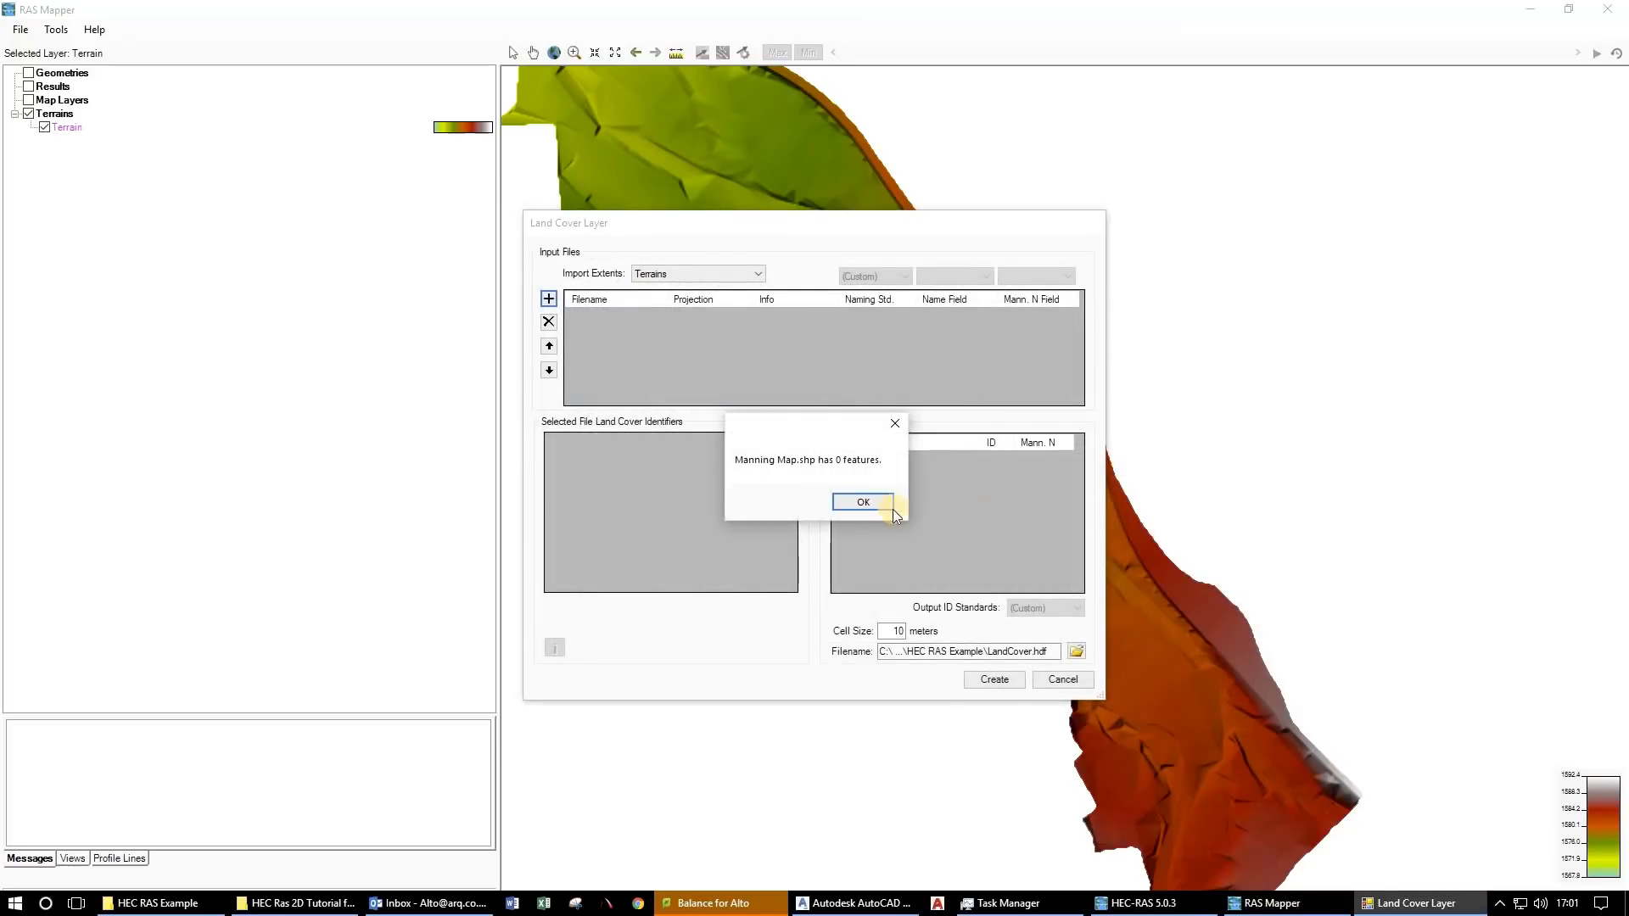
left_click(862, 503)
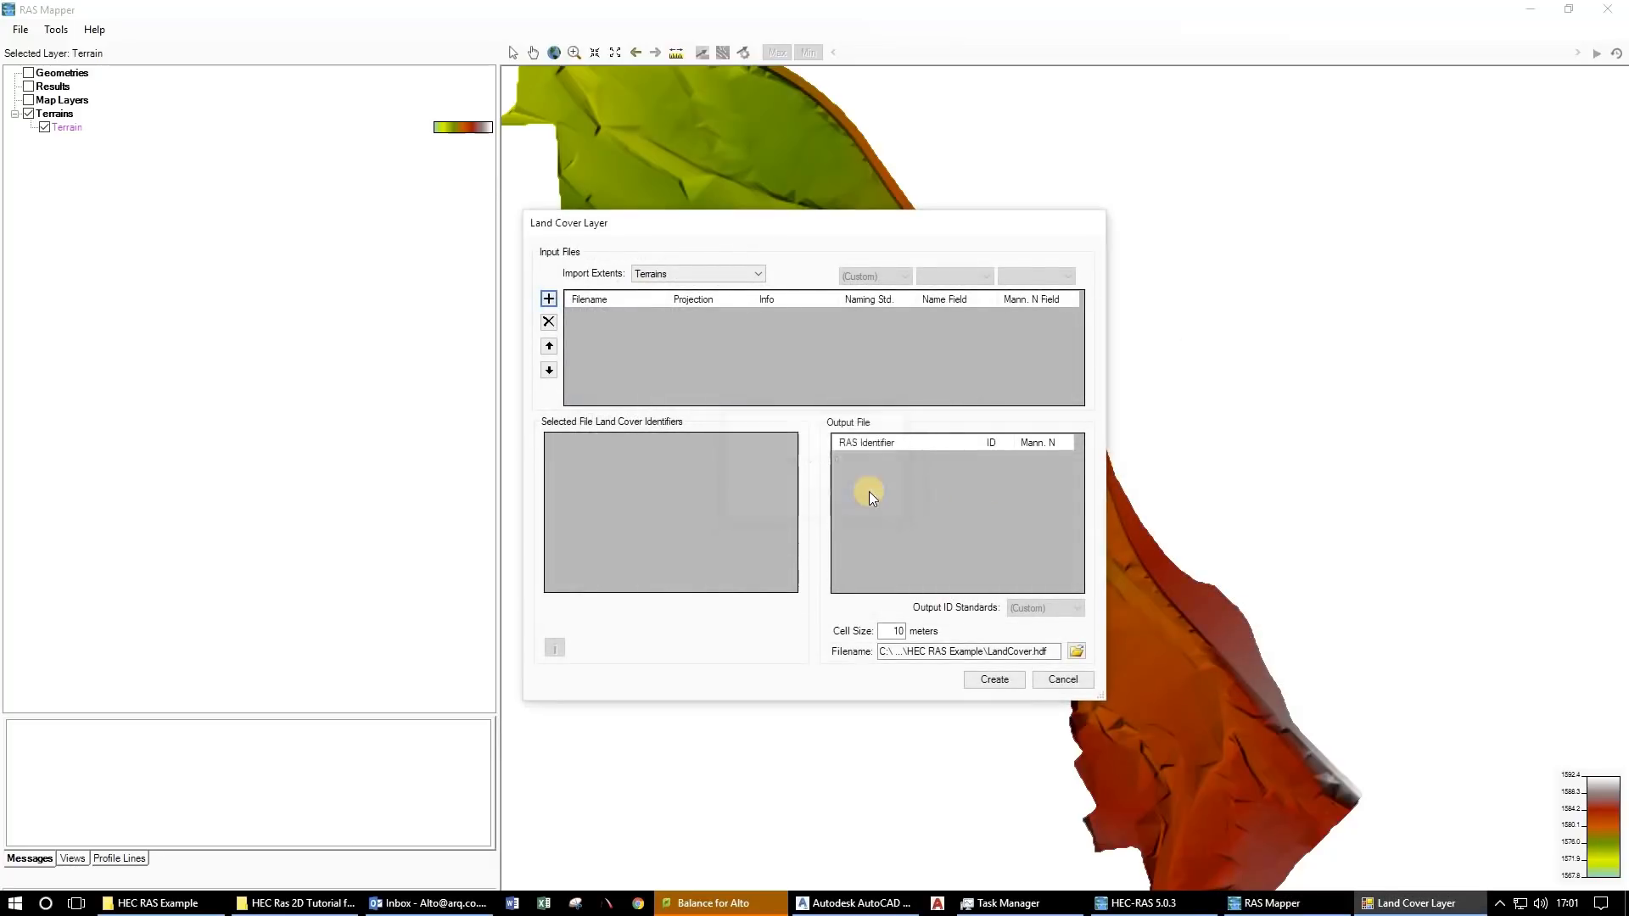
Try to add Manning Map.shx as the land cover layer's input file.
left_click(549, 299)
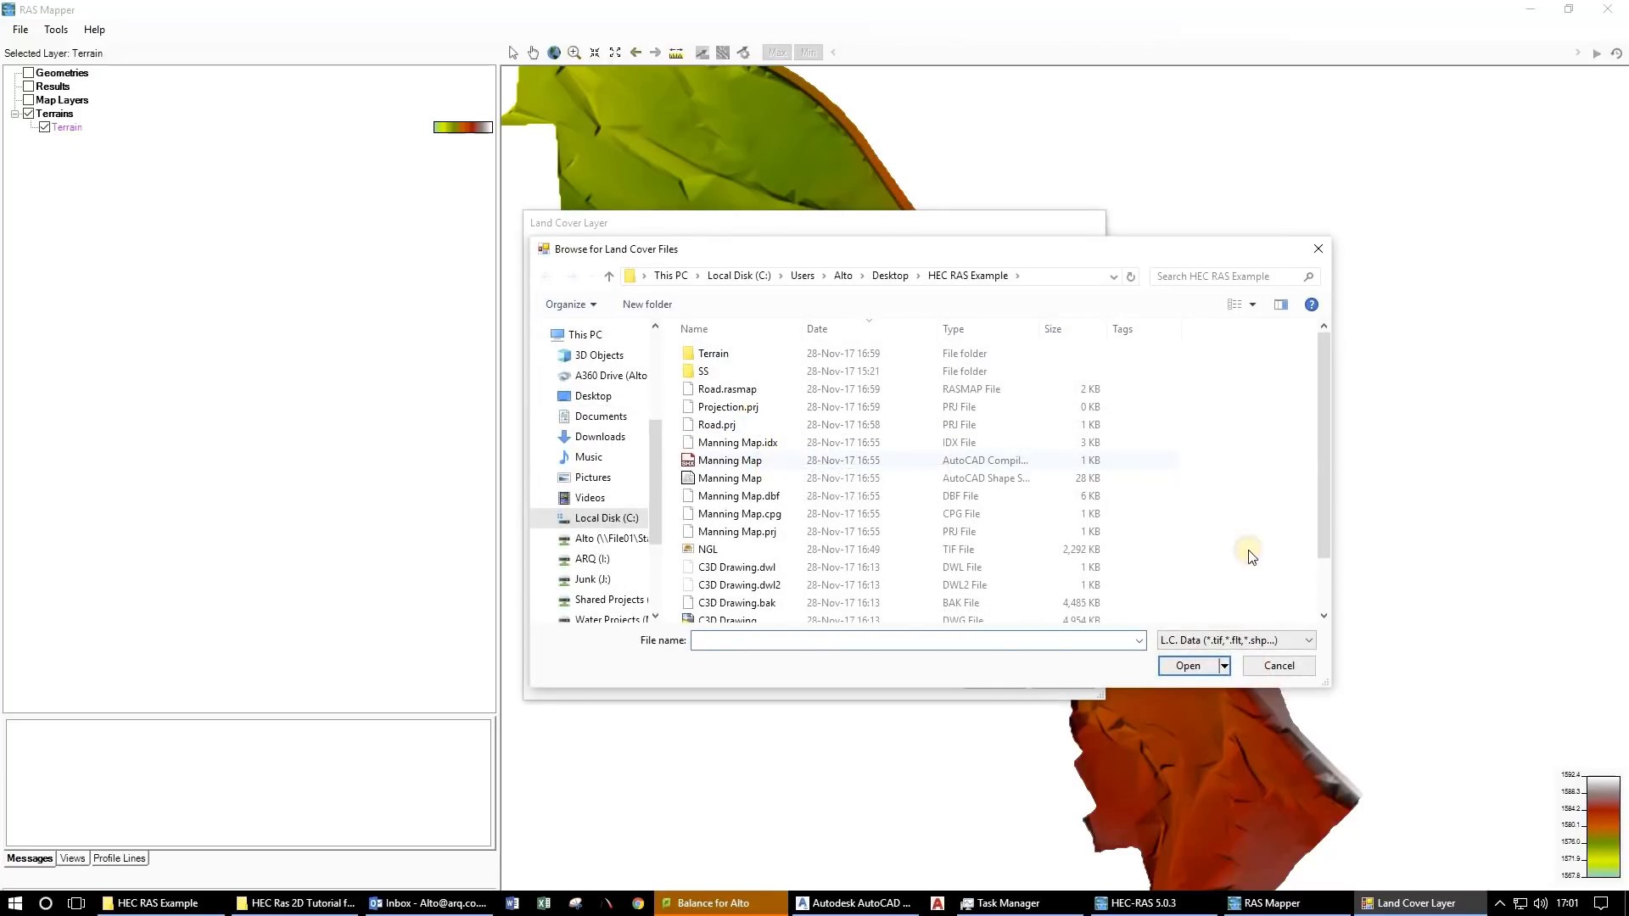
left_click(1188, 666)
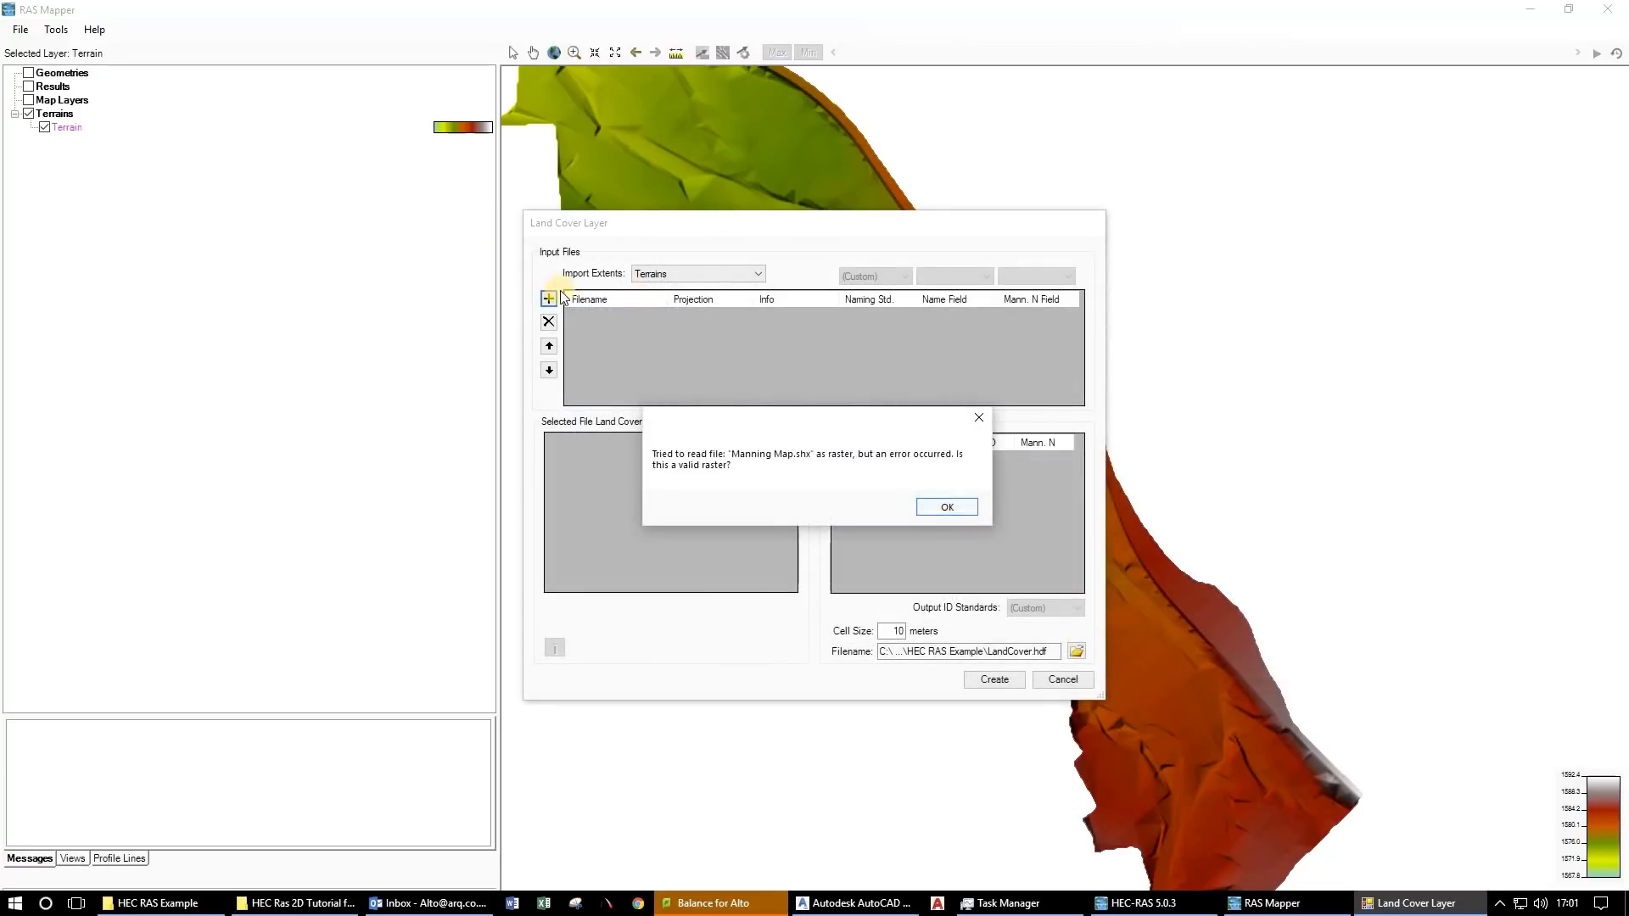
left_click(950, 505)
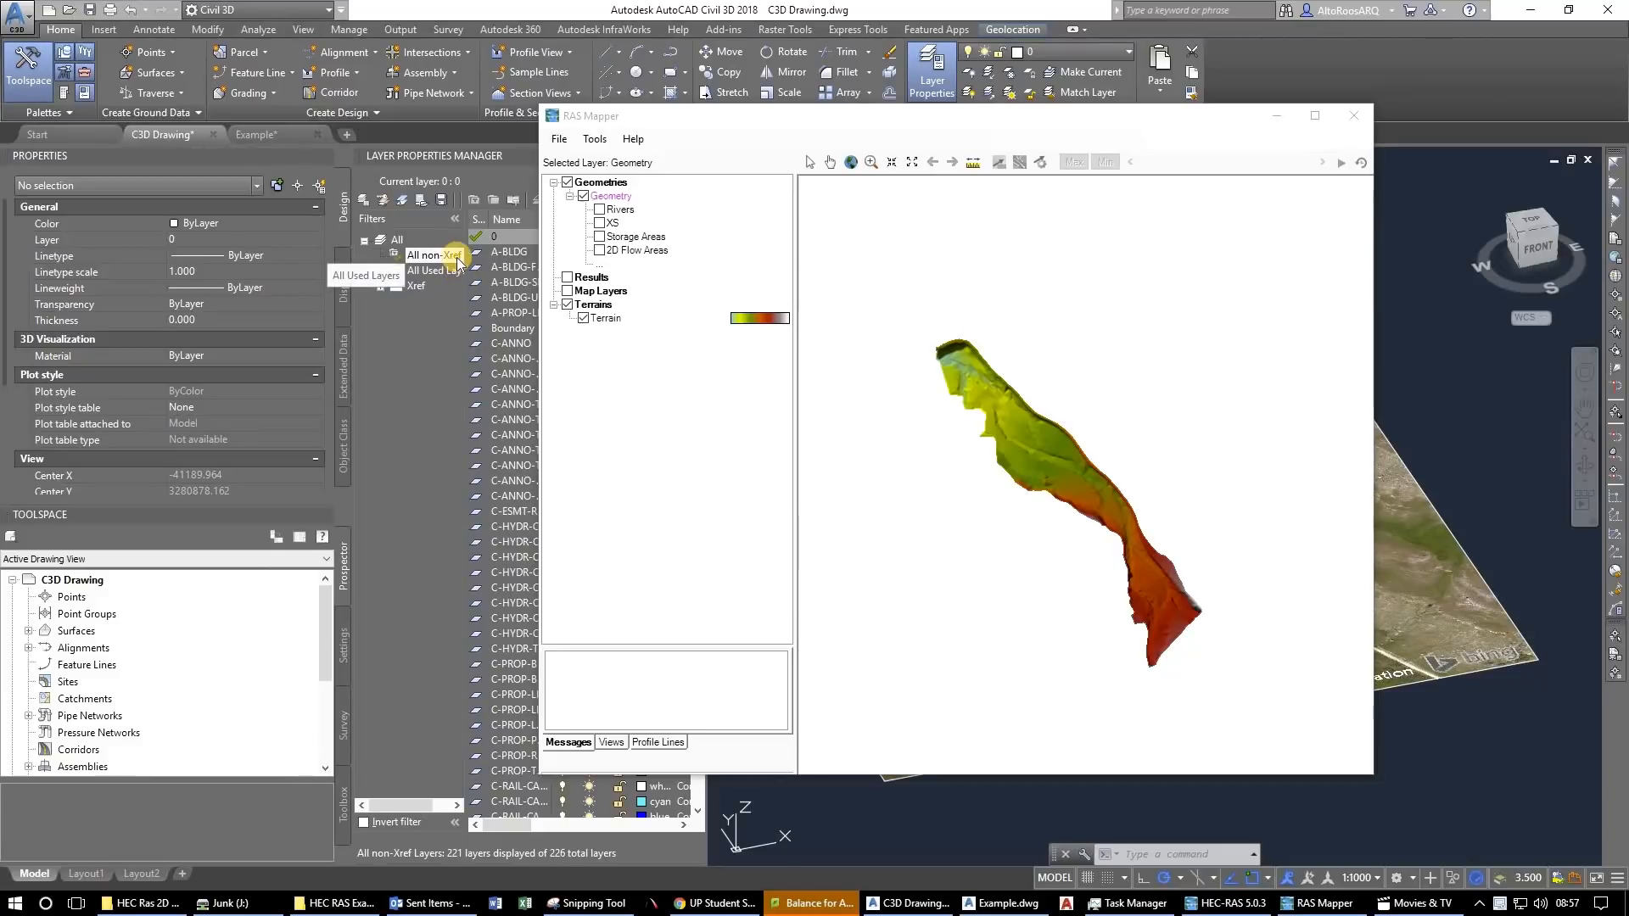
Minimize RAS Mapper and compare the Manning zones in Civil 3D's Example drawing with those in C3D Drawing.
left_click(1280, 123)
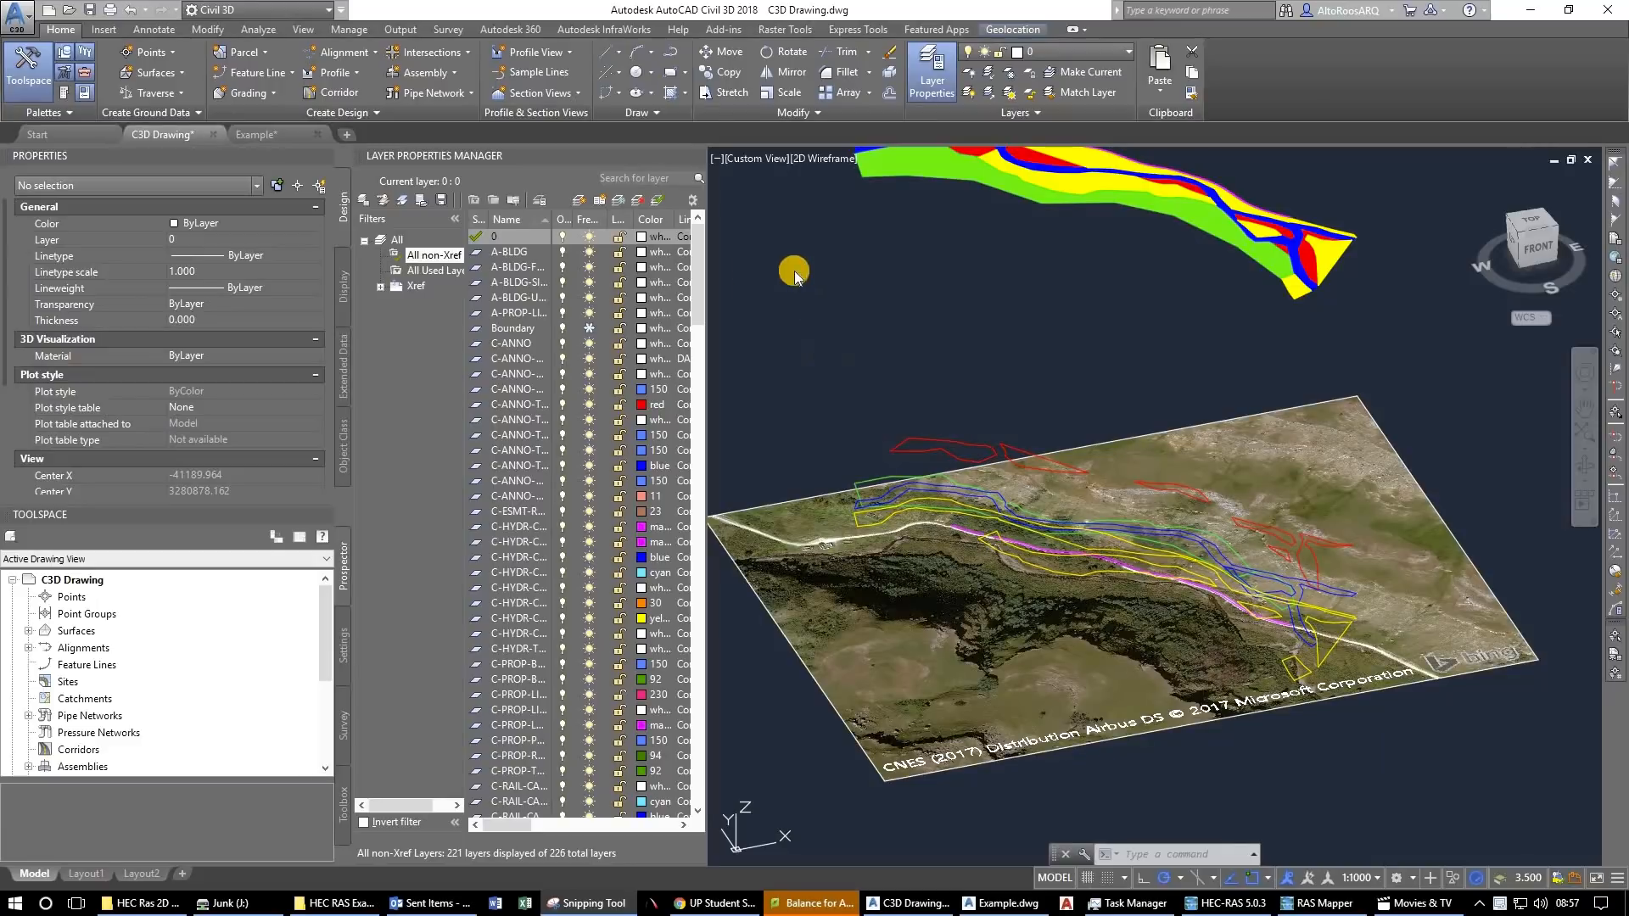
left_click(268, 139)
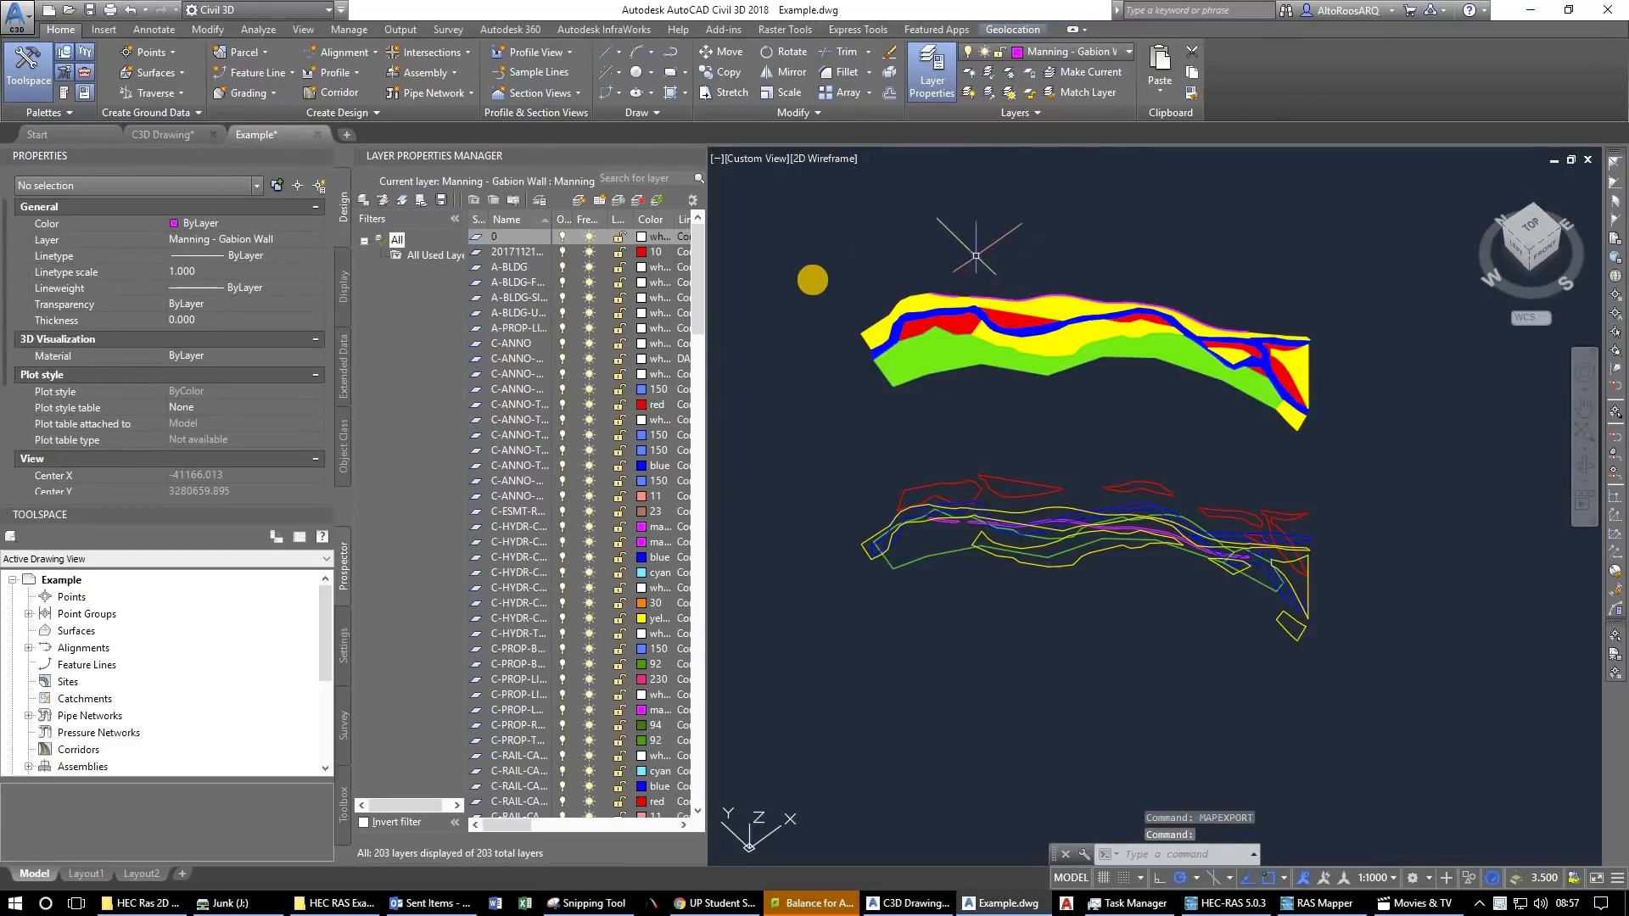
left_click(786, 418)
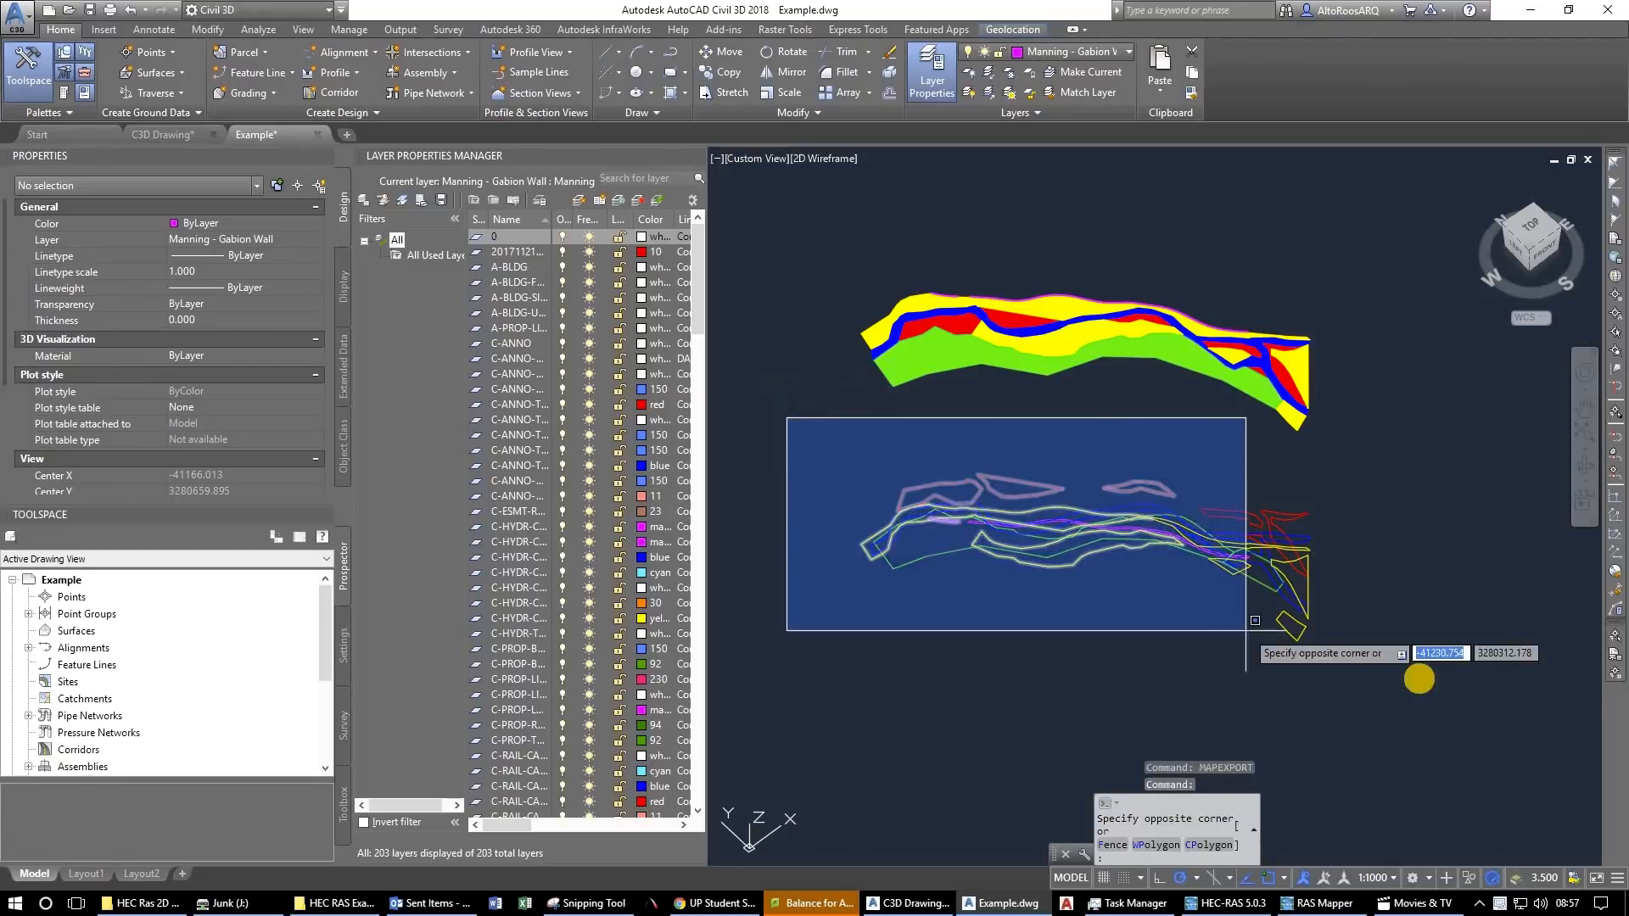
left_click(1419, 679)
key("Escape")
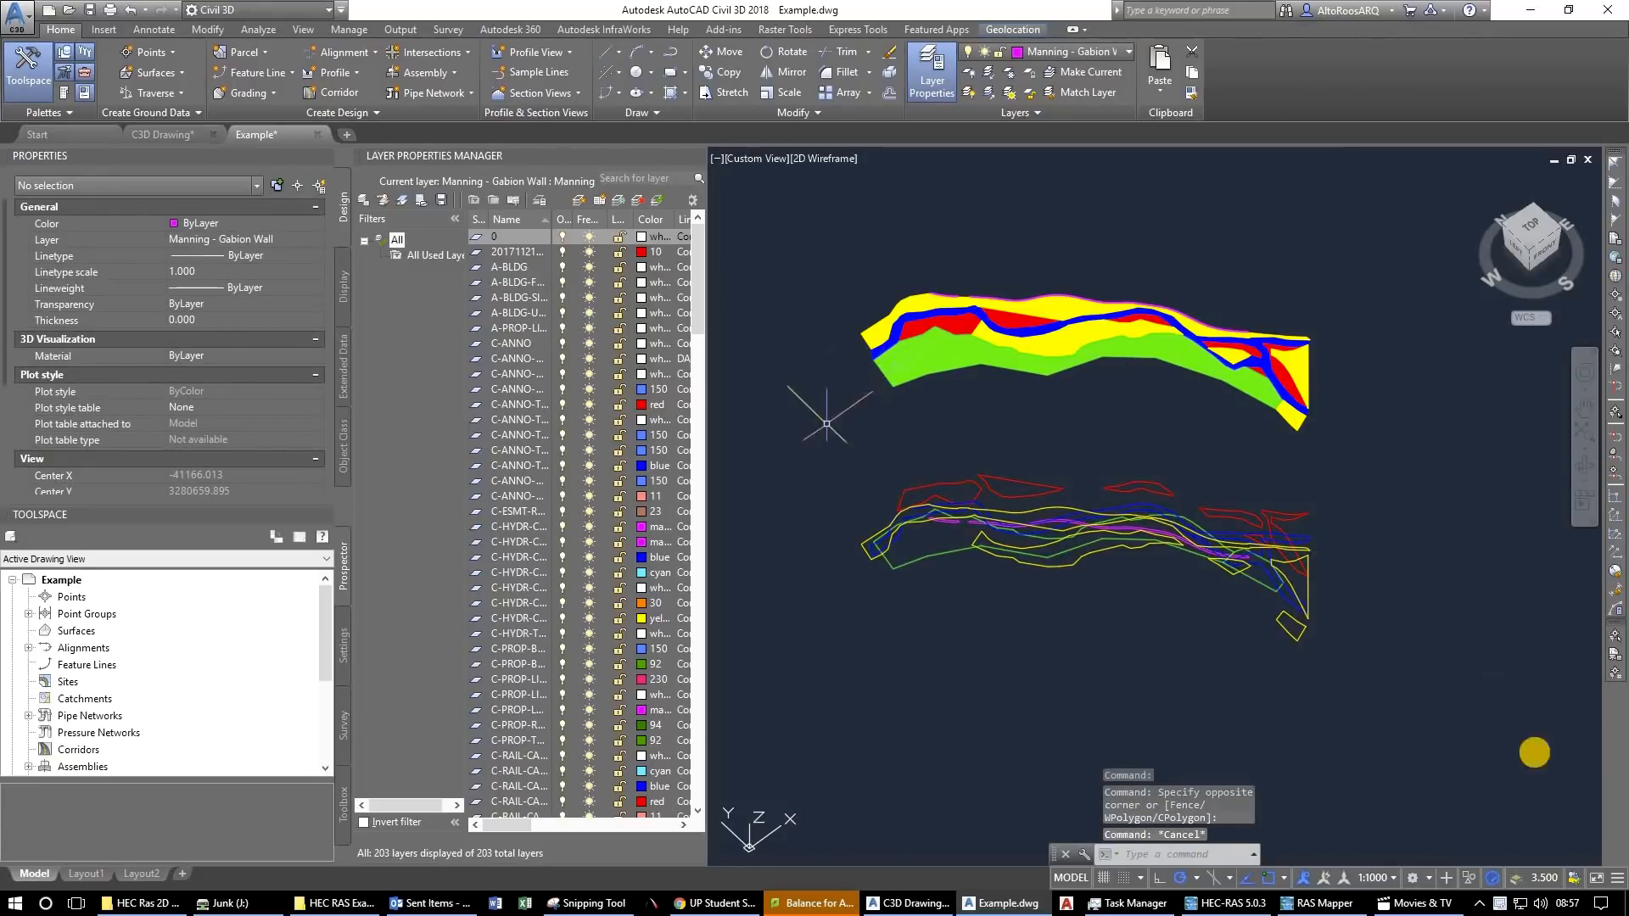
left_click(826, 423)
left_click(1536, 751)
key("Escape")
left_click(154, 143)
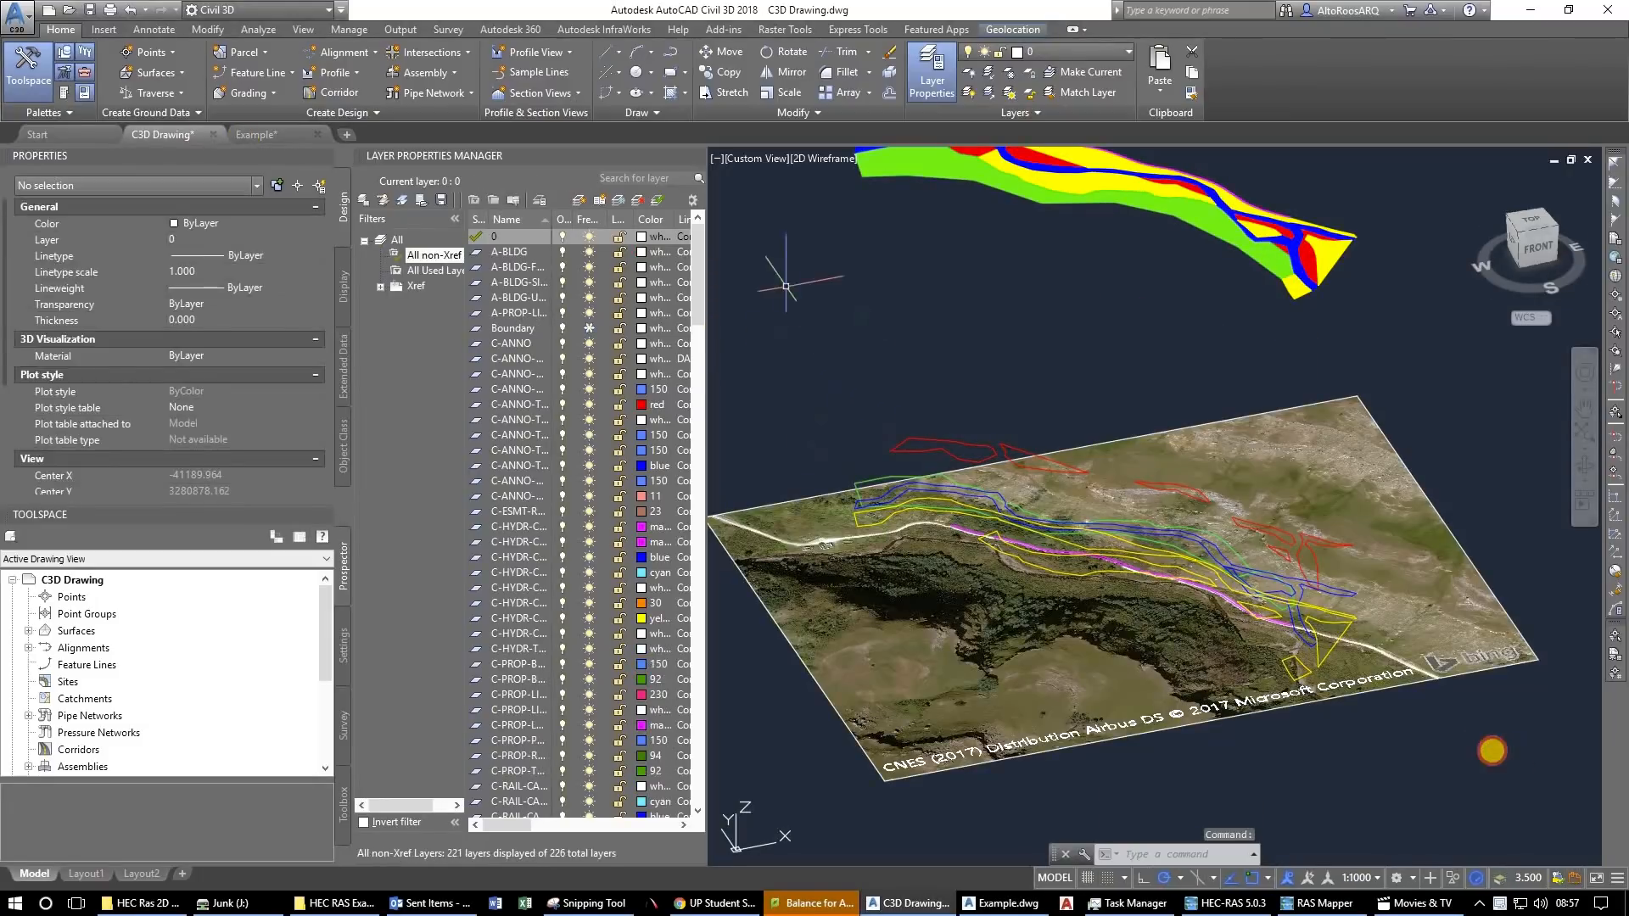
left_click(1492, 751)
left_click(1127, 411)
key("Escape")
Return to the Example drawing and outline the Lo-29-WGS coordinate conversion setting in the Snipping Tool capture with the pen.
left_click(285, 140)
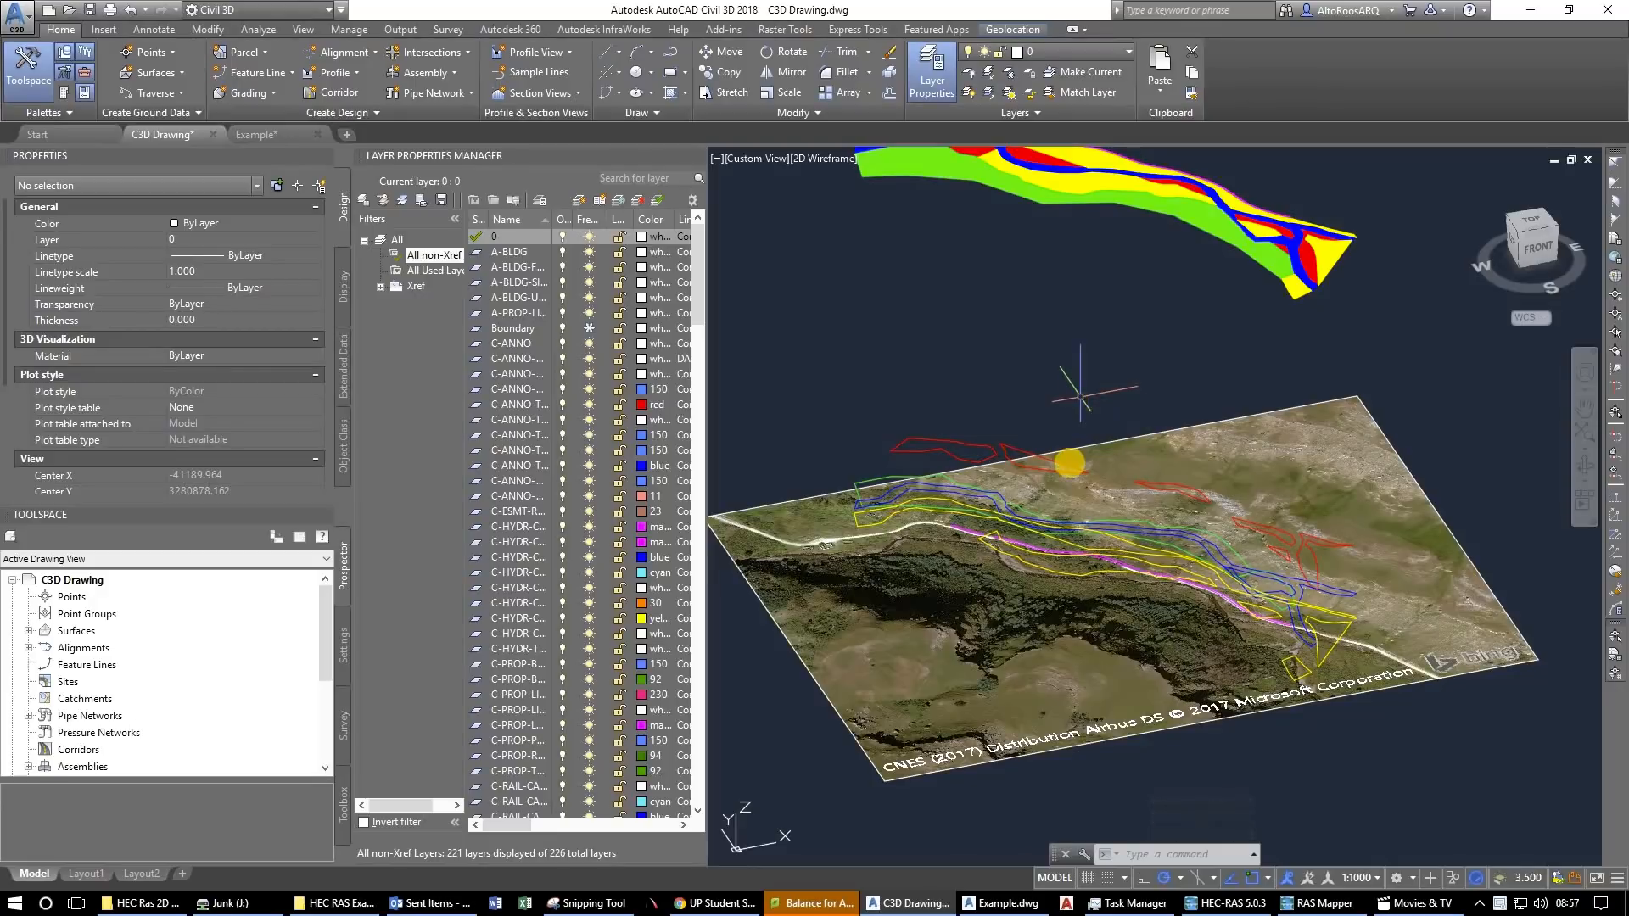
mouse_move(1066, 462)
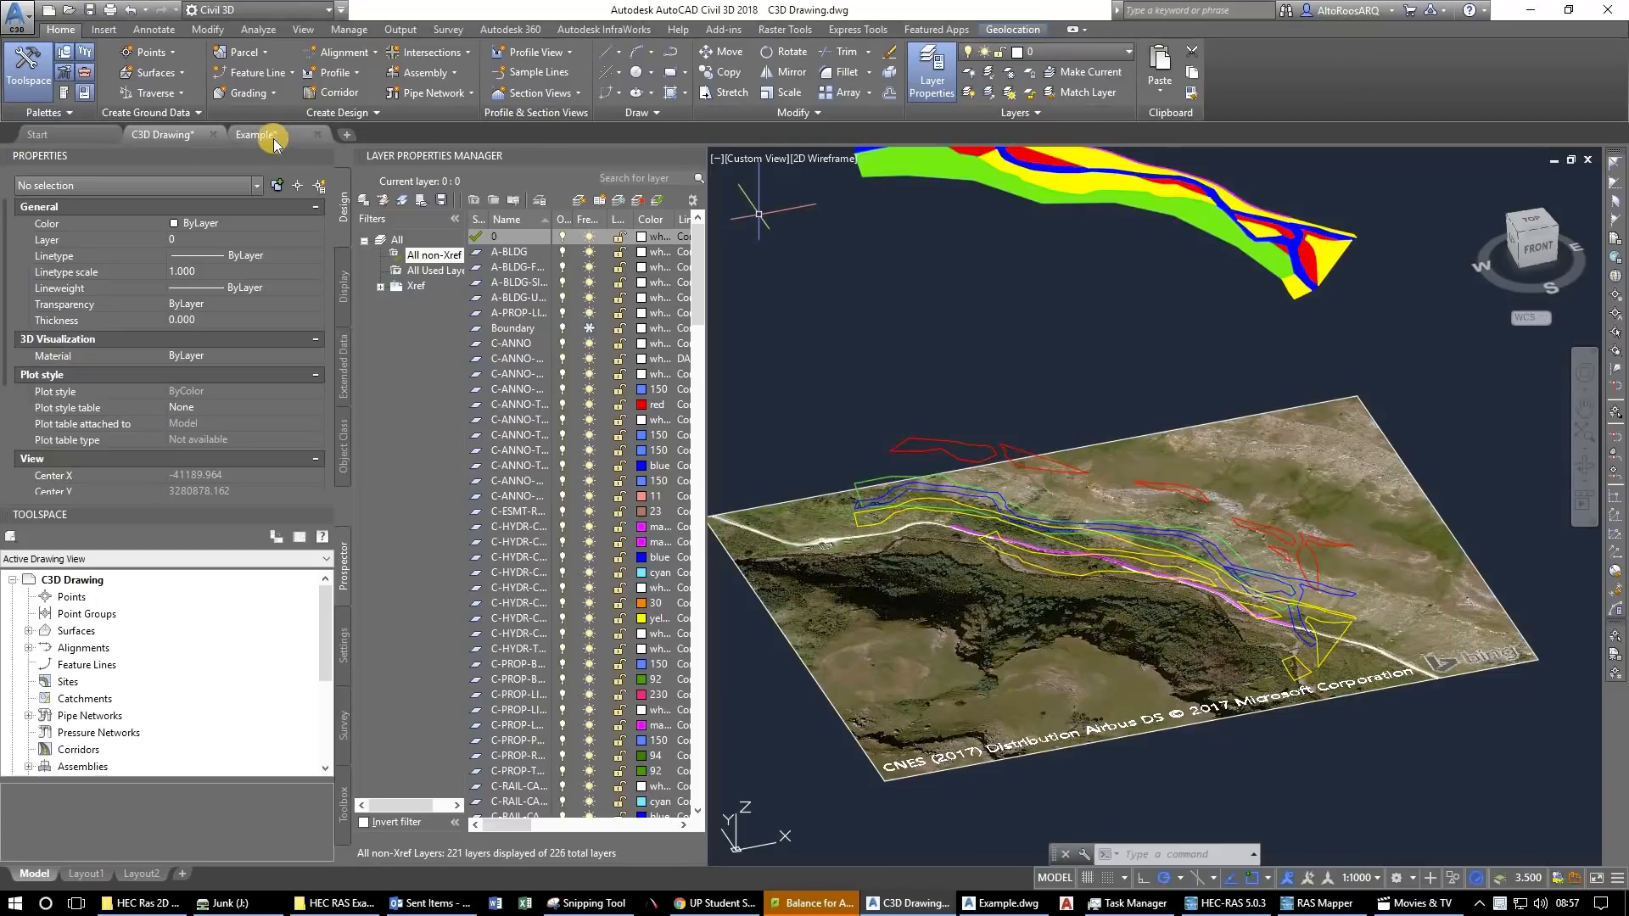
mouse_move(271, 137)
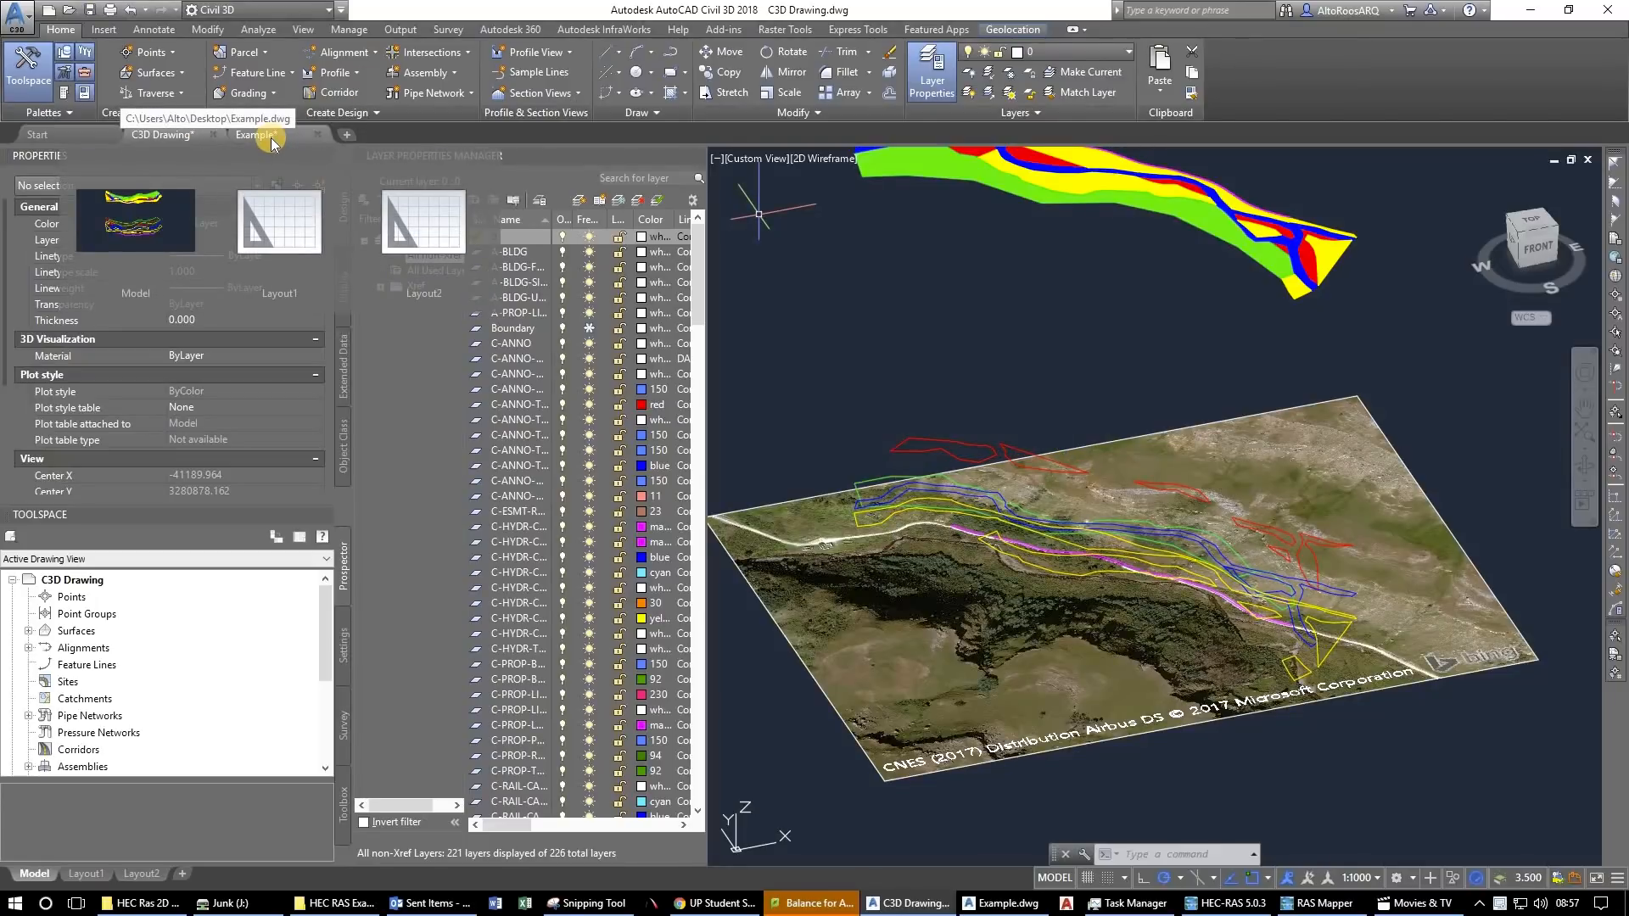
left_click(271, 138)
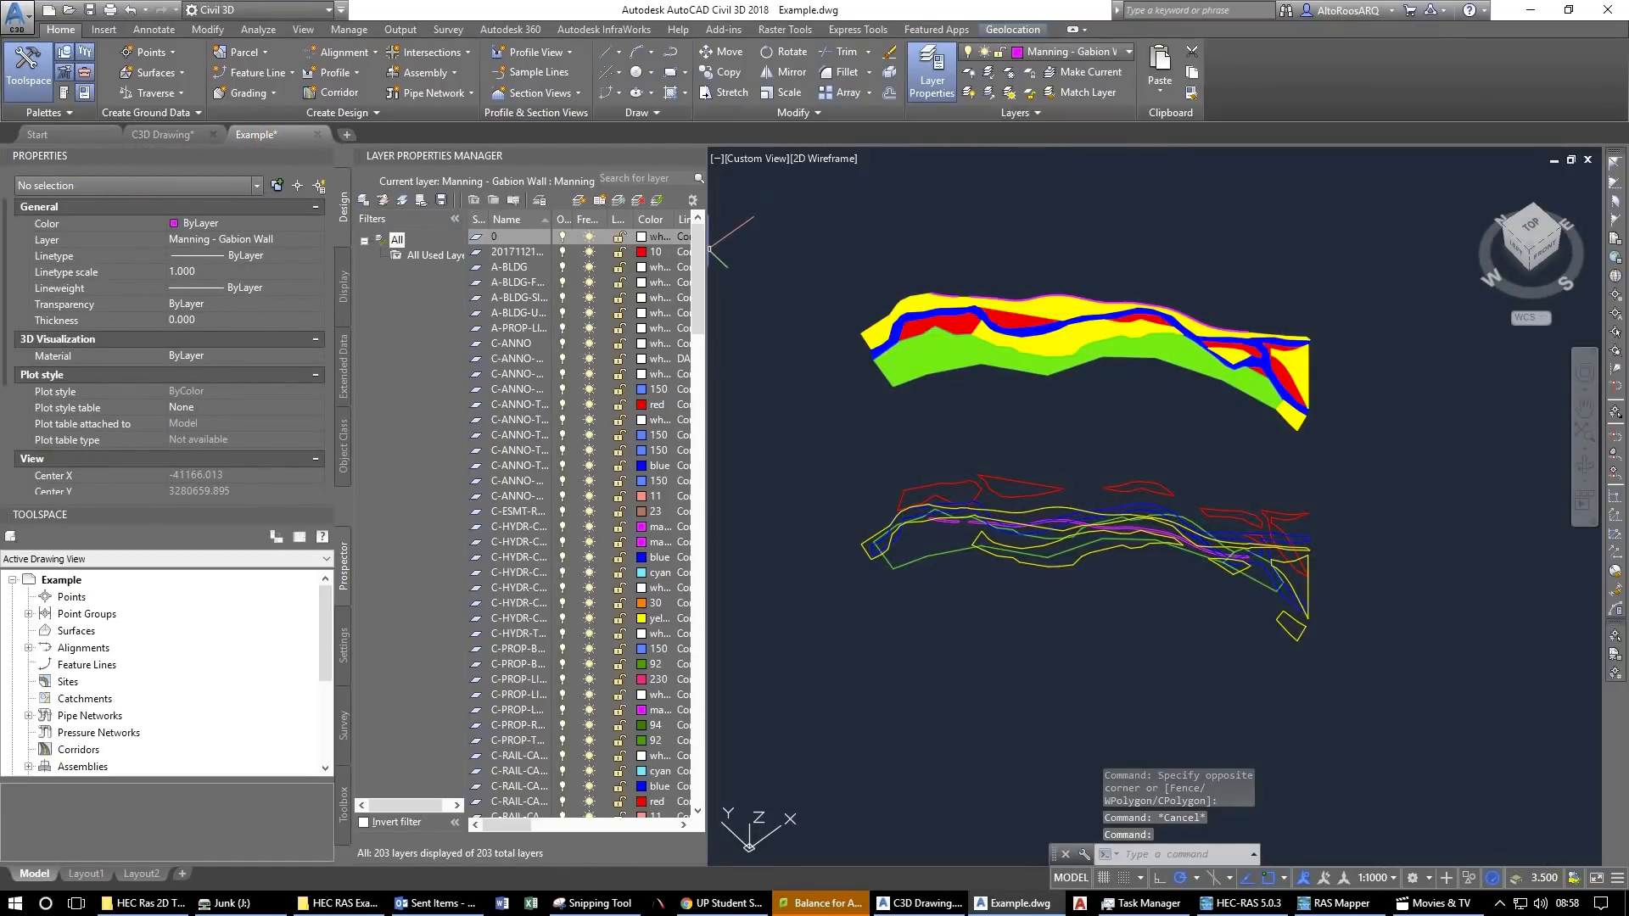
left_click_drag(2, 293, 869, 411)
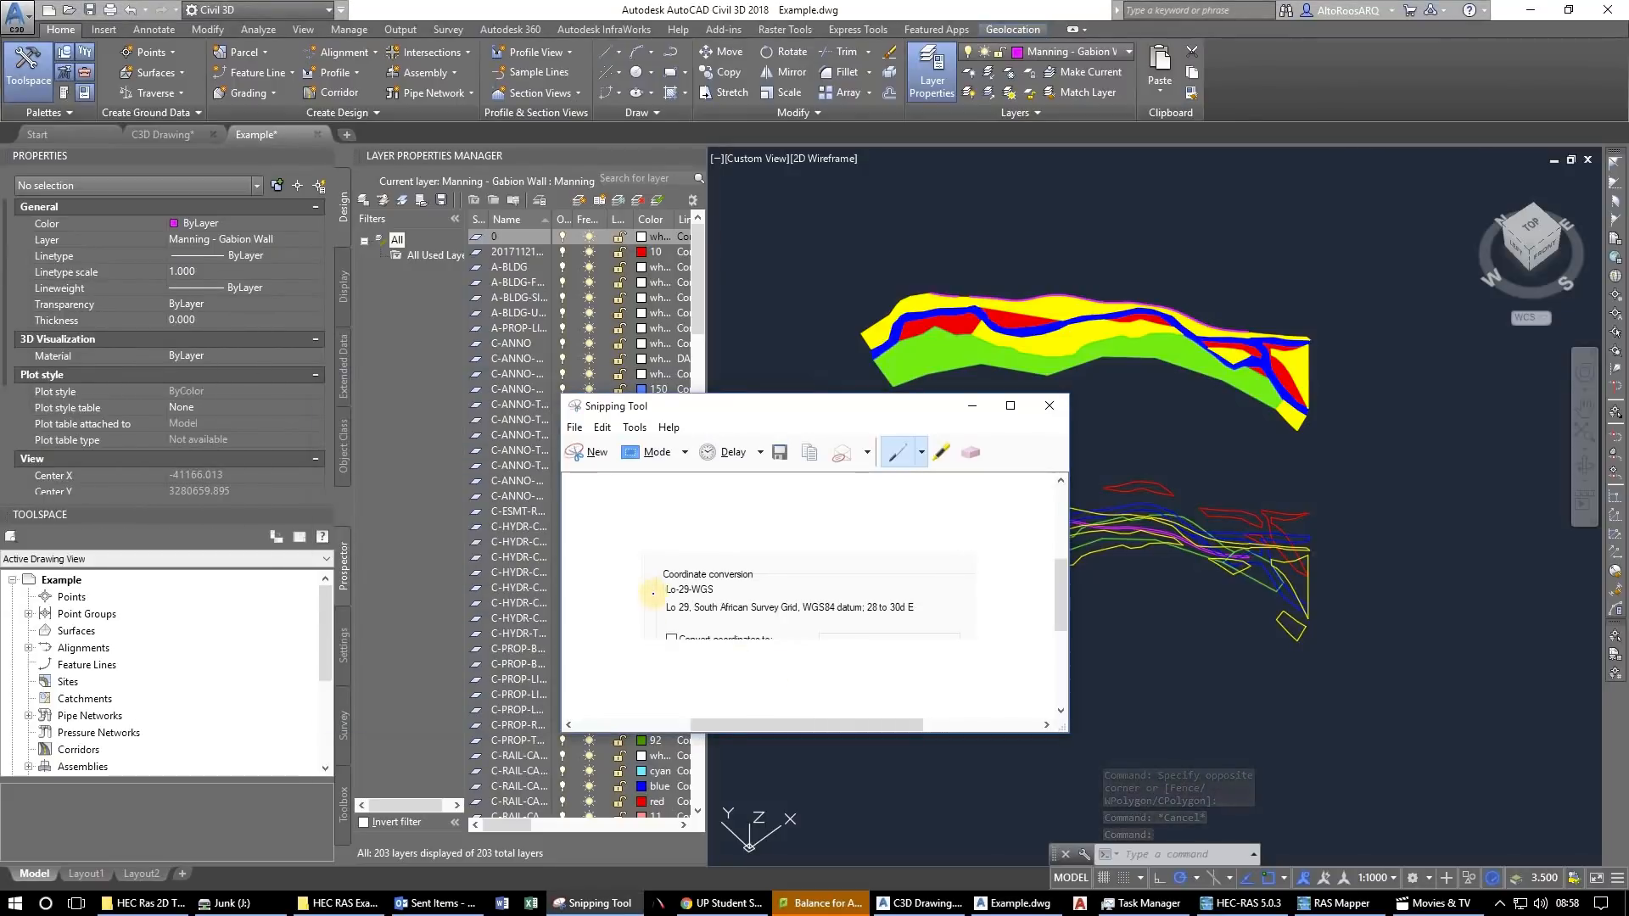
mouse_move(660, 575)
left_mouse_down()
mouse_move(663, 643)
mouse_move(939, 659)
mouse_move(616, 537)
mouse_move(672, 706)
left_mouse_up()
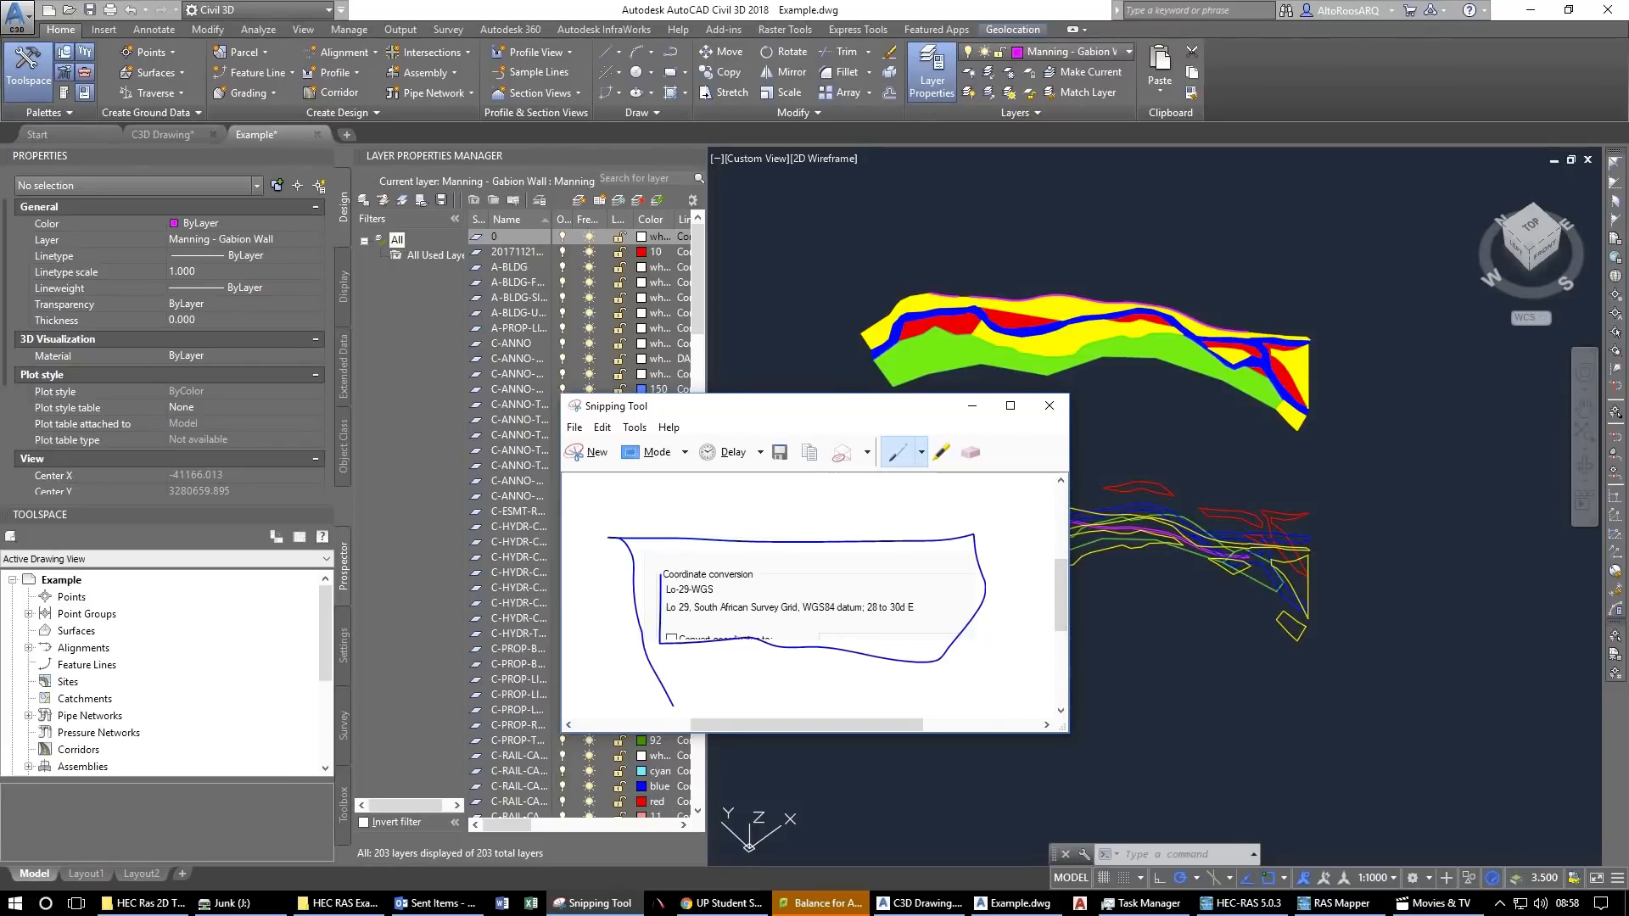
left_click_drag(774, 414, 0, 407)
Switch to C3D Drawing and run ADESETCRDSYS to open its global coordinate system assignment.
left_click(179, 136)
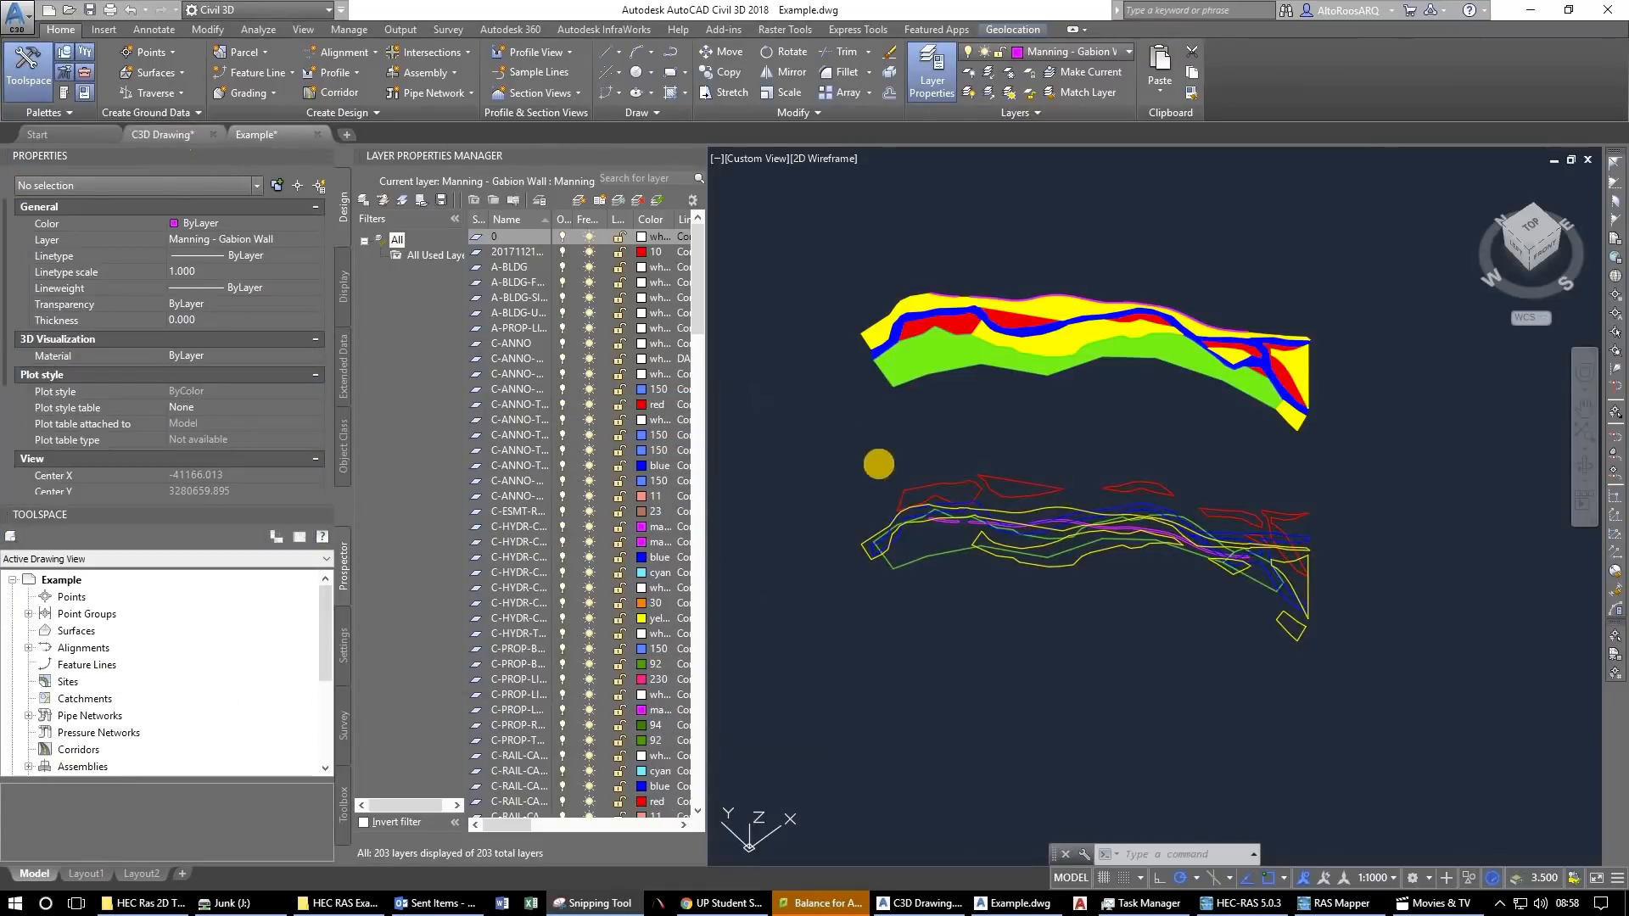
left_click(136, 139)
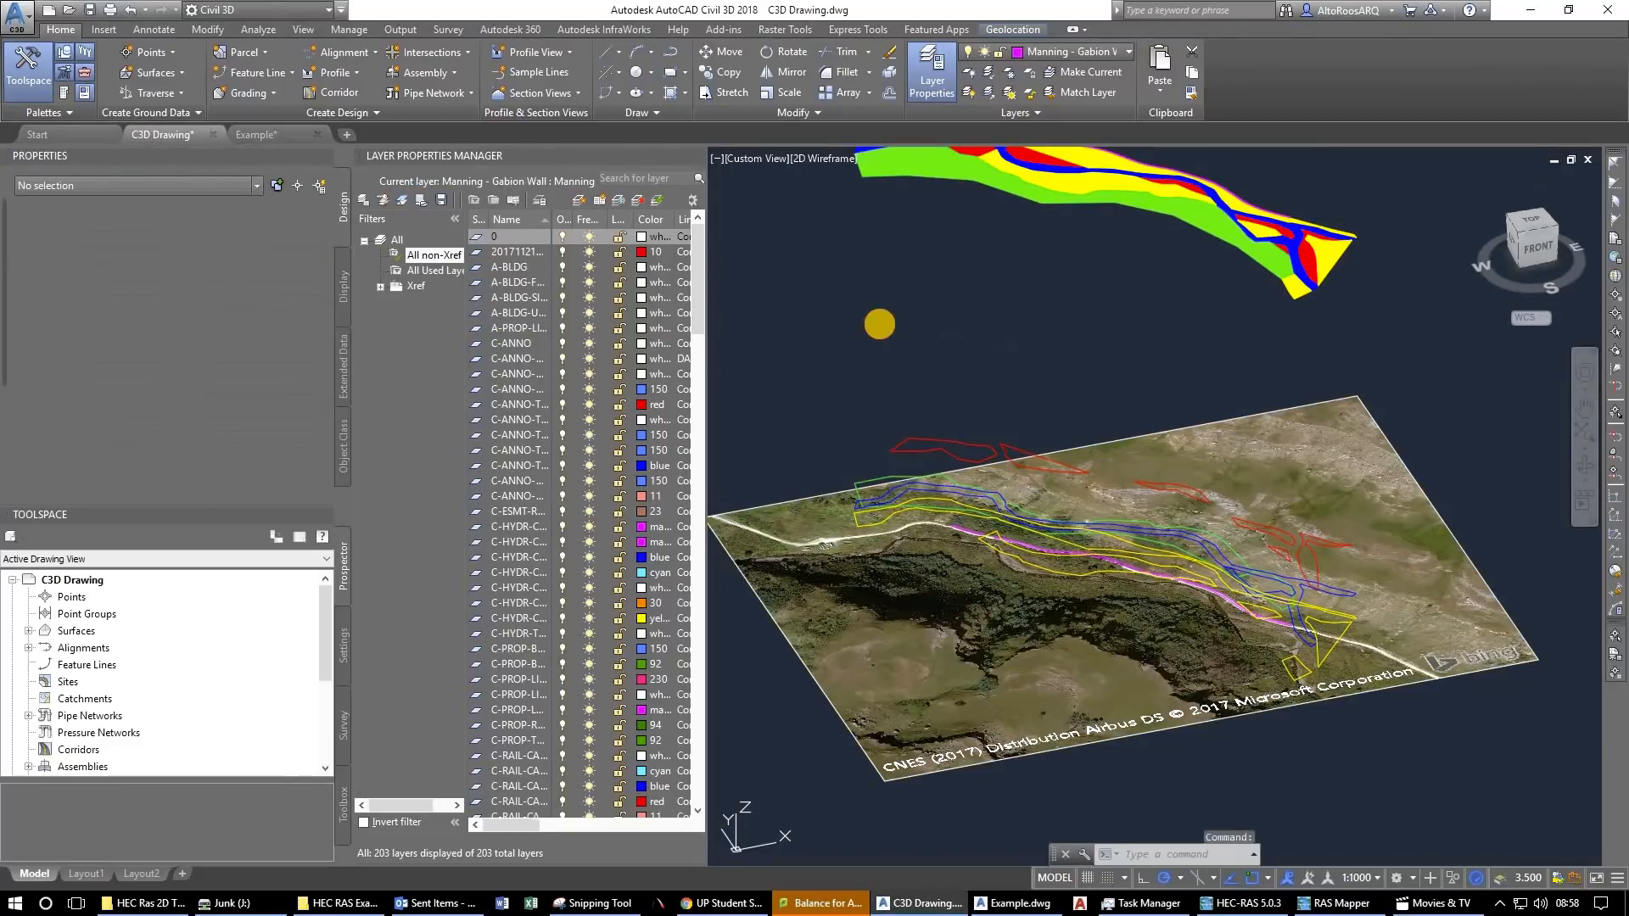
key("Escape")
key("Escape")
key("Escape")
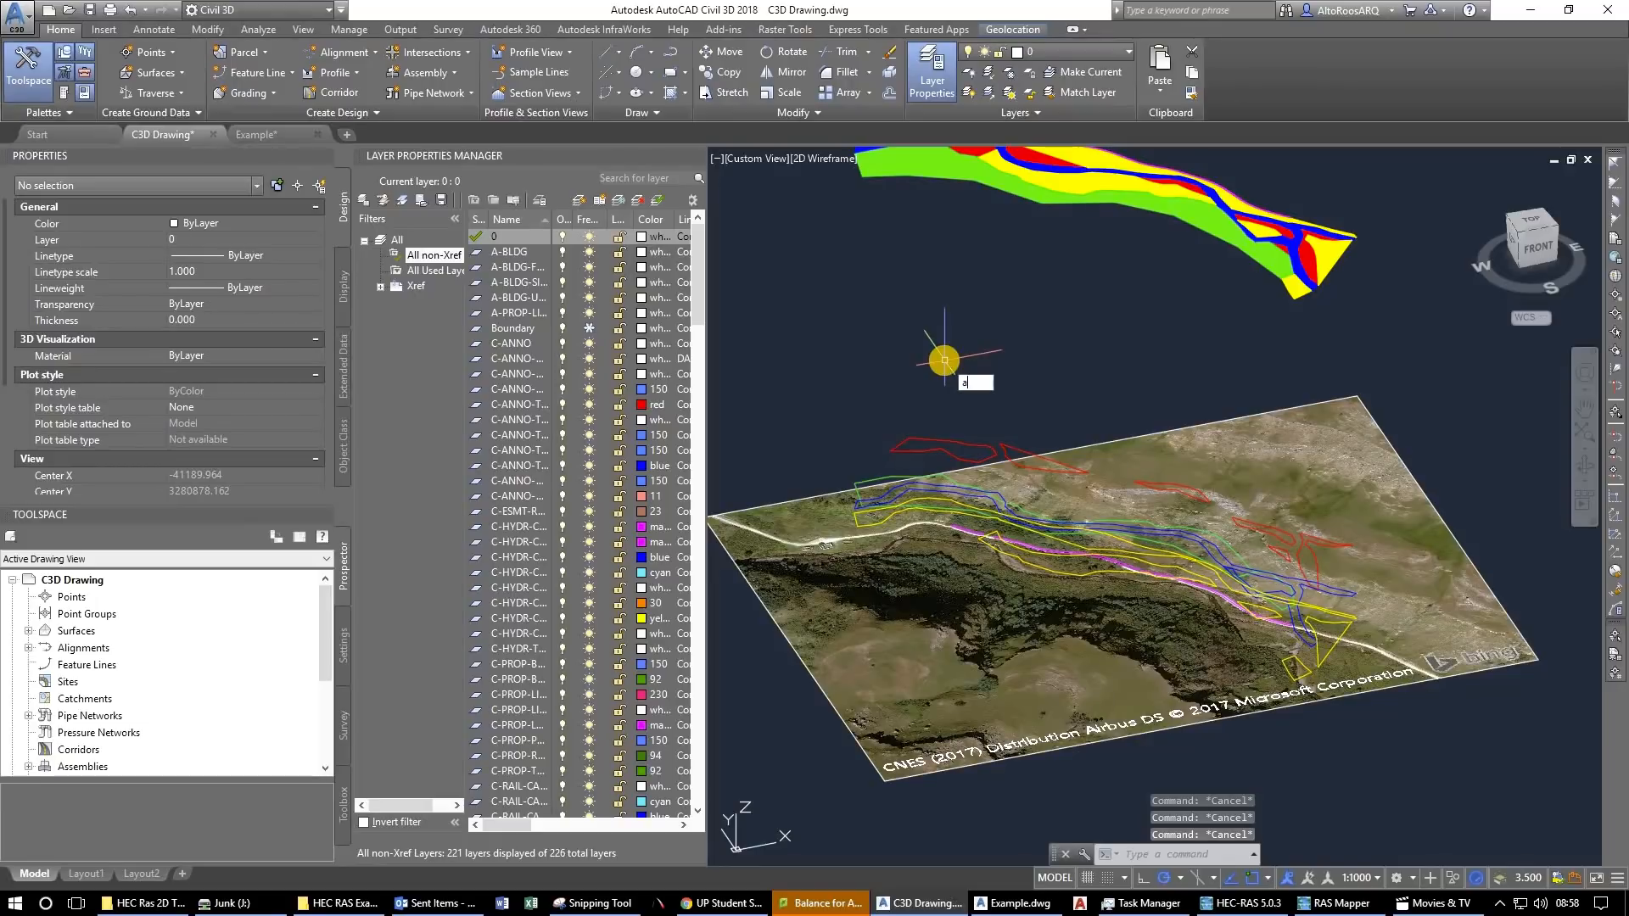
type("adesercrd")
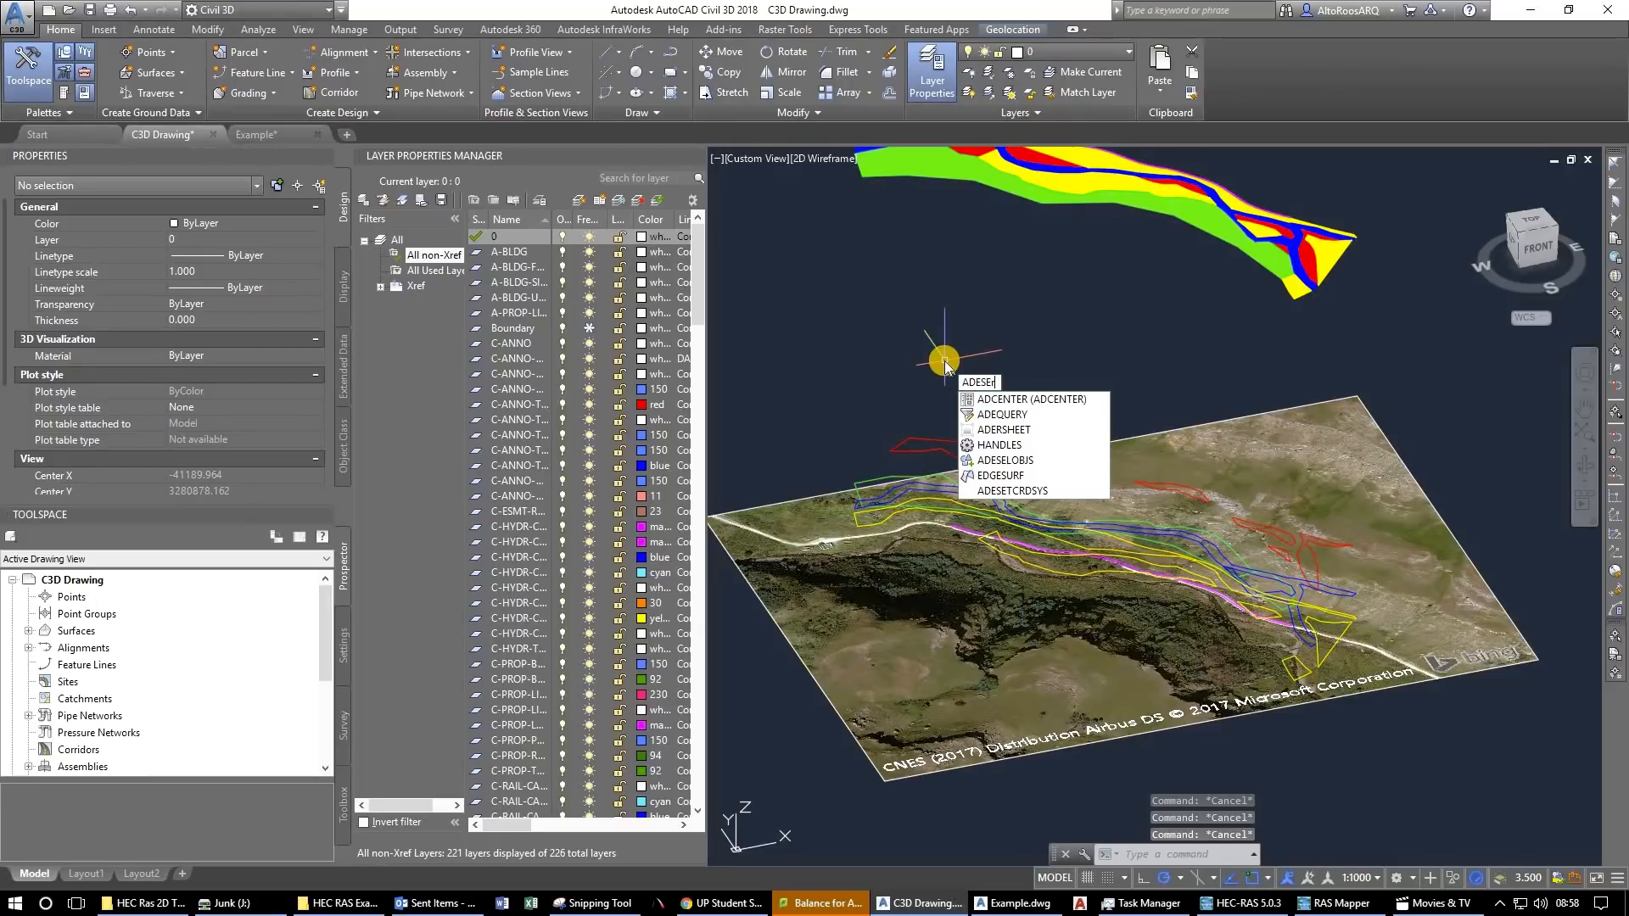
type("sy")
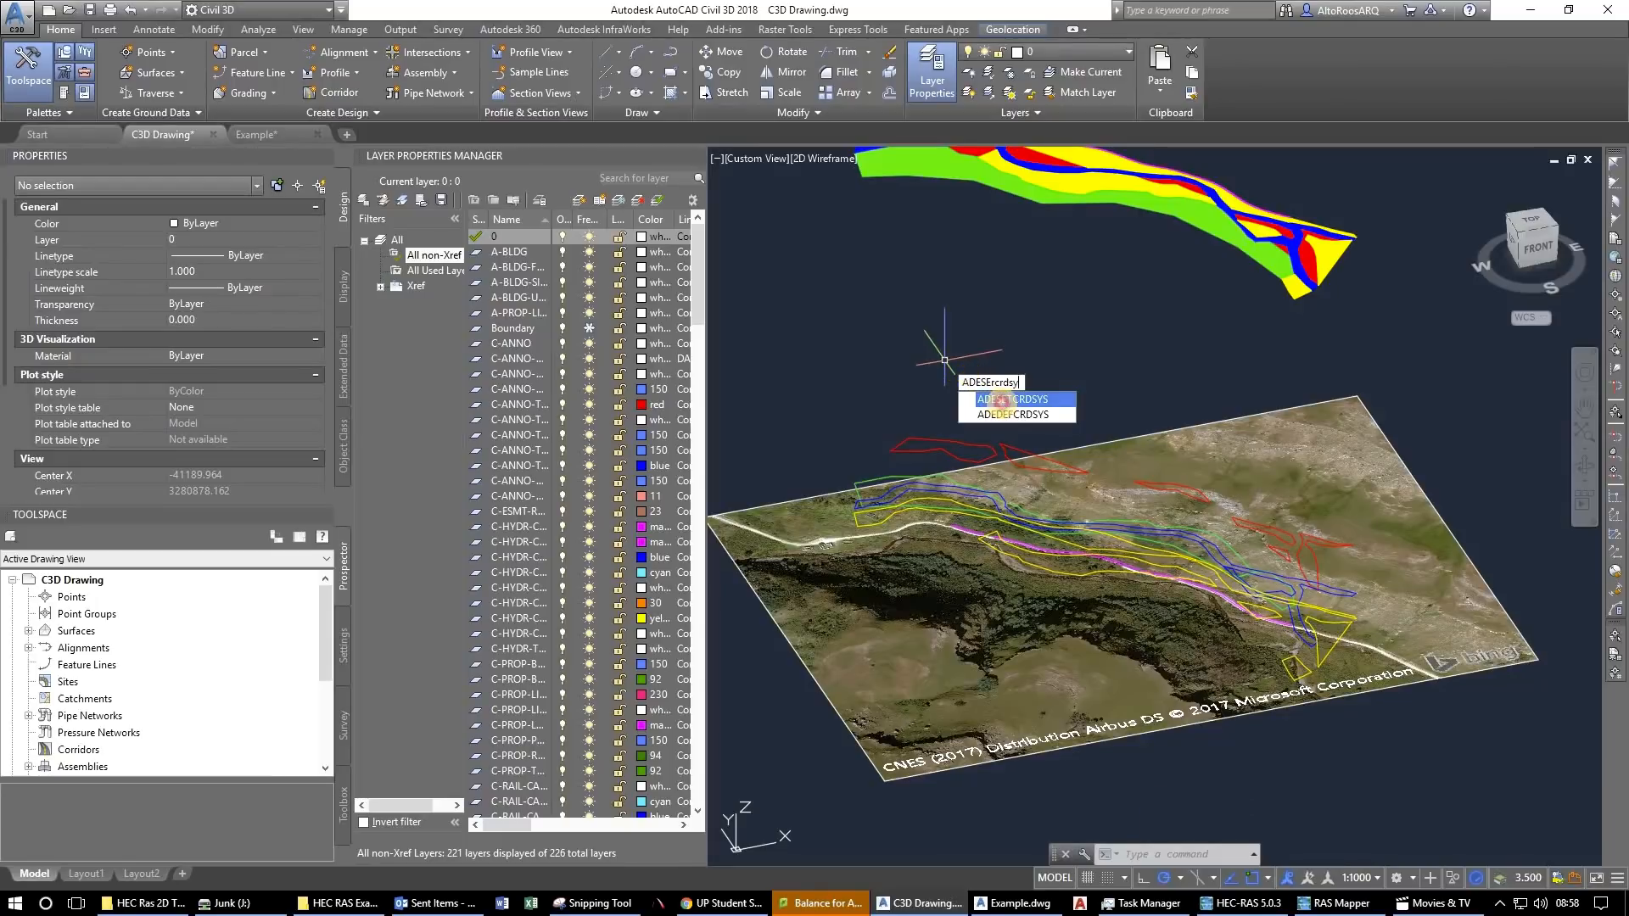
left_click(1001, 399)
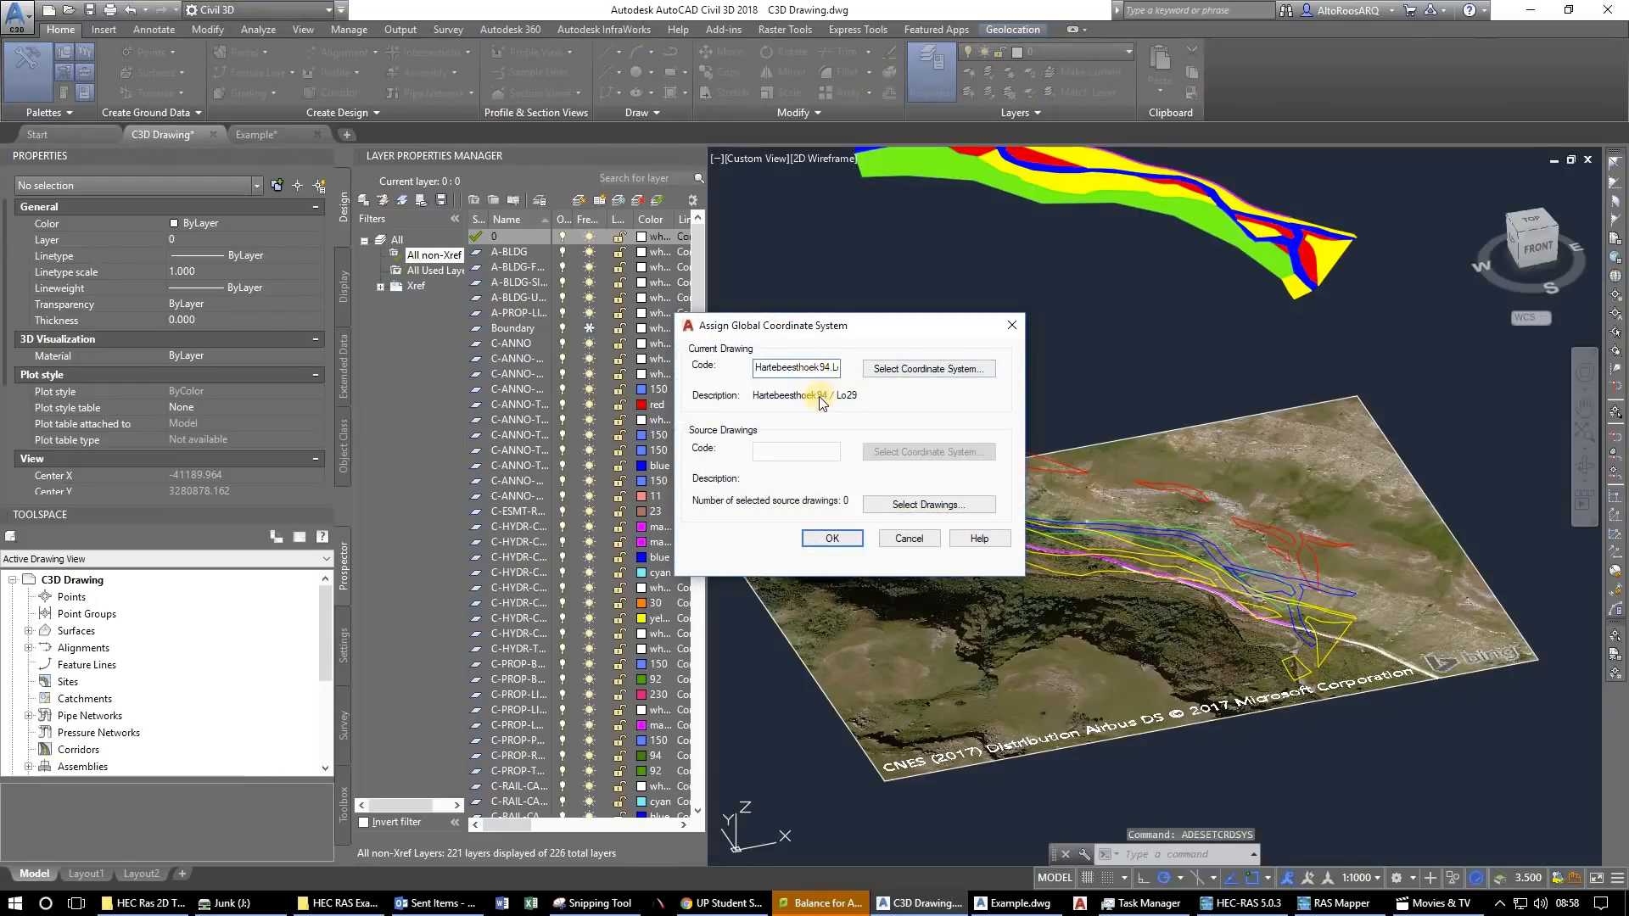
Search the coordinate system library for "south africa" and assign Lo-29-WGS as the current drawing's coordinate system.
left_click(890, 373)
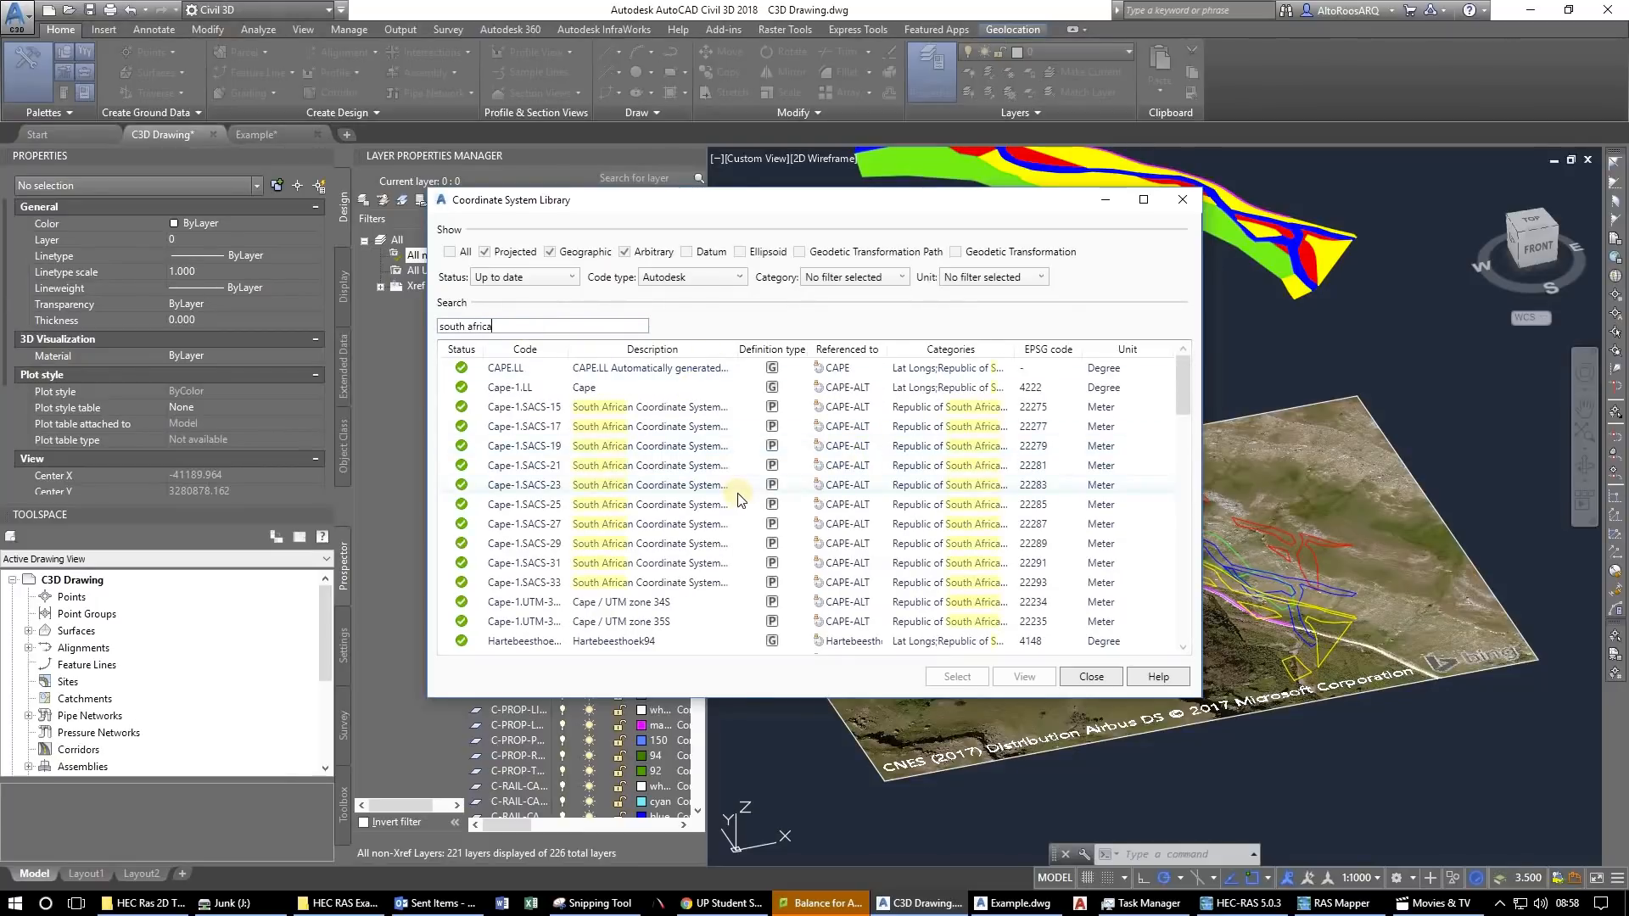
scroll(737, 499, "down", 4)
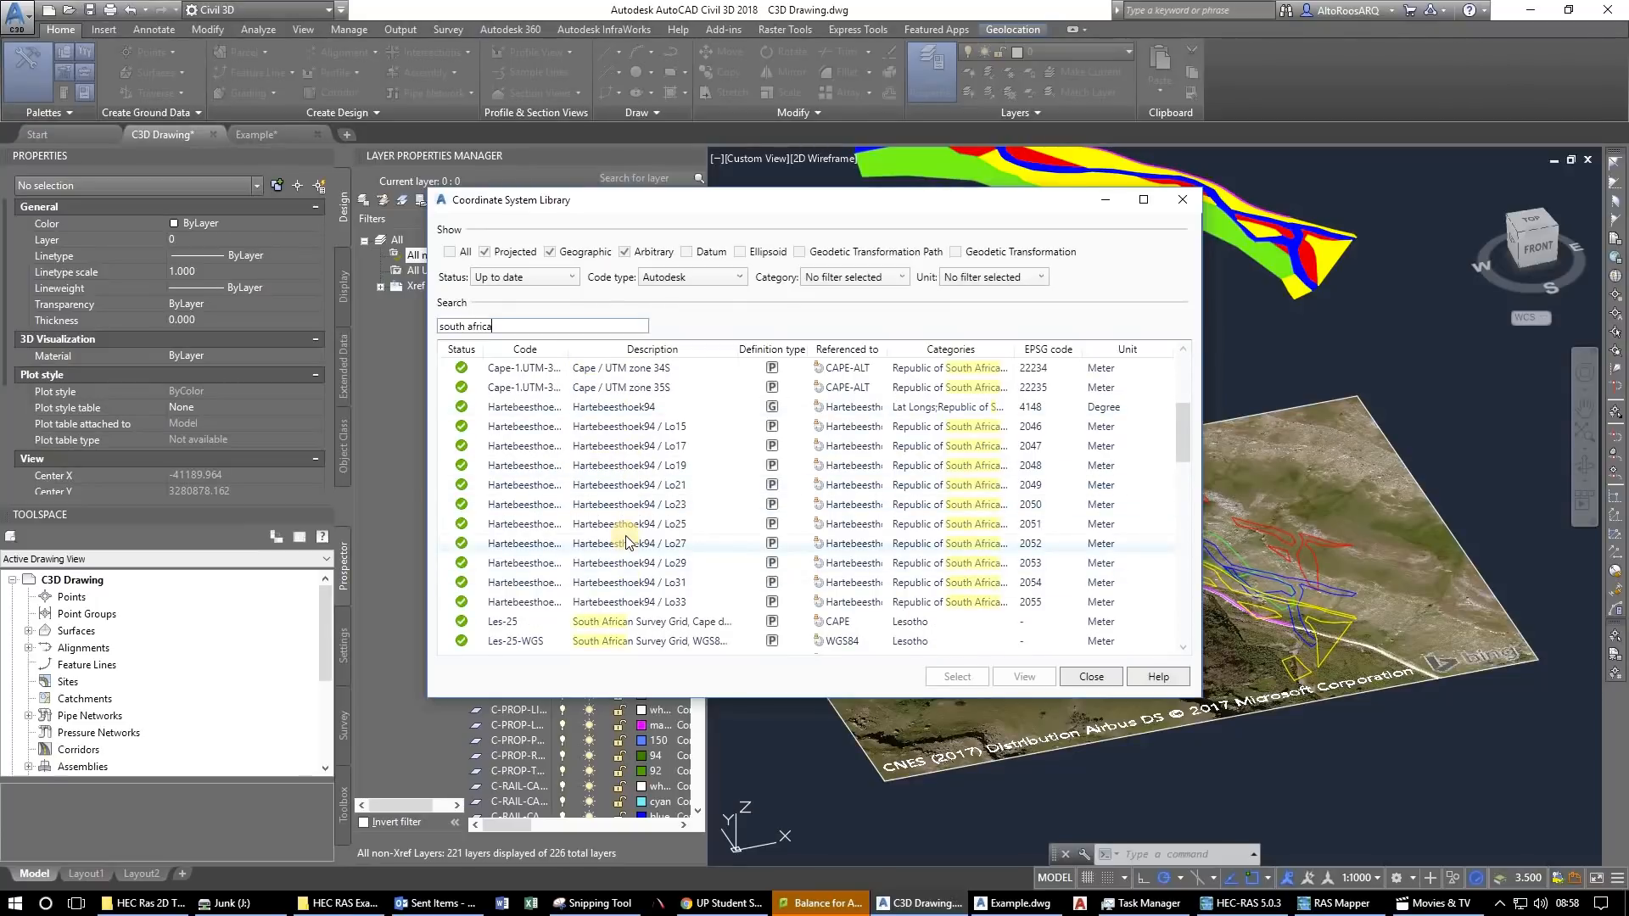
scroll(626, 540, "down", 6)
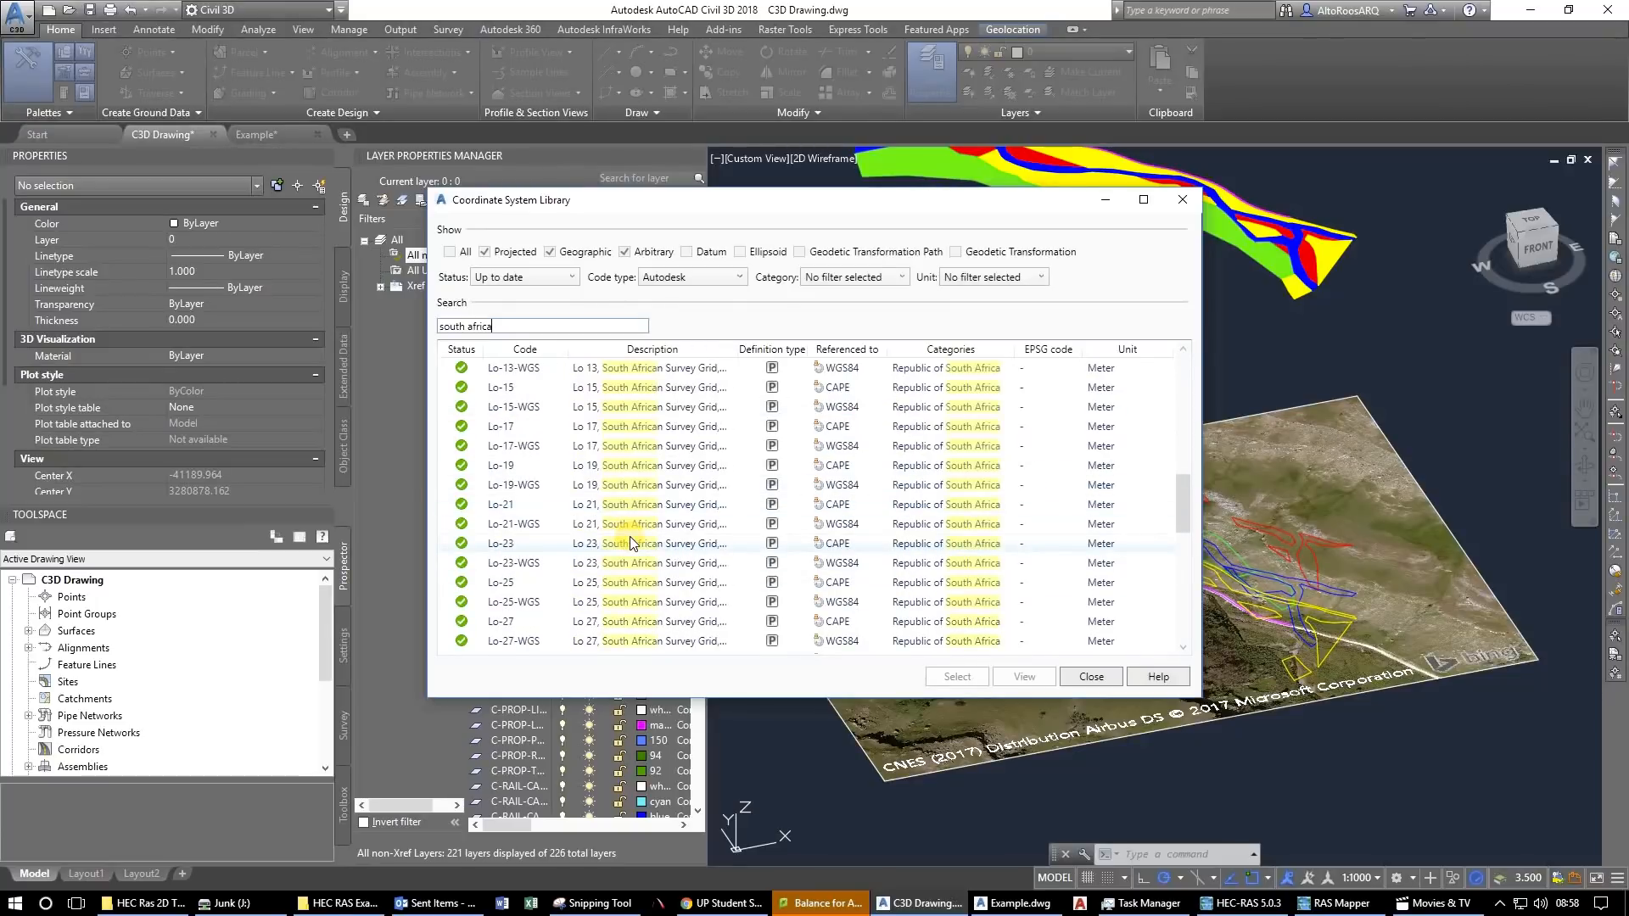
scroll(631, 543, "down", 3)
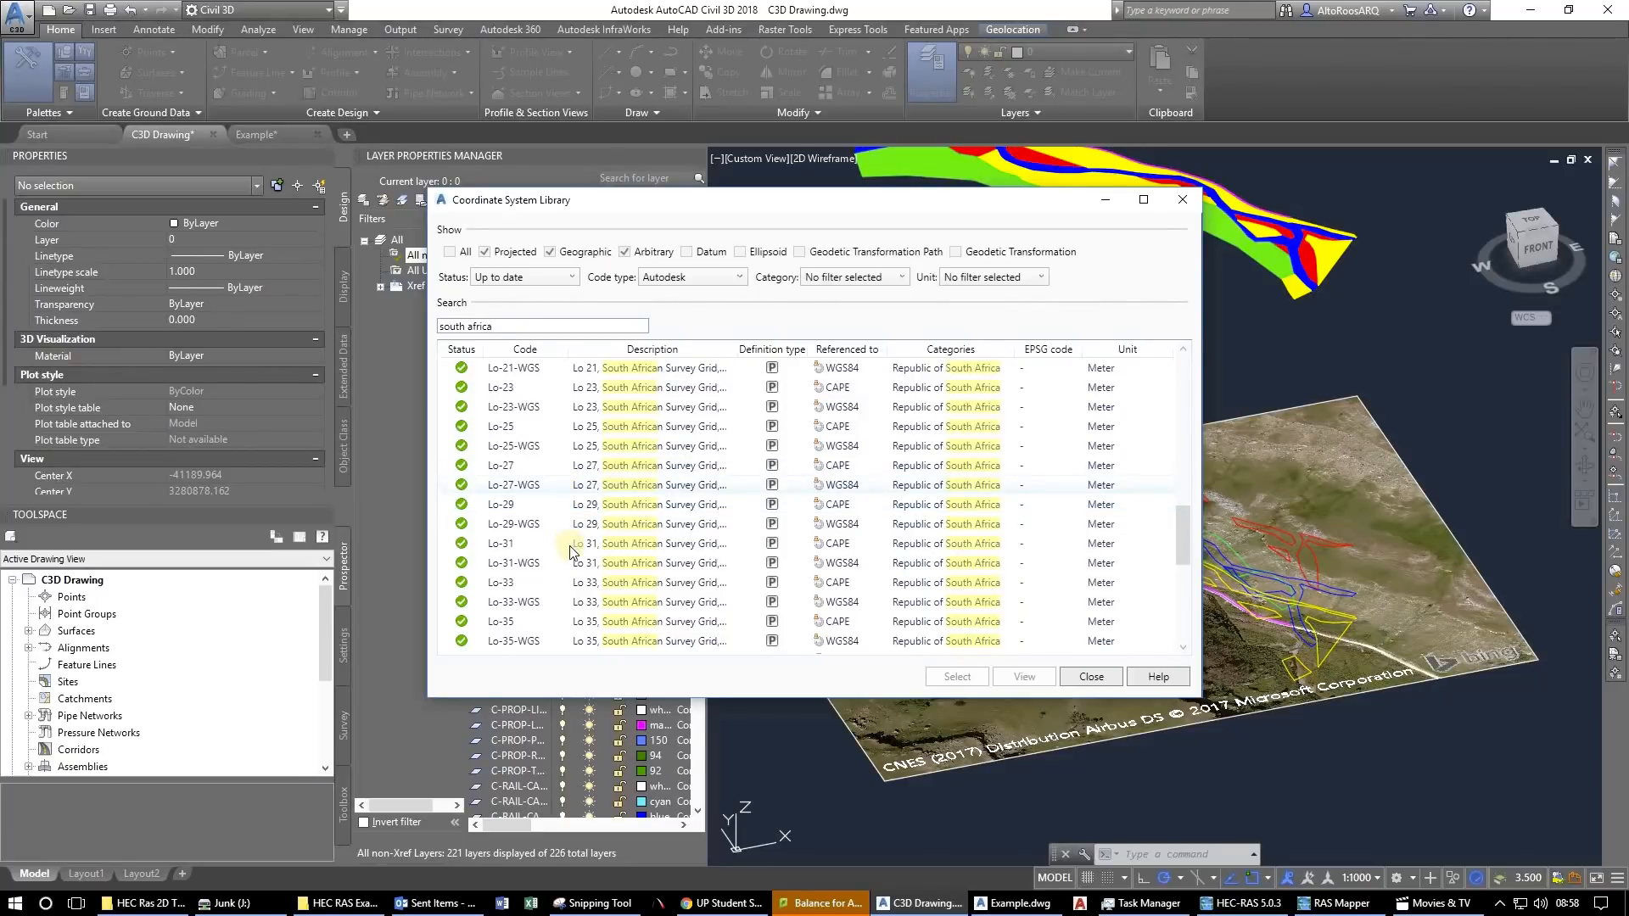
left_click(569, 526)
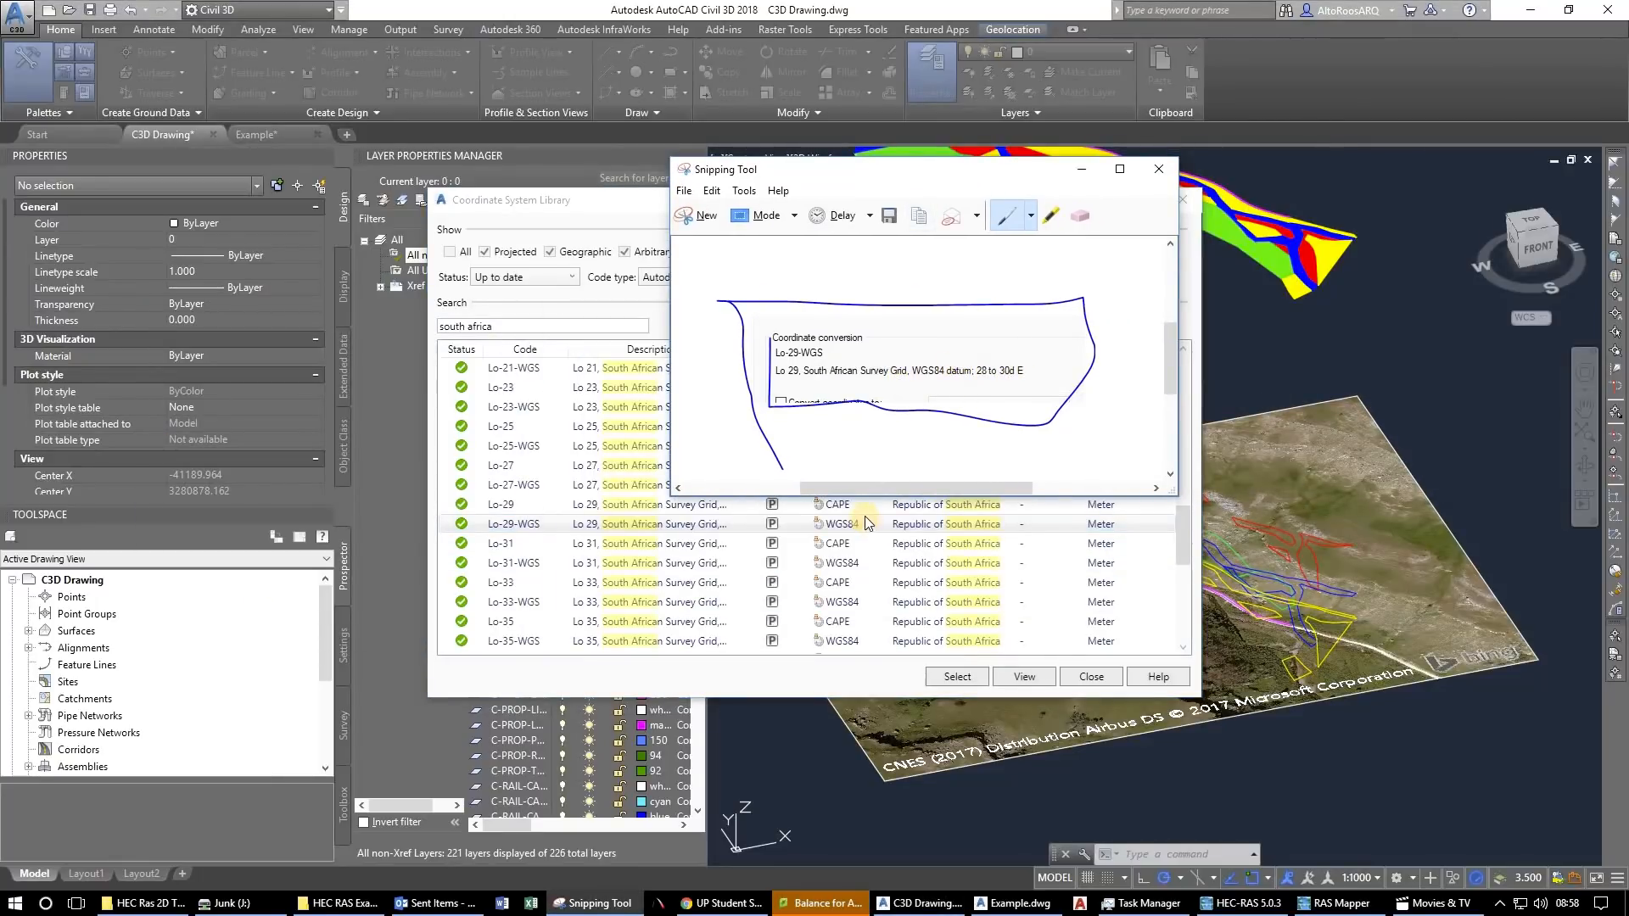
left_click_drag(882, 168, 0, 212)
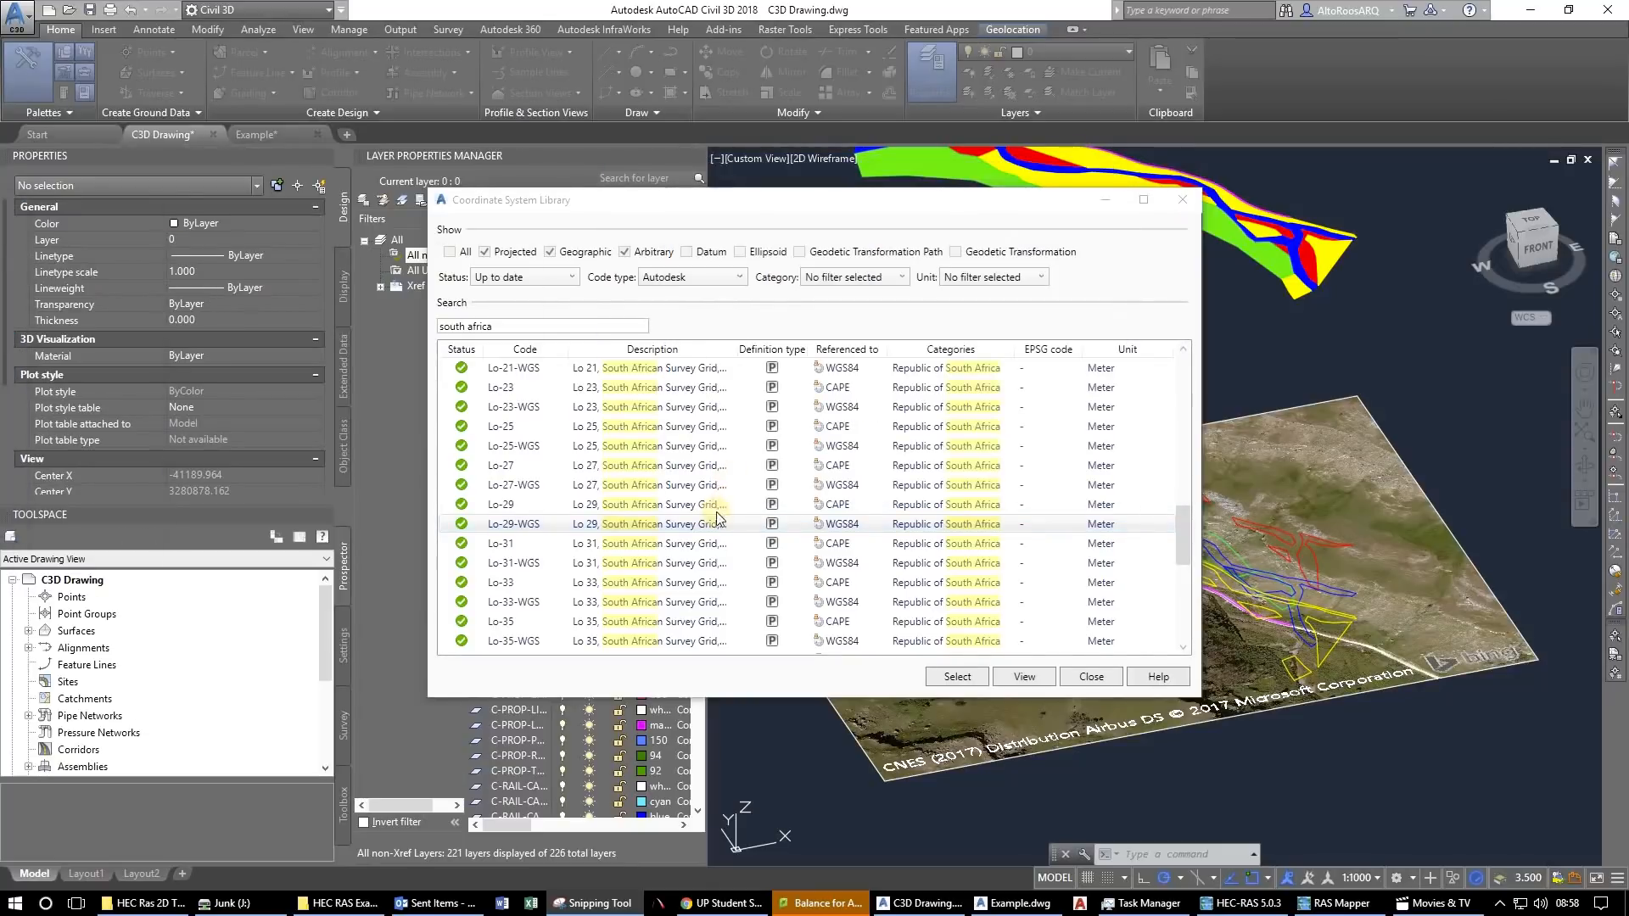
left_click(719, 521)
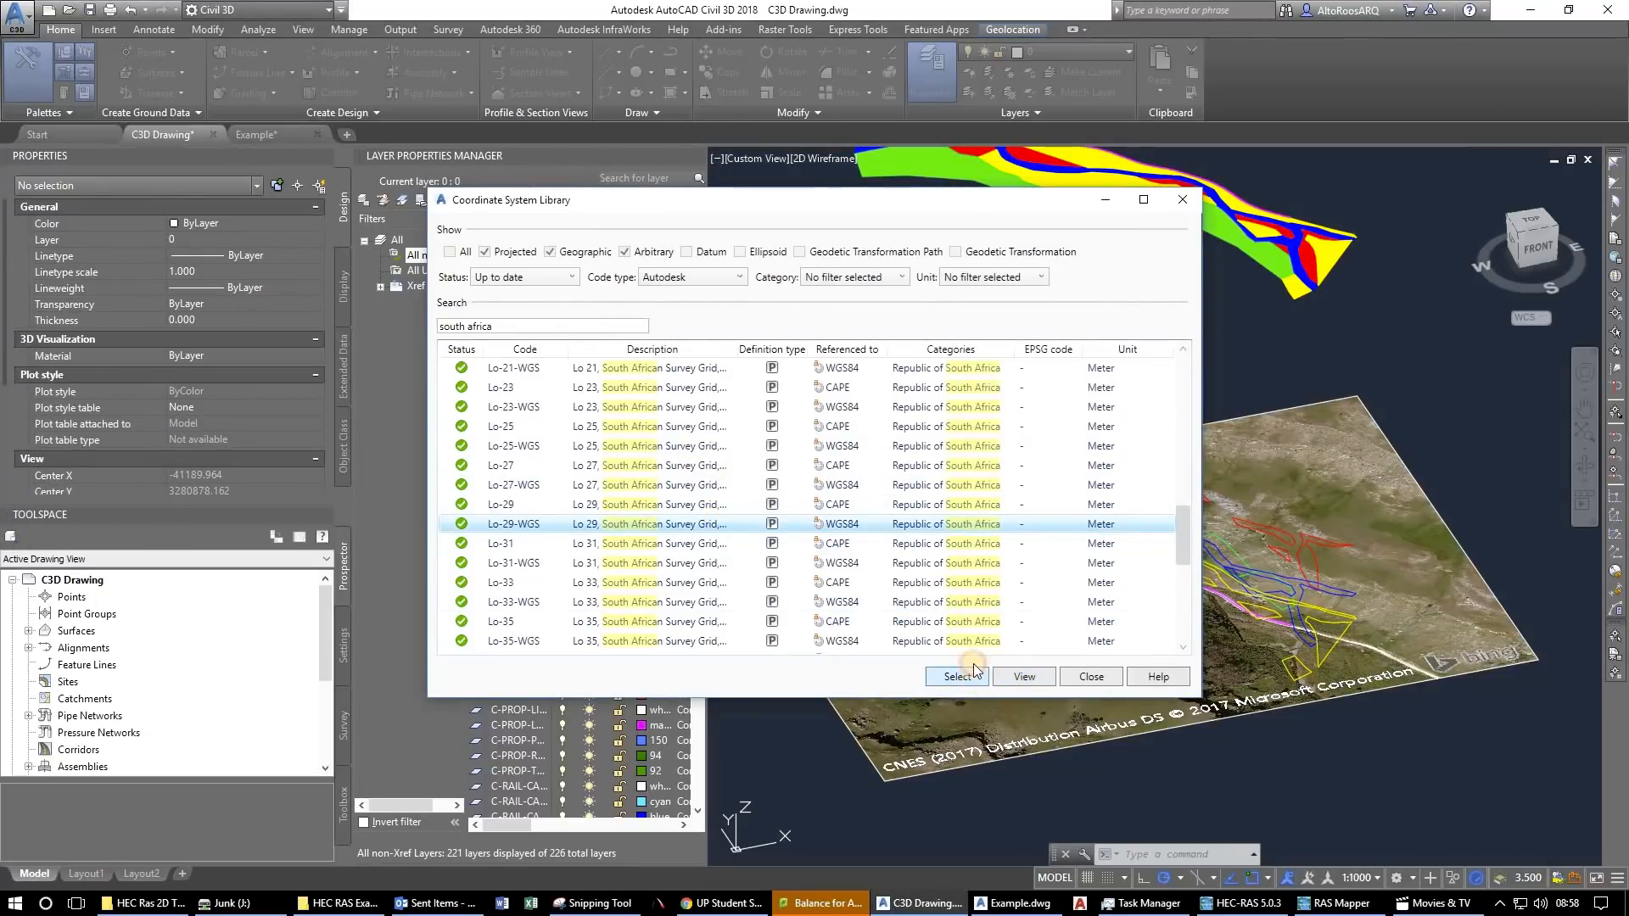
left_click(958, 675)
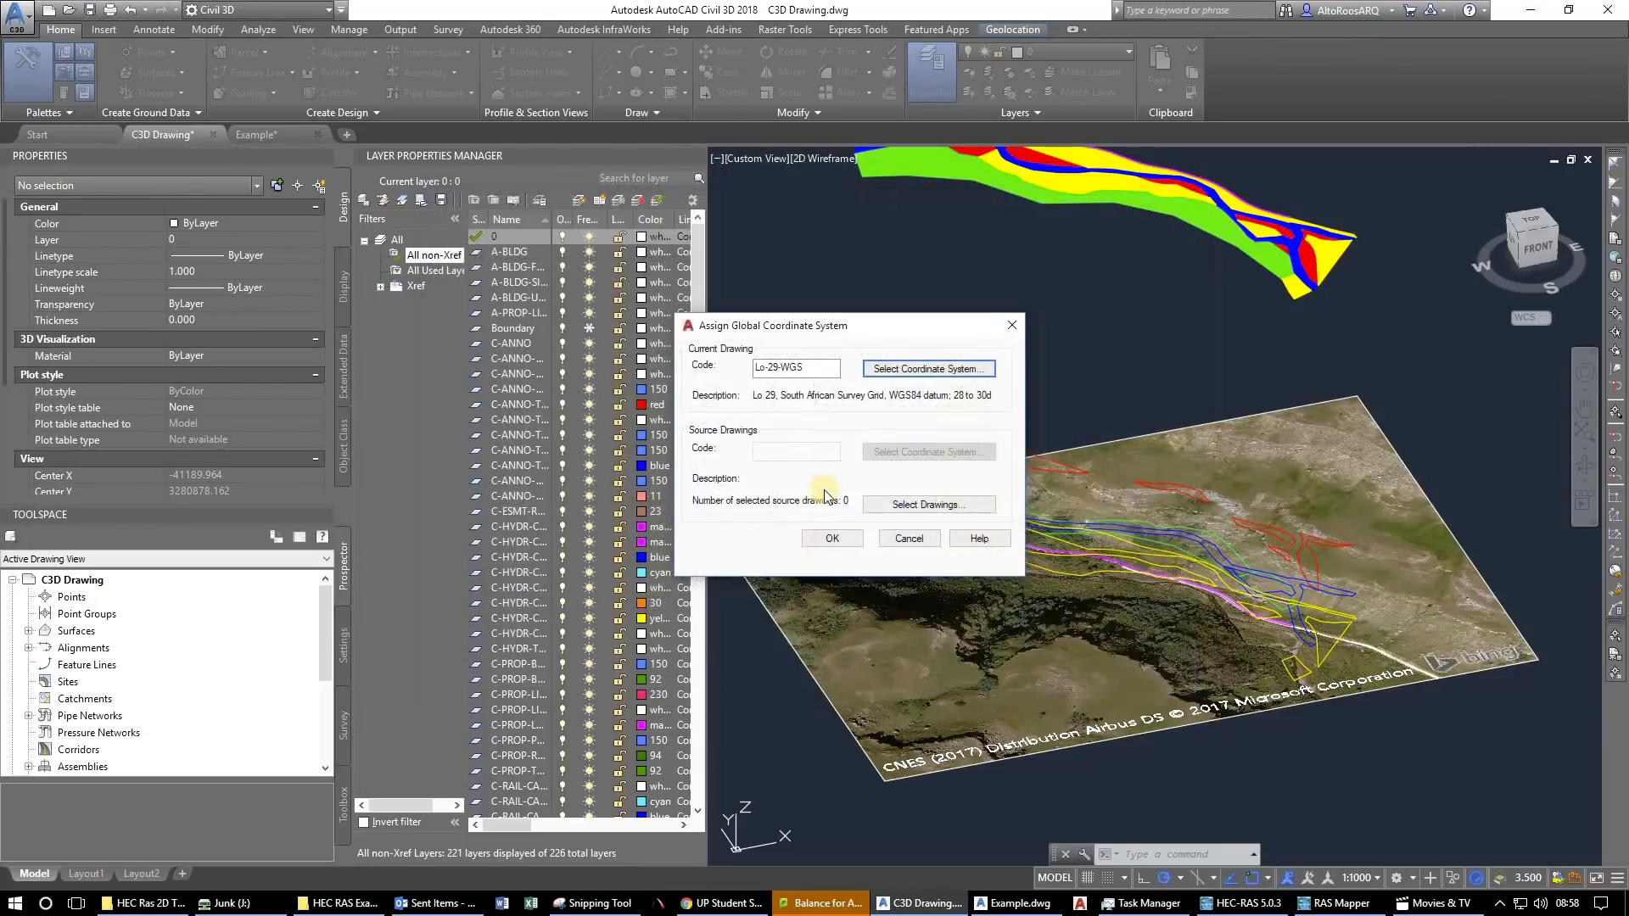
left_click(832, 540)
Examine from above how the coloured Manning zones line up with the river and road on the aerial imagery.
left_click_drag(1073, 540, 1060, 732)
left_click(1520, 225)
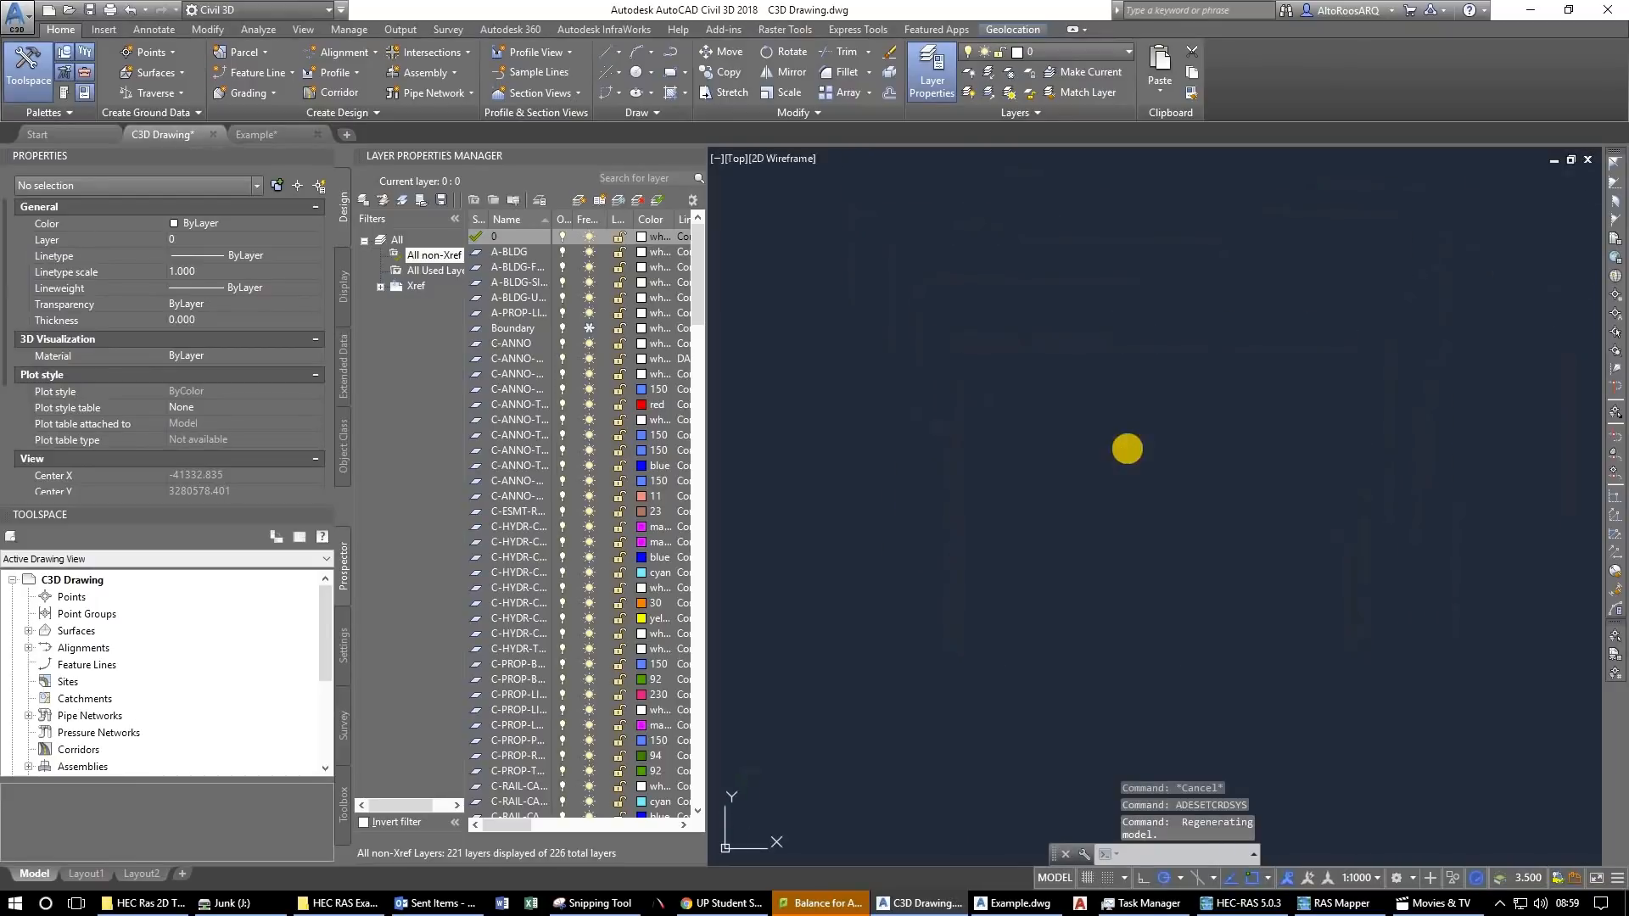
scroll(985, 374, "up", 5)
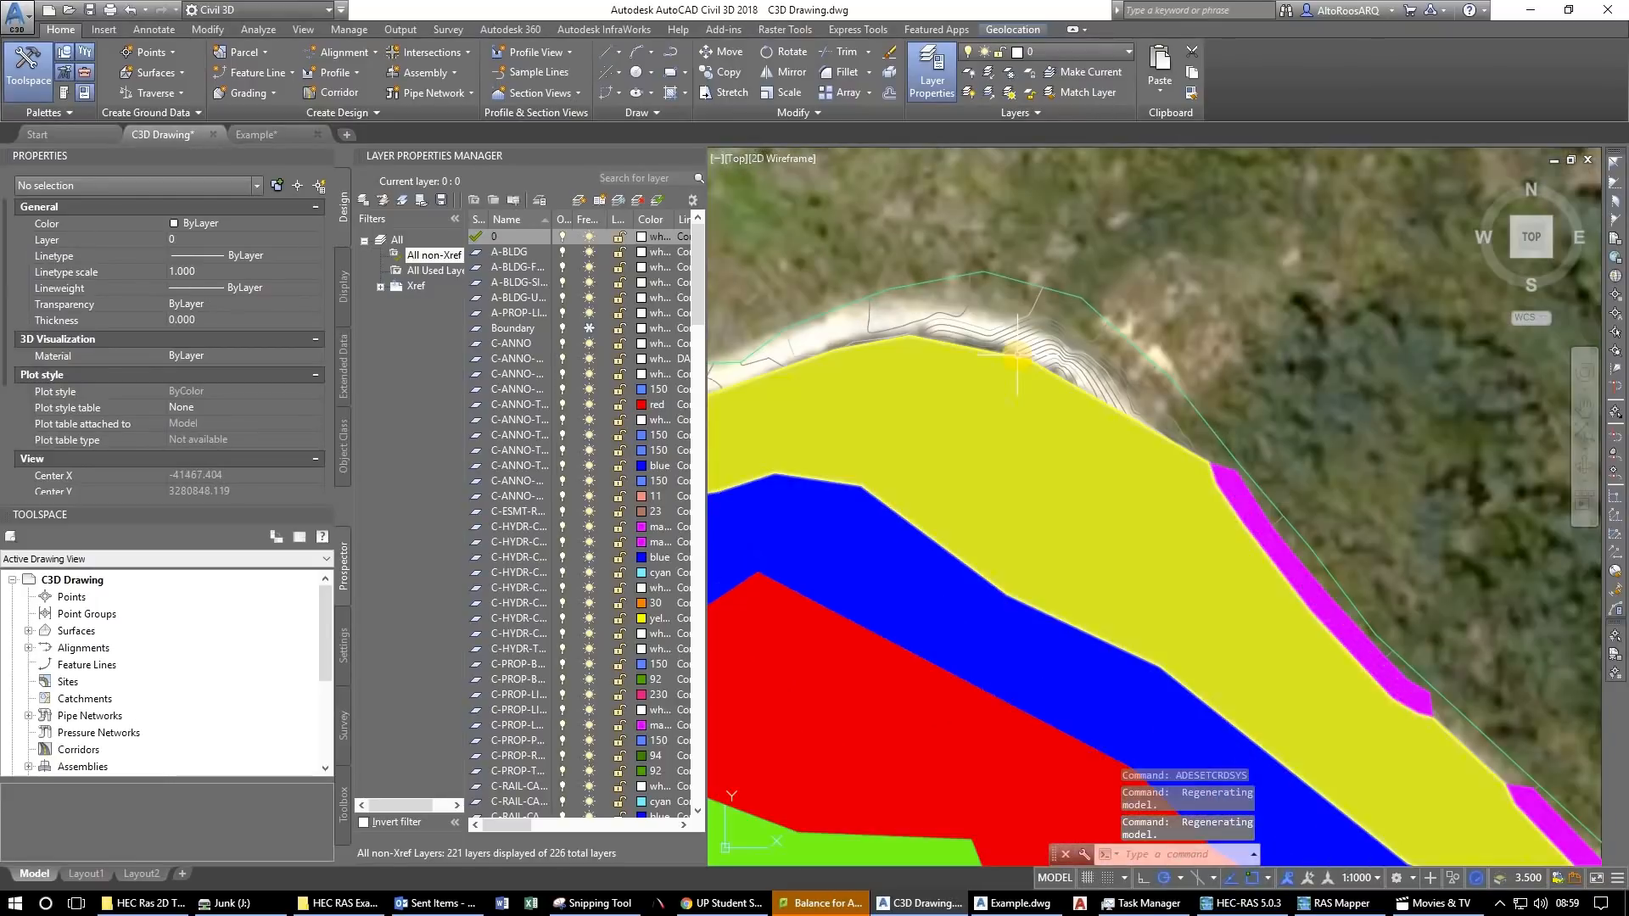
scroll(1017, 355, "down", 5)
left_click_drag(1242, 518, 780, 92)
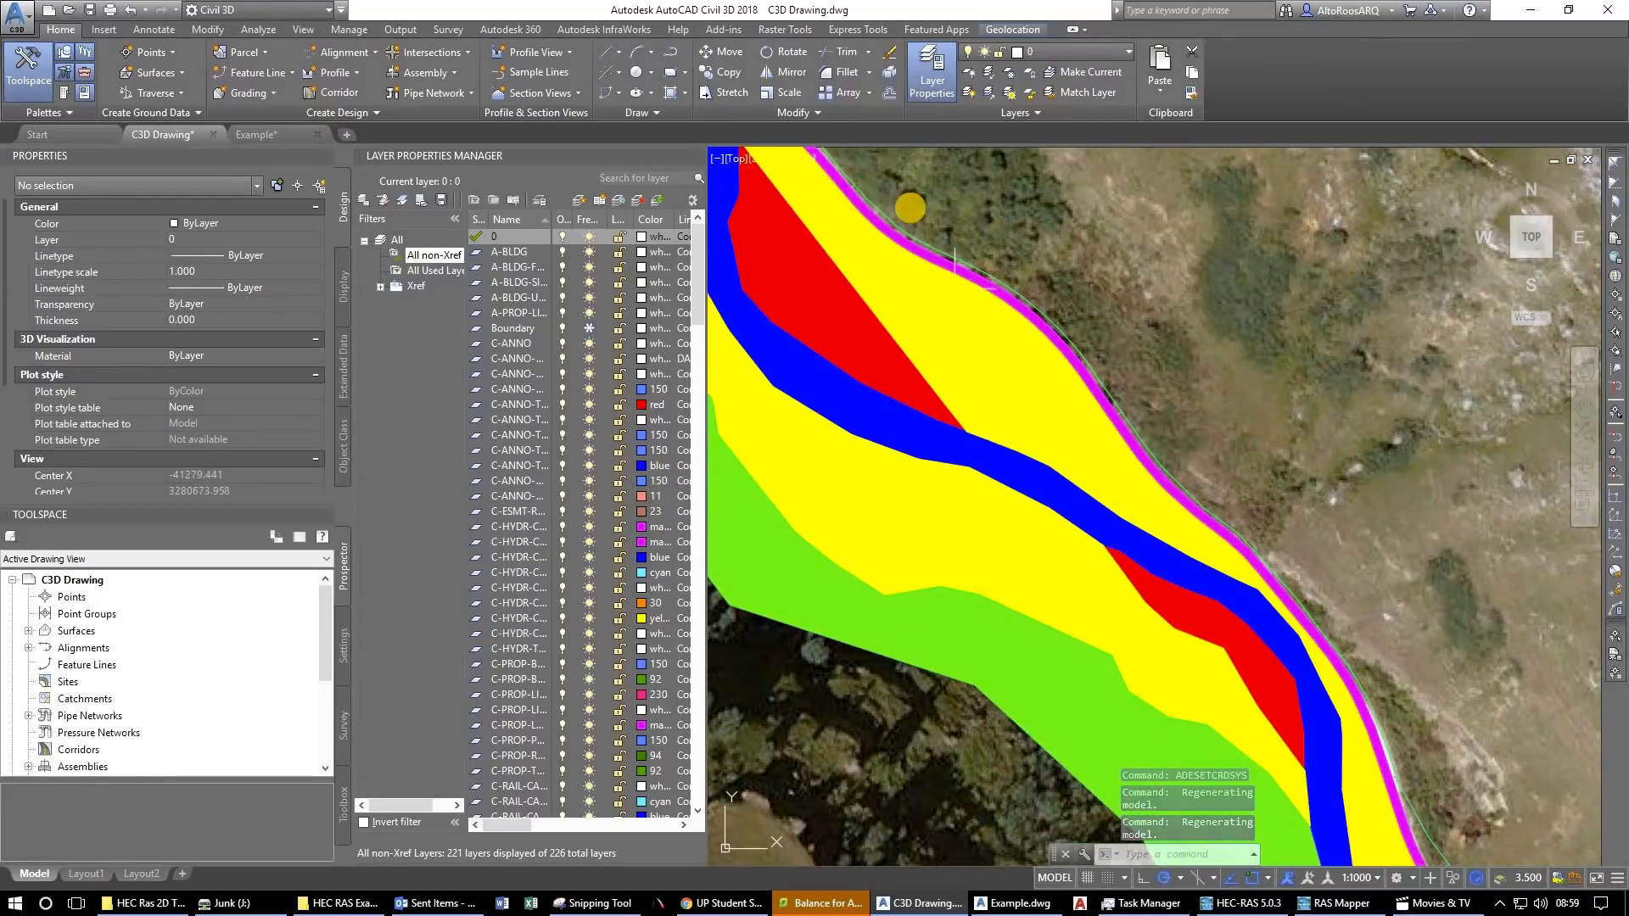
left_click_drag(1344, 640, 1141, 400)
scroll(926, 216, "down", 6)
scroll(1128, 391, "up", 6)
scroll(893, 392, "down", 2)
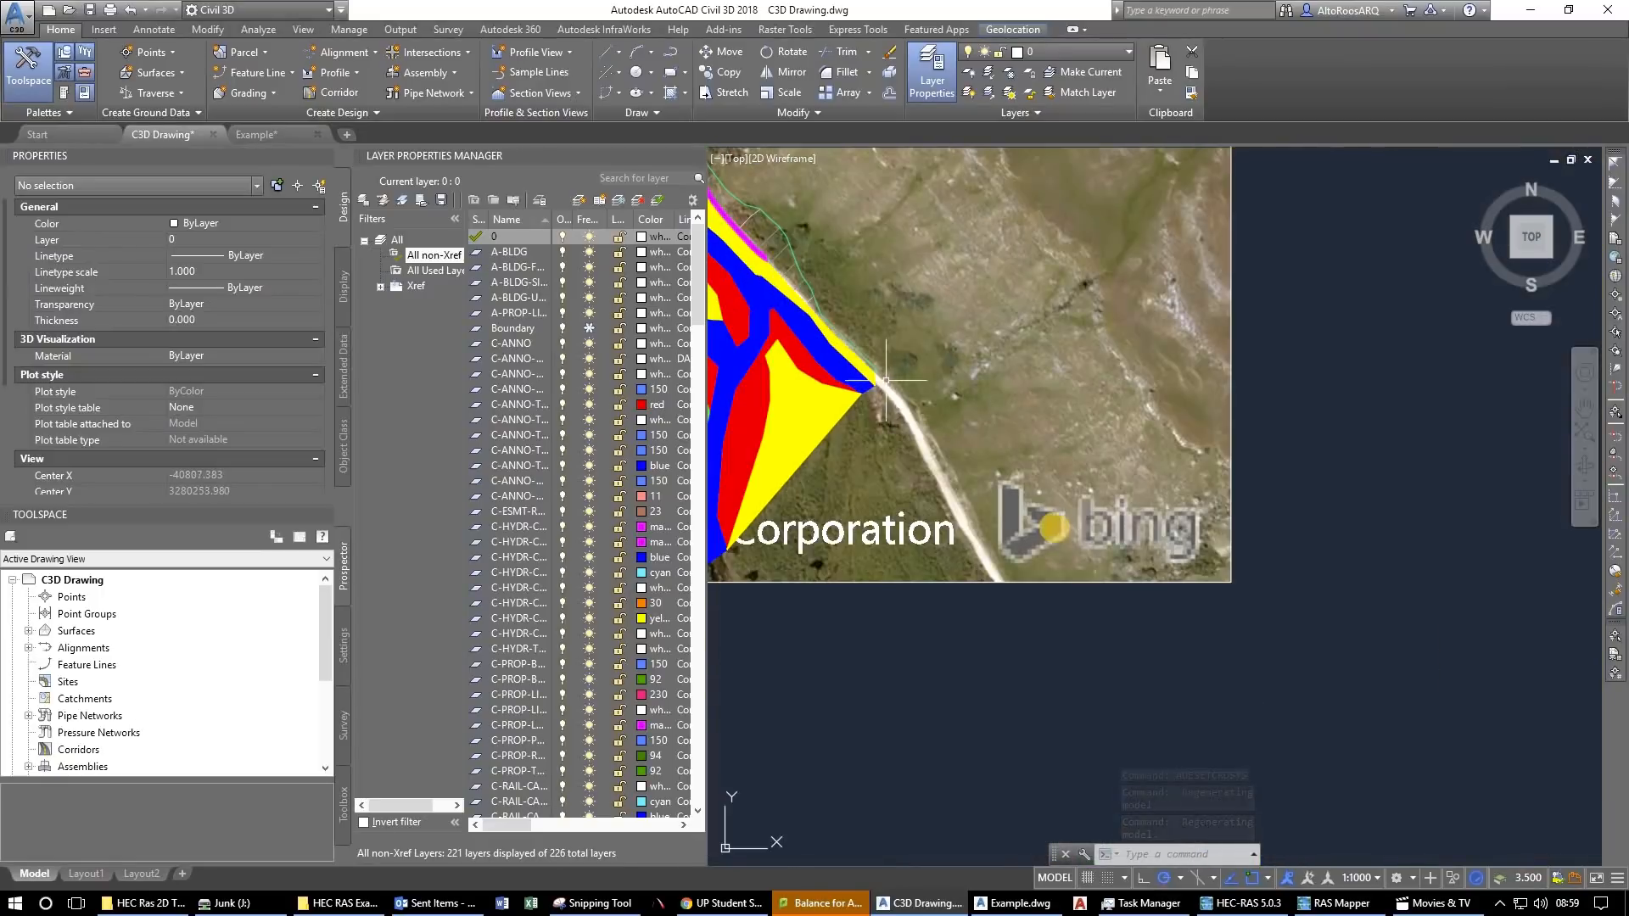
left_click_drag(882, 394, 1061, 536)
scroll(1061, 536, "down", 4)
scroll(1075, 403, "up", 7)
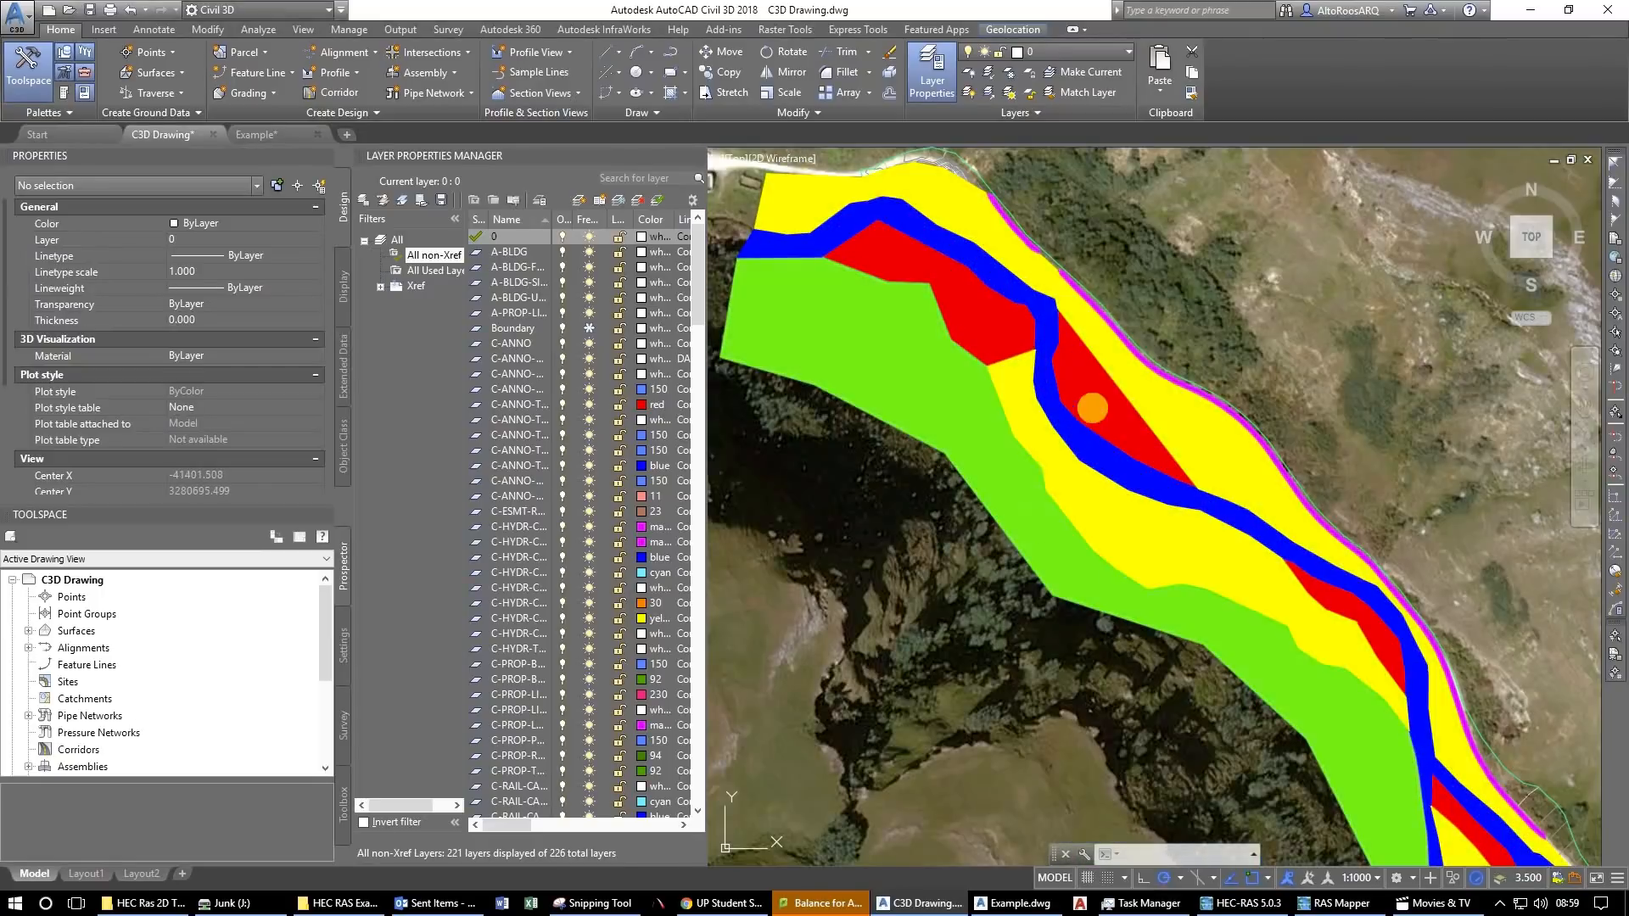
left_click_drag(1115, 315, 942, 409)
scroll(1088, 537, "up", 5)
scroll(942, 409, "down", 3)
left_click_drag(837, 371, 872, 396)
Select the Manning zone polylines over the aerial image and use MAPEXPORT to name an ESRI shapefile Manning Map R67 in HEC RAS Example.
key("Escape")
key("Escape")
left_click(771, 353)
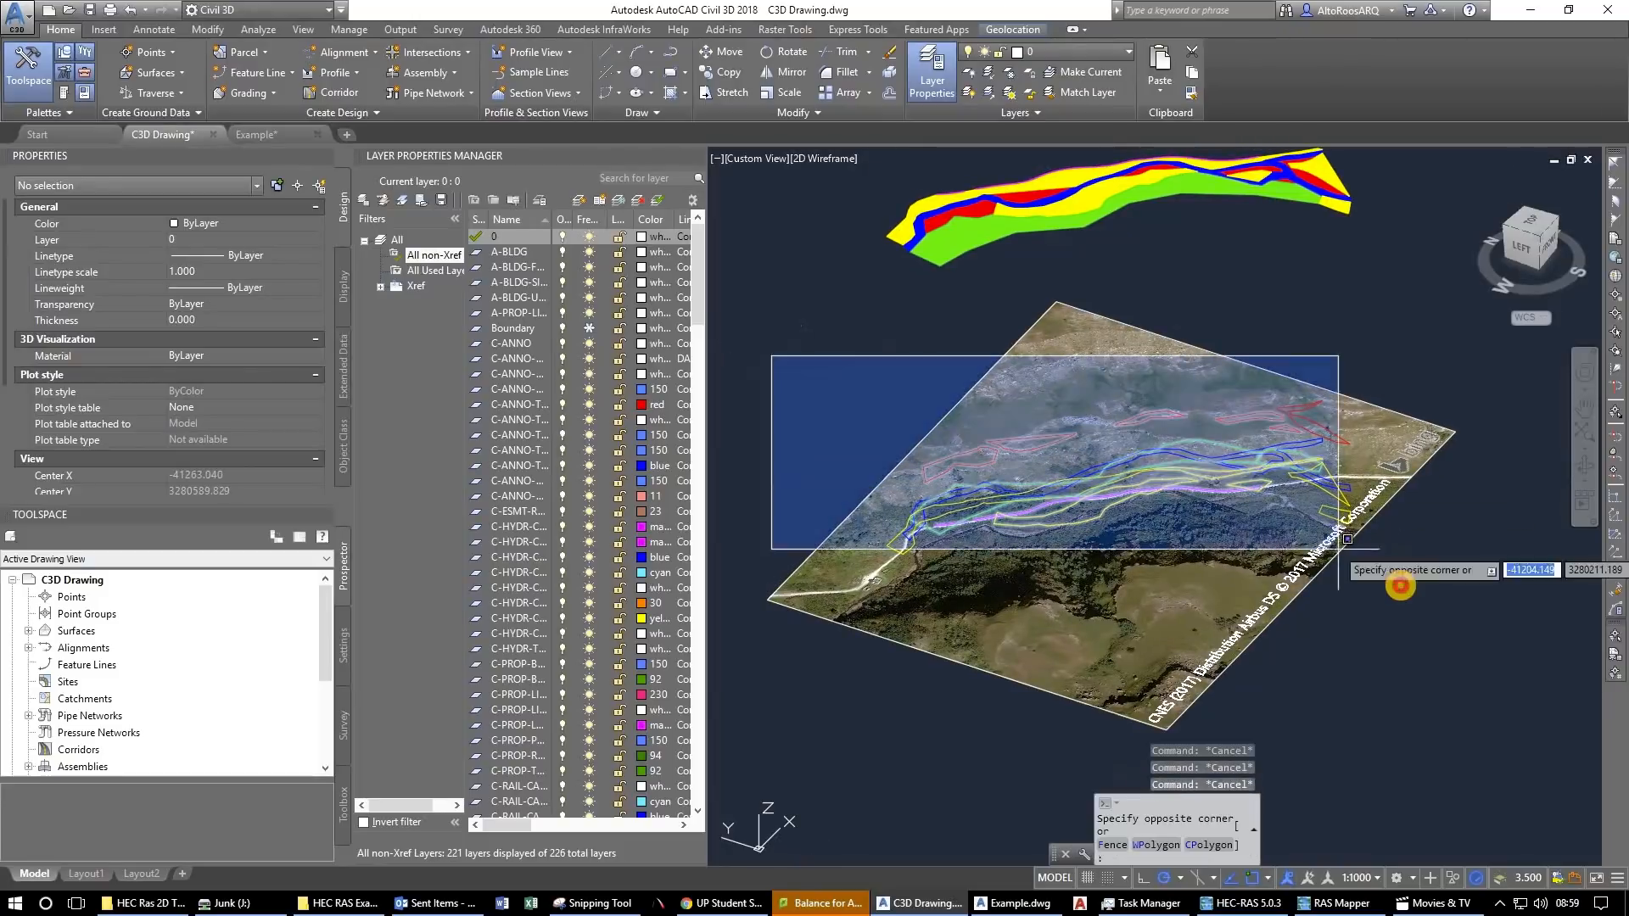
left_click(1400, 585)
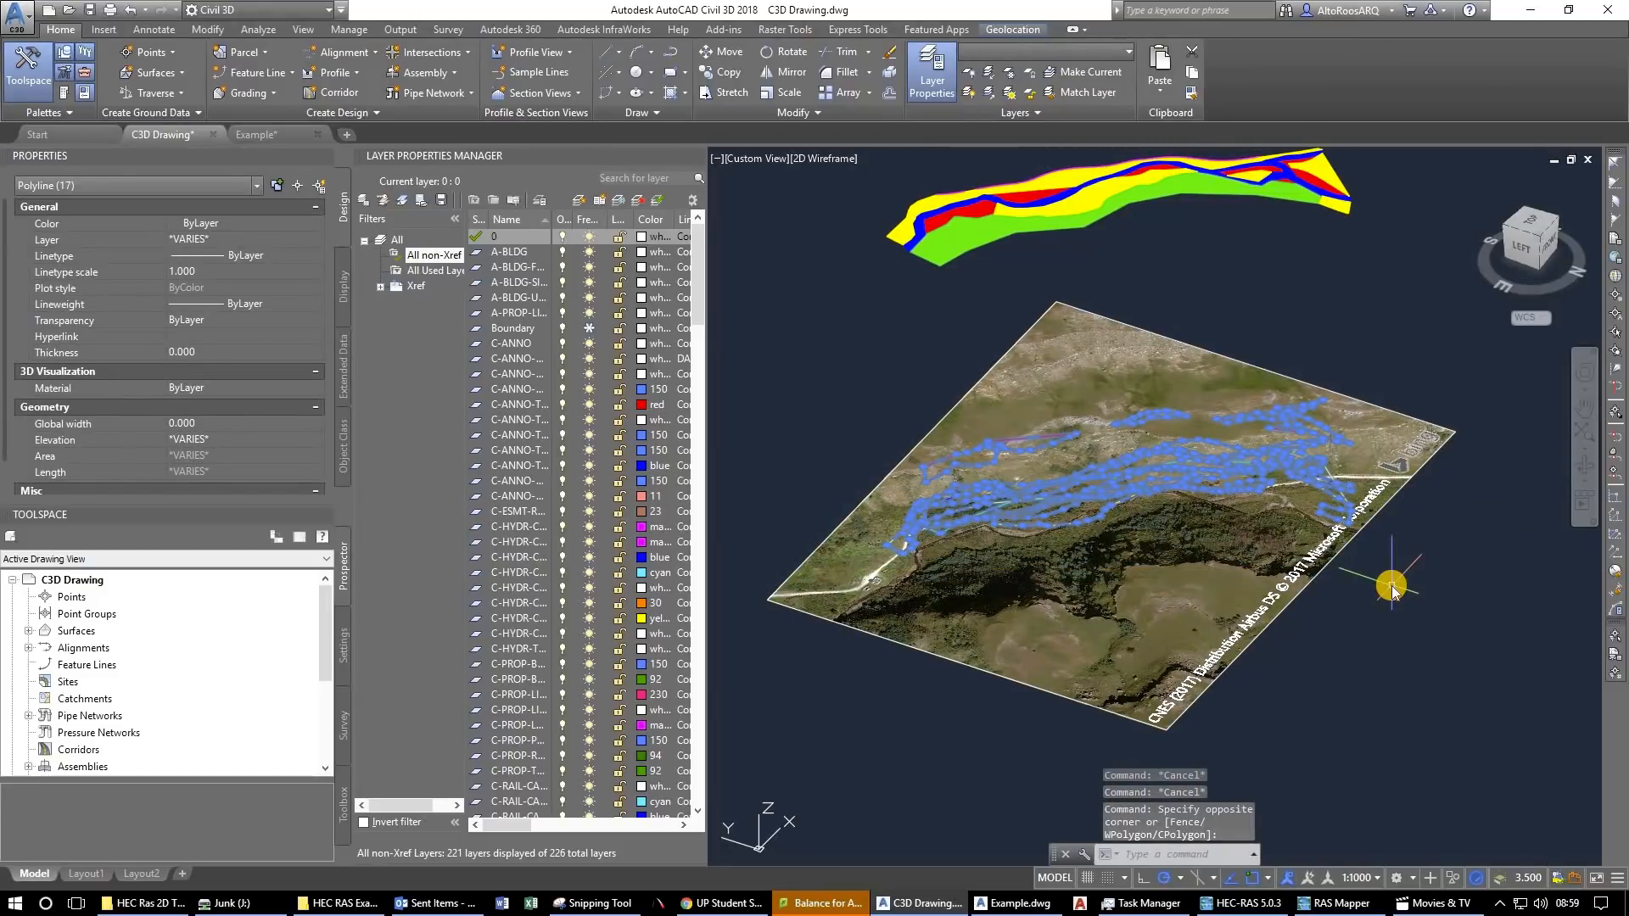
key("Return")
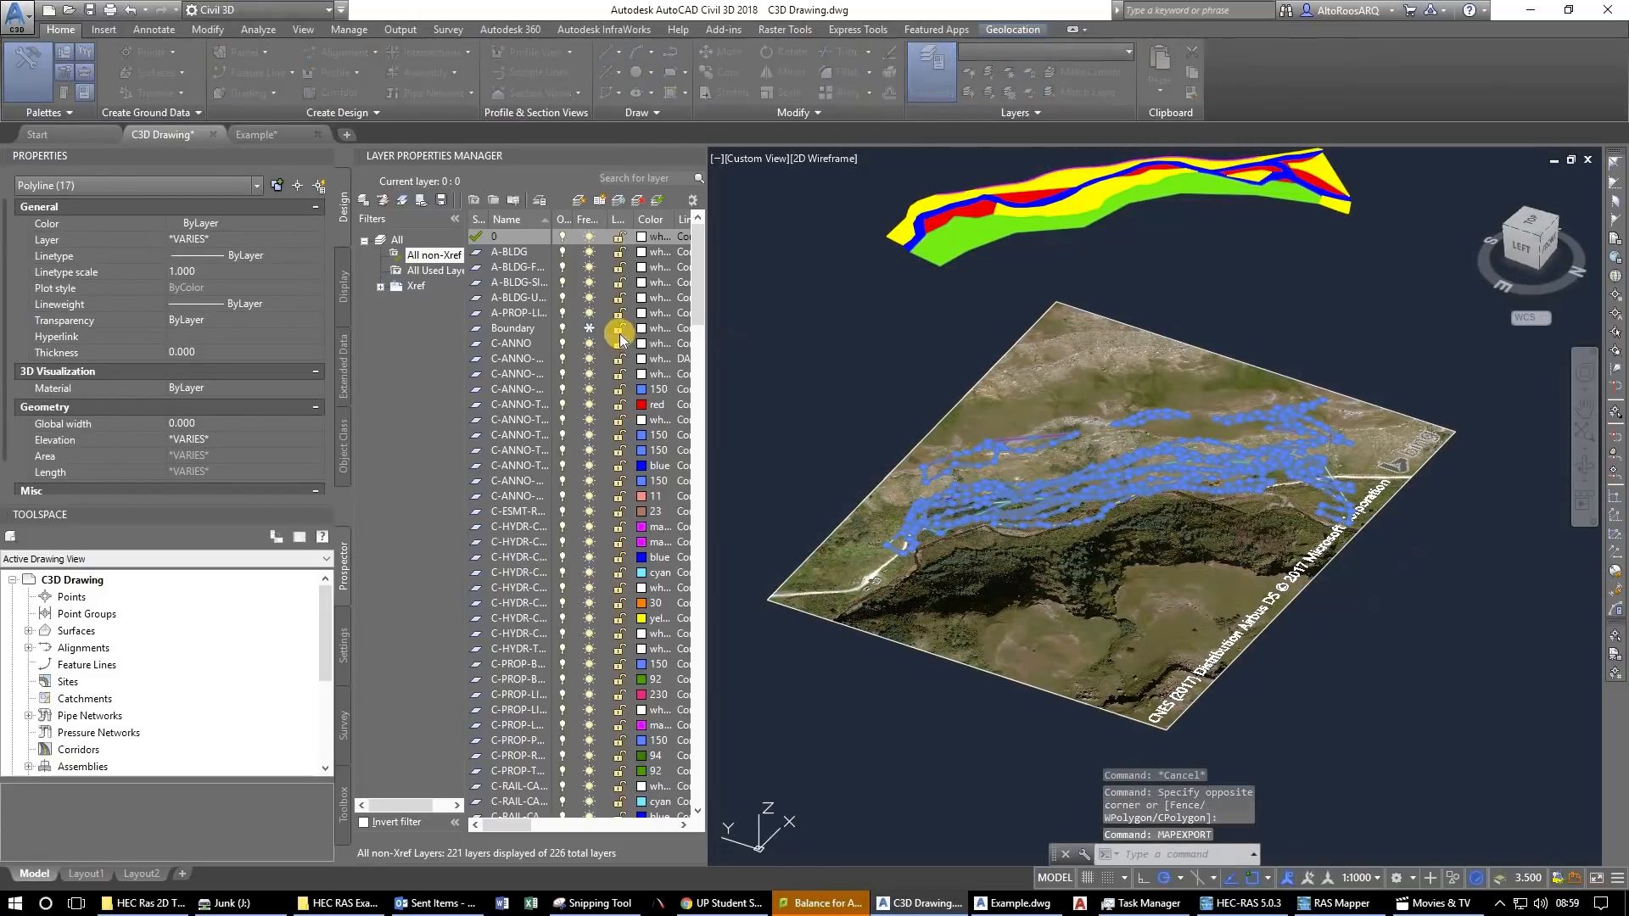
type("Man")
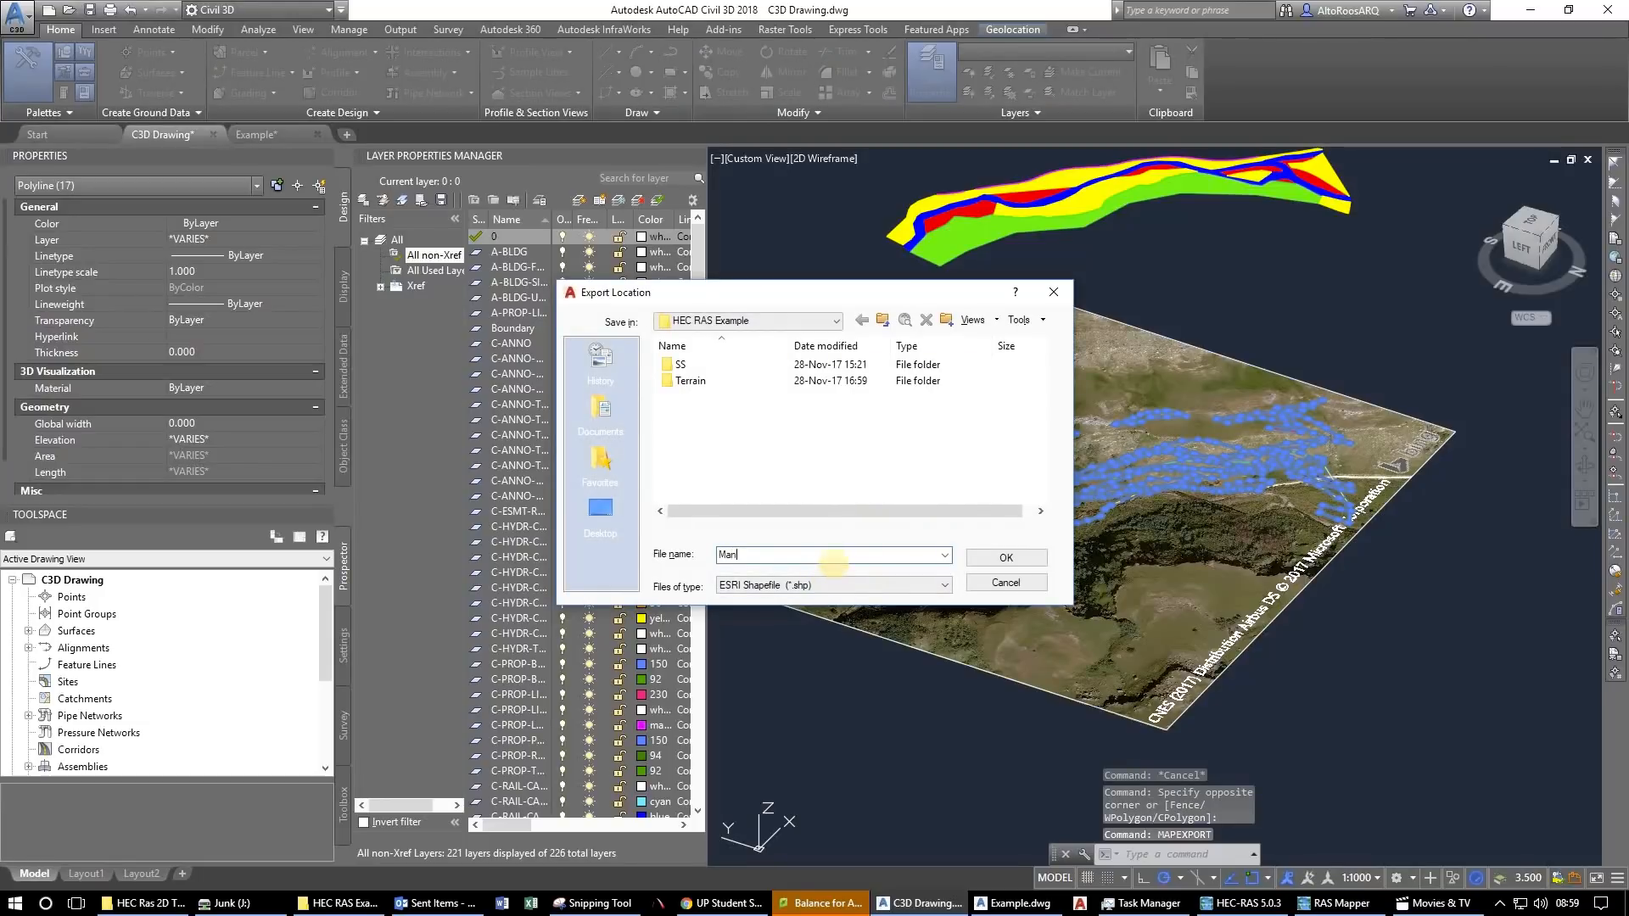
type("ning Mapo")
key("BackSpace")
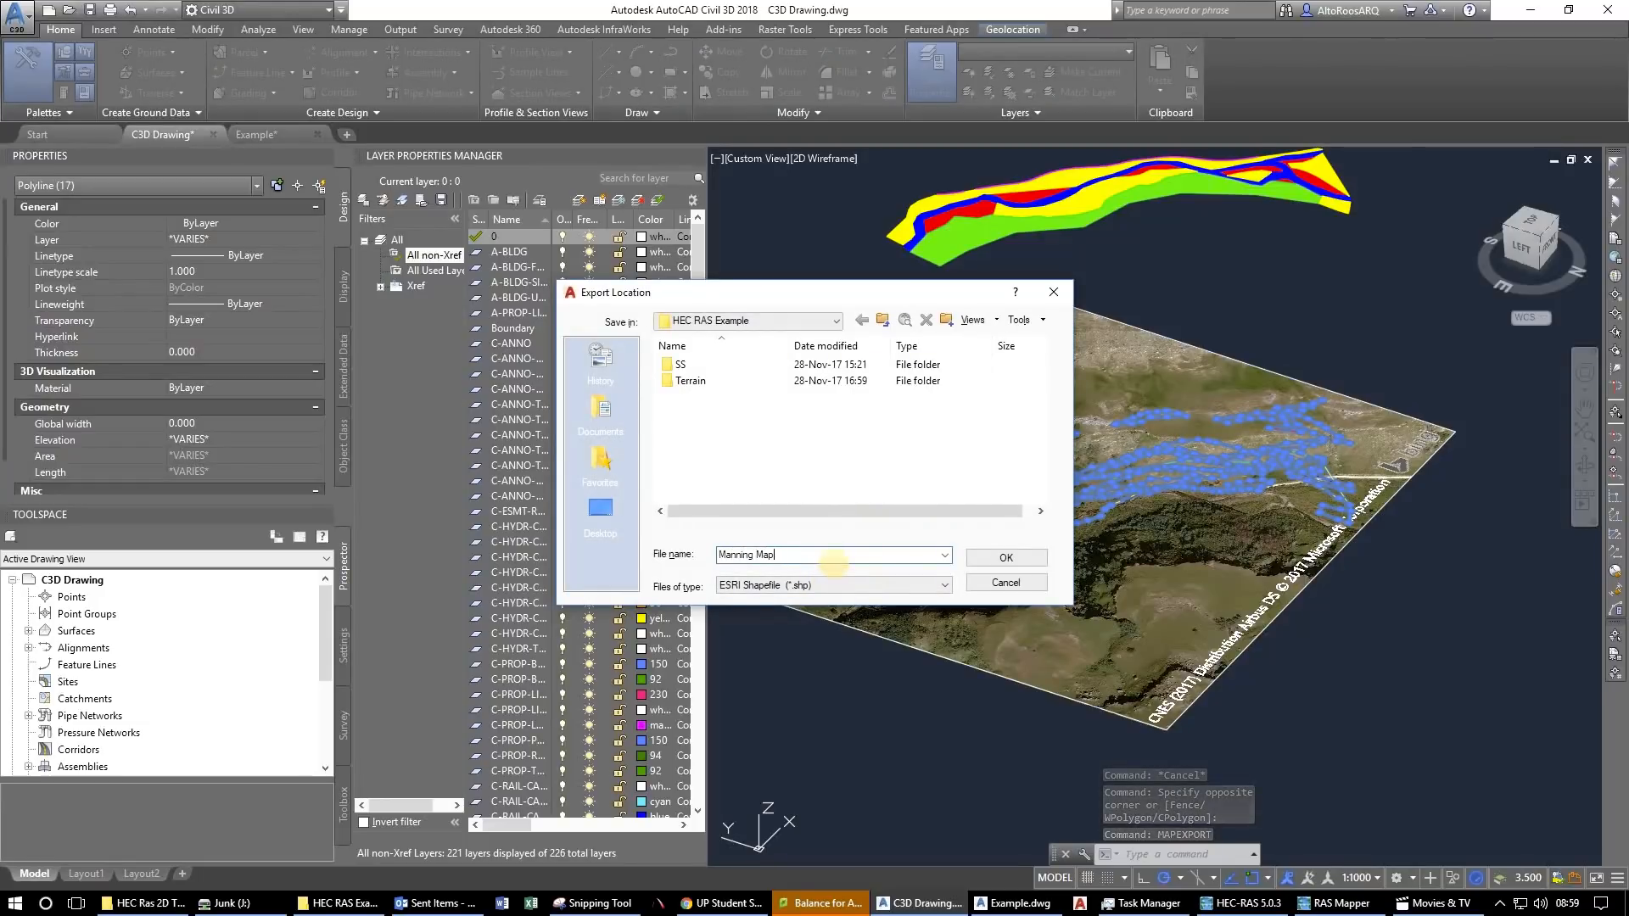
type("R67")
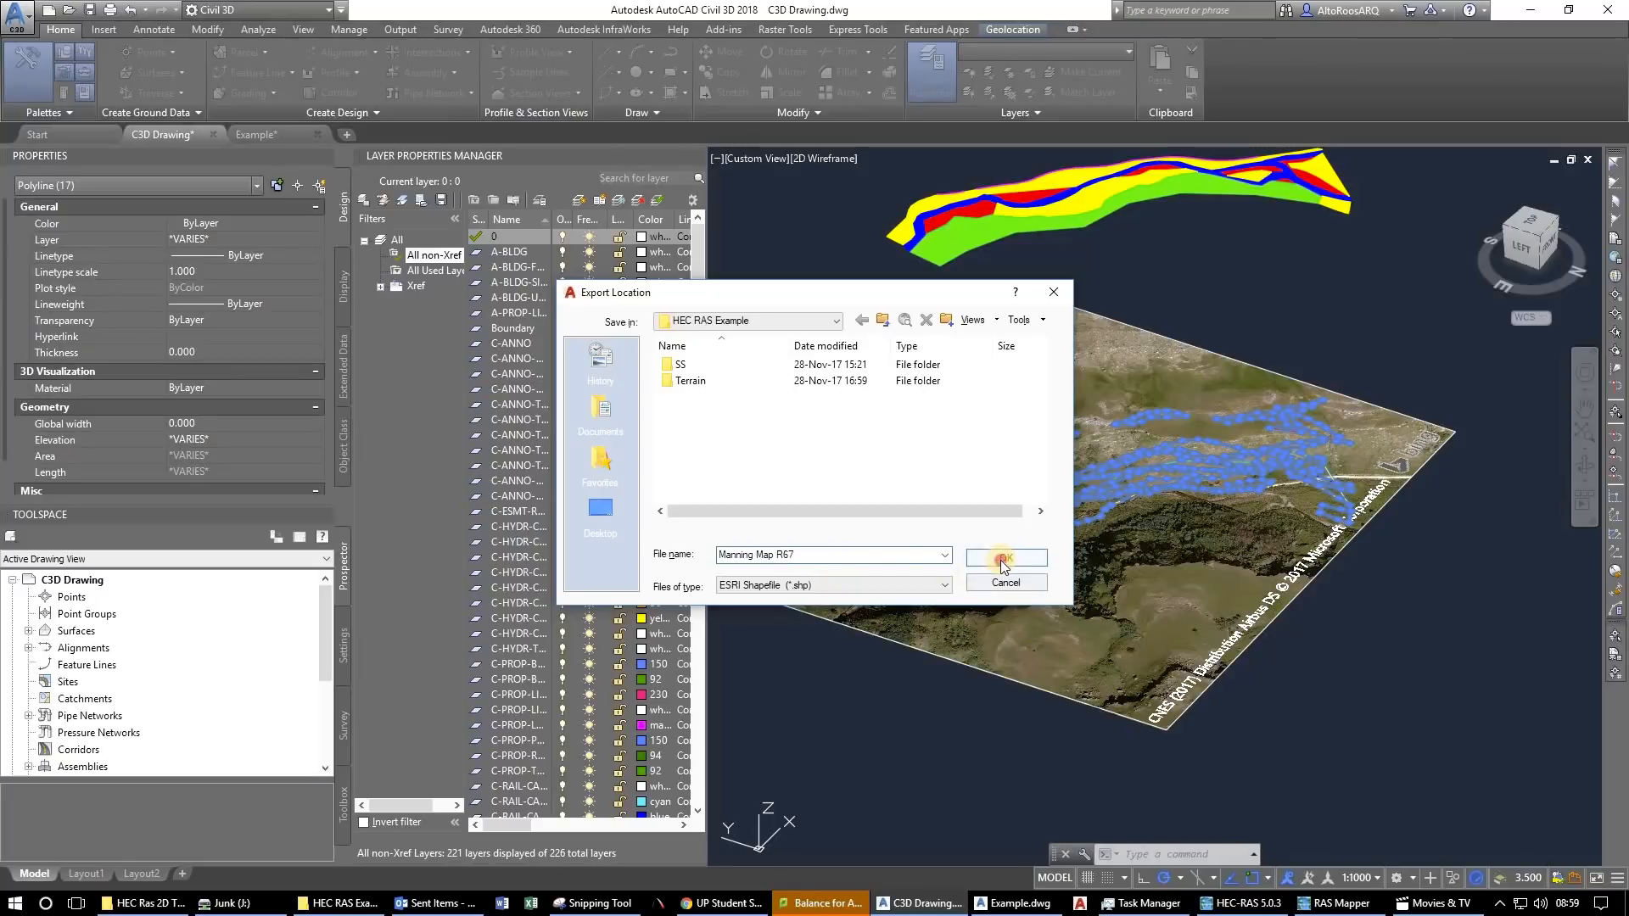
left_click(1001, 560)
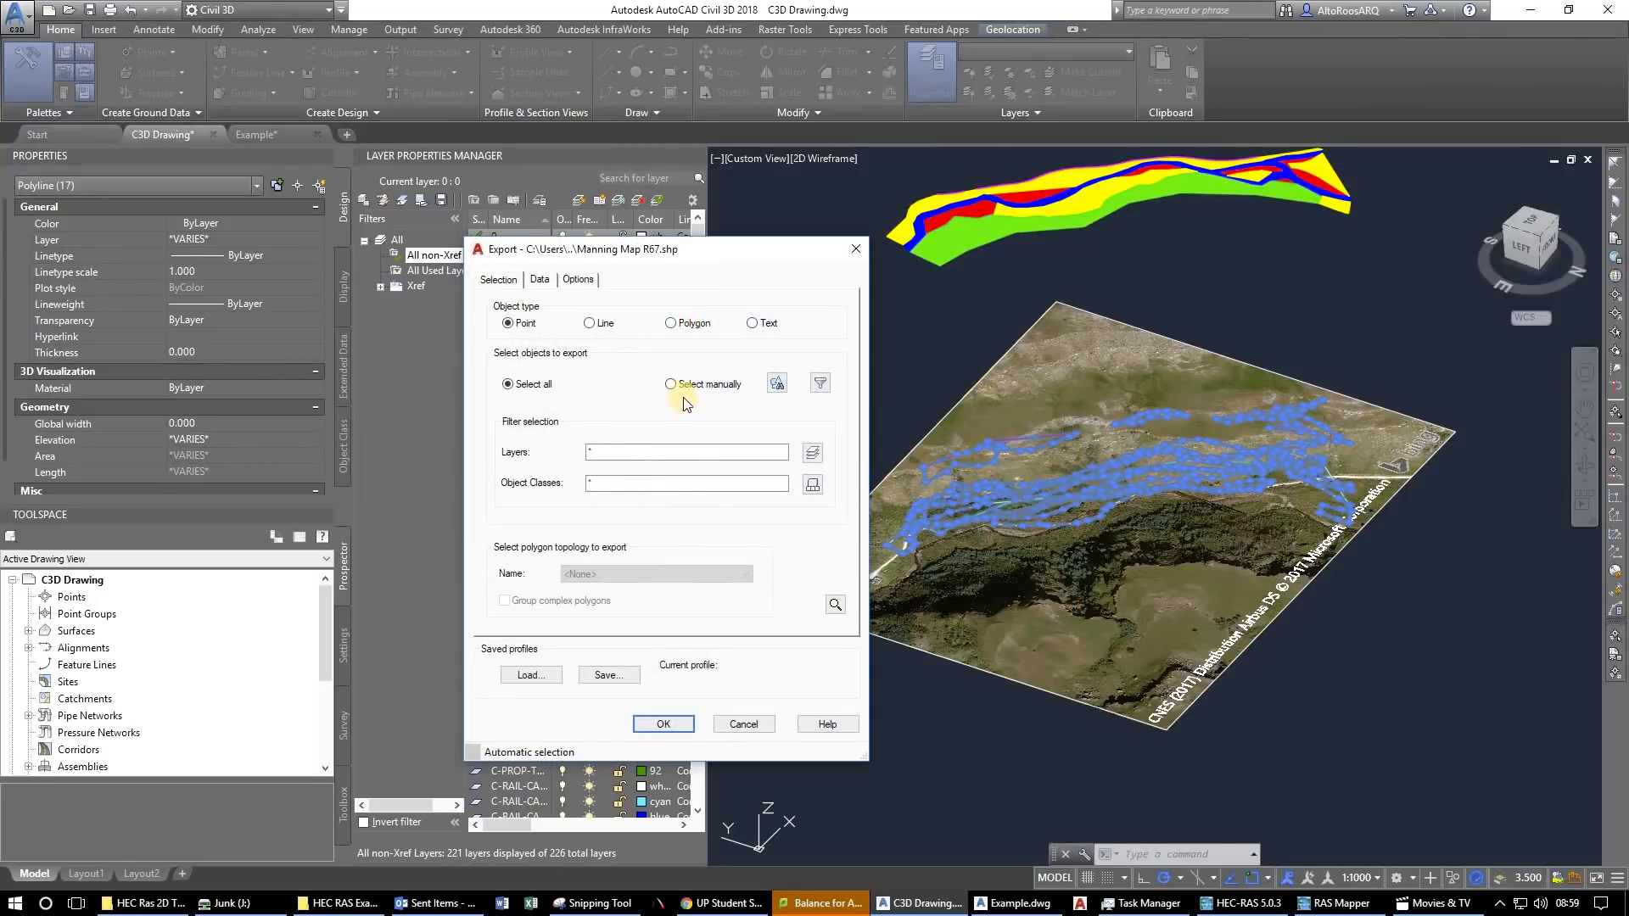
Set the export to manually selected objects of type Polygon and include the LAYER attribute in the exported data.
left_click(683, 397)
left_click(540, 279)
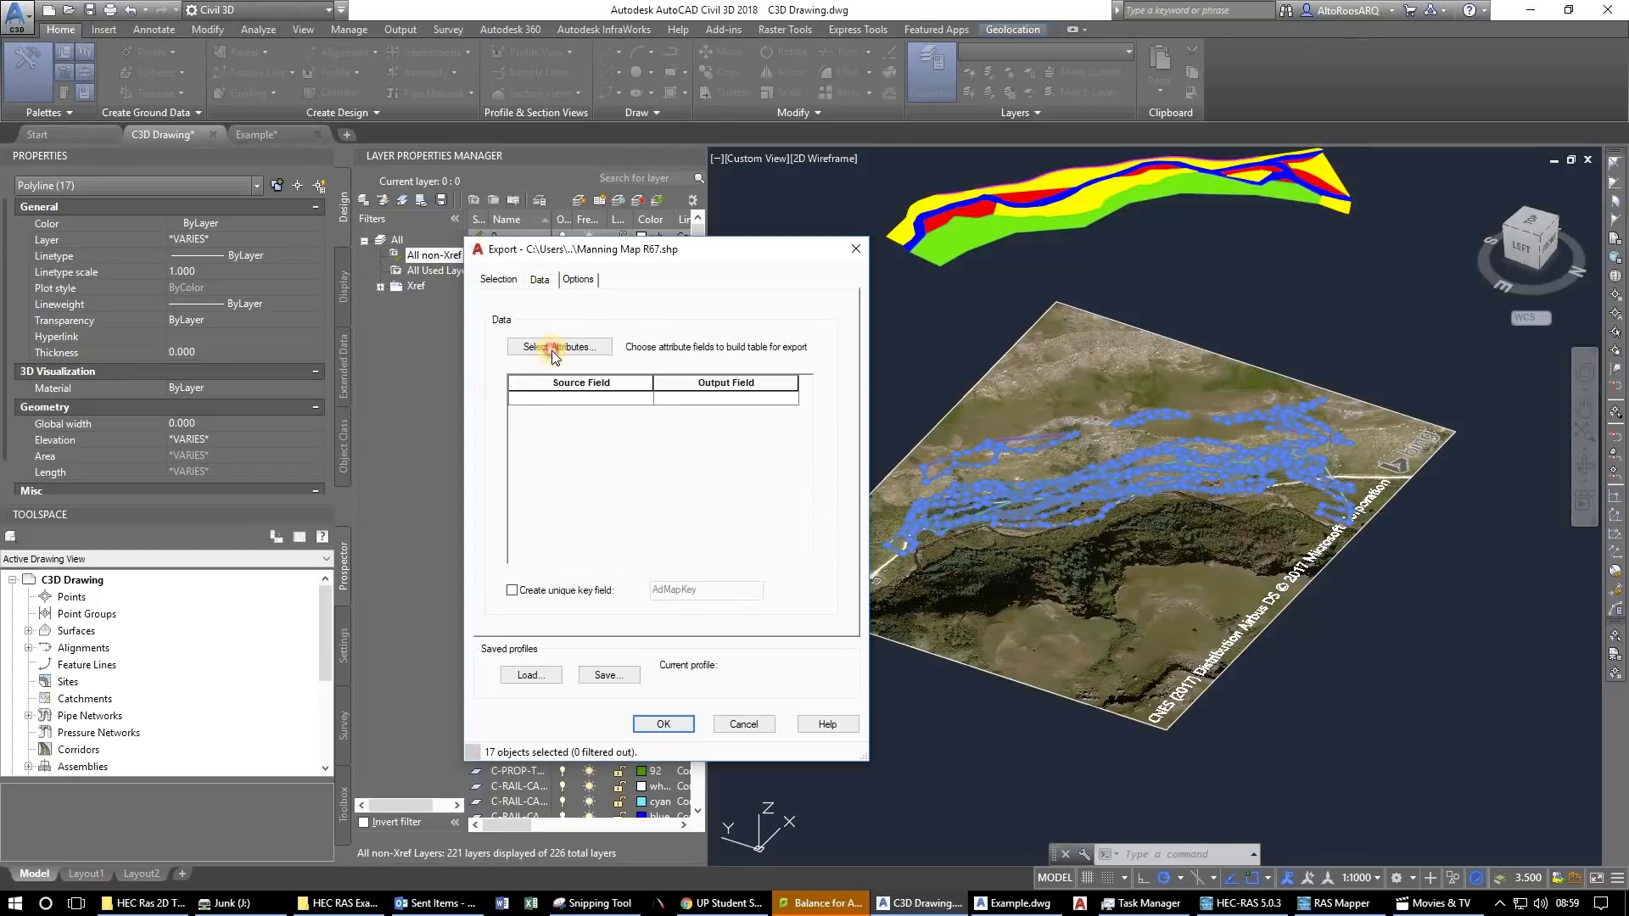
left_click(553, 349)
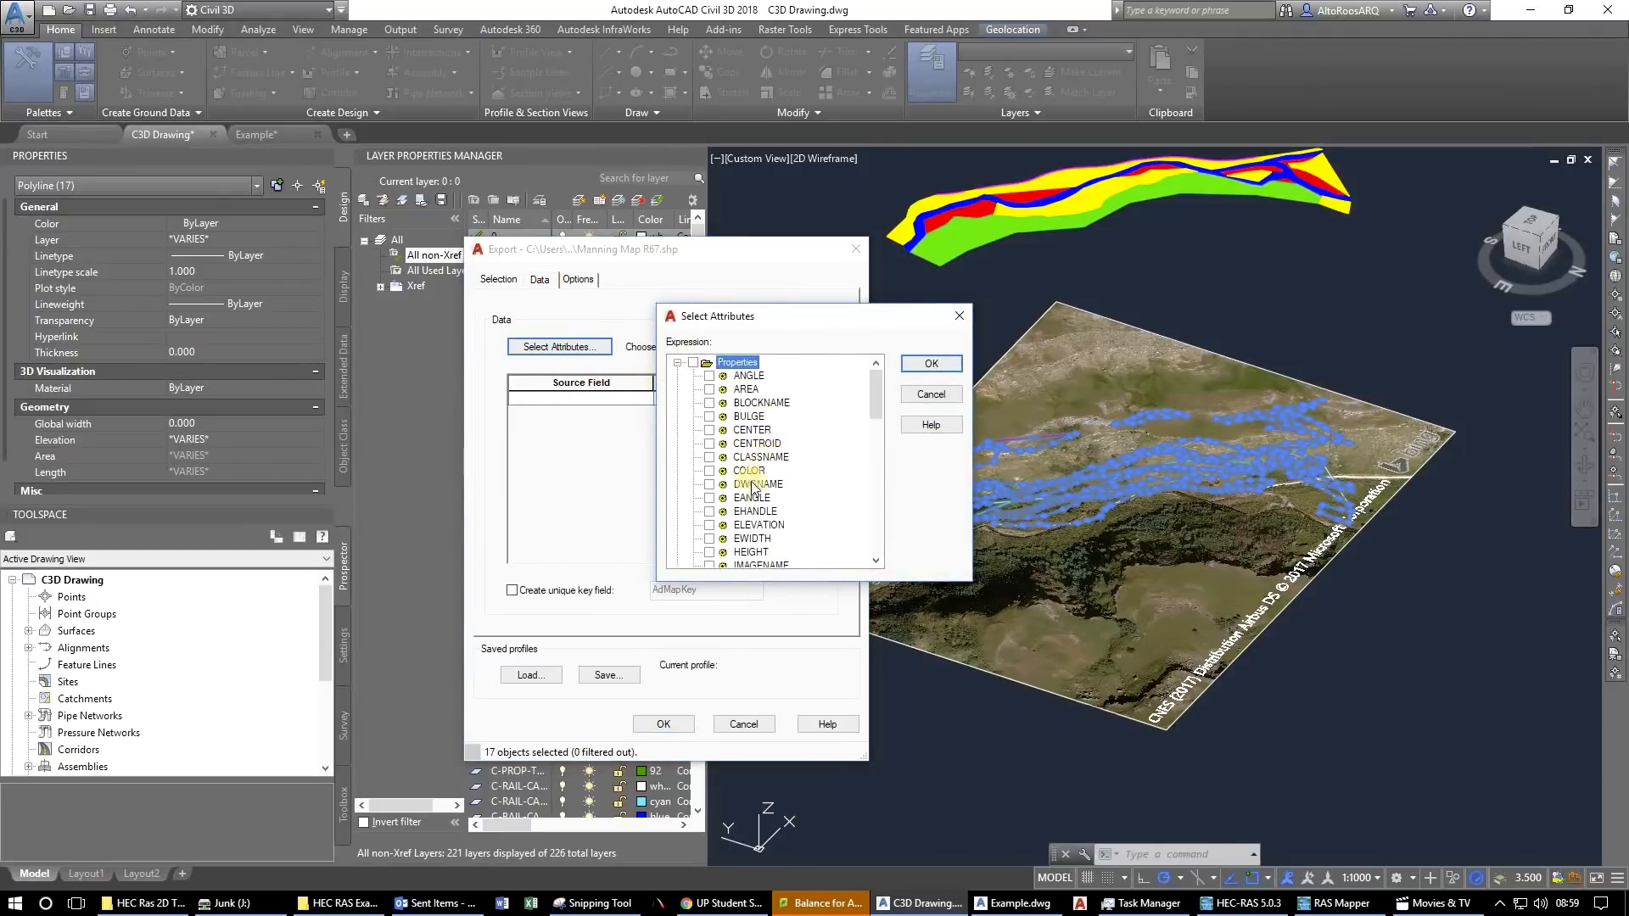
scroll(709, 560, "down", 1)
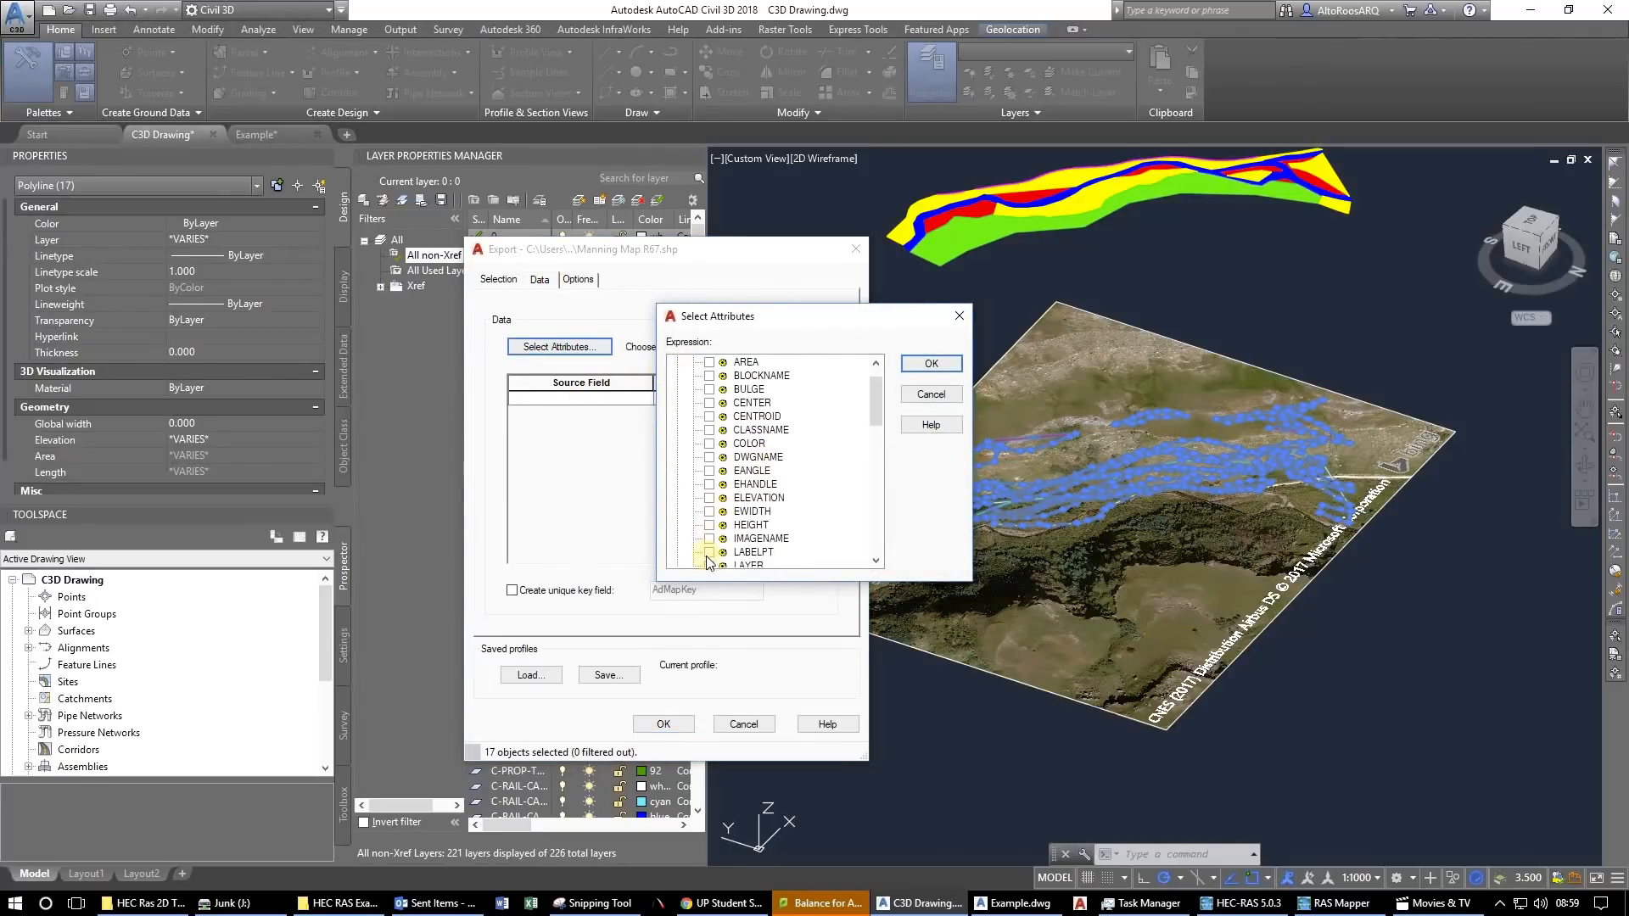
left_click(921, 364)
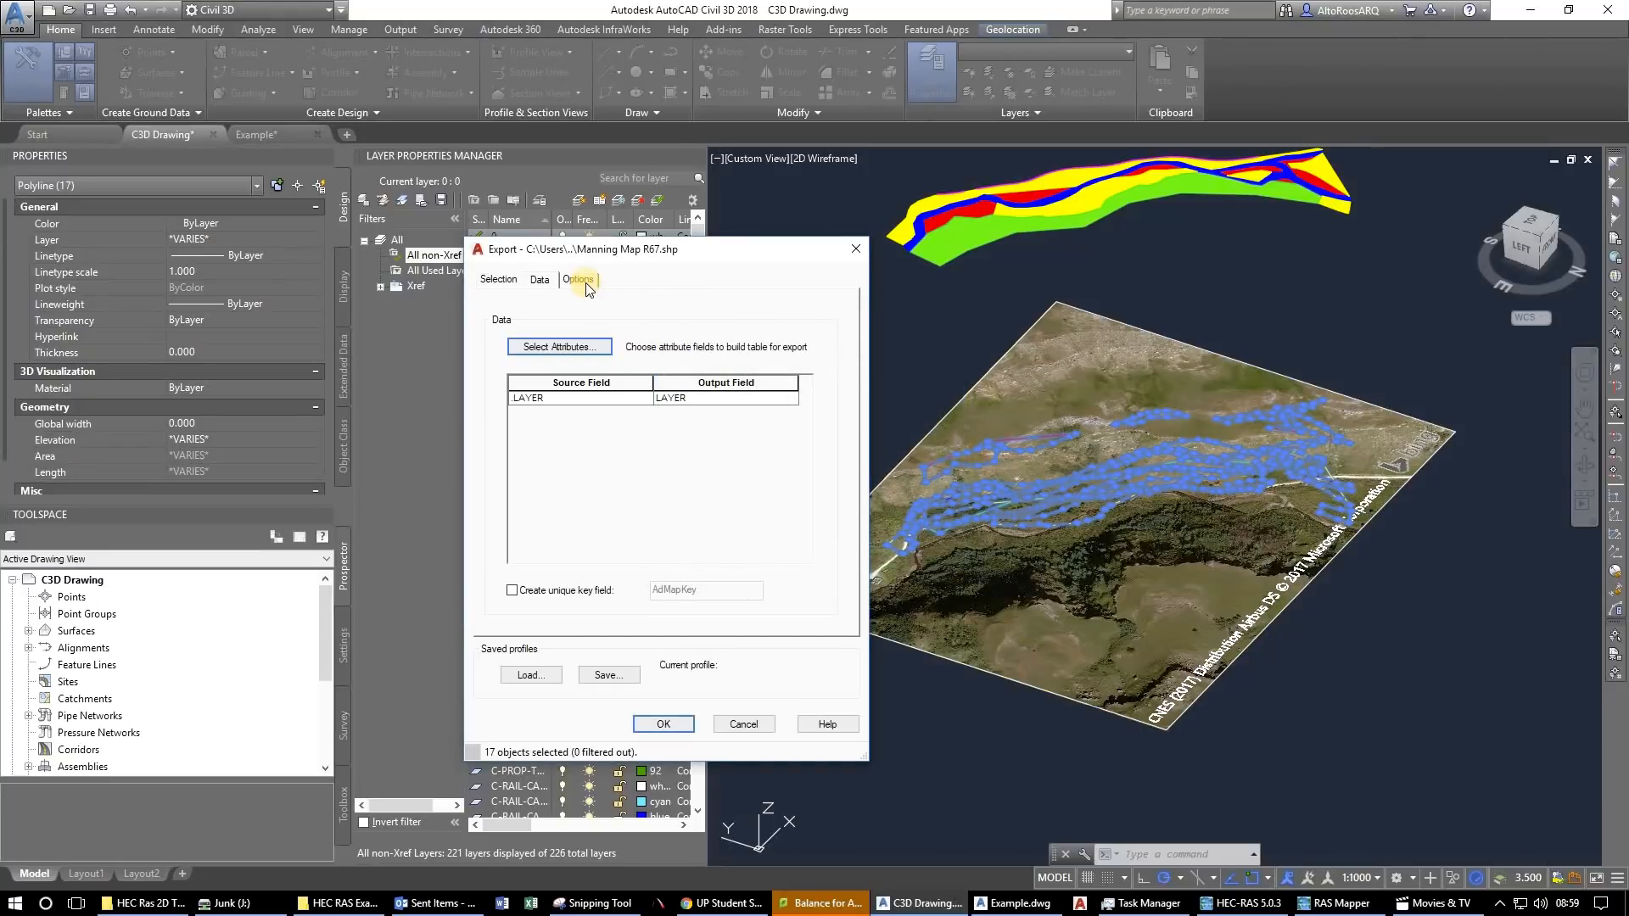
Treat closed polylines as polygons, check the export's data and selection settings, and export the shapefile.
left_click(586, 284)
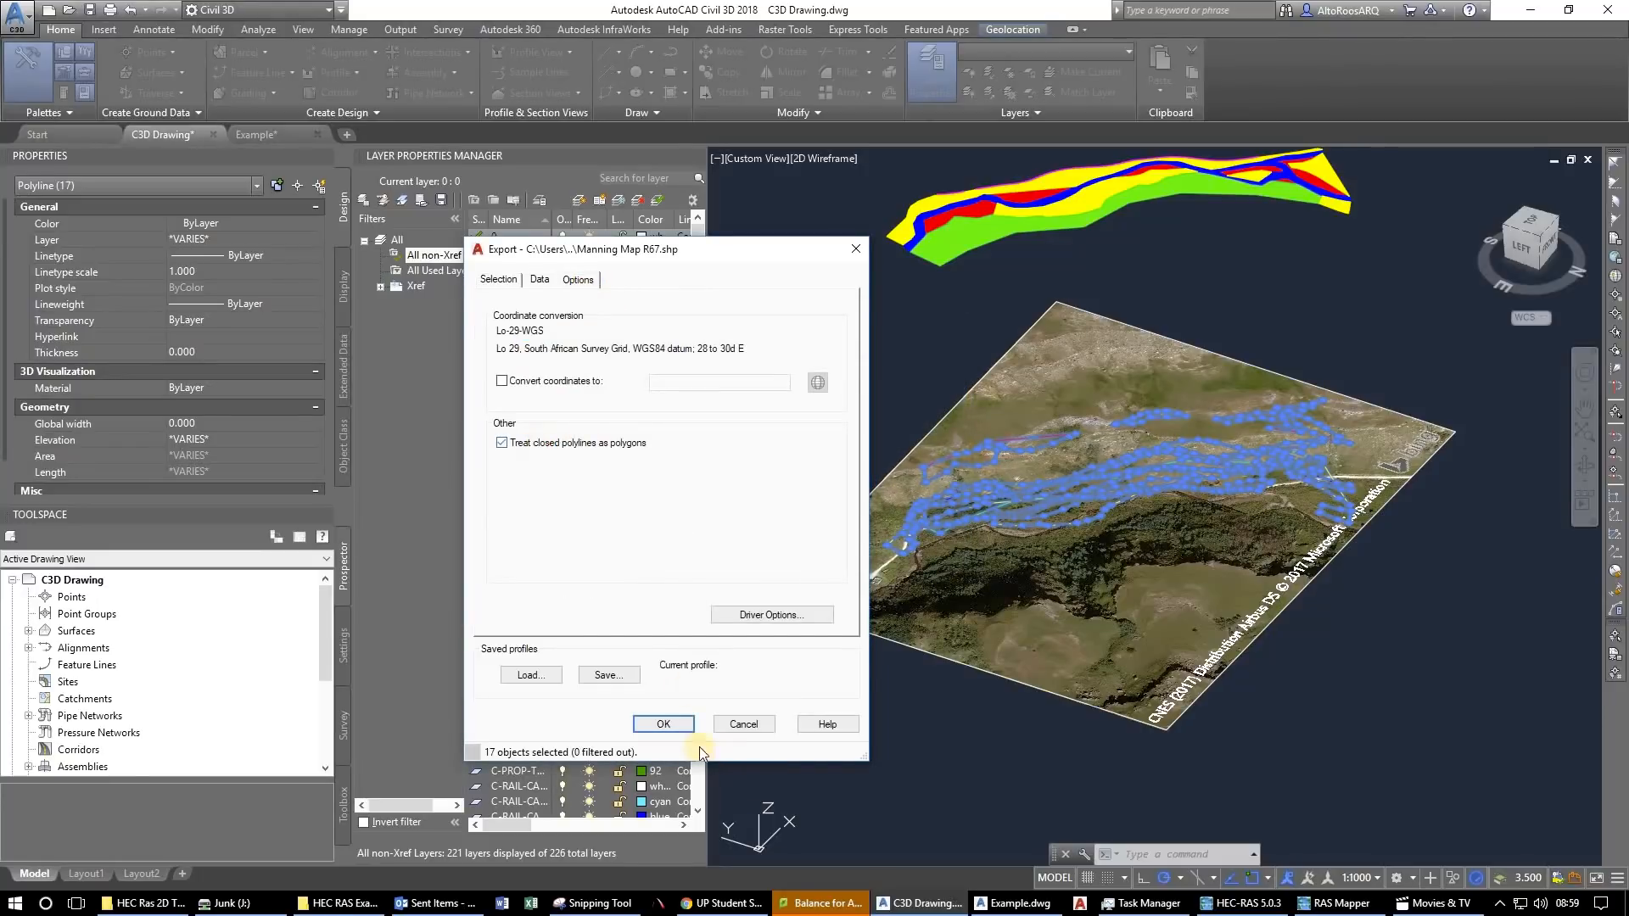
left_click(539, 280)
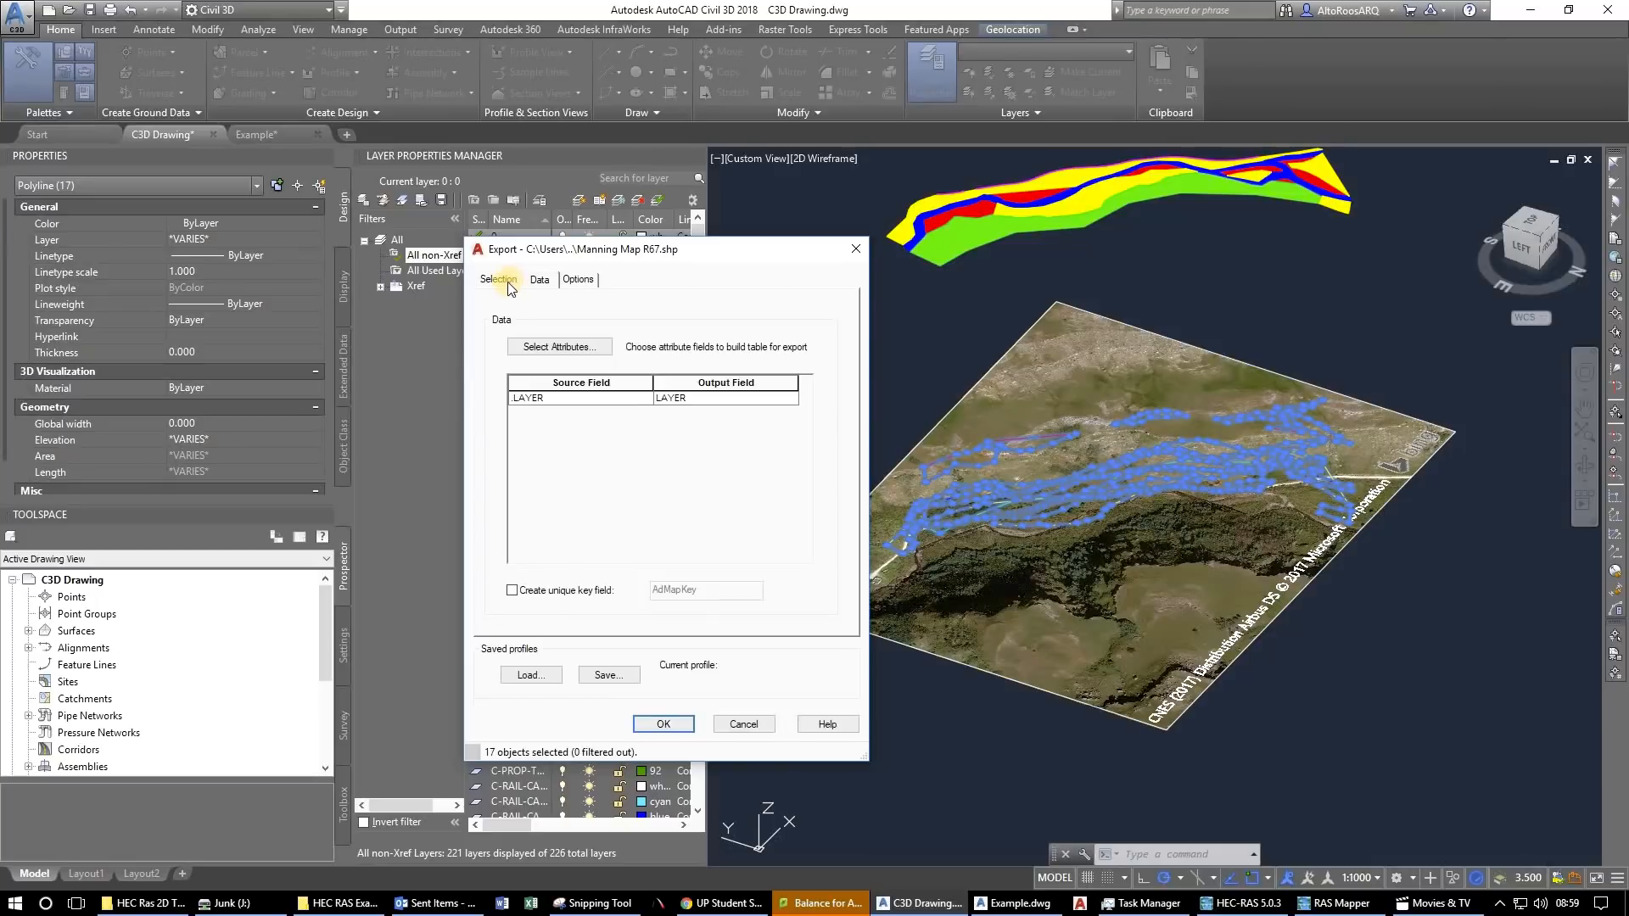
left_click(499, 281)
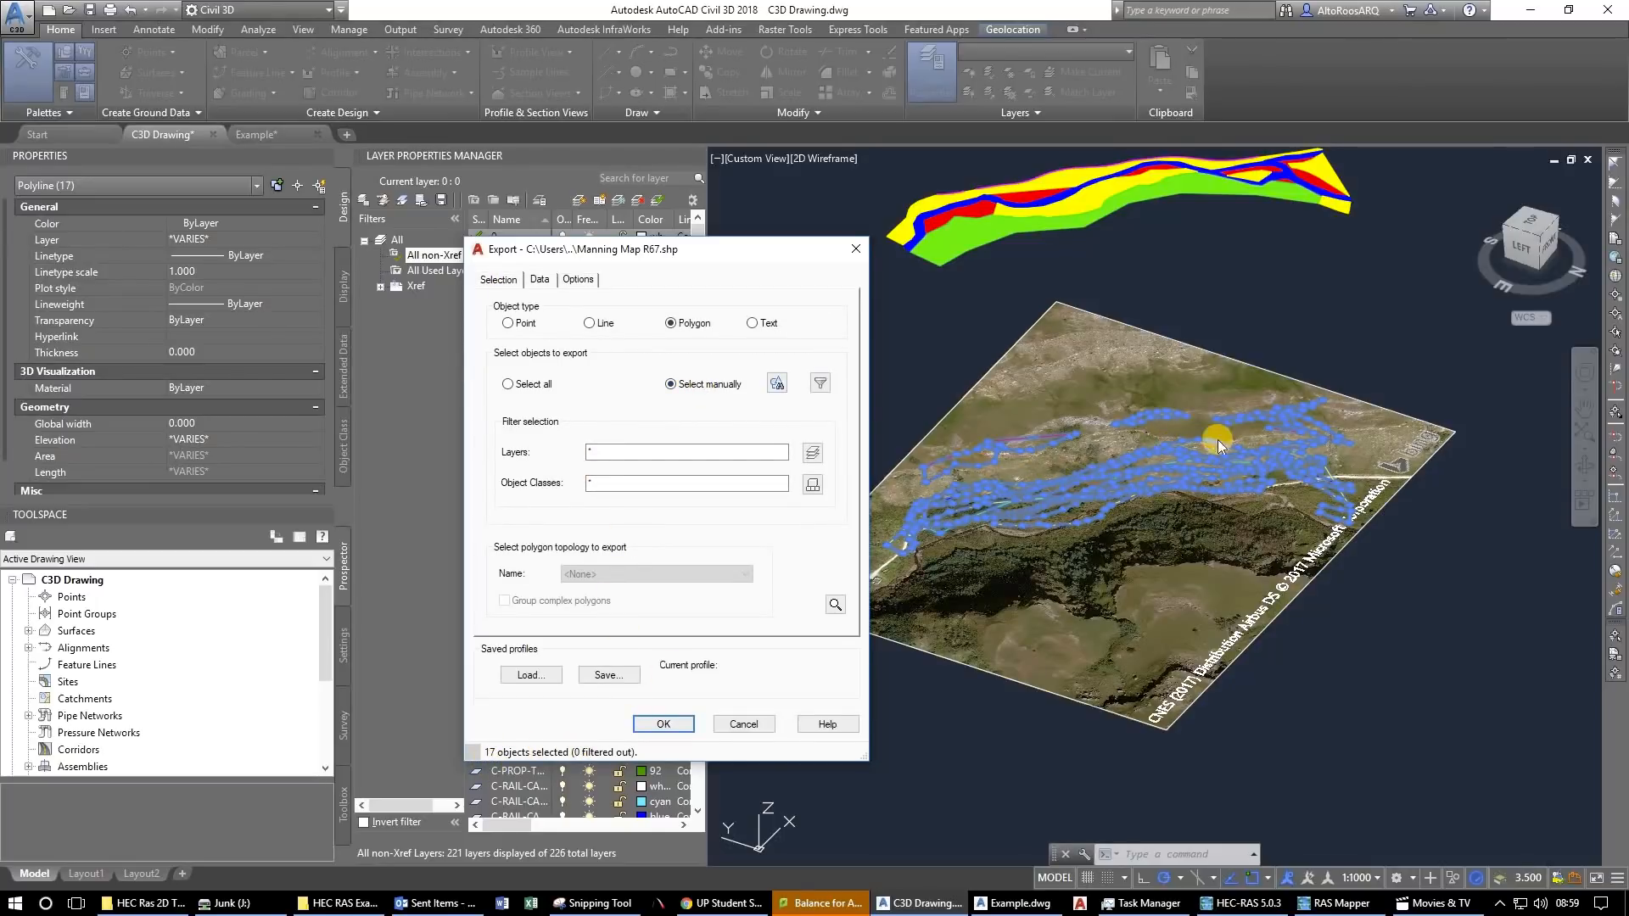
left_click(661, 724)
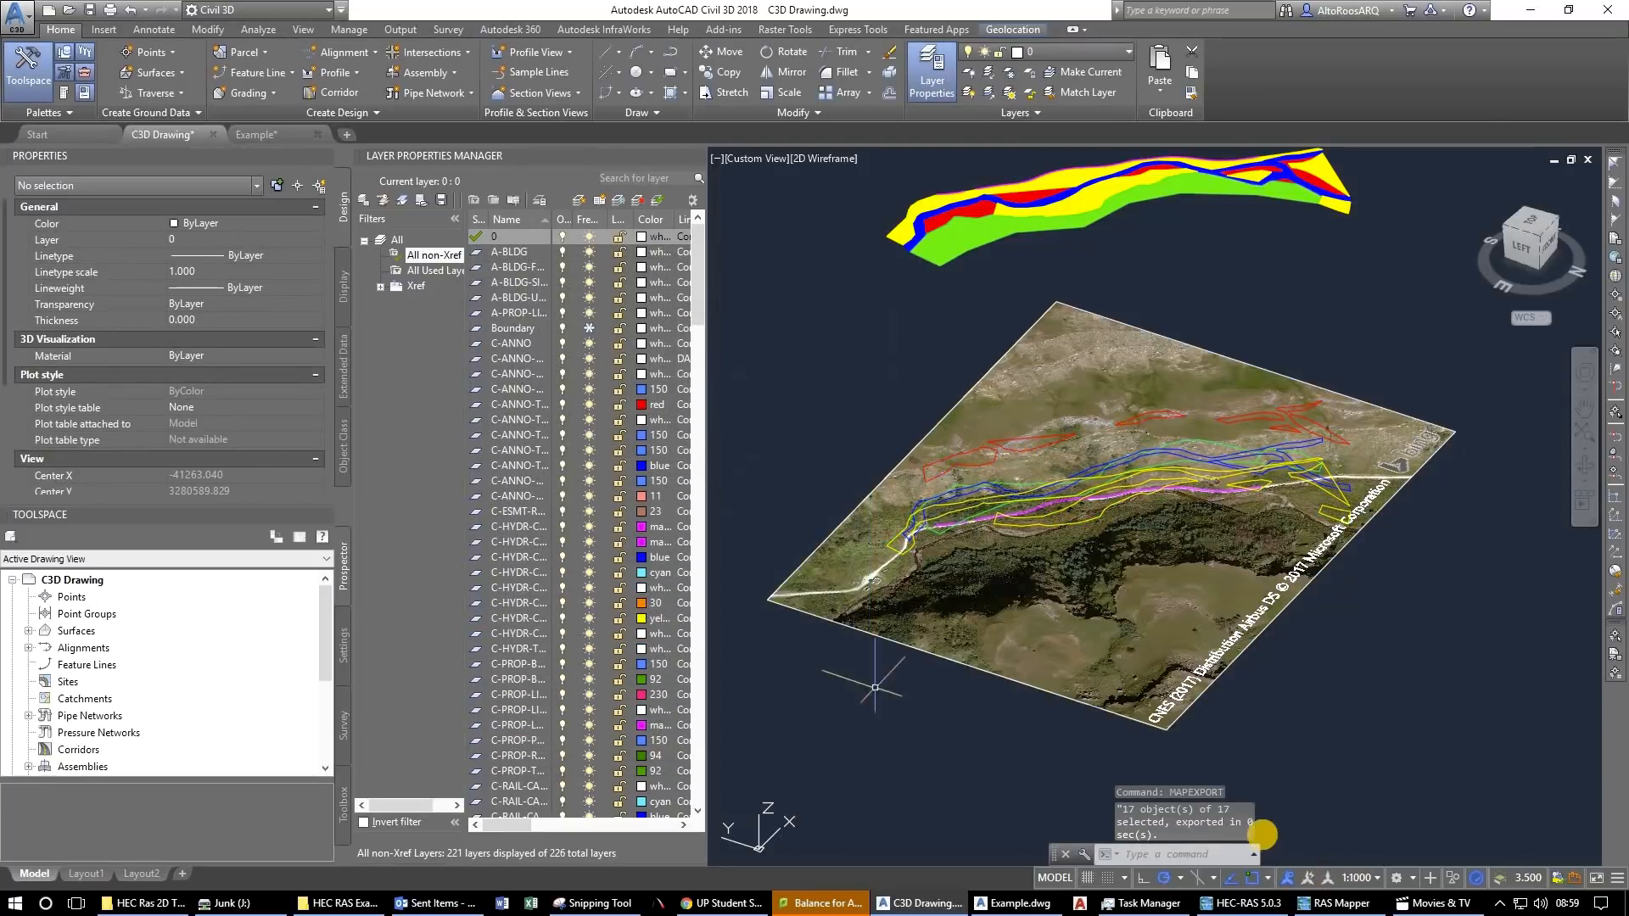
Switch to RAS Mapper, reposition its window, and open the Road project's geometric data editor from HEC-RAS.
left_click(1307, 906)
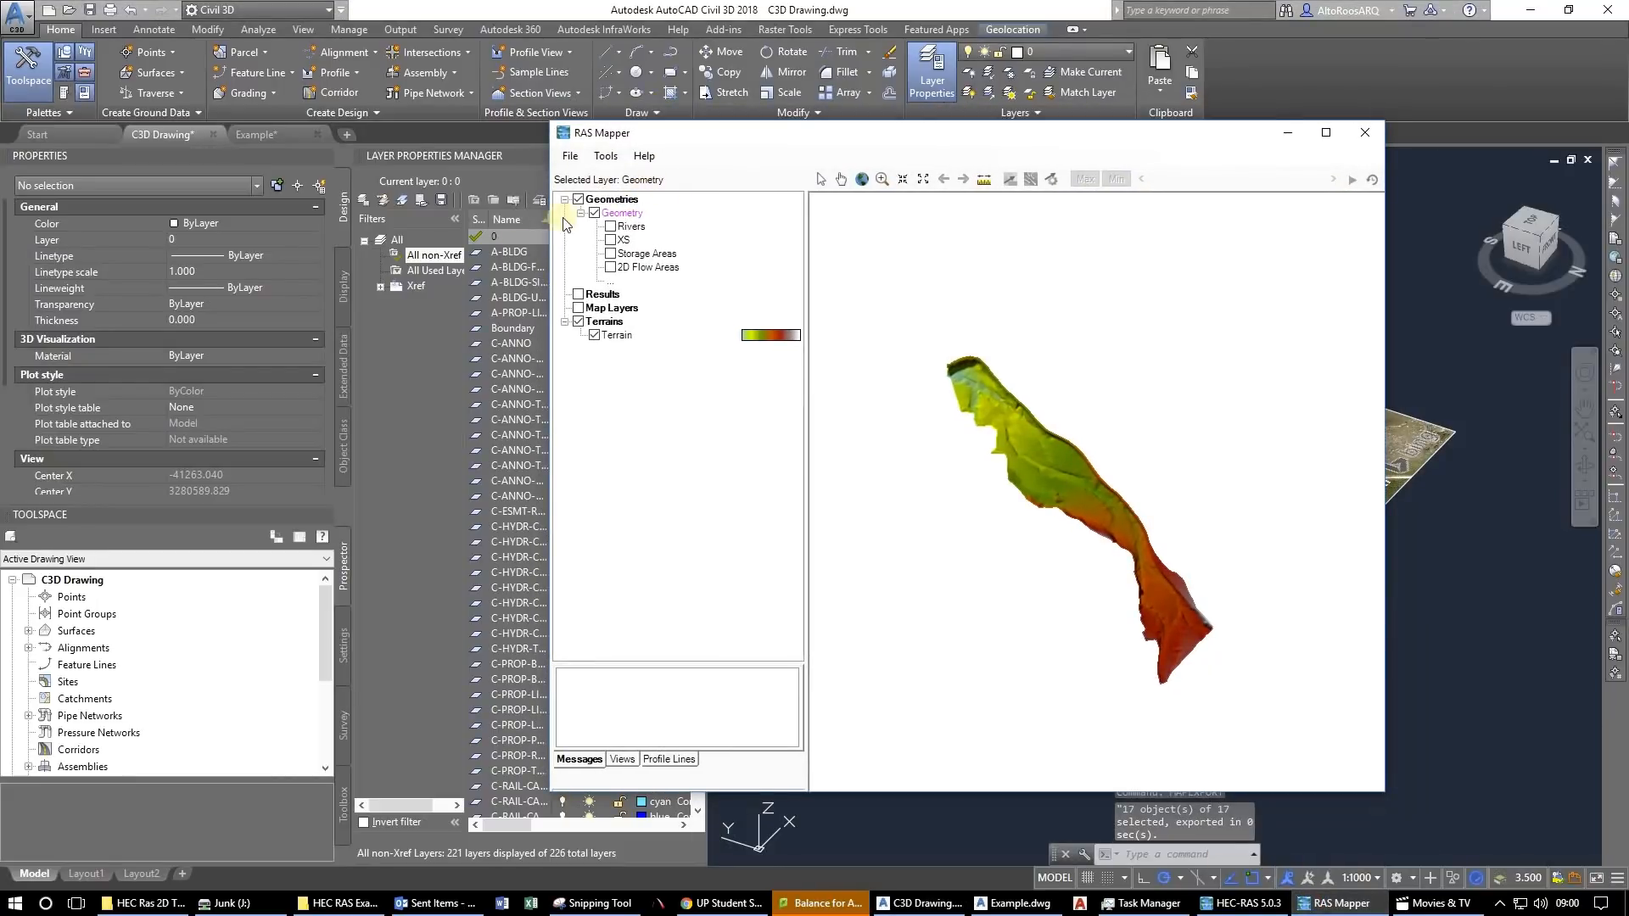
left_click_drag(852, 139, 901, 133)
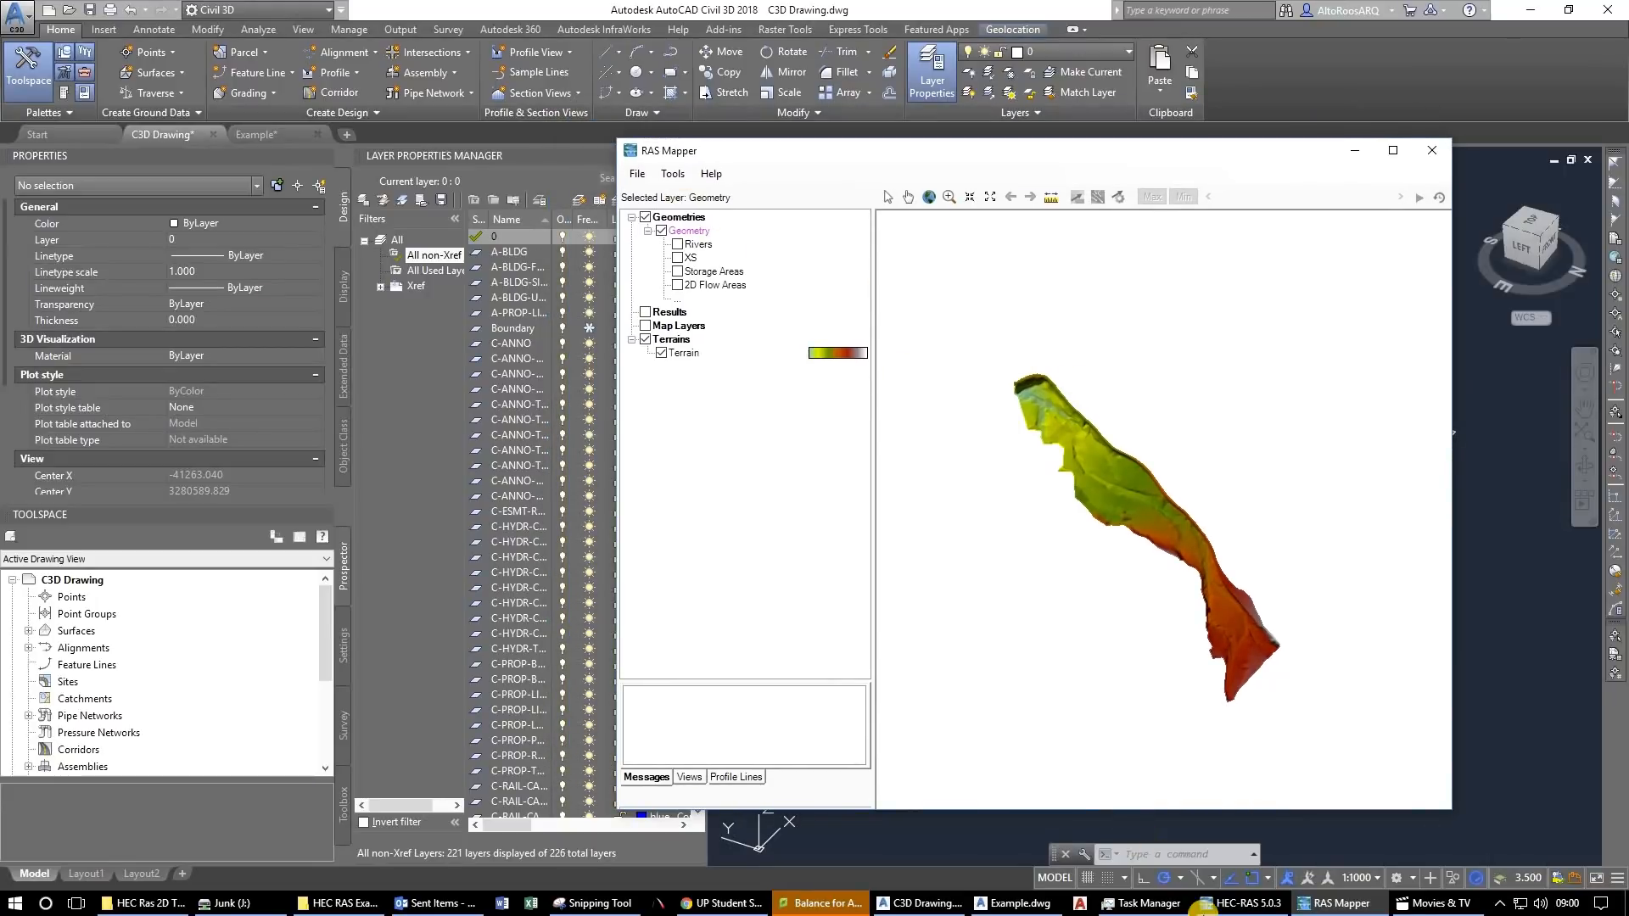
left_click(1247, 904)
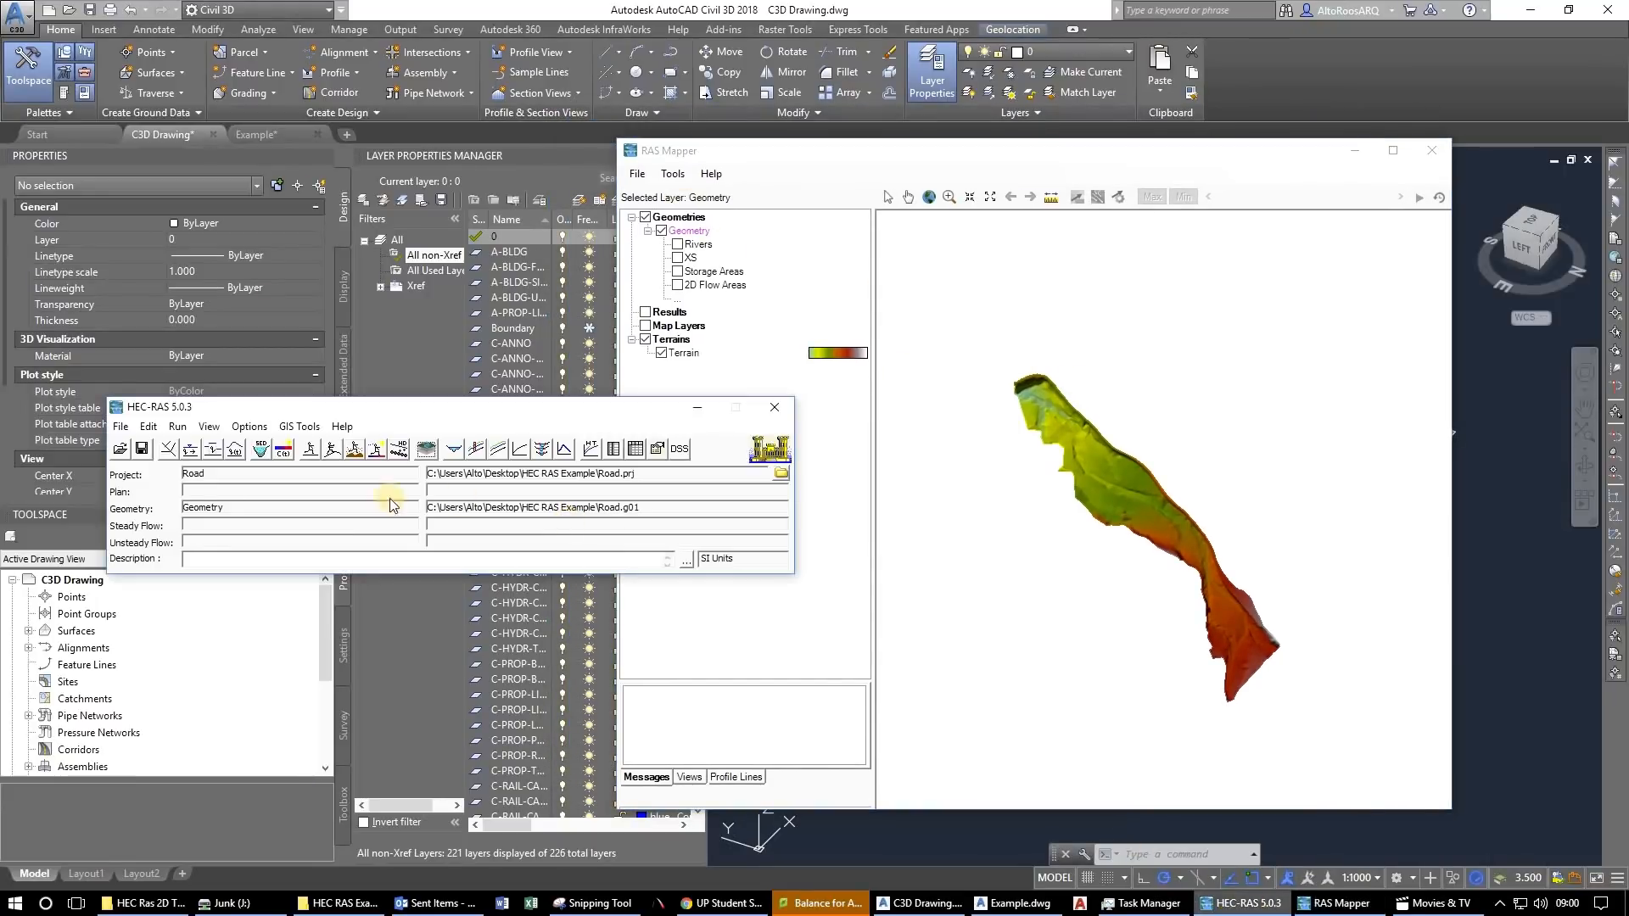
left_click(173, 452)
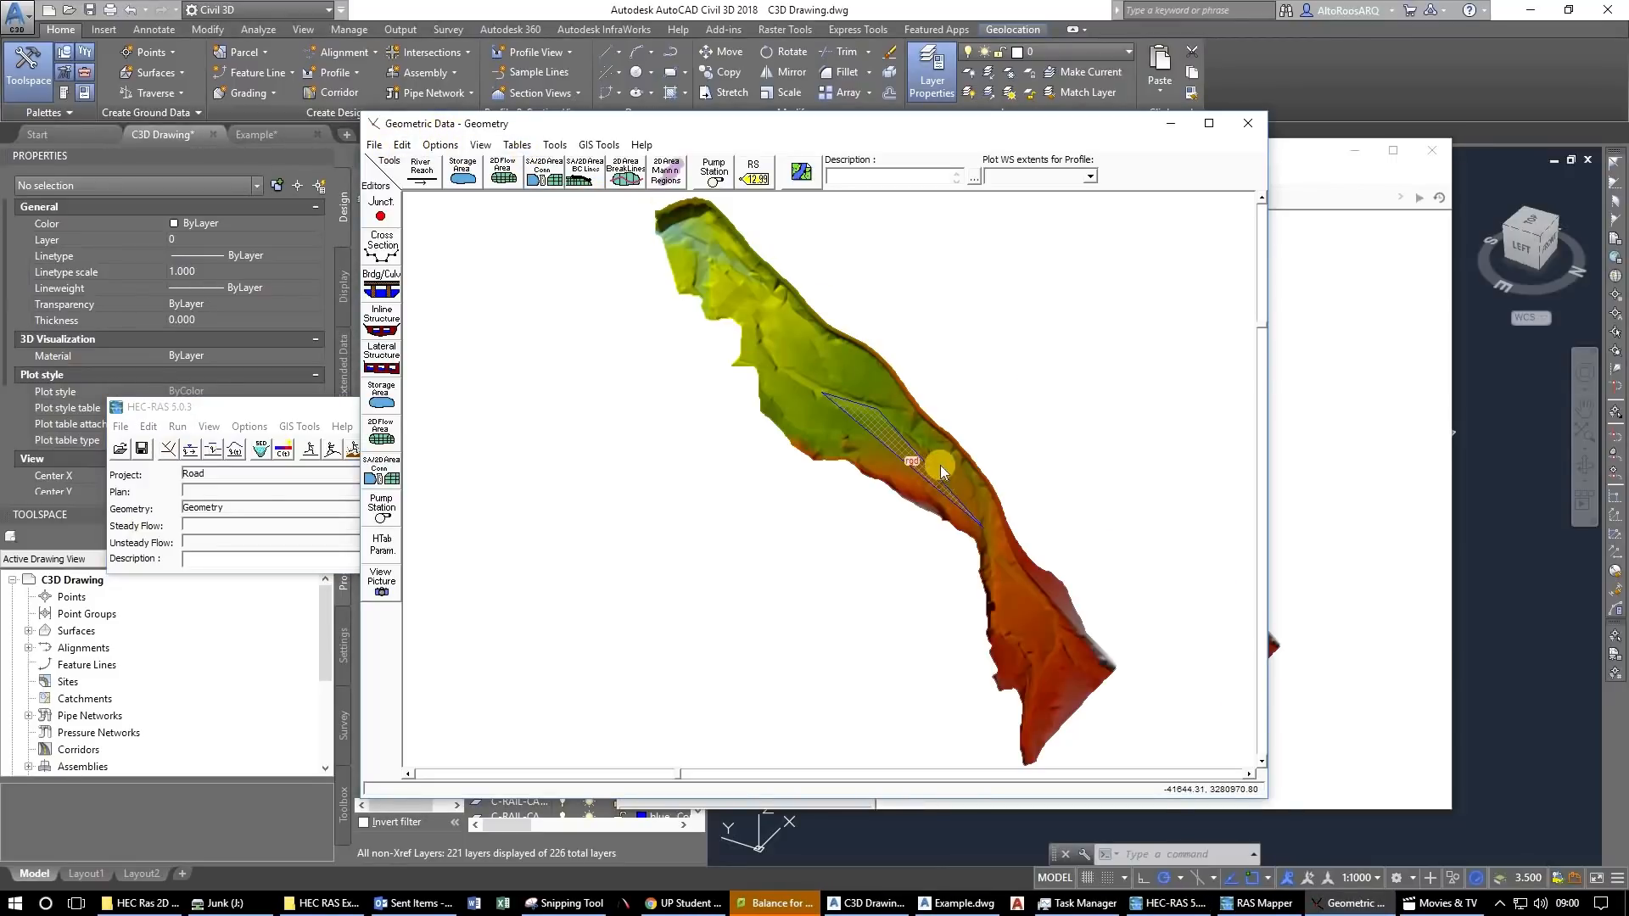
Delete the 2D flow area in the middle of the terrain from the geometry.
scroll(893, 443, "up", 2)
right_click(904, 430)
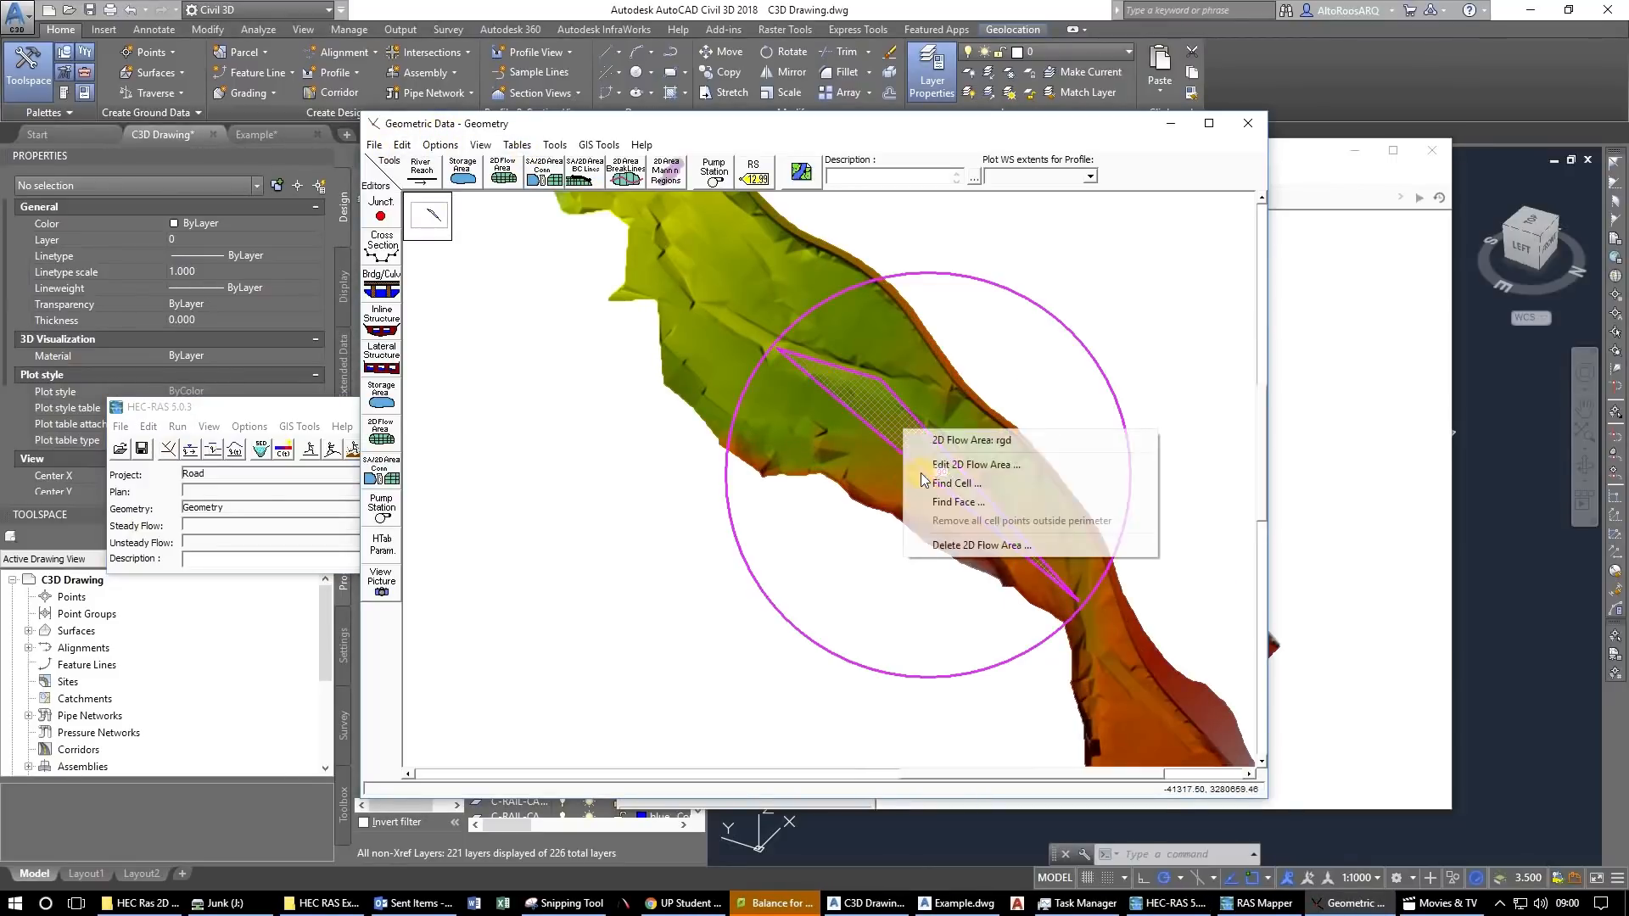
left_click(952, 545)
left_click(788, 501)
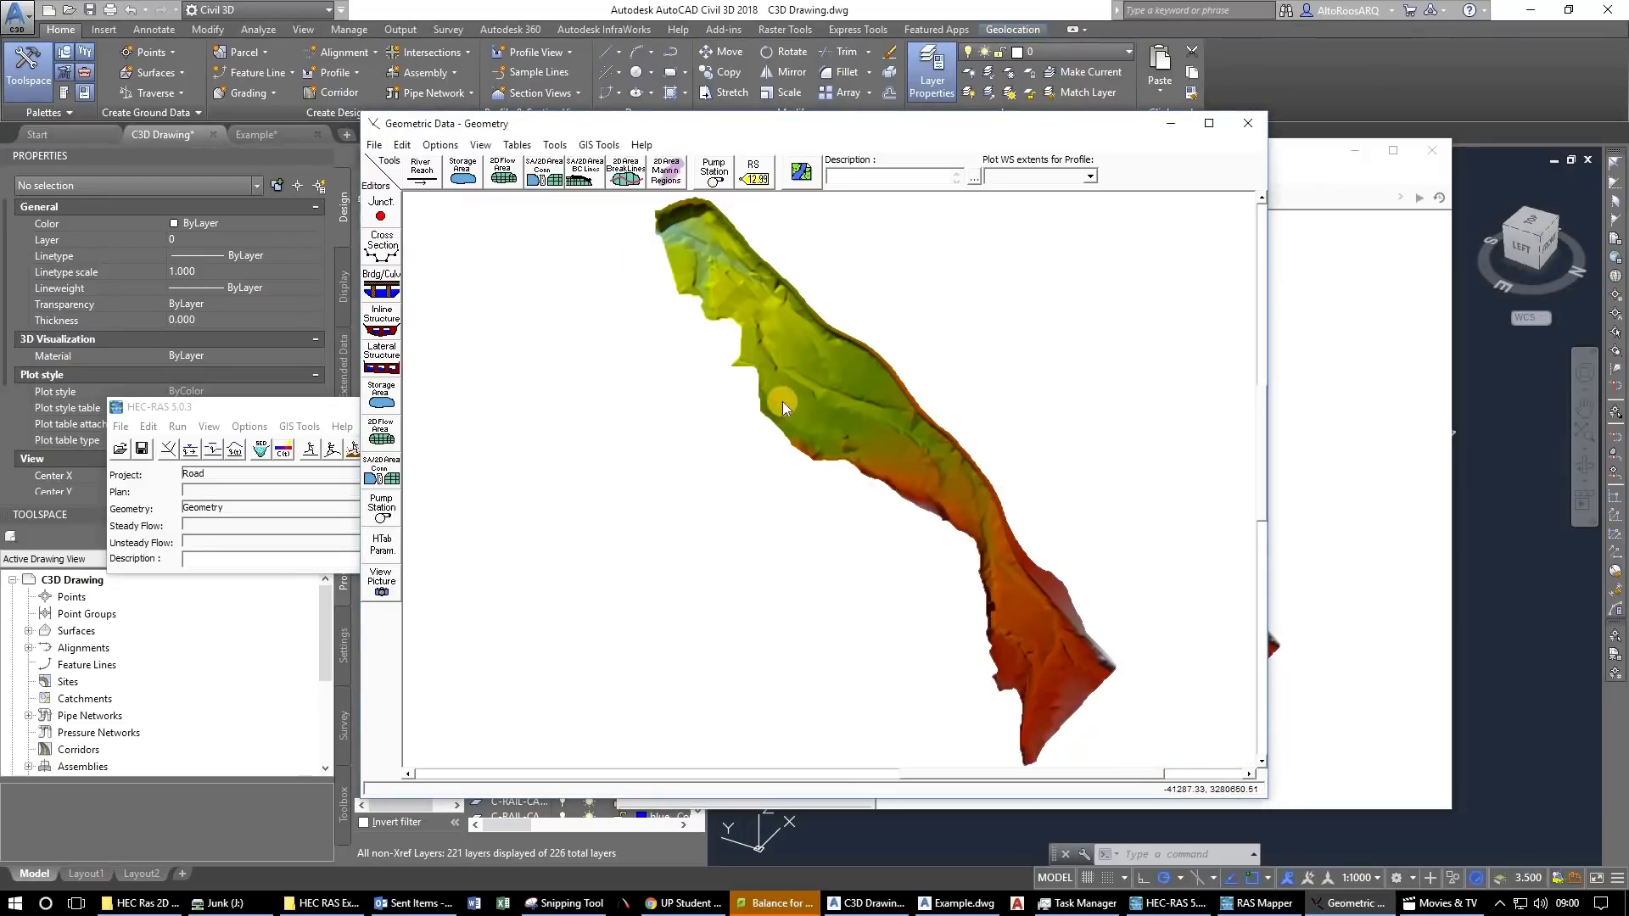
Delete the geometry file titled Geometry from the Road project and close the geometric data editor.
left_click(370, 146)
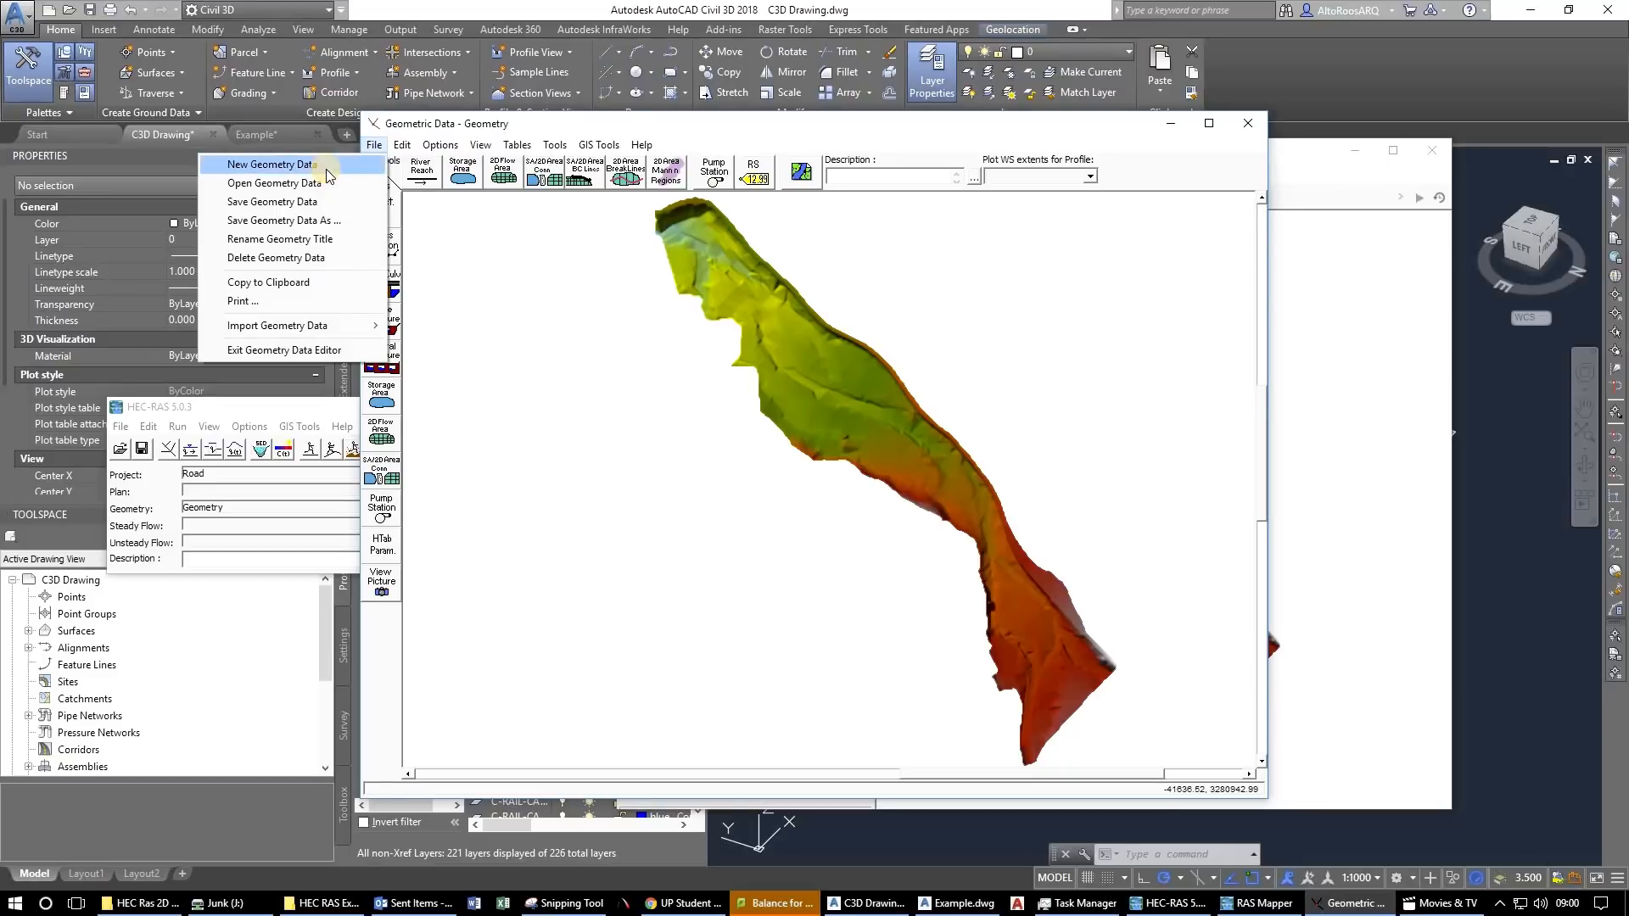
left_click(330, 259)
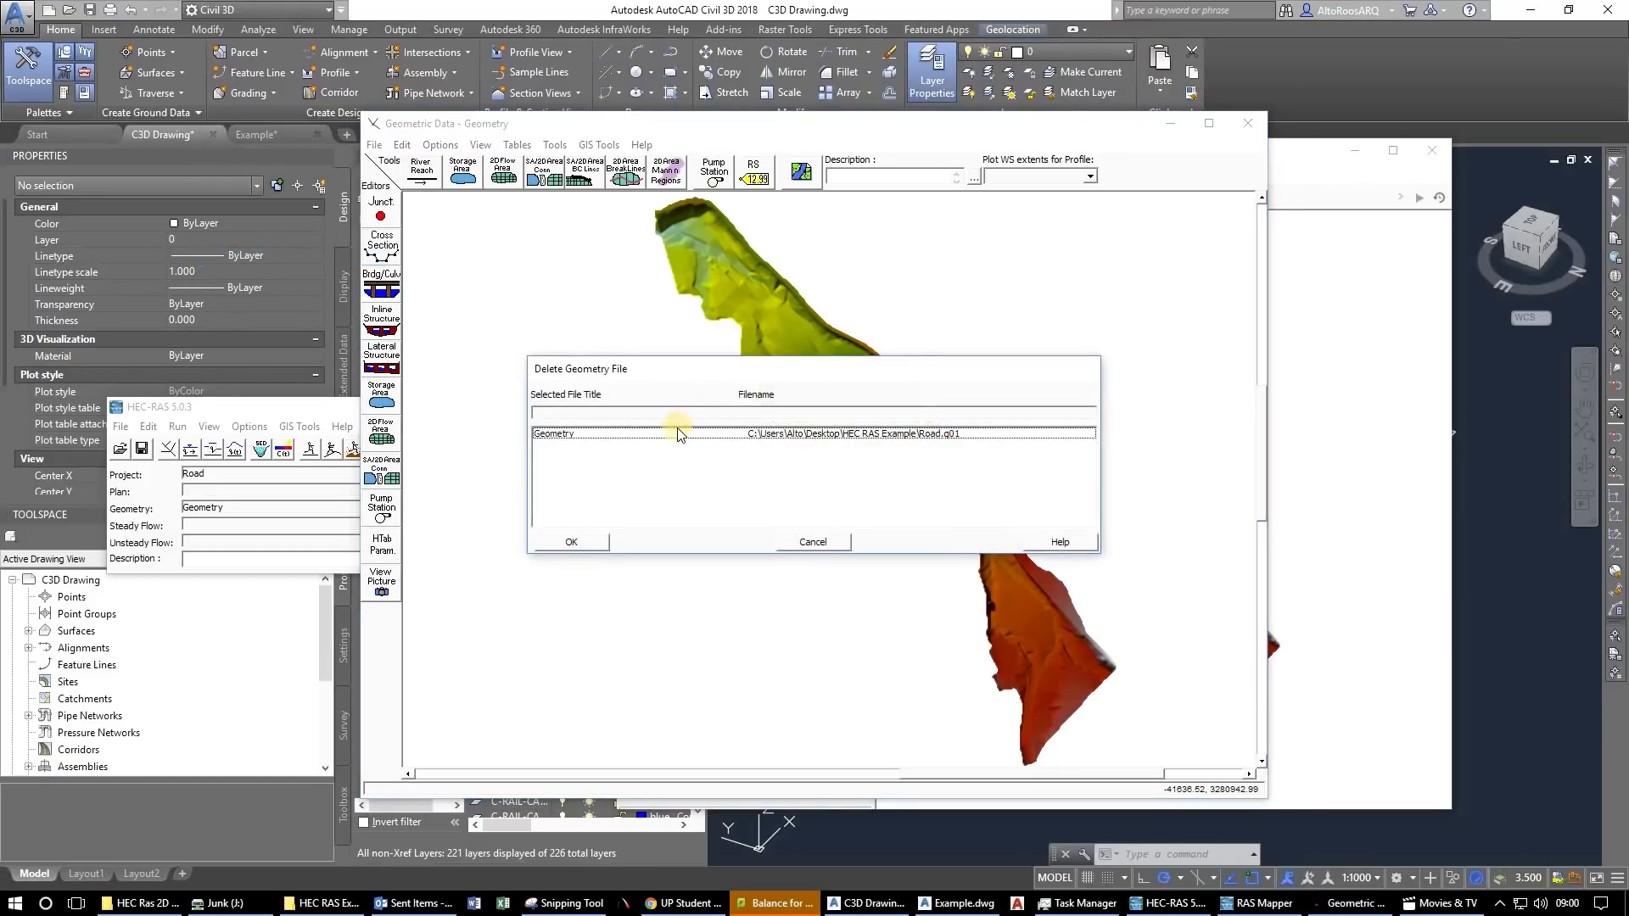
left_click(599, 543)
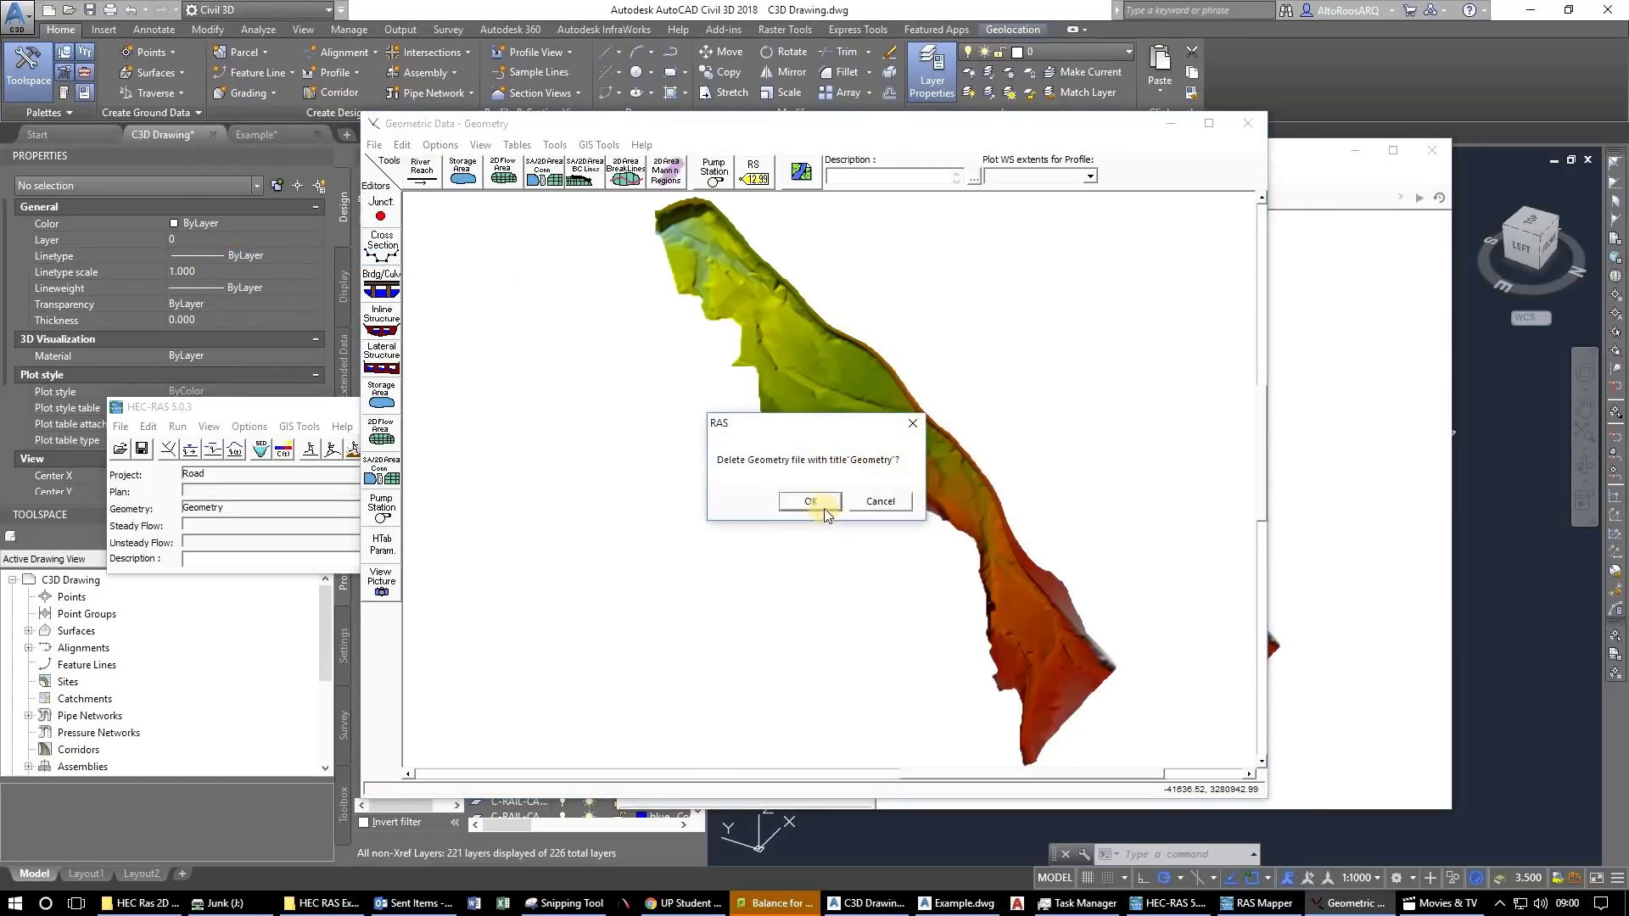
left_click(823, 509)
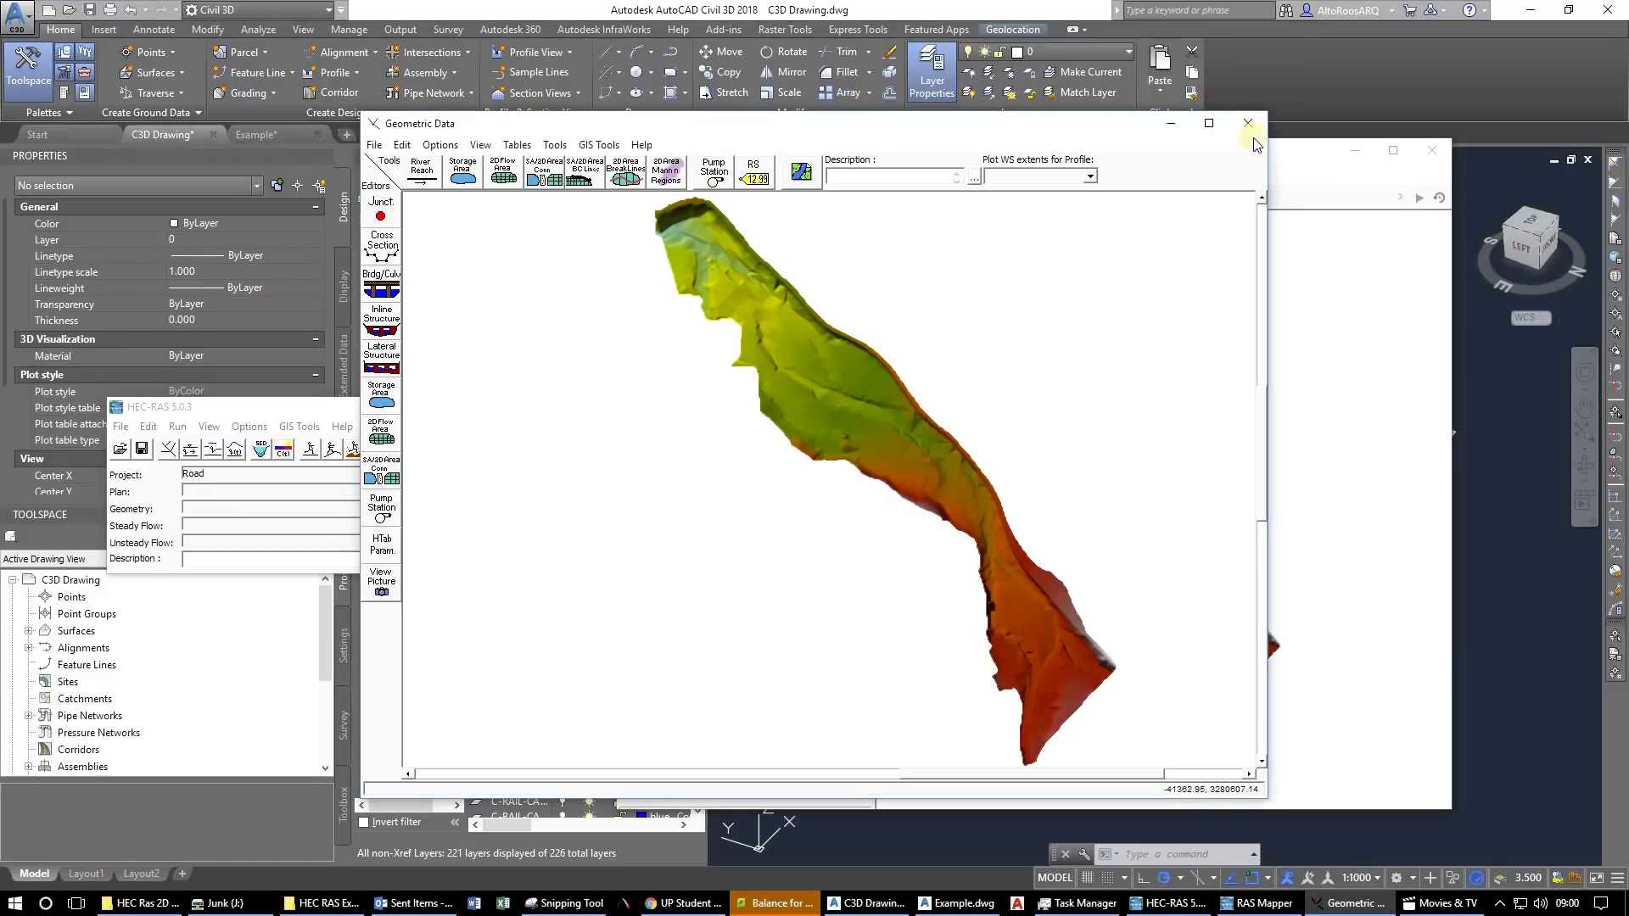
left_click(1248, 123)
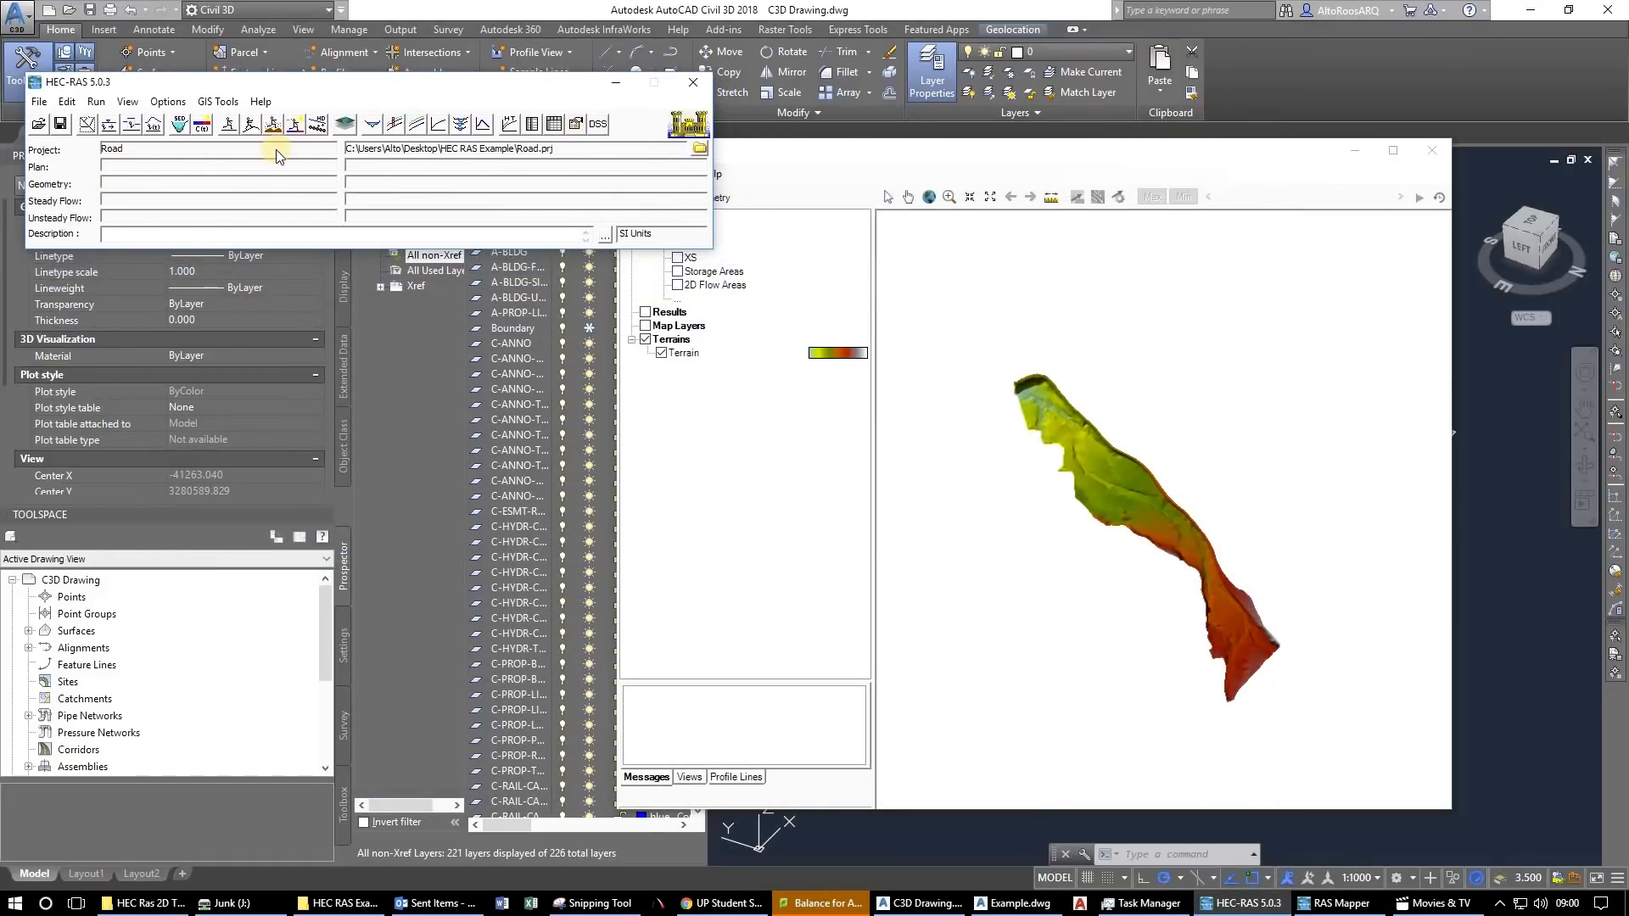
Reopen RAS Mapper, remove the Geometry layer, turn off the Geometries group, and move the window clear of the HEC-RAS window.
left_click(782, 267)
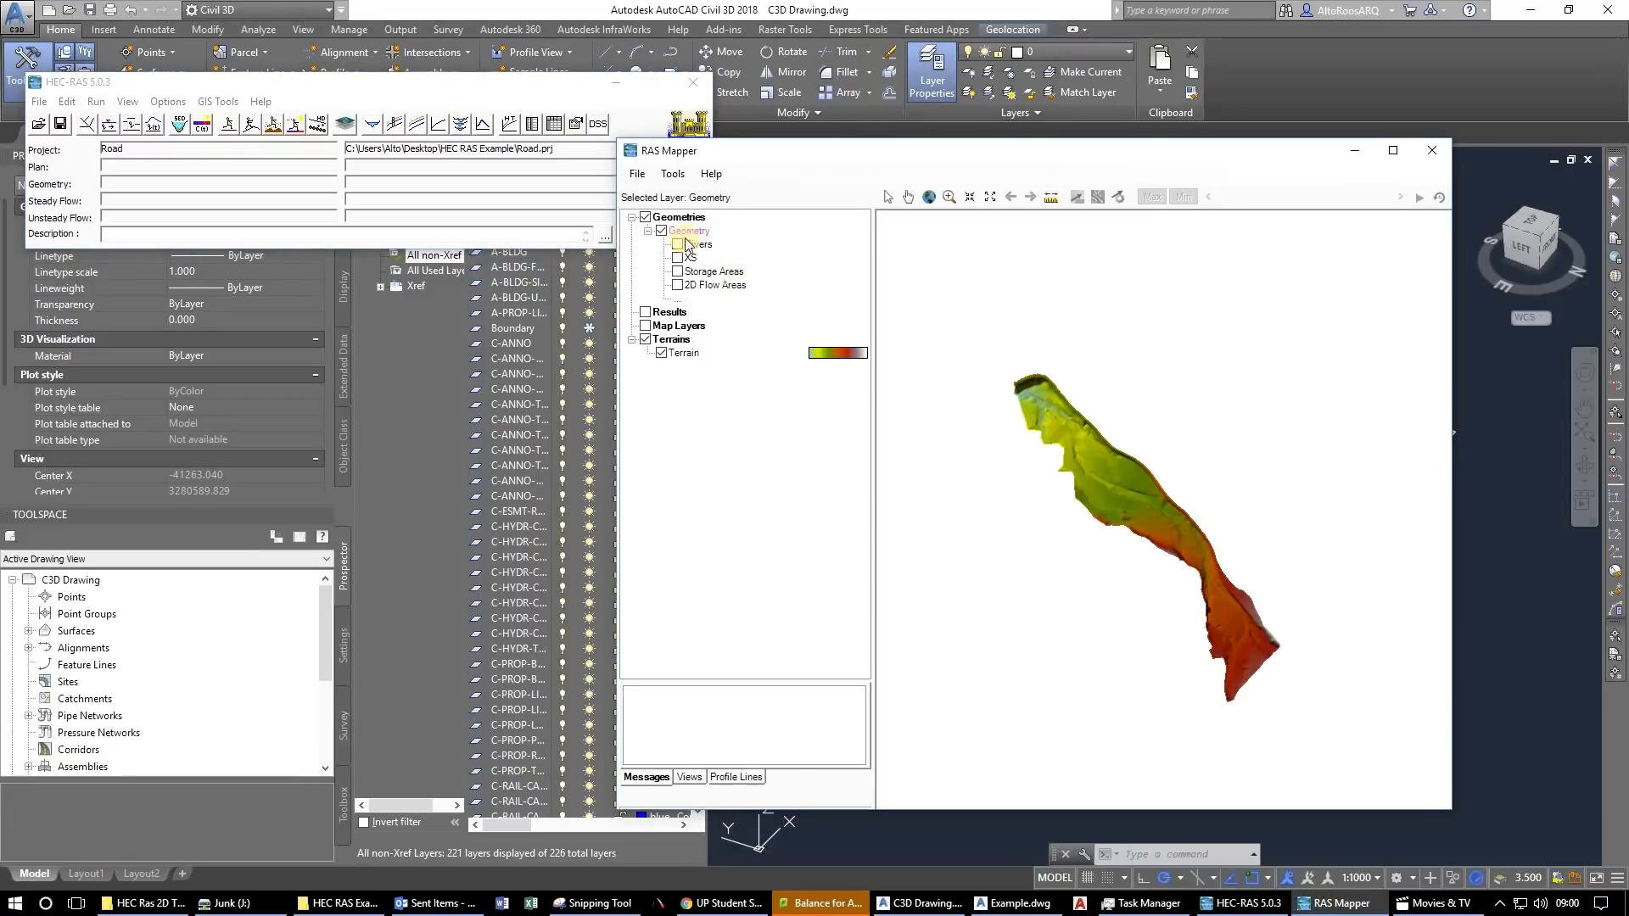
left_click(1444, 158)
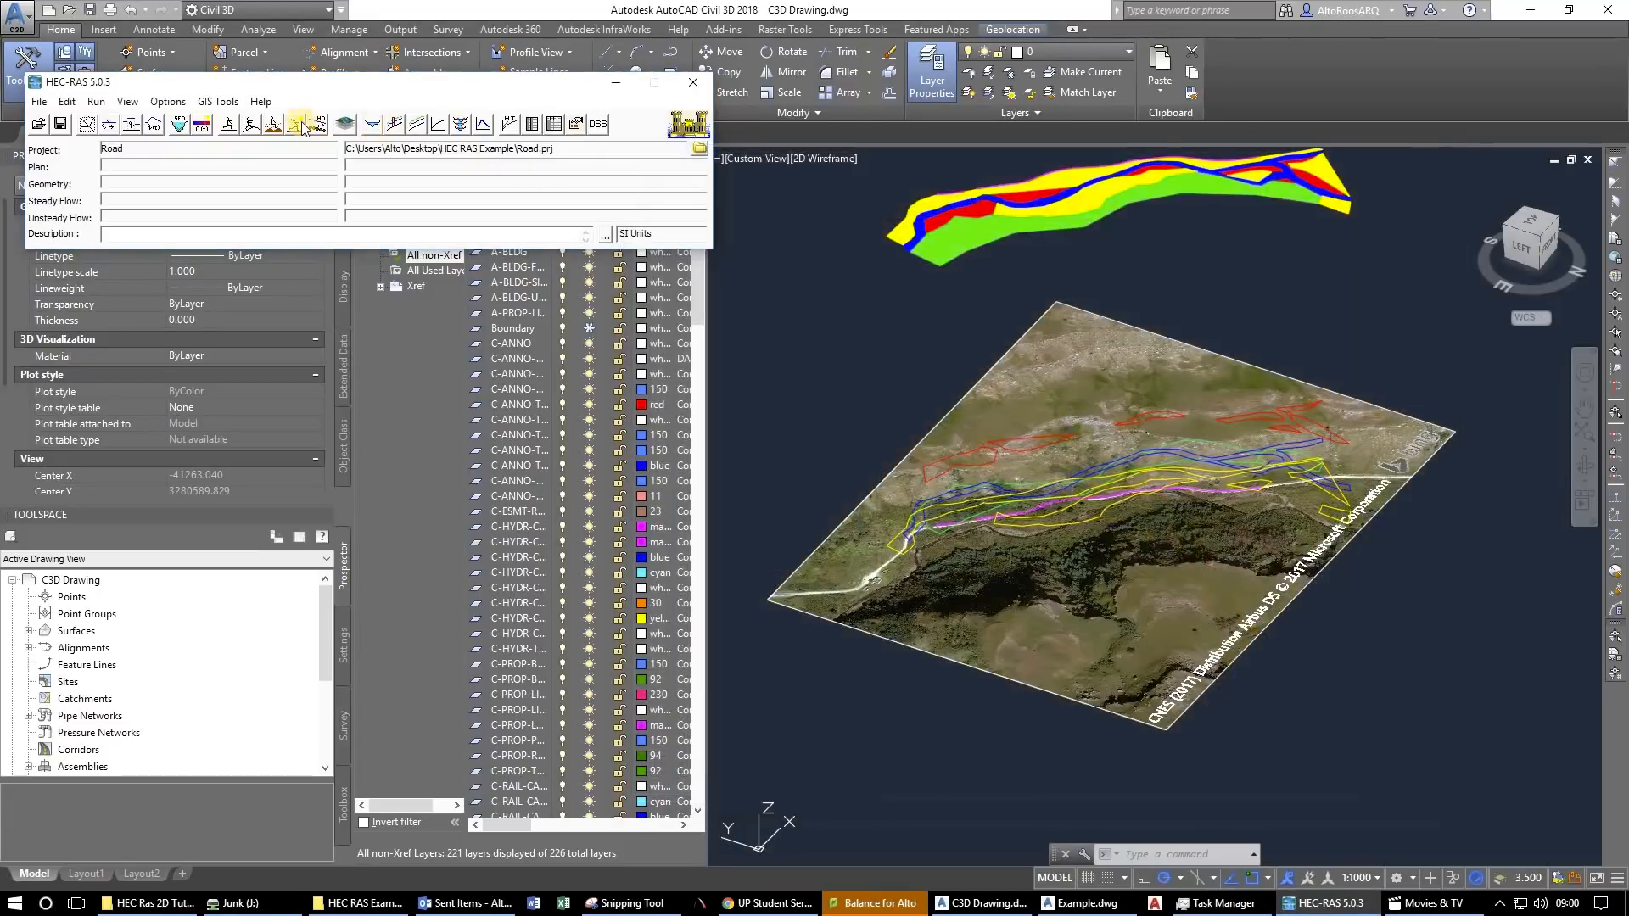
left_click(345, 125)
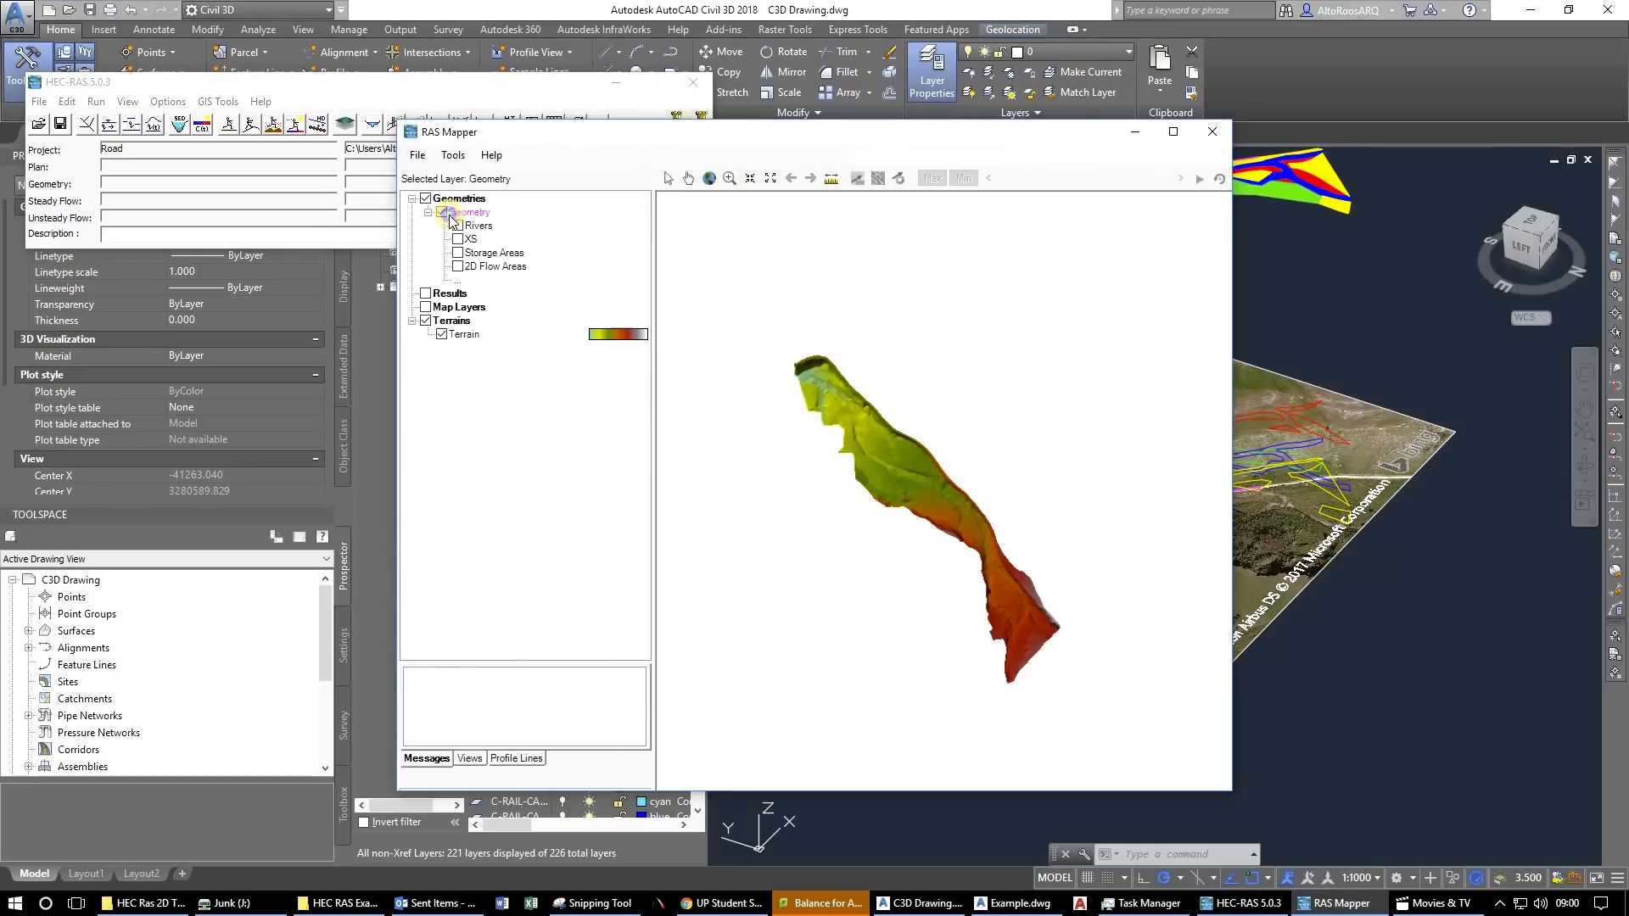
right_click(452, 219)
left_click(533, 269)
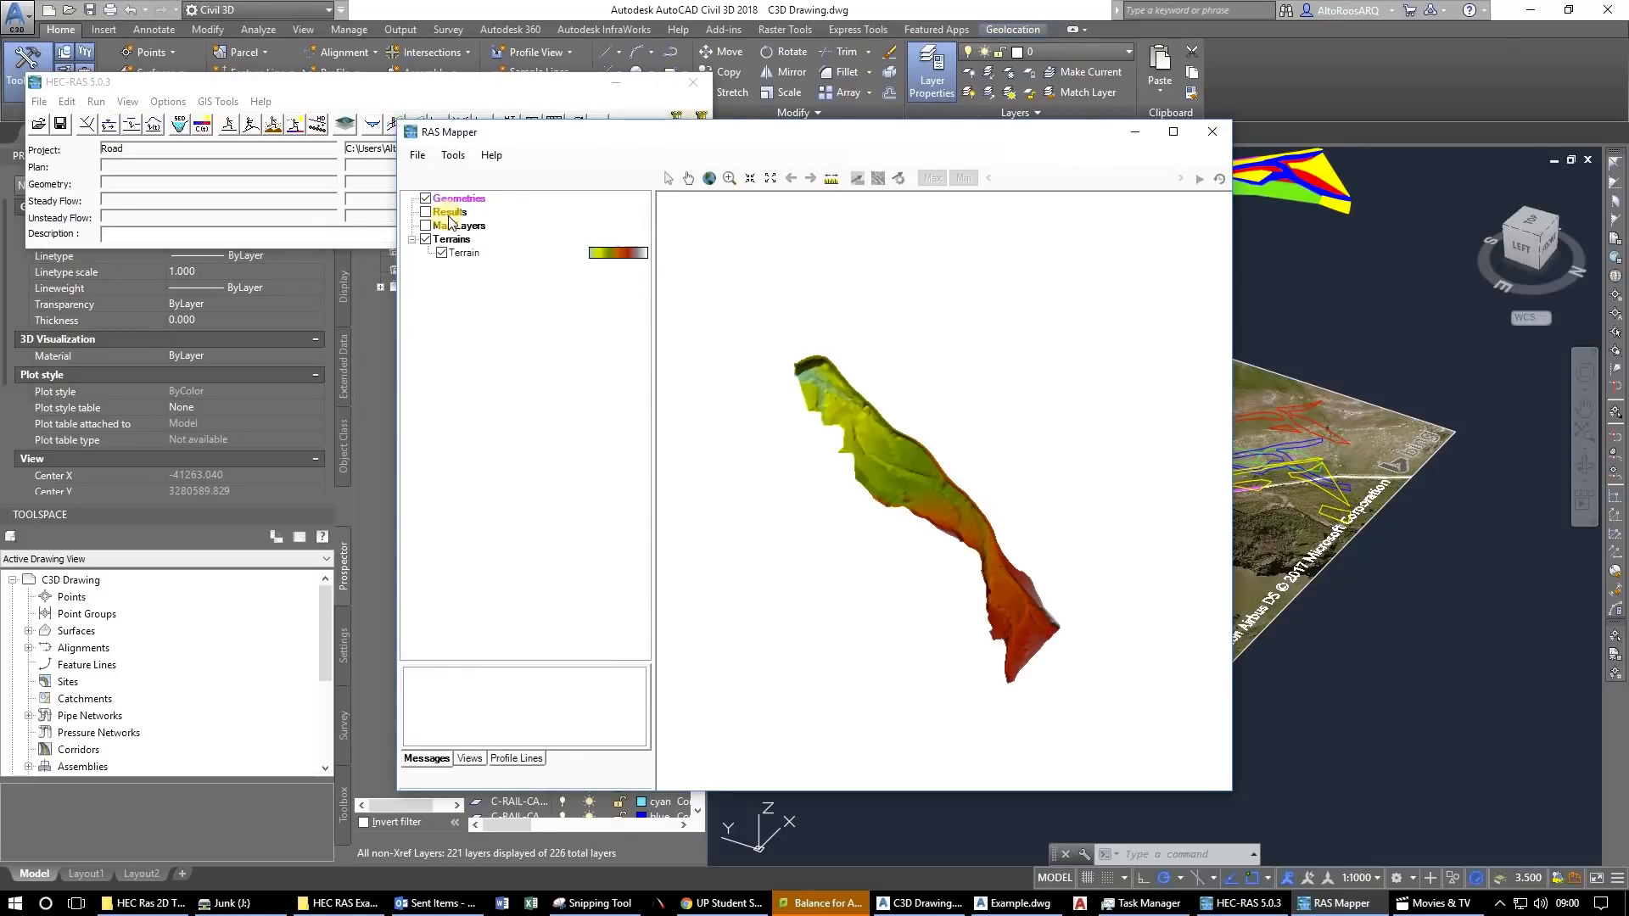
left_click(428, 200)
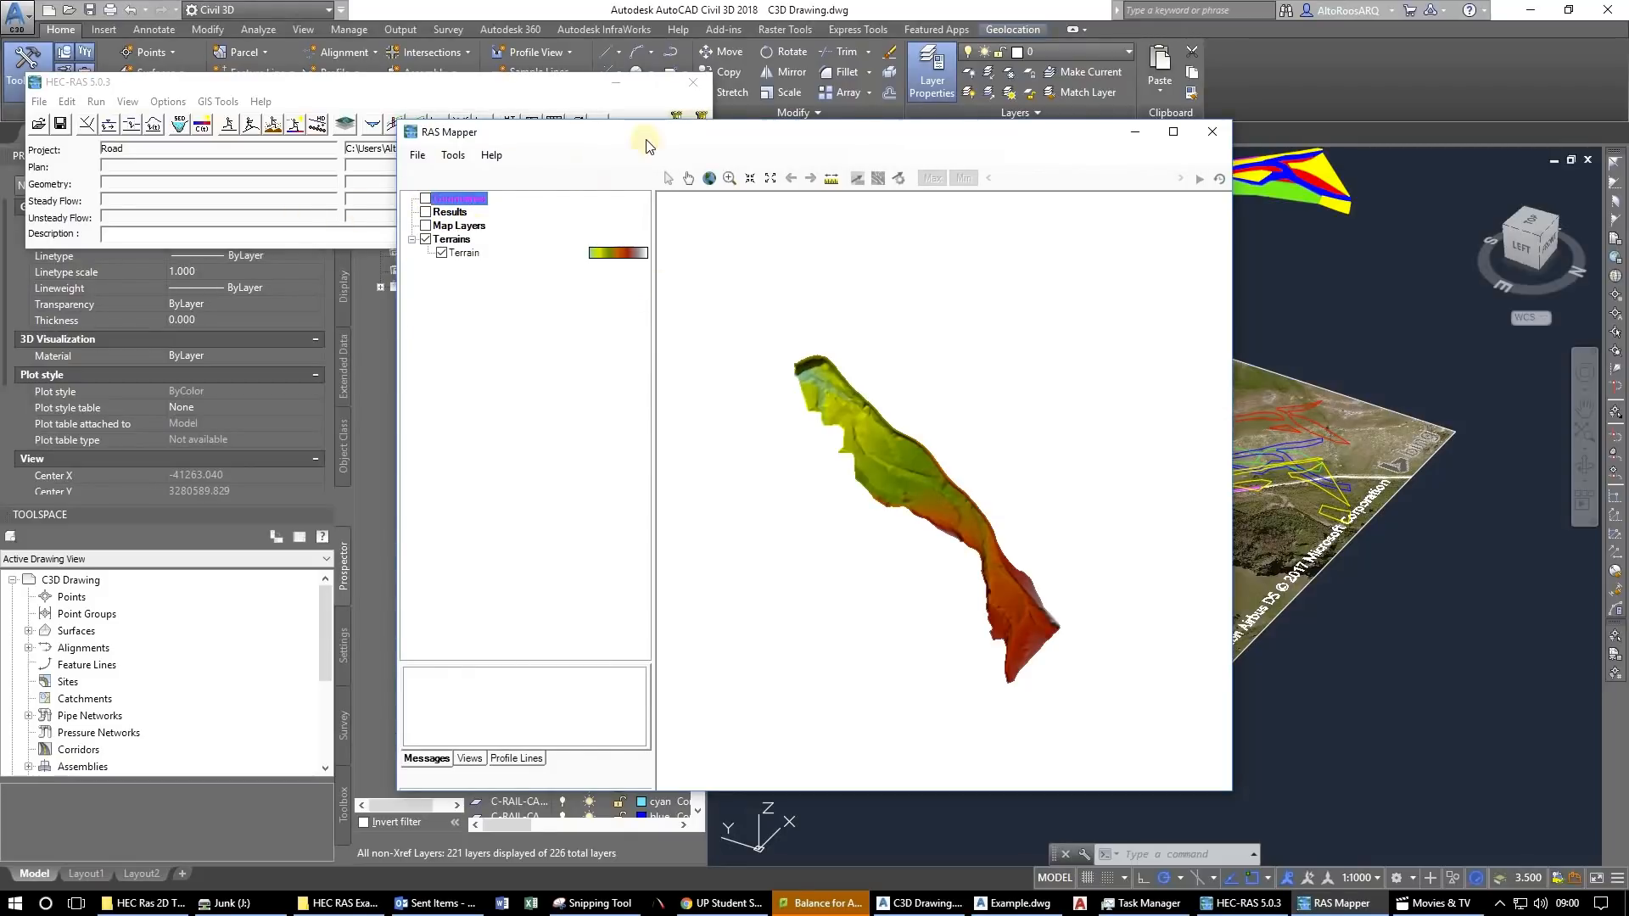
left_click_drag(970, 145, 1267, 151)
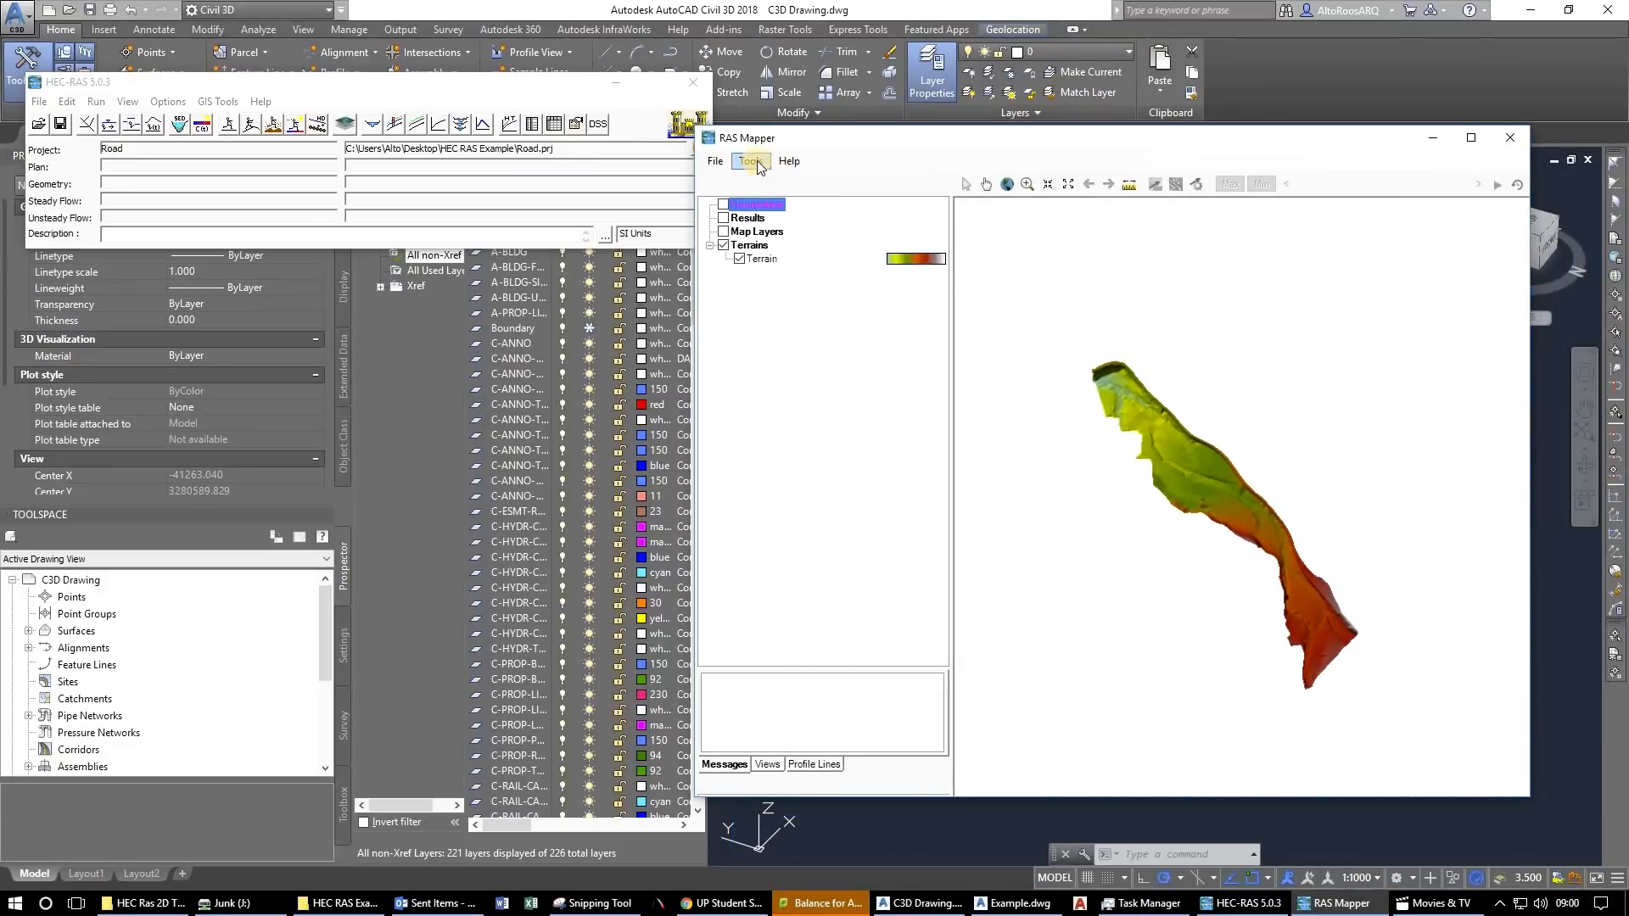
Start a new land cover layer and add the Manning Map R67 shapefile as its input.
left_click(758, 169)
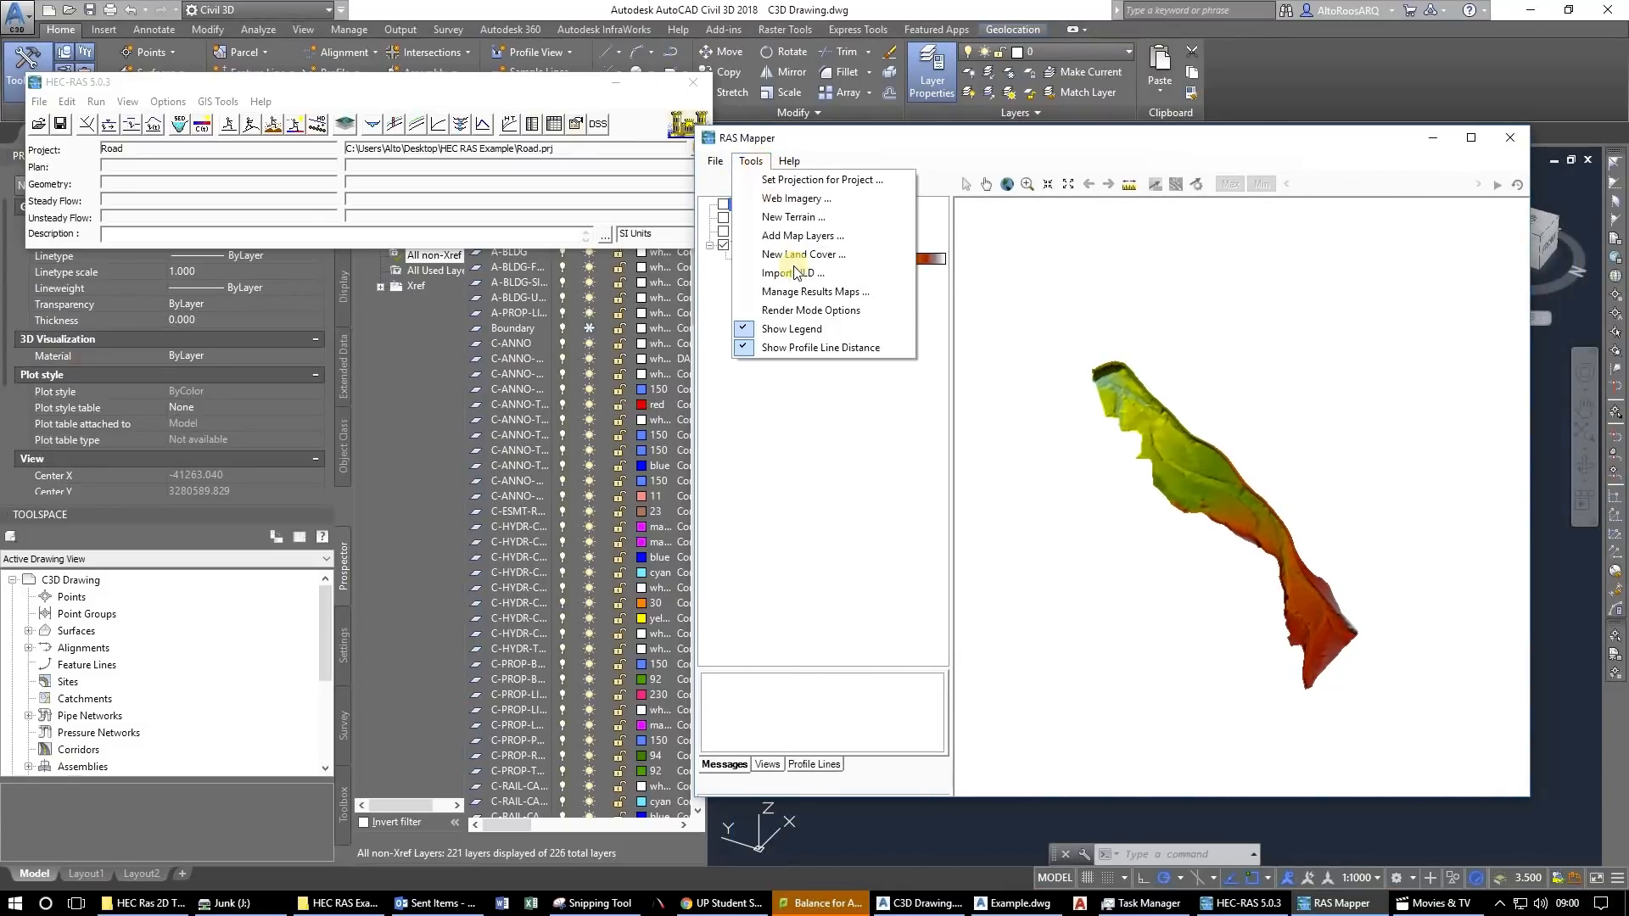
left_click(793, 254)
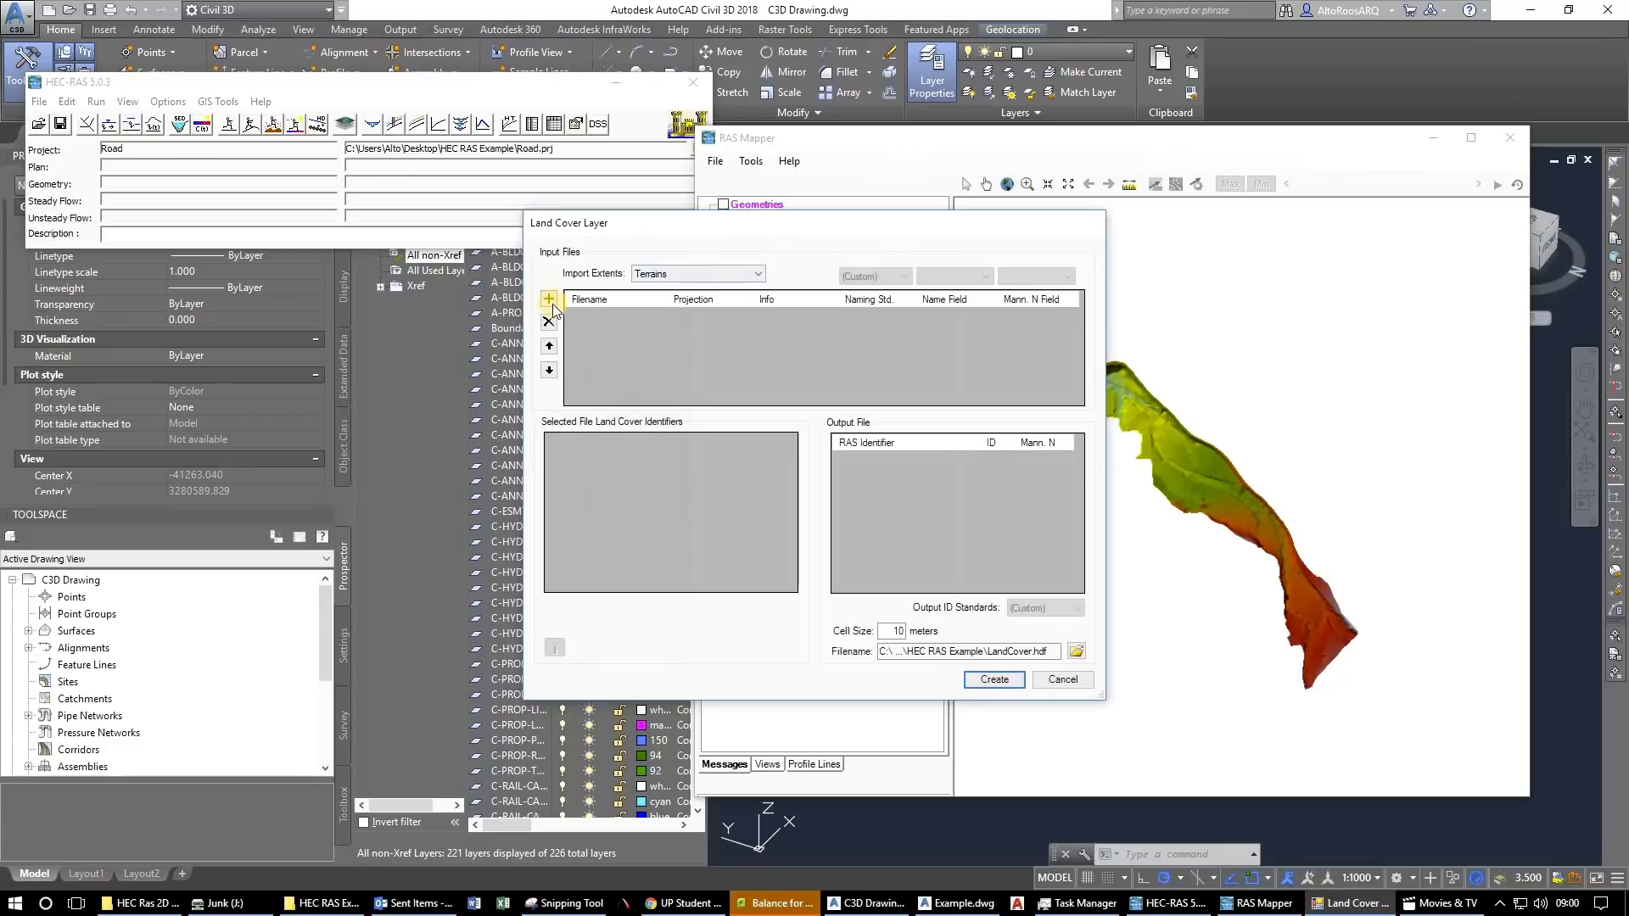
left_click(548, 299)
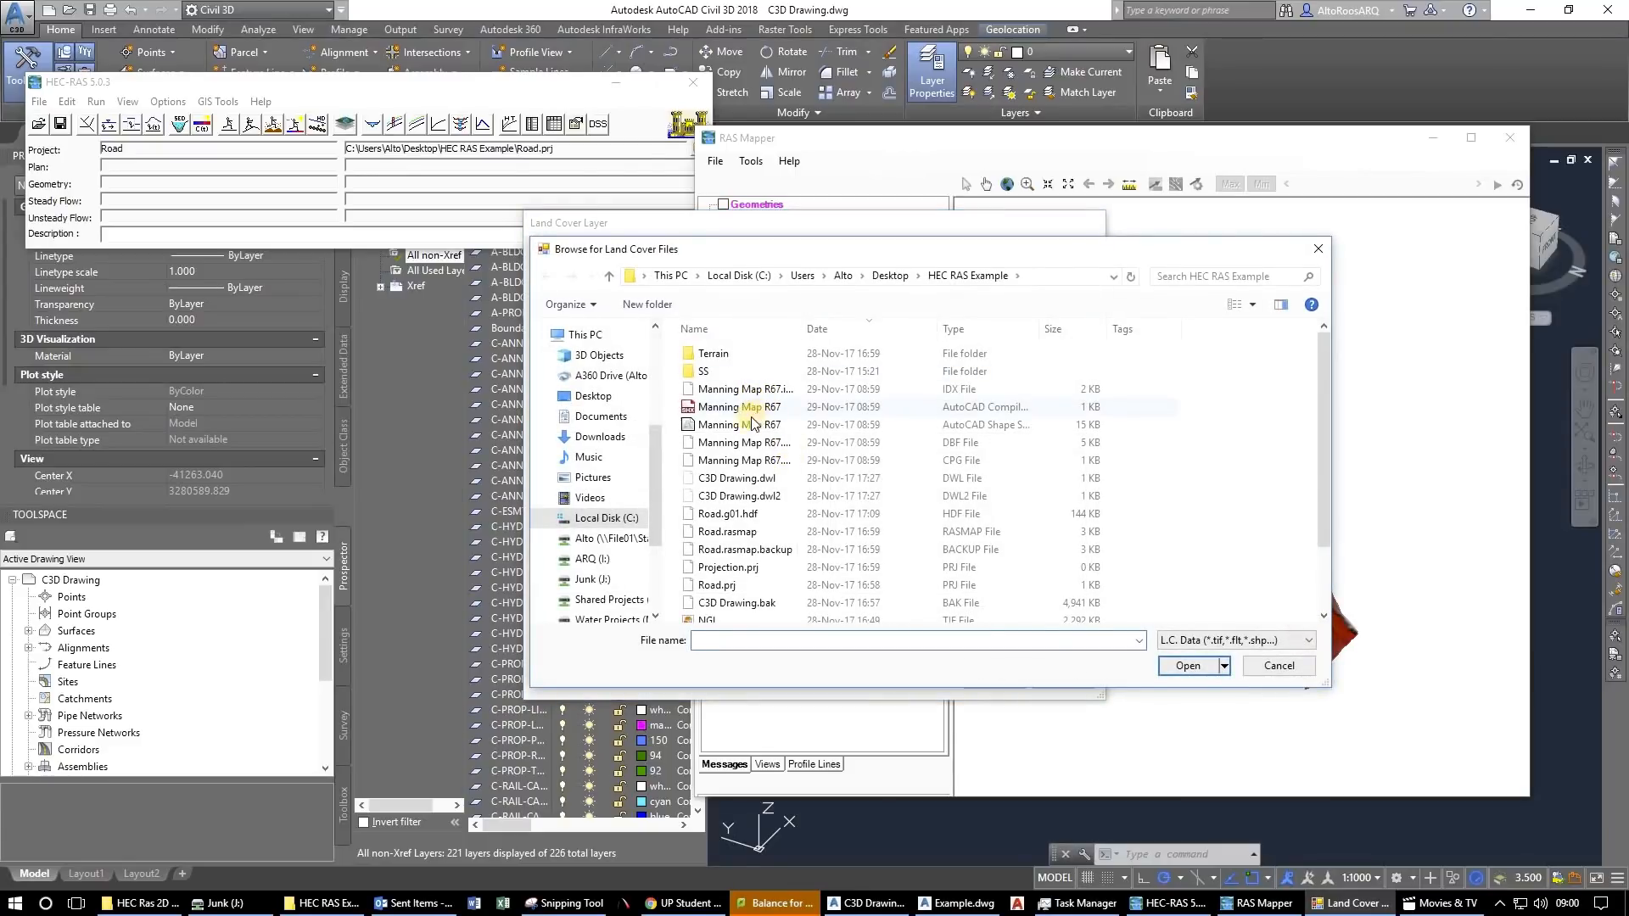
left_click(744, 424)
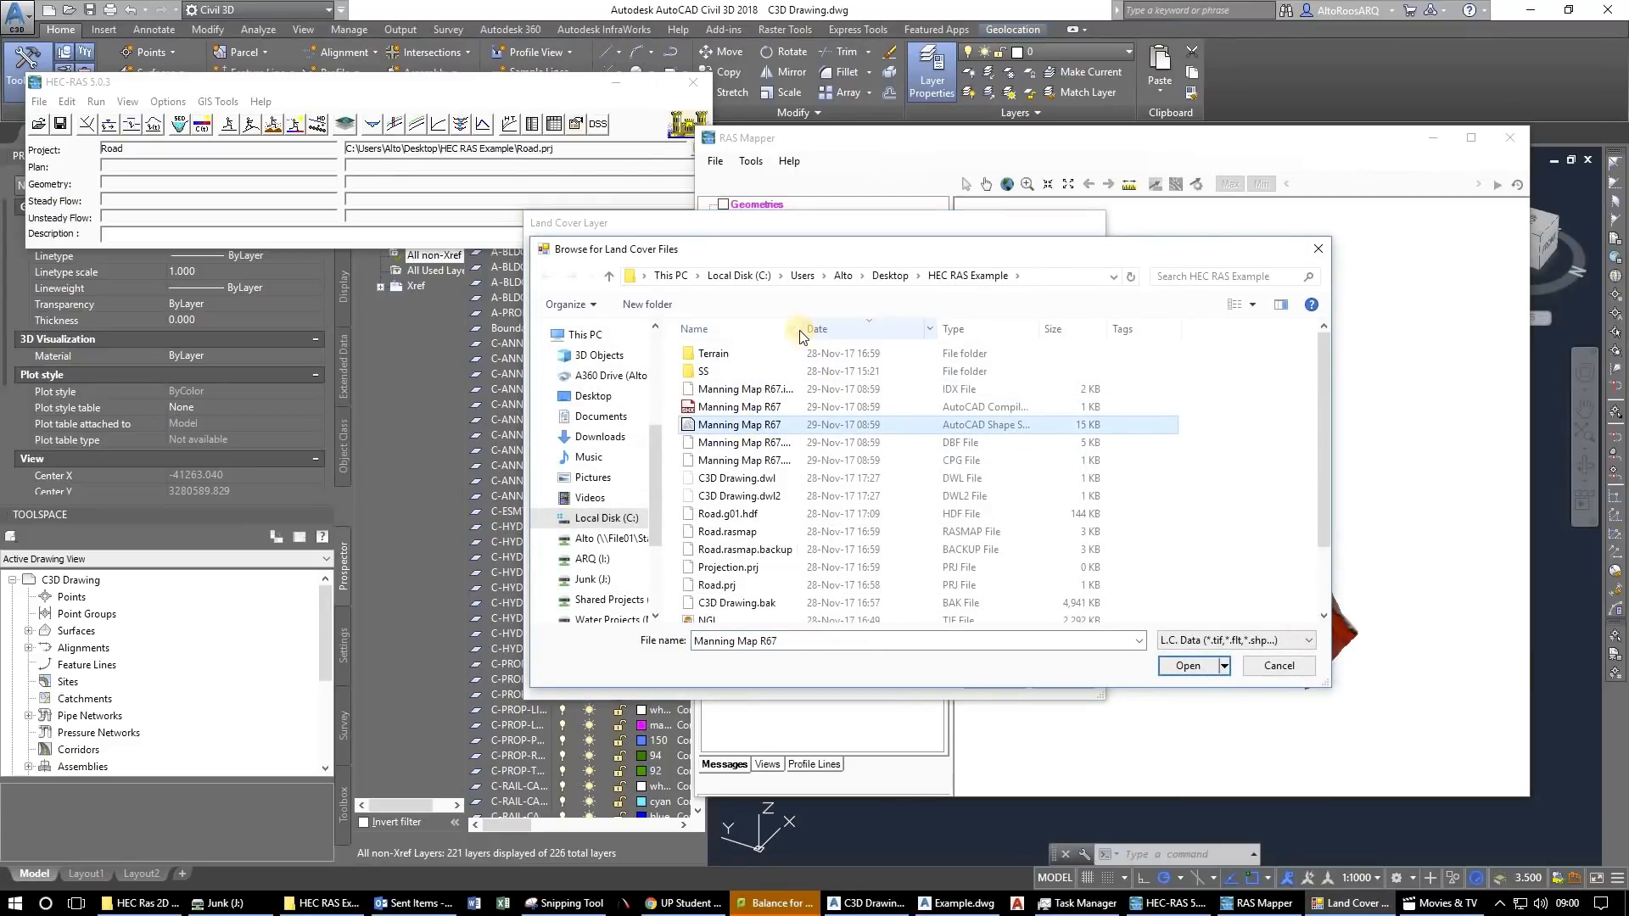
left_click_drag(800, 336, 862, 338)
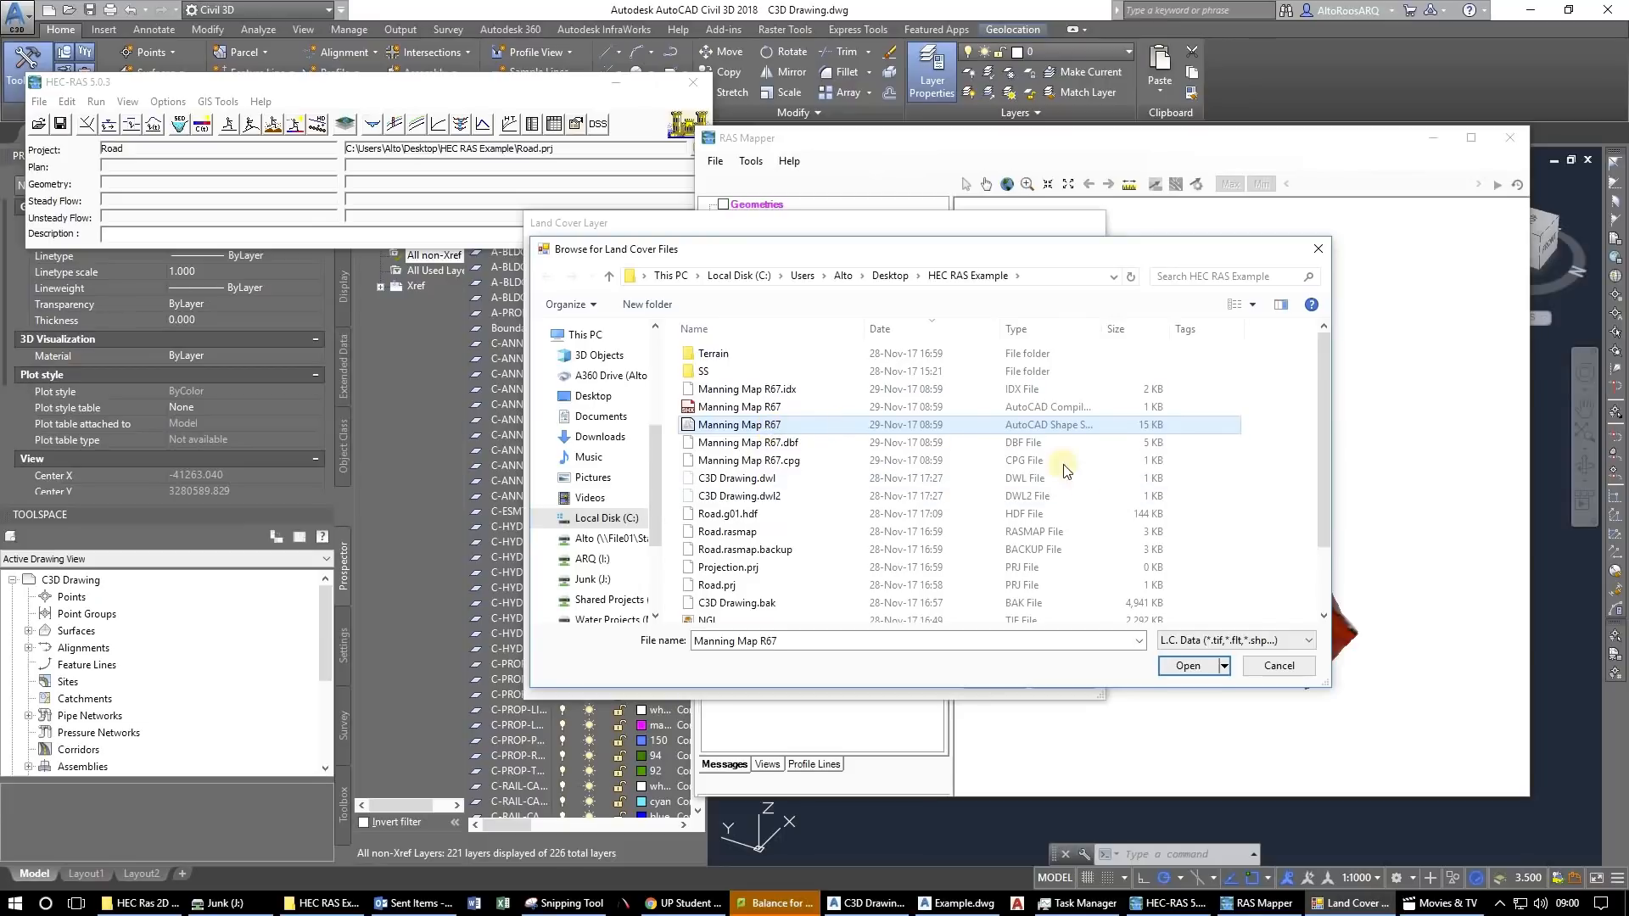
left_click(1191, 666)
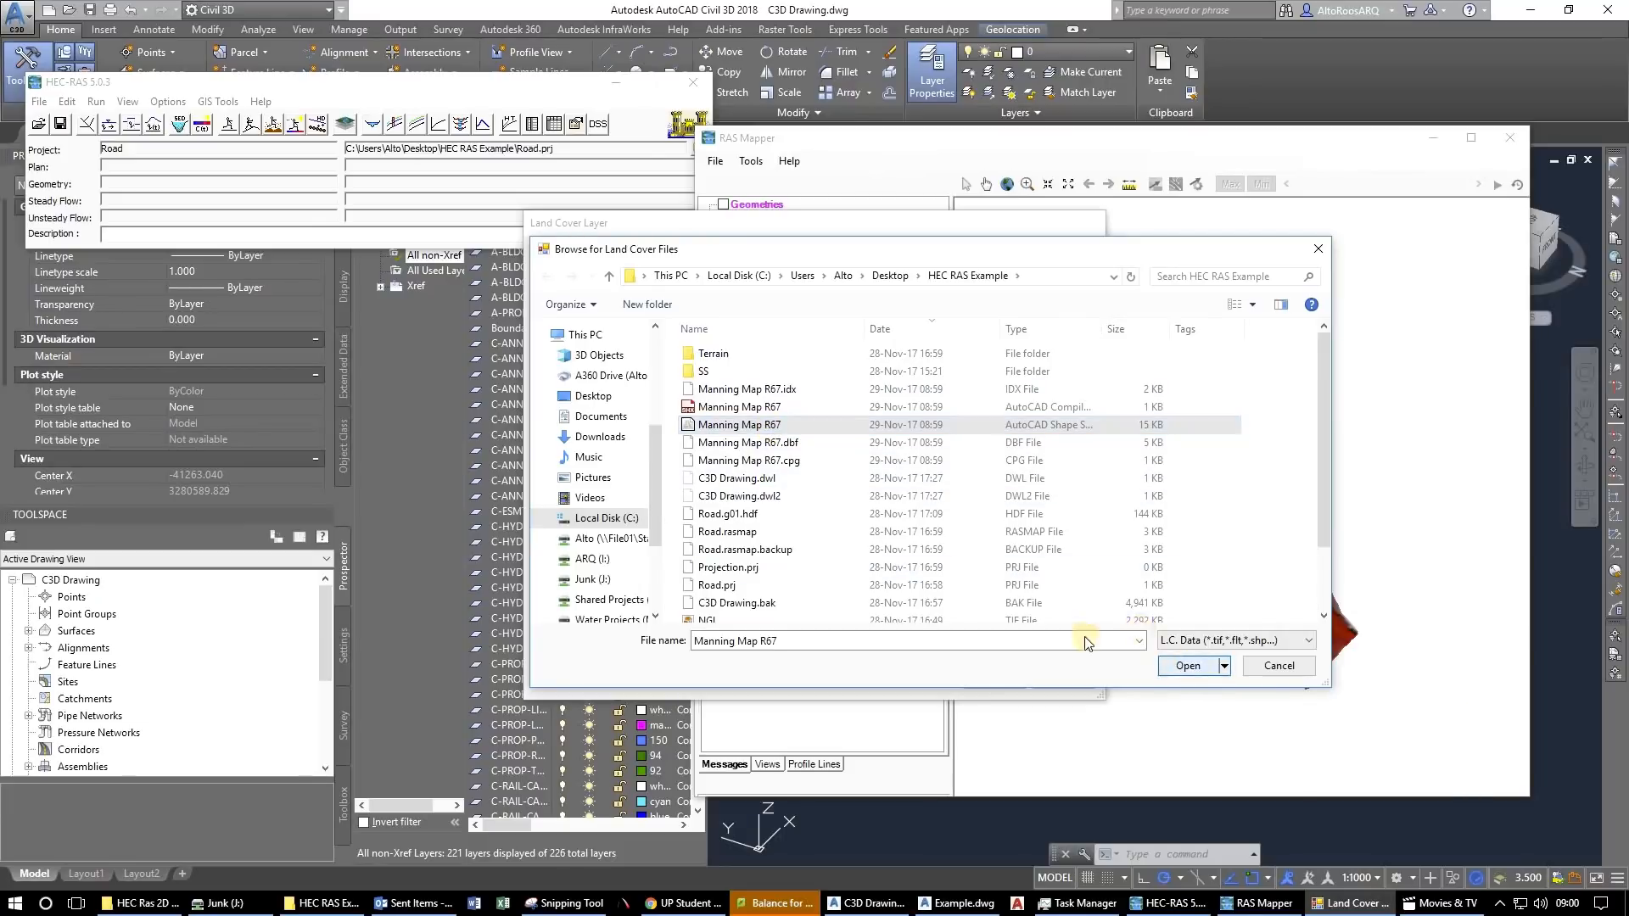
Set the Manning's n values to 0.035 for Gabion Wall, 0.05 for Not So Smooth Banks, and 0.03 for Smooth Banks.
left_click(1025, 481)
left_click(1041, 516)
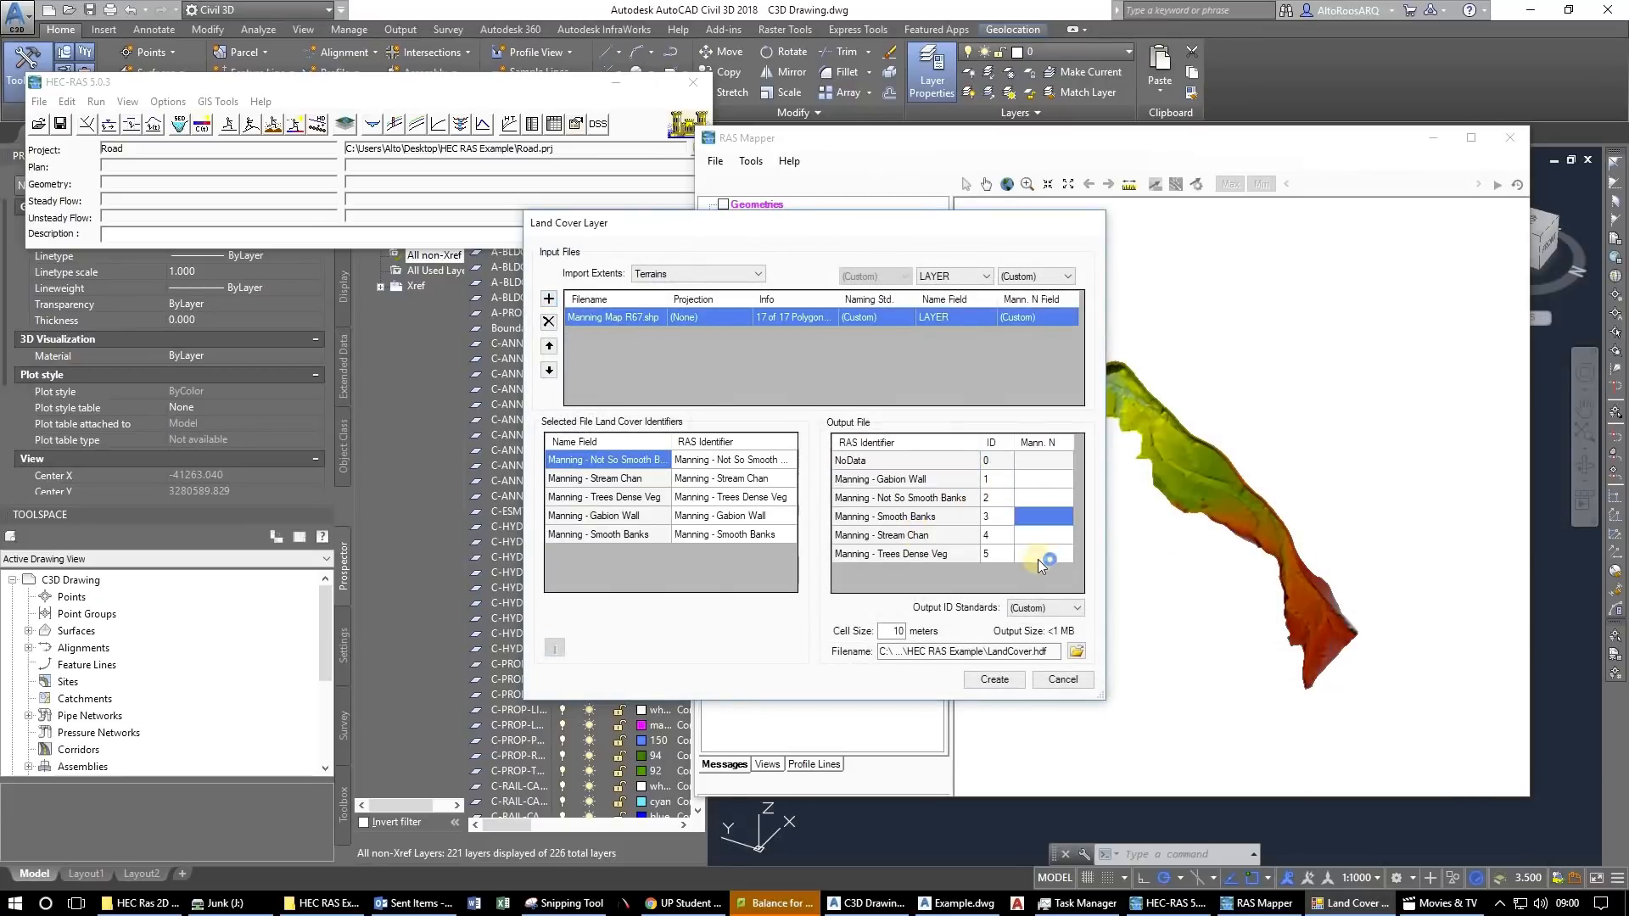
left_click(1033, 531)
left_click(1049, 515)
left_click(1049, 499)
left_click(1046, 482)
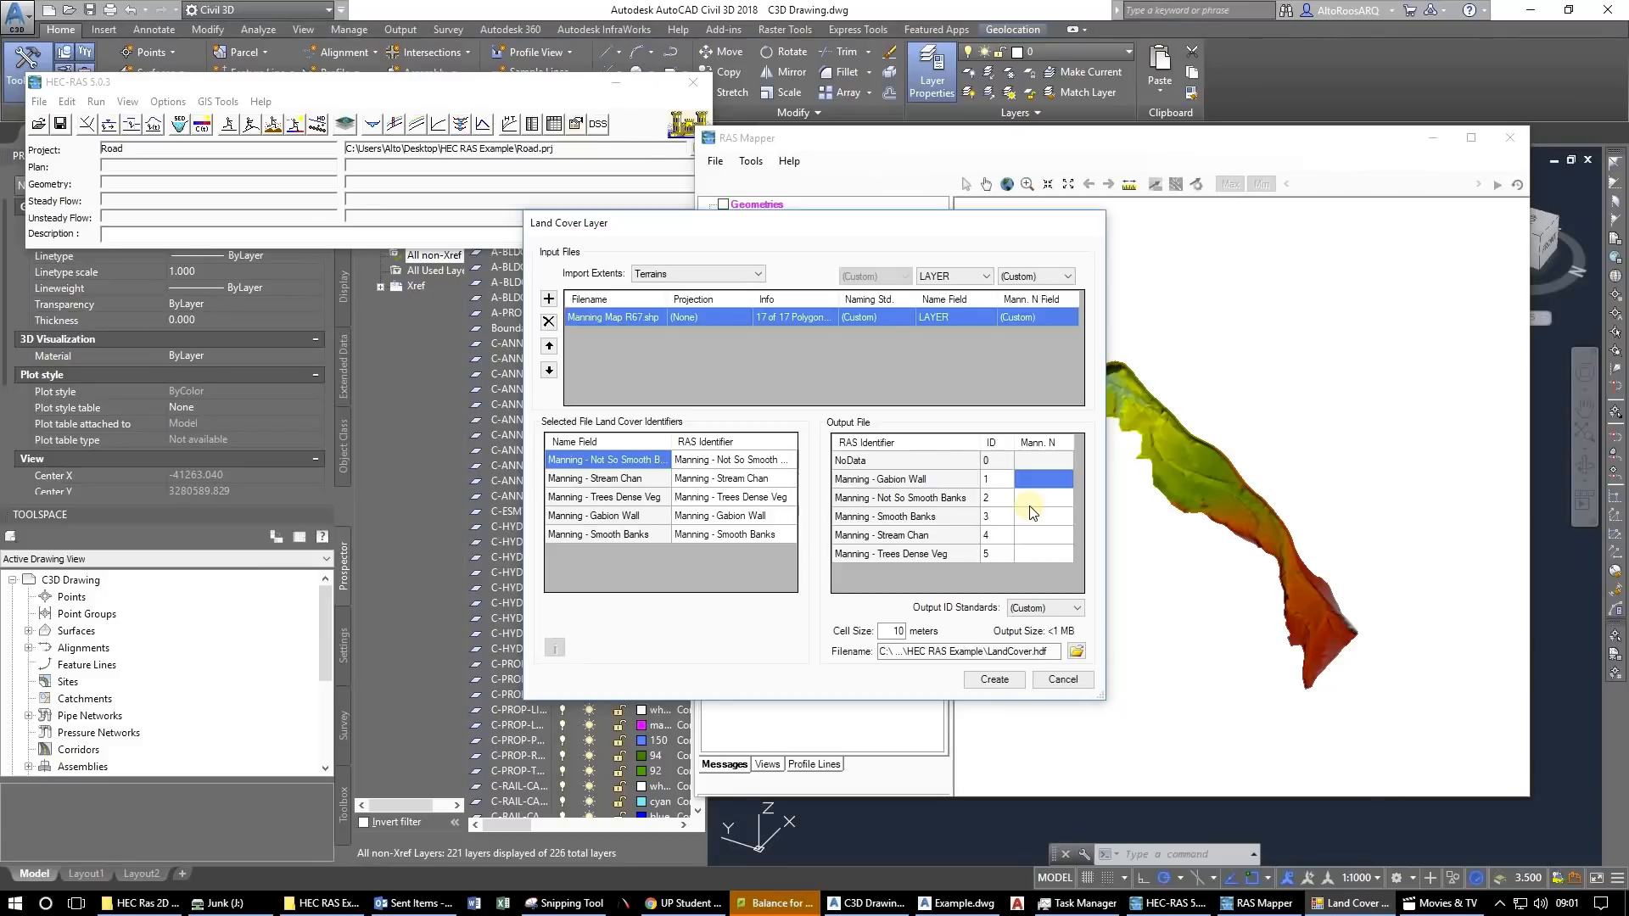
type("0.035")
key("Return")
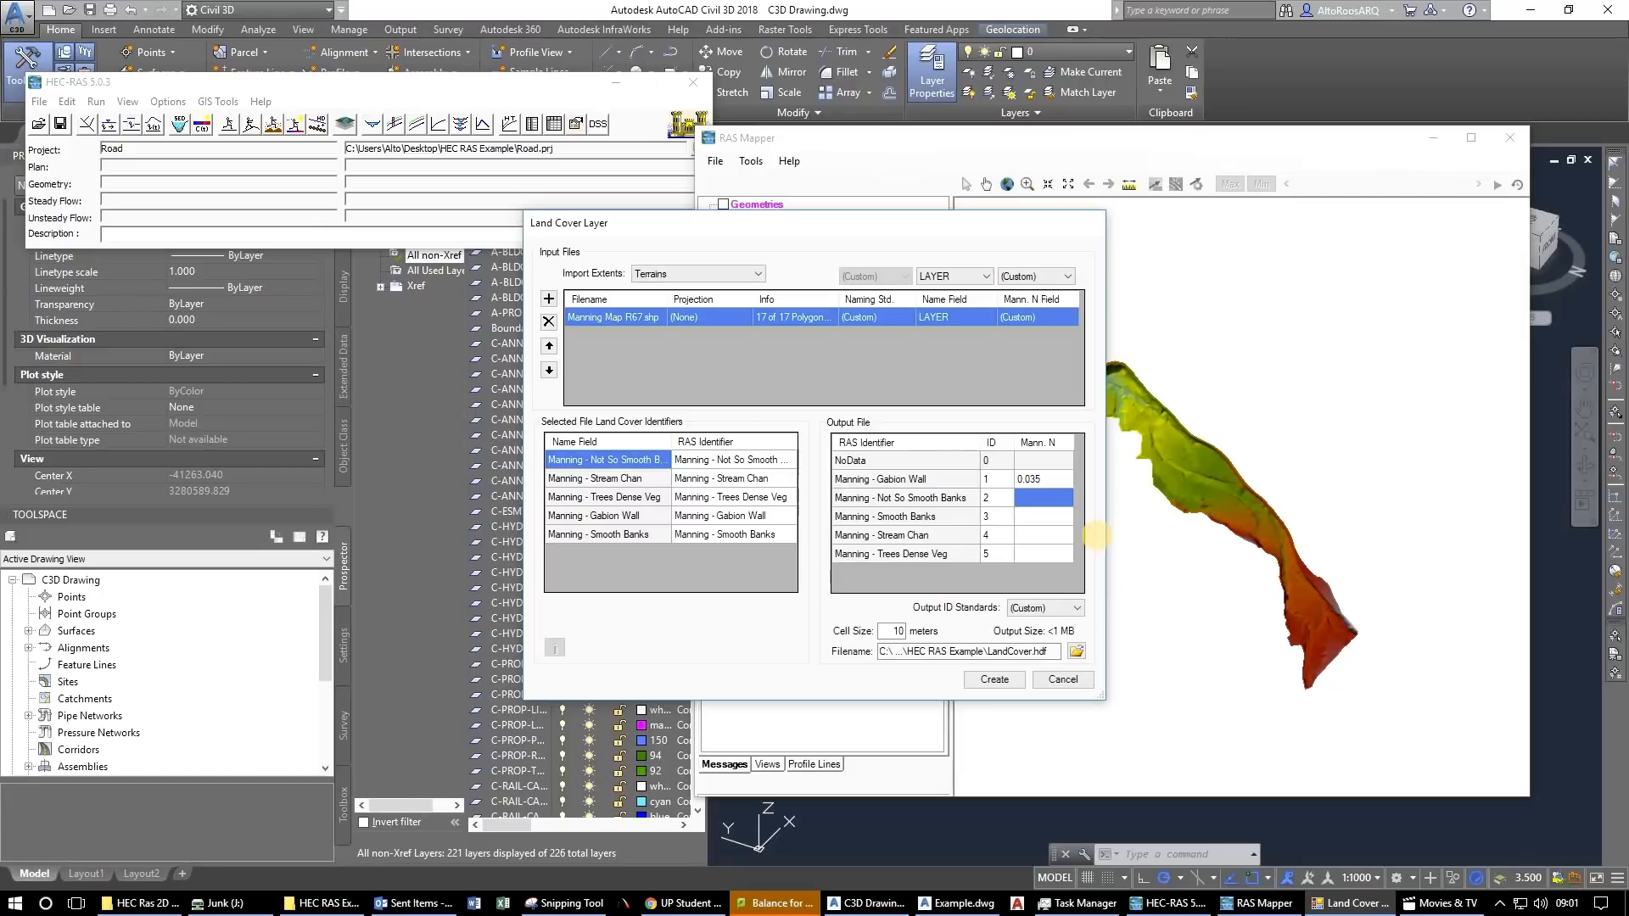
type("0.0")
type("5")
type("0.")
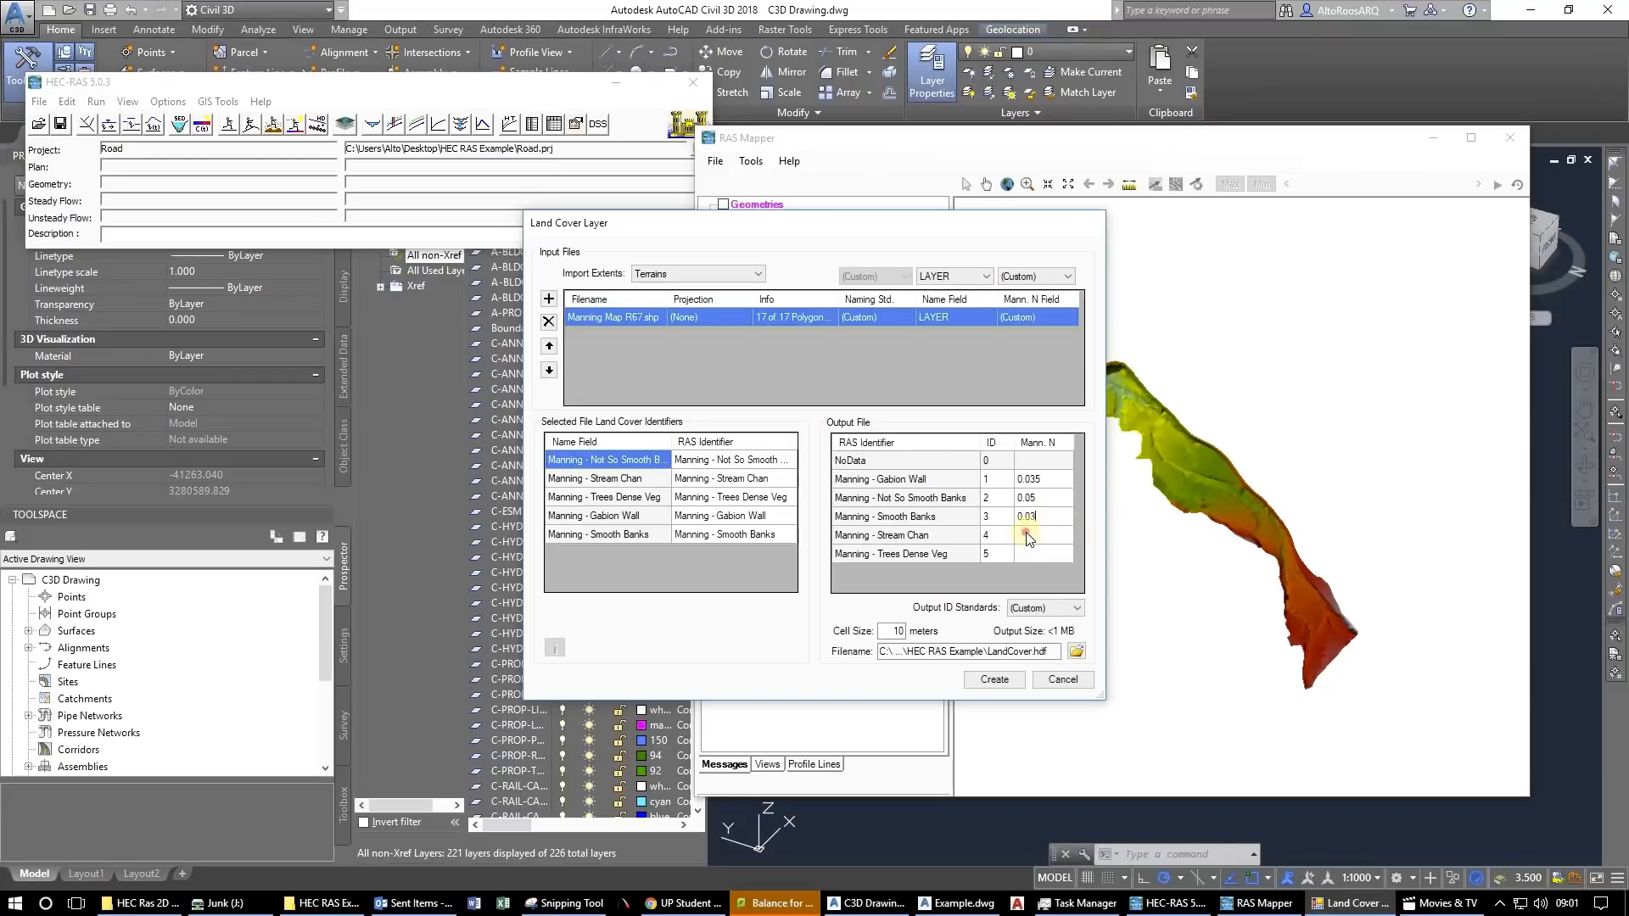
Set the Manning's n values to 0.06 for Stream Chan and 0.12 for Trees Dense Veg.
left_click(1026, 535)
type("0.06")
left_click(1067, 556)
type("0.12")
Set the land cover cell size to 1 meter and create the LandCover.hdf layer.
left_click(892, 634)
left_click_drag(892, 636, 973, 647)
type("1")
left_click(1006, 682)
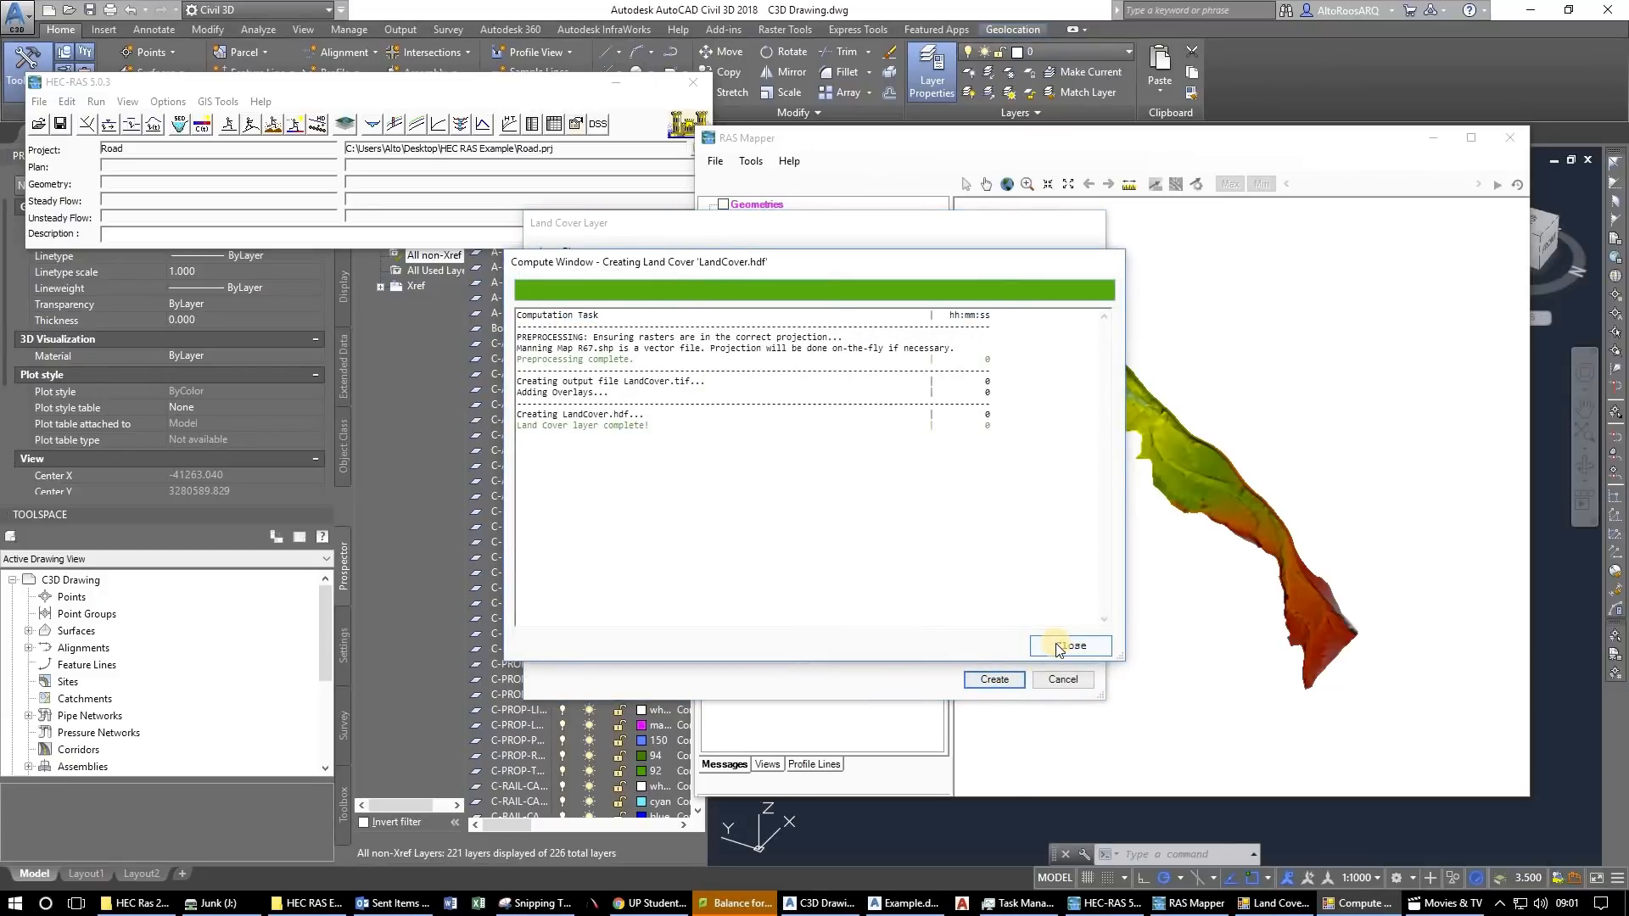
left_click(1057, 649)
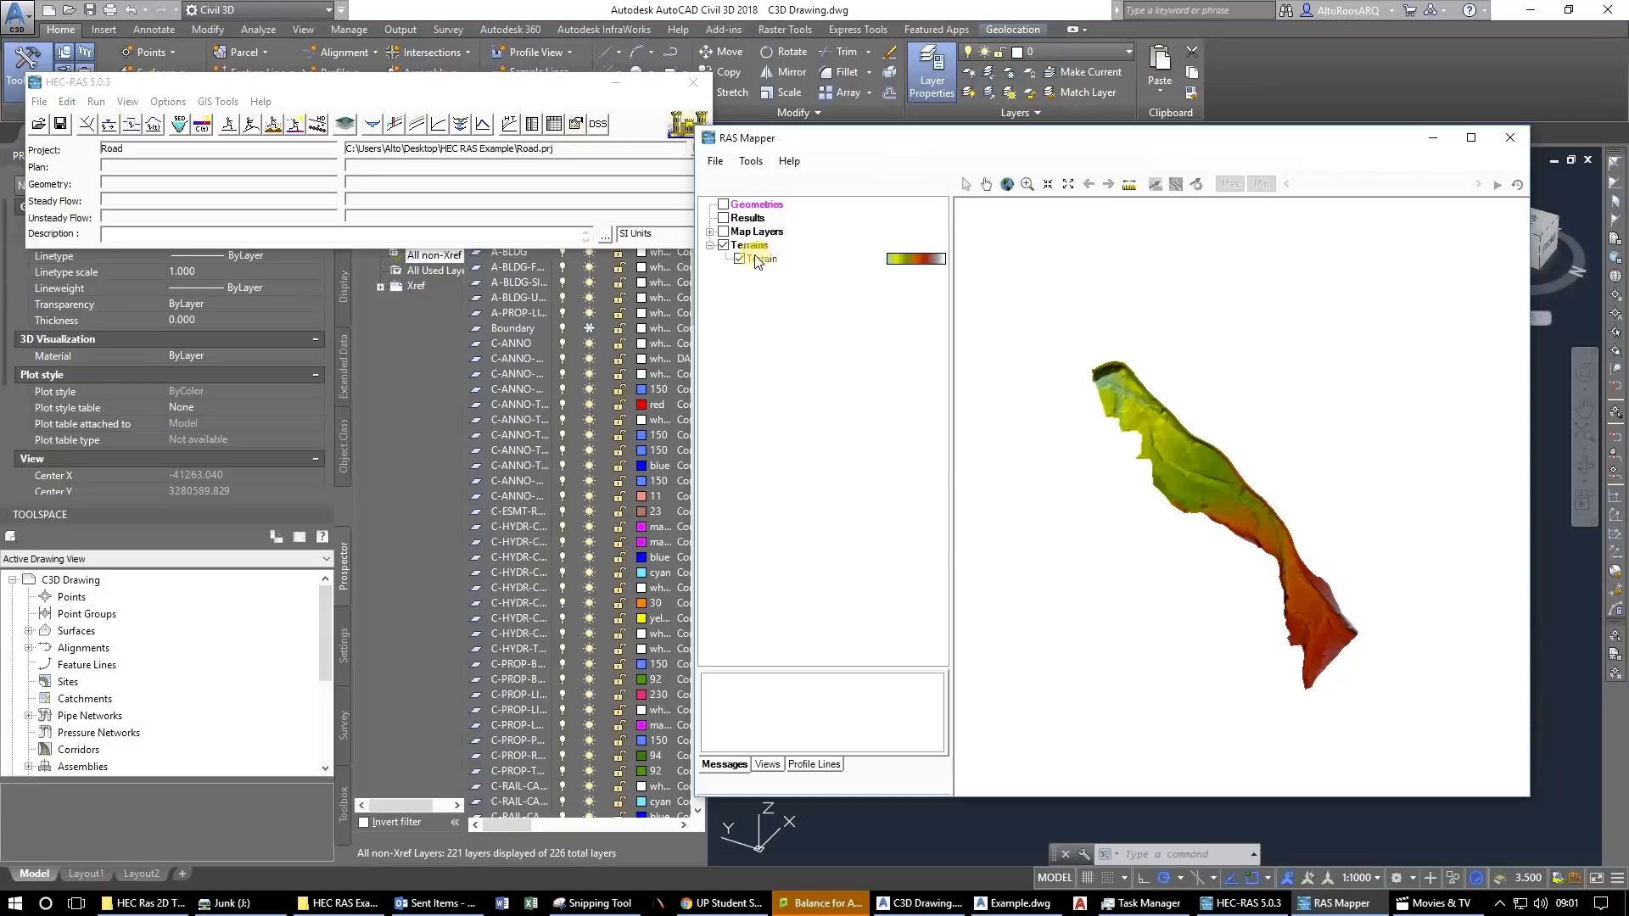
Display the LandCover map layer over the terrain and examine its coverage along the whole reach.
left_click(710, 231)
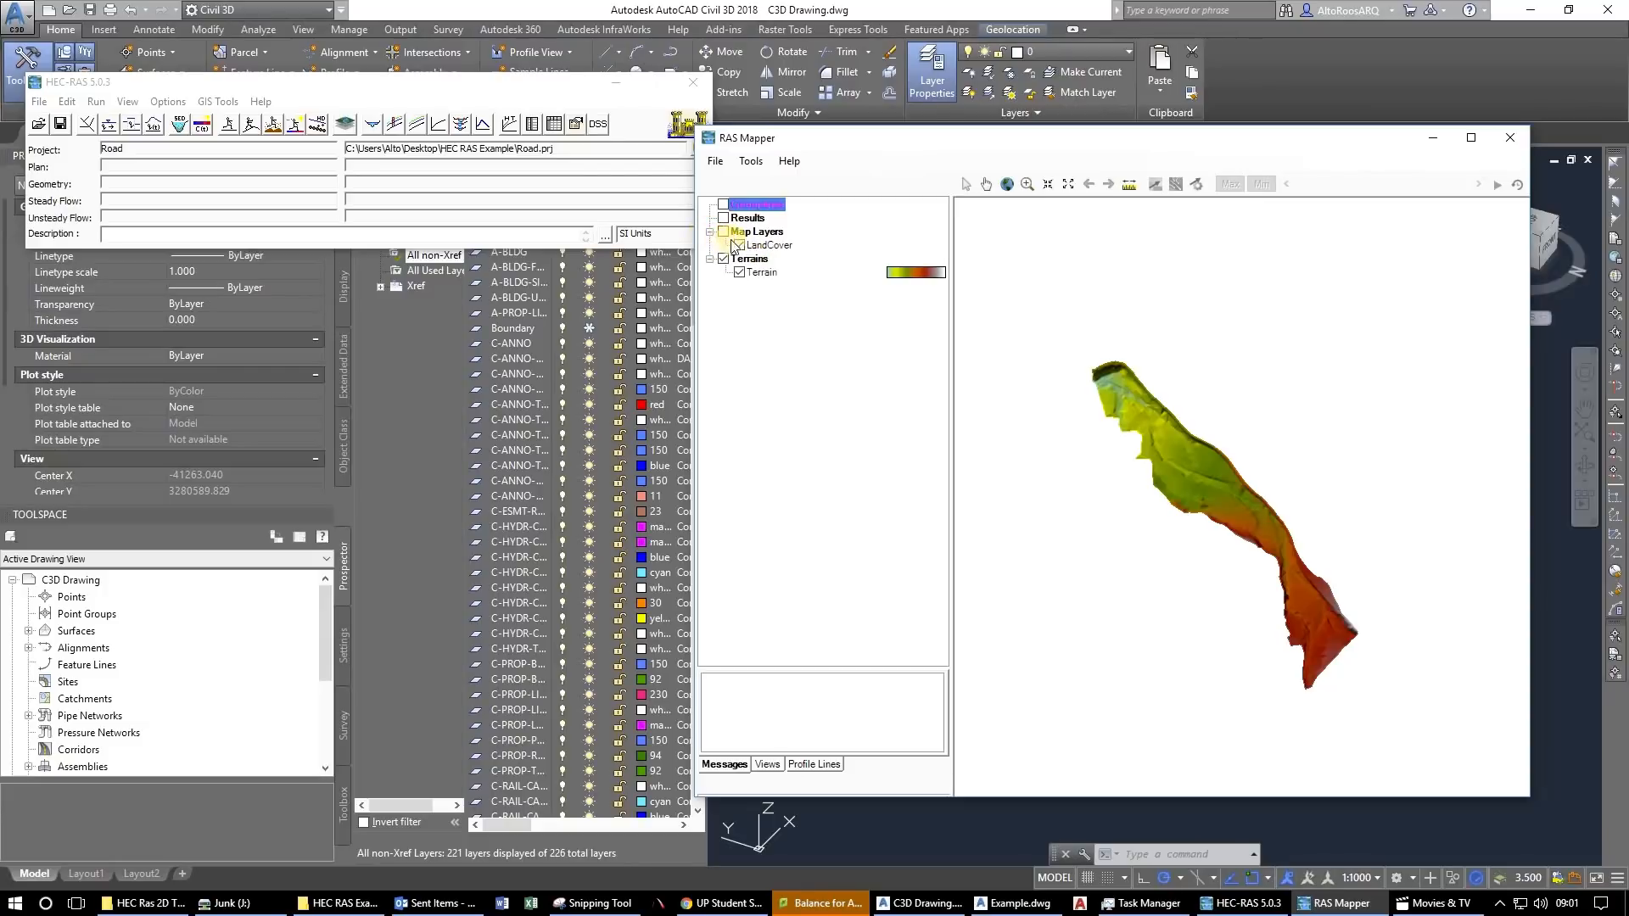
left_click(722, 231)
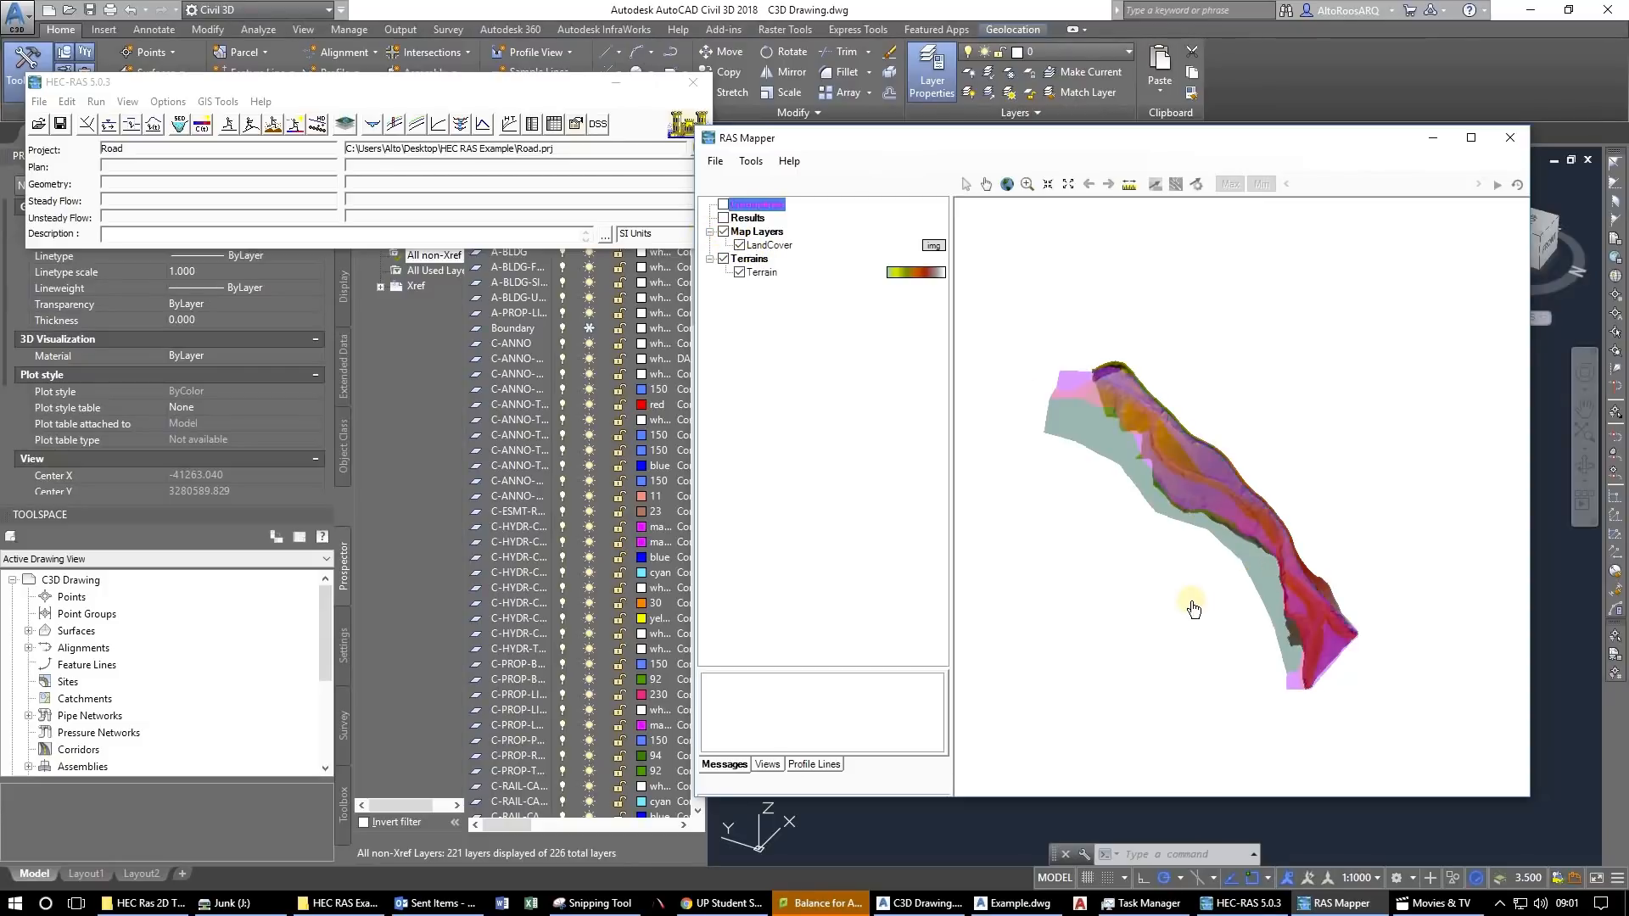
left_click_drag(1191, 599, 1131, 452)
scroll(1271, 499, "up", 5)
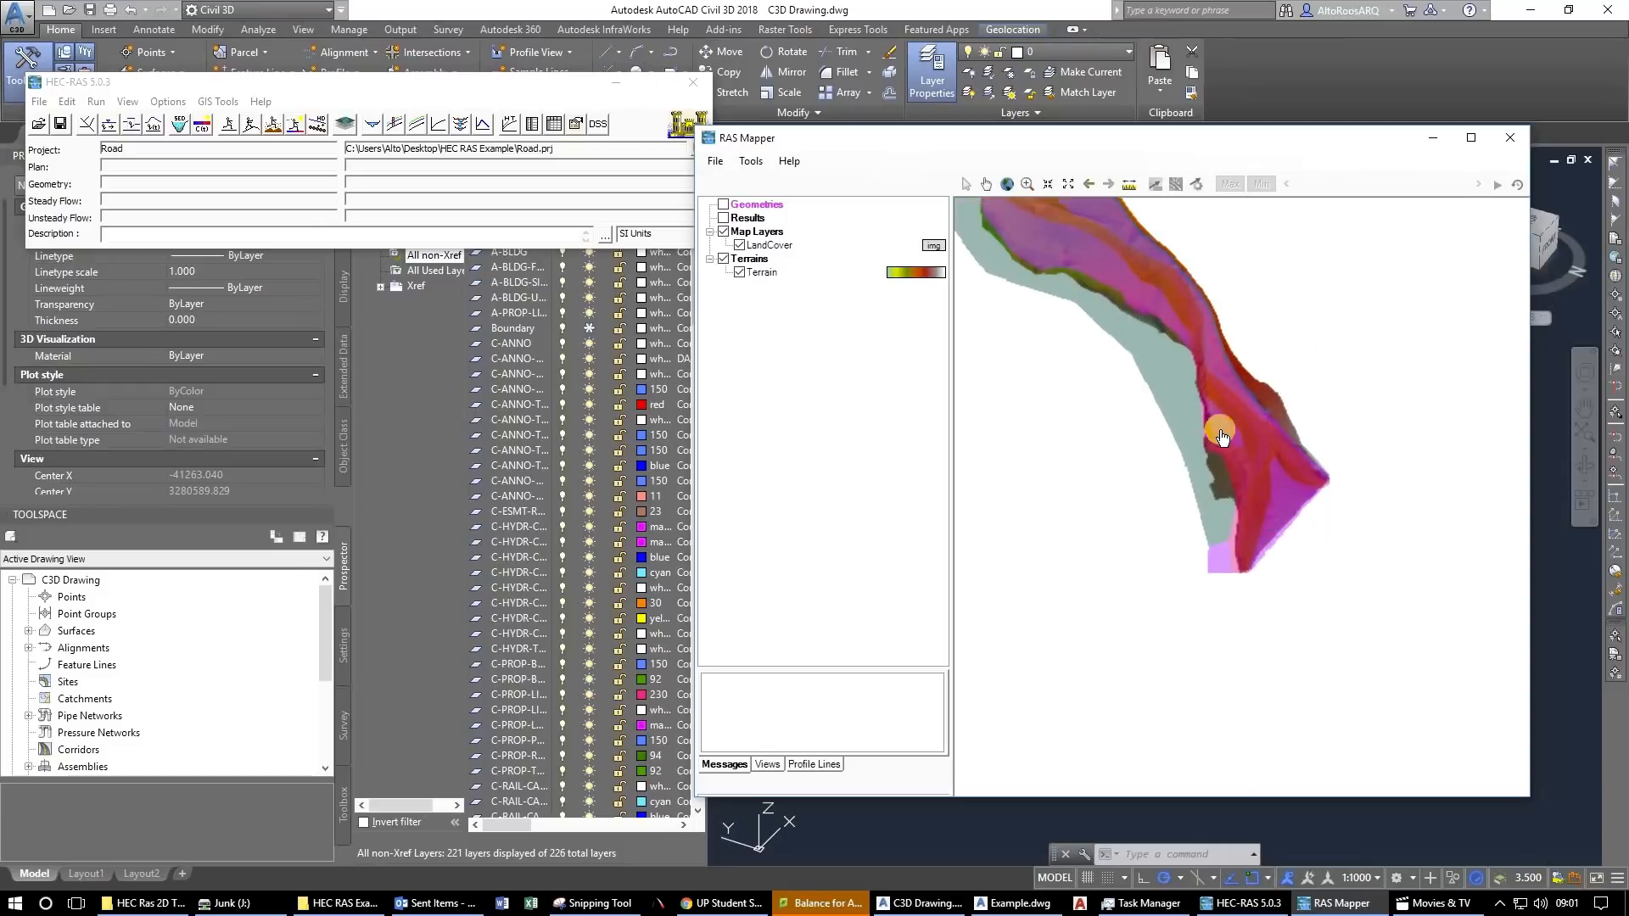
left_click_drag(1161, 436, 1157, 624)
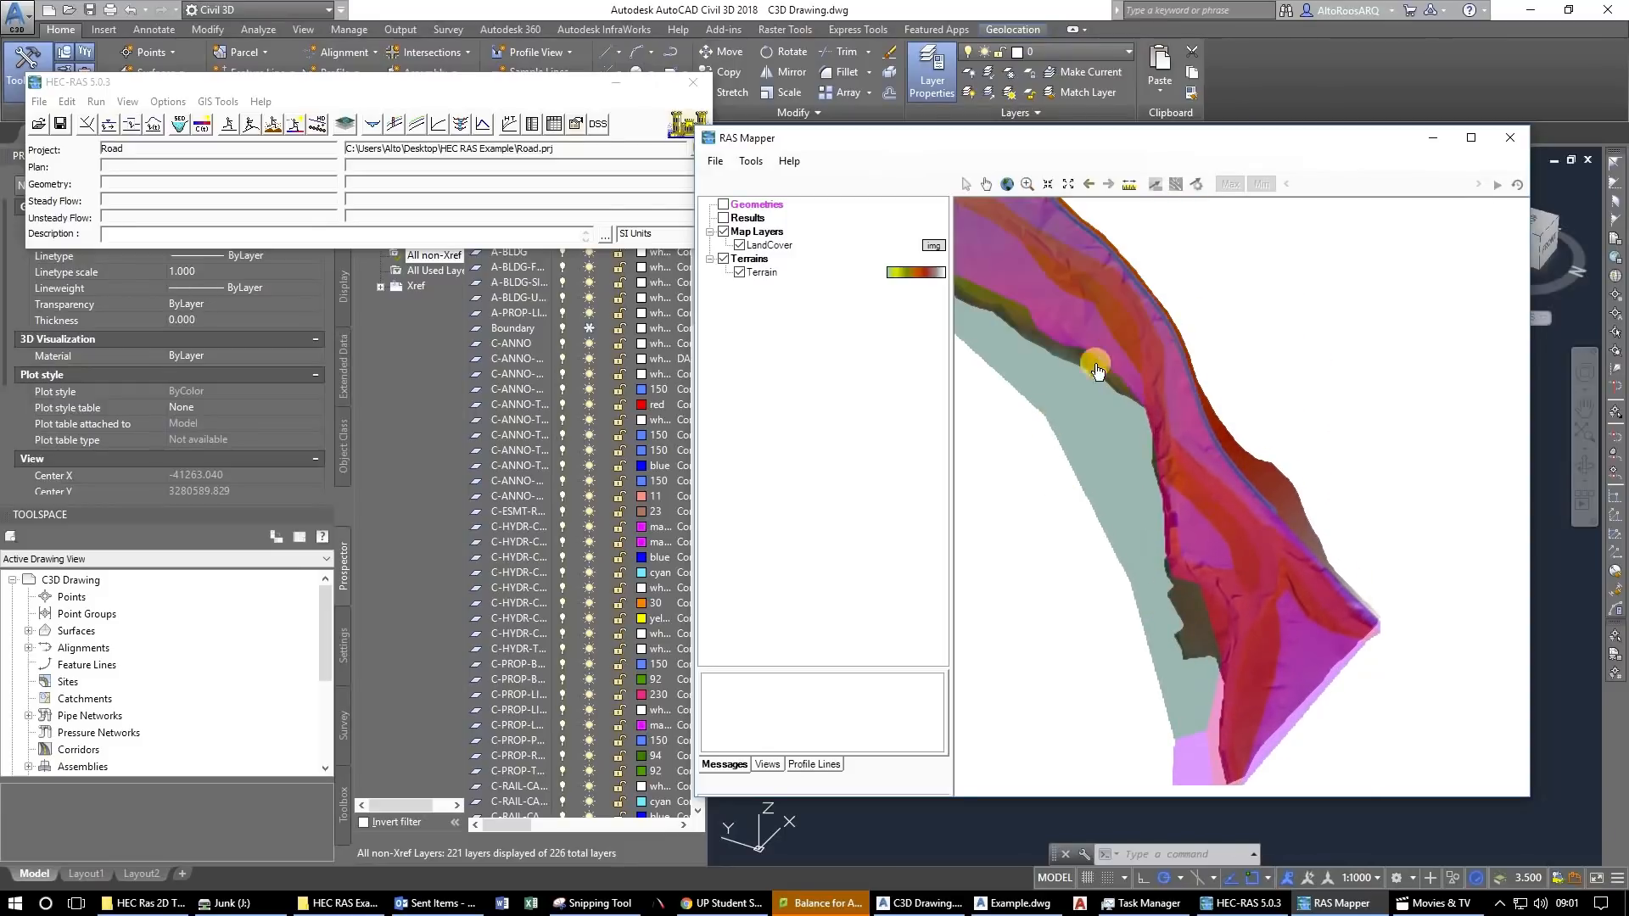
left_click_drag(1124, 491, 1339, 587)
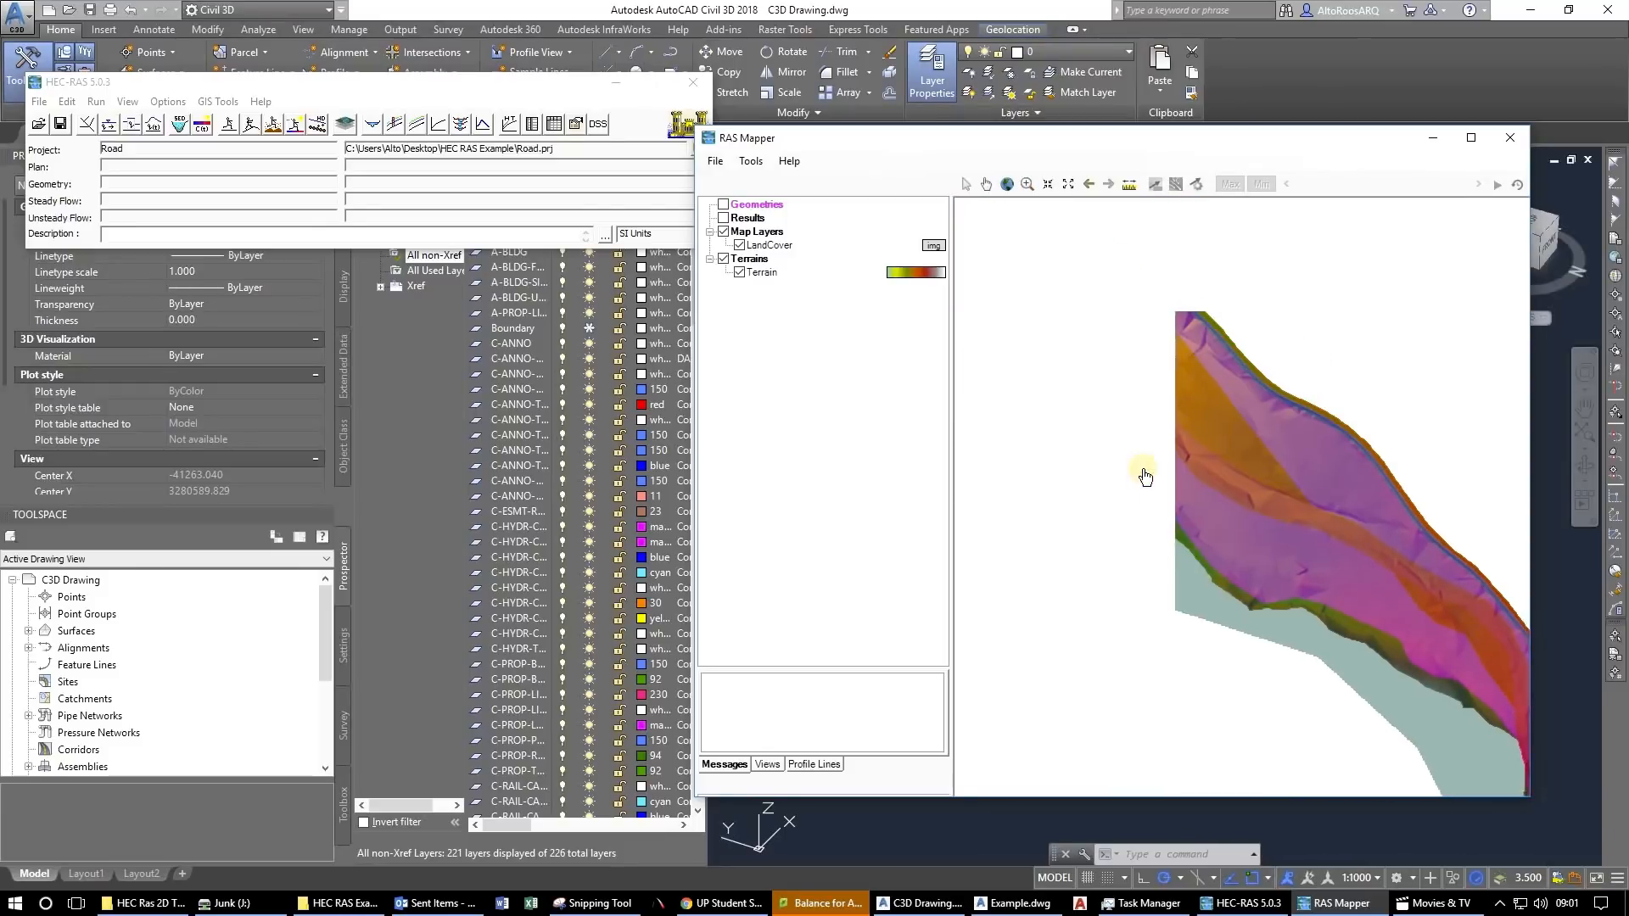
left_click_drag(1071, 408, 988, 453)
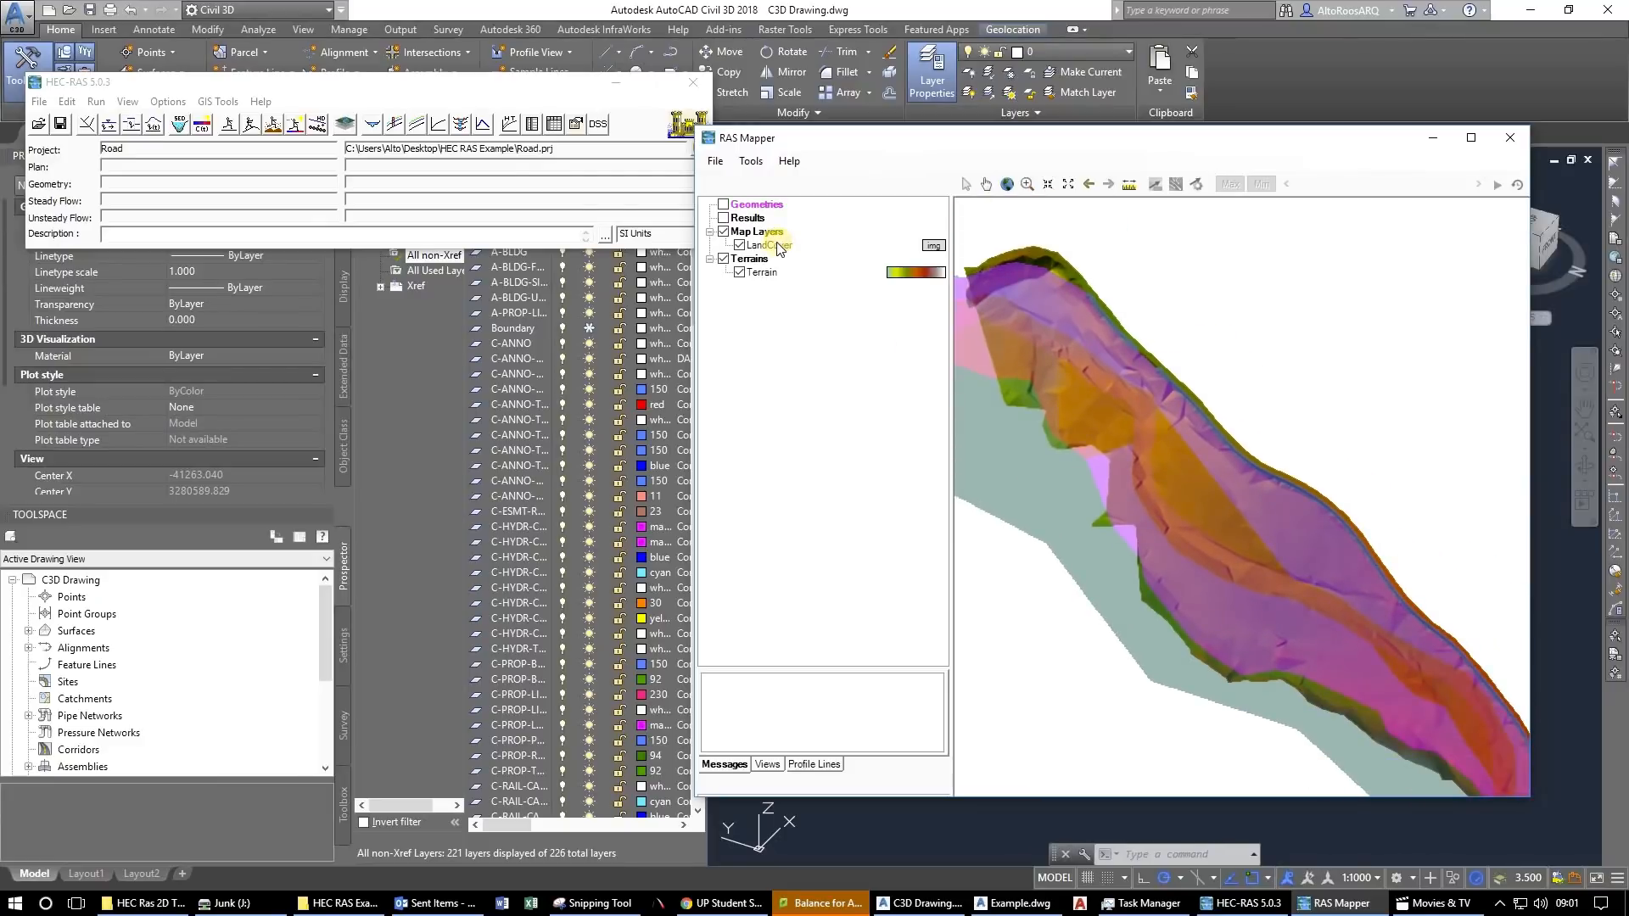
Inspect the Manning's n values of the different LandCover regions at the upper end of the terrain, and hide the layer.
left_click(774, 248)
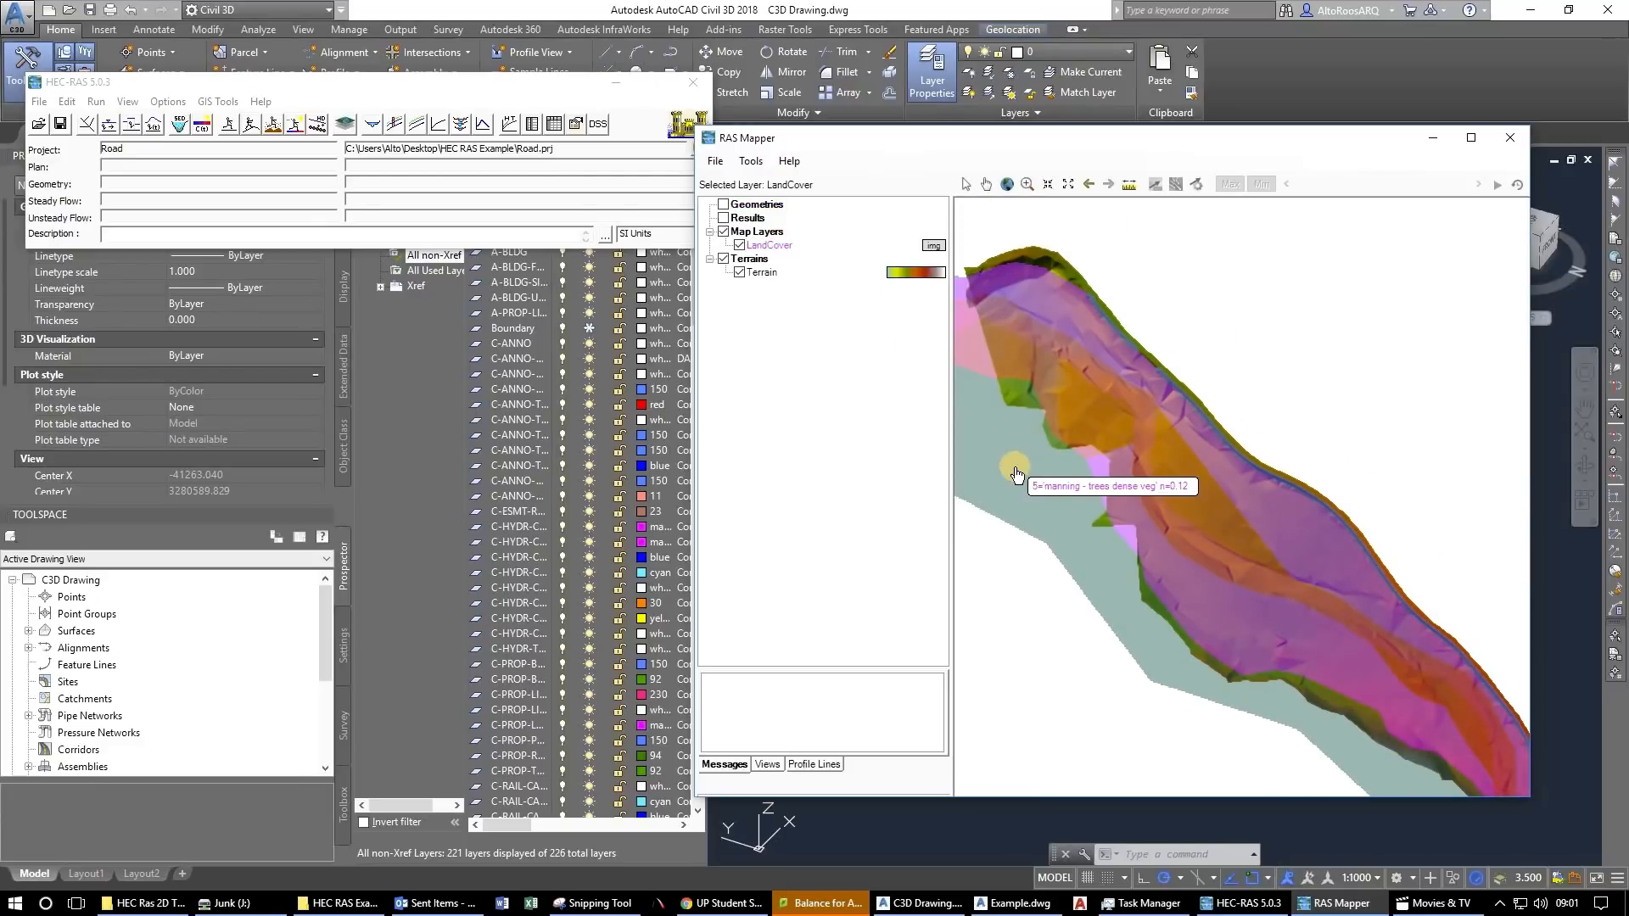
left_click_drag(1120, 464, 1136, 509)
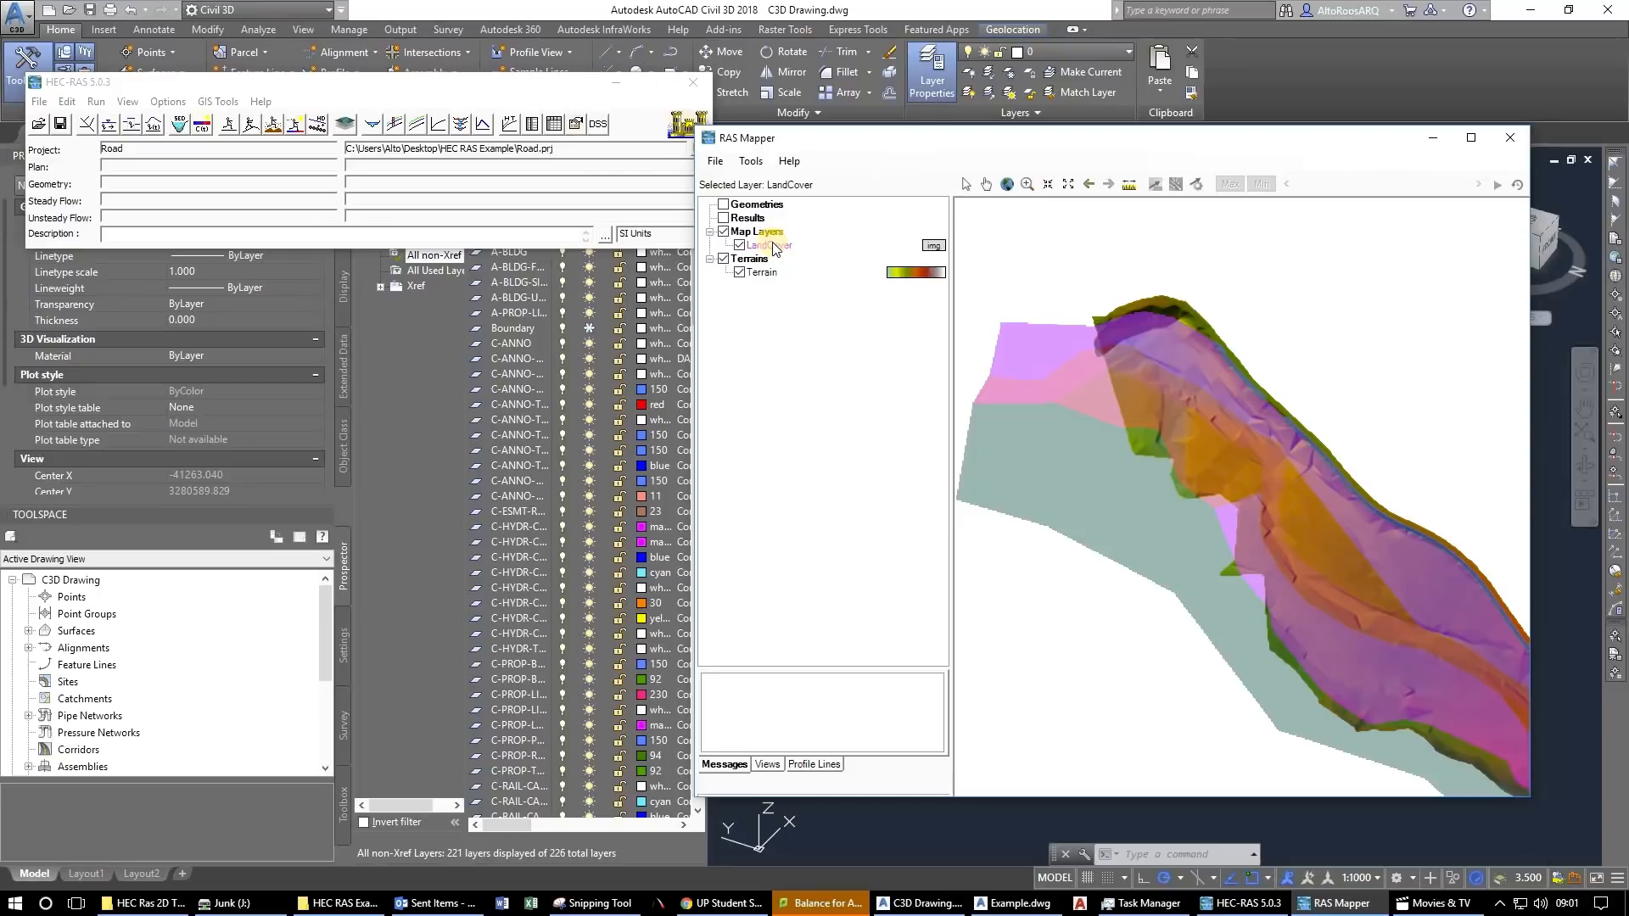
mouse_move(999, 439)
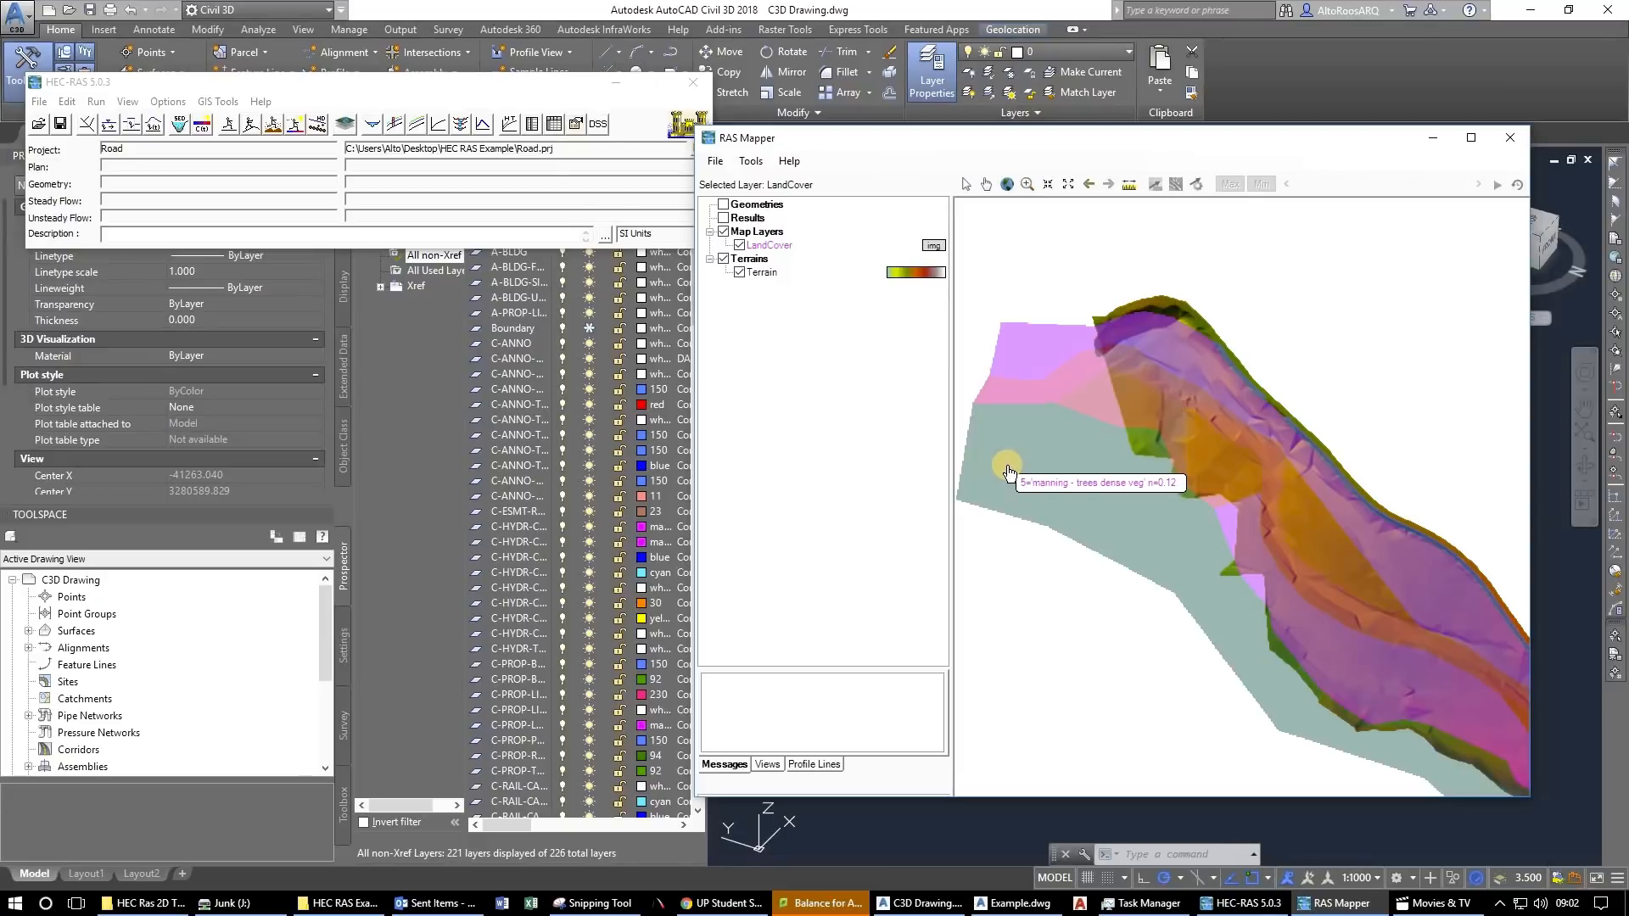
mouse_move(1088, 404)
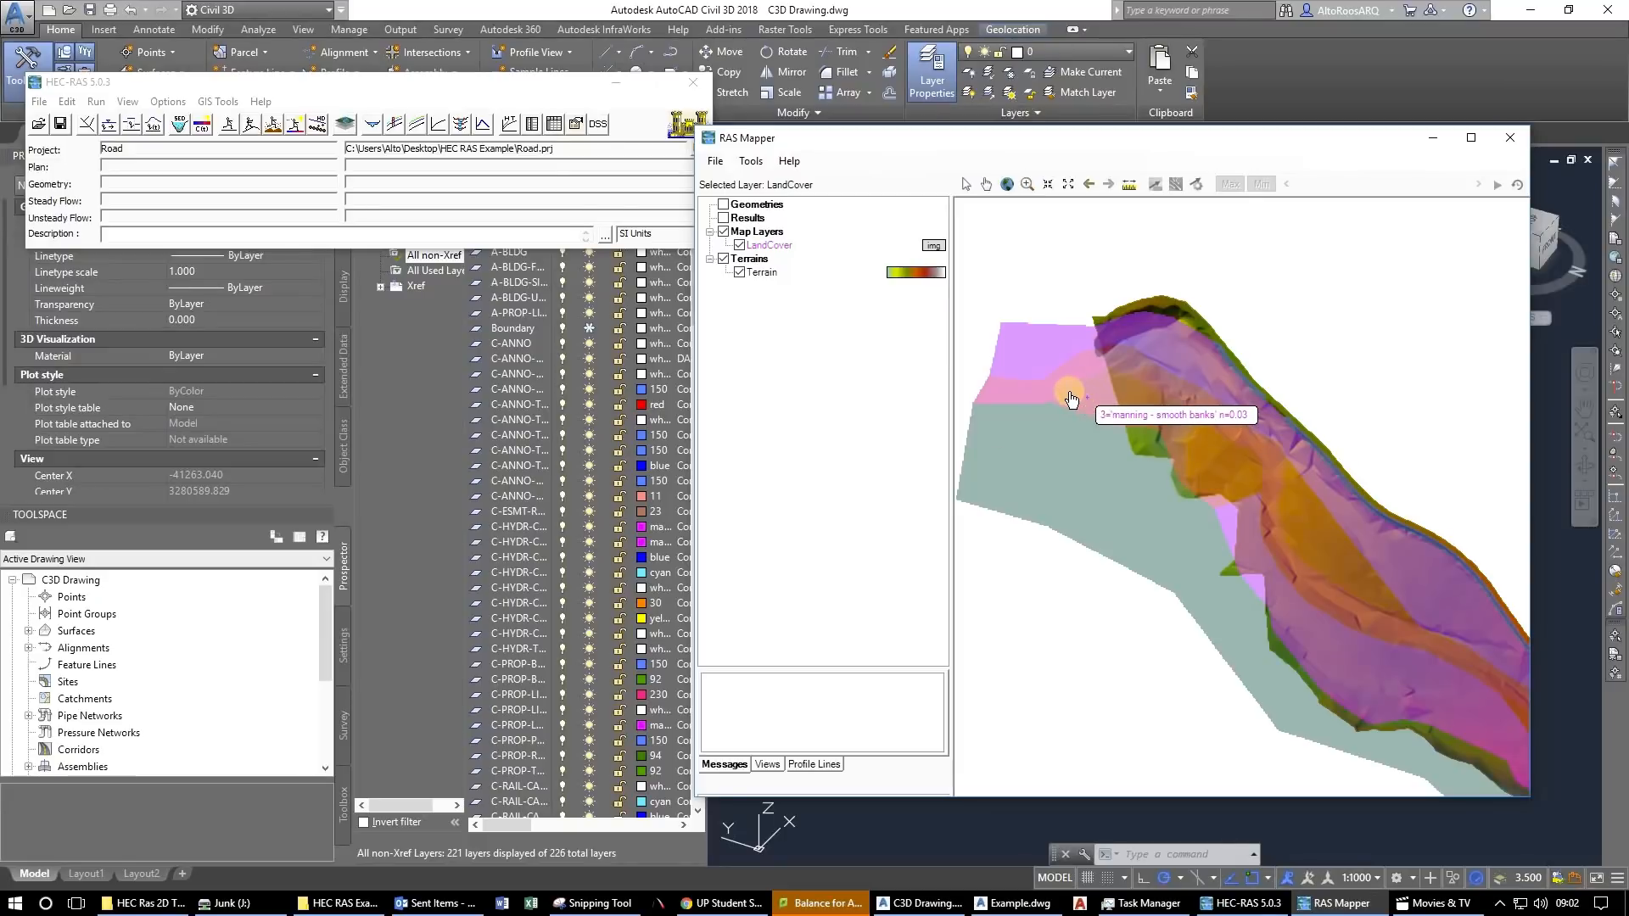
mouse_move(1042, 363)
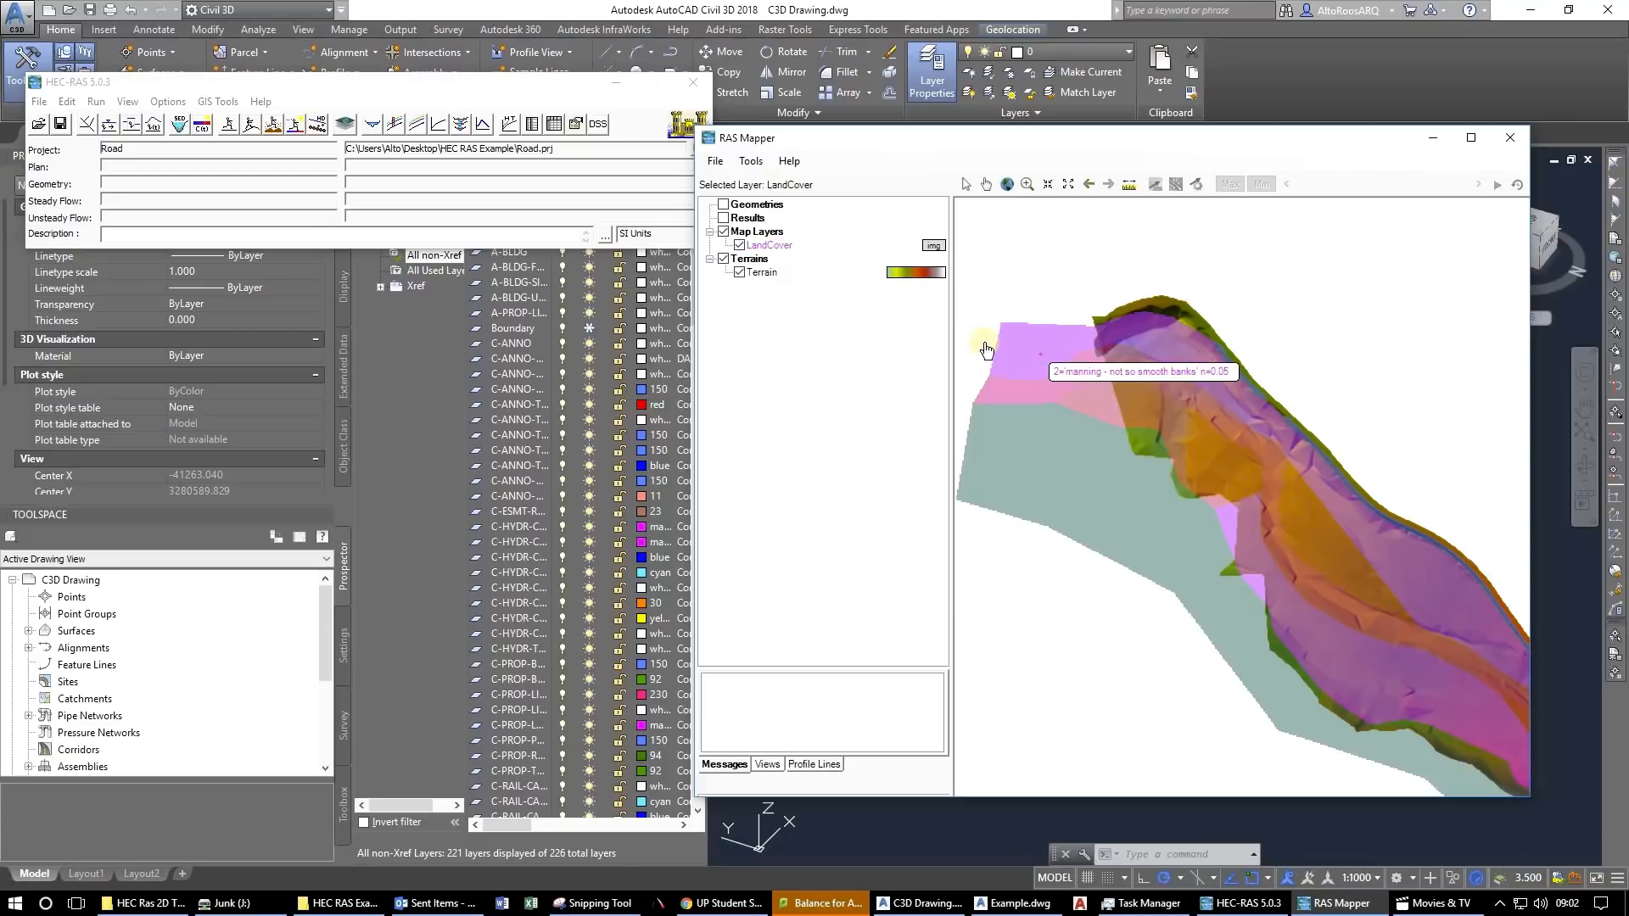
left_click(739, 245)
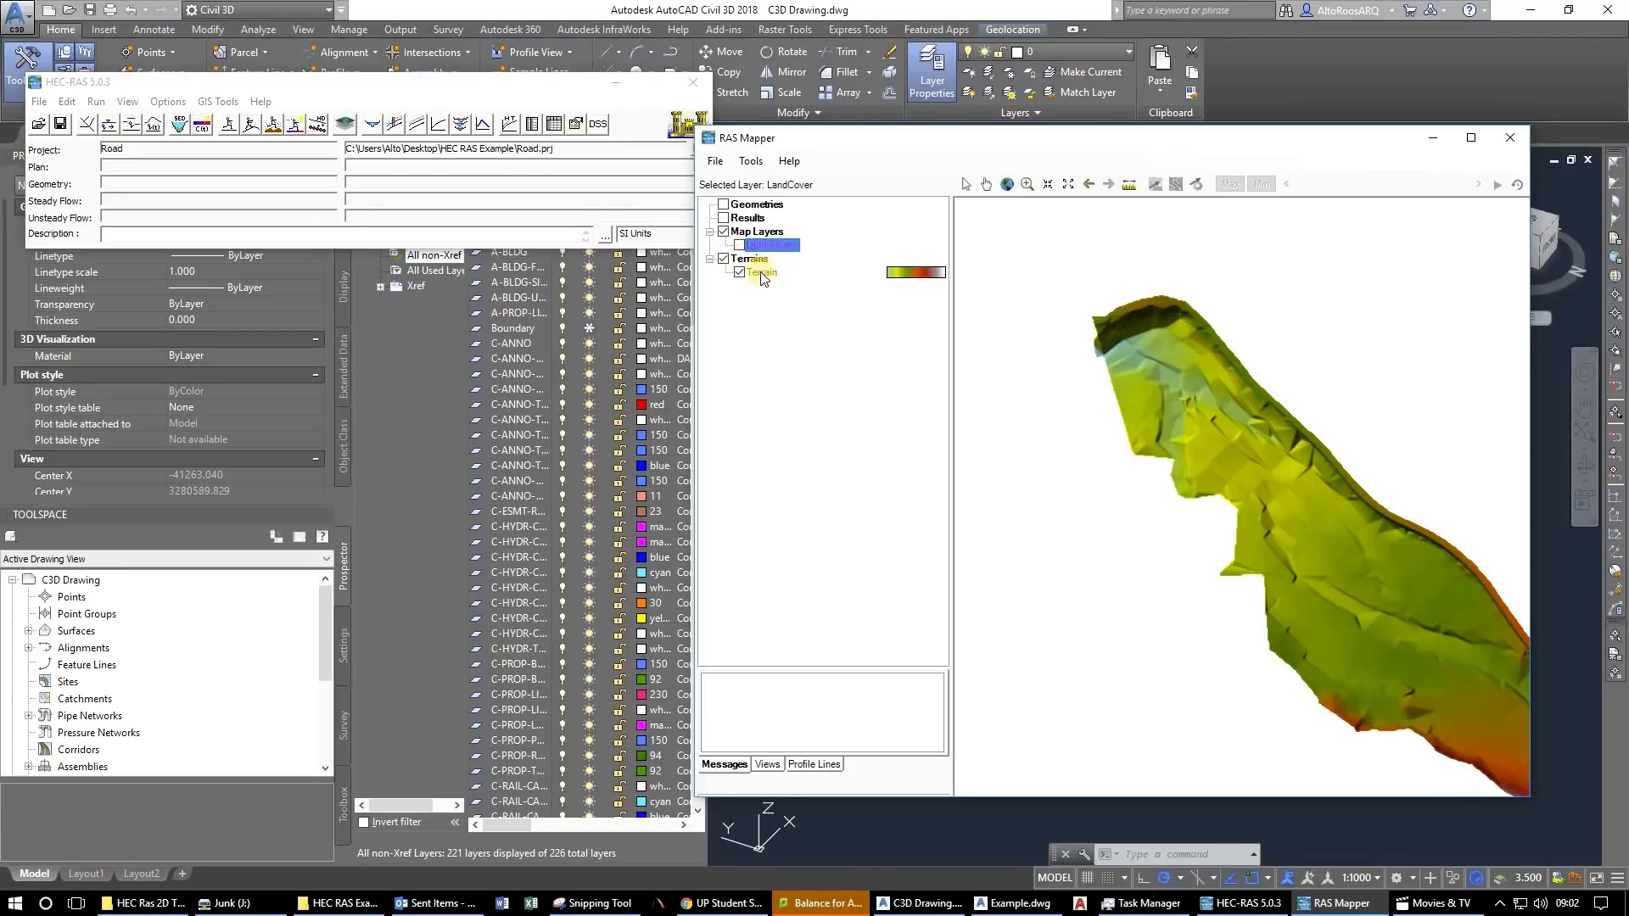
Make Terrain the active layer and inspect ground elevations around the southern end of the reach.
left_click(762, 273)
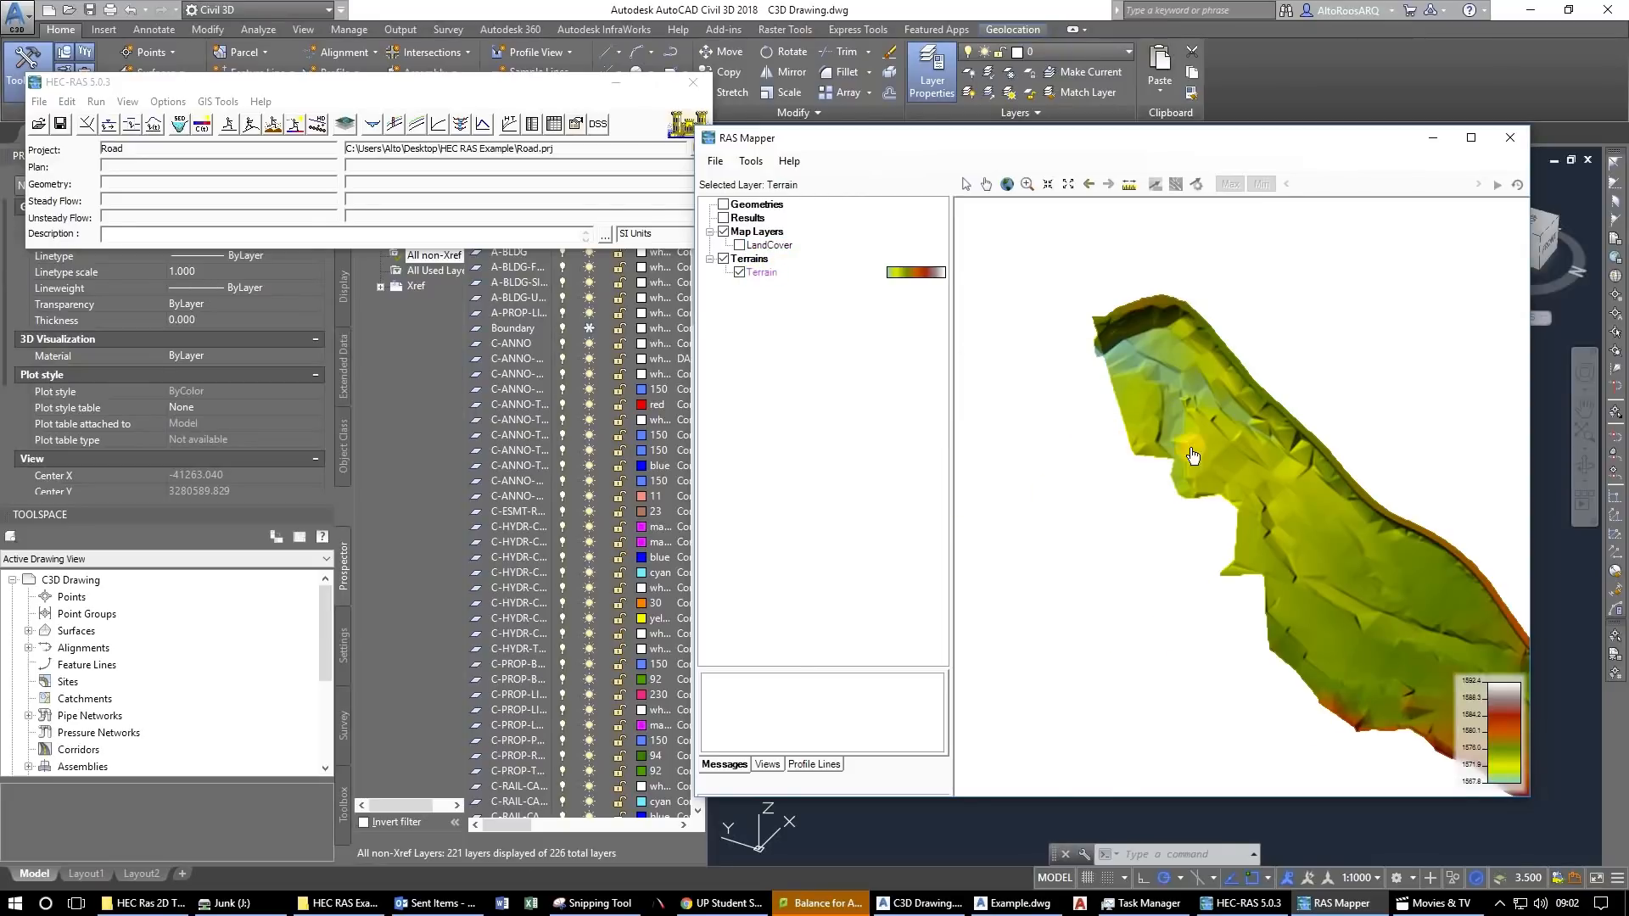
left_click_drag(1193, 456, 1189, 451)
left_click_drag(1404, 708, 1187, 477)
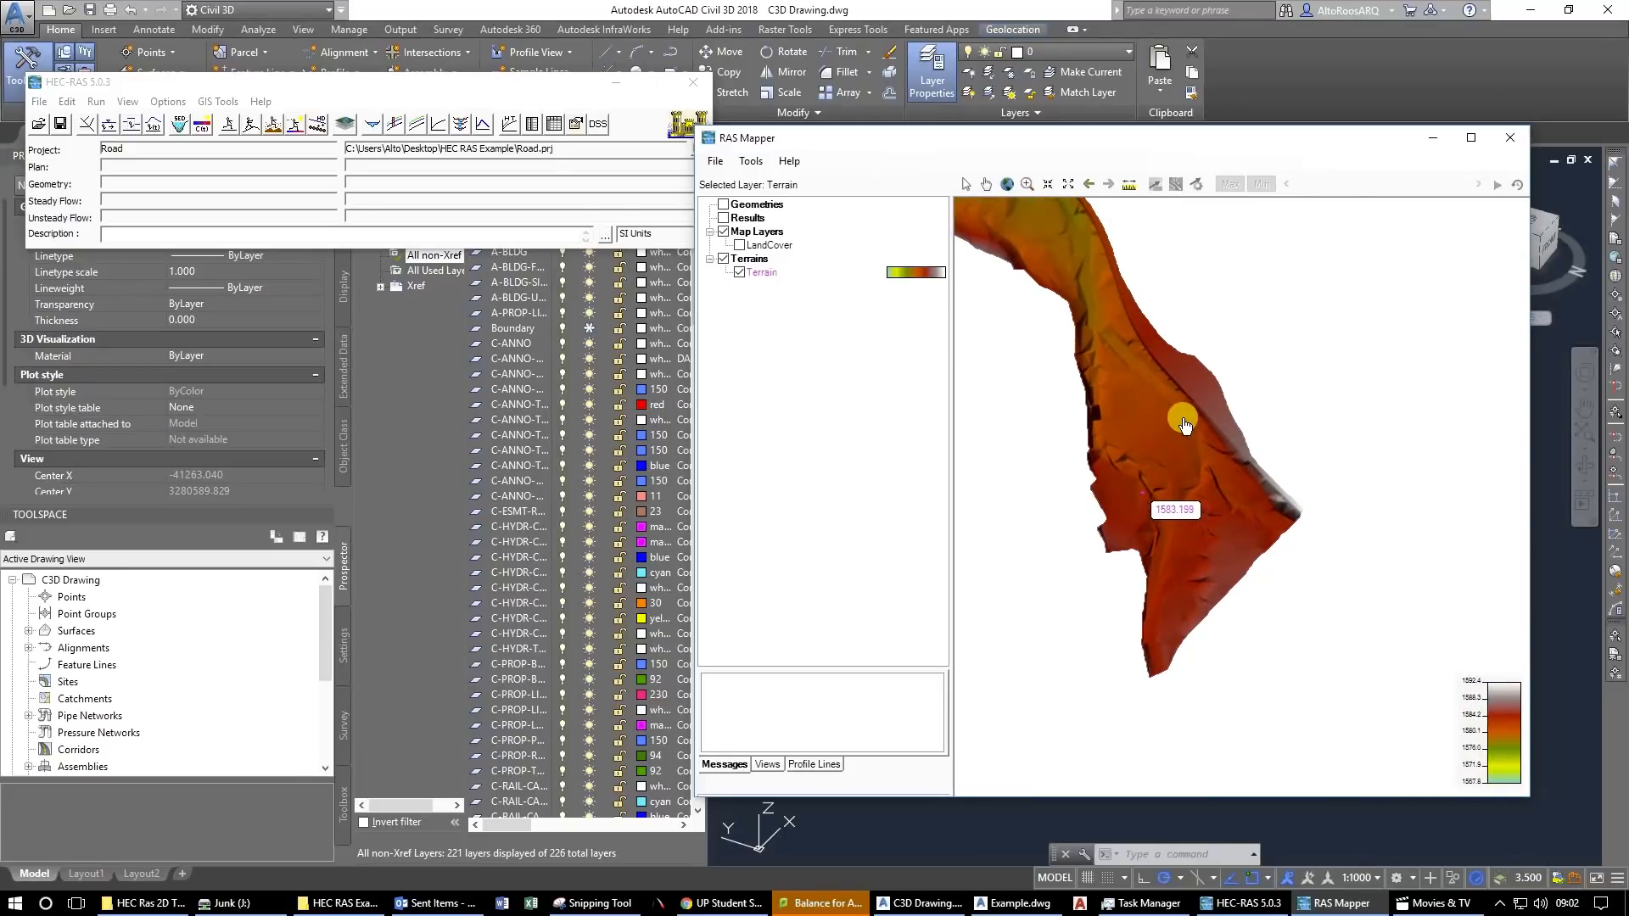
scroll(1185, 425, "up", 3)
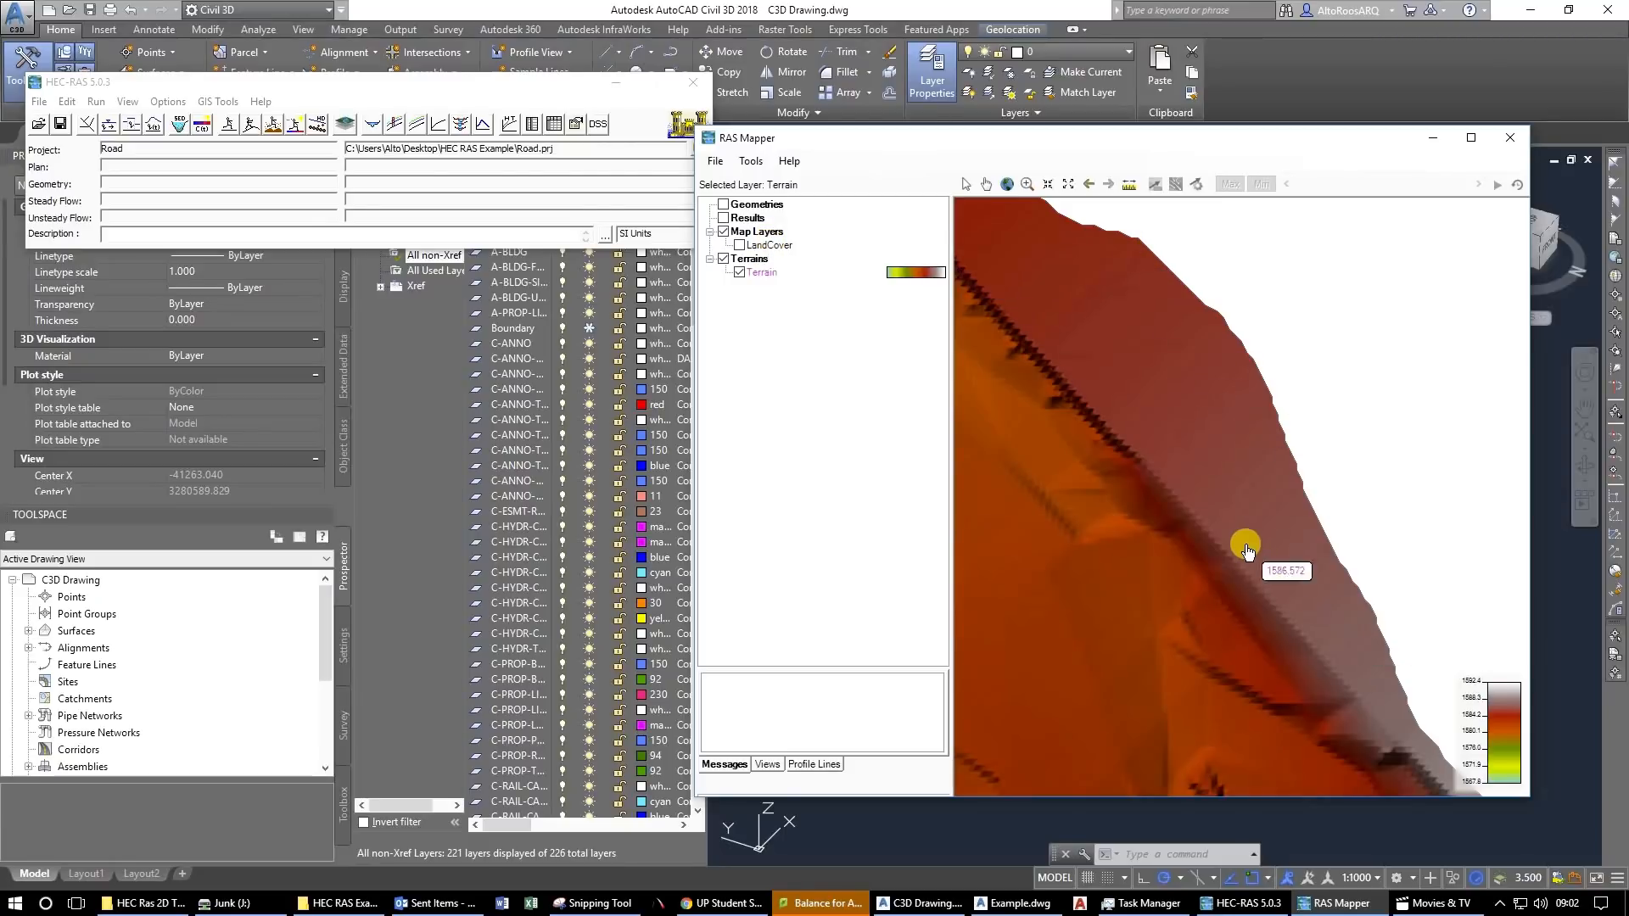
scroll(1194, 515, "down", 2)
scroll(1149, 564, "up", 3)
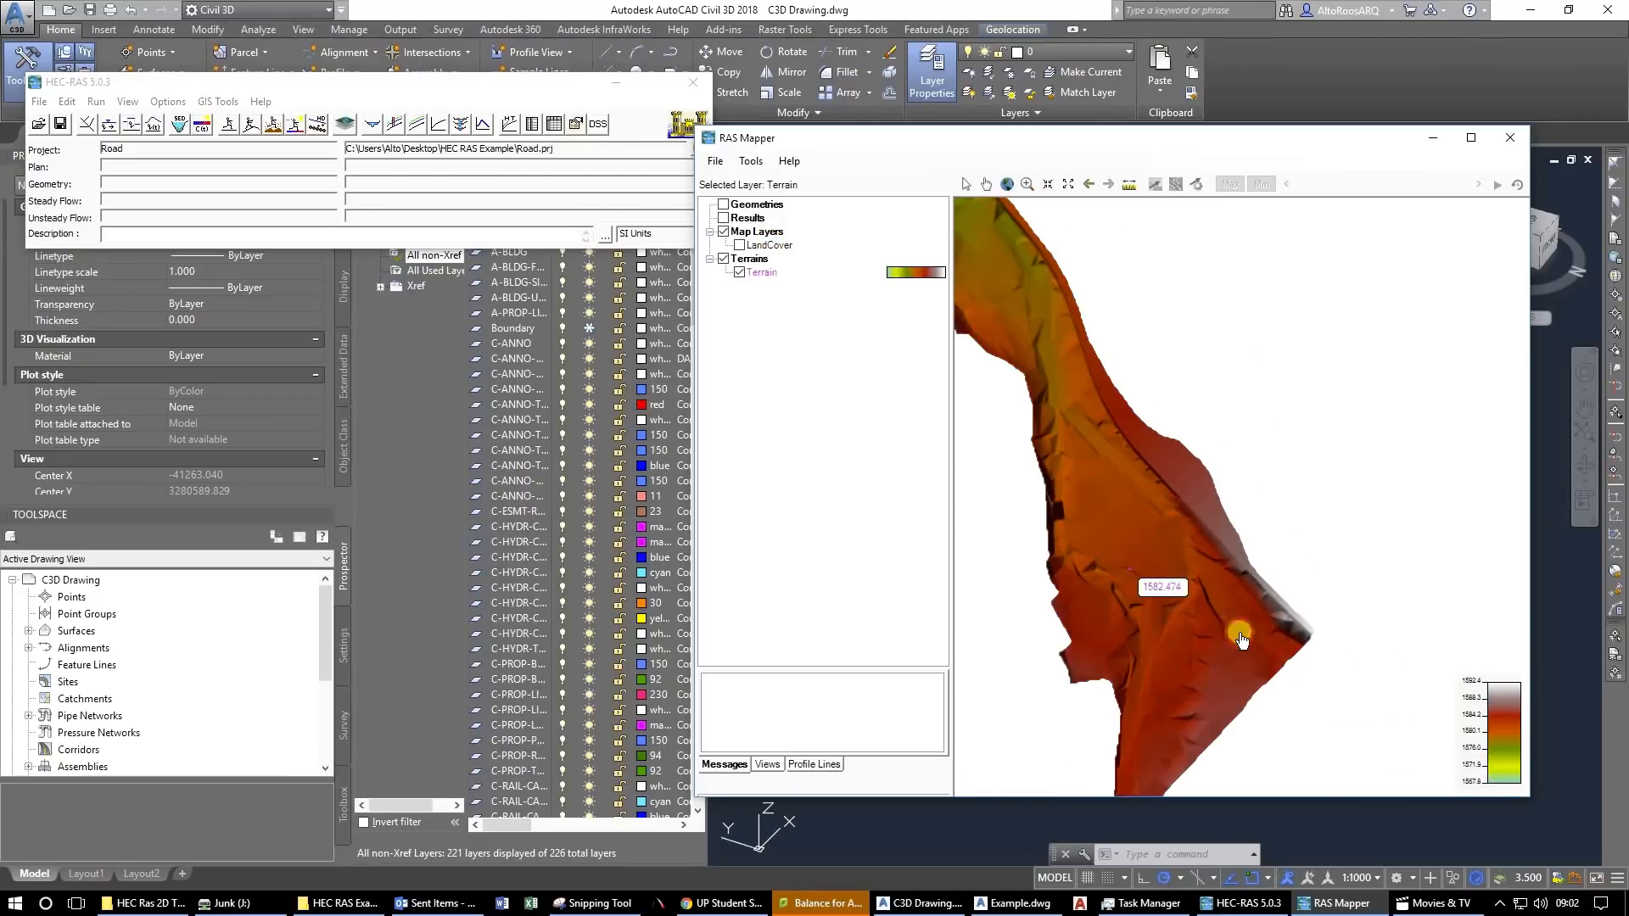
Overlay the LandCover layer on the terrain to compare their coverage along the southern reach, and hide it again.
left_click(740, 246)
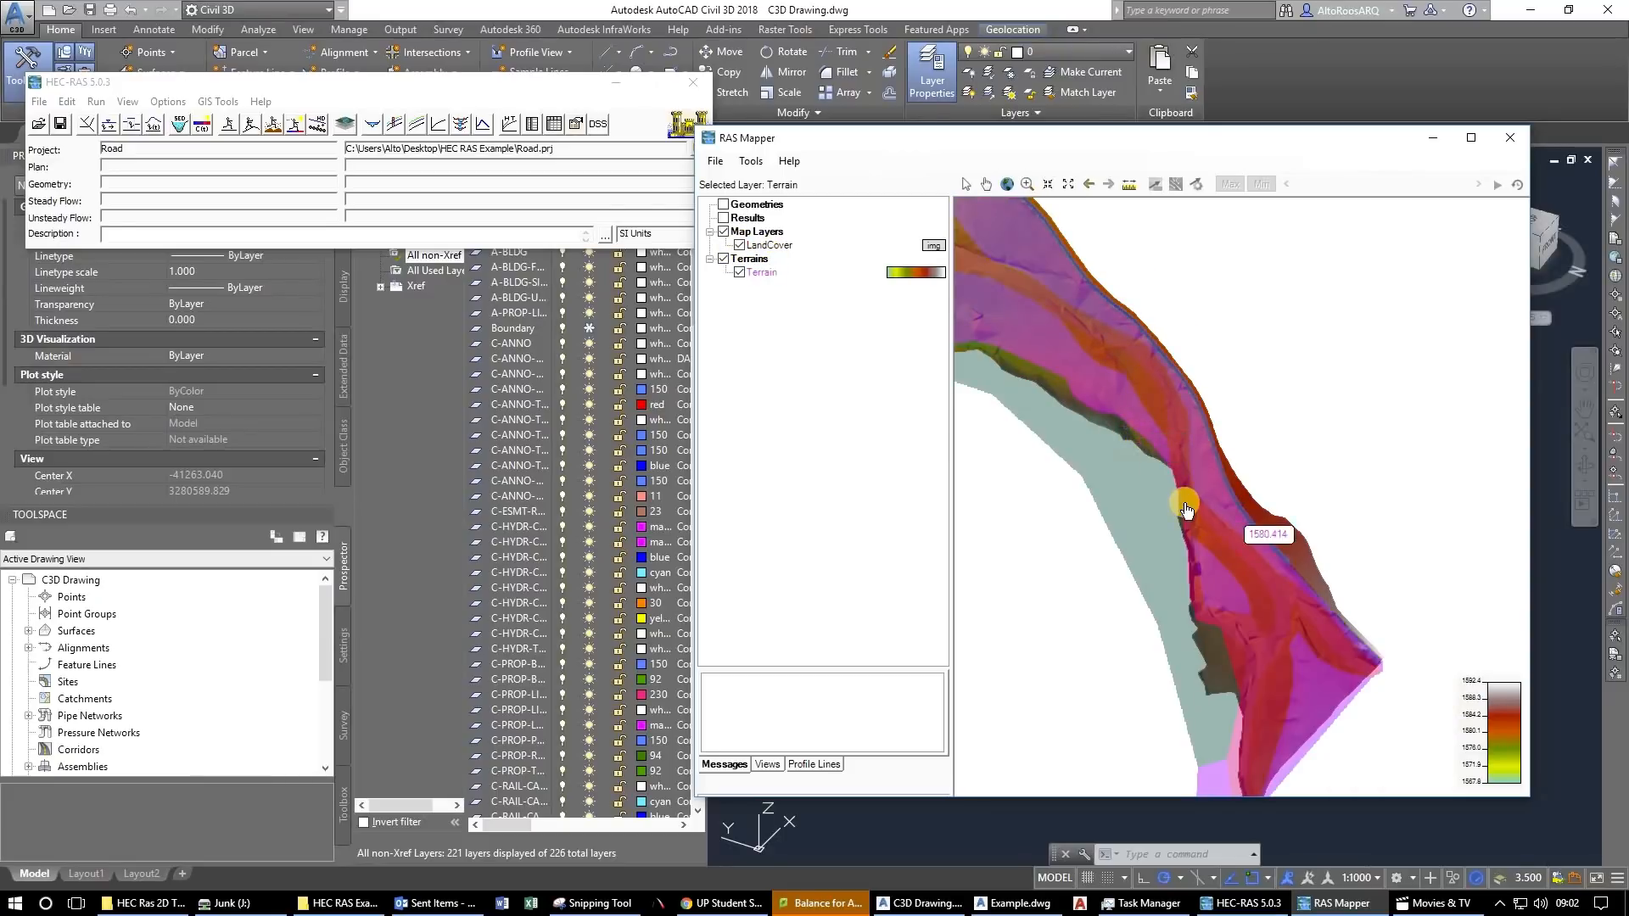
left_click(1228, 552)
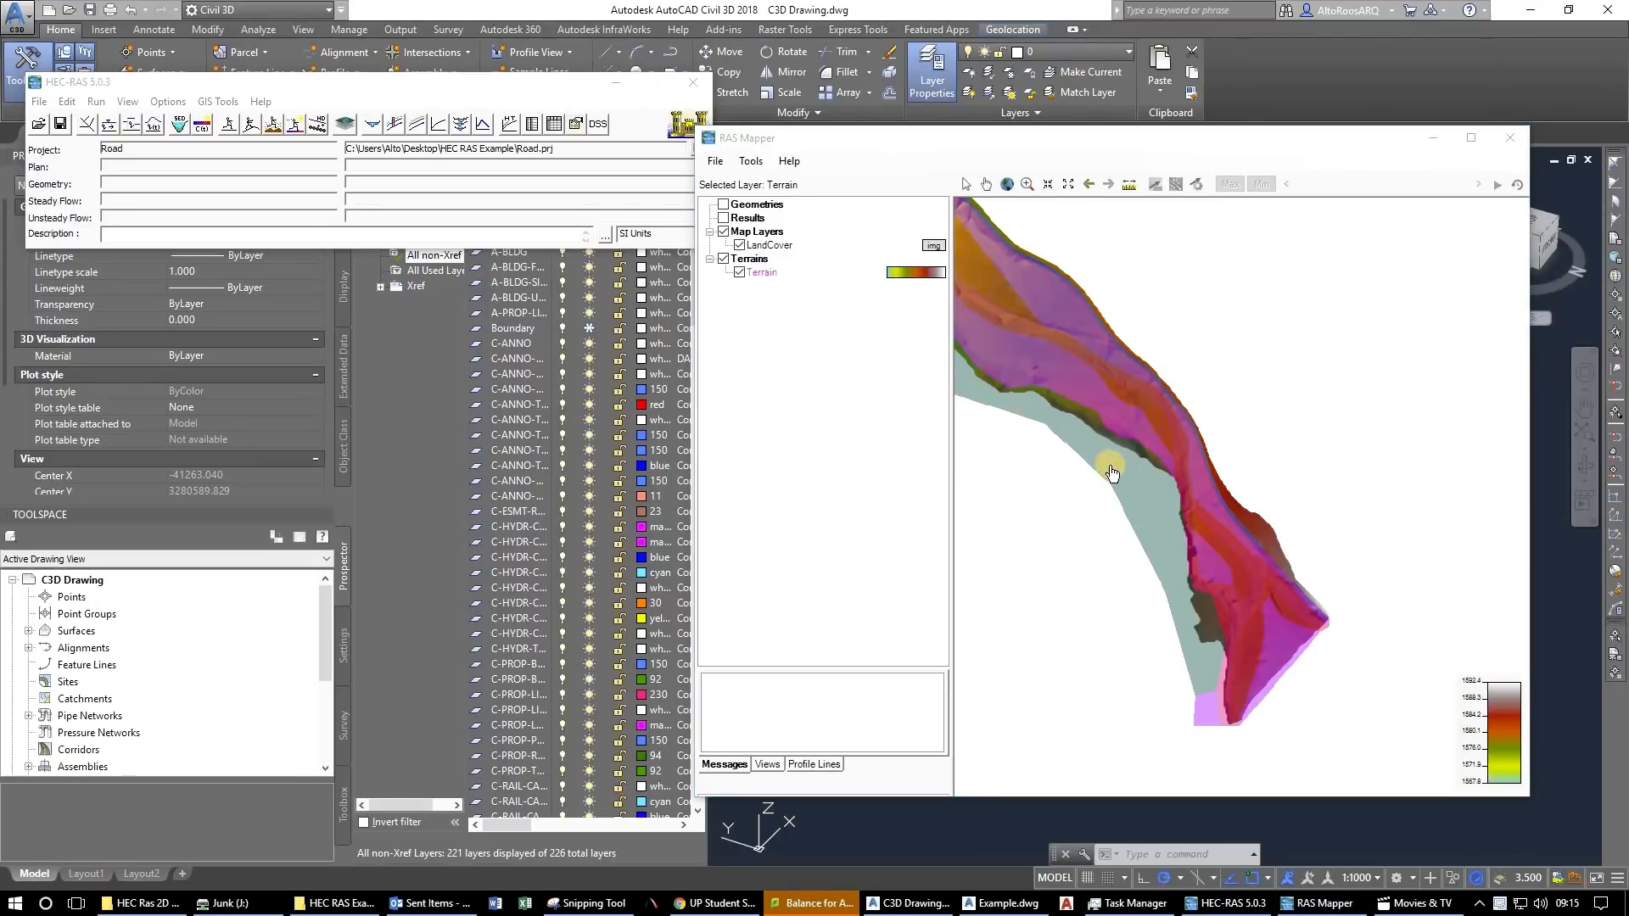
left_click(739, 246)
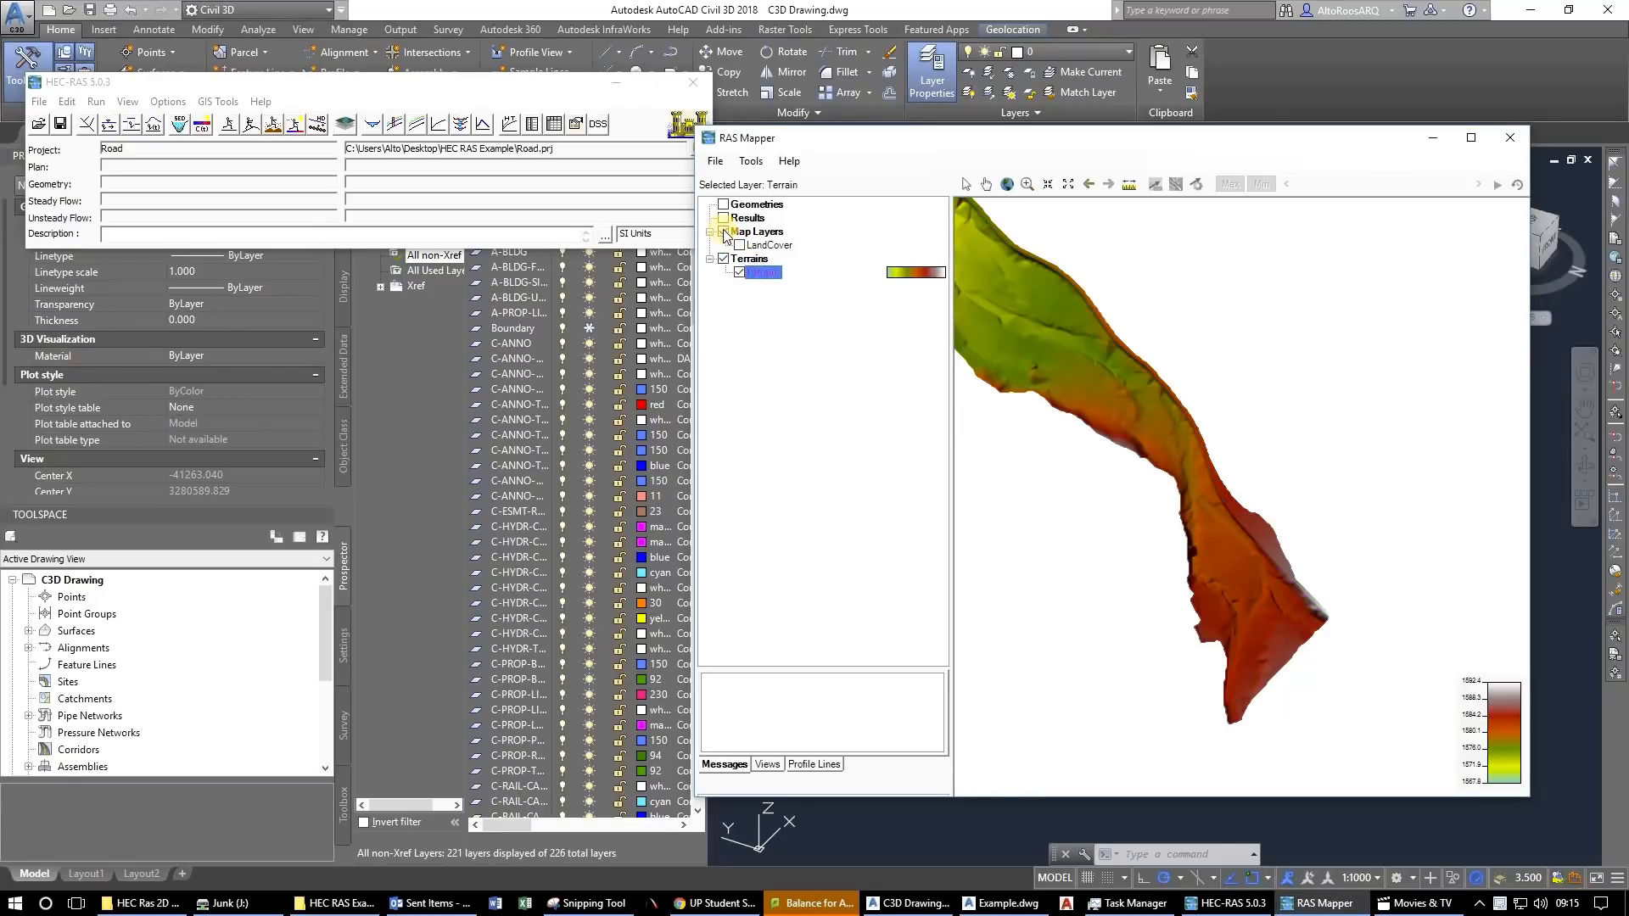
left_click(723, 232)
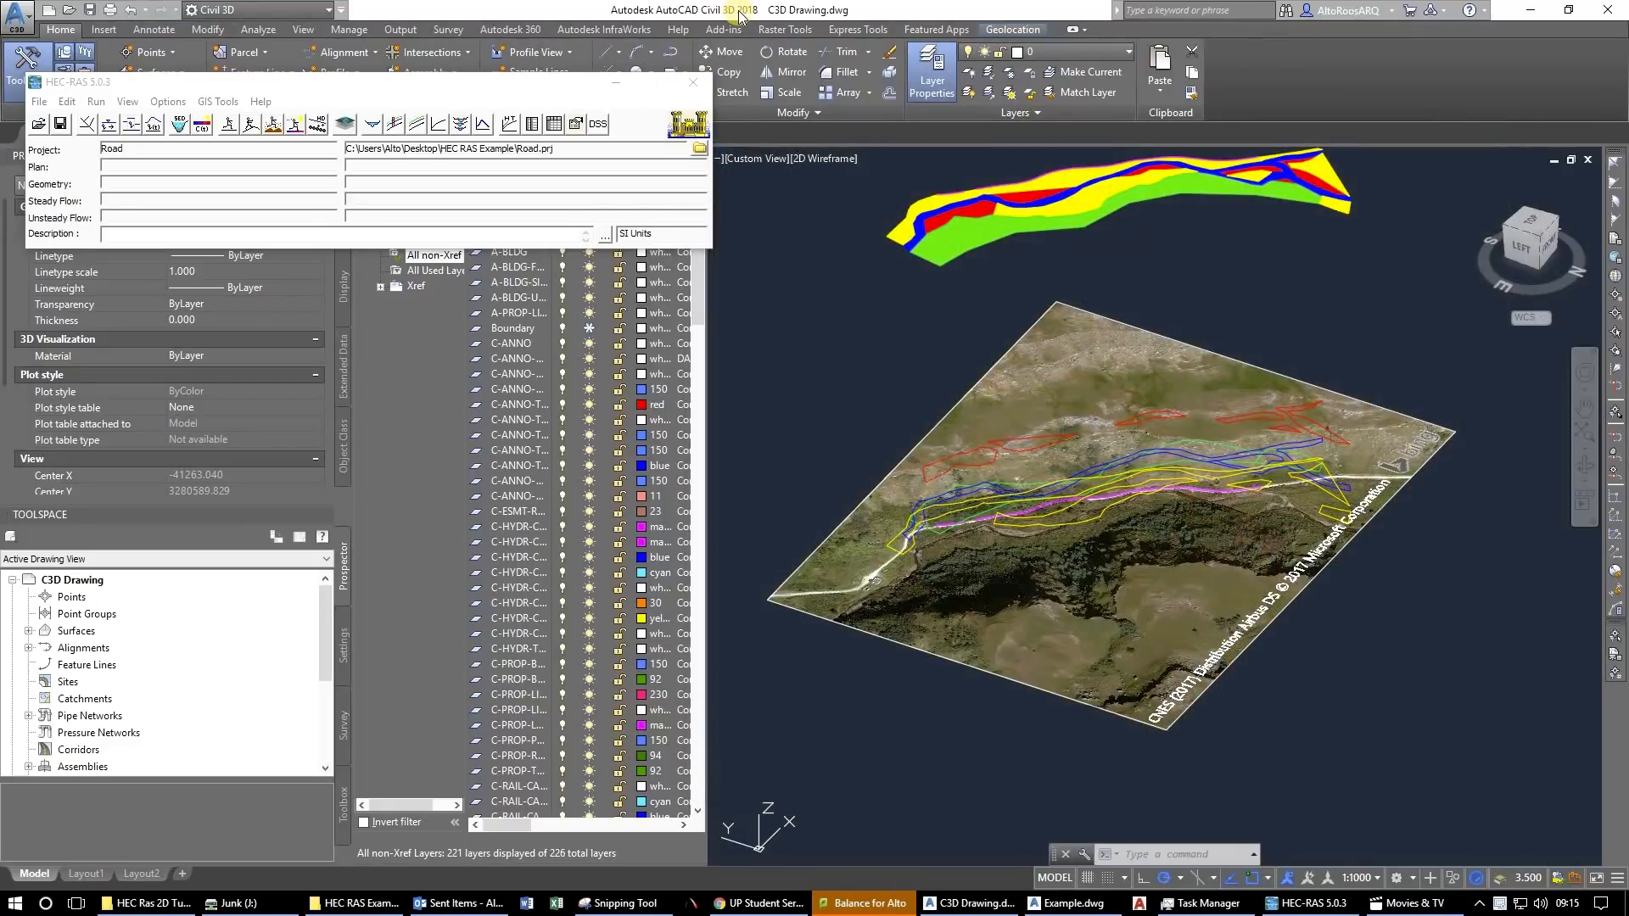
Switch from Civil 3D to the HEC-RAS main window and open the Road project's geometric data editor full screen.
left_click(741, 14)
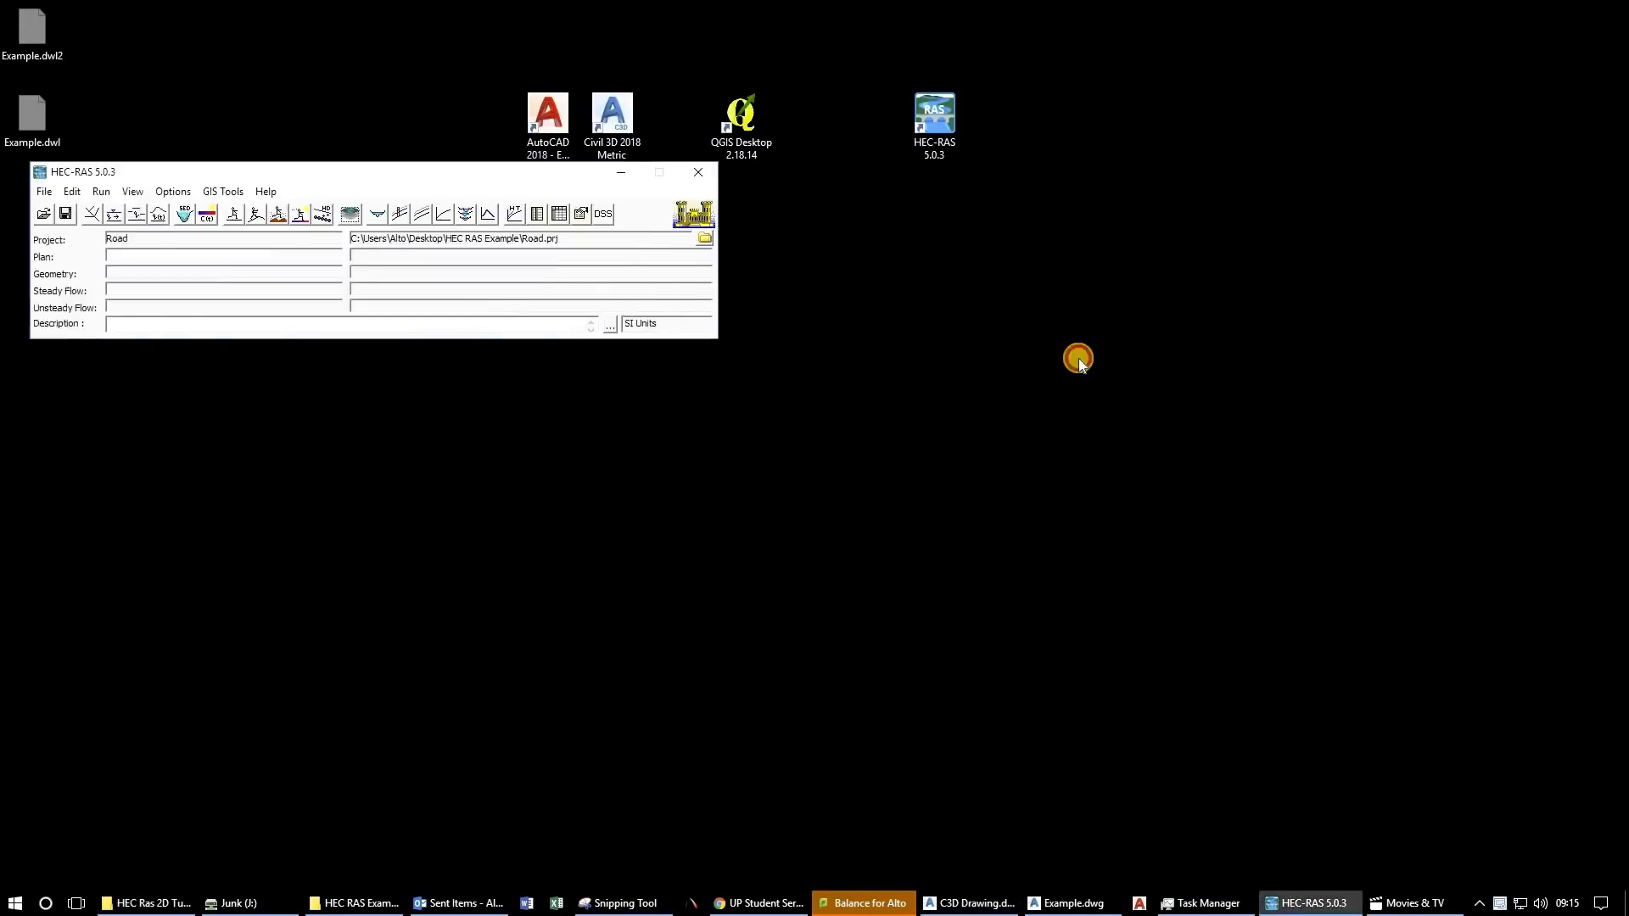
left_click(851, 294)
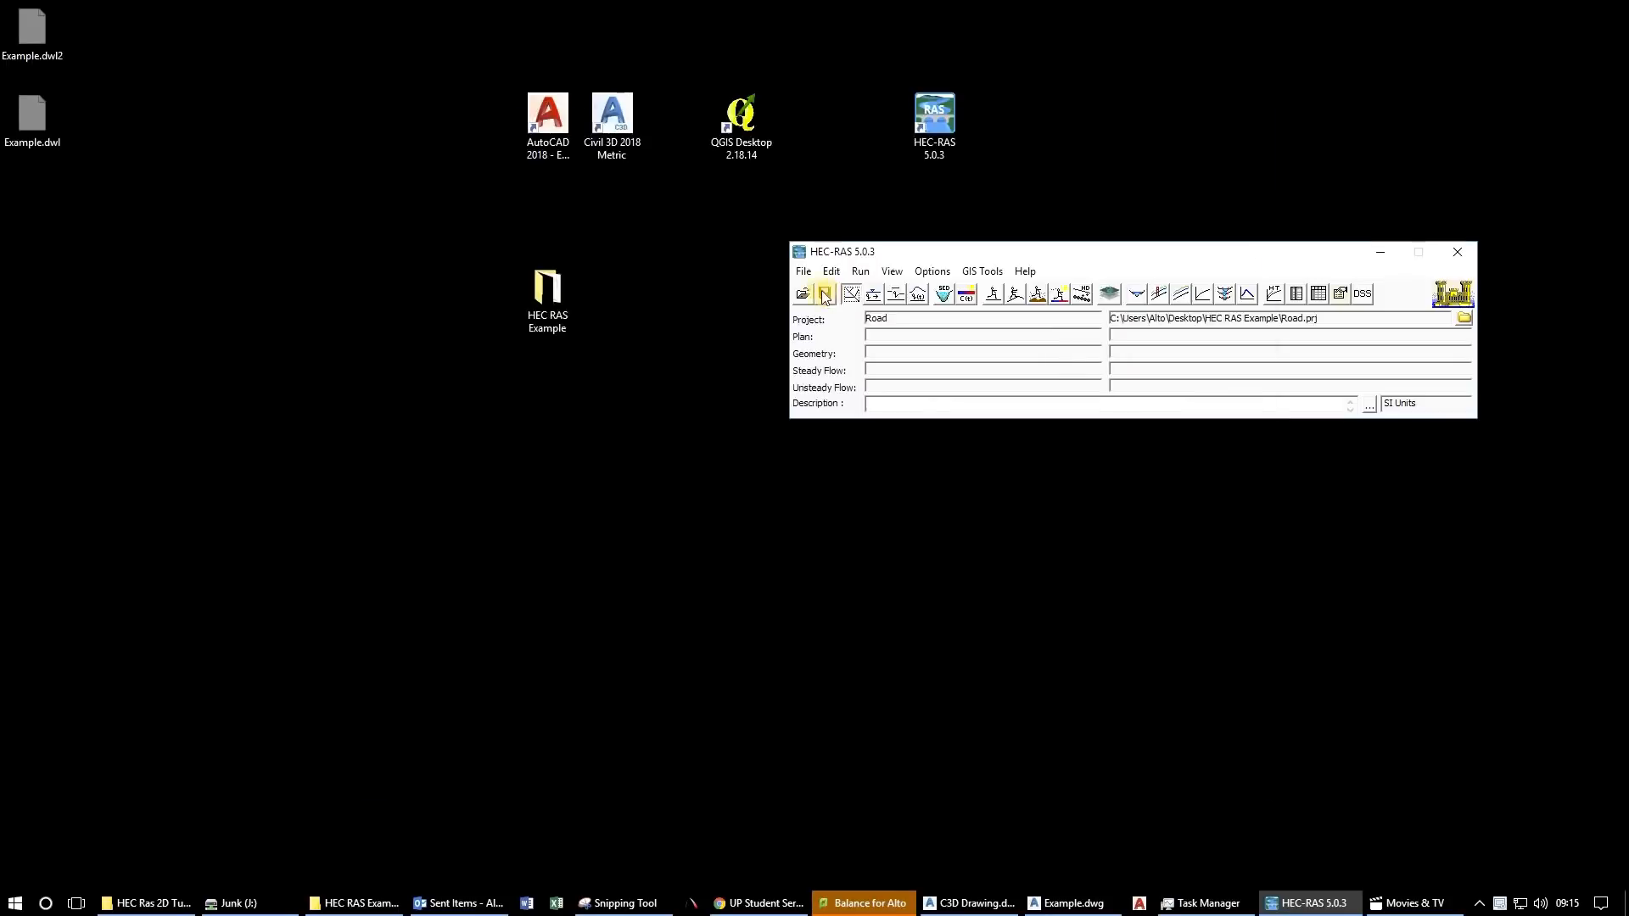
double_click(844, 127)
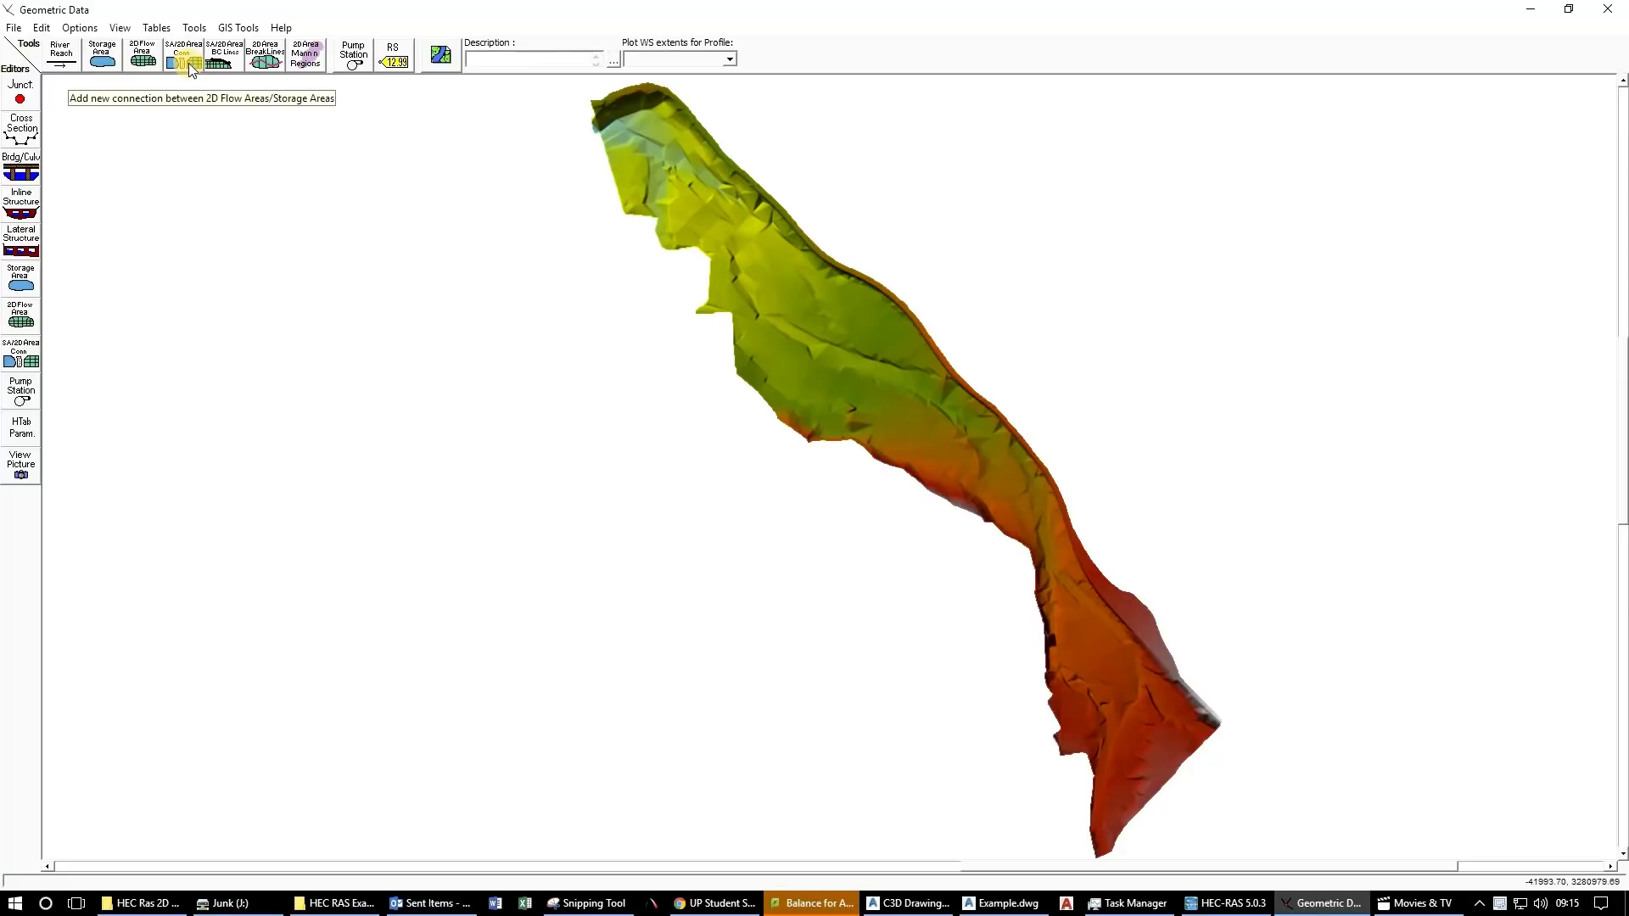
Start a 2D flow area and digitize its perimeter just inside the terrain's northwestern edge and around the northern end.
left_click(145, 59)
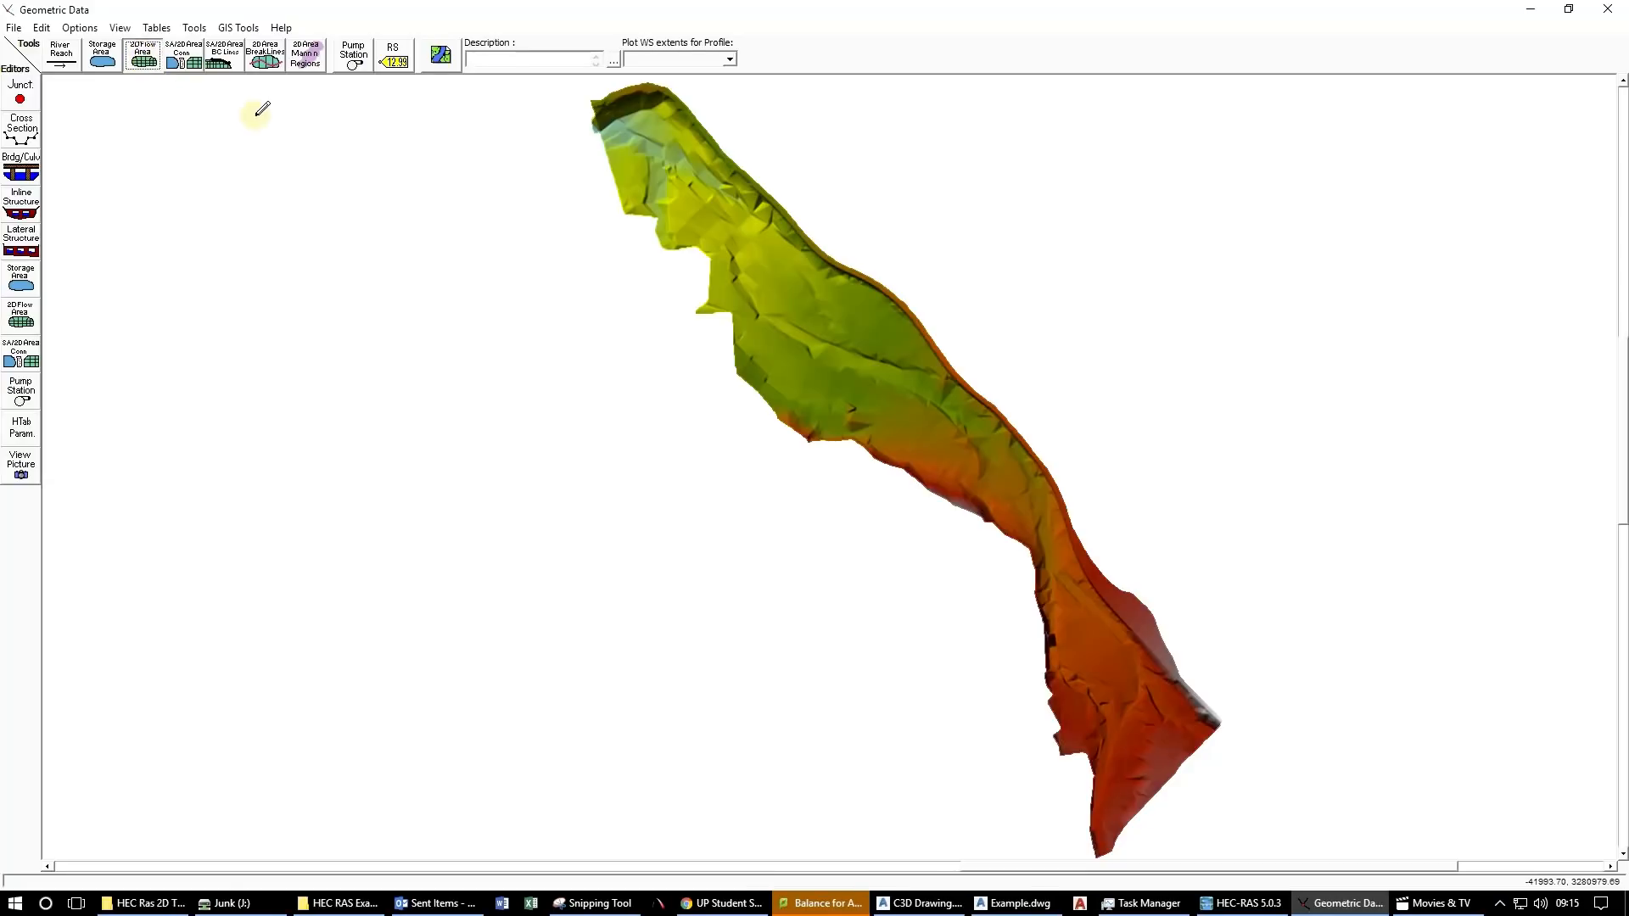
scroll(713, 342, "up", 2)
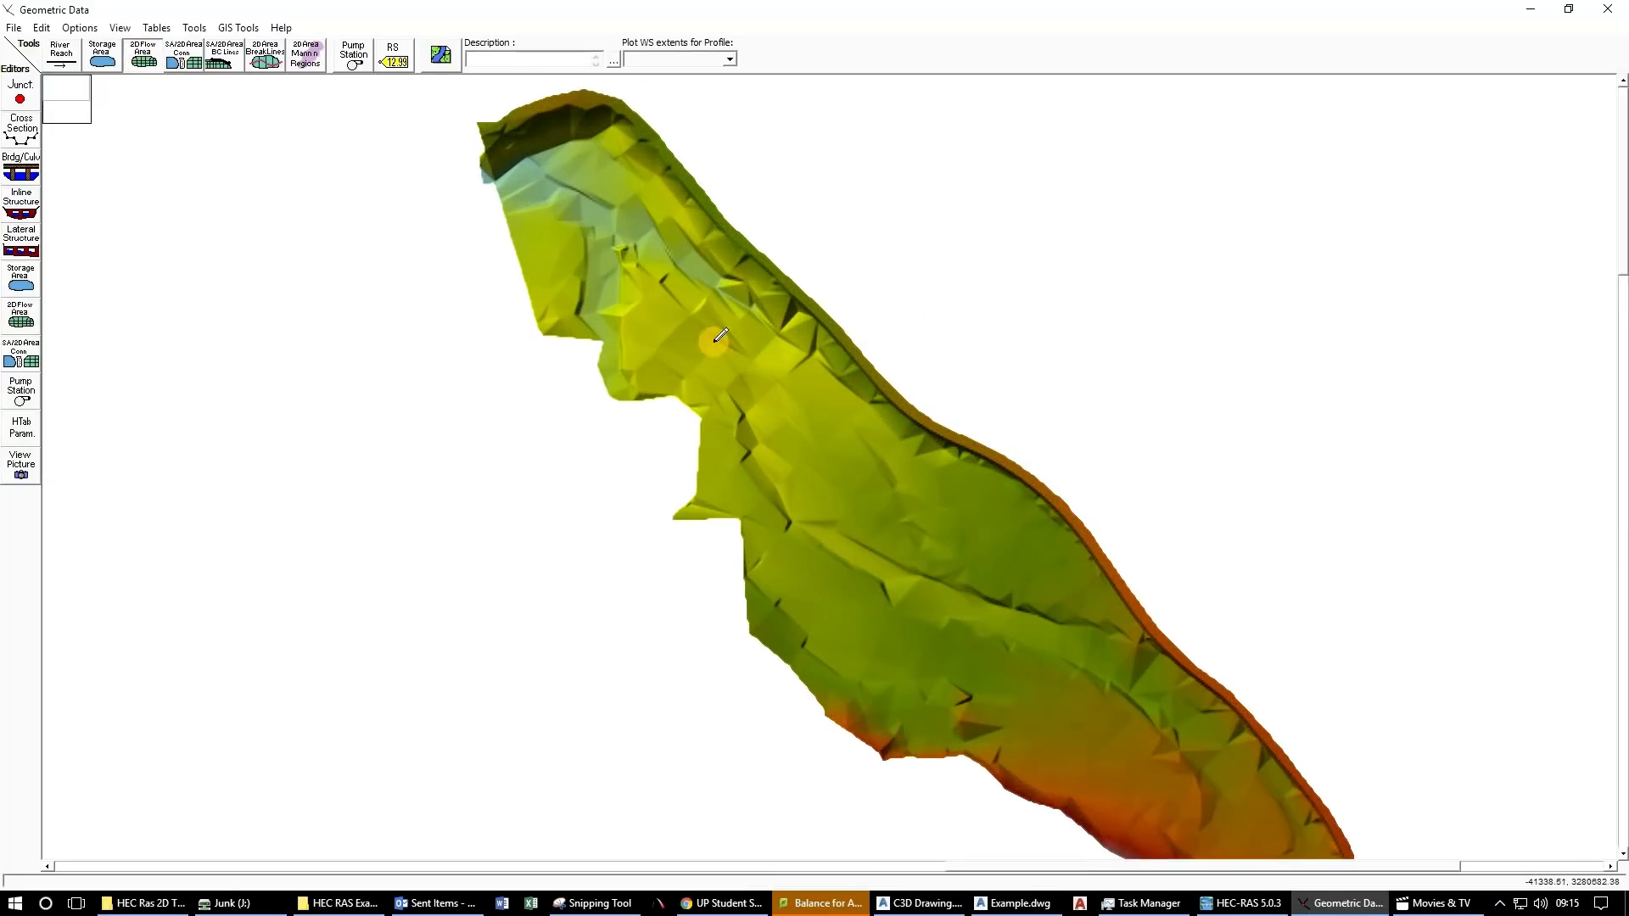
scroll(551, 182, "up", 2)
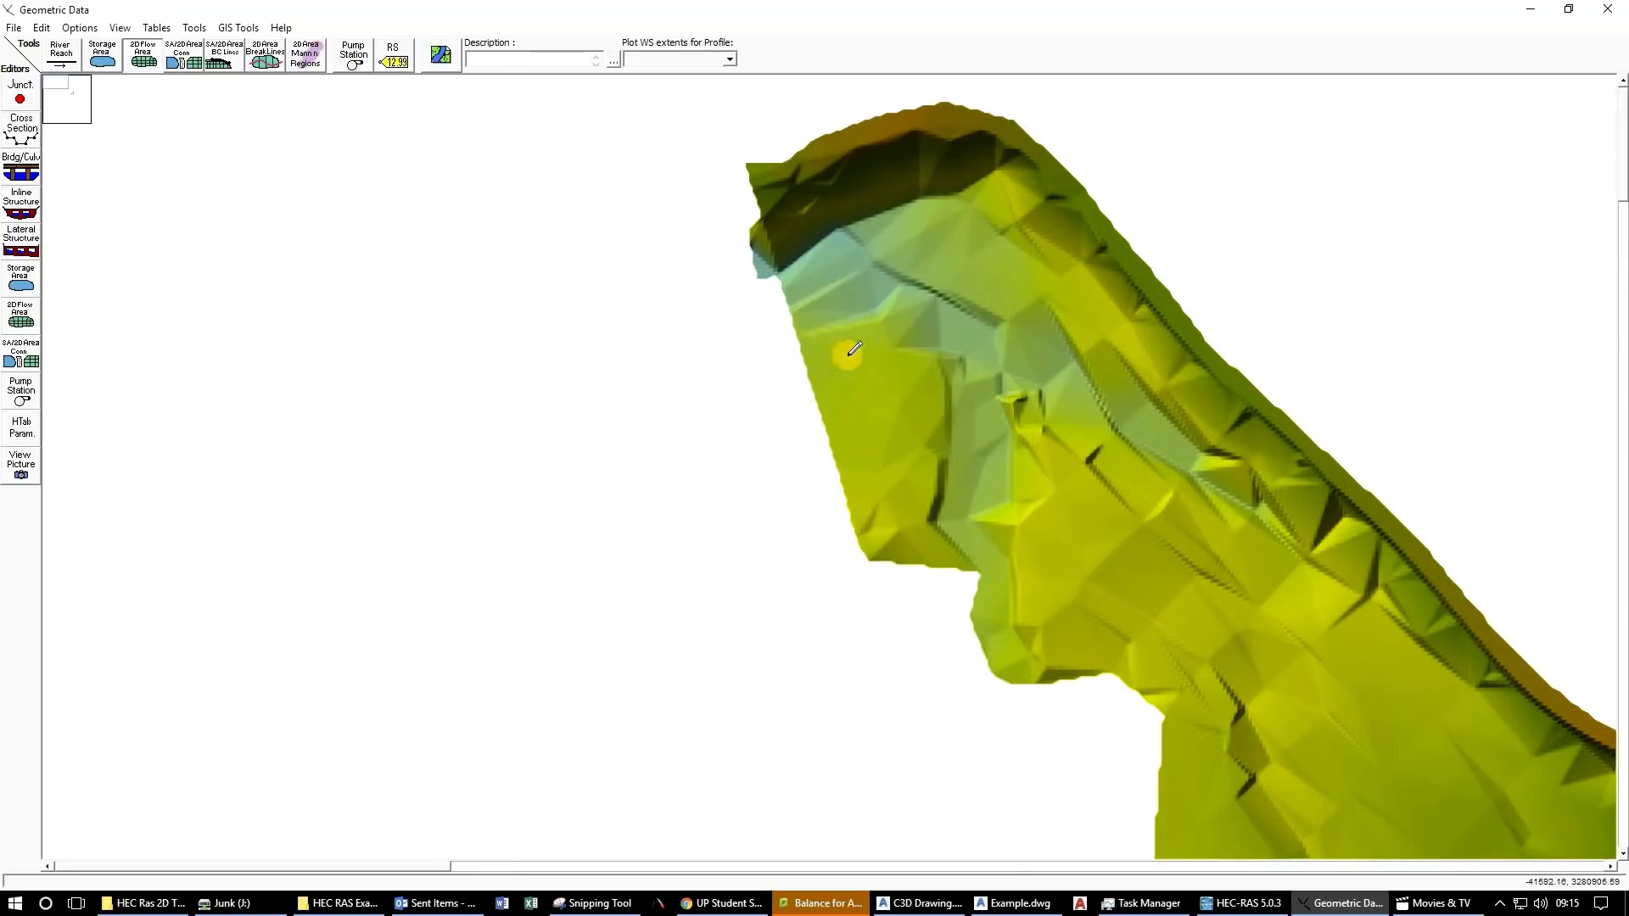
left_click(897, 525)
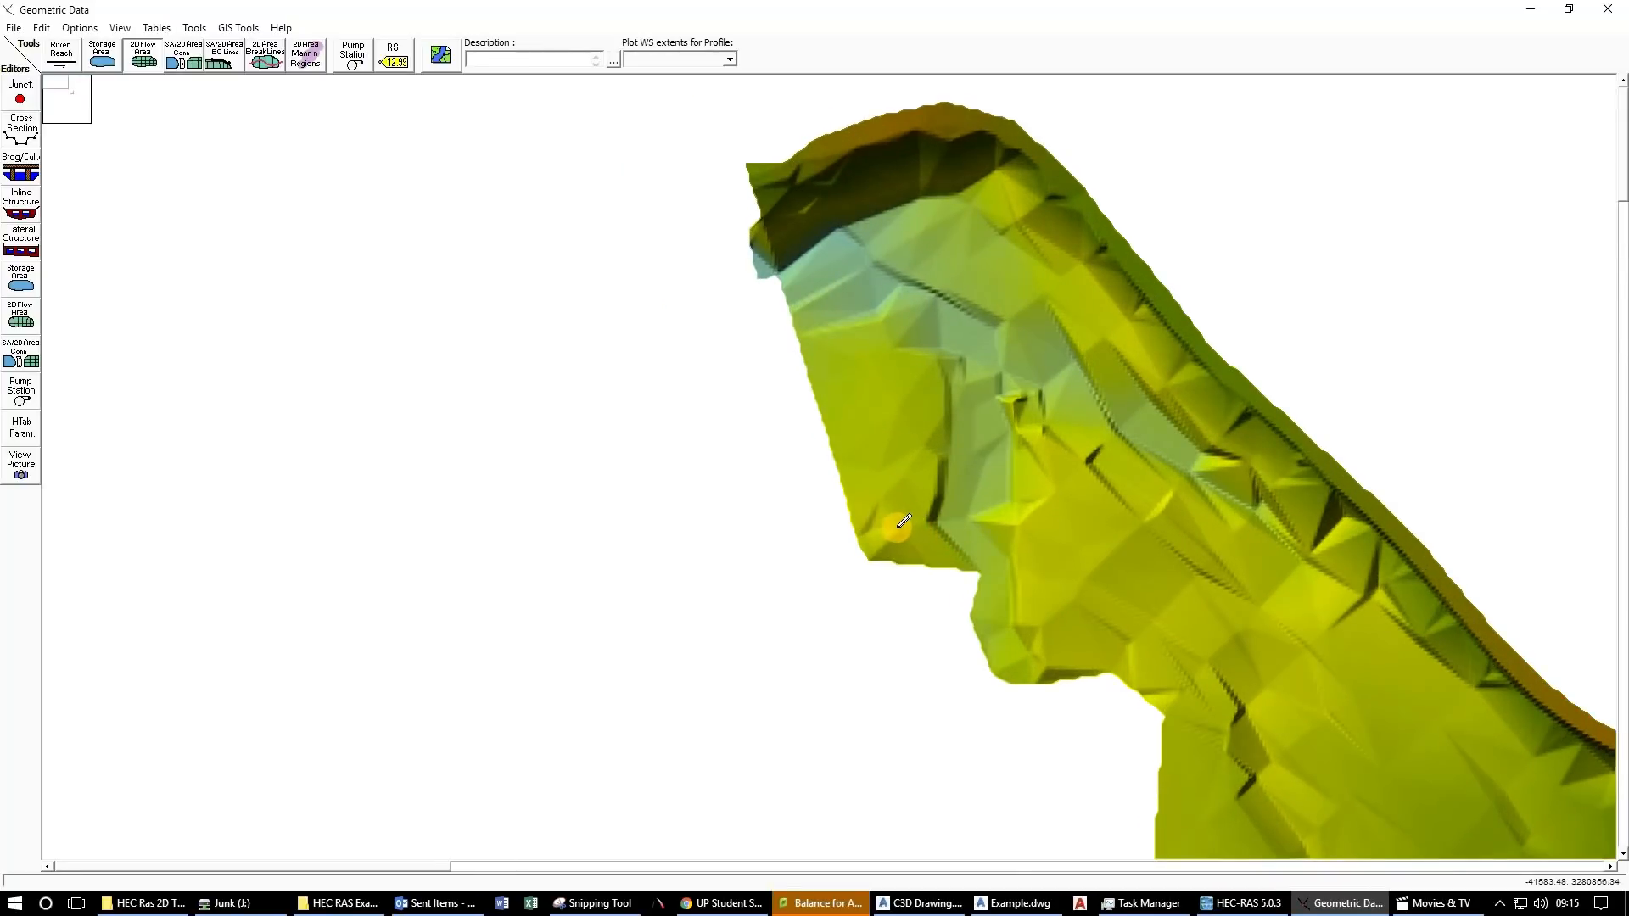
left_click(794, 194)
left_click(931, 124)
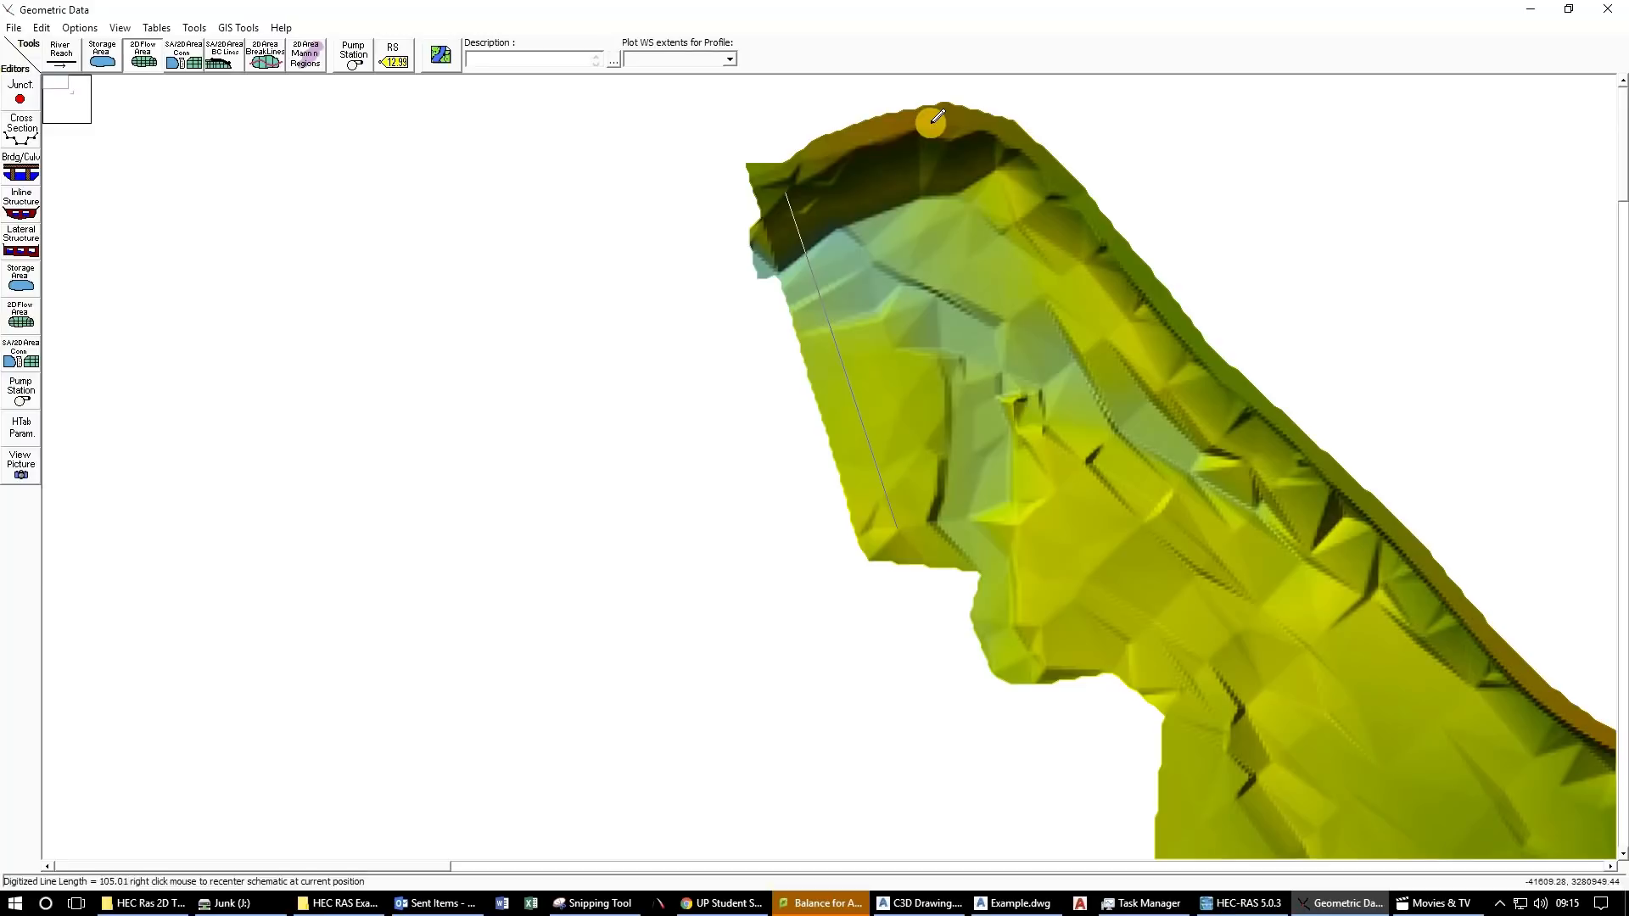
left_click(1011, 134)
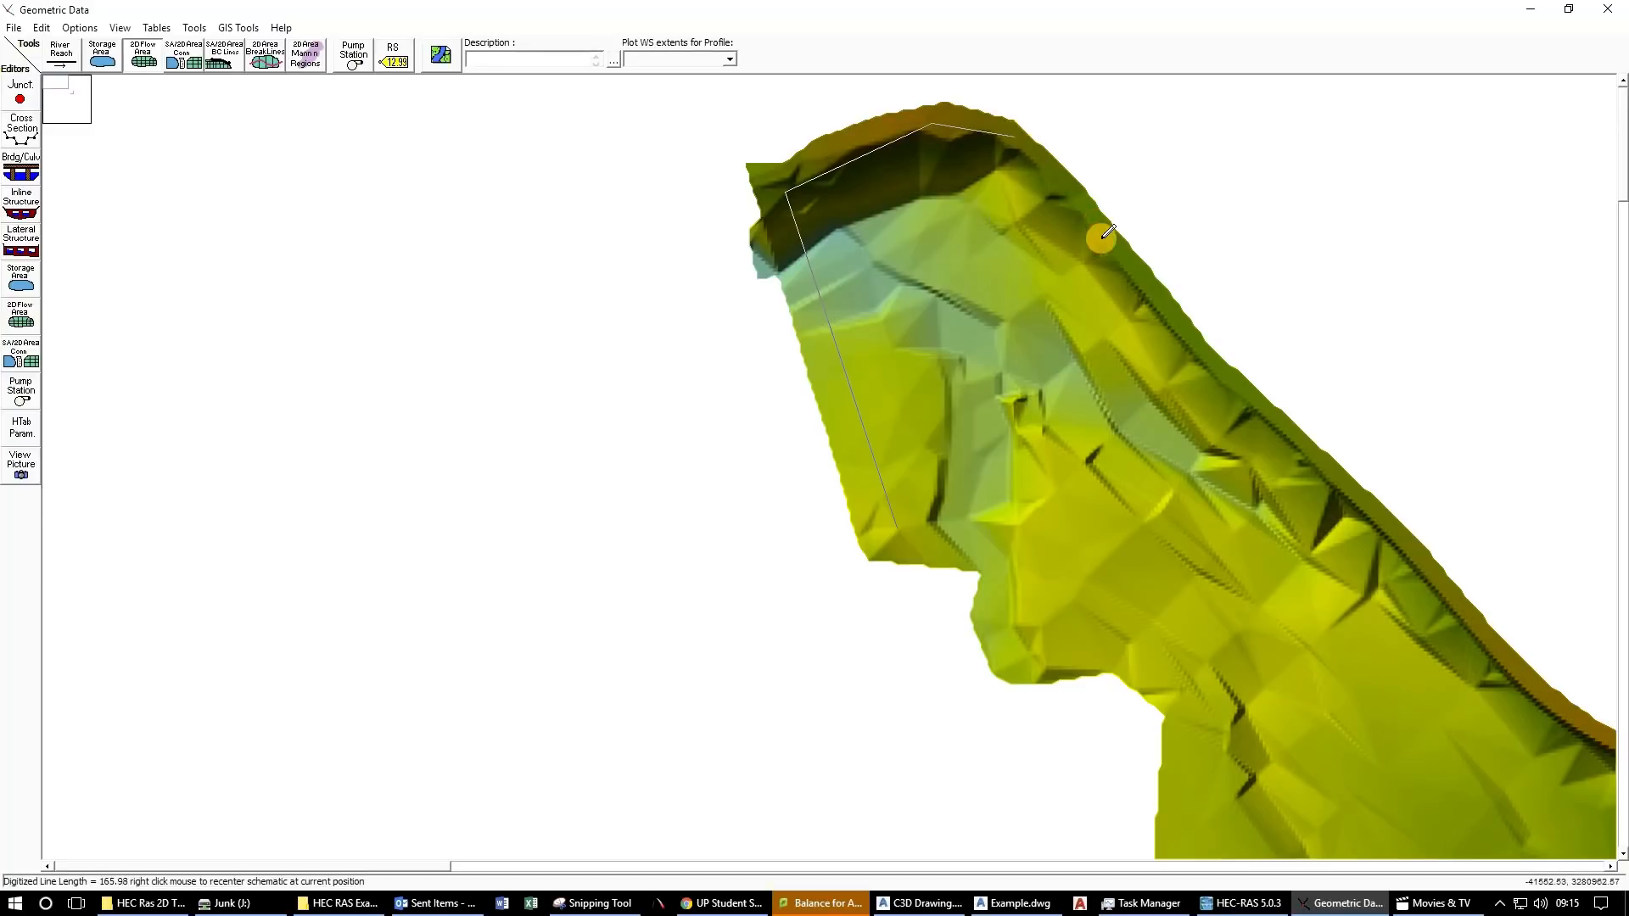
Continue the 2D flow area perimeter southeast along the raised road edge to about the middle of the reach.
left_click(1253, 413)
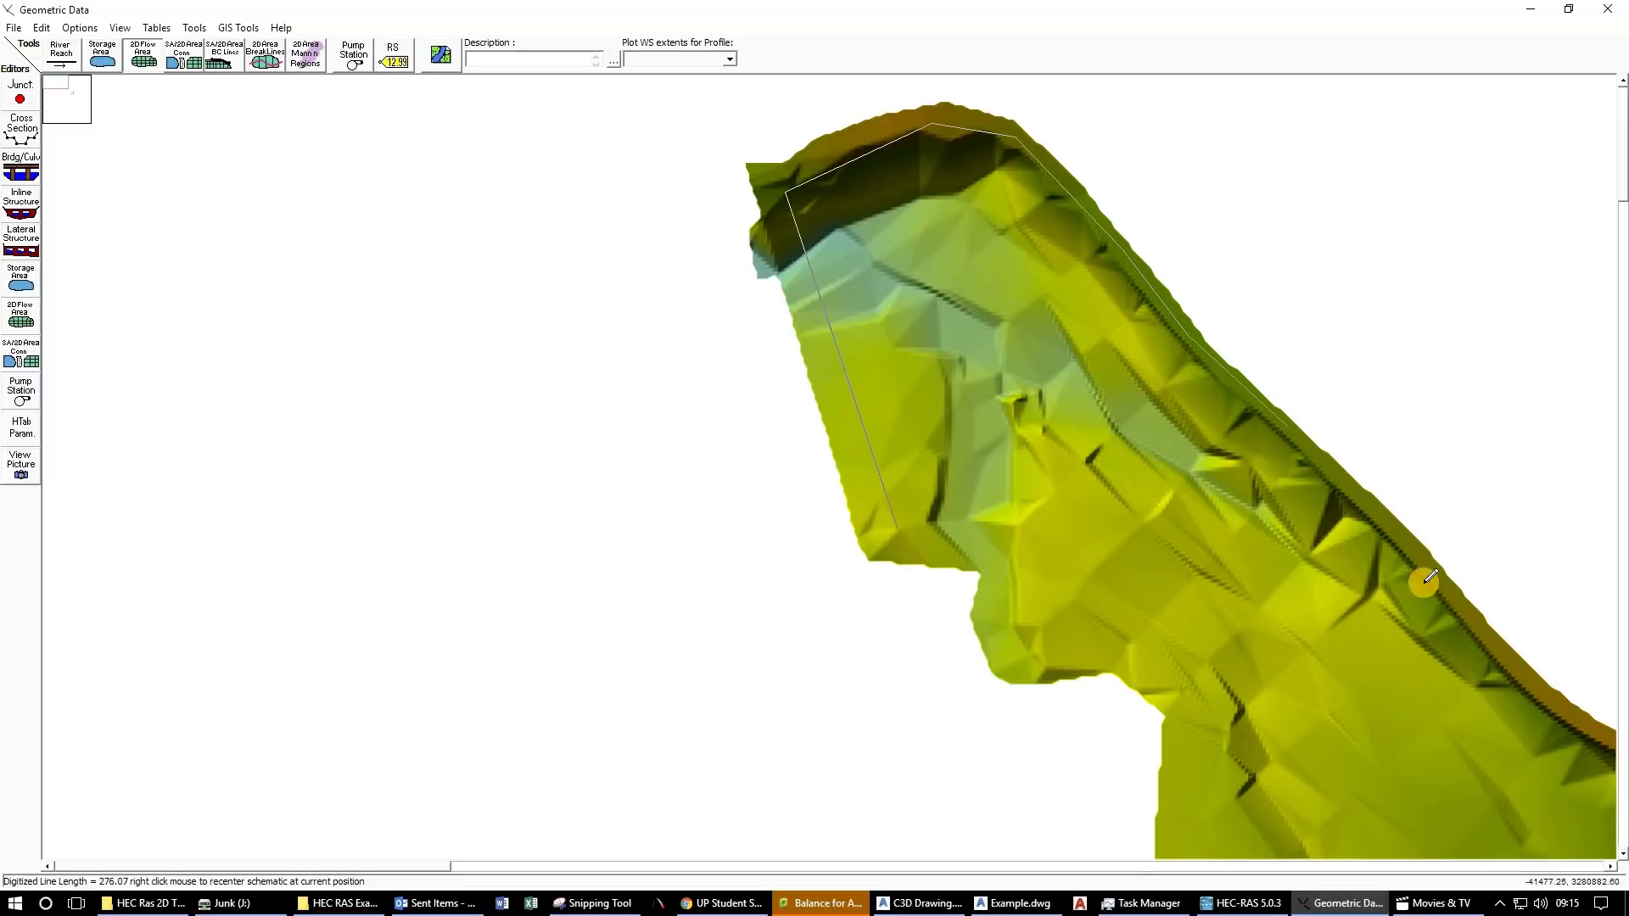
left_click(1395, 536)
left_click(1508, 660)
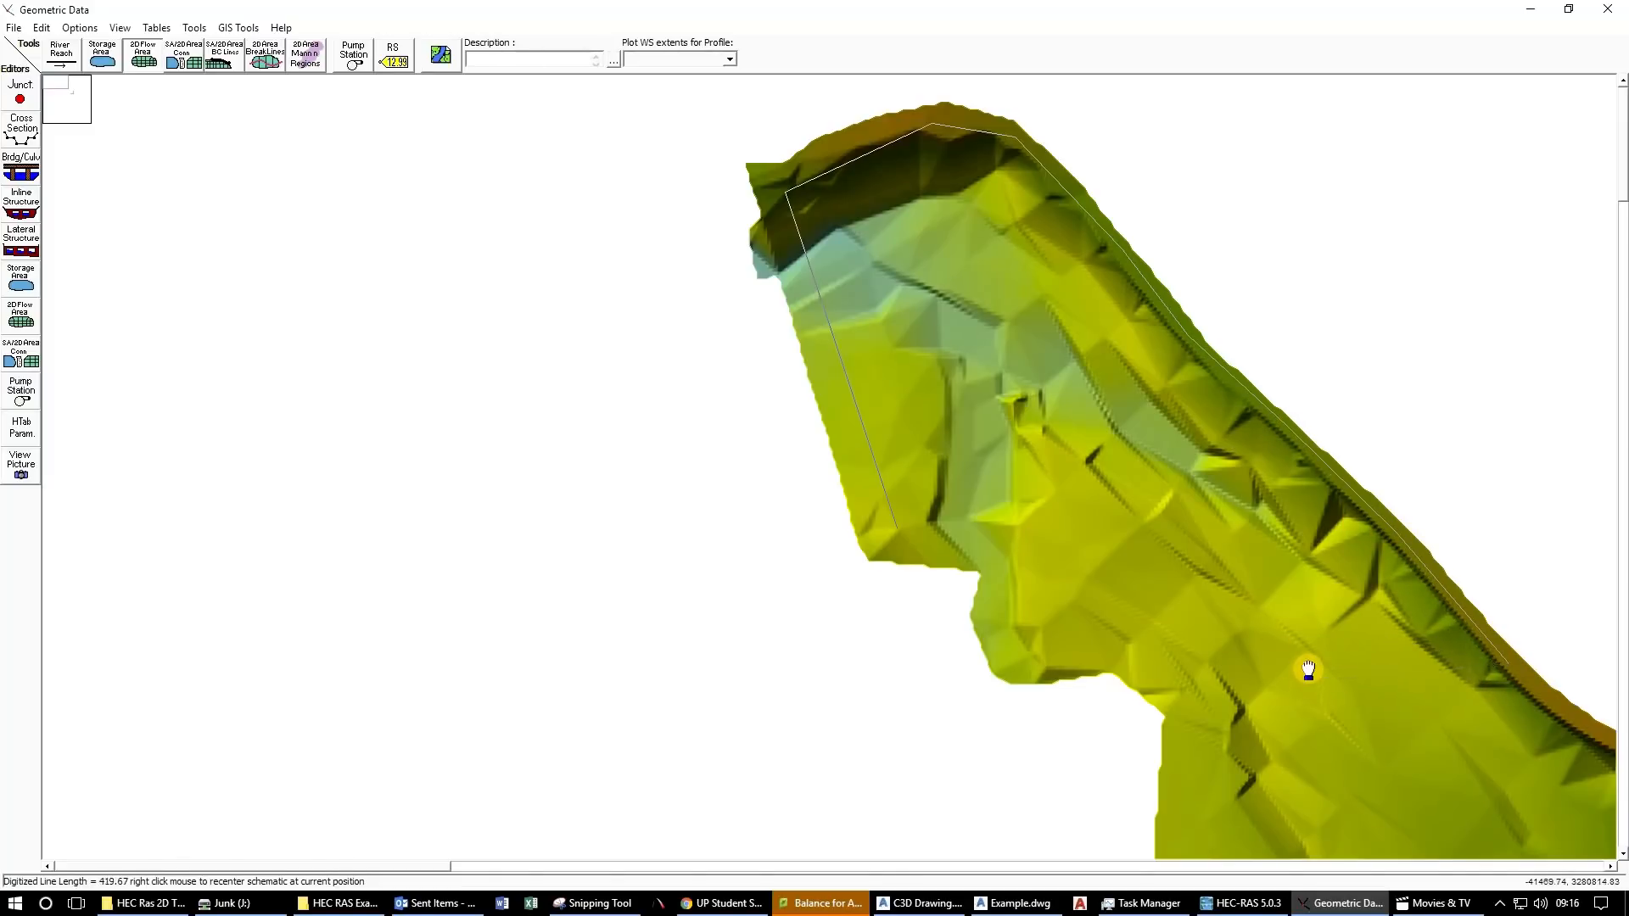
right_click(1327, 694)
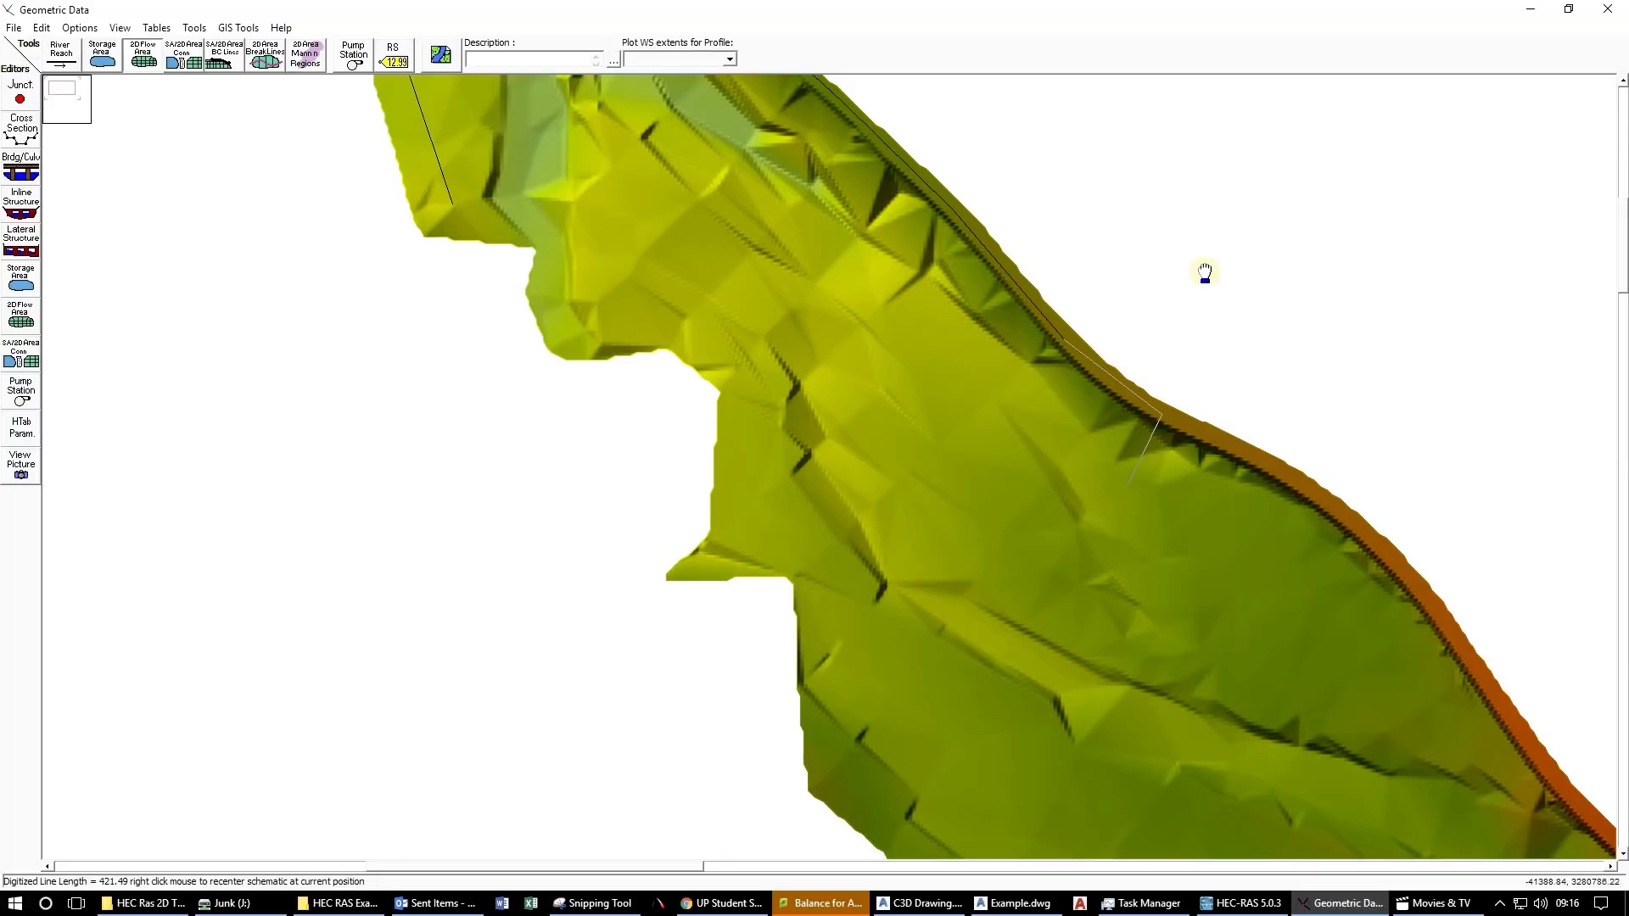
left_click_drag(1089, 369, 1094, 379)
left_click_drag(1212, 603, 992, 487)
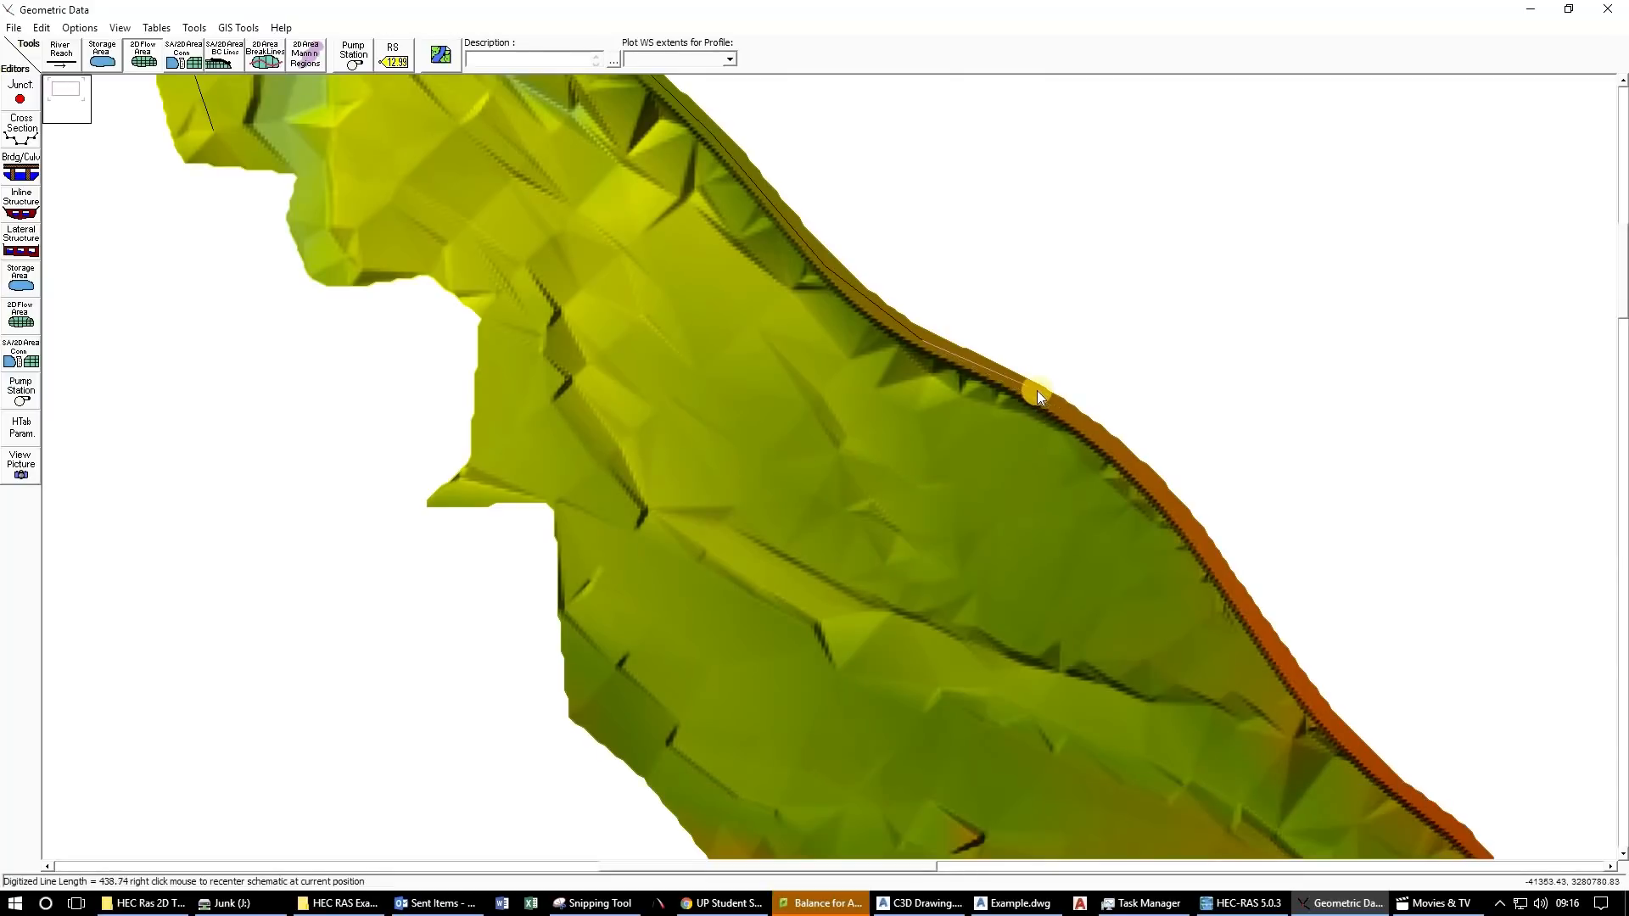
left_click(1038, 391)
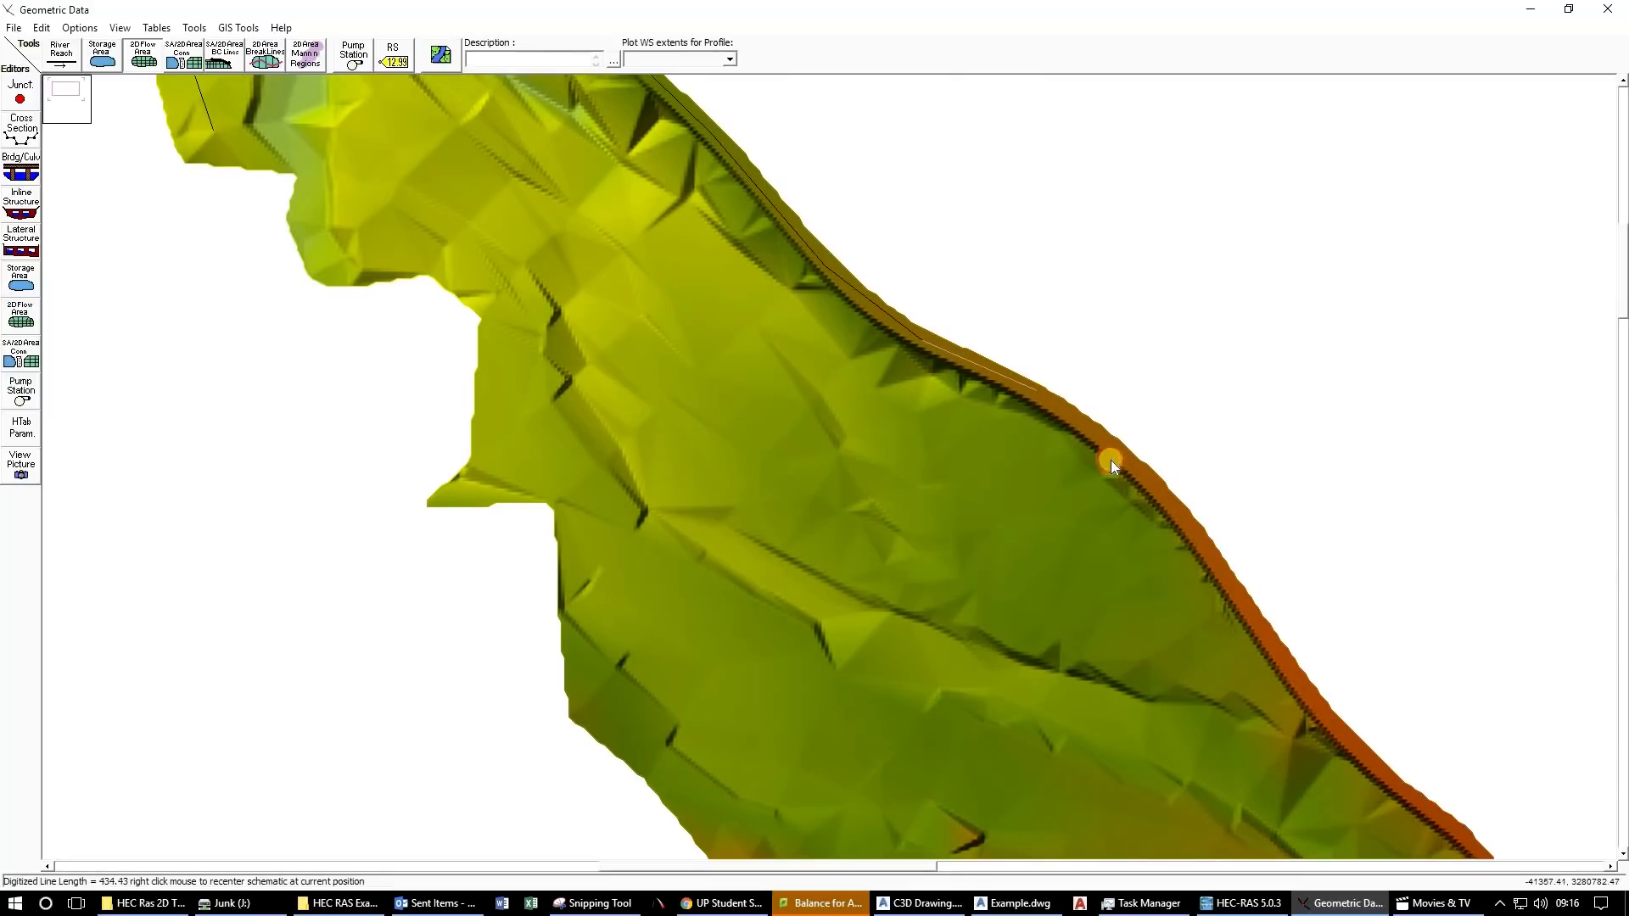
left_click(1171, 506)
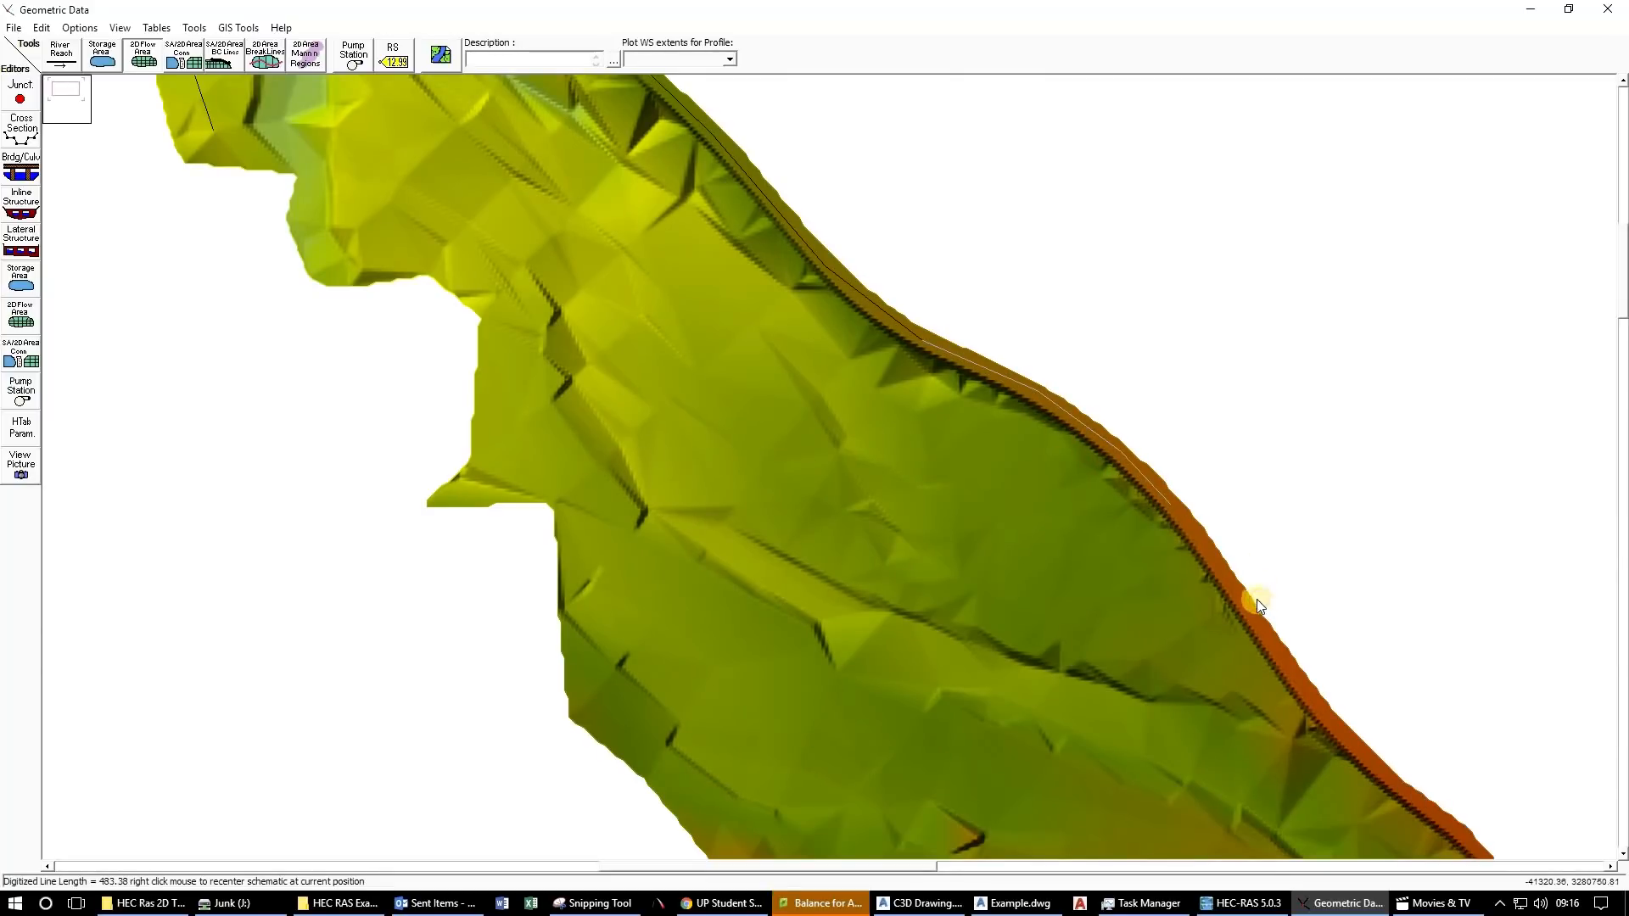
left_click(1303, 681)
left_click(1407, 793)
Extend the 2D flow area perimeter down the eastern terrain edge, past the narrow neck and through the wide embankment area.
left_click_drag(1172, 575, 883, 295)
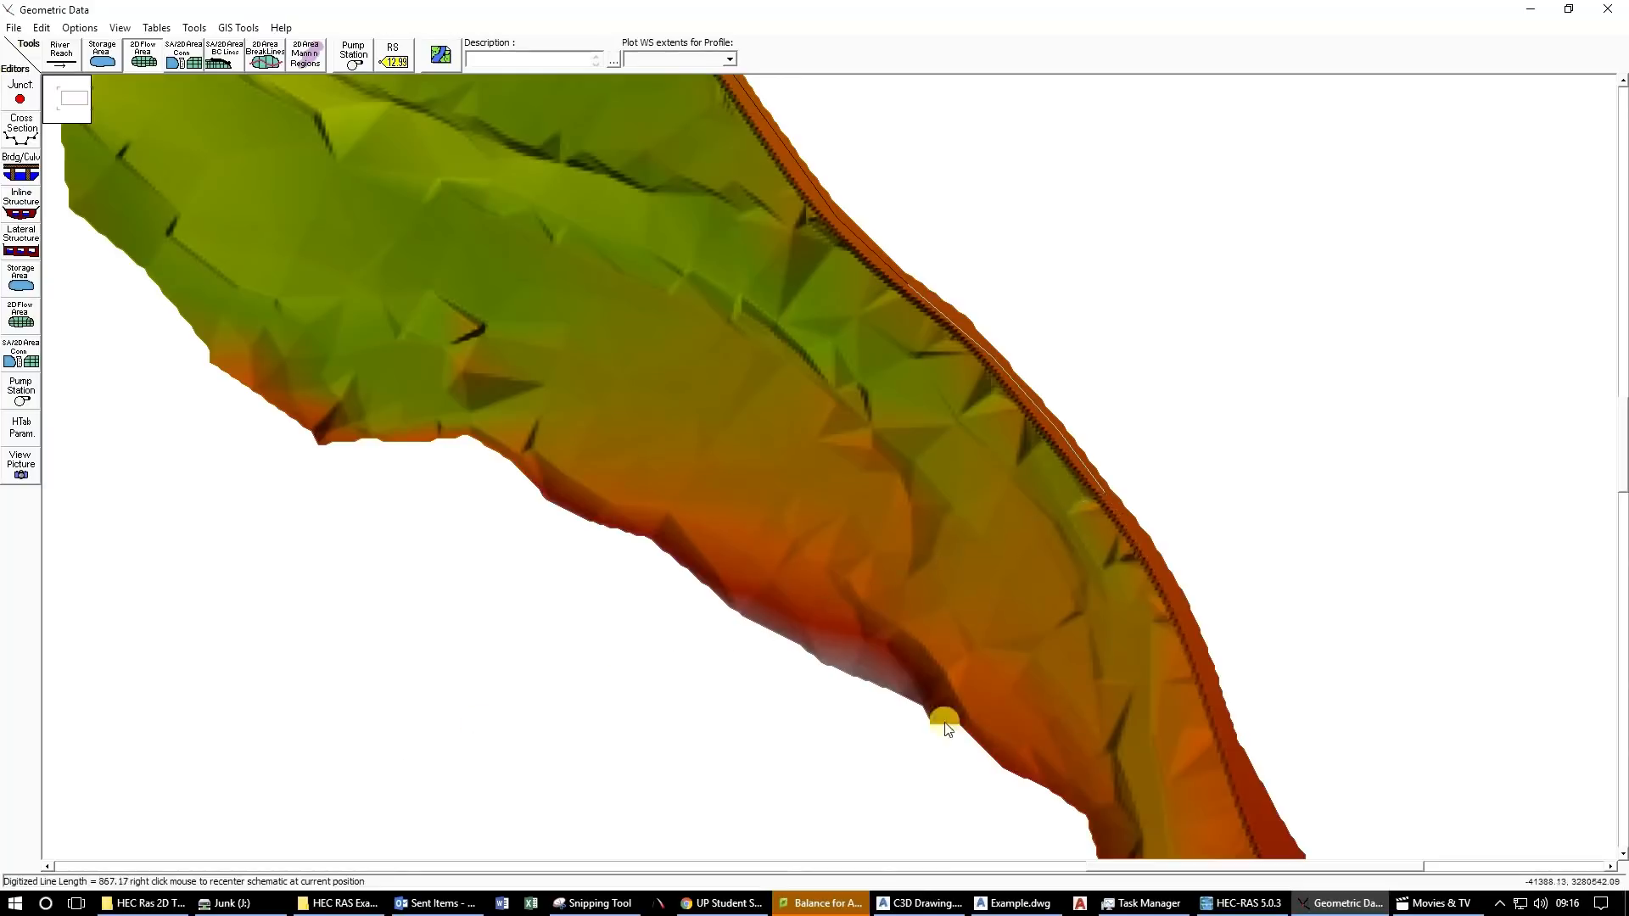
left_click(1153, 558)
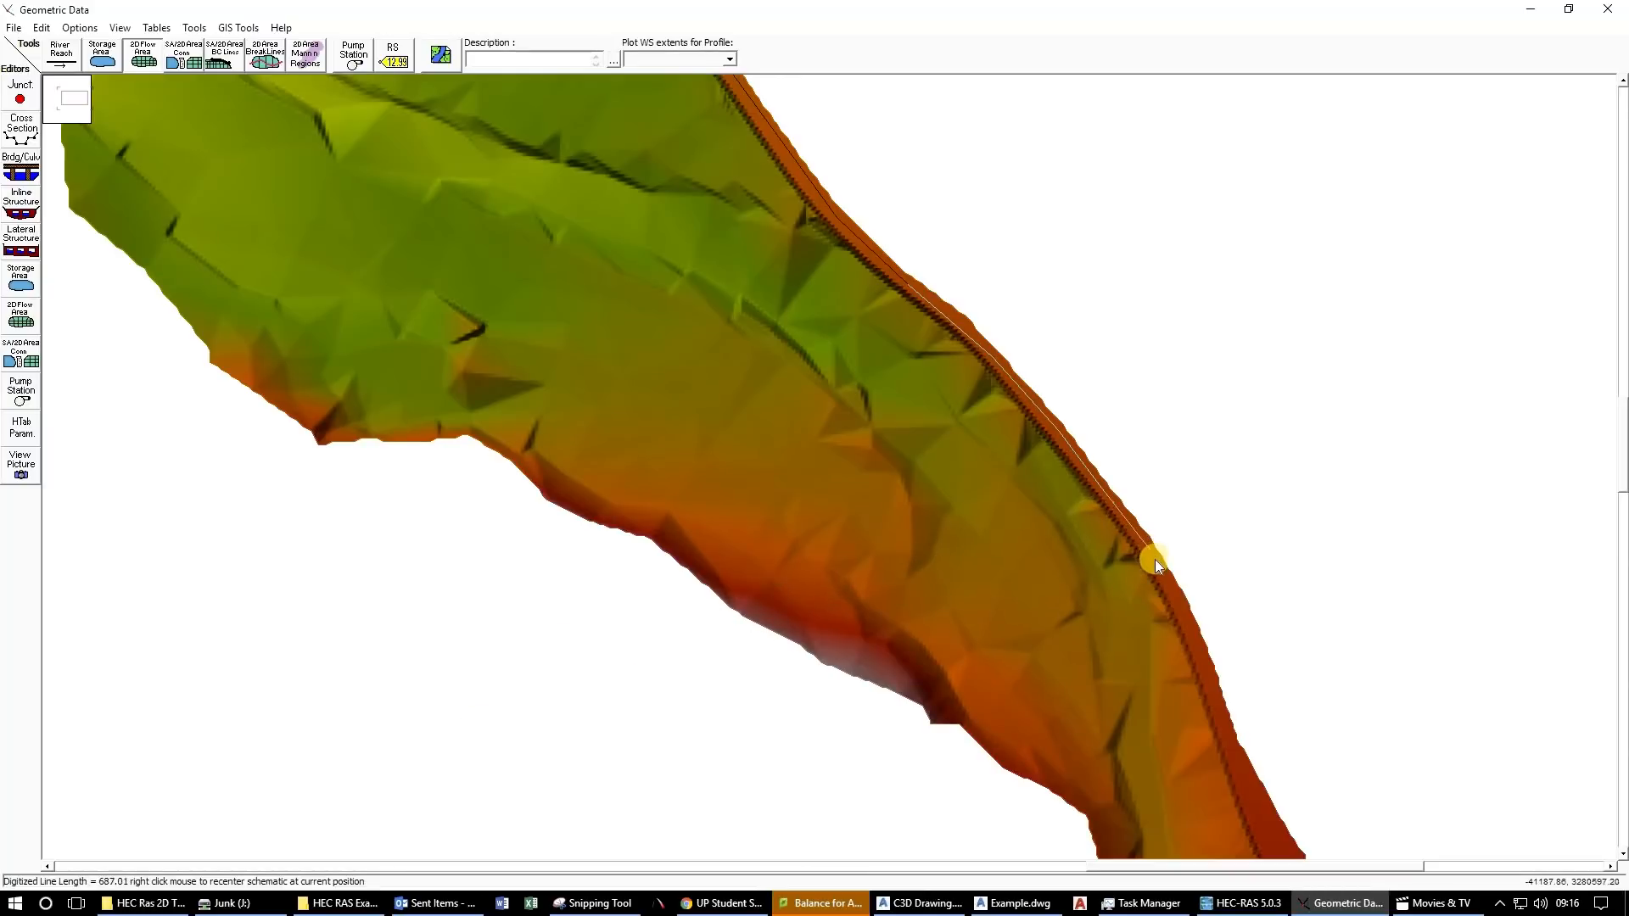
left_click(1215, 731)
right_click(869, 234)
left_click(1137, 339)
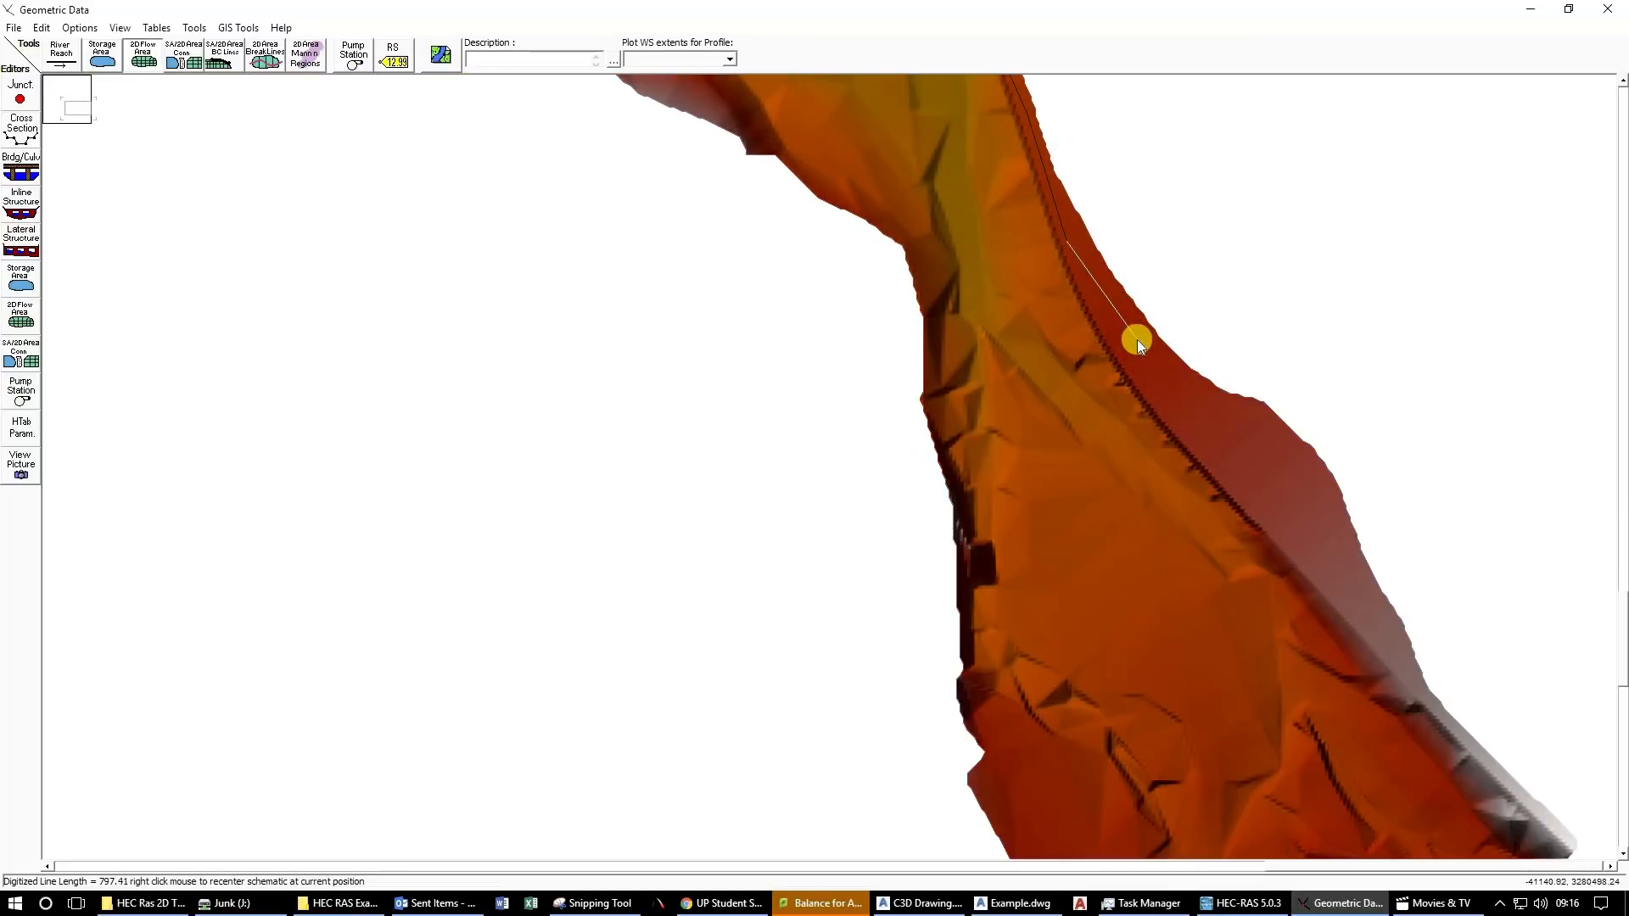
left_click(1234, 437)
left_click(1323, 528)
left_click(1420, 691)
Carry the 2D flow area perimeter around the southeast corner, along the slanted southern boundary and back up the southwestern edge.
left_click_drag(1456, 785, 1484, 317)
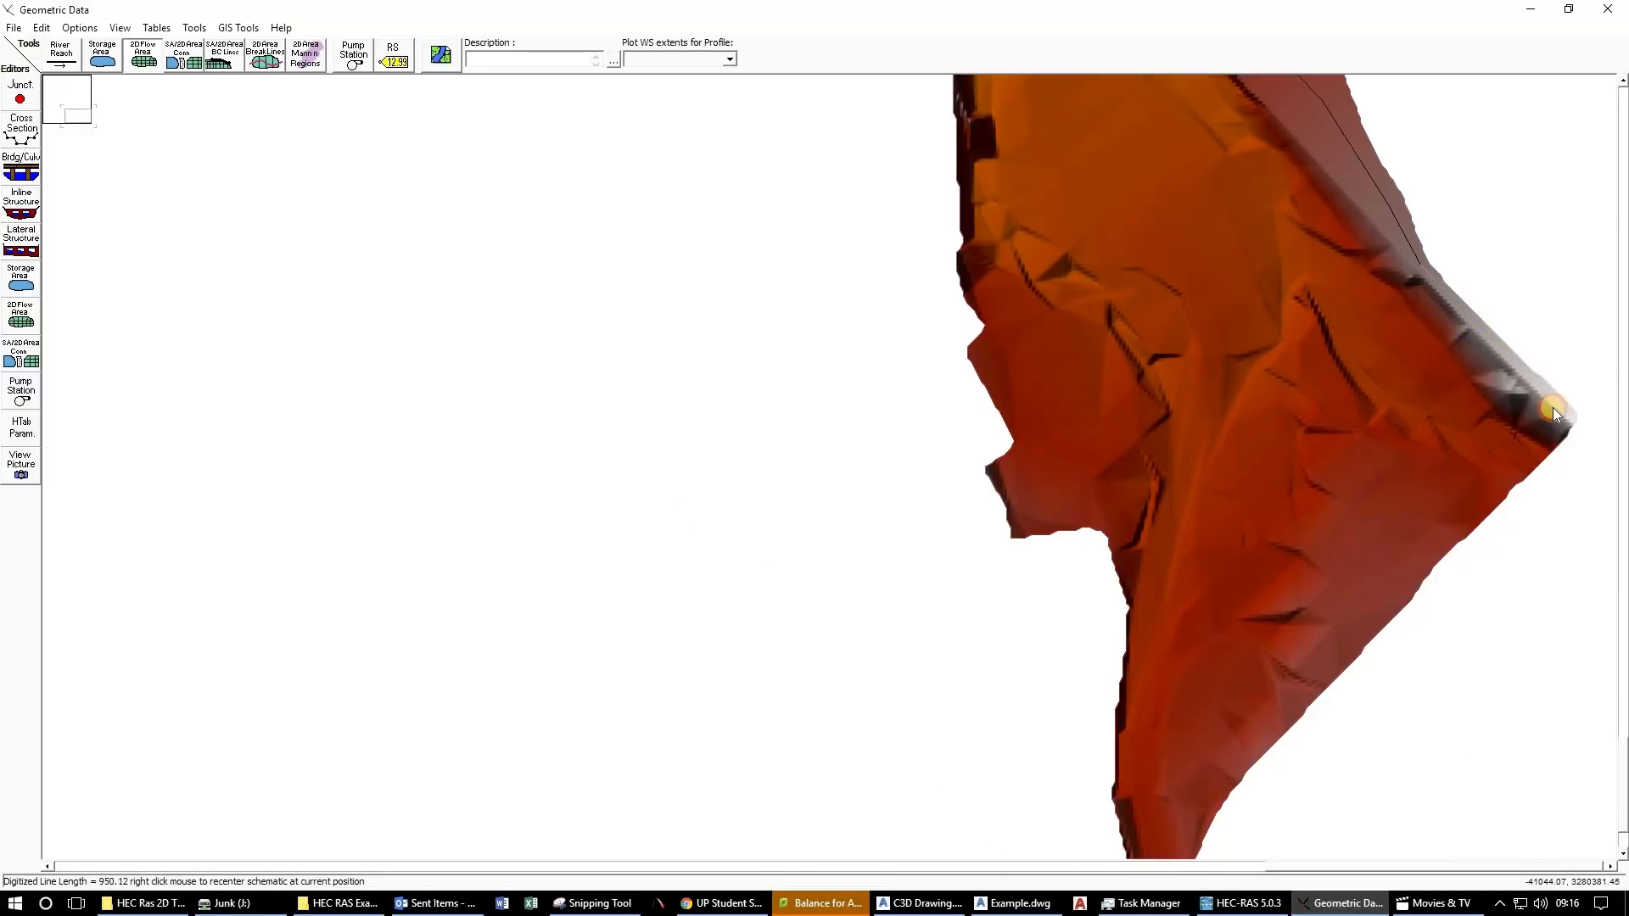
left_click(1457, 526)
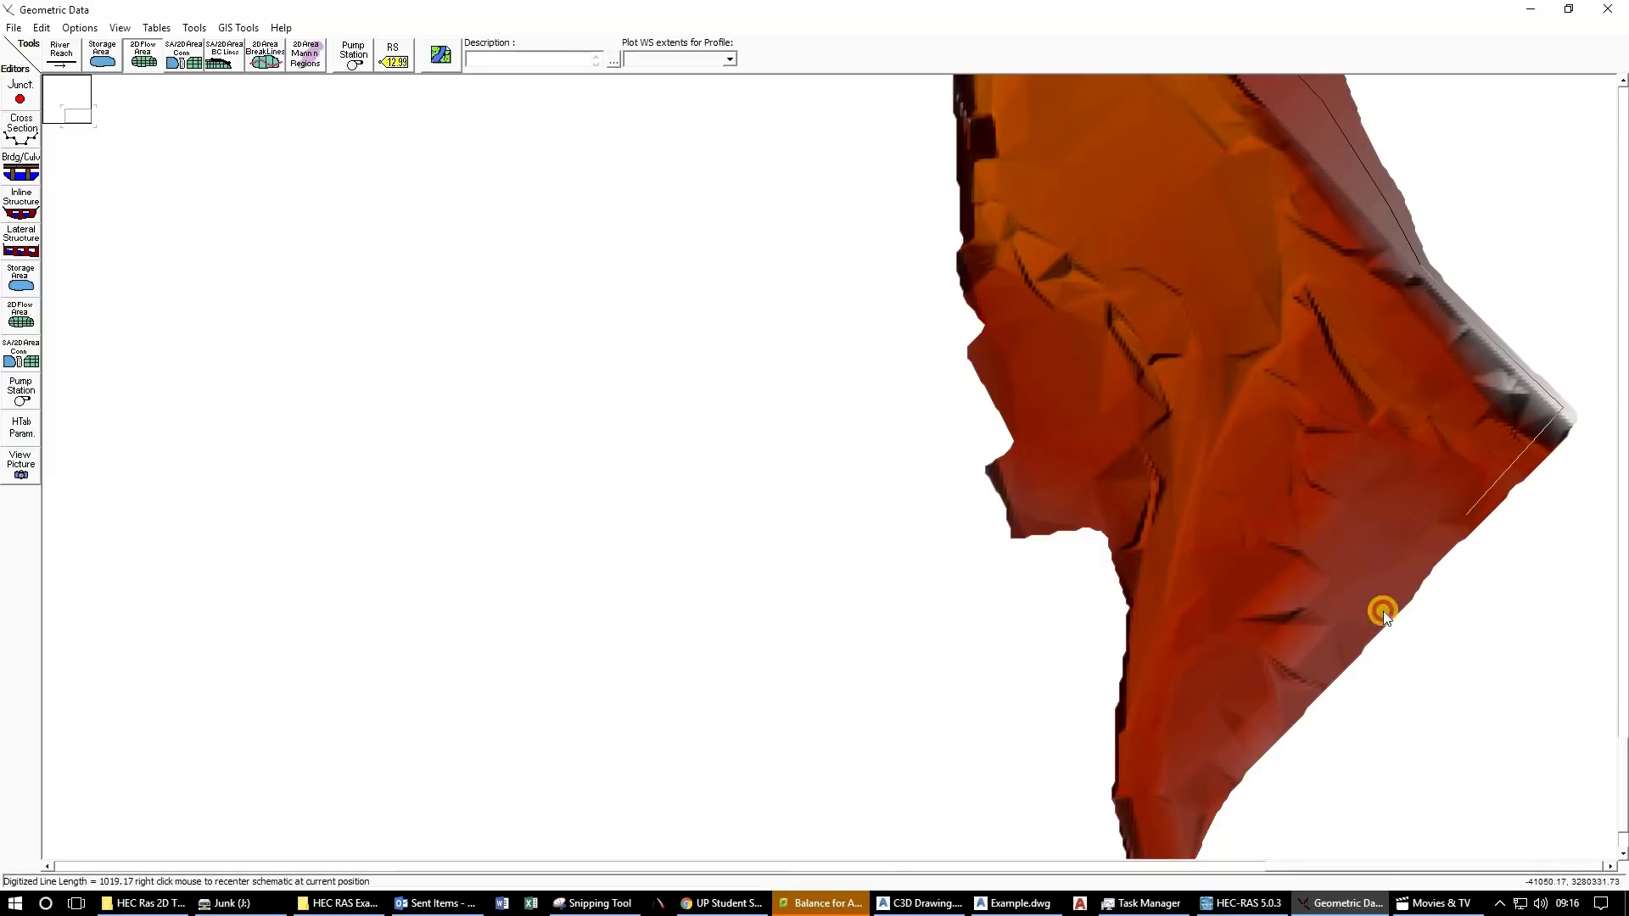
left_click(1174, 805)
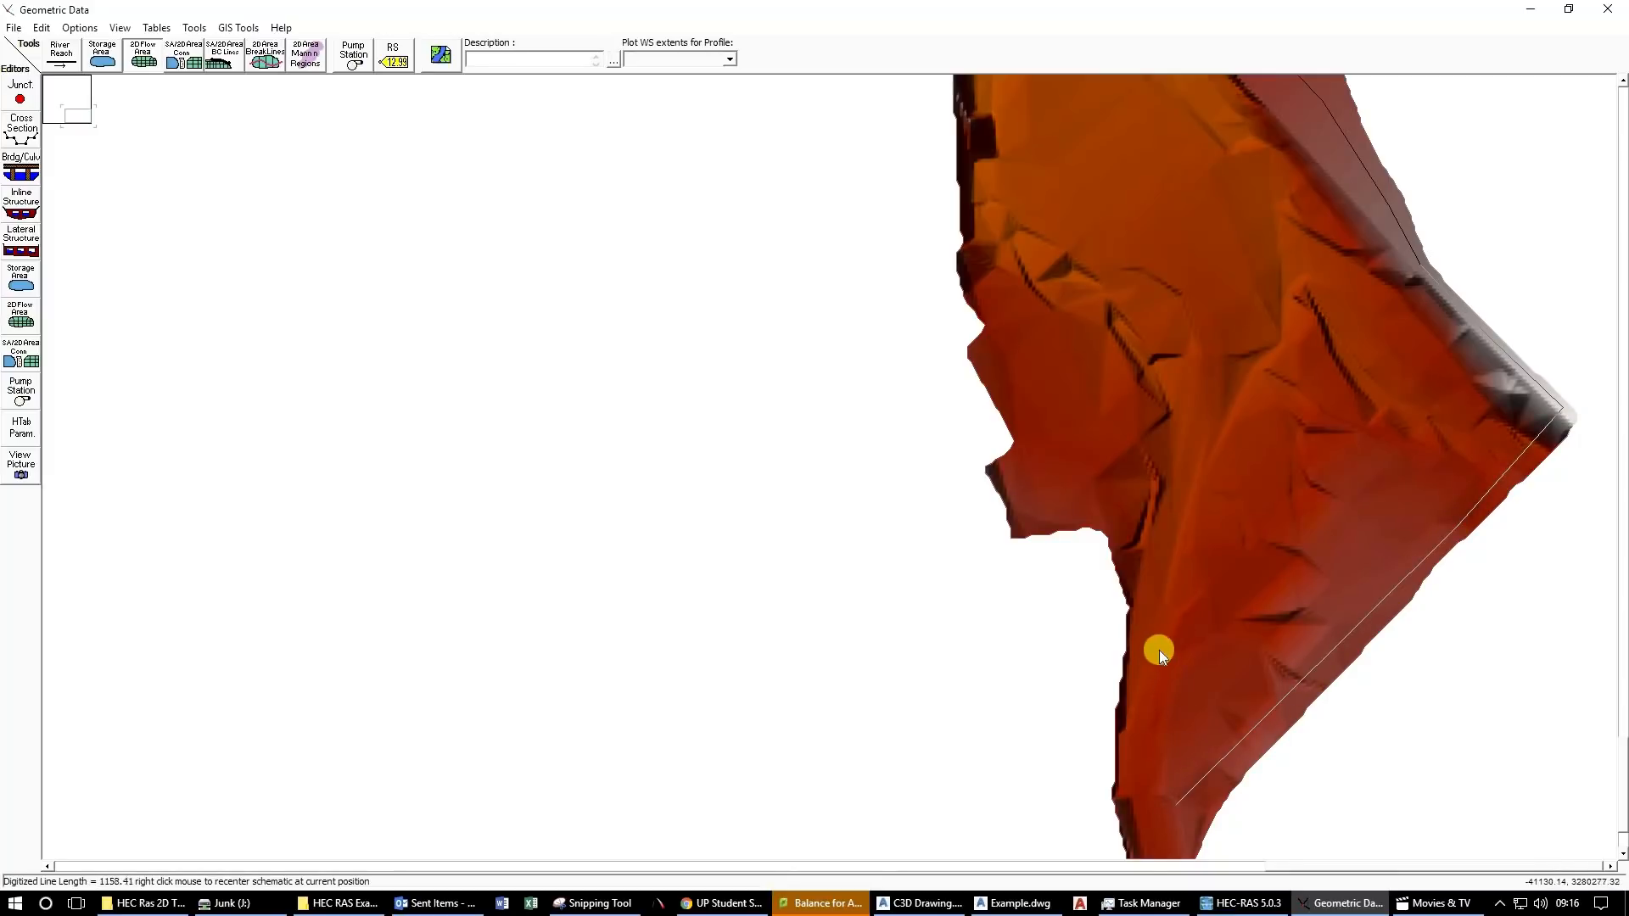
left_click(1123, 537)
left_click(984, 273)
left_click(983, 147)
Continue the 2D flow area perimeter north up the western terrain edge, past the narrow neck, and northwest along the red slope.
left_click_drag(1071, 154, 1049, 498)
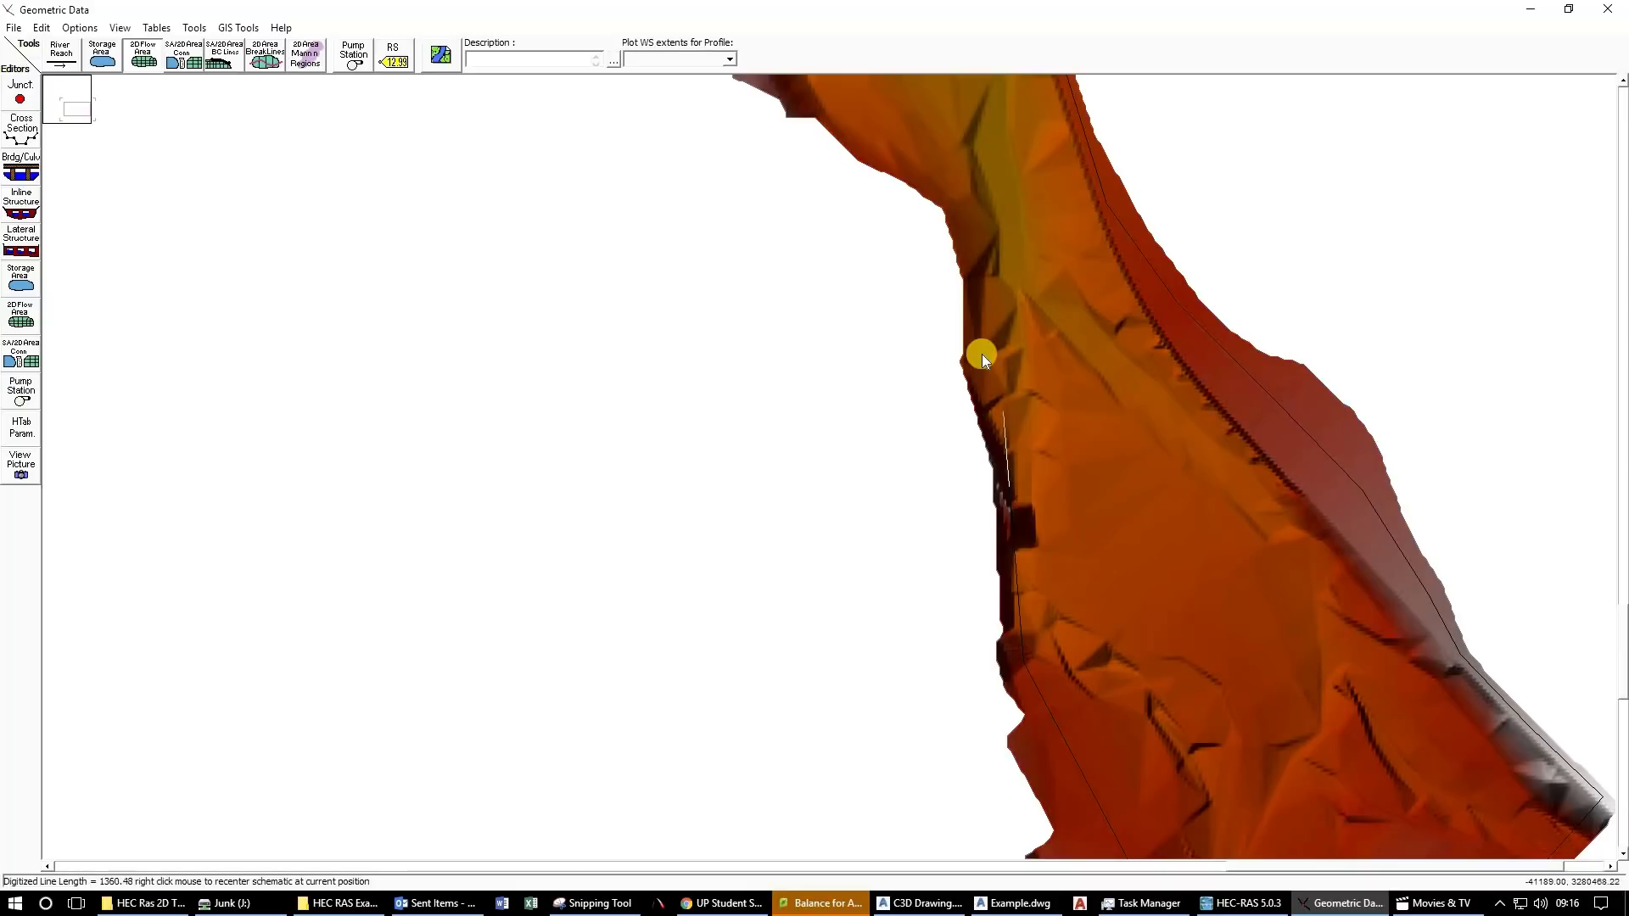
left_click(981, 261)
left_click_drag(960, 192, 1051, 443)
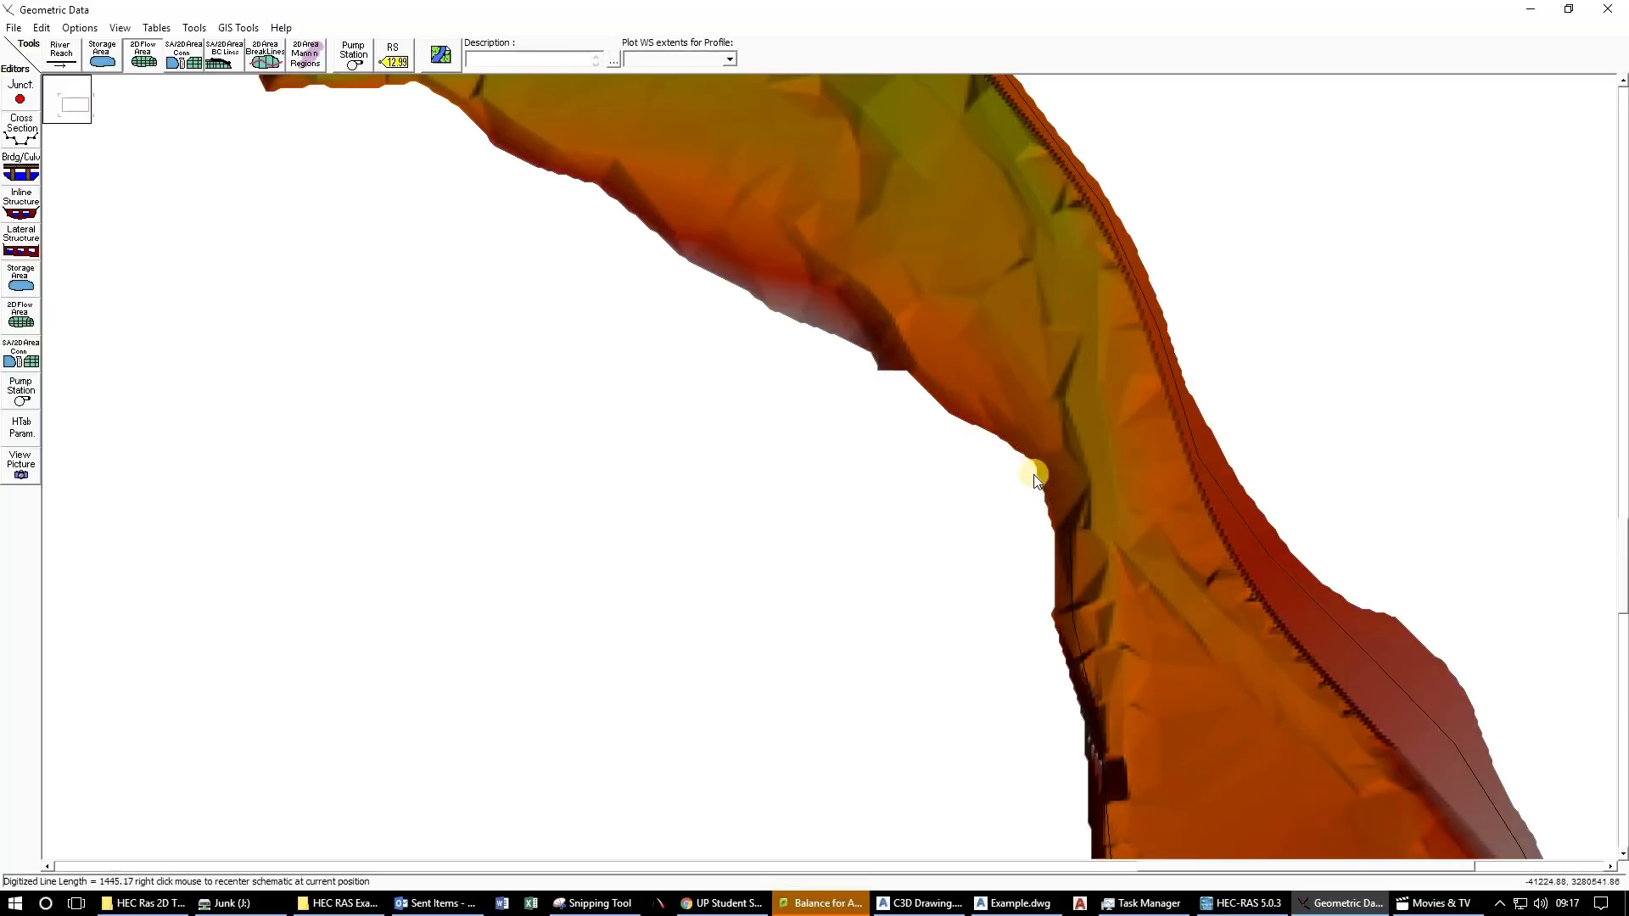
left_click(973, 390)
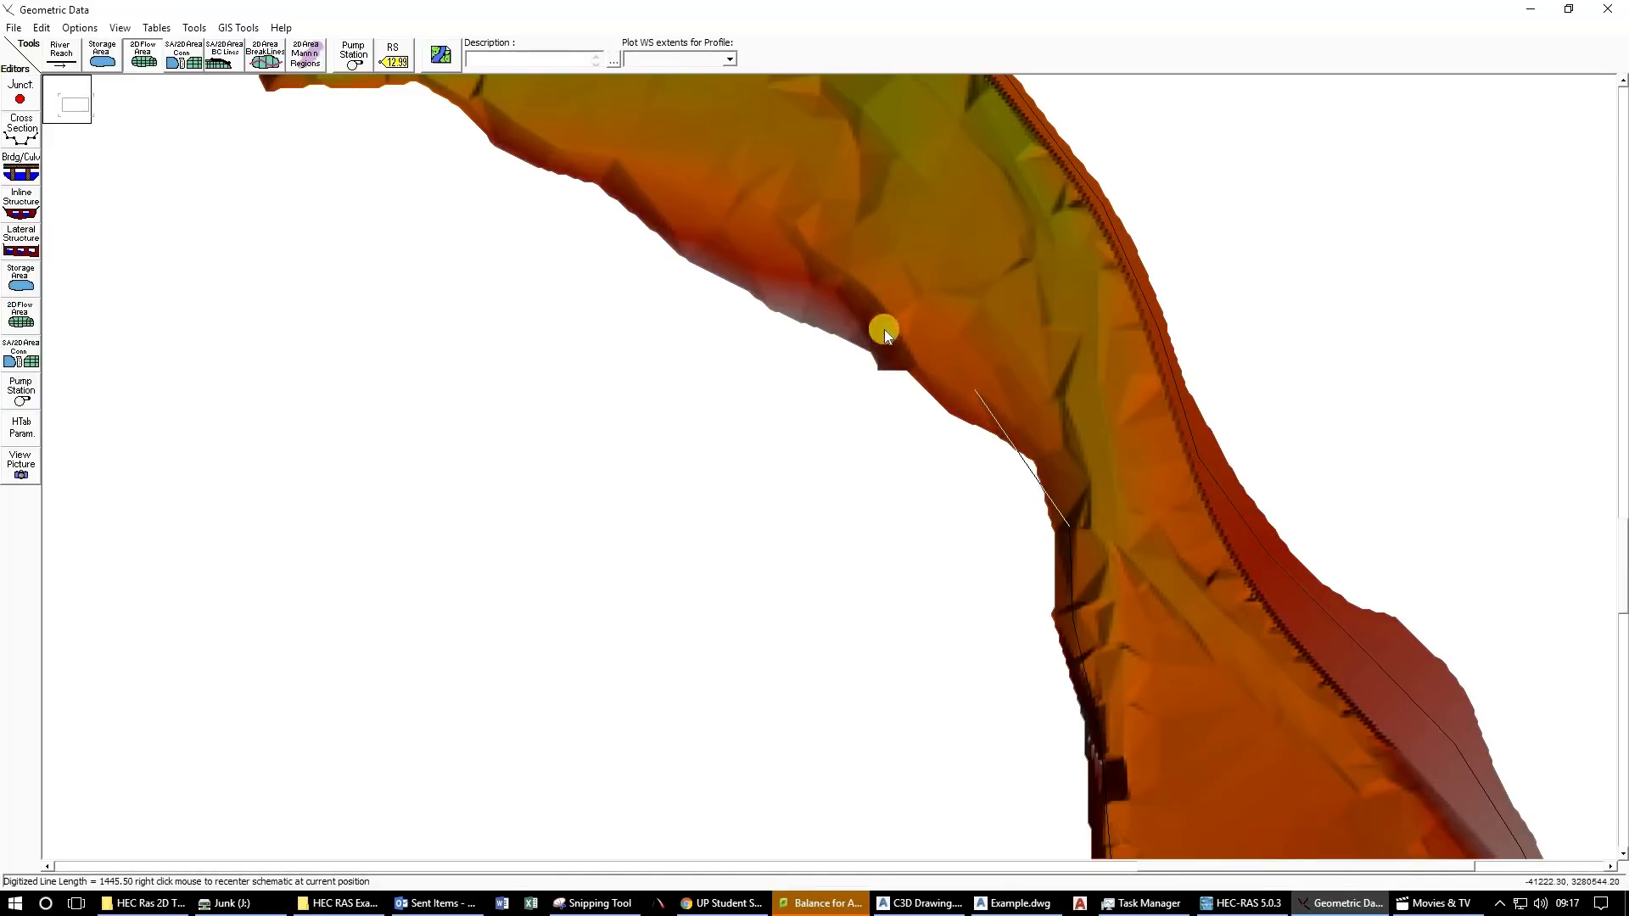
left_click(663, 212)
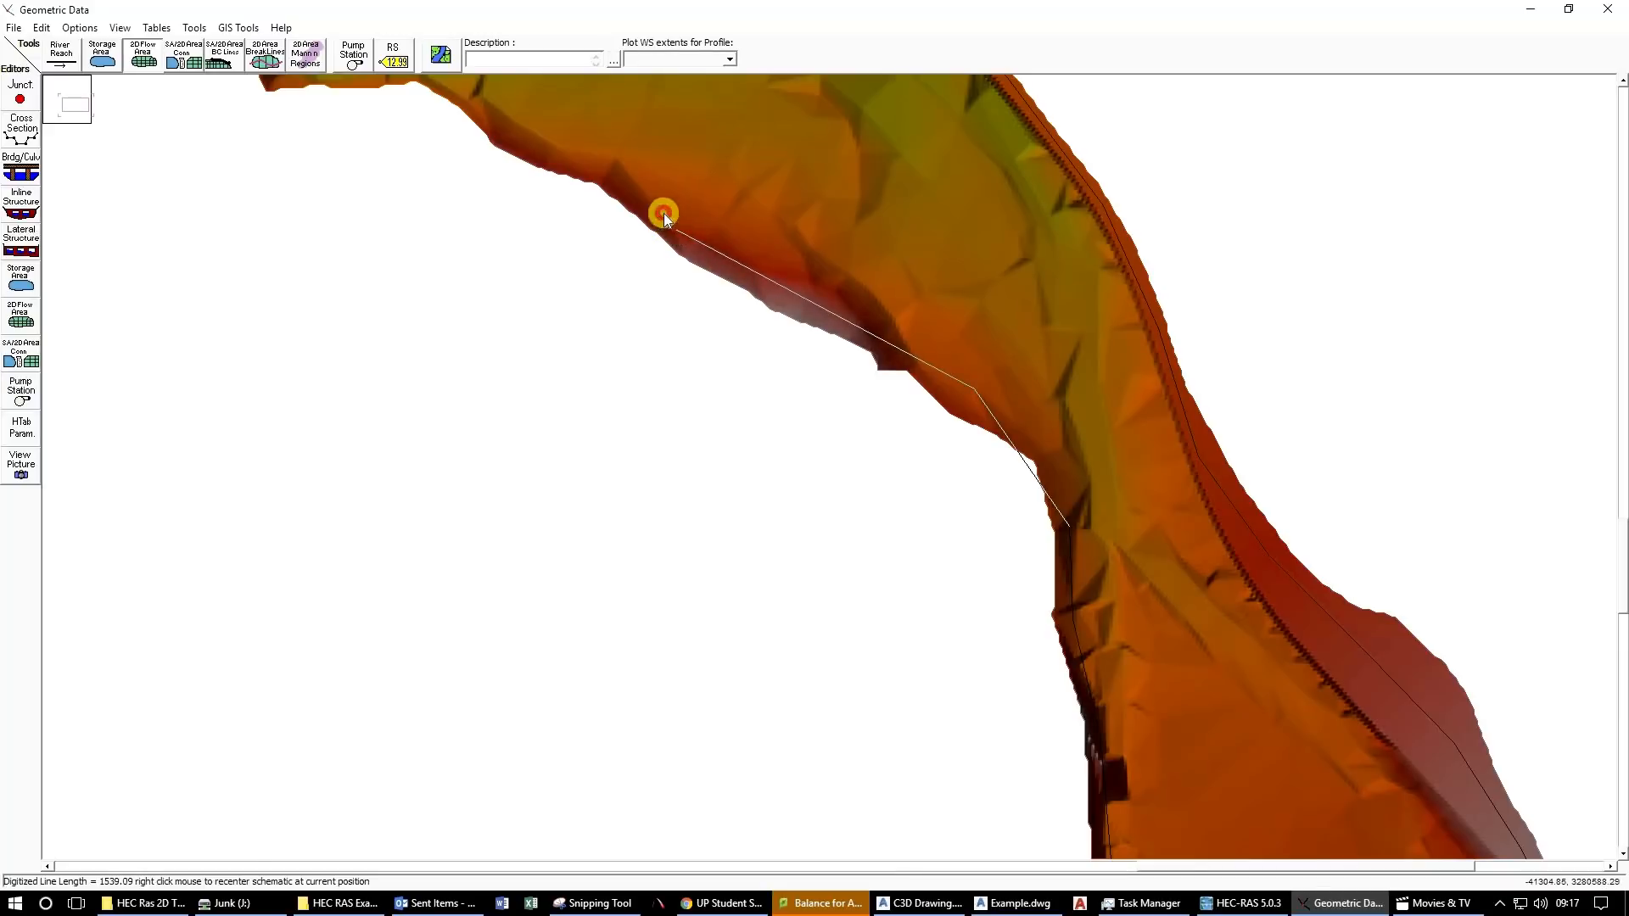
left_click(609, 173)
left_click(486, 116)
Carry the 2D flow area perimeter around the green bulge on the western side and north to the small protruding spur.
left_click(1035, 465)
scroll(1022, 496, "up", 3)
scroll(1042, 515, "down", 4)
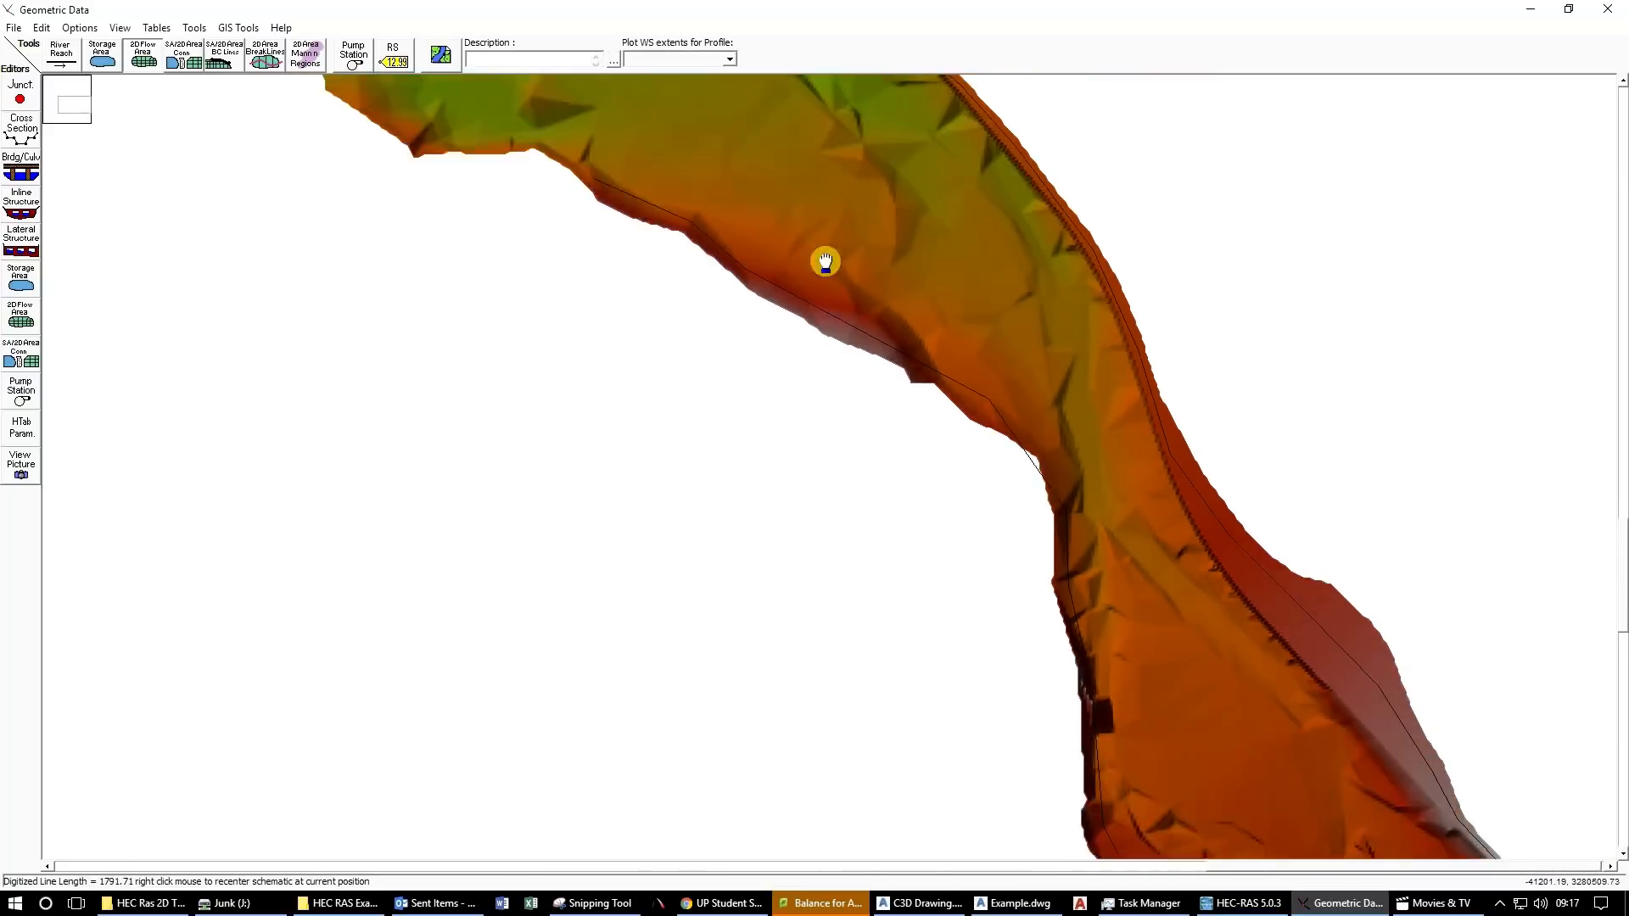
scroll(825, 261, "down", 2)
scroll(908, 451, "up", 4)
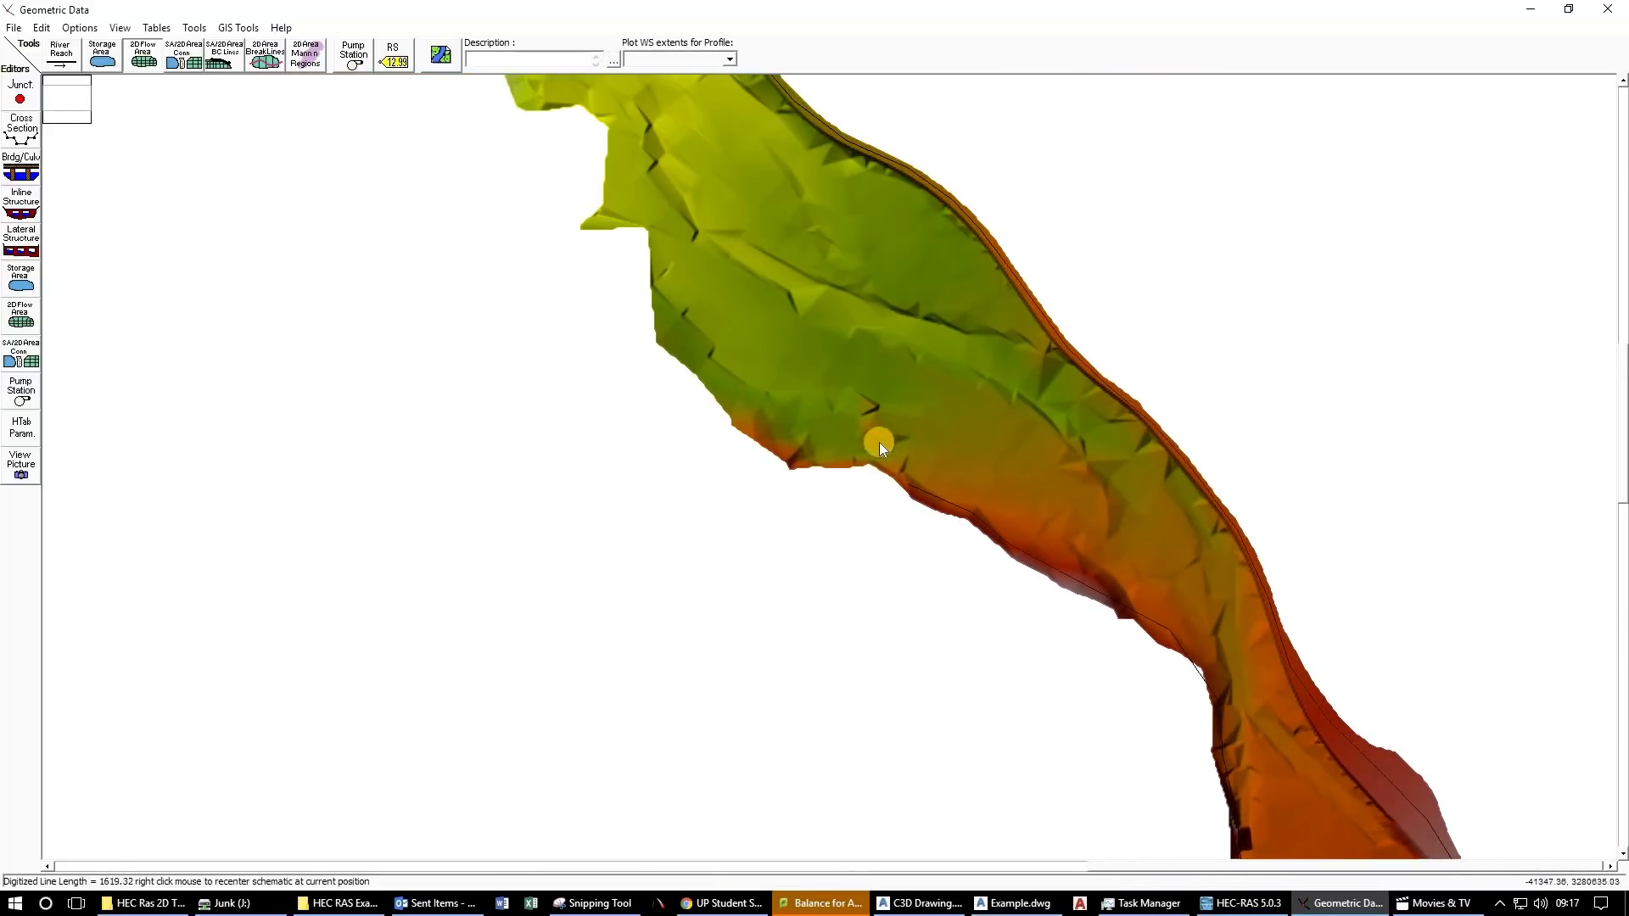
scroll(878, 441, "up", 3)
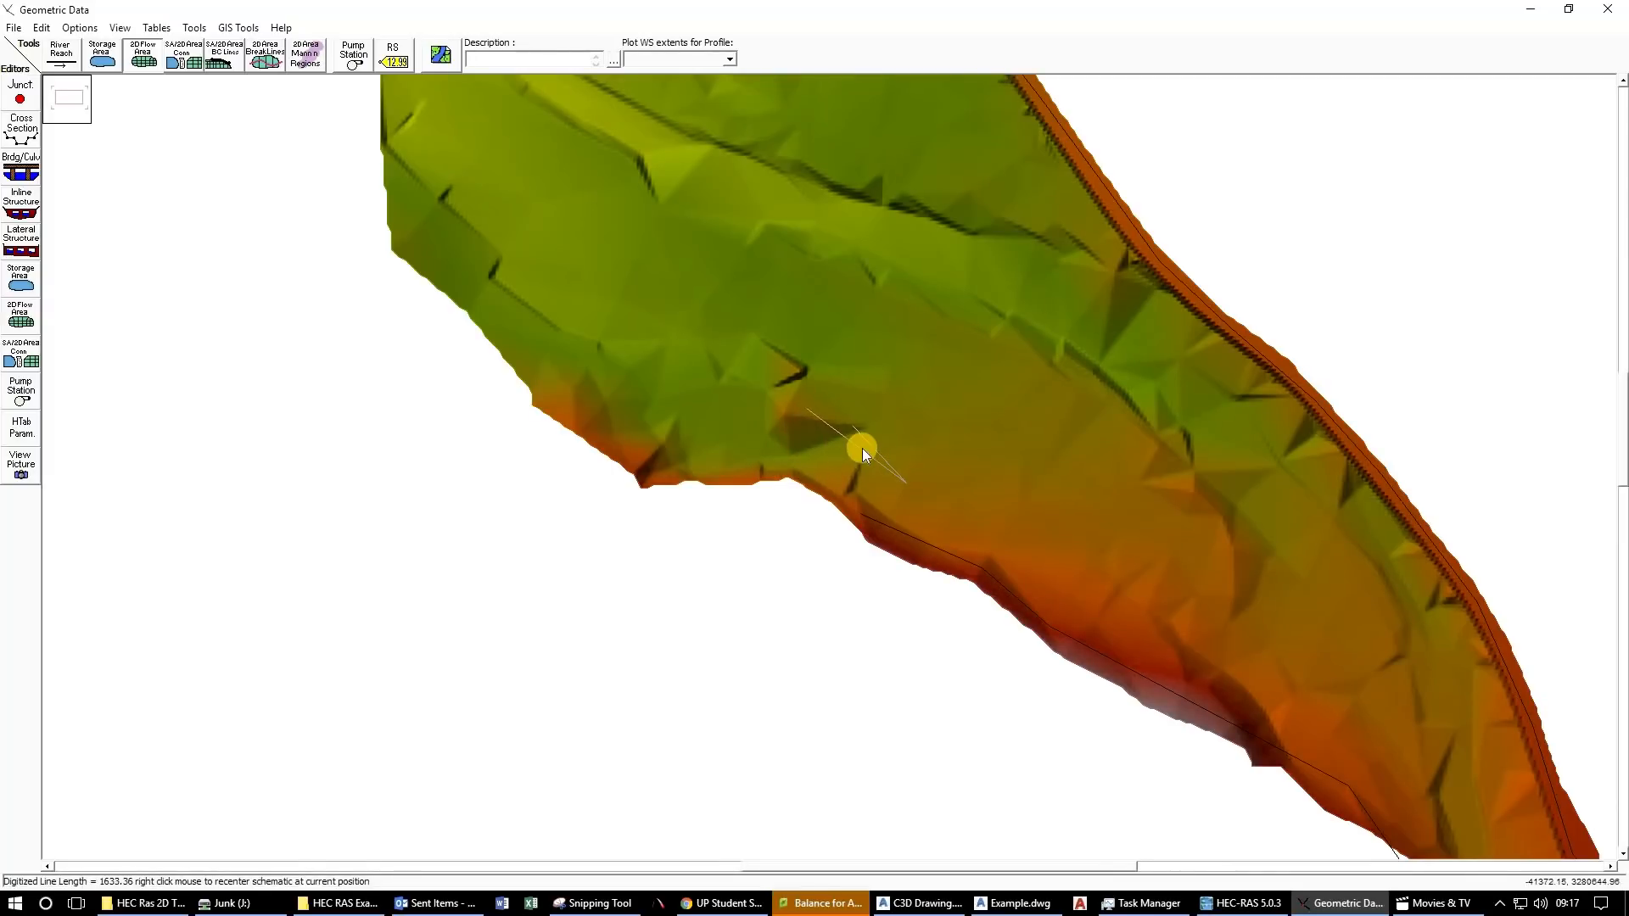
right_click(800, 439)
left_click(794, 454, "shift")
left_click_drag(794, 454, 897, 459)
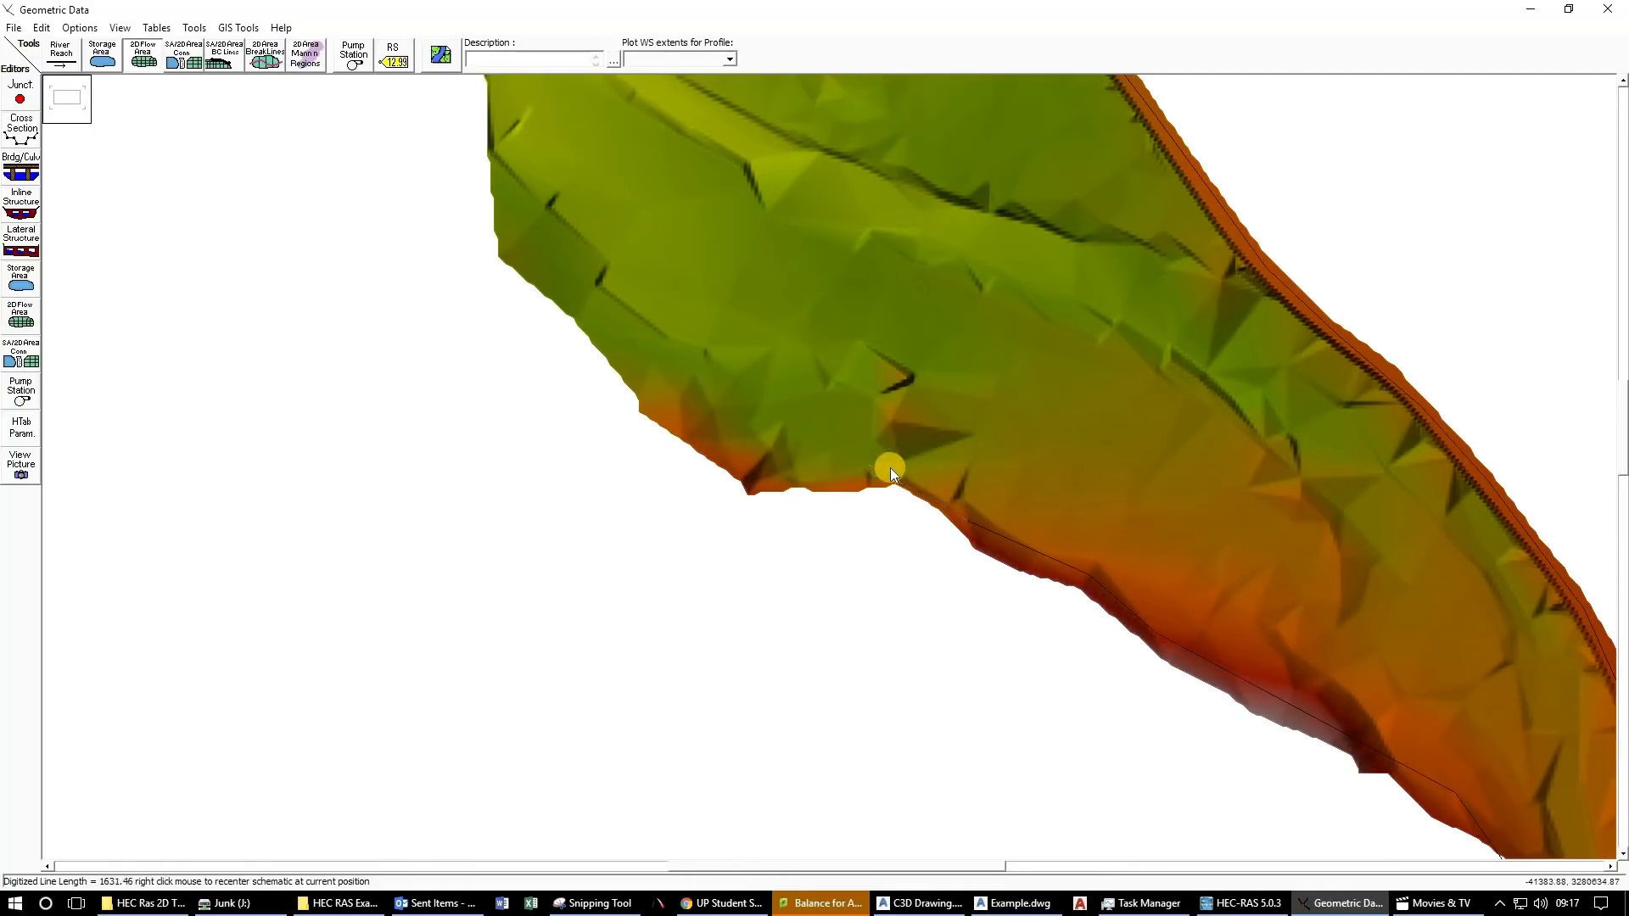
left_click(891, 467)
left_click(761, 484)
left_click(653, 409)
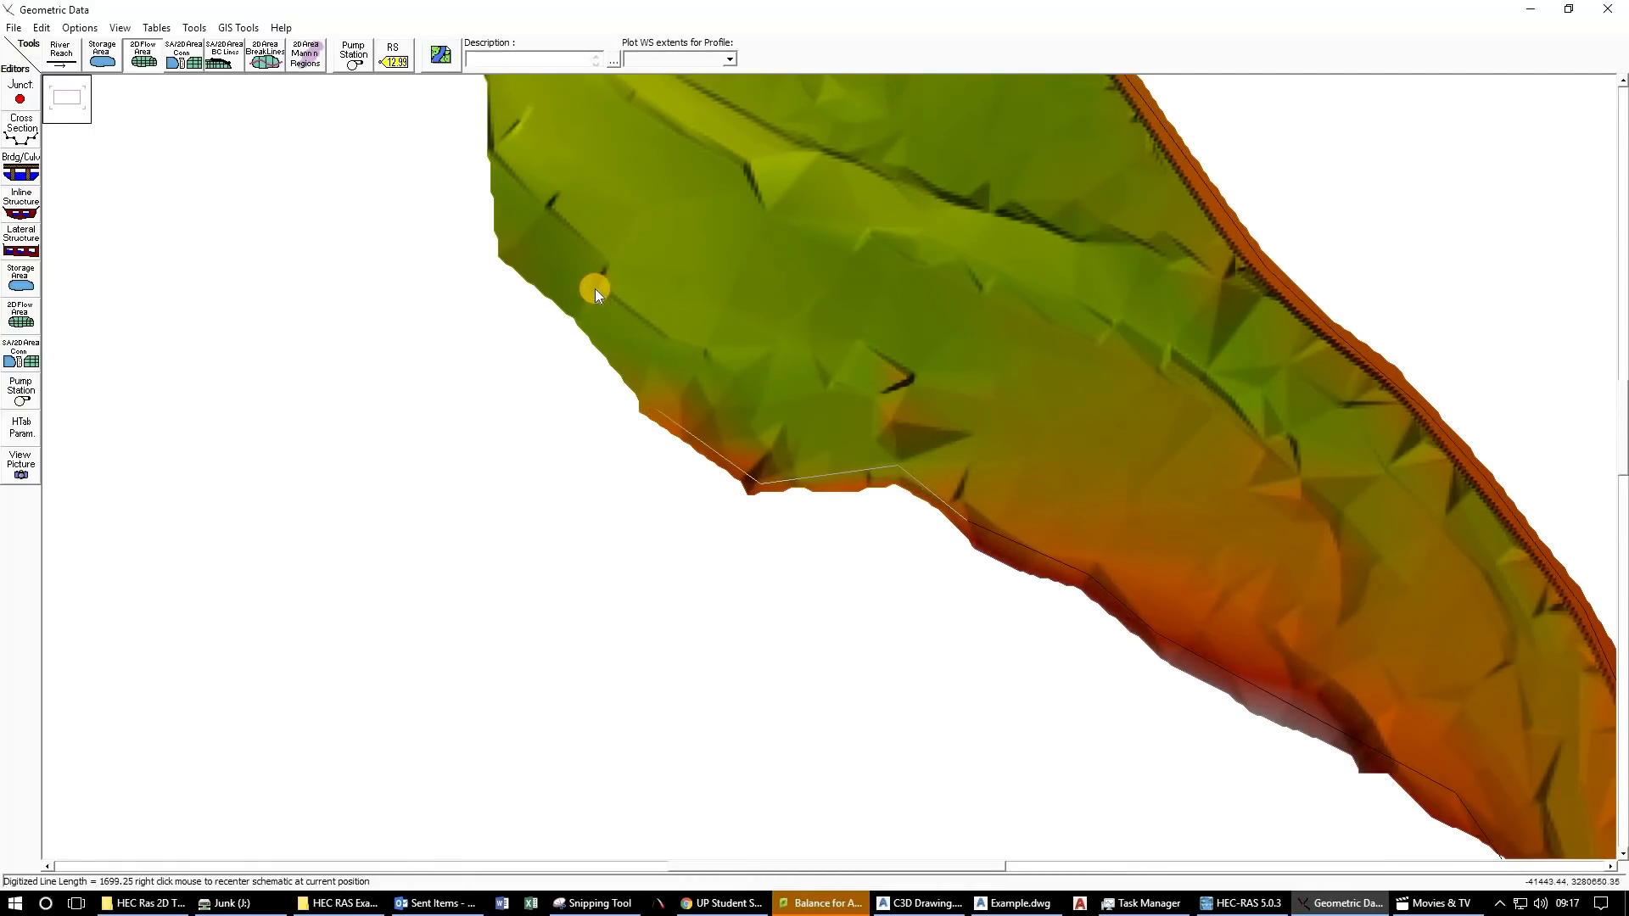
left_click(552, 253)
right_click(611, 261)
left_click(690, 438)
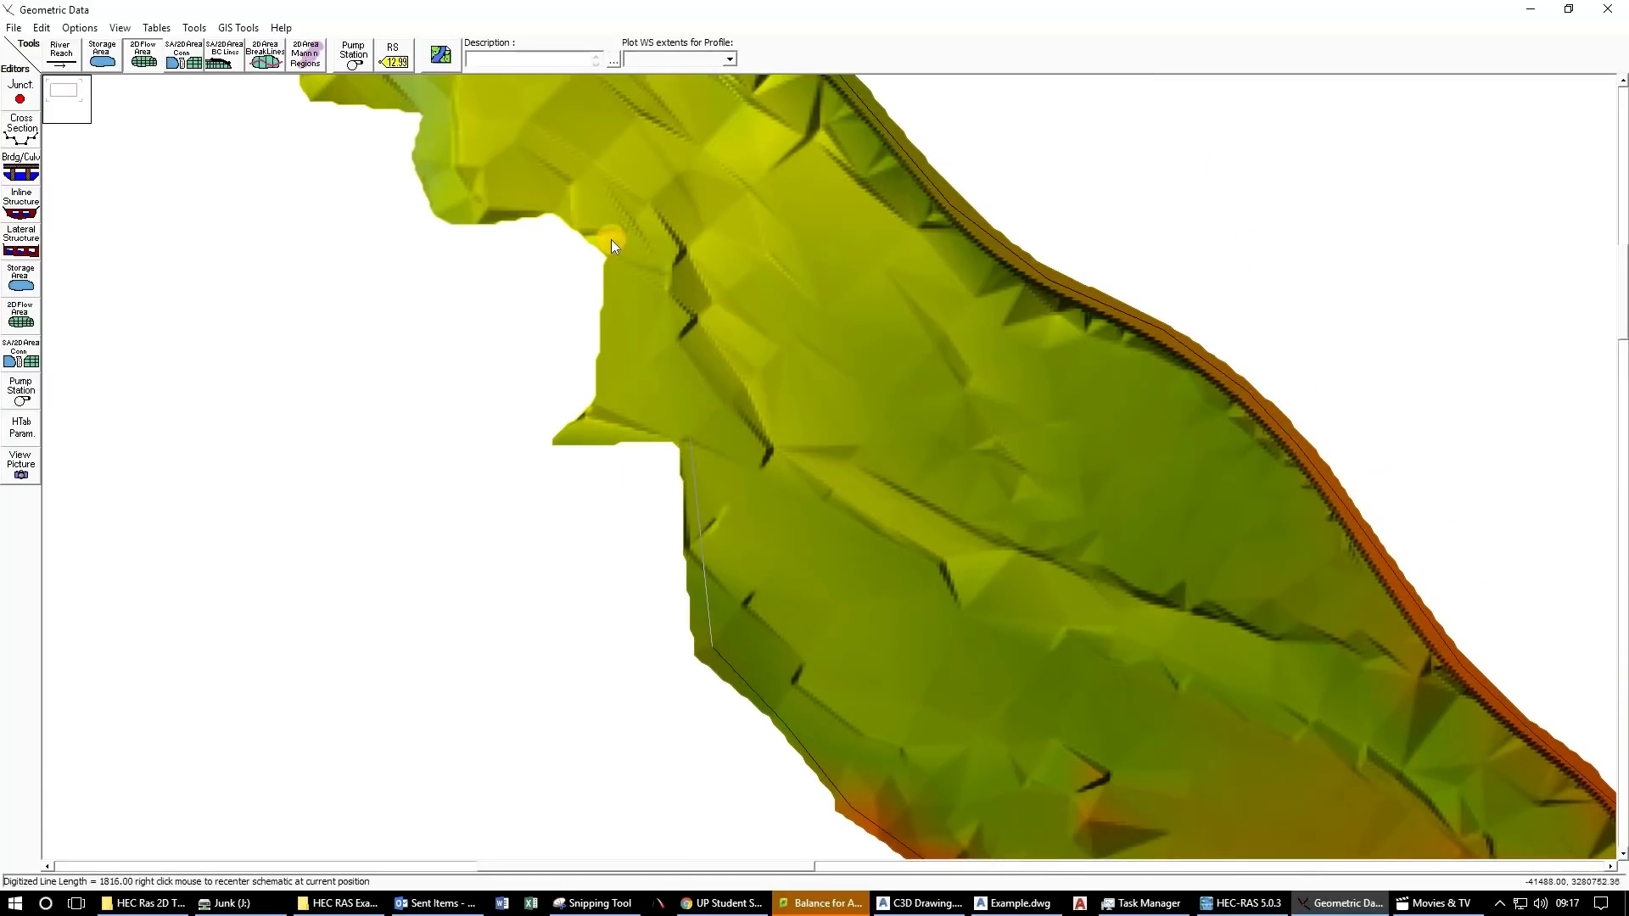
Finish the perimeter just inside the northwestern terrain edge near its starting point and name the 2D flow area Rivier.
right_click(558, 187)
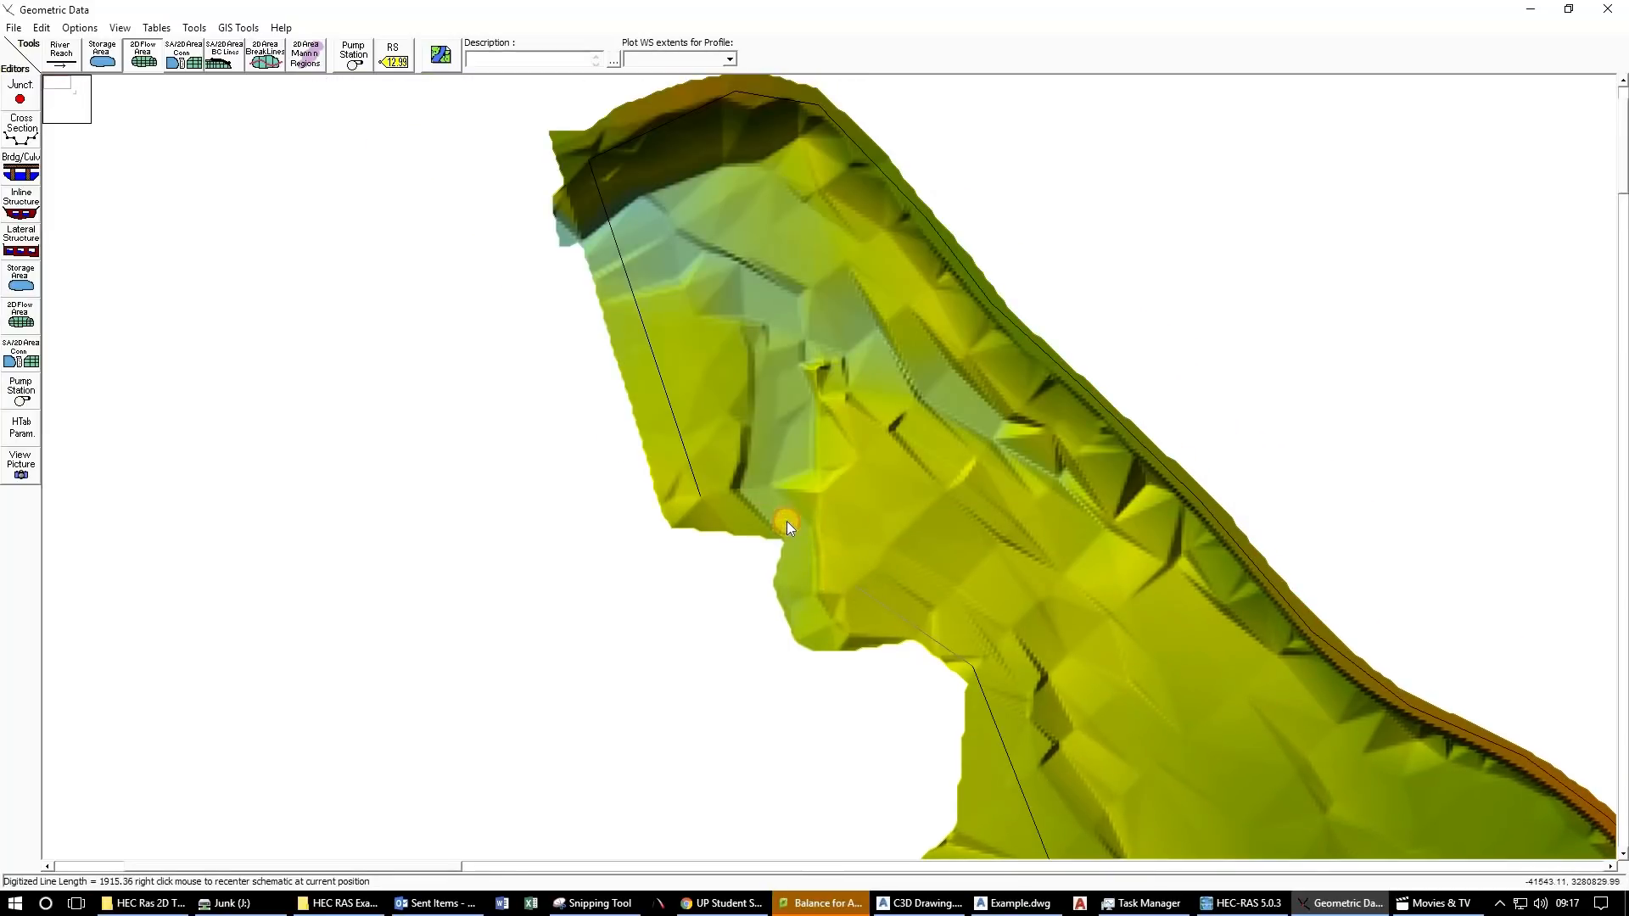
left_click(744, 512)
double_click(723, 502)
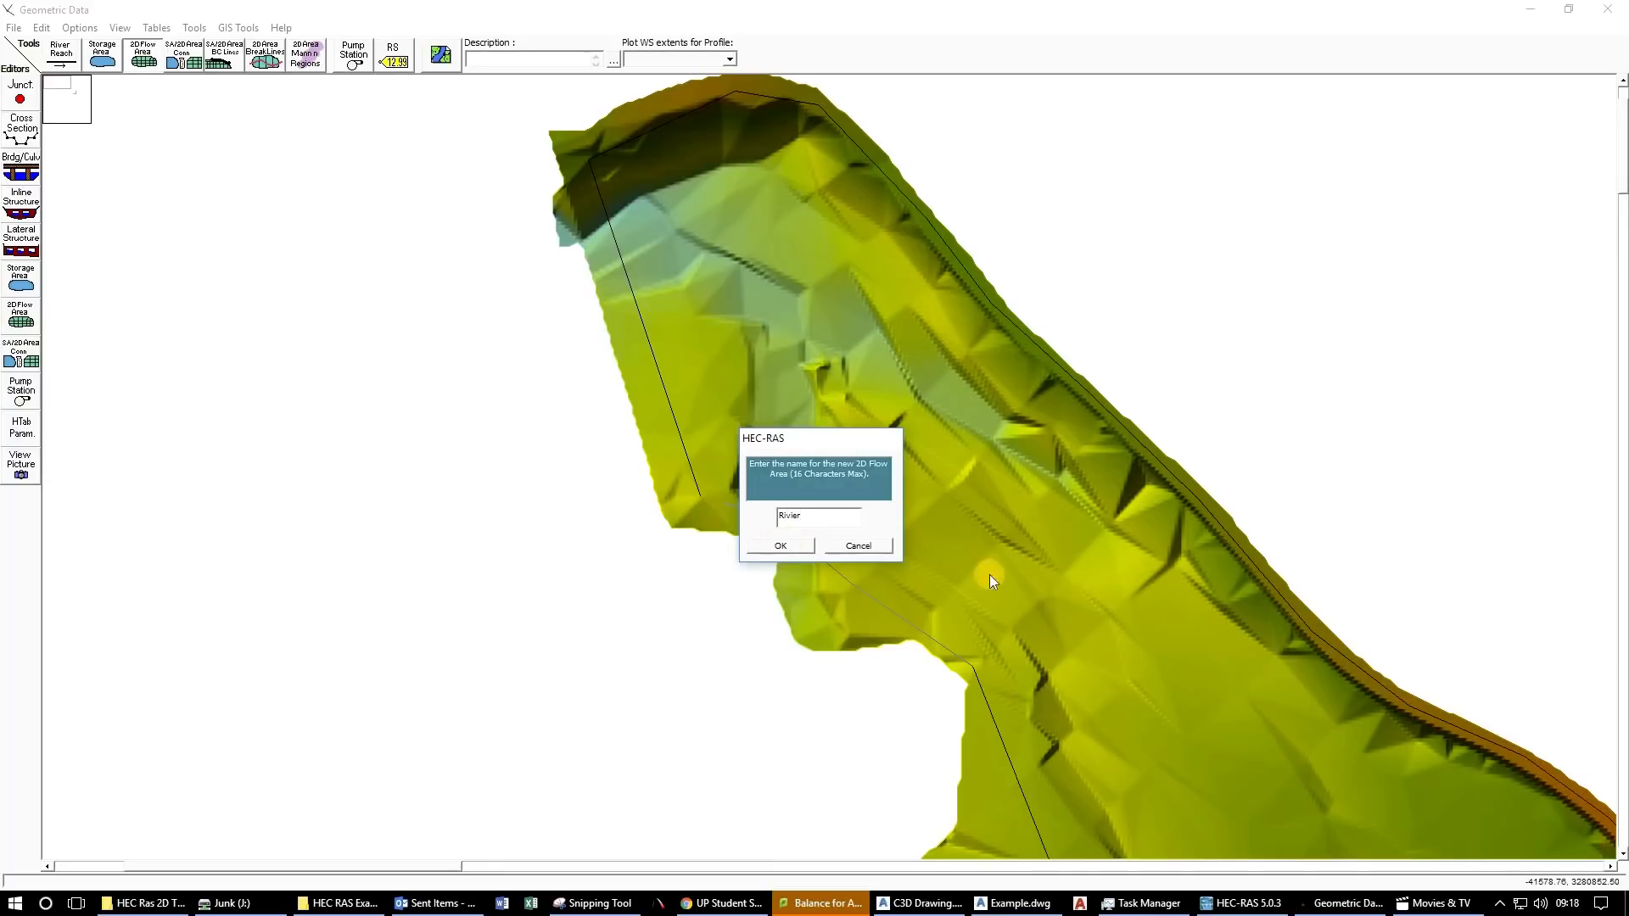
left_click(781, 544)
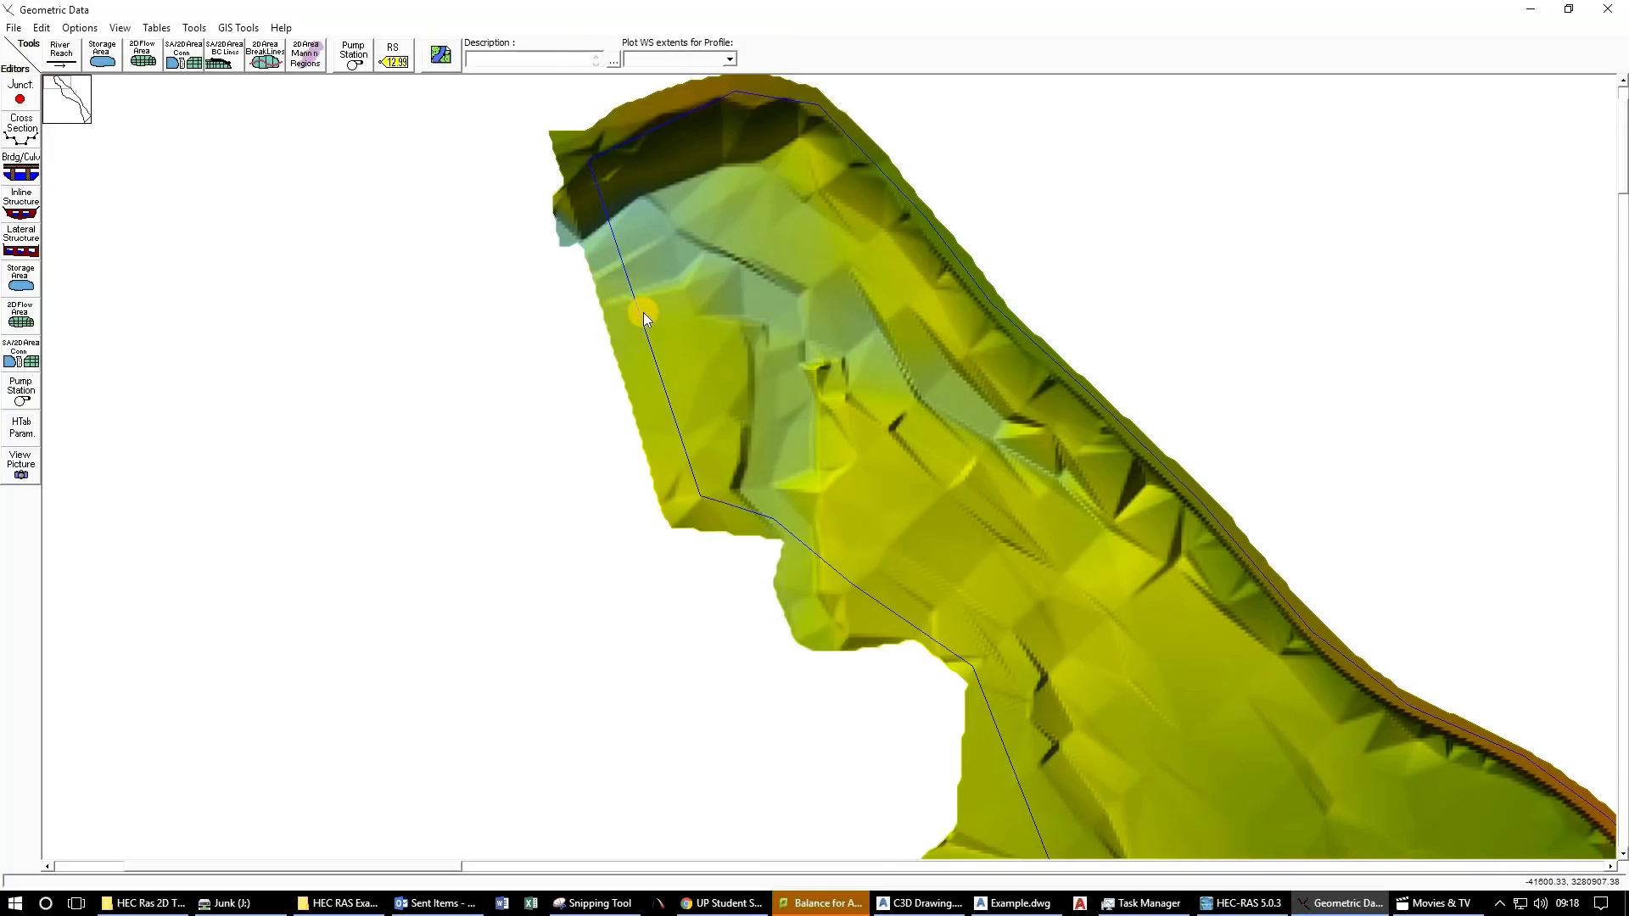
scroll(643, 312, "down", 4)
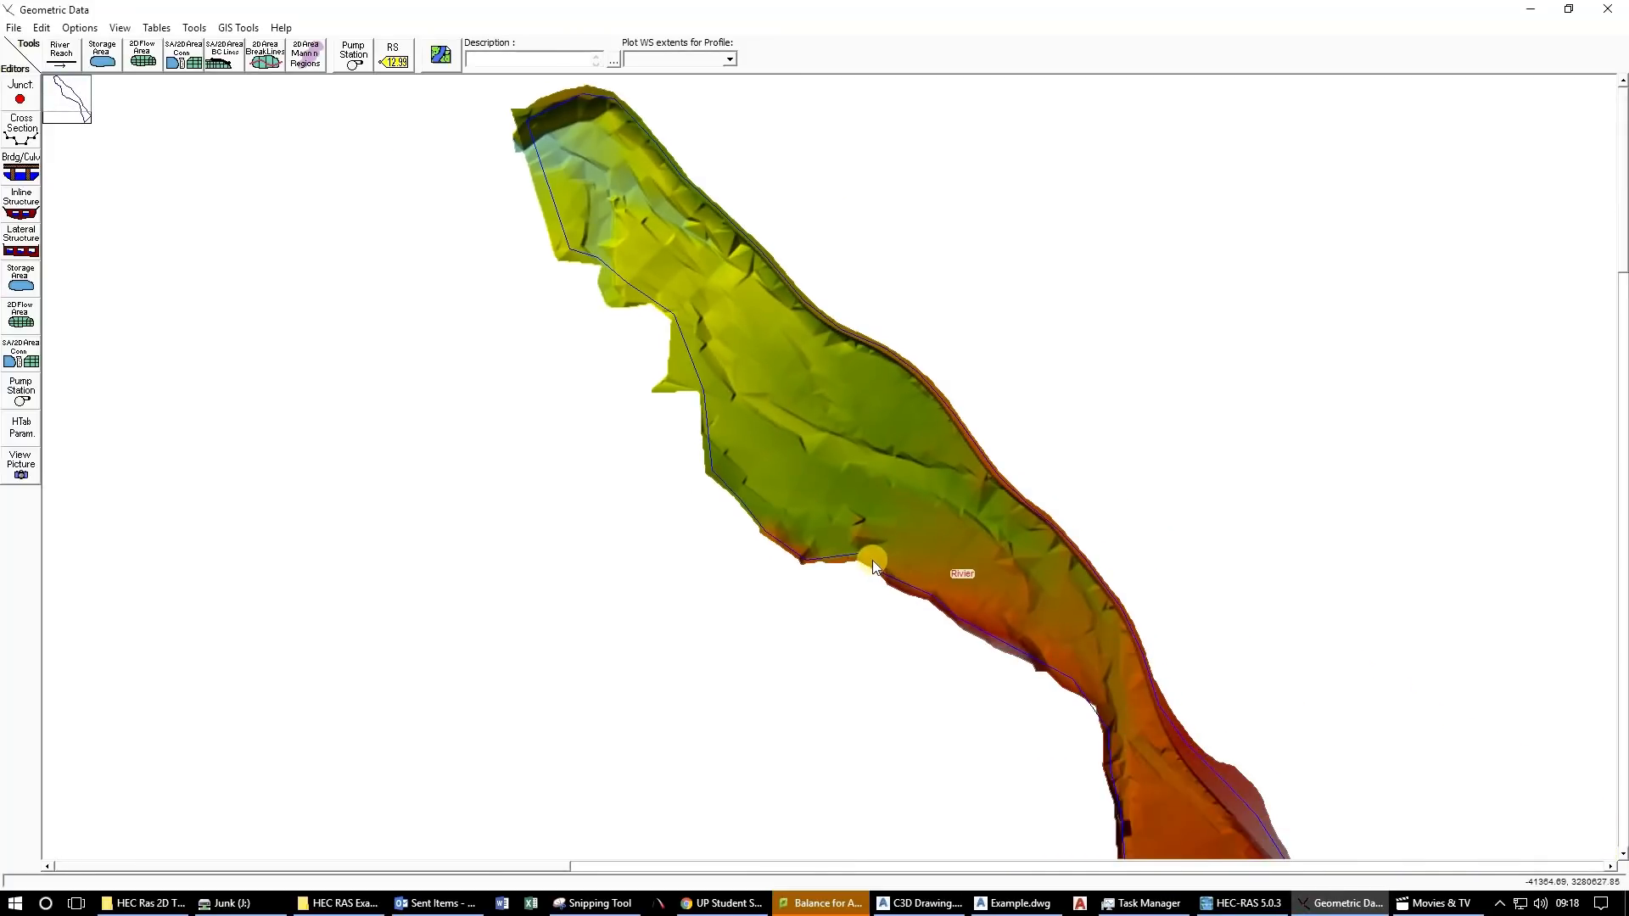
right_click(867, 553)
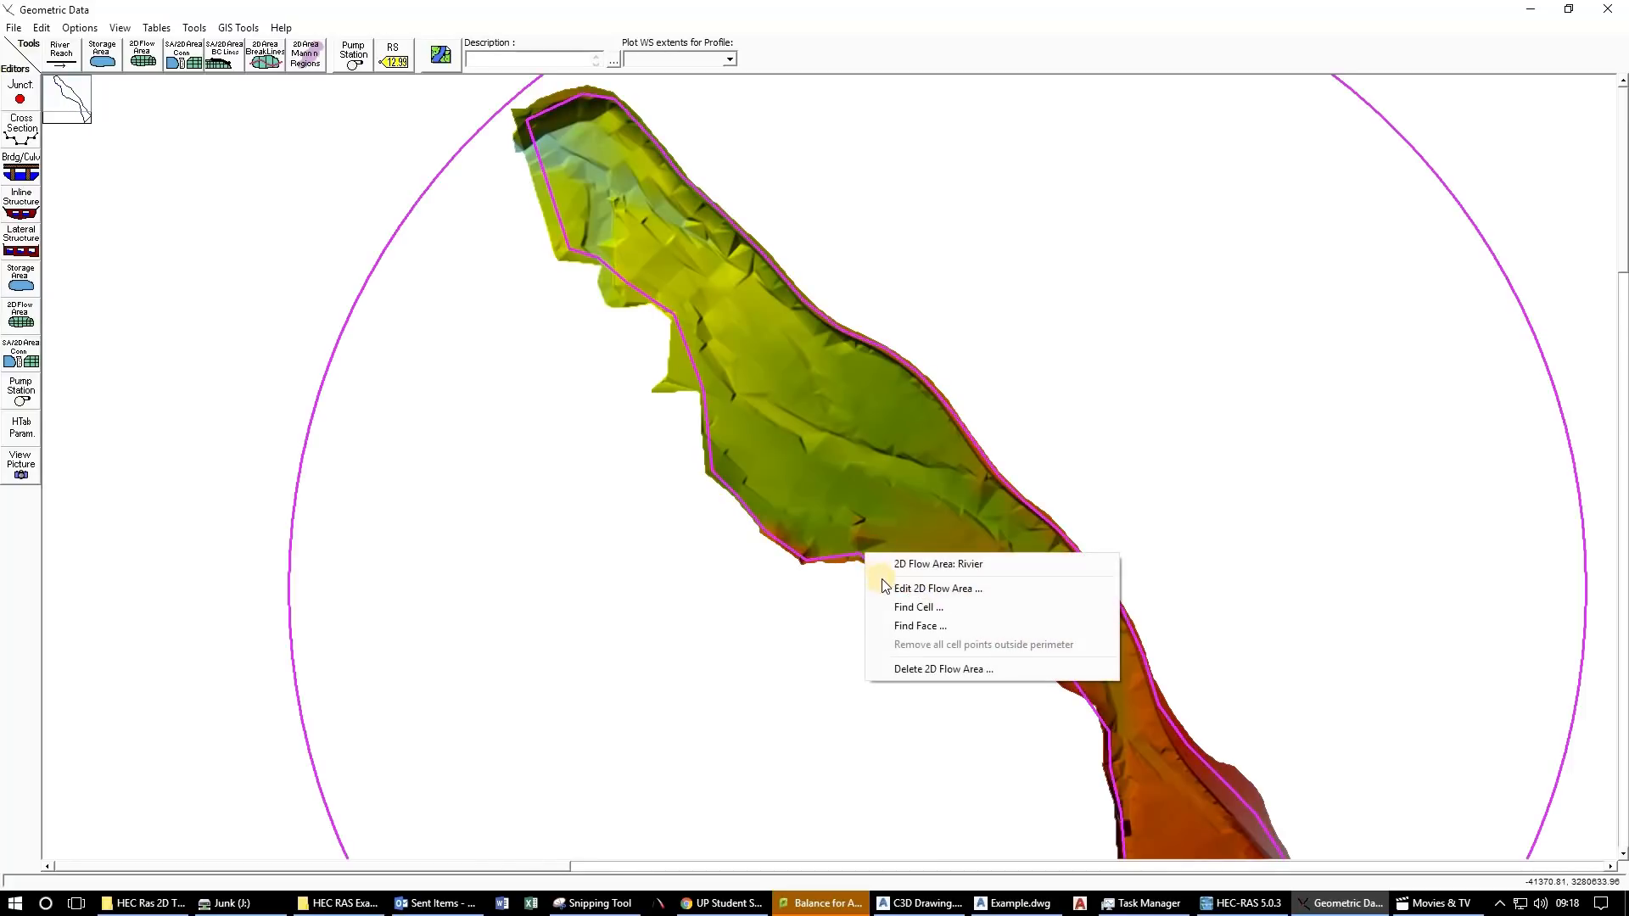
left_click(901, 591)
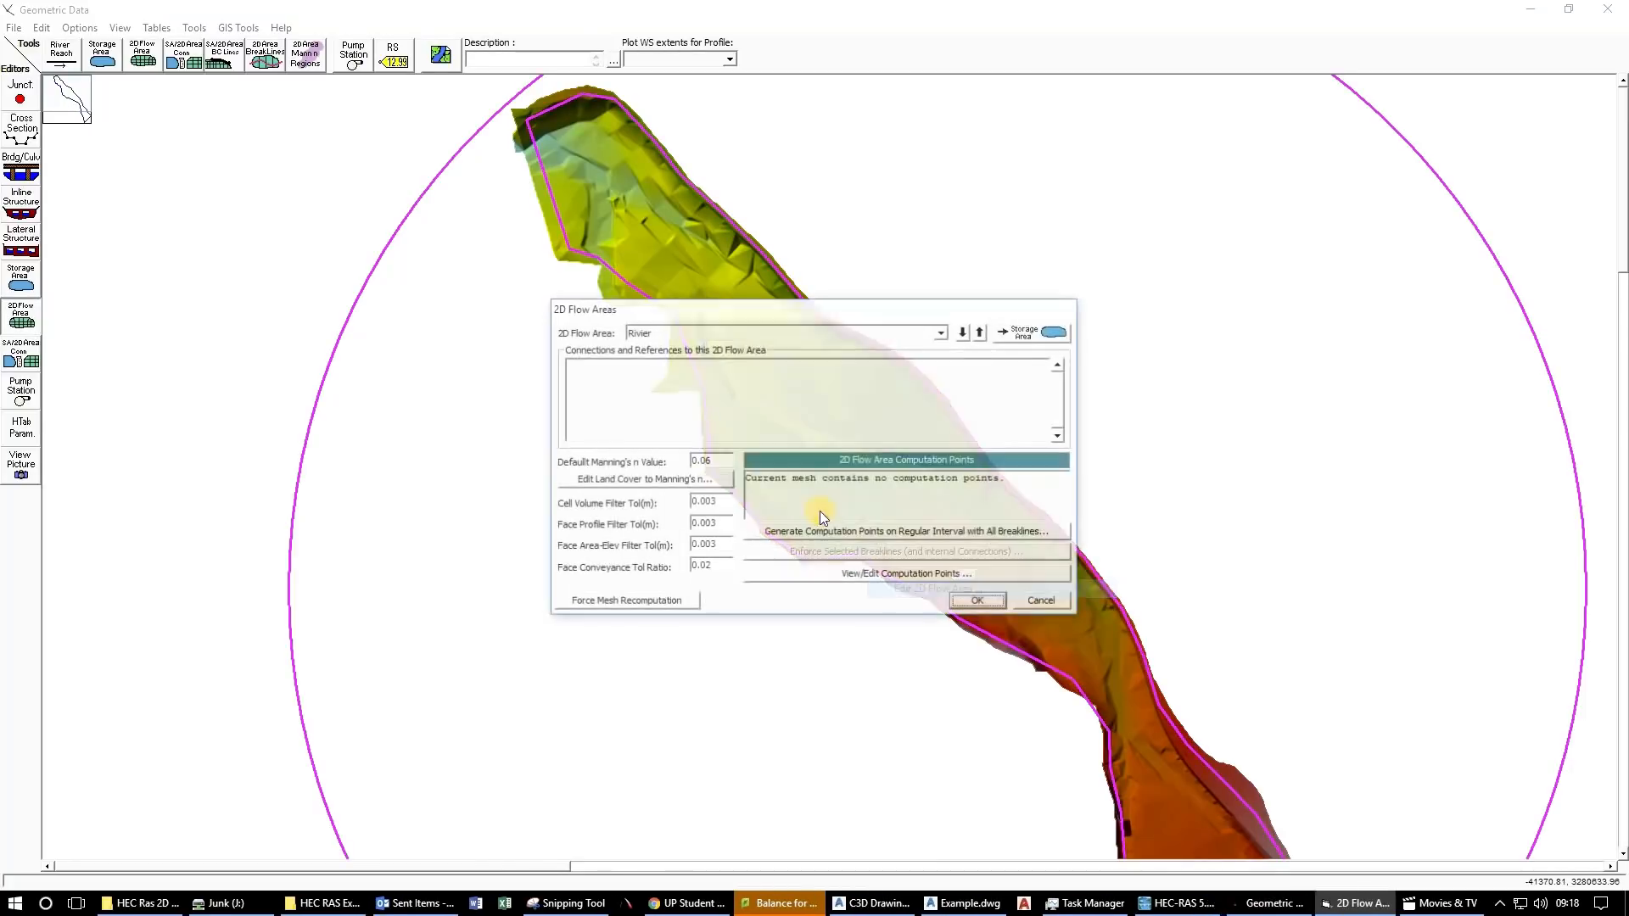
left_click_drag(726, 308, 477, 432)
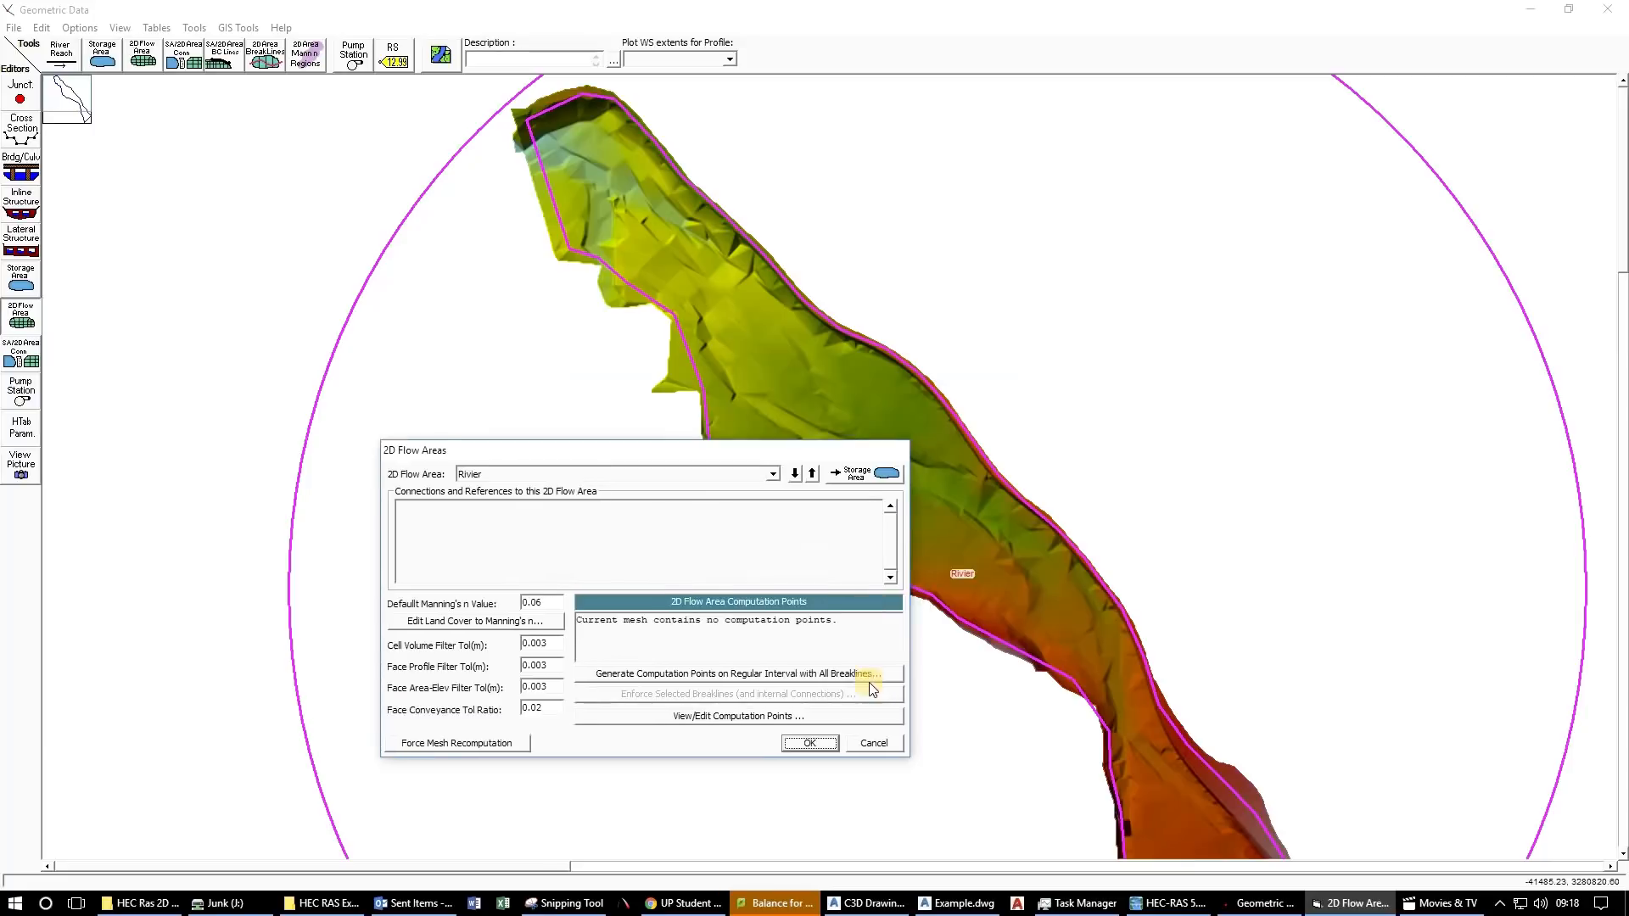
left_click(810, 727)
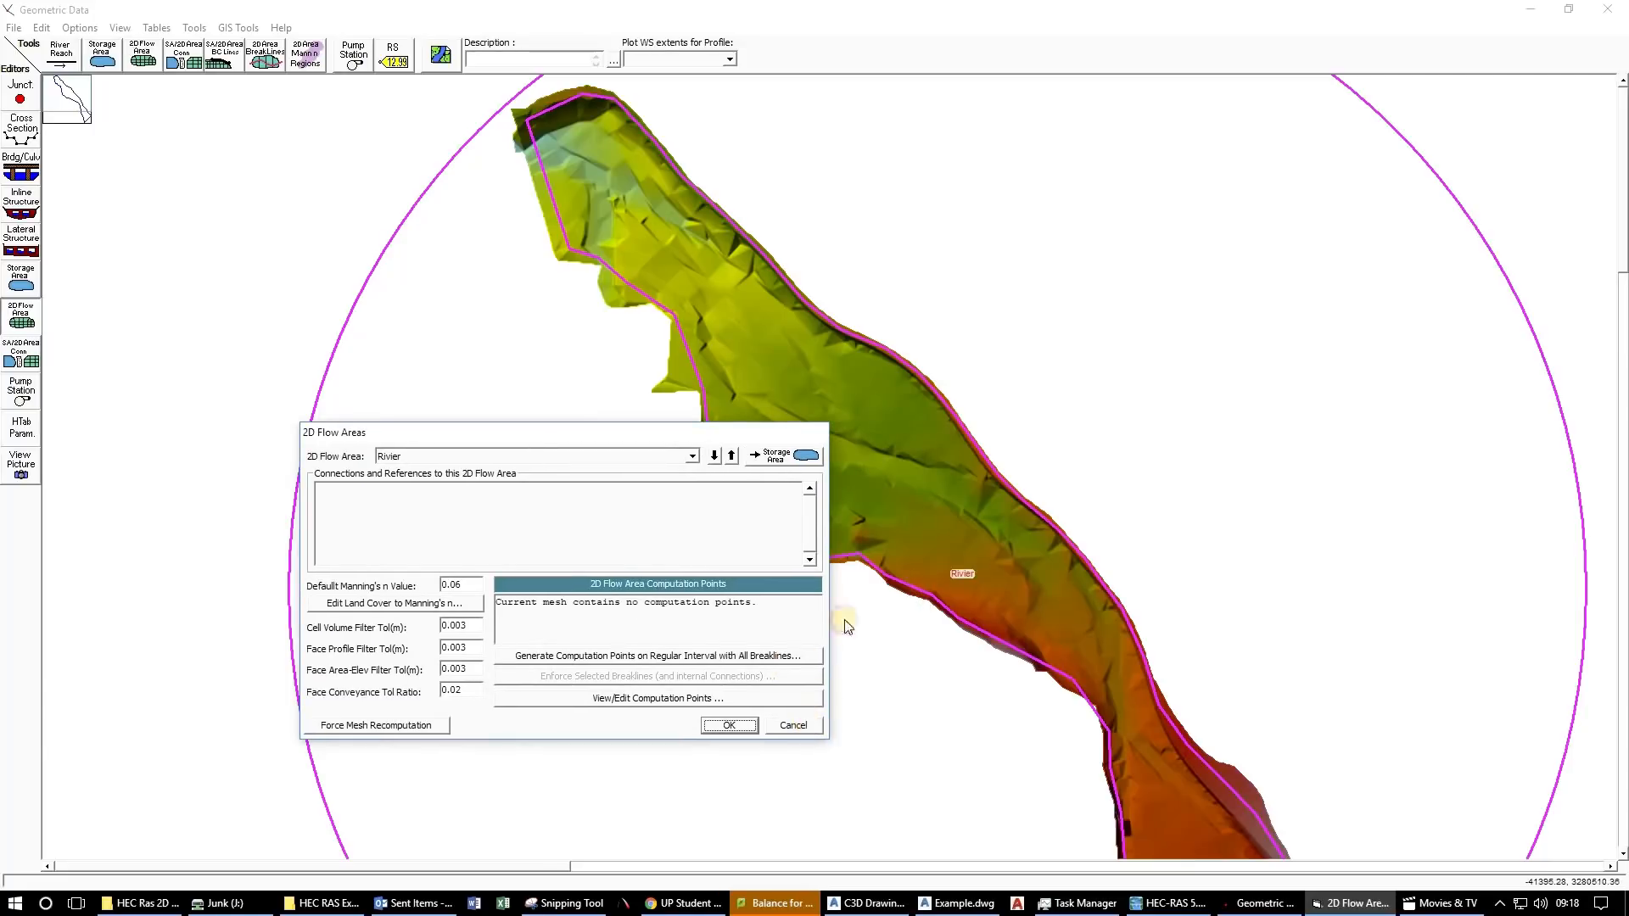
Open the 2D flow area editor for Rivier and select its default Manning's n value.
right_click(866, 558)
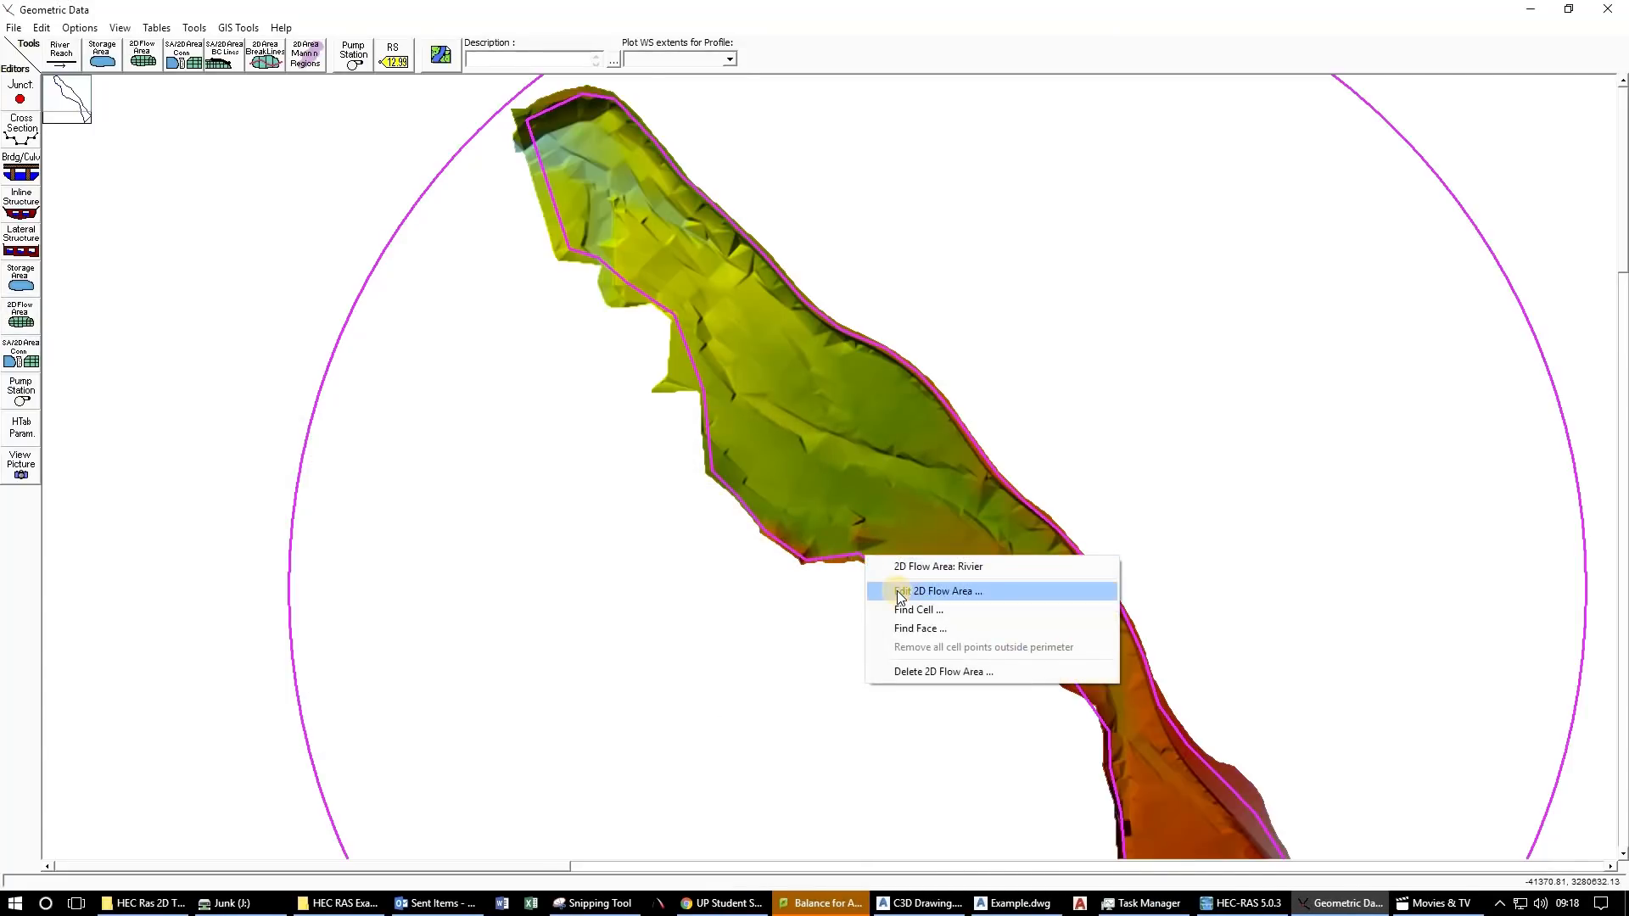
left_click(864, 556)
left_click(864, 556)
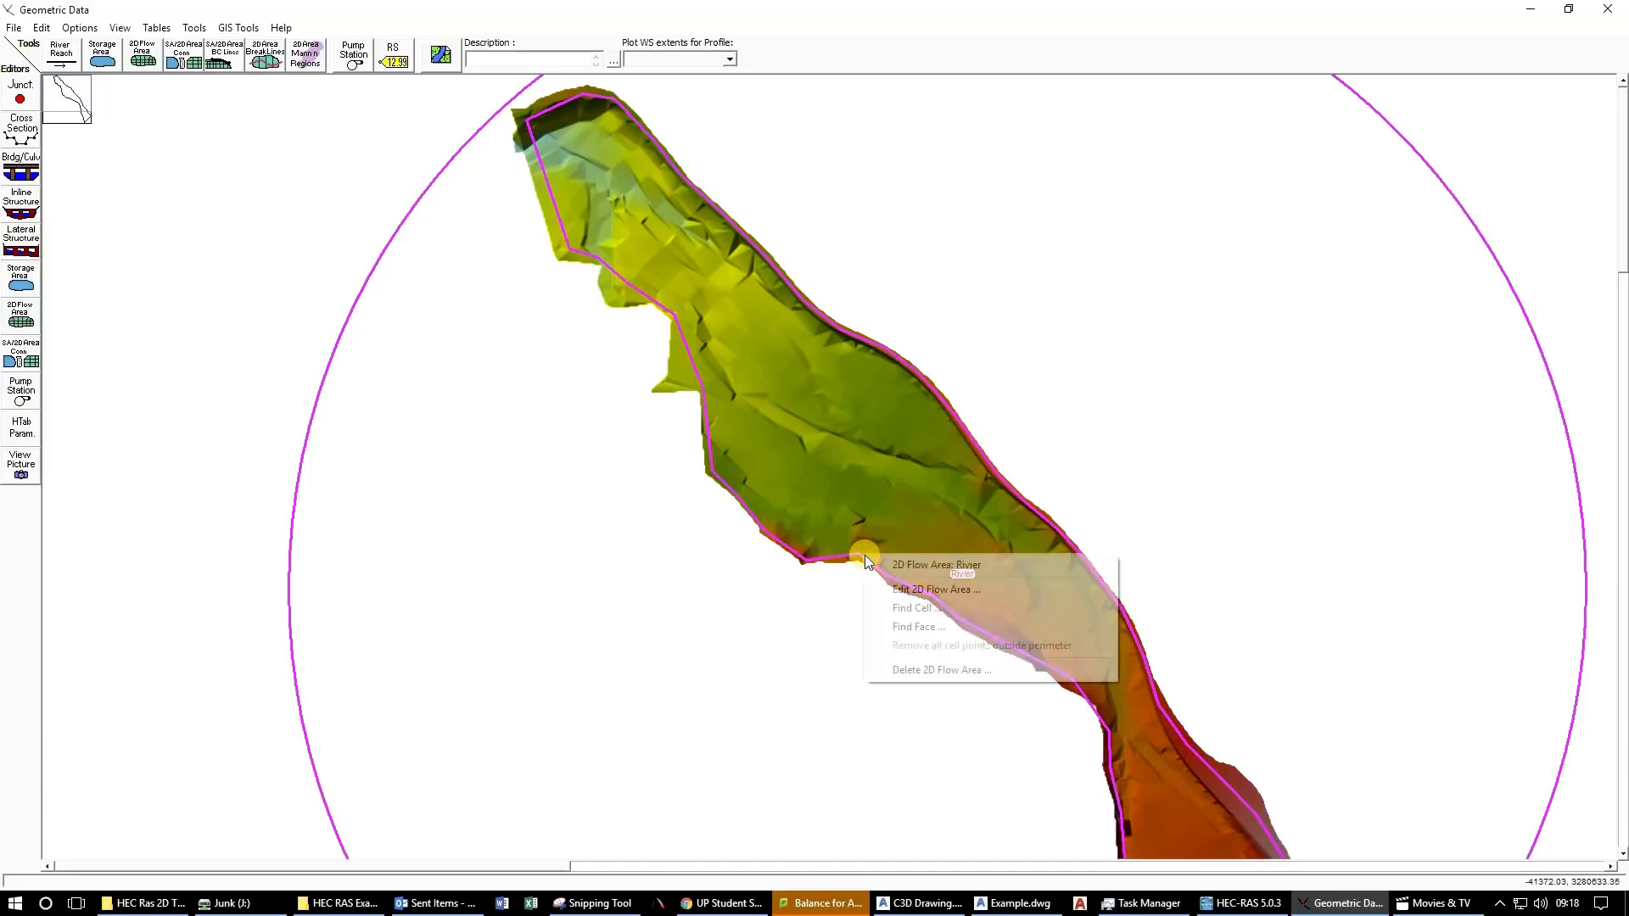
left_click(899, 591)
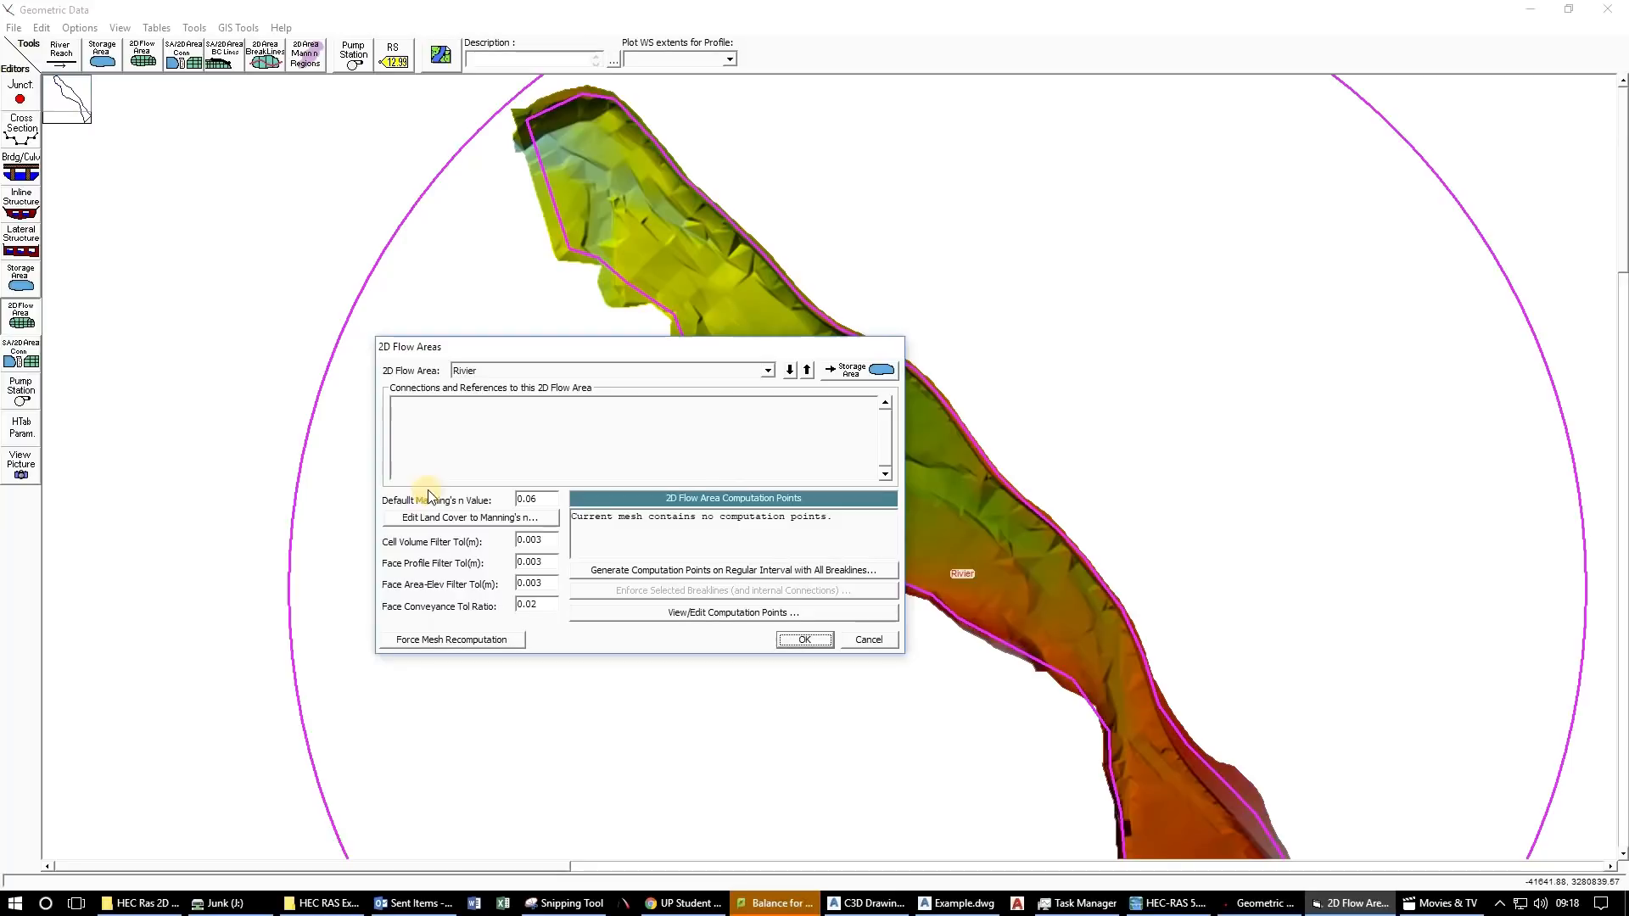
left_click(765, 371)
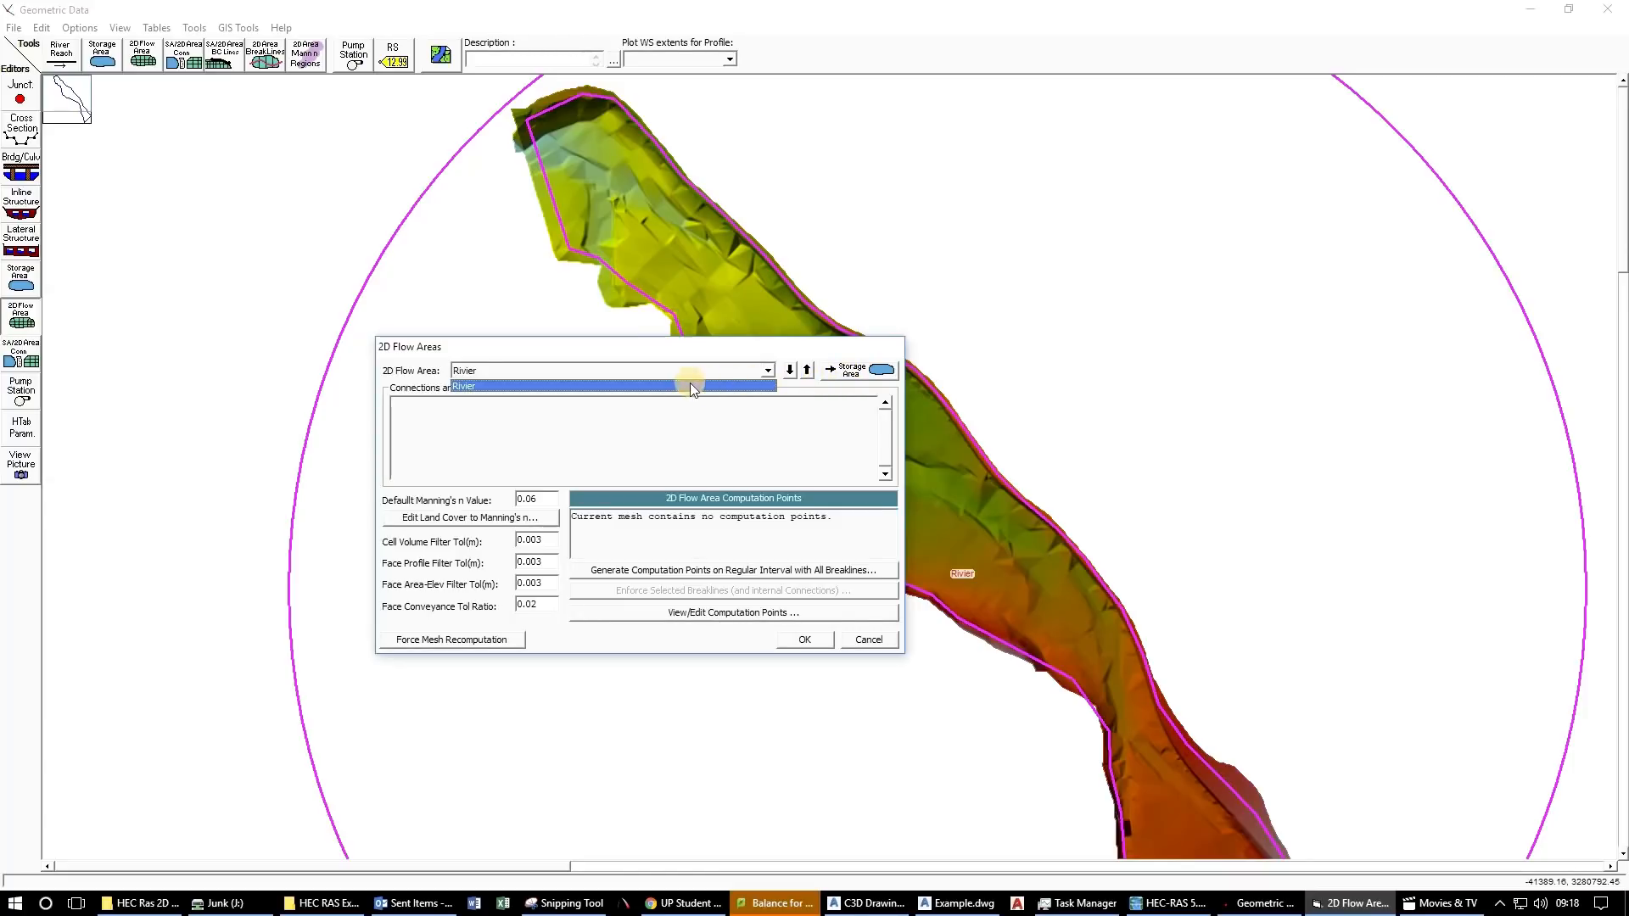
left_click(621, 386)
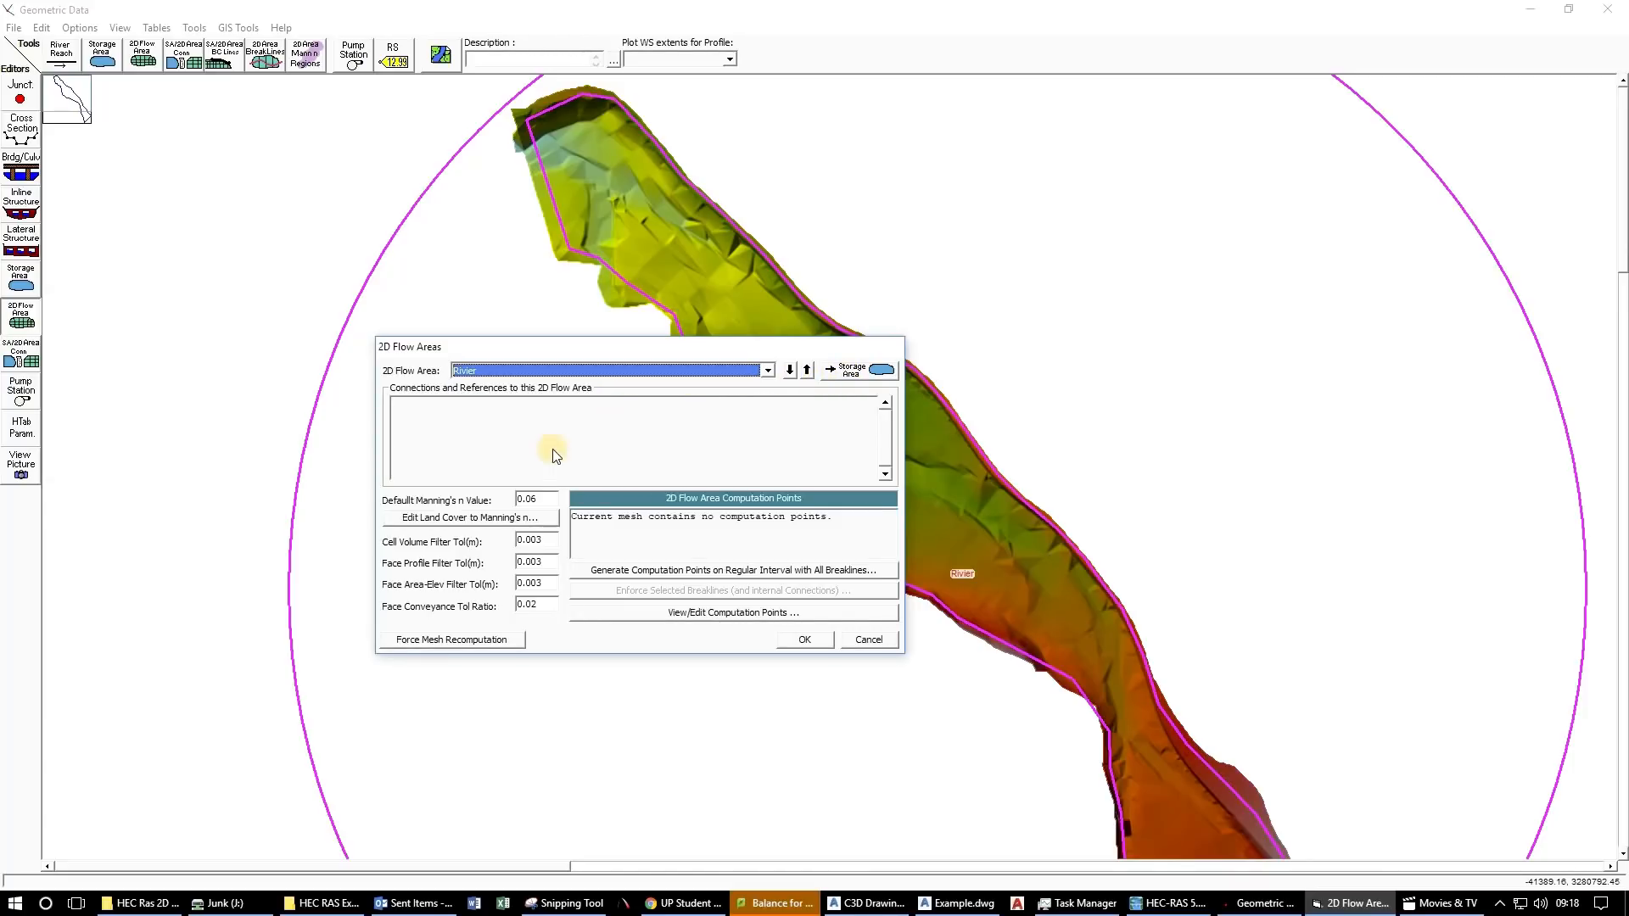
left_click(528, 499)
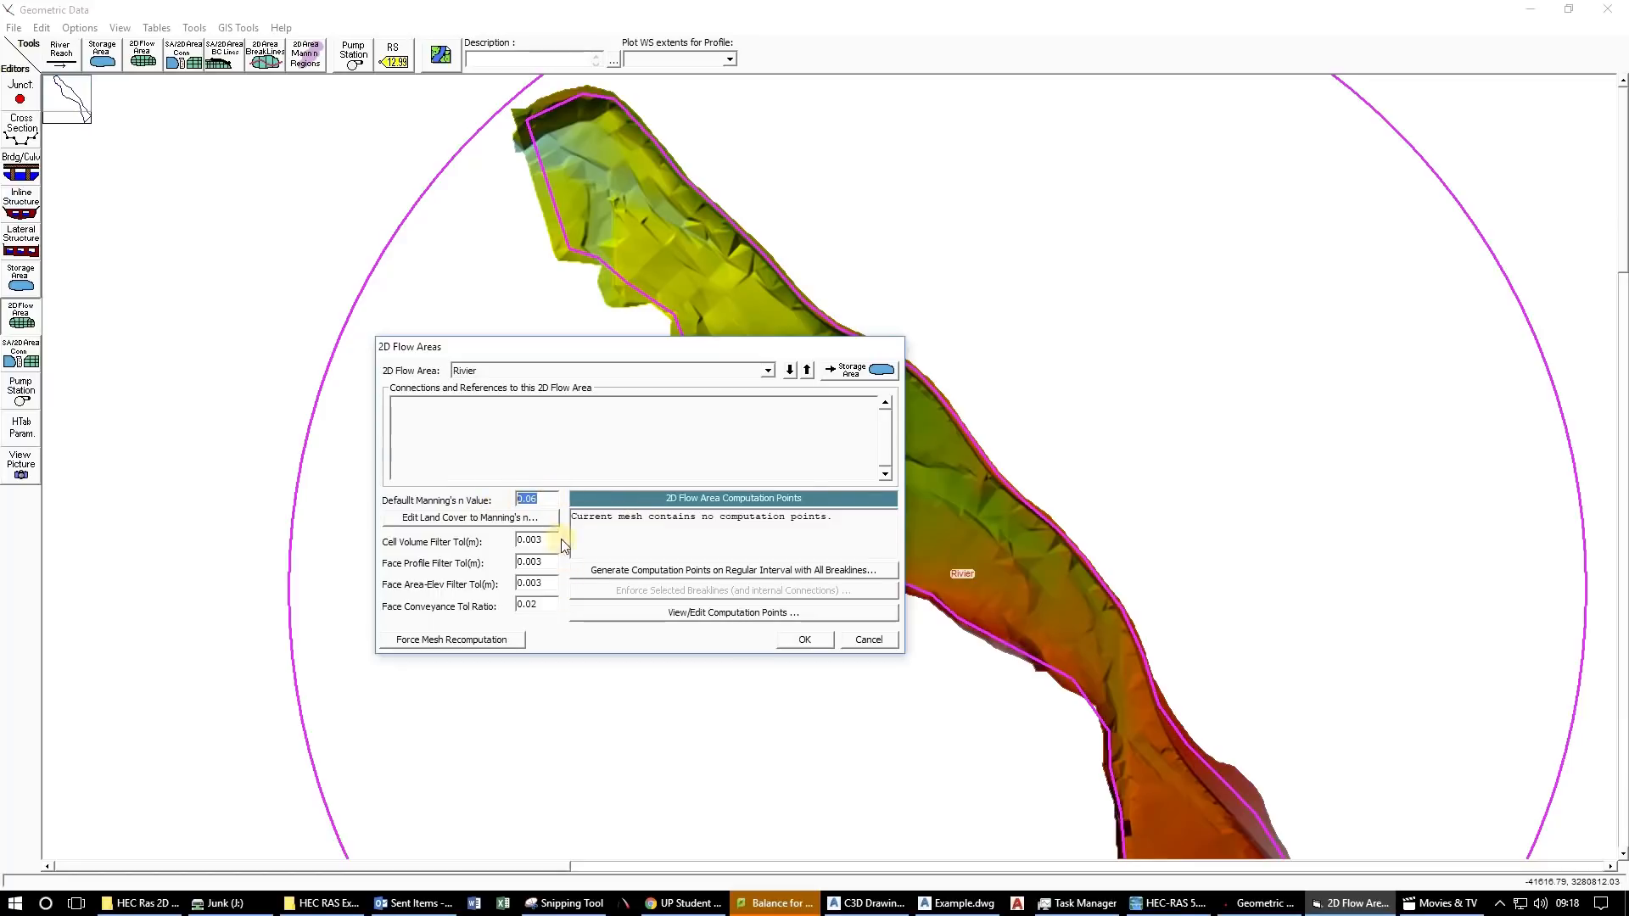
Generate the Rivier area's computation points on a regular interval with DX and DY spacing of 5, and accept the mesh.
left_click(599, 574)
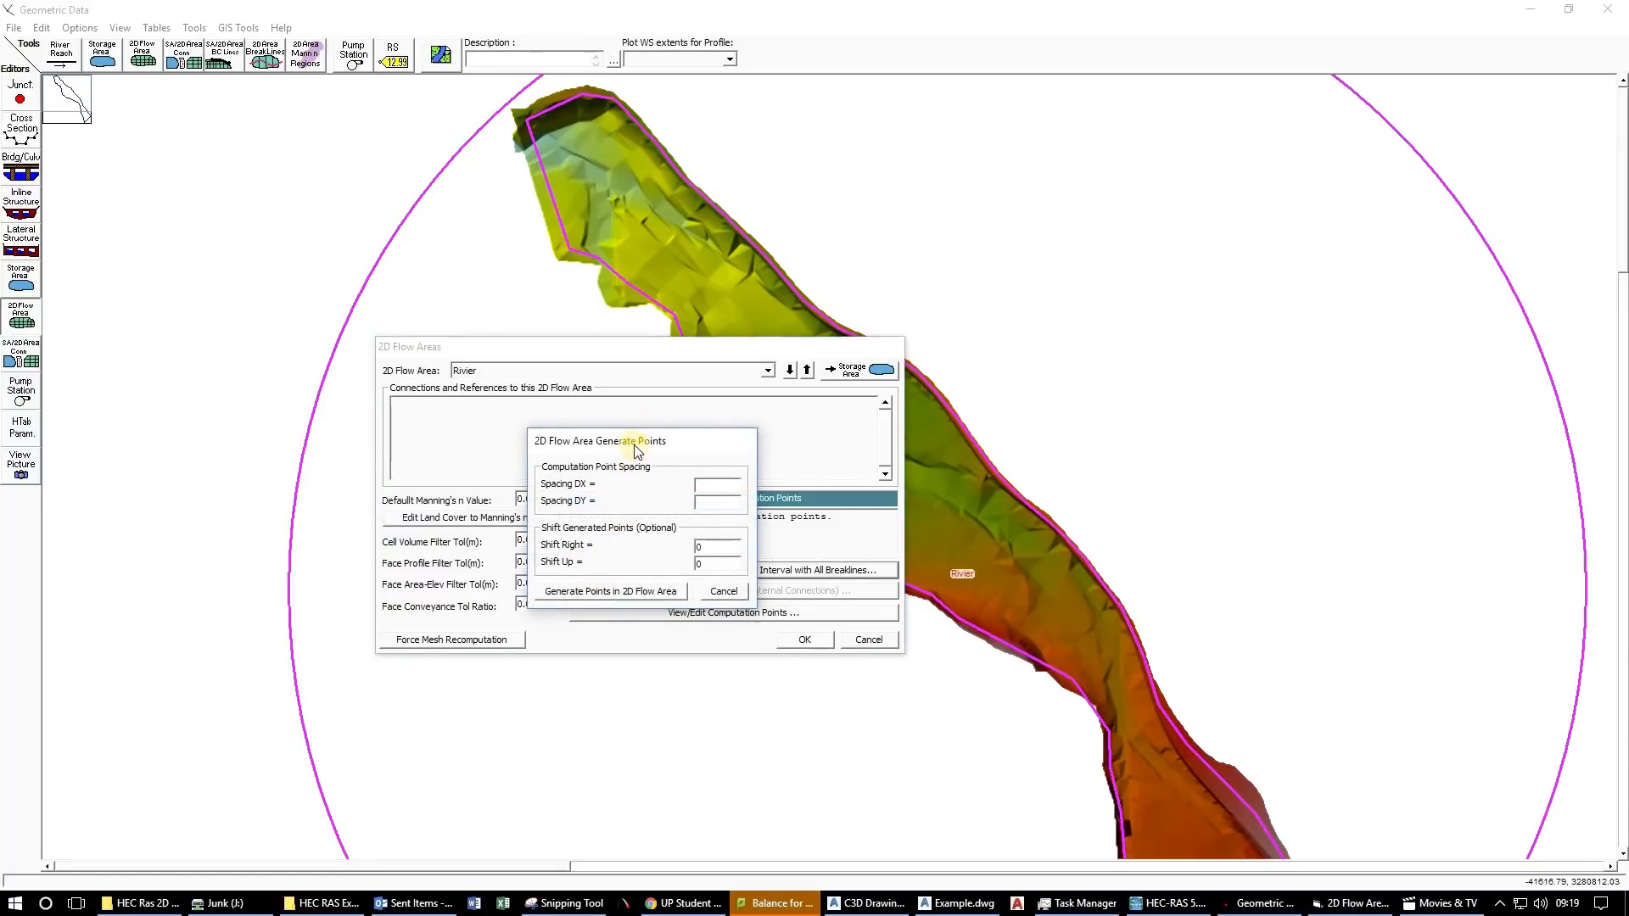
left_click_drag(632, 442, 687, 179)
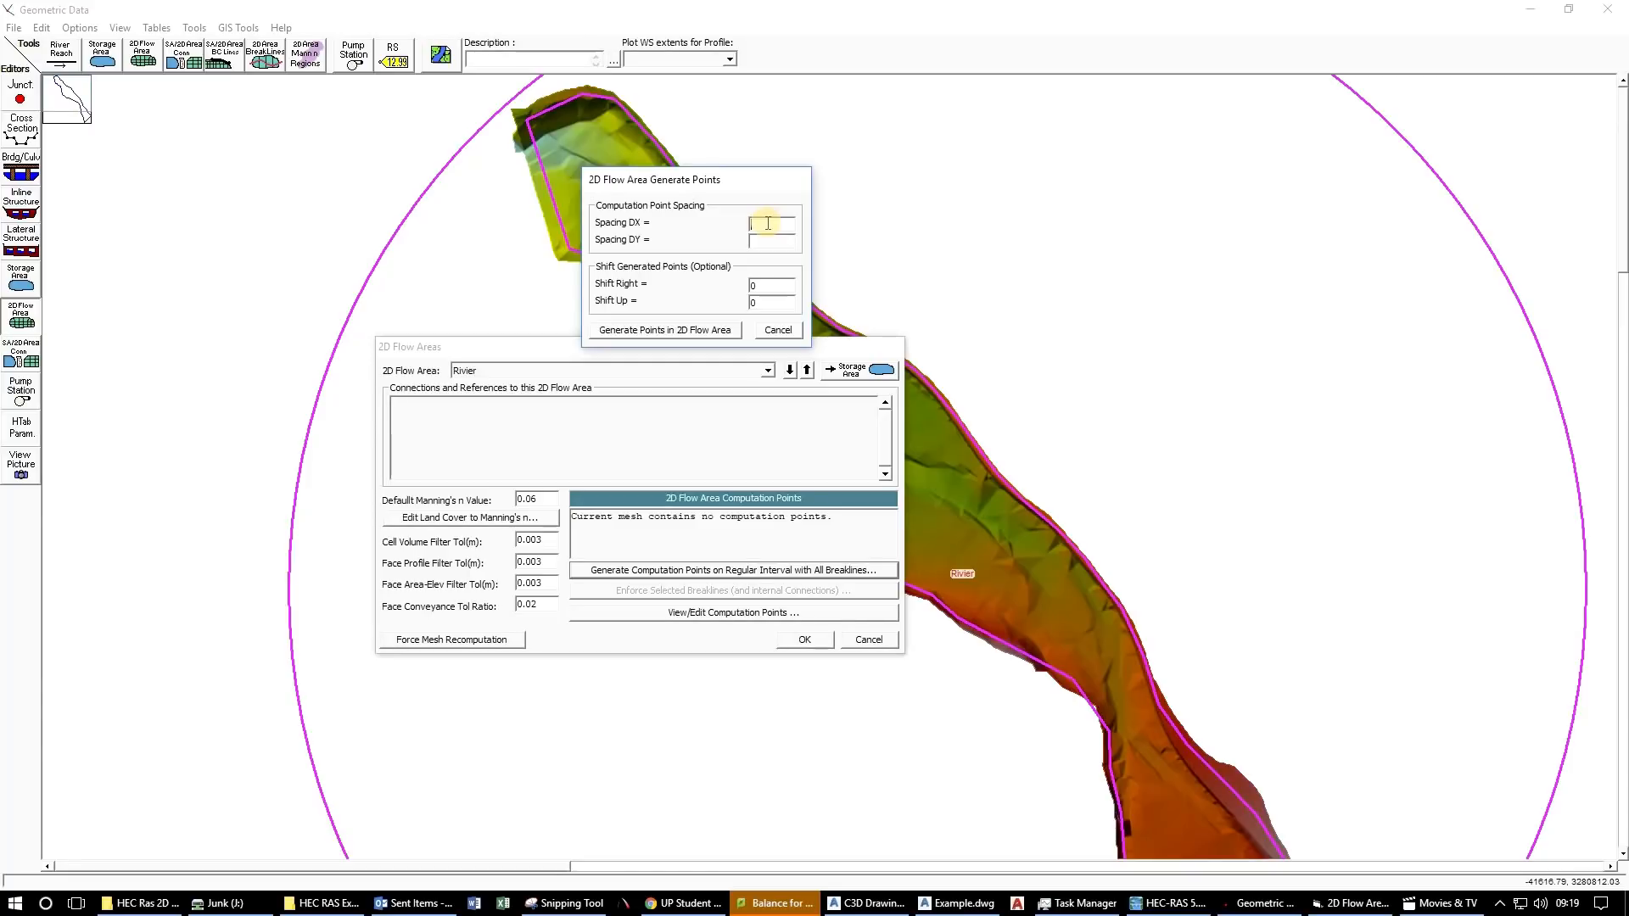
type("5")
left_click(750, 243)
type("5")
double_click(751, 241)
left_click(679, 331)
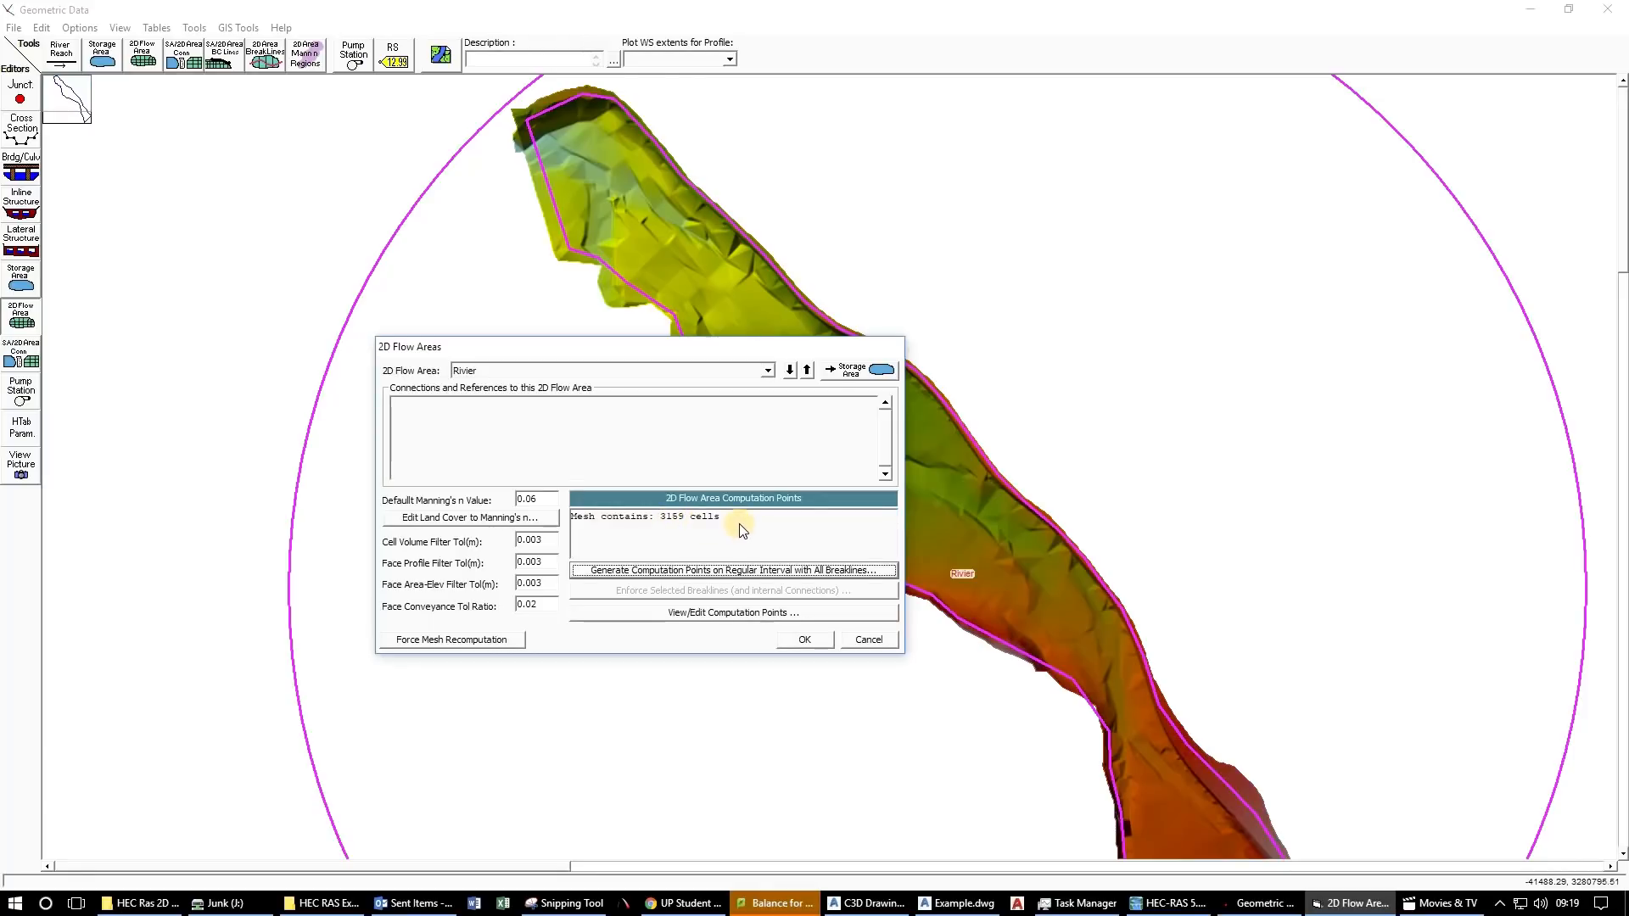
left_click(797, 642)
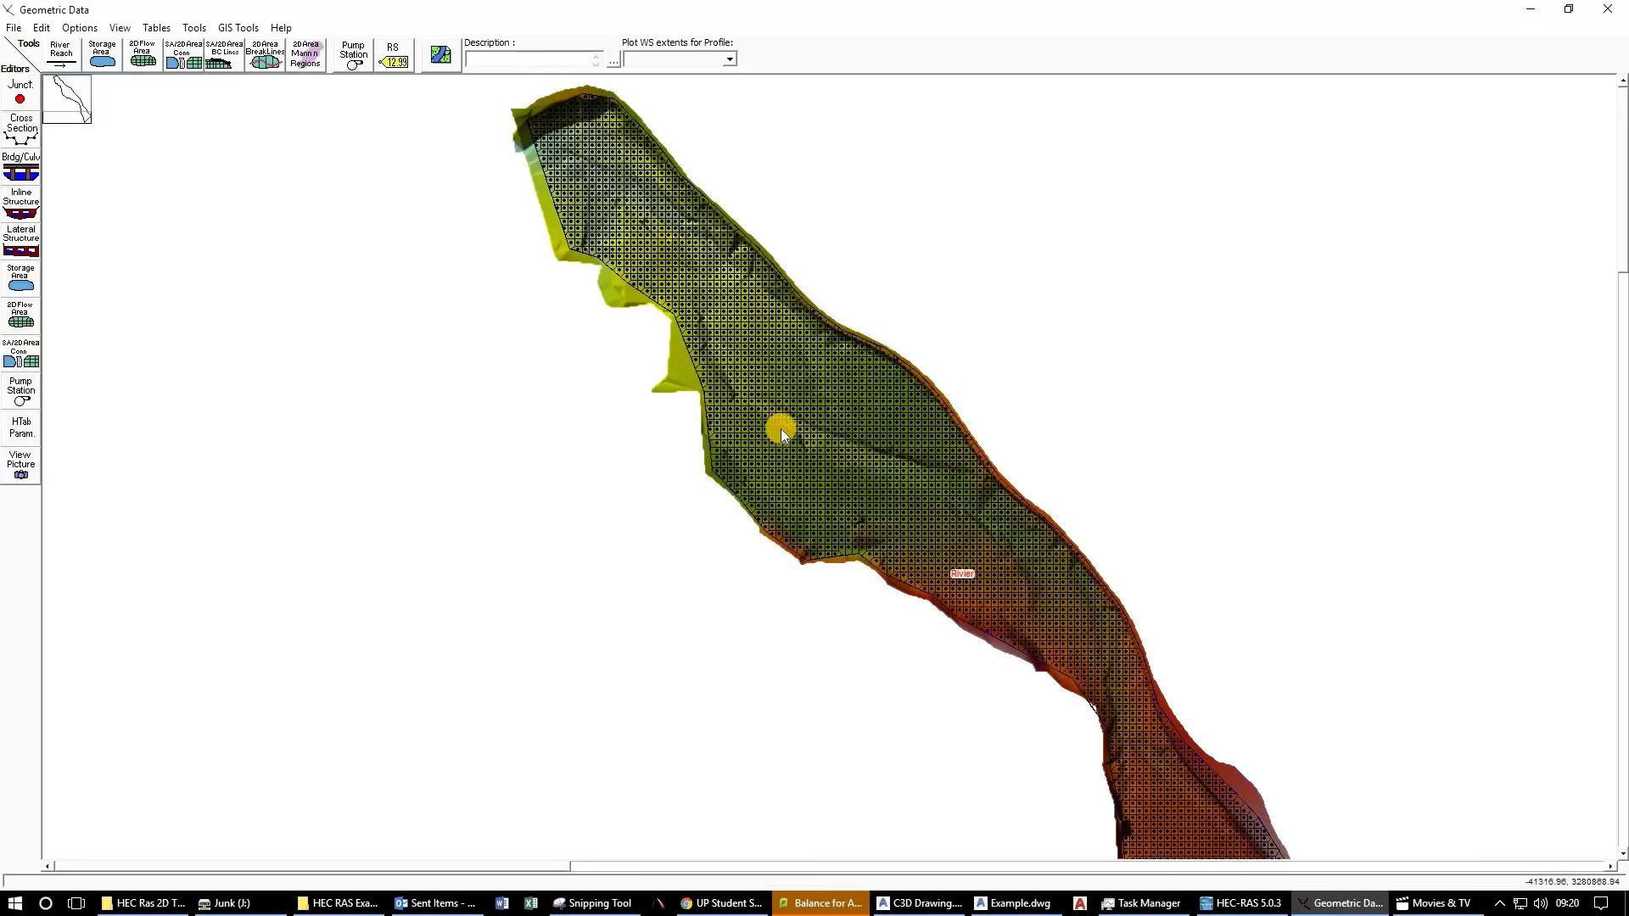
right_click(781, 581)
left_click(563, 469)
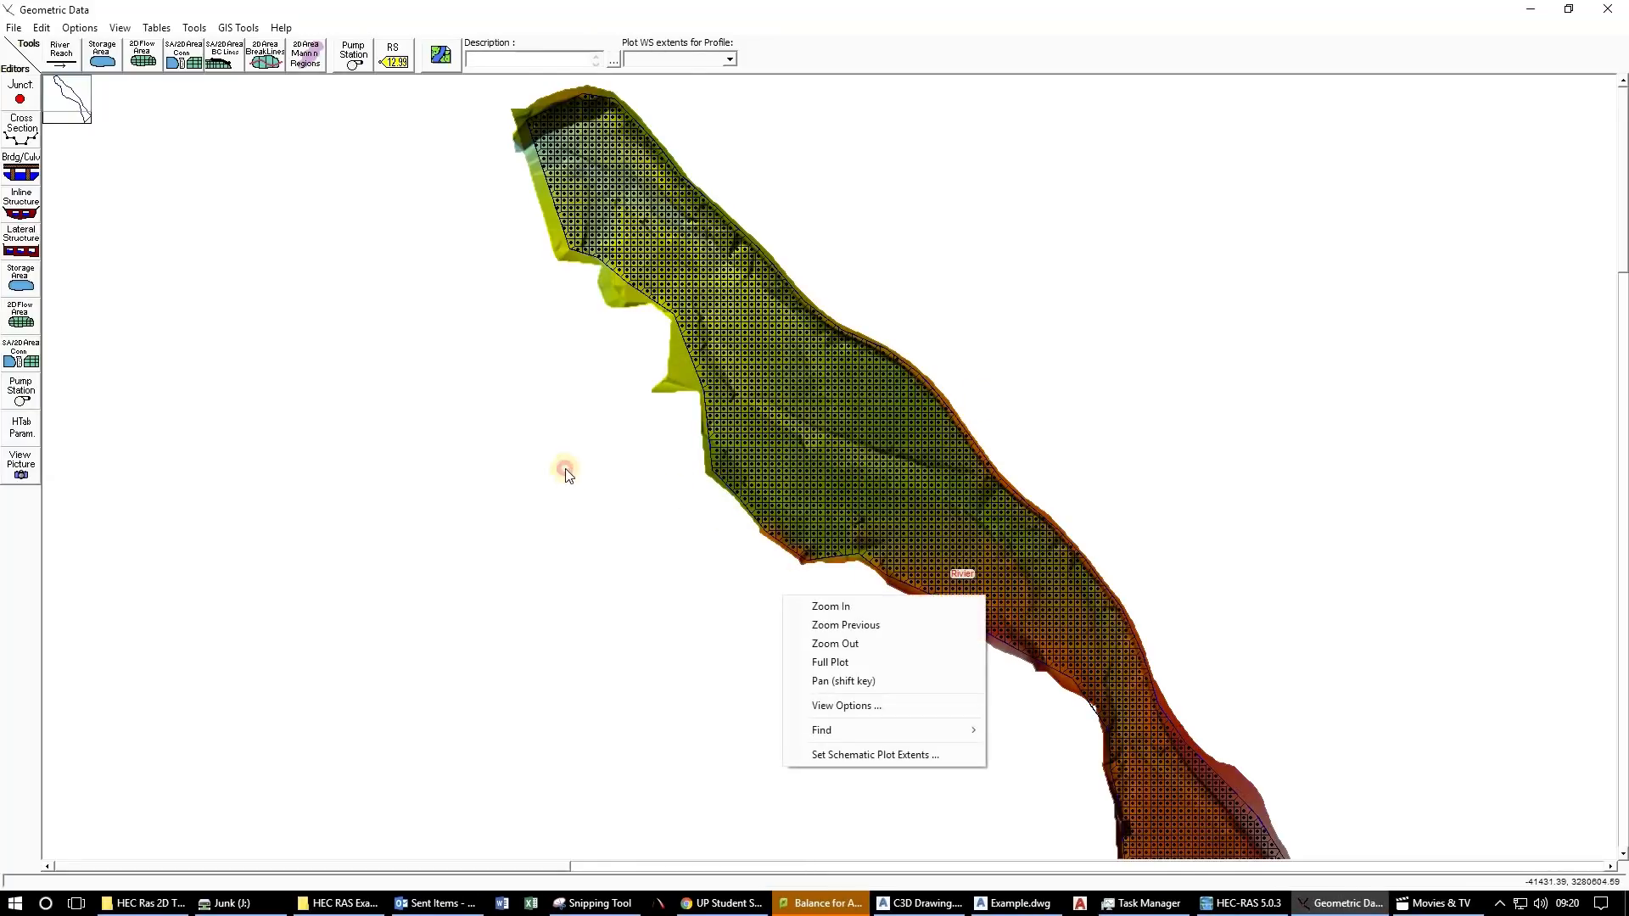
scroll(690, 374, "down", 3)
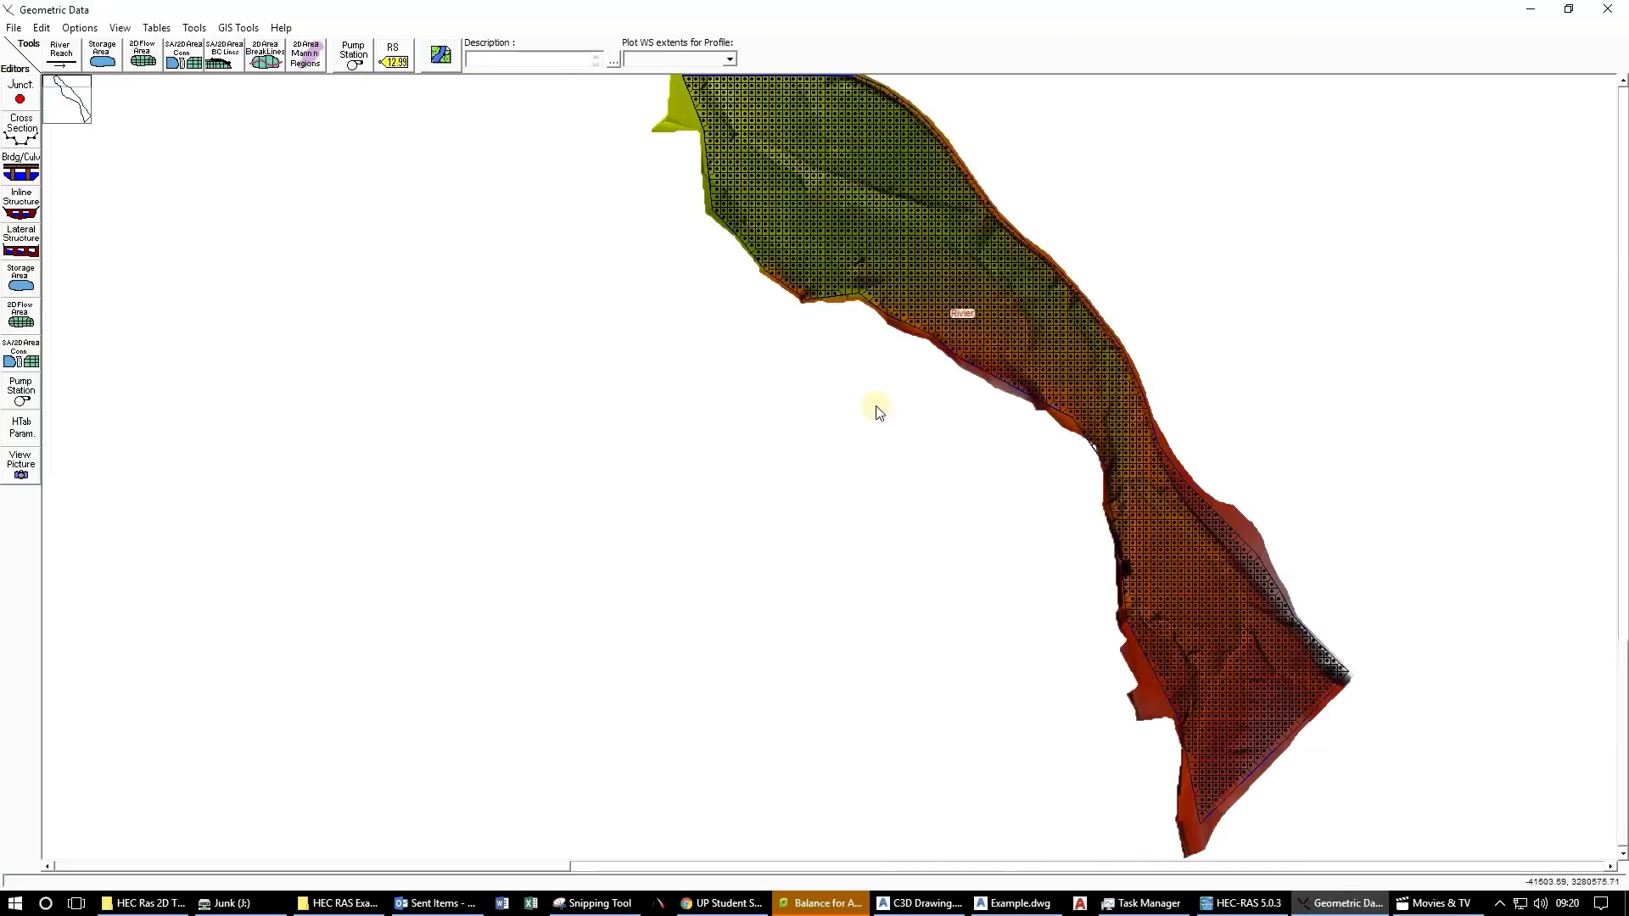
right_click(960, 292)
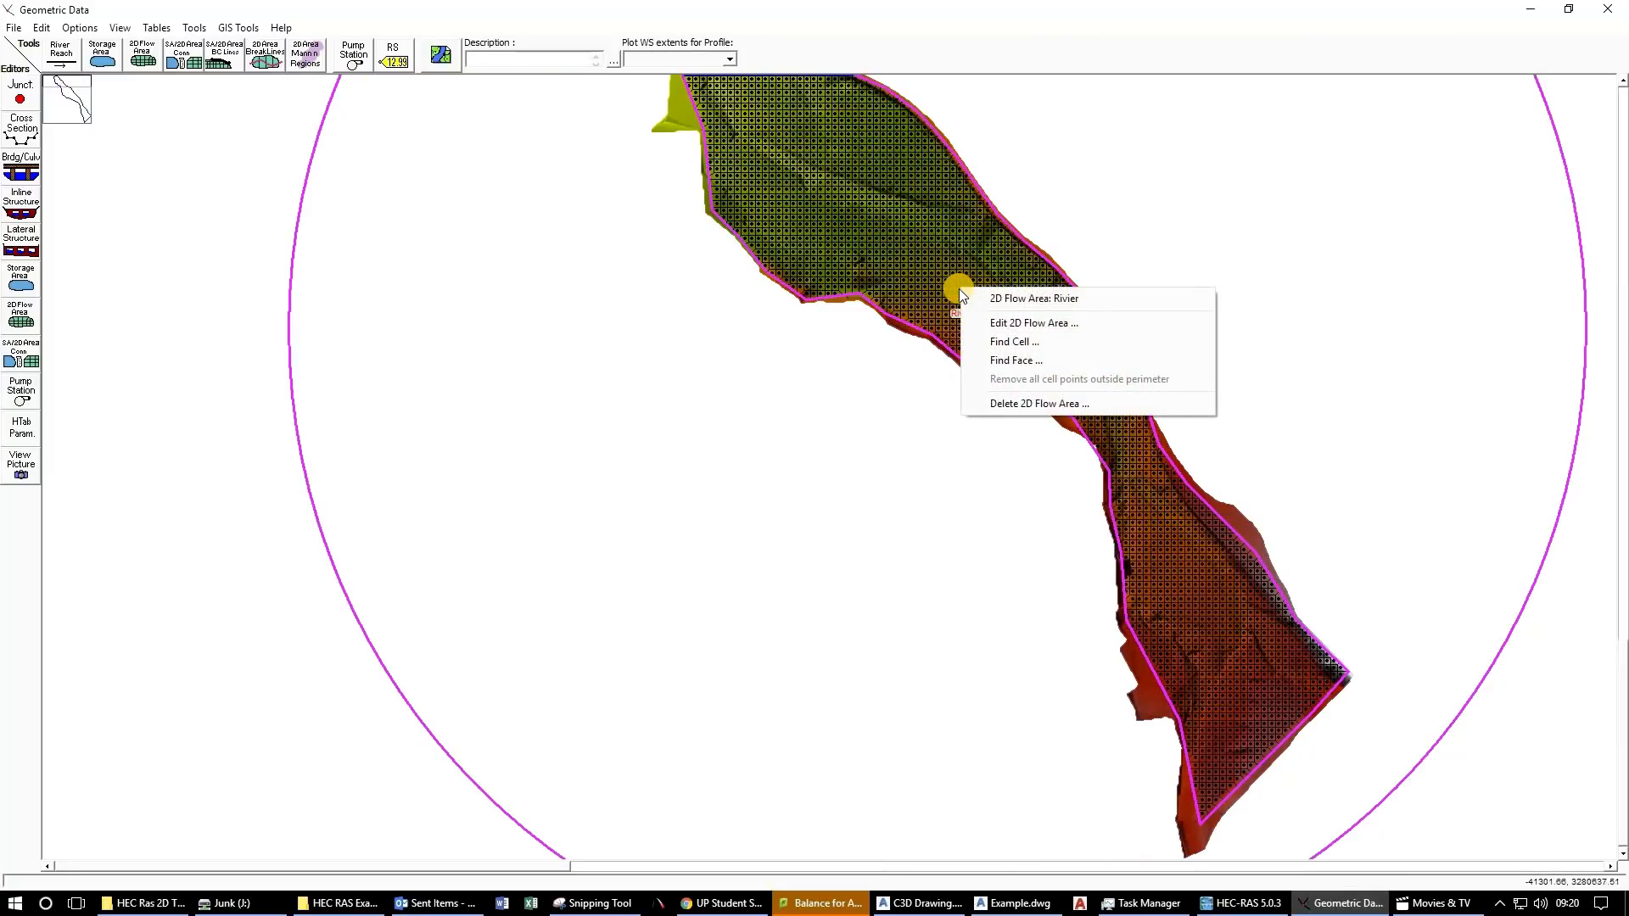
Turn on the filled display of storage areas and 2D flow areas in the geometry plot options.
left_click(119, 28)
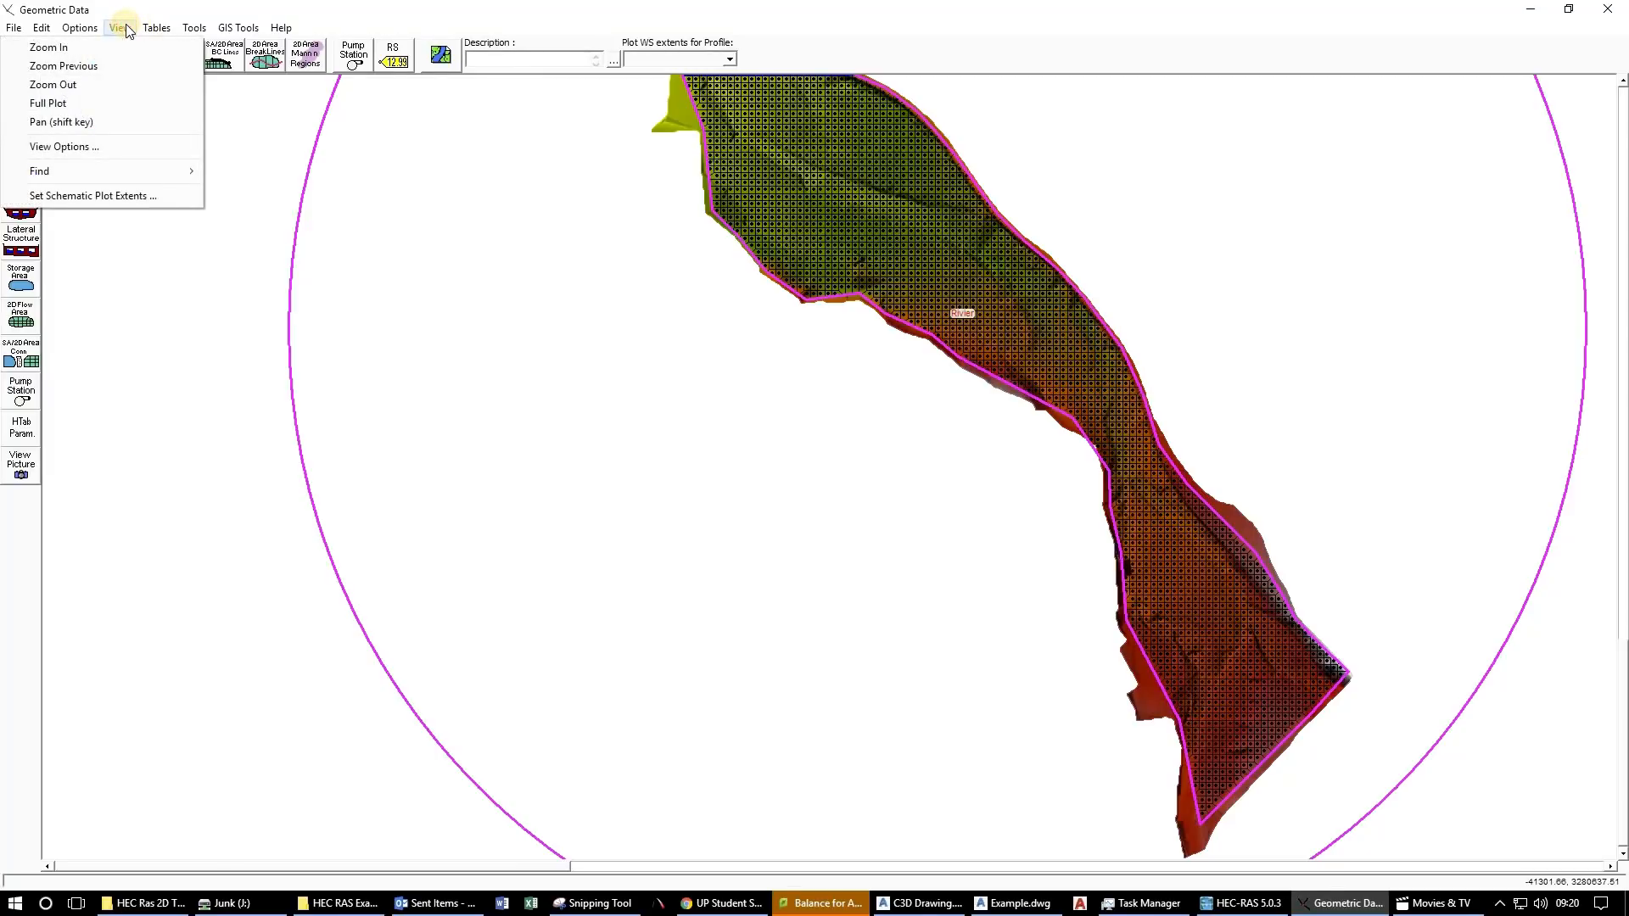
left_click(64, 146)
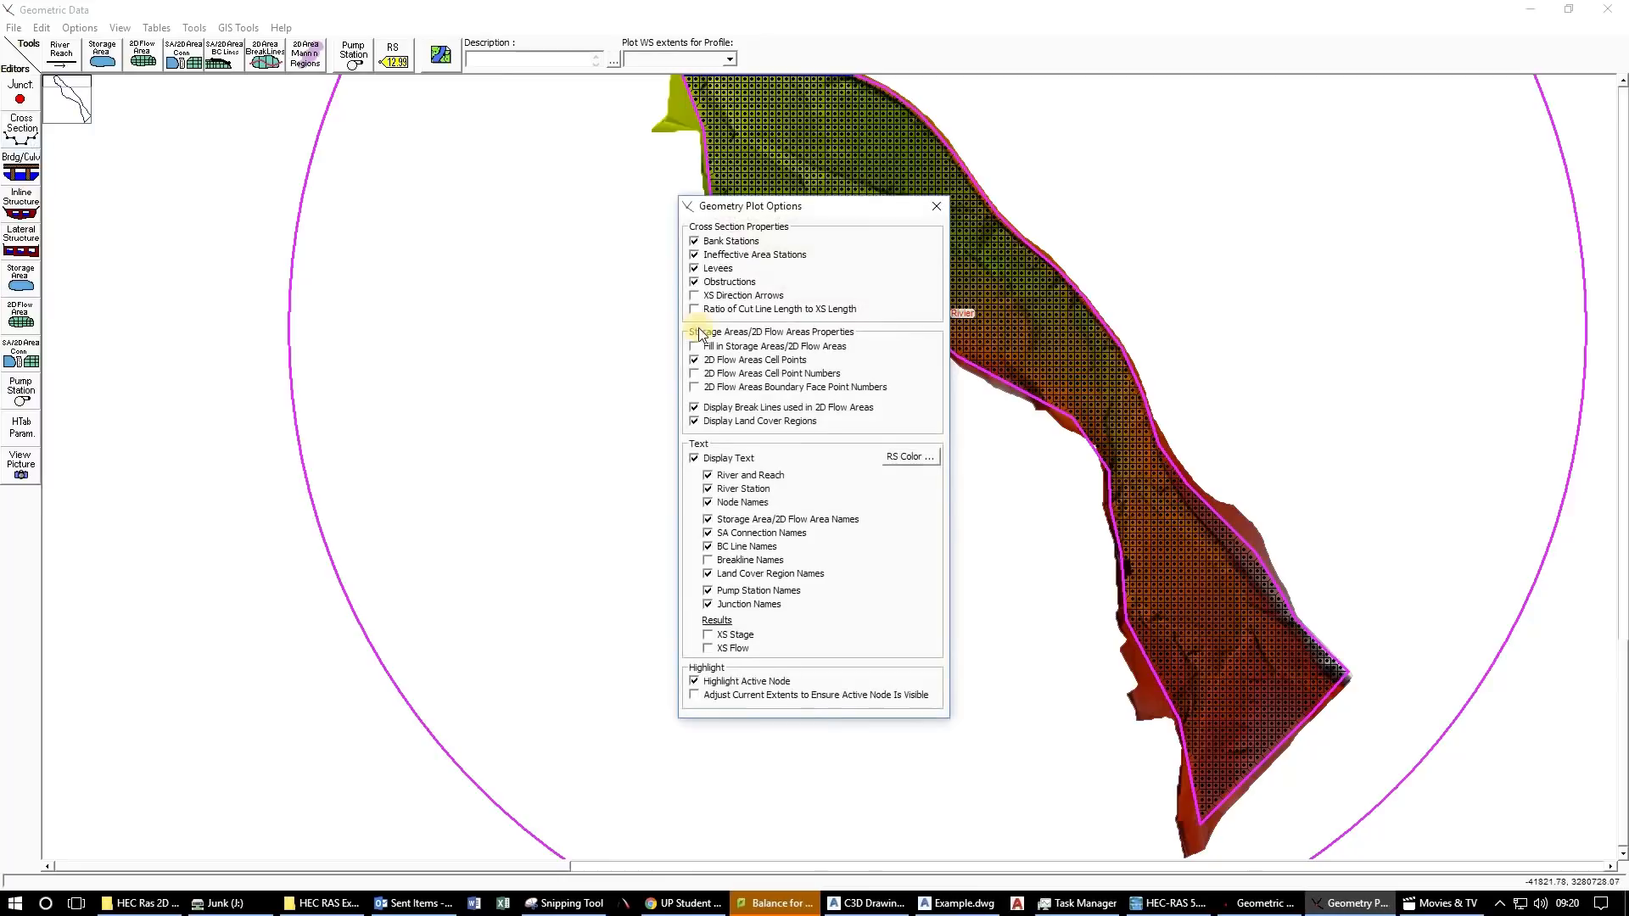
left_click_drag(788, 214, 470, 202)
left_click(376, 344)
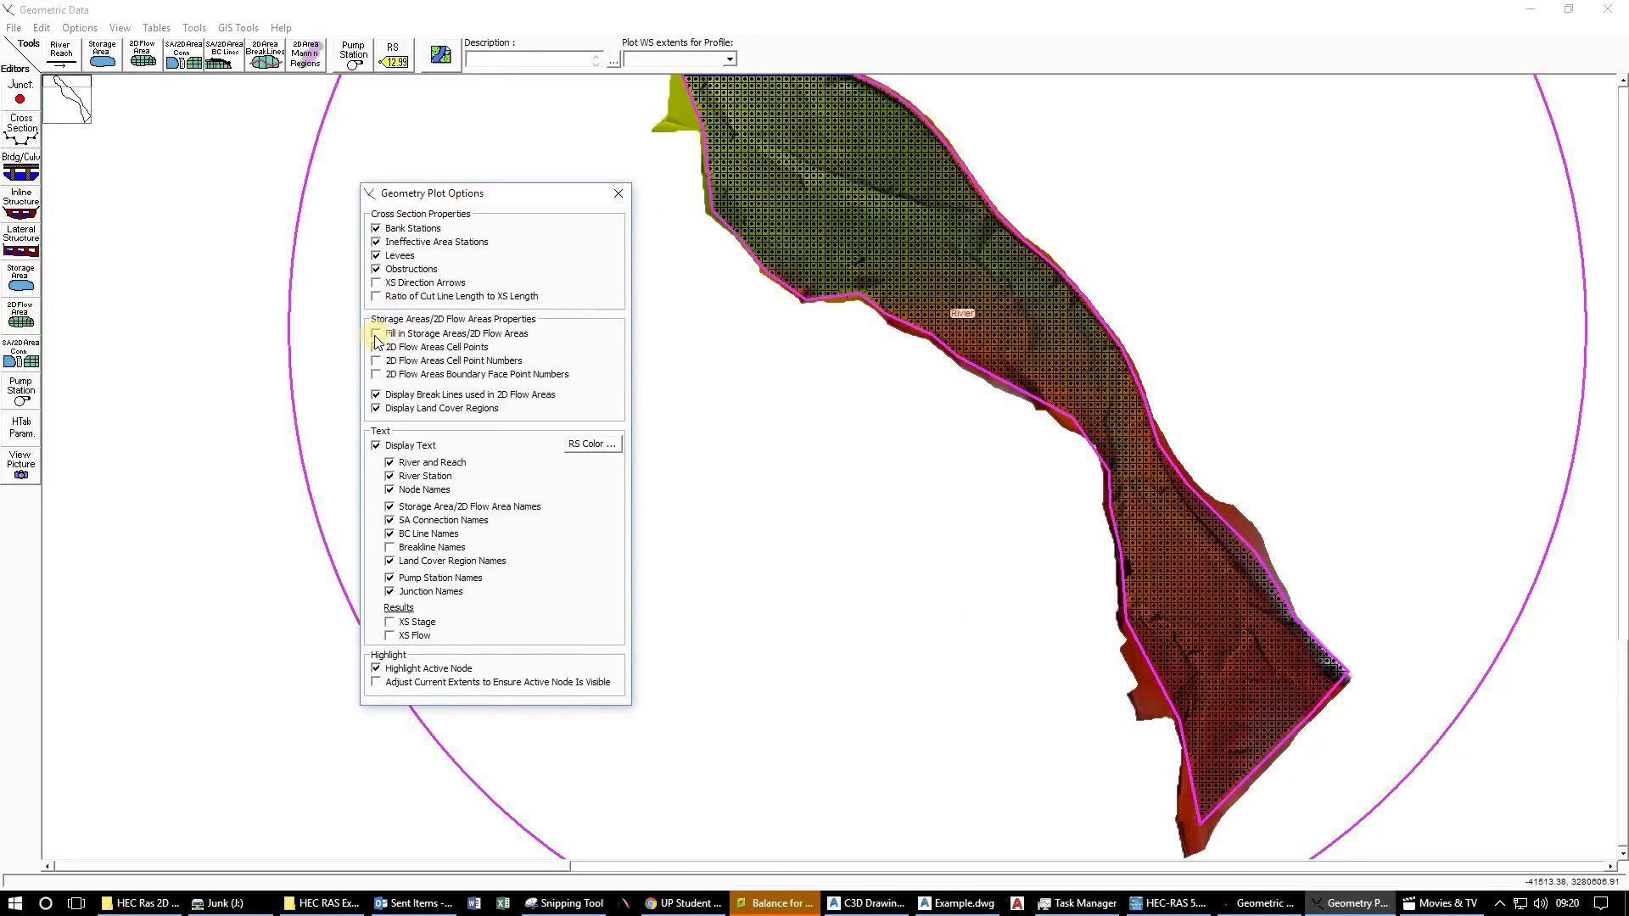
left_click(375, 334)
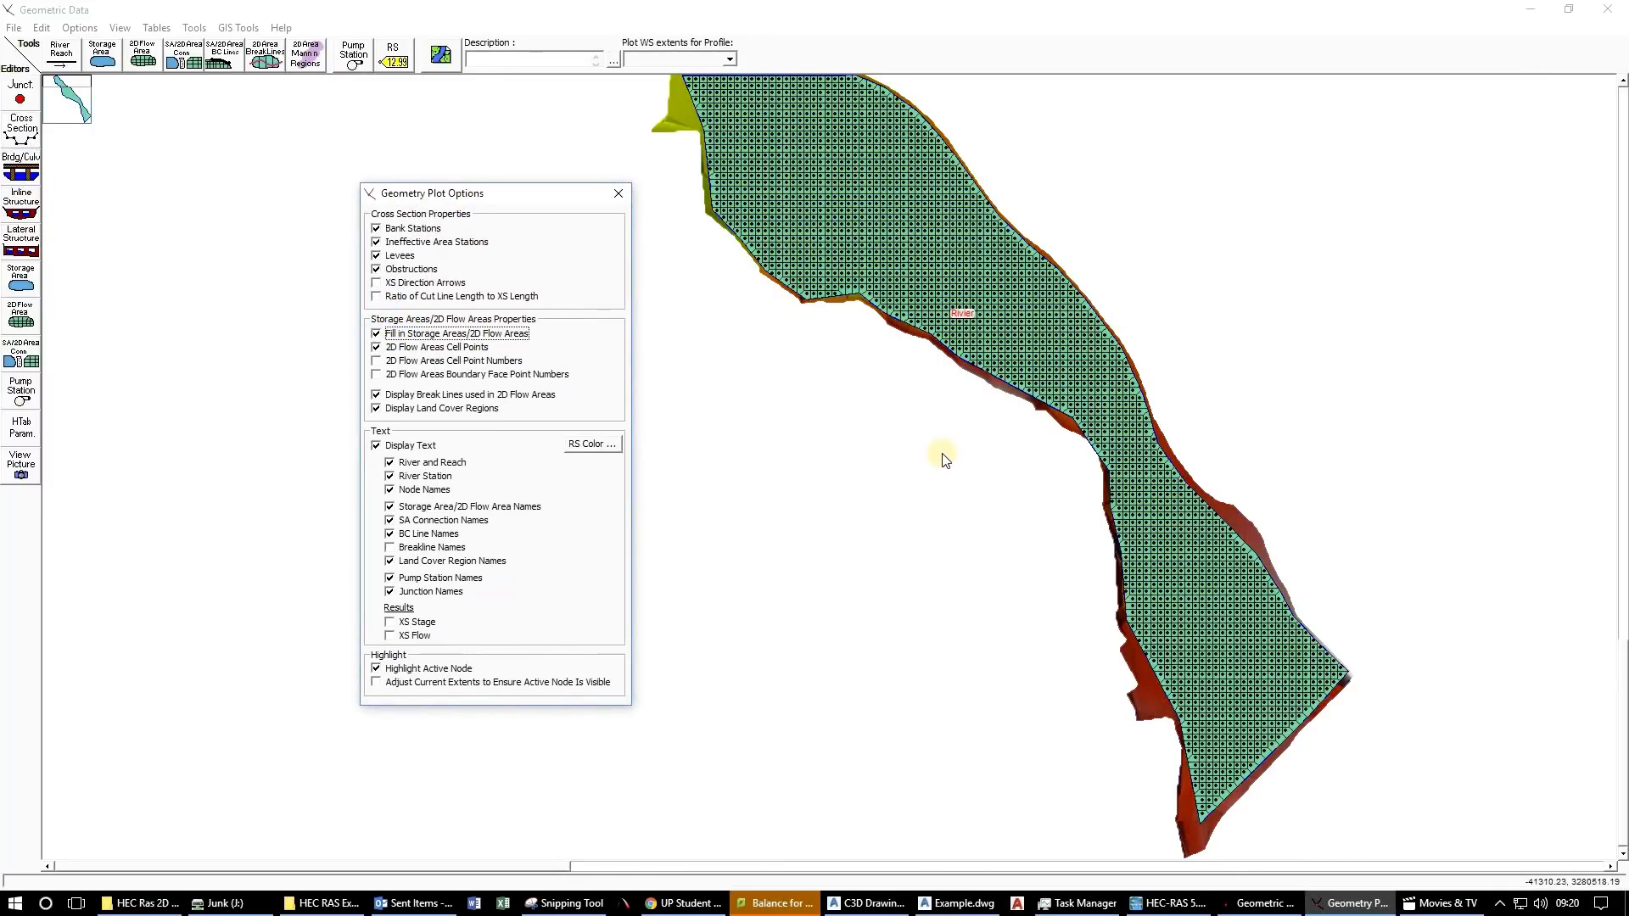
Examine the Rivier mesh up close from its narrow middle section to the northern end.
left_click(1243, 604)
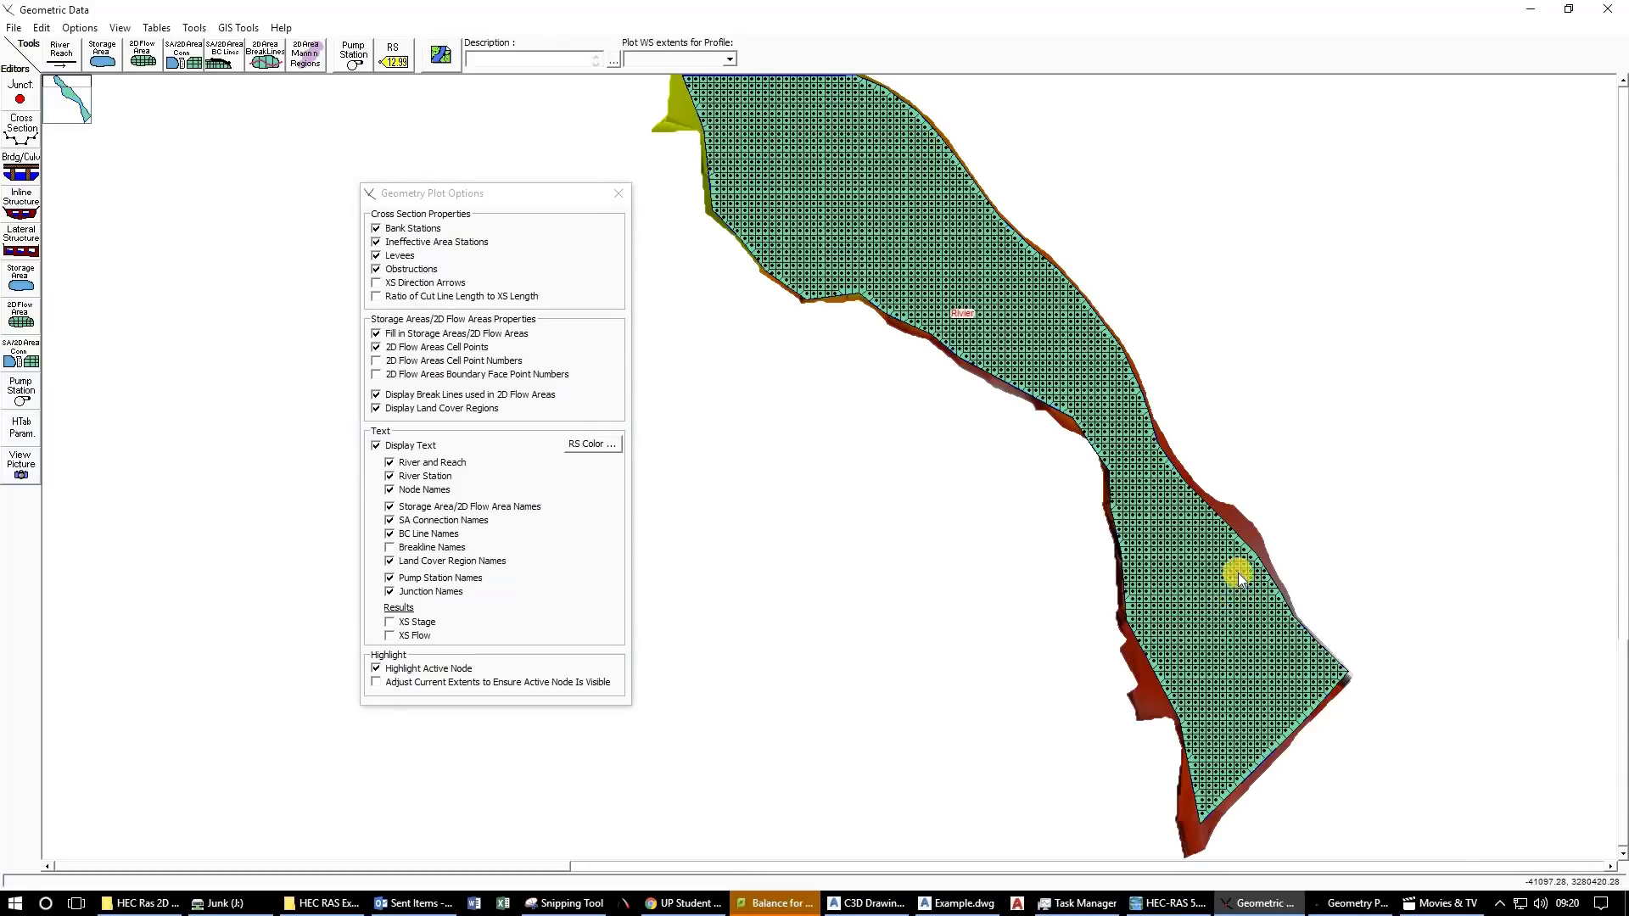
scroll(1238, 577, "up", 2)
scroll(848, 266, "up", 2)
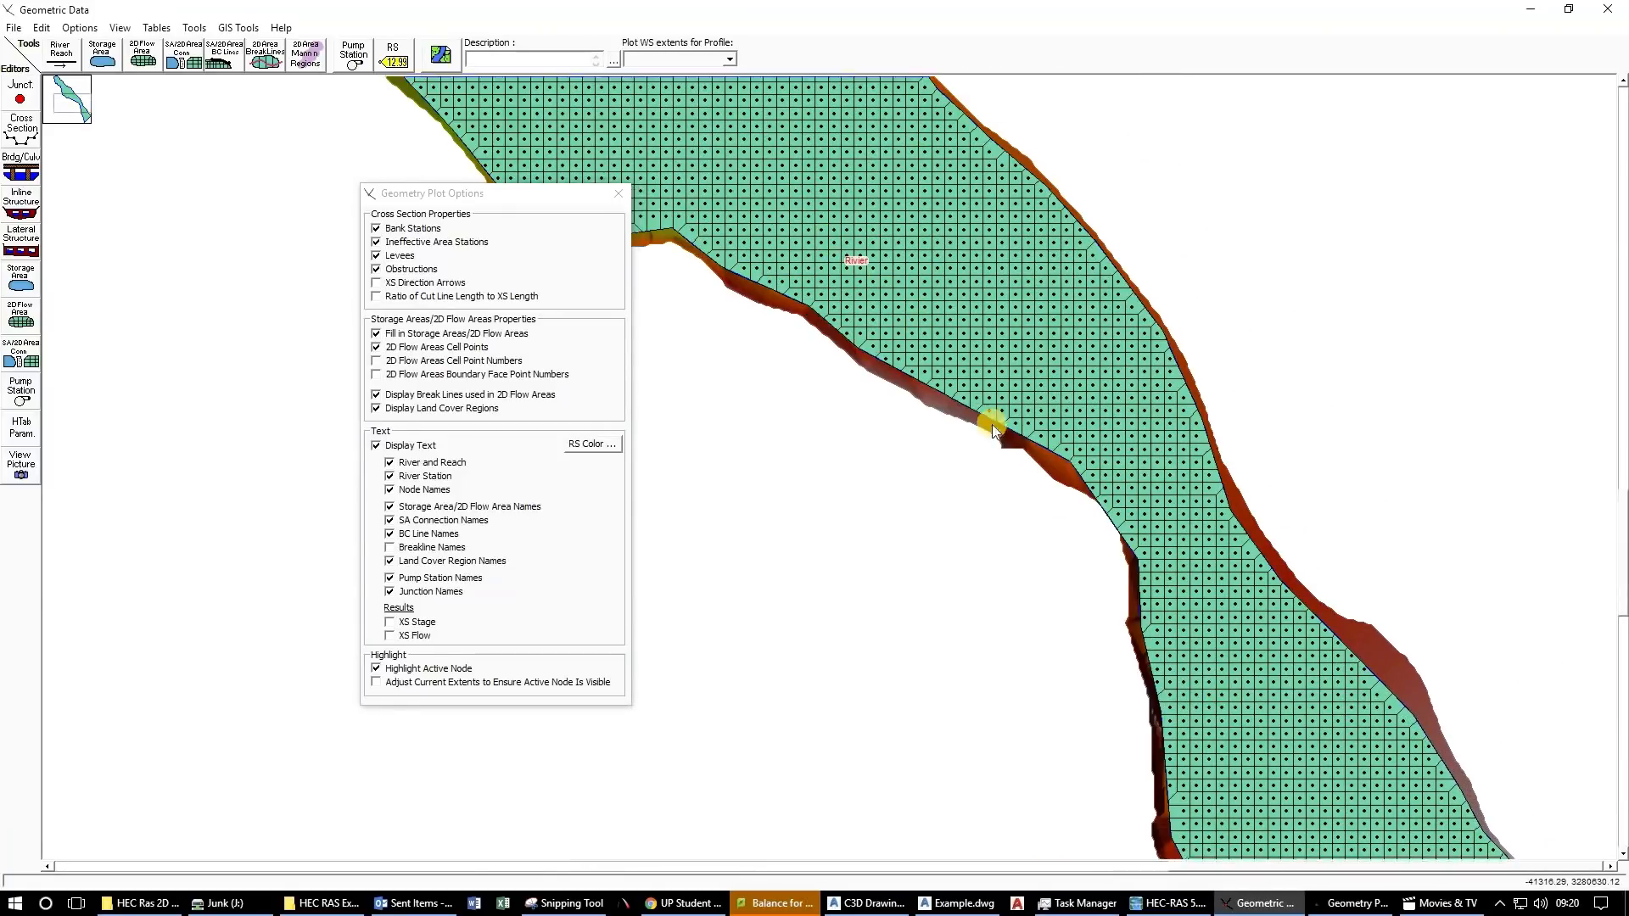
left_click_drag(992, 424, 1047, 534)
left_click_drag(686, 179, 737, 471)
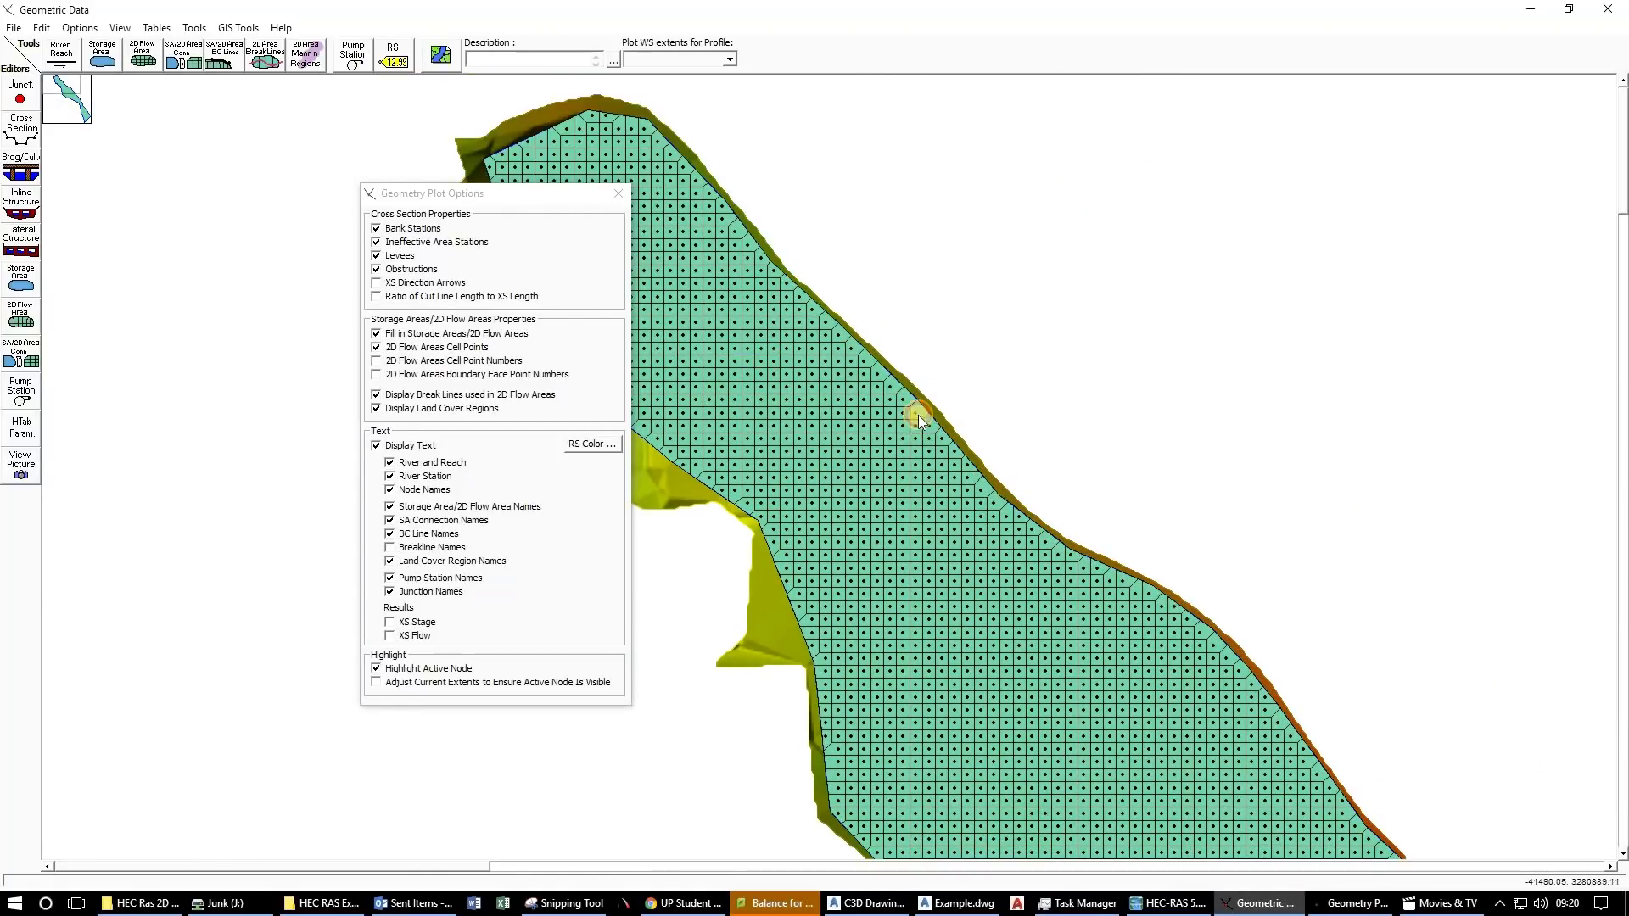
left_click(940, 319)
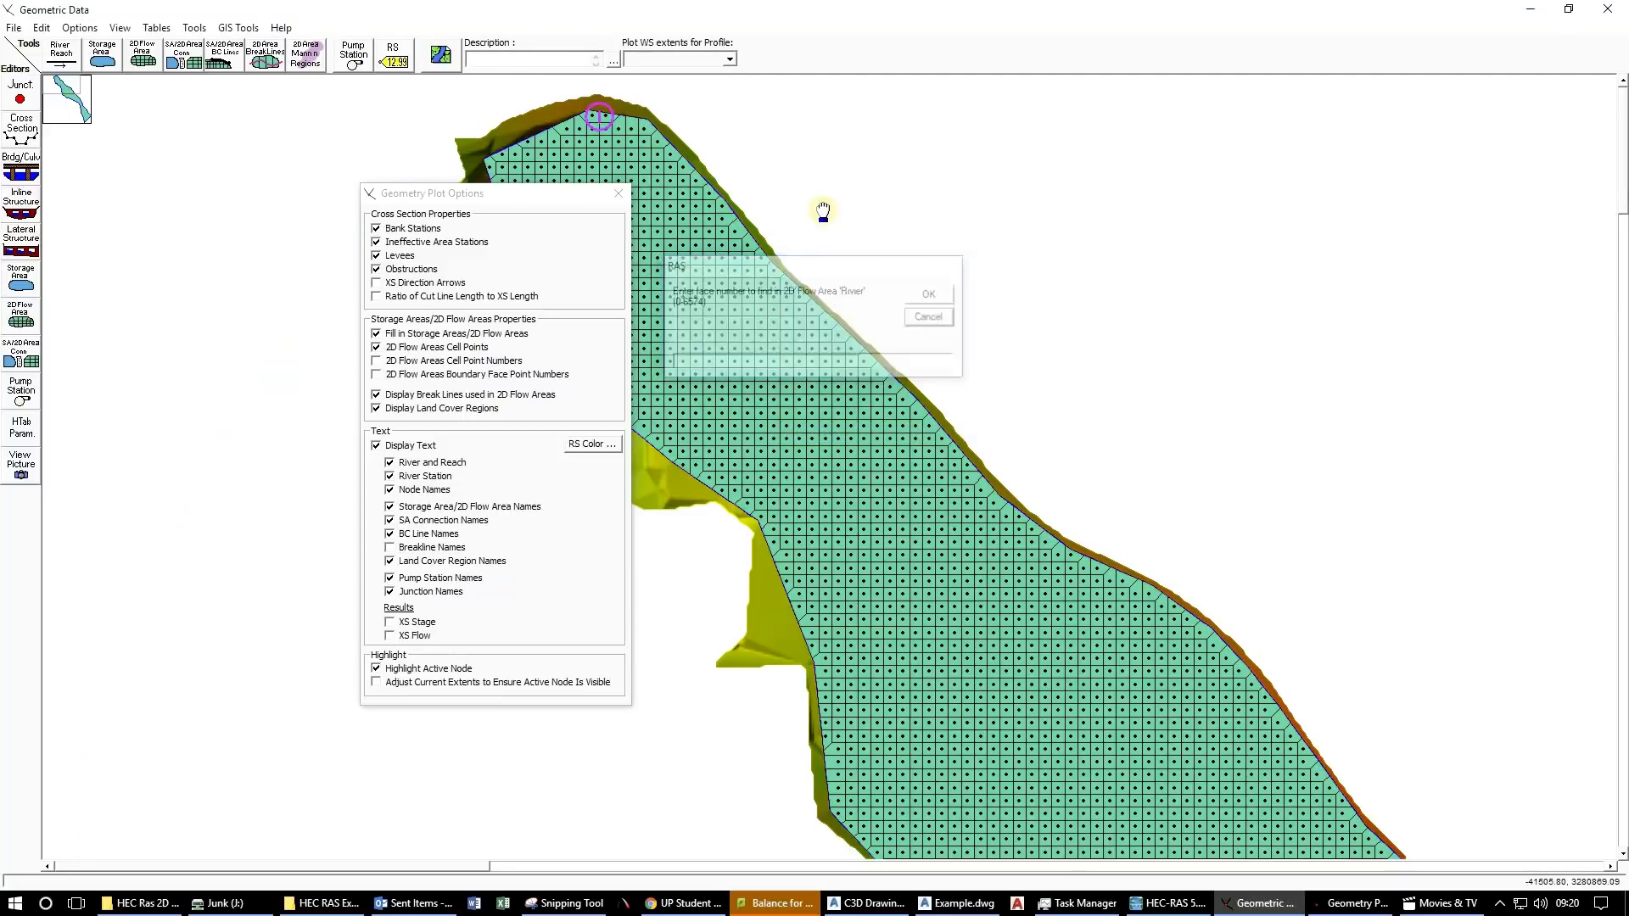
Turn the fill of storage areas and 2D flow areas off and back on to compare the mesh against the terrain.
left_click(424, 350)
left_click(376, 333)
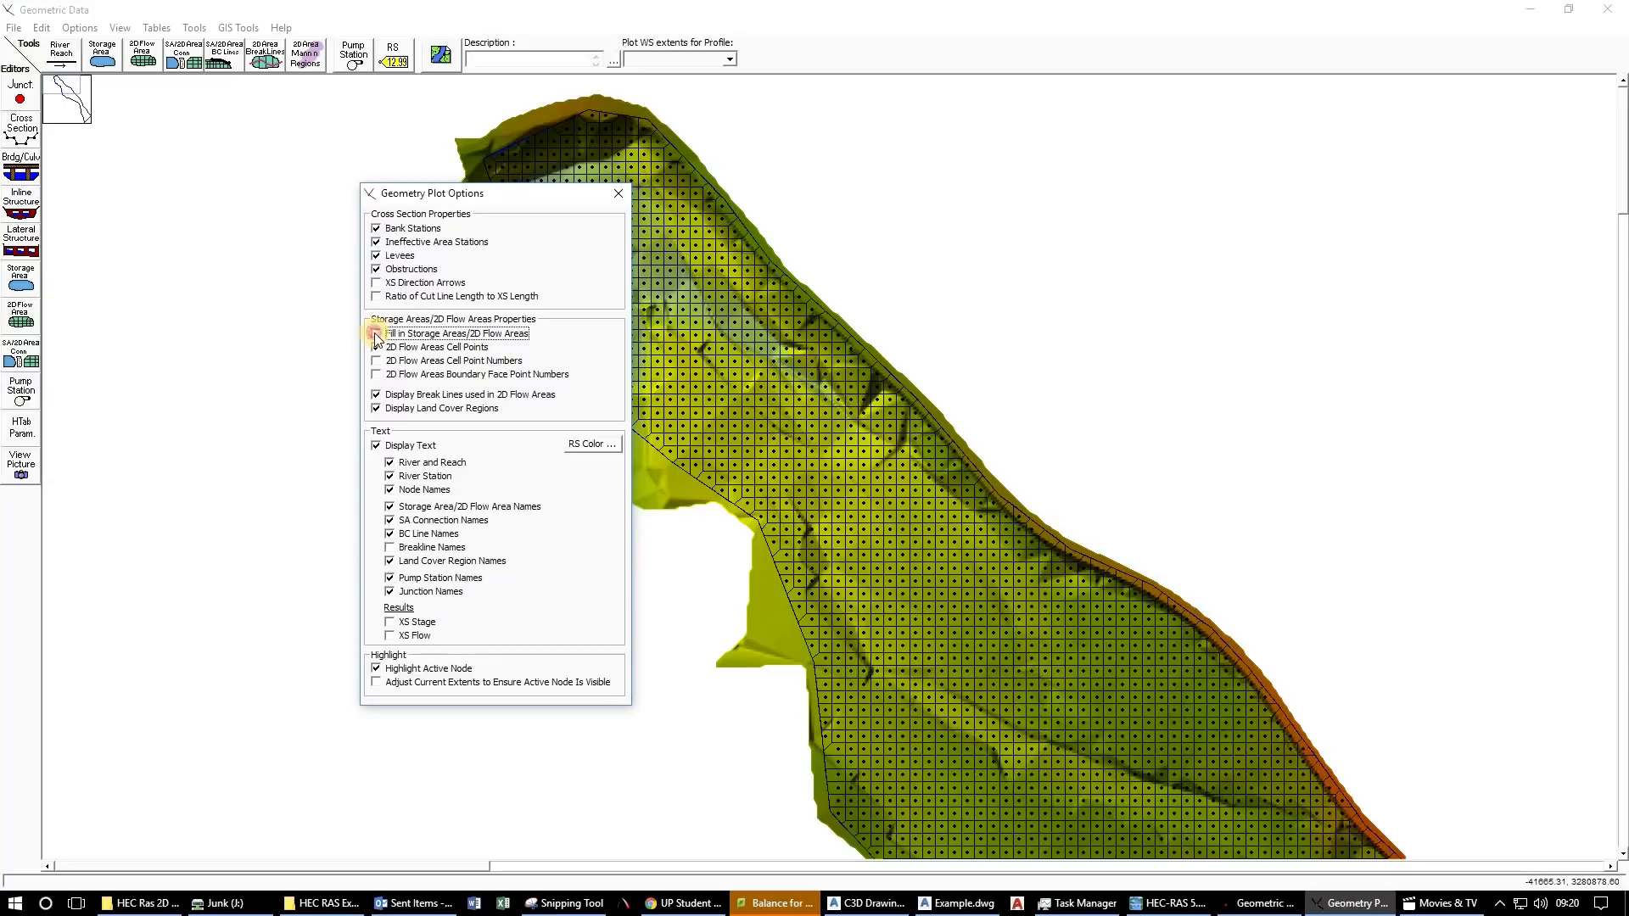
left_click(431, 335)
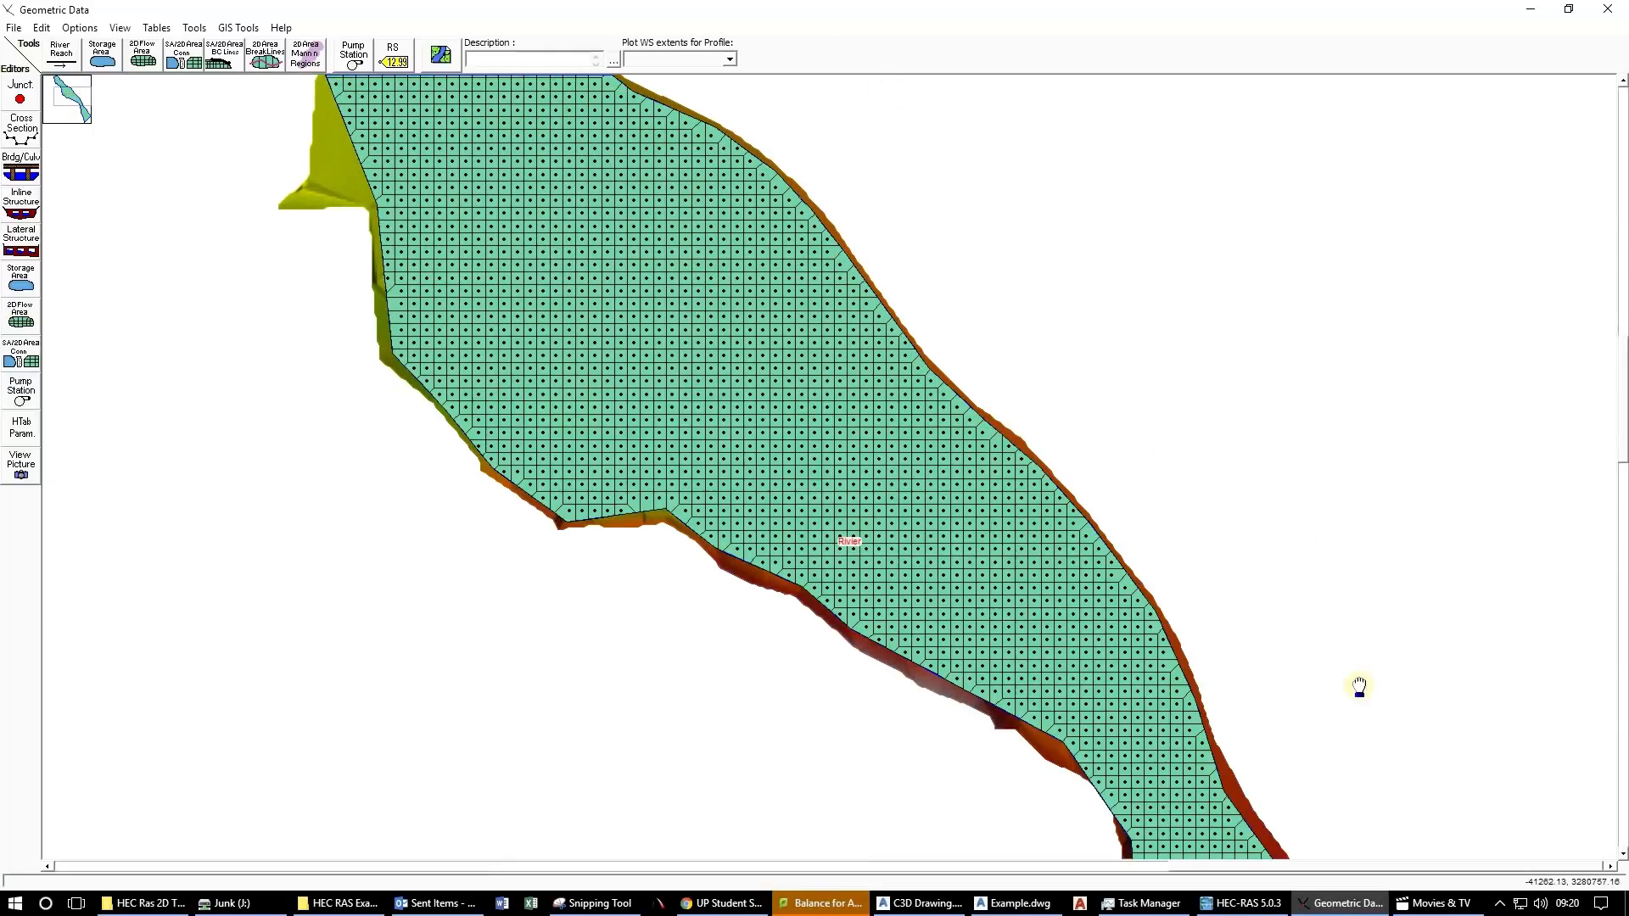
Examine the mesh cells along Rivier's southern and western perimeter, including the southern tip and the narrow section.
left_click_drag(1359, 685, 1124, 293)
left_click_drag(1519, 691, 1142, 327)
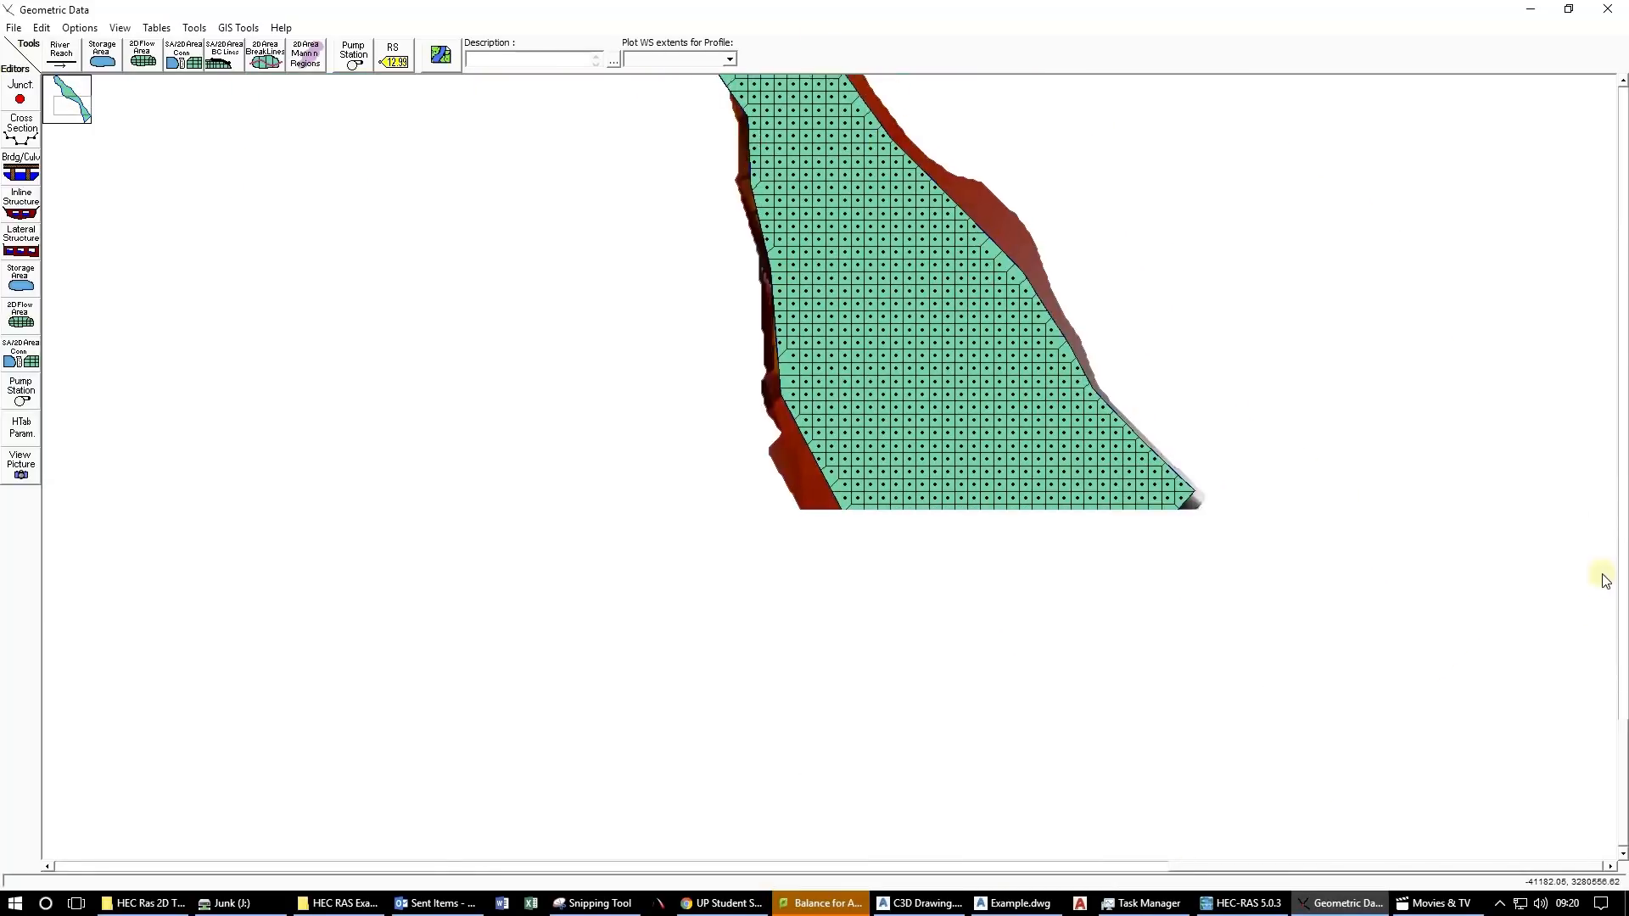
left_click_drag(1541, 665, 1130, 615)
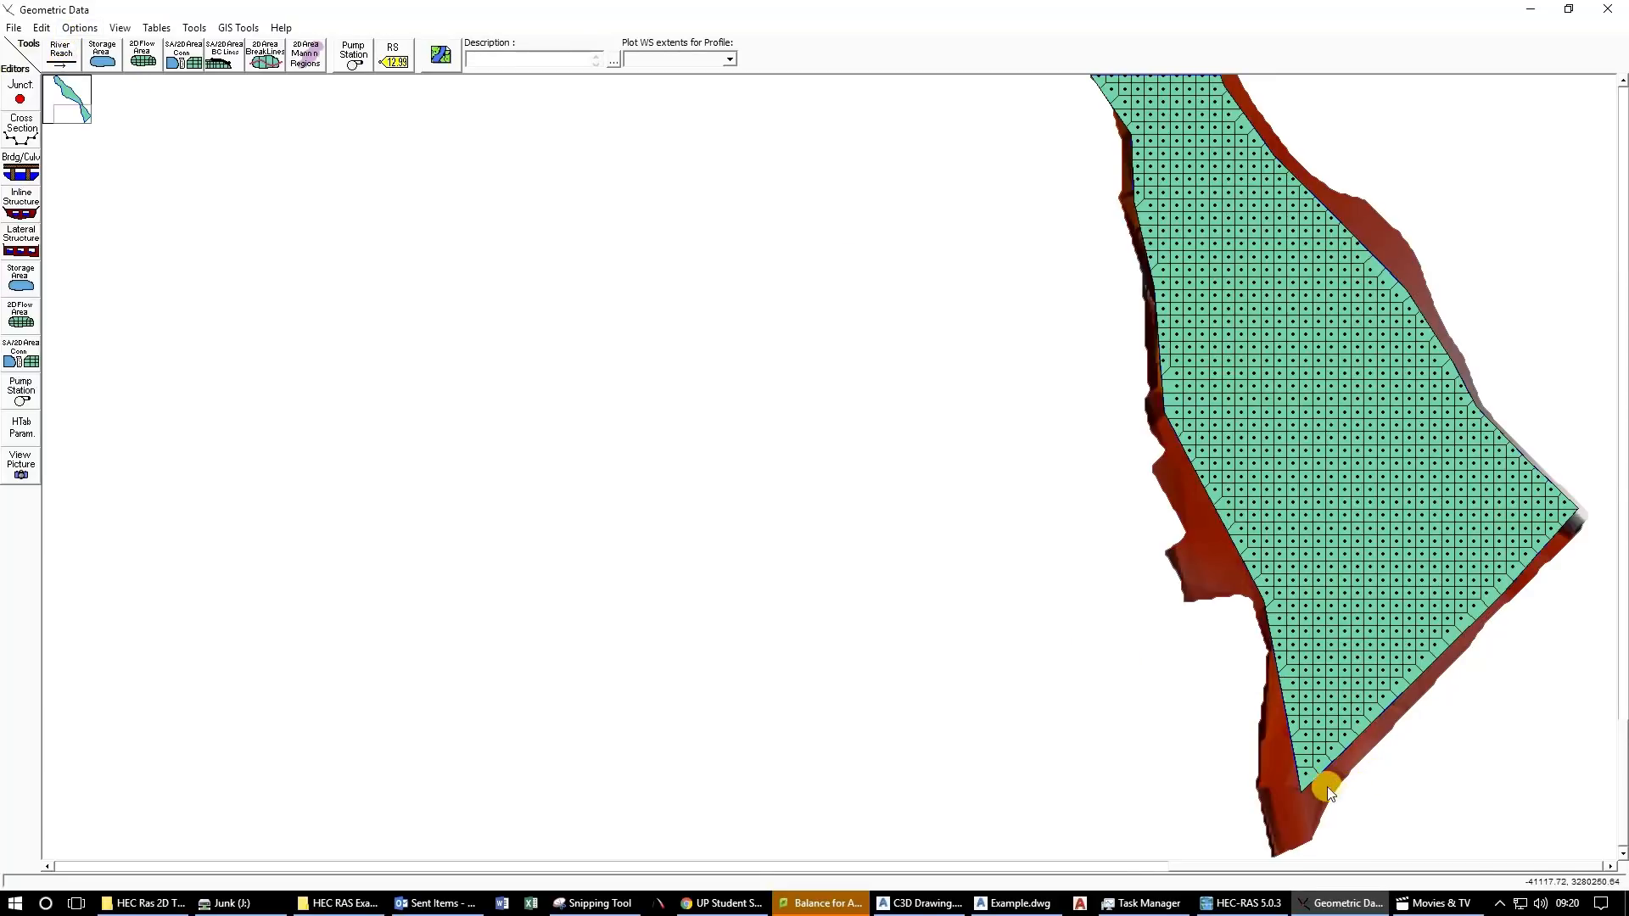
scroll(1327, 786, "up", 5)
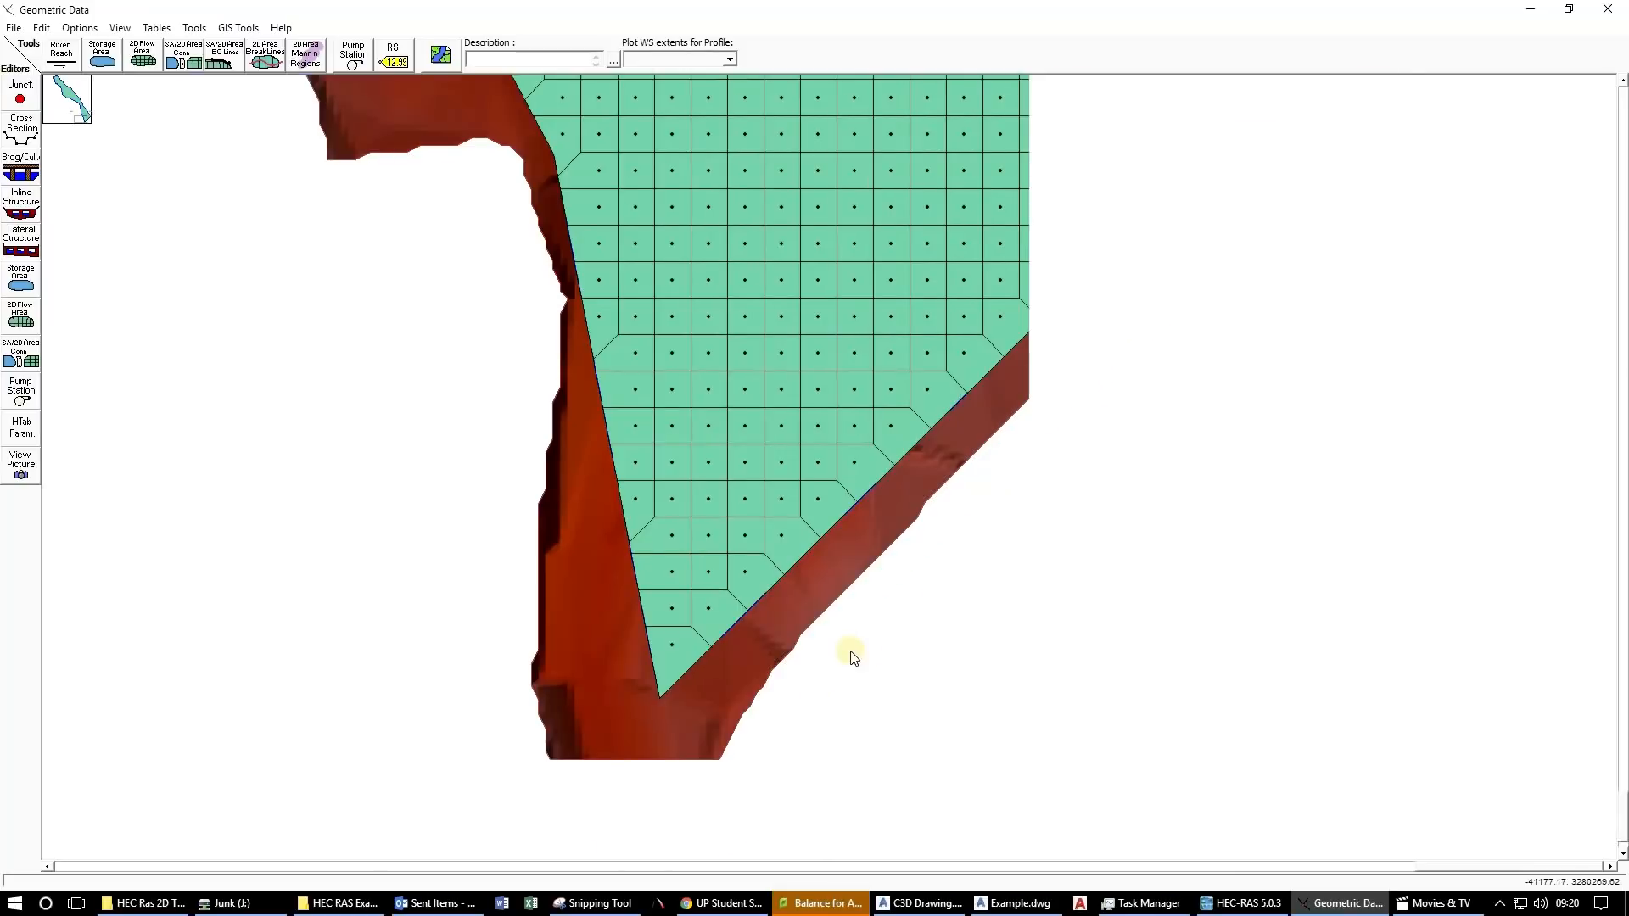
left_click_drag(546, 128, 607, 658)
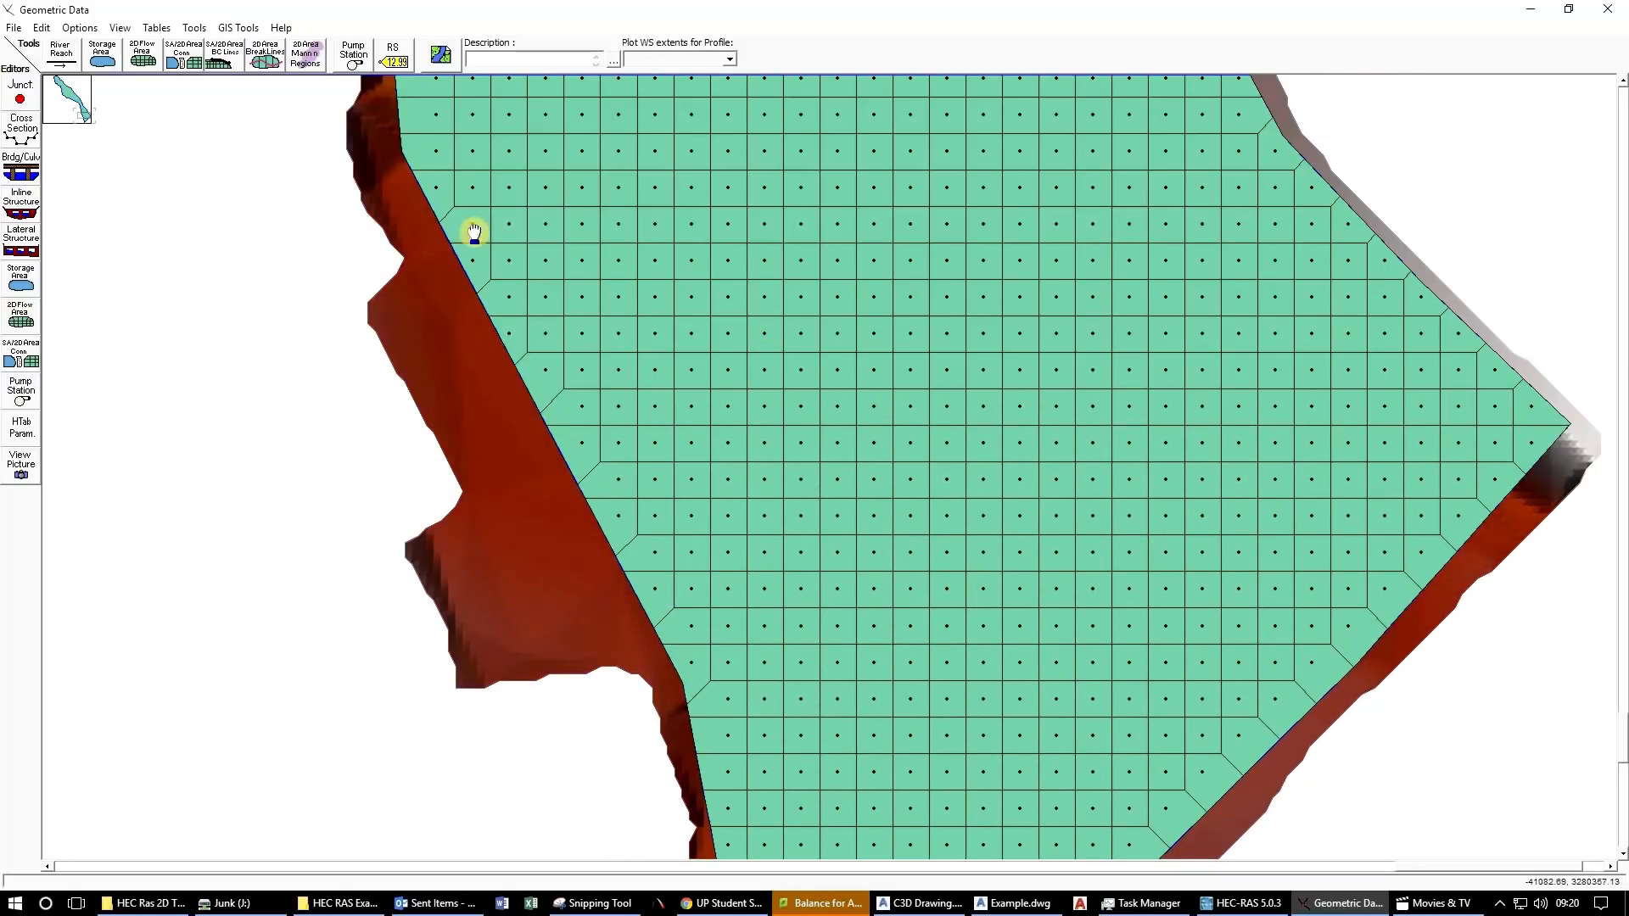
left_click_drag(473, 232, 462, 574)
left_click_drag(388, 434, 455, 674)
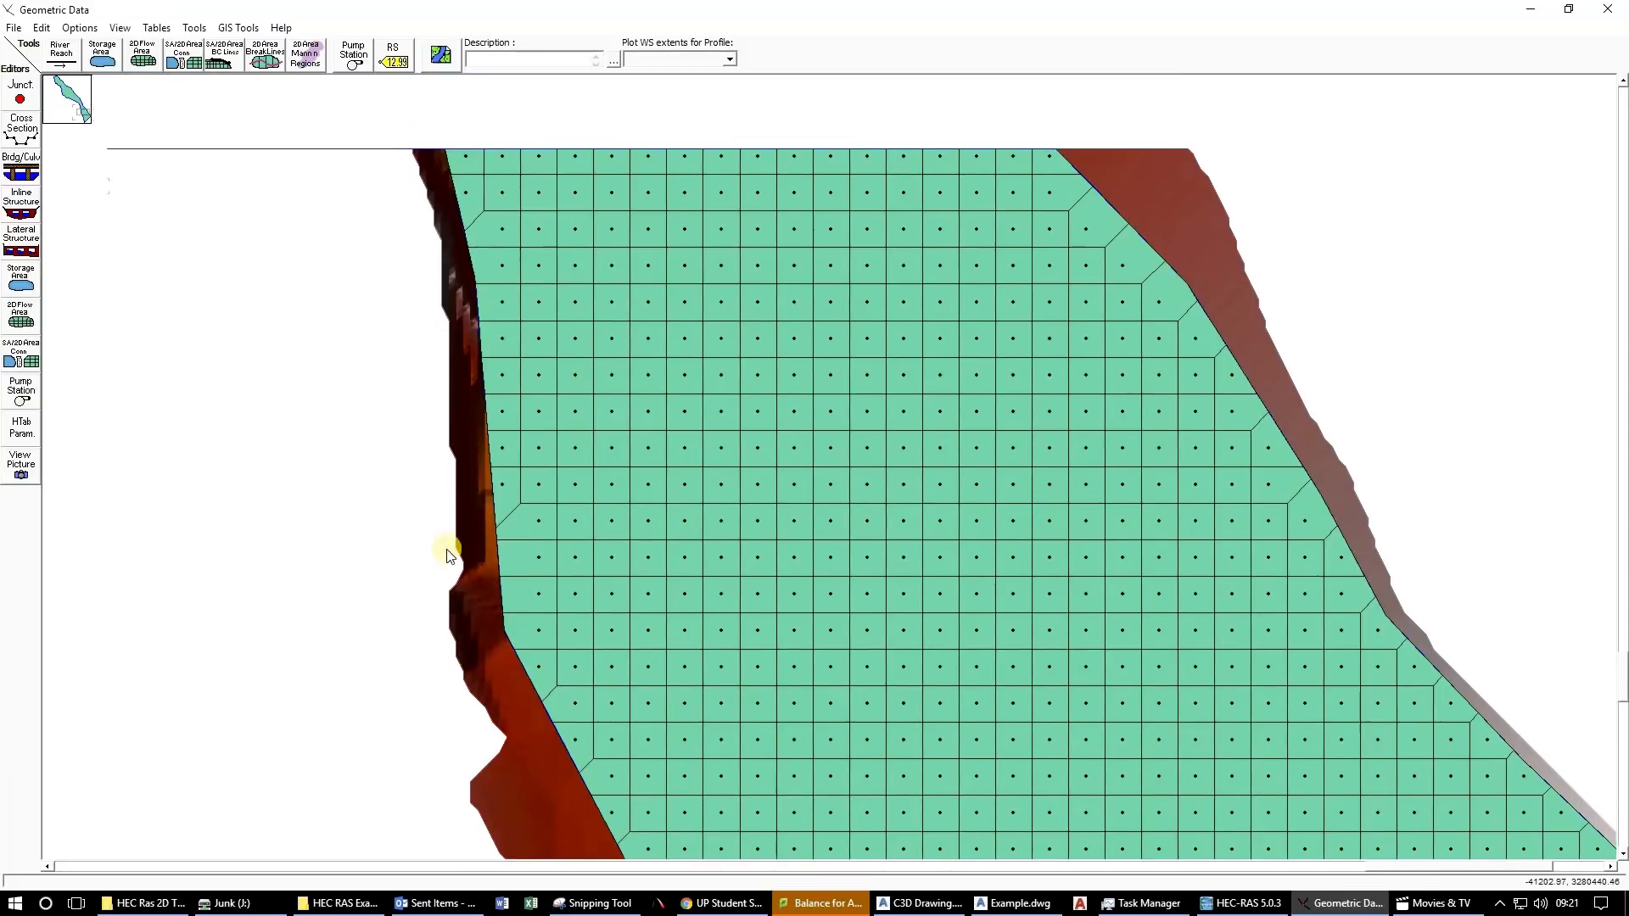
left_click_drag(403, 341, 548, 620)
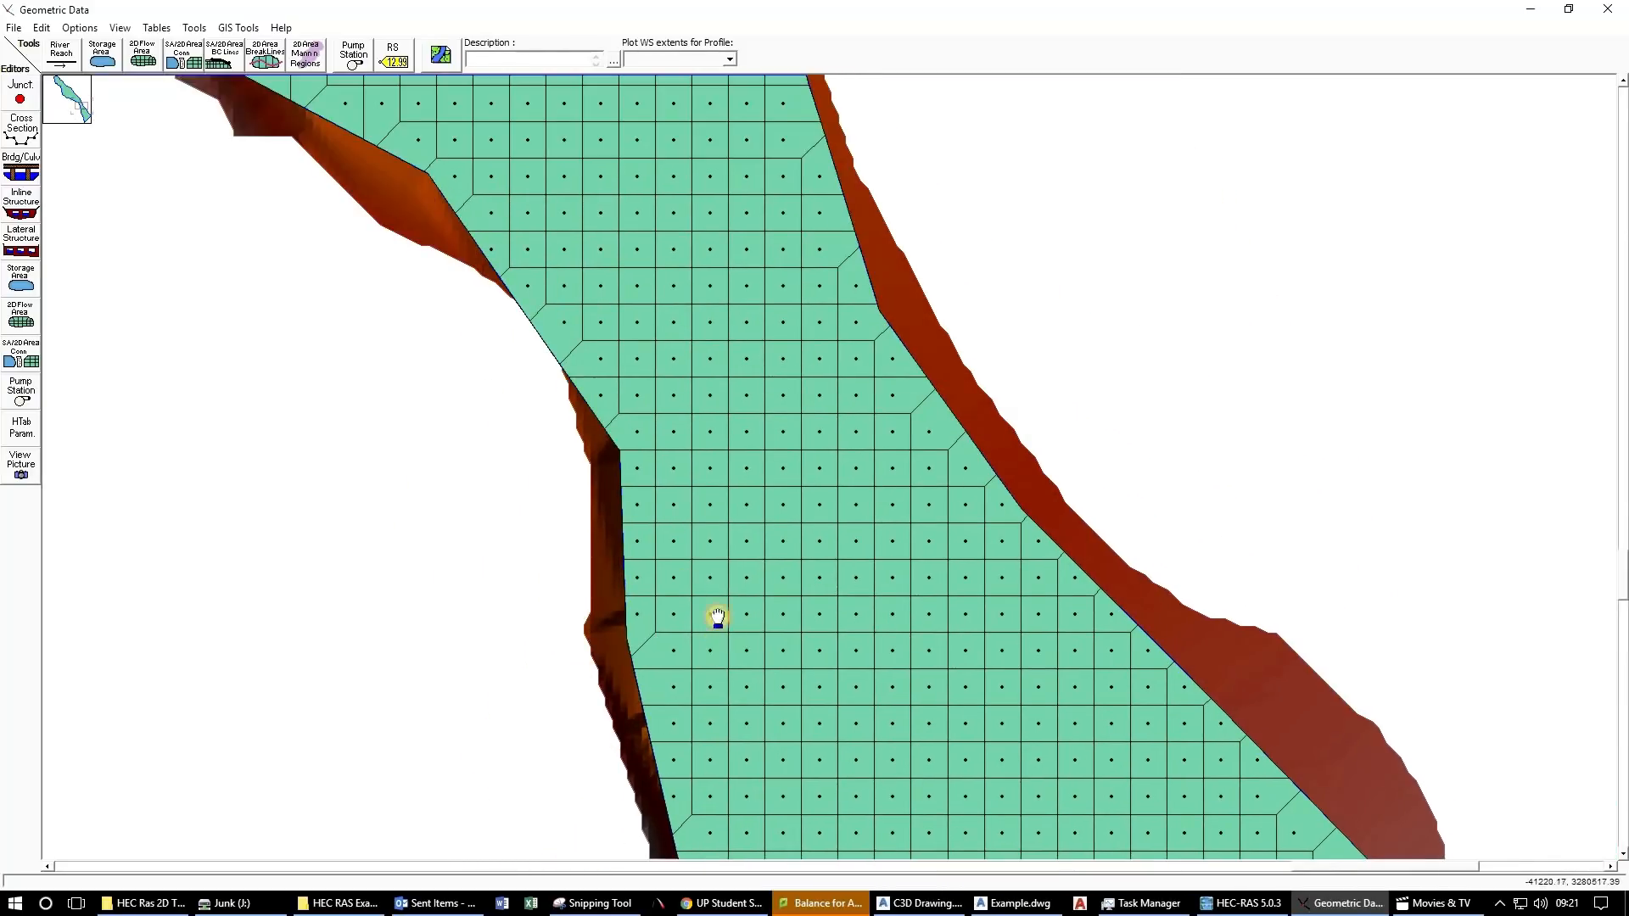
left_click_drag(431, 273, 723, 587)
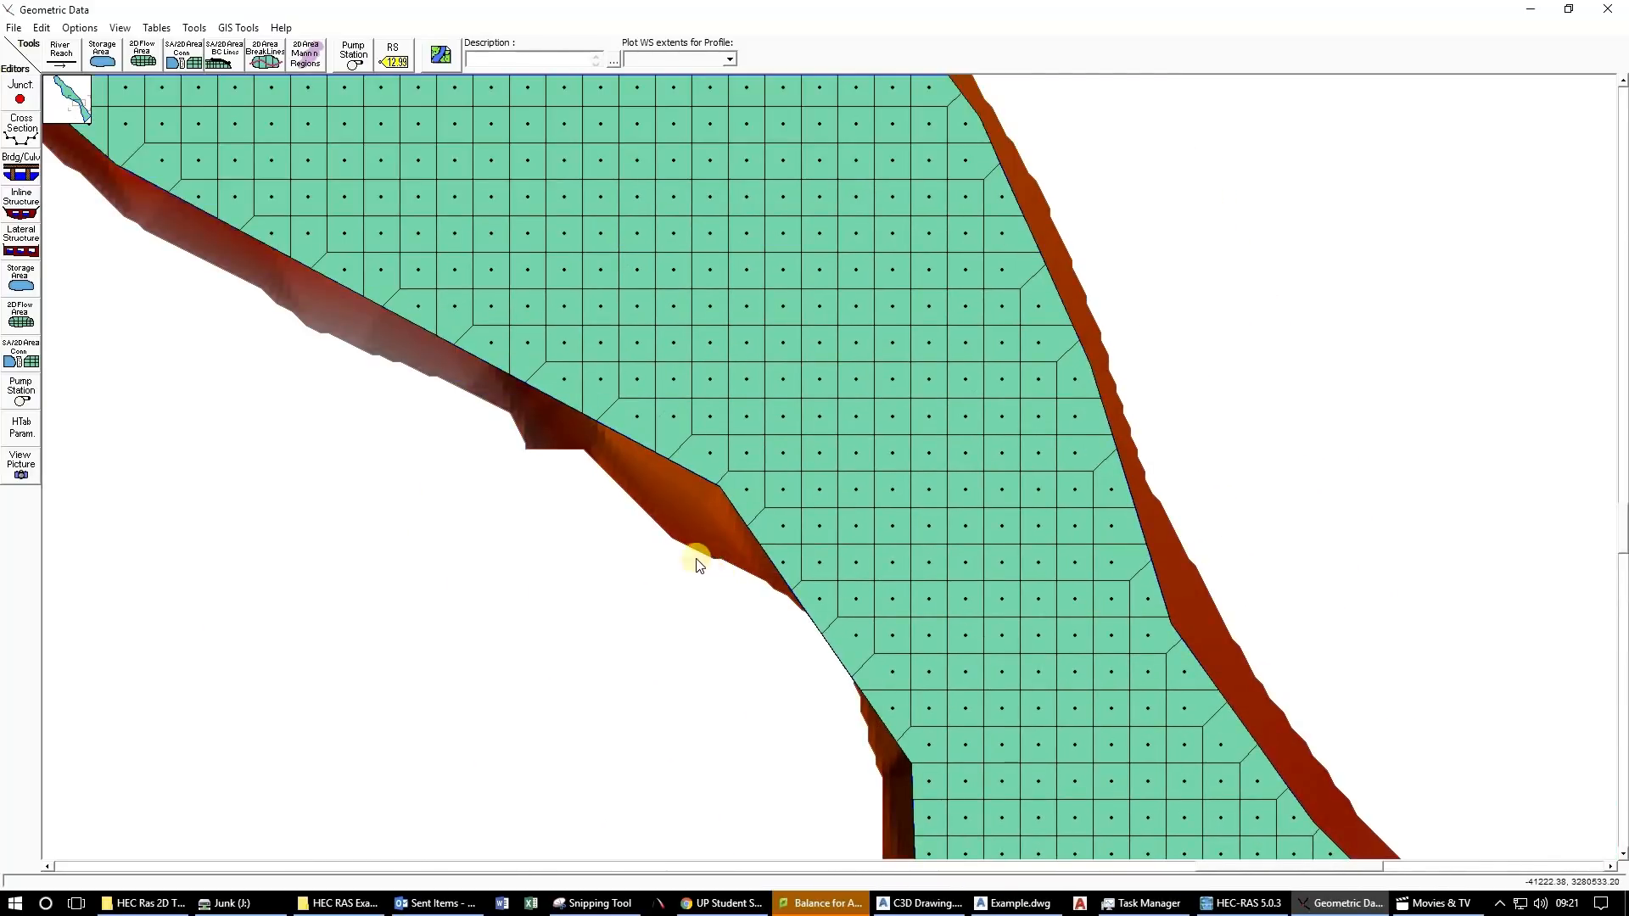
left_click_drag(664, 725, 606, 289)
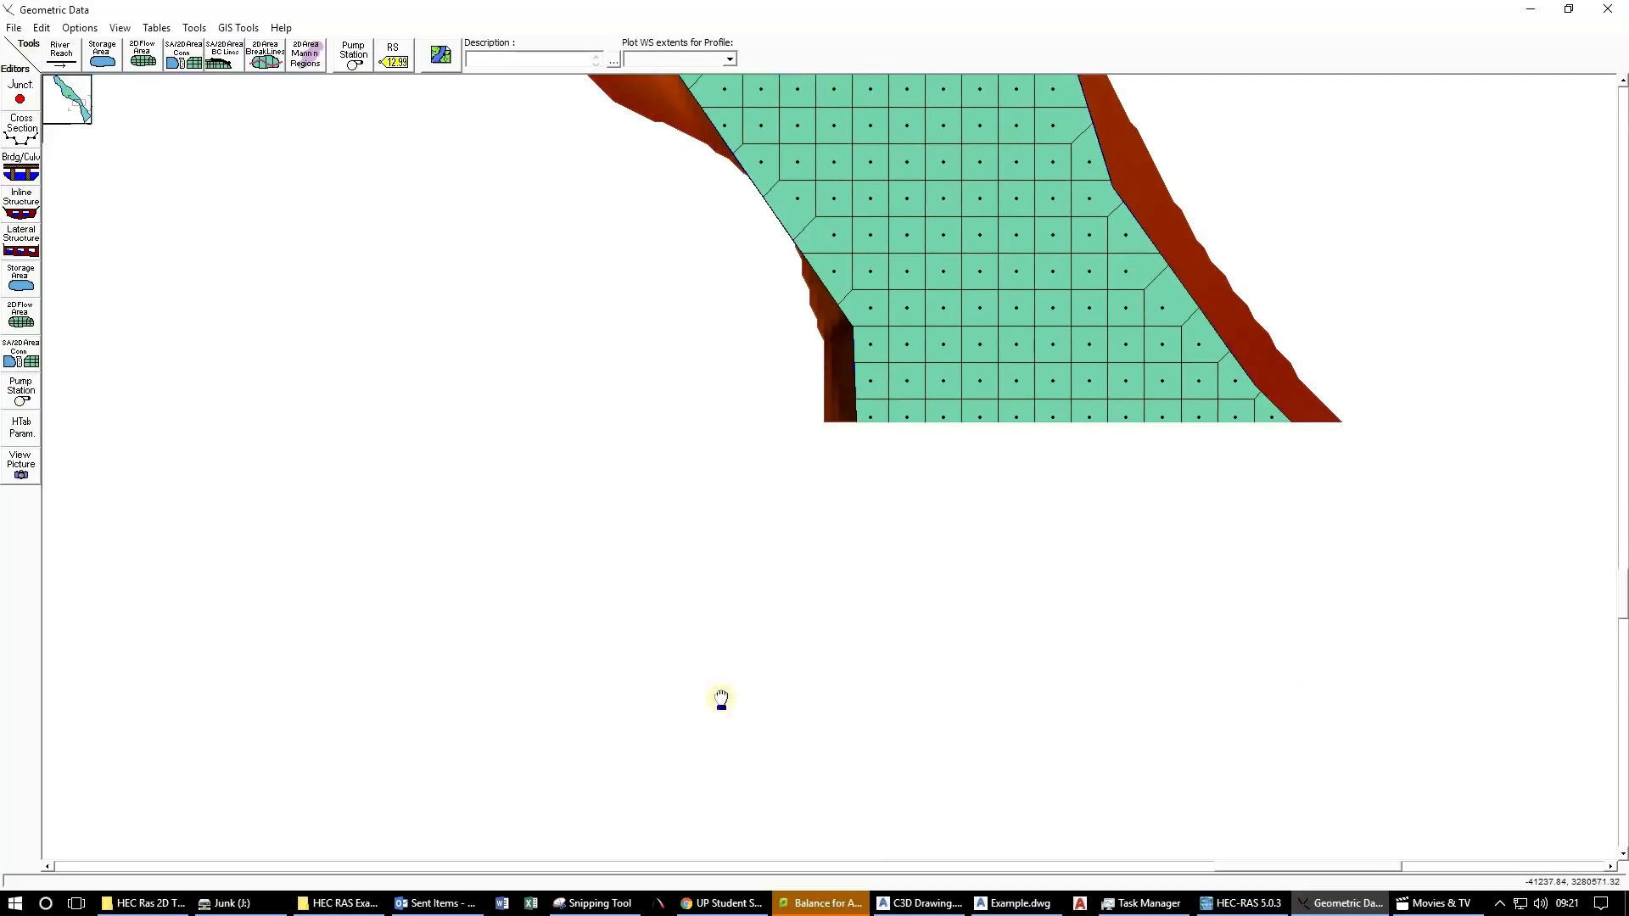
left_click_drag(720, 699, 636, 259)
left_click_drag(645, 664, 546, 178)
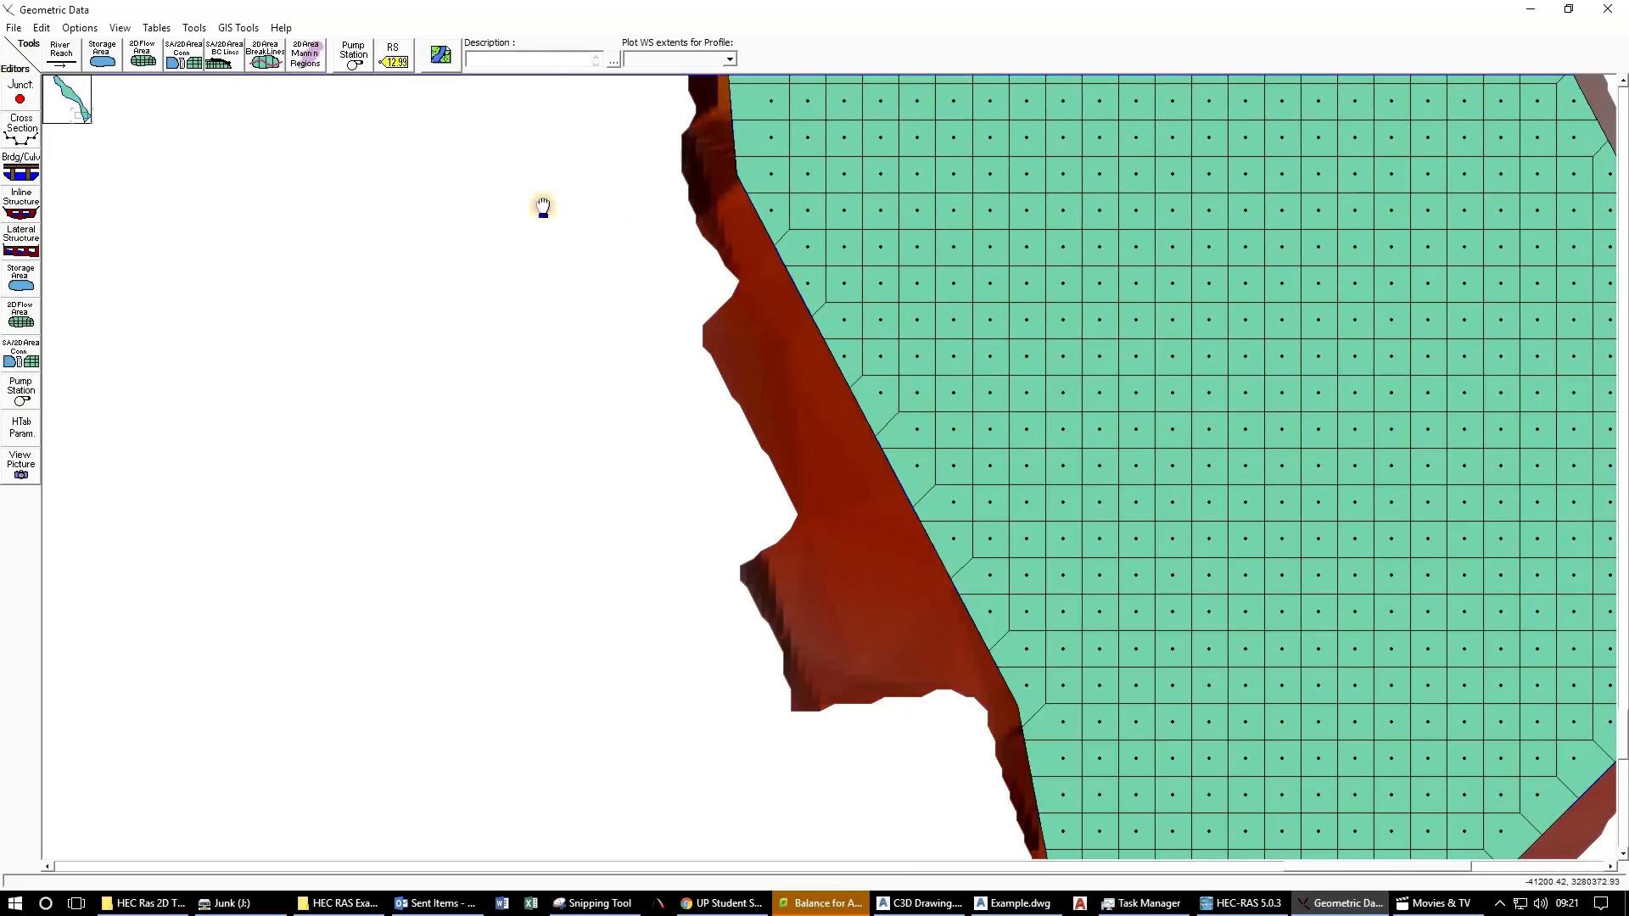
left_click_drag(695, 606, 495, 145)
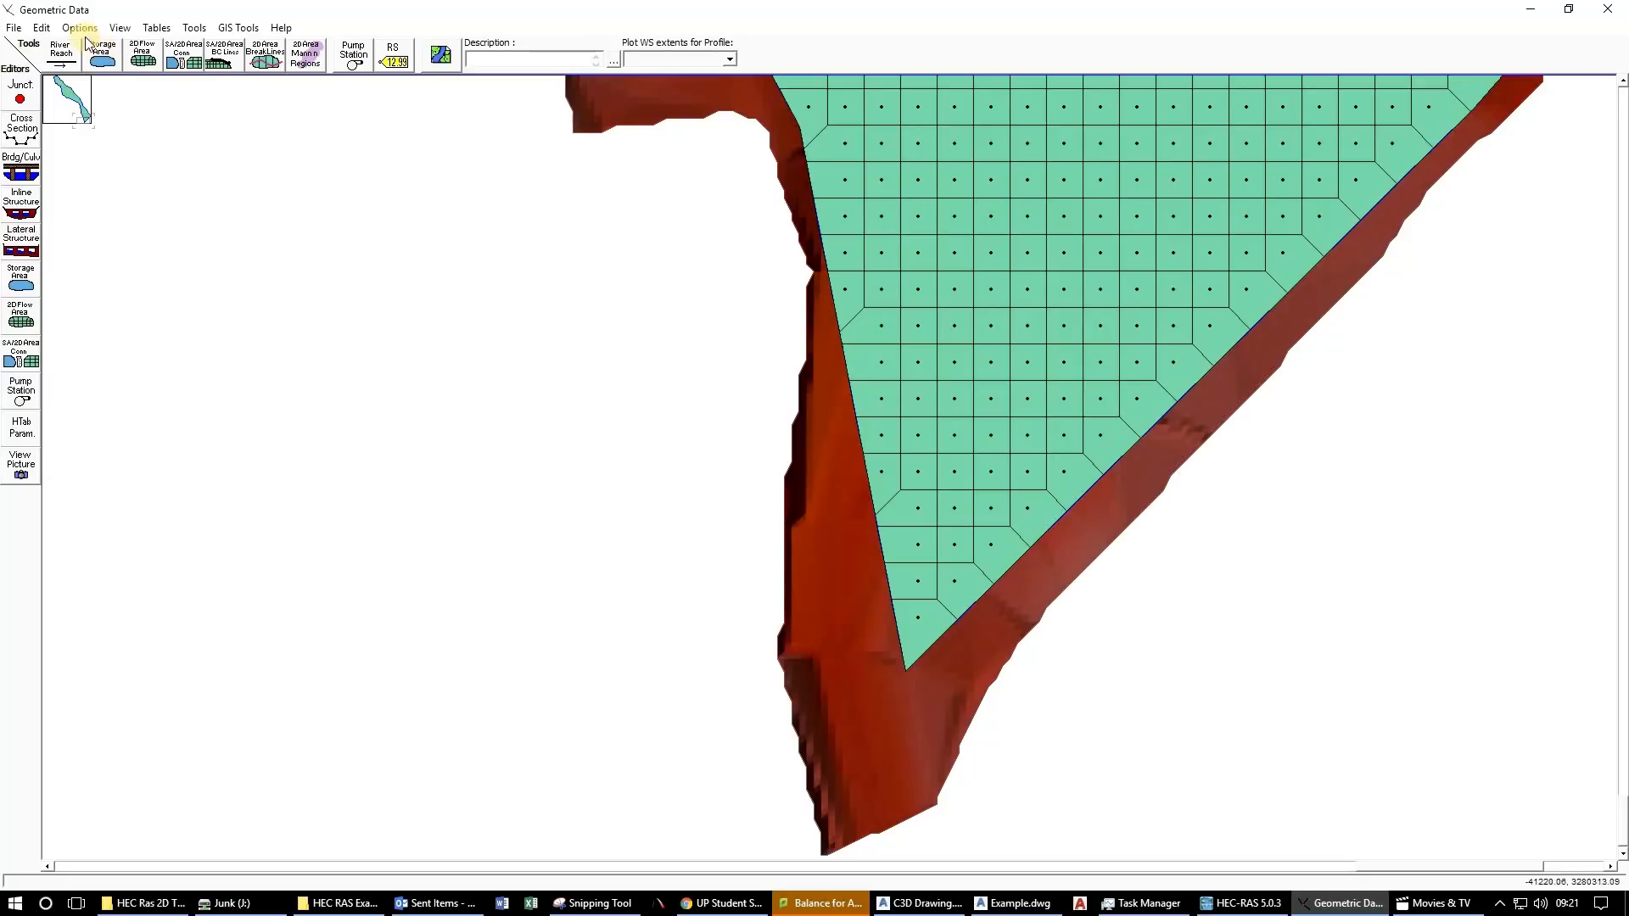
Activate adding points in the geometry and review the geometry plot options.
left_click(41, 27)
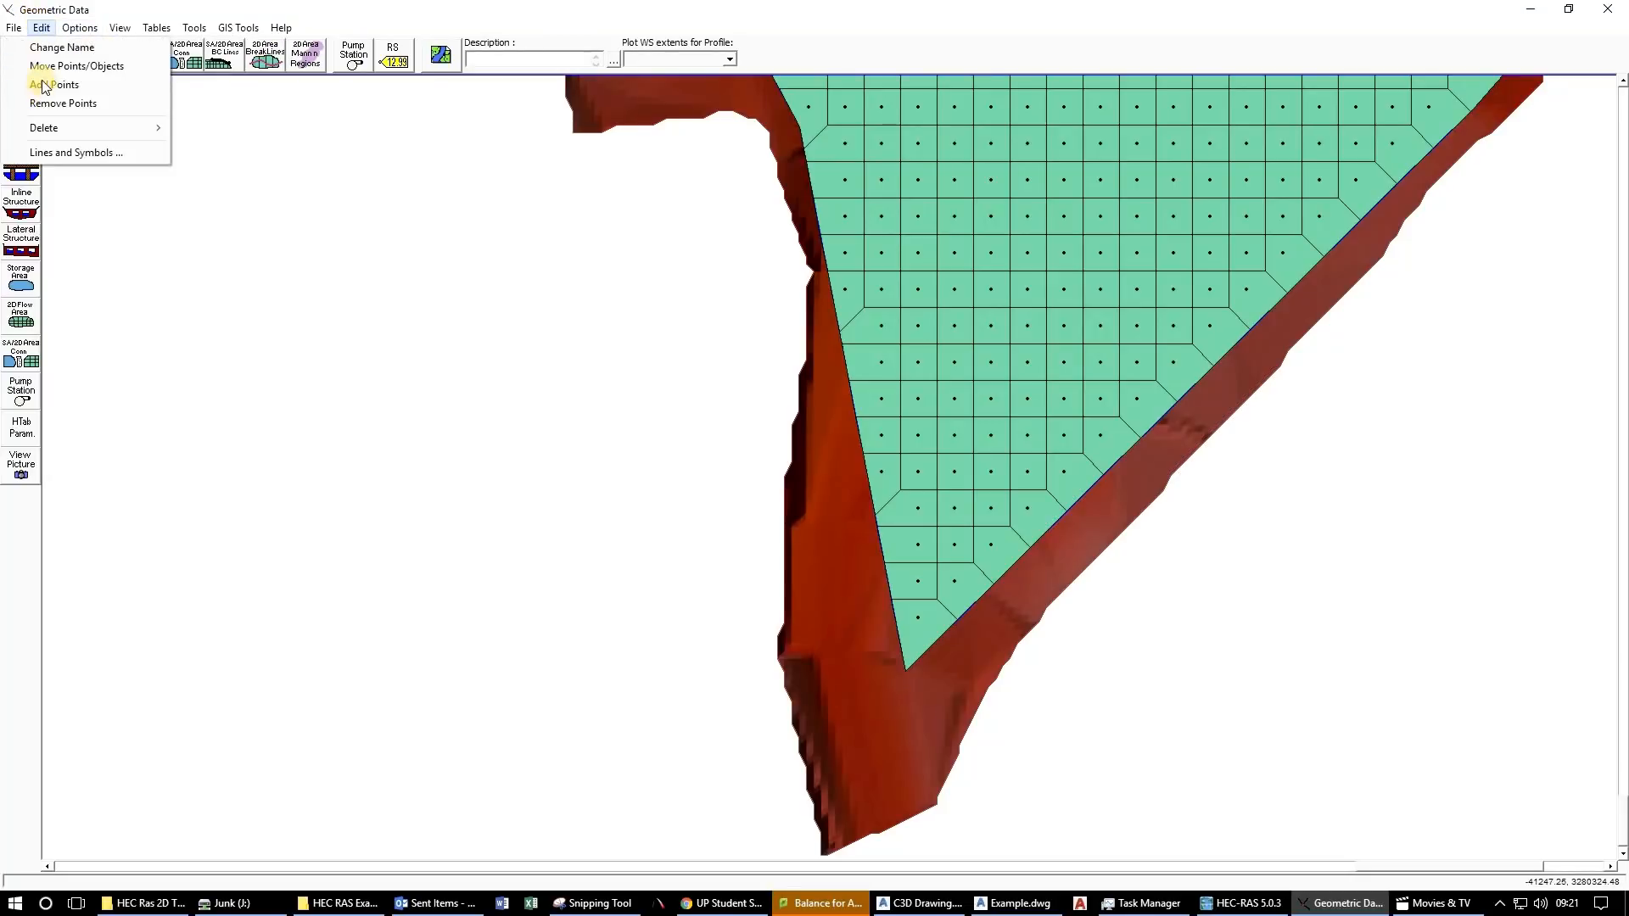
left_click(45, 84)
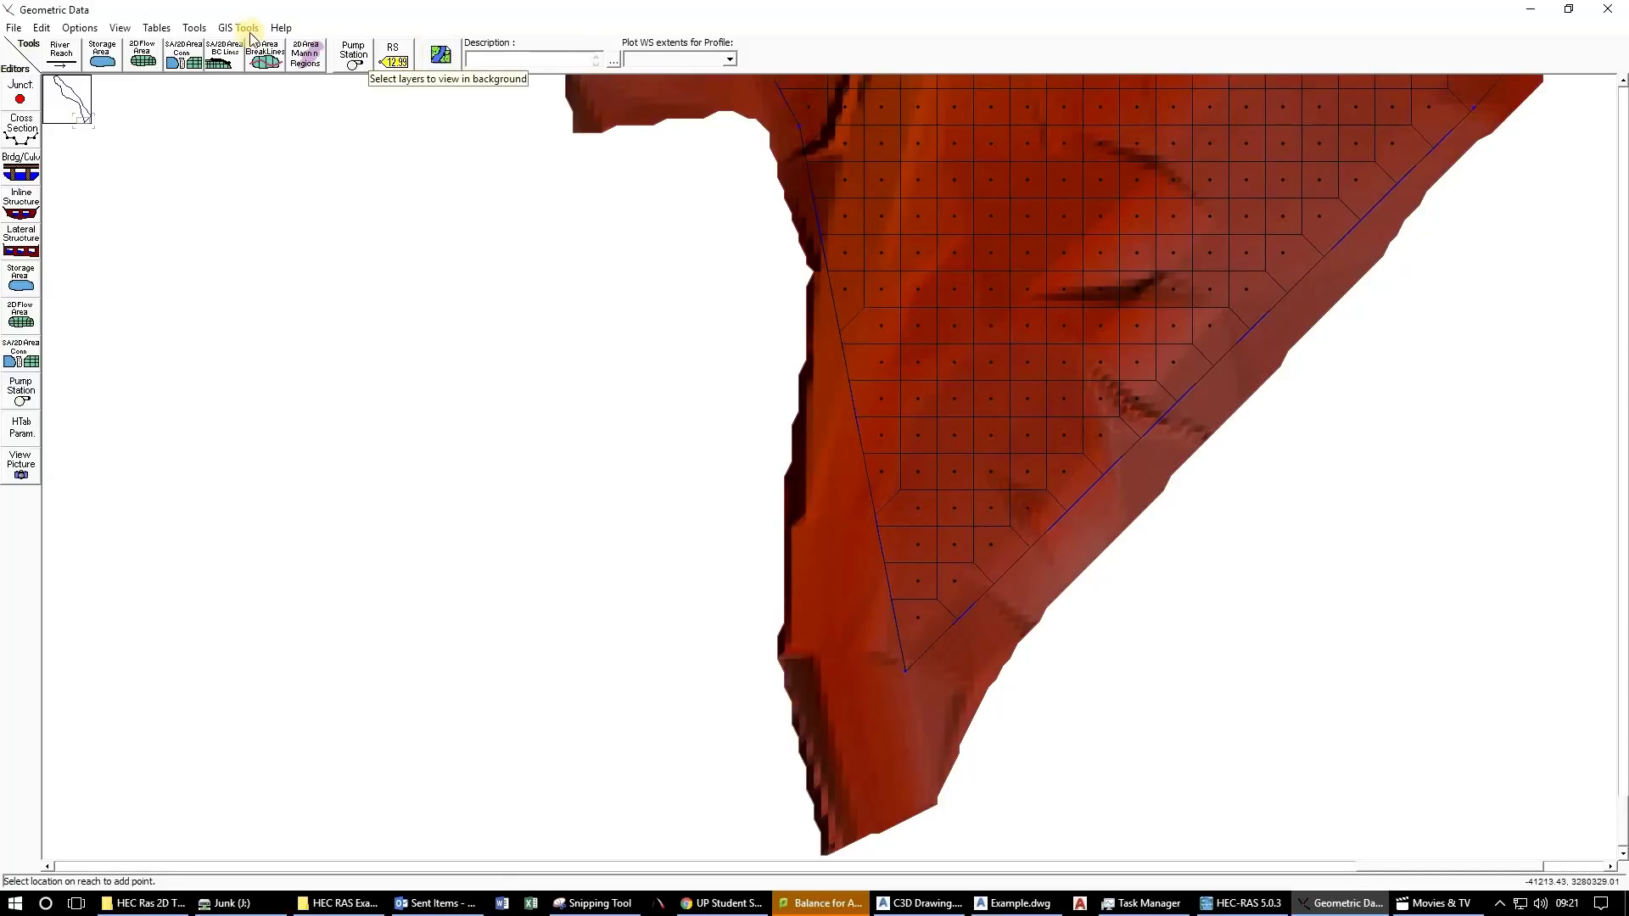
left_click(112, 32)
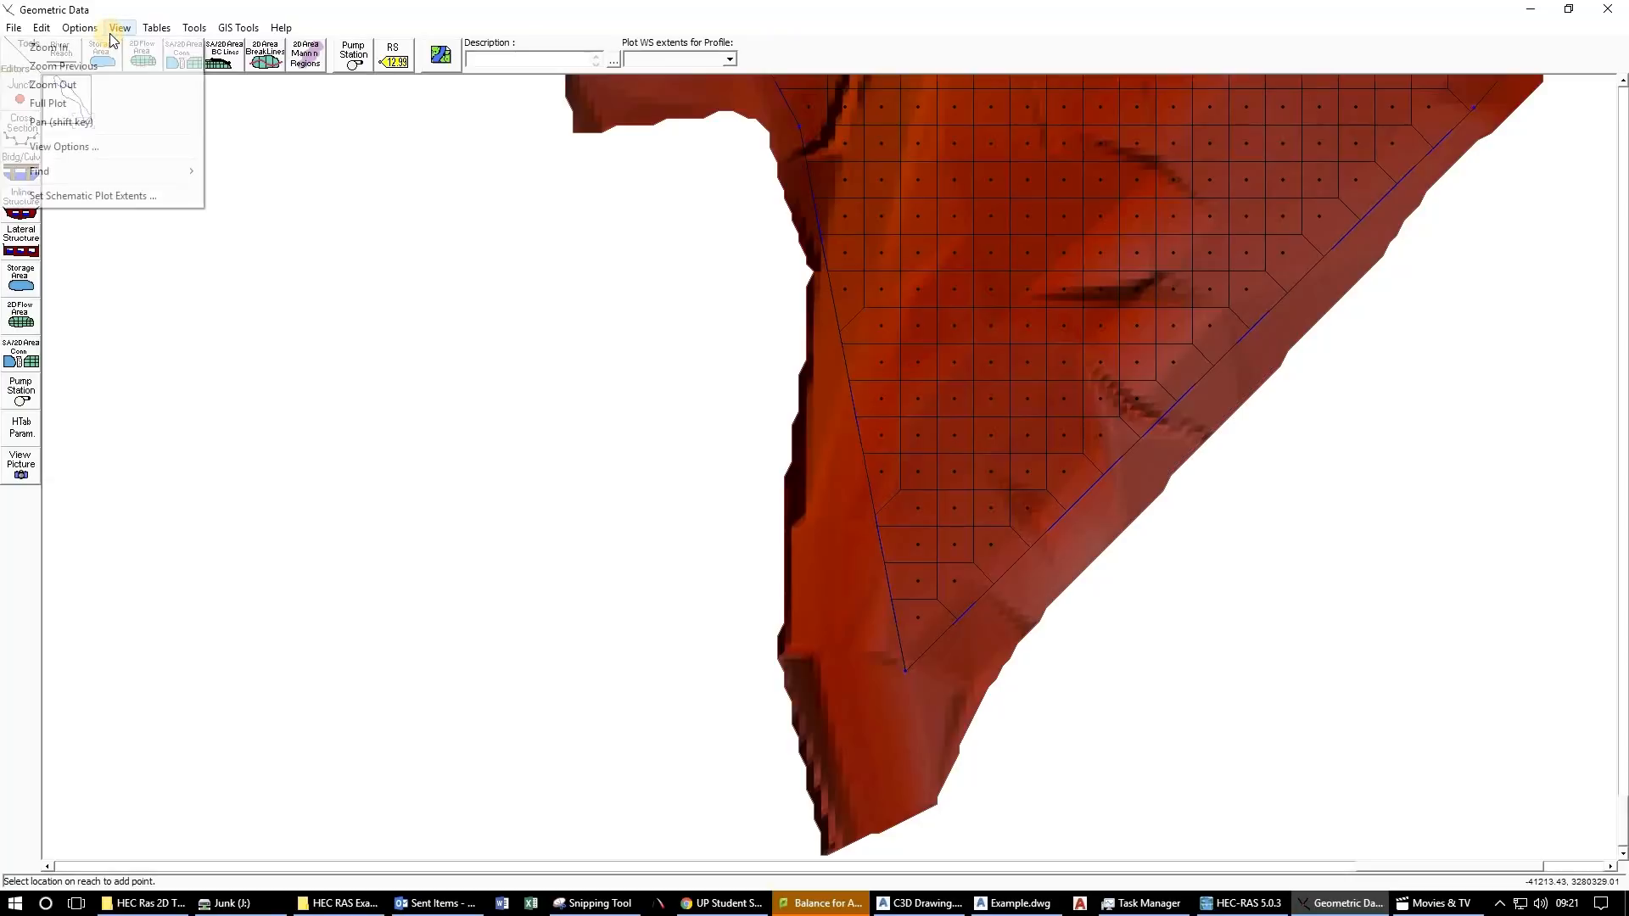
left_click(94, 145)
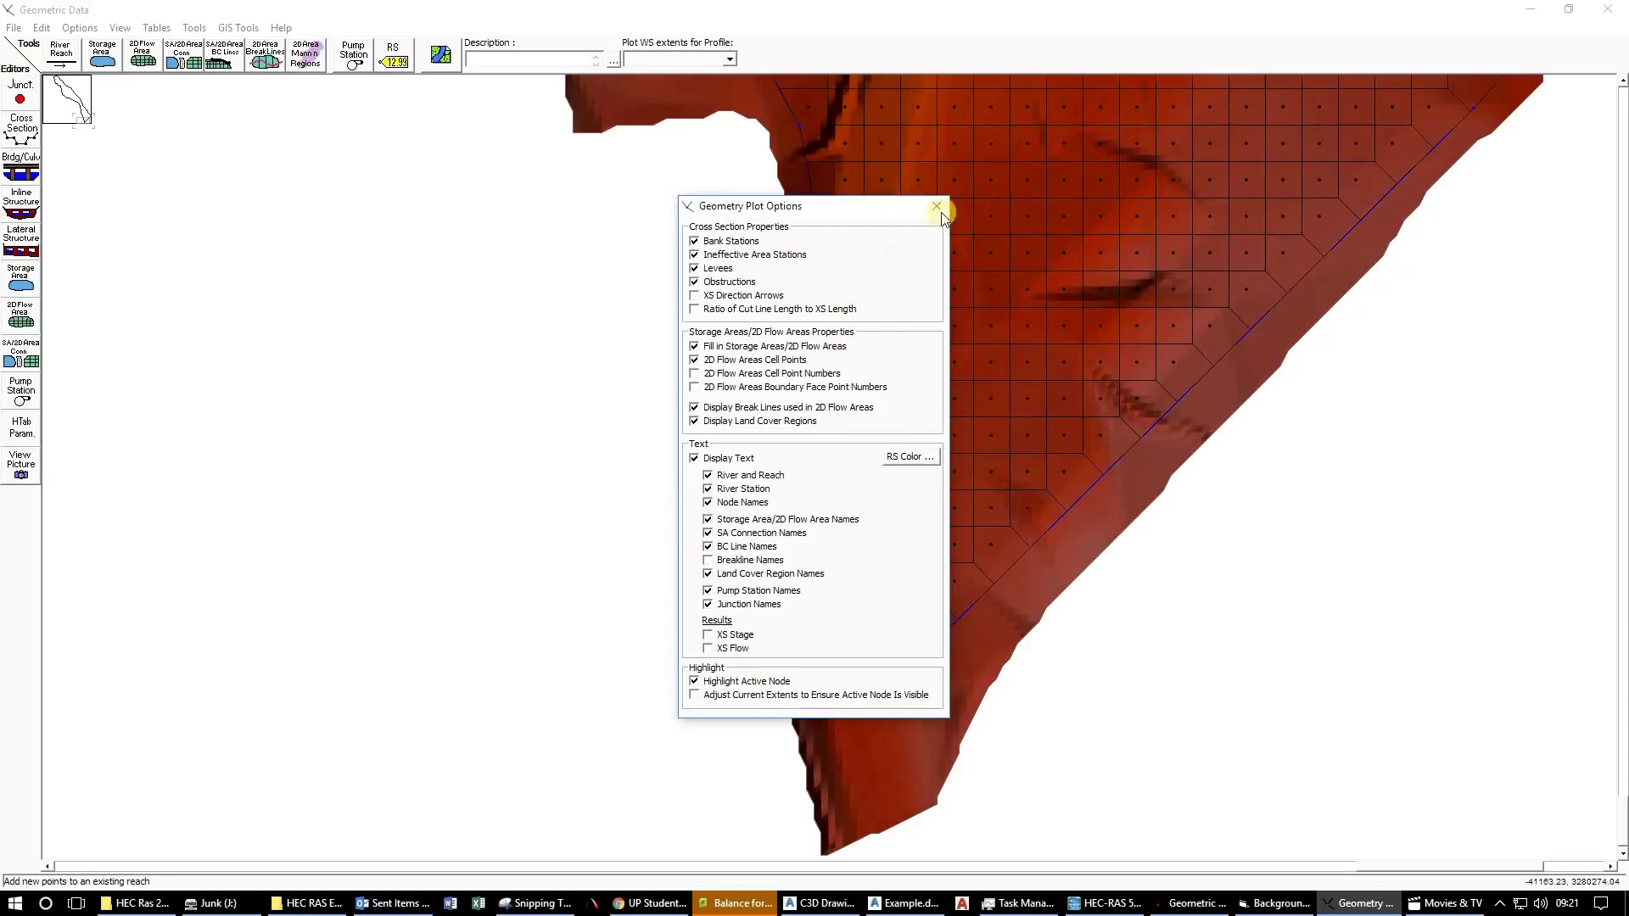
left_click(914, 206)
Turn off the terrain plot behind the schematic, leaving the LandCover background layer off after previewing it.
left_click(441, 56)
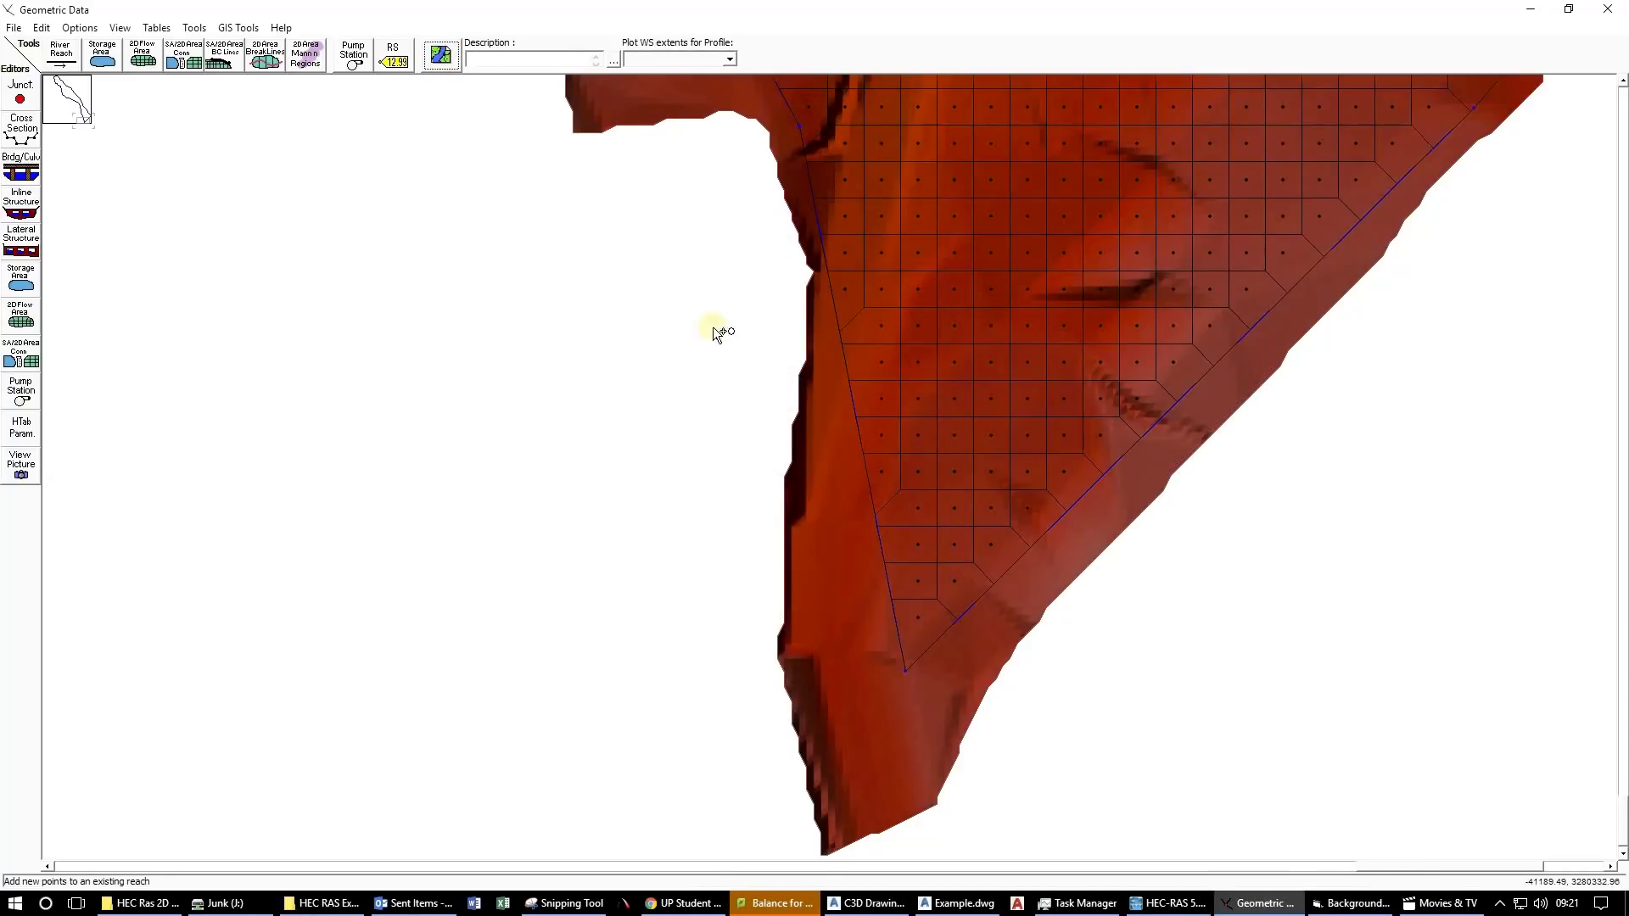
left_click(706, 411)
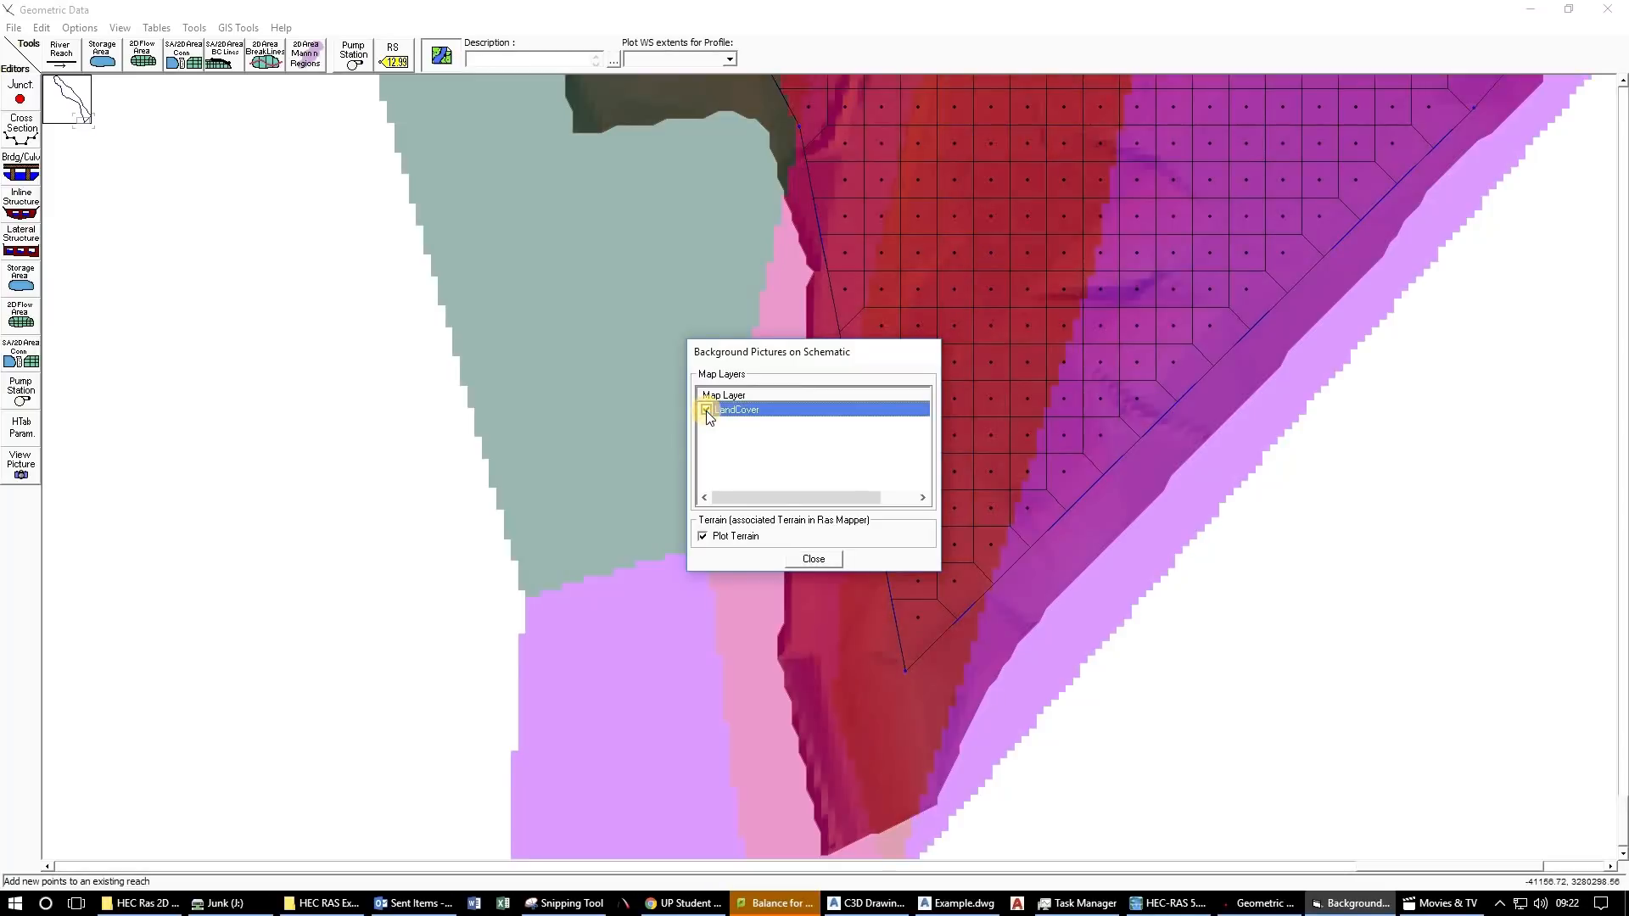
left_click(706, 410)
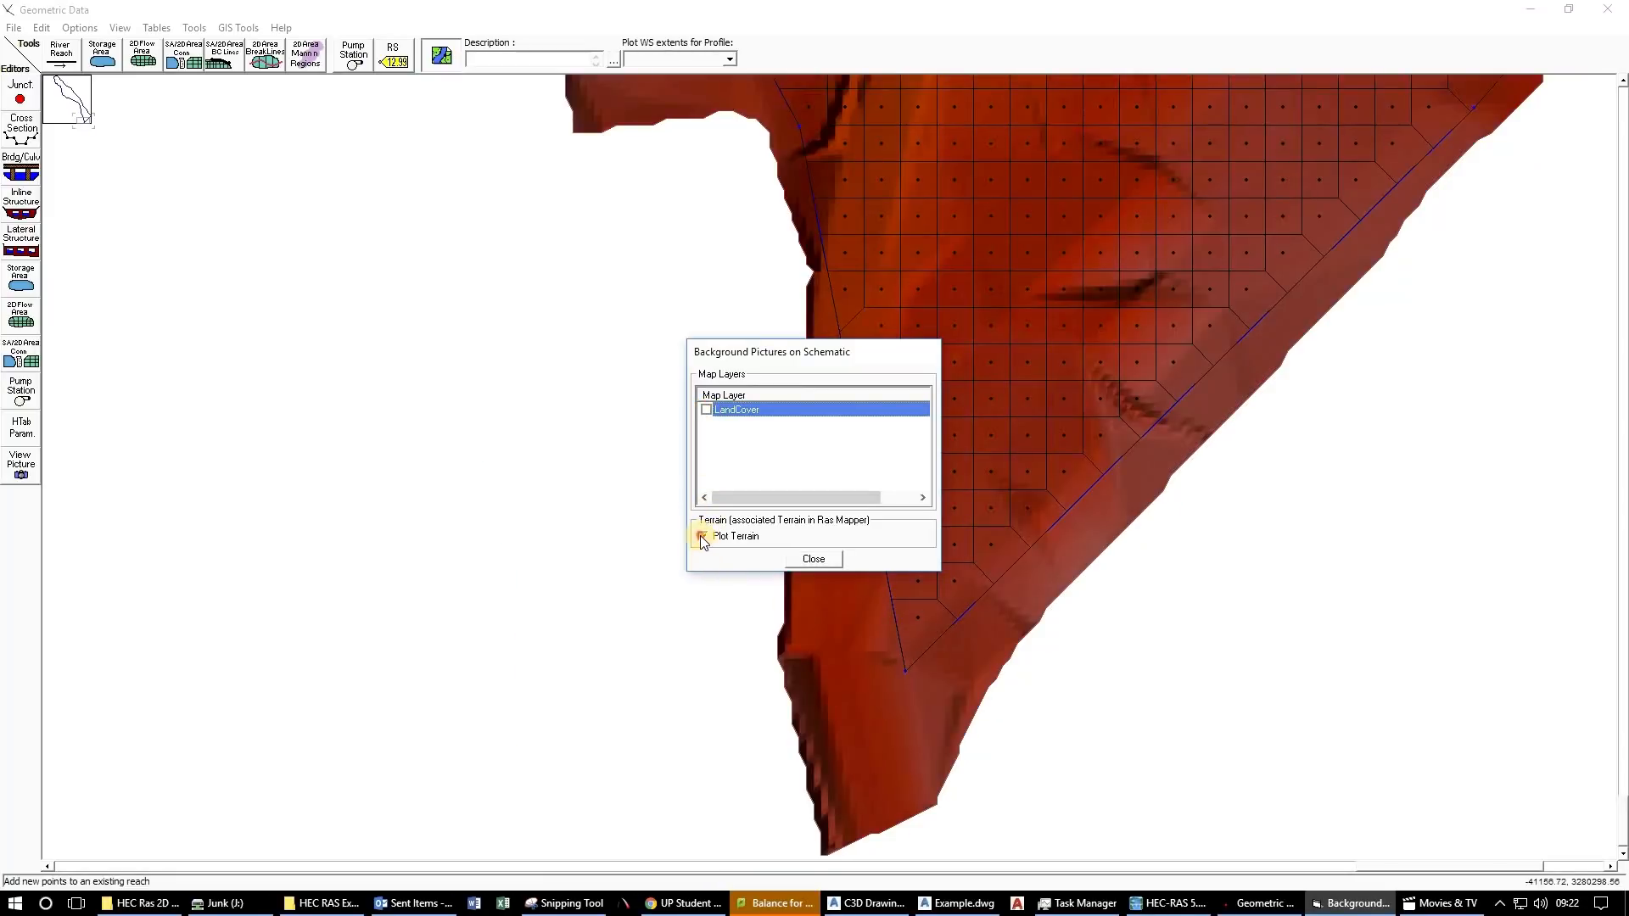
left_click(702, 536)
left_click(807, 558)
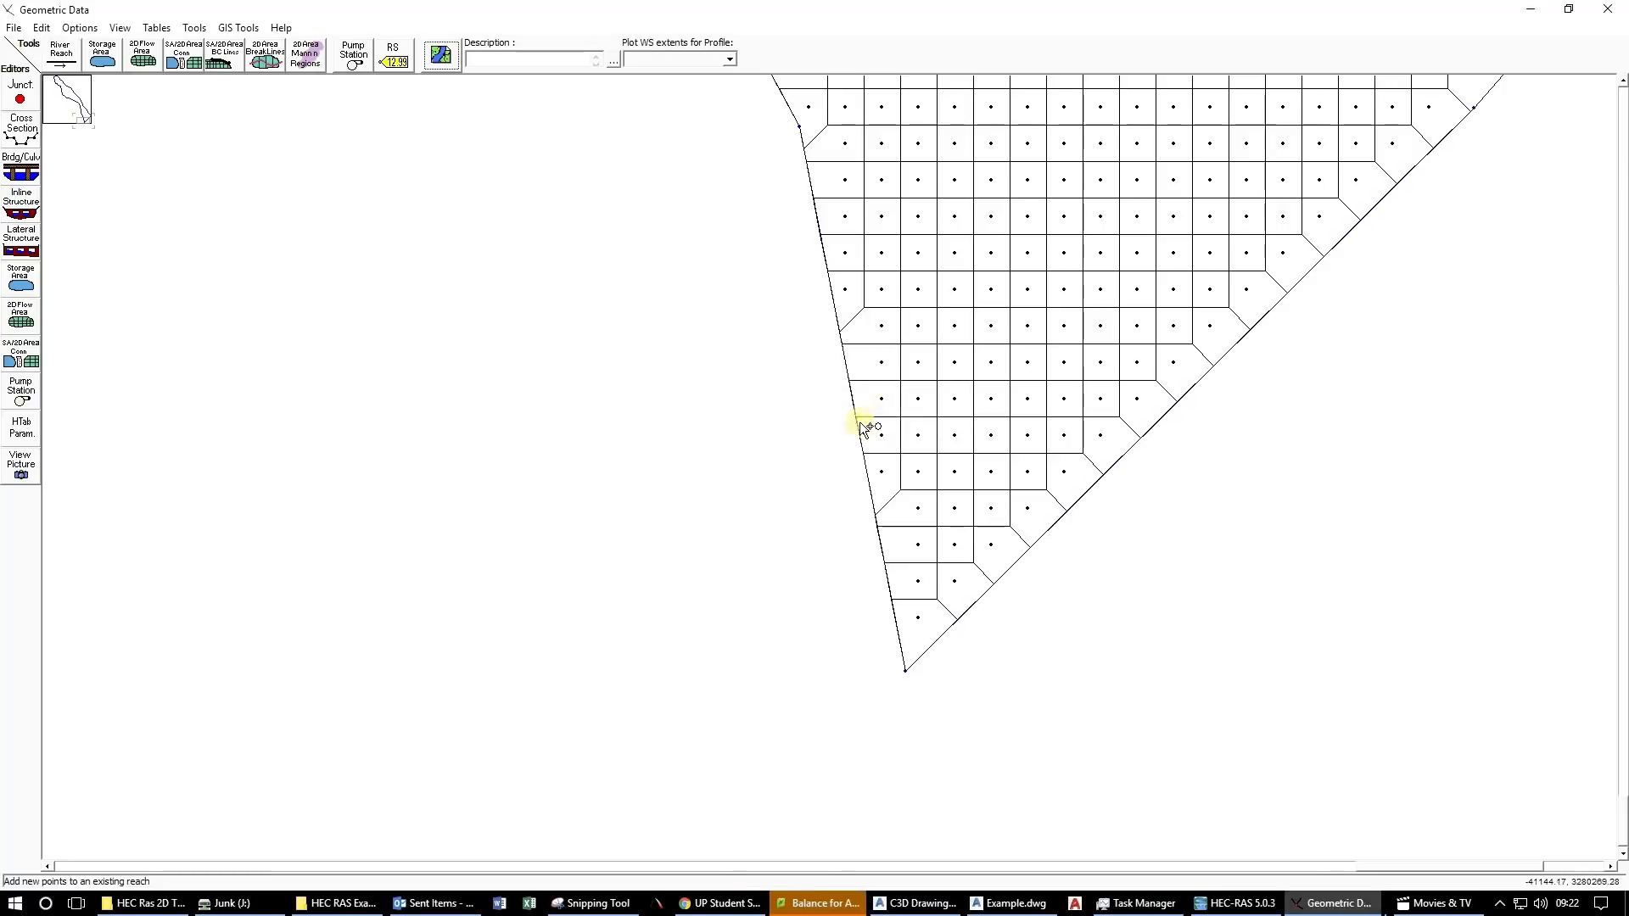
Add three computation points in the boundary cells along Rivier's western edge just above the southern tip.
left_click(41, 27)
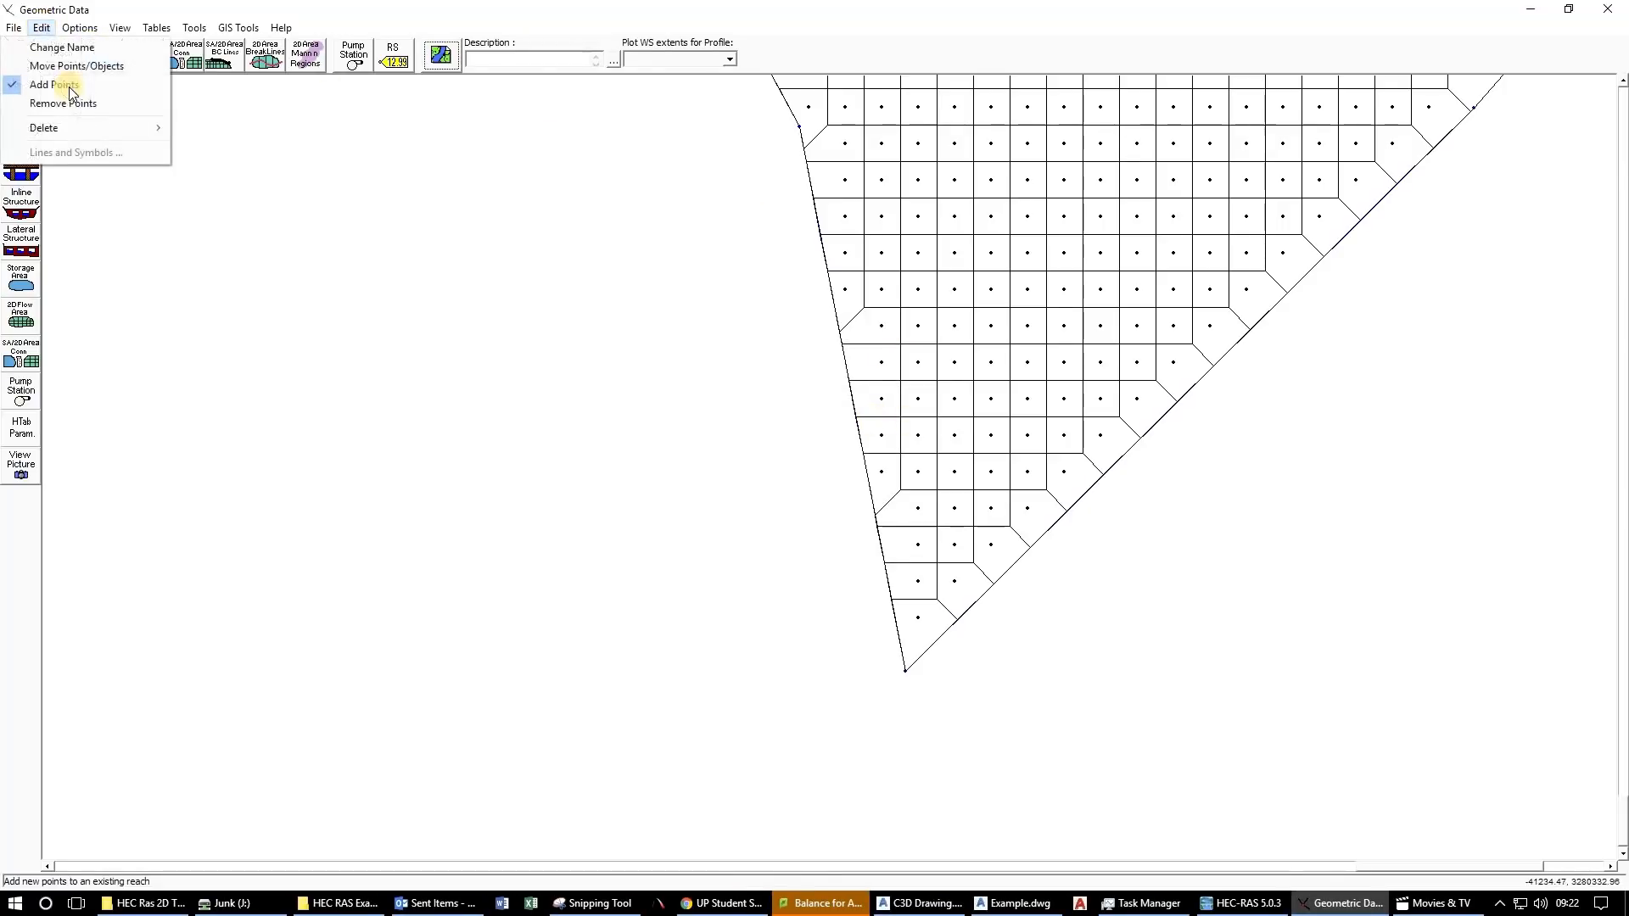
left_click(894, 509)
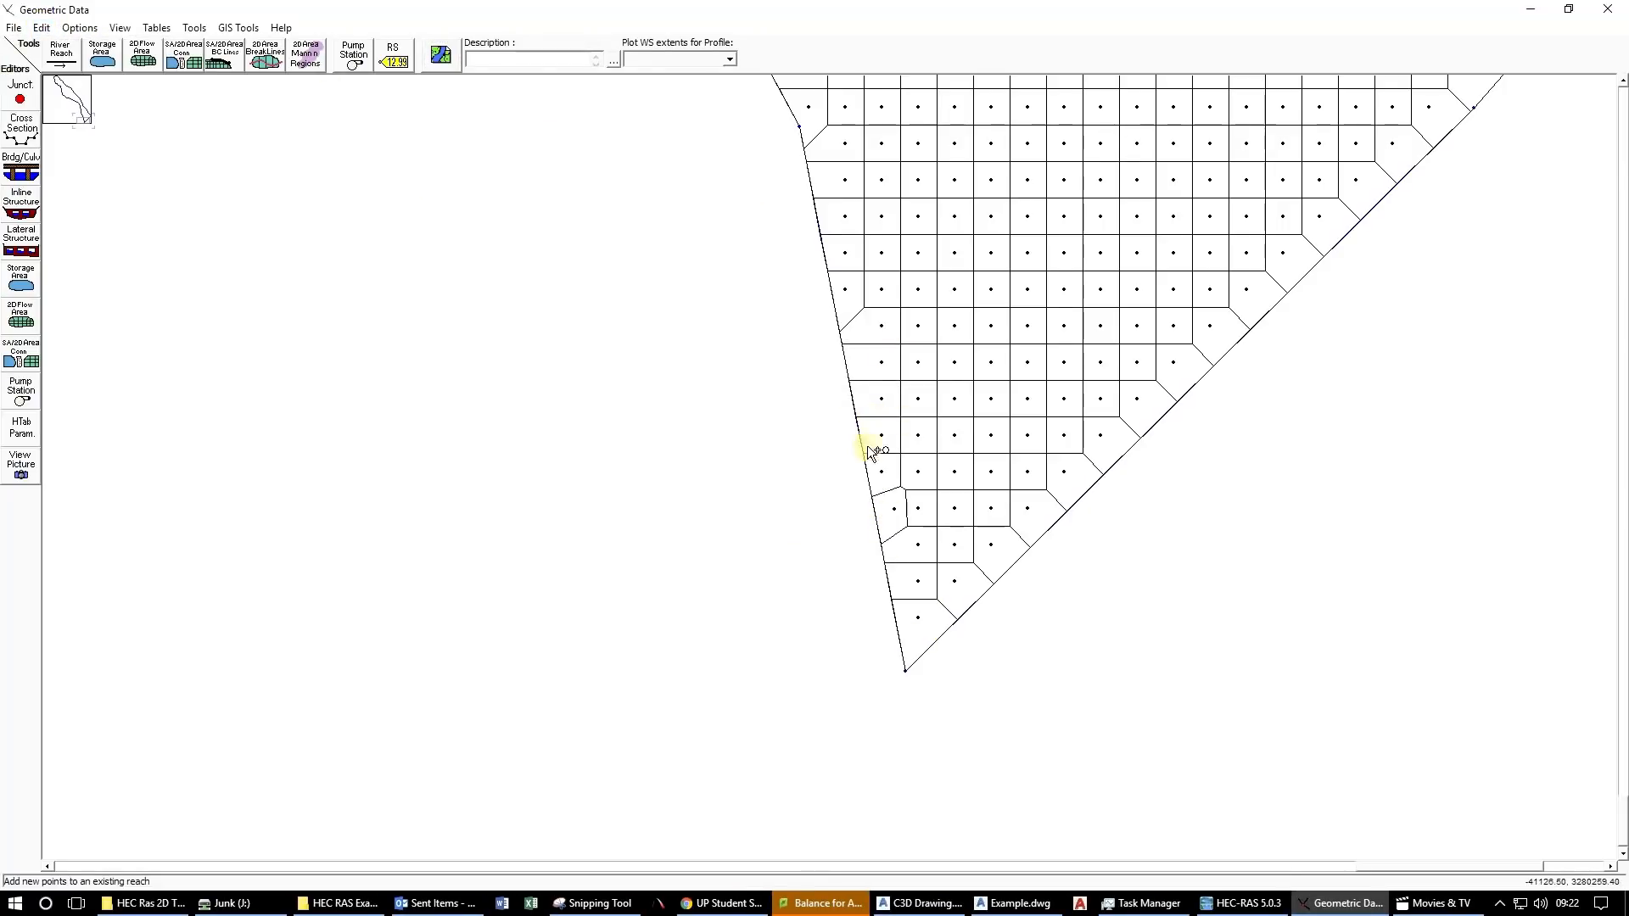
left_click(854, 326)
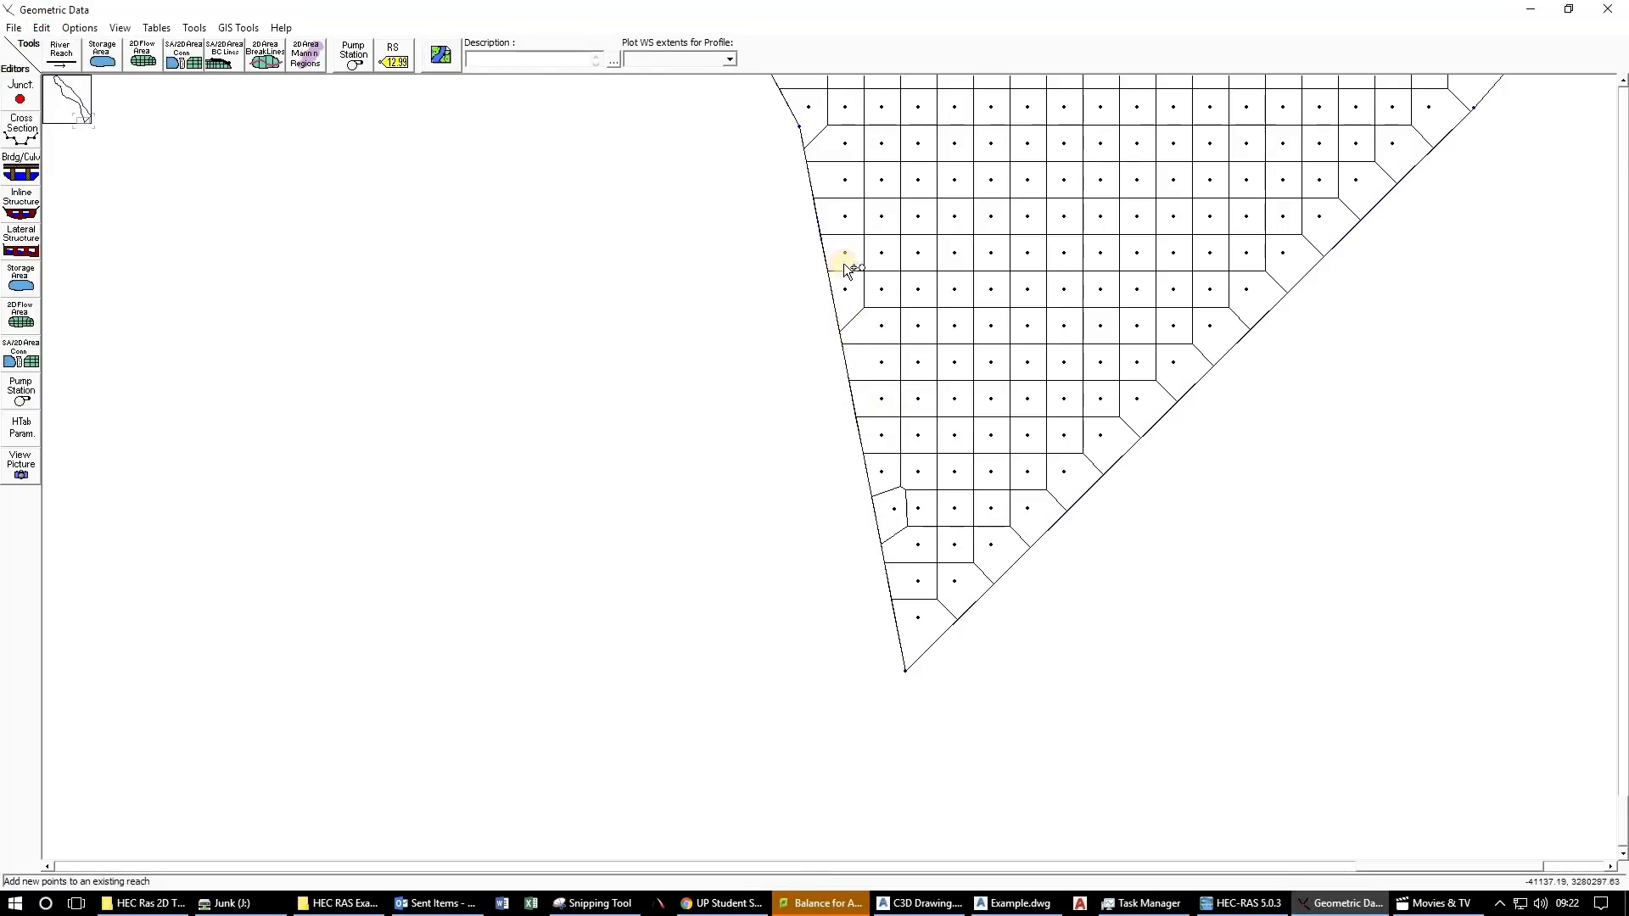
left_click(815, 141)
Add a computation point in the mesh's eastern corner and another beside the southern tip.
left_click_drag(876, 175, 997, 585)
left_click_drag(1336, 605, 608, 736)
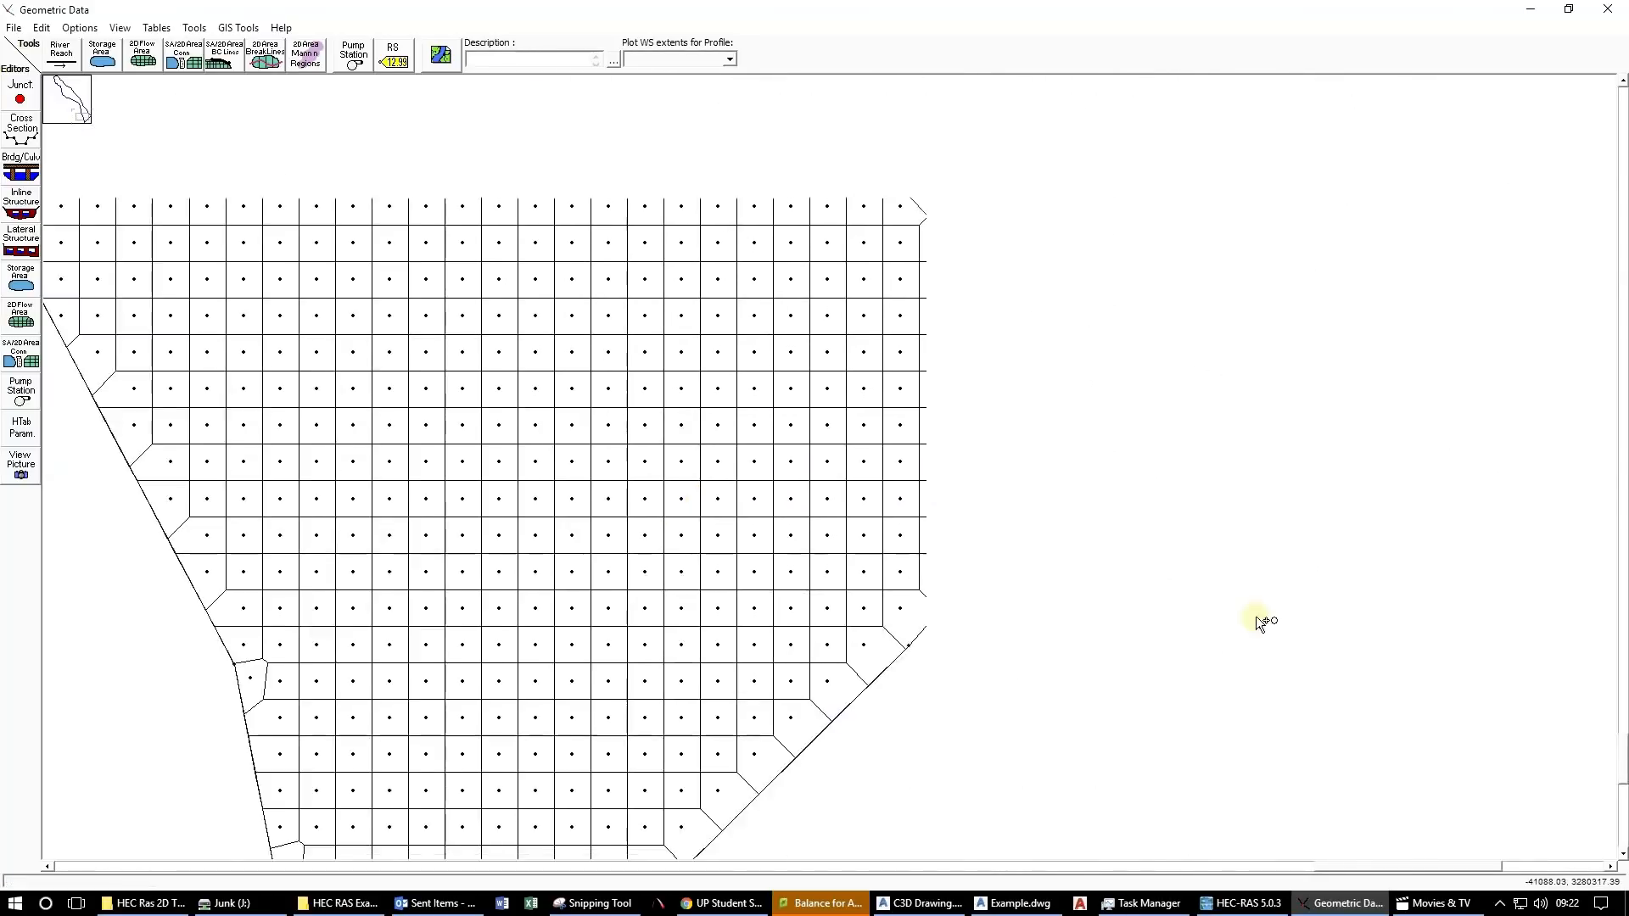
left_click(1485, 418)
left_click_drag(1153, 576, 1178, 232)
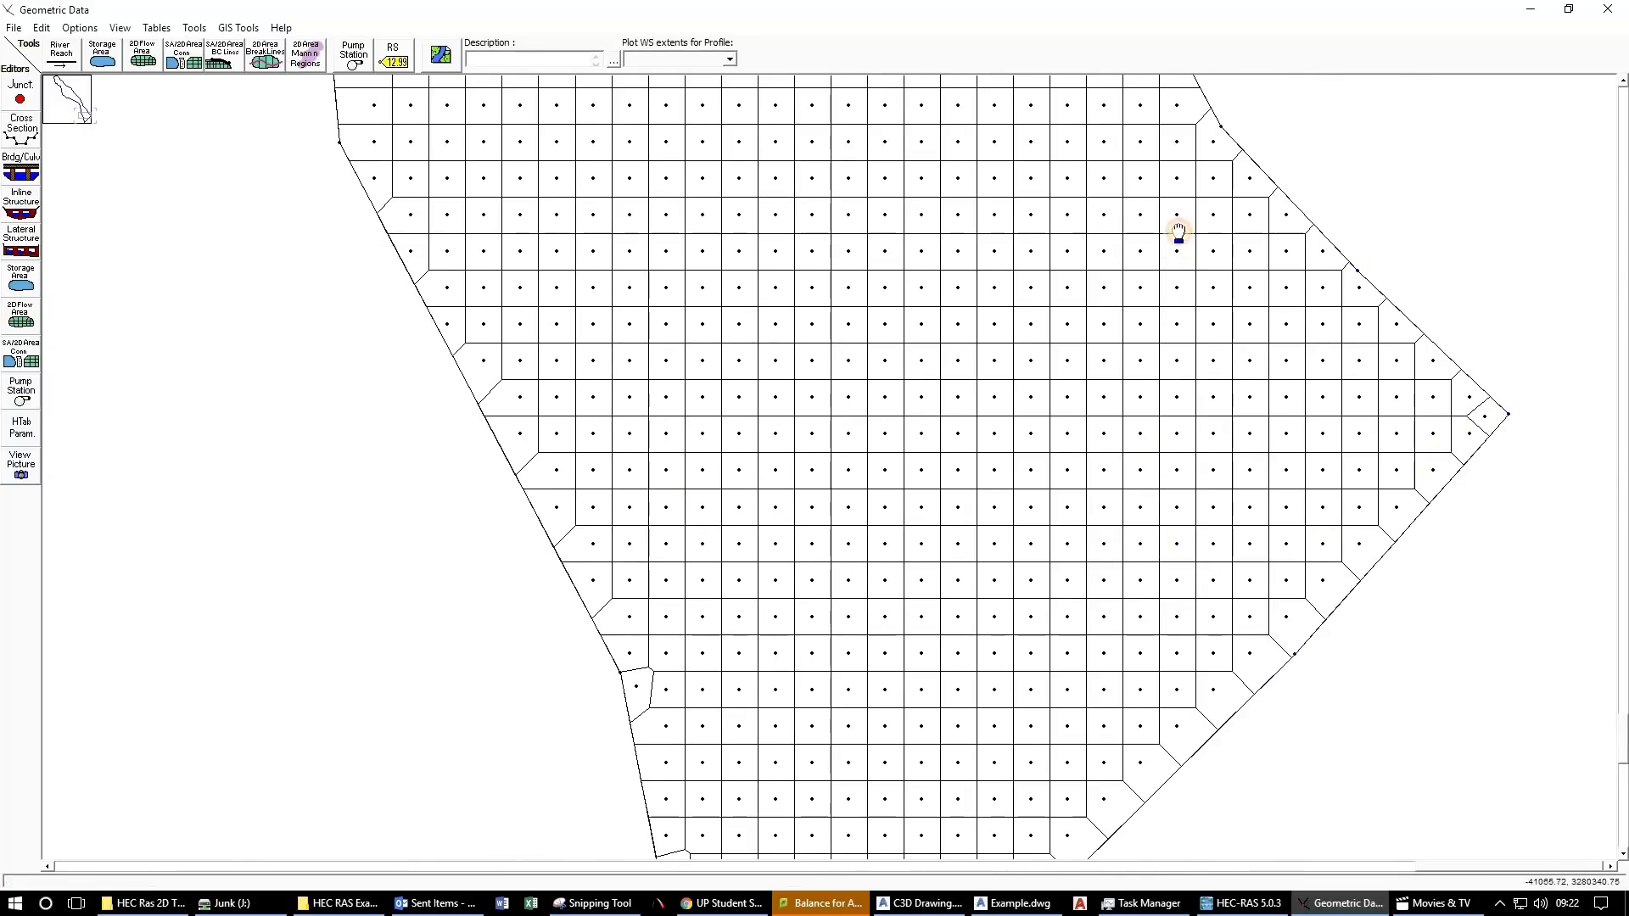
left_click_drag(838, 596, 857, 432)
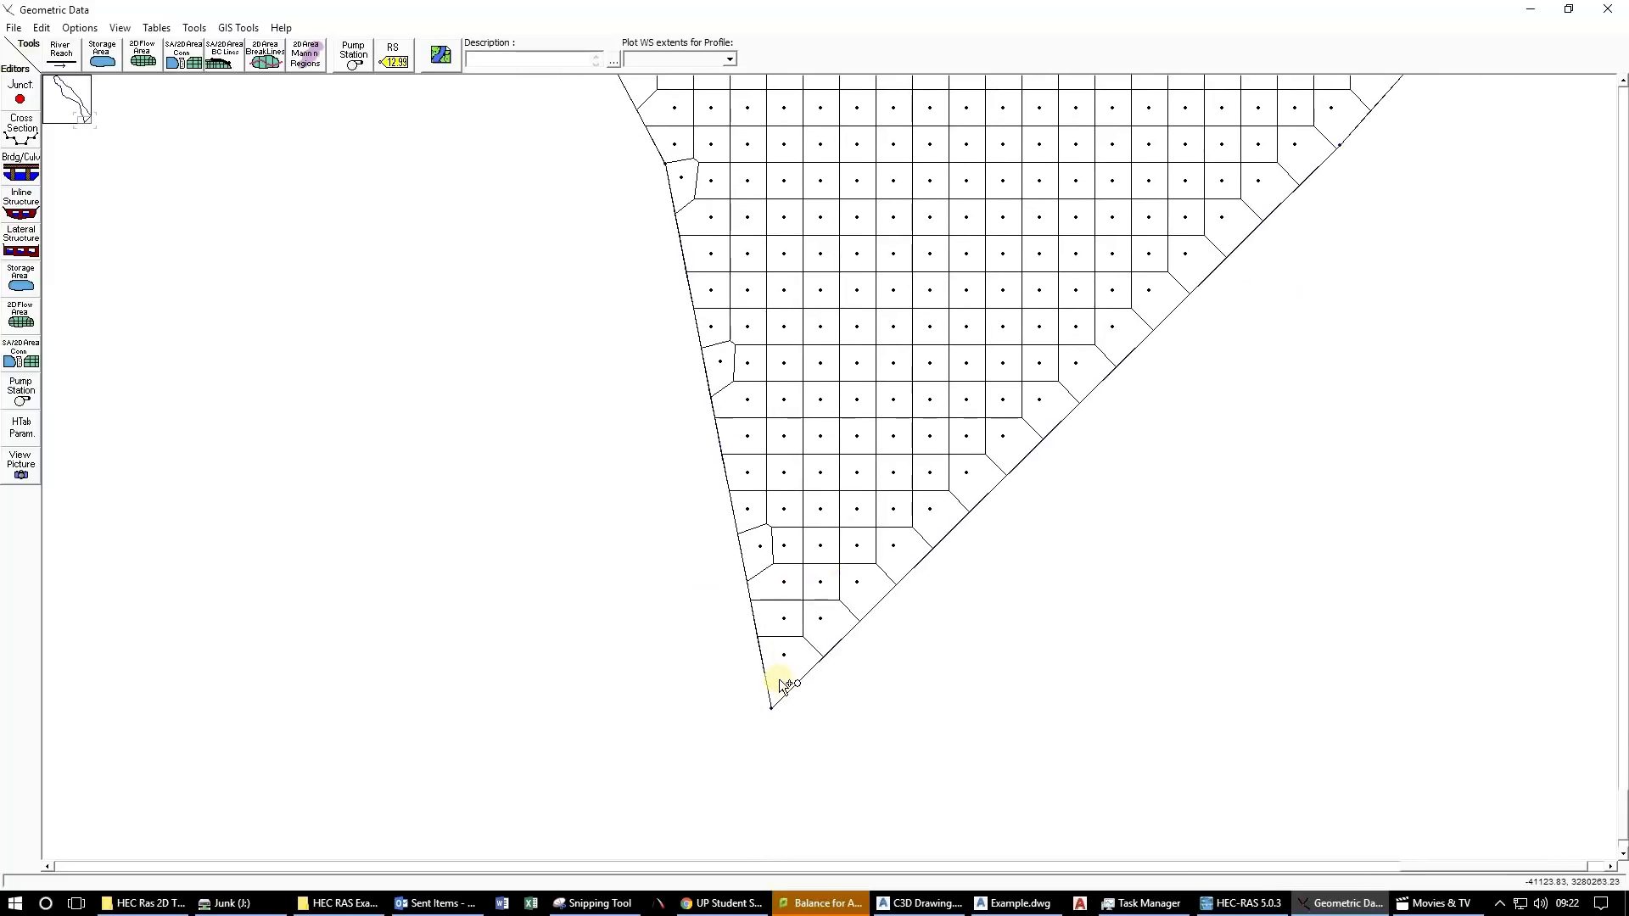
left_click(811, 649)
Add computation points in the large boundary cells along Rivier's western edge, on the slanted stretch above the southern part's bend.
left_click_drag(828, 351, 981, 707)
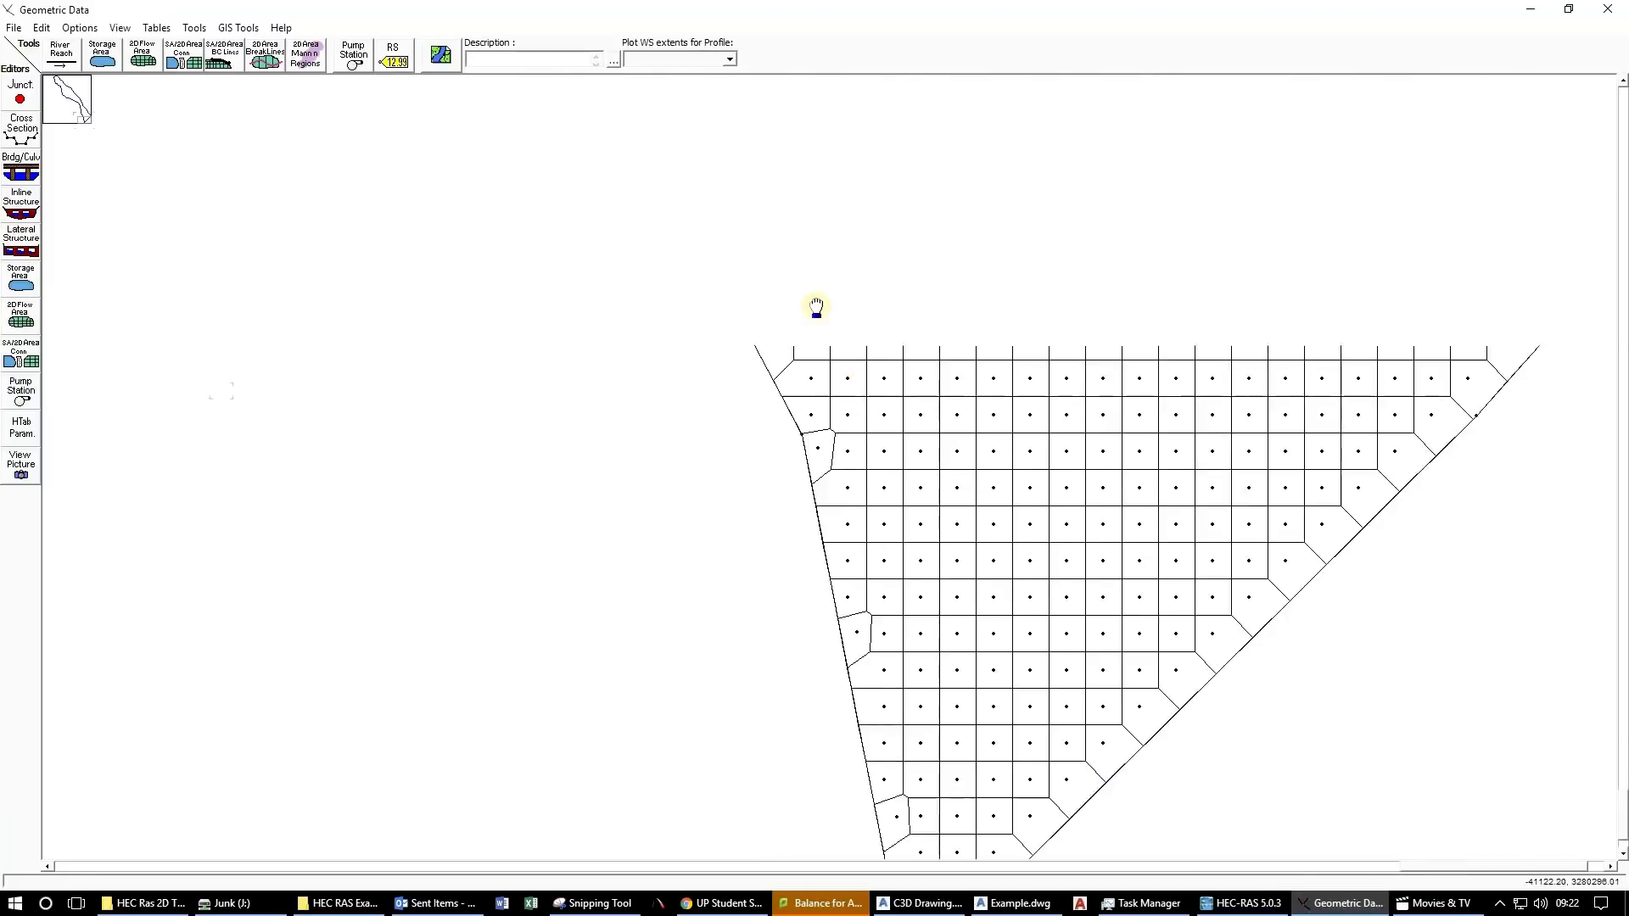
left_click_drag(795, 466, 929, 668)
left_click(933, 662)
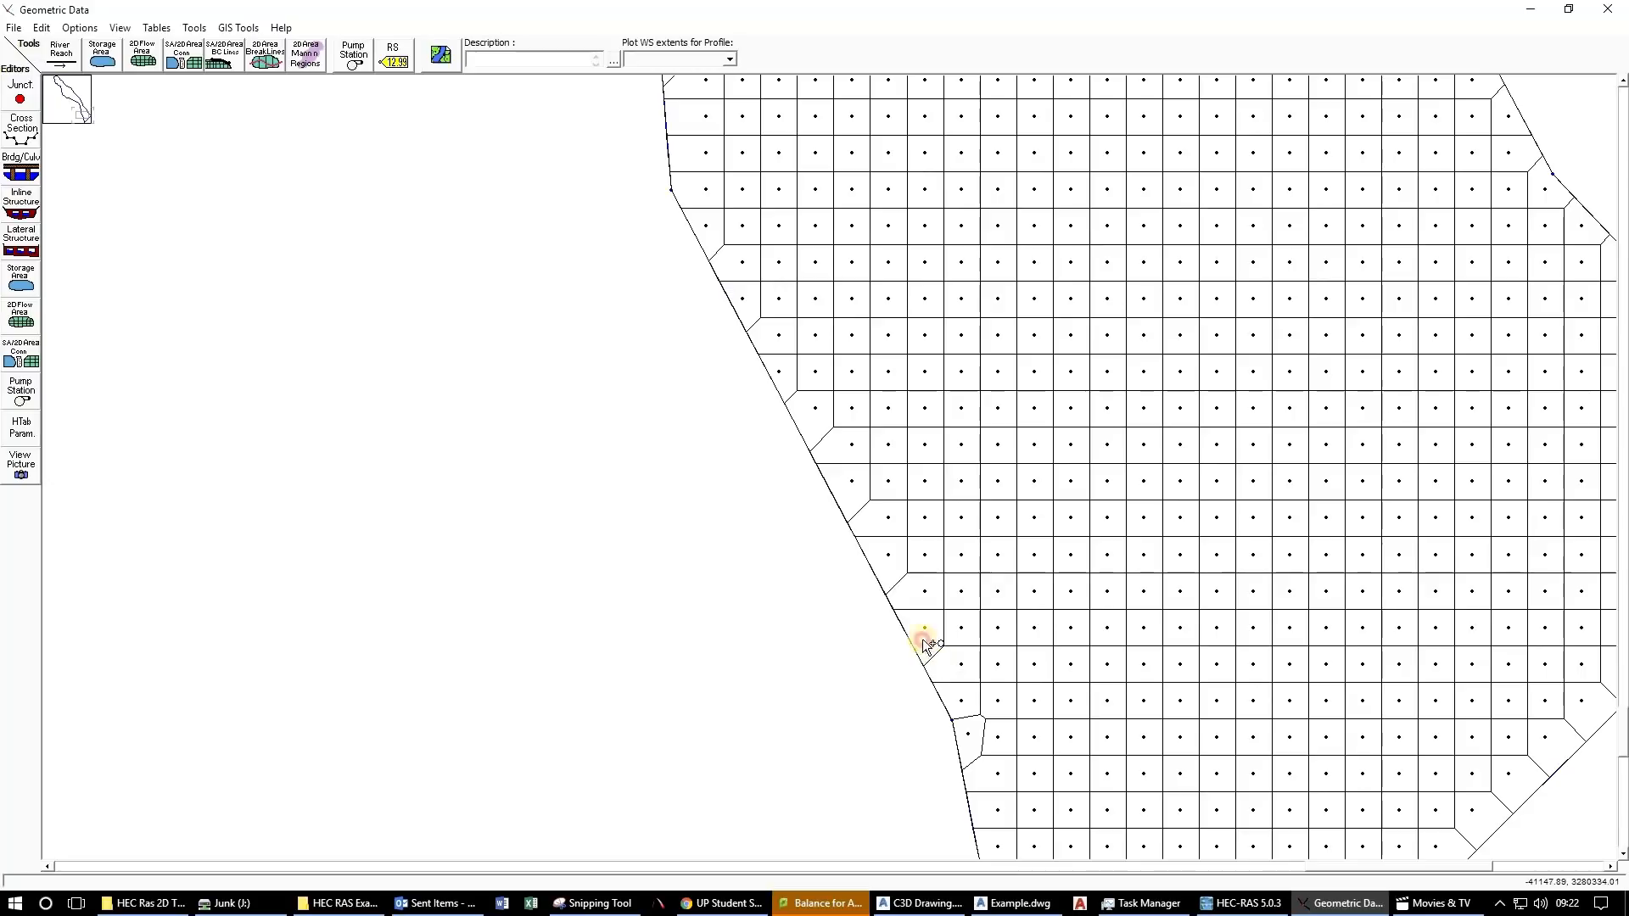
left_click(897, 592)
left_click(823, 448)
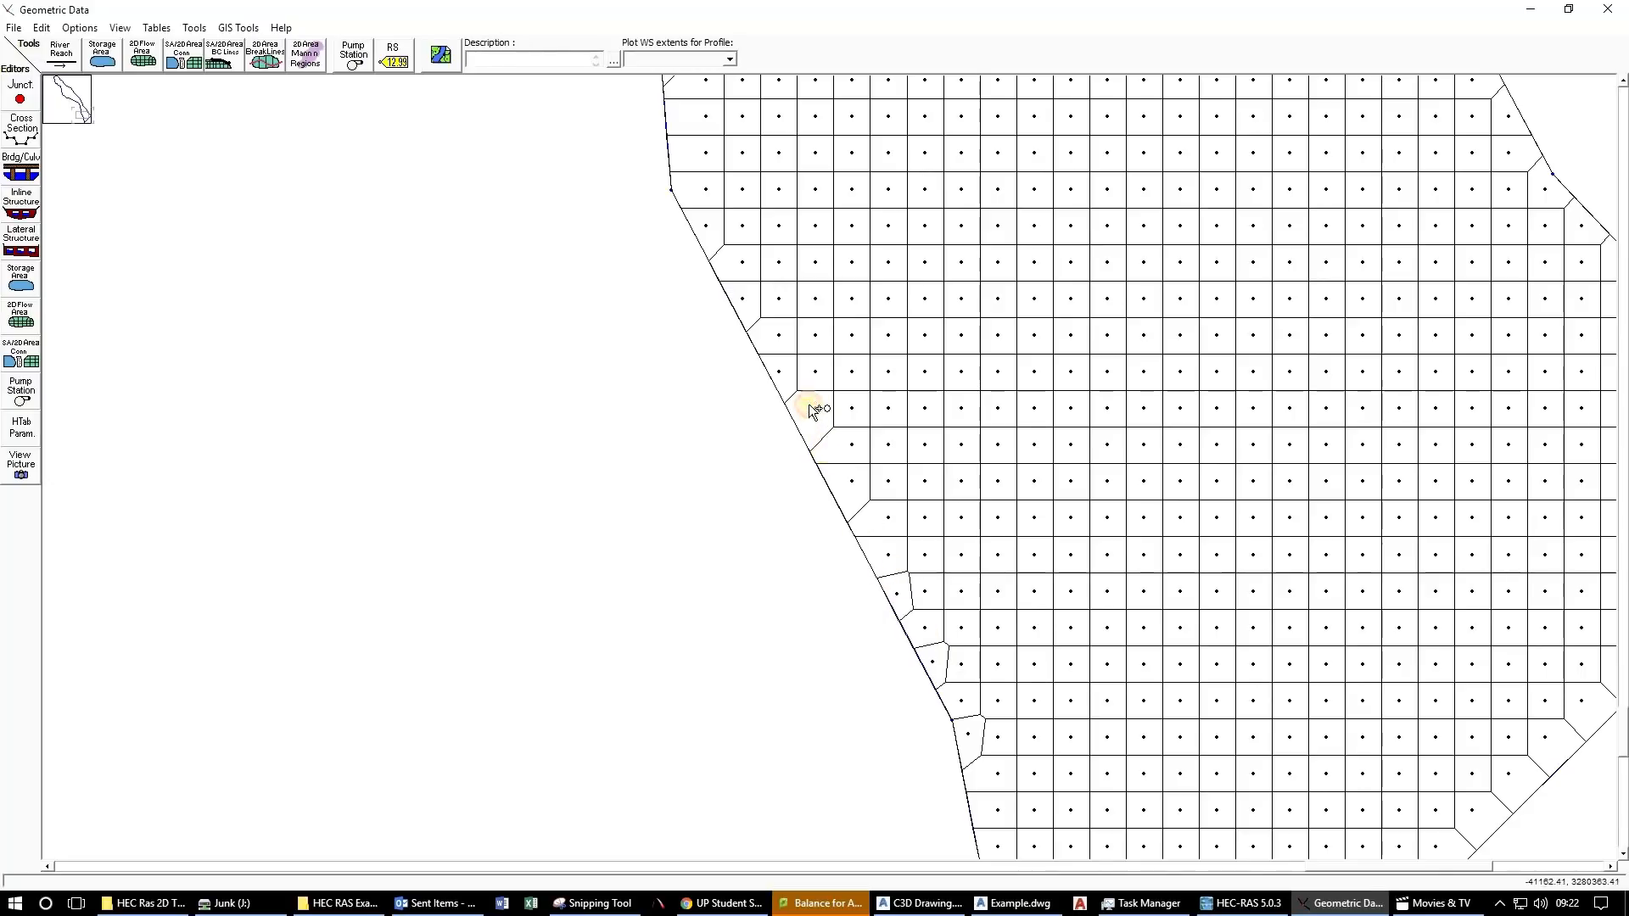
left_click(792, 397)
Add computation points in the boundary cells on the steep stretch of the western edge, up to the next two bends.
left_click_drag(756, 178, 862, 530)
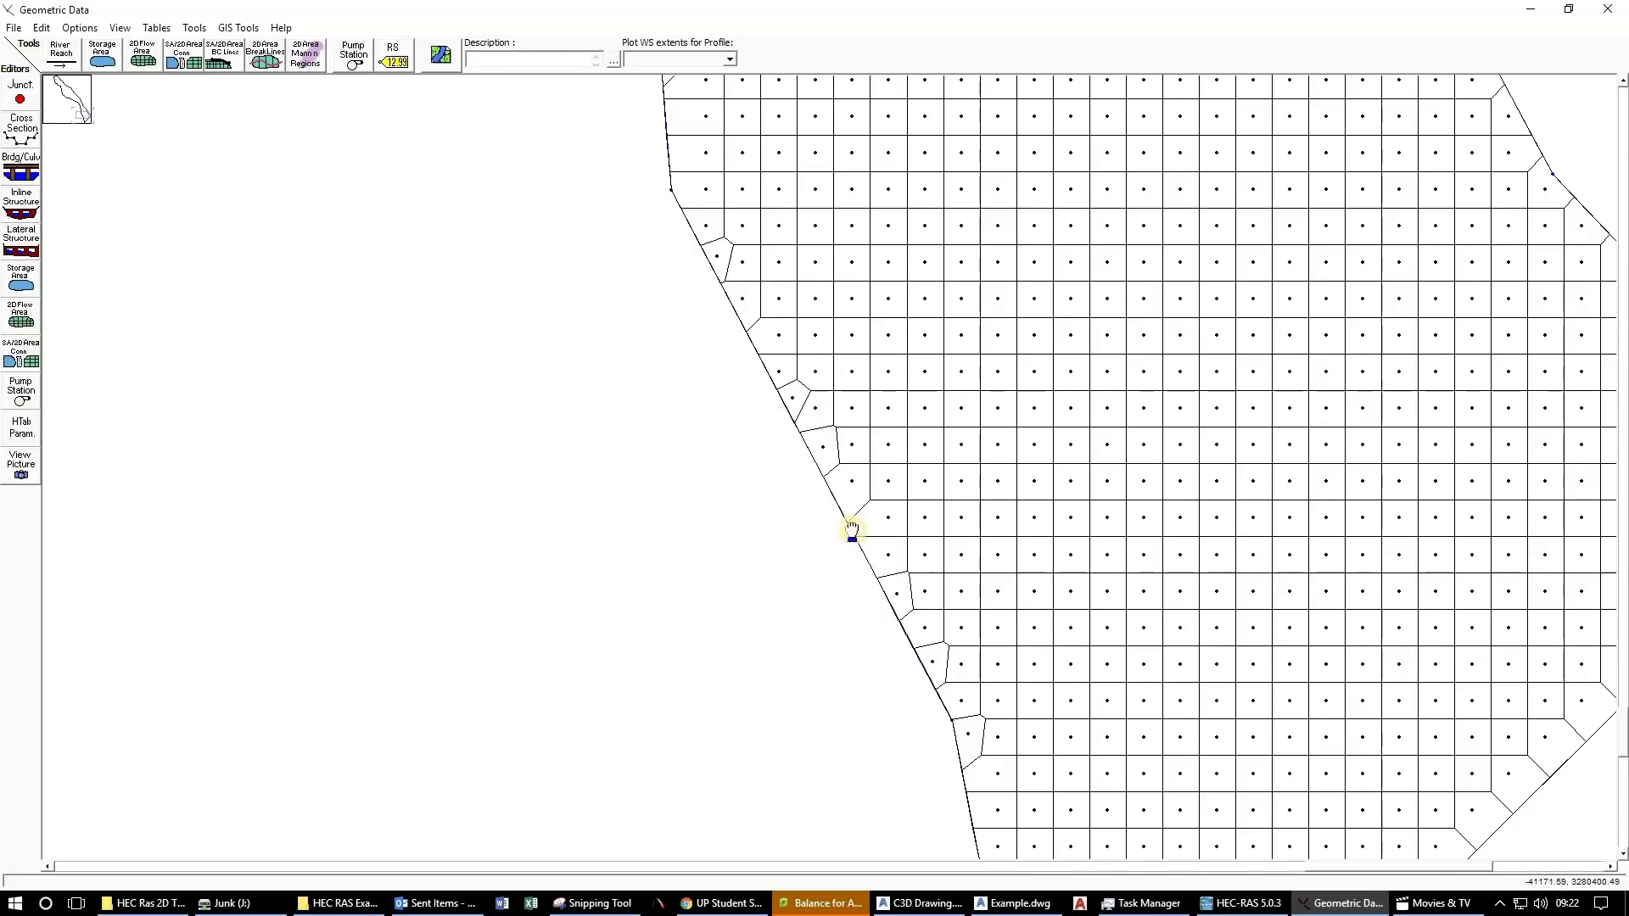
left_click(779, 442)
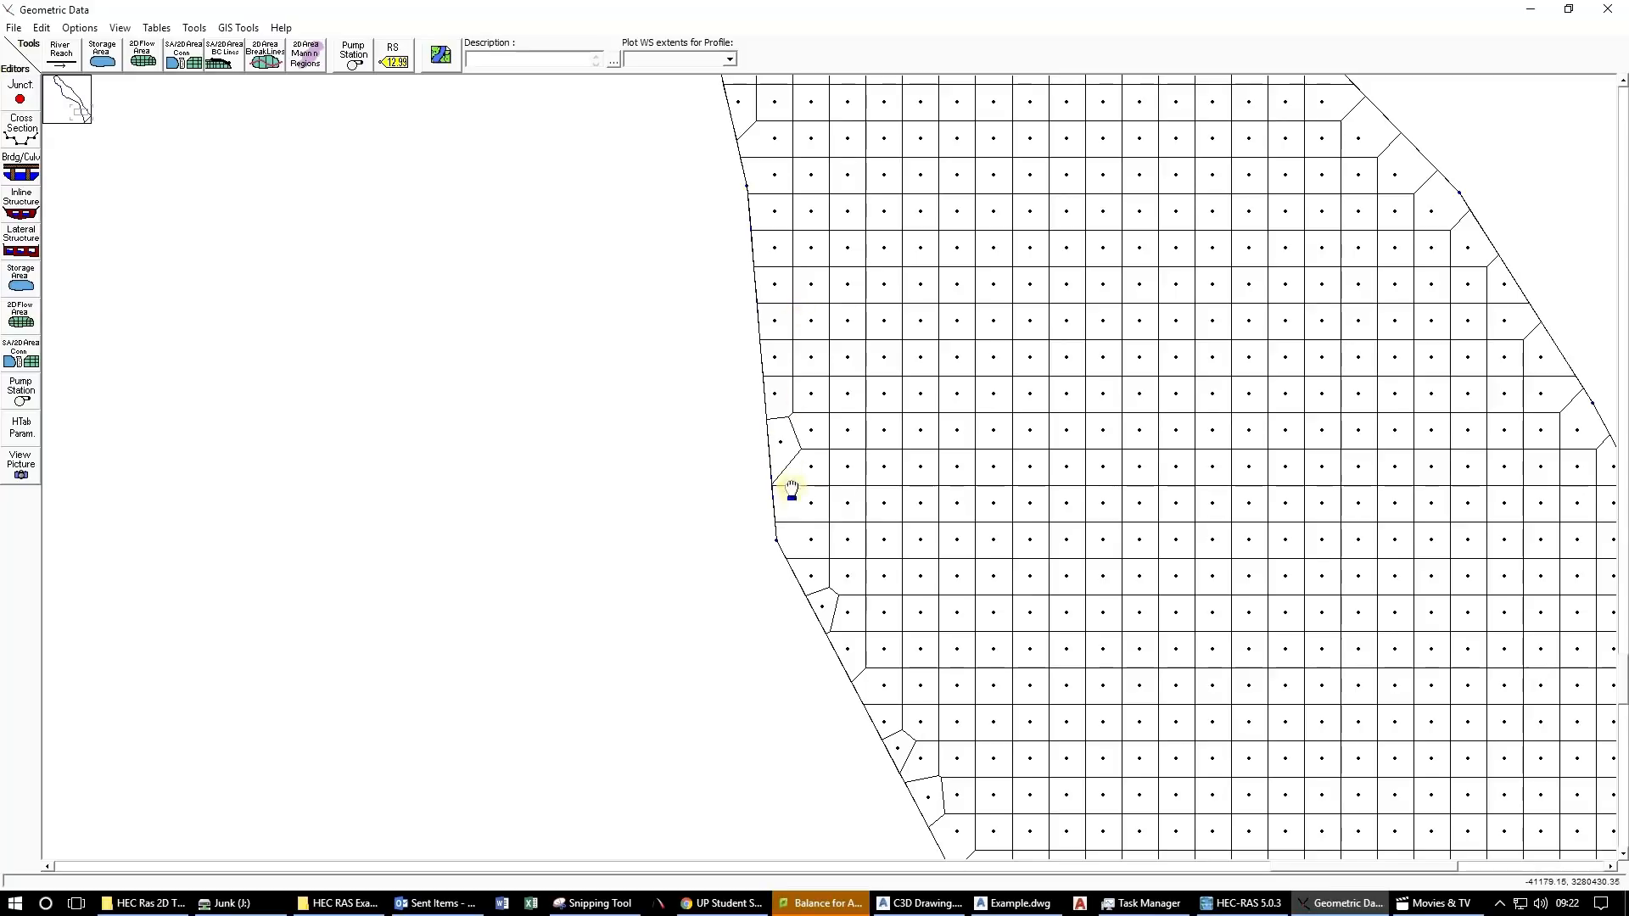
left_click(784, 487)
left_click_drag(833, 344, 866, 636)
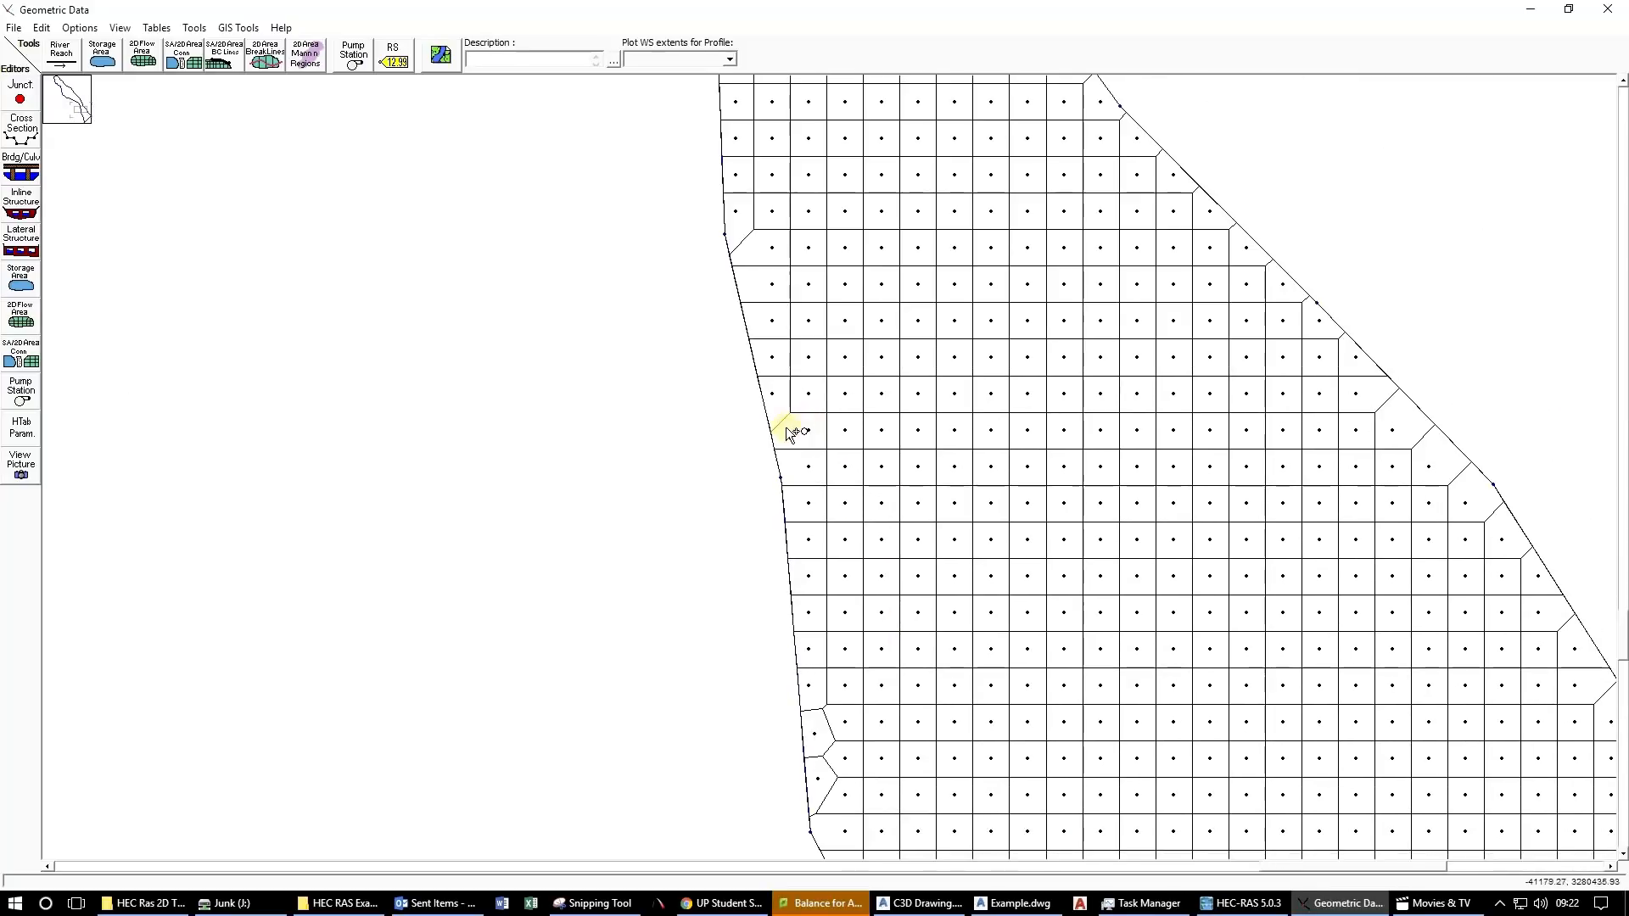
left_click(780, 447)
Add four computation points in the boundary cells on the lower part of the long diagonal stretch of the southwestern edge.
left_click_drag(848, 236, 944, 582)
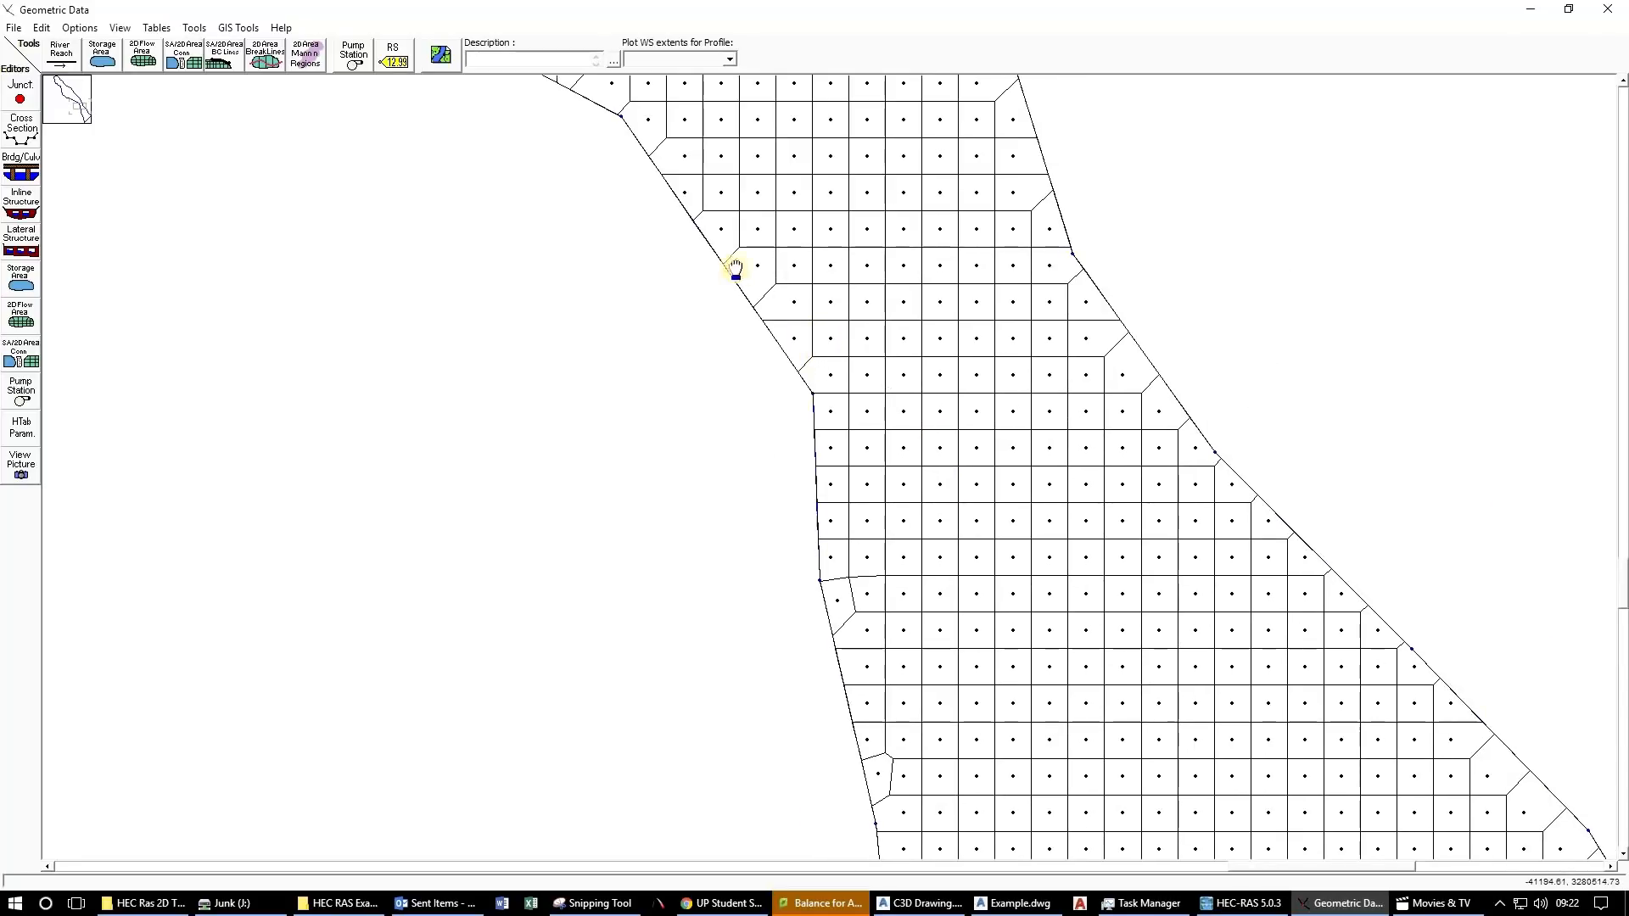
left_click_drag(730, 266, 866, 515)
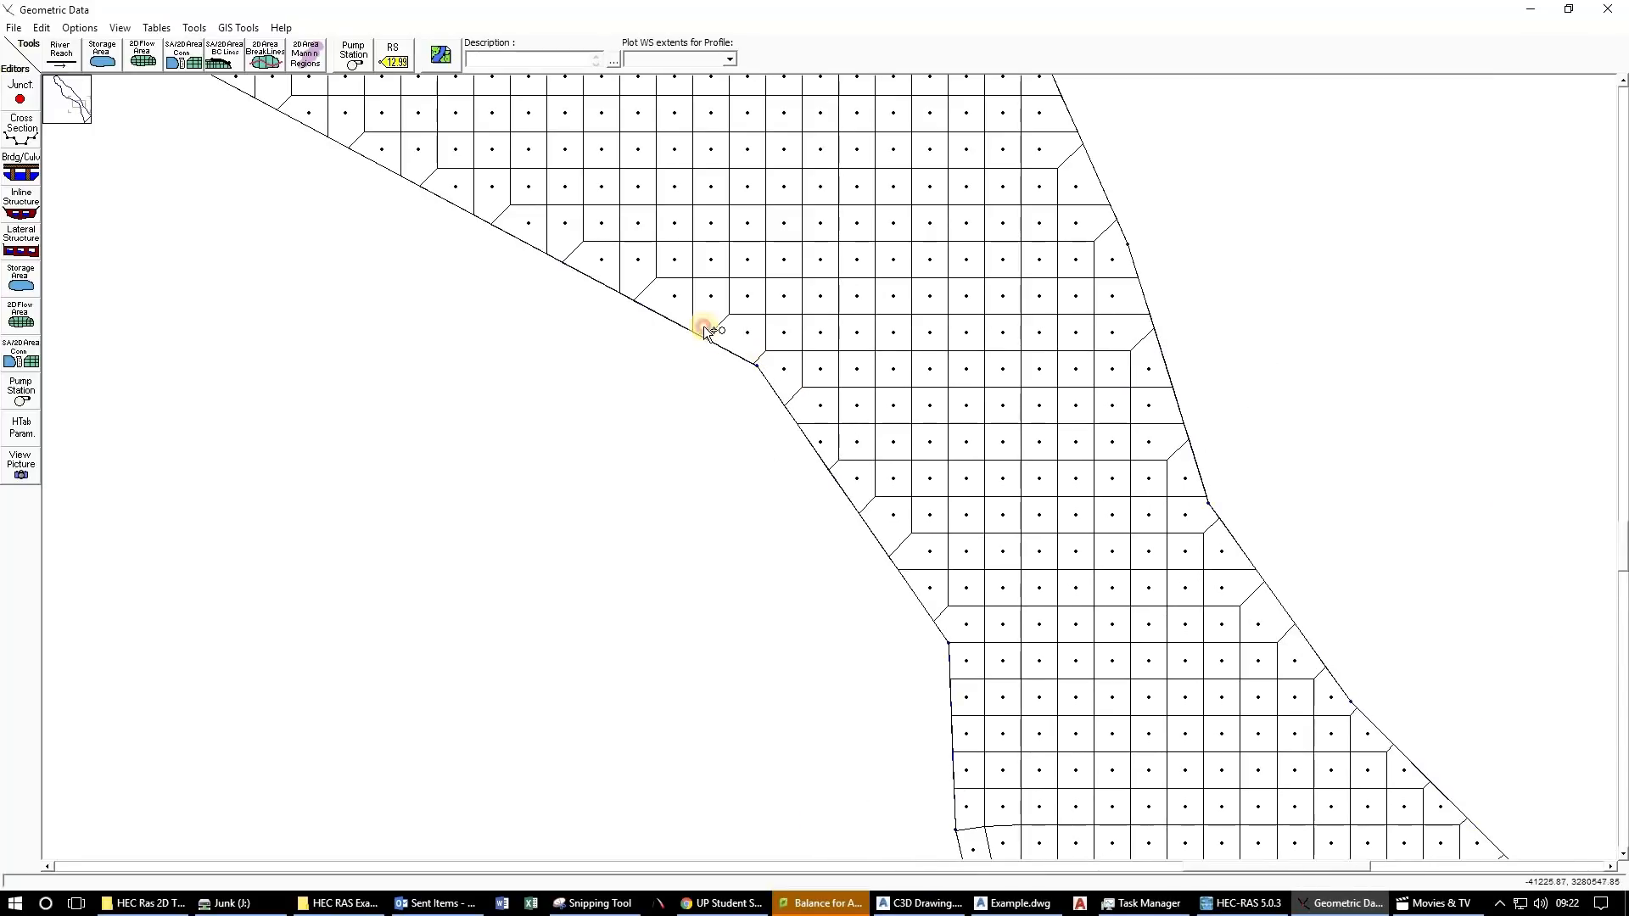
left_click(705, 330)
left_click(631, 289)
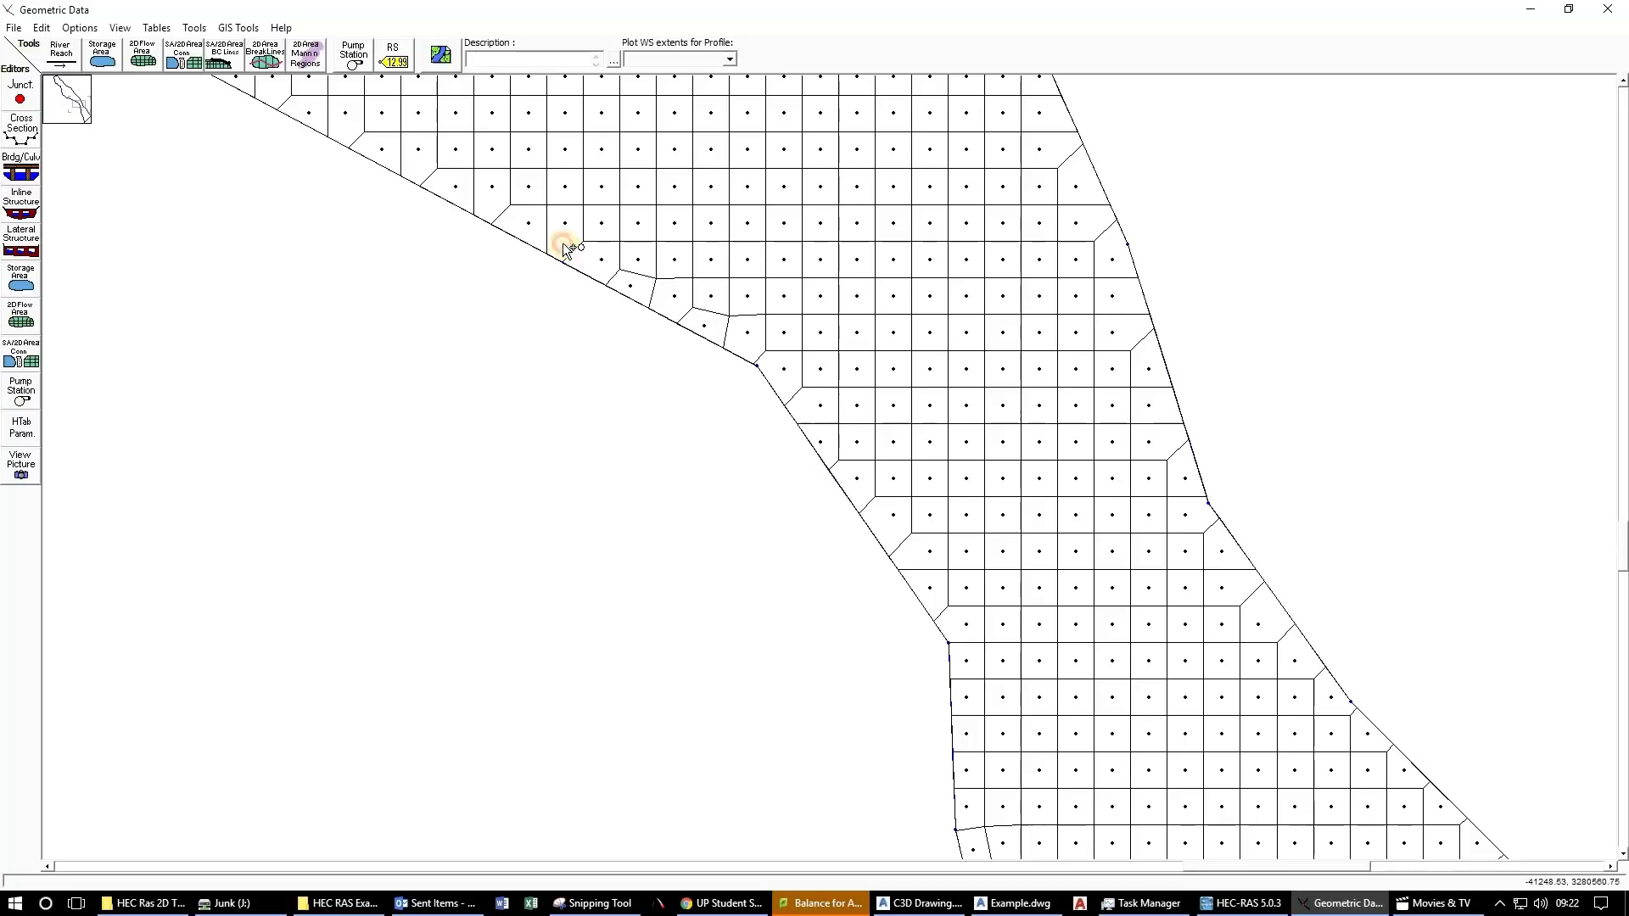
left_click(564, 245)
left_click(504, 214)
Add three computation points in the boundary cells on the upper part of the long diagonal stretch of the southwestern edge.
left_click_drag(484, 163, 661, 390)
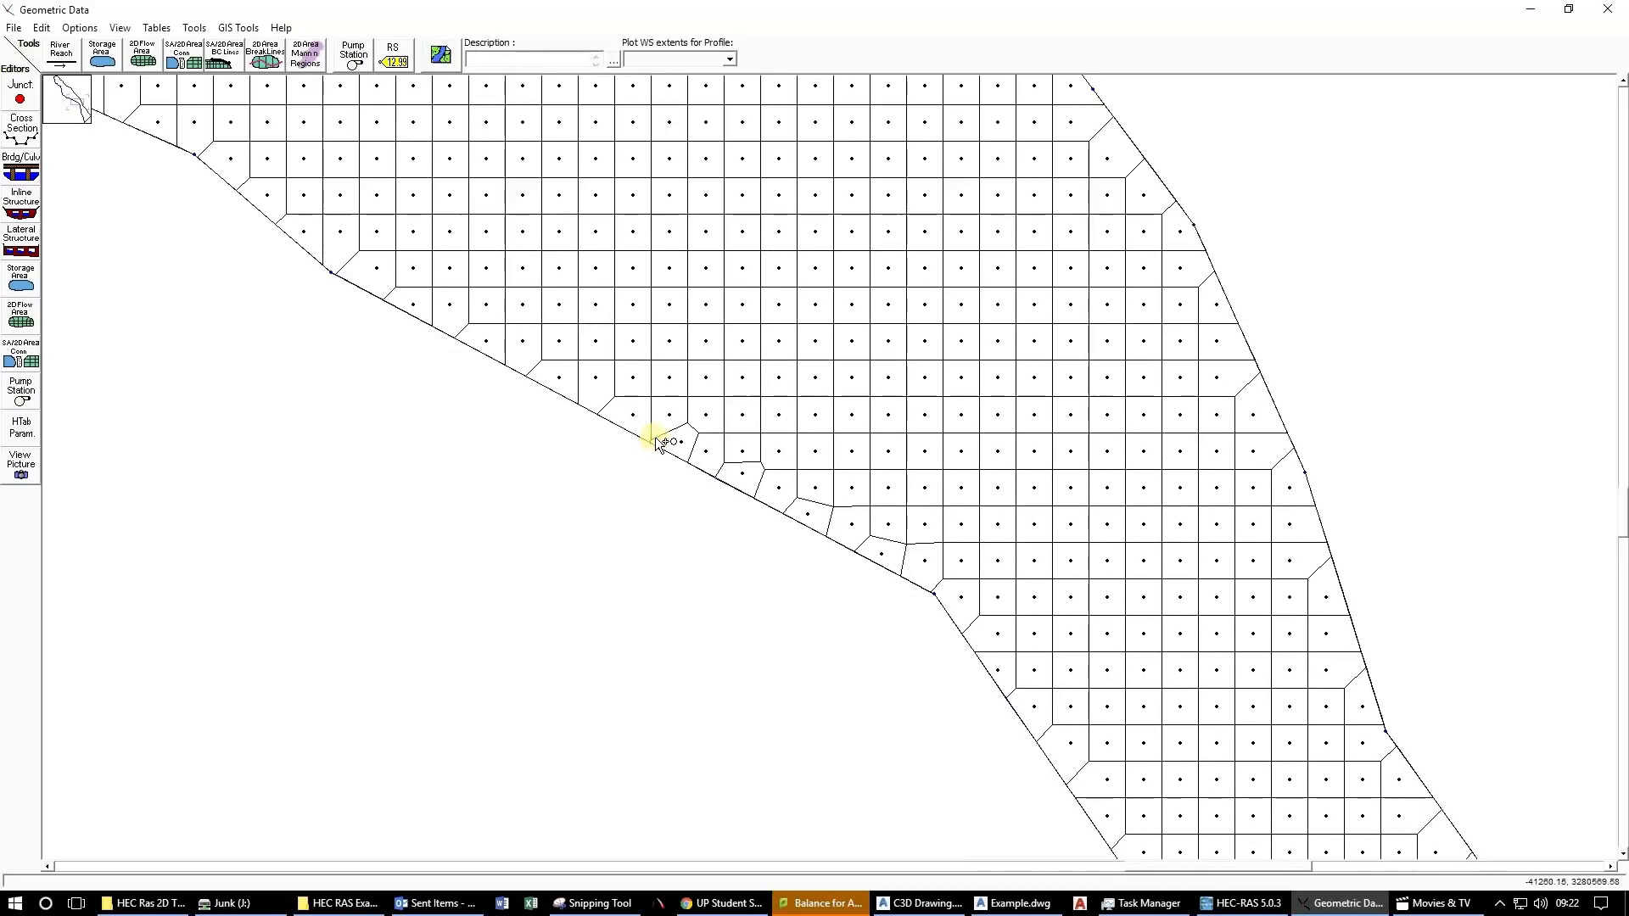
left_click(598, 405)
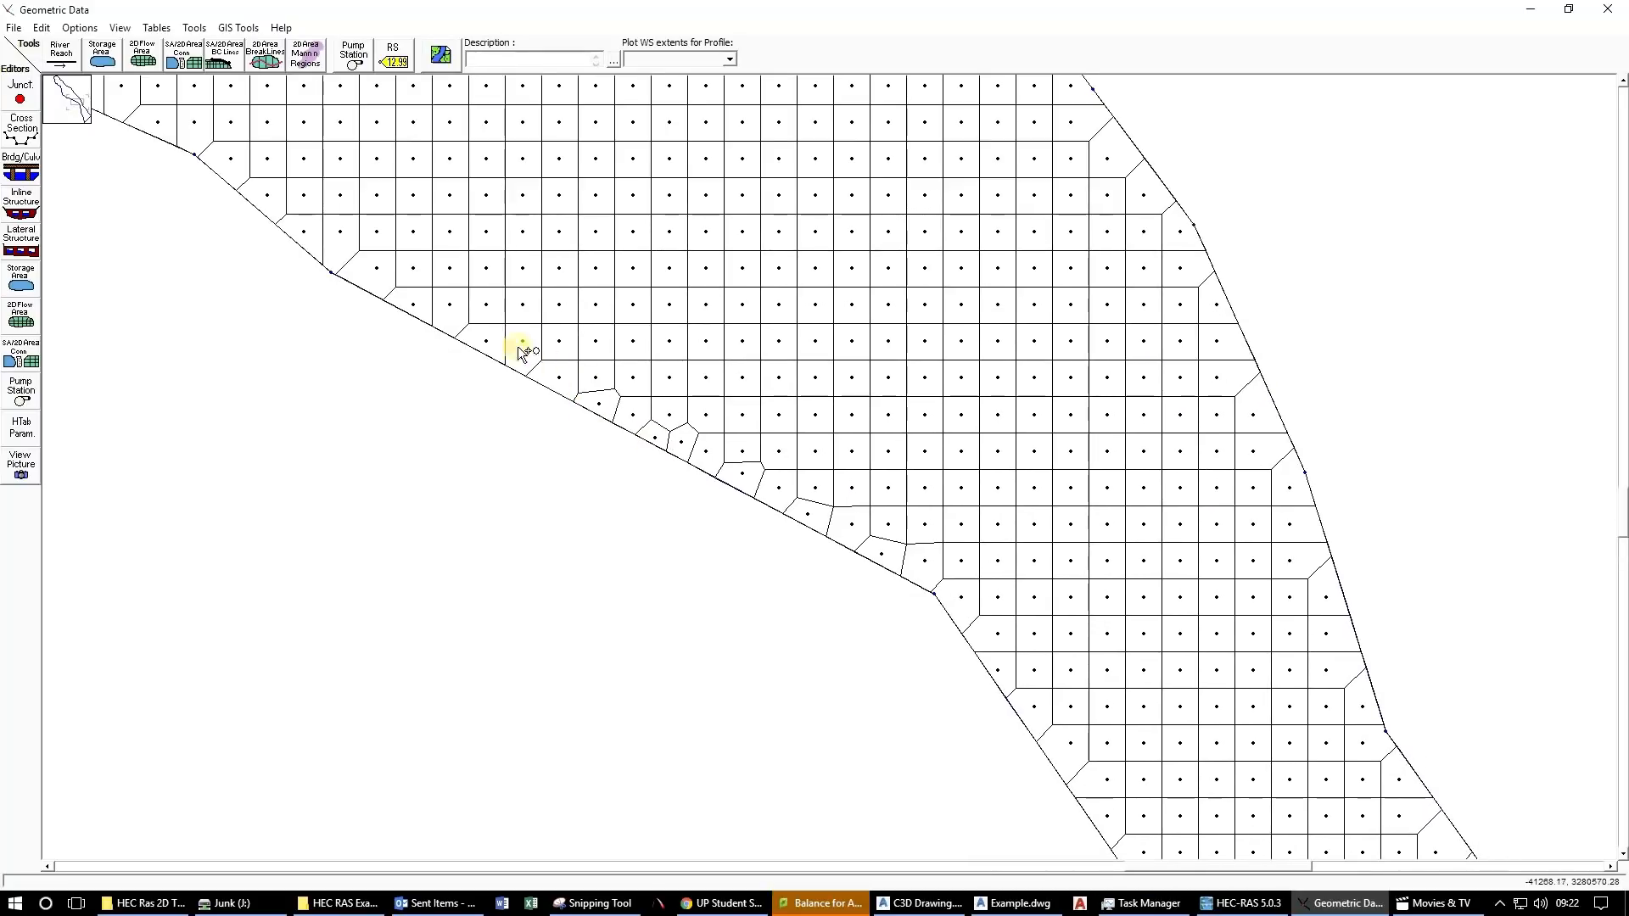
left_click(465, 326)
Add computation points in the boundary cells southwest of the Rivier label, up to the inward-pointing corner of the outline.
left_click_drag(348, 212, 611, 460)
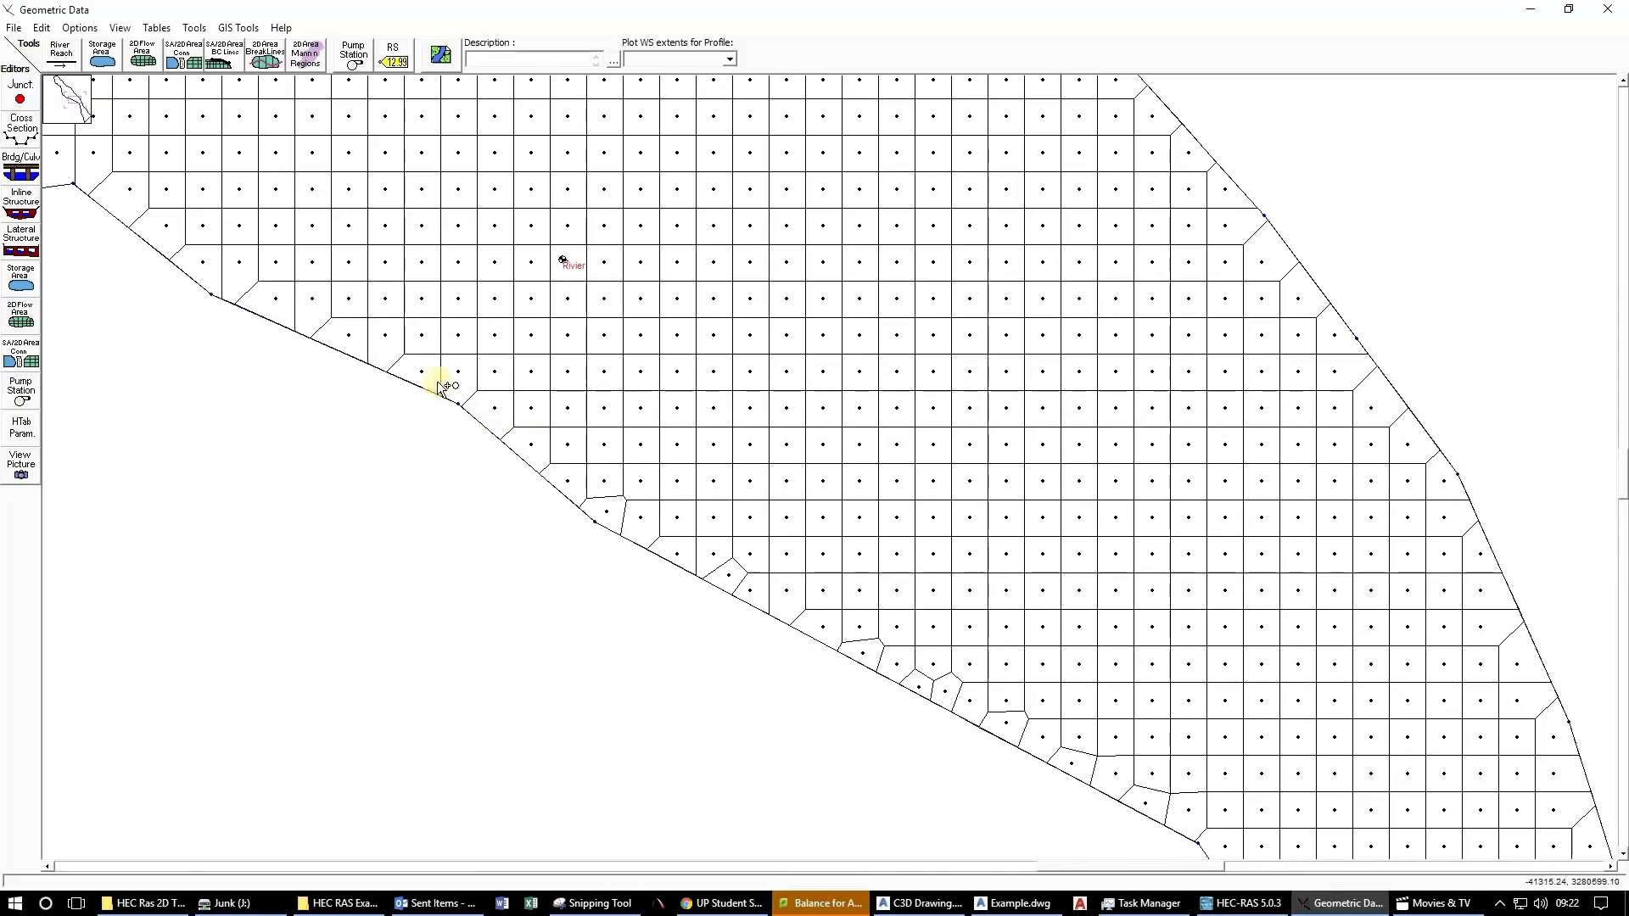
left_click(398, 363)
left_click_drag(279, 263, 489, 417)
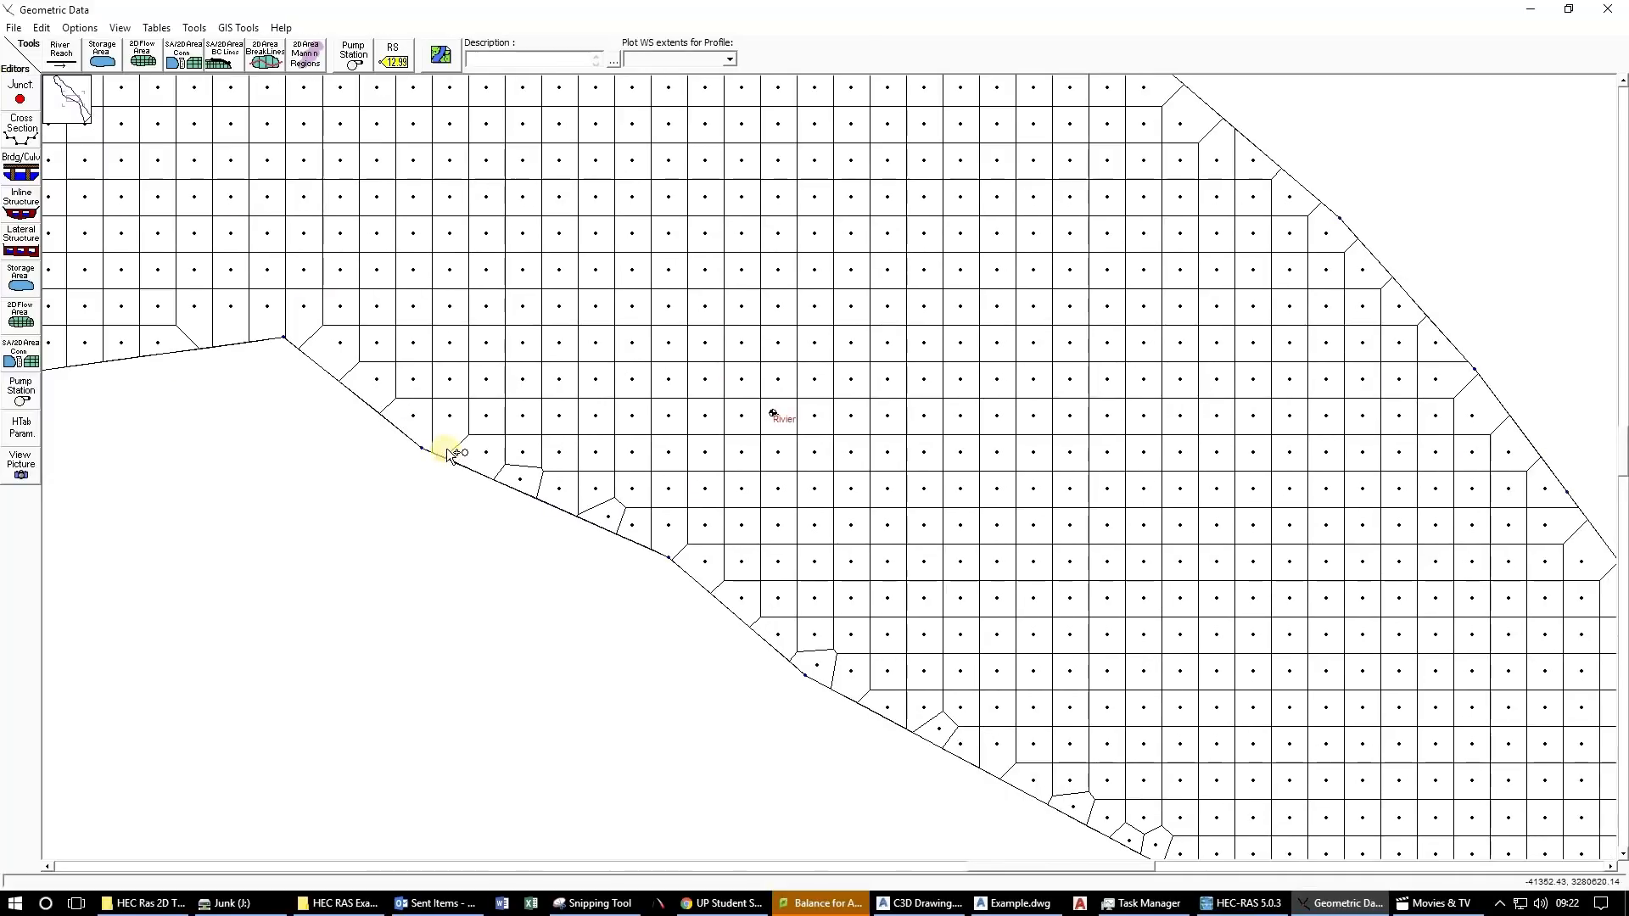
left_click(301, 335)
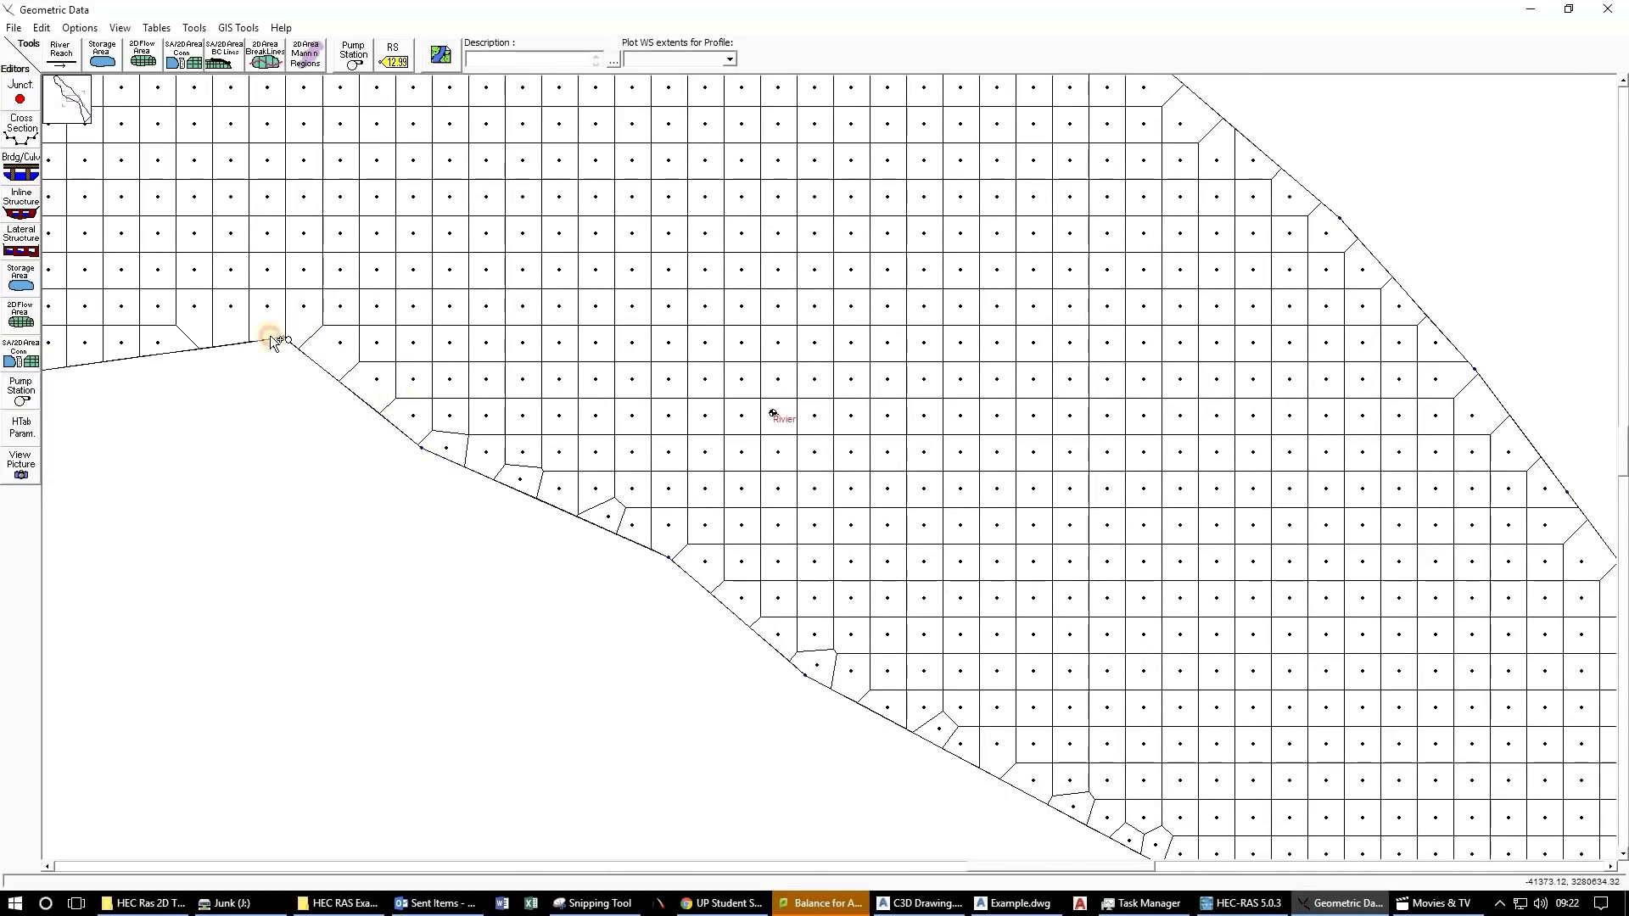
Add five computation points in the boundary cells along the steep western edge of Rivier's northern half.
left_click_drag(436, 331, 792, 455)
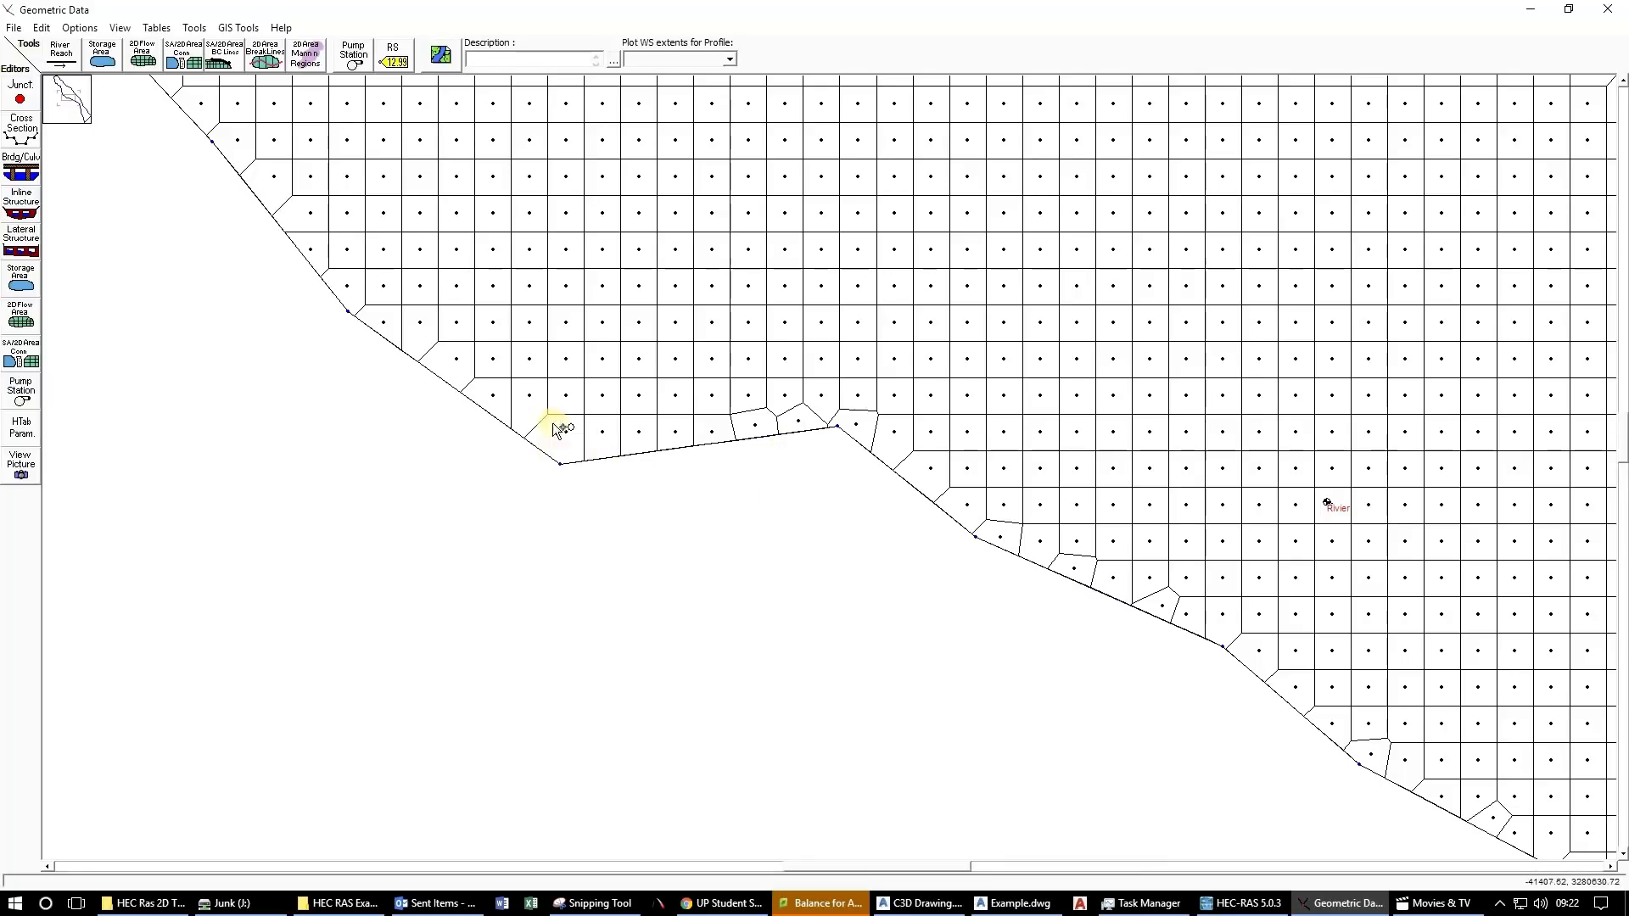
left_click_drag(794, 509, 840, 613)
left_click_drag(511, 209, 624, 514)
left_click(553, 469)
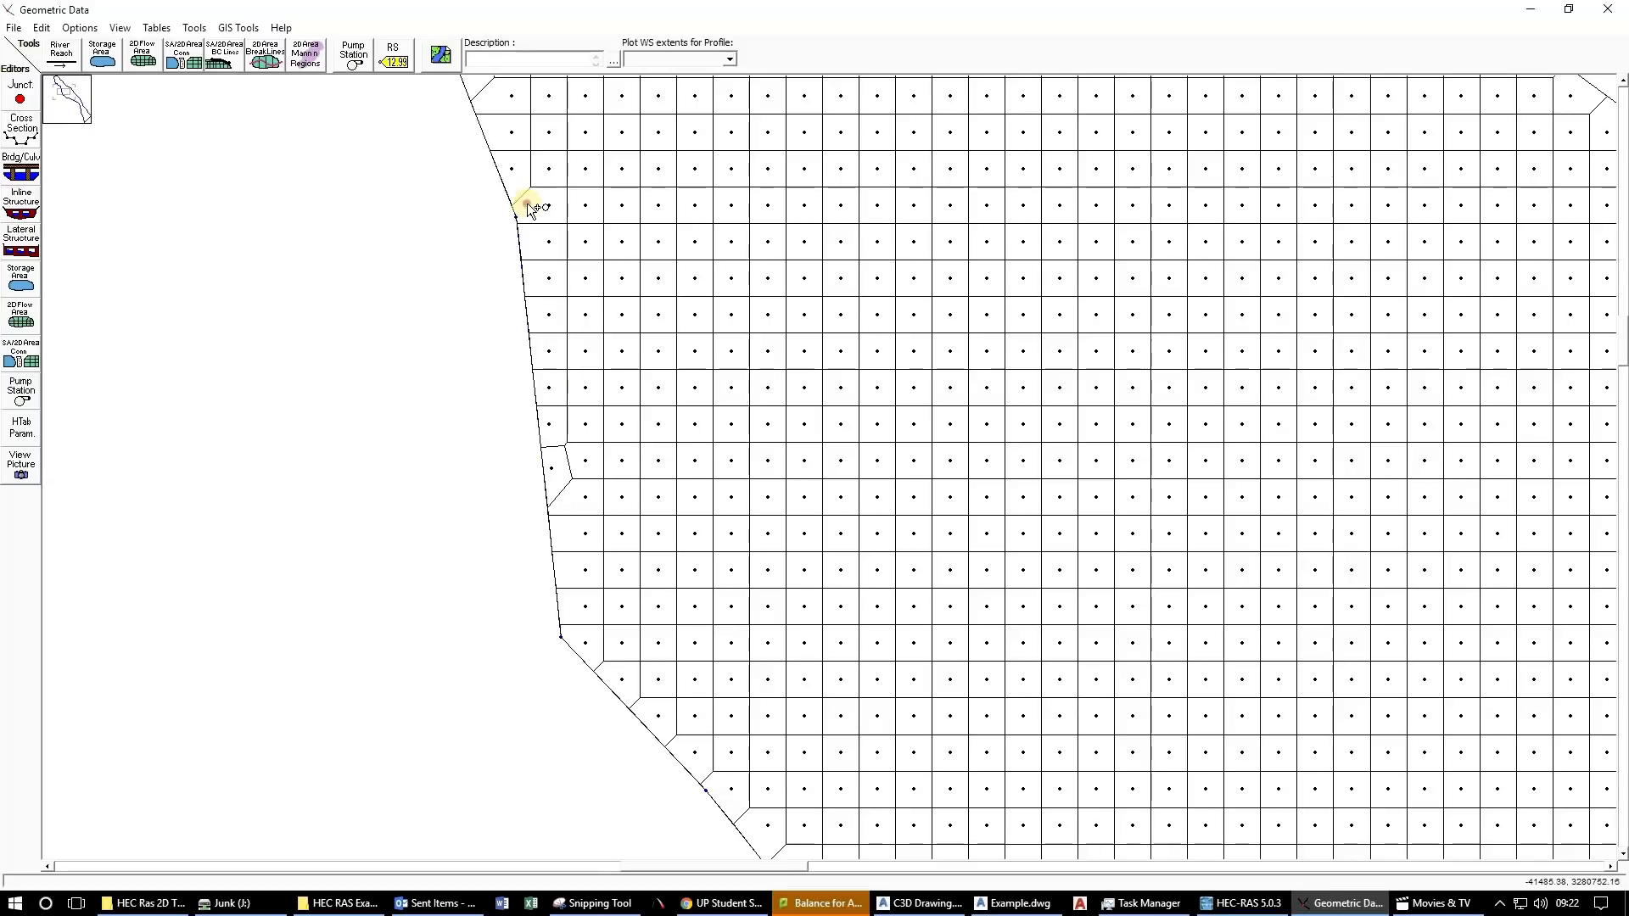
left_click(527, 204)
left_click_drag(560, 204, 630, 507)
left_click(554, 397)
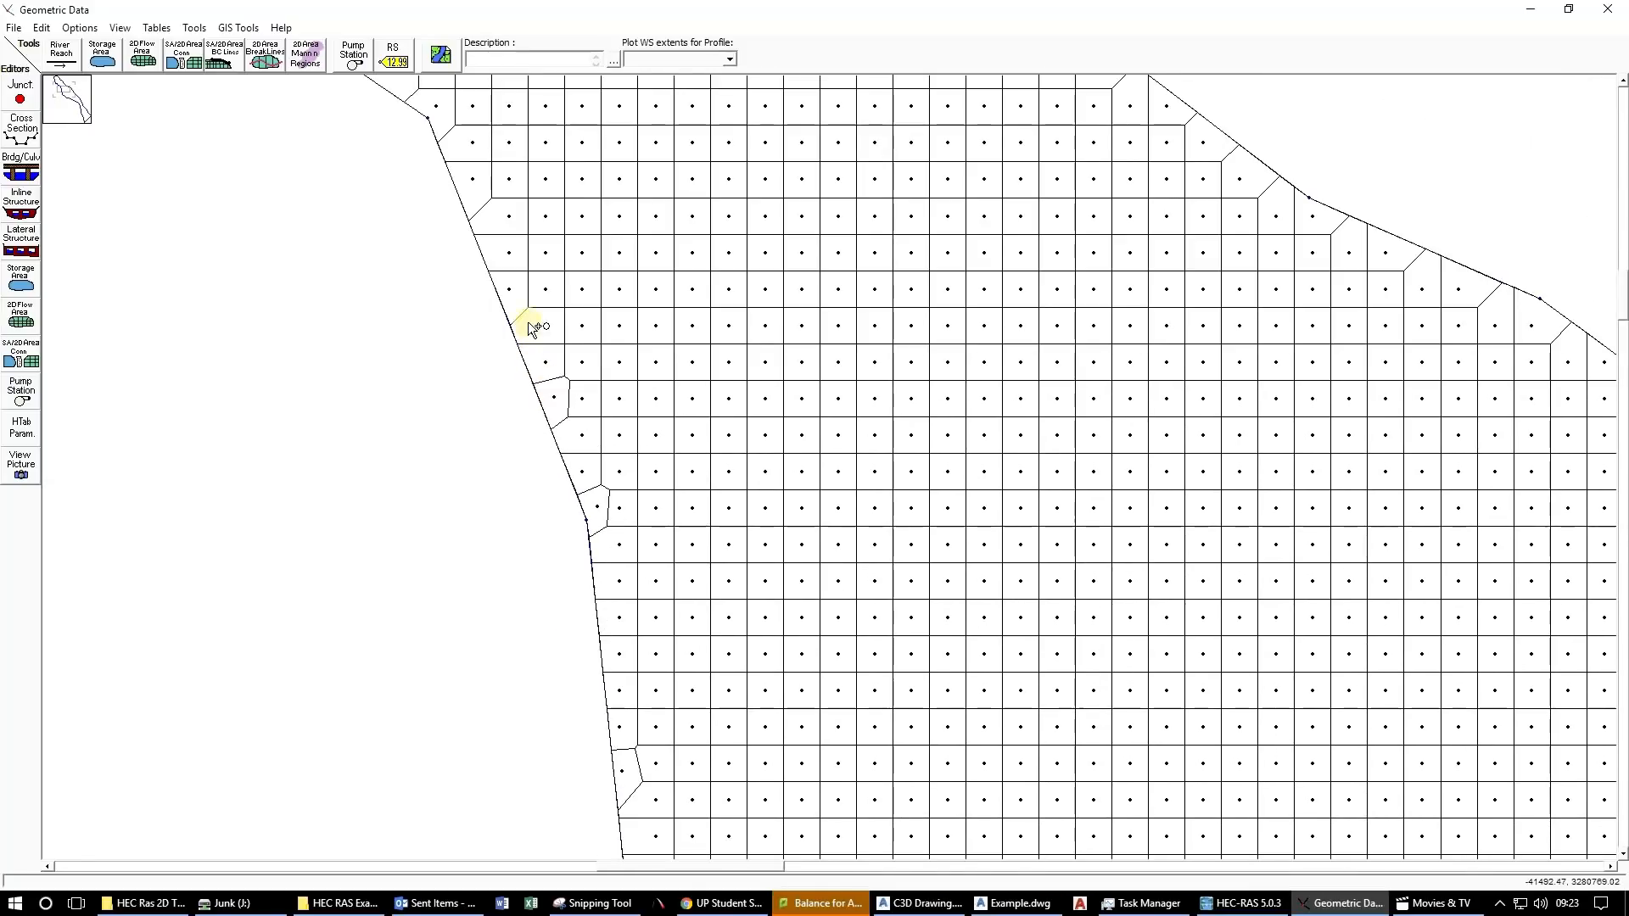
left_click(525, 323)
left_click(481, 208)
Add computation points in the boundary cells on the diagonal western edge between the steep stretch and the northern part's southwest corner.
left_click_drag(484, 135, 583, 363)
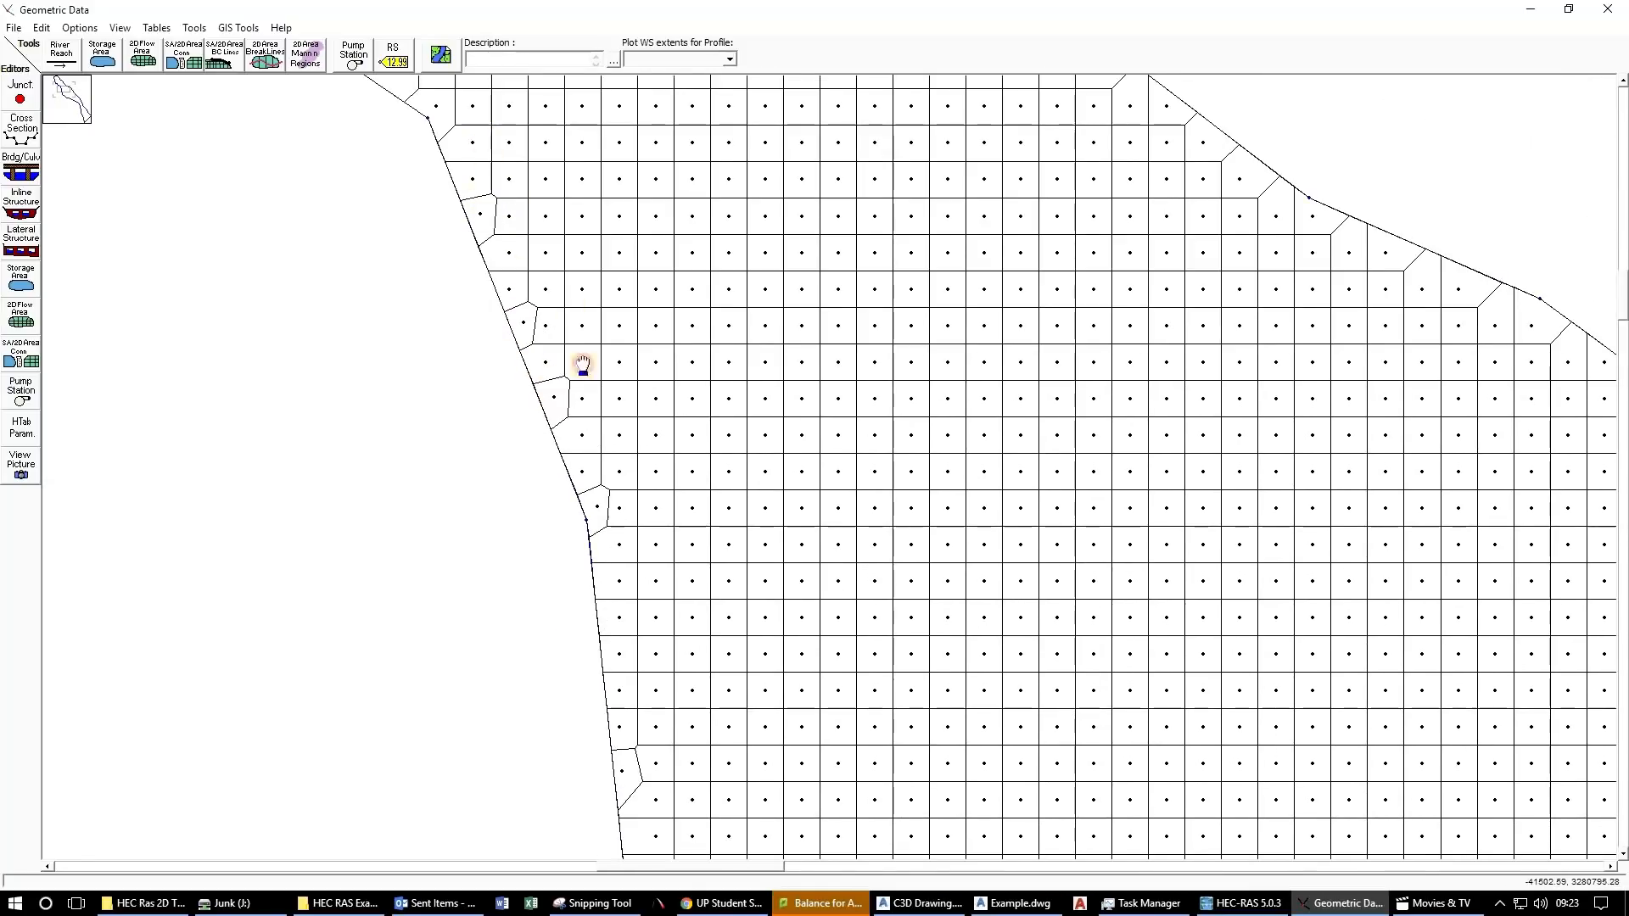
left_click_drag(479, 220, 563, 436)
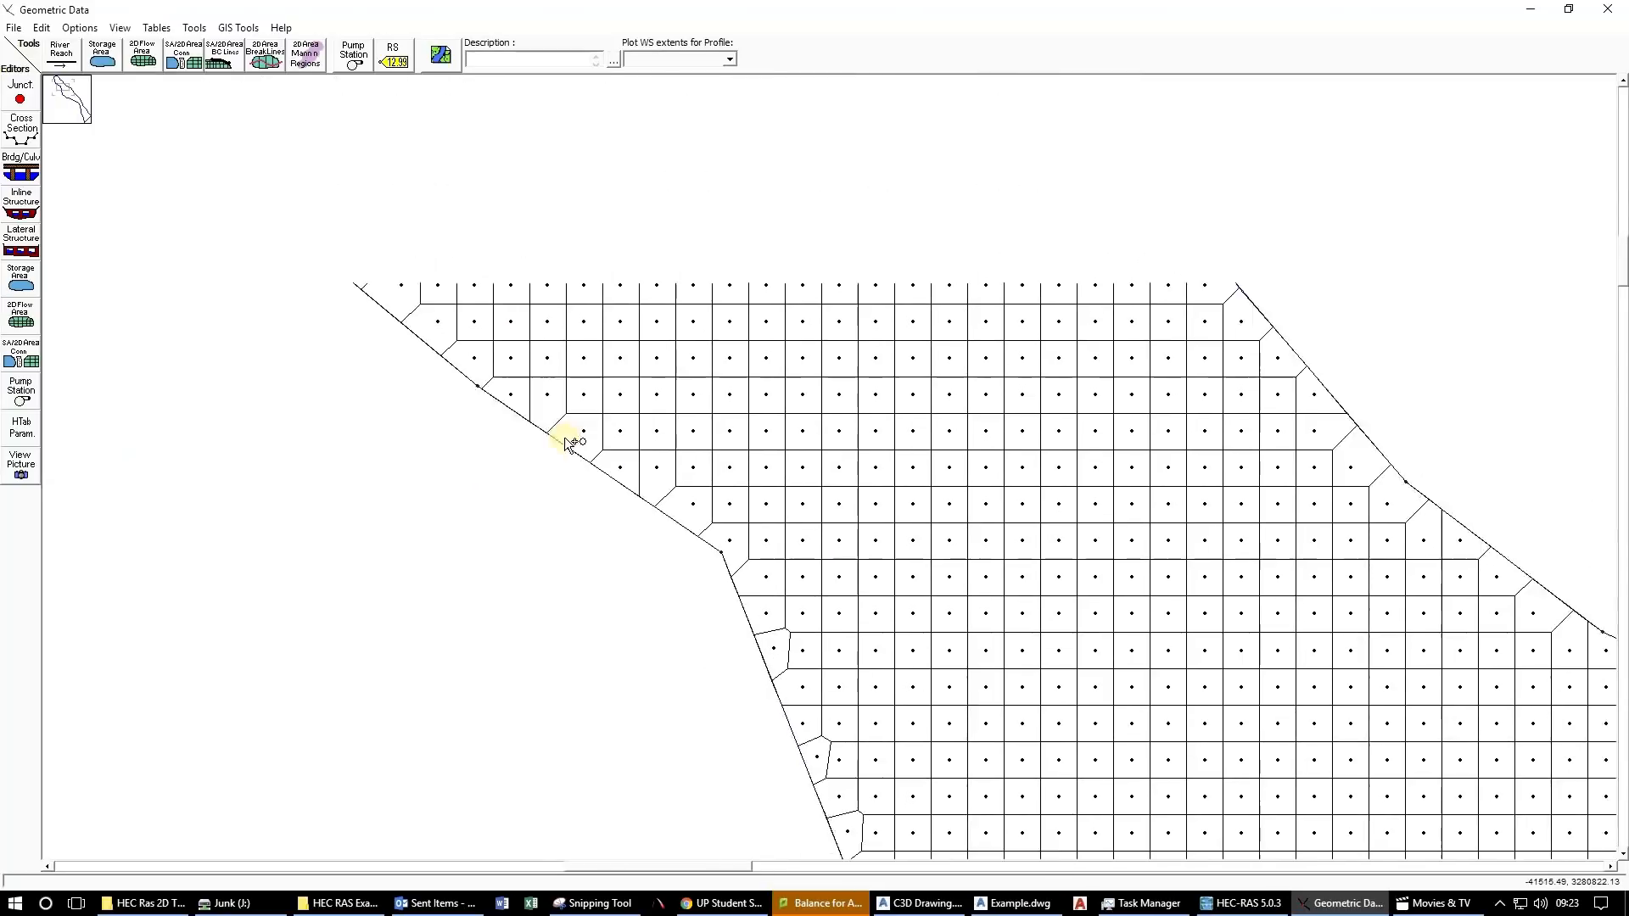
left_click(545, 436)
left_click(646, 511)
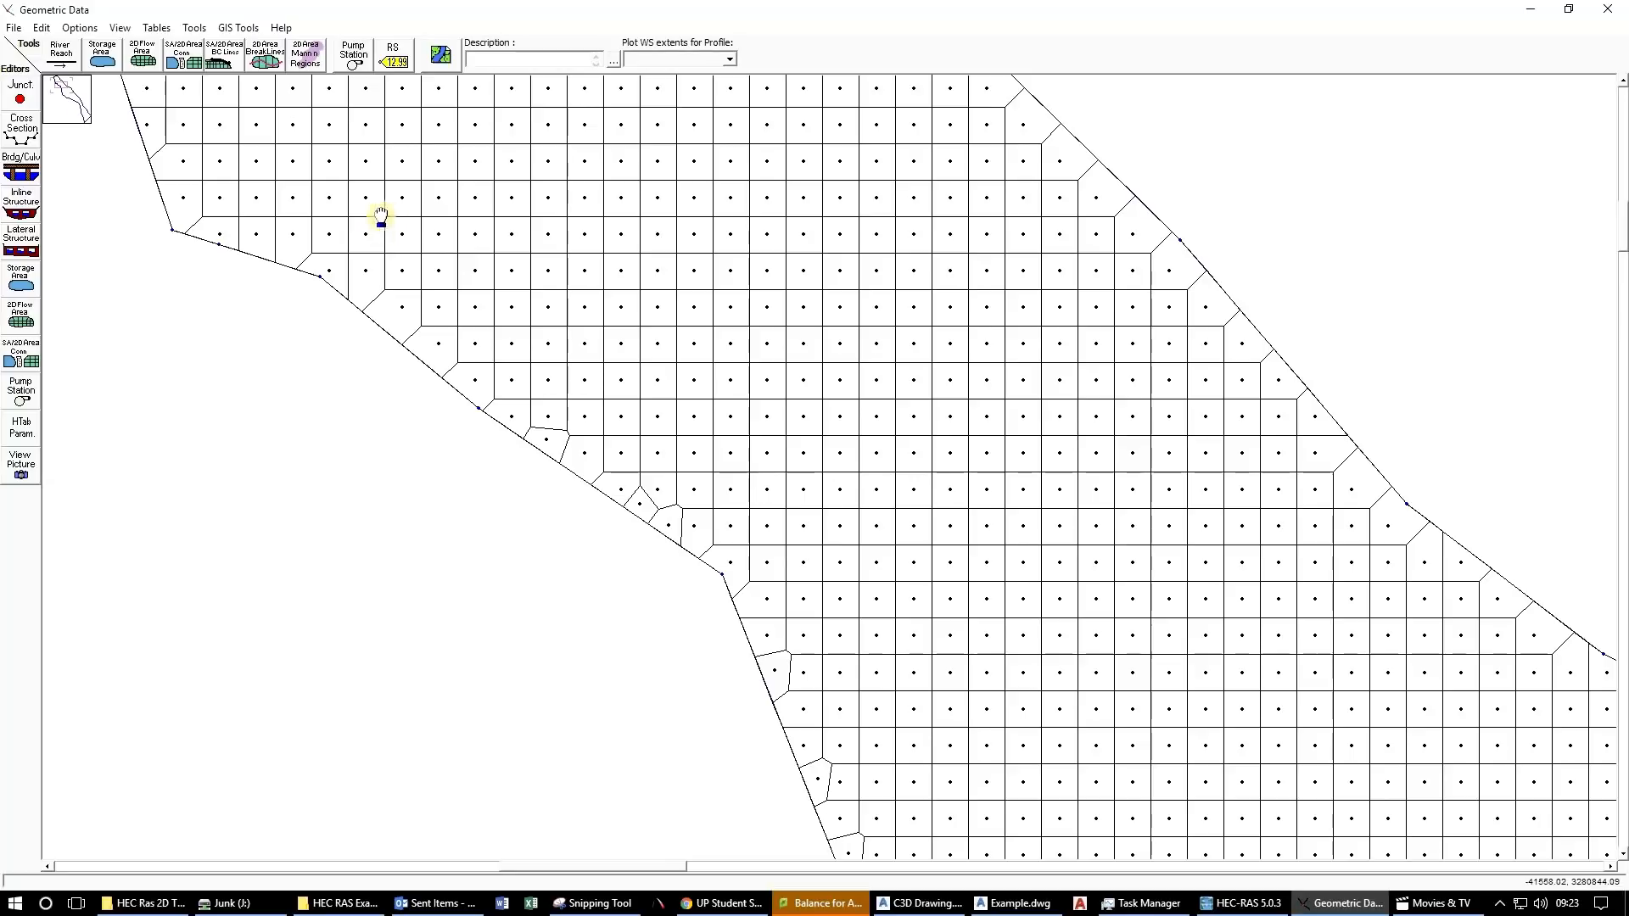
left_click_drag(378, 218, 637, 509)
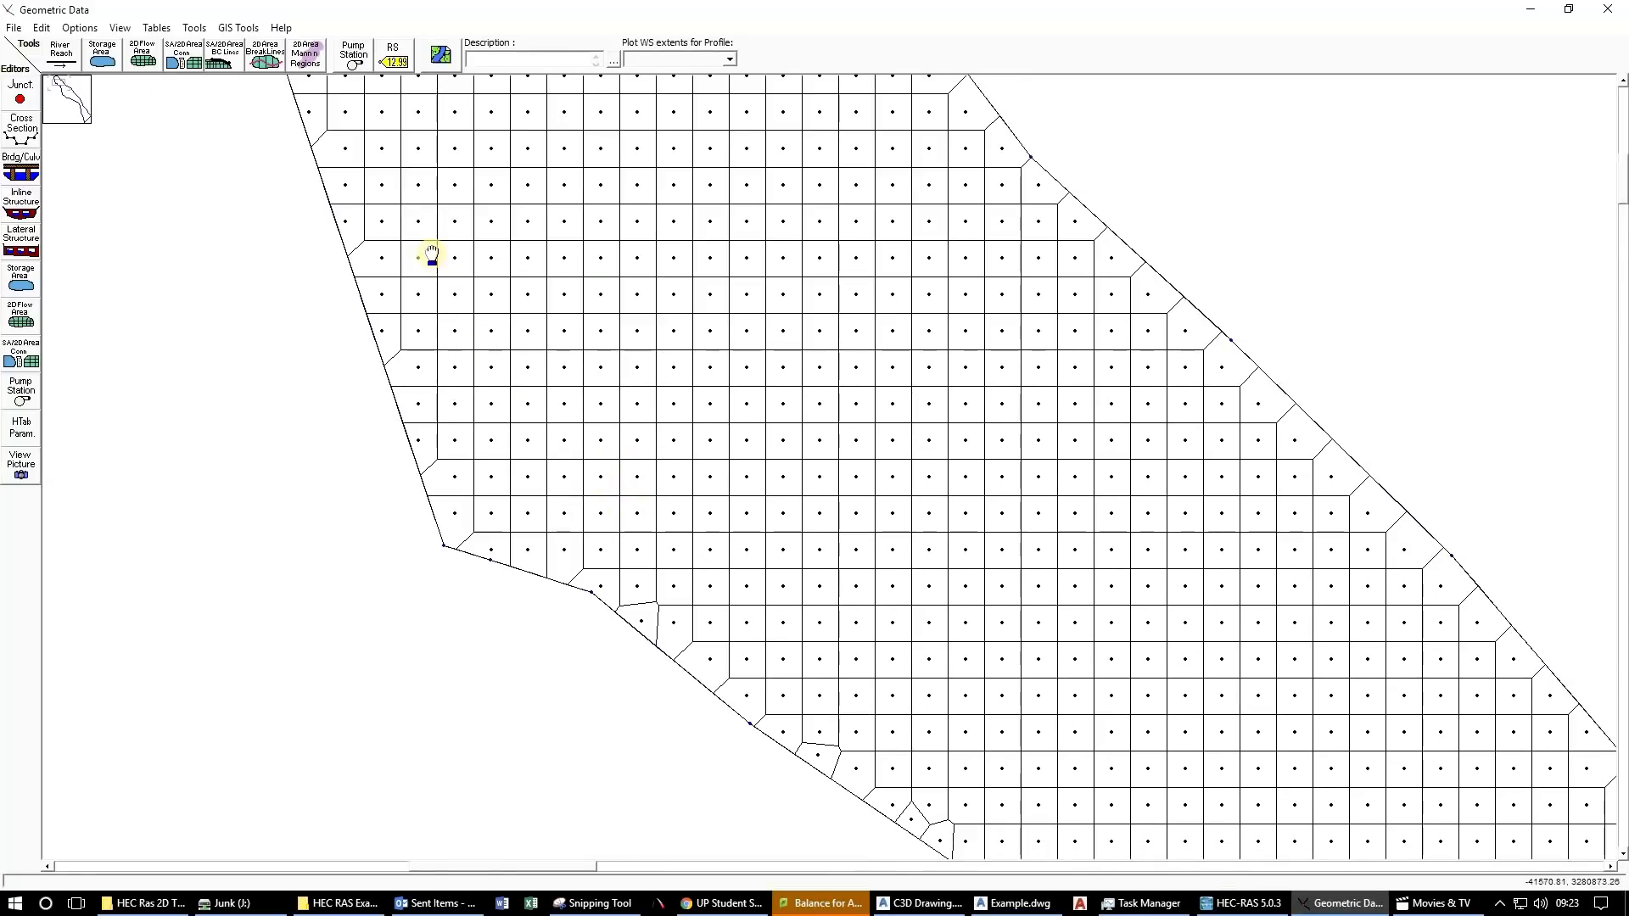
Add computation points in the boundary cells along the northernmost western edge and in the mesh's northwestern corner.
left_click_drag(429, 254, 609, 620)
left_click(507, 518)
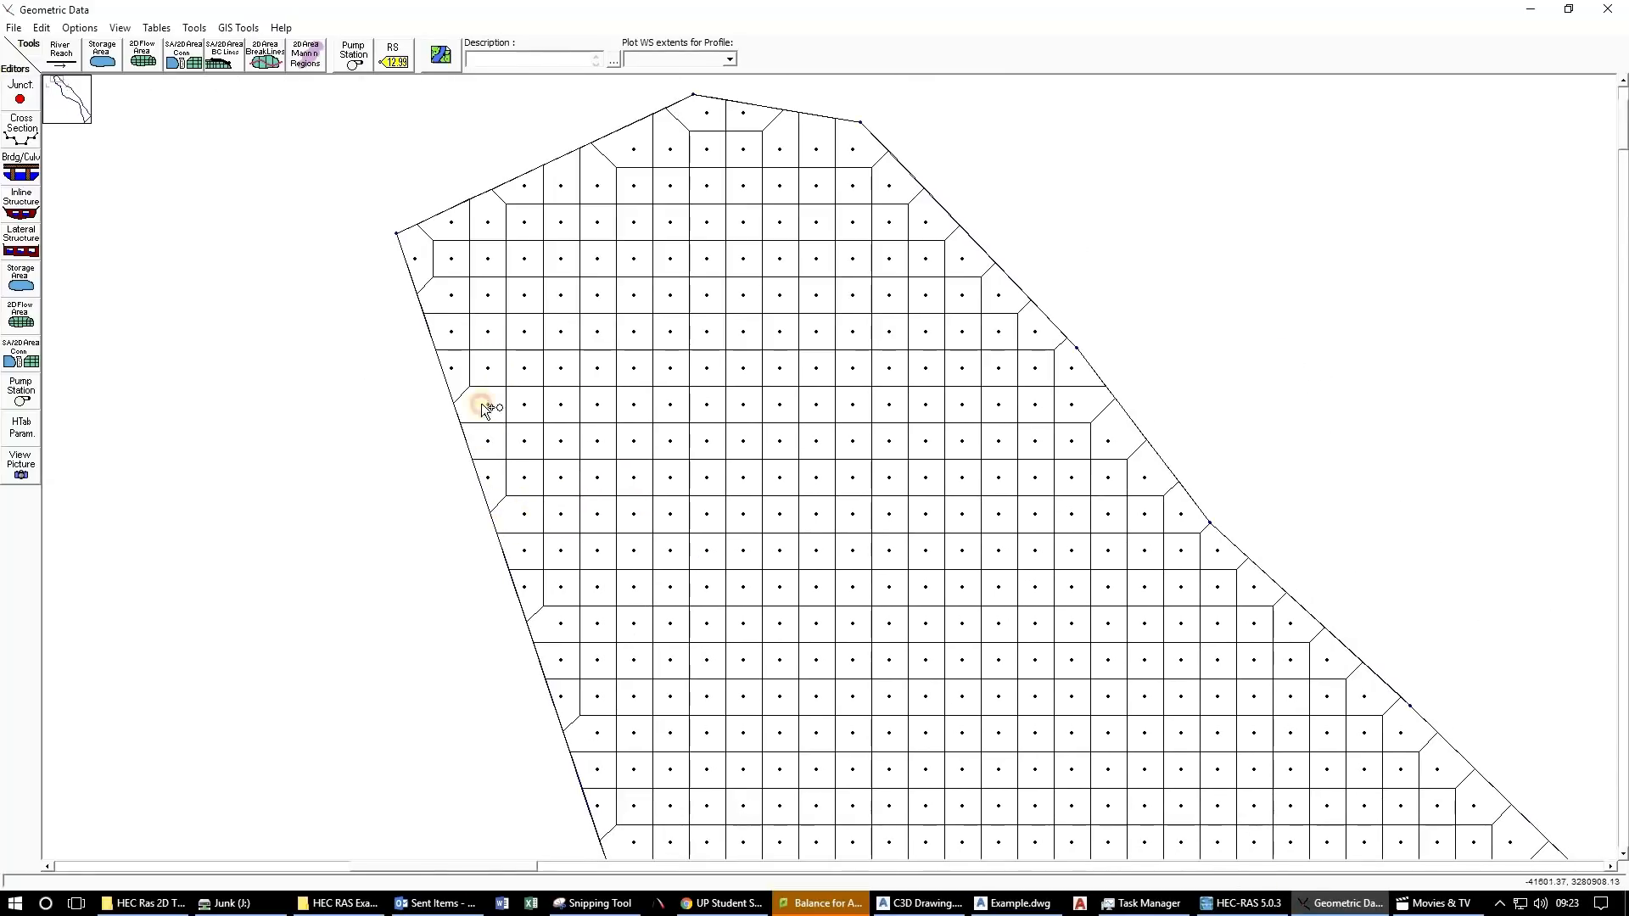
left_click(429, 284)
left_click(421, 237)
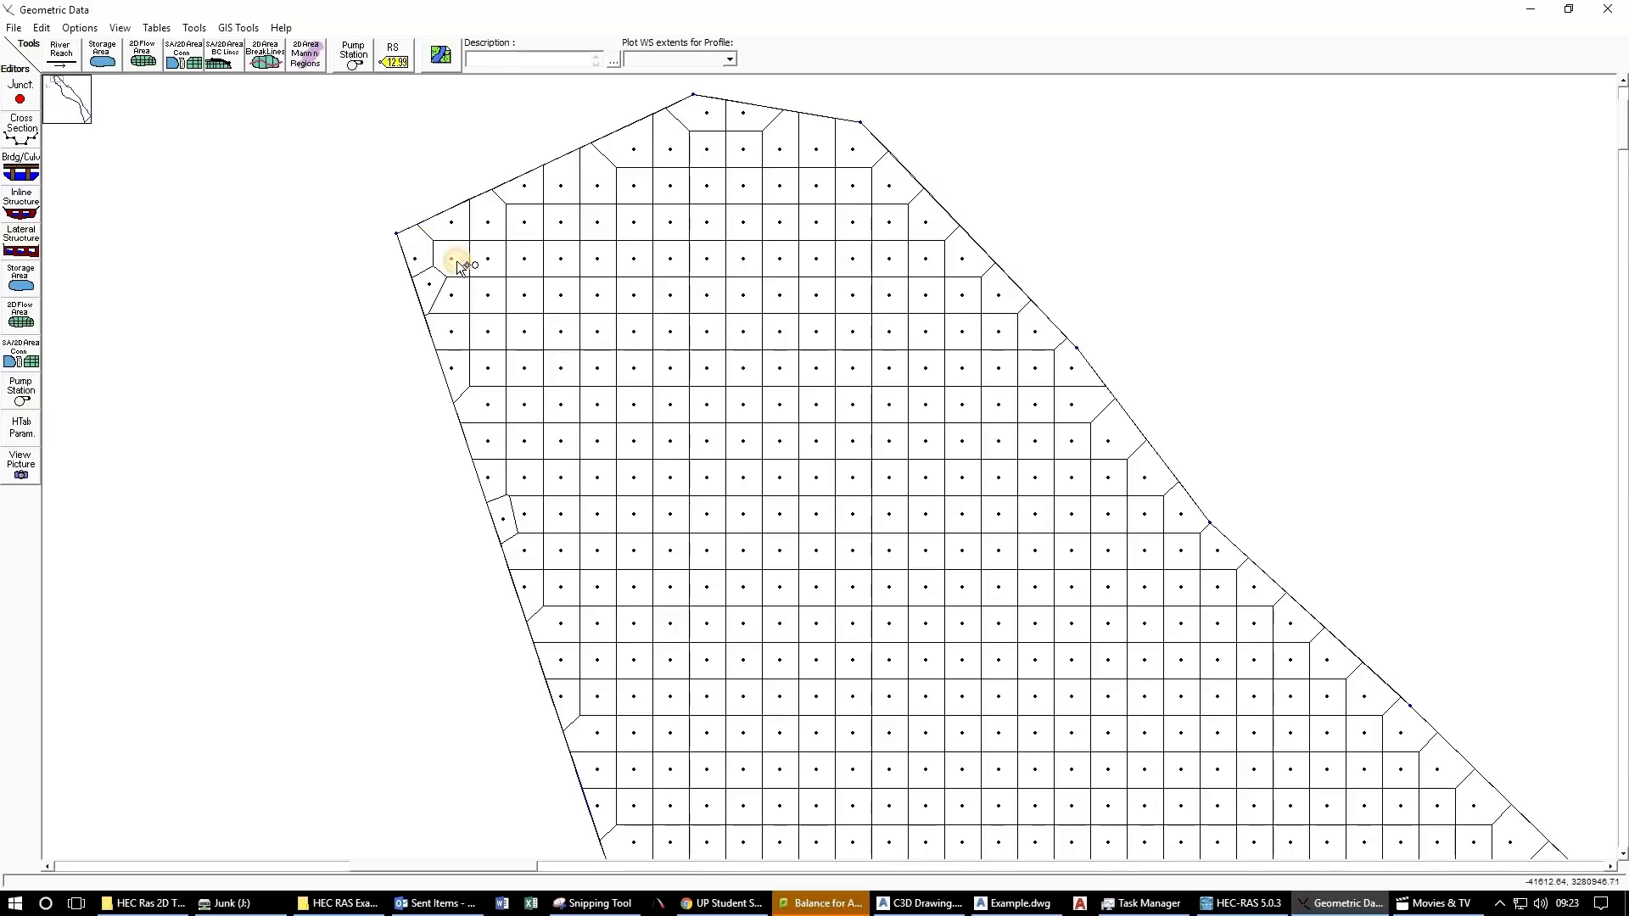
Add computation points inside the cut boundary cells at the 2D flow area's northern end and upper eastern edge.
left_click(596, 158)
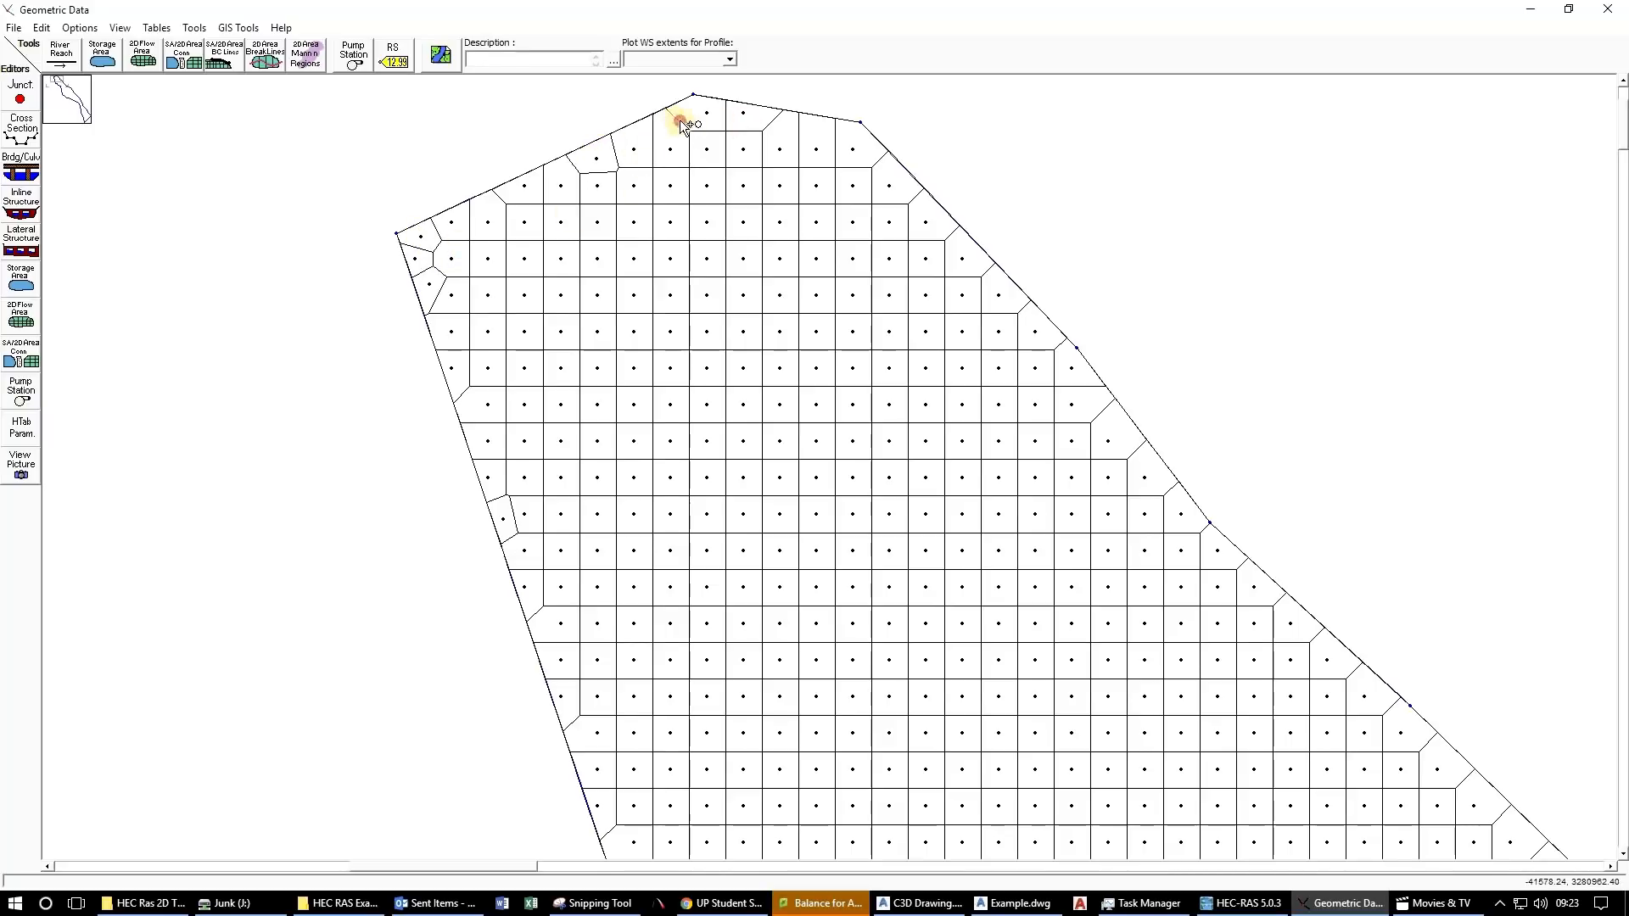
left_click(676, 119)
left_click(775, 126)
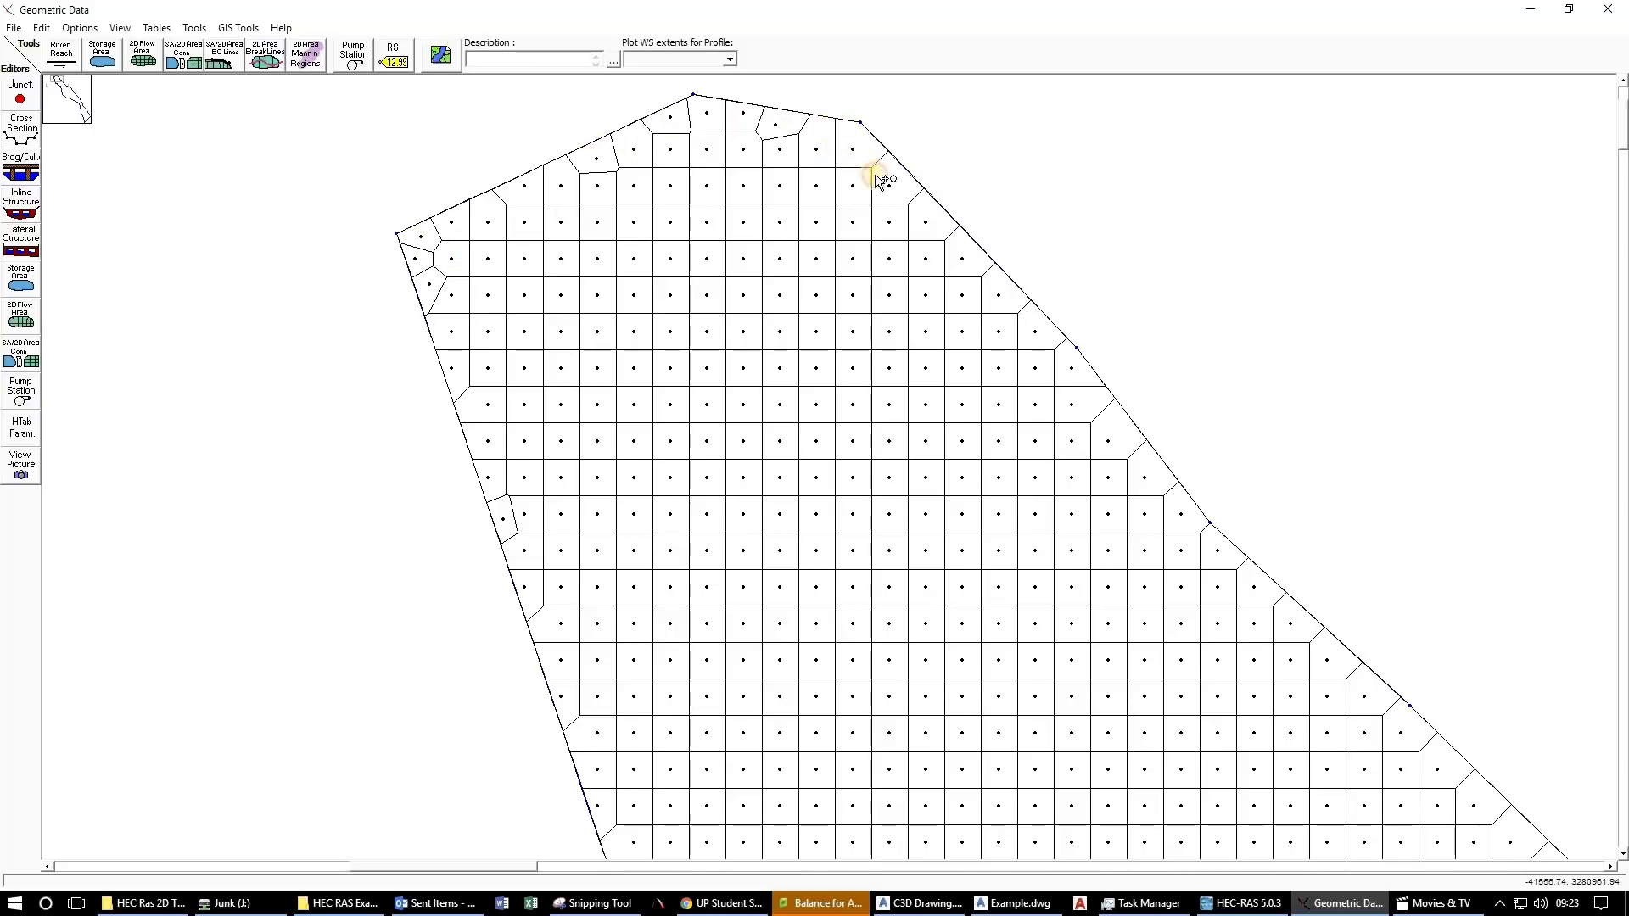
left_click(1101, 404)
Add four computation points in the cut boundary cells around the bend farther along the flow area's northeastern edge.
left_click_drag(1133, 666, 654, 131)
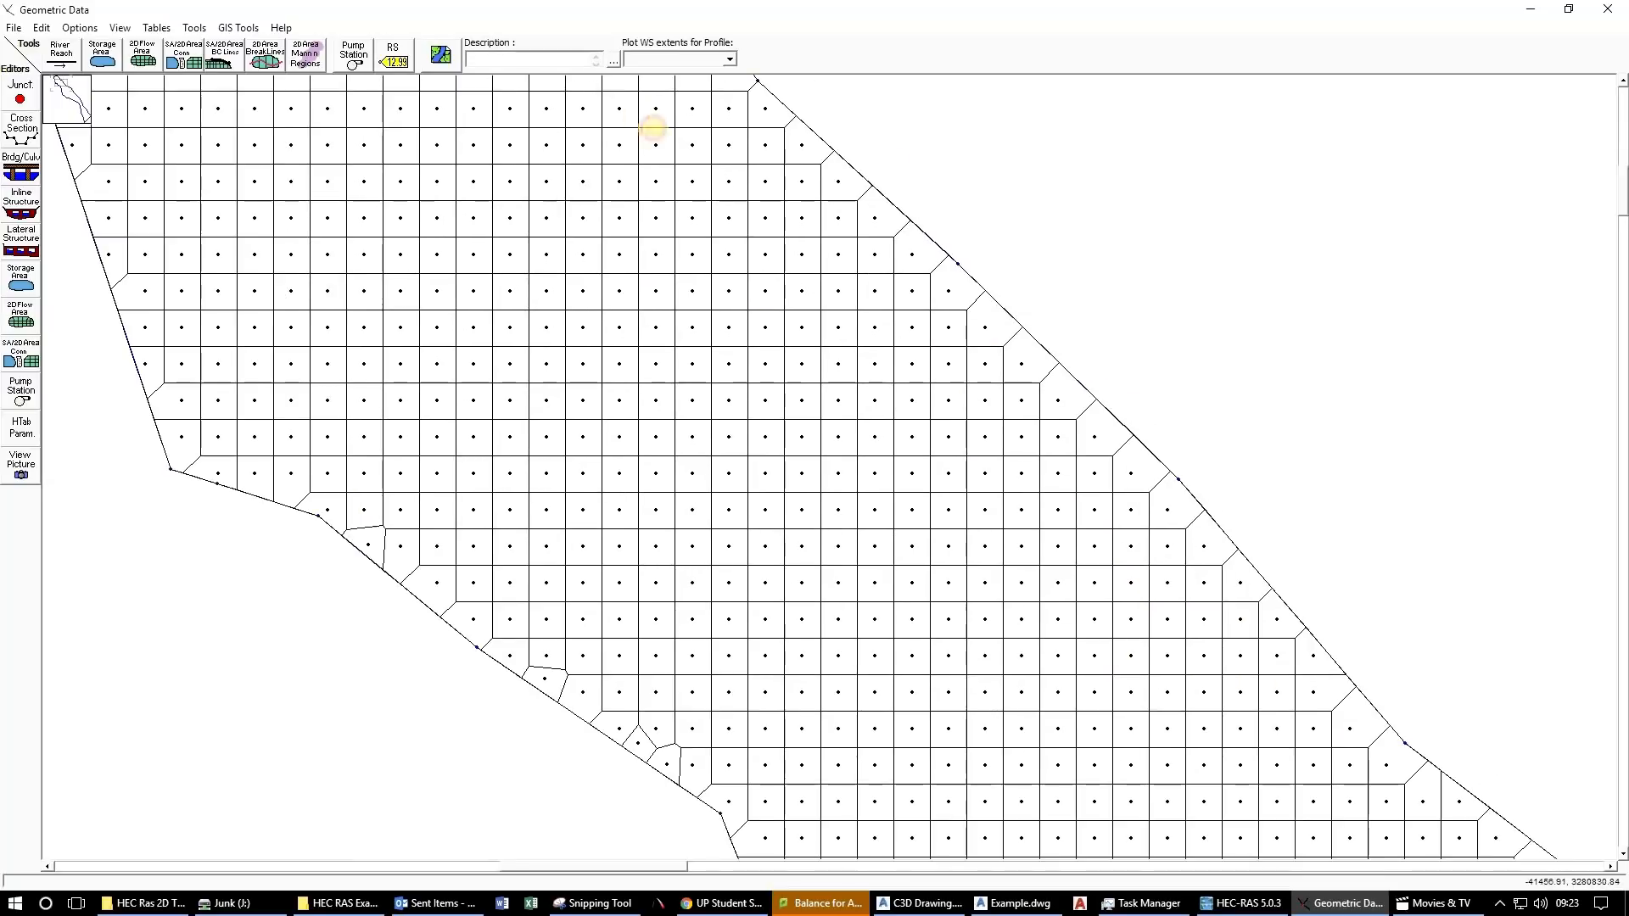
left_click_drag(1089, 542, 580, 158)
left_click_drag(854, 257, 873, 256)
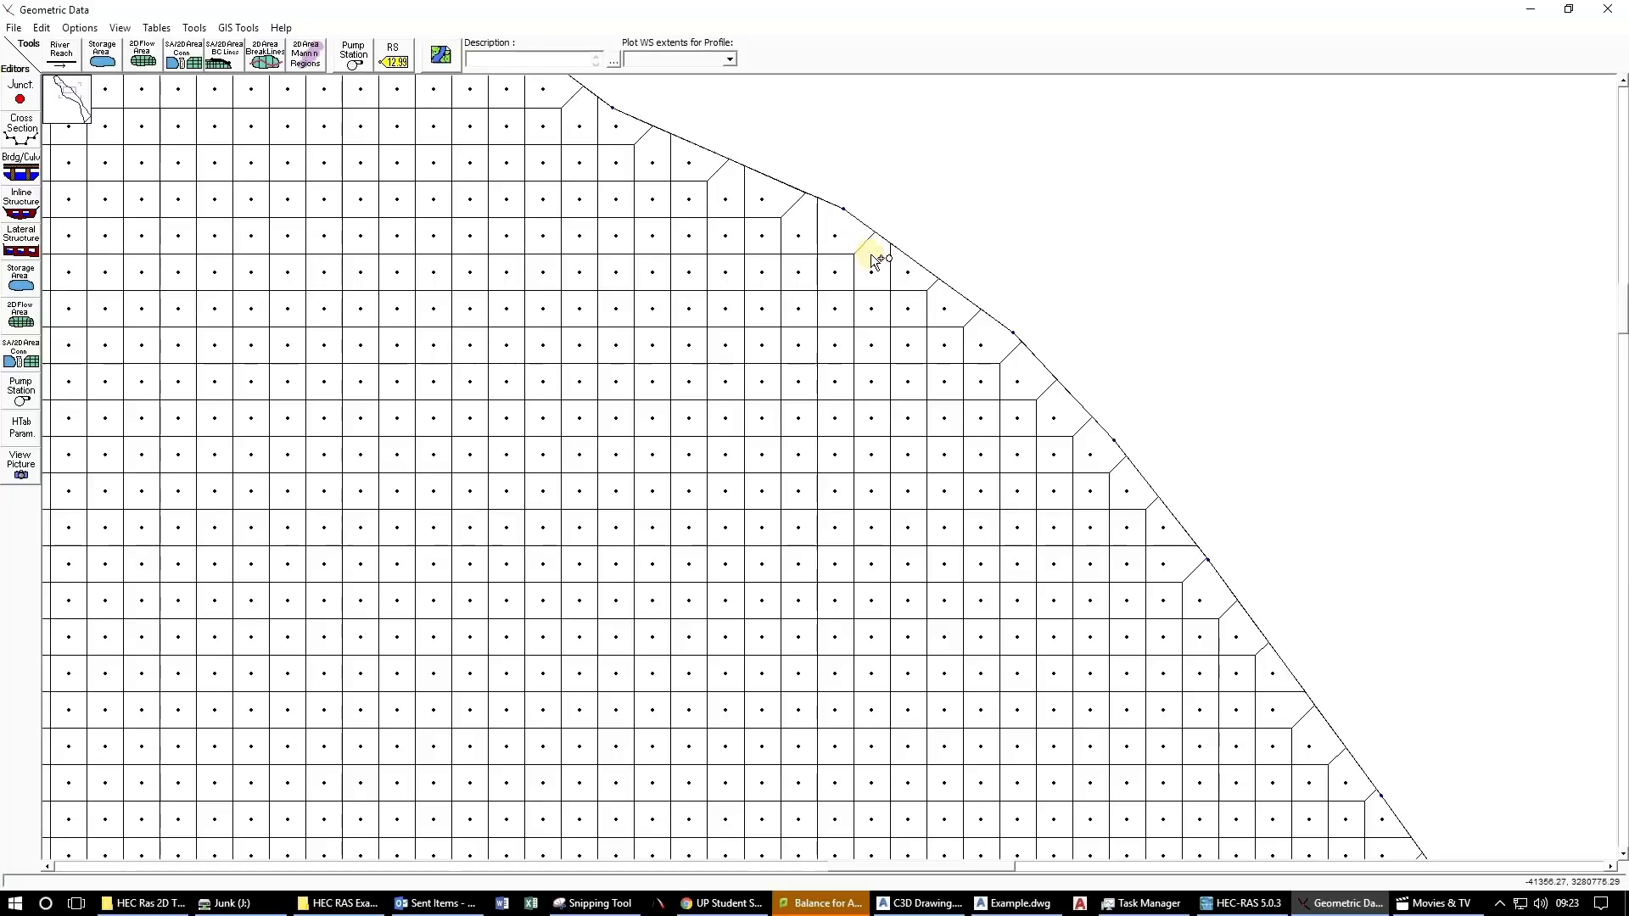
left_click(874, 241)
left_click(805, 205)
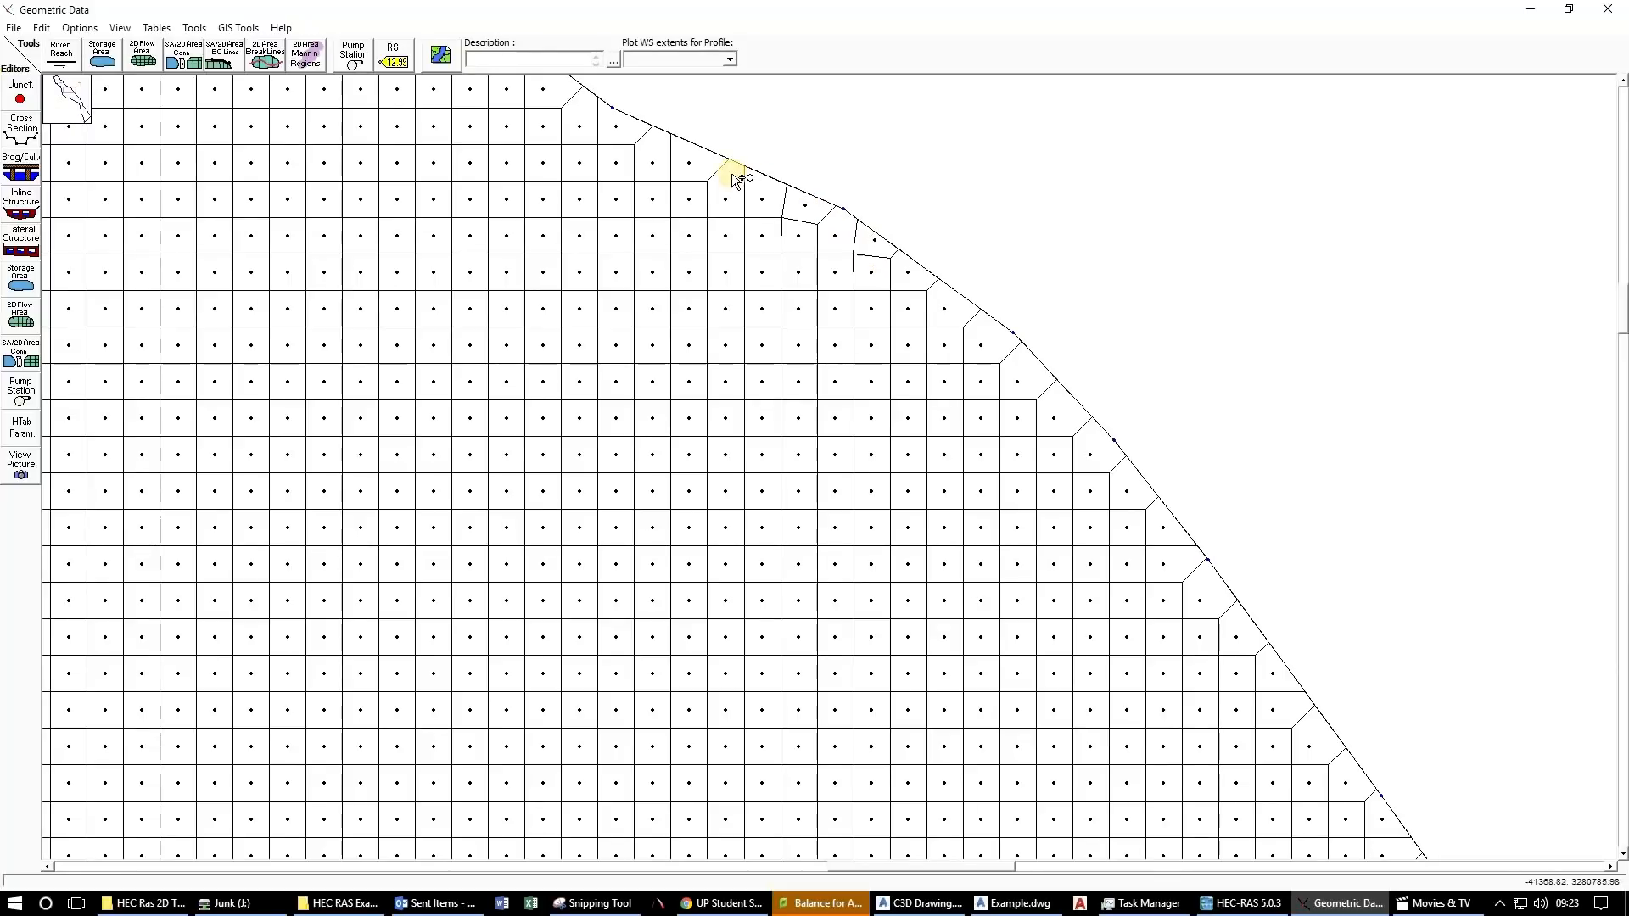
left_click(731, 173)
left_click(651, 129)
Add a three-by-three block of computation points at the cell corners near the eastern bank of the flow area's narrow section.
left_click_drag(1005, 660, 679, 174)
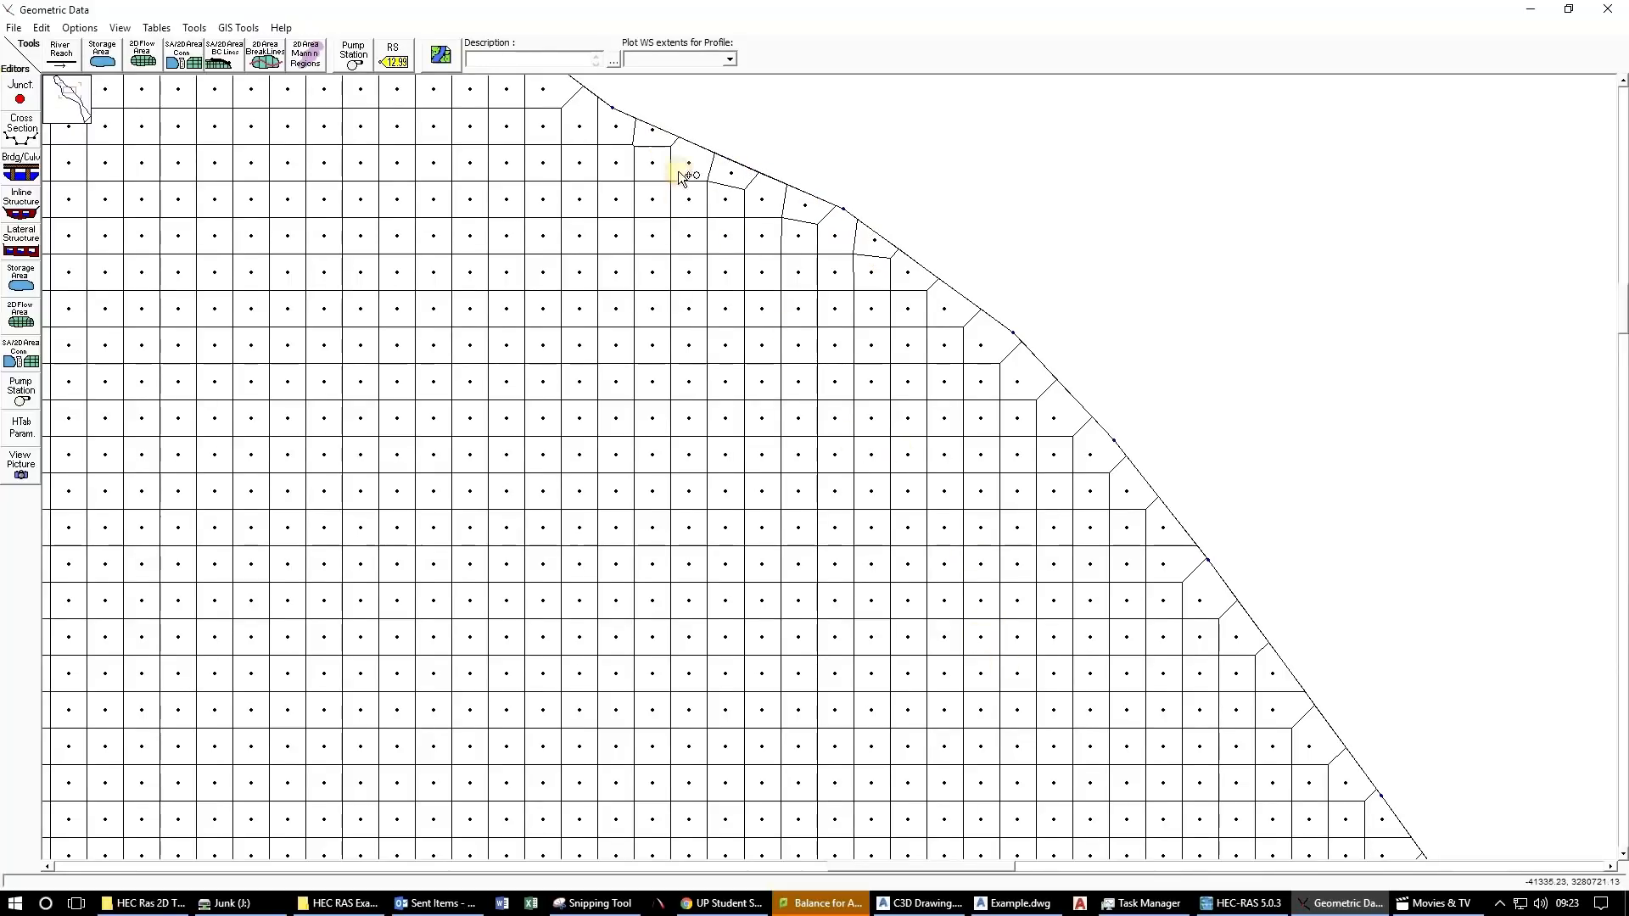
left_click_drag(975, 574, 647, 175)
left_click_drag(1110, 715, 730, 261)
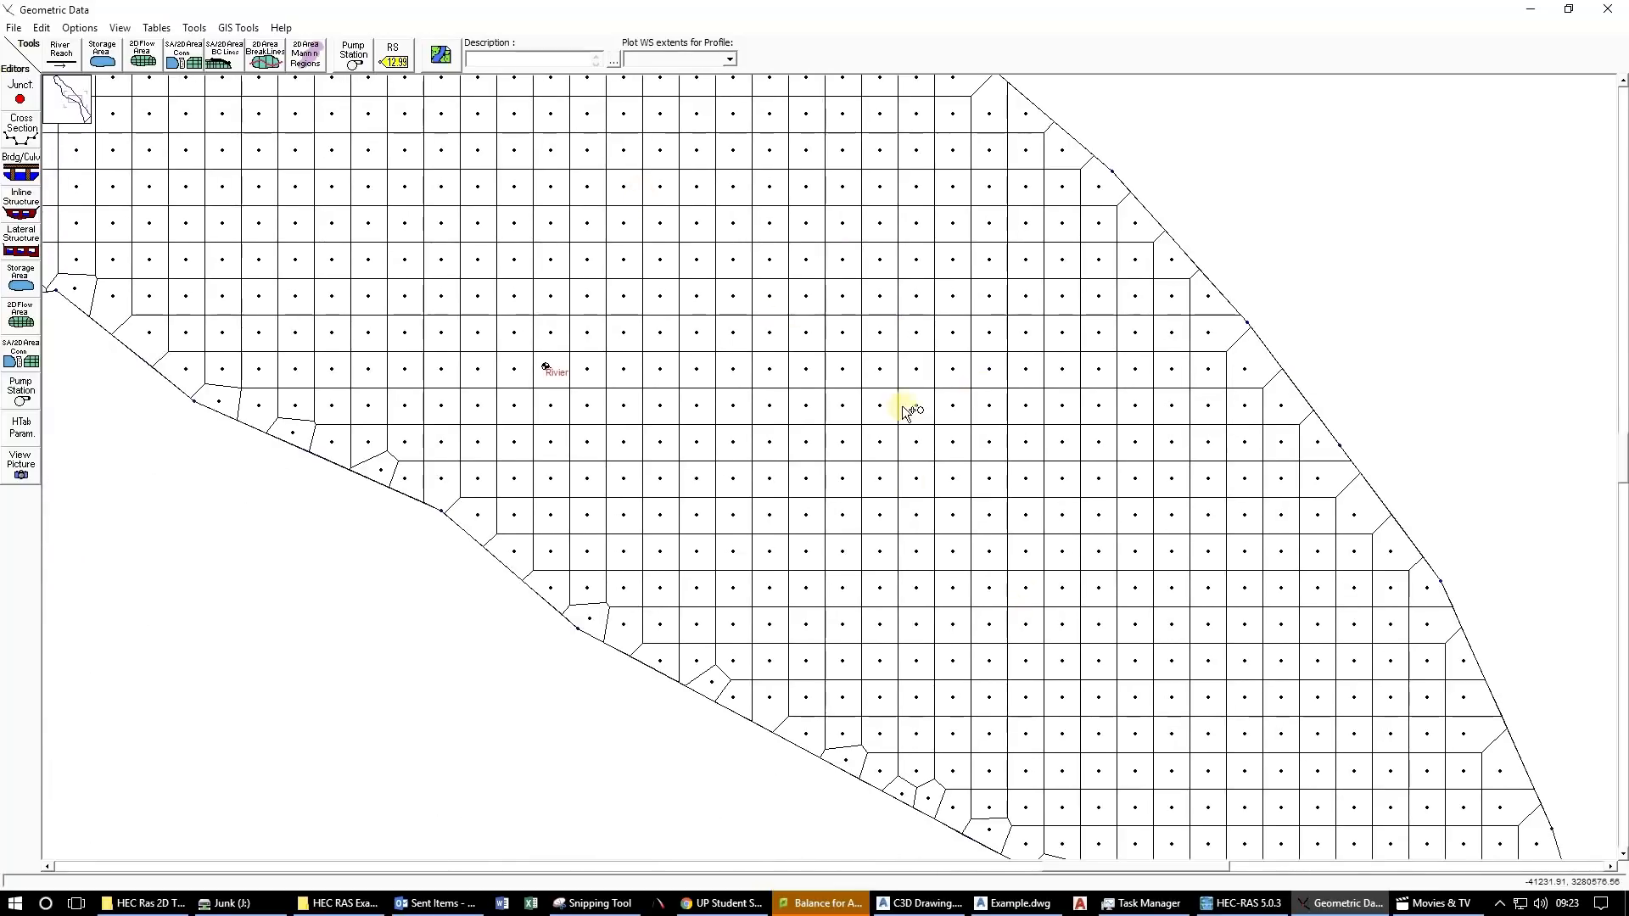
left_click_drag(1082, 657, 765, 196)
left_click_drag(778, 280, 767, 386)
scroll(767, 385, "up", 2)
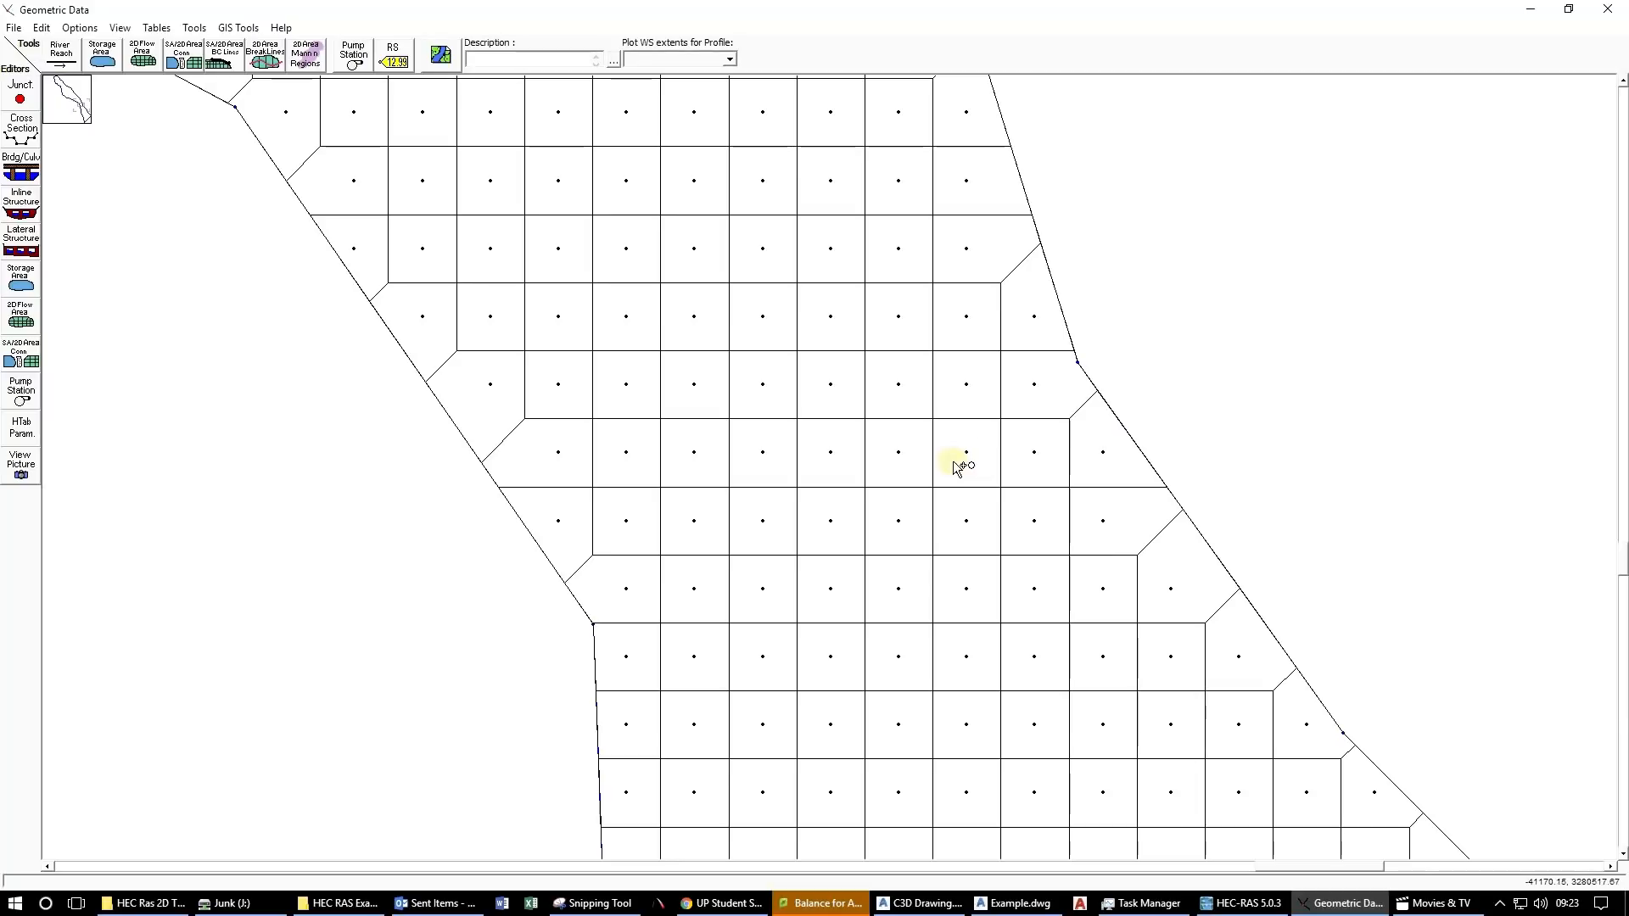
left_click(1002, 350)
left_click(935, 349)
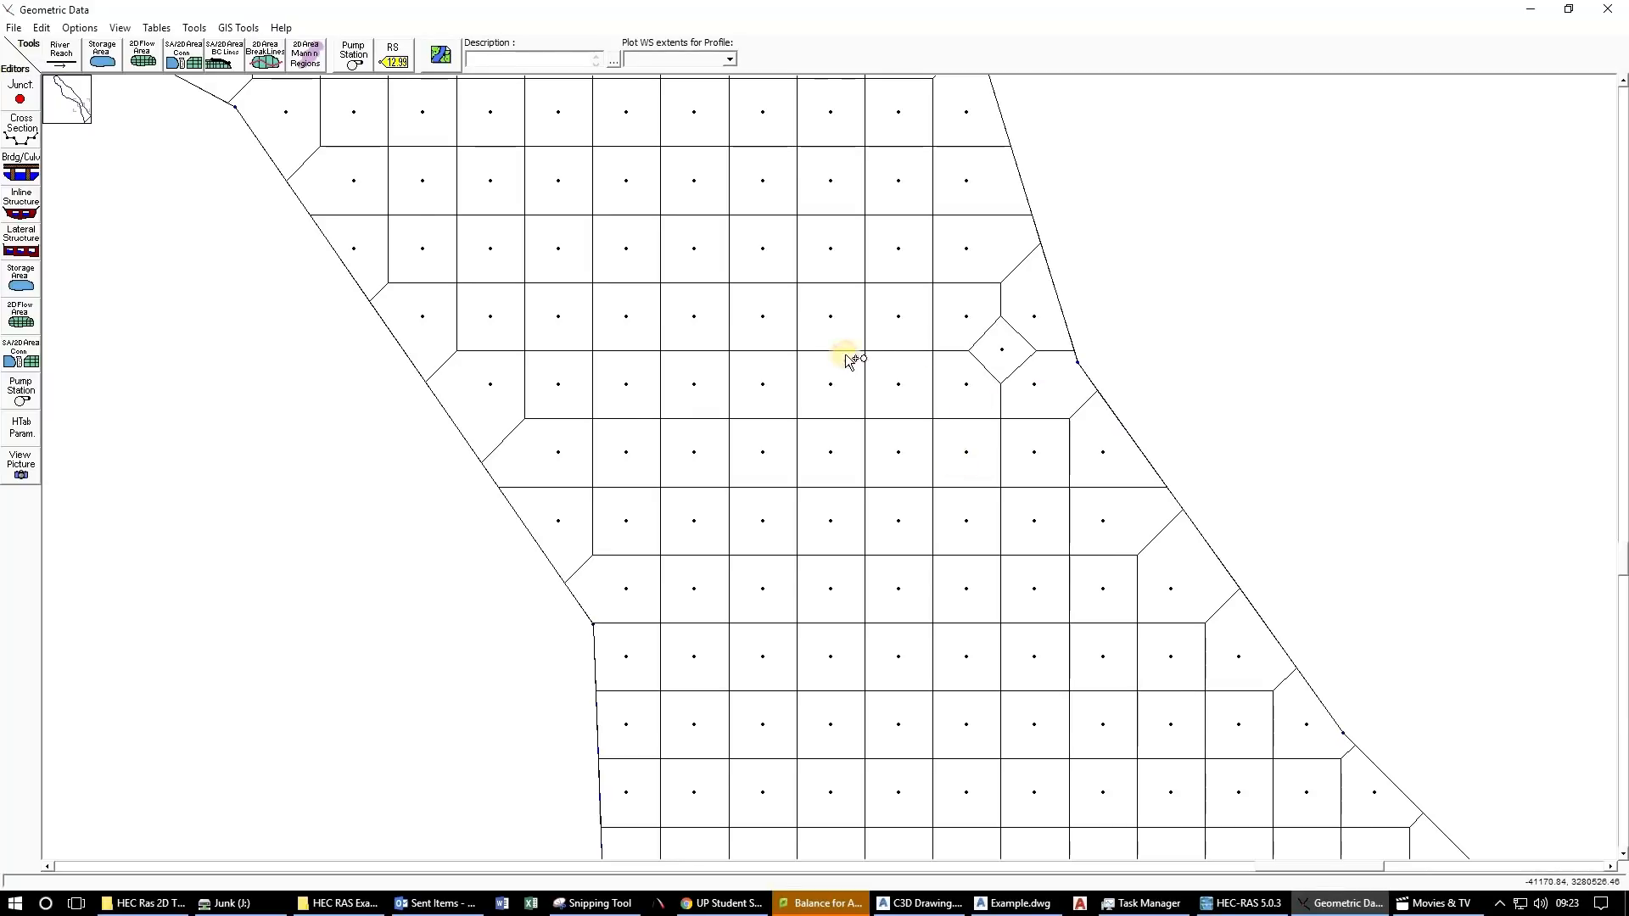
left_click(862, 348)
left_click(861, 417)
left_click(920, 417)
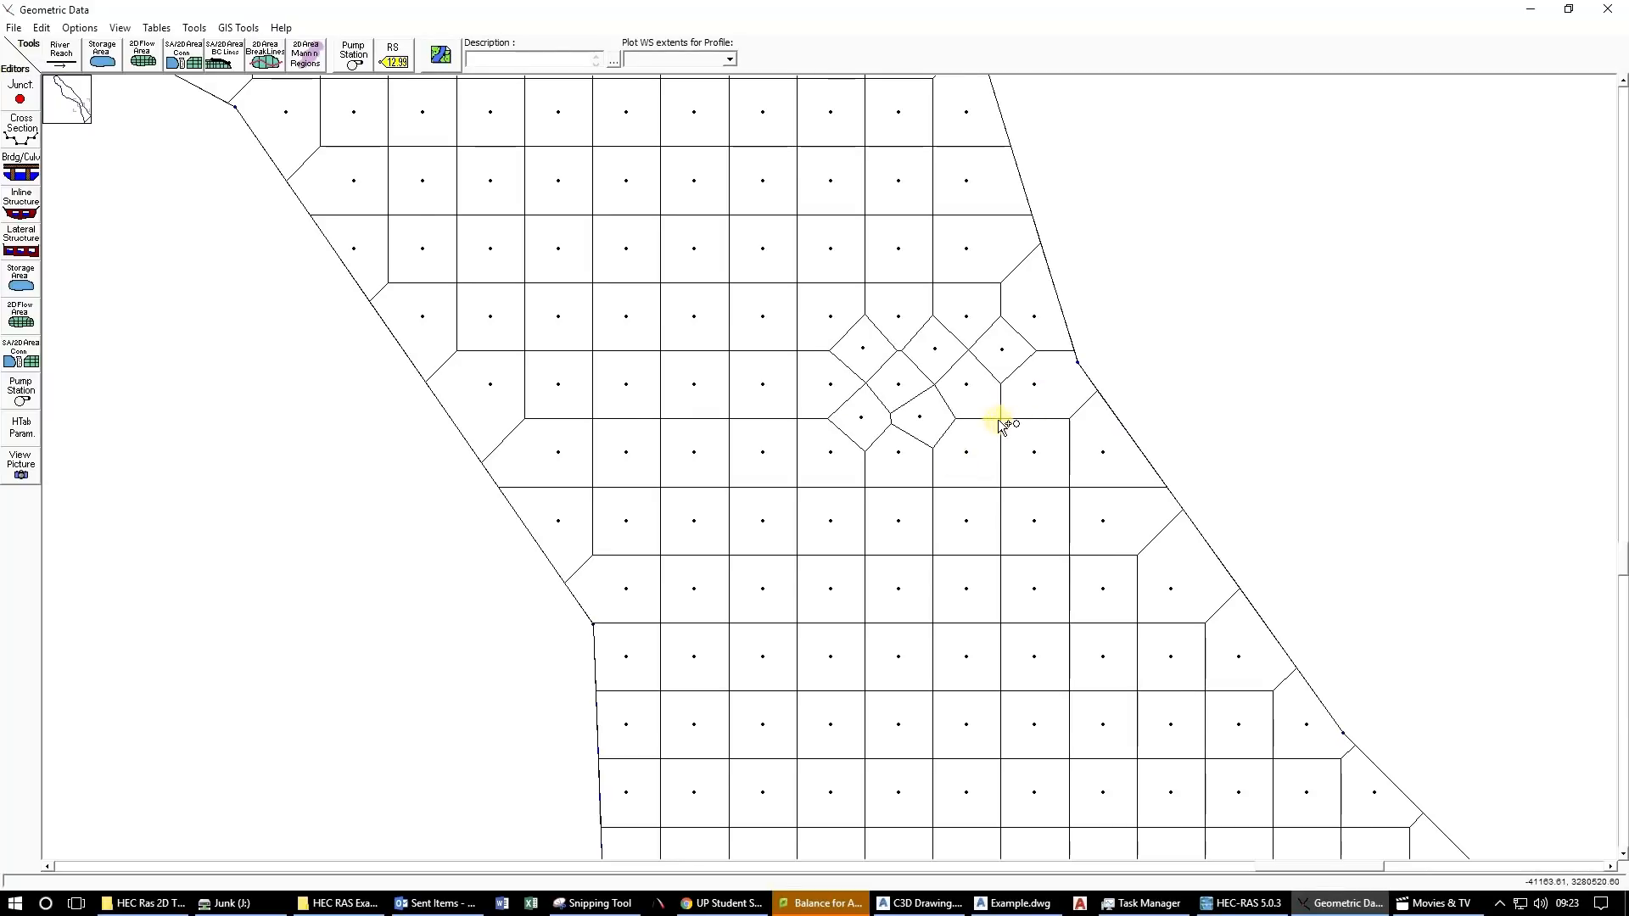
left_click(998, 419)
left_click(995, 486)
left_click(925, 486)
left_click(868, 488)
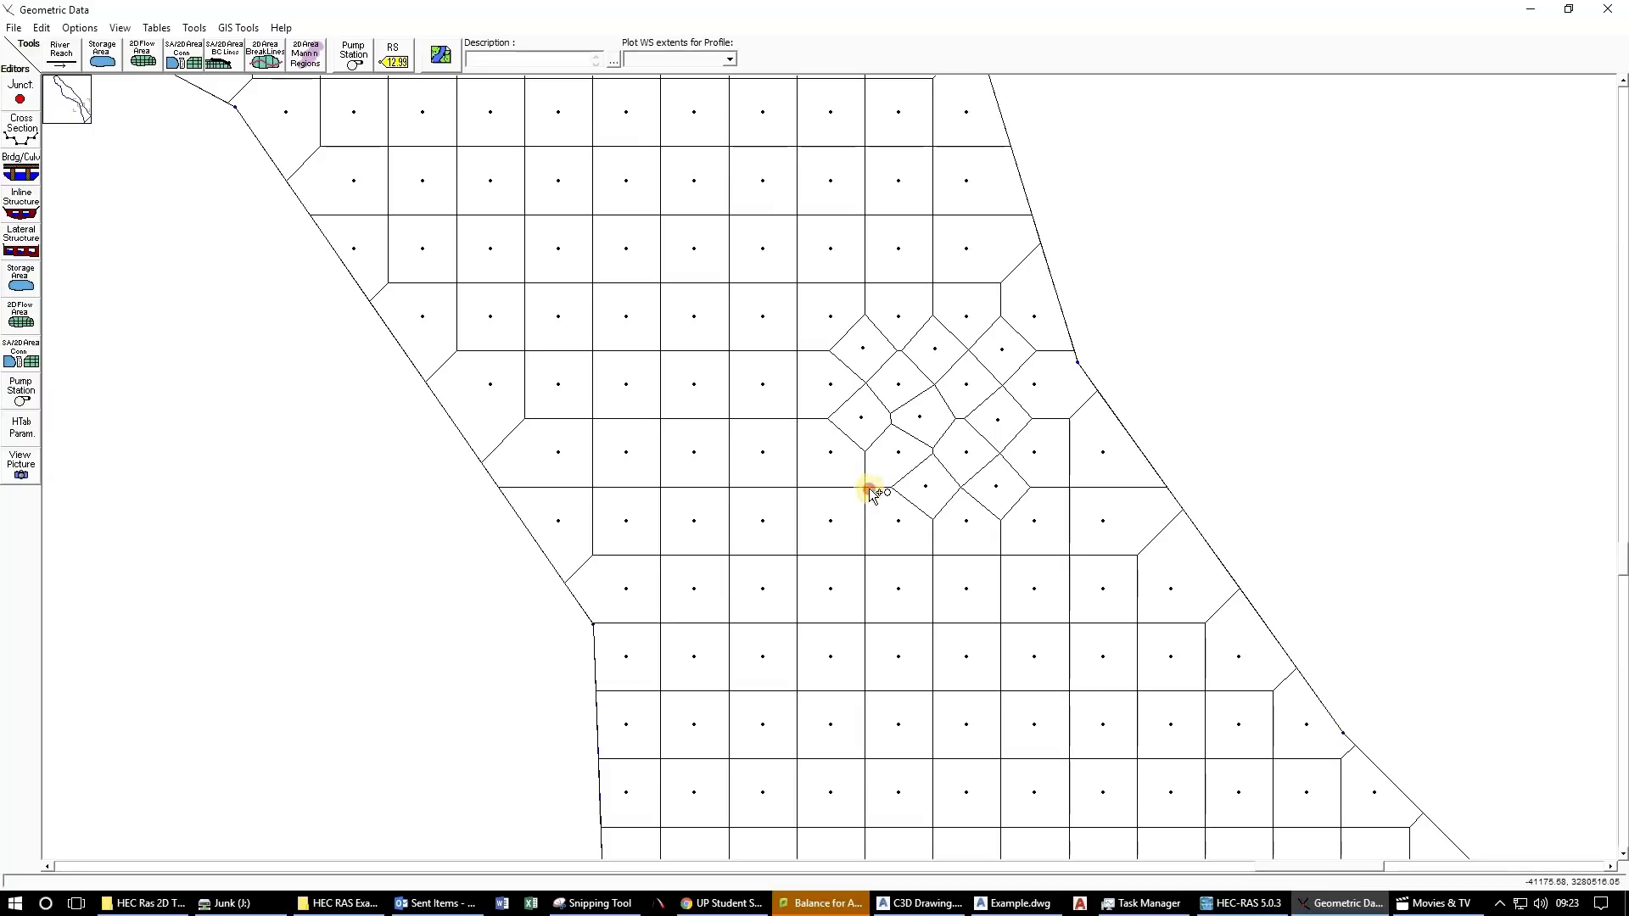
Extend the refined patch westward with four more columns of three computation points at the cell corners.
left_click(799, 488)
left_click(791, 417)
left_click(793, 349)
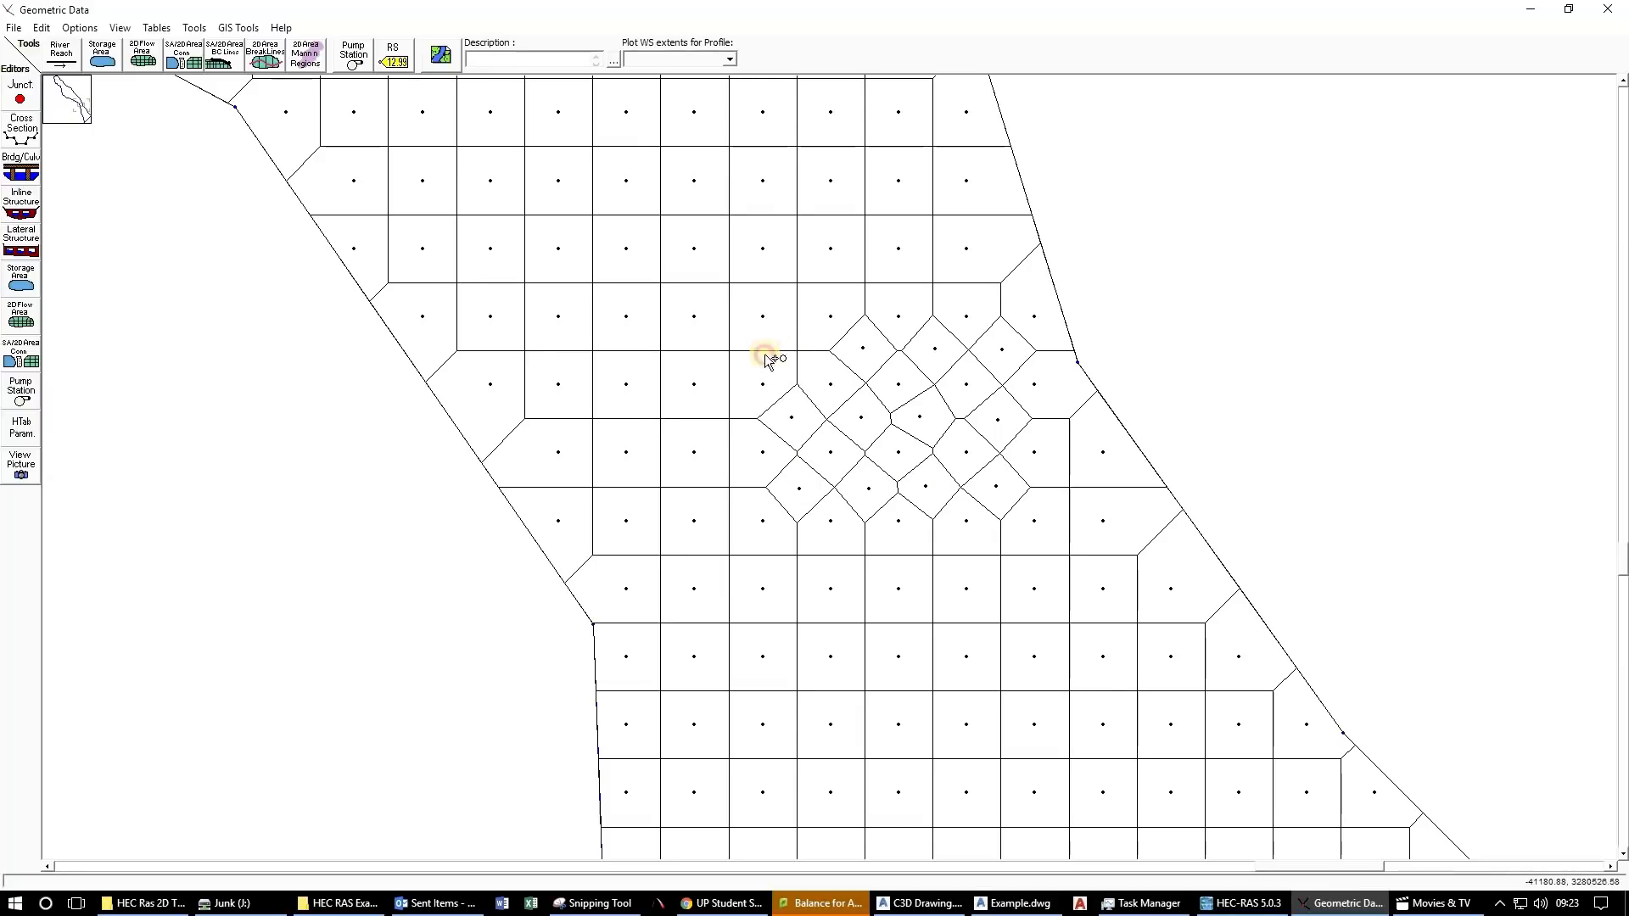
left_click(729, 353)
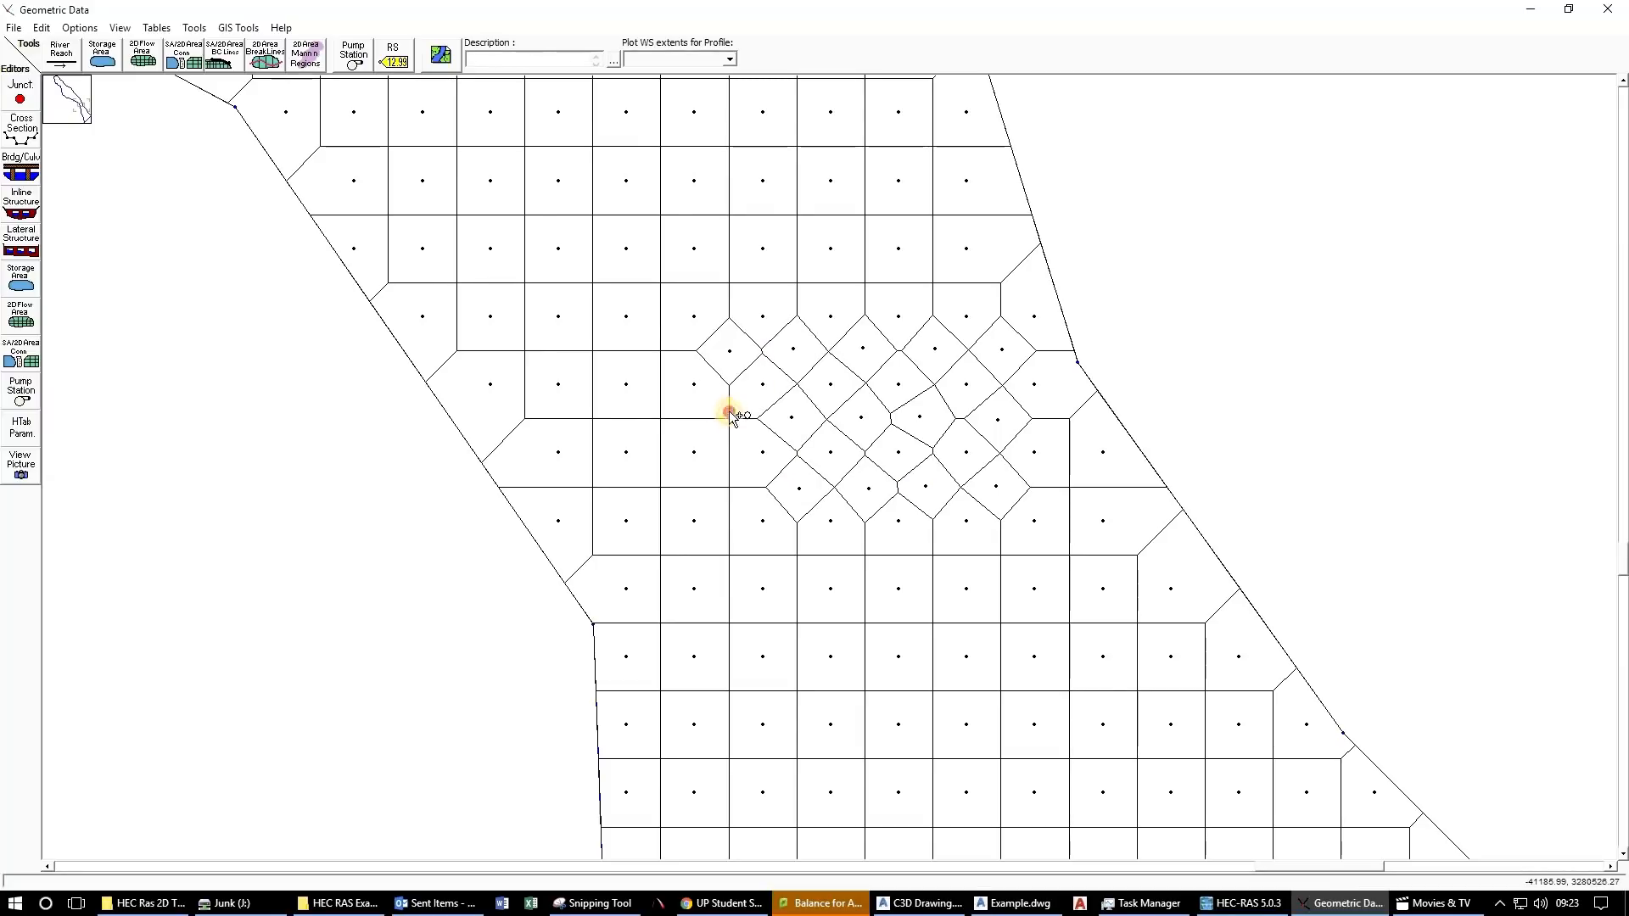
left_click(728, 413)
left_click(727, 489)
left_click(662, 491)
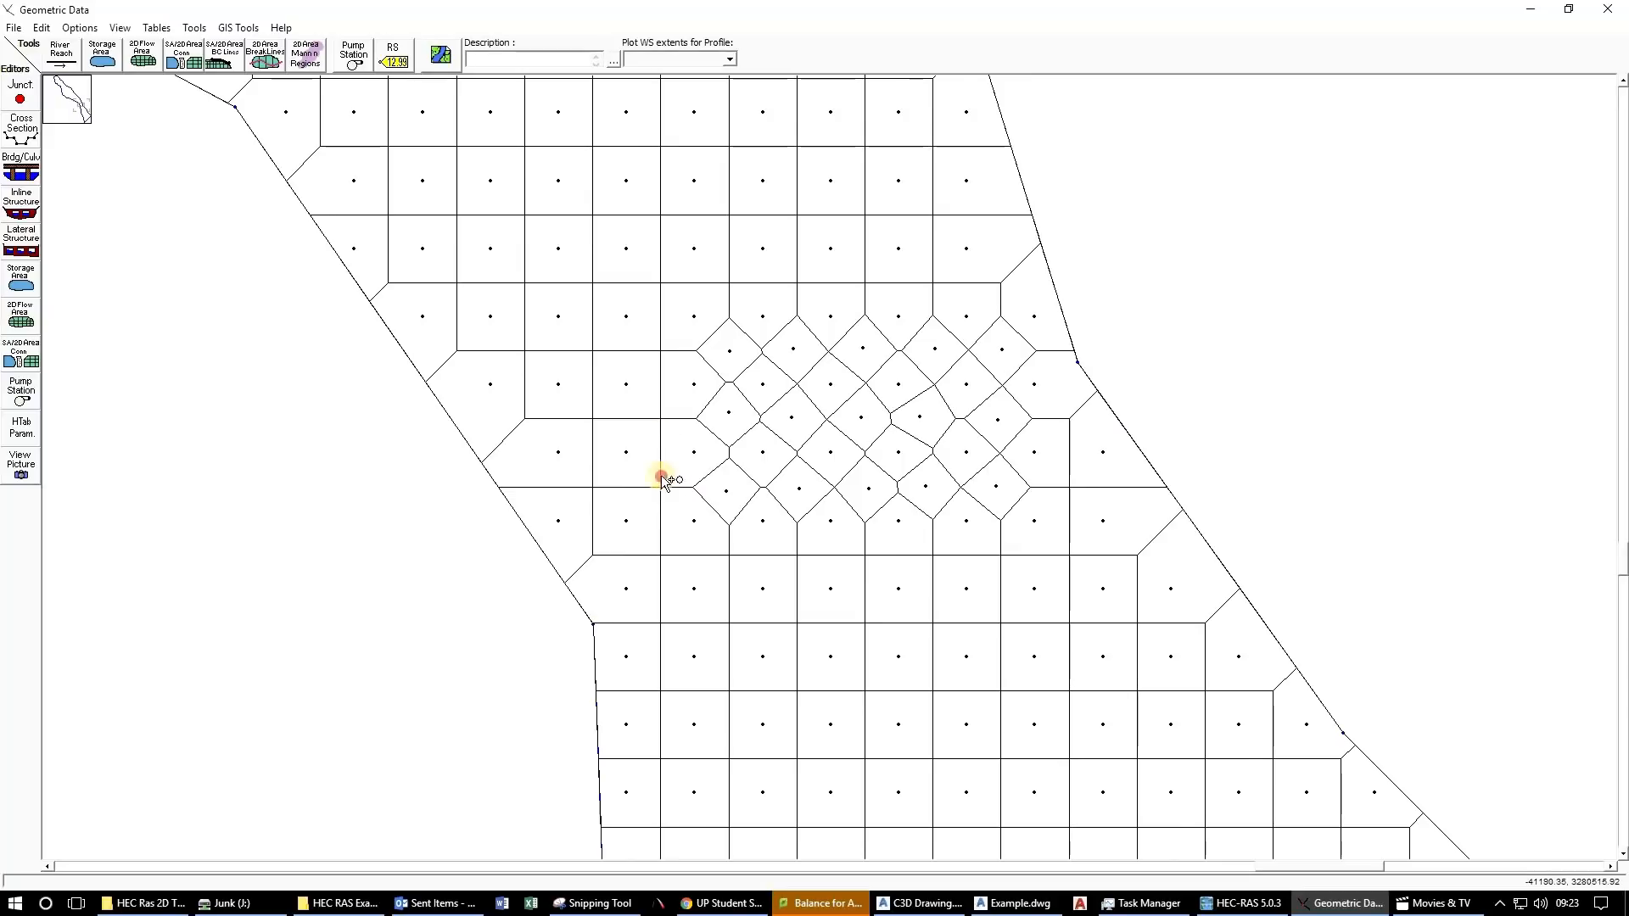
left_click(657, 421)
left_click(660, 354)
left_click(594, 353)
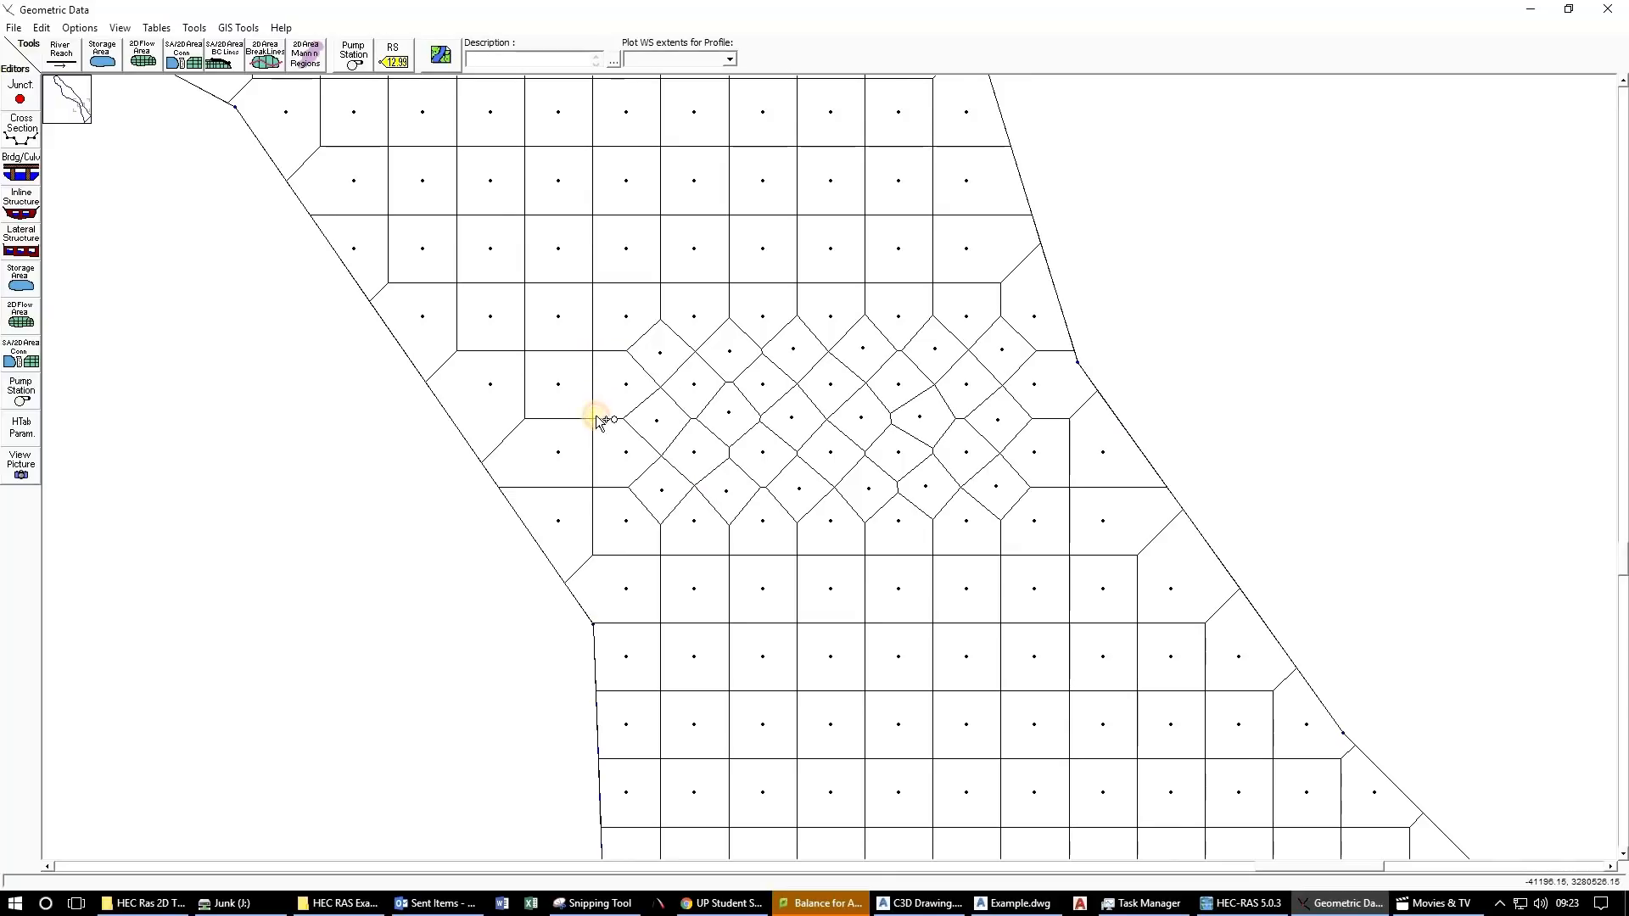
left_click(592, 416)
left_click(593, 494)
Add a row of seven computation points at the cell corners along the southern side of the refined patch.
left_click(594, 557)
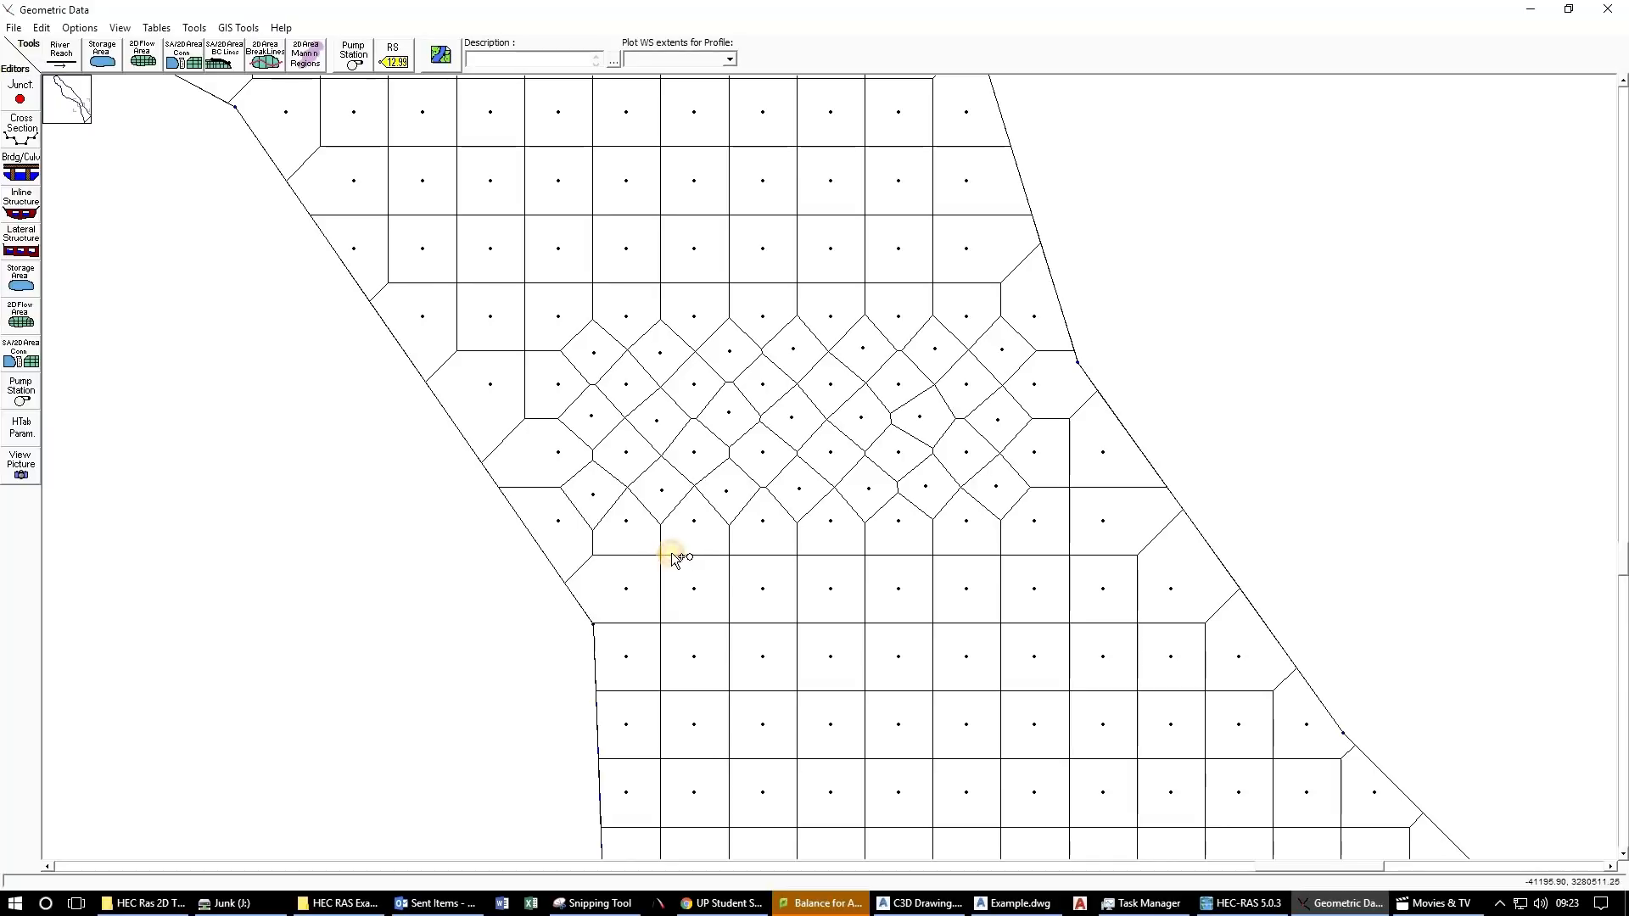
left_click(661, 556)
left_click(726, 556)
left_click(800, 555)
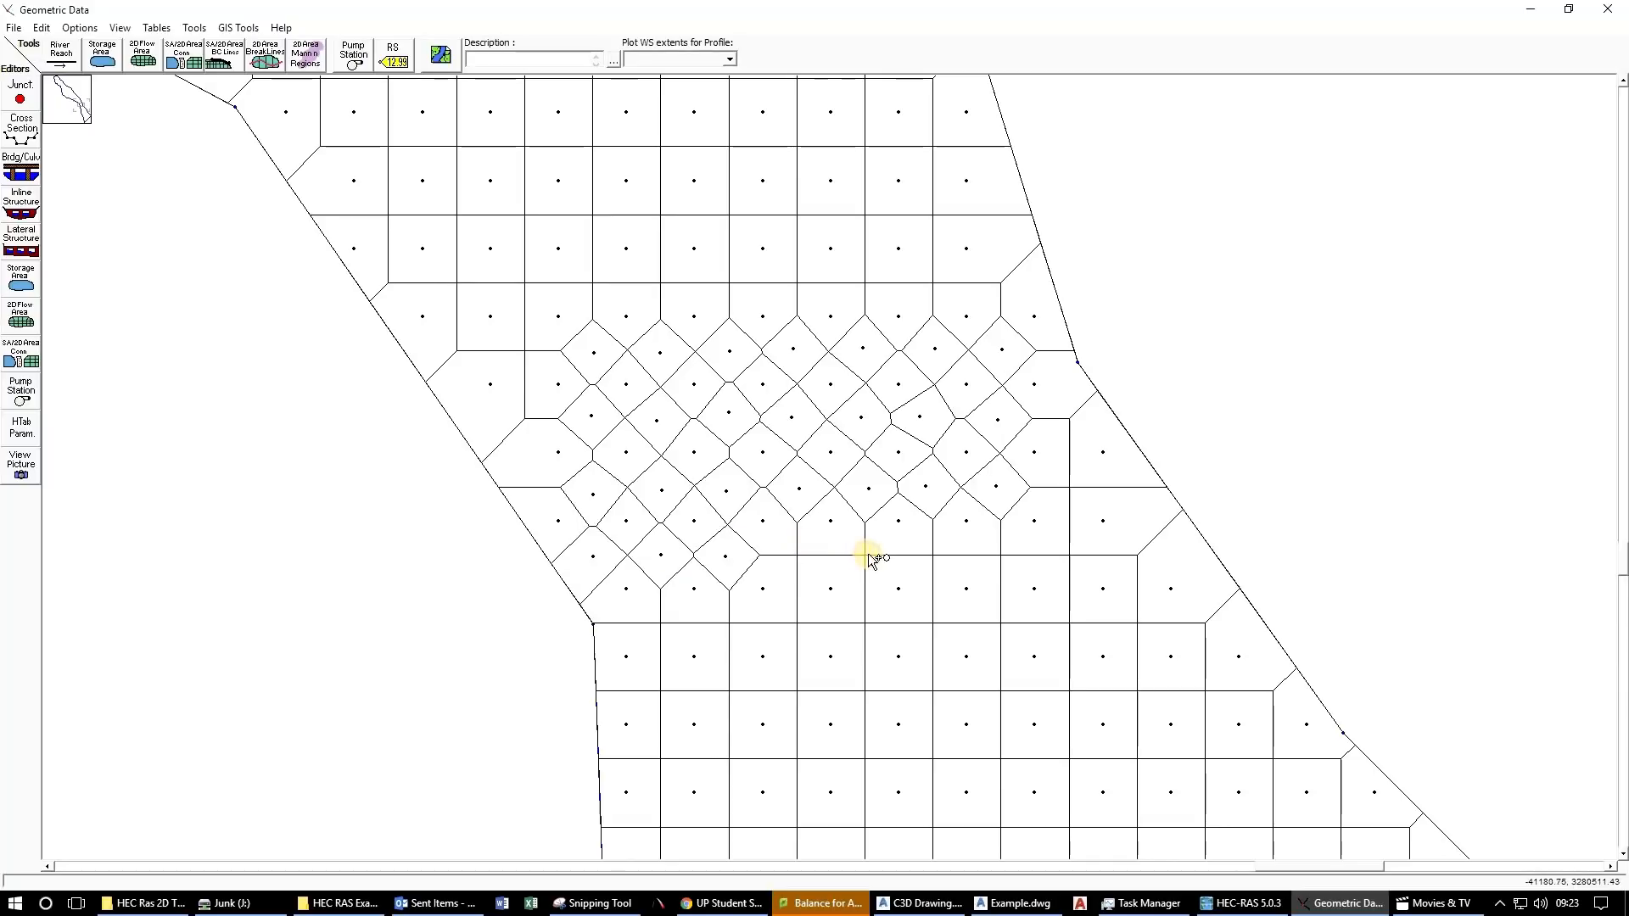
left_click(869, 554)
left_click(932, 551)
left_click(999, 557)
Add computation points between the refined patch and the eastern boundary, plus one in the large cell by the western boundary.
left_click(1030, 489)
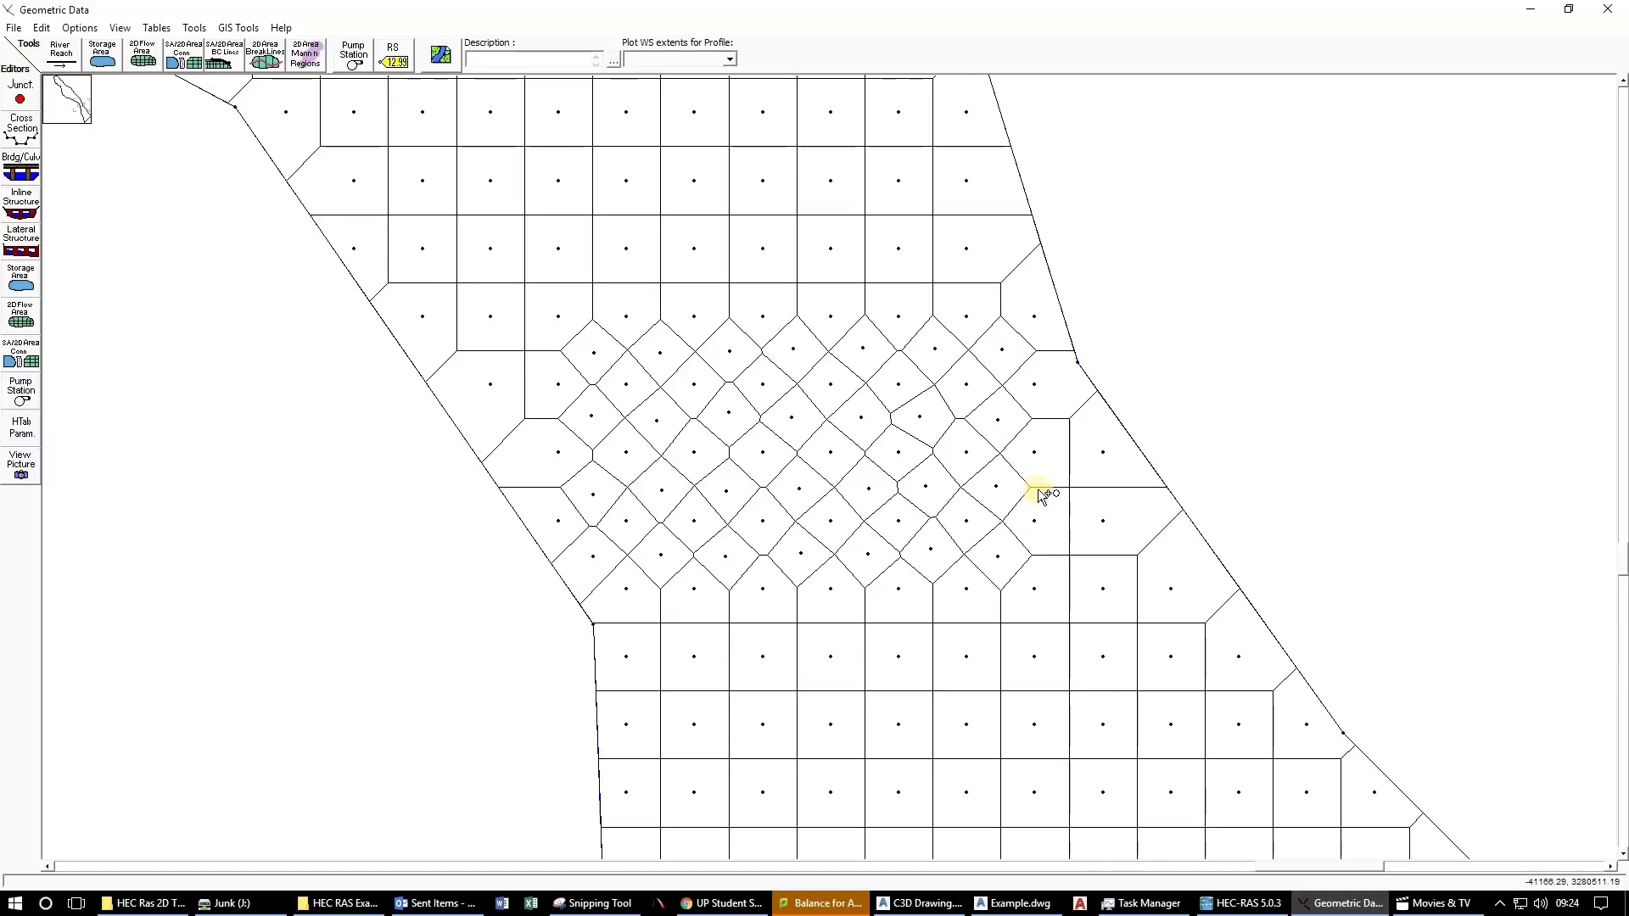
left_click(1067, 419)
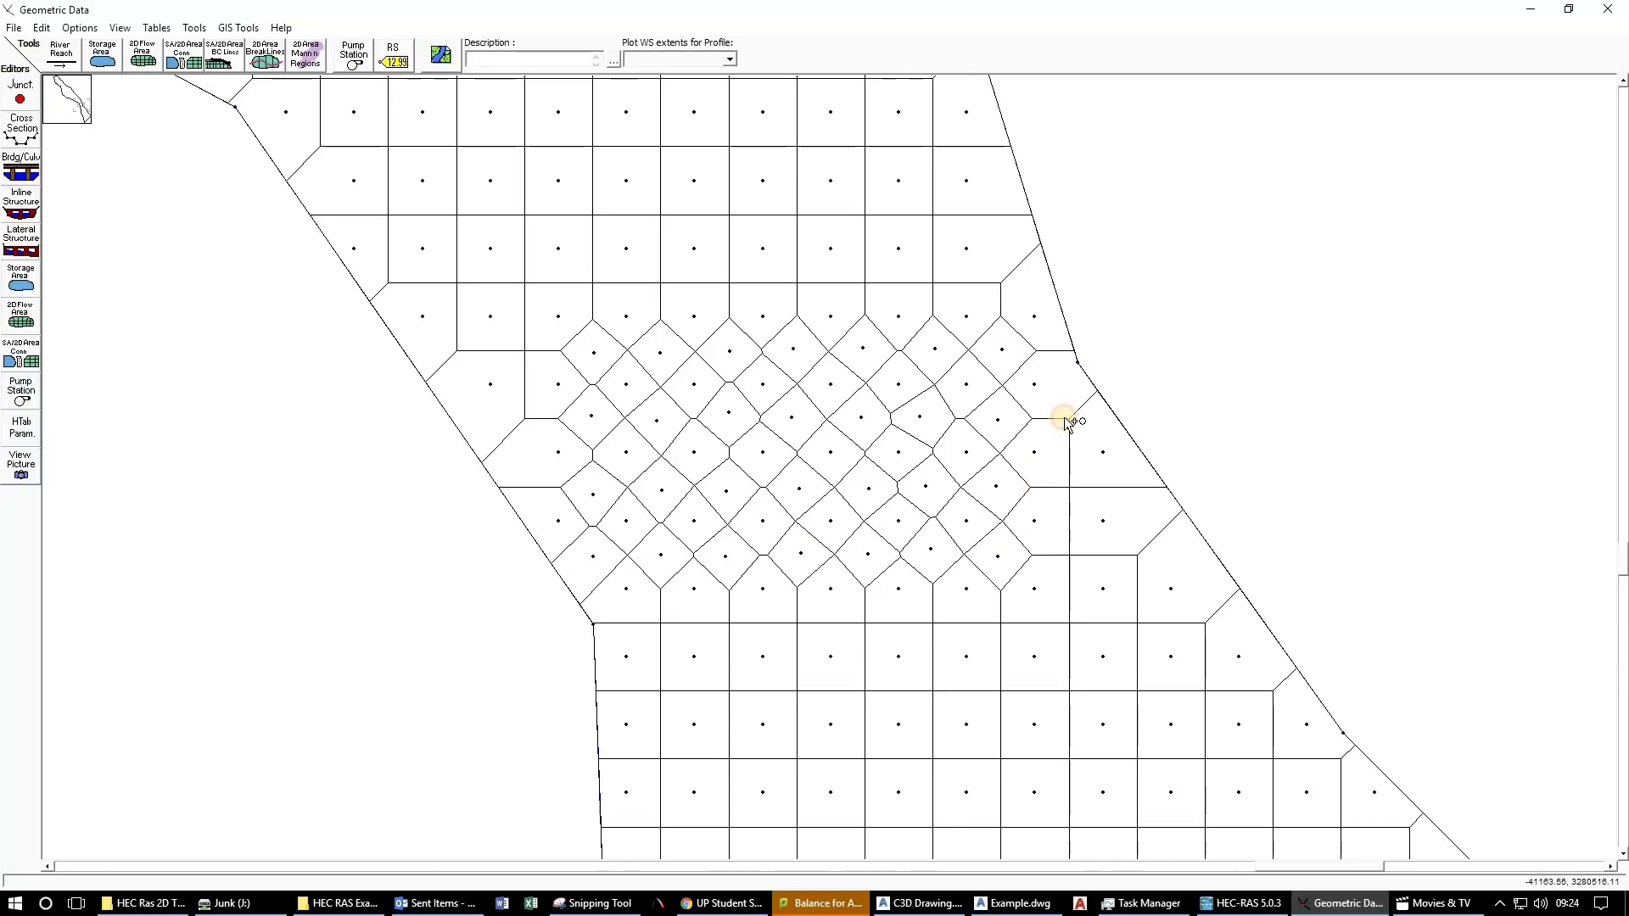
left_click(1003, 283)
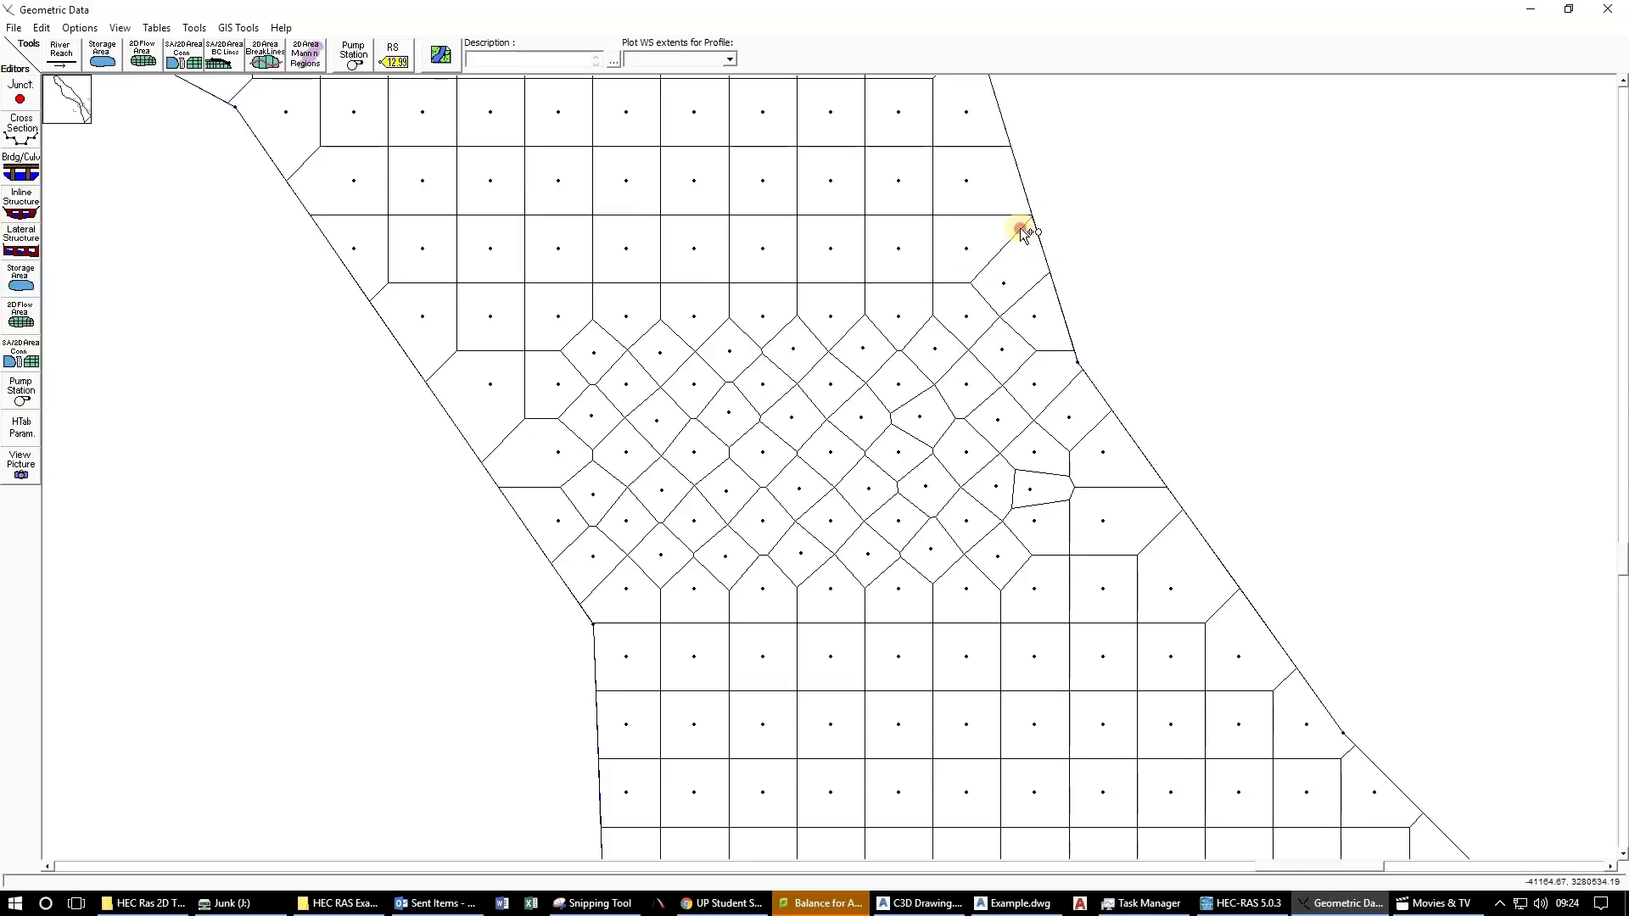
left_click(1020, 228)
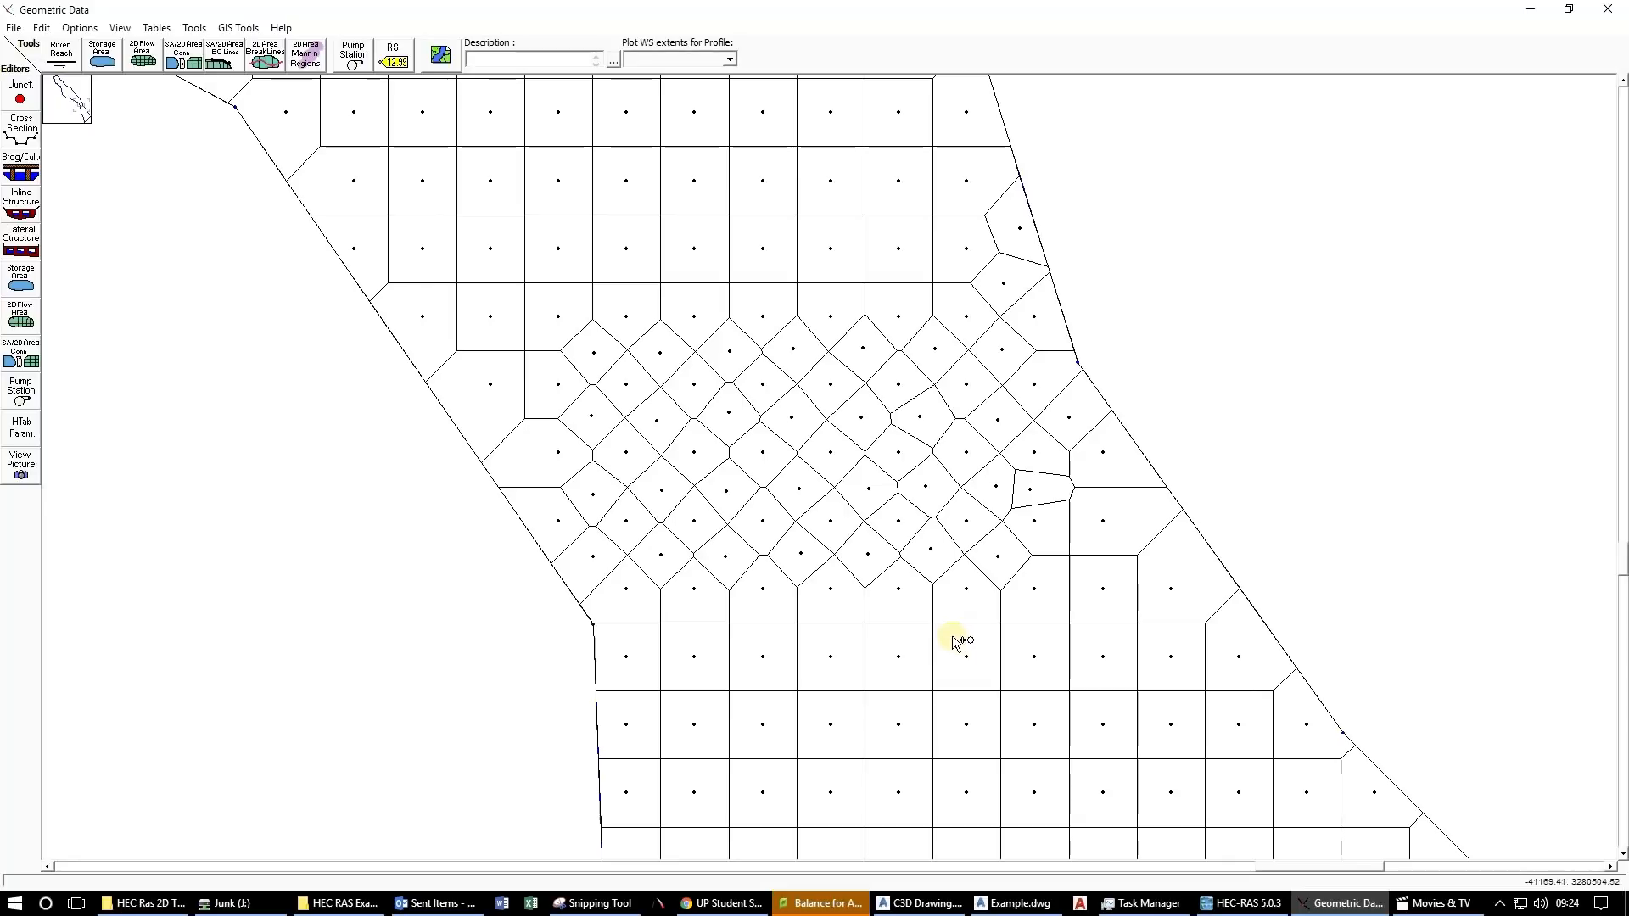
left_click(1078, 492)
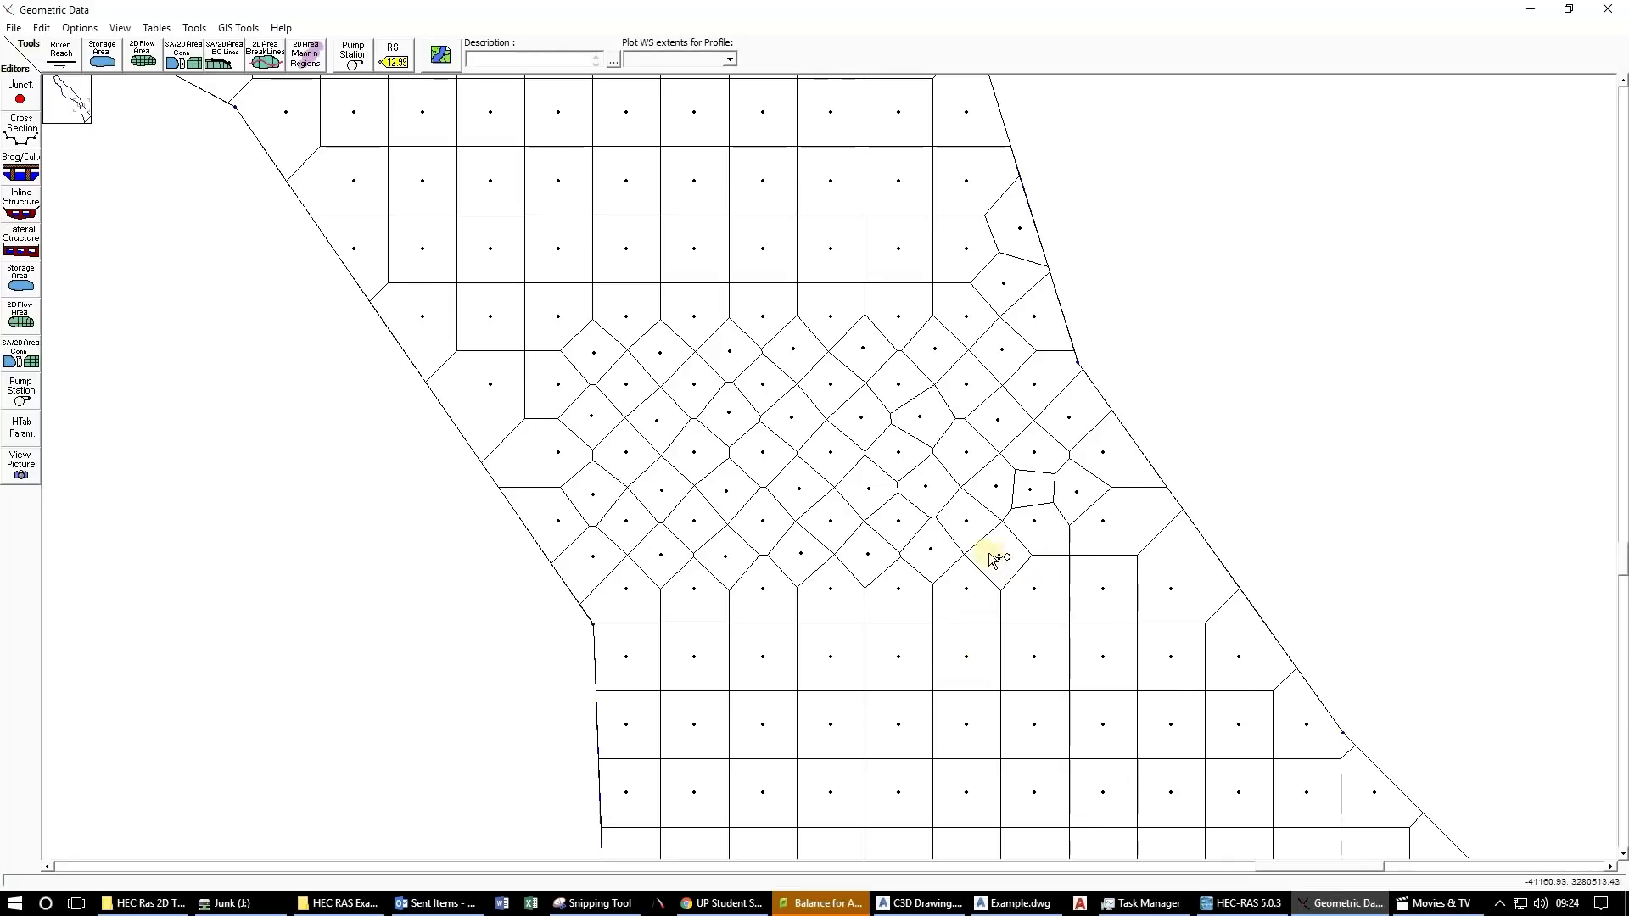
left_click(504, 464)
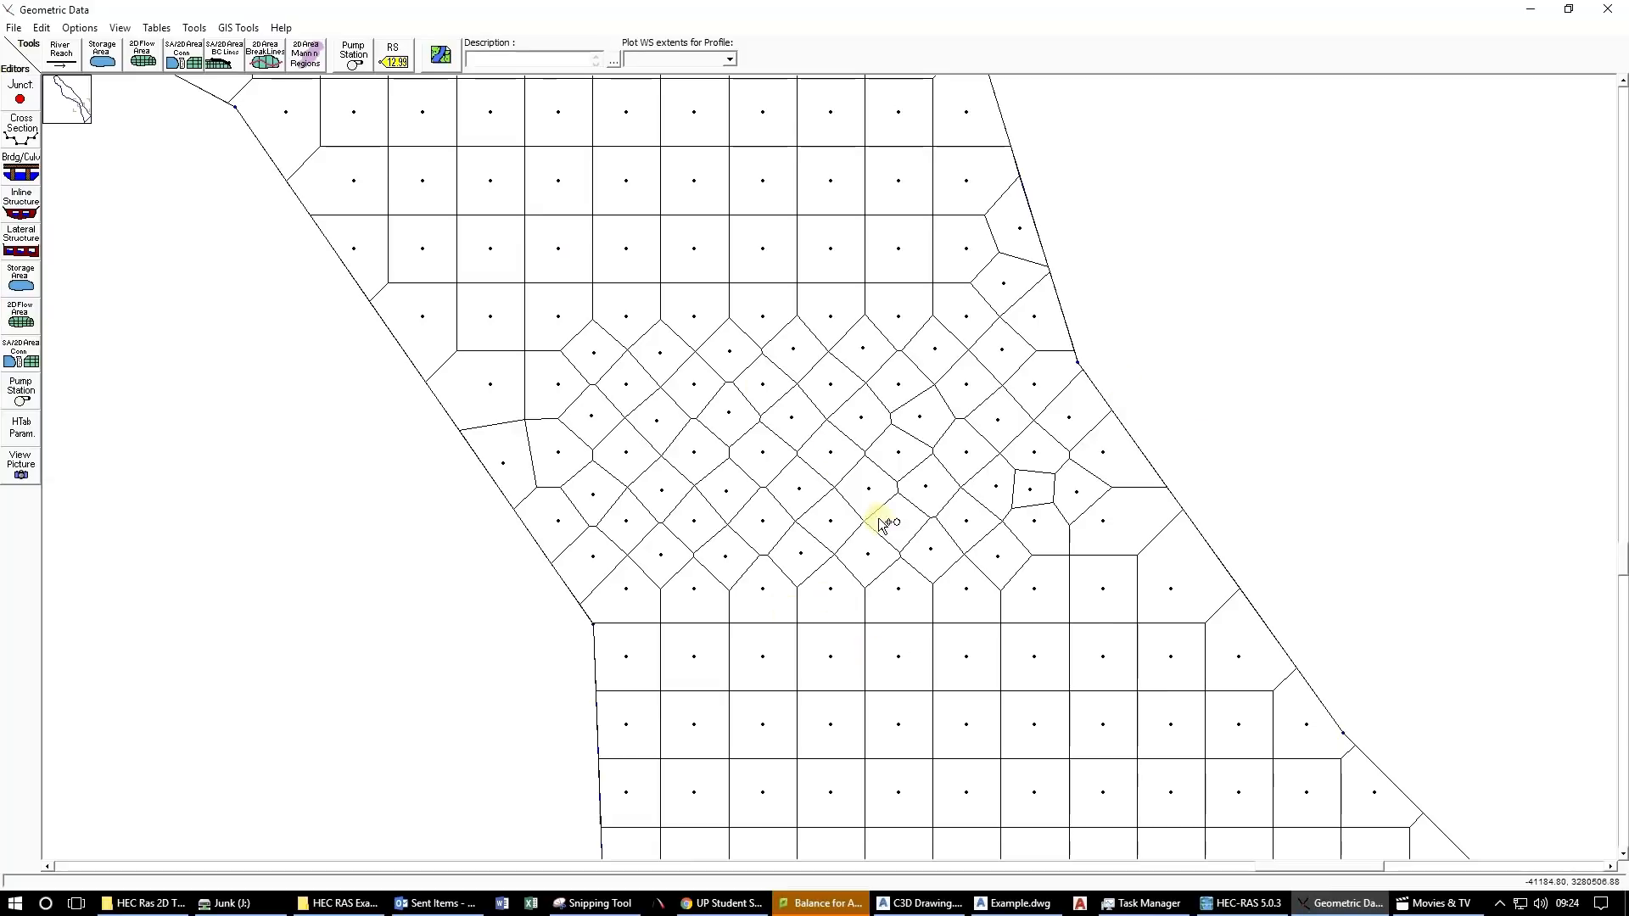
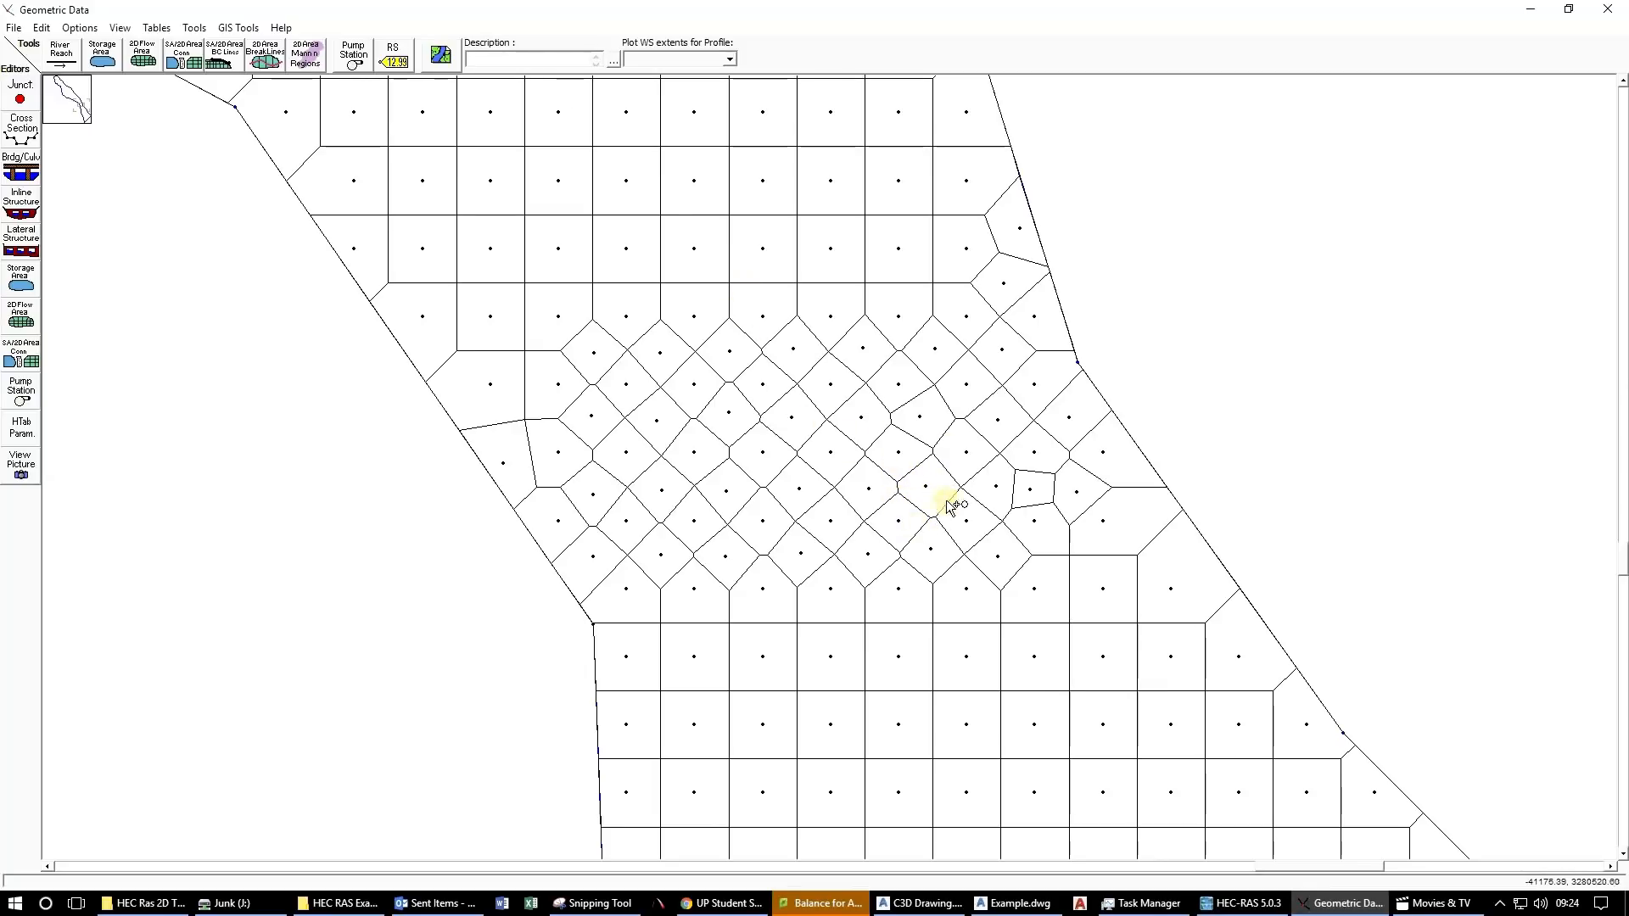
Add a point at the patch's northwestern corner and extend the refinement north at the cell corners near the eastern bank.
left_click(526, 354)
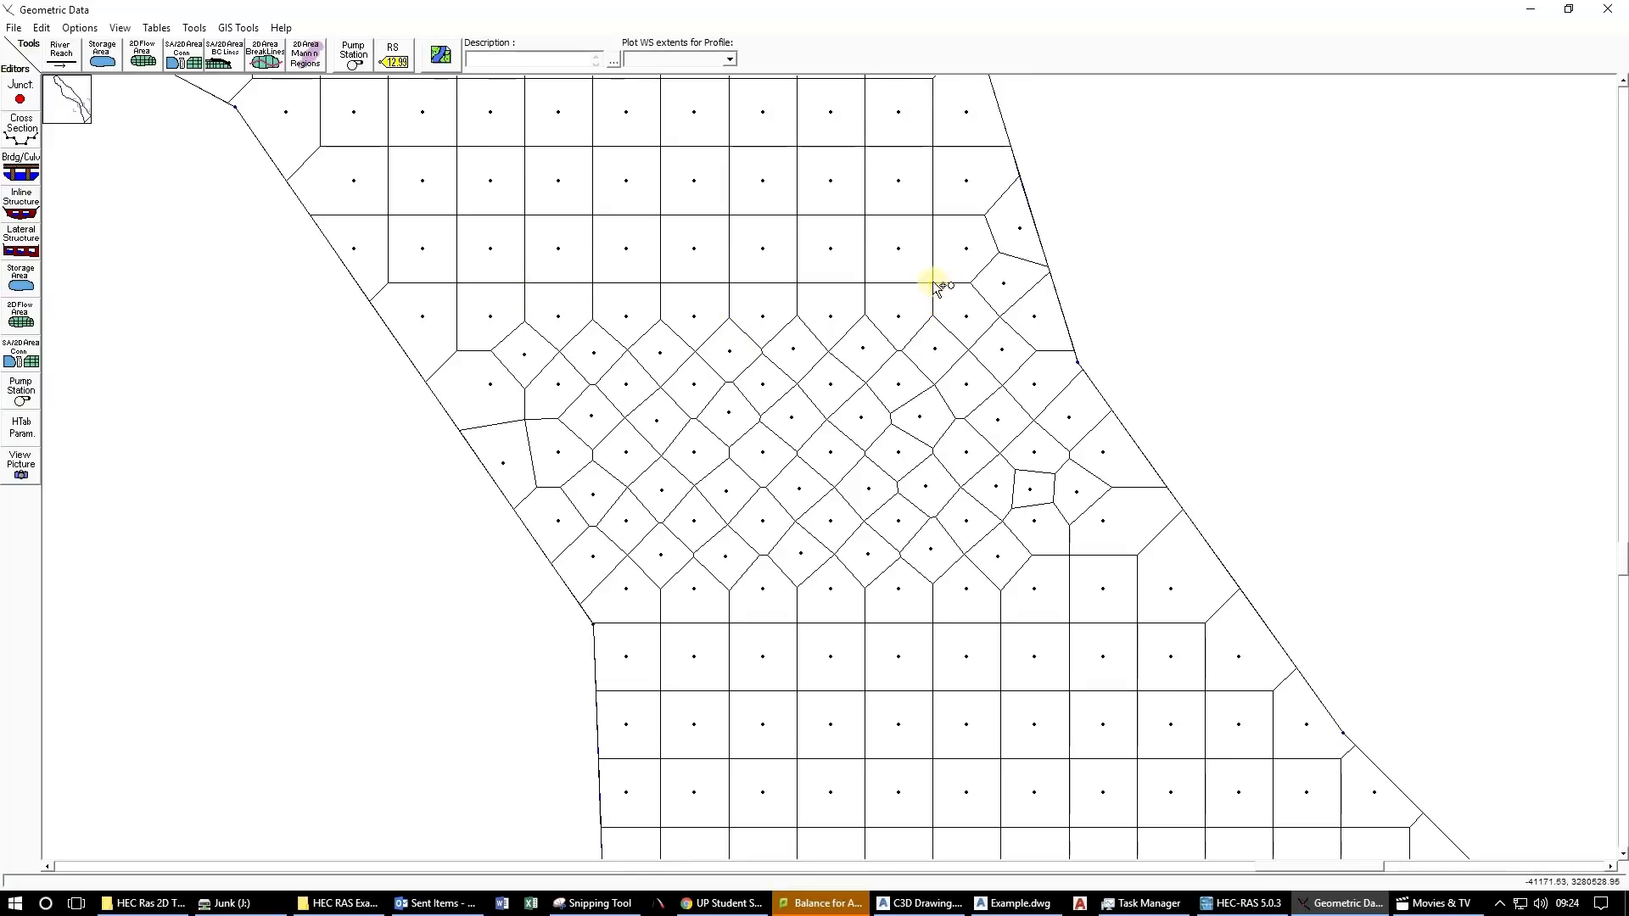
left_click(935, 217)
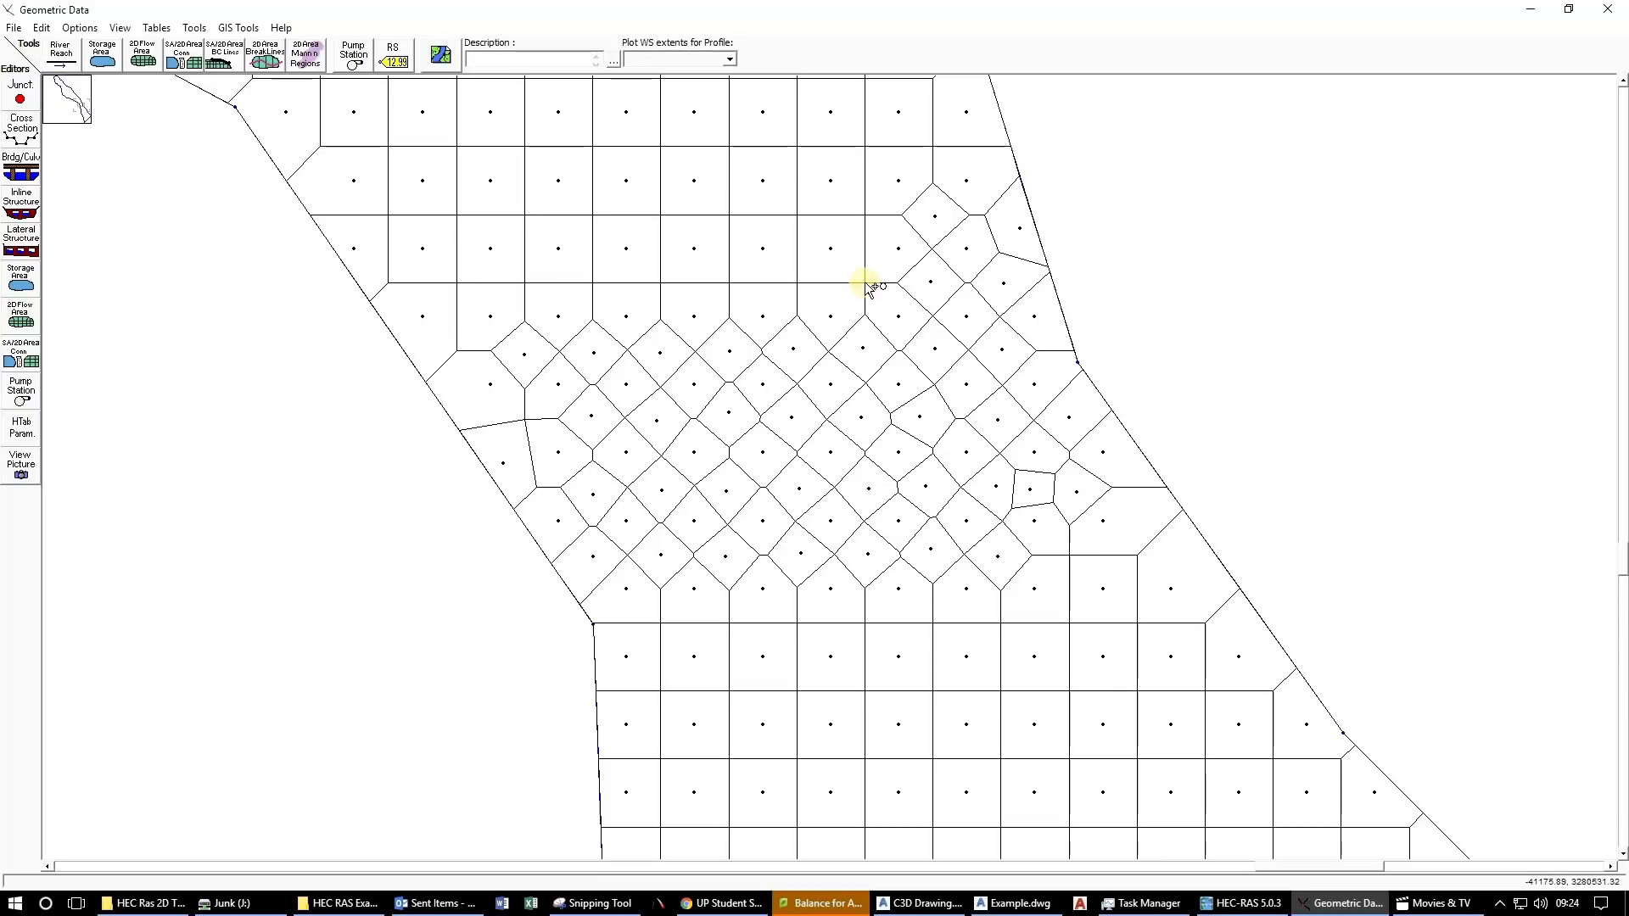
left_click(797, 281)
left_click(864, 217)
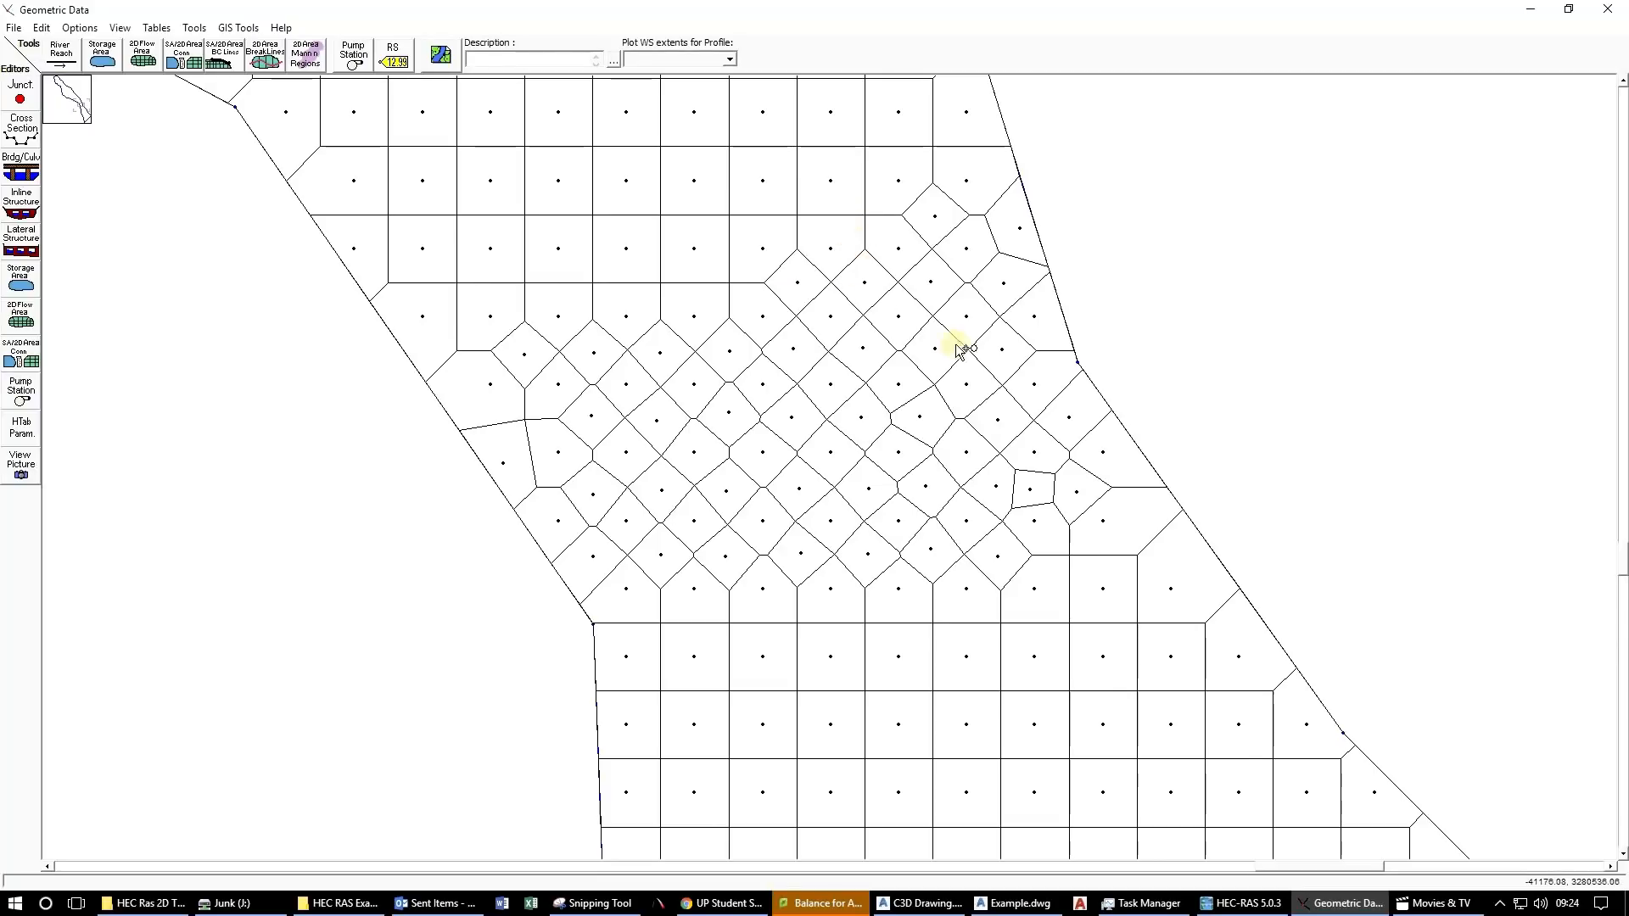
Add computation points in the remaining large boundary cells on the eastern and western sides of the refined patch.
left_click(1039, 271)
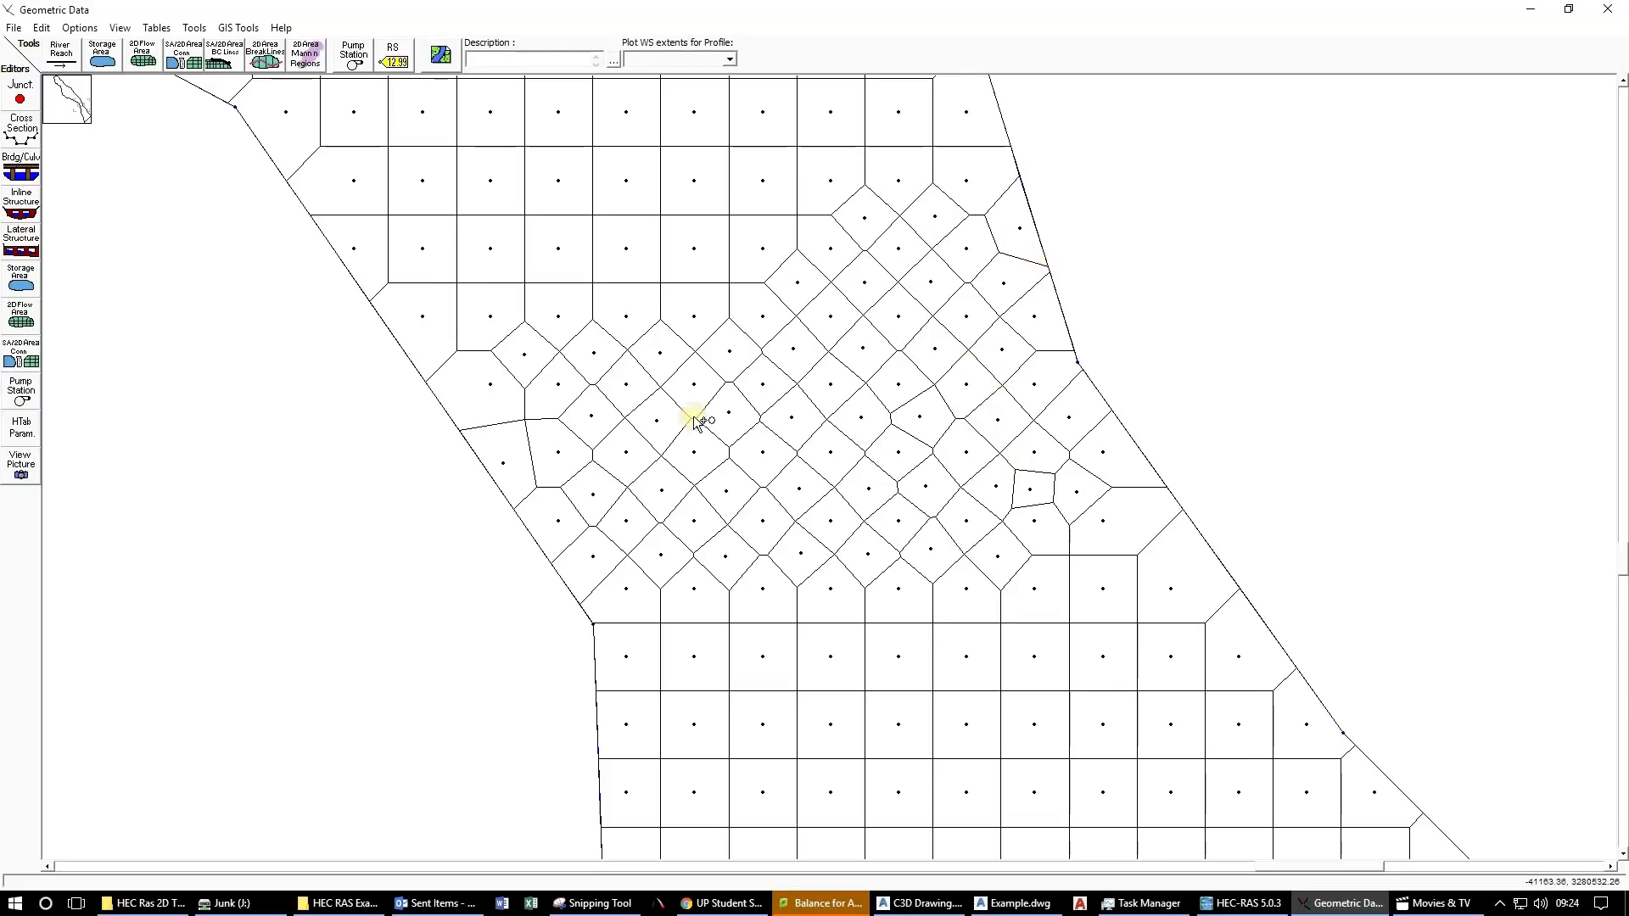
left_click(597, 603)
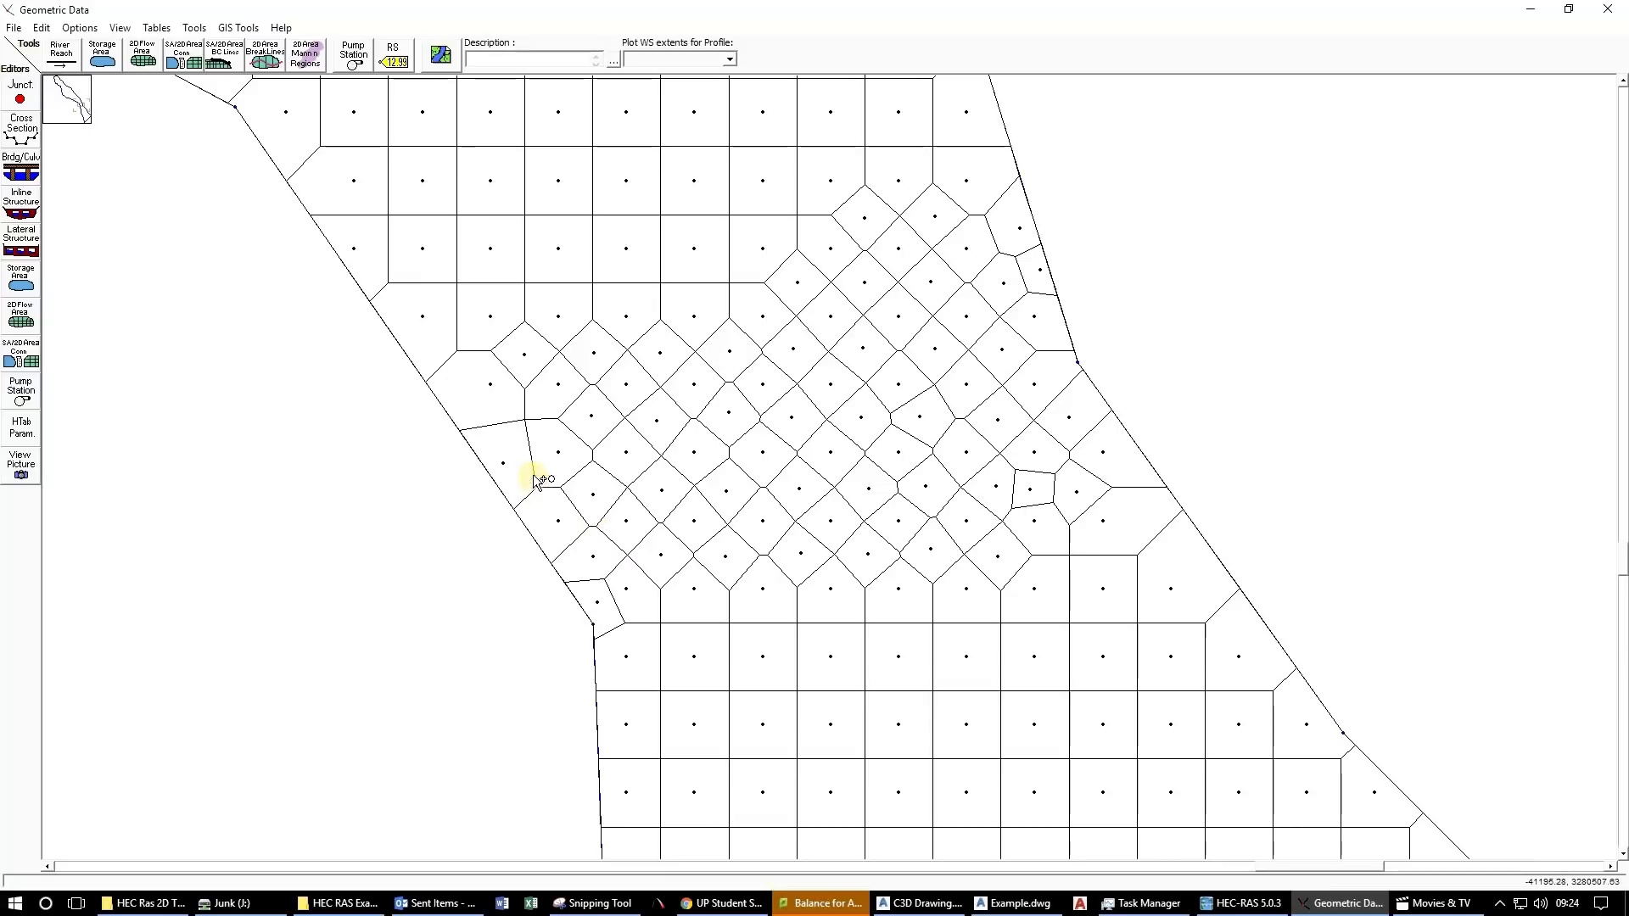
left_click(479, 408)
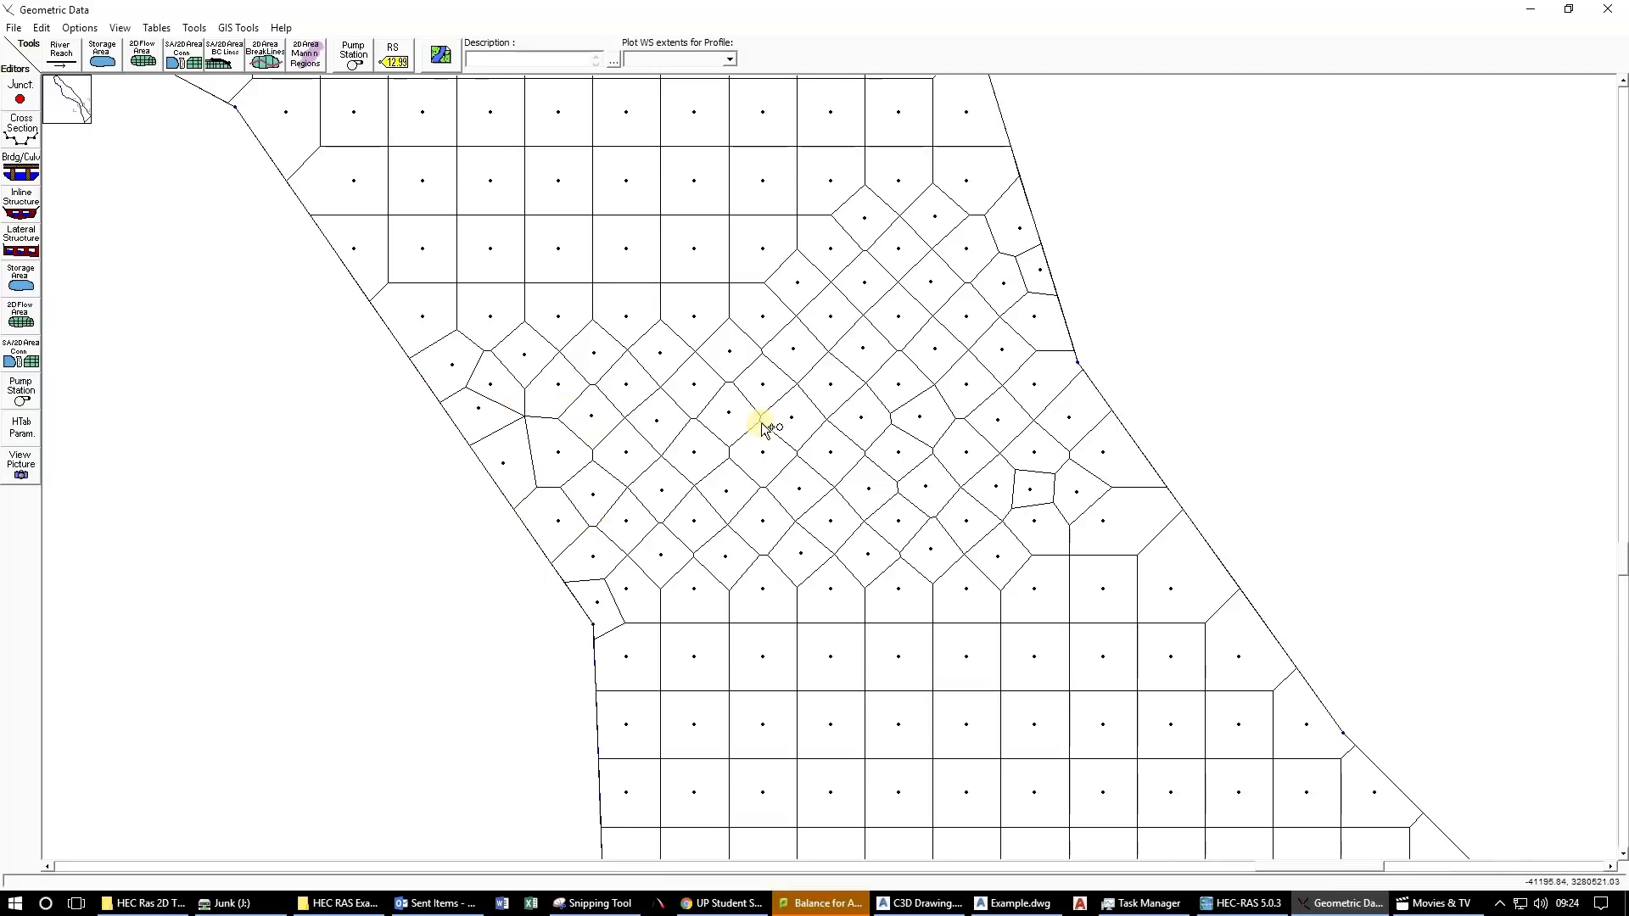
Switch to removing points and delete a computation point near the eastern side of the refined patch.
scroll(866, 441, "down", 3)
scroll(998, 263, "down", 2)
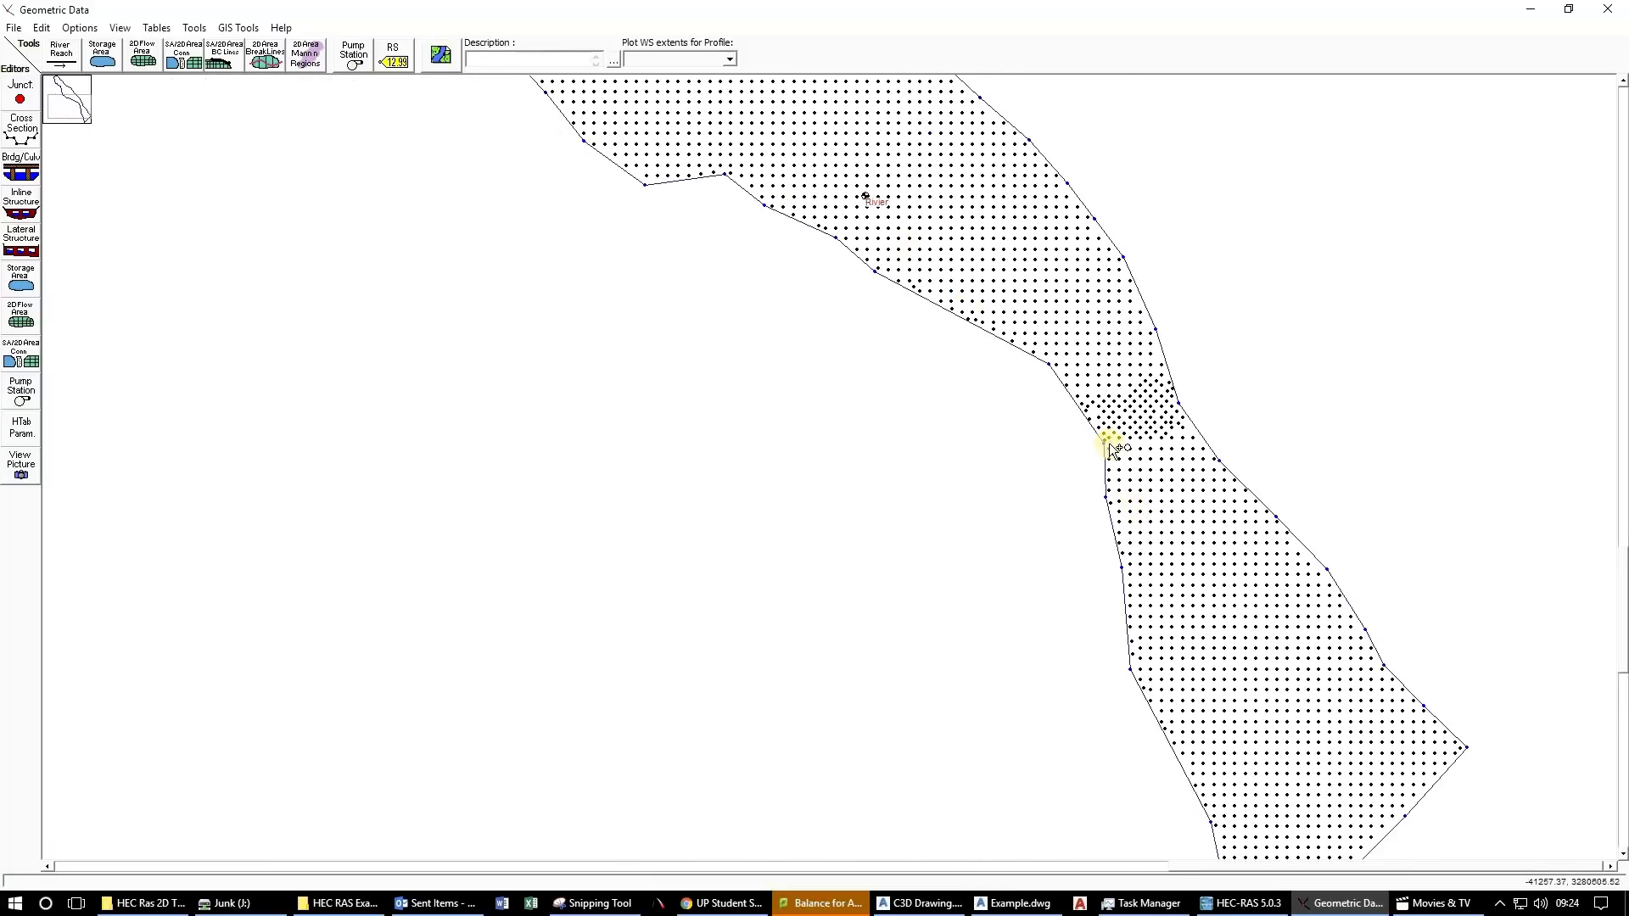
scroll(1017, 399, "down", 2)
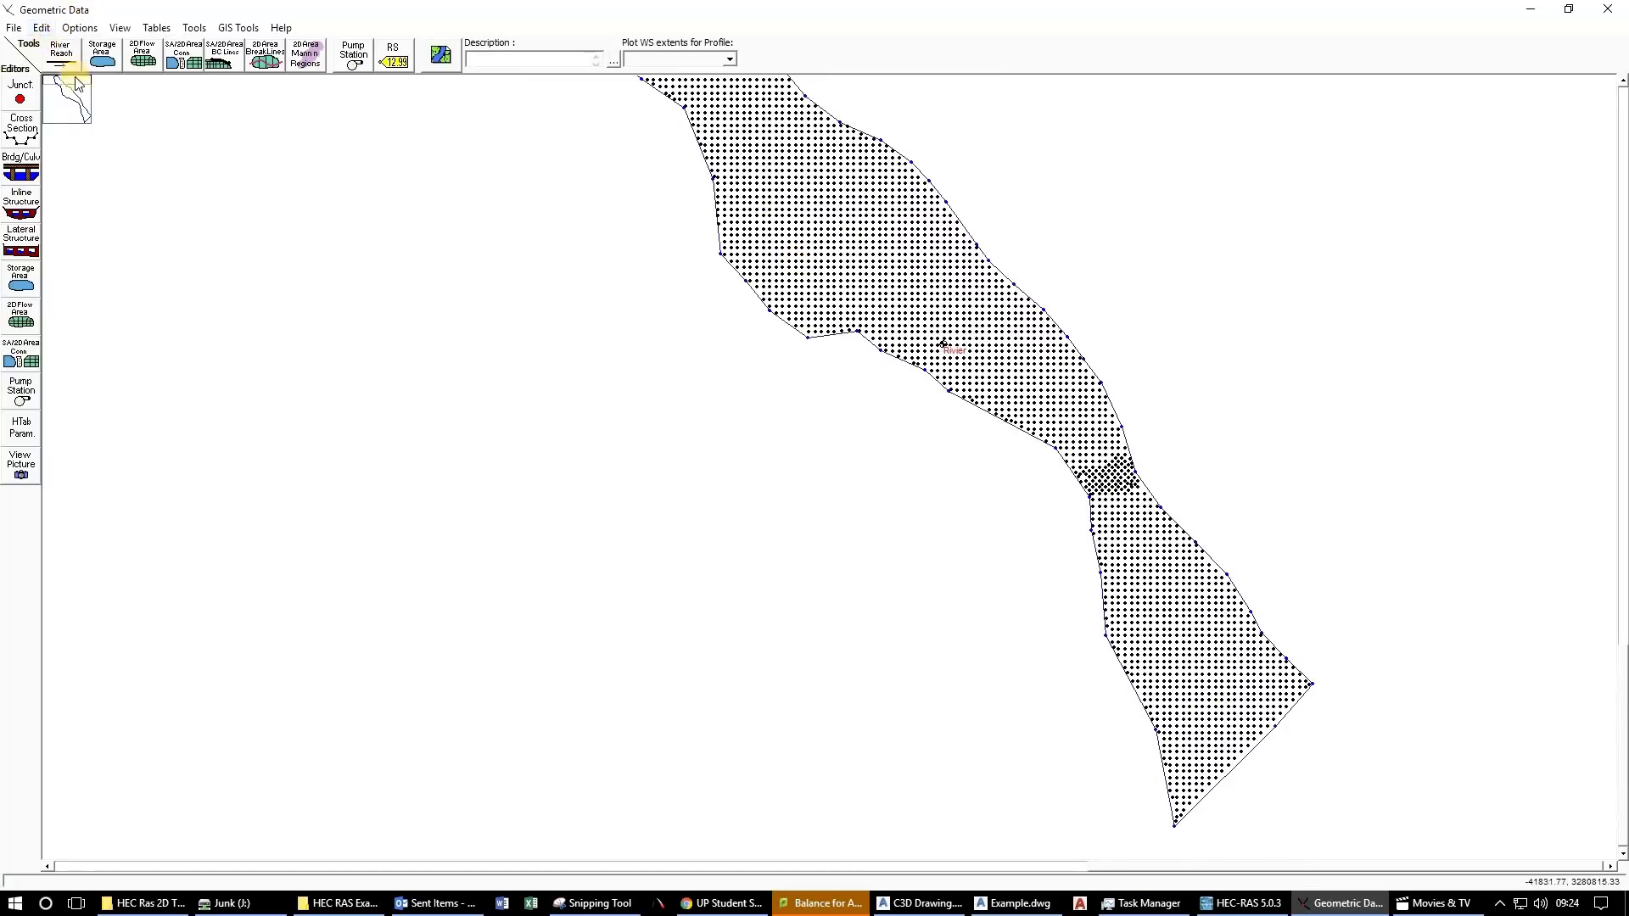
left_click(42, 28)
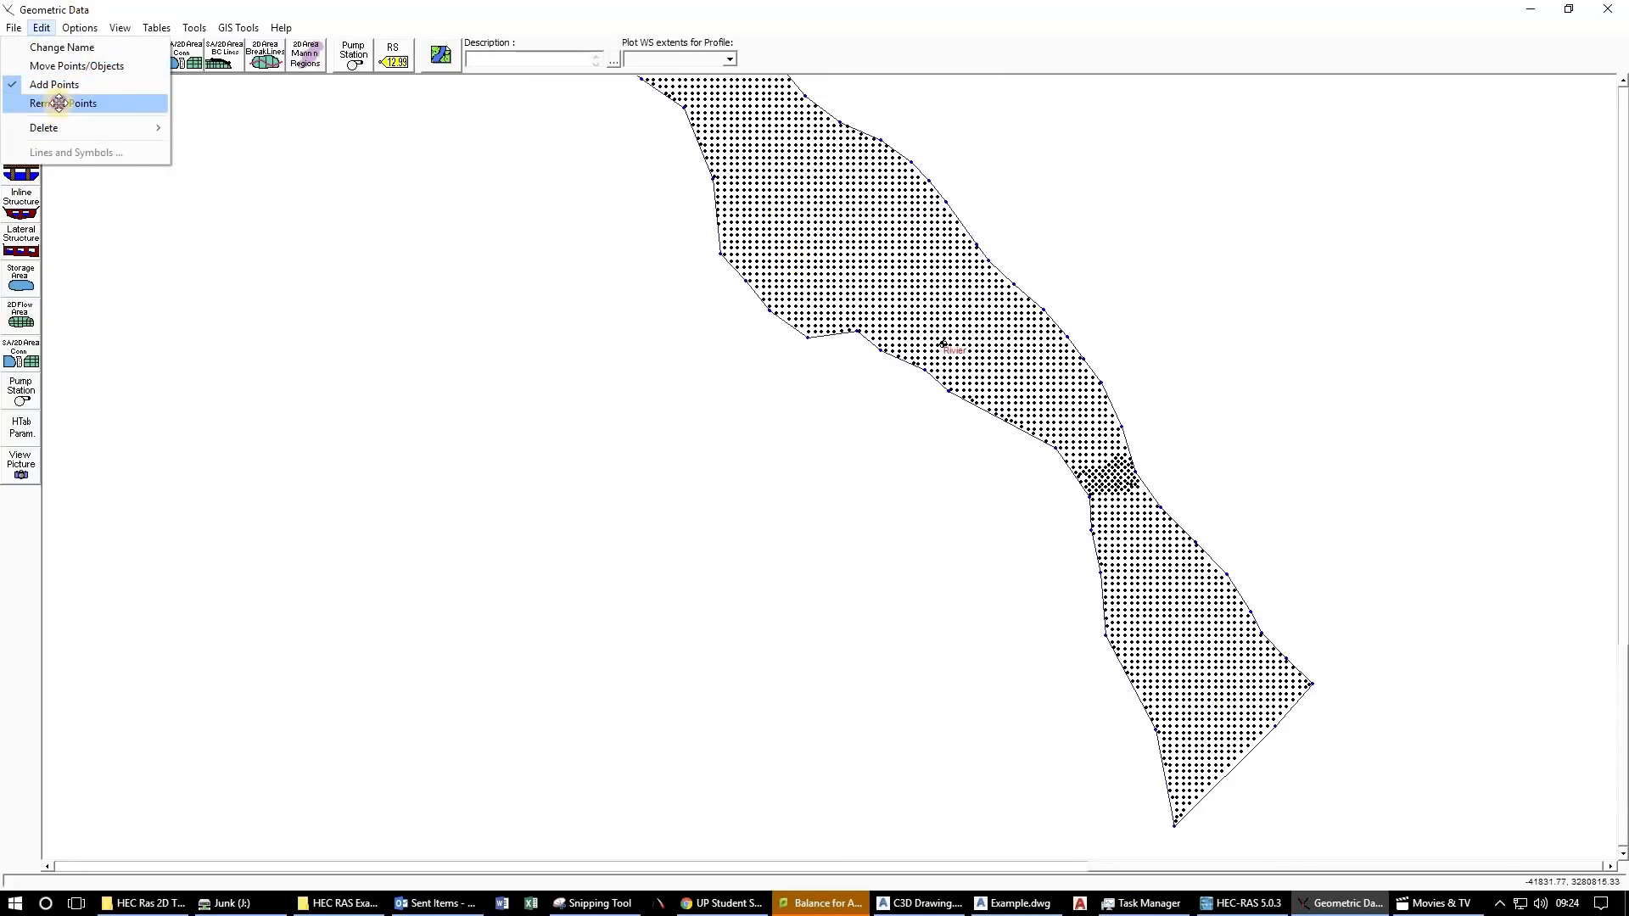
left_click(58, 104)
scroll(1313, 543, "up", 3)
scroll(1313, 543, "up", 4)
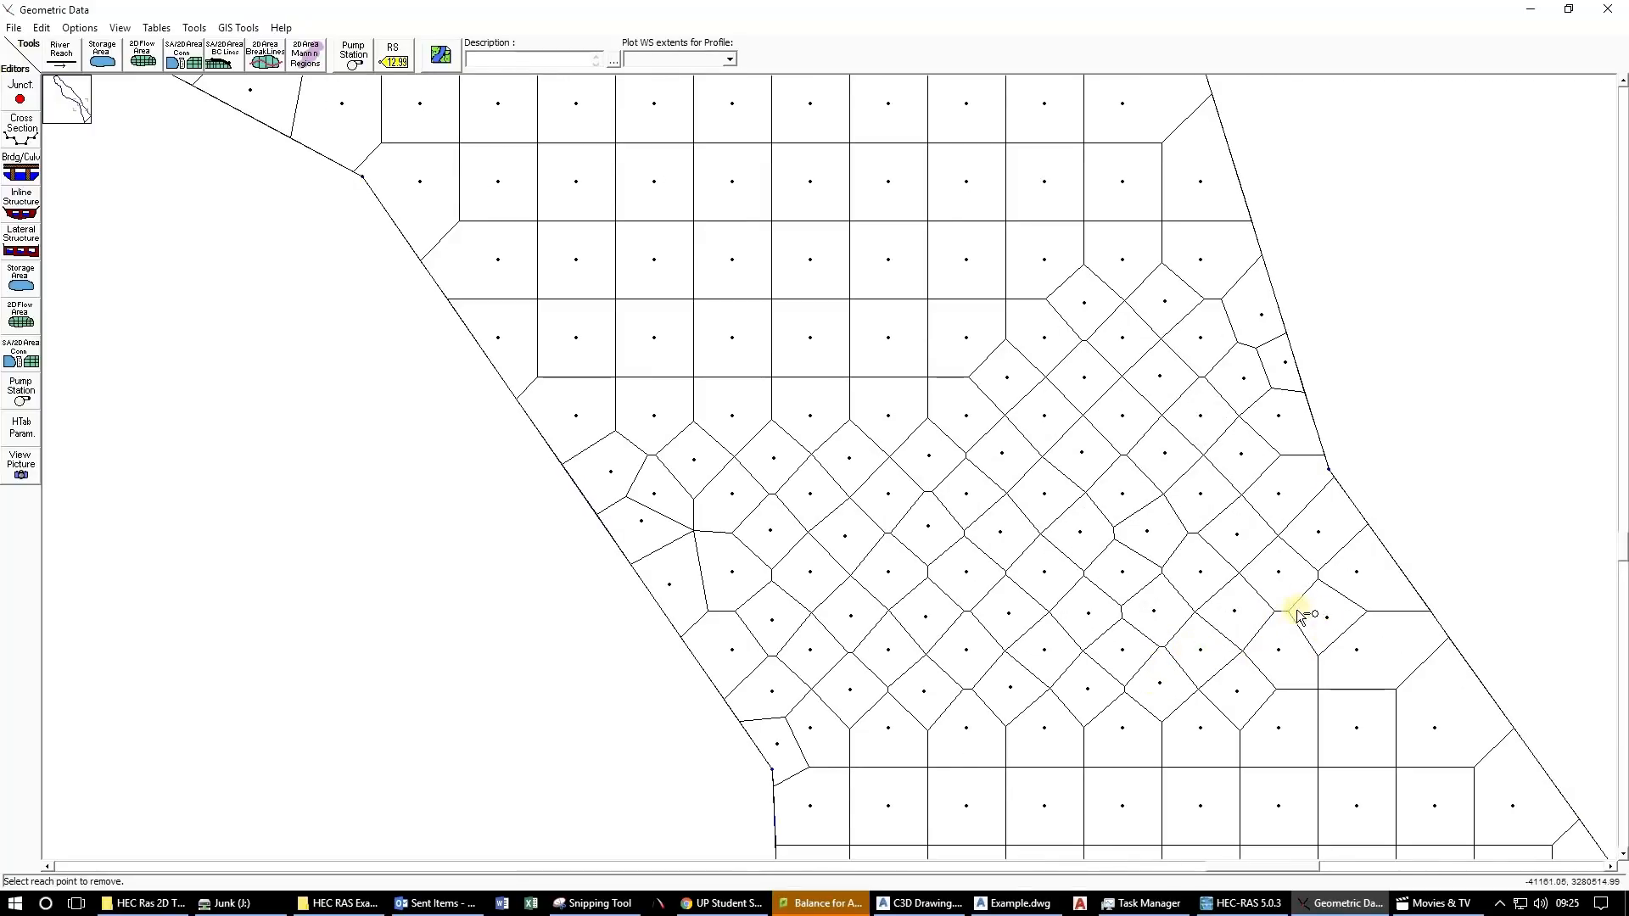
left_click(1279, 576)
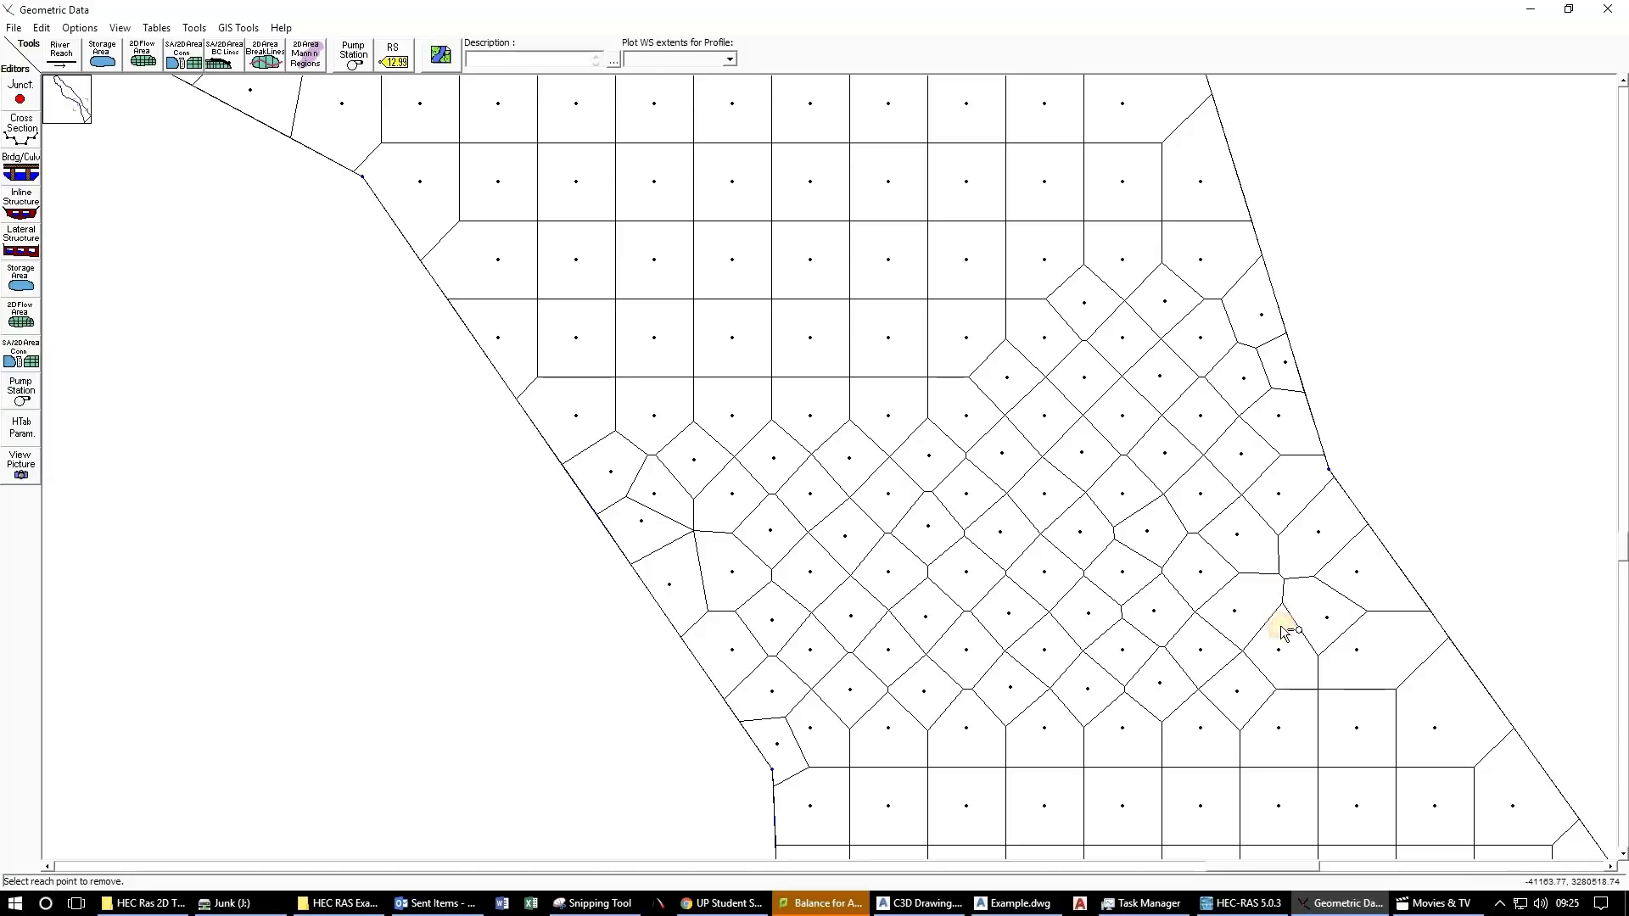
Add a computation point in the gap at the refined patch's eastern side and nudge the neighbouring point to even out the cells.
left_click(48, 53)
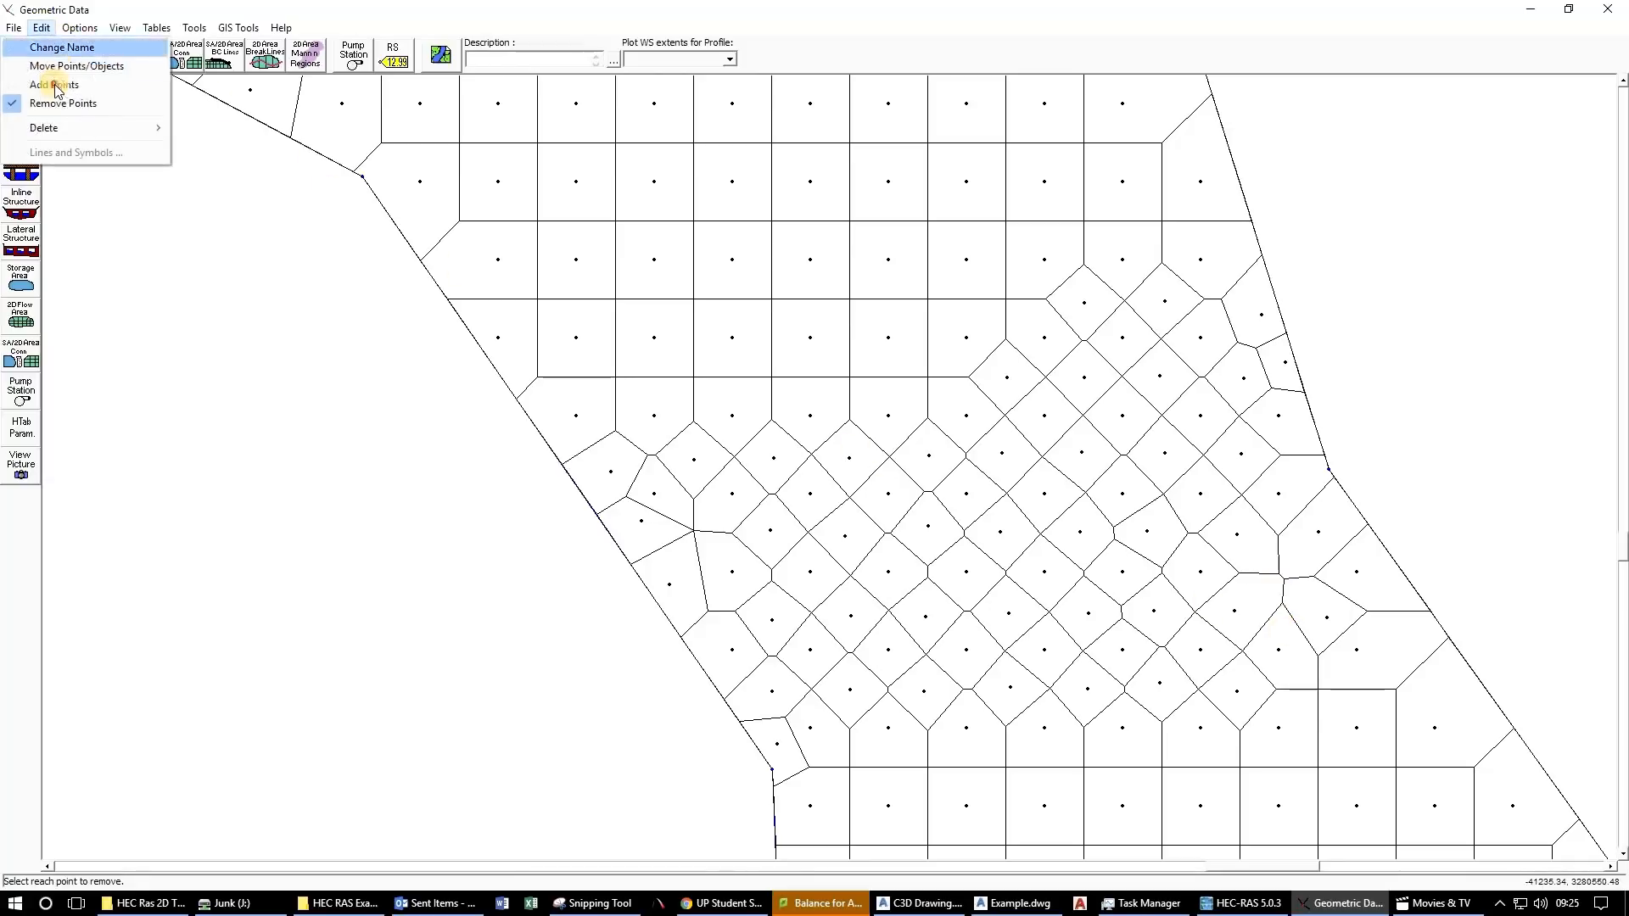
left_click(63, 84)
left_click(1283, 577)
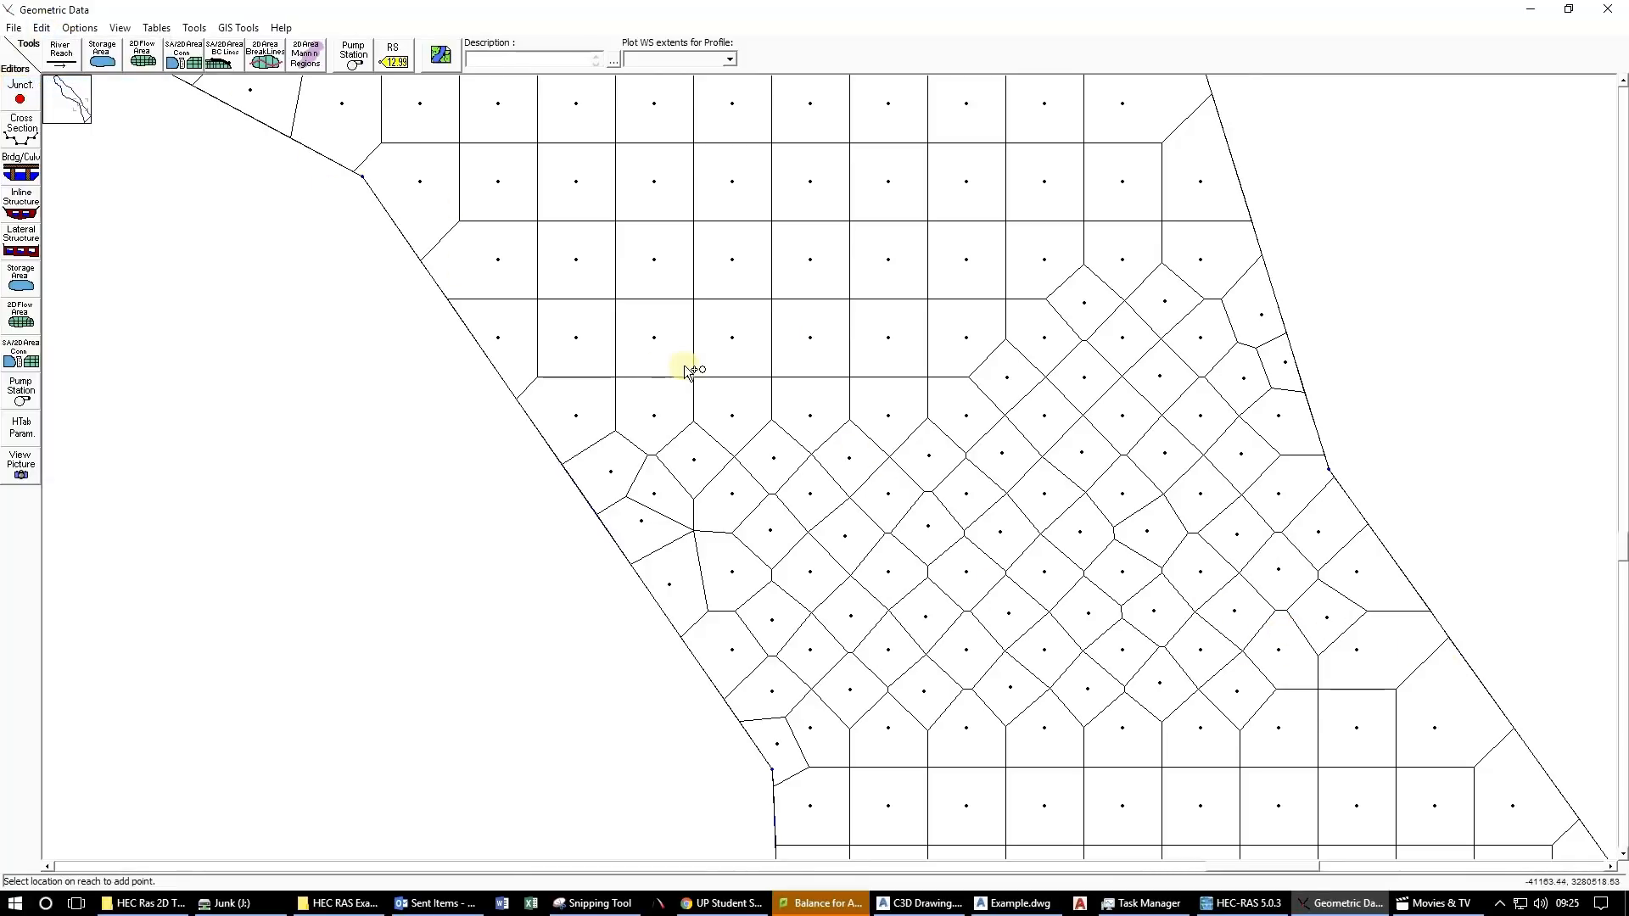
left_click(43, 28)
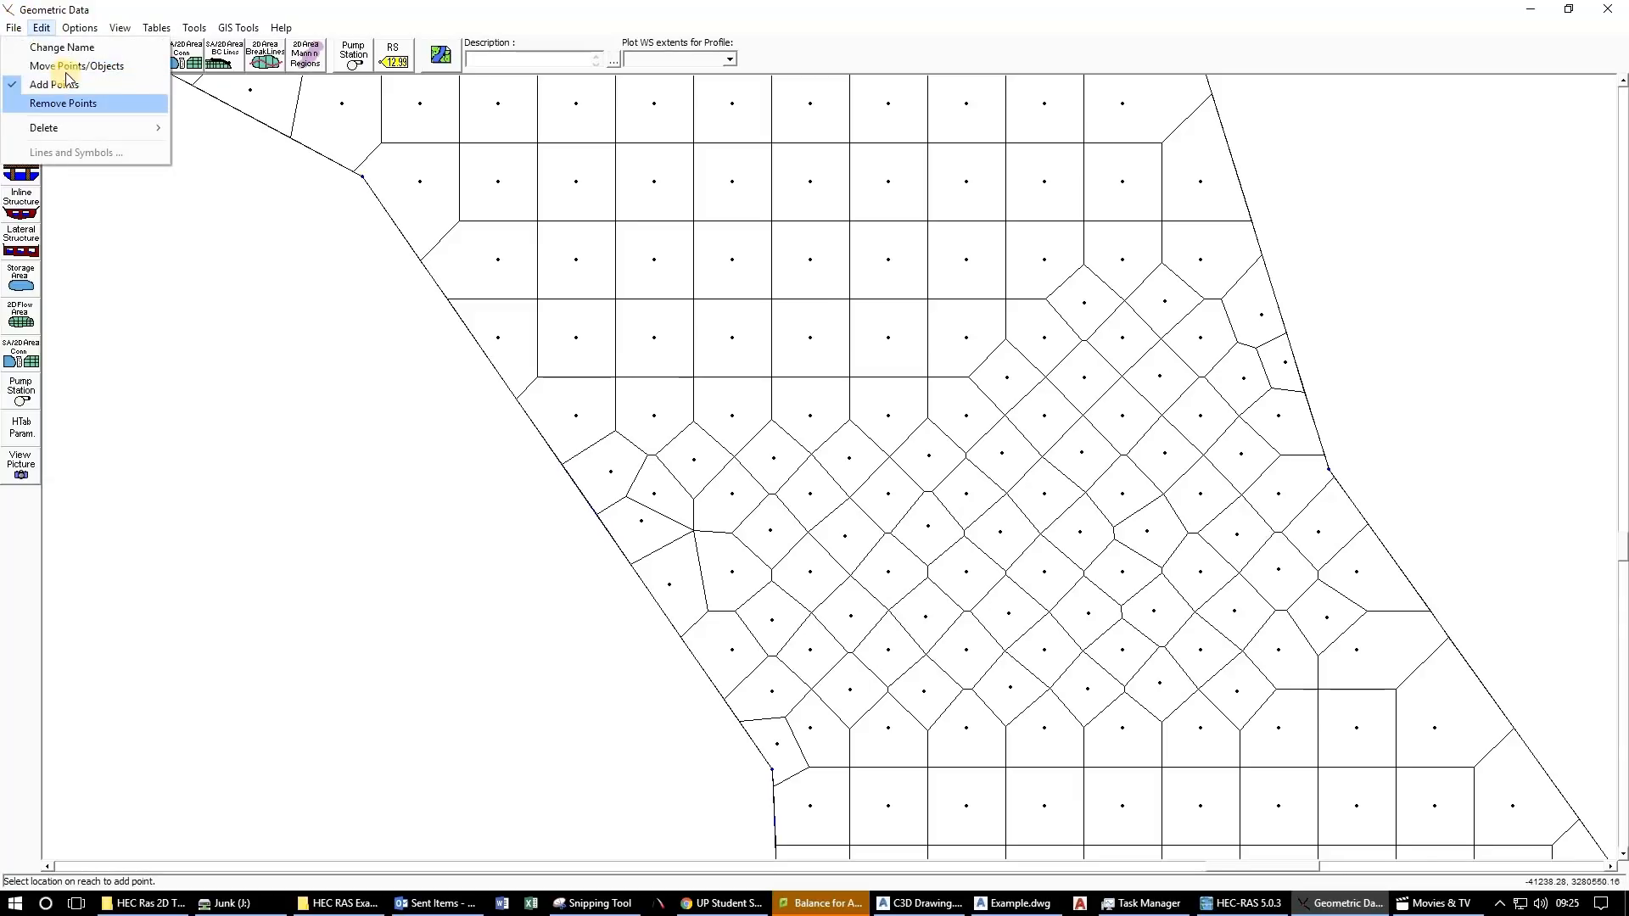
left_click(59, 69)
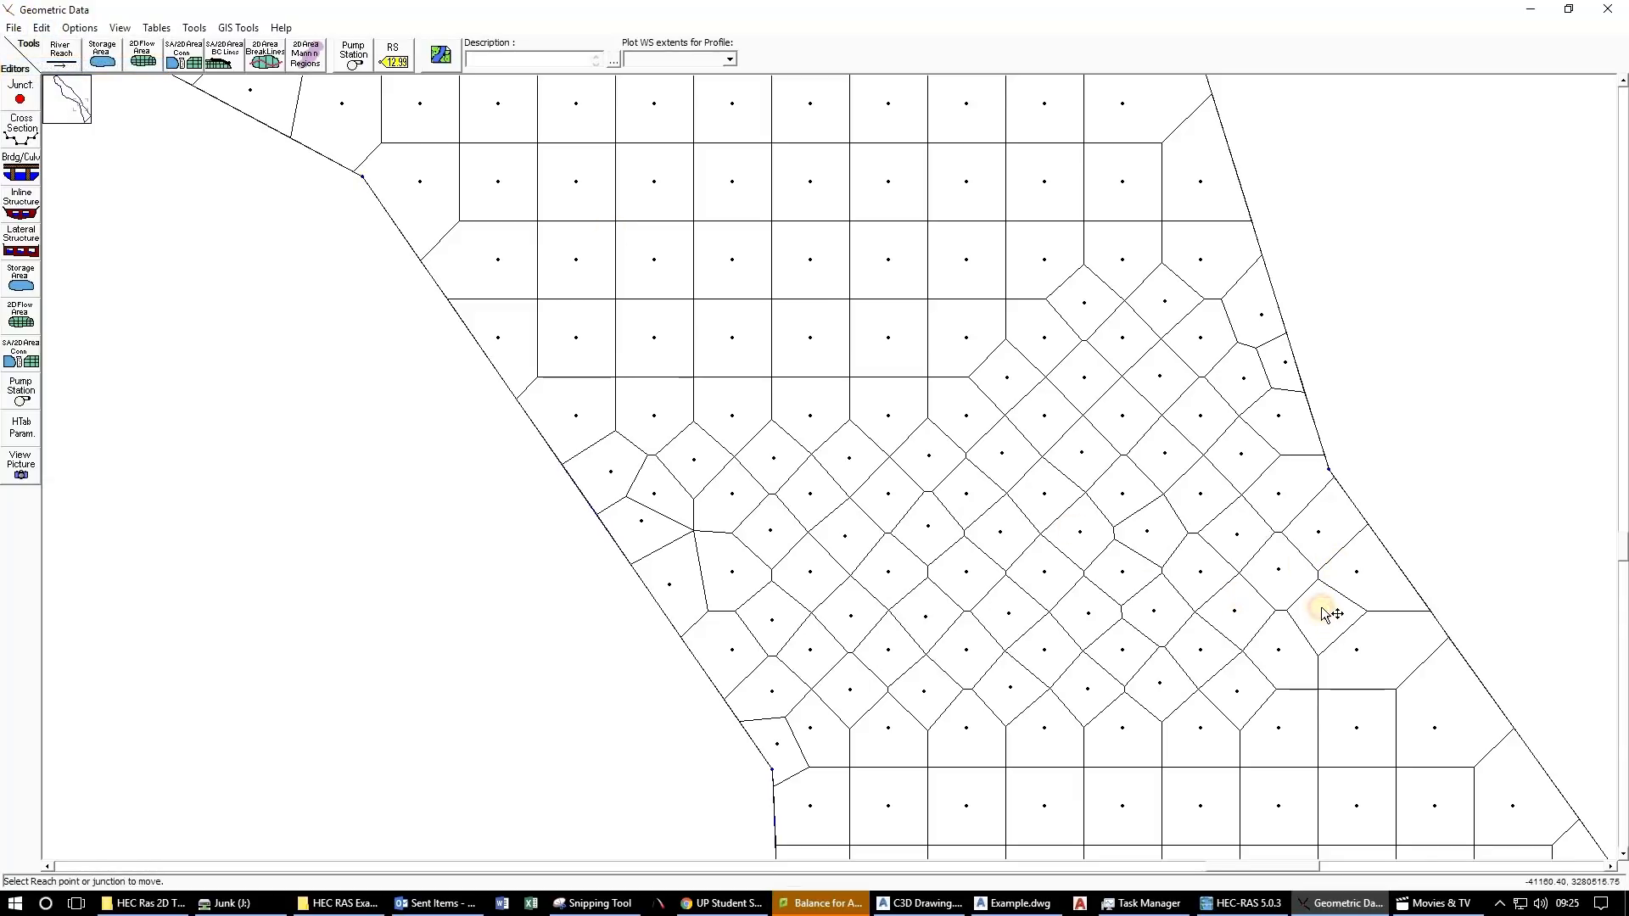
mouse_move(1327, 616)
left_mouse_down()
mouse_move(1321, 693)
mouse_move(1327, 611)
left_mouse_up()
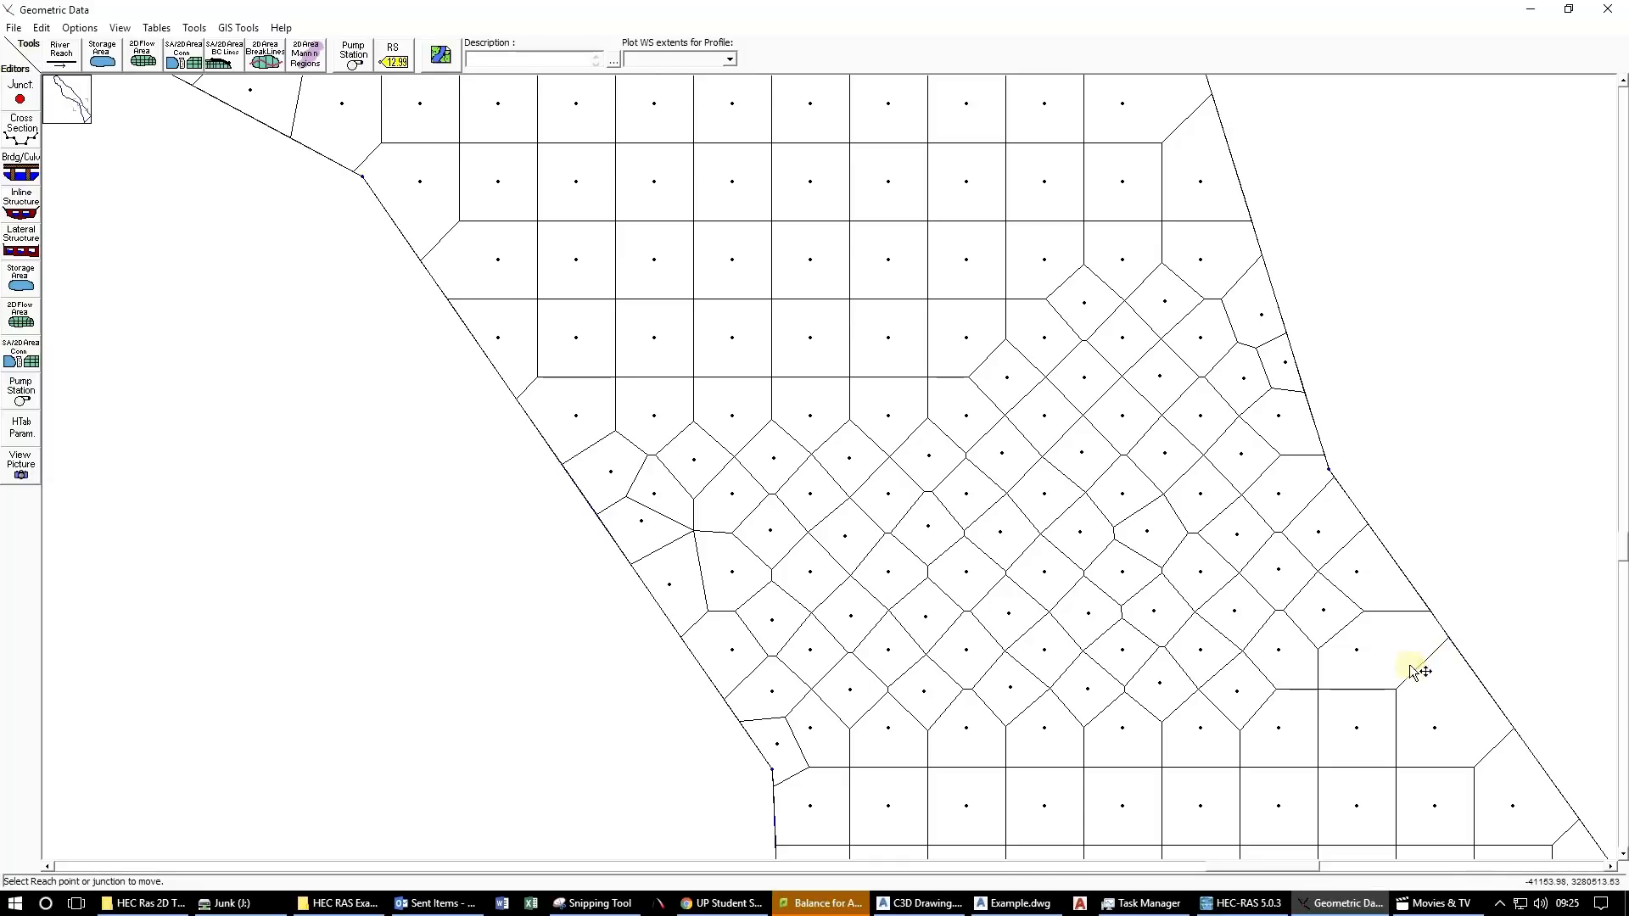
Add a computation point in the large cell by the eastern boundary, just southeast of the refined patch.
left_click(42, 28)
left_click(68, 128)
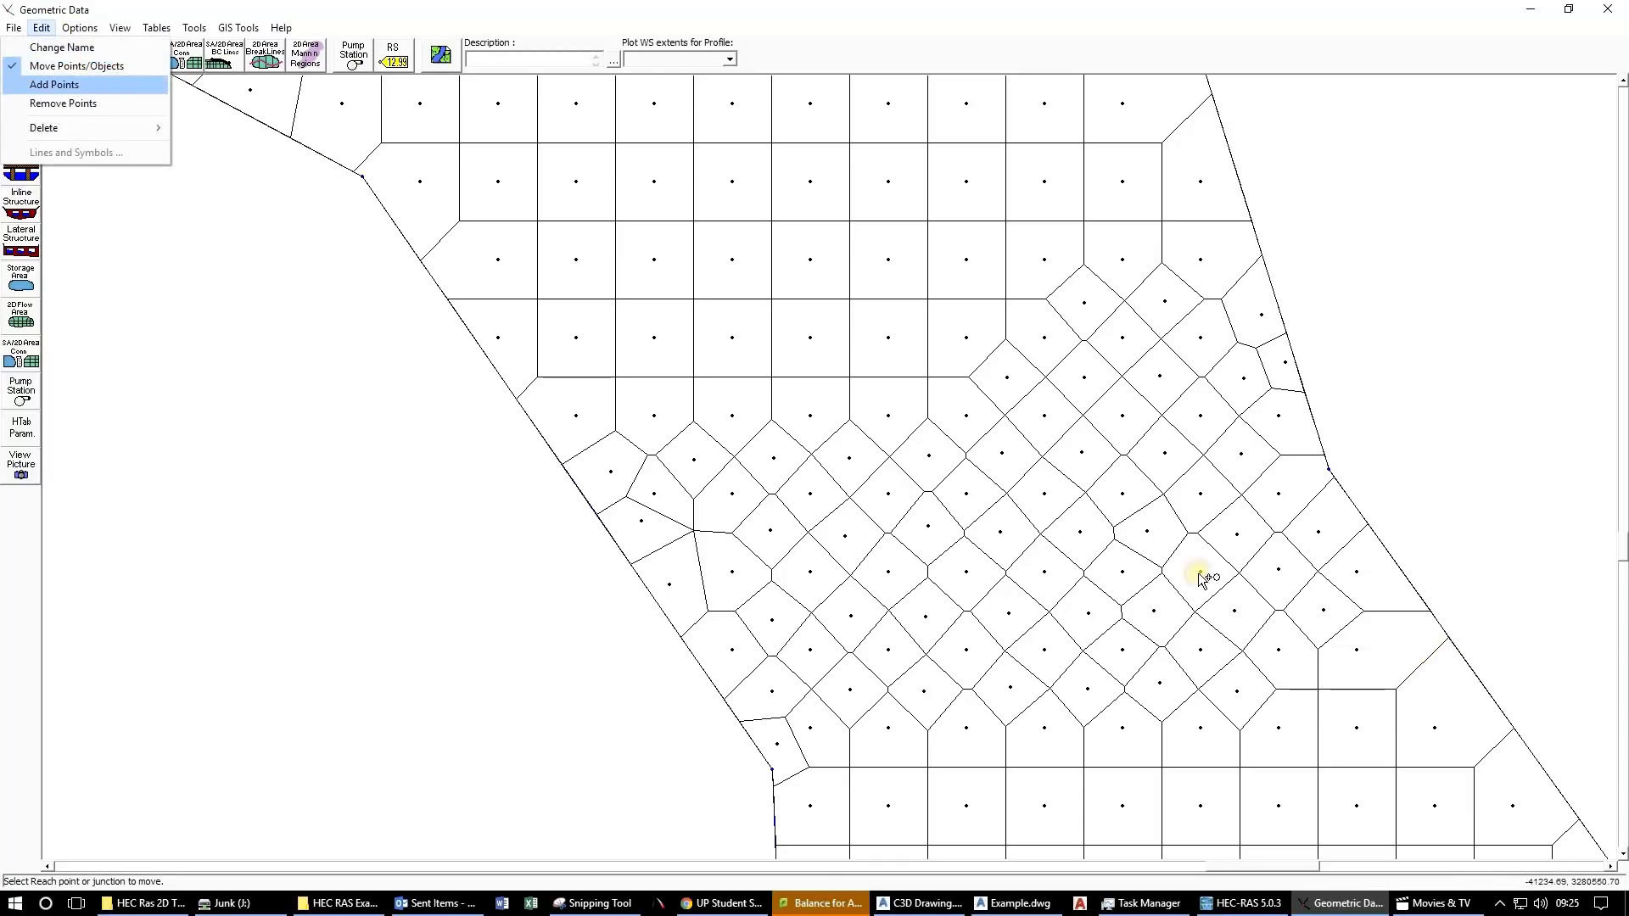
left_click(1434, 659)
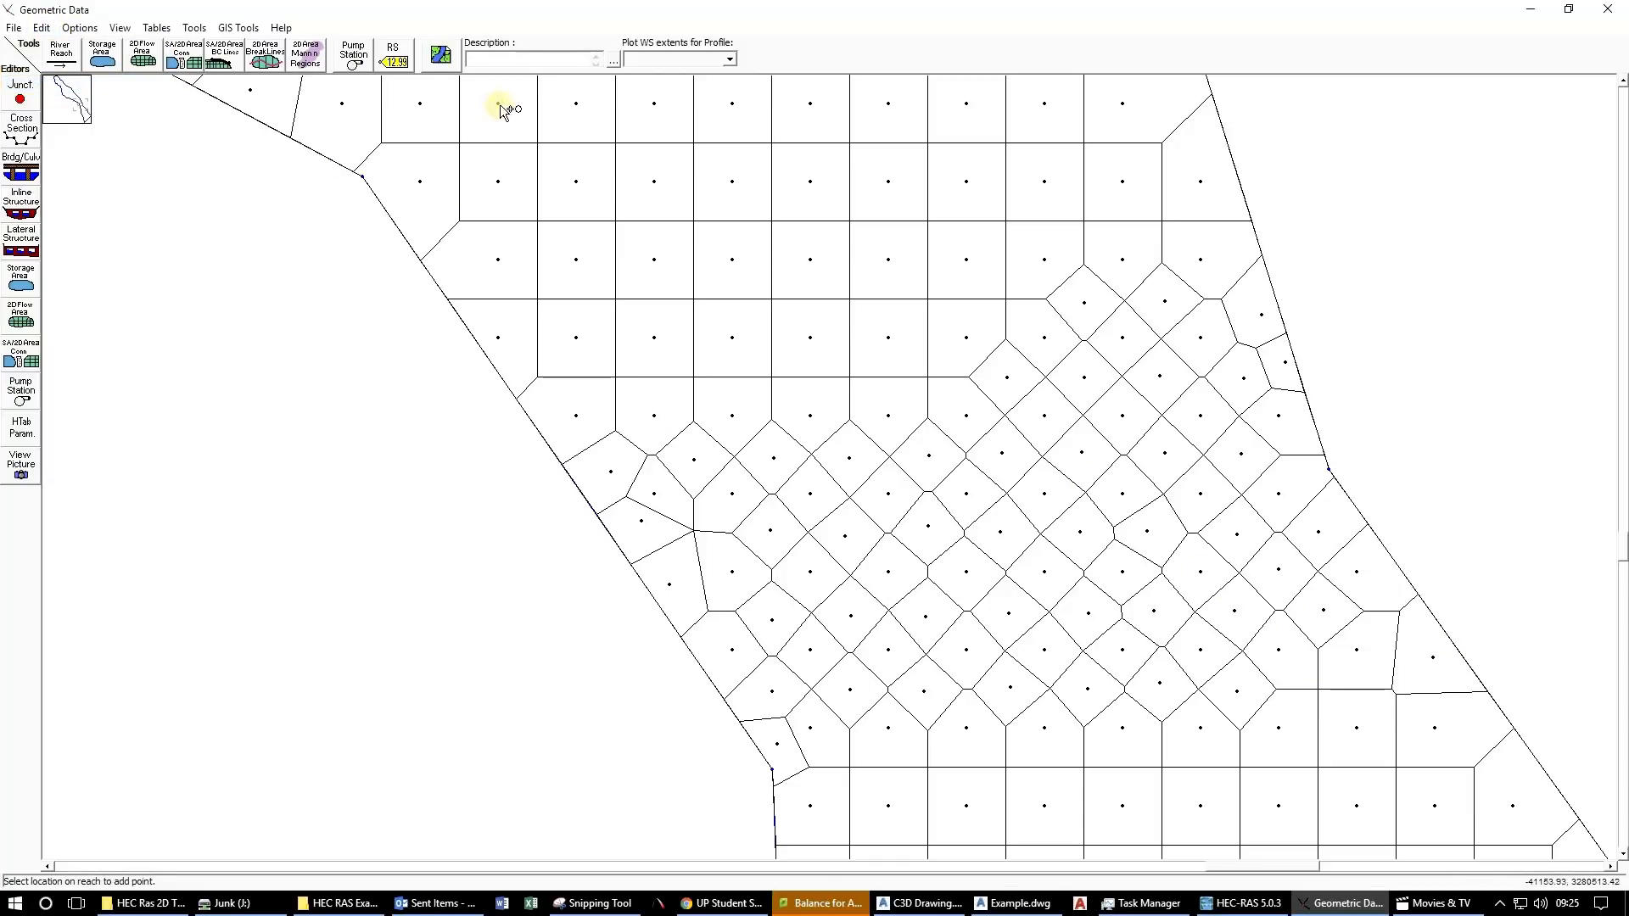
Display the LandCover map layer as the background behind the mesh.
left_click(440, 55)
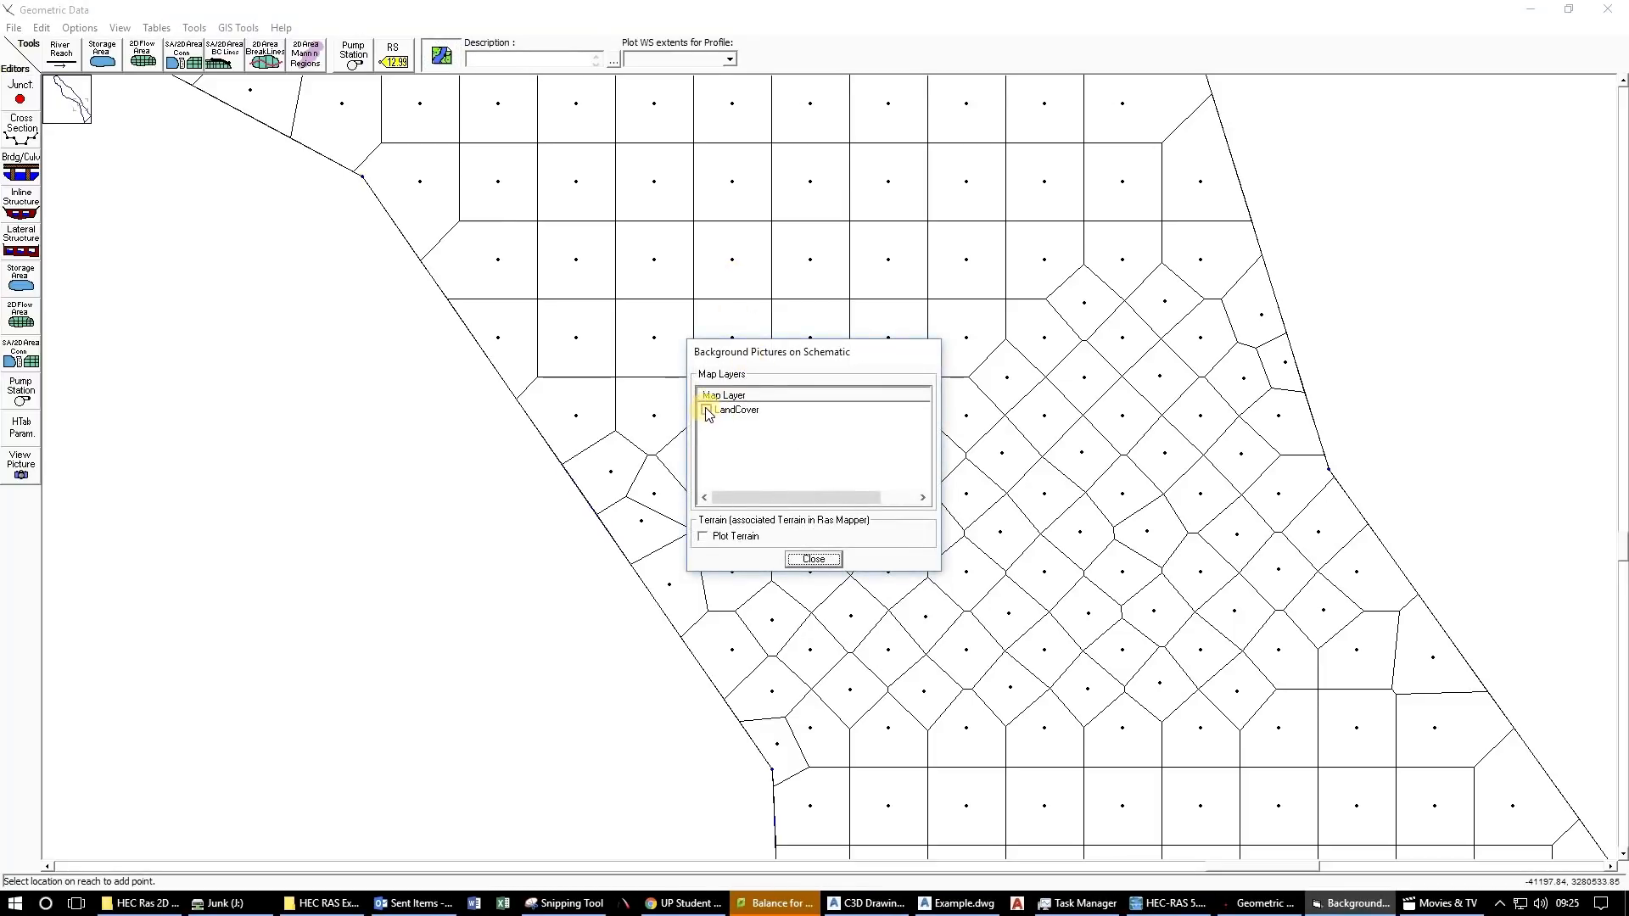
left_click(706, 411)
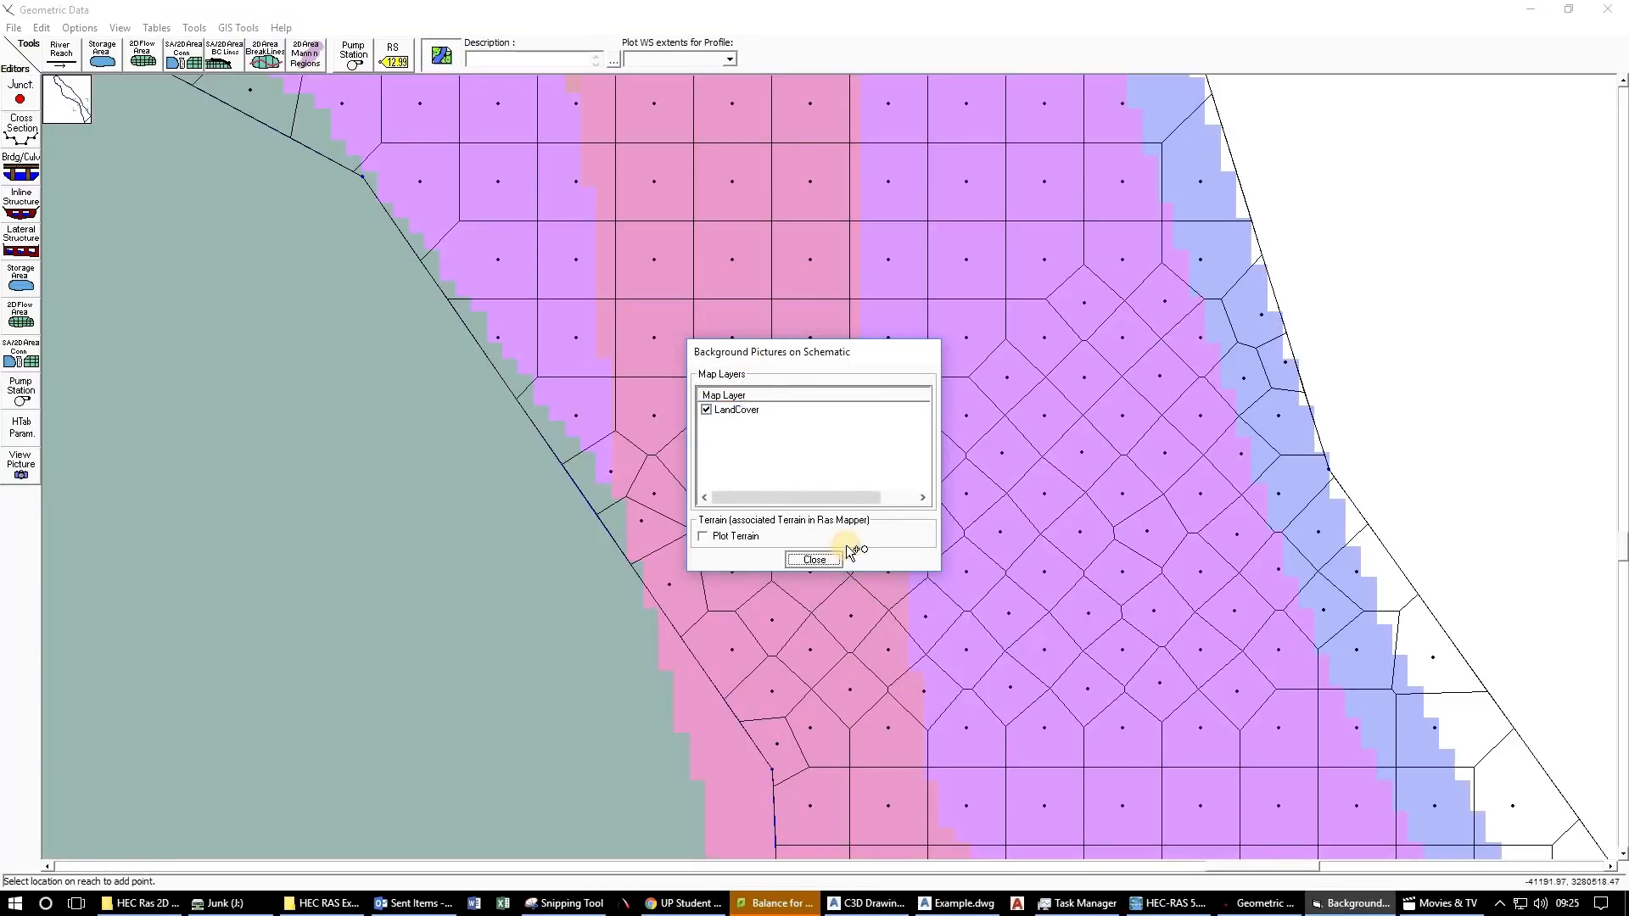
left_click(814, 559)
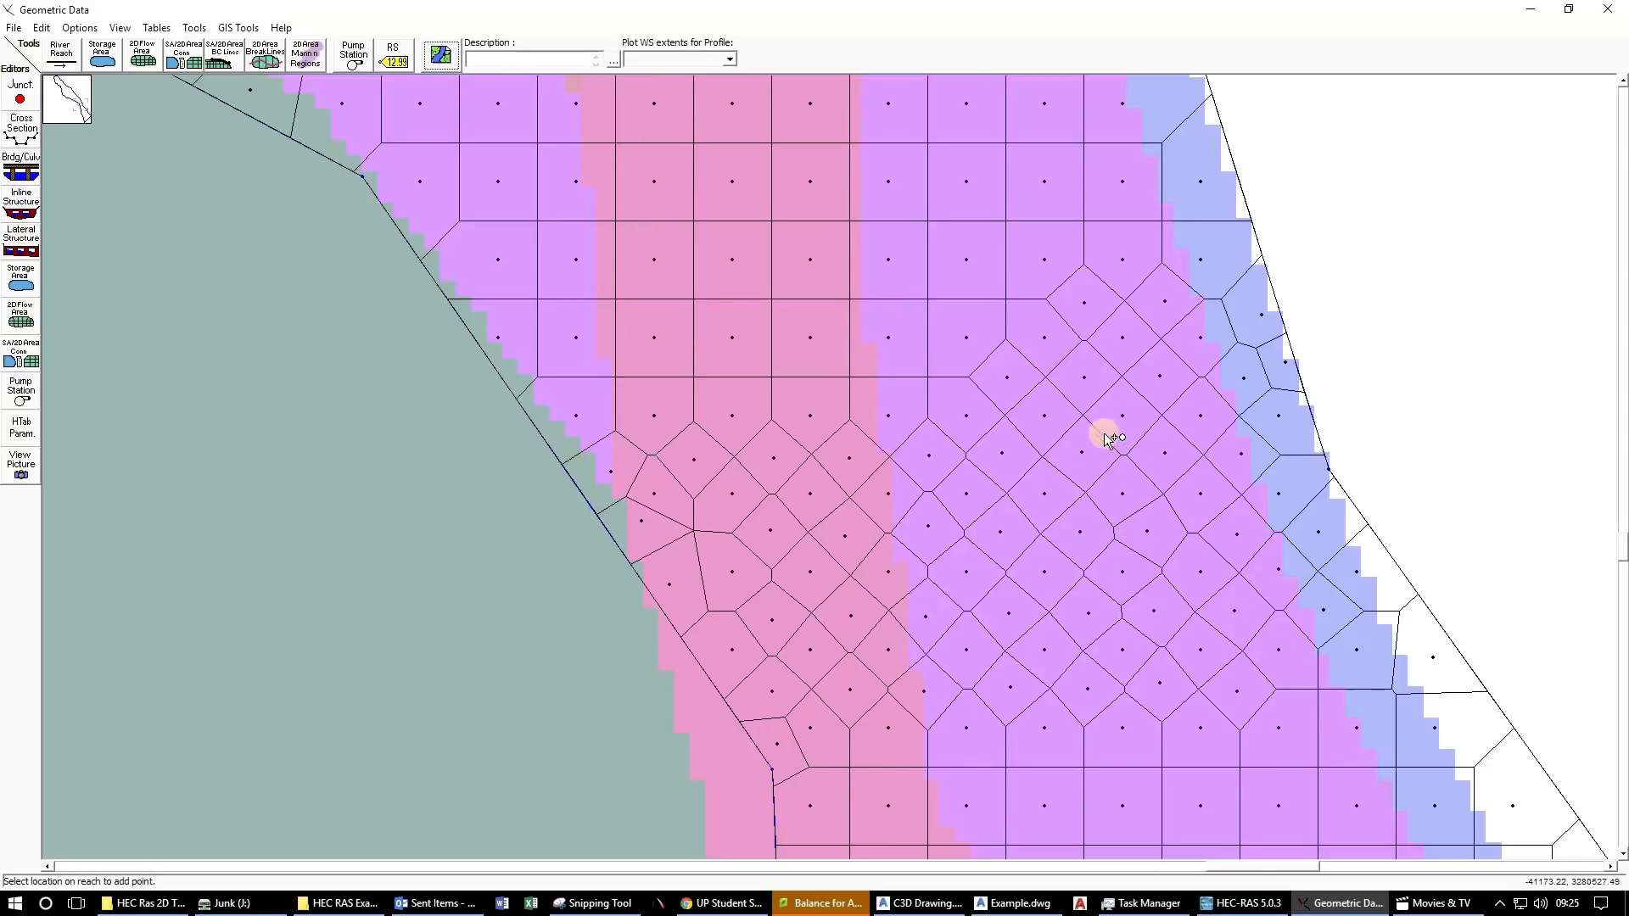
Reposition the computation point at the patch's northern edge so its western cell face follows the pink-purple land cover border.
left_click(41, 27)
left_click(72, 63)
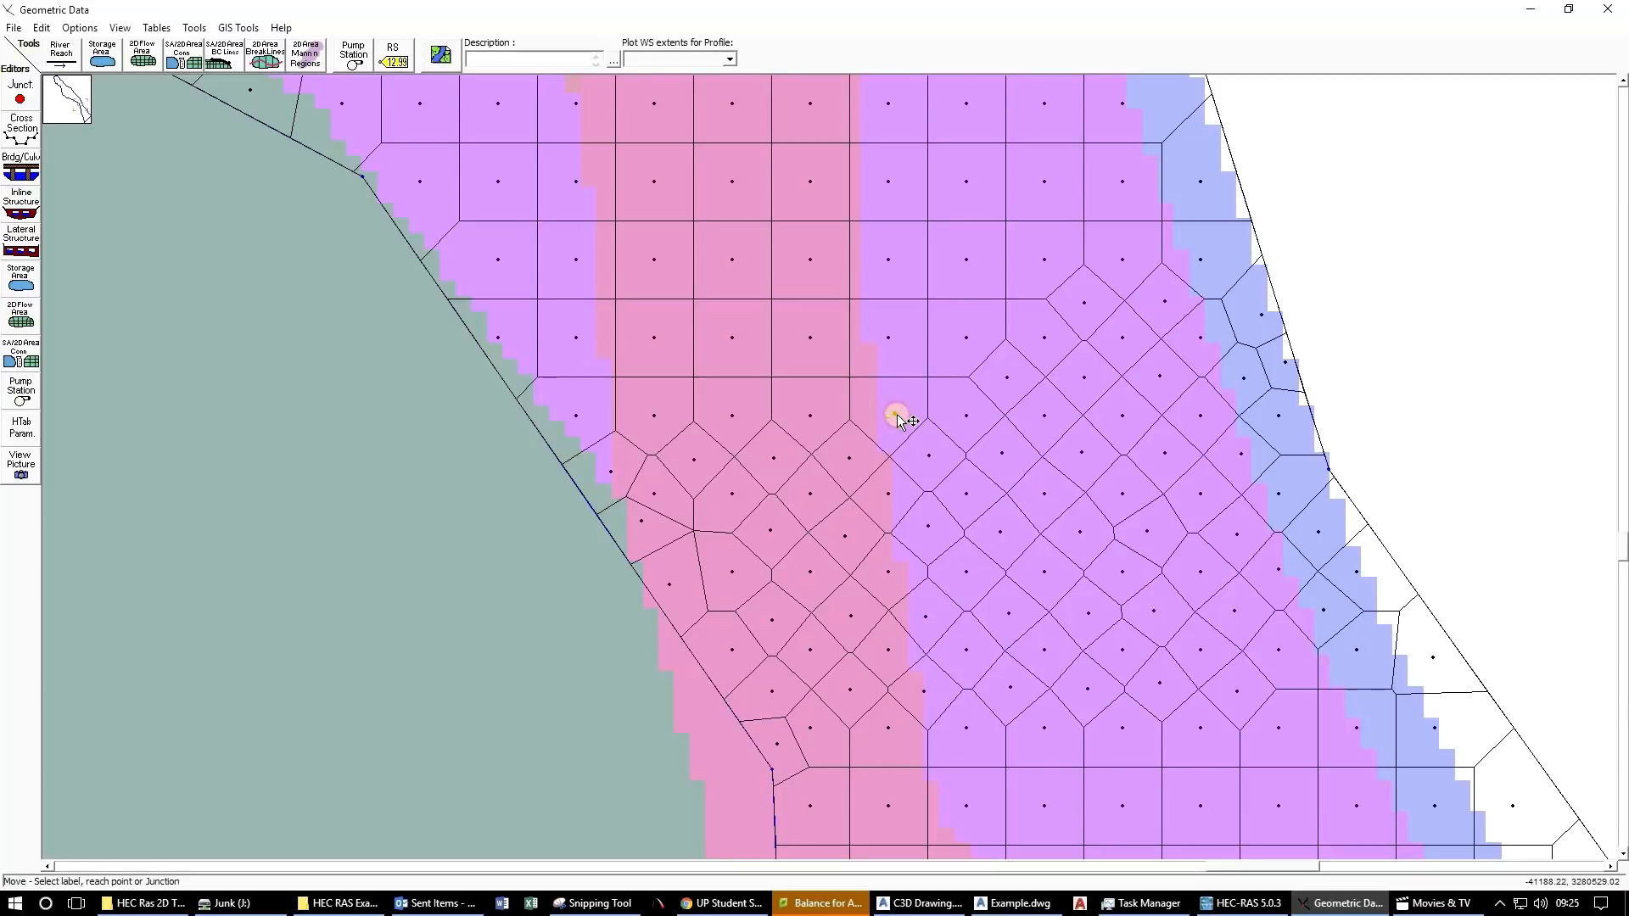
mouse_move(898, 414)
left_mouse_down()
mouse_move(909, 393)
mouse_move(862, 407)
mouse_move(894, 389)
mouse_move(892, 416)
mouse_move(908, 411)
left_mouse_up()
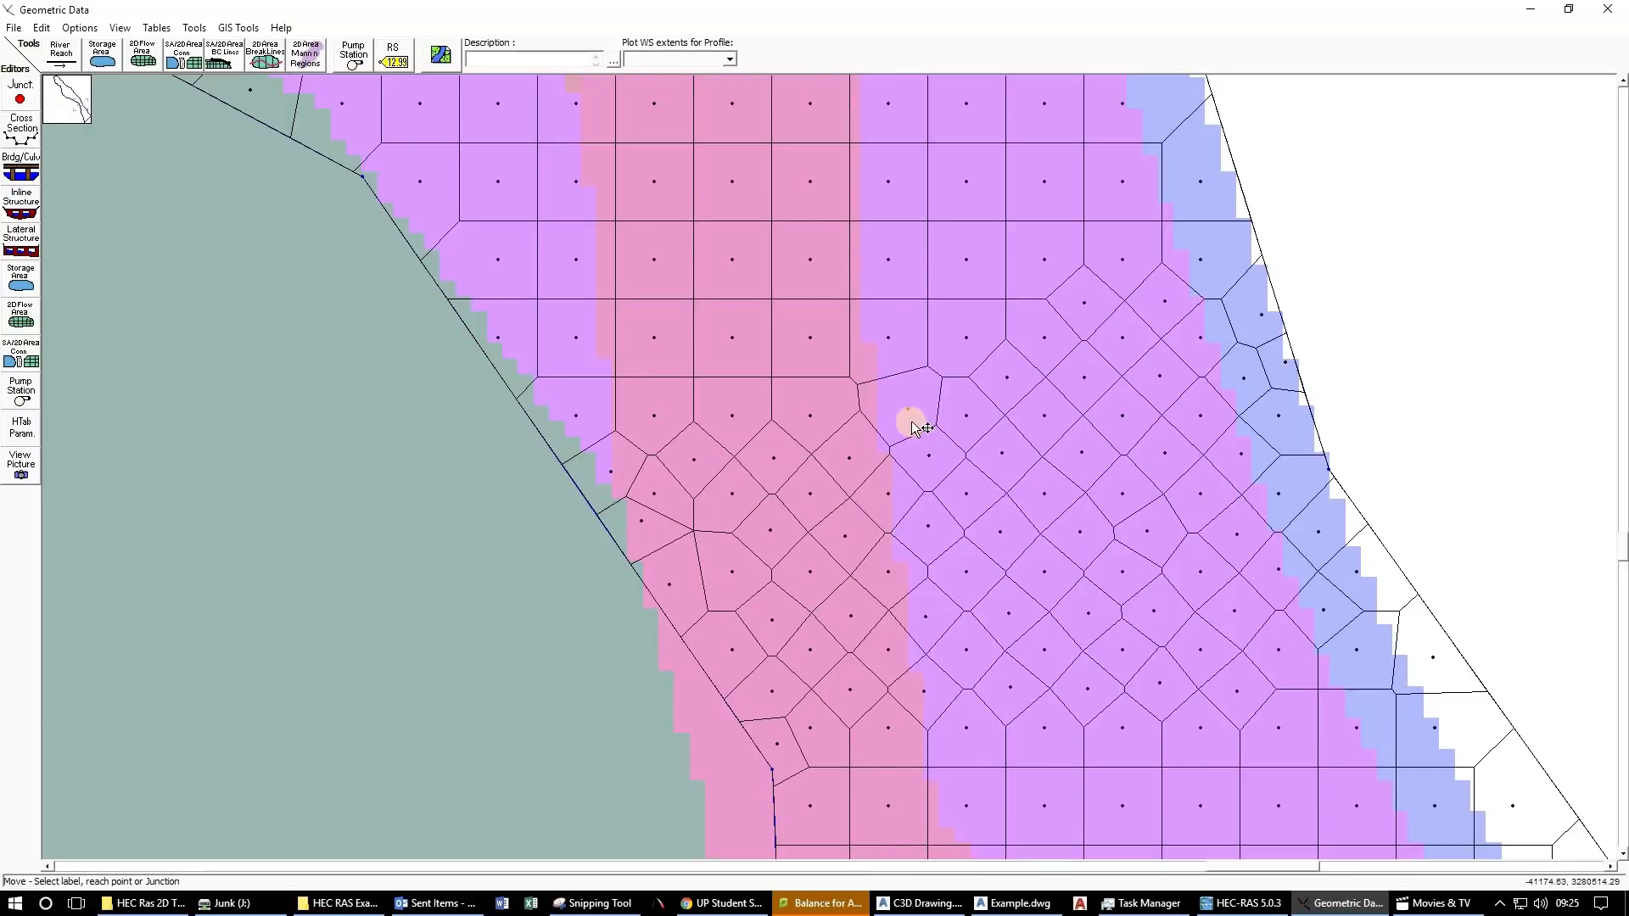
mouse_move(909, 413)
left_mouse_down()
mouse_move(899, 433)
mouse_move(909, 422)
mouse_move(844, 400)
mouse_move(887, 407)
mouse_move(886, 424)
left_mouse_up()
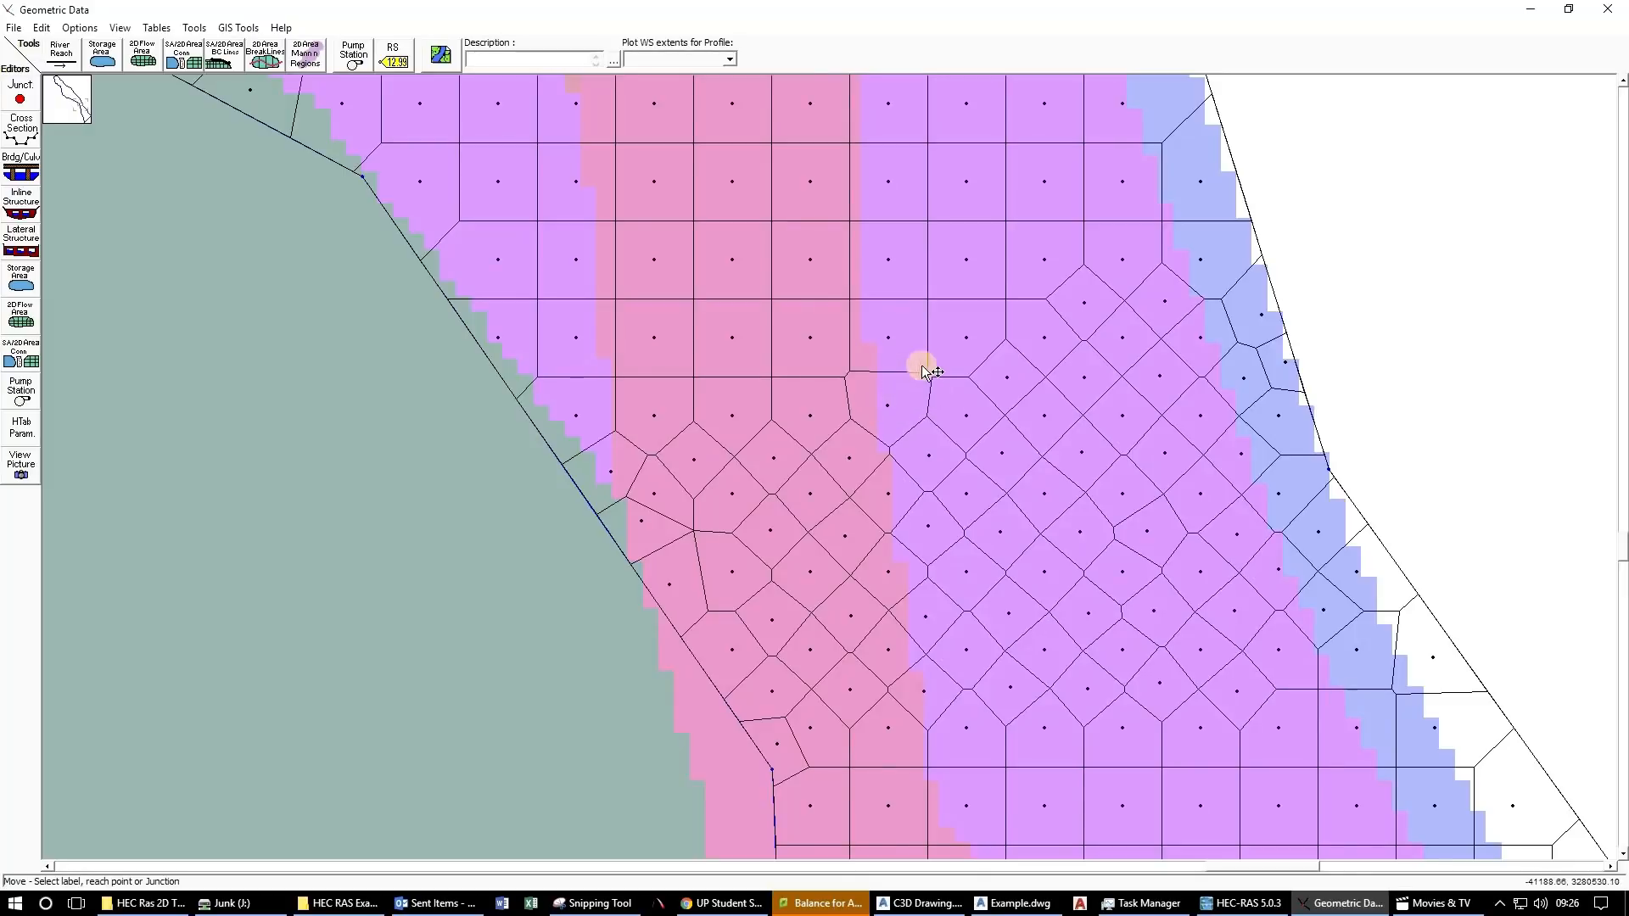
left_click(881, 406)
left_click_drag(880, 405, 864, 401)
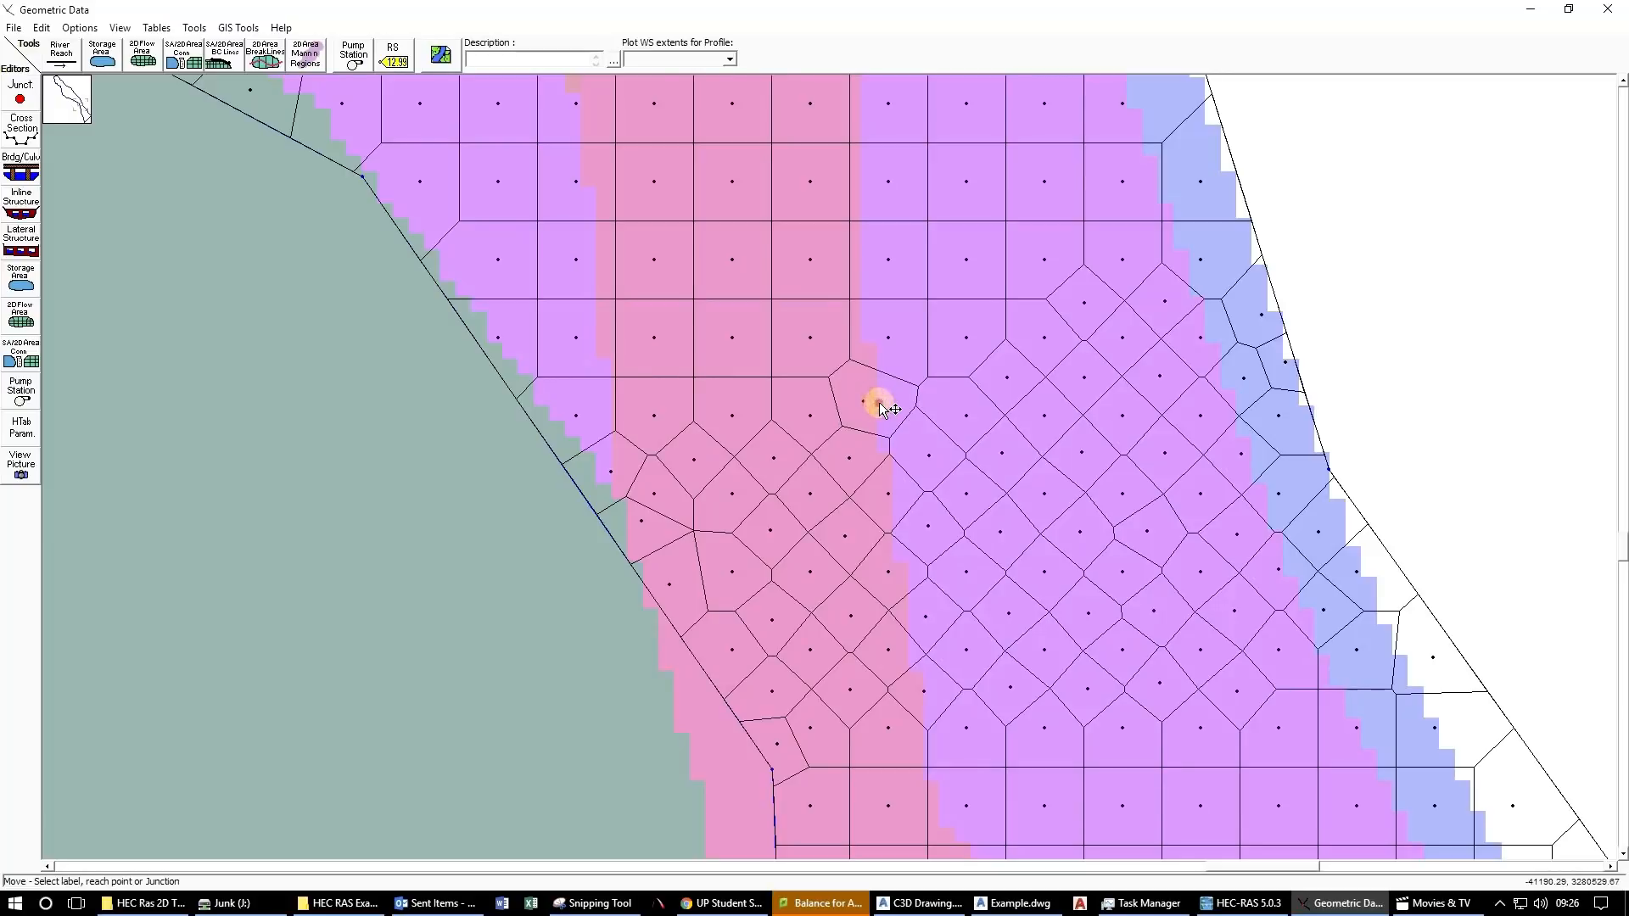
left_click_drag(873, 407, 945, 424)
Add a row of computation points in the large cells along the eastern boundary north of the refined patch.
scroll(945, 425, "down", 2)
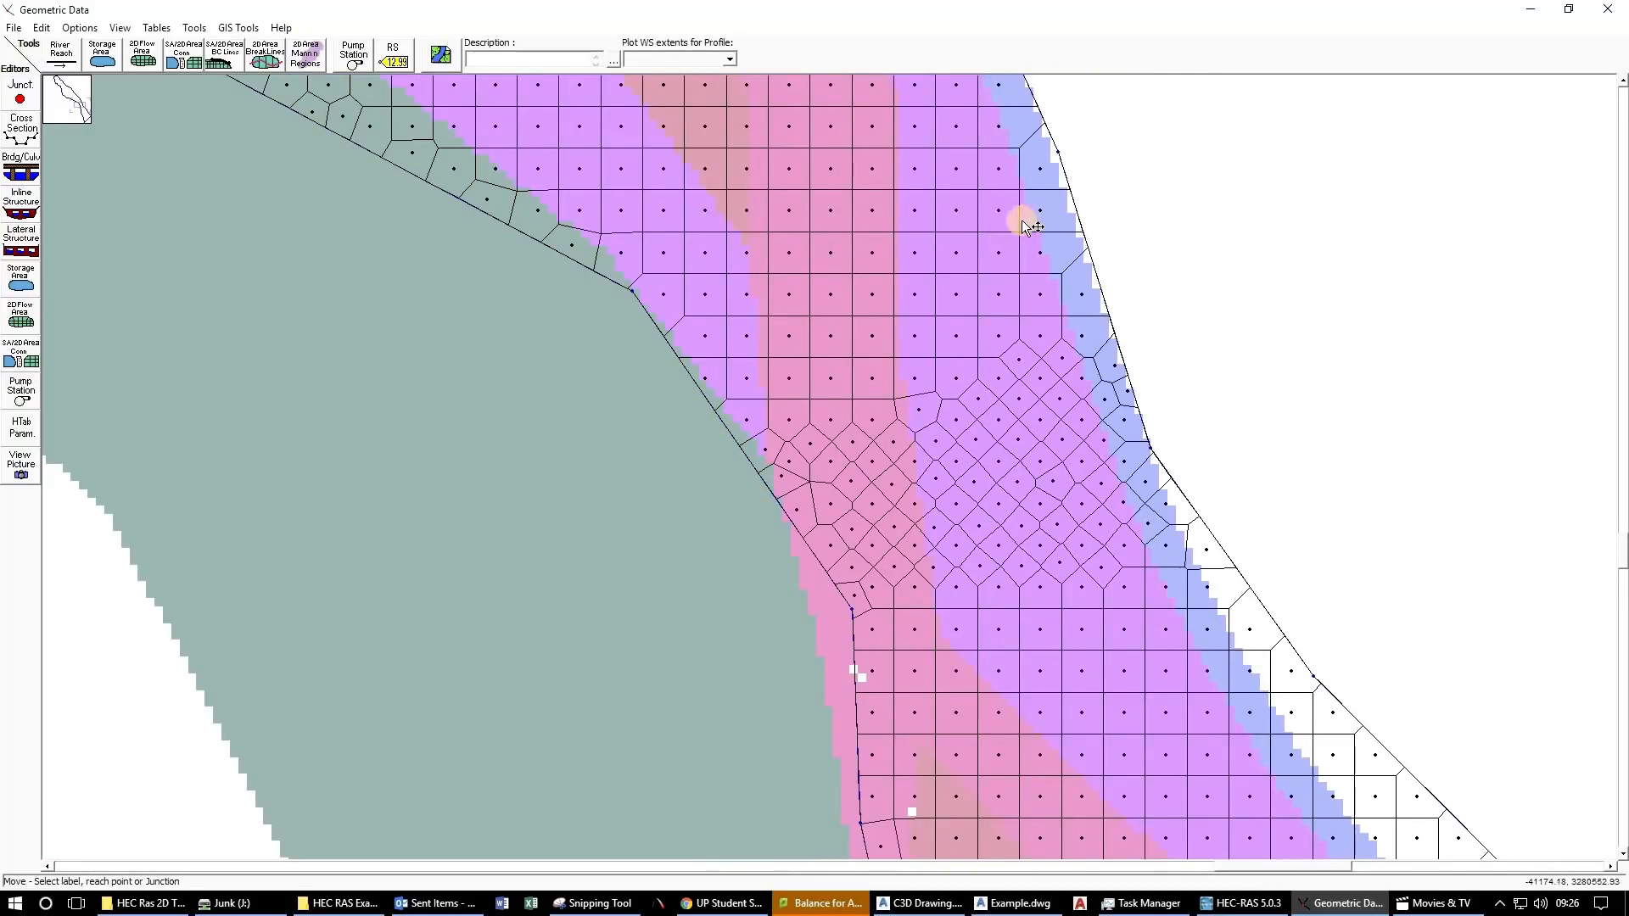
left_click_drag(1021, 248, 988, 397)
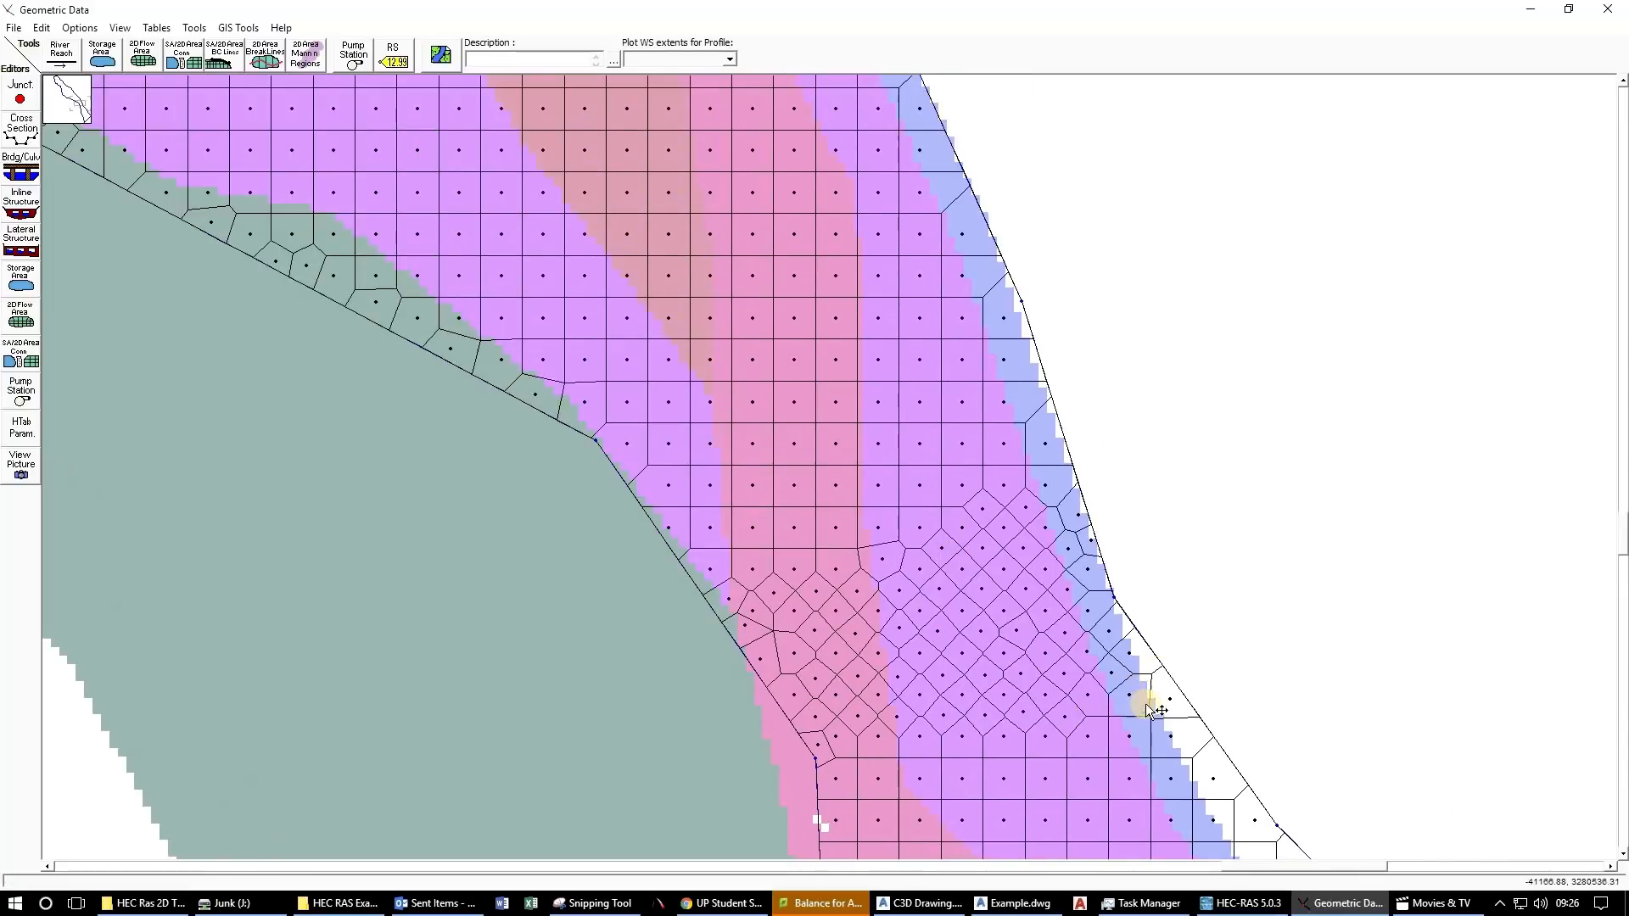
left_click_drag(974, 222, 1016, 565)
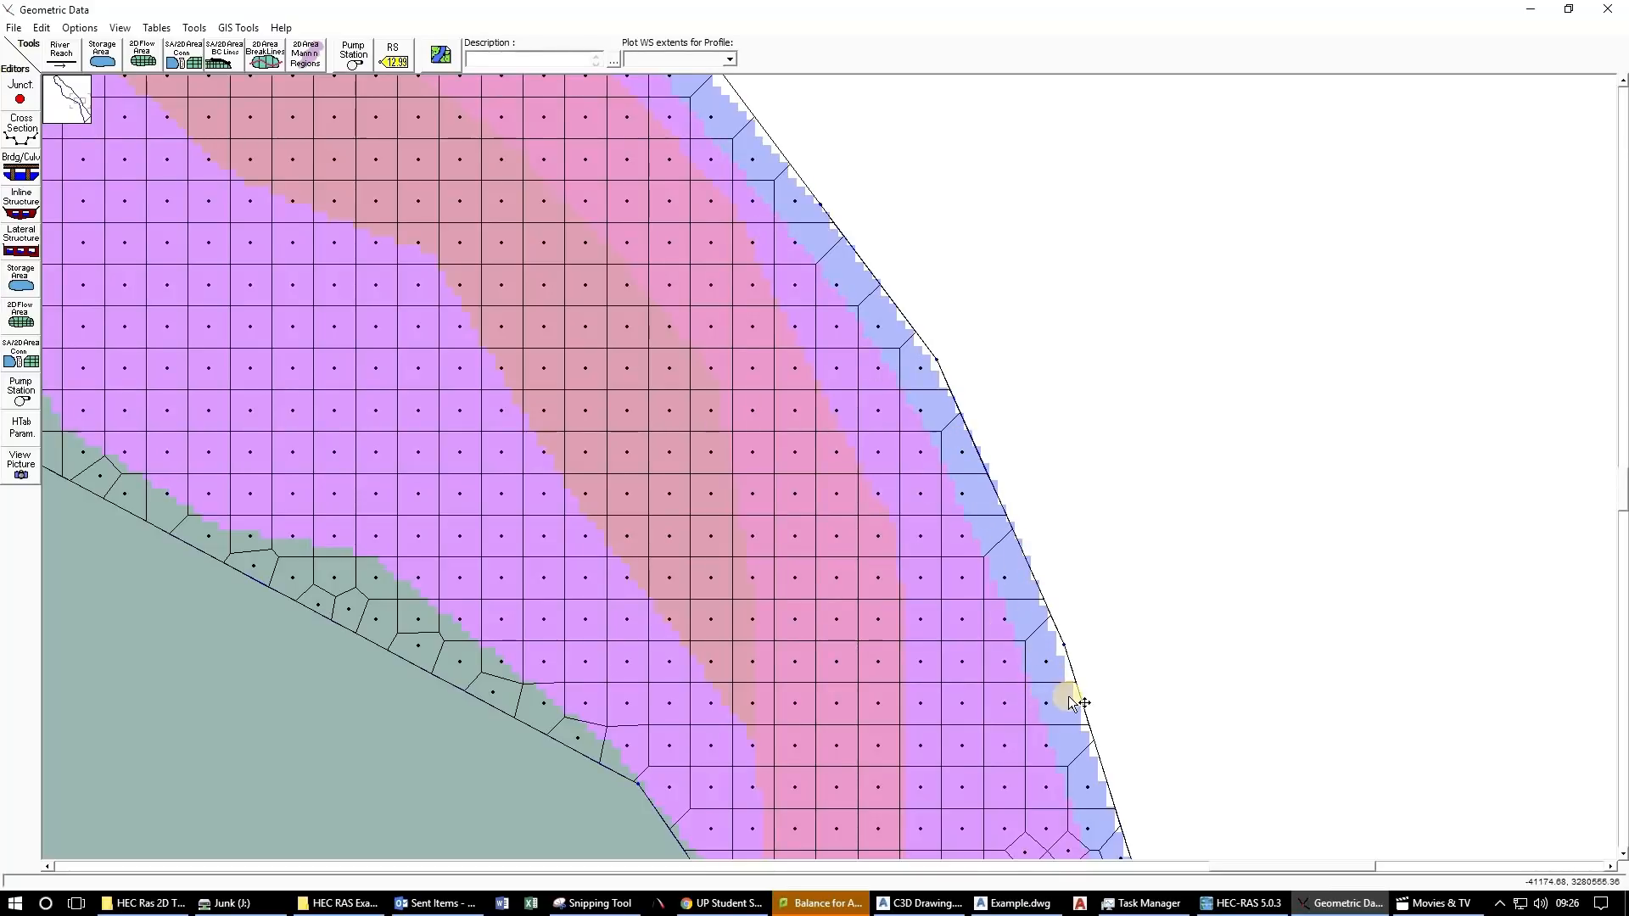
left_click_drag(1036, 615, 905, 383)
scroll(904, 502, "up", 1)
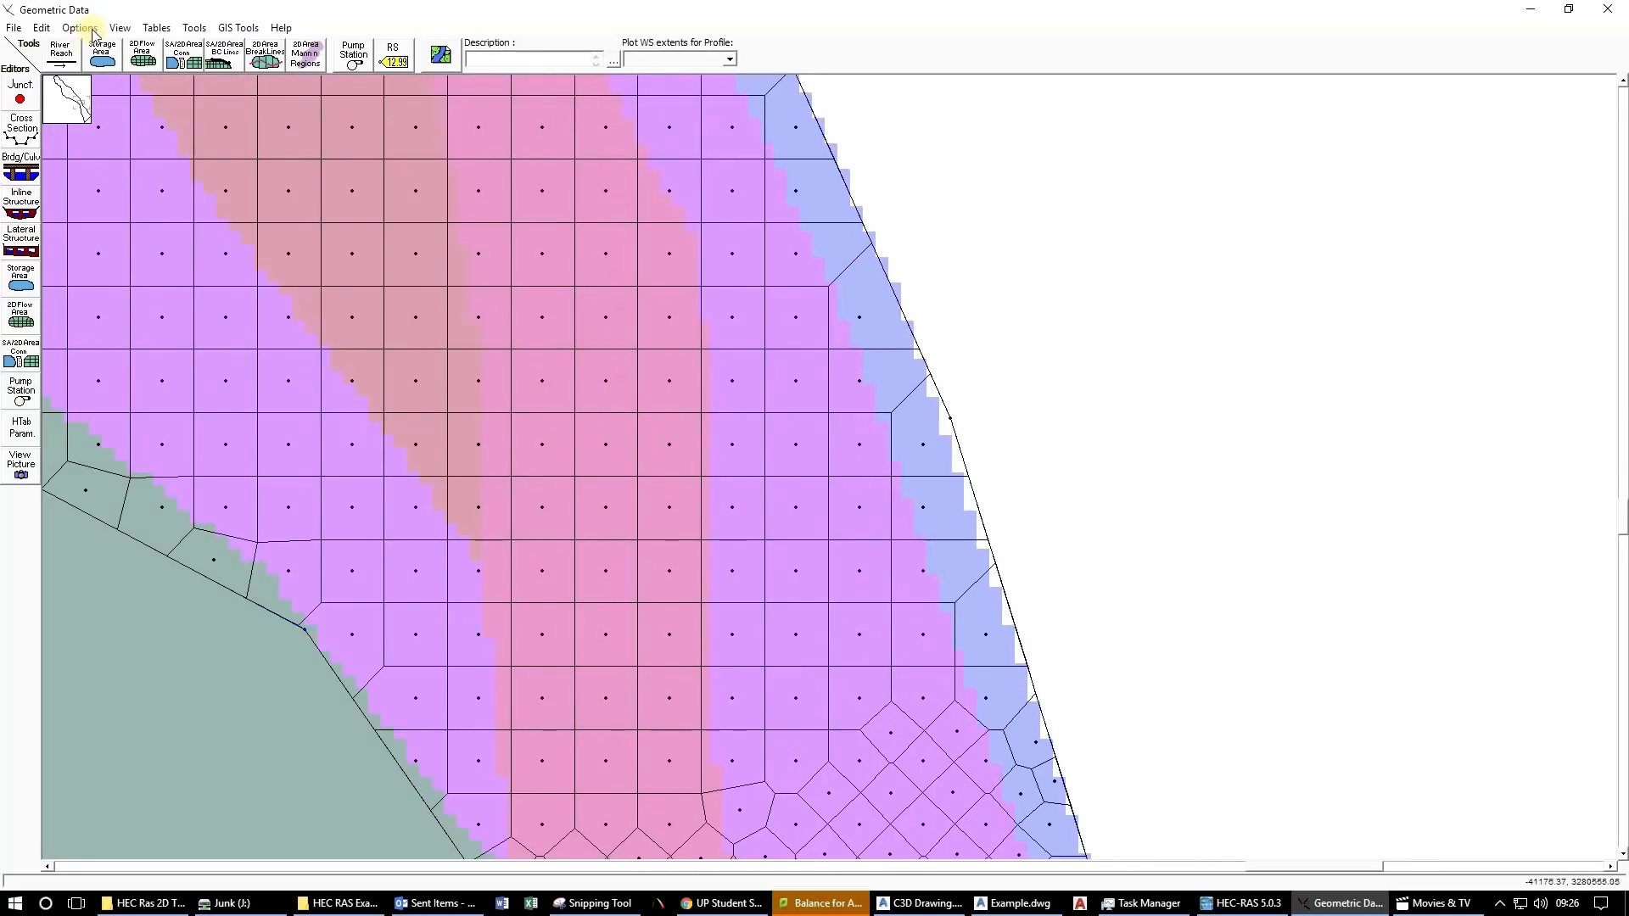
left_click(42, 28)
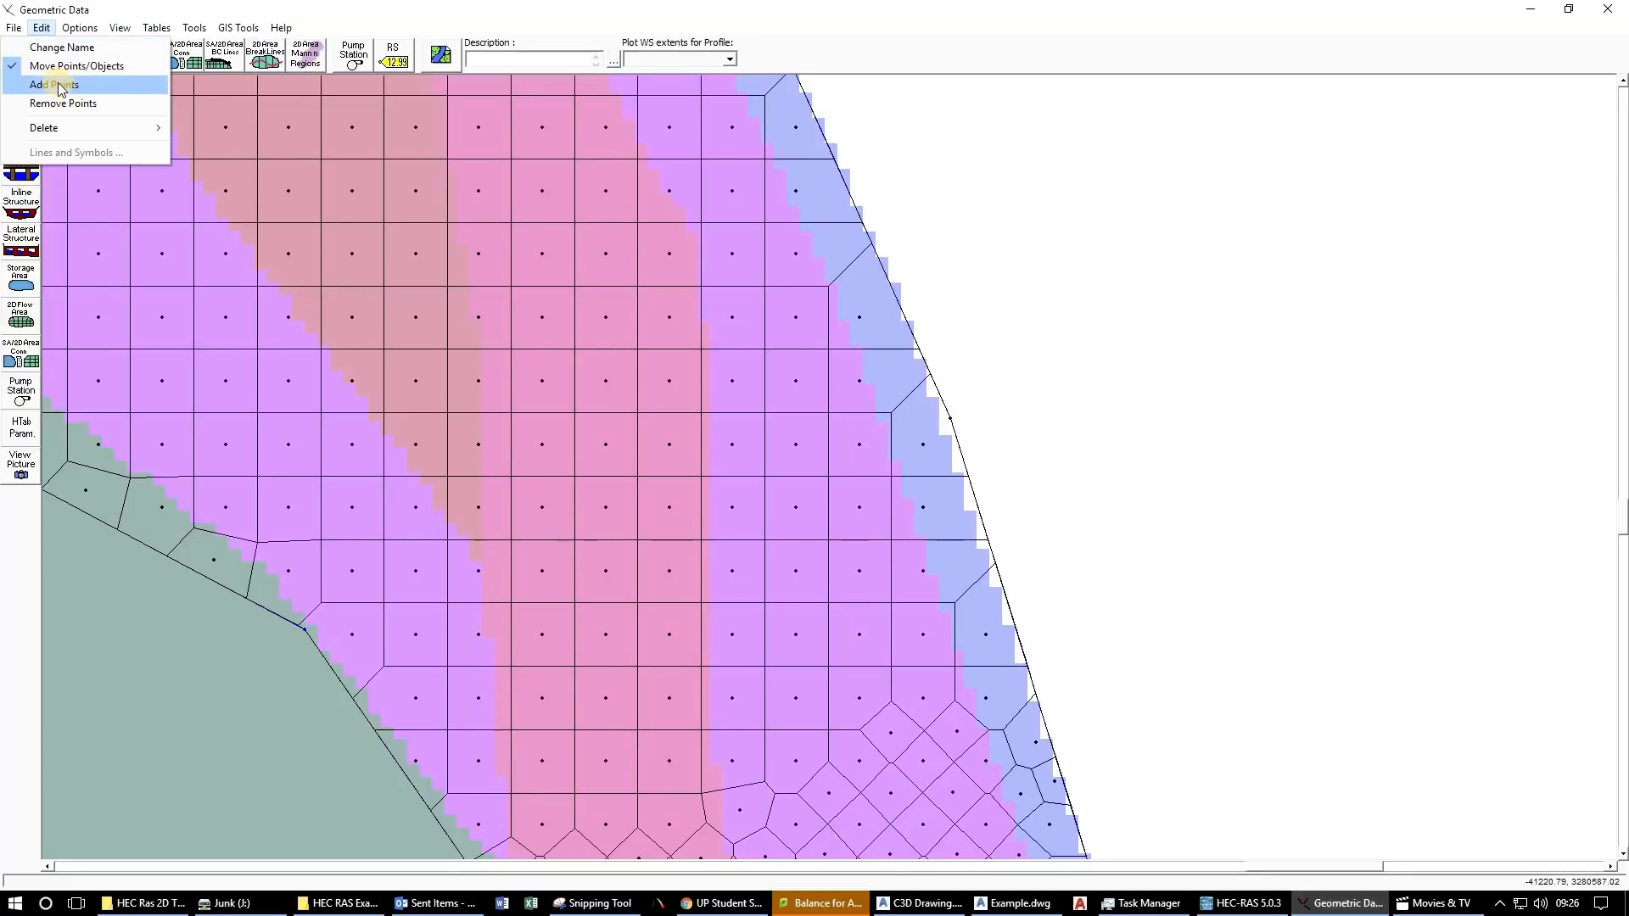
left_click(59, 89)
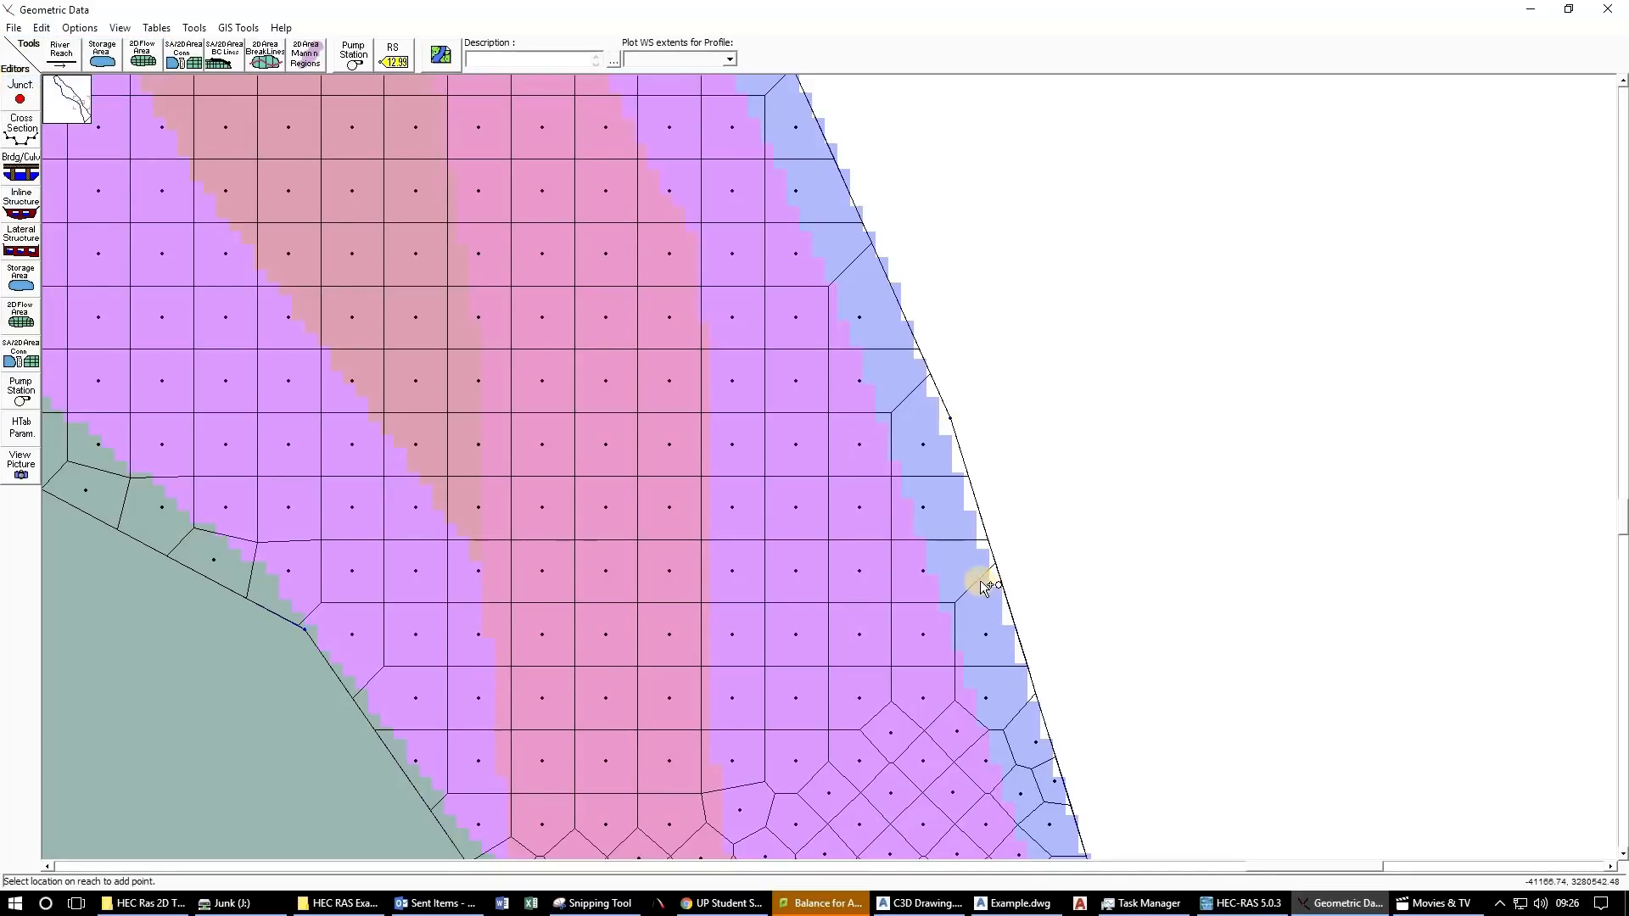
left_click(970, 548)
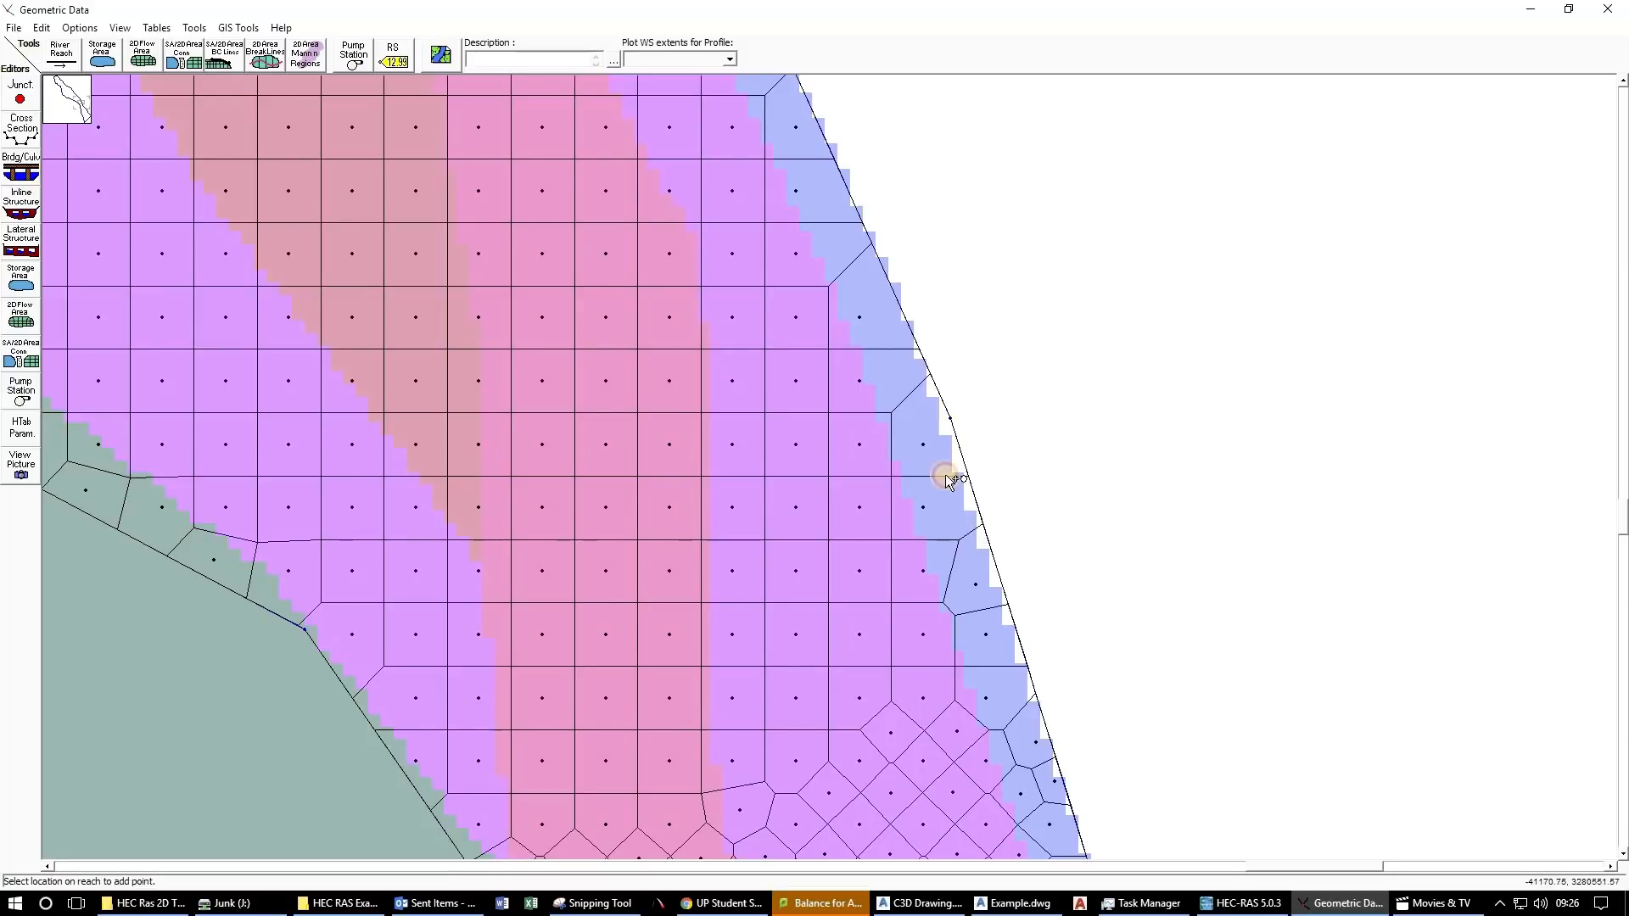
left_click(925, 434)
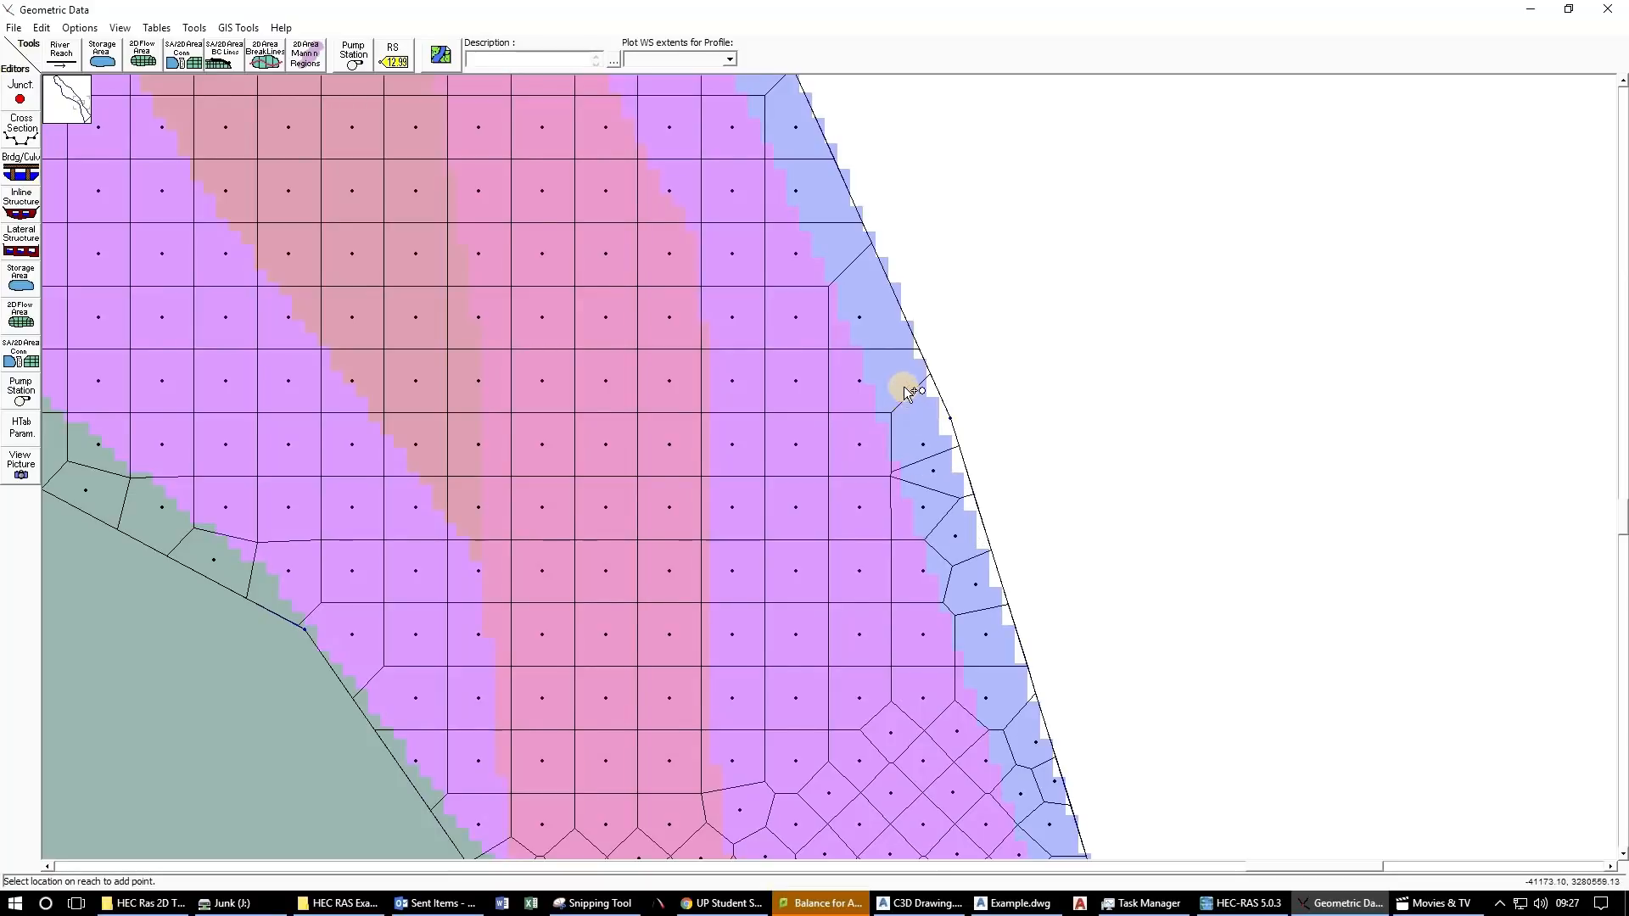
left_click(843, 259)
left_click(800, 149)
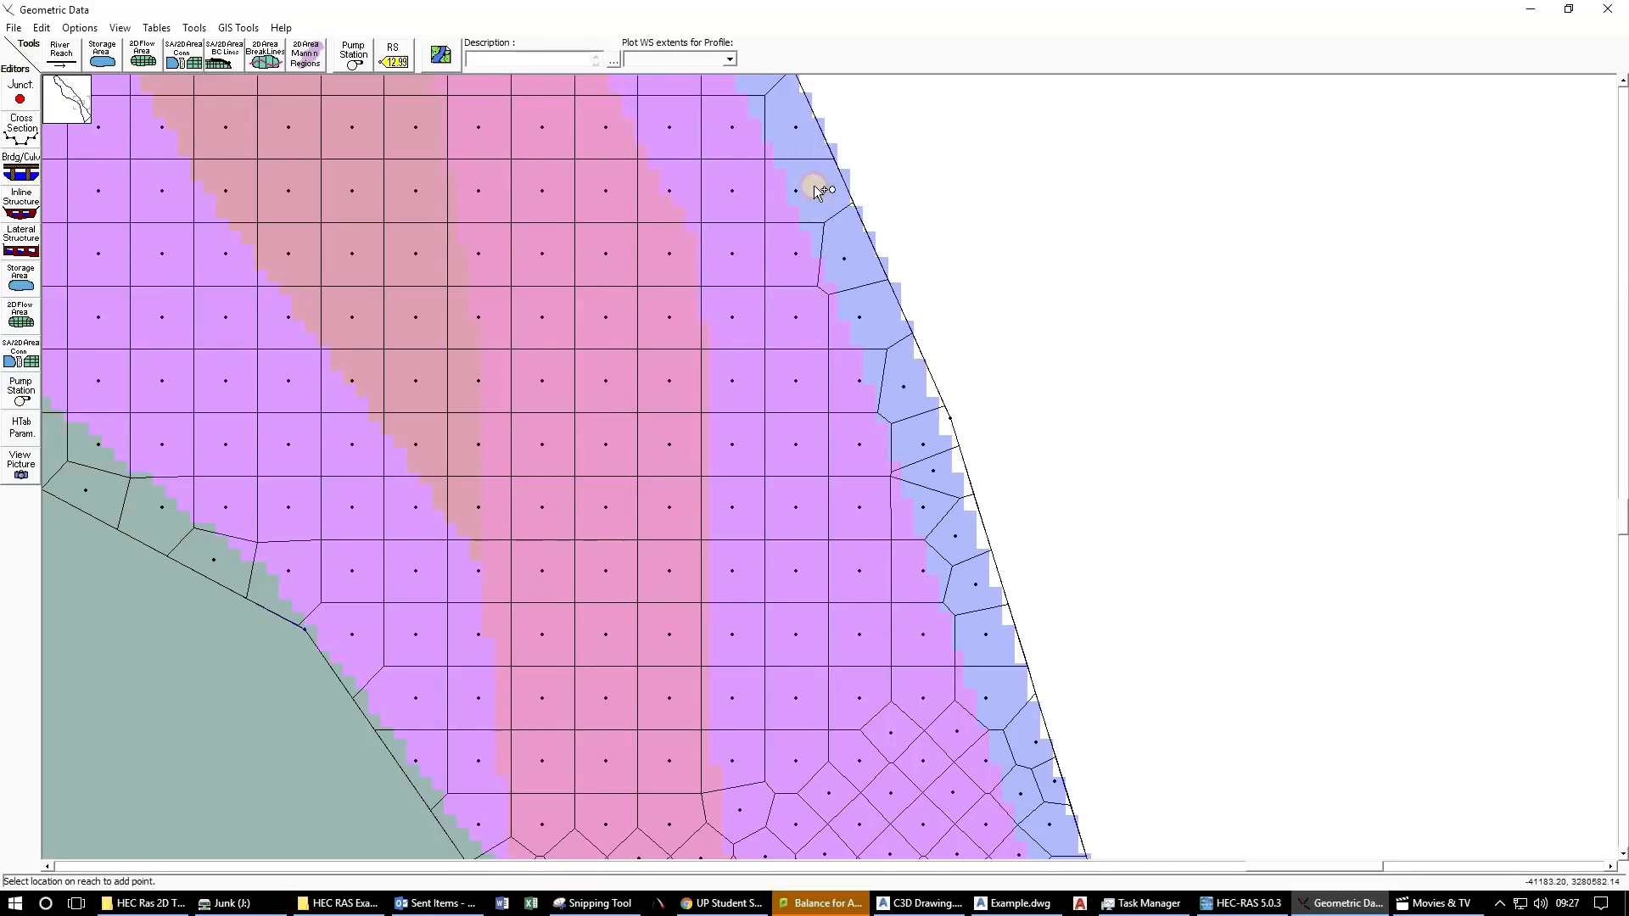
Add a computation point at the inner corner of the small eastern boundary cells and stop adding points.
left_click(887, 472)
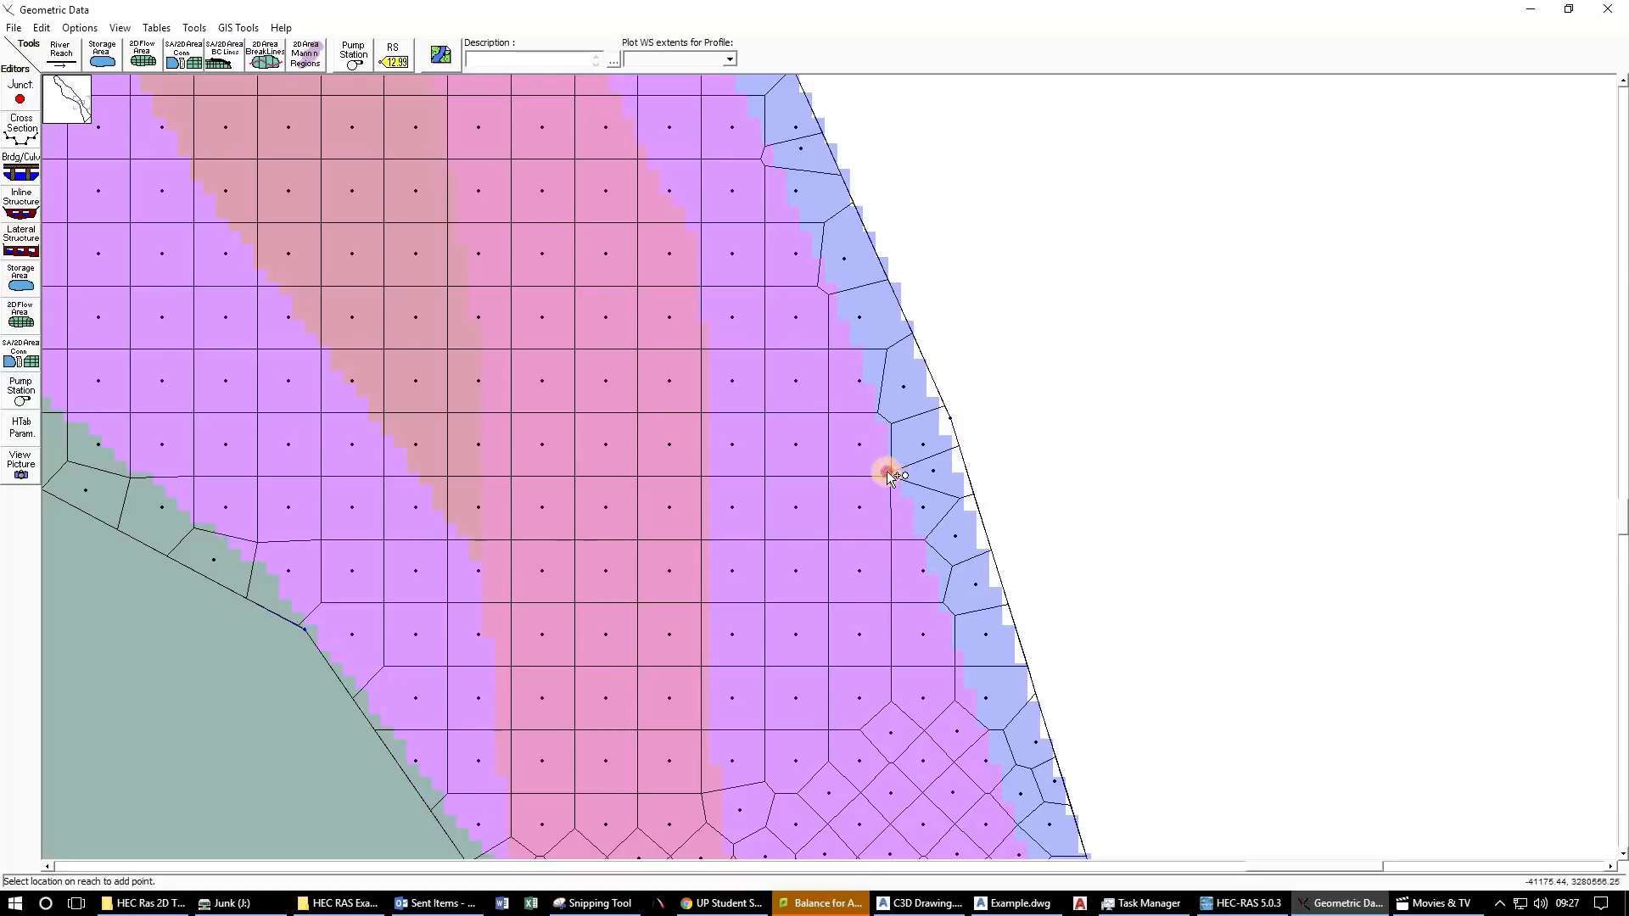
left_click(597, 396)
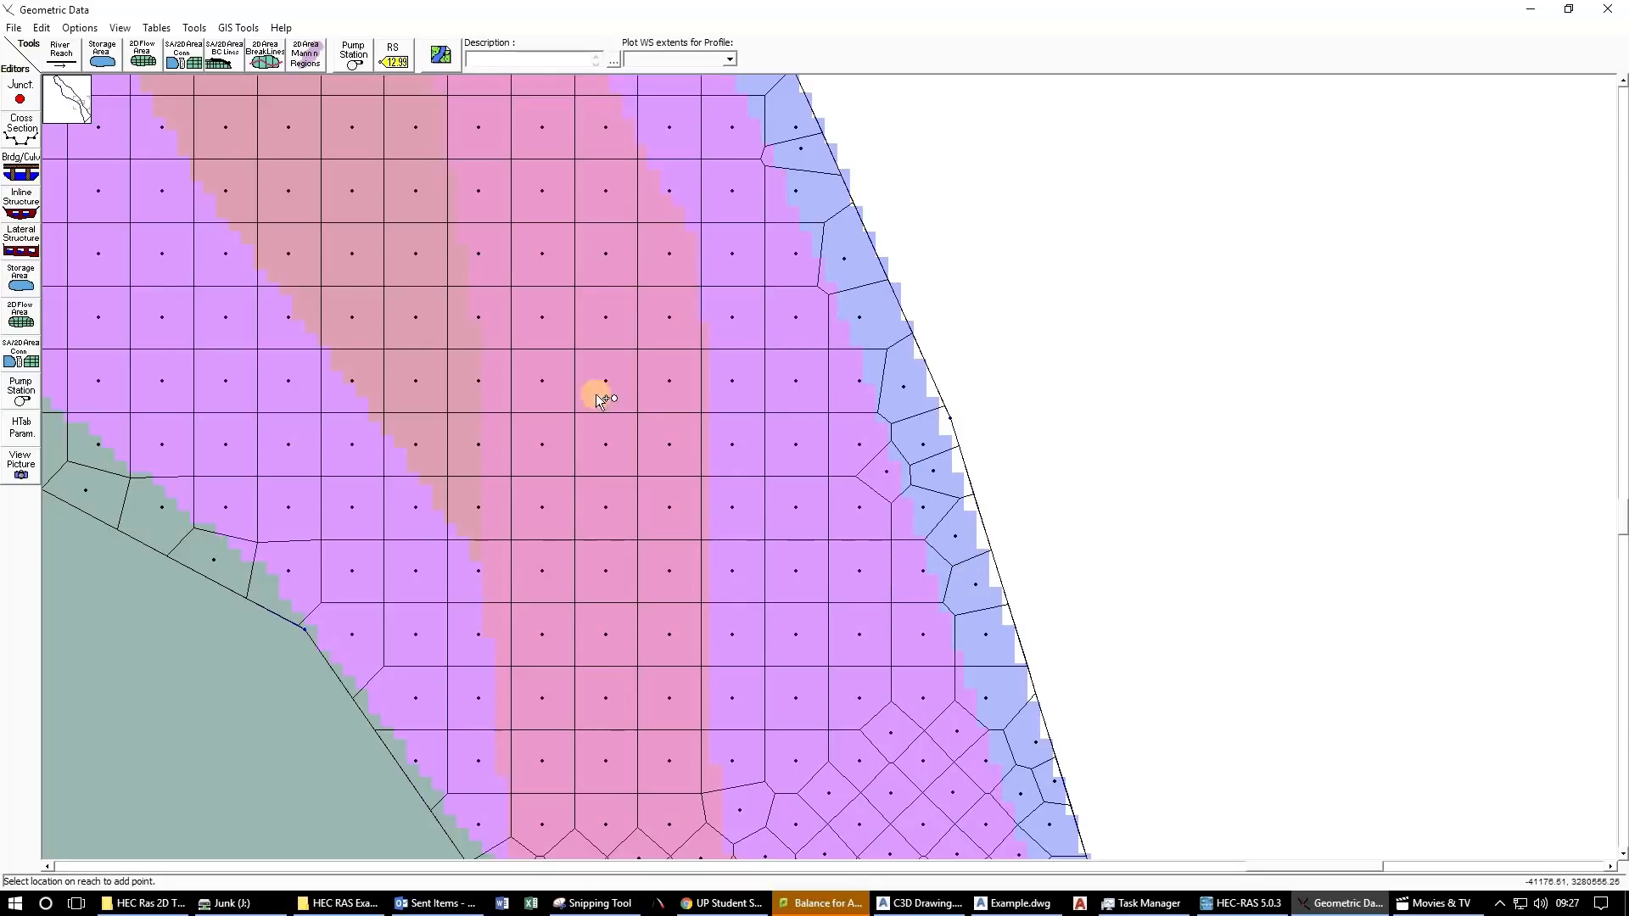
left_click(40, 27)
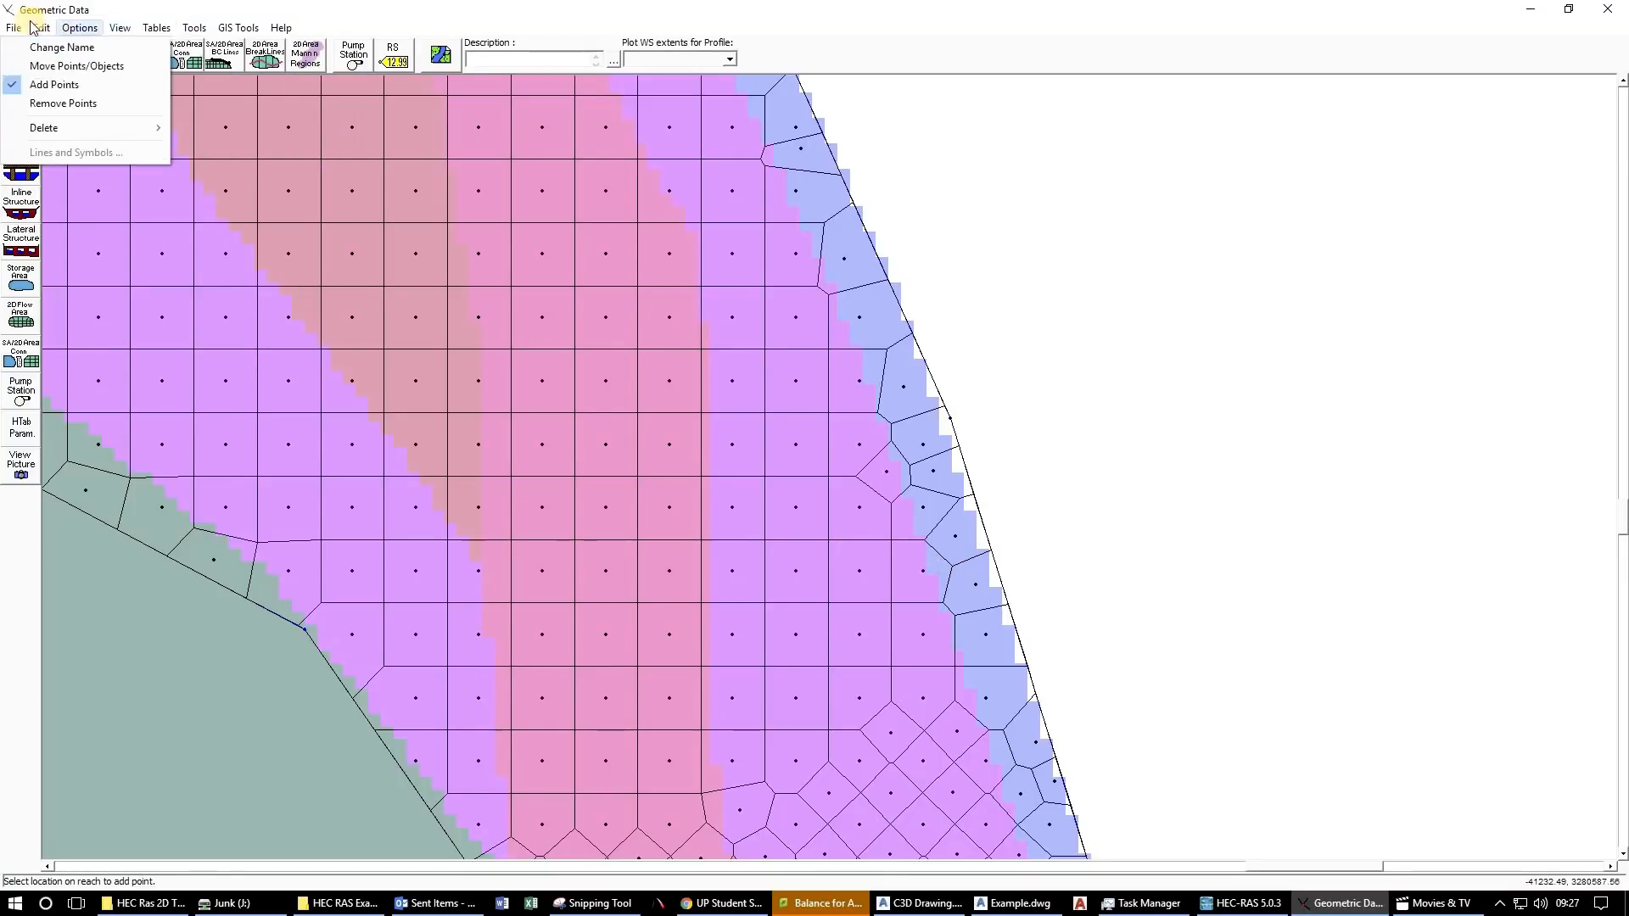
left_click(57, 87)
Hide the LandCover background layer so only the full 2D flow area mesh is shown.
scroll(834, 465, "down", 3)
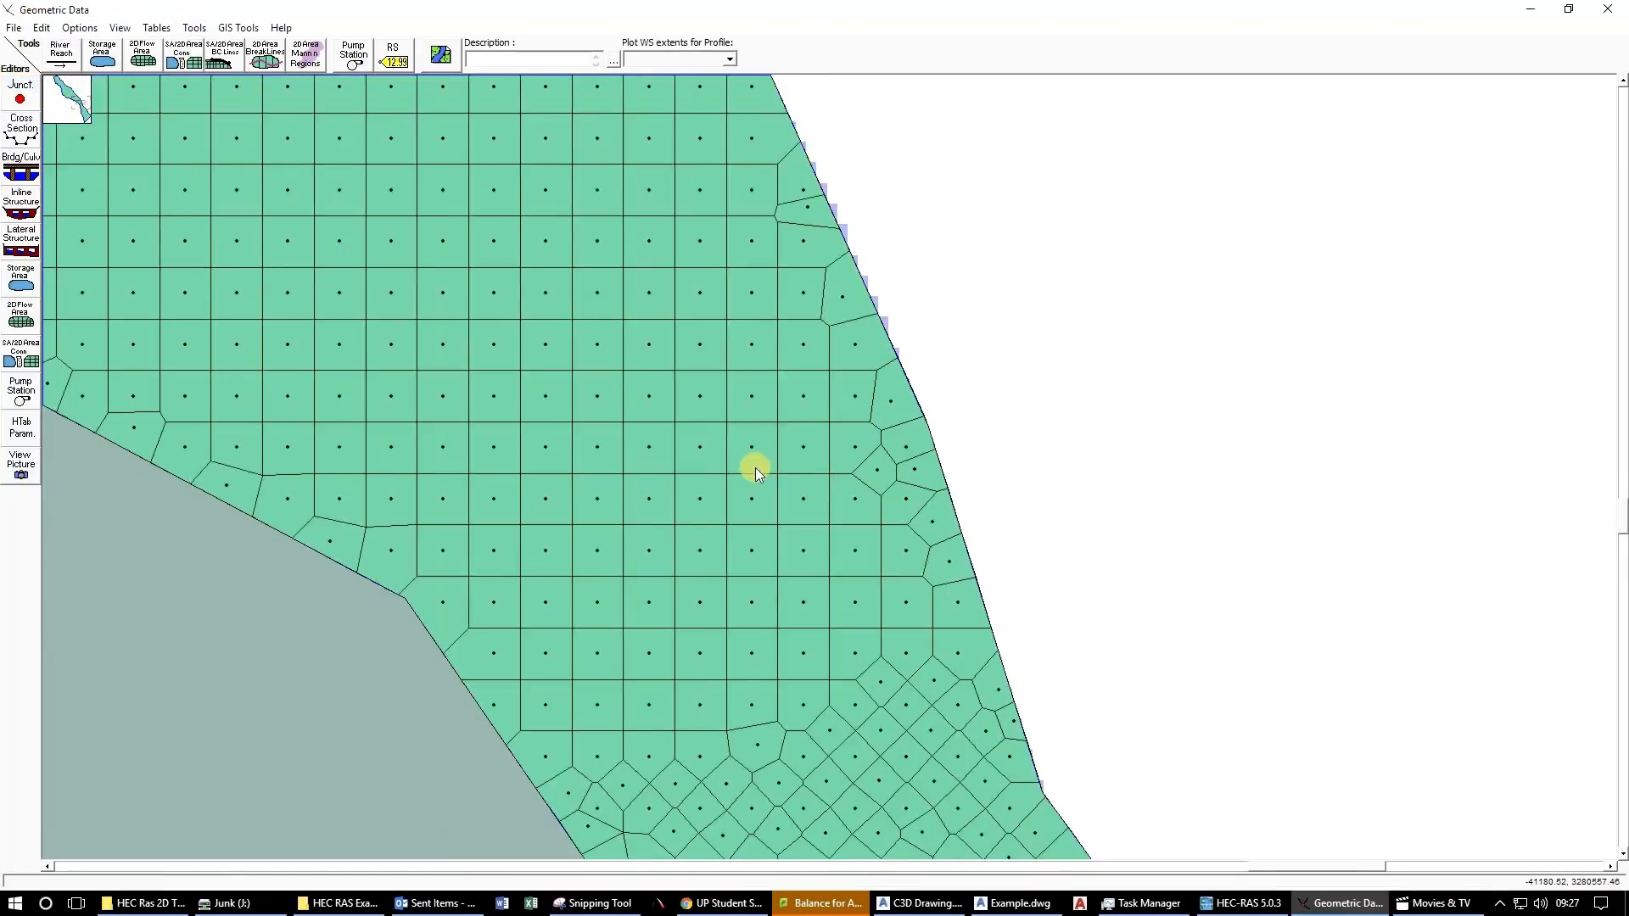
scroll(755, 482, "down", 3)
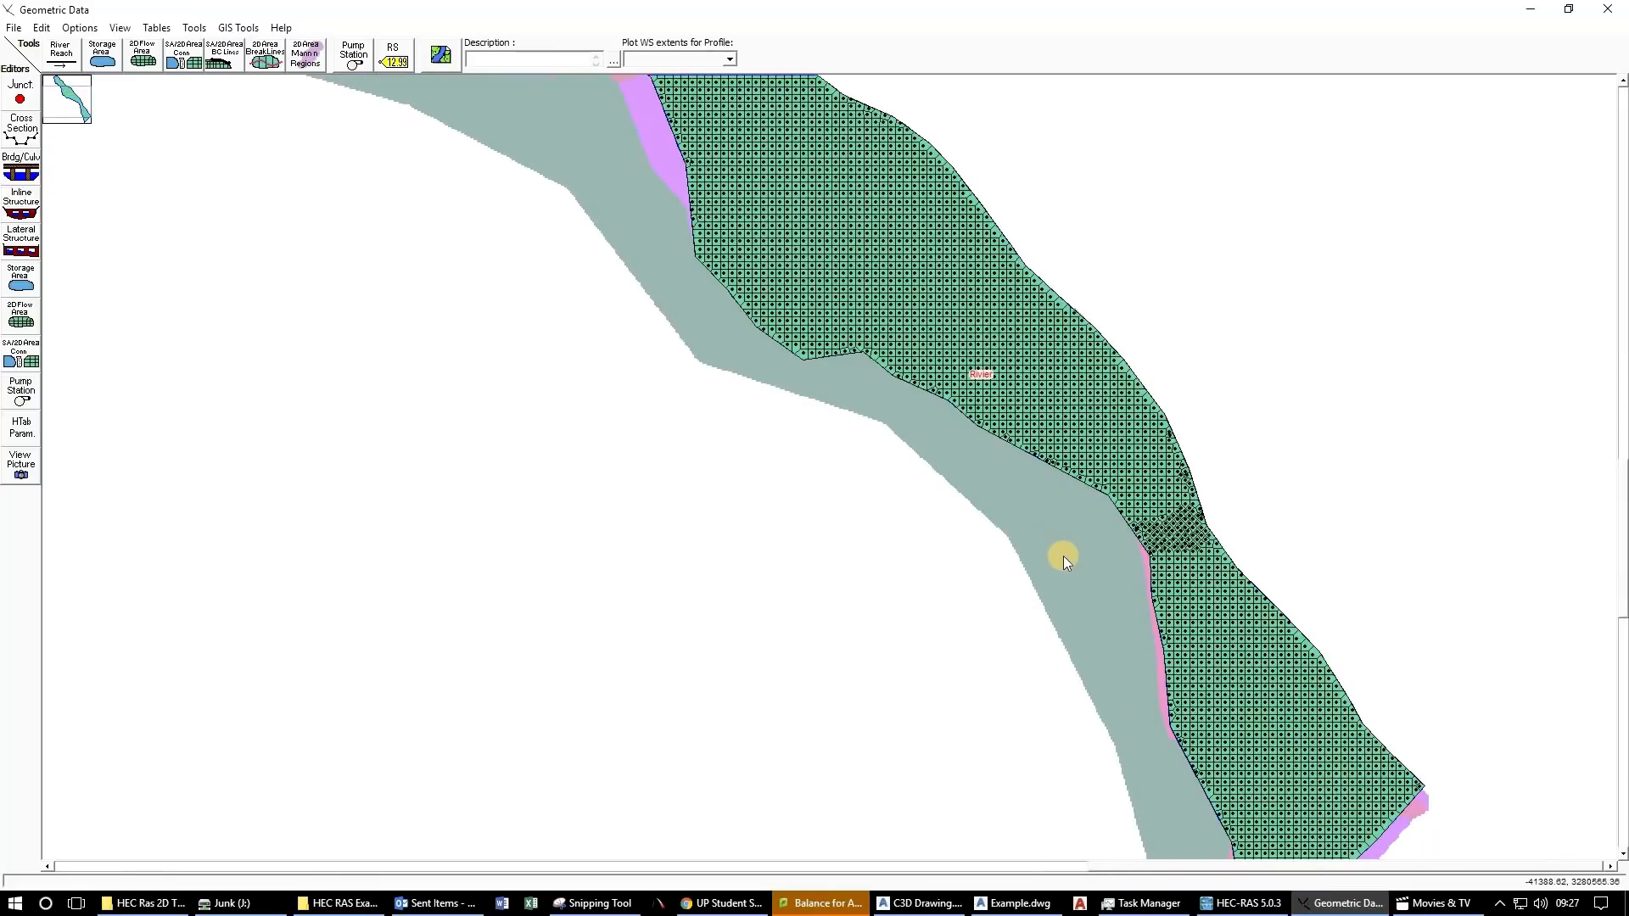
left_click(440, 54)
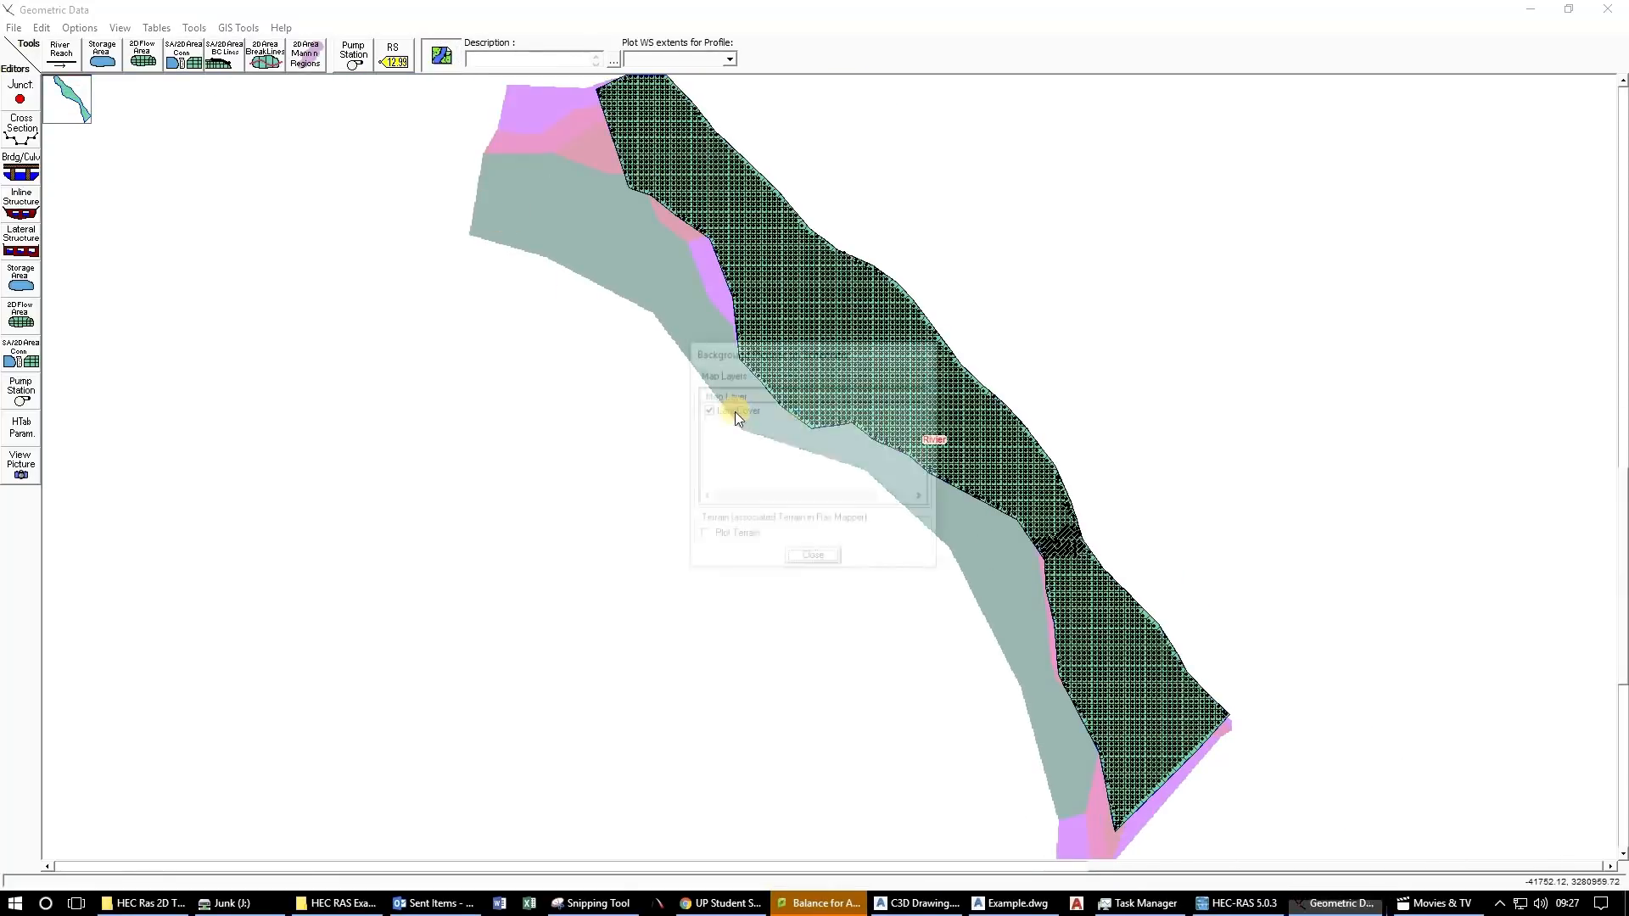
left_click(707, 411)
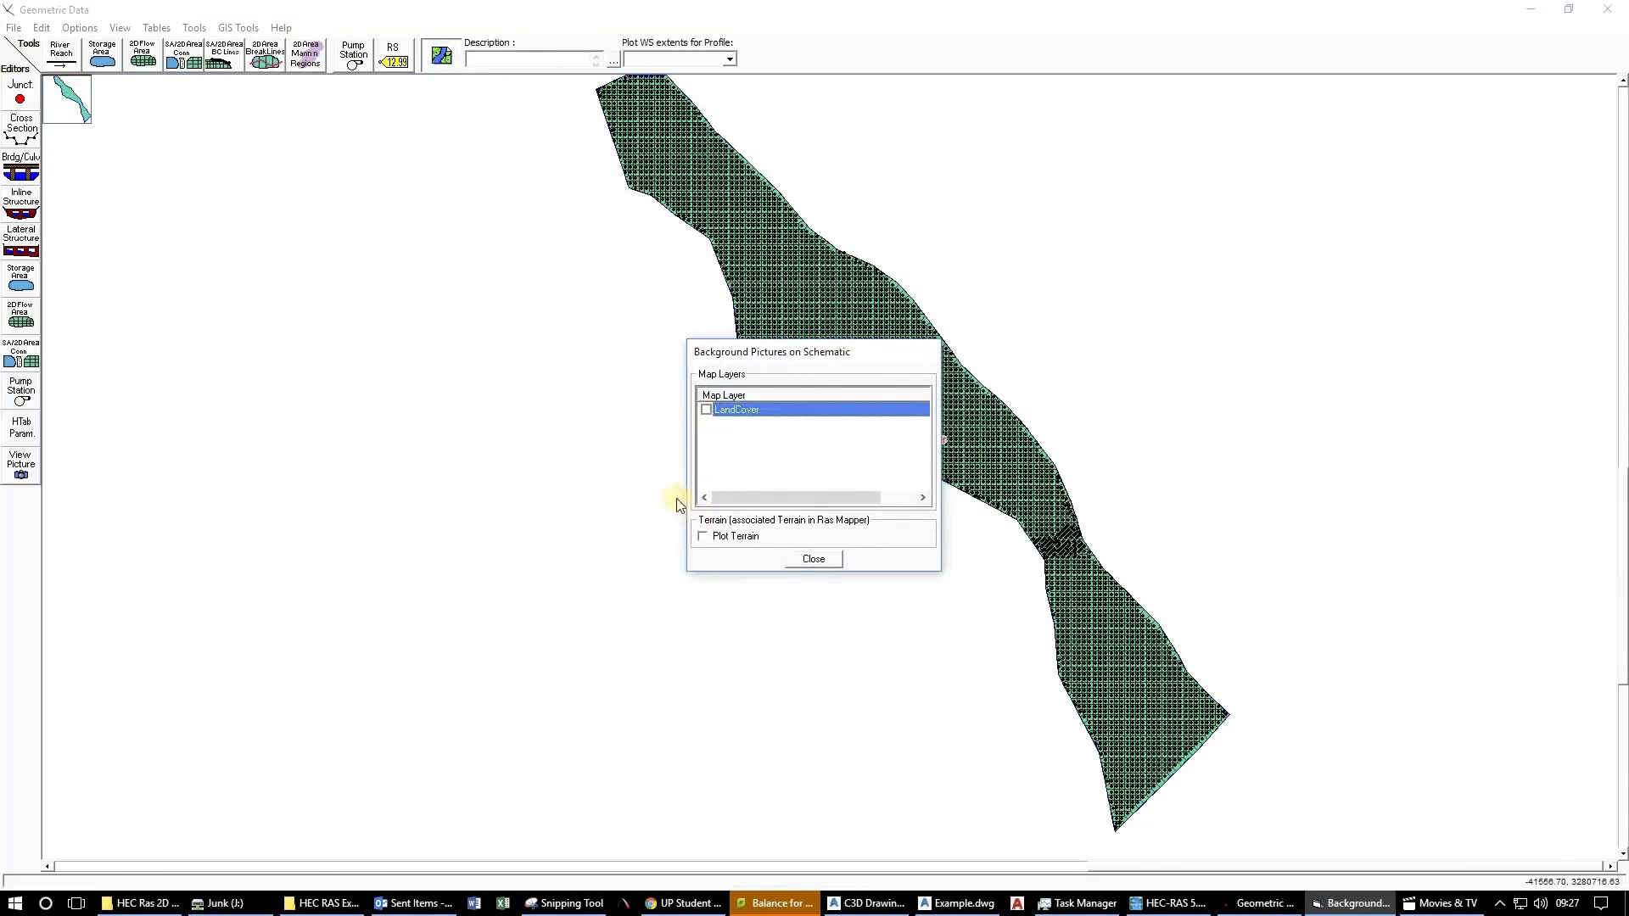
left_click_drag(823, 371, 488, 408)
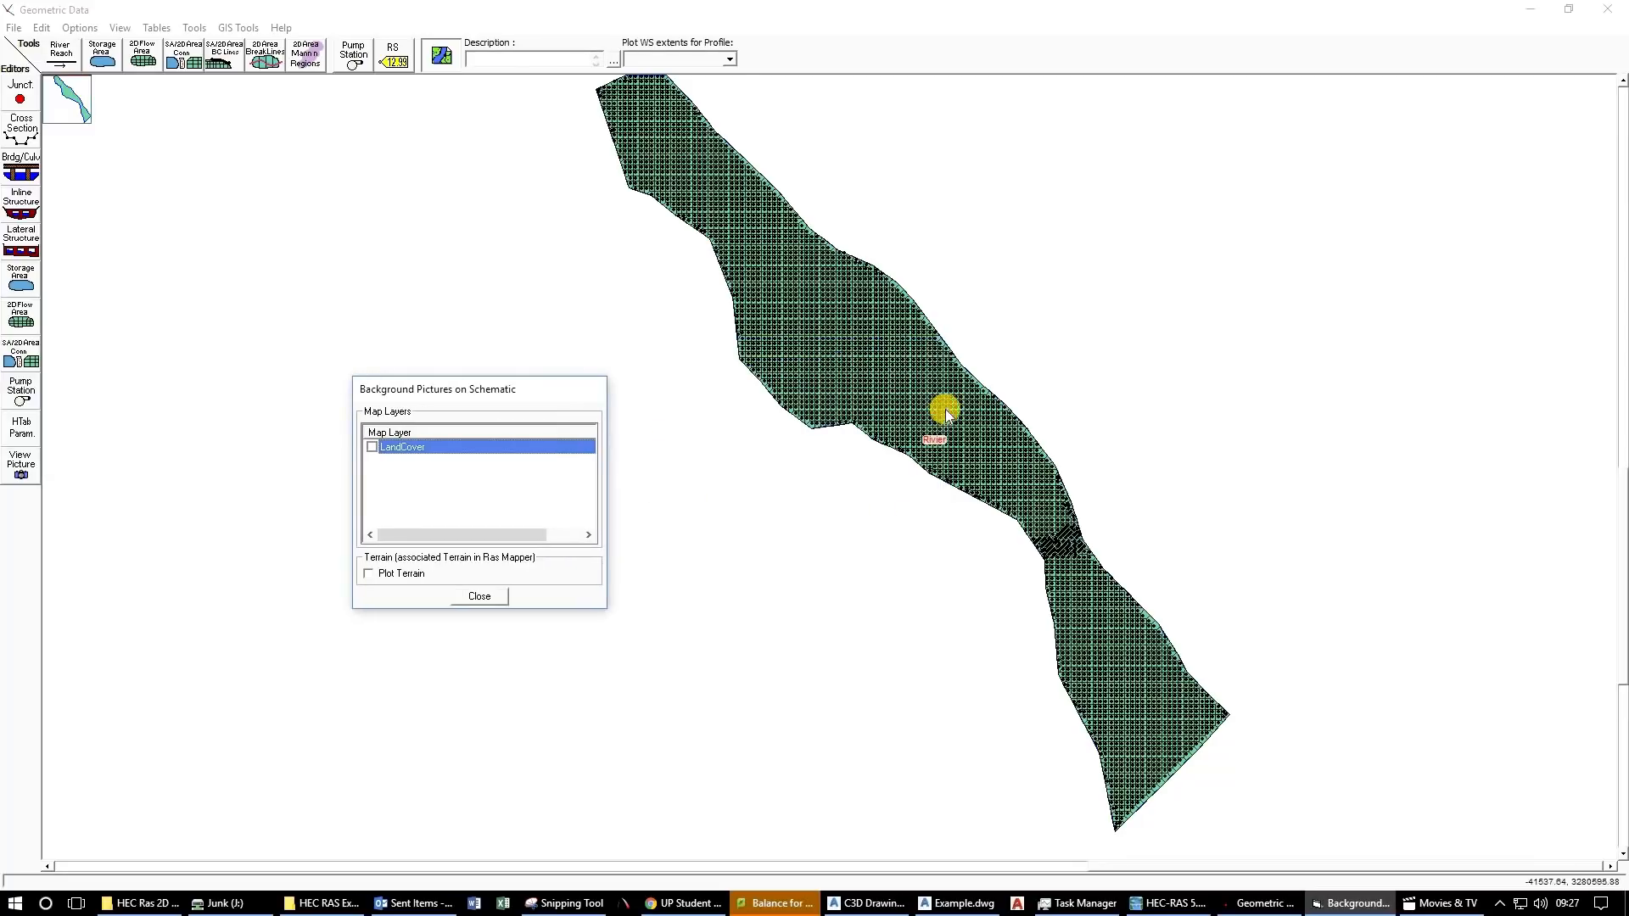
key("Escape")
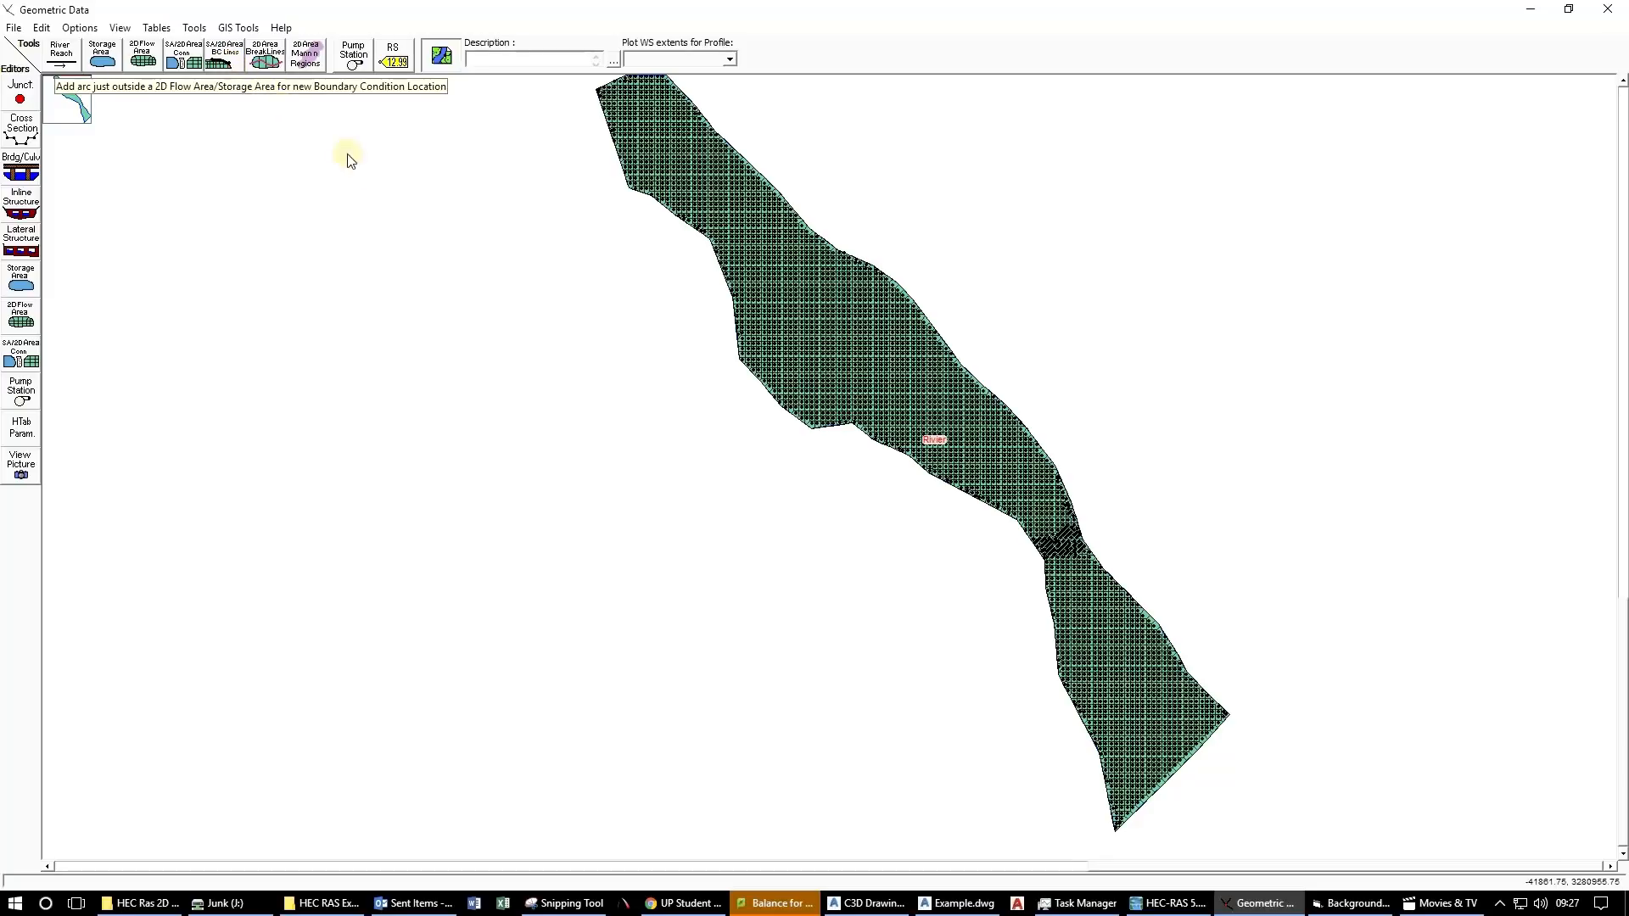
Draw a boundary condition line about 167 m long just outside the mesh's southeastern edge and name it Entry.
left_click(227, 63)
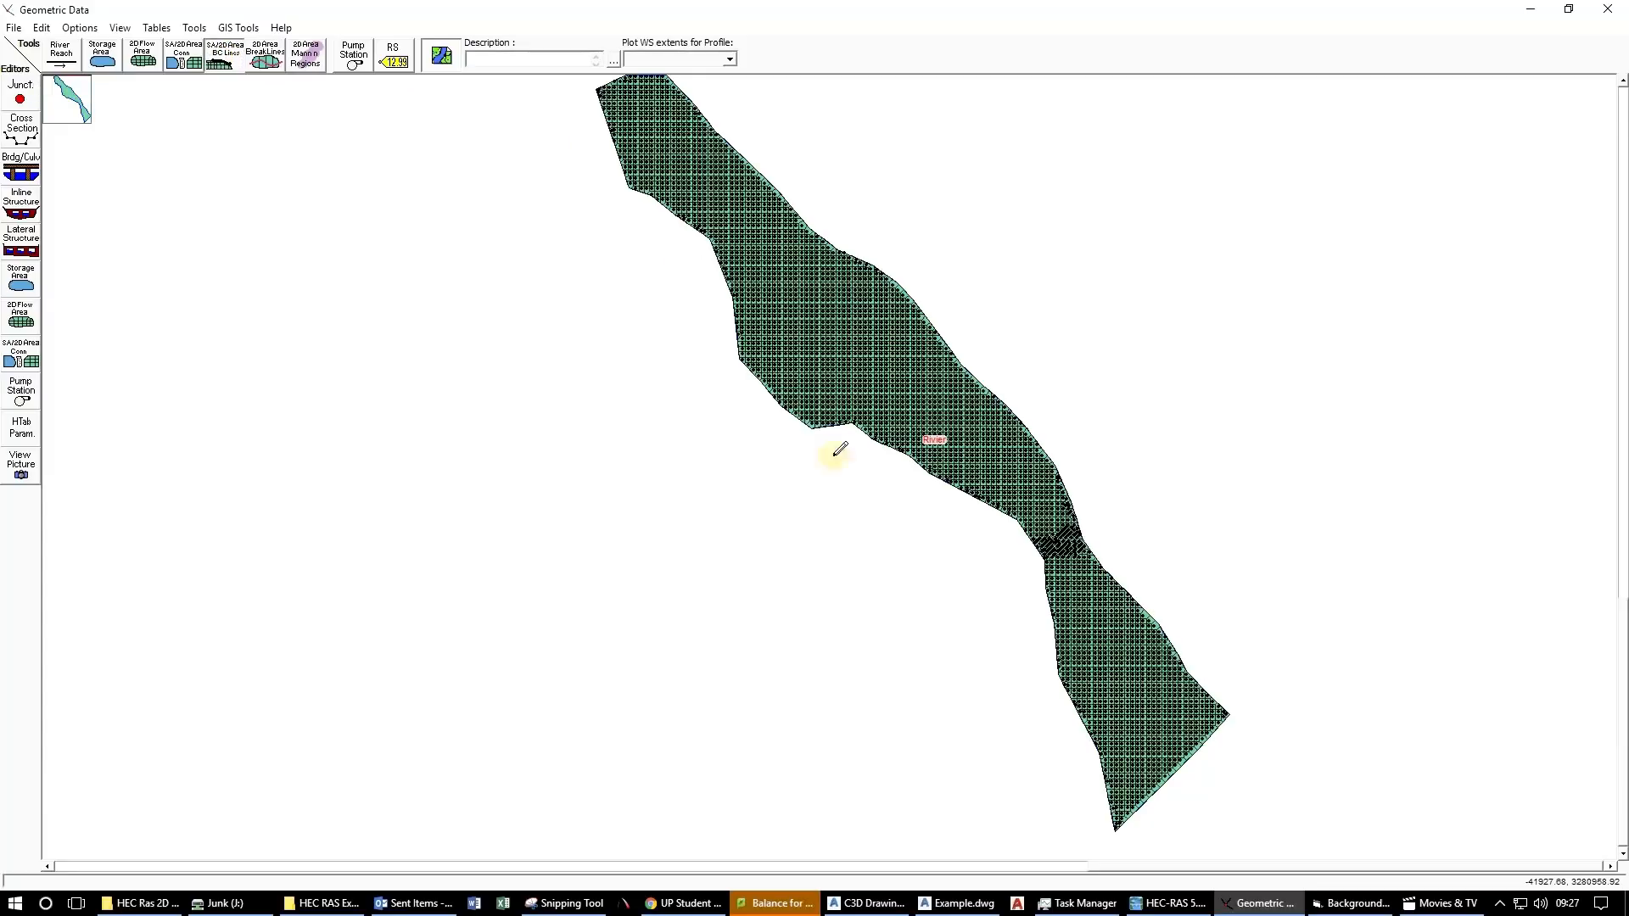
left_click(1117, 833)
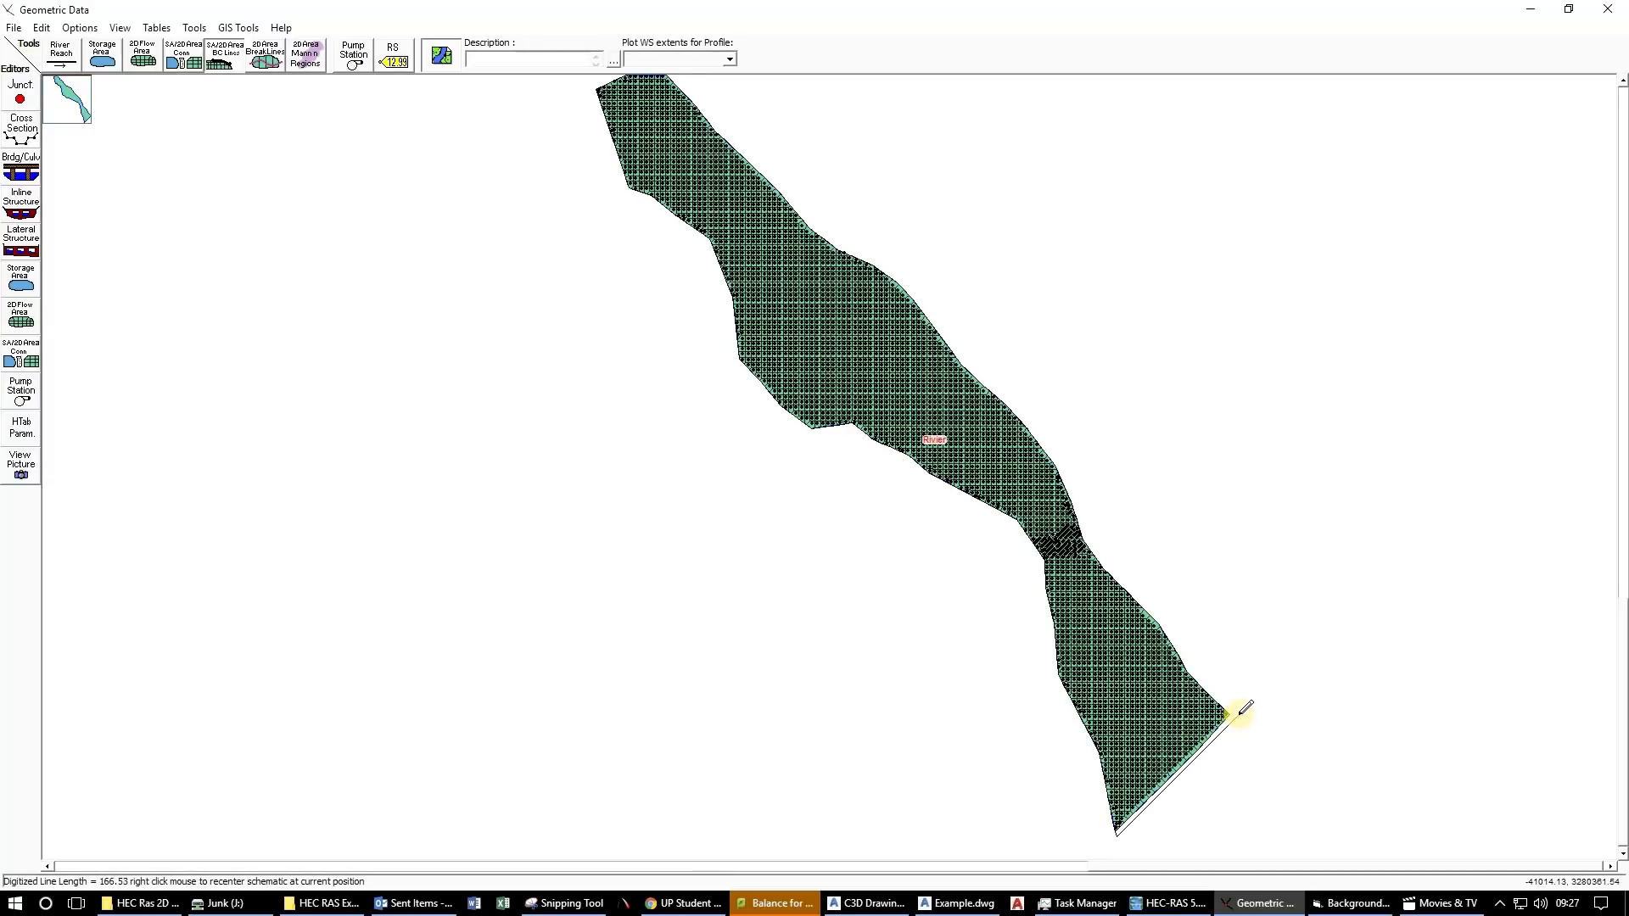
double_click(1238, 716)
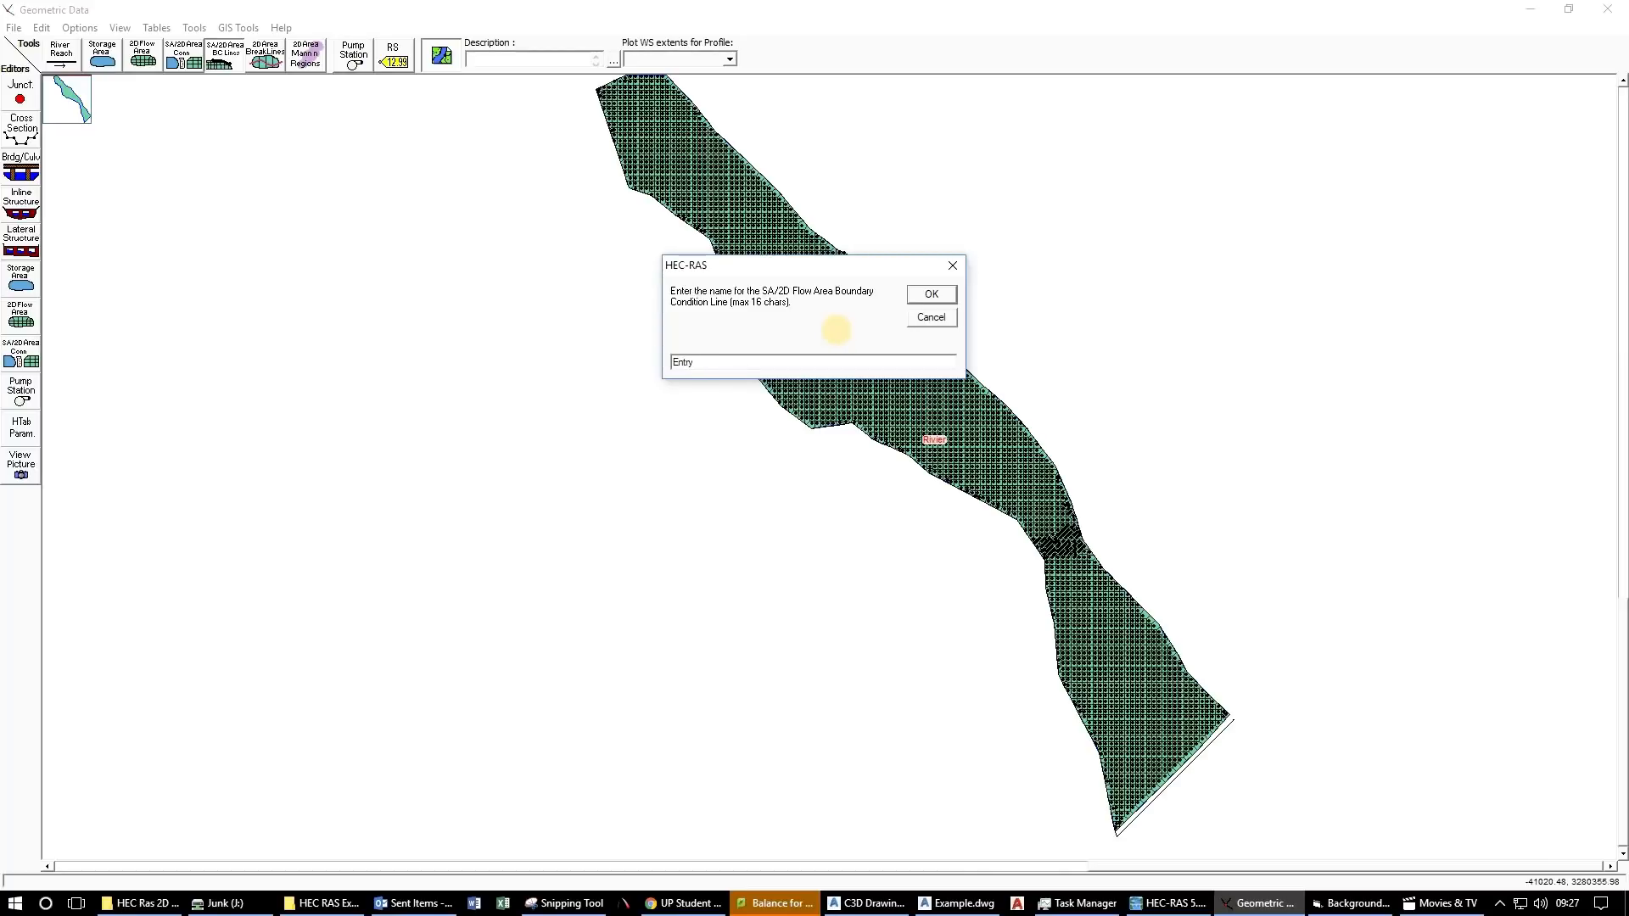
key("Return")
Shorten the Entry boundary condition line by moving its end points inward from both corners of the southeastern edge.
scroll(1381, 713, "up", 3)
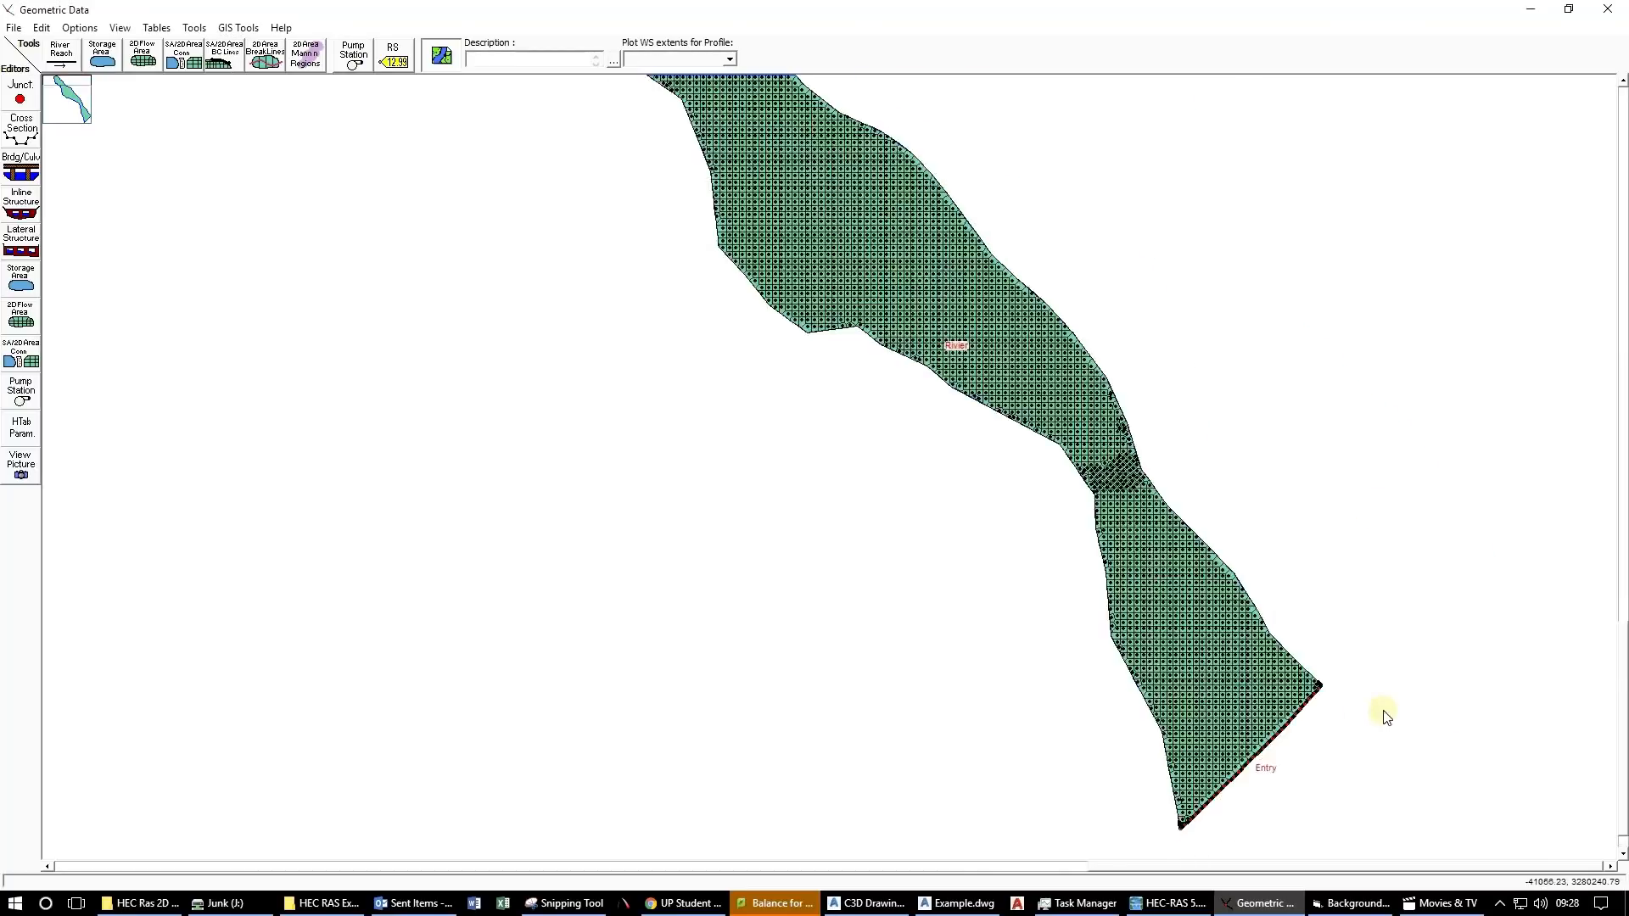
left_click_drag(933, 604, 810, 563)
left_click_drag(1406, 573, 1162, 551)
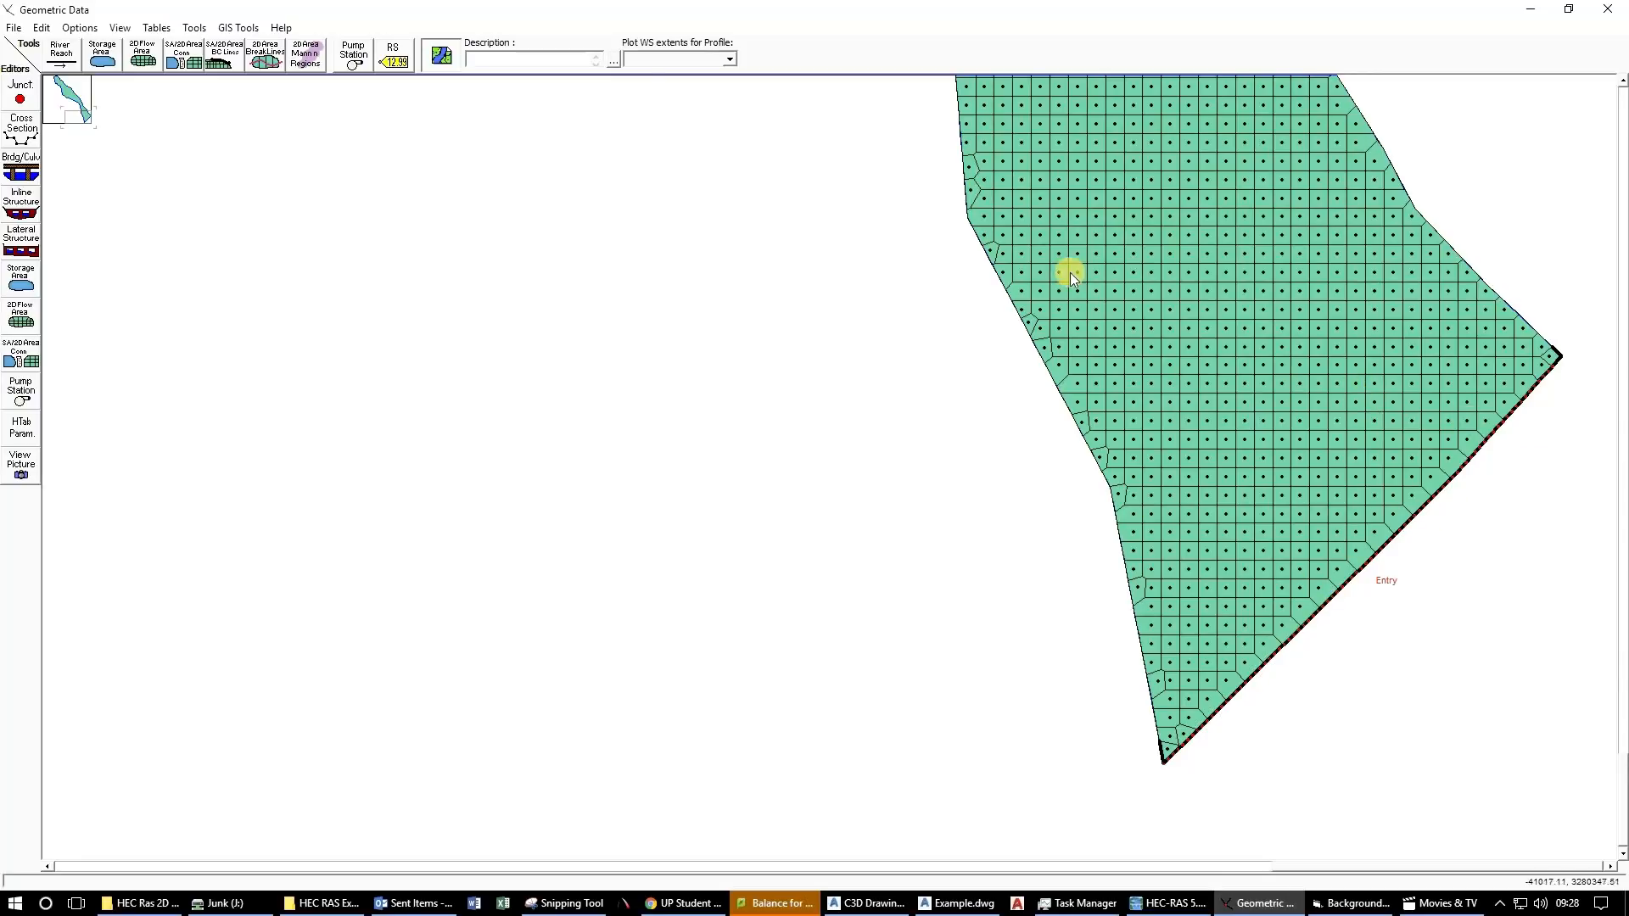
left_click(41, 28)
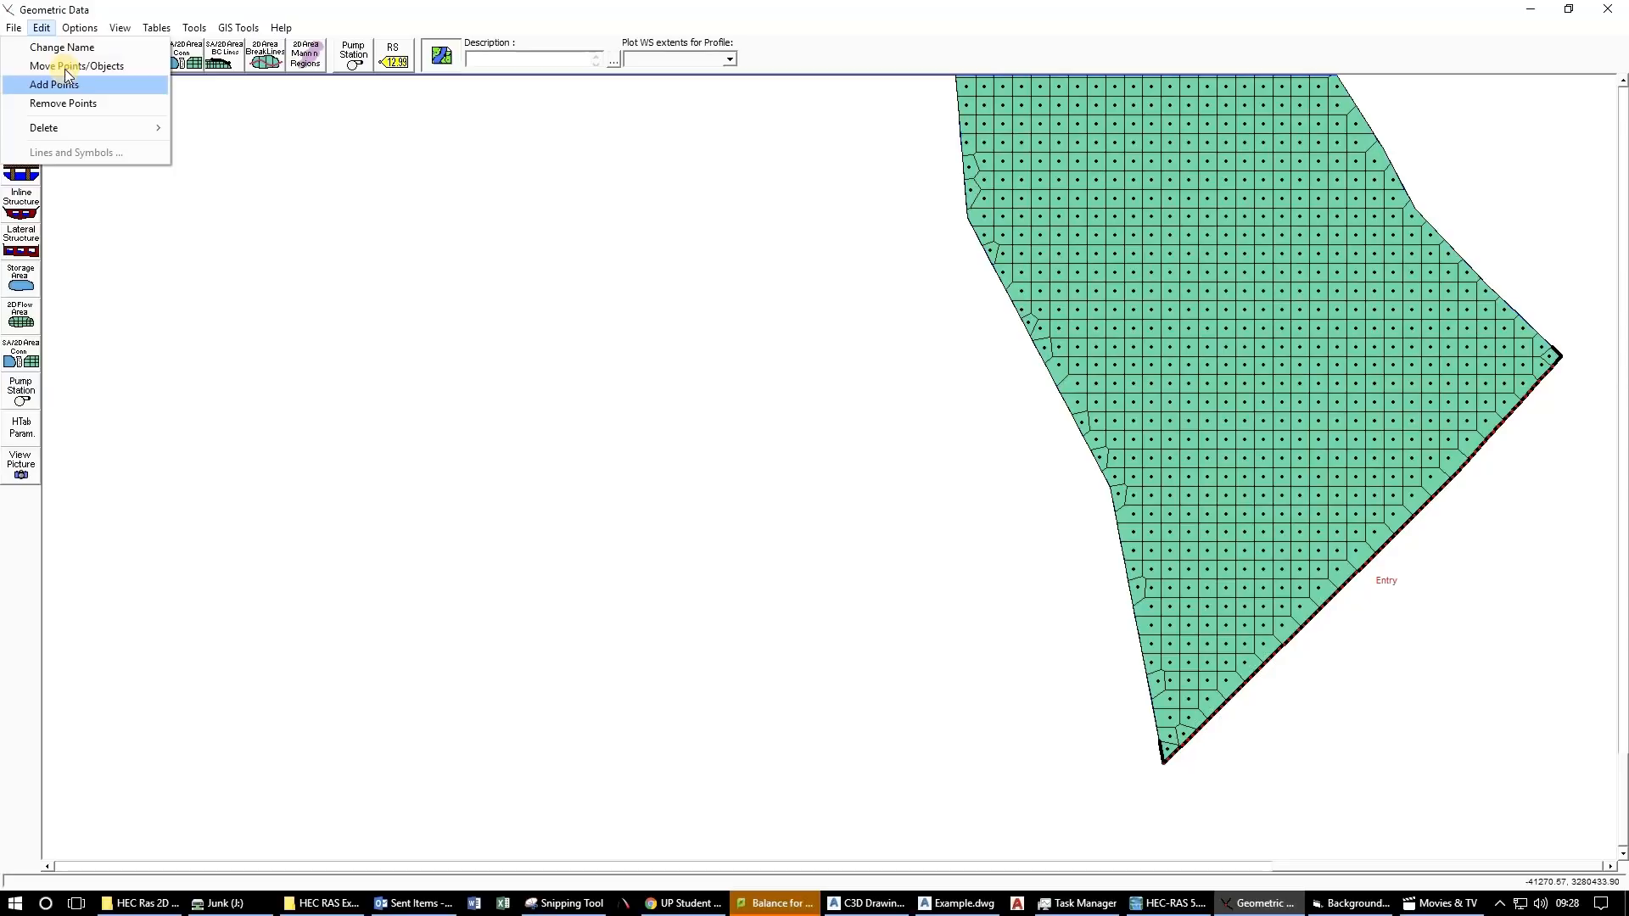
left_click(76, 65)
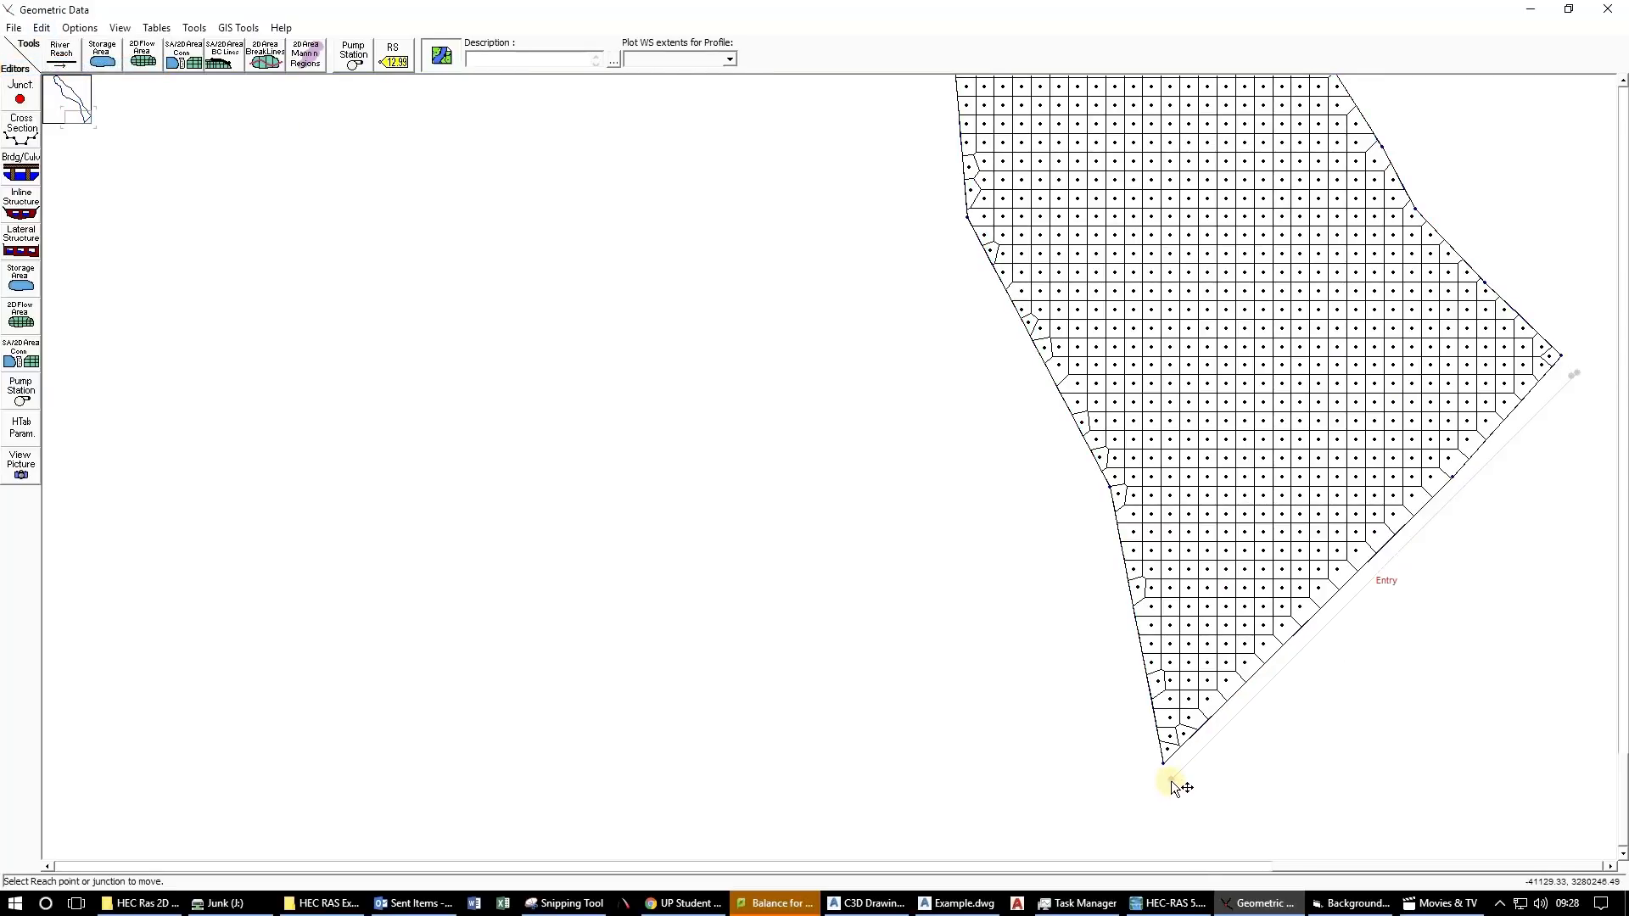
left_click_drag(1171, 780, 1213, 739)
left_click_drag(1571, 379, 1465, 488)
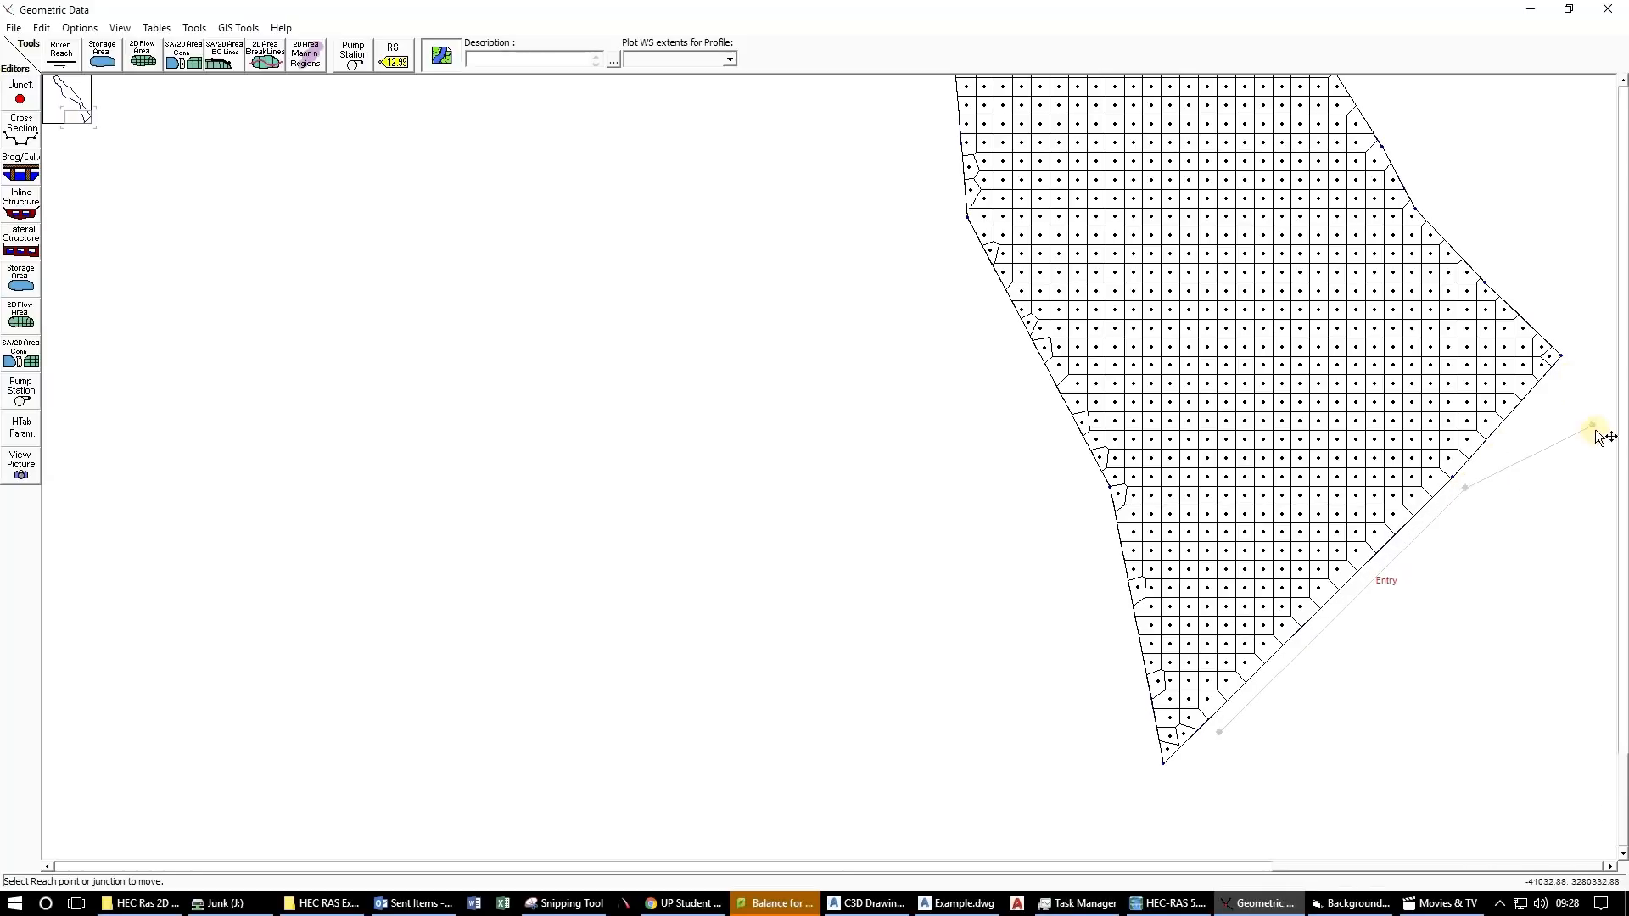
left_click_drag(1592, 425, 1543, 414)
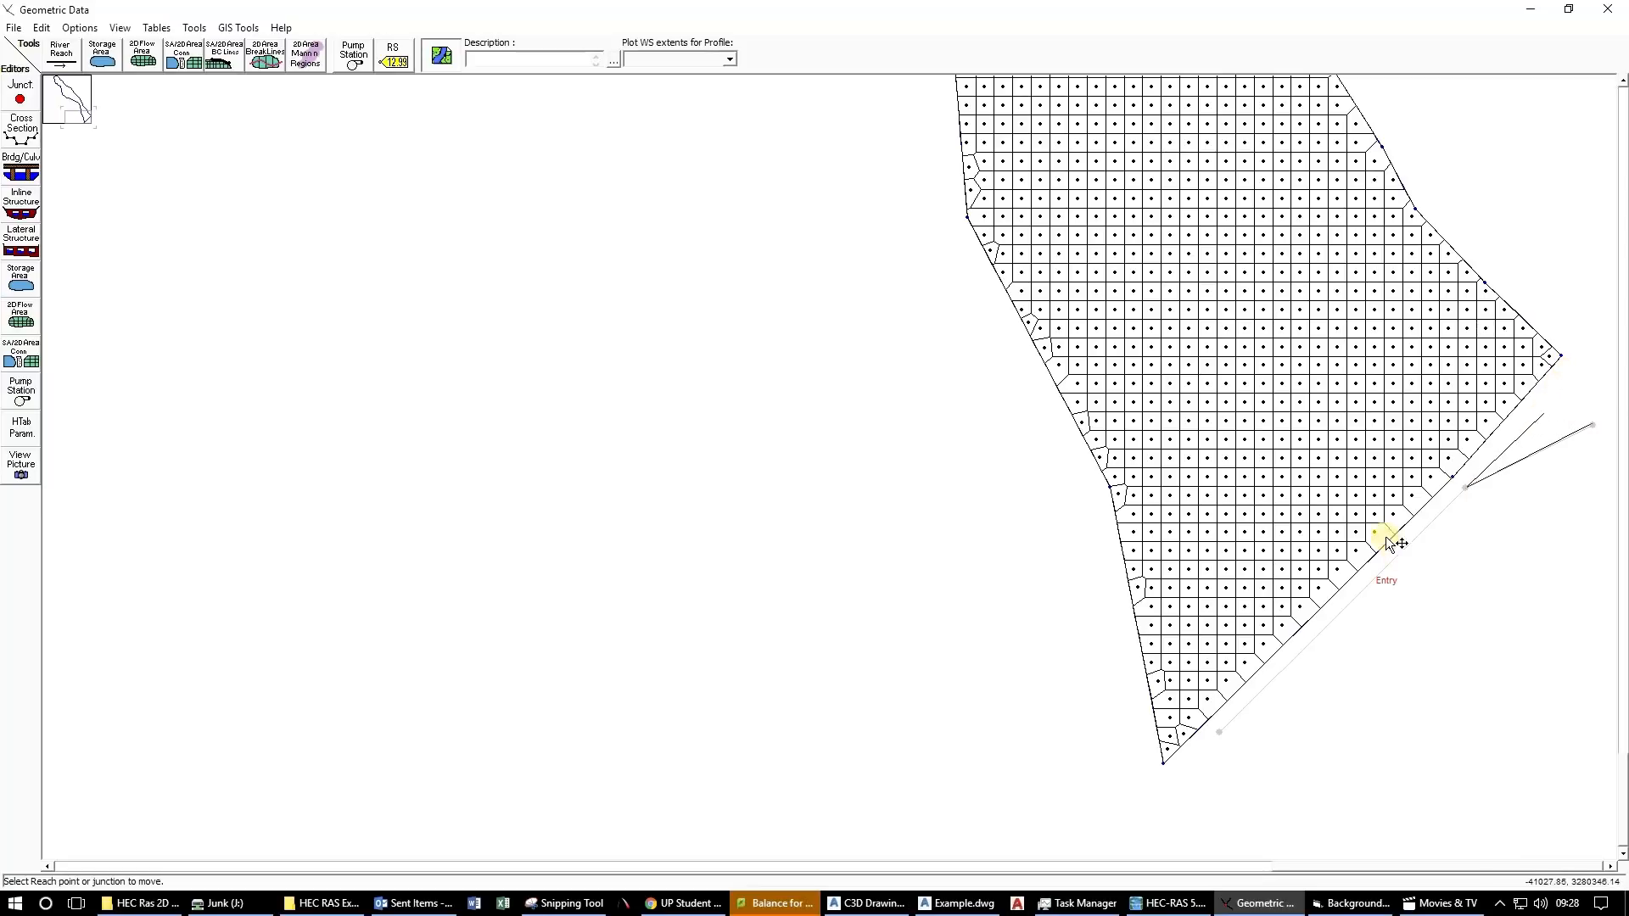
Remove the surplus intermediate vertex from the Entry line so it runs straight between its two end points.
left_click(44, 31)
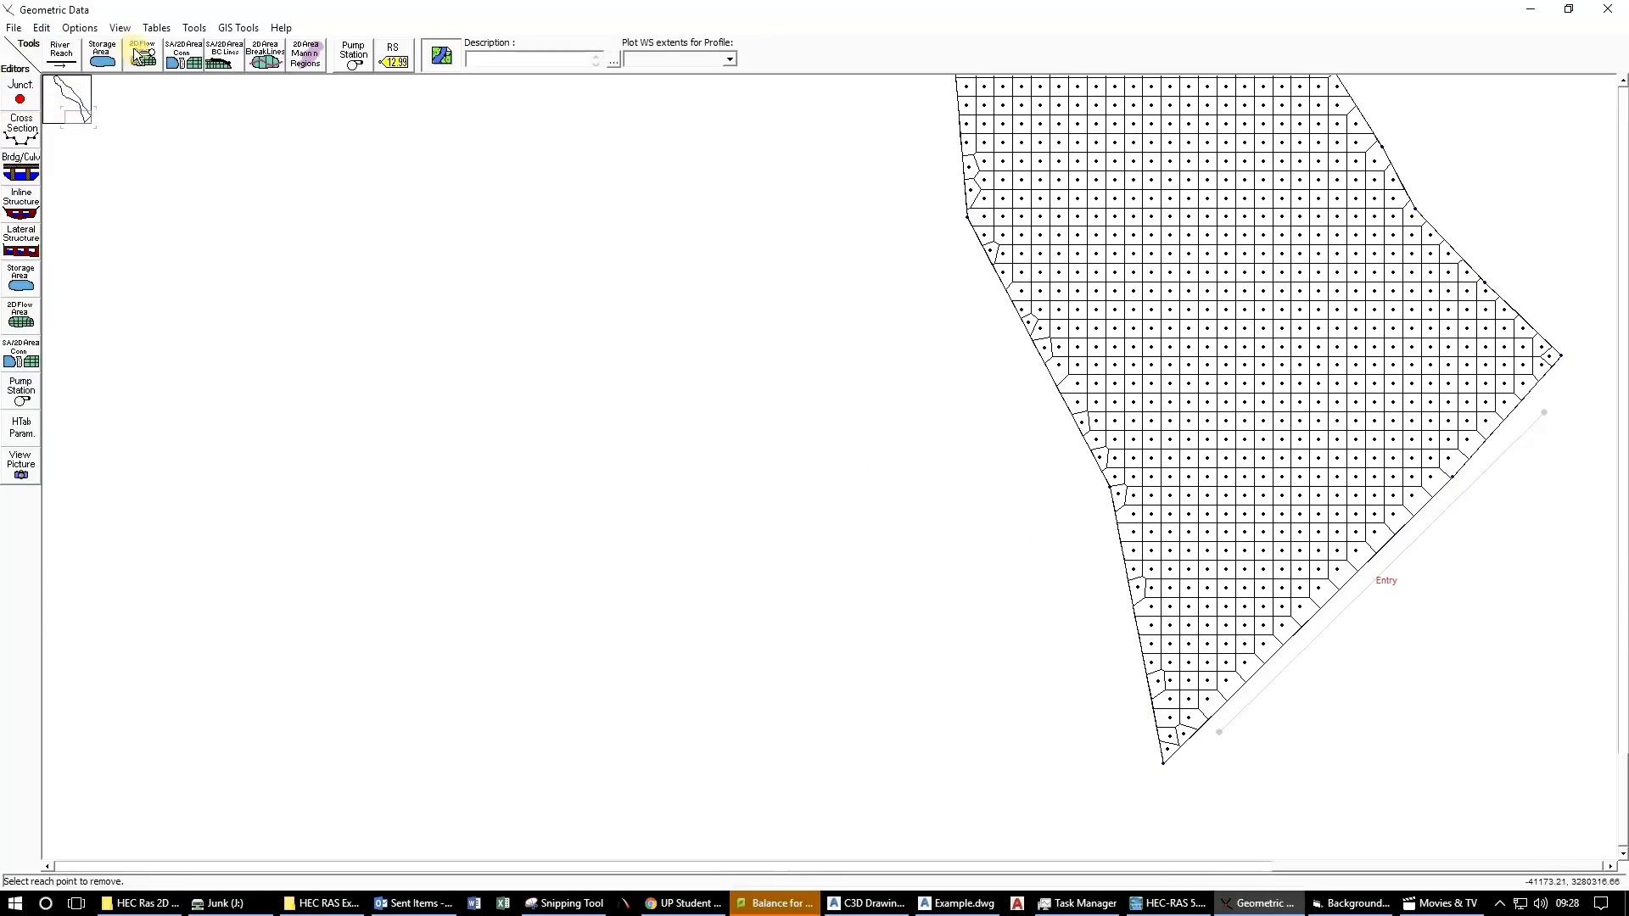
left_click(41, 27)
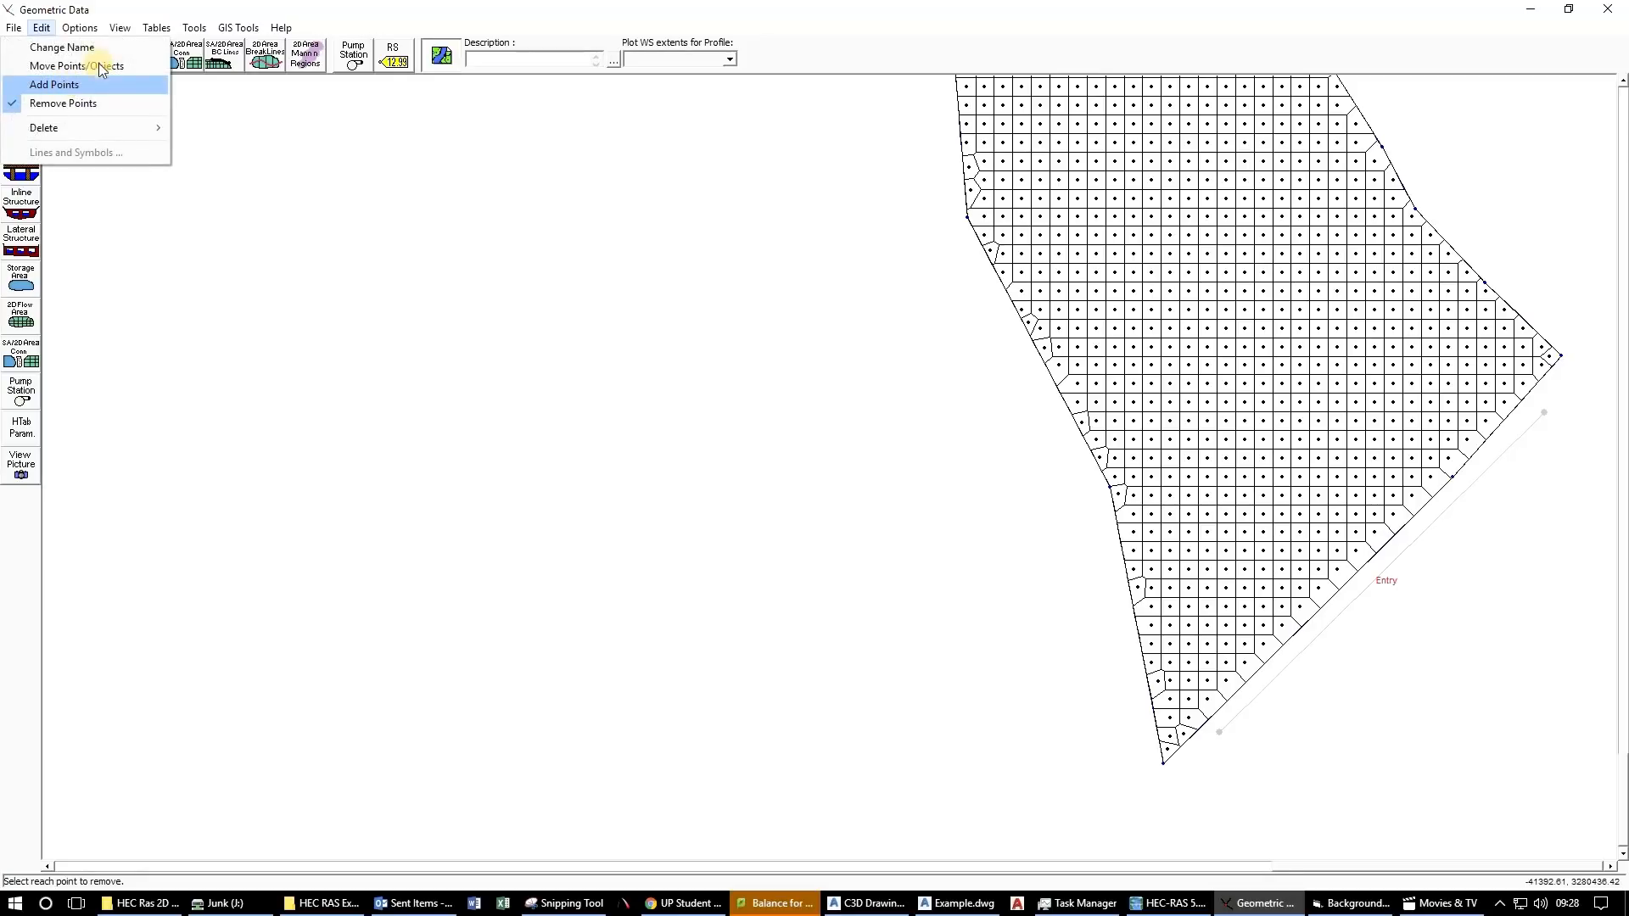
left_click(93, 66)
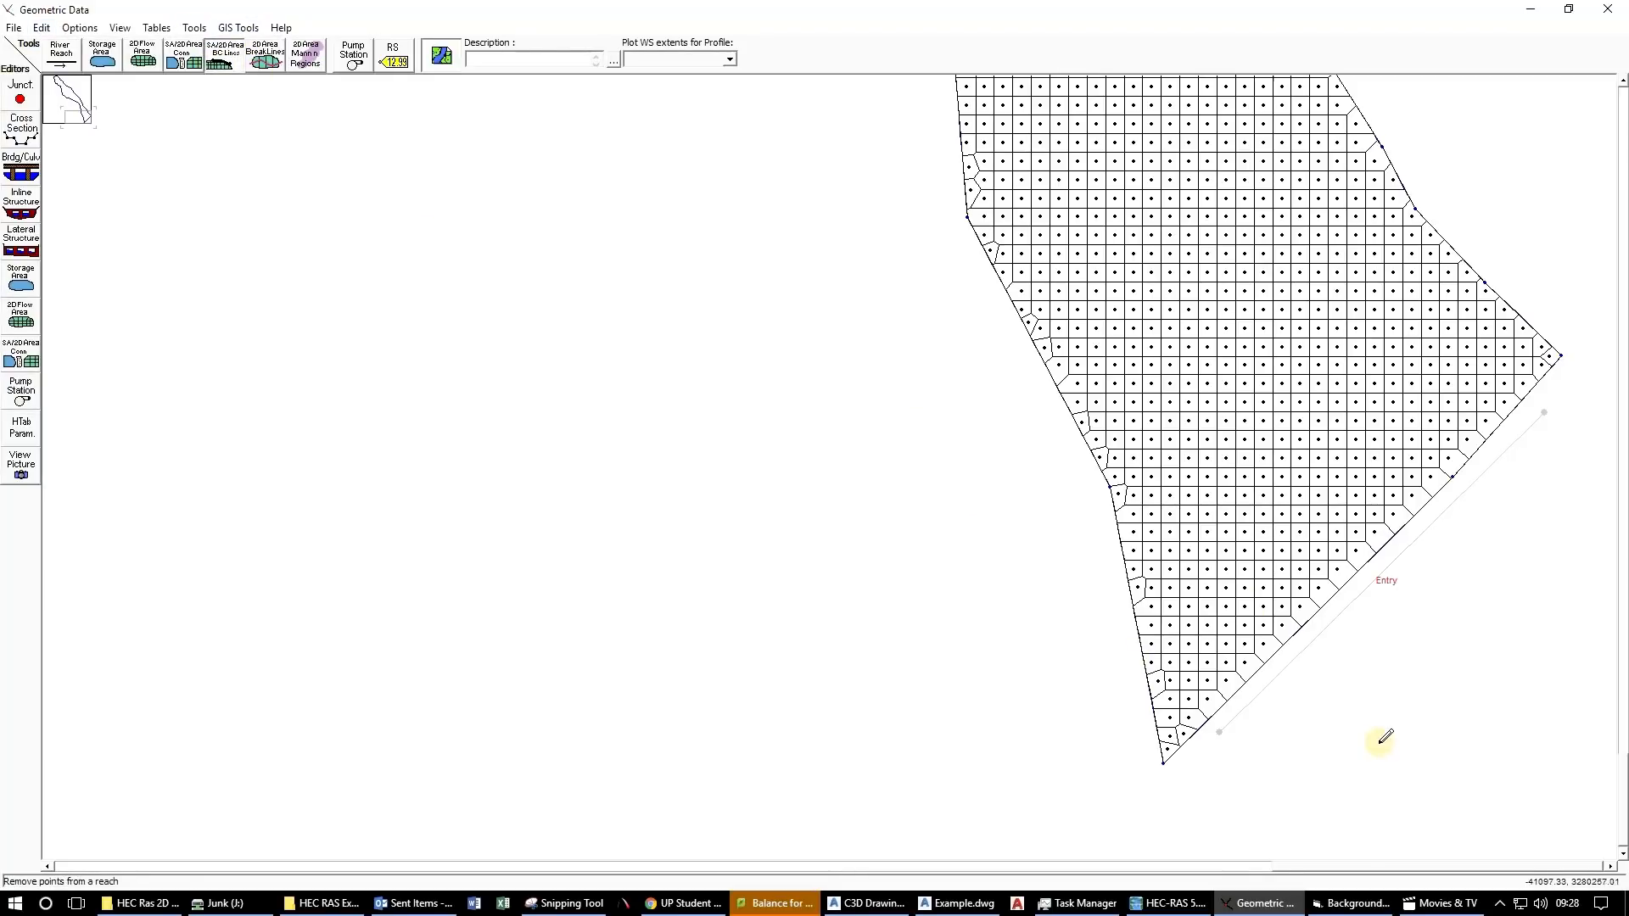
Draw a boundary condition line just outside the western edge at the mesh's northern end, name it Exit, and stop editing points.
scroll(1380, 742, "down", 10)
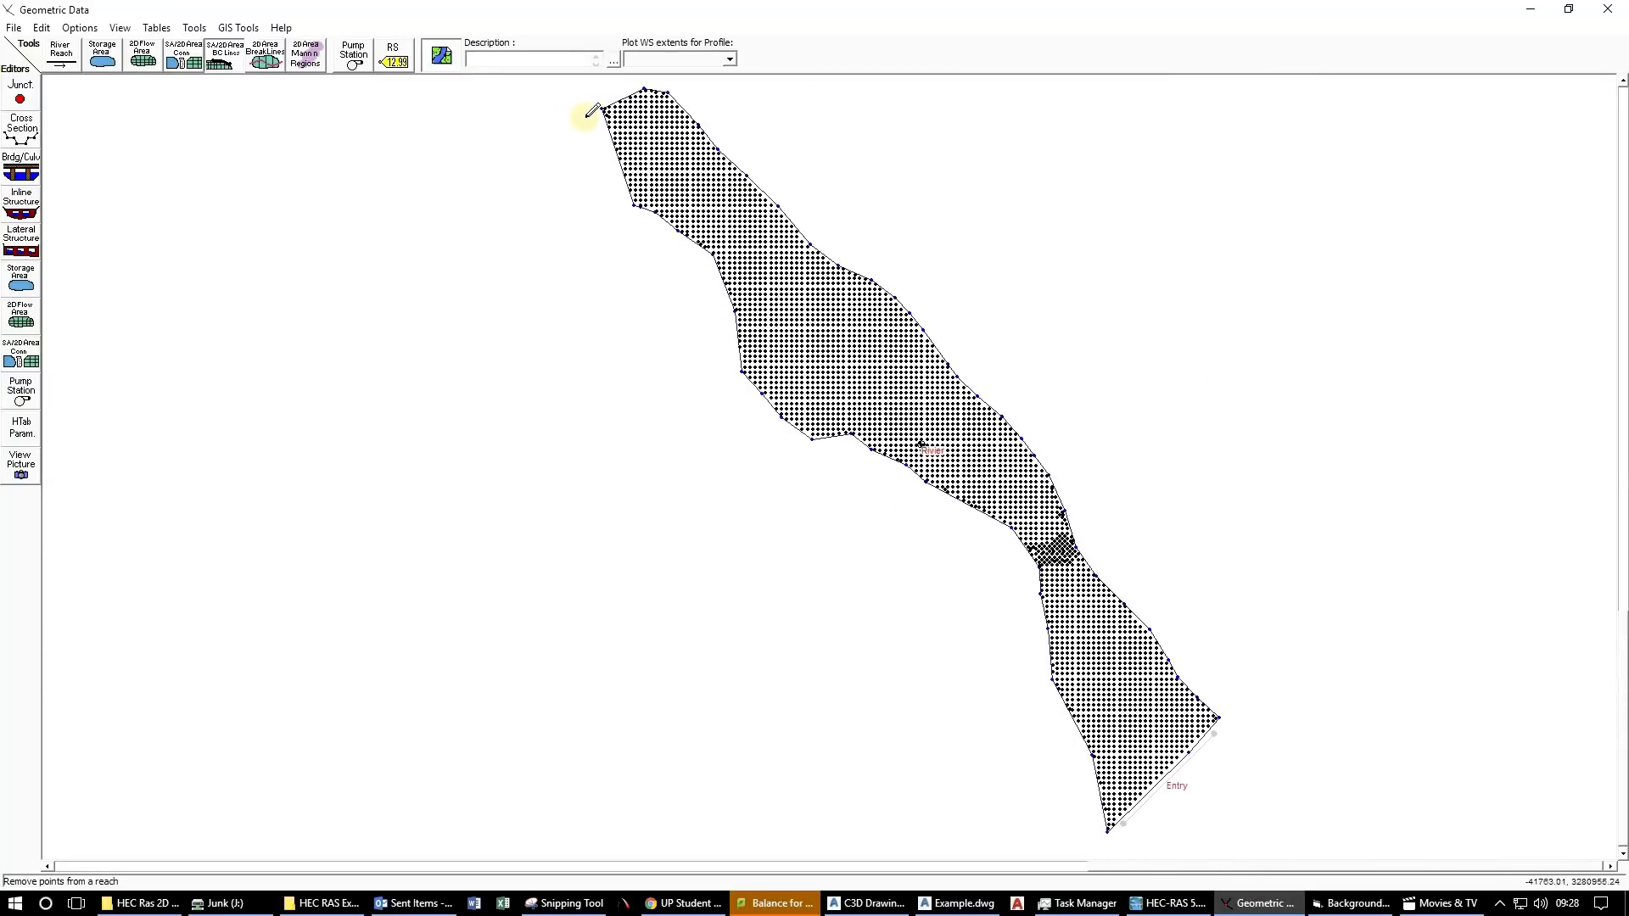
scroll(665, 174, "up", 2)
scroll(603, 120, "down", 2)
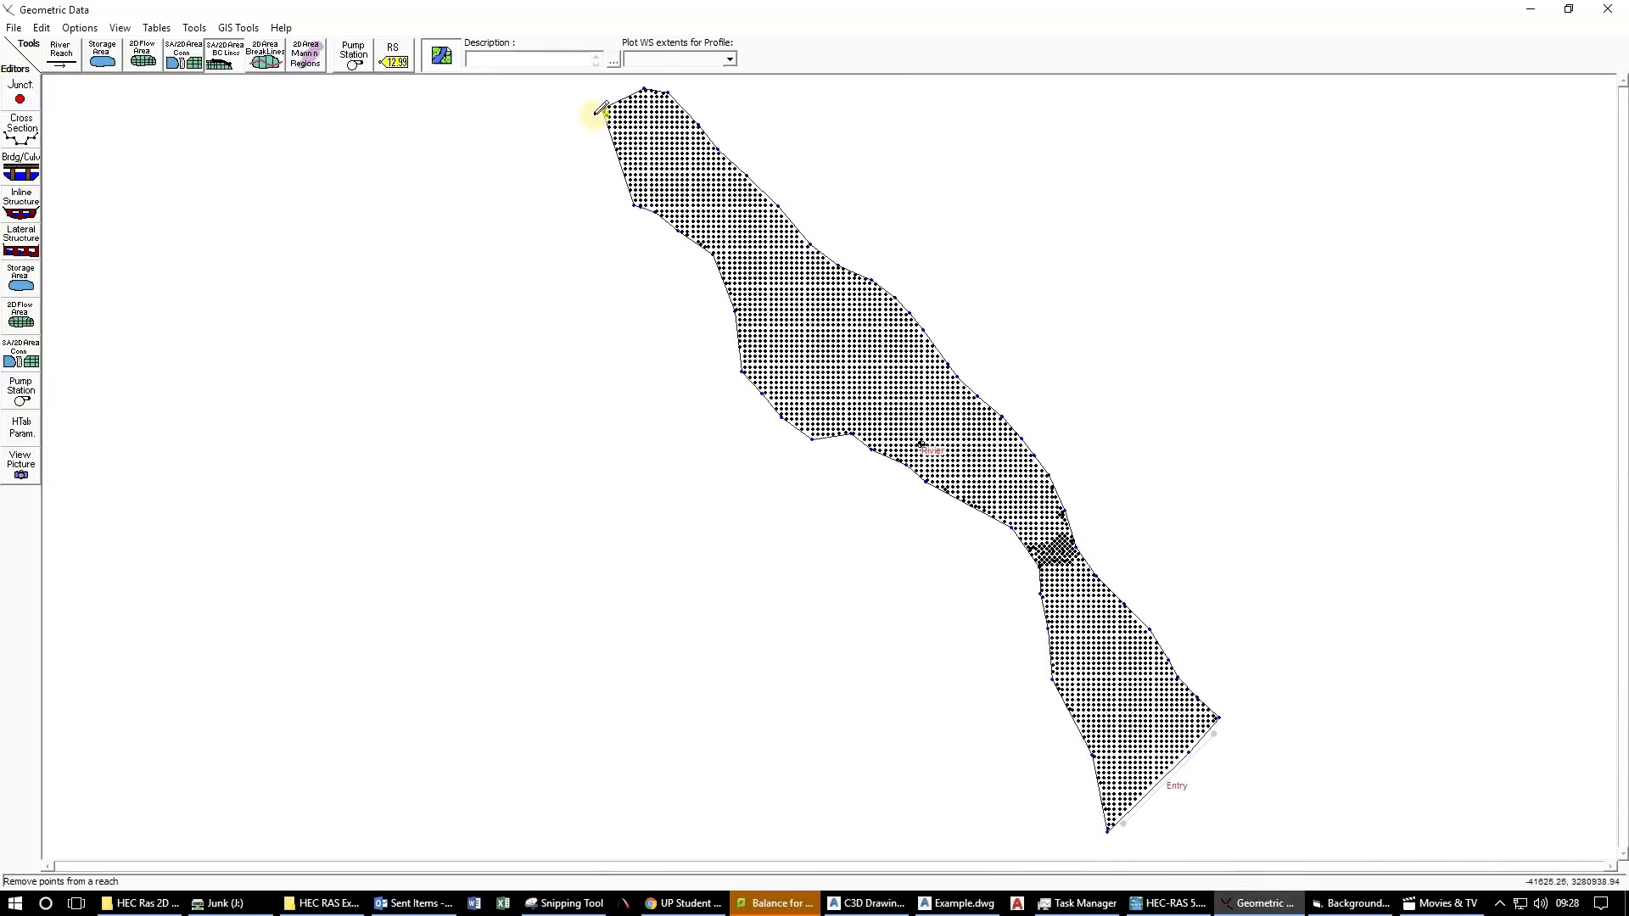
left_click(600, 111)
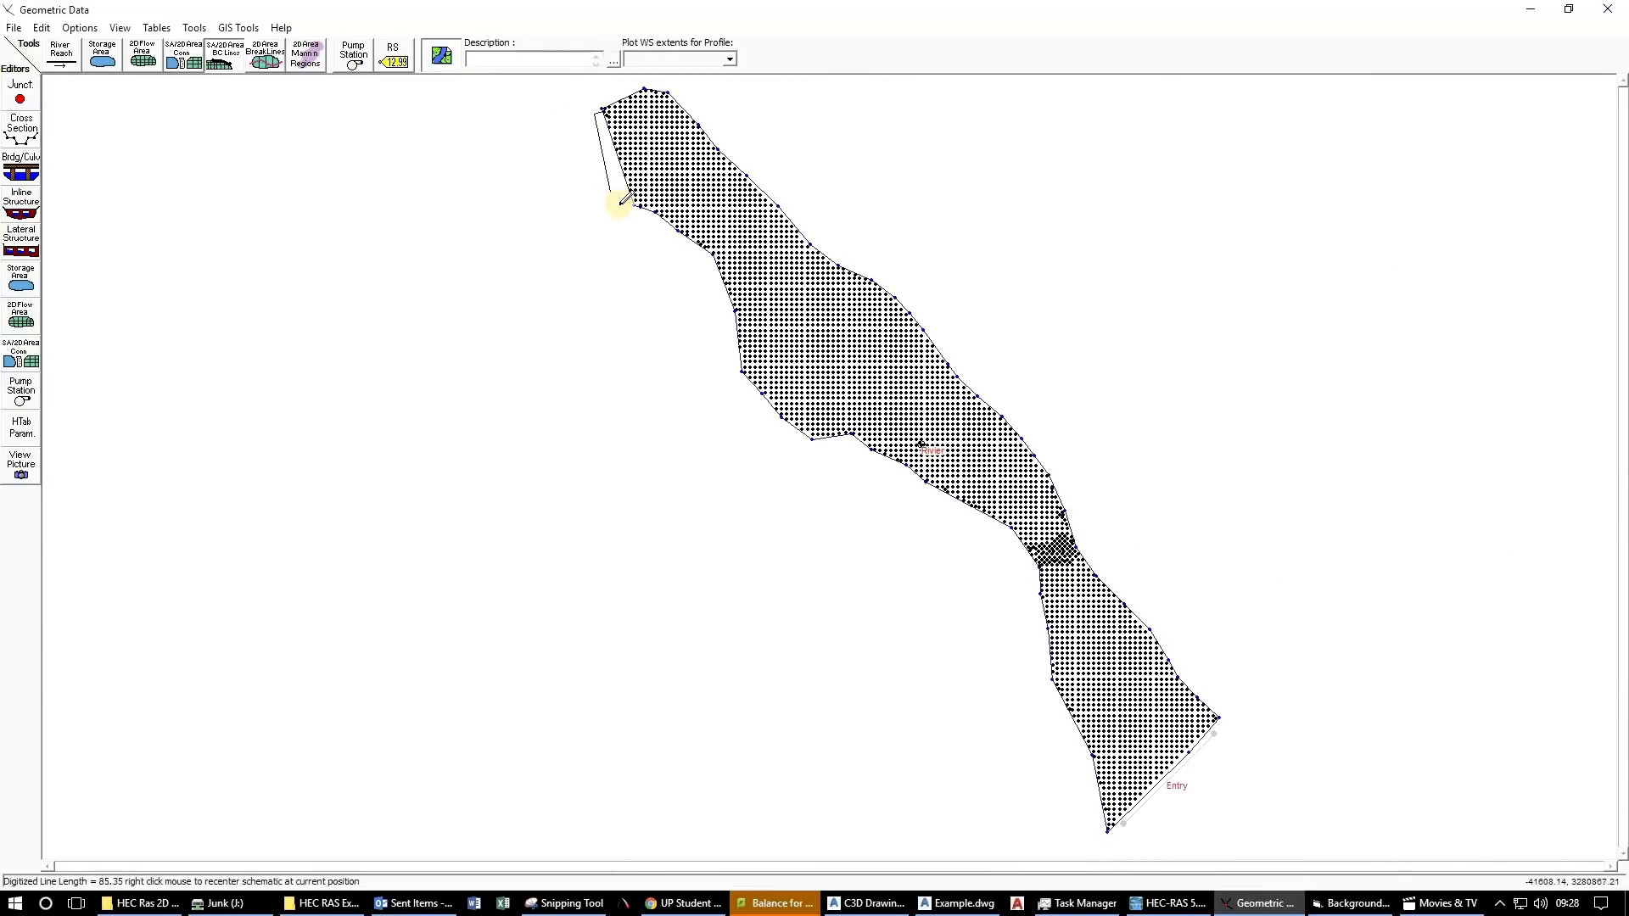
double_click(626, 212)
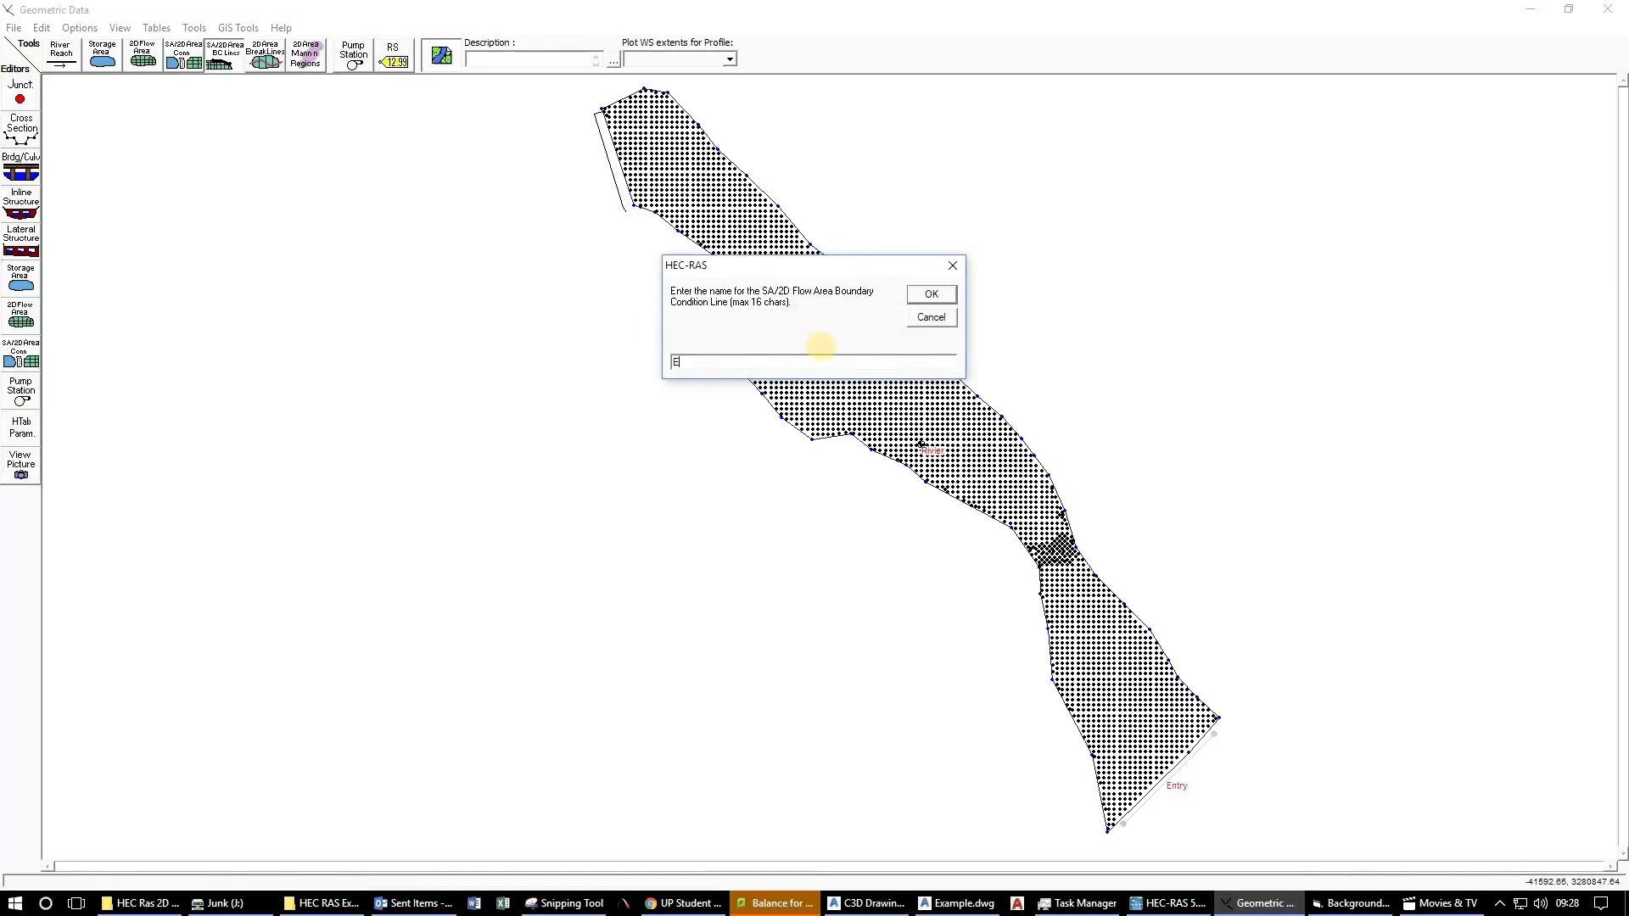
key("Return")
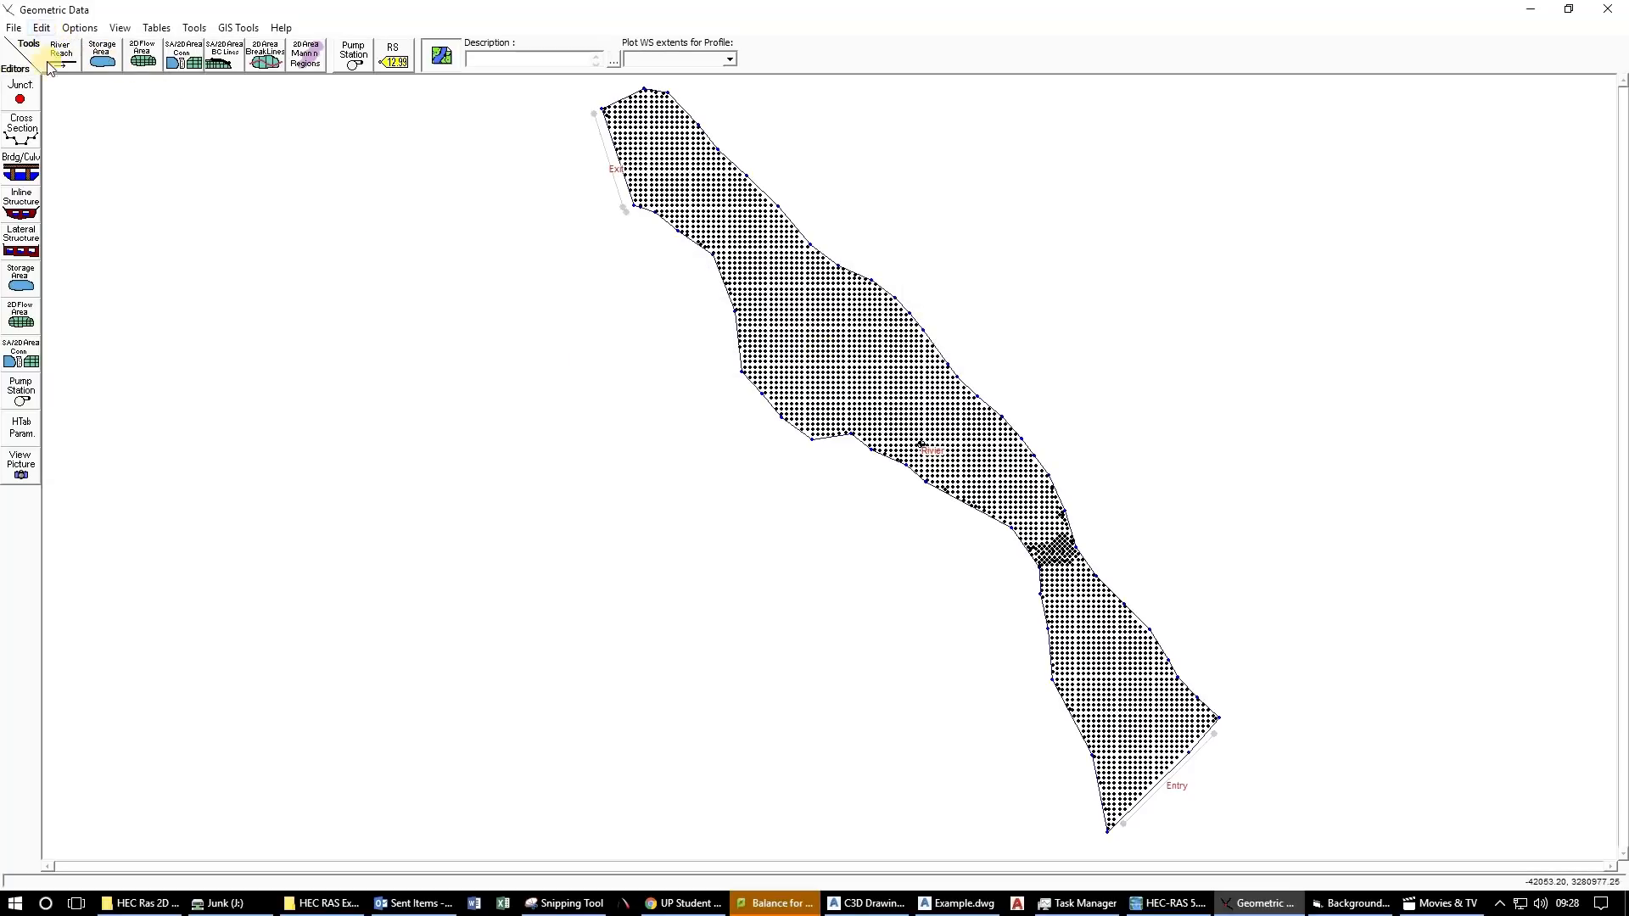
left_click(43, 28)
left_click(46, 103)
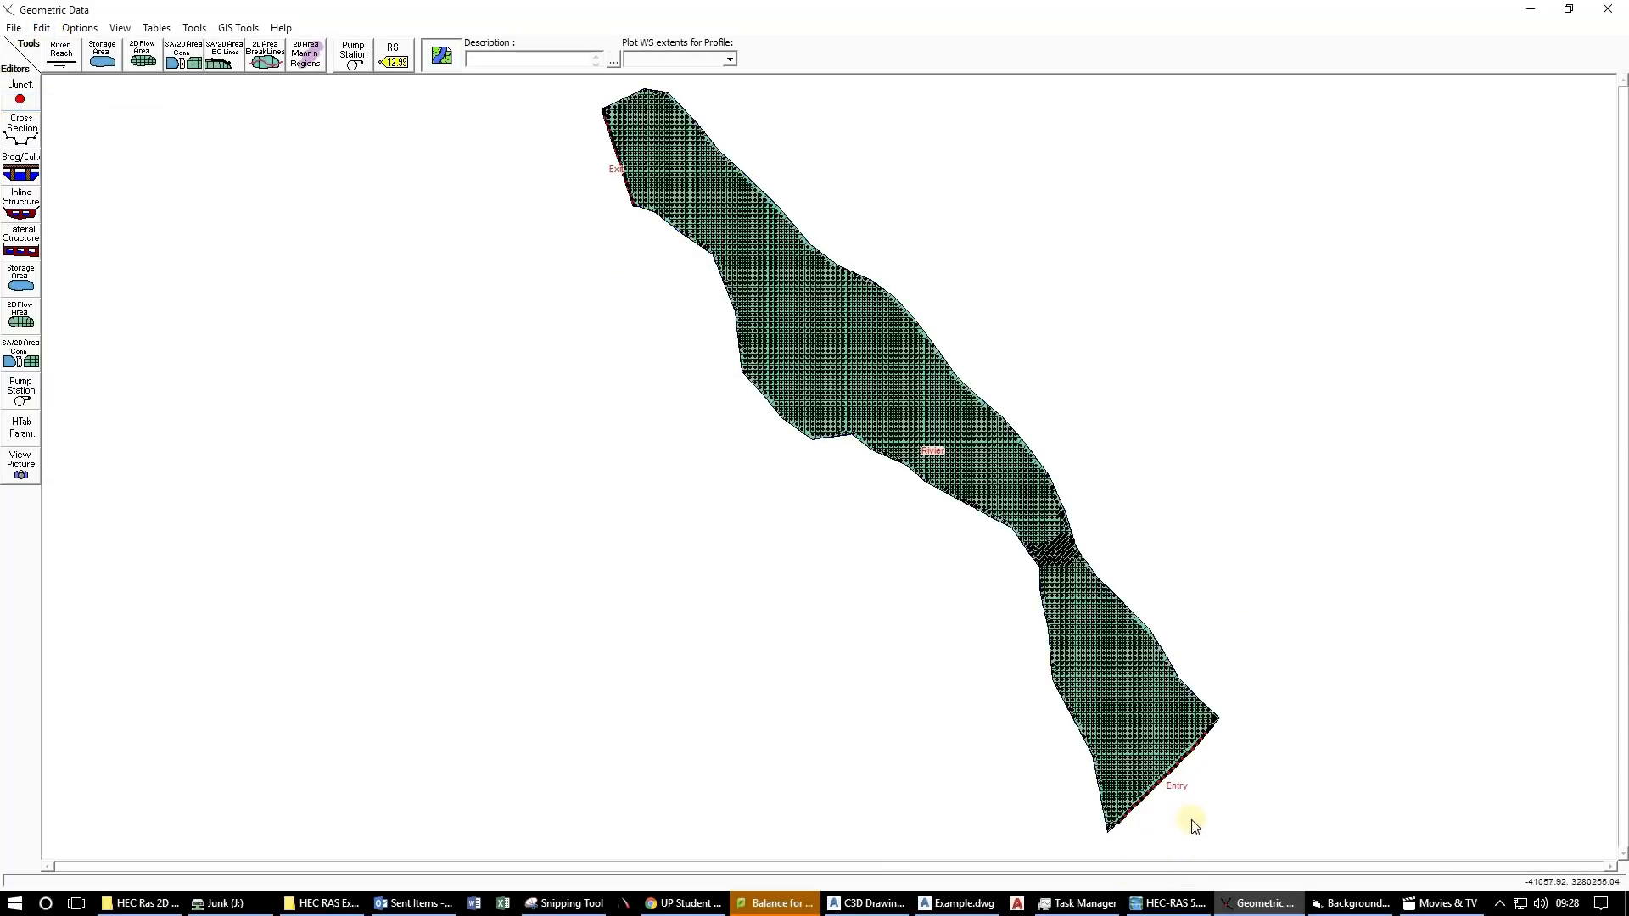
Examine how the Entry and Exit boundary condition lines attach to the cells along the mesh boundary.
scroll(1190, 824, "up", 3)
left_click_drag(1352, 757, 841, 548)
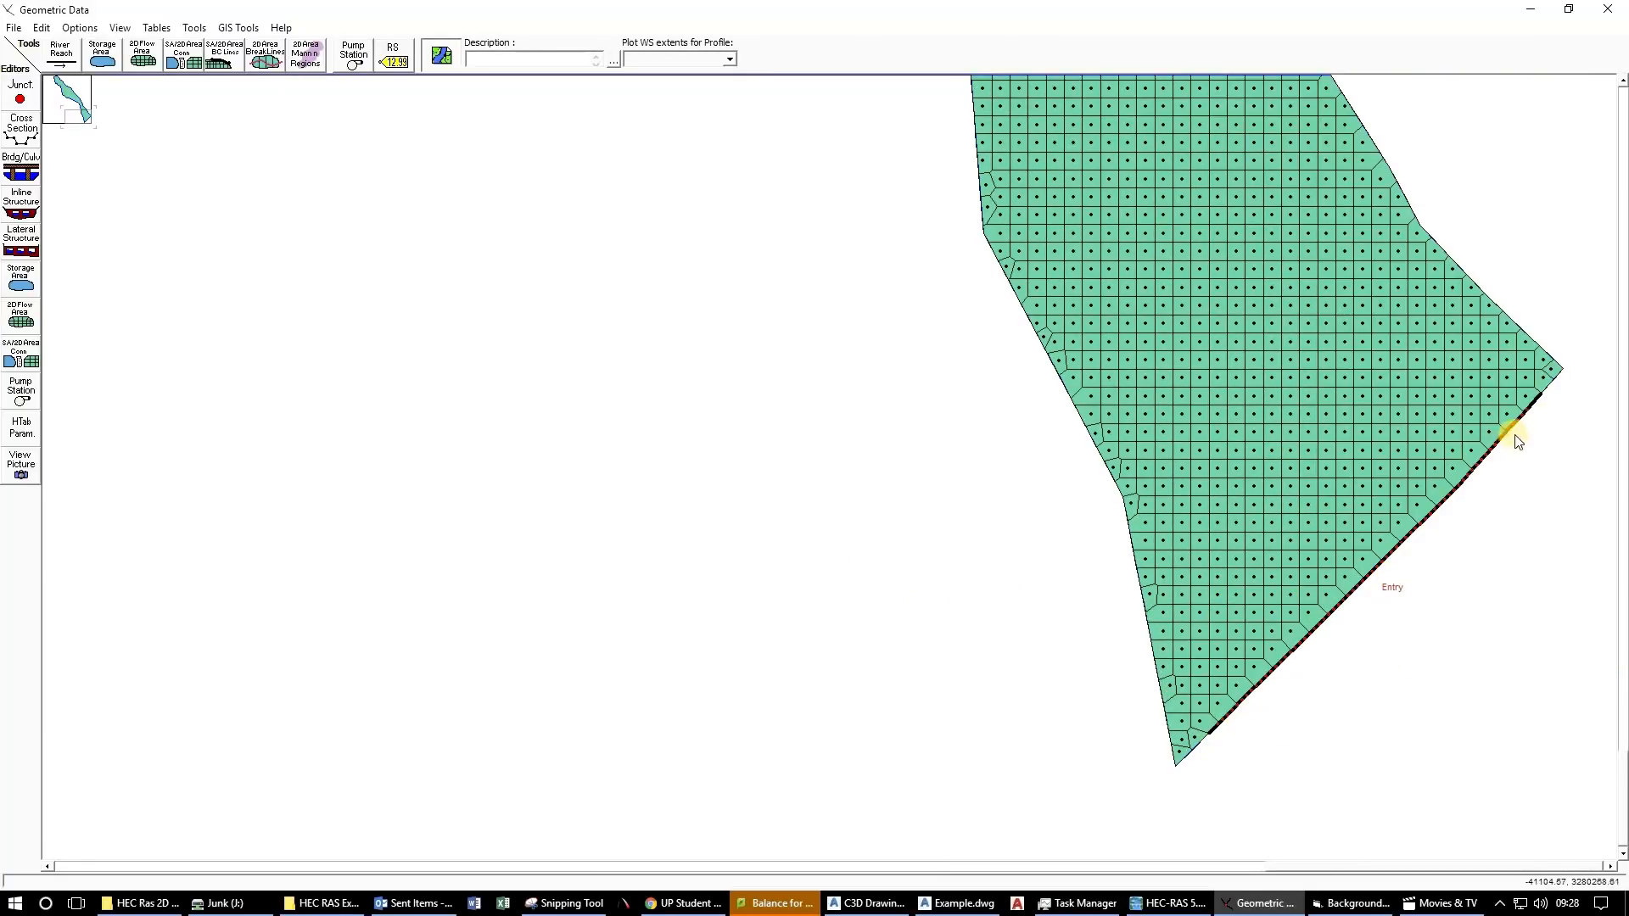
left_click_drag(870, 285, 956, 662)
left_click_drag(757, 271, 956, 602)
left_click_drag(703, 137, 908, 502)
left_click_drag(392, 327, 730, 570)
left_click_drag(509, 174, 773, 517)
left_click_drag(539, 219, 749, 593)
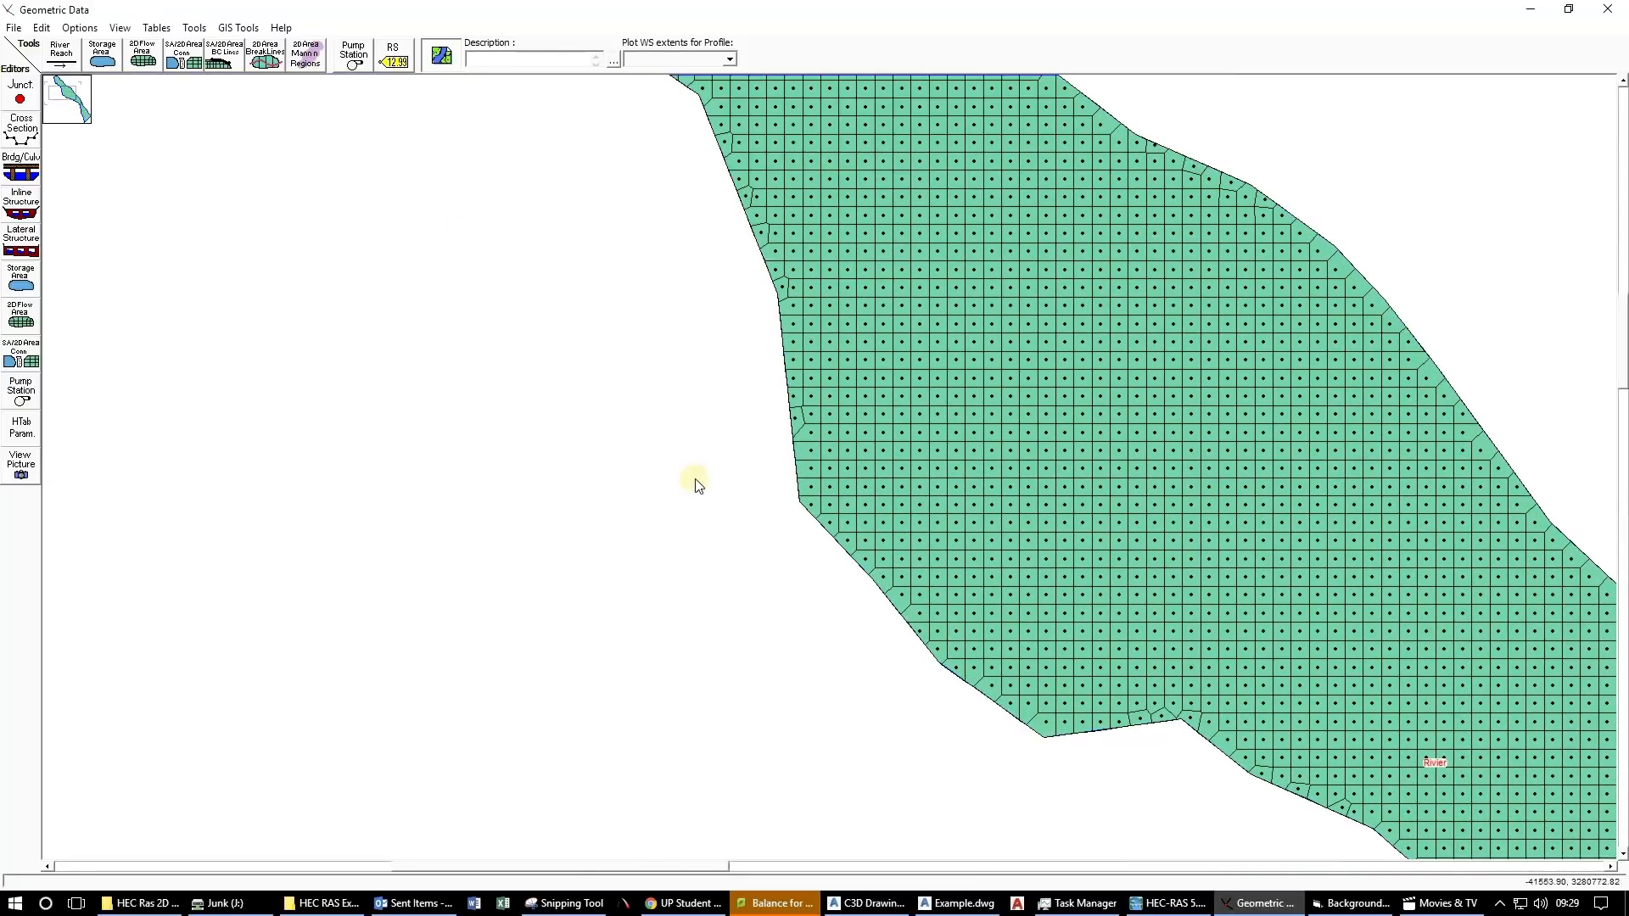
left_click_drag(495, 281, 627, 511)
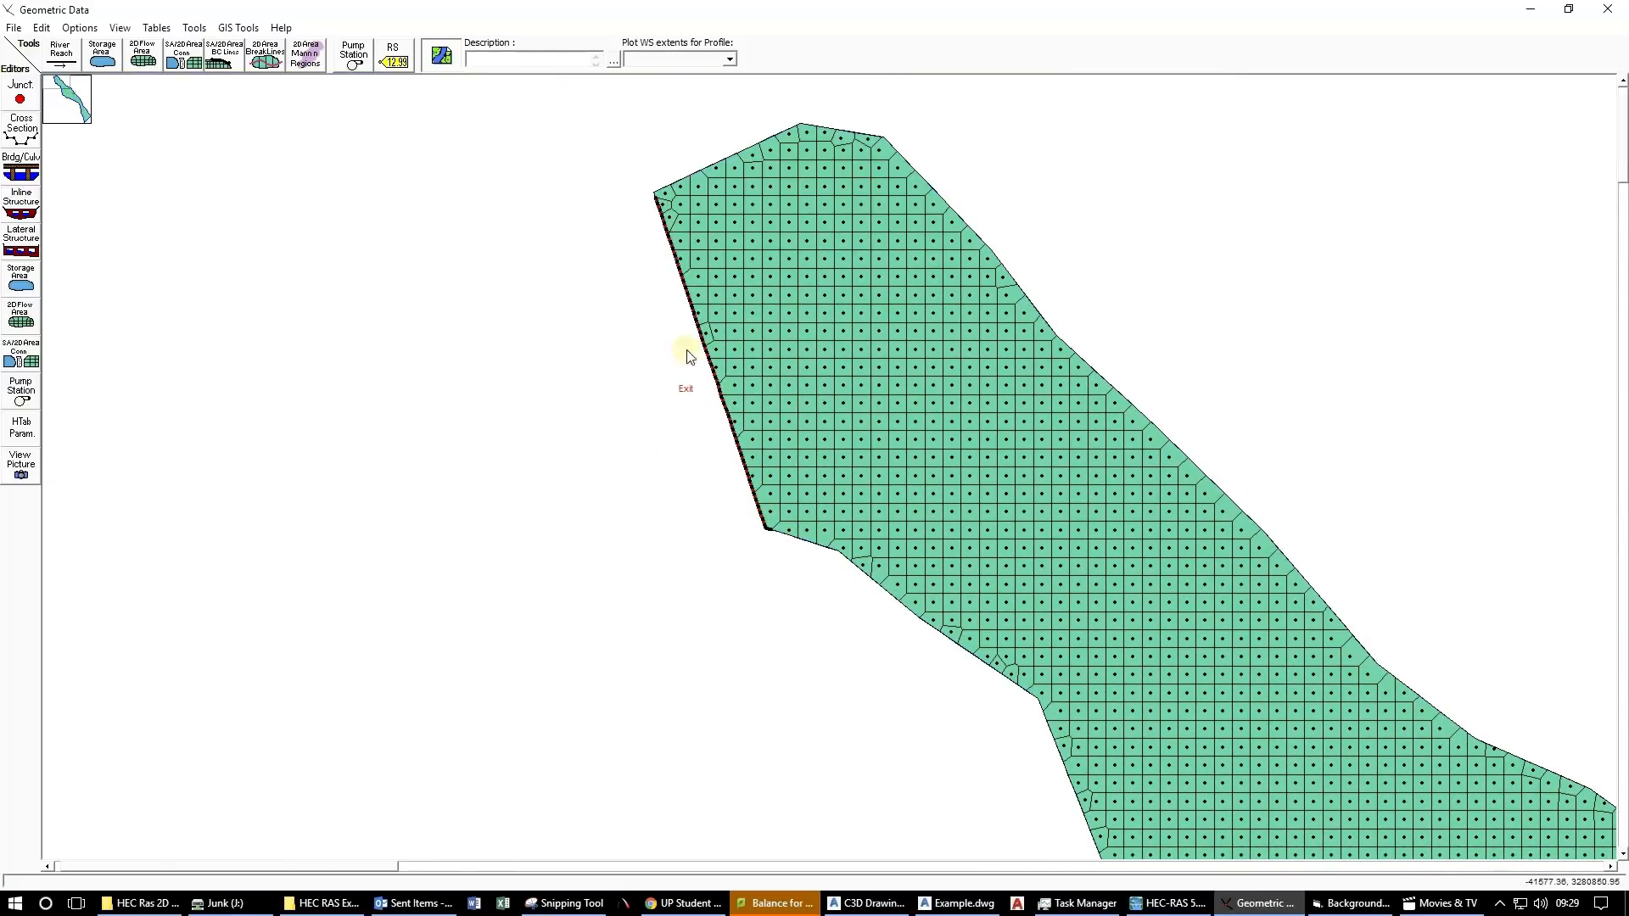
scroll(520, 243, "down", 3)
scroll(849, 490, "down", 2)
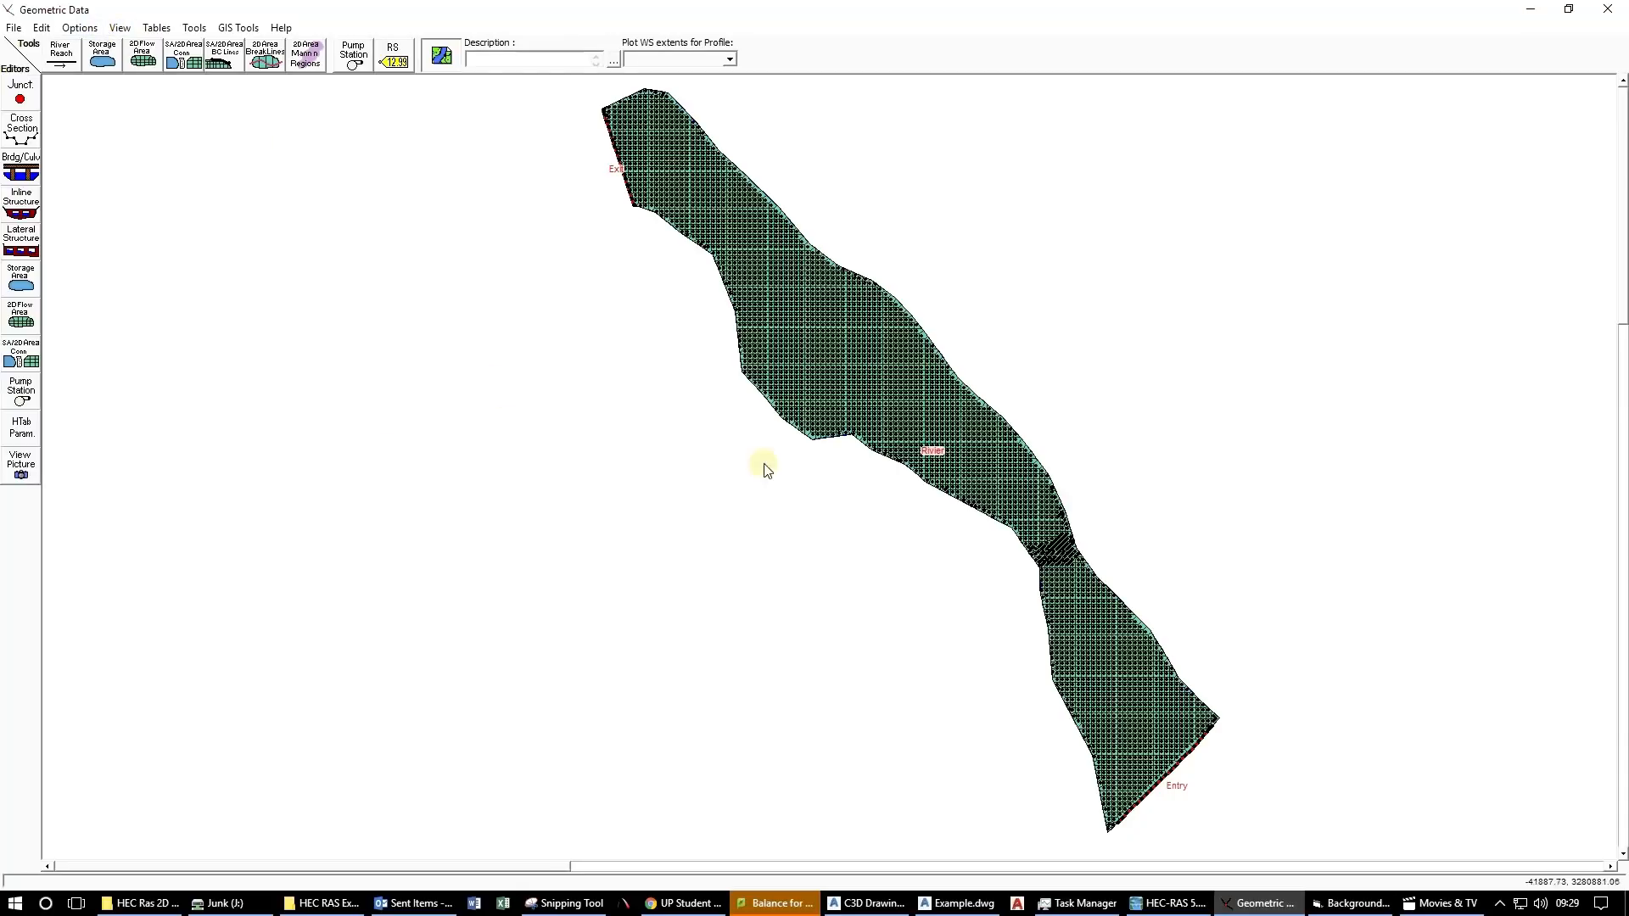
Save the geometry data with the title Geometry in the HEC RAS Example folder.
left_click(10, 30)
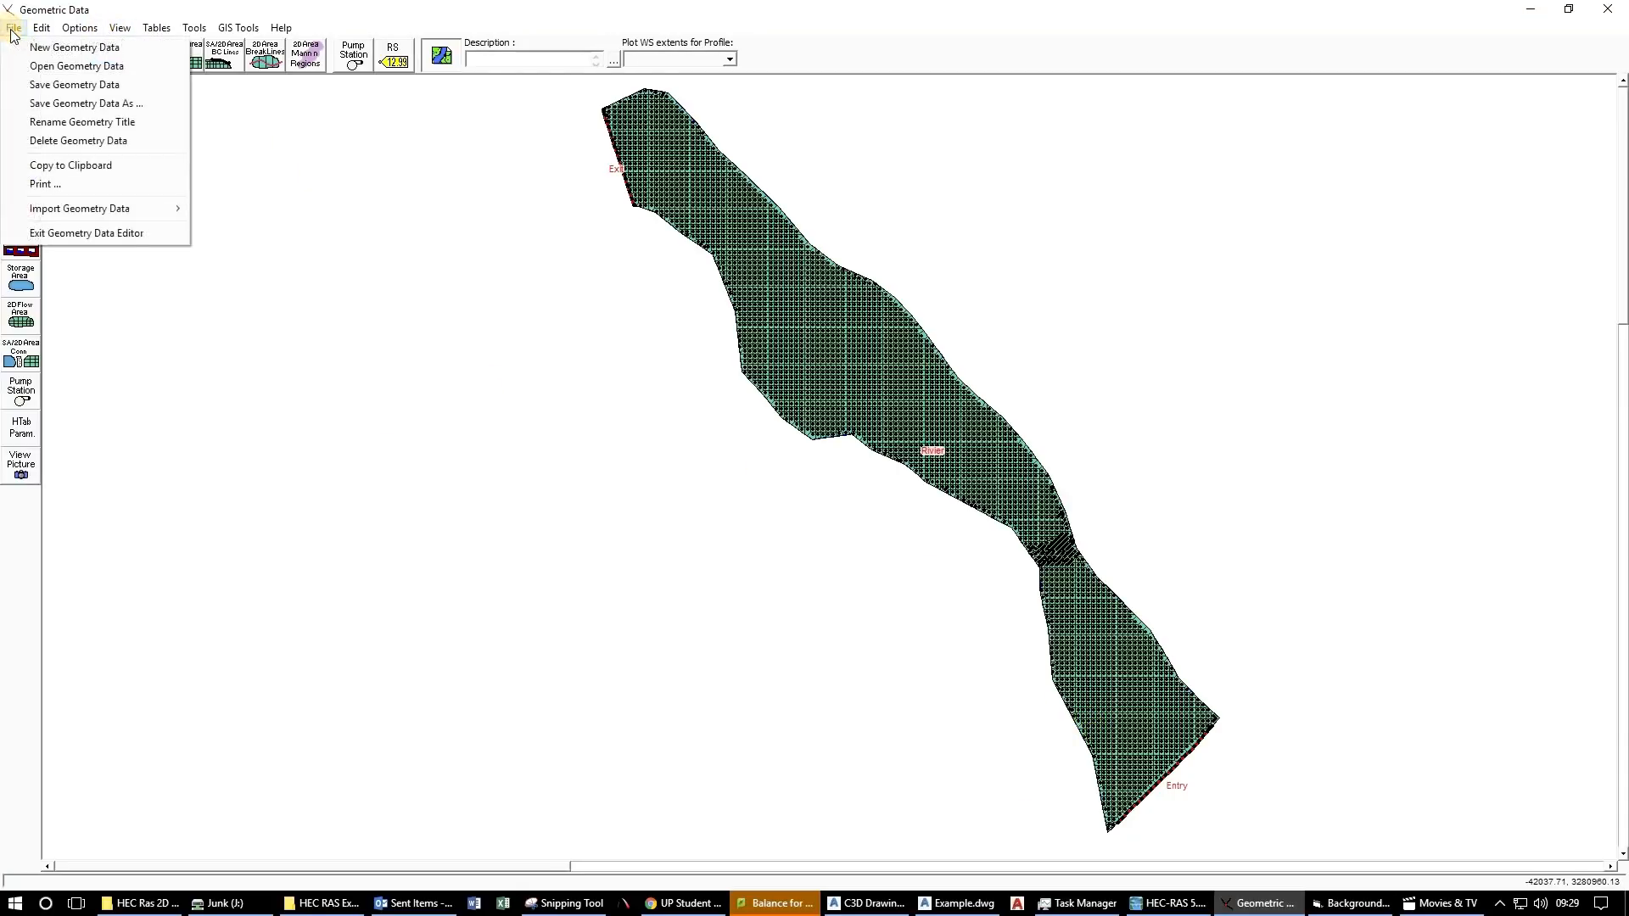
left_click(43, 81)
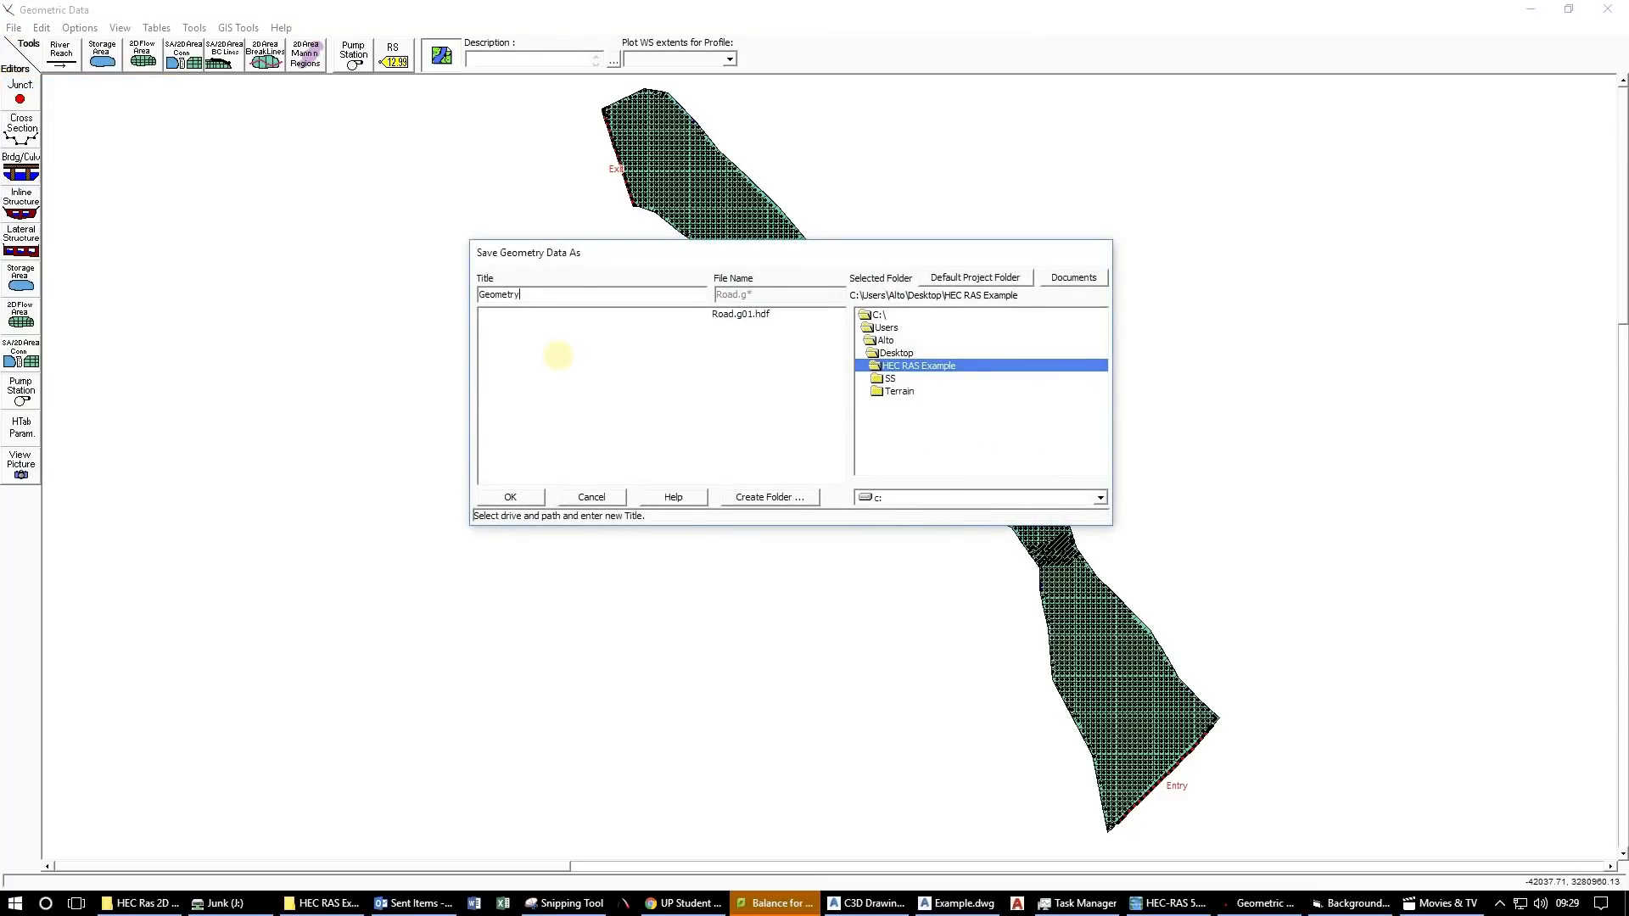
left_click(514, 495)
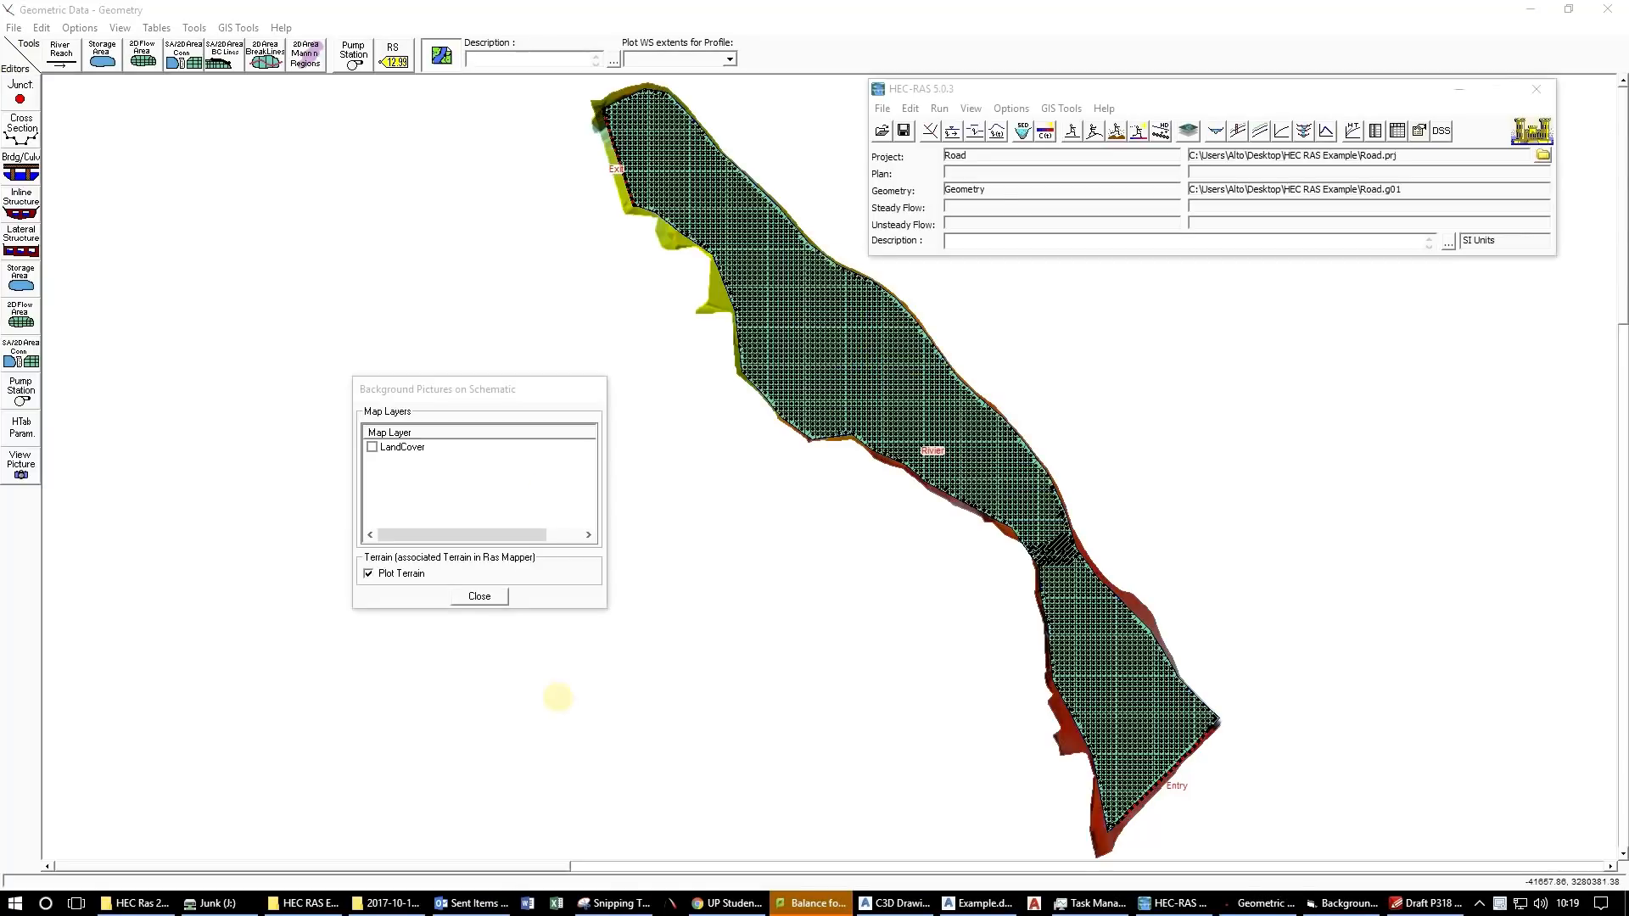
Close the background picture settings and the geometric data editor.
left_click(487, 595)
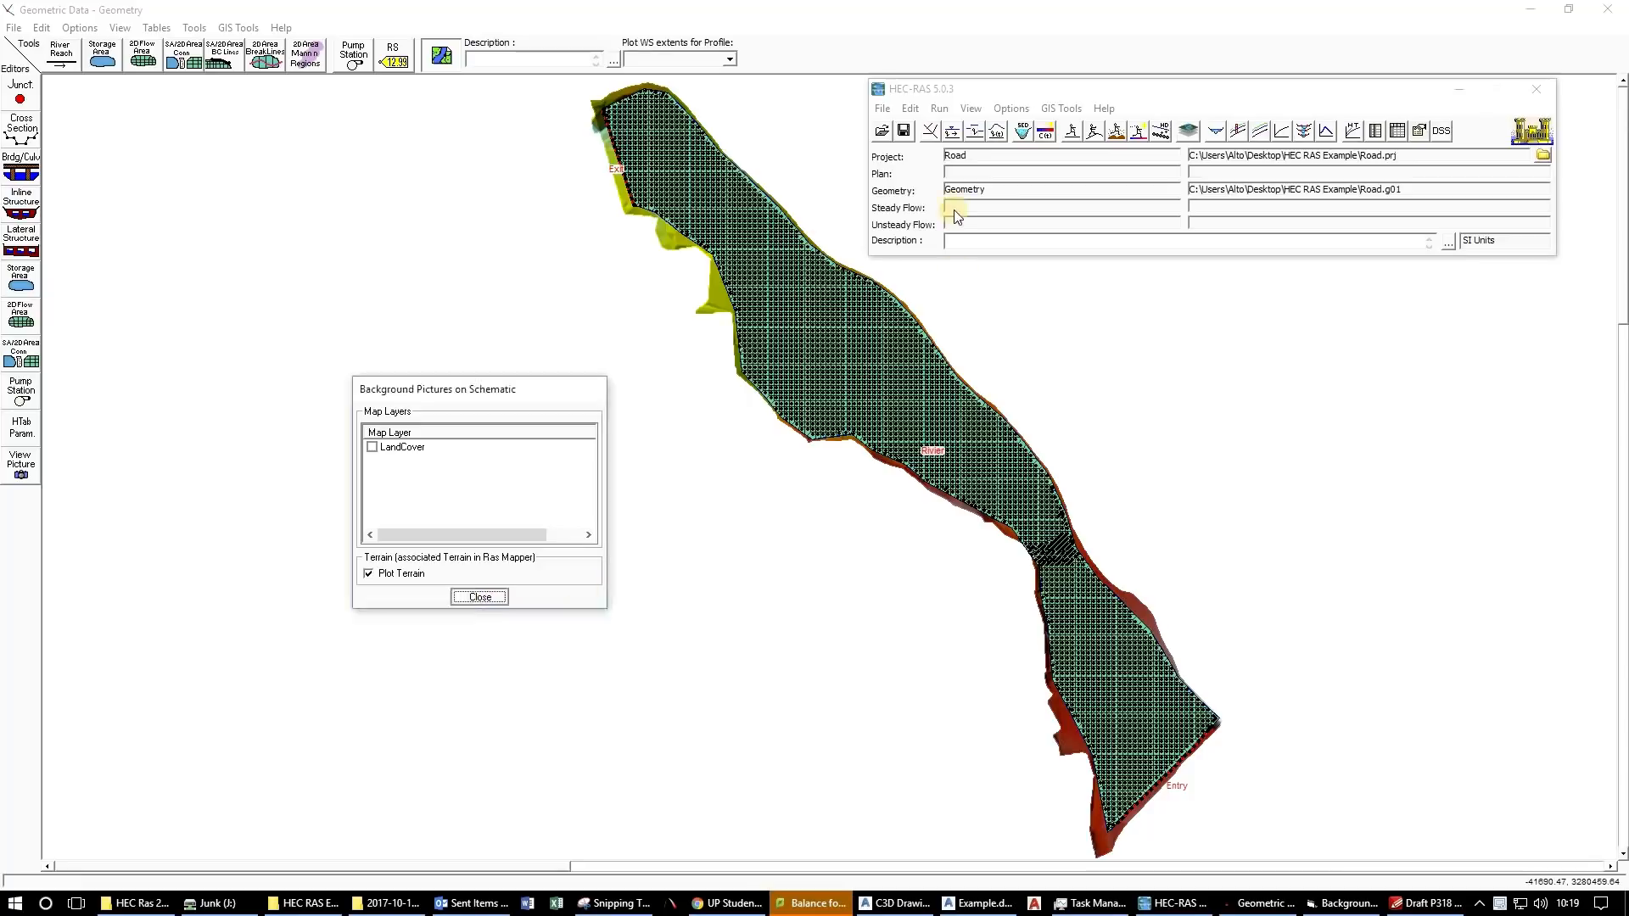
left_click(967, 17)
left_click(1608, 8)
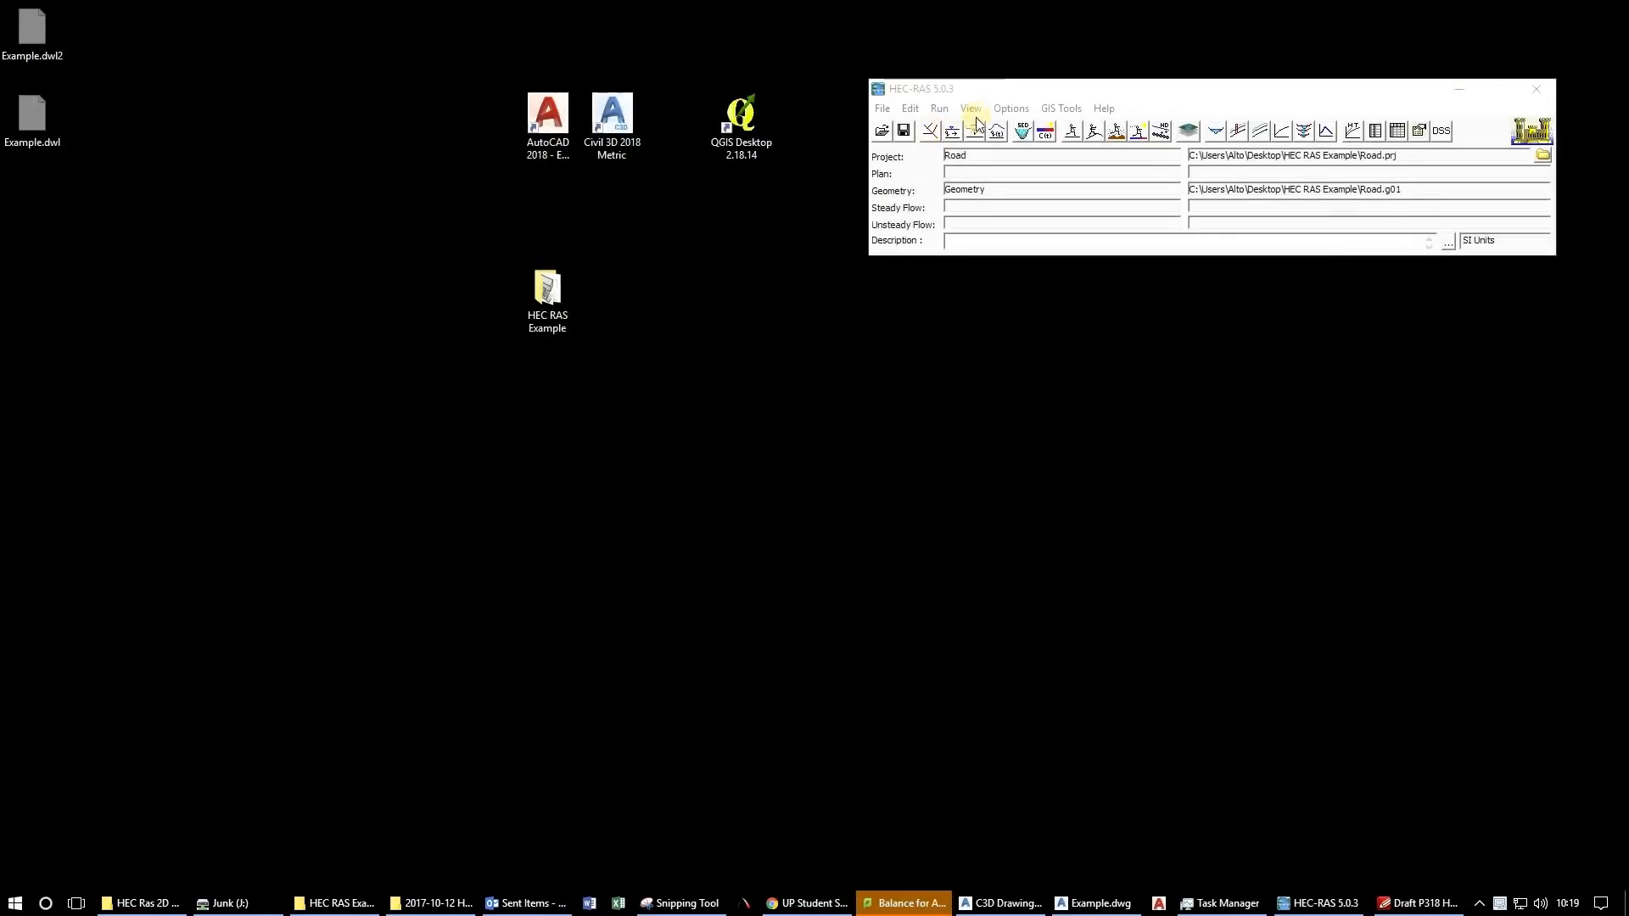
Open the unsteady flow data editor and arrange its window beside the main project window.
left_click_drag(993, 80, 670, 538)
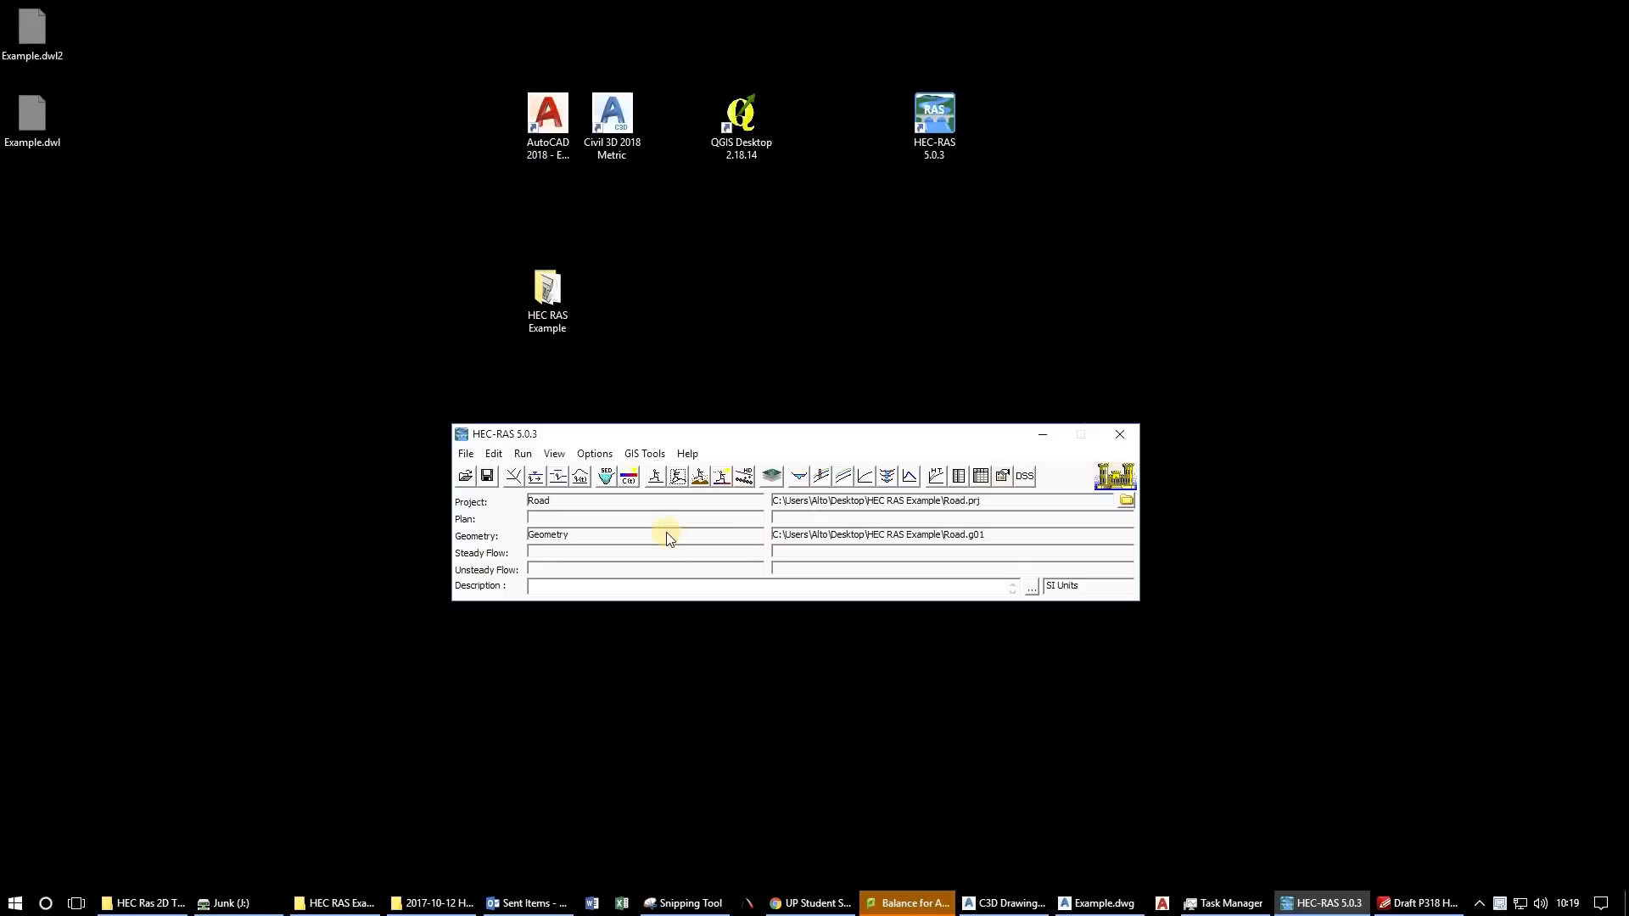
left_click(575, 476)
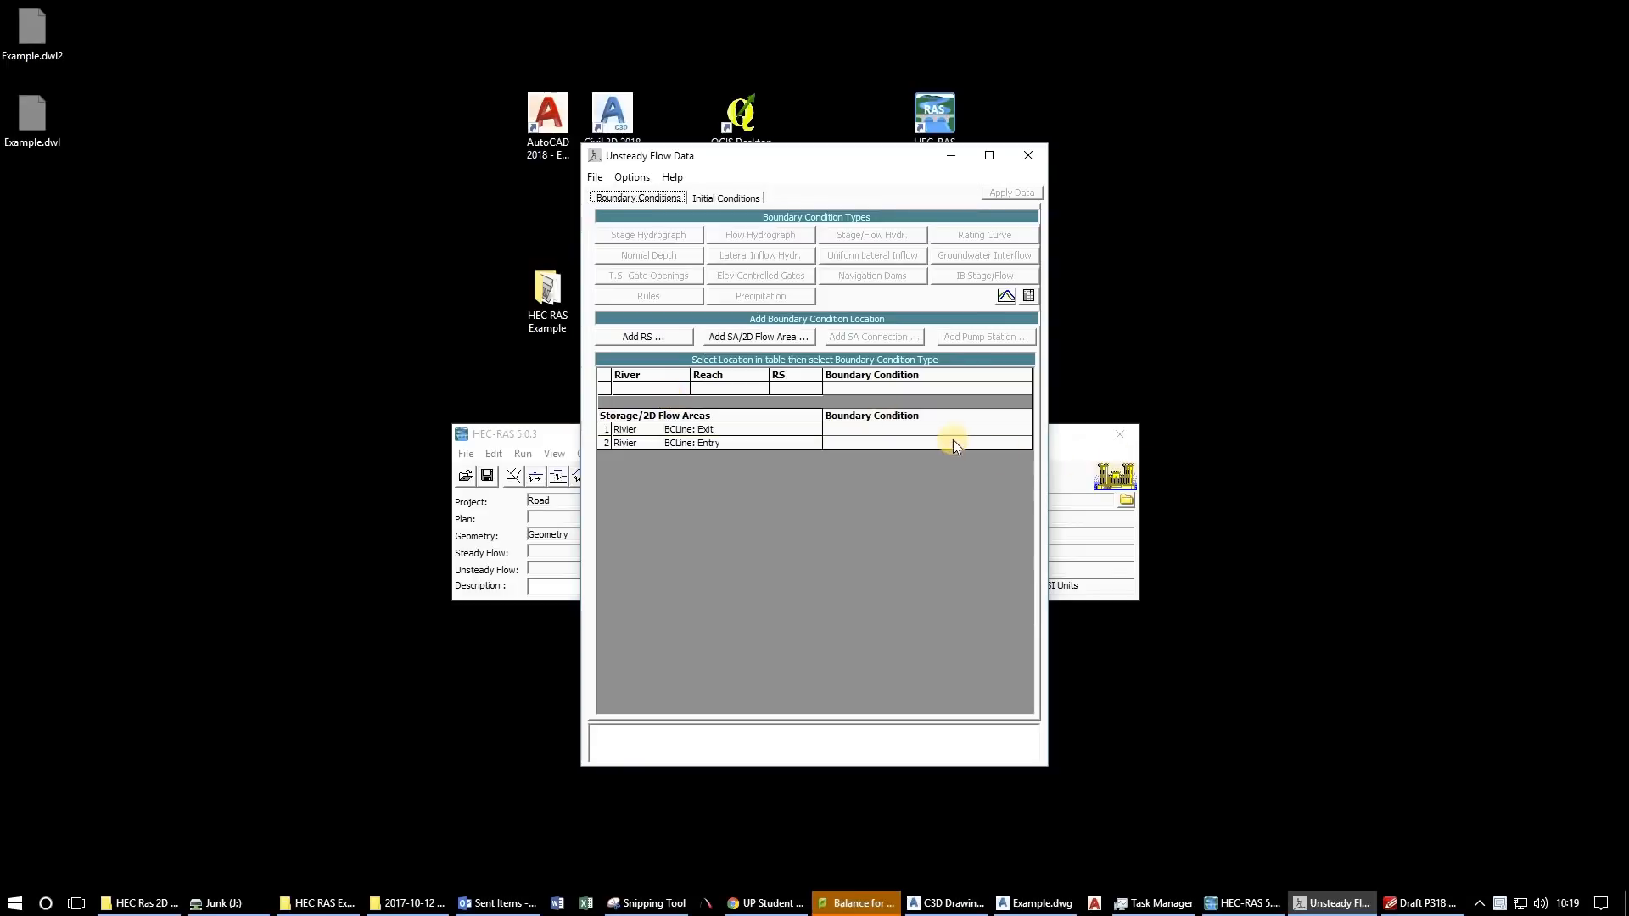
left_click_drag(781, 158, 232, 320)
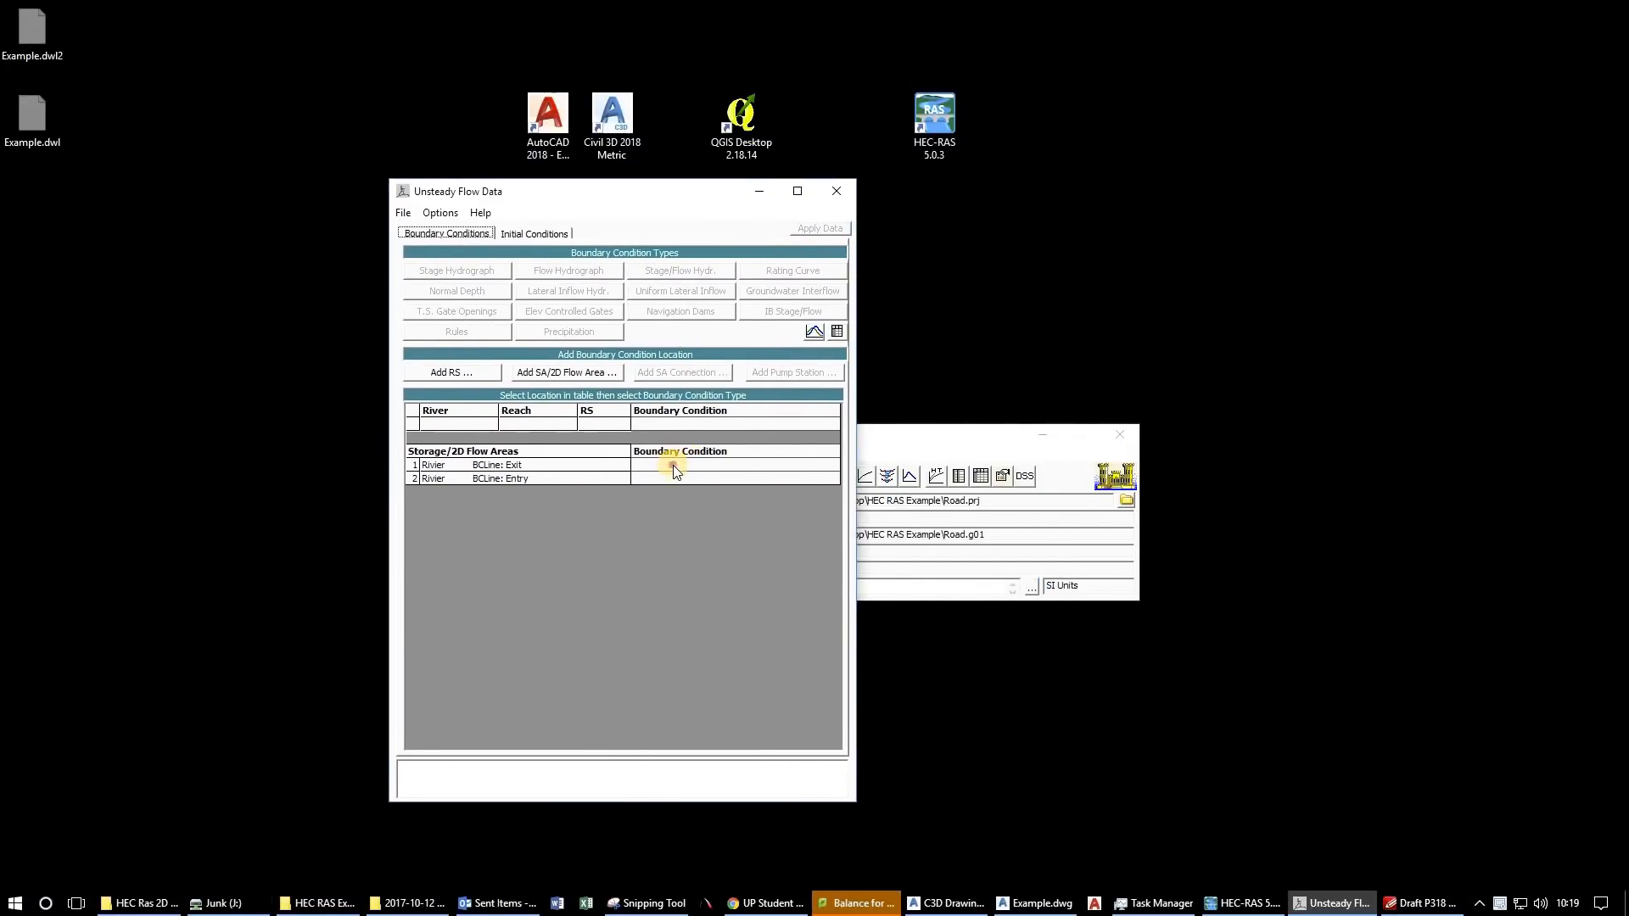
Assign a Normal Depth boundary condition with a friction slope of 0.067 to the Exit line.
left_click(676, 472)
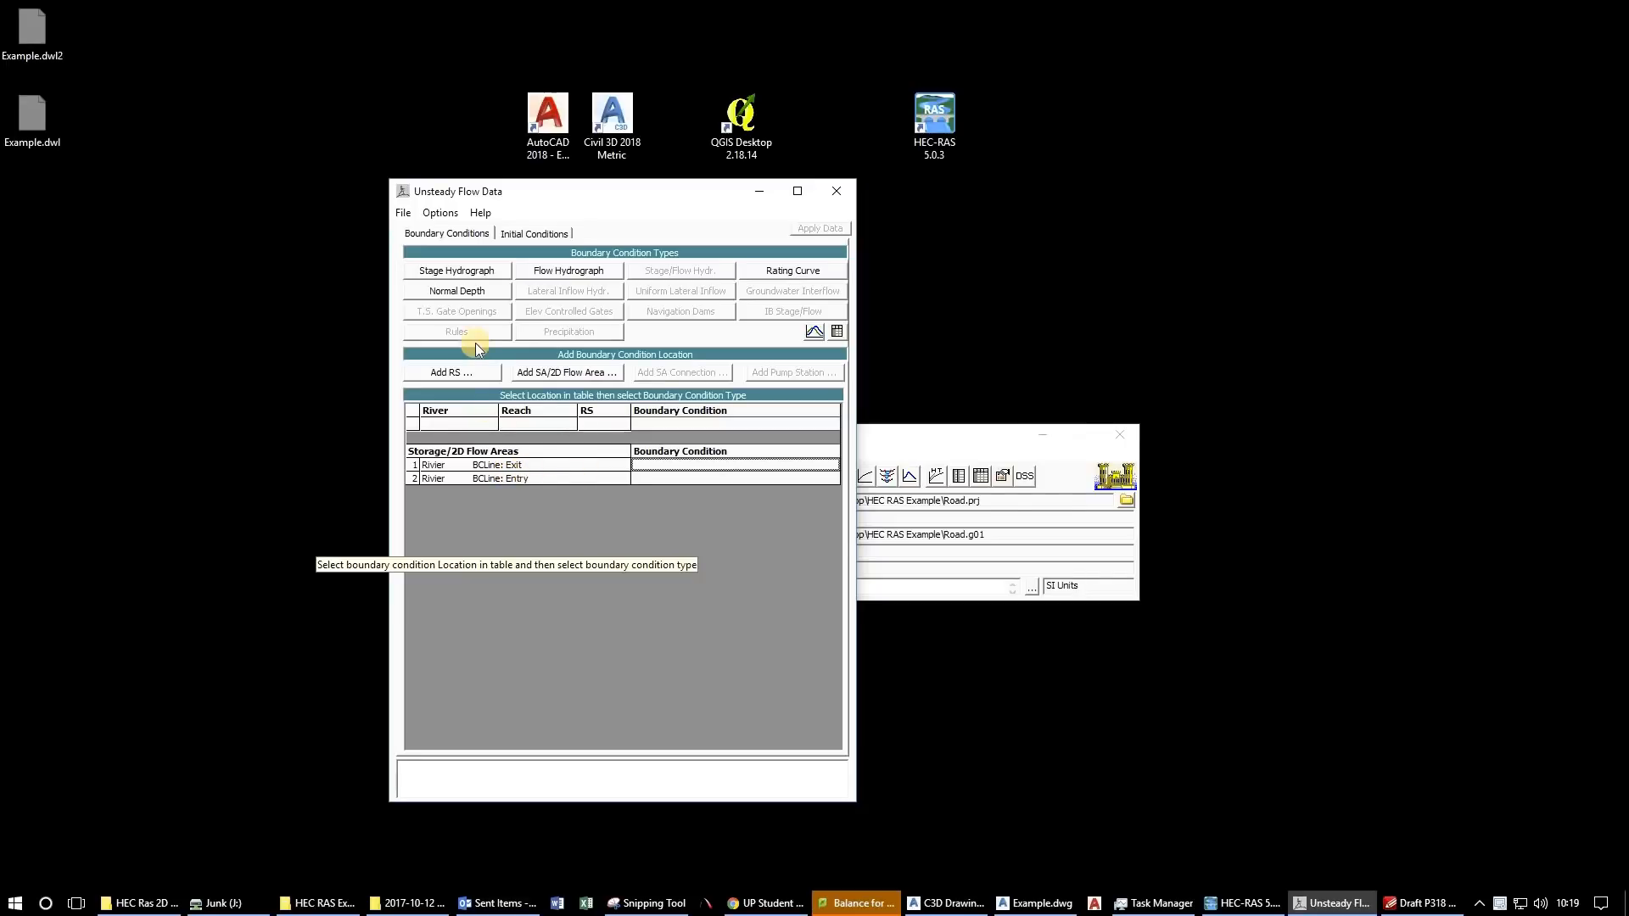
left_click(474, 292)
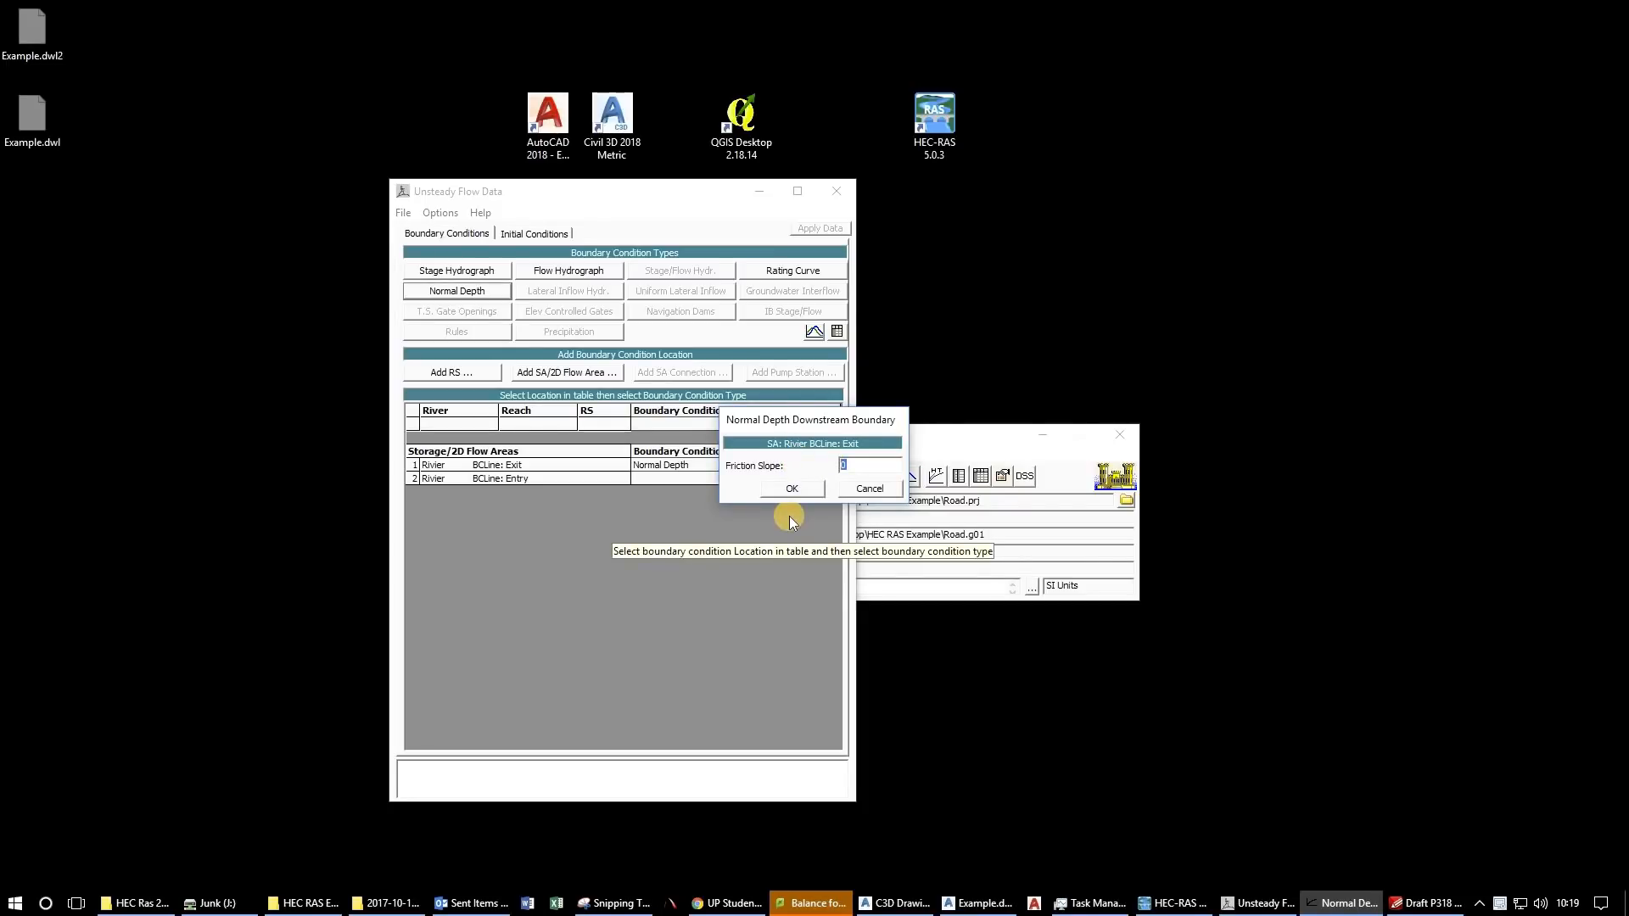
type("067")
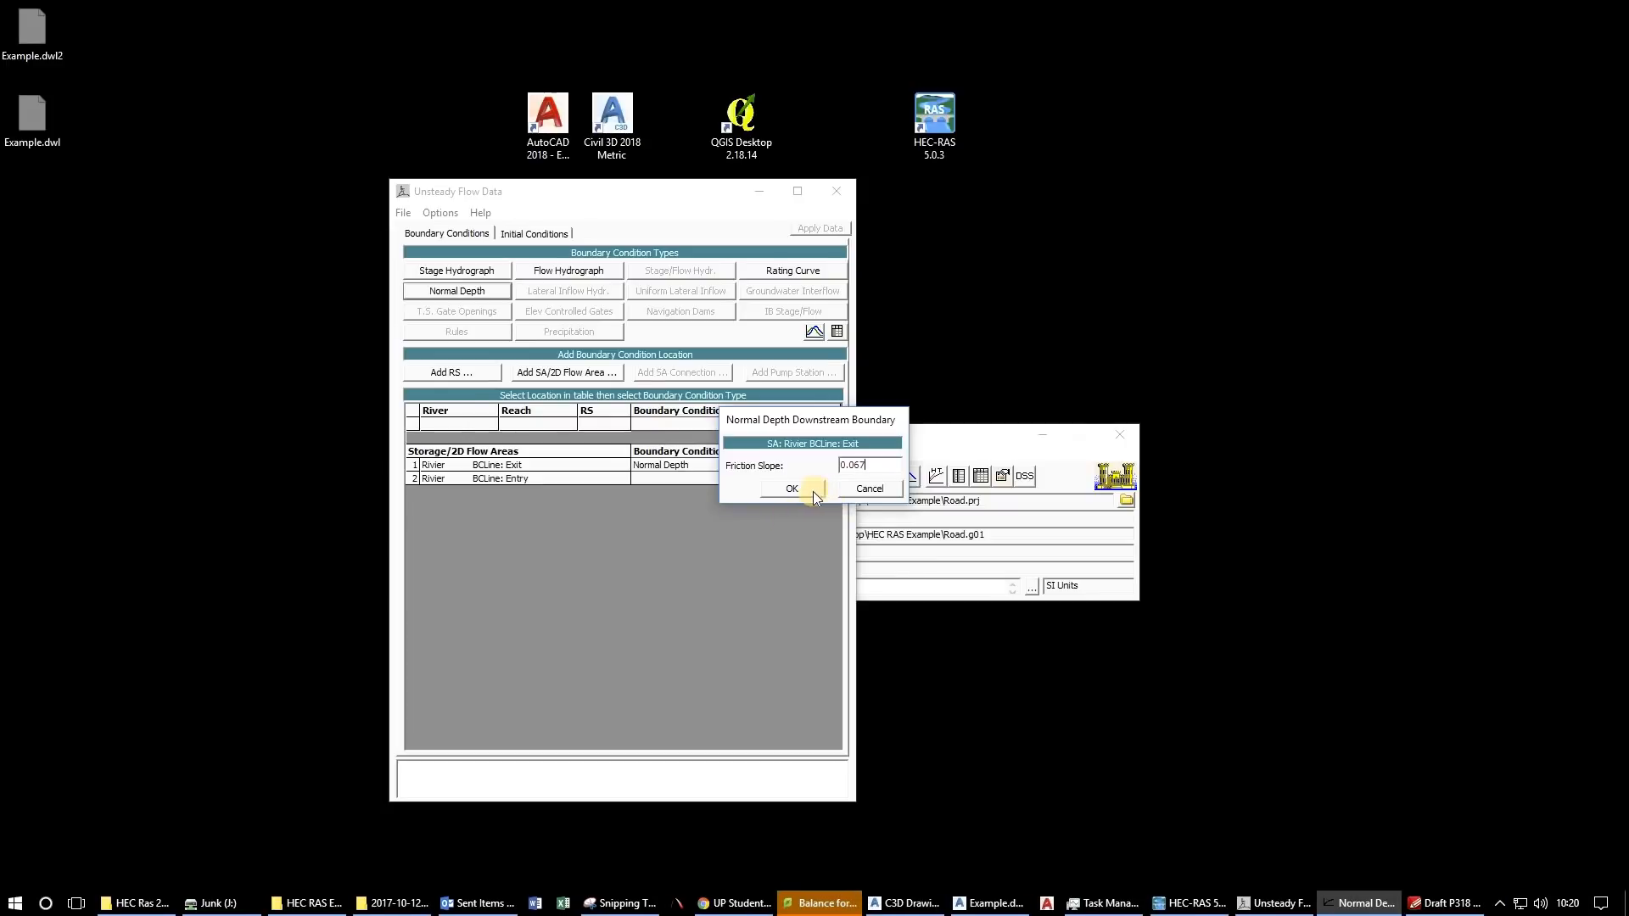
left_click(812, 491)
Assign a Flow Hydrograph boundary condition to the Entry line and move its dialog clear of the flow data editor.
left_click(657, 480)
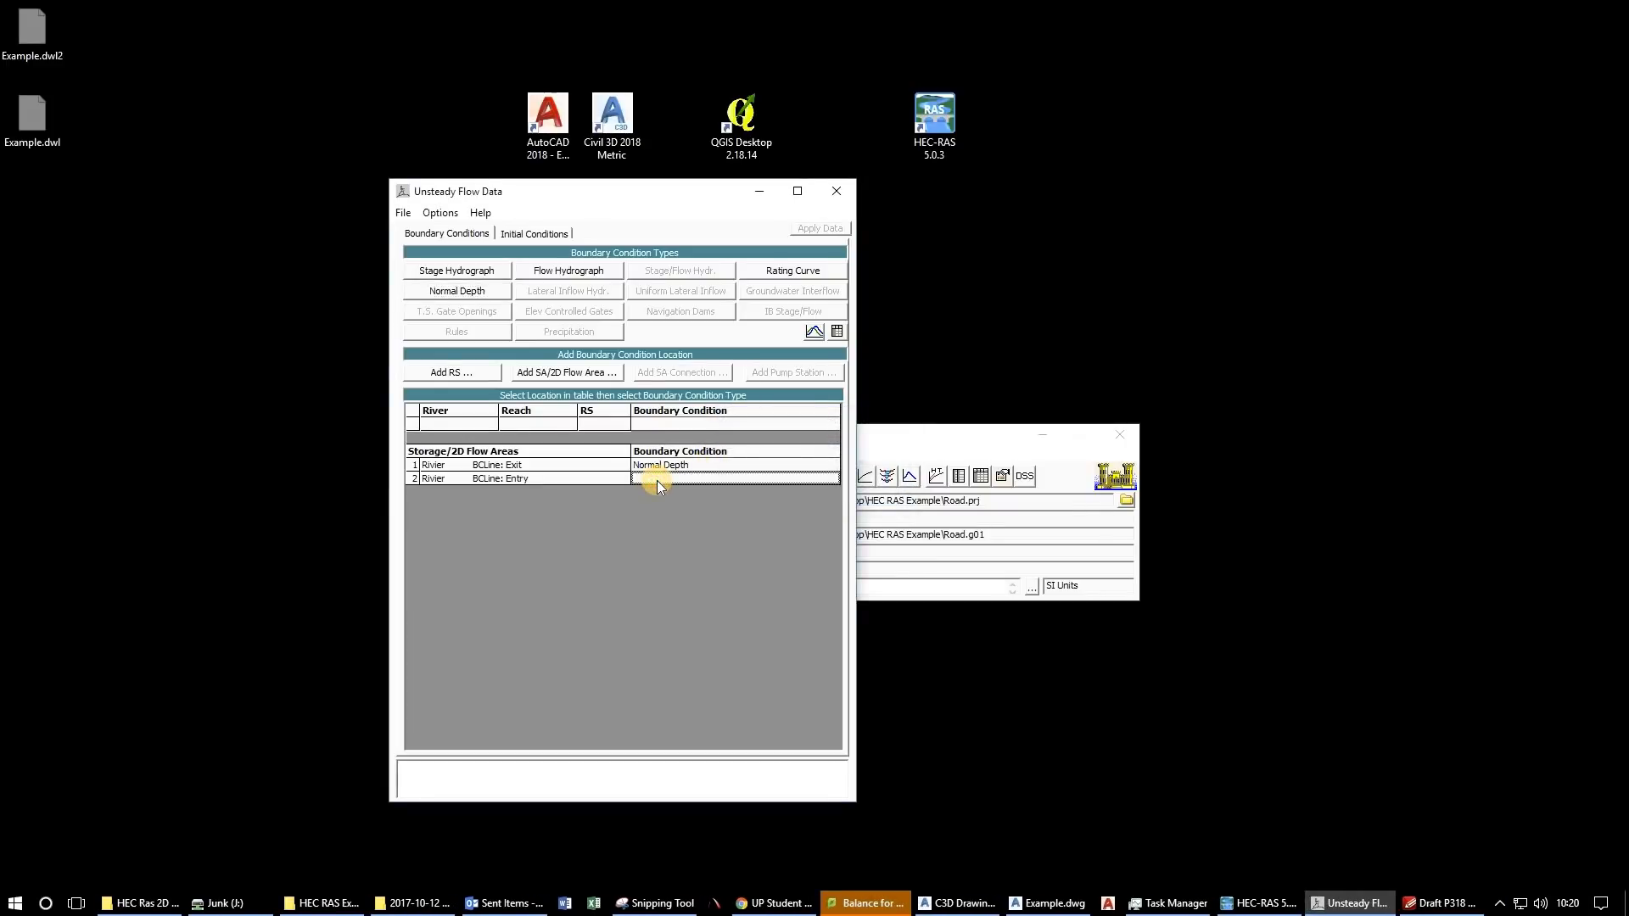
left_click(546, 482)
left_click(585, 271)
left_click_drag(747, 207, 368, 136)
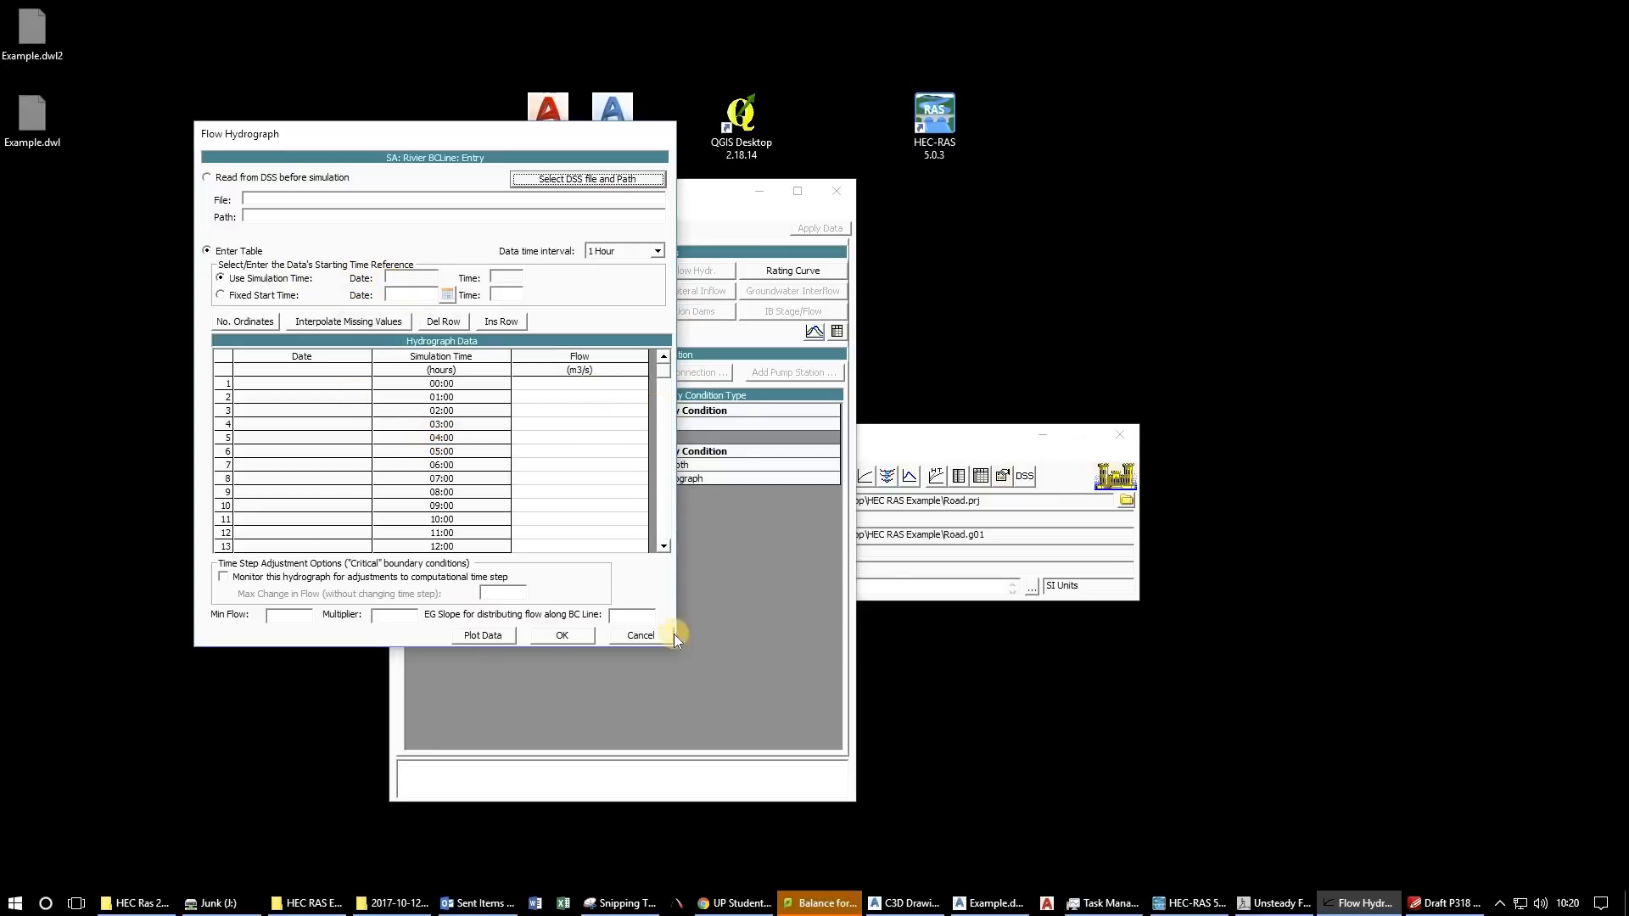
Open a blank Excel workbook and arrange it beside the Flow Hydrograph dialog, keeping the data time interval at 1 Hour.
left_click(568, 907)
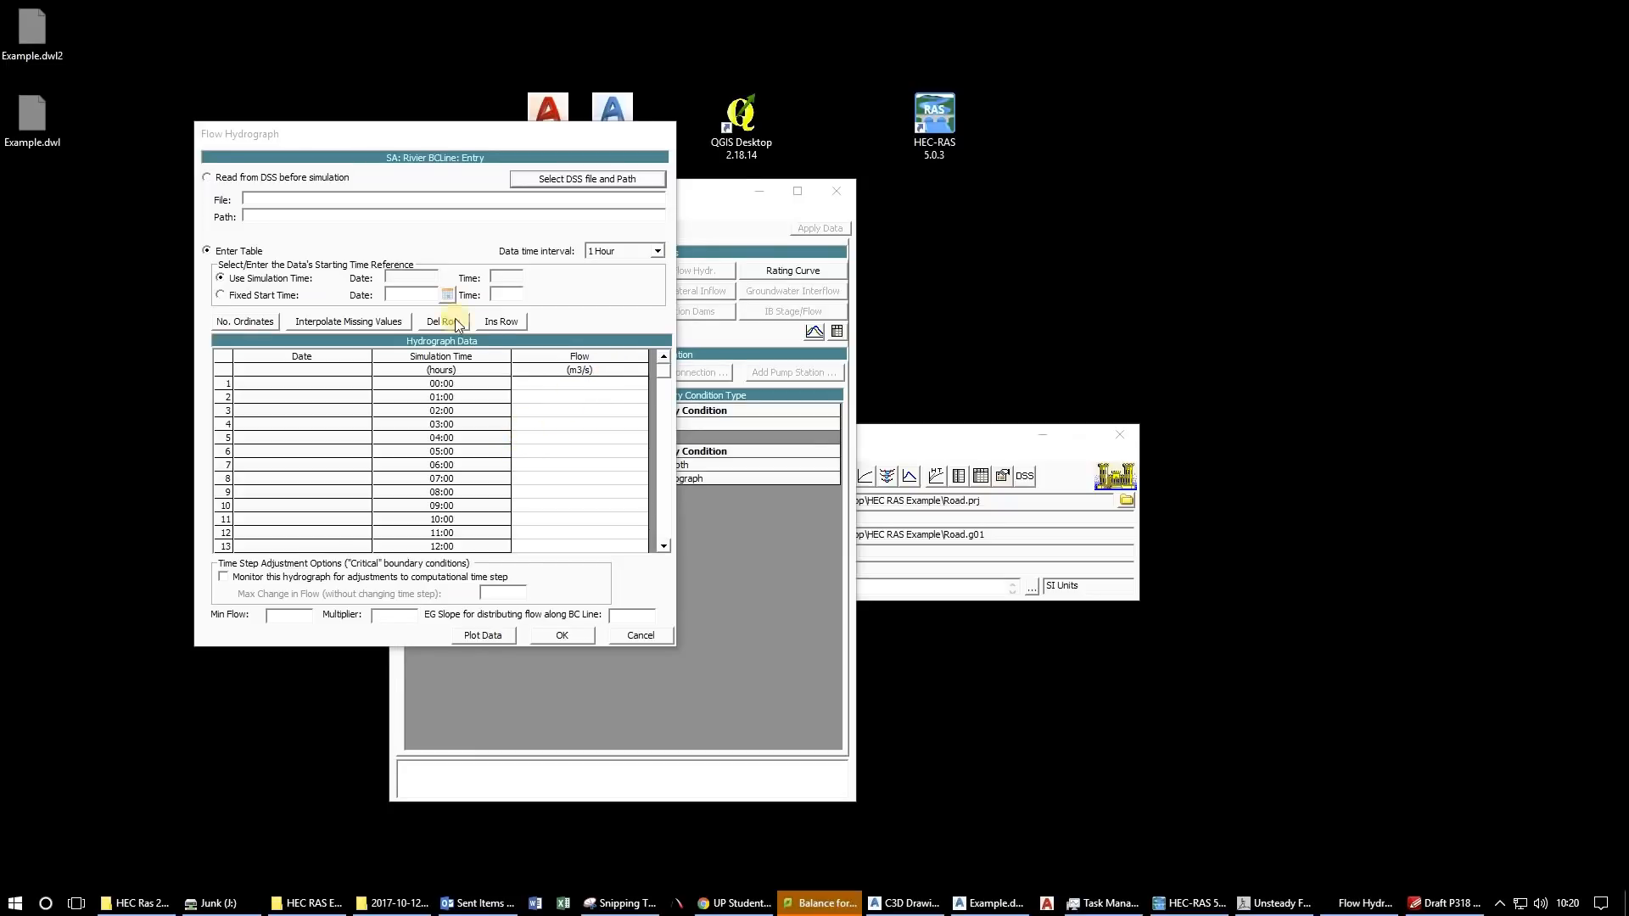
left_click(655, 250)
left_click(657, 251)
left_click(661, 253)
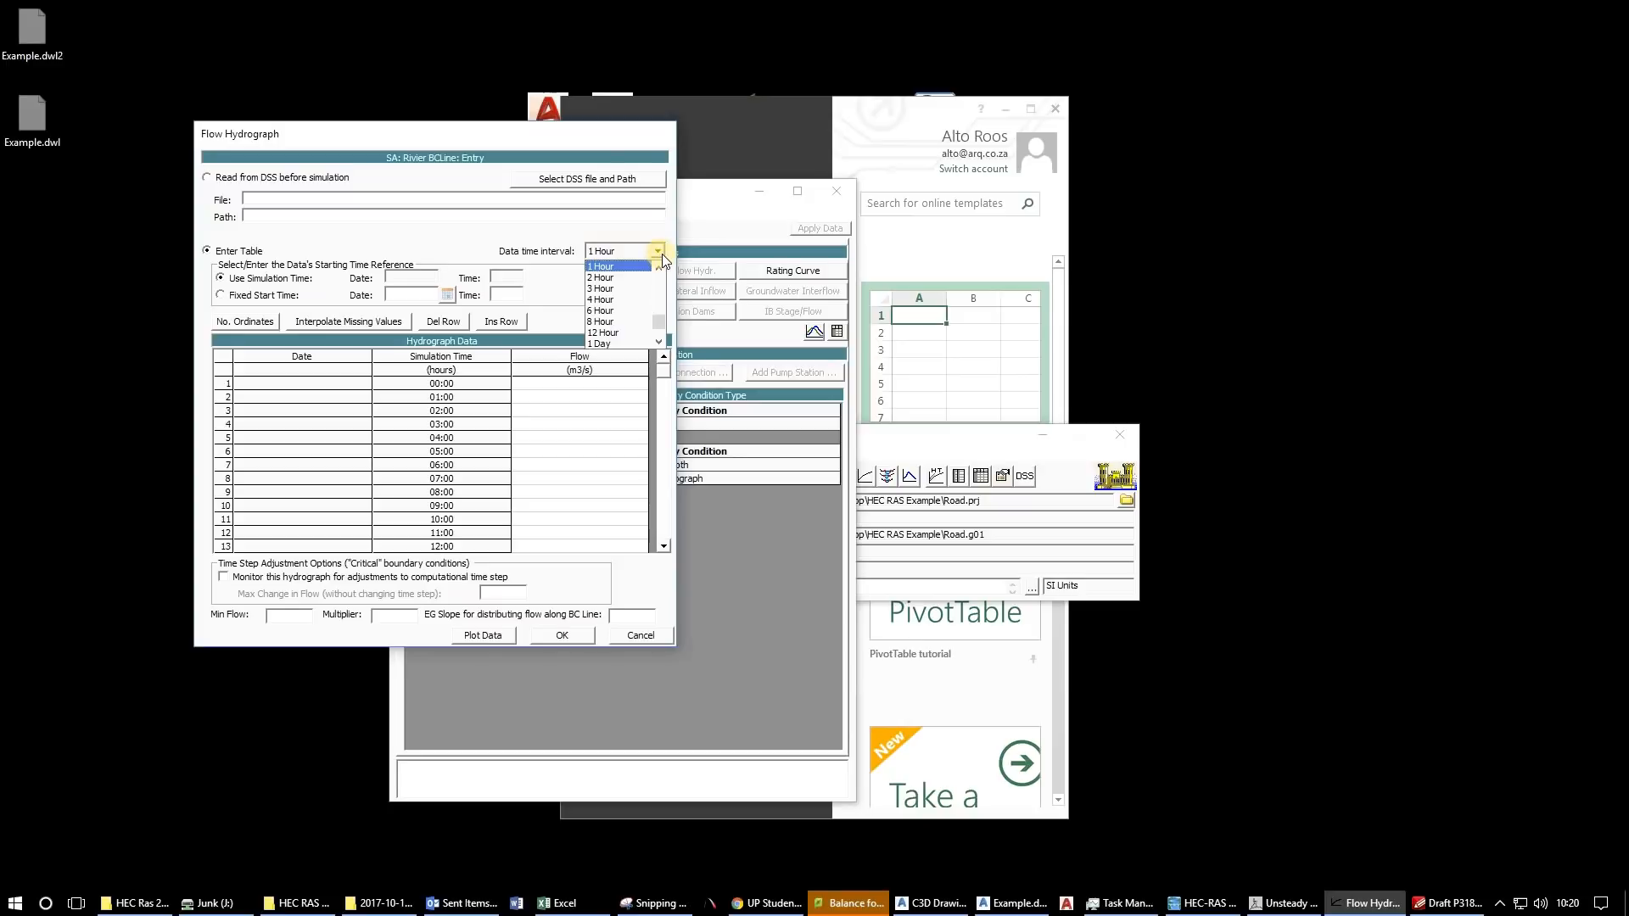
left_click(662, 253)
double_click(896, 119)
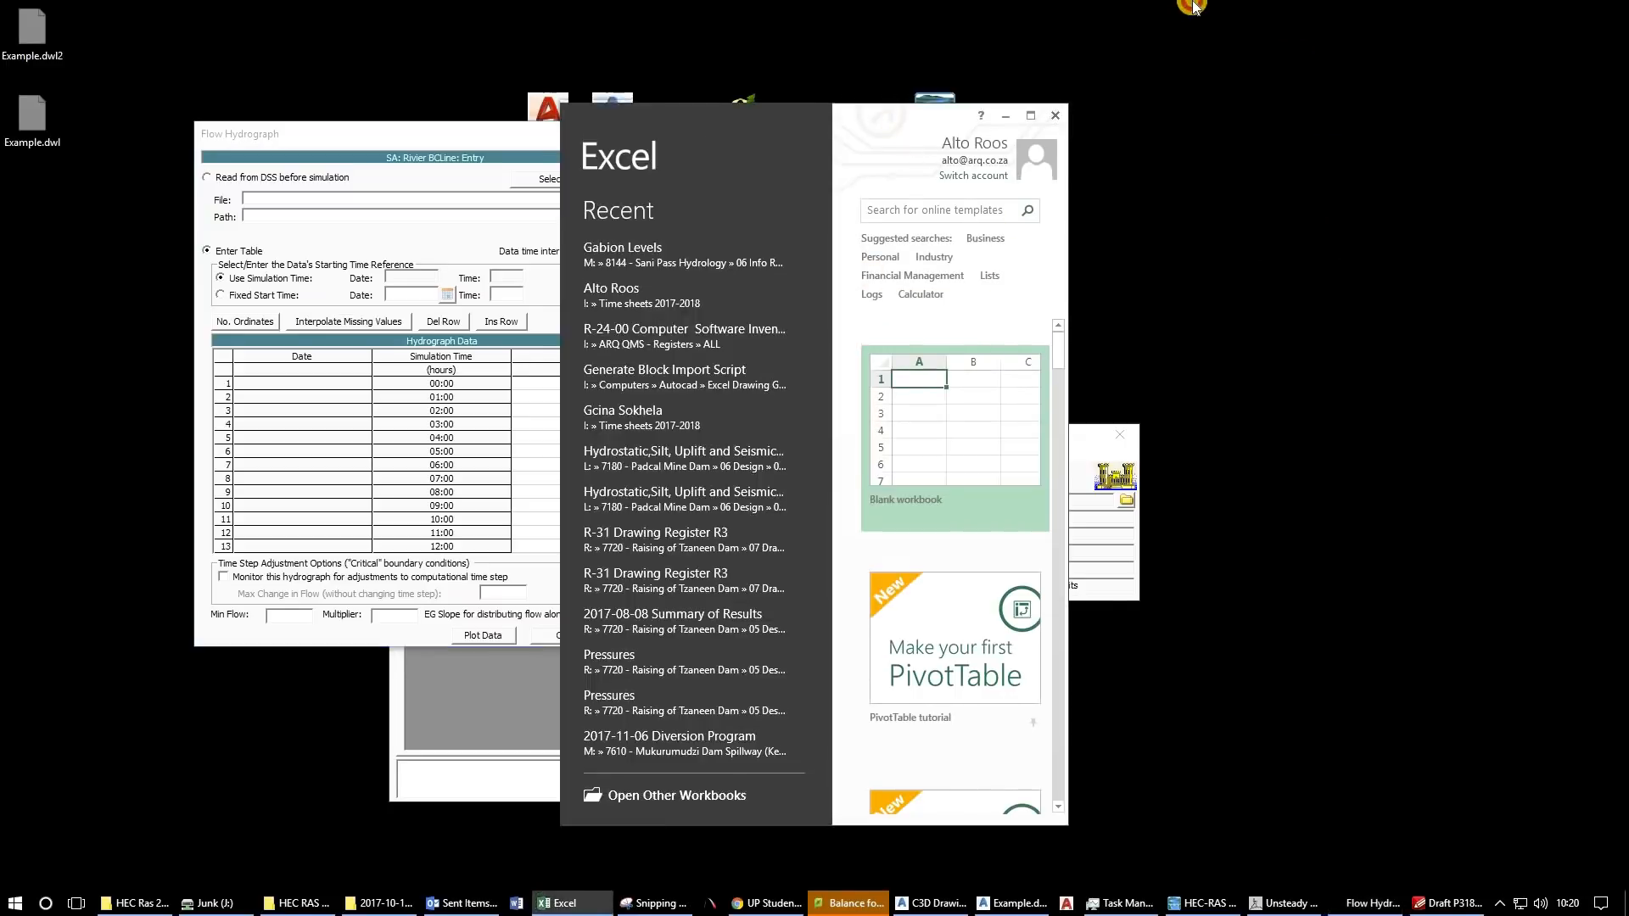
left_click(358, 247)
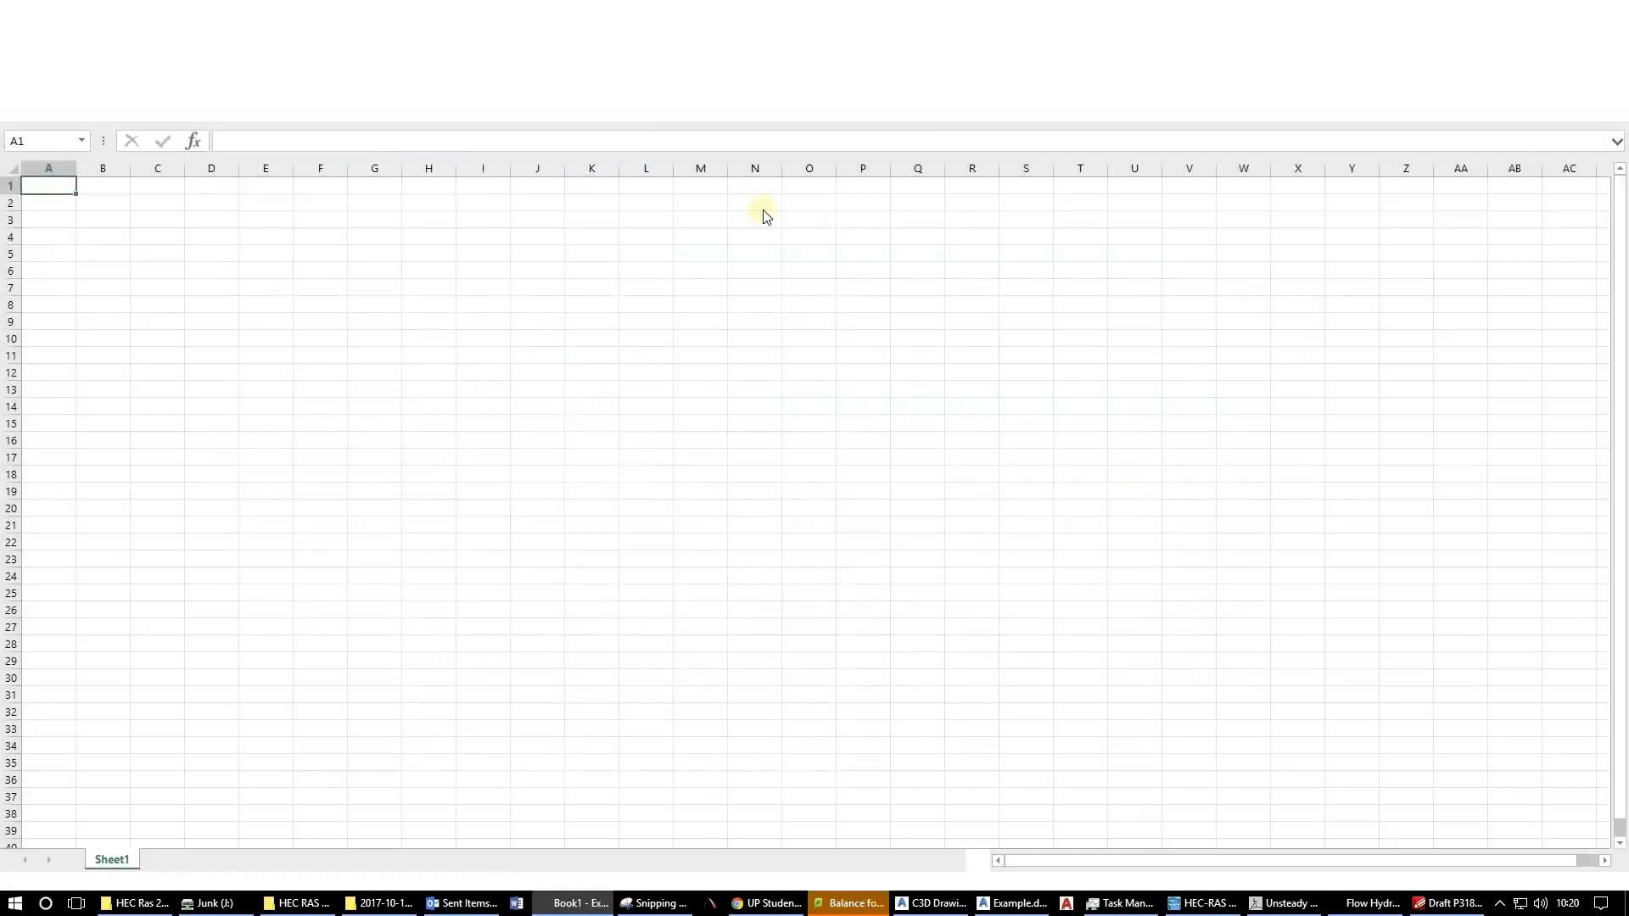
left_click_drag(768, 8, 783, 113)
left_click_drag(1192, 297, 1626, 276)
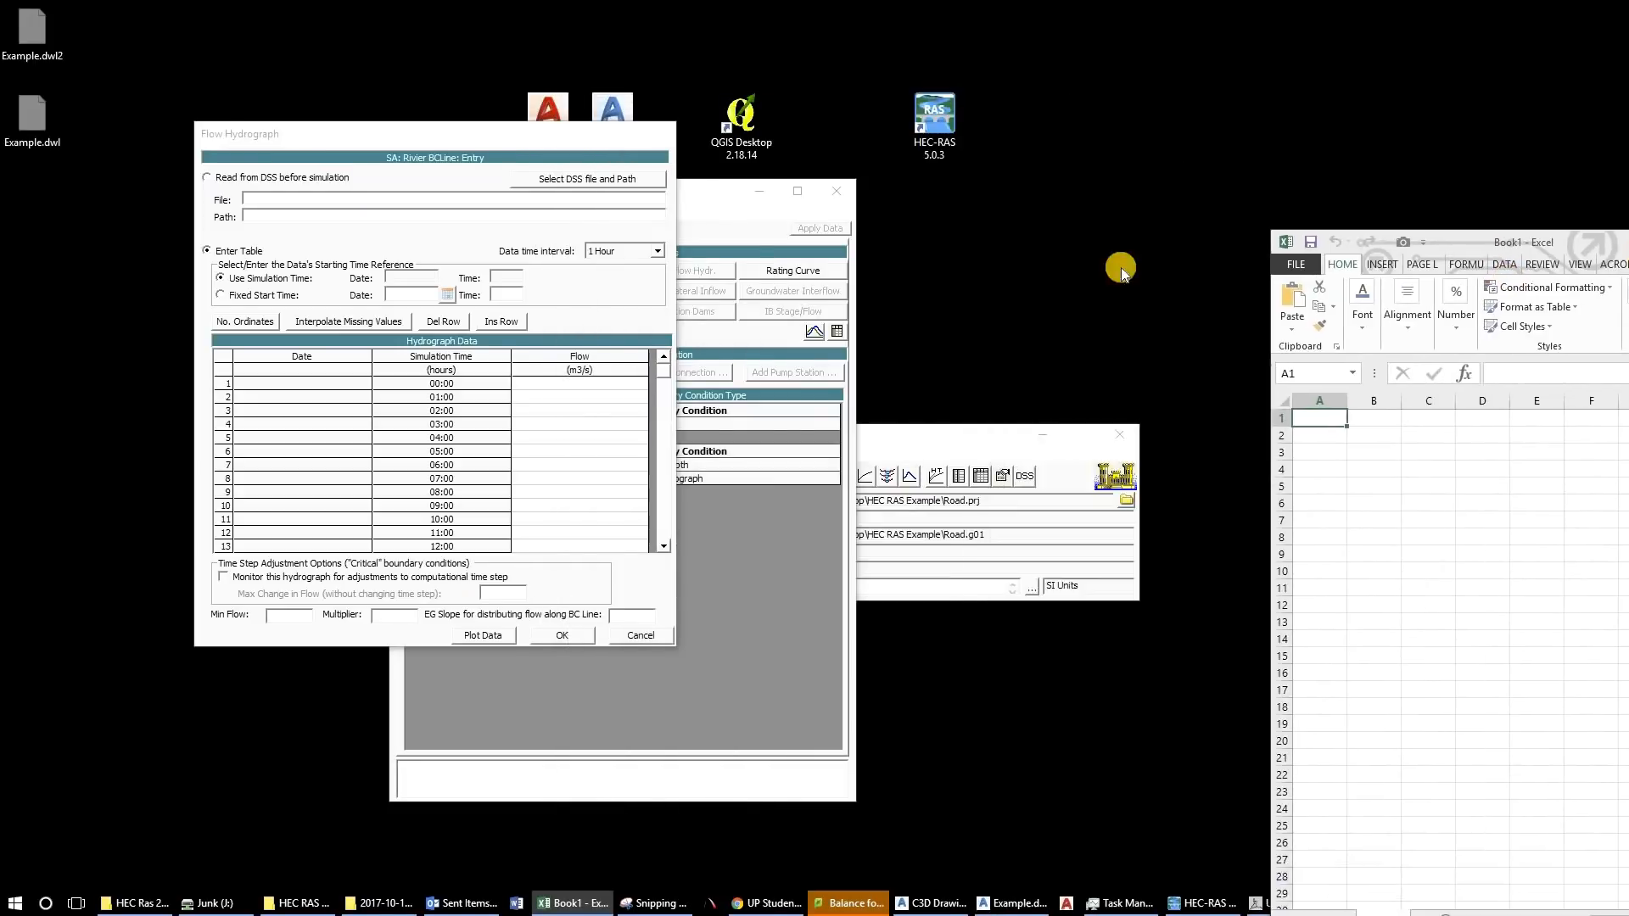
left_click(756, 218)
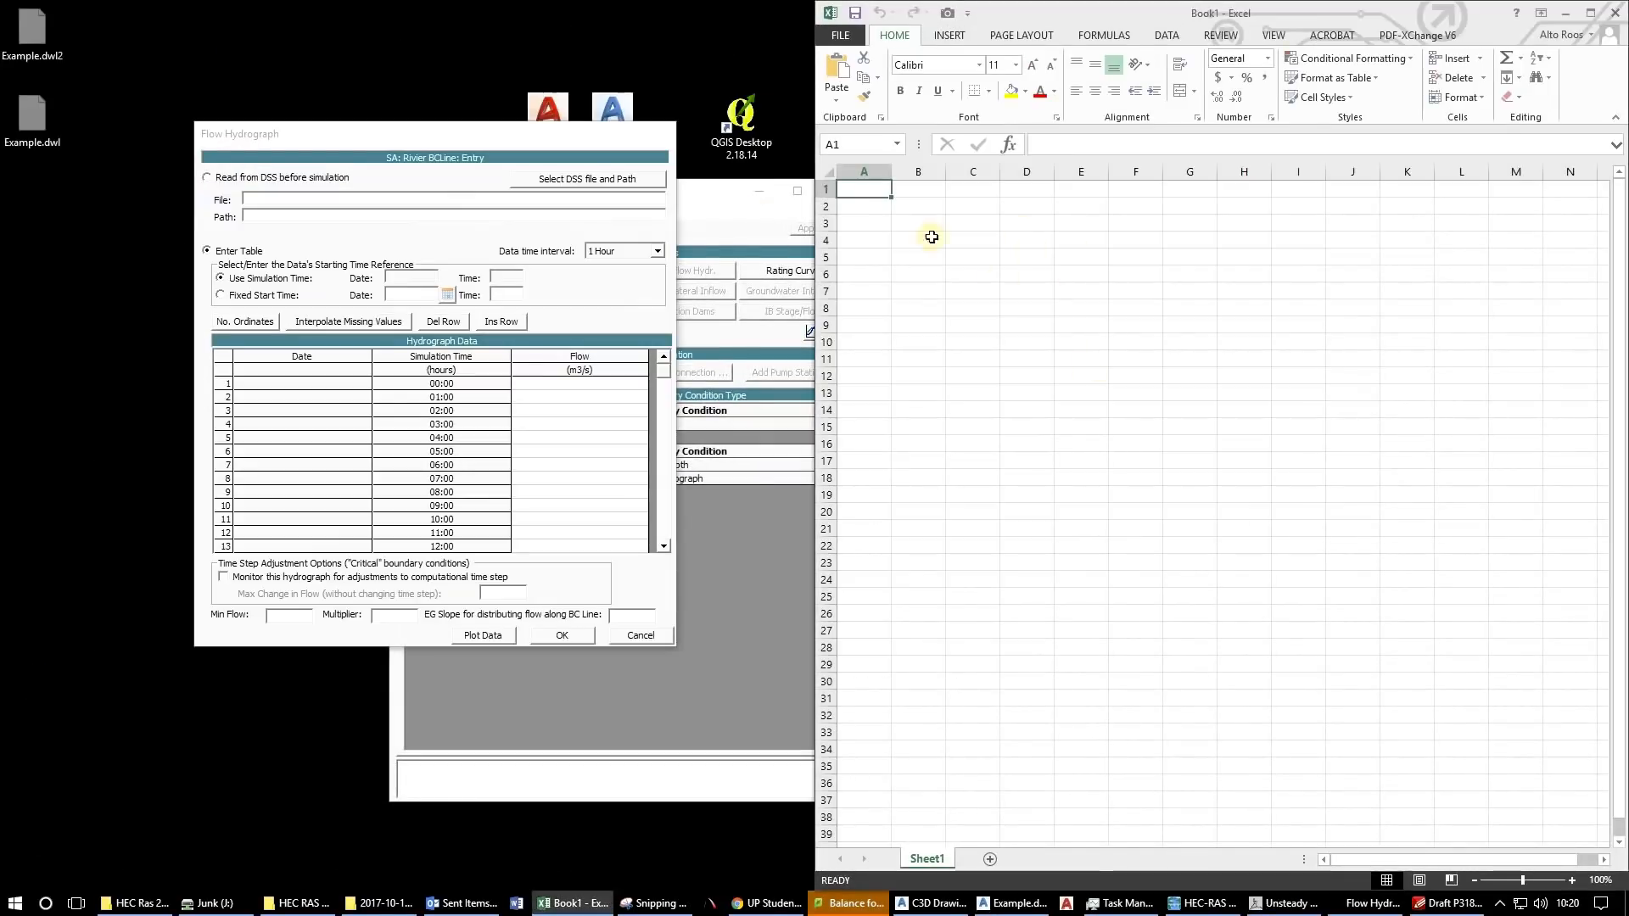
Fill cells C4 to C27 of the workbook with the number series 1 to 24.
left_click(959, 235)
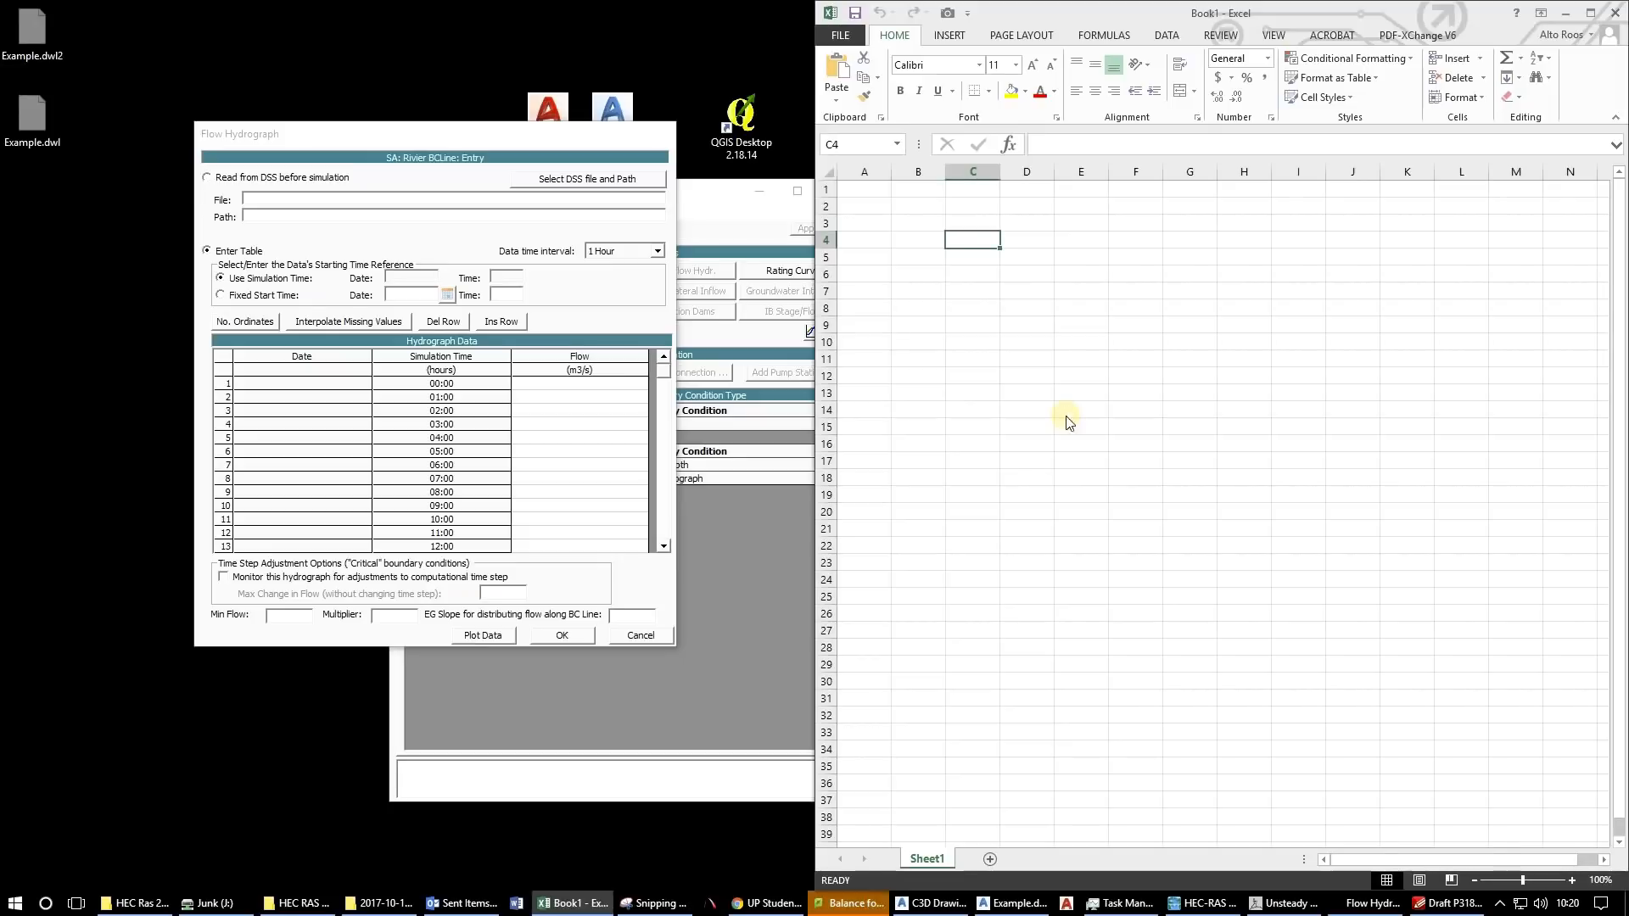
type("1")
key("Return")
type("2")
key("Return")
type("3")
key("Return")
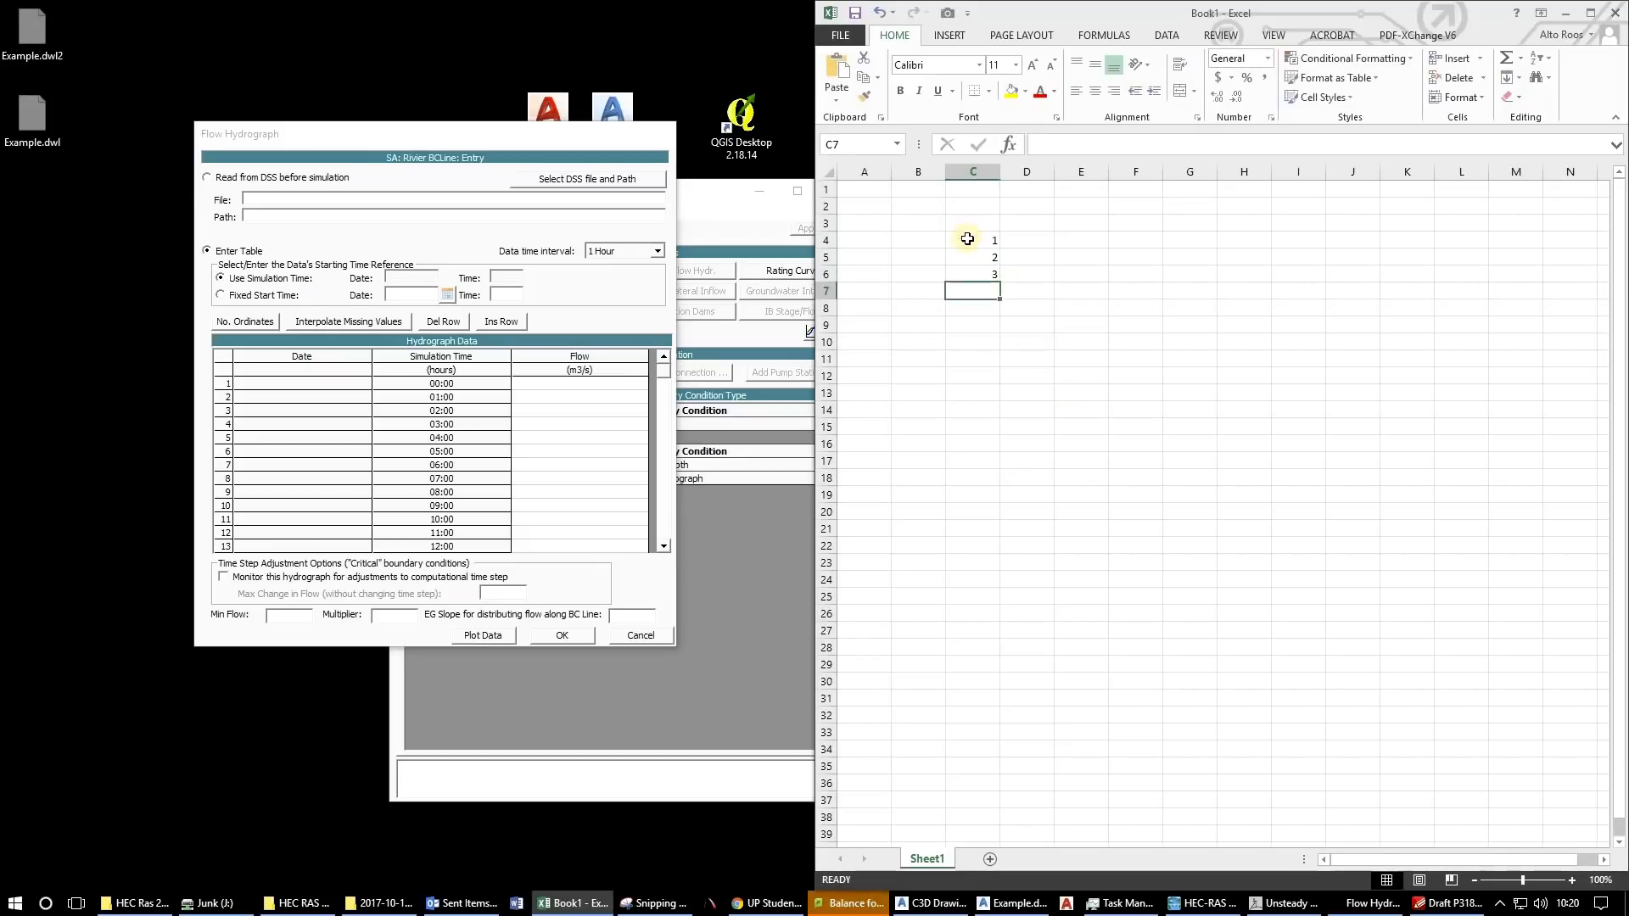
left_click_drag(967, 241, 982, 626)
left_click(1037, 411)
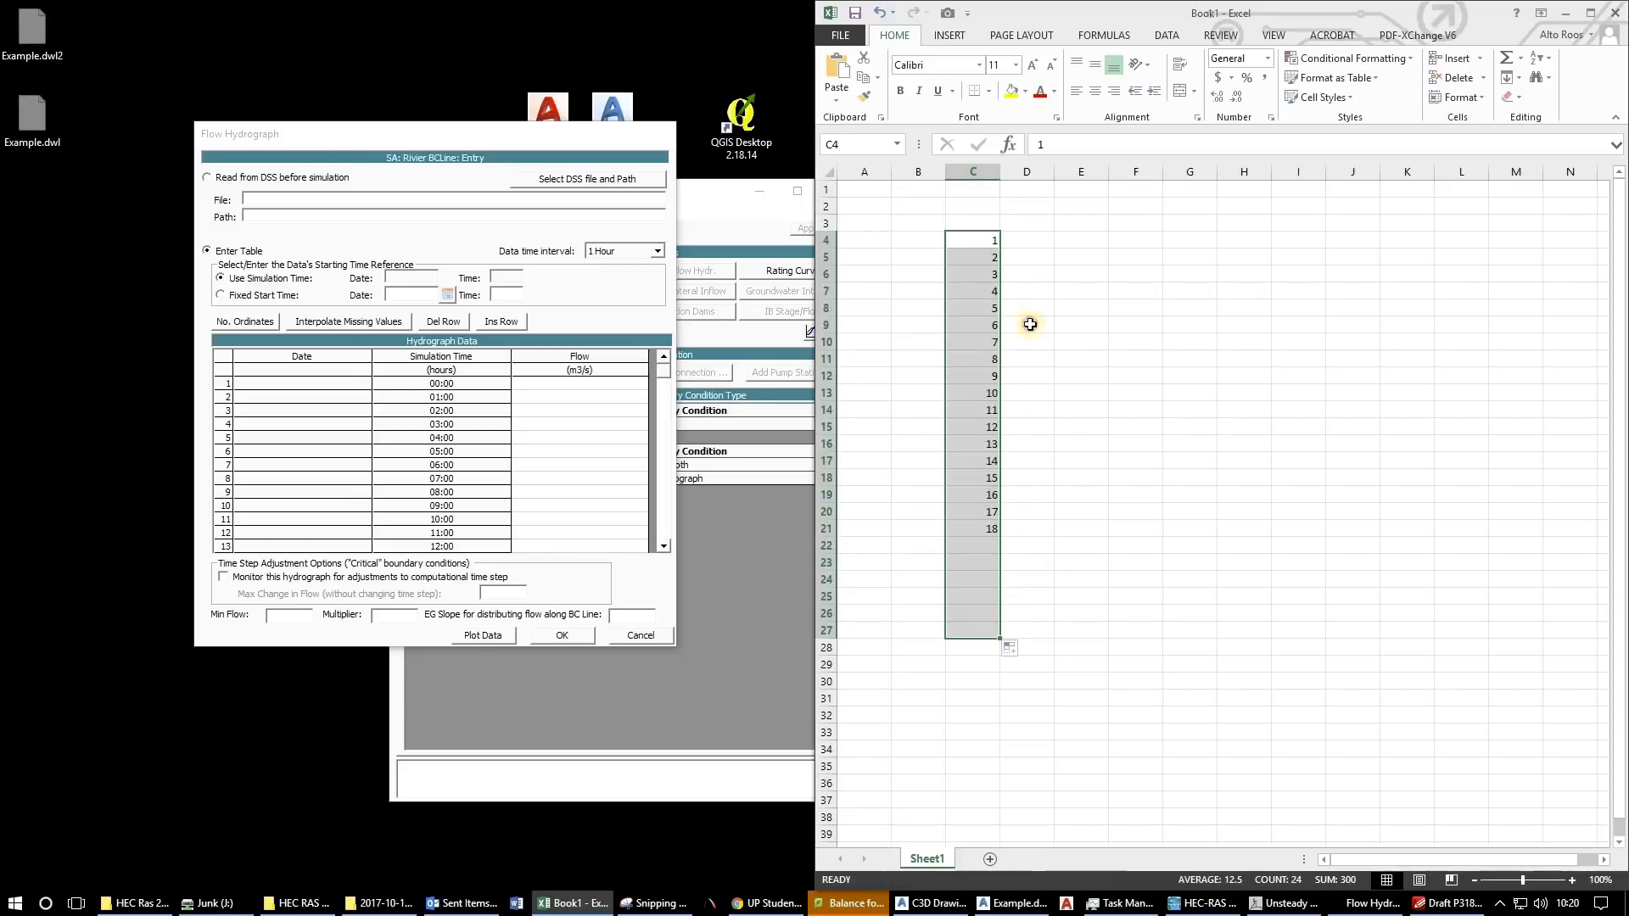
Enter 150 in cell D4 and fill it down to D27 alongside the numbered rows.
key("Up")
key("Up")
key("Up")
key("Up")
key("Up")
key("Up")
key("Up")
key("Up")
key("Up")
key("Up")
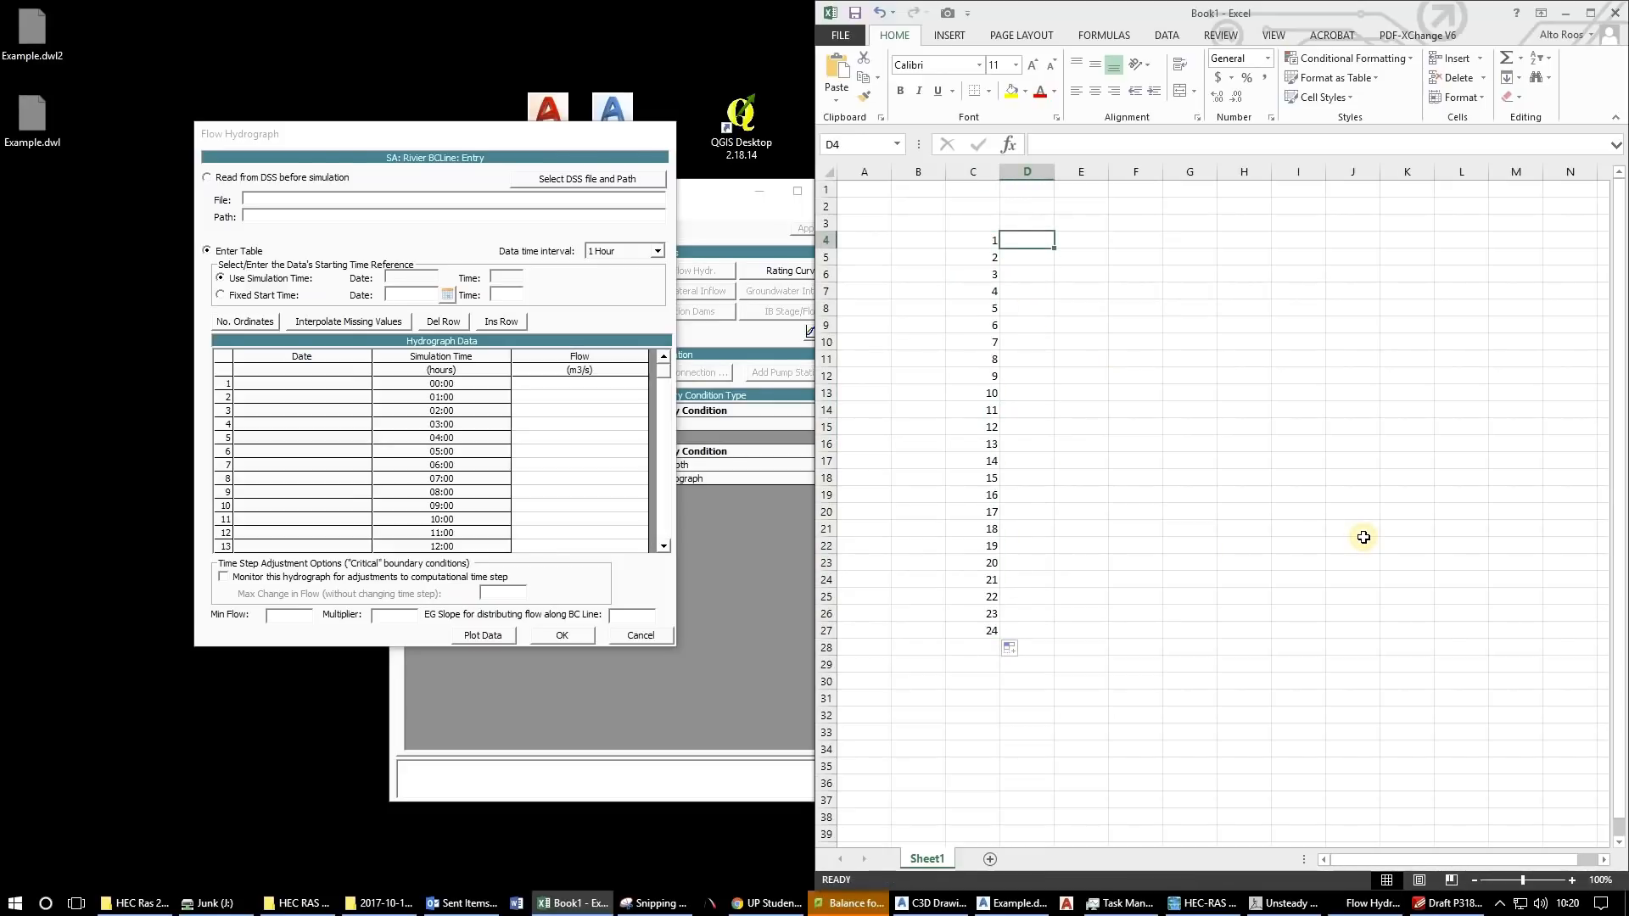
type("150")
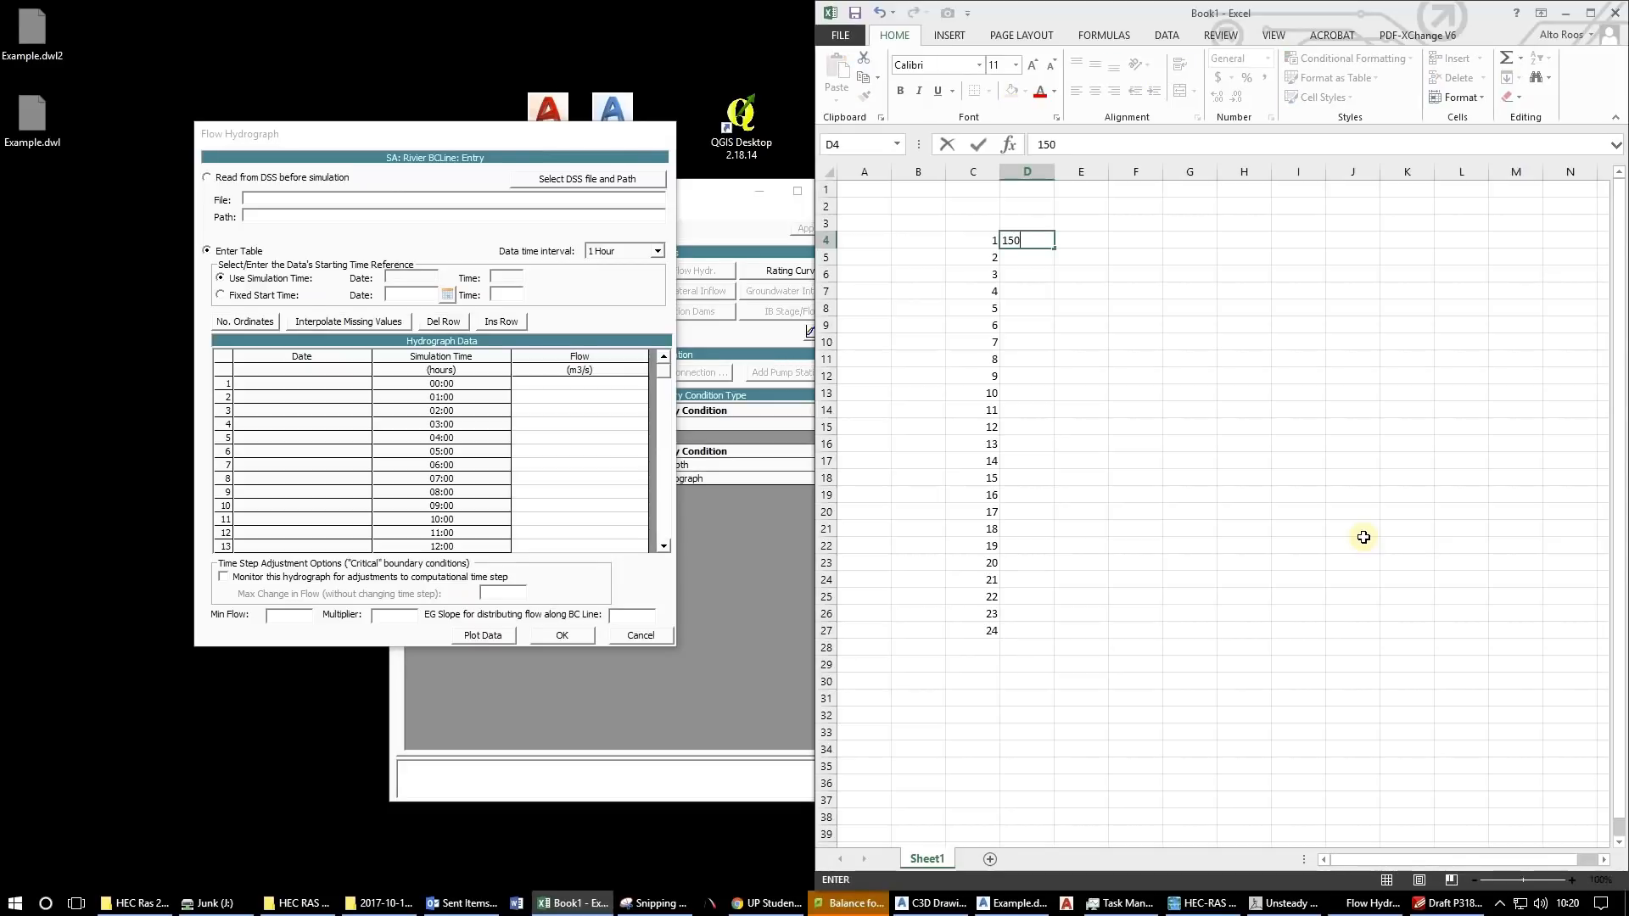
key("Return")
left_click(1039, 241)
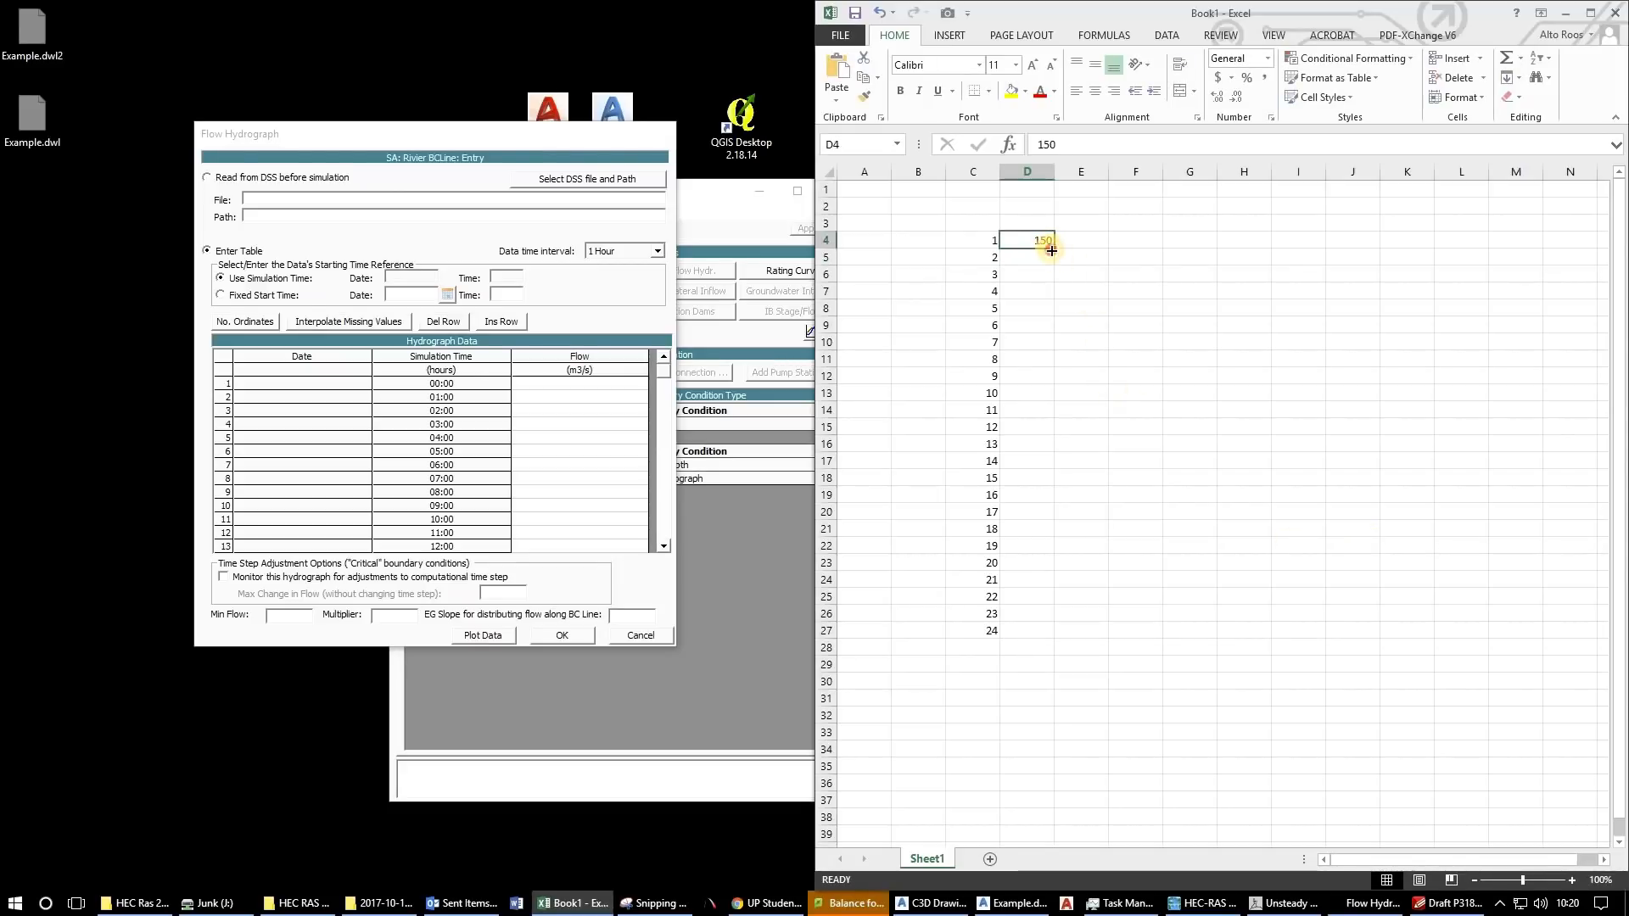
left_click_drag(1054, 249, 1076, 632)
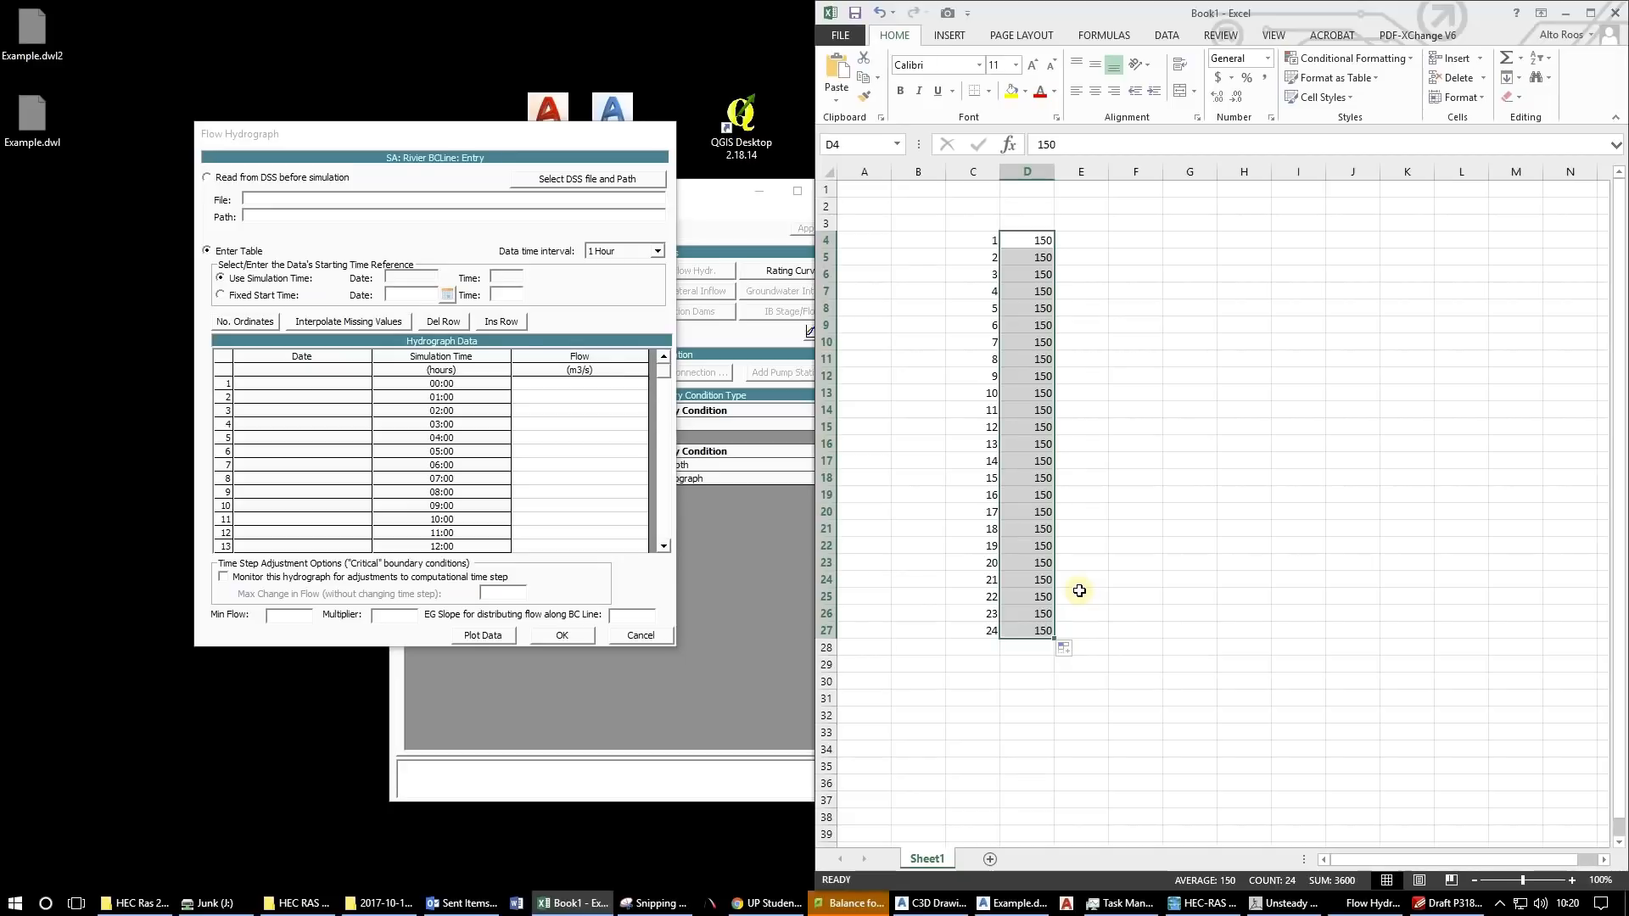
Copy the 150 values from D4:D27 into the Flow column of the Entry line's hydrograph table.
key("ctrl+c")
left_click(616, 377)
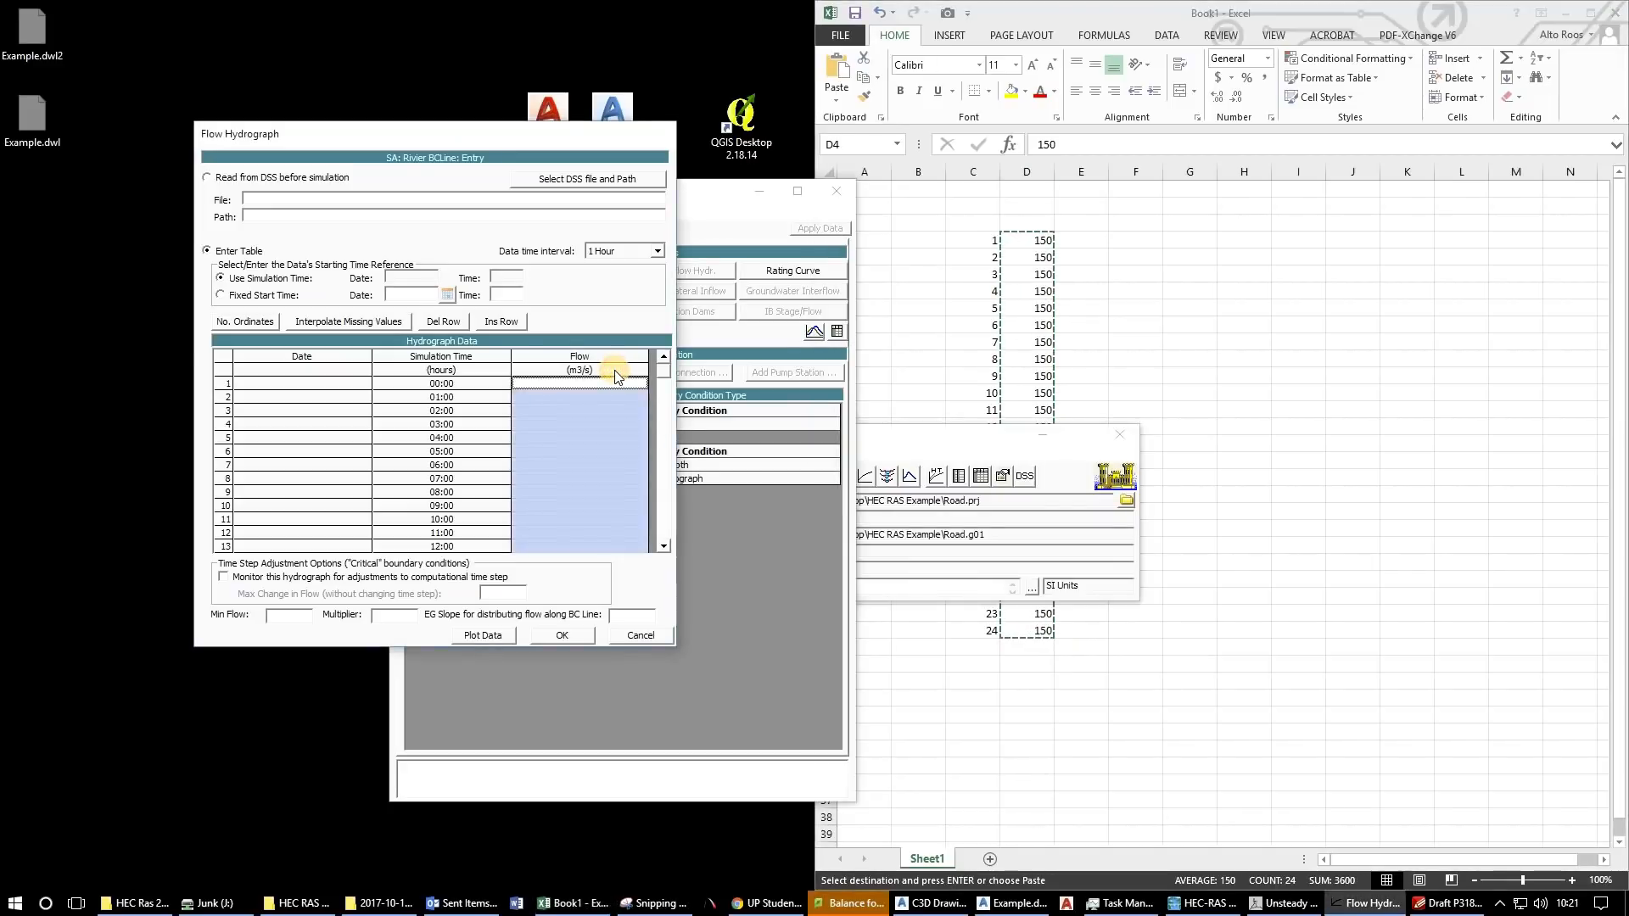
left_click_drag(664, 374, 551, 307)
key("ctrl+v")
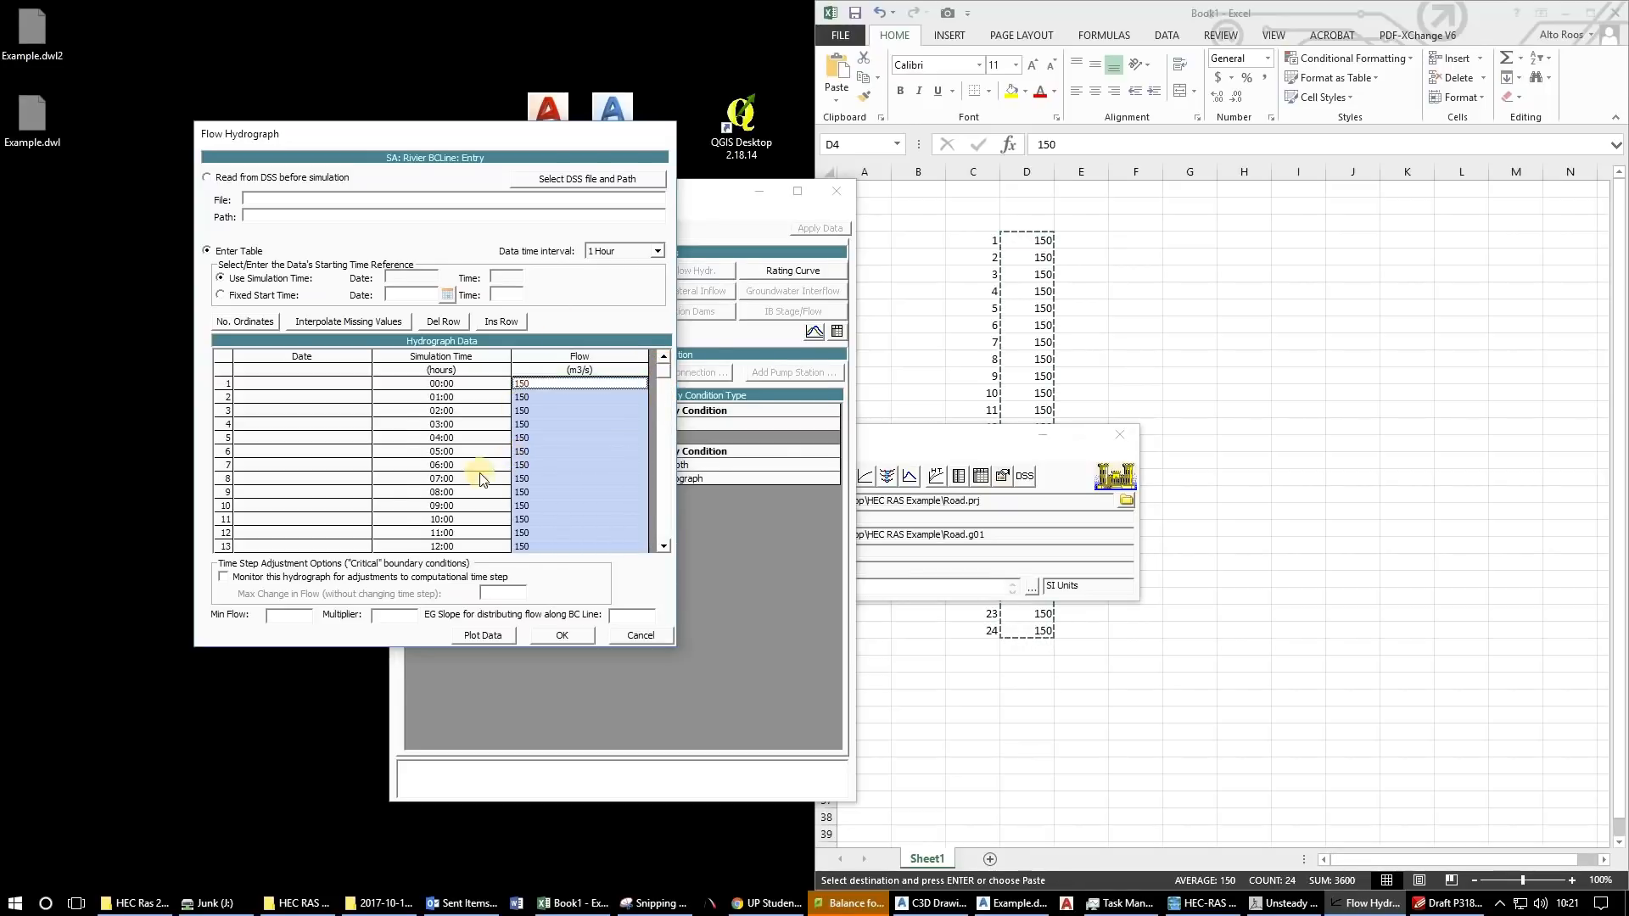
Set the hydrograph's minimum flow to 0.05, multiplier to 1 and EG slope to 0.067, and accept the hydrograph.
left_click(298, 613)
type("0.05")
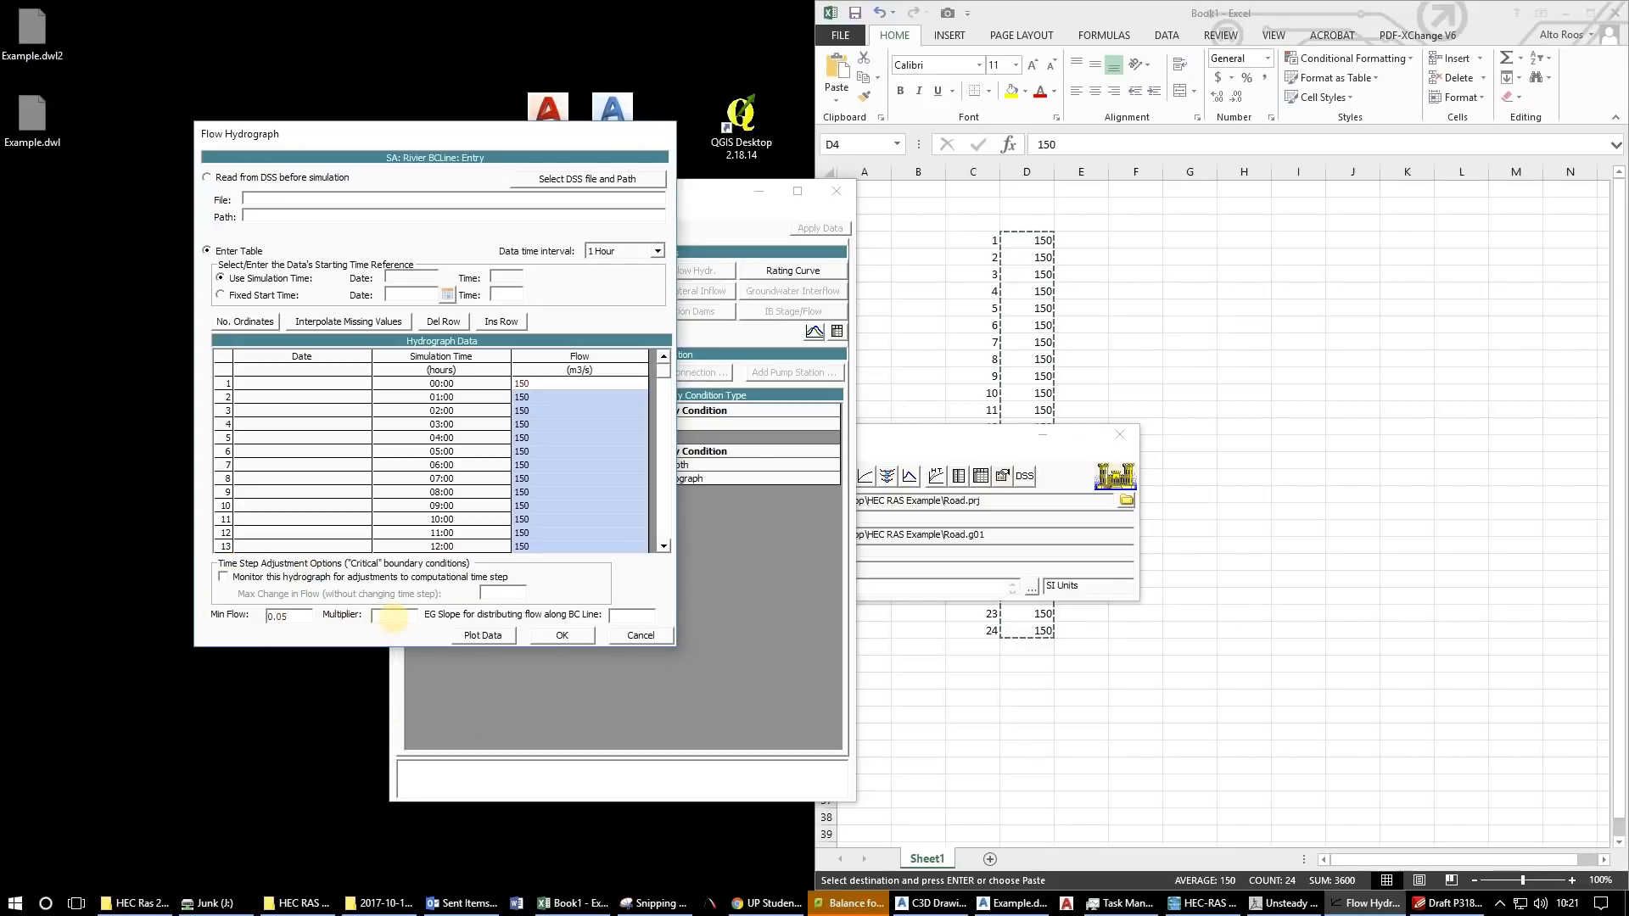
type("1")
left_click(614, 621)
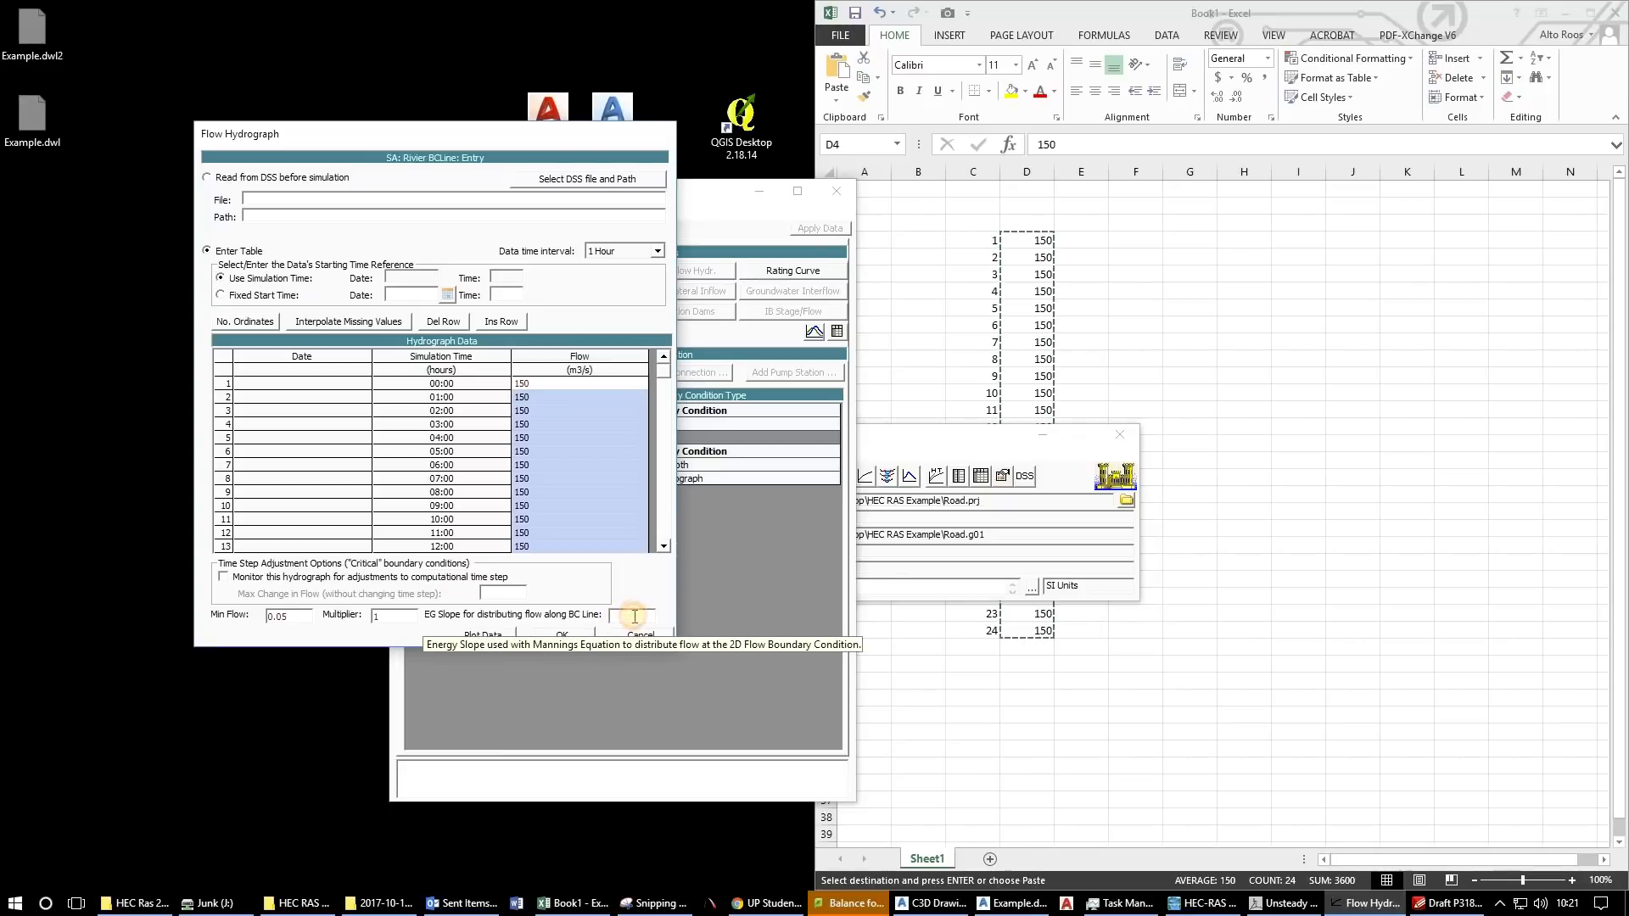
type("0.067")
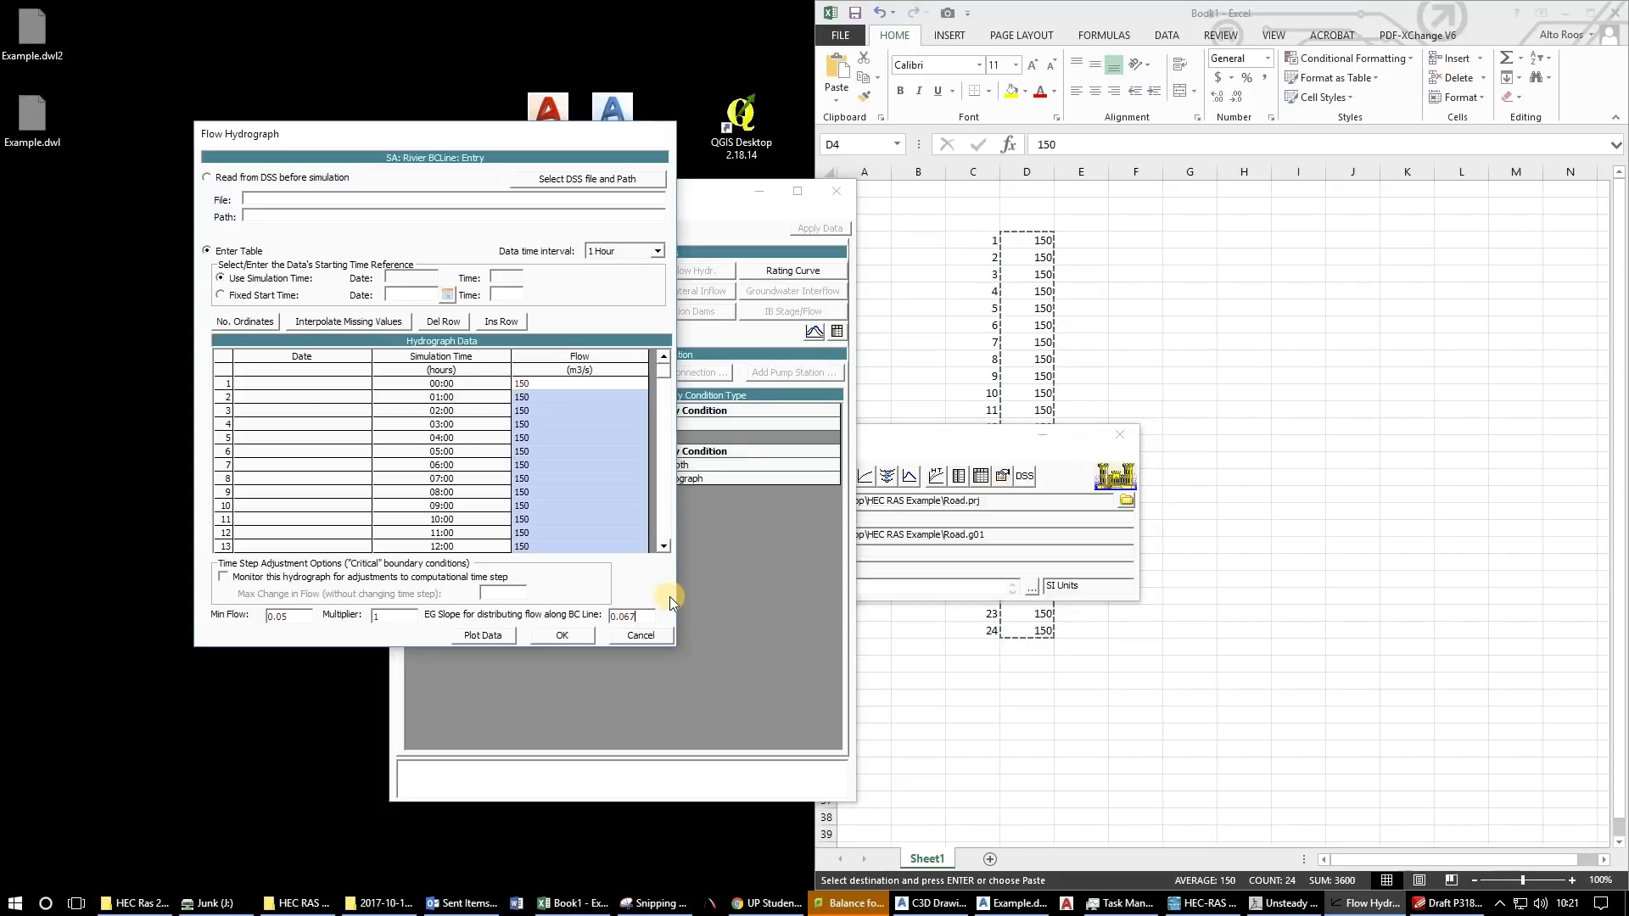
left_click(413, 580)
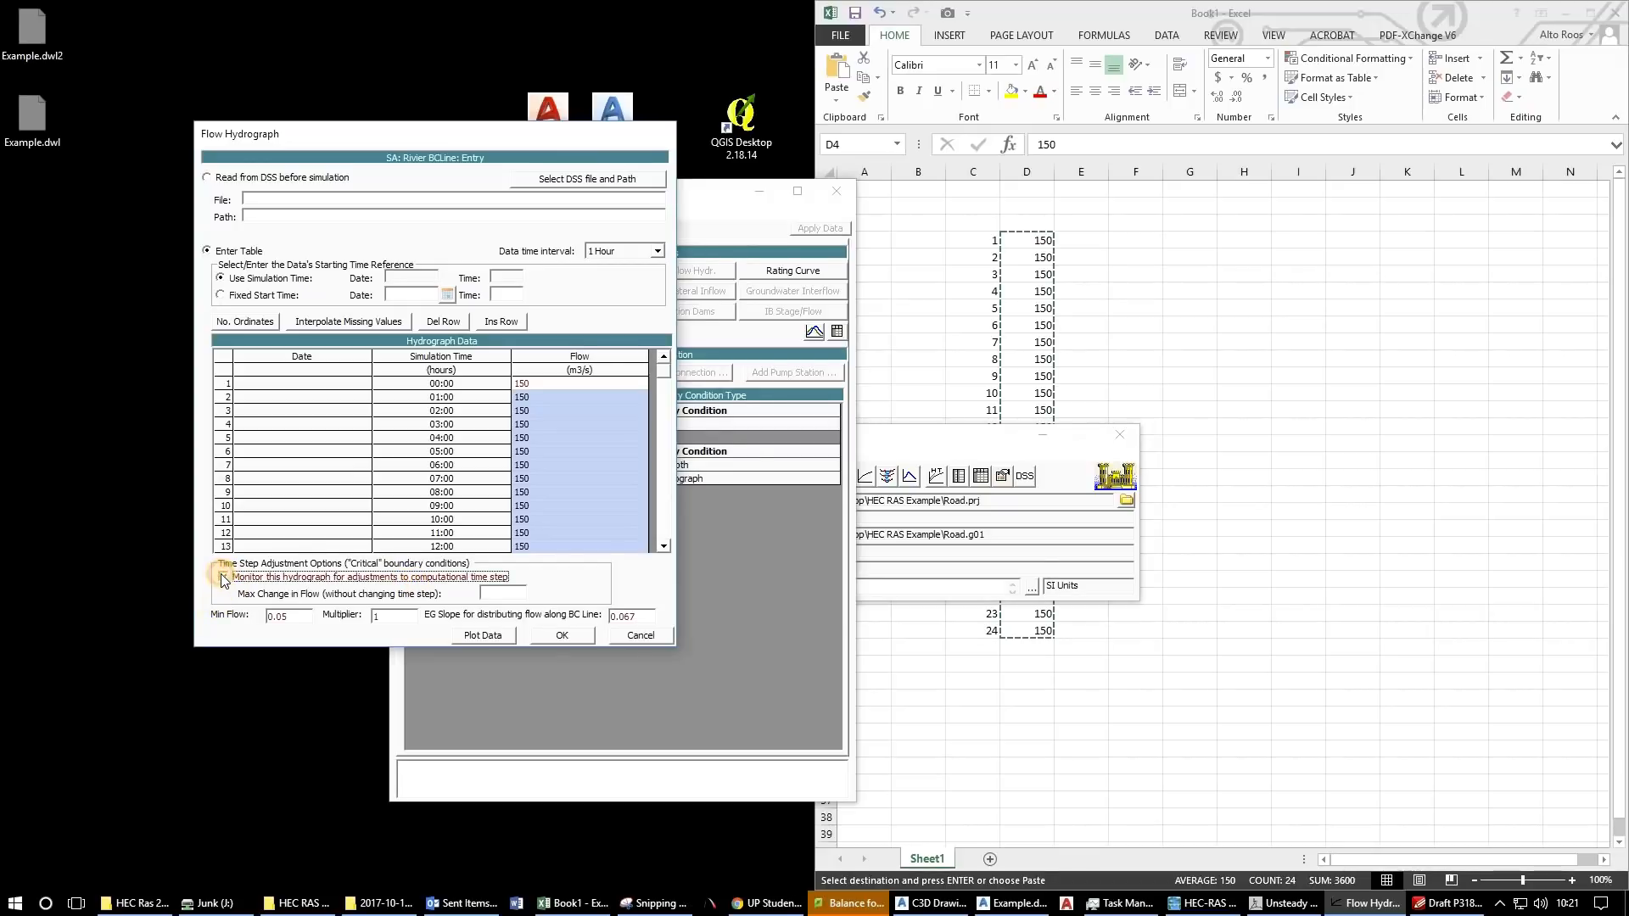
left_click(223, 577)
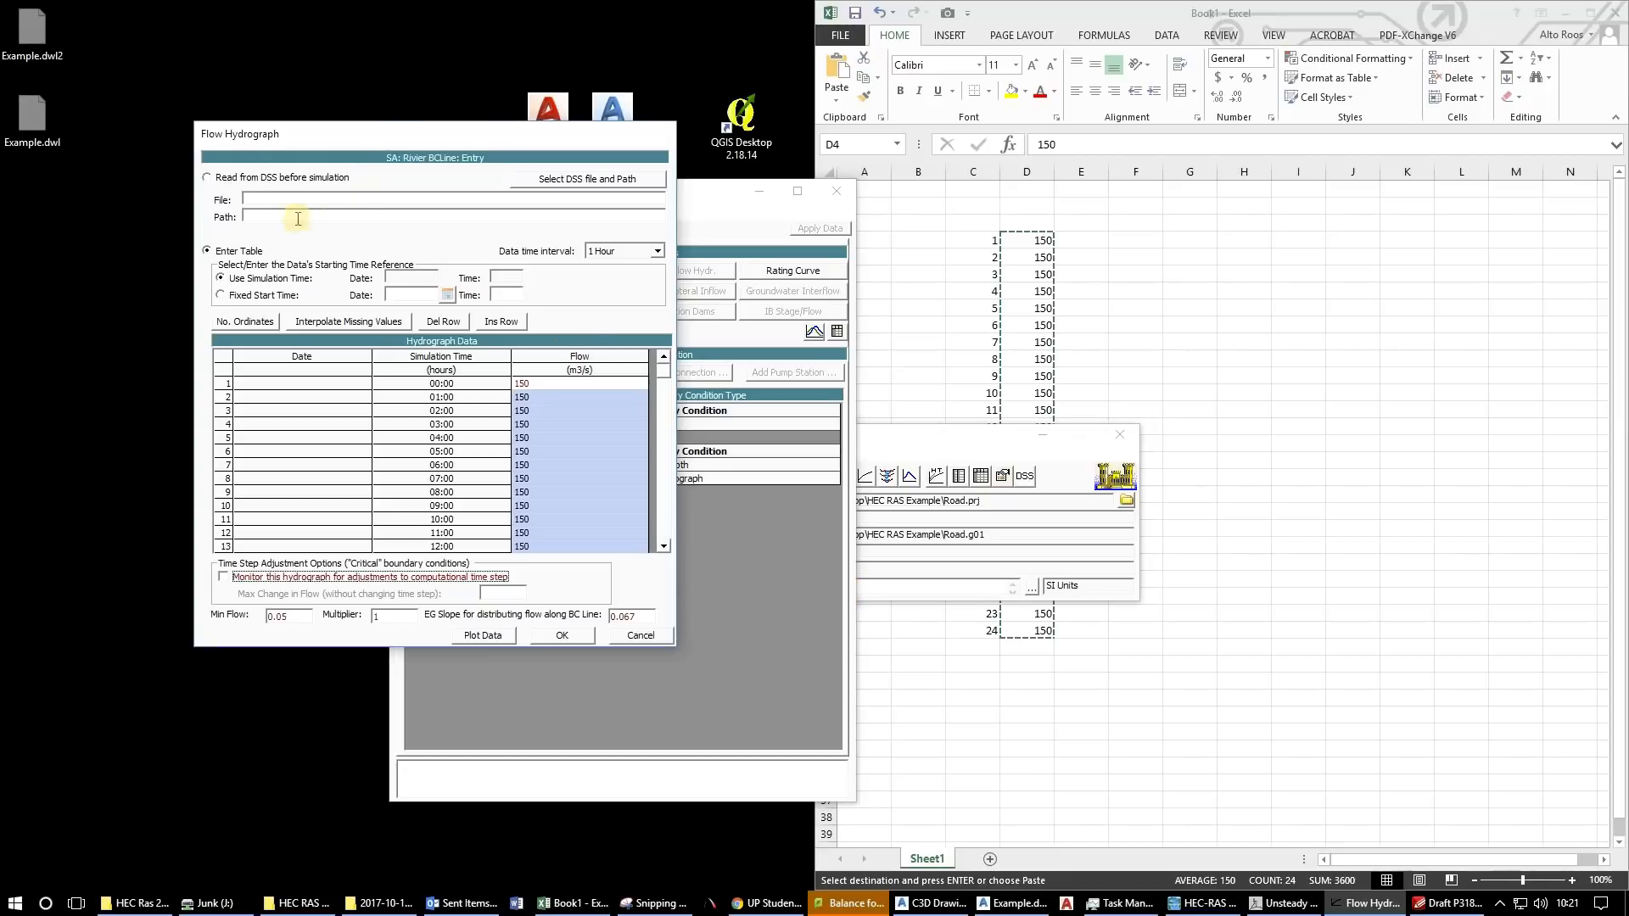
left_click(559, 639)
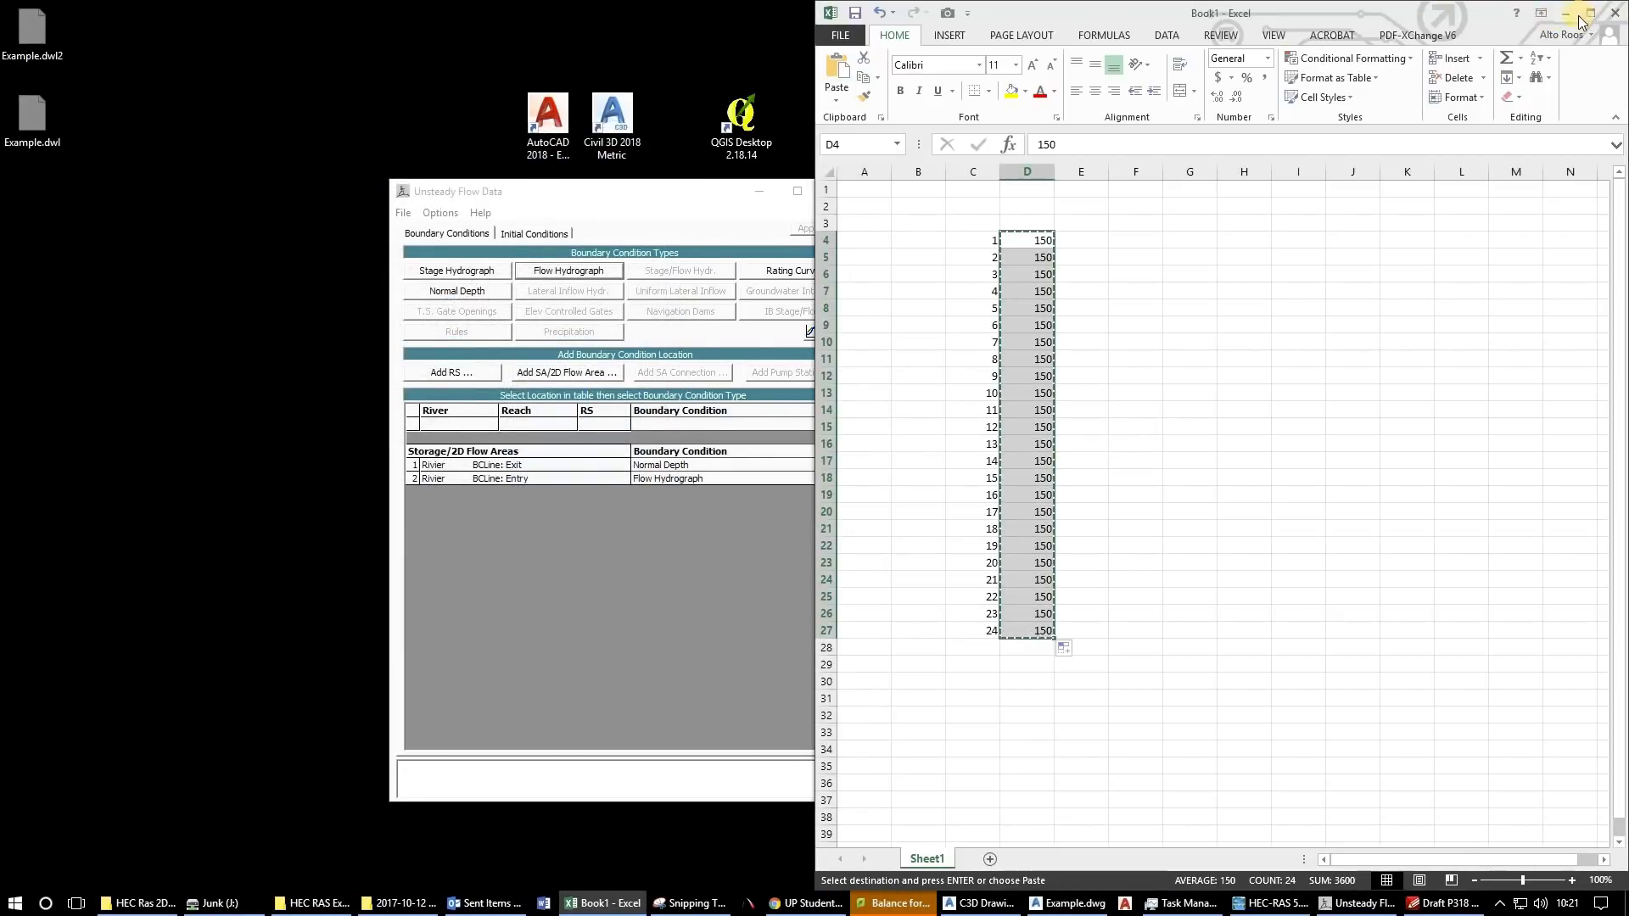
Minimise the Excel workbook and review the initial and boundary conditions in the unsteady flow data editor.
left_click(1565, 13)
left_click_drag(463, 186, 99, 150)
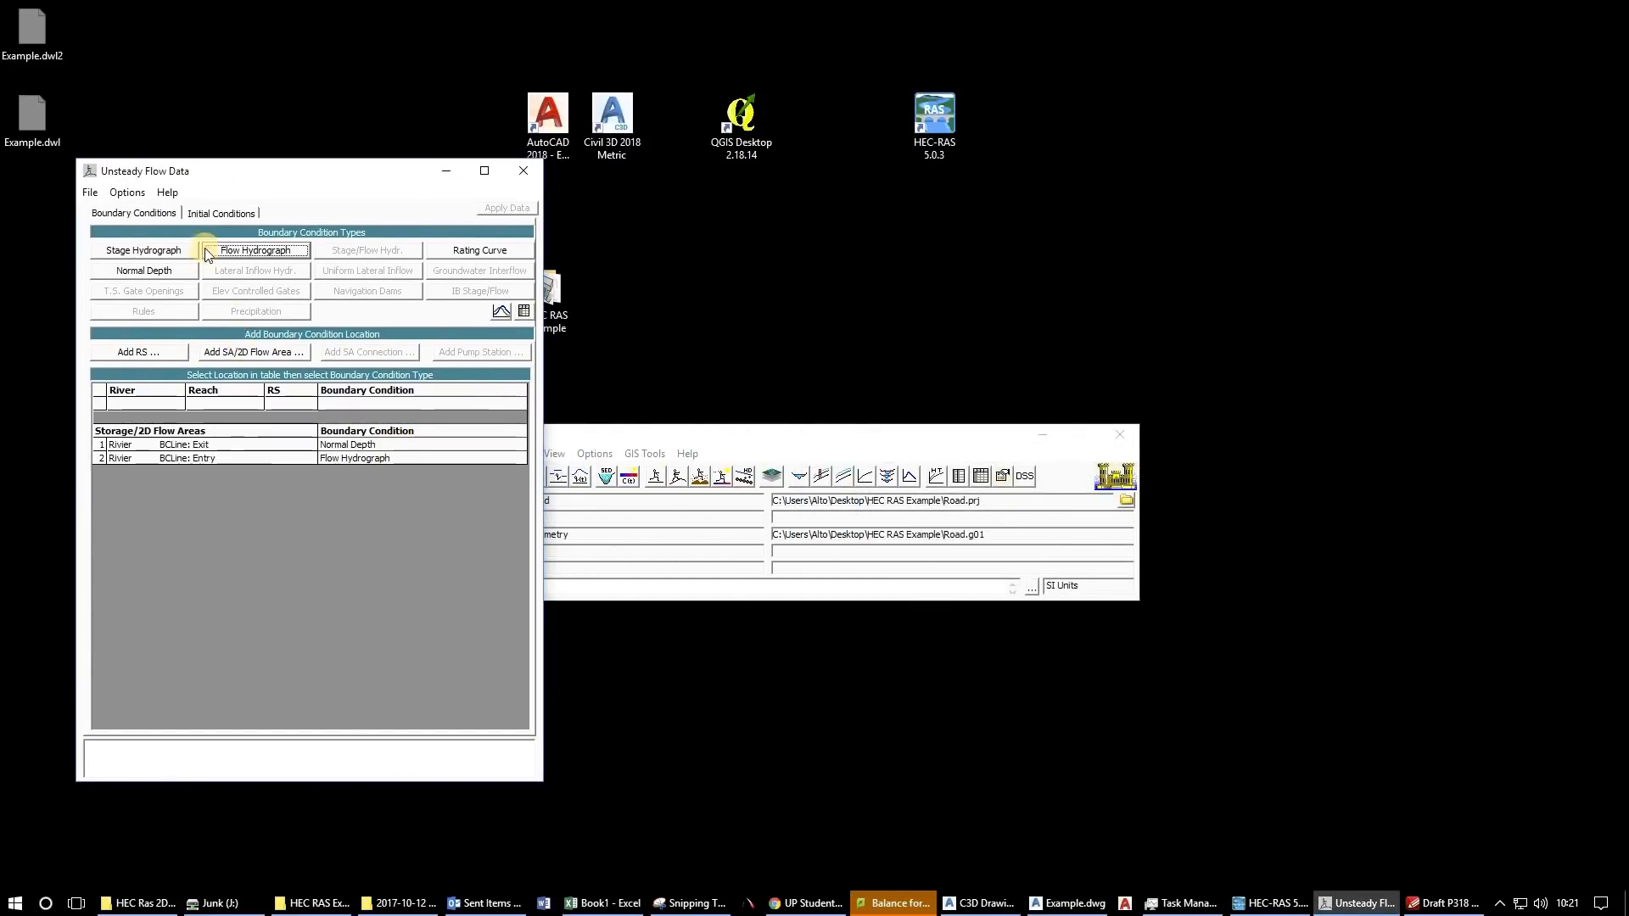
left_click(203, 212)
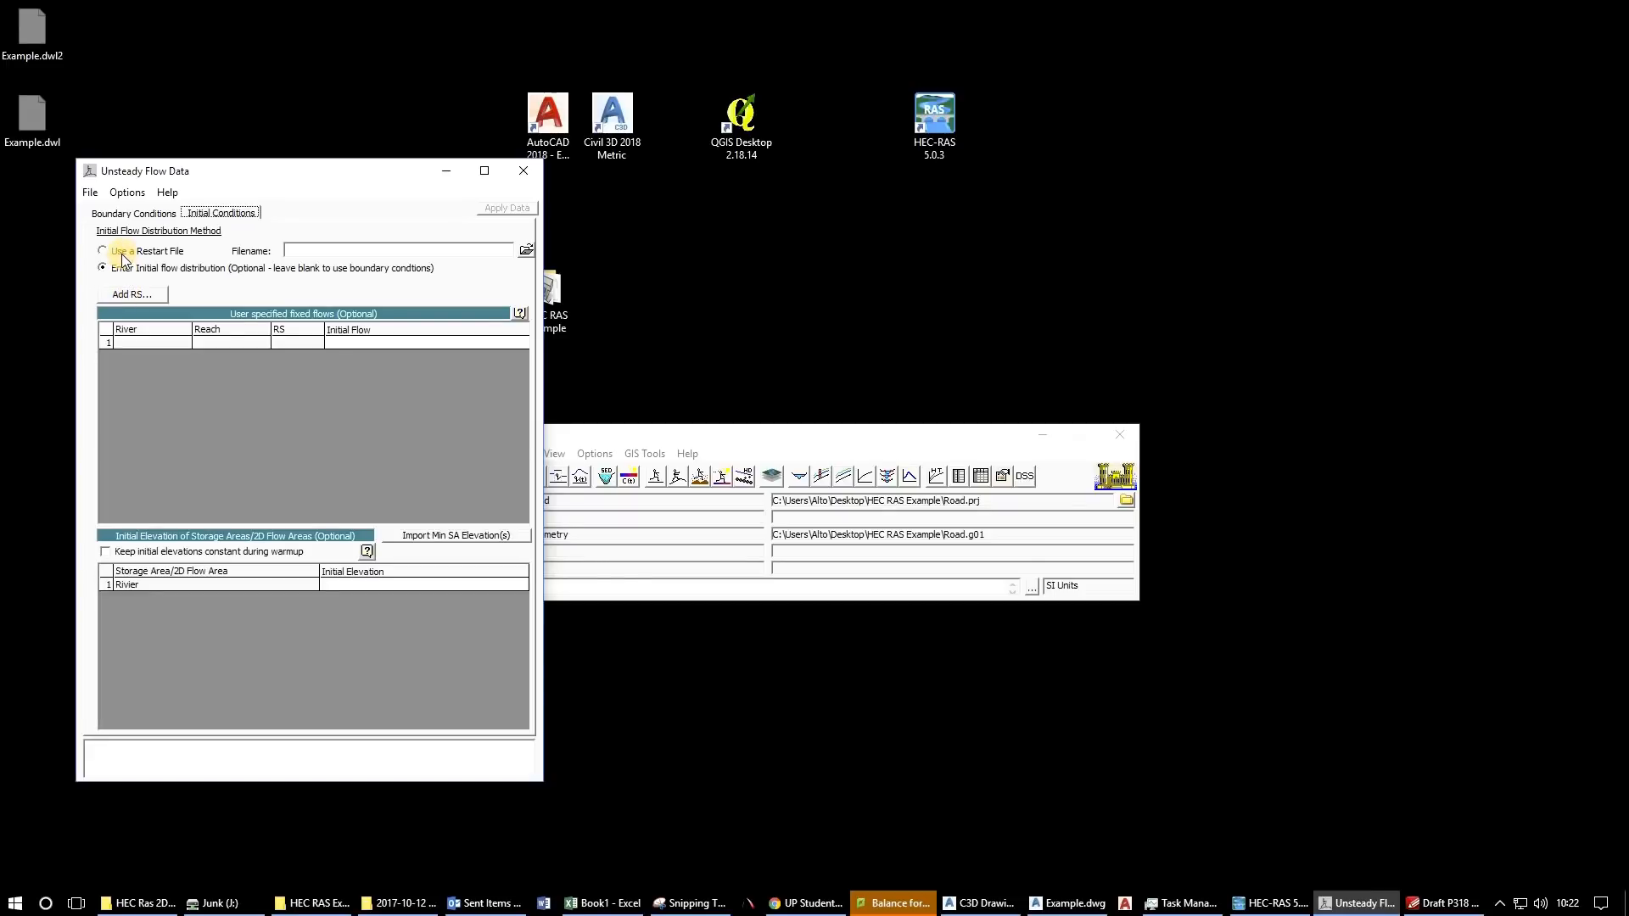
left_click(157, 213)
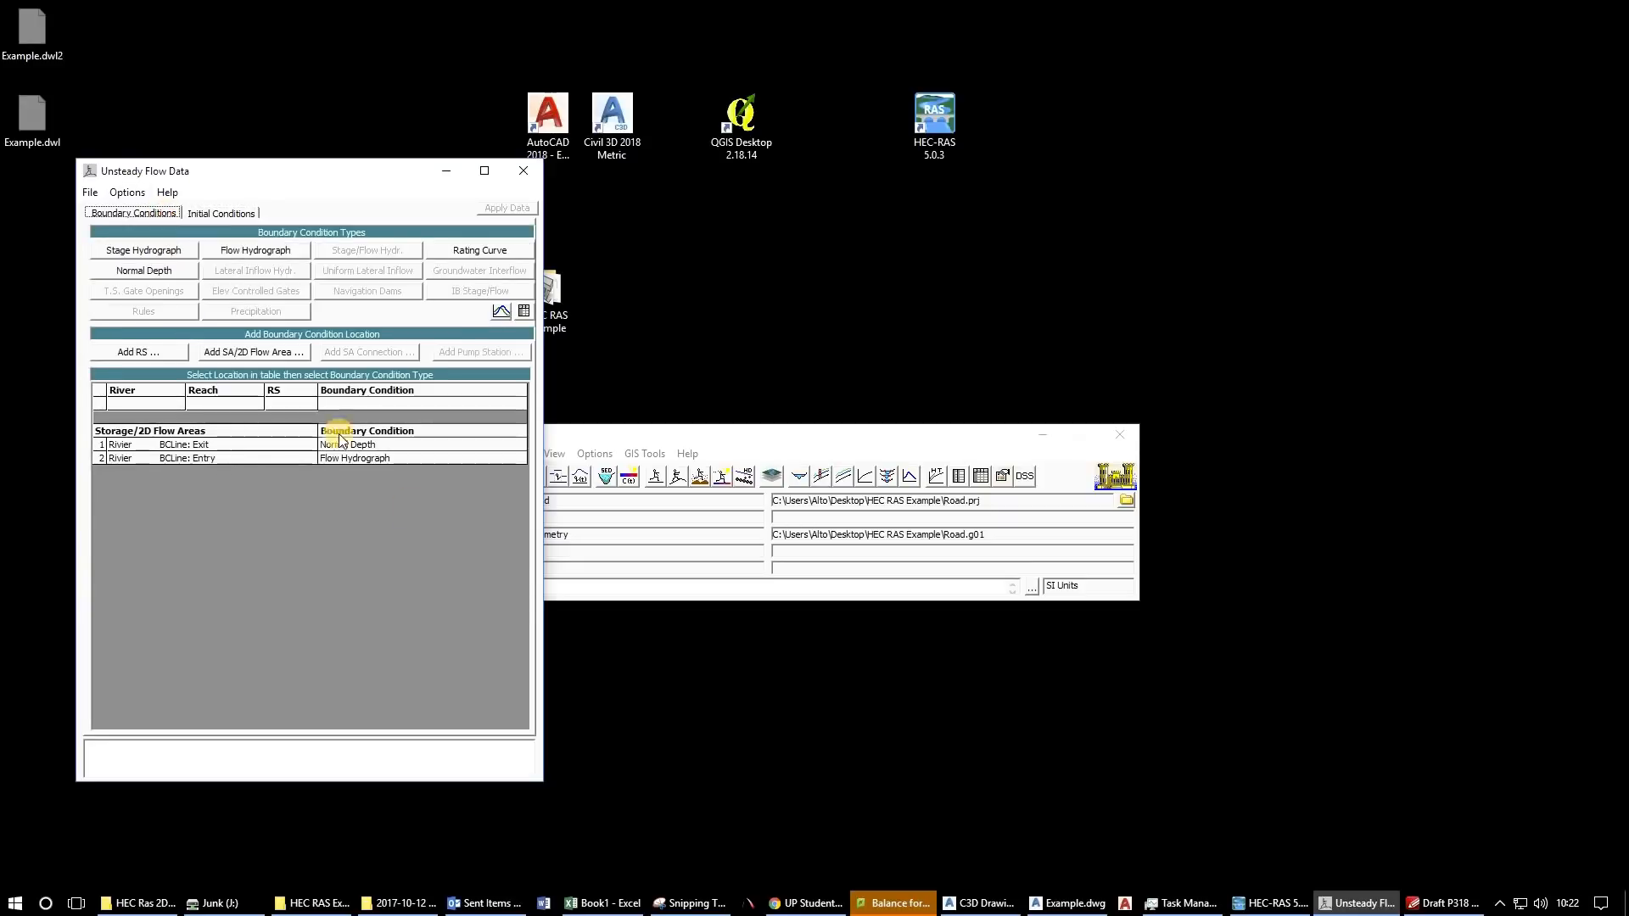
left_click(190, 212)
Save the unsteady flow data with the title Unsteady in the HEC RAS Example folder and close the editor.
left_click(125, 192)
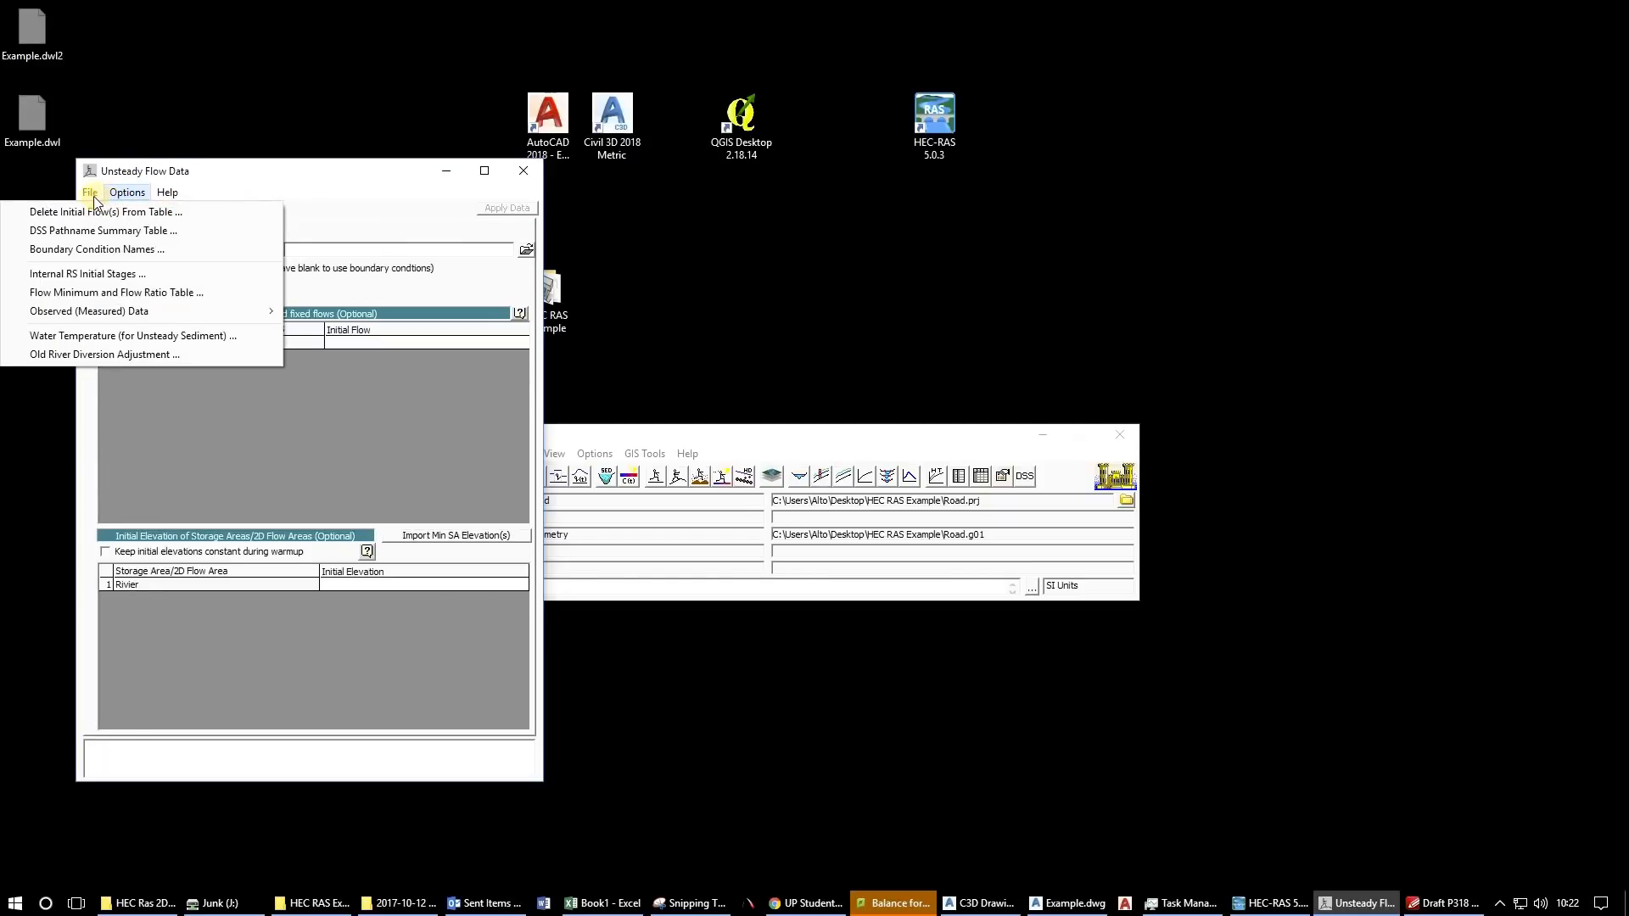
left_click(89, 192)
left_click(90, 193)
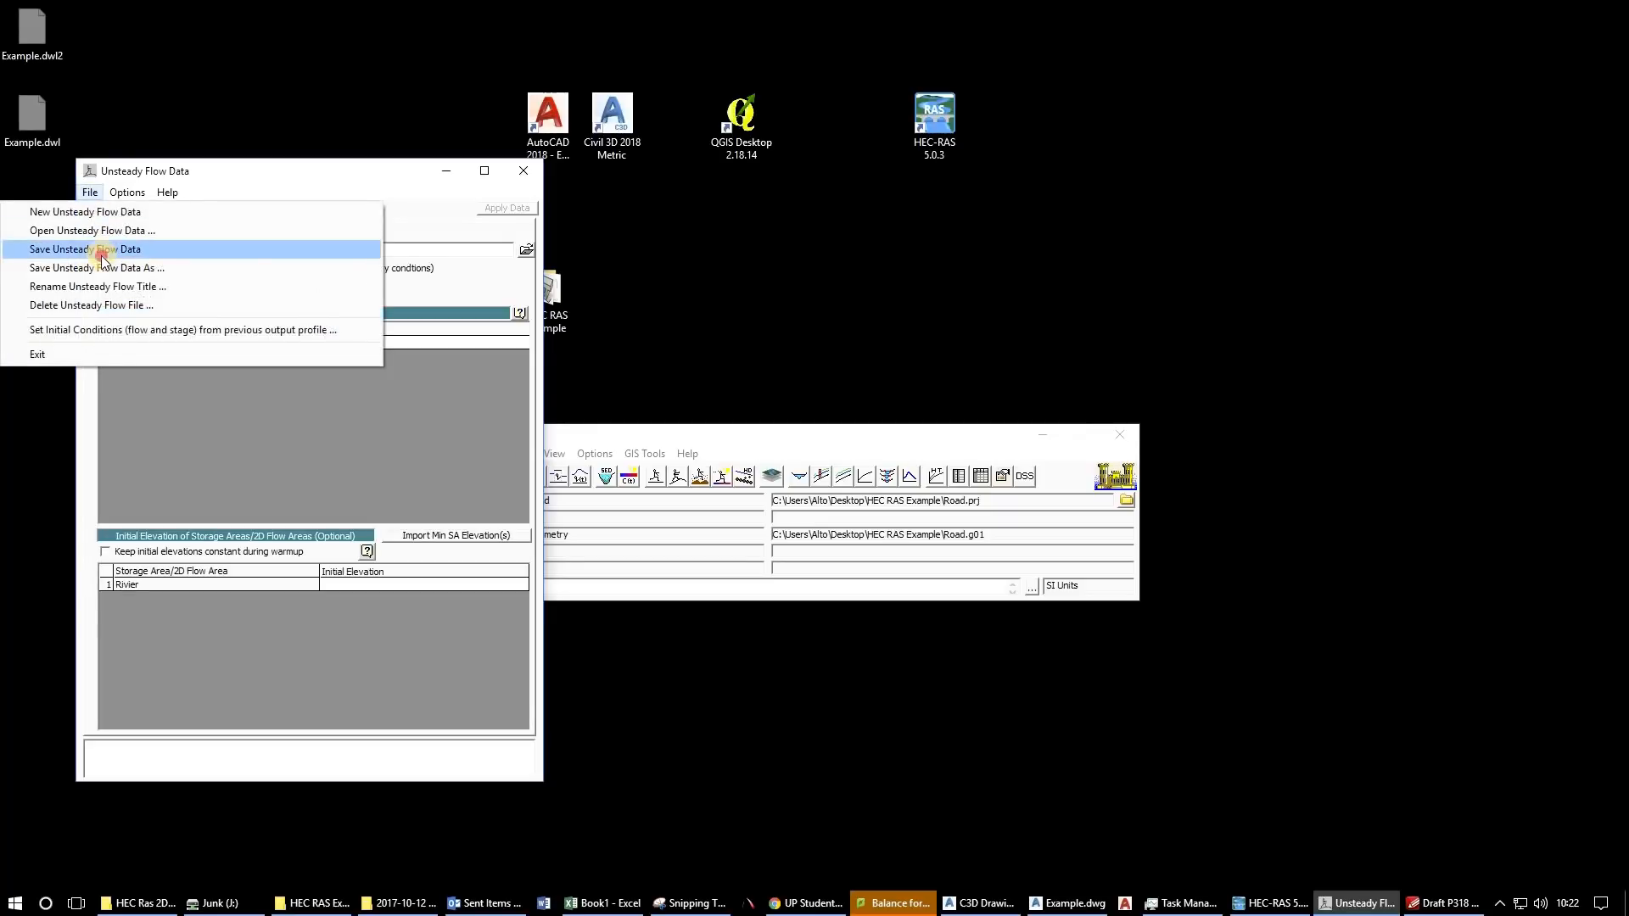
left_click(102, 251)
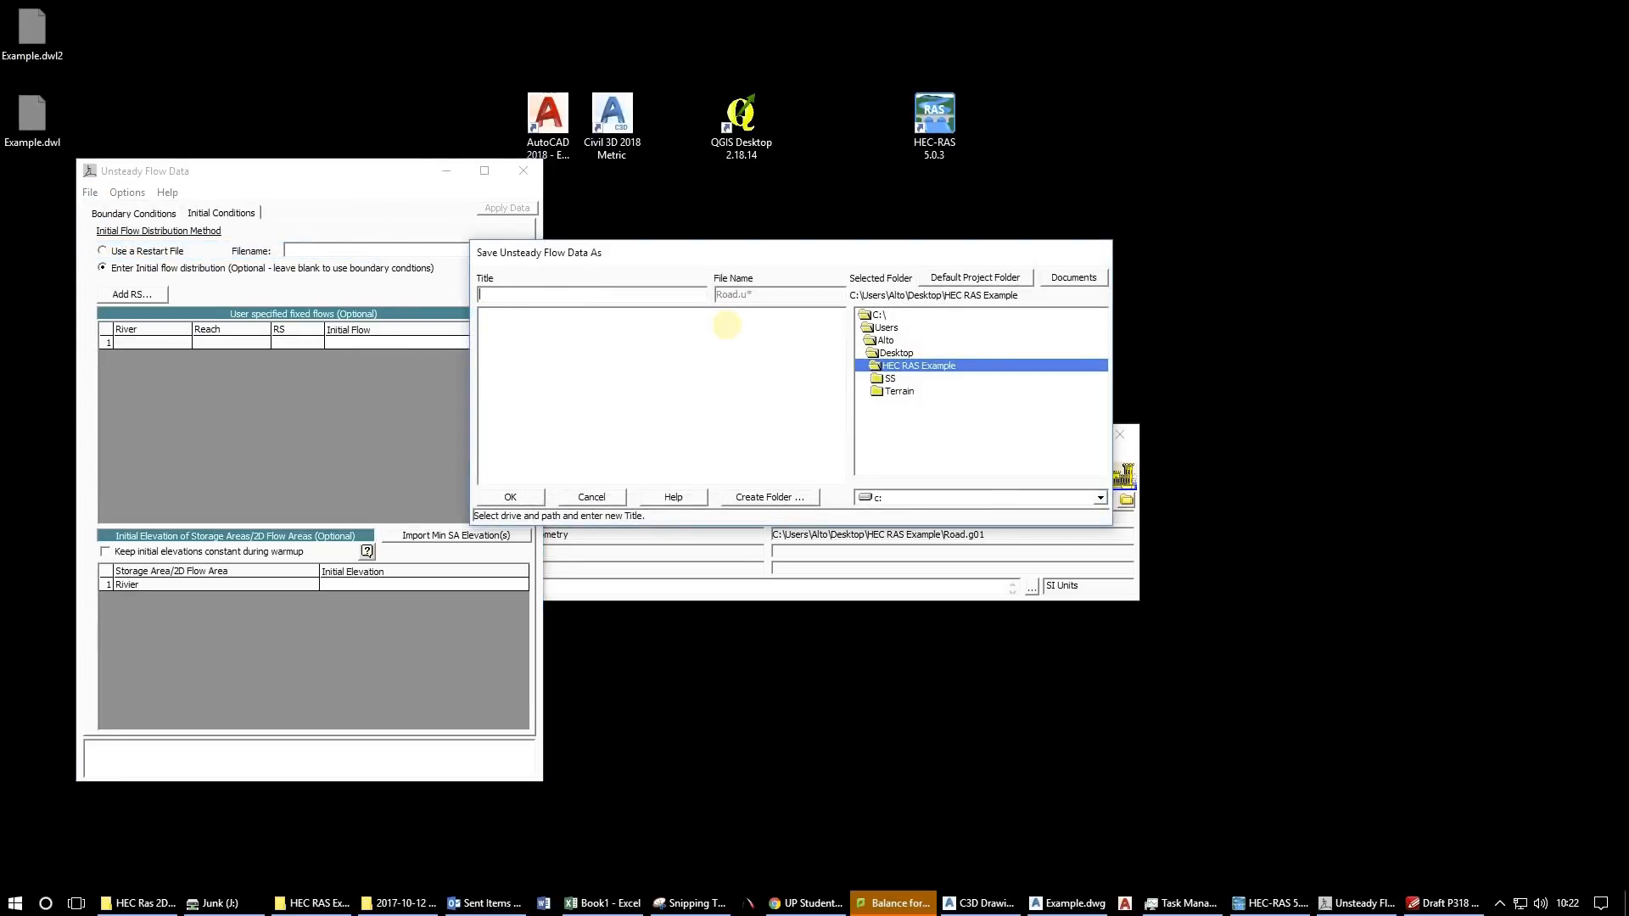
type("Unsteady")
left_click(532, 498)
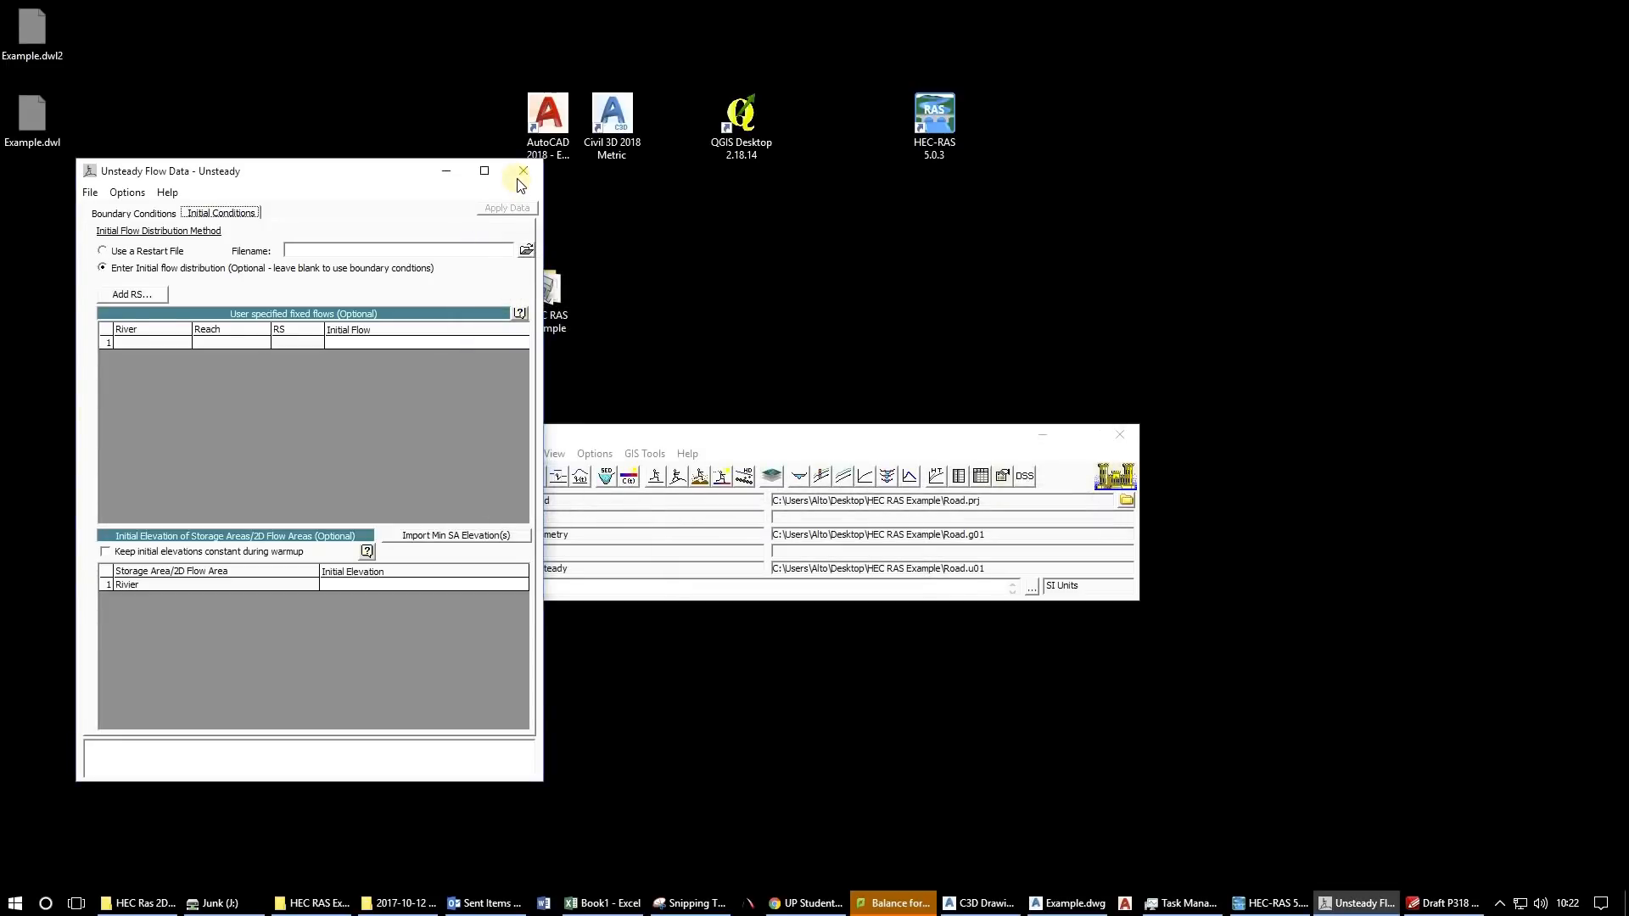
left_click(518, 176)
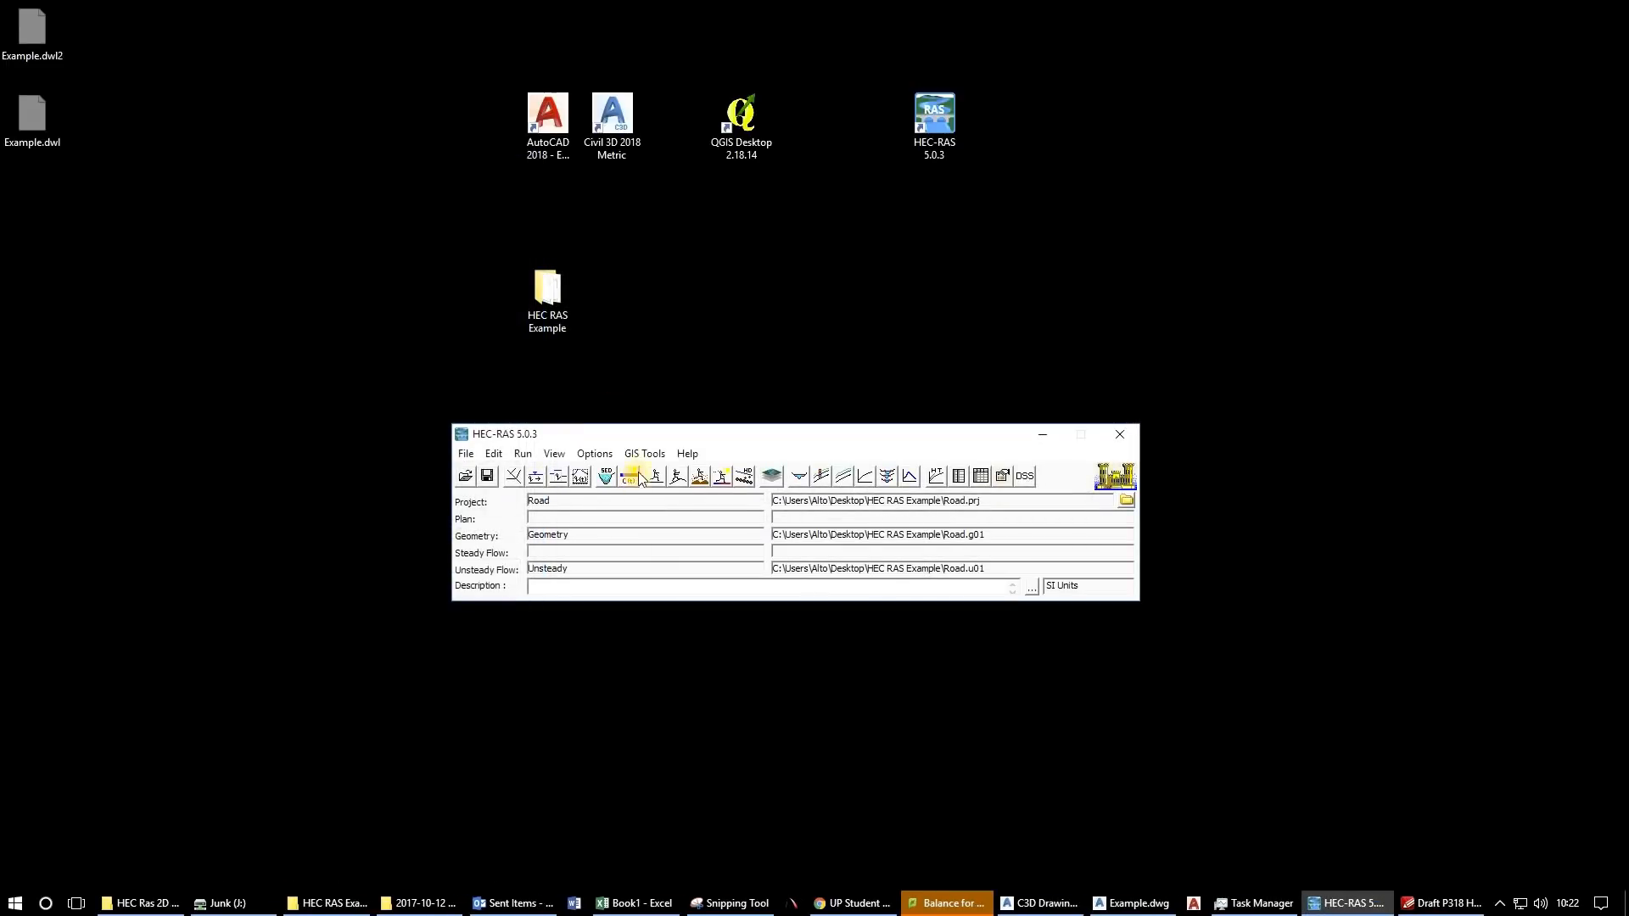
Open the unsteady flow analysis setup and position its window over the main project window.
left_click_drag(756, 435, 898, 437)
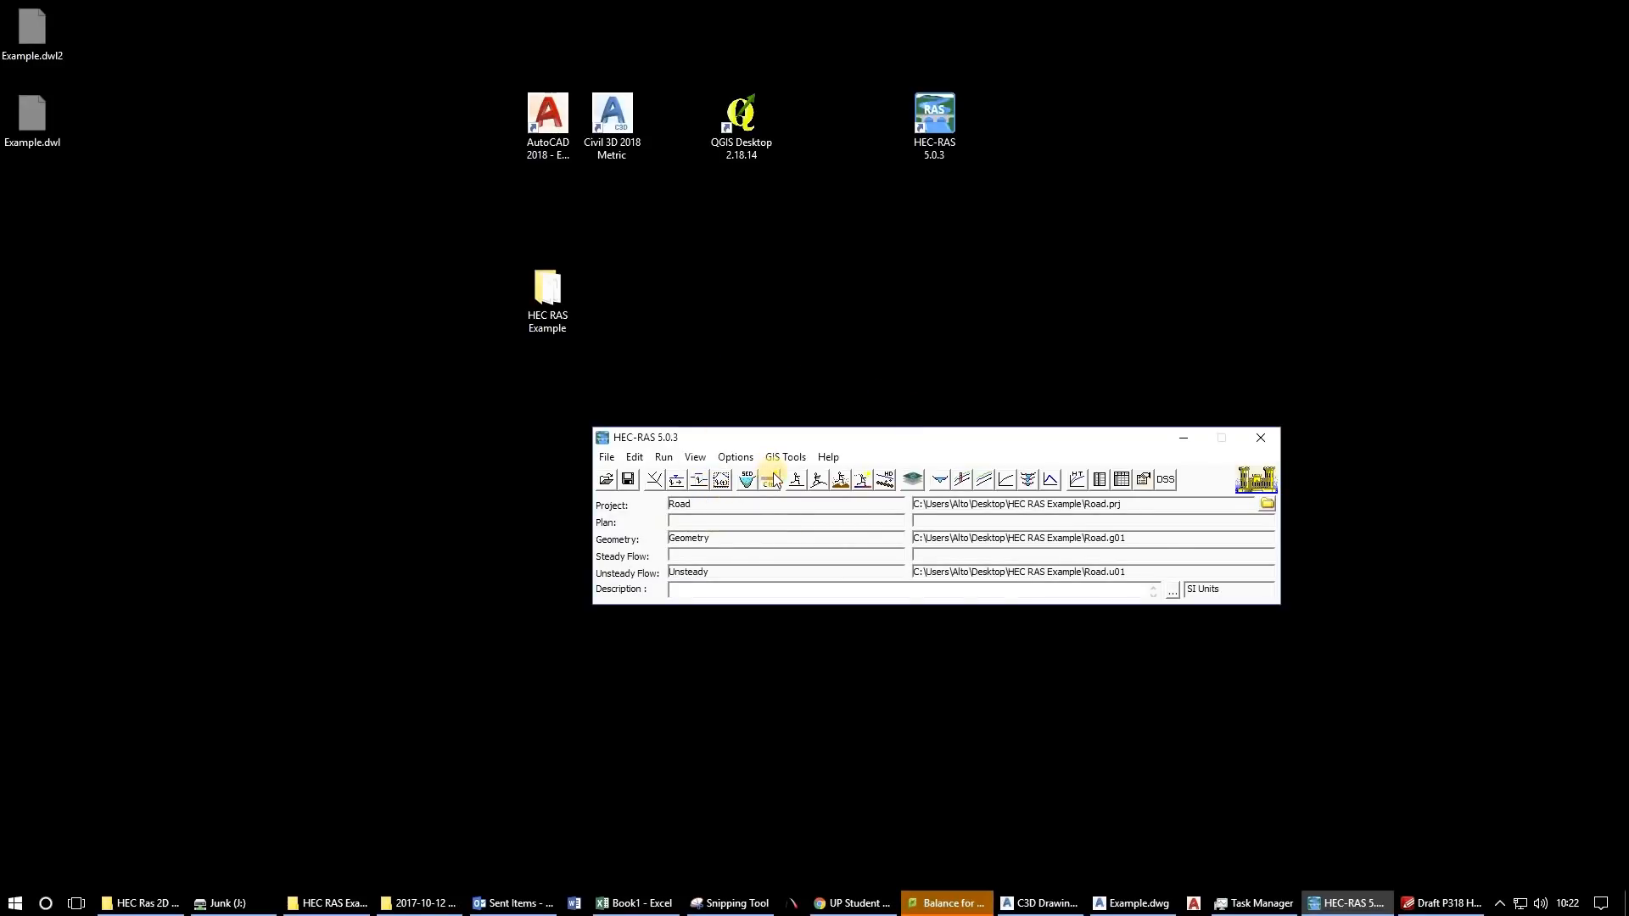
left_click(818, 480)
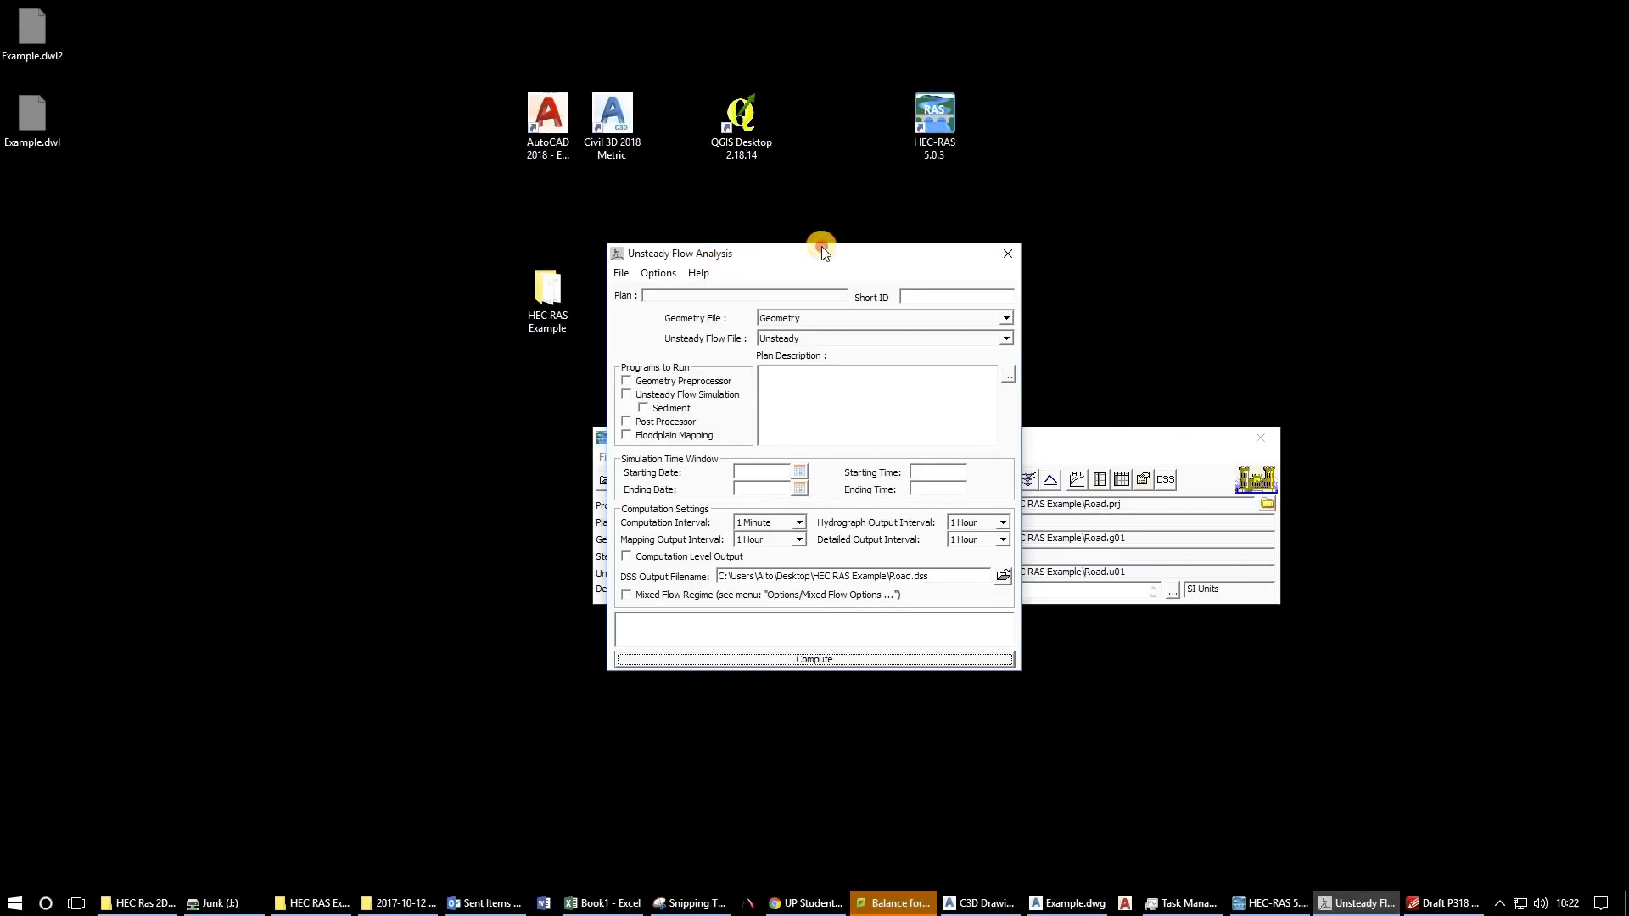
left_click_drag(818, 246, 913, 234)
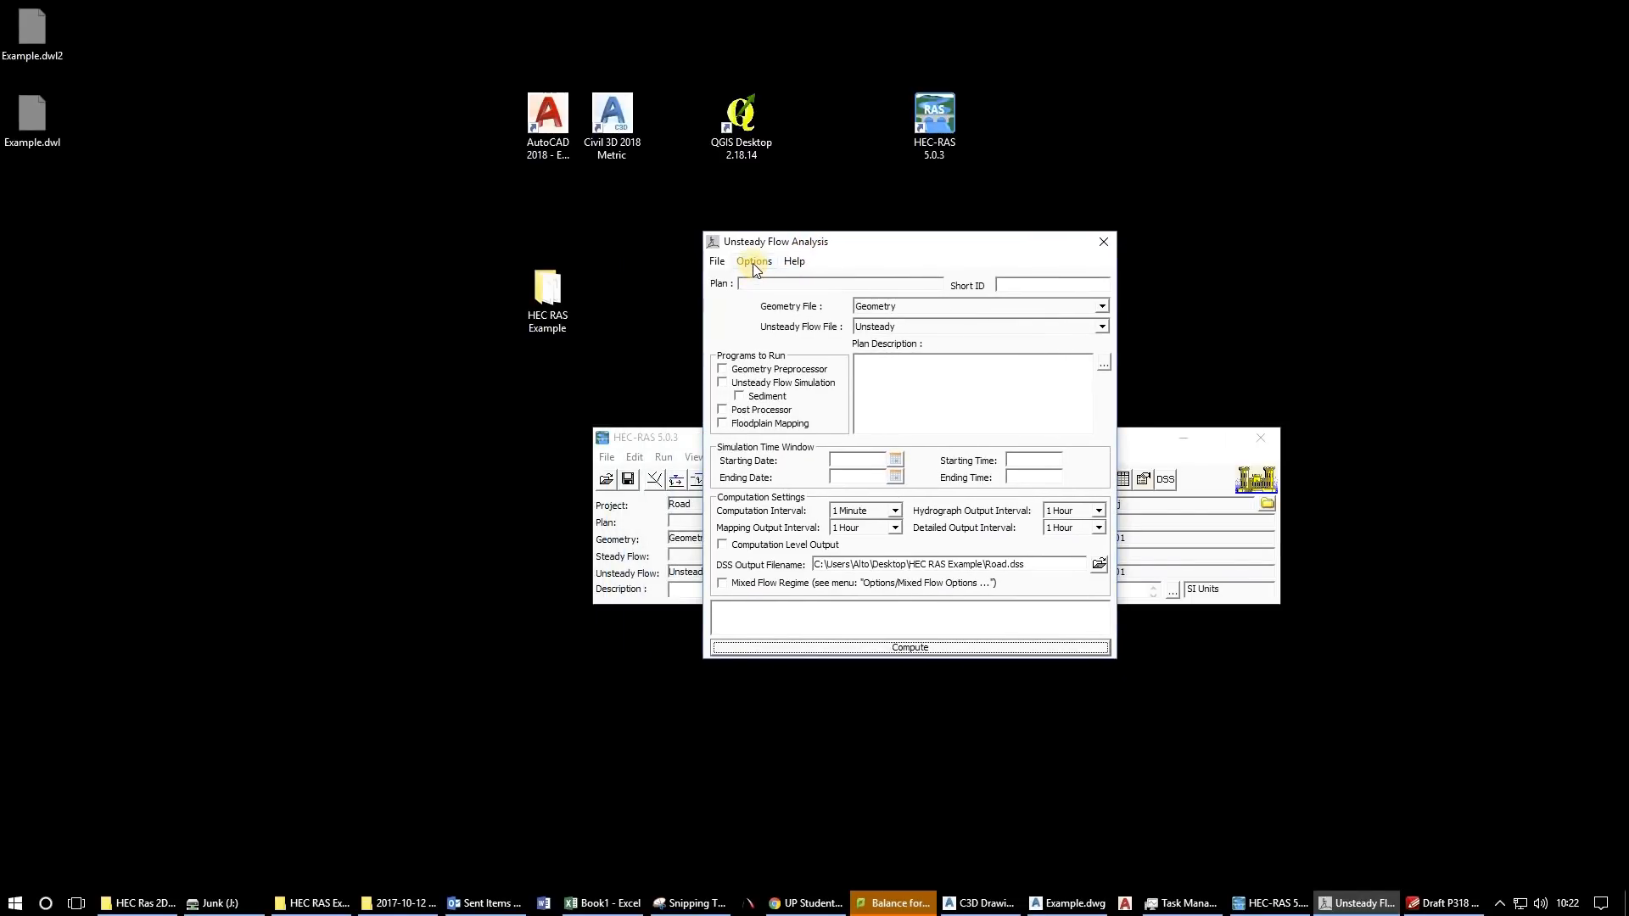
In the unsteady computation options, set the 2D flow equation set to Full Momentum for both the default and the Rivier area.
left_click(753, 263)
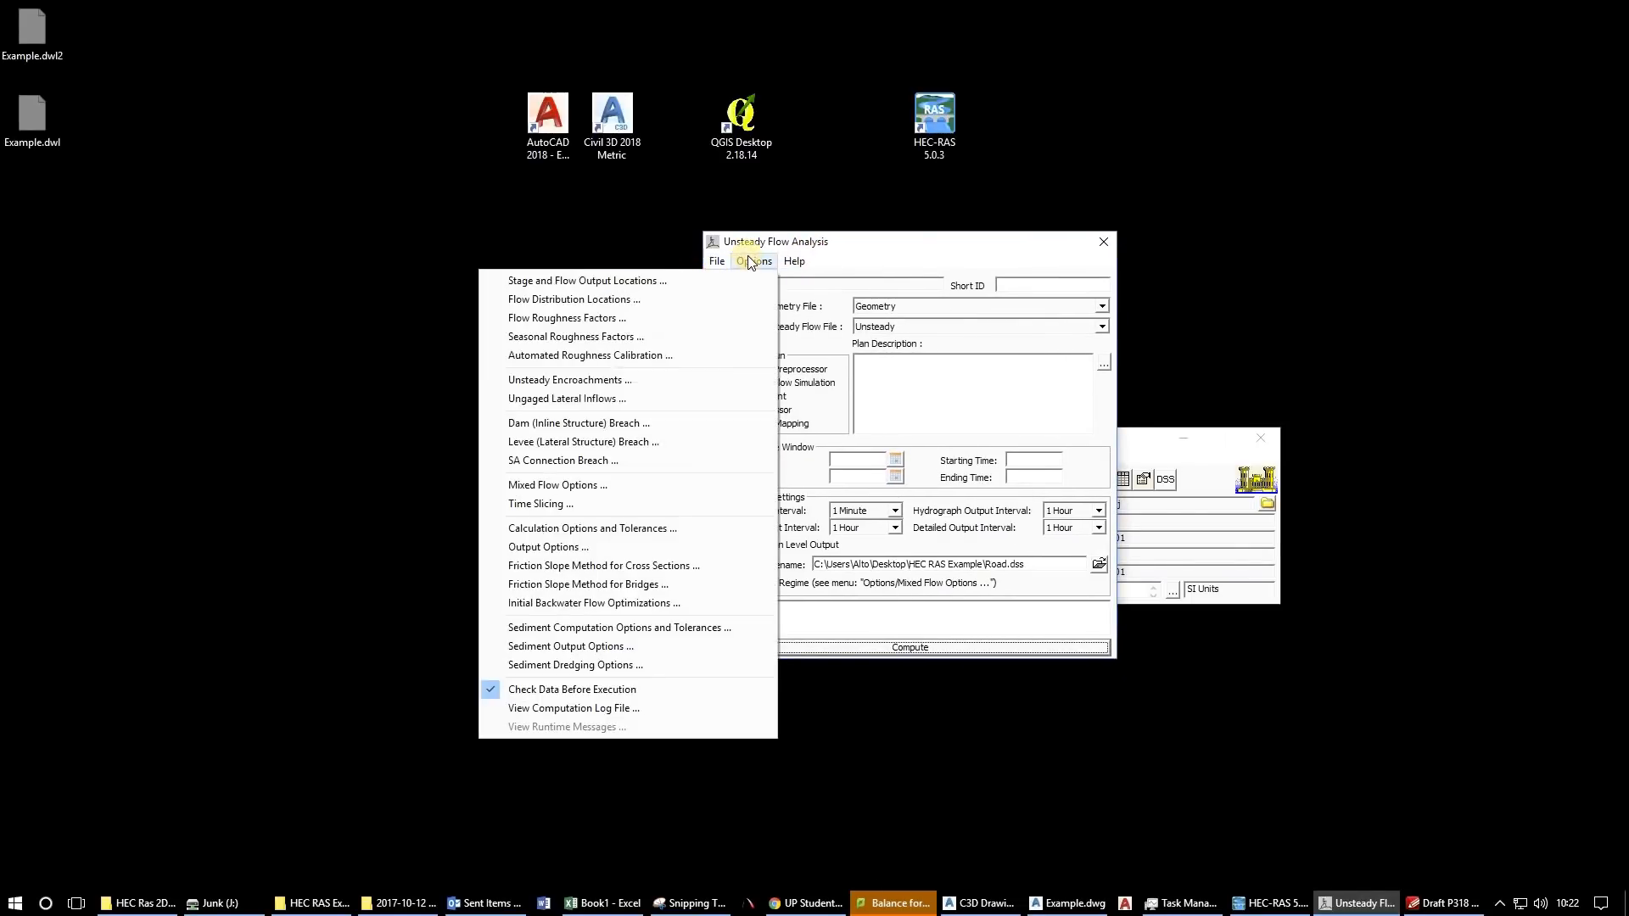
left_click(675, 532)
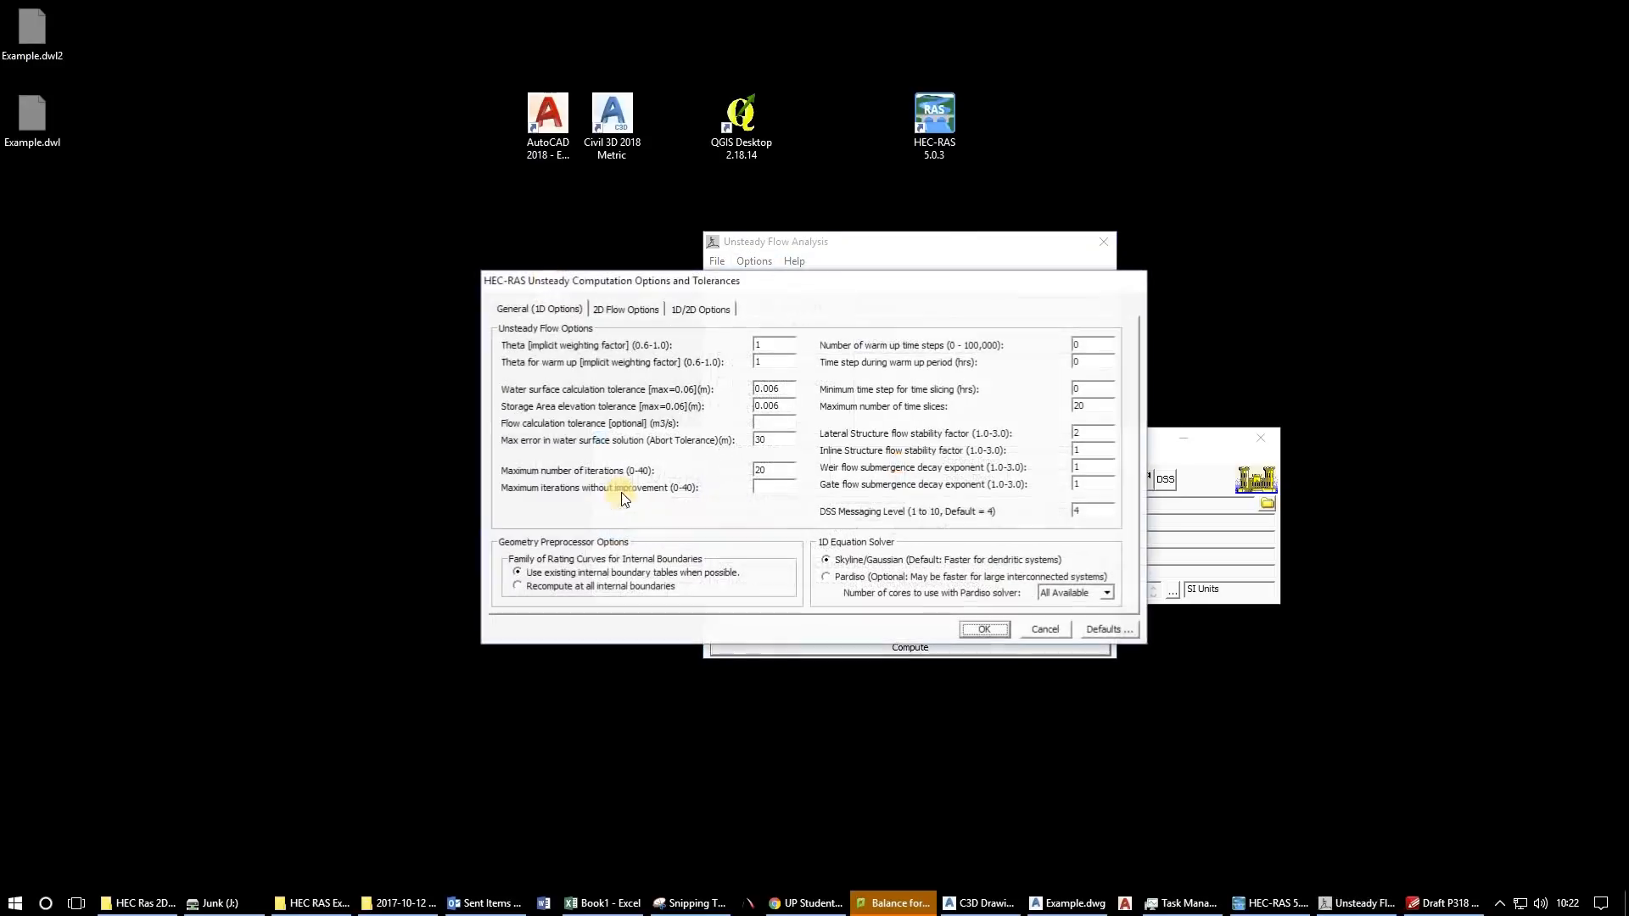
left_click(651, 312)
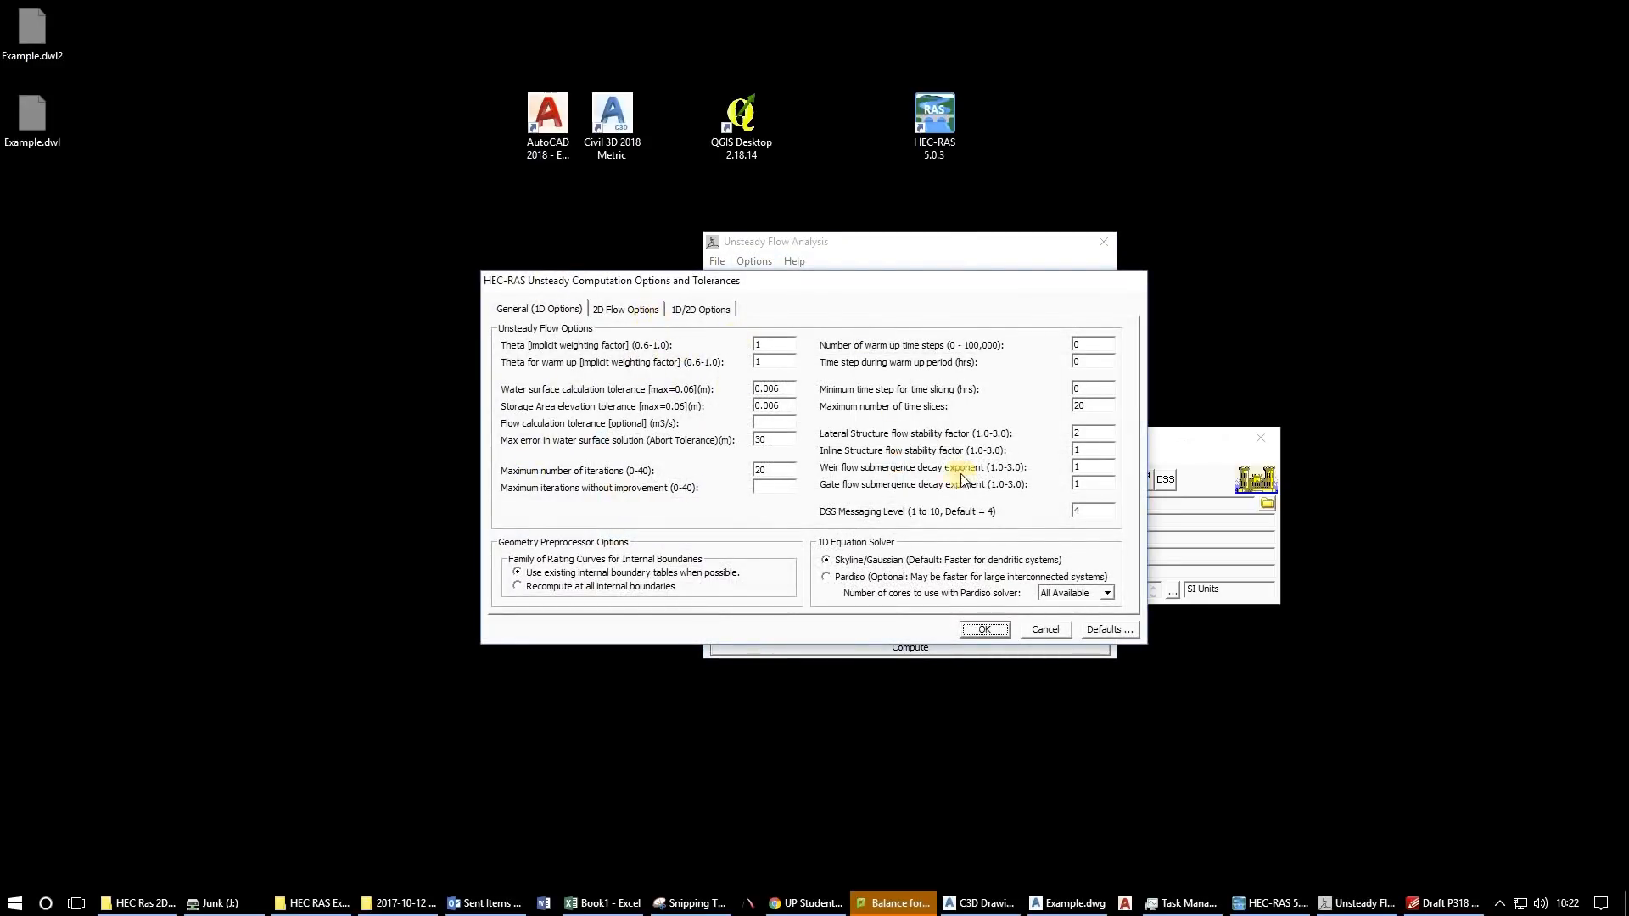
left_click(884, 472)
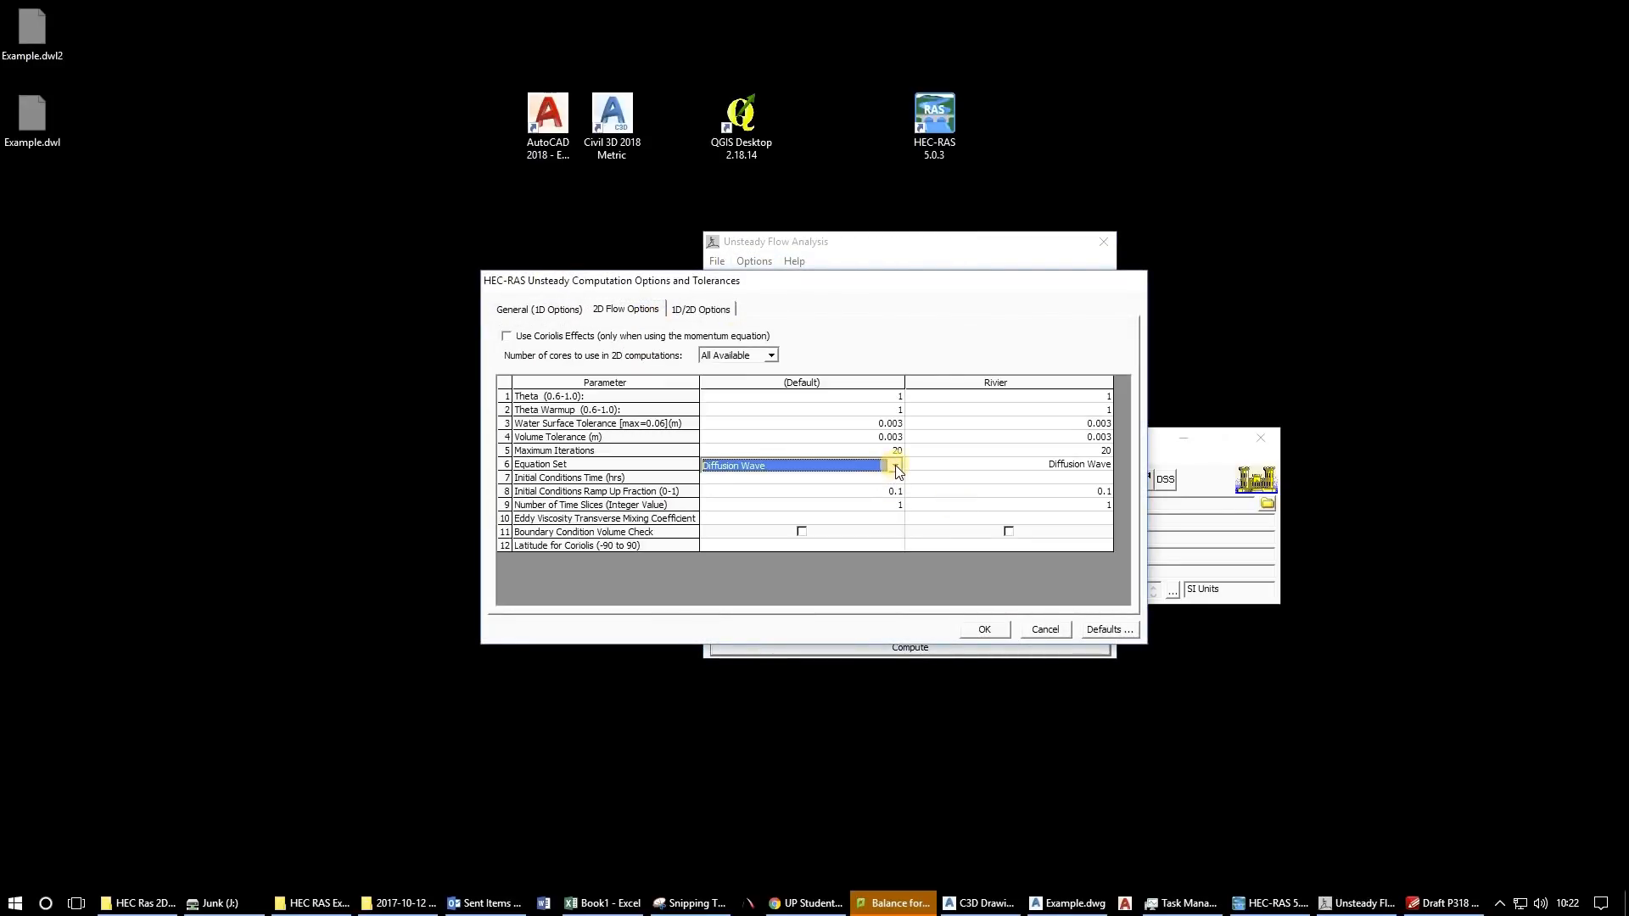
left_click(895, 467)
left_click(877, 493)
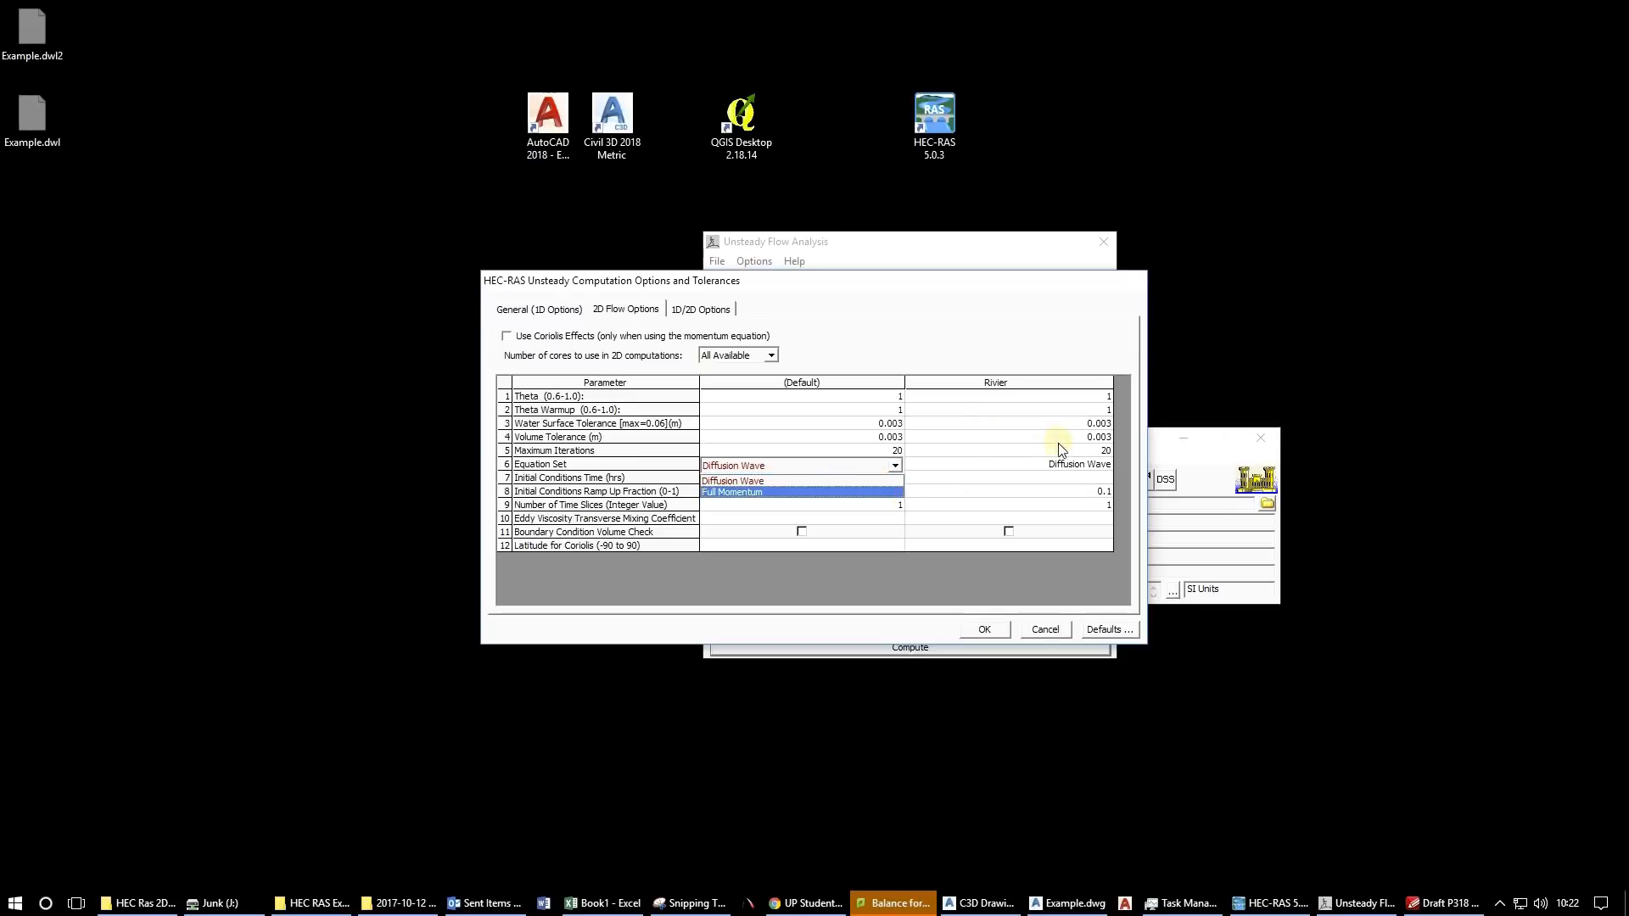
left_click(1051, 466)
left_click(1105, 465)
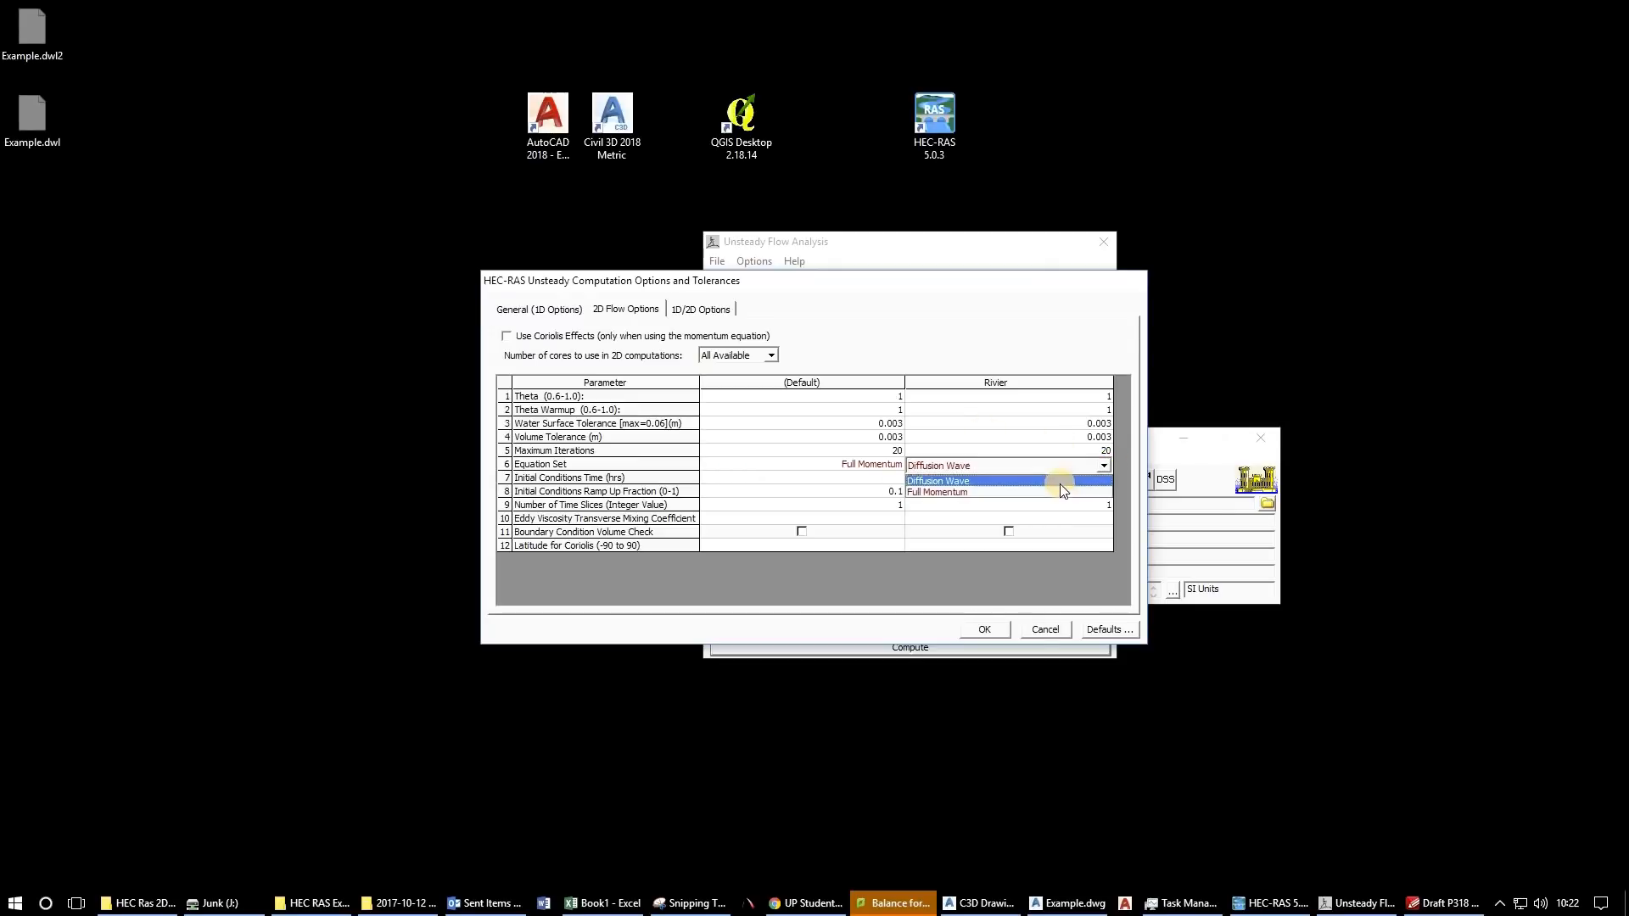
left_click(1044, 488)
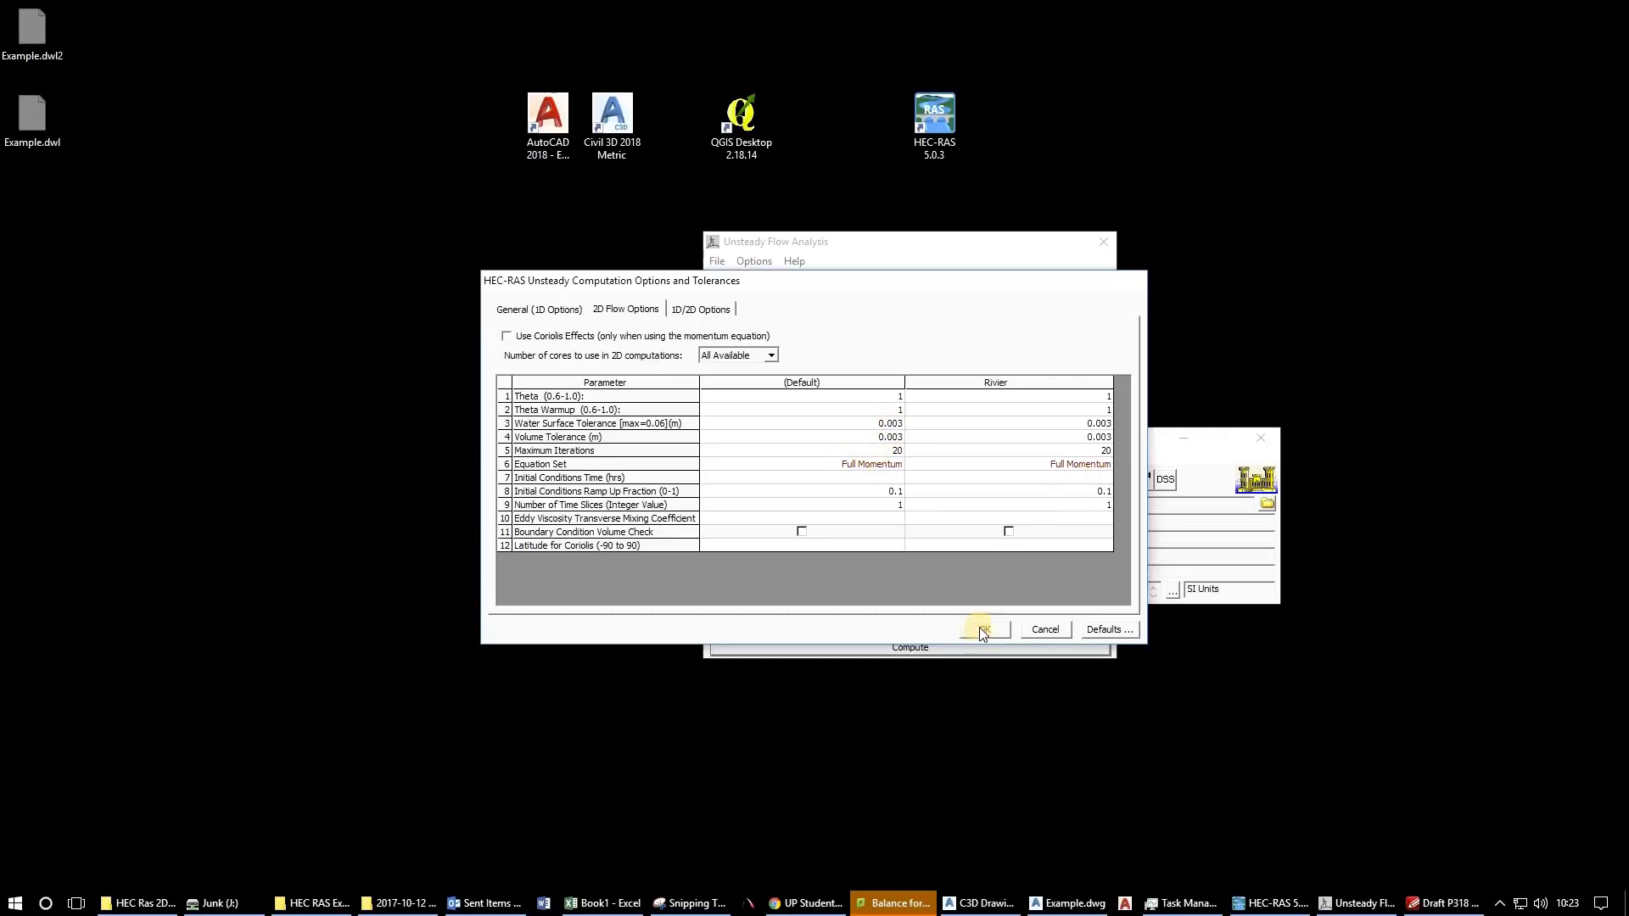
Review the combined 1D/2D and general 1D options, and accept the computation options and tolerances.
left_click(684, 308)
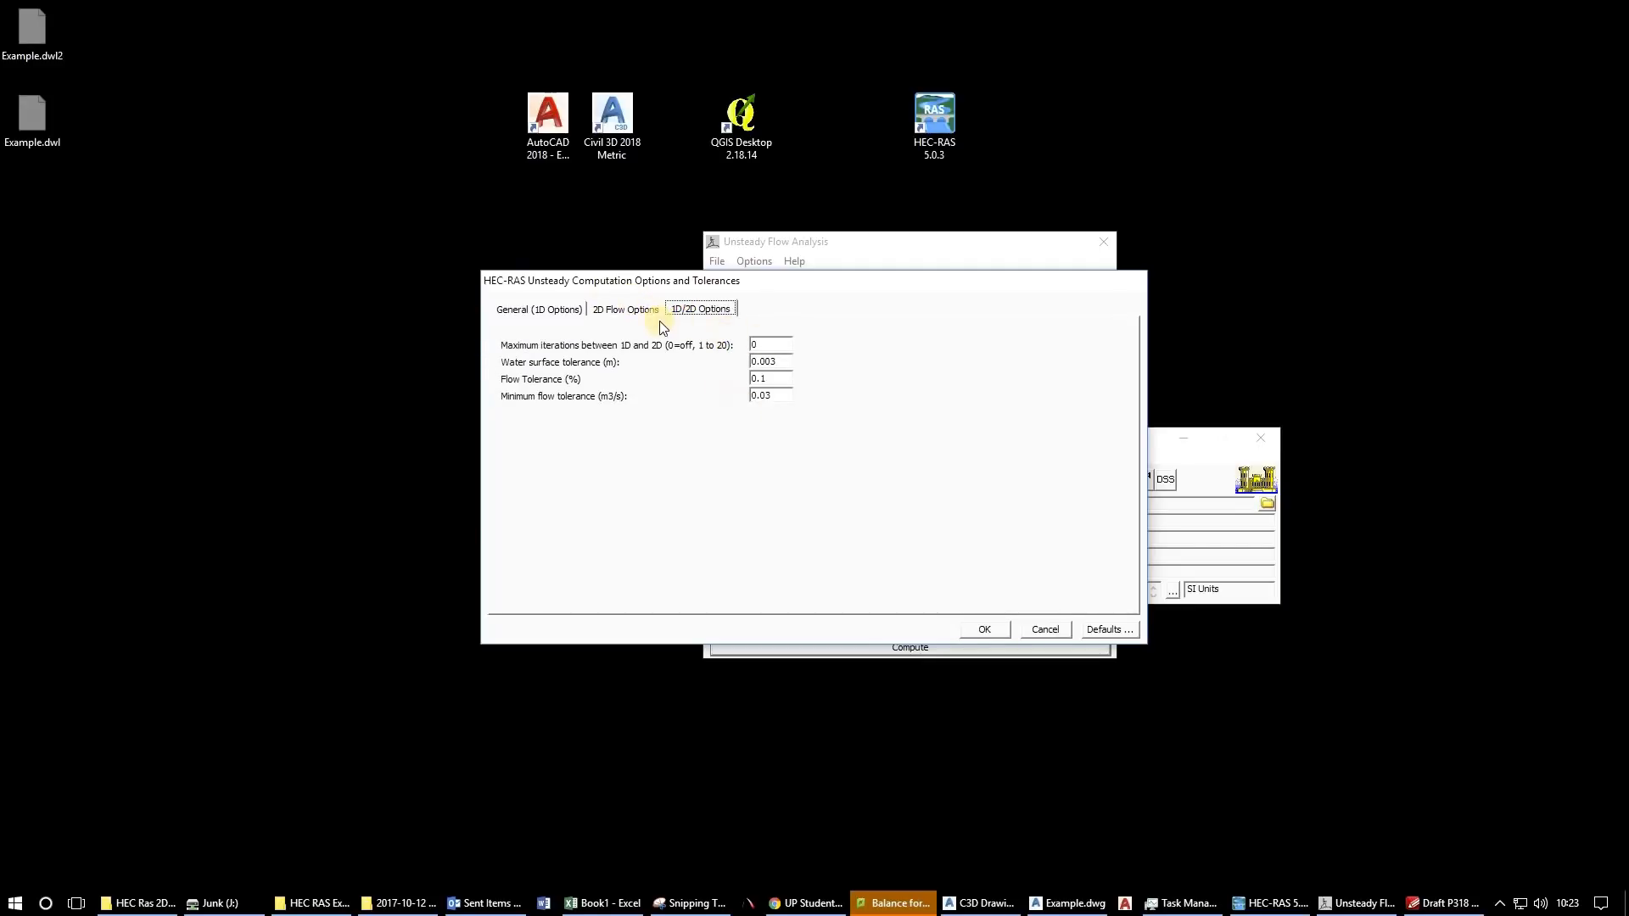
left_click(558, 309)
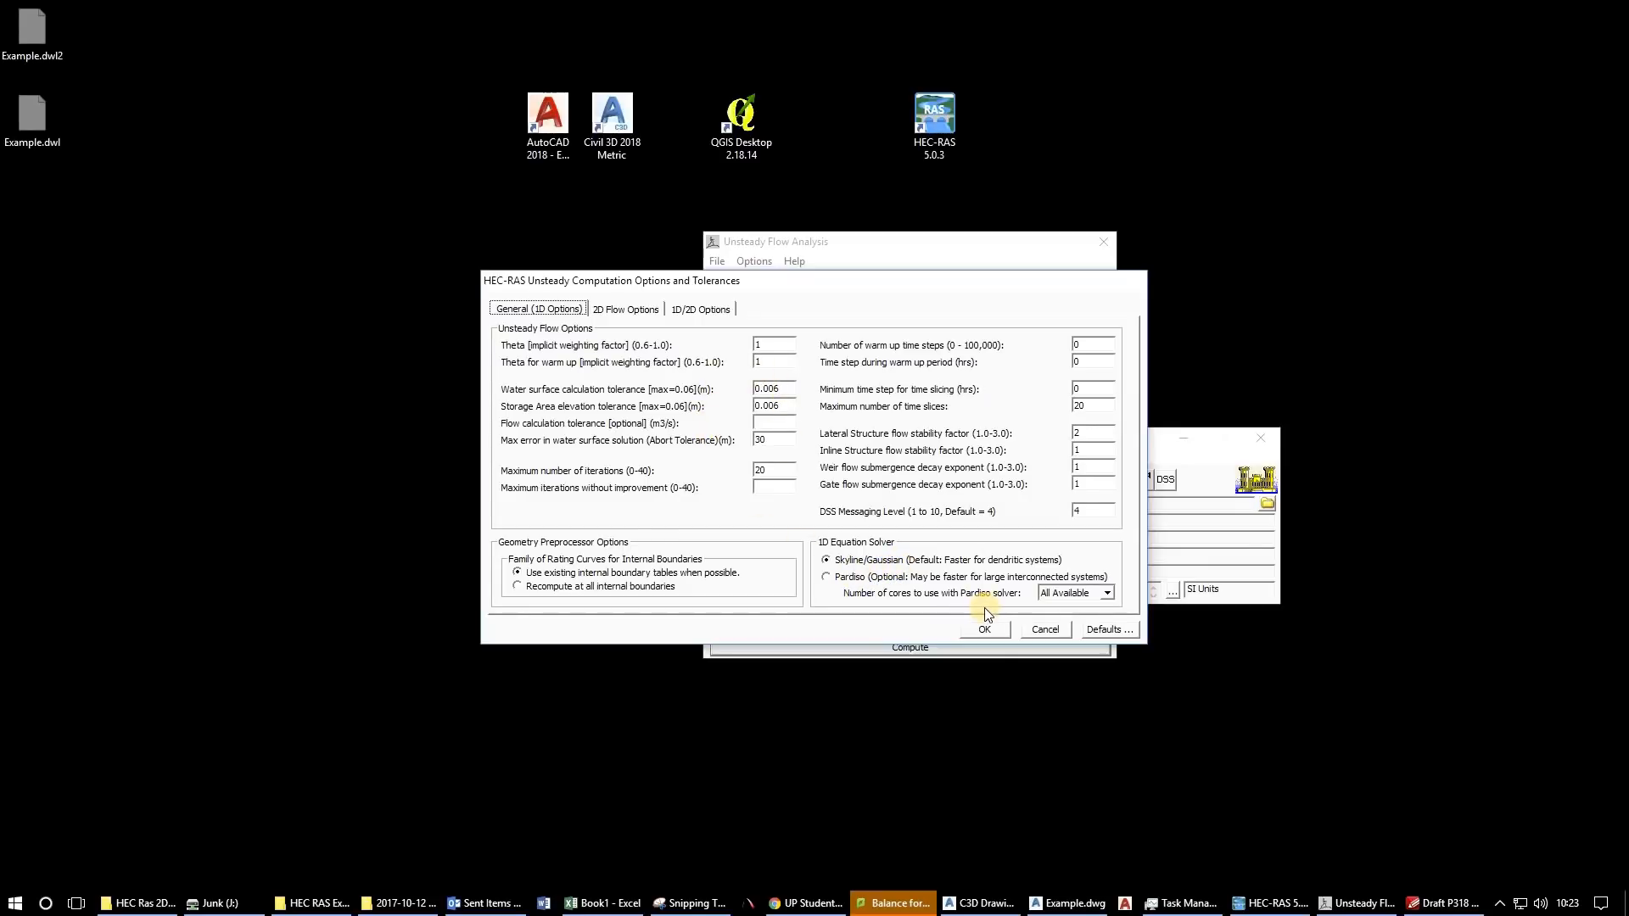
left_click(994, 631)
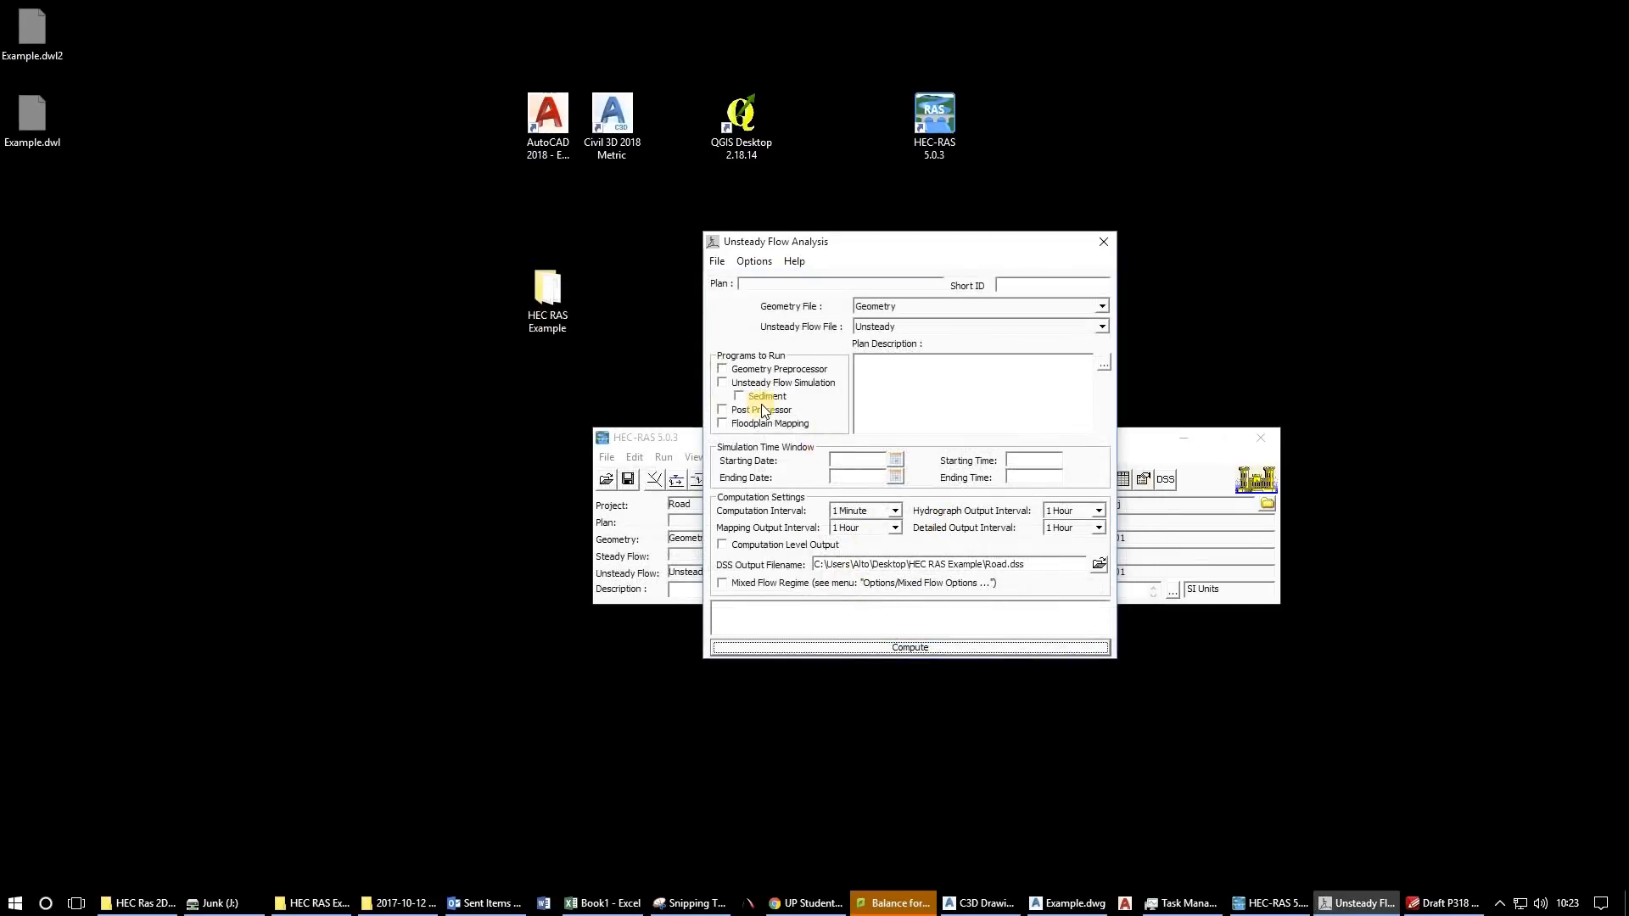
Check the geometry and unsteady flow files, and enable Geometry Preprocessor, Unsteady Flow Simulation, Post Processor and Floodplain Mapping.
left_click(964, 307)
left_click(939, 326)
left_click(939, 326)
left_click(941, 324)
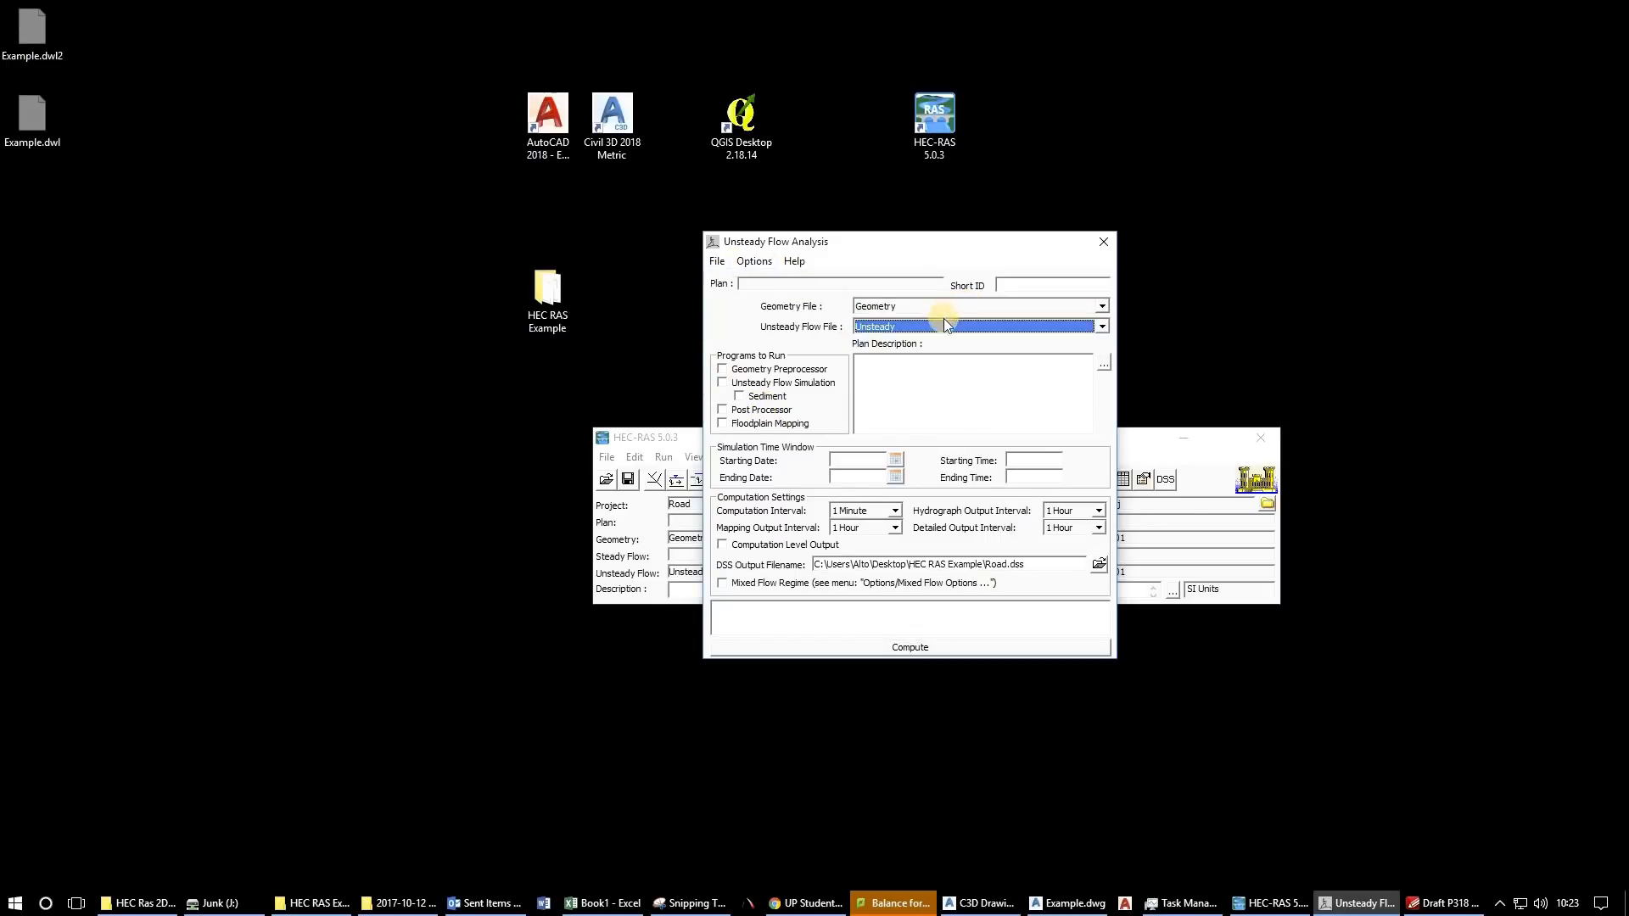
left_click(722, 369)
left_click(722, 381)
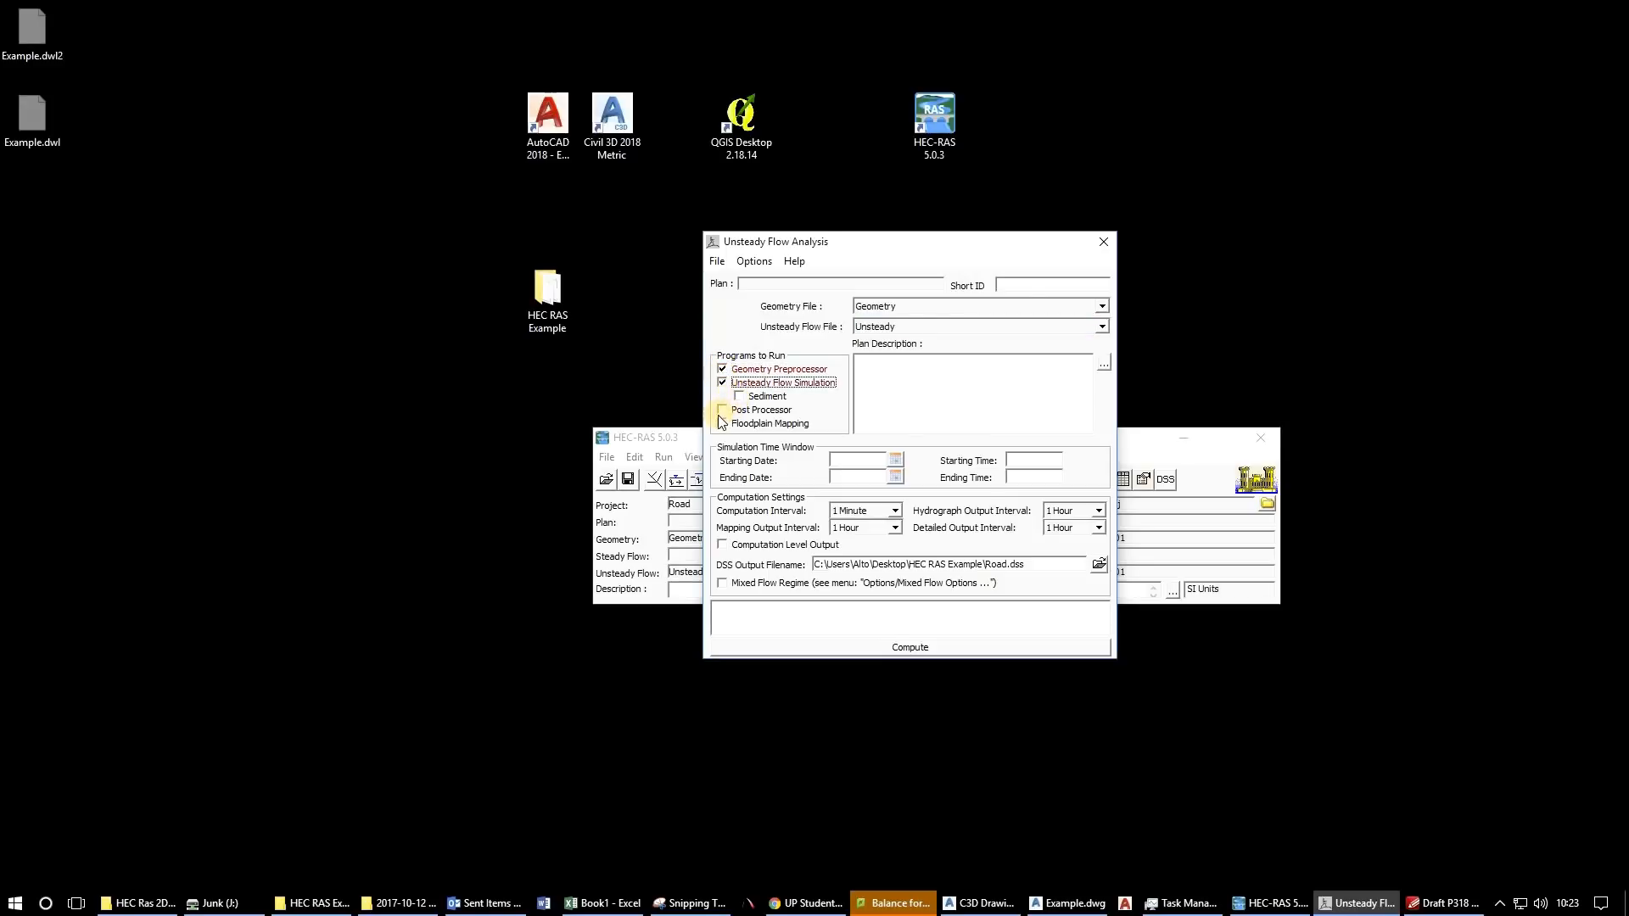
left_click(722, 410)
left_click(722, 423)
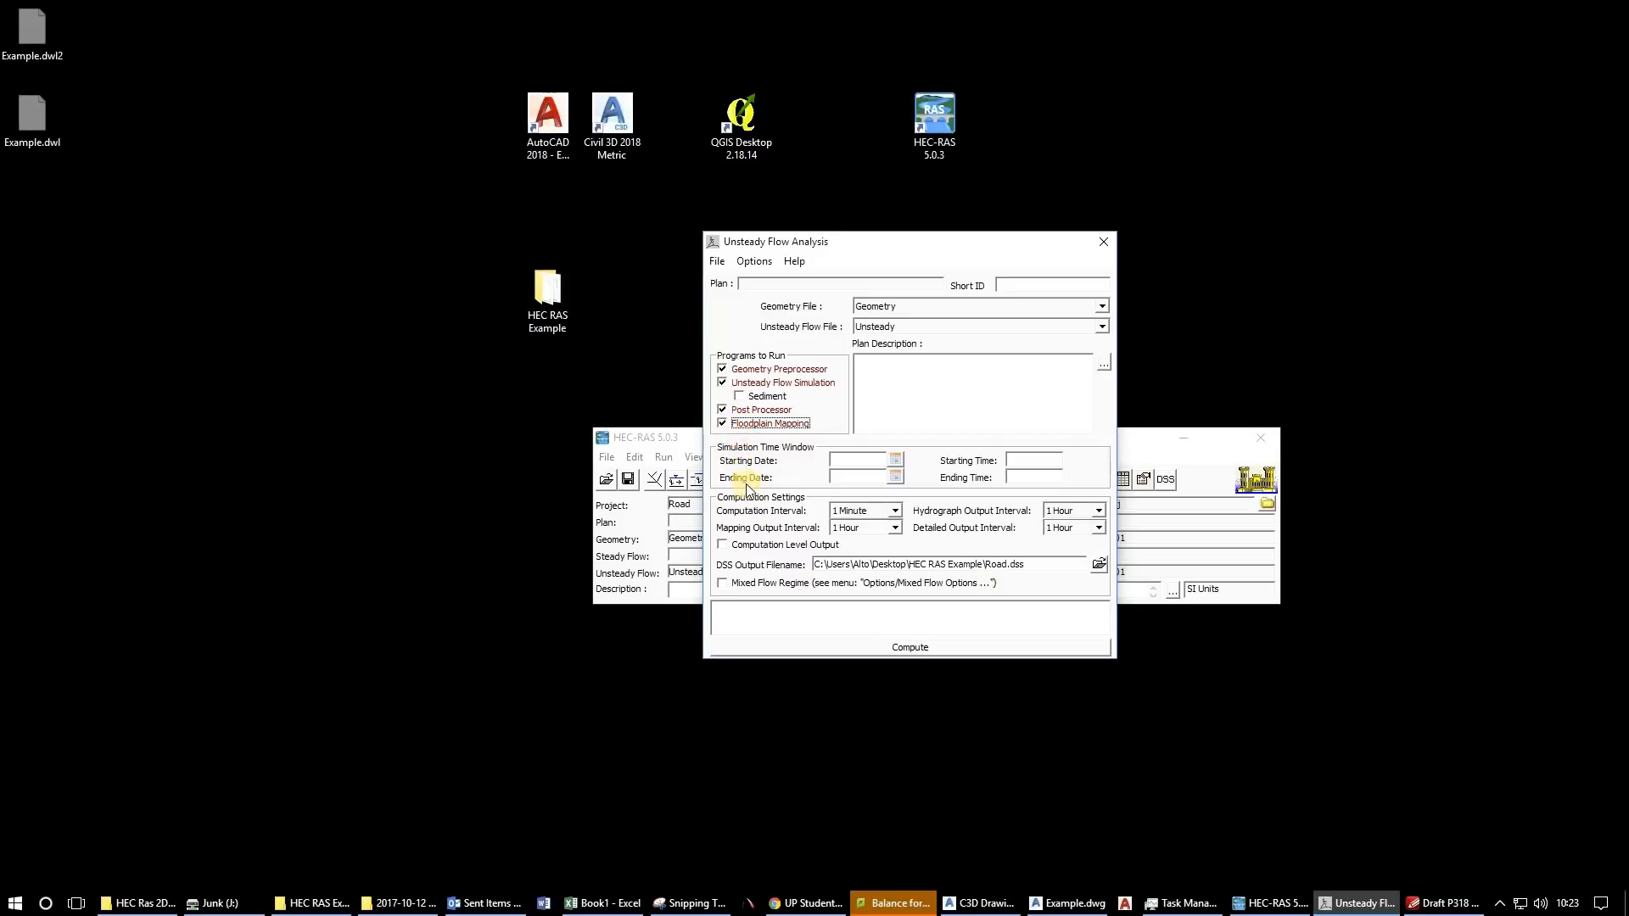
Set the simulation time window from 22SEP2008 at 0000 to 22SEP2008 at 2300.
left_click(896, 462)
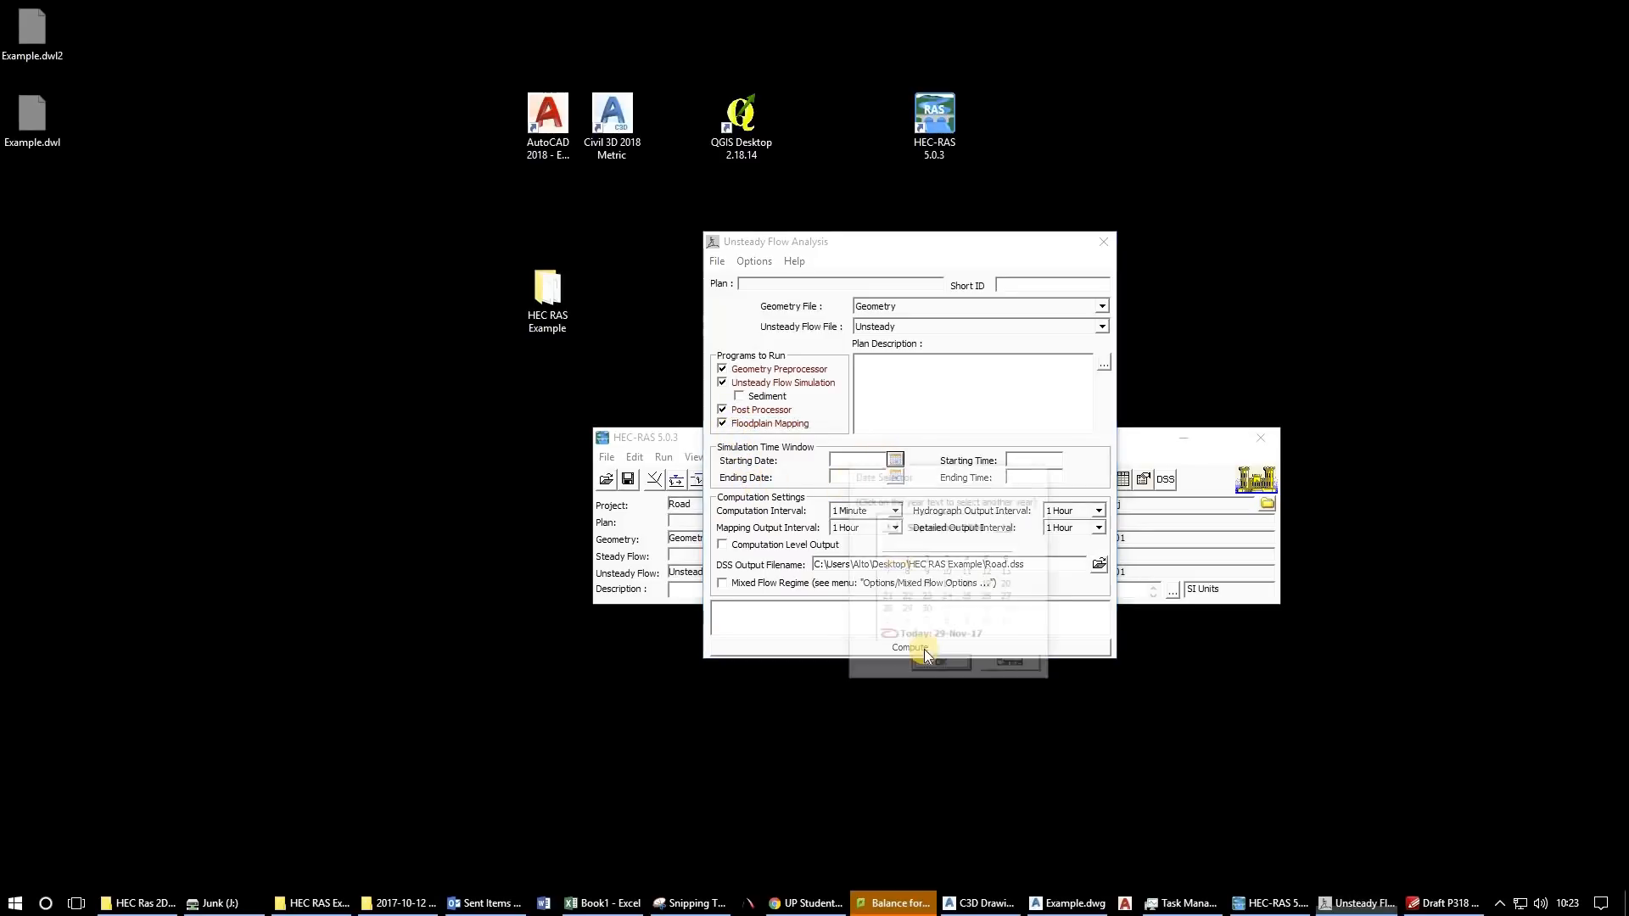
left_click(927, 664)
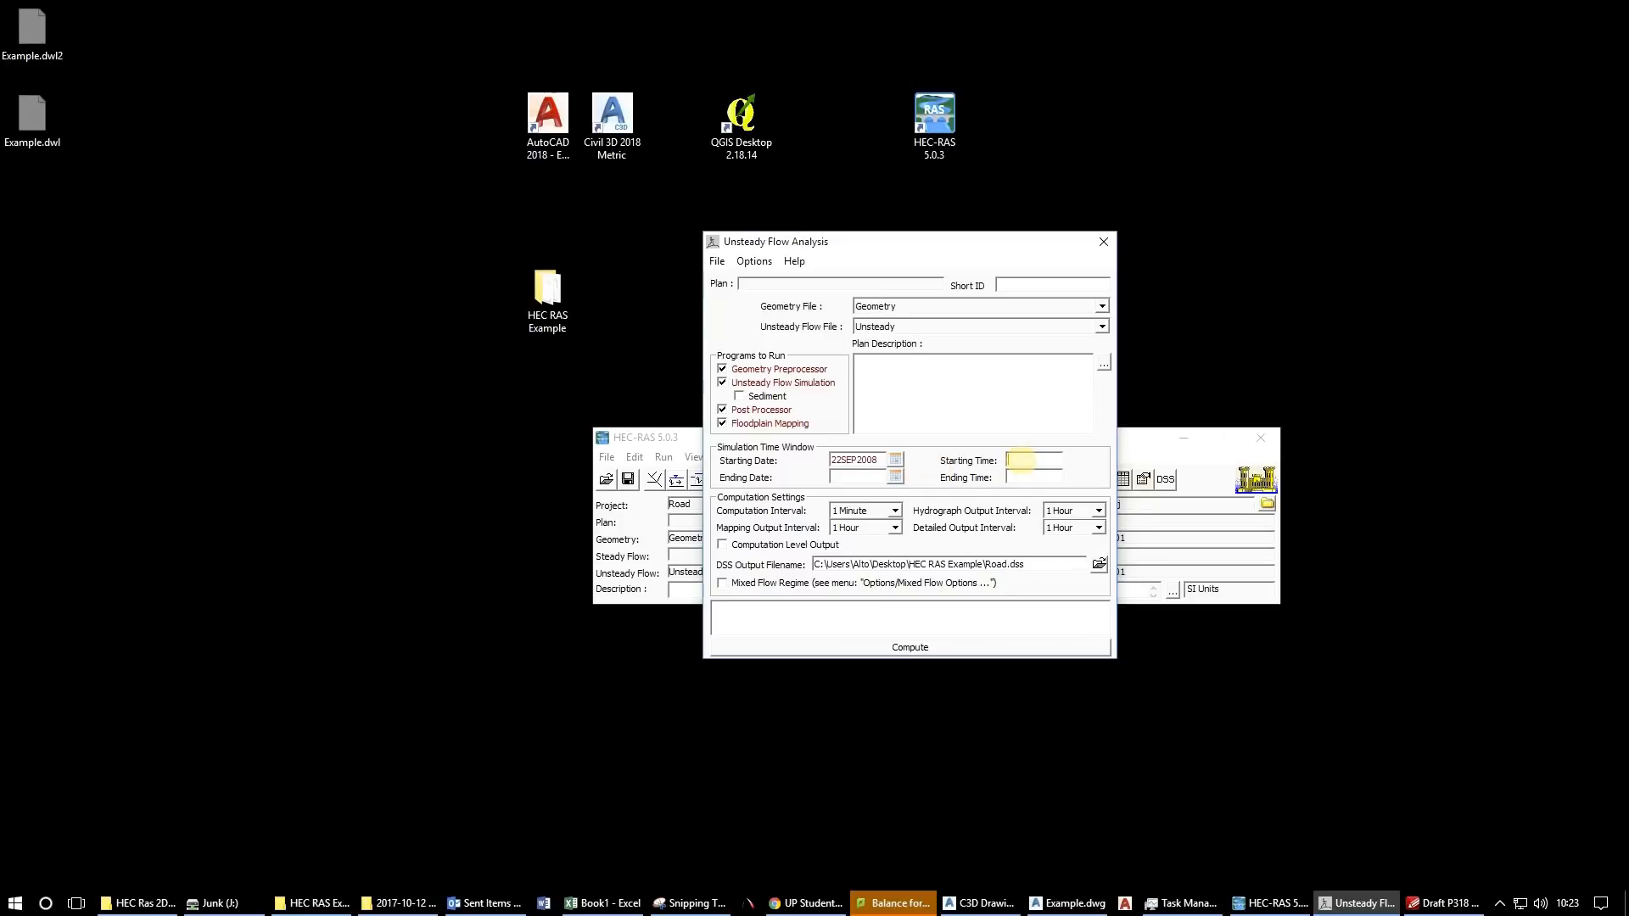
left_click(1015, 459)
type("0000")
left_click(901, 479)
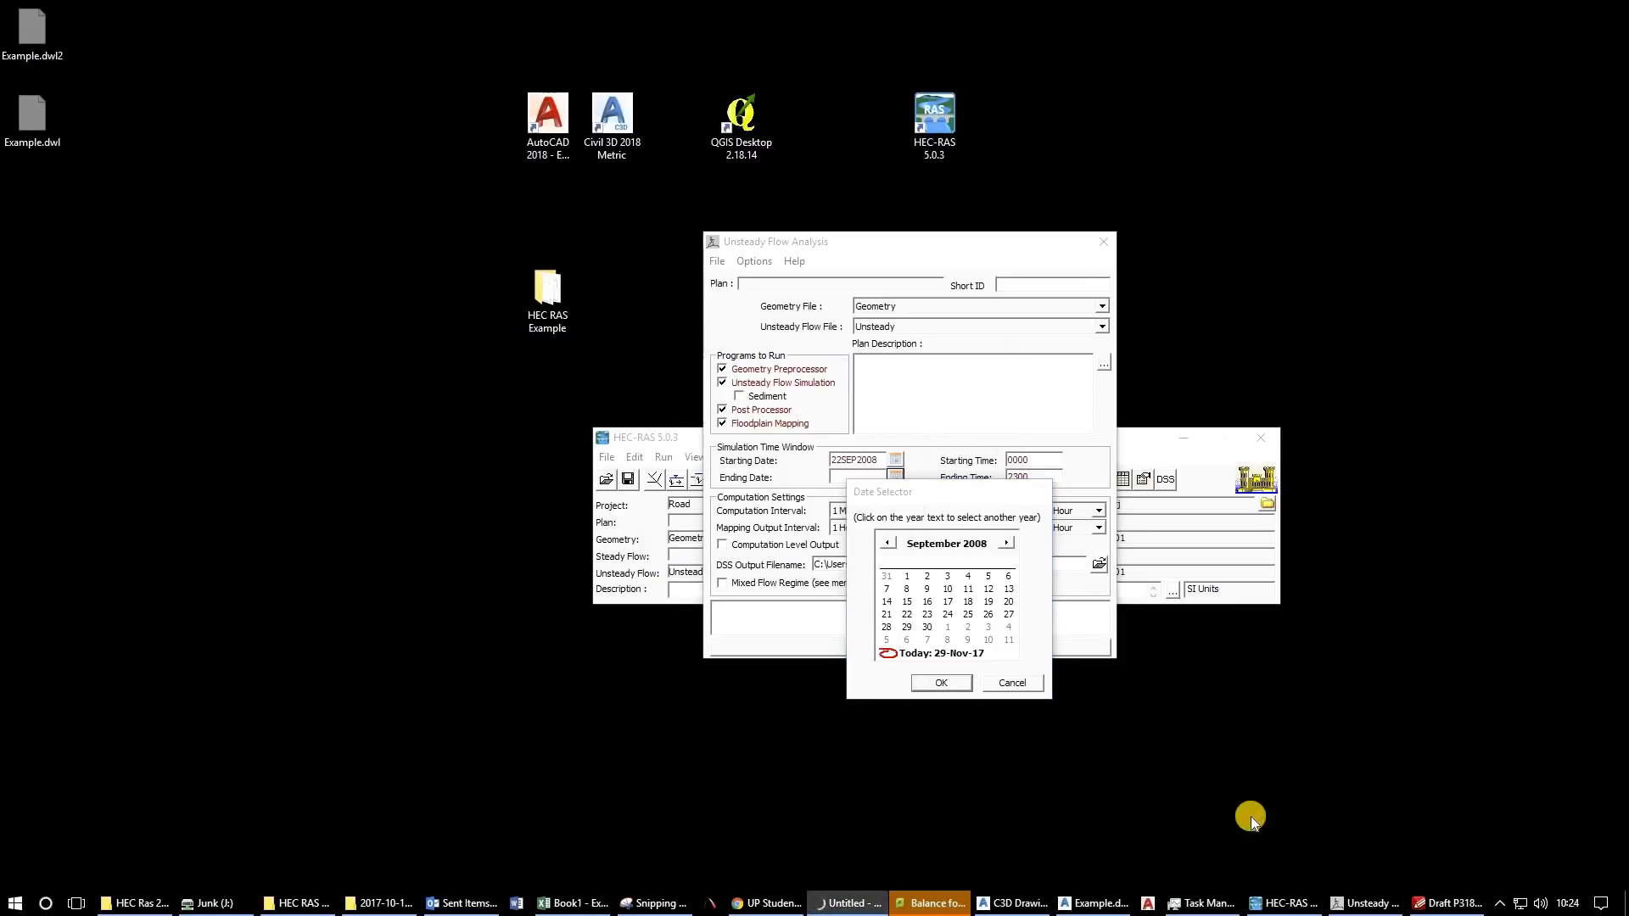
left_click(952, 685)
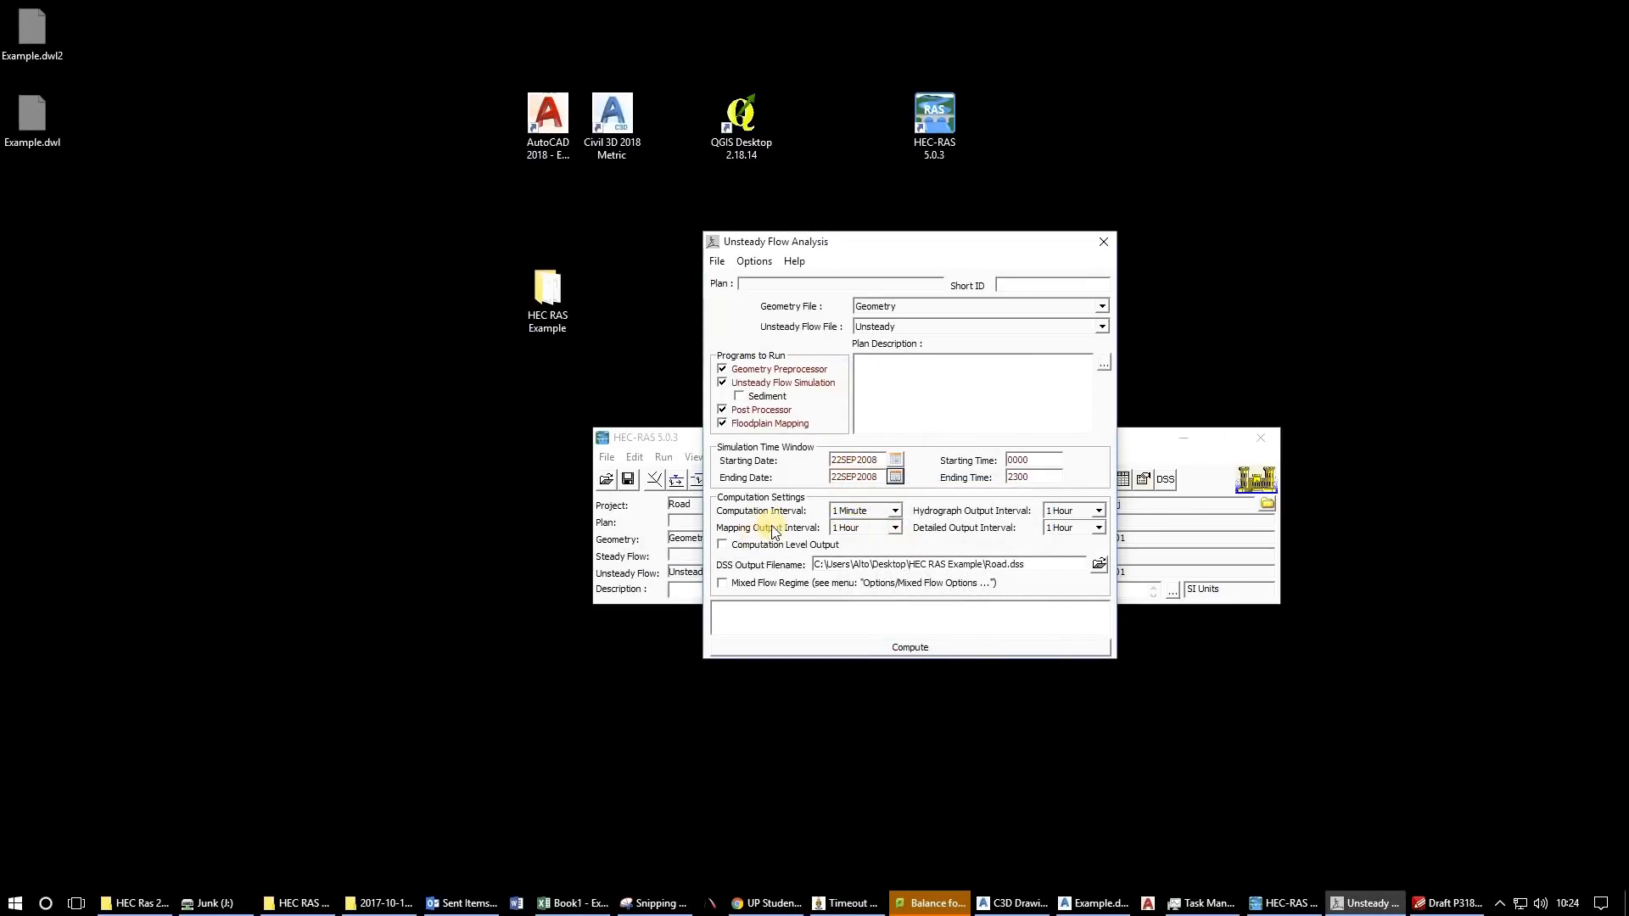
Set both the computation interval and the mapping output interval to 30 minutes.
left_click(896, 512)
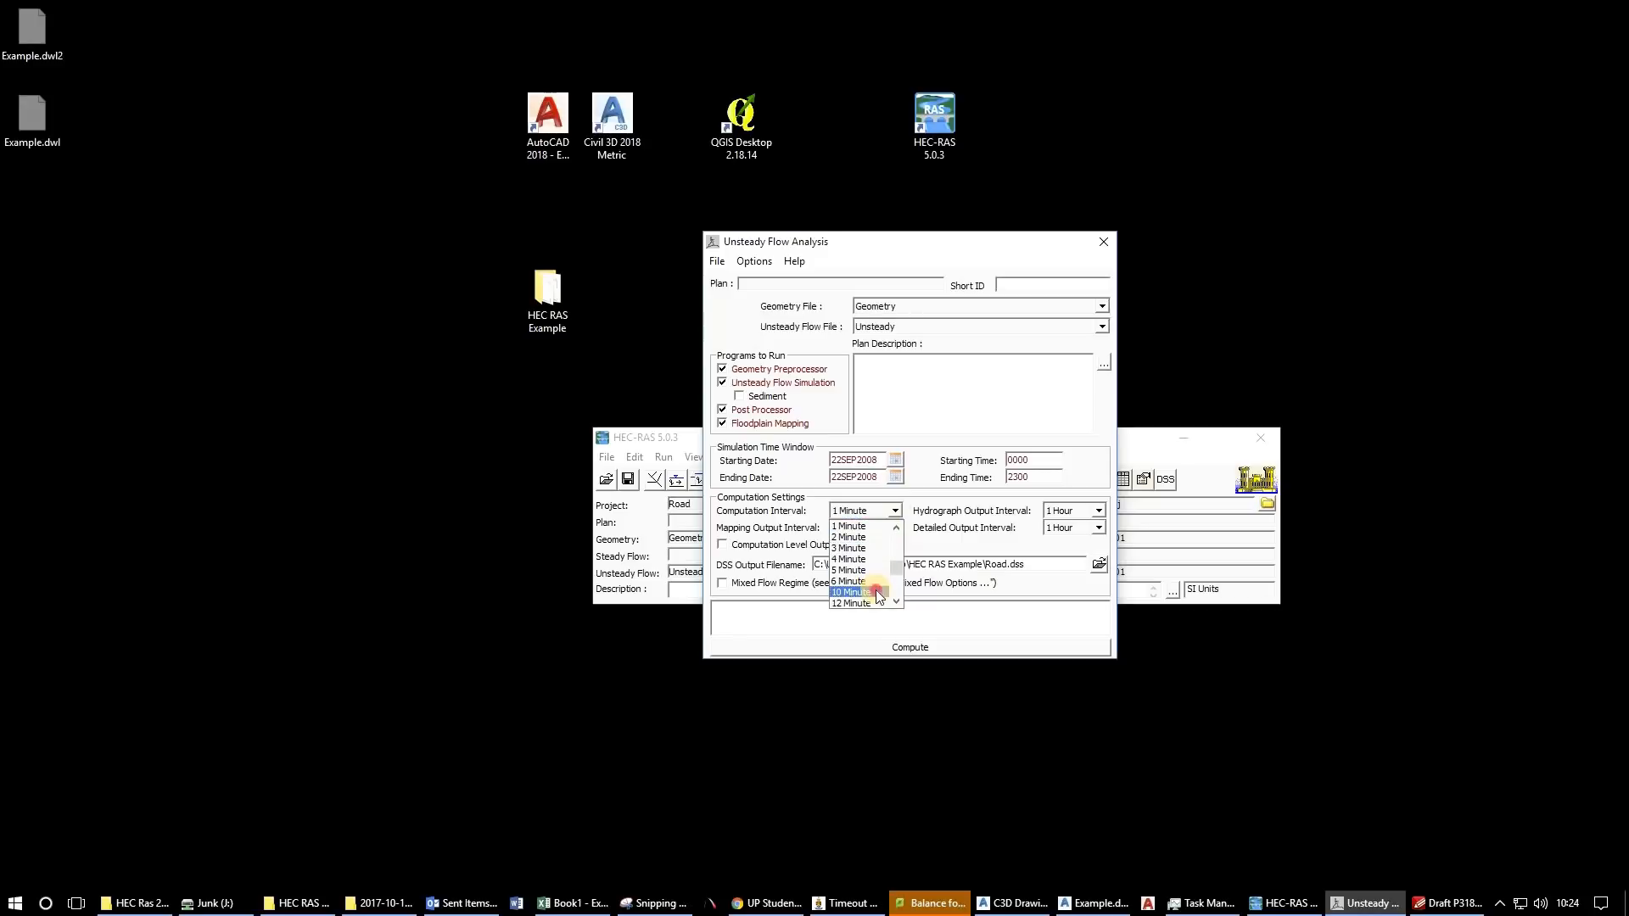
left_click(873, 592)
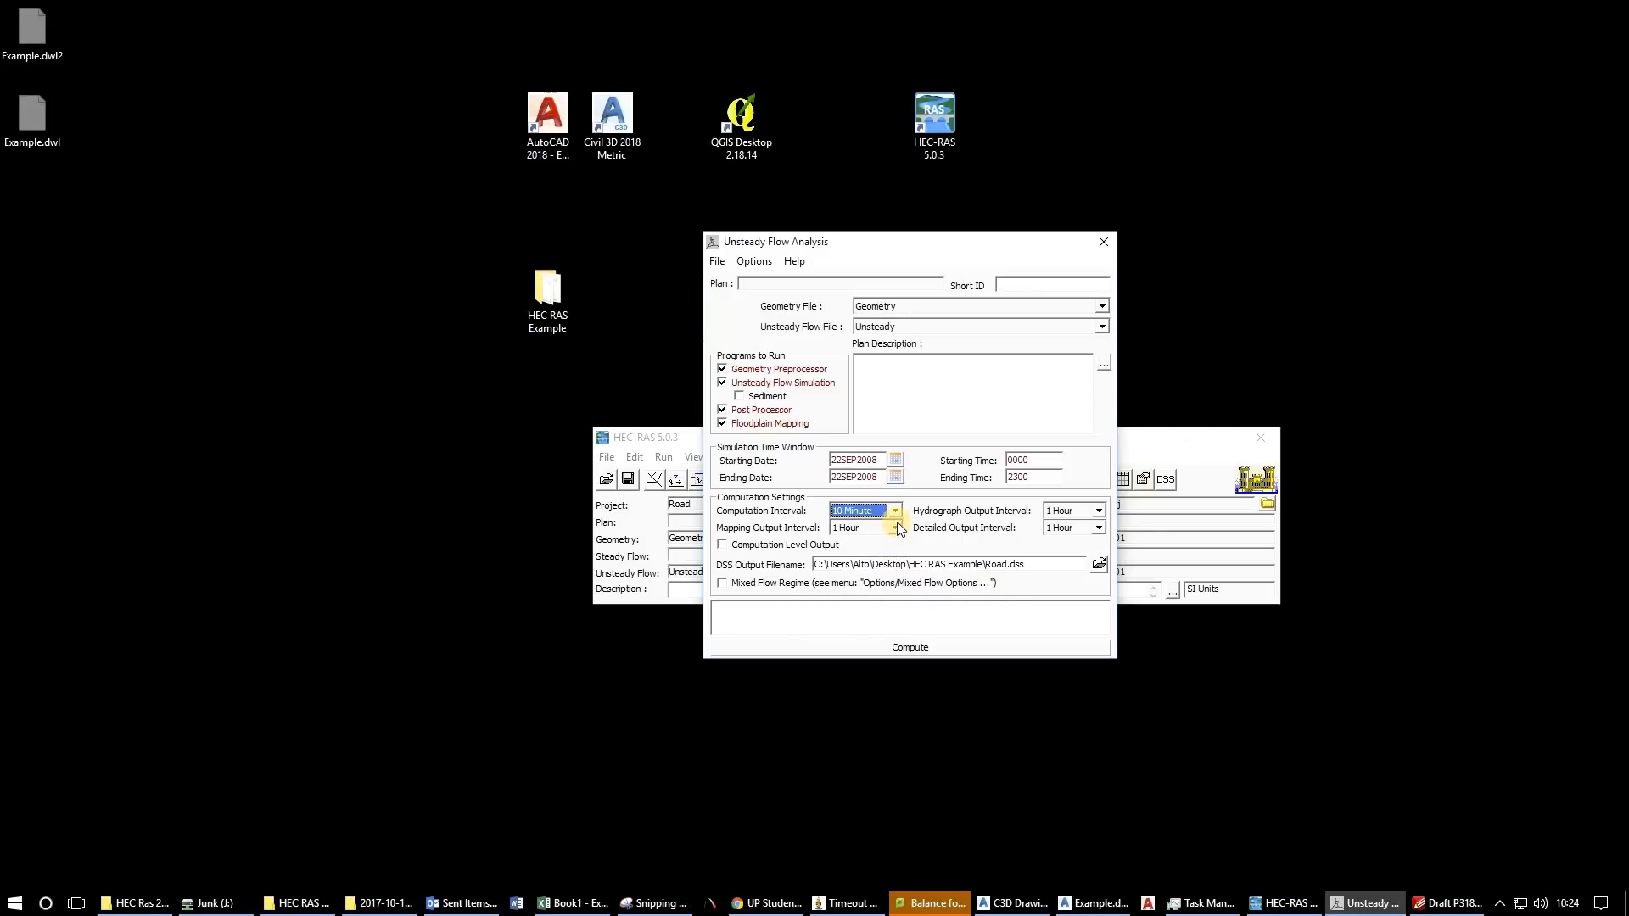
left_click(895, 510)
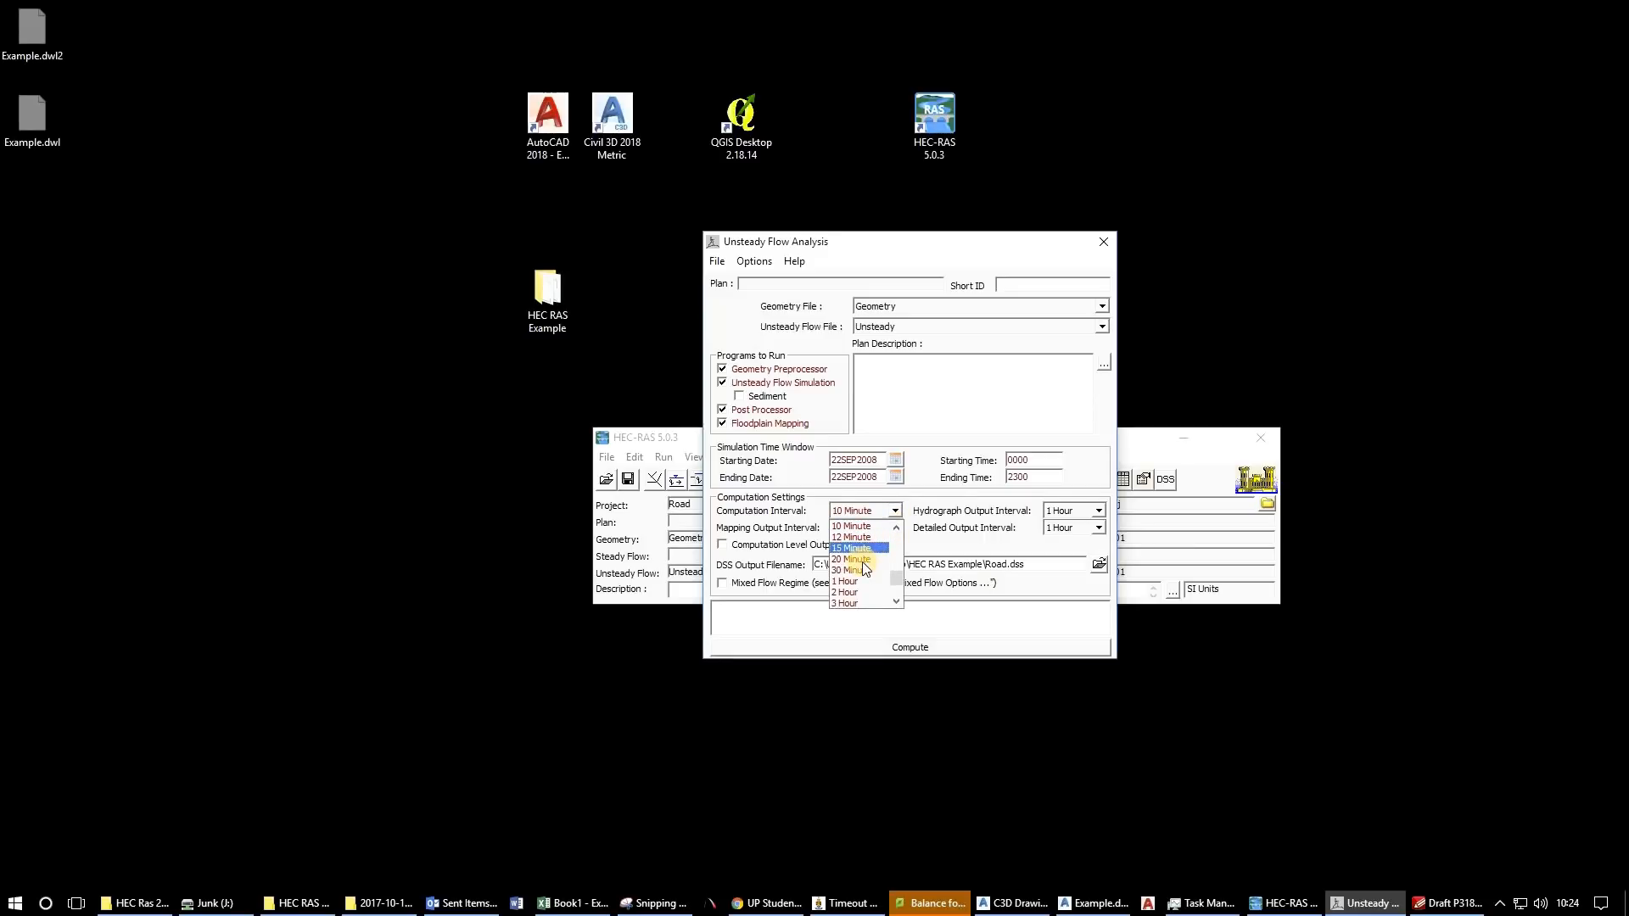
left_click(856, 570)
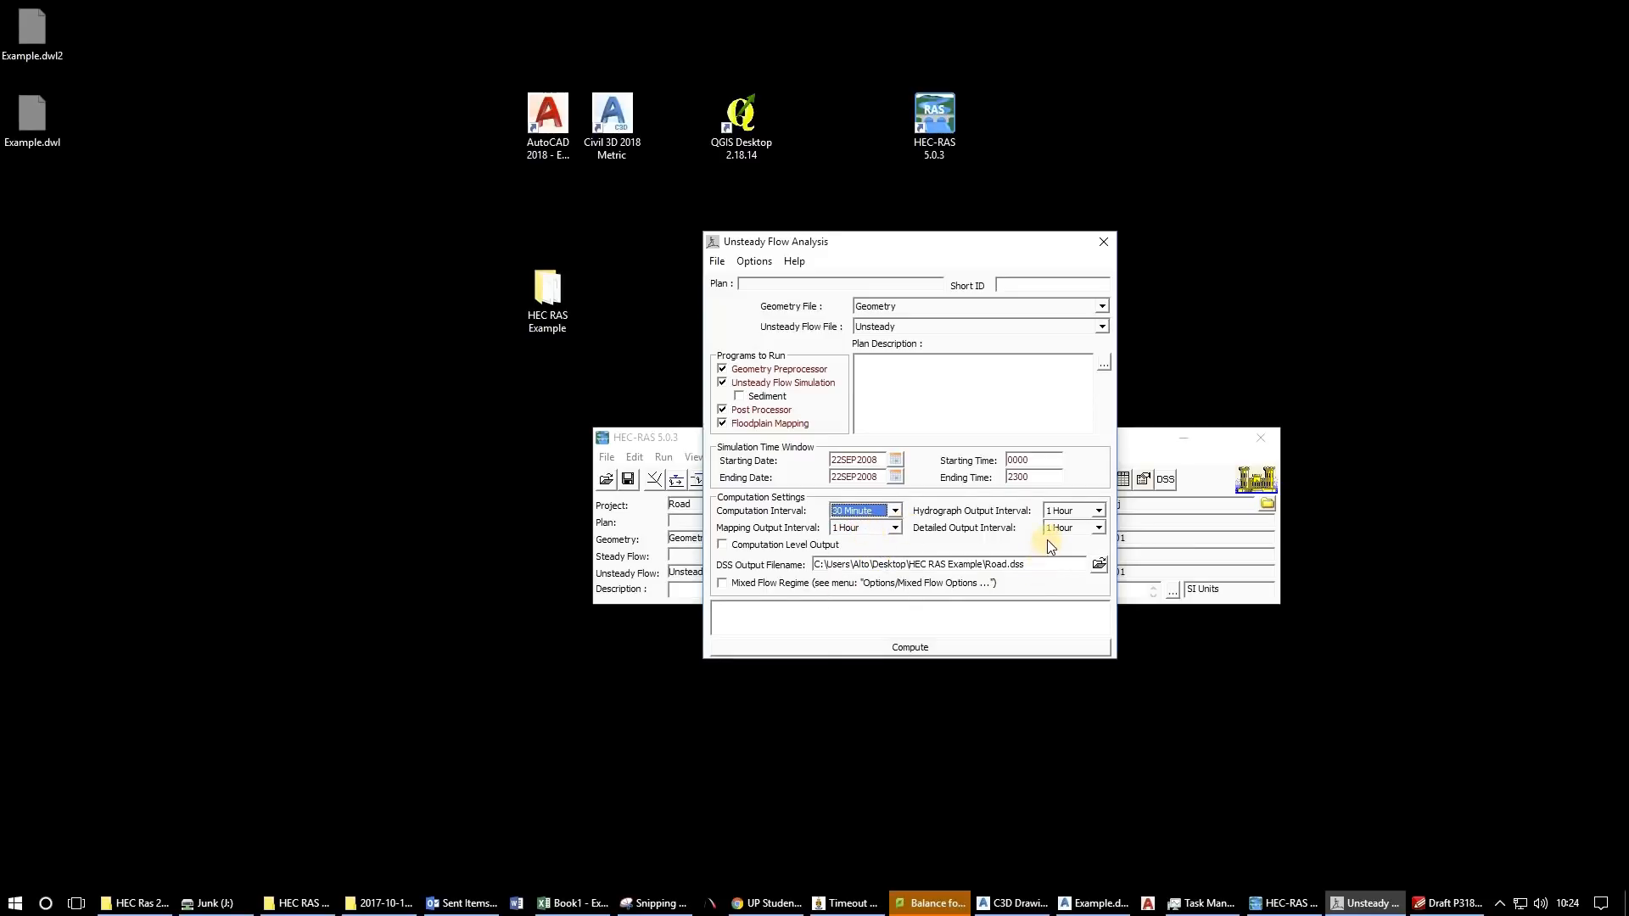
left_click(898, 530)
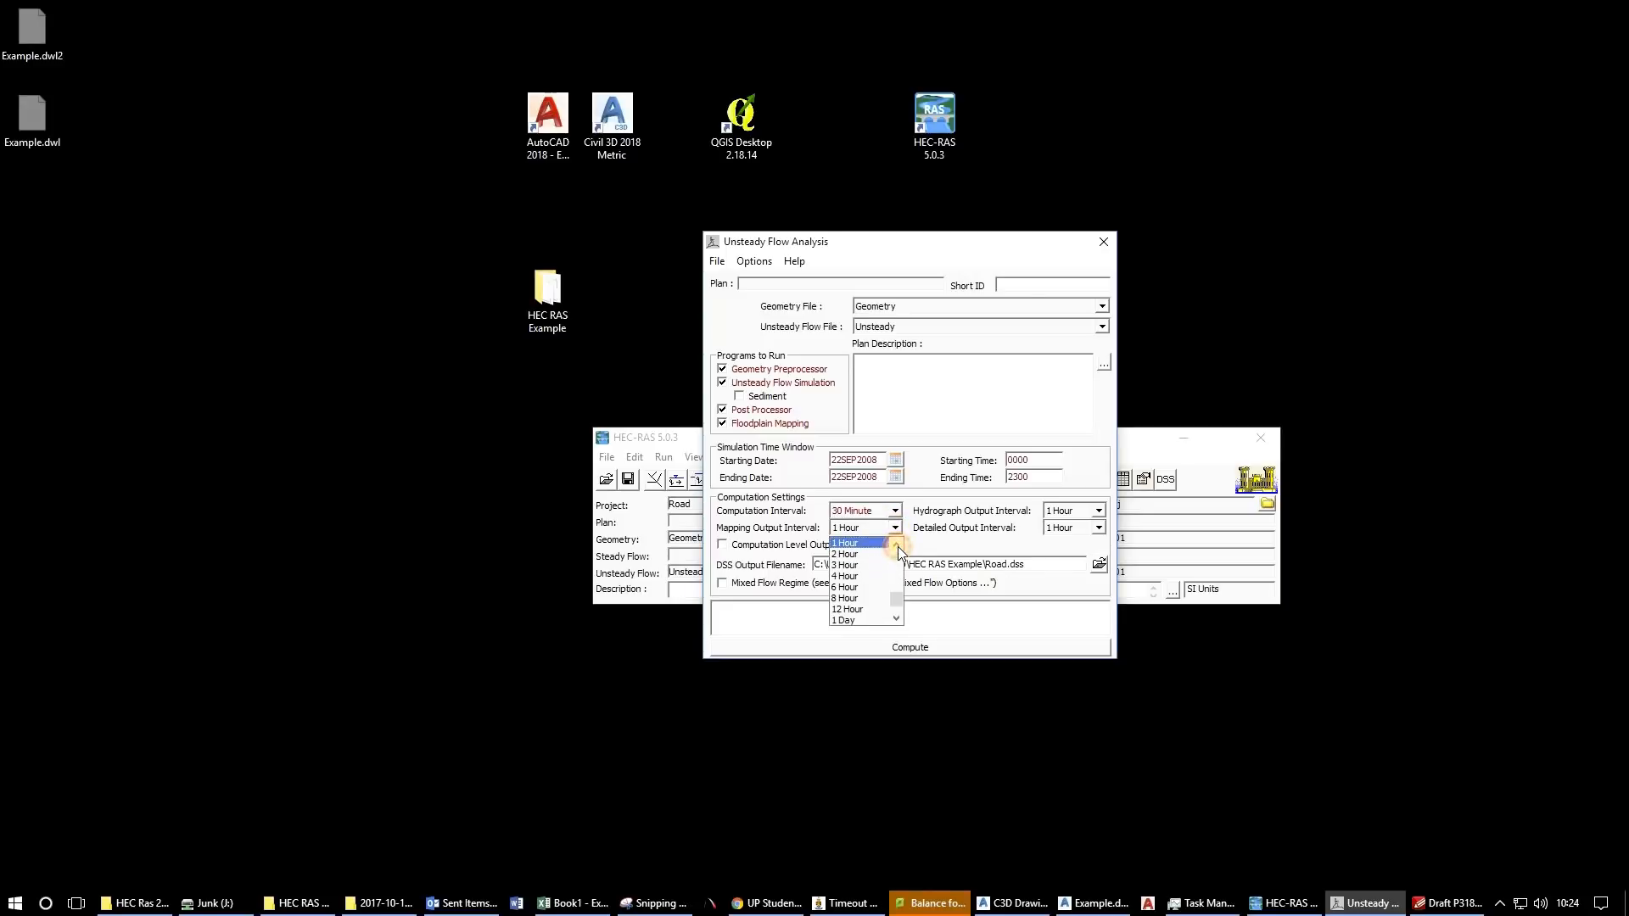
left_click(897, 544)
left_click(897, 544)
left_click(880, 554)
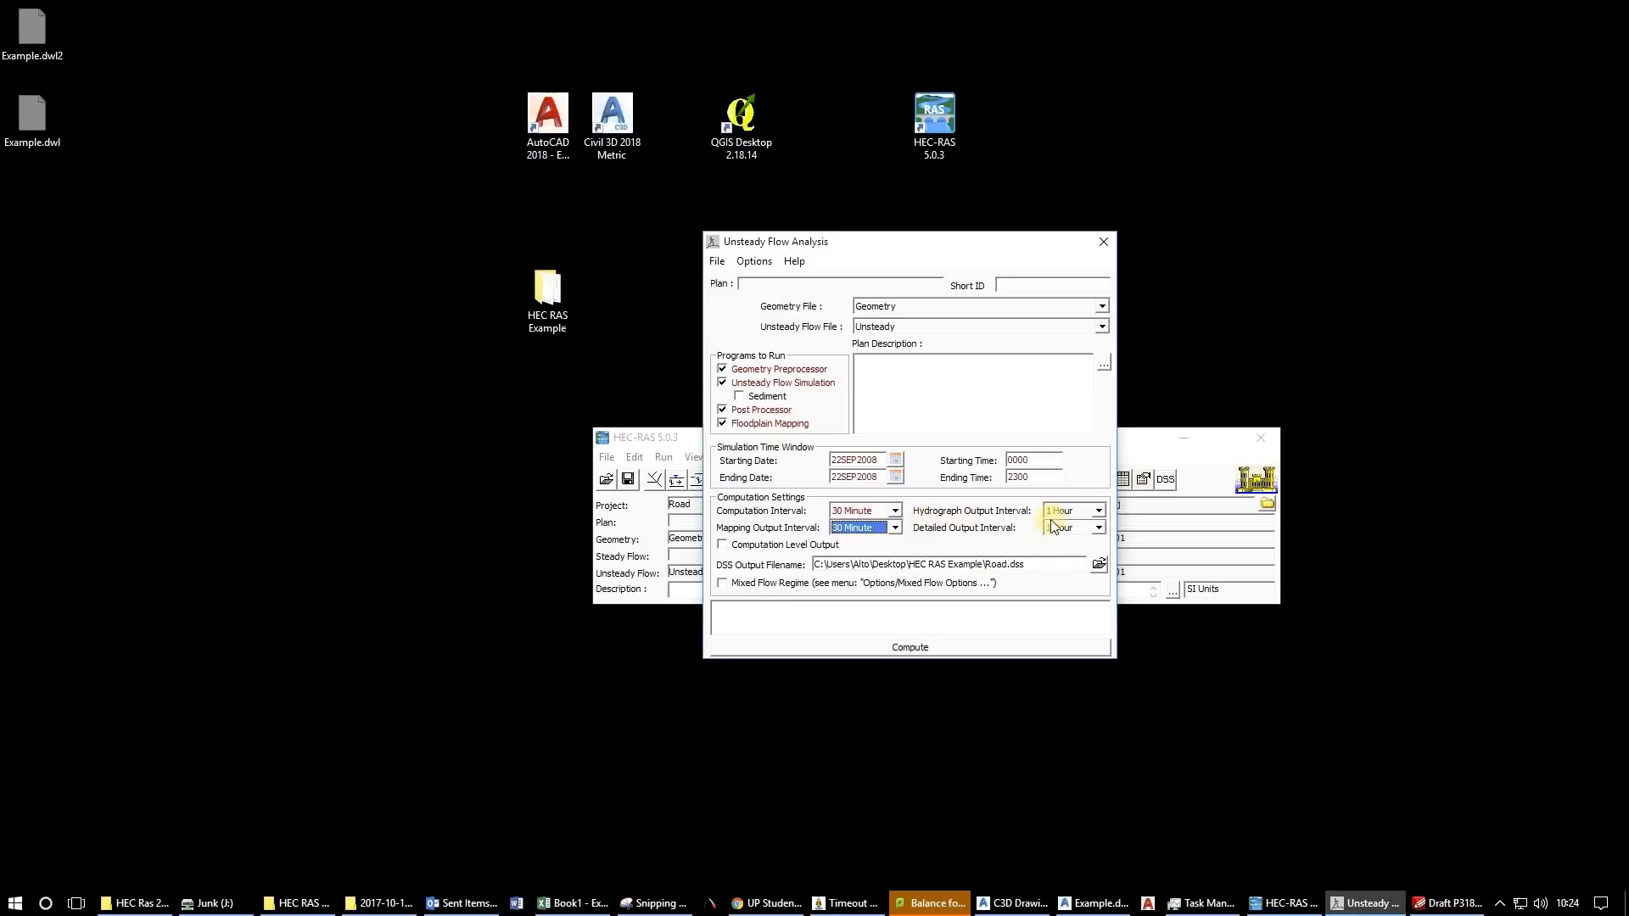
Keep the hydrograph output interval at 1 hour, set the detailed output interval to 30 minutes, and enable the mixed flow regime.
left_click(1099, 509)
left_click(1008, 520)
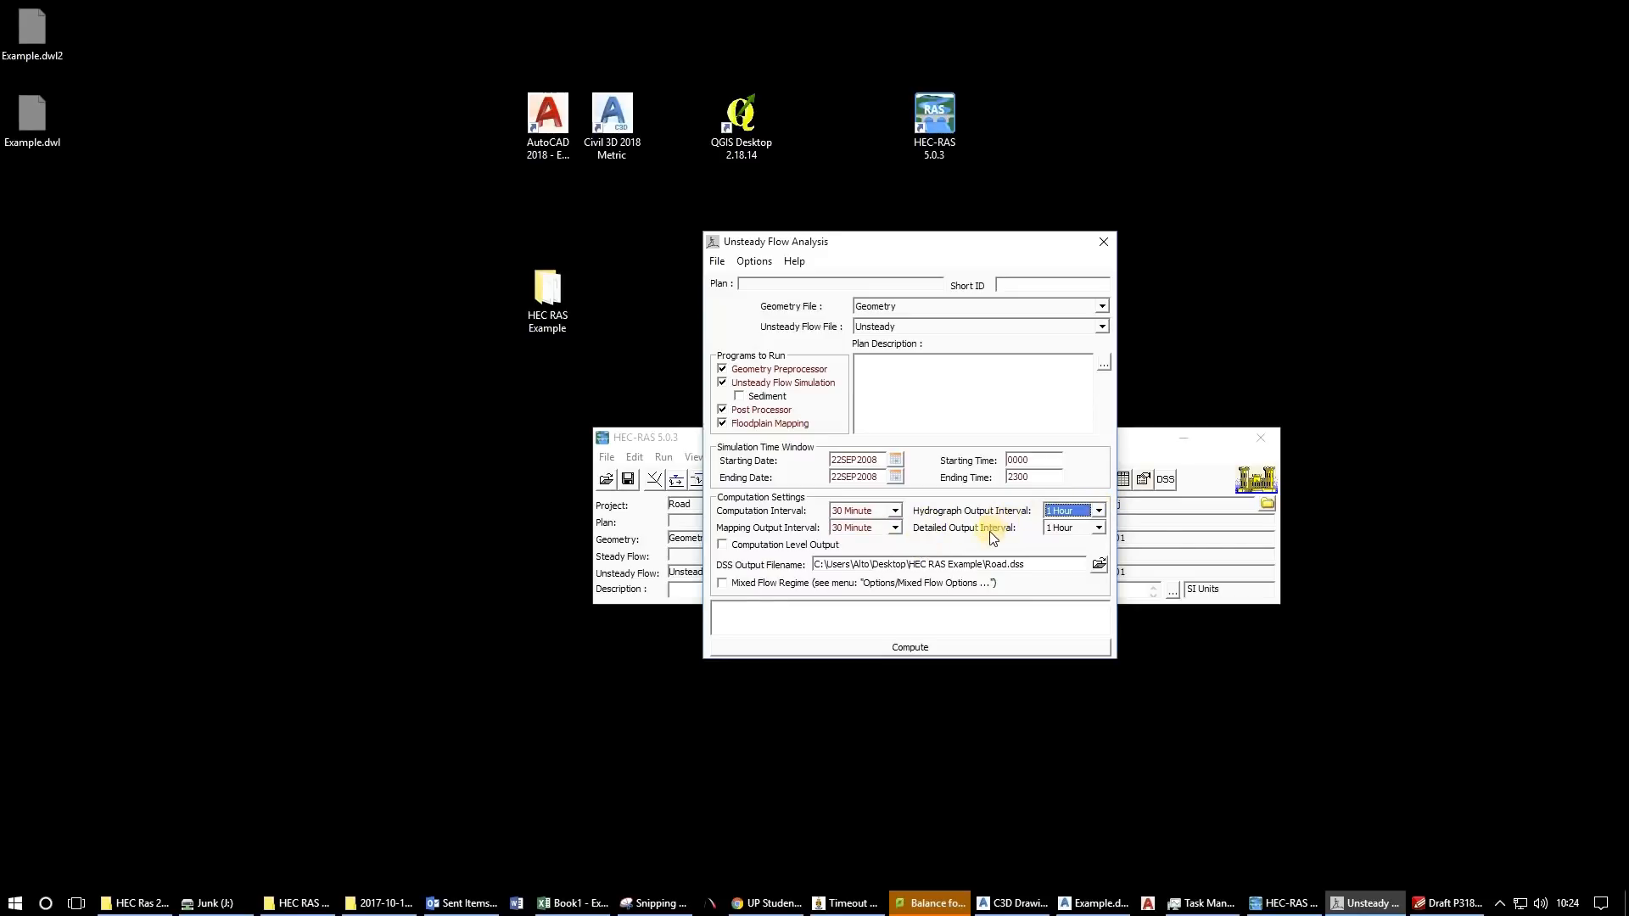
left_click(1100, 527)
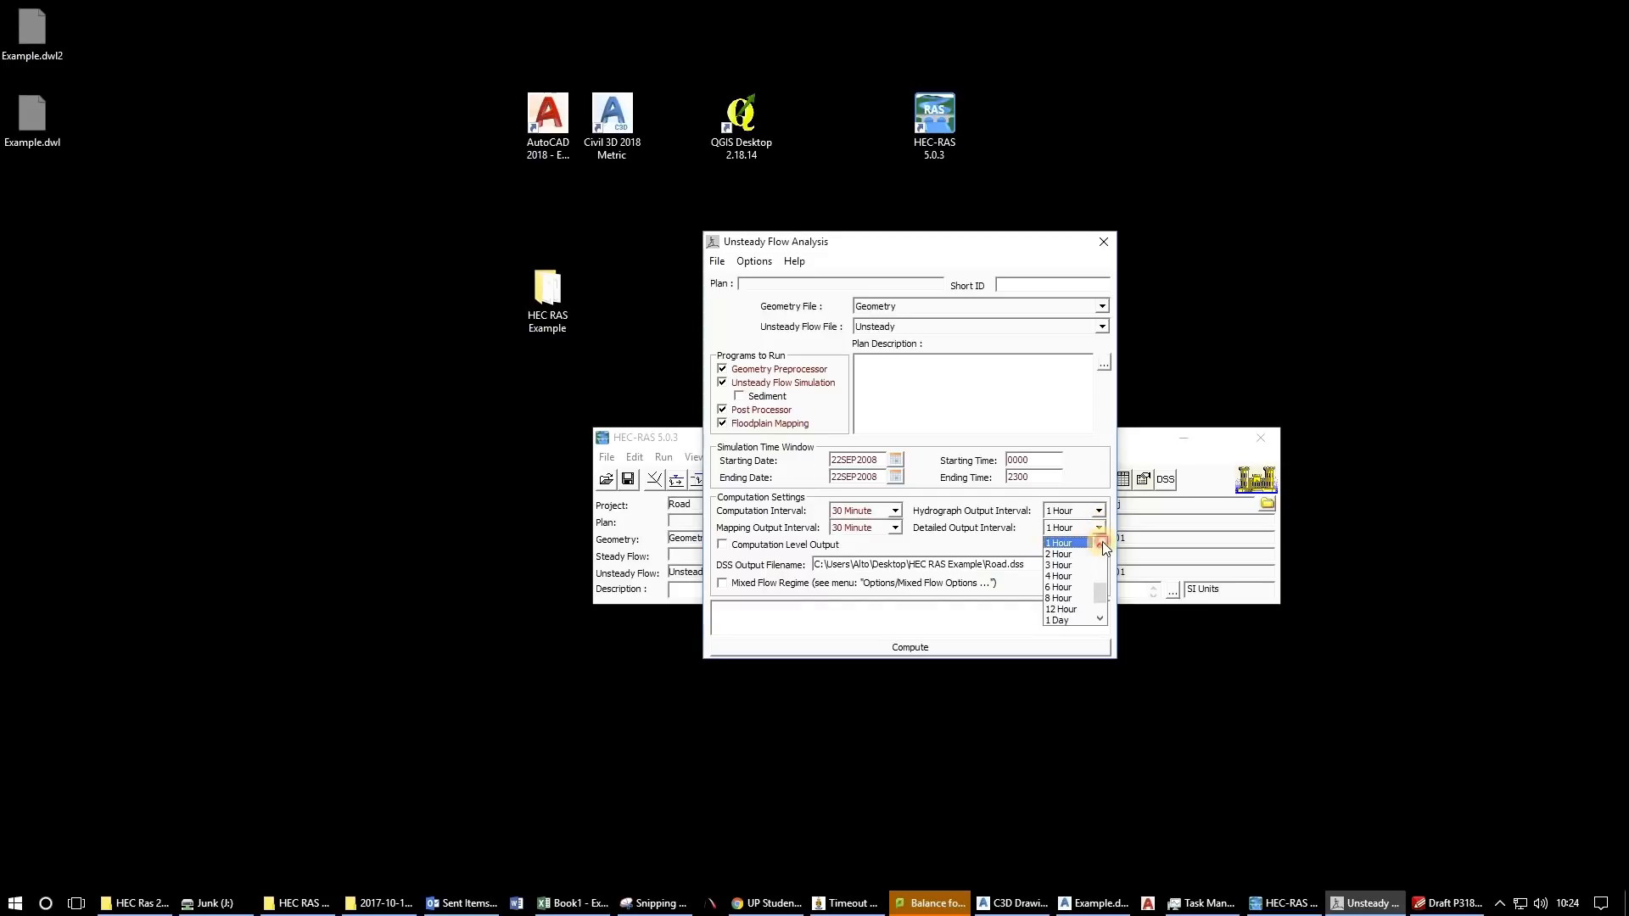
left_click(1102, 543)
left_click(1086, 556)
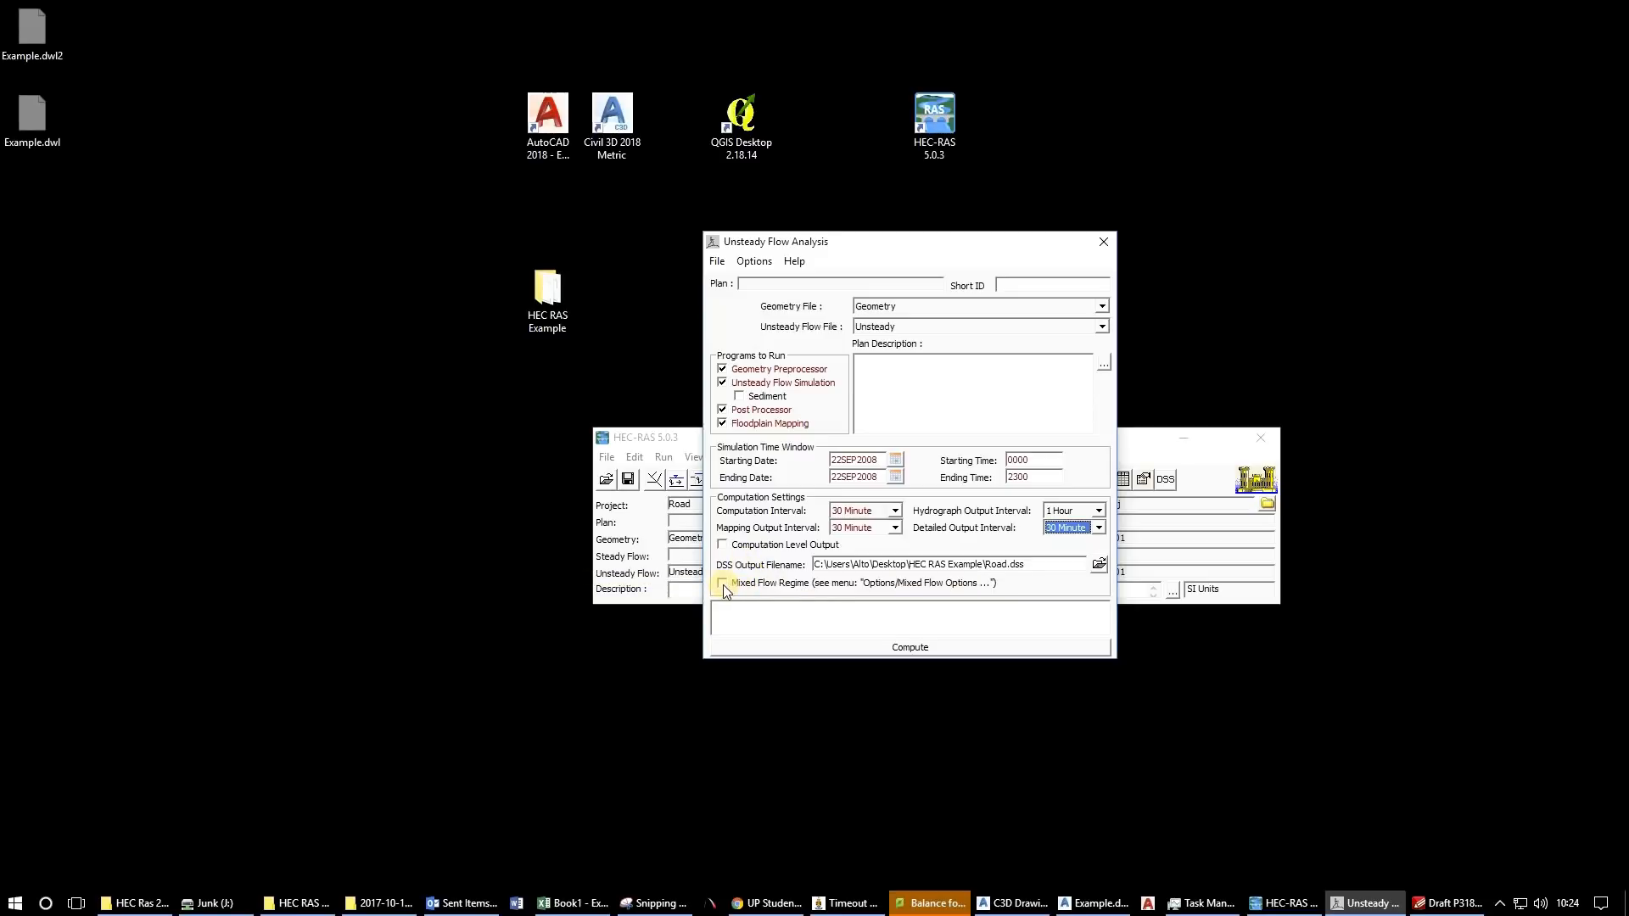
left_click(722, 584)
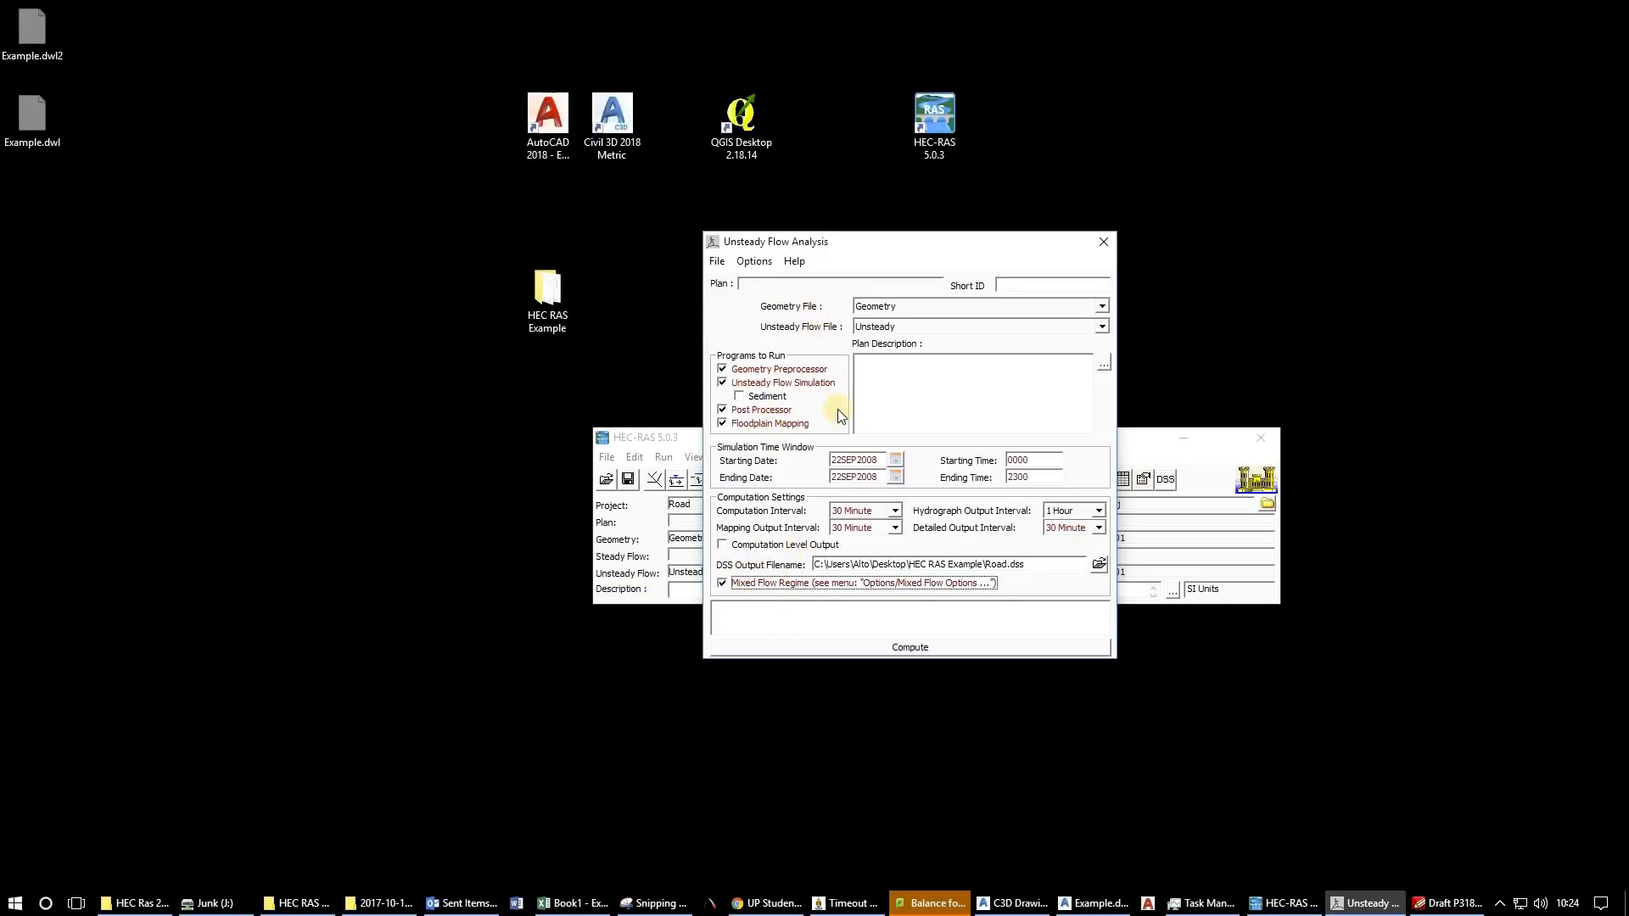
Save the plan in the HEC RAS Example folder with both the title and the short identifier Plan 1.
left_click(717, 261)
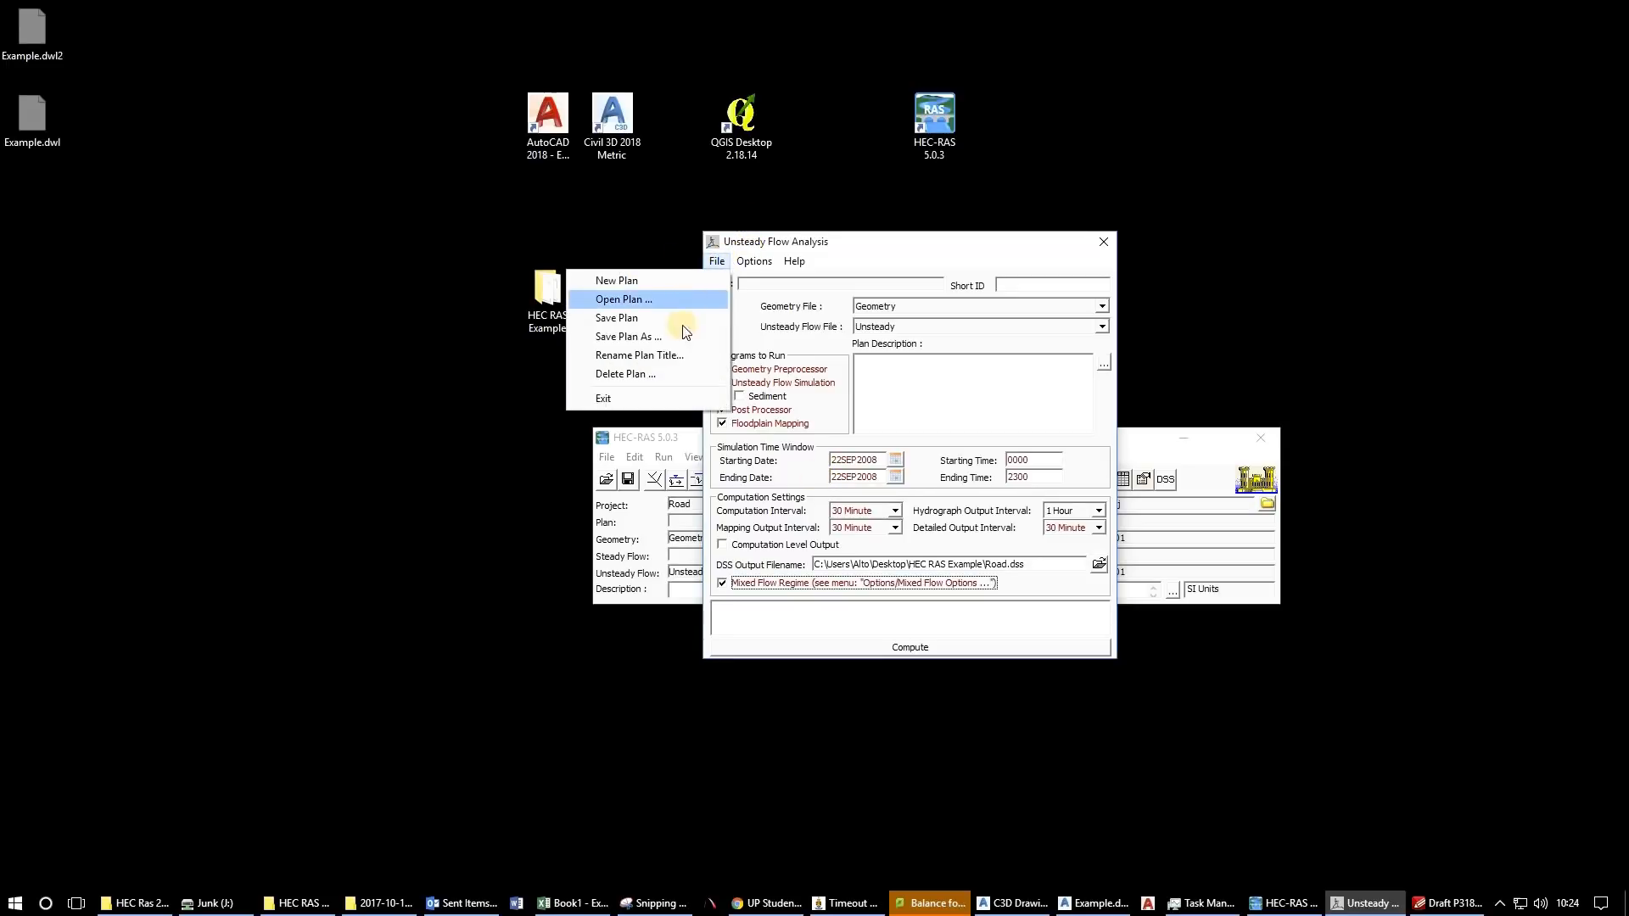
left_click(675, 339)
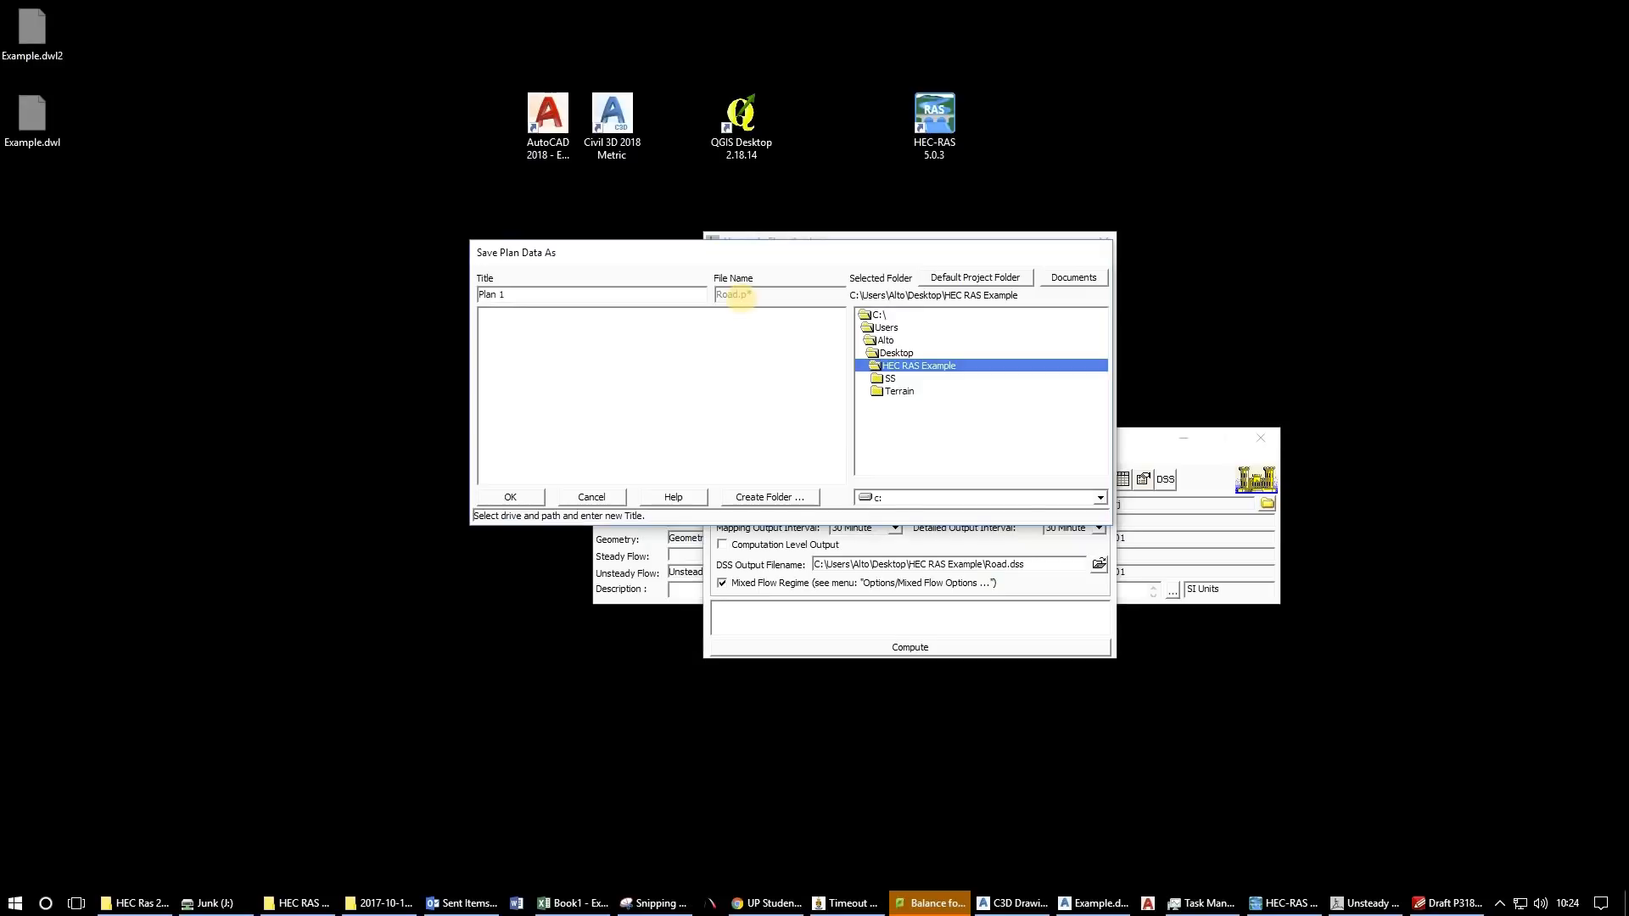
left_click_drag(530, 295, 345, 280)
left_click(512, 498)
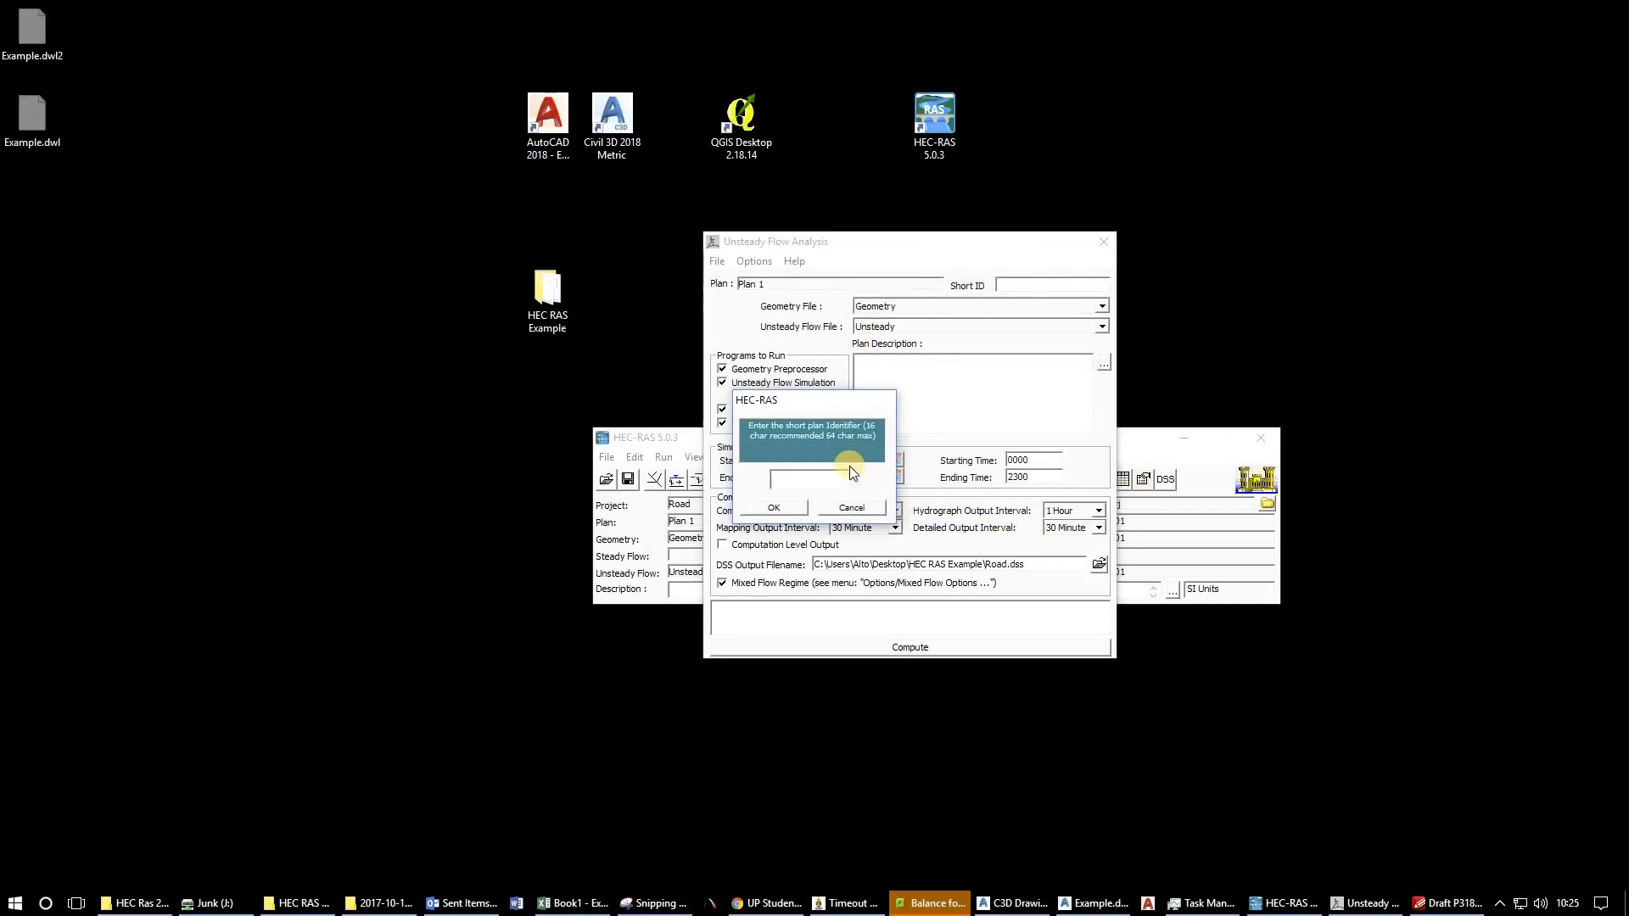
left_click(796, 510)
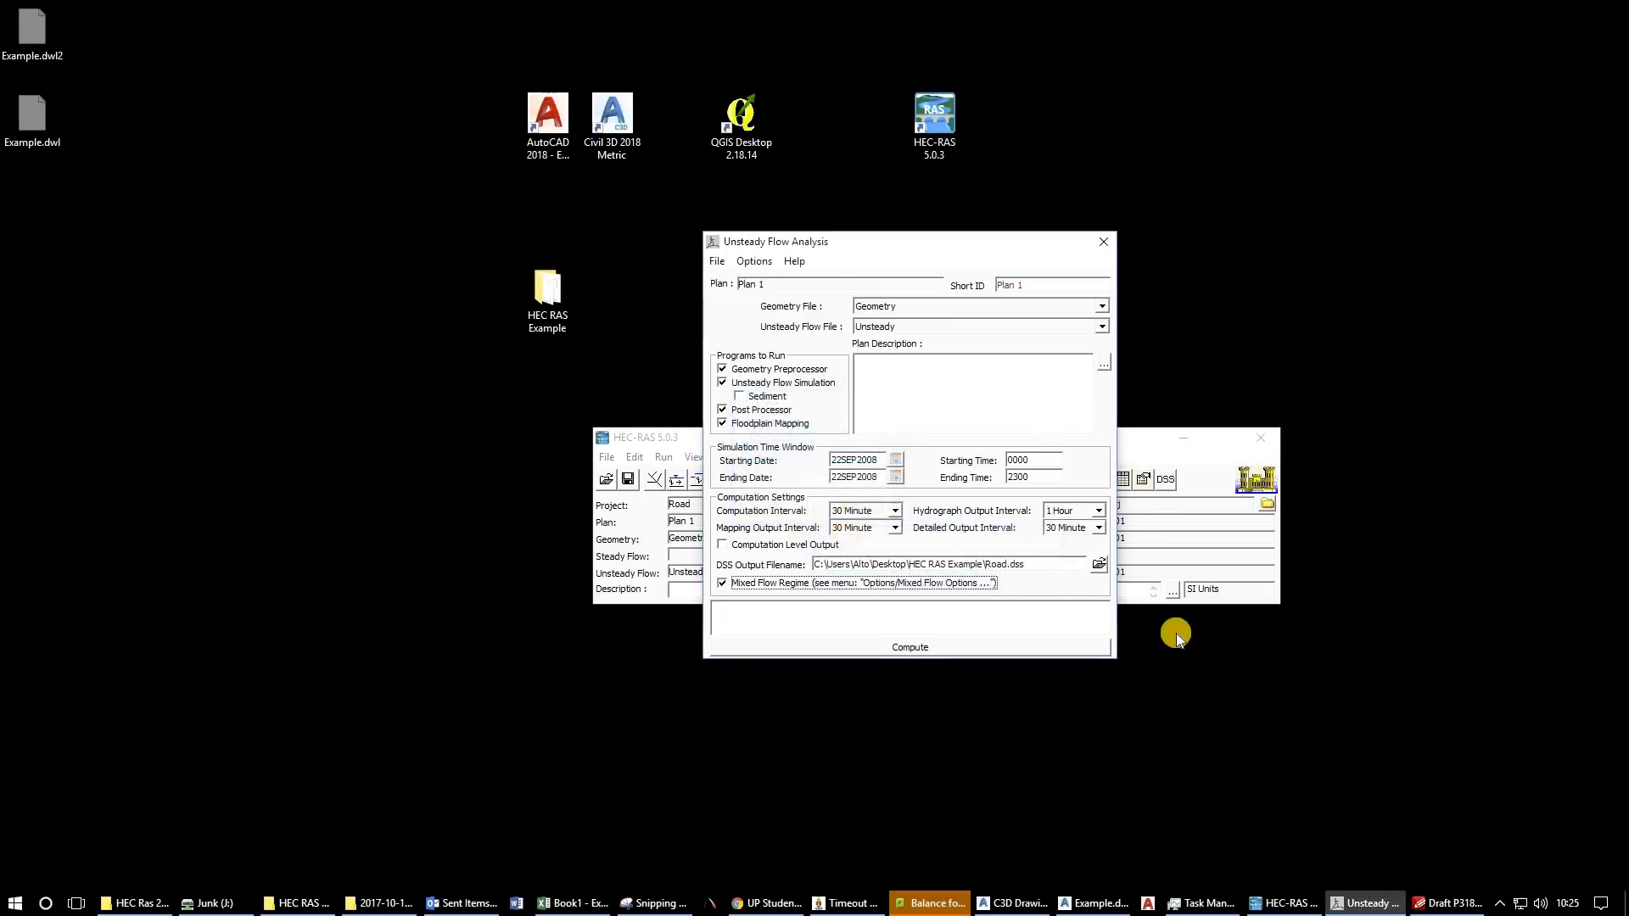
Try to compute the unsteady flow plan, read the error report and close it.
left_click(911, 648)
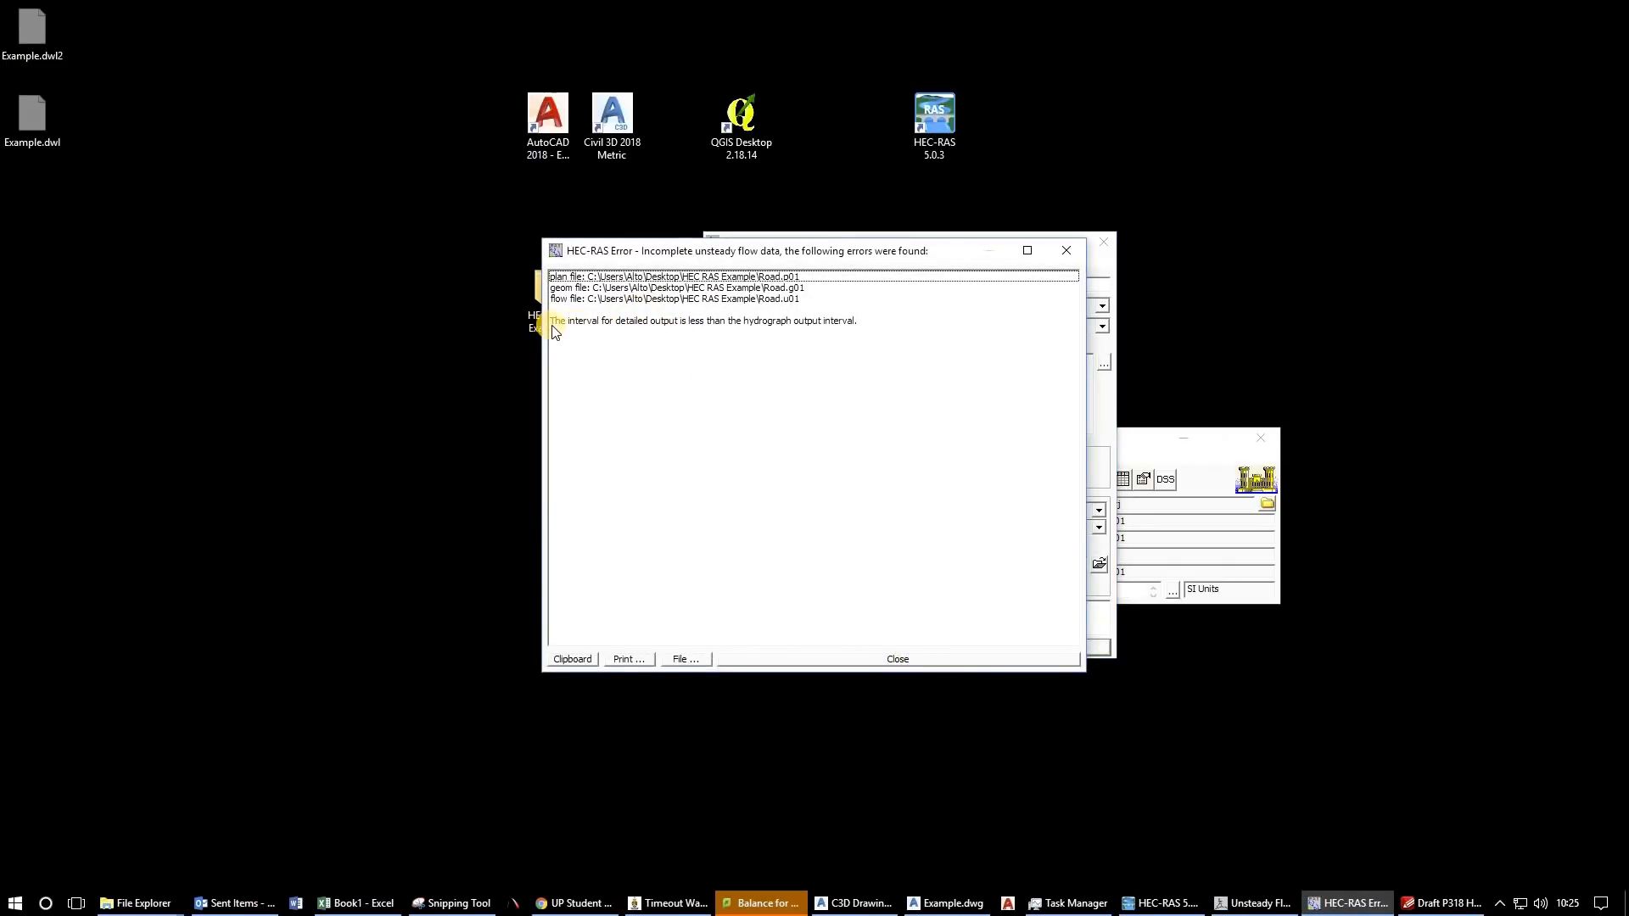
left_click(584, 334)
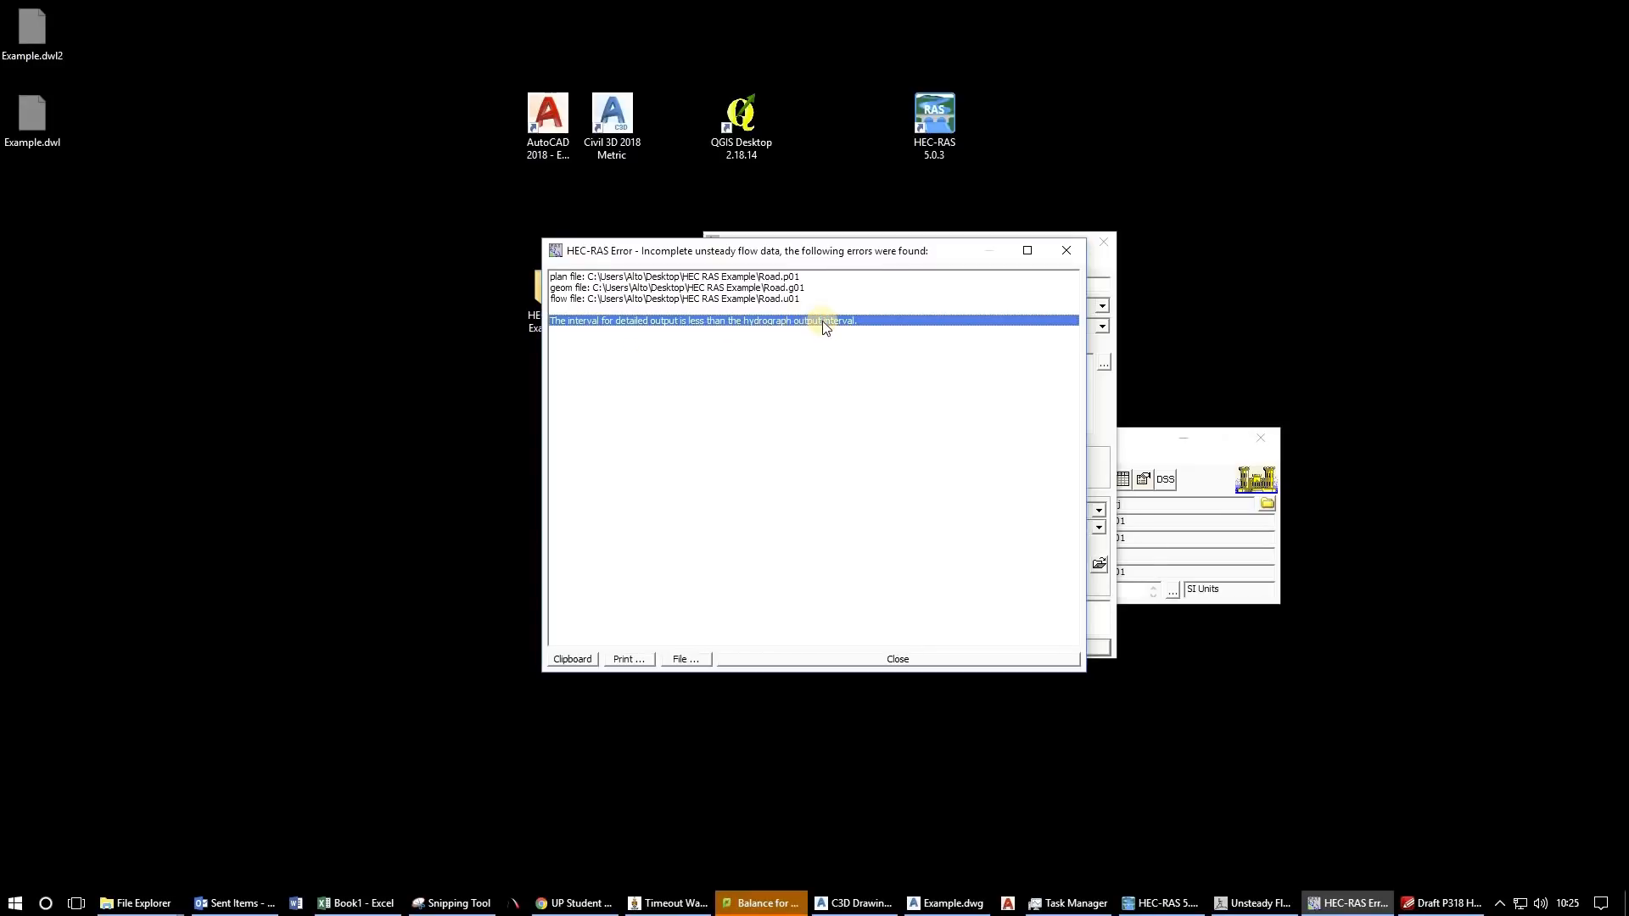
left_click(905, 662)
Set the detailed output interval to 1 hour and run the unsteady flow computation again.
left_click(1099, 528)
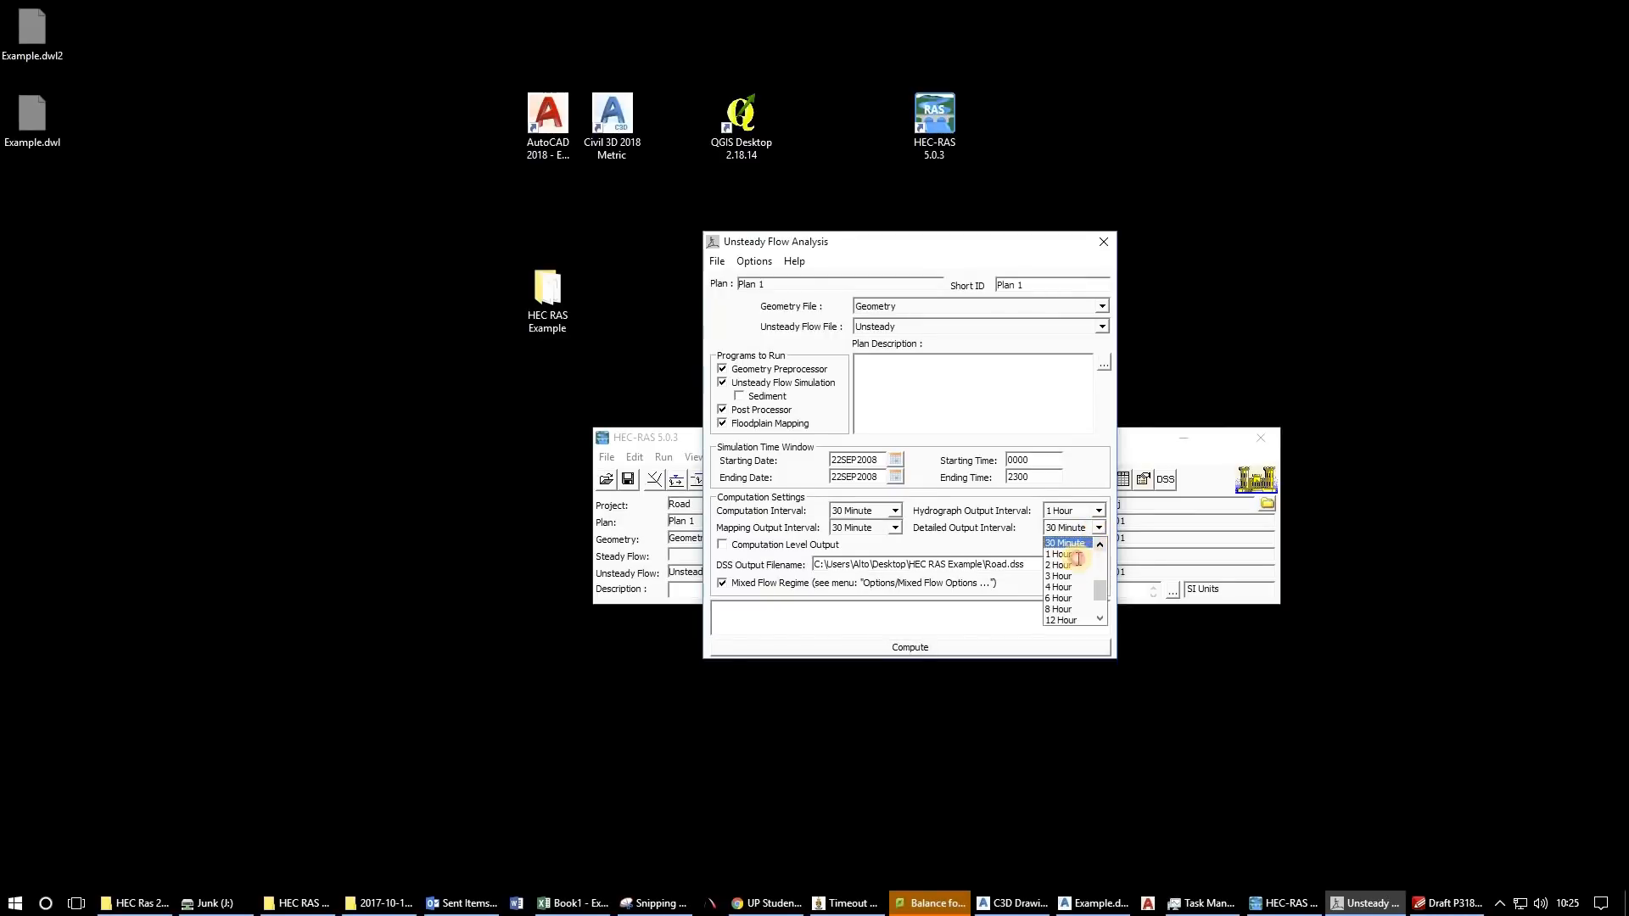
left_click(1070, 550)
left_click(939, 648)
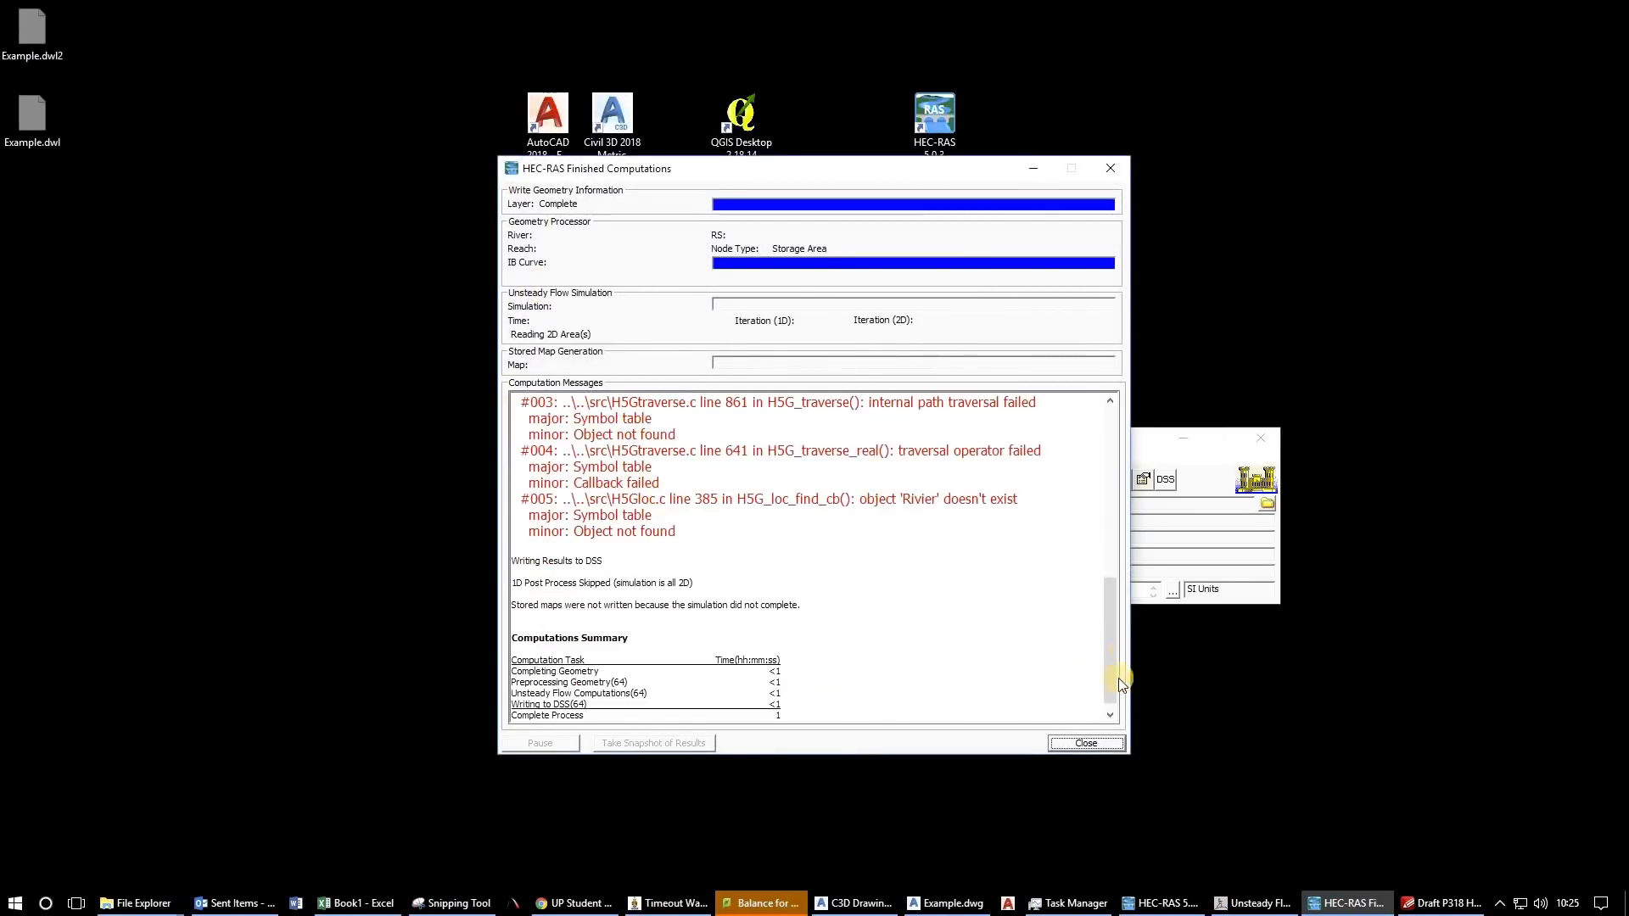
Read through the computation messages for the errors about the 2D area's data and mesh, and close the report.
left_click_drag(1005, 845, 1004, 845)
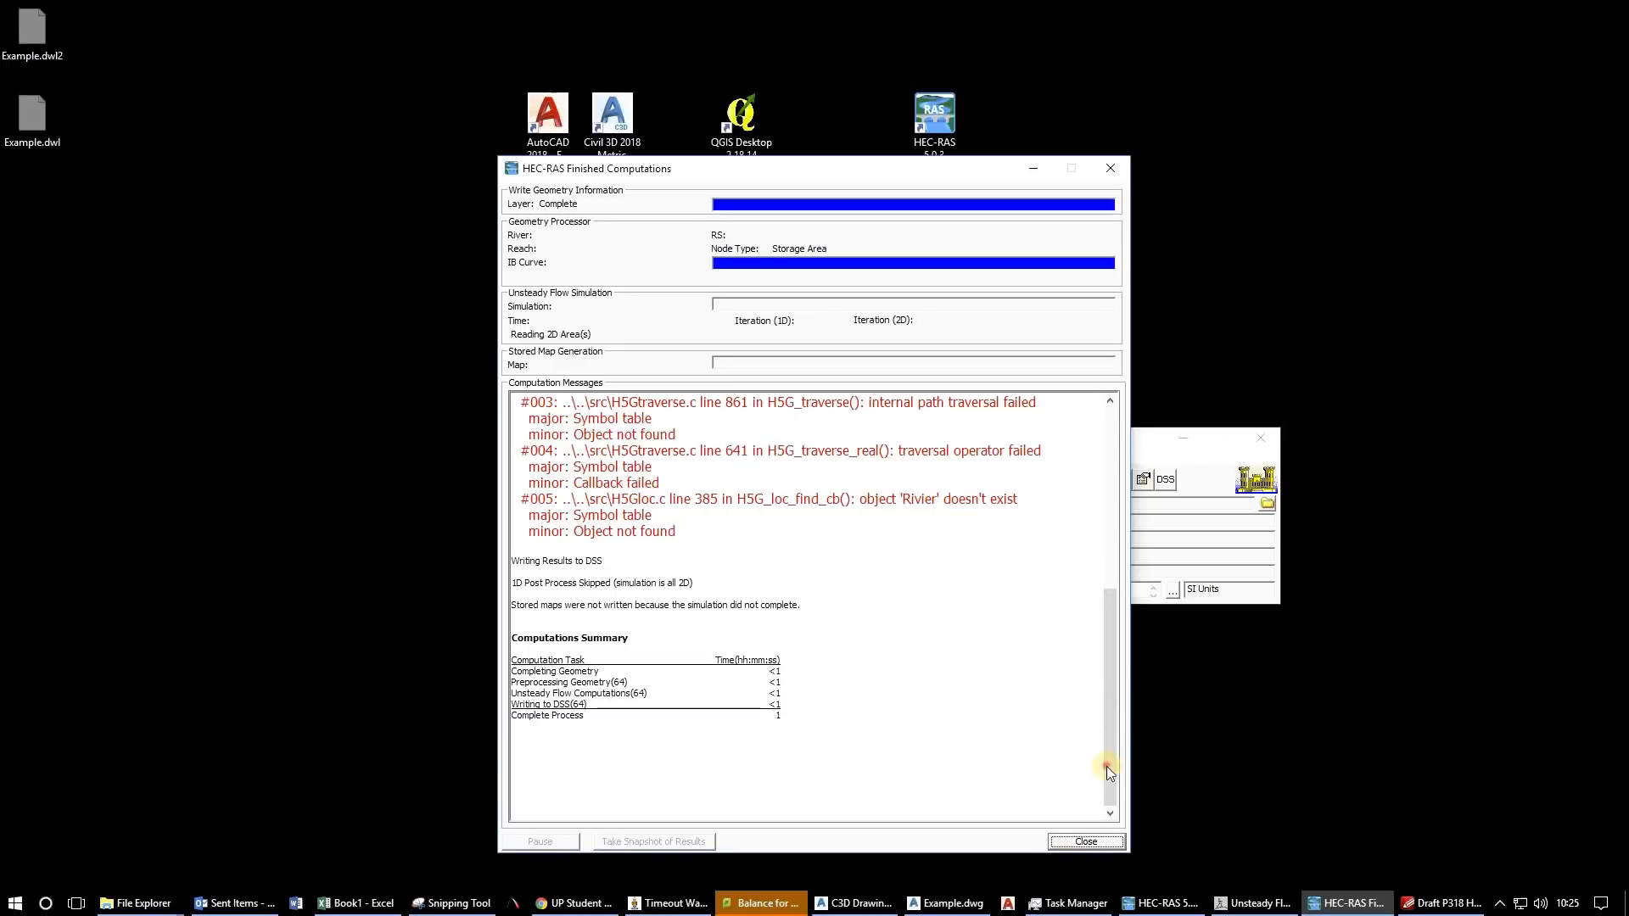
left_click_drag(1106, 766, 1112, 572)
left_click_drag(816, 176, 369, 122)
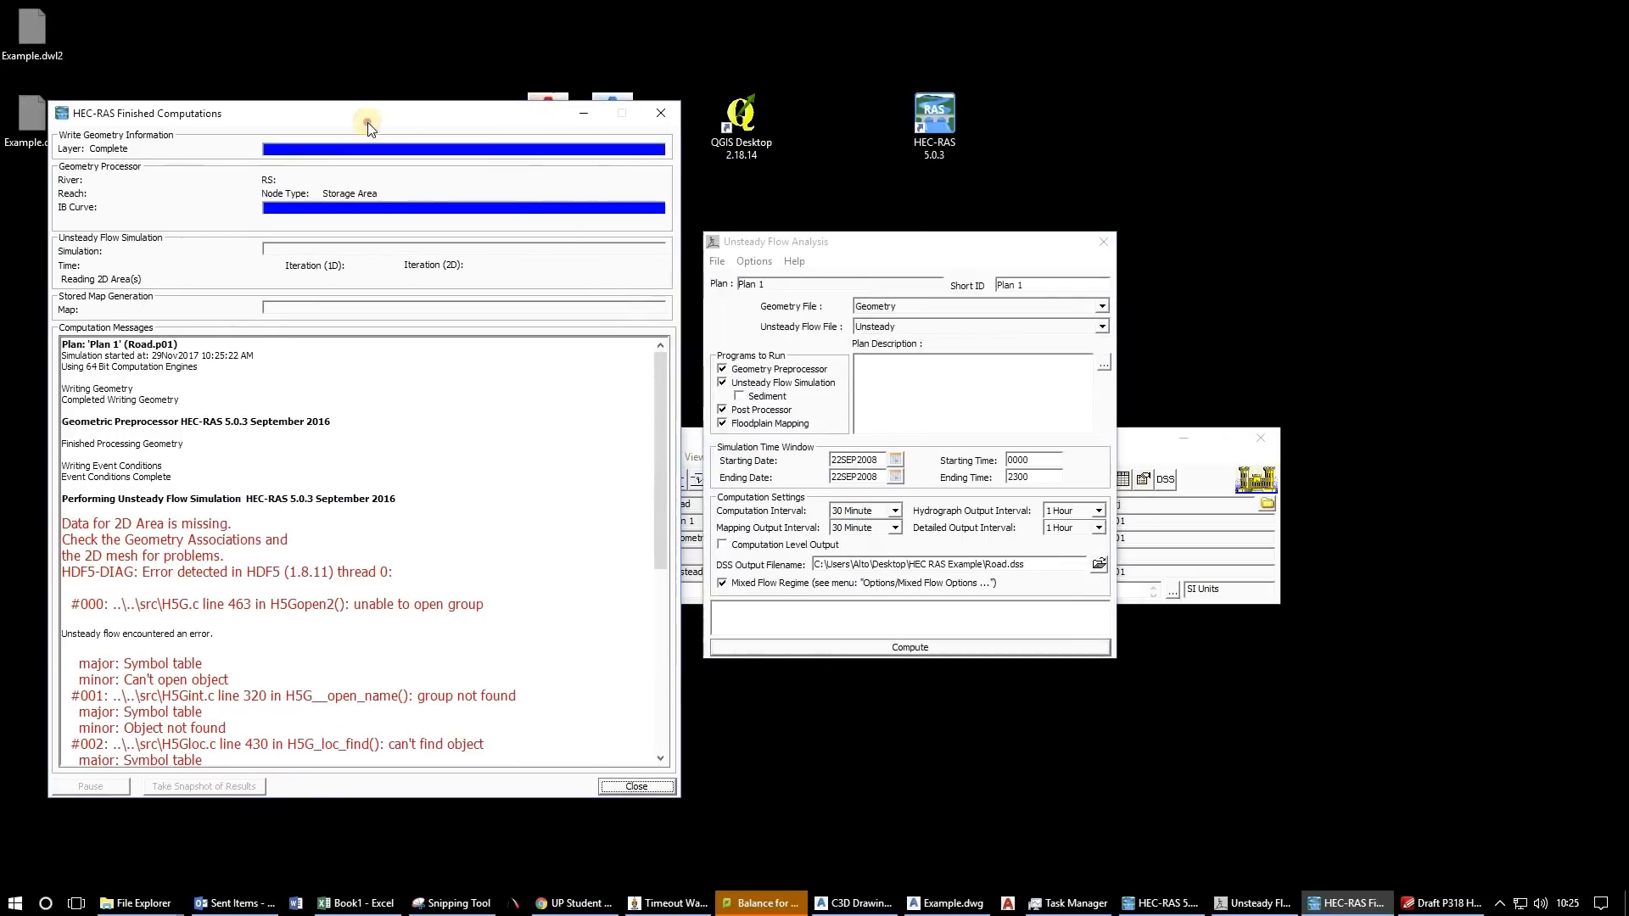
left_click_drag(485, 118, 659, 113)
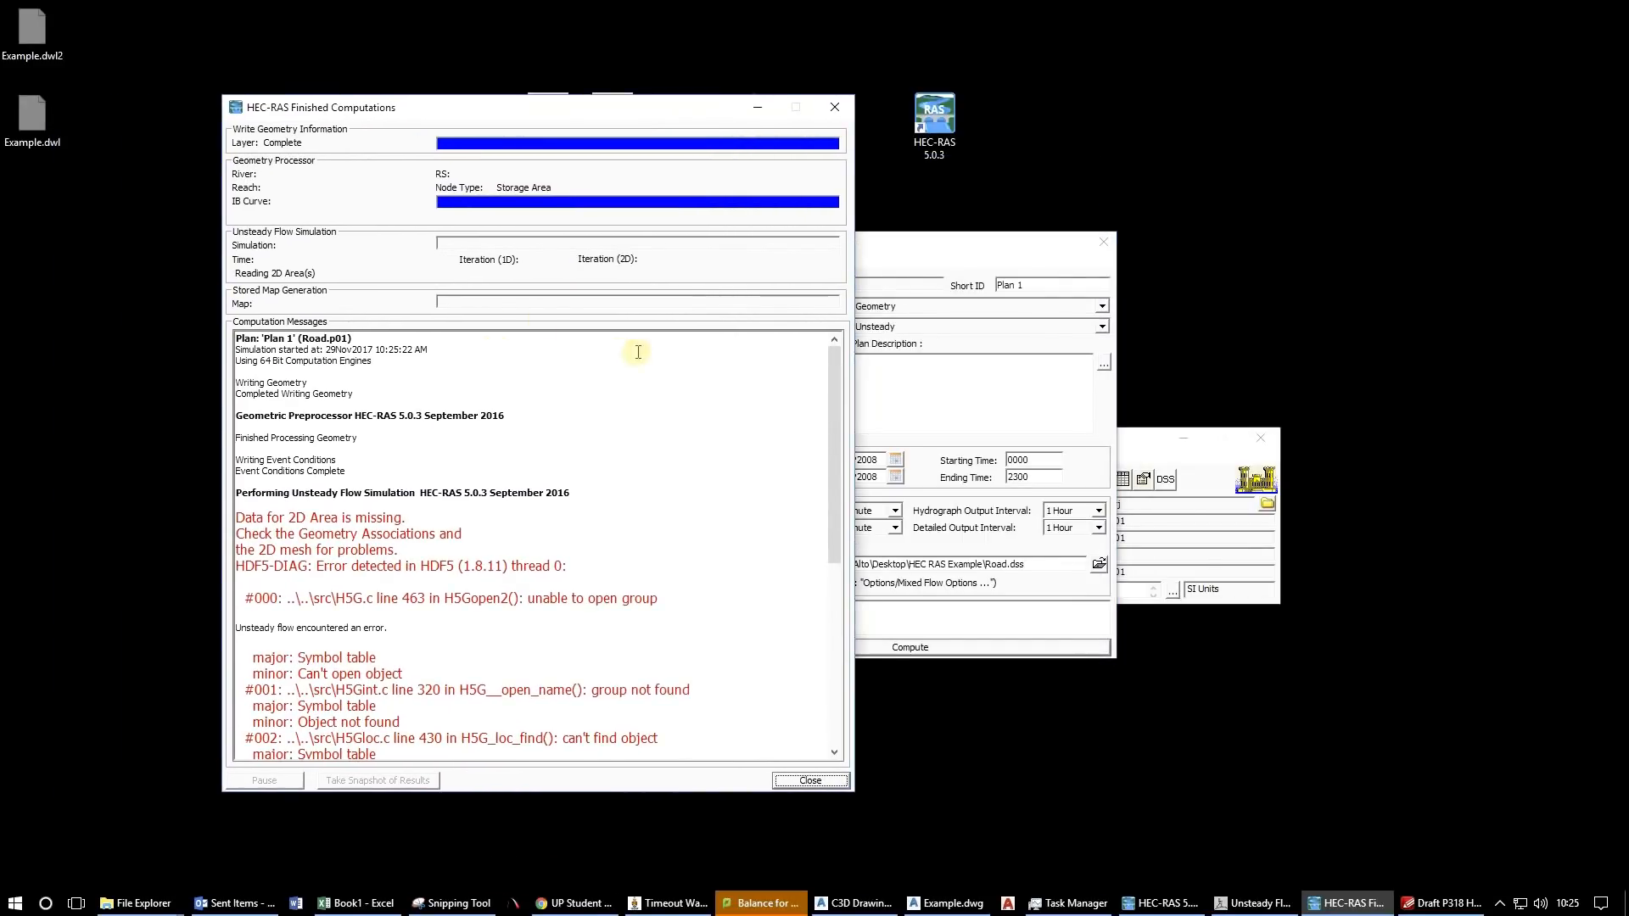
scroll(305, 539, "down", 2)
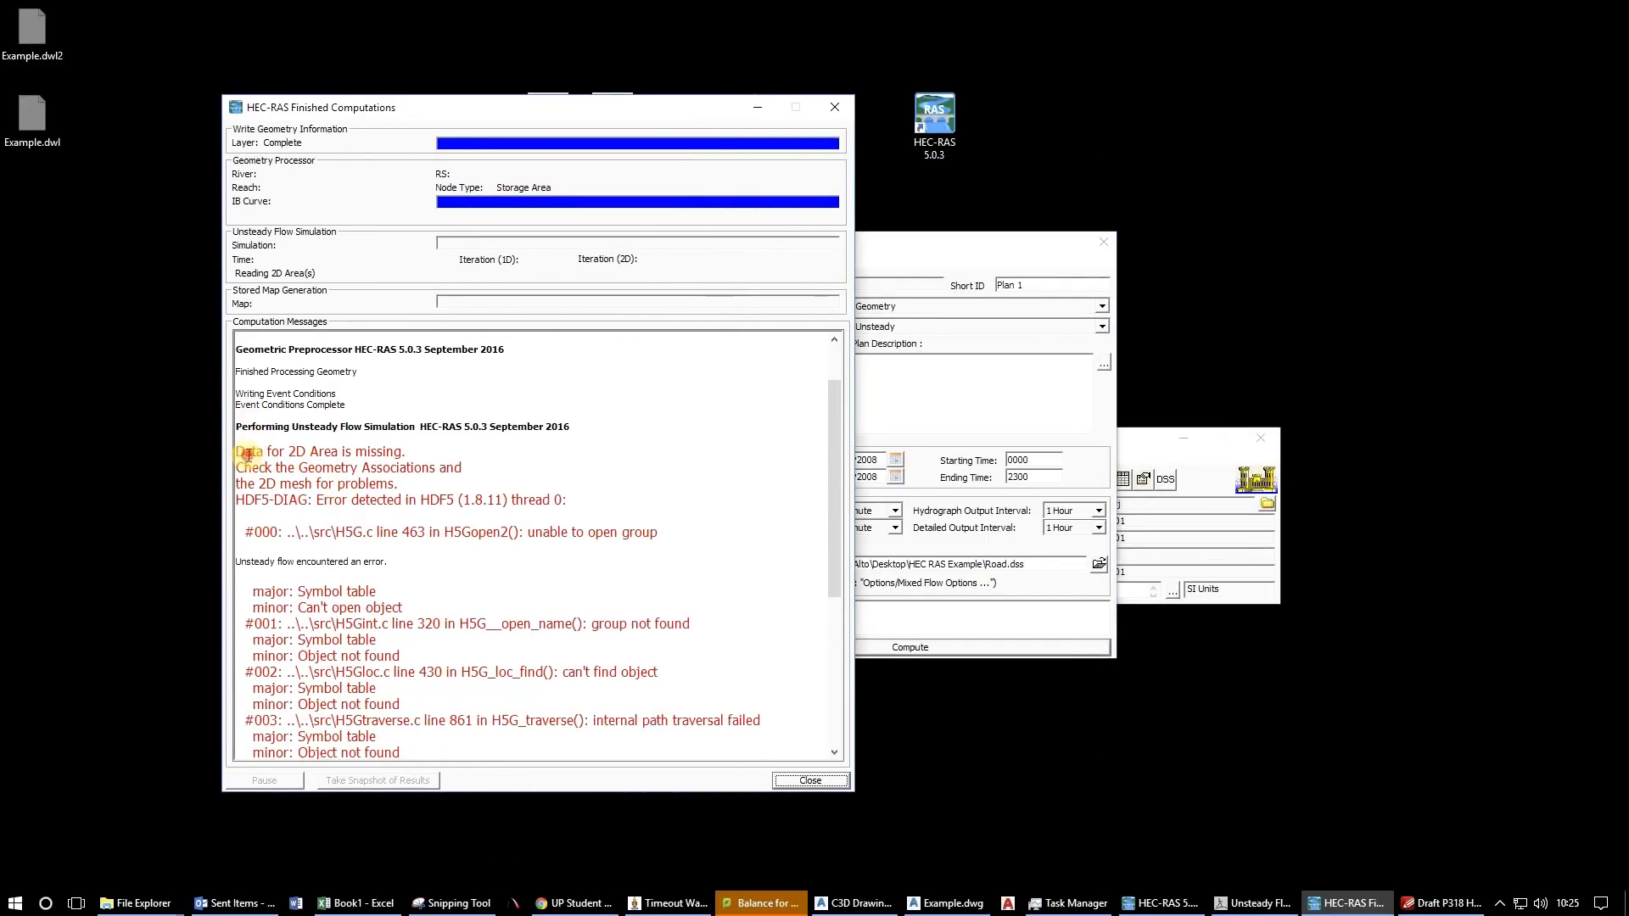
left_click_drag(244, 455, 410, 526)
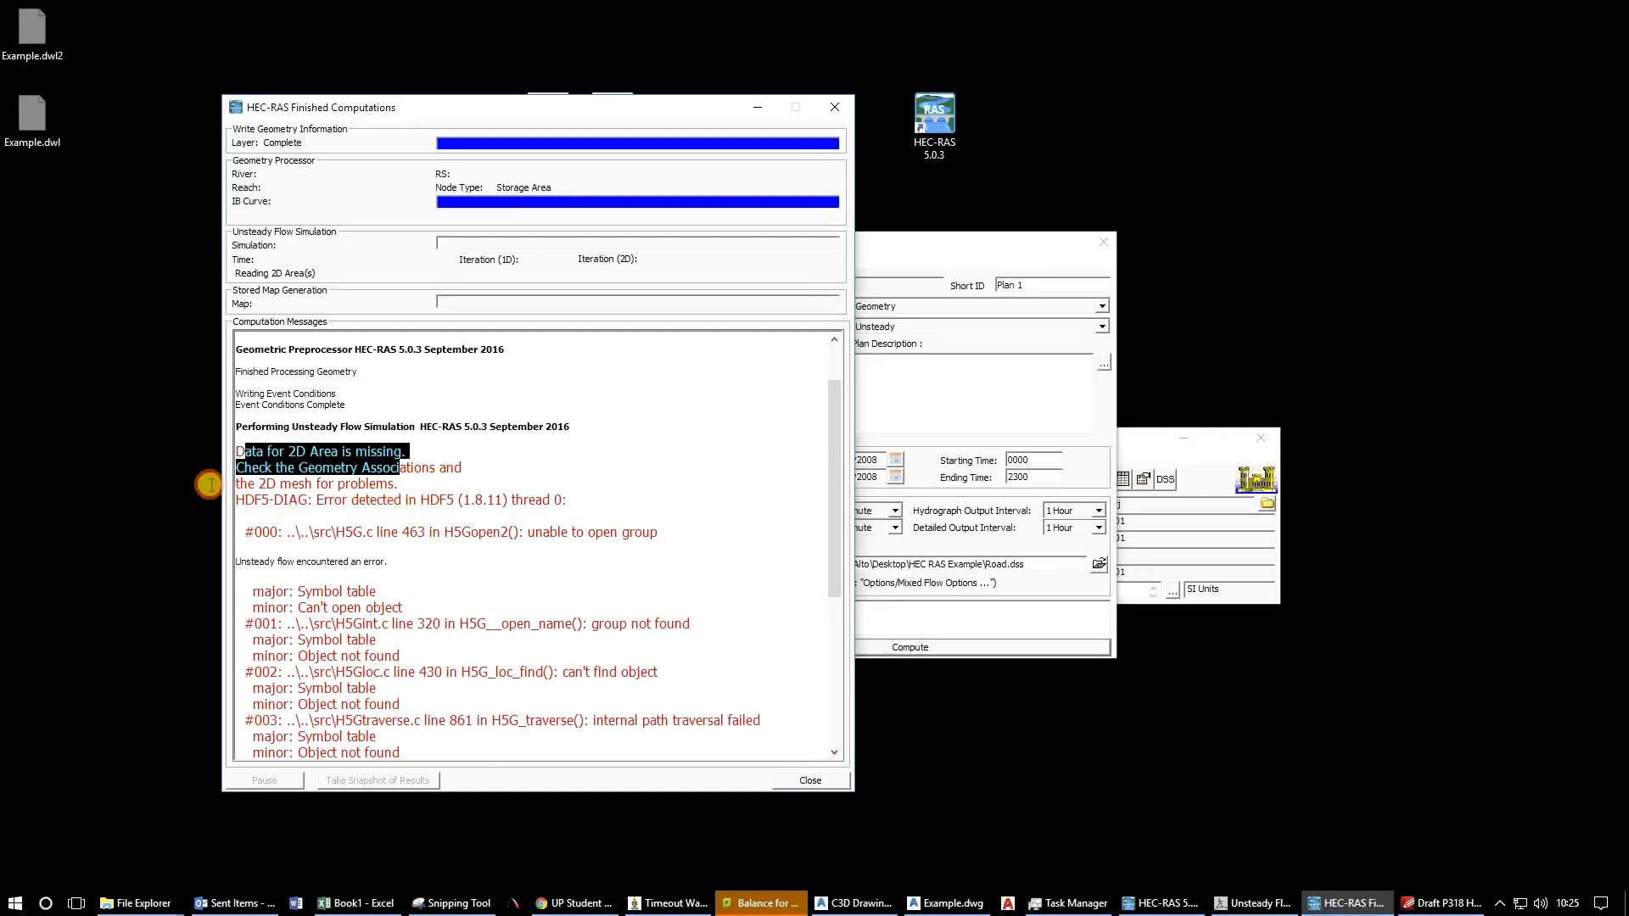
left_click_drag(237, 483, 396, 519)
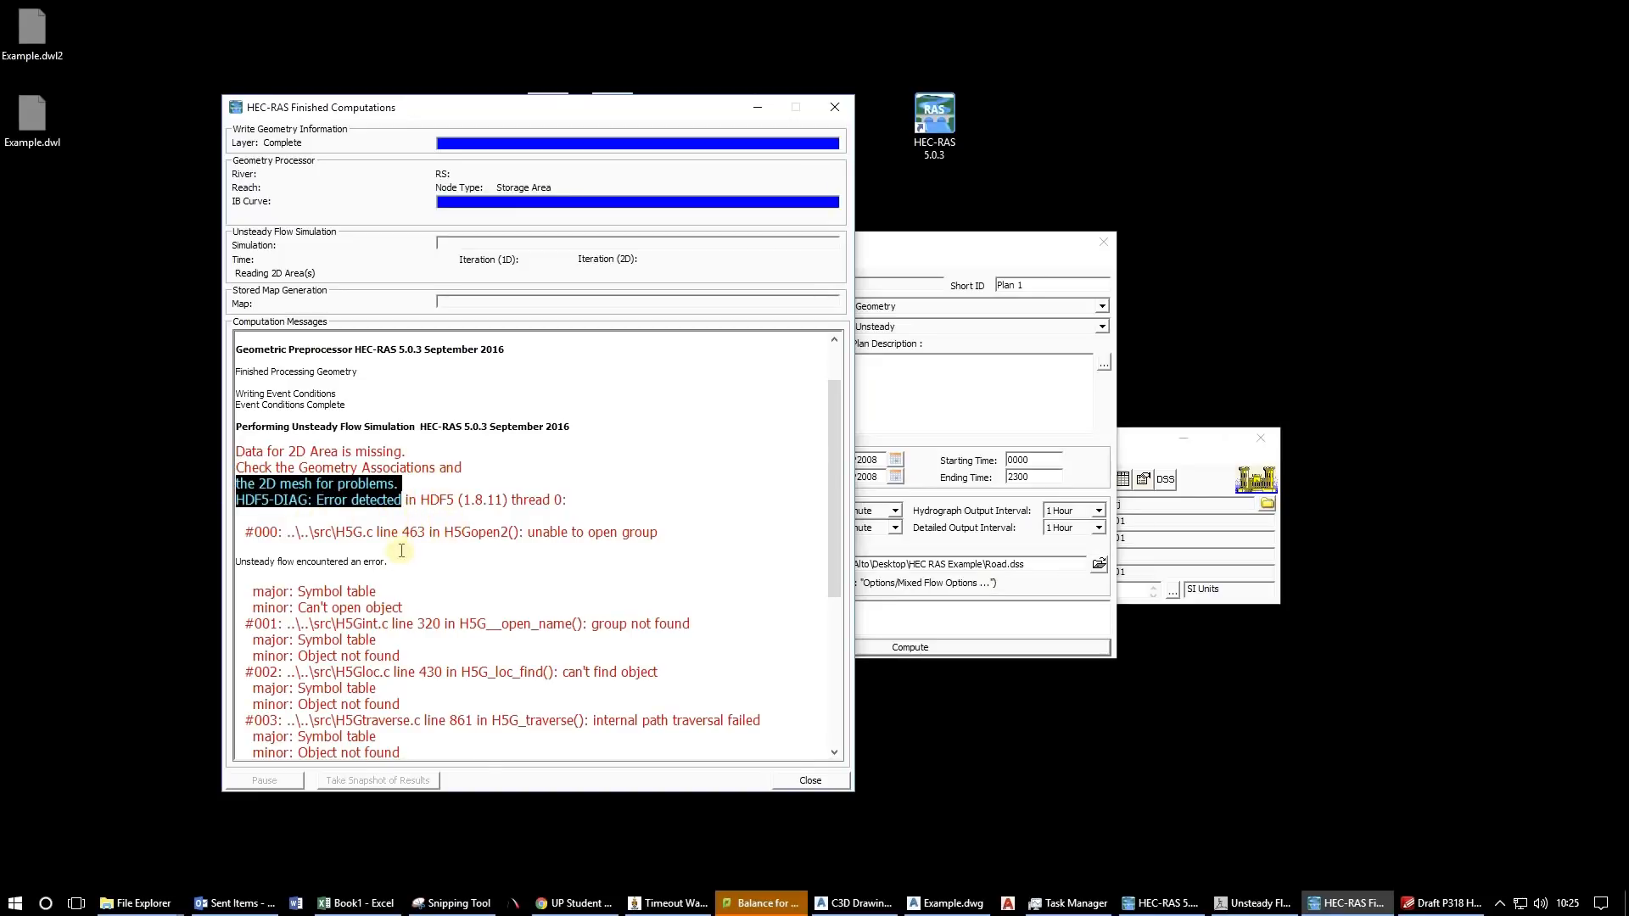
scroll(401, 551, "down", 4)
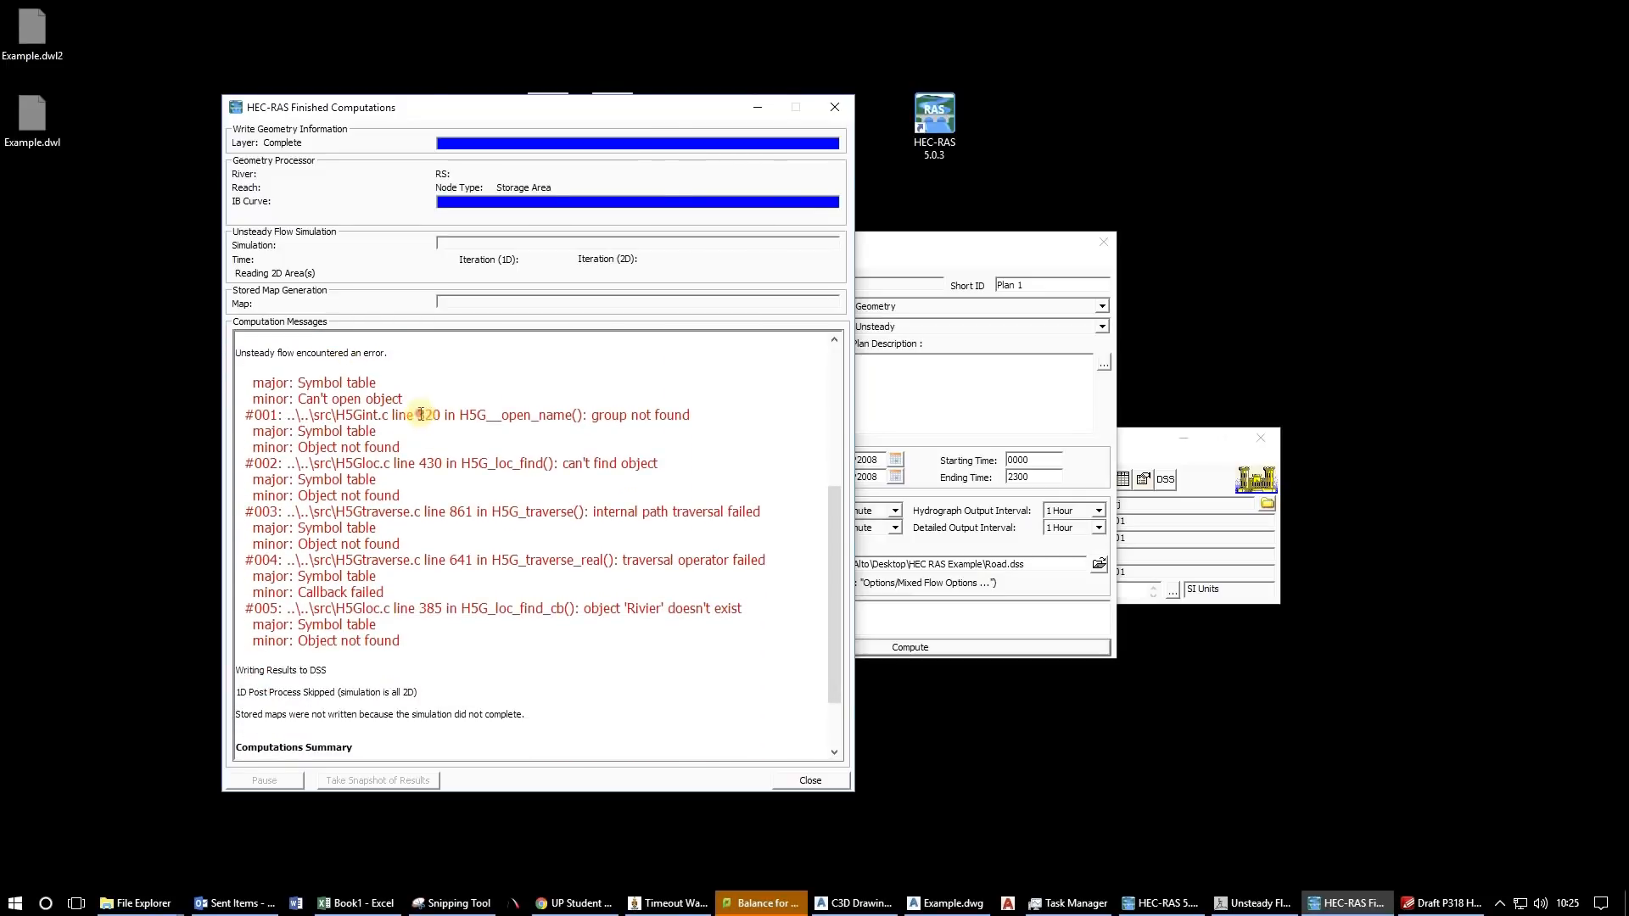
left_click_drag(419, 463, 449, 464)
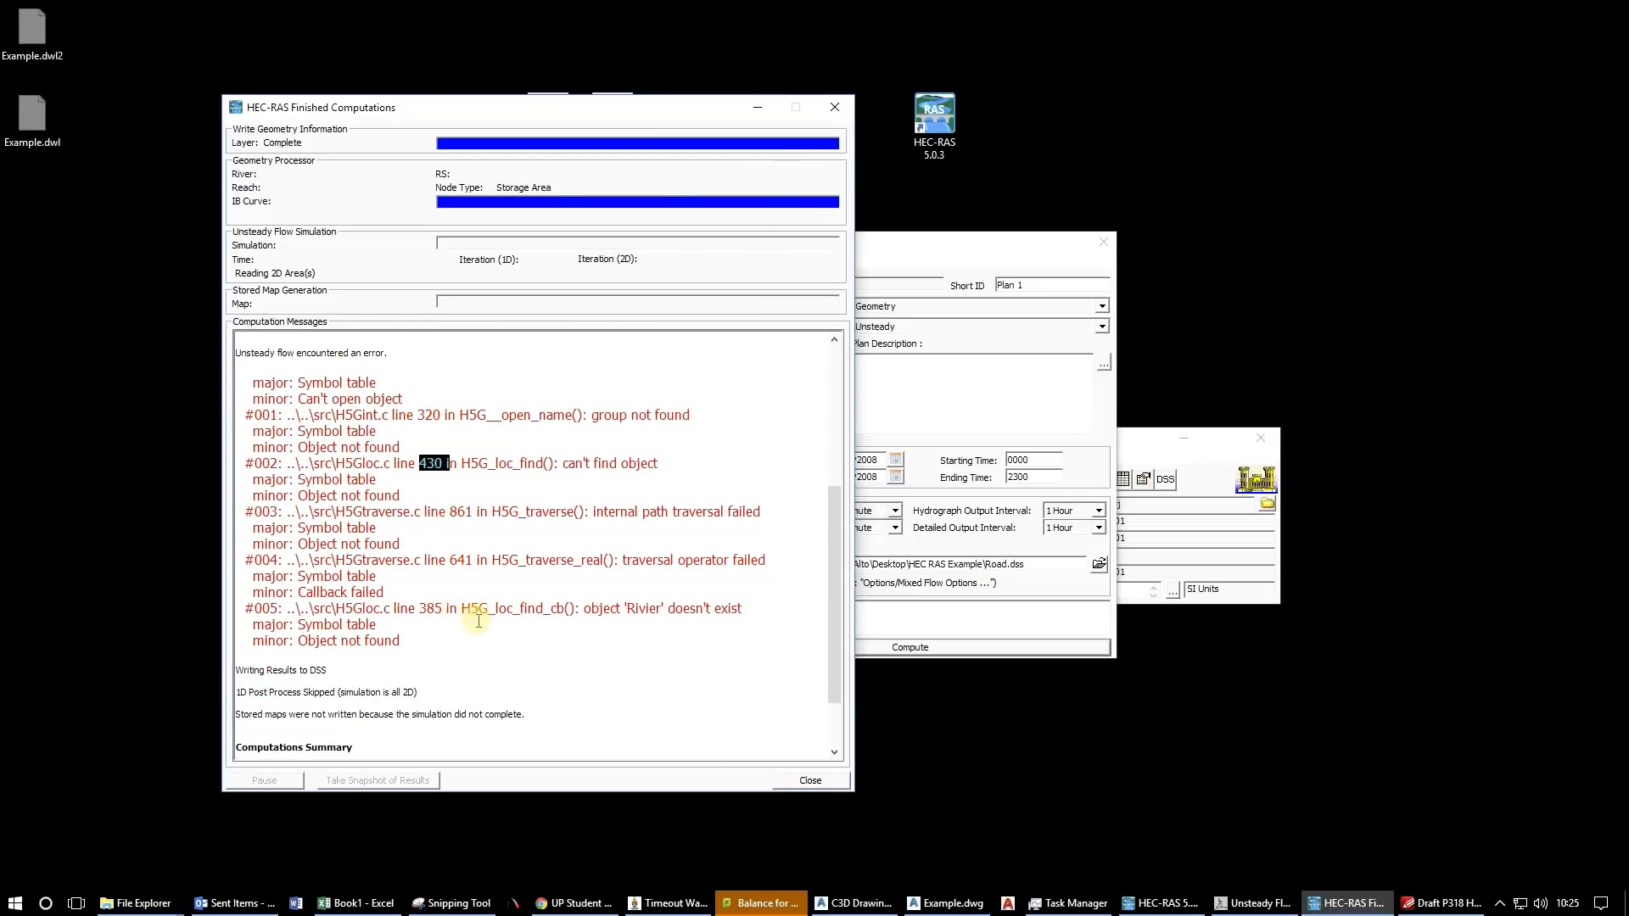
left_click_drag(406, 610, 446, 609)
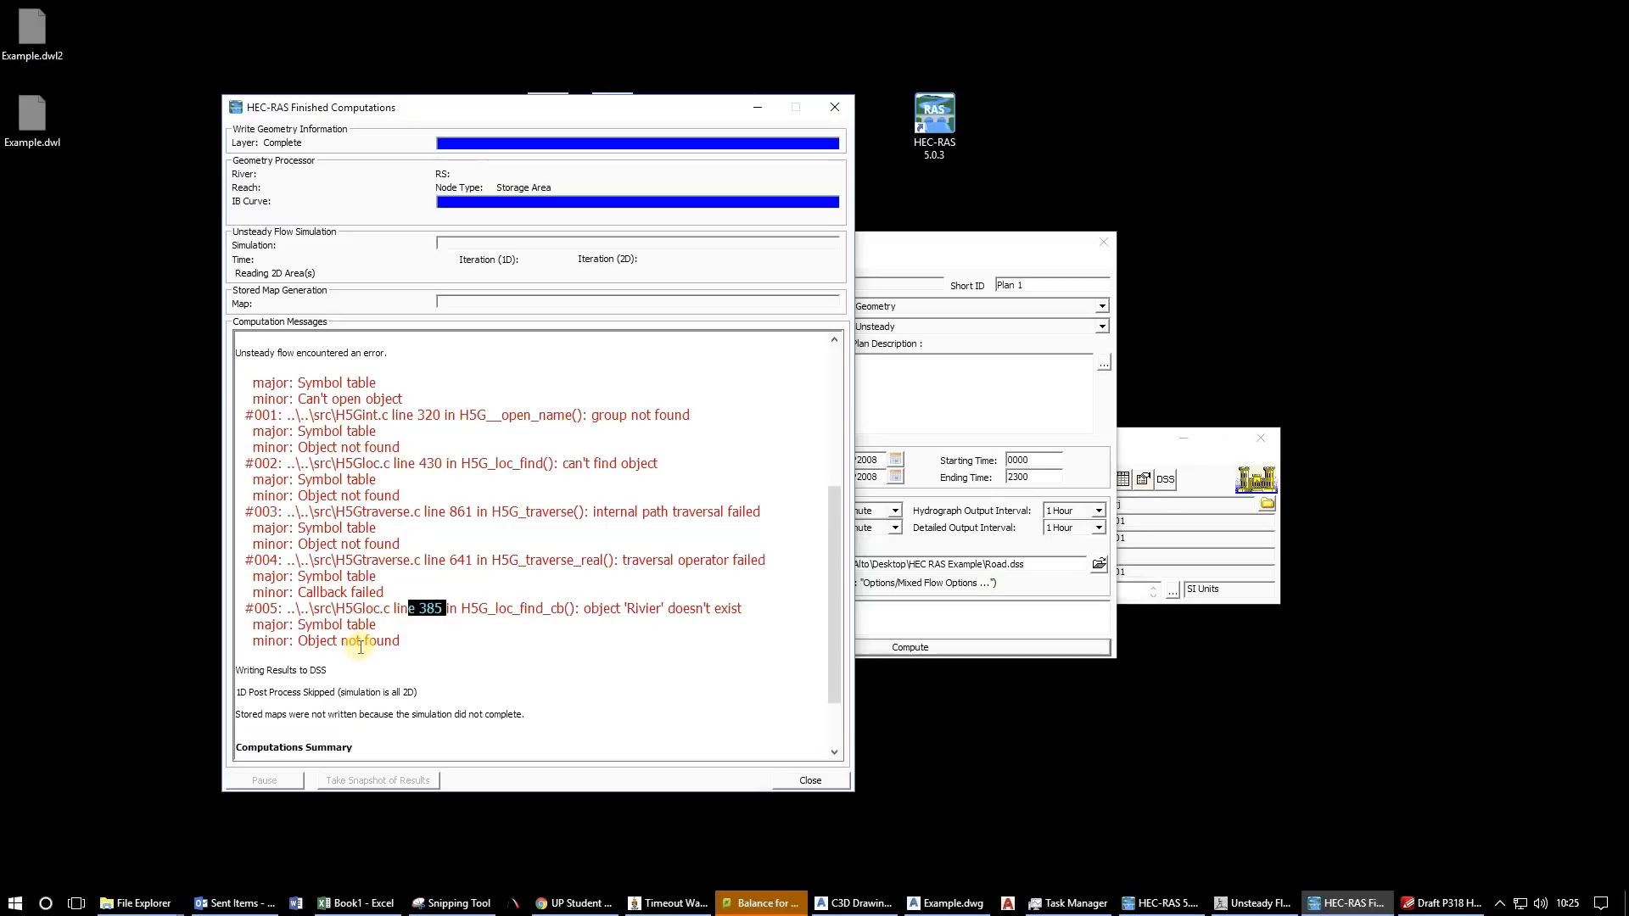
scroll(398, 646, "down", 2)
scroll(415, 646, "up", 7)
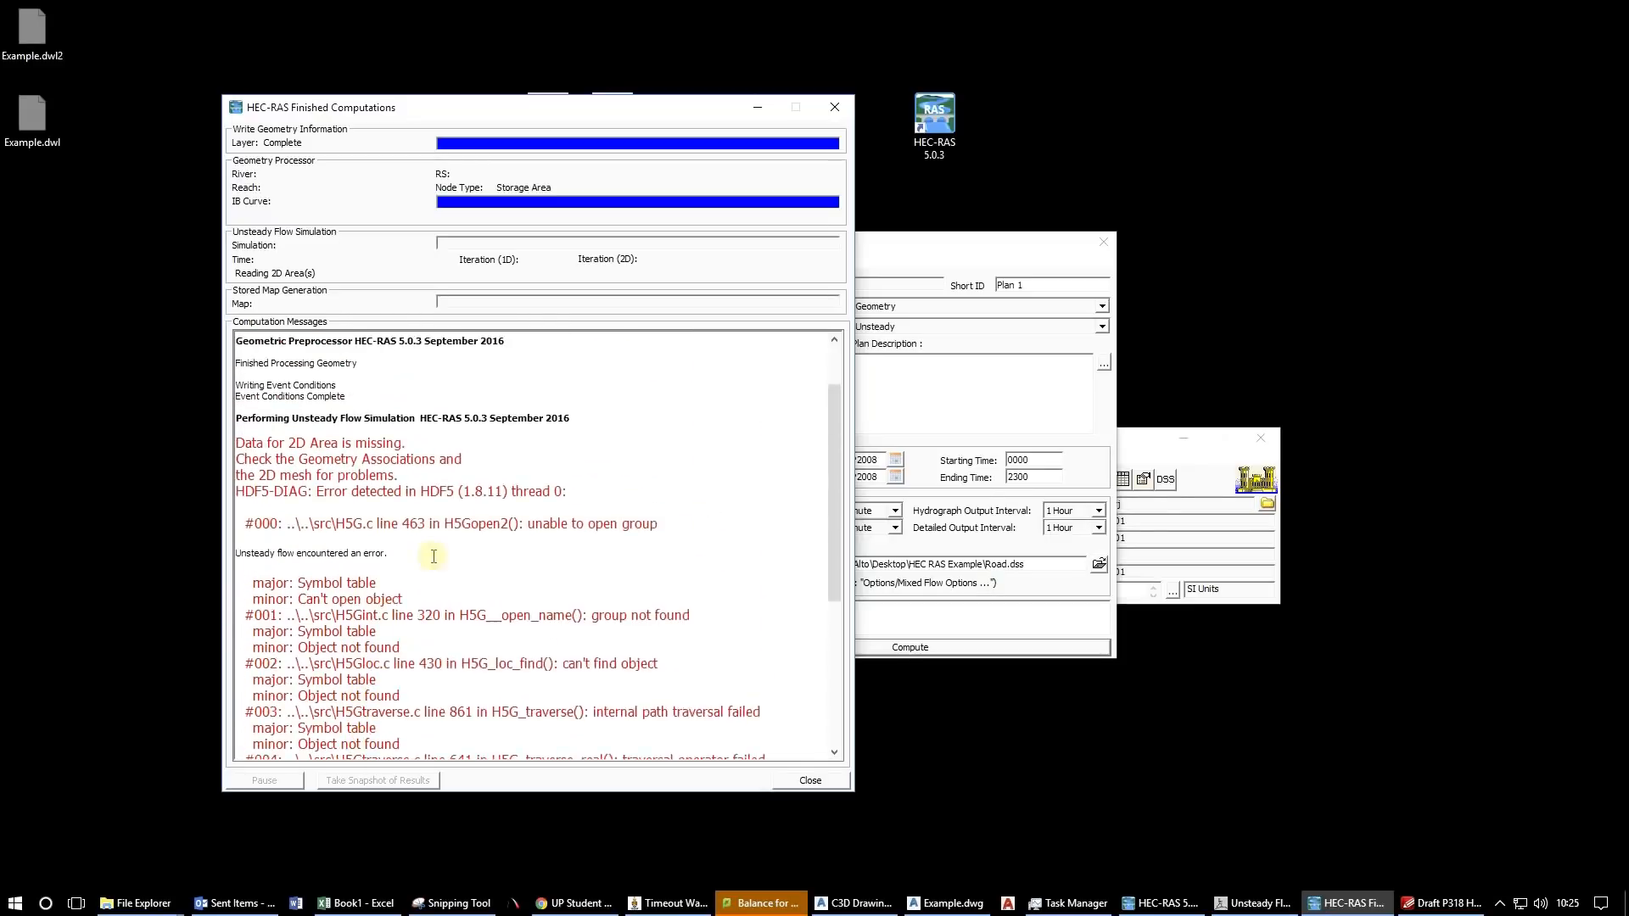
left_click(805, 782)
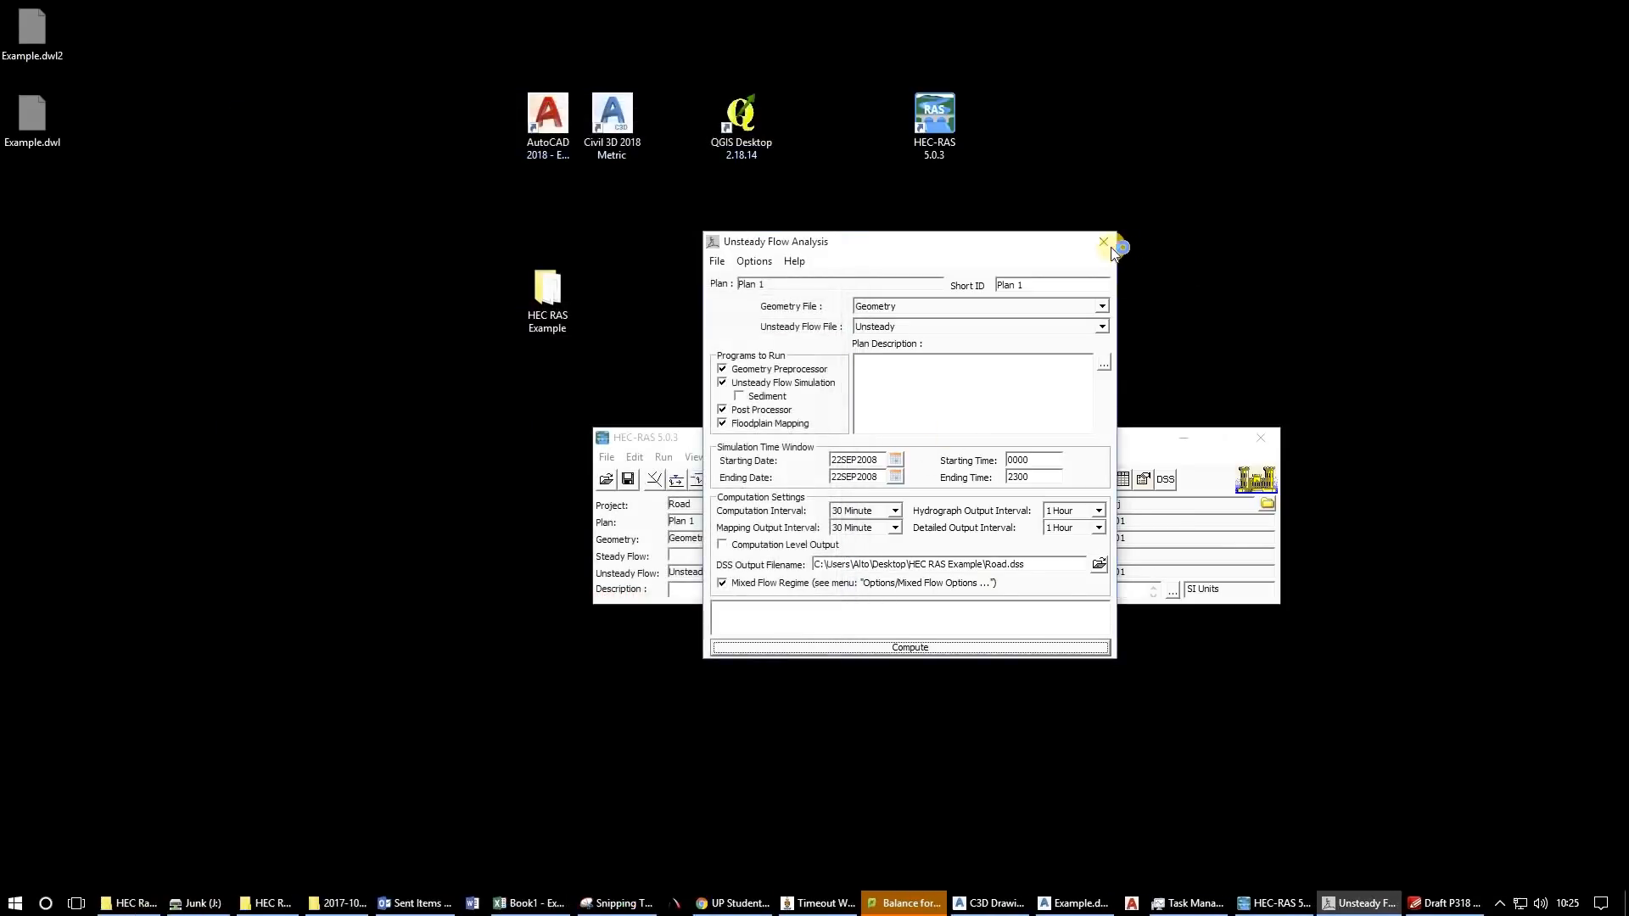
Open the geometric data and examine the 2D area's mesh and perimeter against the terrain from the Exit to the Entry boundary.
left_click(649, 481)
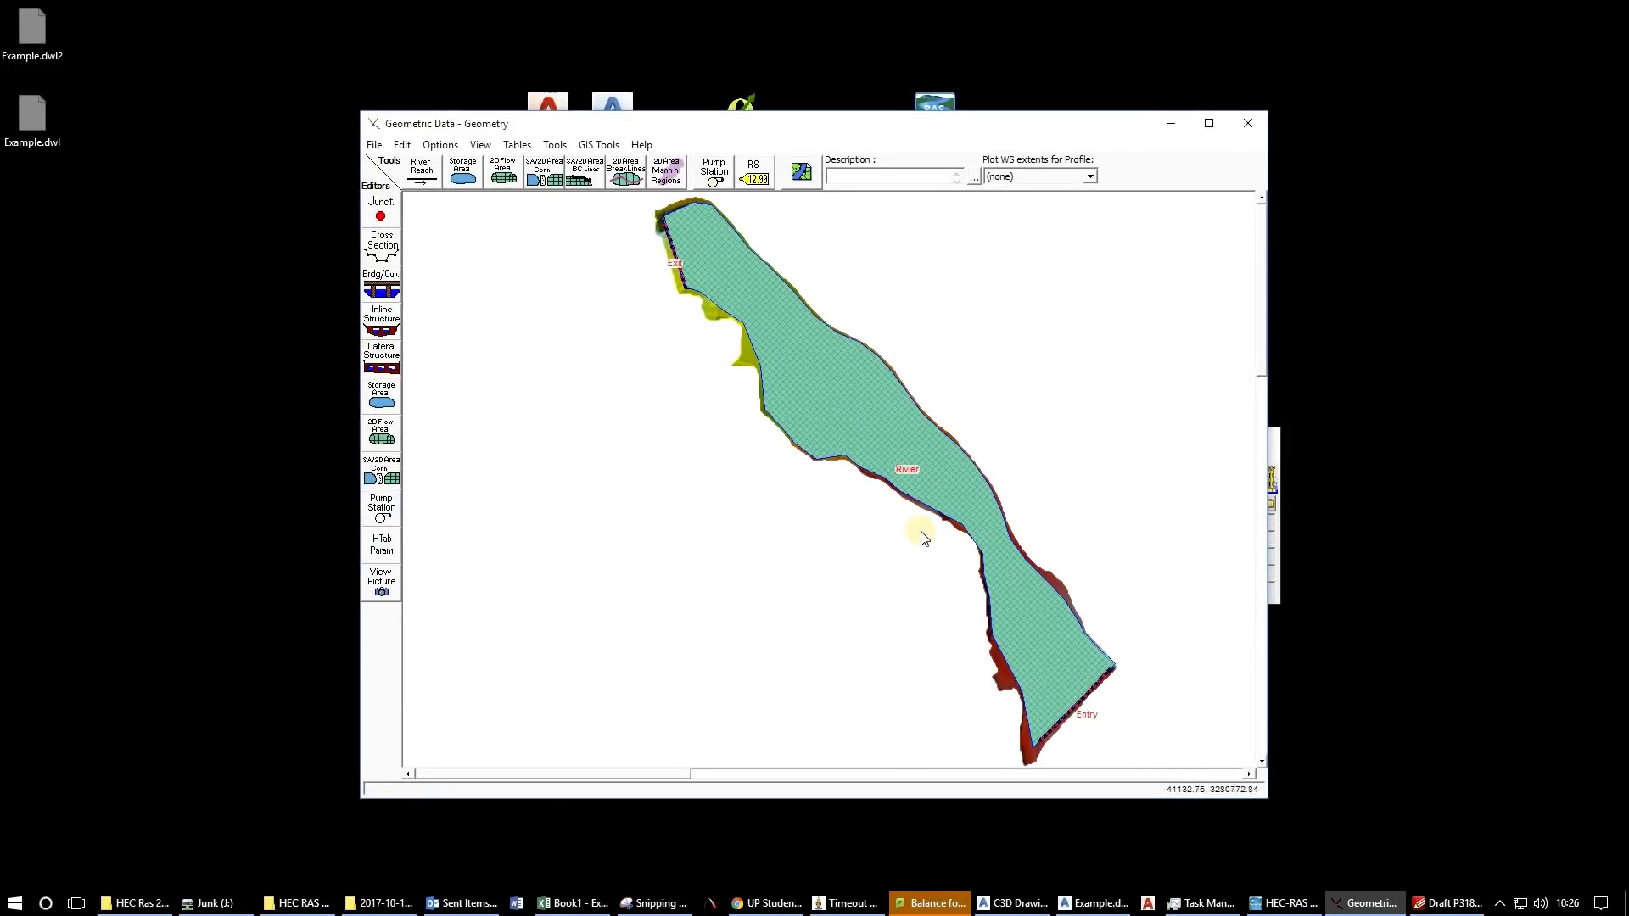
scroll(938, 542, "up", 2)
scroll(938, 542, "up", 1)
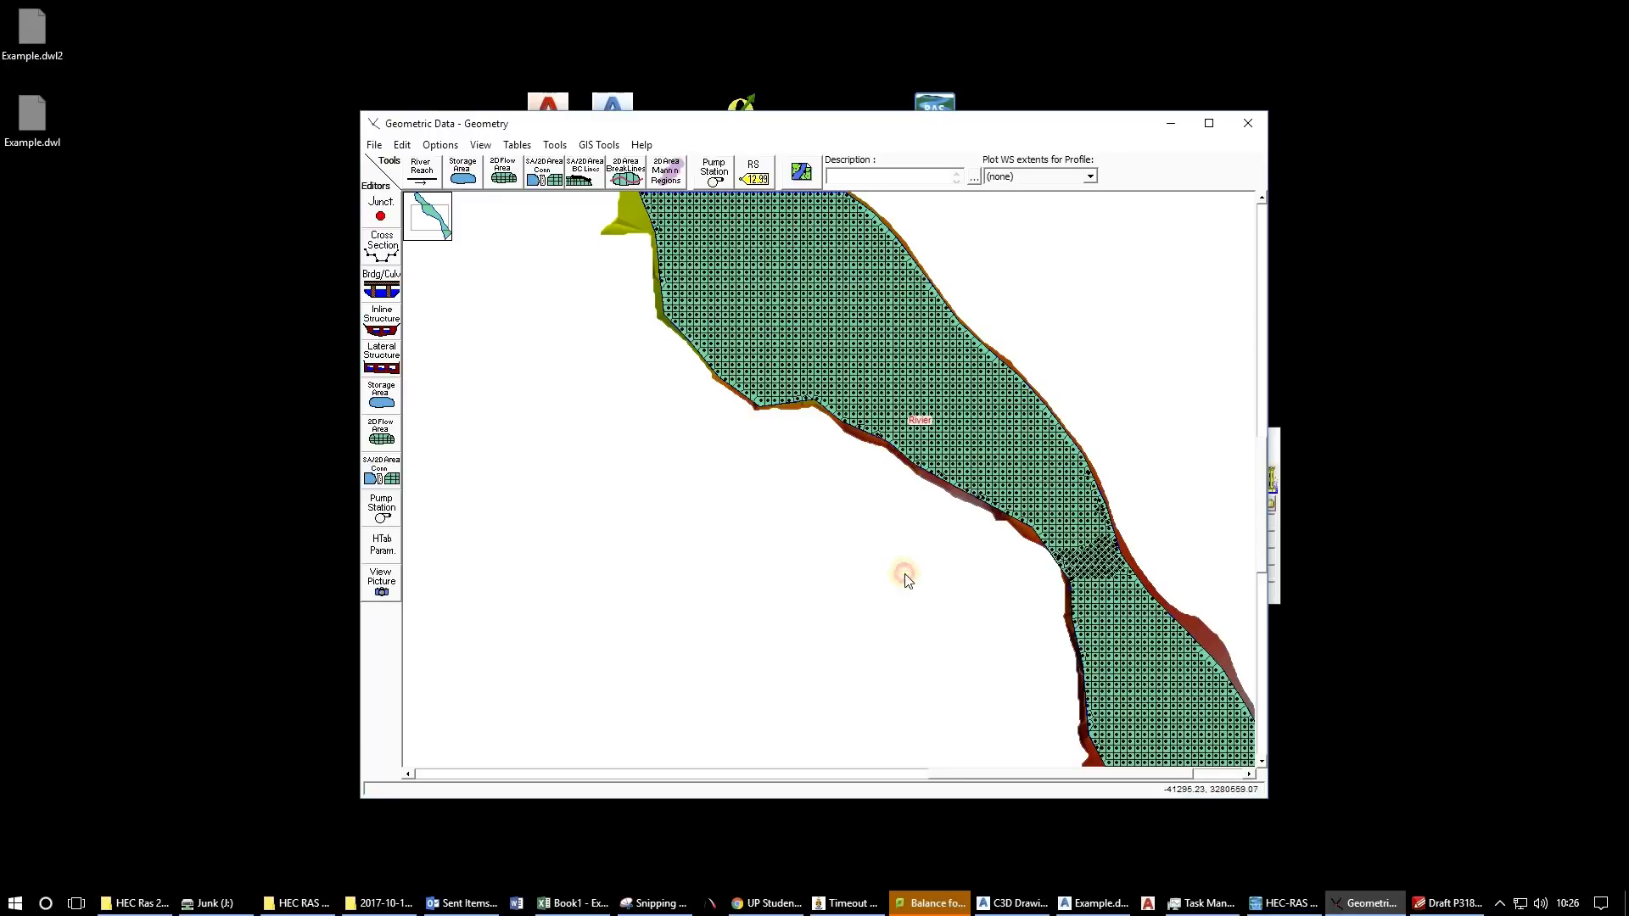
left_click_drag(806, 462, 769, 410)
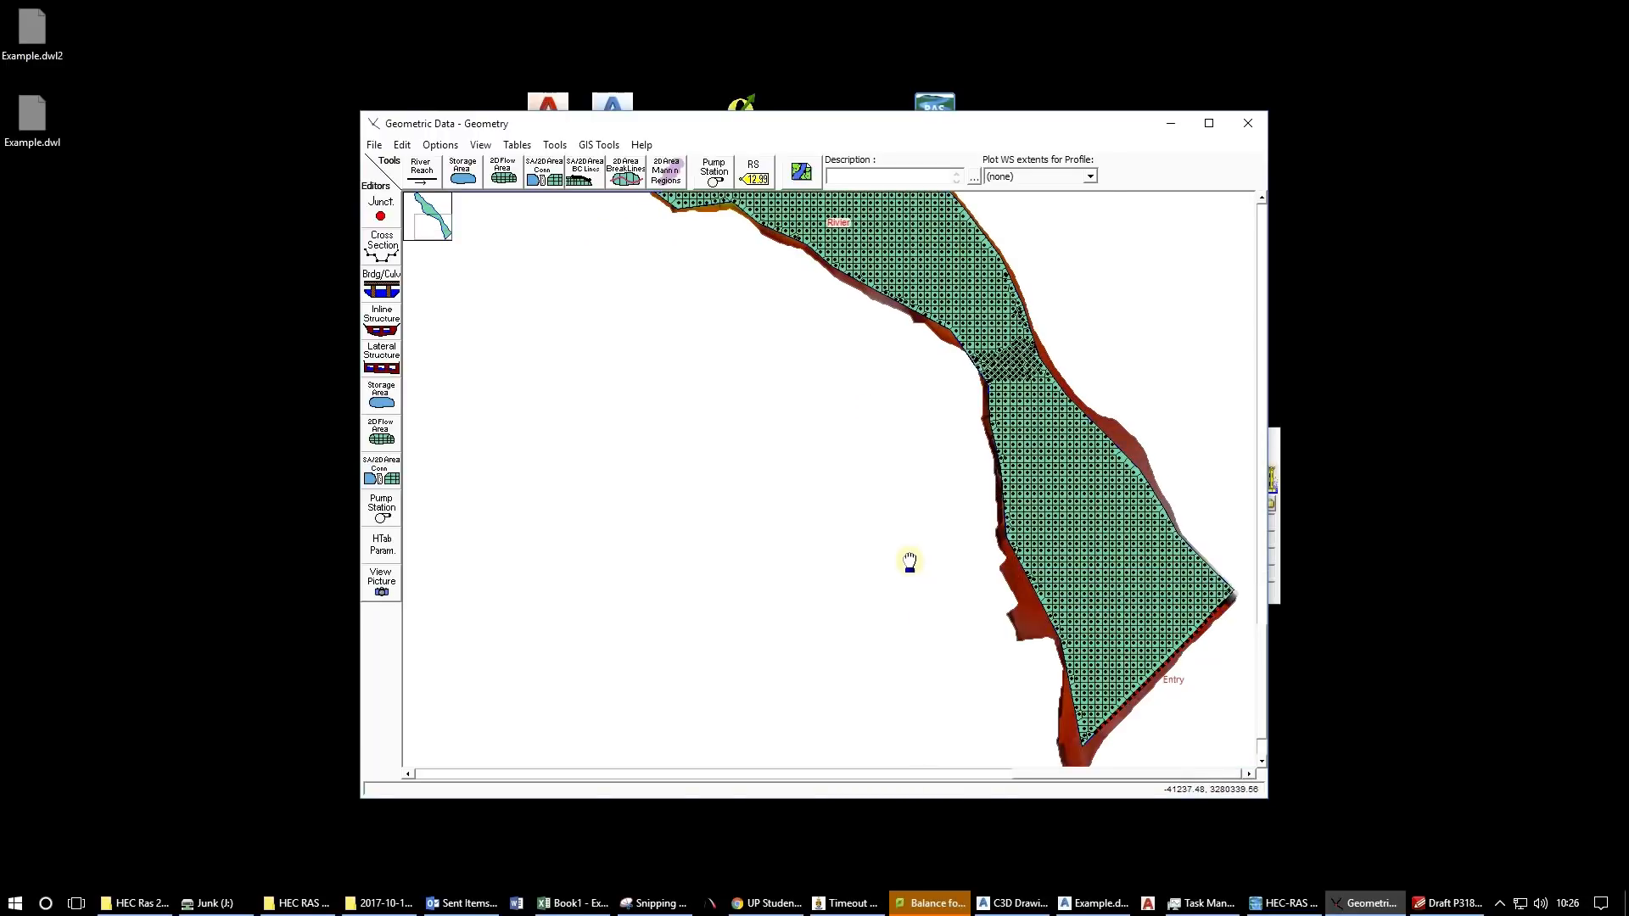
left_click_drag(786, 353, 856, 633)
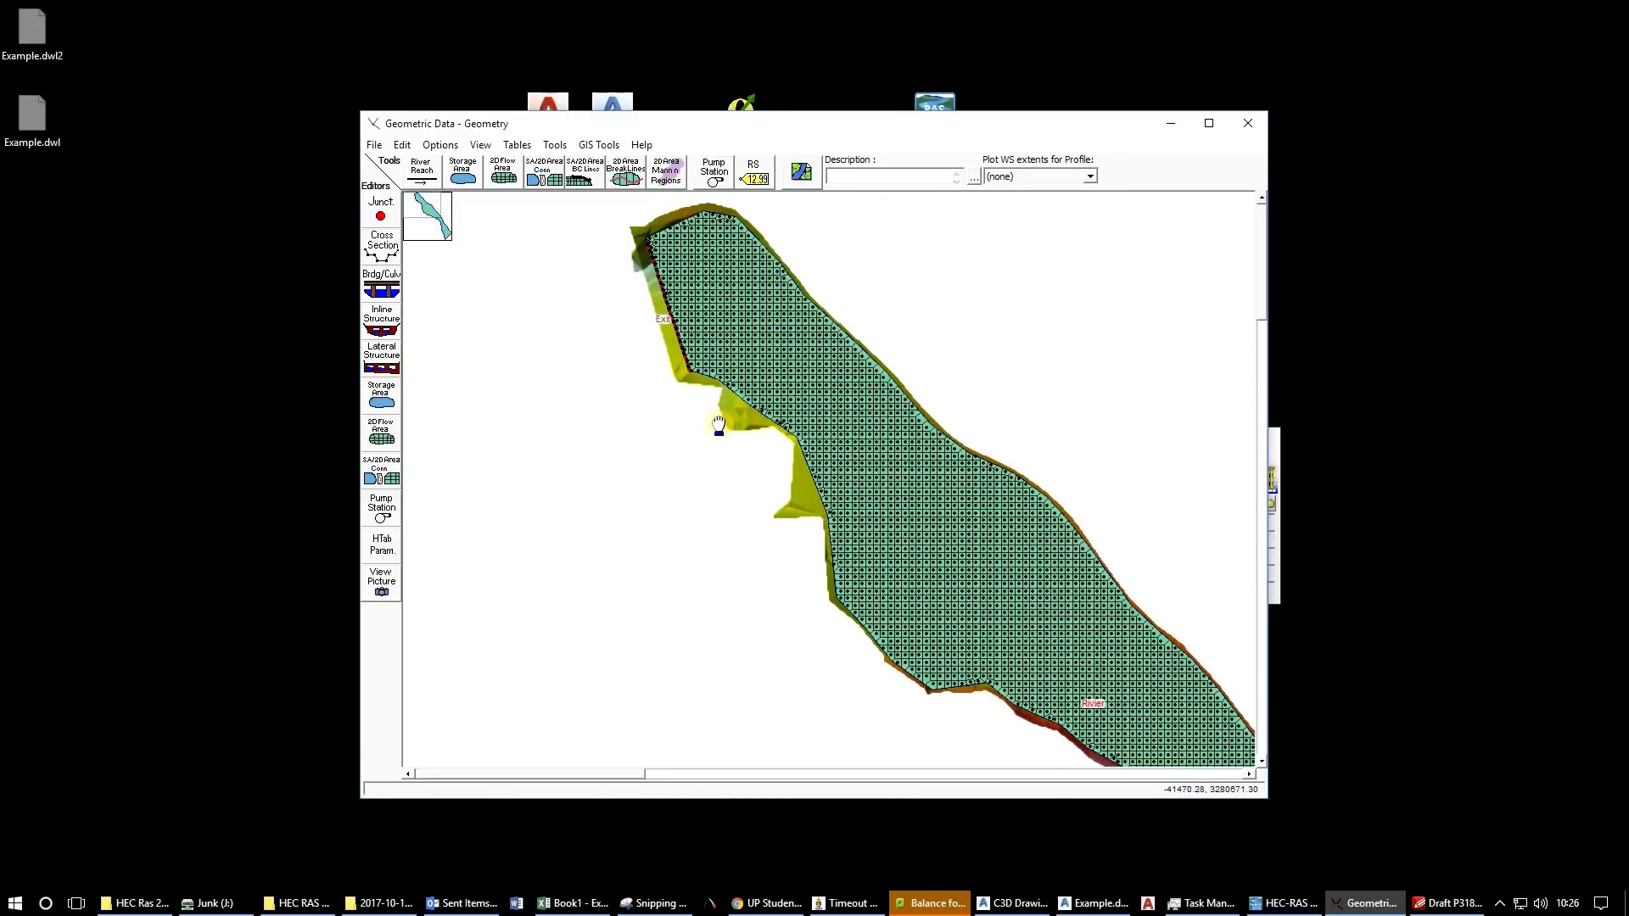
left_click_drag(719, 424, 736, 449)
scroll(794, 245, "up", 4)
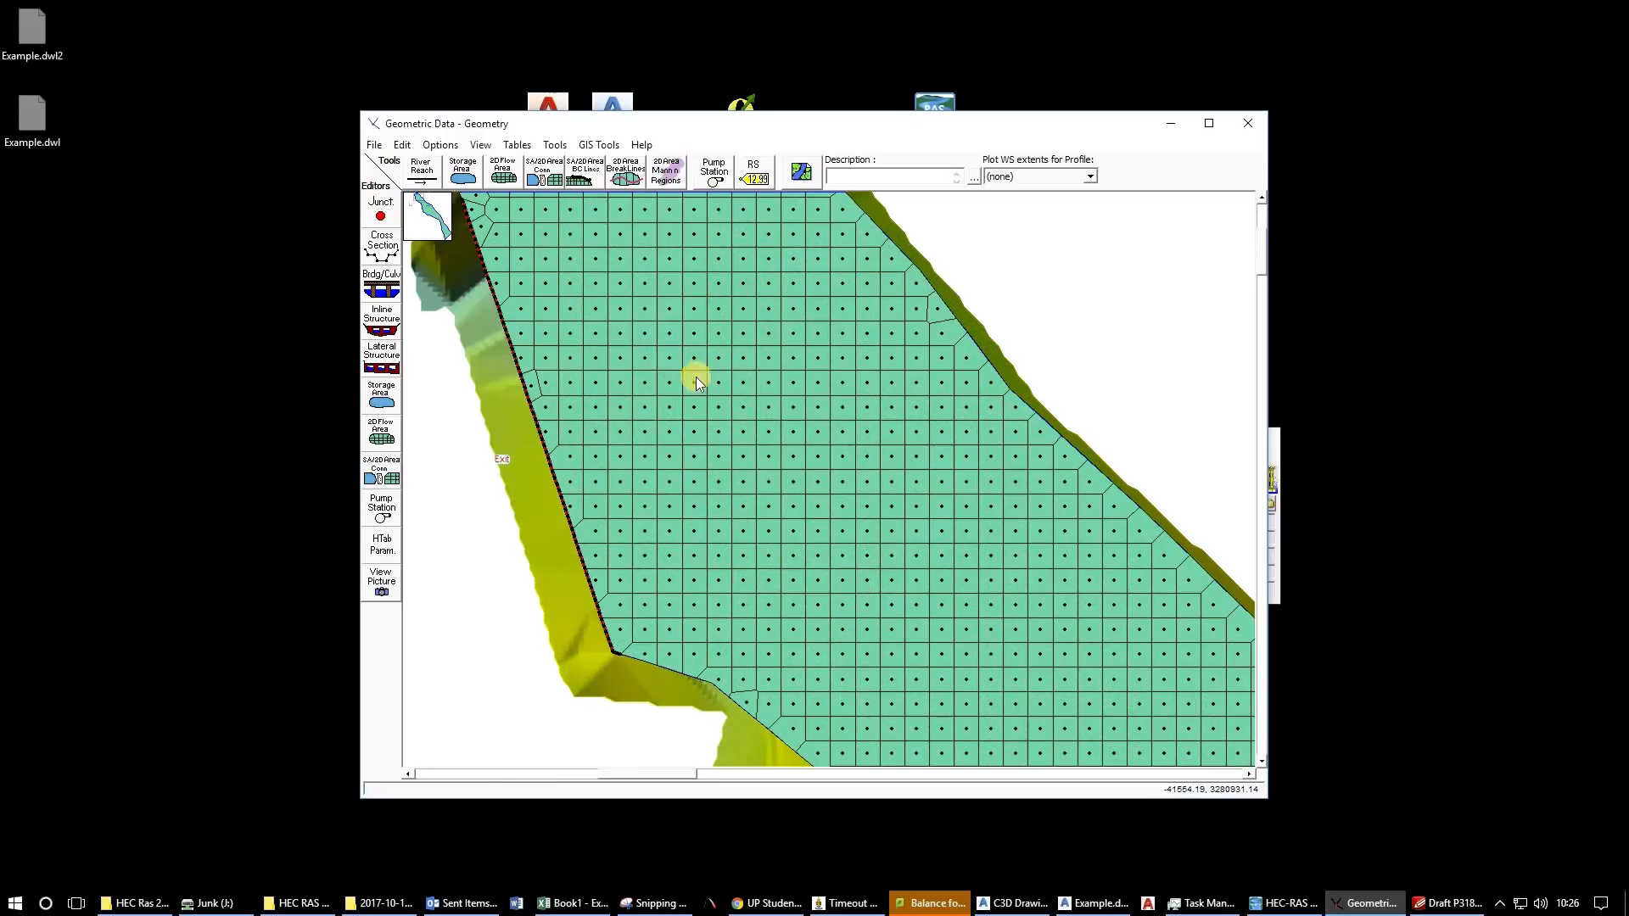
left_click_drag(696, 382, 687, 501)
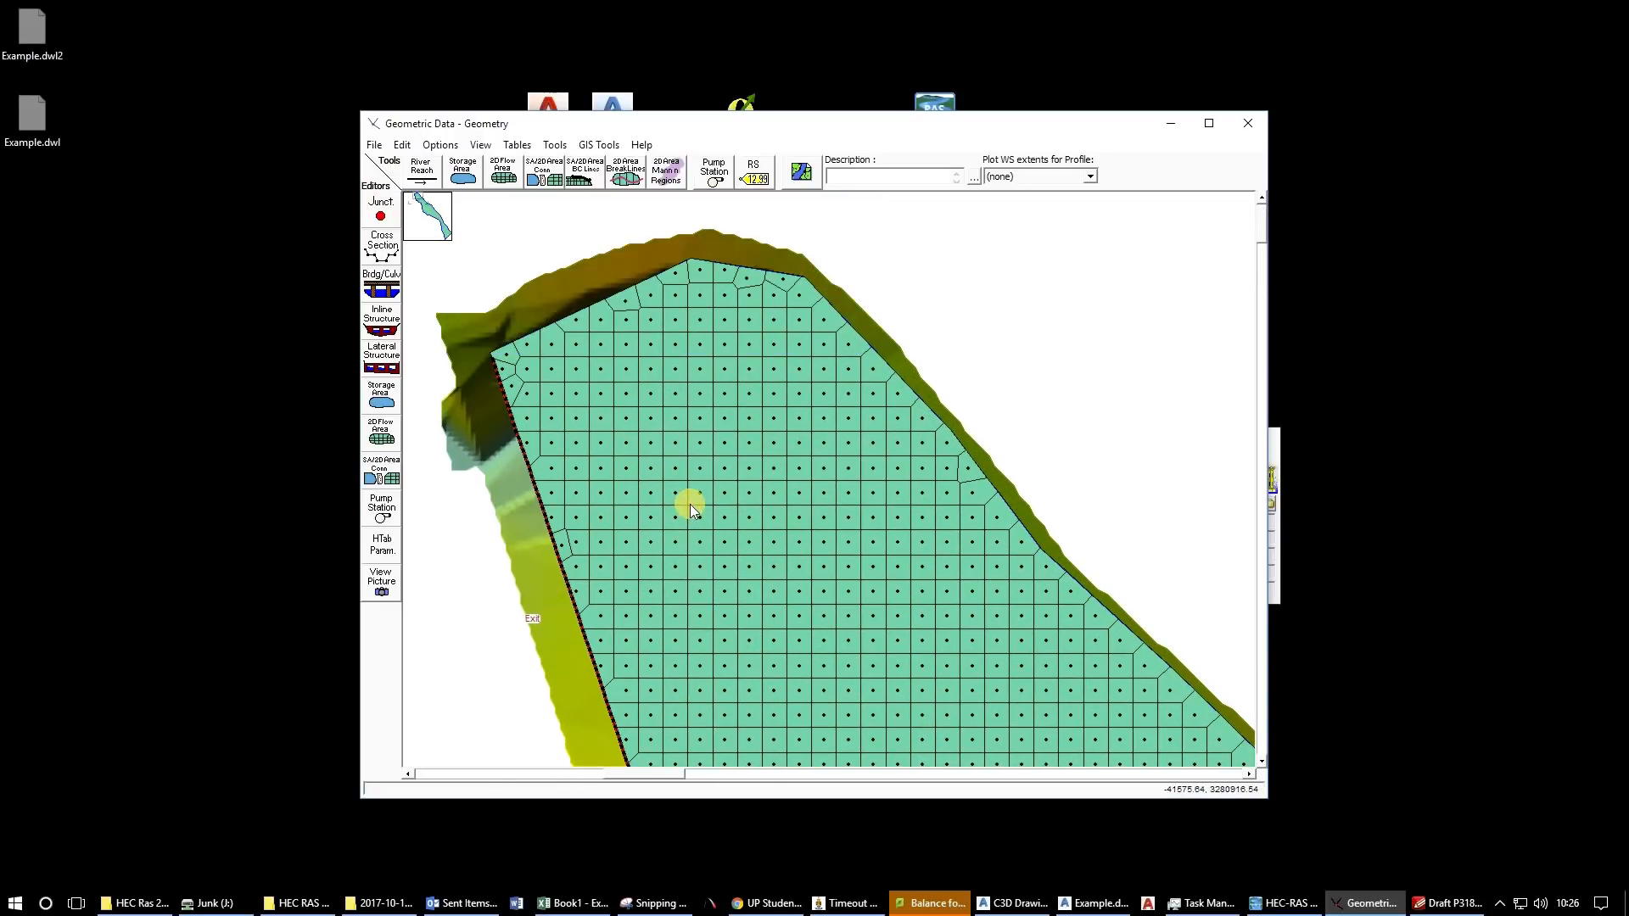
left_click_drag(749, 549, 563, 228)
left_click_drag(1043, 730, 751, 209)
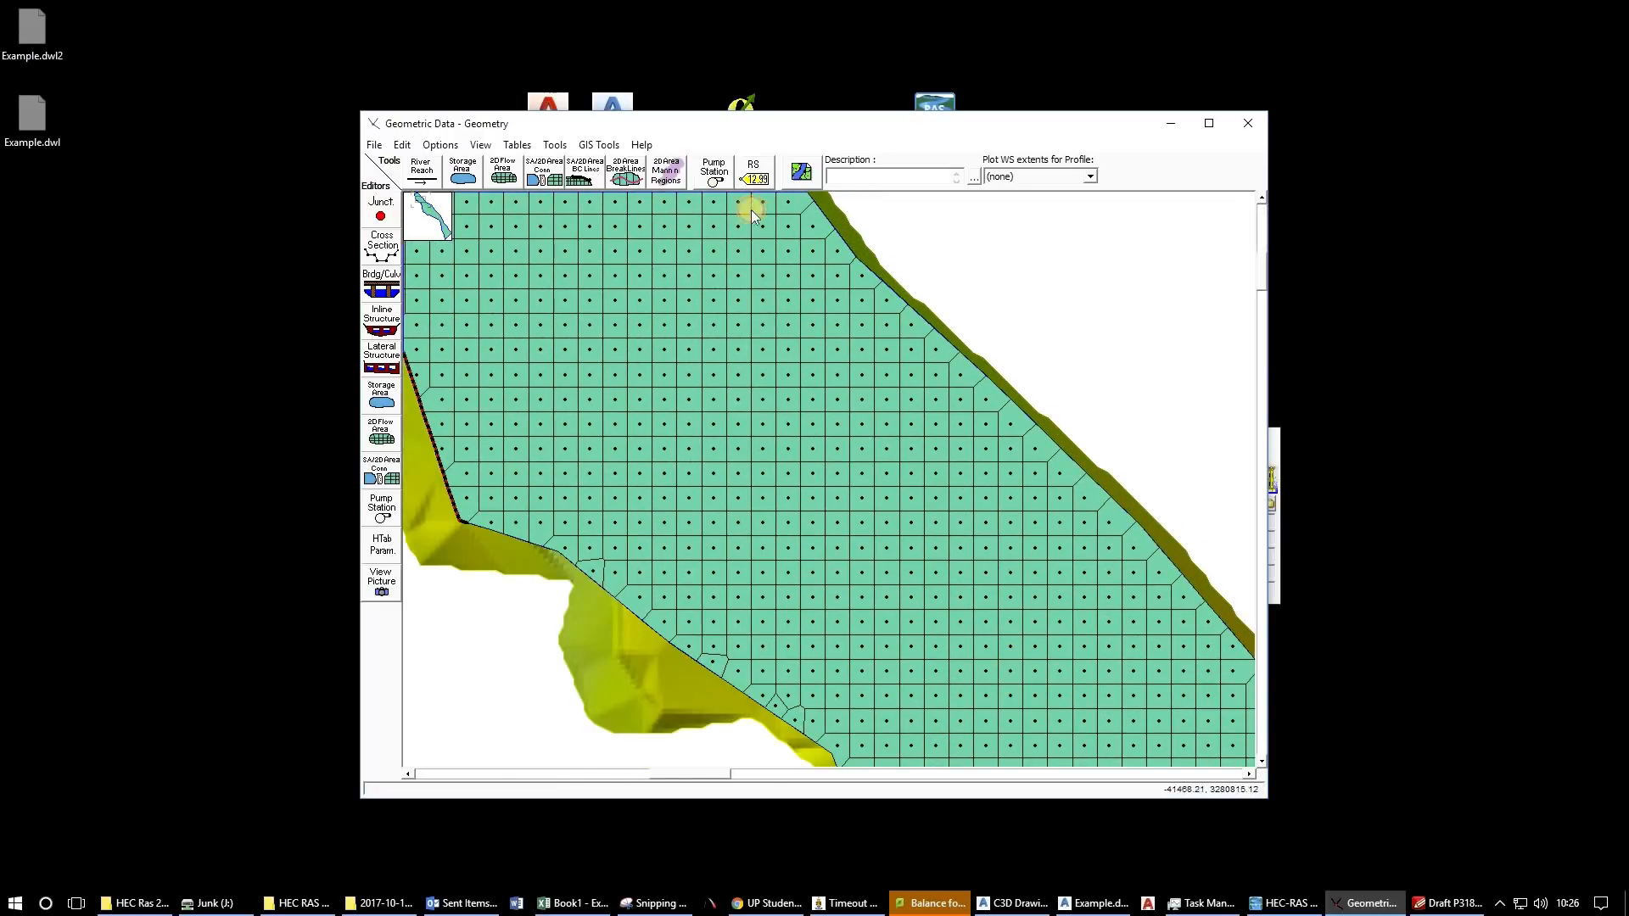
left_click_drag(911, 515, 772, 205)
left_click_drag(977, 627, 796, 211)
left_click_drag(958, 661, 836, 471)
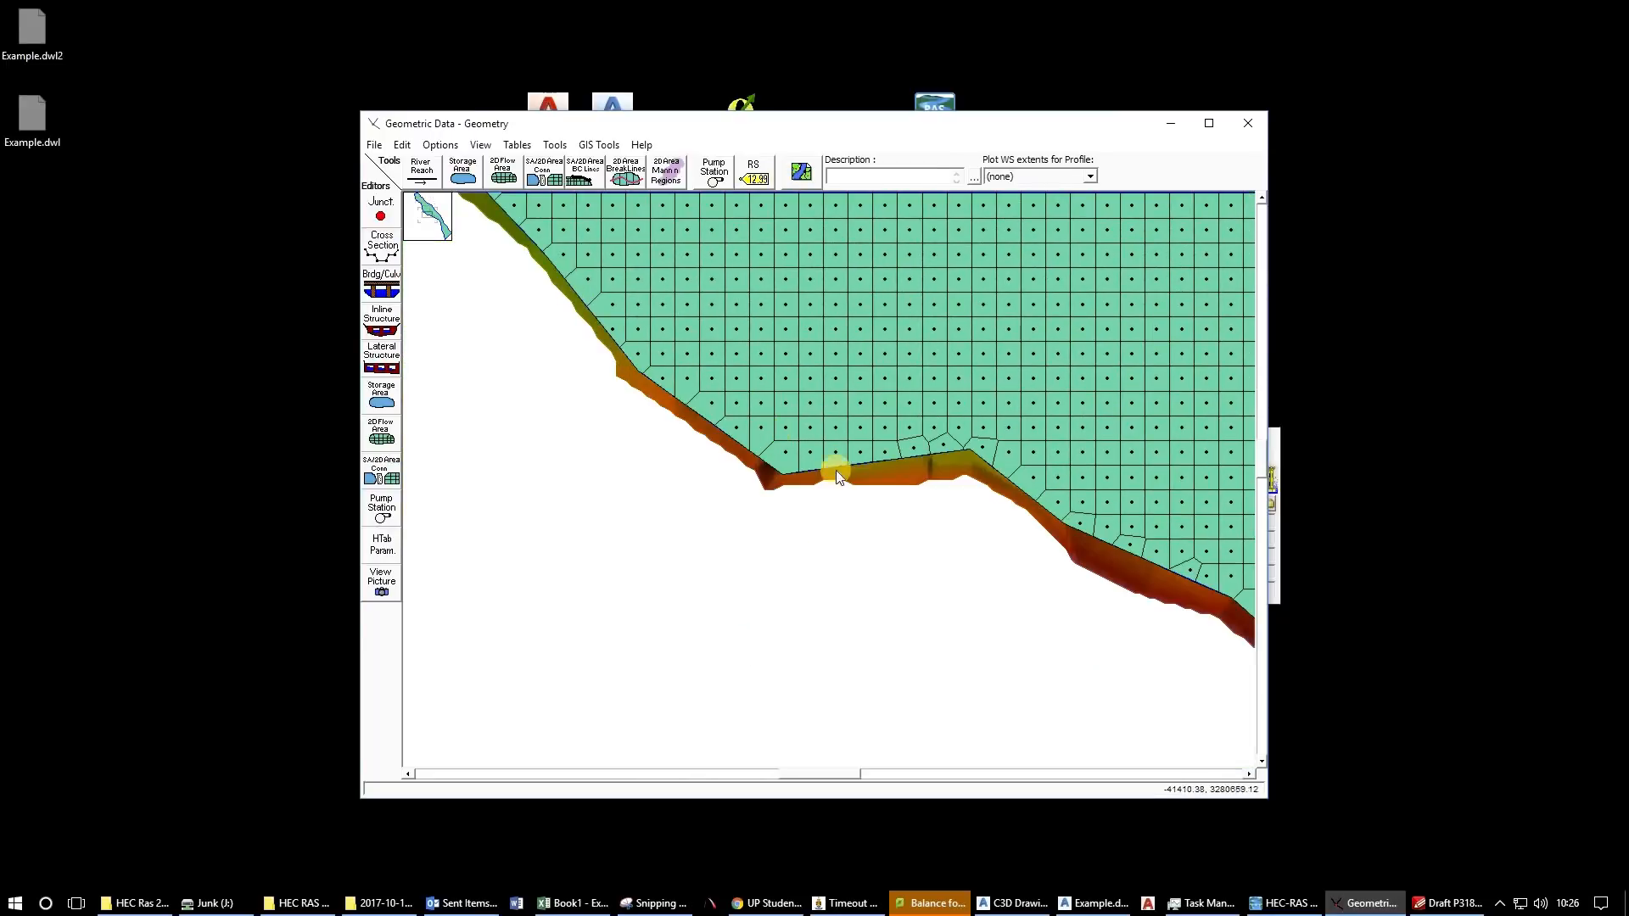
scroll(836, 475, "down", 1)
left_click_drag(1074, 689, 738, 453)
scroll(853, 303, "down", 1)
left_click_drag(967, 469, 937, 319)
scroll(851, 309, "down", 1)
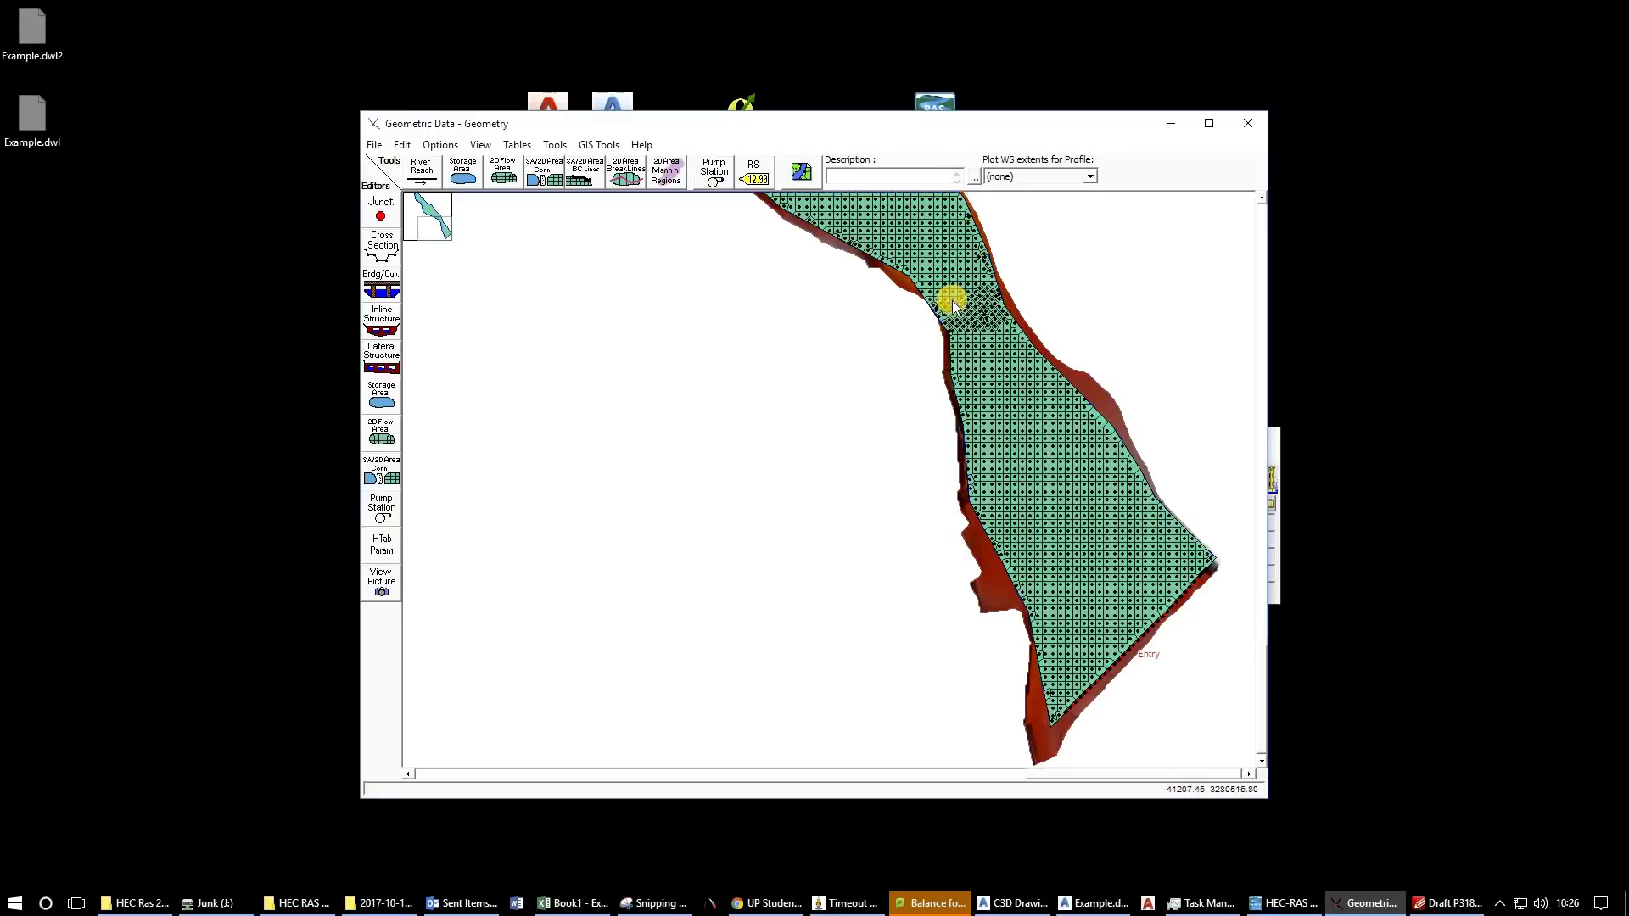
Add a point to the 2D area's perimeter where it leaves the terrain at the narrow bend's west bank, and move it onto the terrain.
scroll(941, 305, "up", 1)
scroll(936, 307, "up", 1)
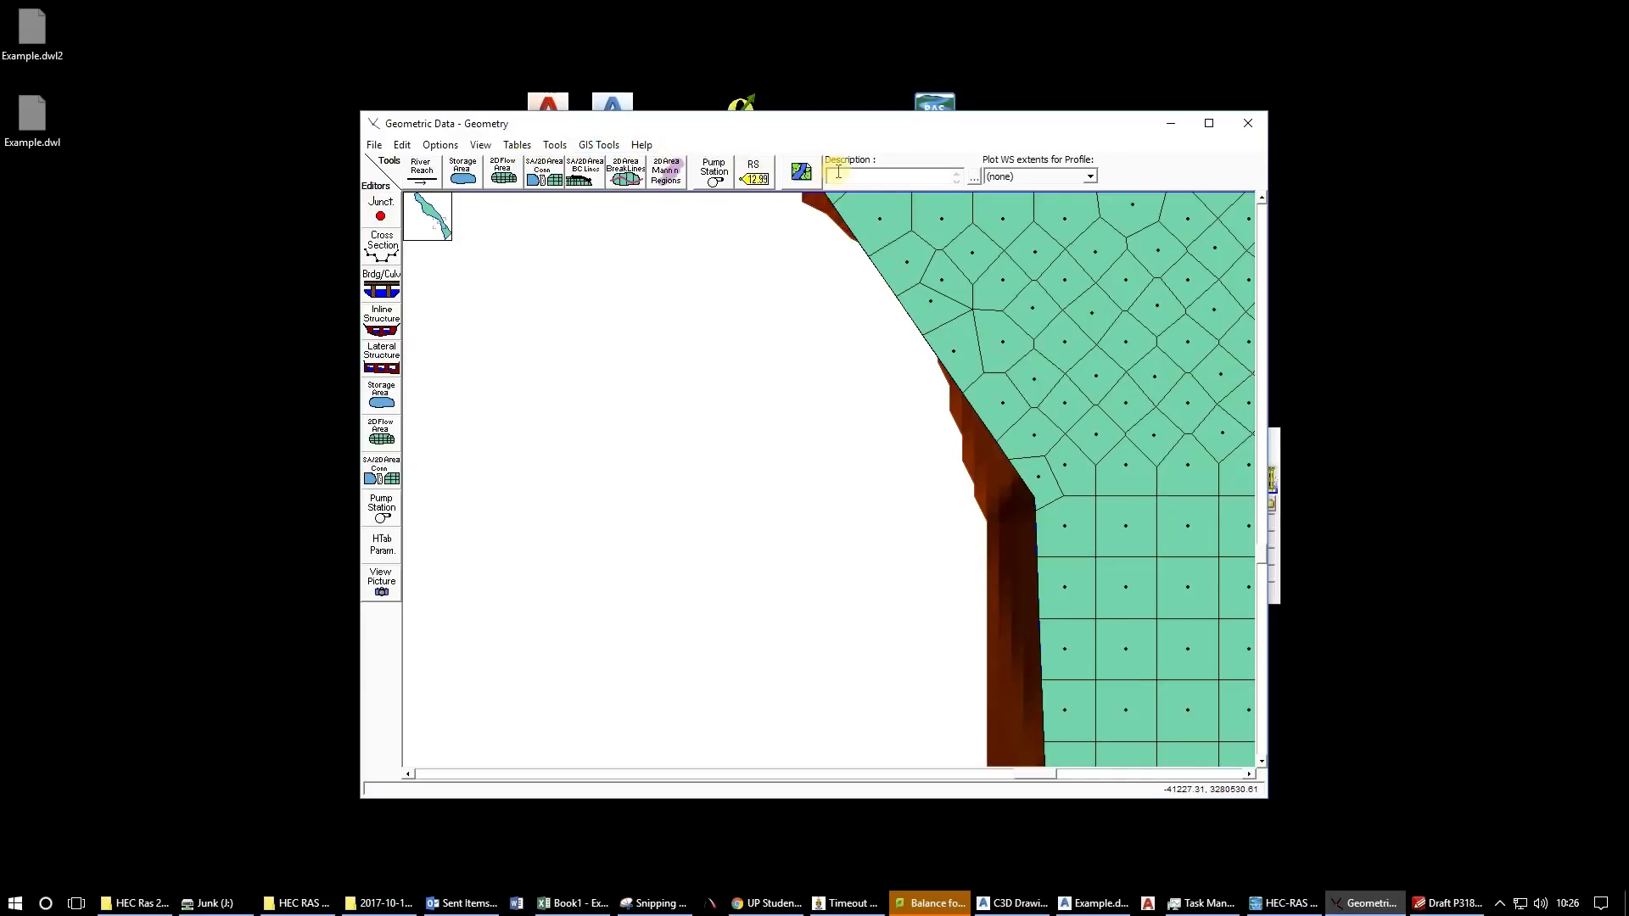
left_click(401, 145)
left_click(338, 183)
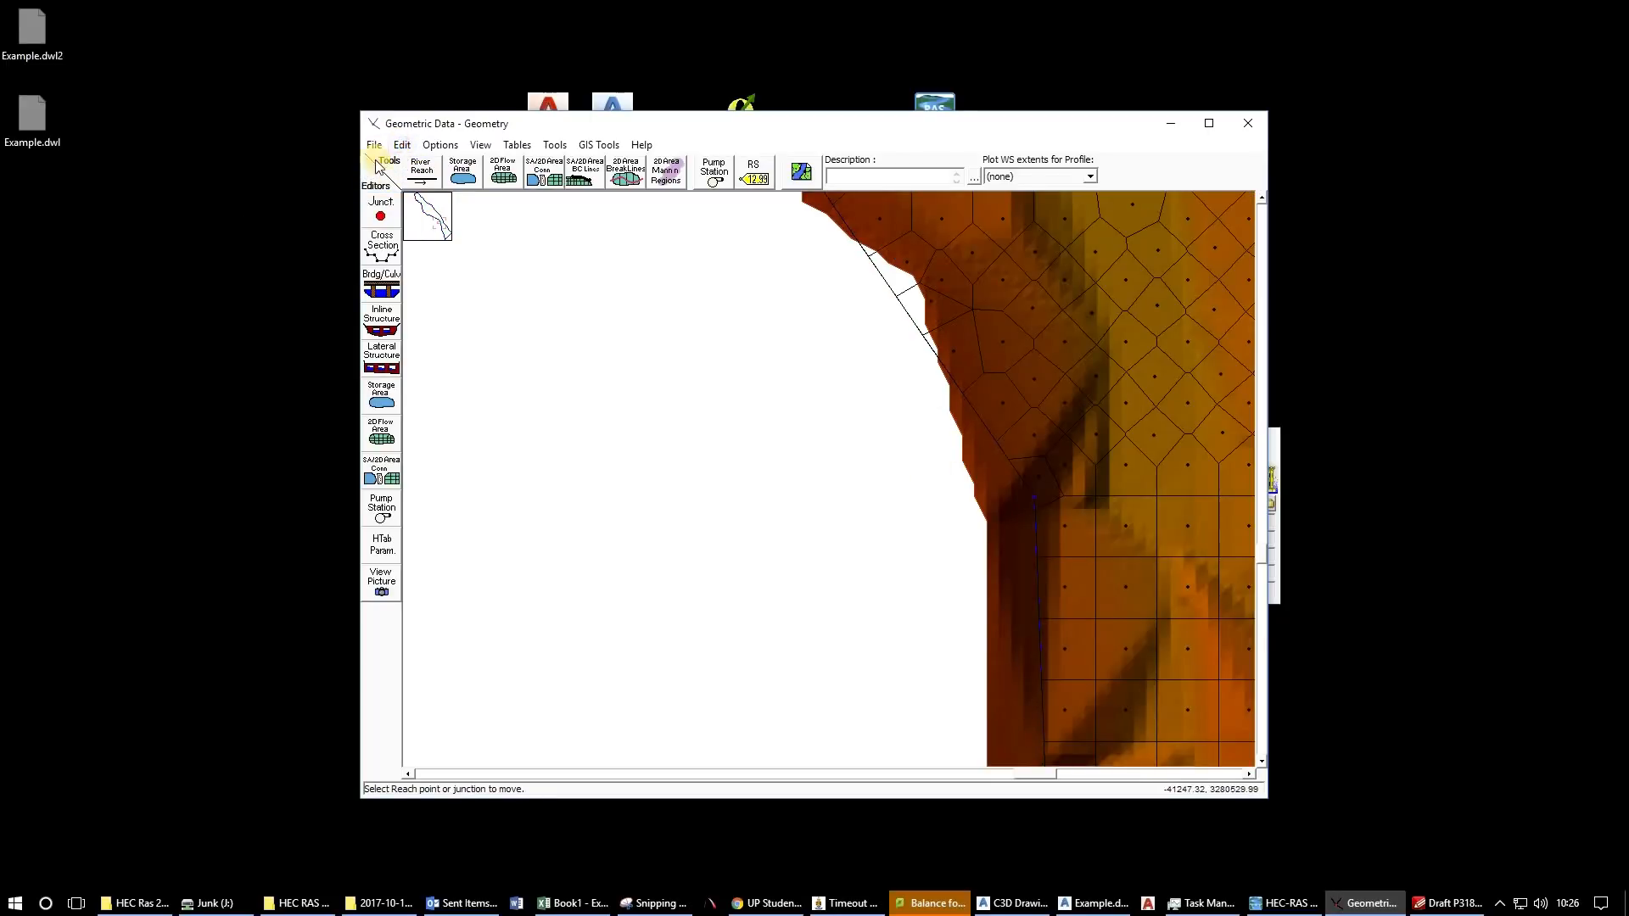
left_click(401, 145)
left_click(390, 202)
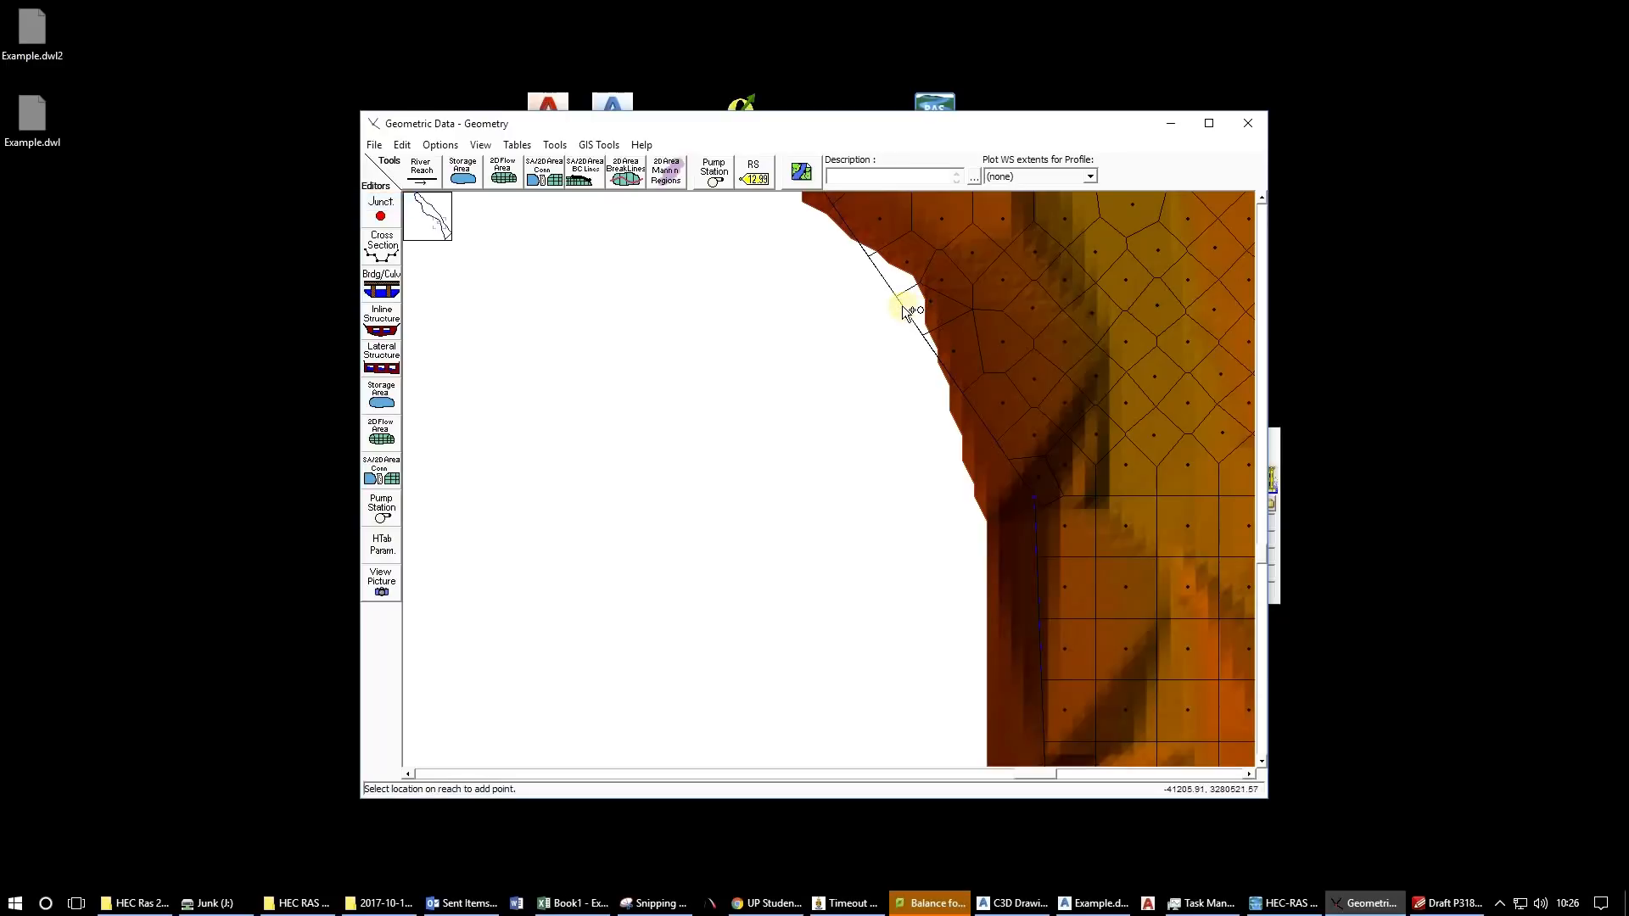
left_click(900, 351)
left_click(401, 145)
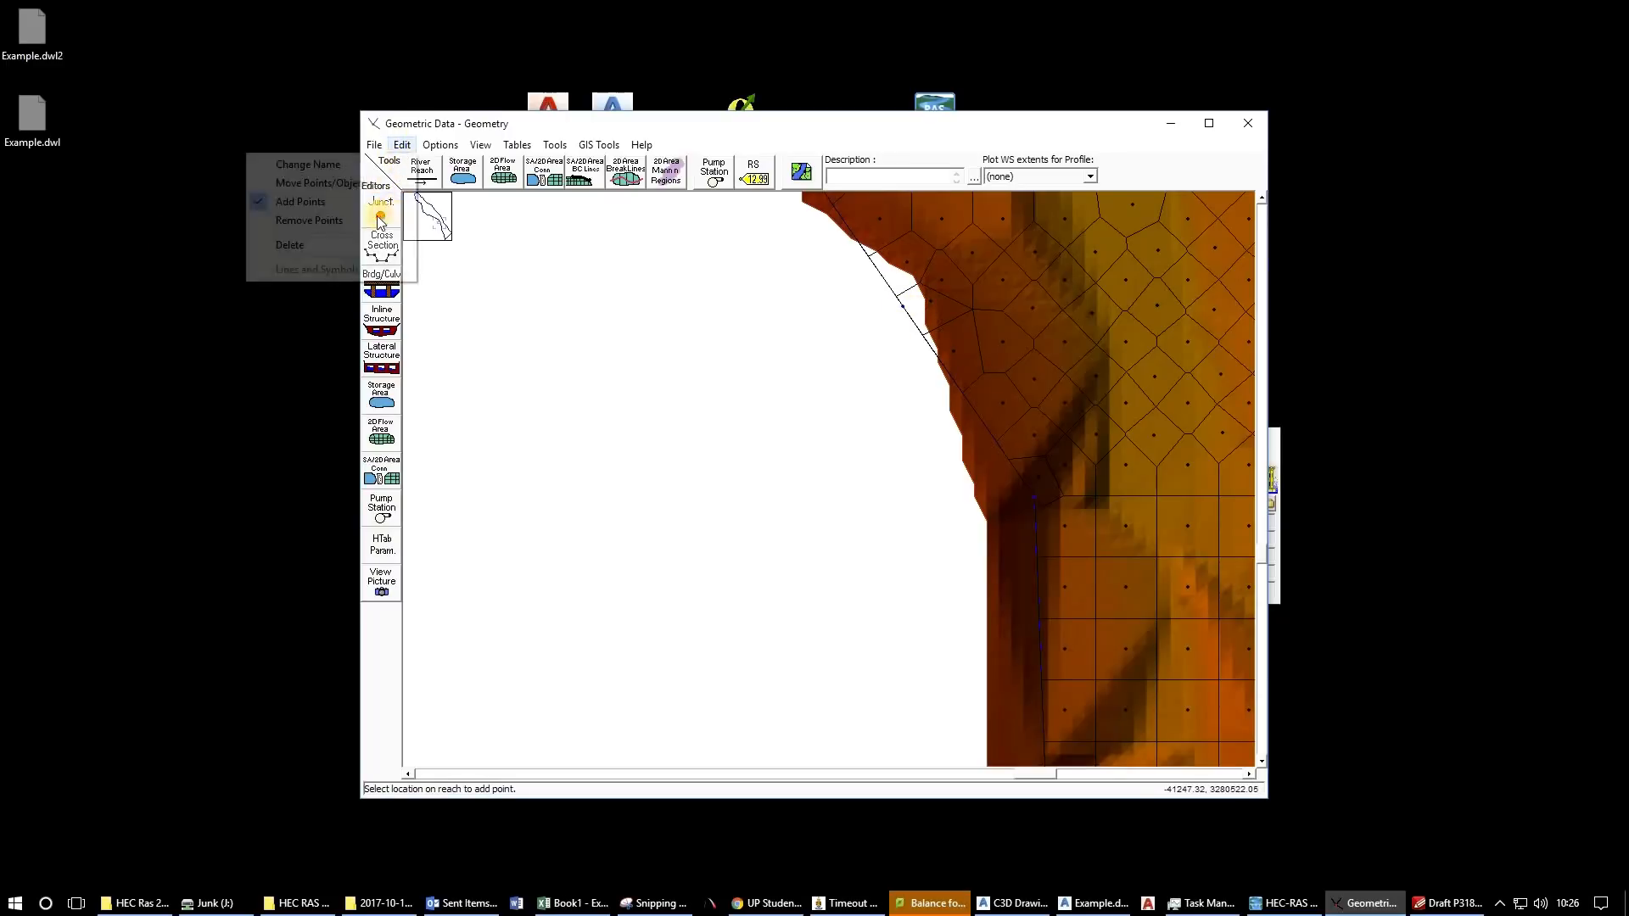
left_click(363, 185)
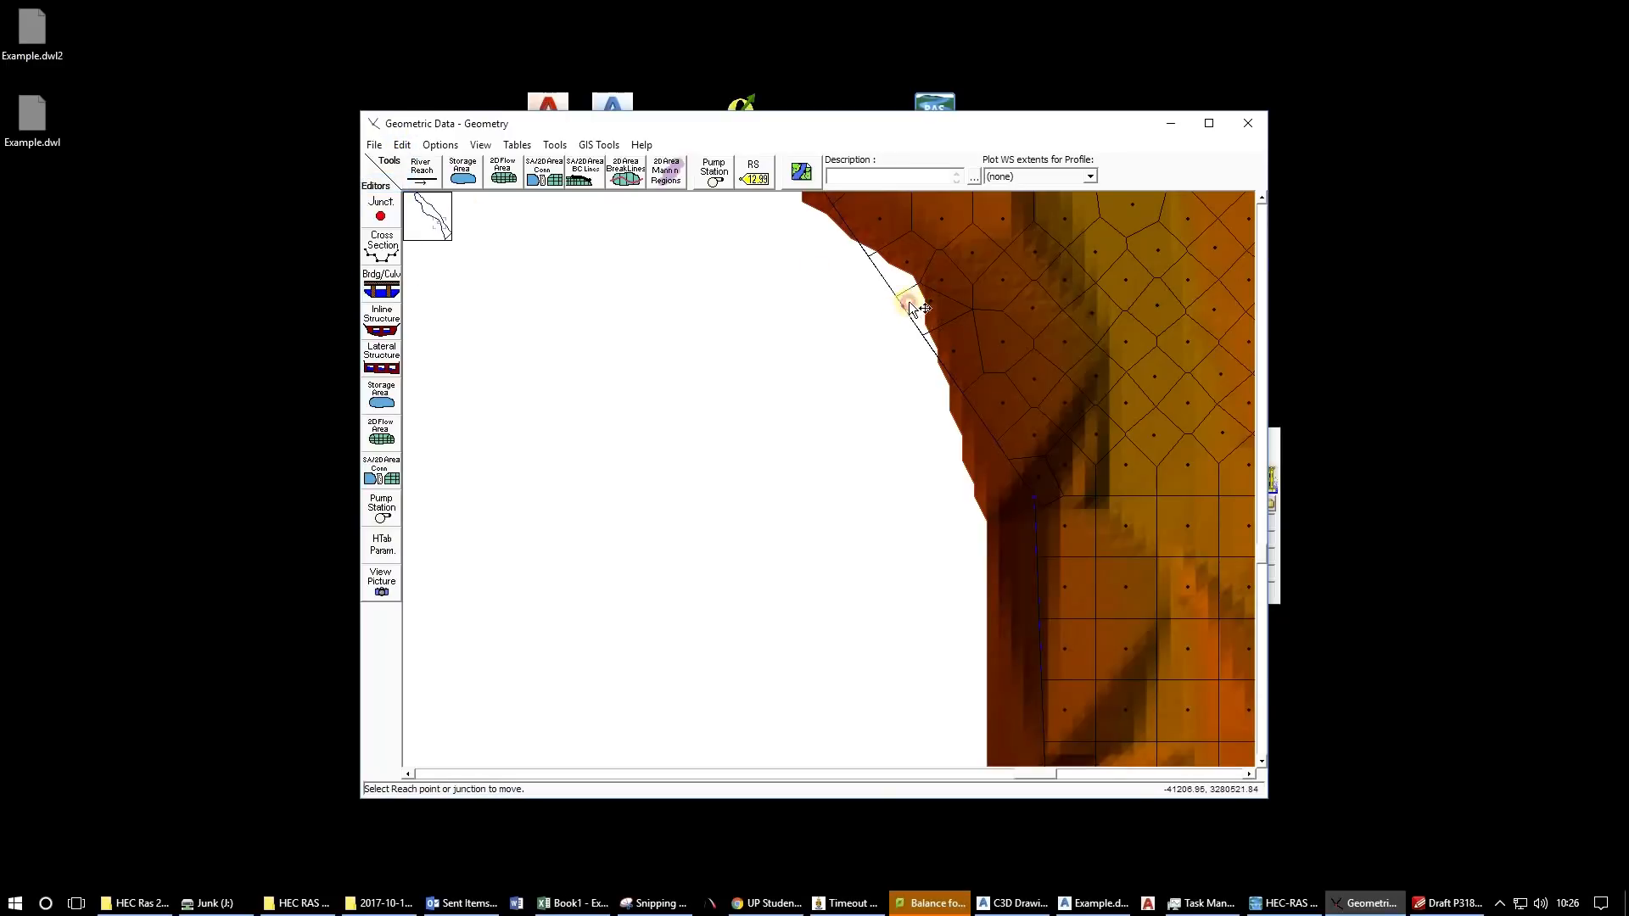
left_click_drag(904, 302, 964, 260)
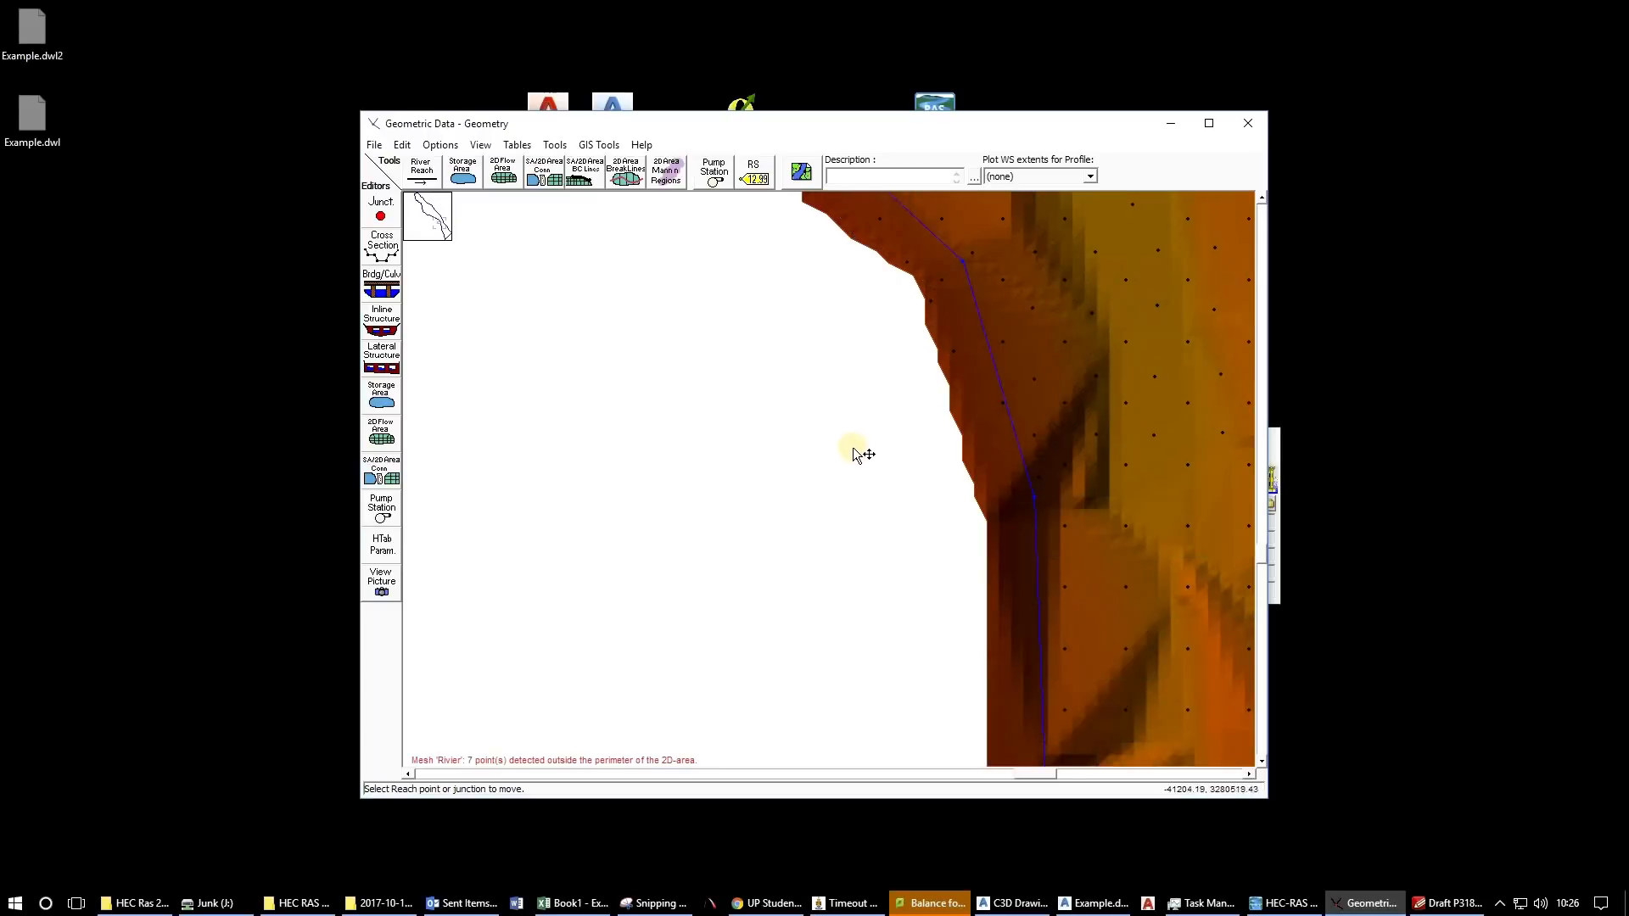
Remove the Rivier mesh cell points that lie outside the reshaped perimeter along the west bank.
scroll(855, 448, "down", 1)
scroll(878, 316, "down", 1)
scroll(879, 315, "up", 1)
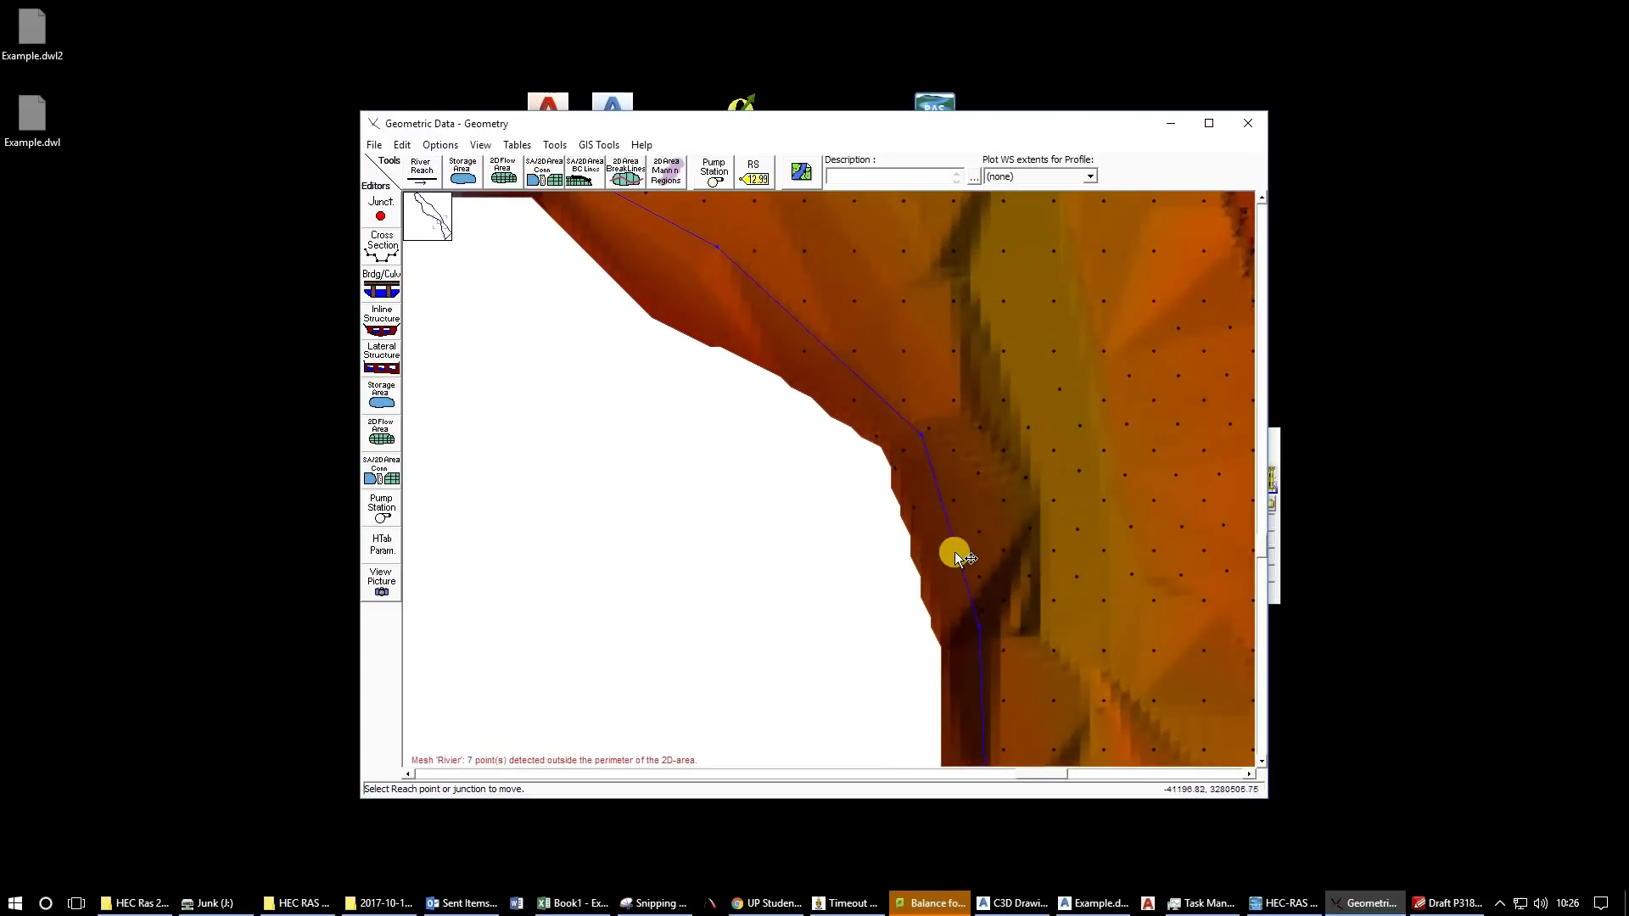
scroll(954, 552, "up", 1)
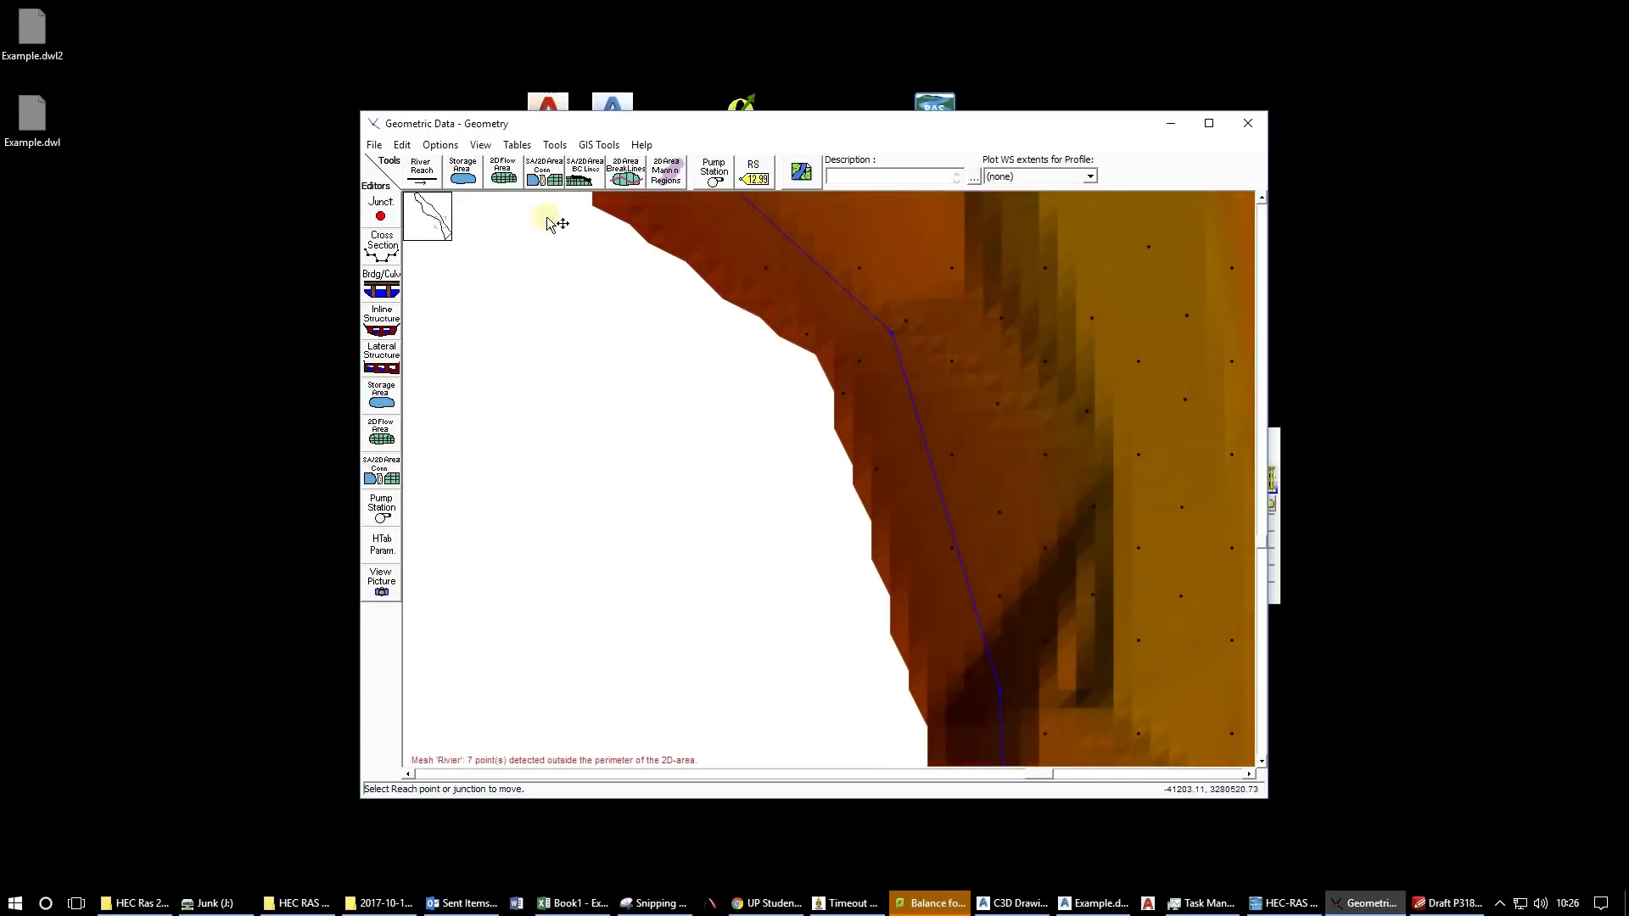
left_click(402, 145)
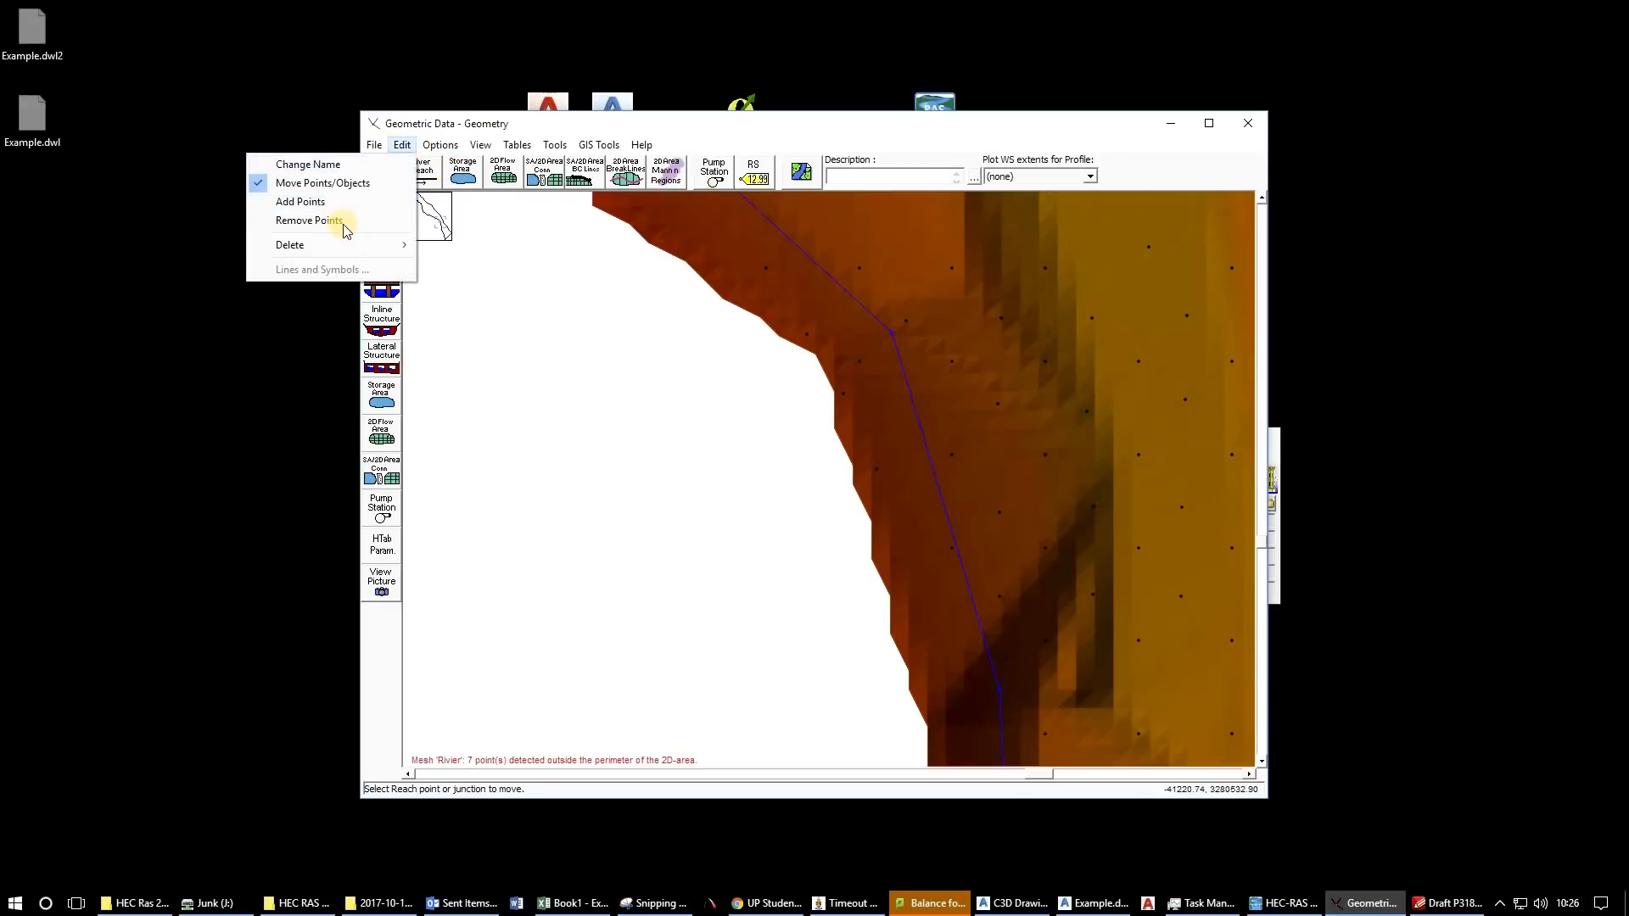
left_click(344, 223)
left_click(808, 335)
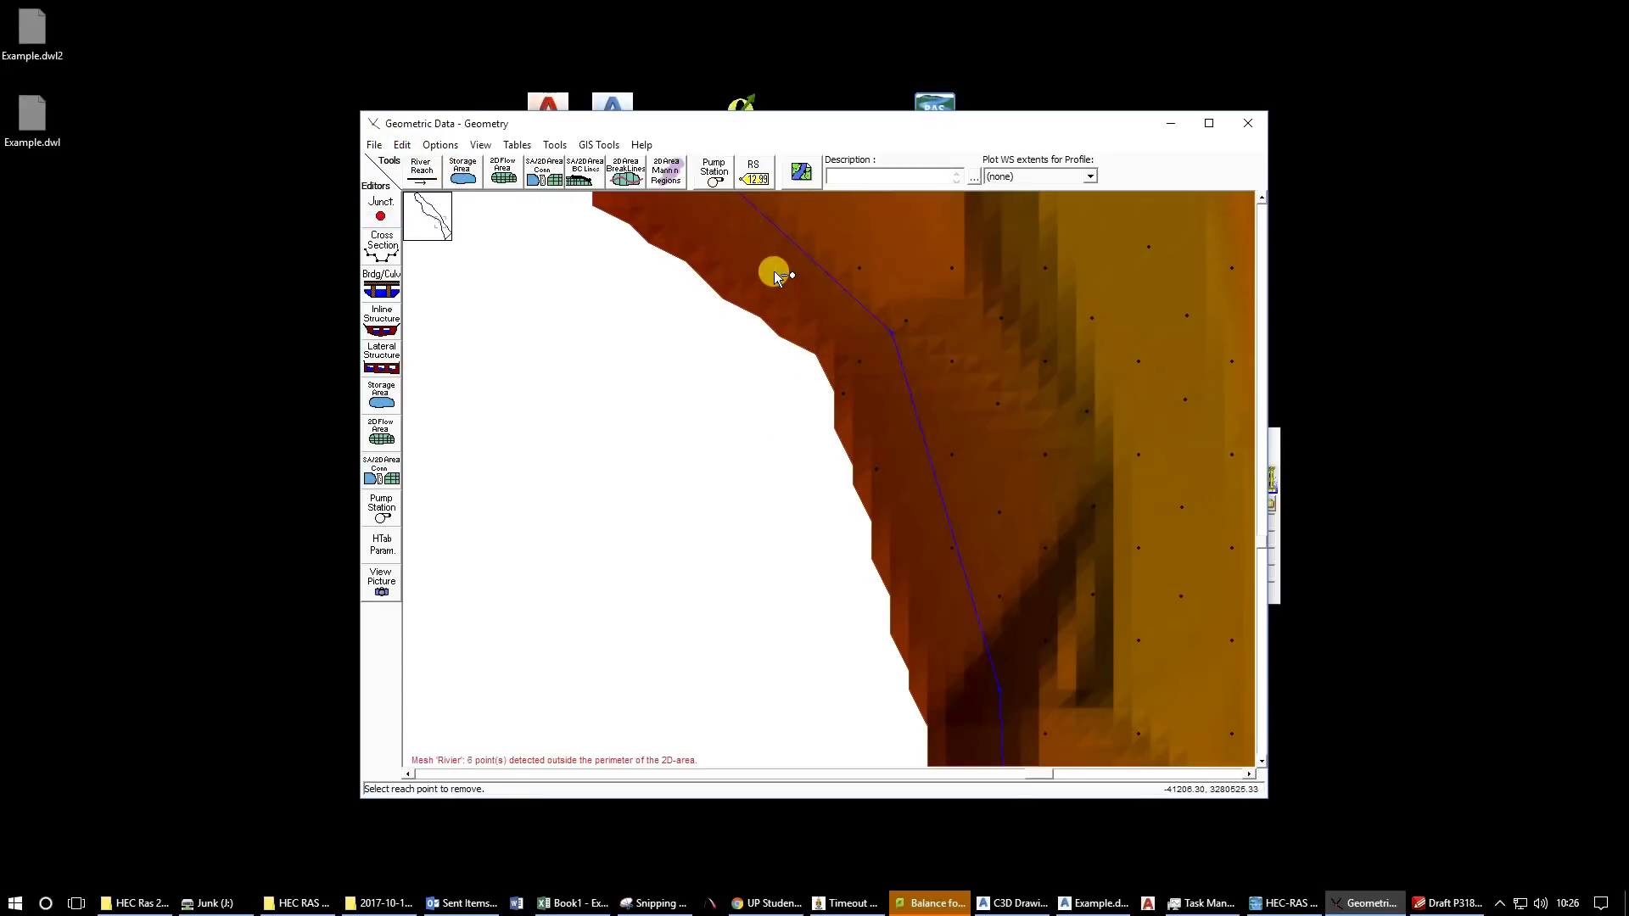
left_click(860, 366)
left_click(876, 471)
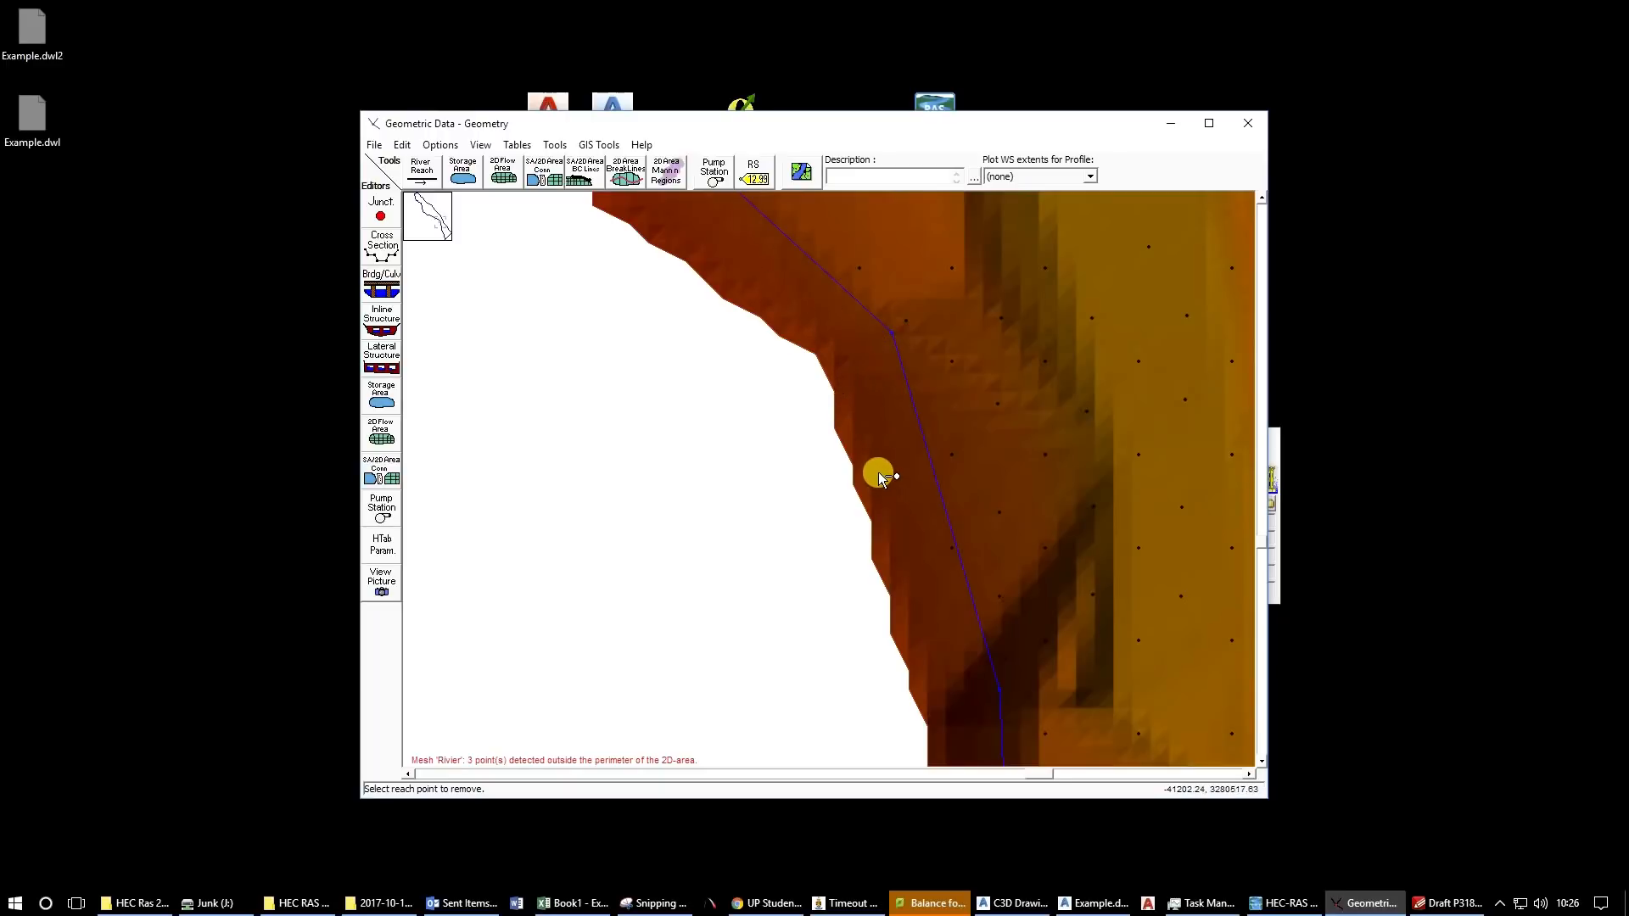
left_click(954, 542)
scroll(837, 585, "down", 2)
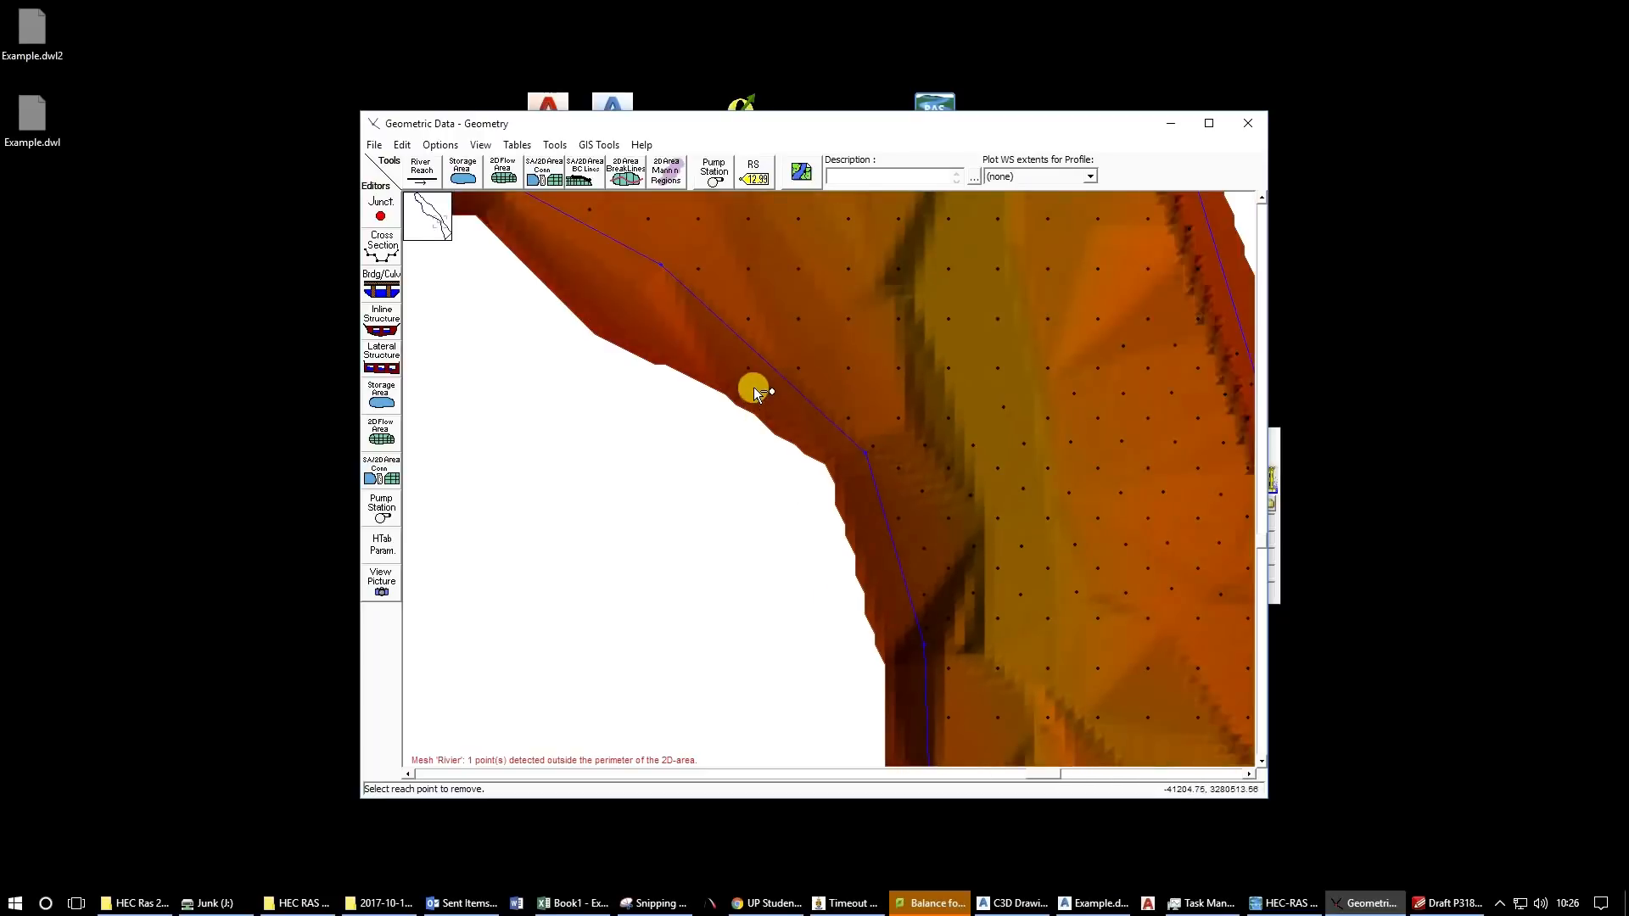
left_click(750, 368)
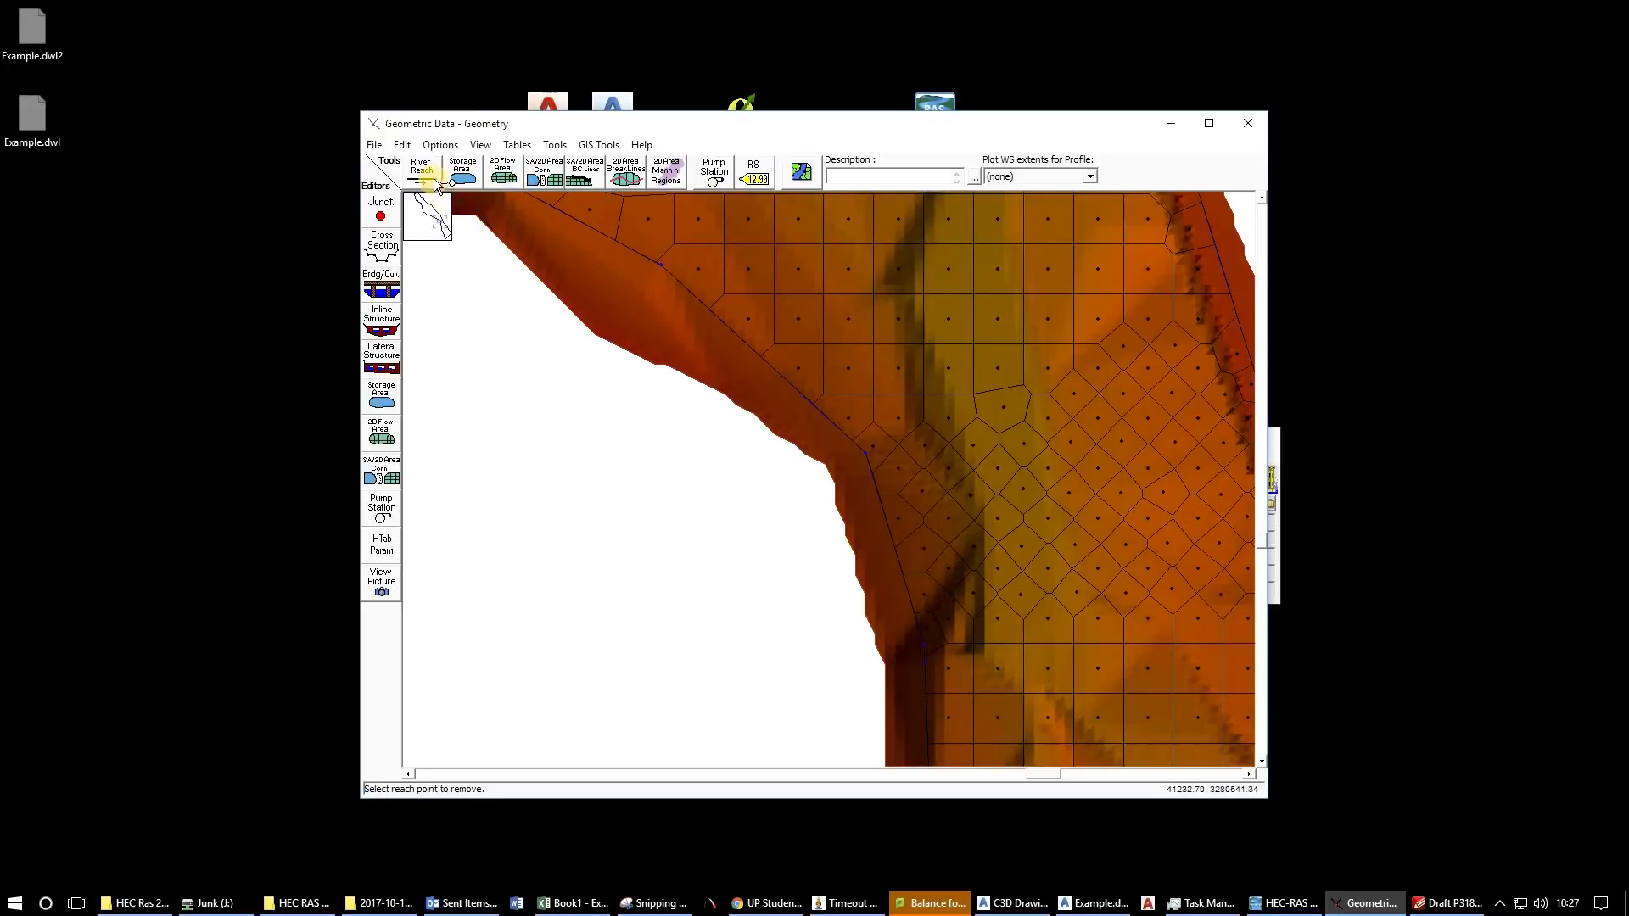
Save the geometry data and close the geometry editor.
left_click(390, 147)
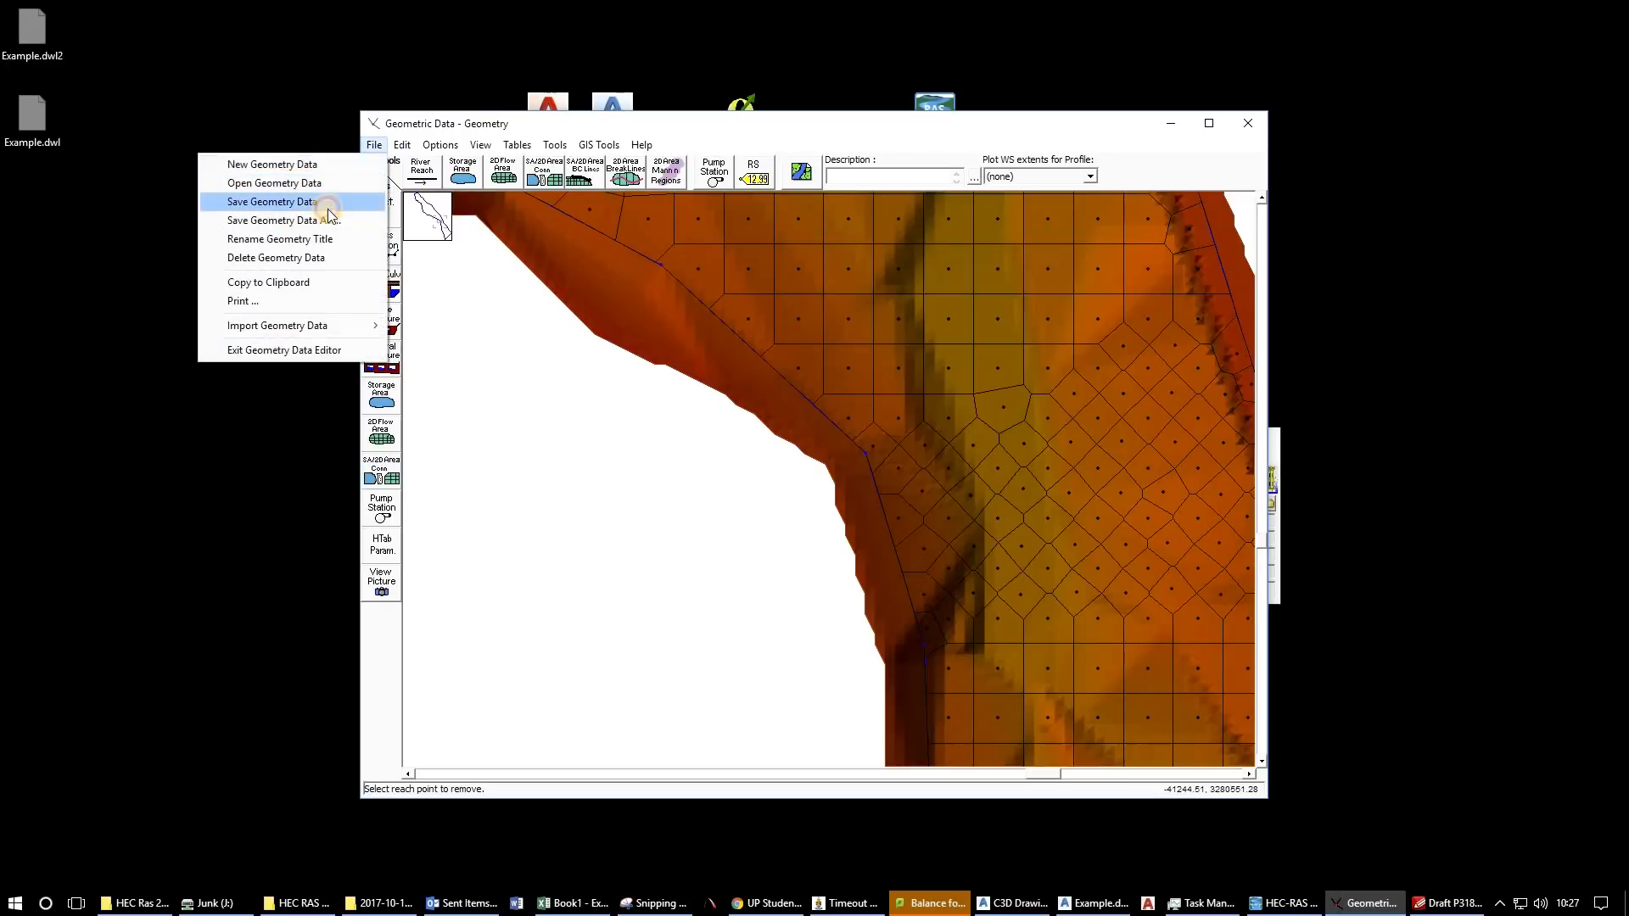
left_click(326, 208)
left_click(1247, 123)
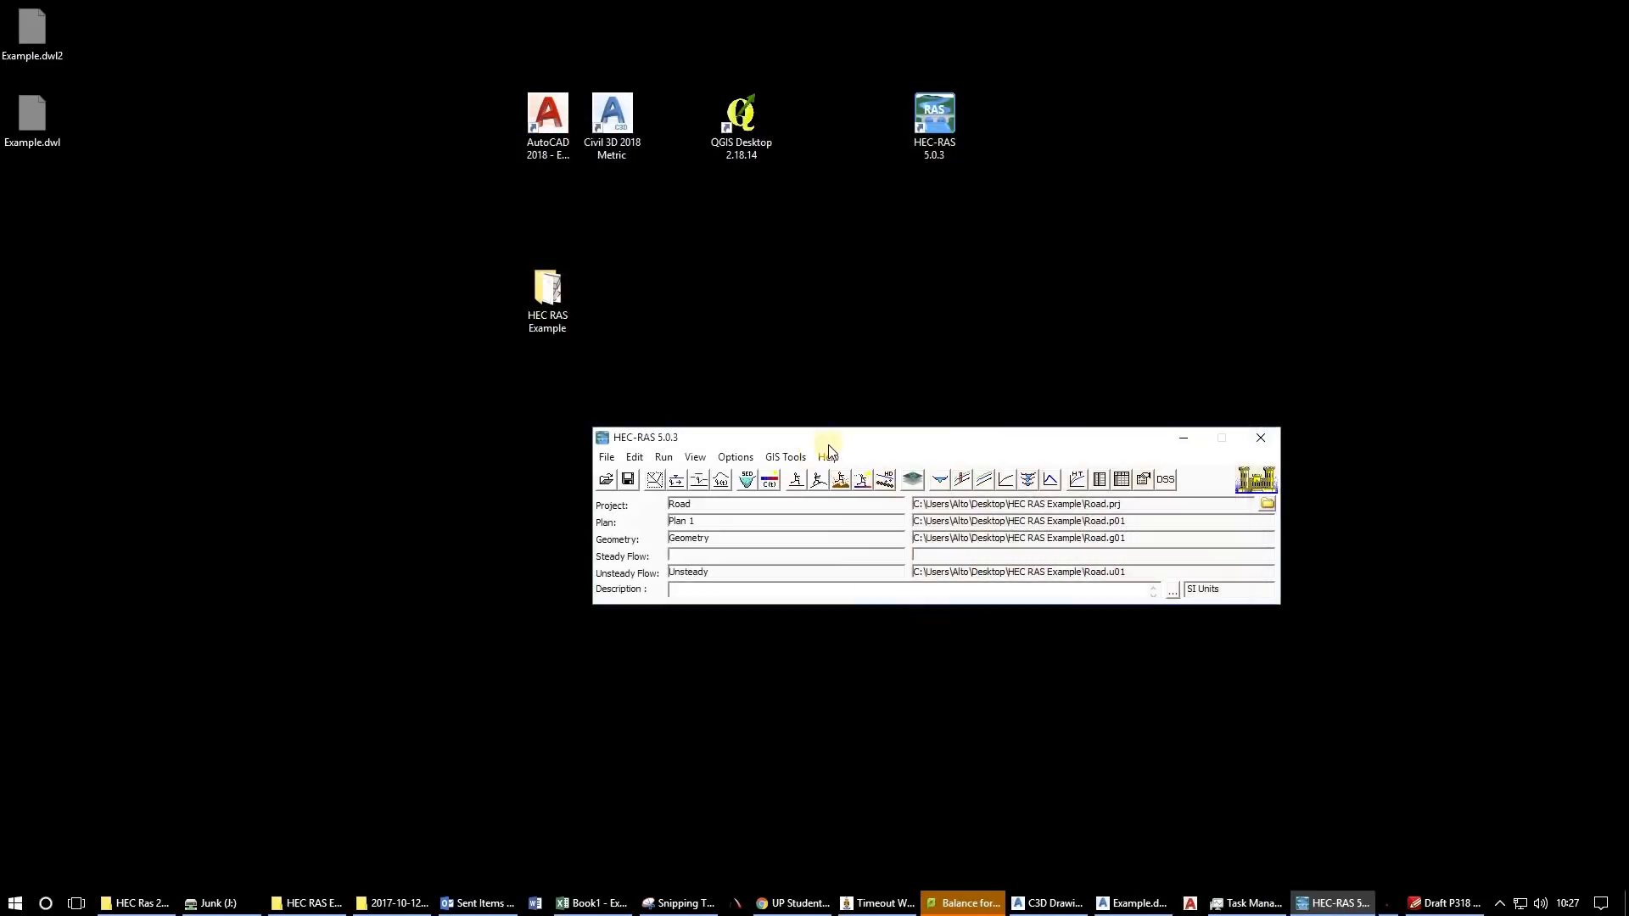
Run the Plan 1 unsteady flow computation and read the error line in its computation messages.
left_click(741, 389)
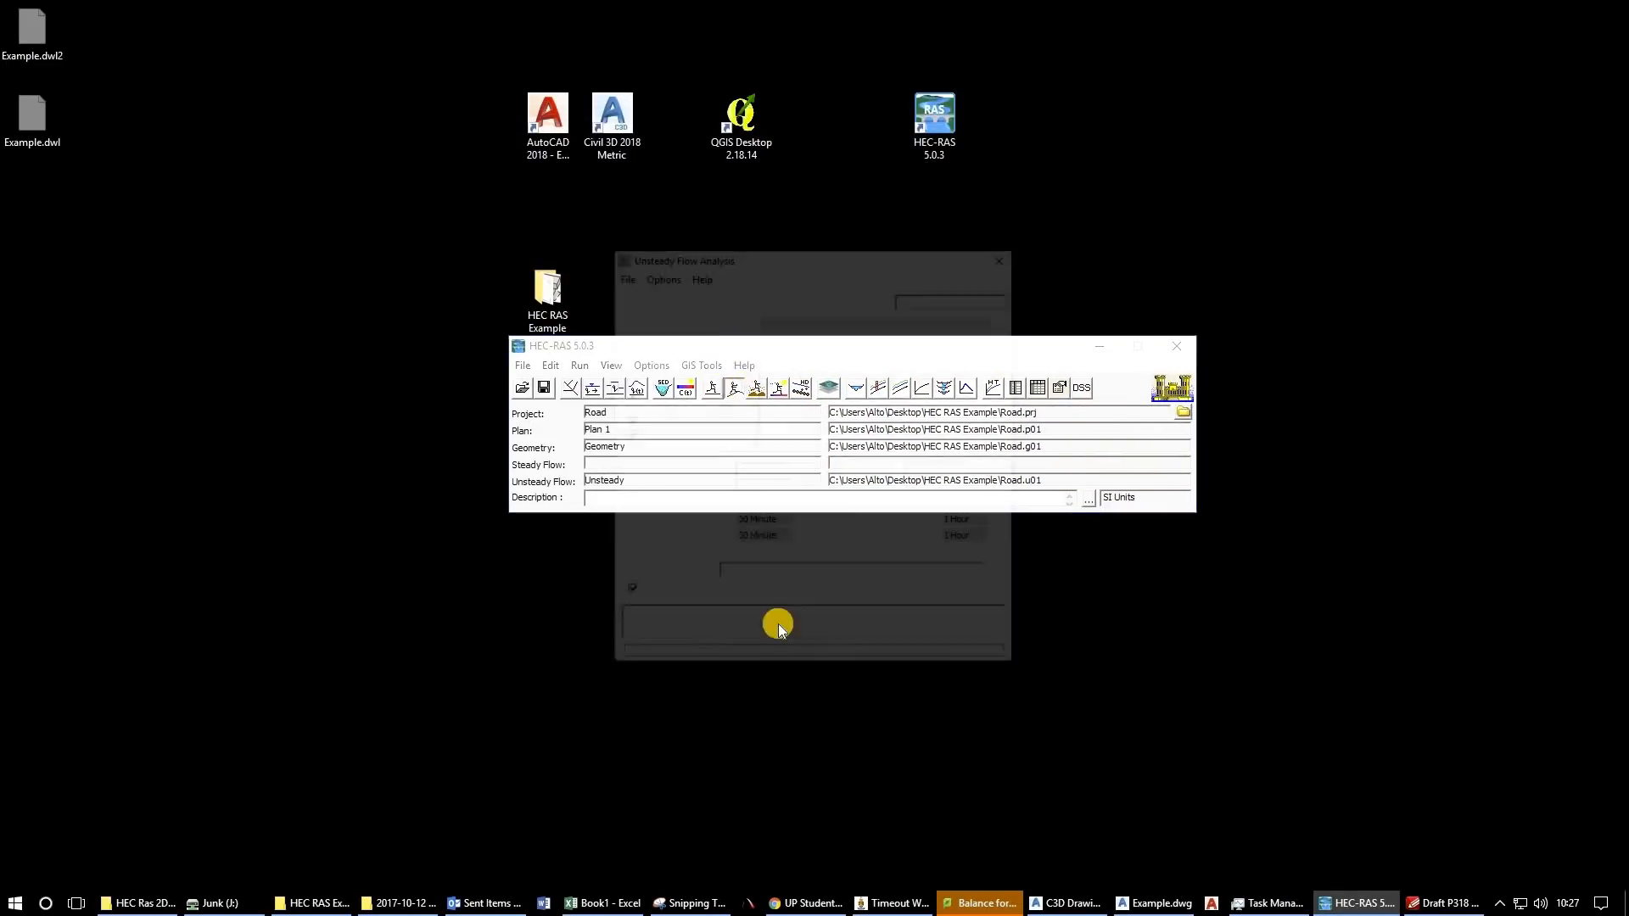
left_click(722, 659)
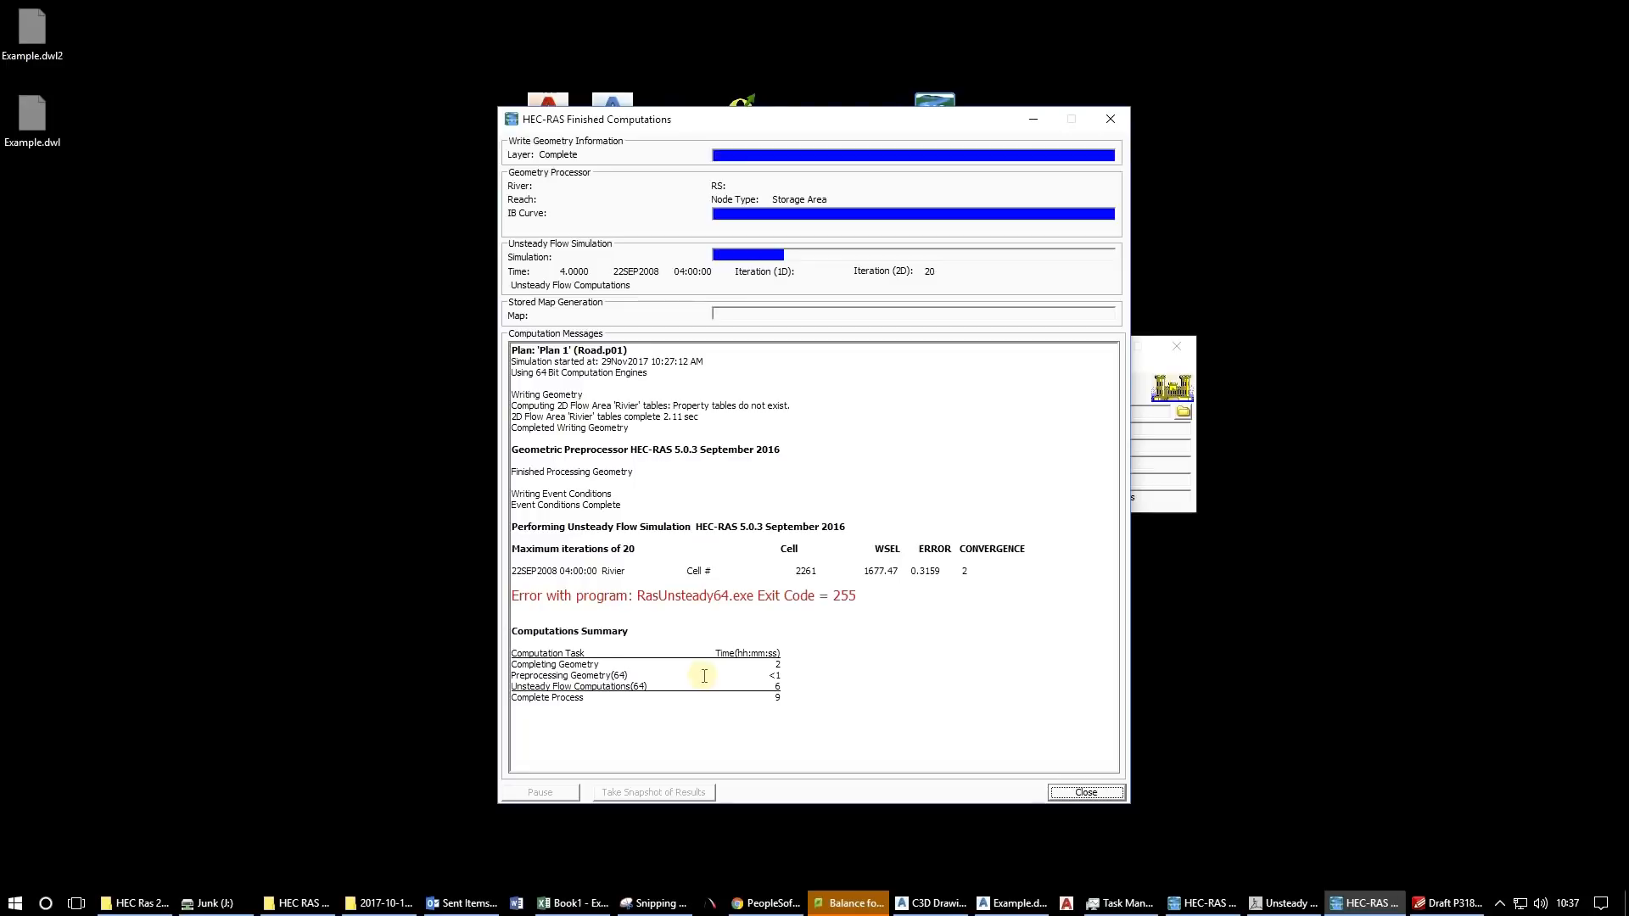
left_click_drag(867, 604, 841, 596)
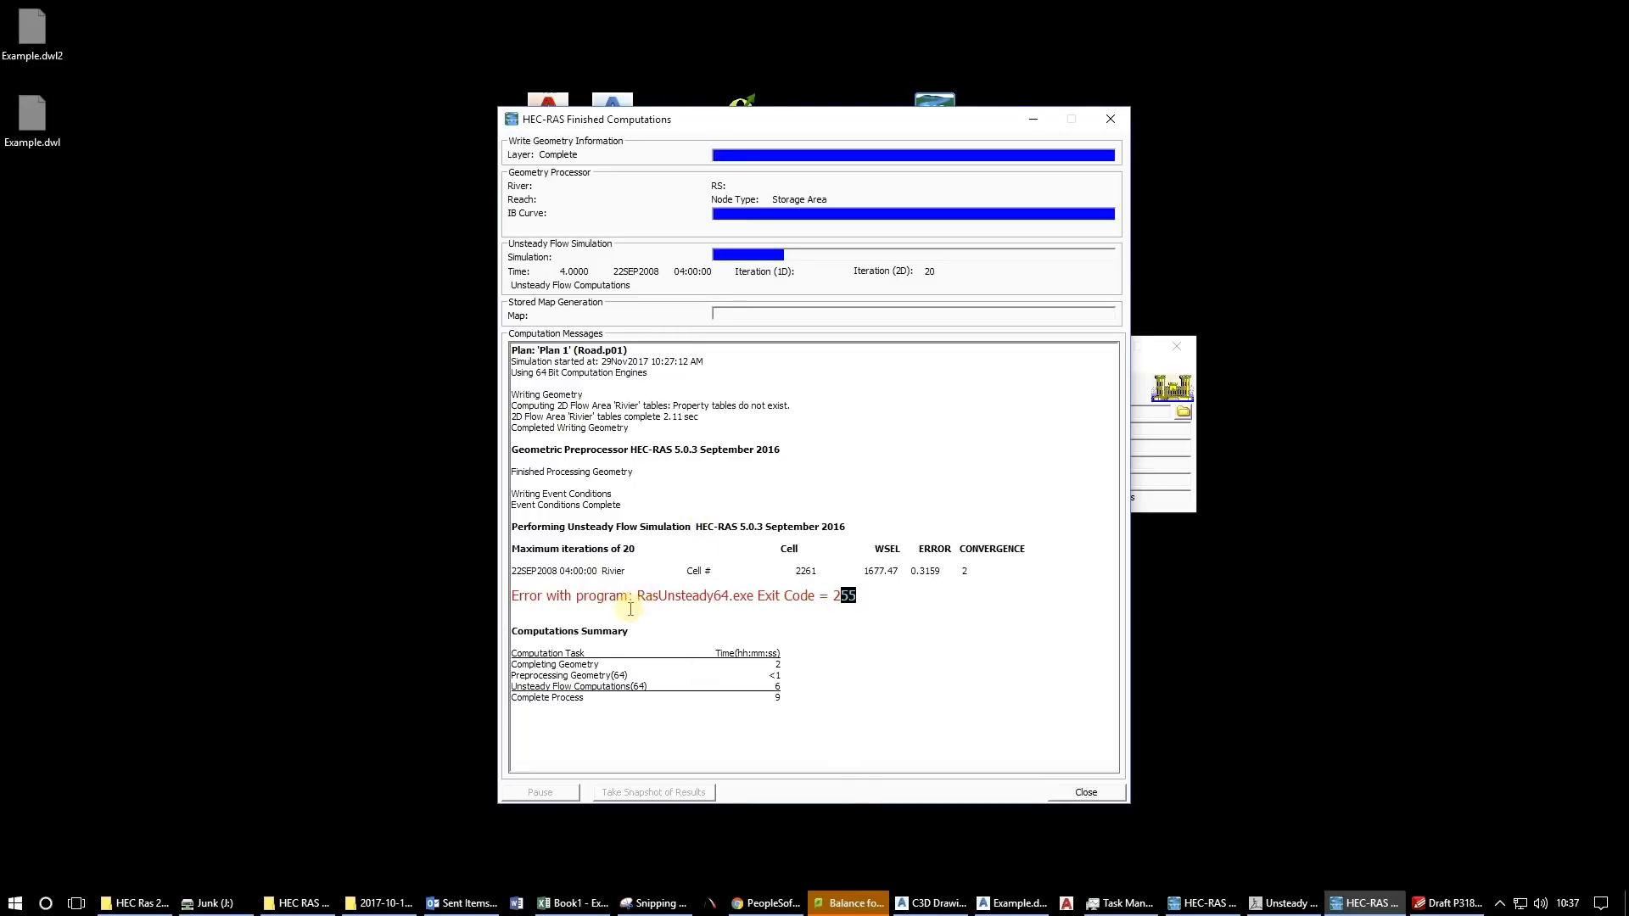
left_click_drag(630, 609, 646, 608)
left_click_drag(525, 596, 609, 591)
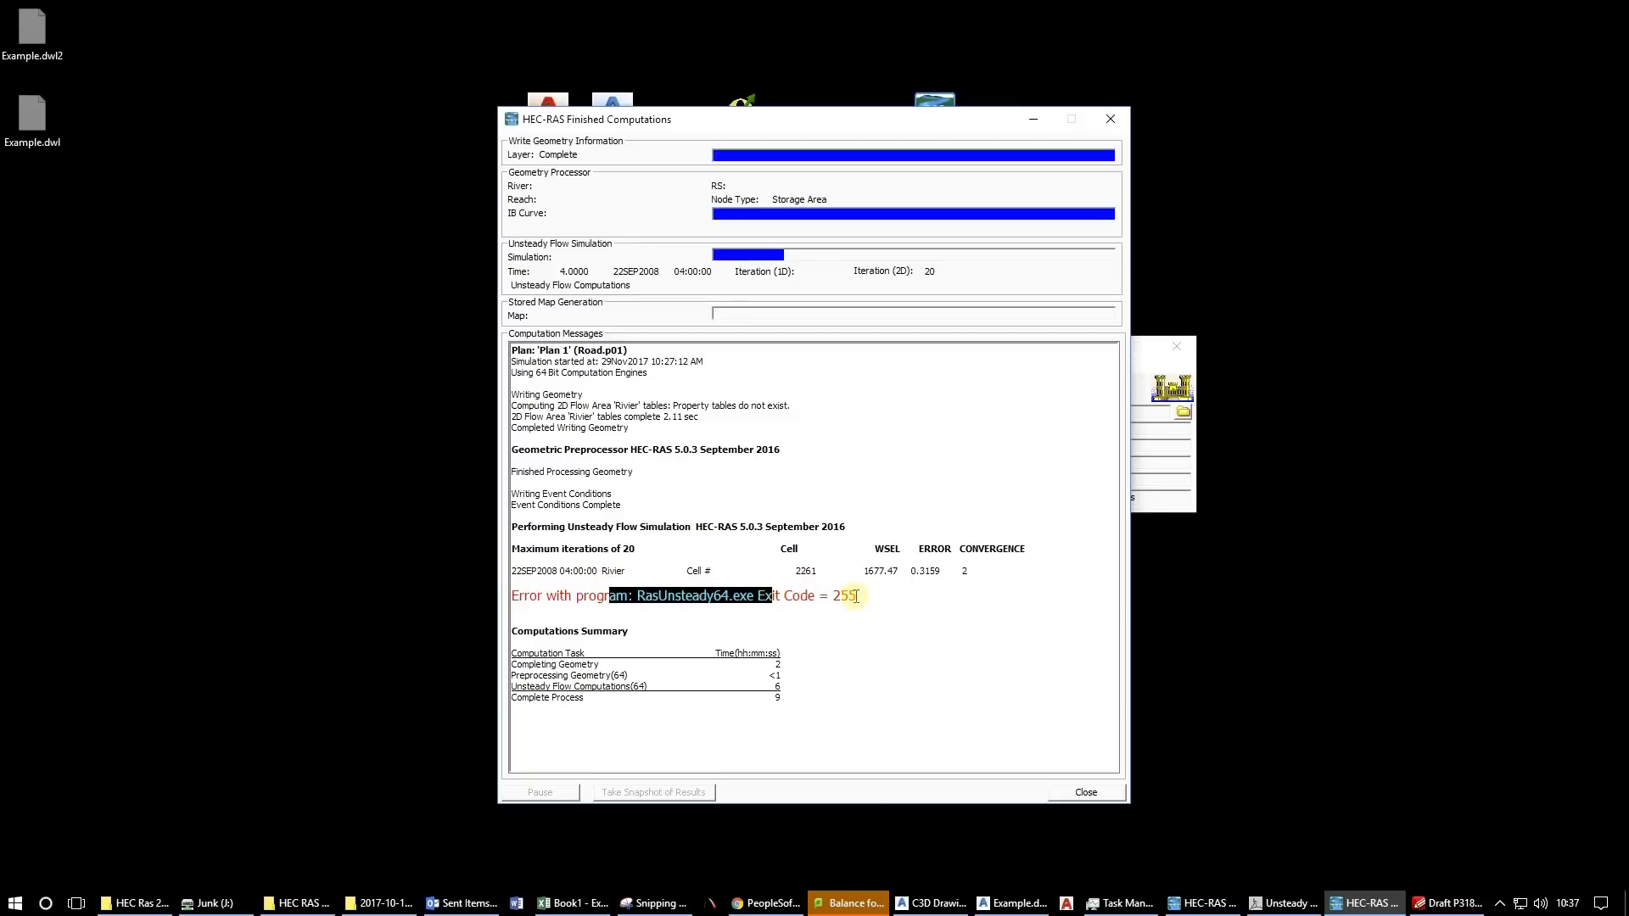
triple_click(722, 594)
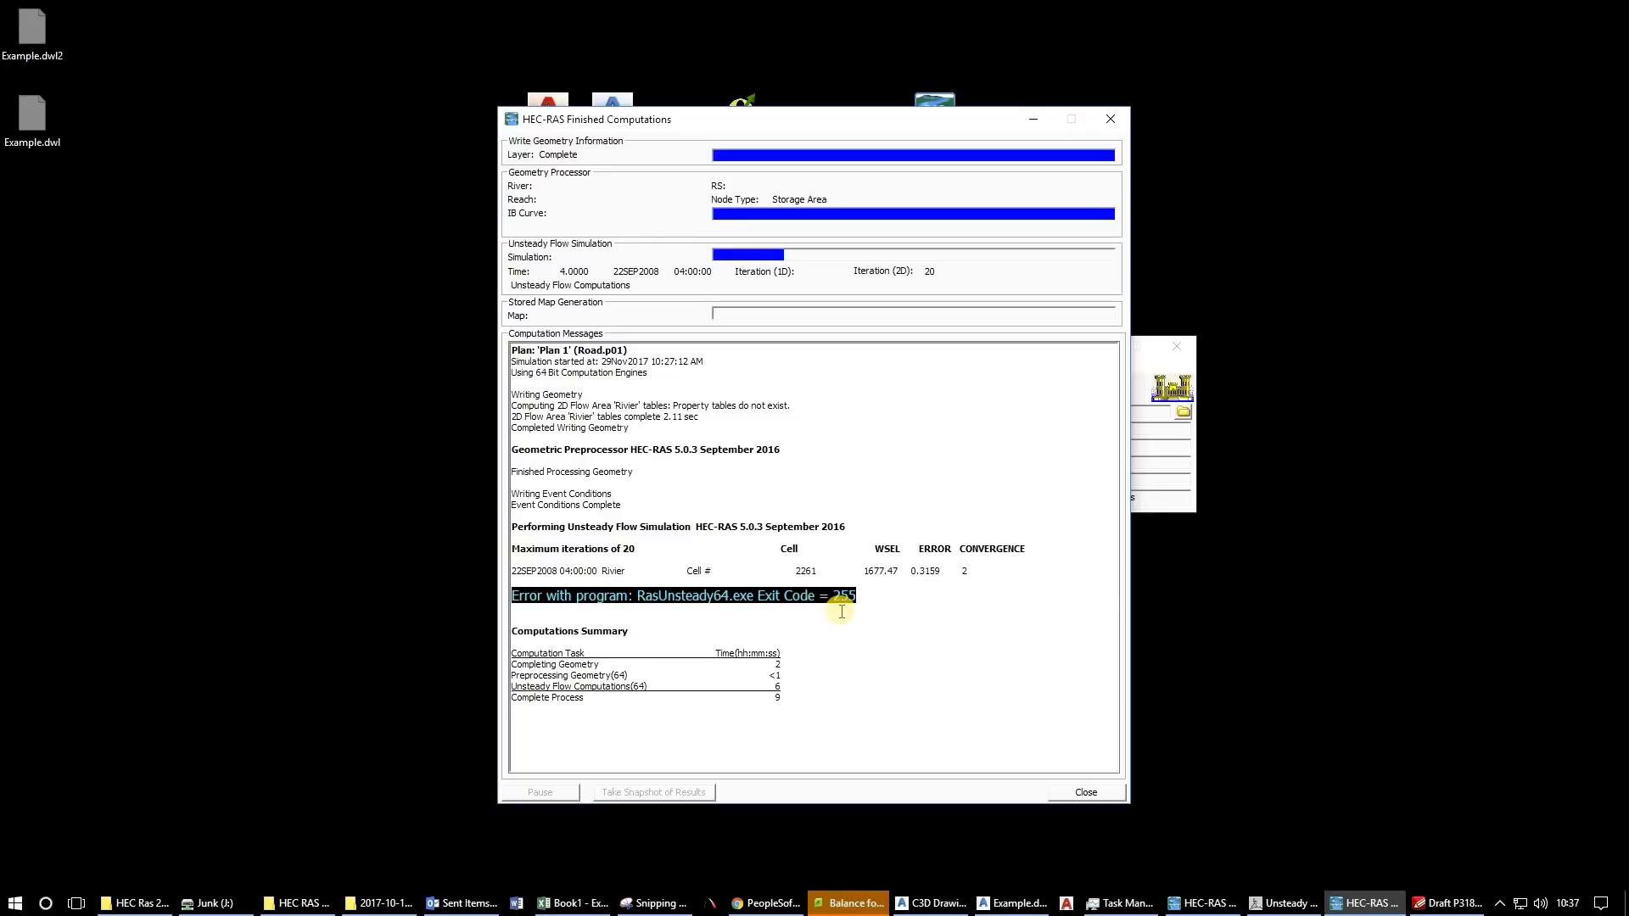
left_click(1070, 792)
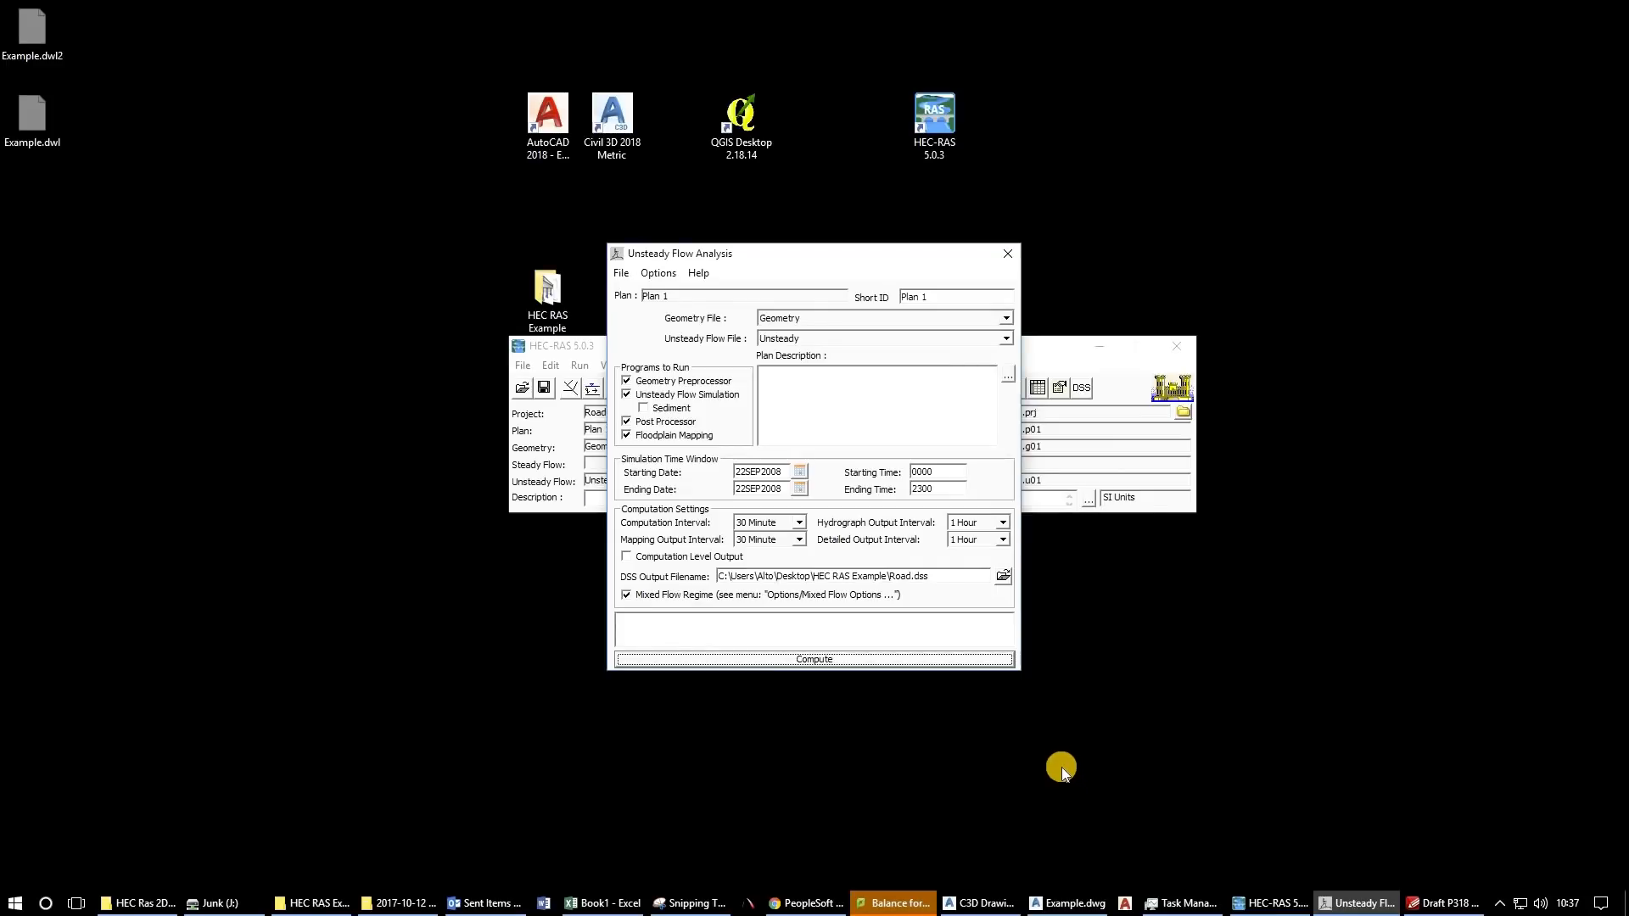
left_click(1009, 250)
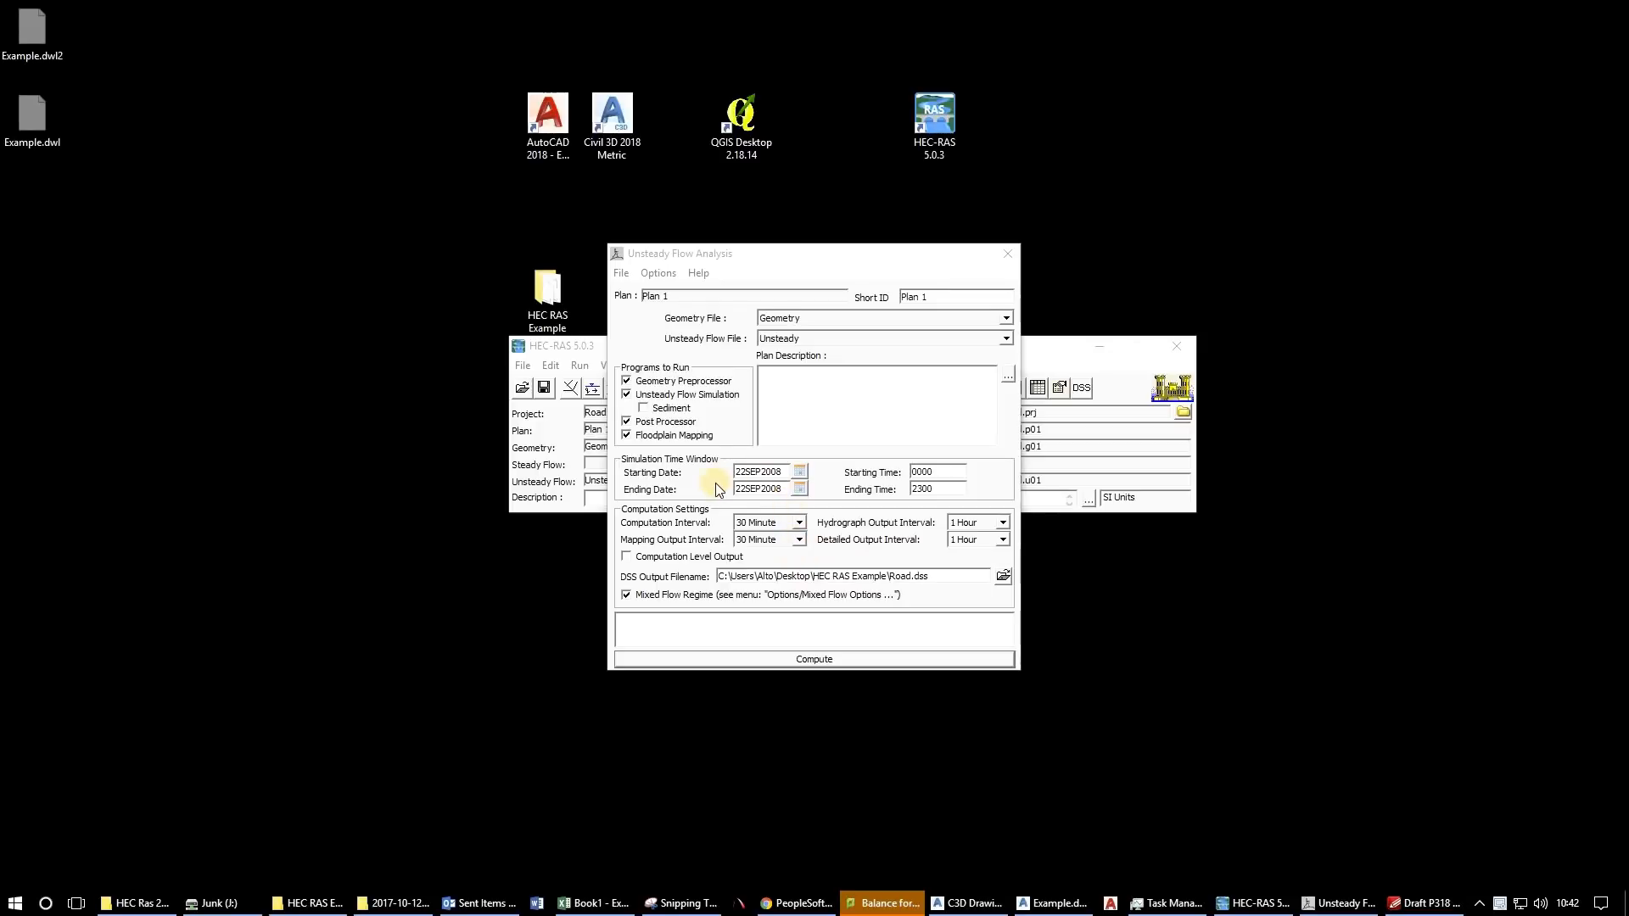
Open the geometric data beside the Unsteady Flow Analysis window so the computation settings and the mesh can be compared.
left_click(798, 524)
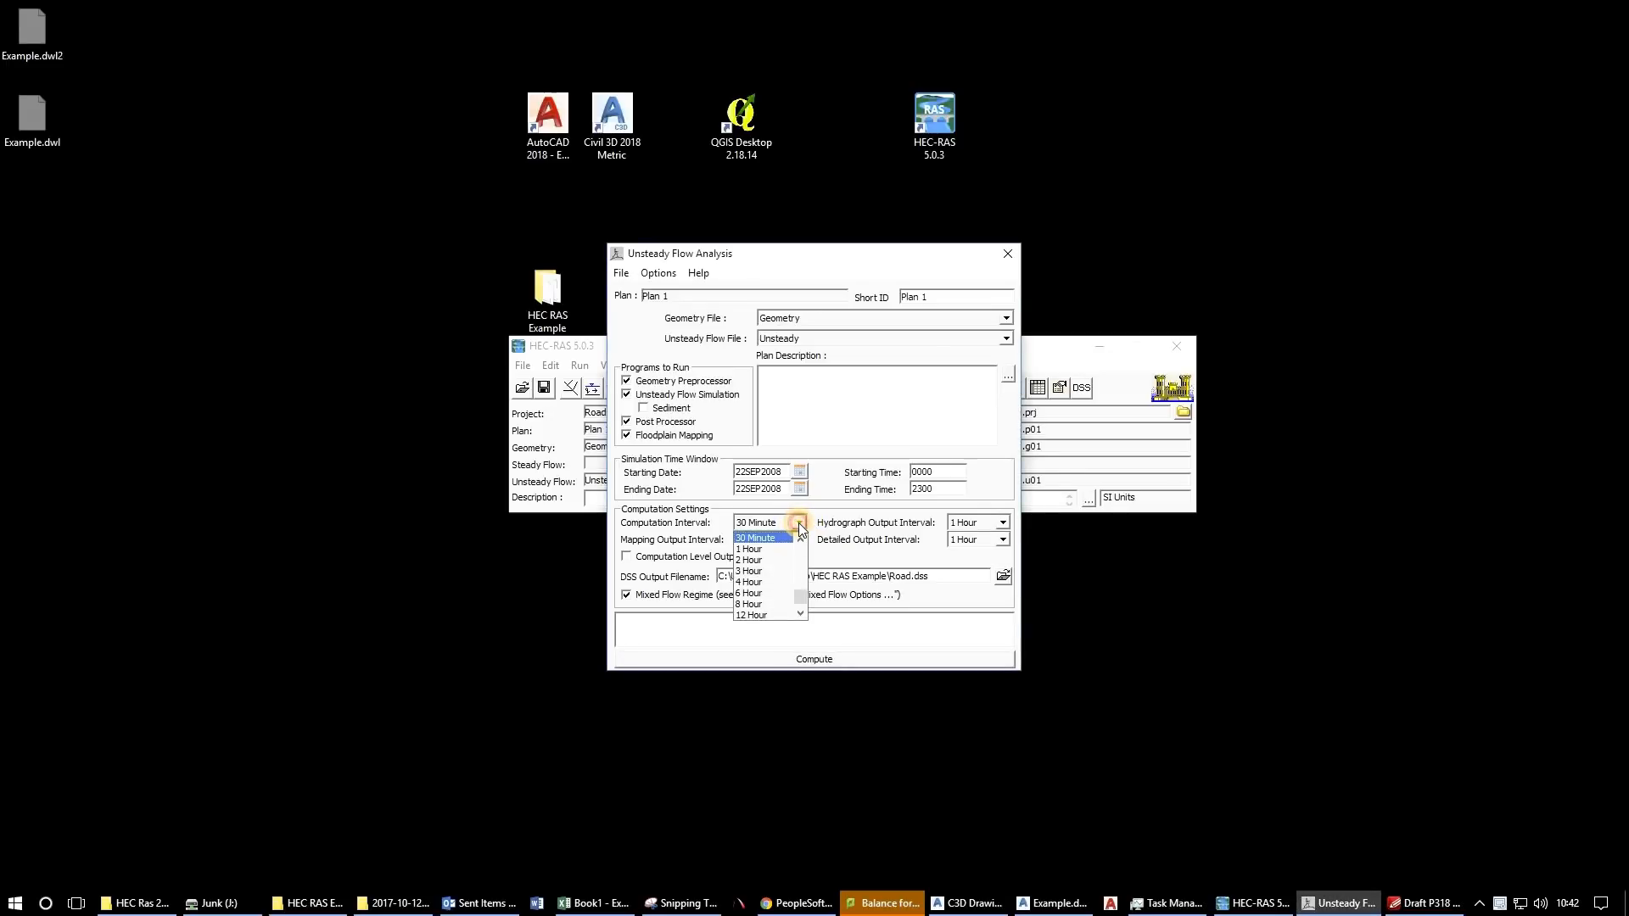
left_click(800, 524)
left_click_drag(768, 255, 339, 289)
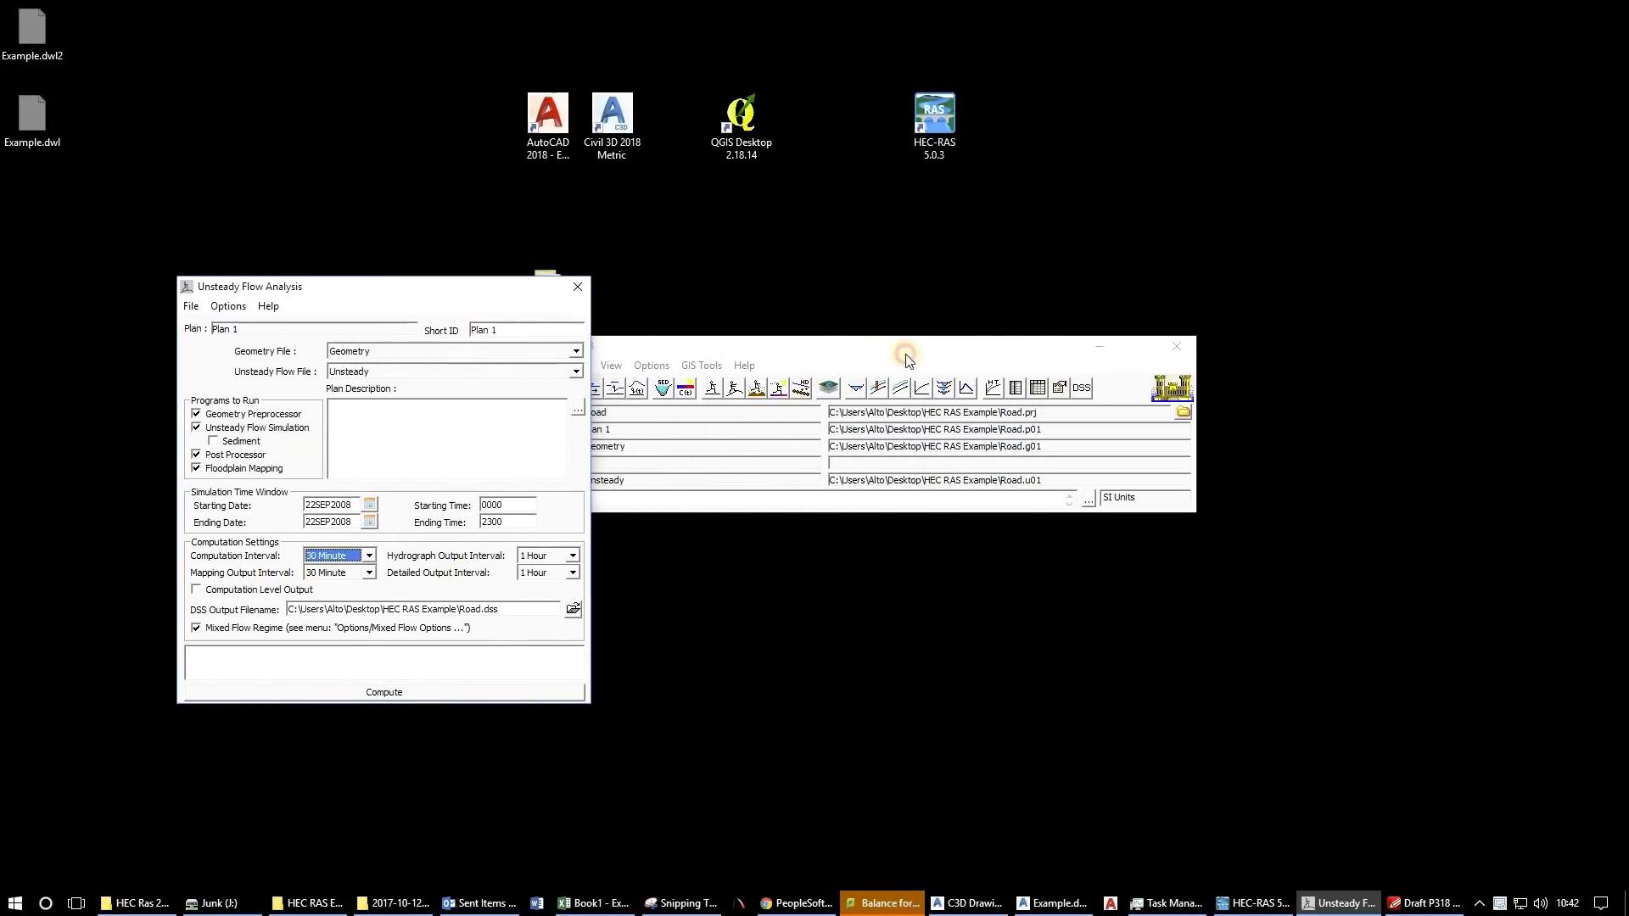
left_click_drag(906, 354, 1115, 342)
left_click(780, 382)
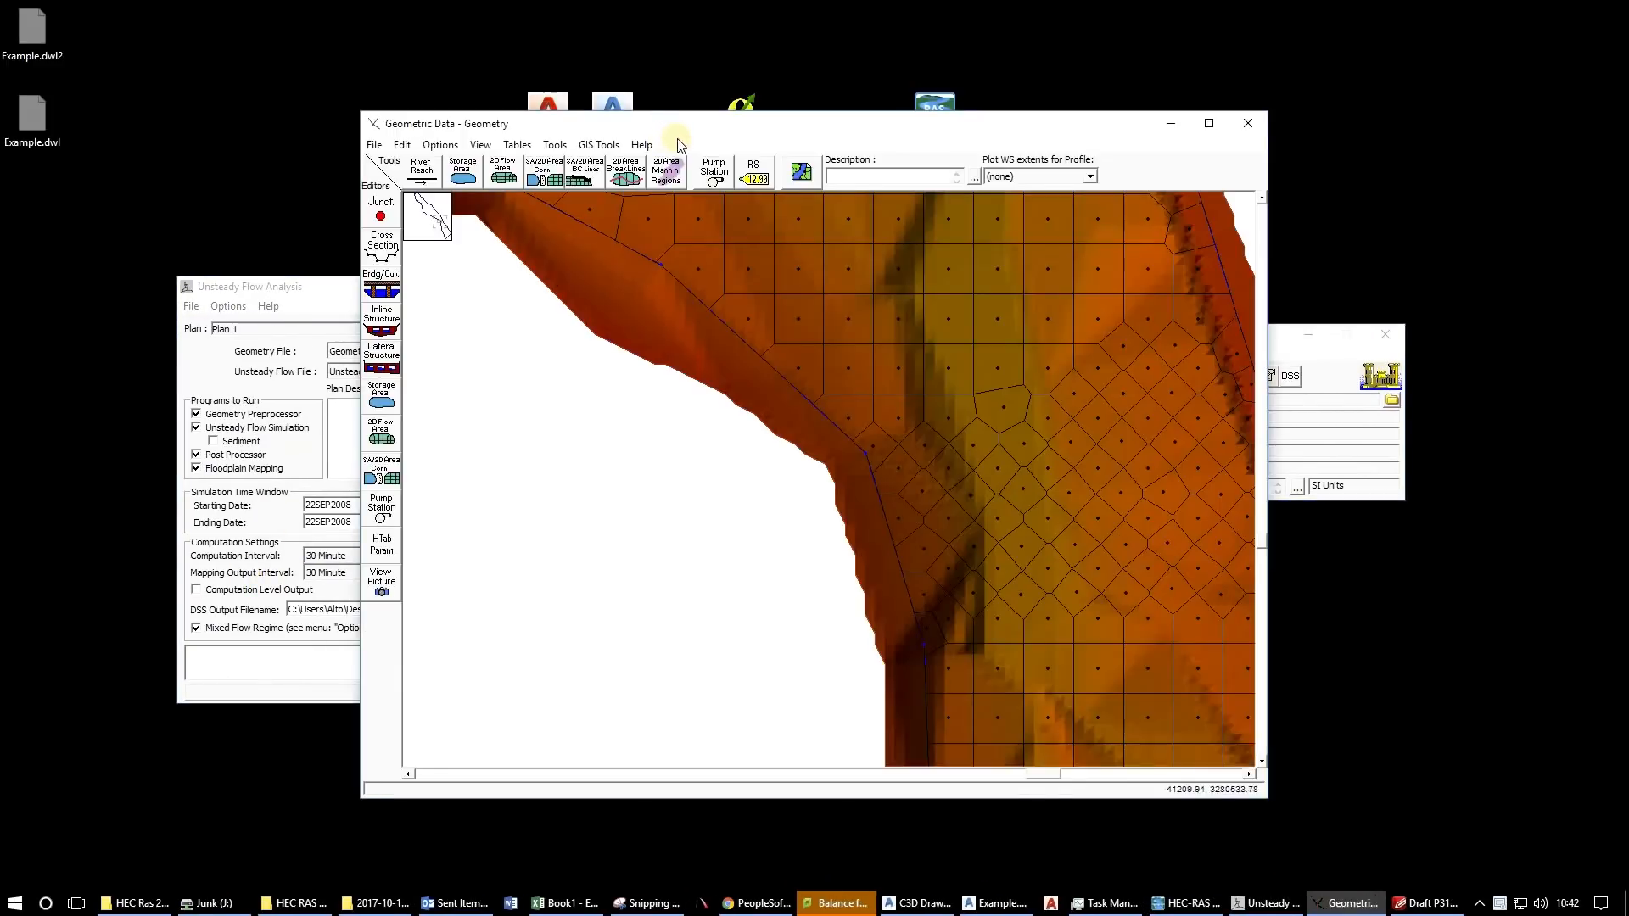
left_click_drag(946, 125, 1224, 142)
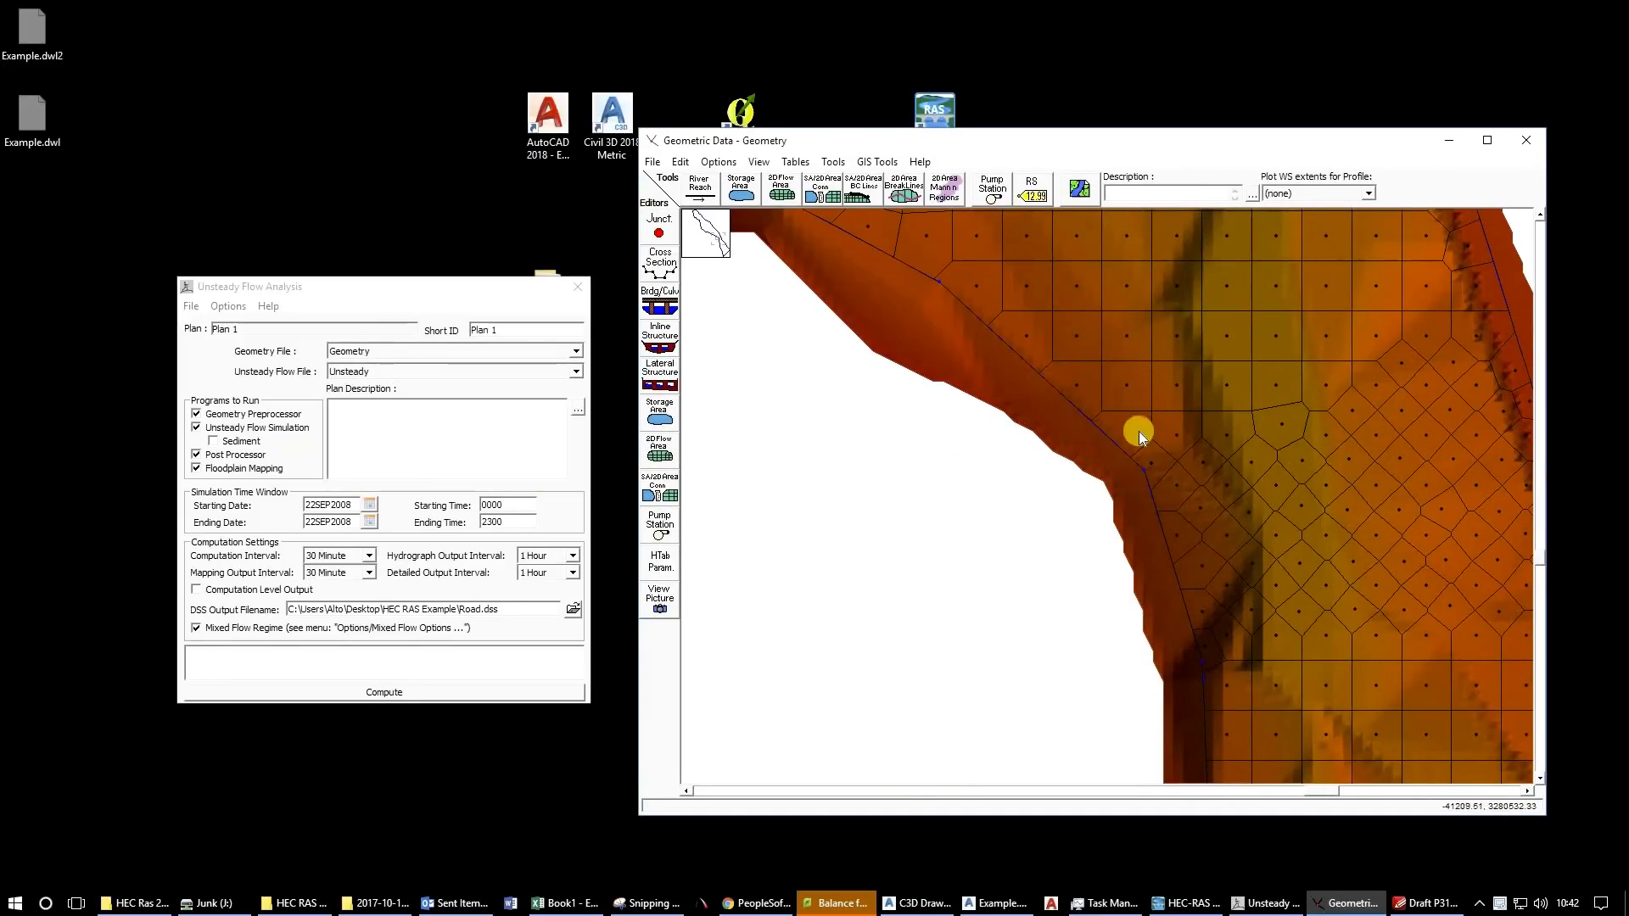
scroll(1171, 441, "down", 3)
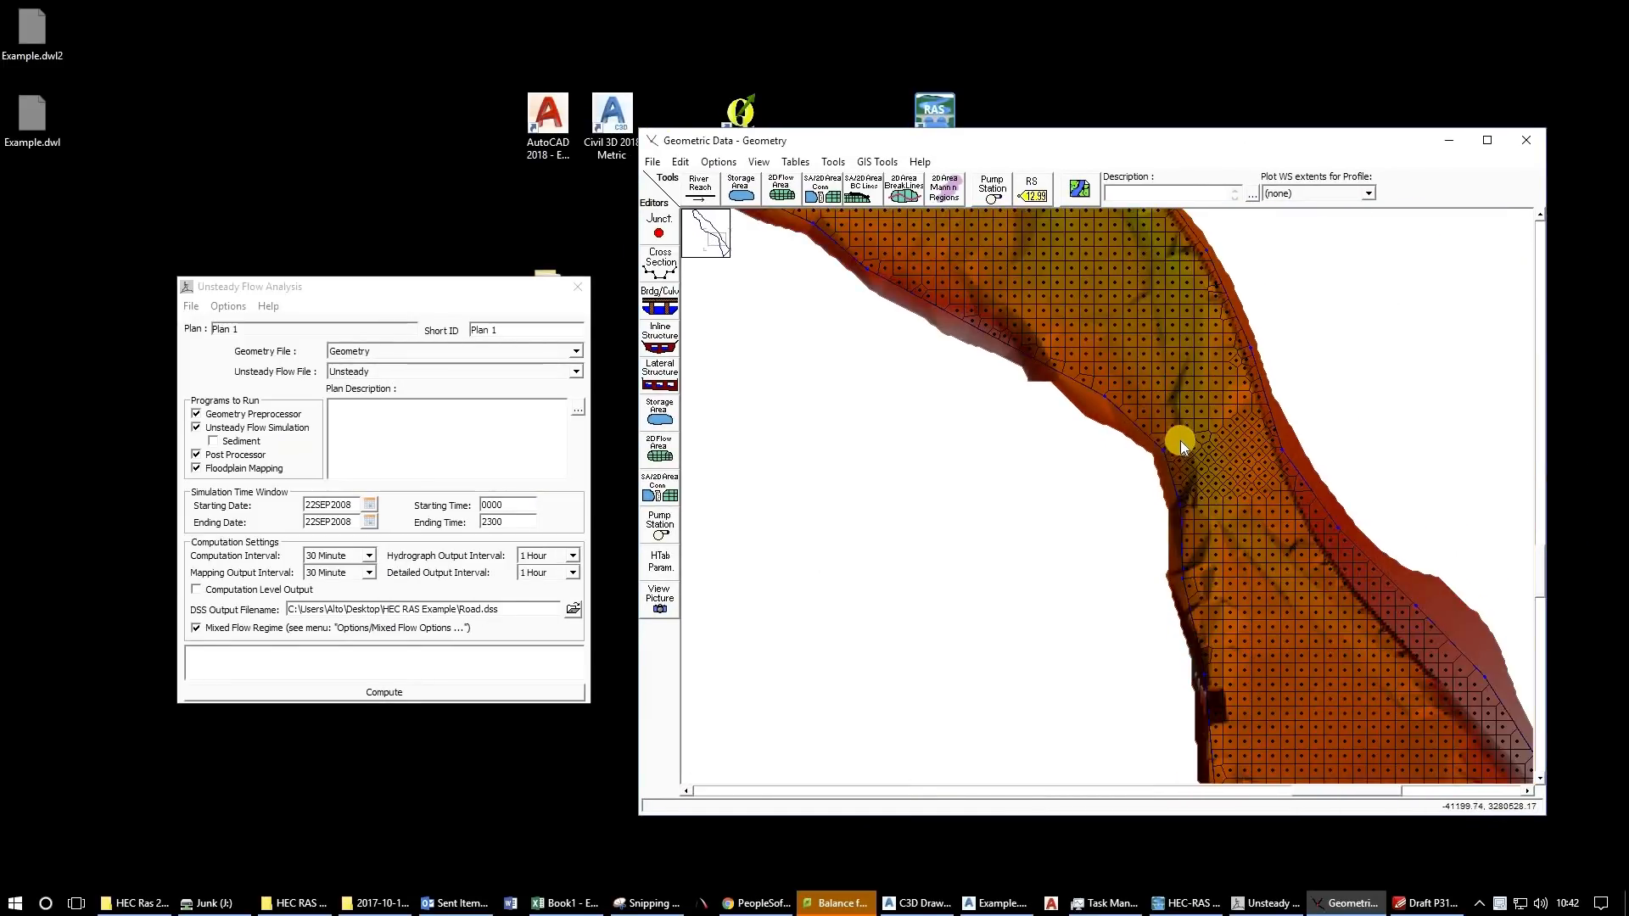
Set the computation and mapping output intervals to 1 Minute and rerun the Plan 1 computation.
left_click(370, 557)
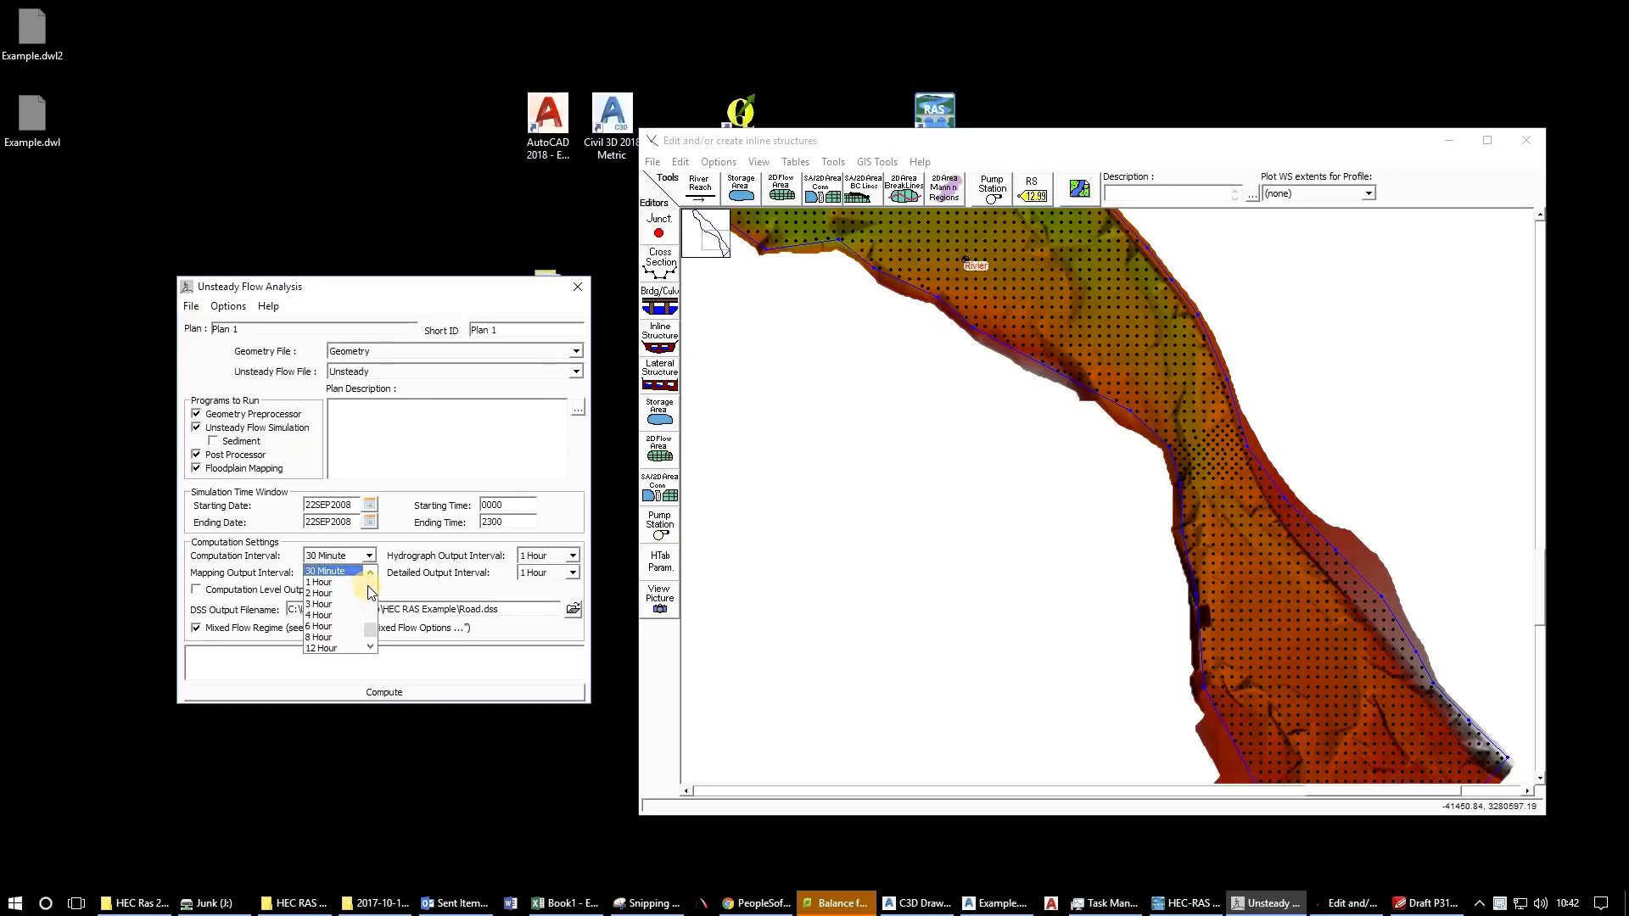
left_click(370, 591)
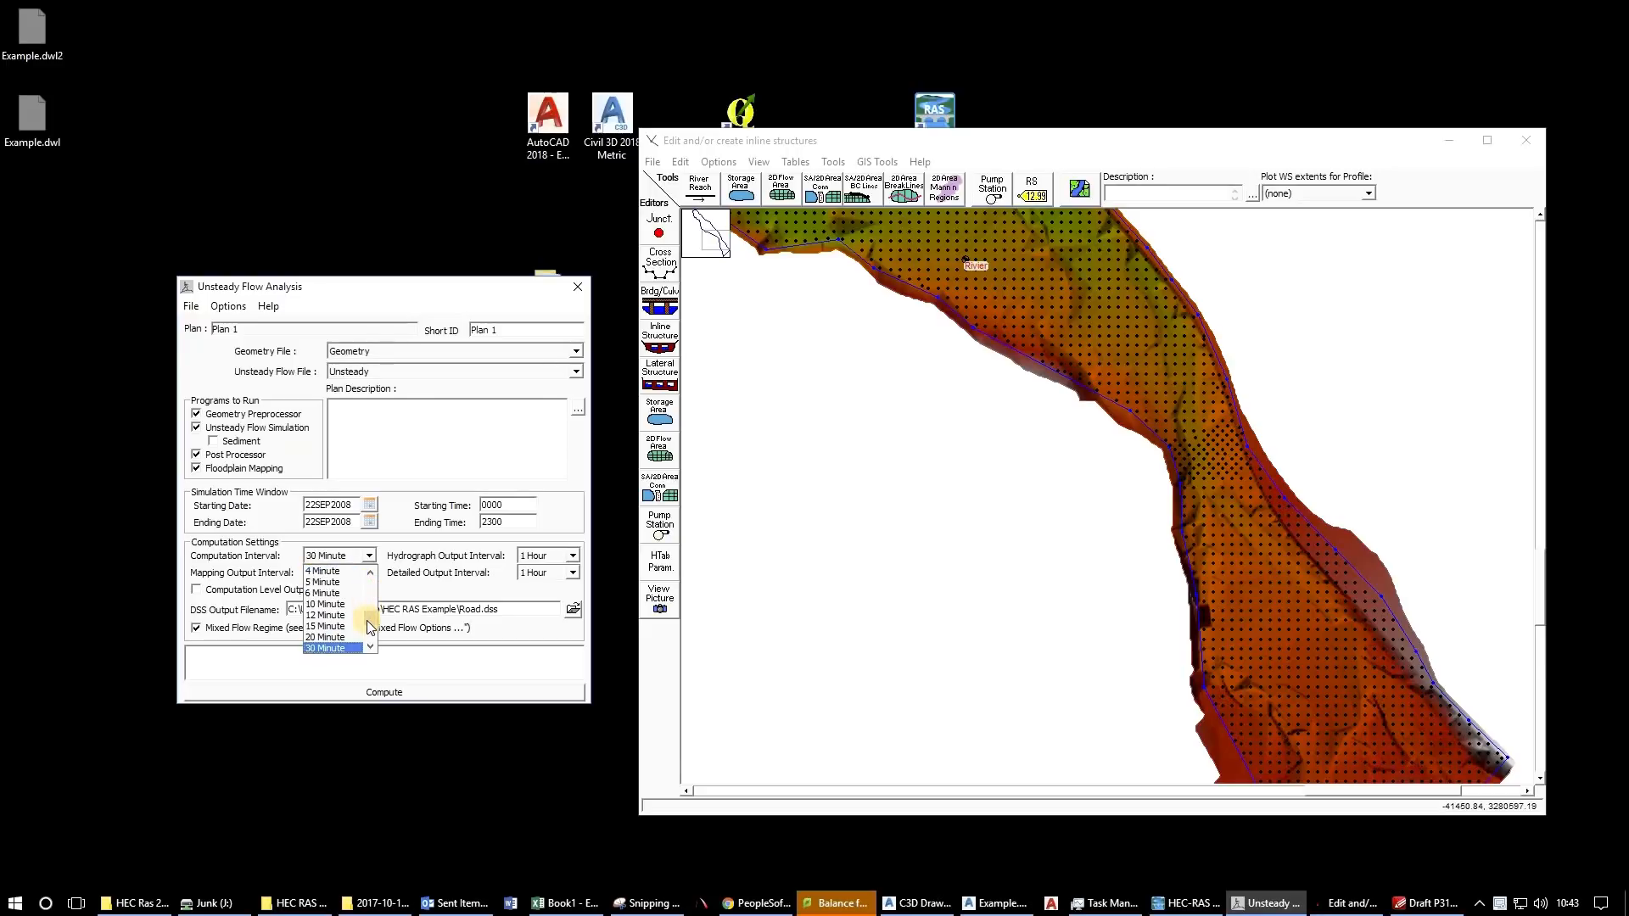
left_click_drag(366, 621, 372, 608)
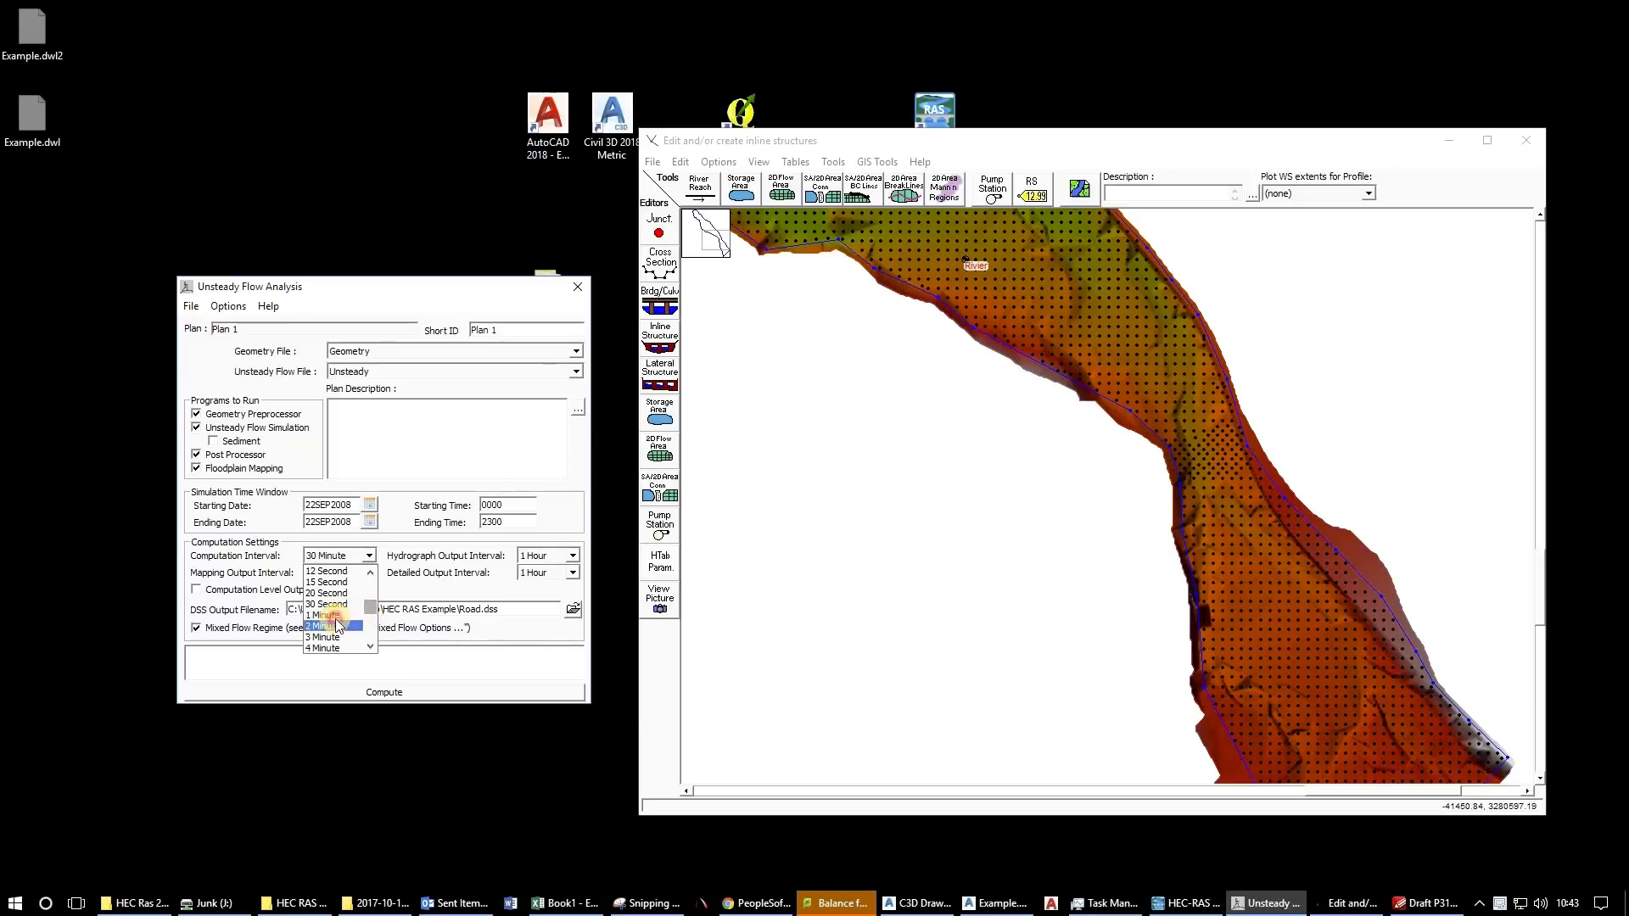
left_click(364, 603)
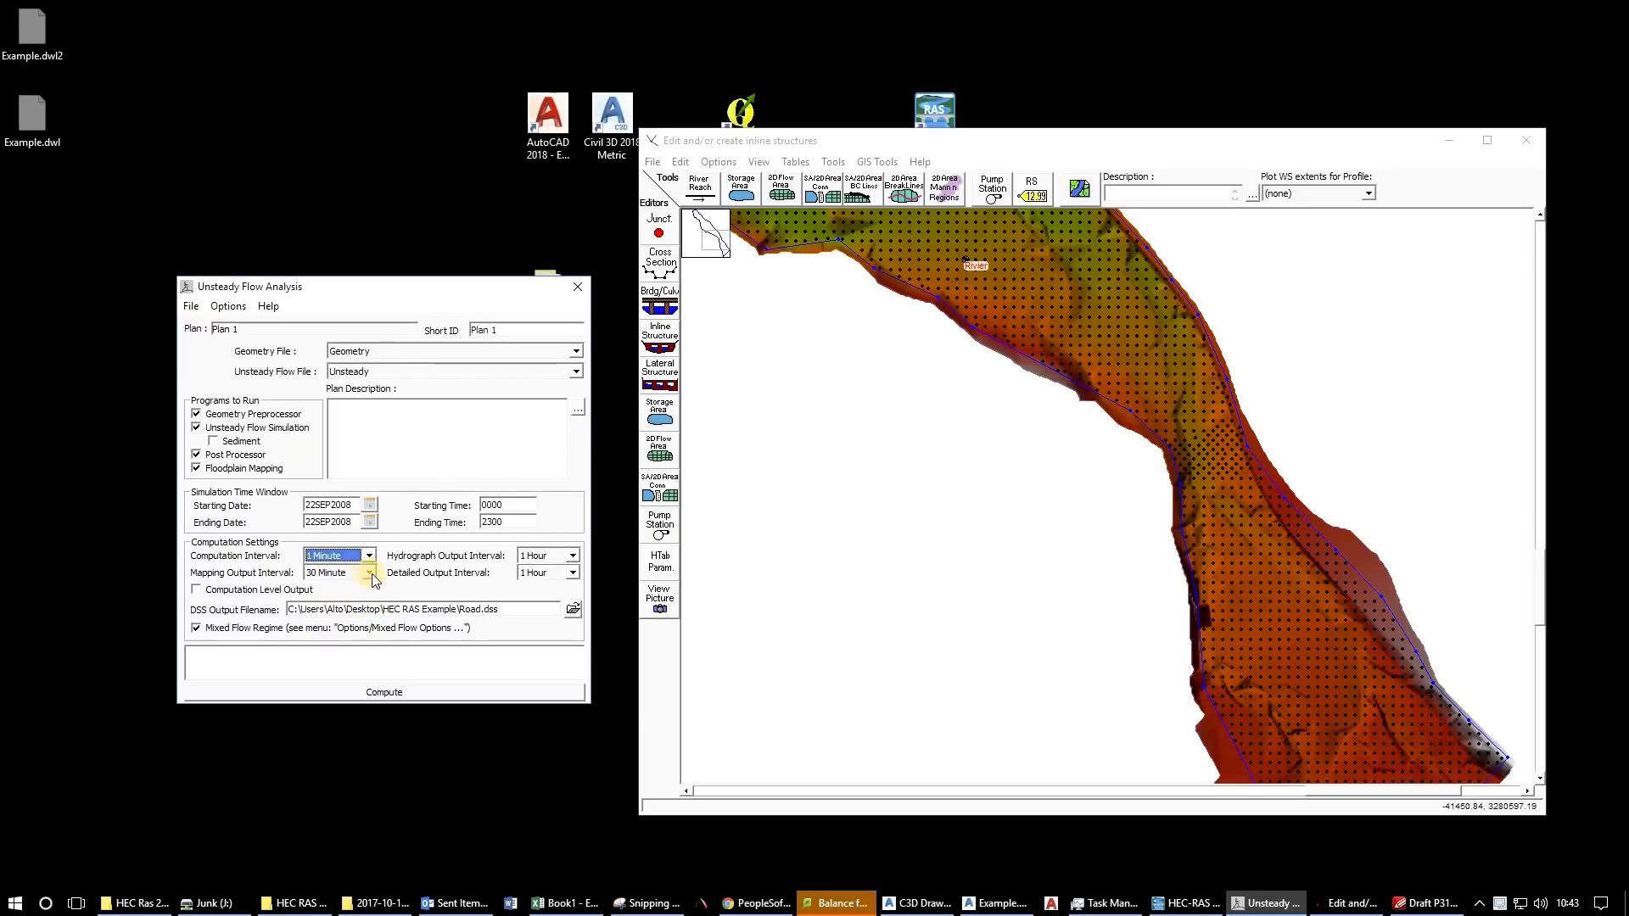
left_click(370, 573)
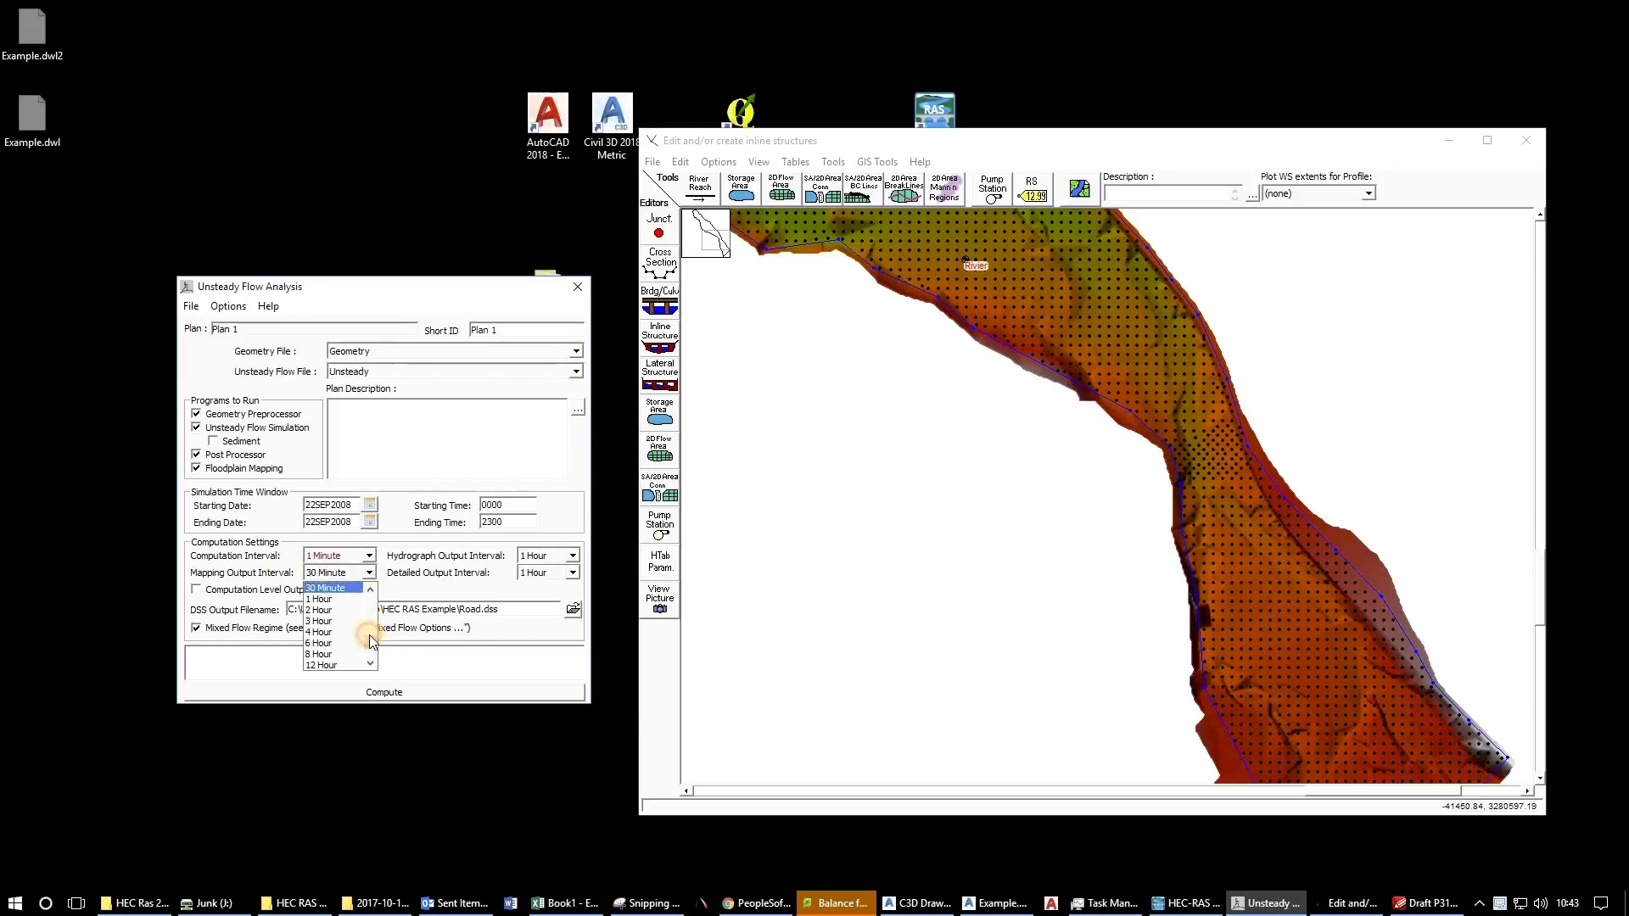
scroll(371, 636, "up", 1)
left_click(339, 588)
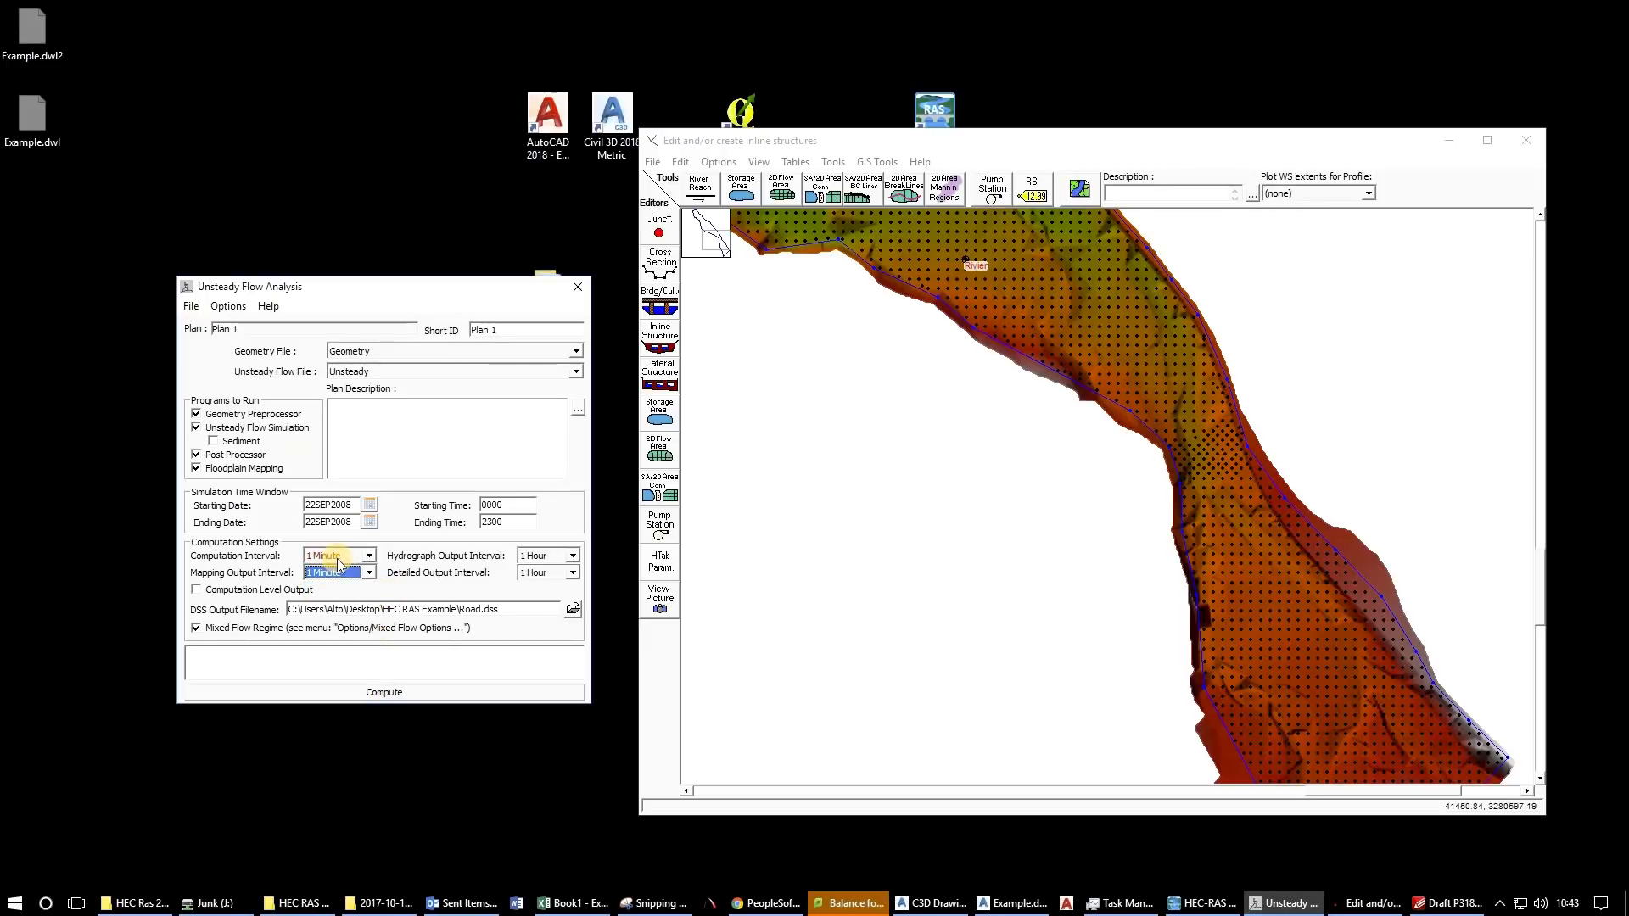
left_click(327, 693)
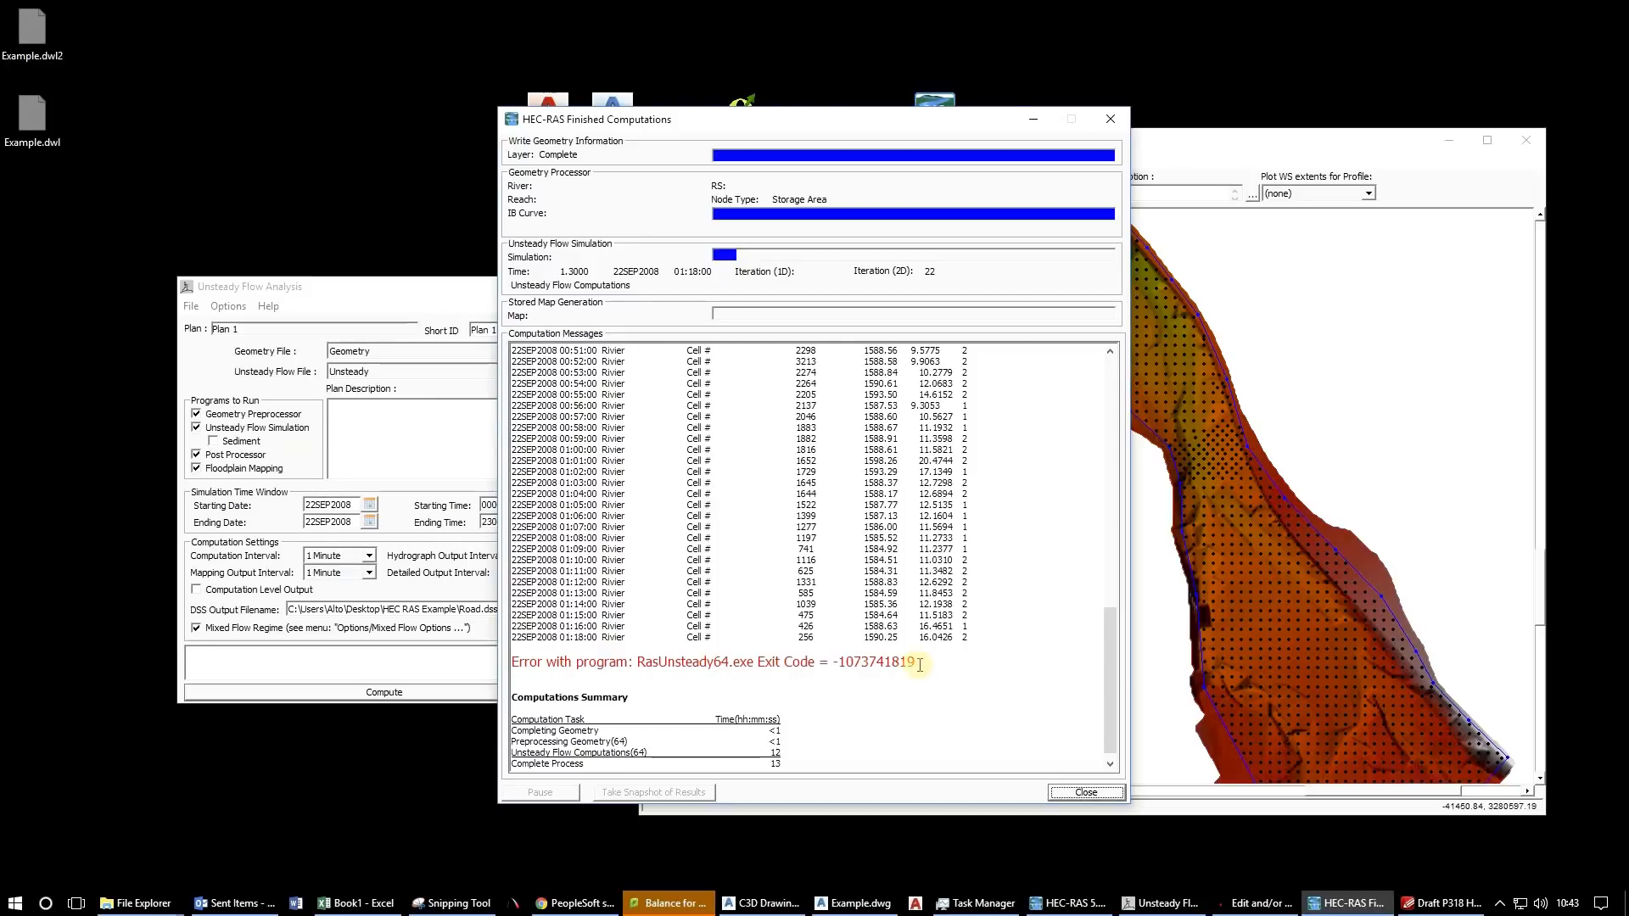
triple_click(780, 664)
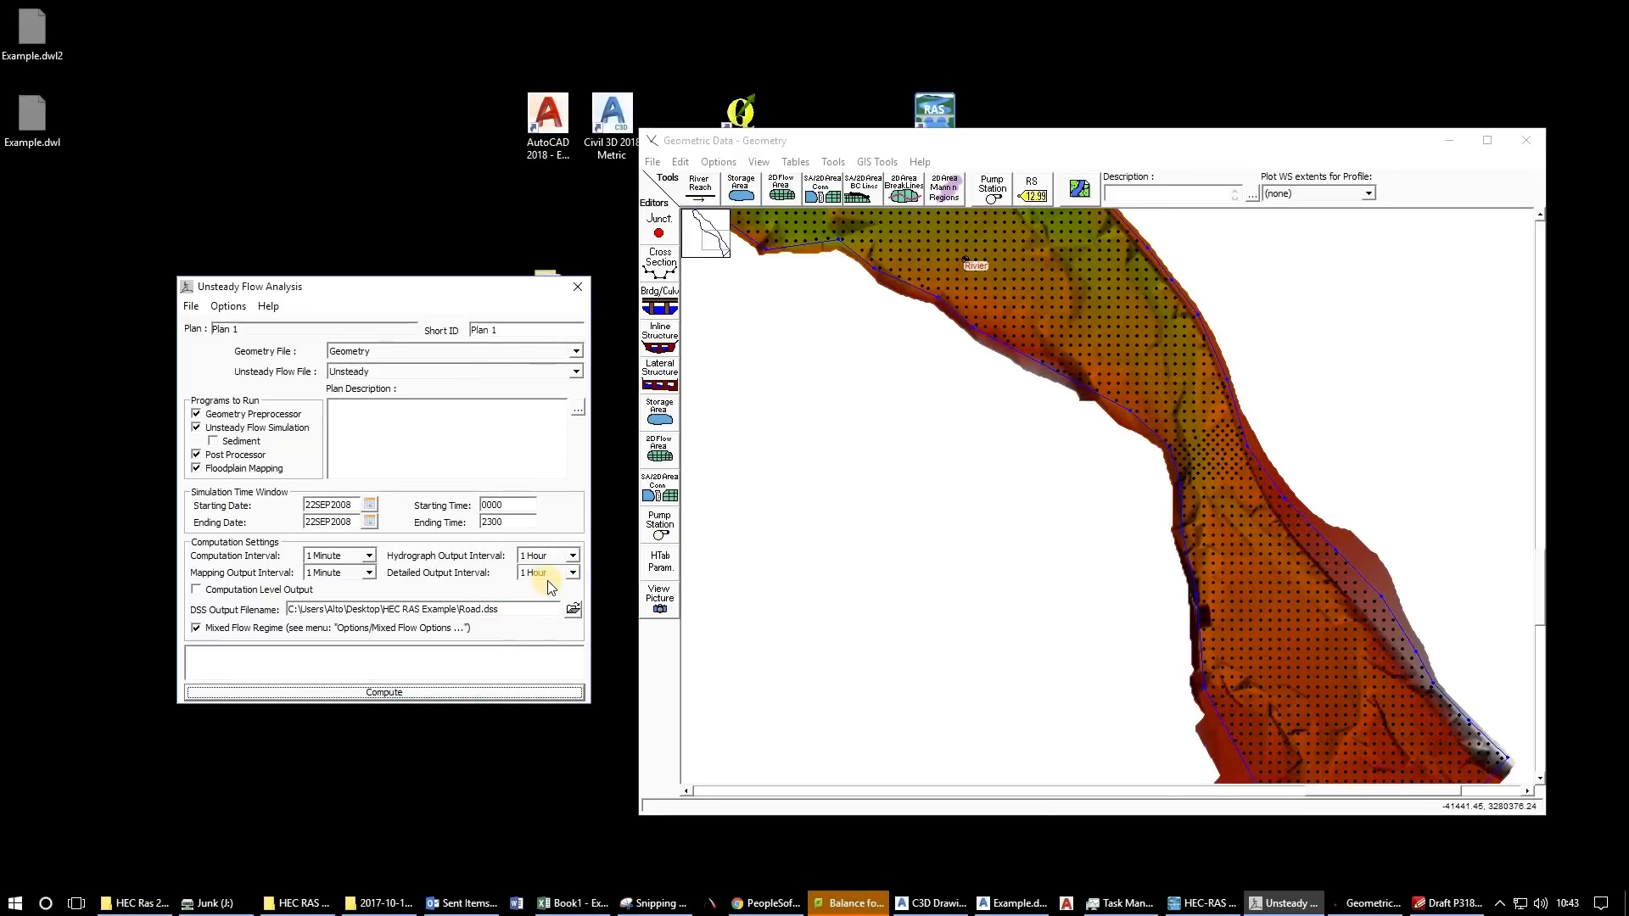
Regenerate the Rivier 2D flow area's computation points at a spacing of 15, replacing all existing points.
left_click(870, 400)
left_click_drag(858, 141, 838, 155)
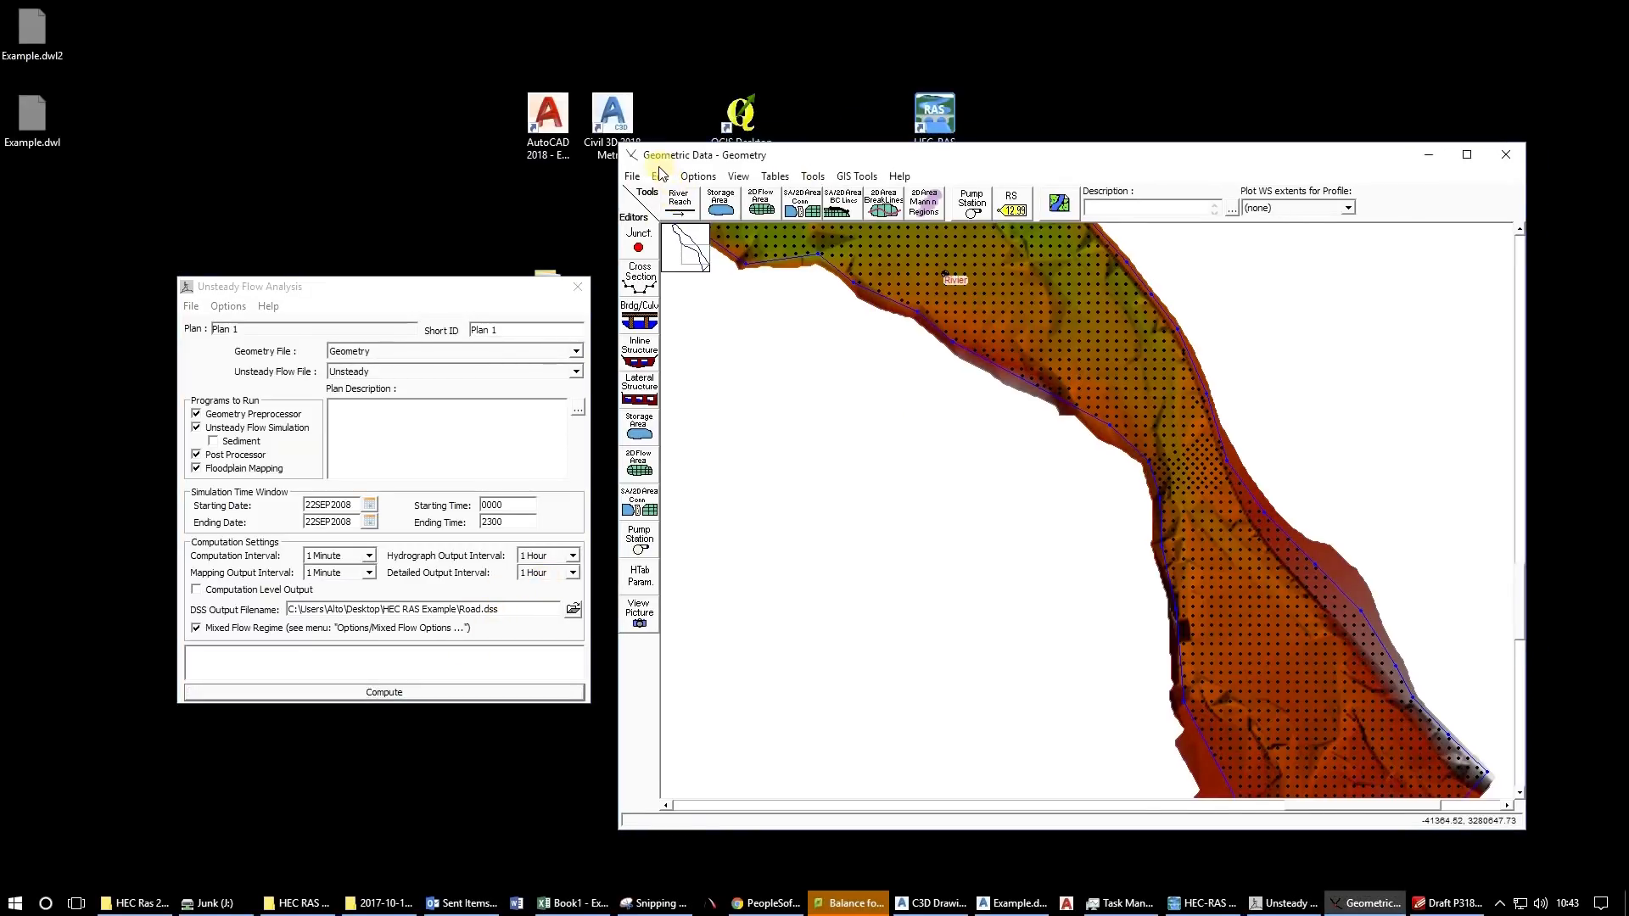
left_click(918, 299)
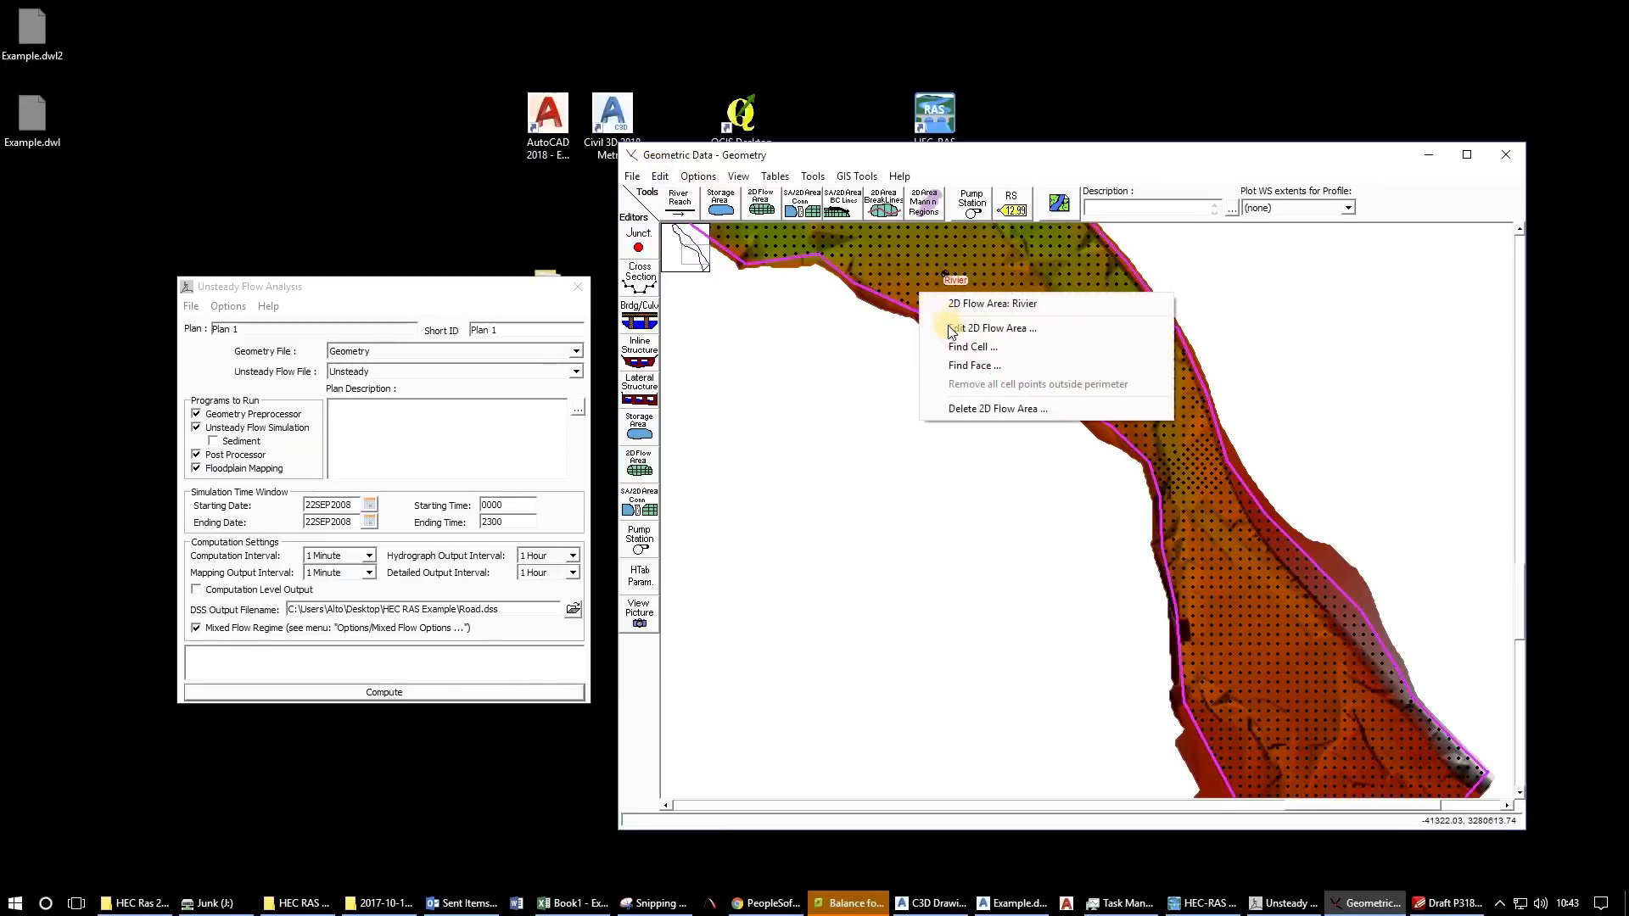
left_click(948, 332)
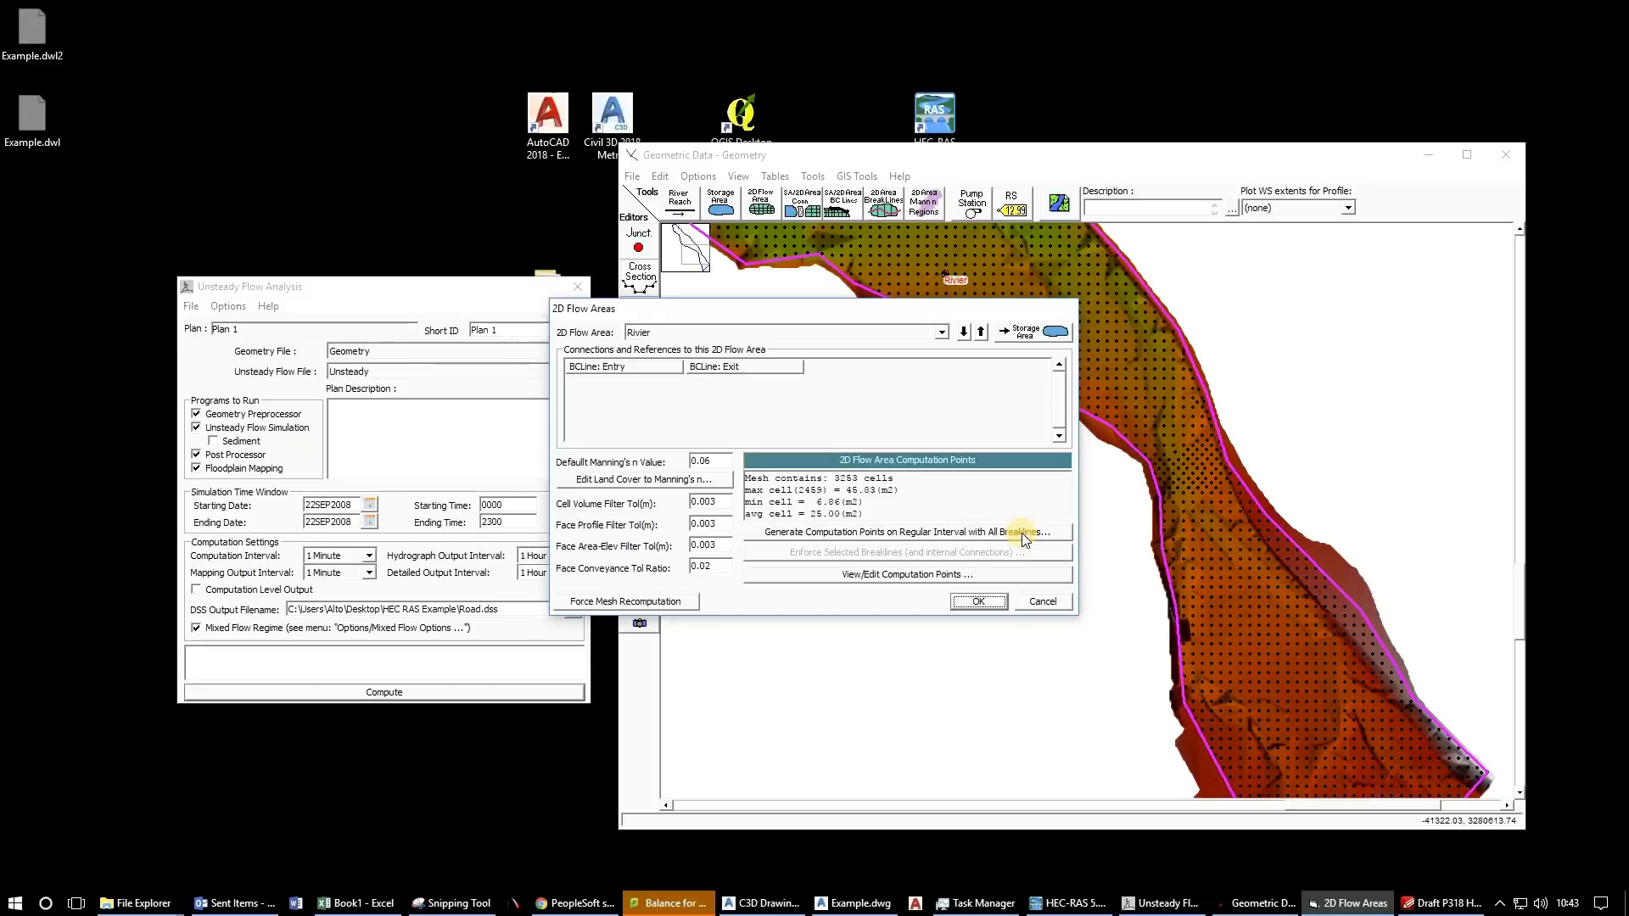
left_click(955, 532)
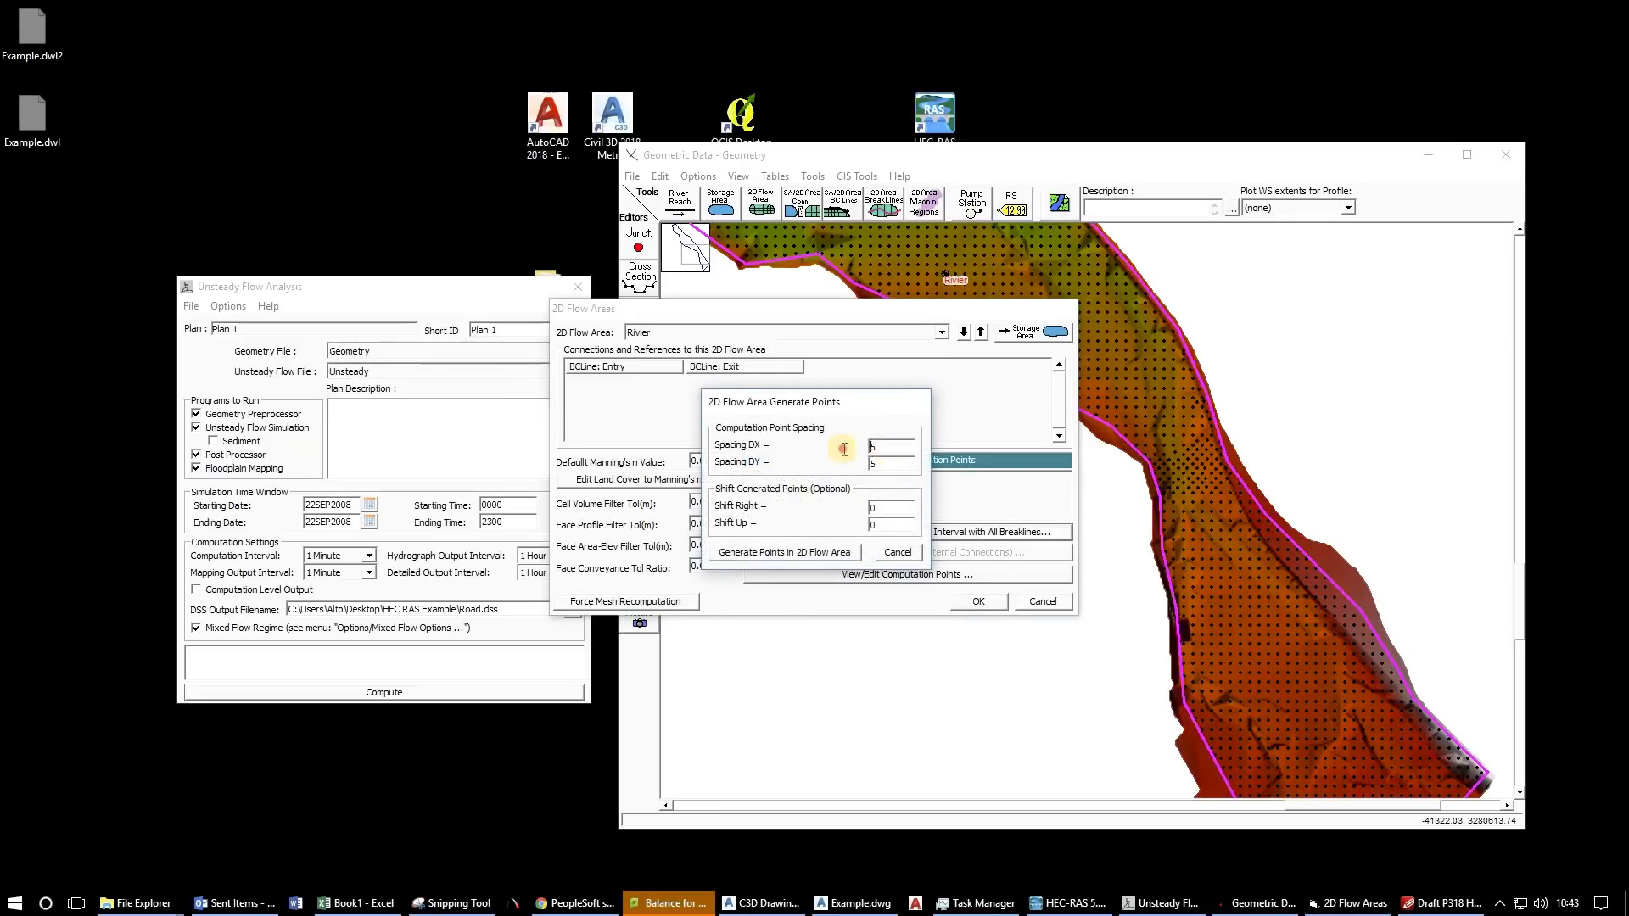
type("10")
double_click(888, 461)
type("10")
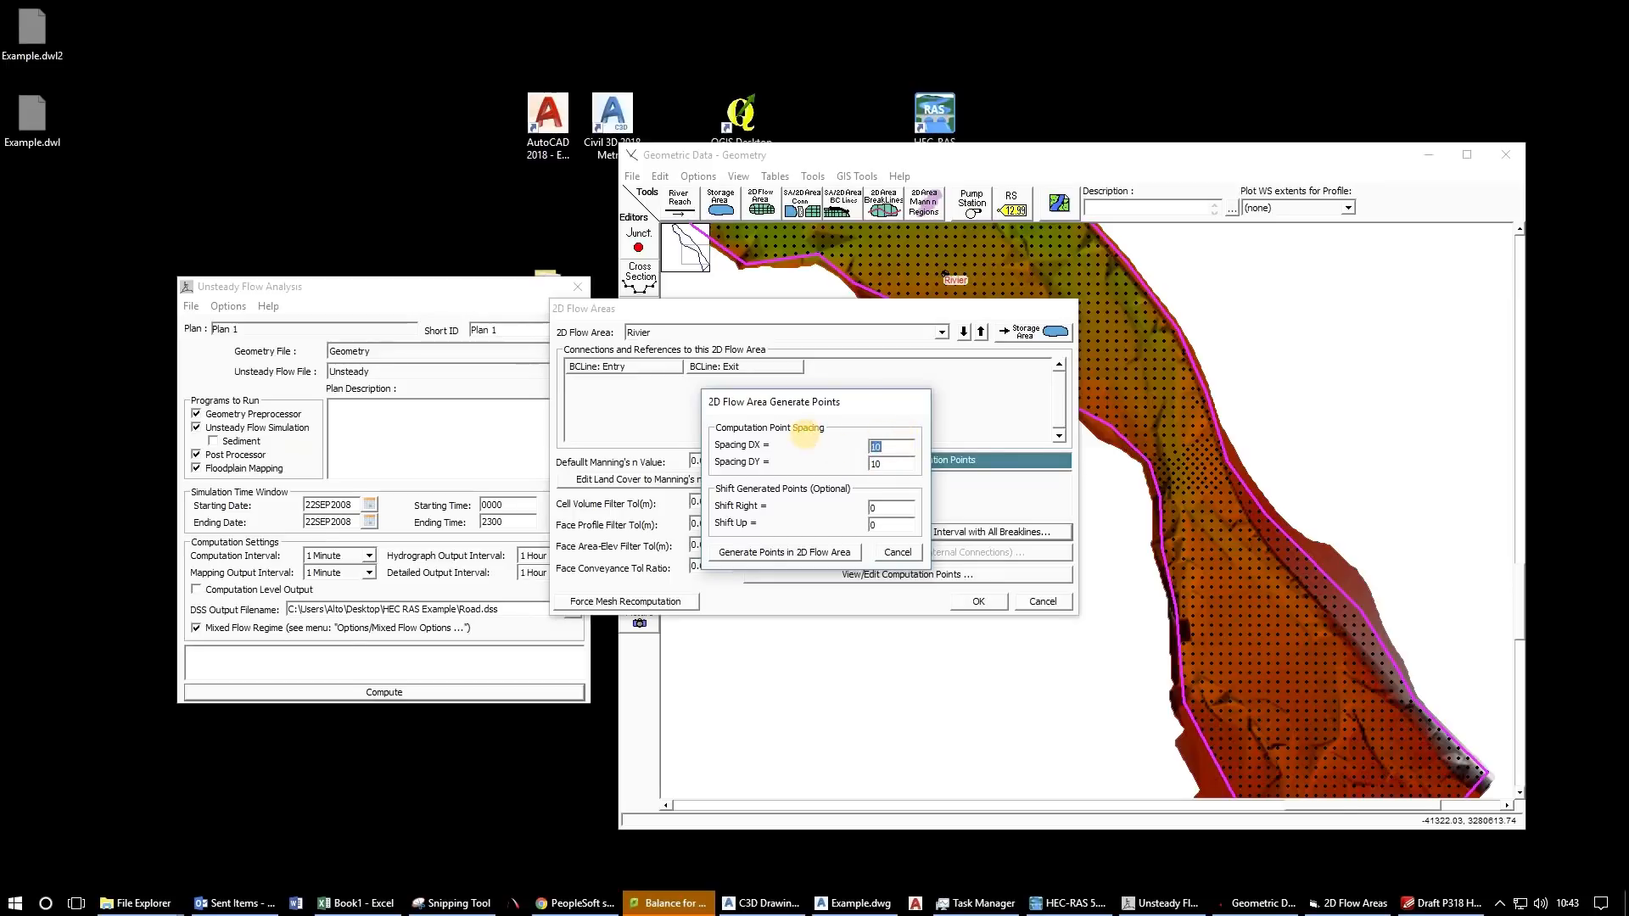
type("15")
left_click(806, 552)
left_click(875, 515)
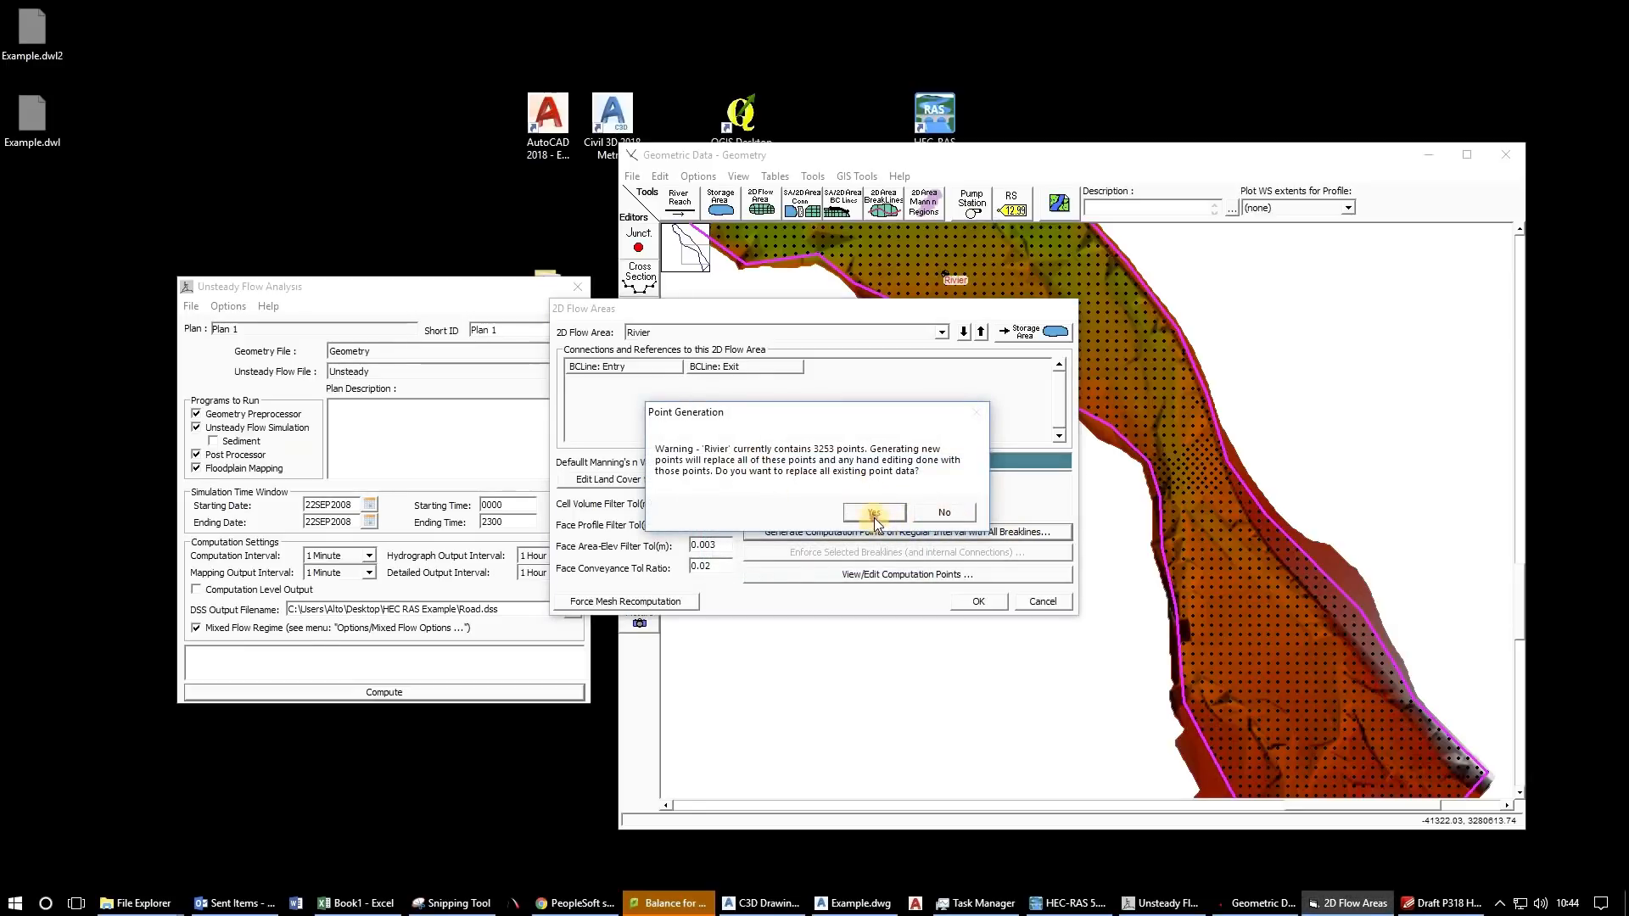
left_click(975, 601)
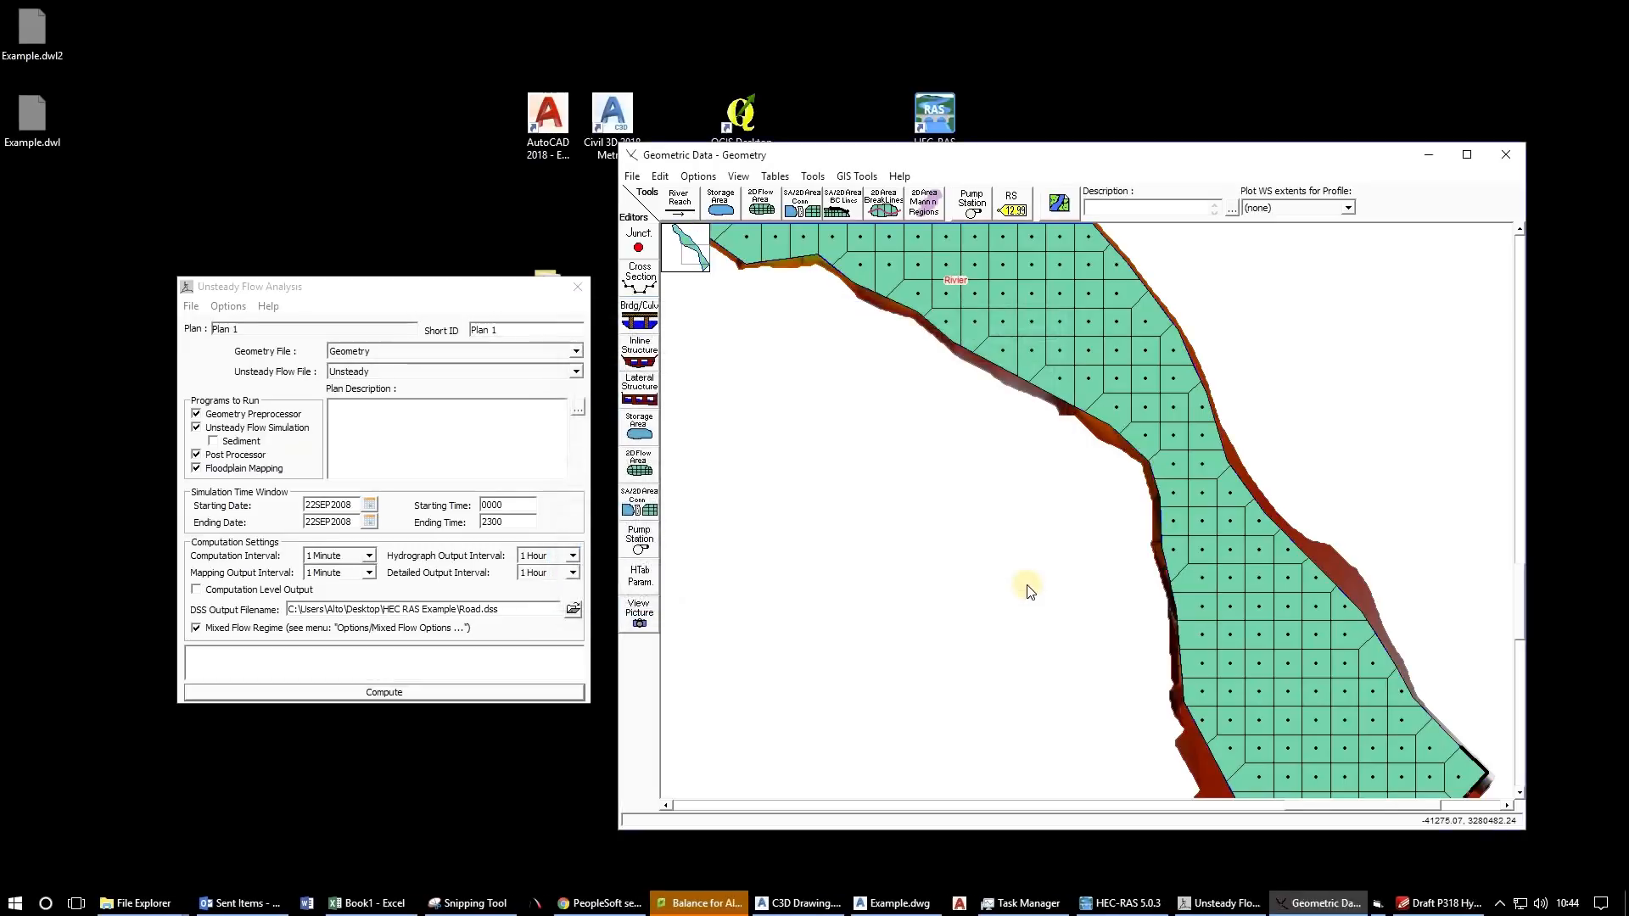
Save the geometry data with the coarser mesh and run the Plan 1 unsteady flow computation again.
scroll(1026, 591, "down", 1)
scroll(1072, 558, "down", 1)
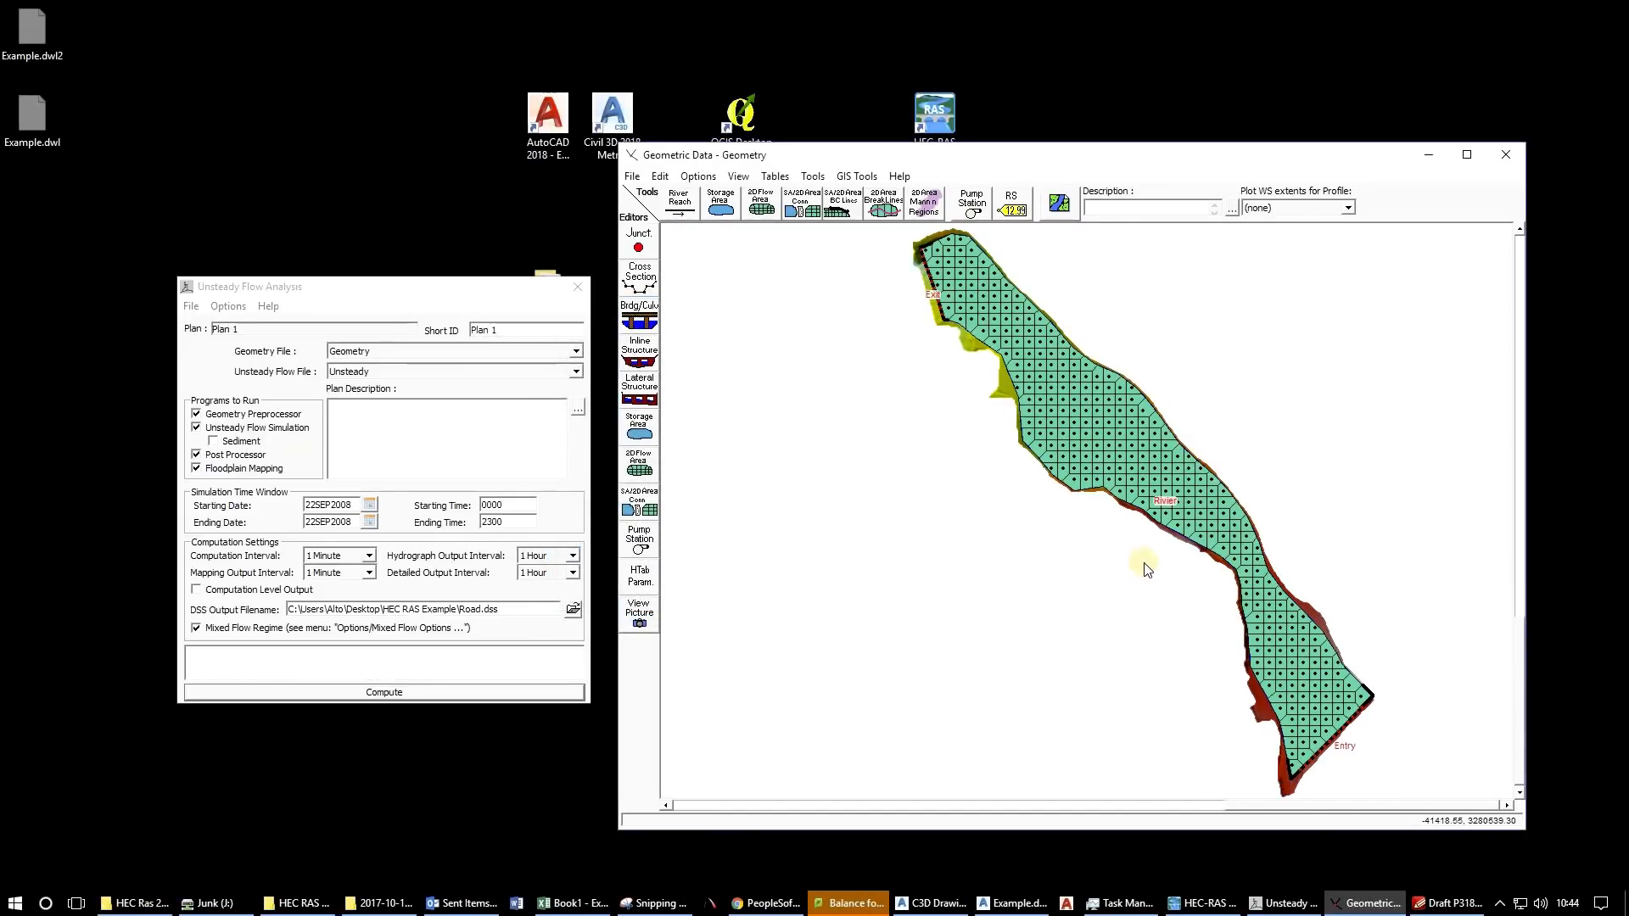
scroll(1139, 563, "up", 2)
scroll(1080, 534, "down", 2)
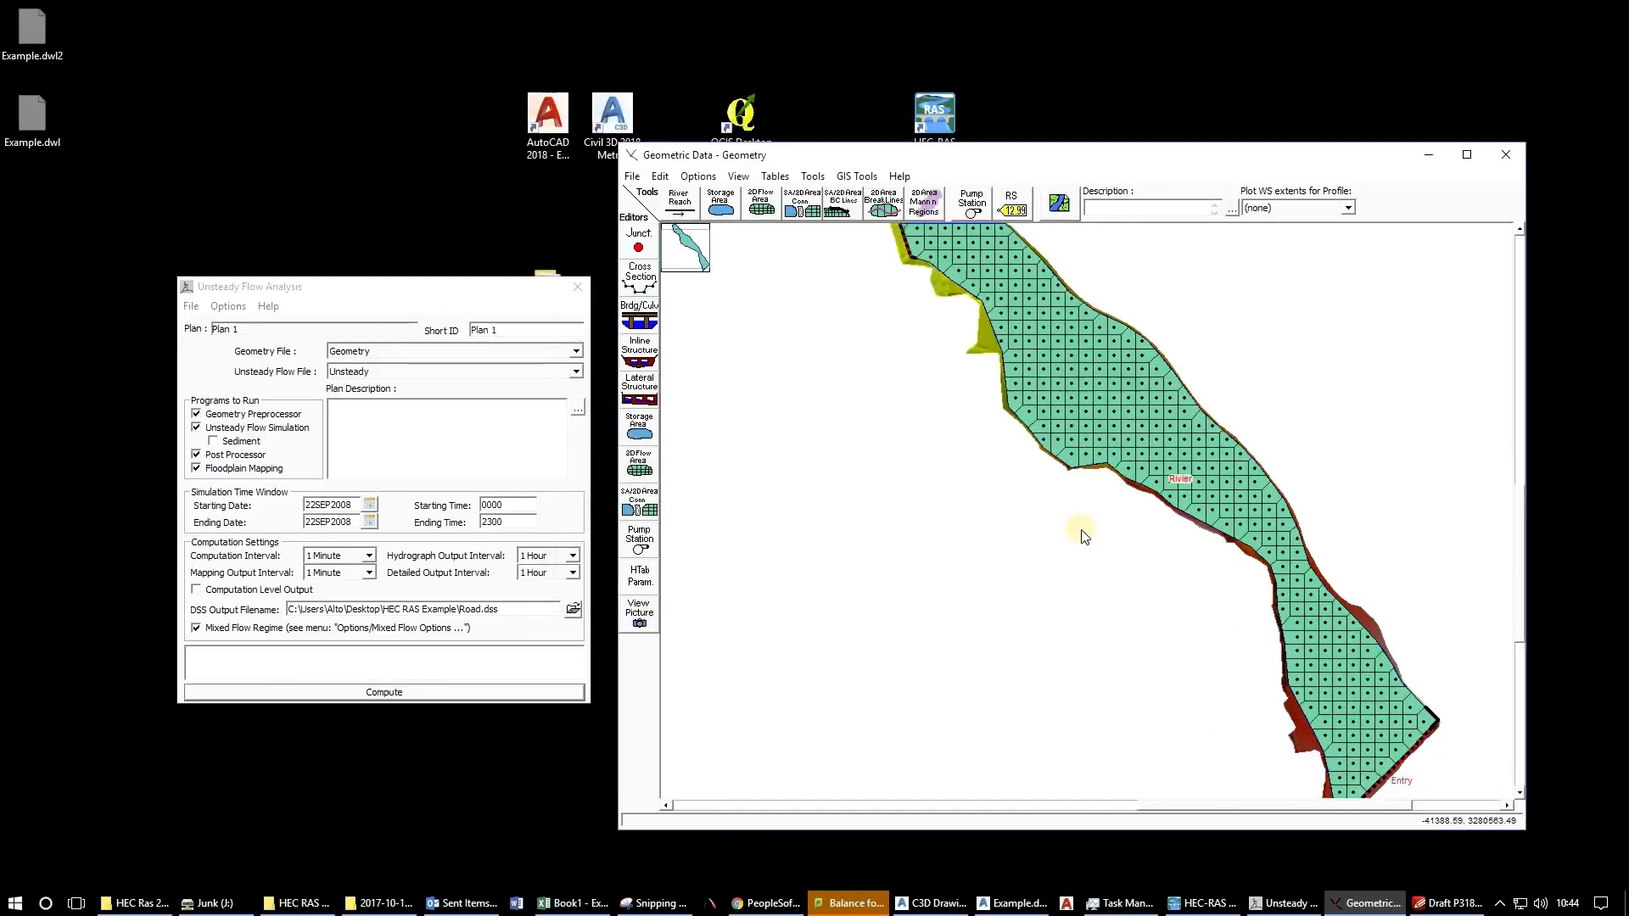
left_click(636, 177)
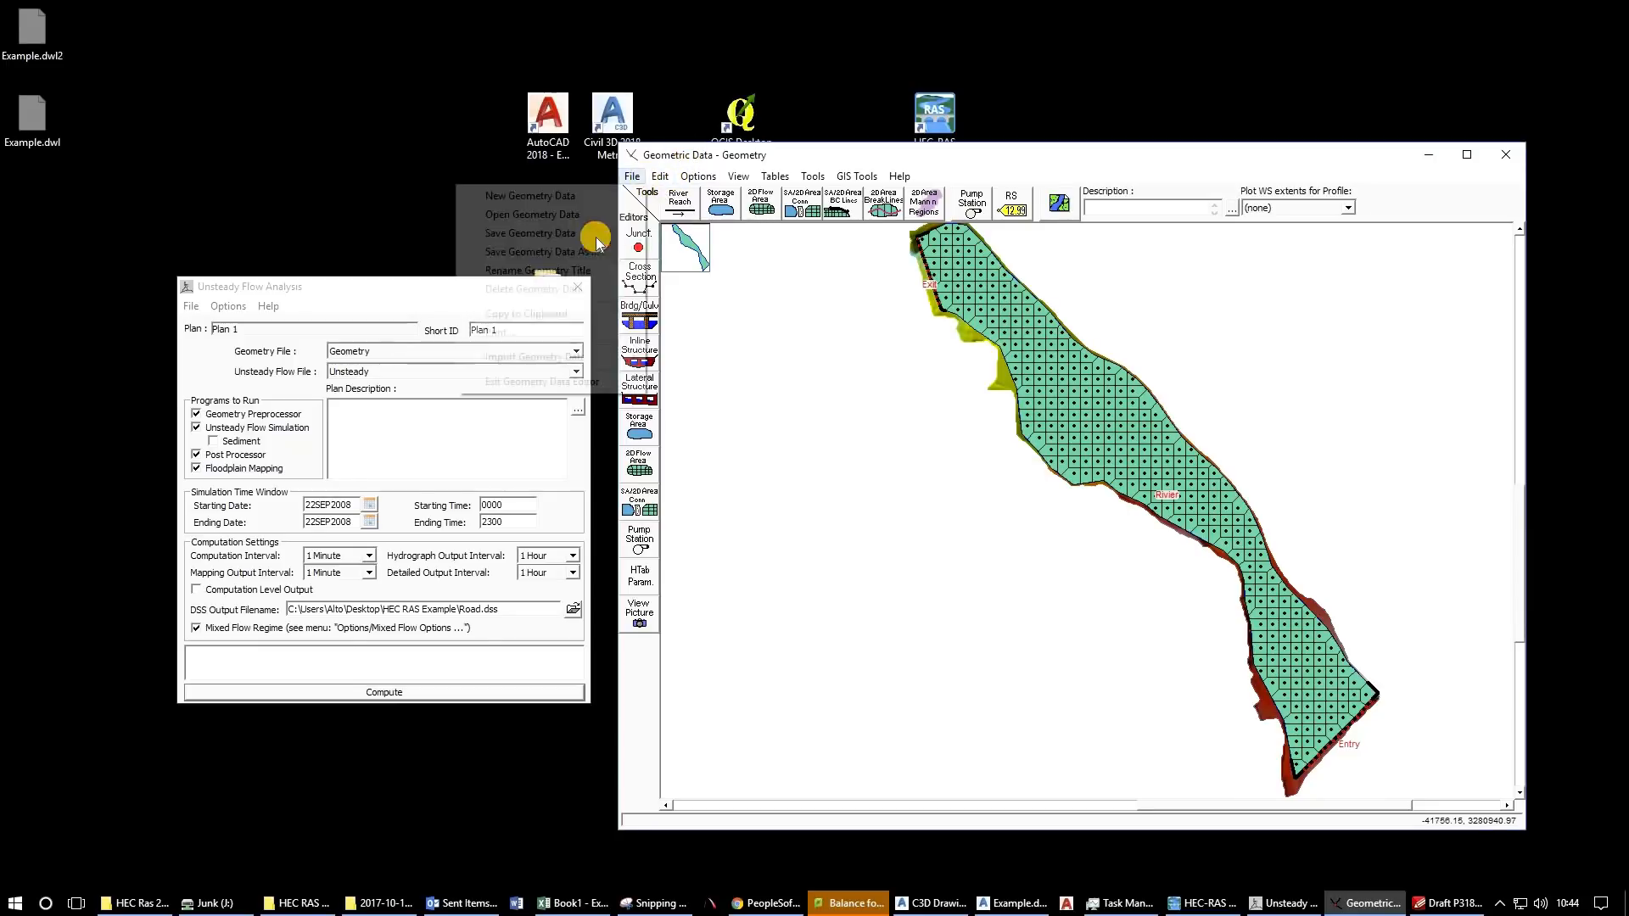
left_click(585, 234)
left_click(426, 694)
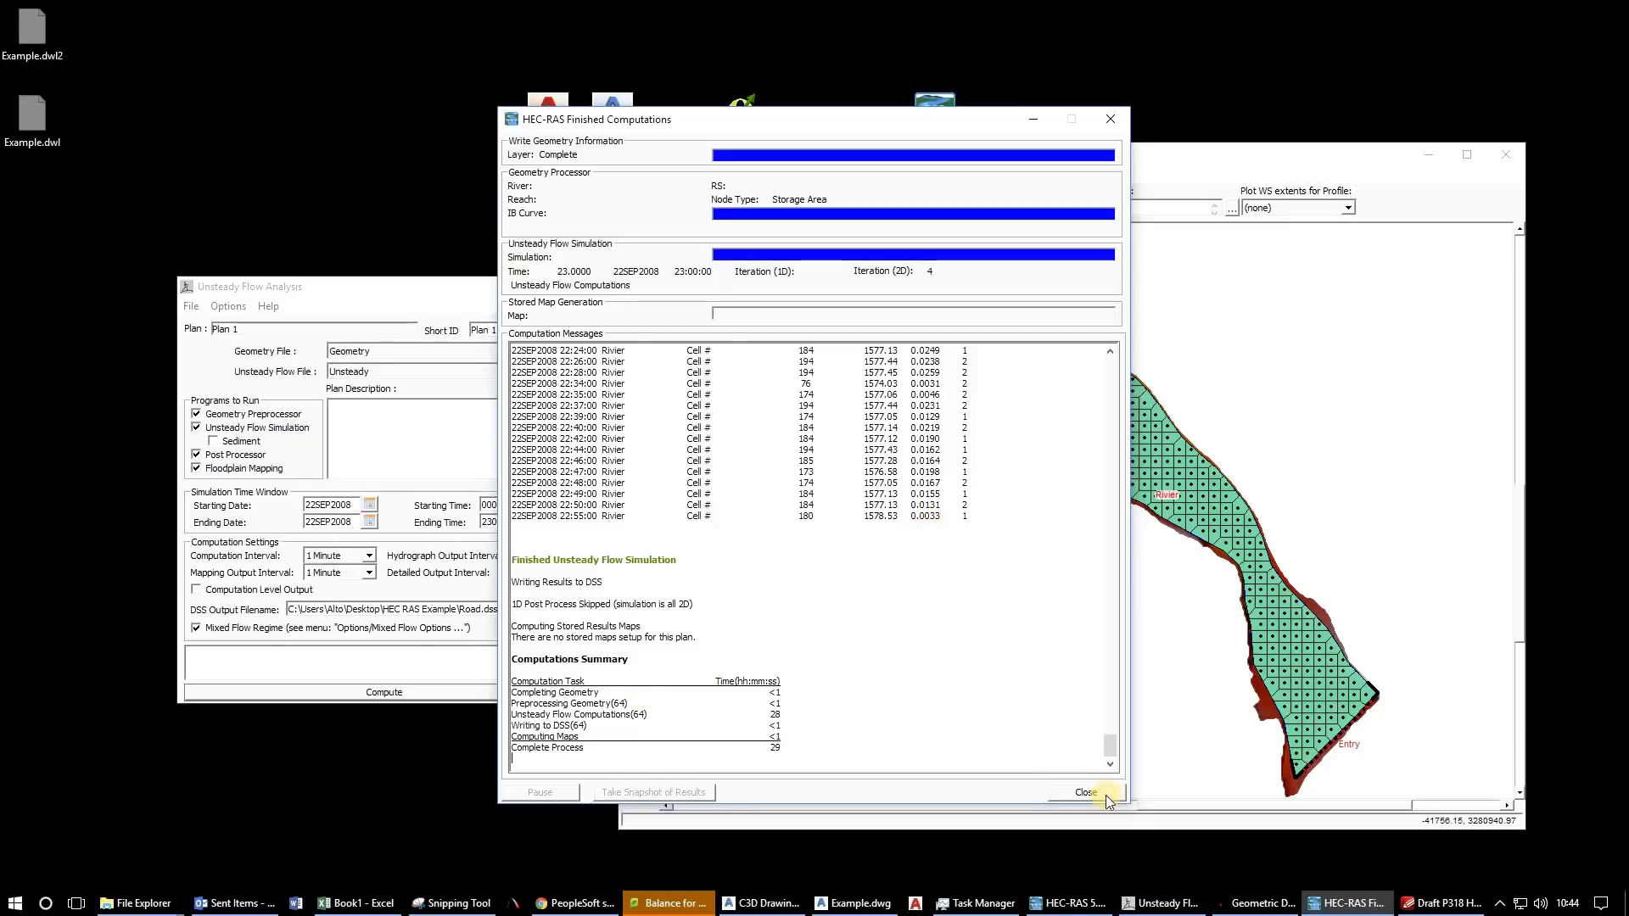
Examine the error values listed per Rivier cell and time step in the computation messages.
scroll(943, 603, "up", 4)
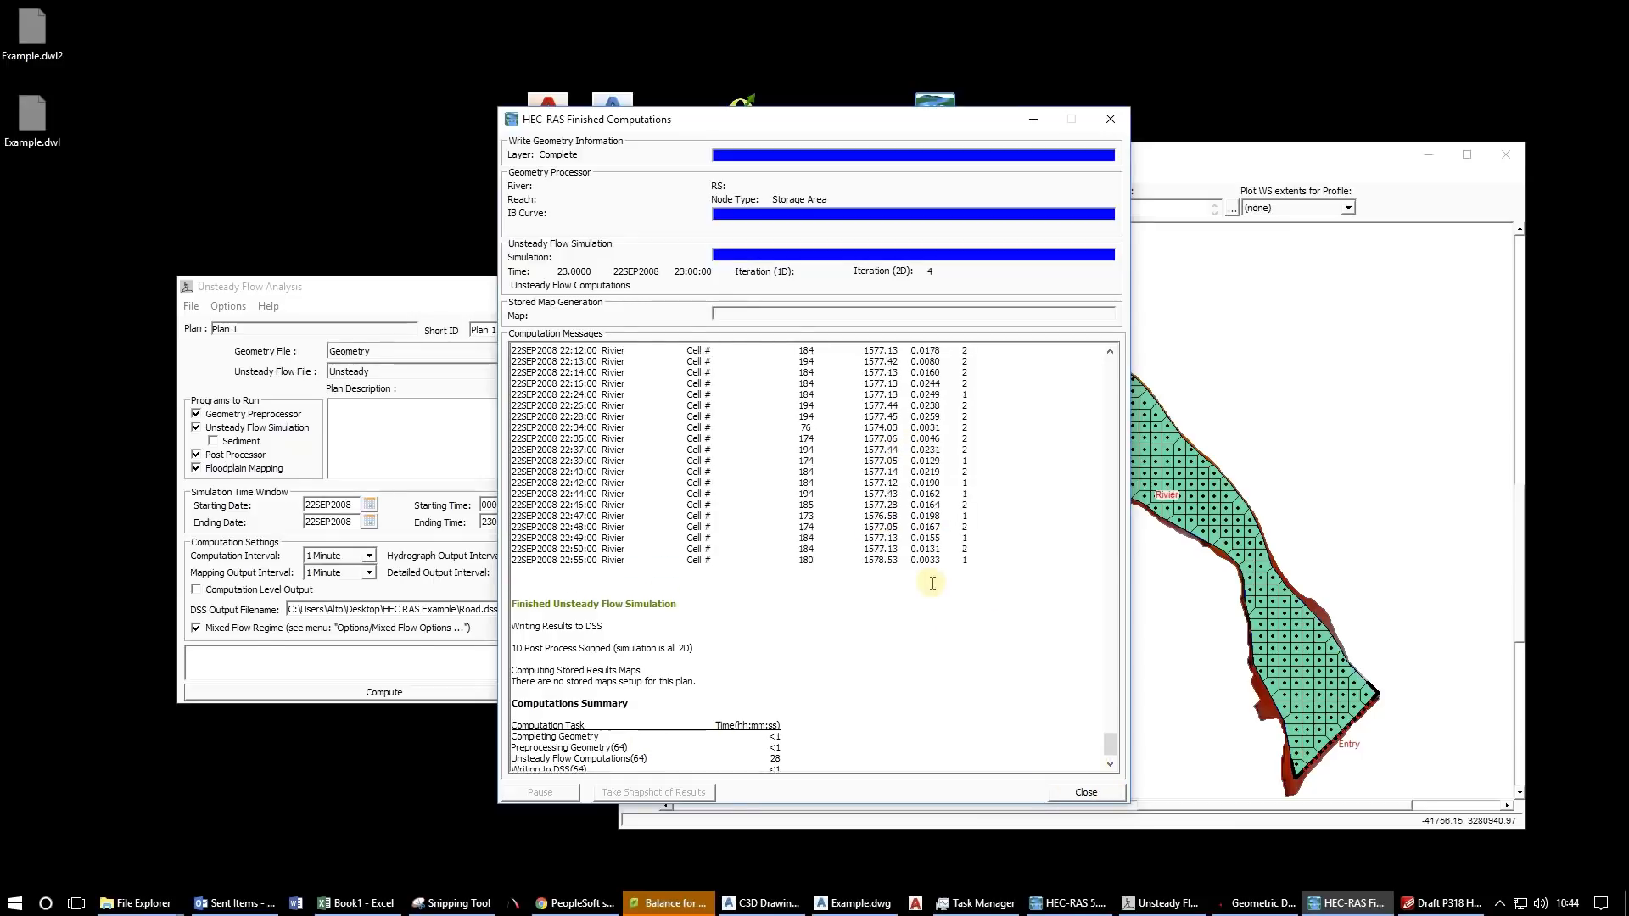
left_click_drag(936, 638, 939, 648)
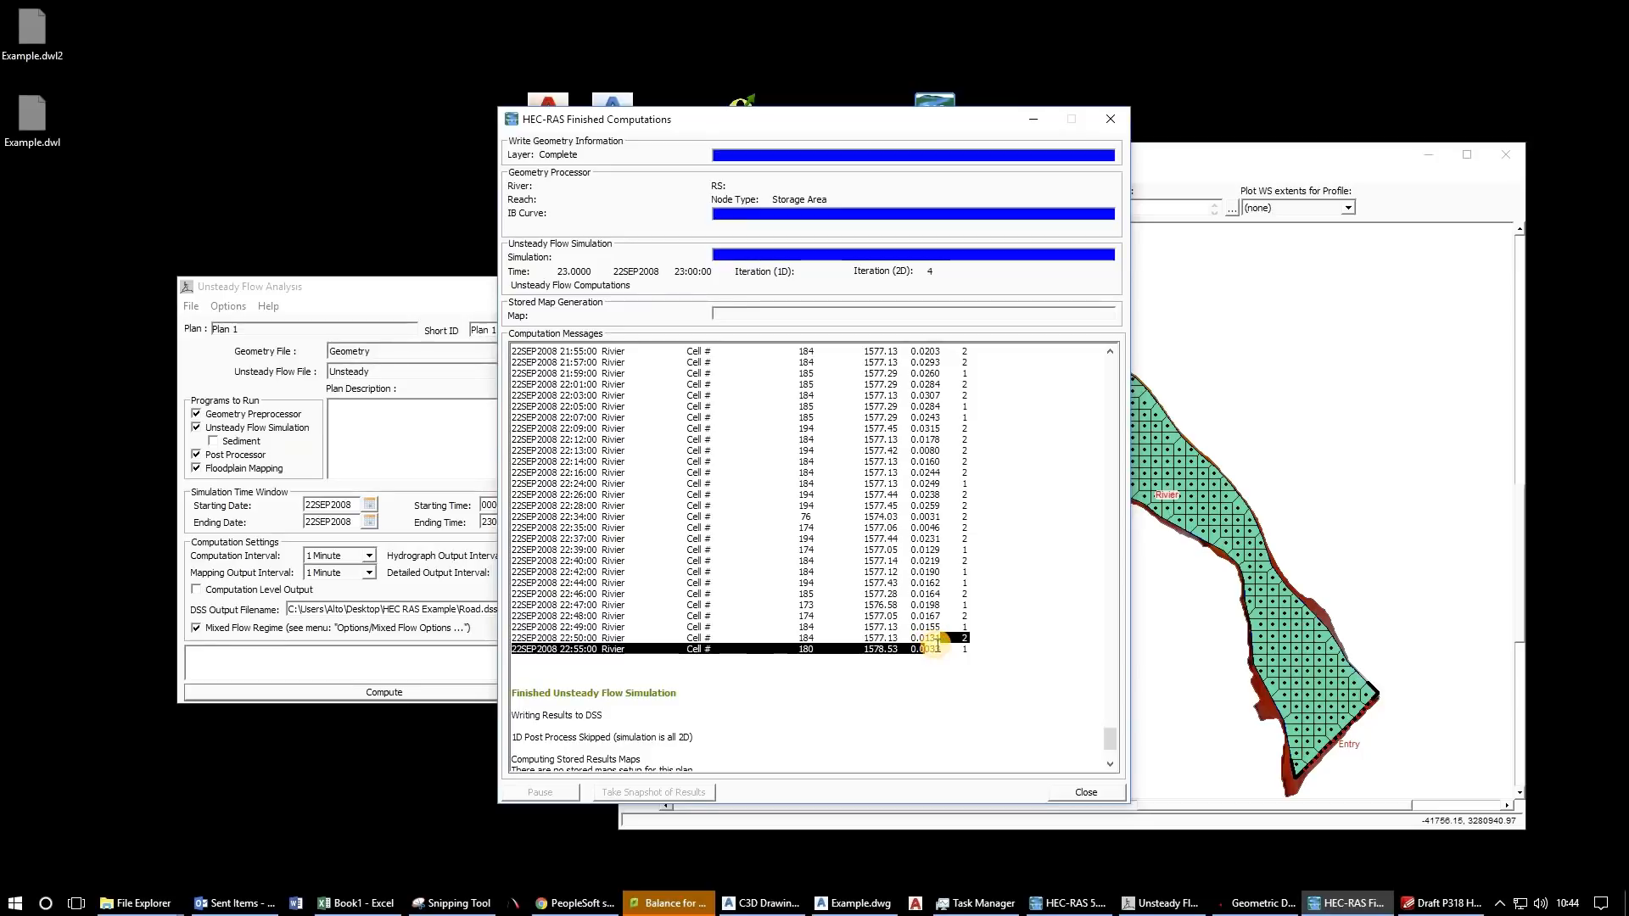
left_click(937, 649)
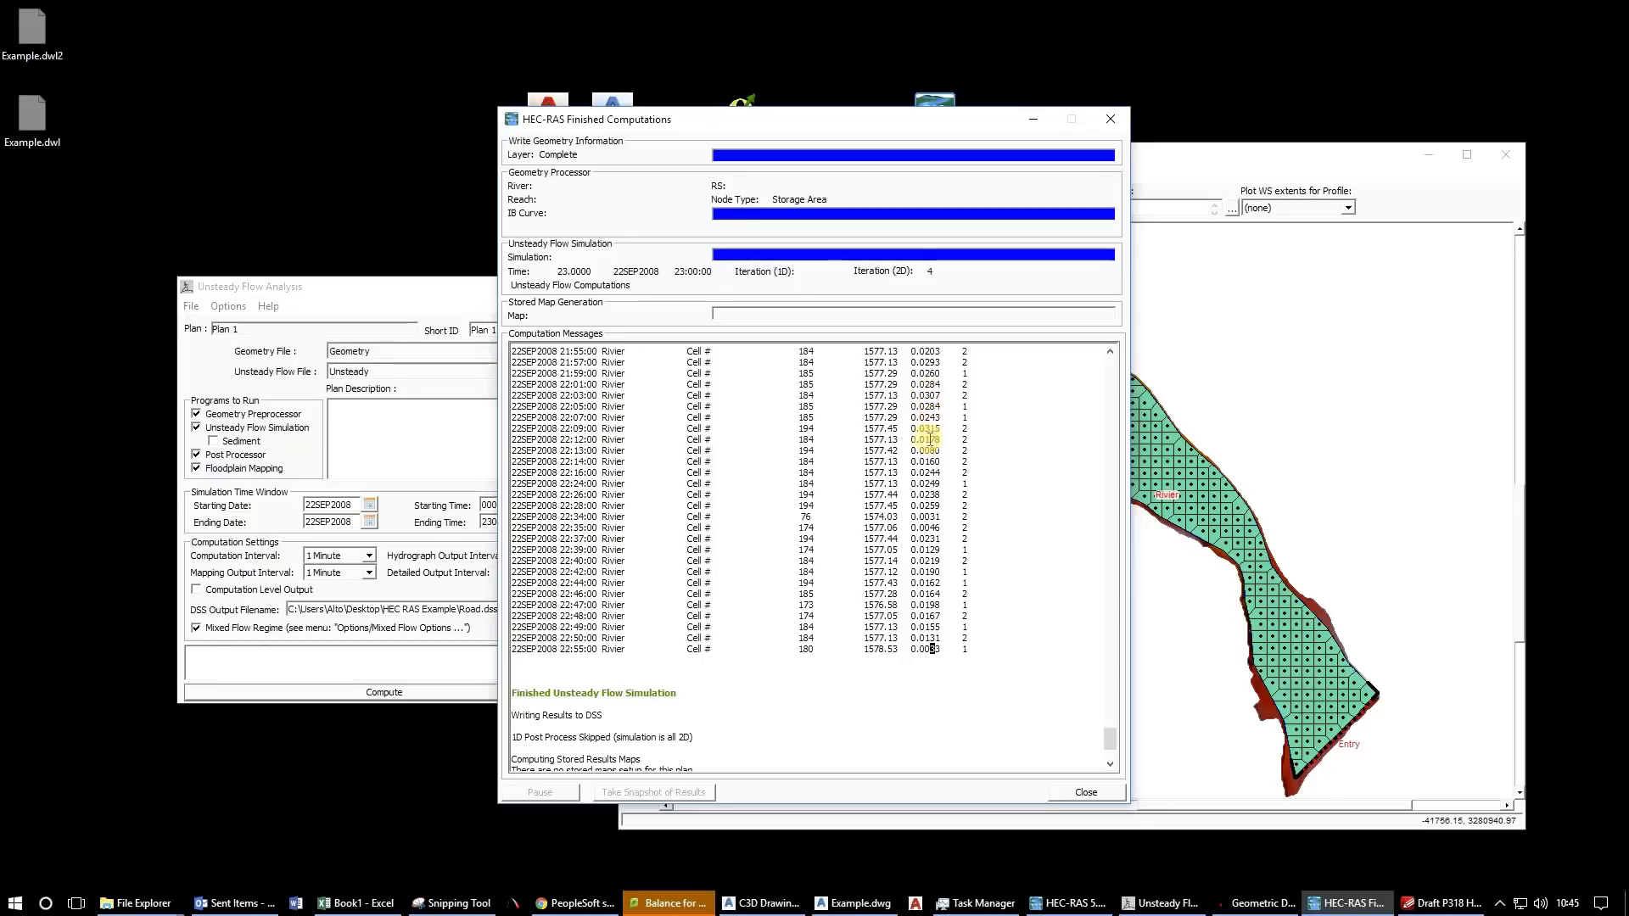
left_click(927, 539)
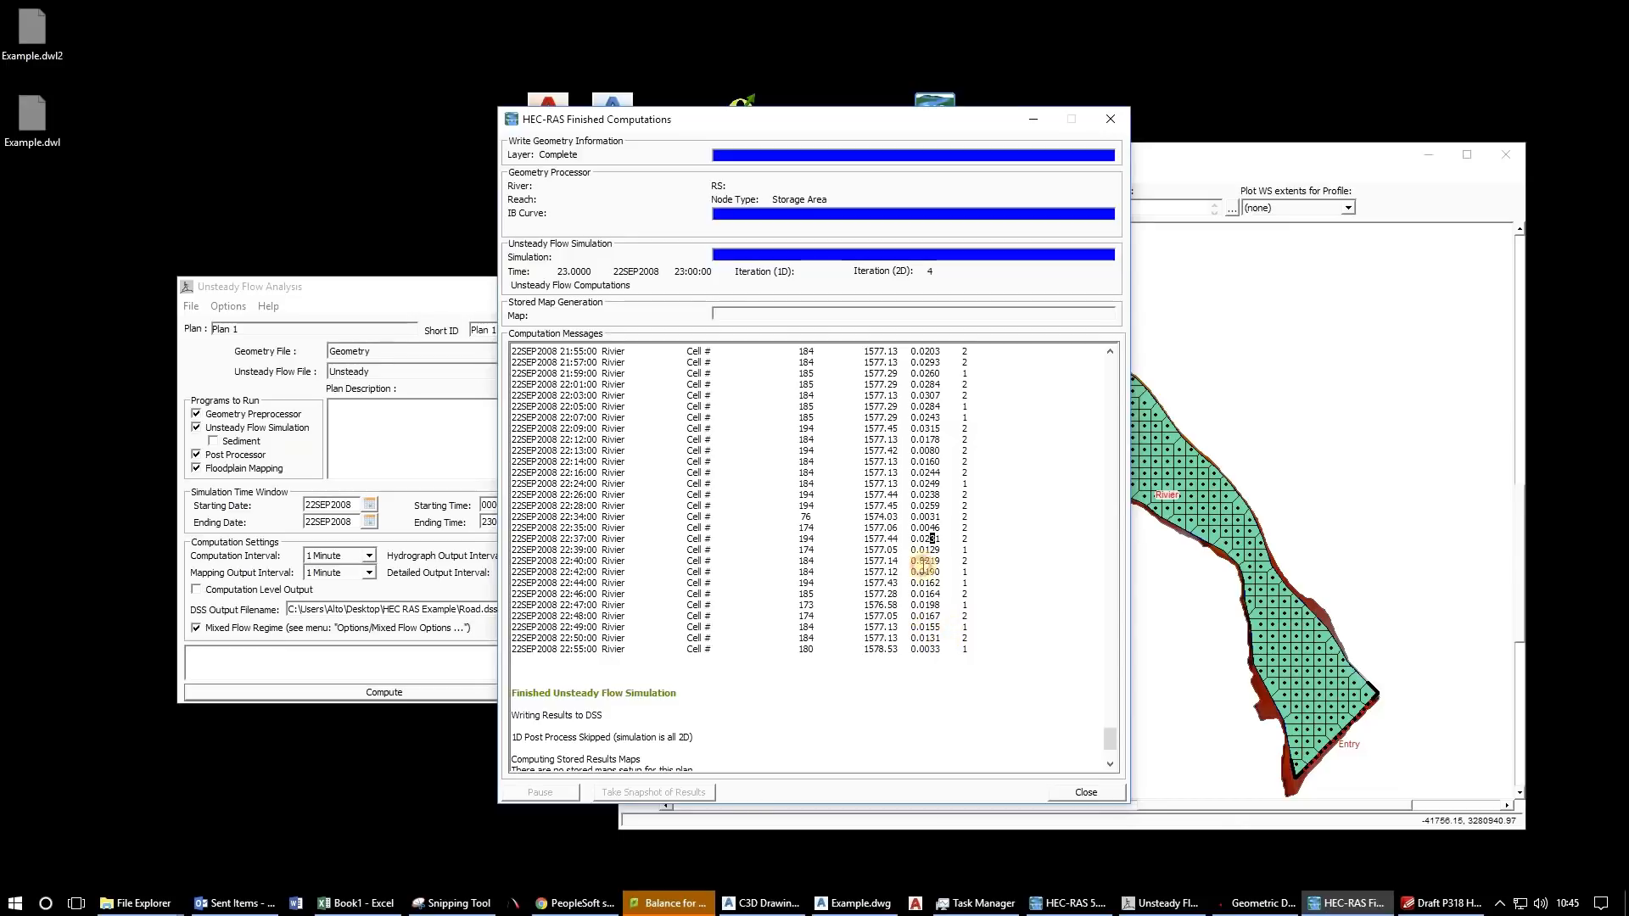
Check which Rivier cell numbers recur in the computation messages from early to late time steps, and close the computation results.
left_click_drag(940, 638, 917, 582)
left_click_drag(916, 417, 912, 426)
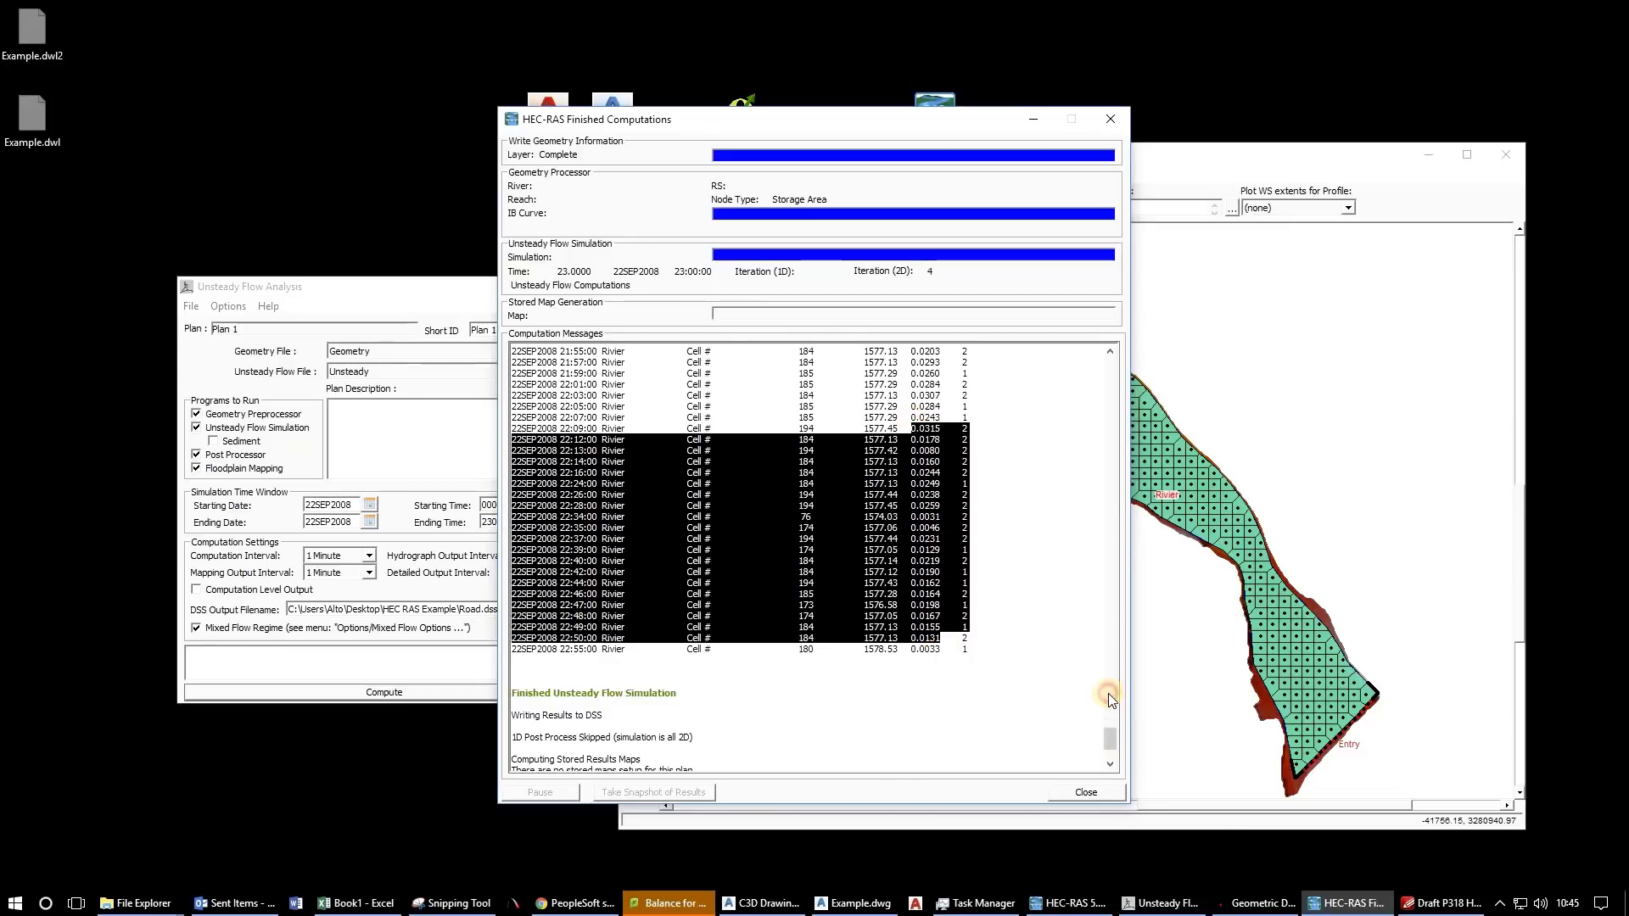
left_click_drag(1108, 694, 1105, 417)
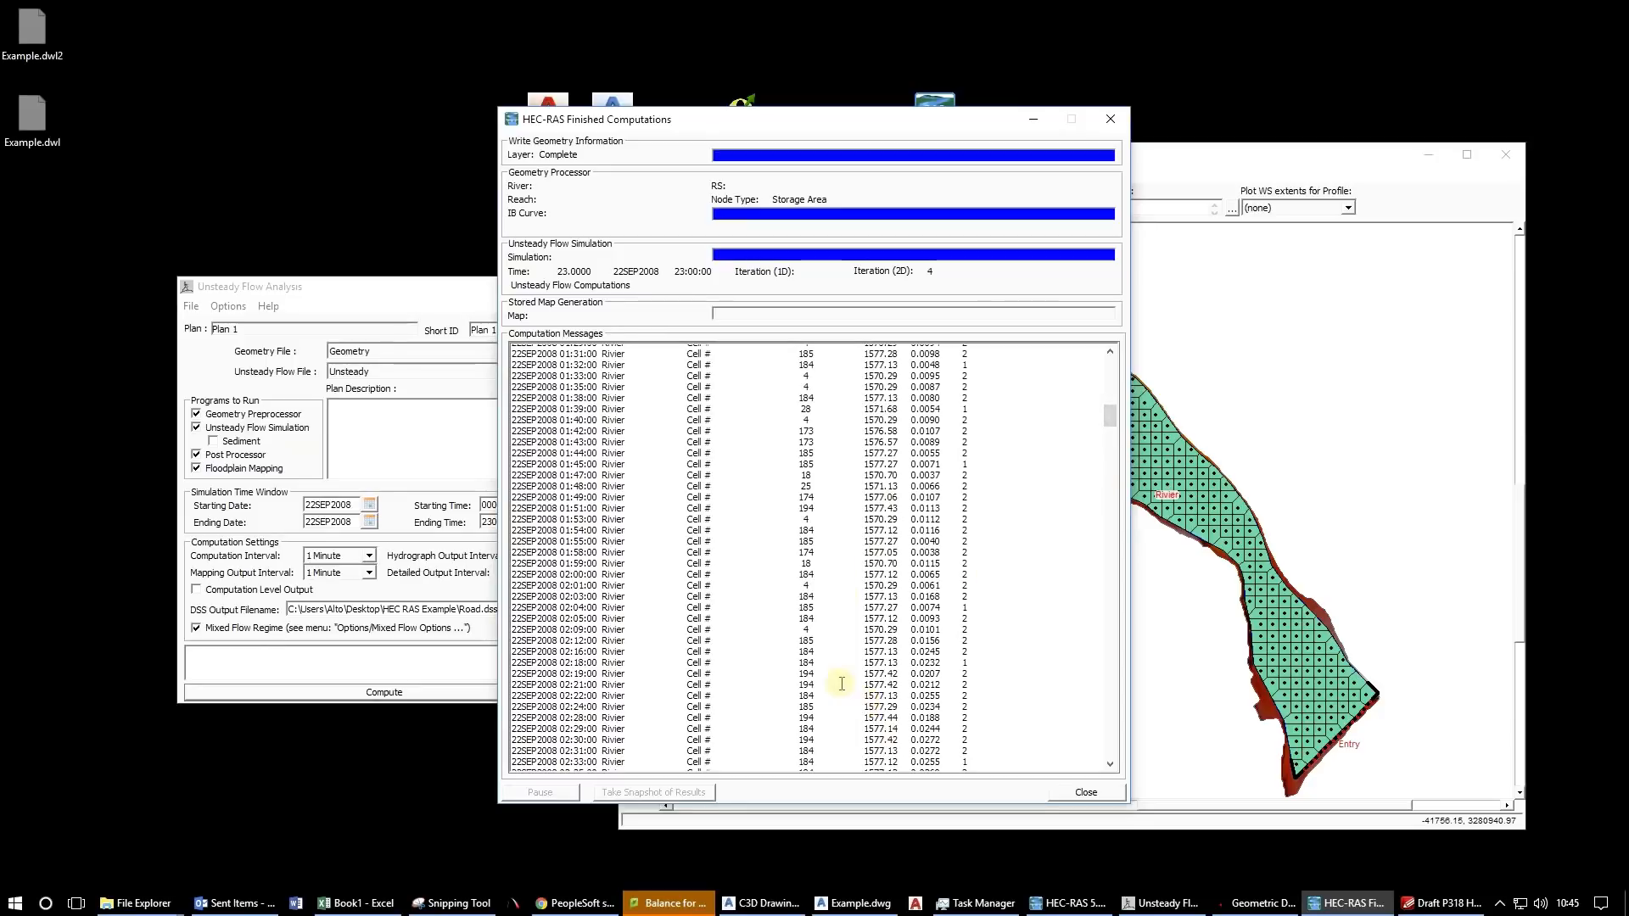
left_click(813, 674)
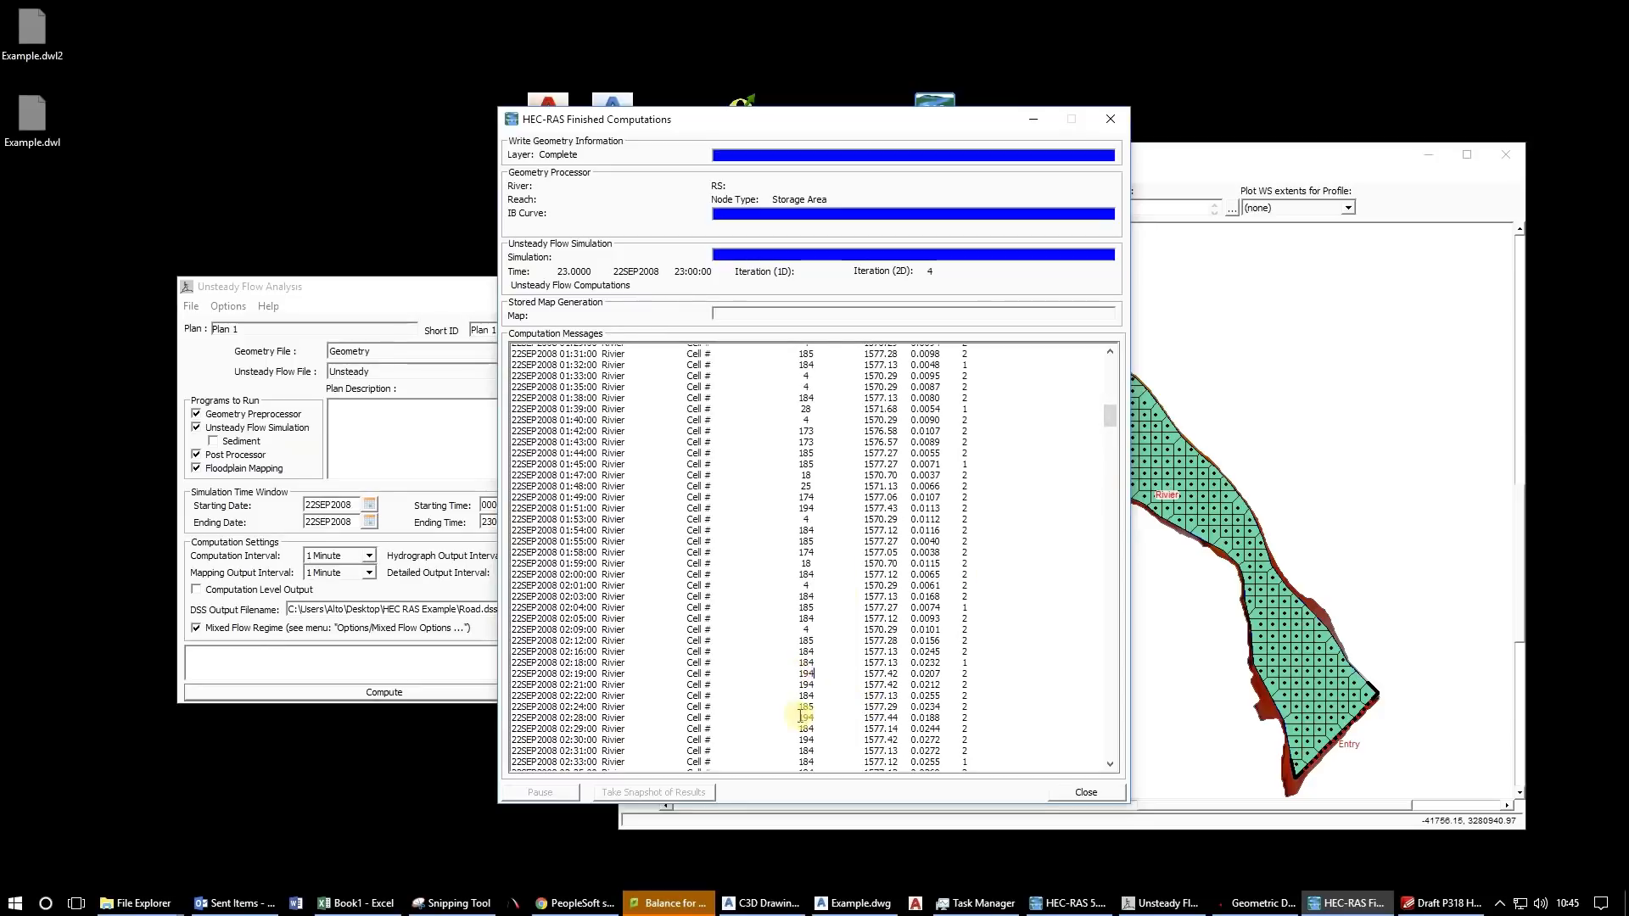
double_click(810, 663)
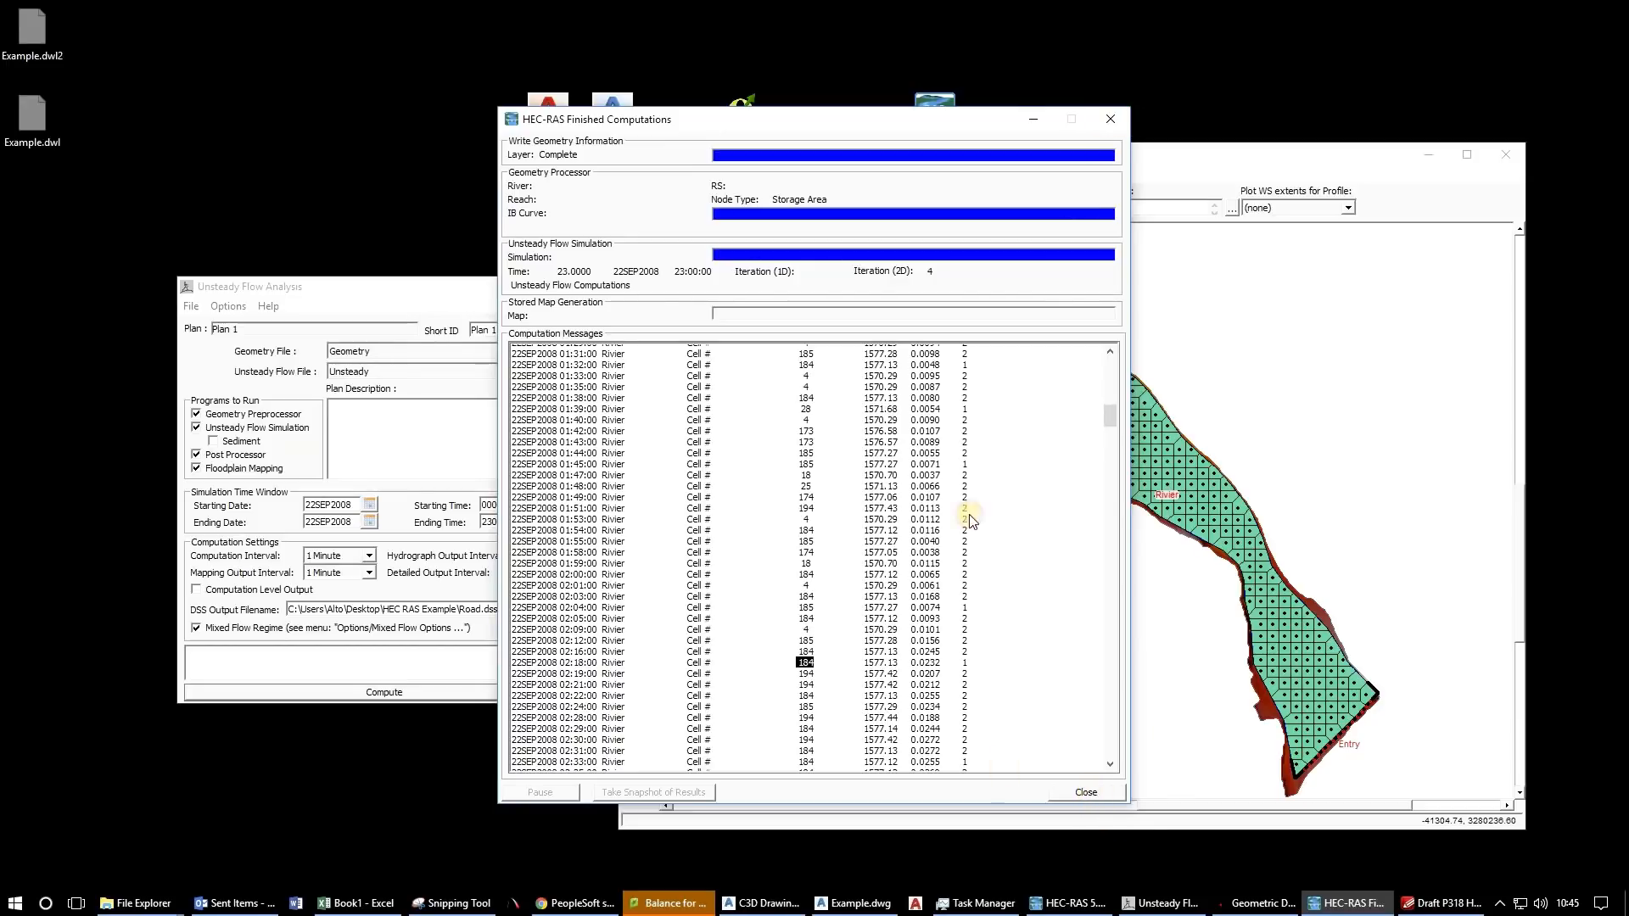
left_click(1086, 791)
Find cell 194 in the Rivier 2D flow area.
left_click(1044, 415)
right_click(1049, 415)
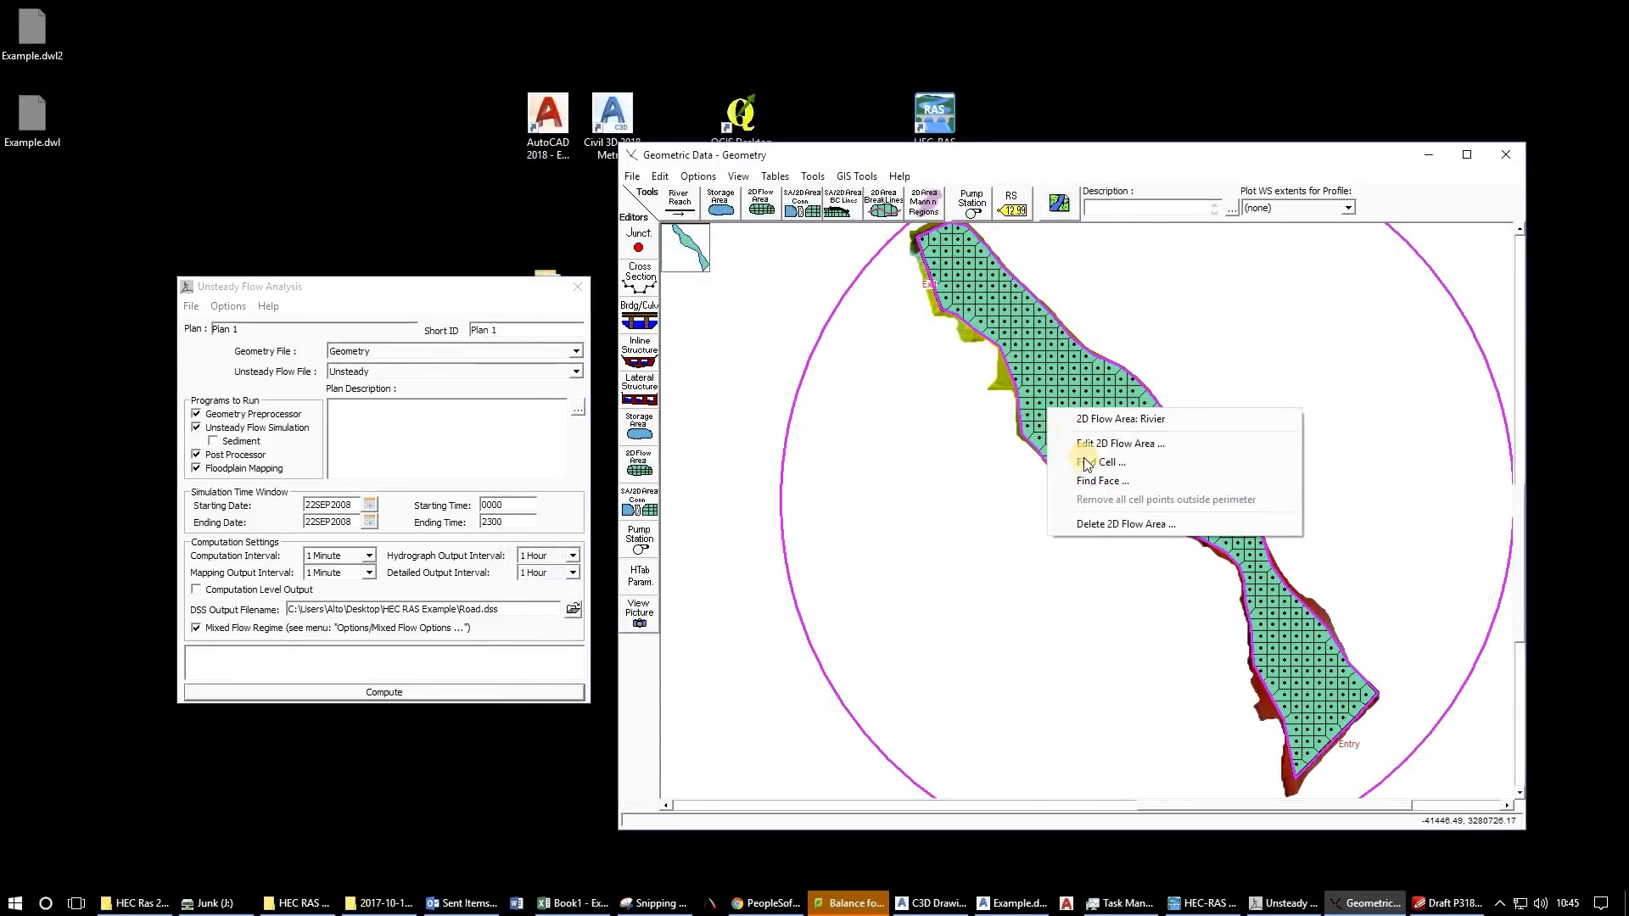
left_click(1084, 463)
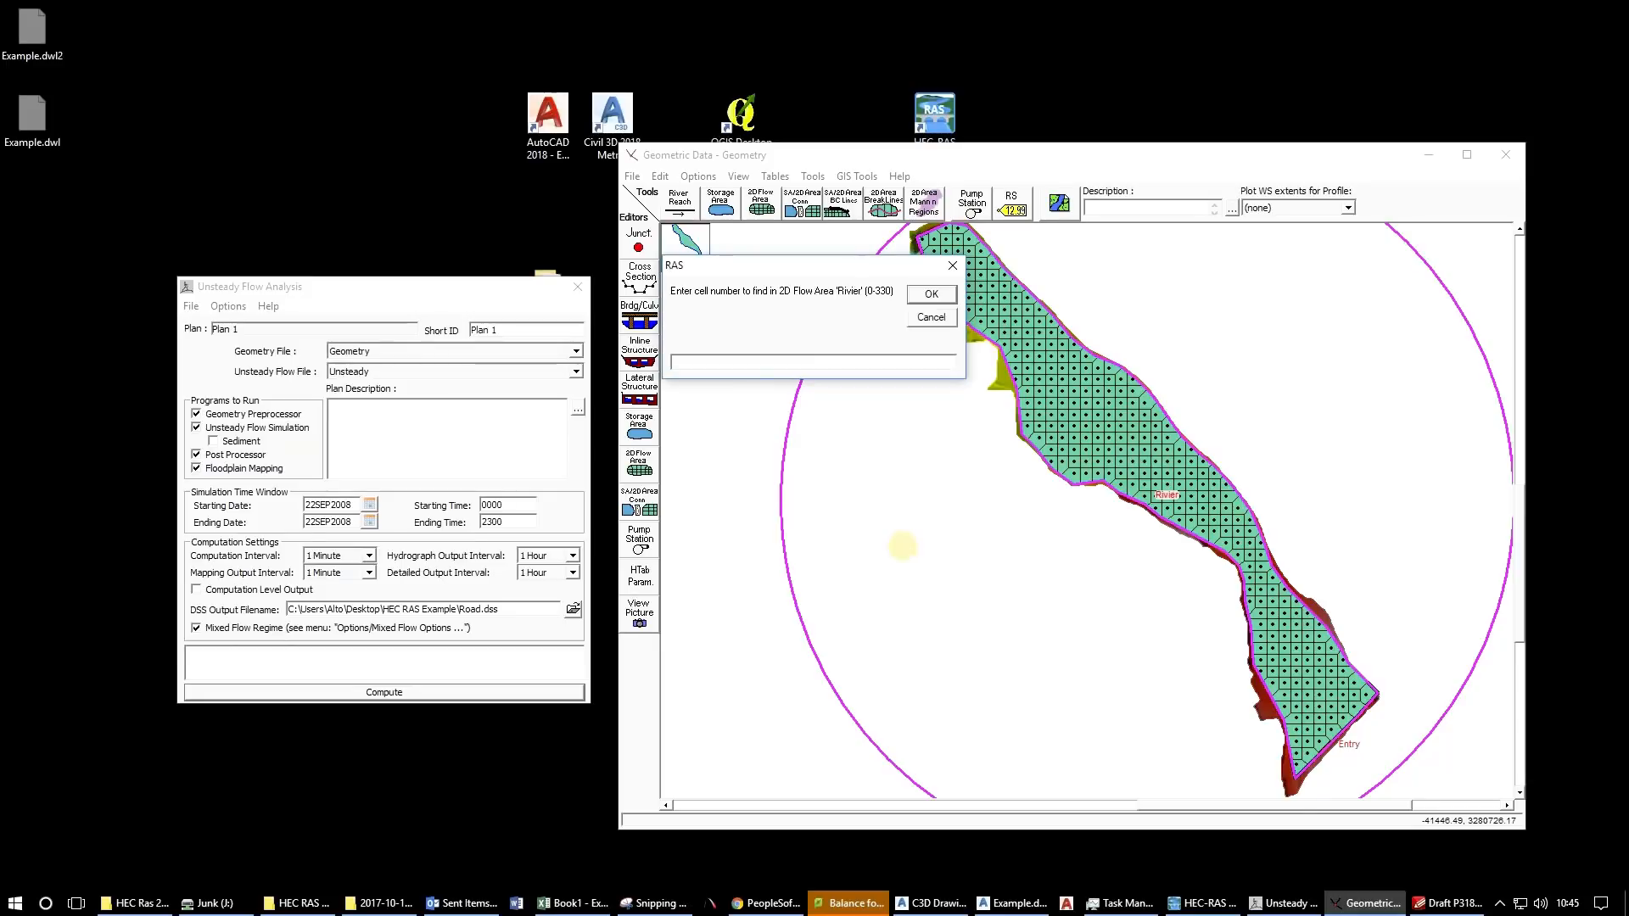
type("194")
left_click(931, 295)
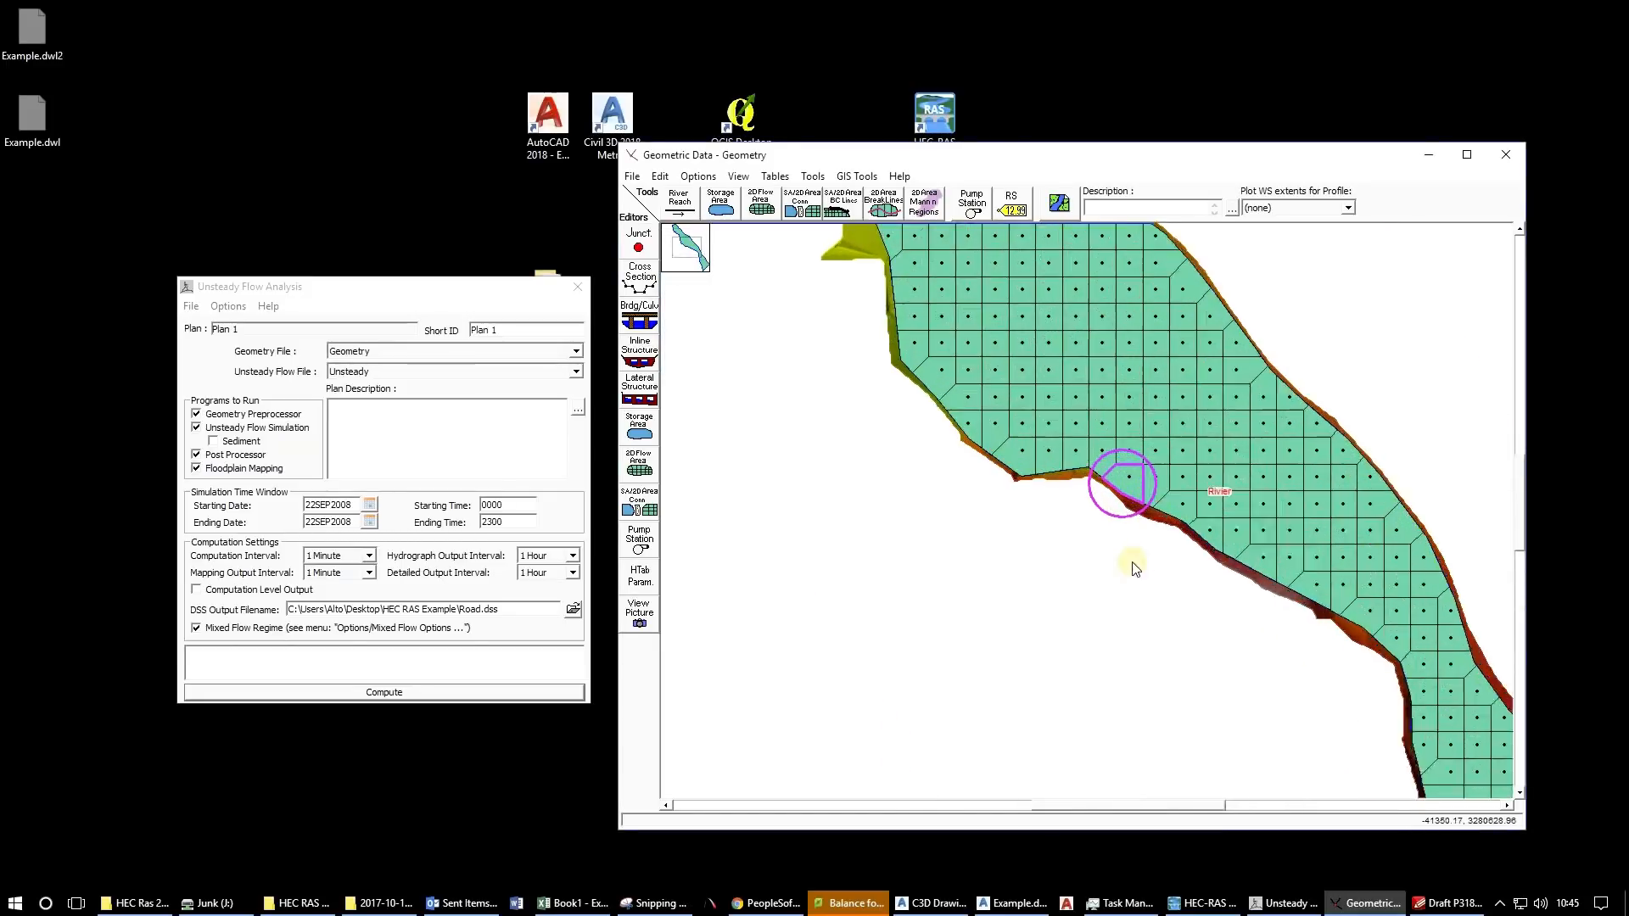
Add extra computation points to the Rivier mesh around cell 194 and along the nearby perimeter to refine the cells.
left_click(659, 177)
left_click(593, 224)
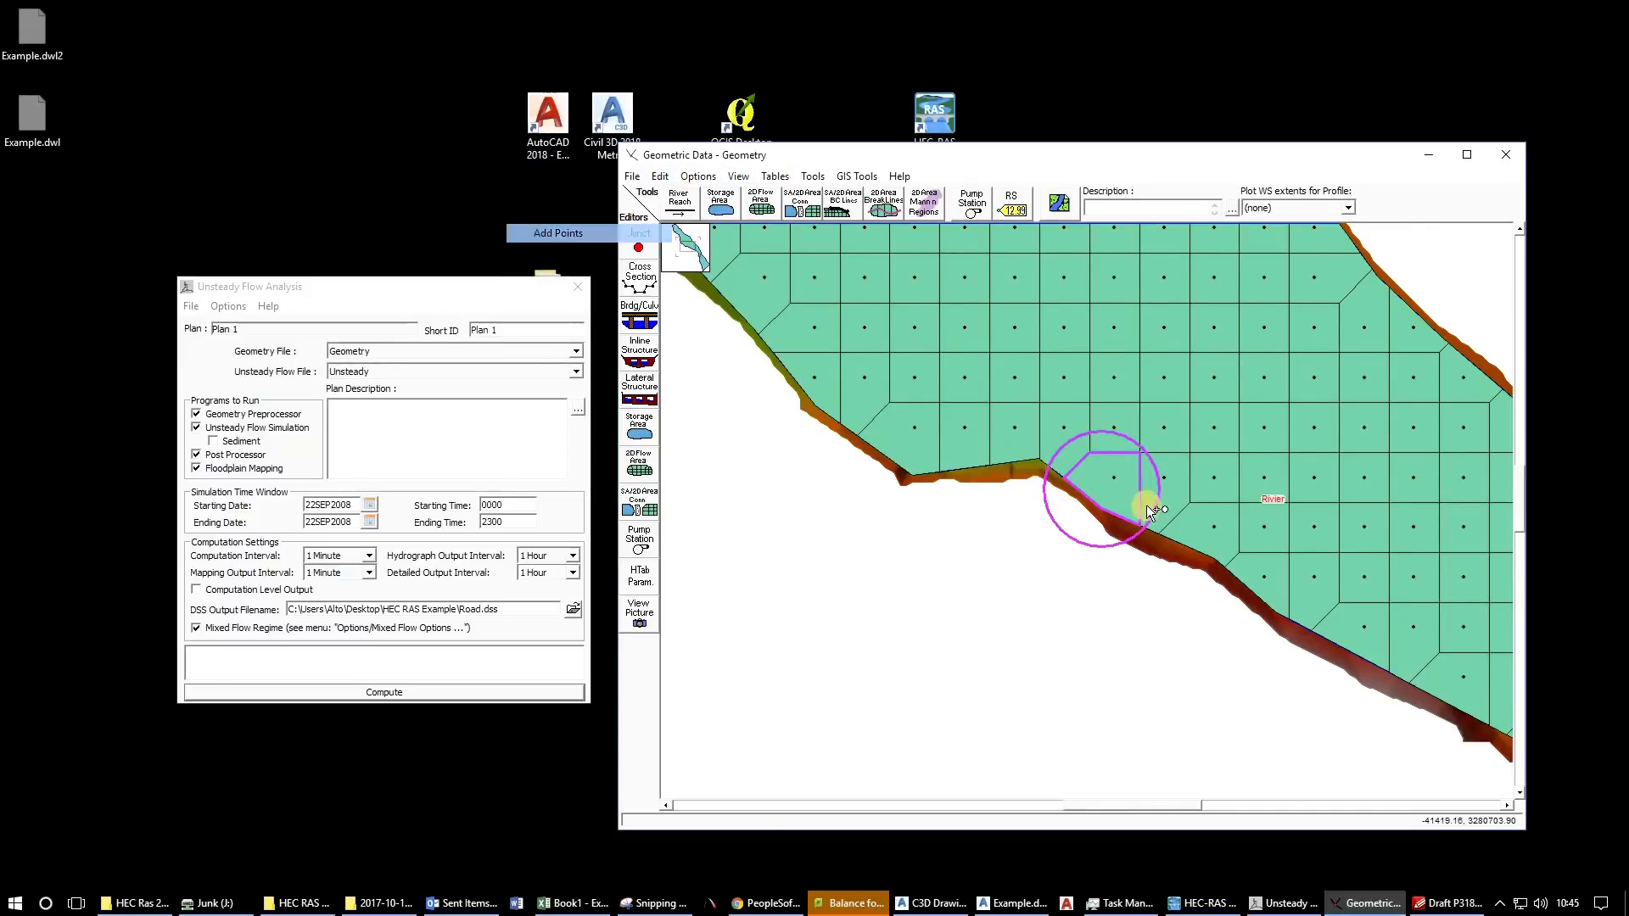
left_click(1147, 512)
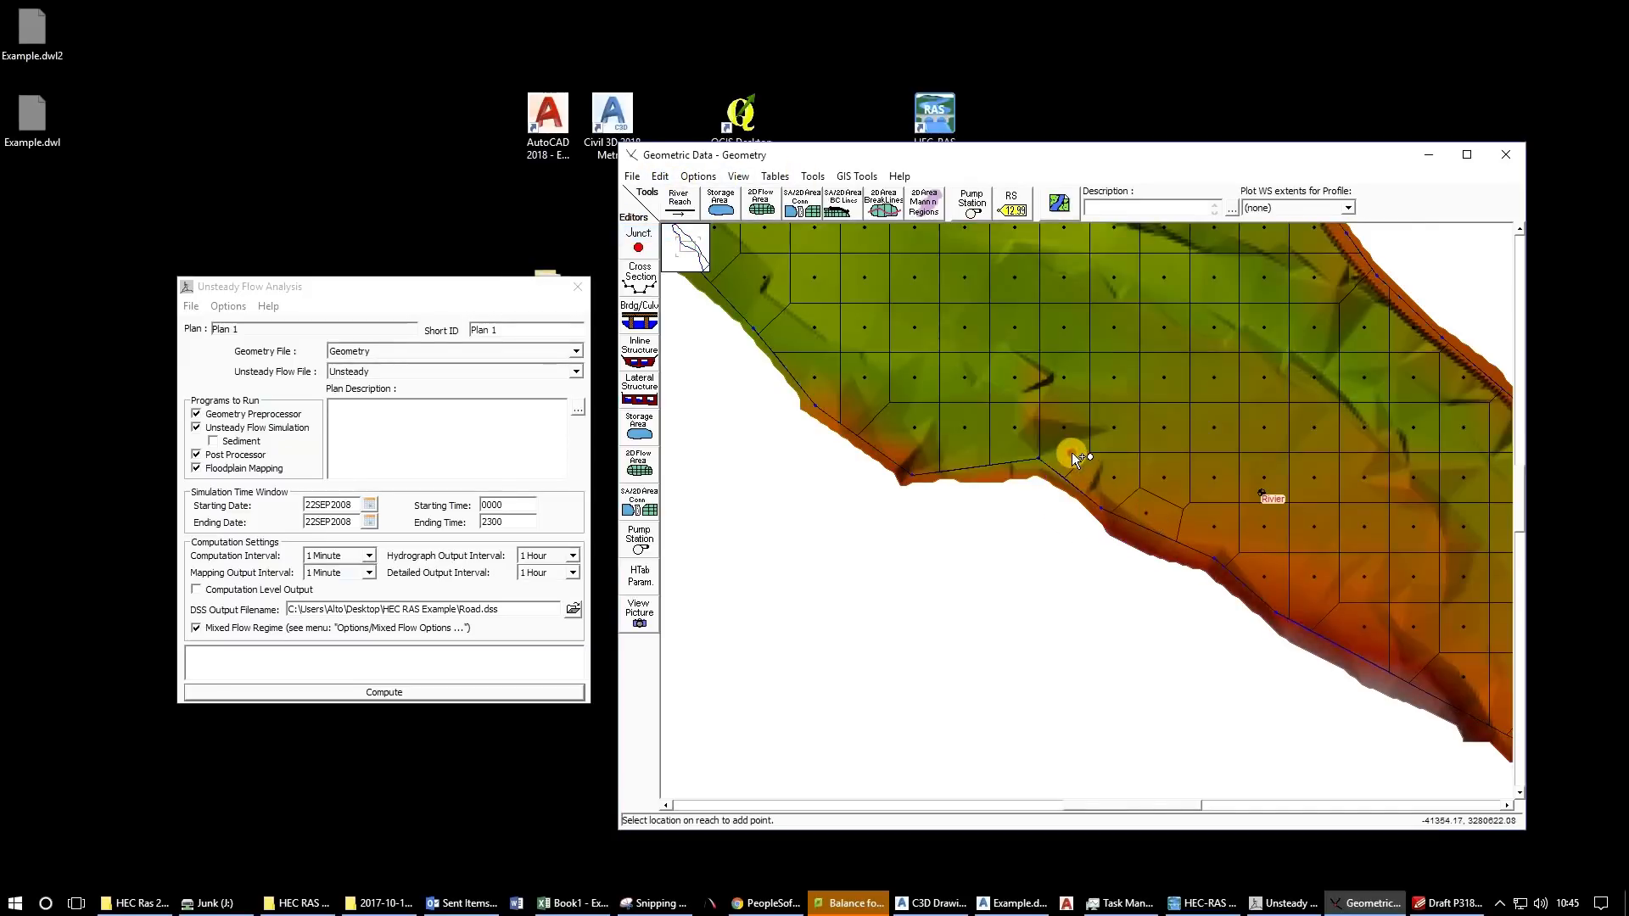
left_click(1139, 458)
left_click(1044, 391)
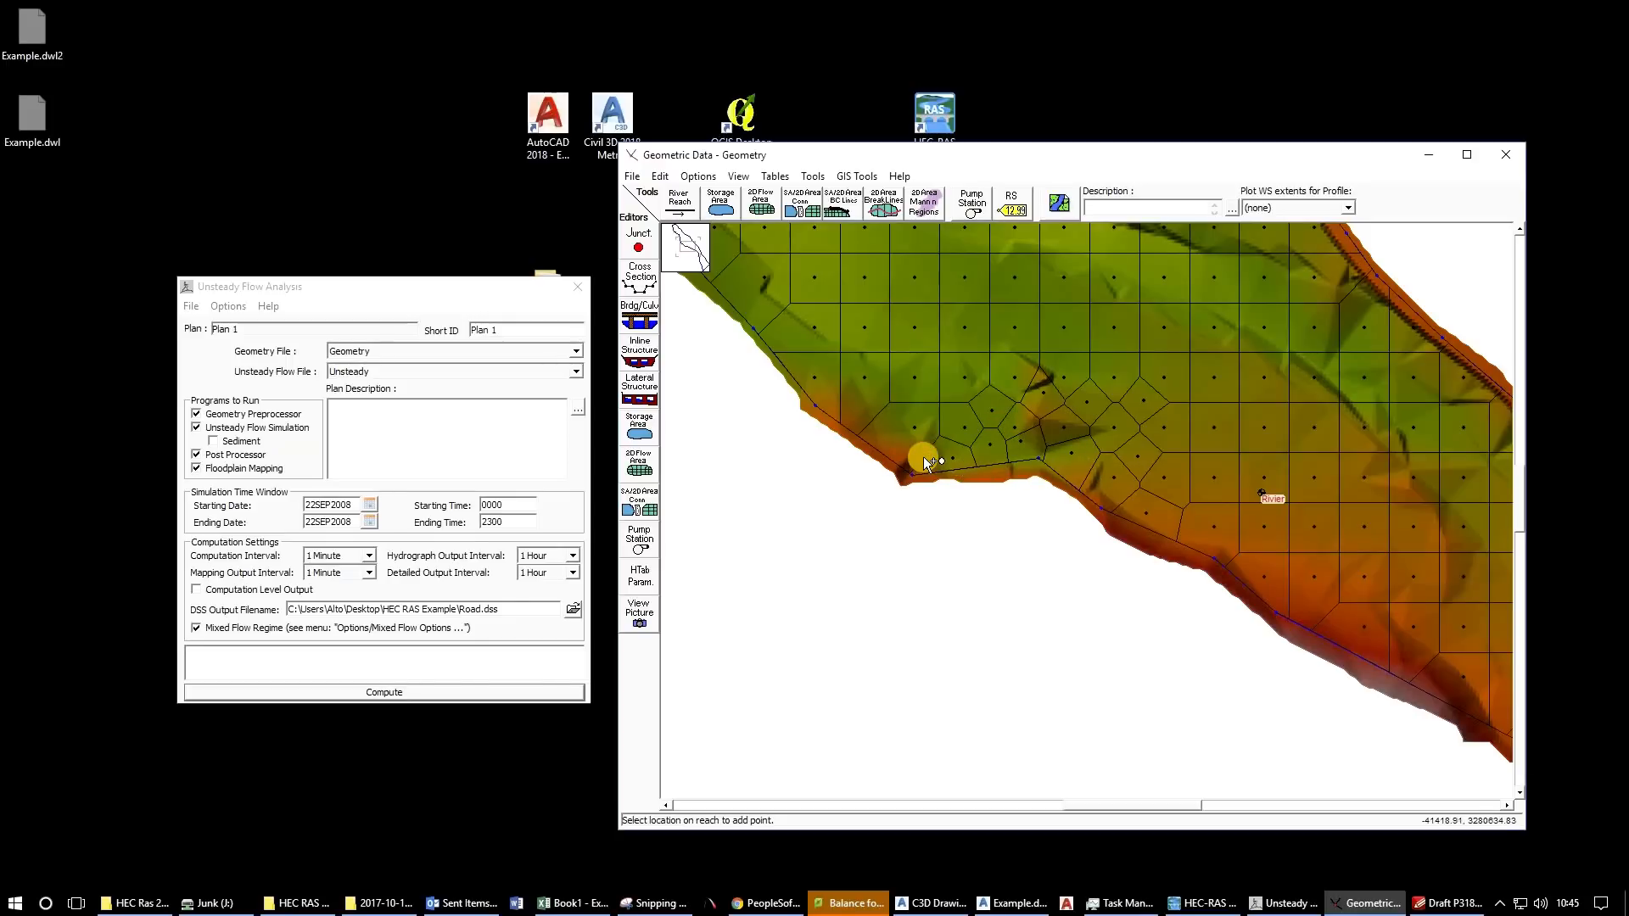
left_click(1083, 482)
left_click(1143, 487)
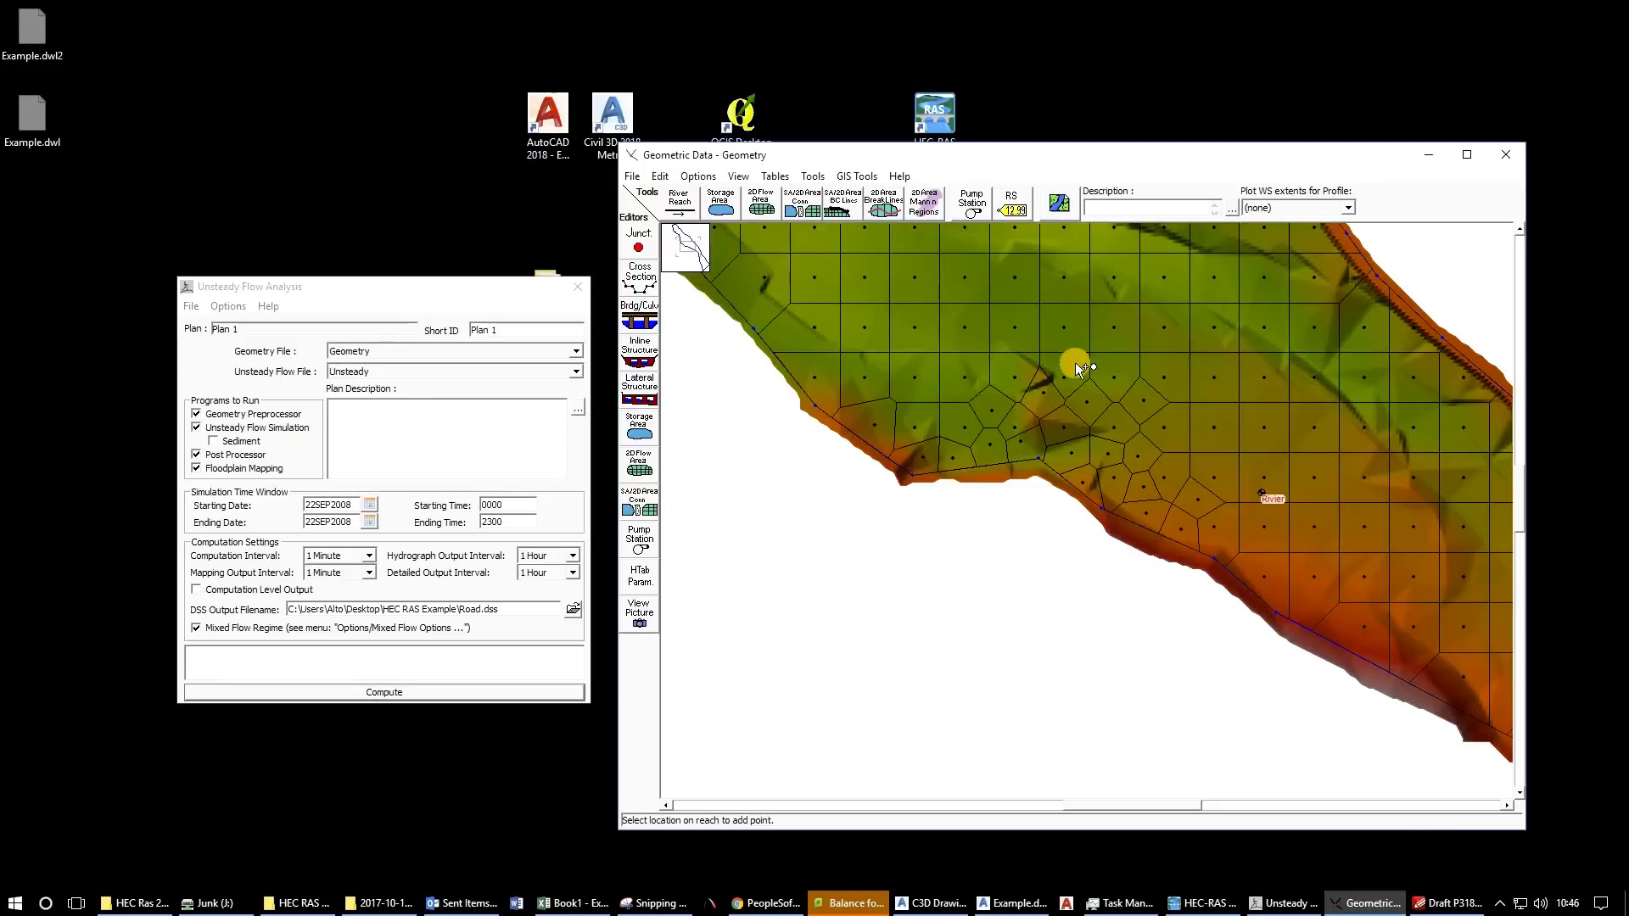
left_click(1042, 360)
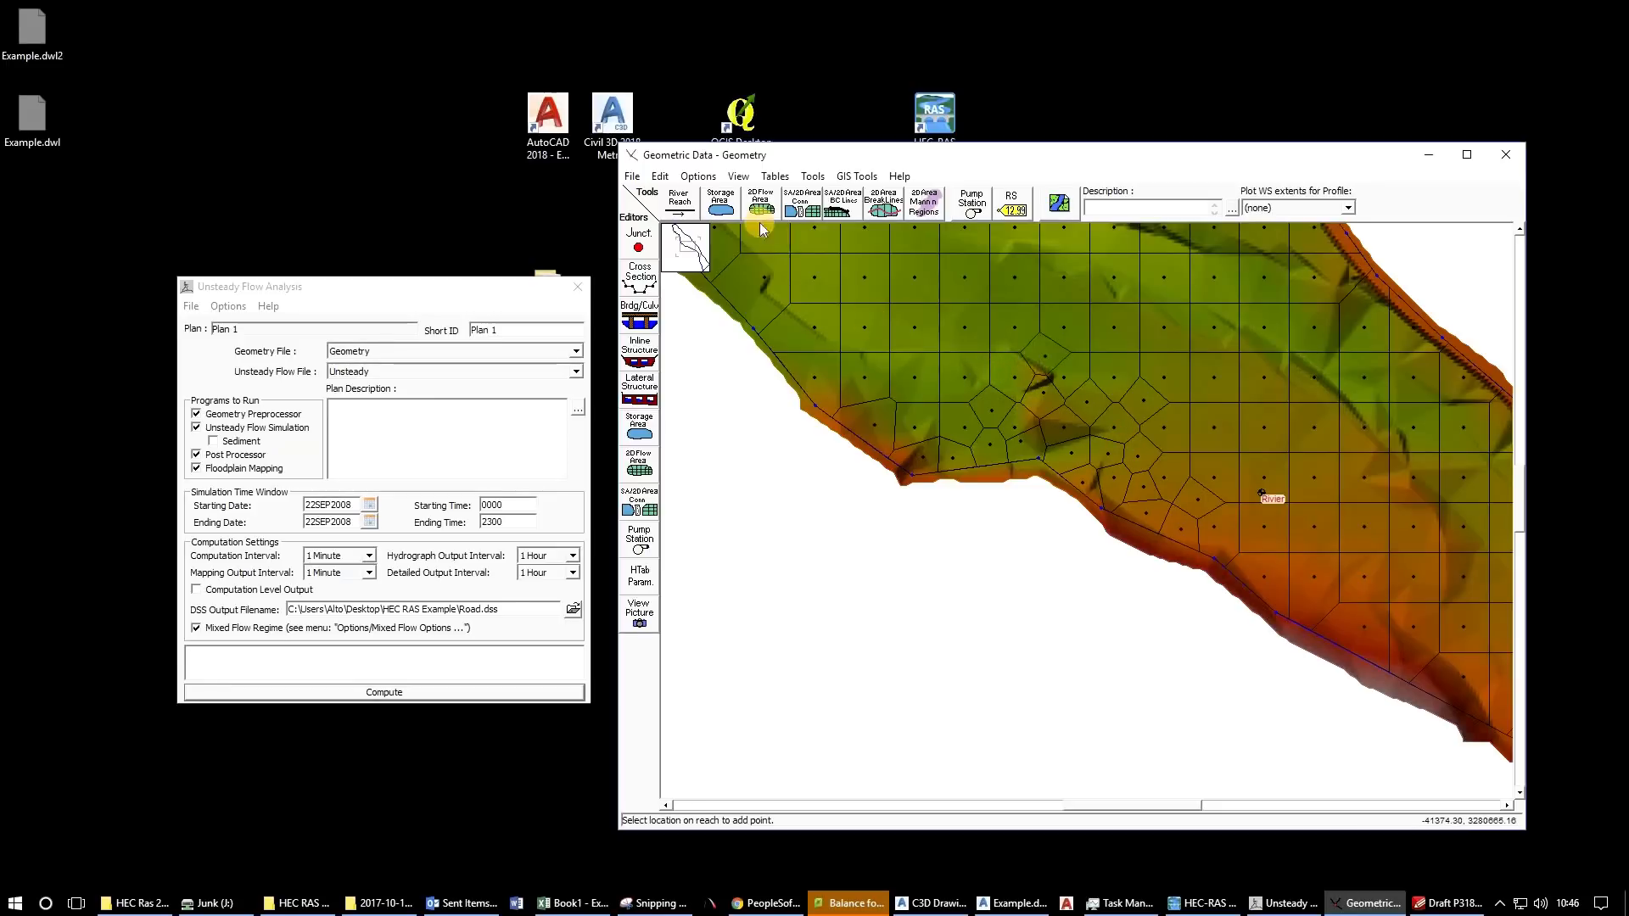
Finish adding points, rerun the Plan 1 unsteady flow computation with the refined mesh, and close the computation results.
left_click(632, 176)
left_click(586, 228)
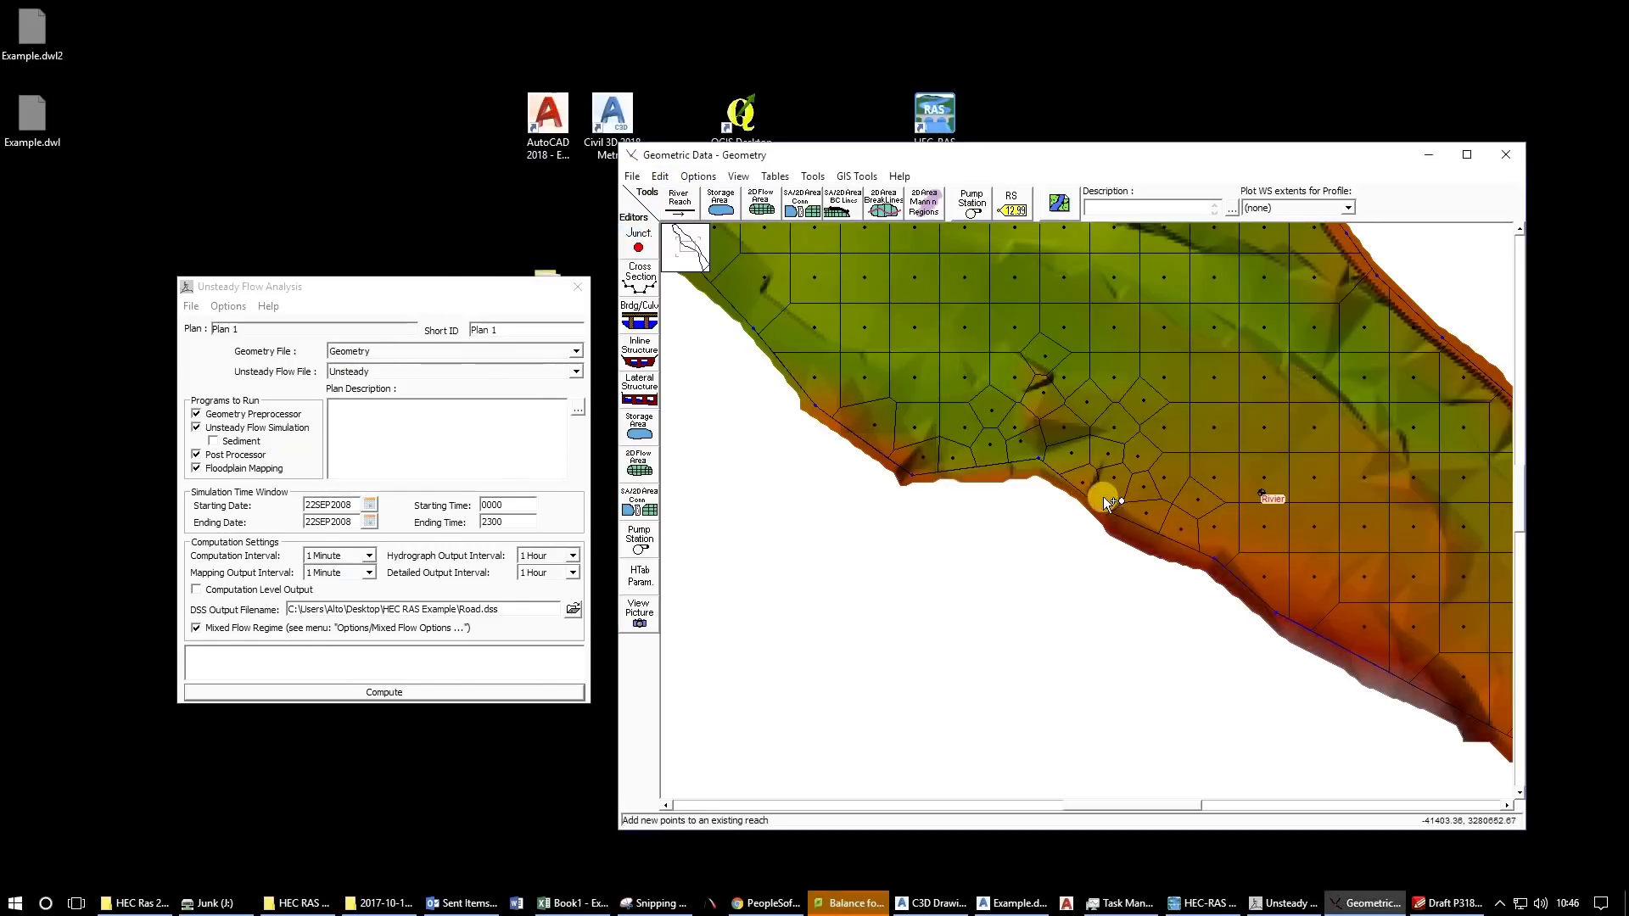
left_click(384, 691)
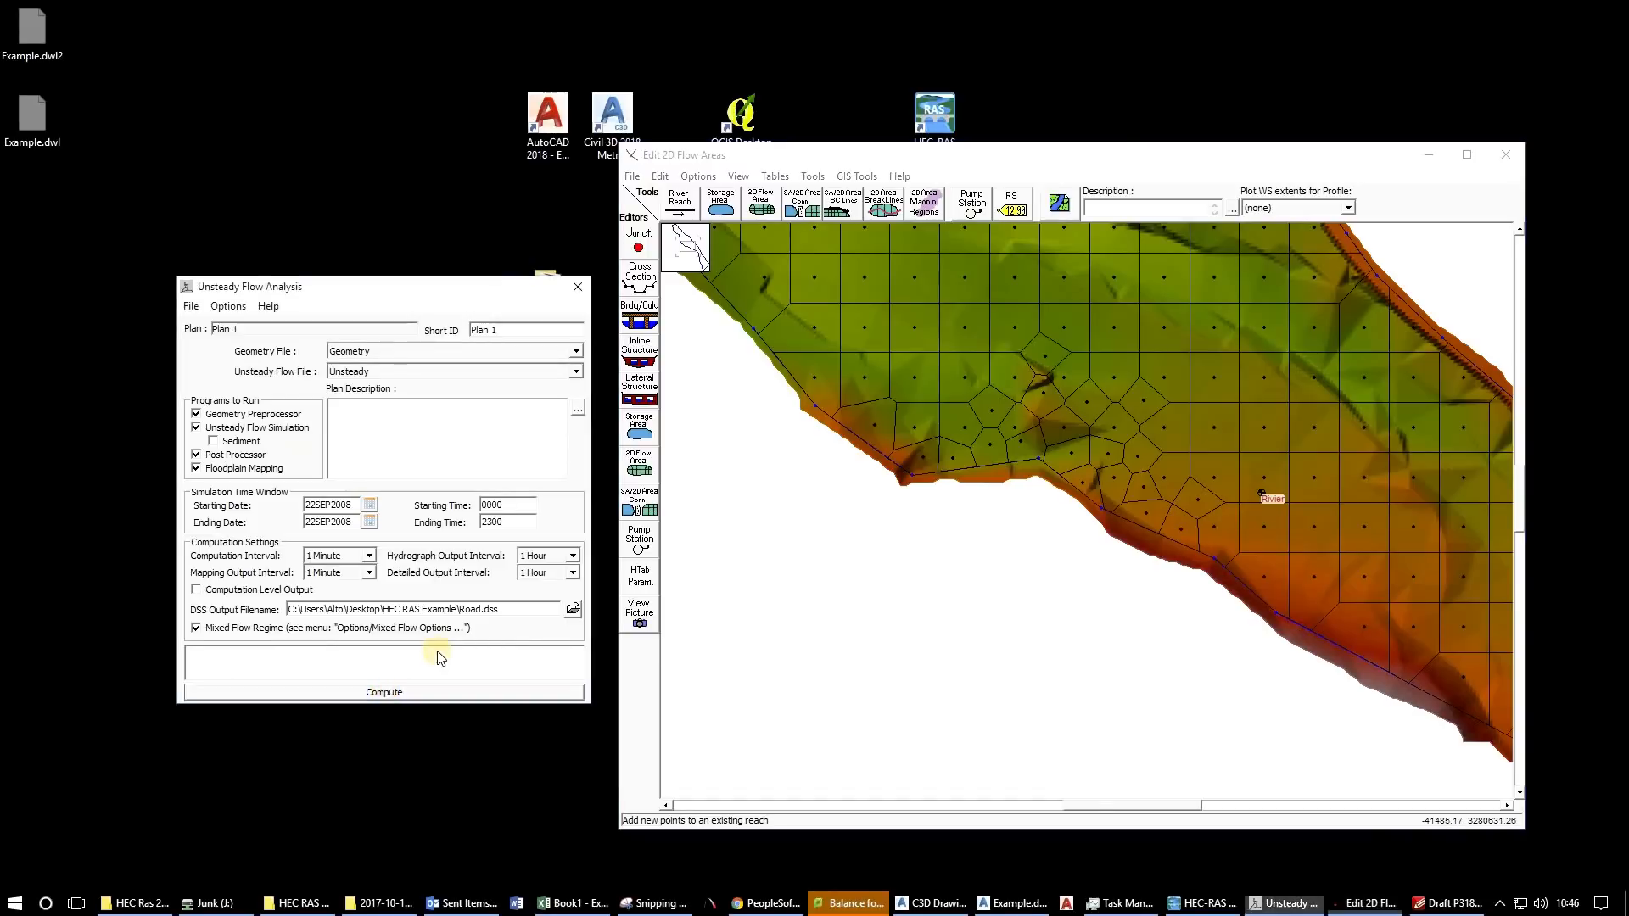
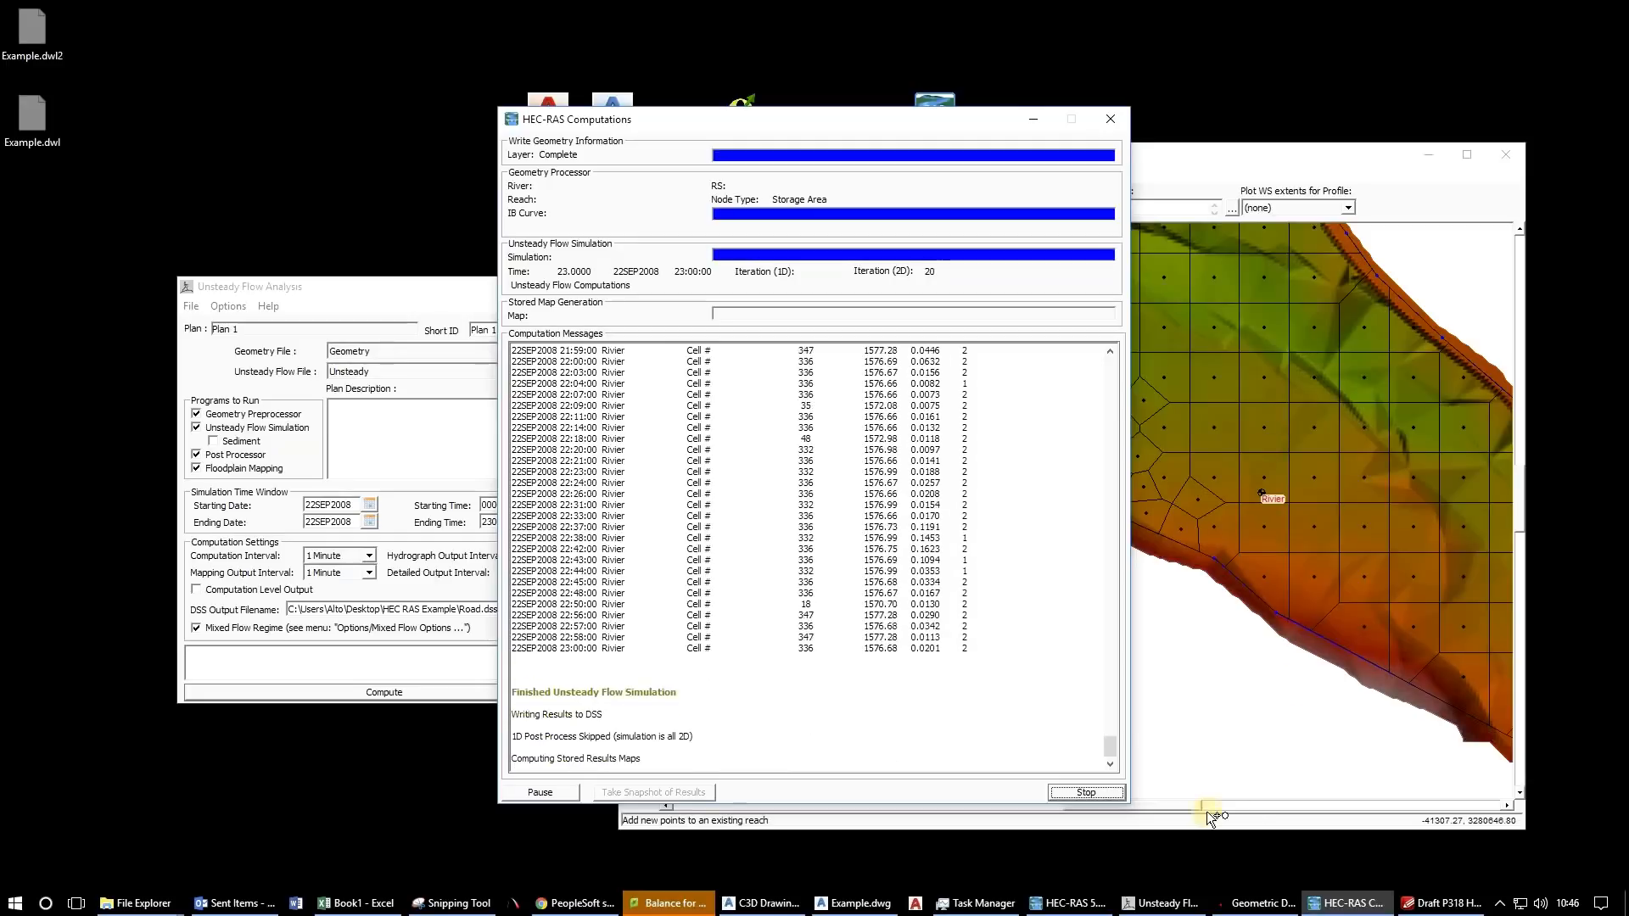
left_click(1112, 794)
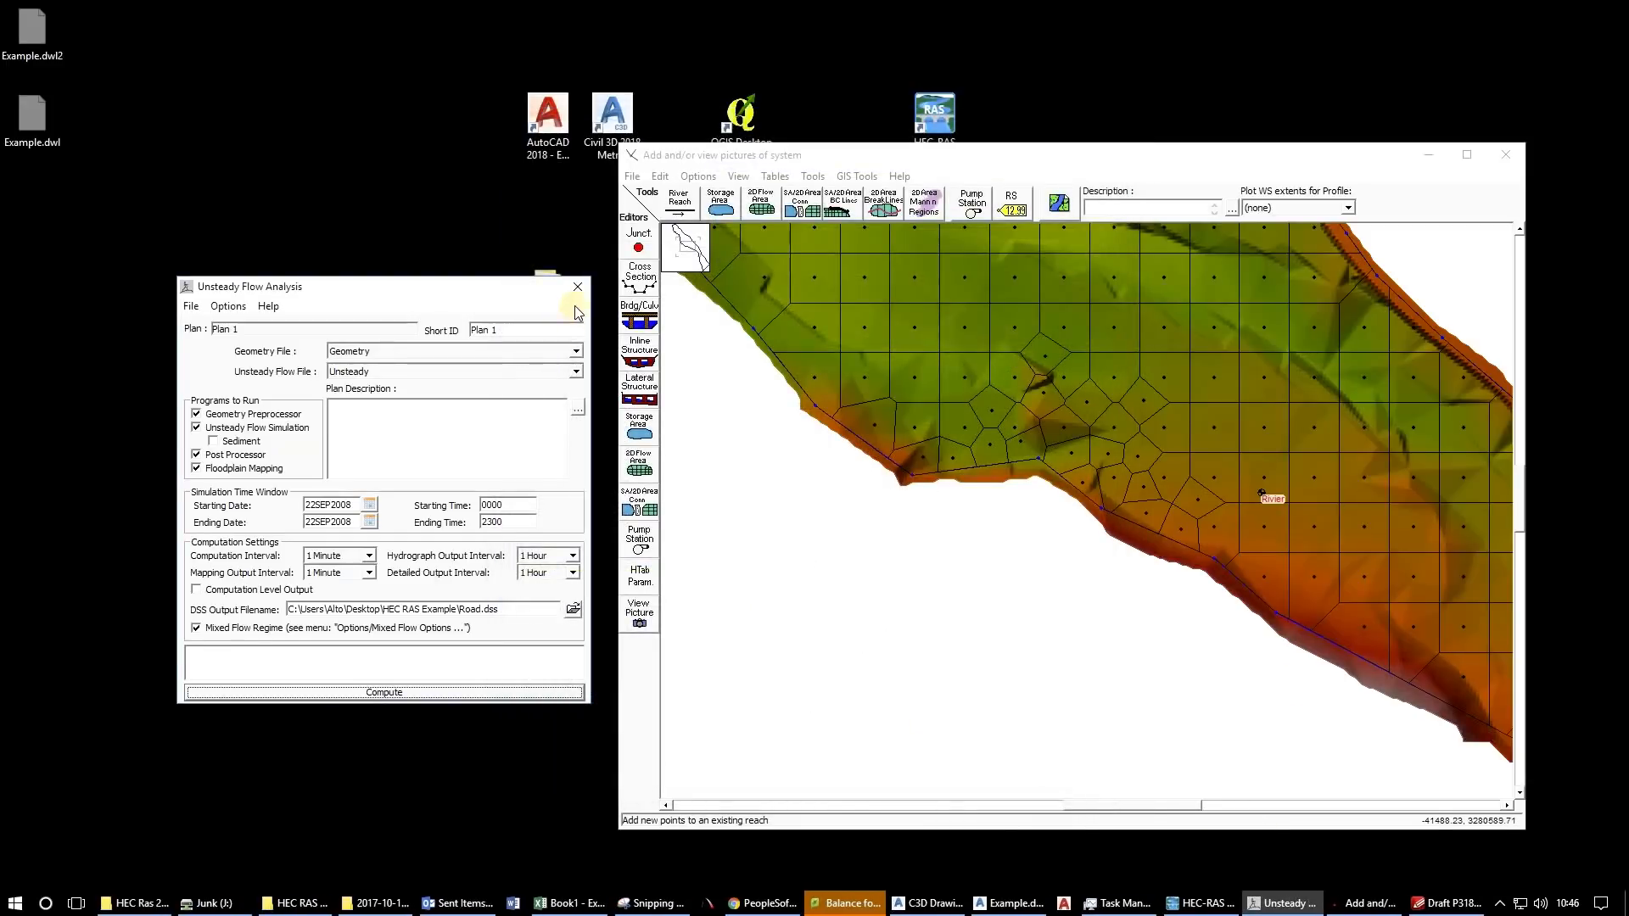
Close the unsteady flow analysis and geometric data windows, and open RAS Mapper maximized with the whole terrain in view.
left_click(576, 293)
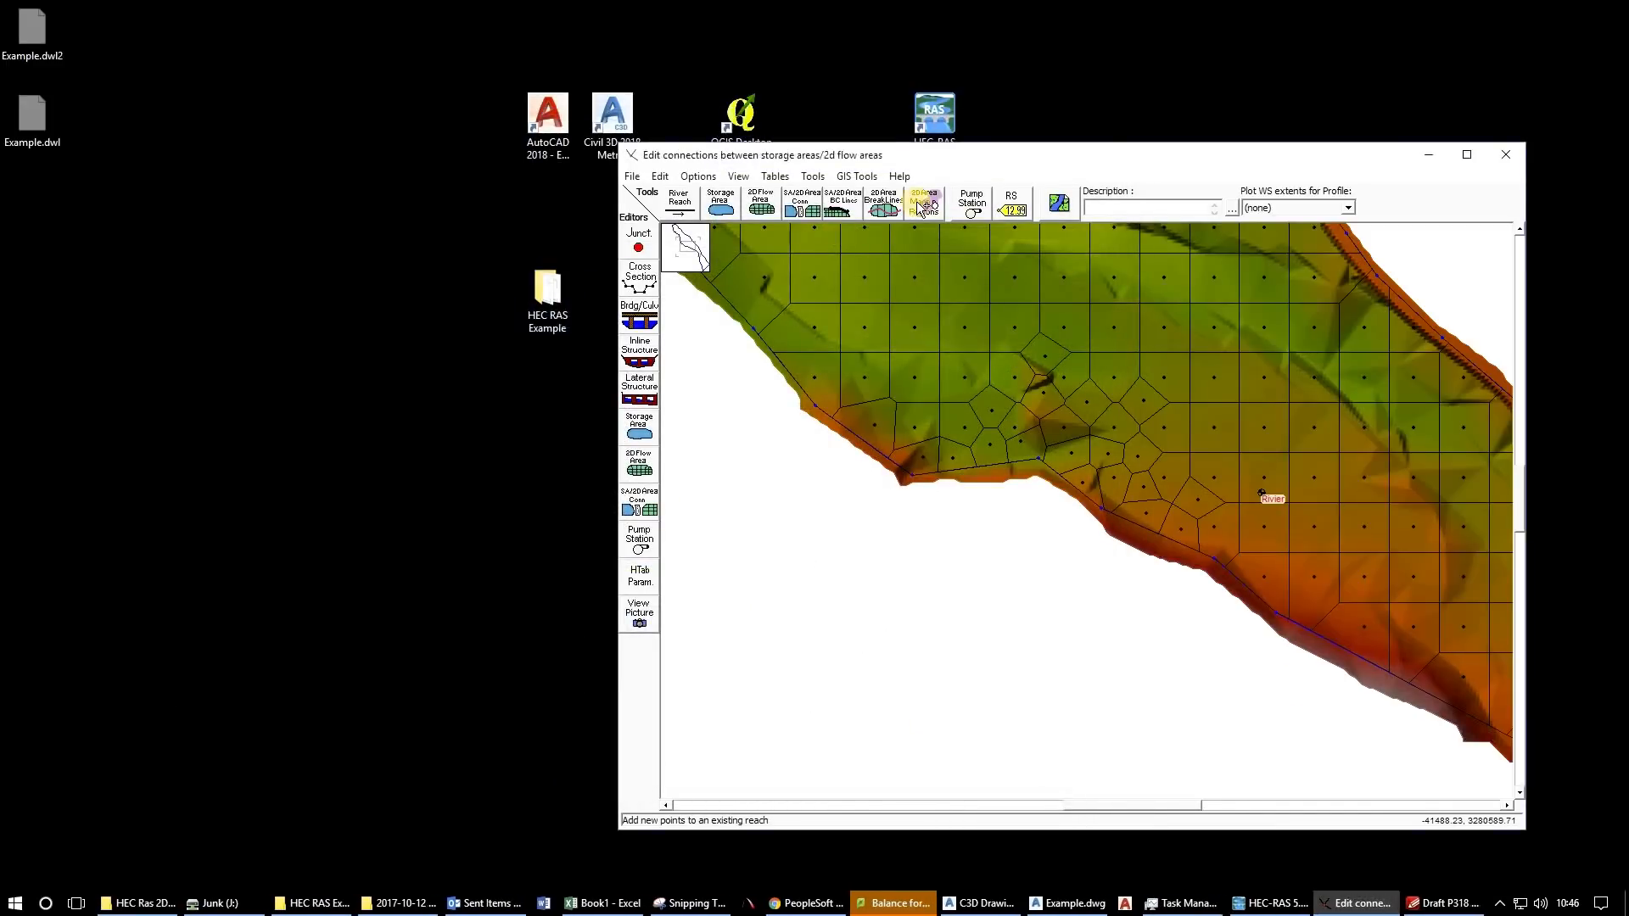
left_click(1511, 157)
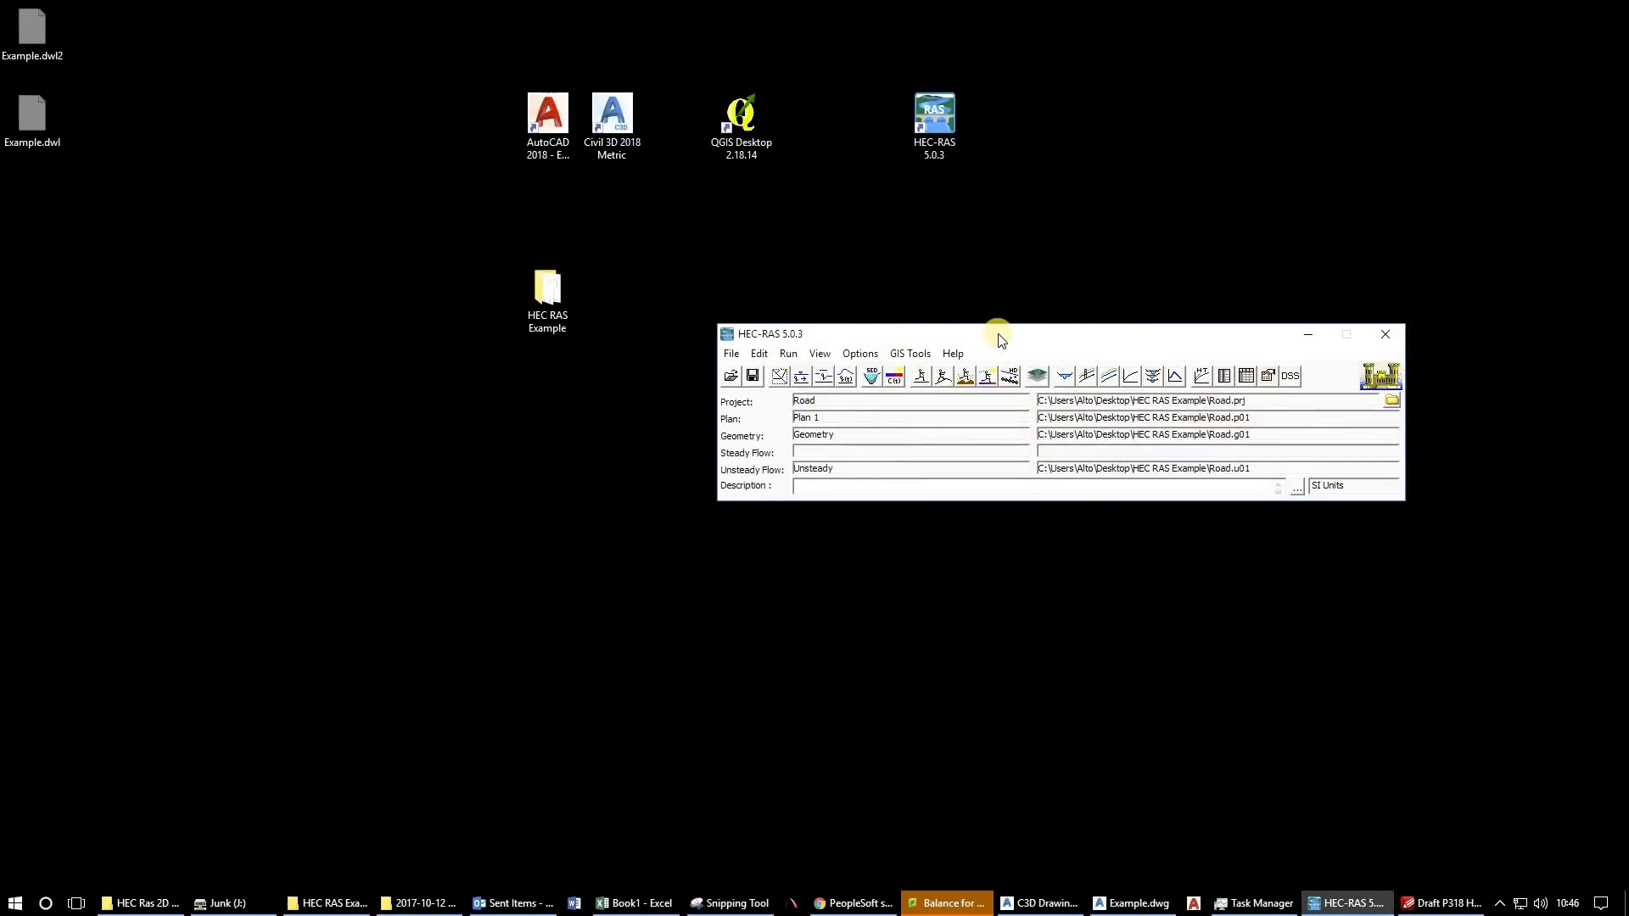
left_click_drag(1001, 335, 974, 367)
left_click(922, 368)
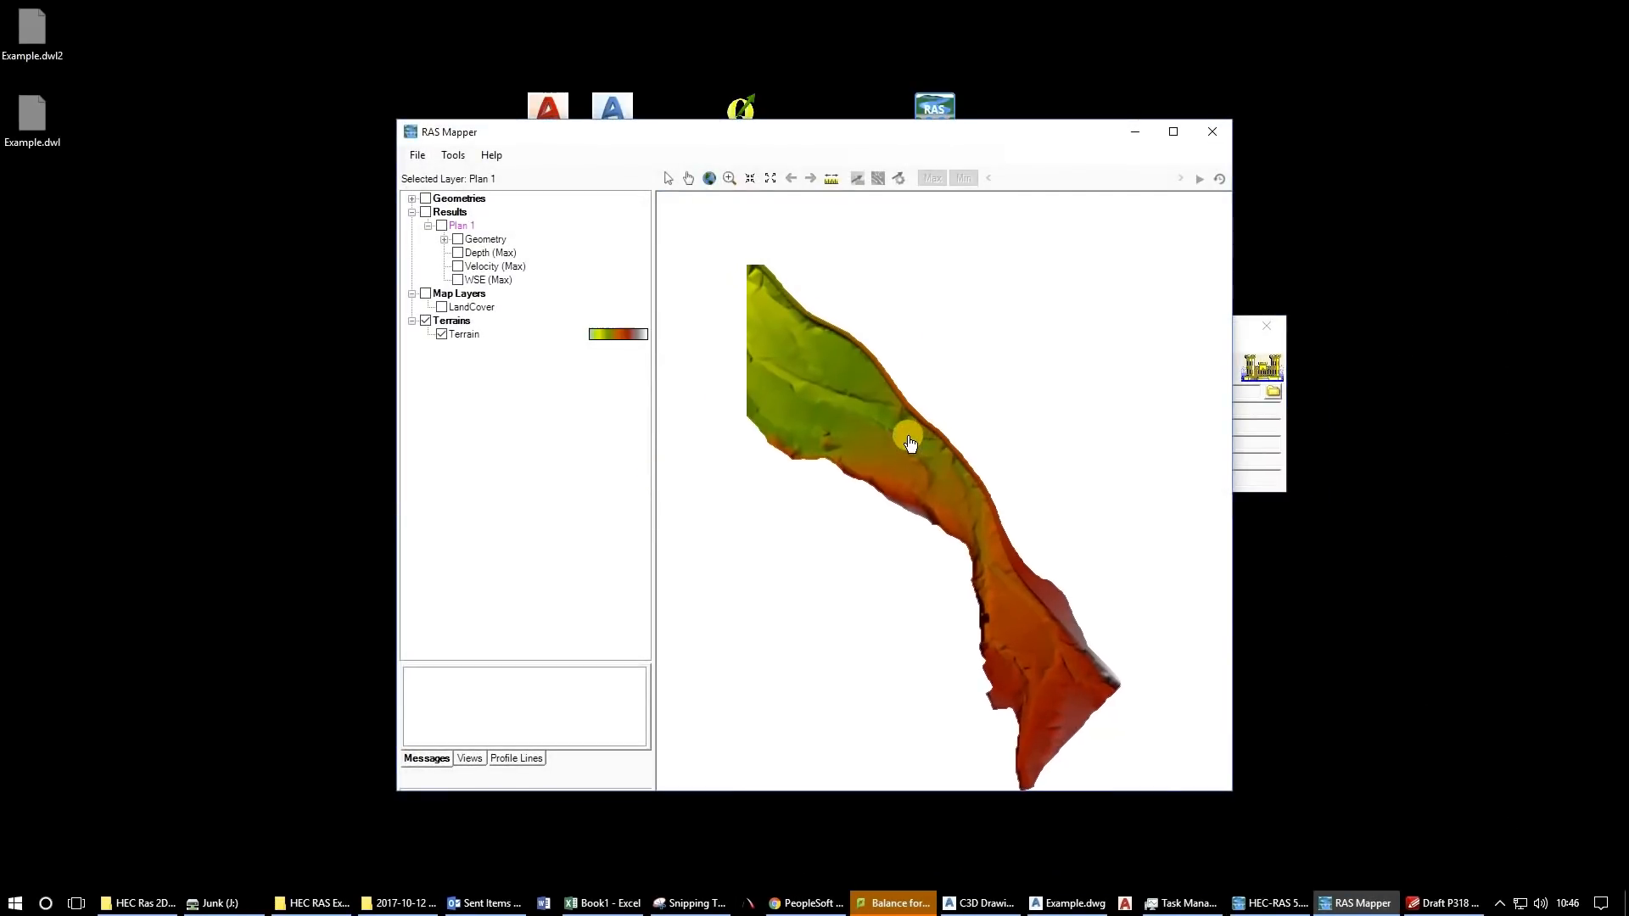
scroll(803, 398, "down", 1)
left_click_drag(736, 438, 828, 501)
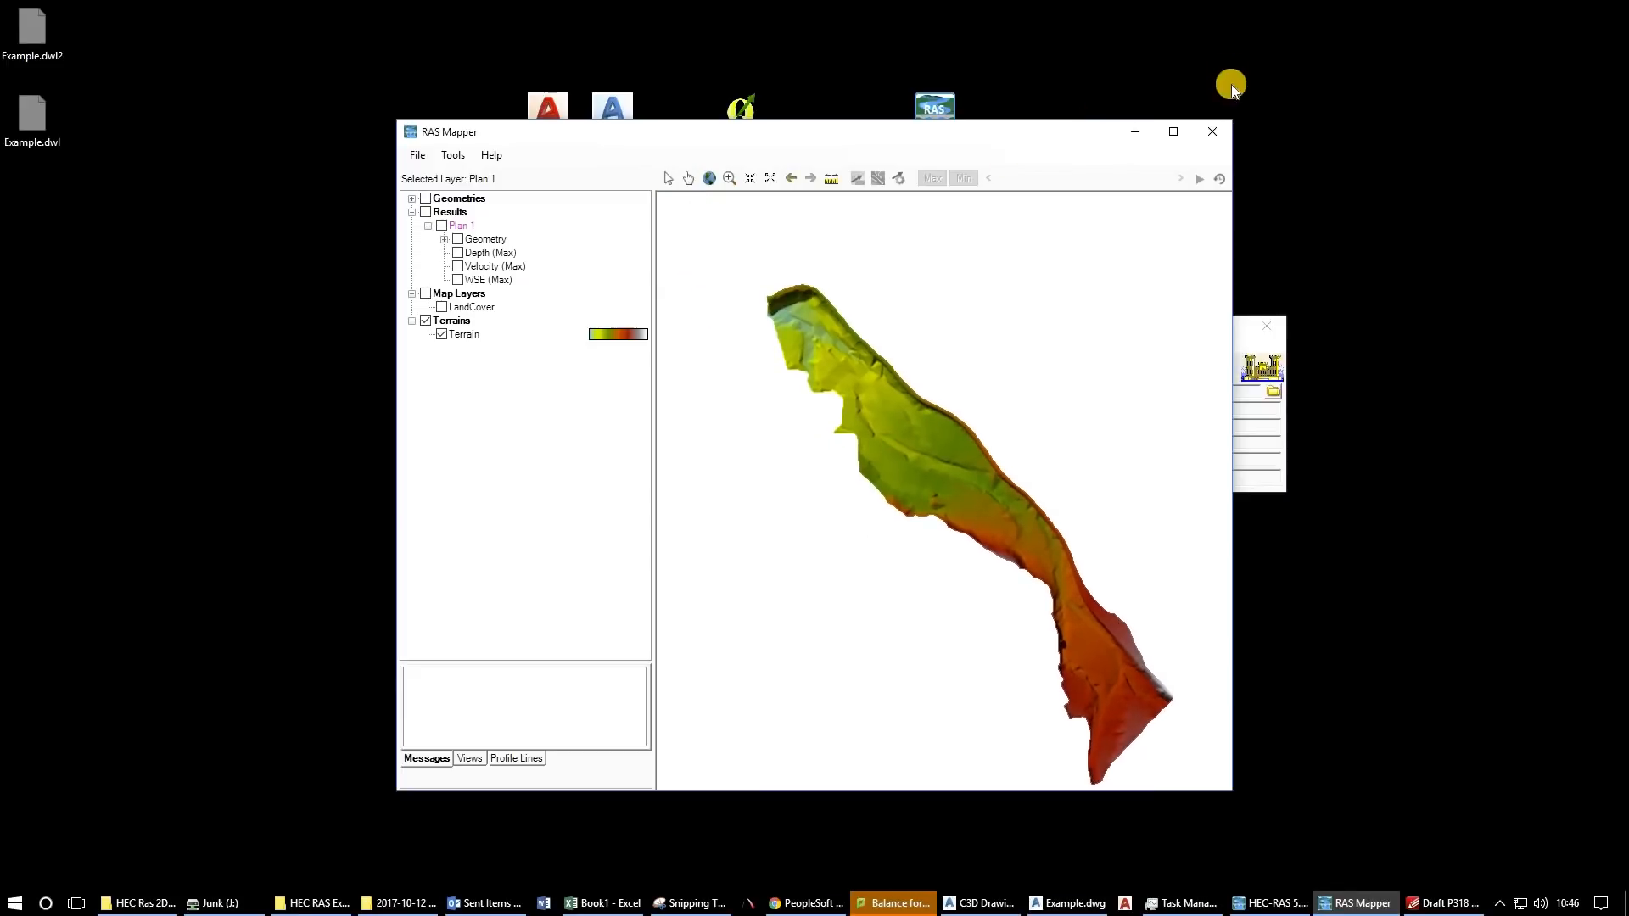
left_click(1173, 132)
left_click_drag(703, 301, 898, 416)
scroll(848, 515, "up", 4)
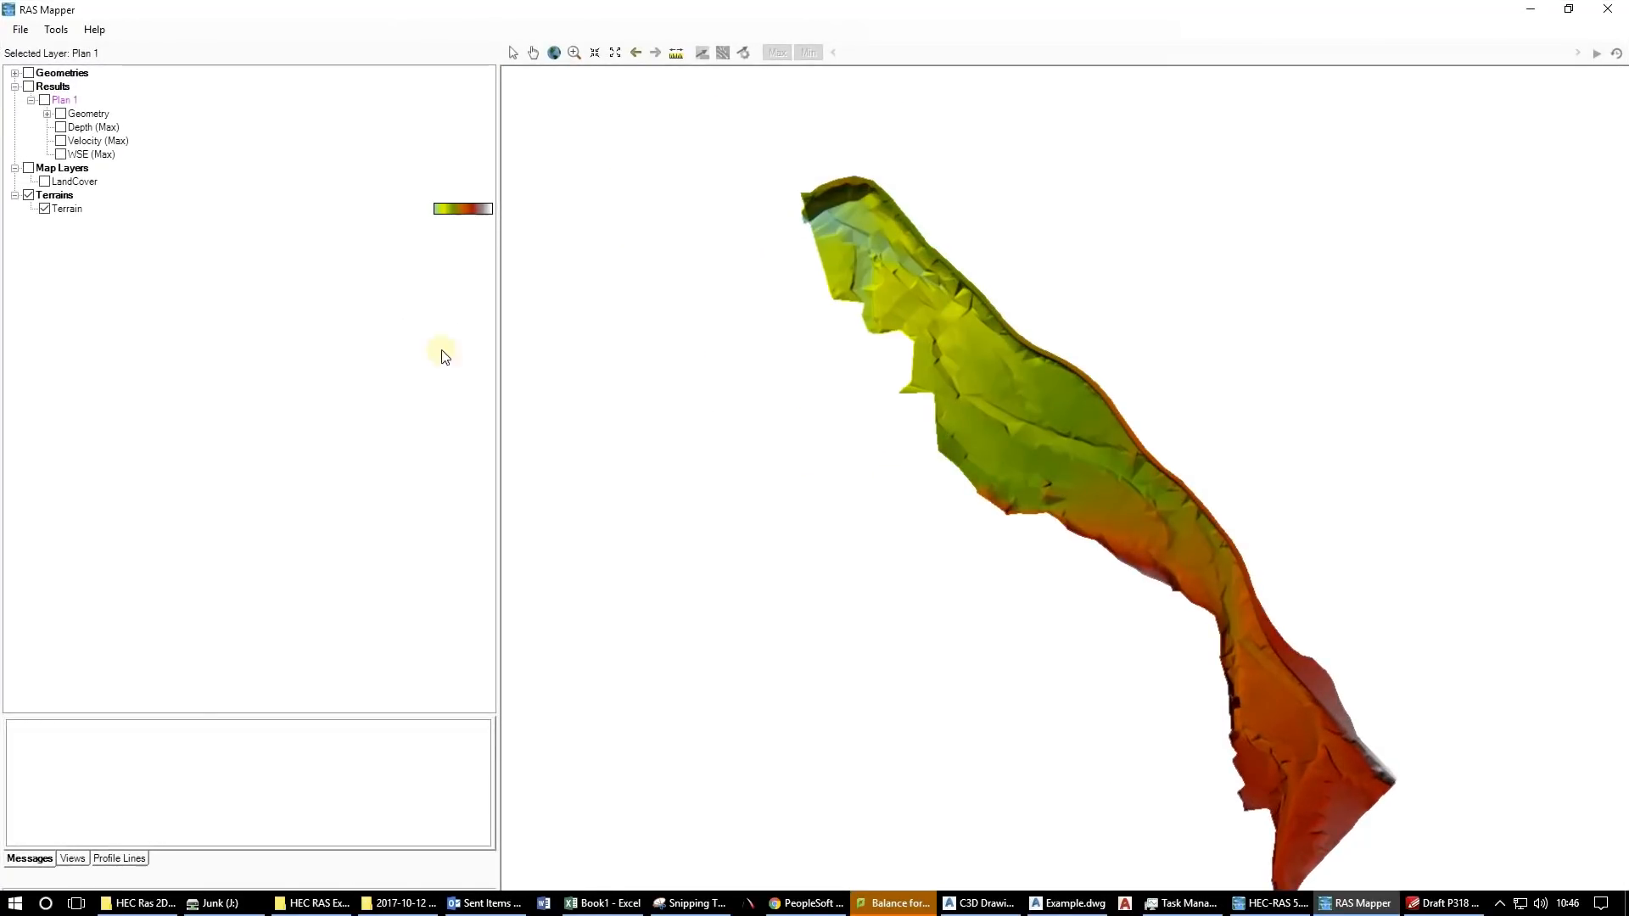
Turn on Plan 1's Geometry and Velocity result layers together with the Geometries and Terrain layers.
left_click(45, 100)
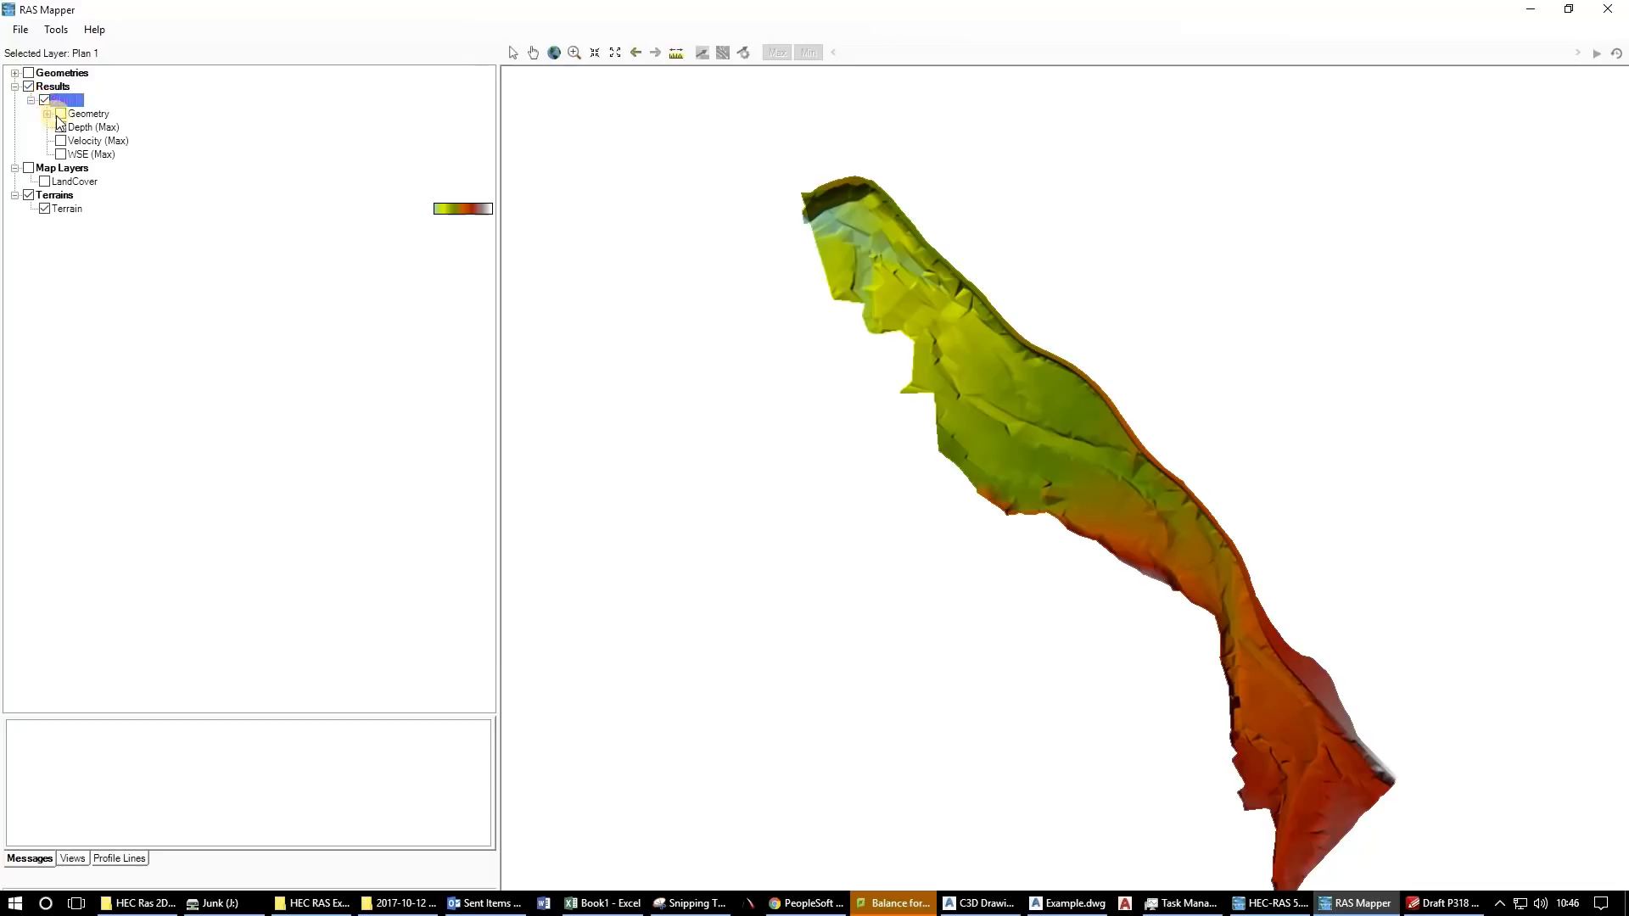
left_click(60, 114)
left_click(45, 209)
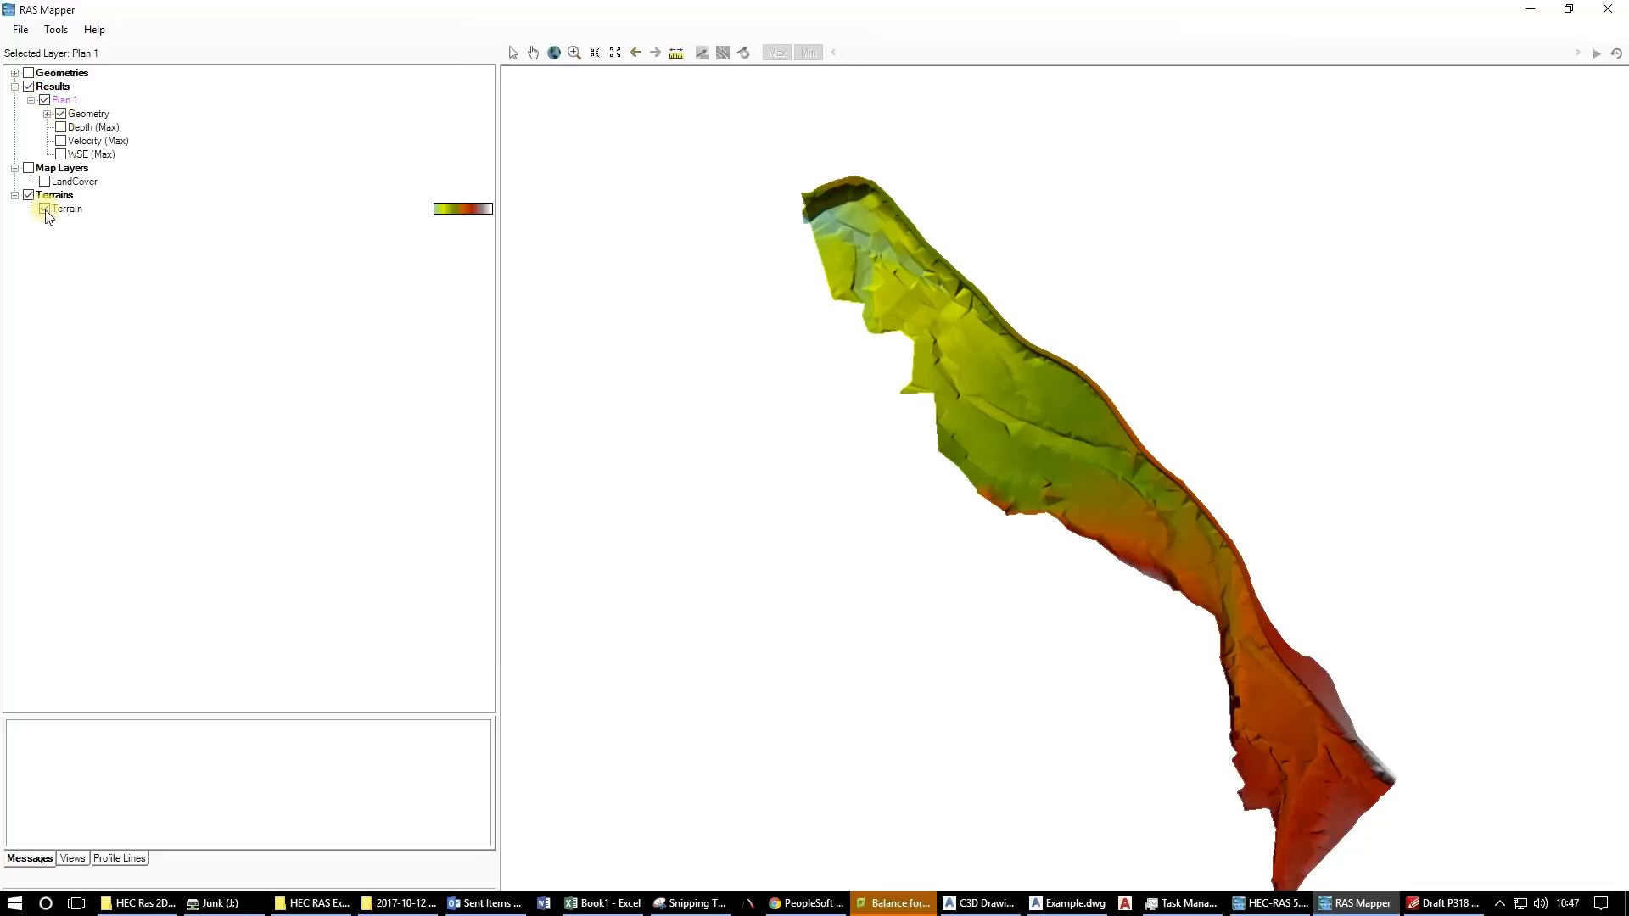
left_click(60, 113)
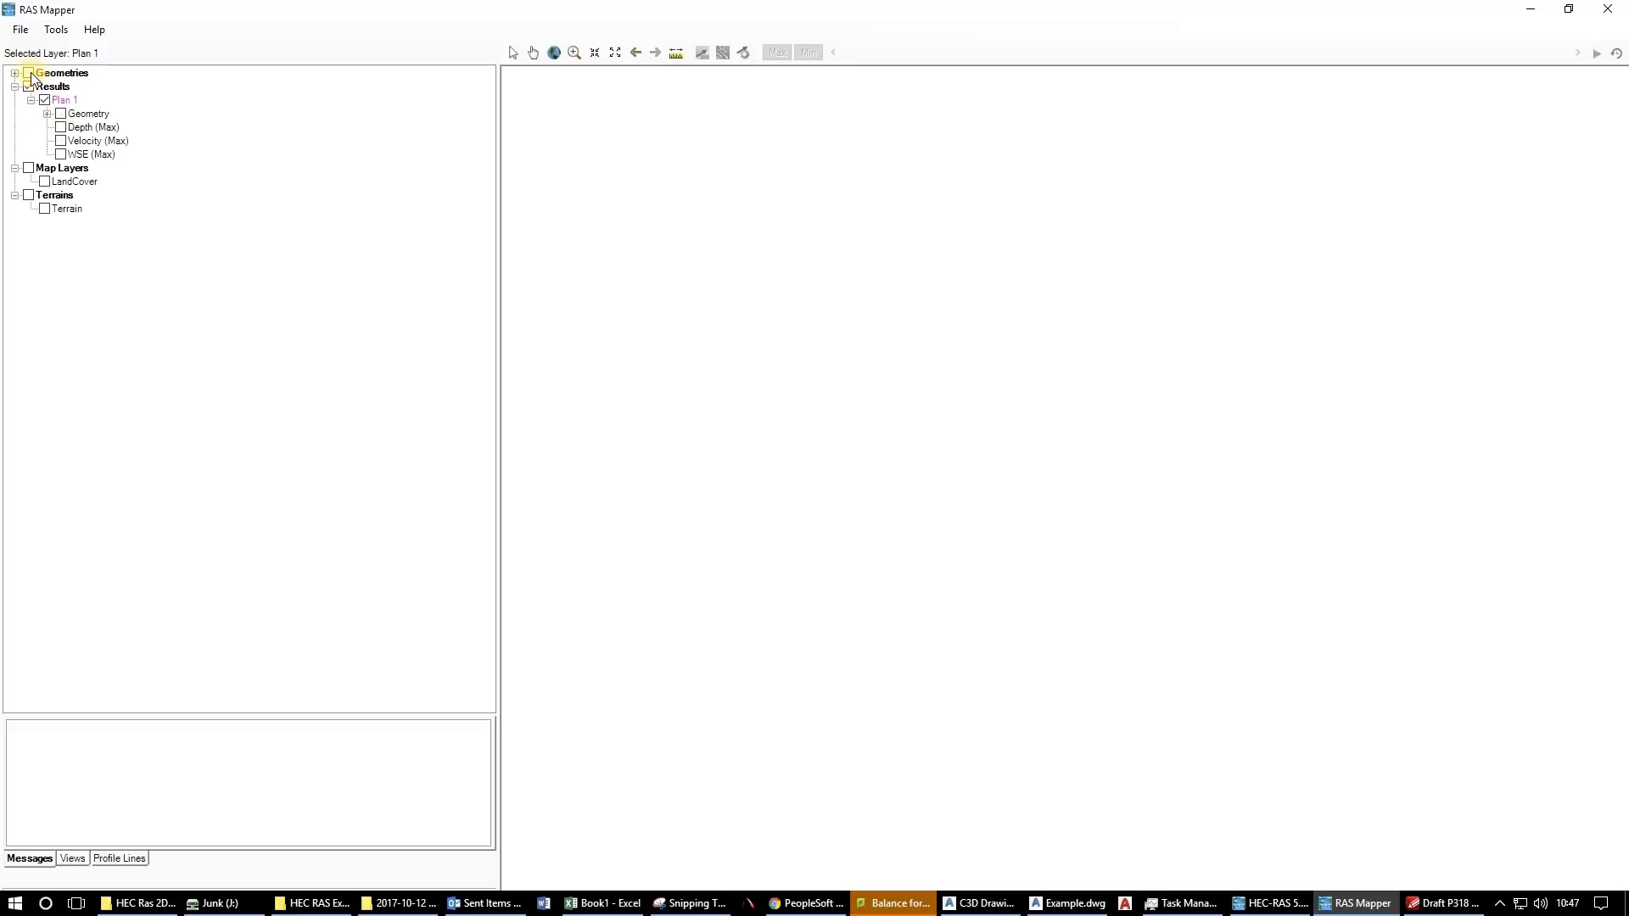
left_click(60, 114)
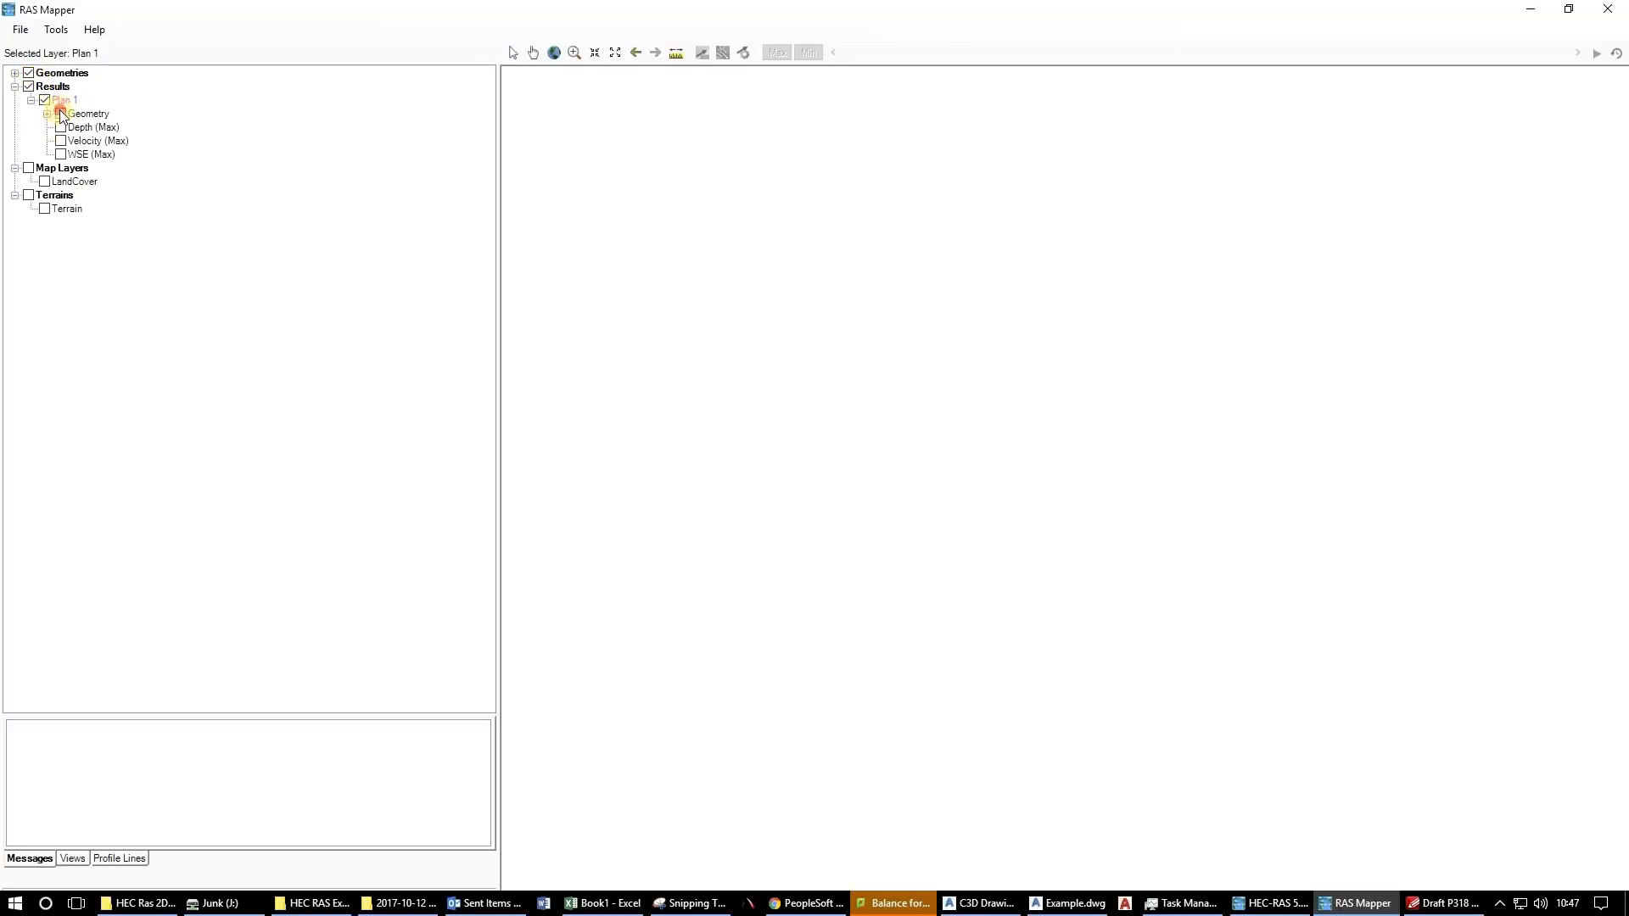
left_click(30, 196)
left_click(45, 208)
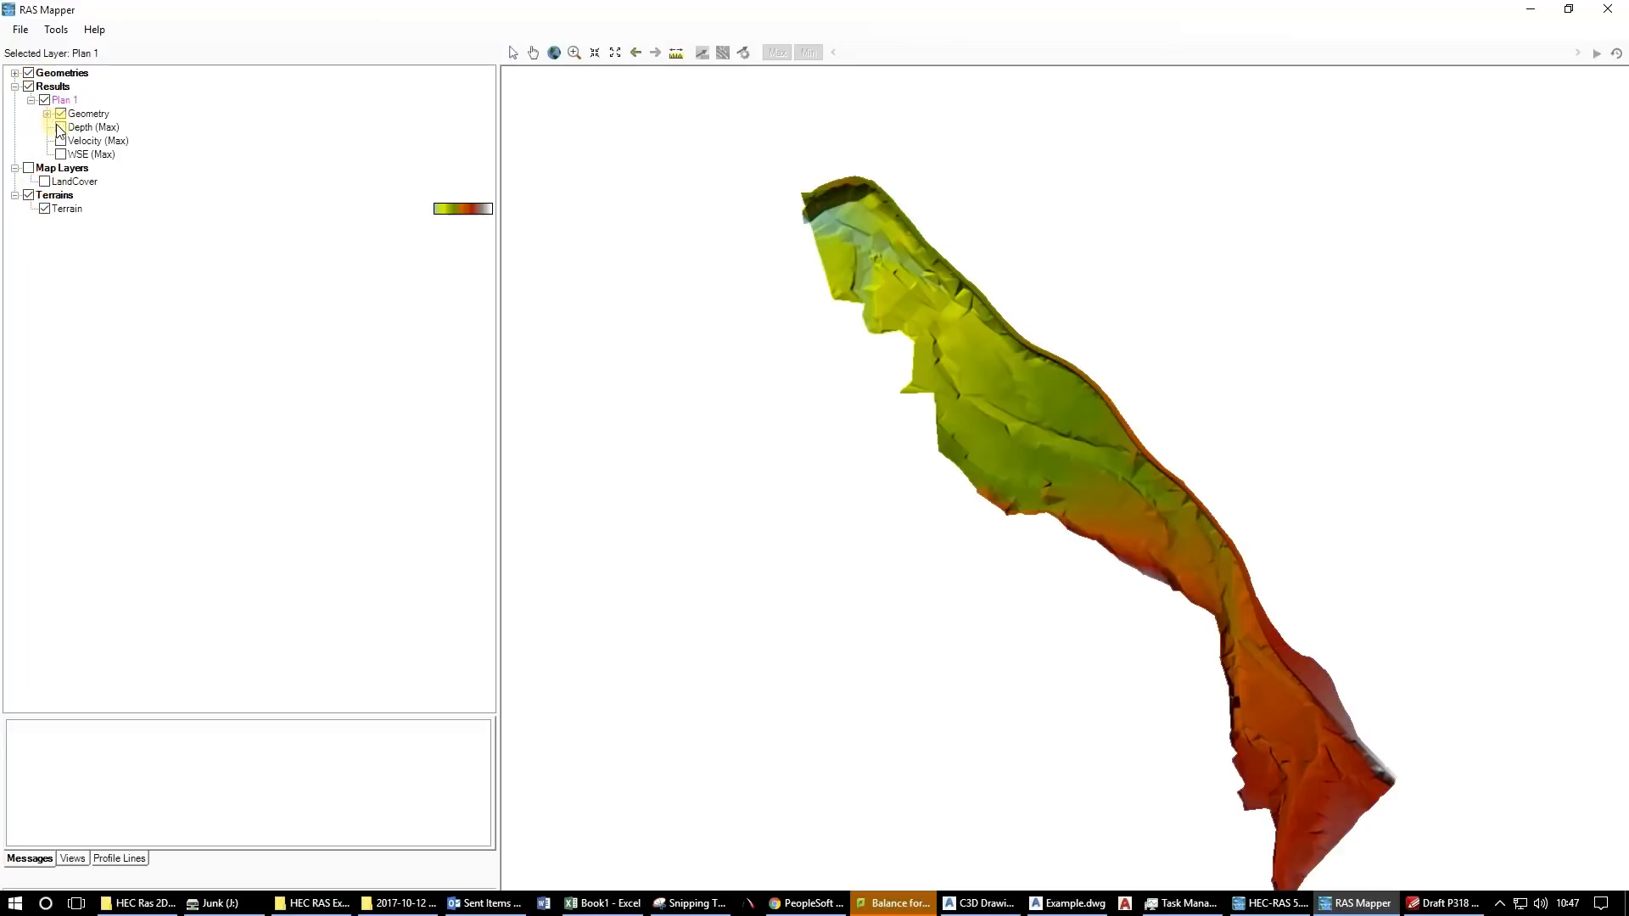
left_click(62, 142)
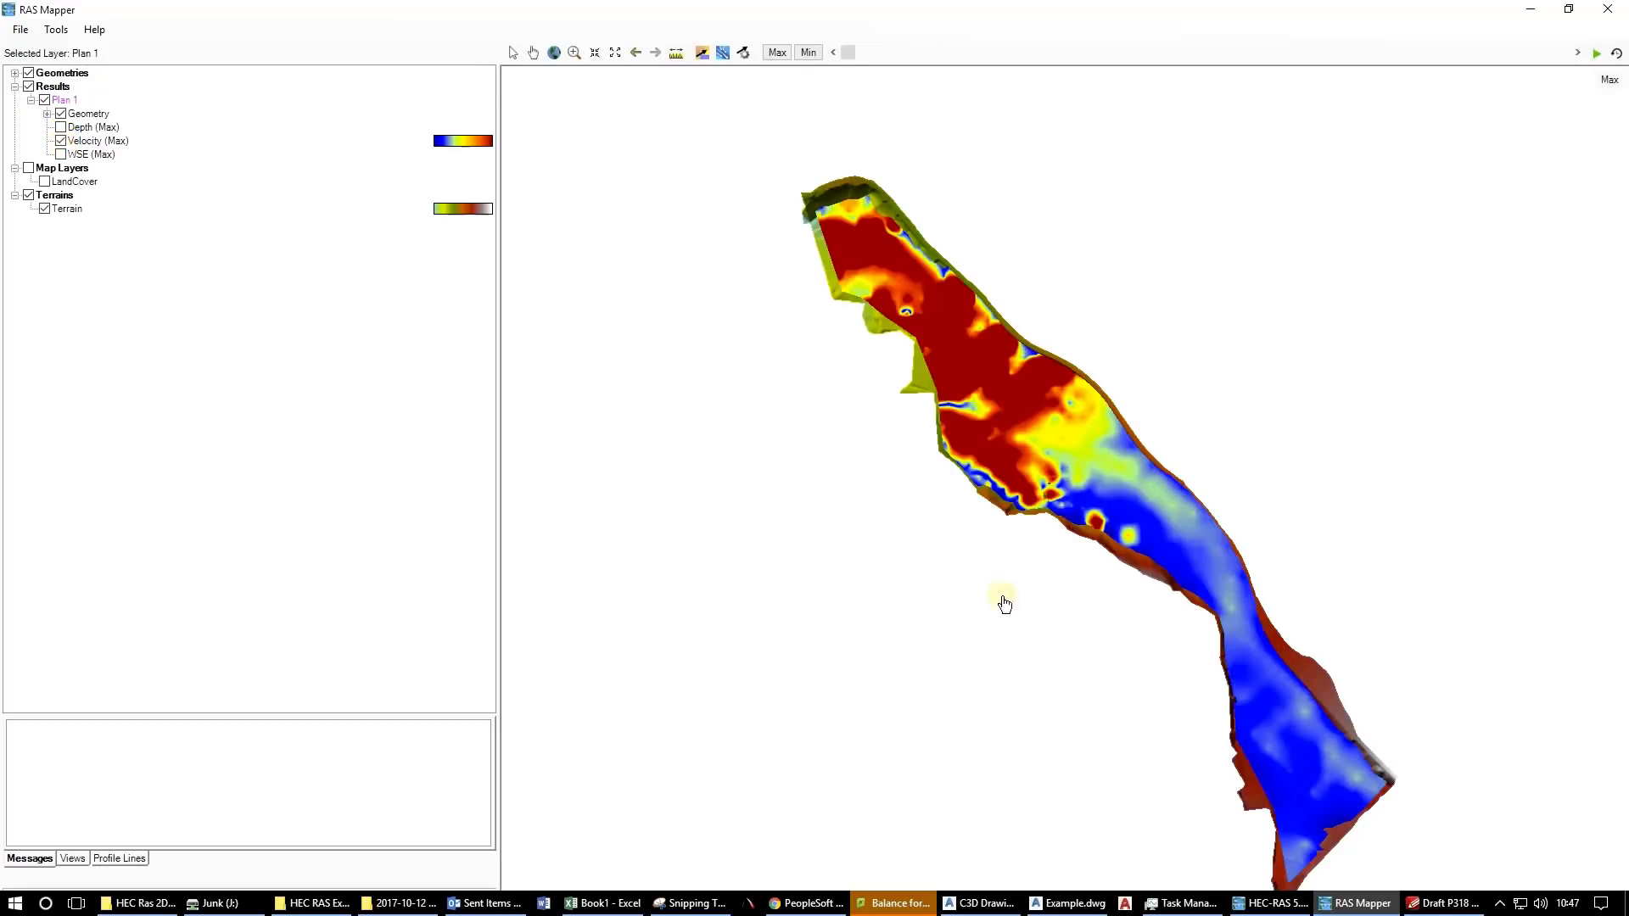
Advance the velocity map to the 22SEP2008 13:04:00 time step and inspect the flow along the river.
left_click_drag(953, 566, 818, 98)
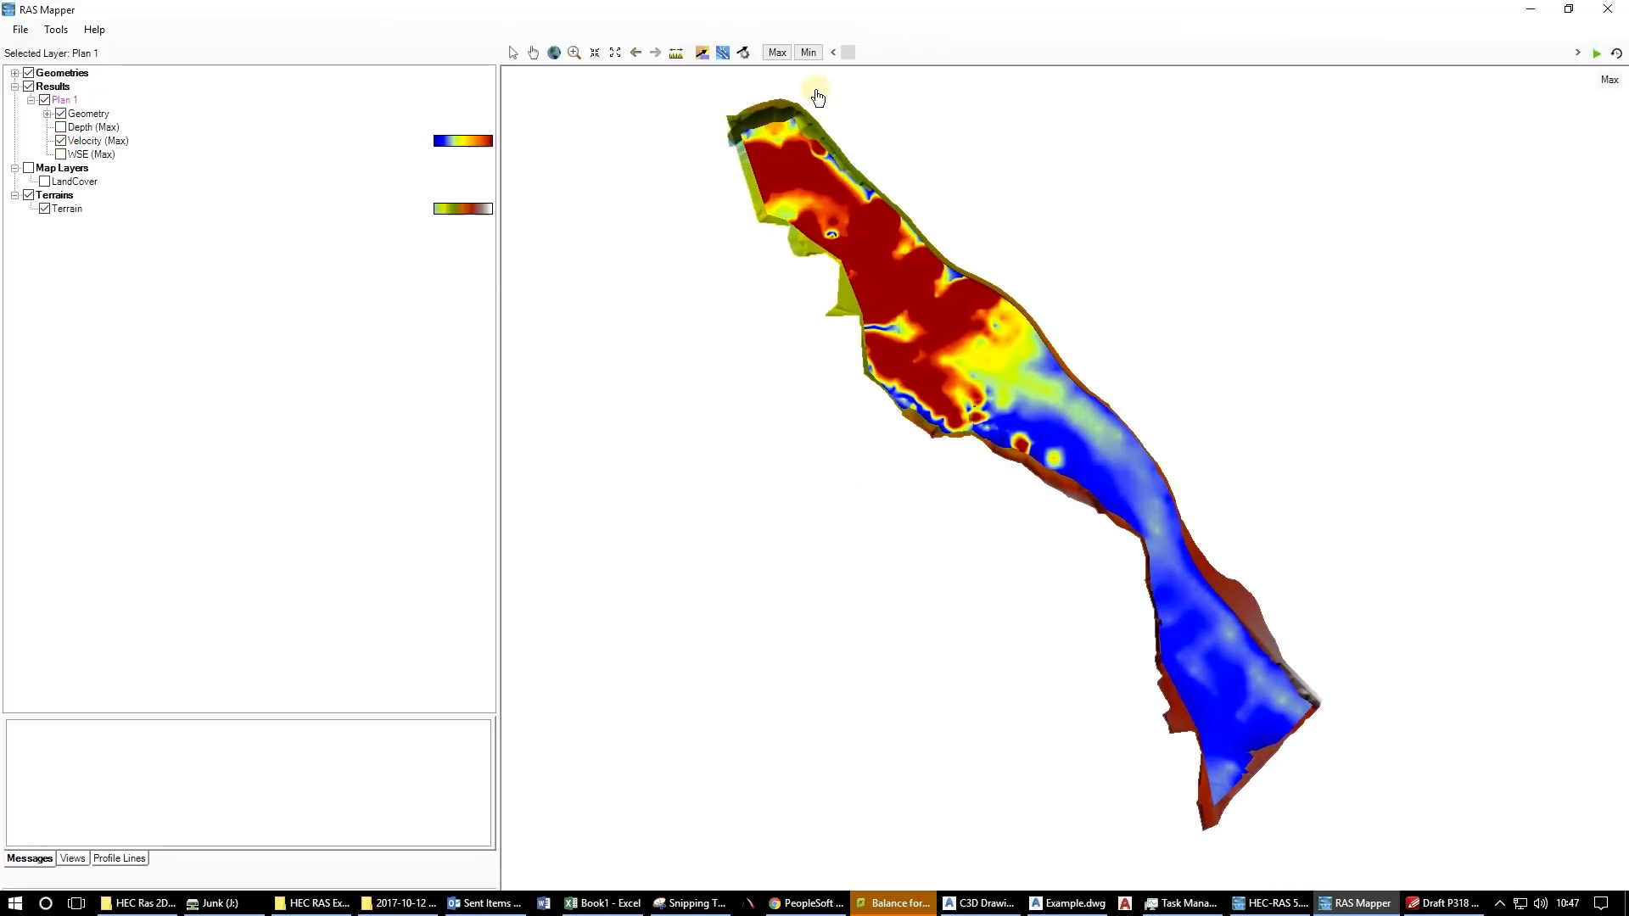
left_click(841, 53)
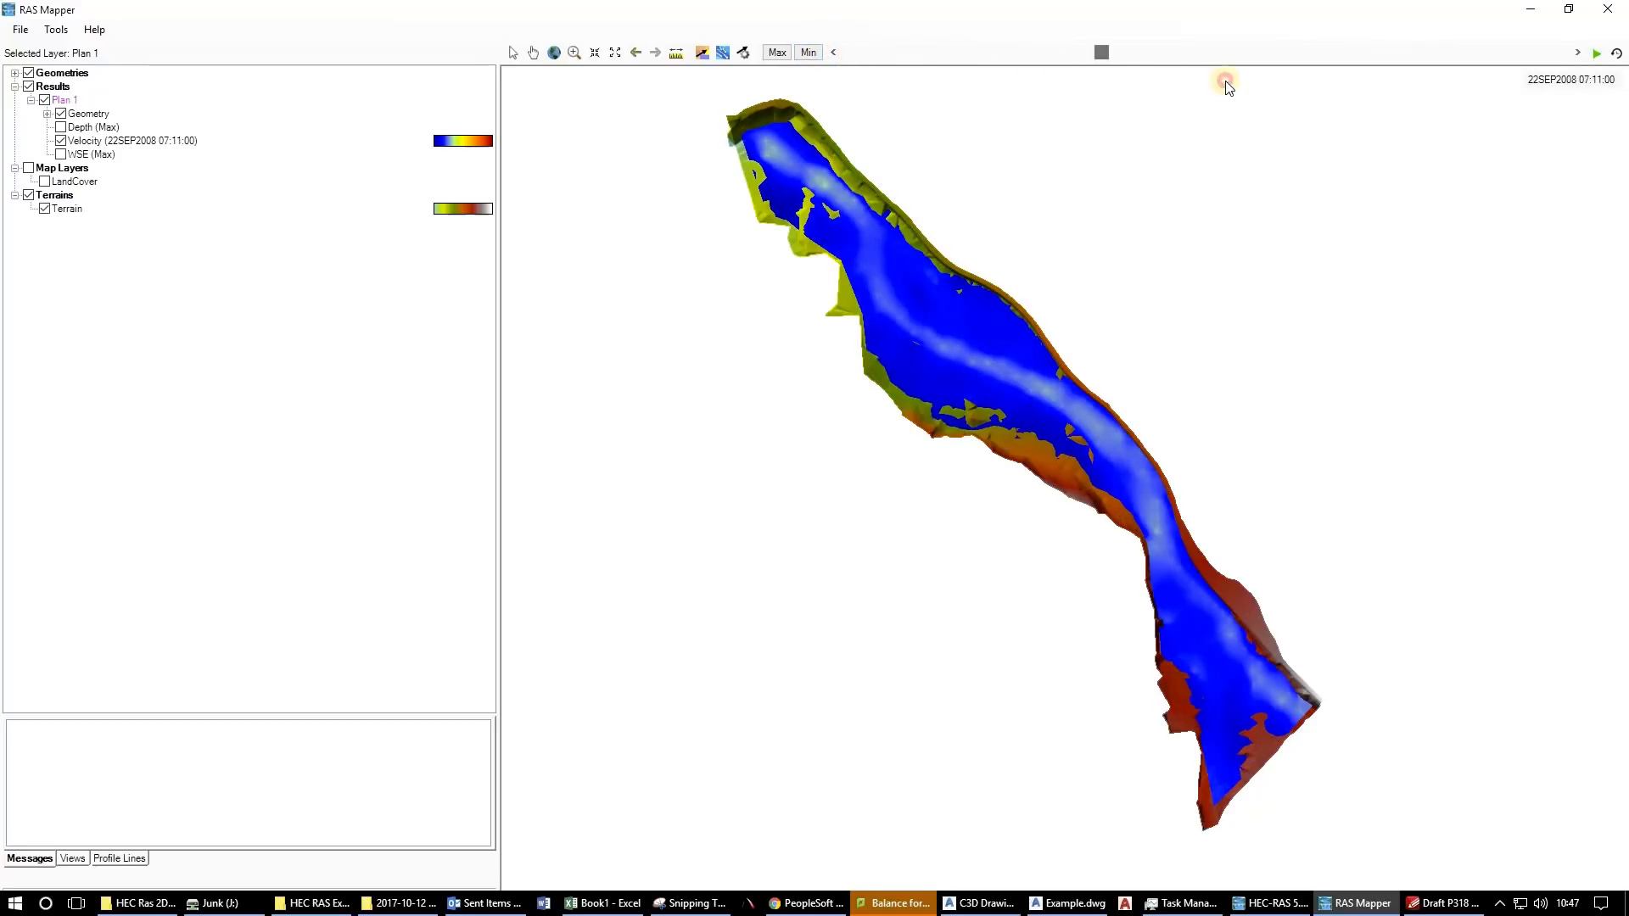
mouse_move(1225, 80)
left_mouse_down()
mouse_move(1131, 66)
mouse_move(992, 91)
mouse_move(1247, 101)
left_mouse_up()
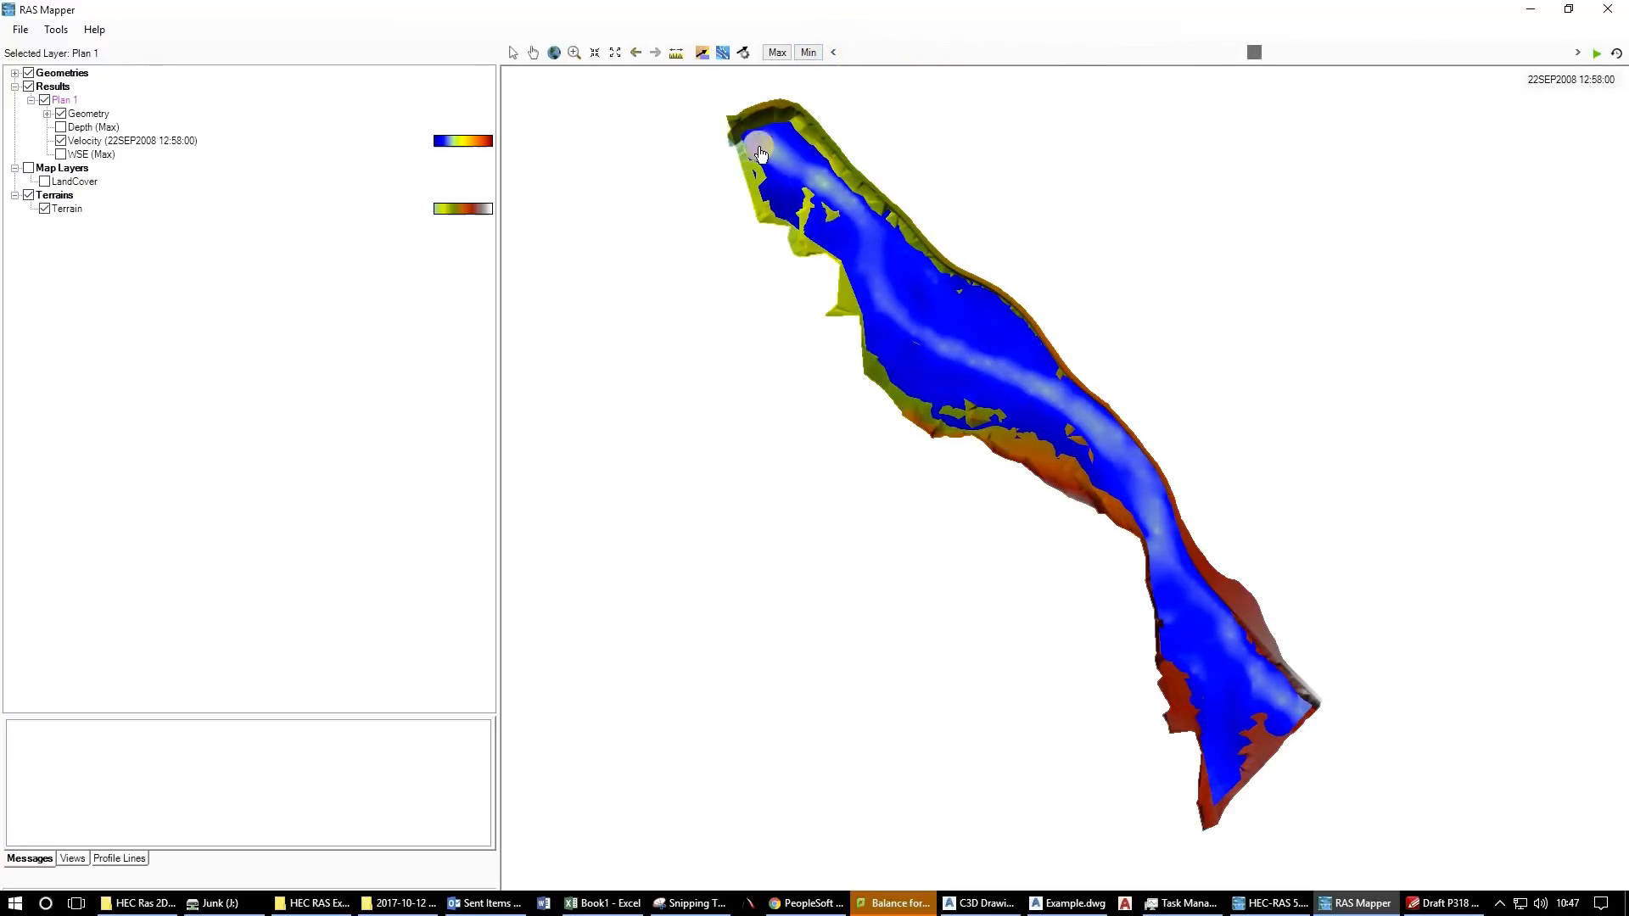
scroll(1272, 676, "up", 2)
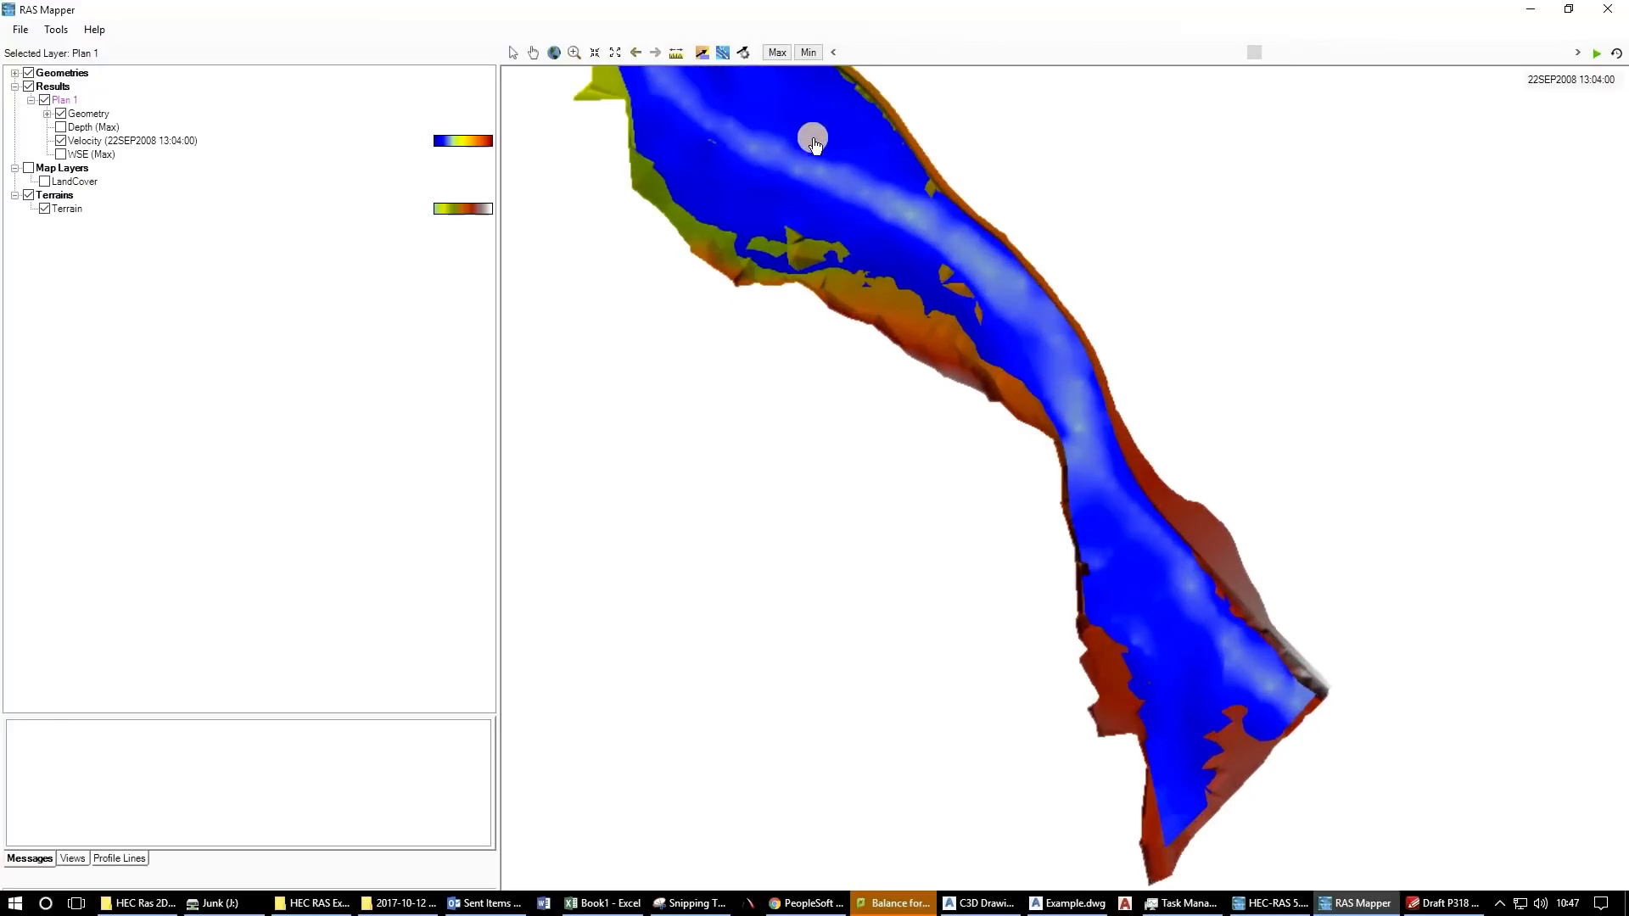
scroll(760, 359, "up", 3)
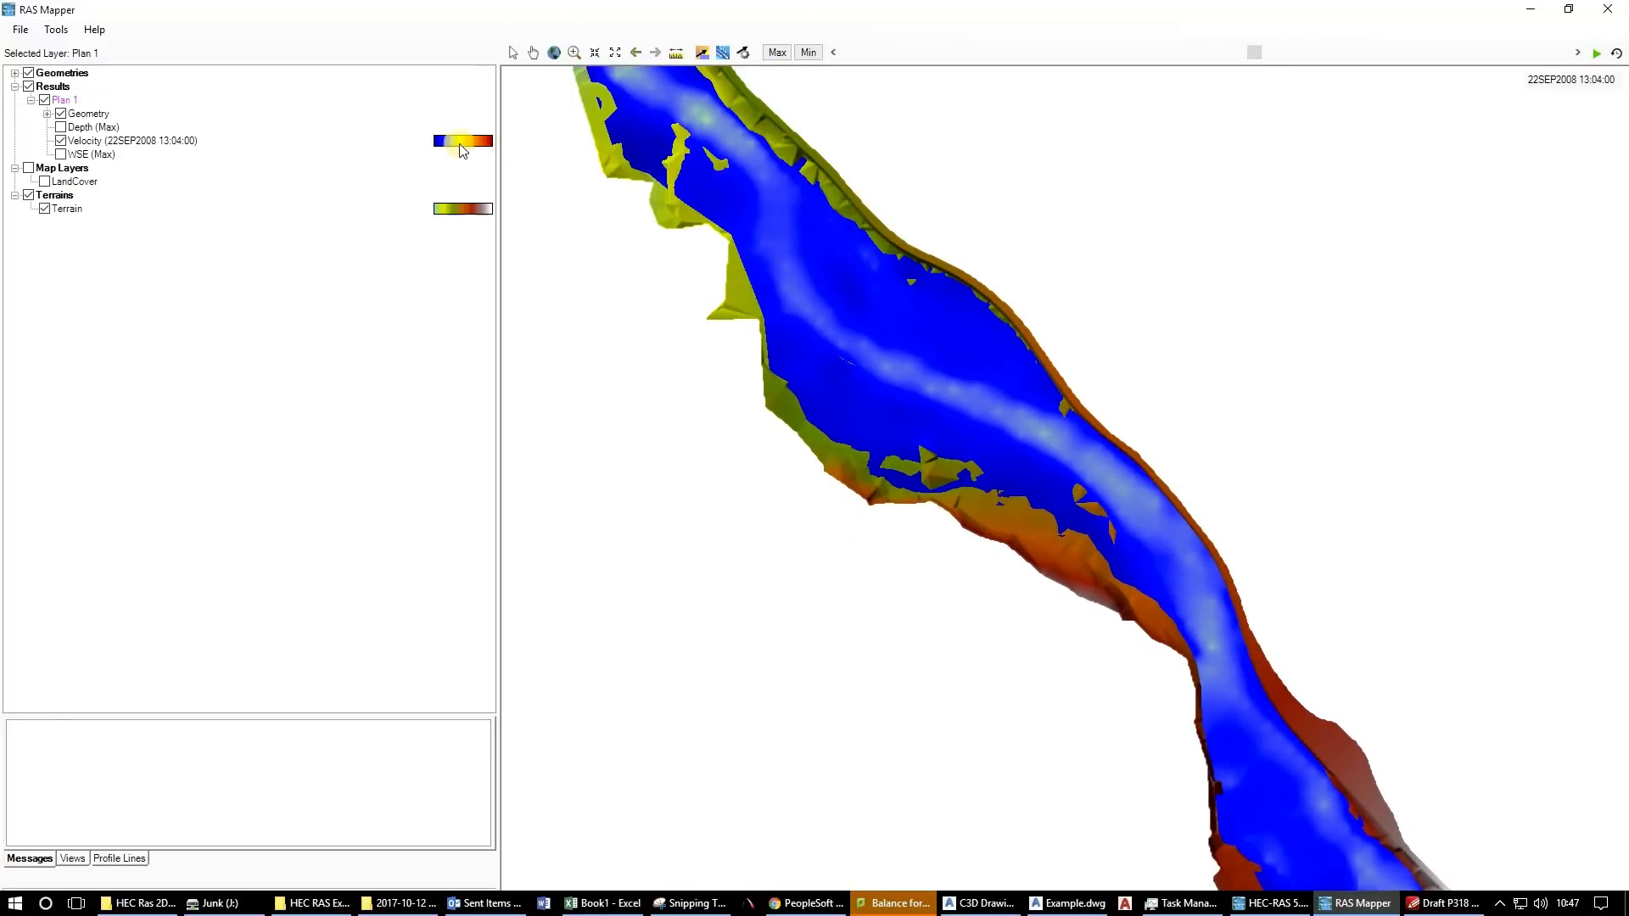
Make Velocity the selected layer to show its colour legend, and inspect velocities along the channel.
left_click(440, 139)
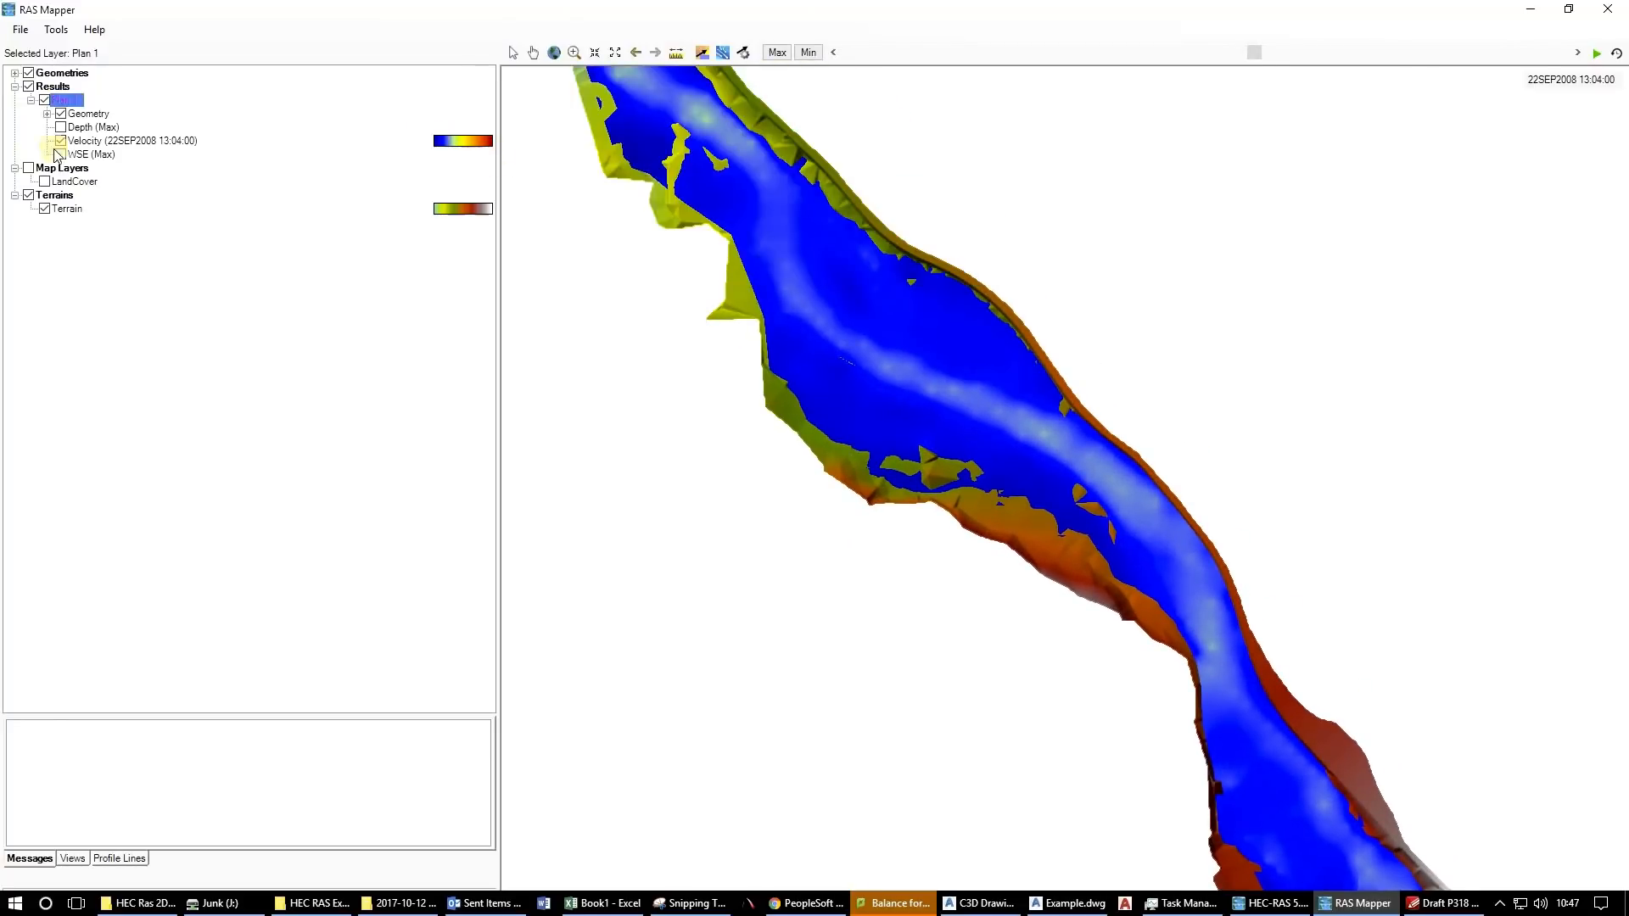
left_click(1092, 492)
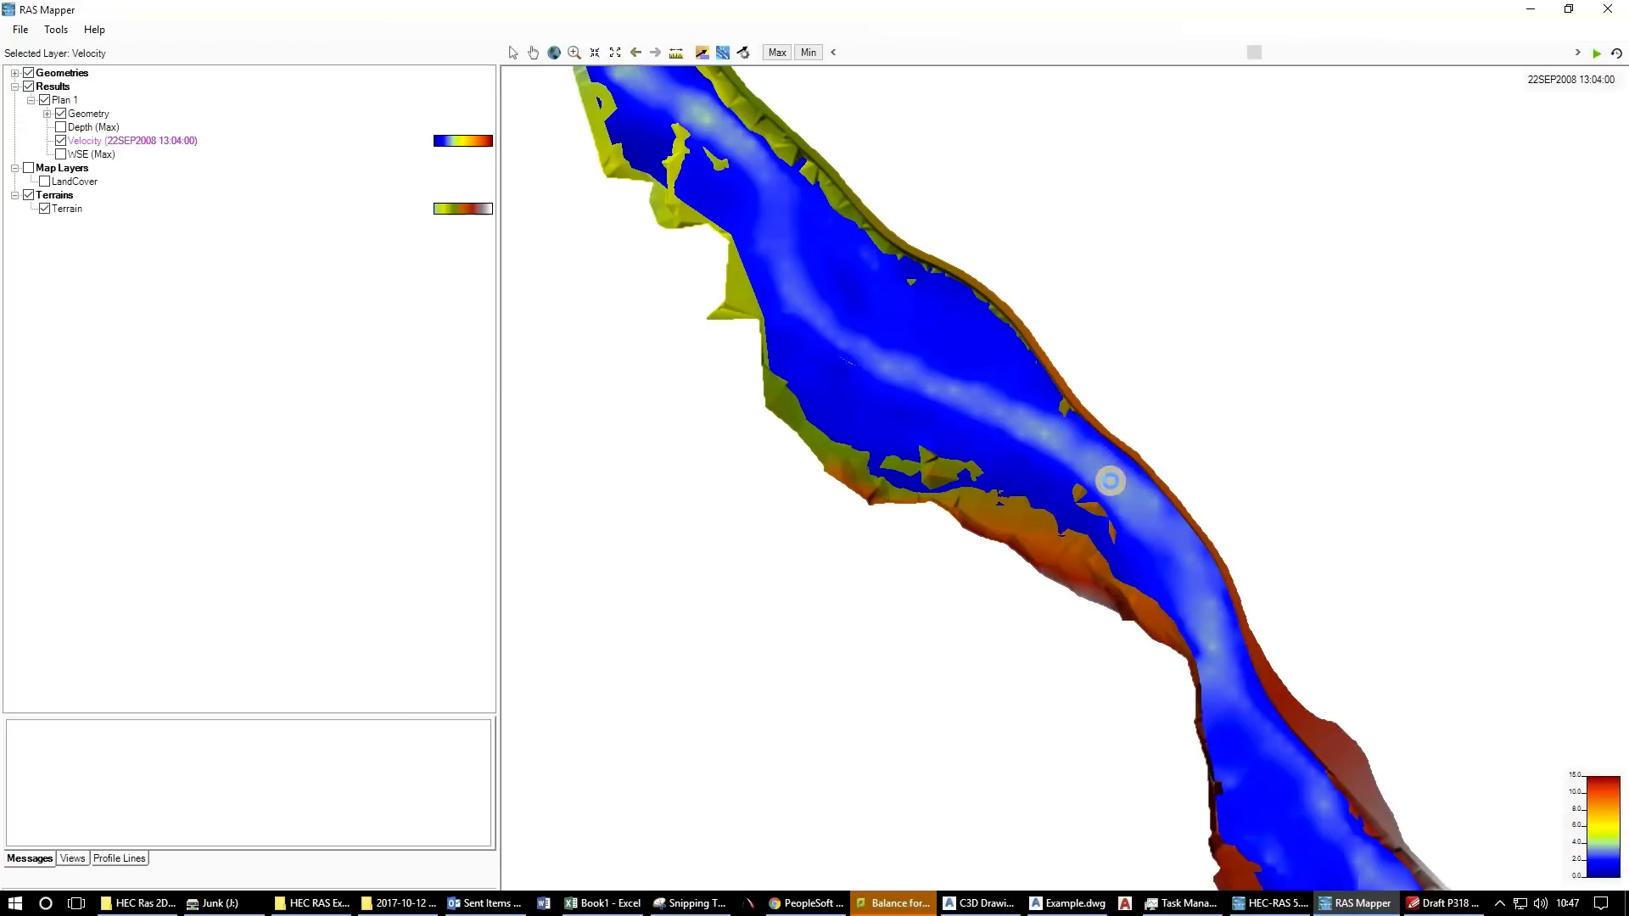
left_click_drag(1112, 476, 959, 323)
scroll(1280, 646, "down", 1)
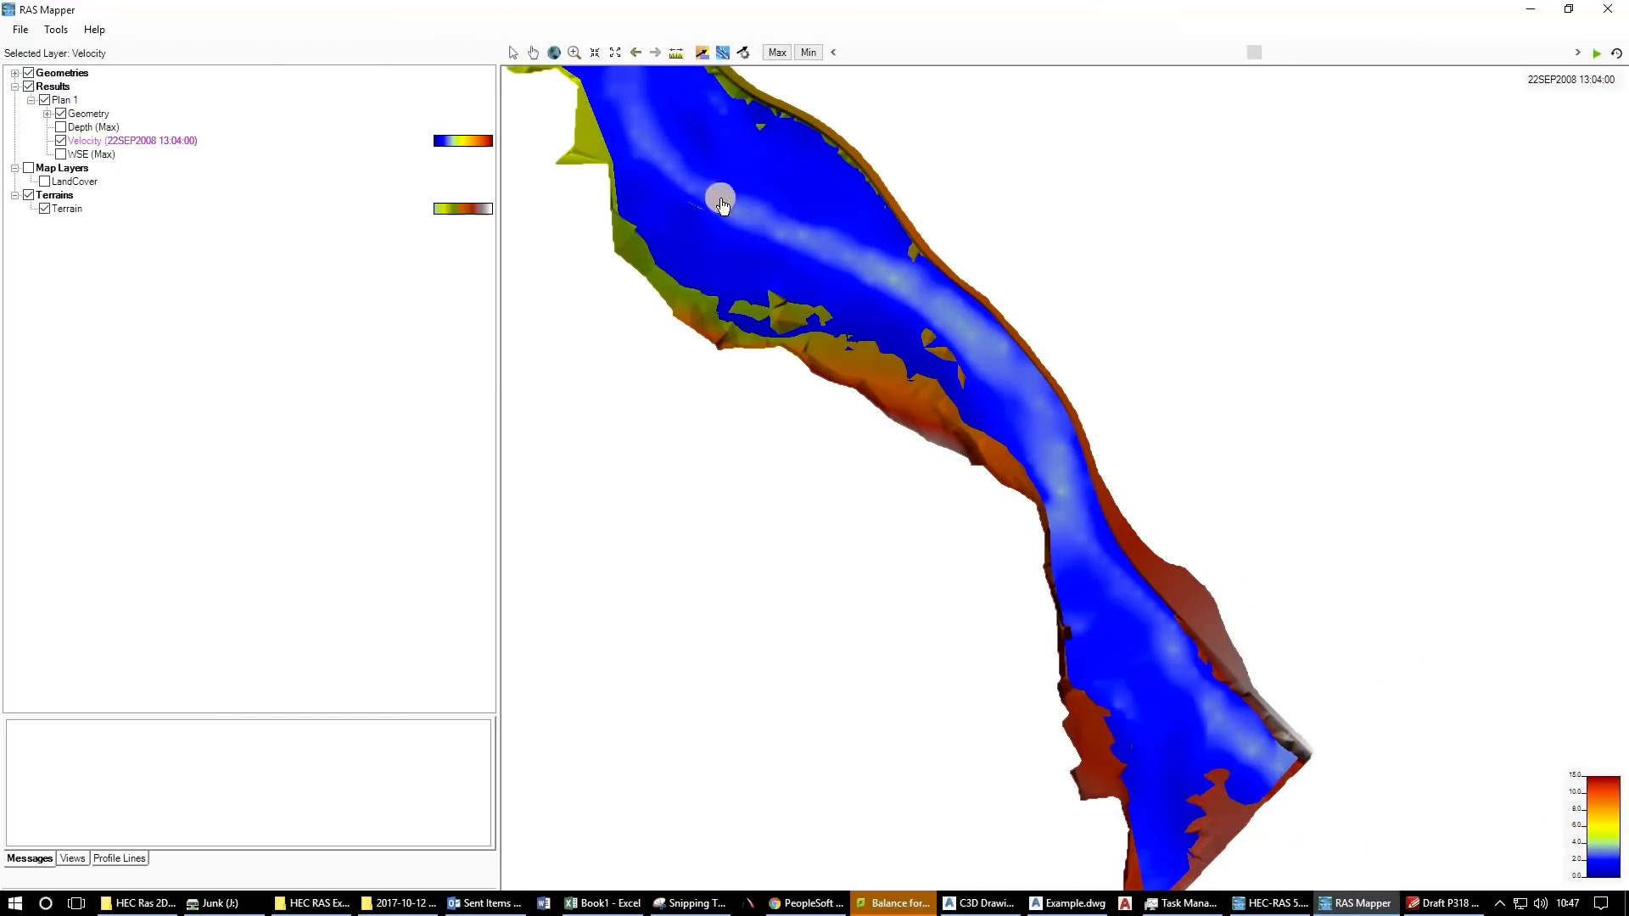
Recreate the Velocity layer's surface fill scale with a maximum of 6, apply it and close the layer properties.
left_click(460, 139)
right_click(459, 137)
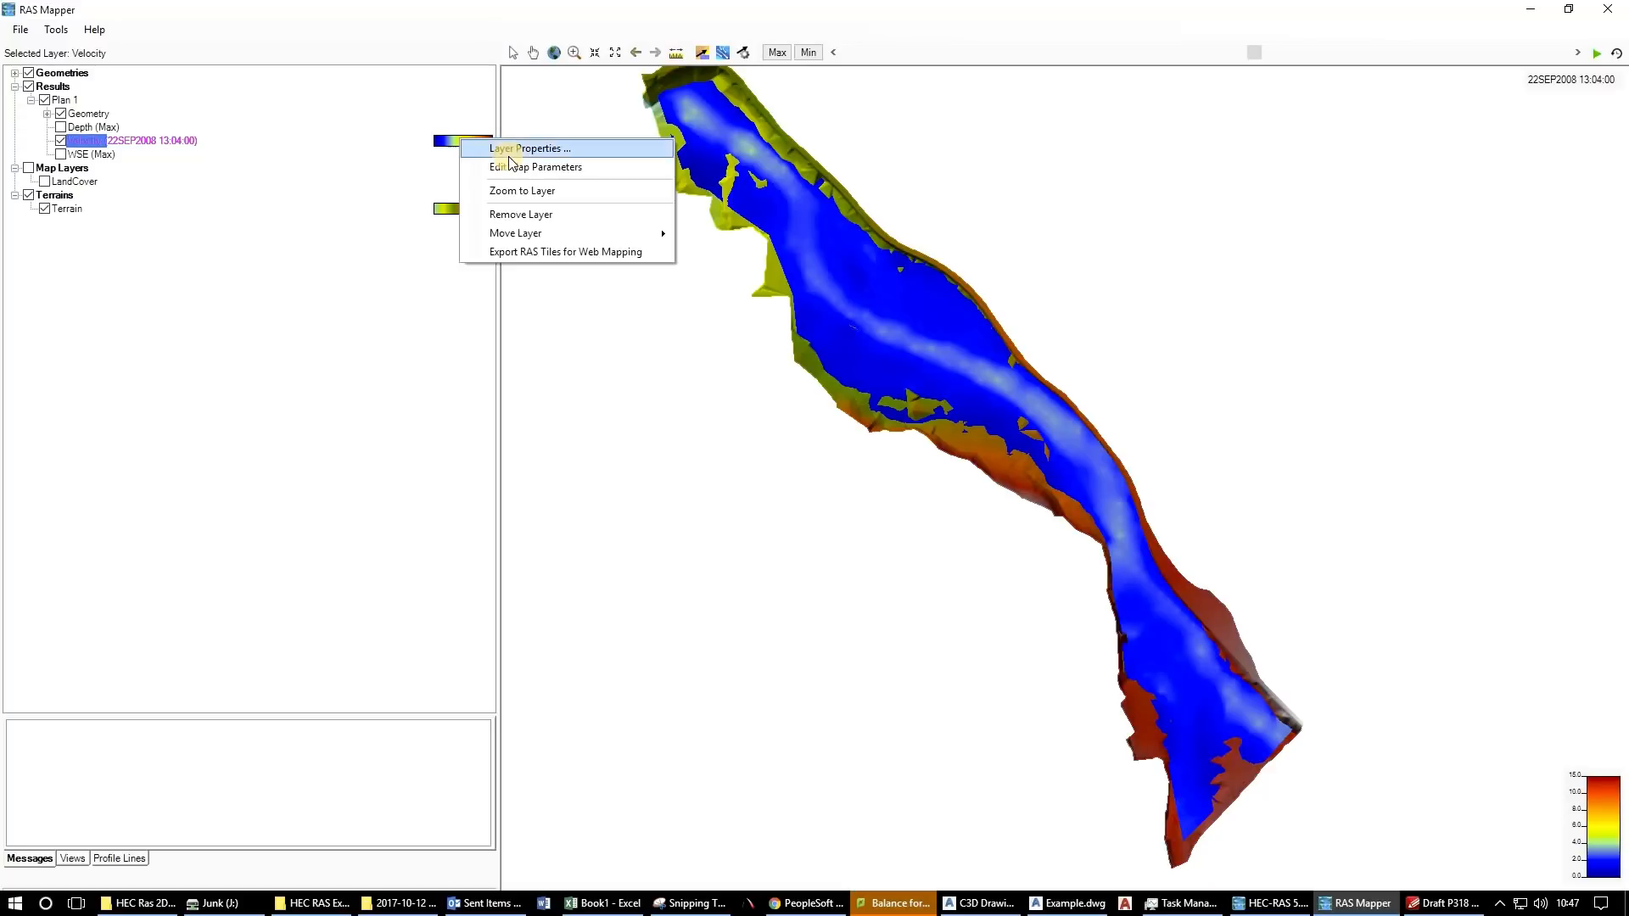
left_click(511, 152)
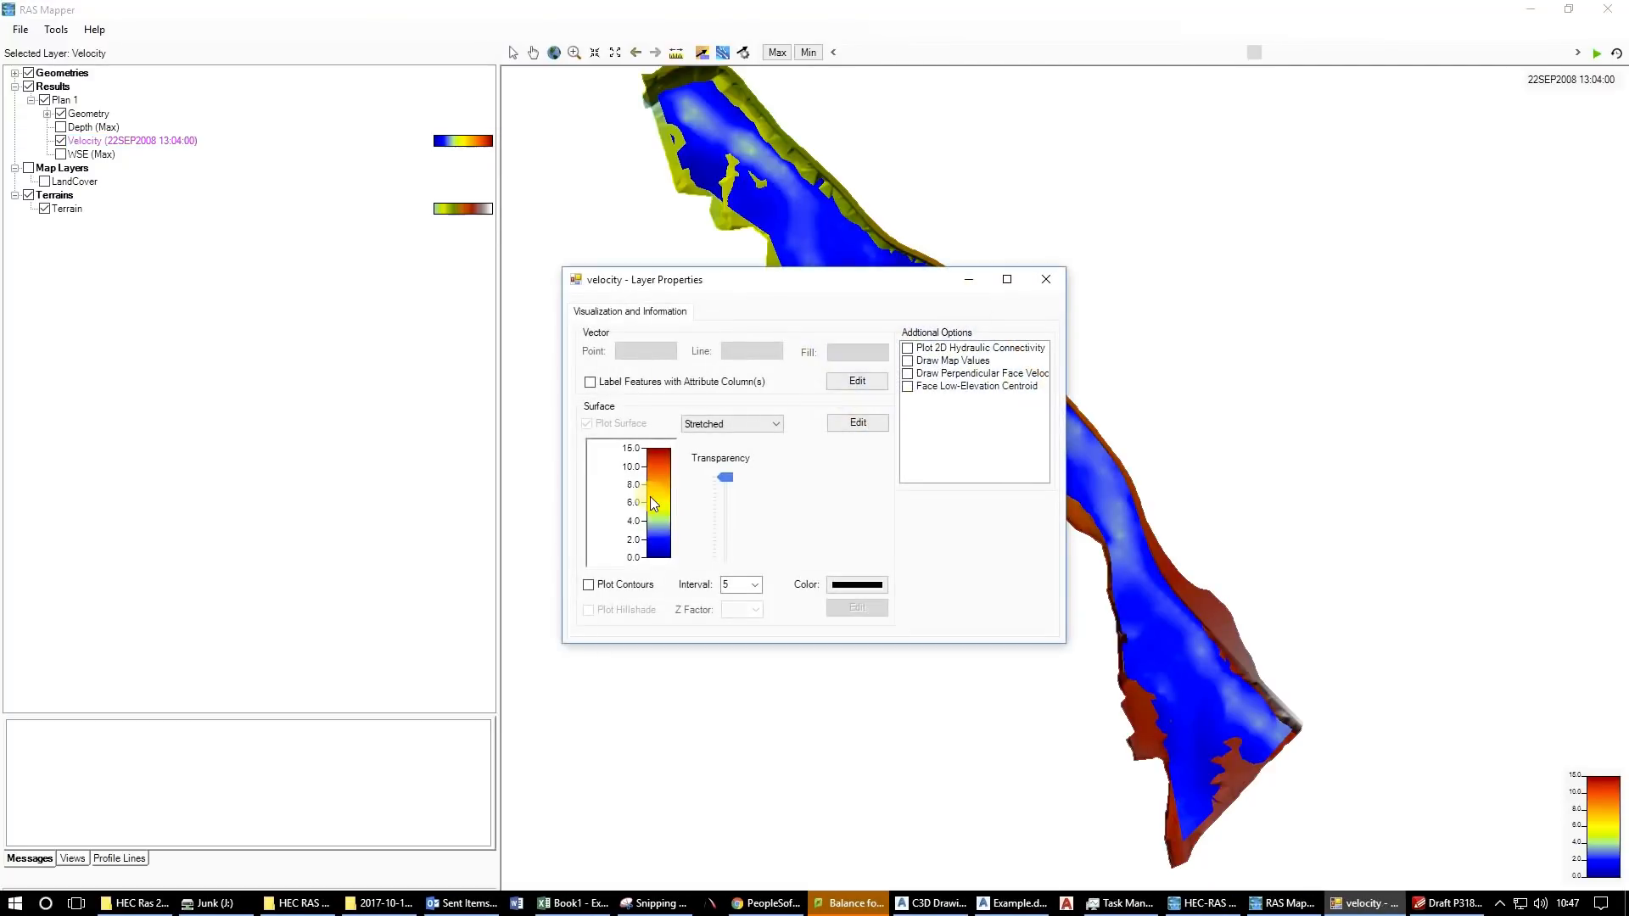
left_click(639, 503)
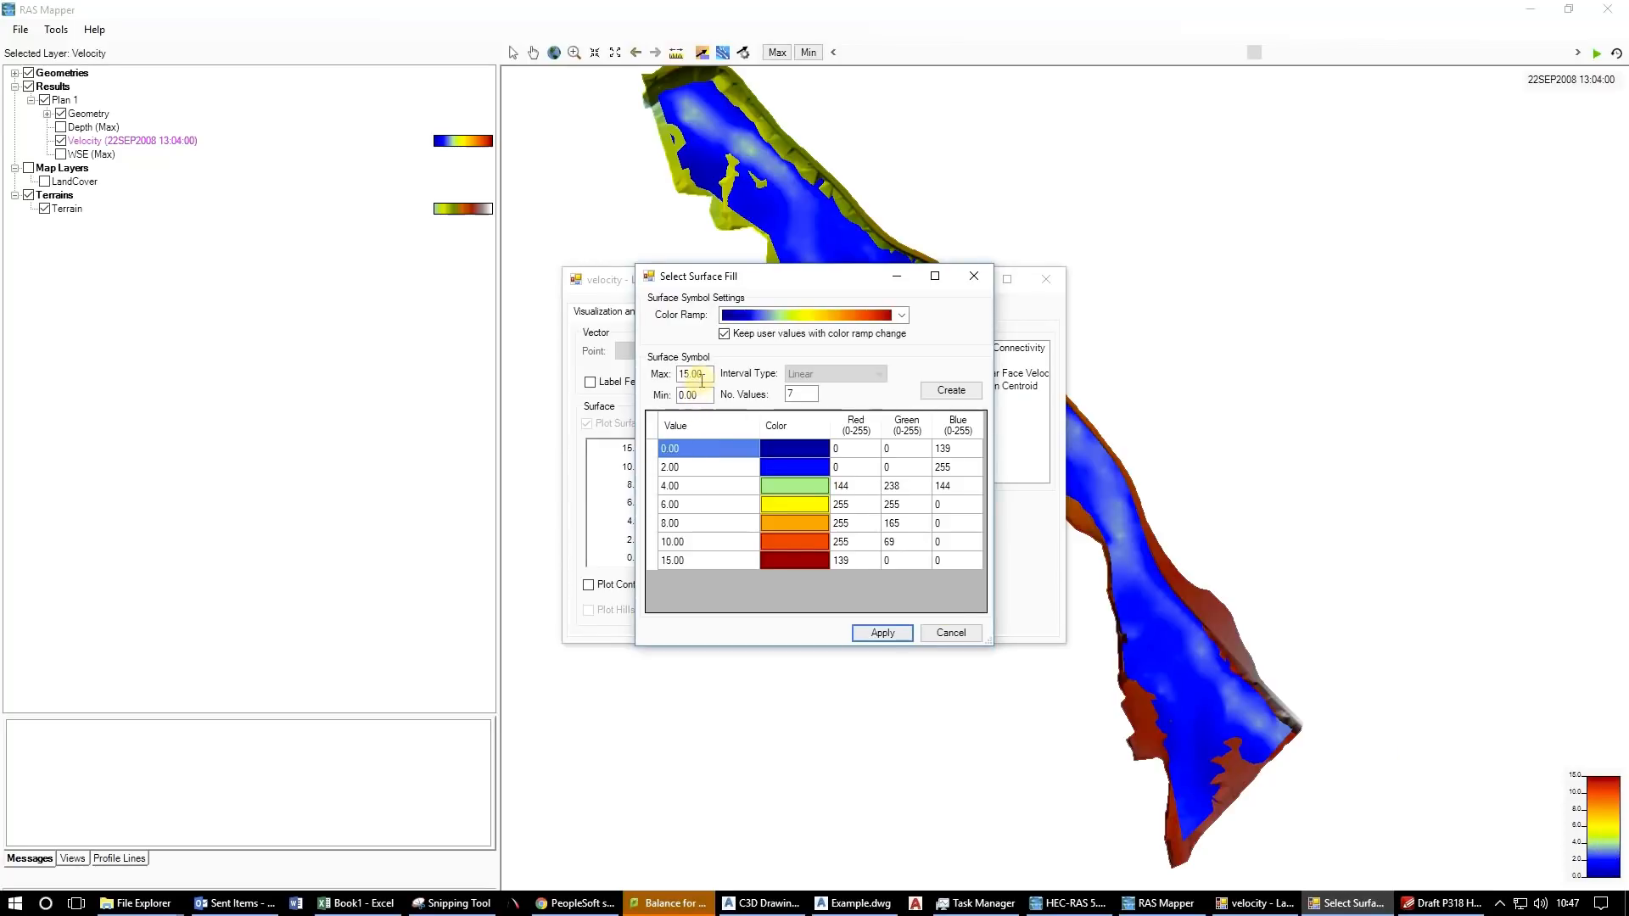
left_click_drag(701, 381, 648, 386)
type("6")
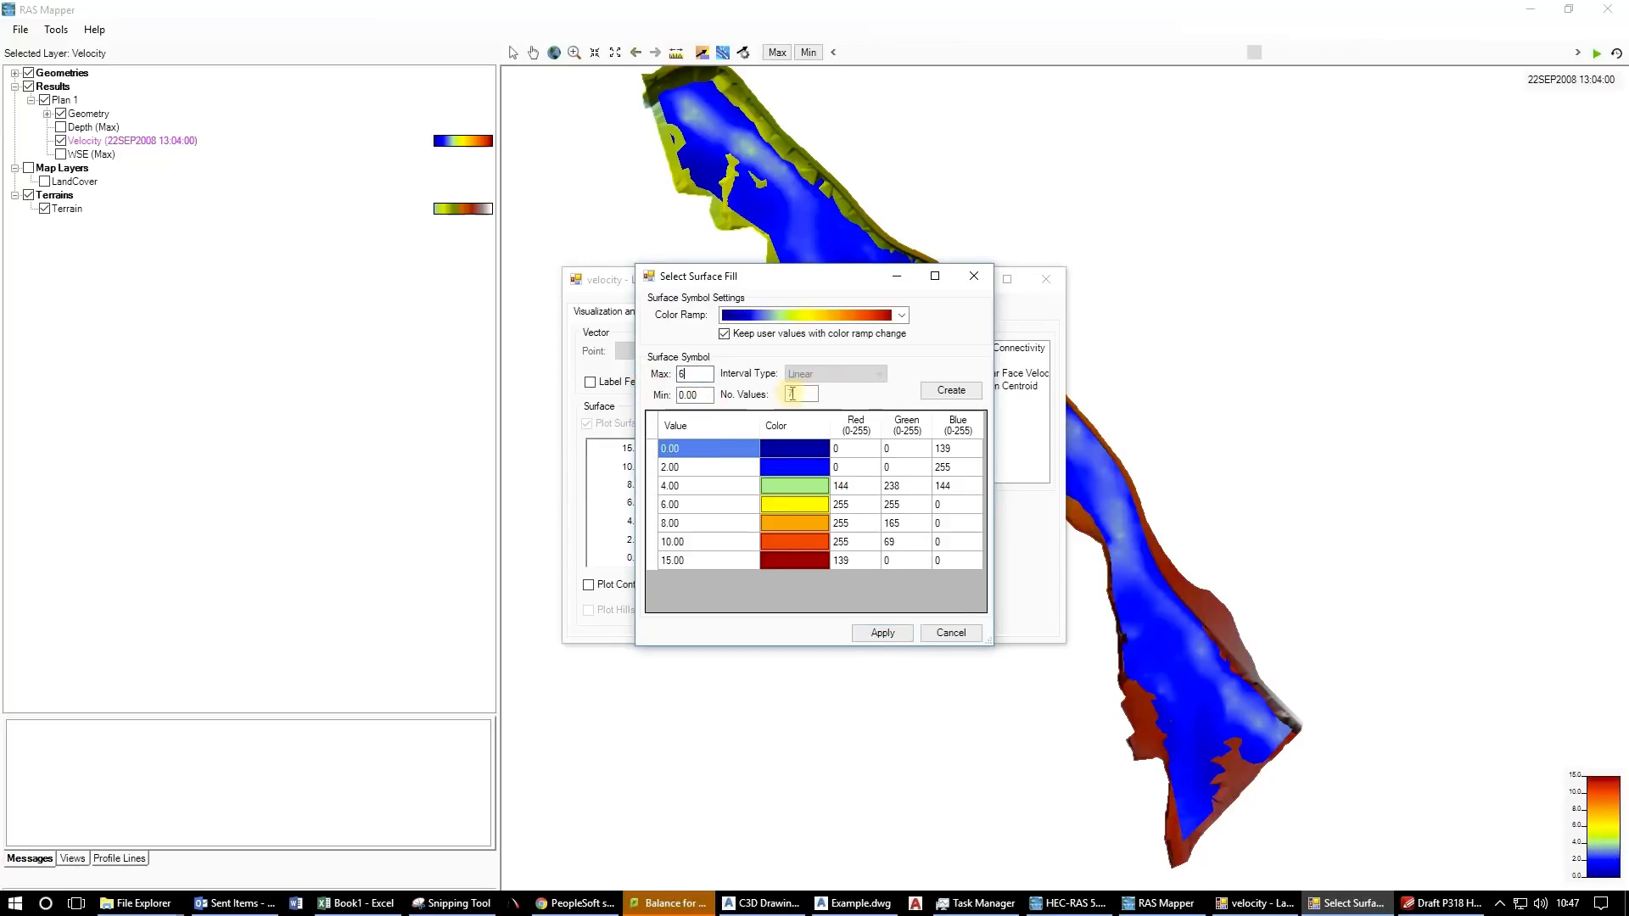
left_click(801, 394)
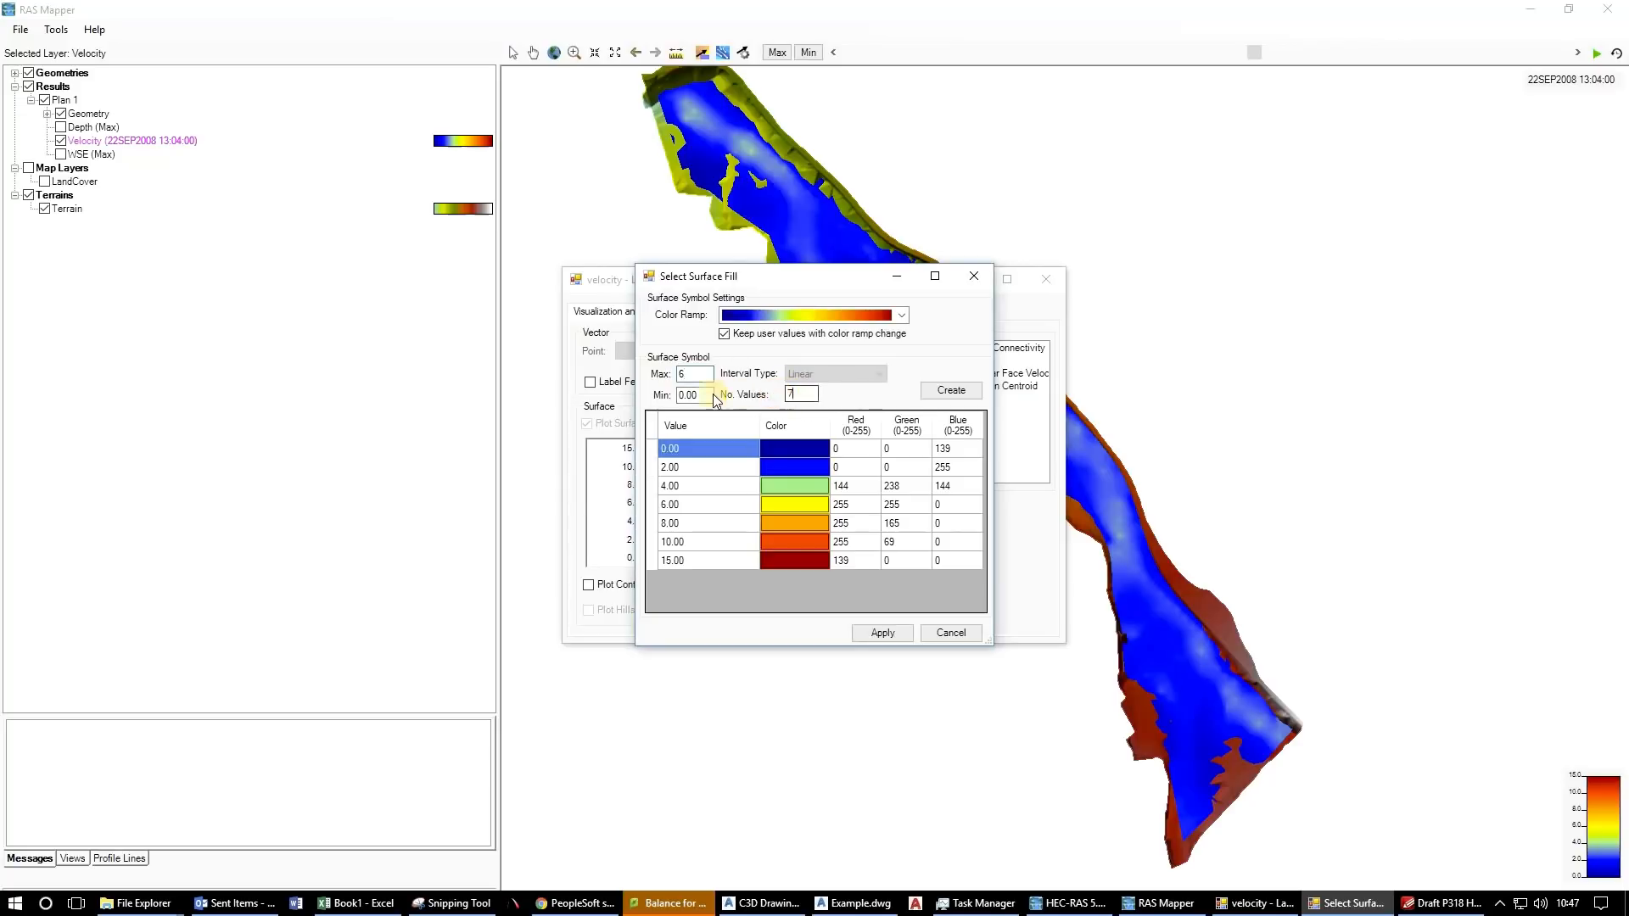
left_click(961, 396)
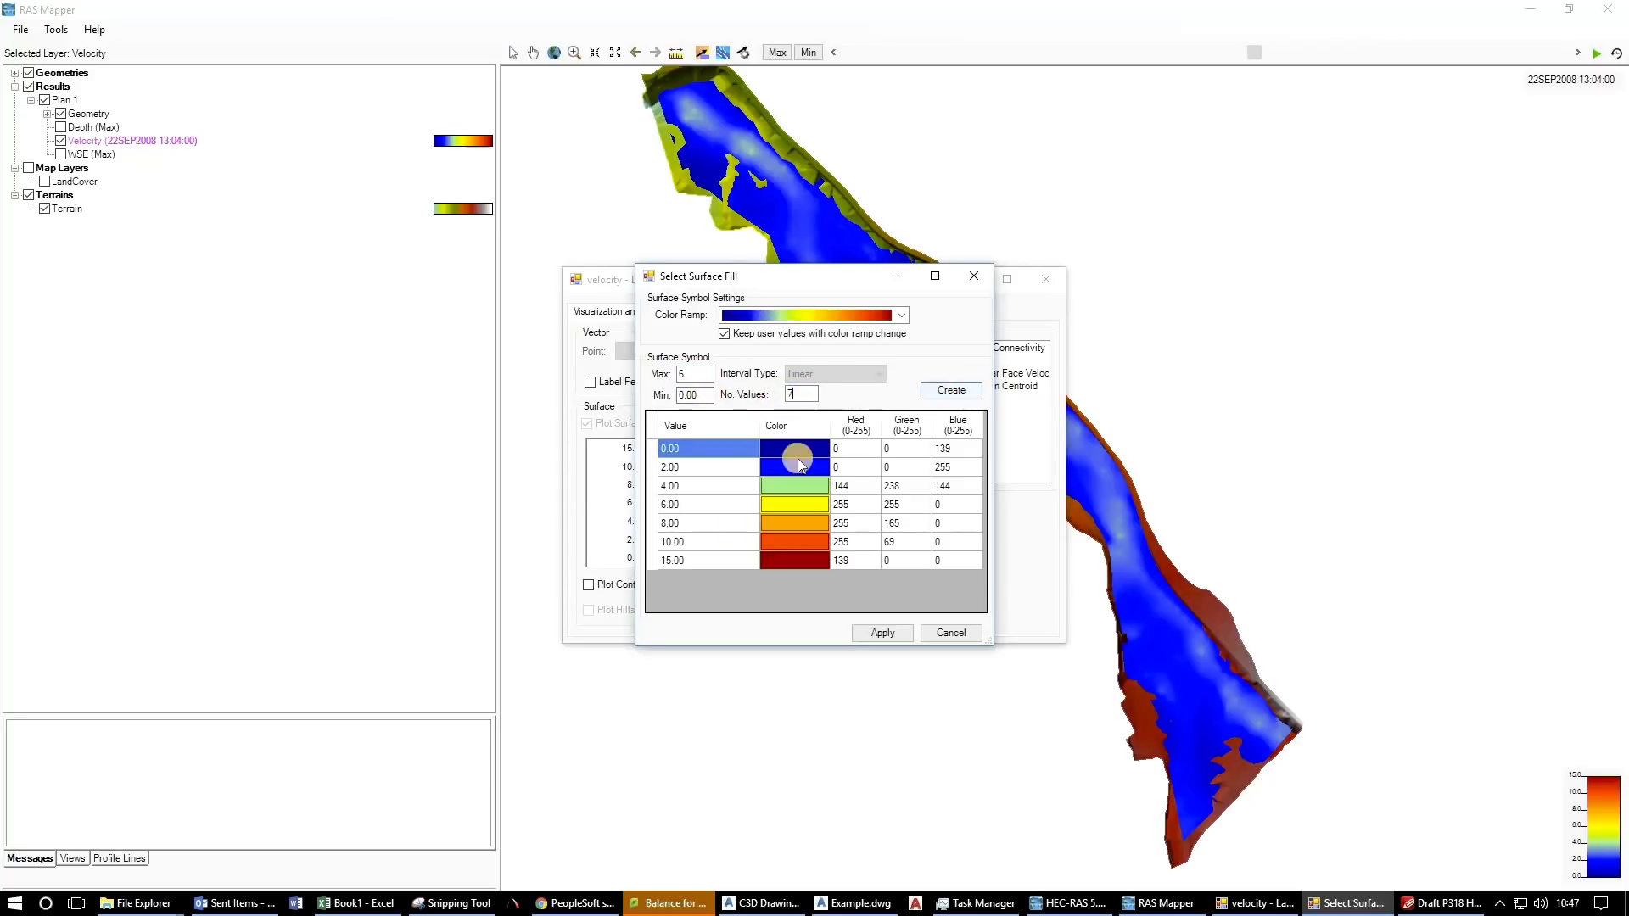
left_click(879, 635)
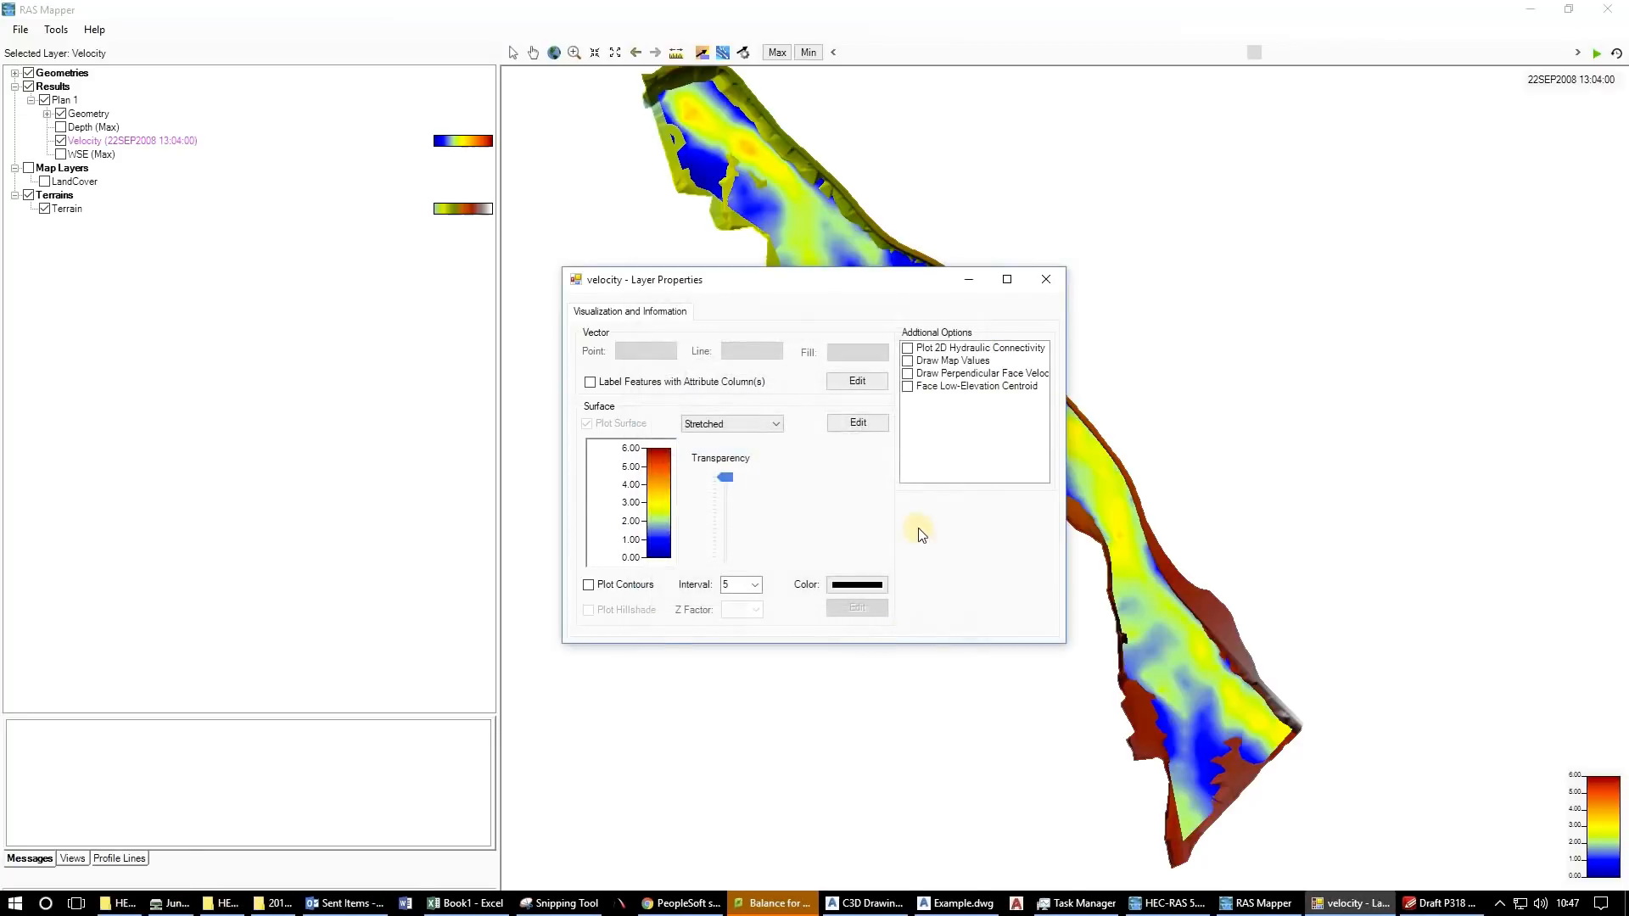
left_click(1046, 280)
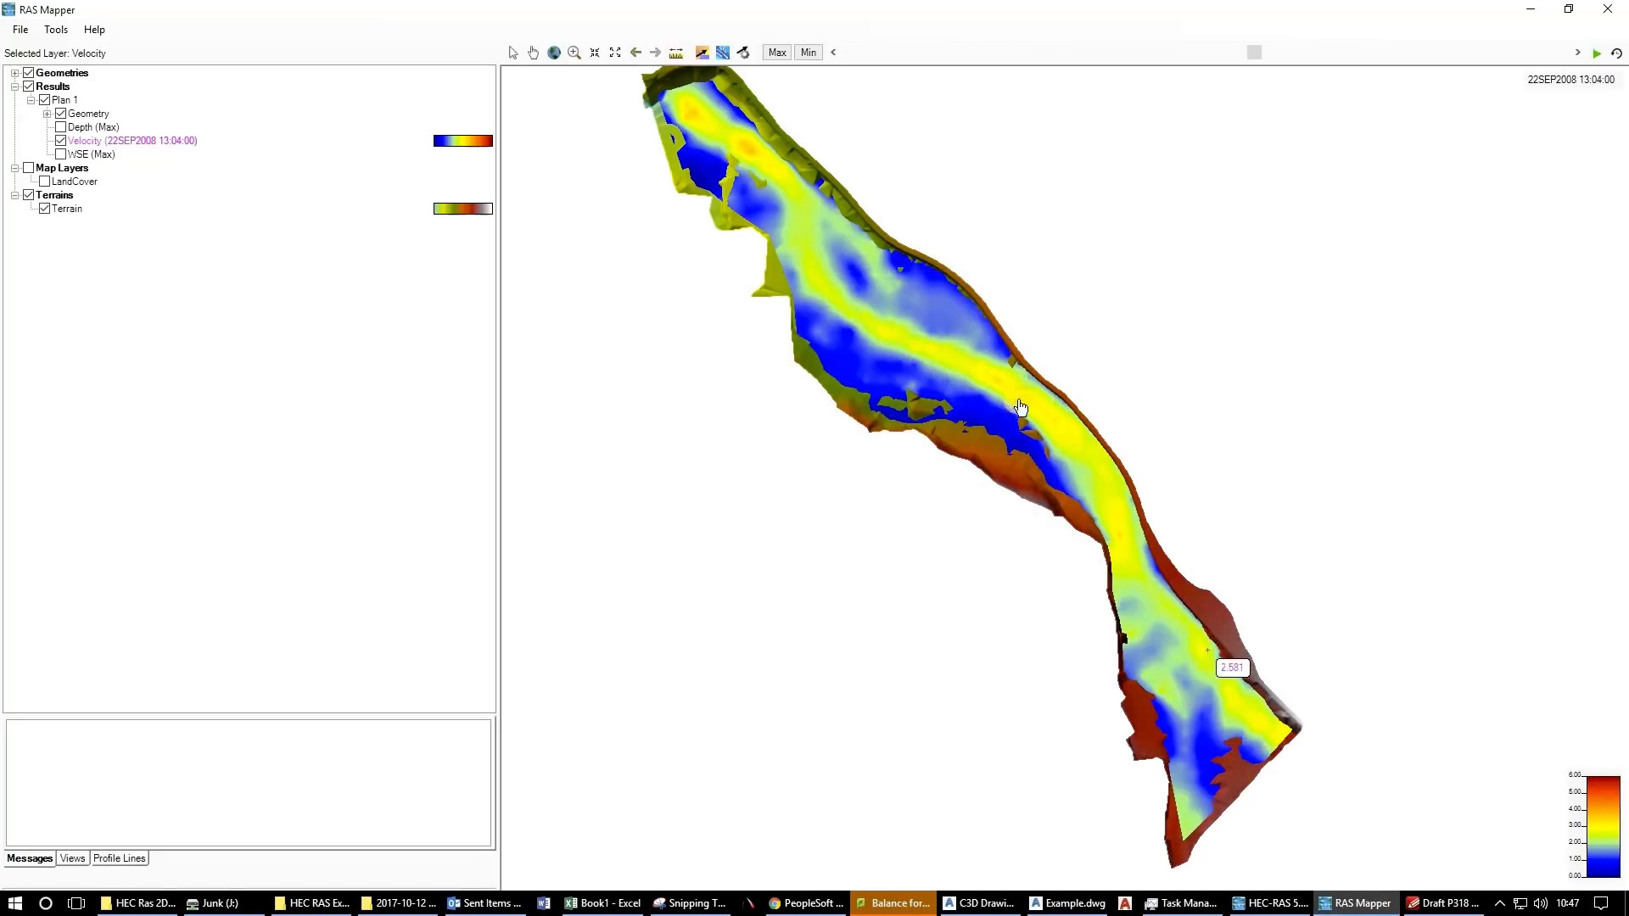
Plot contours on the Velocity layer at an interval of 0.5.
scroll(740, 162, "up", 2)
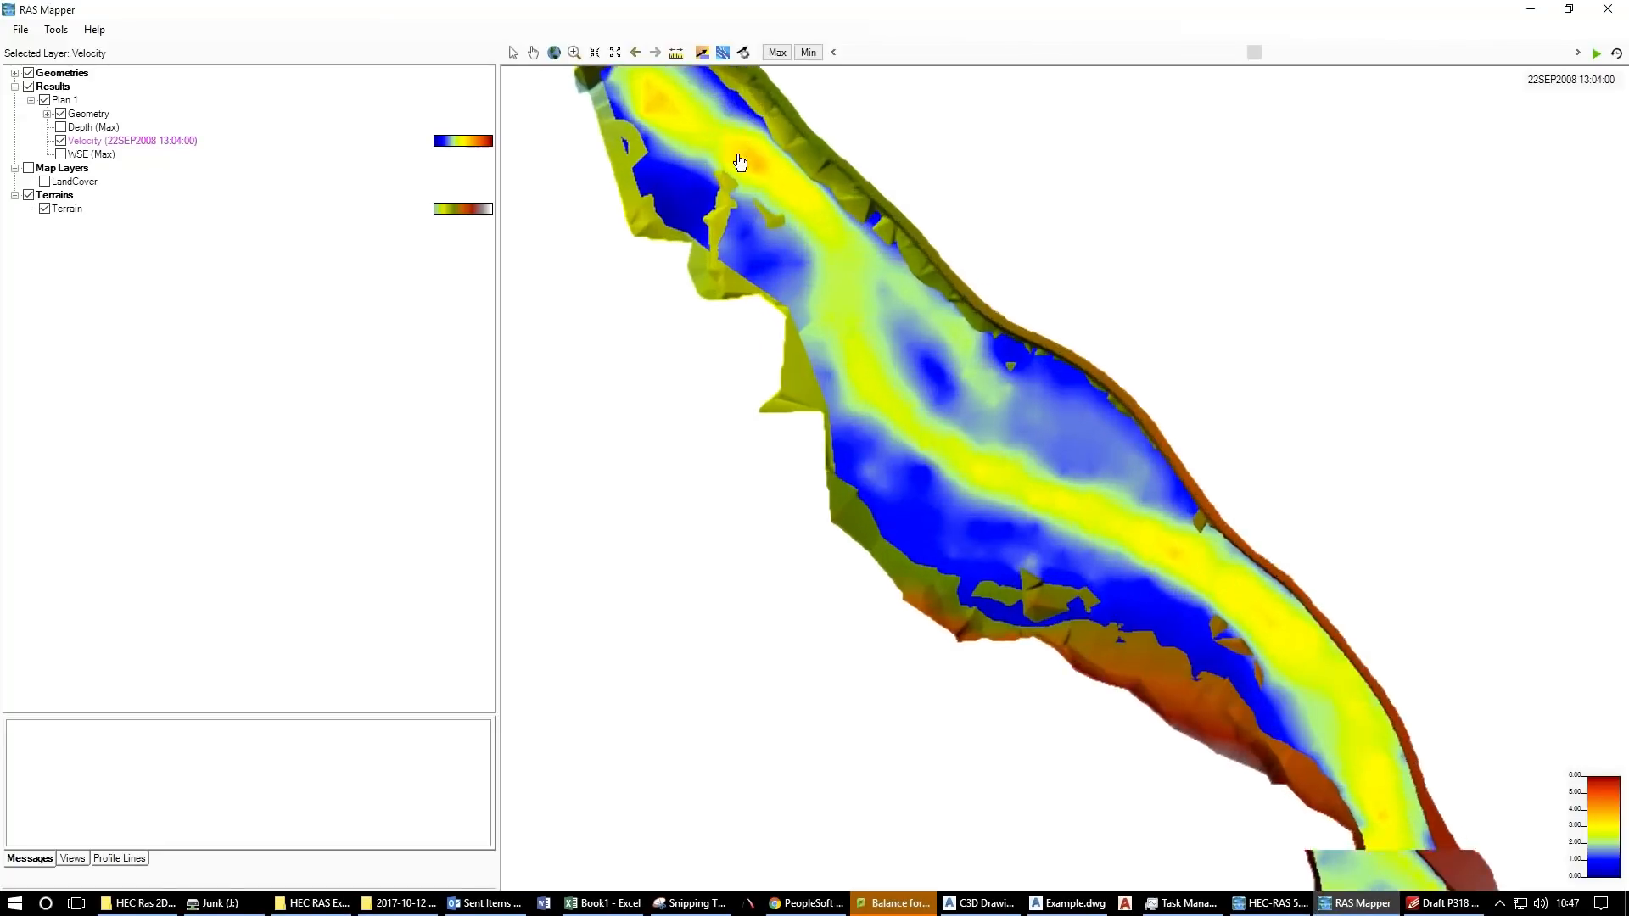
scroll(865, 432, "down", 3)
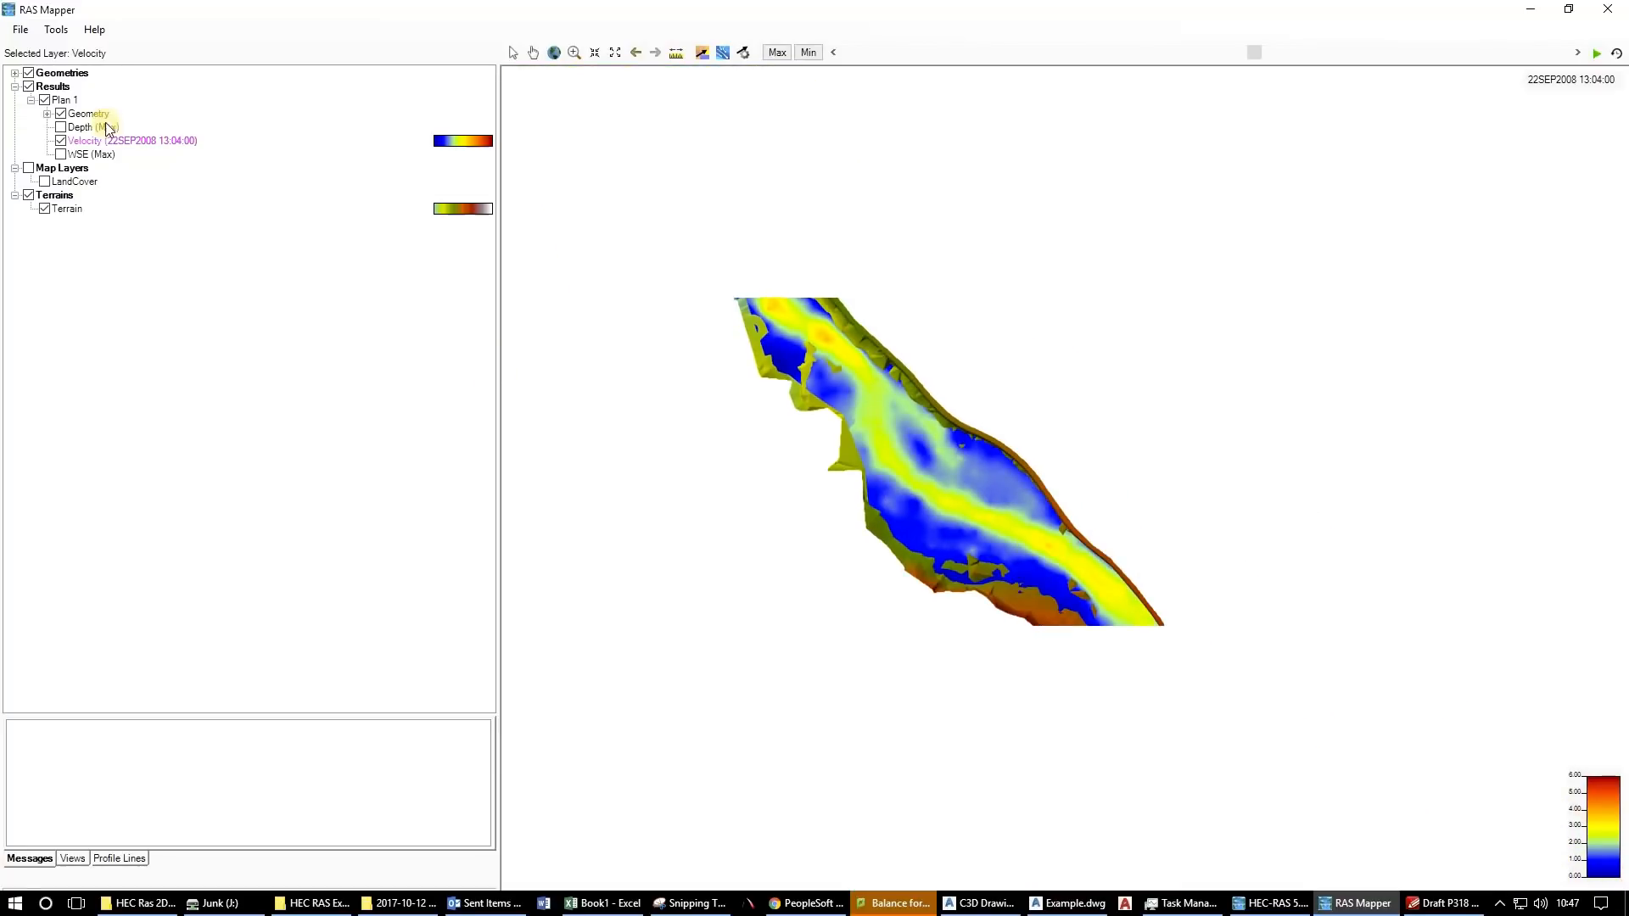
right_click(472, 140)
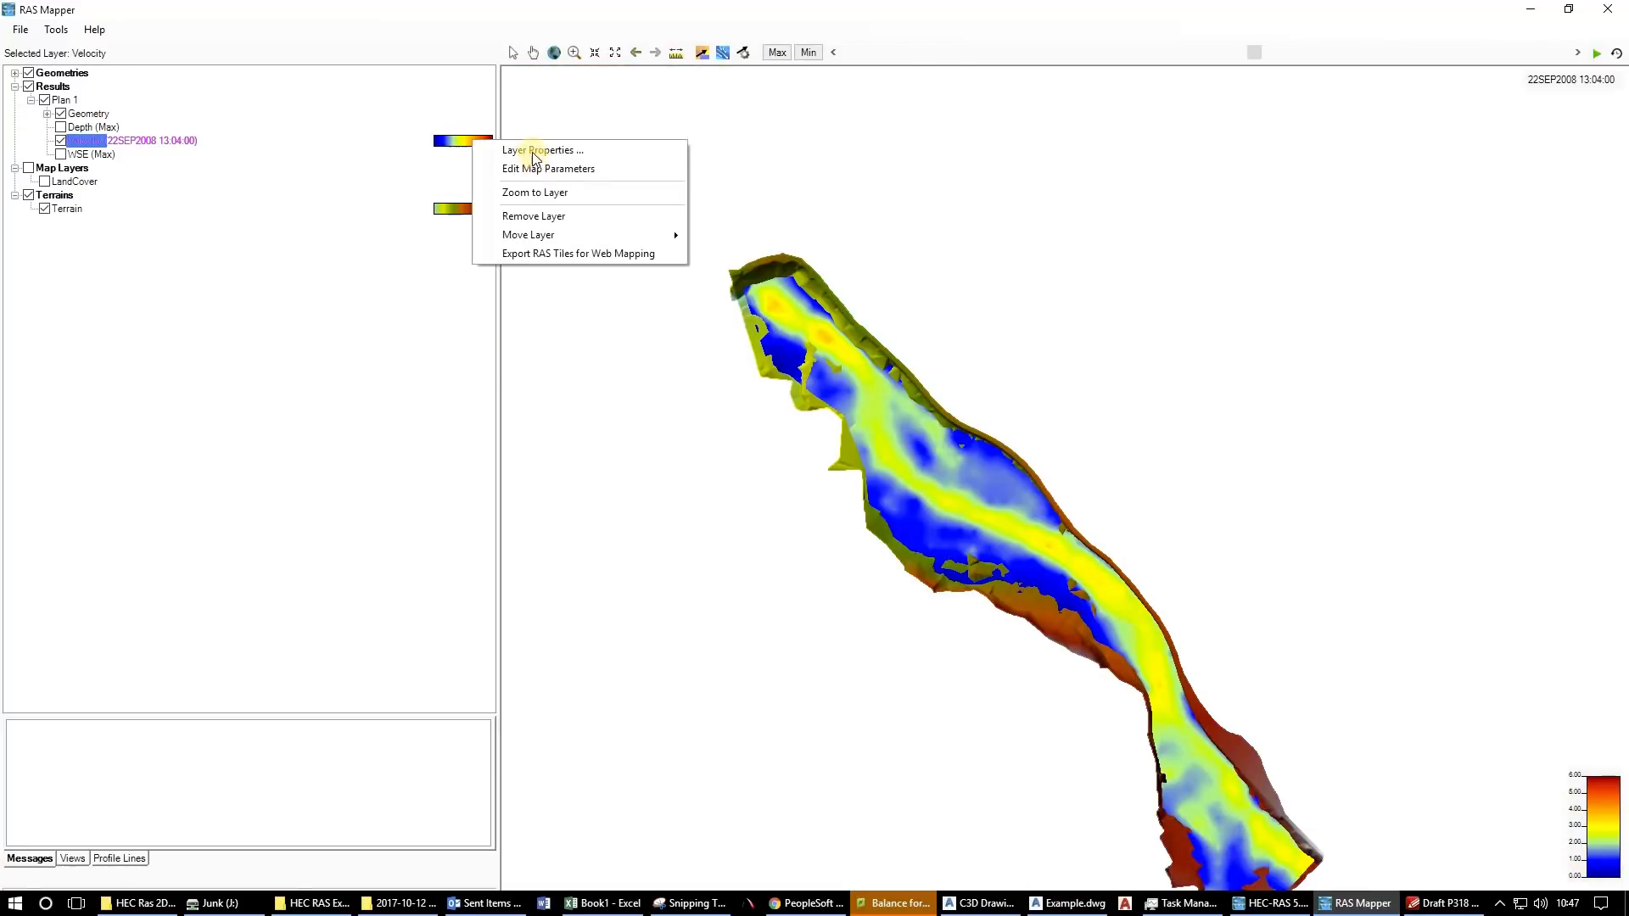
left_click(535, 156)
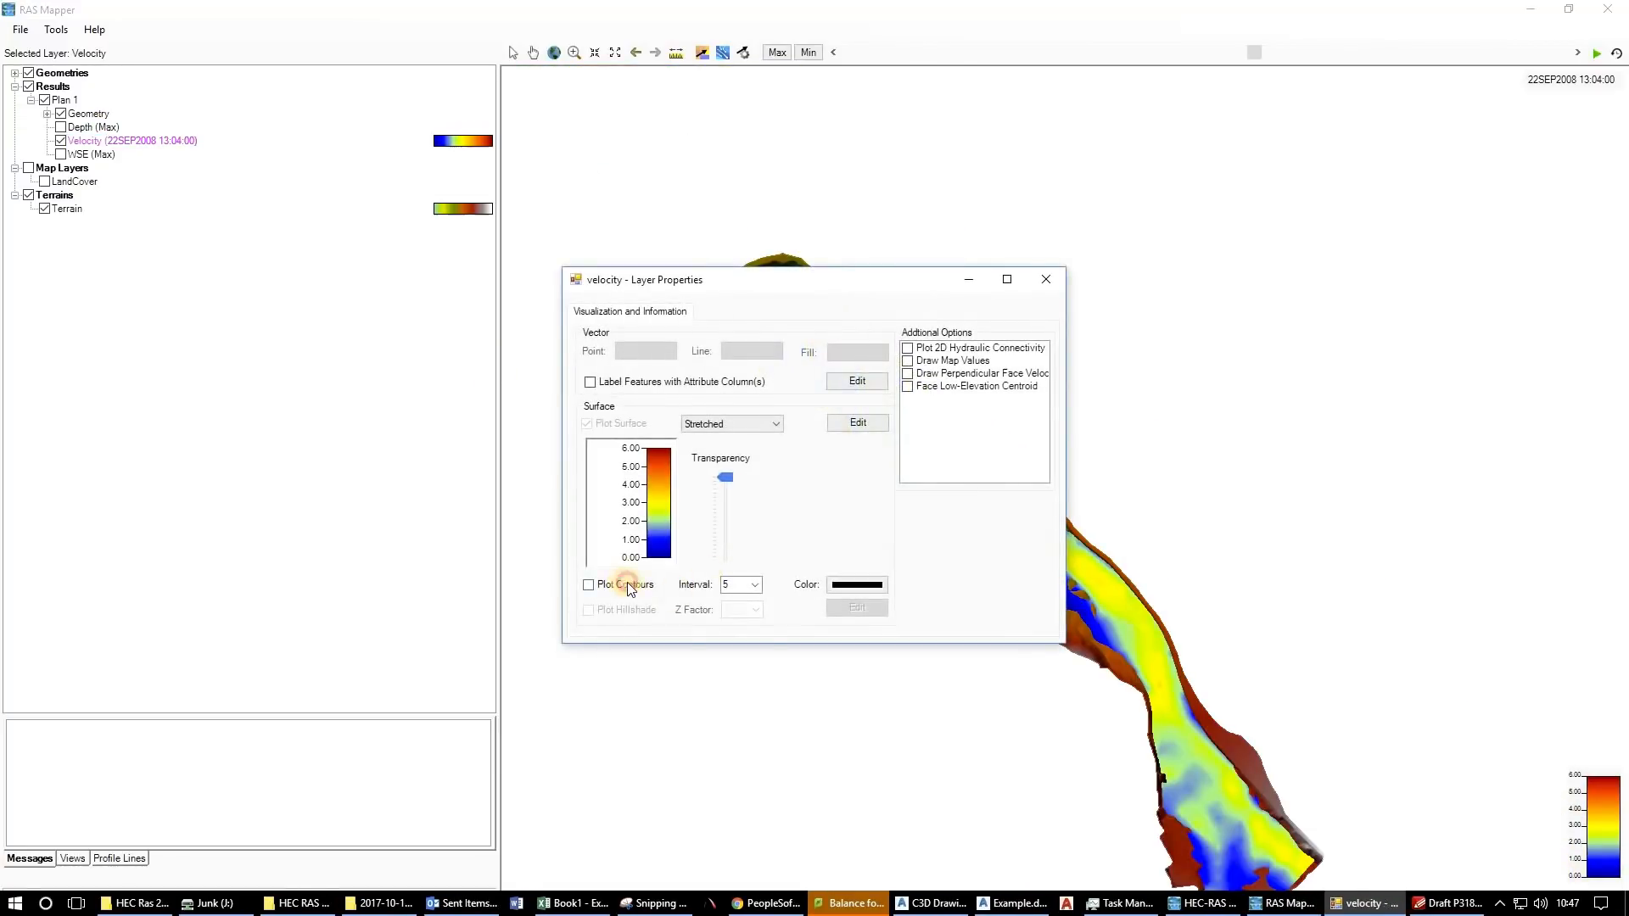
left_click(754, 585)
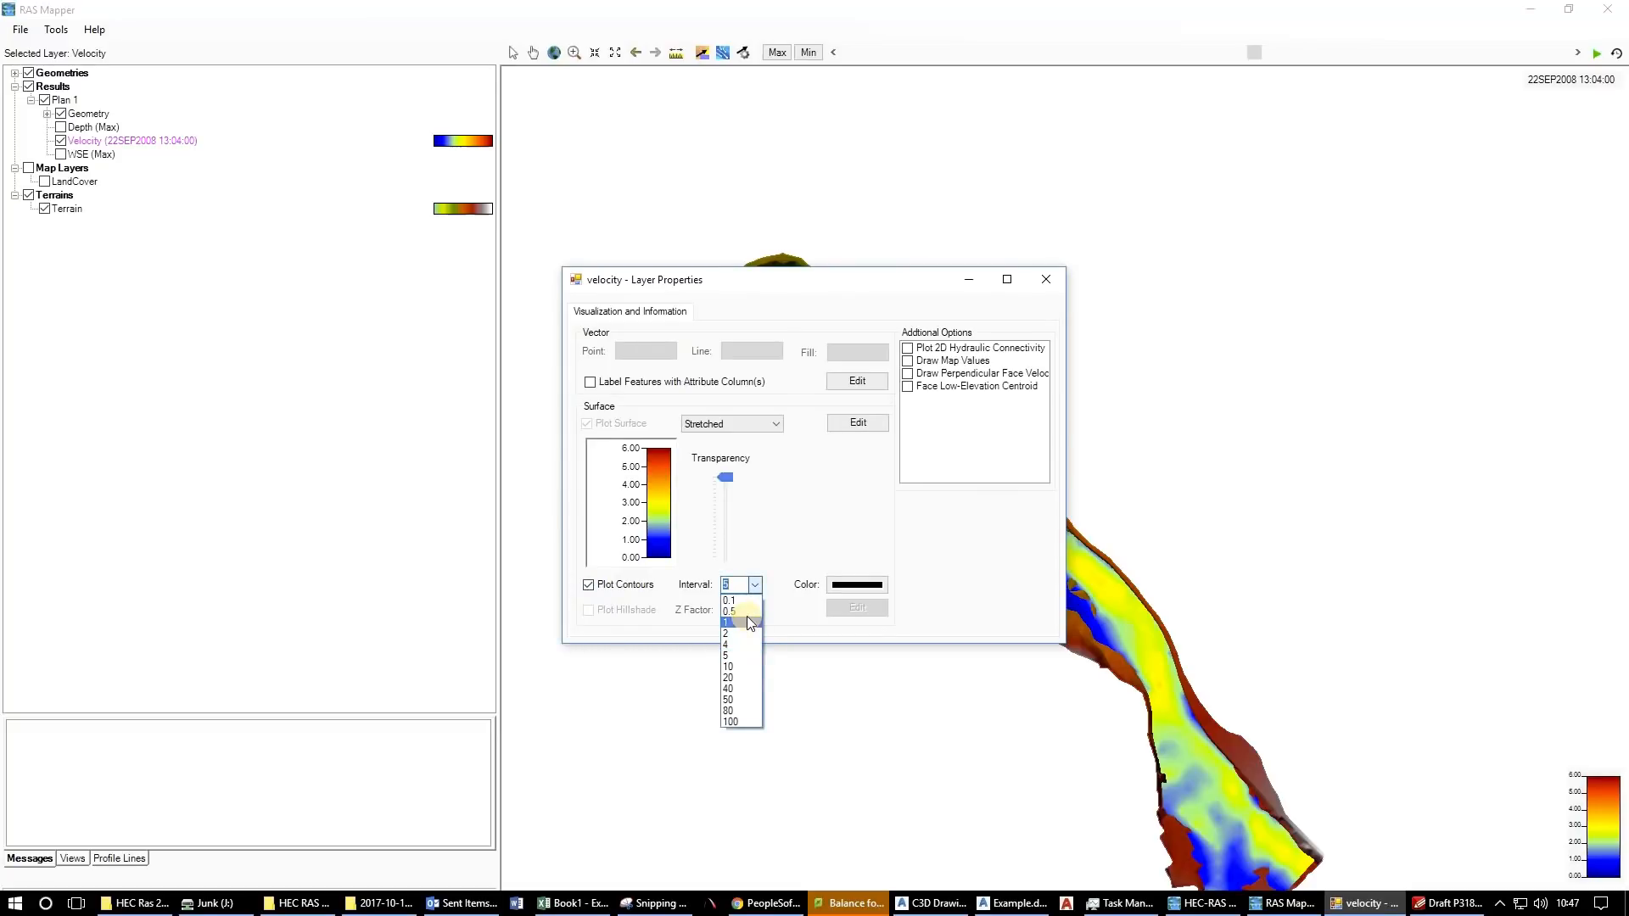
left_click(745, 612)
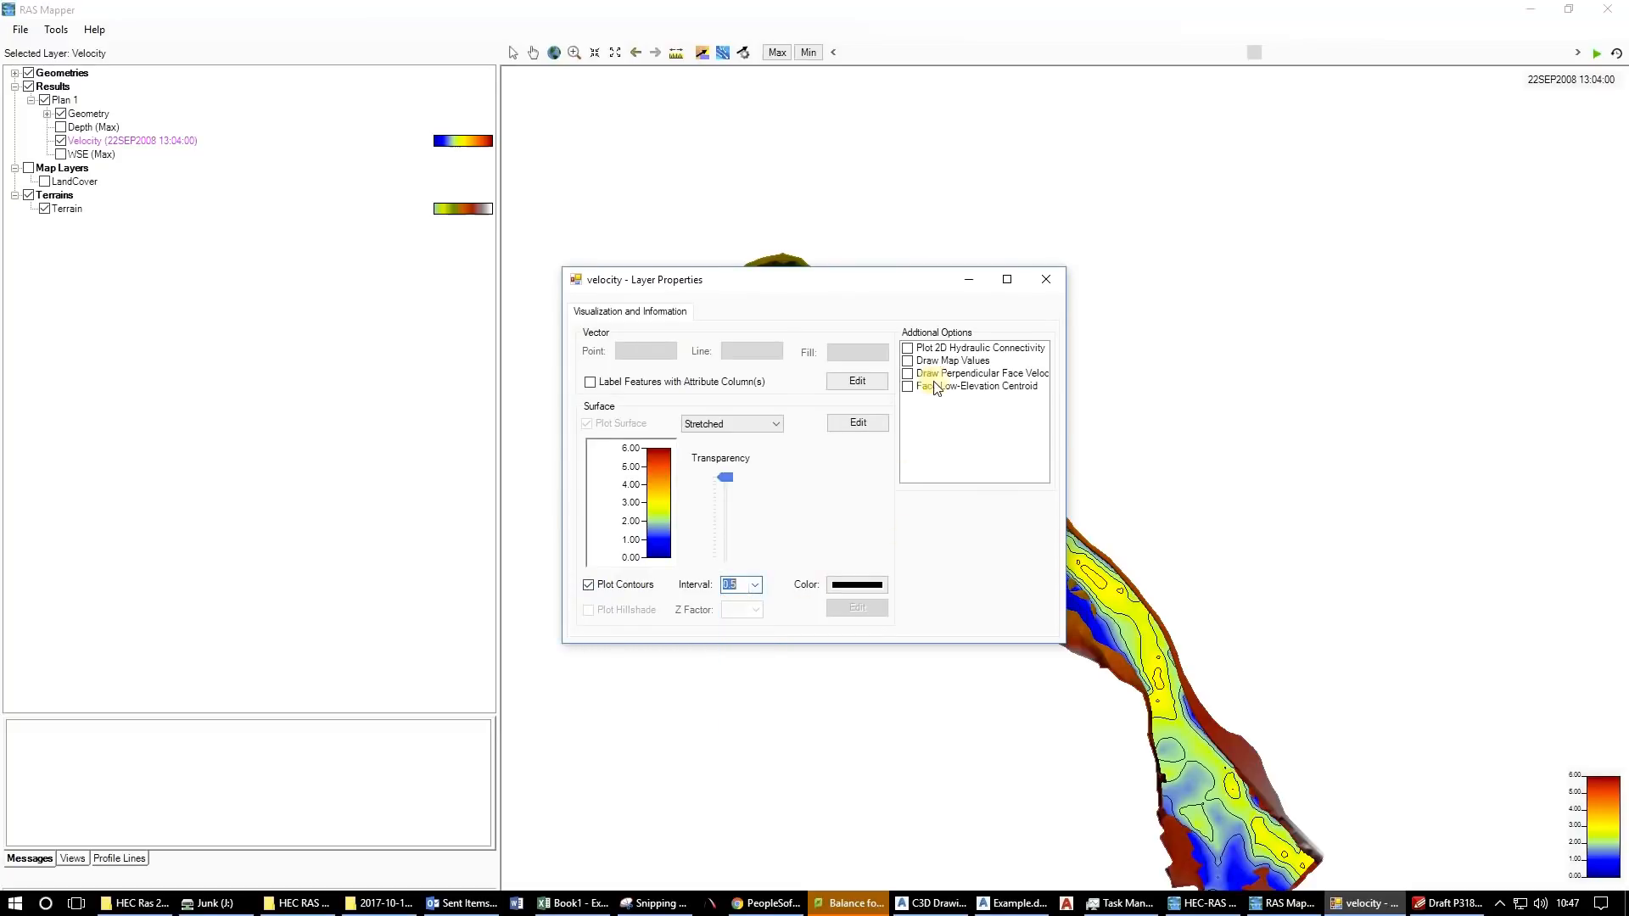
left_click(1056, 278)
Inspect the velocity contours along the channel, and return the map to the first time step, 22SEP2008 00:00:00.
scroll(1110, 621, "up", 3)
scroll(1110, 621, "up", 2)
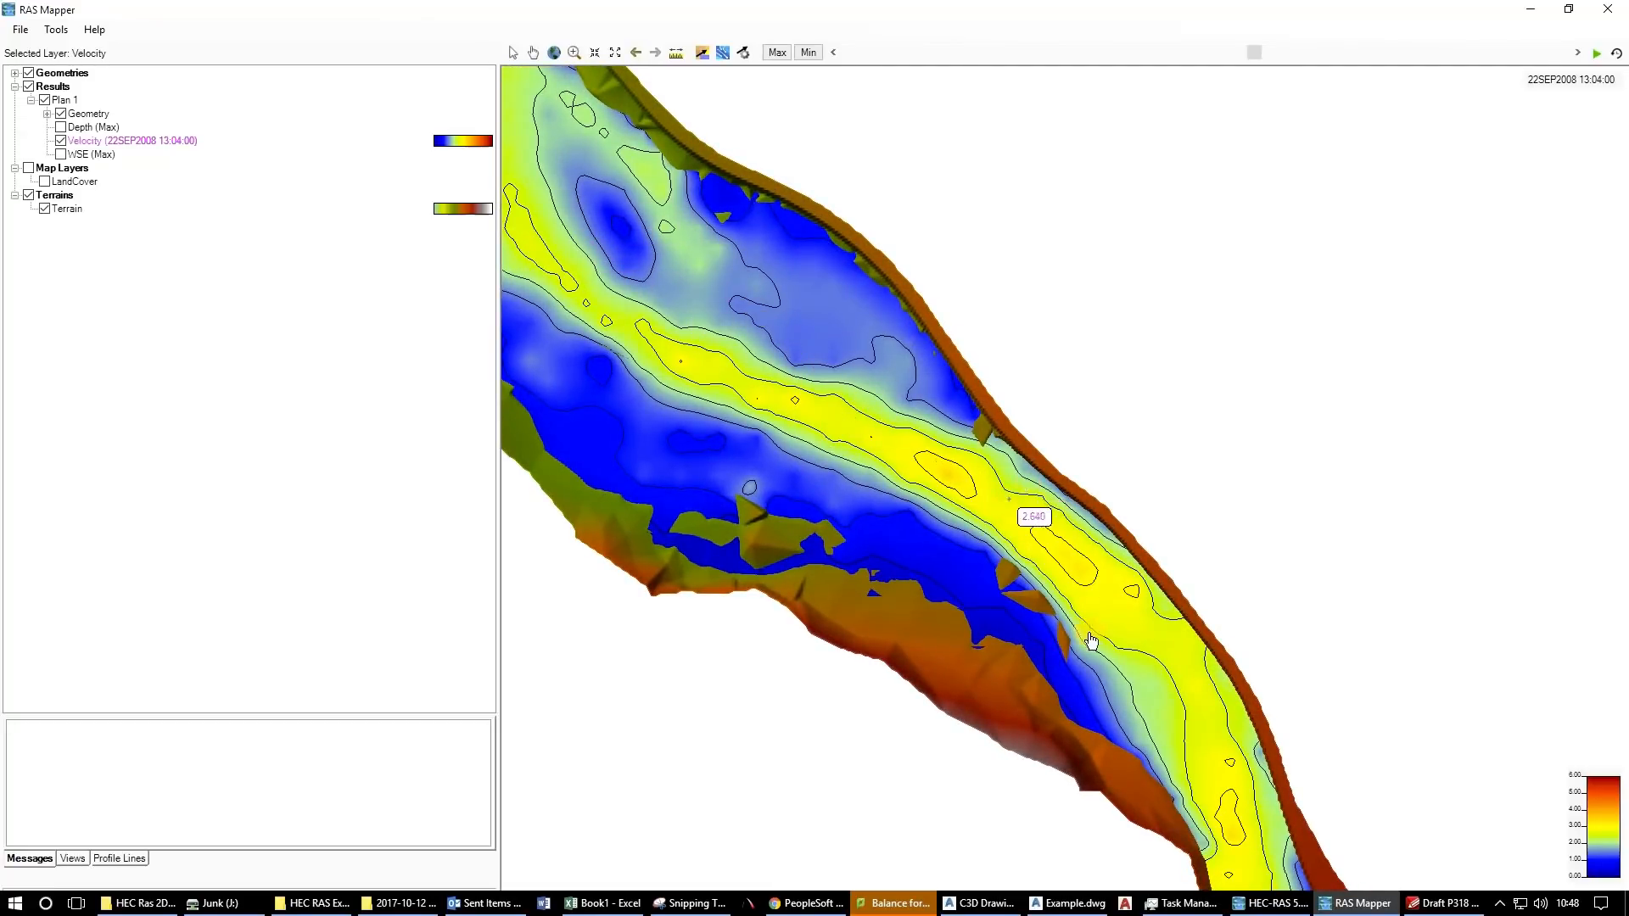
scroll(1060, 594, "down", 3)
scroll(984, 475, "up", 2)
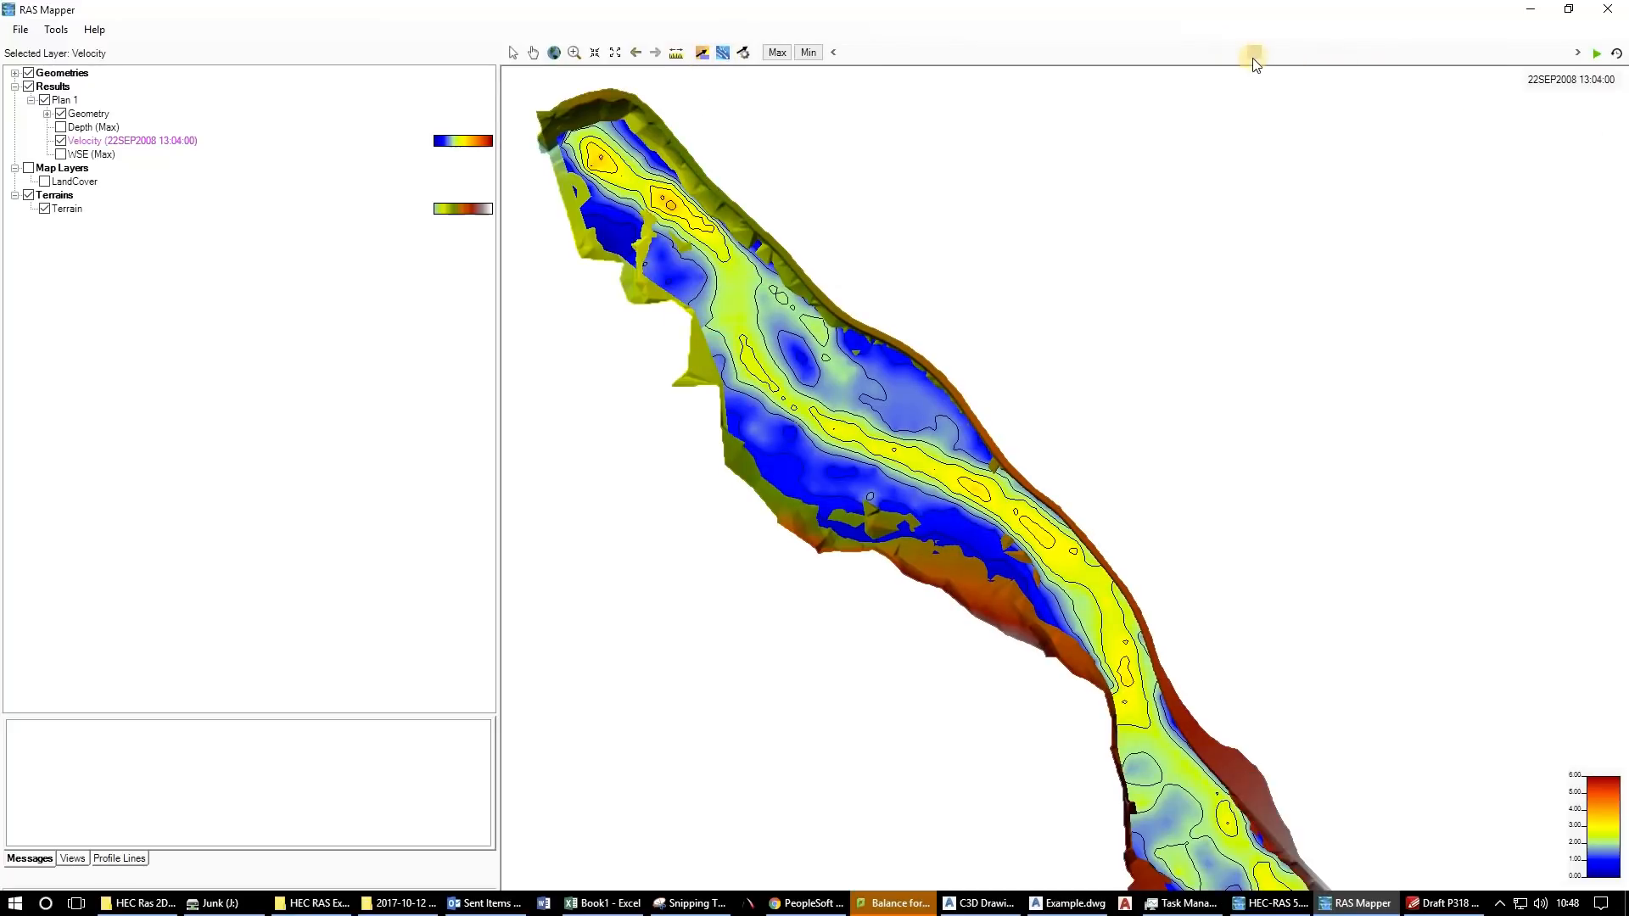
left_click_drag(1240, 61, 1385, 52)
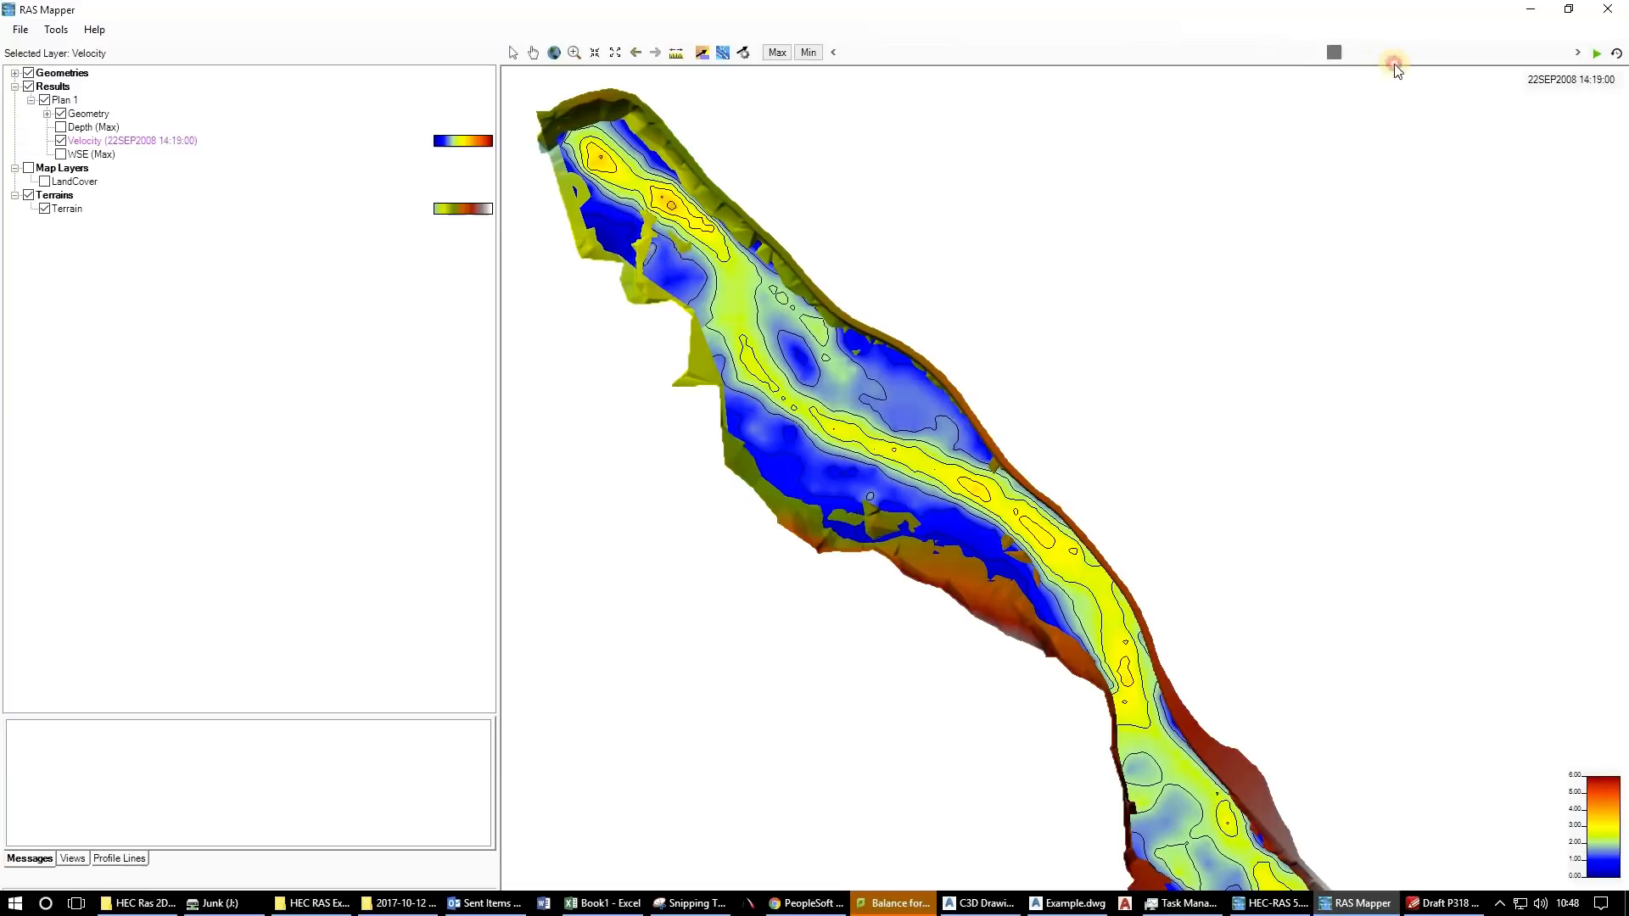
left_click_drag(1374, 50, 838, 54)
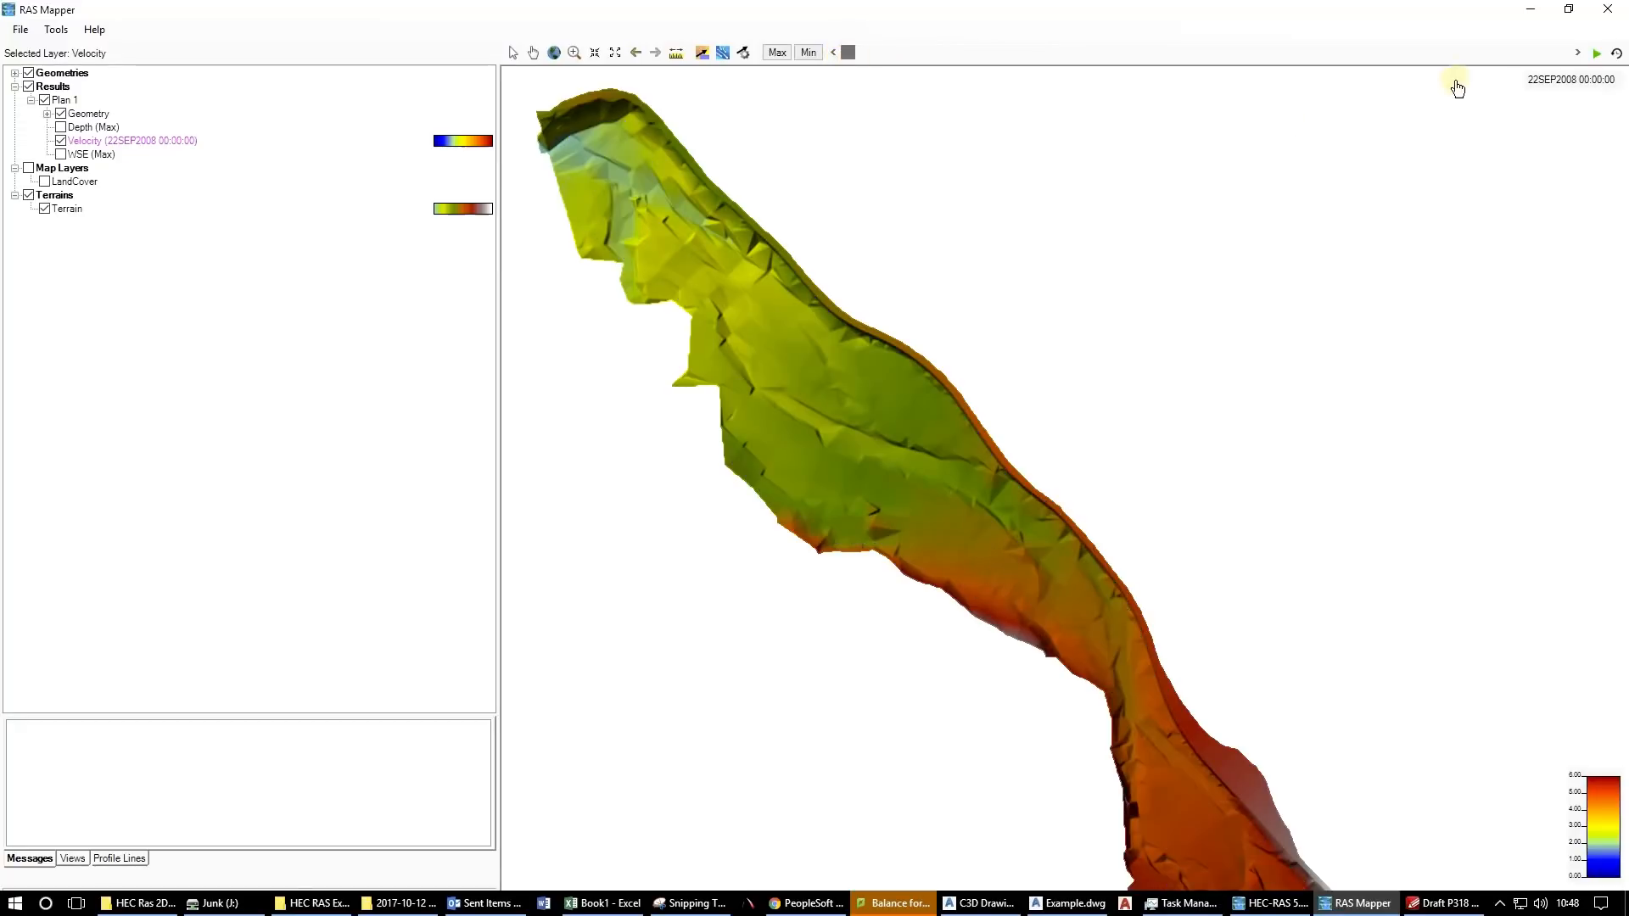
Play the velocity animation from the first time step while viewing the whole river reach.
left_click(1595, 53)
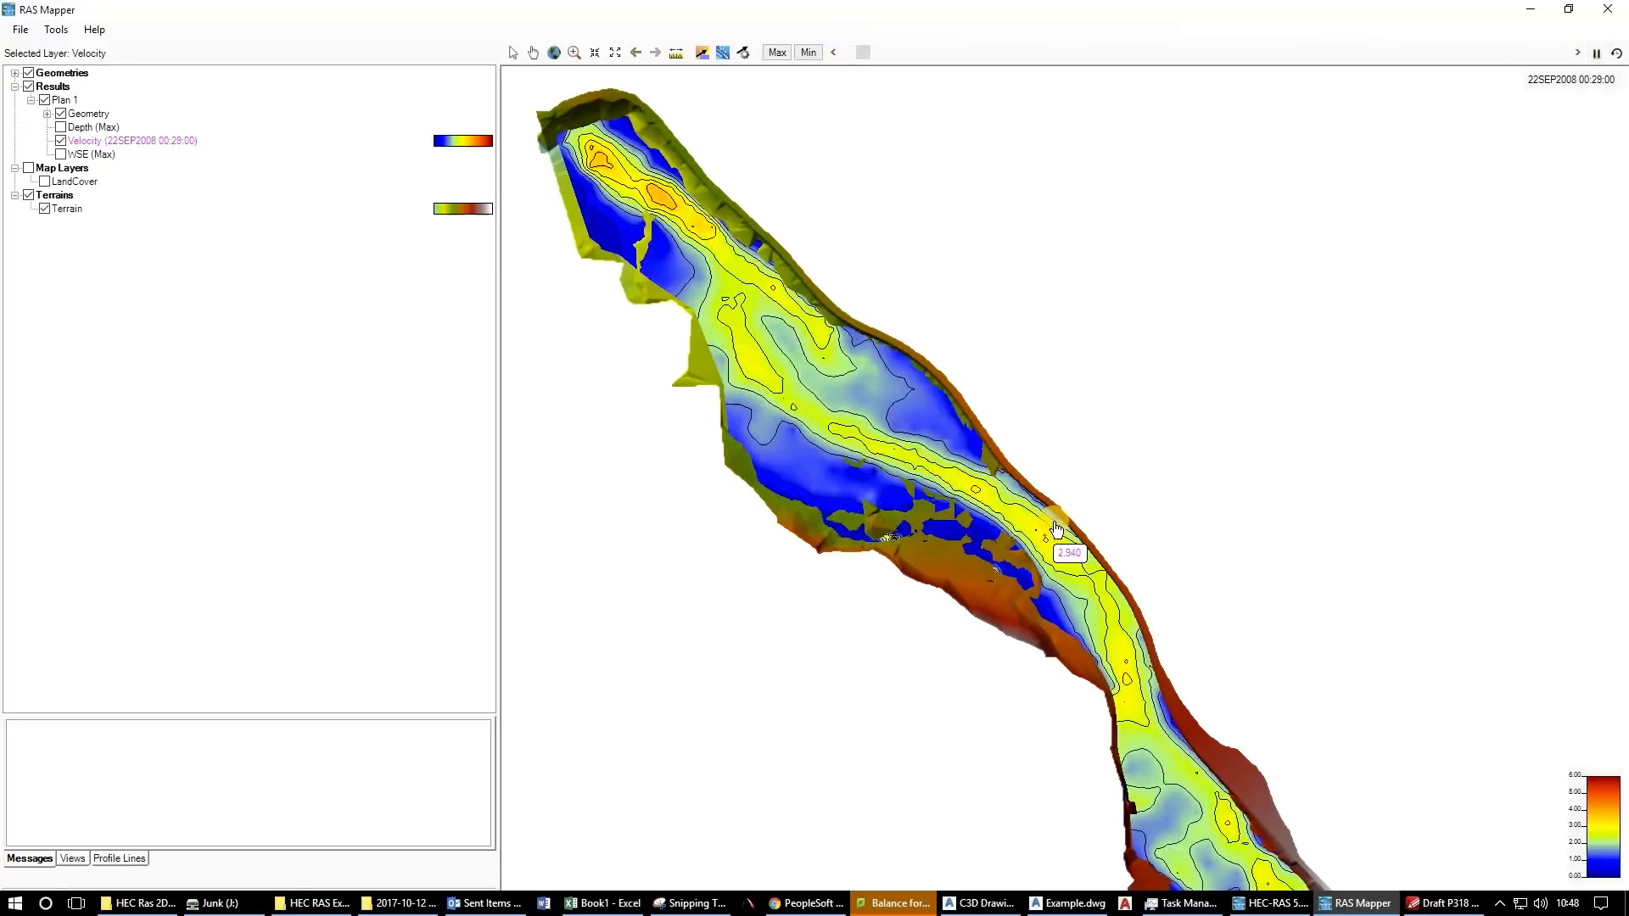
scroll(1072, 455, "down", 2)
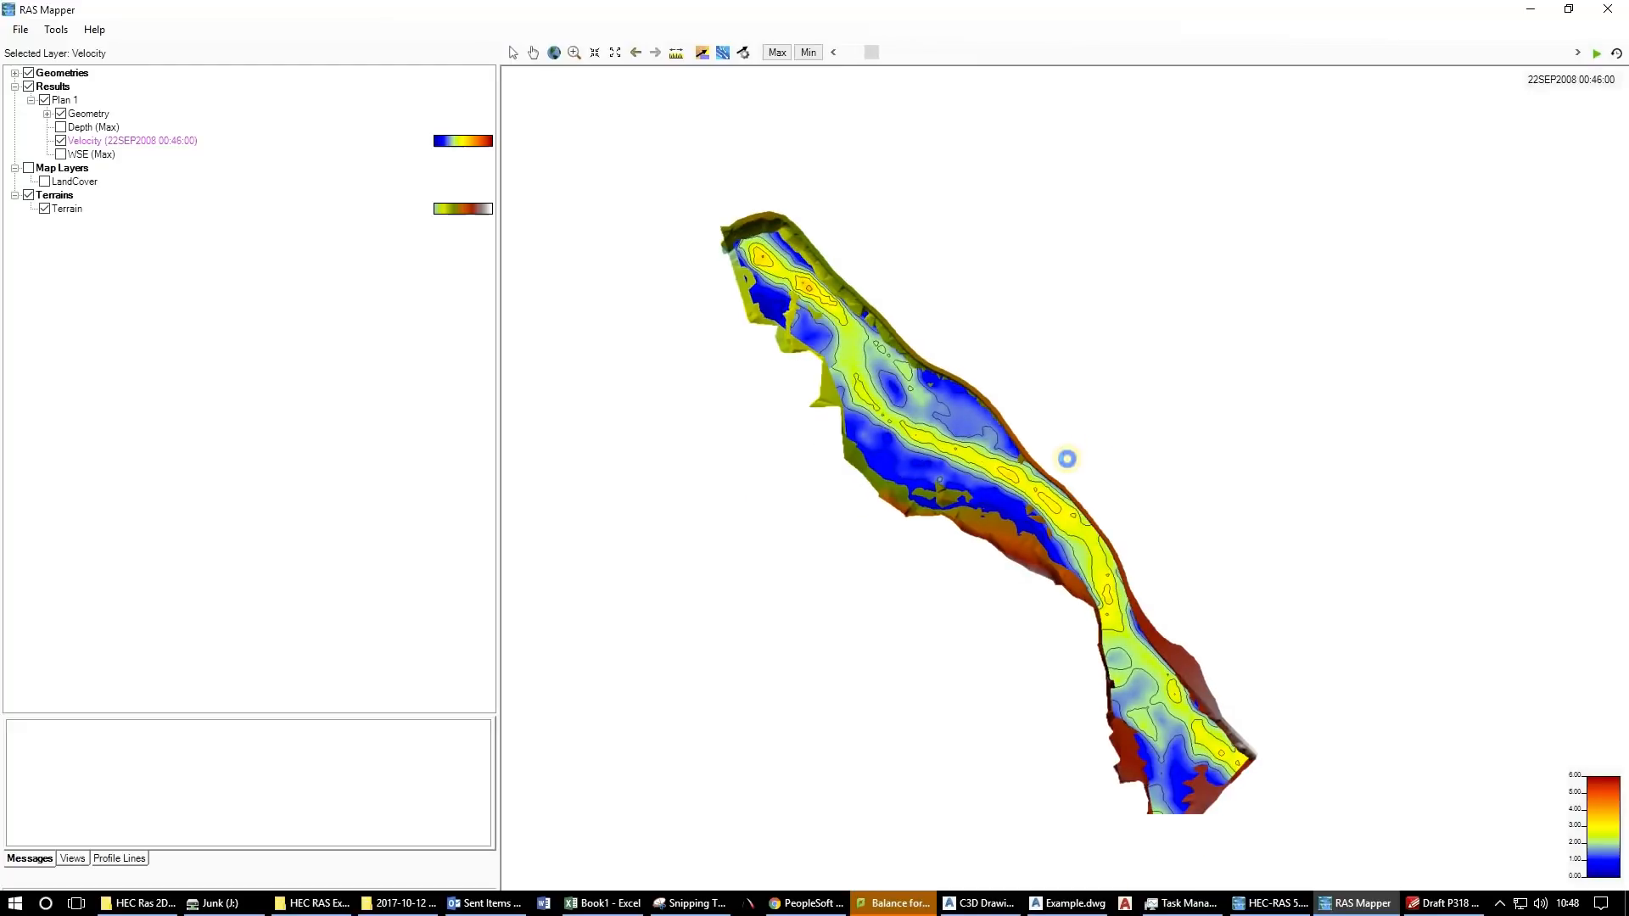
scroll(1090, 562, "up", 1)
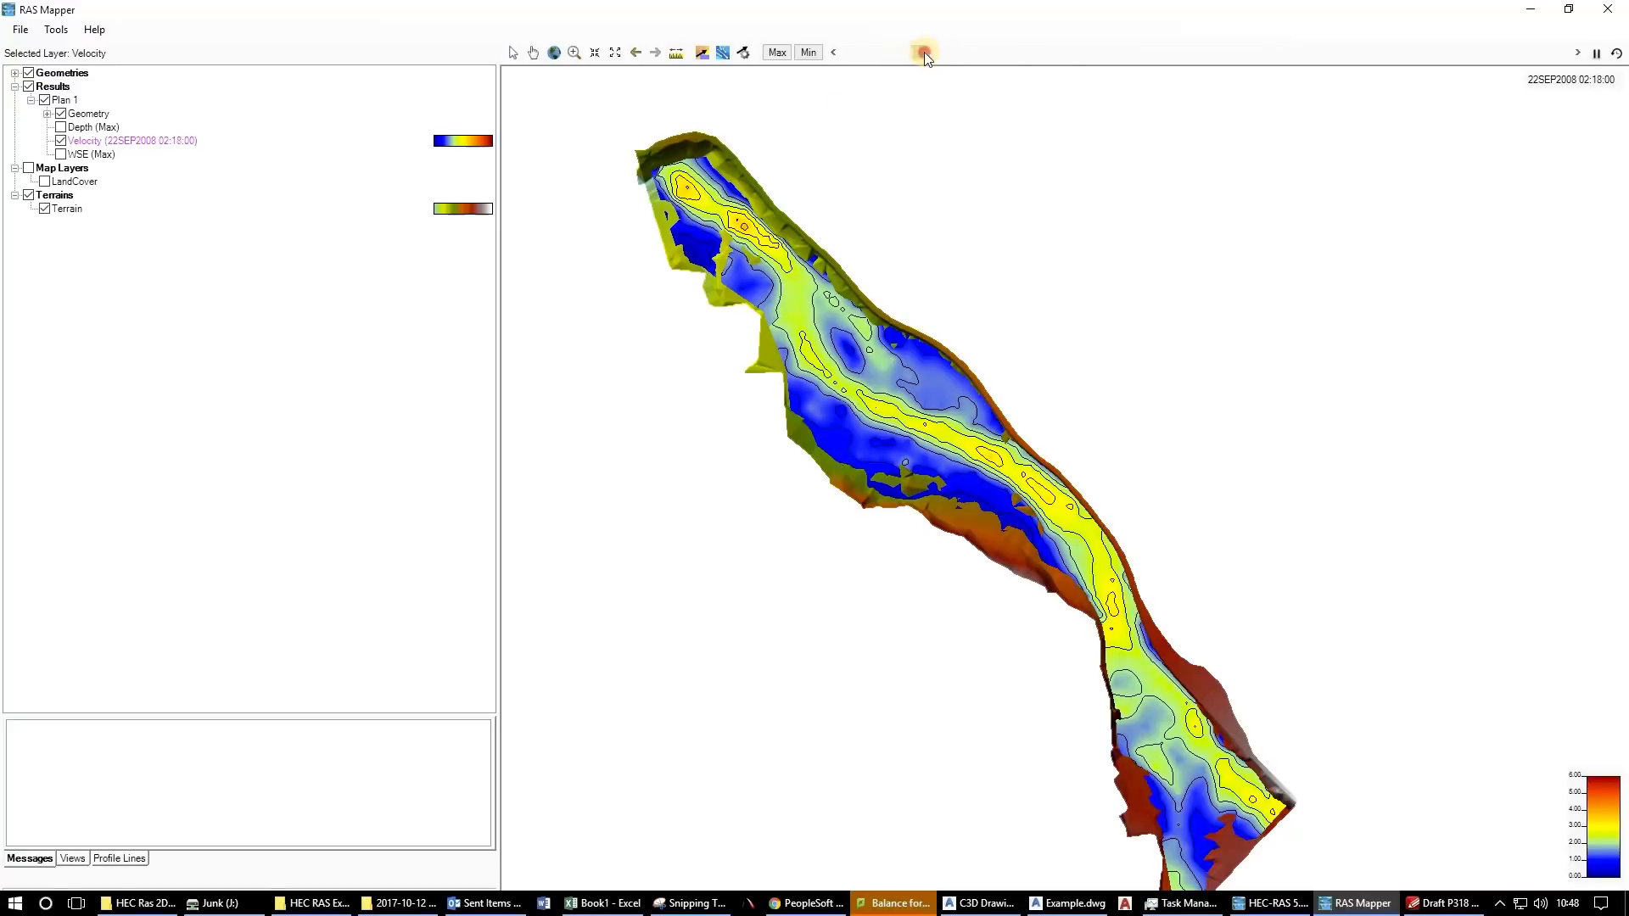
Advance the velocity map to the 22SEP2008 15:26:00 time step and examine the contours along the reach.
left_click_drag(920, 53, 1116, 214)
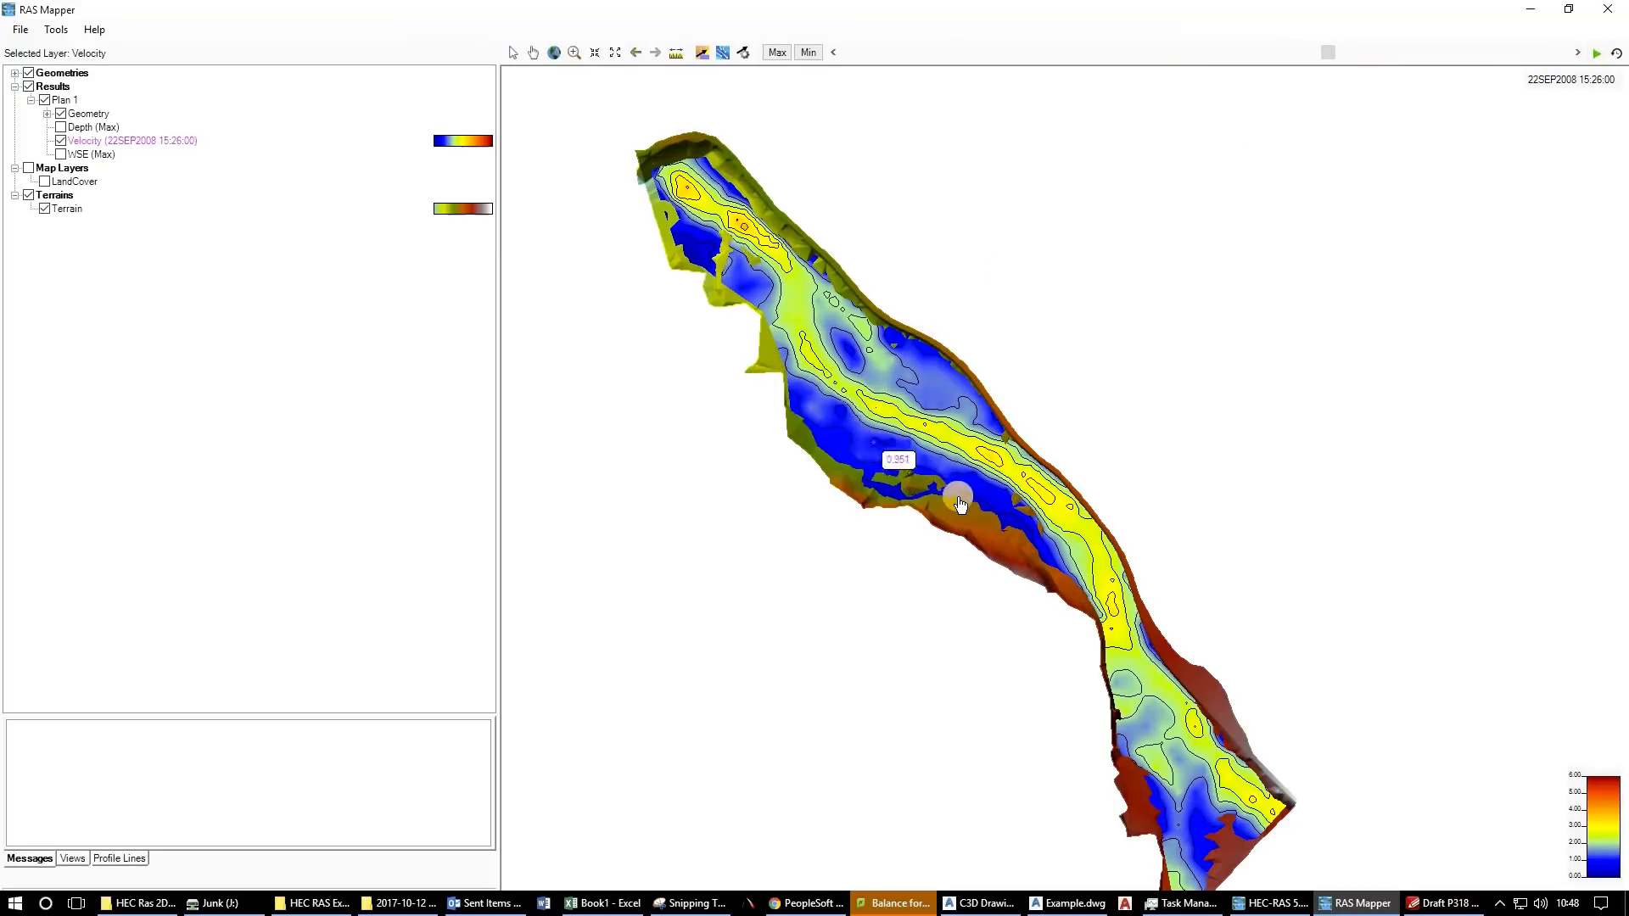
scroll(898, 462, "down", 3)
scroll(960, 504, "up", 4)
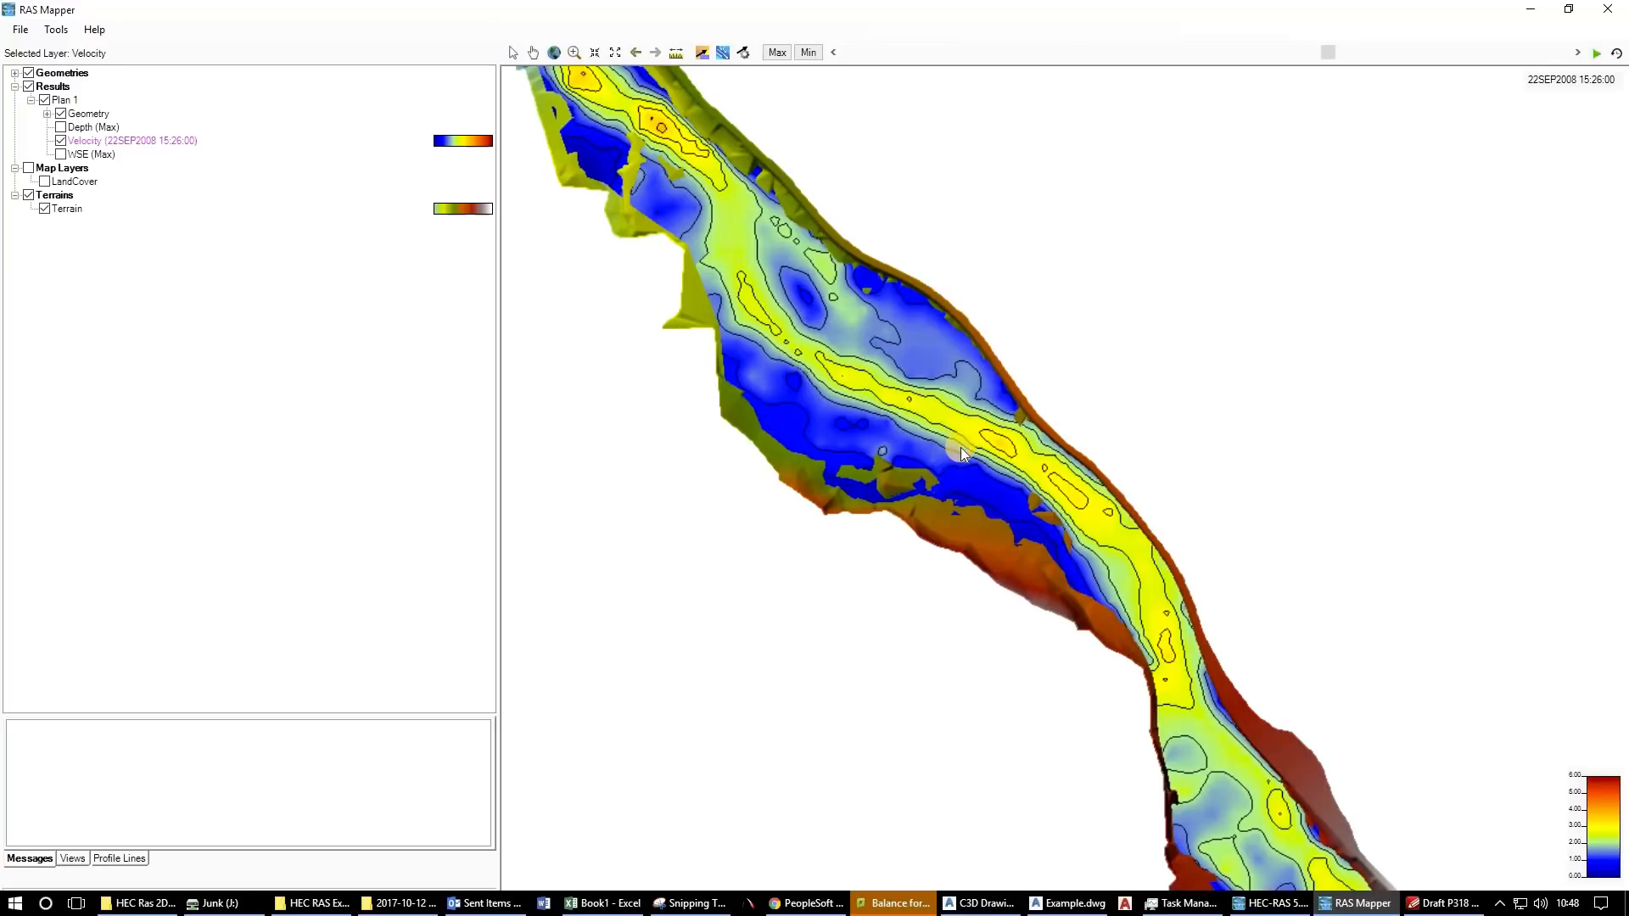
mouse_move(963, 454)
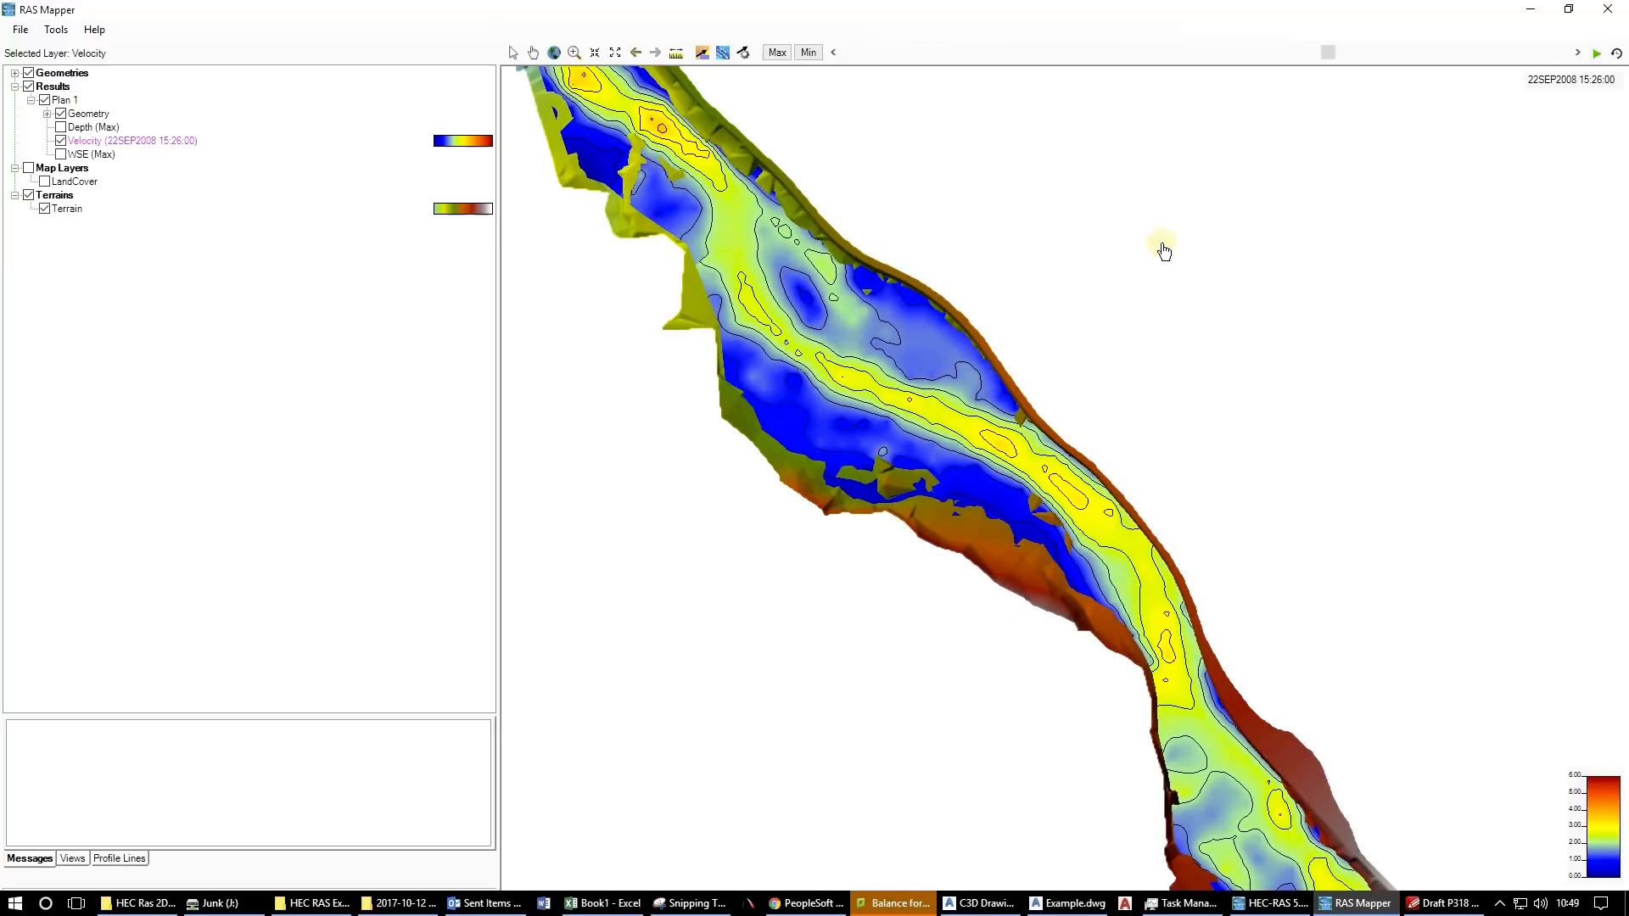
scroll(1163, 251, "down", 2)
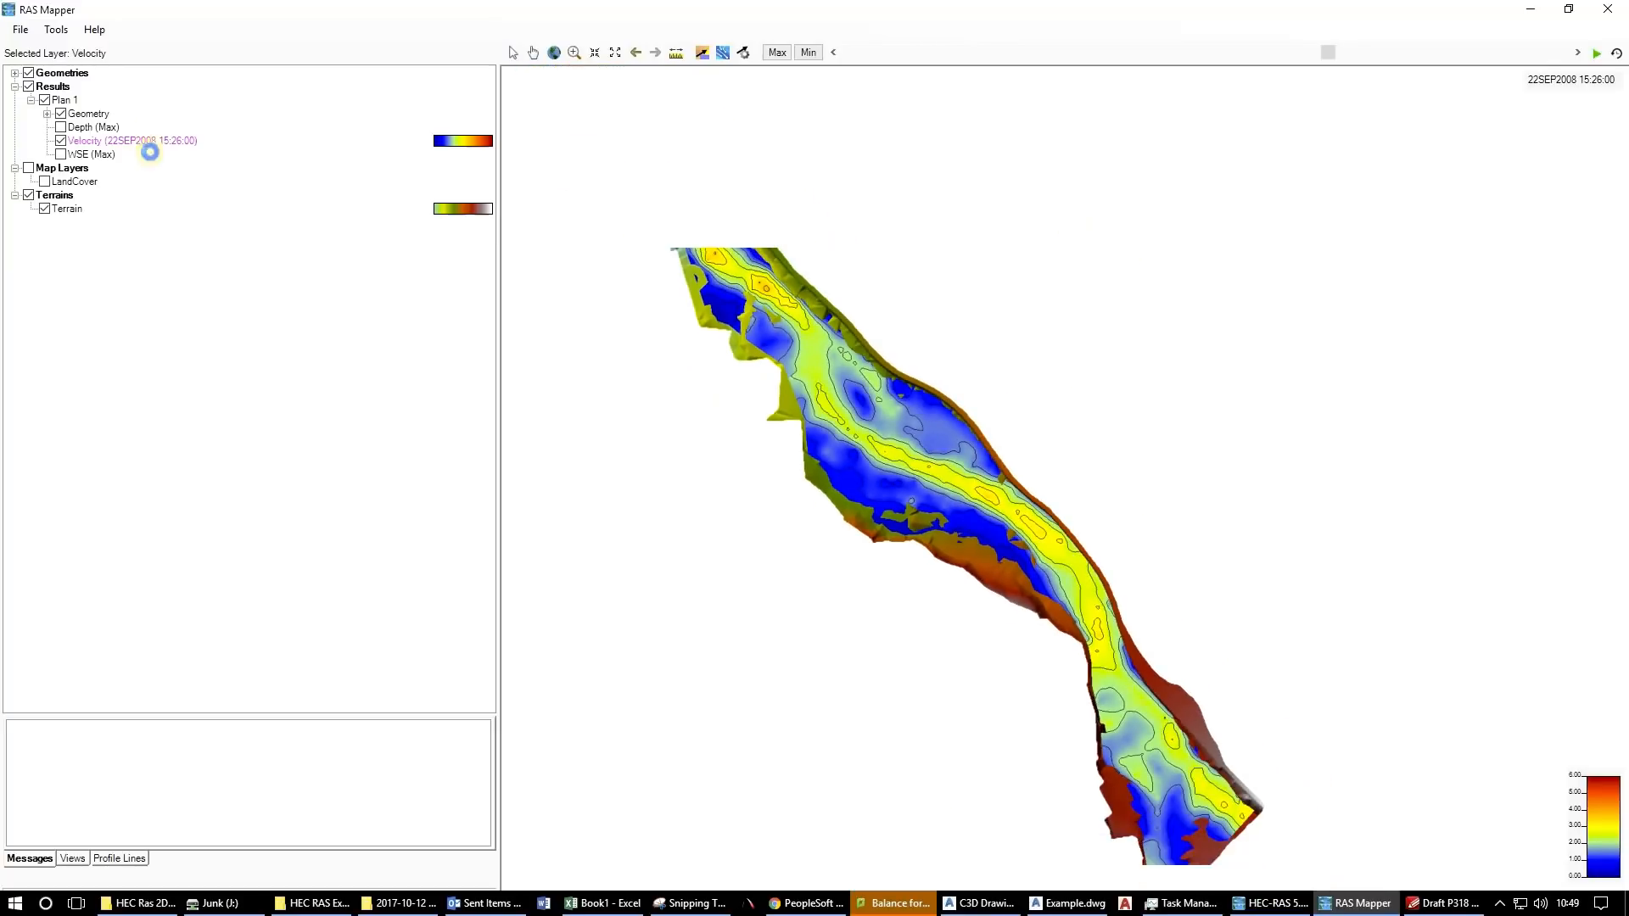
Hide Plan 1's Velocity layer, show Depth (Max) instead, and make Depth the selected layer.
left_click(61, 141)
left_click(61, 127)
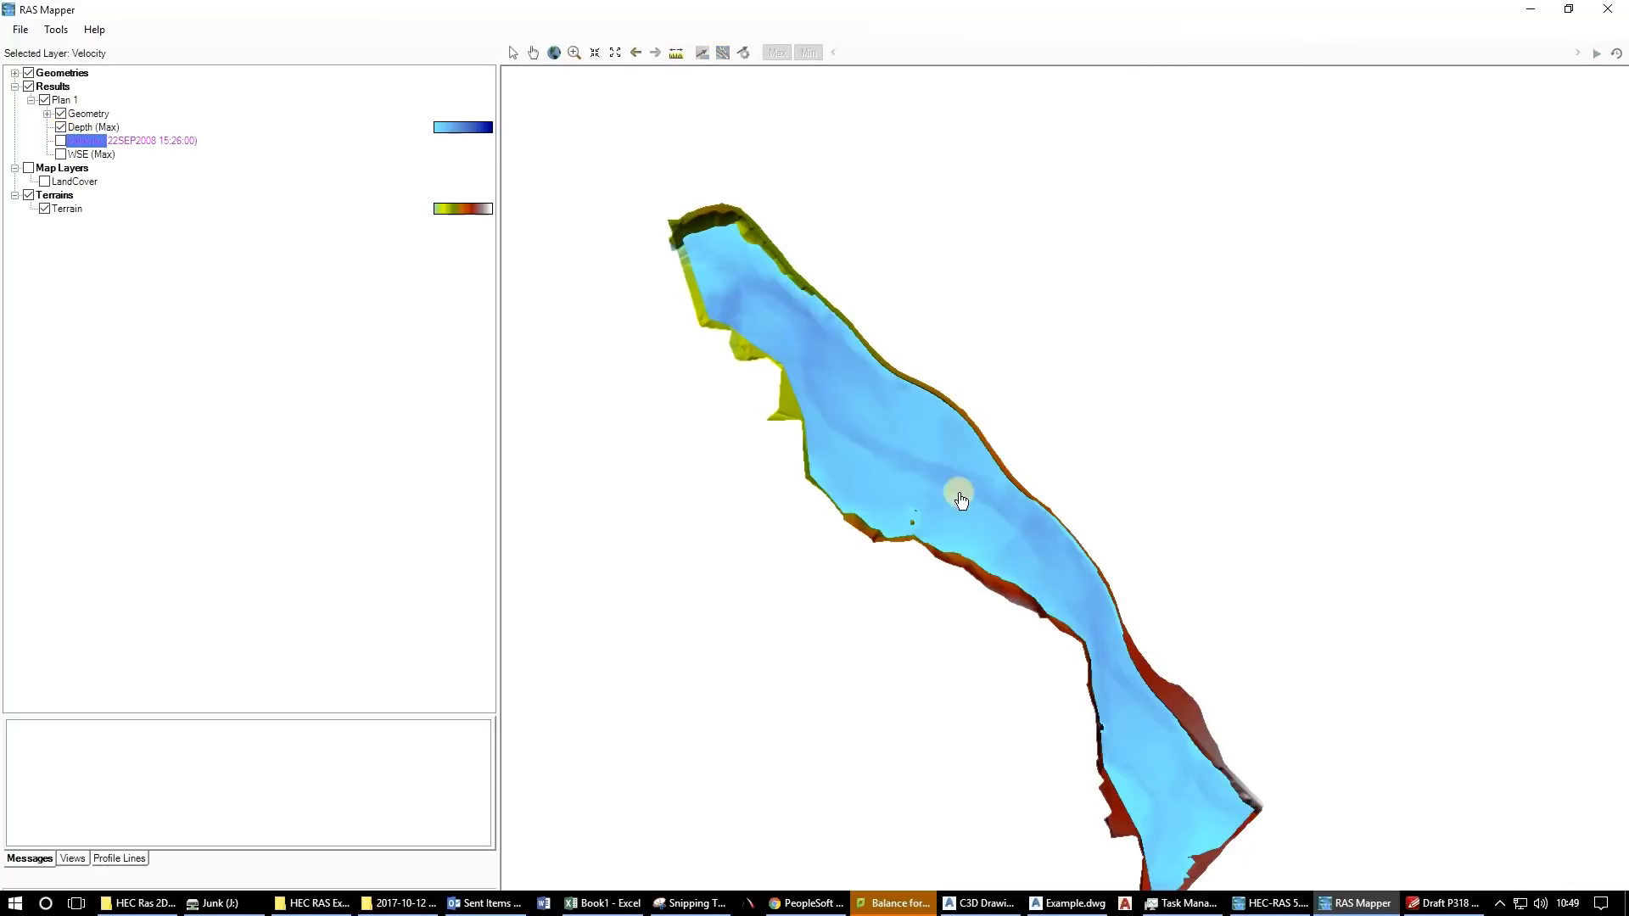
scroll(1071, 589, "up", 1)
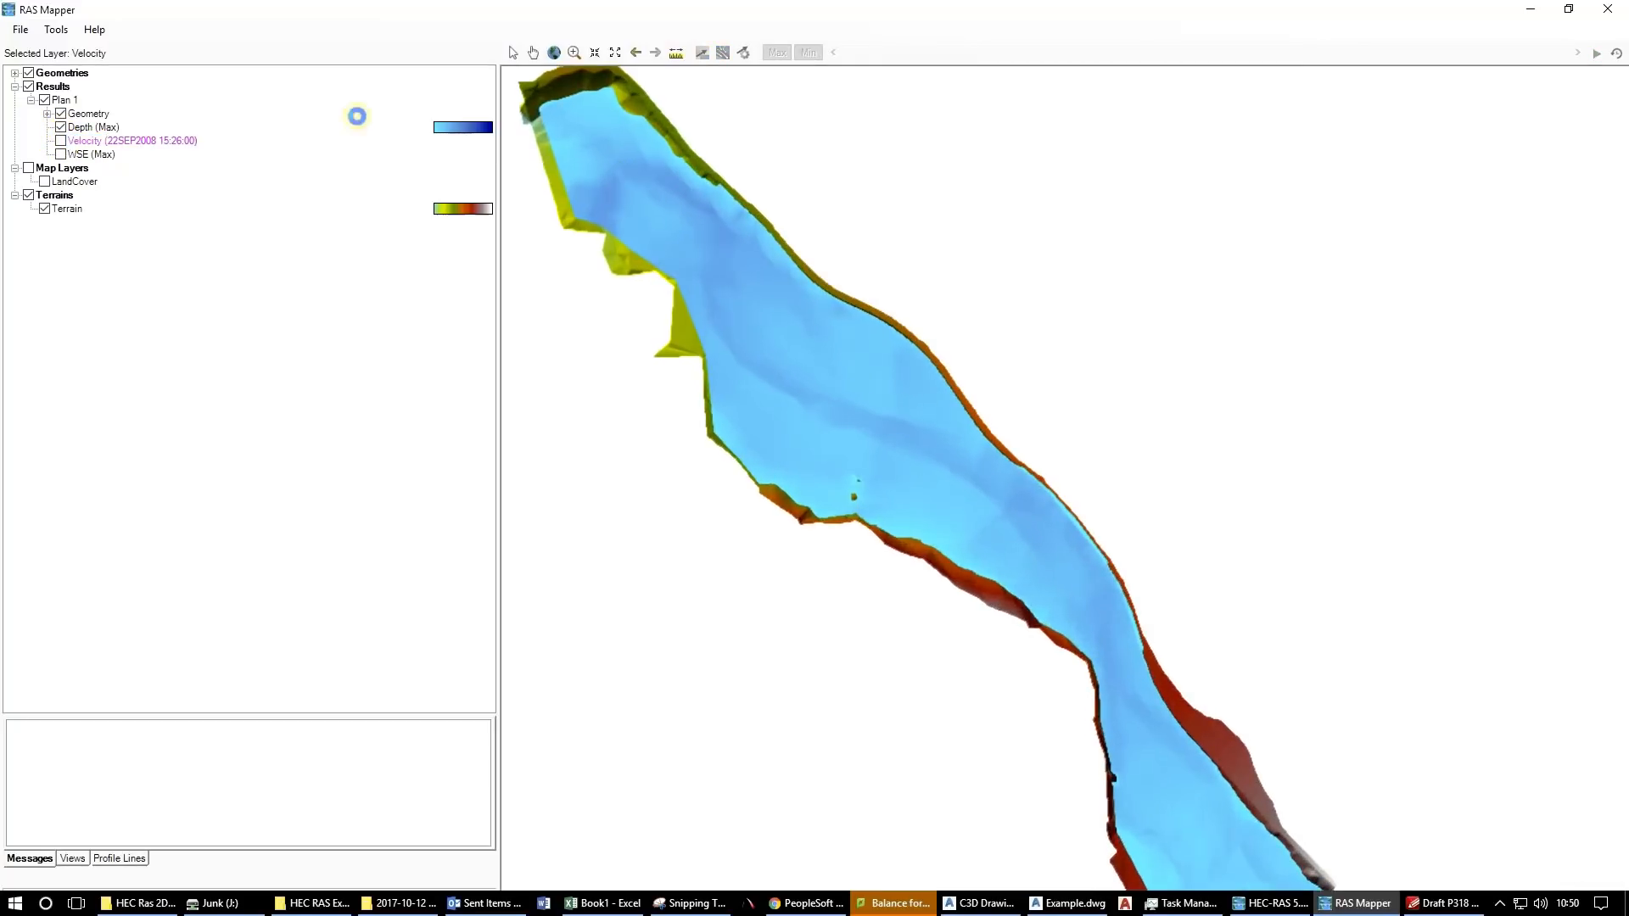
left_click(85, 127)
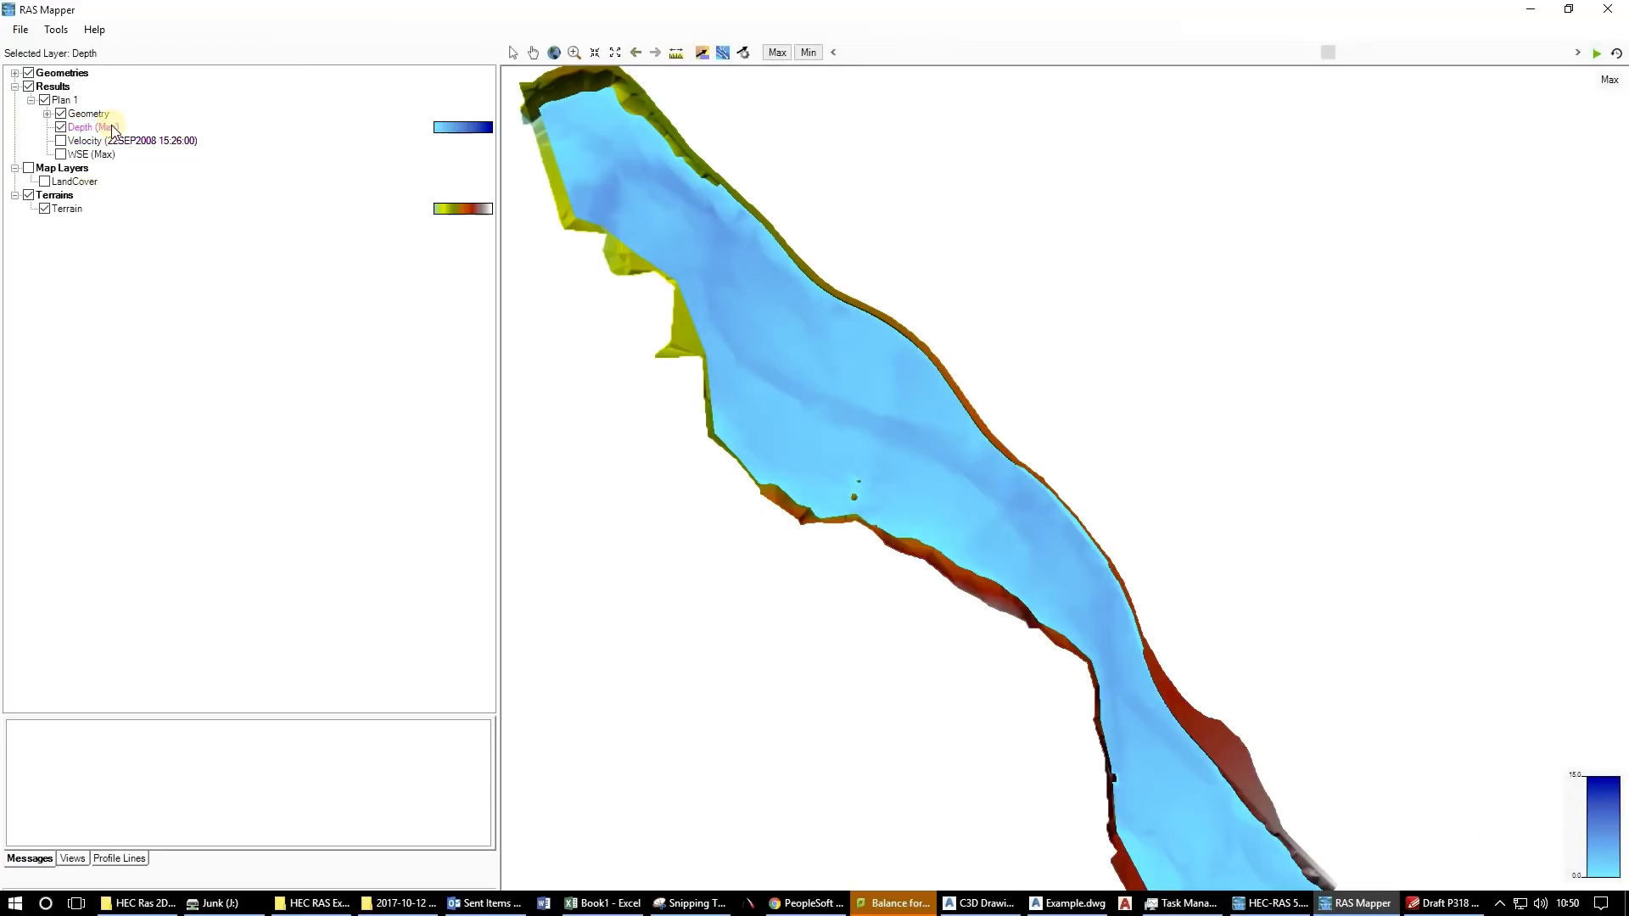
Recreate the Depth layer's surface fill scale with a maximum of 5, apply it, and view the whole depth map.
left_click(461, 130)
right_click(466, 136)
left_click(509, 135)
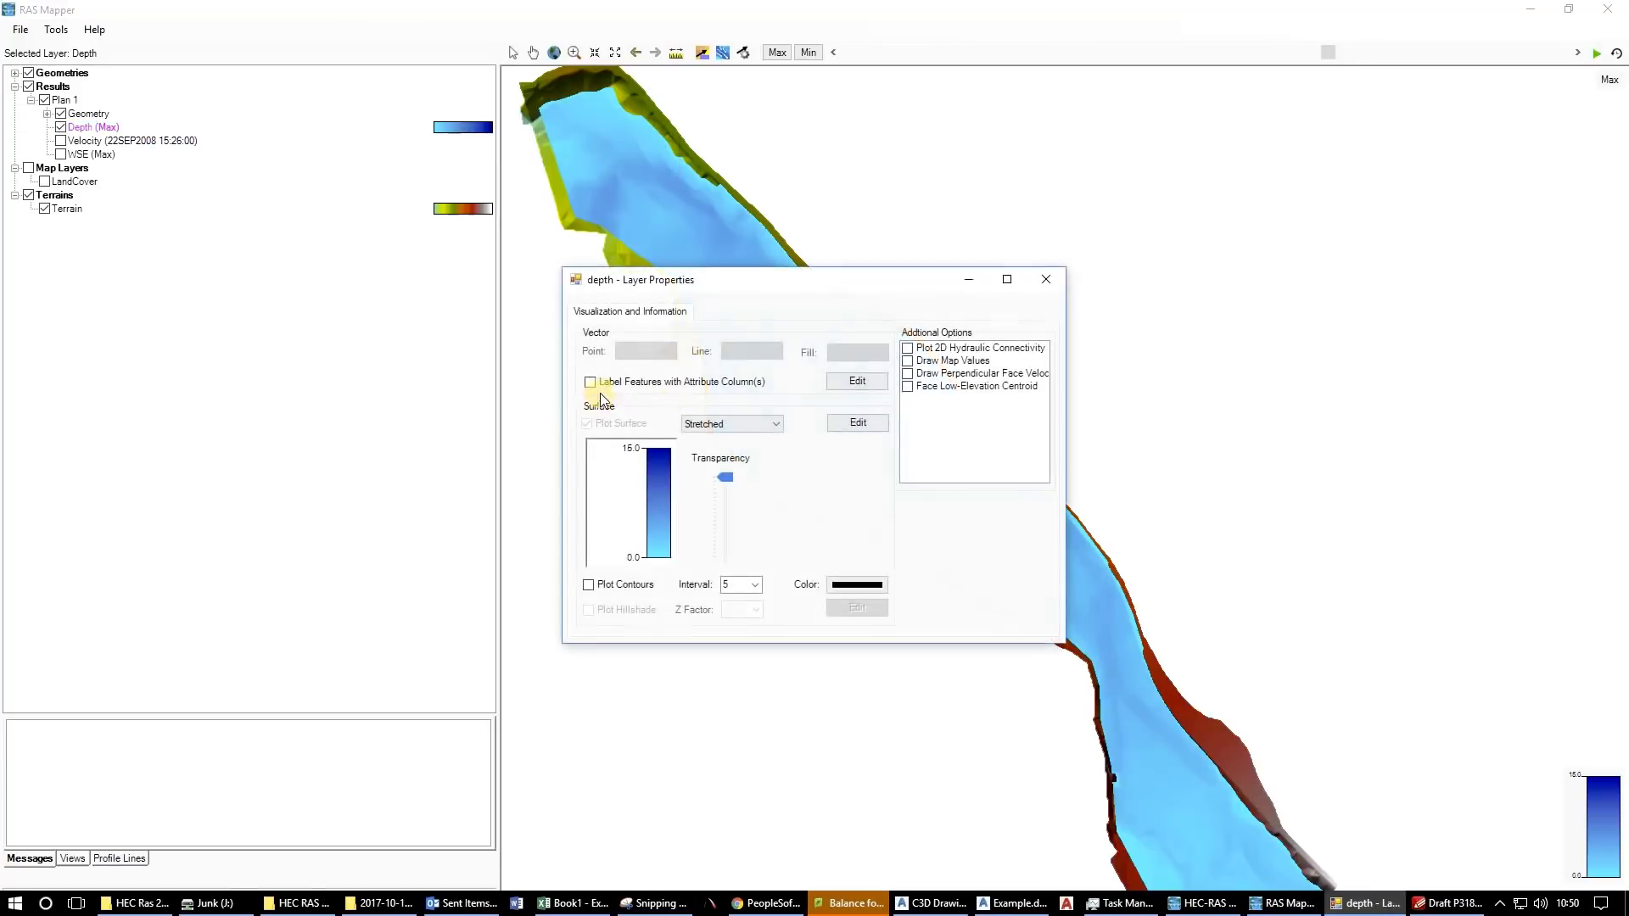
left_click(671, 449)
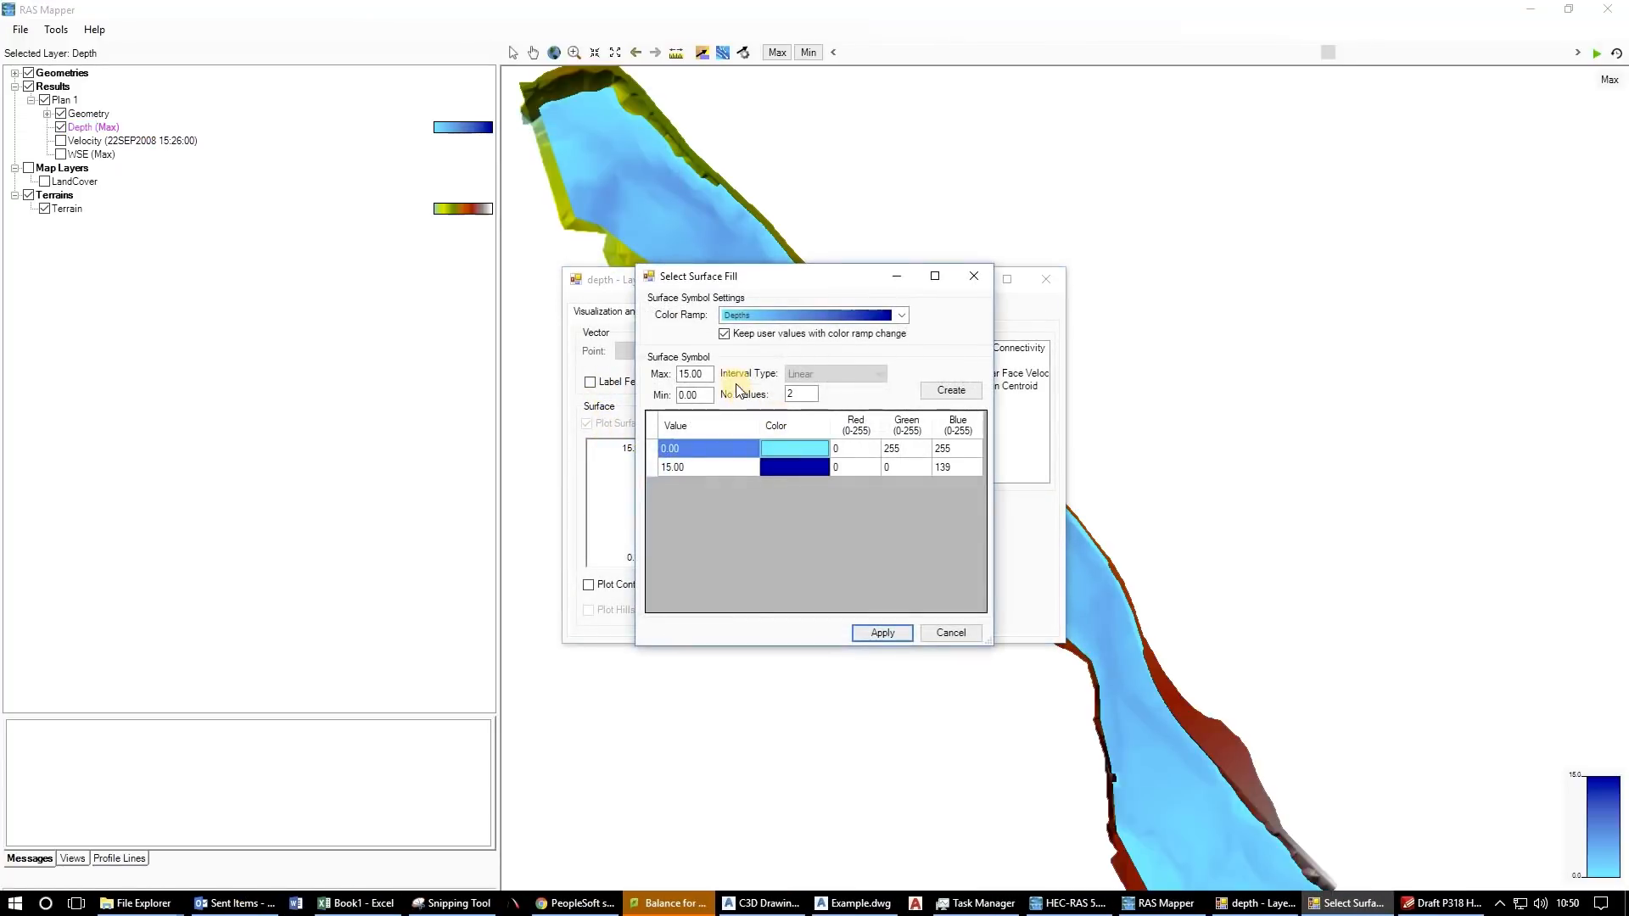
left_click_drag(711, 377, 632, 374)
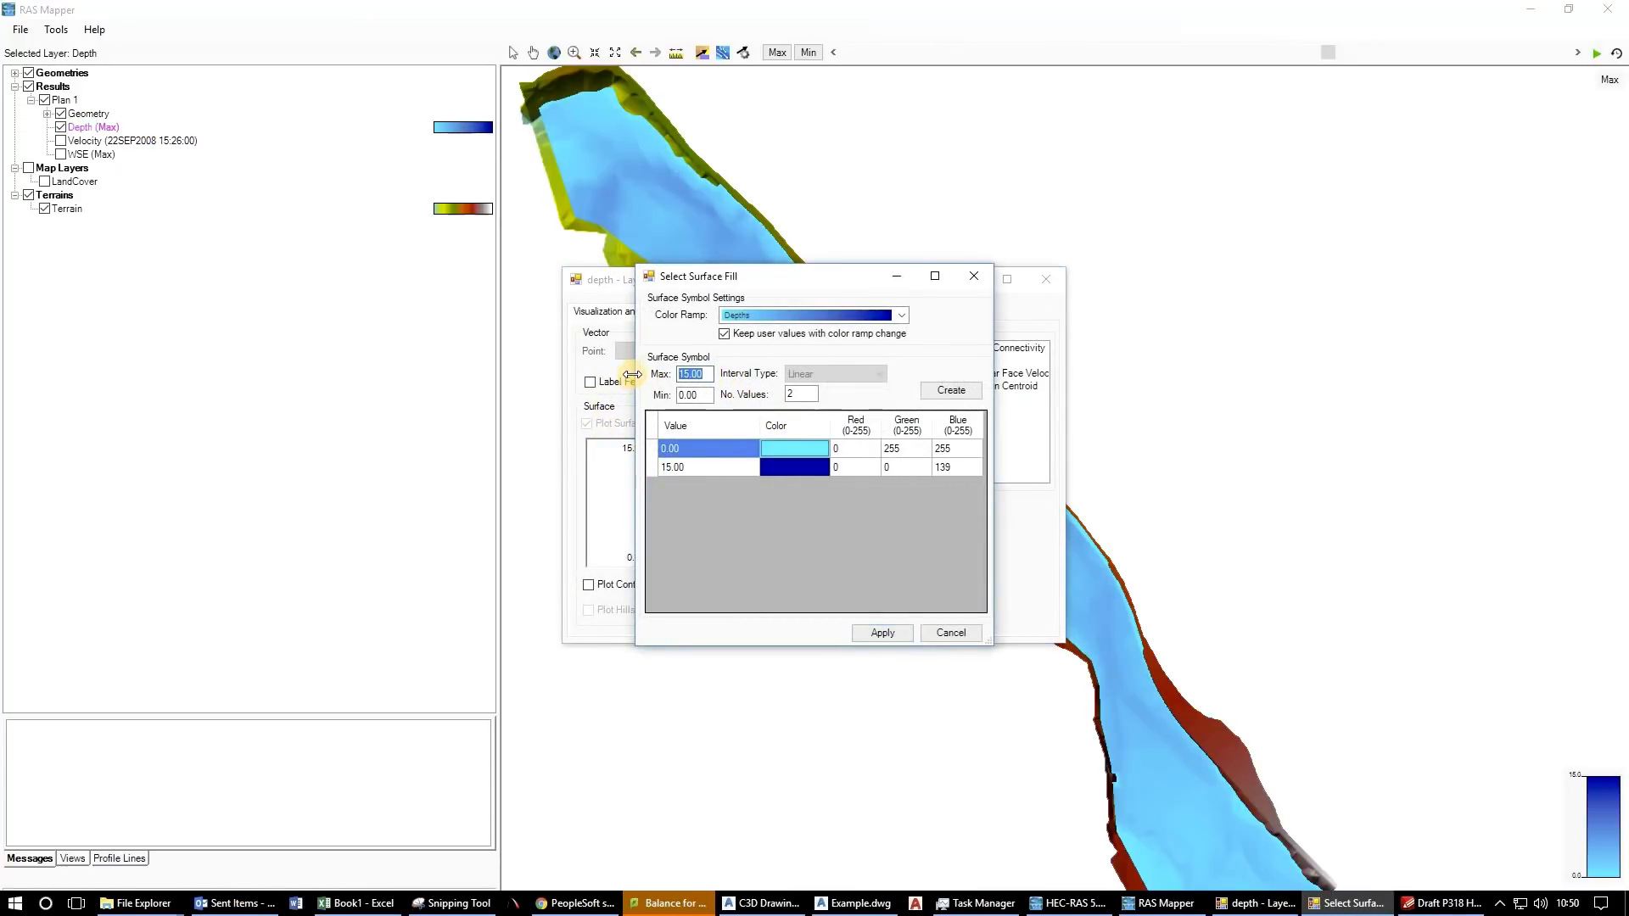
type("5")
left_click(951, 390)
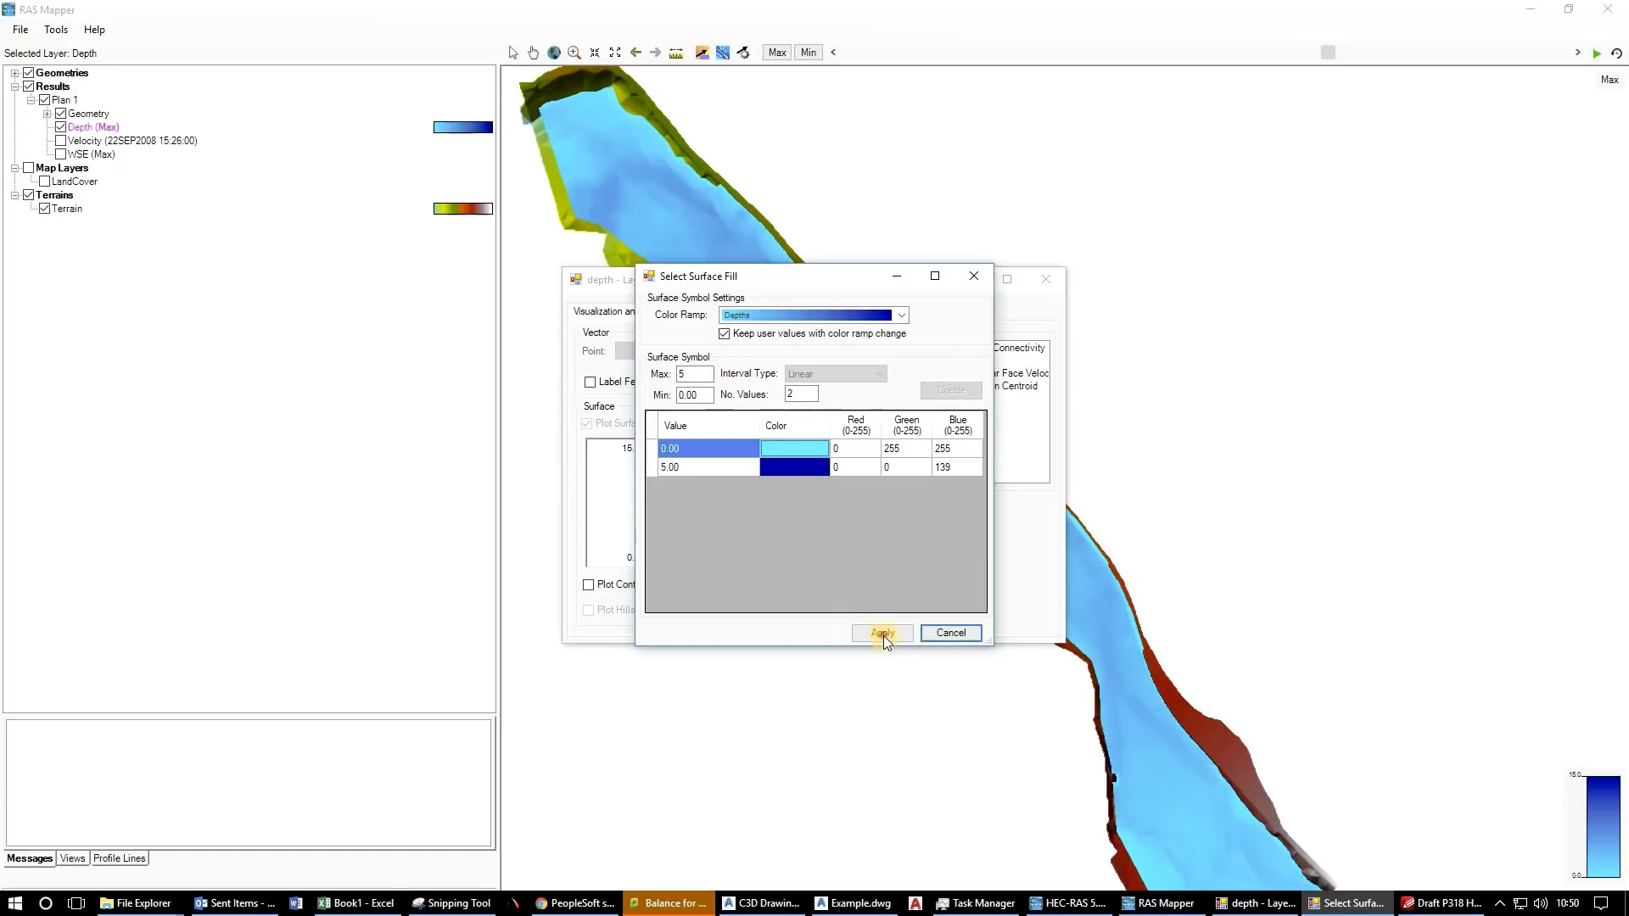
left_click(883, 634)
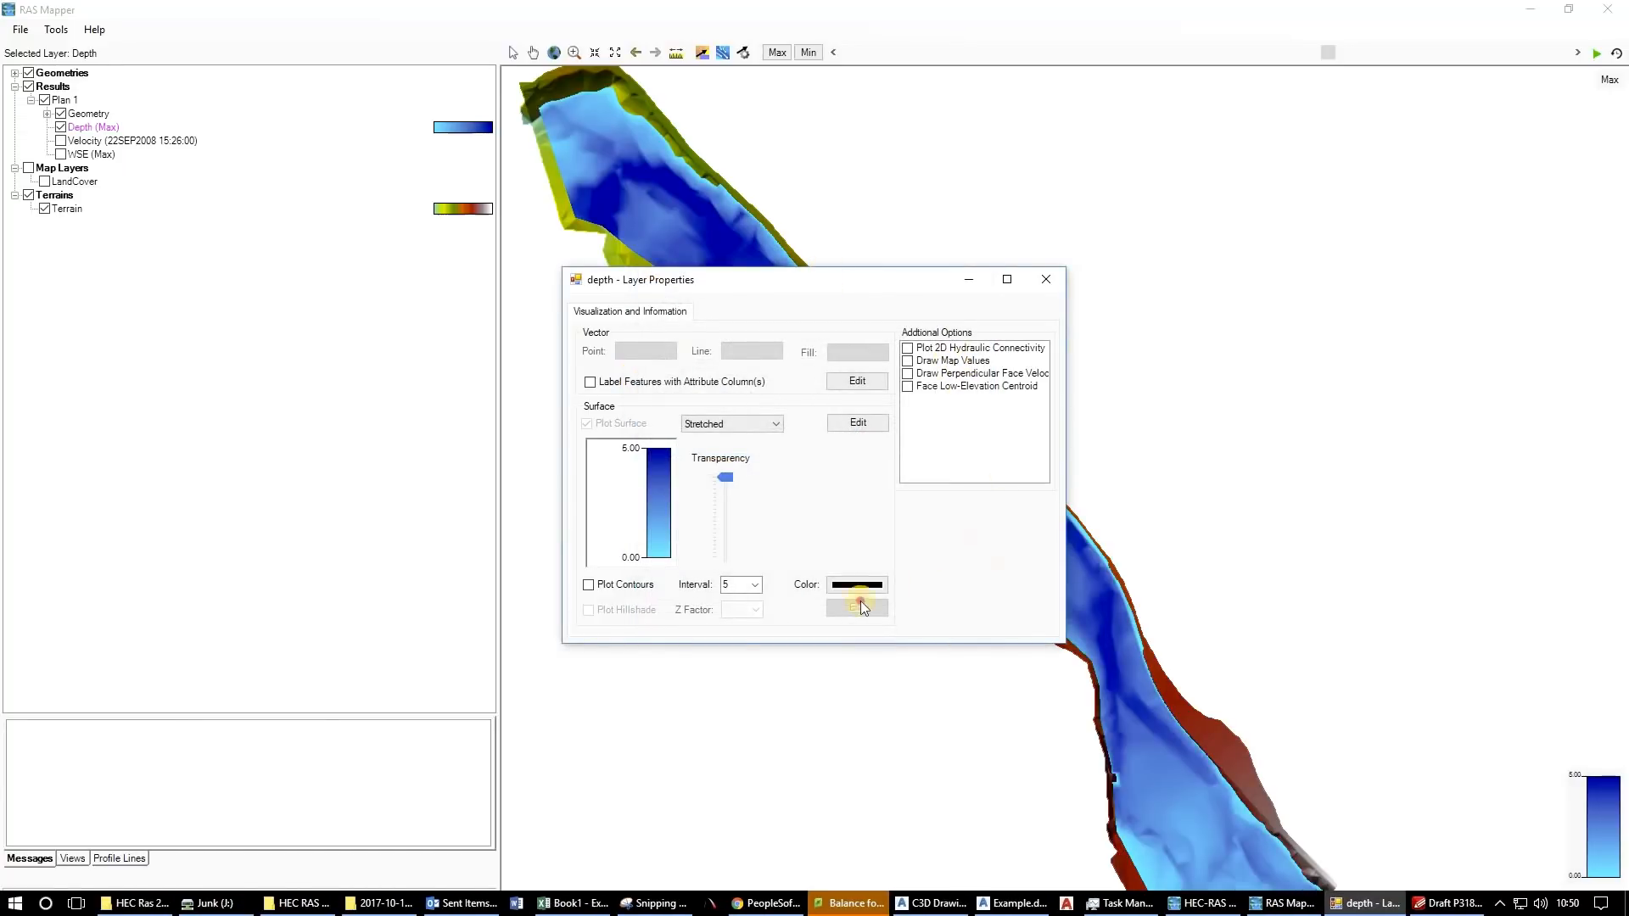
left_click_drag(860, 601, 823, 290)
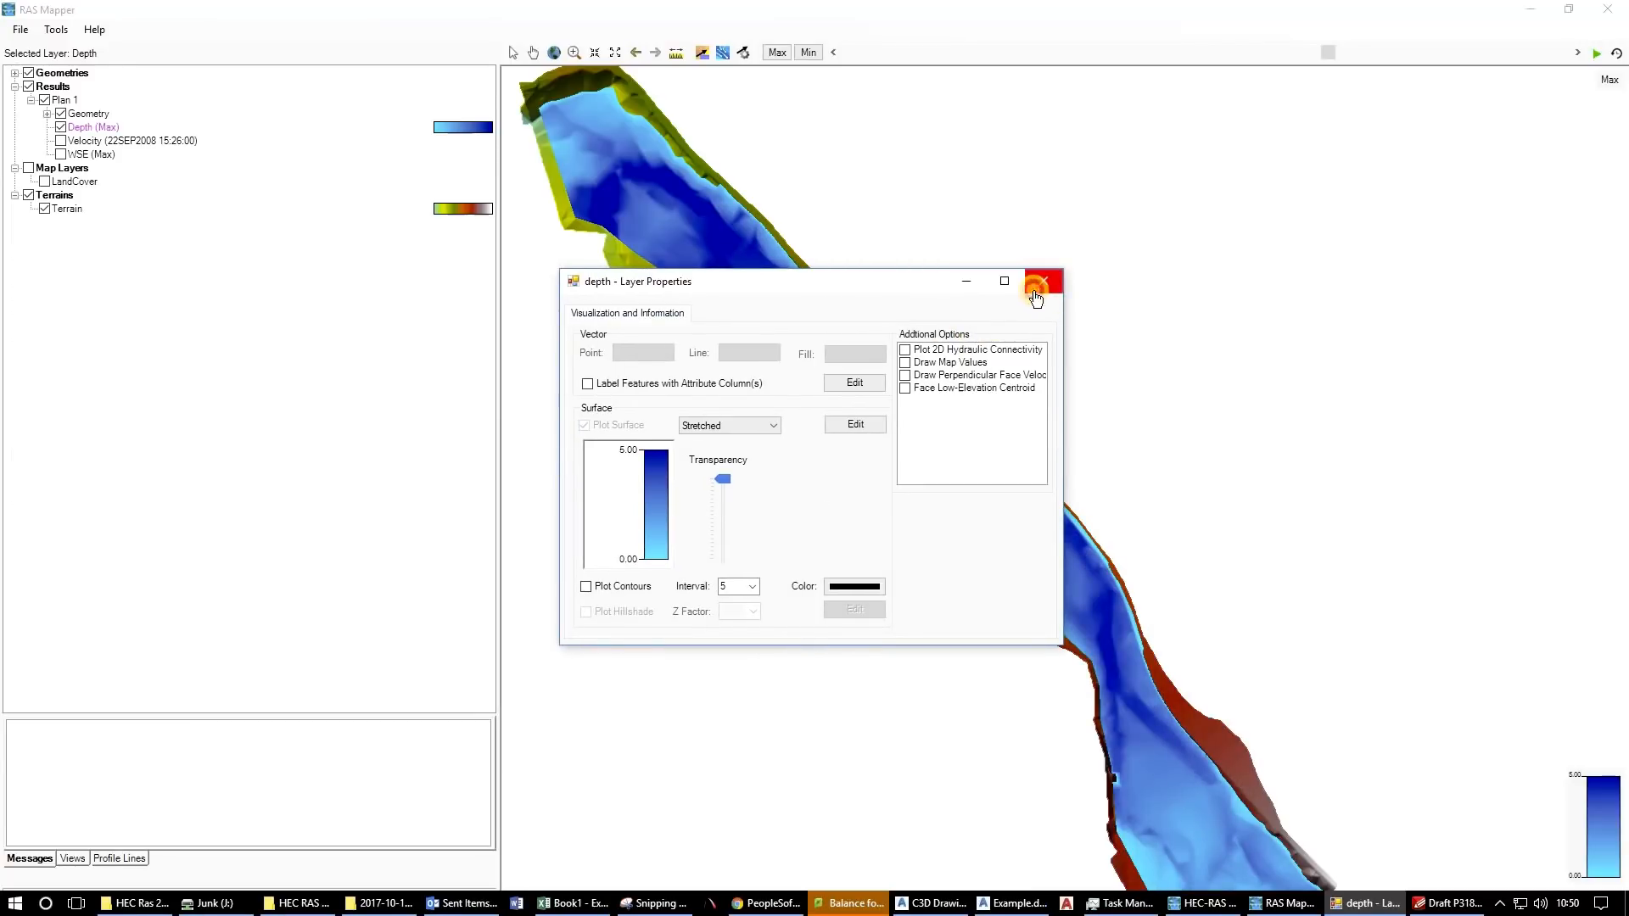
left_click(1035, 288)
scroll(820, 472, "down", 3)
scroll(867, 257, "up", 4)
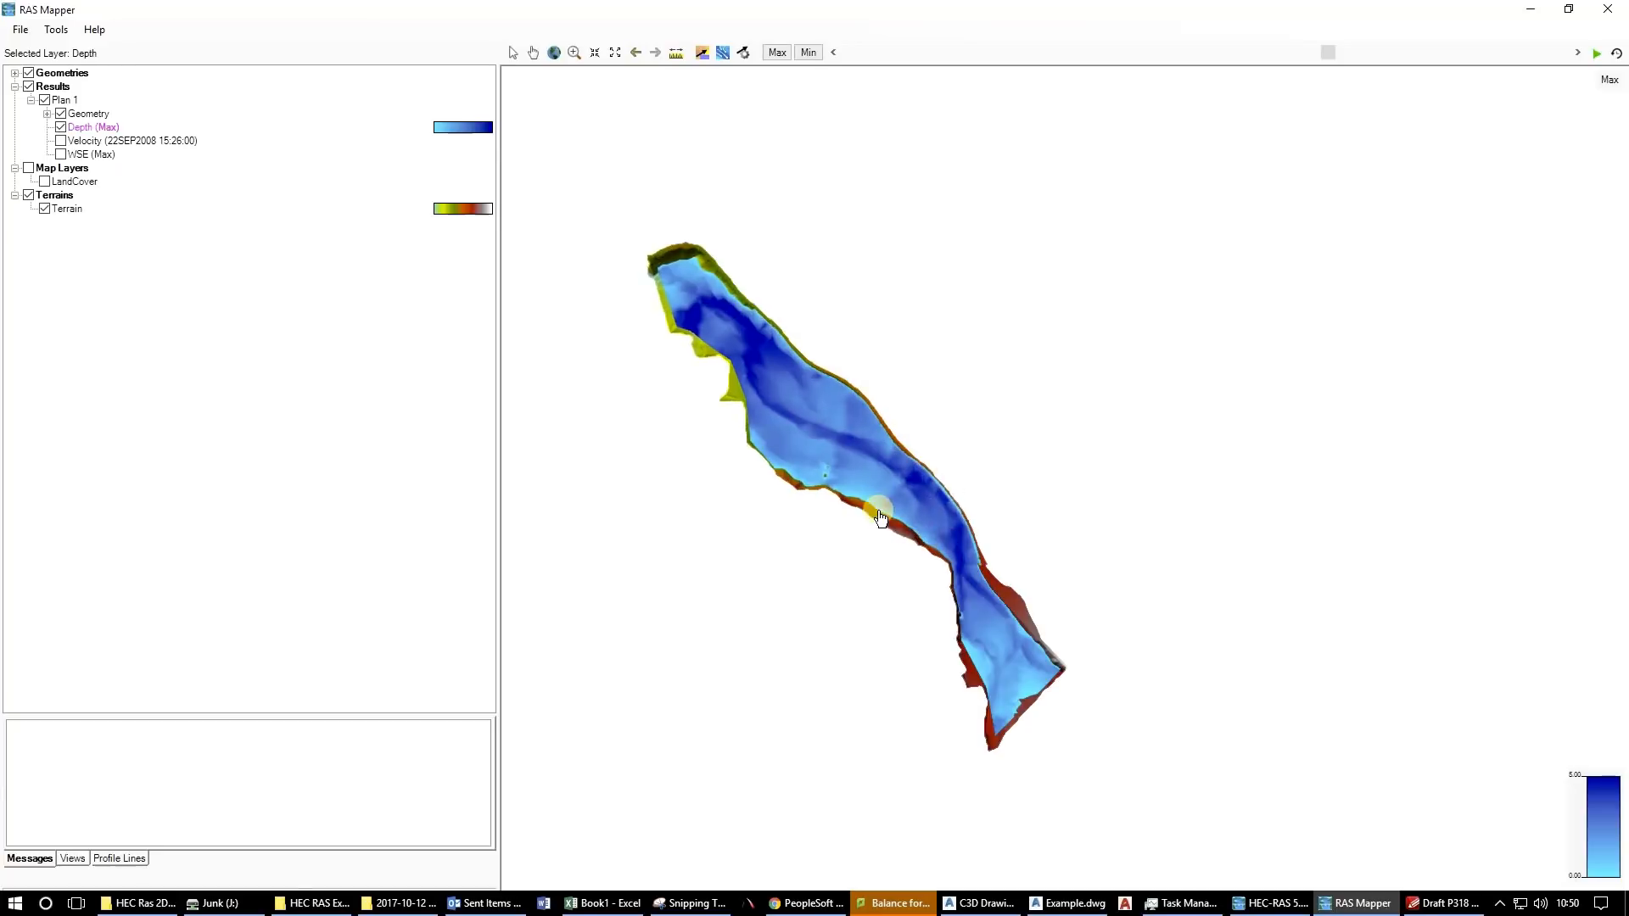
Set the Depth map to the 22SEP2008 18:20:00 time step and examine the reach with flow particle tracing shown.
left_click(732, 53)
left_click(944, 524)
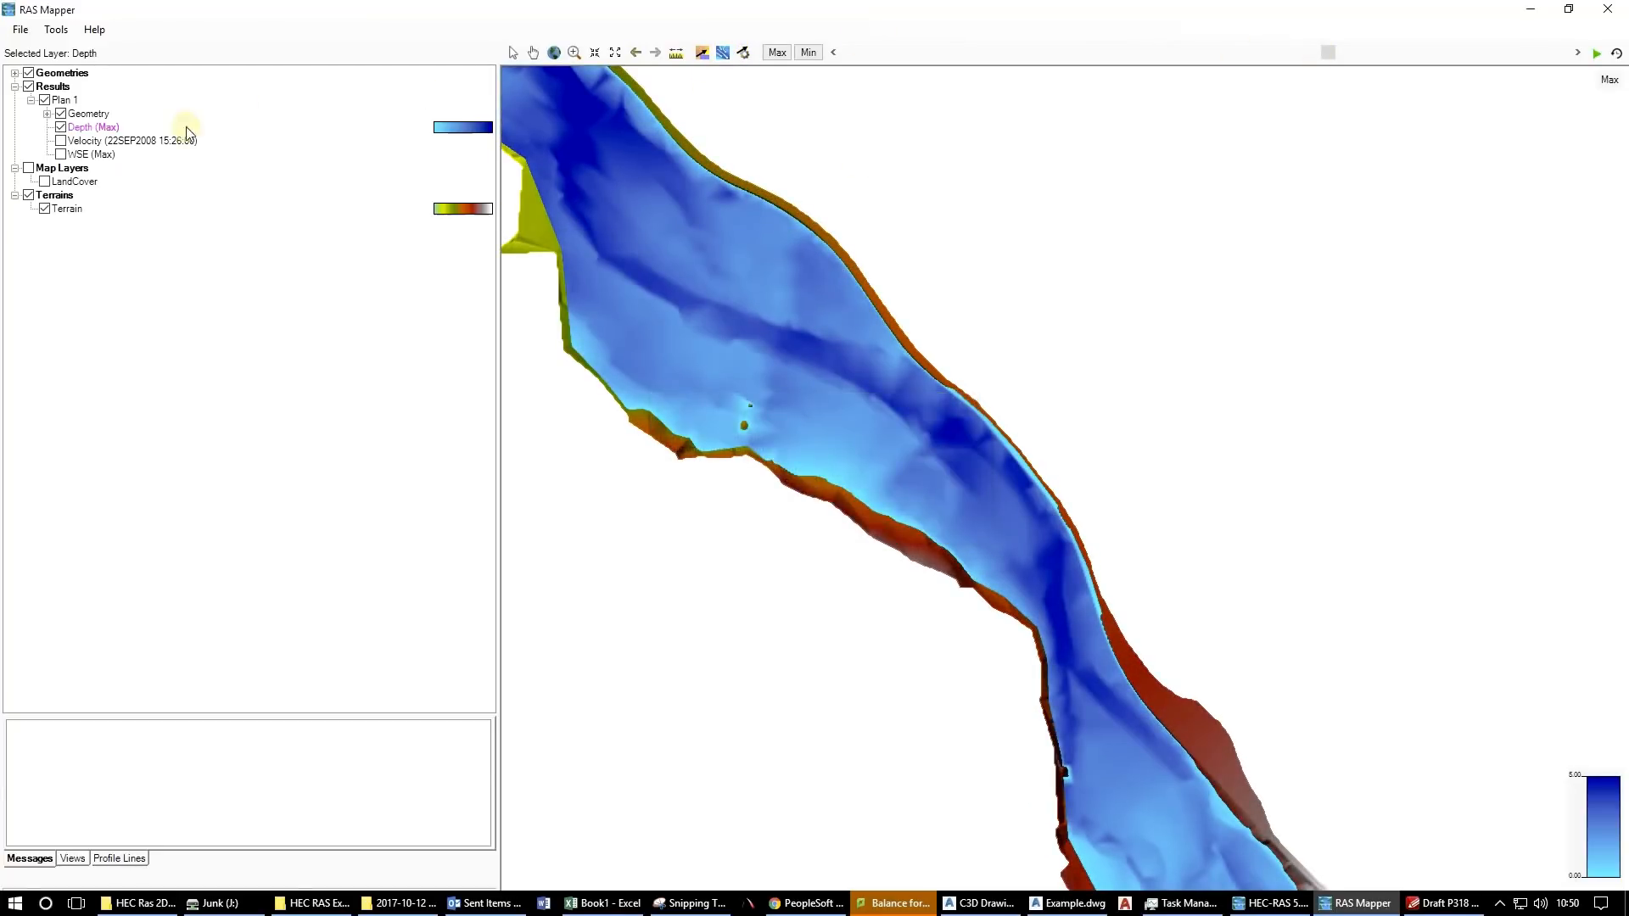
left_click_drag(1330, 52, 1418, 64)
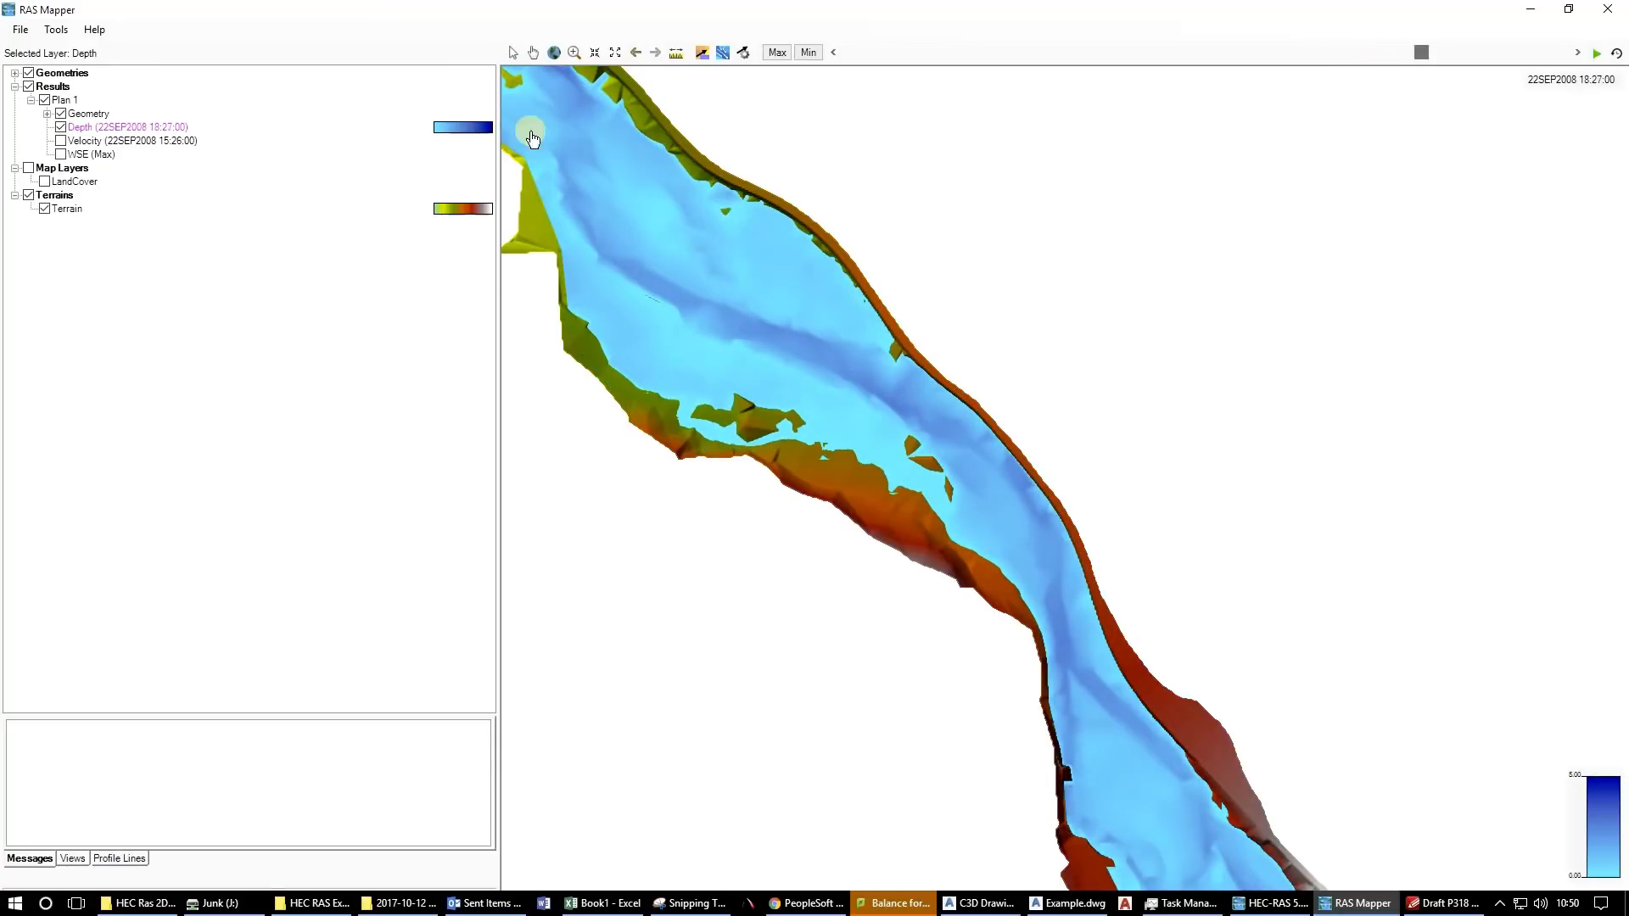
left_click(724, 52)
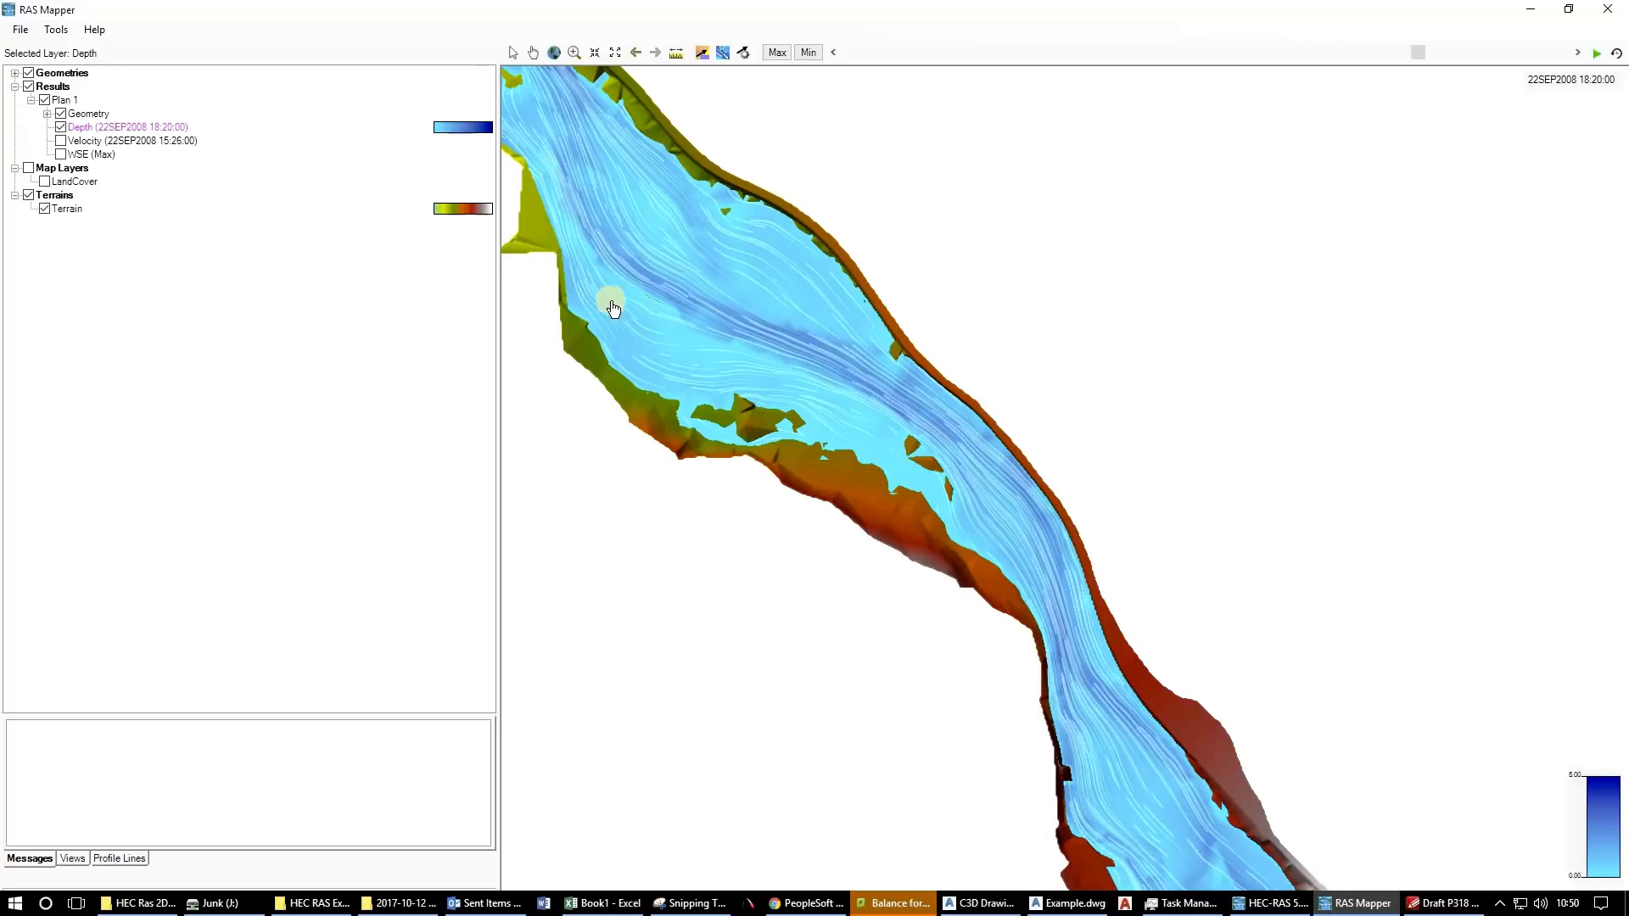
scroll(811, 345, "up", 3)
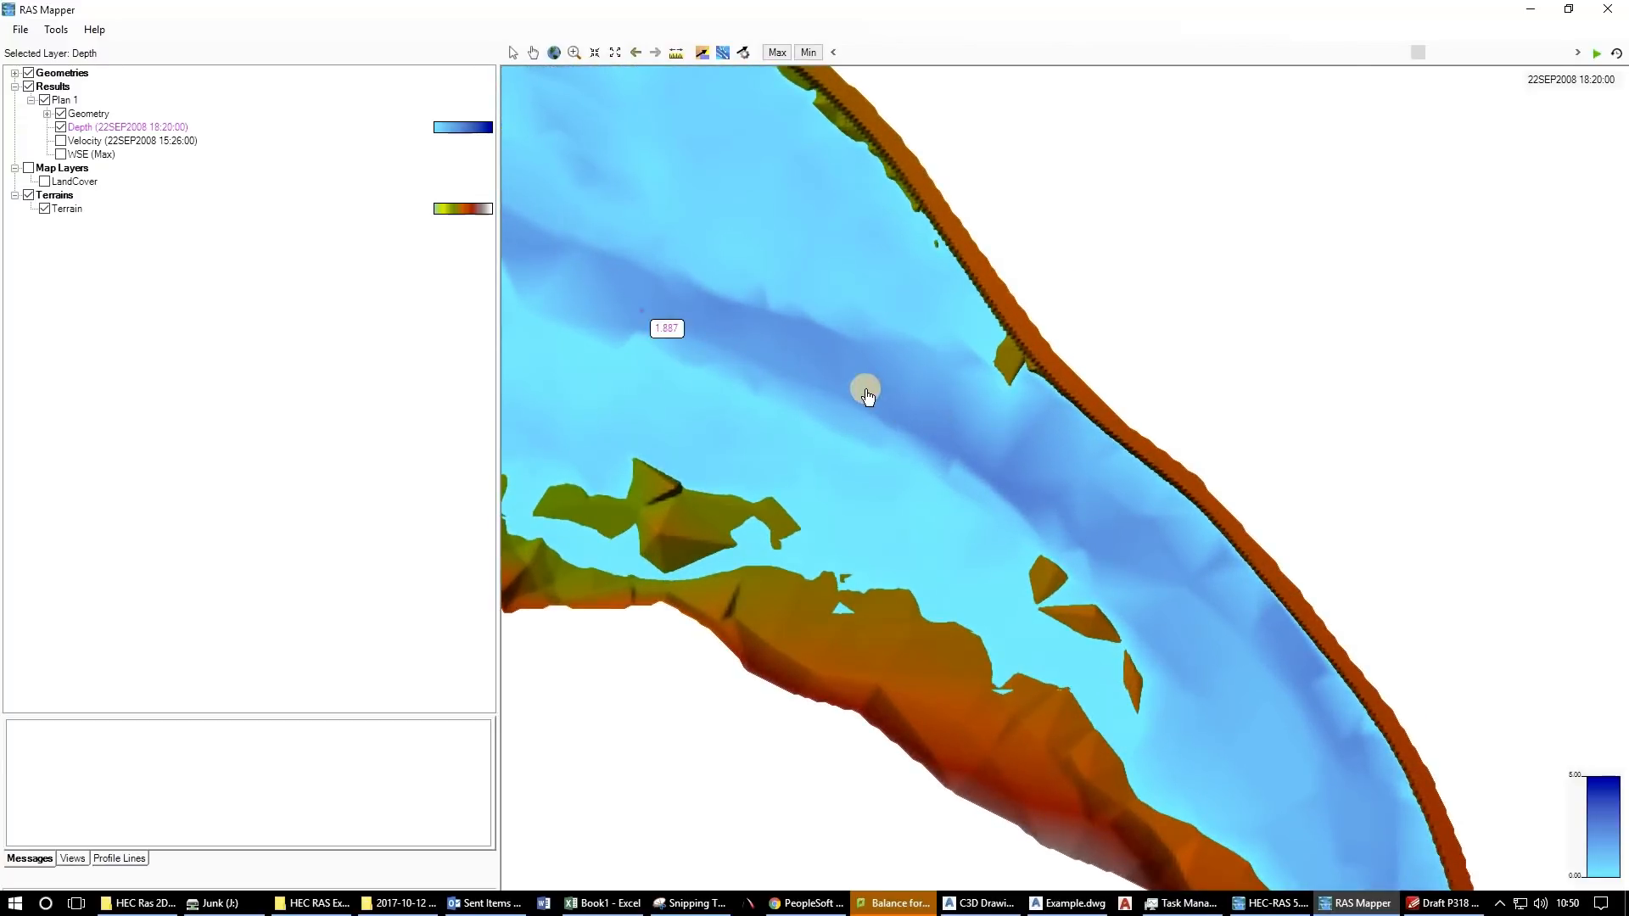
left_click_drag(613, 386, 1003, 538)
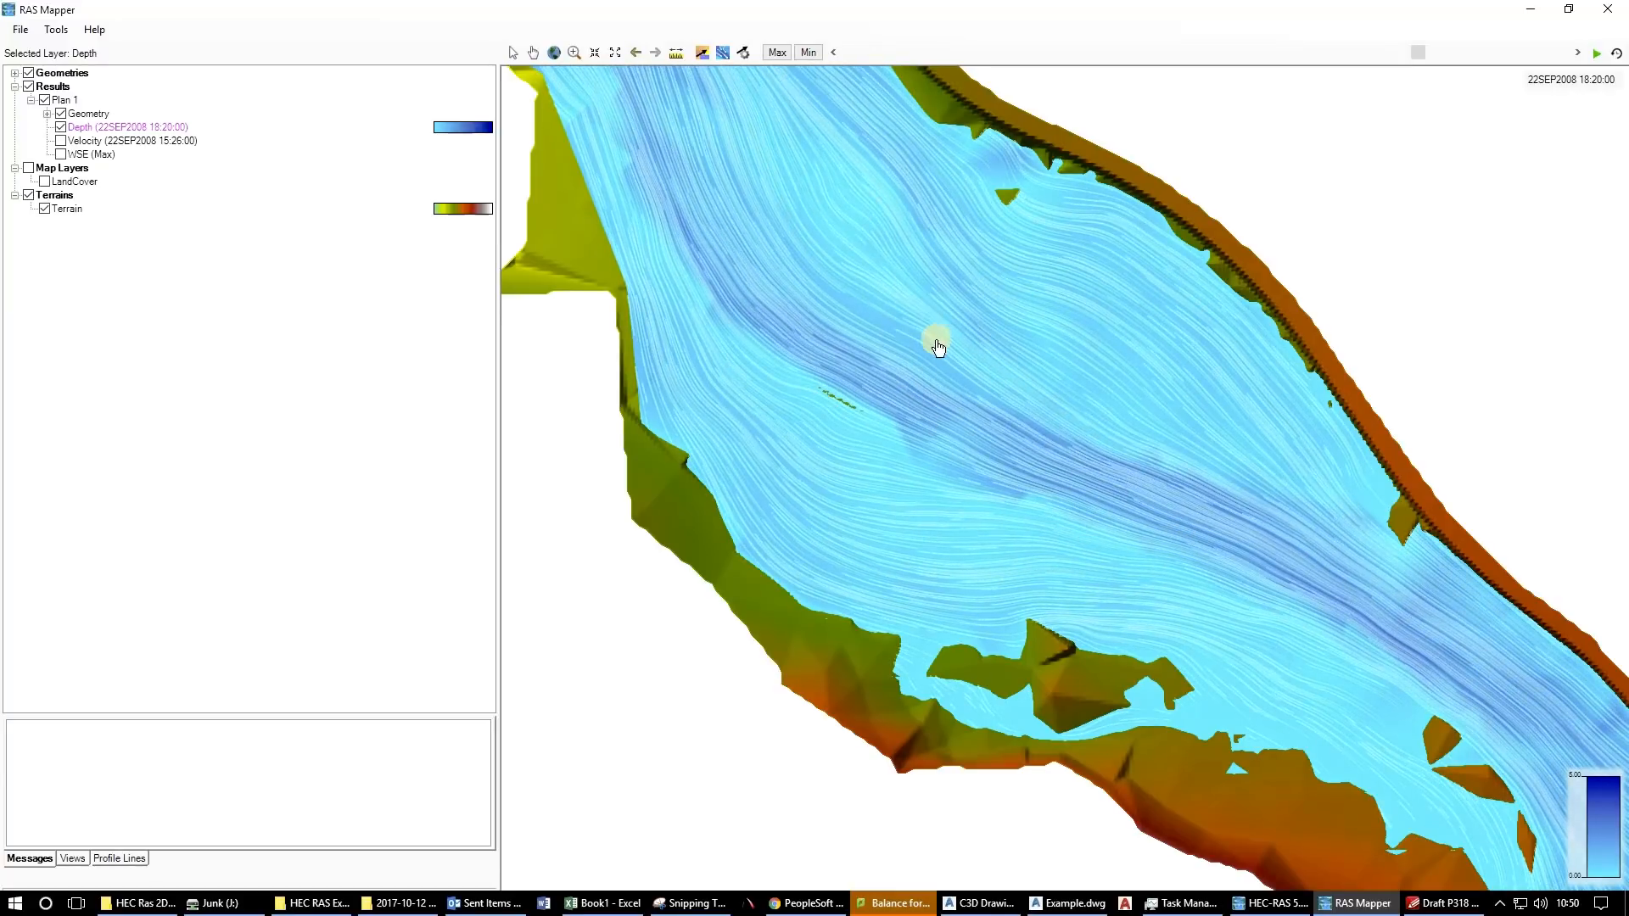
Display Plan 1's Velocity layer without Depth for comparison, and return to showing only the Depth layer.
left_click(84, 139)
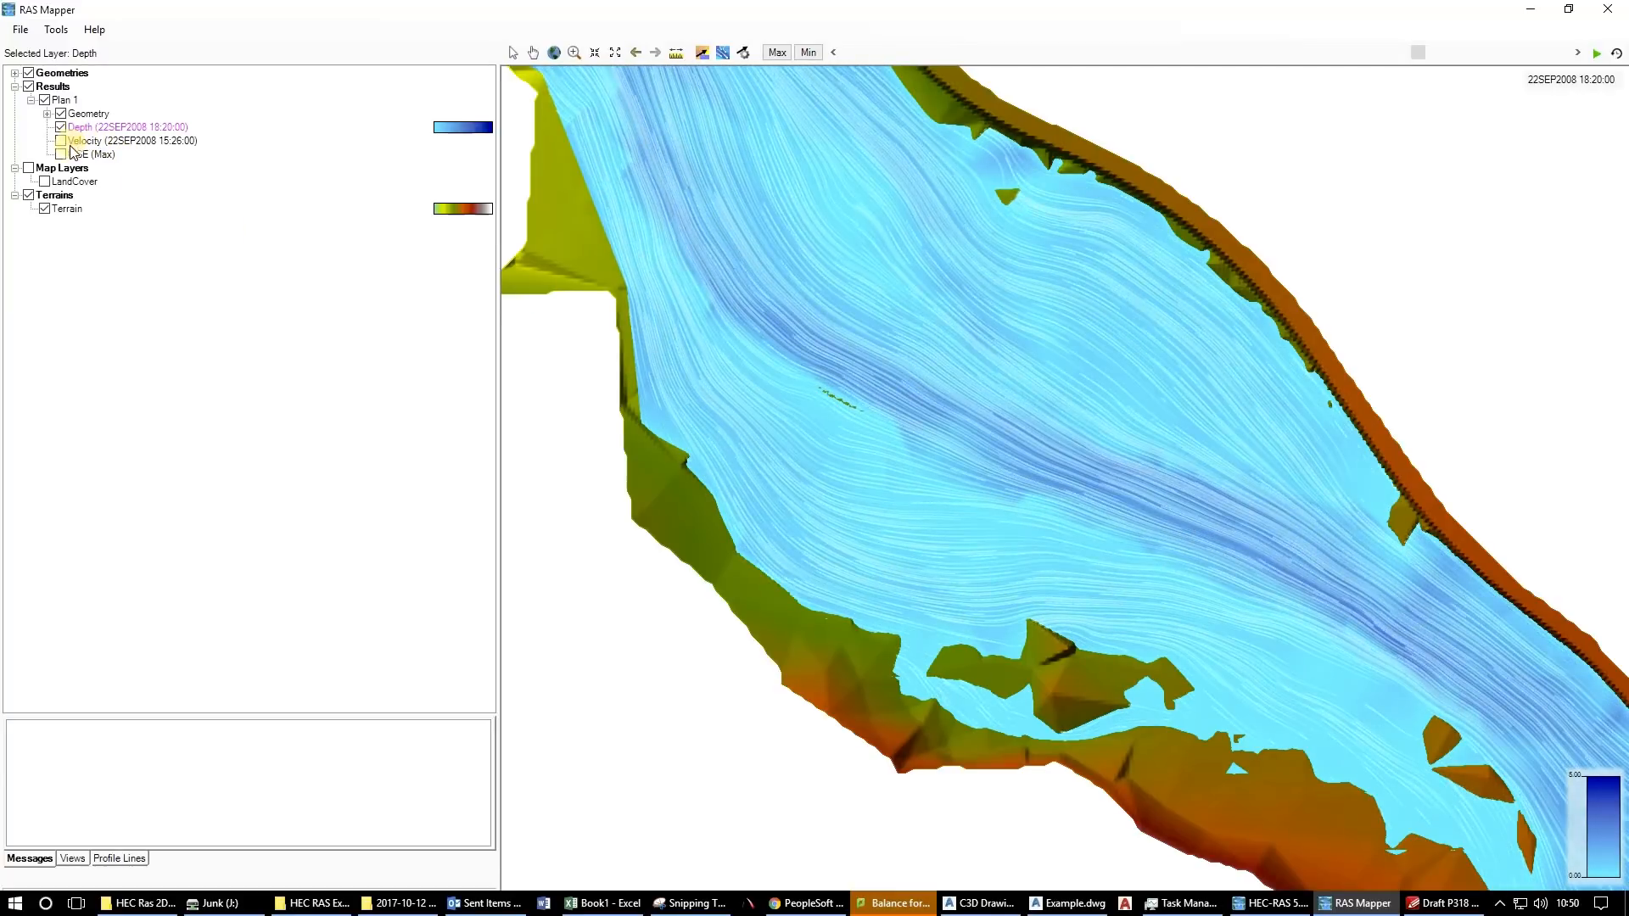
left_click(60, 142)
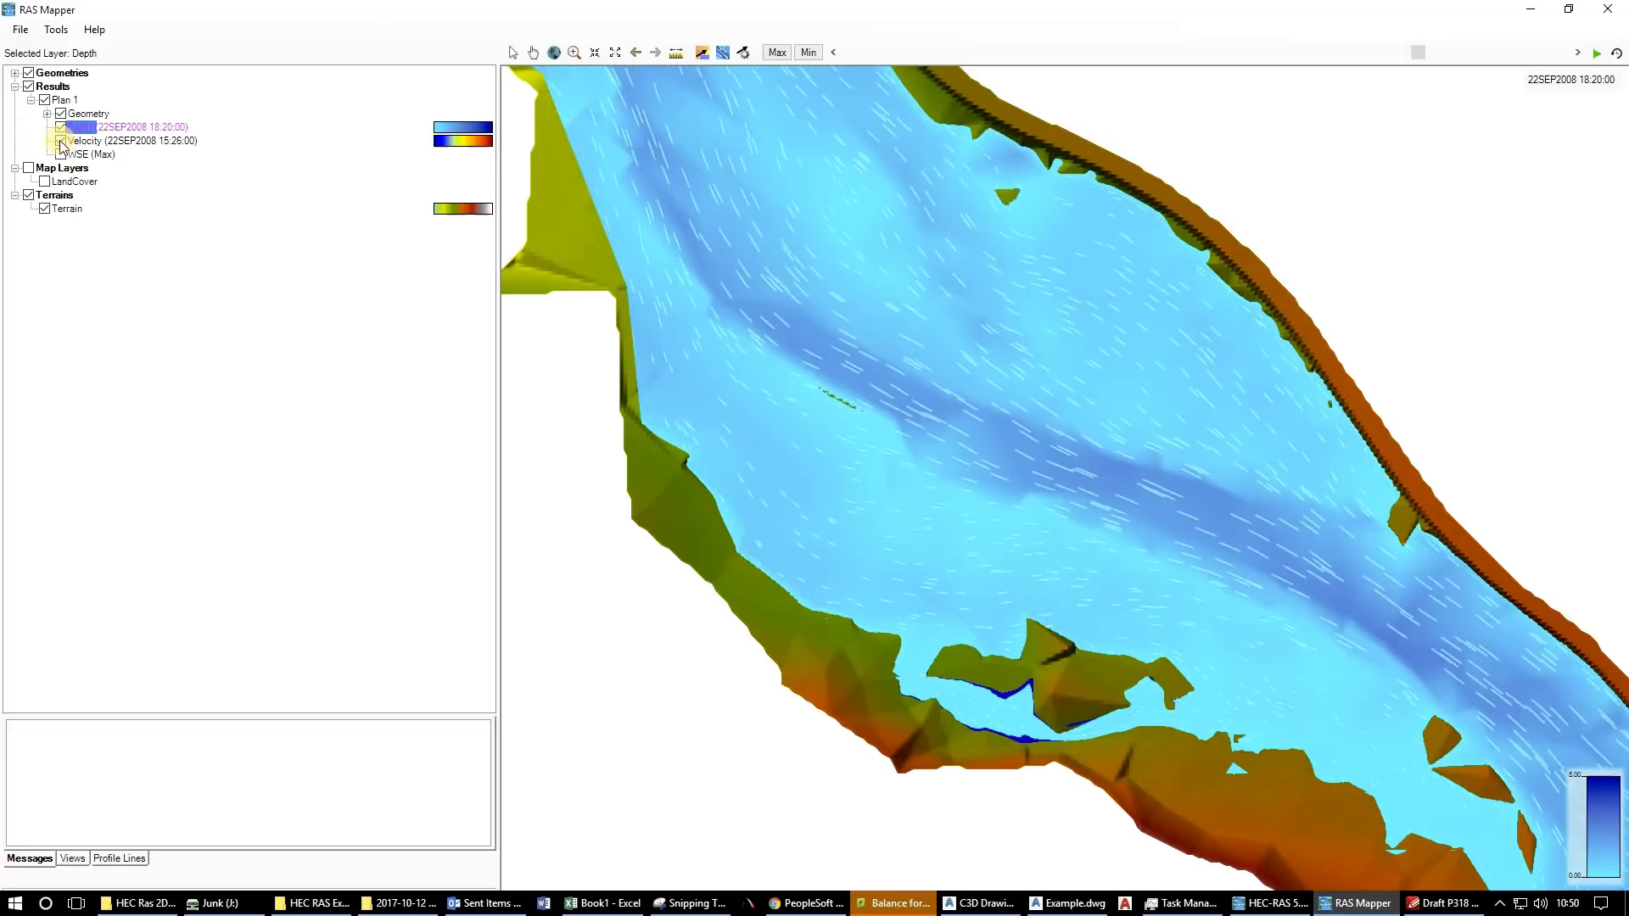
left_click(61, 128)
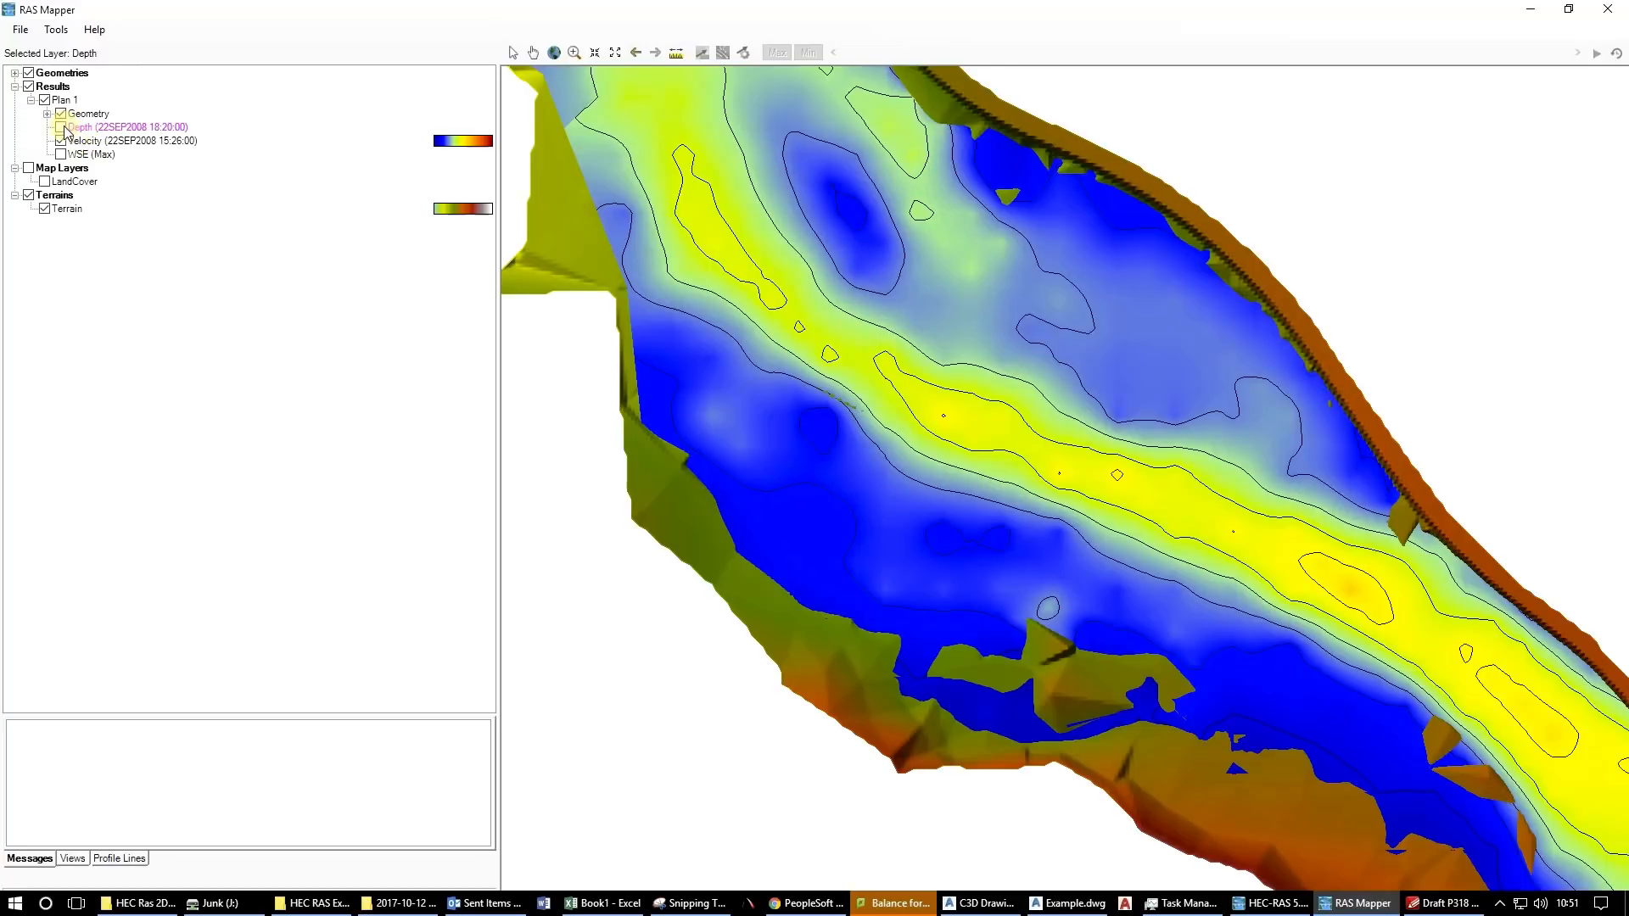
left_click(60, 127)
mouse_move(756, 463)
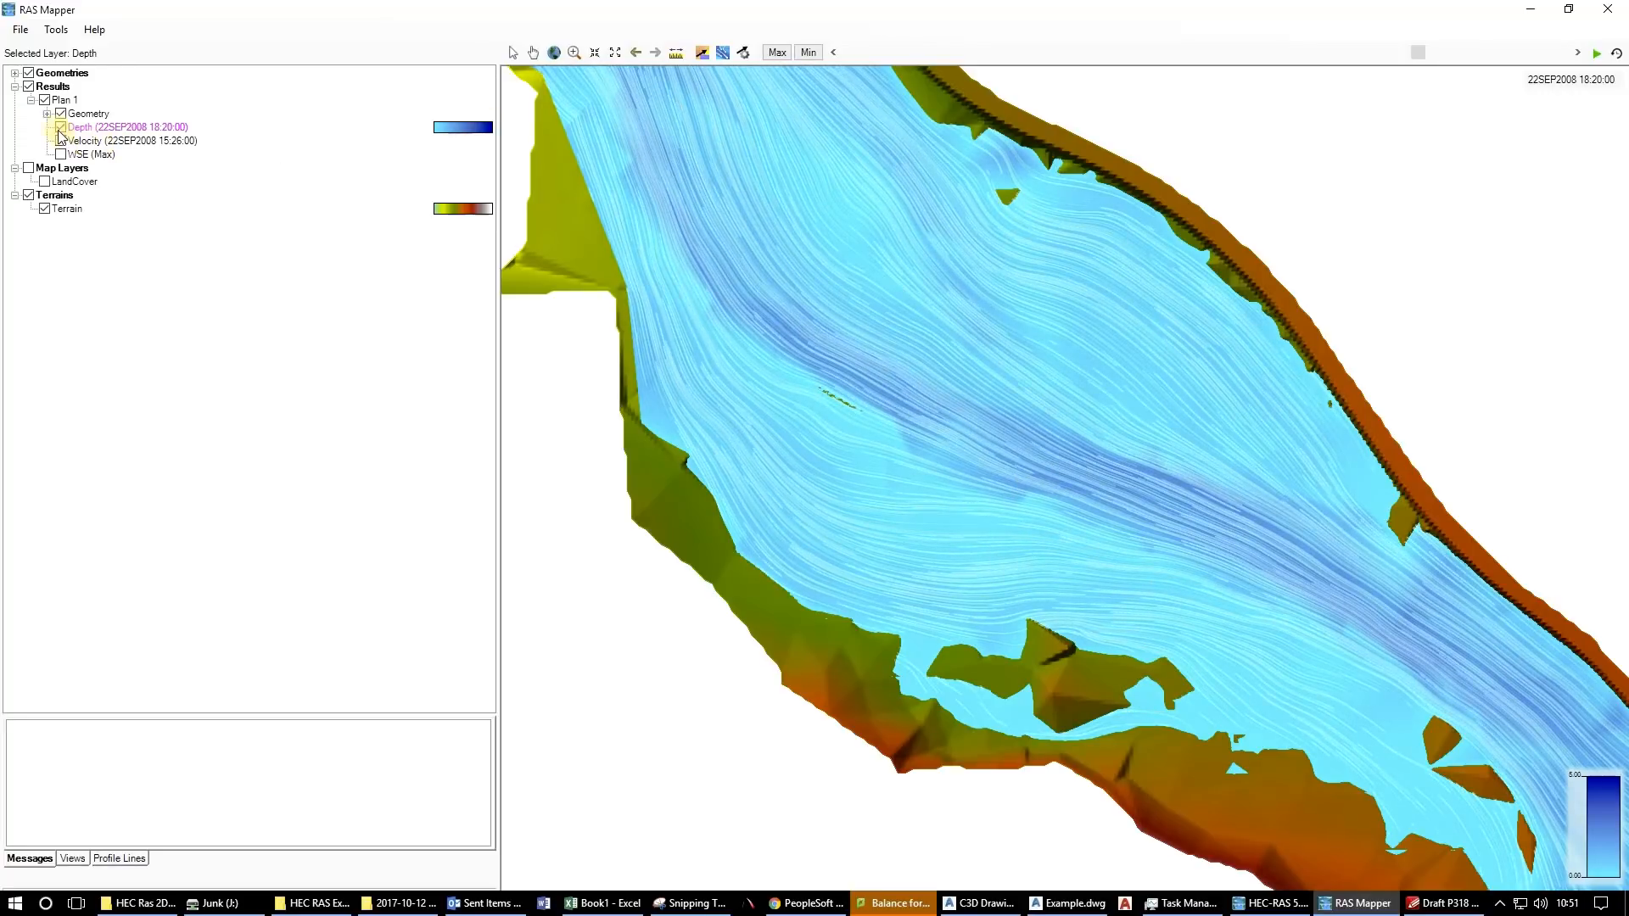
Close RAS Mapper after viewing the whole Depth map, and switch to the HEC-RAS Geometric Data window.
scroll(798, 390, "down", 2)
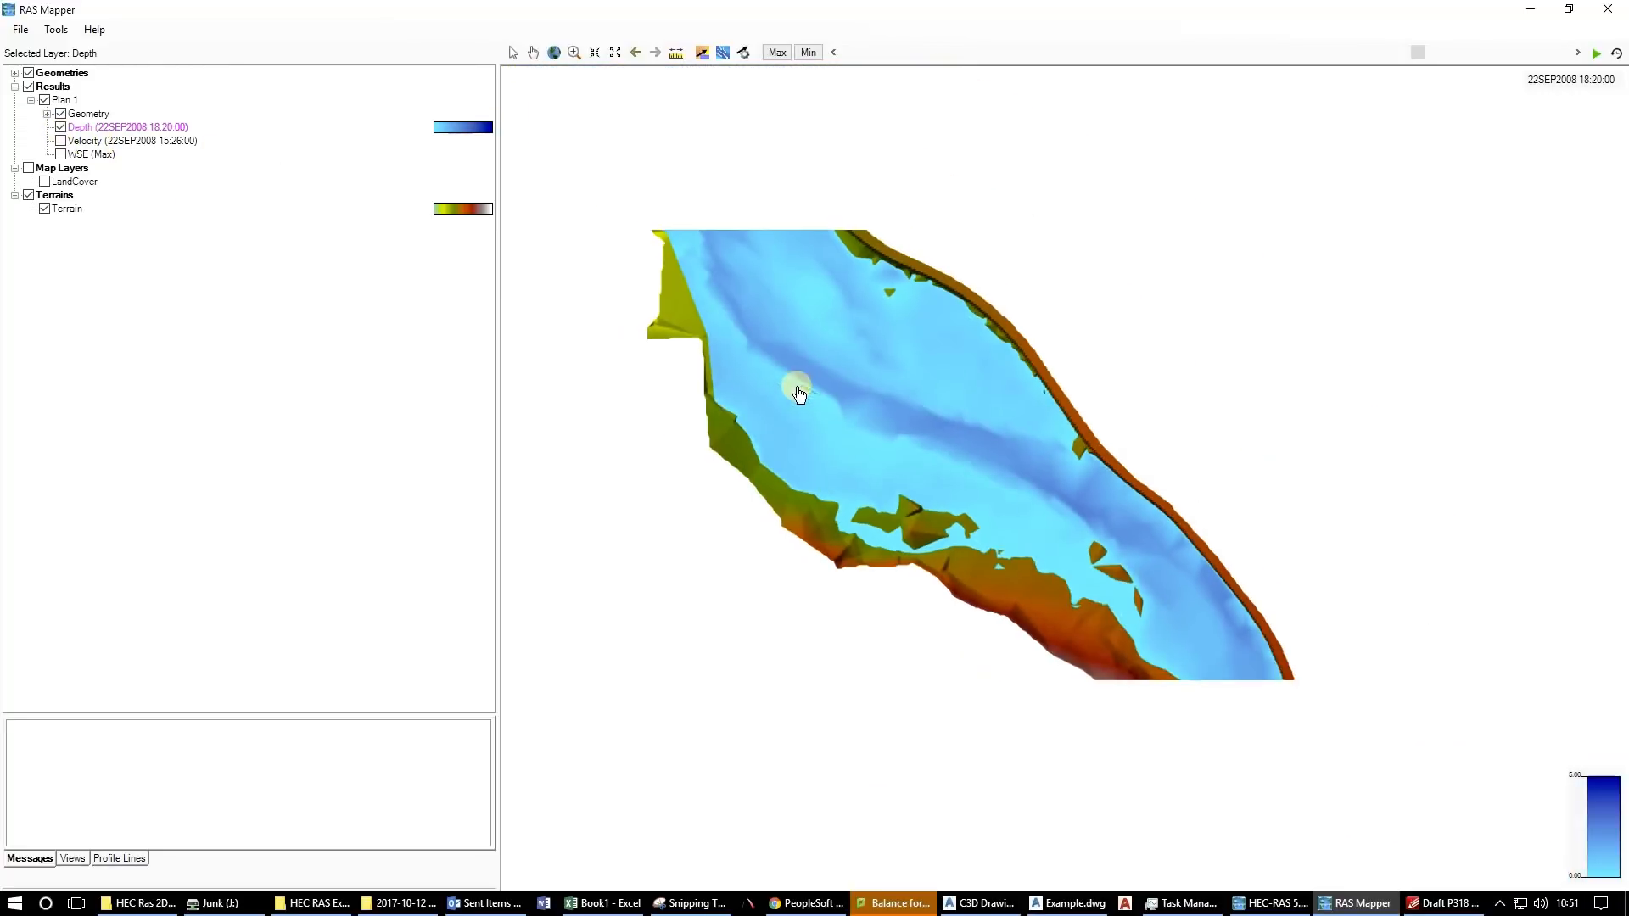
scroll(799, 393, "down", 2)
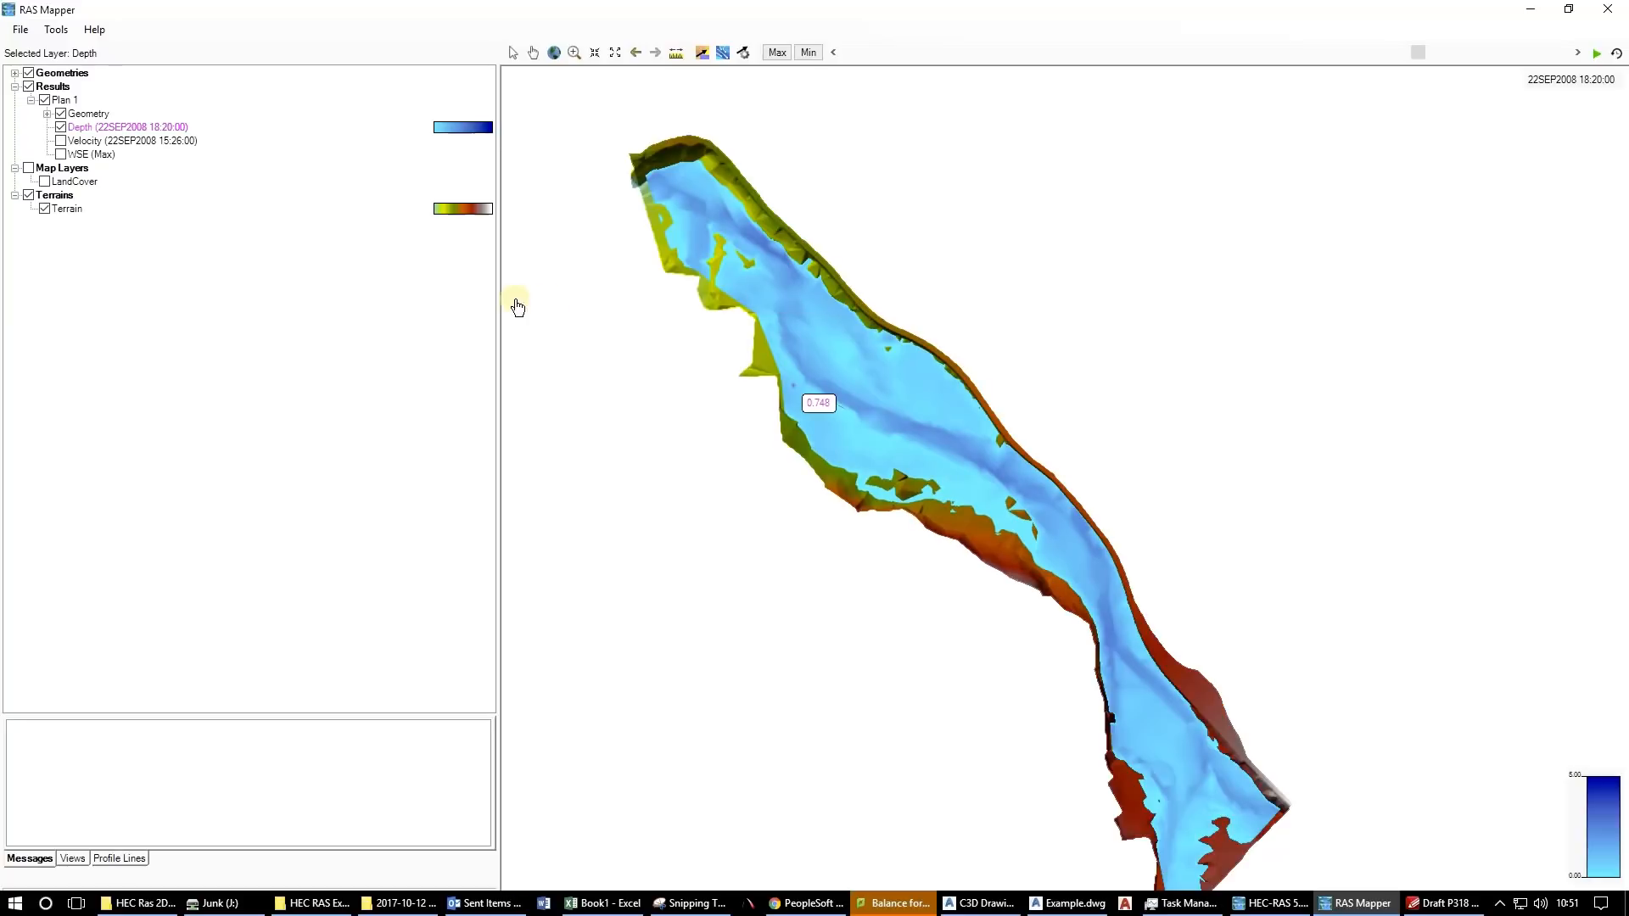
left_click(60, 128)
left_click(59, 128)
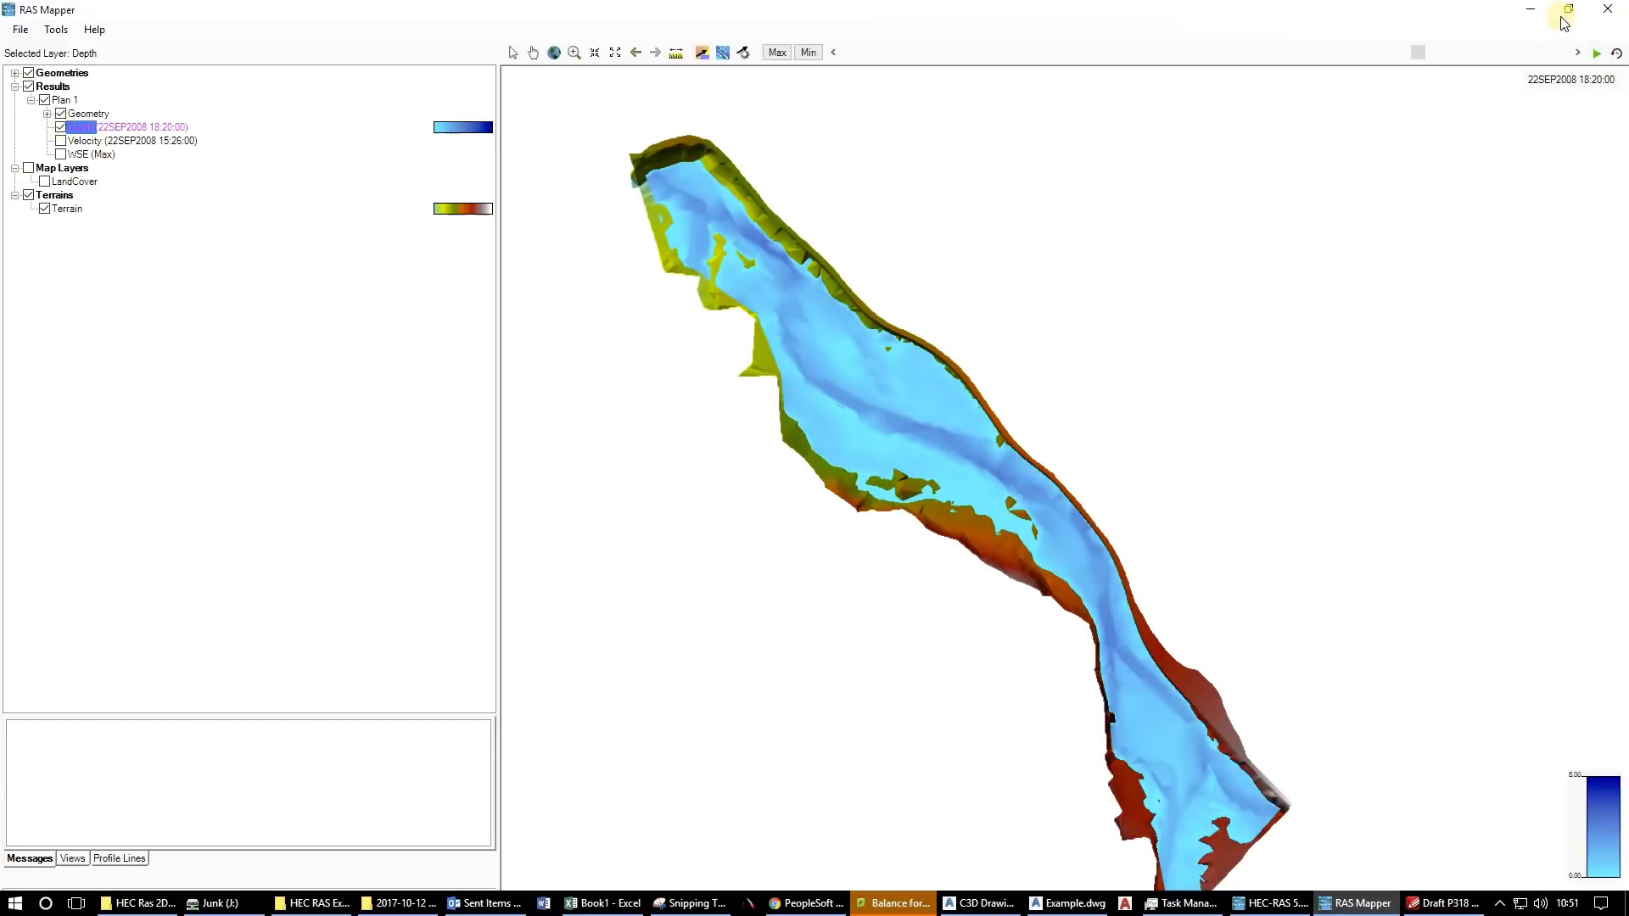
left_click(1609, 12)
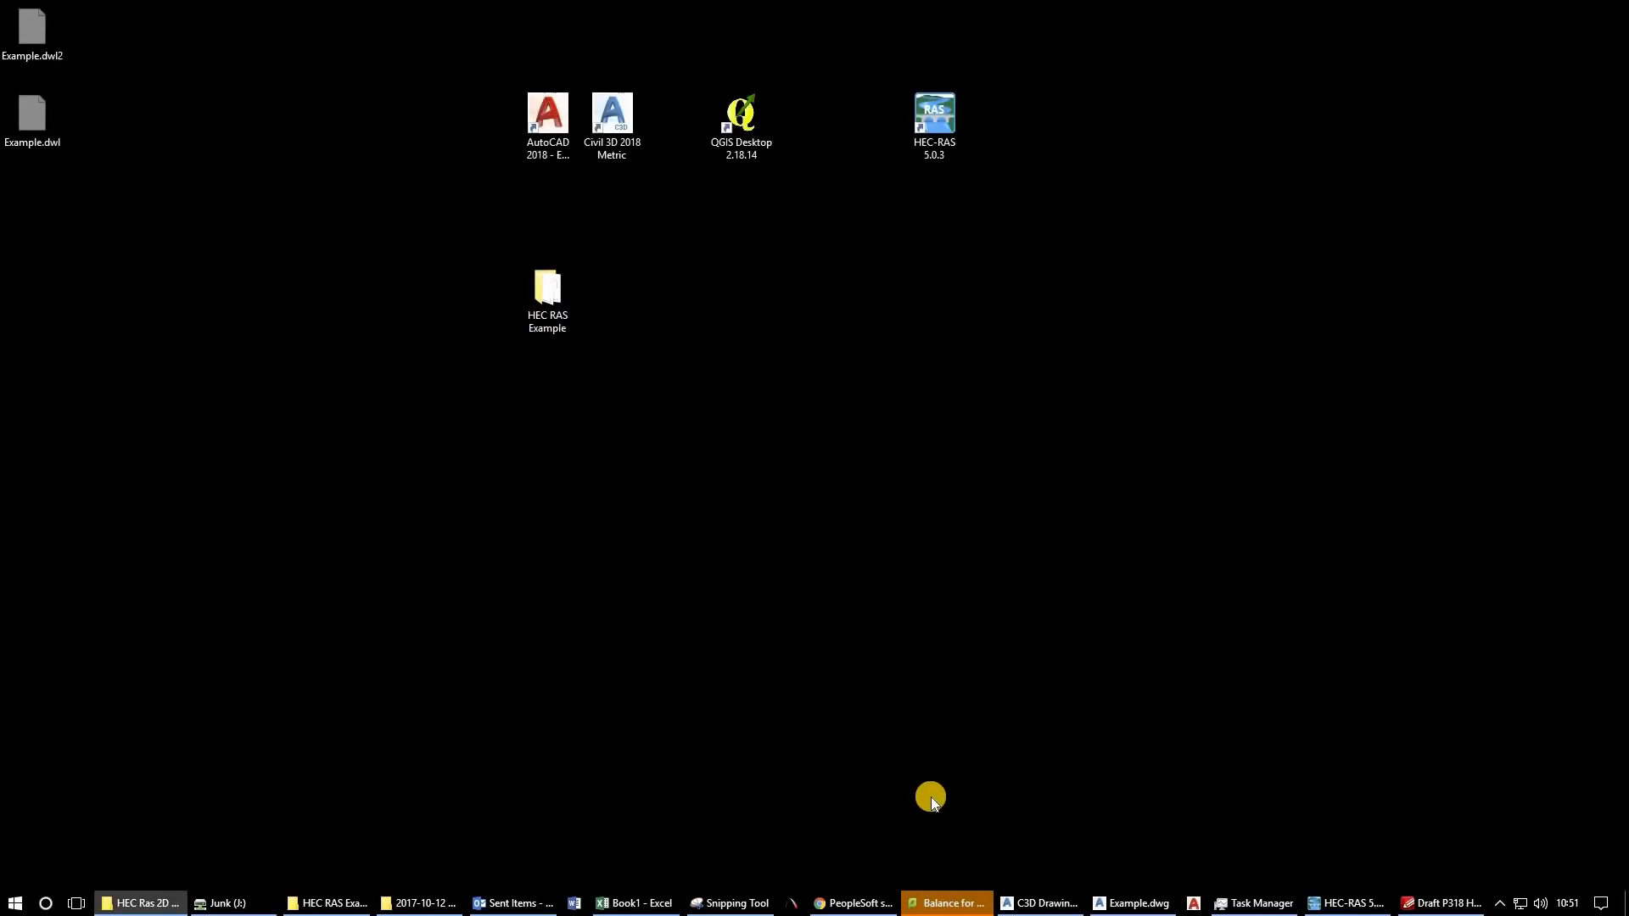
left_click(1345, 902)
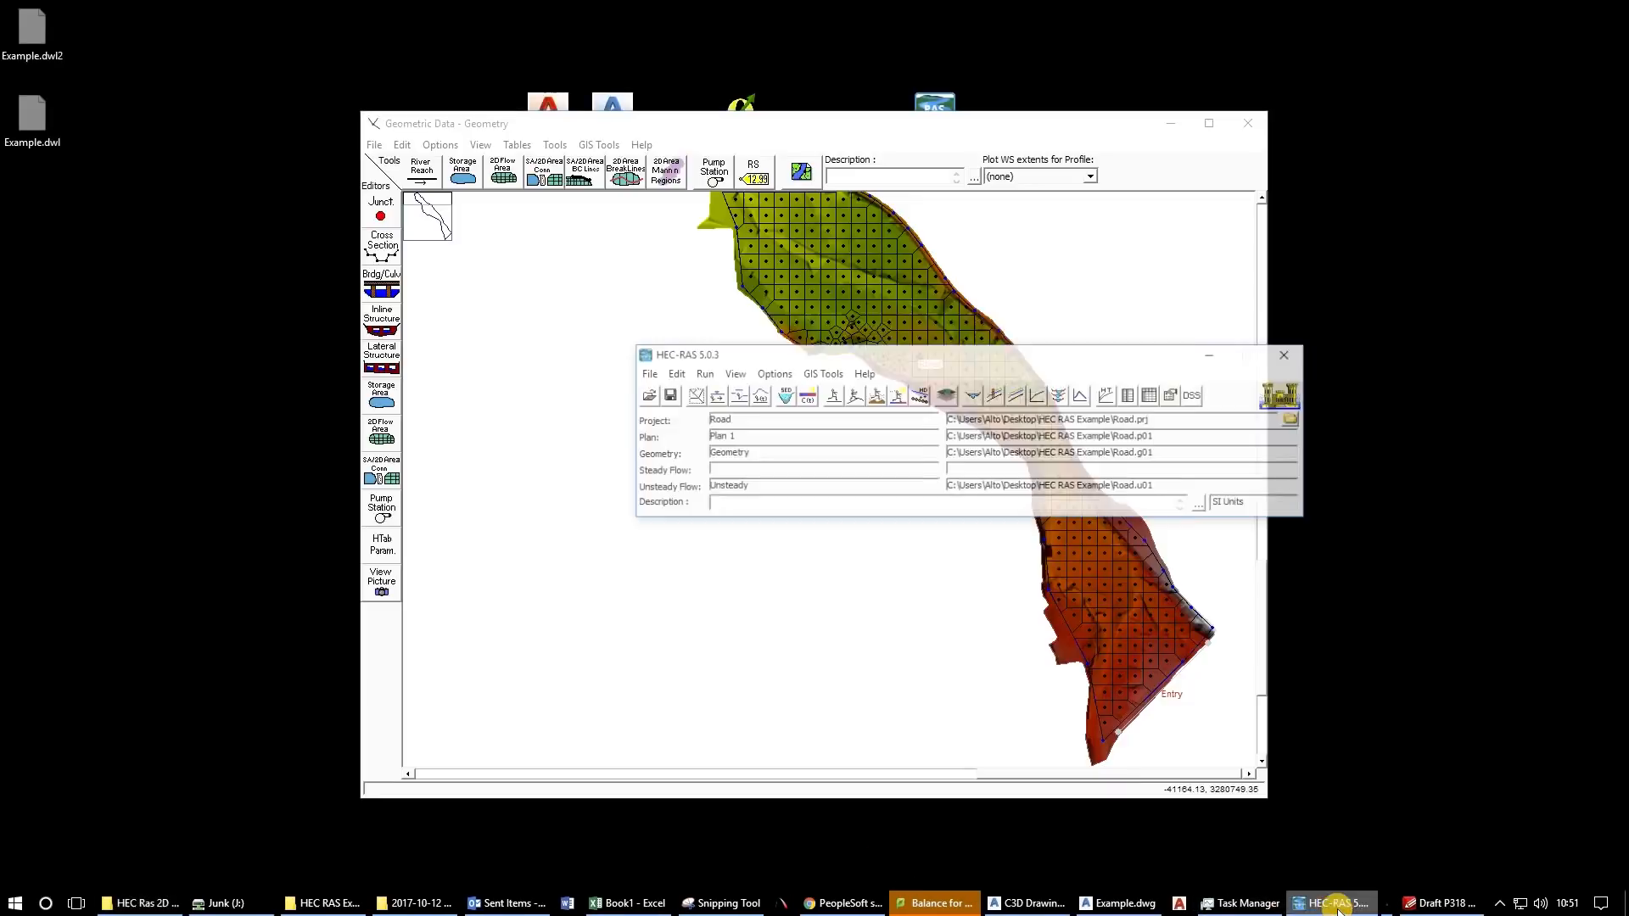
Regenerate the Rivier 2D flow area's computation points at a spacing of 7.5 in both directions, replacing all existing points.
right_click(812, 254)
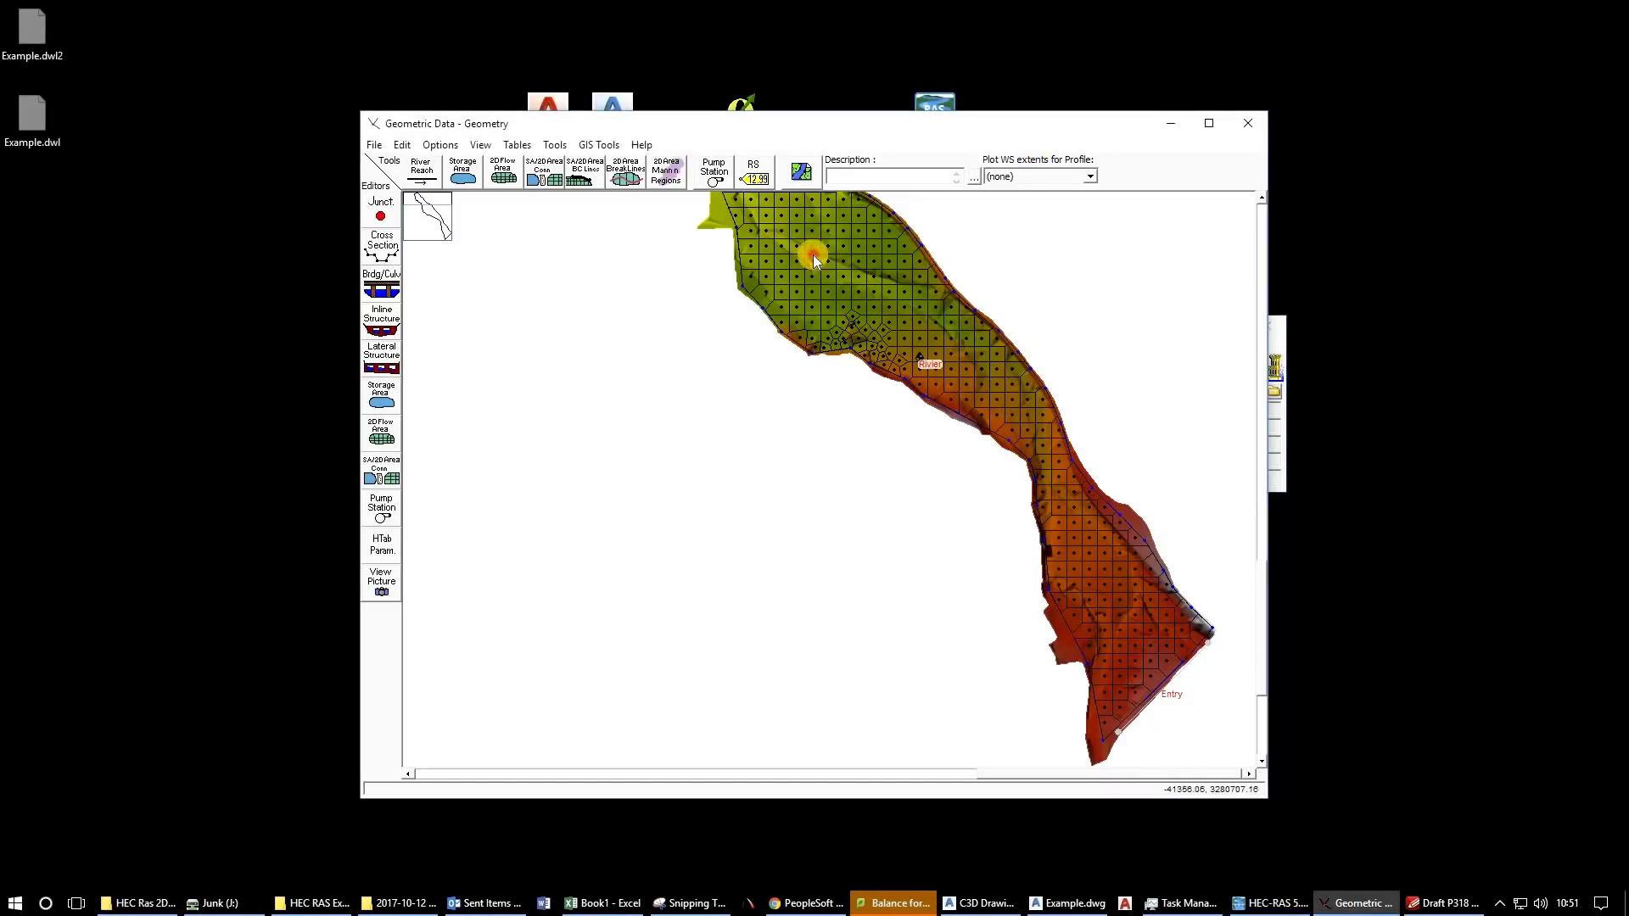
left_click(887, 290)
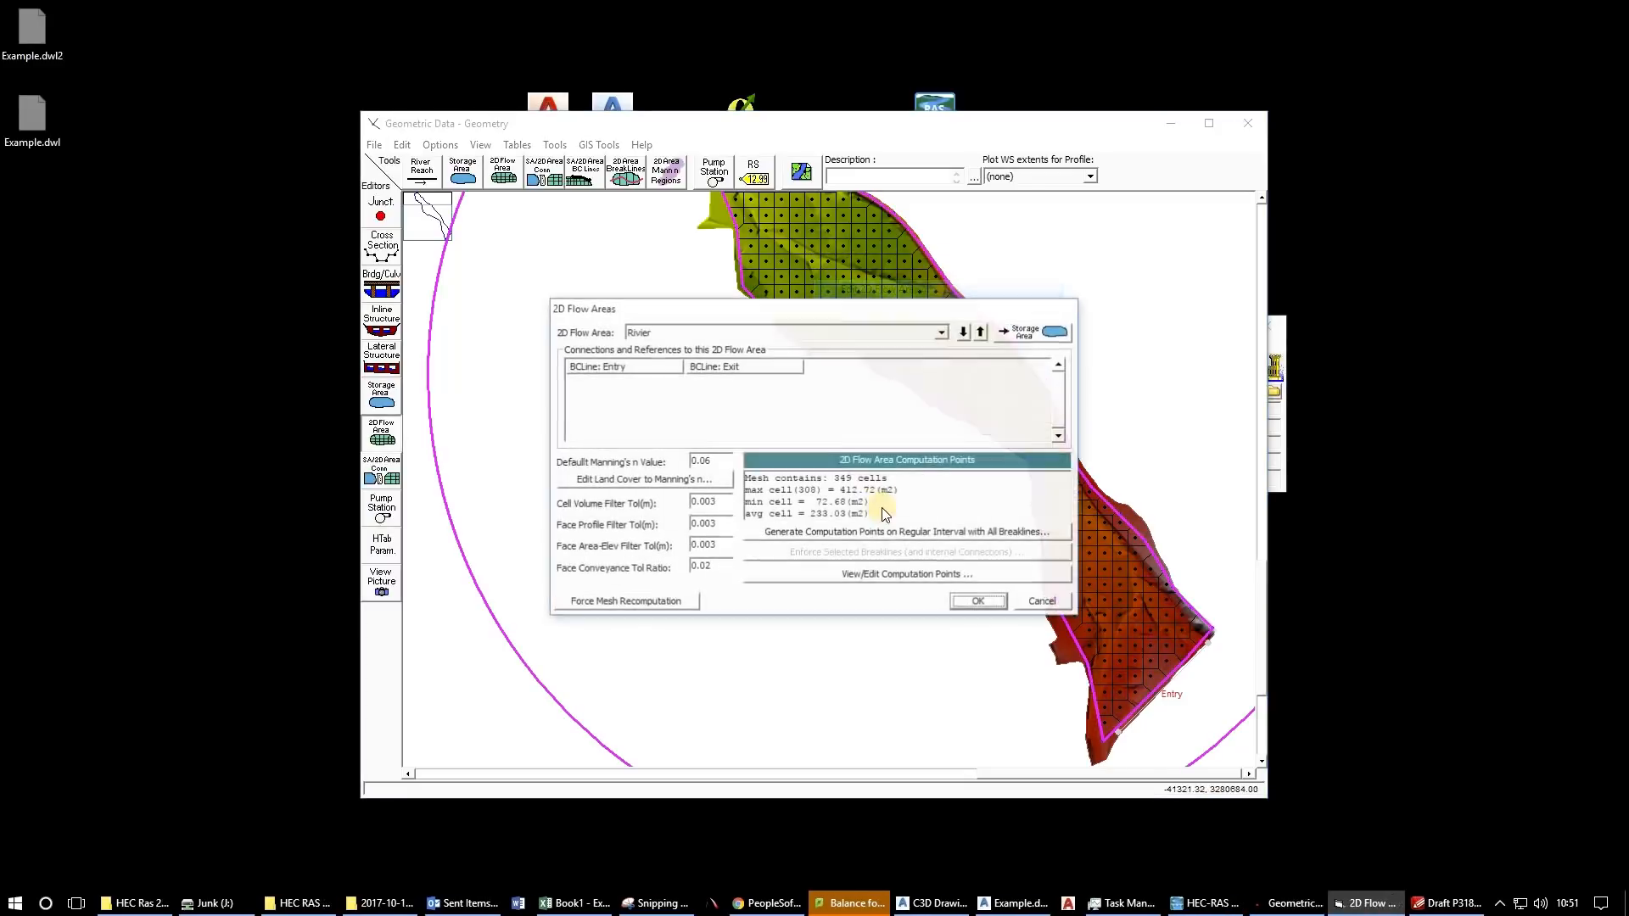
left_click(839, 539)
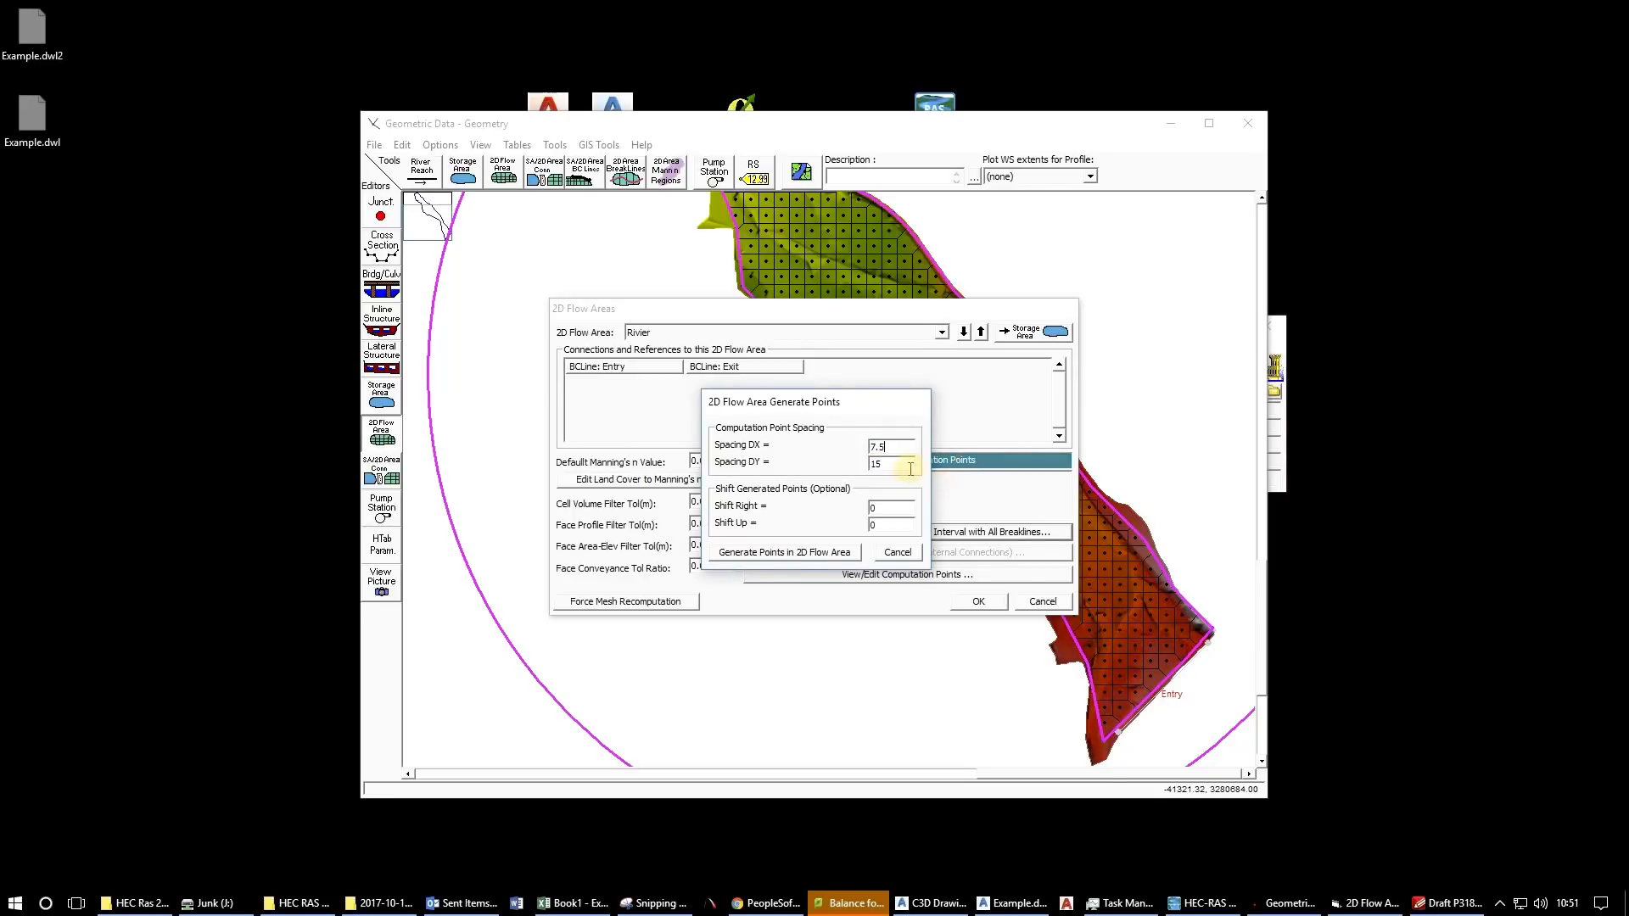
type("7.5")
left_click(811, 556)
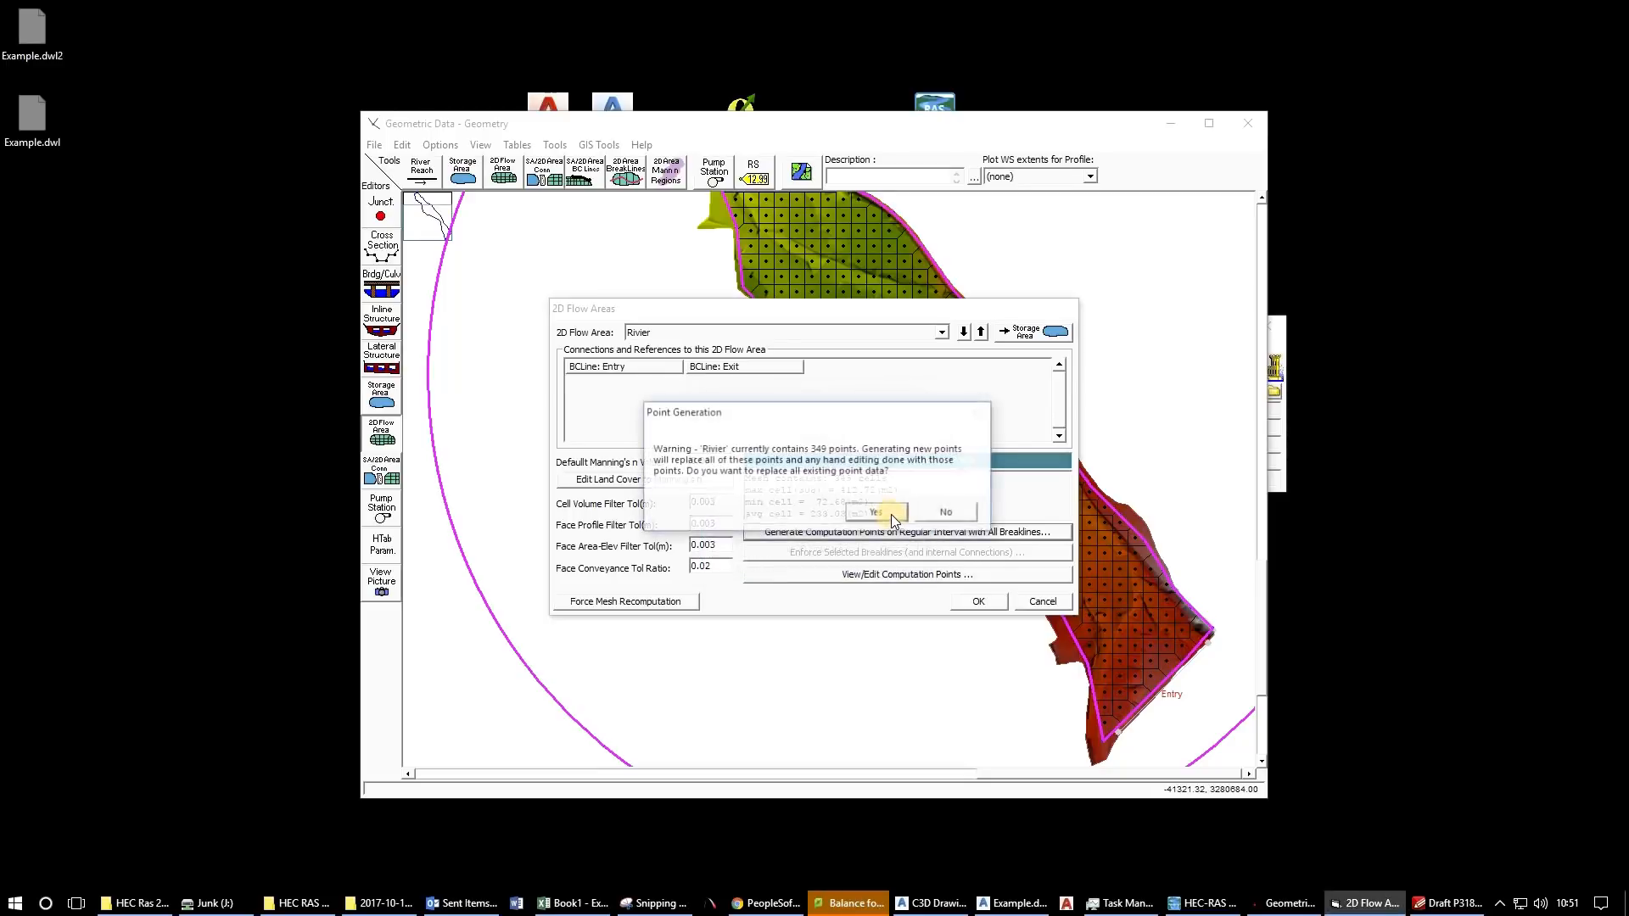
left_click(874, 511)
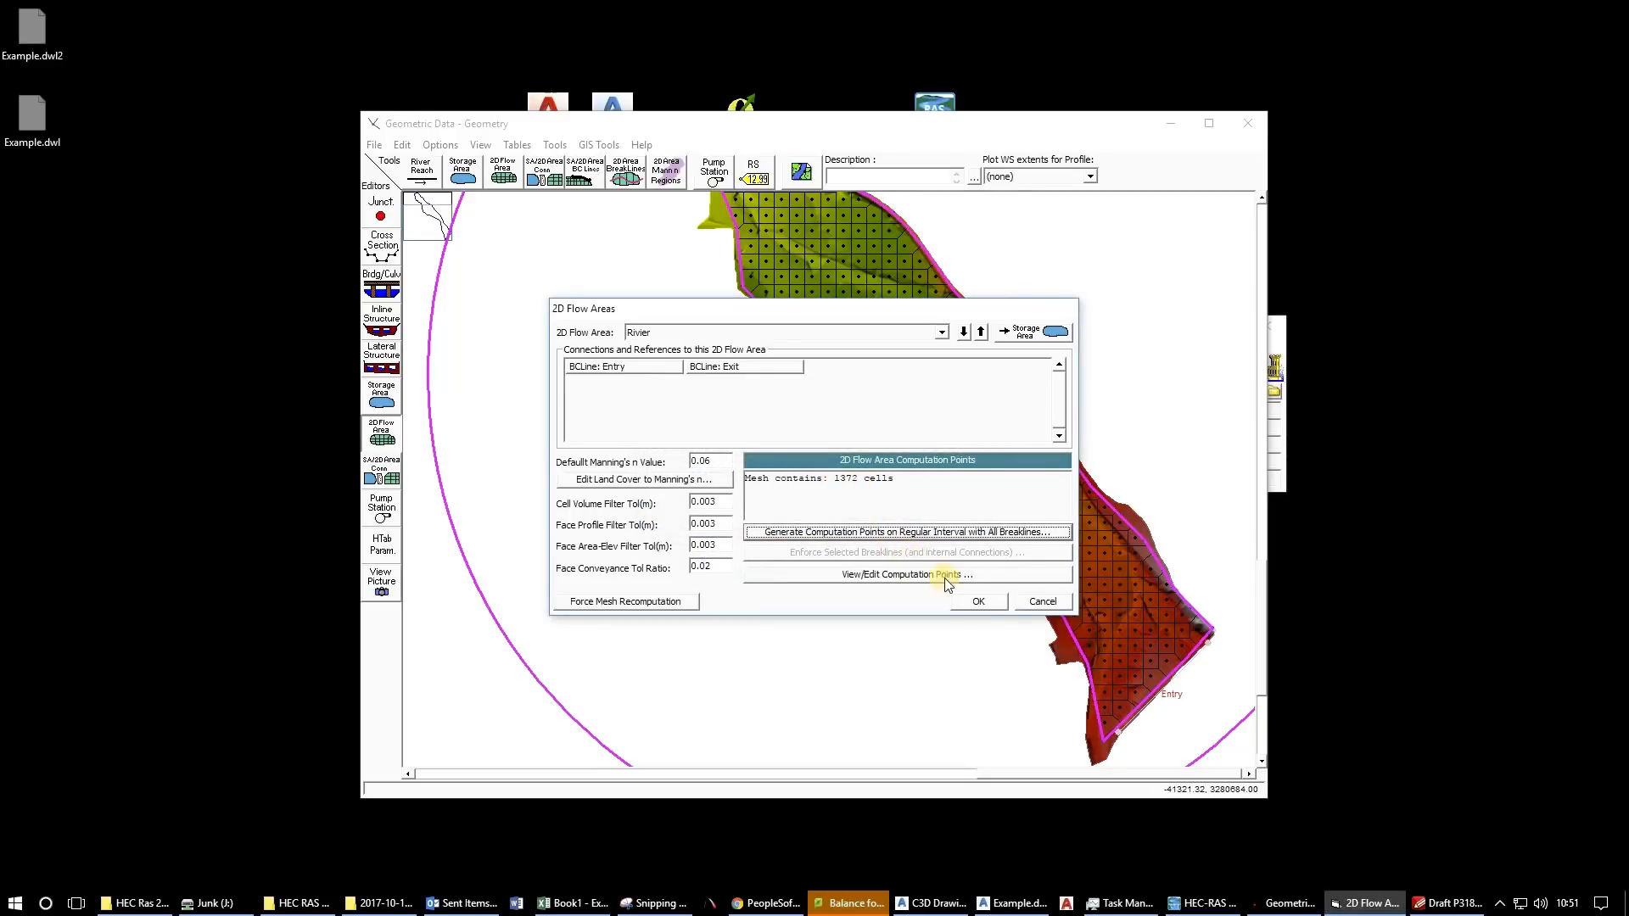
left_click(959, 602)
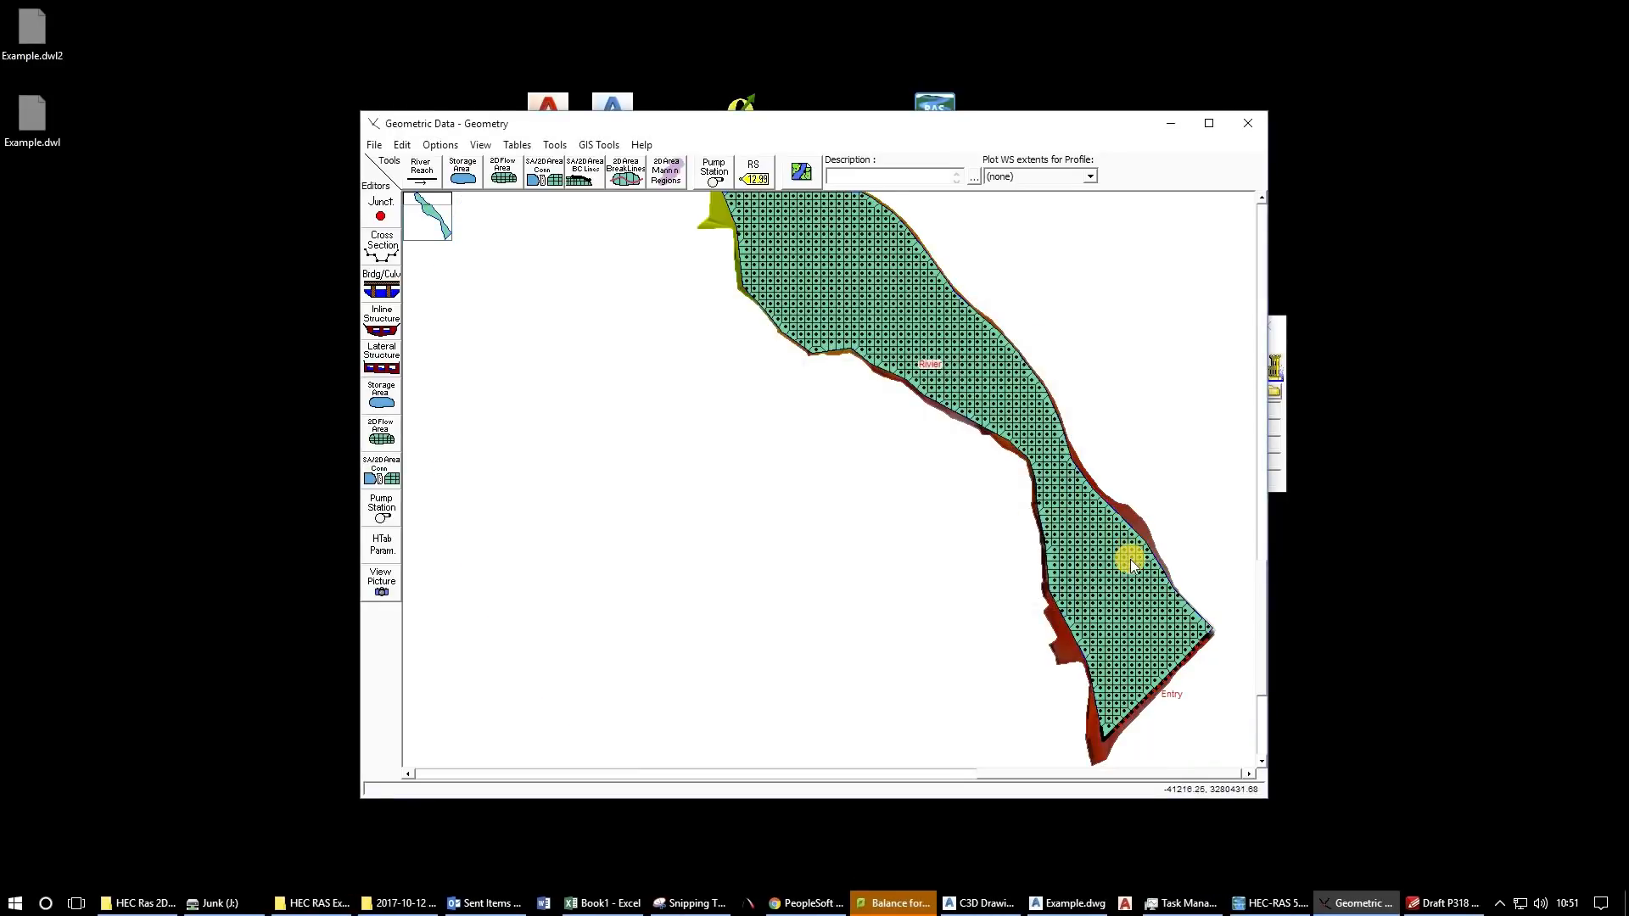
Maximize the geometry view and examine the refined mesh along the river from the Entry boundary to the Exit boundary.
scroll(1024, 547, "up", 2)
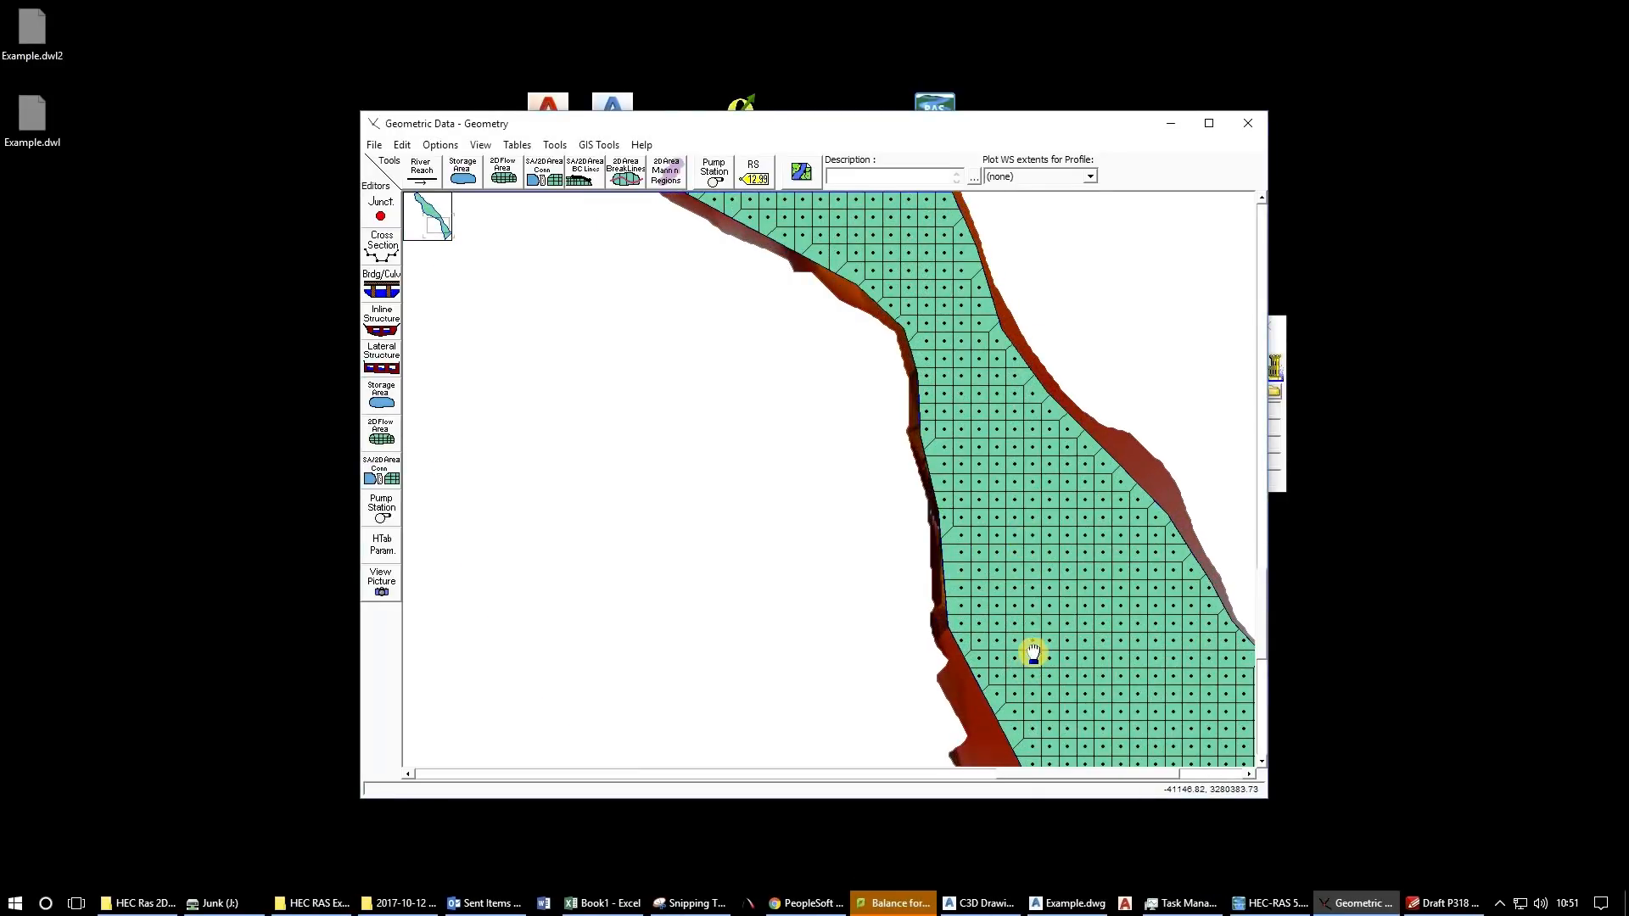
left_click_drag(1033, 652, 866, 370)
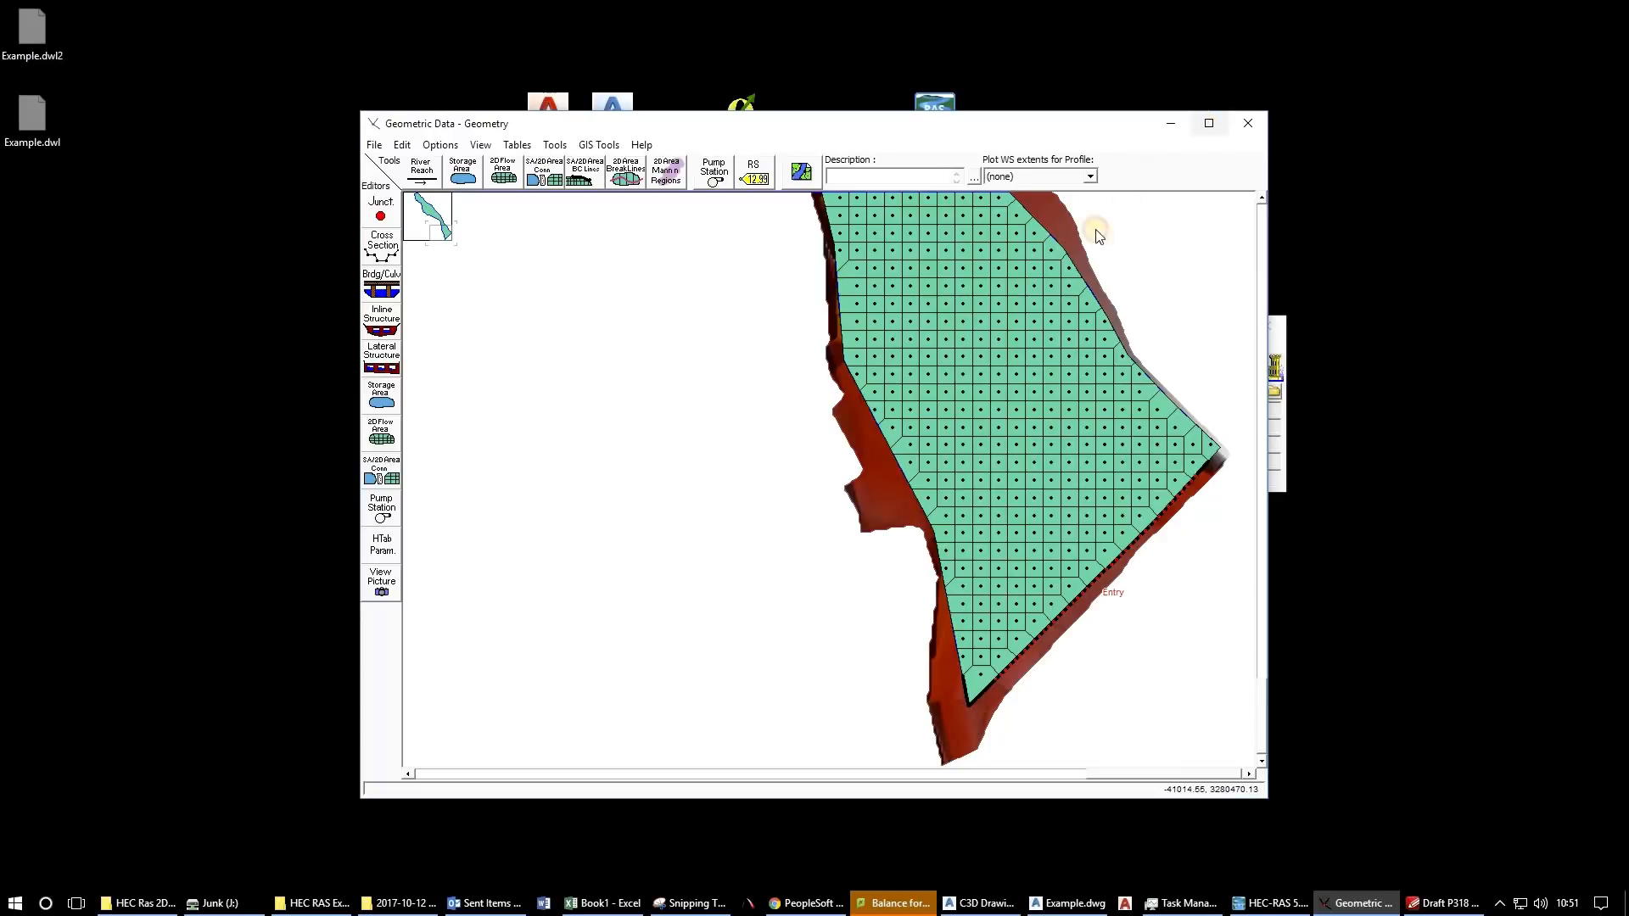
left_click(1208, 123)
left_click_drag(925, 201, 978, 473)
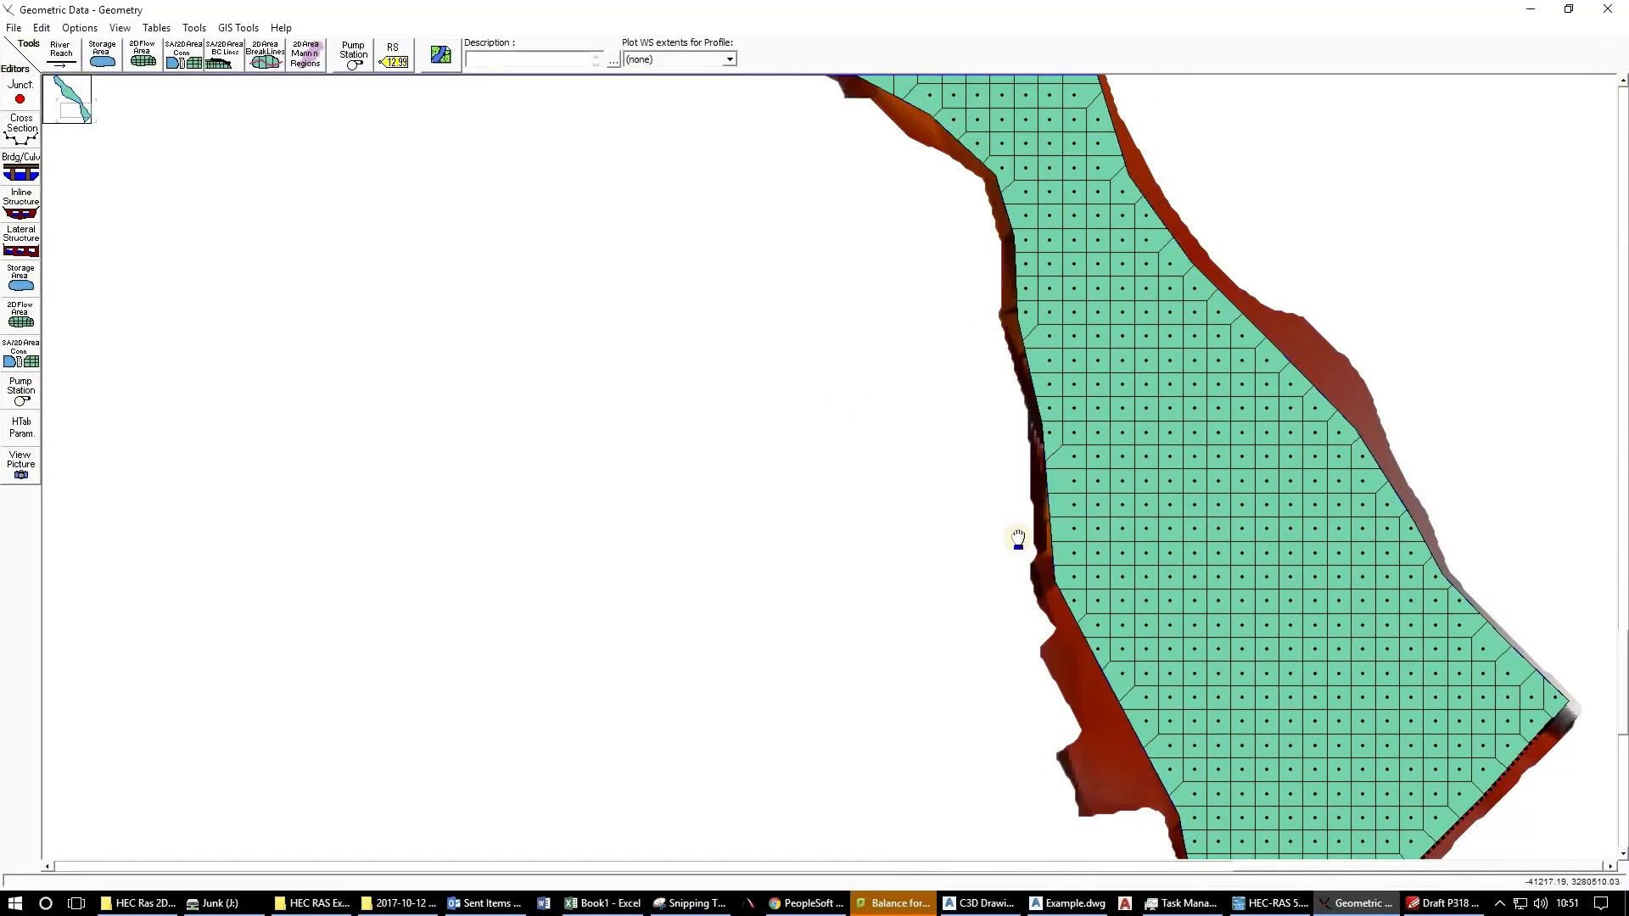
left_click_drag(1018, 540, 735, 296)
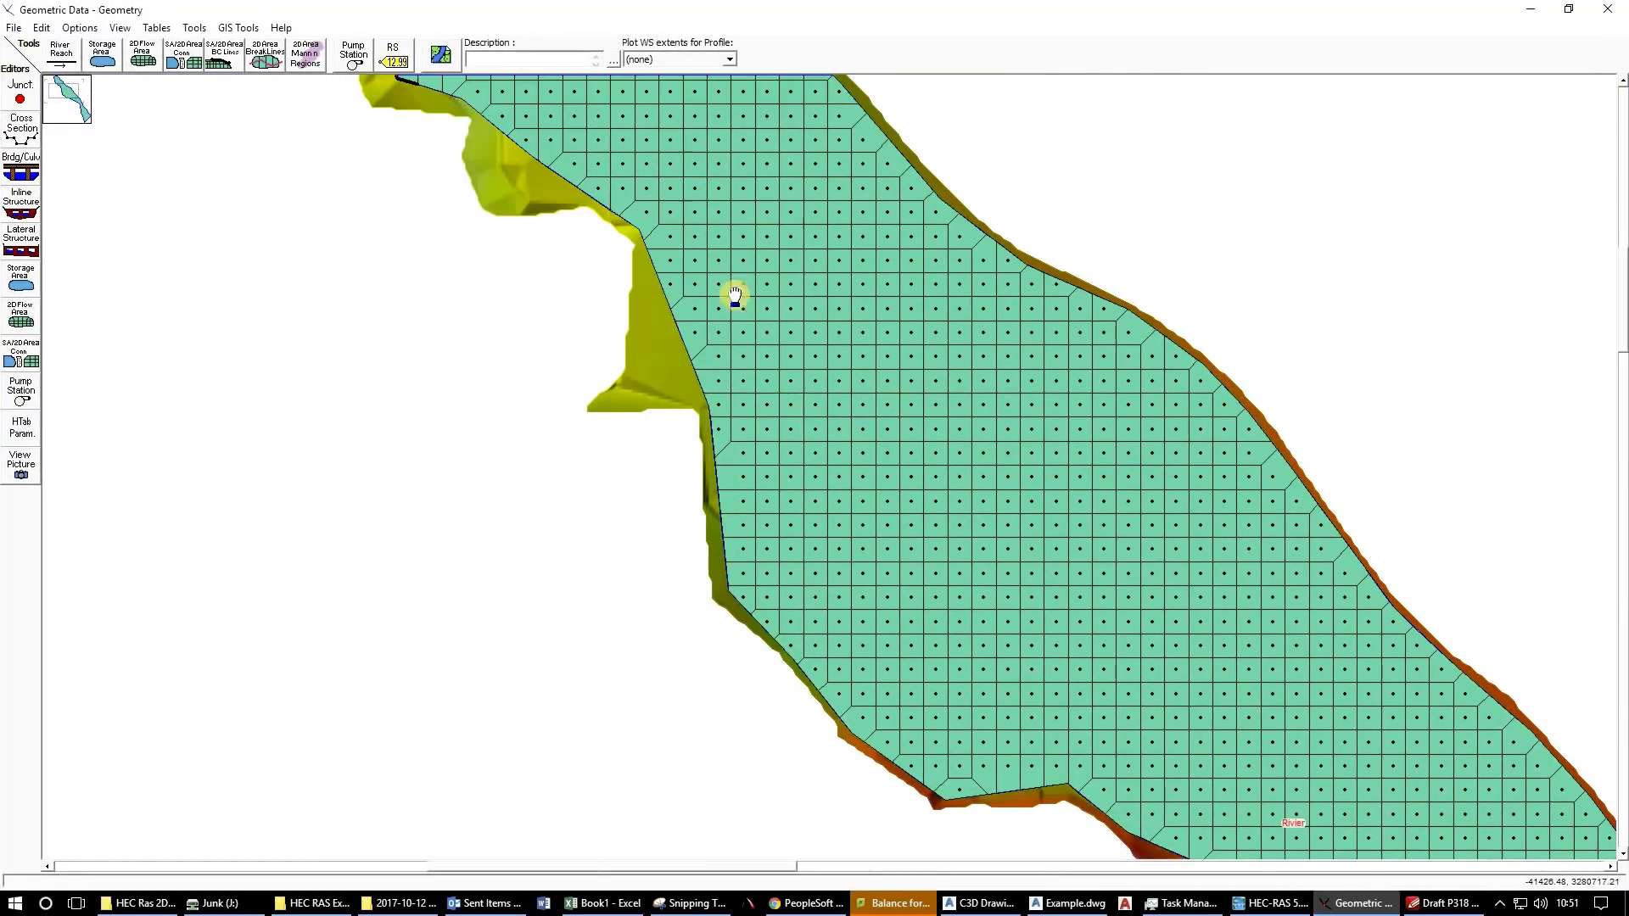
left_click_drag(637, 360, 606, 347)
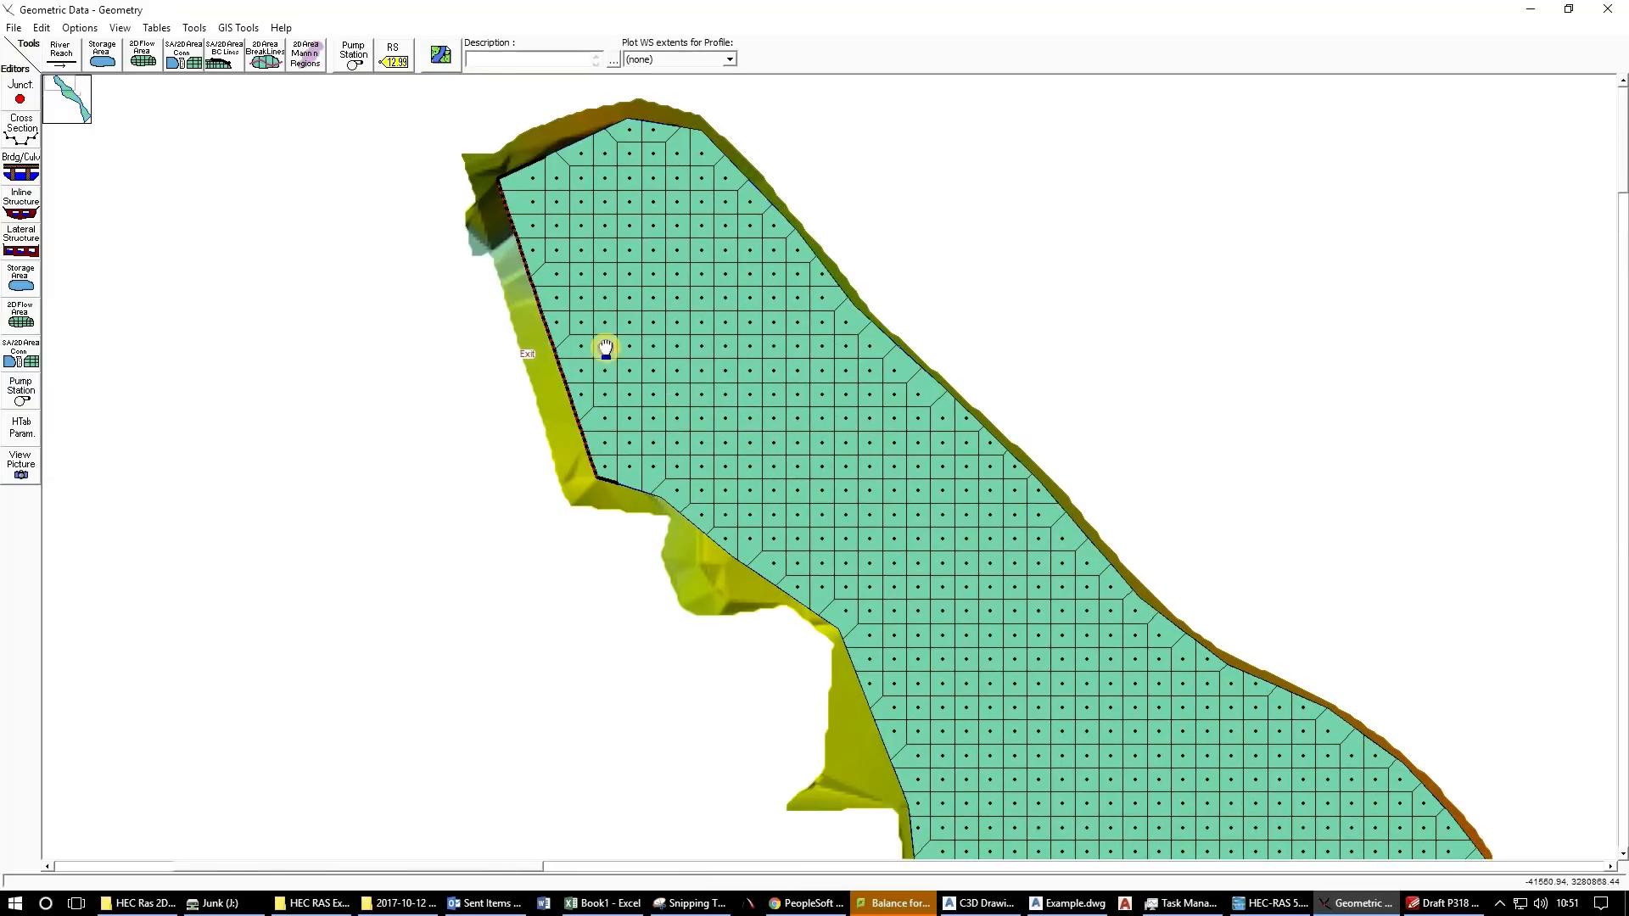
left_click_drag(895, 642, 566, 324)
left_click_drag(830, 625, 607, 317)
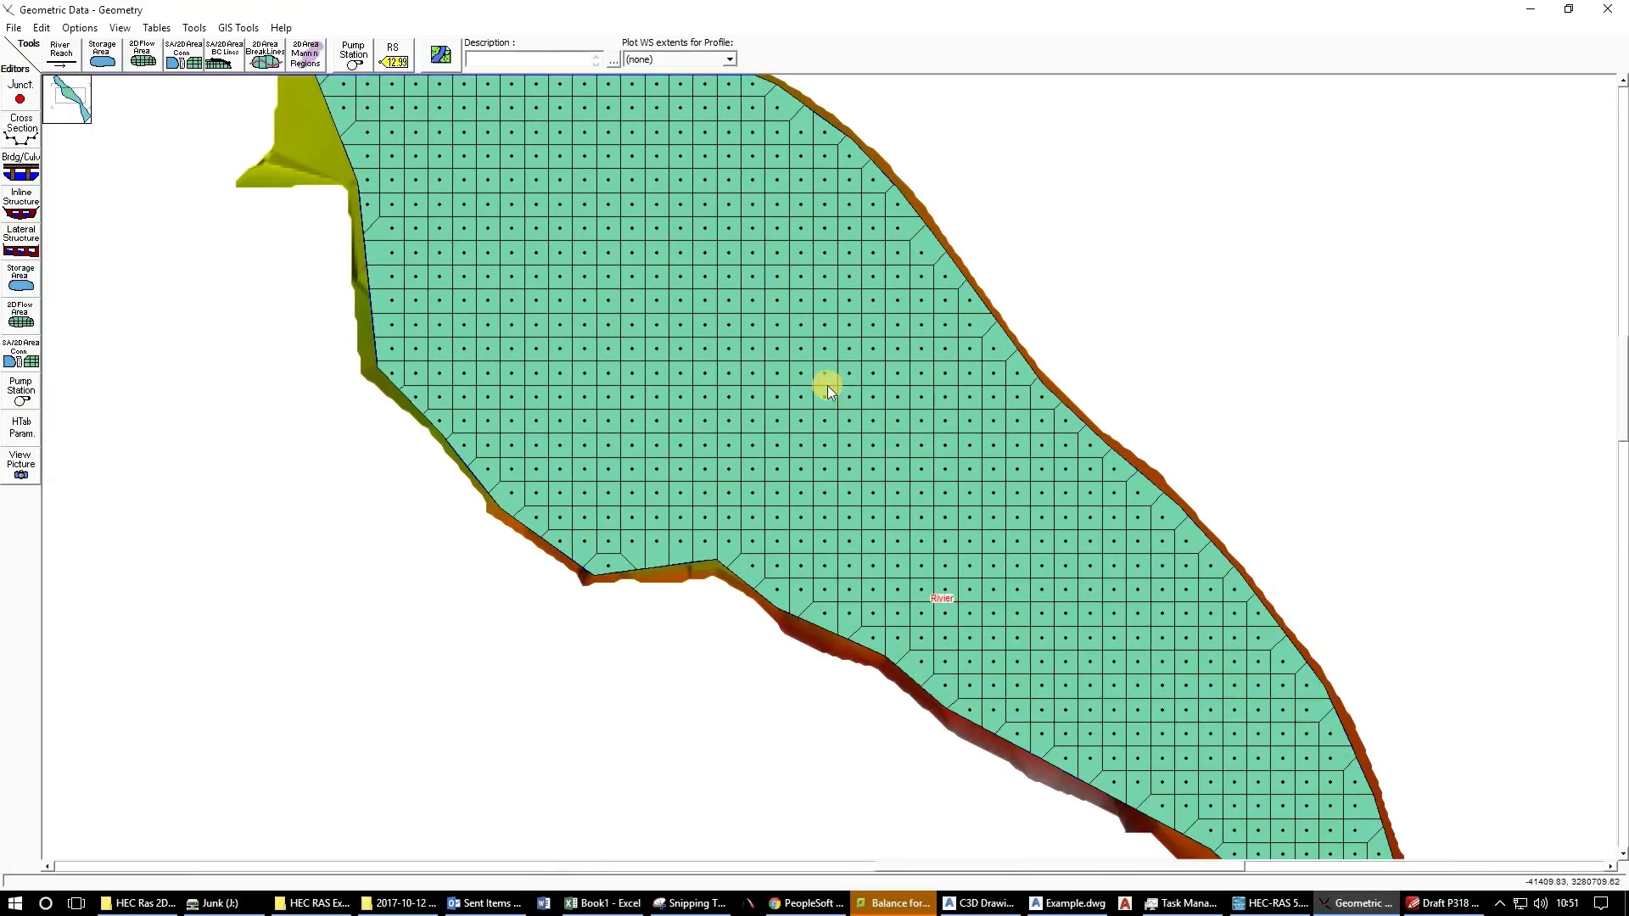
scroll(1076, 666, "down", 2)
left_click_drag(1036, 624, 923, 480)
left_click_drag(1142, 622, 996, 429)
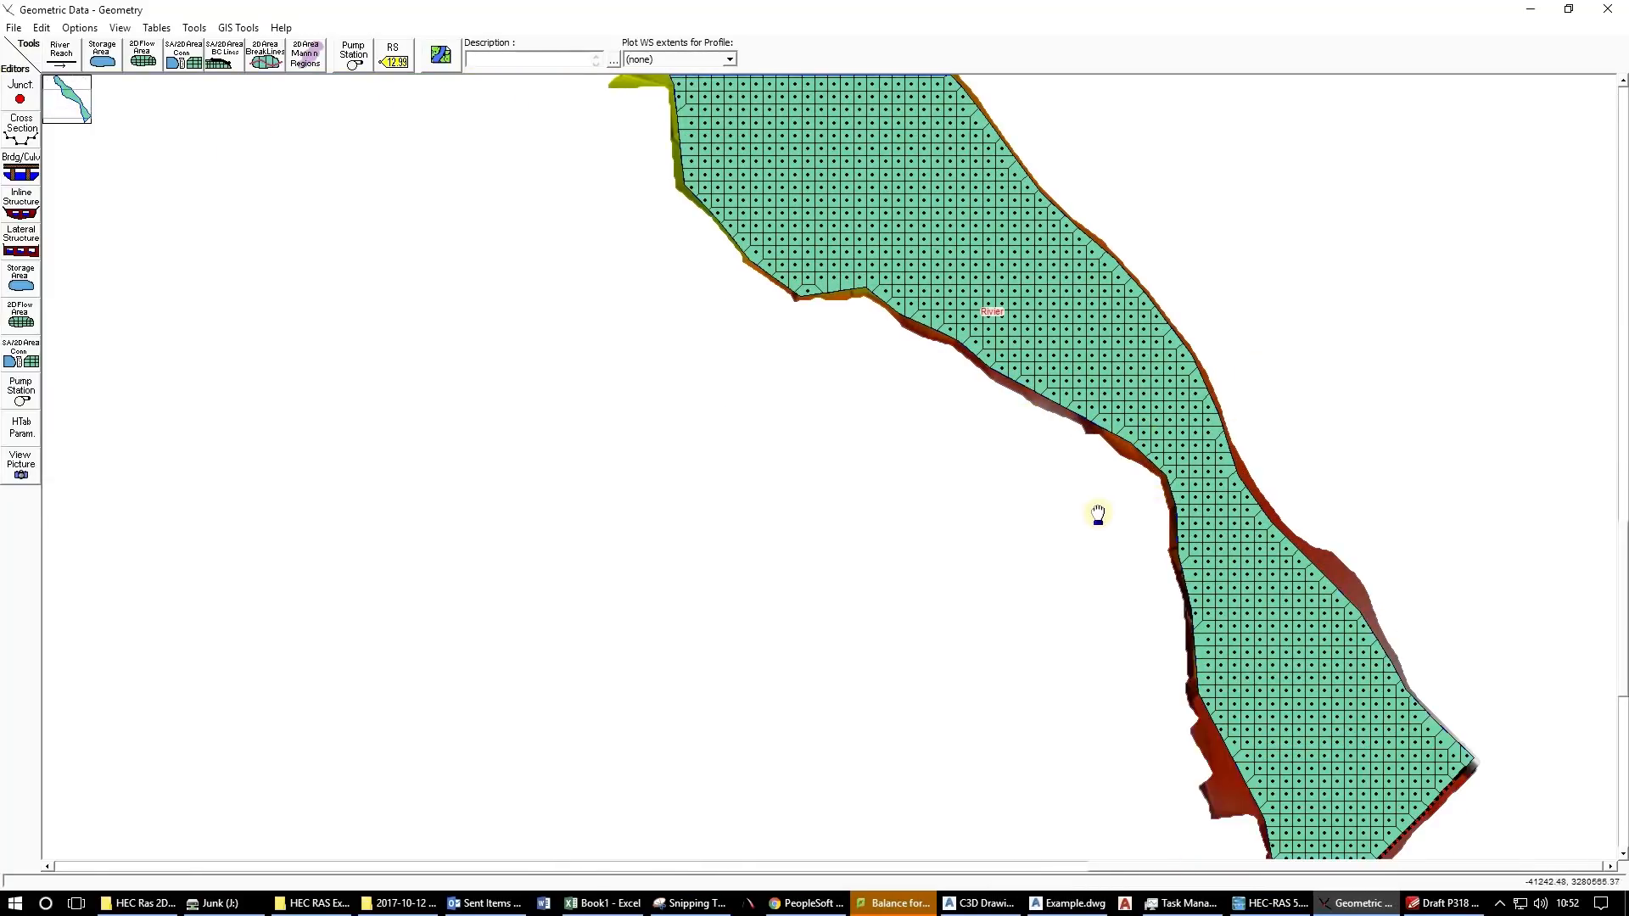
left_click_drag(1098, 514, 1009, 401)
scroll(1007, 457, "down", 1)
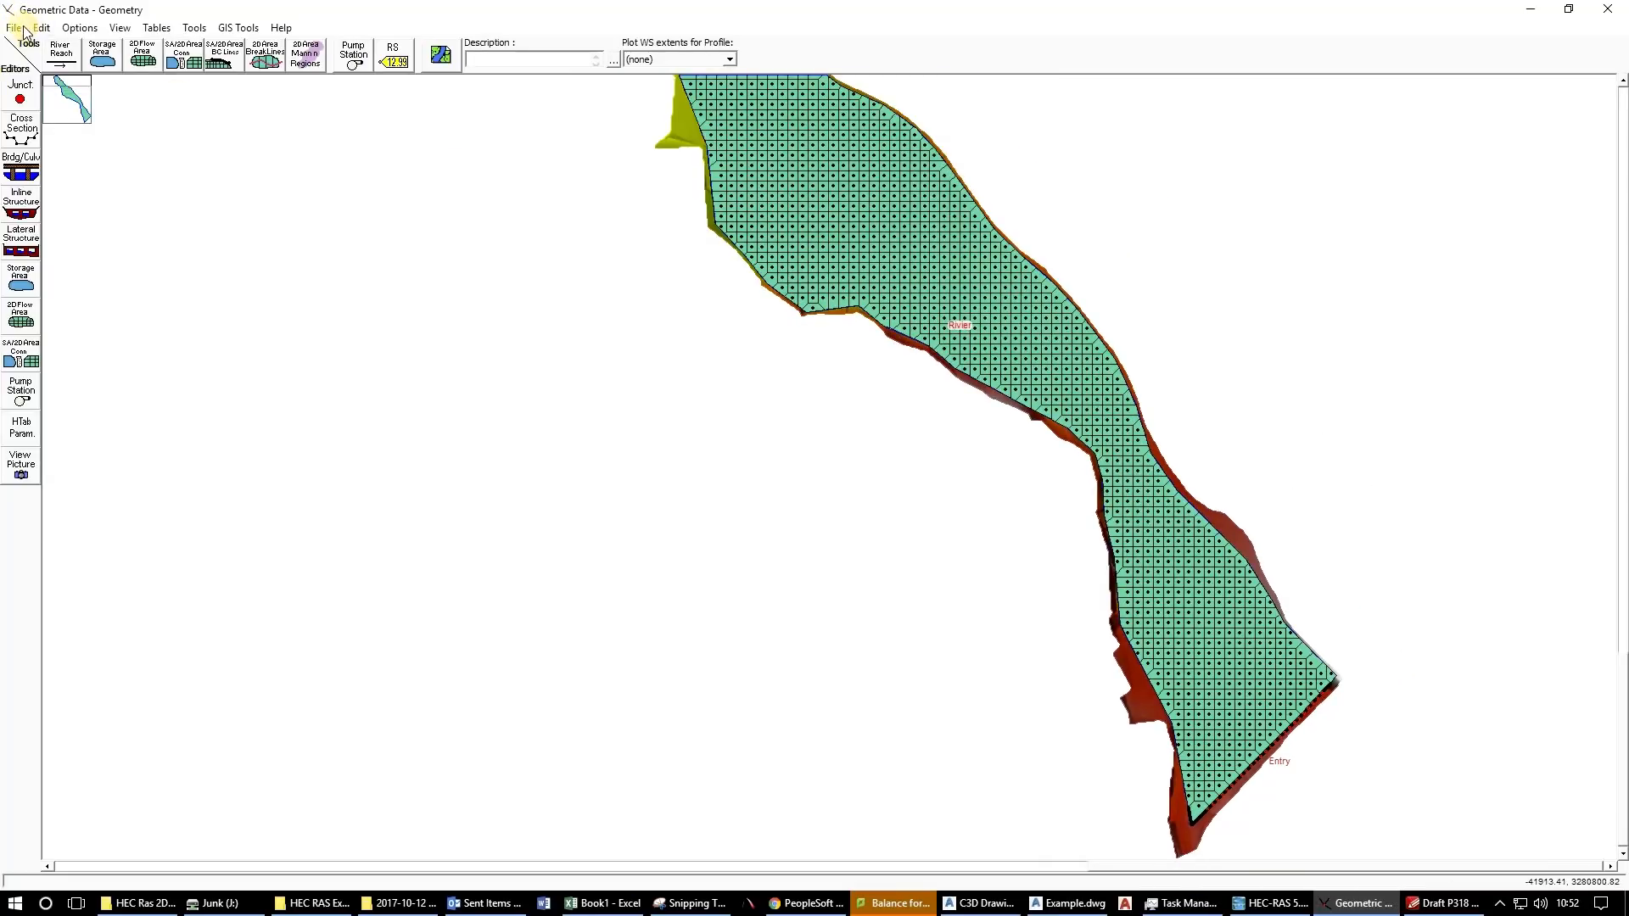
Save the geometry data and close the Geometric Data editor.
left_click(22, 28)
left_click(36, 81)
left_click(1615, 10)
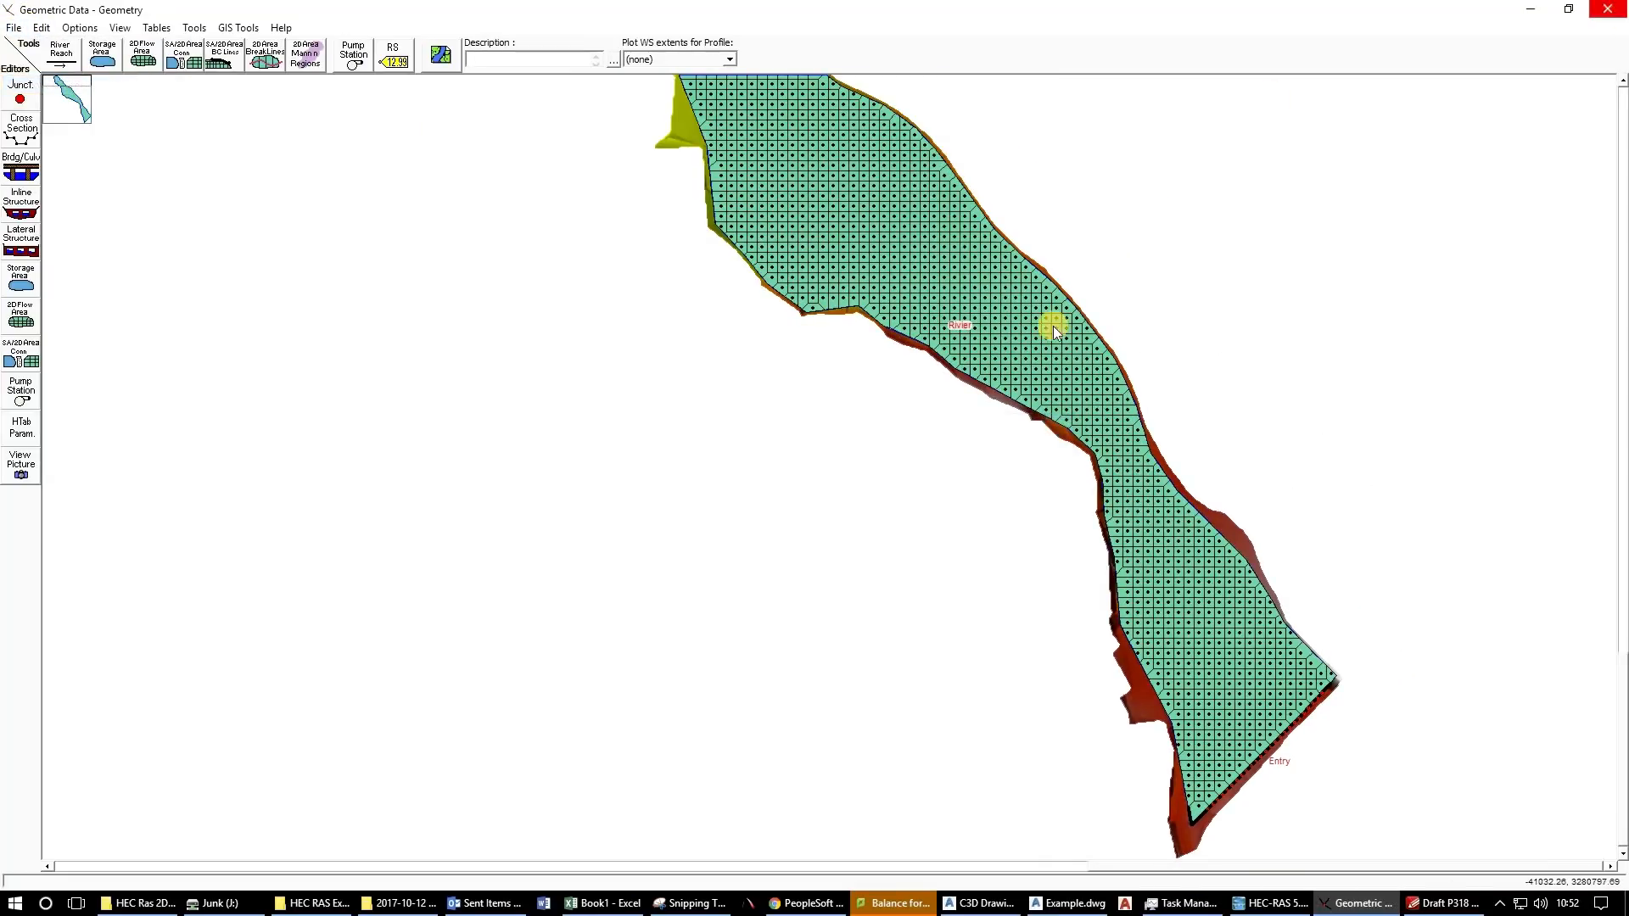
Set Plan 1's unsteady flow computation interval to 5 seconds, then run the computation and check its messages.
left_click(818, 367)
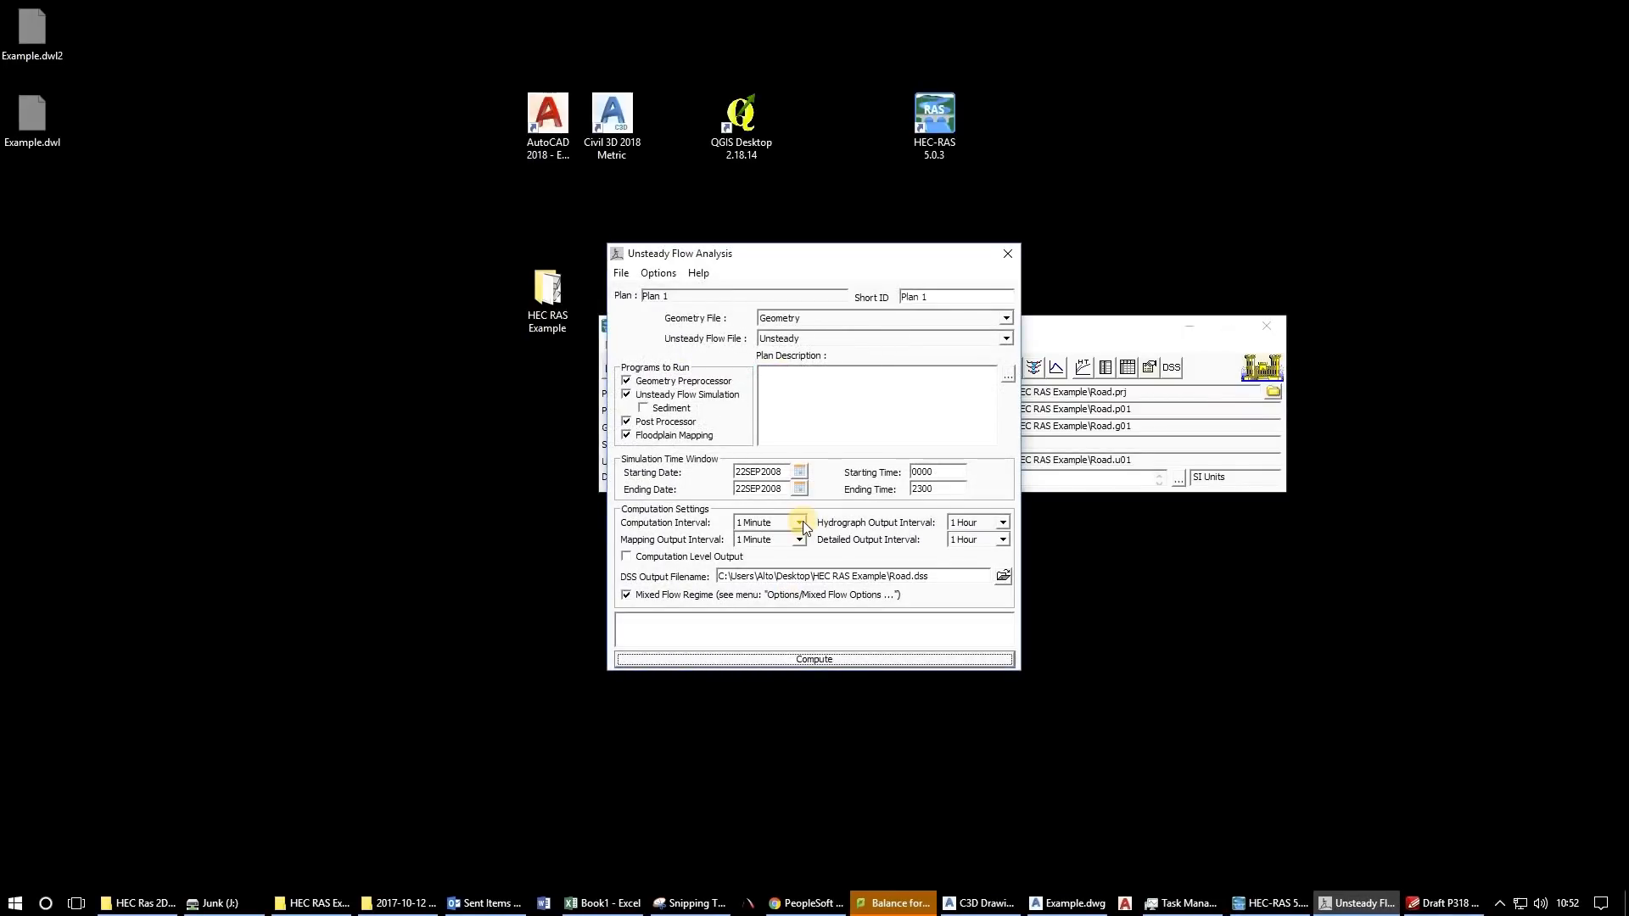
left_click(799, 523)
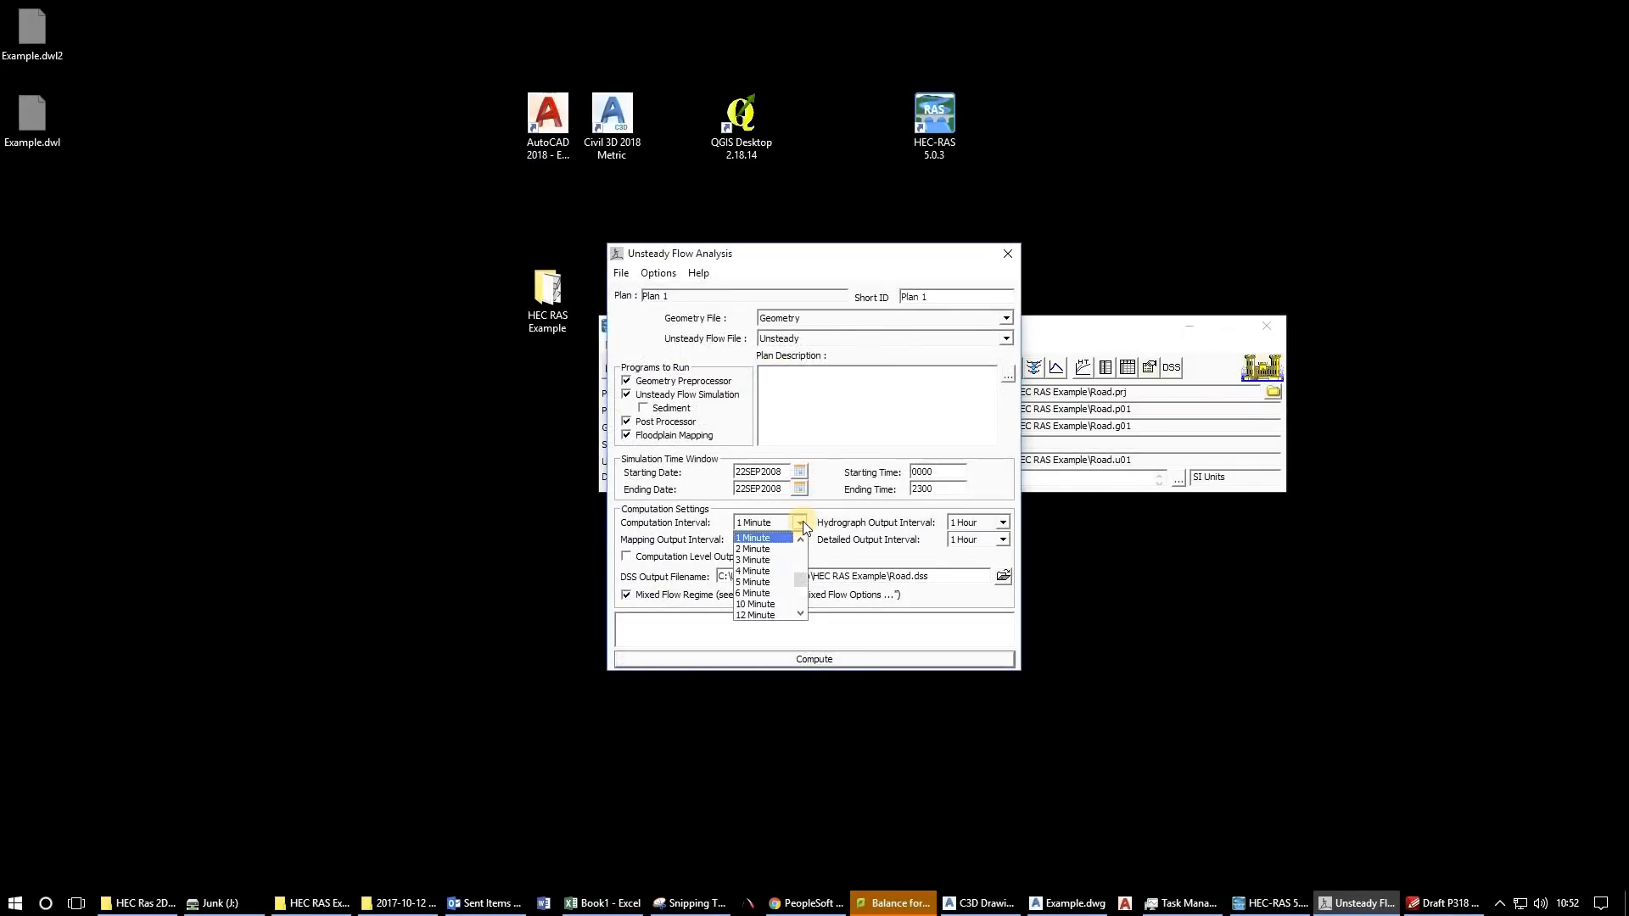
left_click(801, 579)
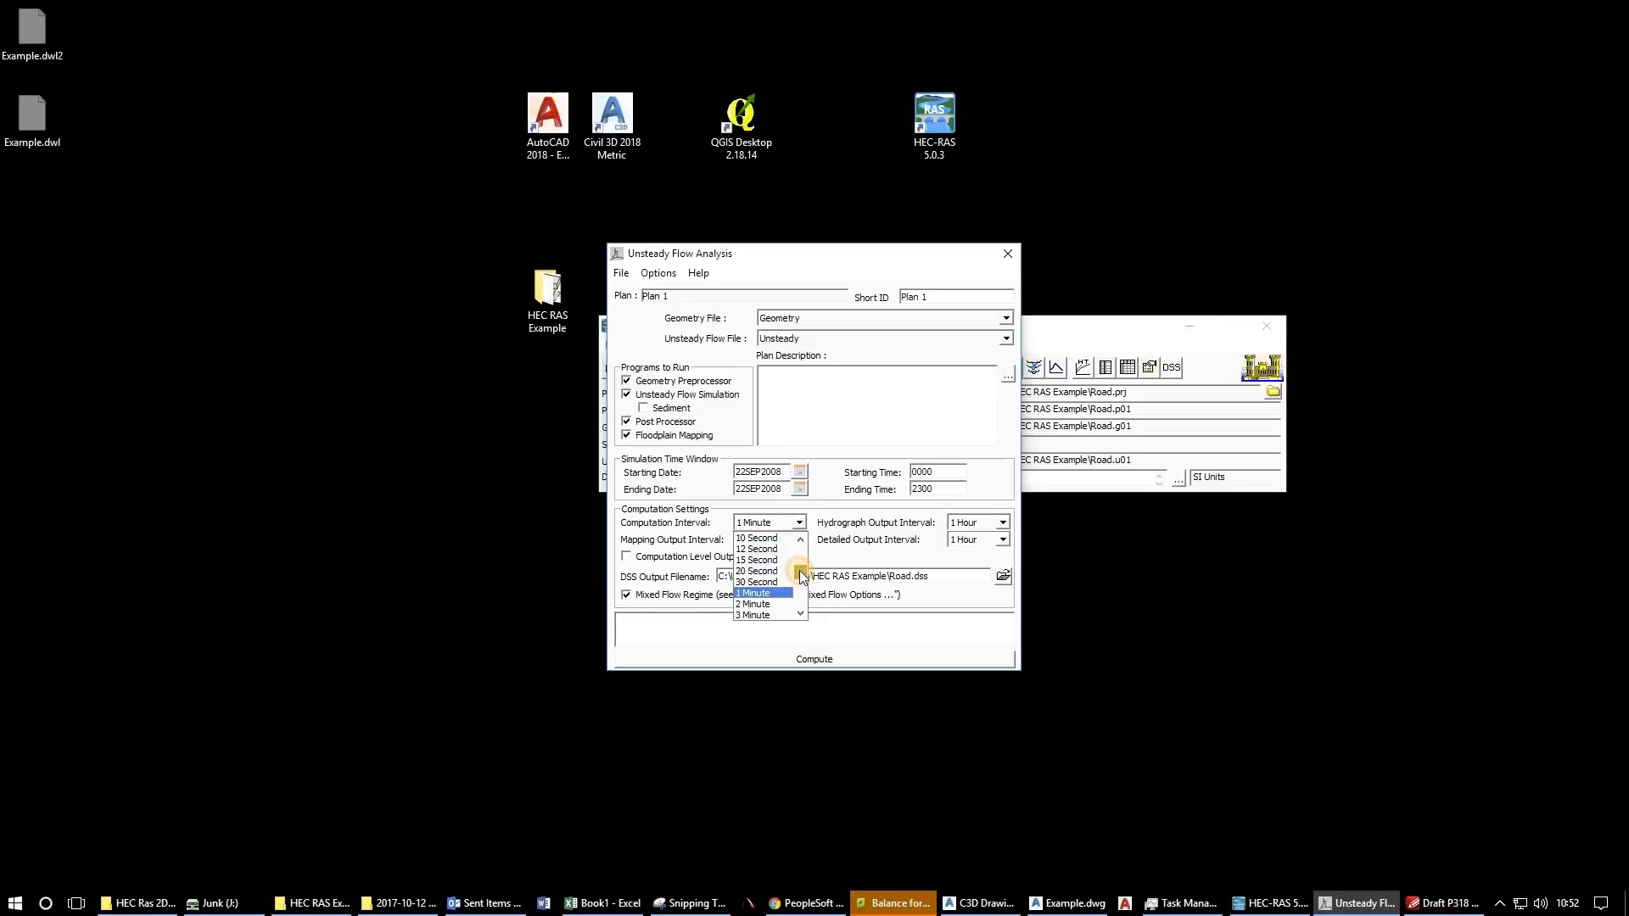
left_click_drag(799, 568, 789, 560)
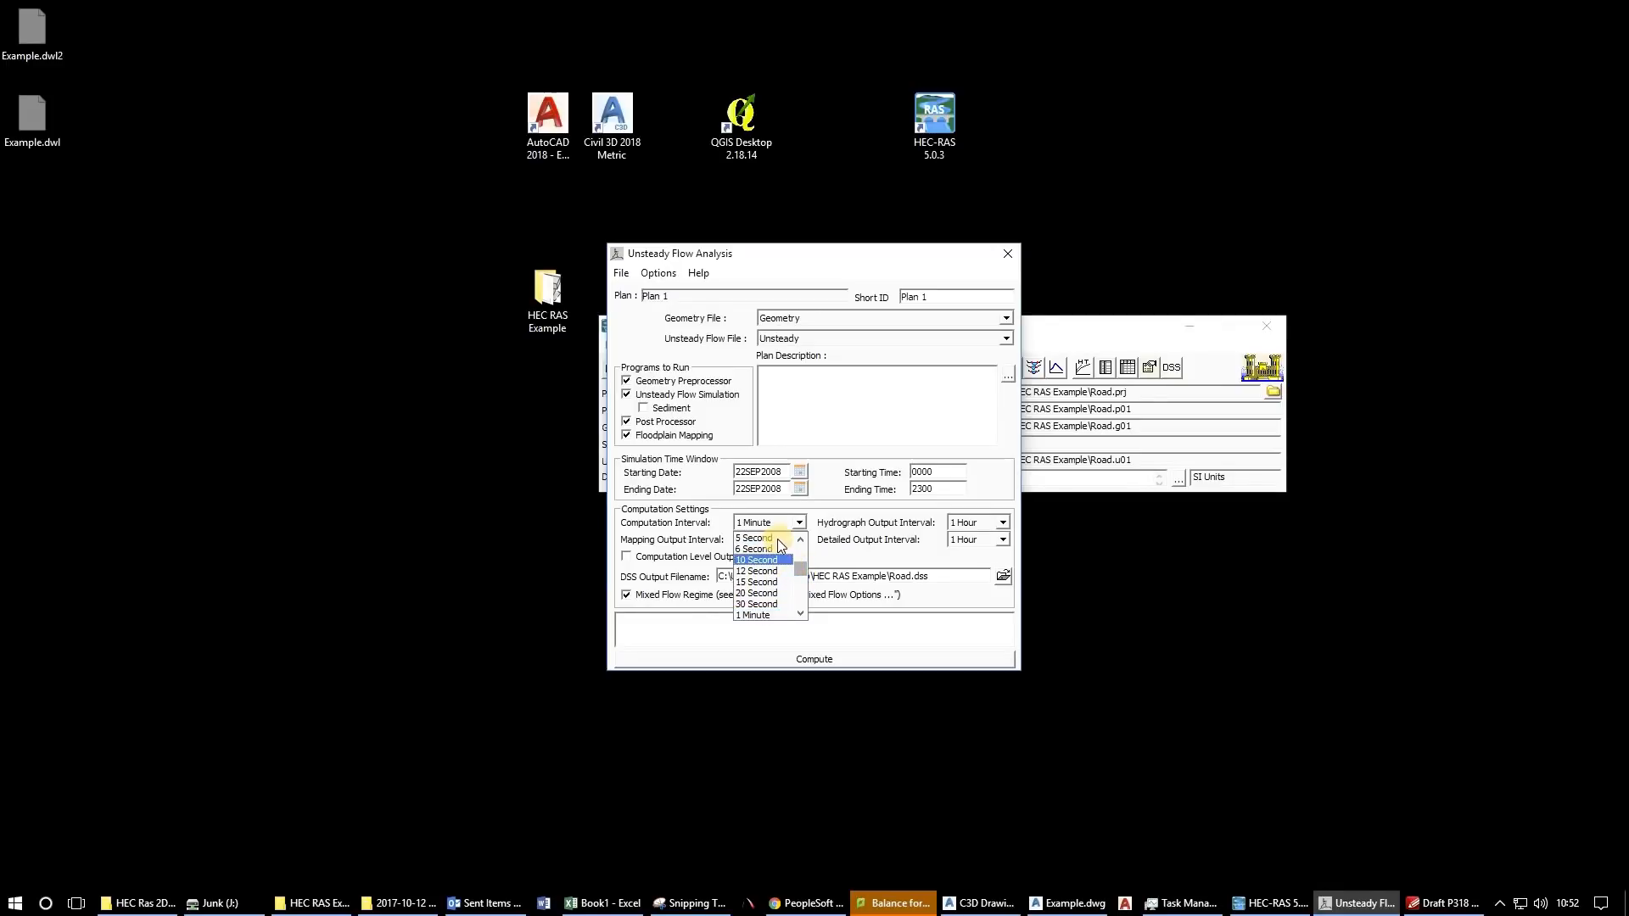
left_click(846, 548)
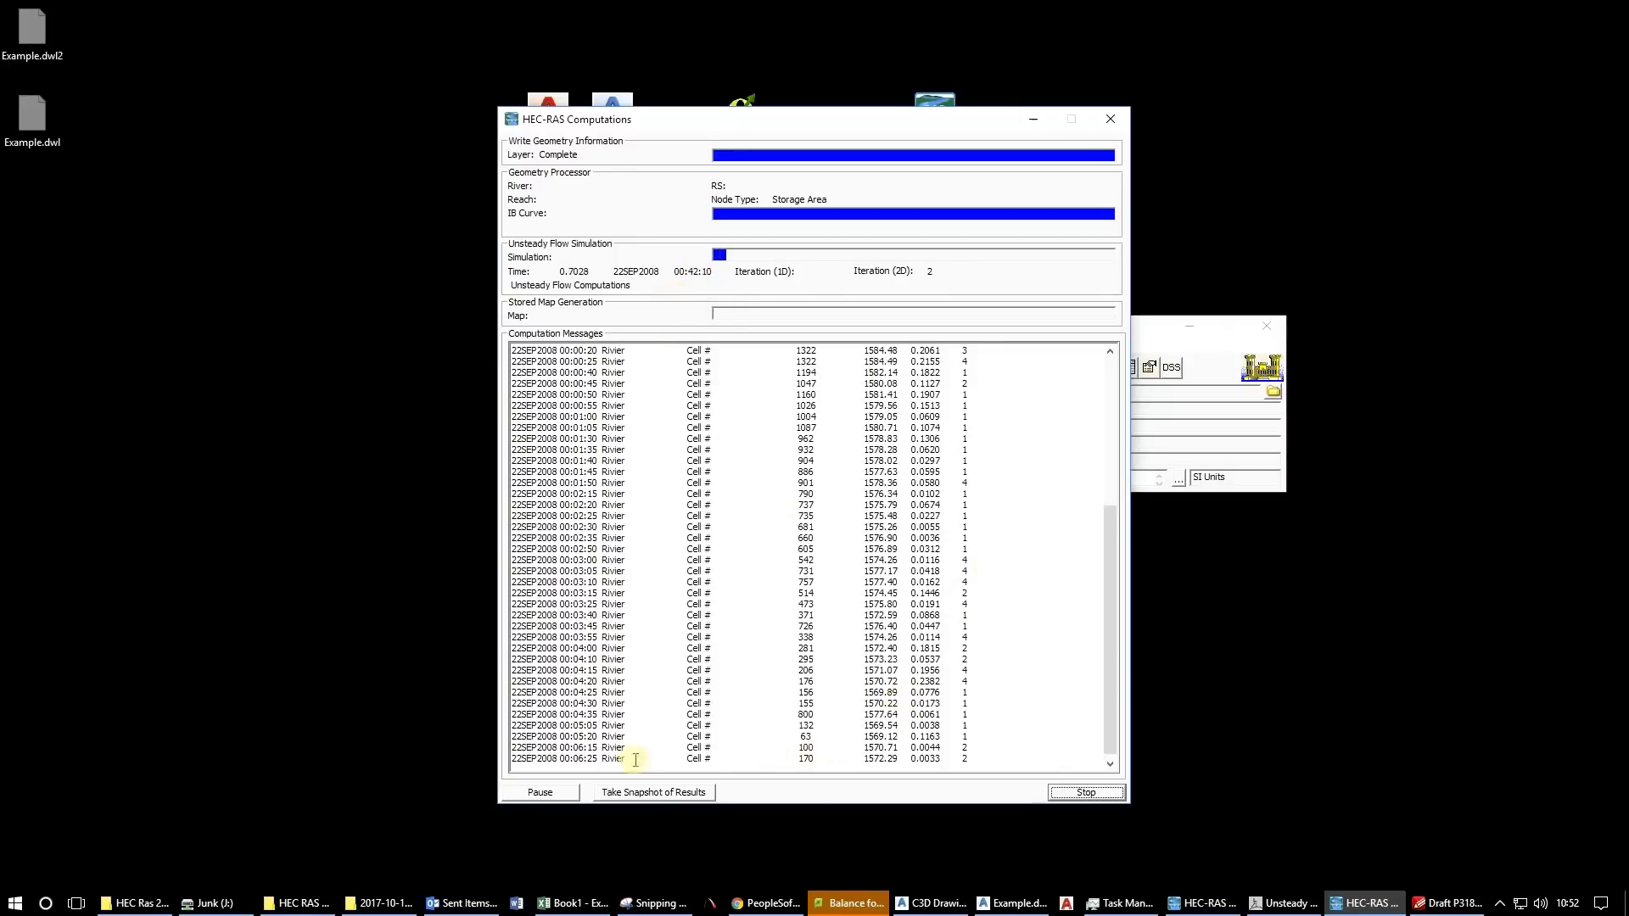
double_click(572, 755)
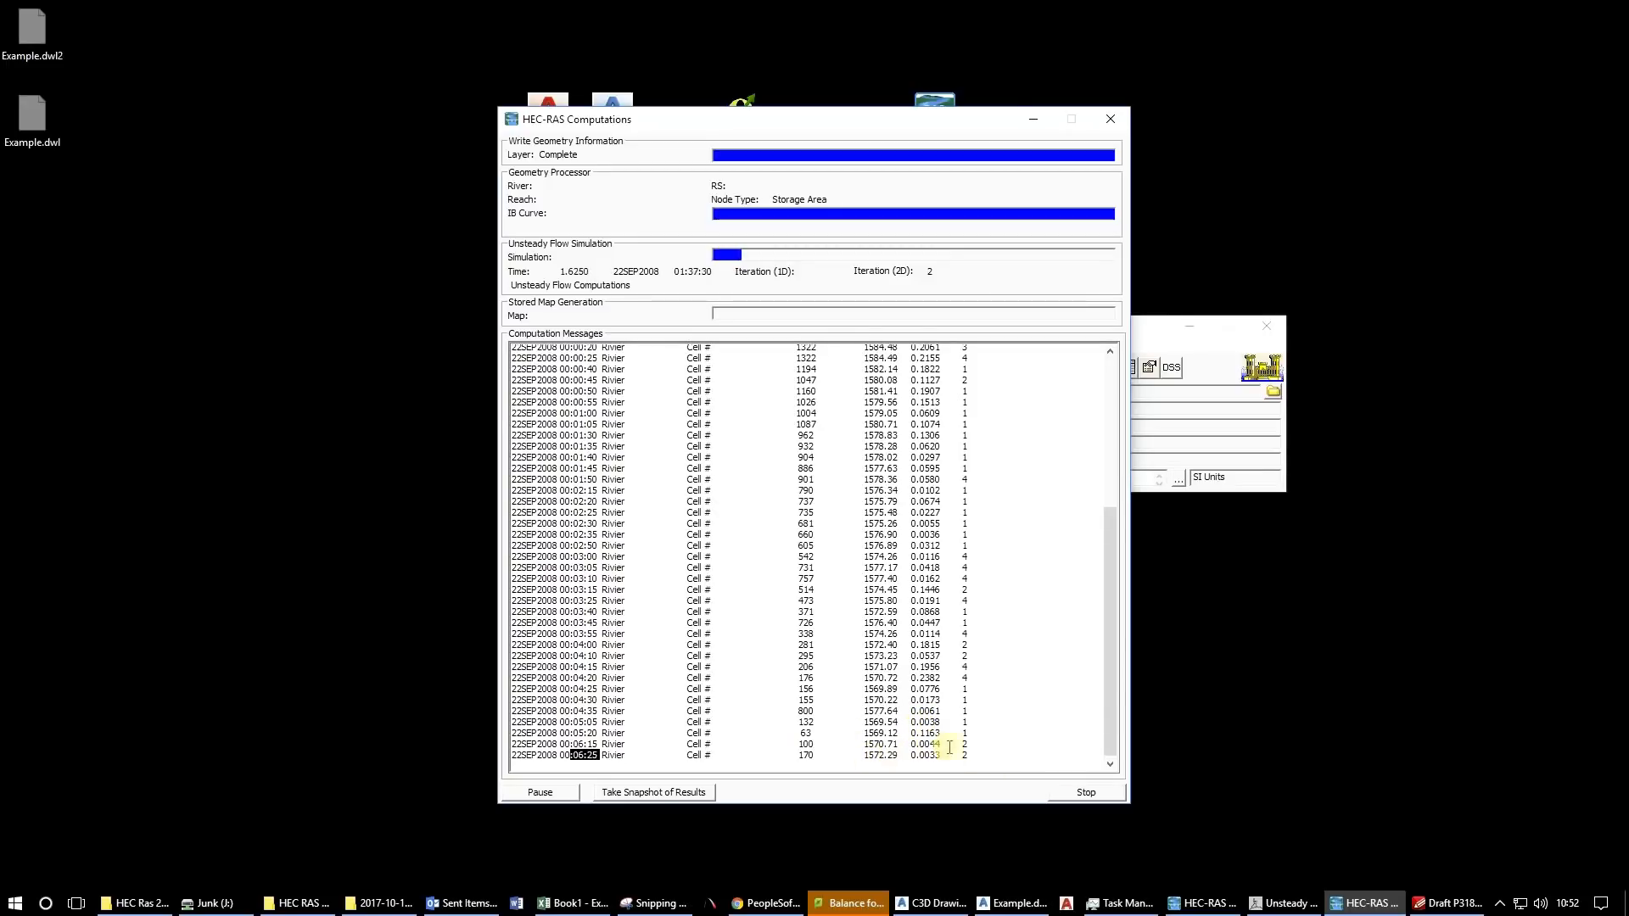
Examine the iteration errors in Plan 1's computation messages and follow the run through to the computations summary.
left_click_drag(951, 758, 521, 752)
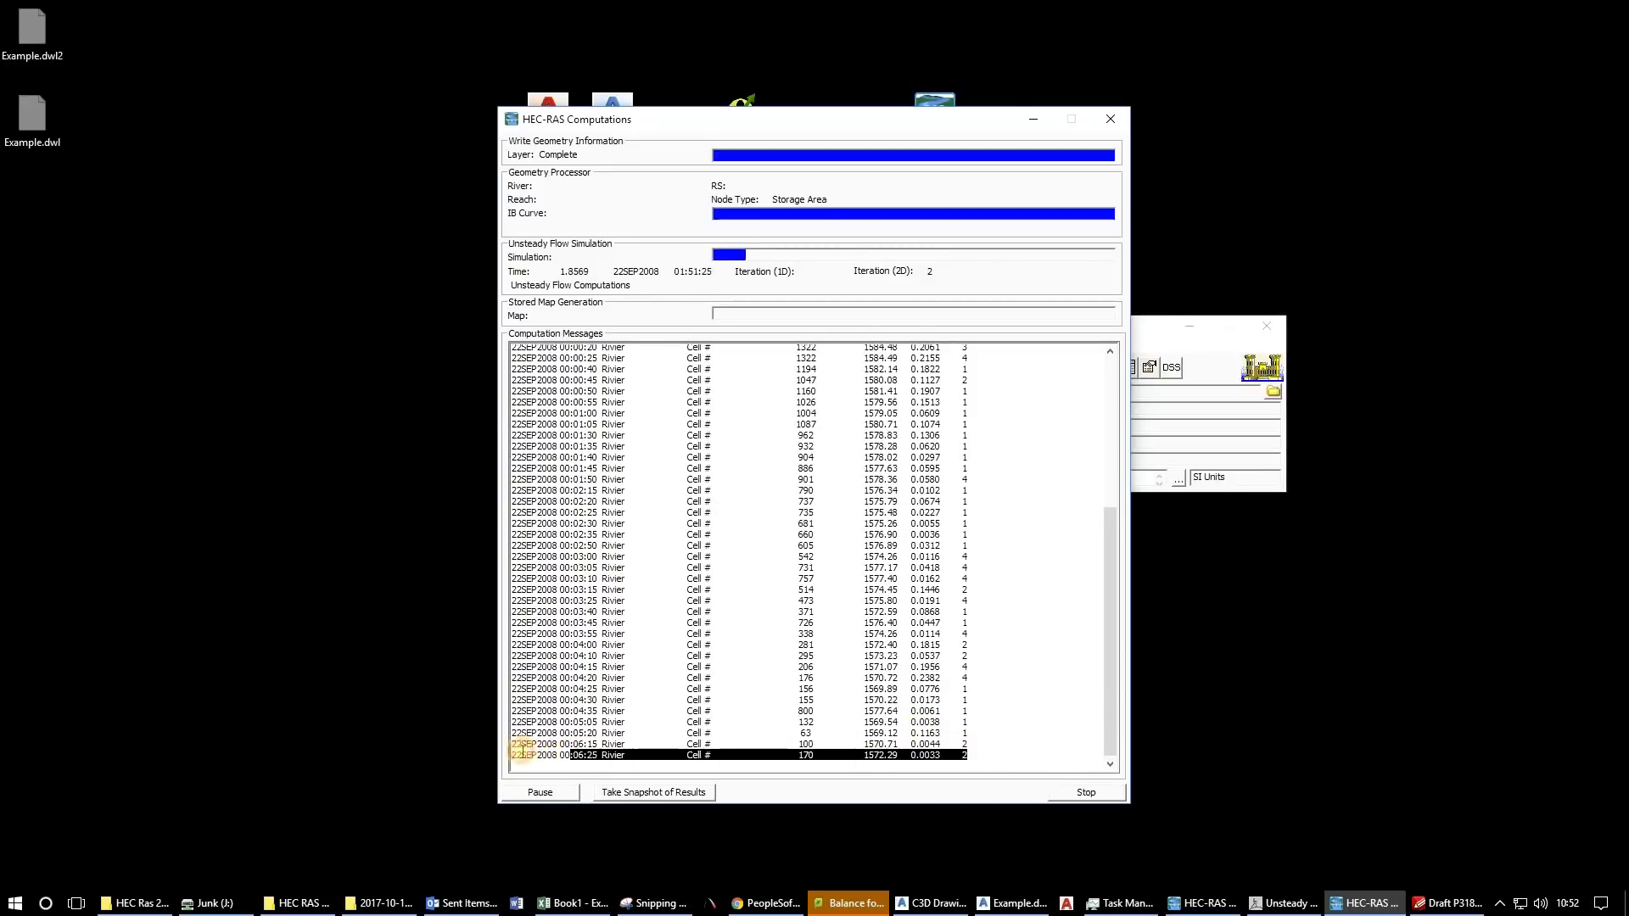
left_click(516, 753)
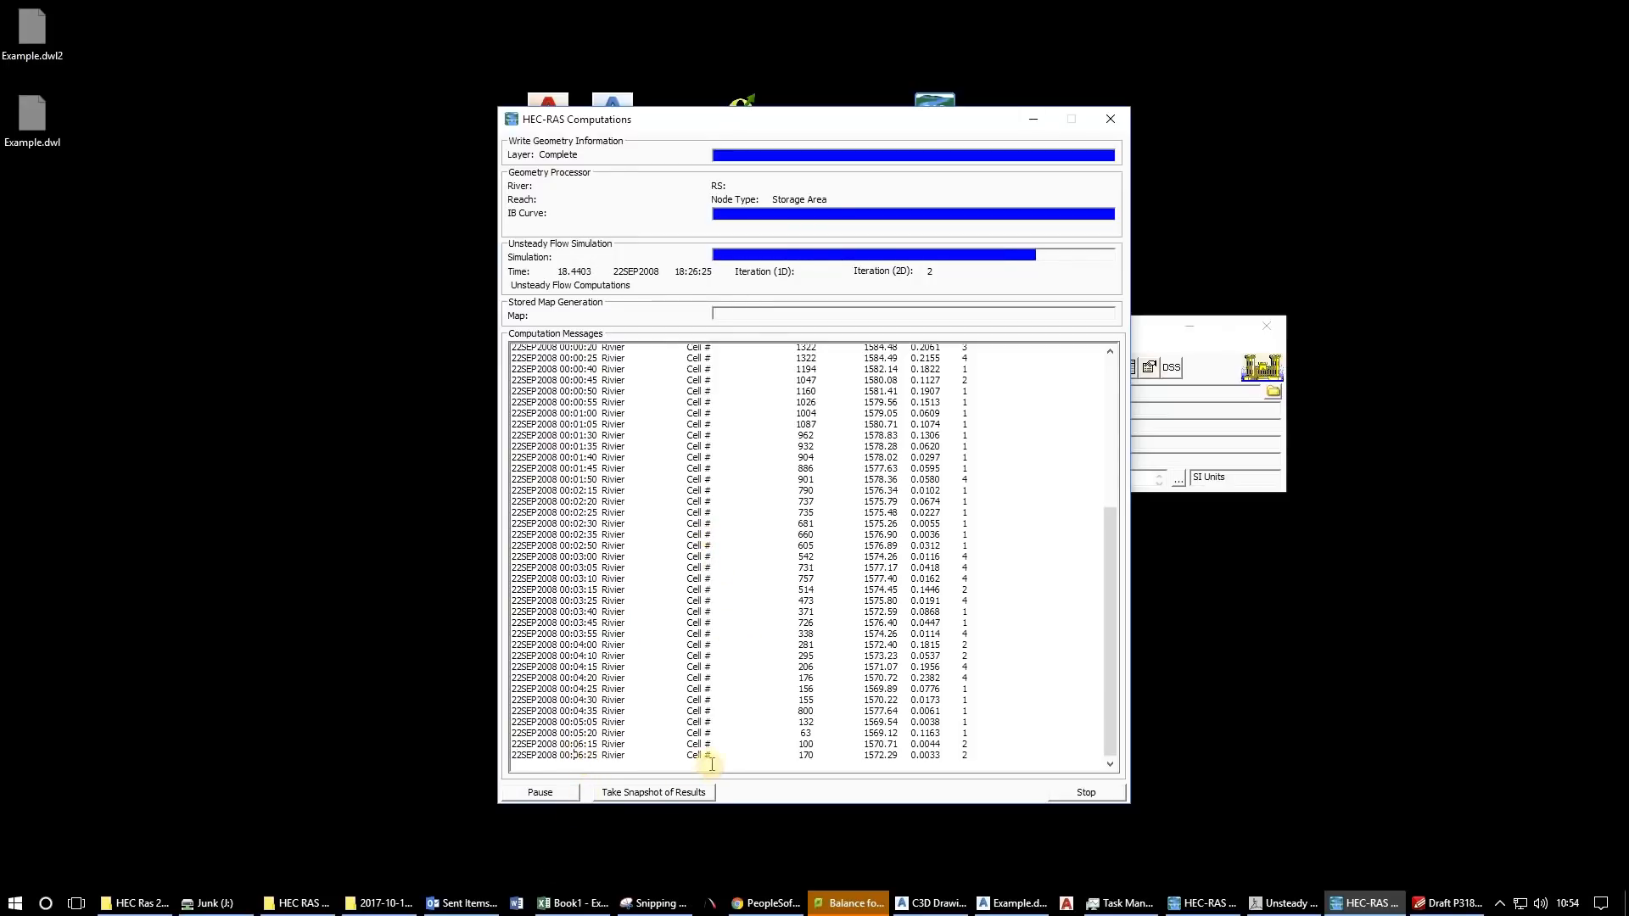
left_click_drag(575, 758, 865, 764)
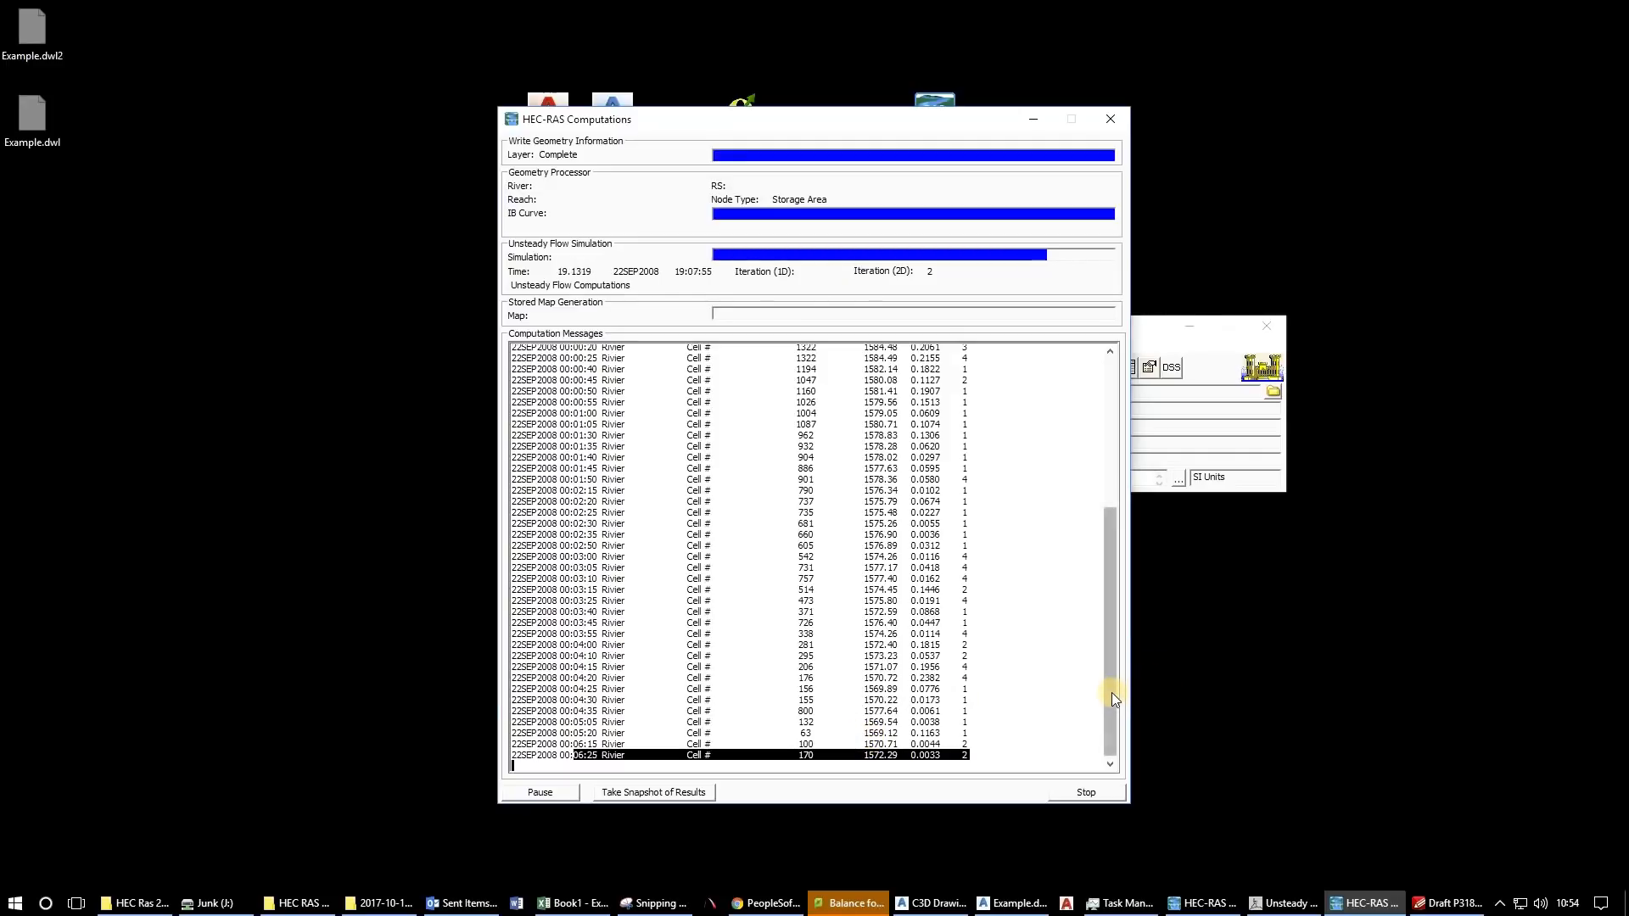
left_click_drag(1111, 692, 1084, 499)
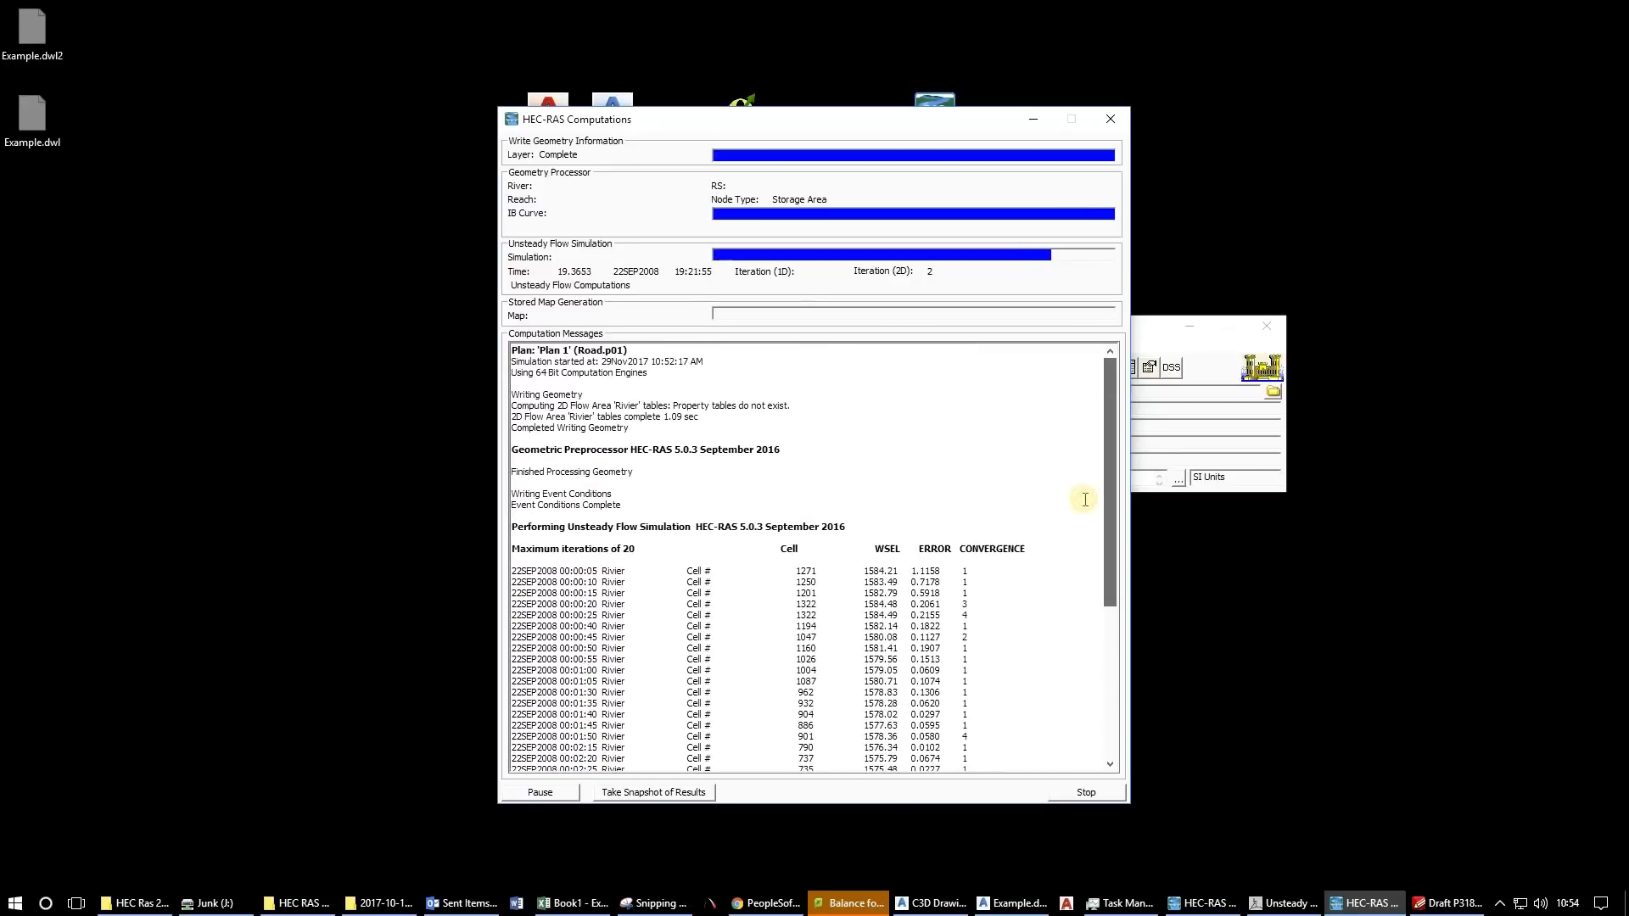
left_click(1084, 500)
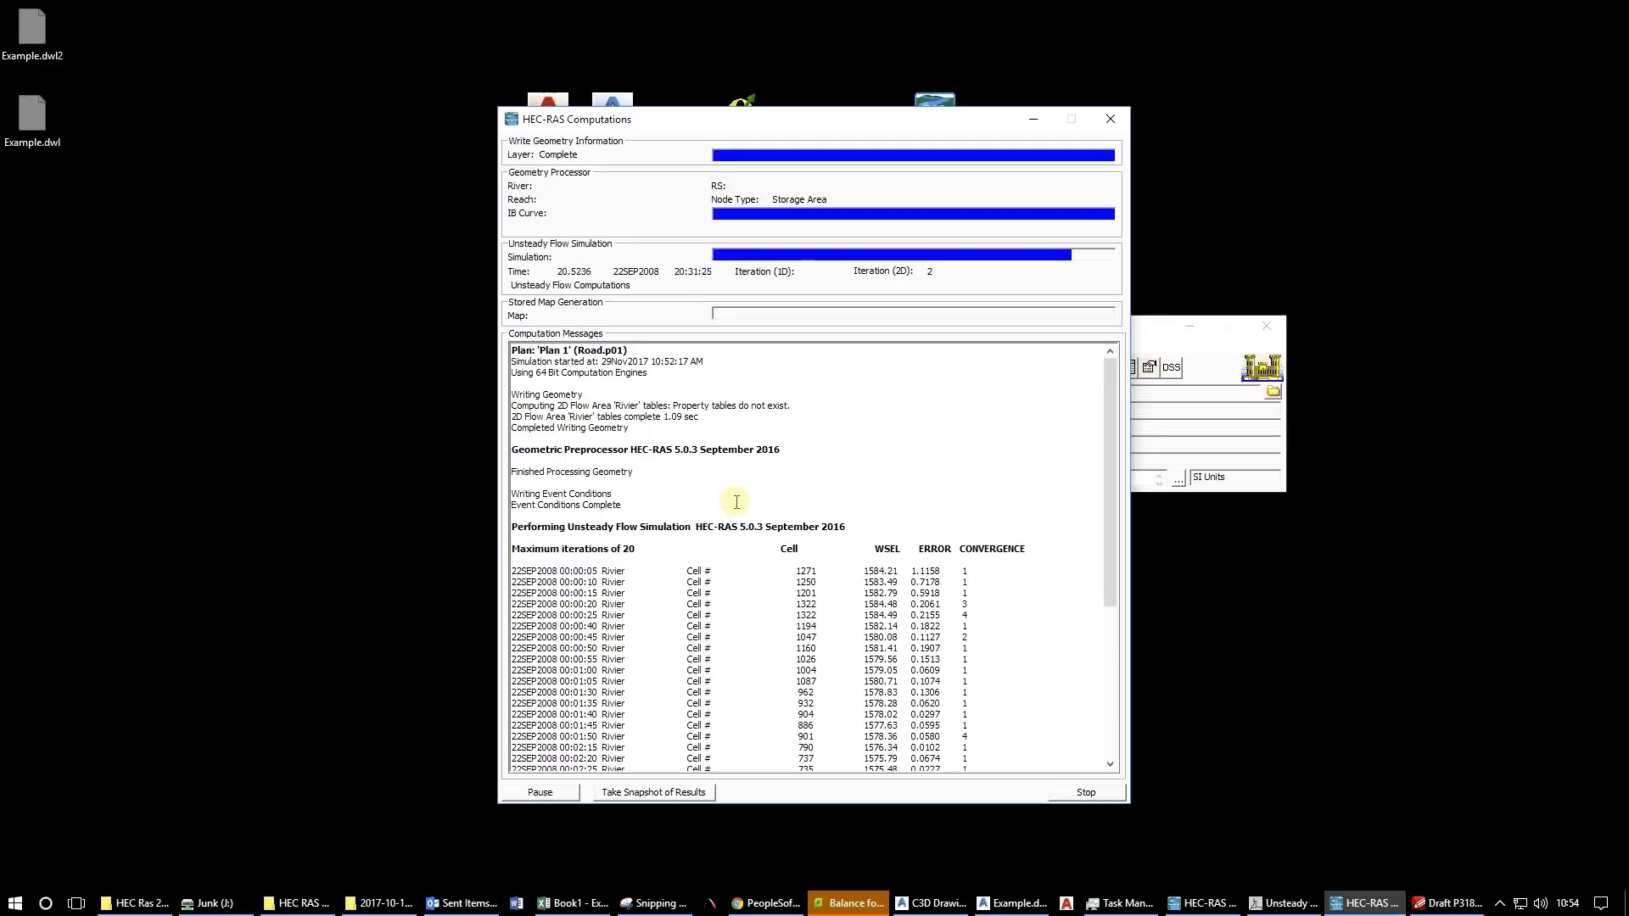
scroll(741, 510, "down", 8)
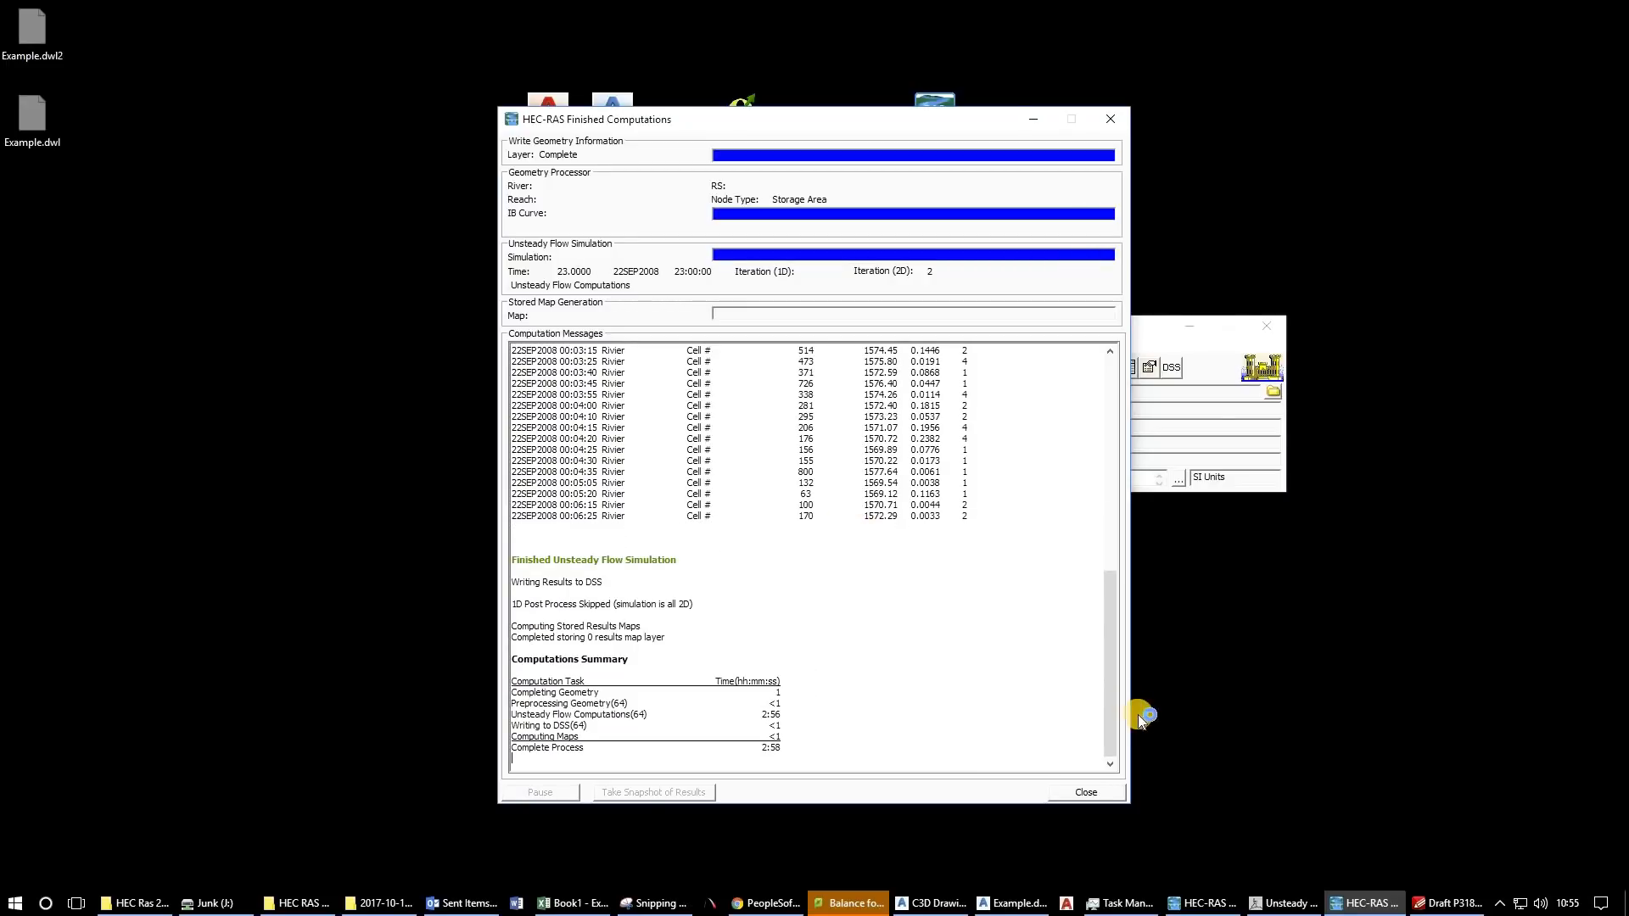
Close the computation and Unsteady Flow Analysis windows, then open RAS Mapper maximized to show Plan 1's depth results.
left_click(1068, 795)
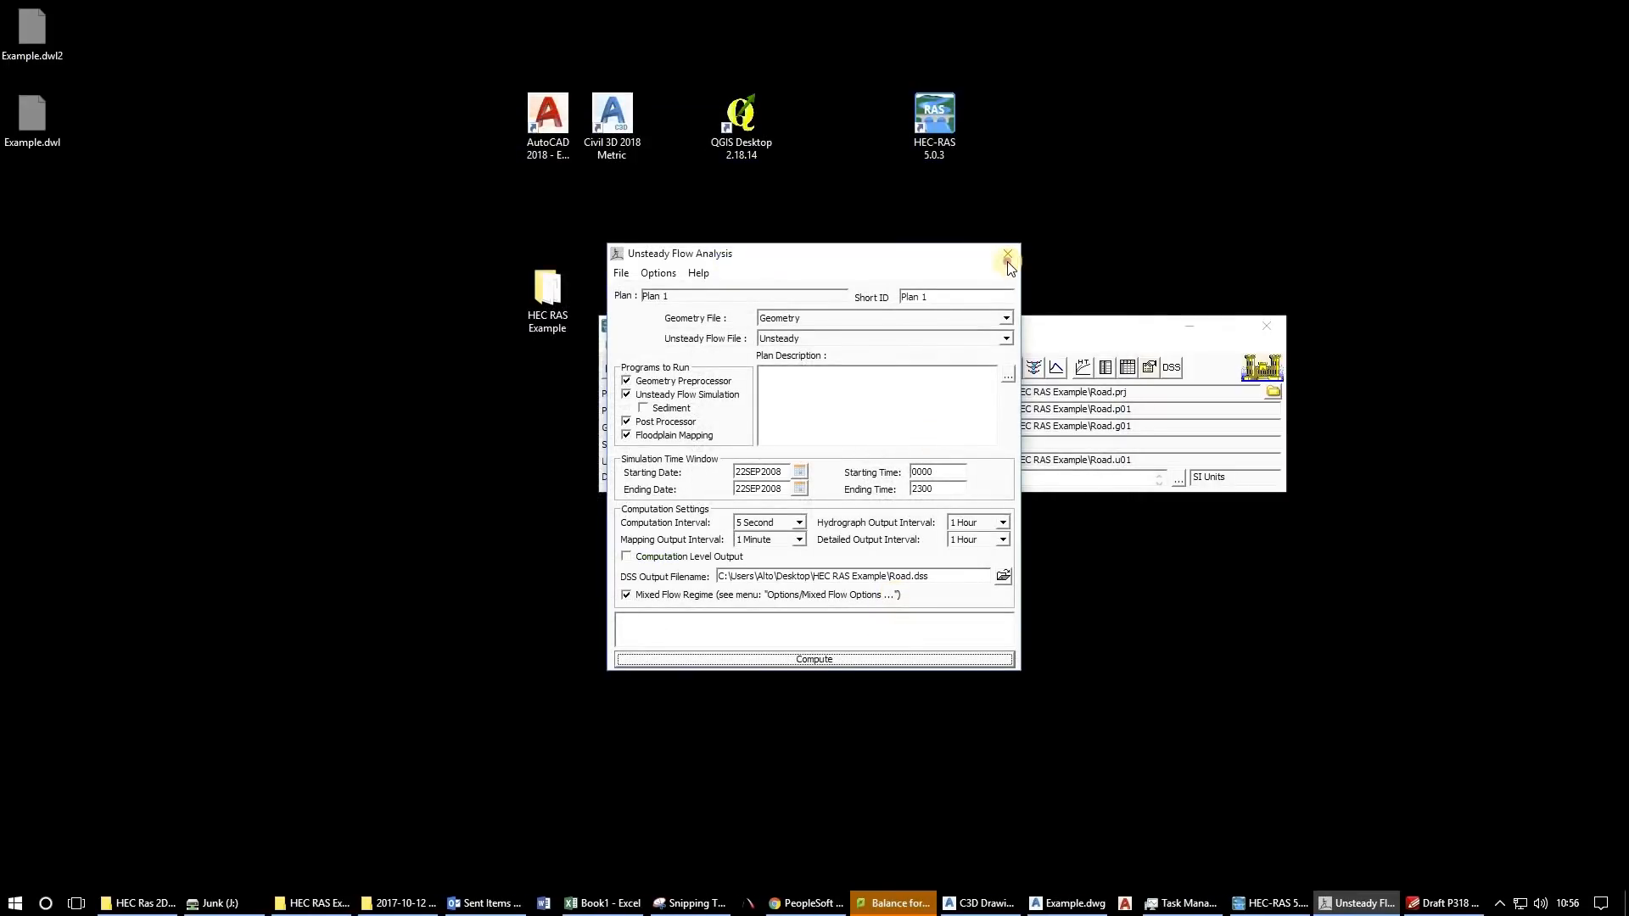
left_click(1007, 258)
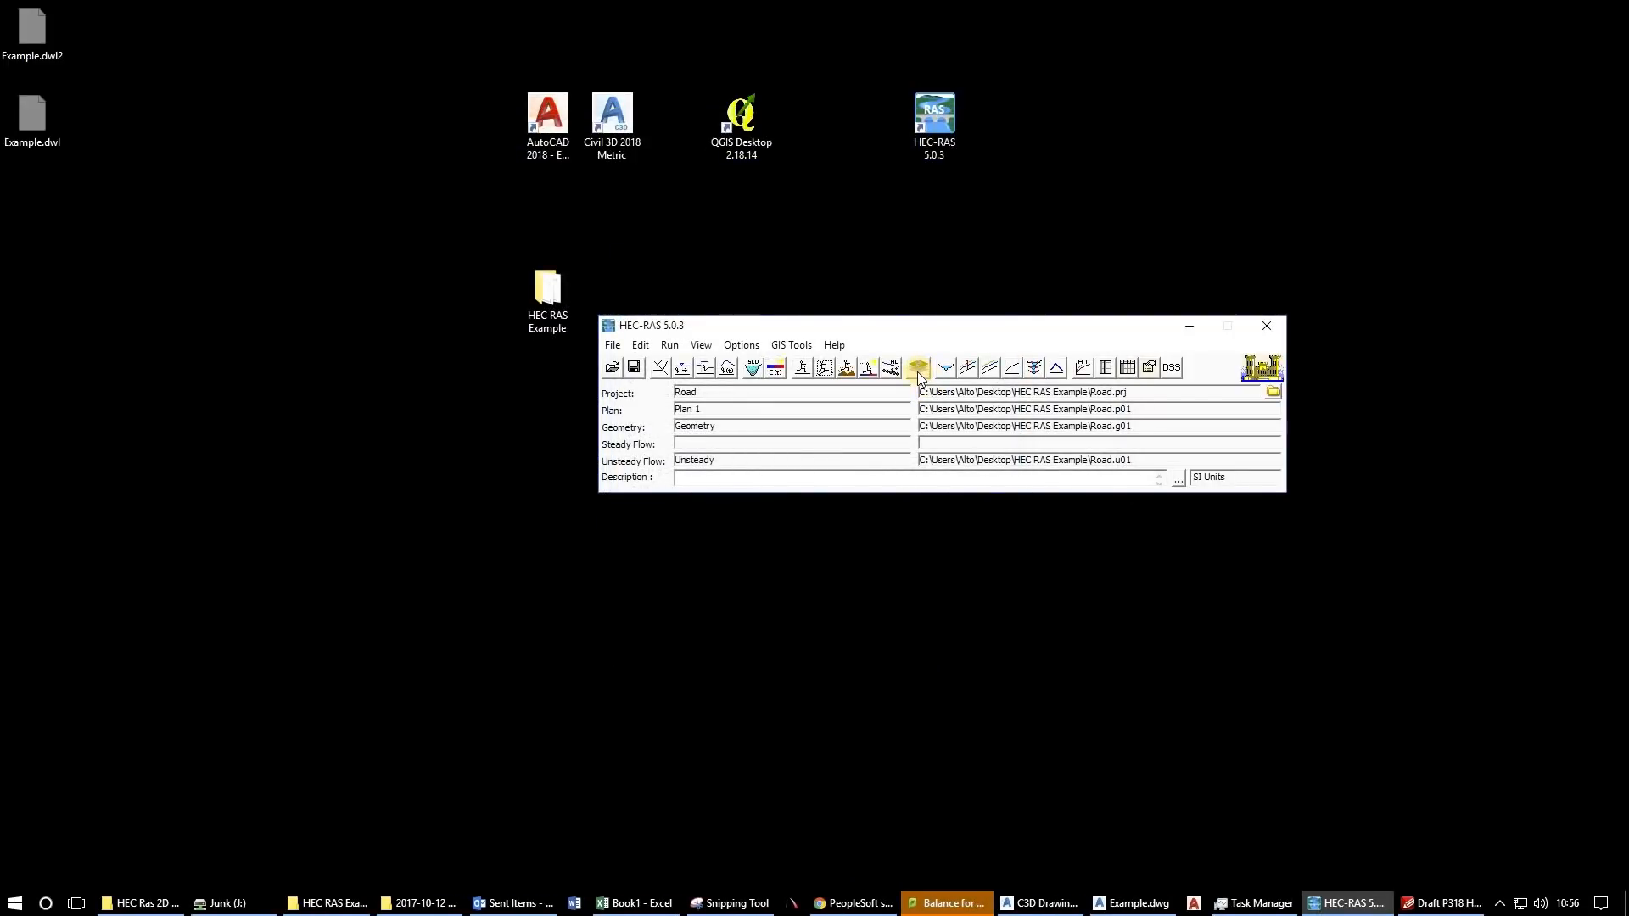
left_click(918, 370)
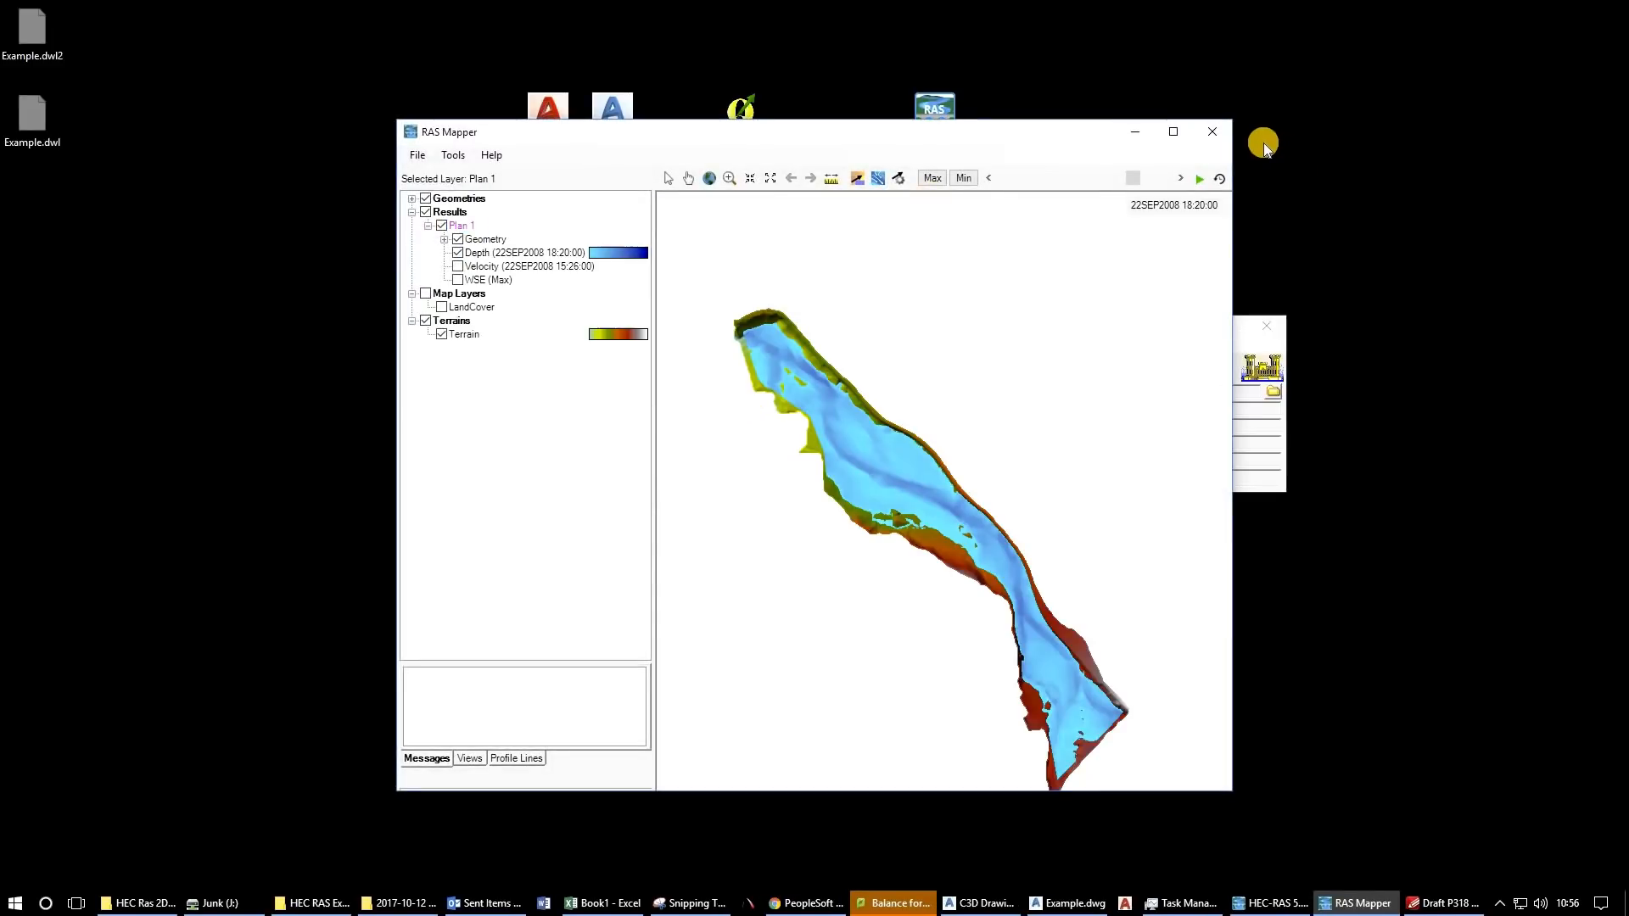
left_click(1174, 130)
scroll(958, 632, "up", 3)
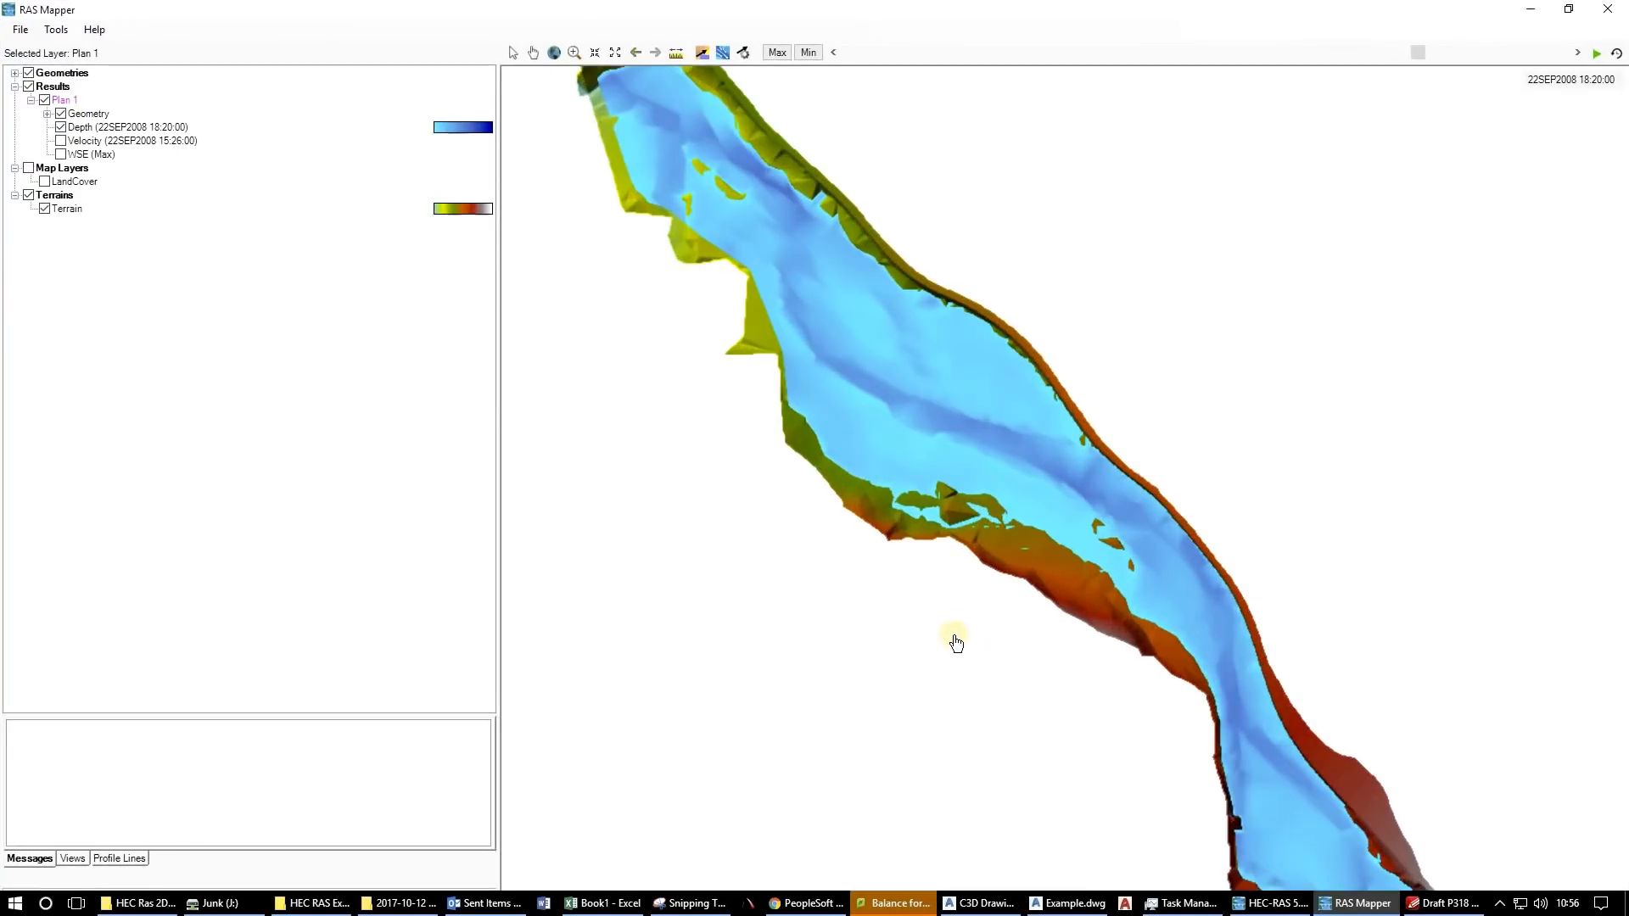
left_click_drag(927, 619, 872, 577)
scroll(872, 577, "down", 1)
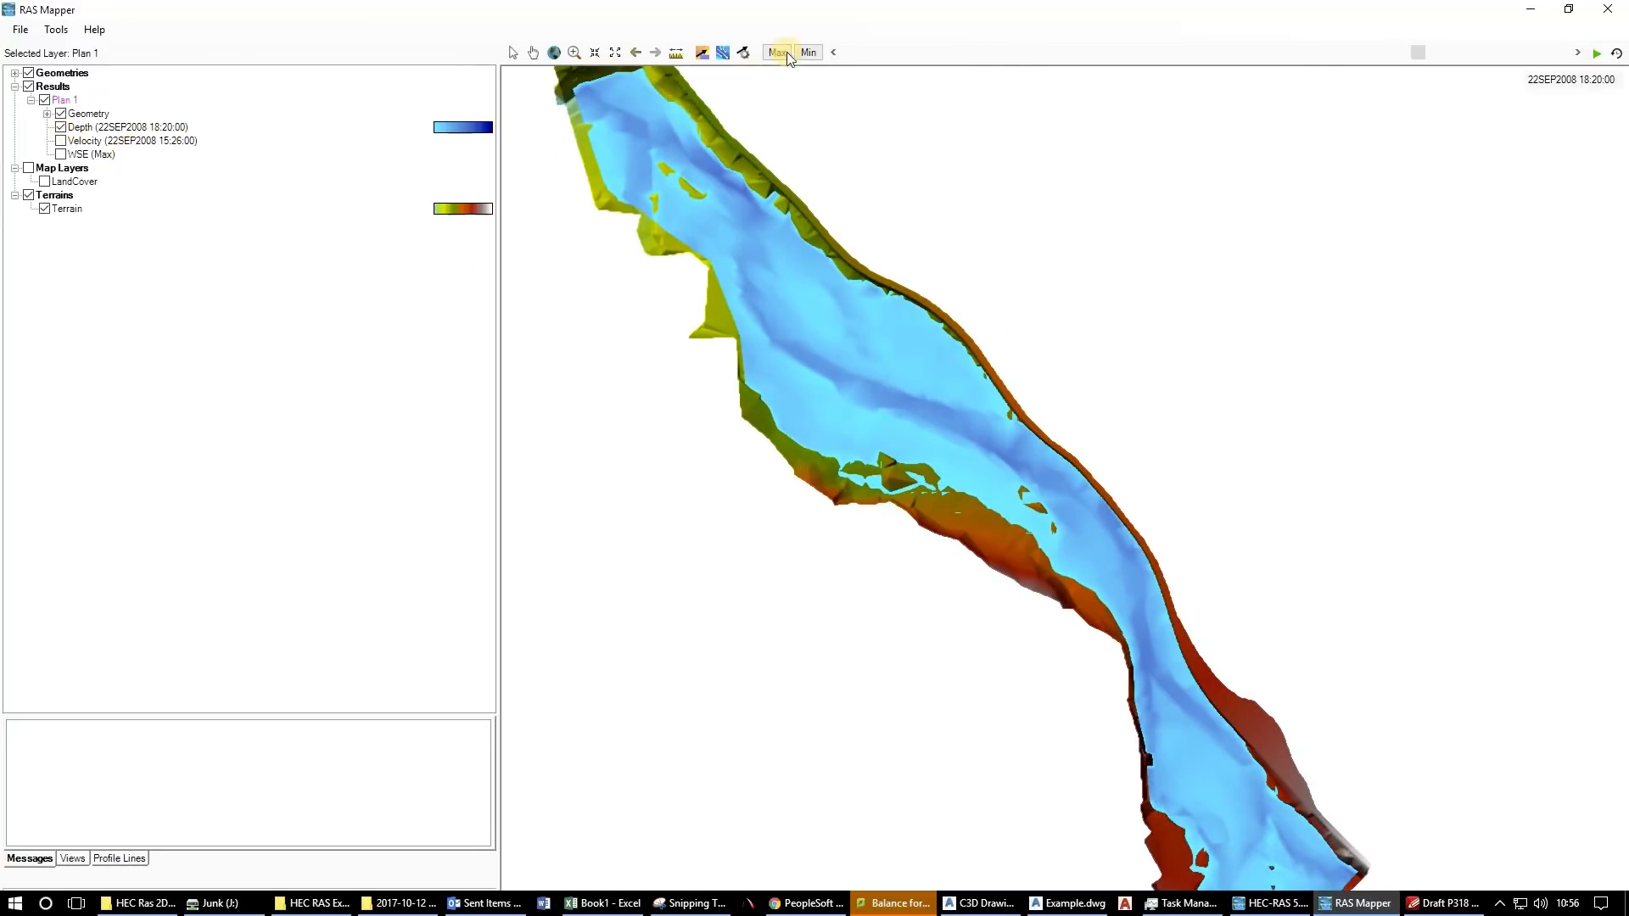
Set the depth results to 22SEP2008 14:21:00 and turn on the animated flow tracing along the river.
left_click_drag(1413, 53, 1102, 64)
left_click_drag(1148, 56, 1296, 67)
left_click(723, 54)
scroll(838, 384, "up", 2)
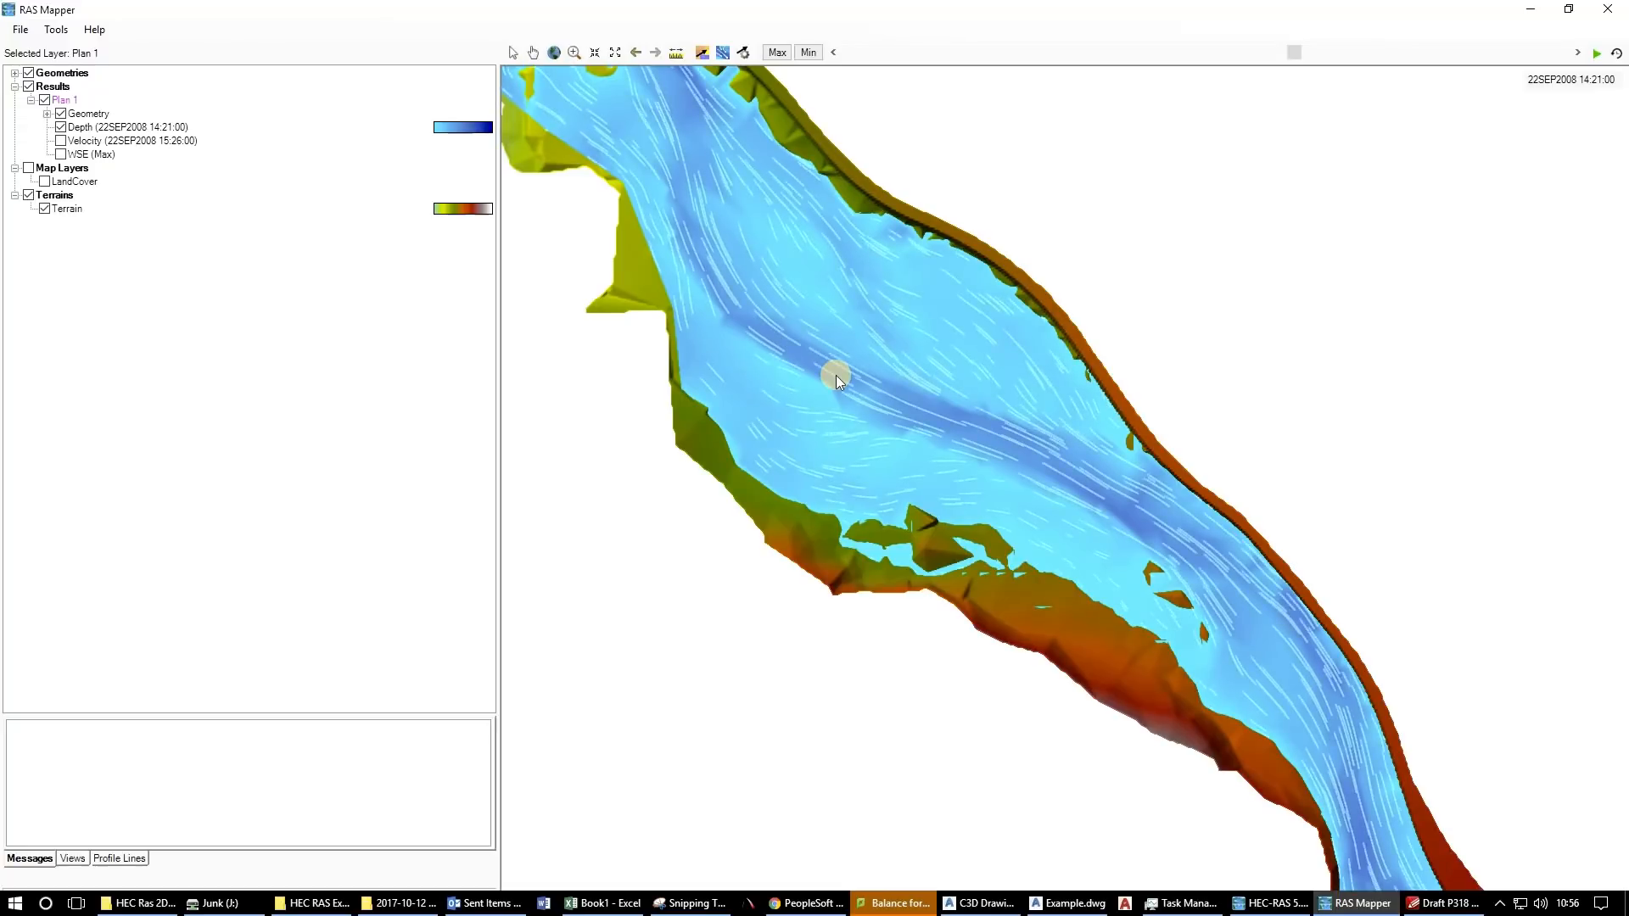
Display Plan 1's velocity layer in place of depth and examine it along the whole river.
left_click(60, 128)
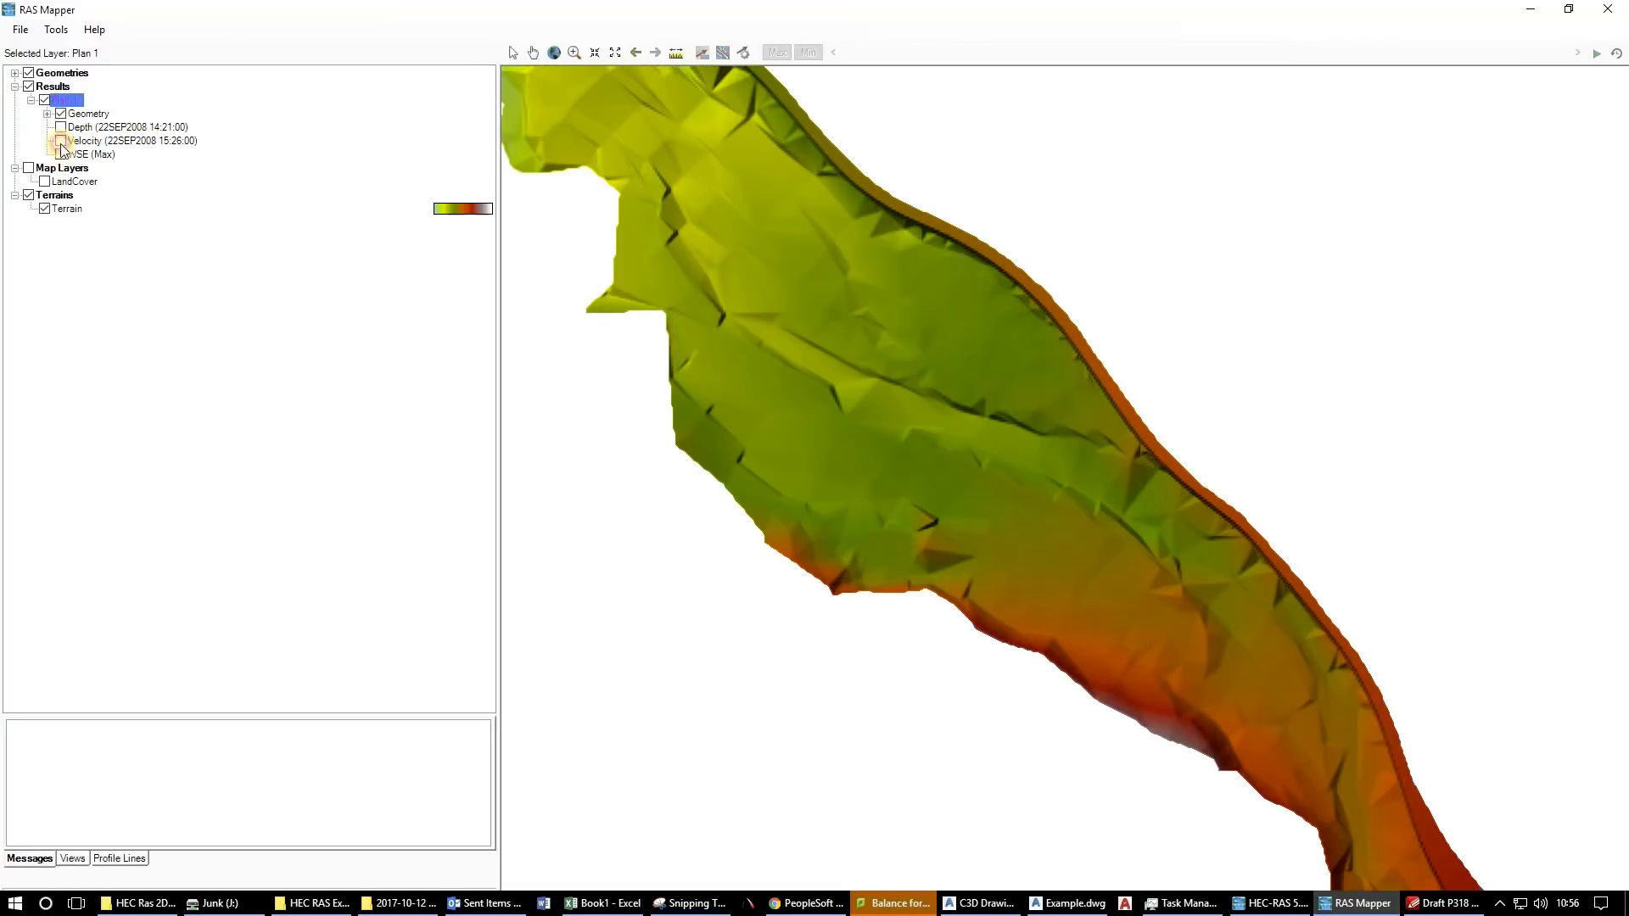
left_click(60, 142)
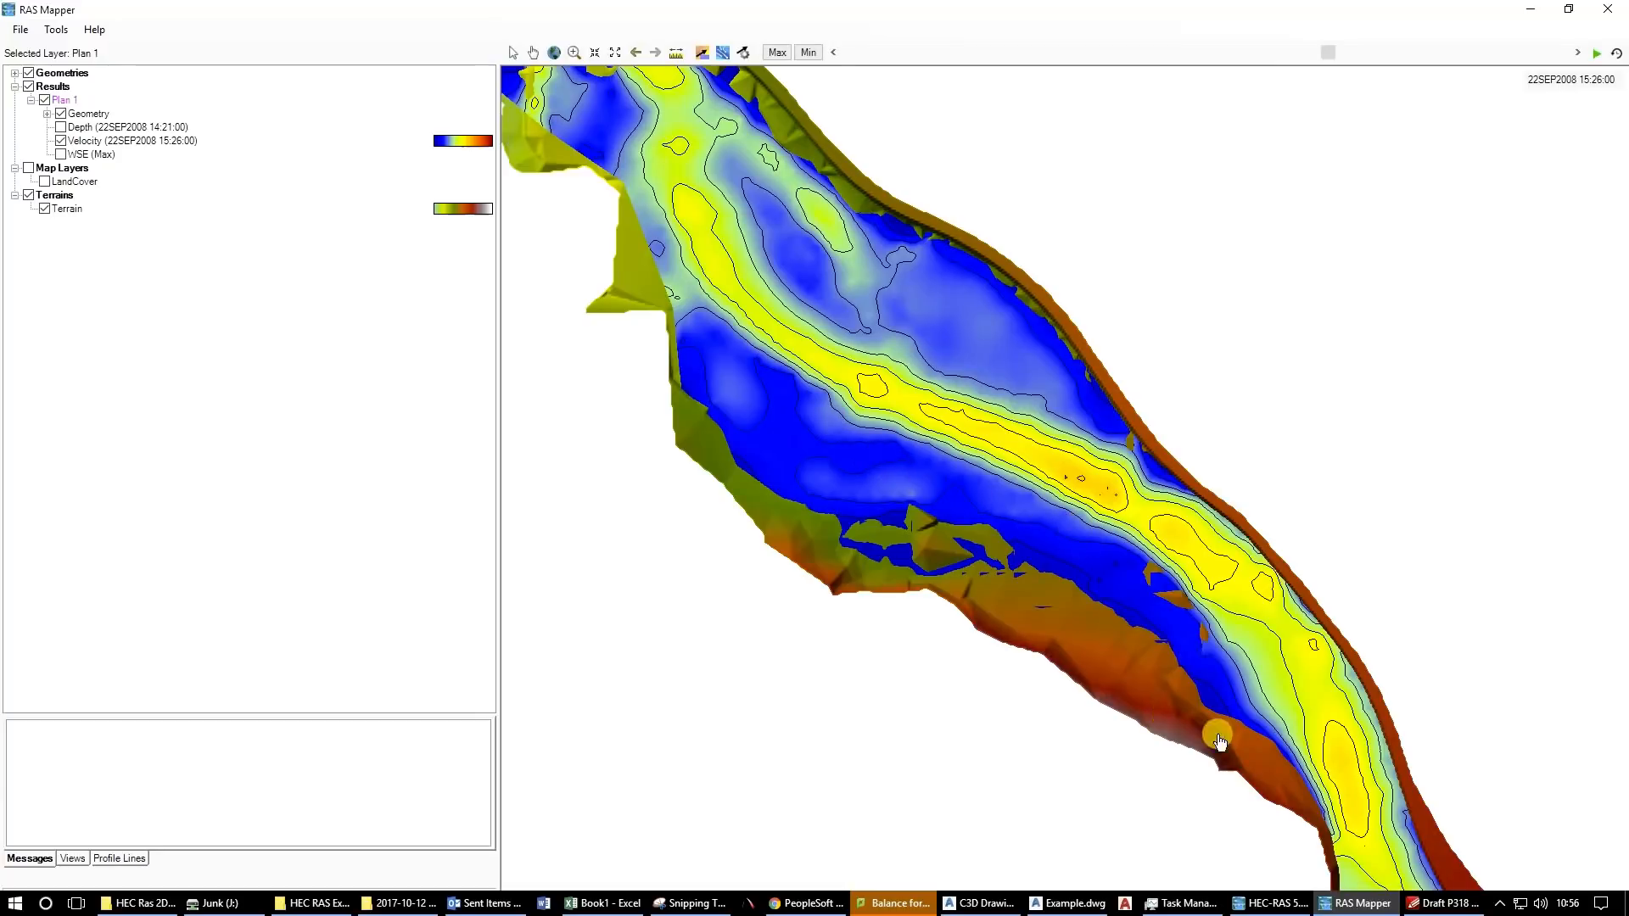
left_click_drag(1219, 742, 982, 416)
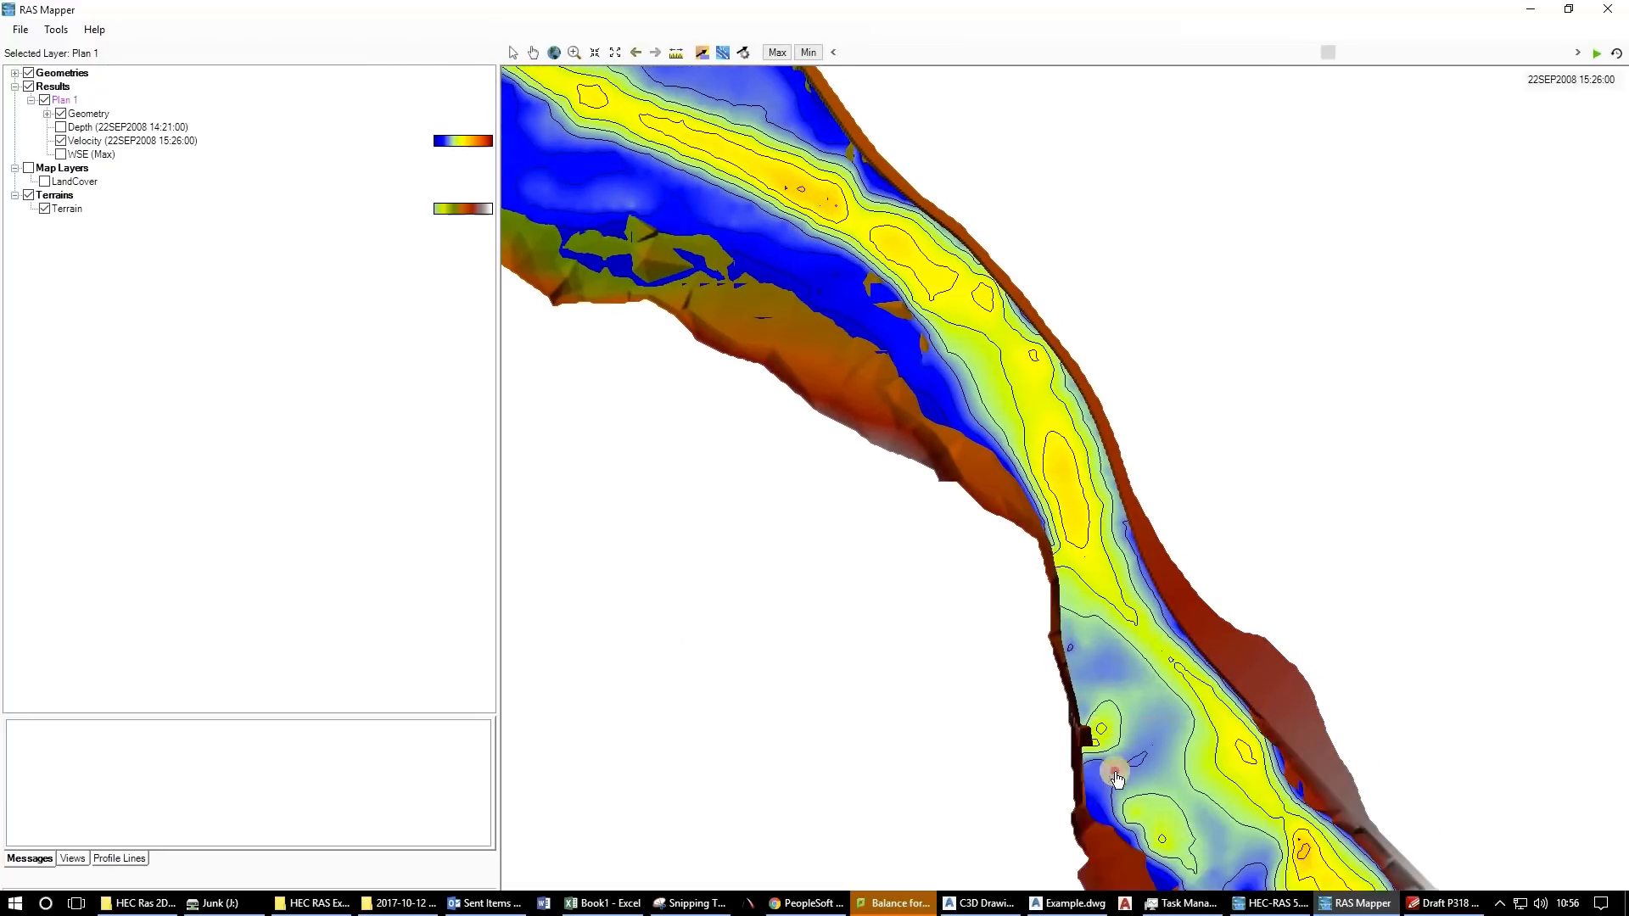
left_click_drag(1115, 777, 942, 495)
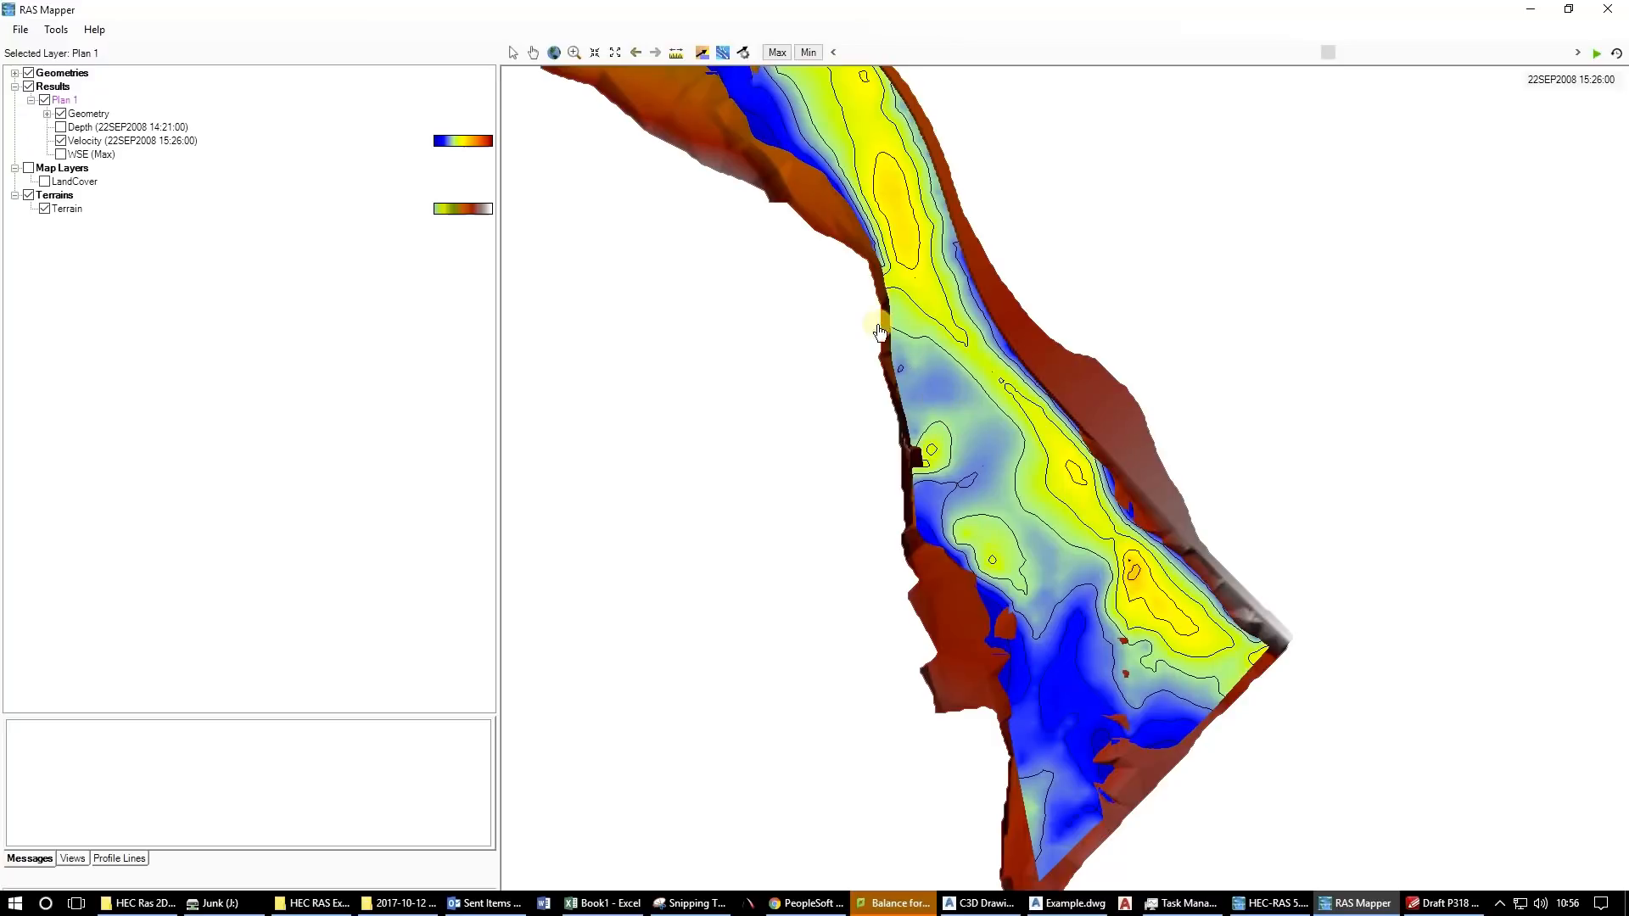
left_click_drag(721, 105, 898, 480)
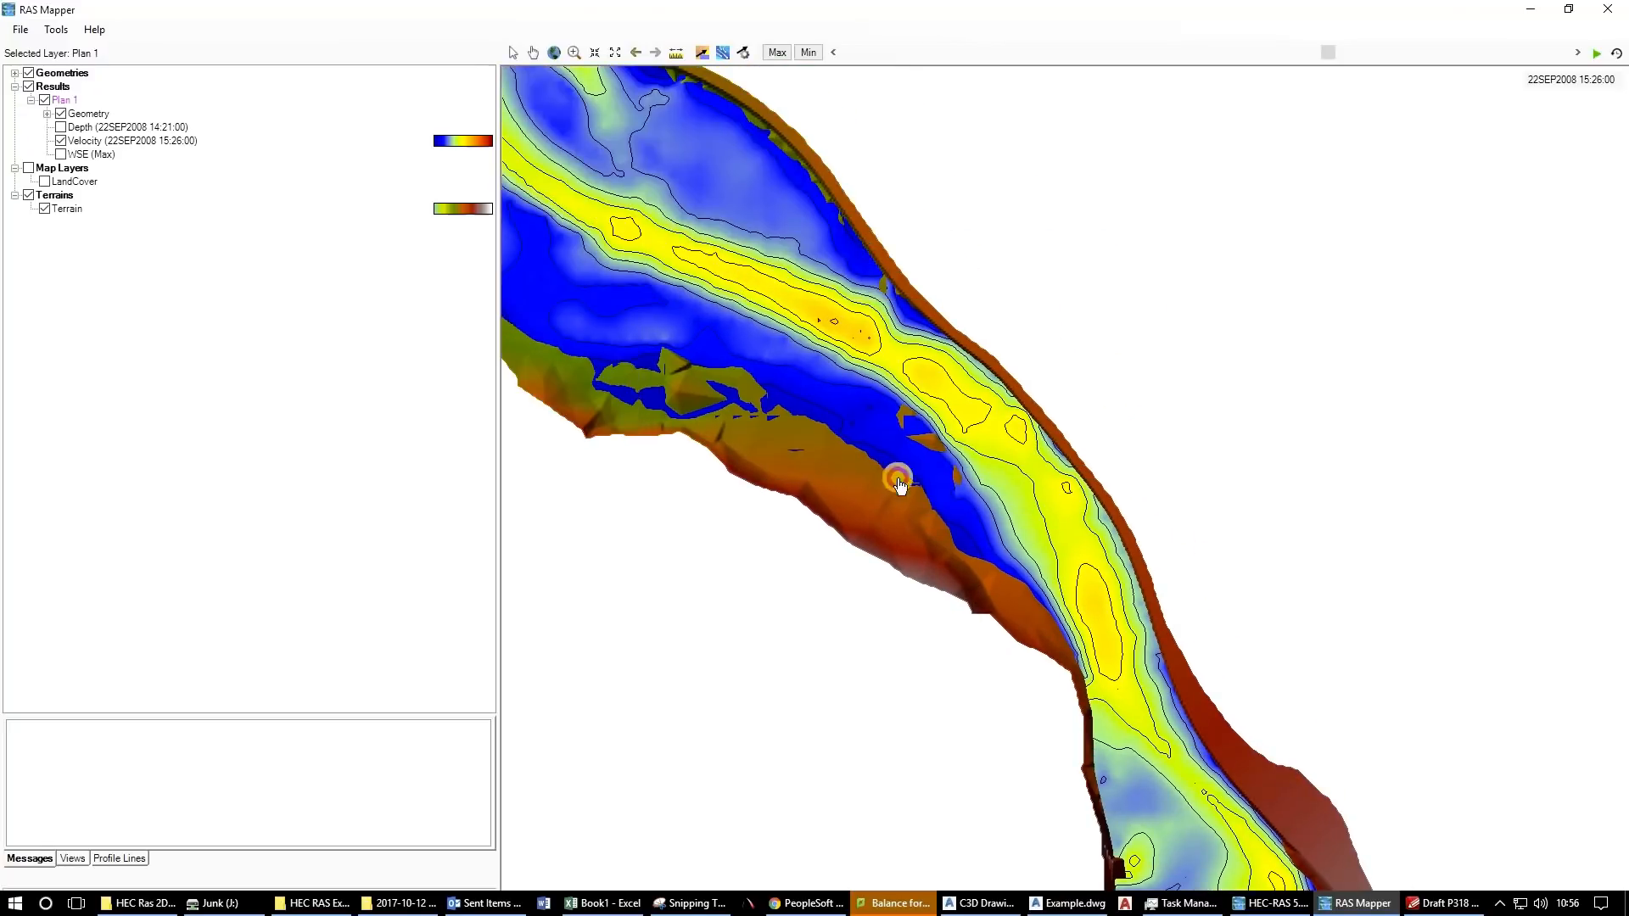
left_click_drag(513, 172, 800, 410)
left_click_drag(658, 221, 737, 406)
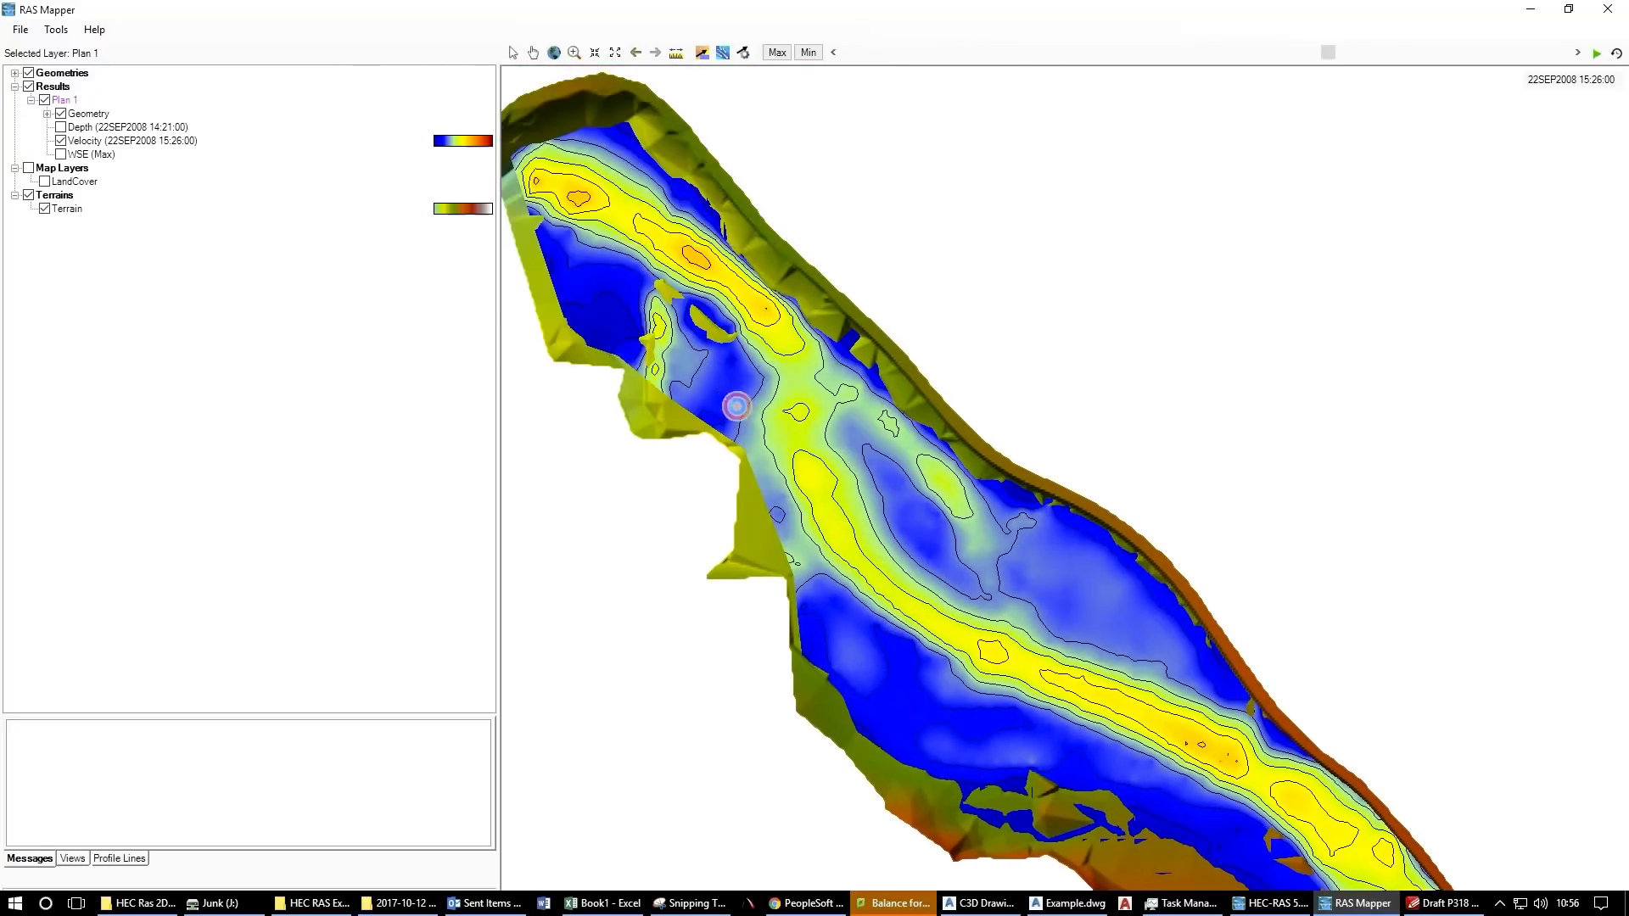
left_click_drag(832, 289, 921, 388)
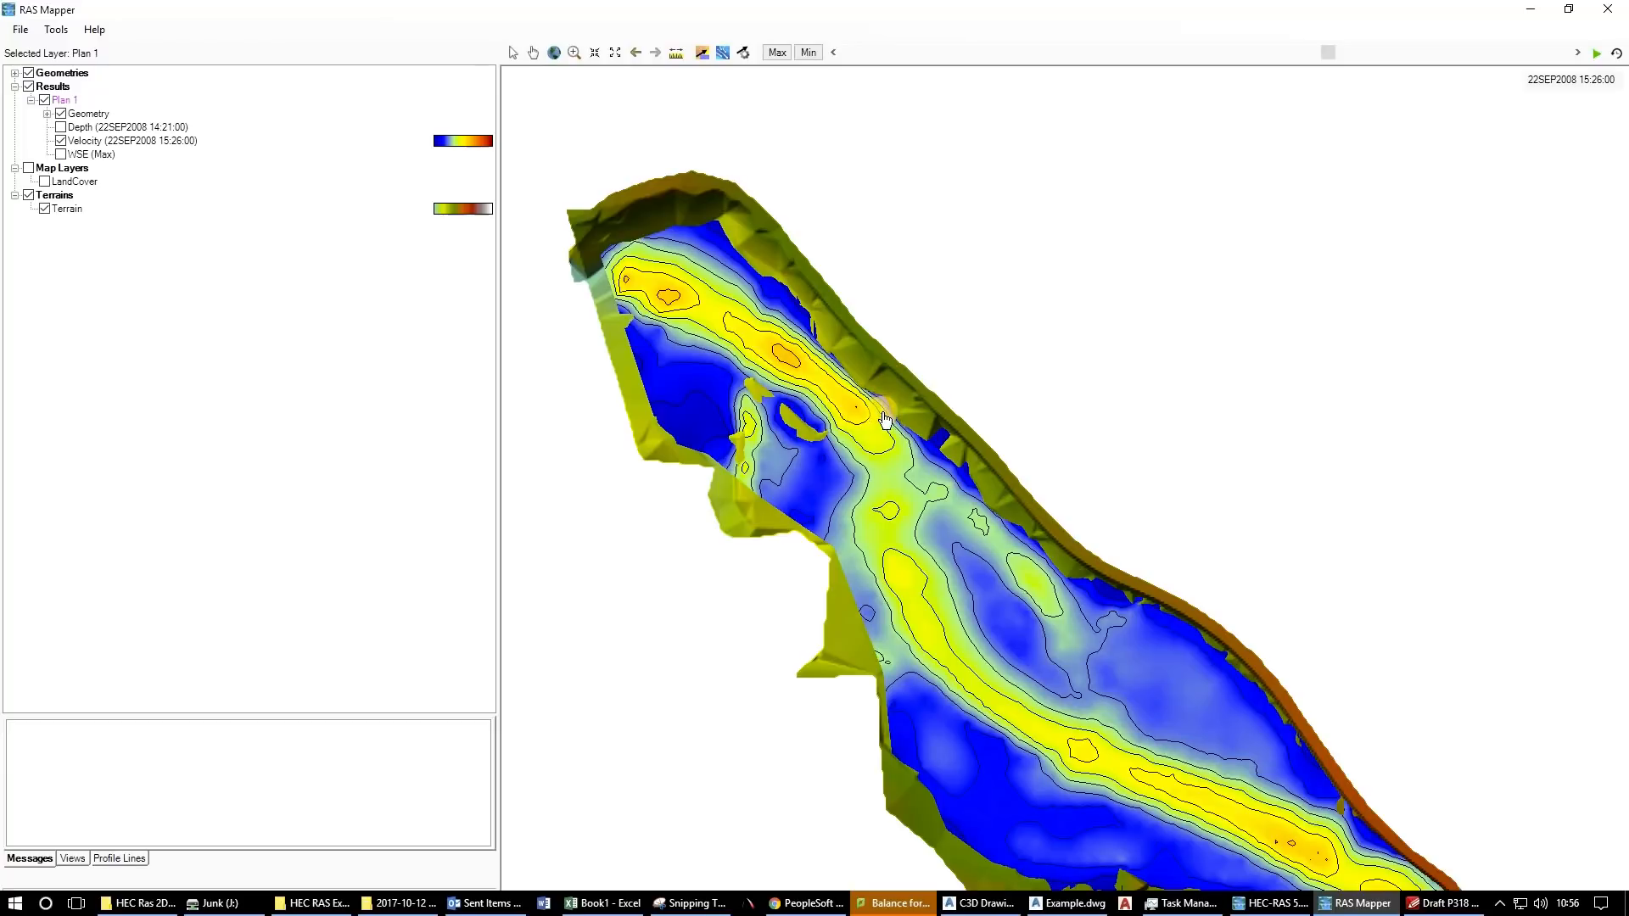
Compare the velocity results at different simulation times, ending at 22SEP2008 16:27:00.
left_click_drag(1328, 54, 1500, 52)
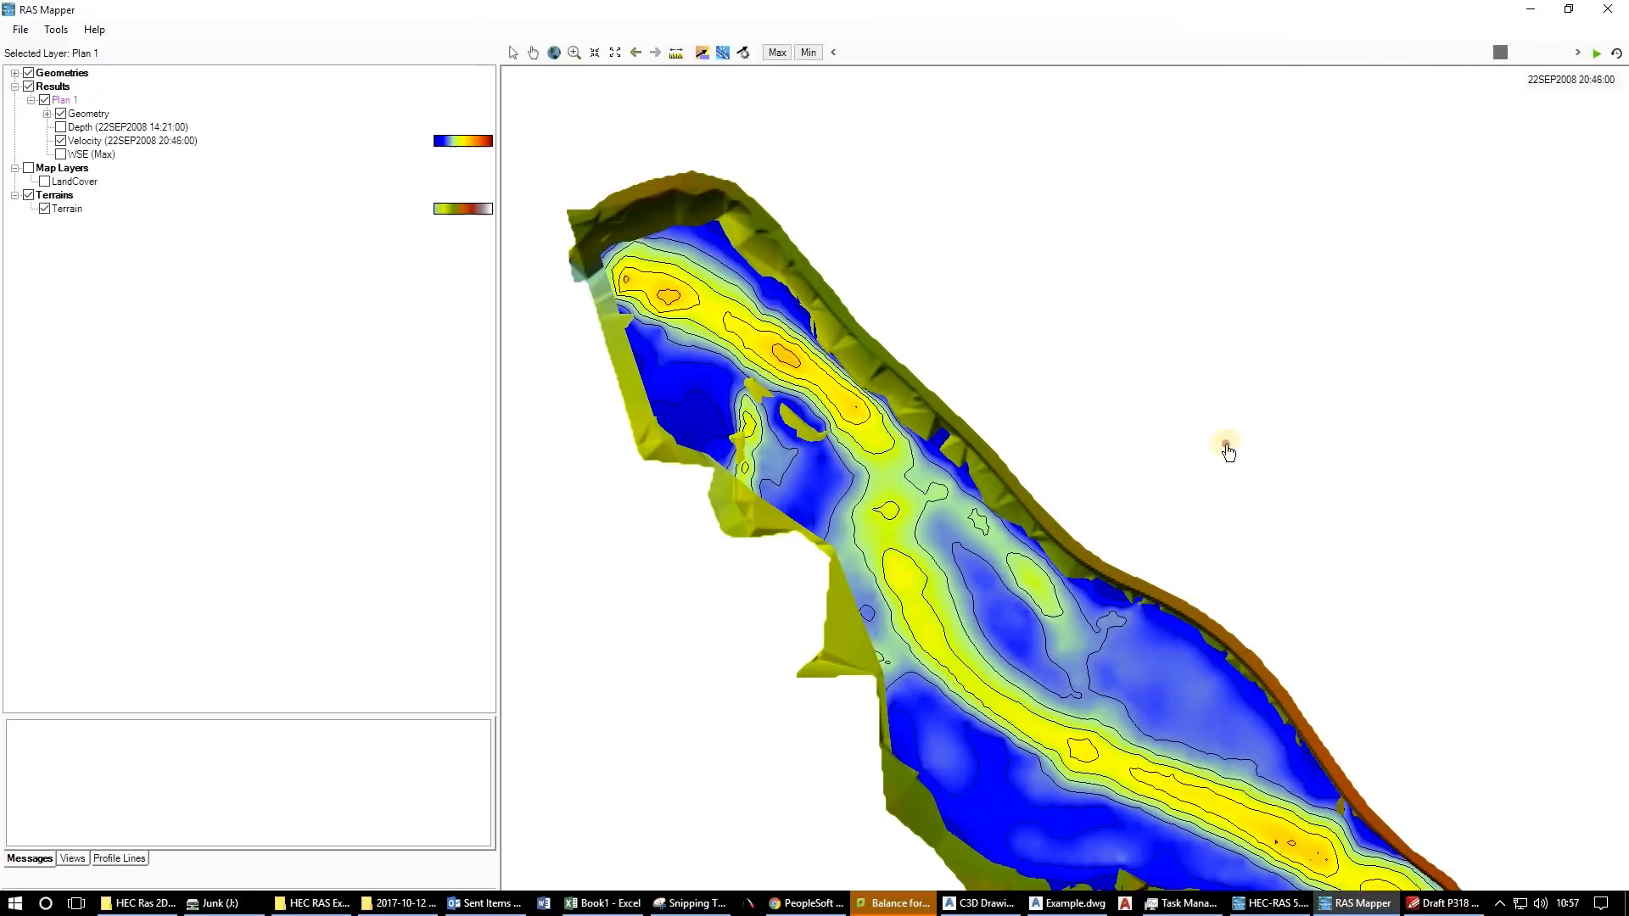
left_click_drag(1226, 446, 967, 261)
scroll(1083, 327, "down", 5)
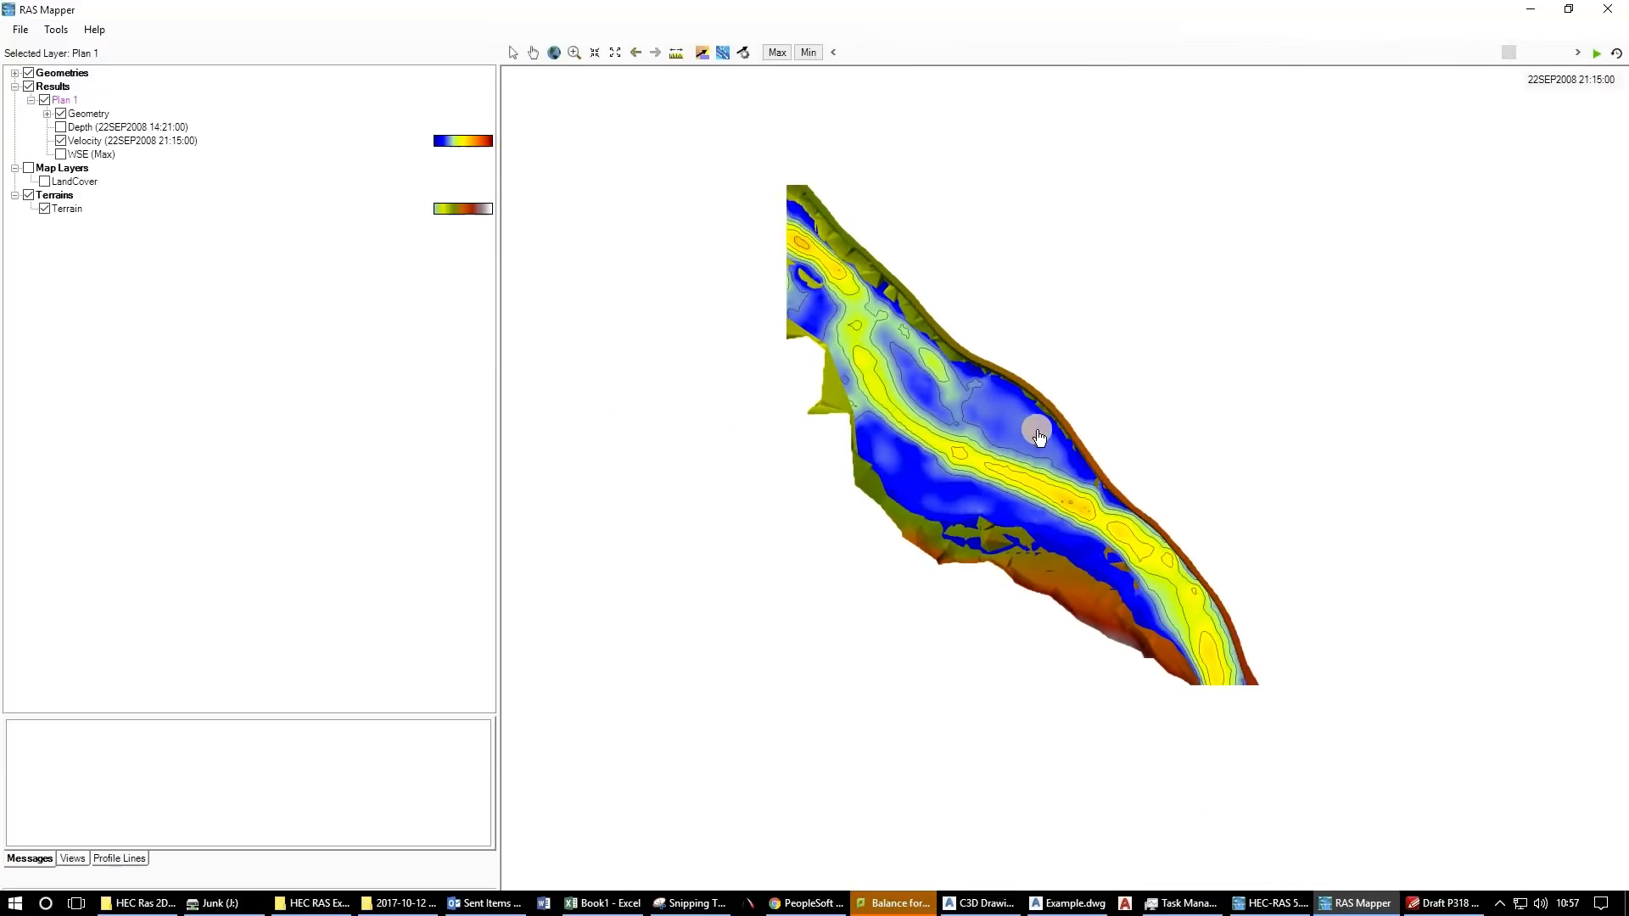
left_click_drag(1037, 430, 869, 487)
scroll(868, 486, "up", 1)
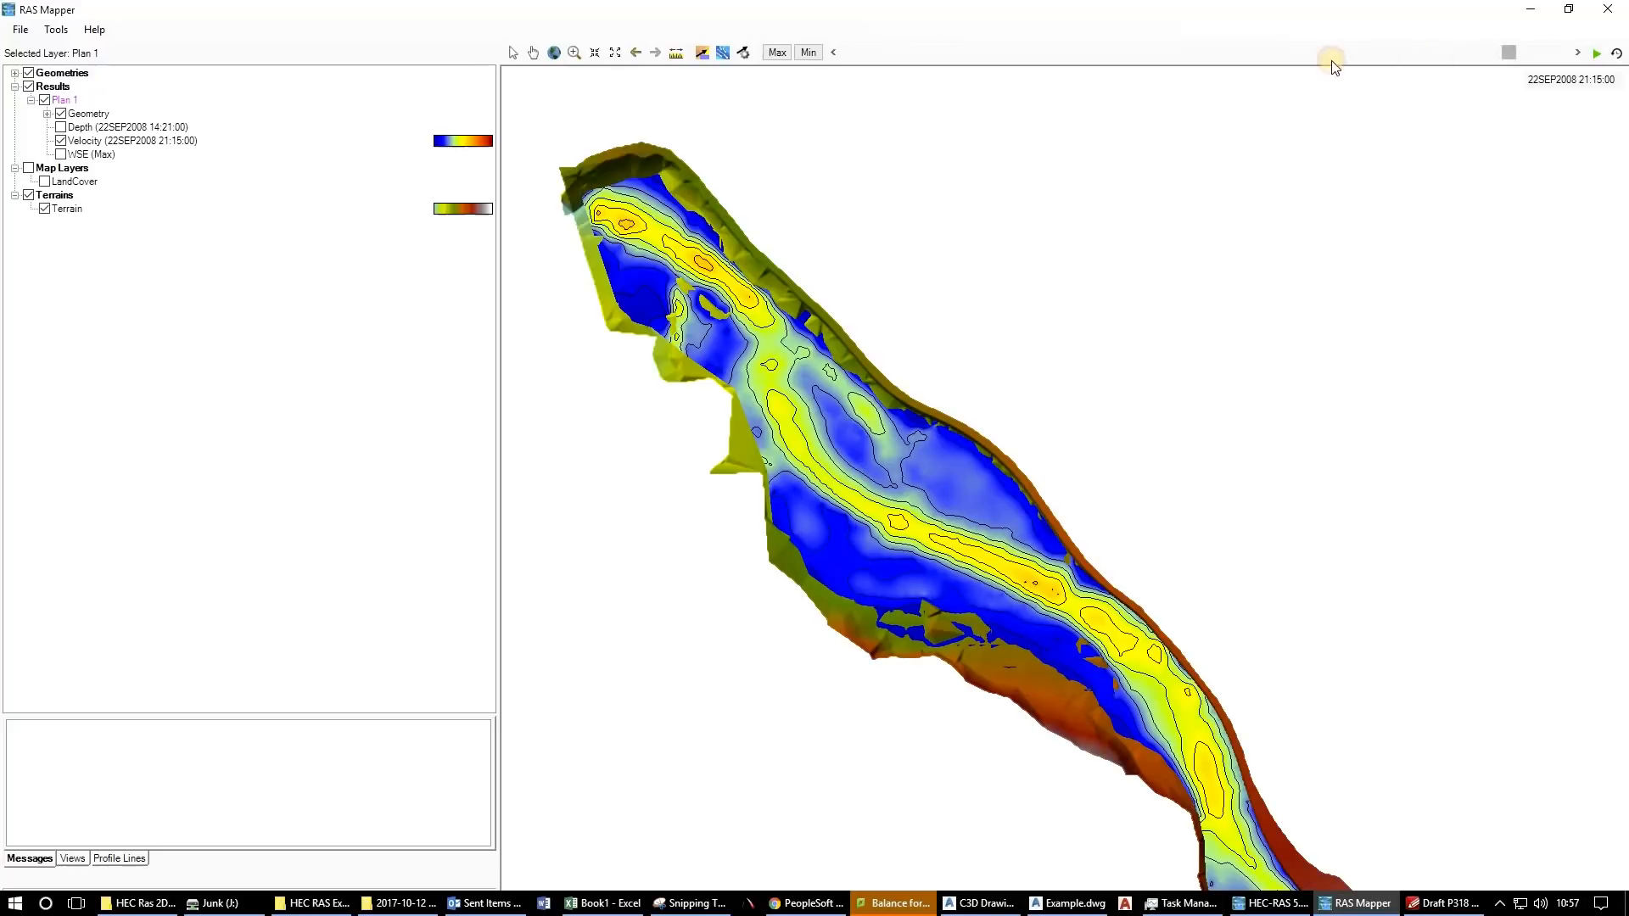
left_click_drag(1513, 56, 1400, 53)
left_click_drag(1404, 59, 1362, 59)
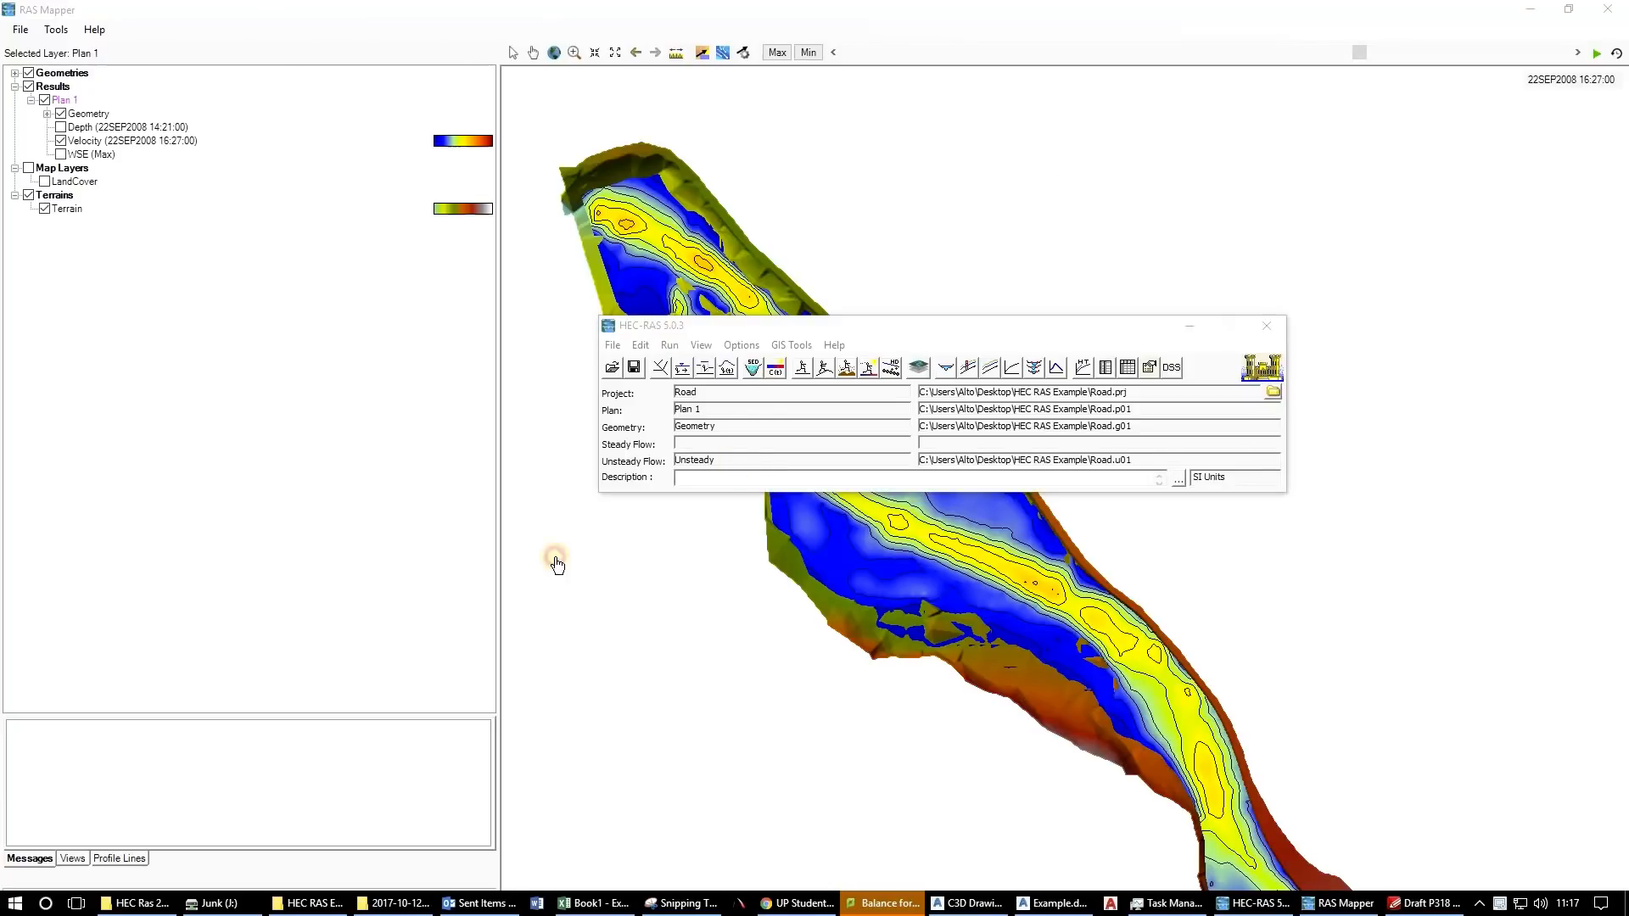
Bring RAS Mapper back to the front and examine the velocity contours along the river's middle and lower reaches.
left_click(176, 235)
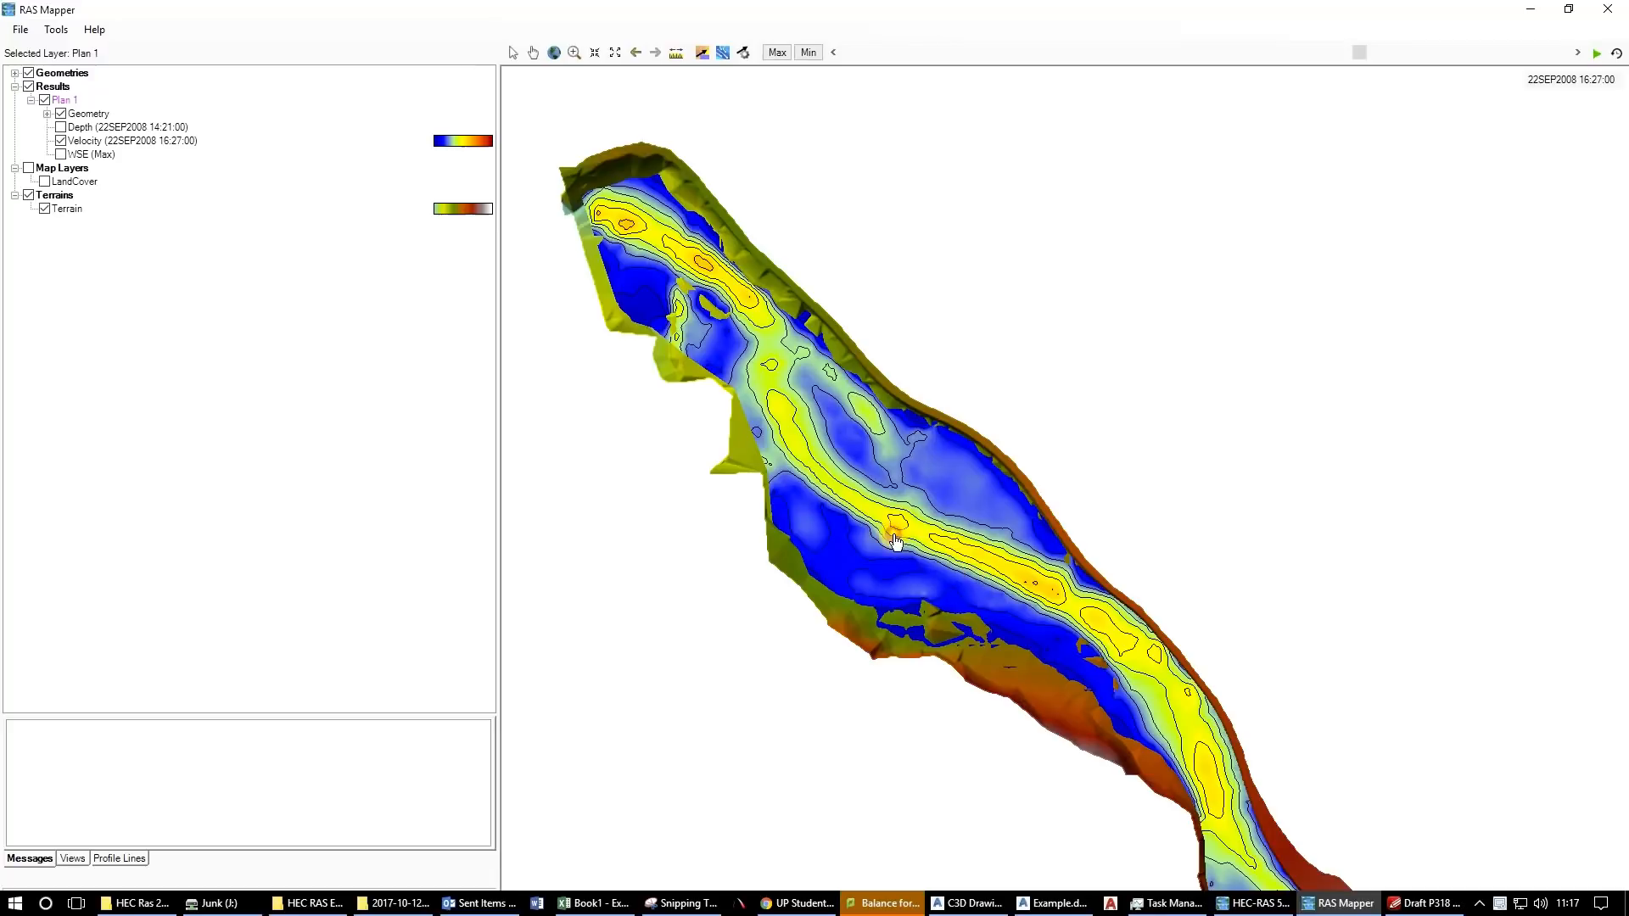
left_click_drag(895, 541, 767, 342)
scroll(788, 378, "up", 2)
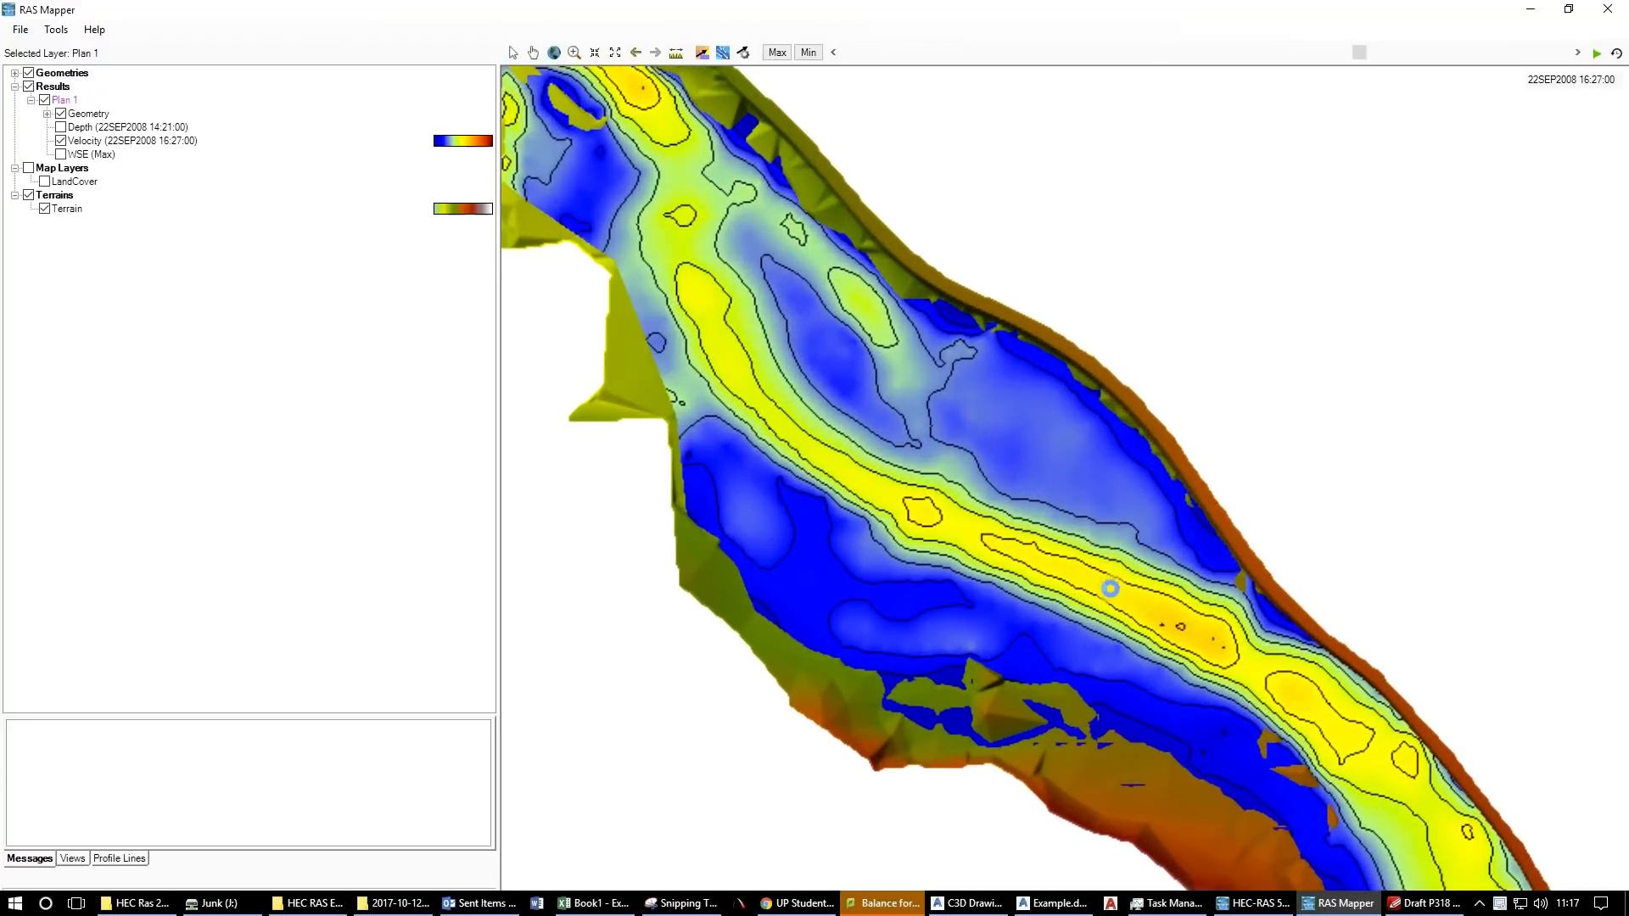
left_click_drag(1198, 691, 910, 396)
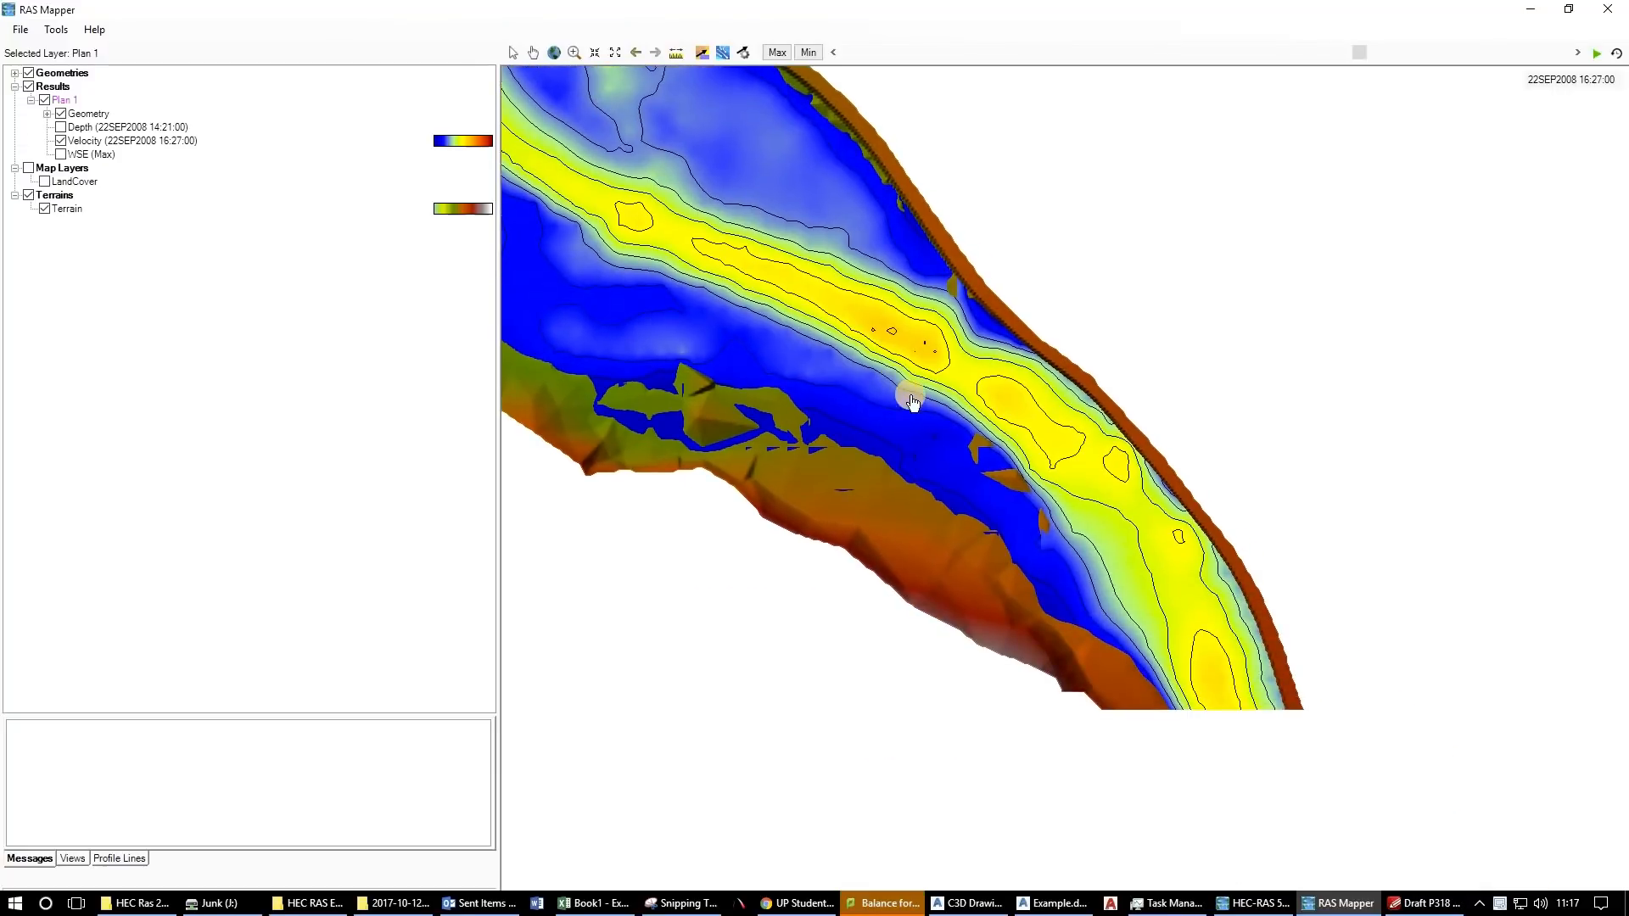
scroll(912, 401, "down", 3)
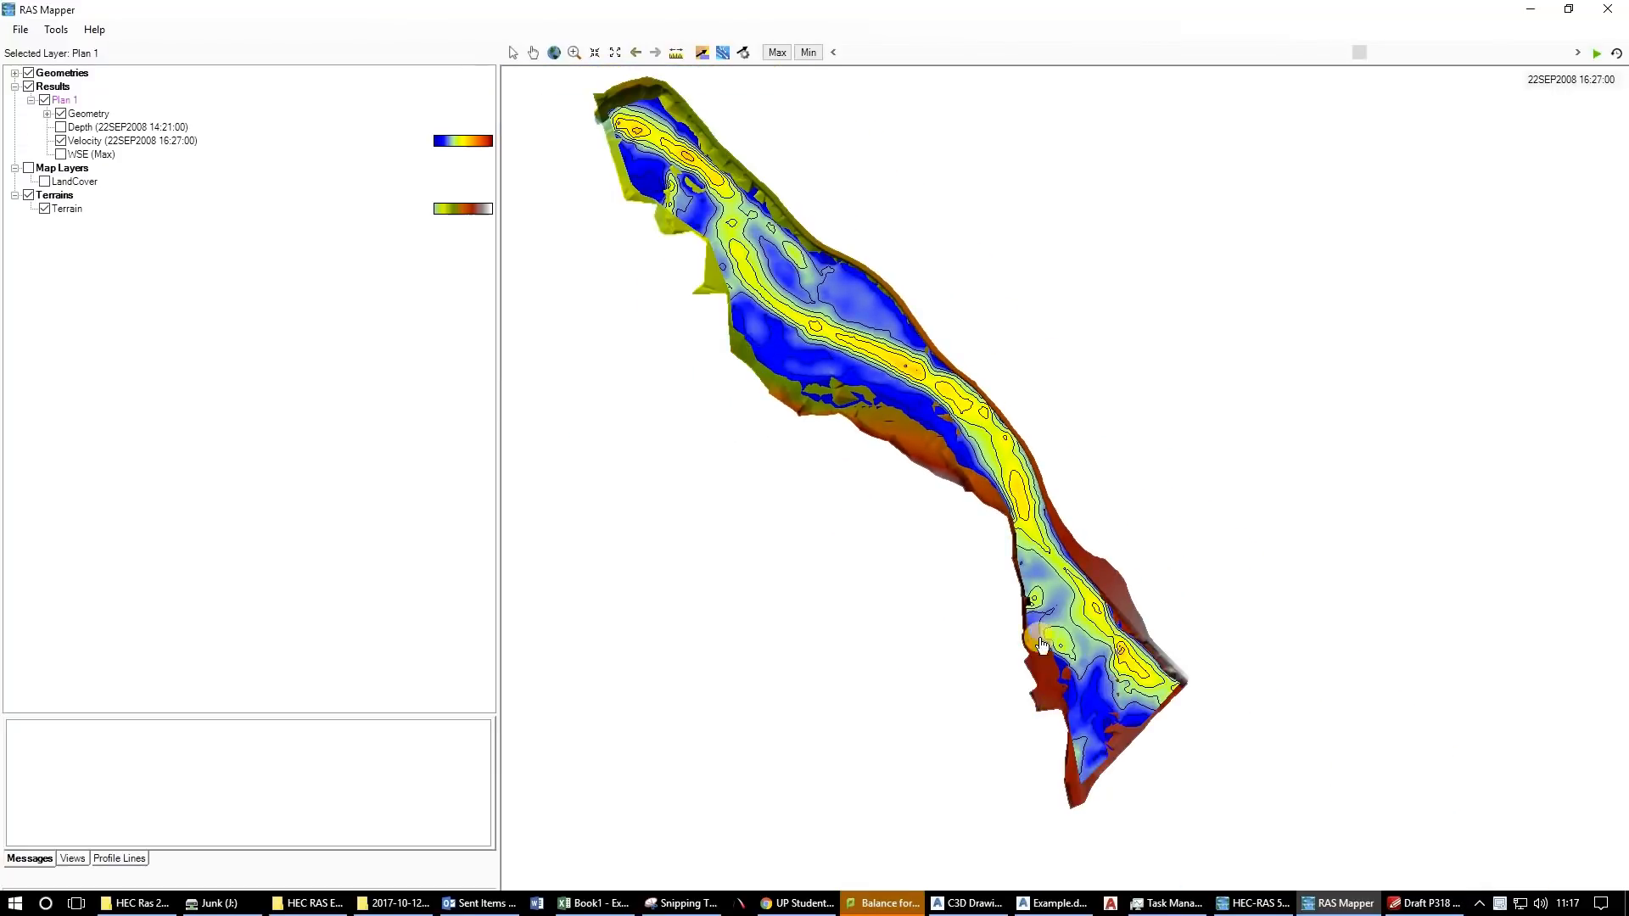
scroll(1156, 706, "up", 2)
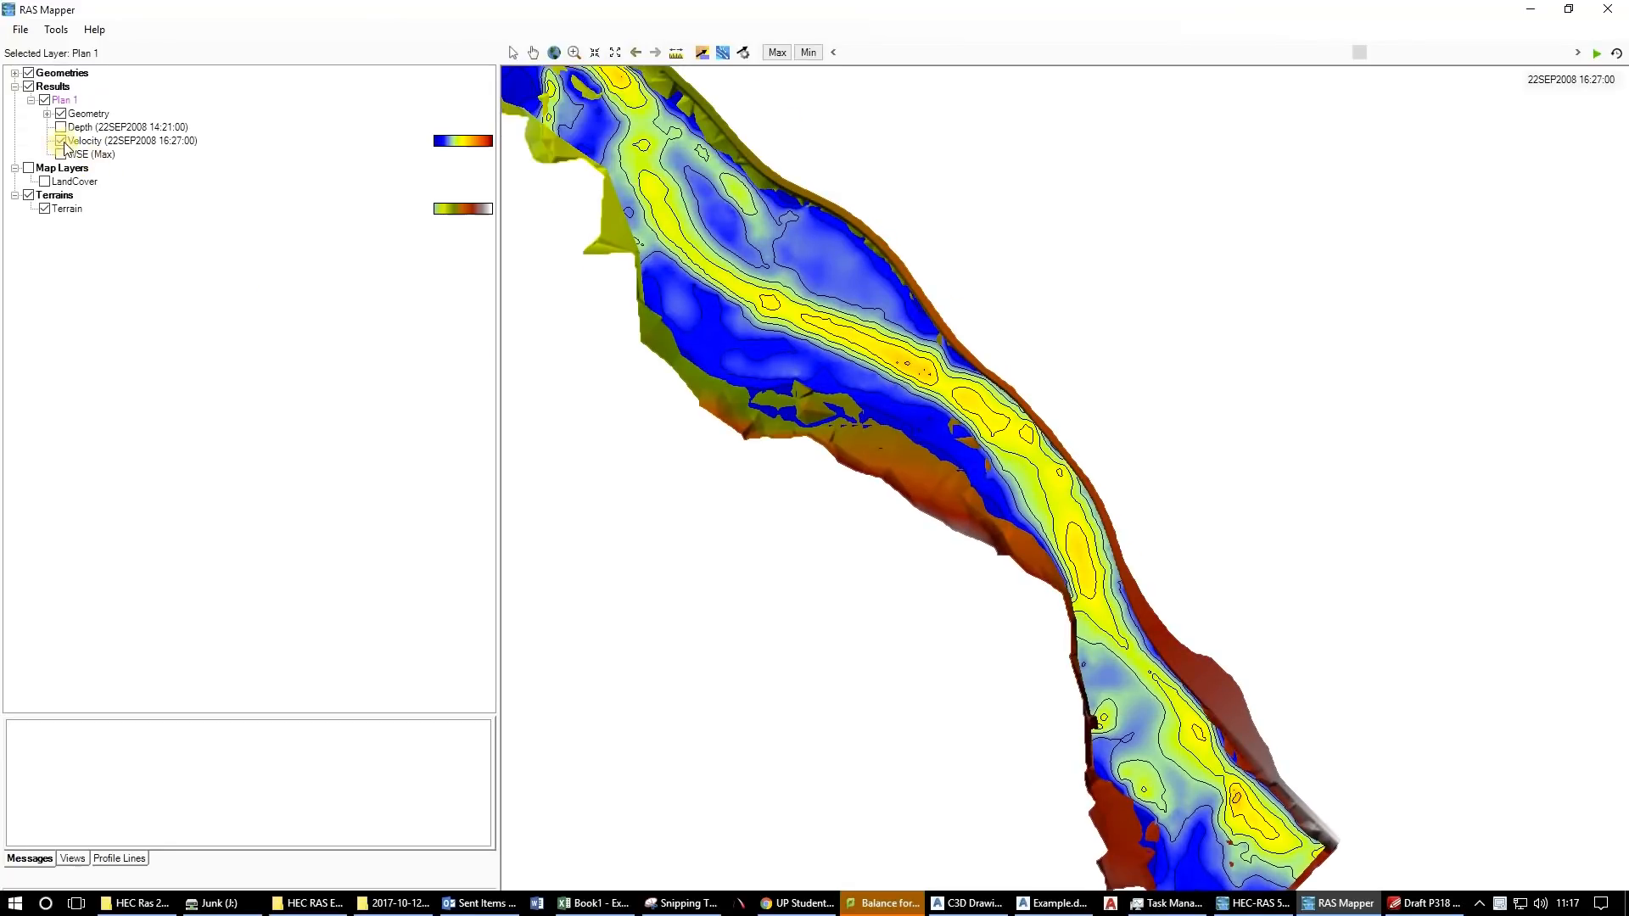
Display Plan 1's WSE layer in place of velocity and set its time to 22SEP2008 17:01:00.
left_click(66, 155)
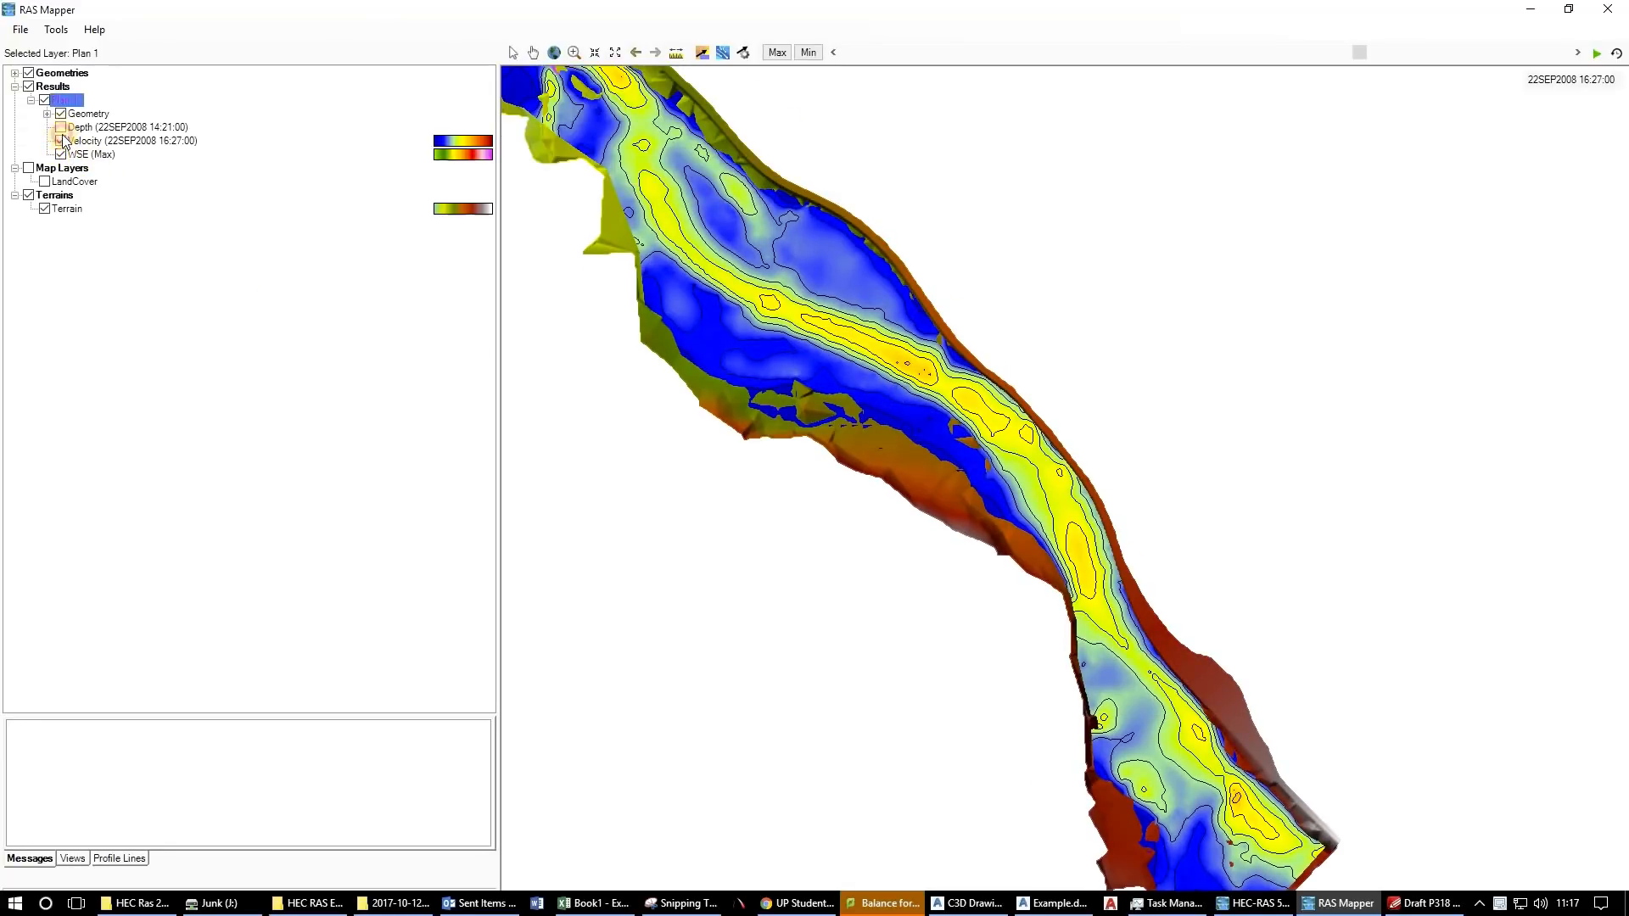
left_click(1357, 54)
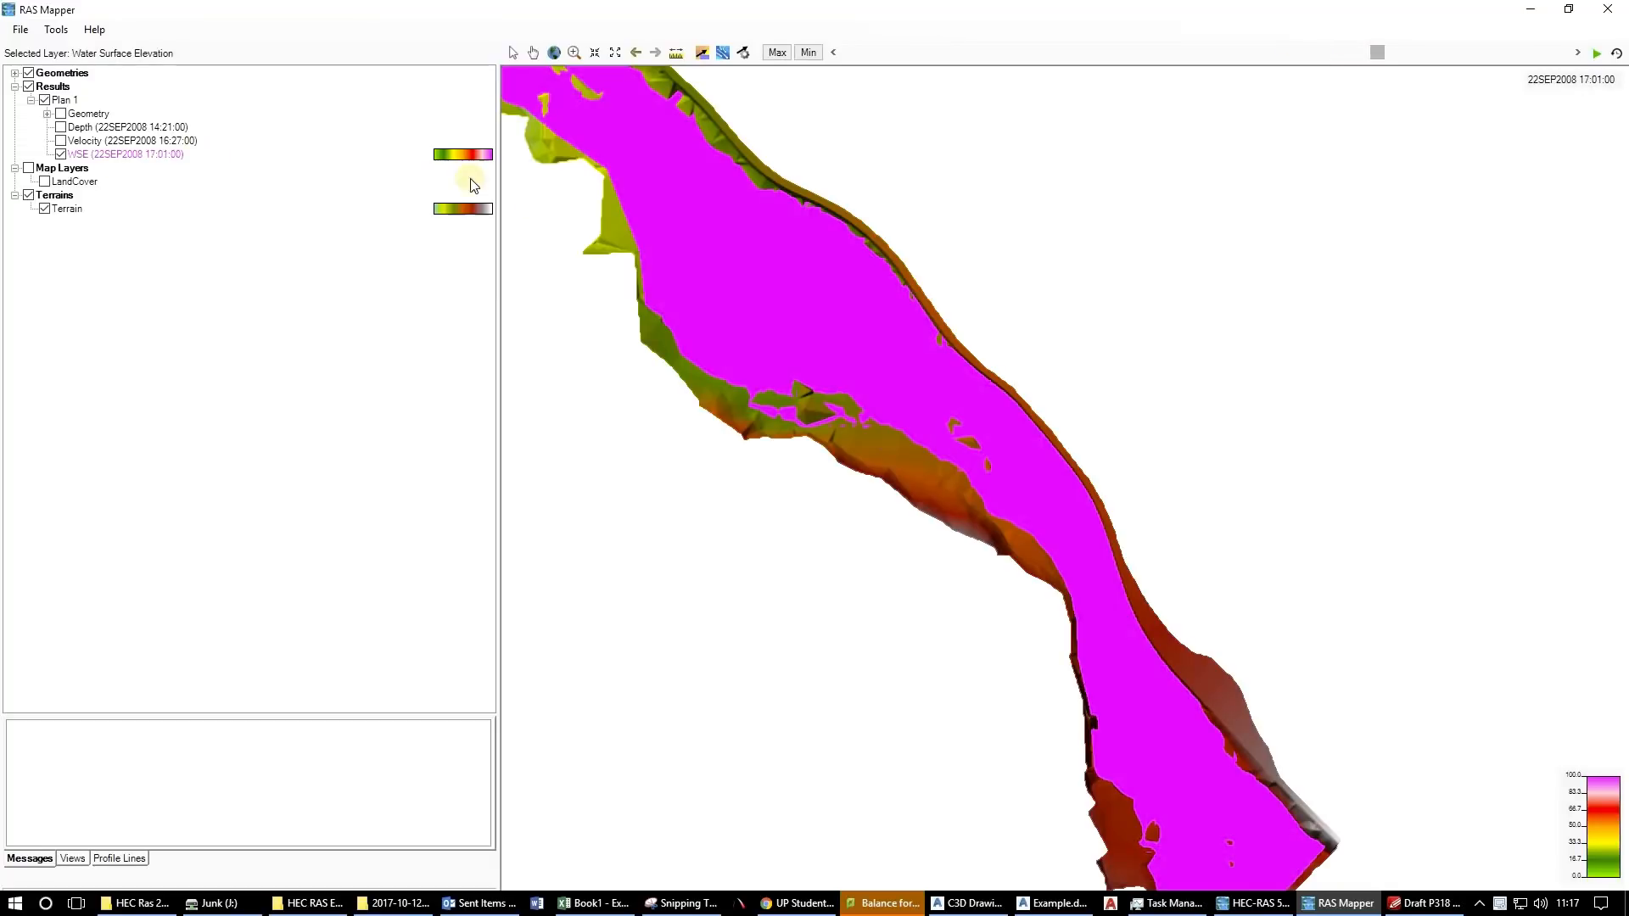
Regenerate the surface fill of Plan 1's WSE layer with a minimum value of 1400 and apply it.
left_click(448, 161)
right_click(448, 161)
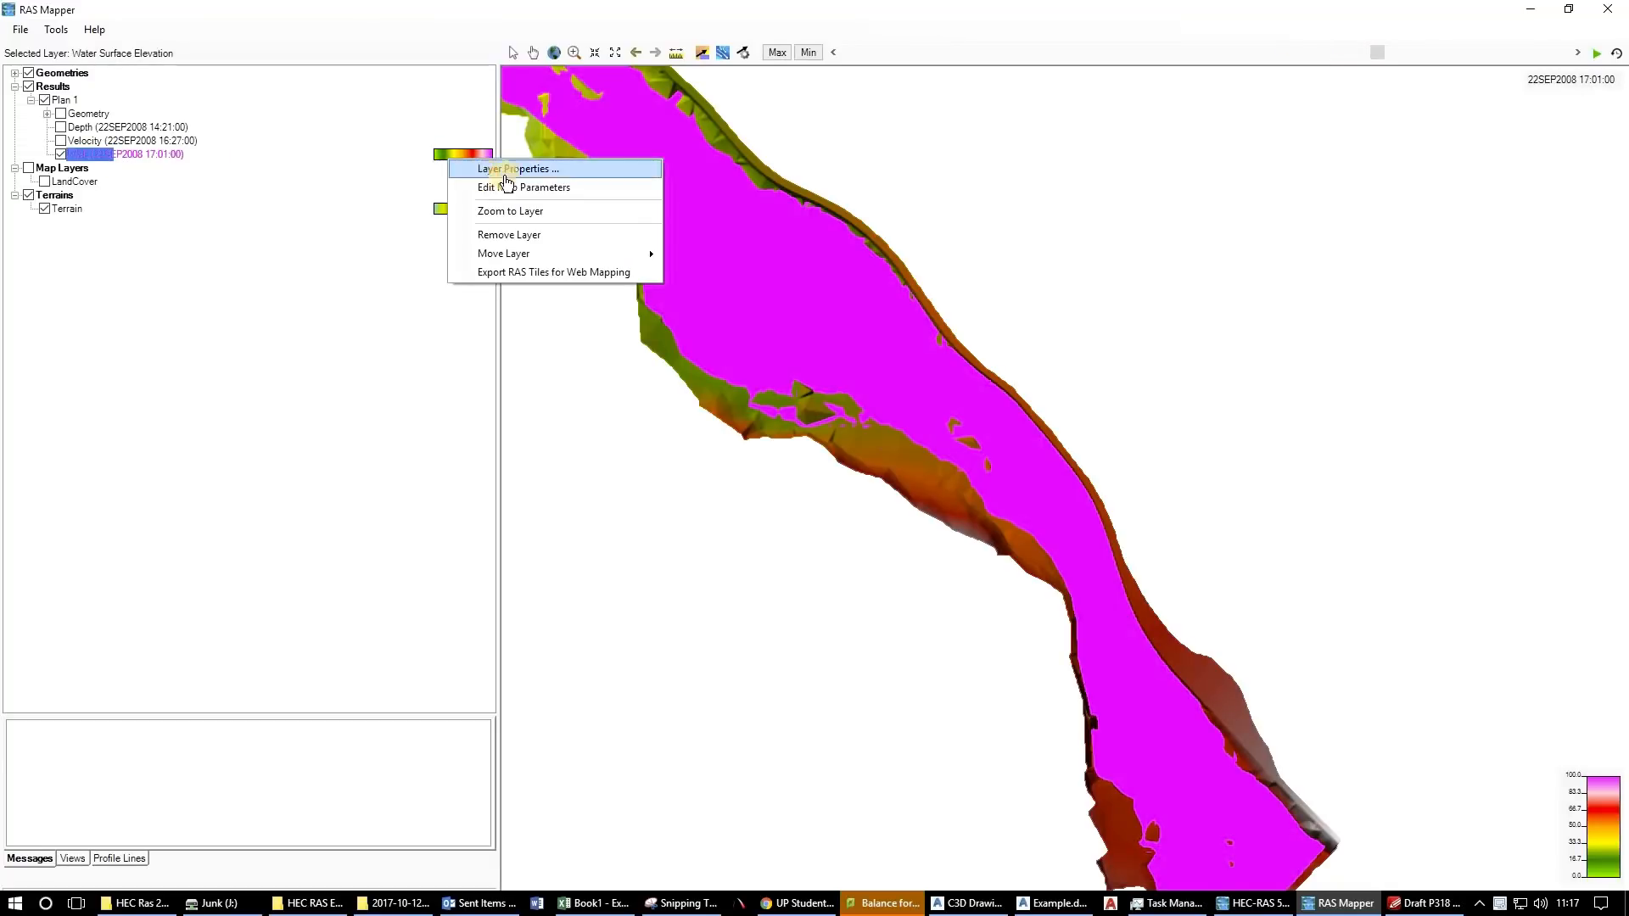
left_click(505, 172)
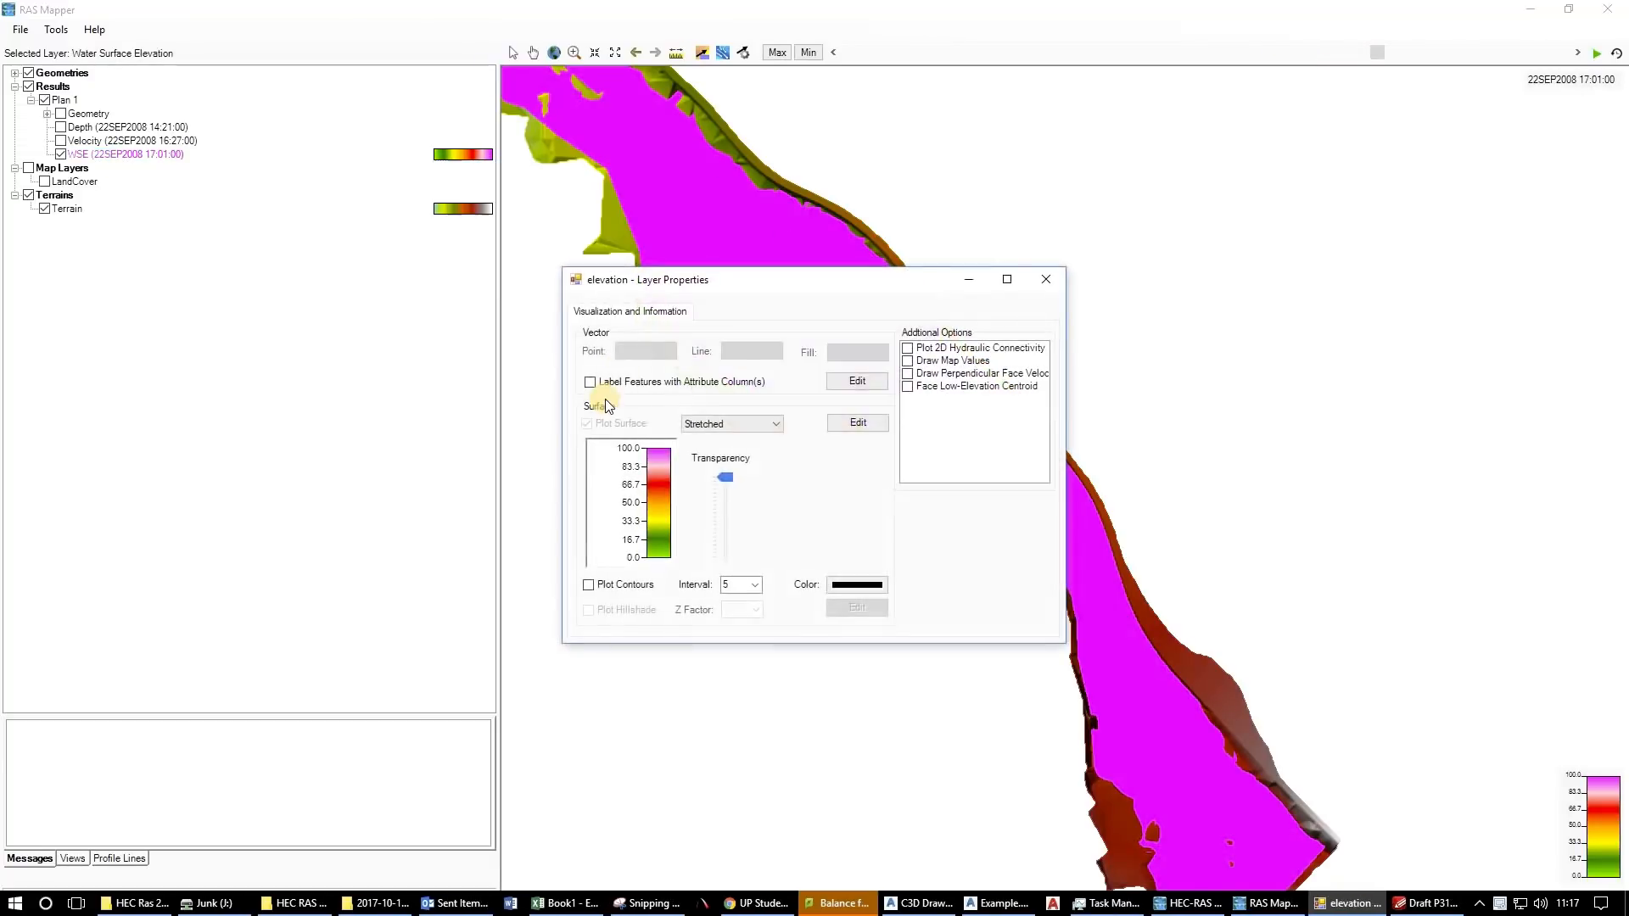
left_click(628, 465)
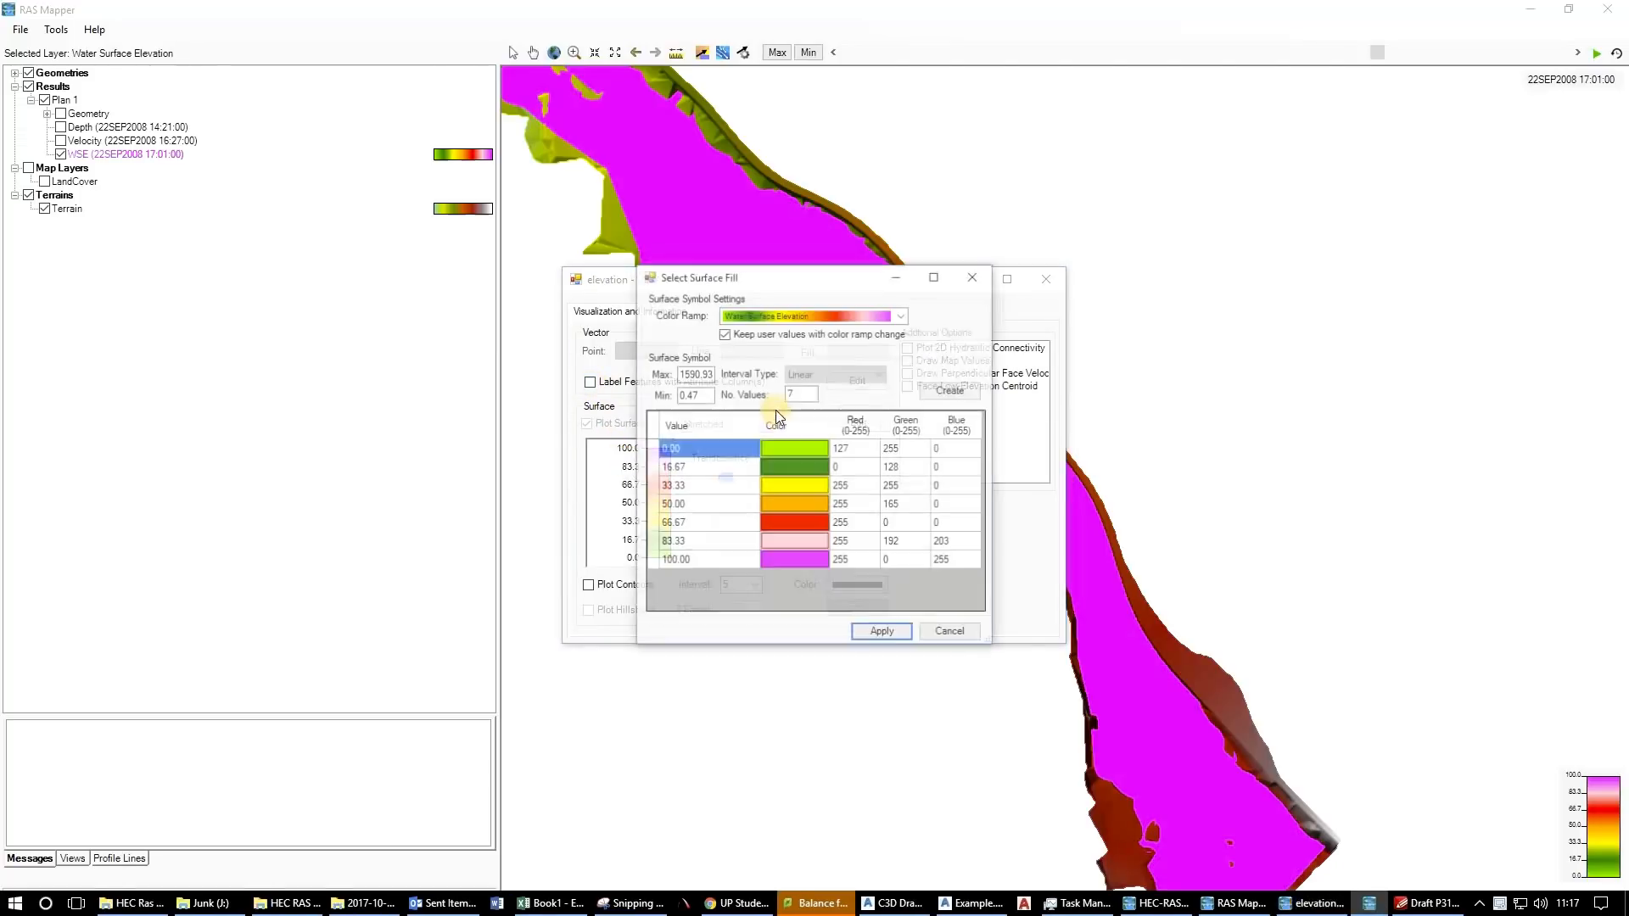
double_click(677, 395)
type("14")
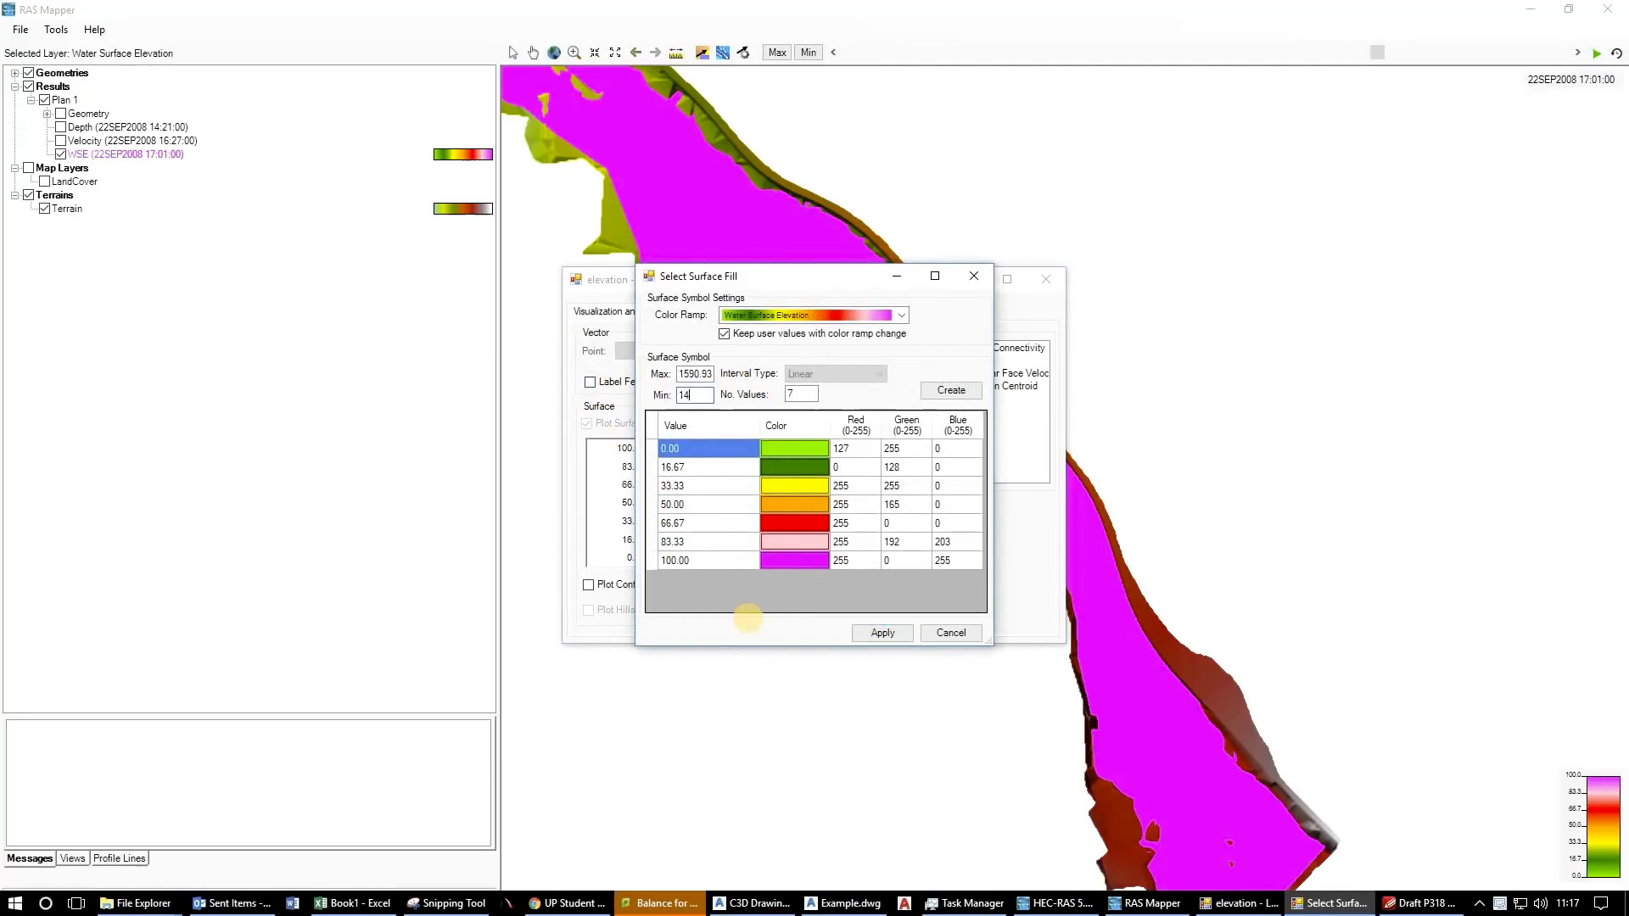
type("00")
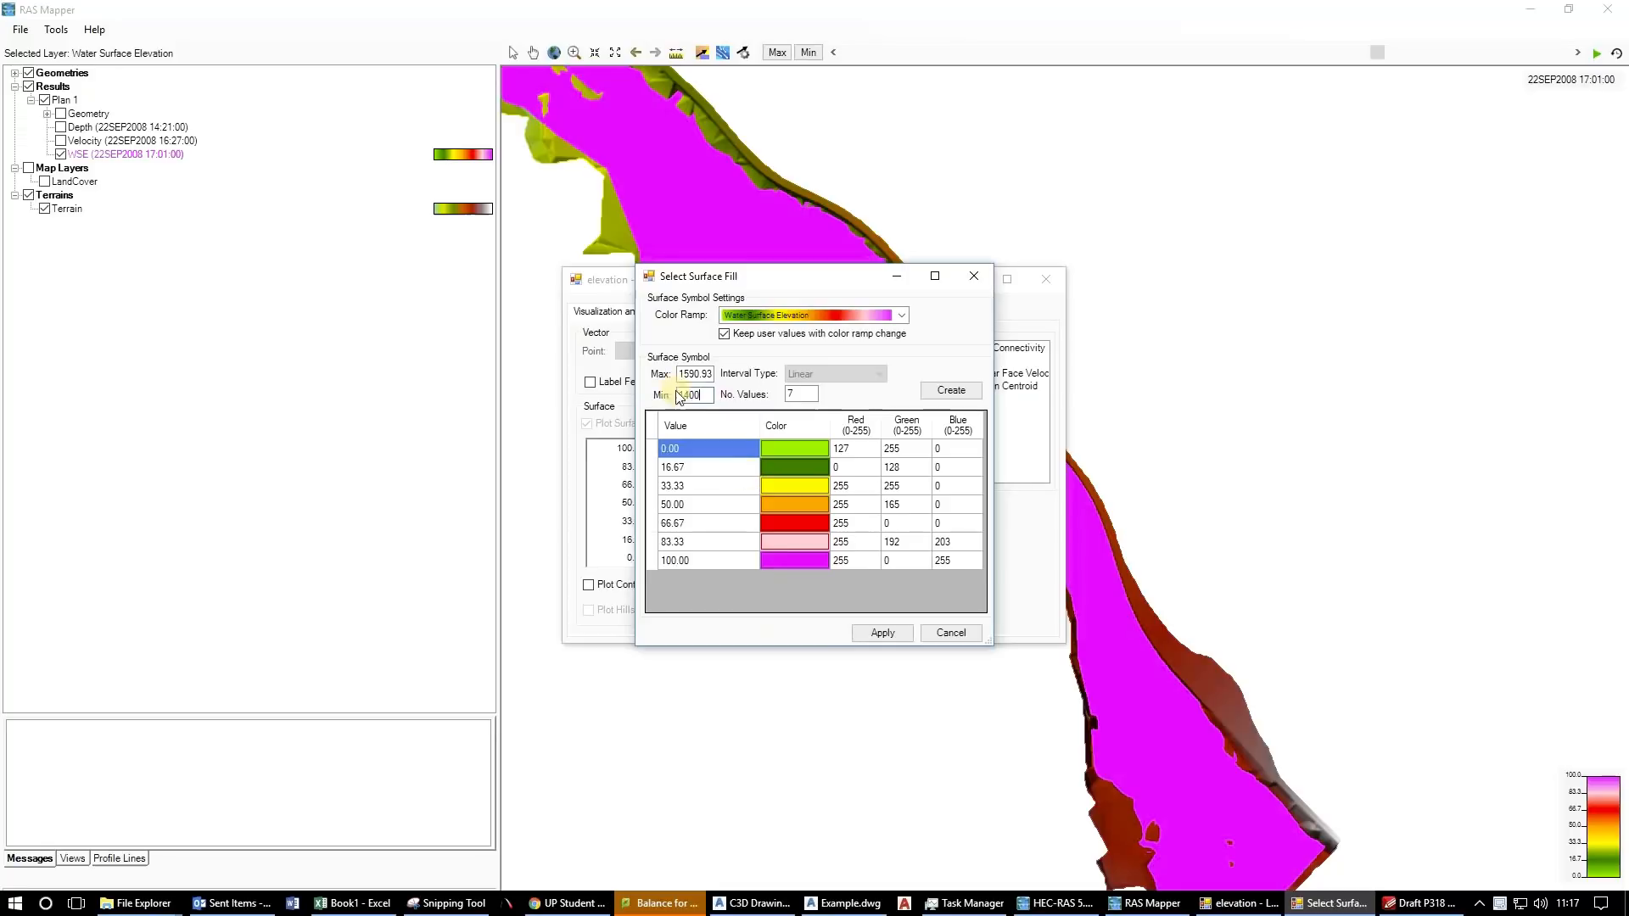
left_click(948, 395)
left_click(886, 634)
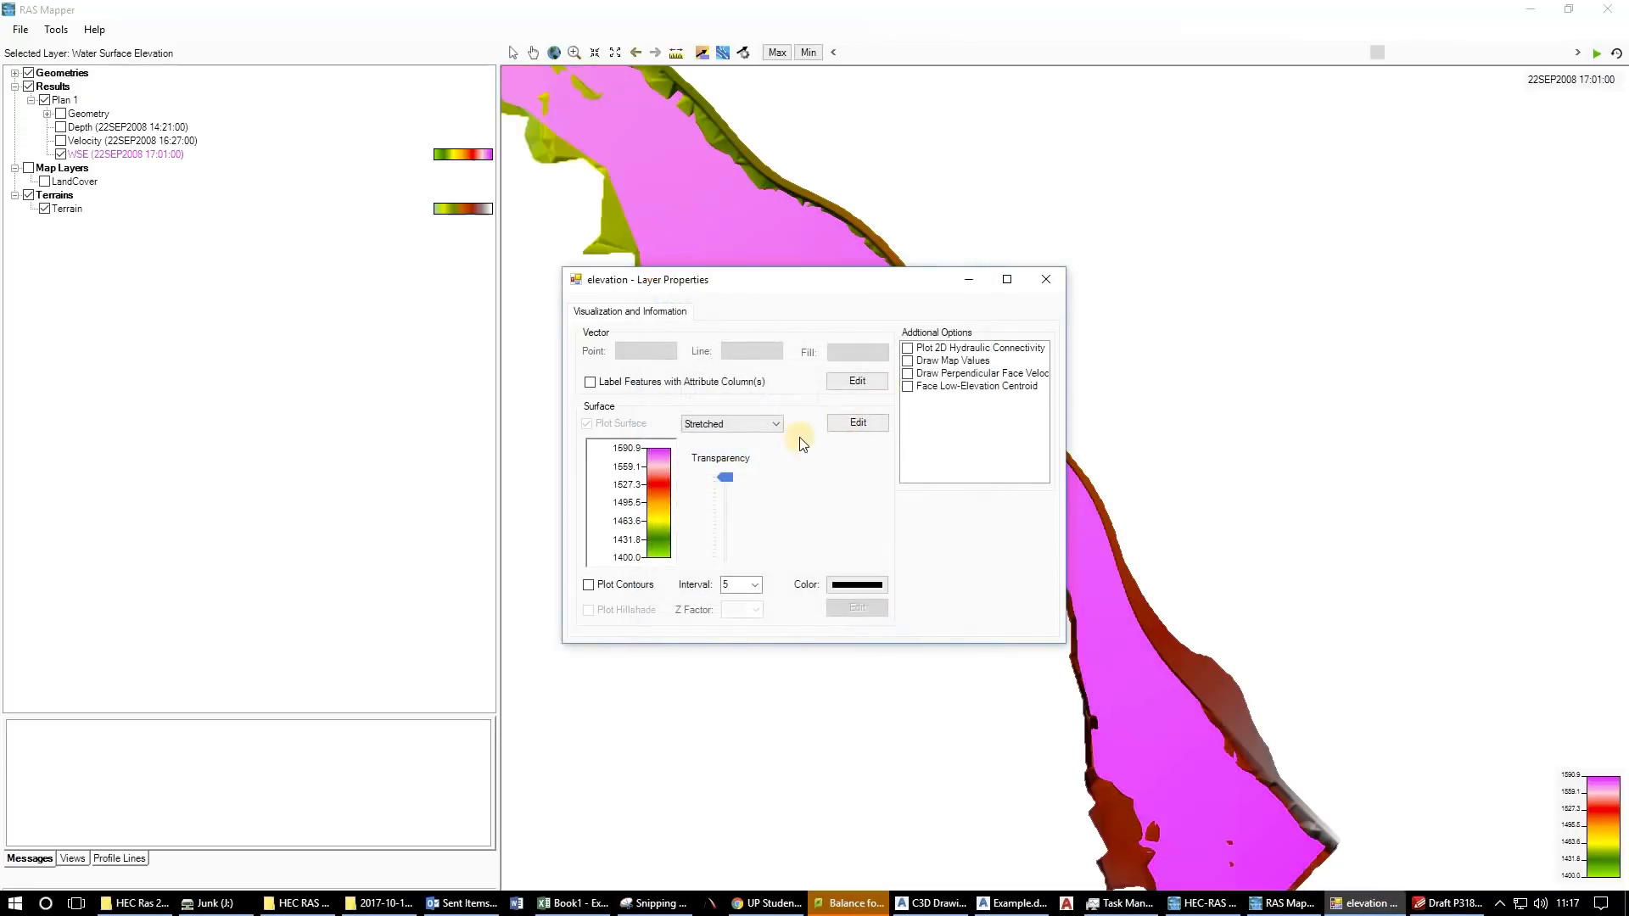
Set the WSE surface fill's minimum to 1500, recreate its color values, apply them and close the layer properties.
left_click(637, 469)
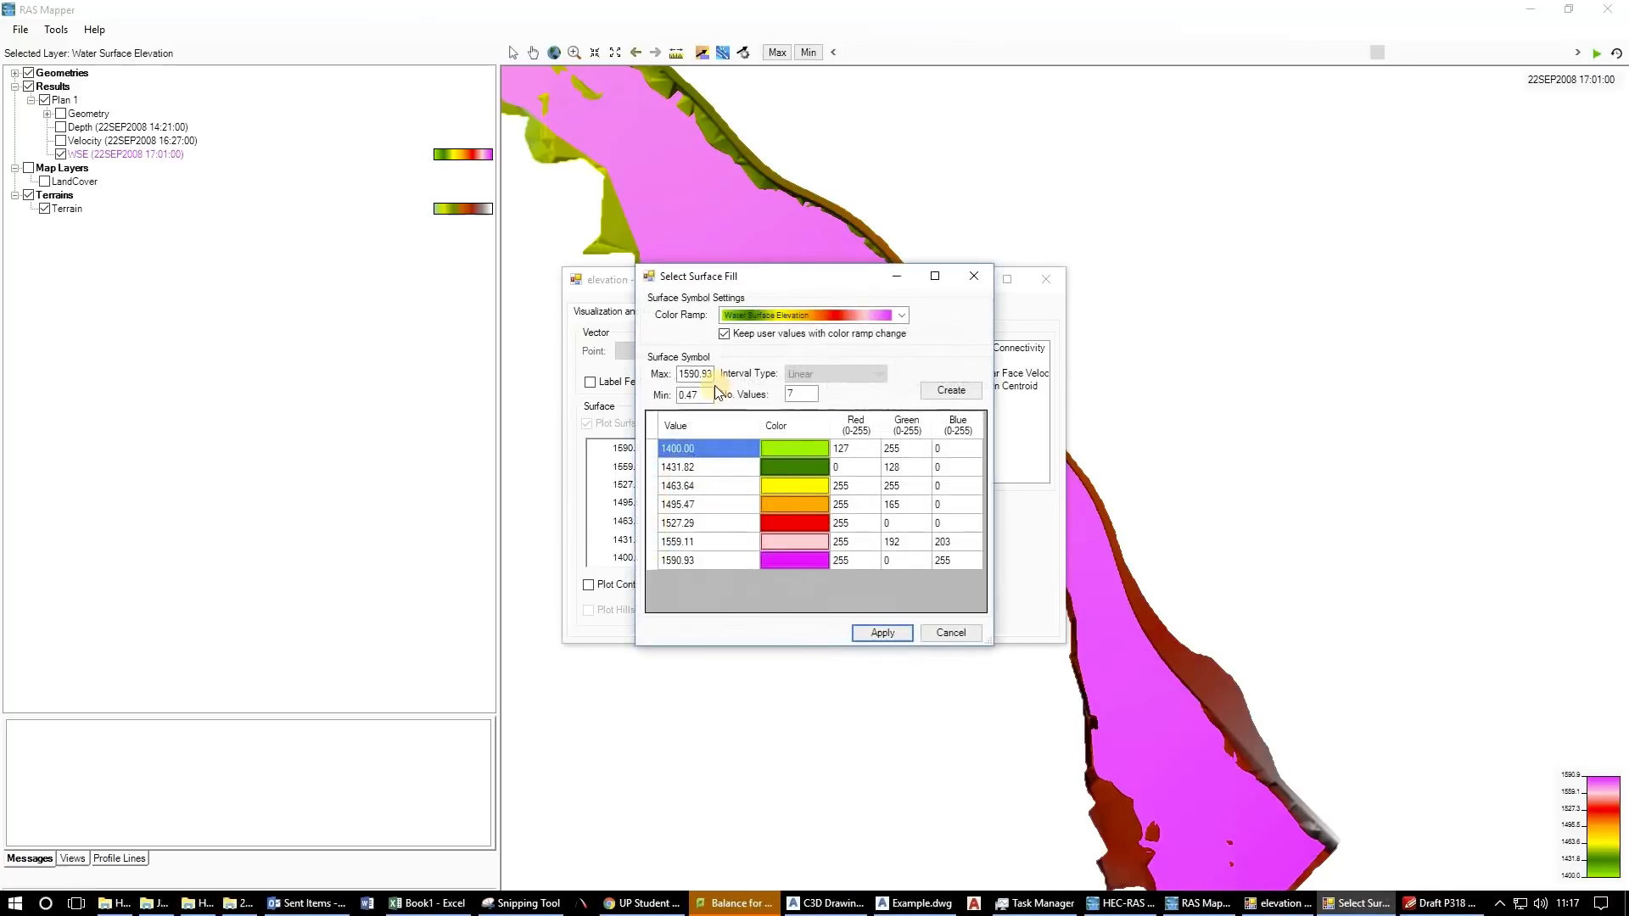
left_click(706, 397)
left_click_drag(707, 396, 628, 392)
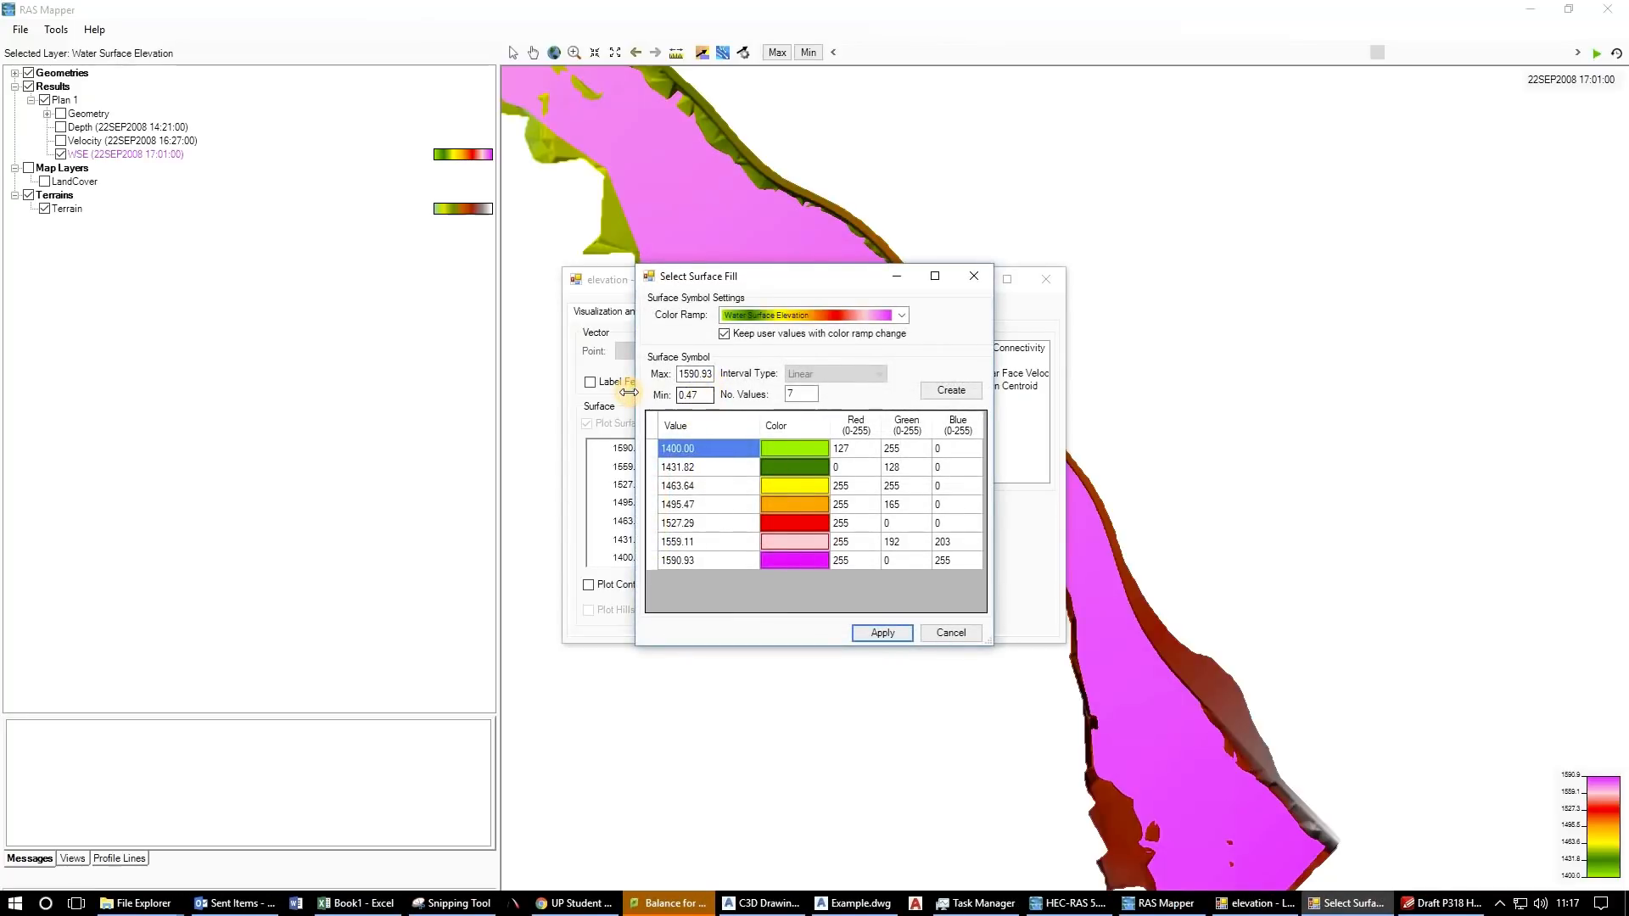
type("1500")
left_click(967, 392)
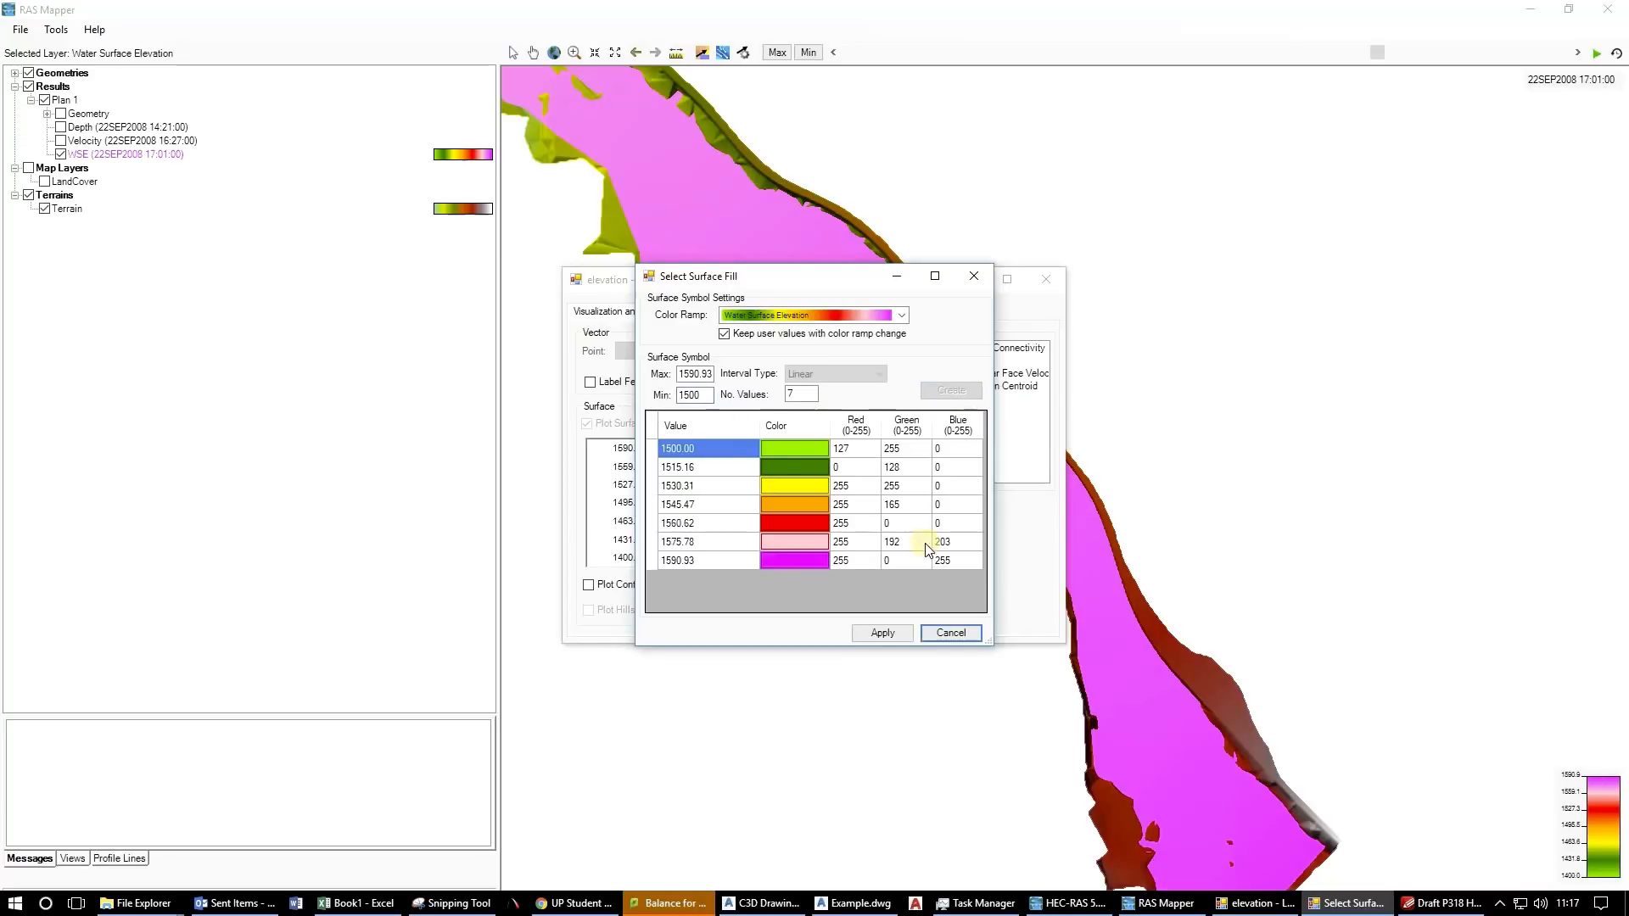
left_click(869, 633)
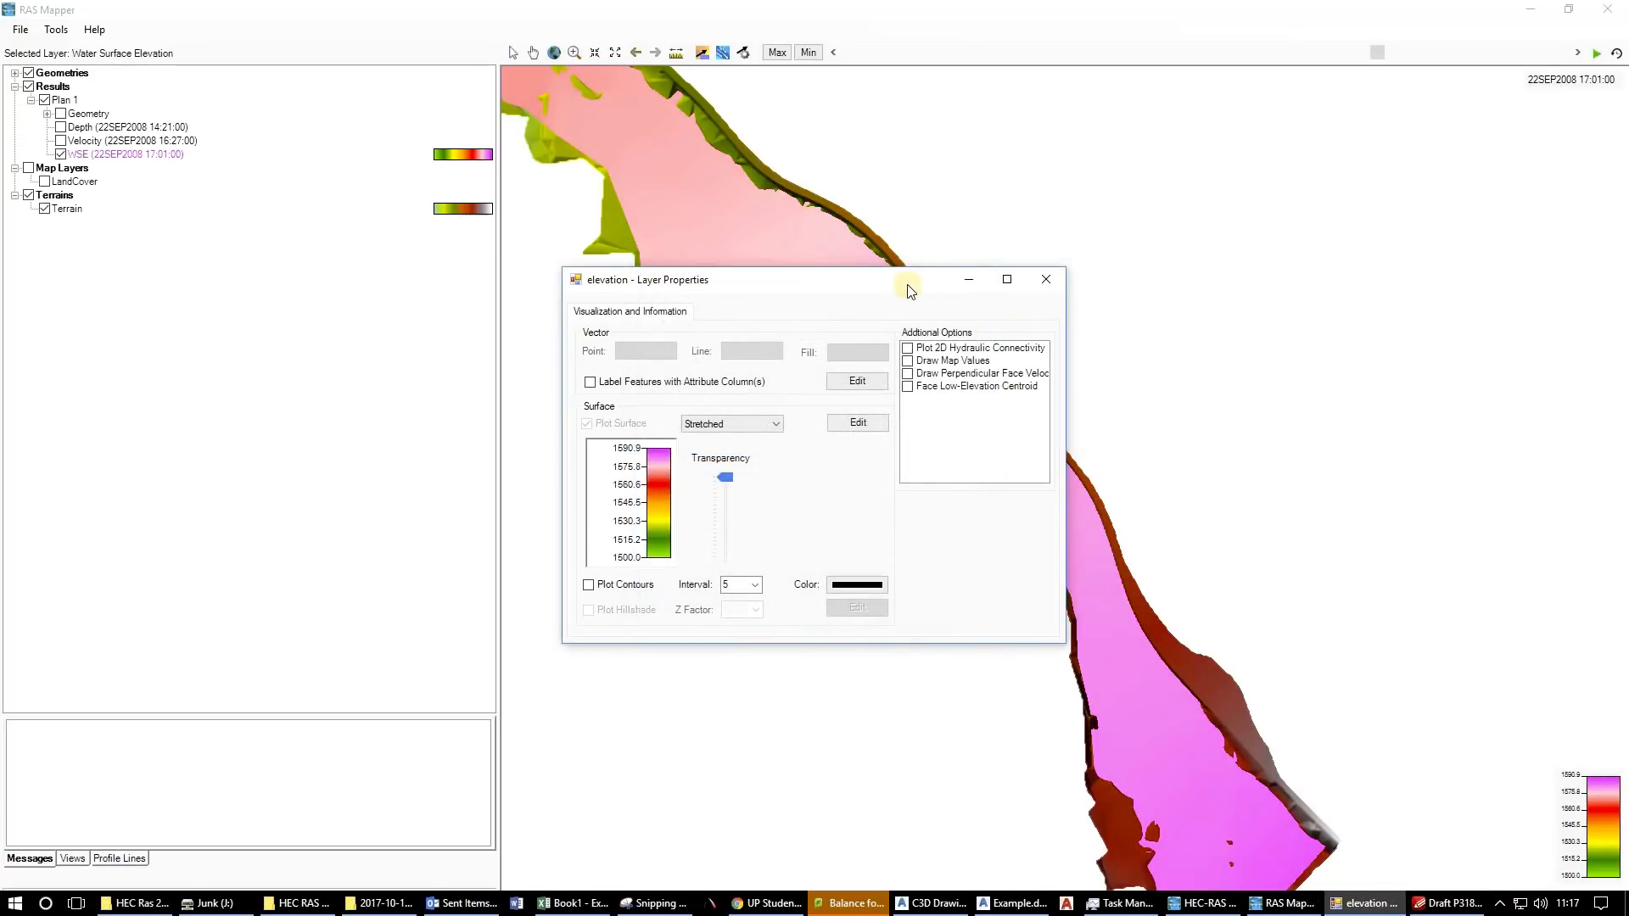
left_click_drag(1062, 276, 1141, 441)
left_click(1130, 444)
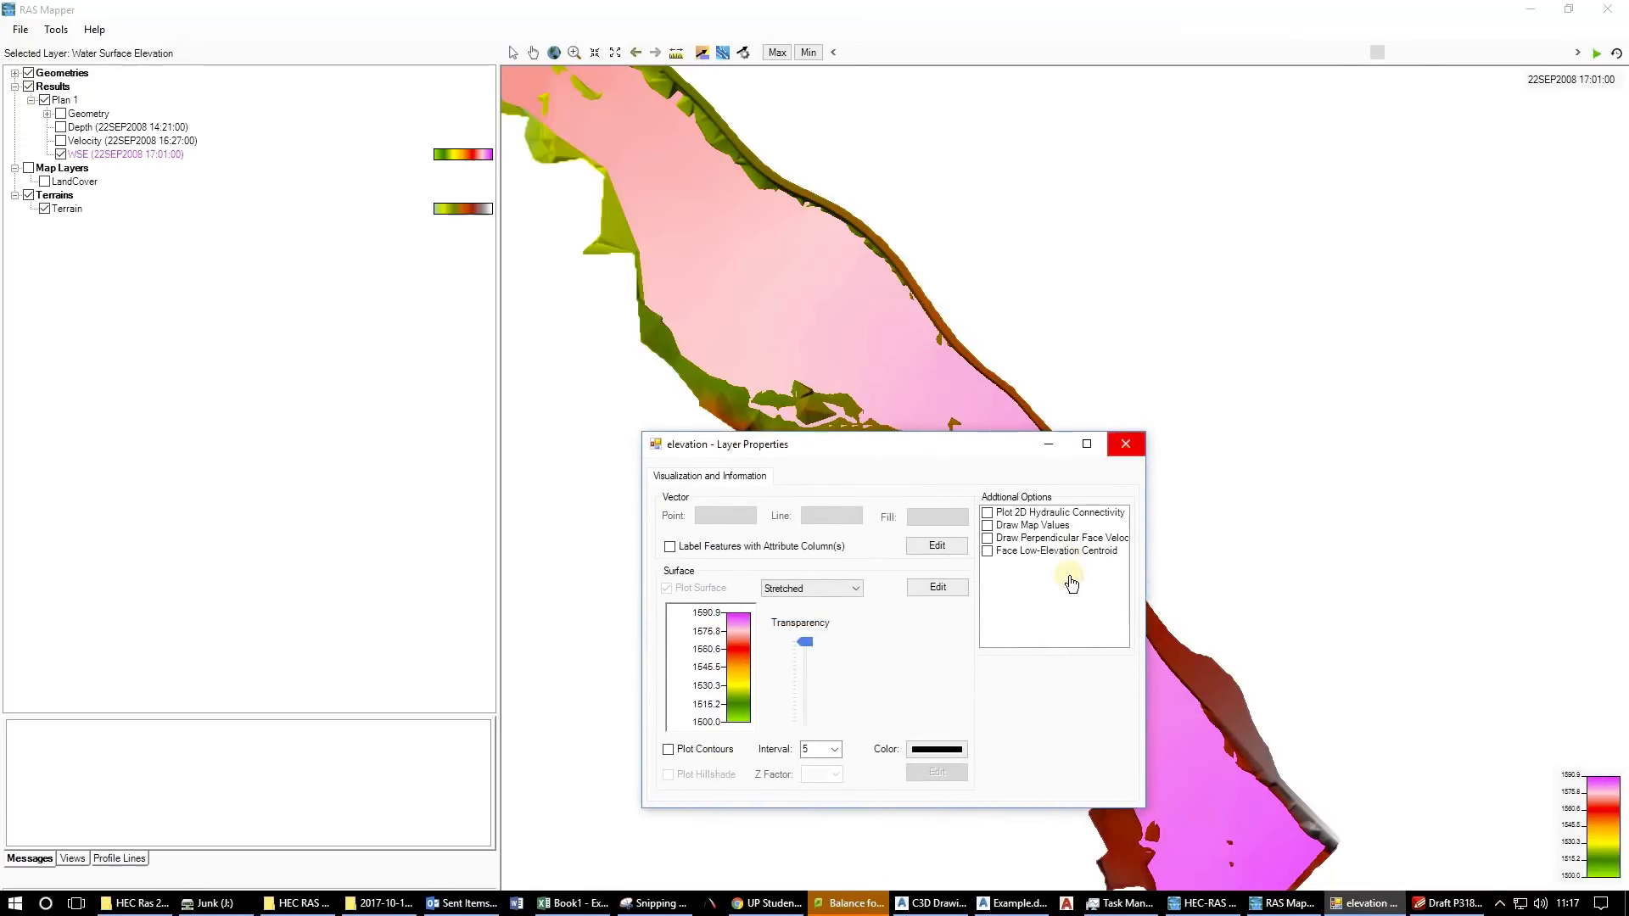
Examine the recolored water surface elevation over the whole river and select Plan 1's WSE layer.
scroll(909, 400, "down", 3)
left_click_drag(913, 402, 1002, 494)
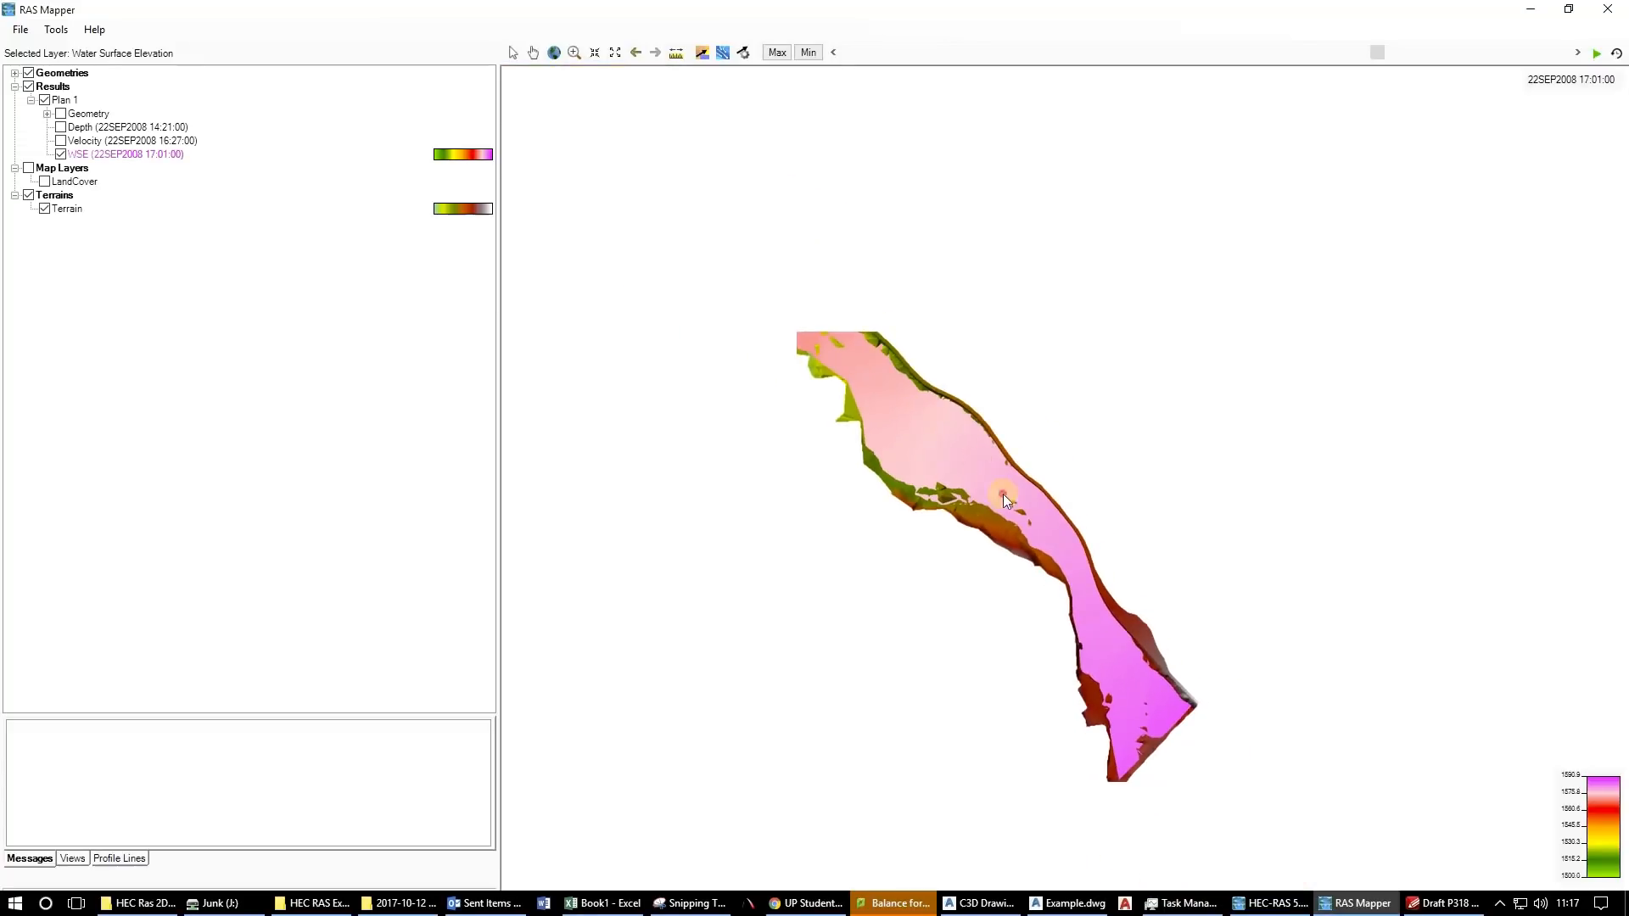
left_click(178, 154)
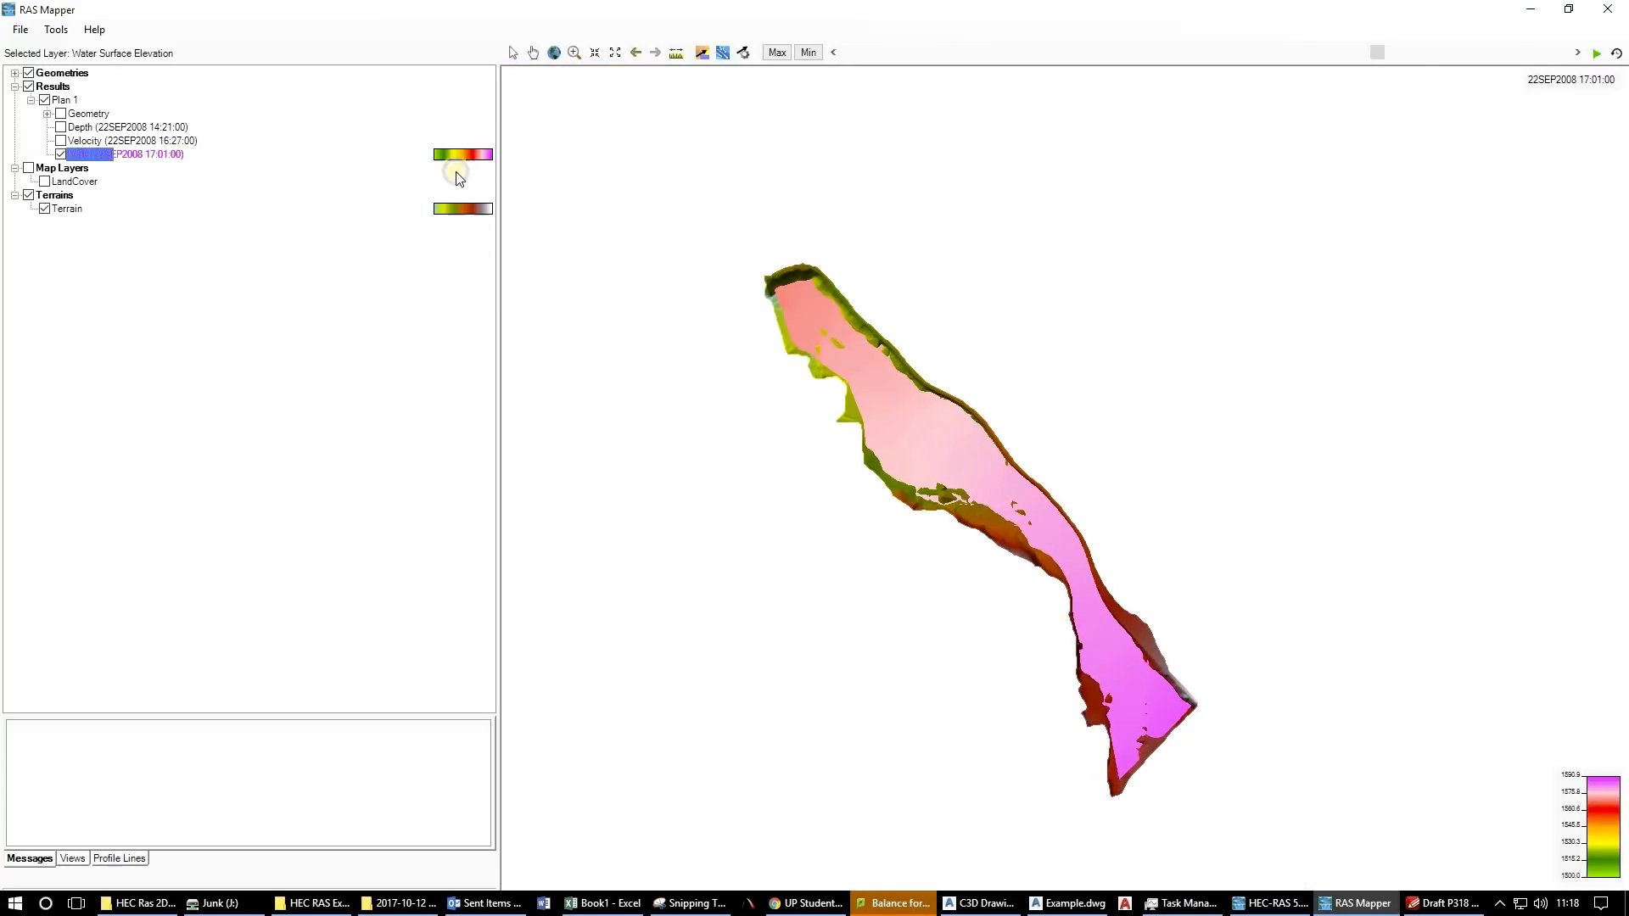
Plot contours at an interval of 1 on the WSE (22SEP2008 17:01:00) results layer.
right_click(451, 159)
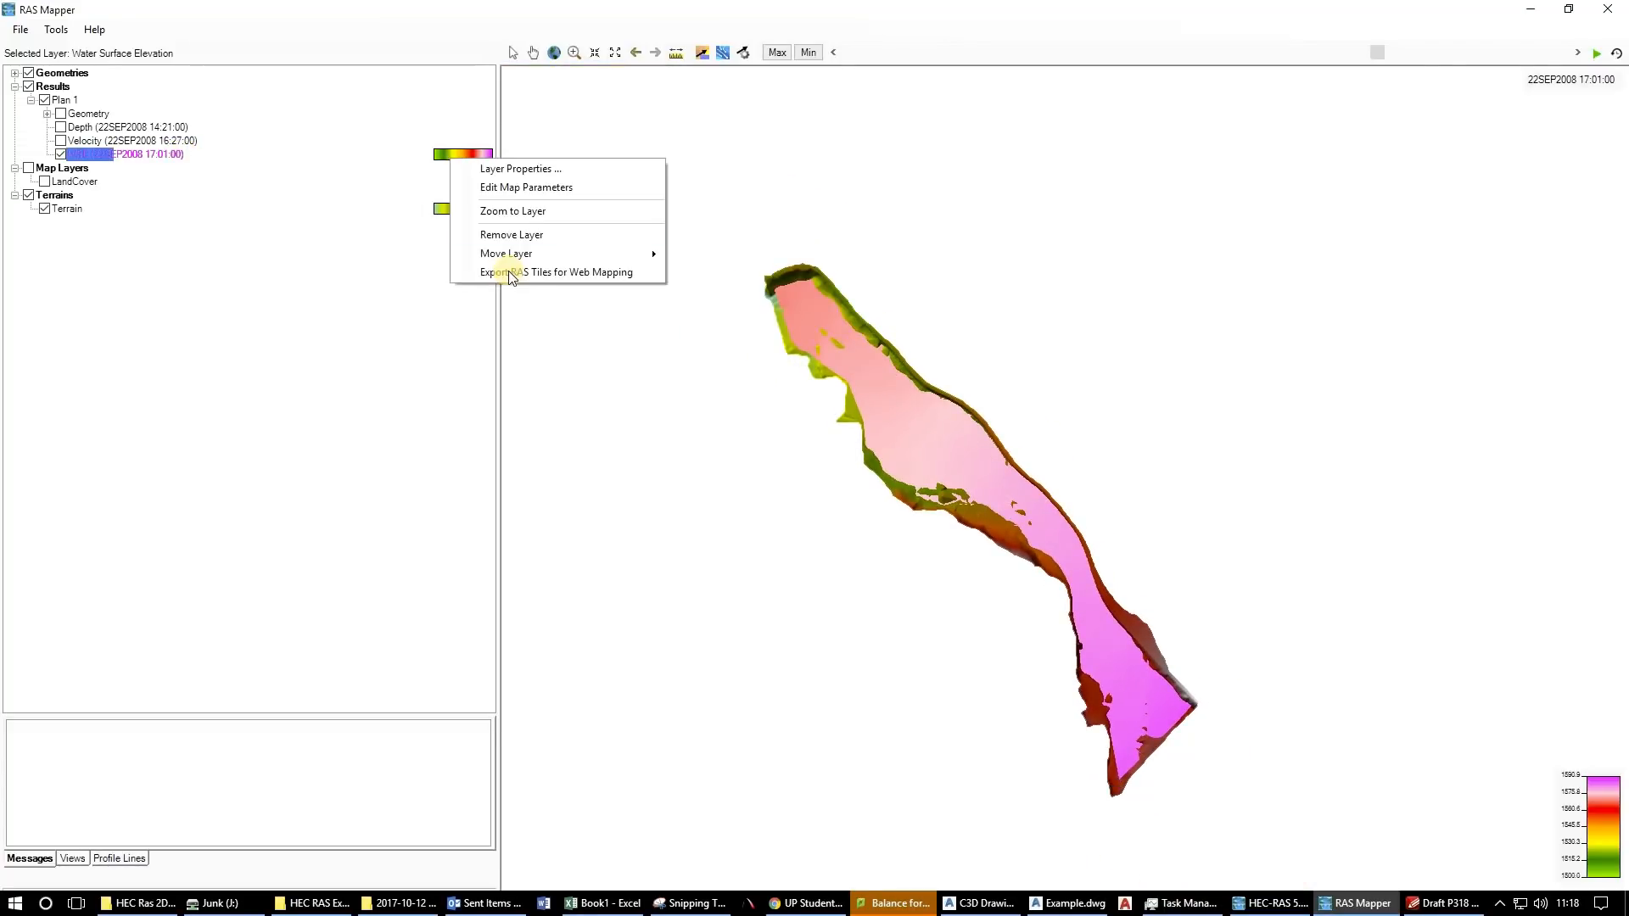
left_click(513, 169)
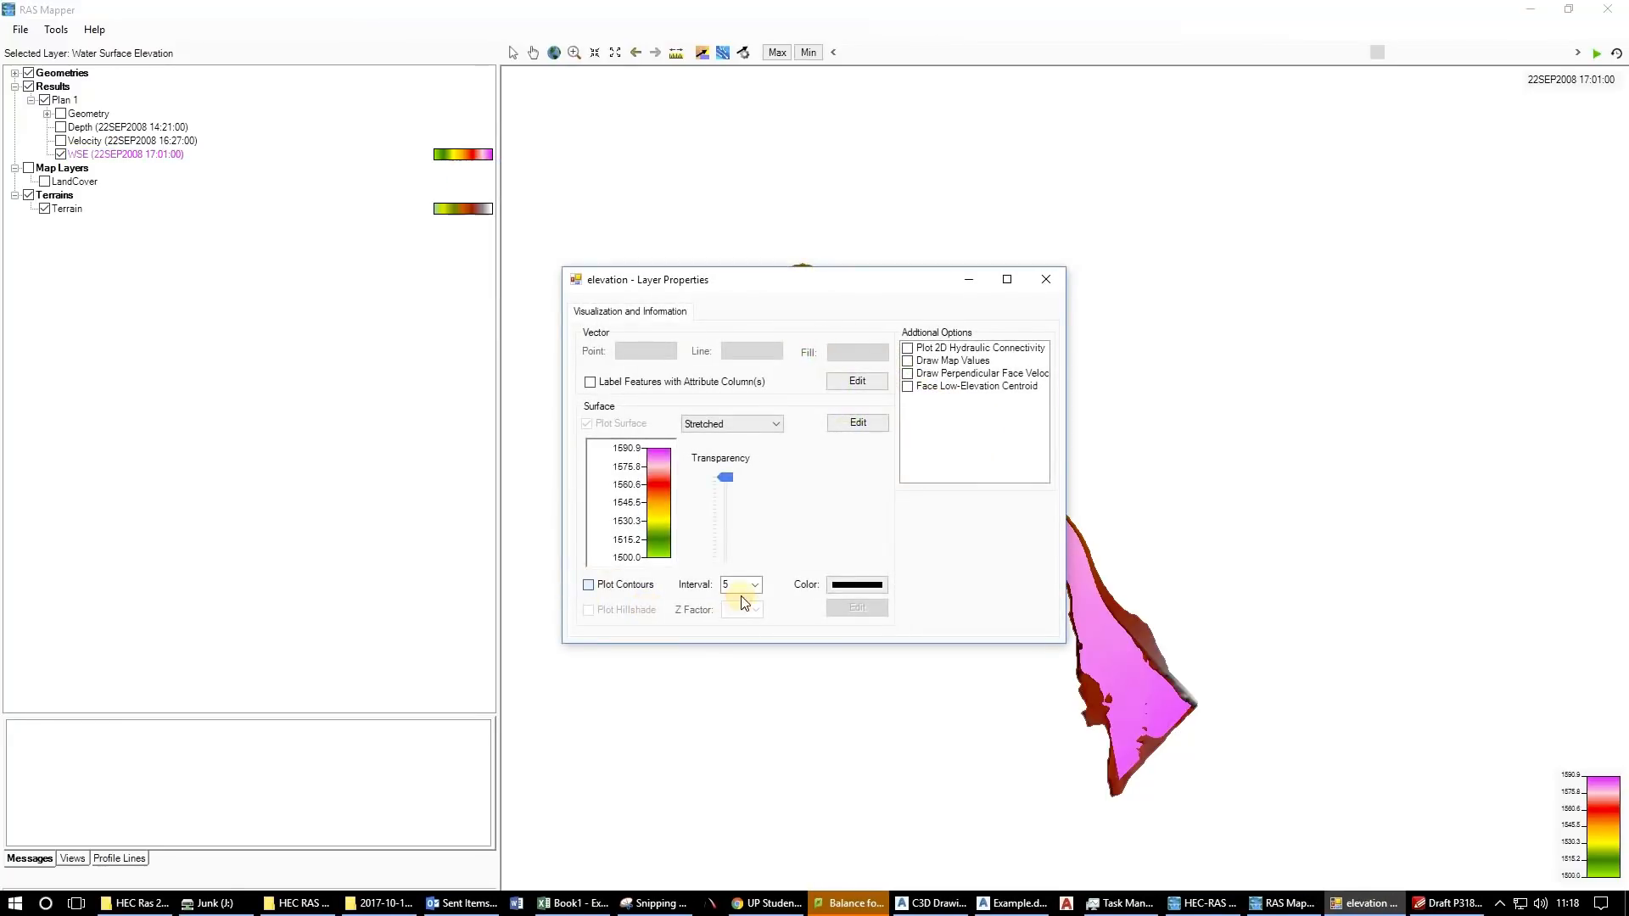
left_click(754, 584)
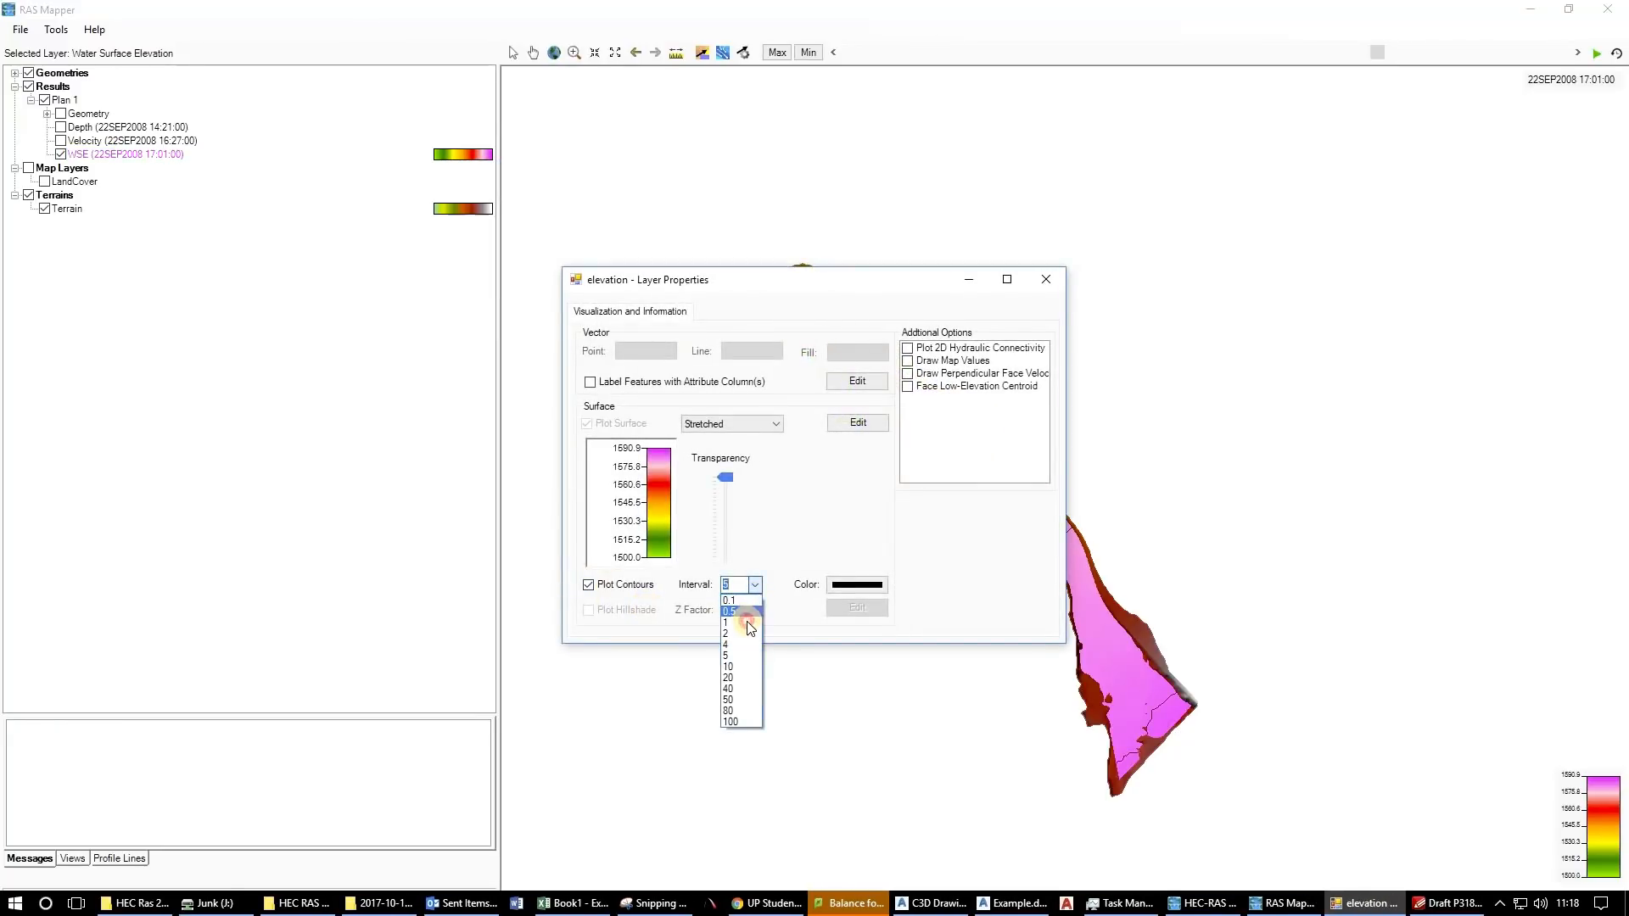
left_click(748, 623)
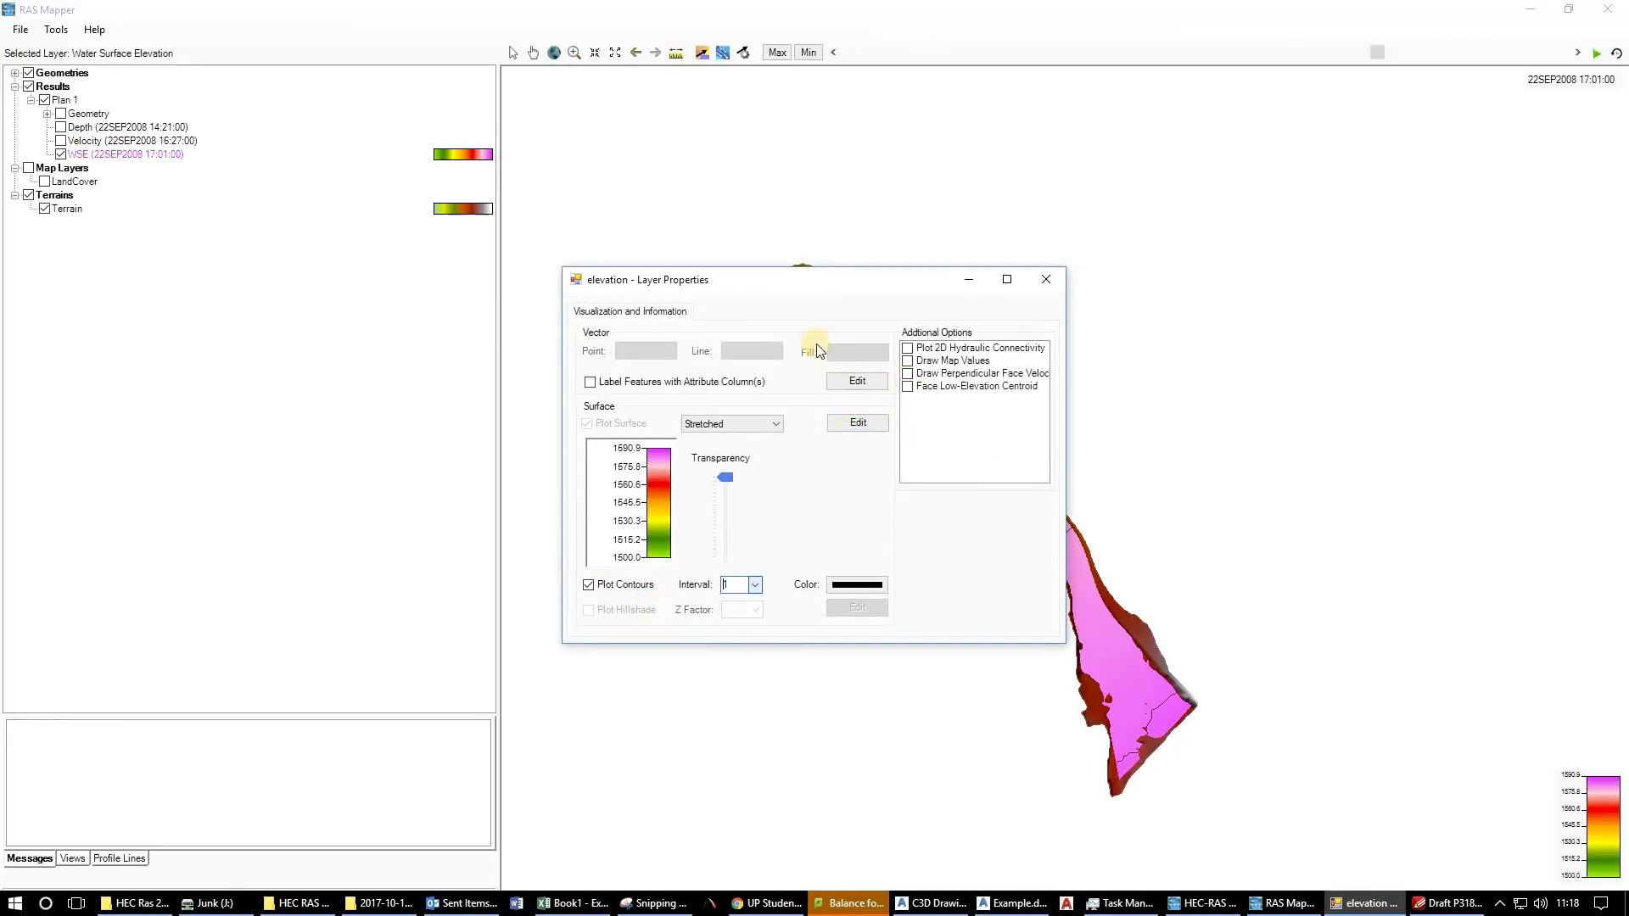
left_click(1045, 282)
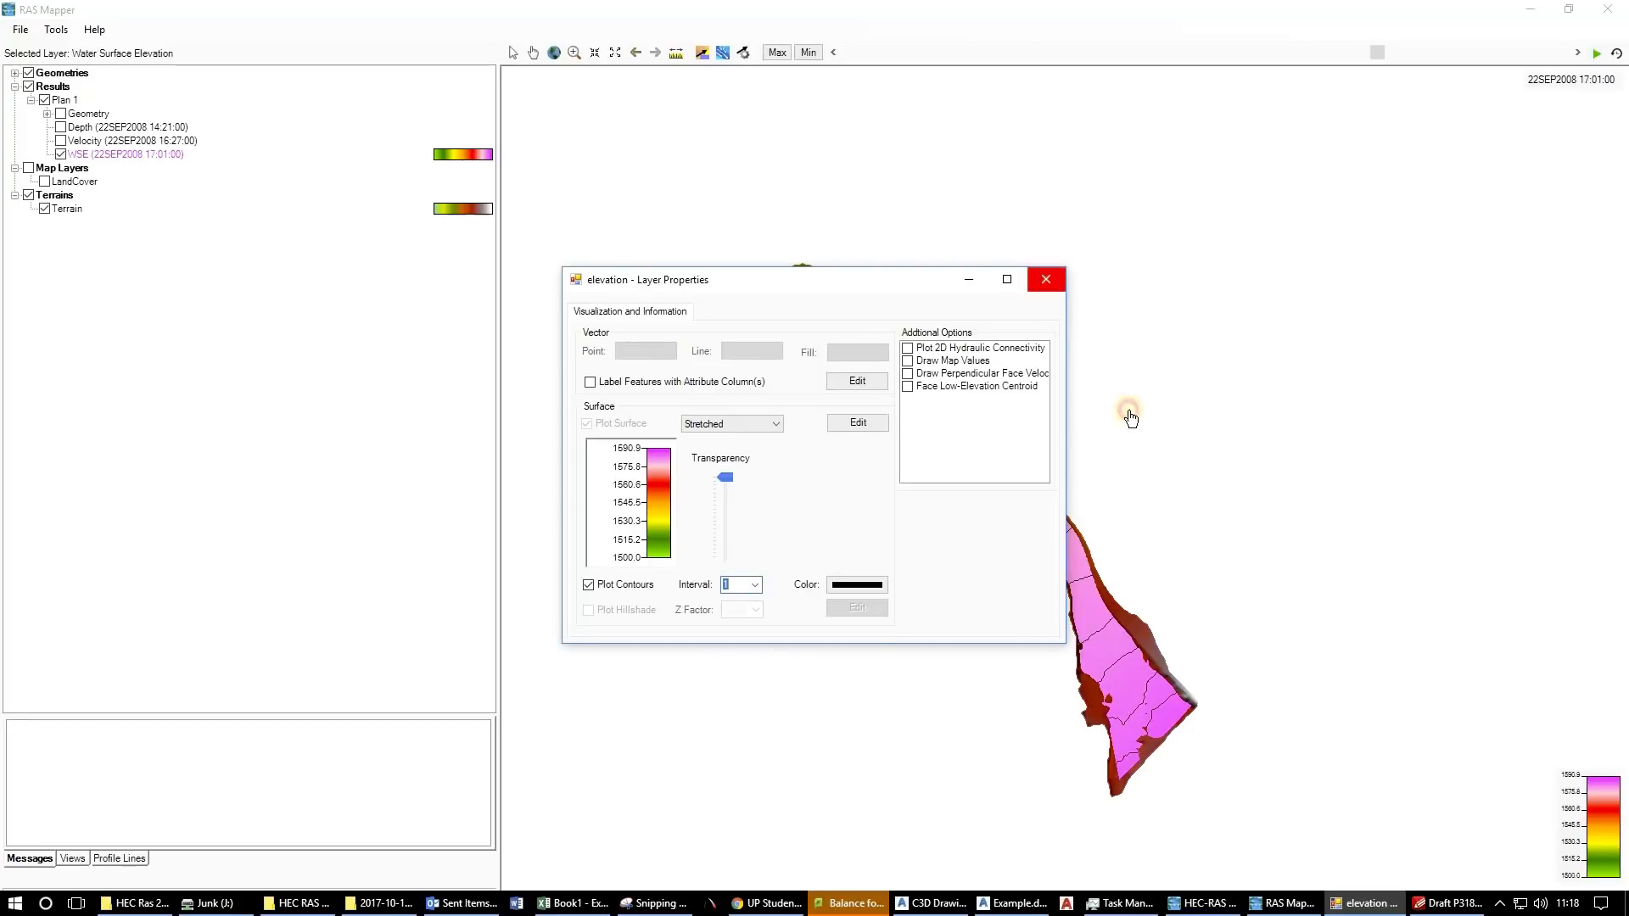
scroll(1149, 712, "up", 2)
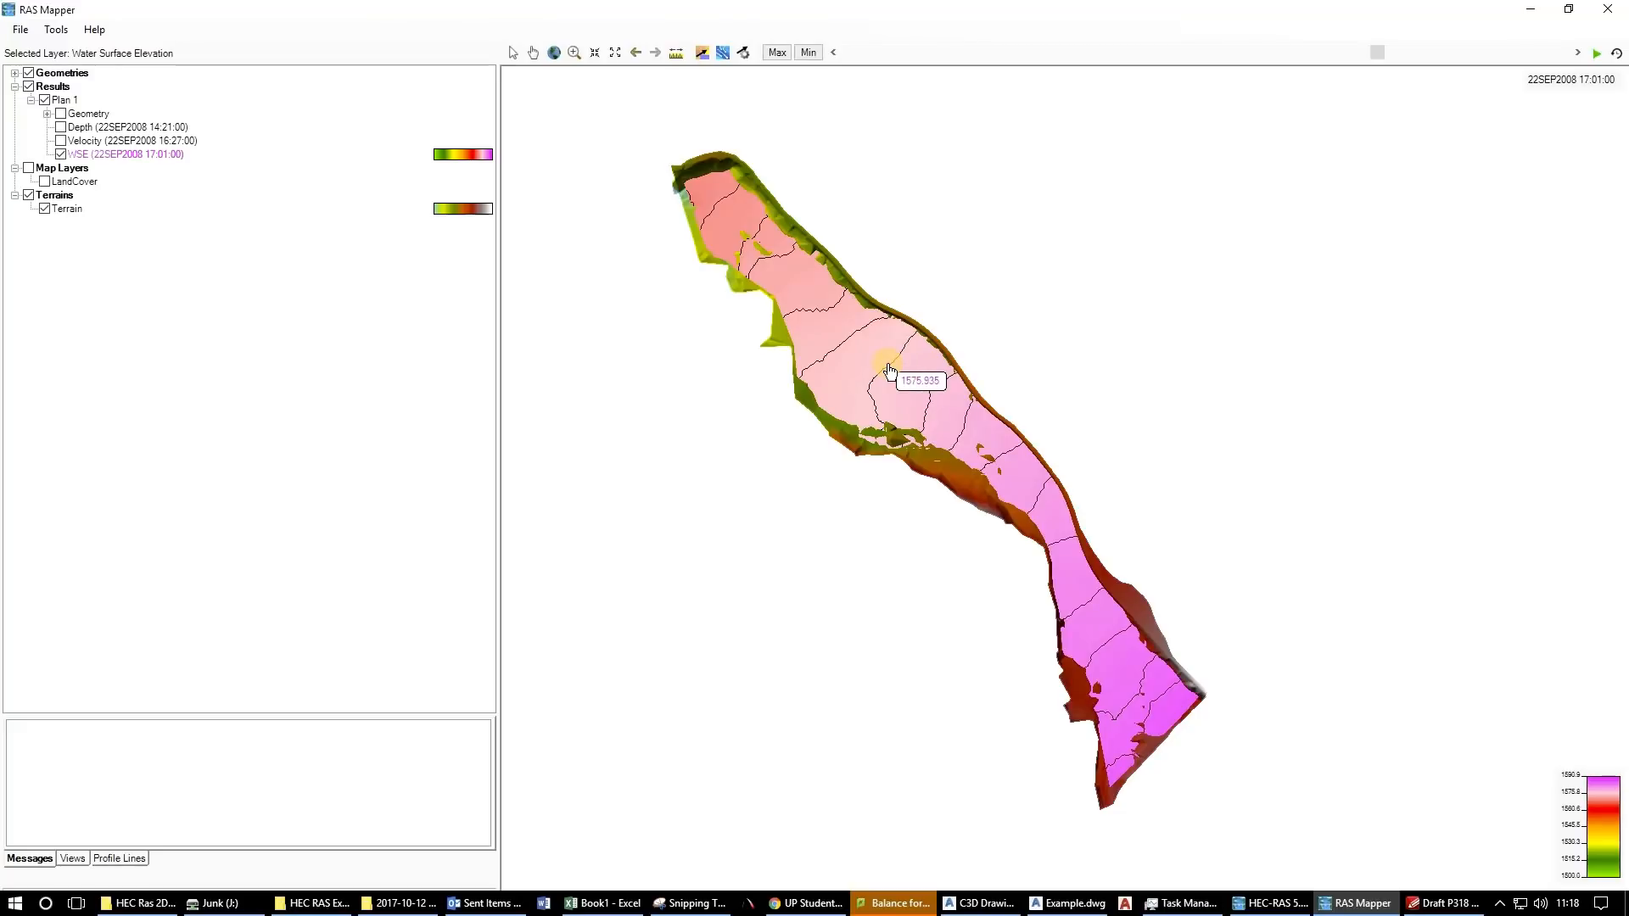
Open the manager for all map layers of Plan 1 and start adding a new results map.
left_click(59, 101)
left_click(79, 115)
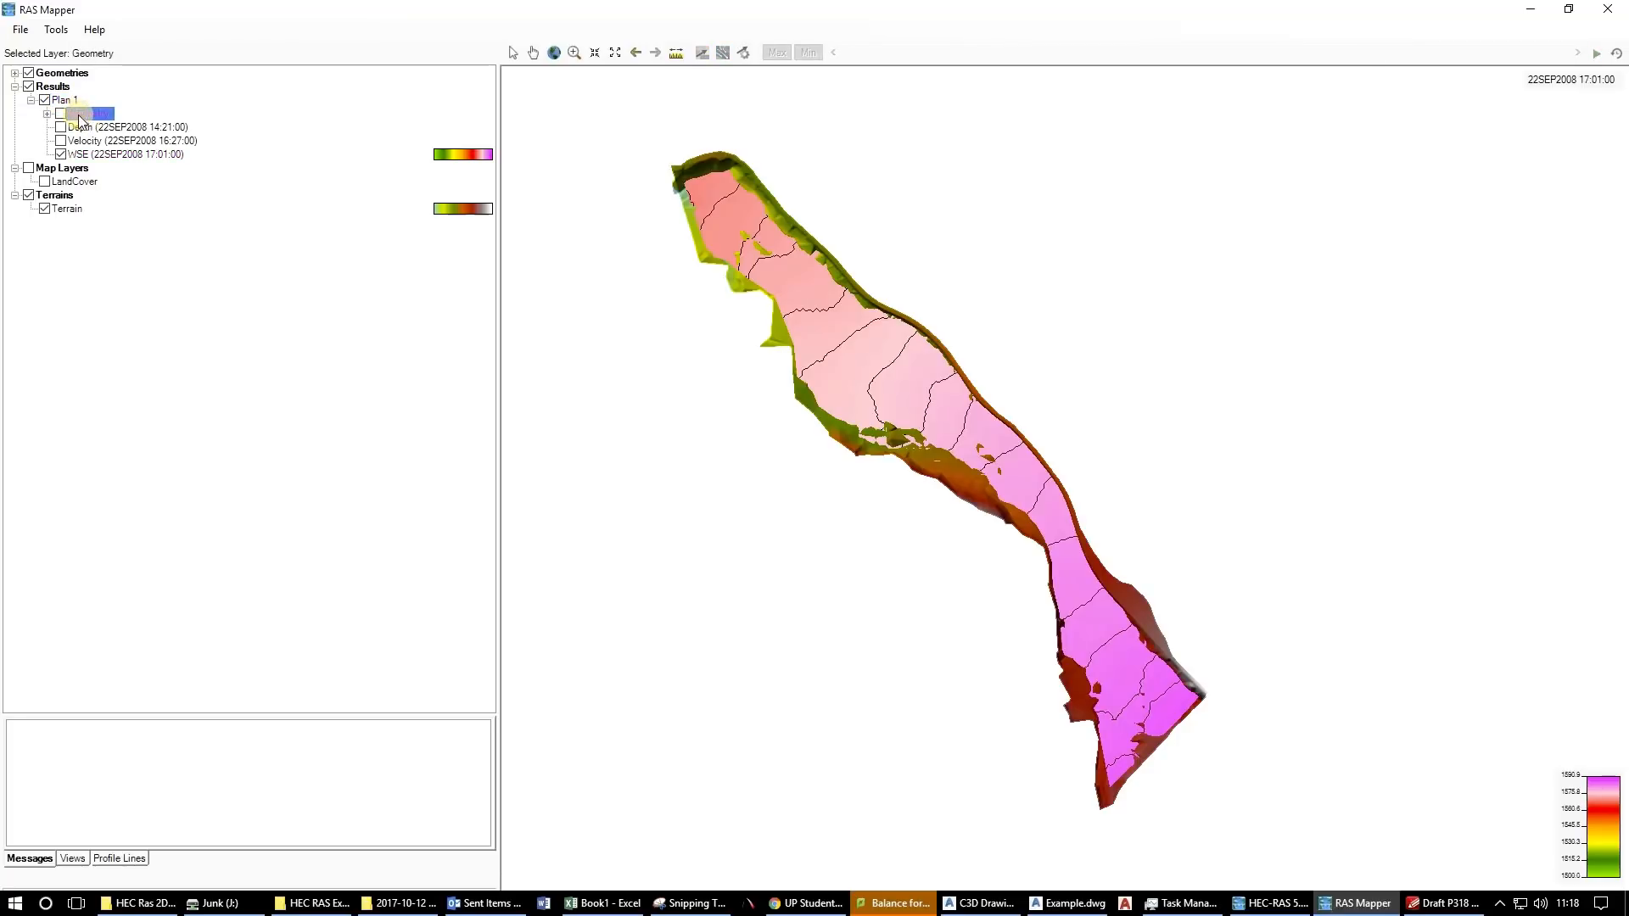
right_click(80, 120)
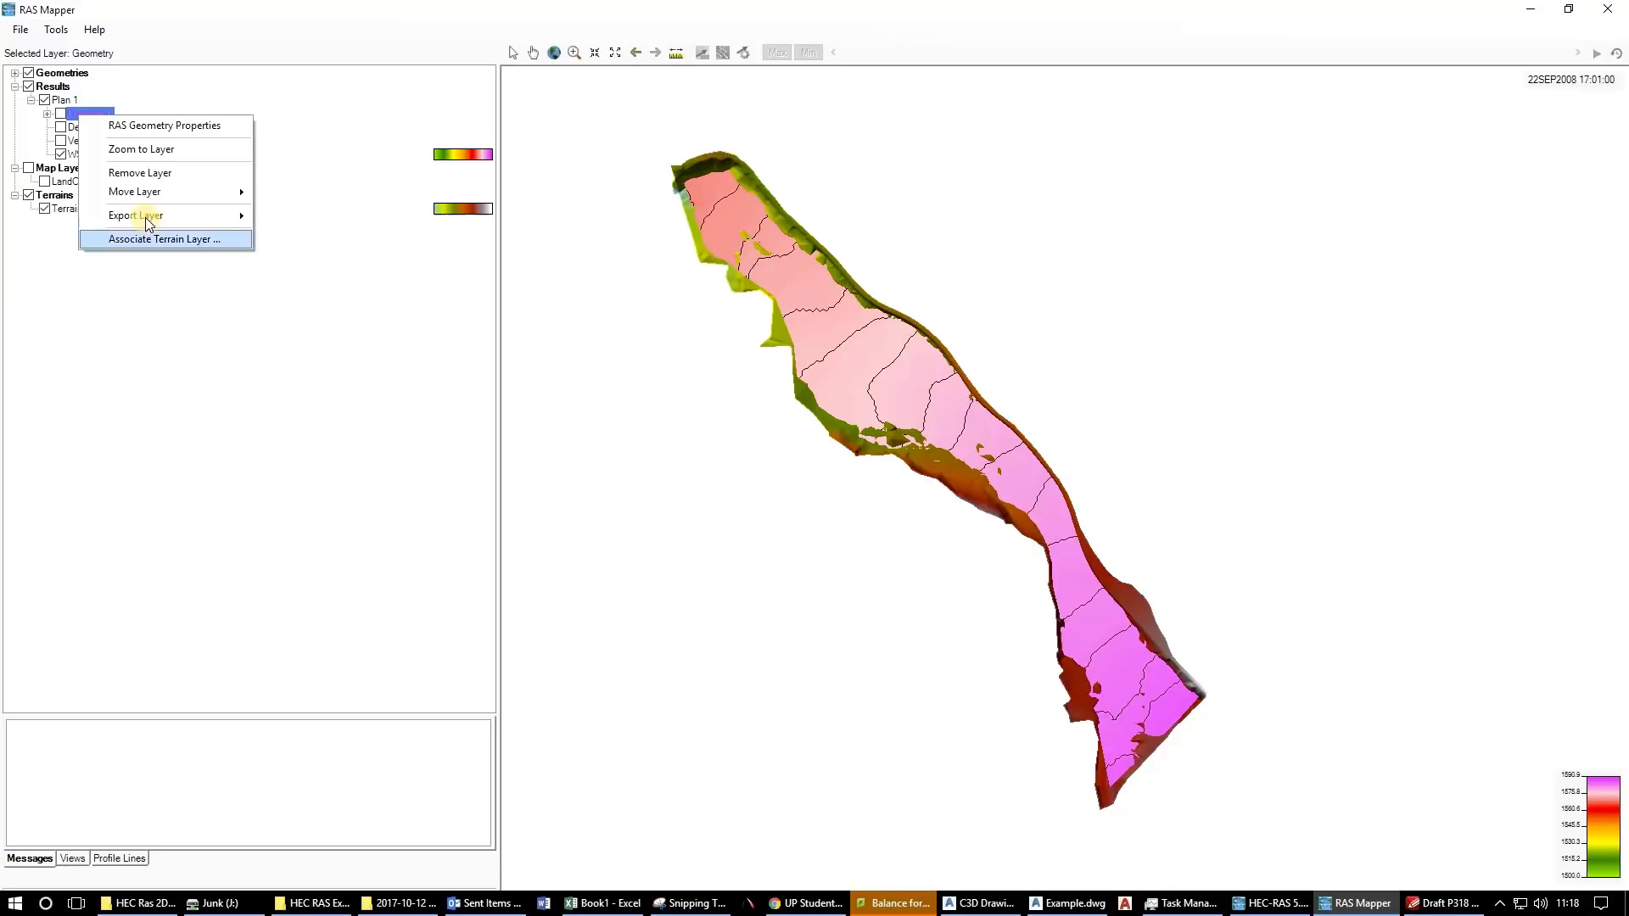
left_click(60, 102)
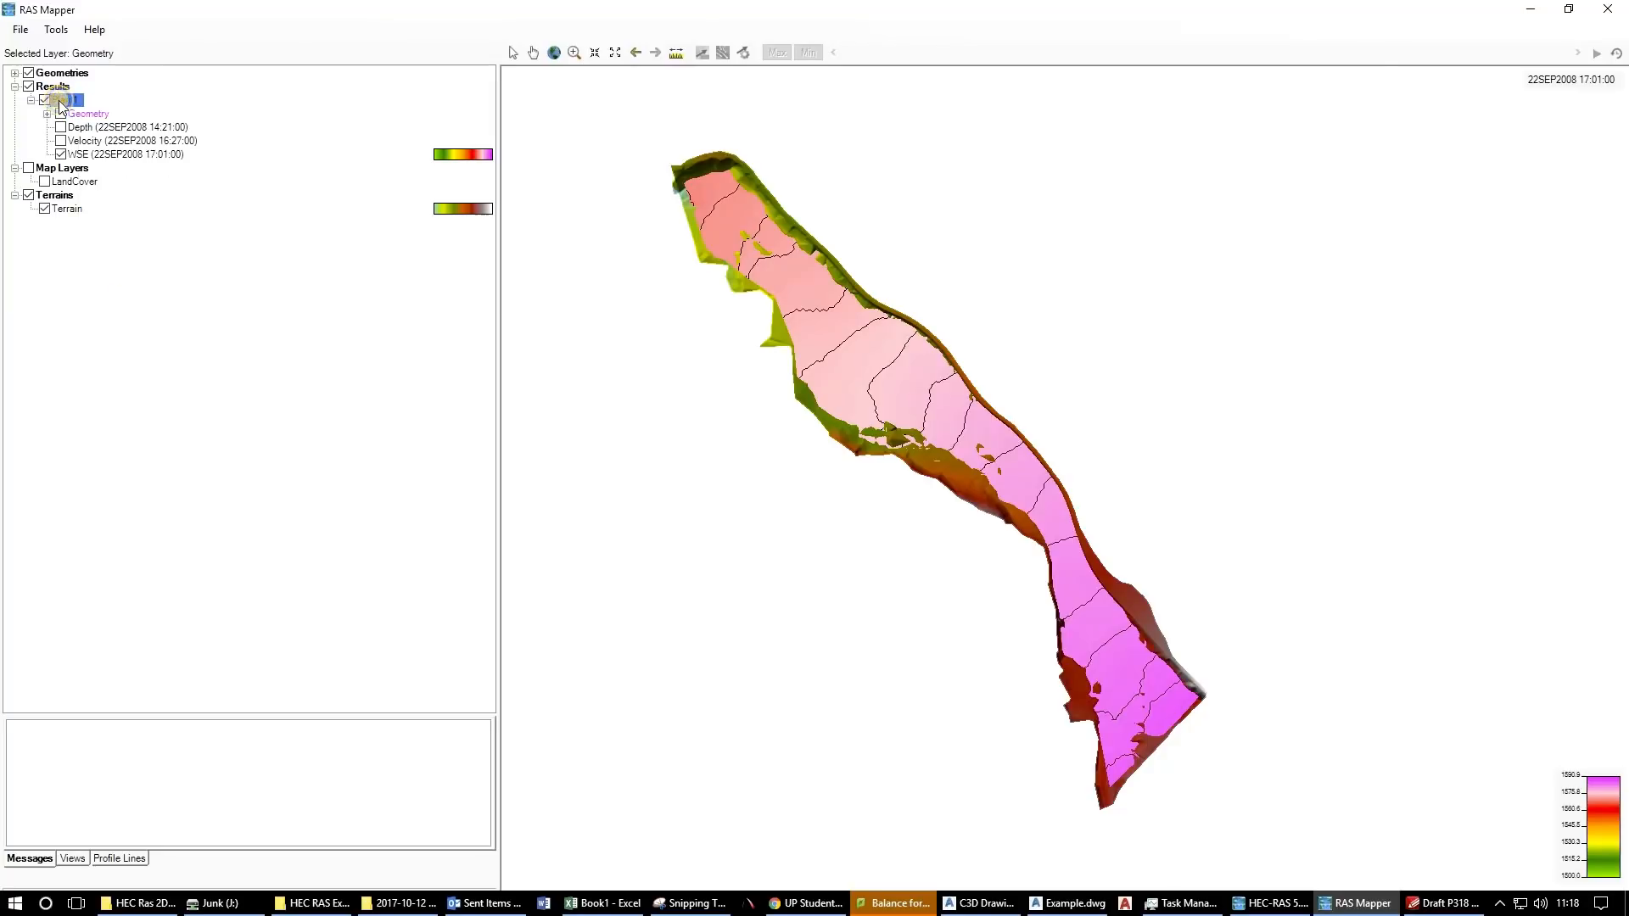
right_click(59, 100)
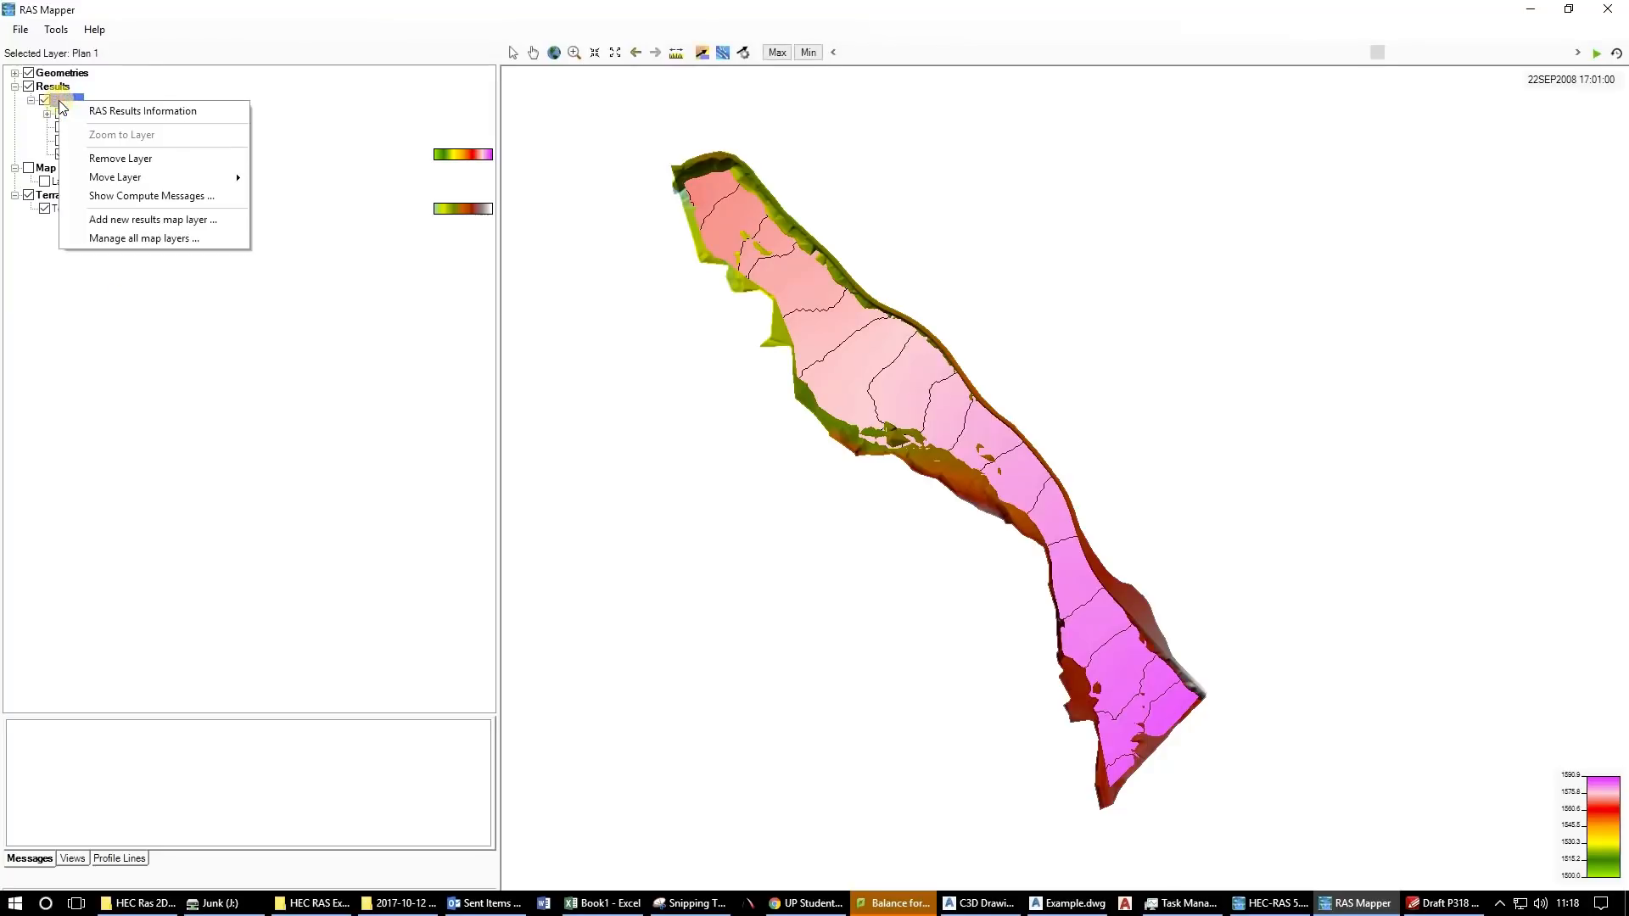
left_click(165, 240)
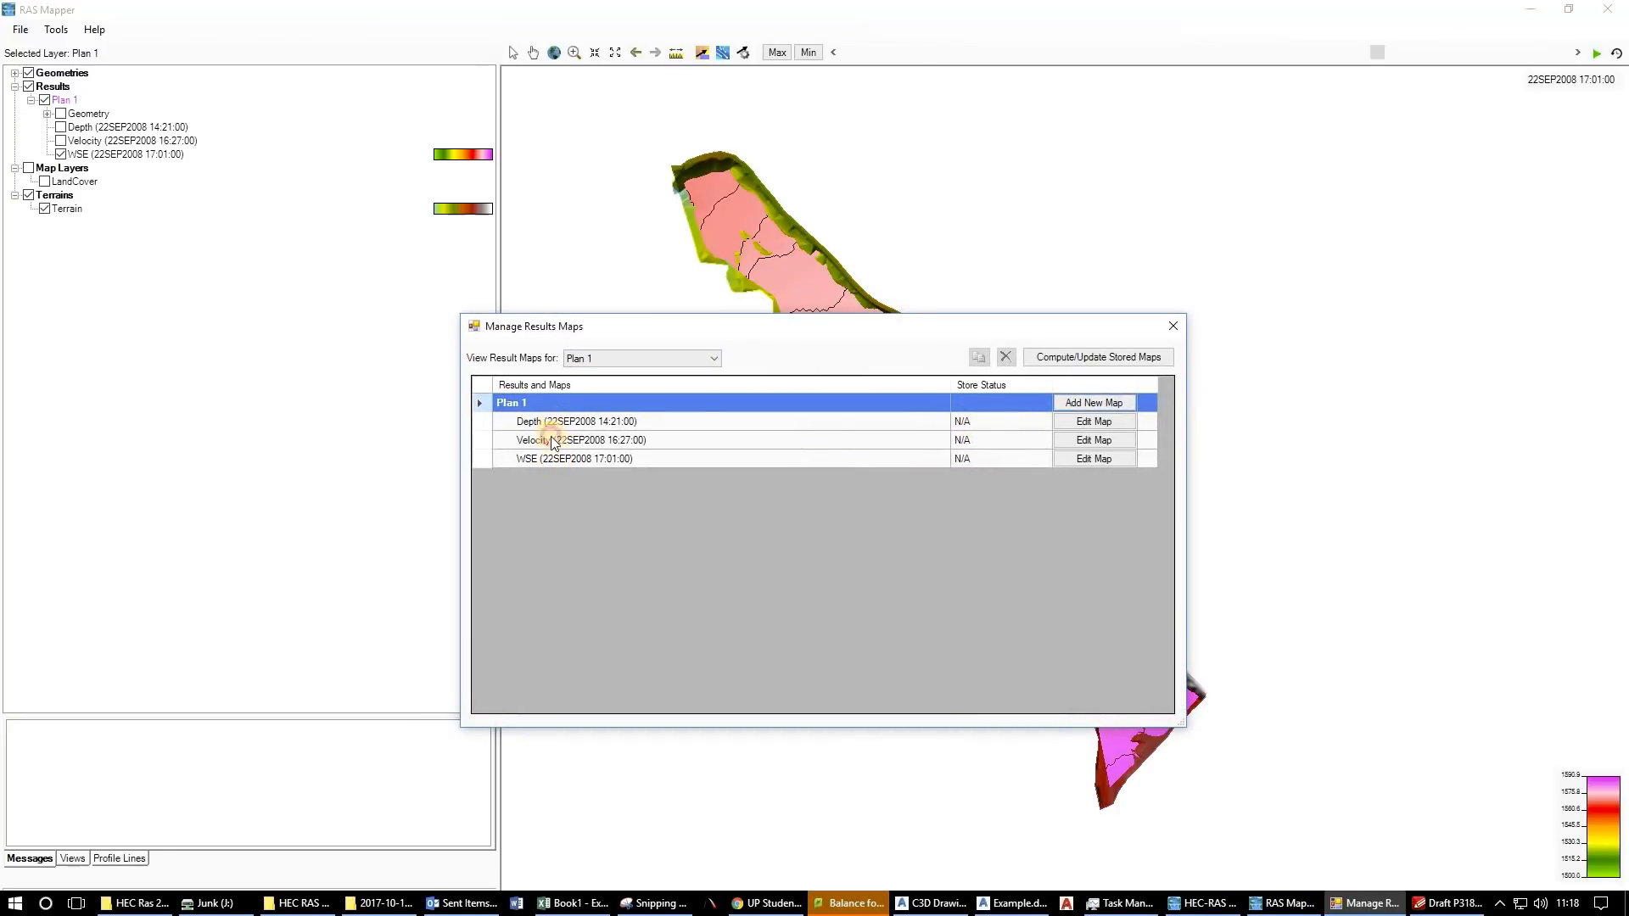
key("Down")
key("Down")
key("Down")
key("Up")
key("Up")
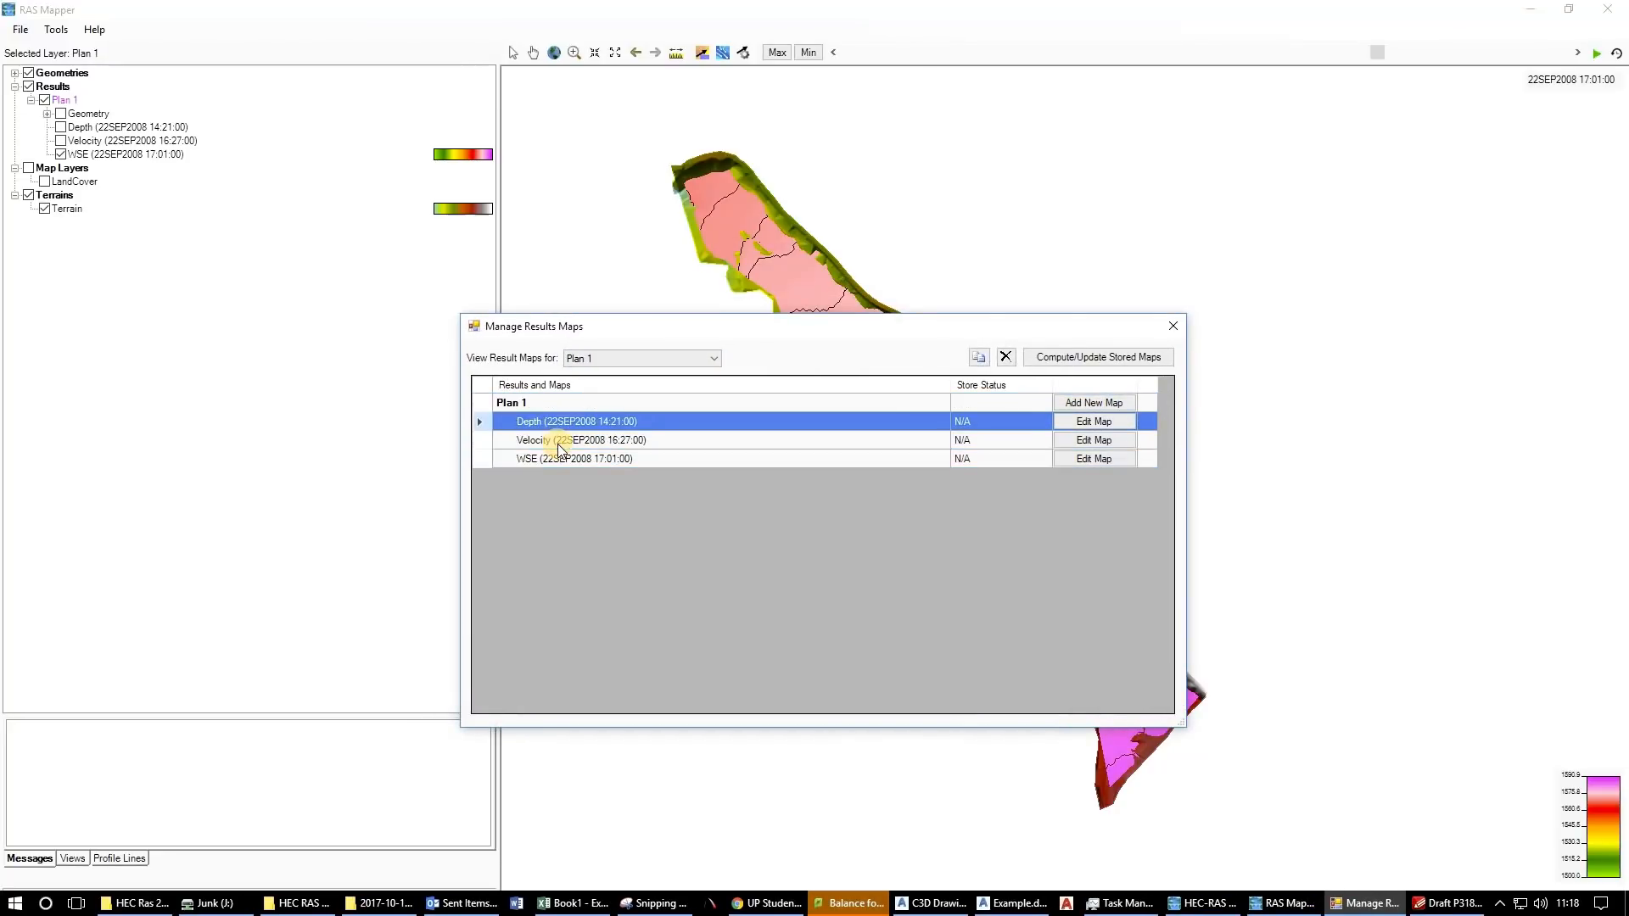
key("Up")
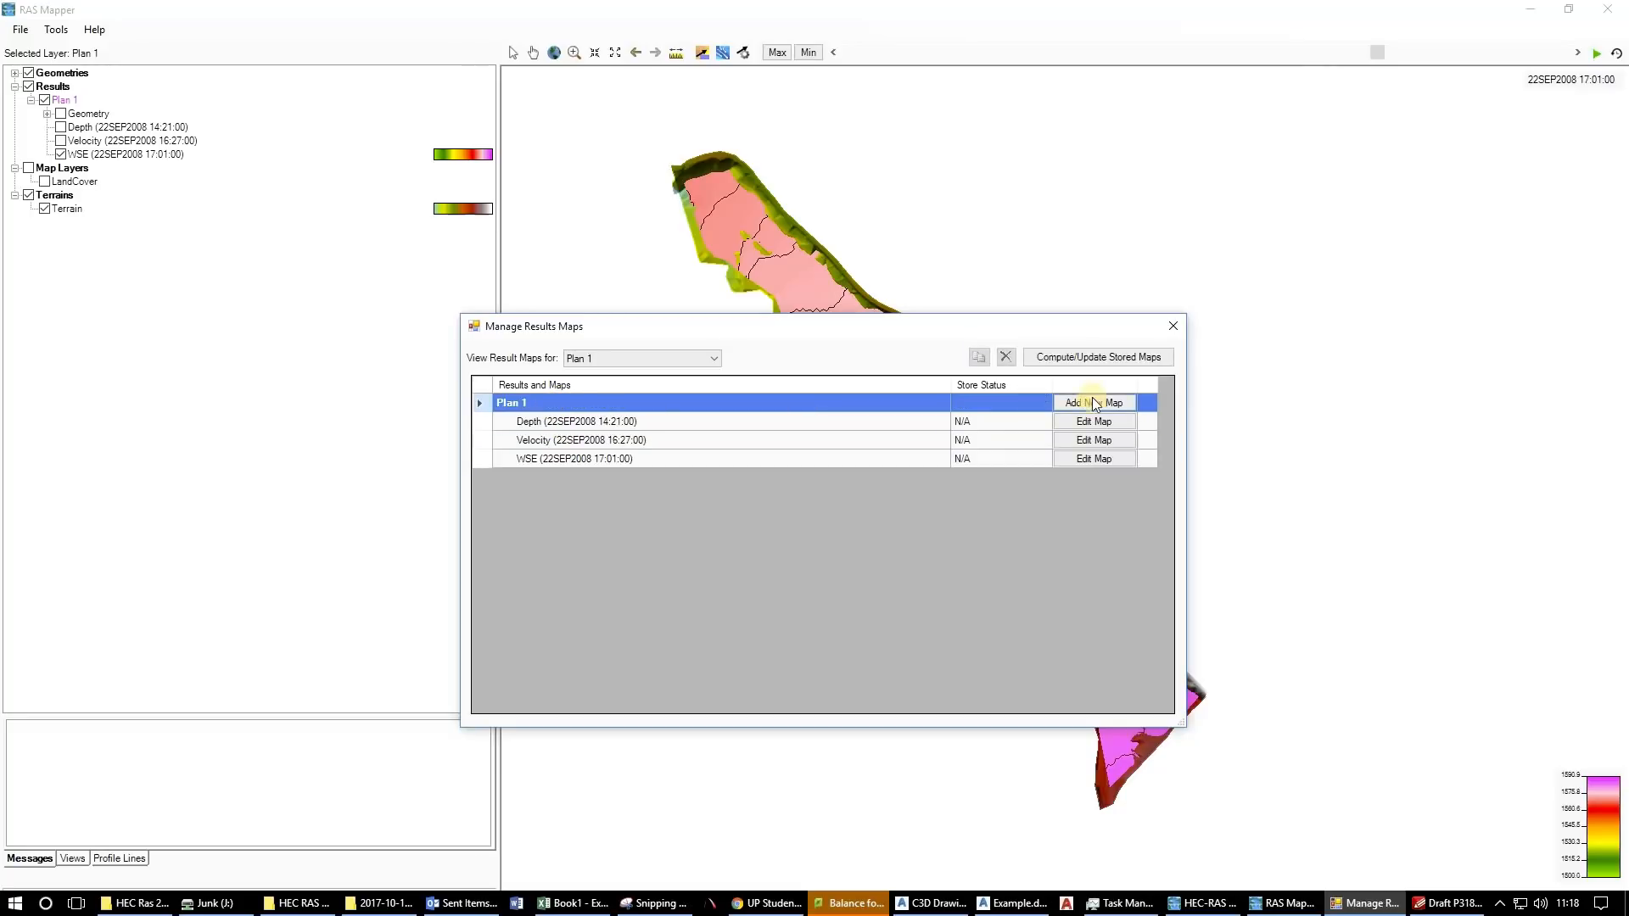
left_click(1092, 405)
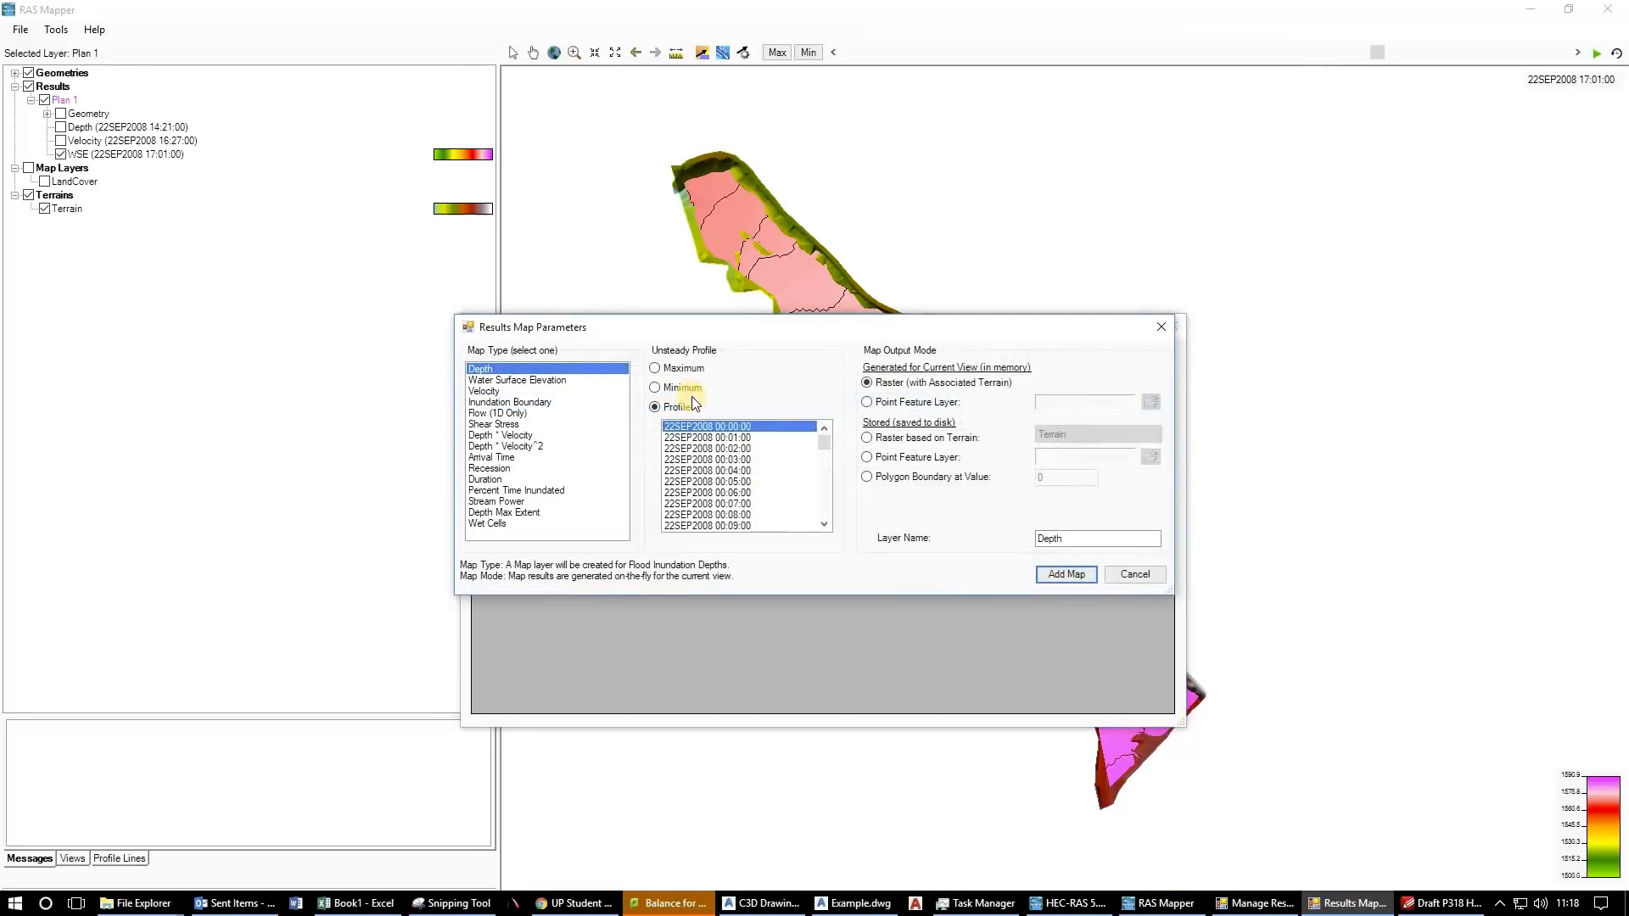
left_click_drag(821, 443, 822, 495)
left_click(823, 431)
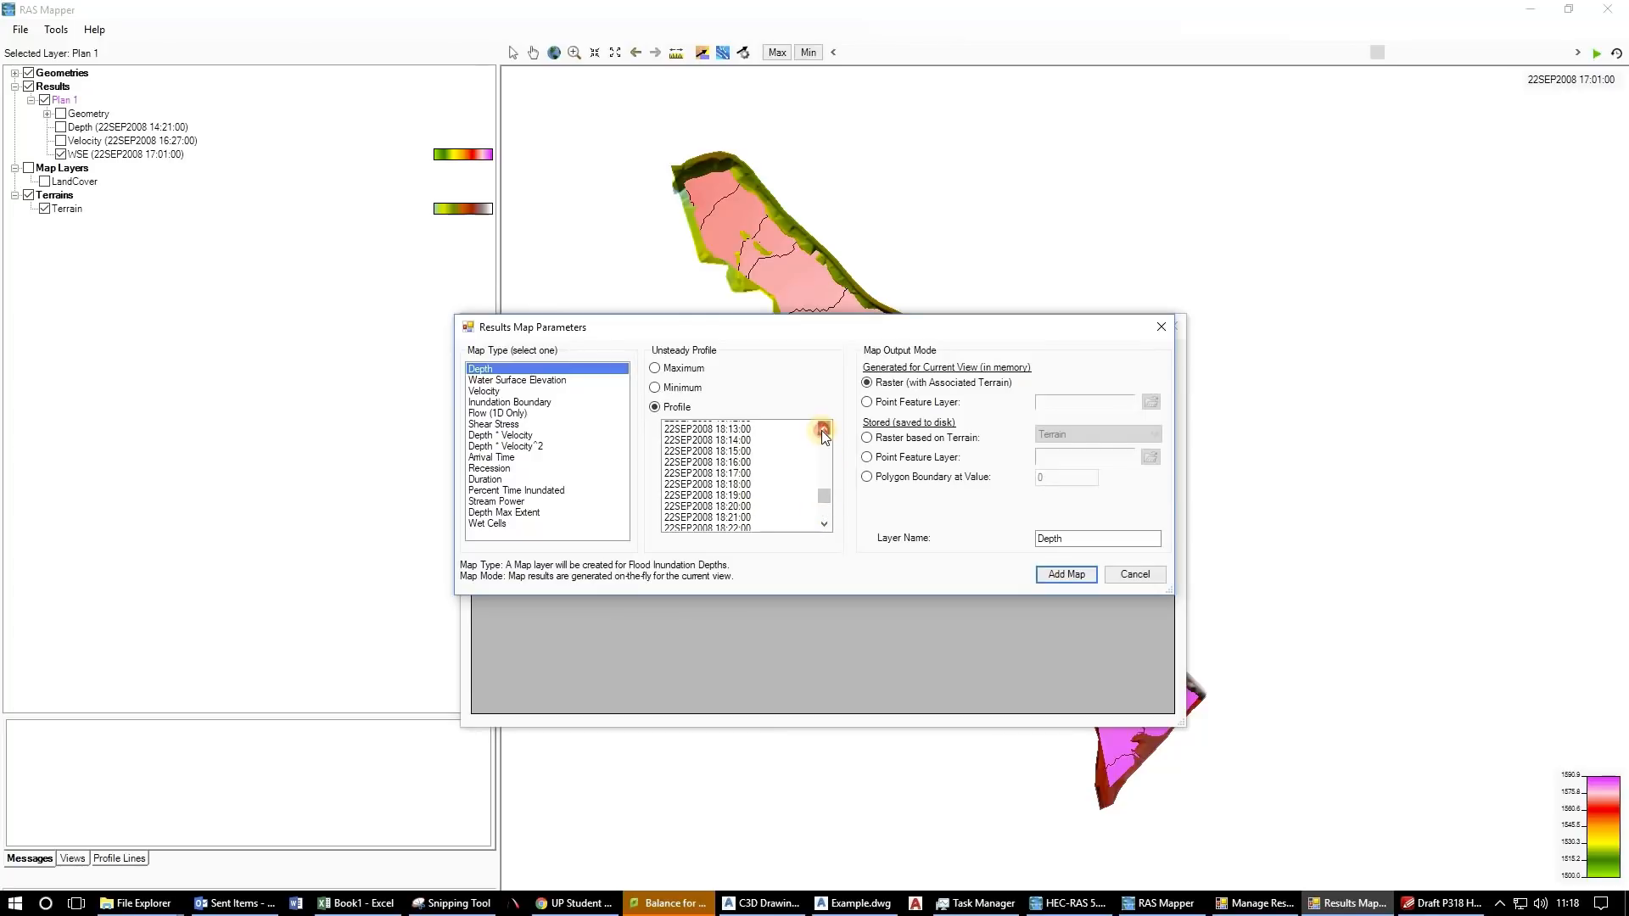
left_click(714, 504)
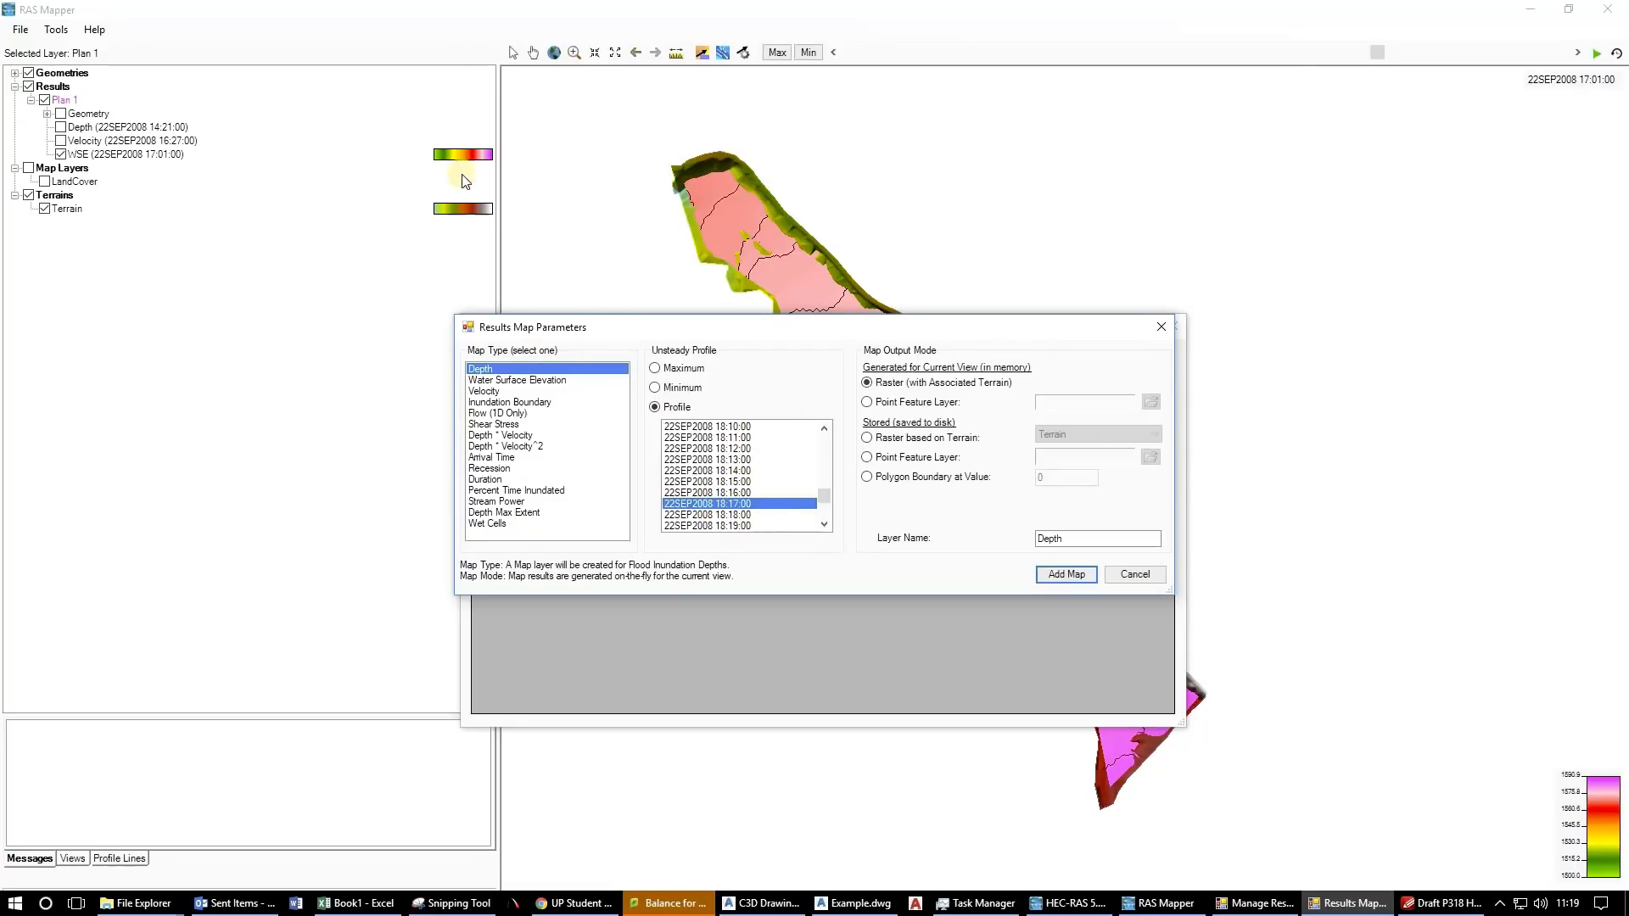
left_click(744, 516)
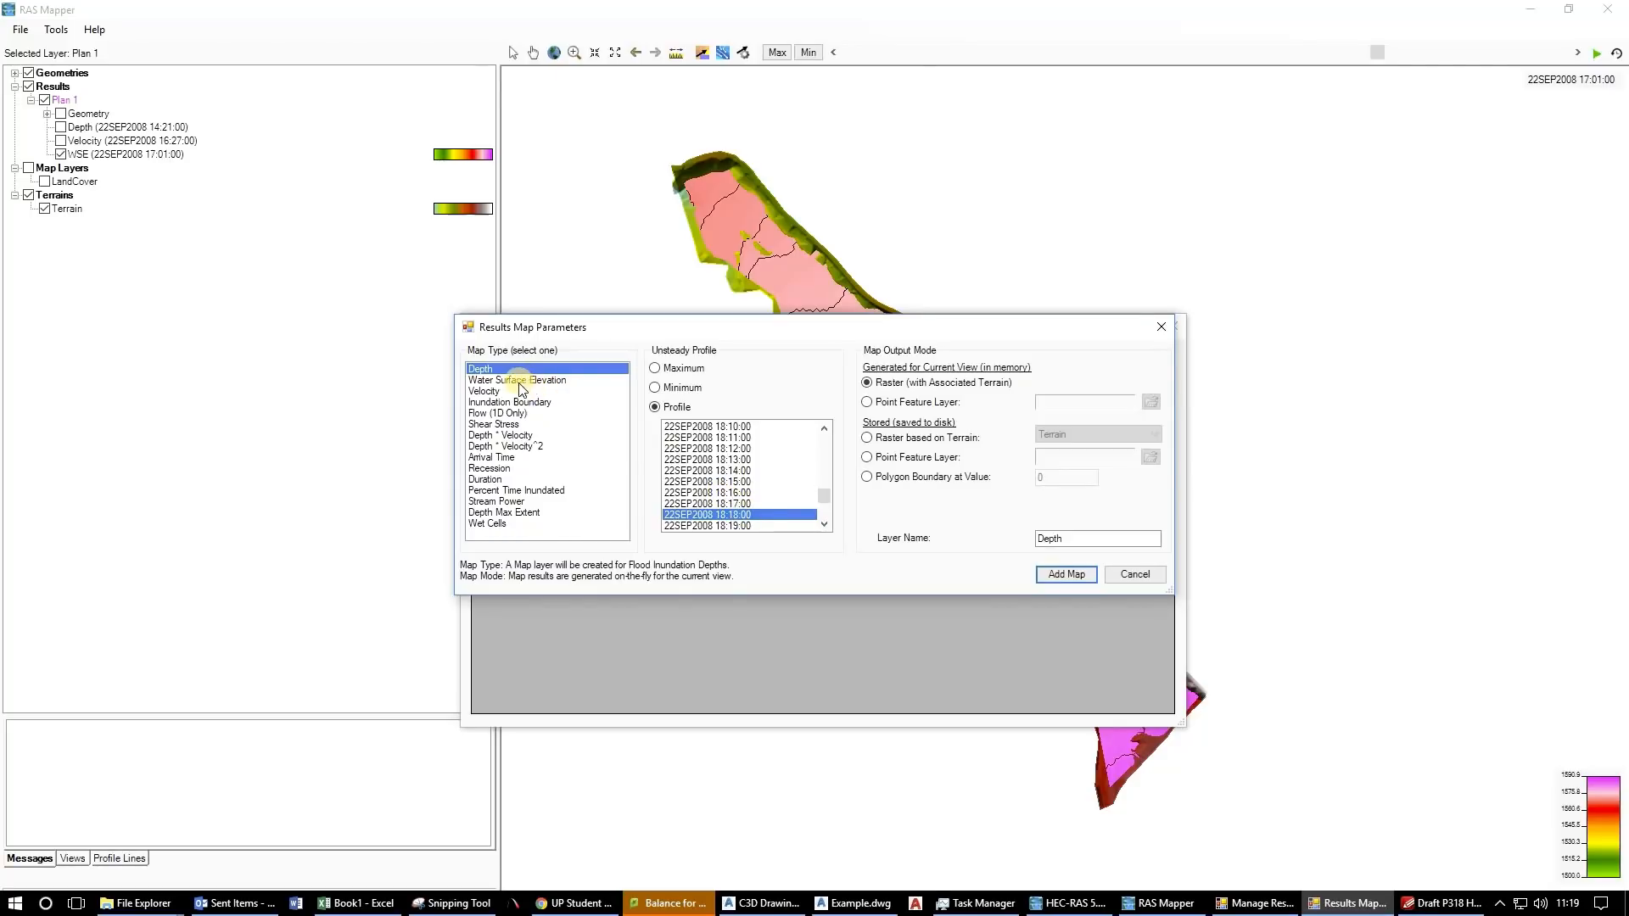
Add an Inundation Boundary map to Plan 1 for the 22SEP2008 18:30:00 profile.
left_click(543, 404)
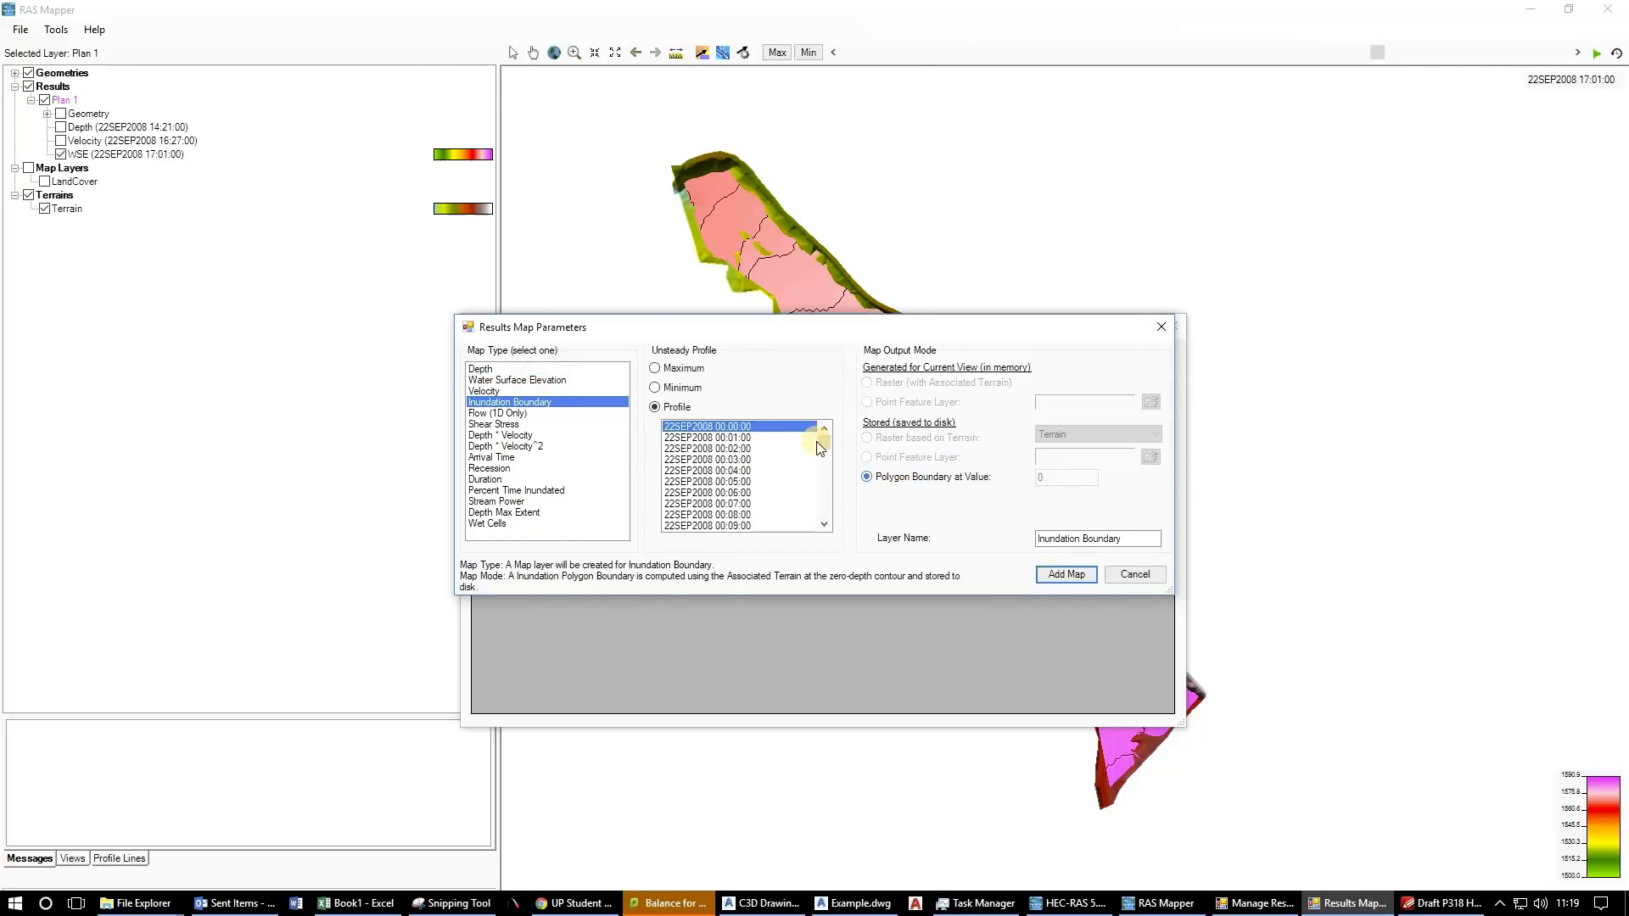
left_click_drag(828, 461, 826, 529)
left_click(744, 503)
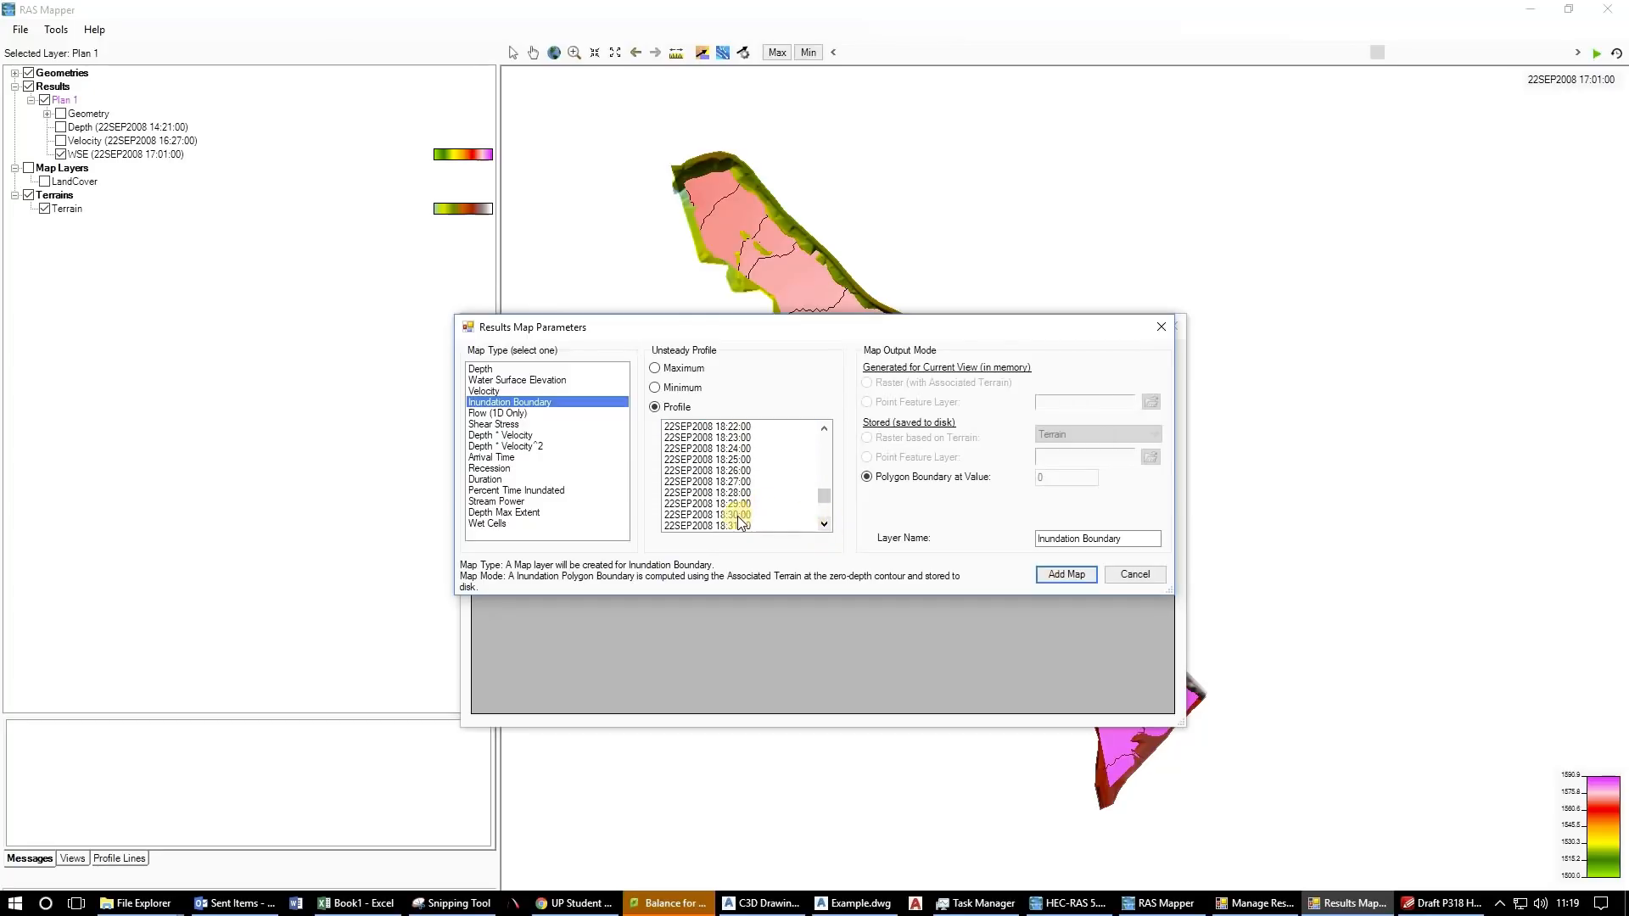
left_click(793, 514)
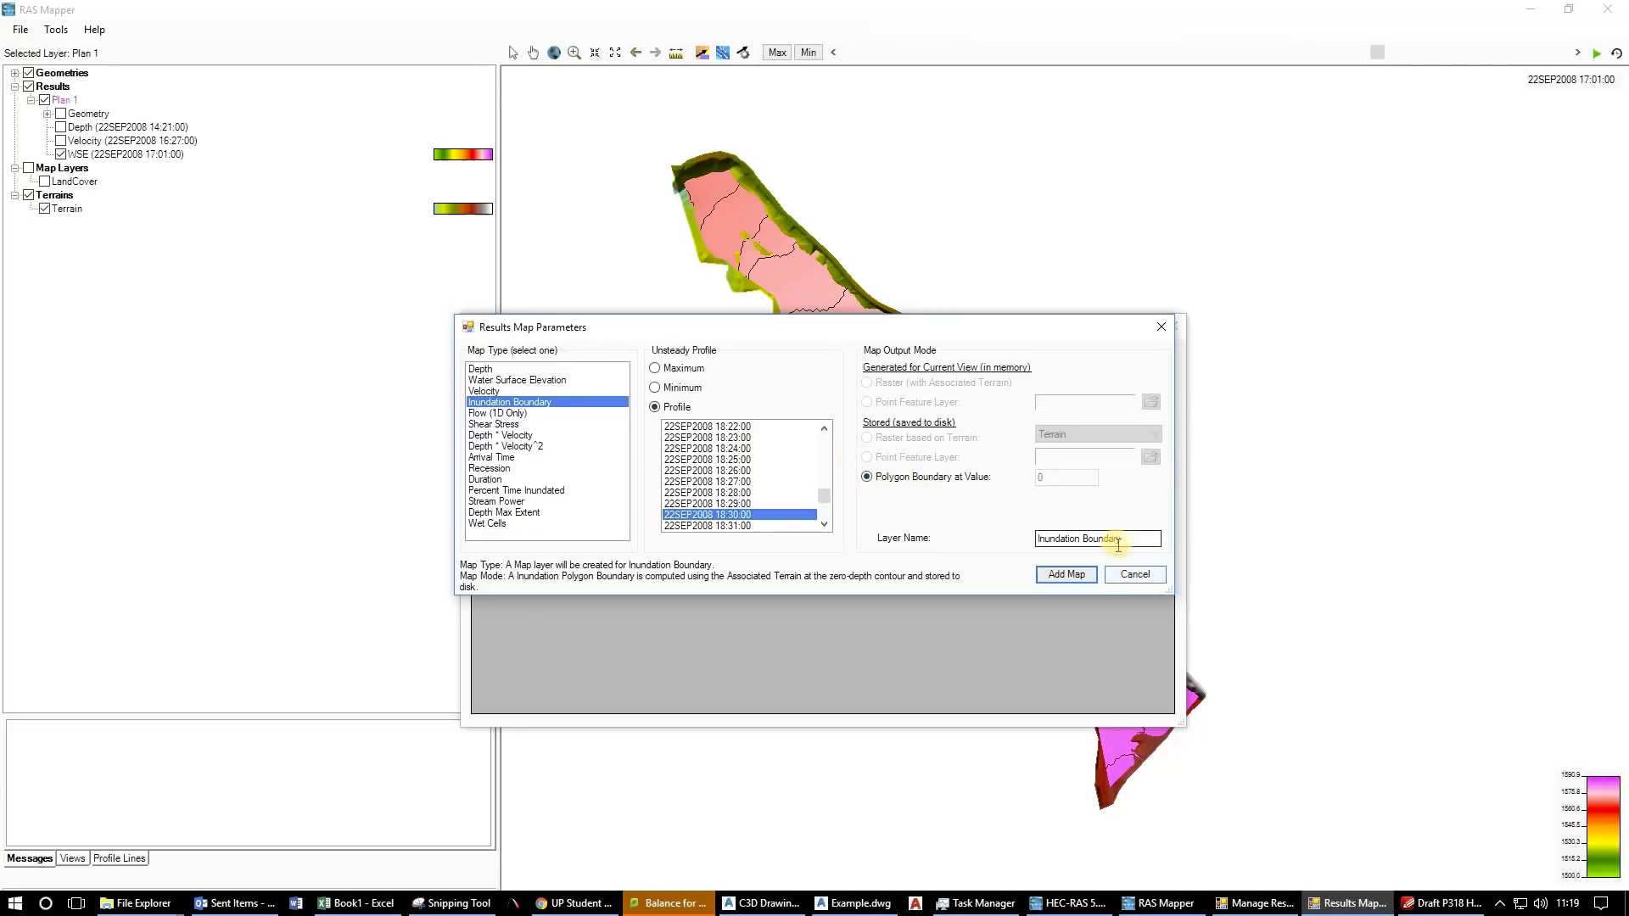
left_click(1066, 575)
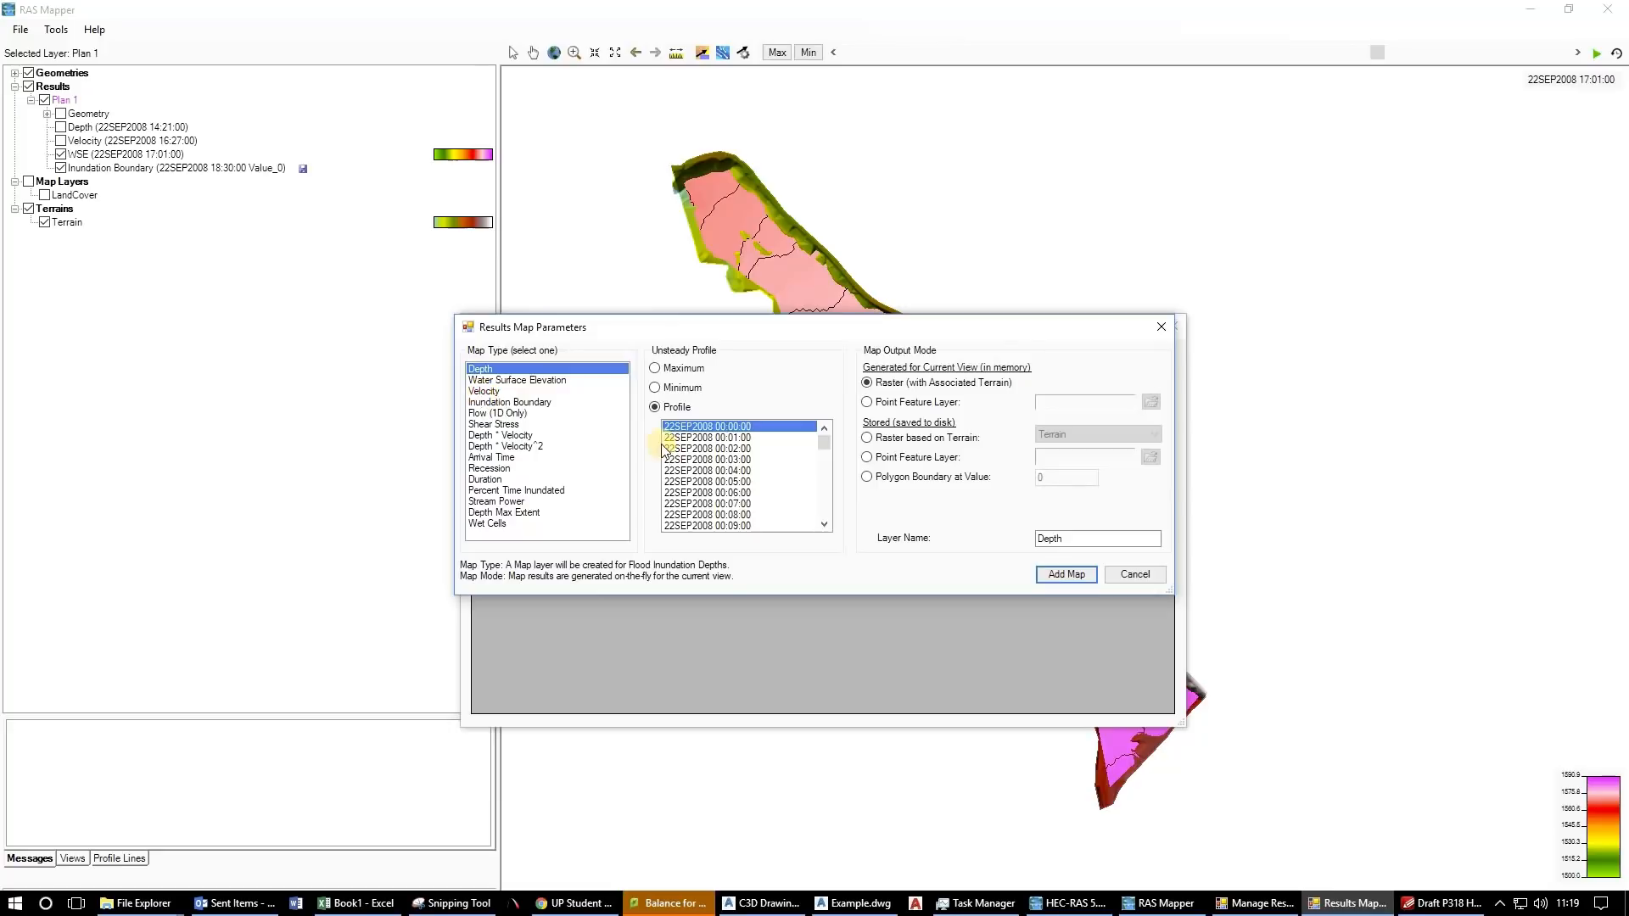
Add a Velocity map for the 22SEP2008 18:30:00 profile, stored to disk as a raster based on Terrain.
left_click(484, 392)
left_click_drag(826, 448, 821, 497)
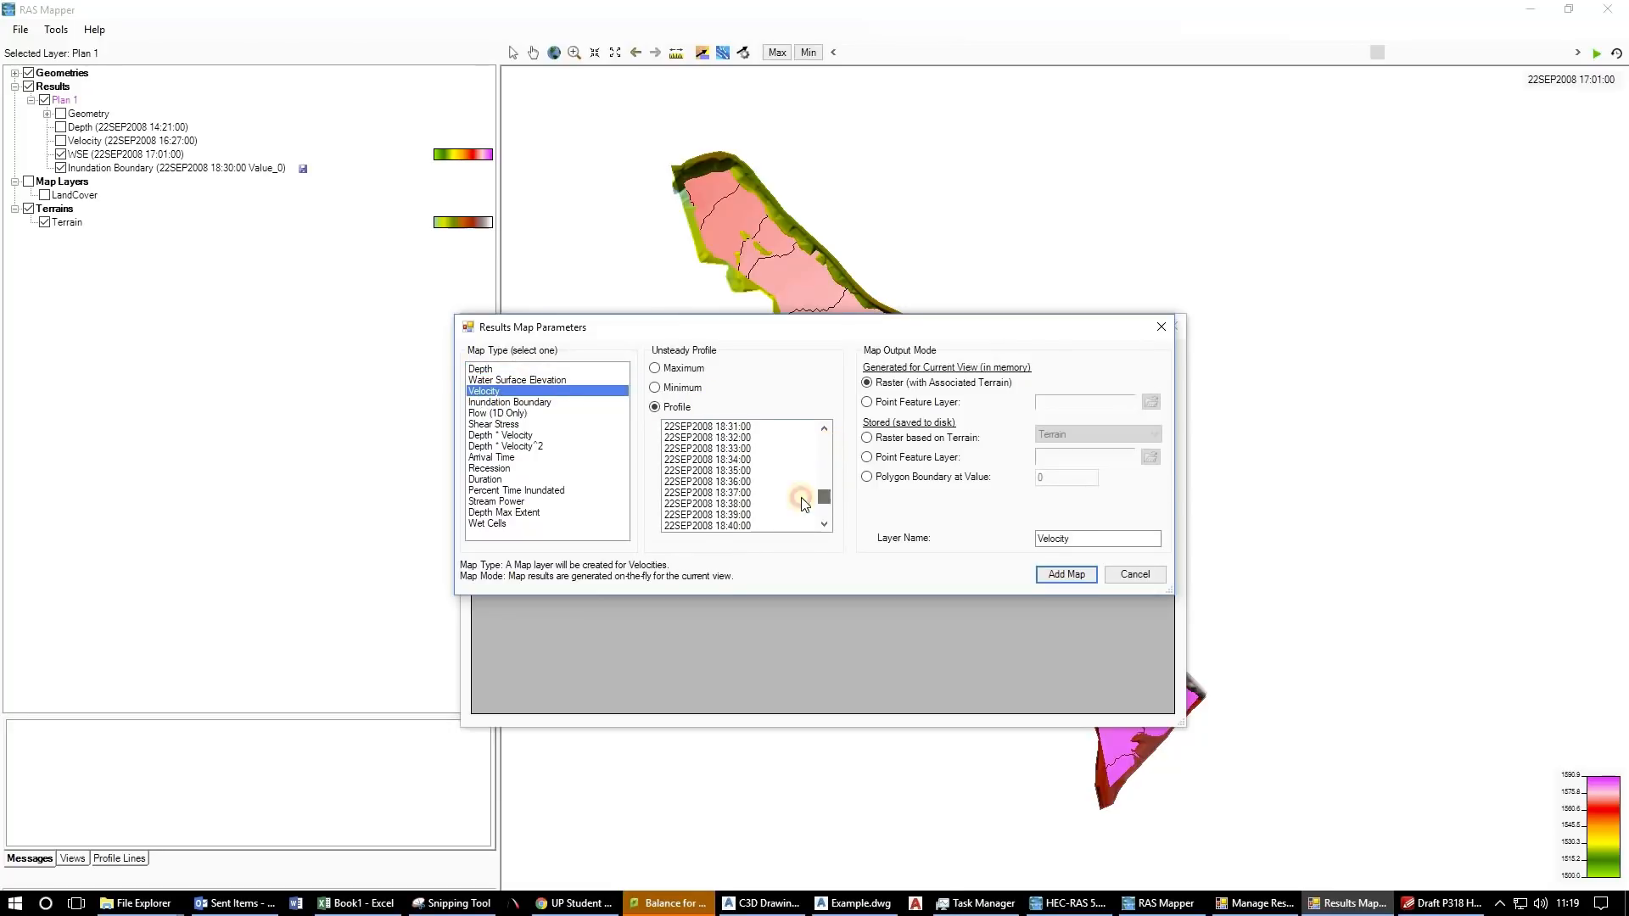
left_click(824, 428)
left_click(728, 427)
left_click(866, 440)
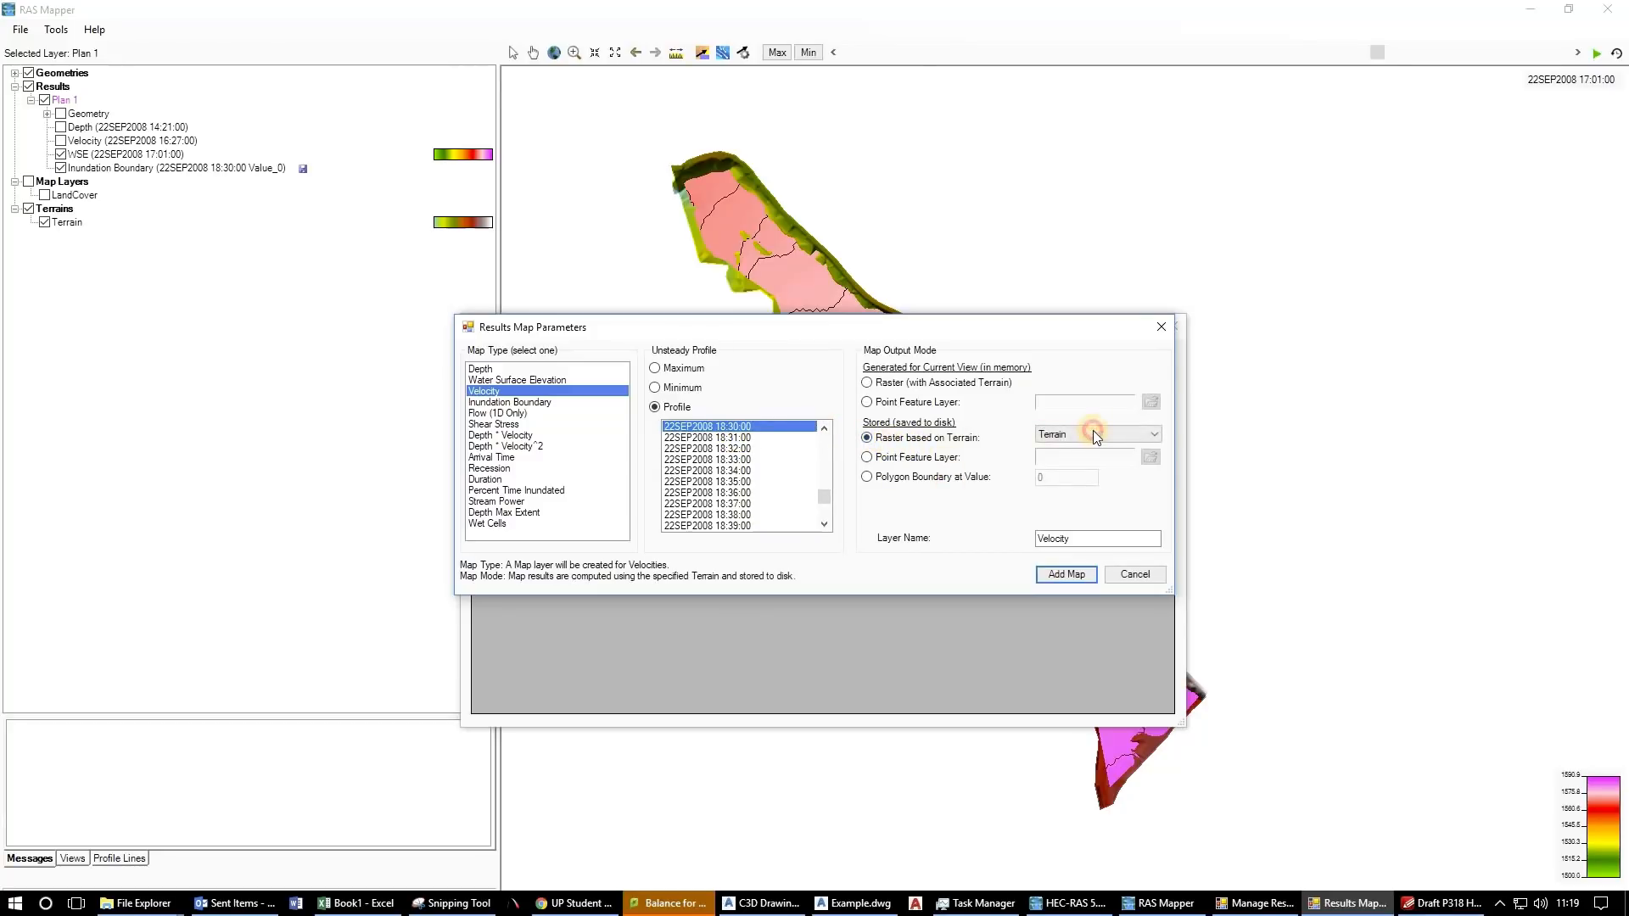
left_click(1053, 580)
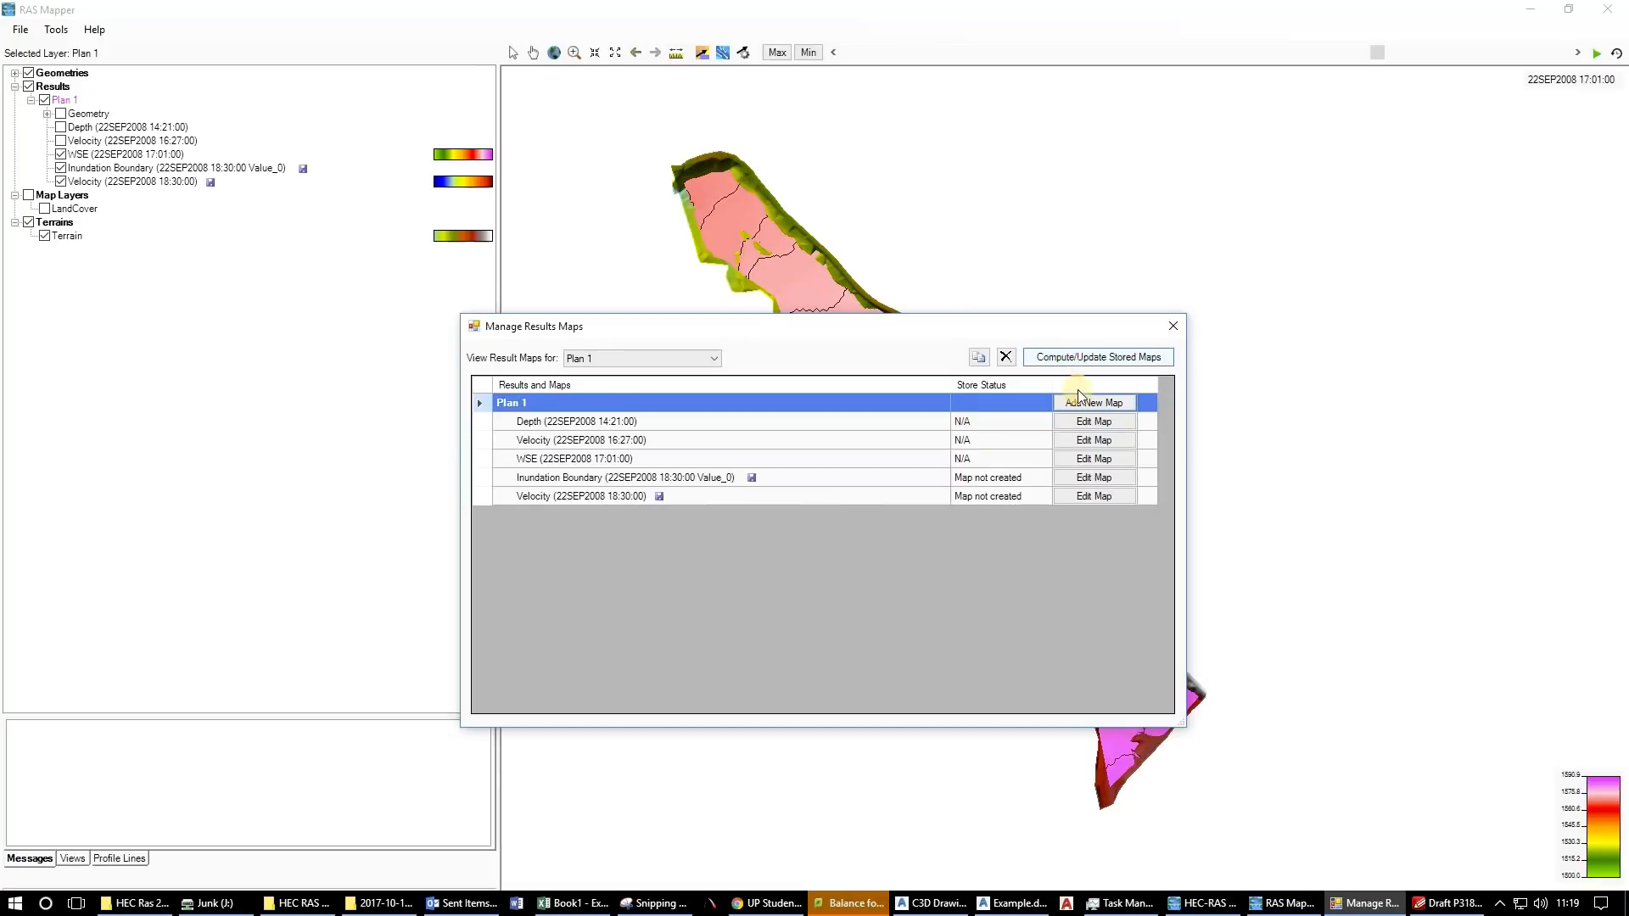
Add a Water Surface Elevation map for the 22SEP2008 18:30:00 profile, stored to disk as a raster based on Terrain.
left_click(1076, 404)
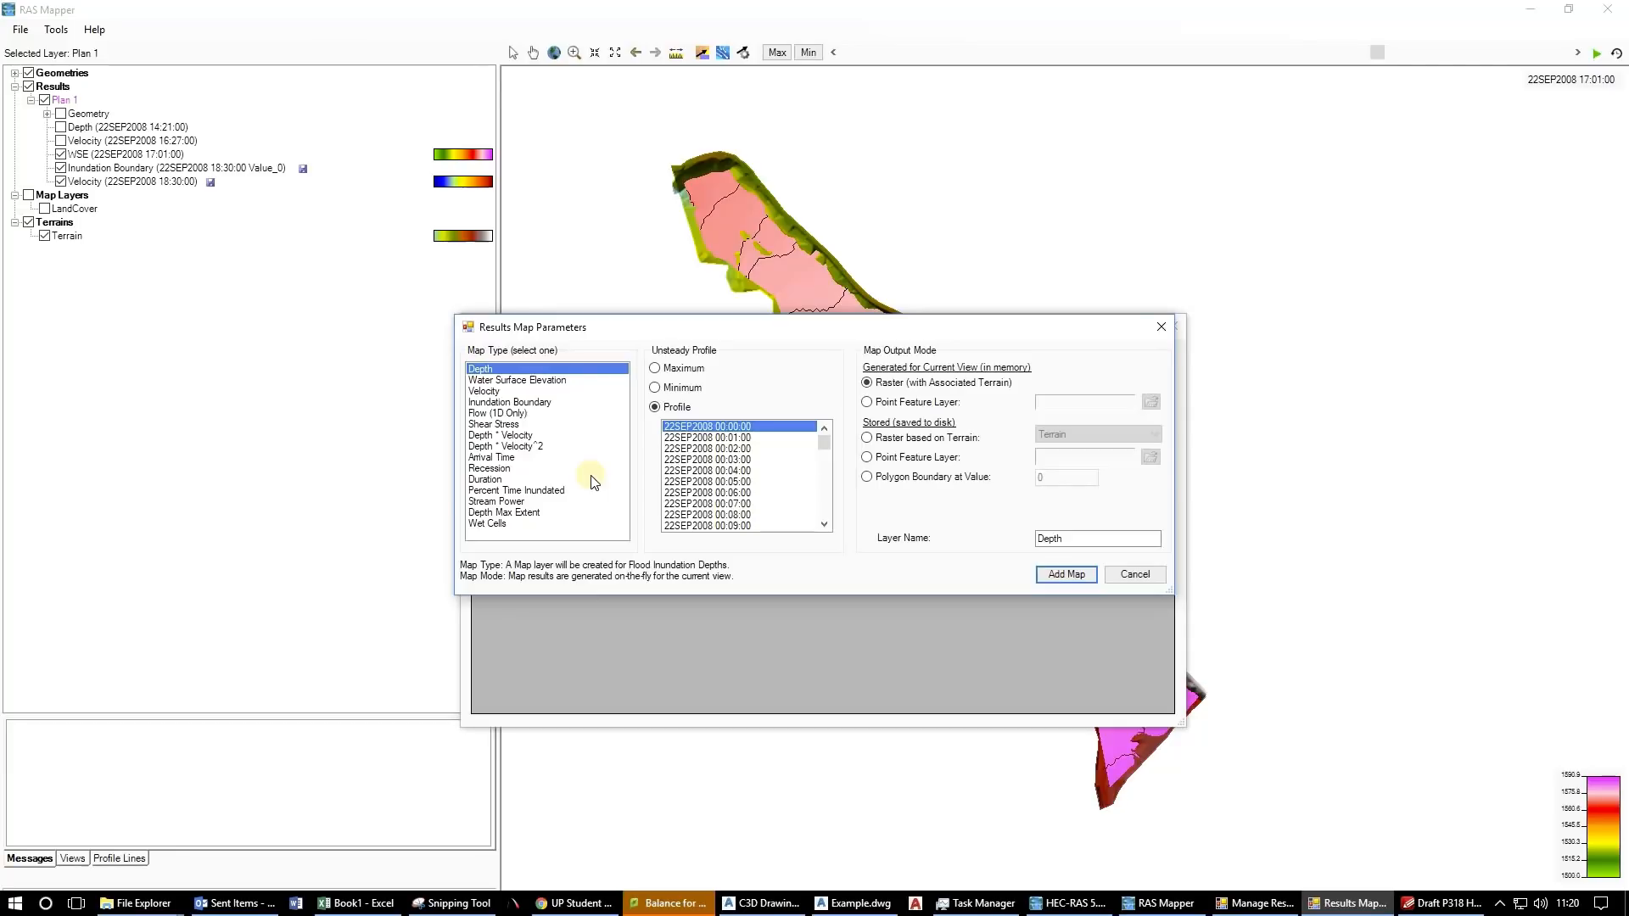
left_click(523, 384)
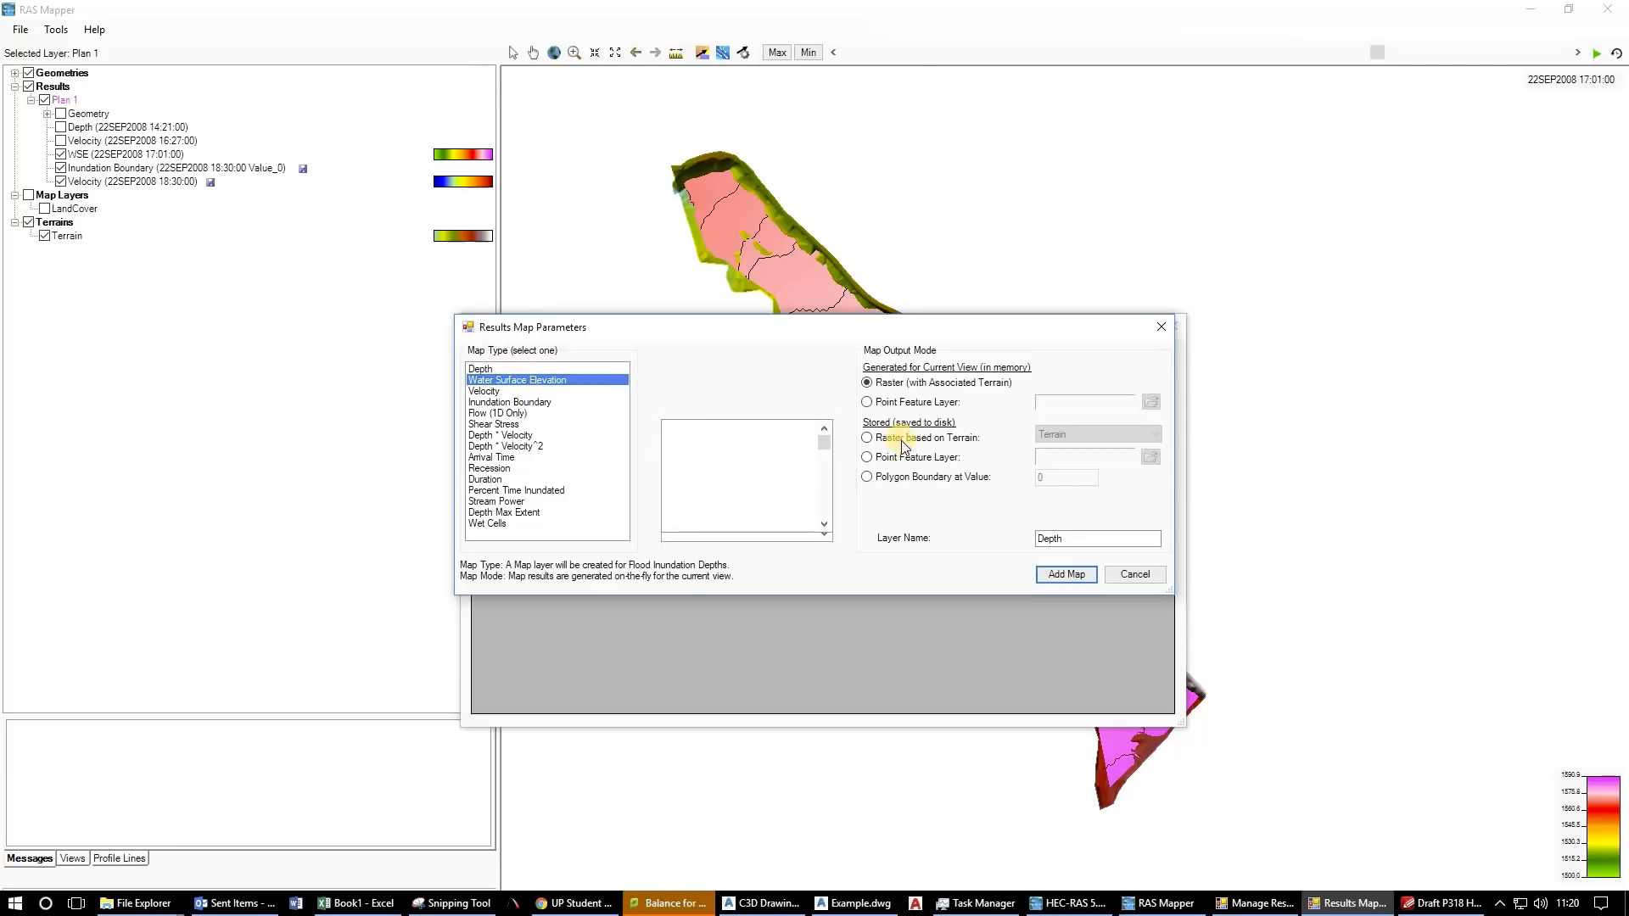
left_click_drag(822, 455, 818, 501)
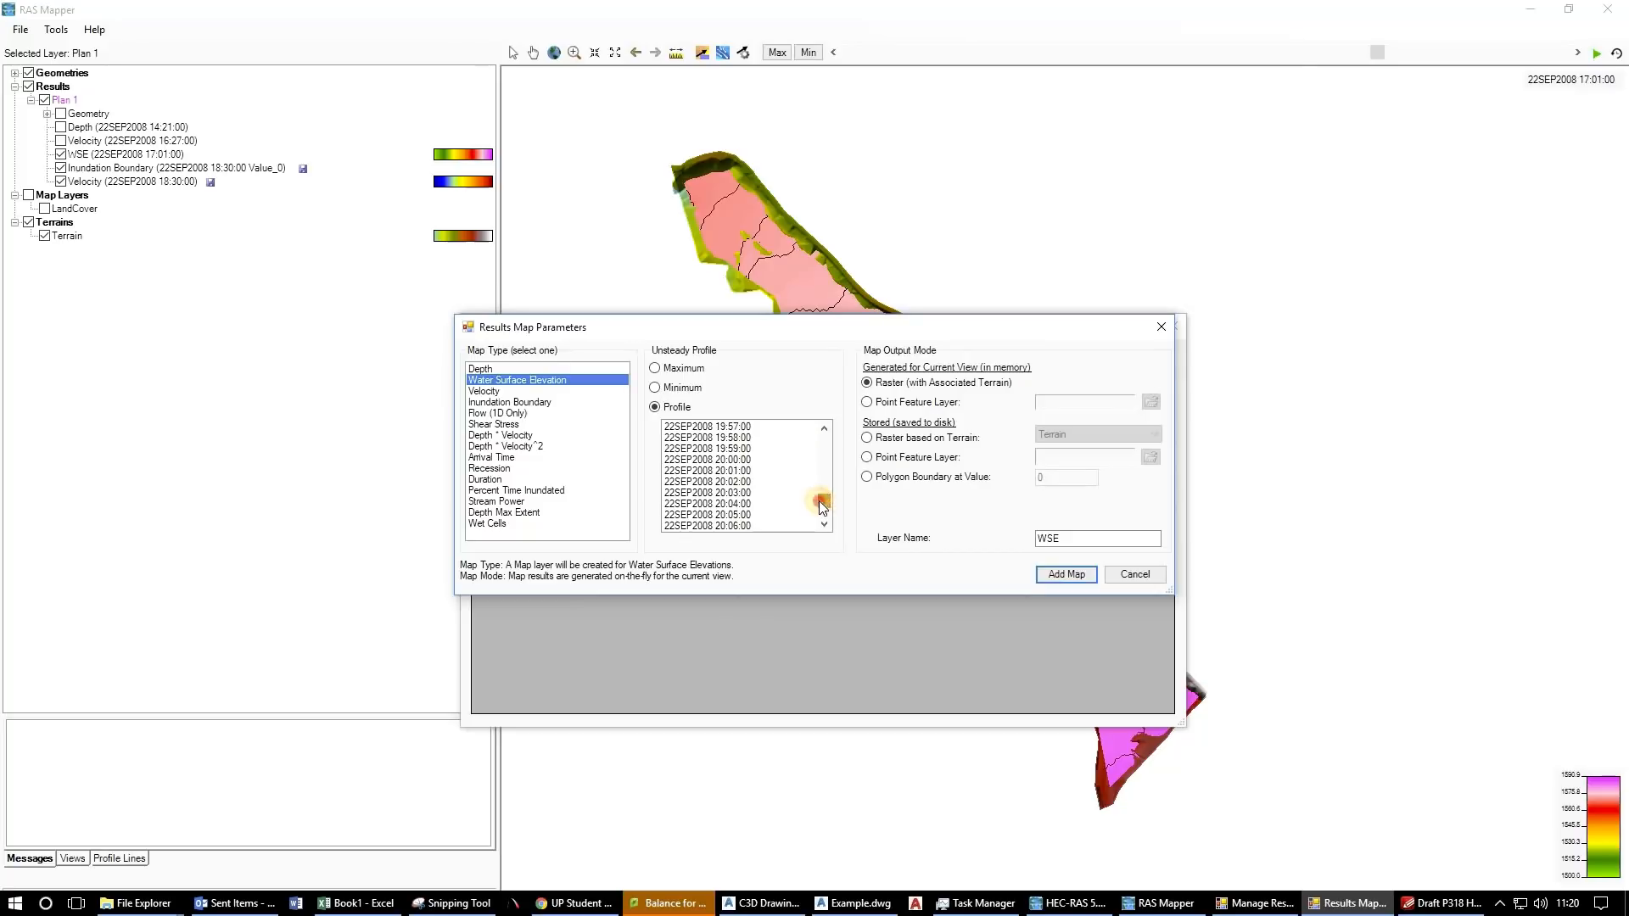
left_click(827, 453)
left_click(828, 453)
left_click(828, 453)
left_click(827, 455)
left_click(827, 454)
left_click(827, 455)
left_click(738, 448)
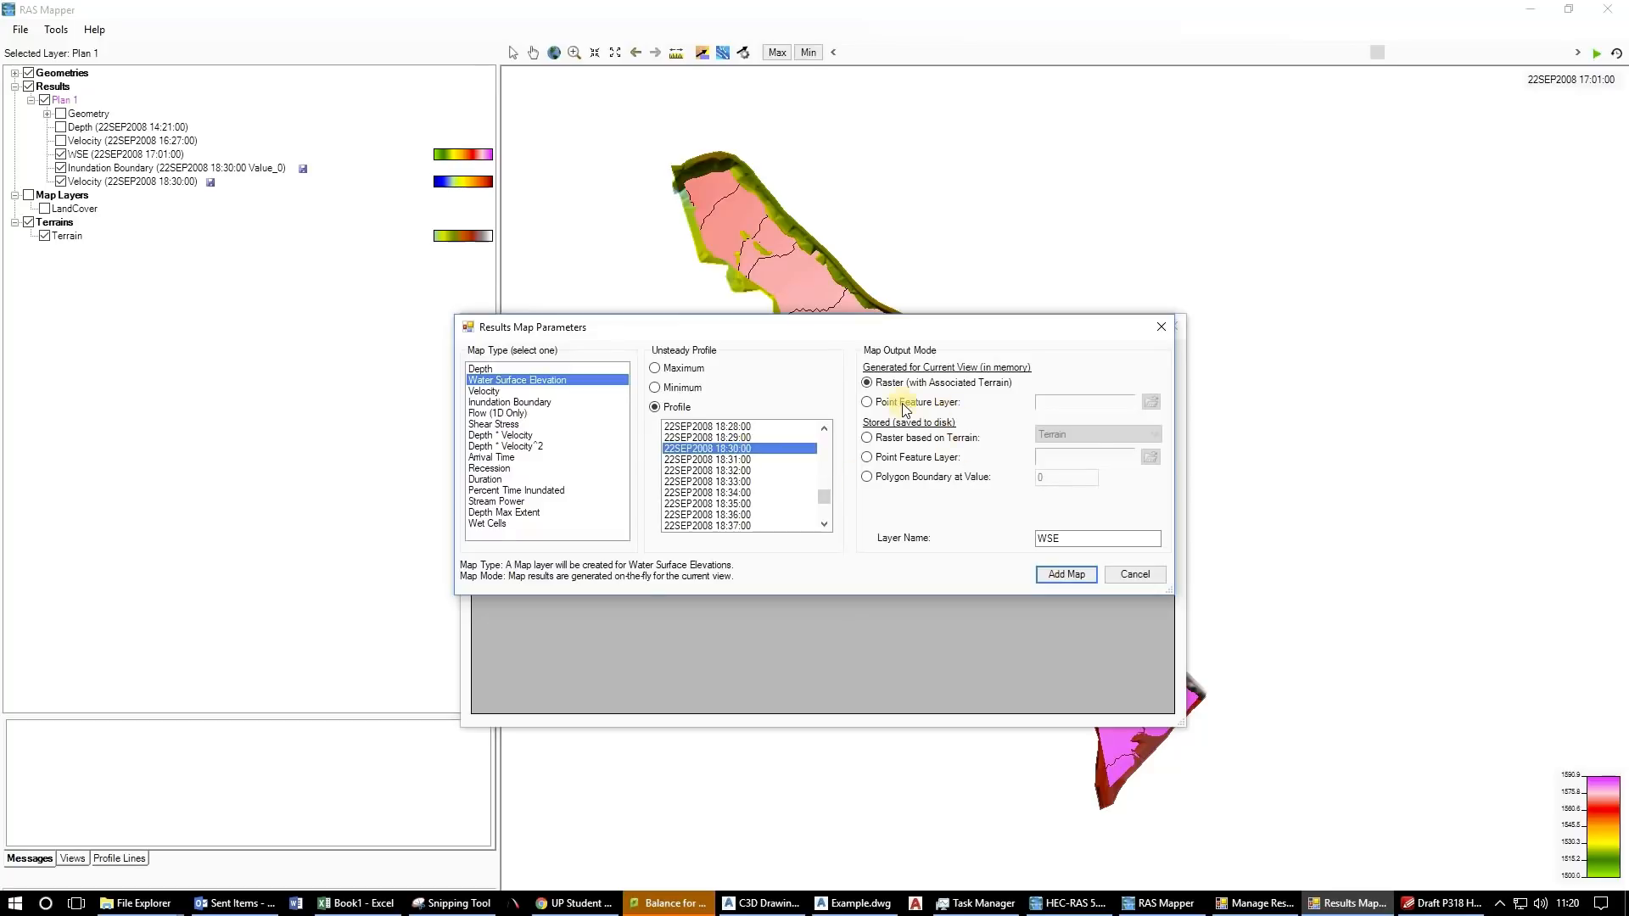
left_click(866, 439)
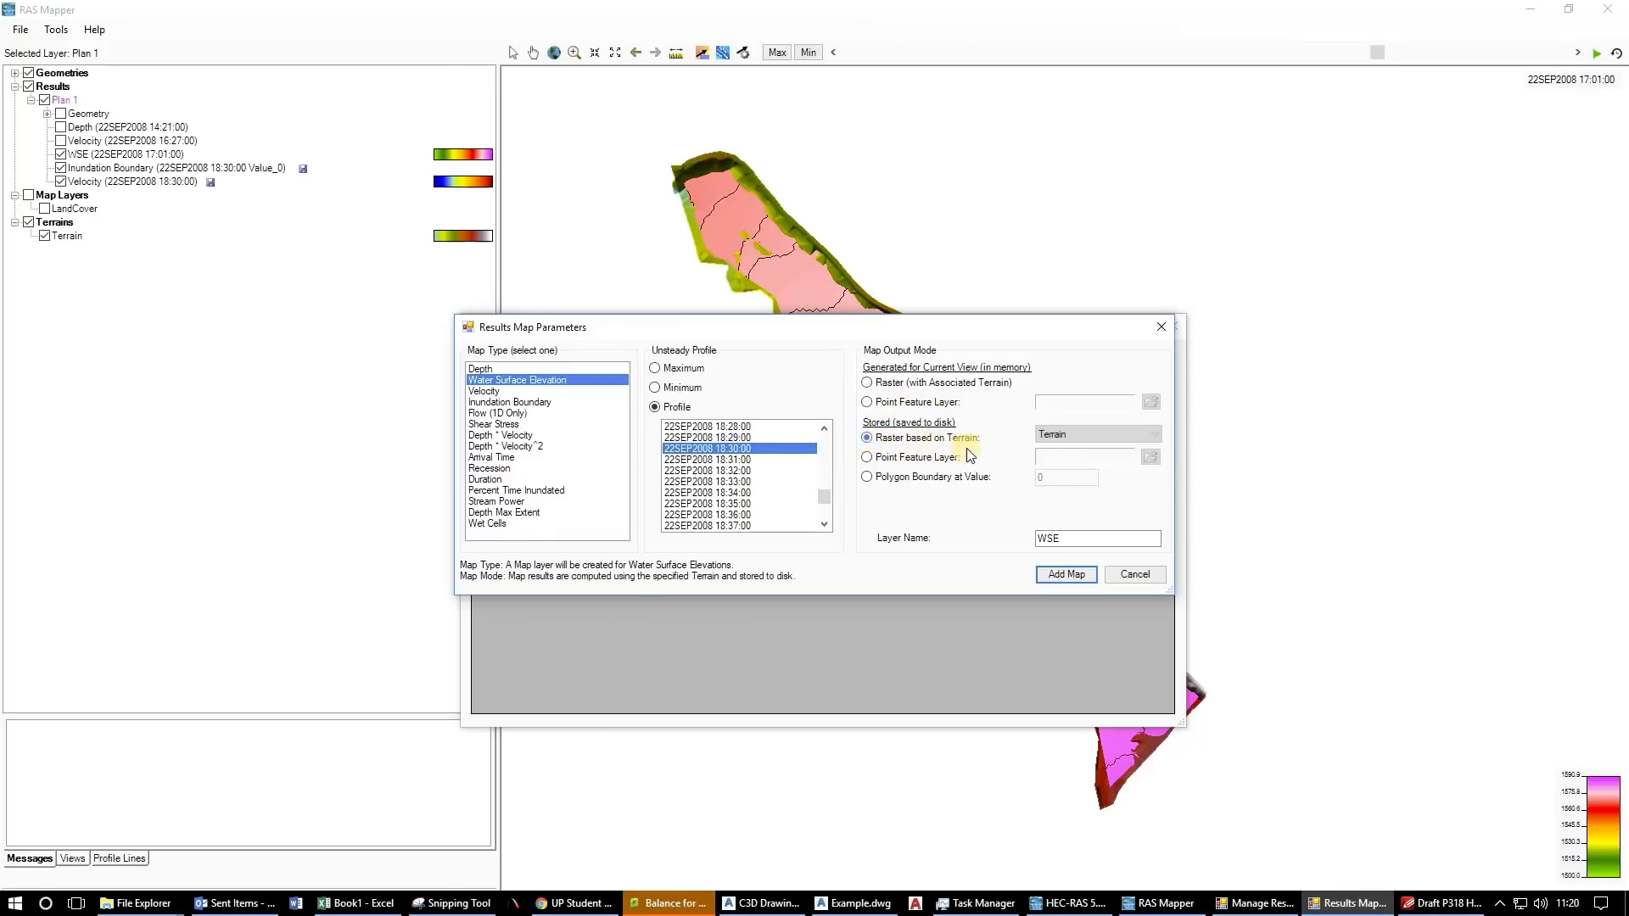
left_click(1058, 578)
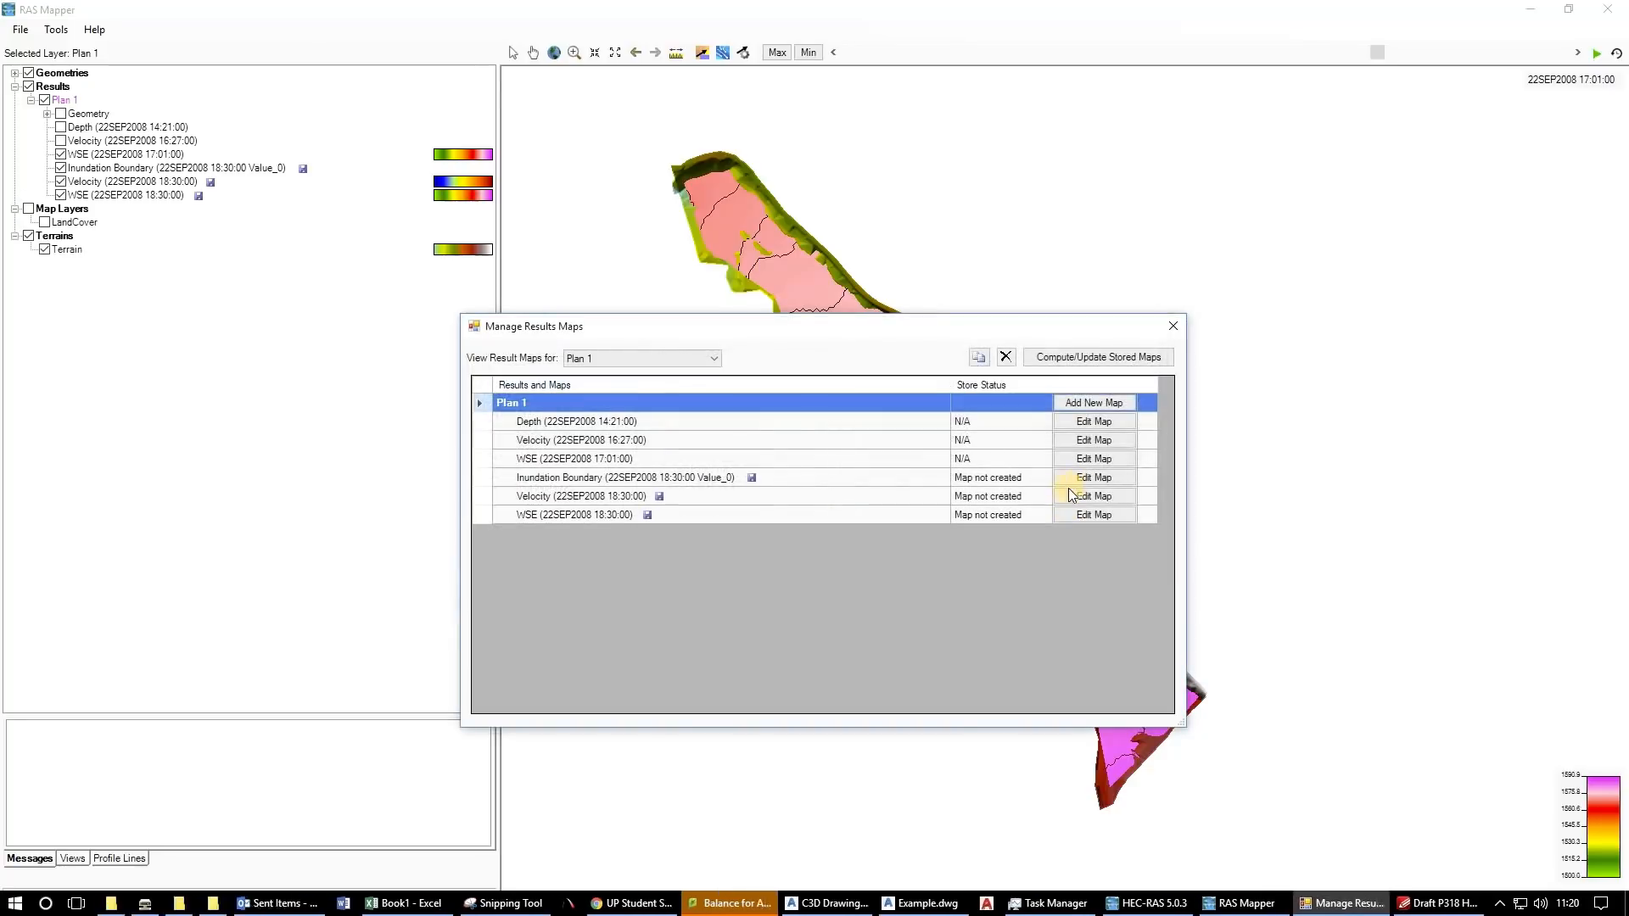
Compute the stored Inundation Boundary, Velocity and WSE maps of Plan 1 for 22SEP2008 18:30:00, and close the results map manager.
left_click(612, 480)
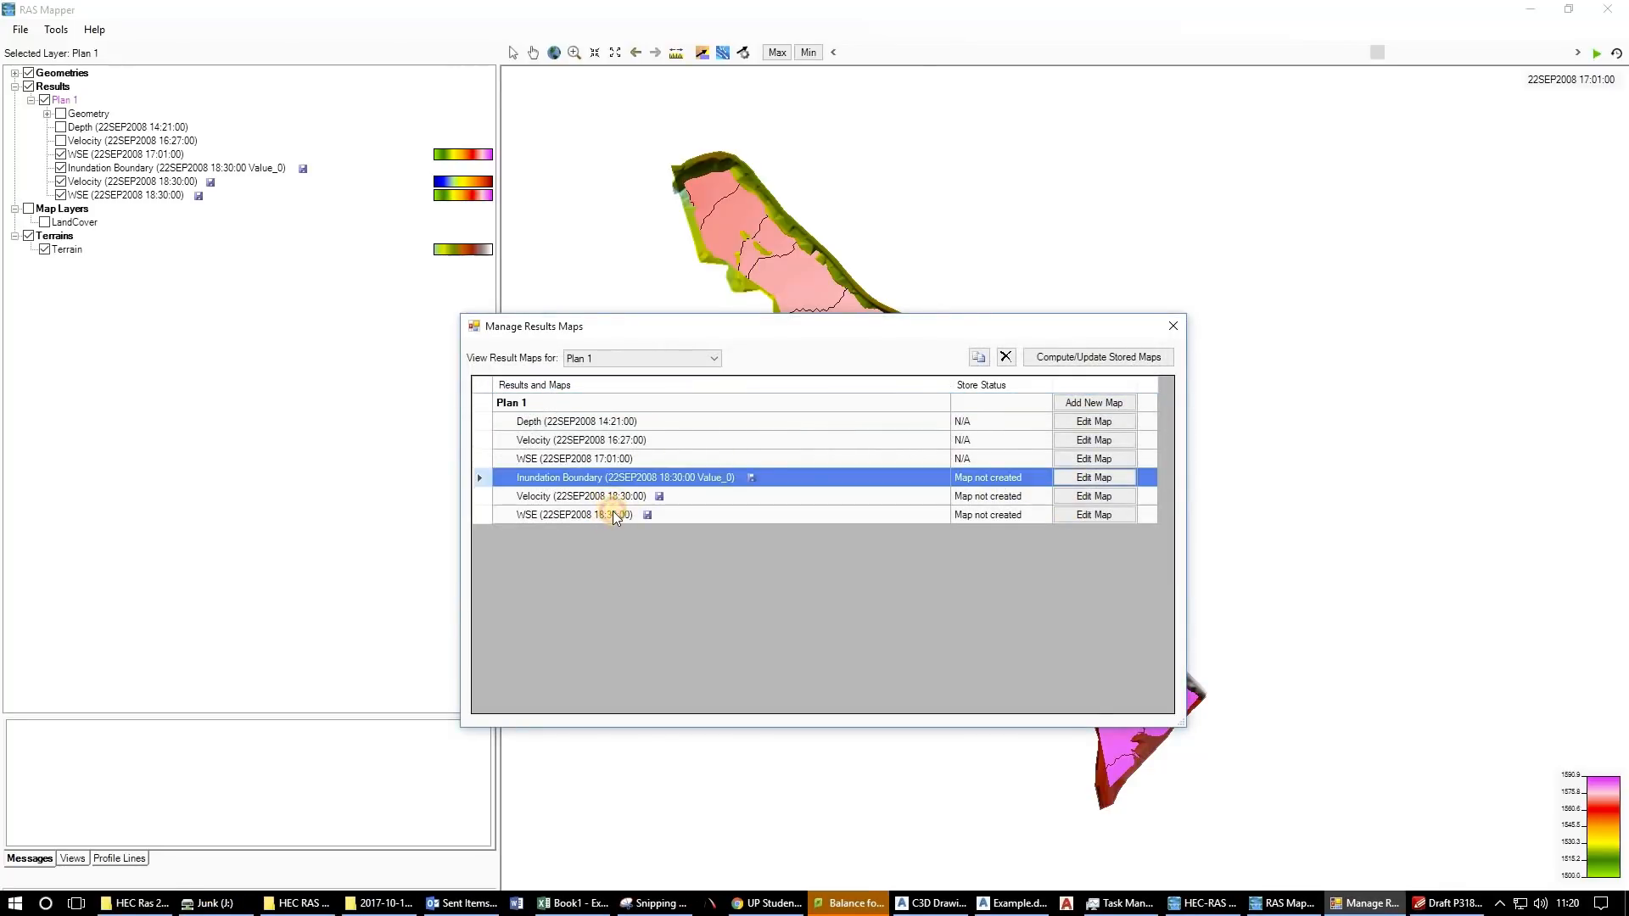
left_click(613, 500)
left_click(614, 513)
left_click(623, 497)
left_click(634, 512)
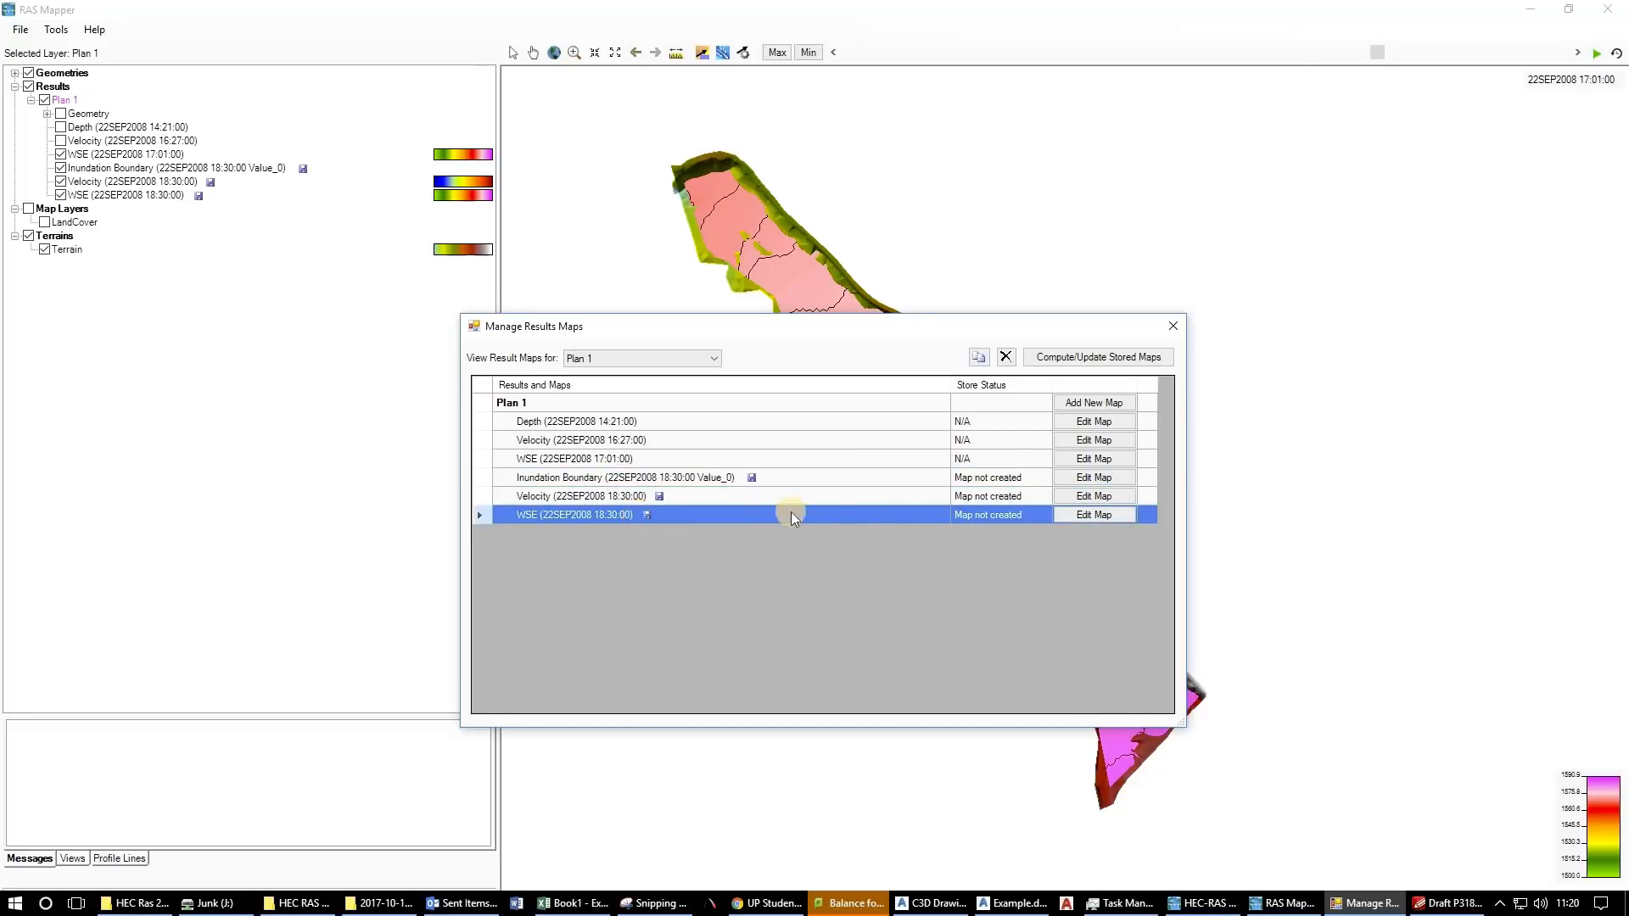
left_click(989, 486)
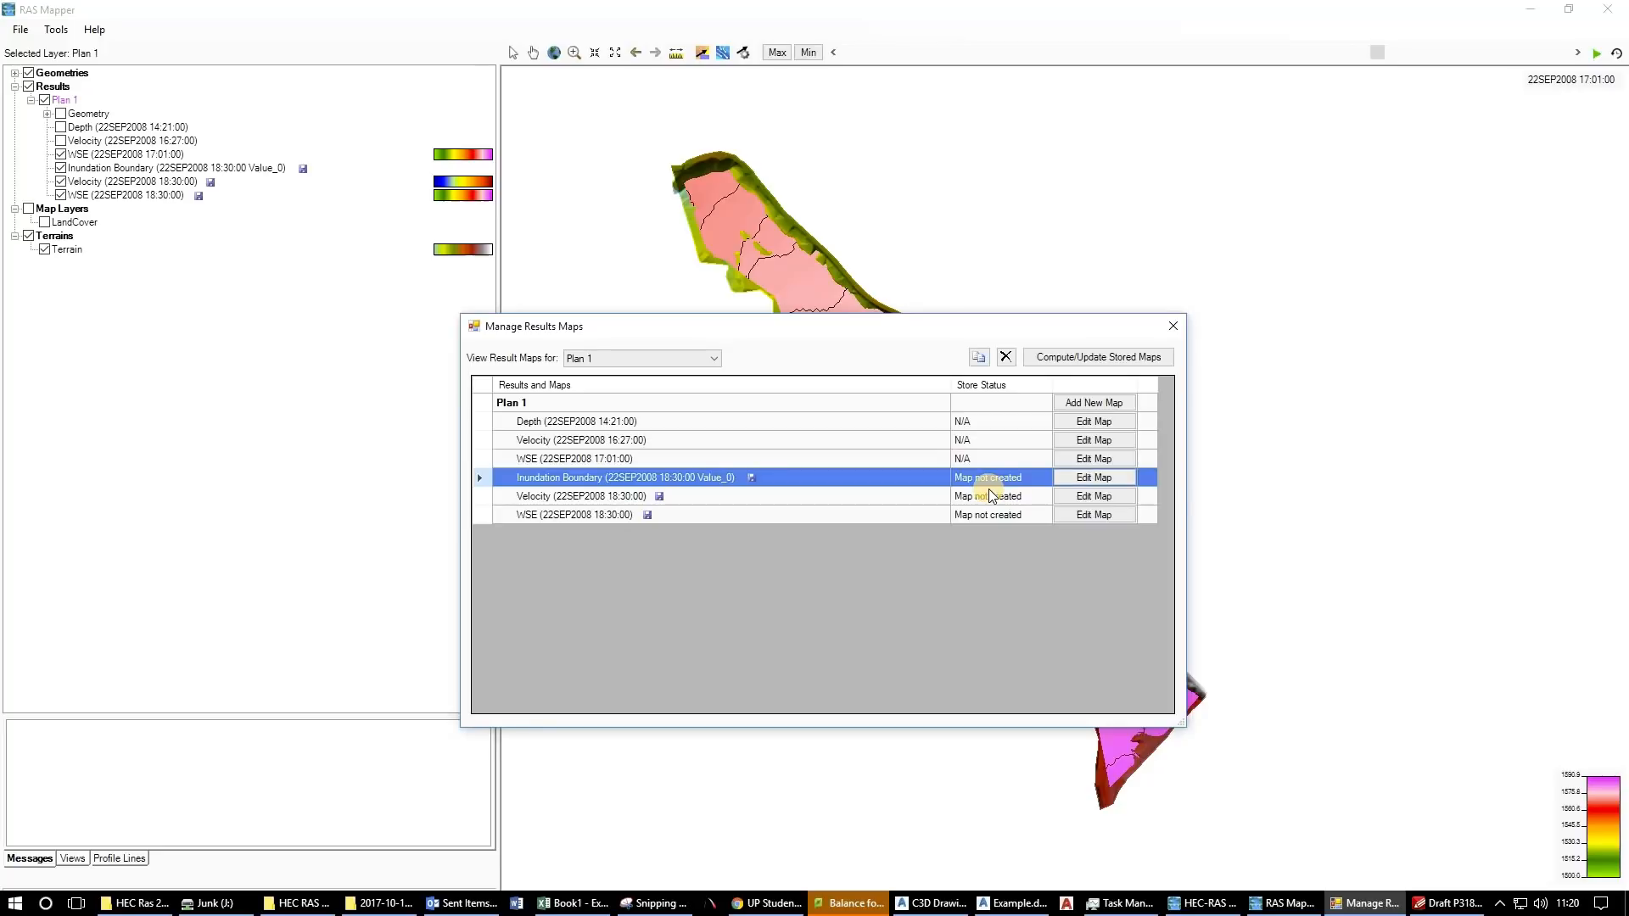
left_click(1059, 358)
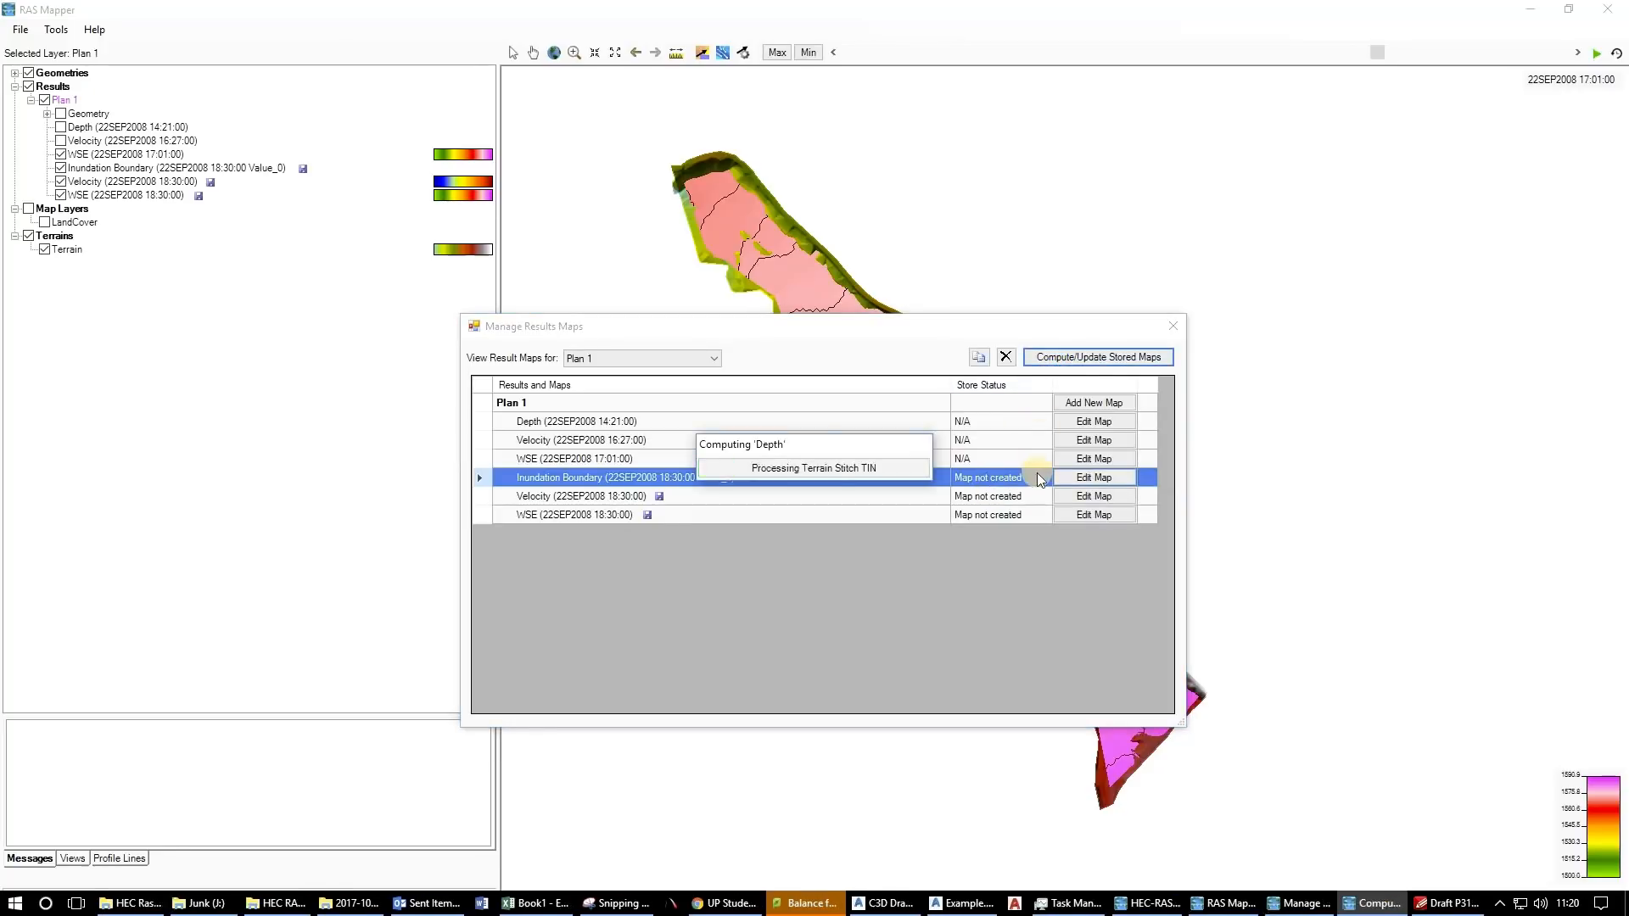
left_click(1083, 361)
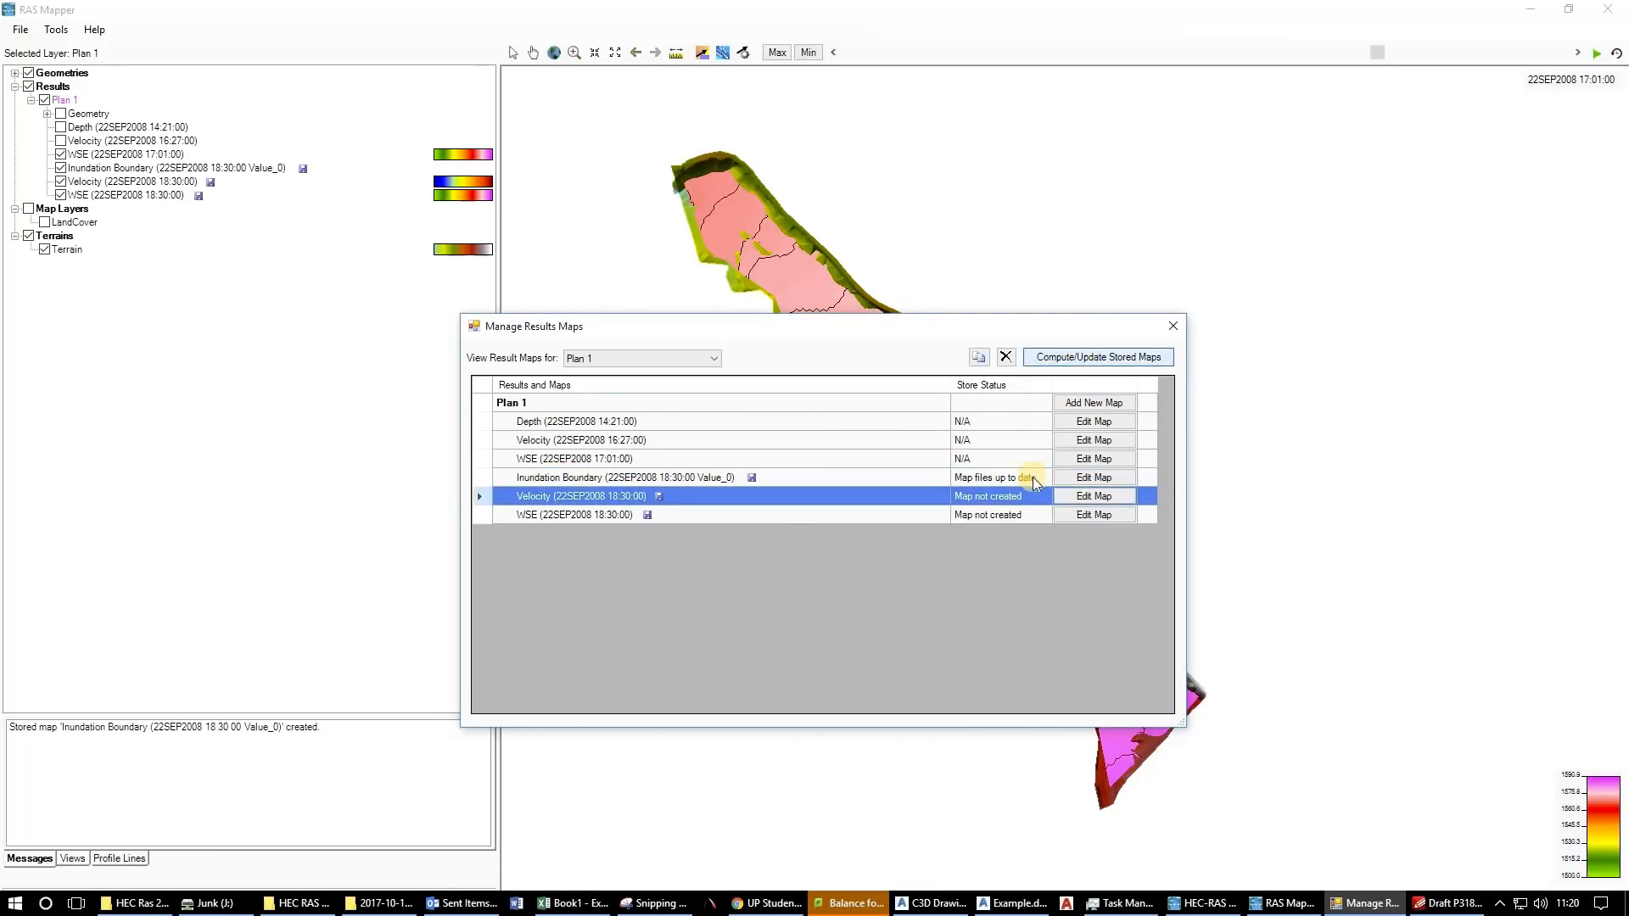
left_click(1077, 352)
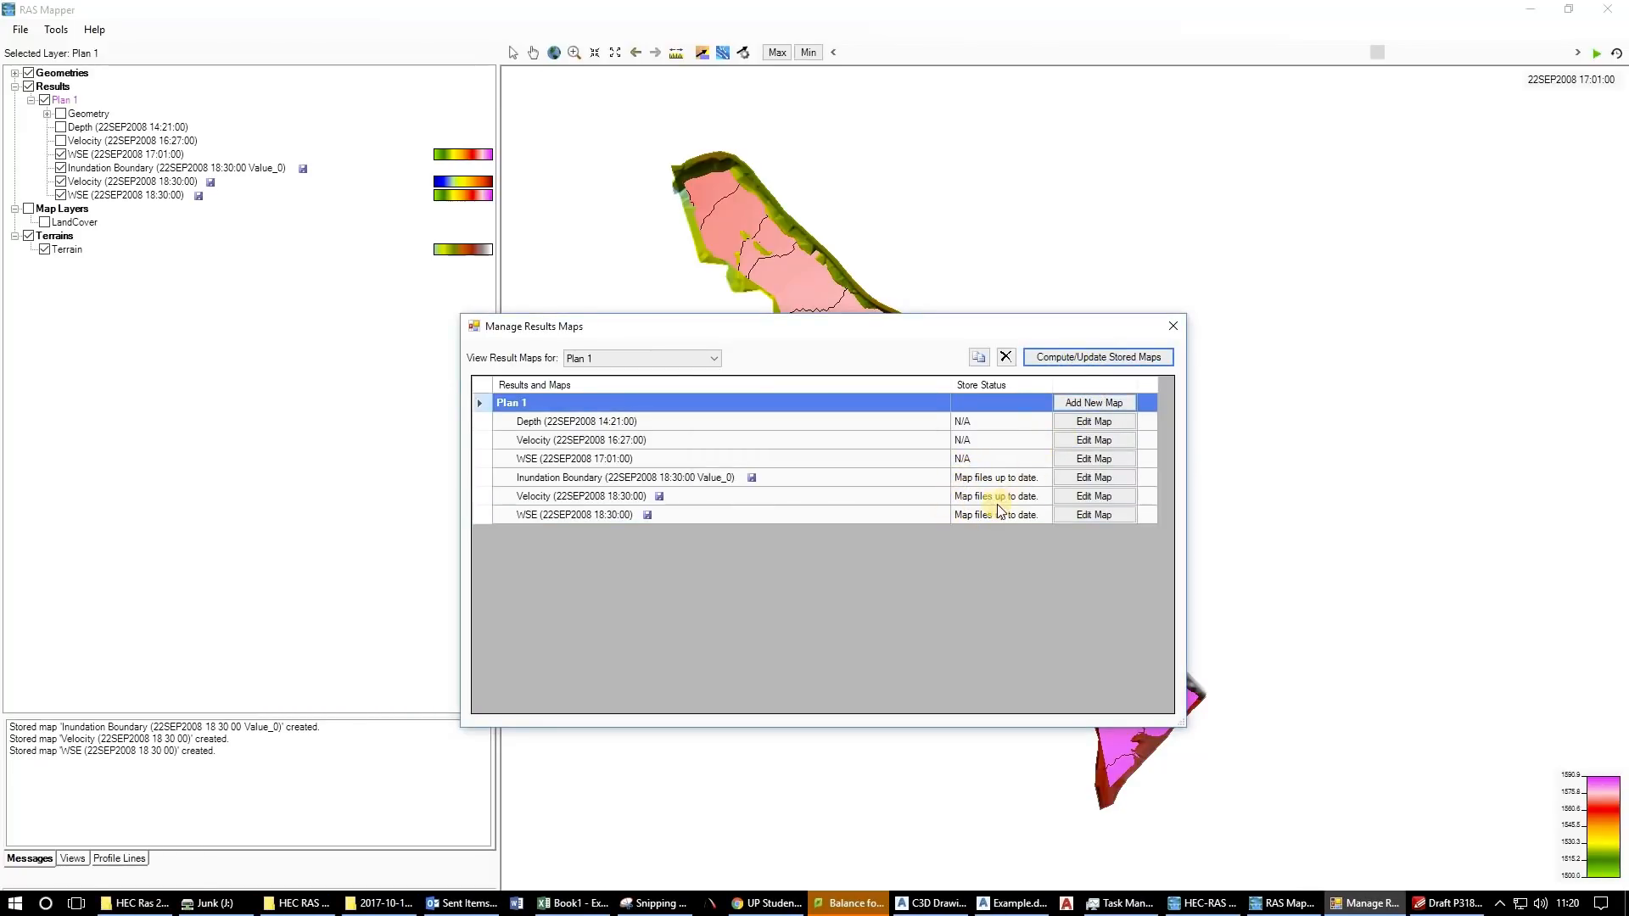
left_click(1172, 326)
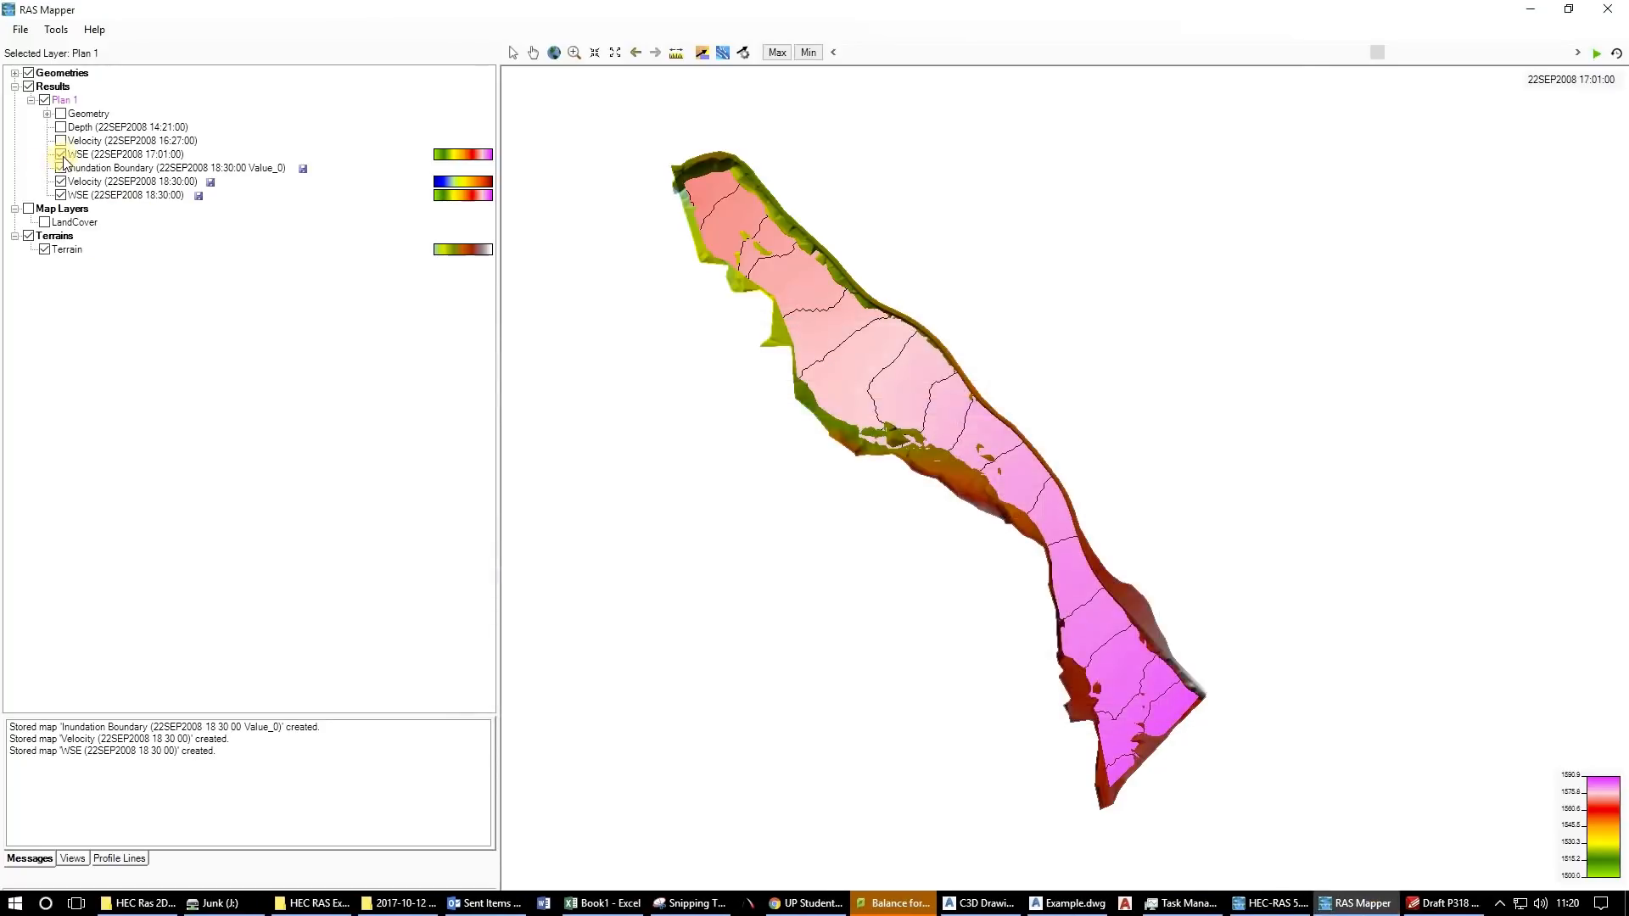
Hide the 17:01:00 WSE map and display the stored 18:30:00 Velocity and WSE maps without the inundation boundary.
left_click(61, 157)
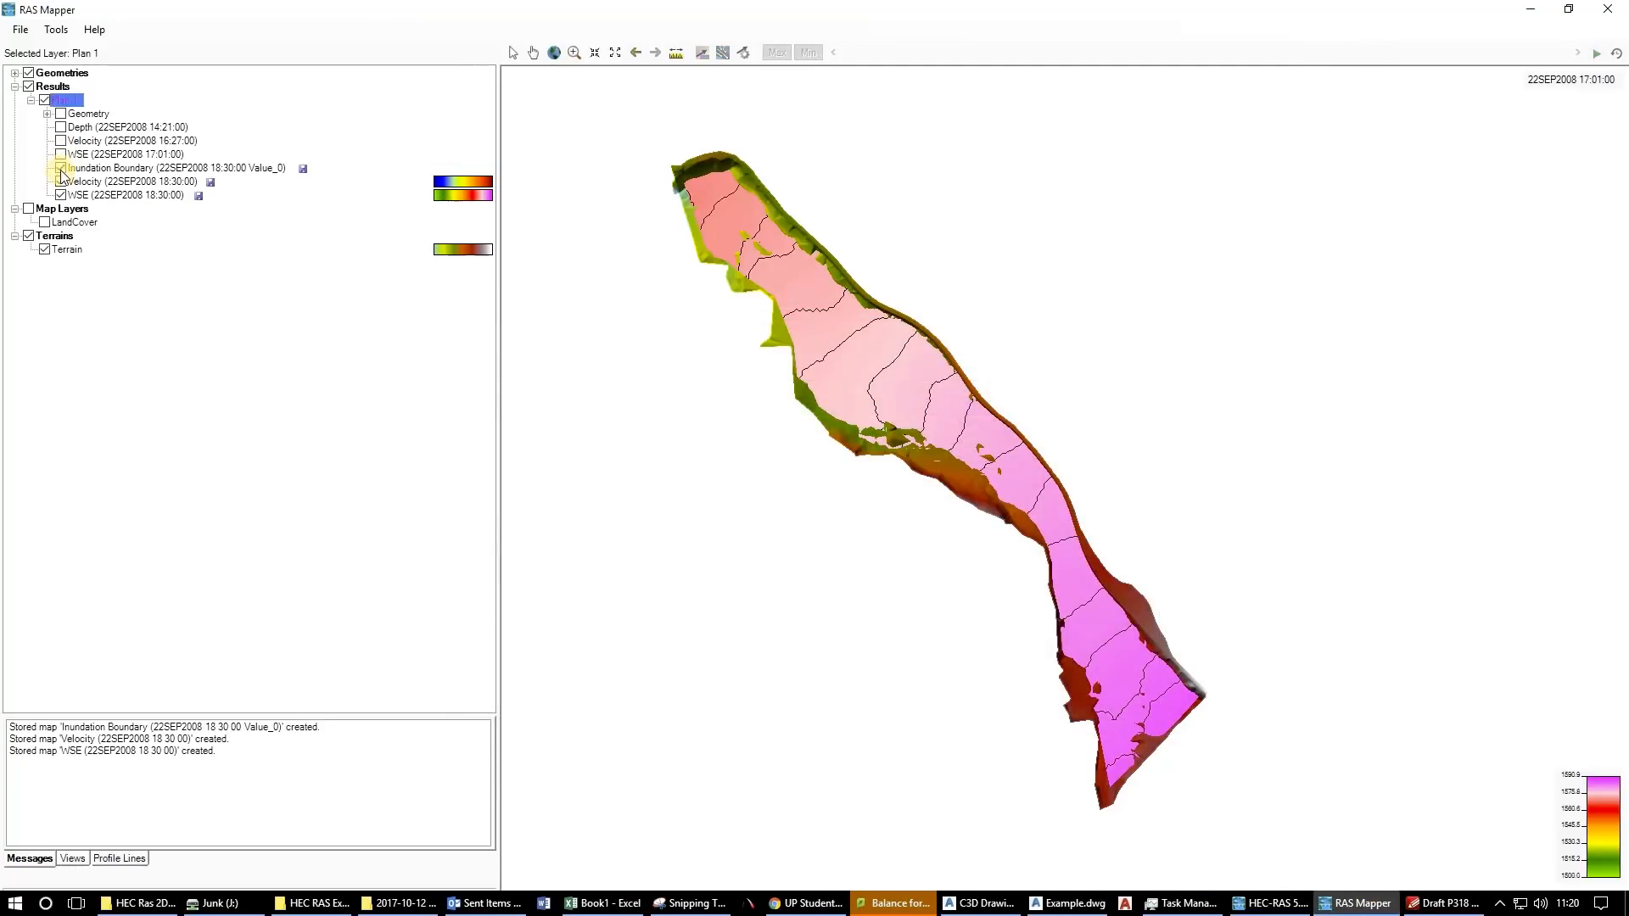
left_click(61, 181)
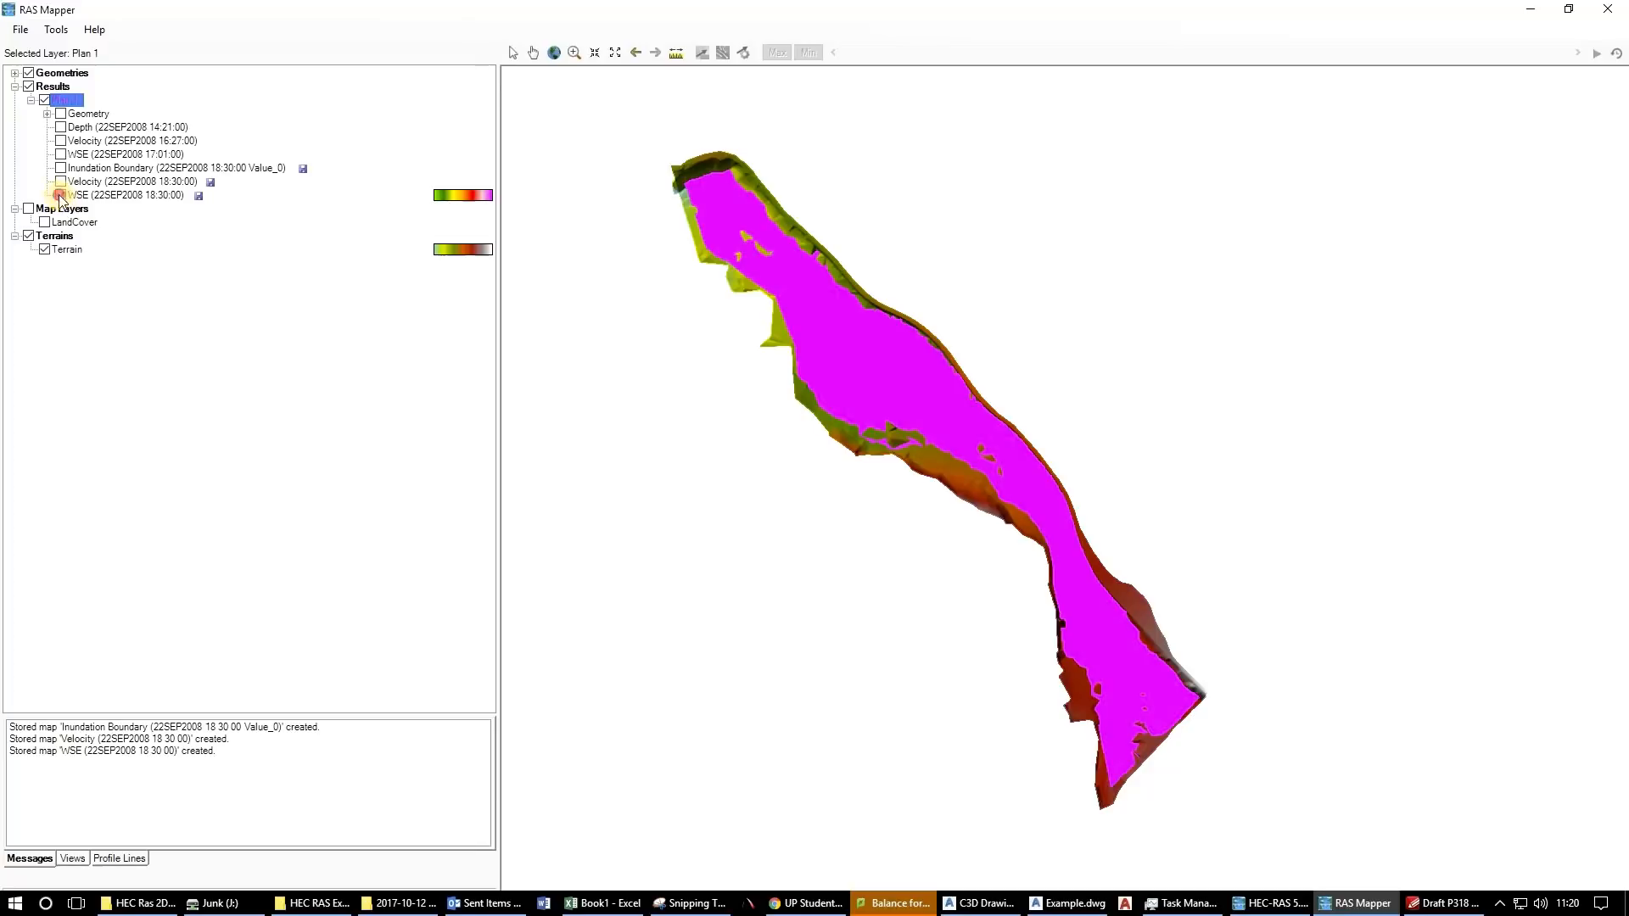
left_click(60, 195)
left_click(60, 195)
left_click(60, 182)
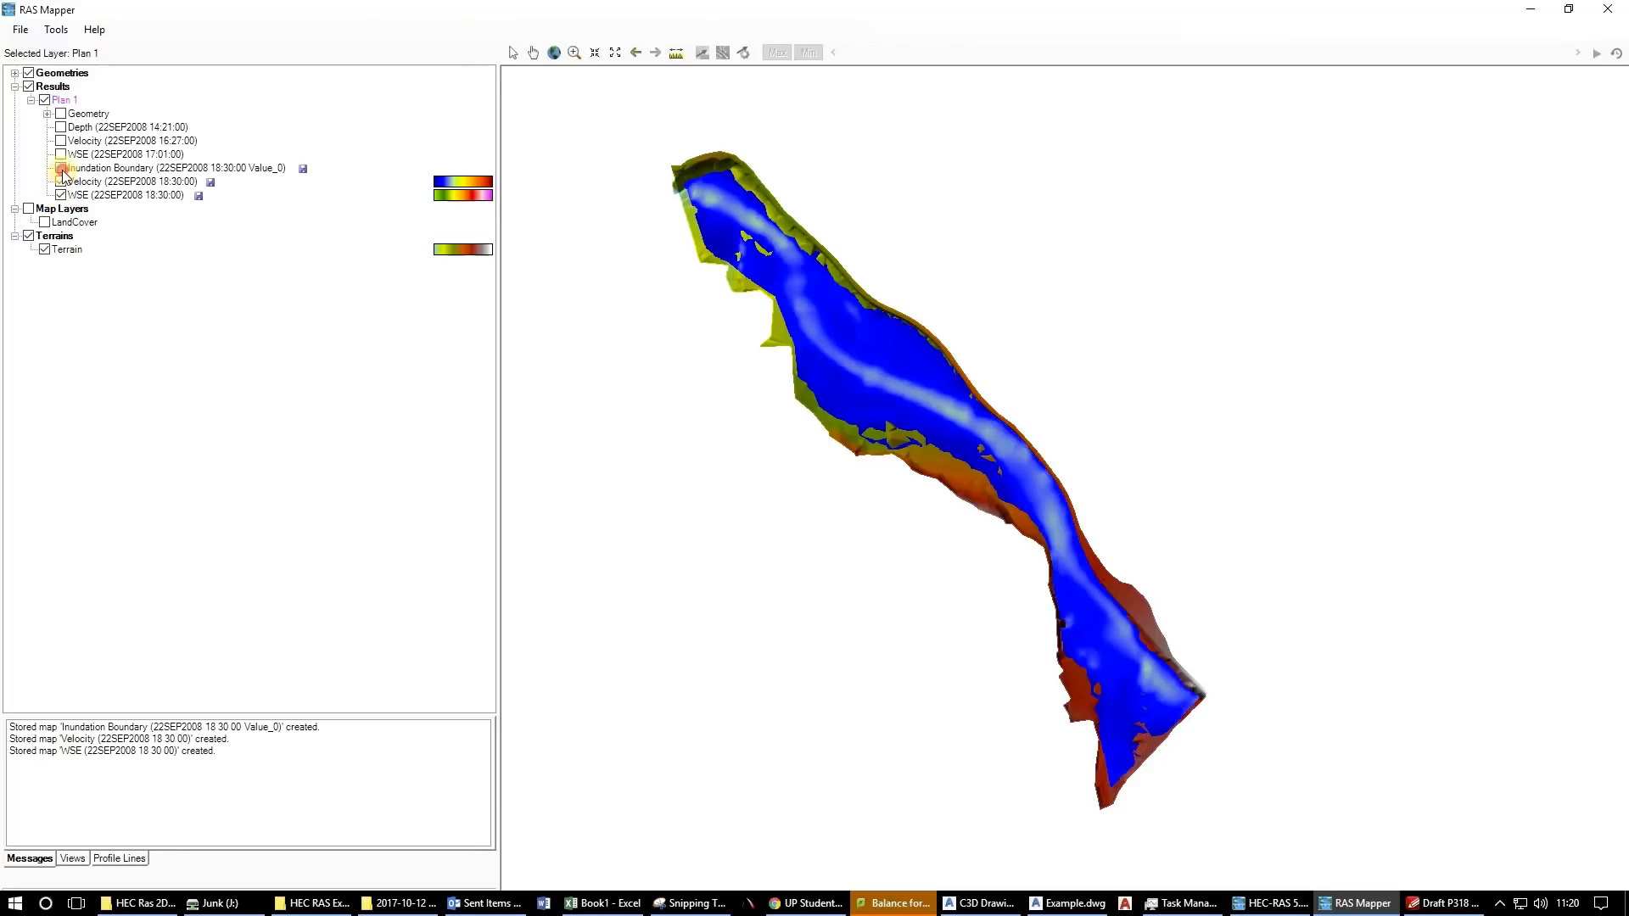
Compare the stored 18:30:00 inundation boundary with the flooded extent of the velocity map by showing and hiding the boundary.
left_click(61, 168)
scroll(925, 415, "up", 3)
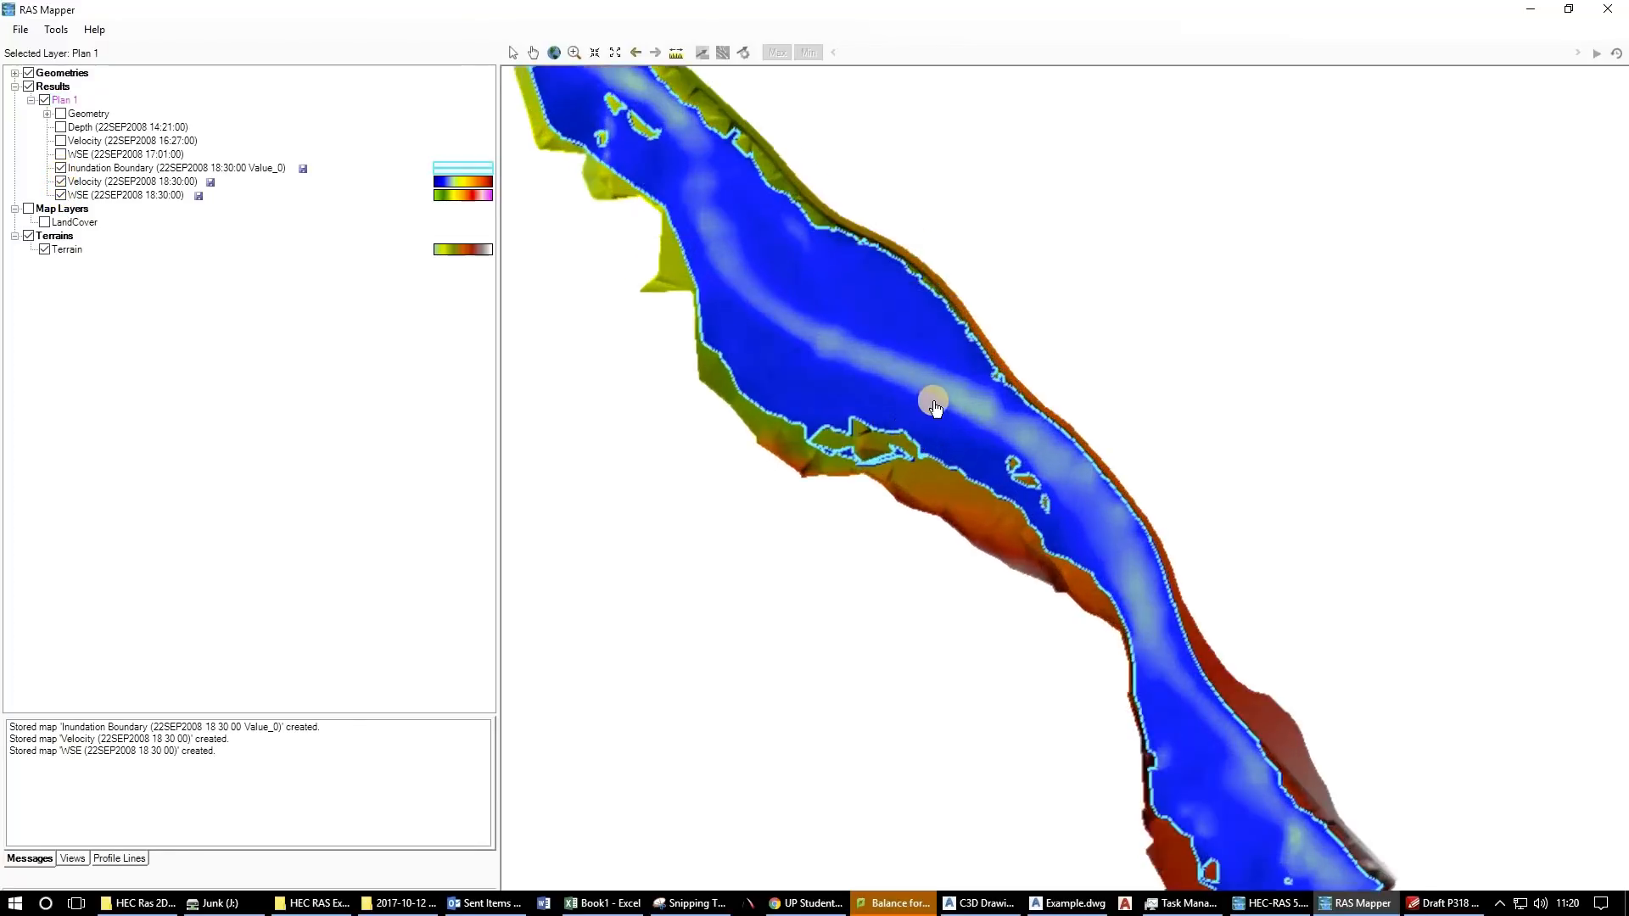
left_click(60, 168)
left_click(60, 168)
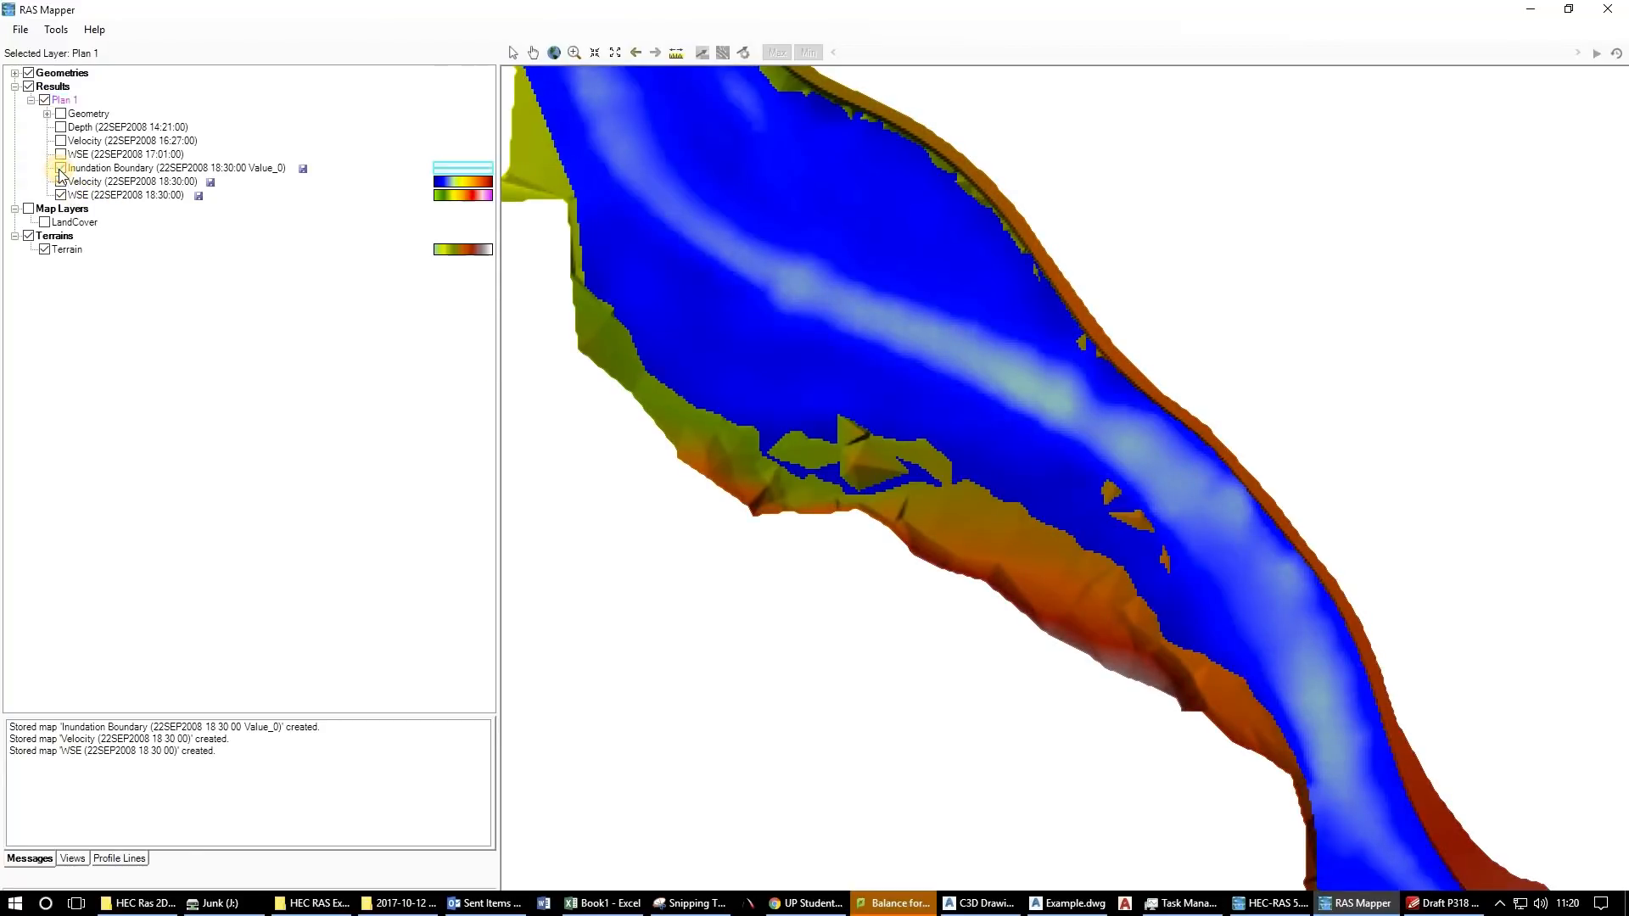
left_click(60, 168)
scroll(971, 454, "down", 4)
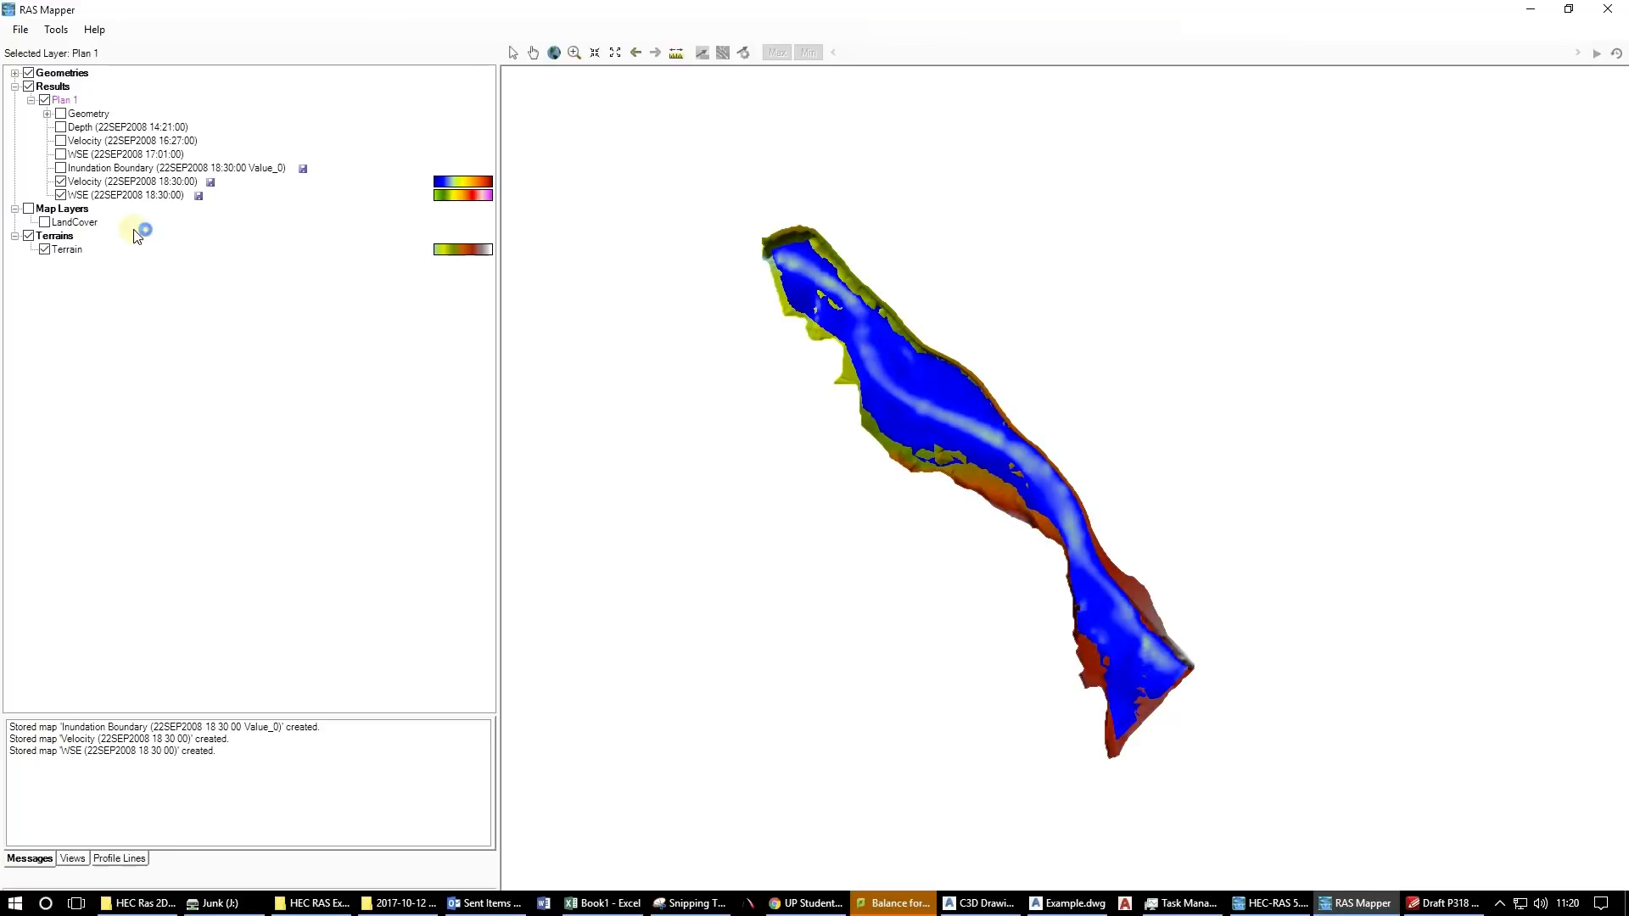
left_click(60, 169)
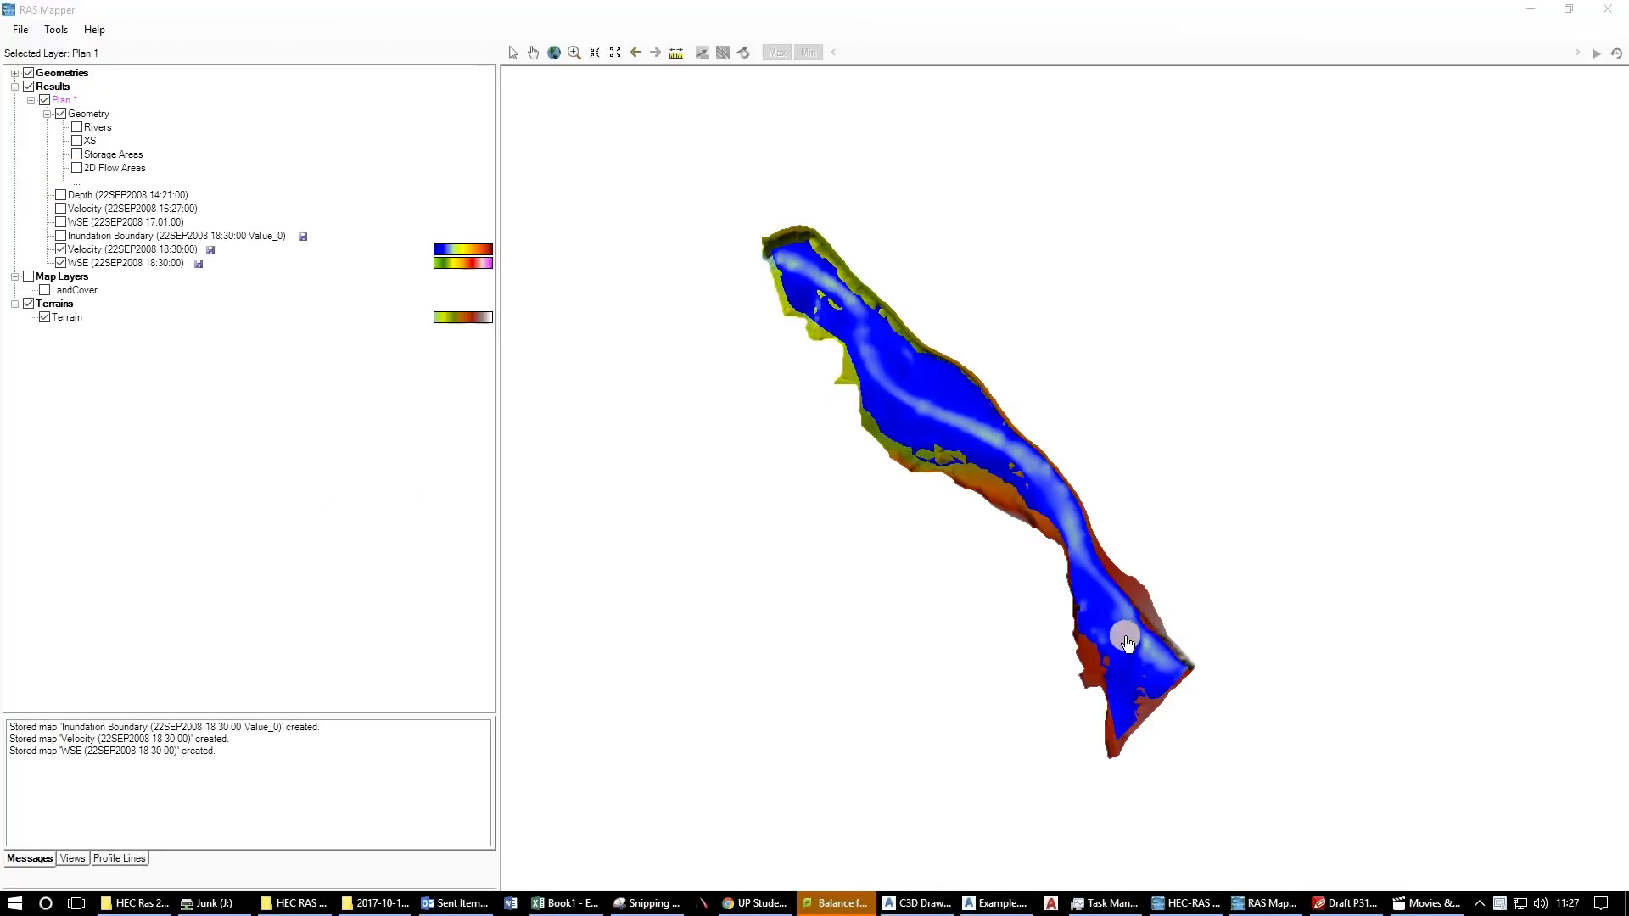
Show the 2D Flow Areas mesh of Plan 1's geometry over the 18:30:00 velocity map at the southern end of the reach.
scroll(1071, 616, "up", 2)
scroll(1071, 616, "up", 1)
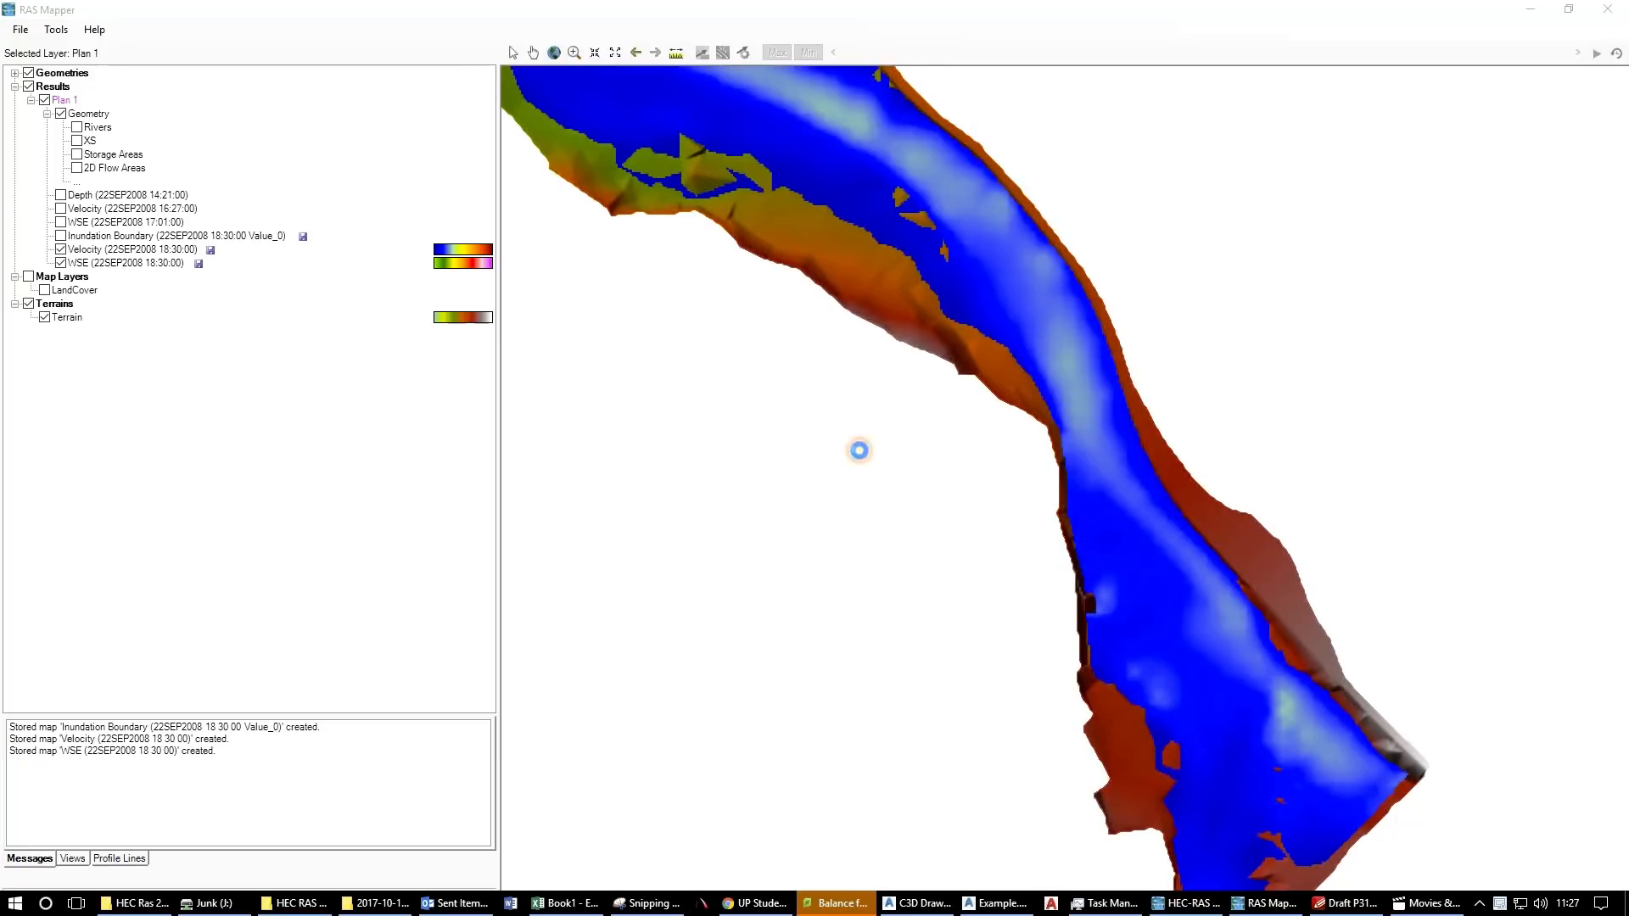
scroll(1112, 629, "up", 1)
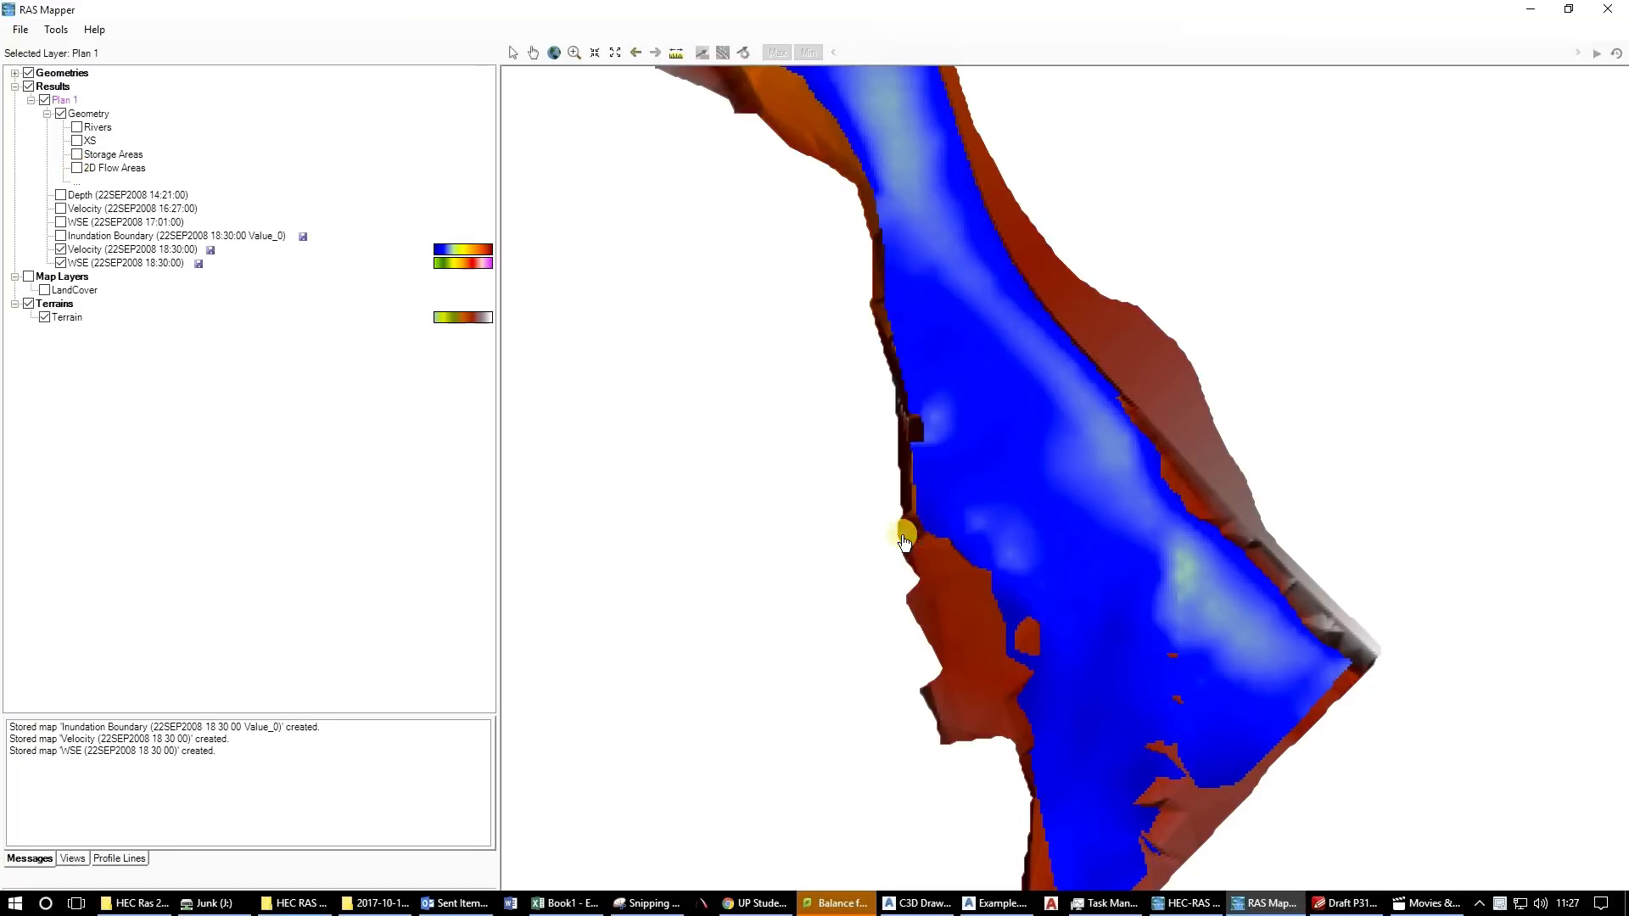
left_click(77, 168)
scroll(963, 556, "down", 1)
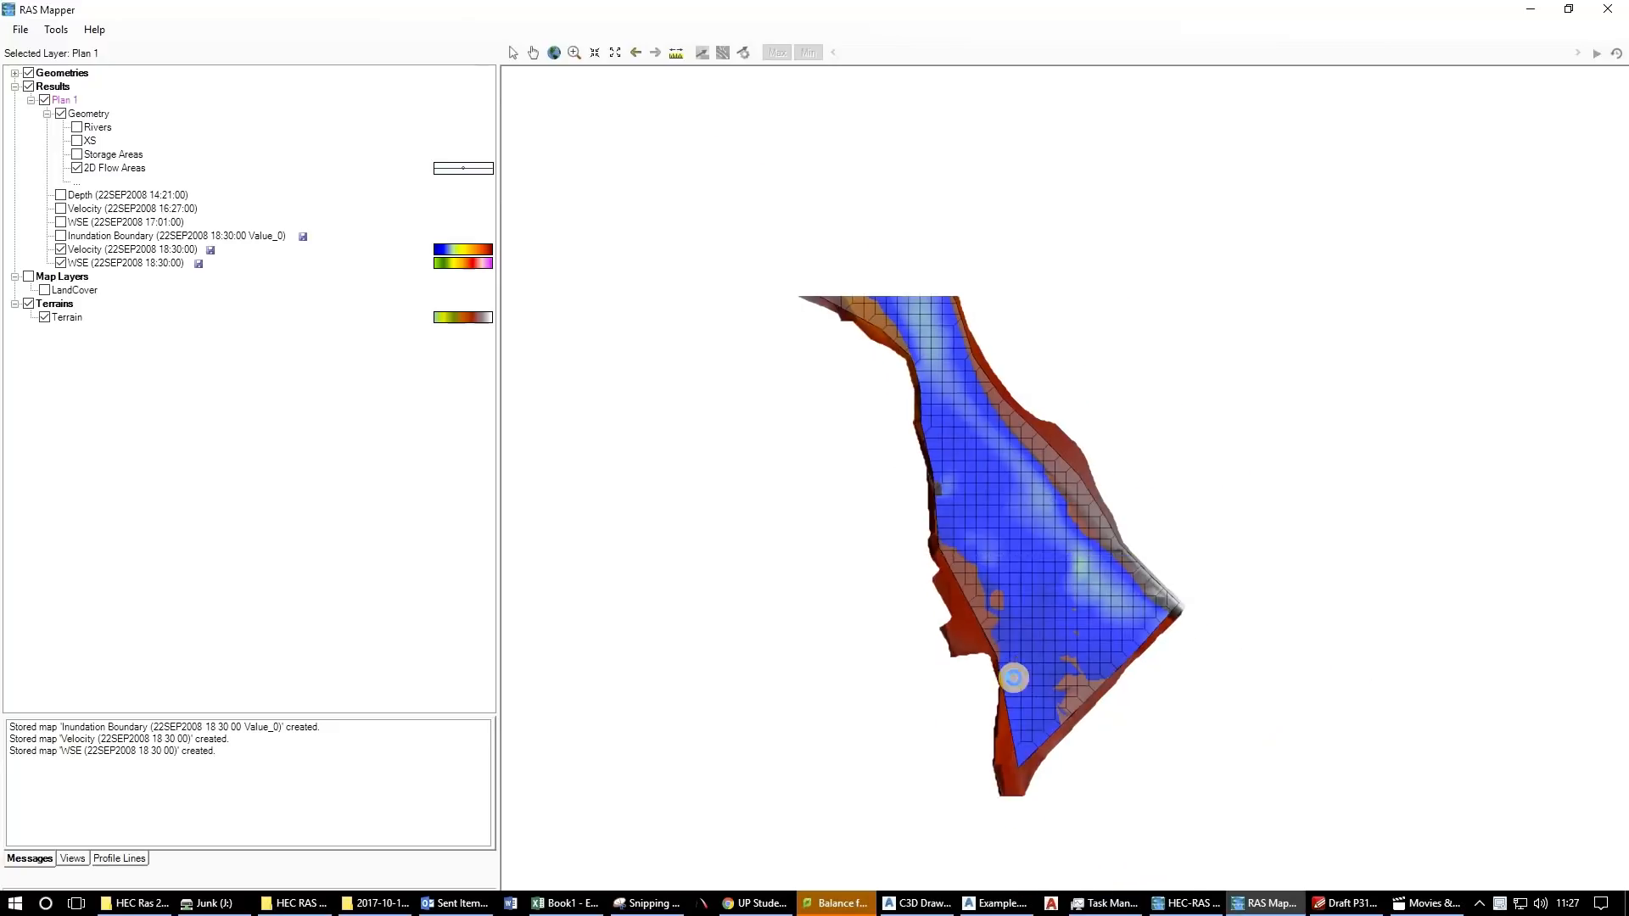
scroll(1029, 557, "up", 1)
scroll(924, 617, "up", 1)
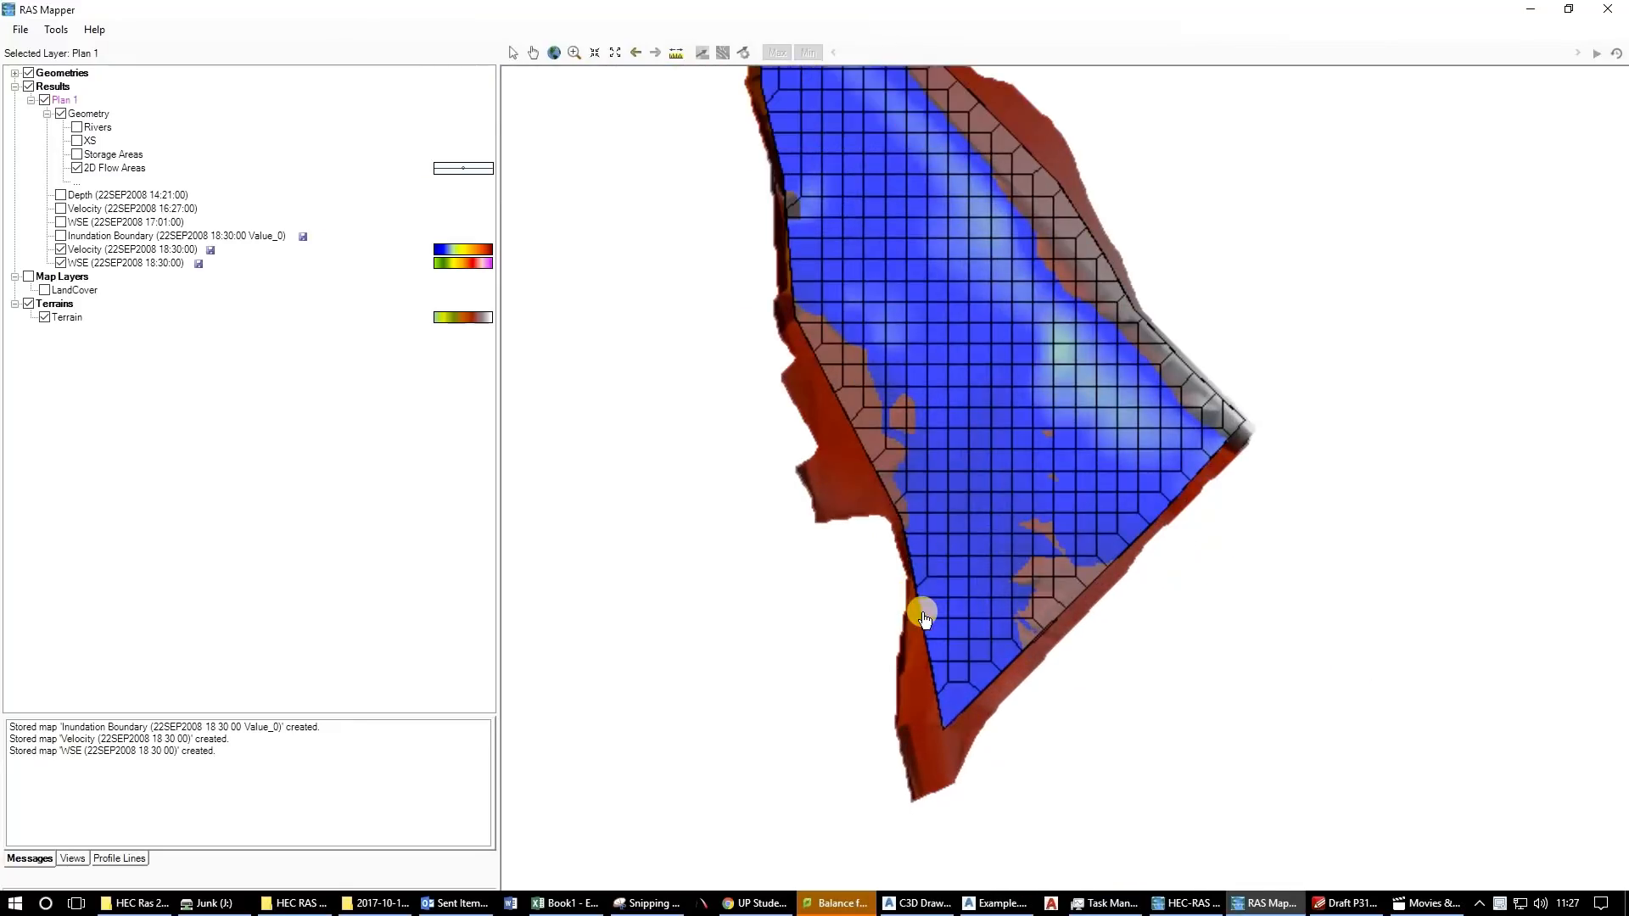
scroll(945, 543, "up", 1)
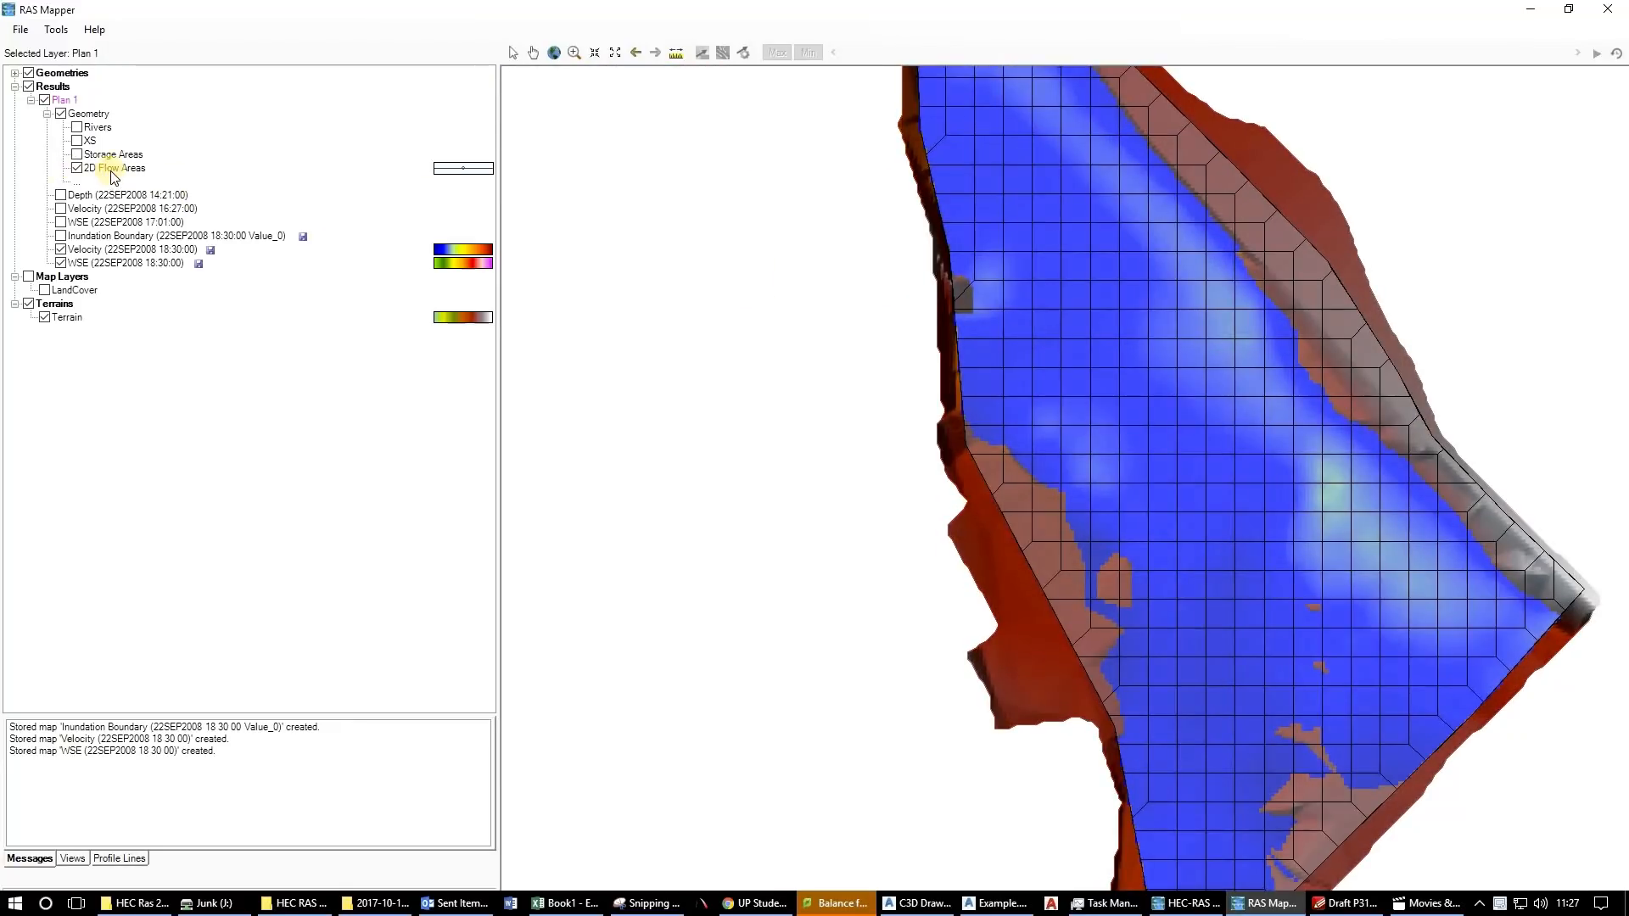
Make 2D Flow Areas the selected layer and examine where the flooding meets the mesh boundary along the southwestern edge.
left_click(111, 169)
left_click(1045, 481)
left_click(982, 443)
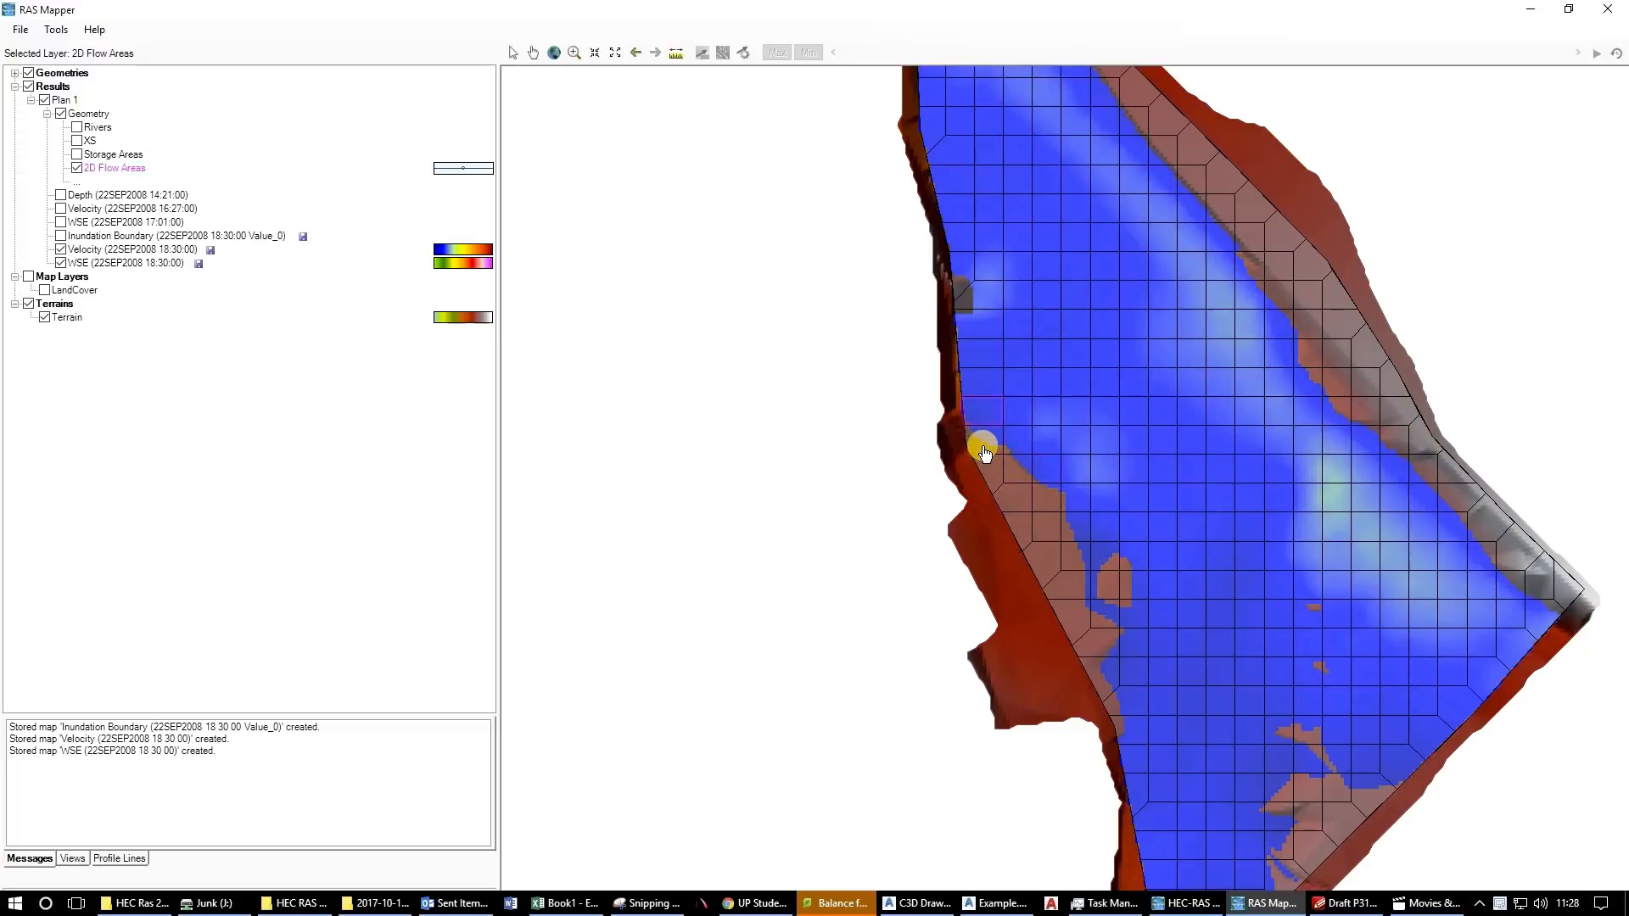
left_click(1142, 789)
left_click(924, 468)
left_click_drag(924, 468, 913, 493)
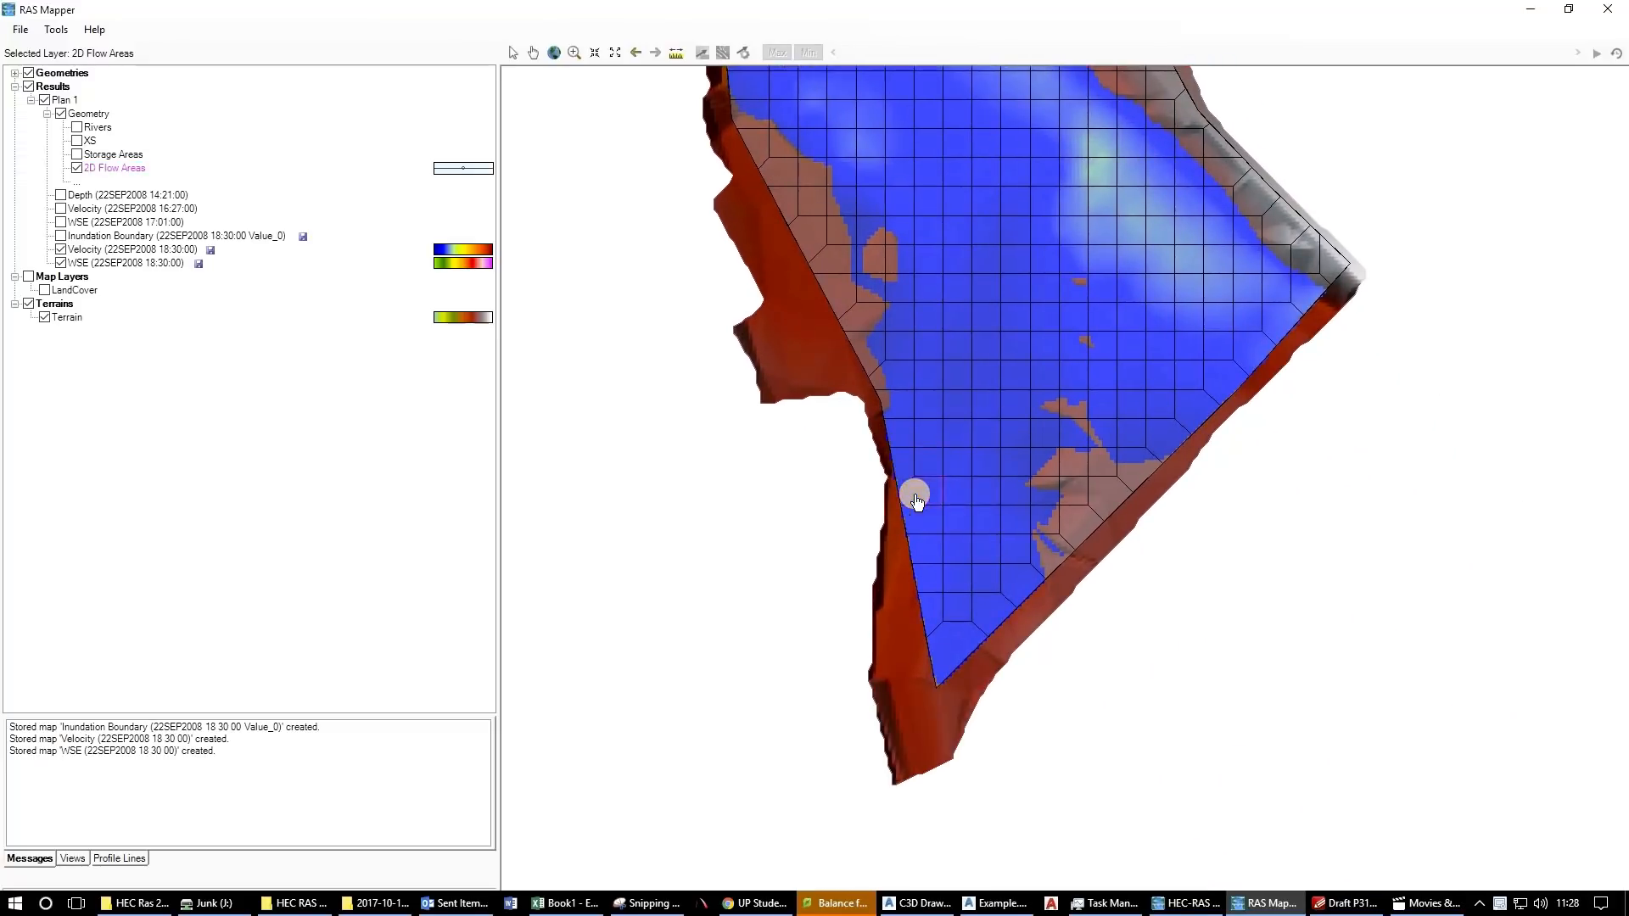
scroll(913, 494, "up", 2)
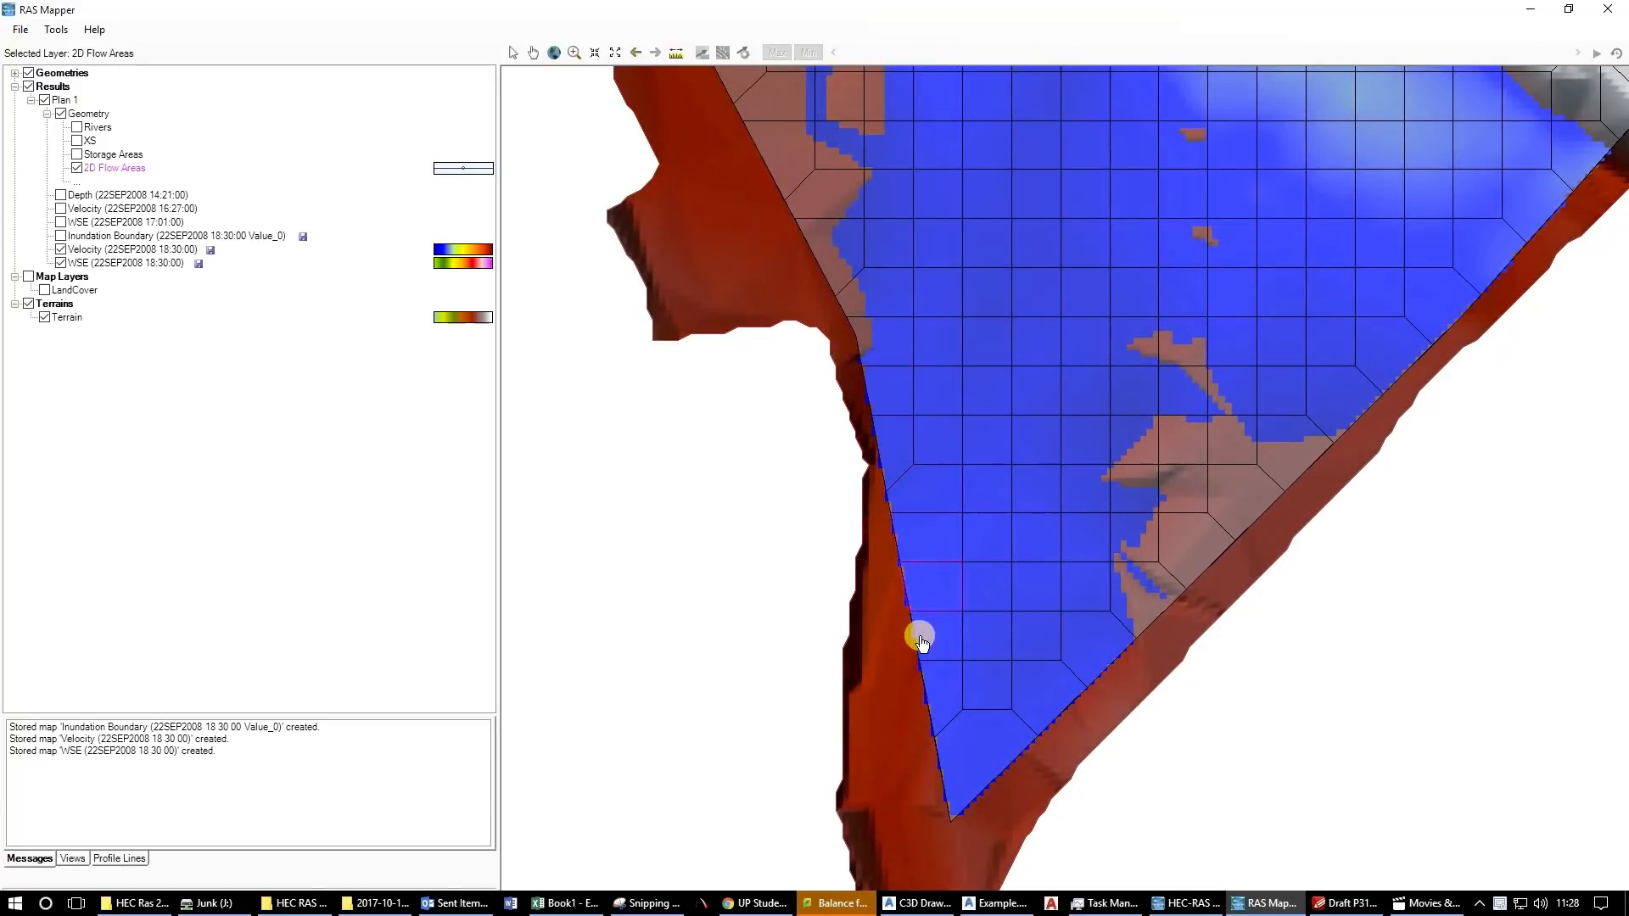
left_click_drag(883, 415, 919, 583)
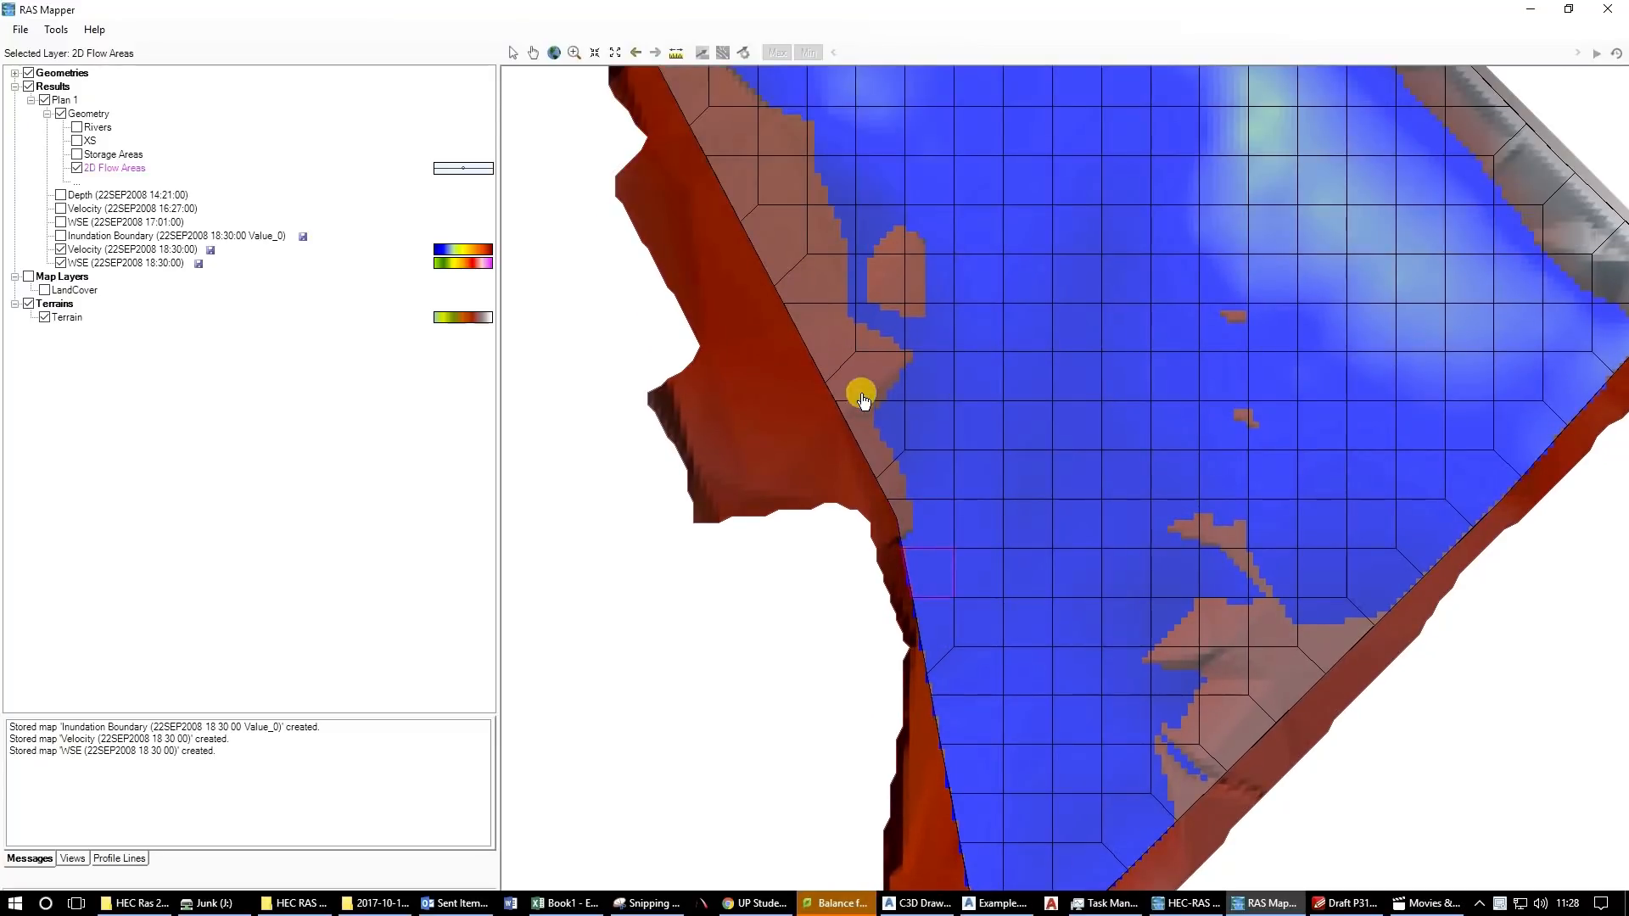
left_click_drag(834, 324, 973, 657)
left_click_drag(774, 379, 909, 678)
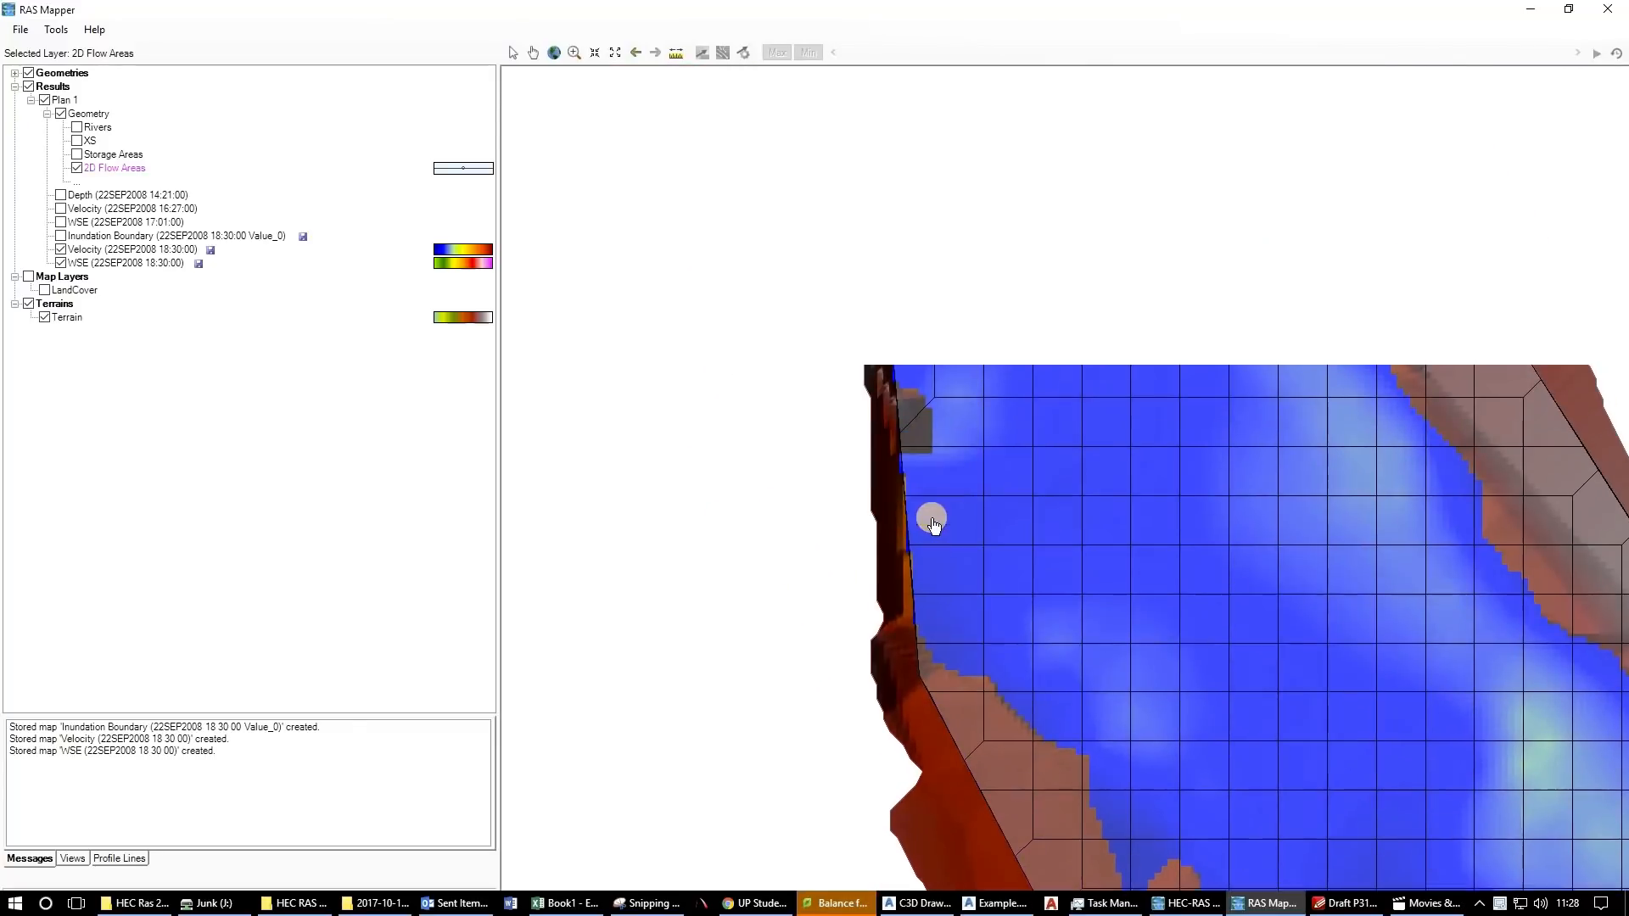
scroll(931, 527, "down", 2)
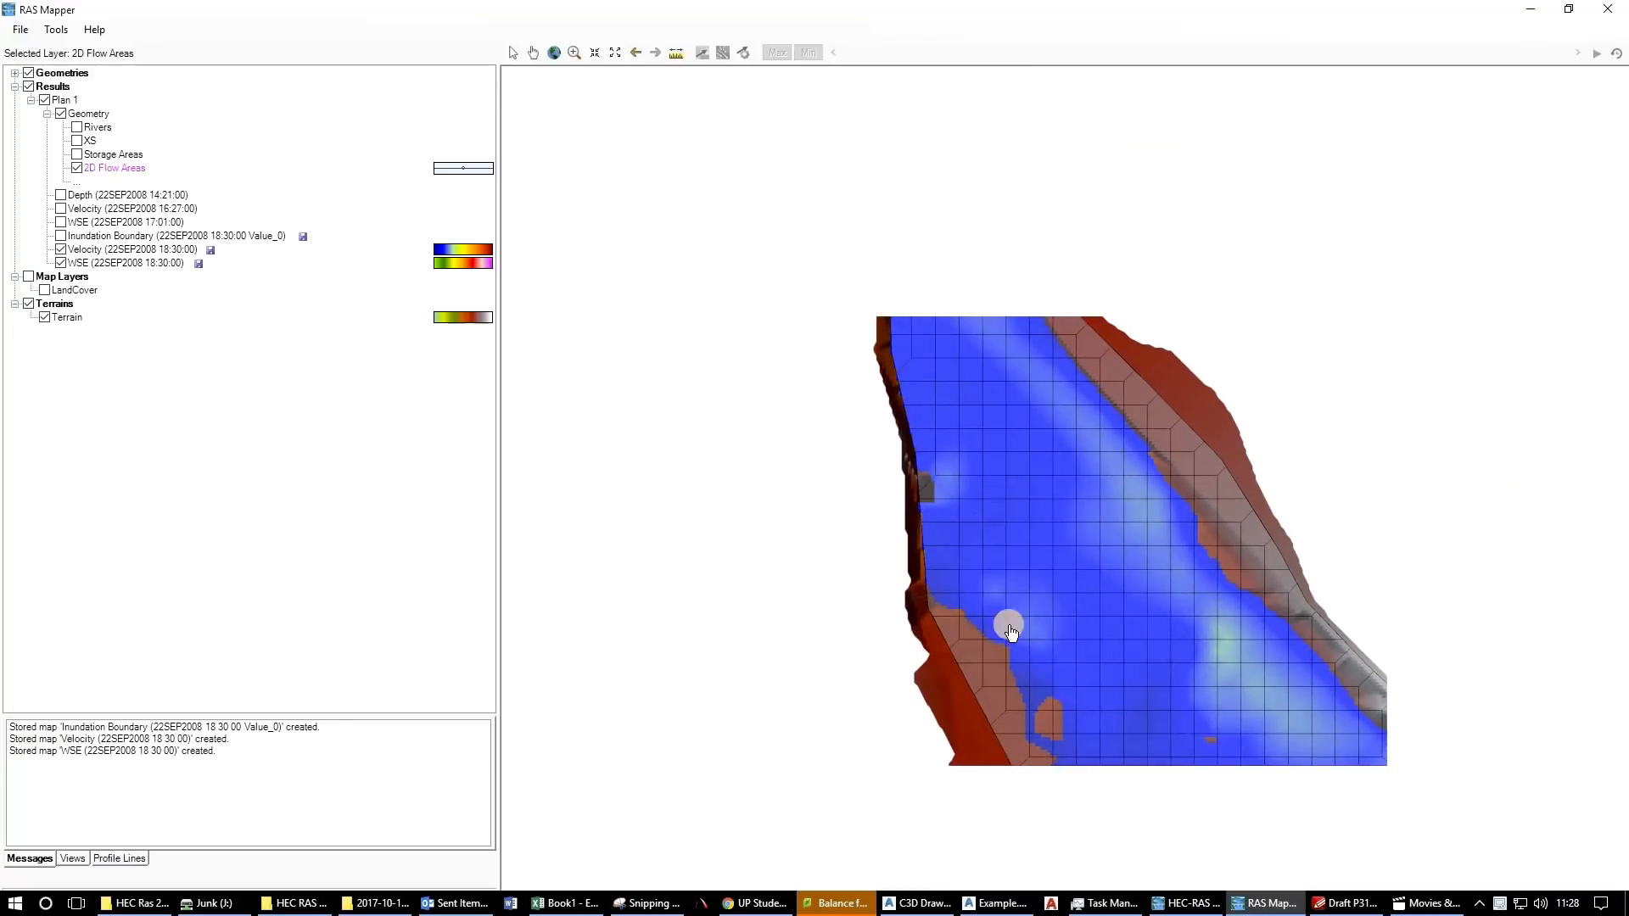
left_click_drag(1087, 885, 1017, 609)
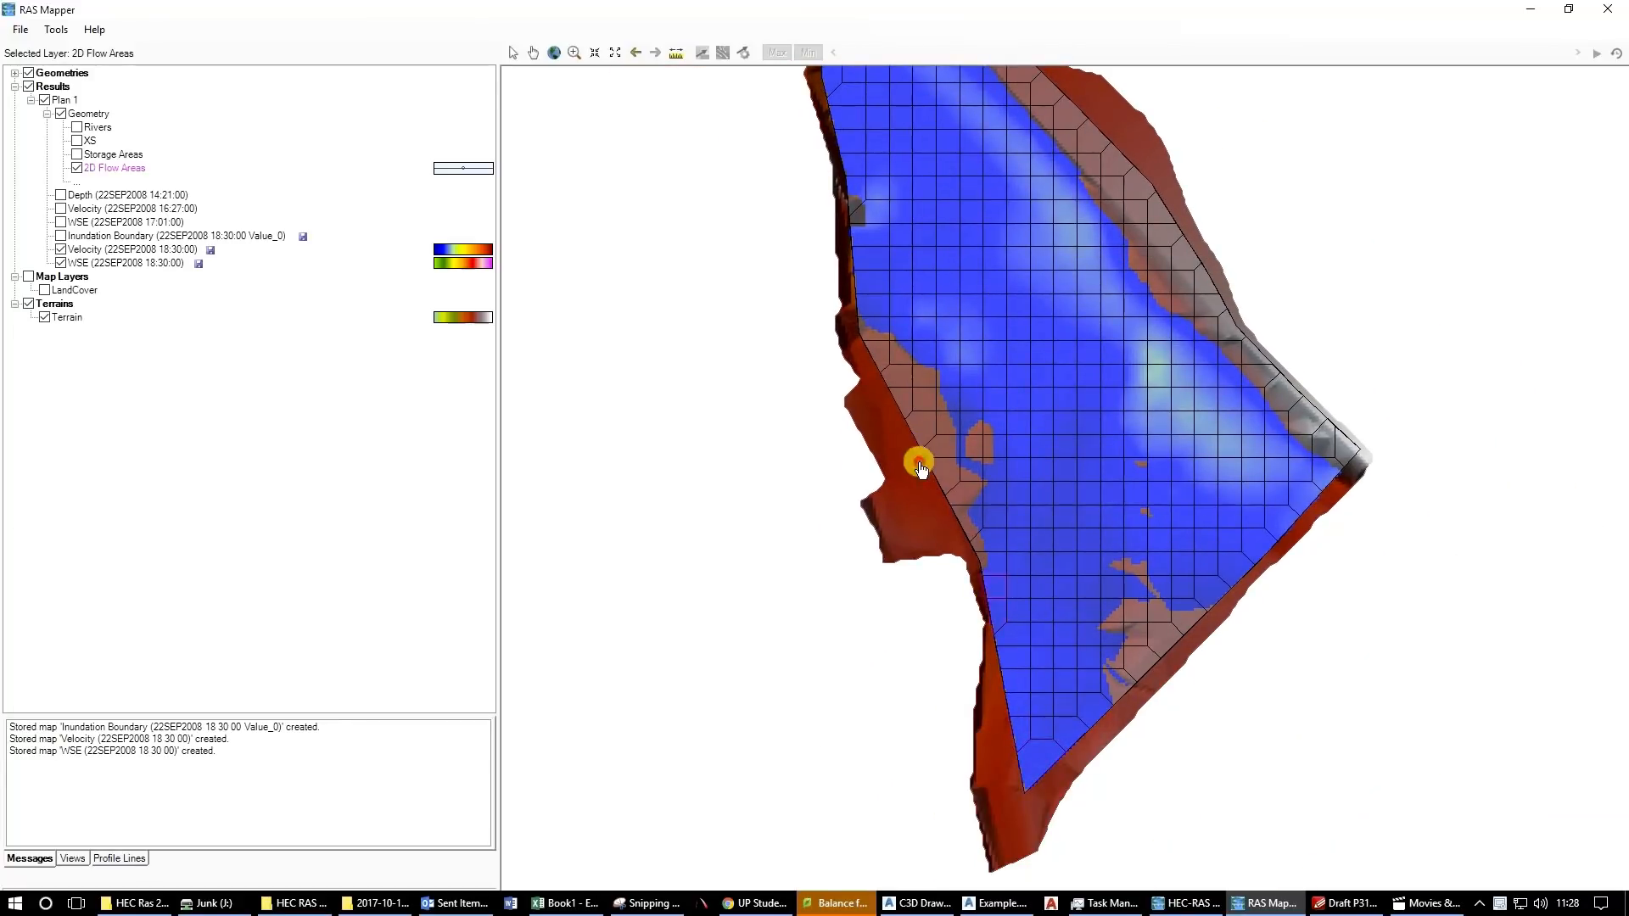
Examine the flooded extent against the mesh boundary along the western edge, up to the northern end of the reach.
left_click_drag(890, 277, 984, 531)
scroll(950, 509, "up", 1)
left_click_drag(911, 315, 1001, 757)
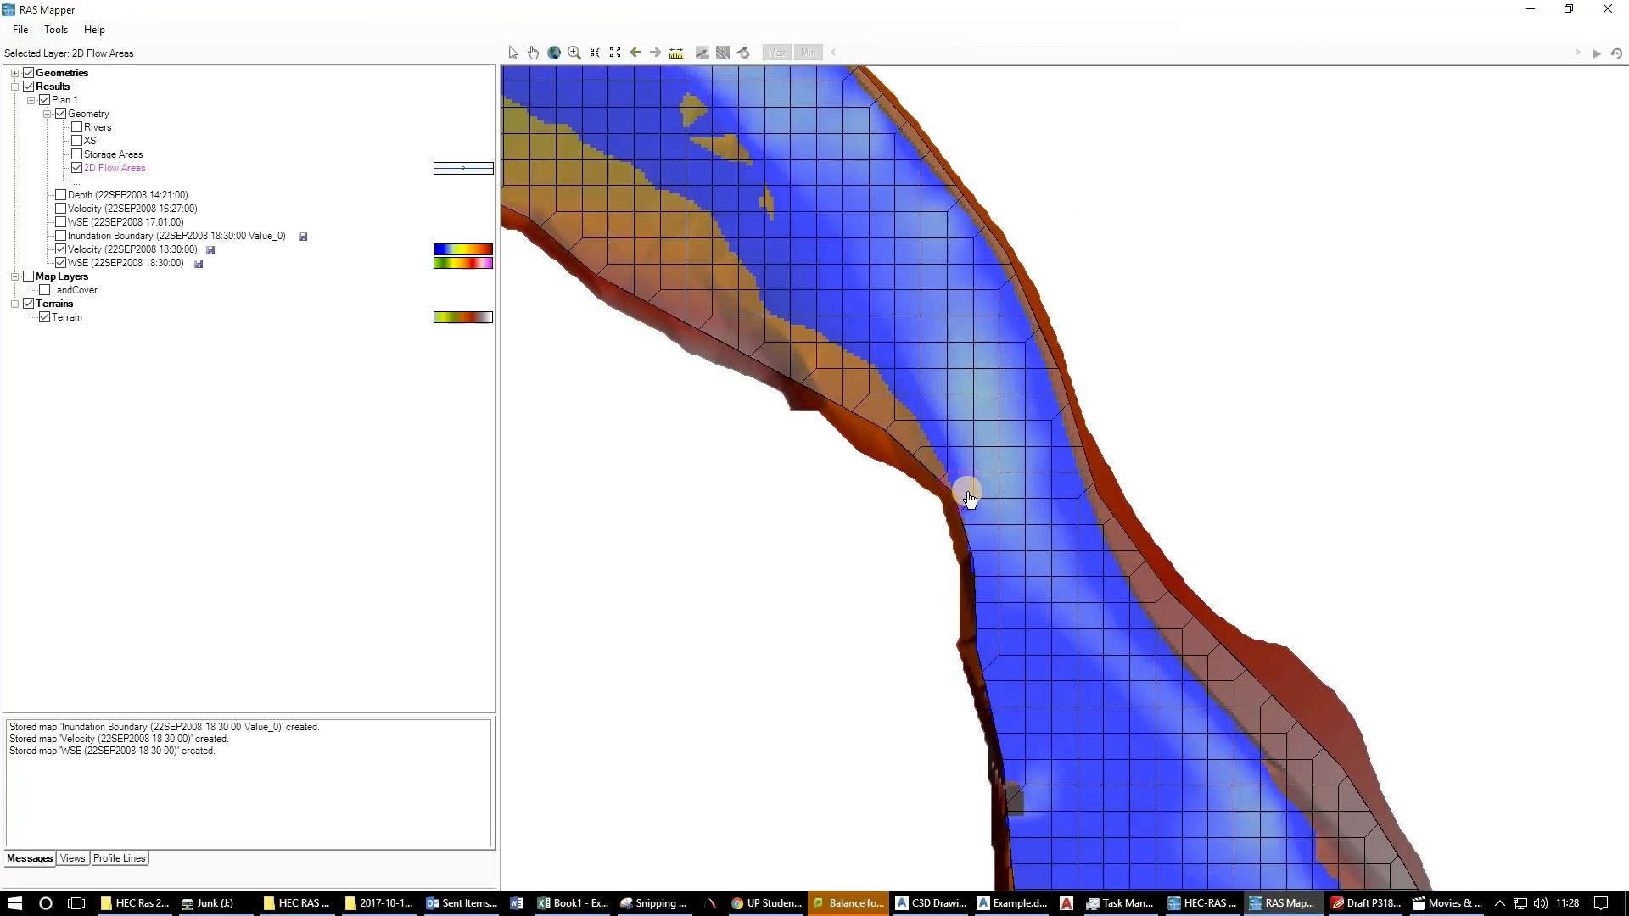
left_click_drag(969, 498, 1229, 858)
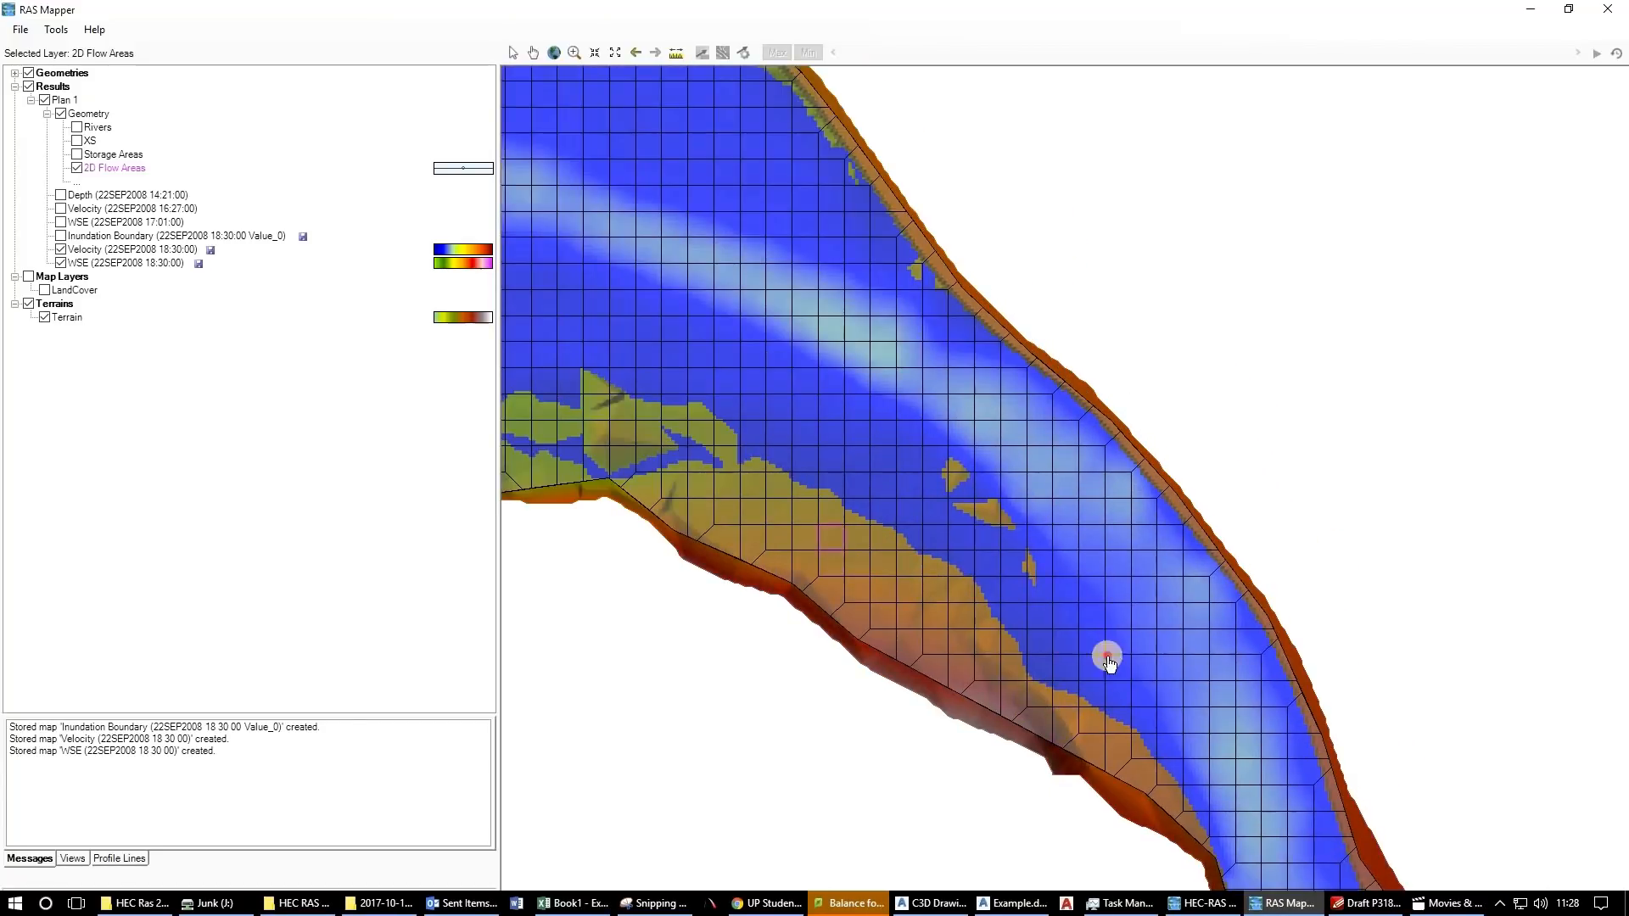
left_click_drag(1107, 656, 1308, 634)
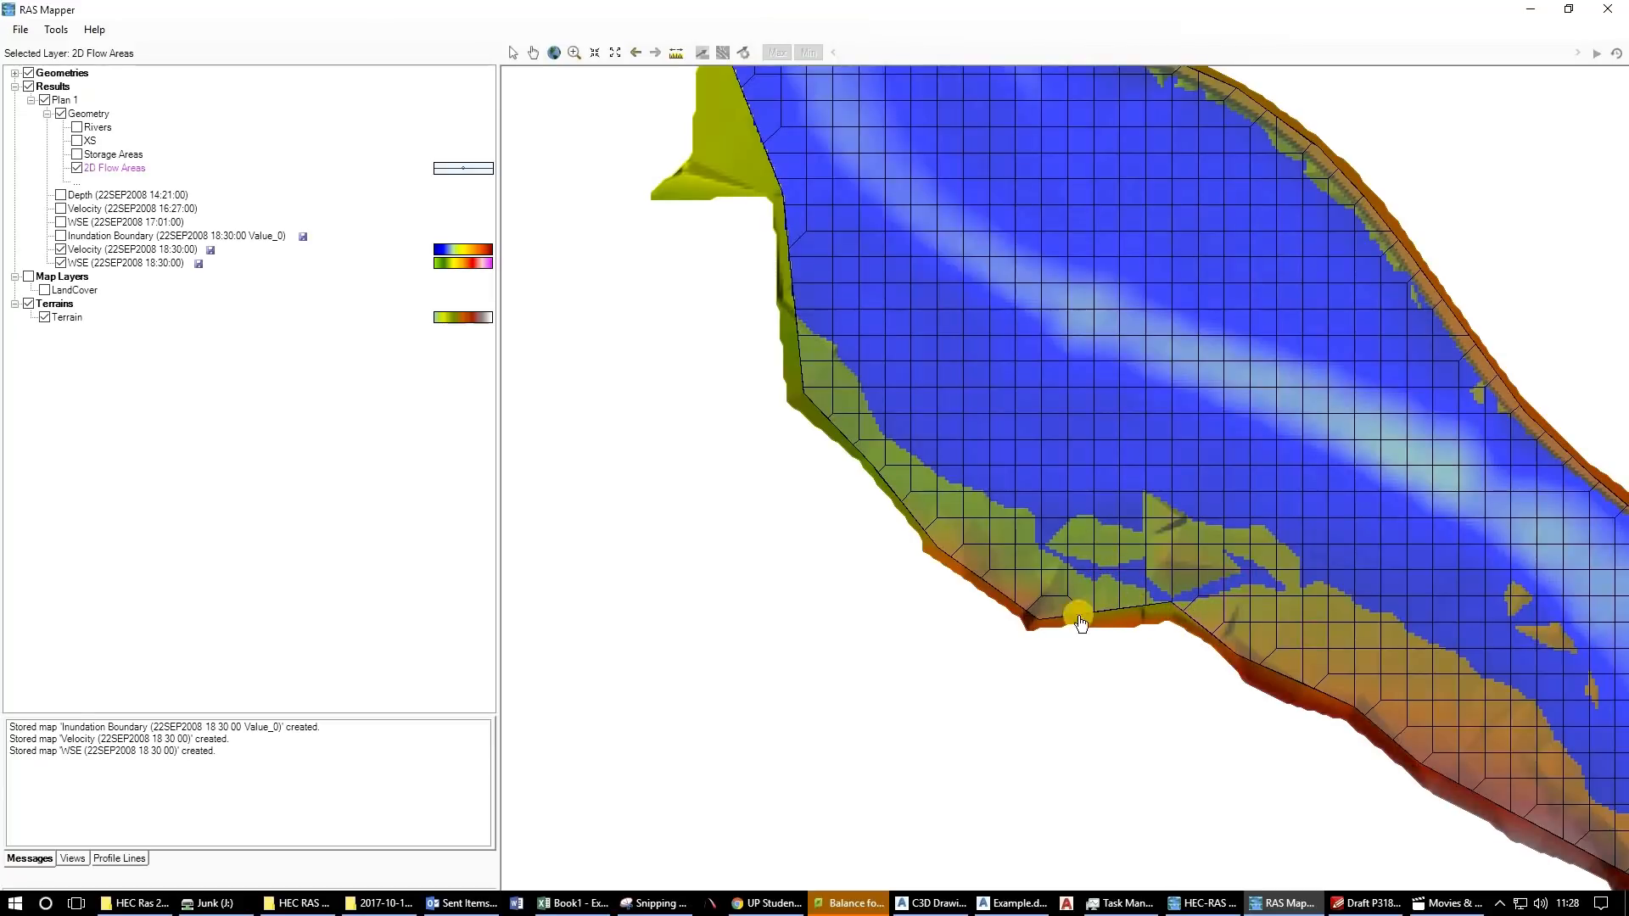
left_click_drag(814, 165, 1059, 582)
scroll(1060, 582, "down", 2)
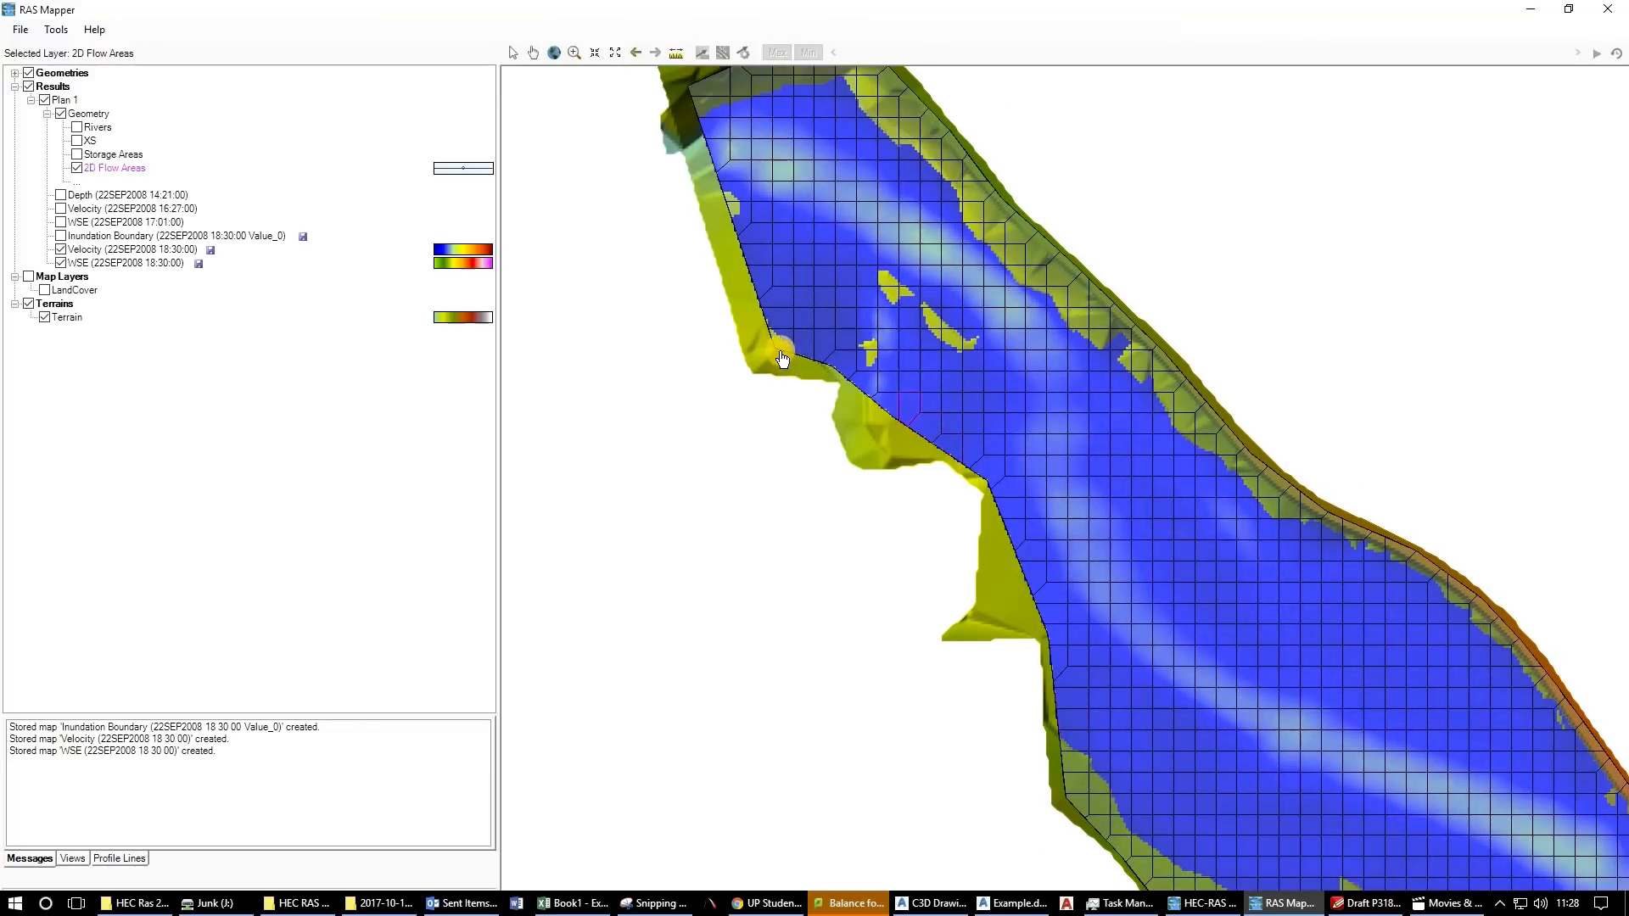
left_click_drag(1401, 805, 964, 451)
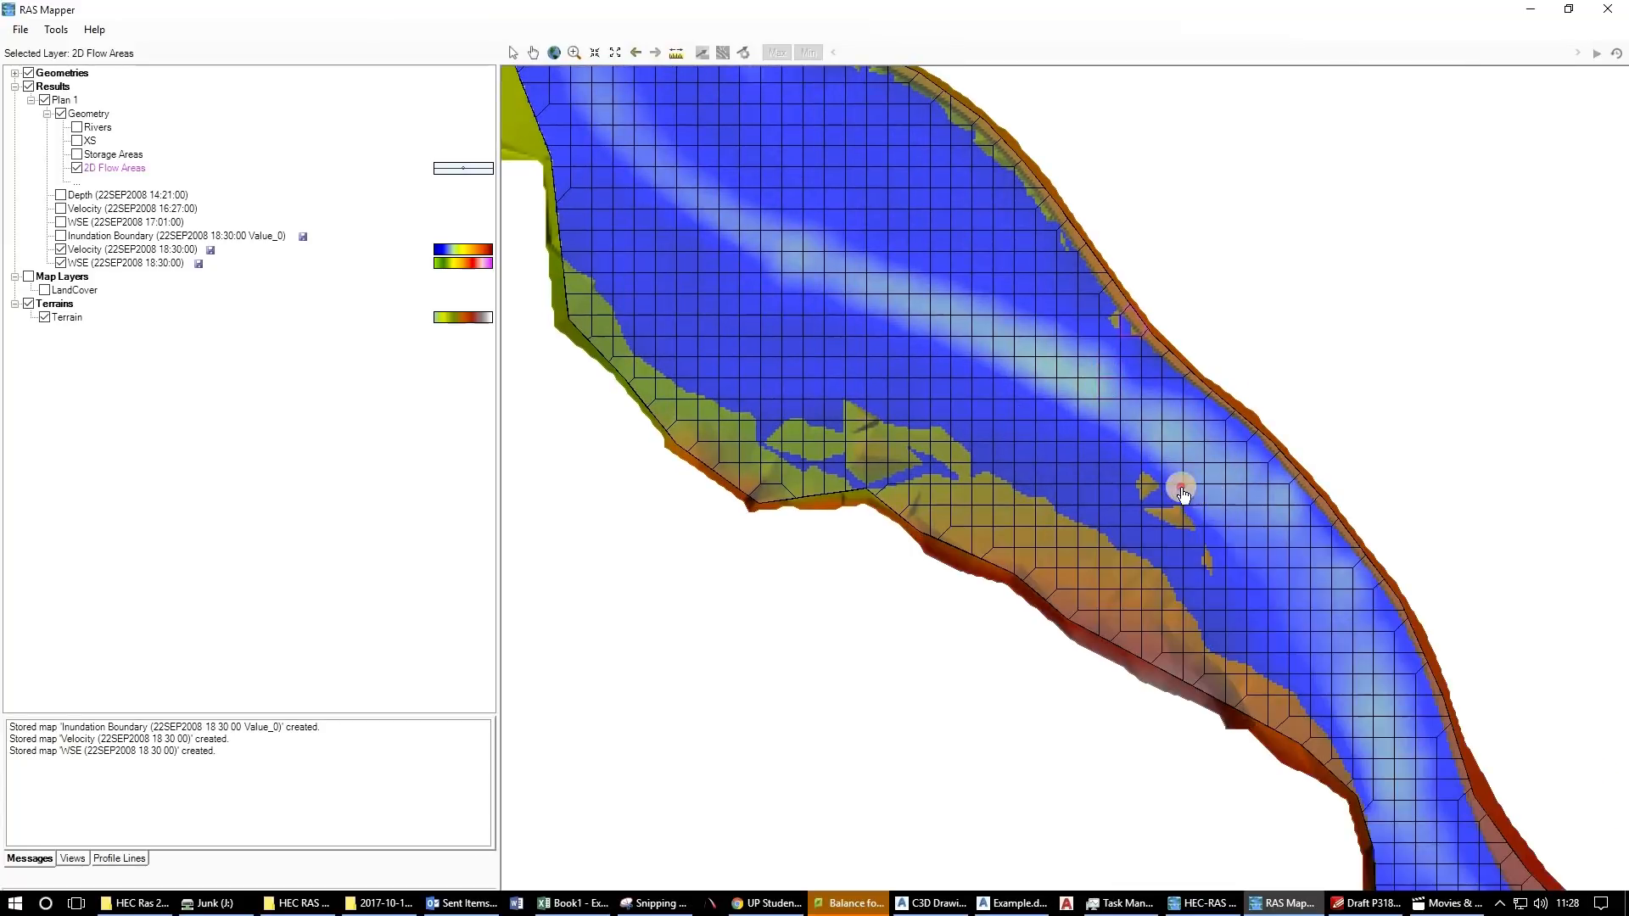
Compare the 18:30:00 water surface elevation with the terrain elevation at the mesh boundary on the eastern bank, with the velocity map hidden.
scroll(1145, 430, "up", 2)
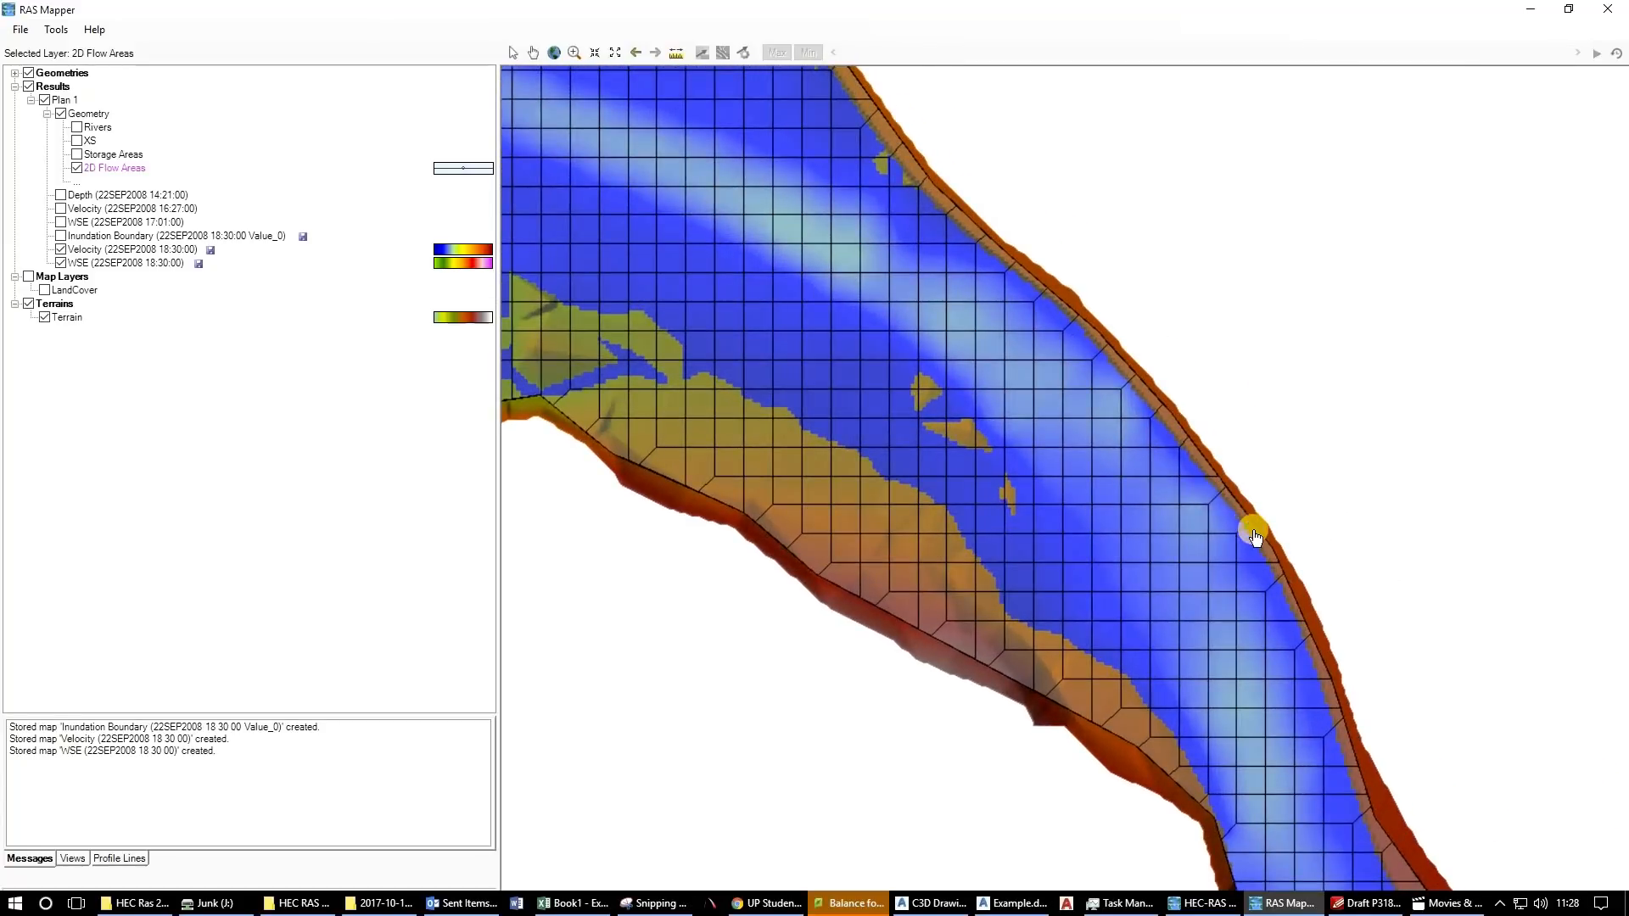
scroll(1246, 534, "up", 3)
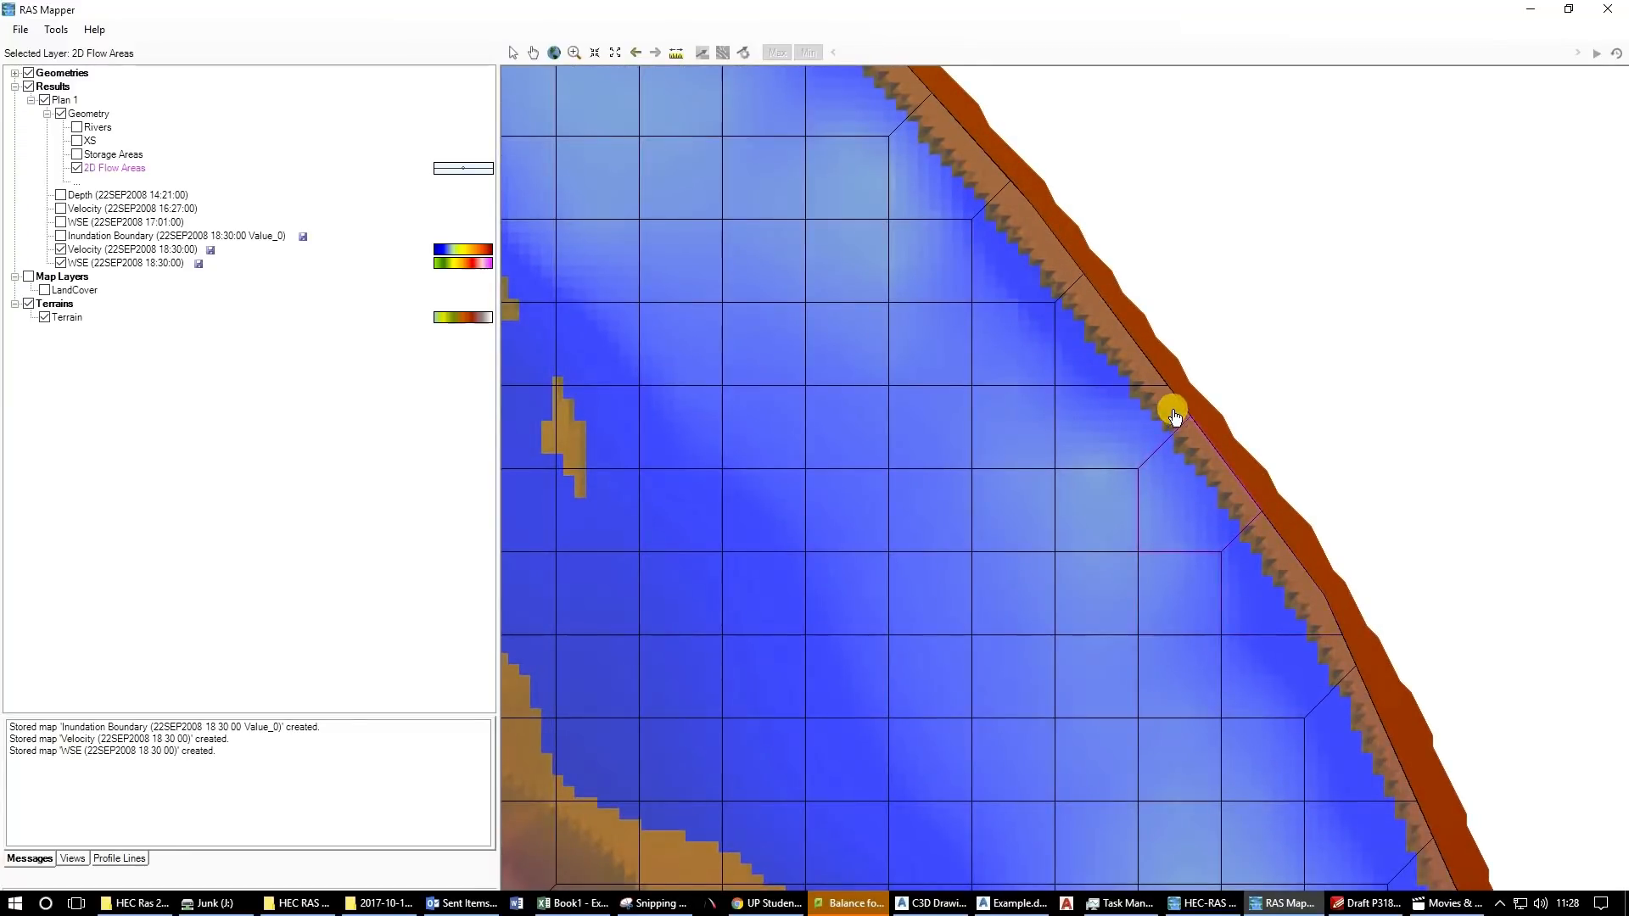
left_click(79, 264)
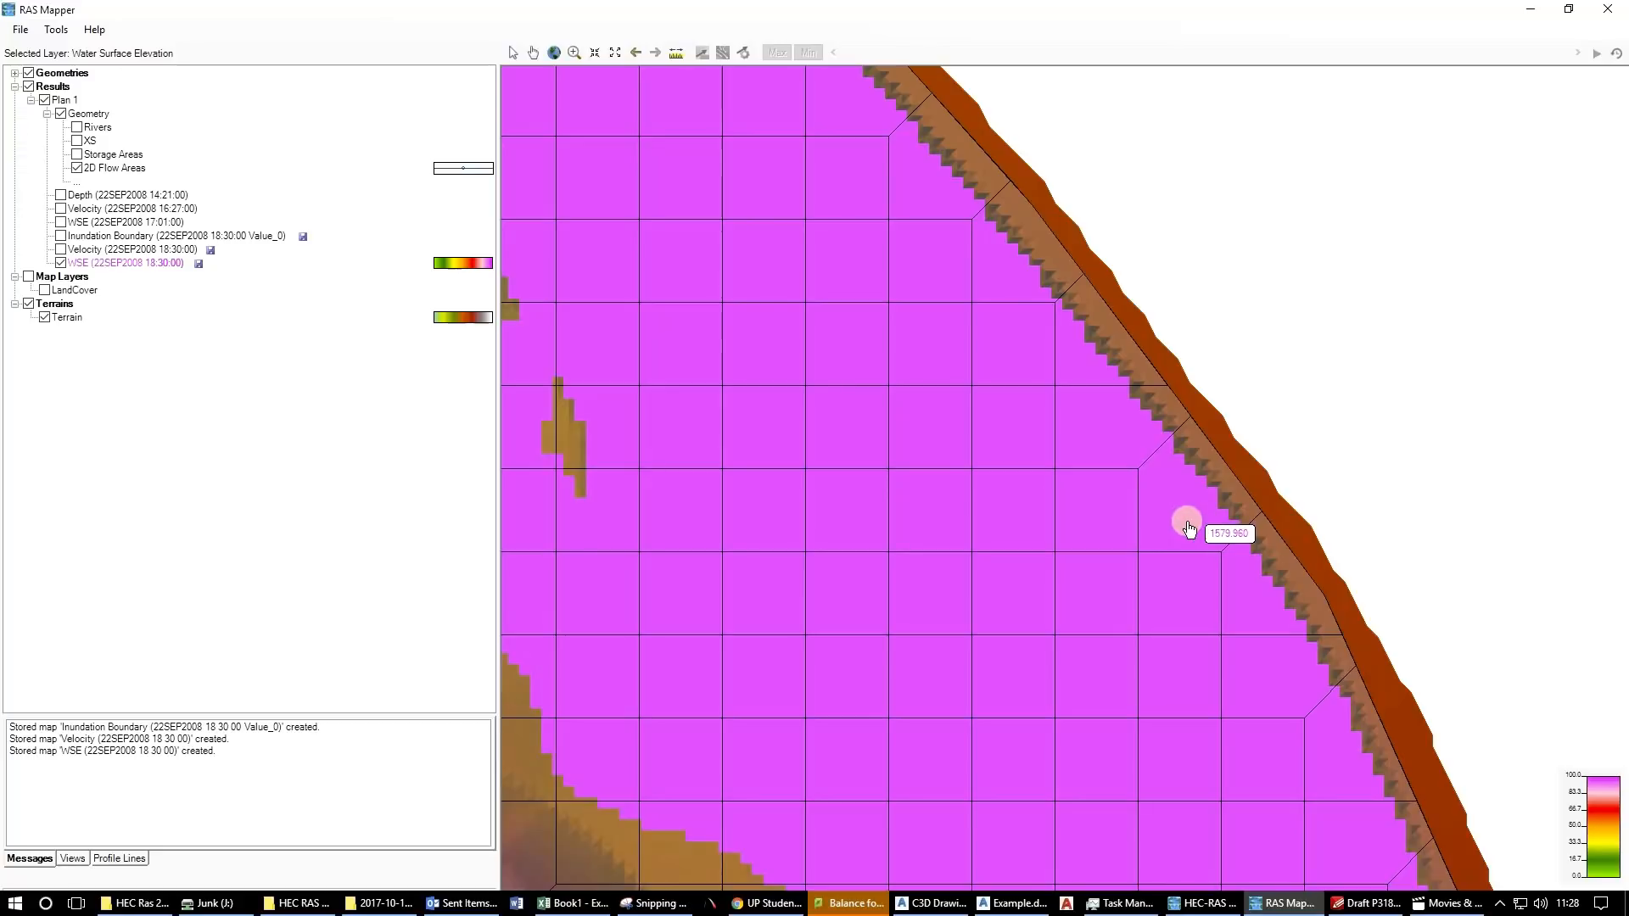
left_click(76, 319)
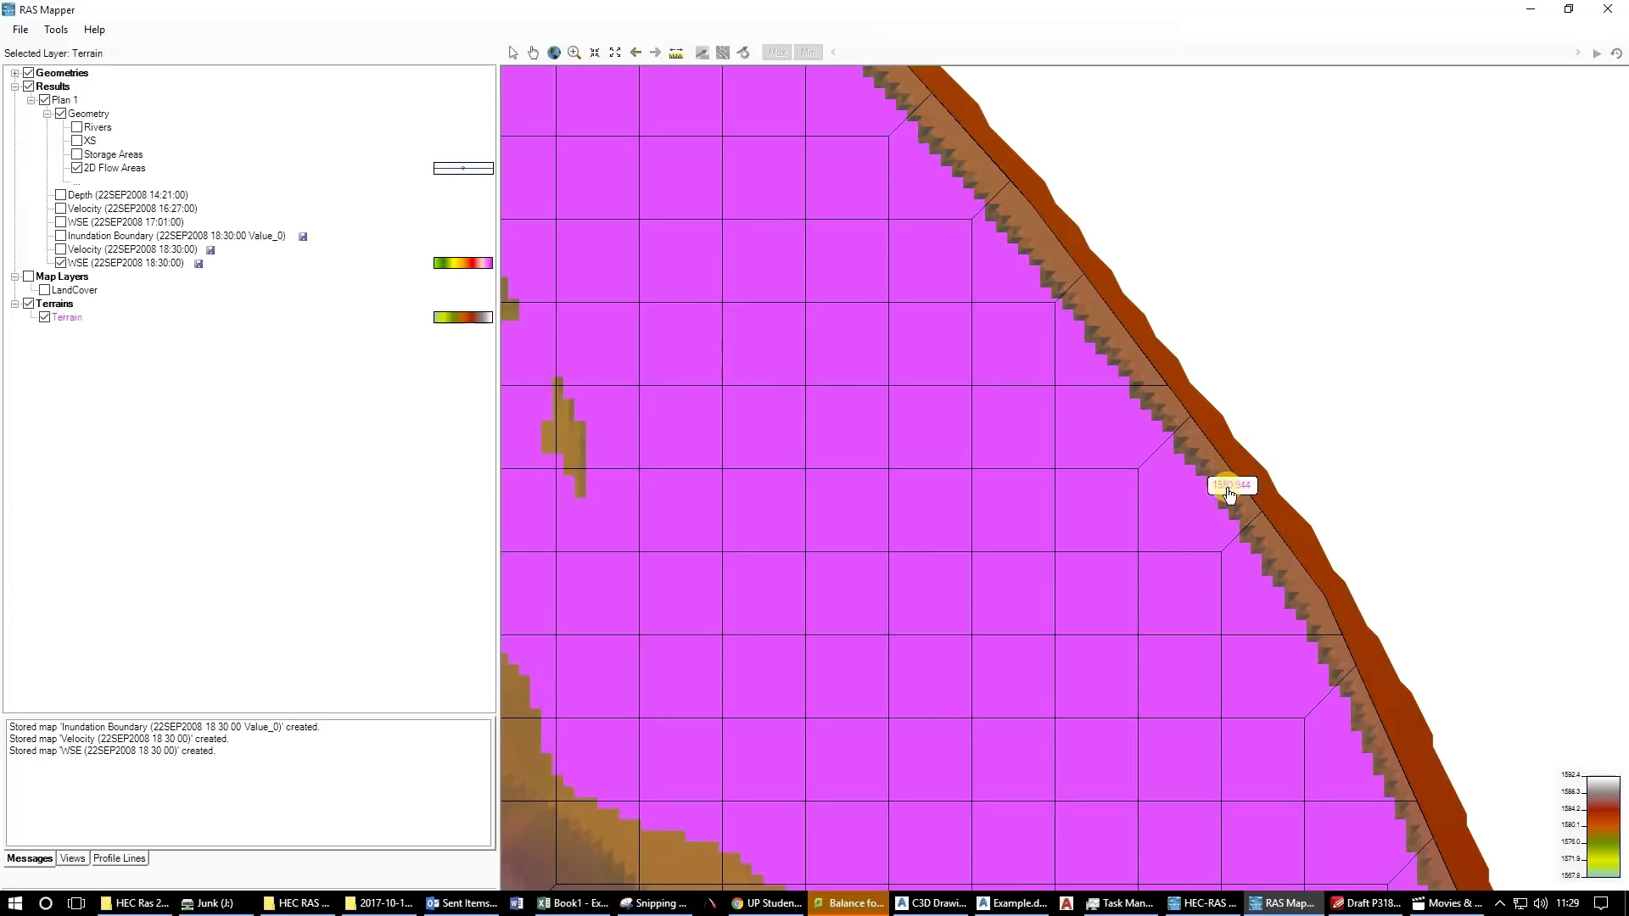
Open the list of profile lines for the map of the reach.
scroll(1052, 297, "down", 3)
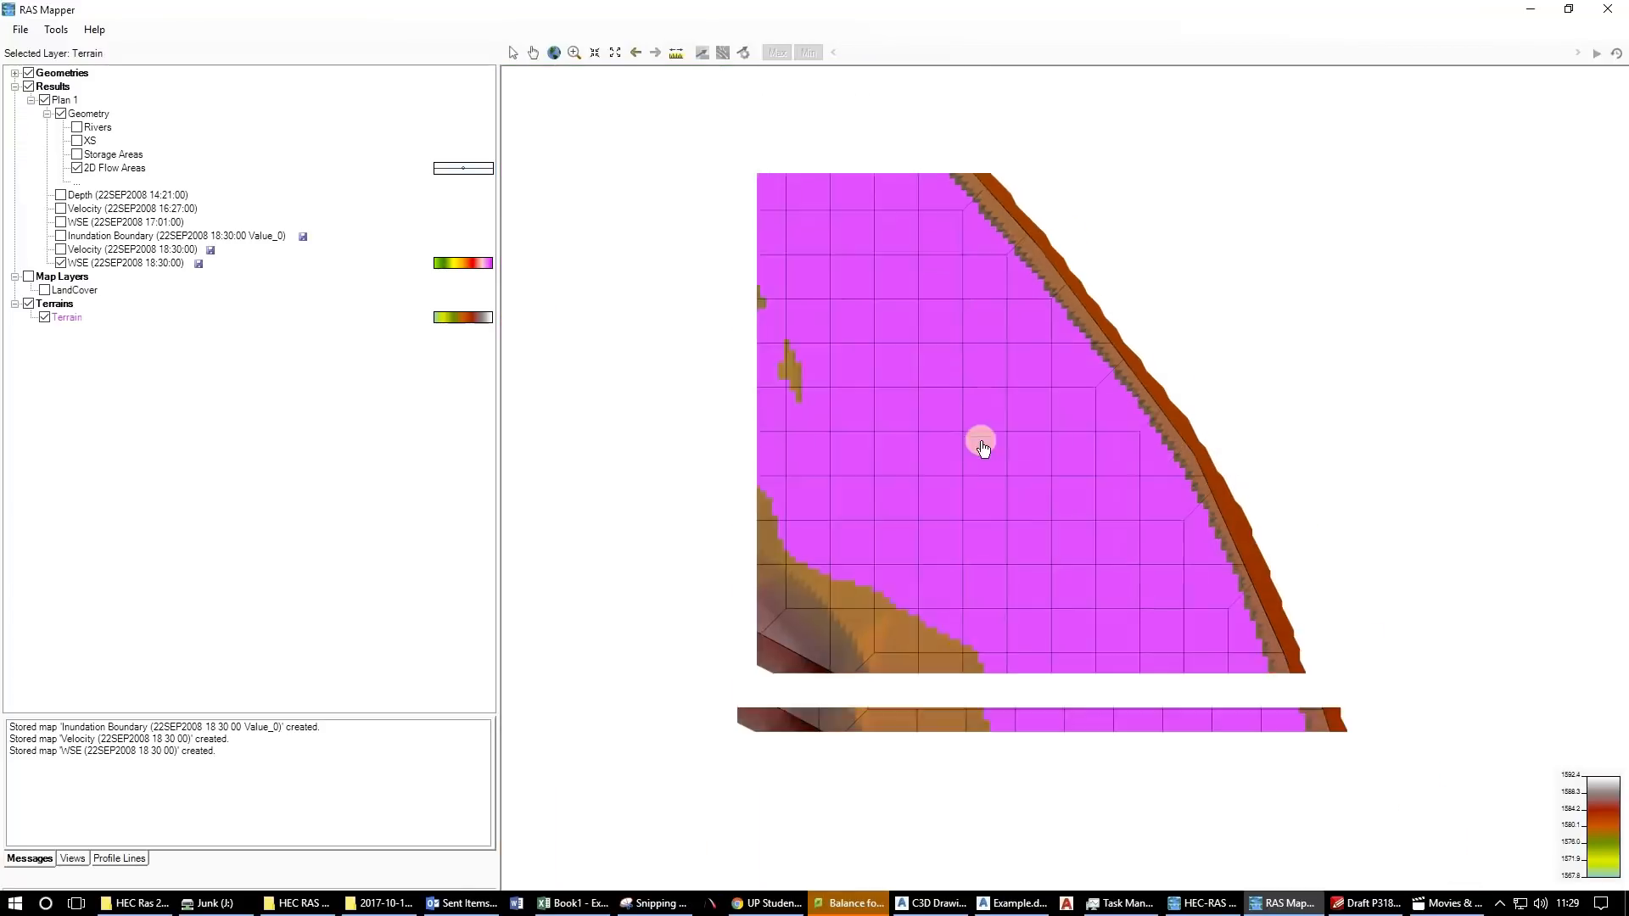
left_click_drag(1117, 530, 1066, 331)
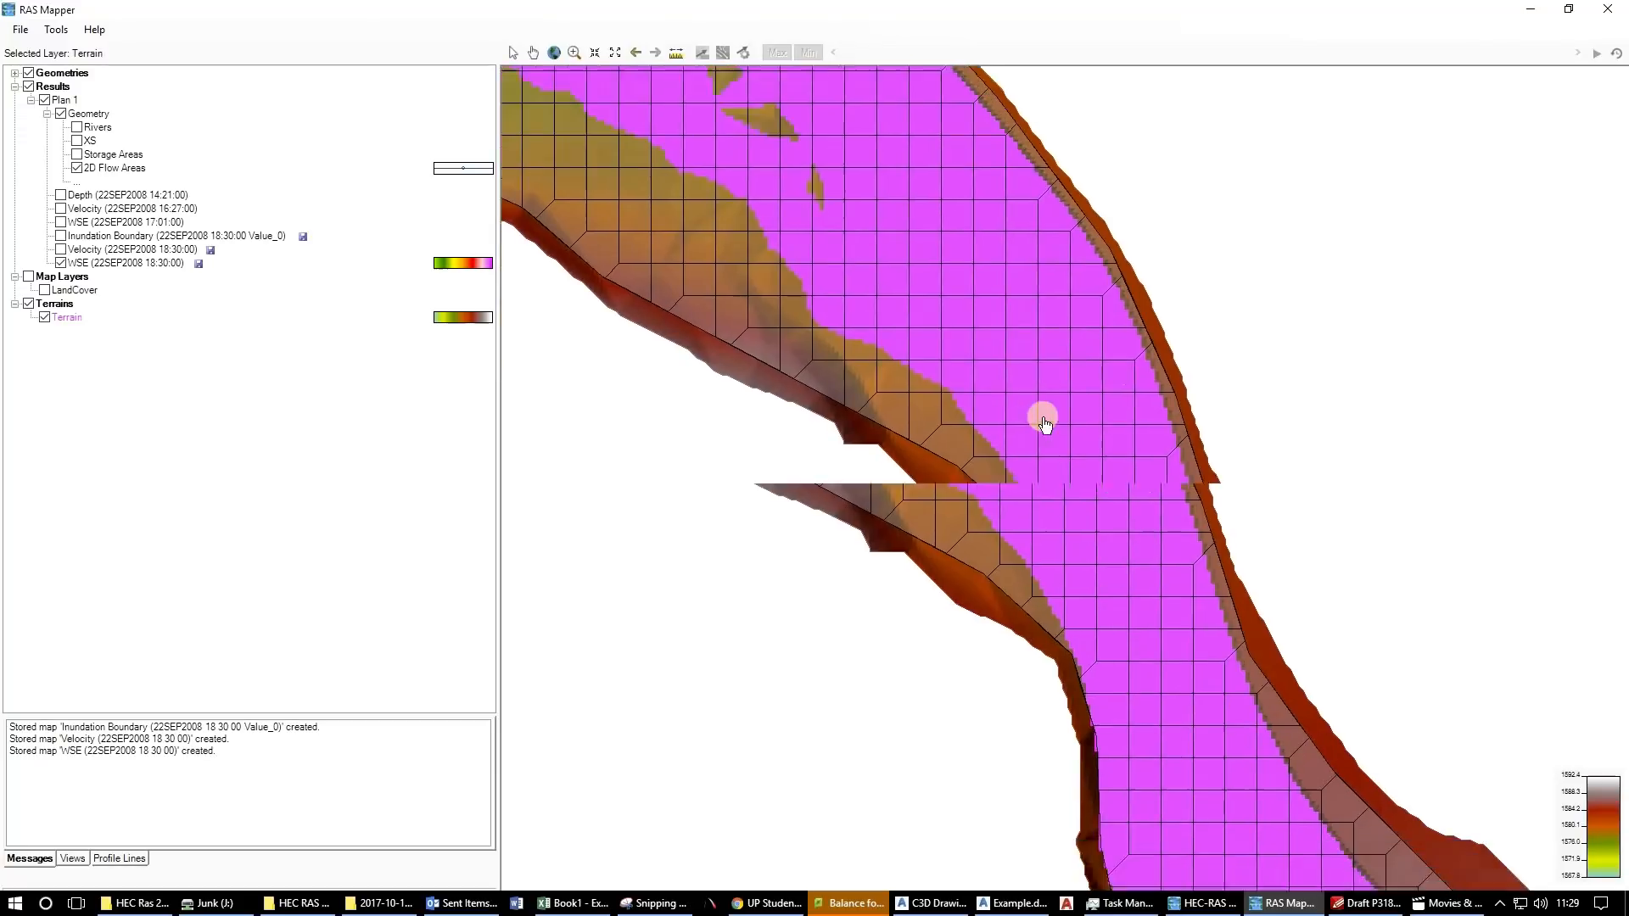
scroll(1047, 433, "down", 1)
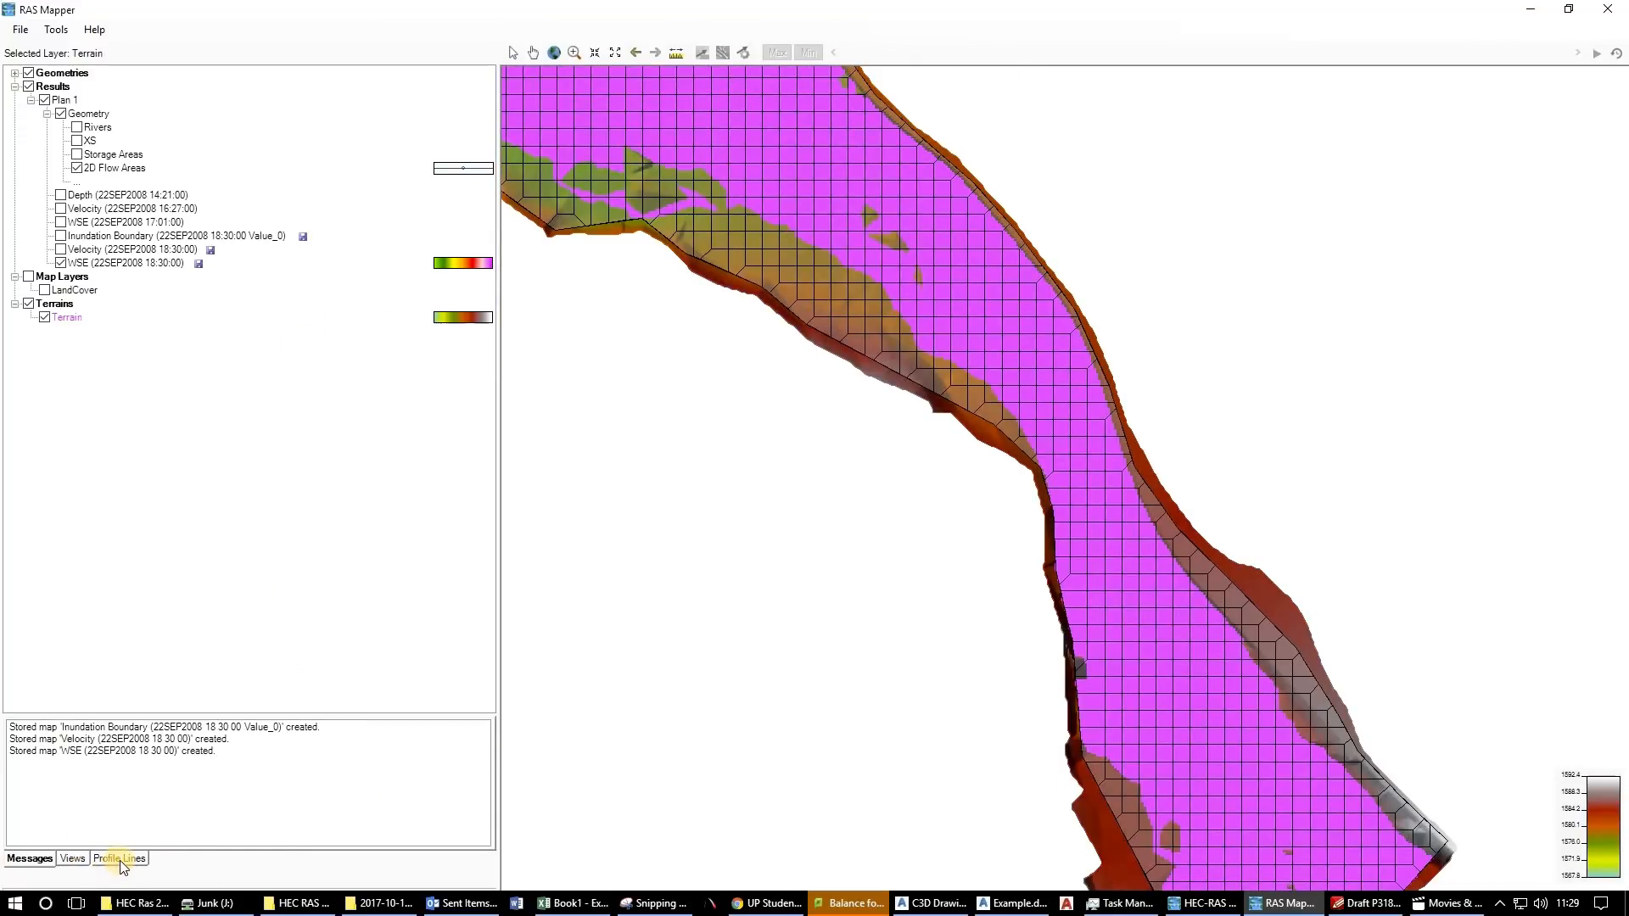
left_click(119, 859)
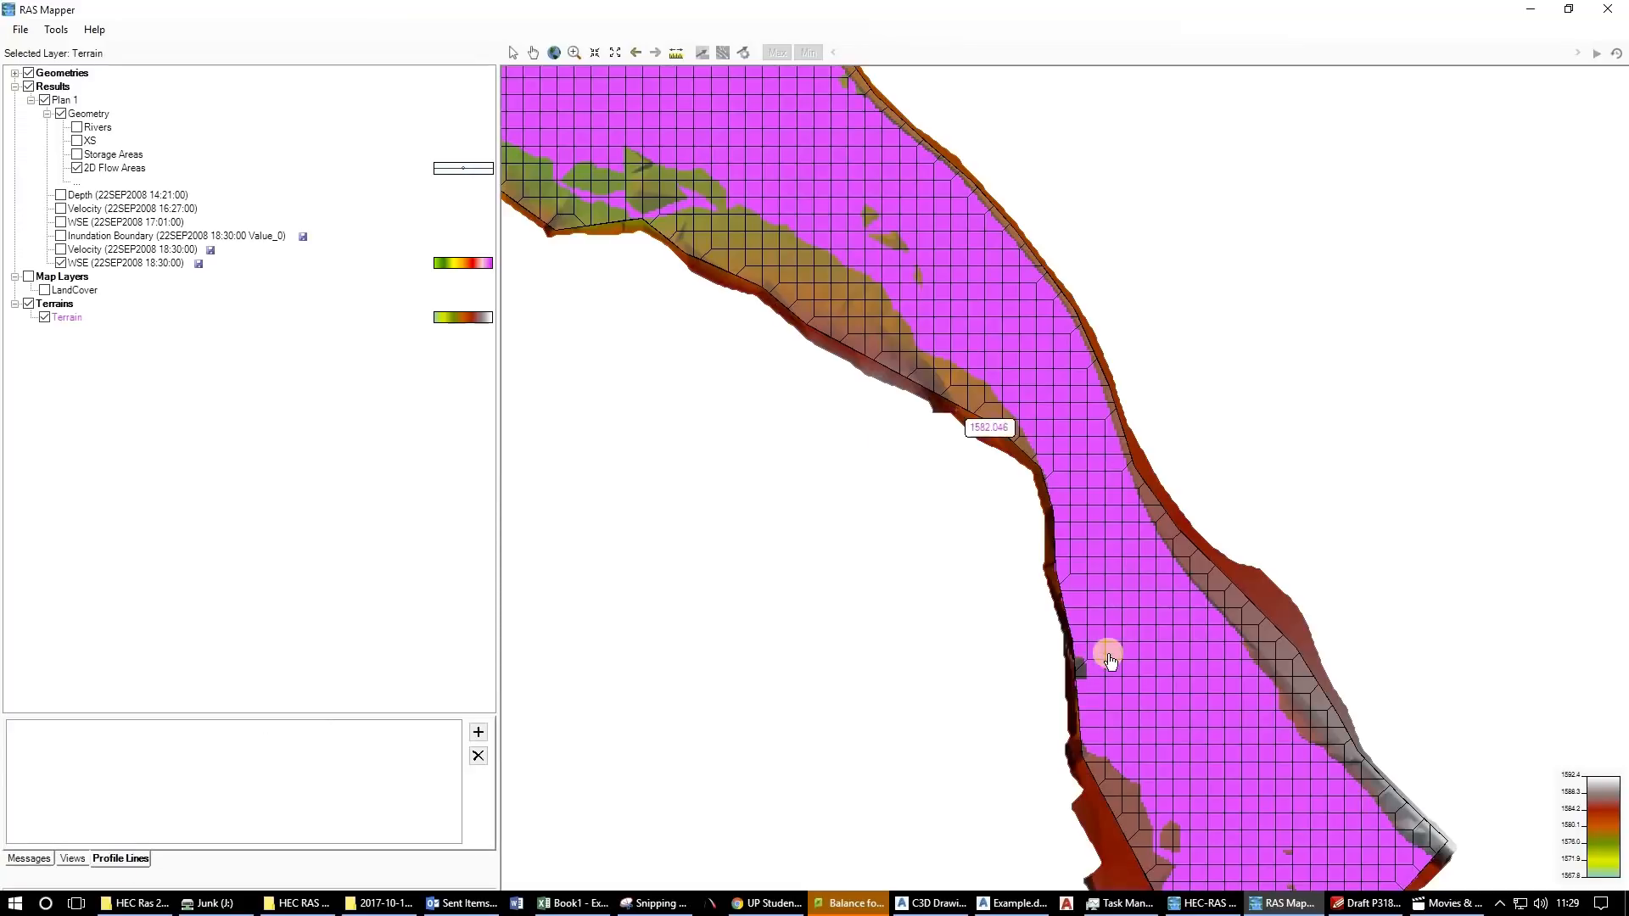
left_click_drag(1121, 607, 909, 381)
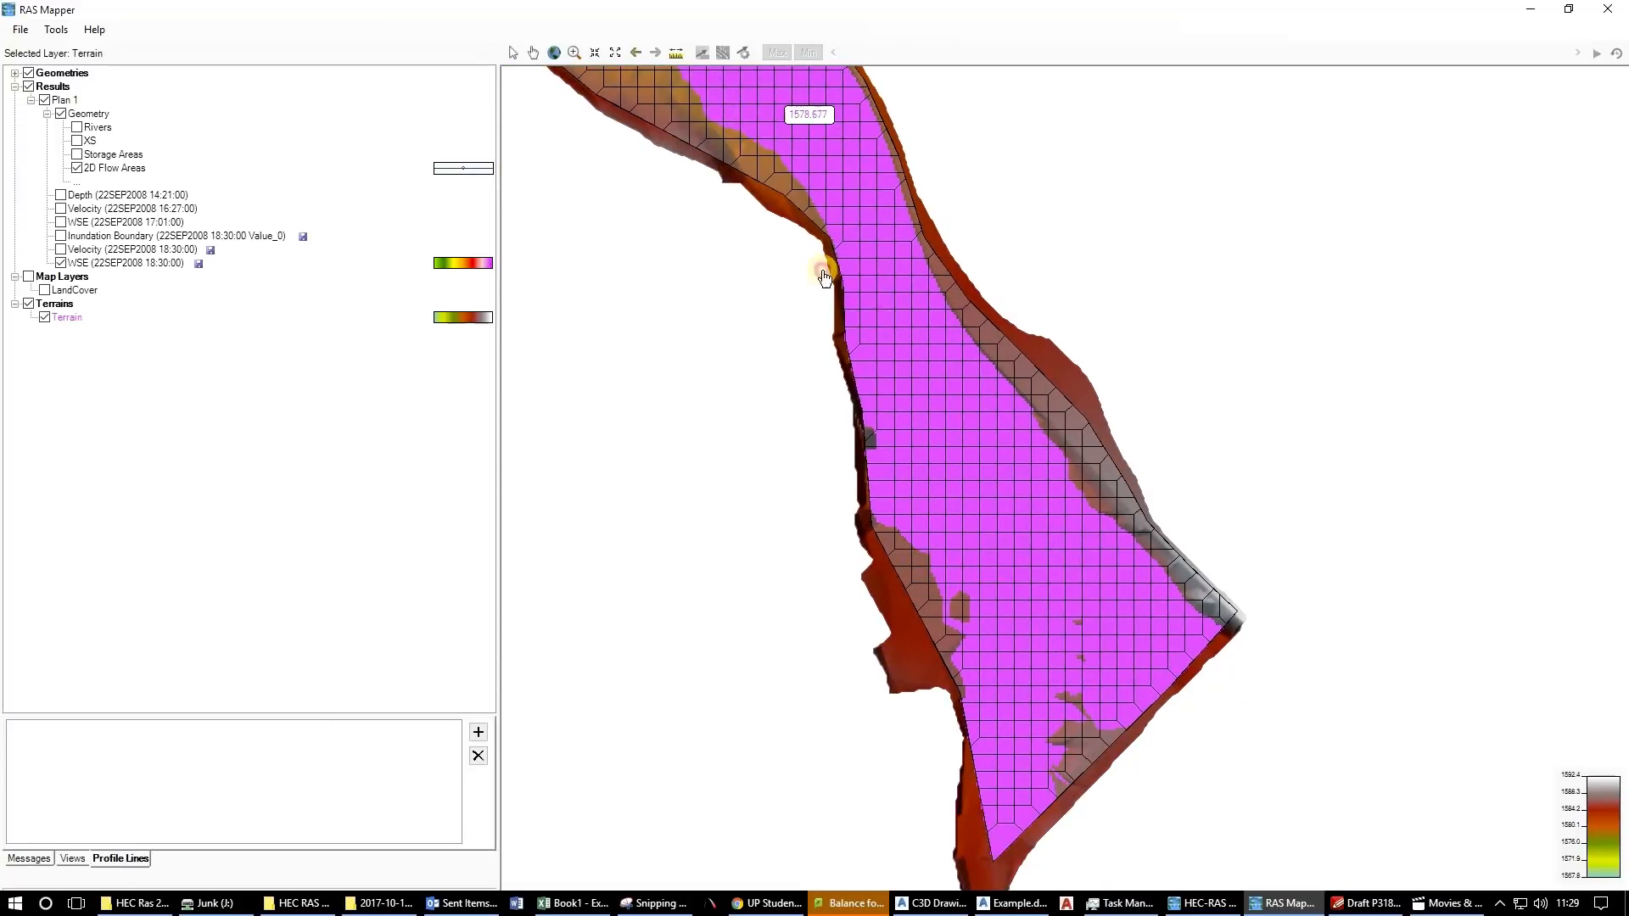
left_click_drag(795, 182, 1047, 670)
scroll(1135, 731, "down", 2)
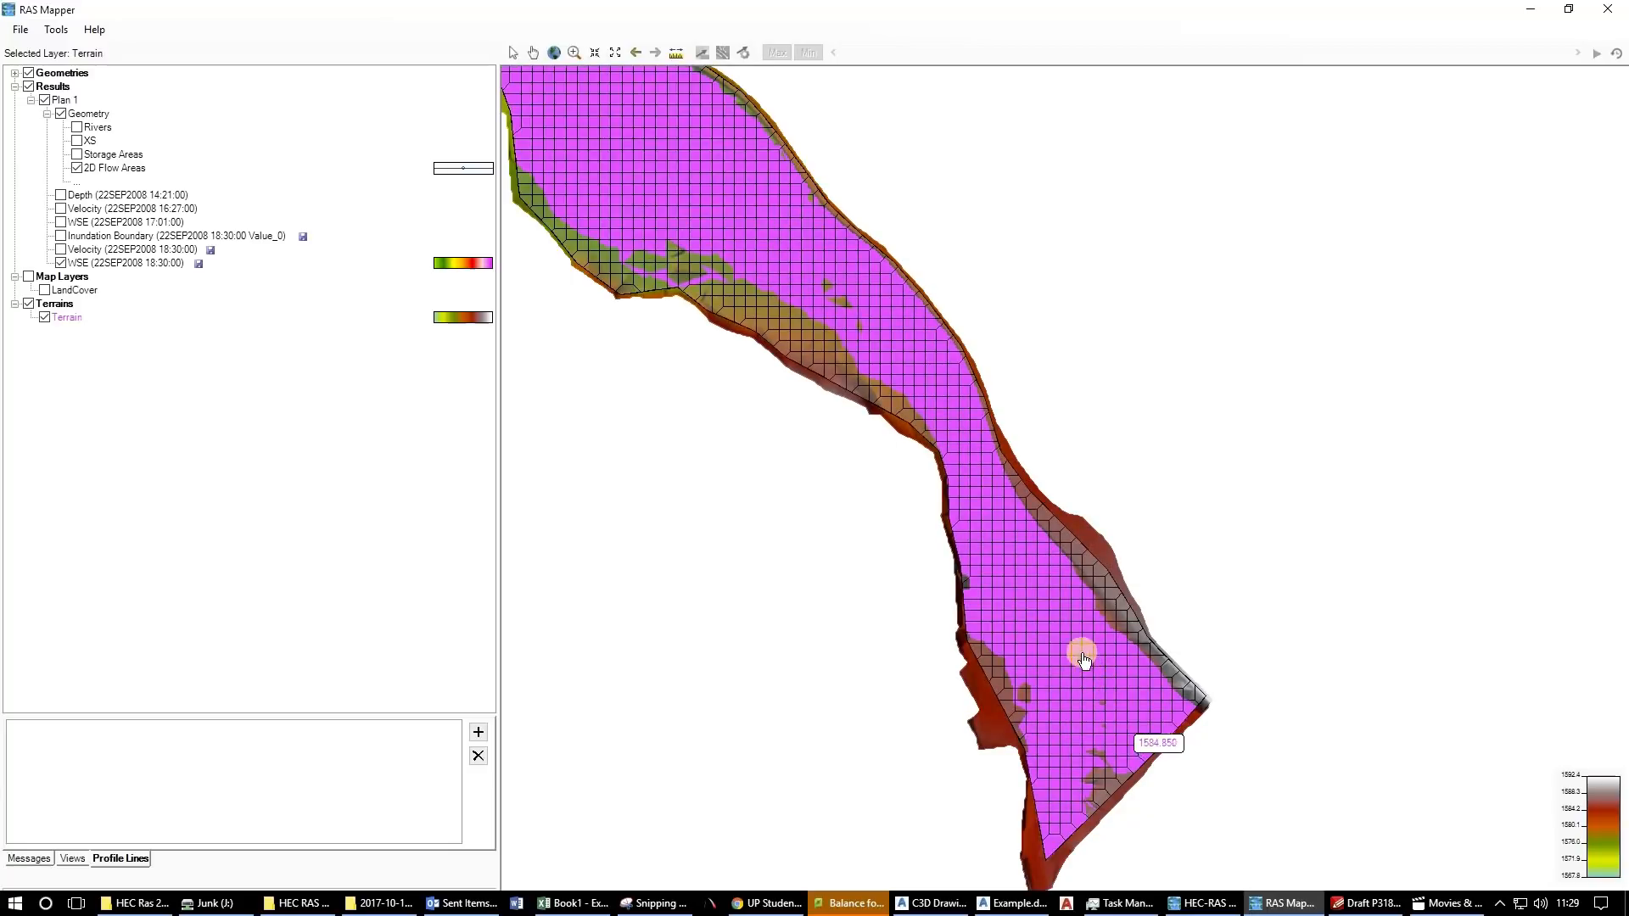
left_click_drag(634, 153, 871, 333)
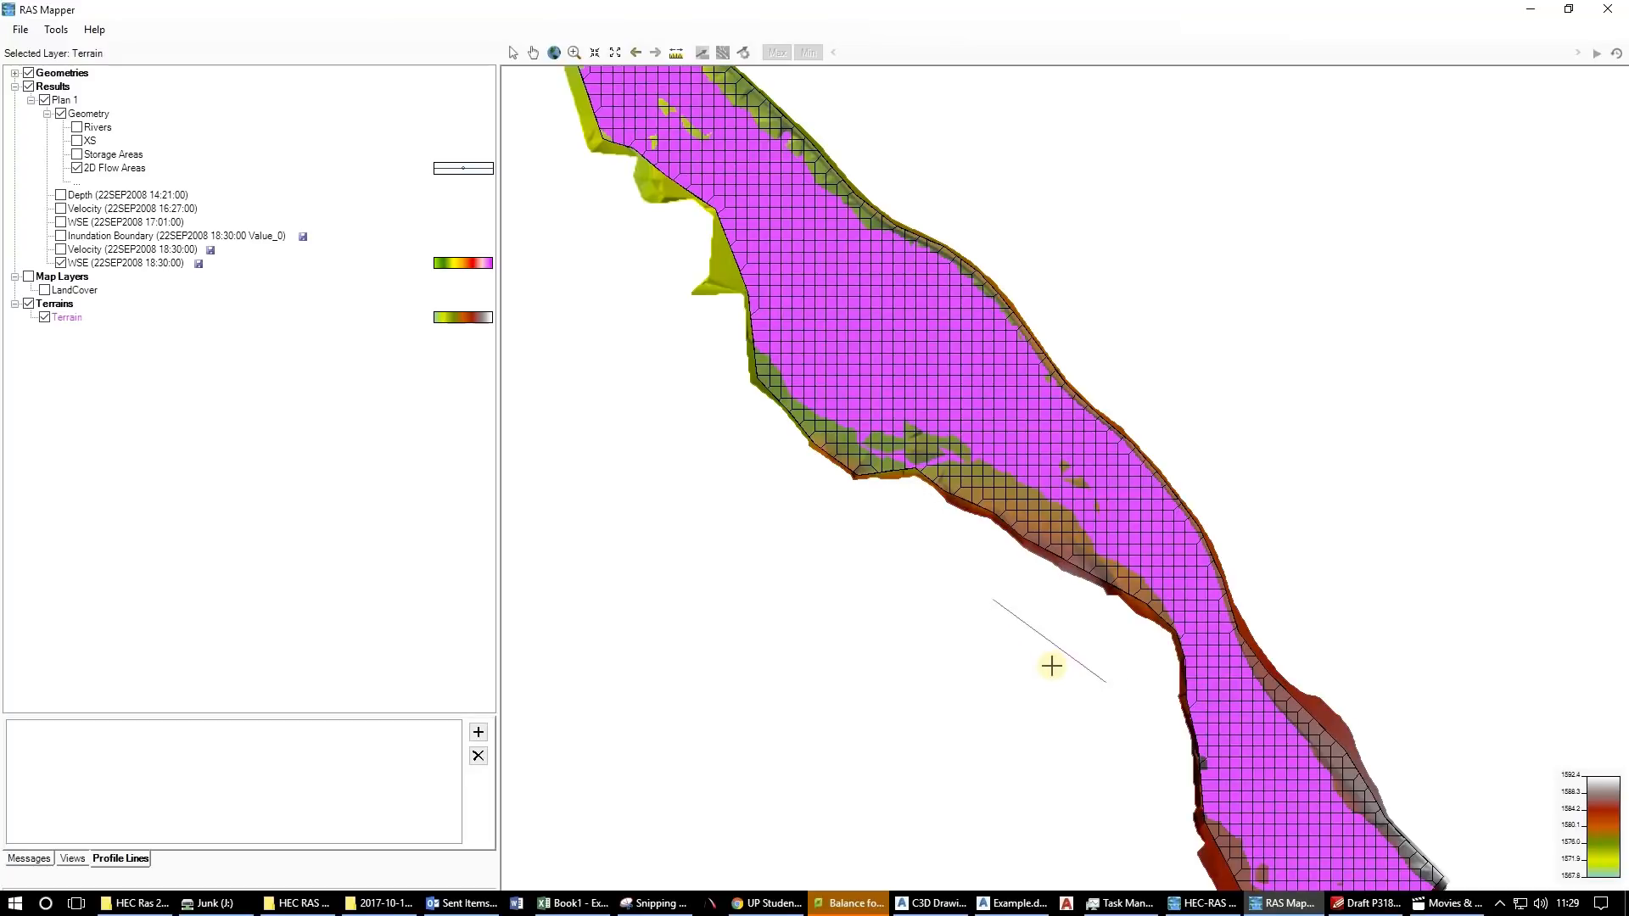
left_click_drag(1312, 885, 1210, 560)
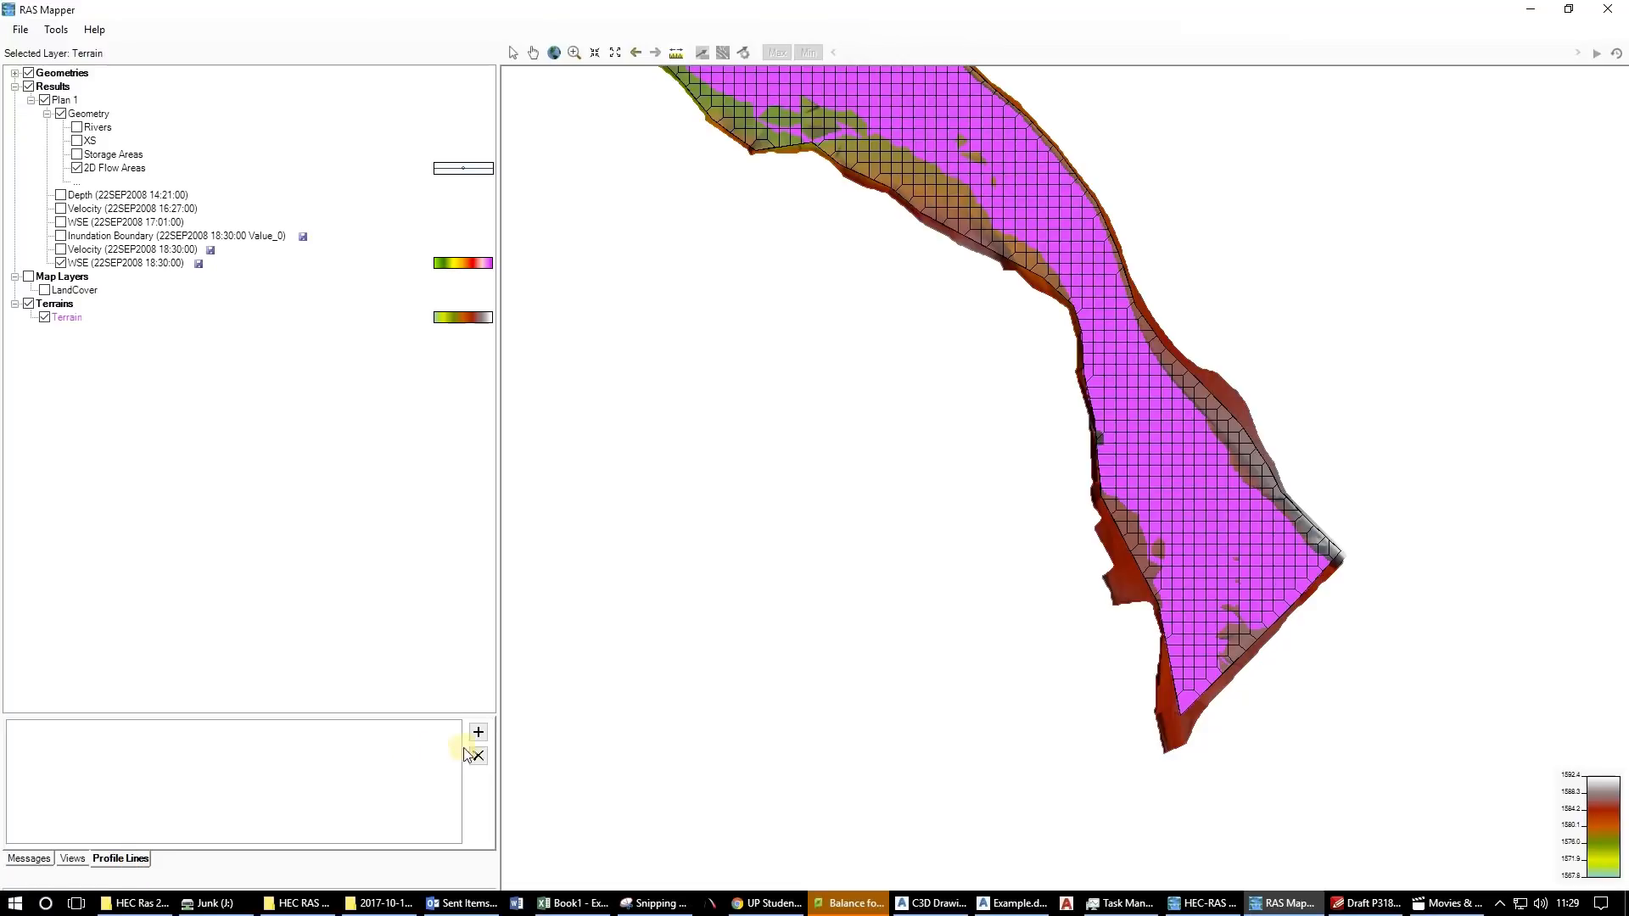
Draw a new profile line about 818 m long along the channel, from the reach's southern end to its northern end.
left_click(486, 731)
left_click(1286, 589)
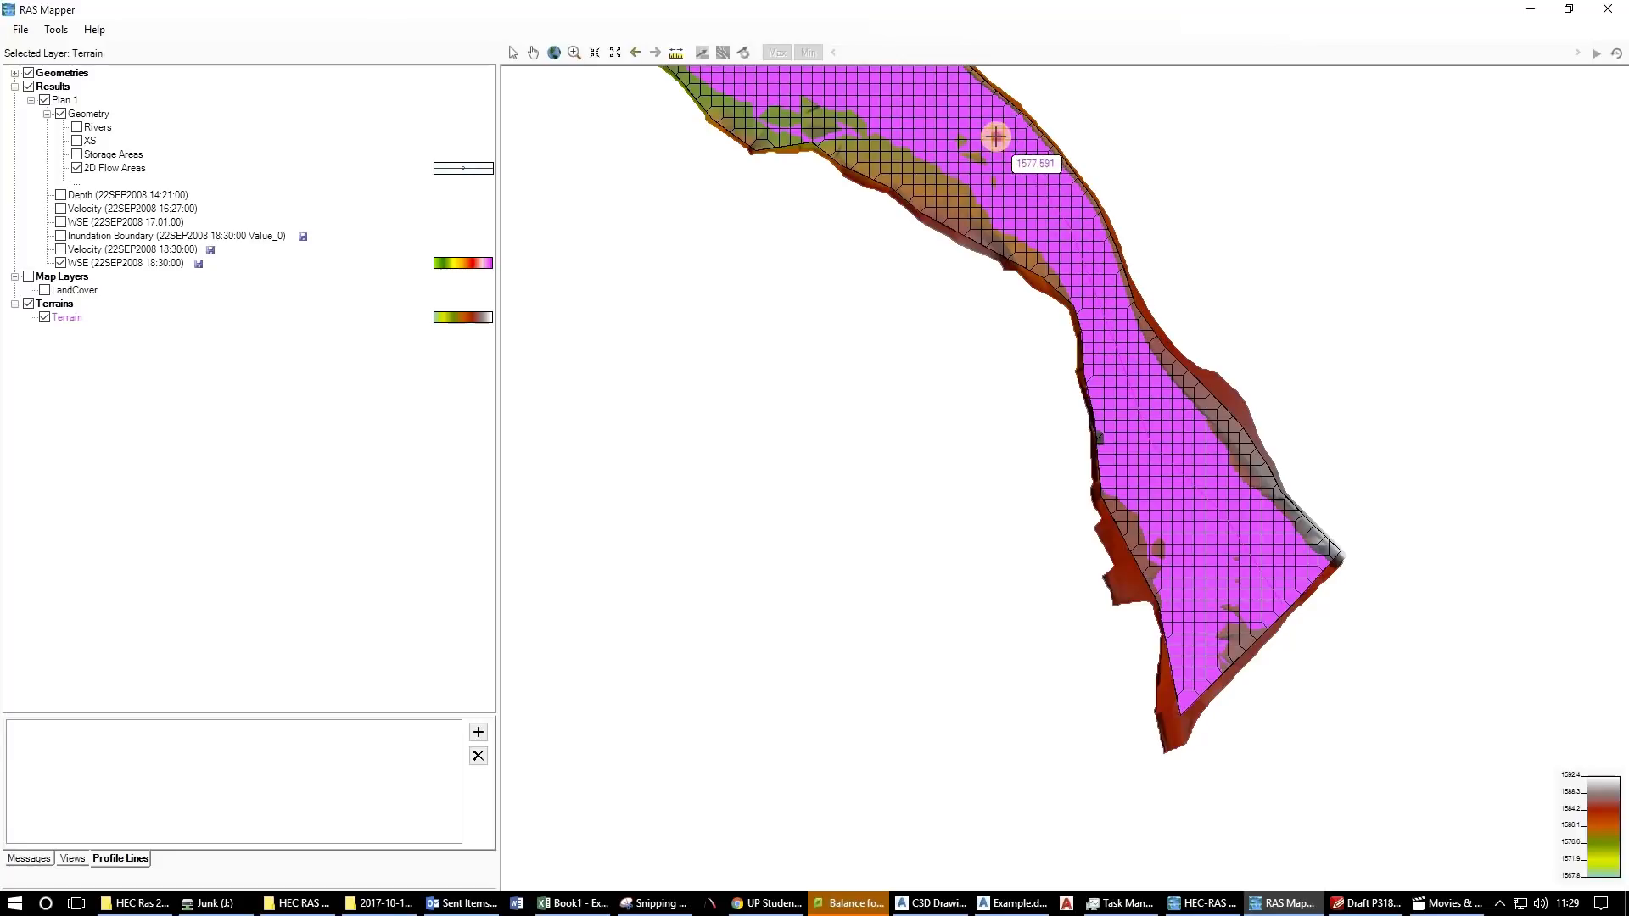
scroll(1322, 667, "down", 1)
scroll(1322, 667, "down", 1)
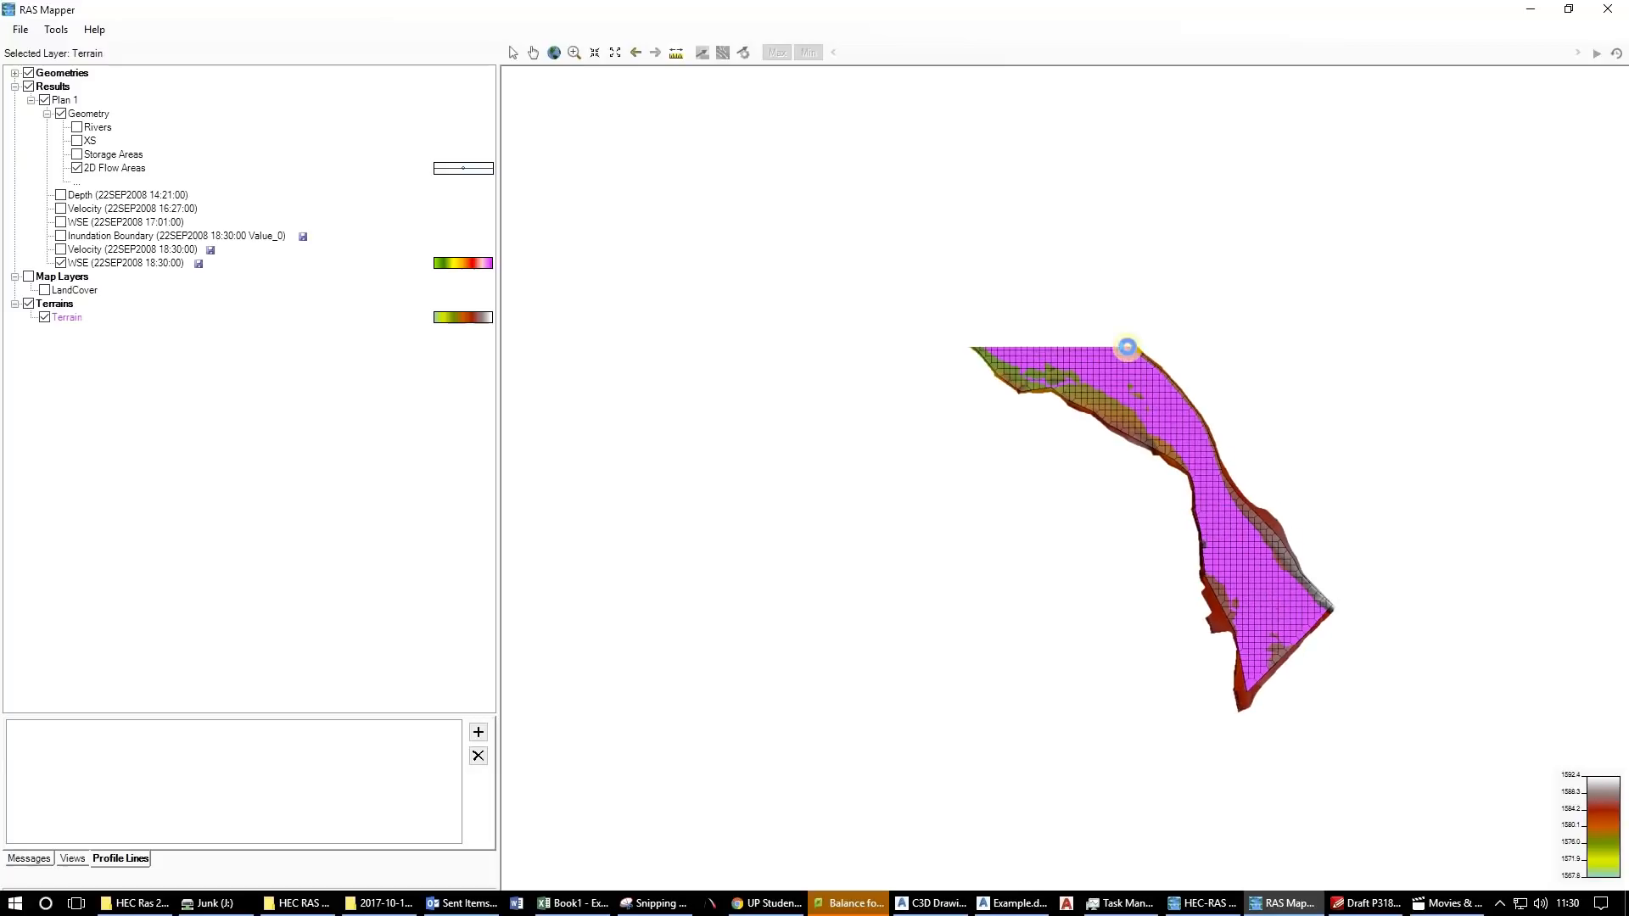
scroll(1113, 345, "up", 3)
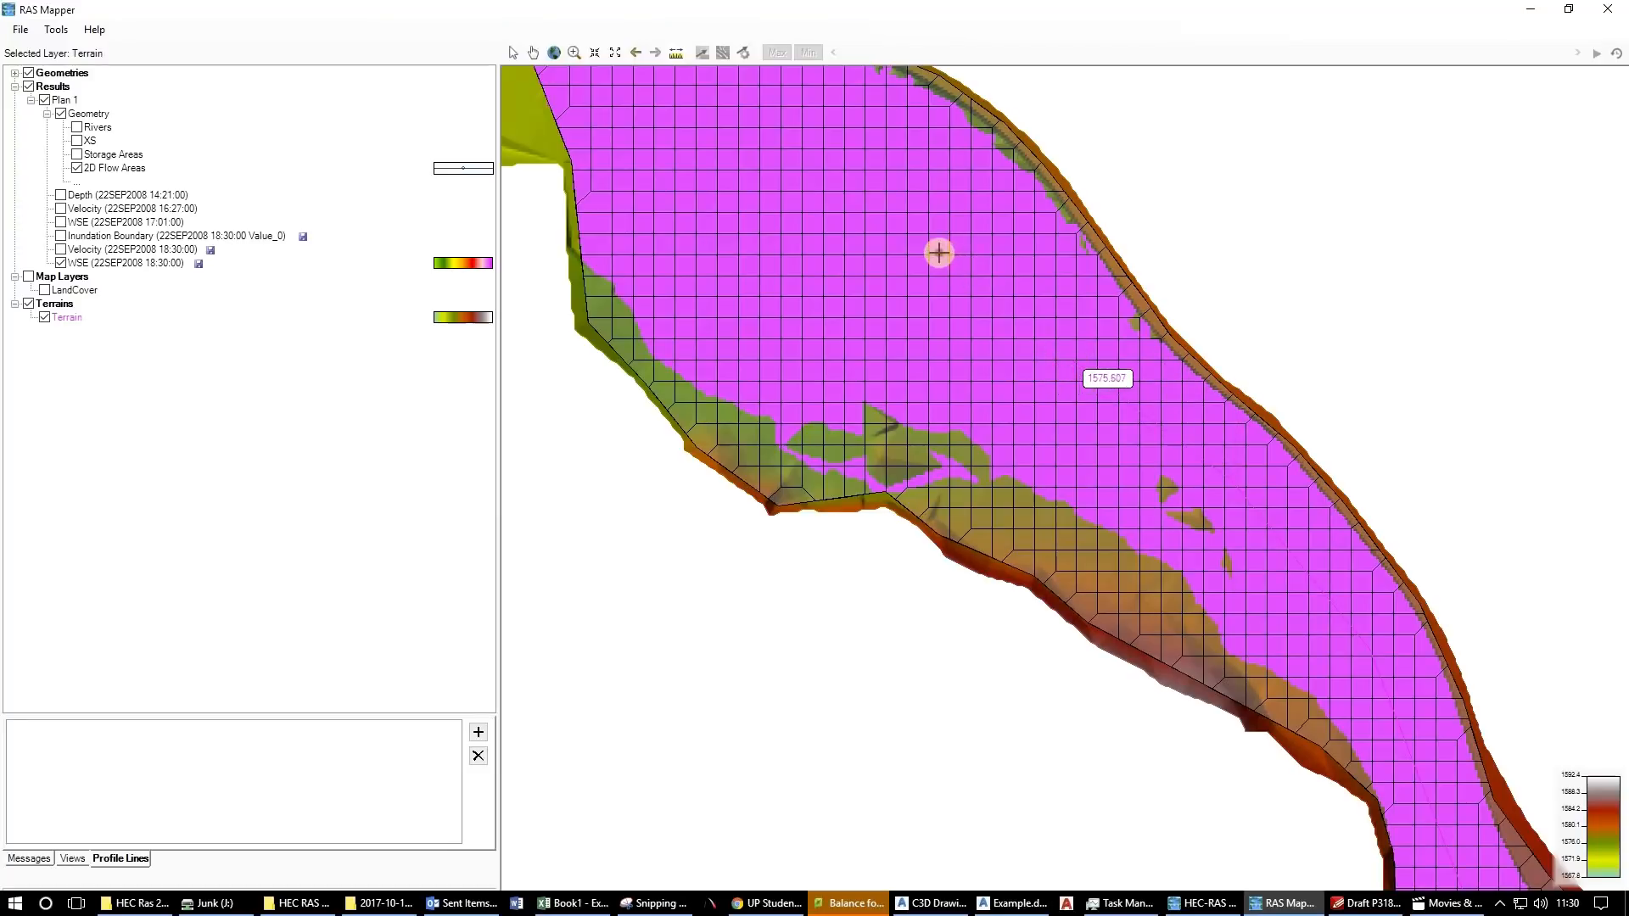
scroll(1439, 760, "down", 3)
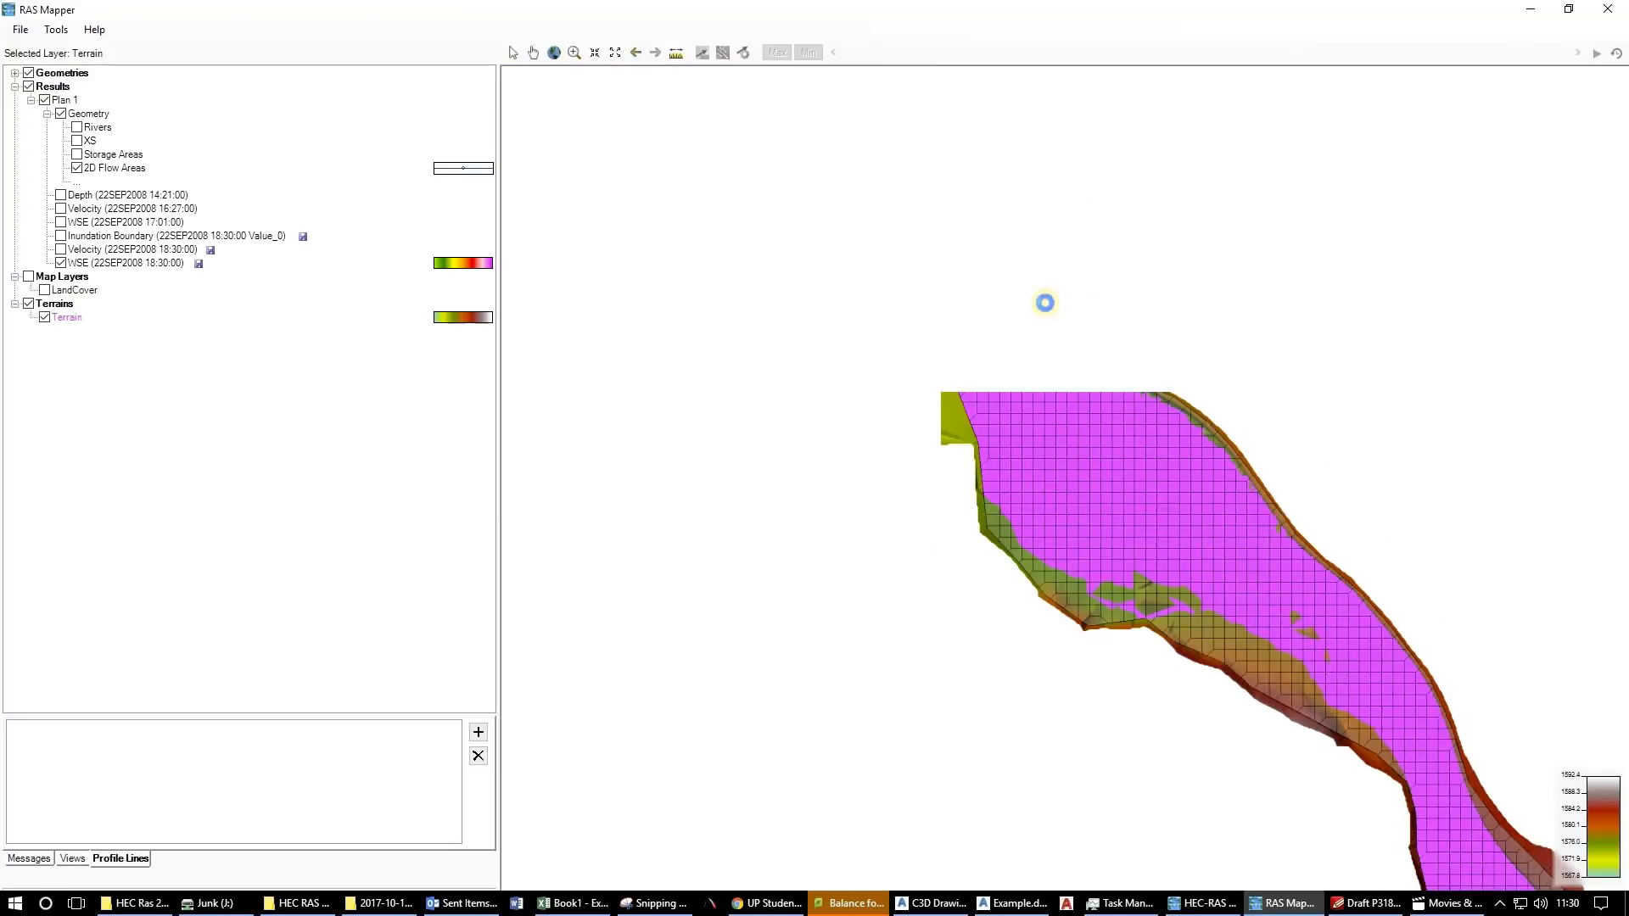
left_click_drag(1028, 295, 1029, 375)
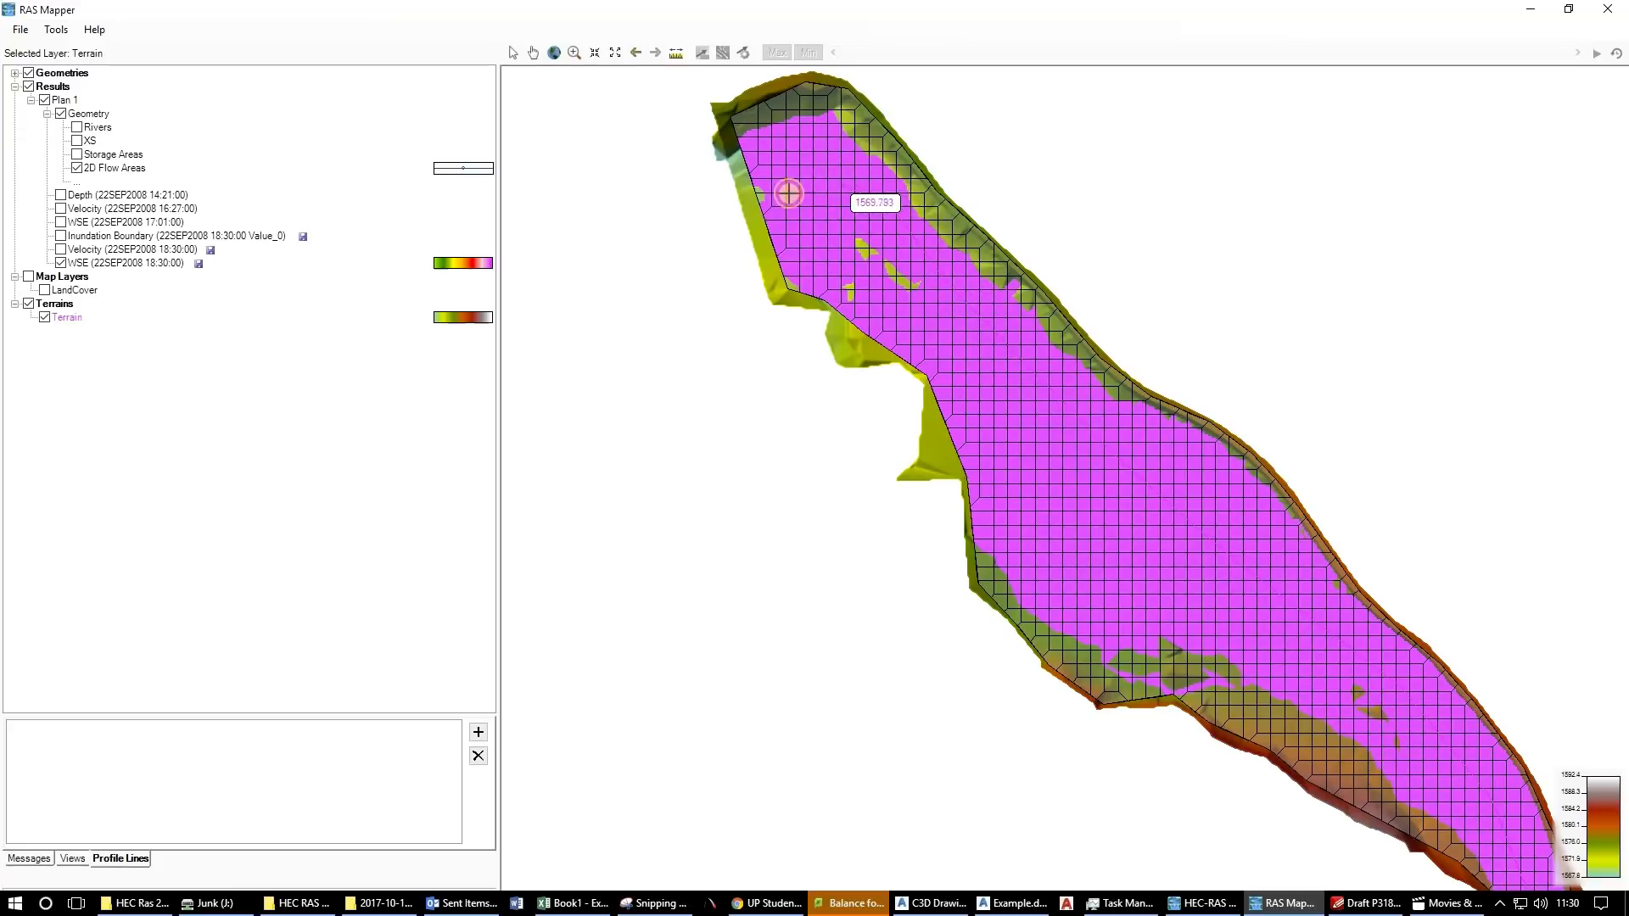
Save the drawn line as a profile line named Long.
right_click(807, 246)
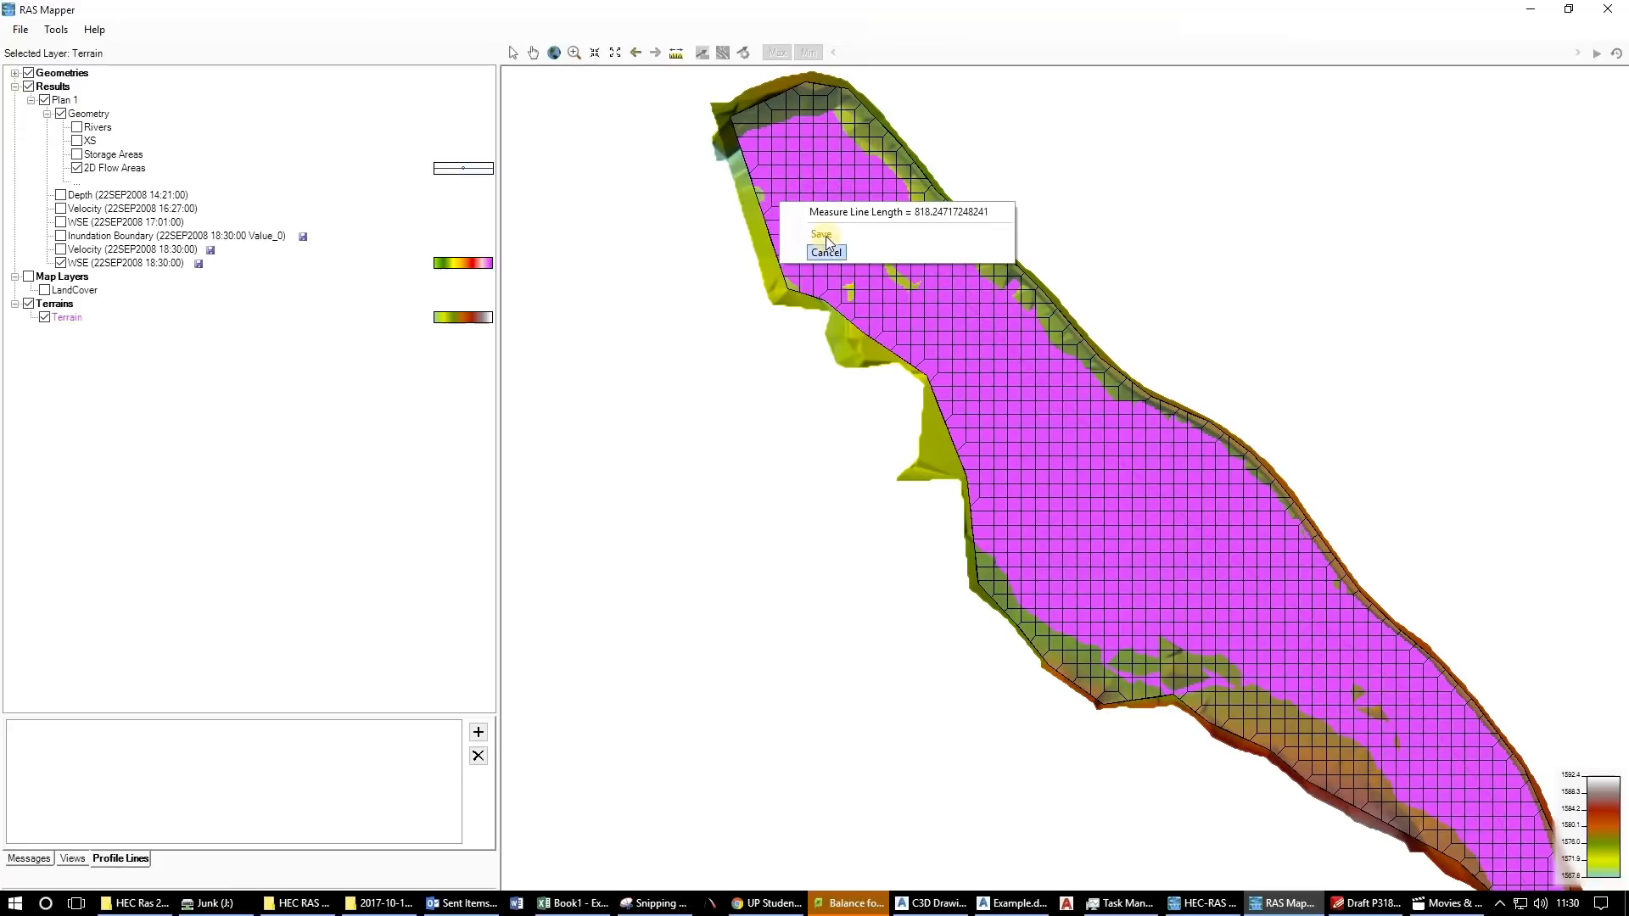
left_click(822, 235)
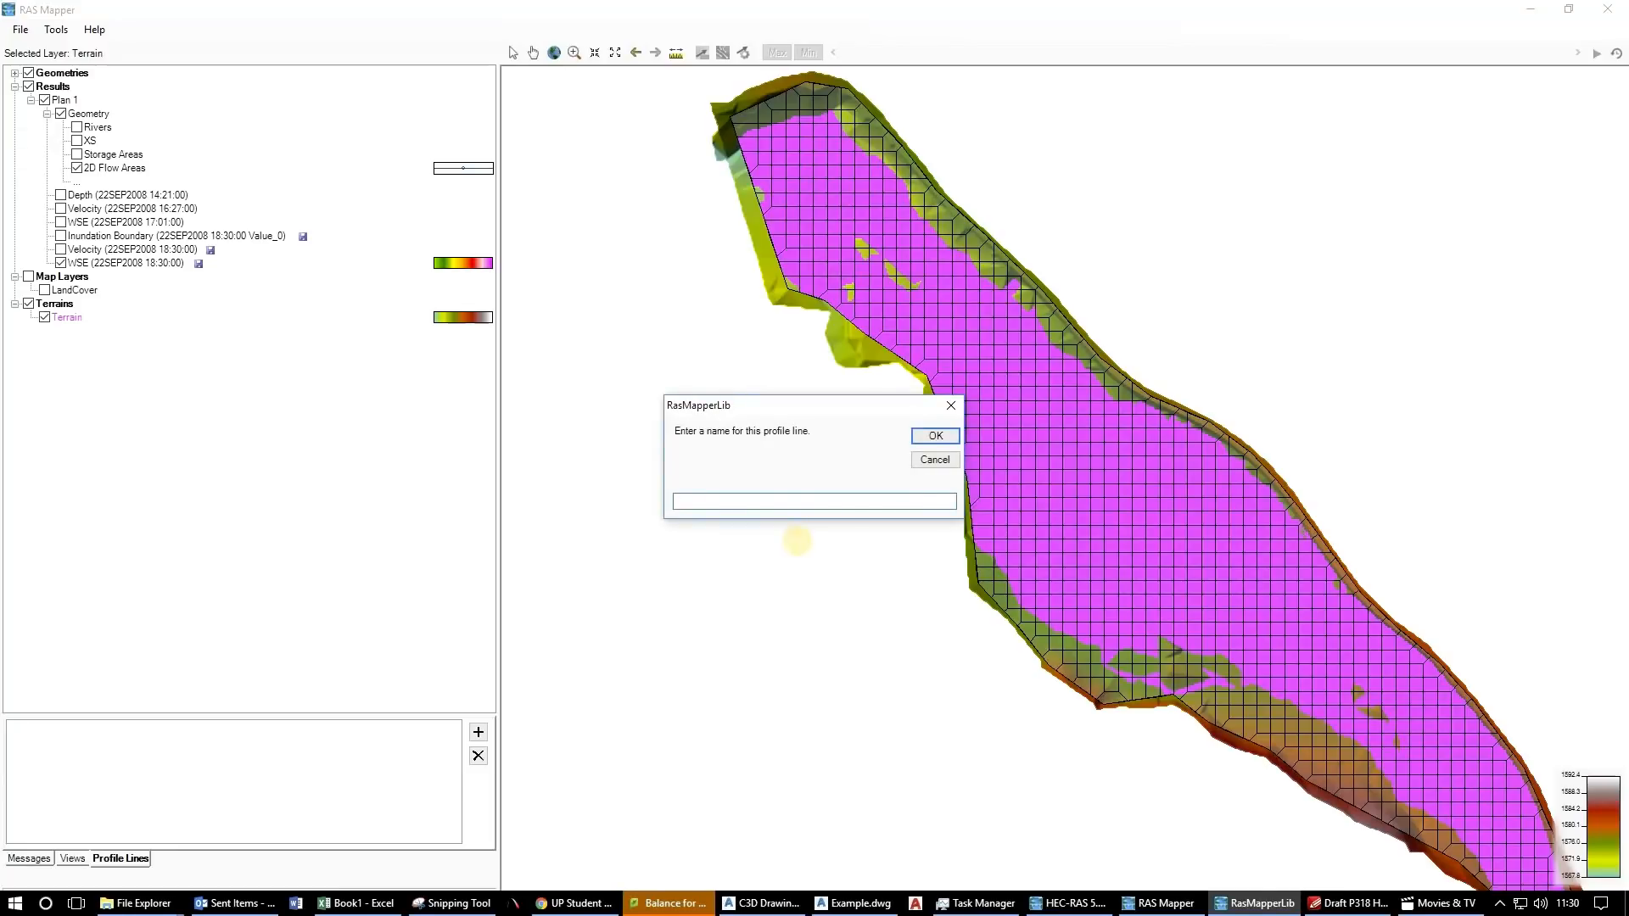
type("Long")
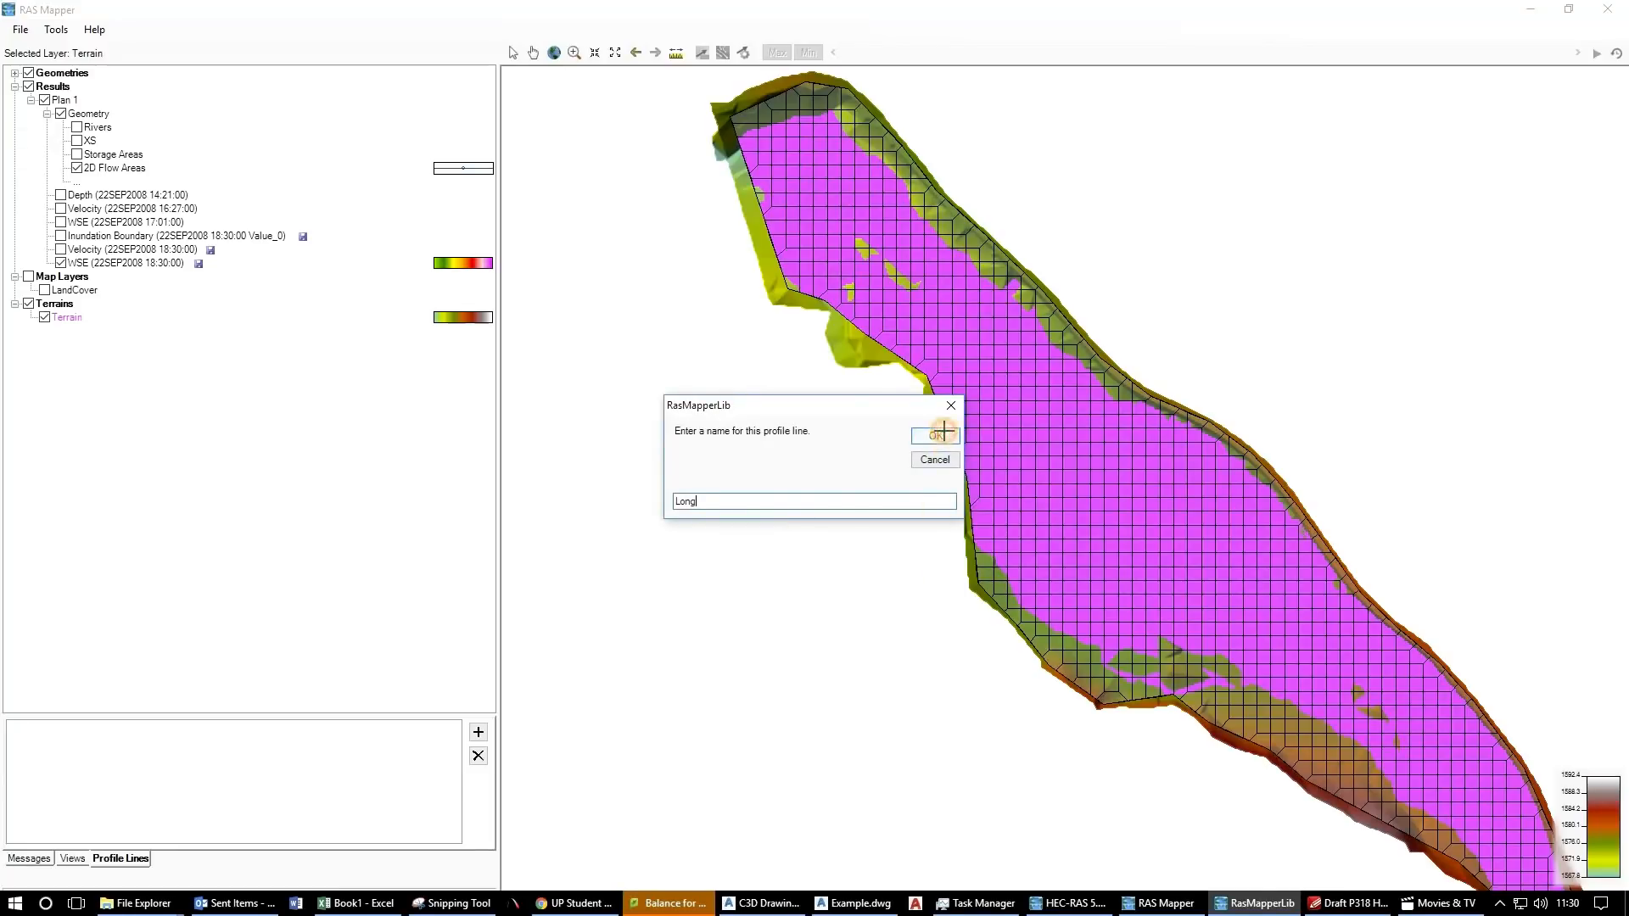
left_click(935, 436)
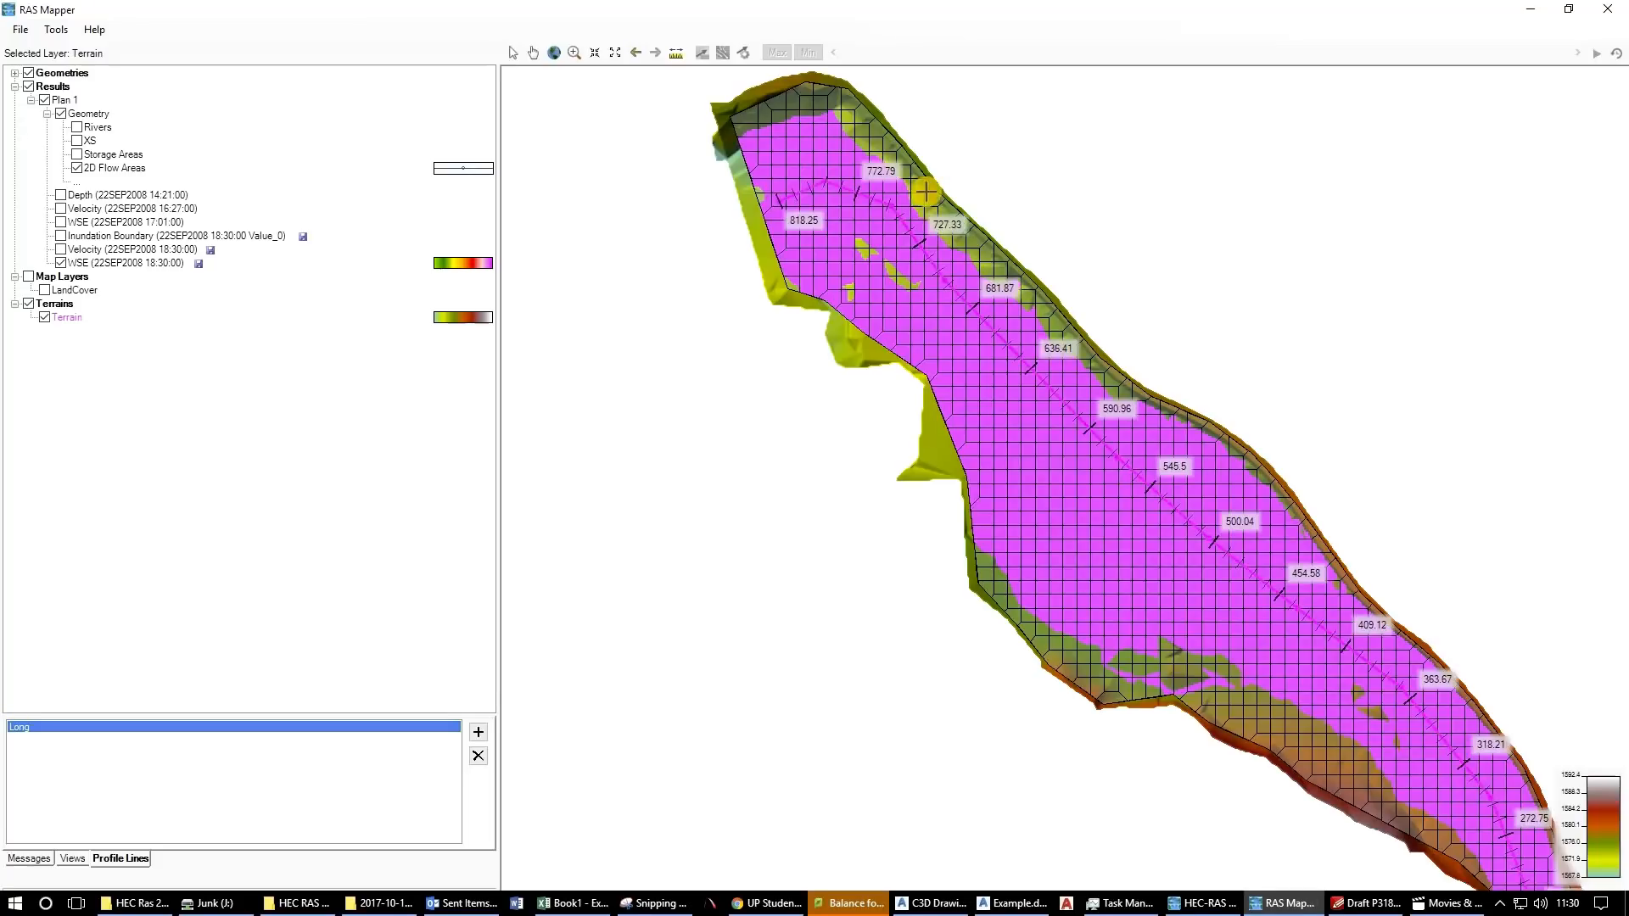
Plot the terrain profile along the Long profile line.
scroll(774, 339, "down", 3)
scroll(1000, 671, "up", 1)
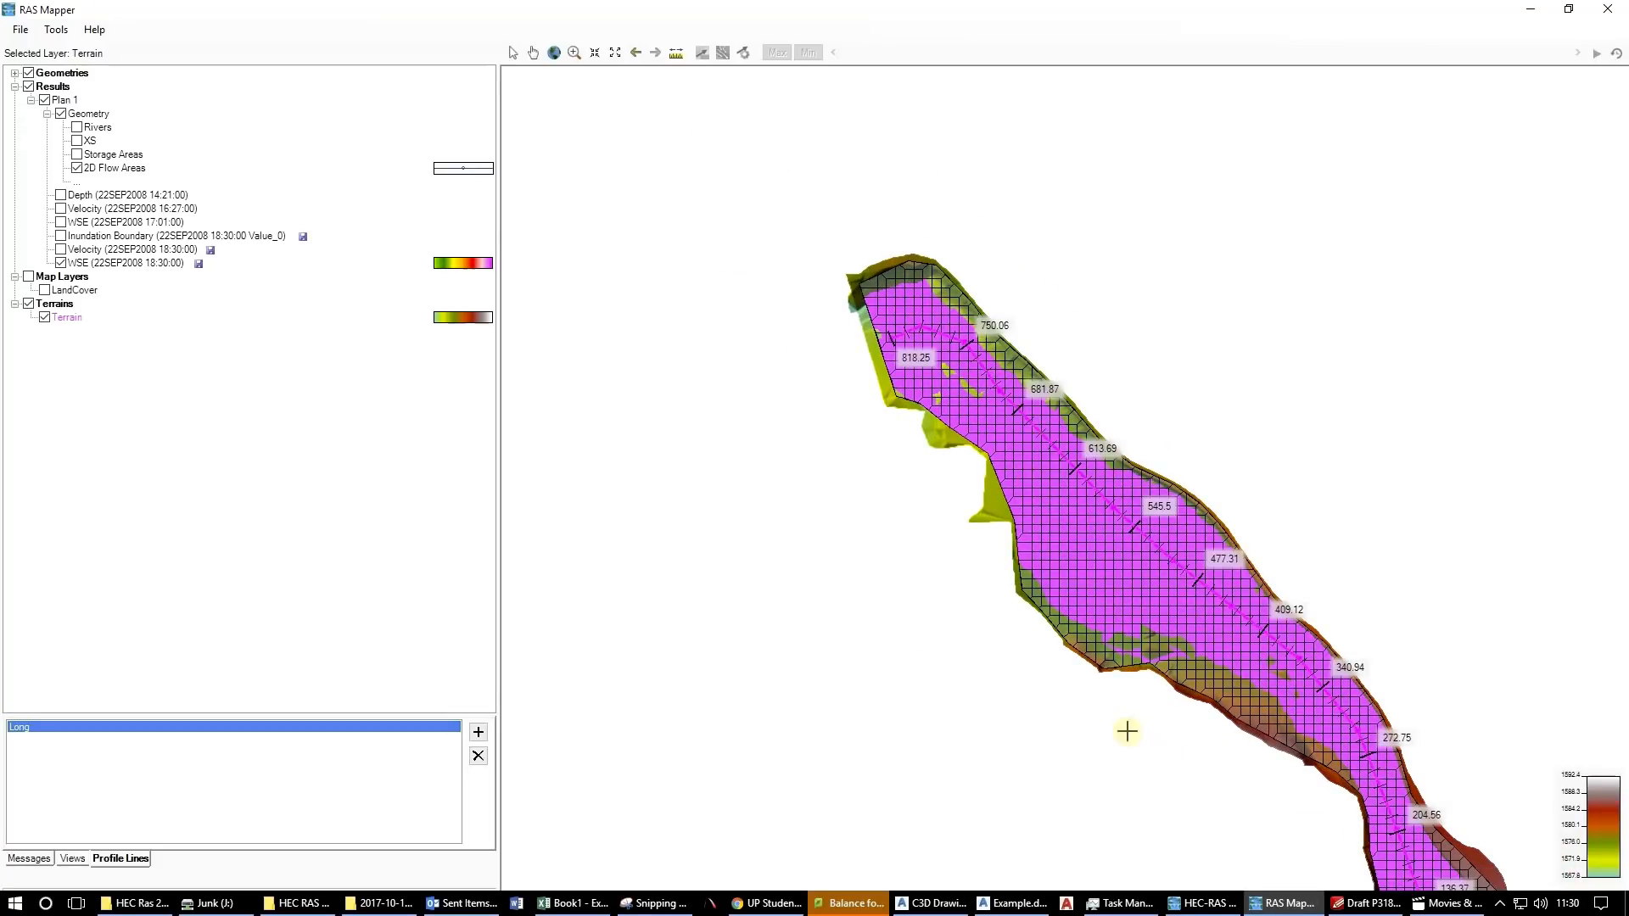
scroll(679, 243, "down", 2)
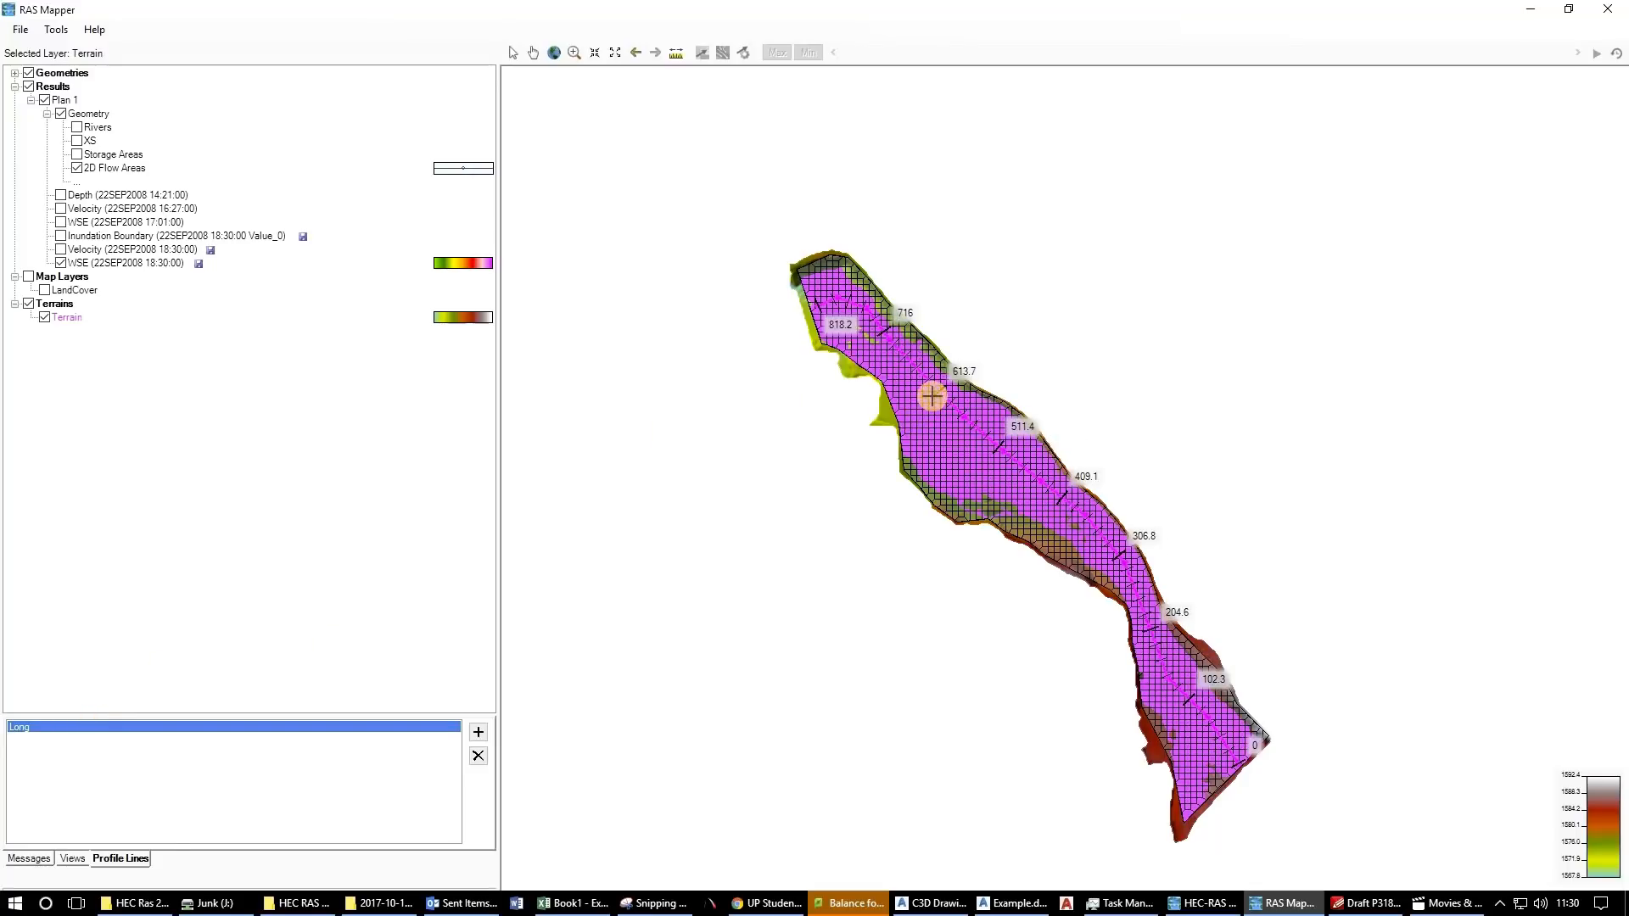
left_click_drag(956, 403, 1208, 554)
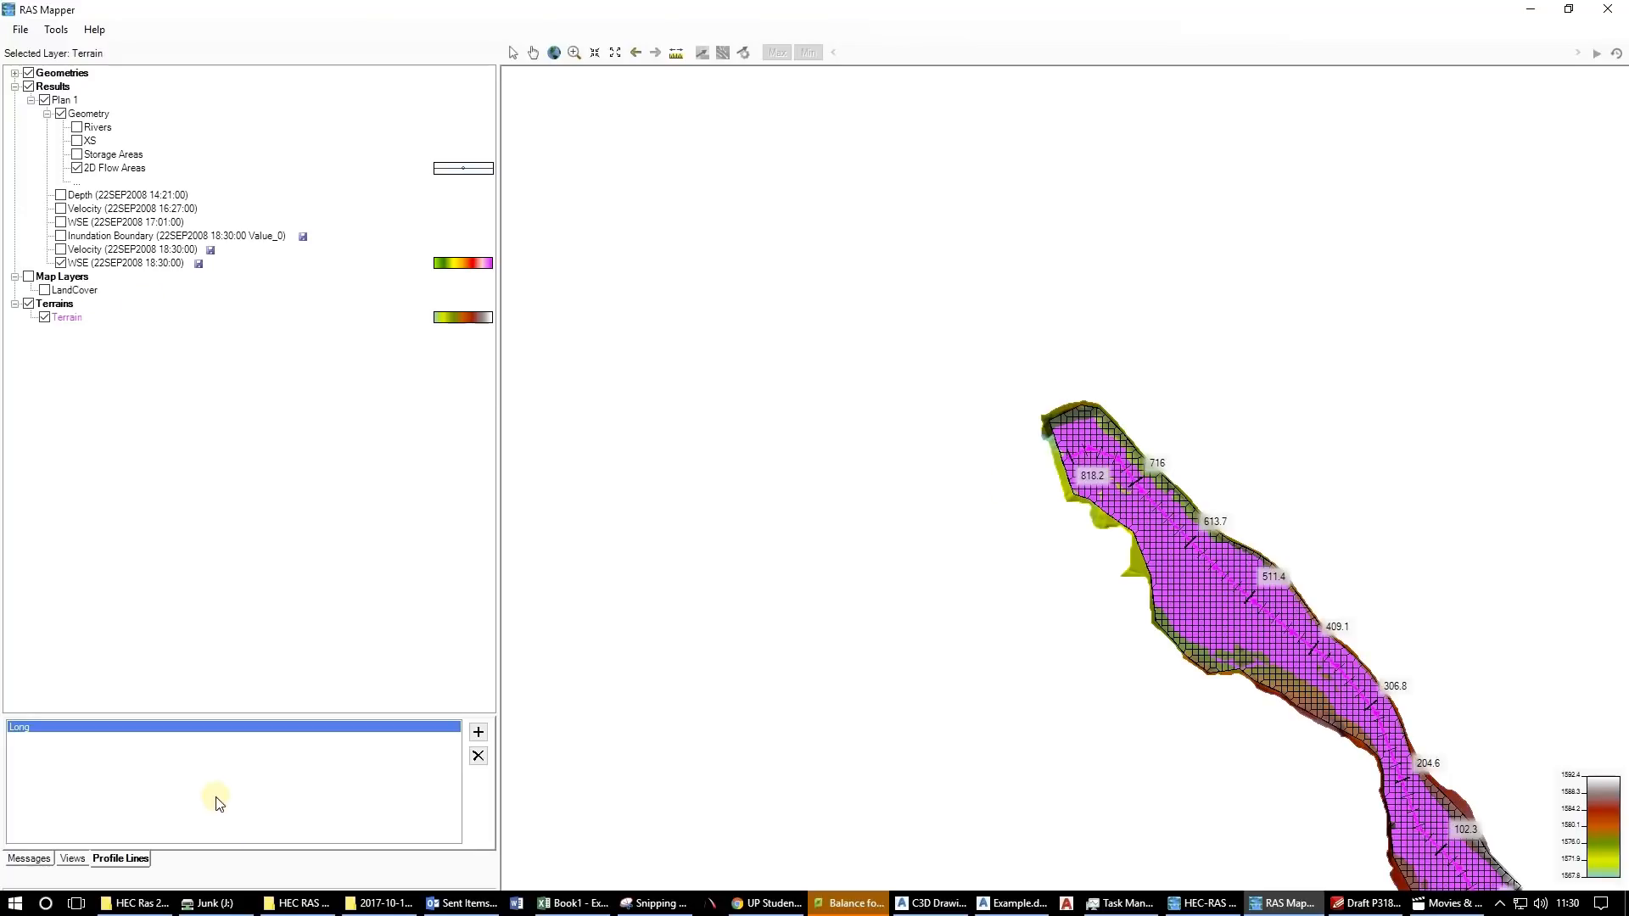
right_click(400, 729)
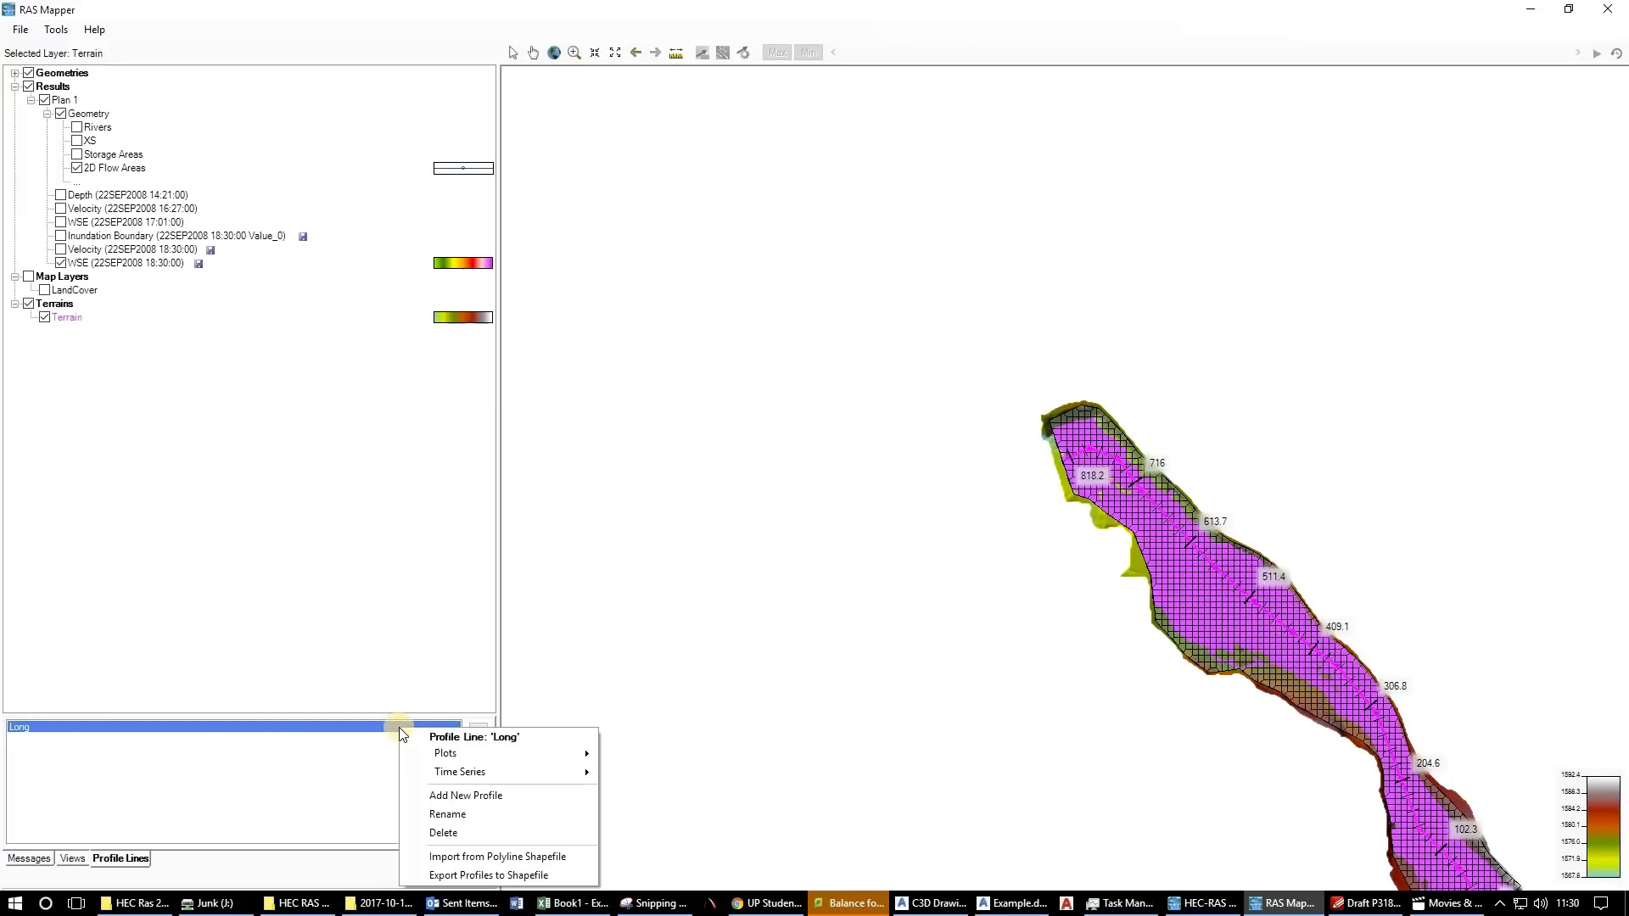
mouse_move(500, 751)
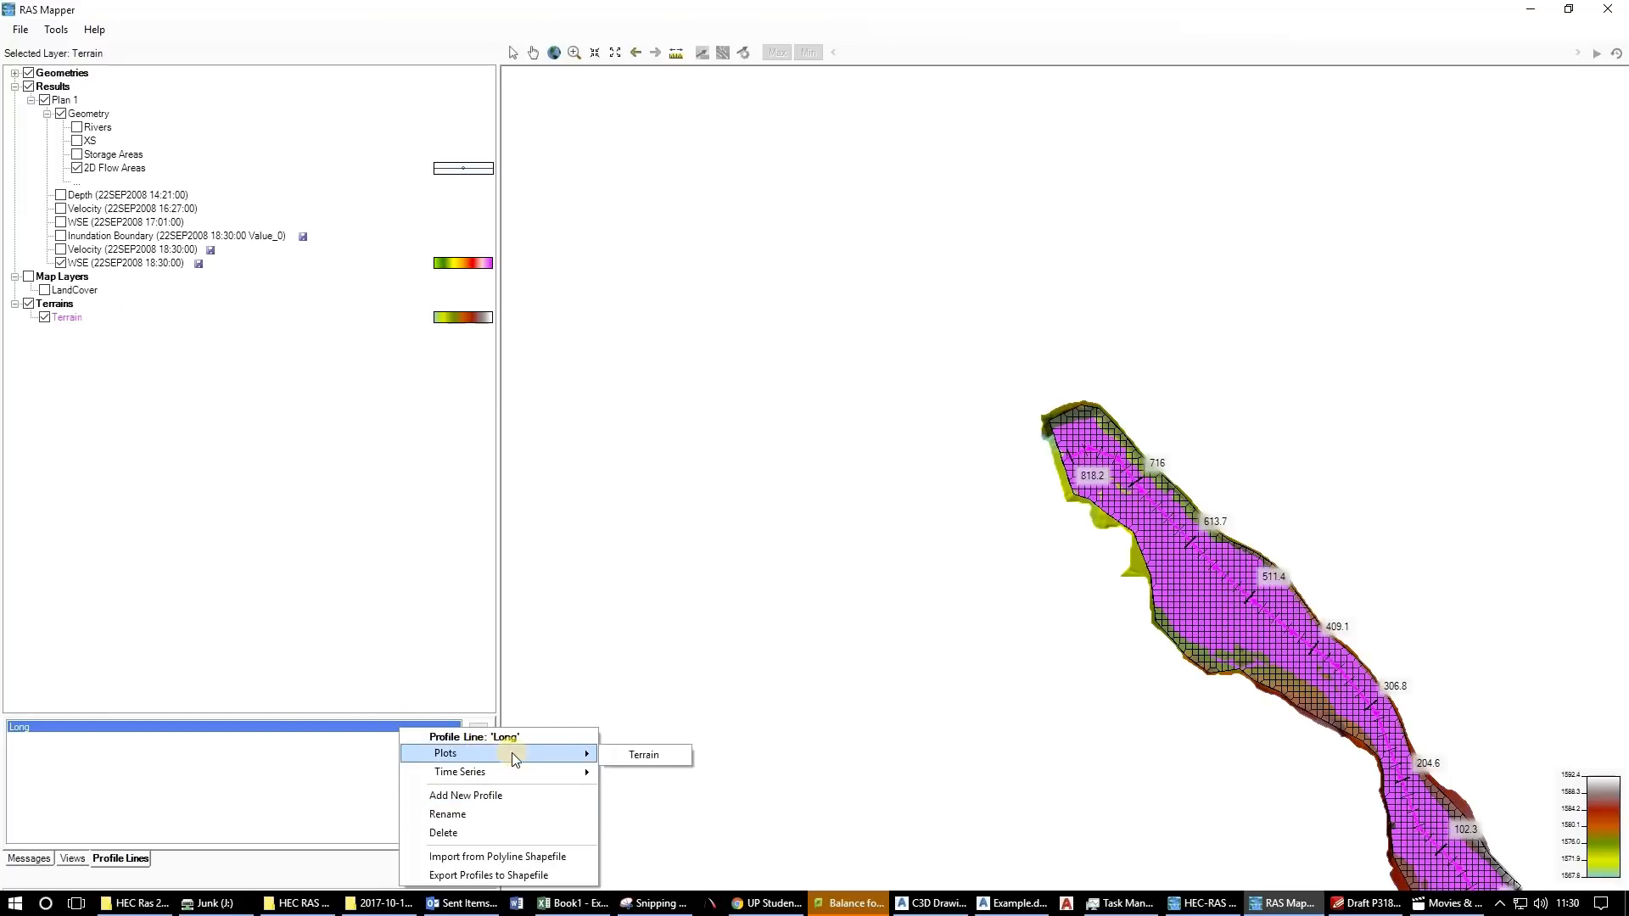
left_click(674, 758)
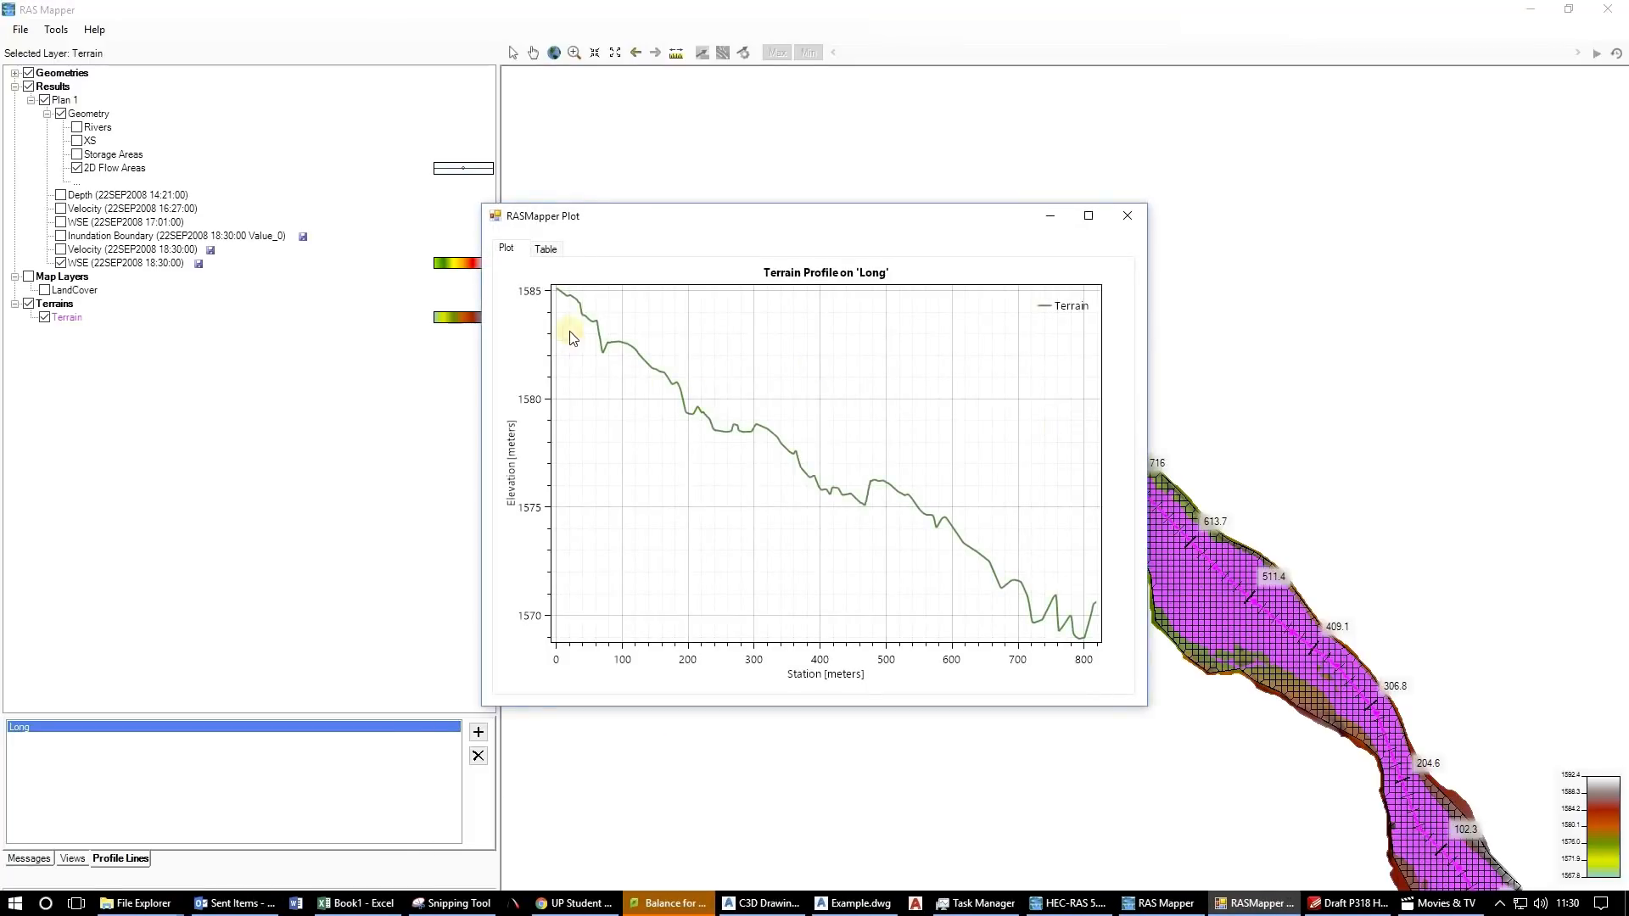
Hide the stored 18:30:00 WSE map, and show and select the 22SEP2008 17:01:00 WSE layer instead.
left_click(76, 264)
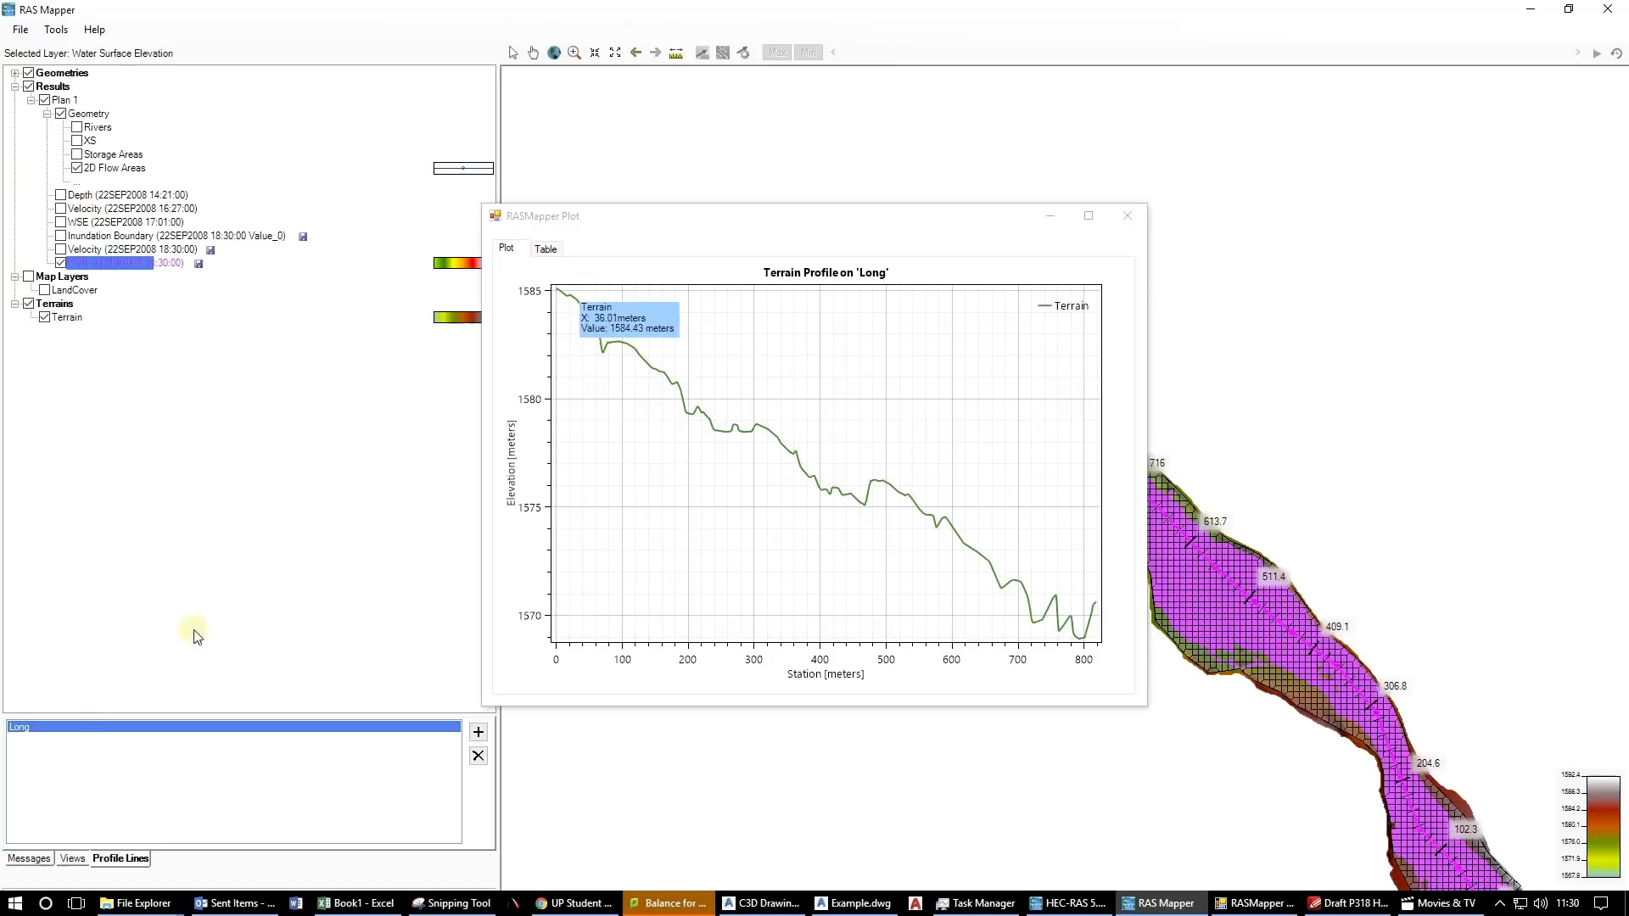
right_click(60, 731)
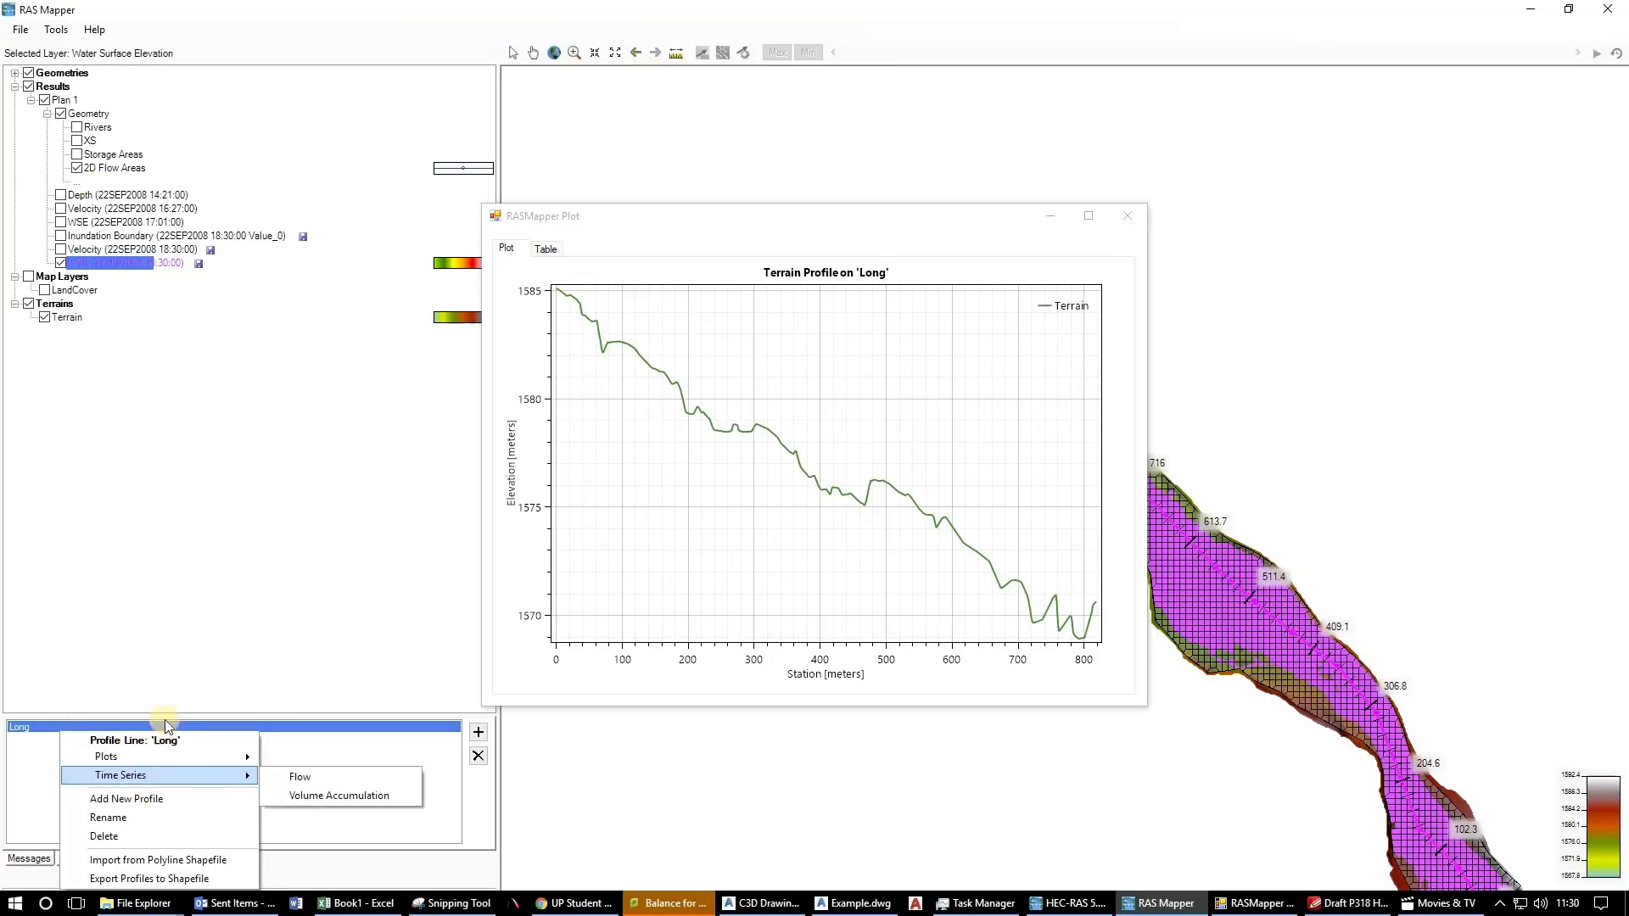
left_click(60, 264)
left_click(60, 223)
right_click(83, 224)
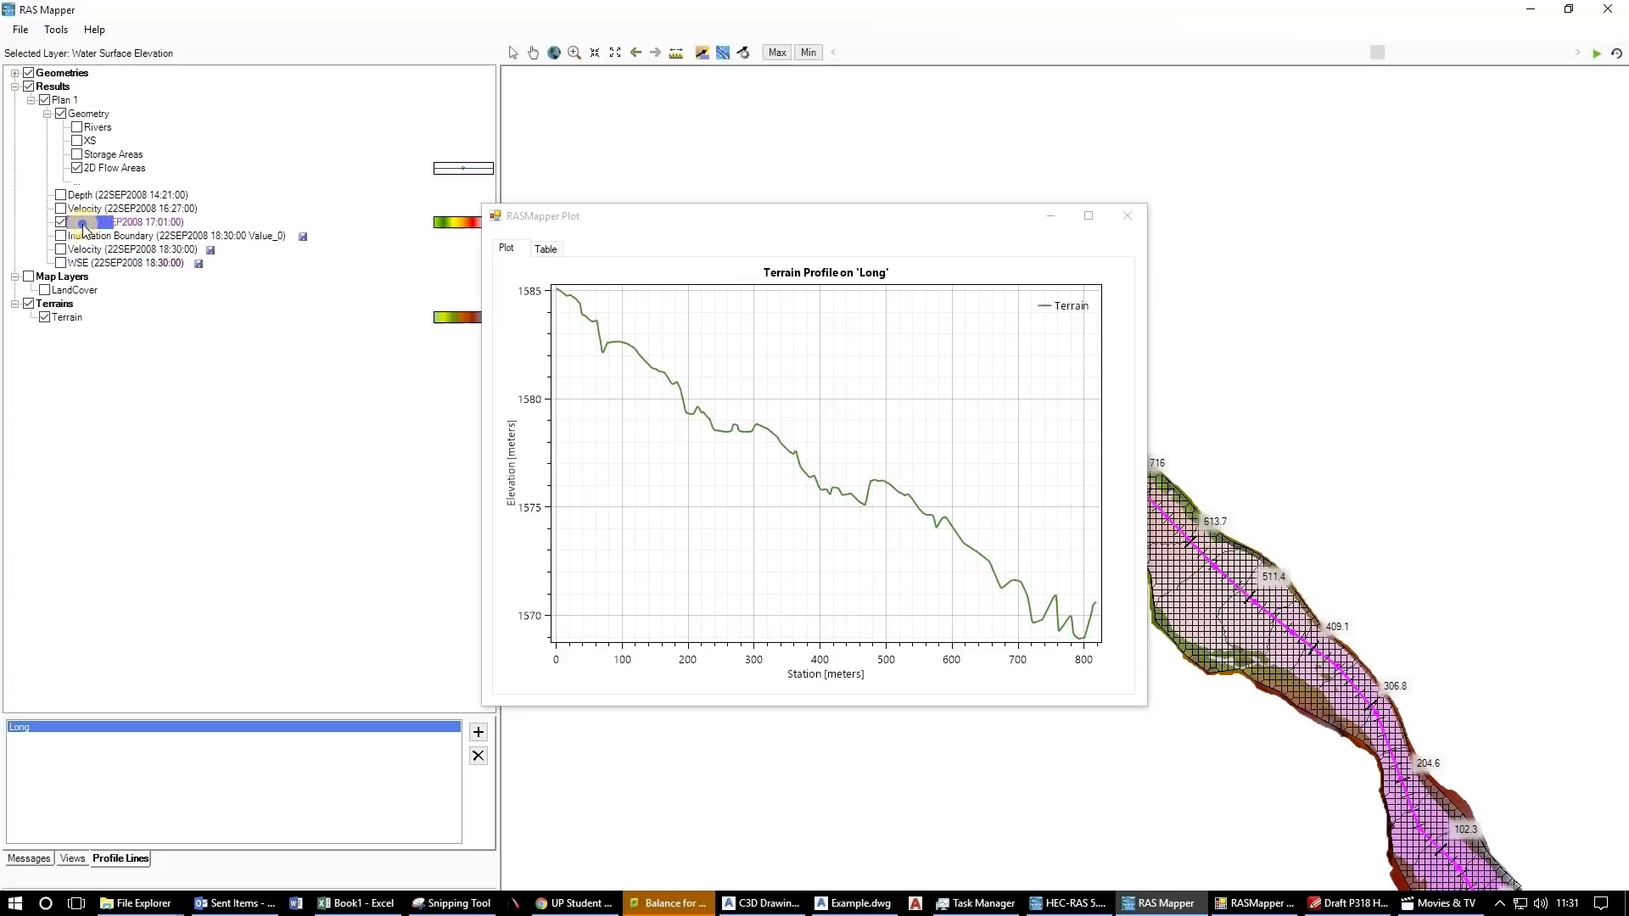
Plot the 17:01:00 water surface elevation along the Long profile line and close the terrain-only plot.
right_click(84, 730)
mouse_move(160, 756)
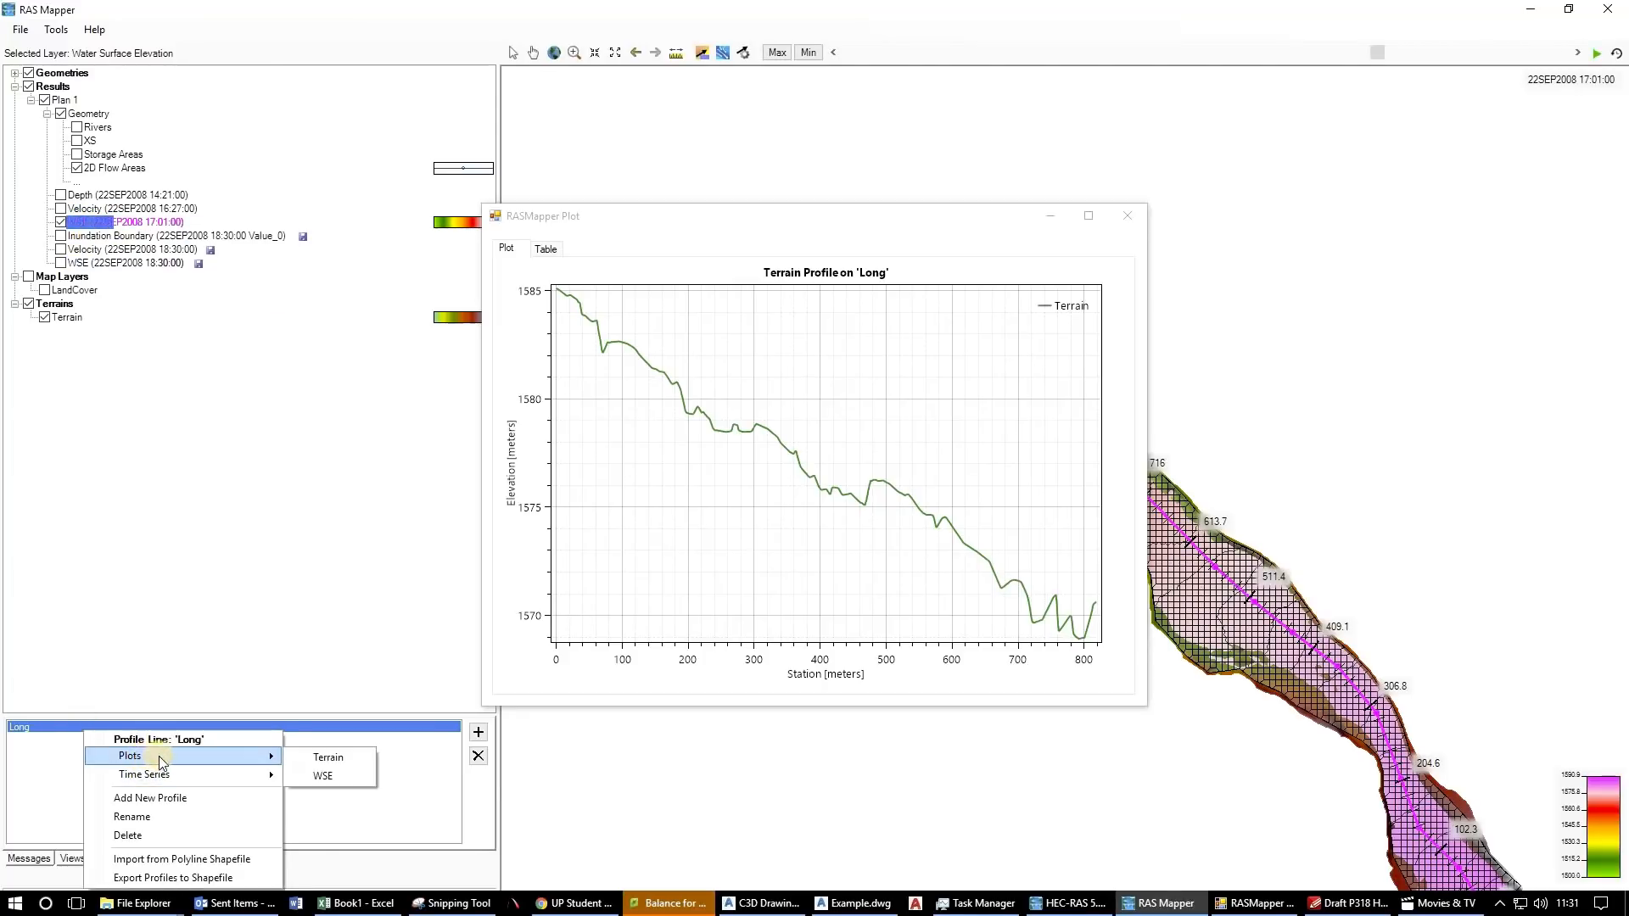
left_click(339, 774)
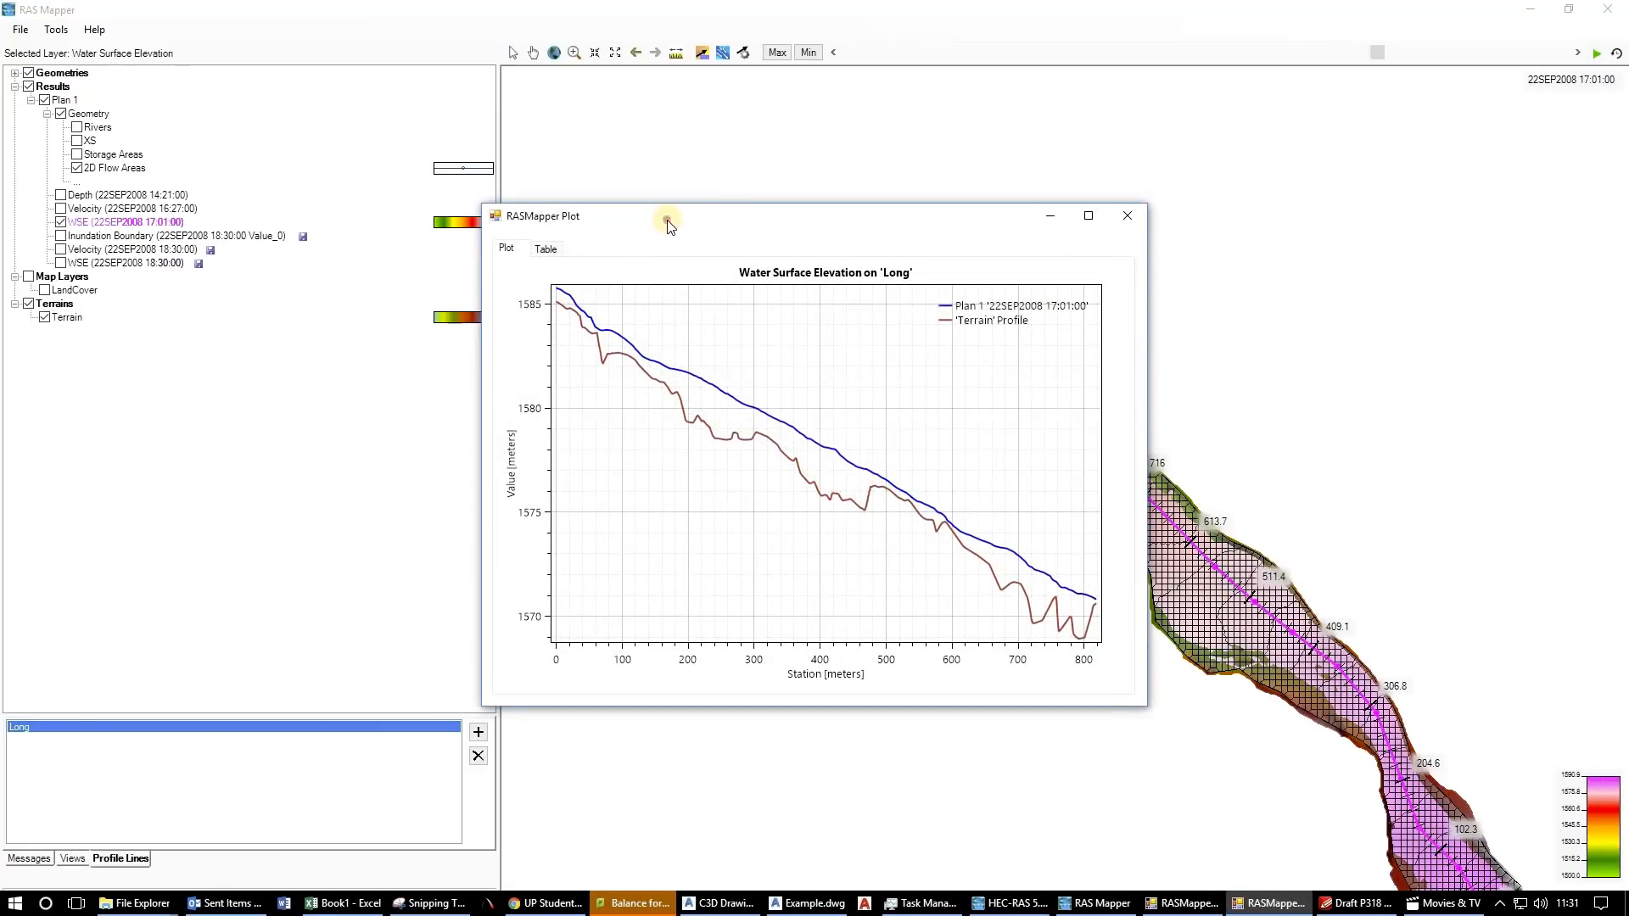
left_click(1128, 217)
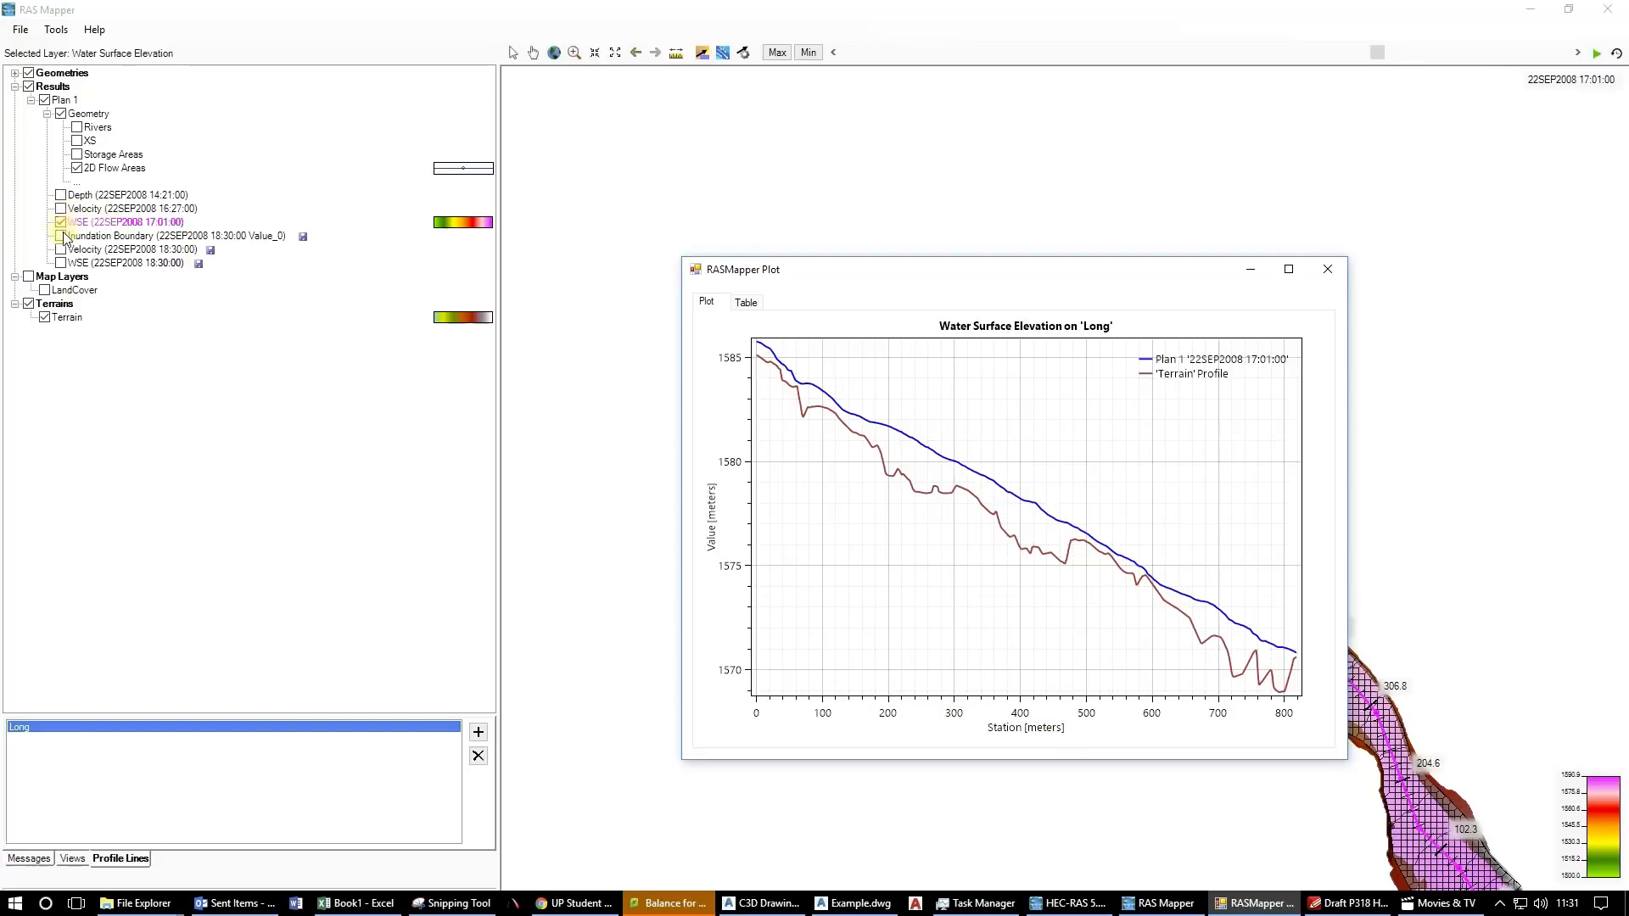
Show and select the 22SEP2008 16:27:00 velocity layer and plot its velocity along the Long profile line.
left_click(61, 208)
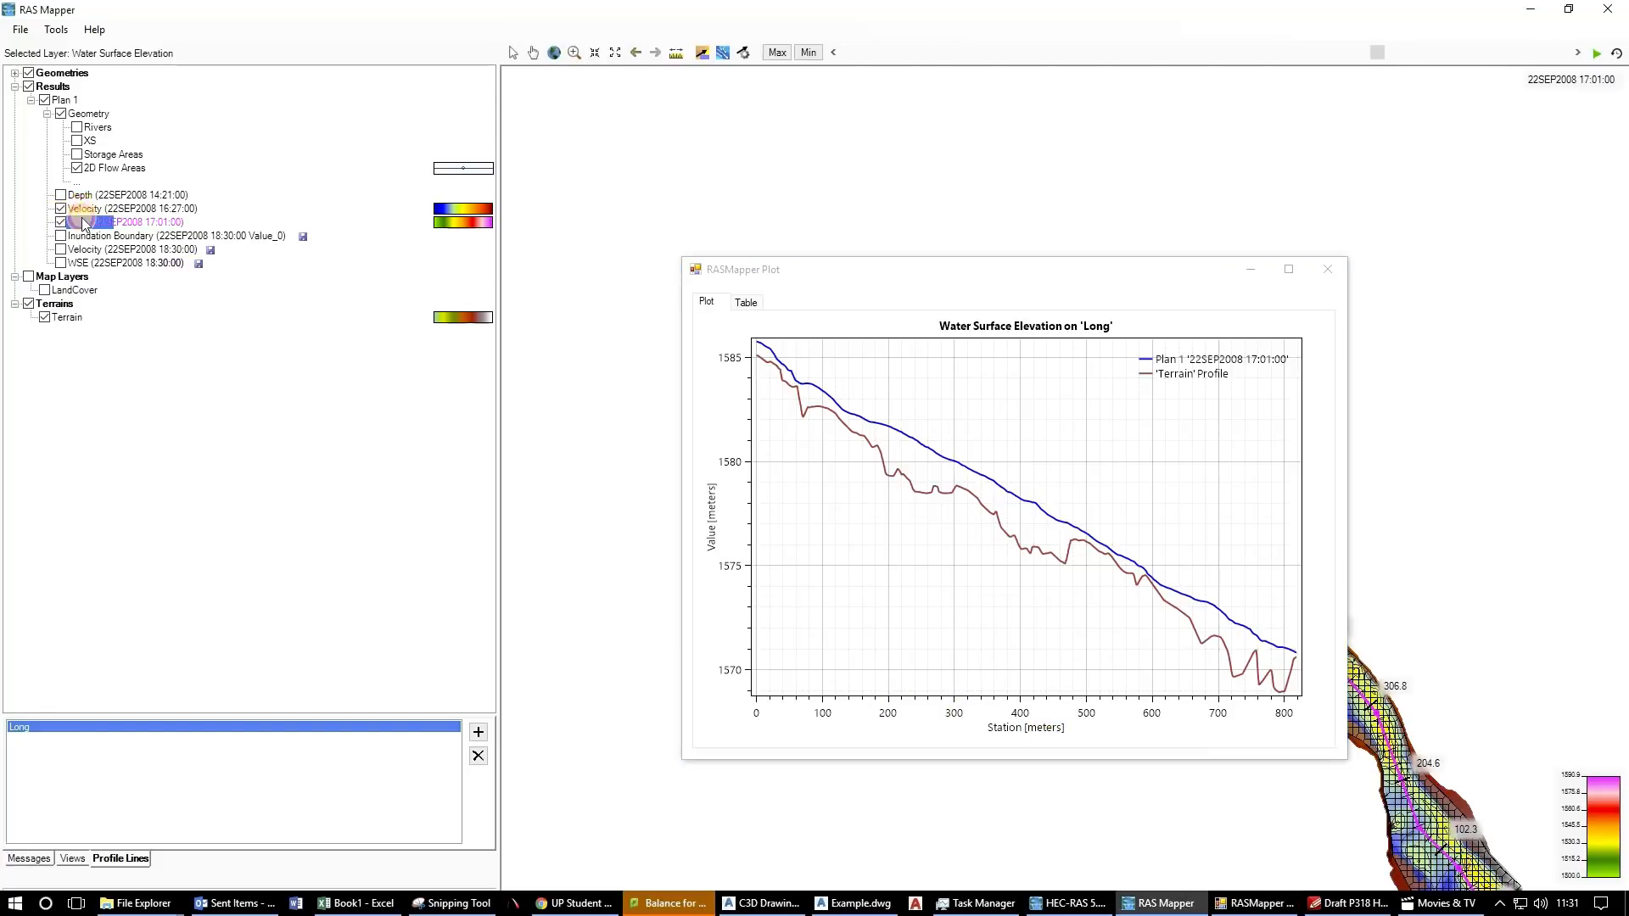
left_click(81, 209)
right_click(93, 734)
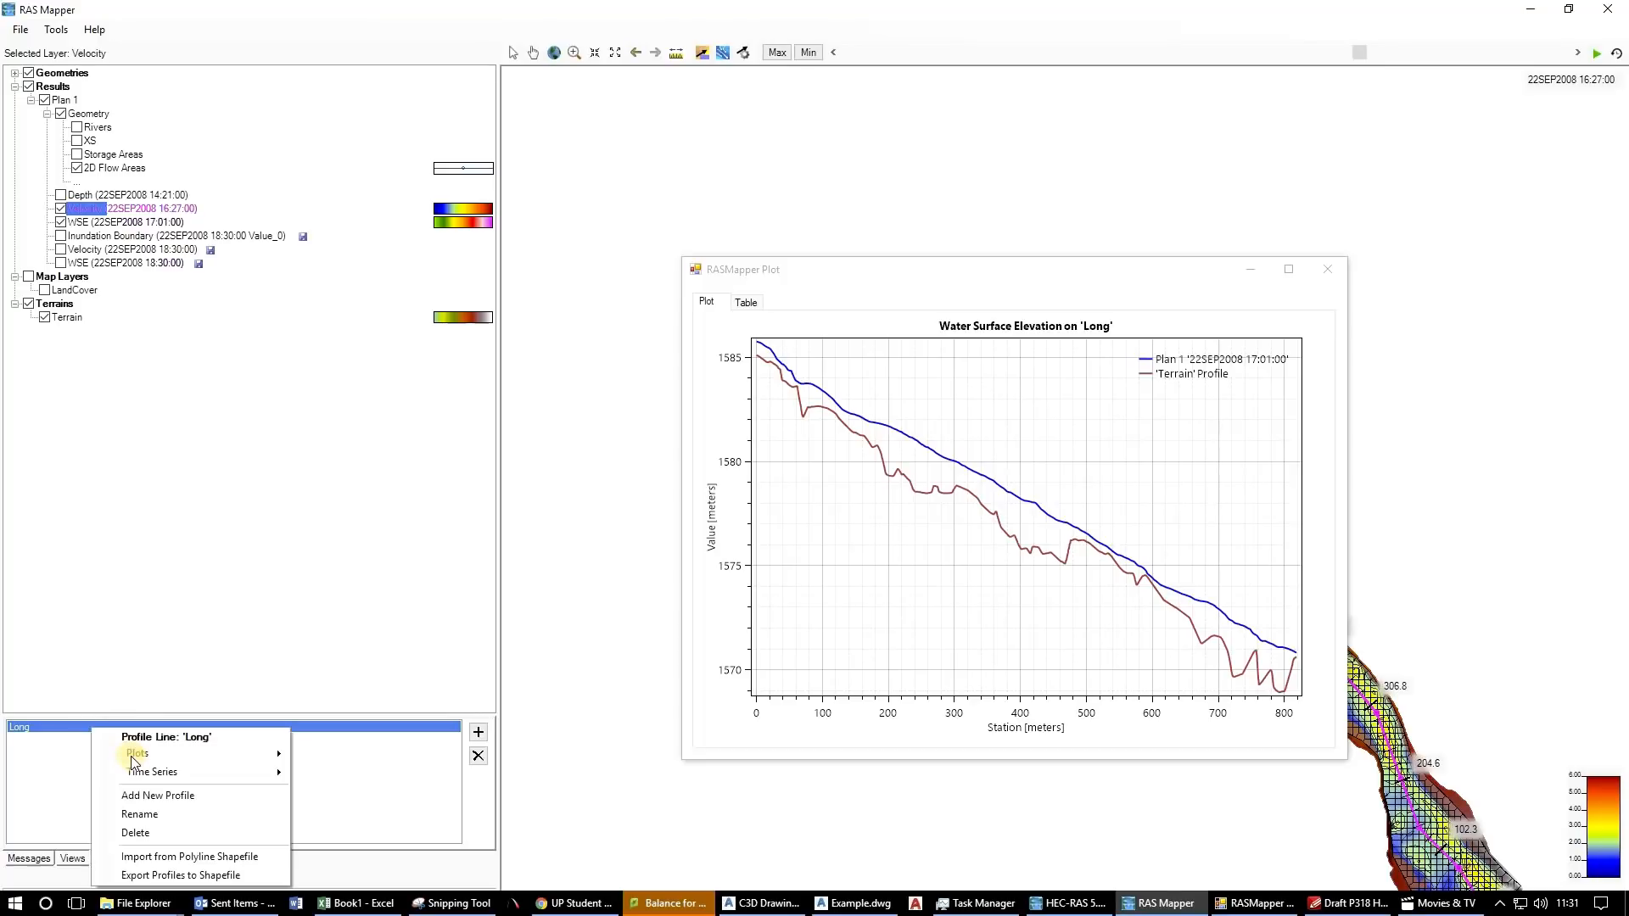
mouse_move(213, 772)
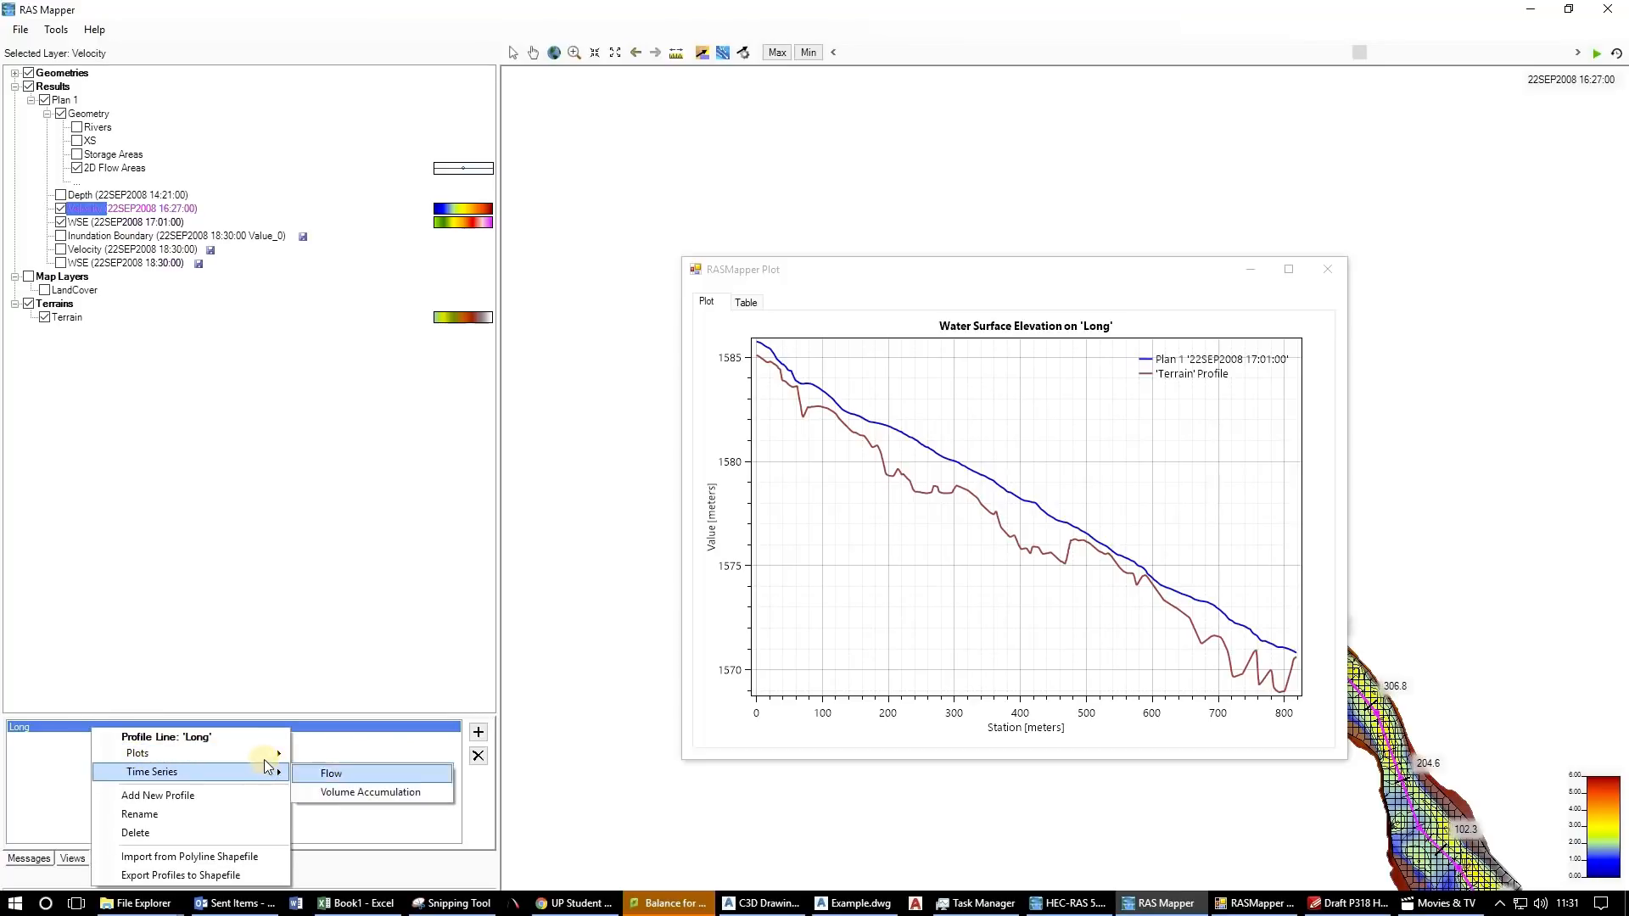
mouse_move(263, 755)
left_click(356, 791)
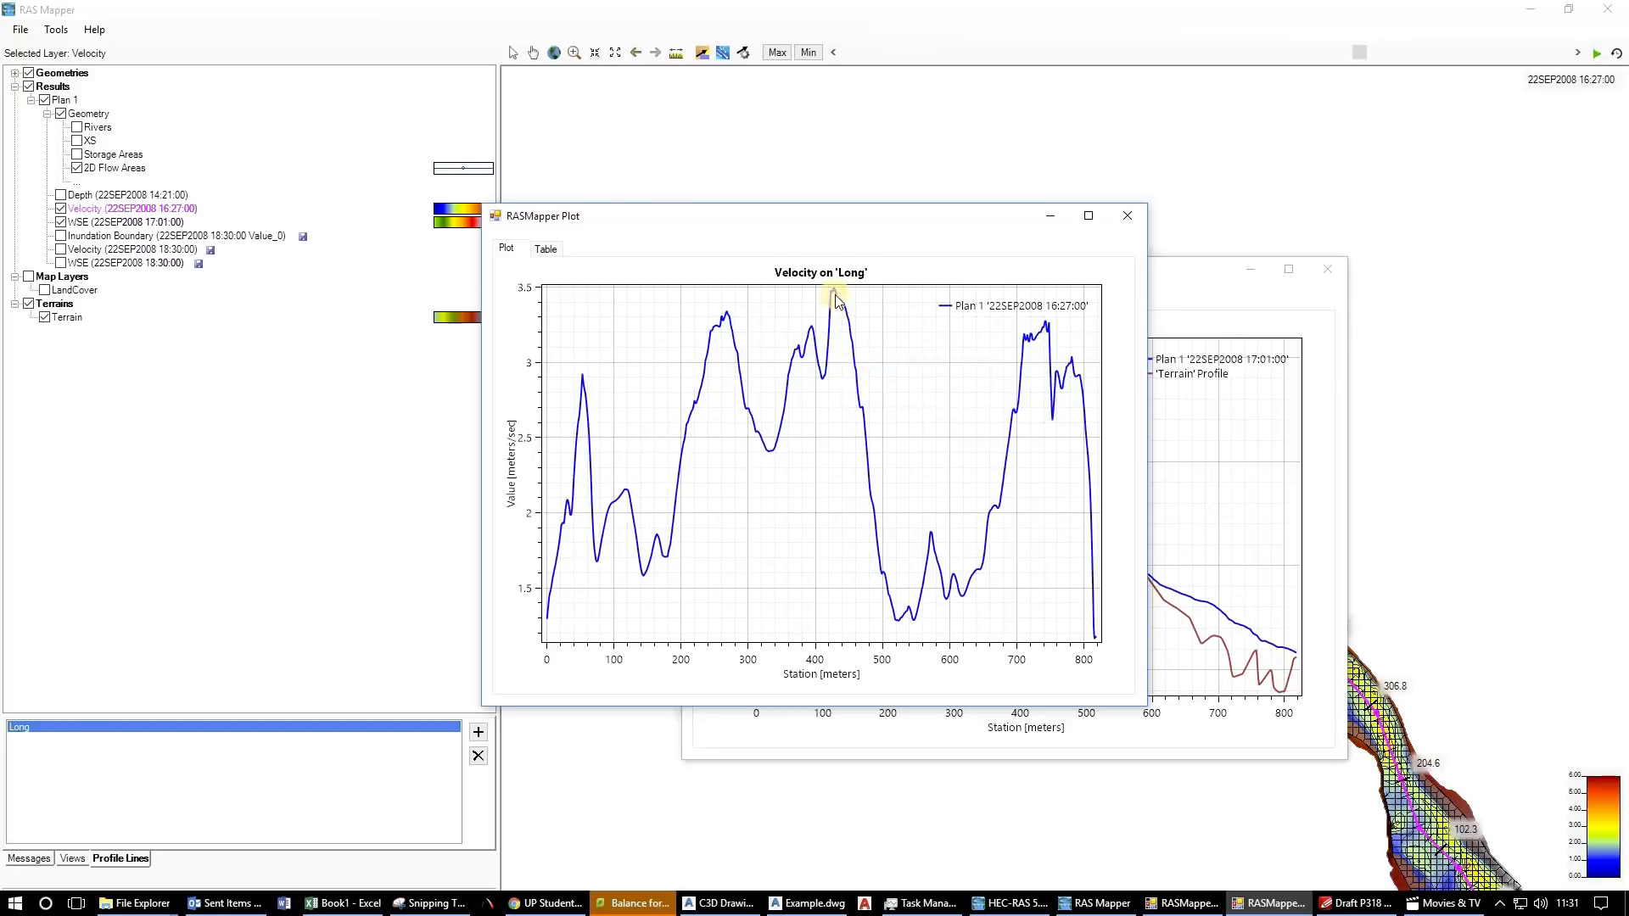
Close the velocity and water surface elevation plots of the Long profile line.
mouse_move(834, 299)
left_click(1138, 221)
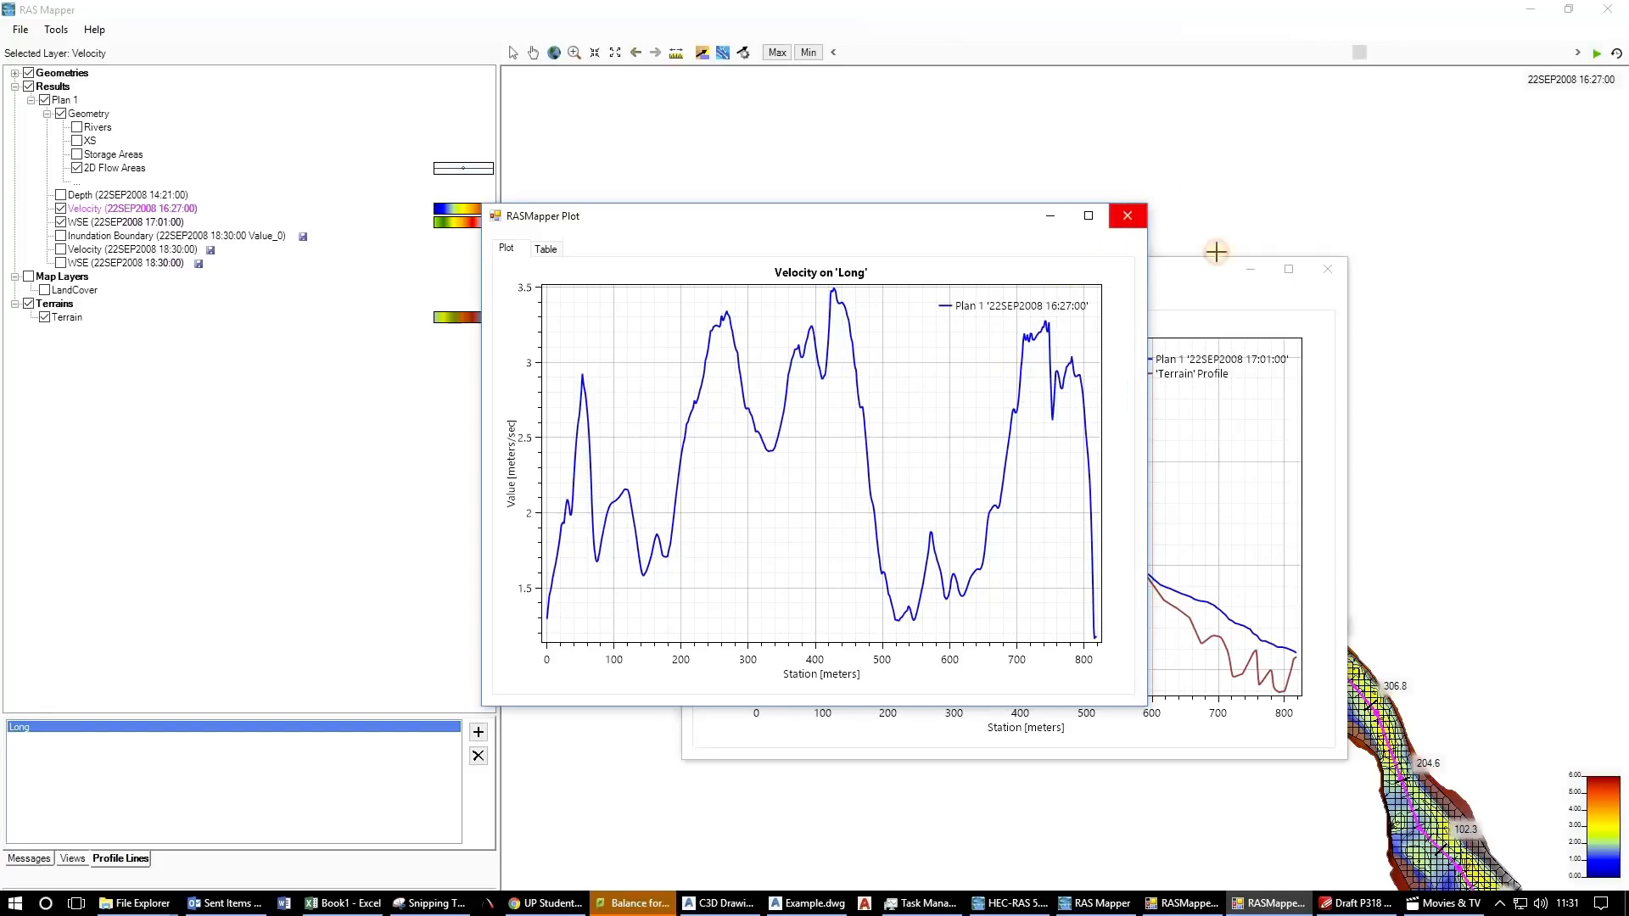
left_click(1327, 269)
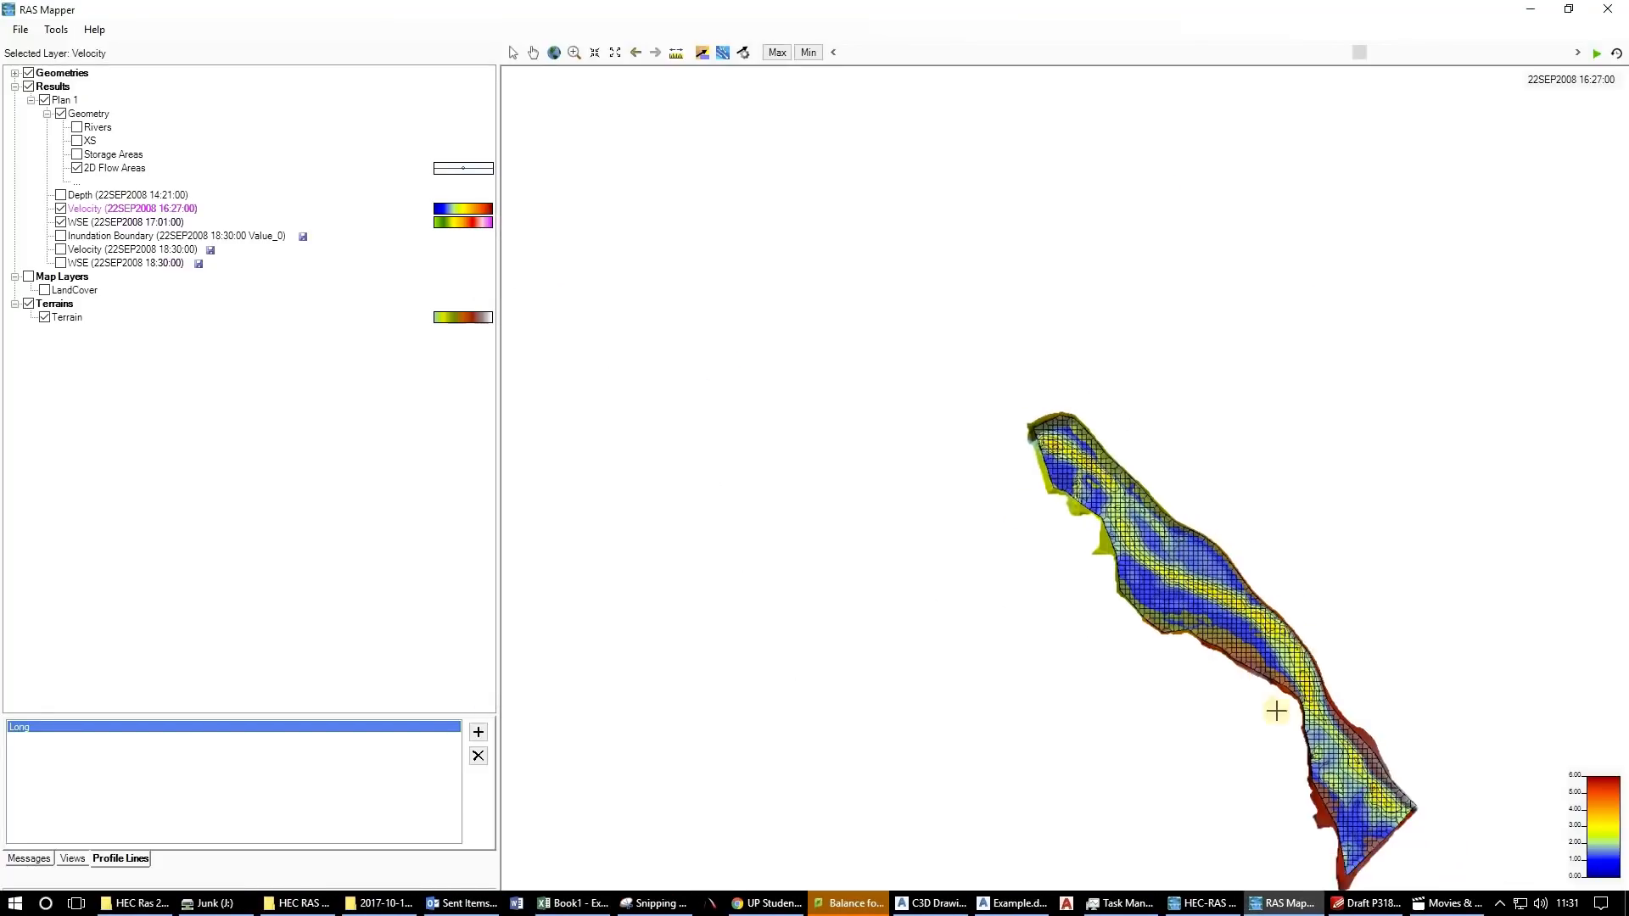
Draw a profile line about 151 m long across the wide middle part of the flow area and save it as Cross 1.
scroll(1340, 687, "down", 2)
scroll(1407, 669, "up", 5)
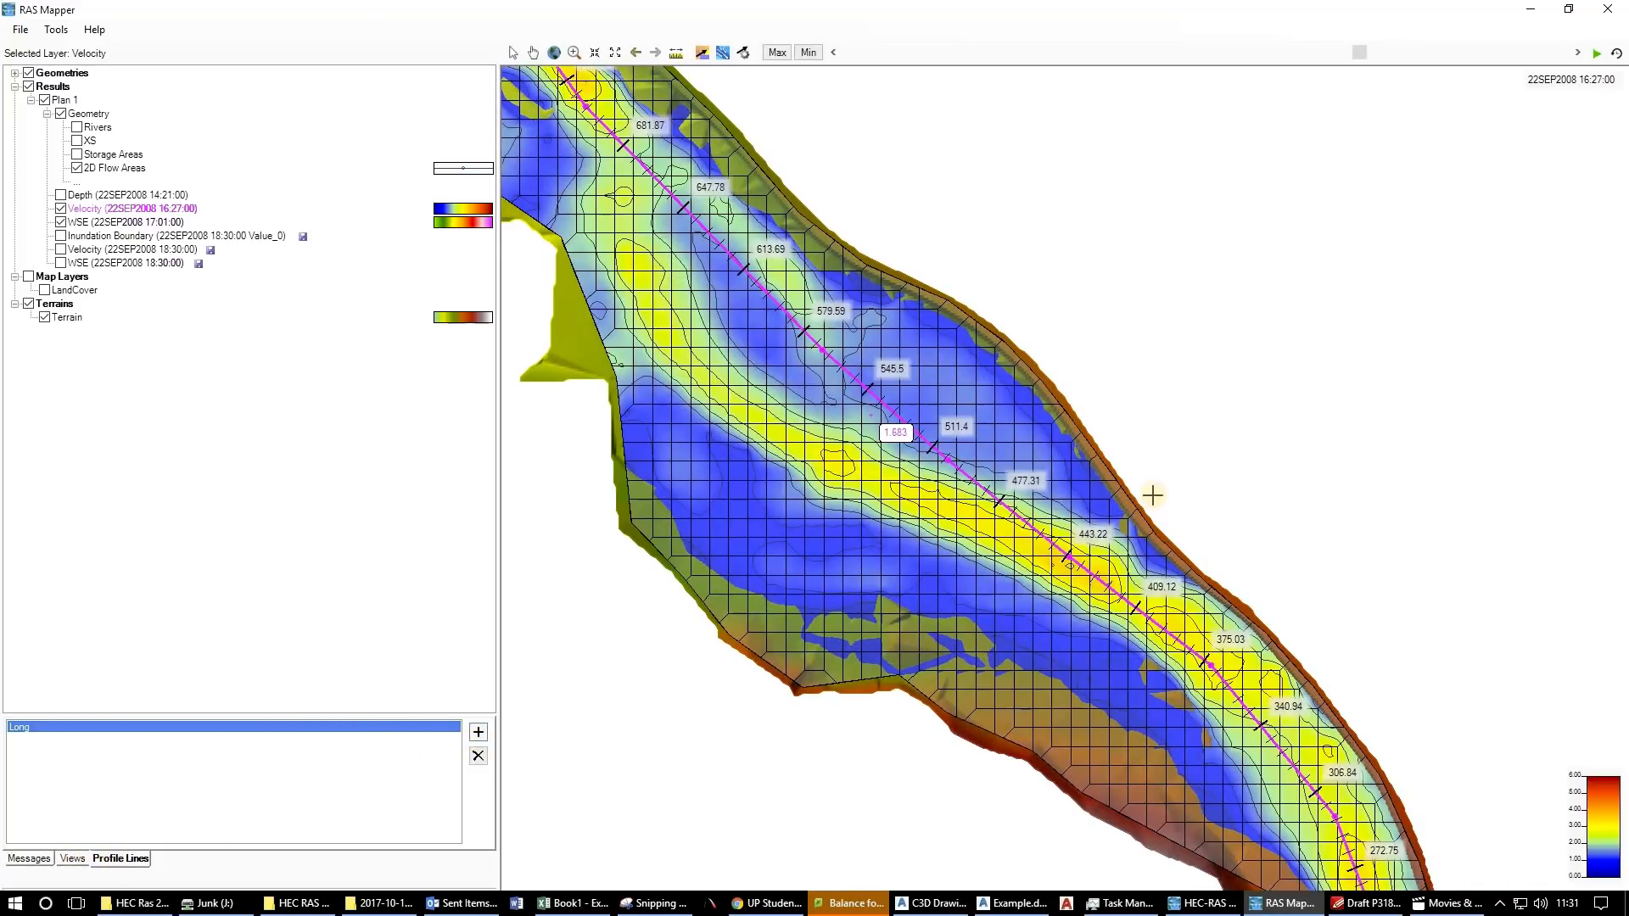
left_click(715, 601)
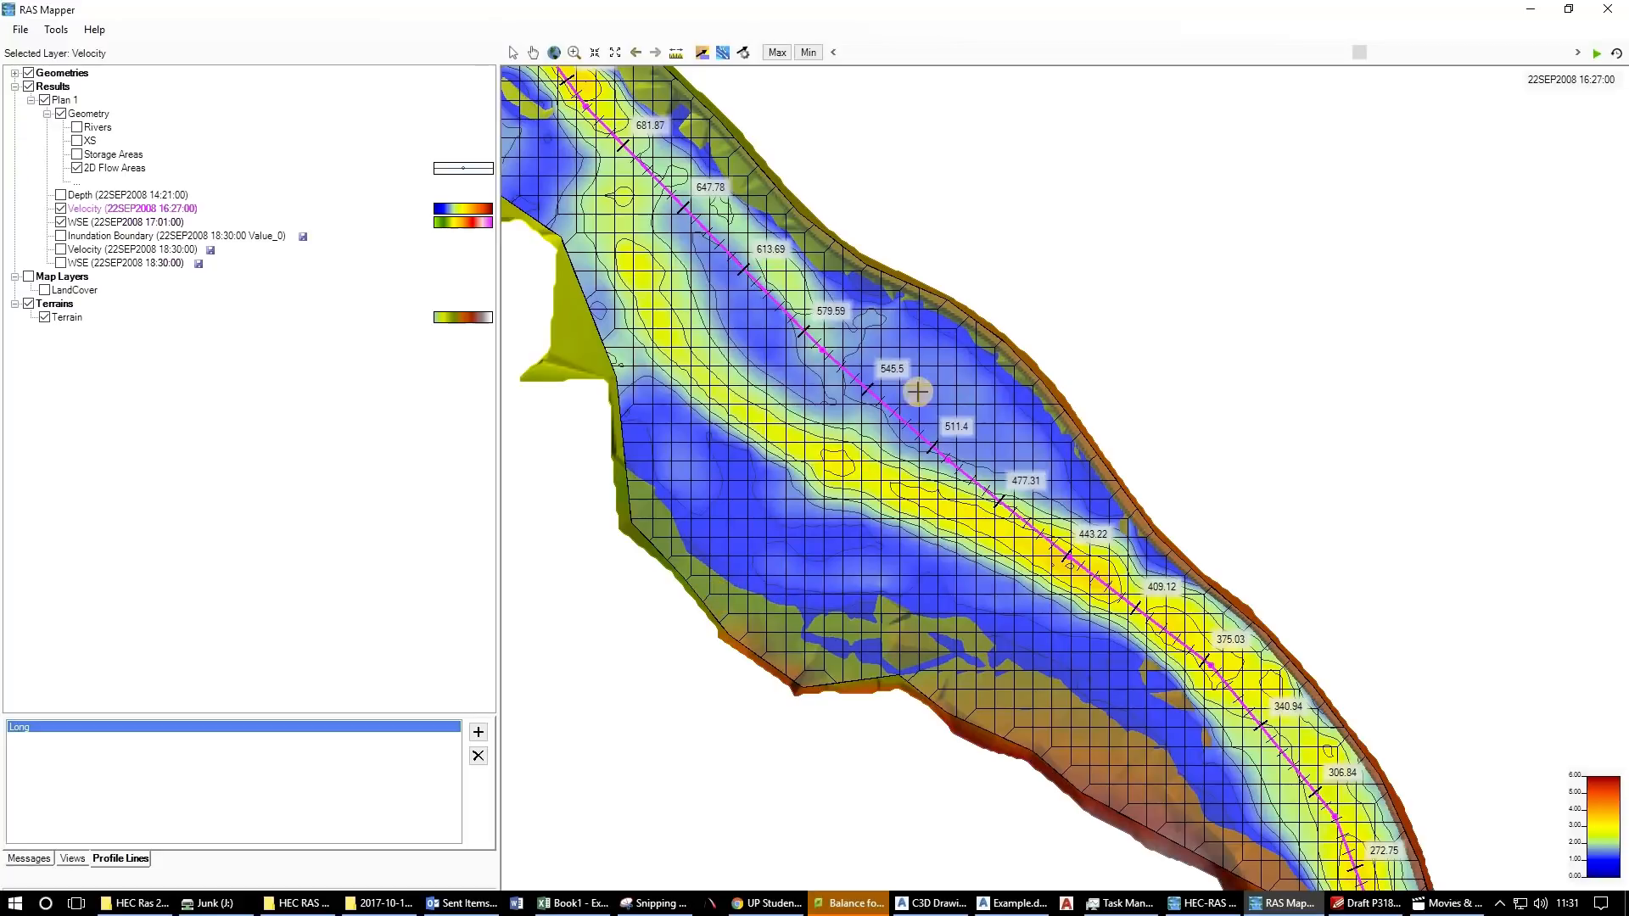
double_click(989, 336)
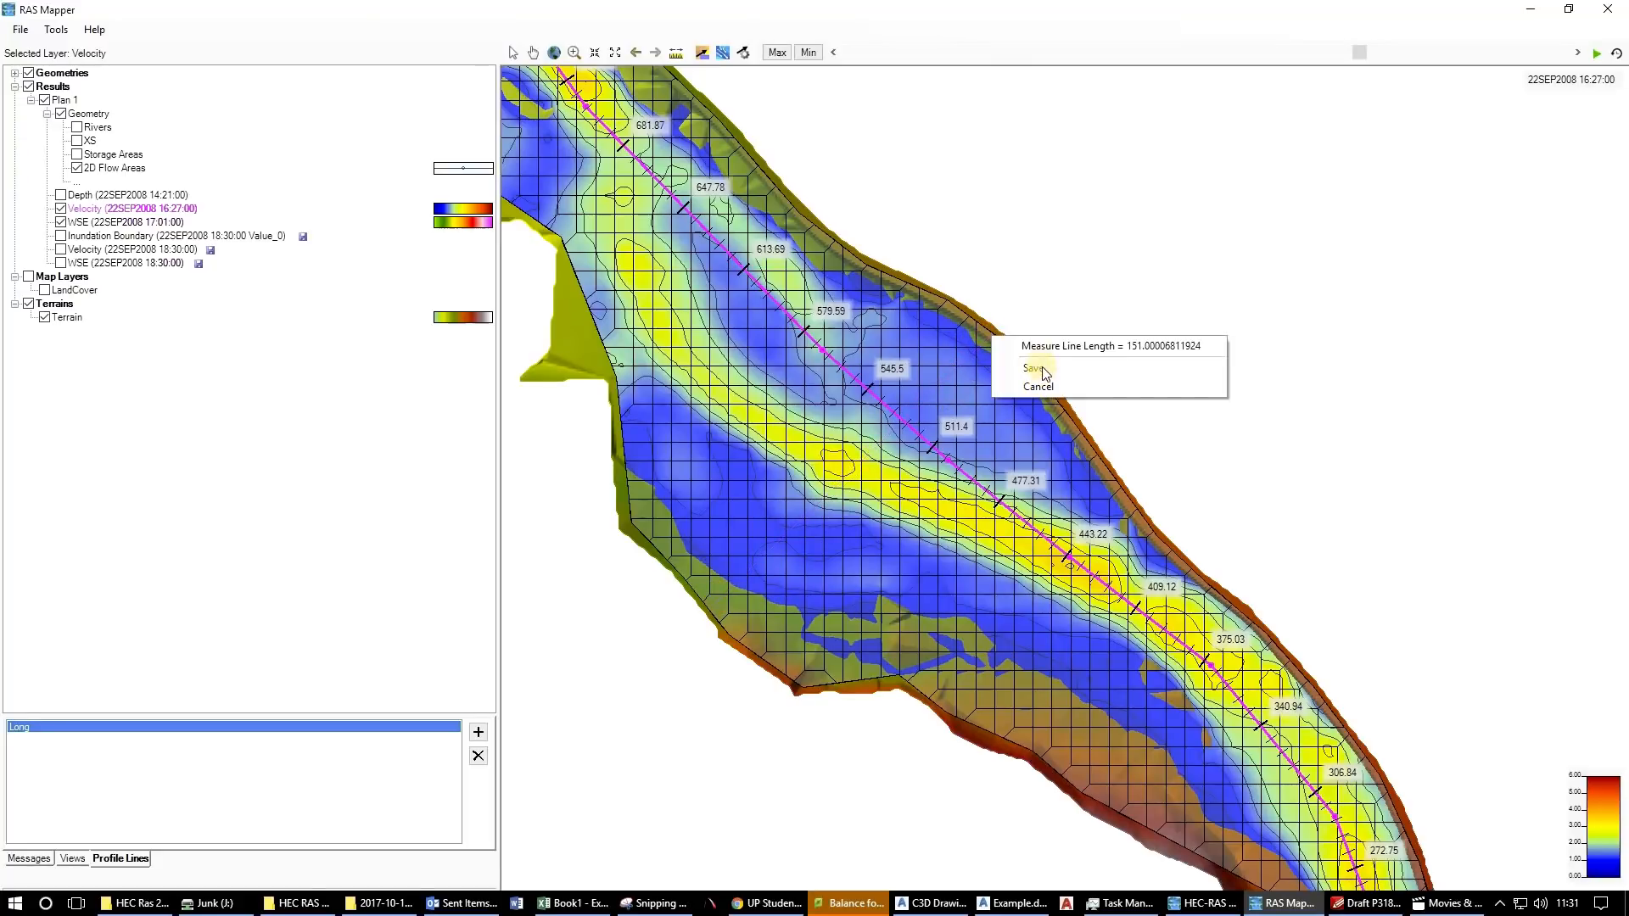
left_click(1034, 366)
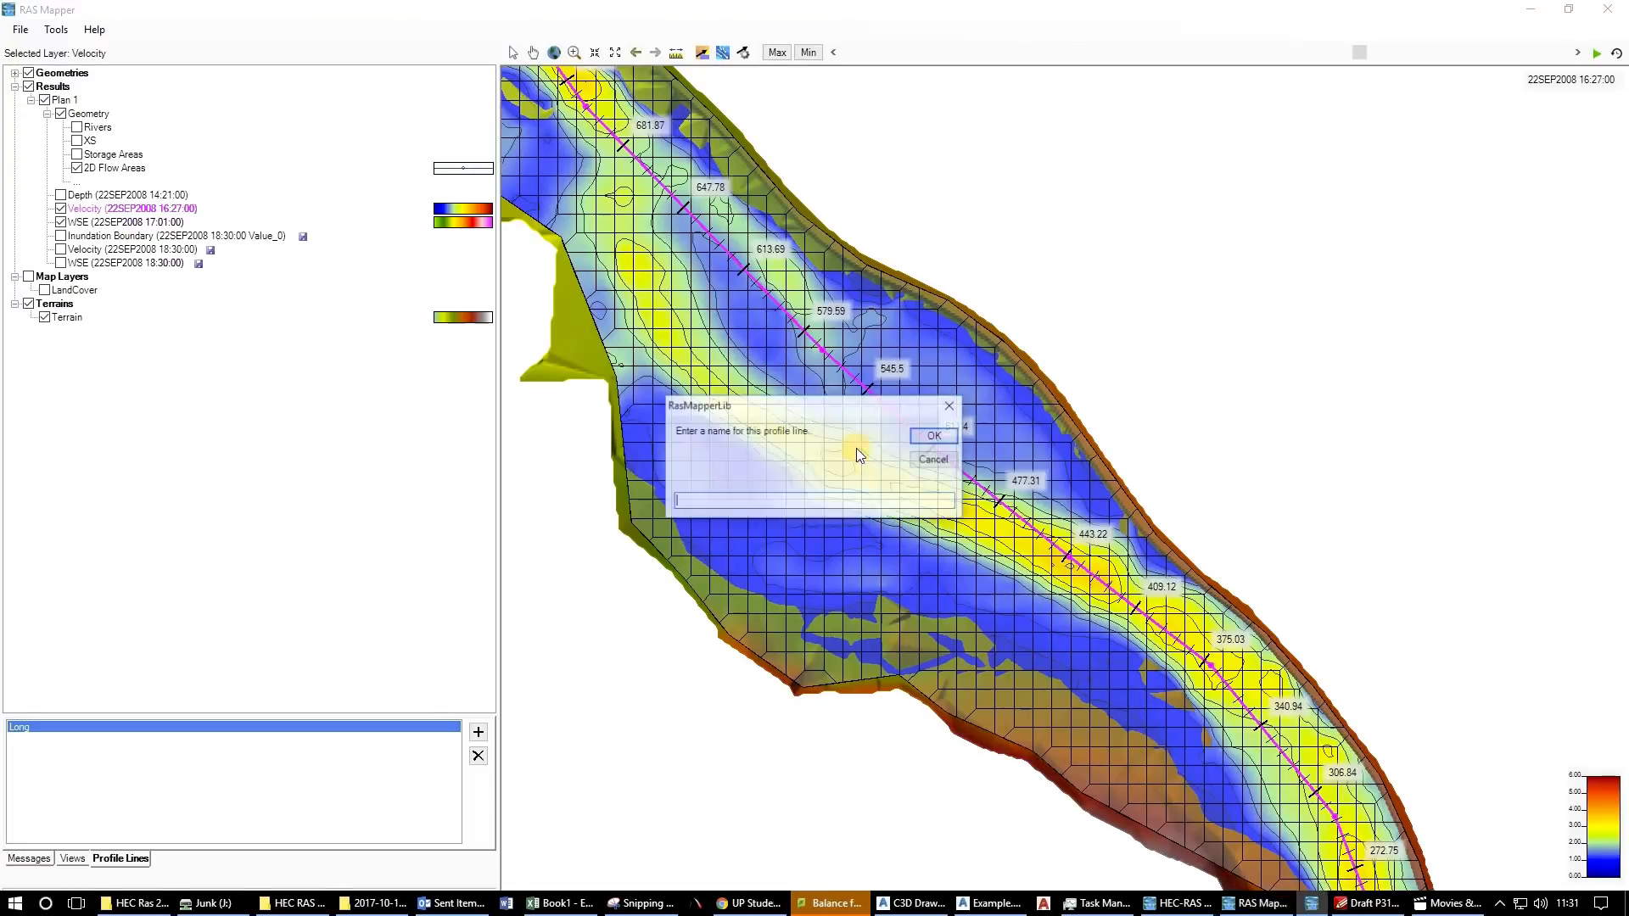
type("Cro")
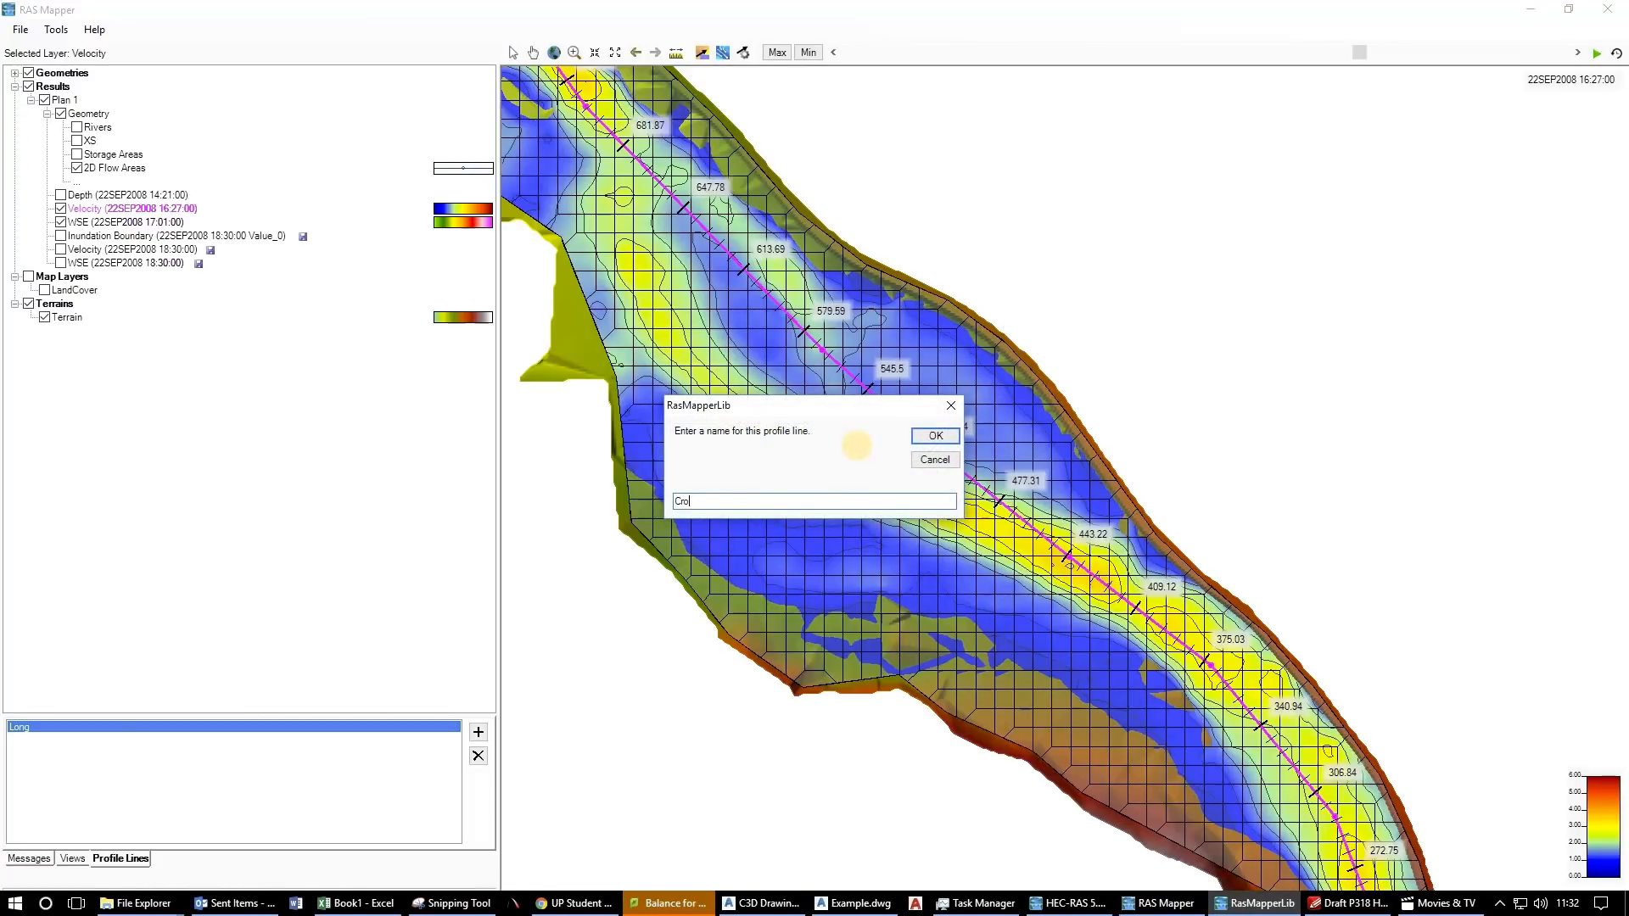
type("ss 1")
left_click(926, 438)
Plot the 16:27:00 velocity along the Cross 1 profile line, compare the curve with the map and close the plot.
left_click(38, 728)
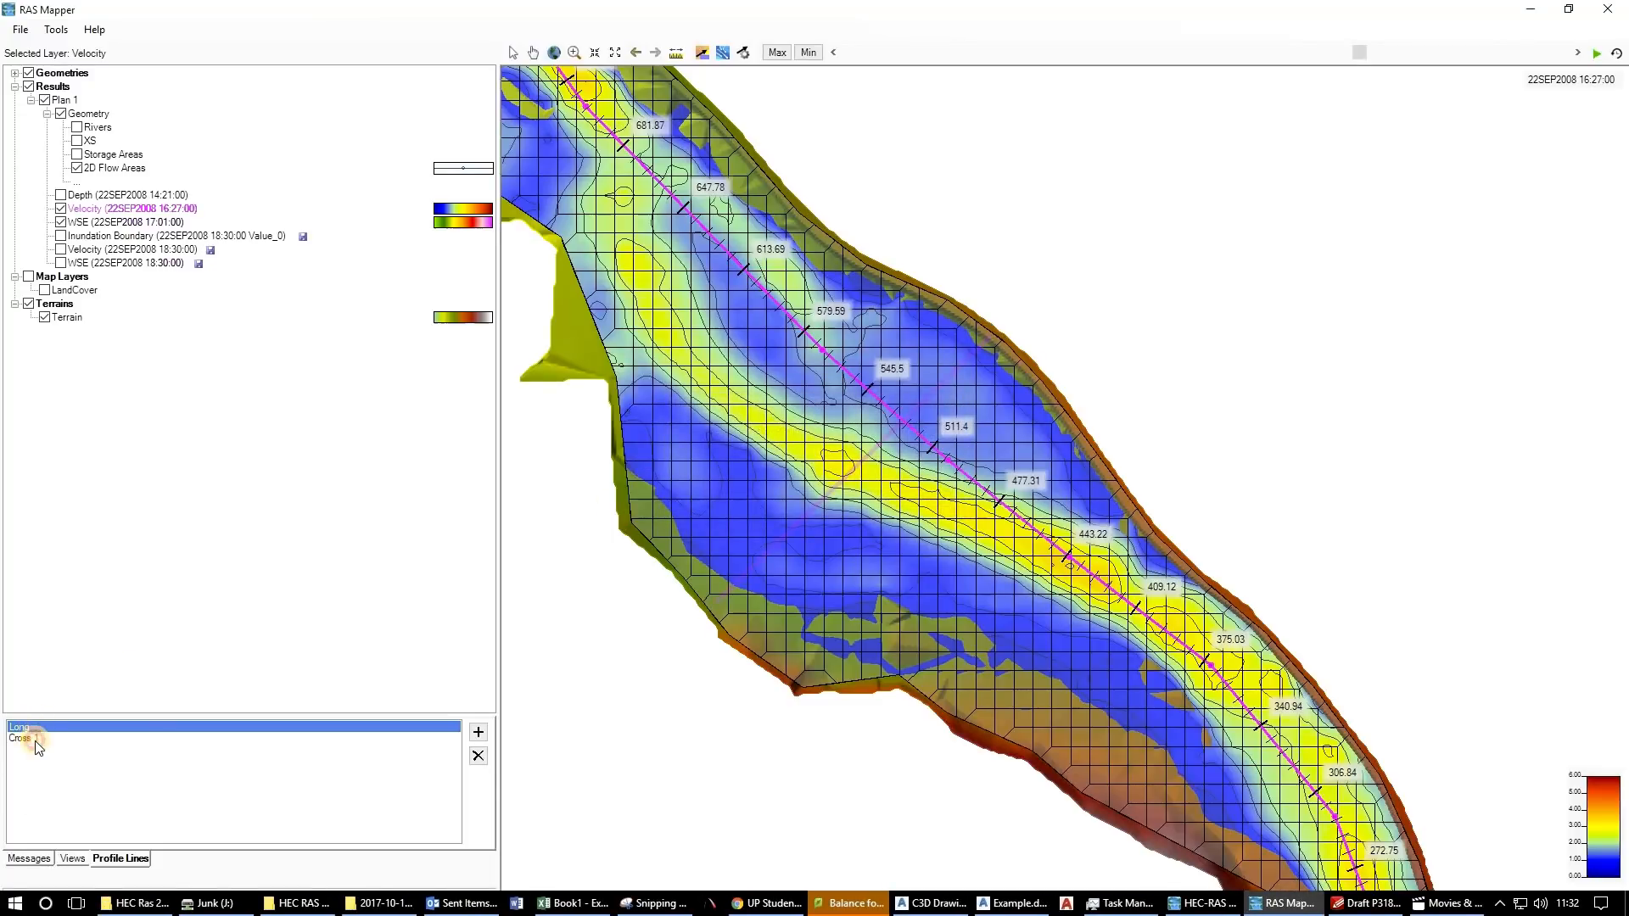
left_click(35, 741)
right_click(35, 740)
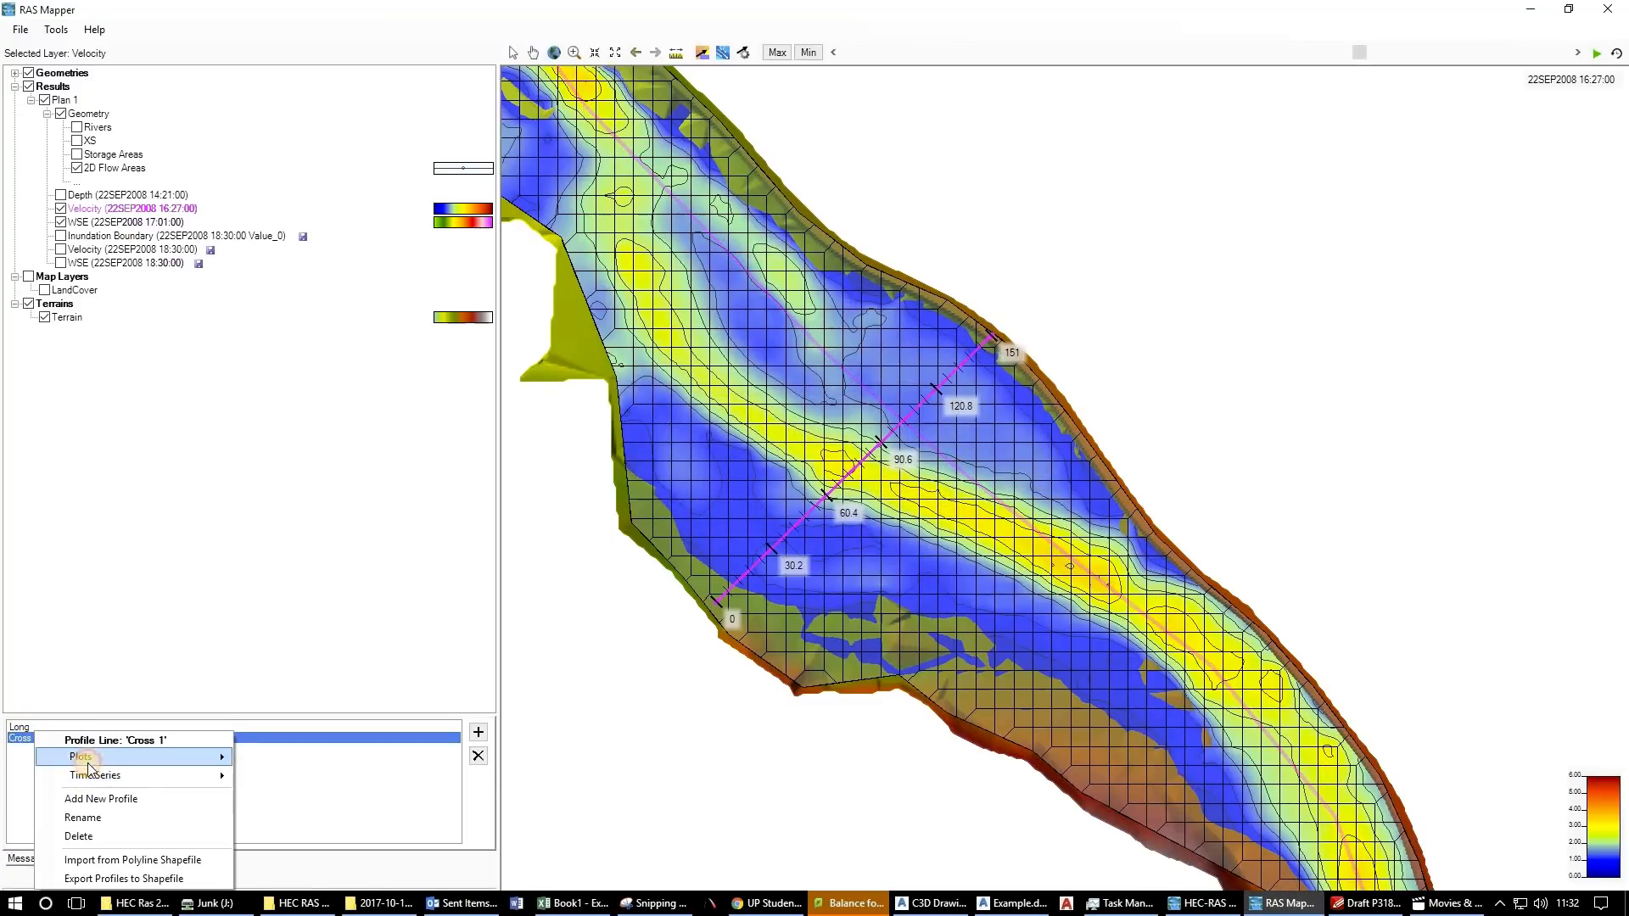
mouse_move(90, 762)
left_click(303, 794)
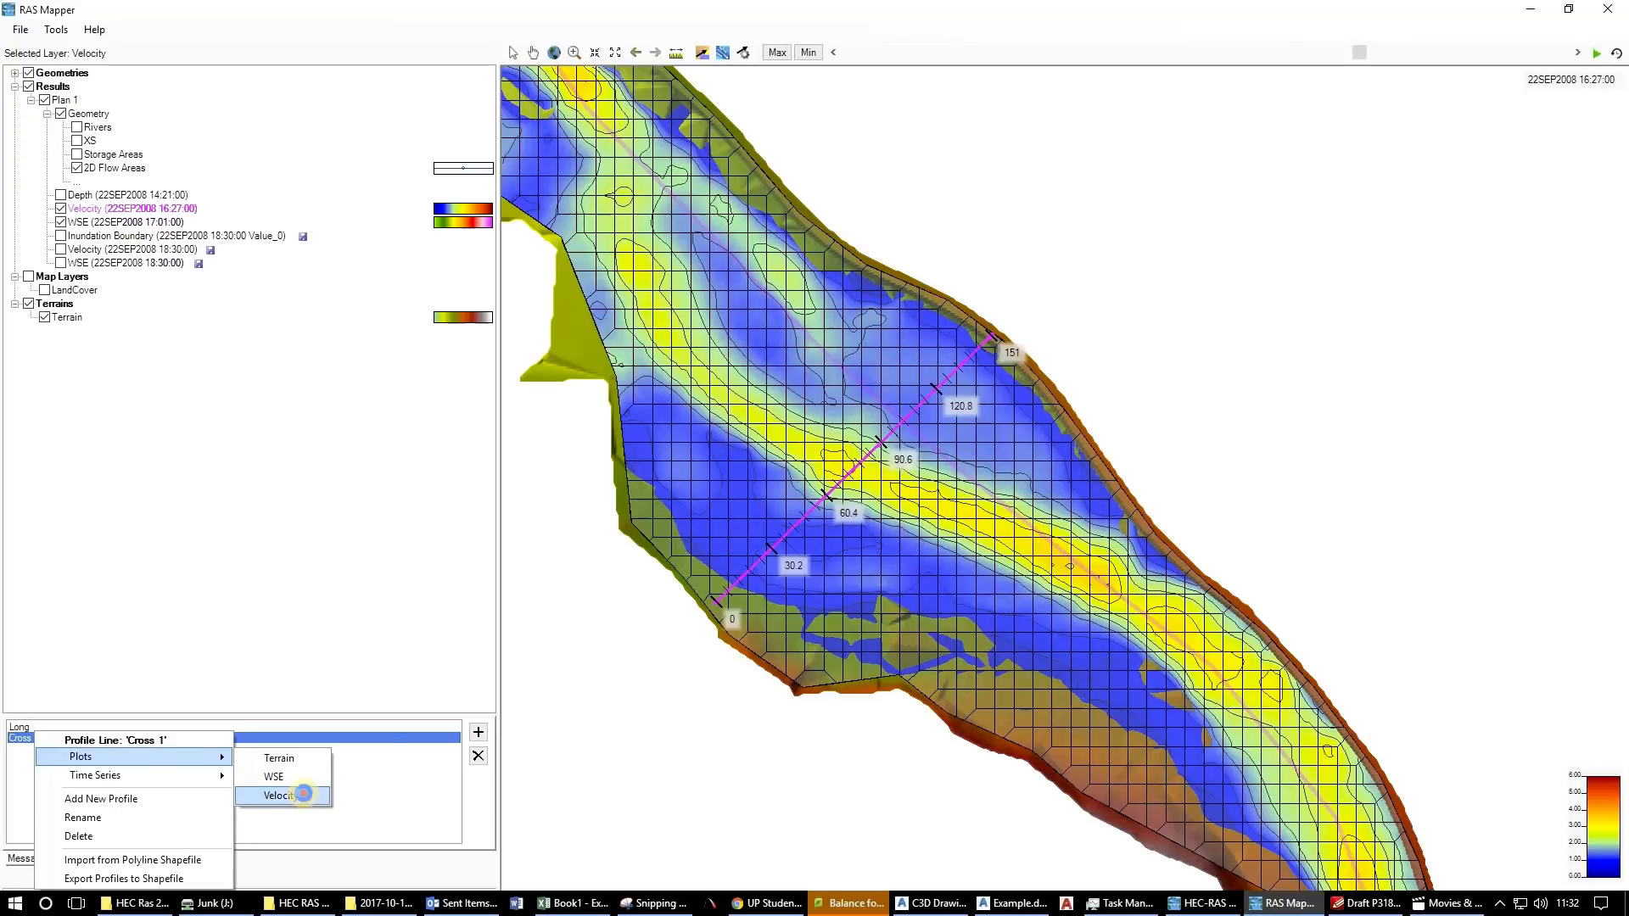
mouse_move(547, 652)
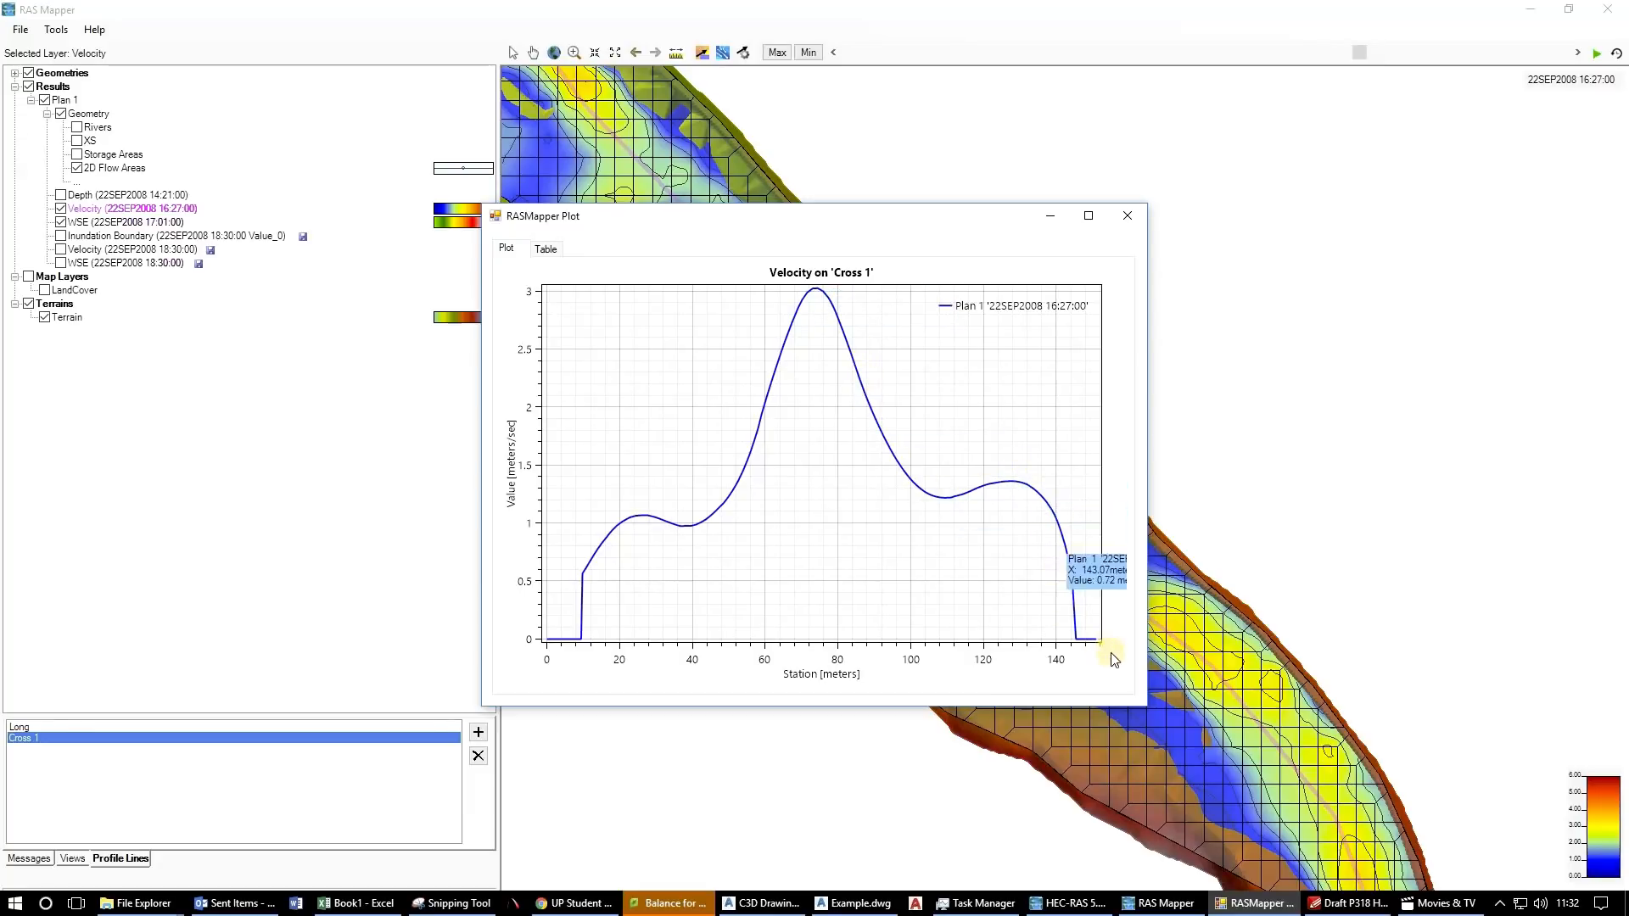
left_click_drag(866, 248, 420, 274)
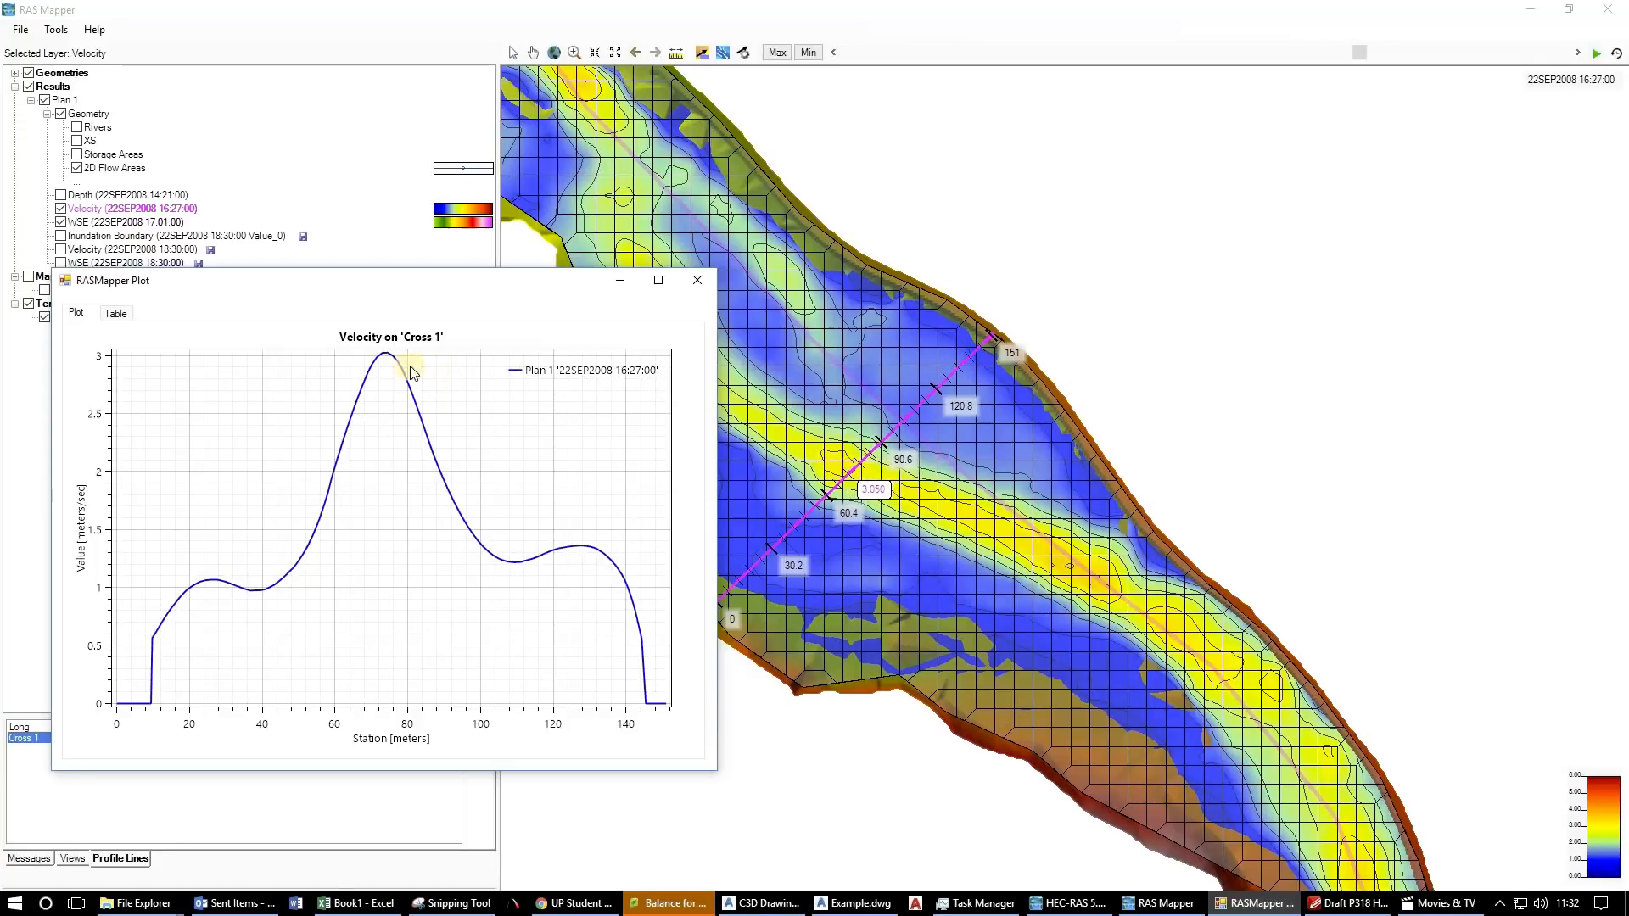
mouse_move(395, 363)
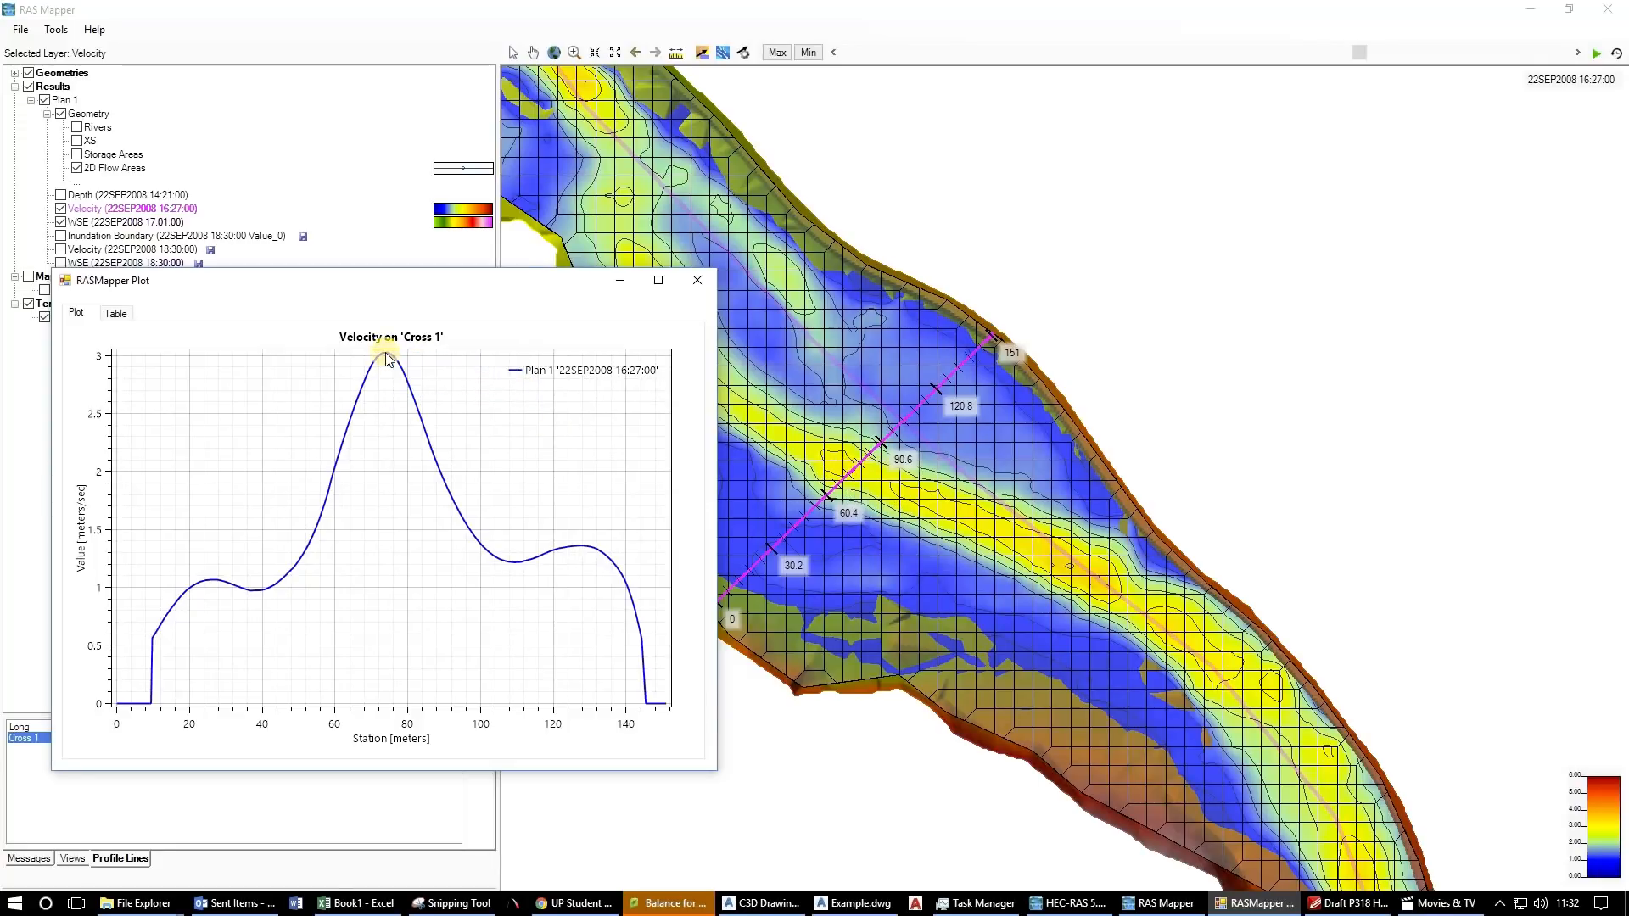
left_click(698, 285)
Plot the 17:01:00 water surface elevation along Cross 1 and read points on the terrain and water surface curves.
right_click(59, 735)
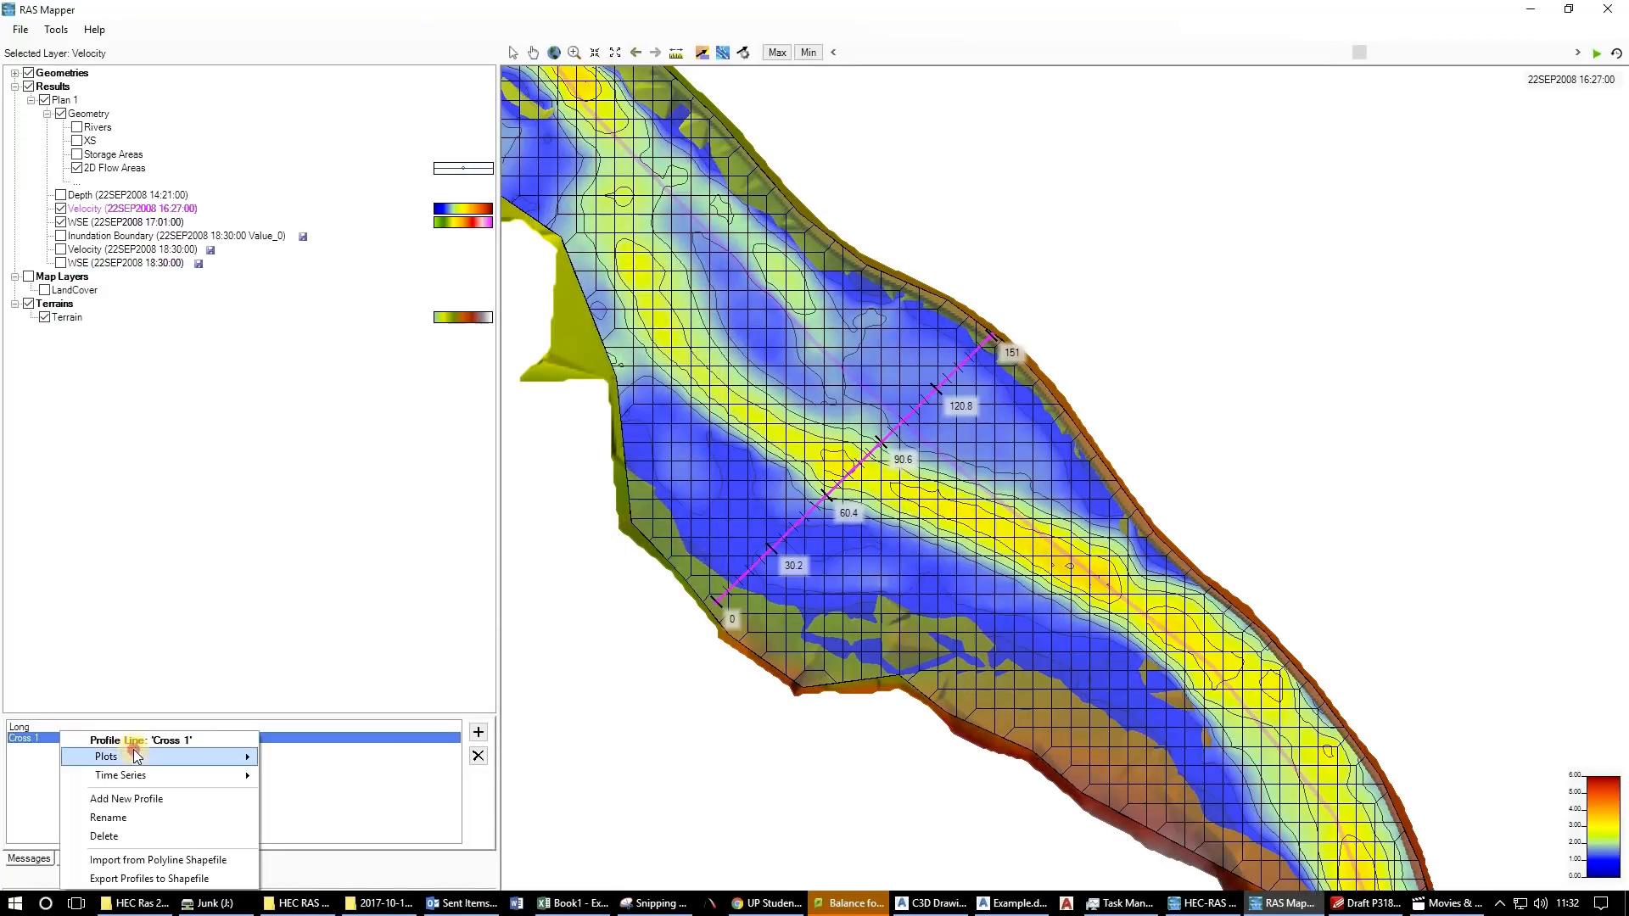
mouse_move(136, 756)
left_click(302, 775)
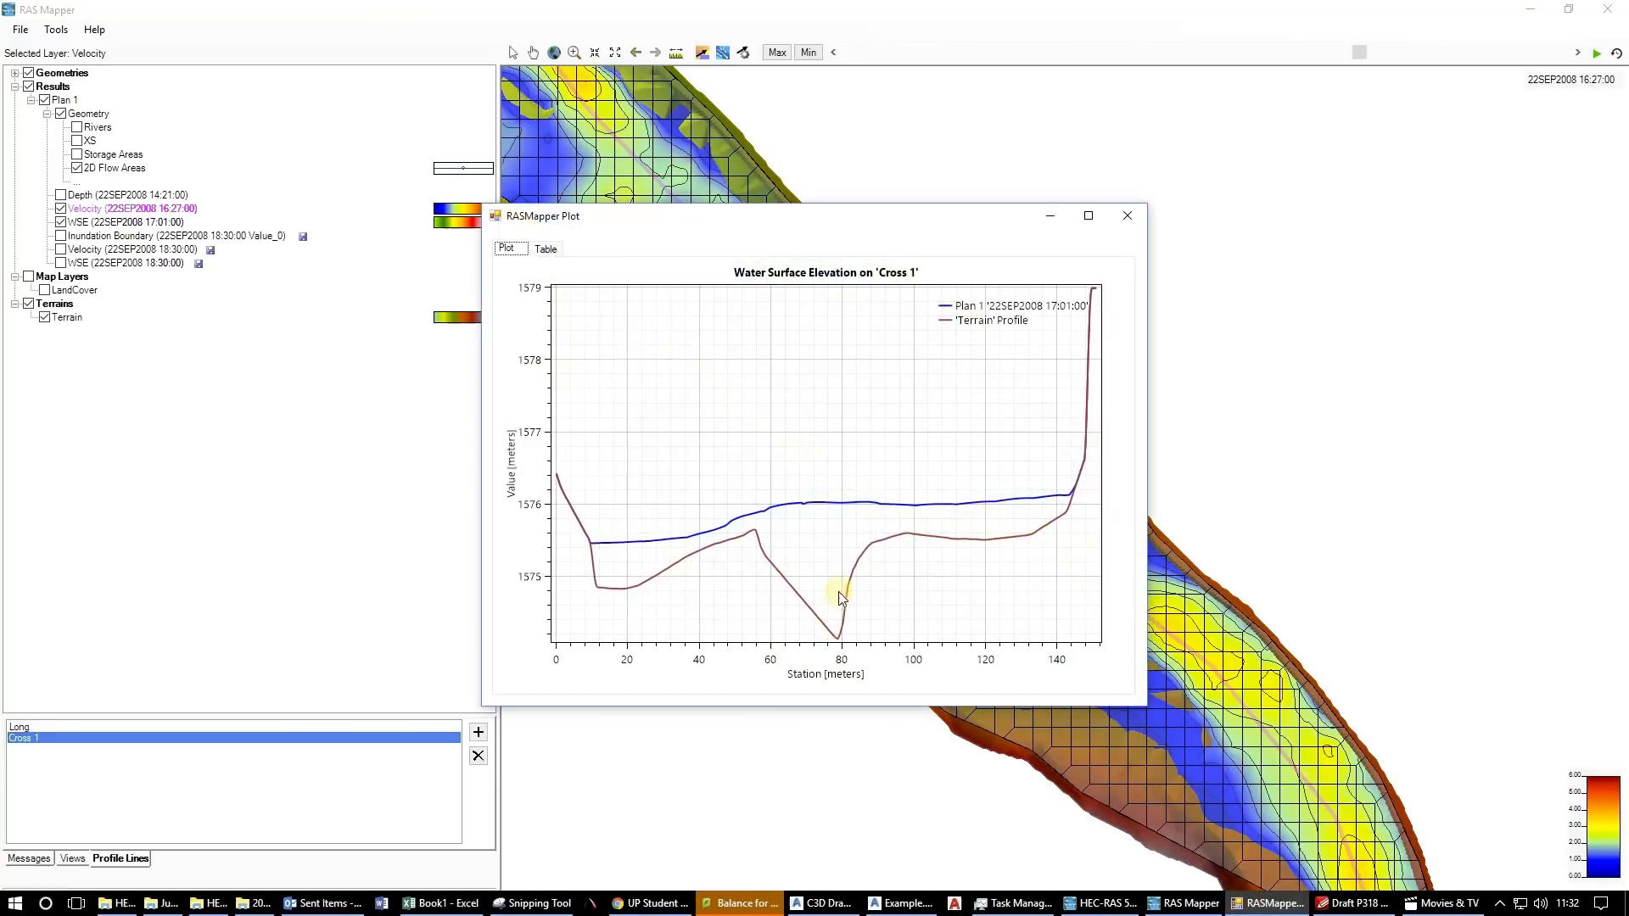
mouse_move(764, 584)
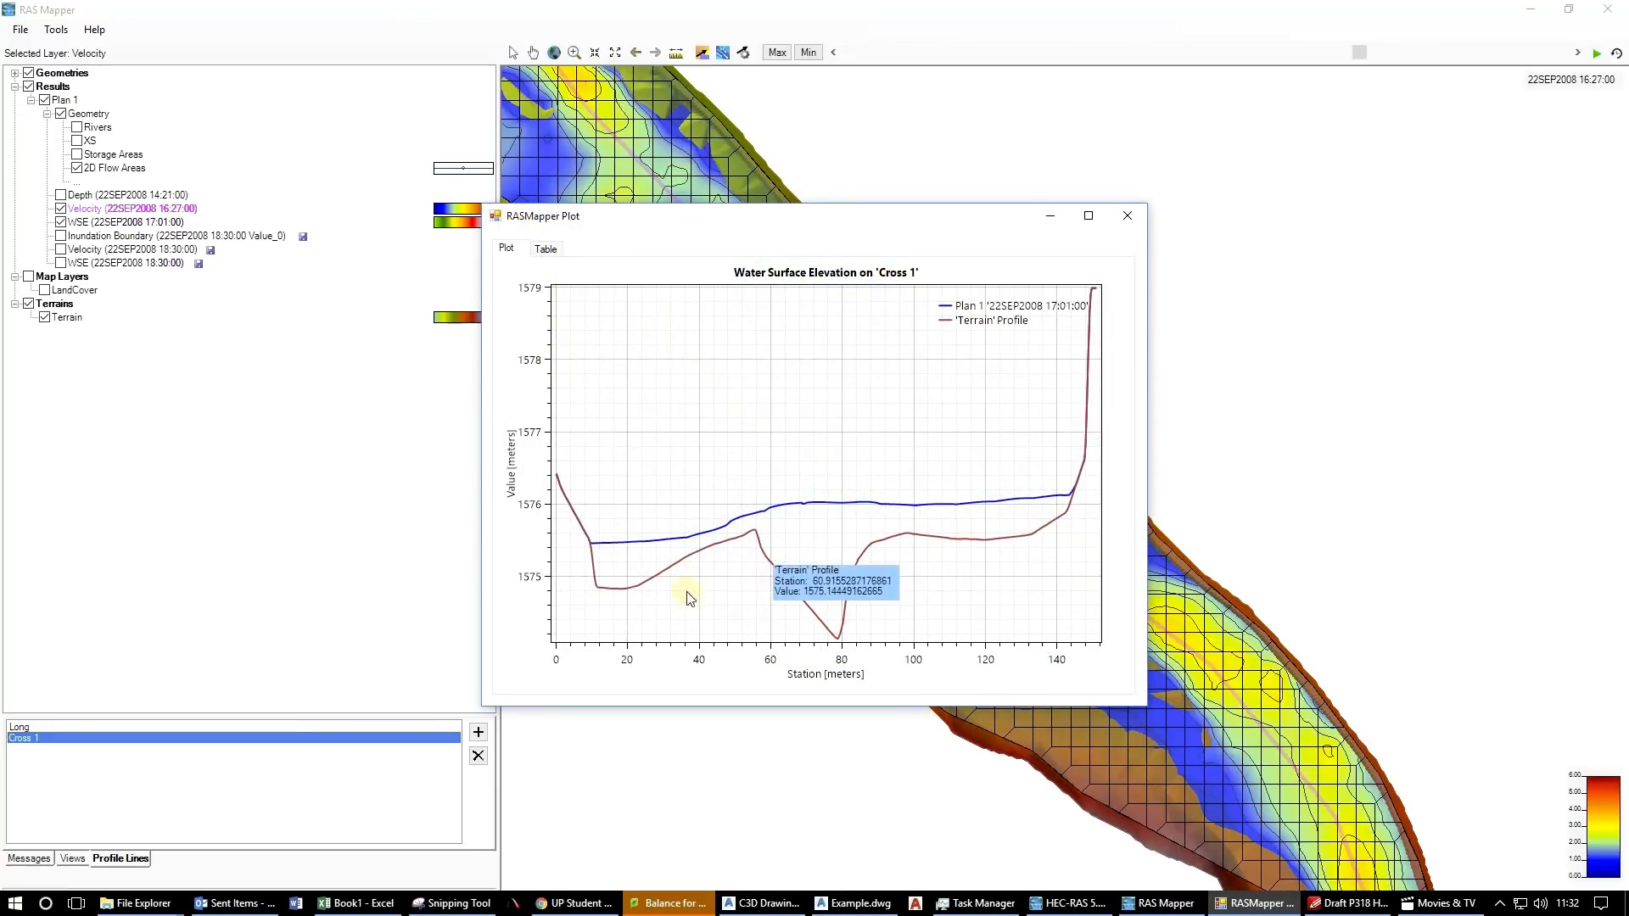
mouse_move(619, 581)
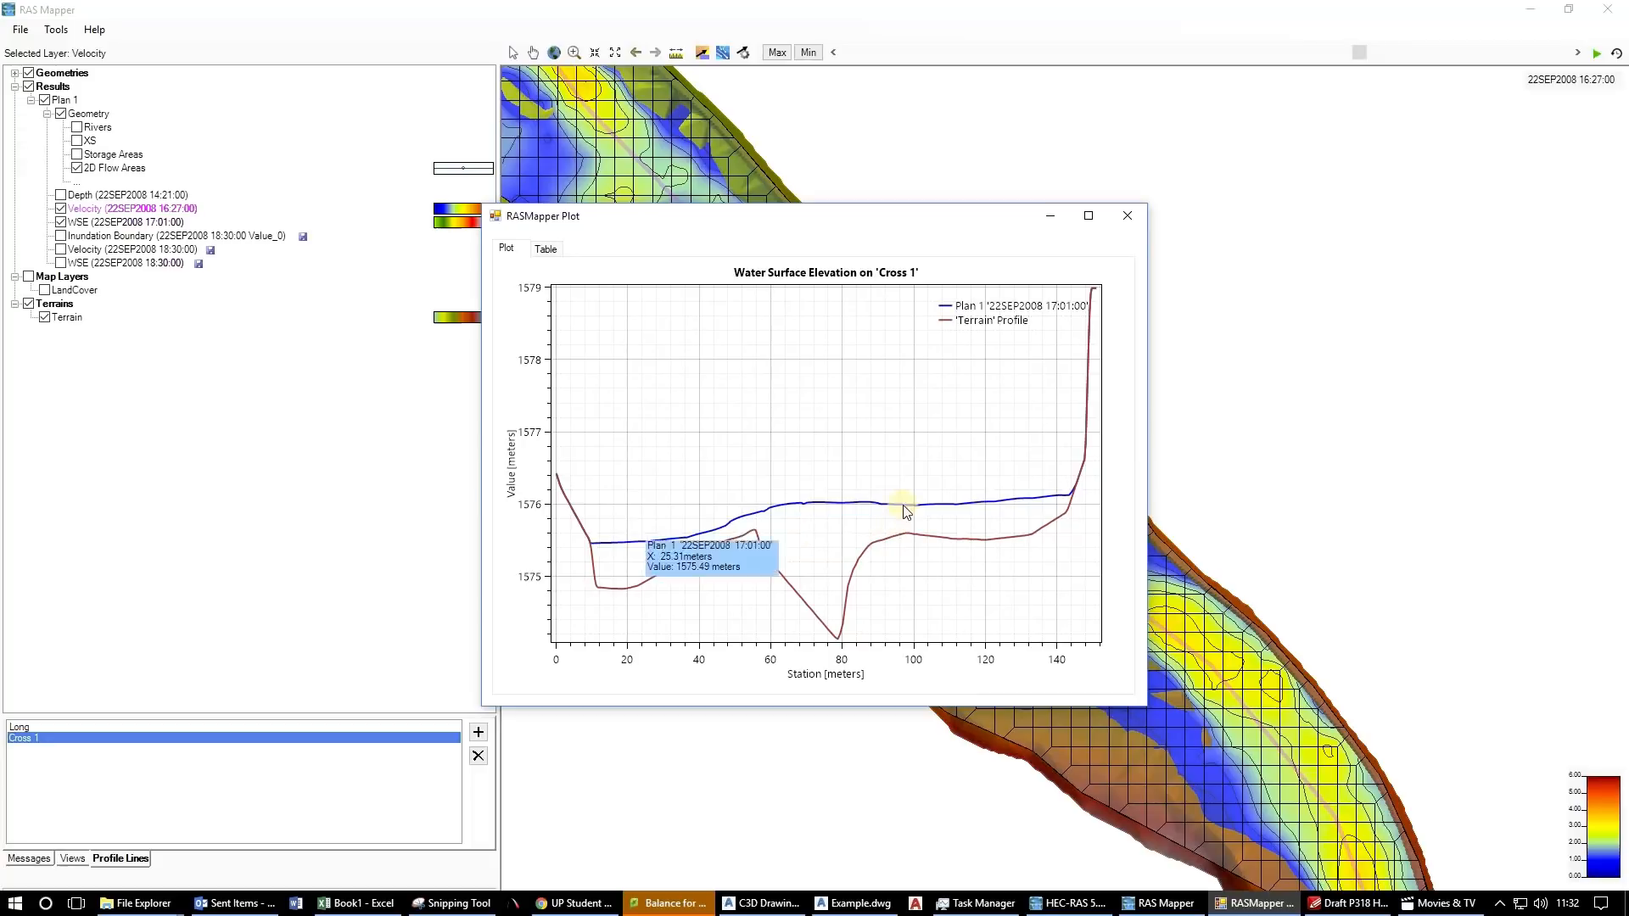
mouse_move(847, 512)
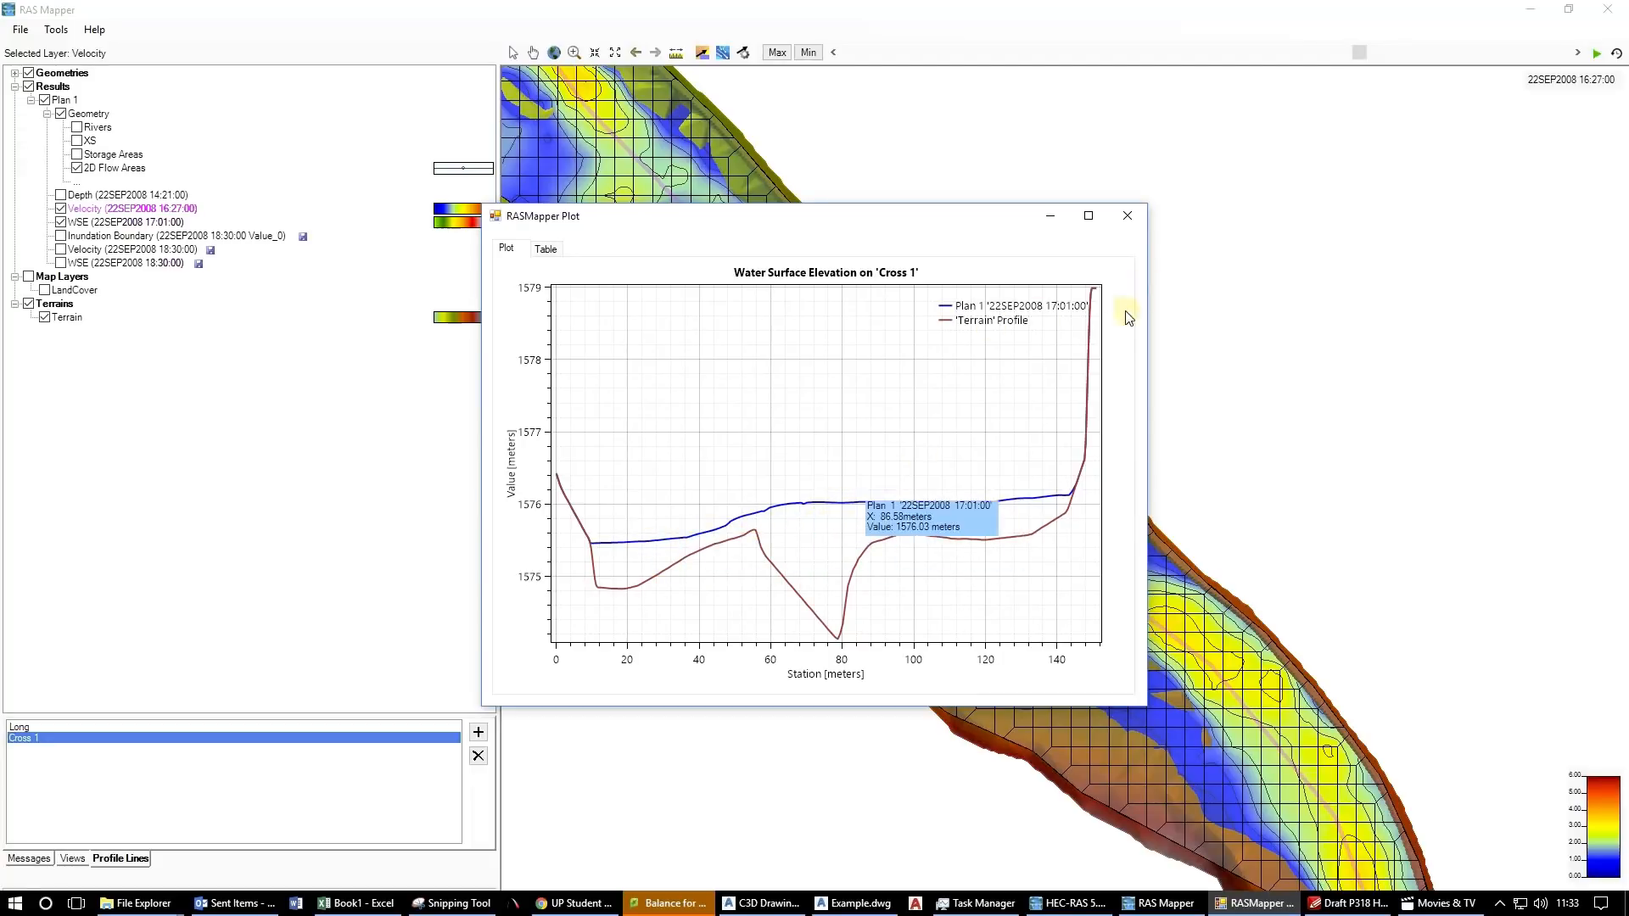
Examine the Cross 1 plot's combined table, sorting by terrain and back by station, and close the plot.
left_click(546, 251)
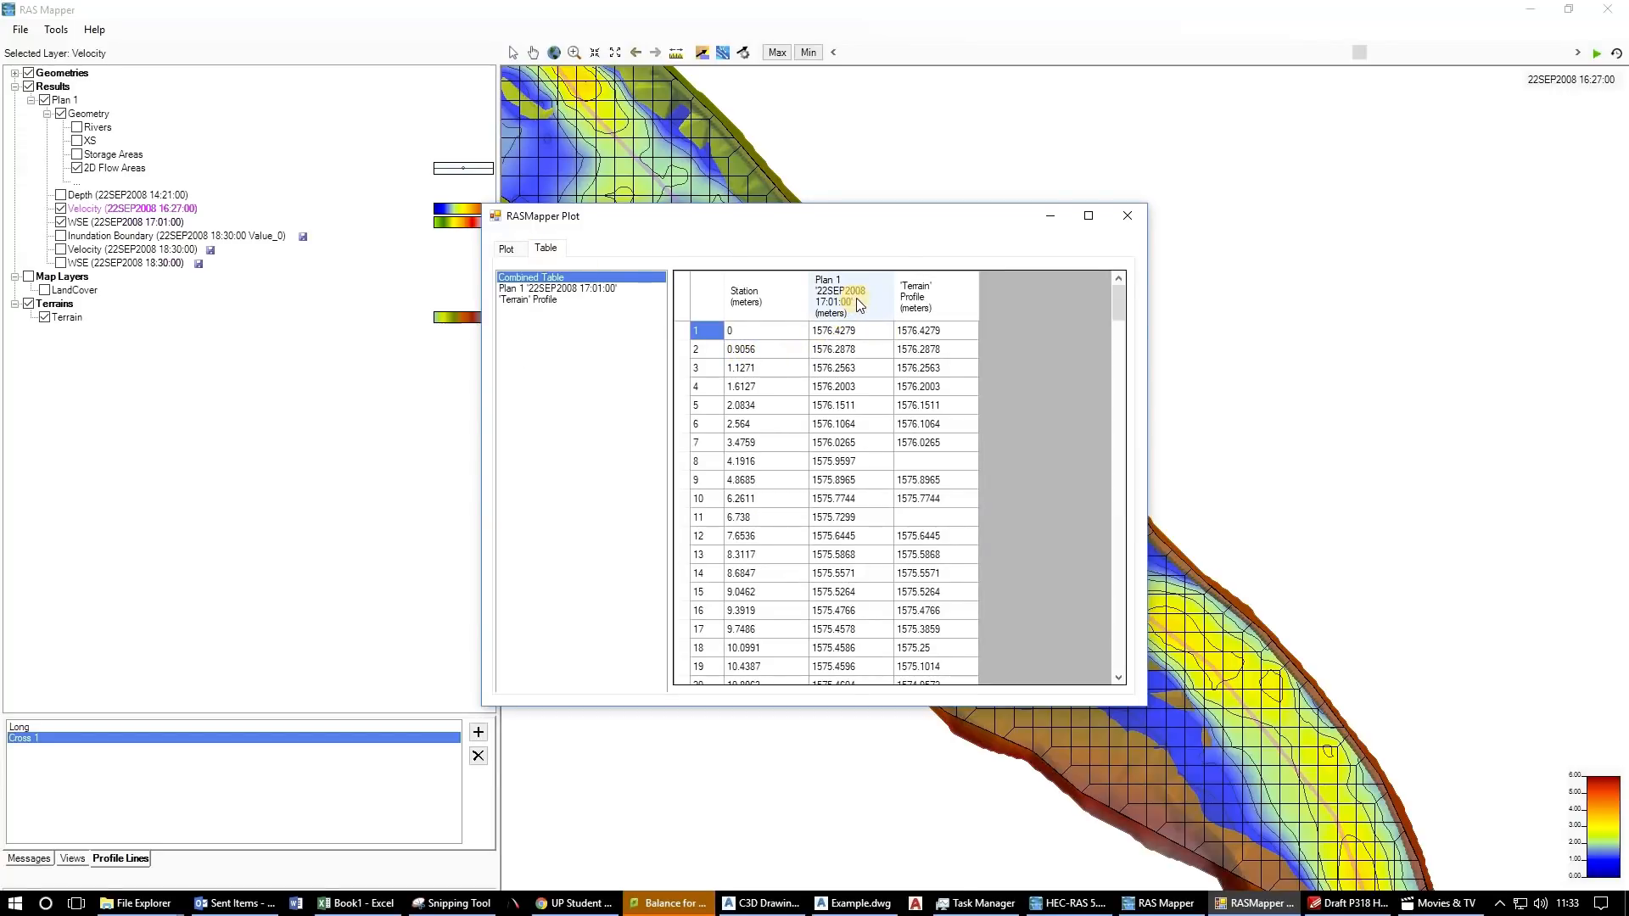
left_click(925, 305)
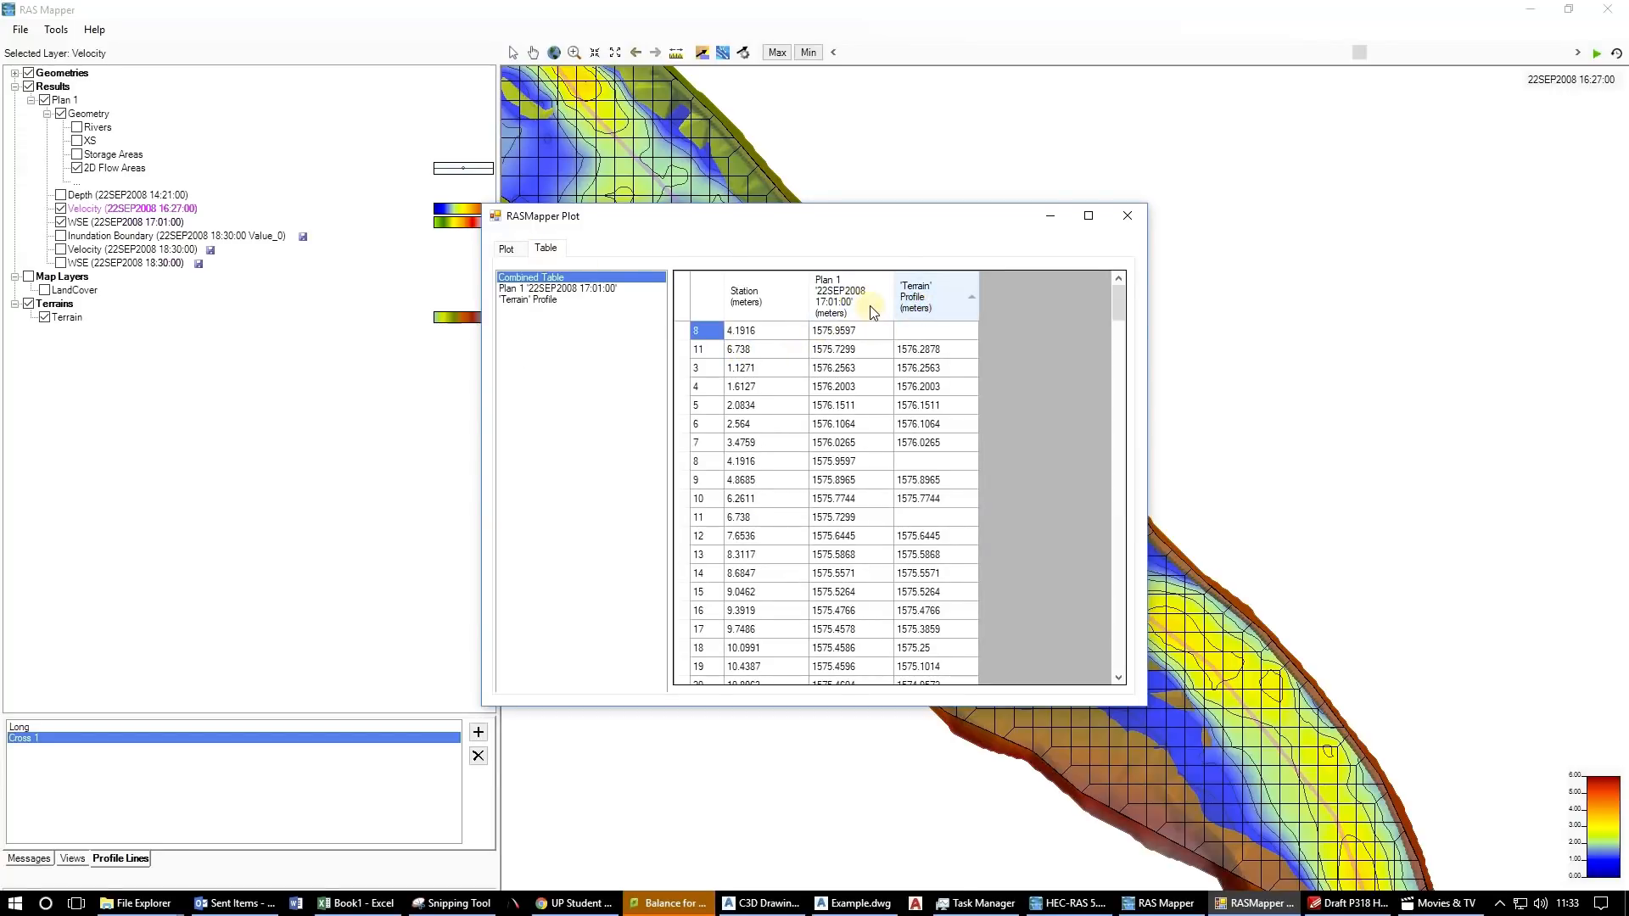
left_click(739, 295)
left_click(858, 337)
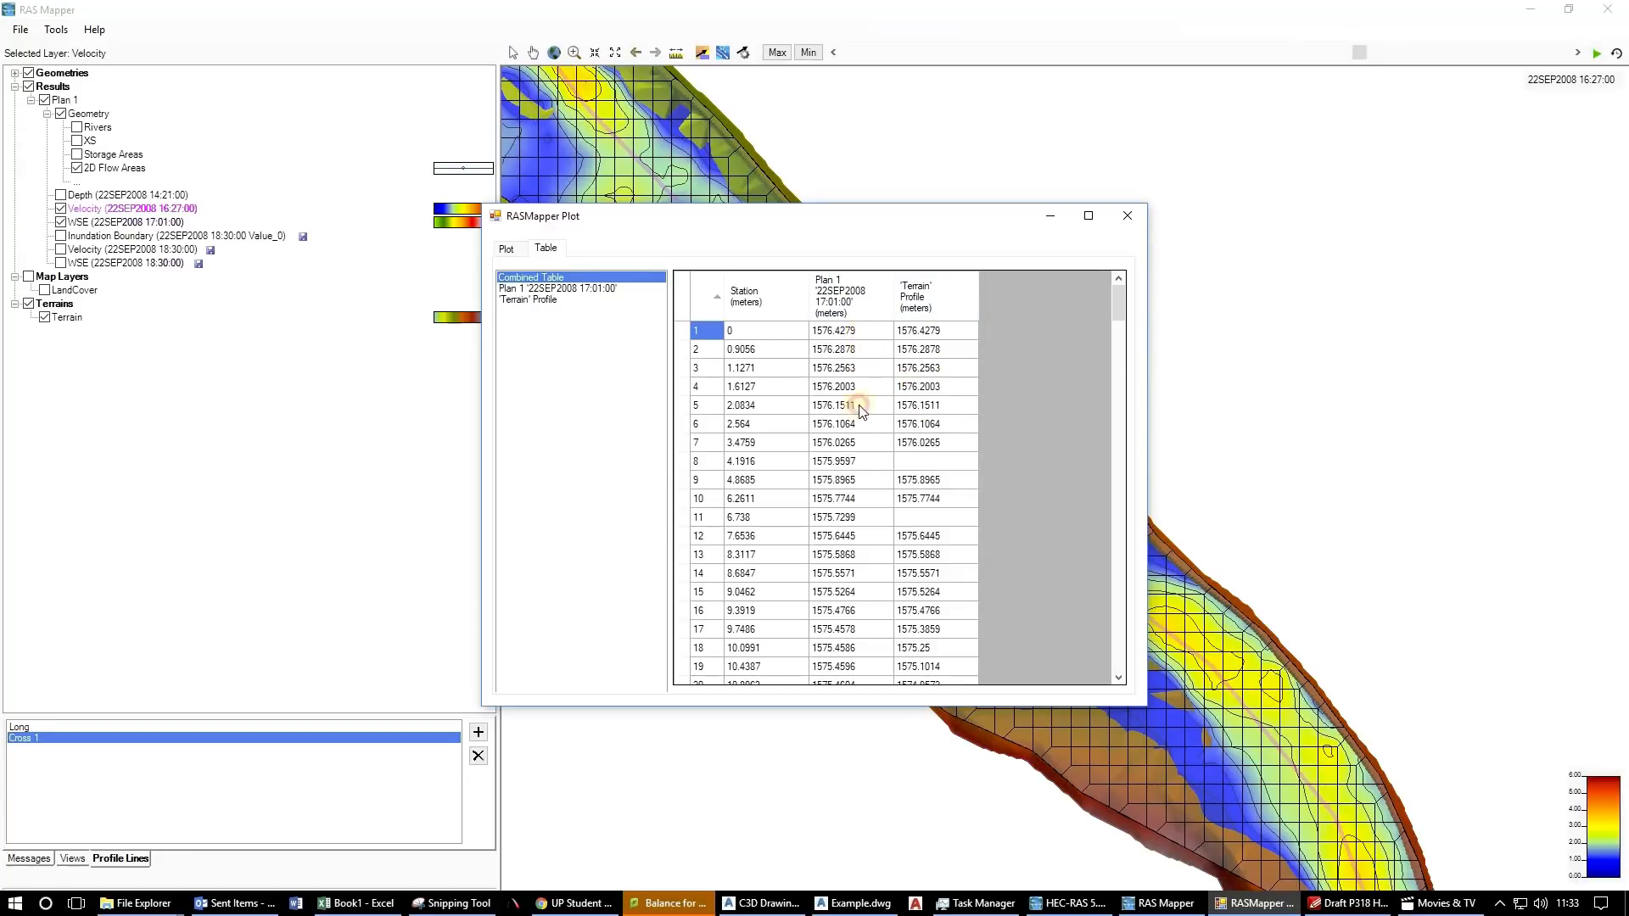
left_click(850, 462)
left_click(840, 555)
left_click(918, 499)
left_click(919, 424)
left_click(919, 389)
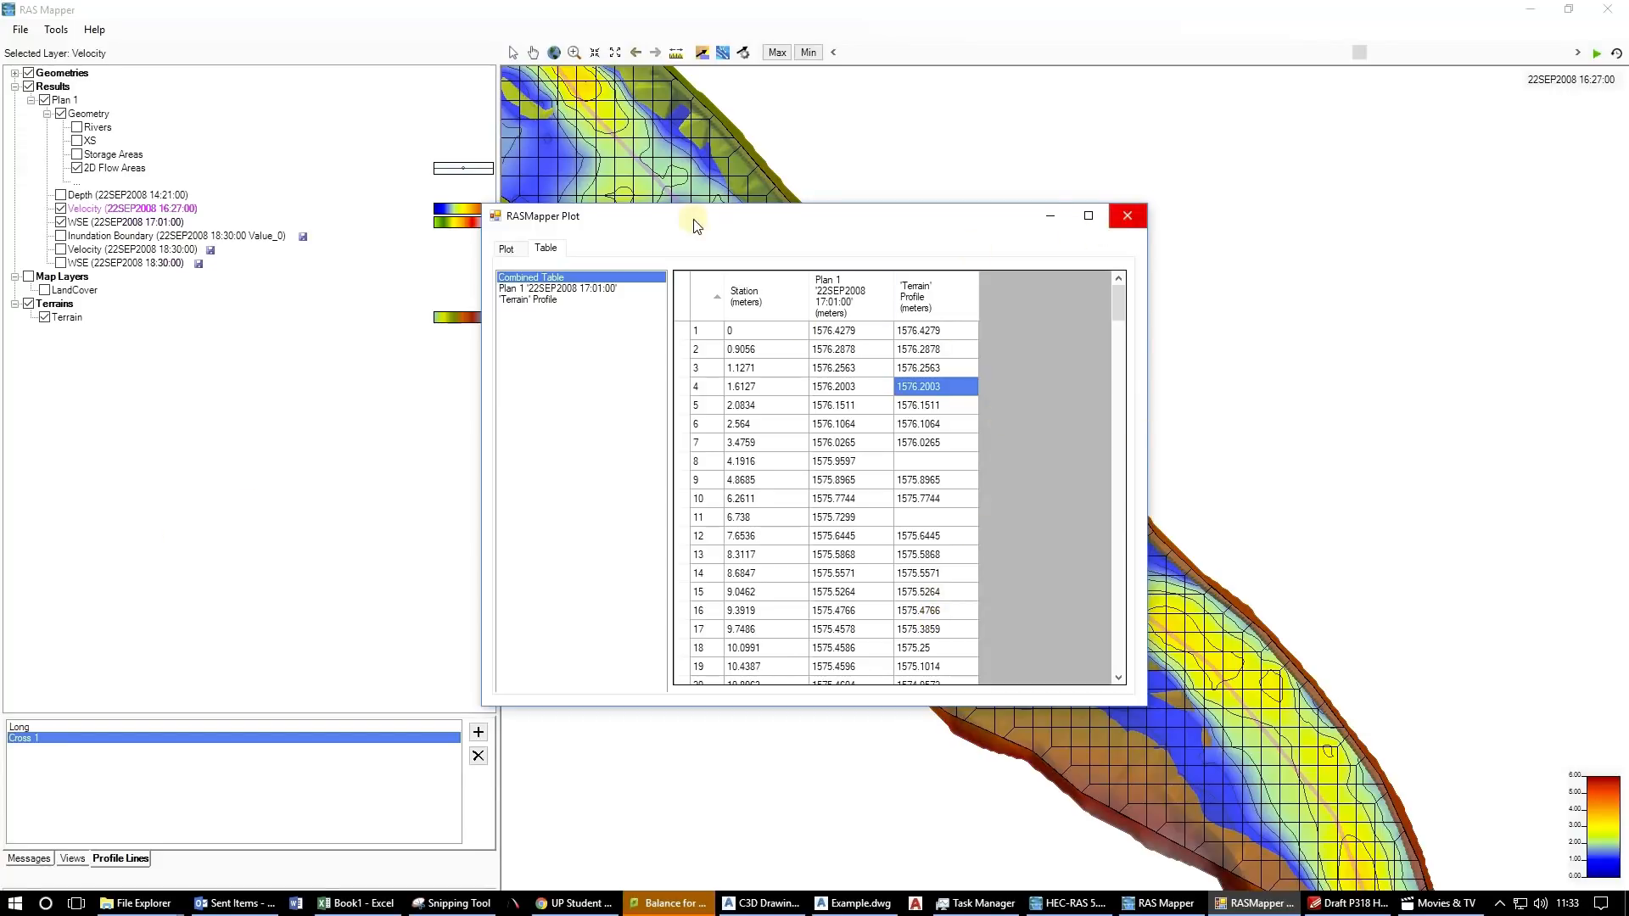
left_click(1126, 215)
Review the stored 18:30:00 WSE, velocity and inundation boundary layers in the layer tree and inspect the velocity map around the river's narrow bend.
scroll(858, 374, "down", 7)
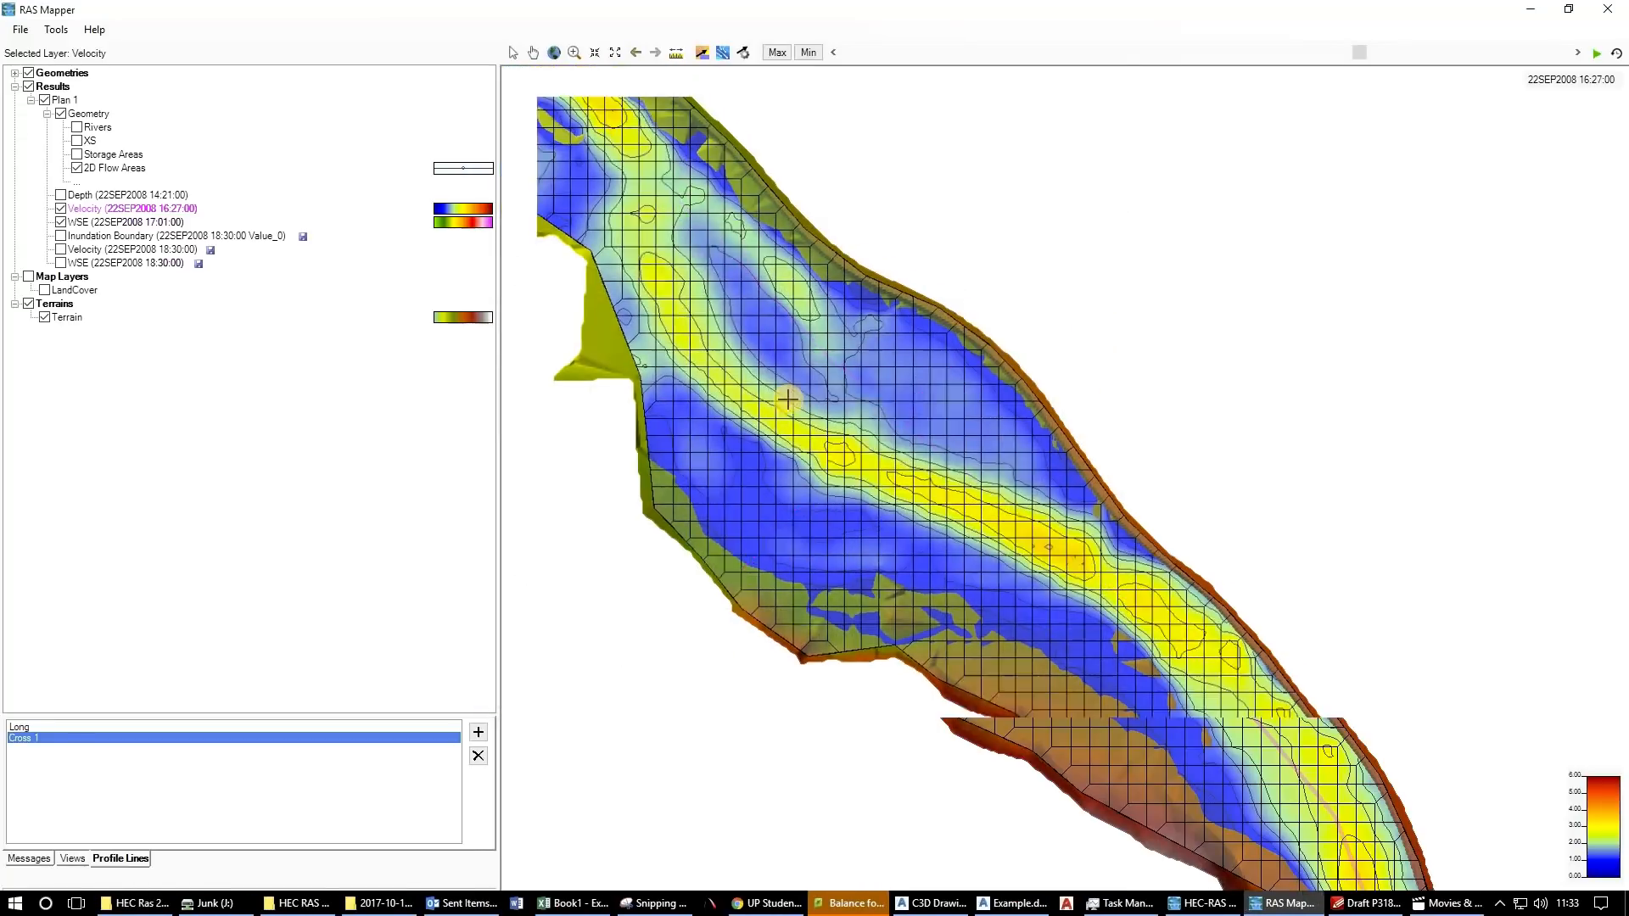
left_click(175, 263)
left_click(172, 250)
left_click(175, 237)
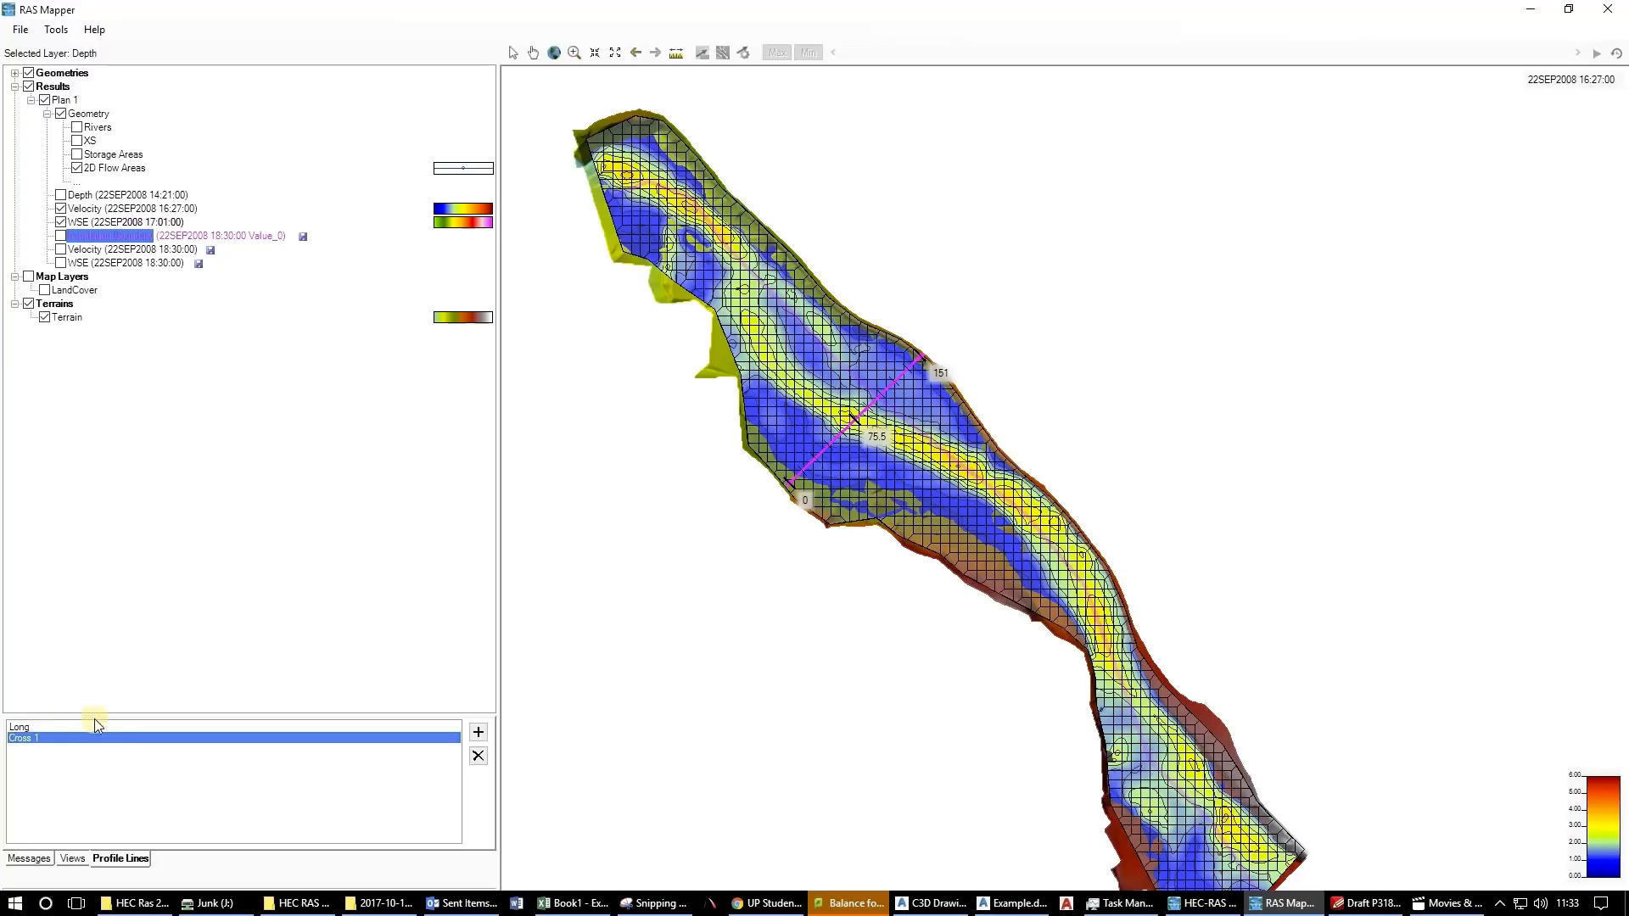
scroll(1263, 839, "up", 2)
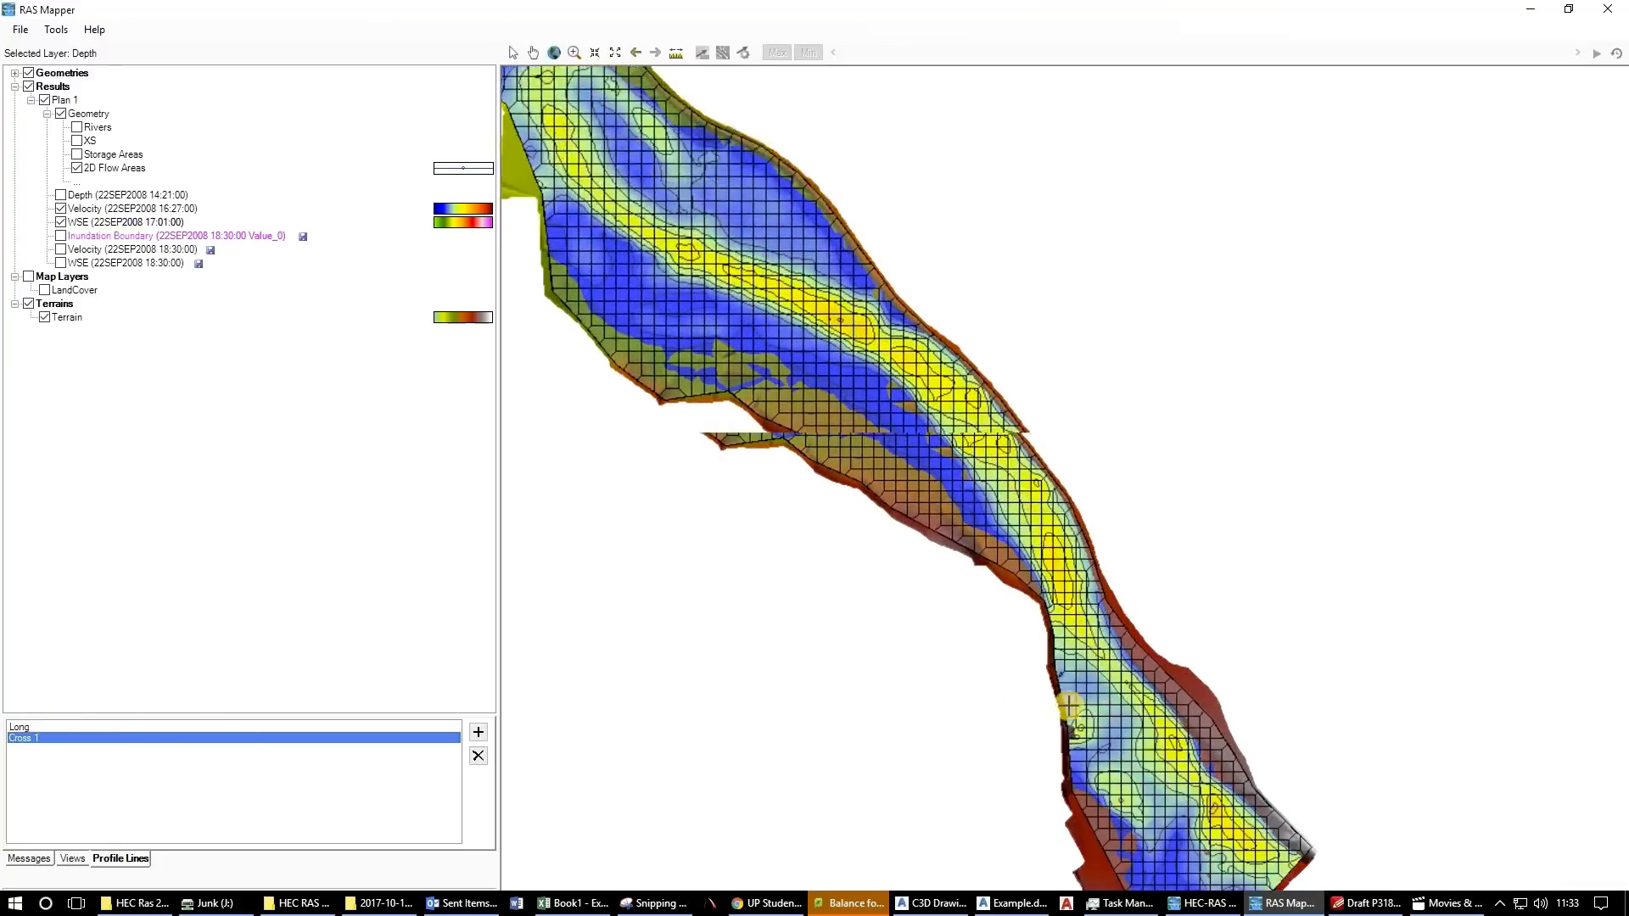
scroll(1054, 716, "up", 2)
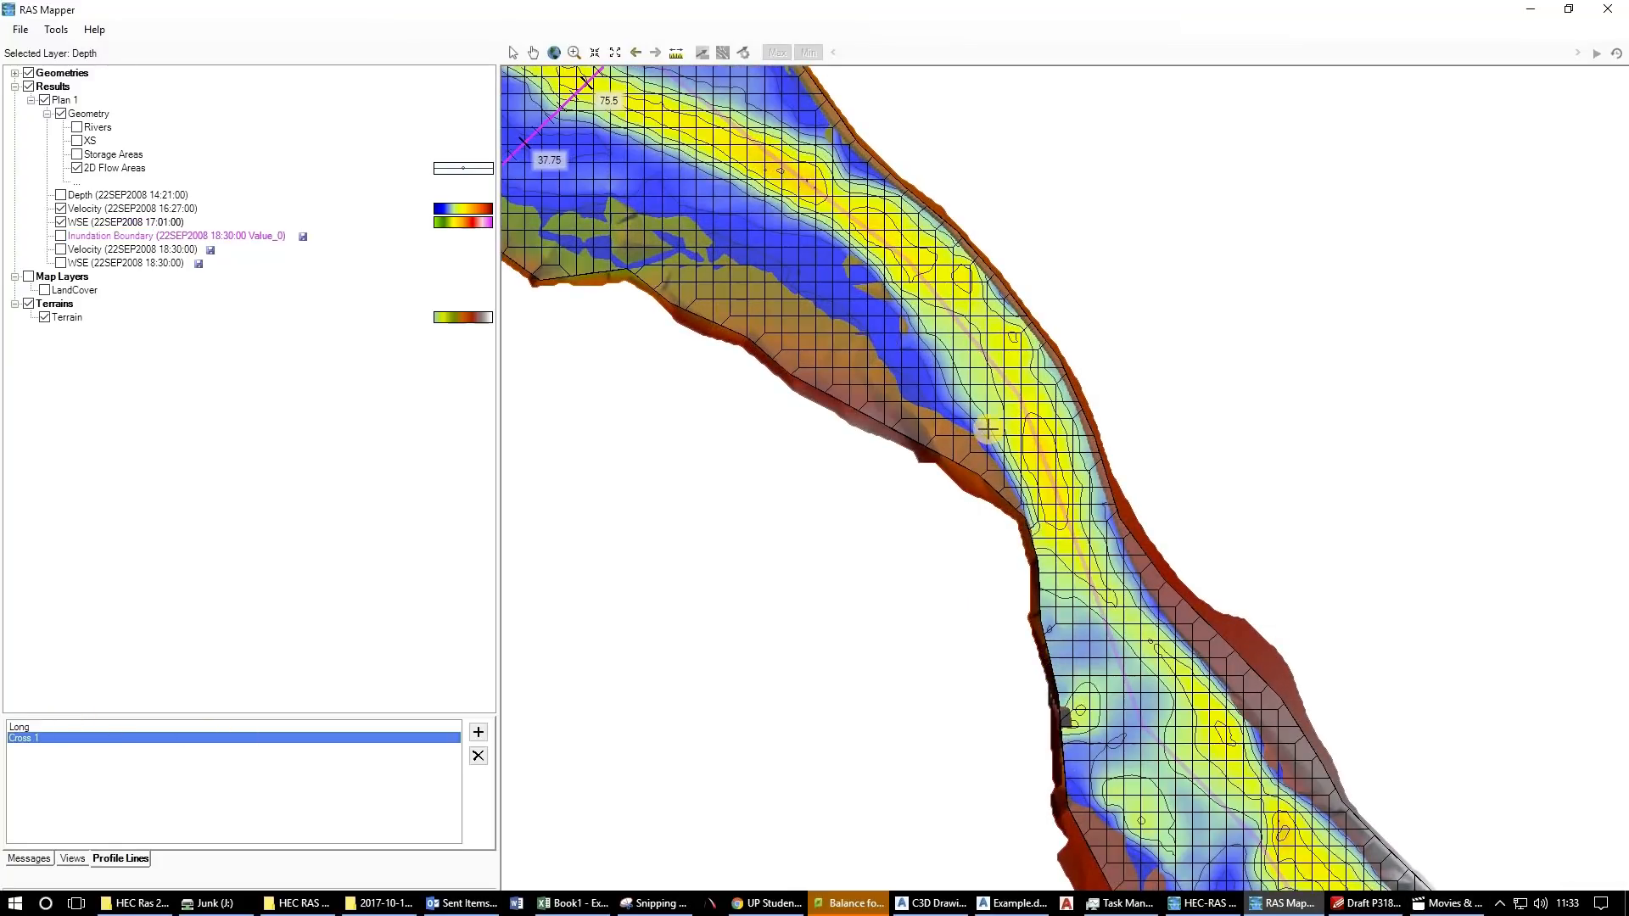
scroll(1056, 592, "down", 3)
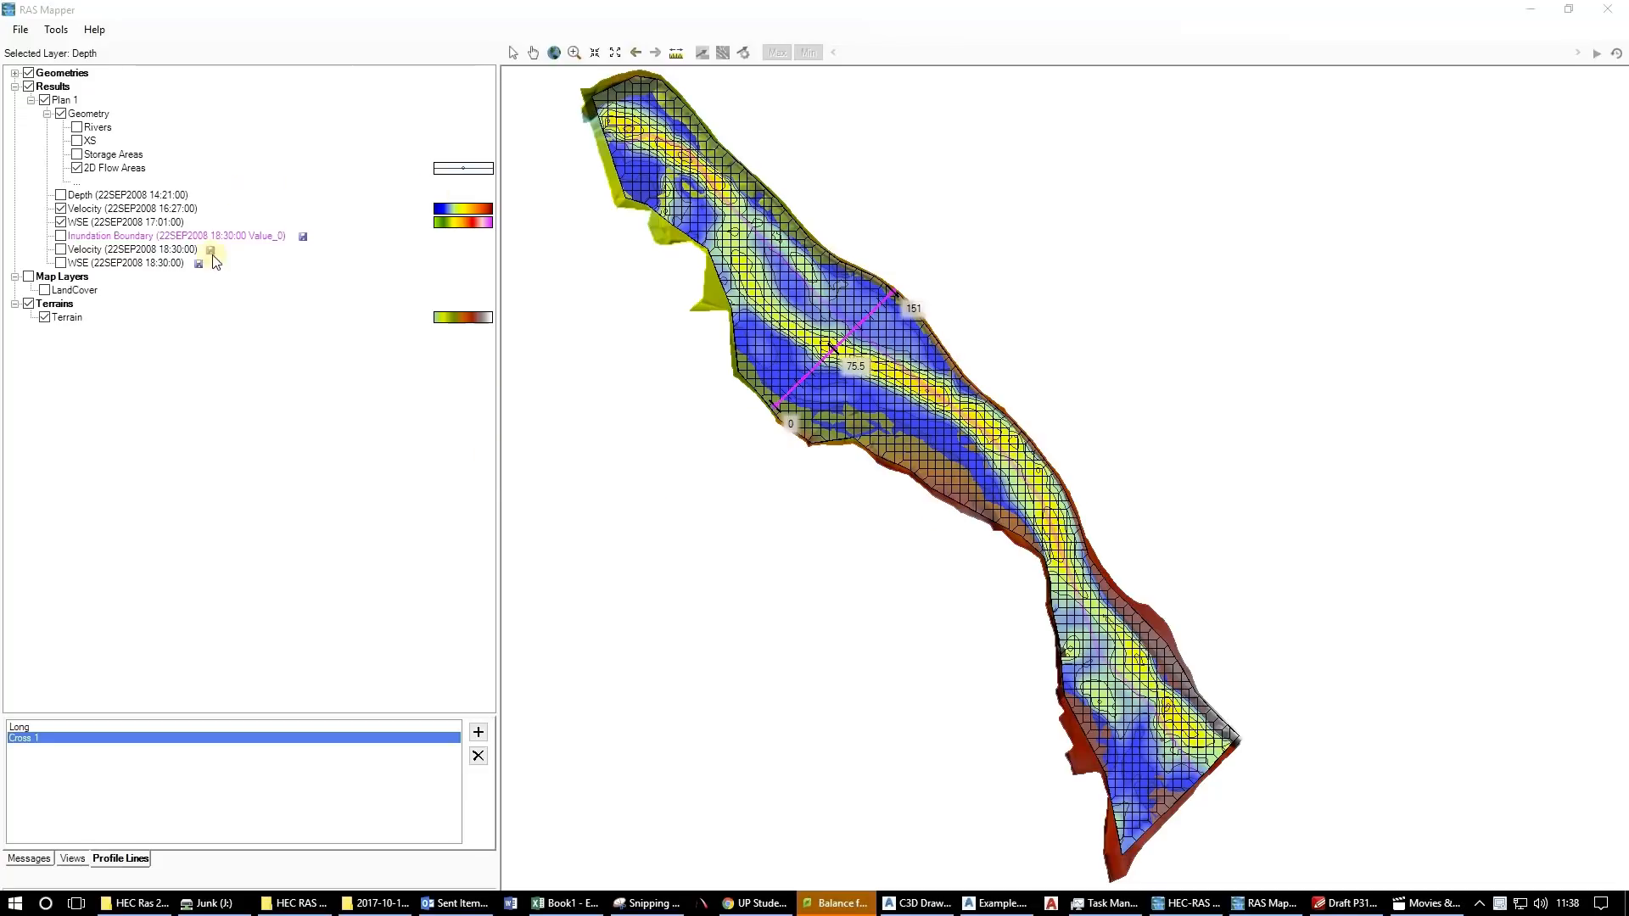
left_click(176, 249)
left_click(173, 261)
left_click(171, 250)
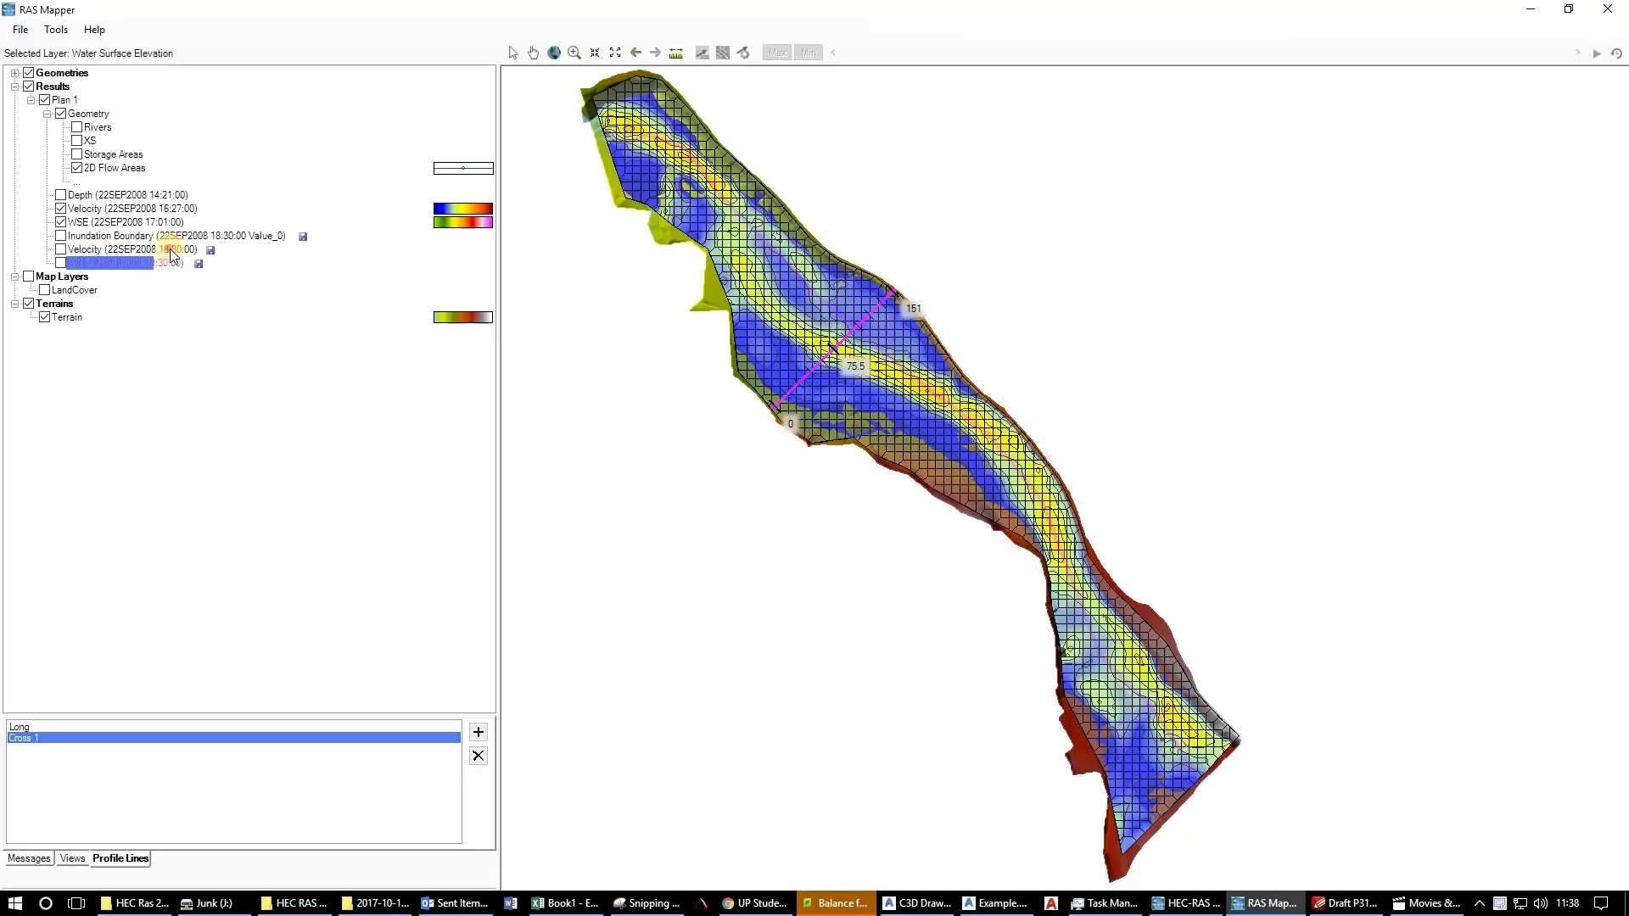
left_click(171, 238)
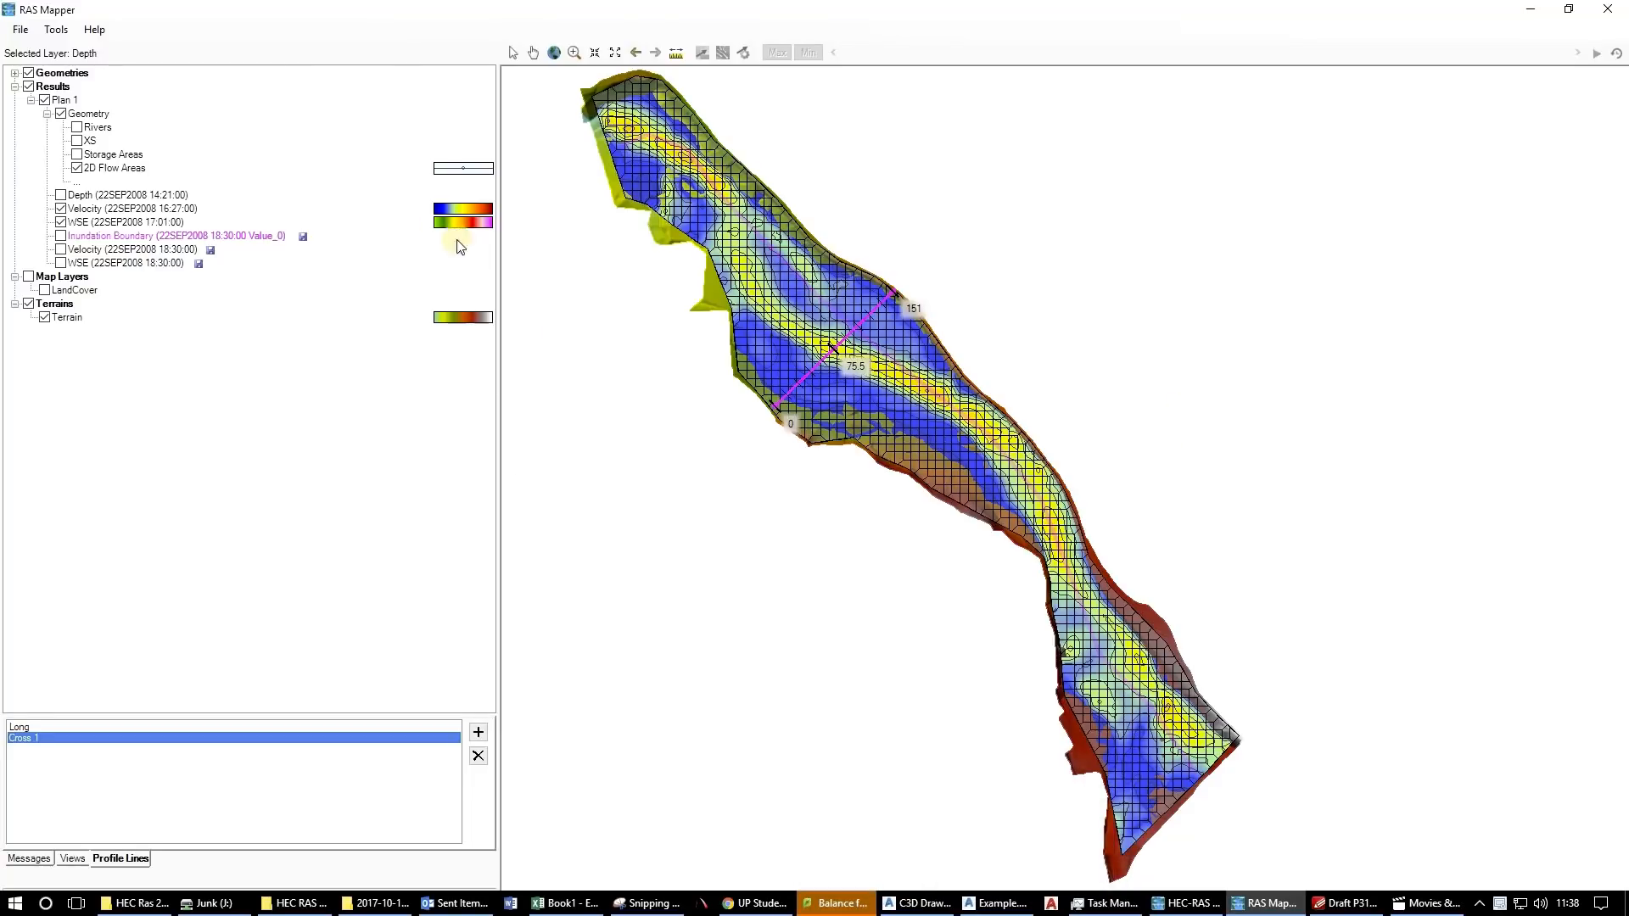
left_click(120, 252)
left_click(120, 239)
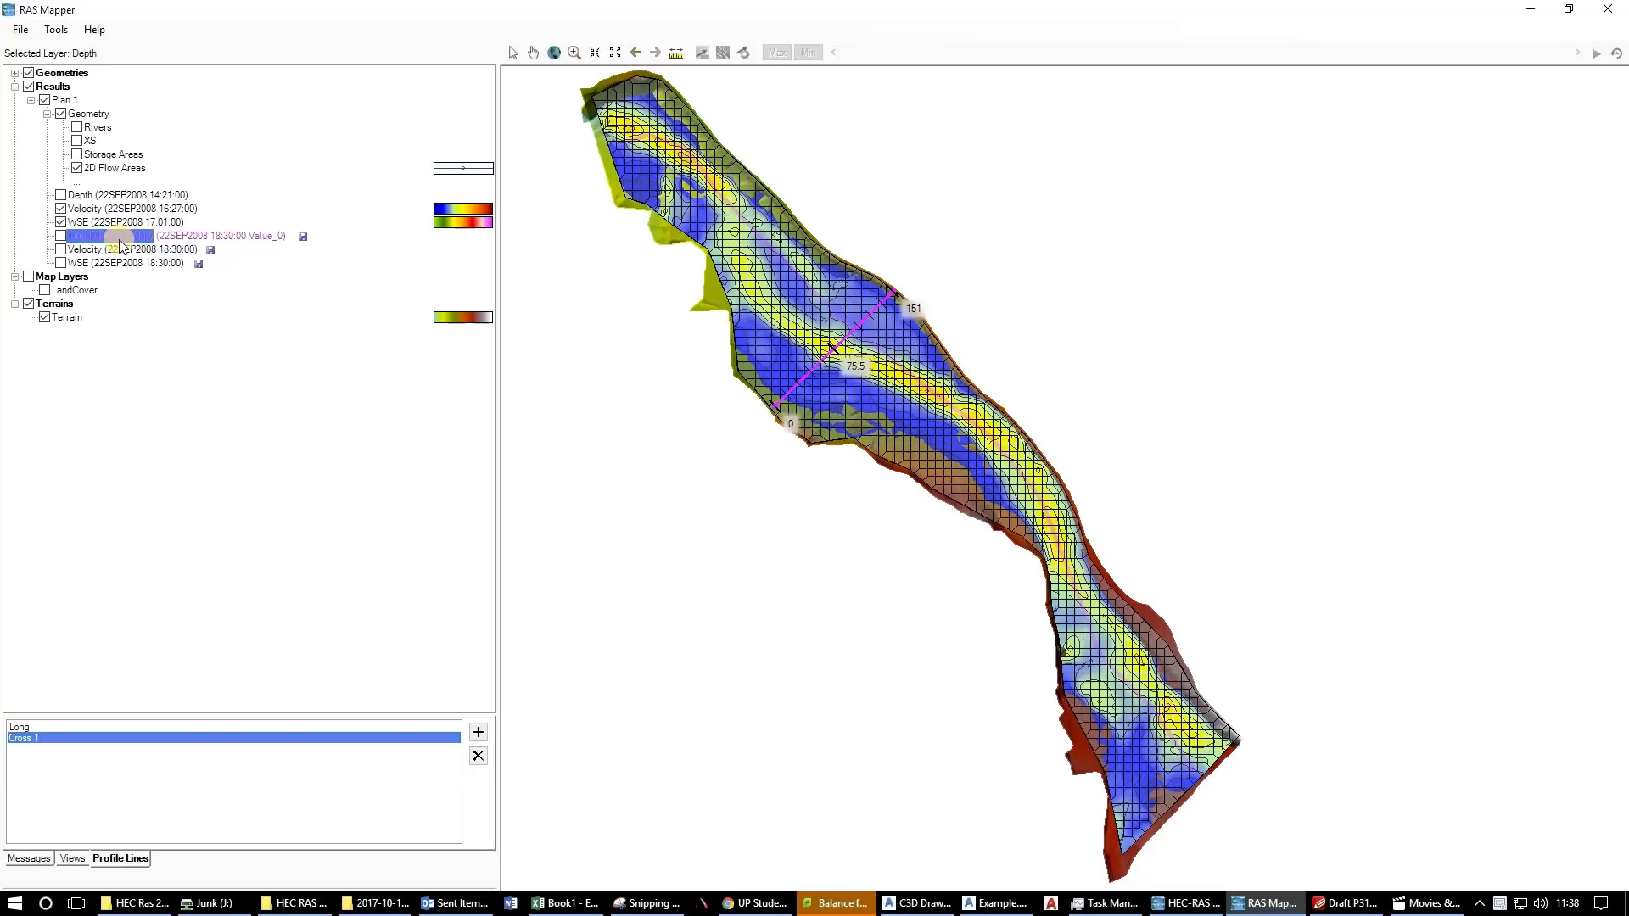
Show the stored 18:30:00 inundation boundary and compare the flood edge near Cross 1 with the layer off and on.
left_click(61, 237)
scroll(780, 397, "up", 4)
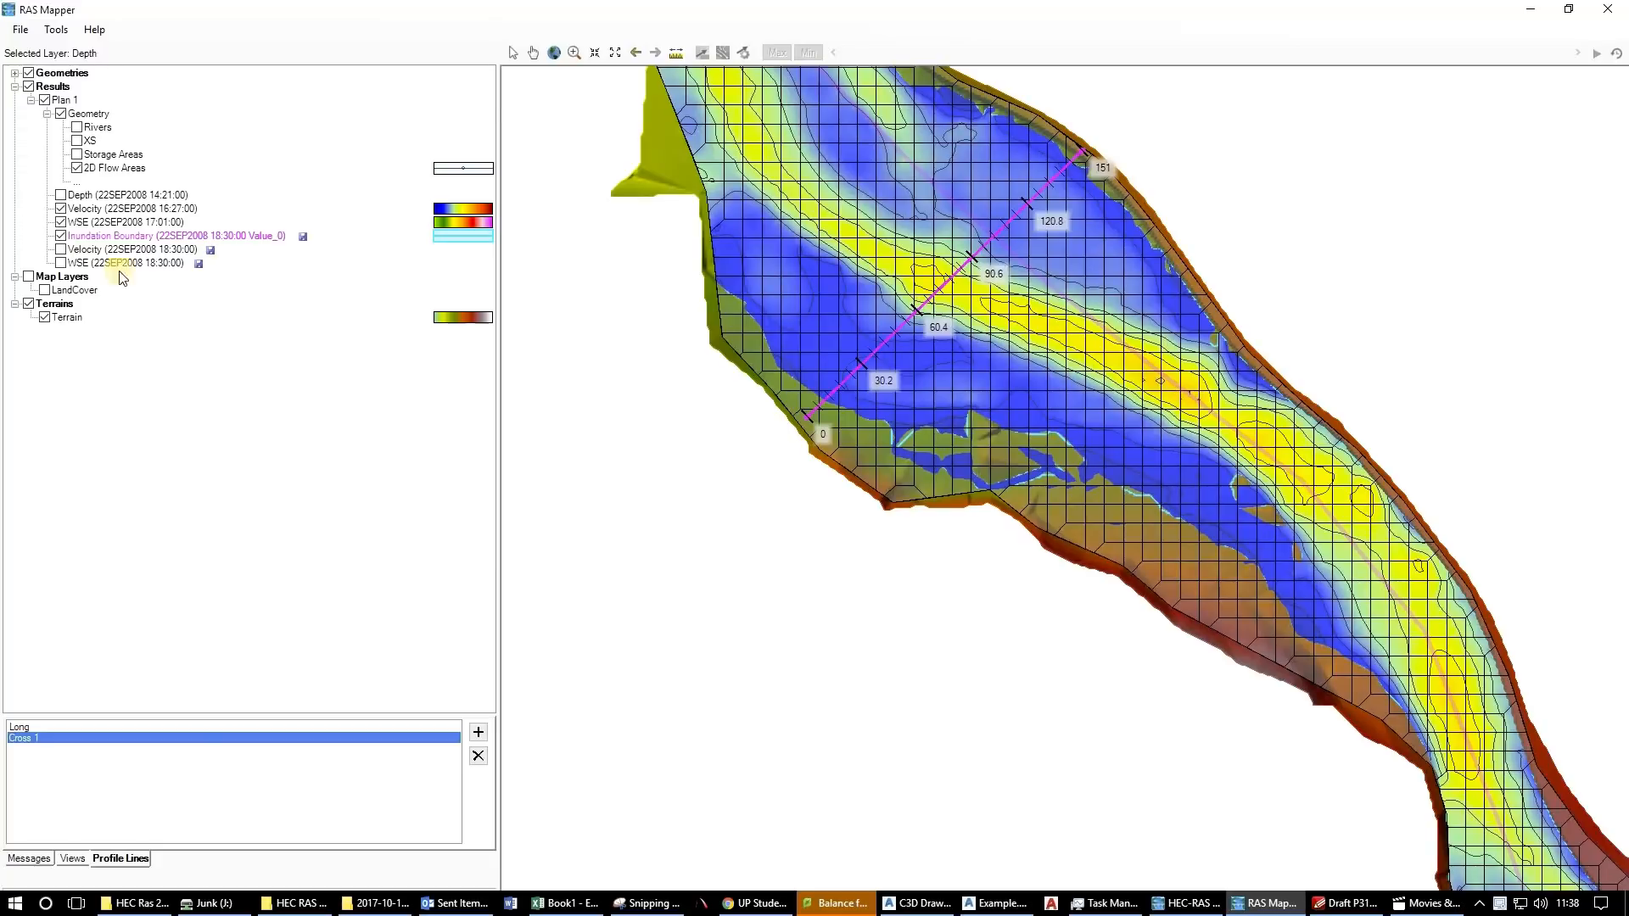
left_click(58, 239)
left_click(59, 237)
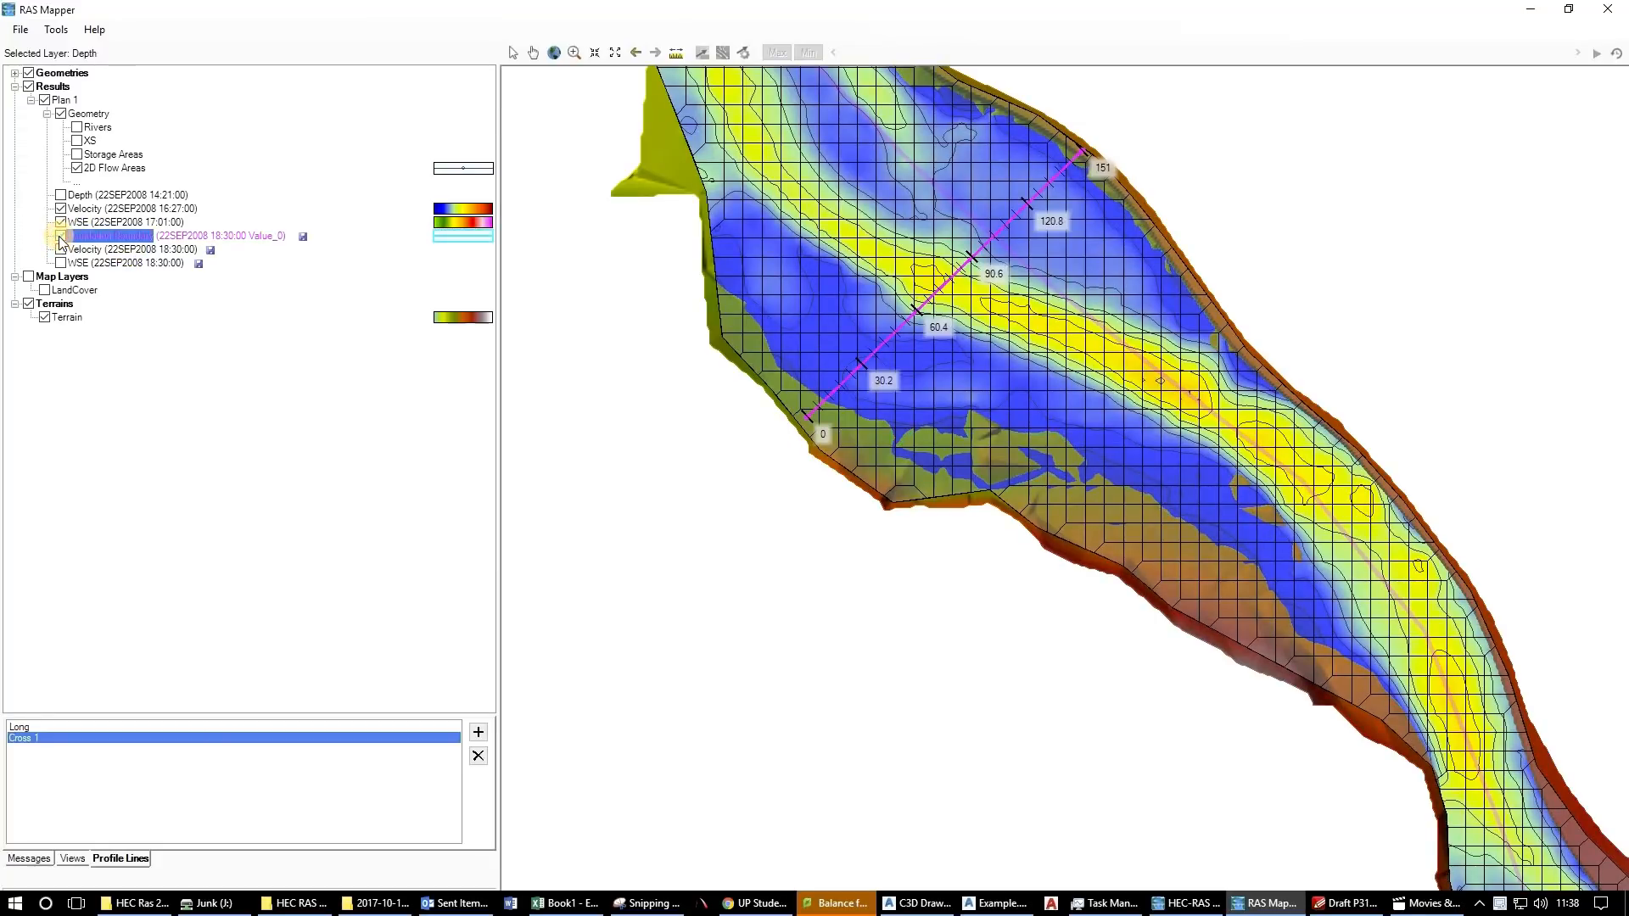
left_click(59, 237)
left_click(60, 238)
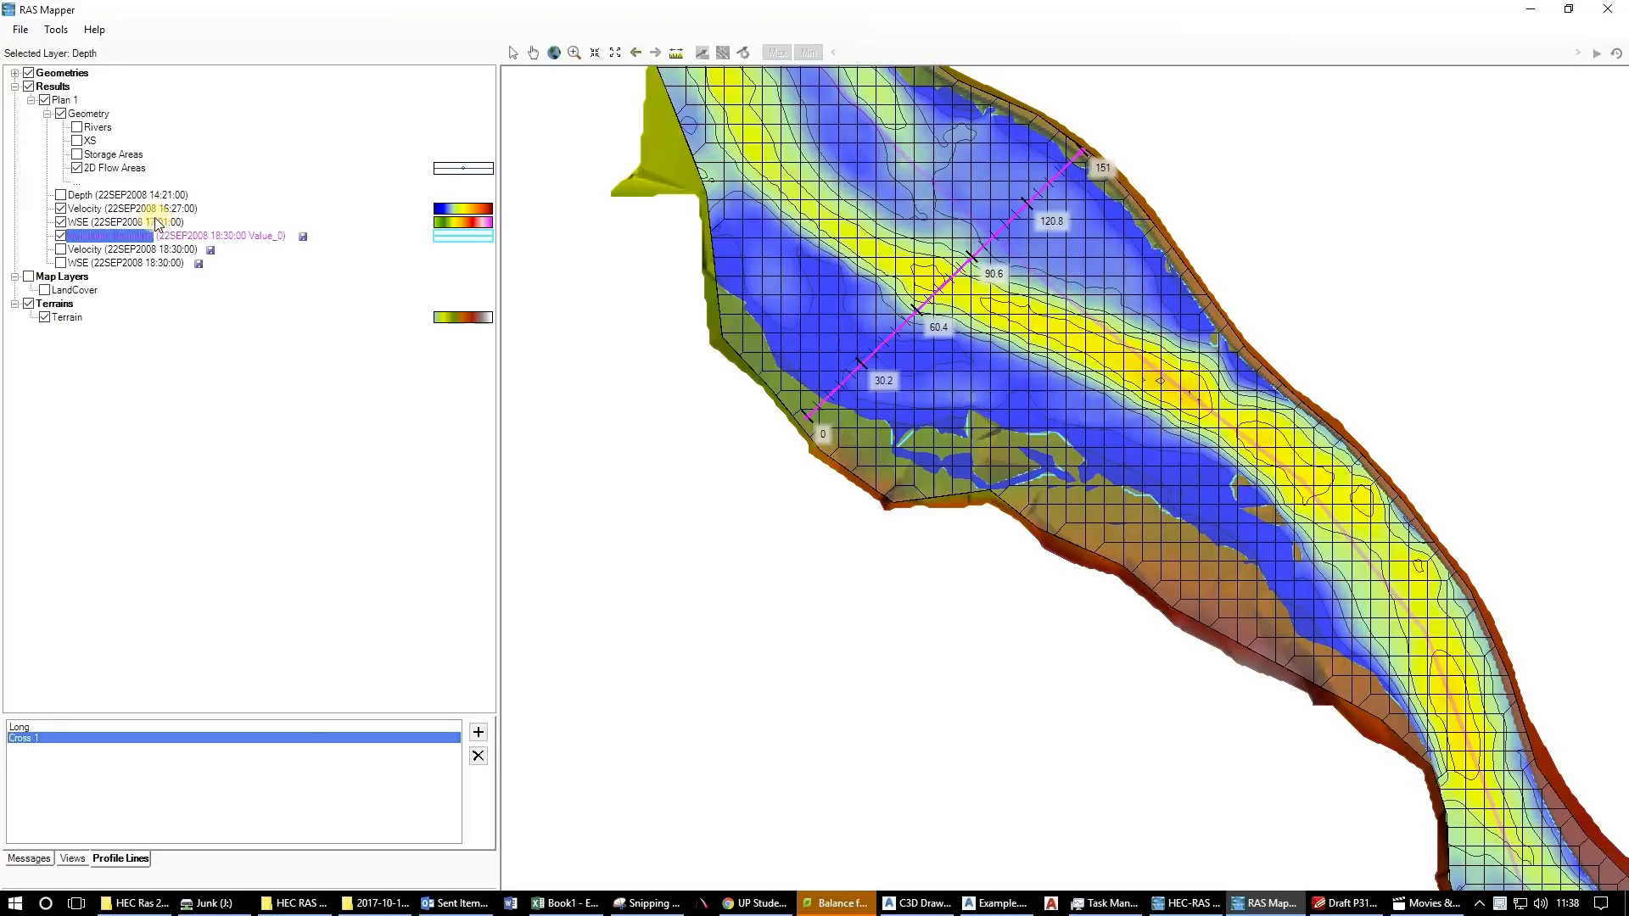
Switch to Chrome, search Google for qgis and open the Download QGIS result.
left_click(782, 904)
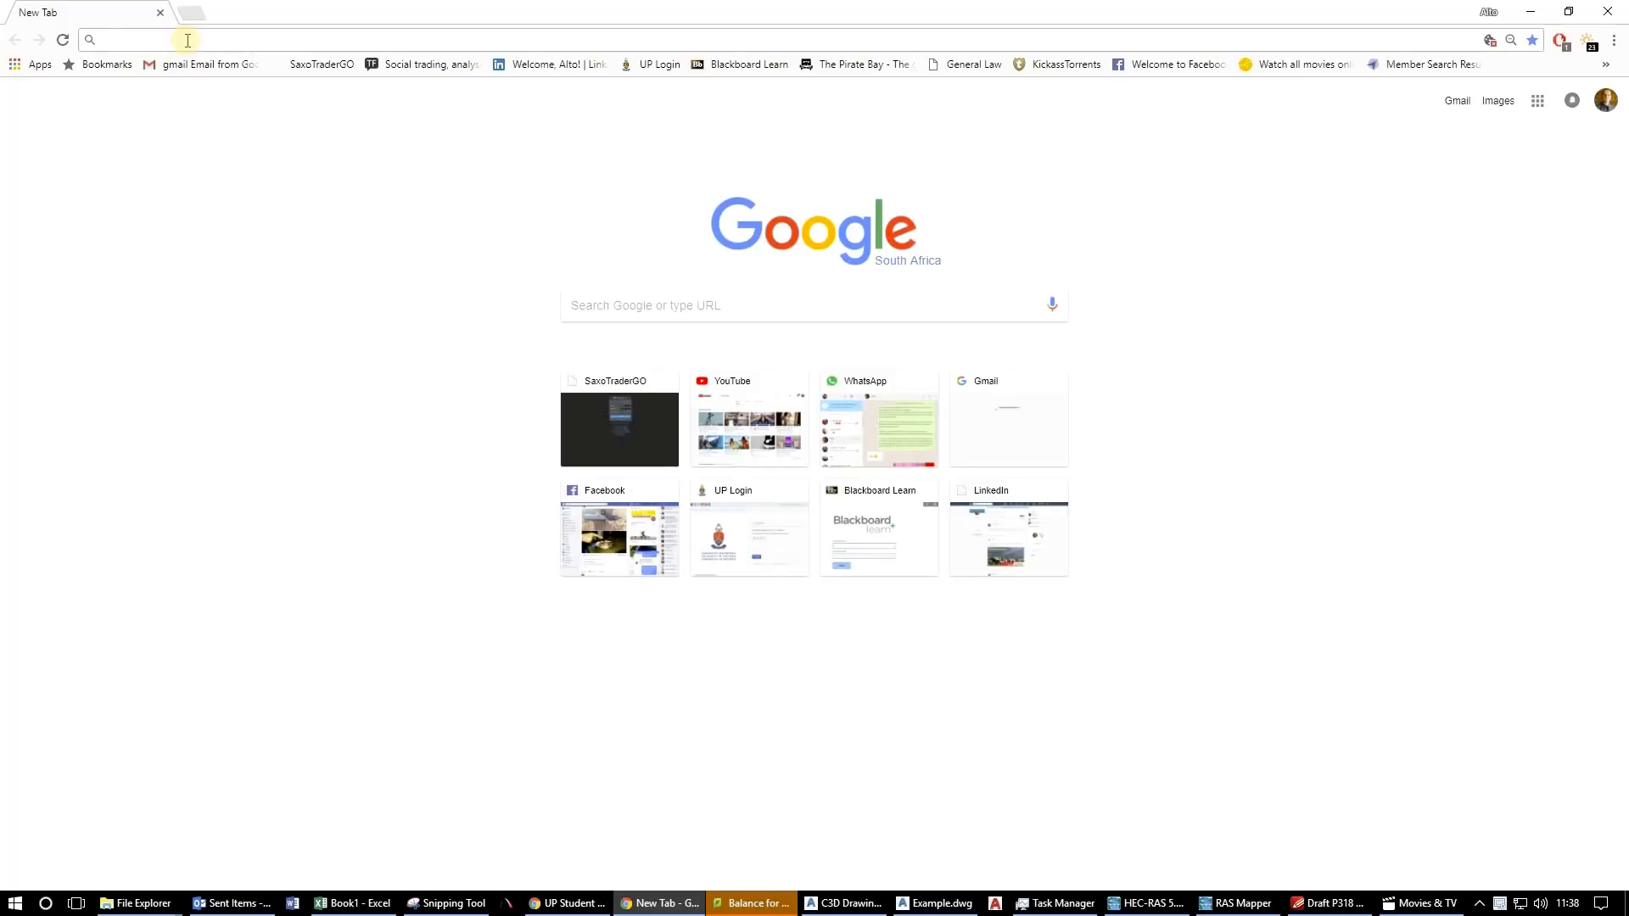
type("qgis")
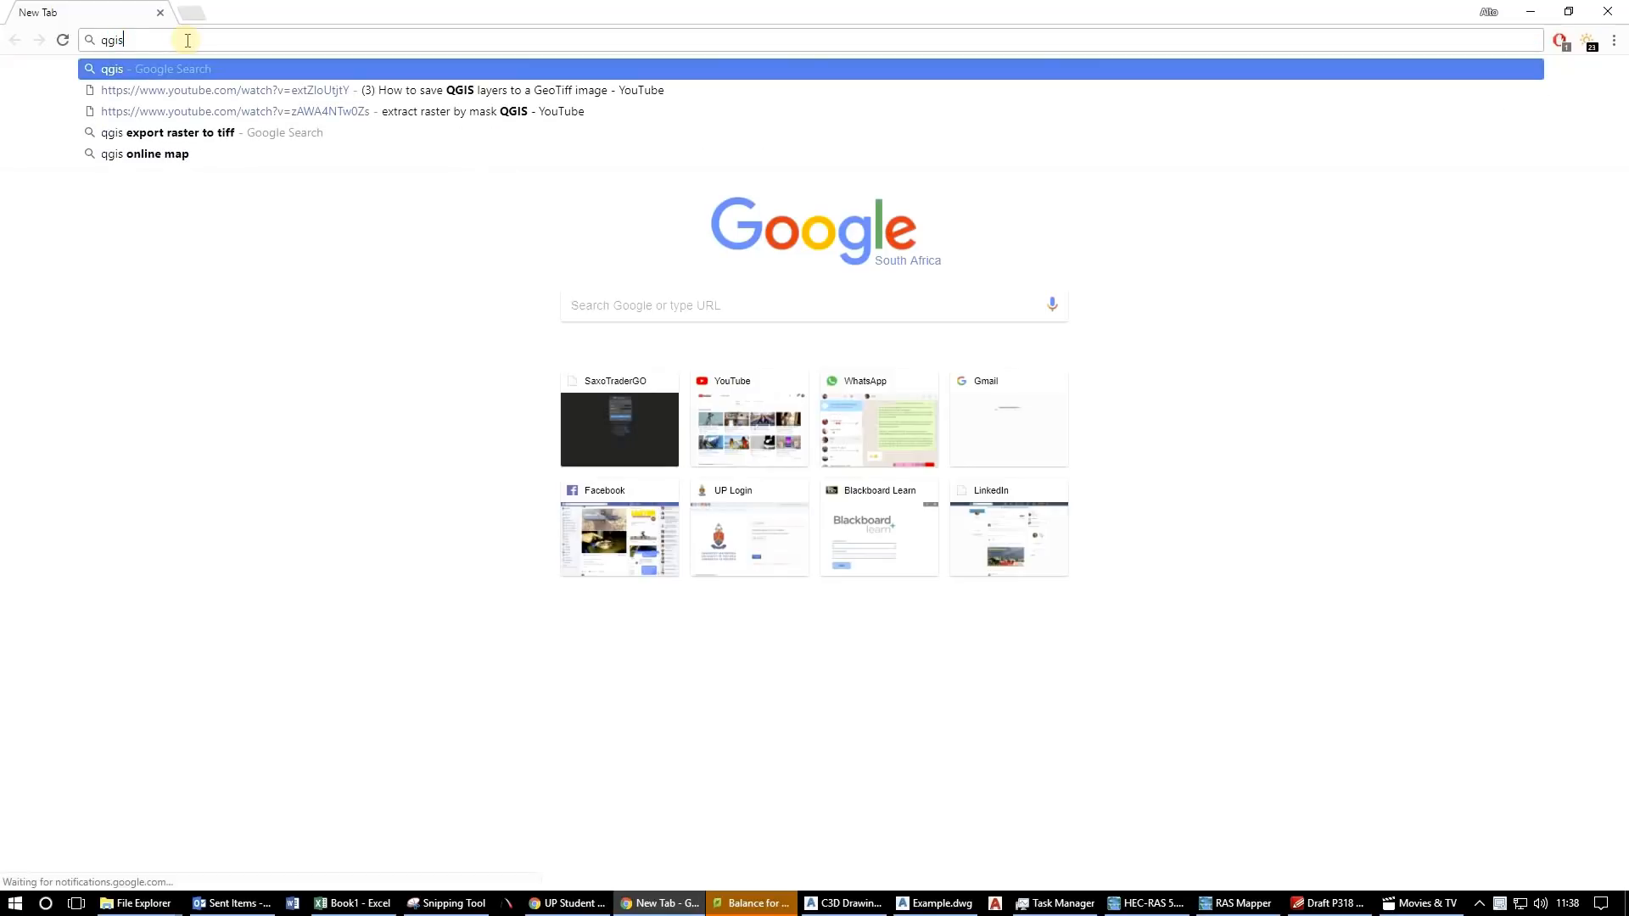
key("Return")
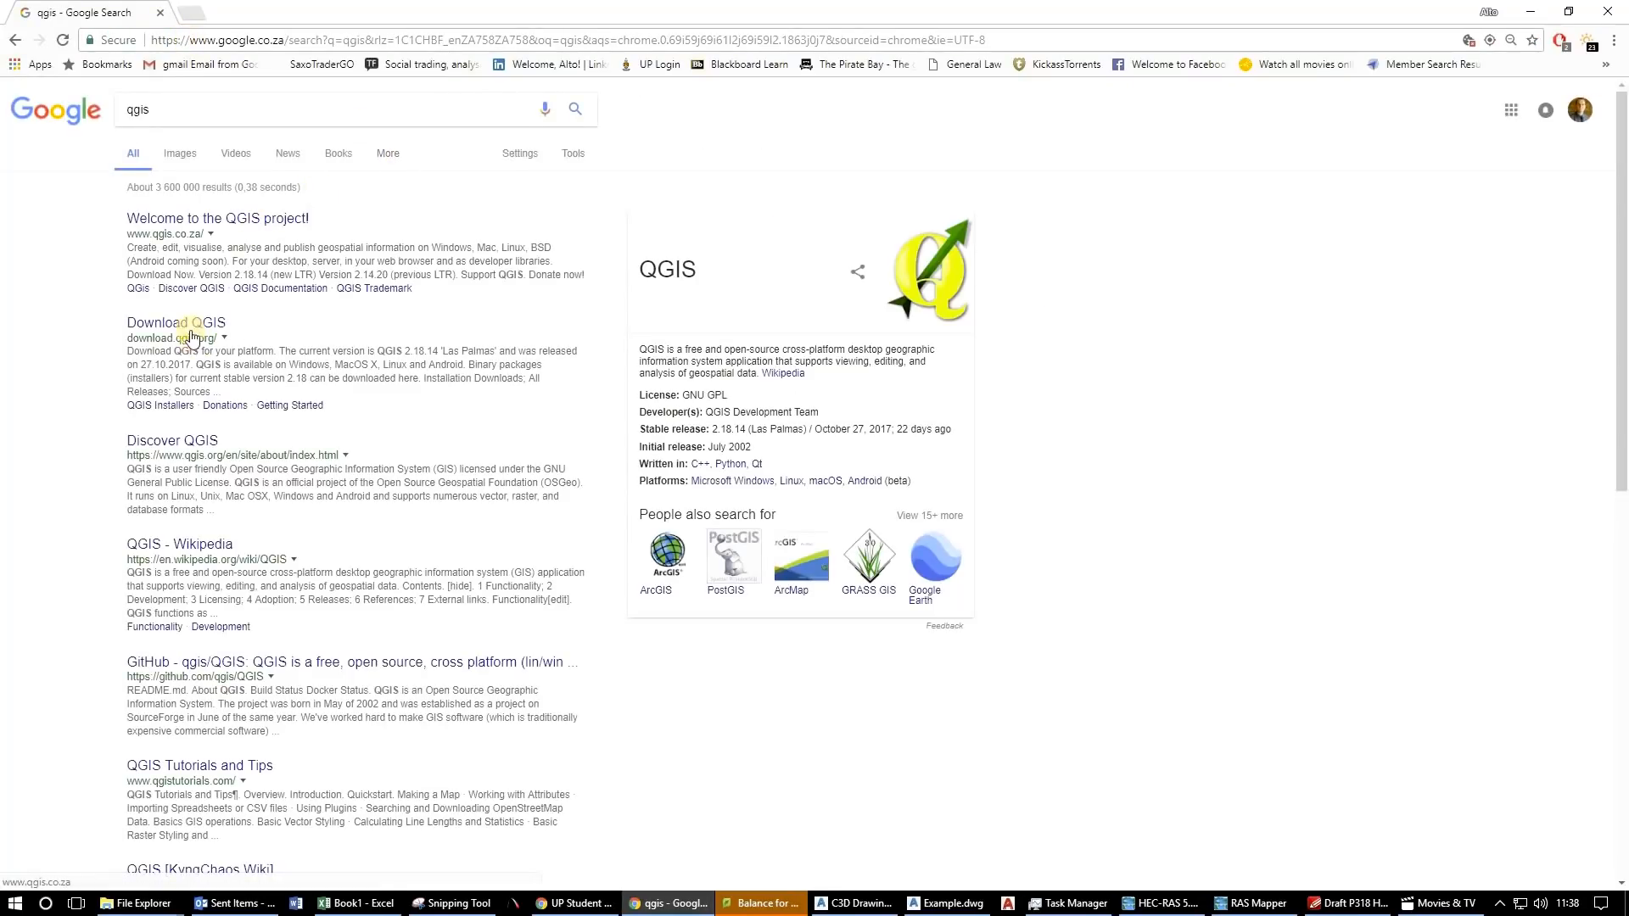
left_click(192, 335)
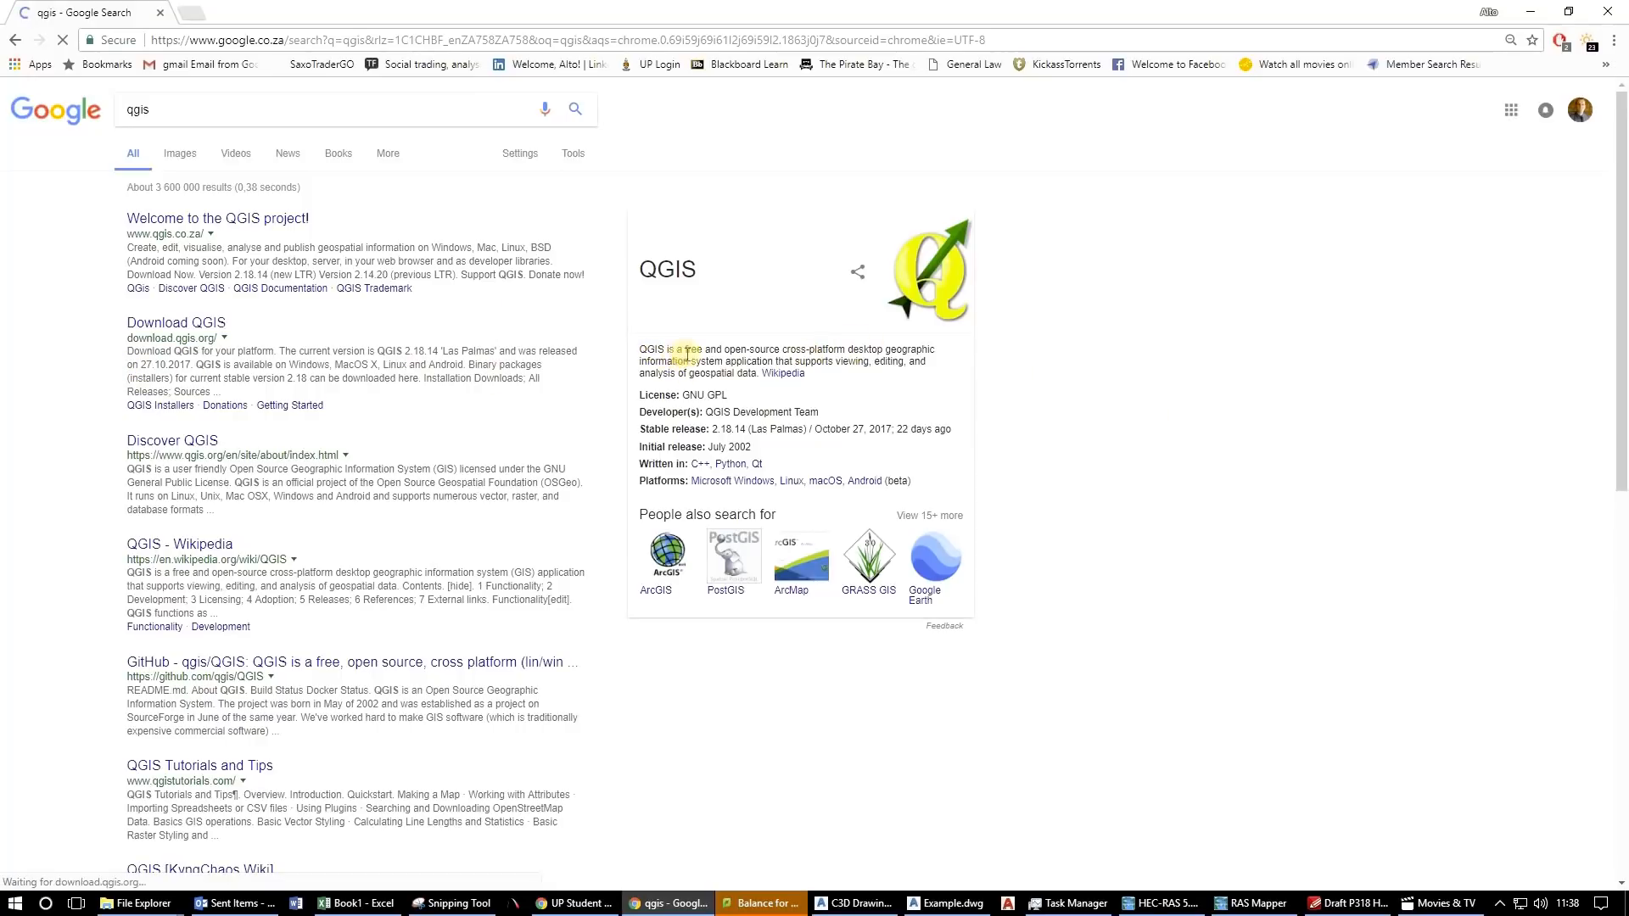
Read the QGIS description in the search results, open the Welcome to the QGIS project result and close its browser tab.
left_click_drag(677, 350, 890, 382)
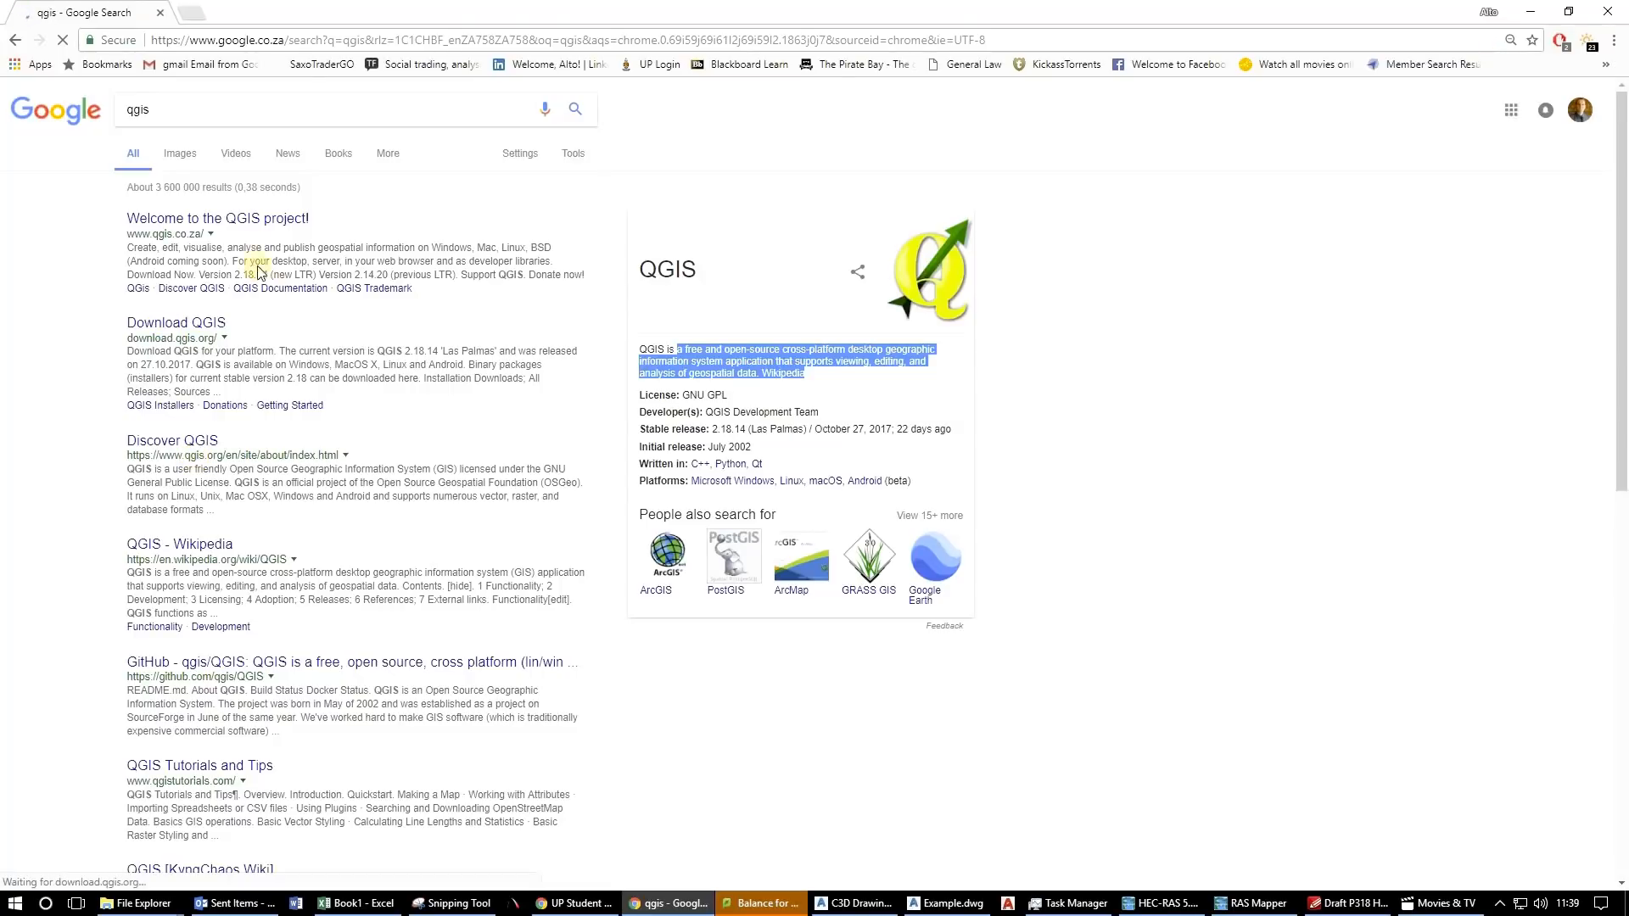
left_click(254, 228)
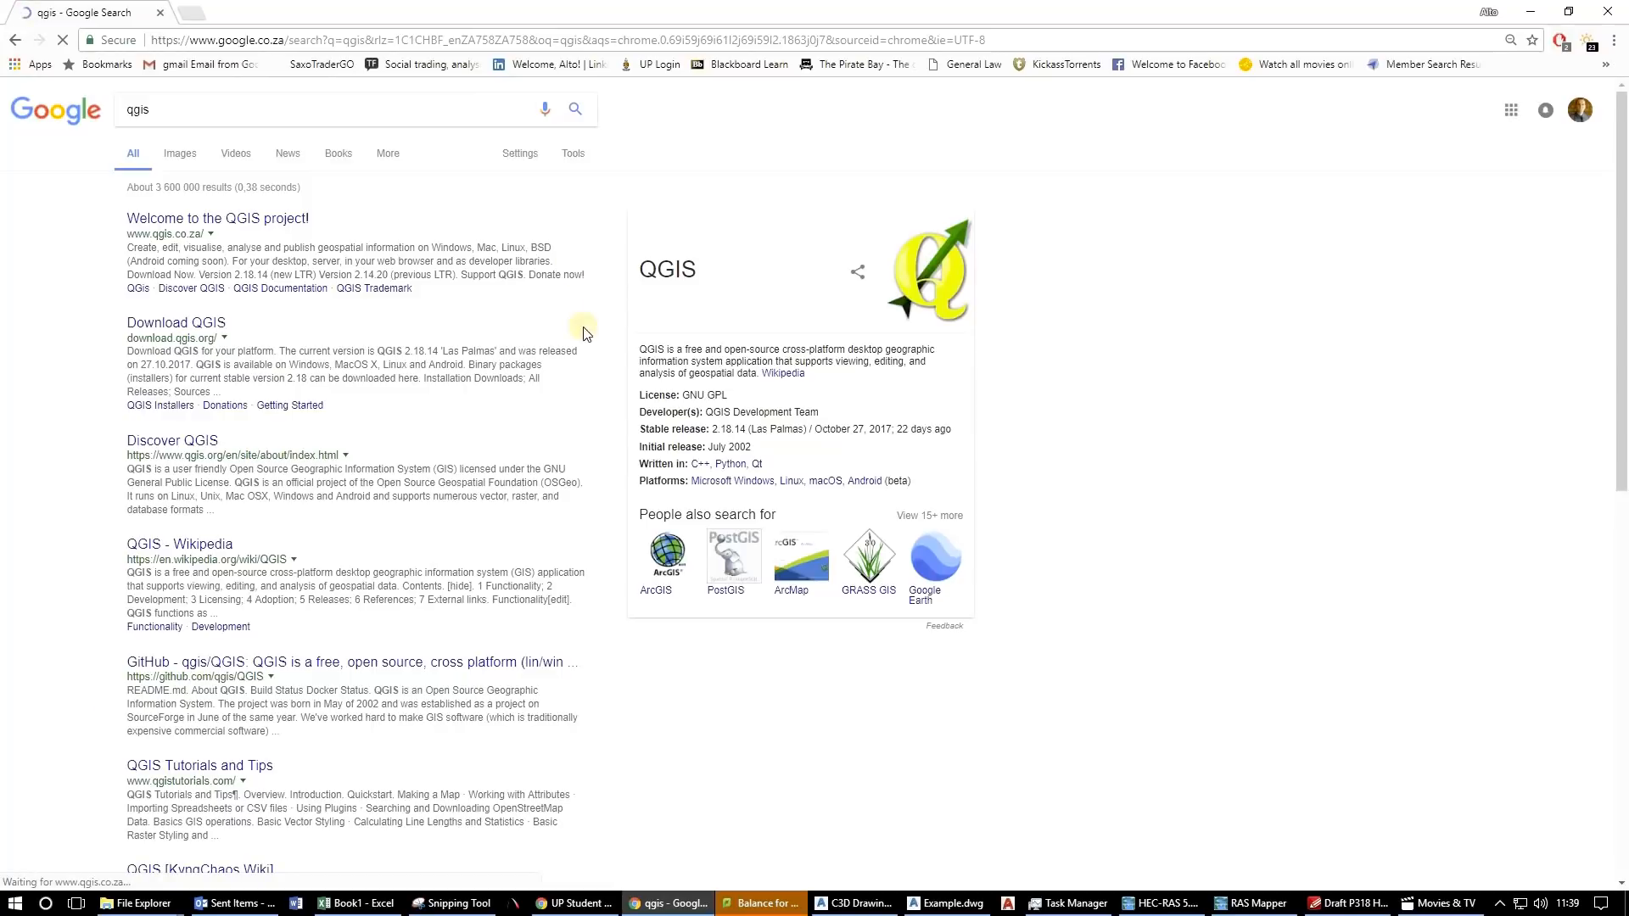
left_click(161, 14)
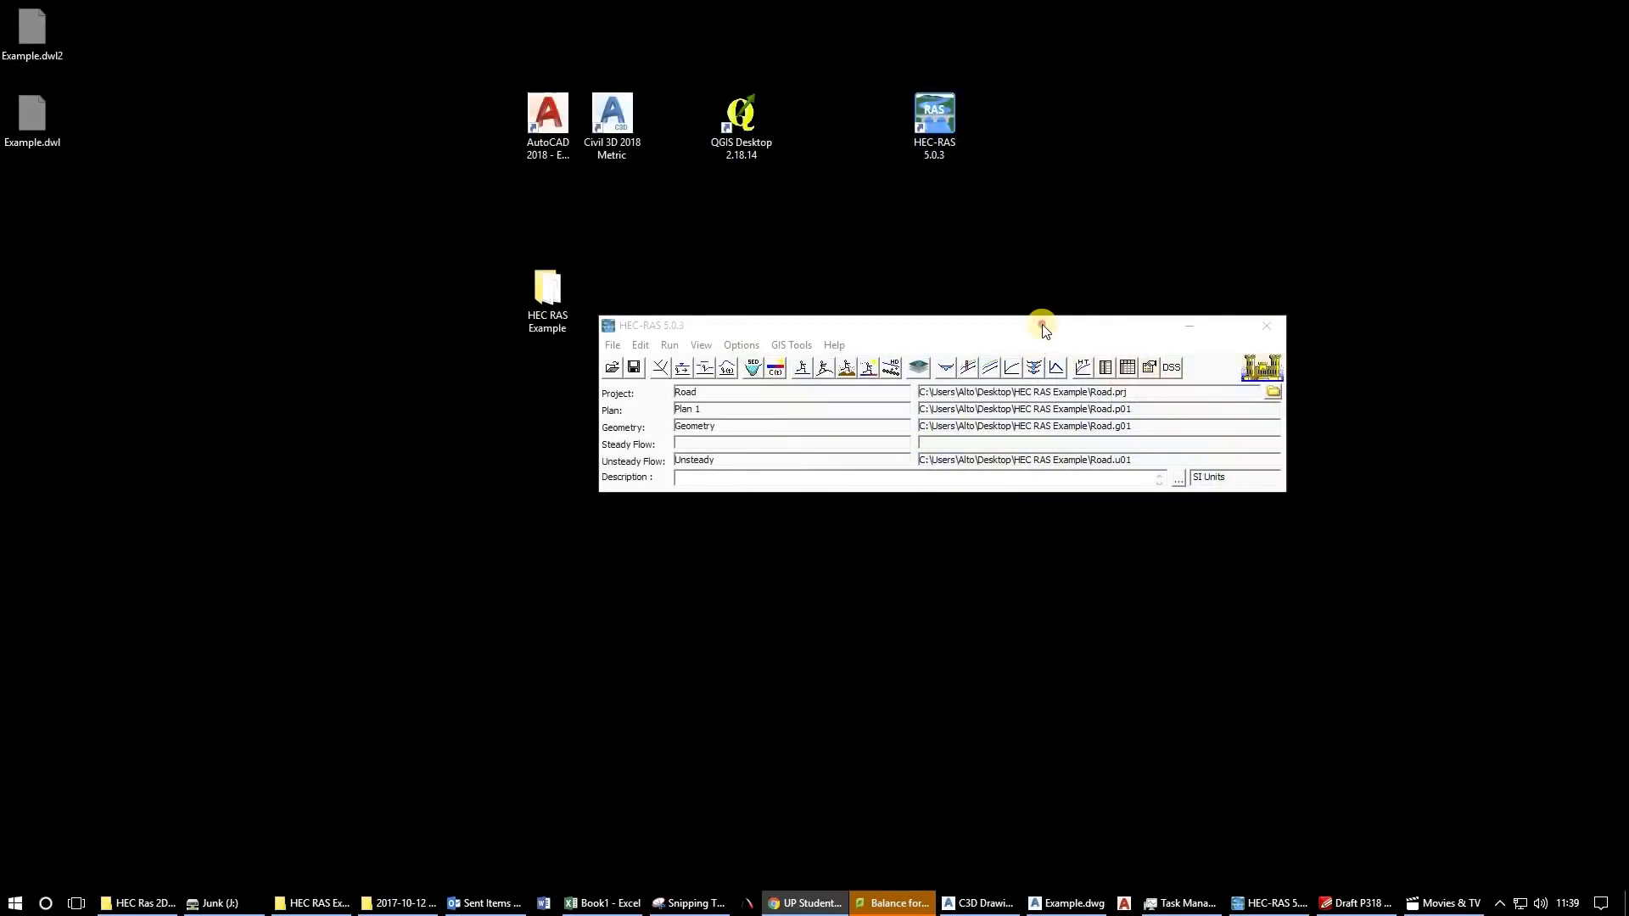
Minimise HEC-RAS, launch QGIS Desktop 2.18.14 in a maximised window and start a new empty project.
left_click_drag(1041, 324, 1392, 209)
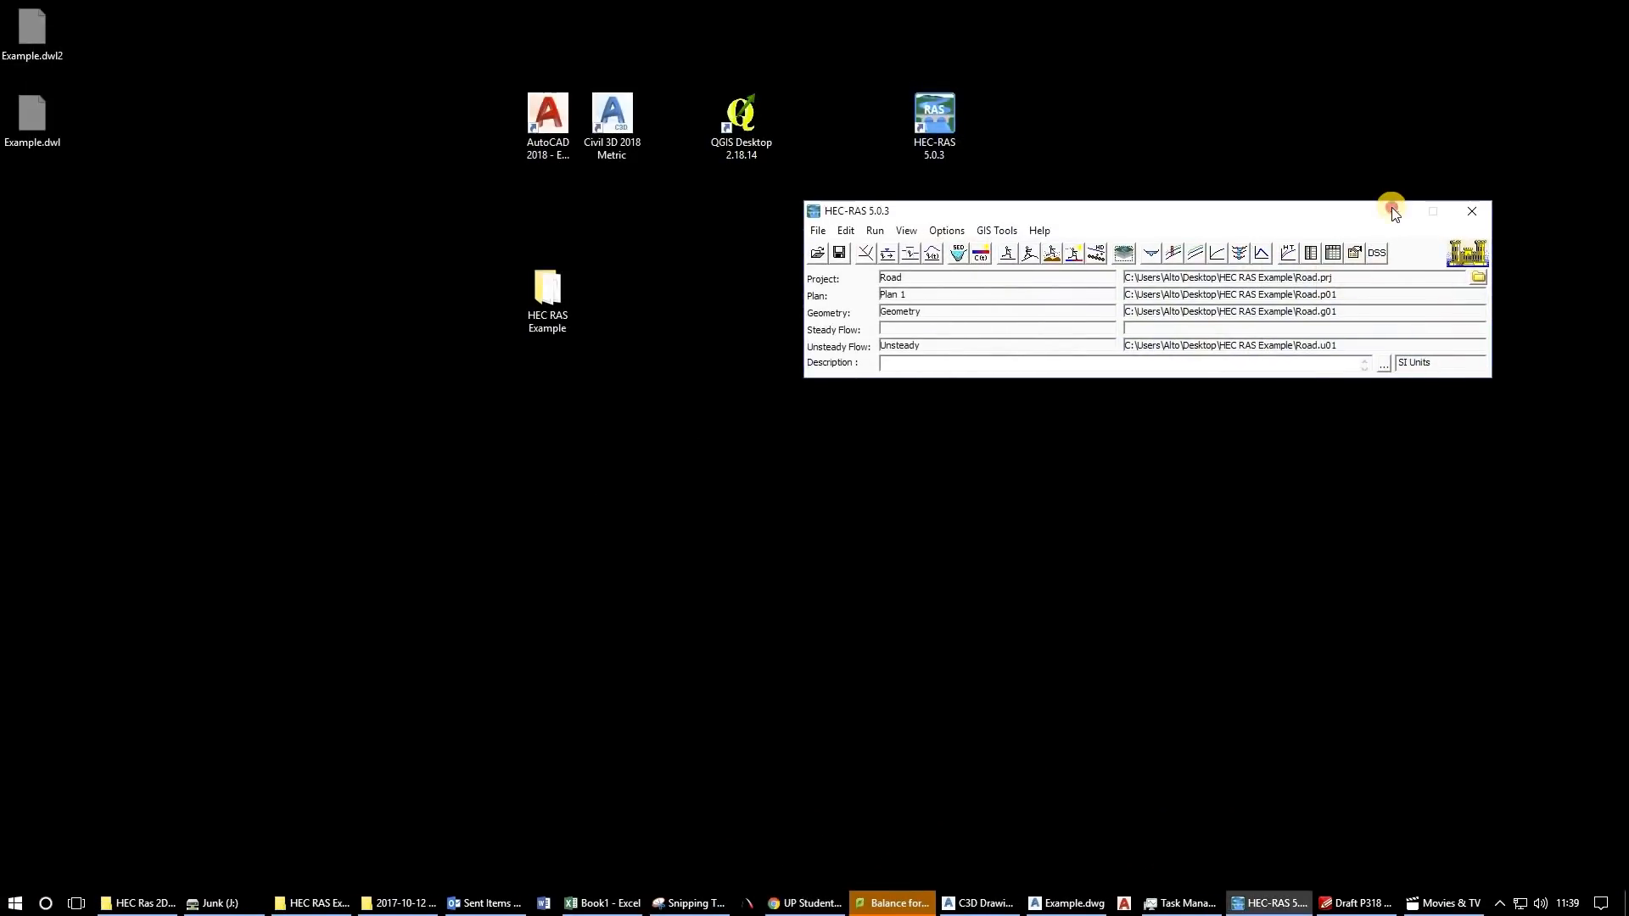
left_click(1392, 209)
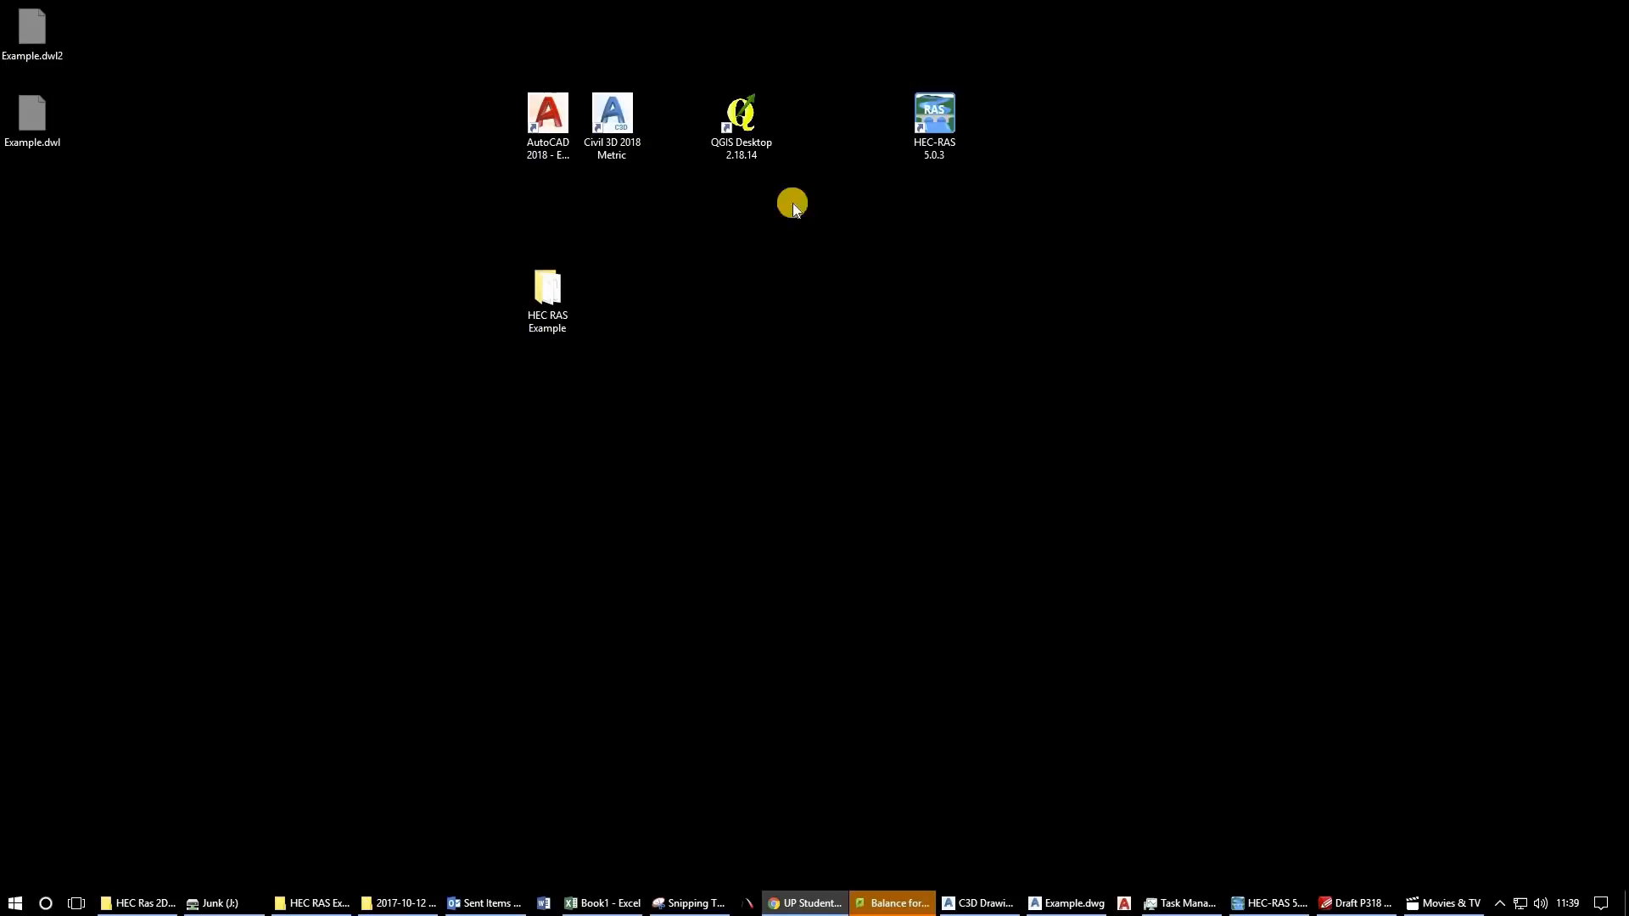
left_click(740, 119)
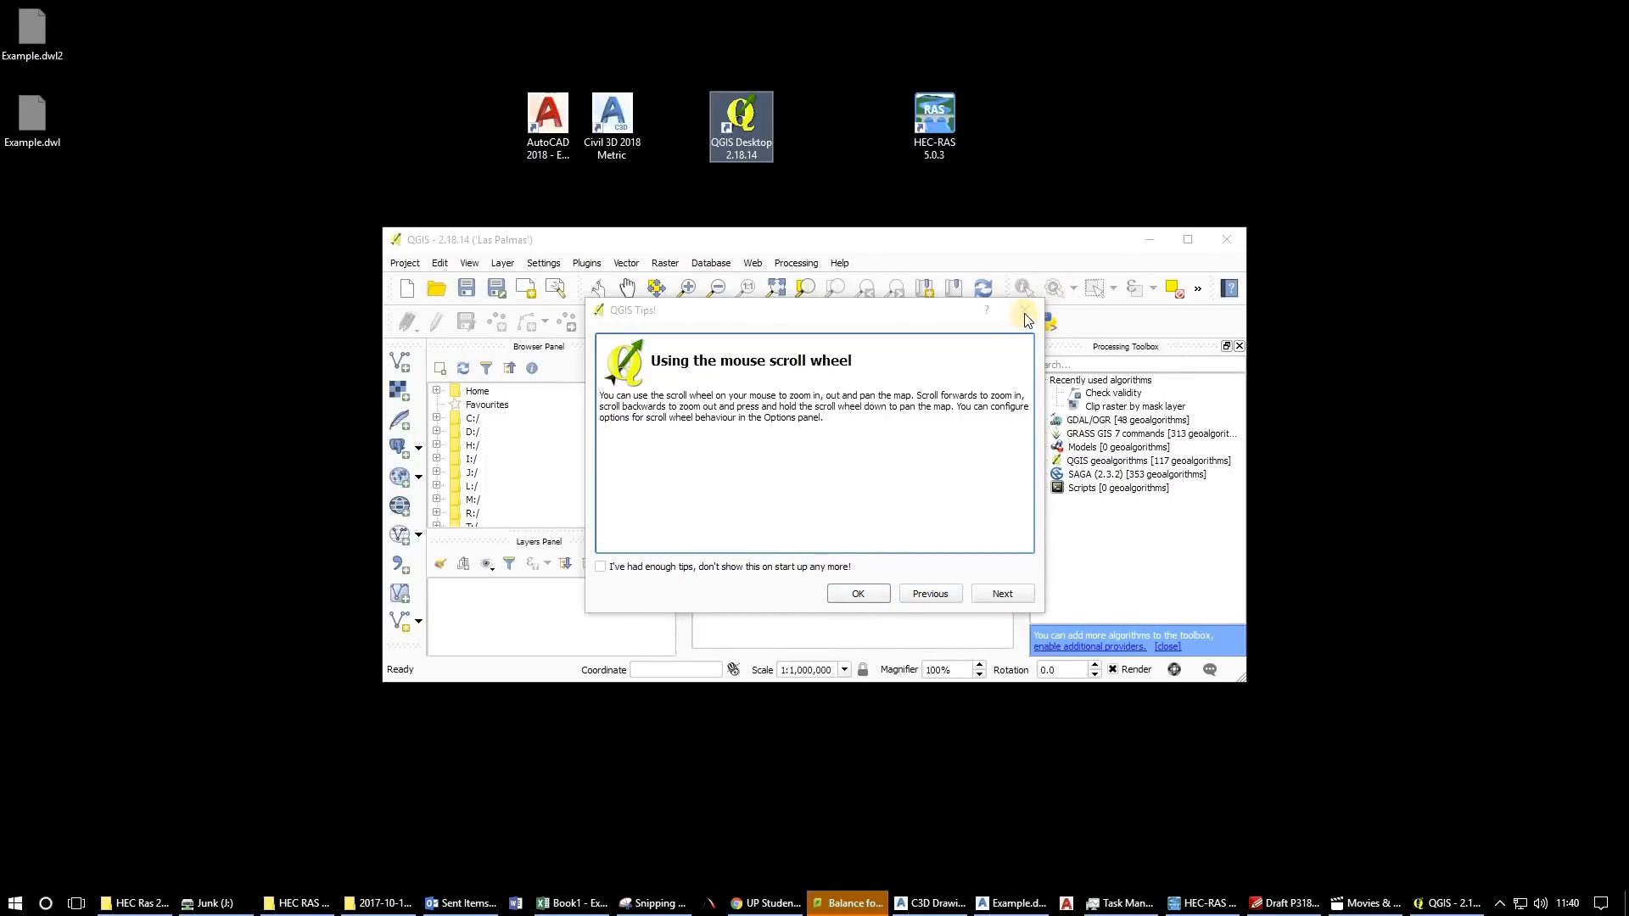
left_click(1188, 239)
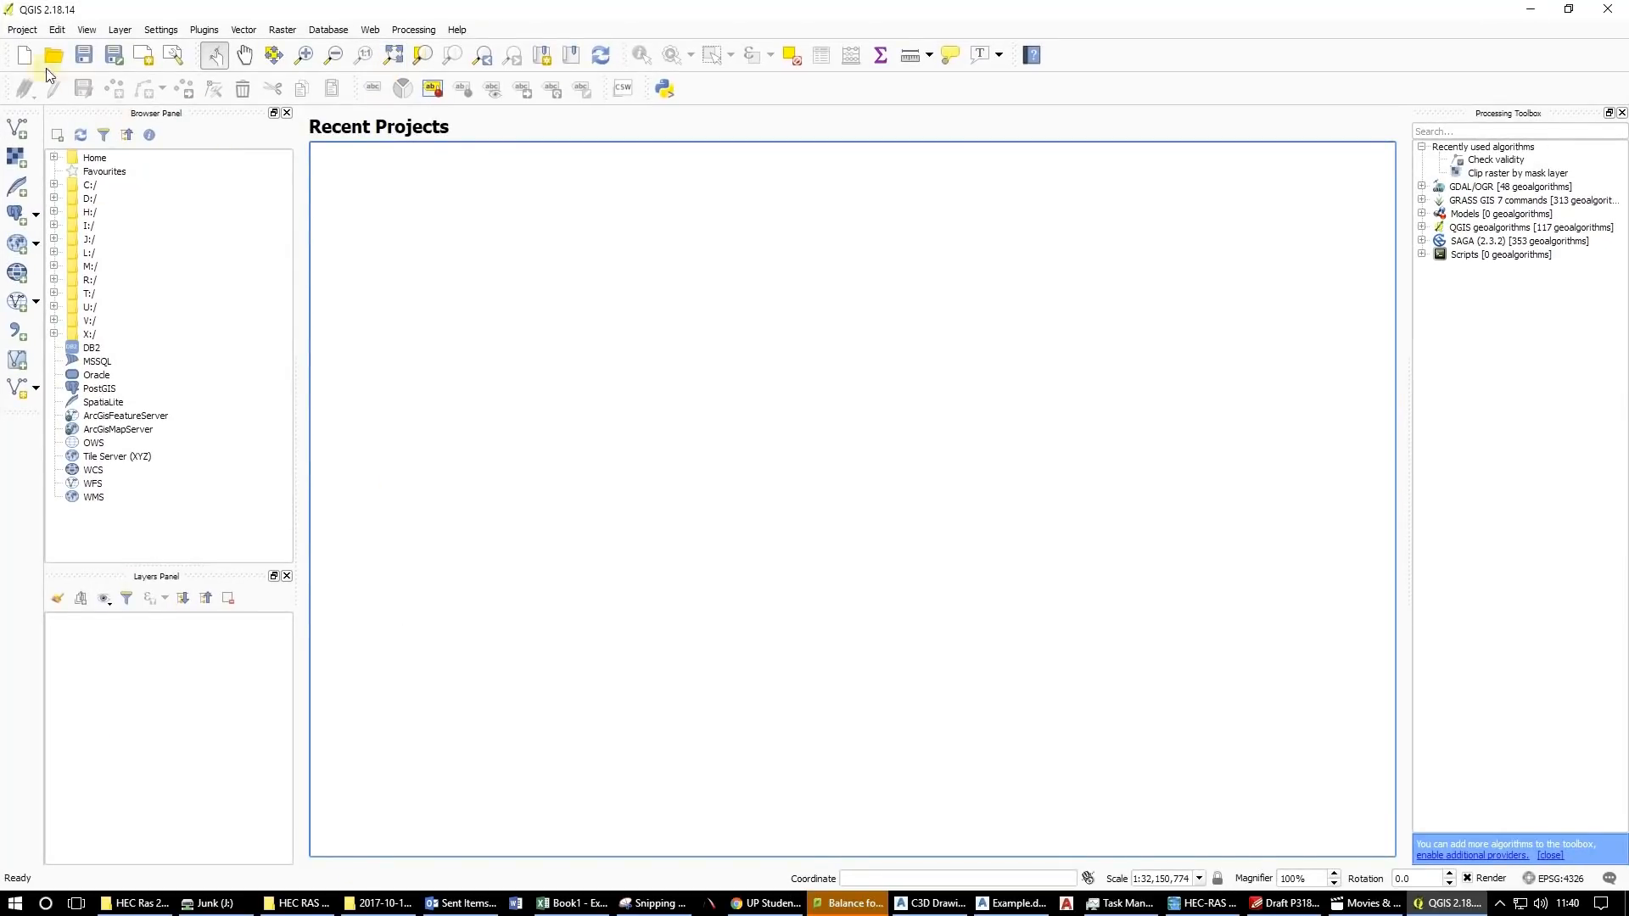
left_click(23, 53)
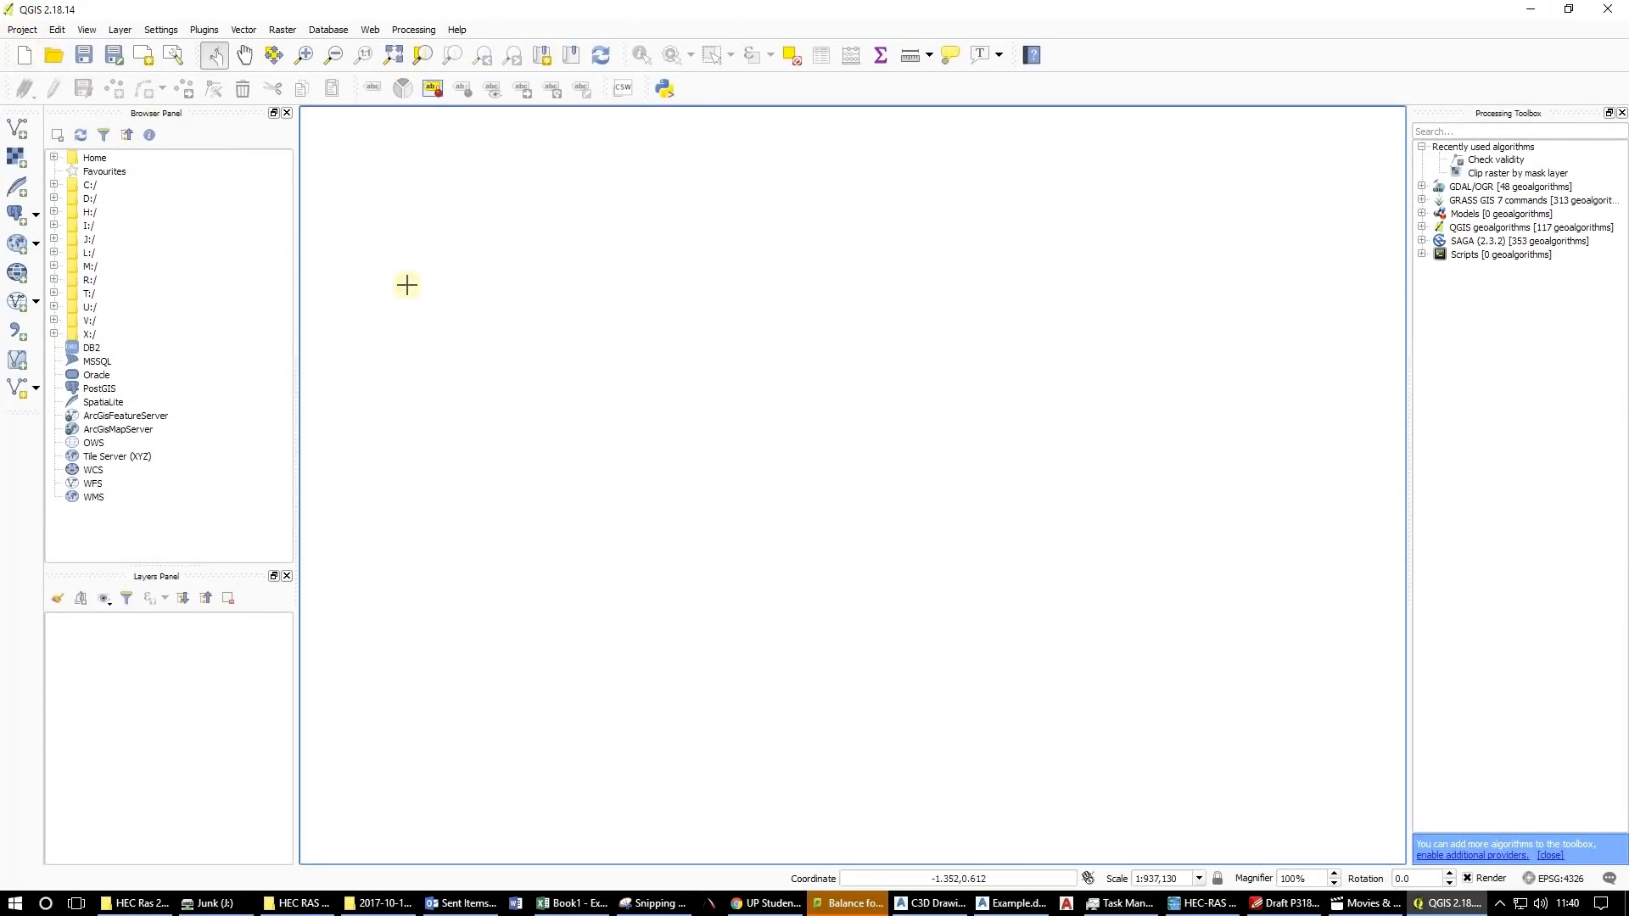
Start adding a raster layer and browse to the Plan 1 folder inside HEC RAS Example.
left_click(17, 162)
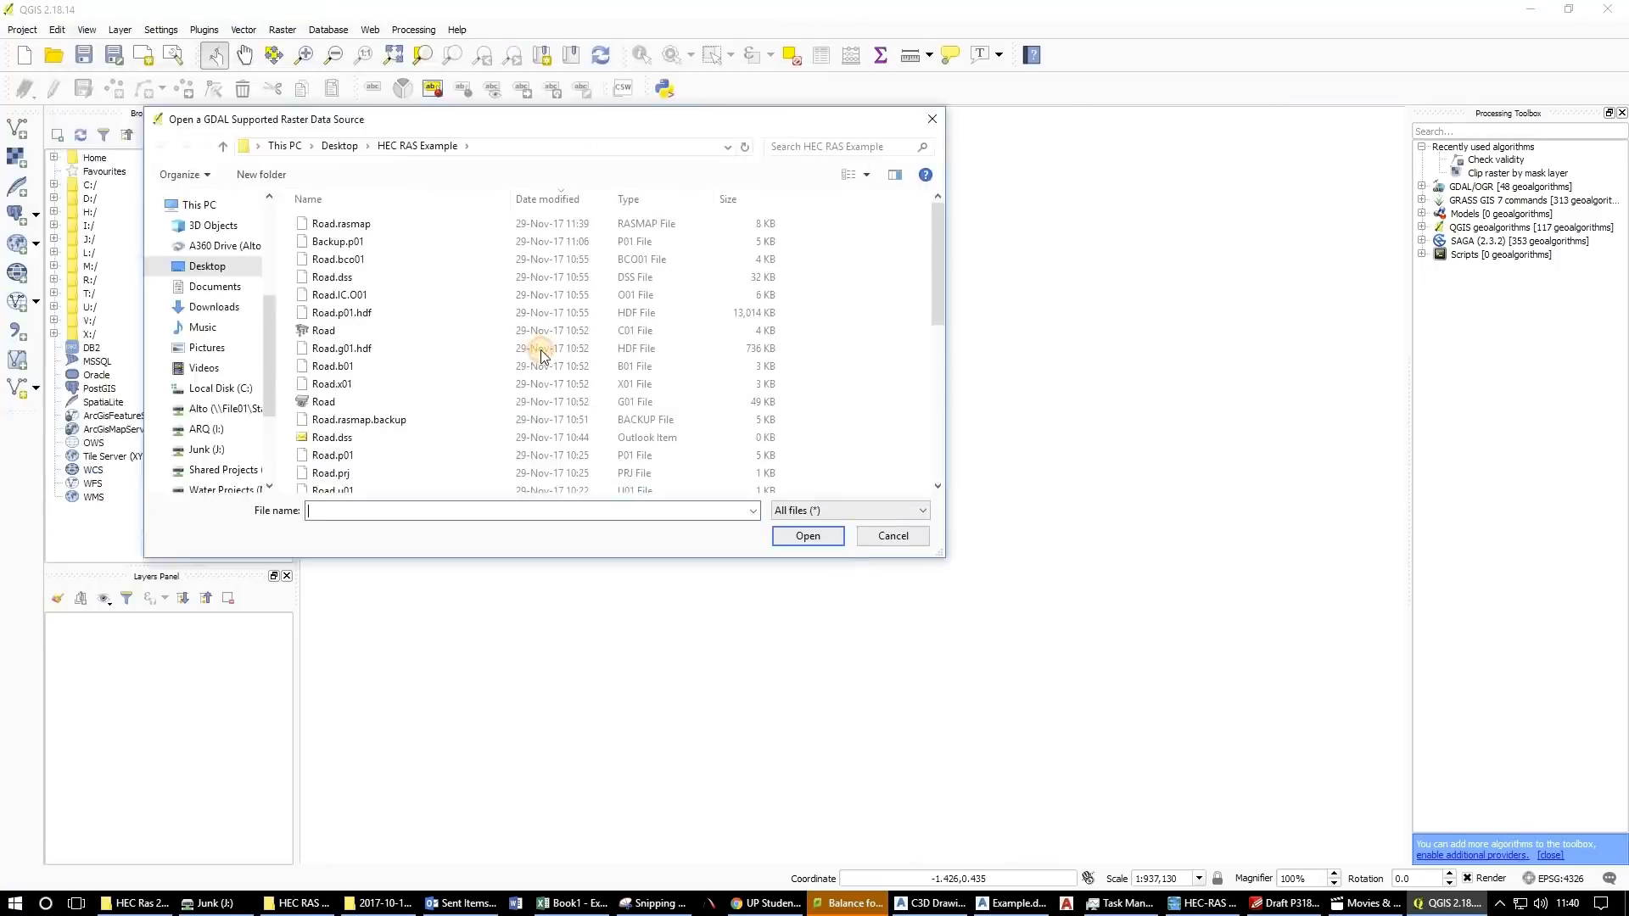
scroll(423, 396, "down", 4)
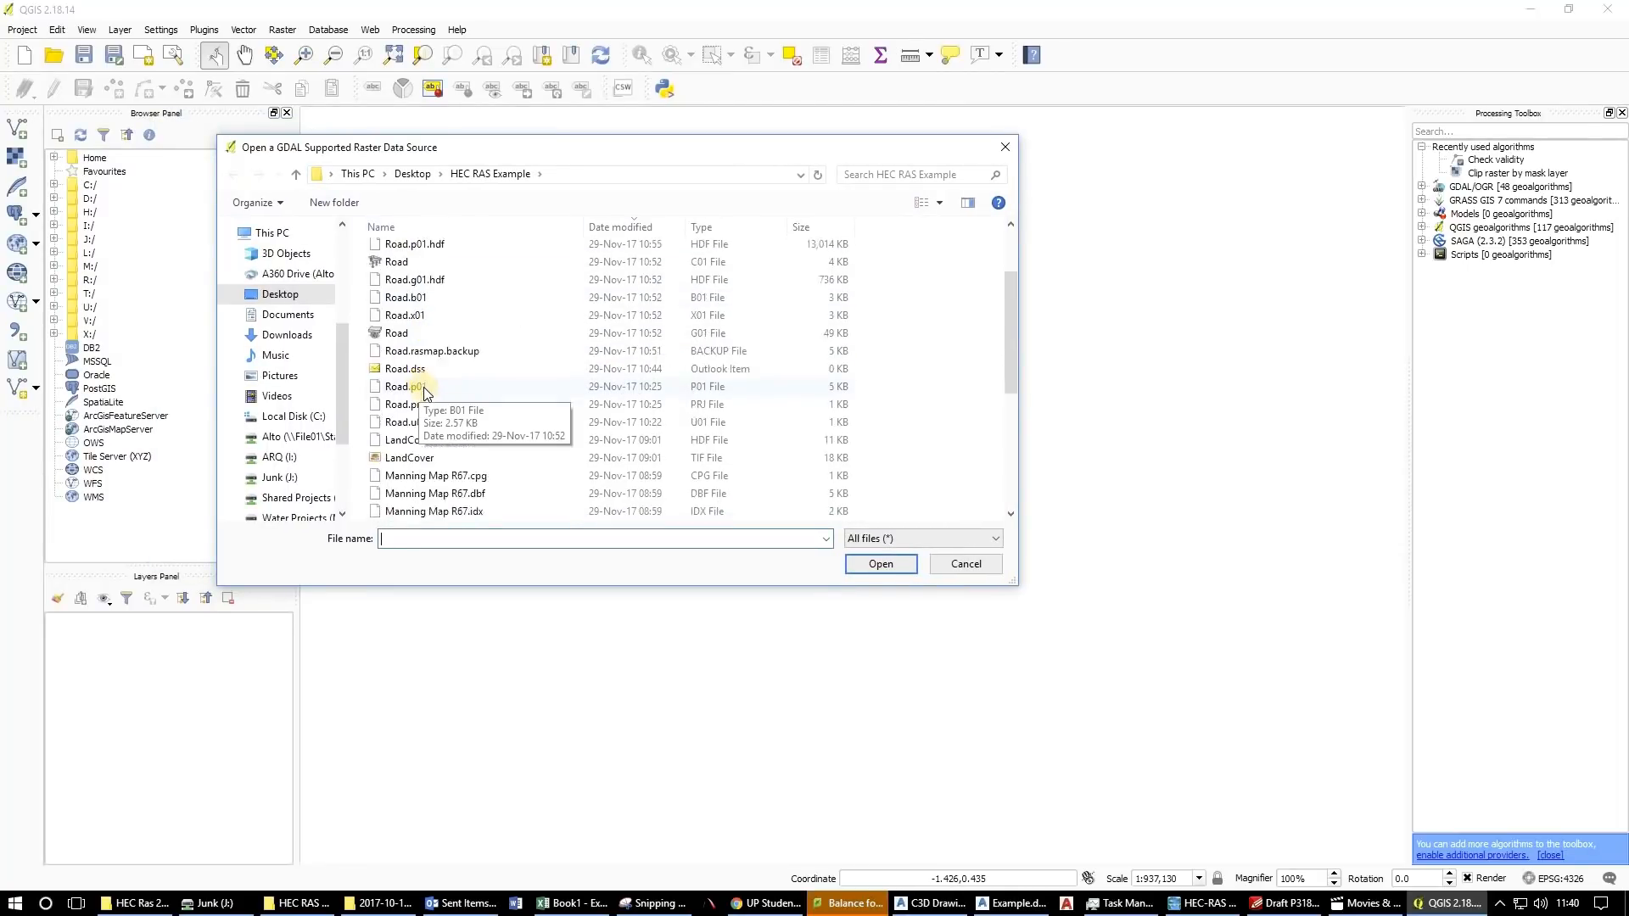
scroll(488, 257, "up", 4)
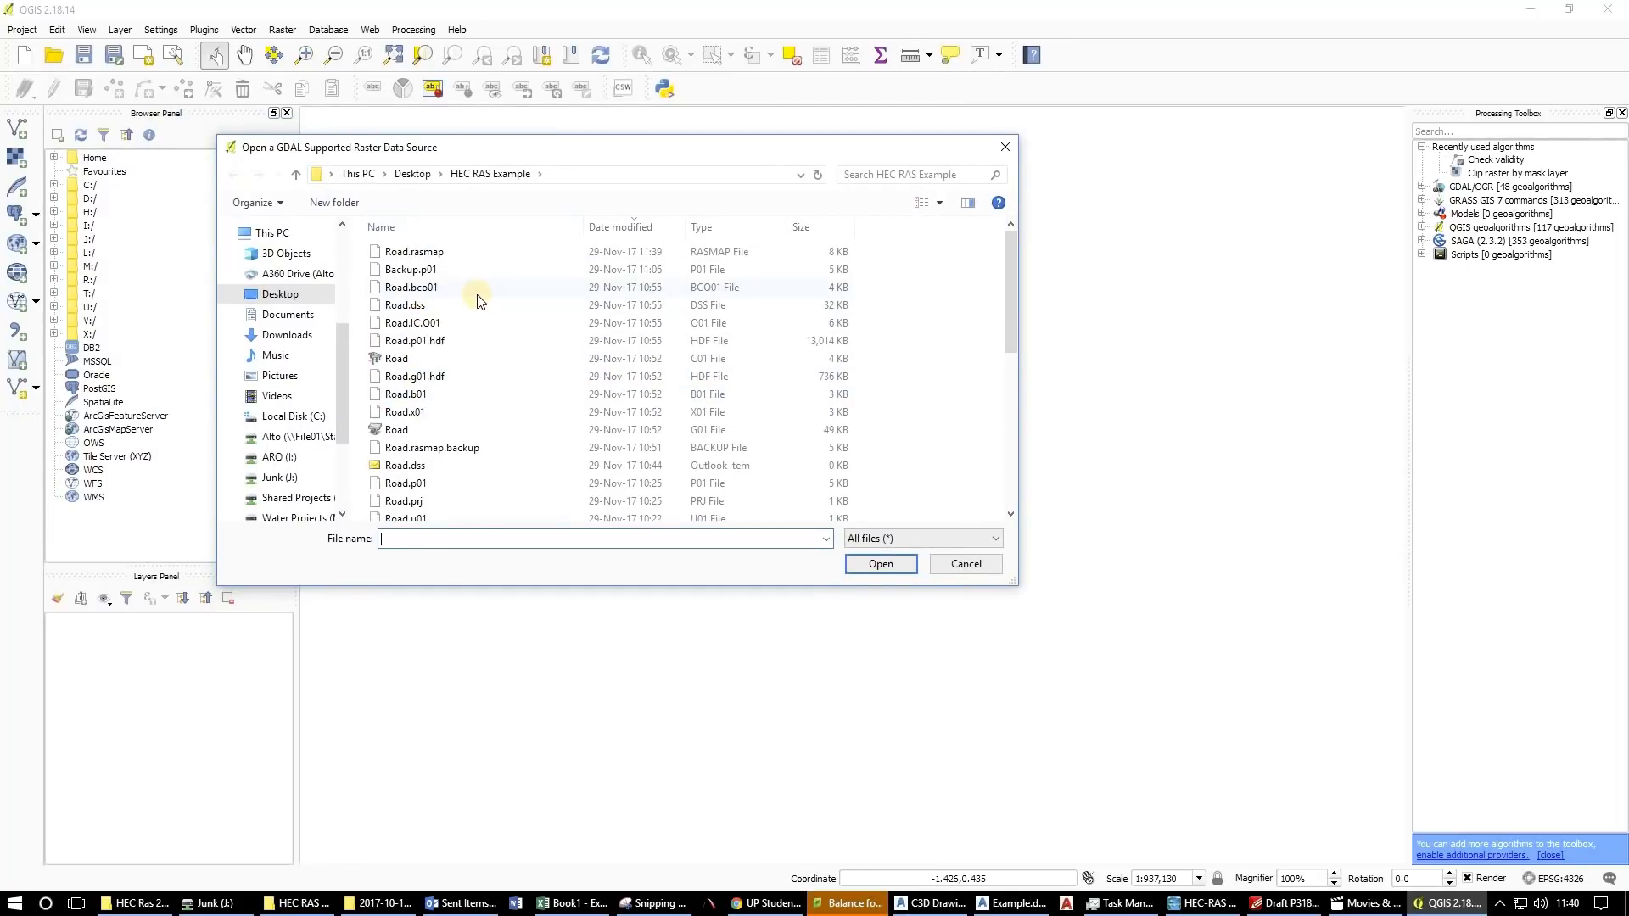
scroll(480, 301, "down", 5)
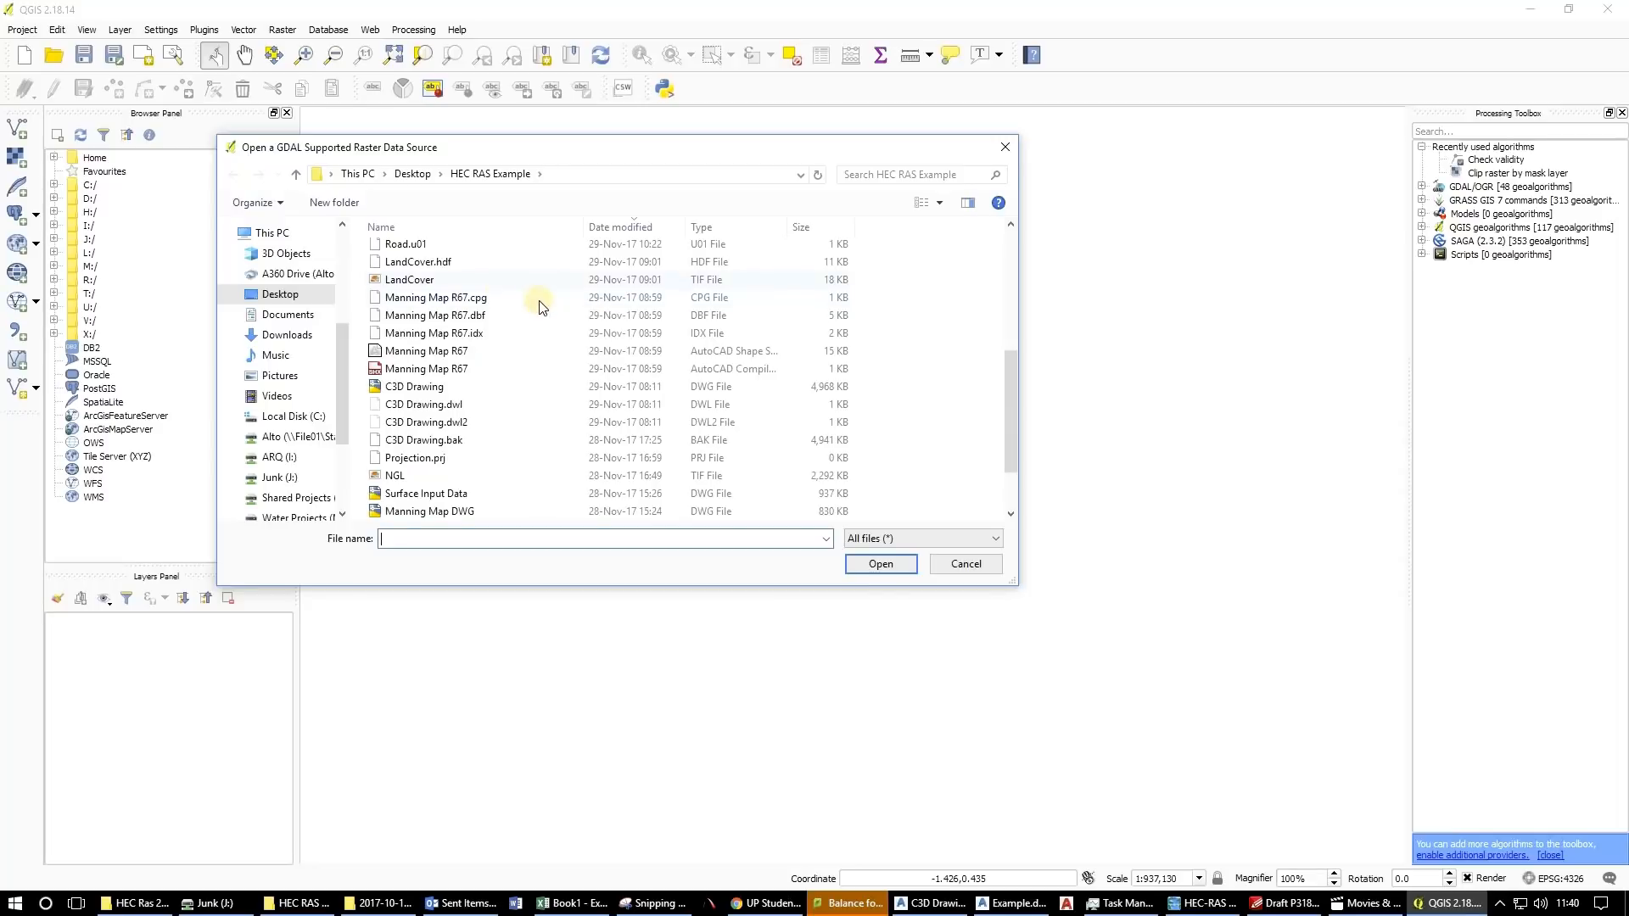
scroll(543, 307, "up", 2)
scroll(528, 308, "down", 3)
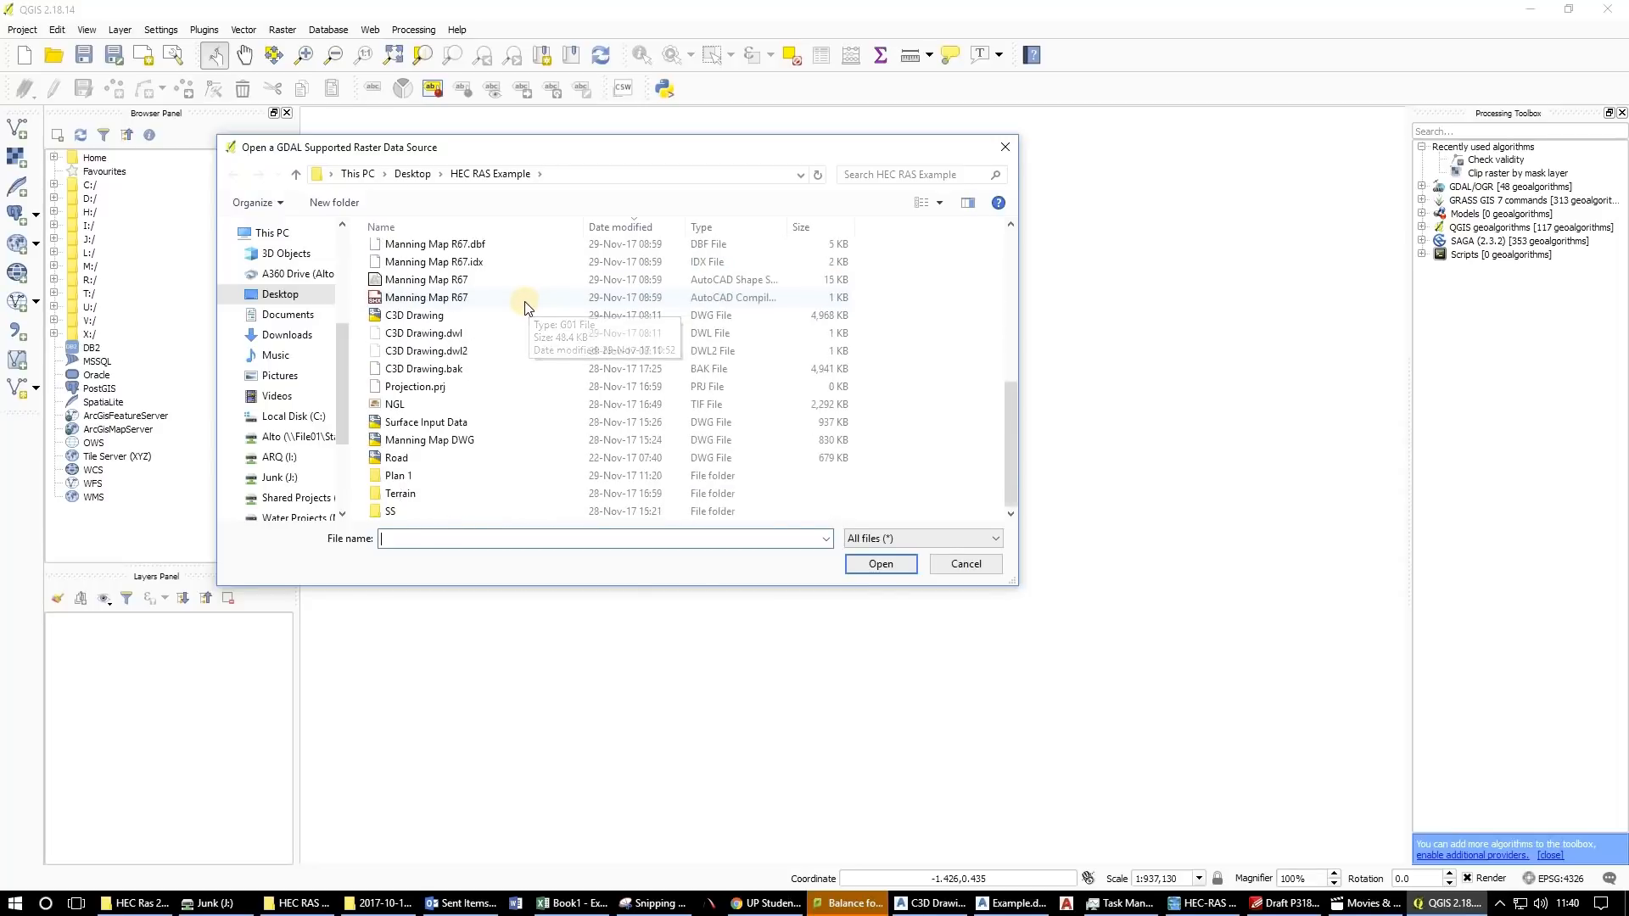
double_click(415, 477)
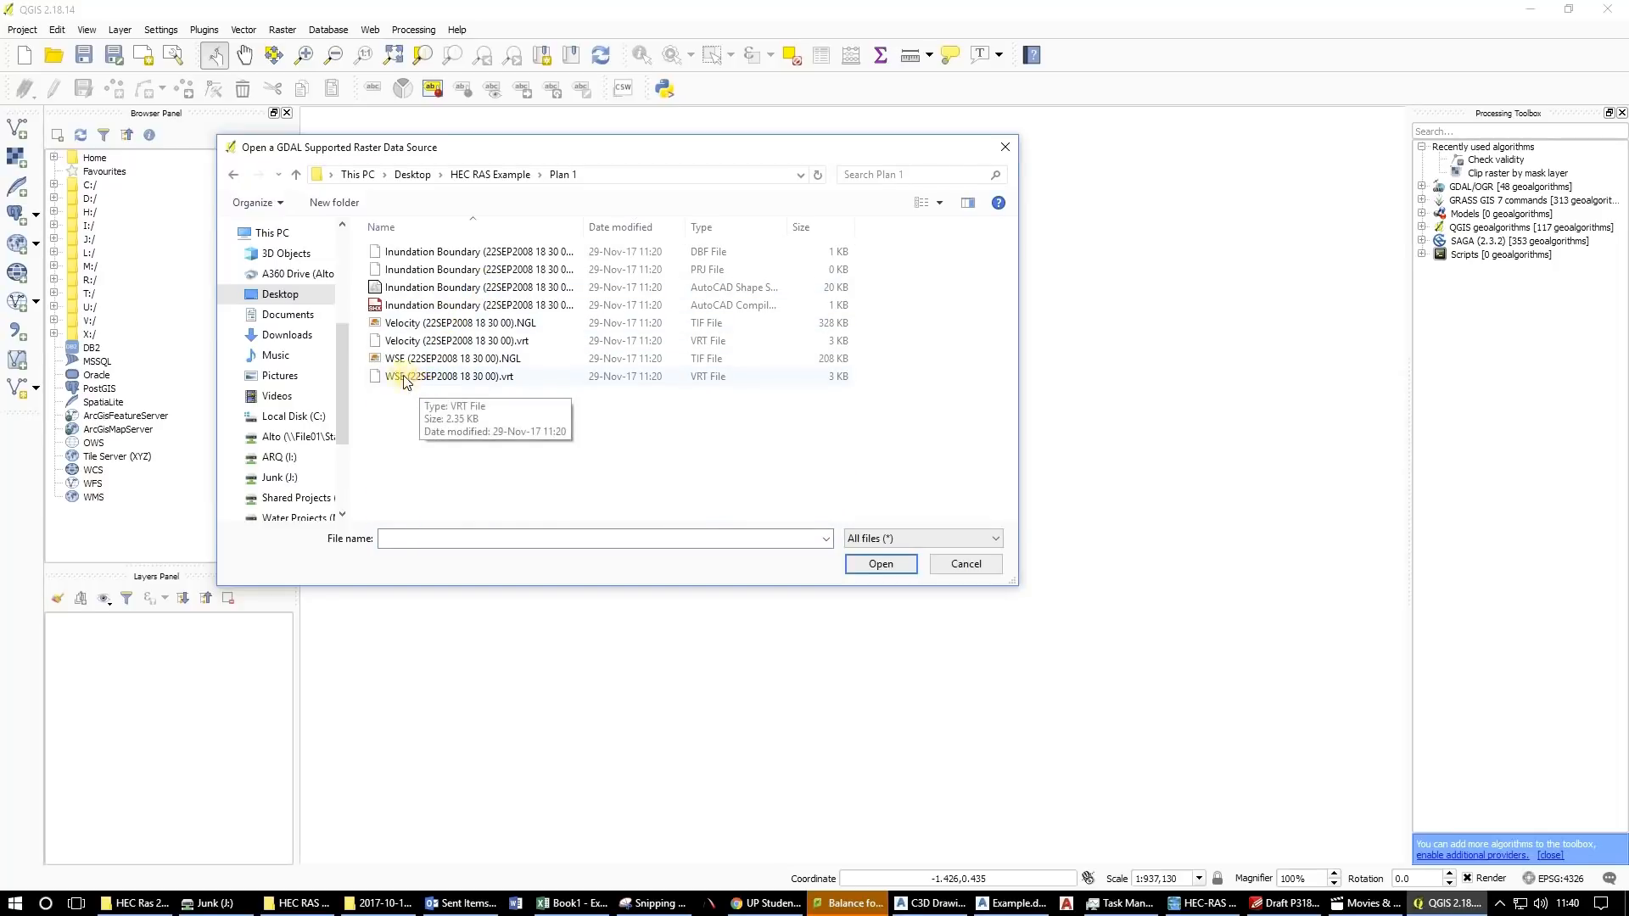
left_click(401, 360)
left_click(405, 323)
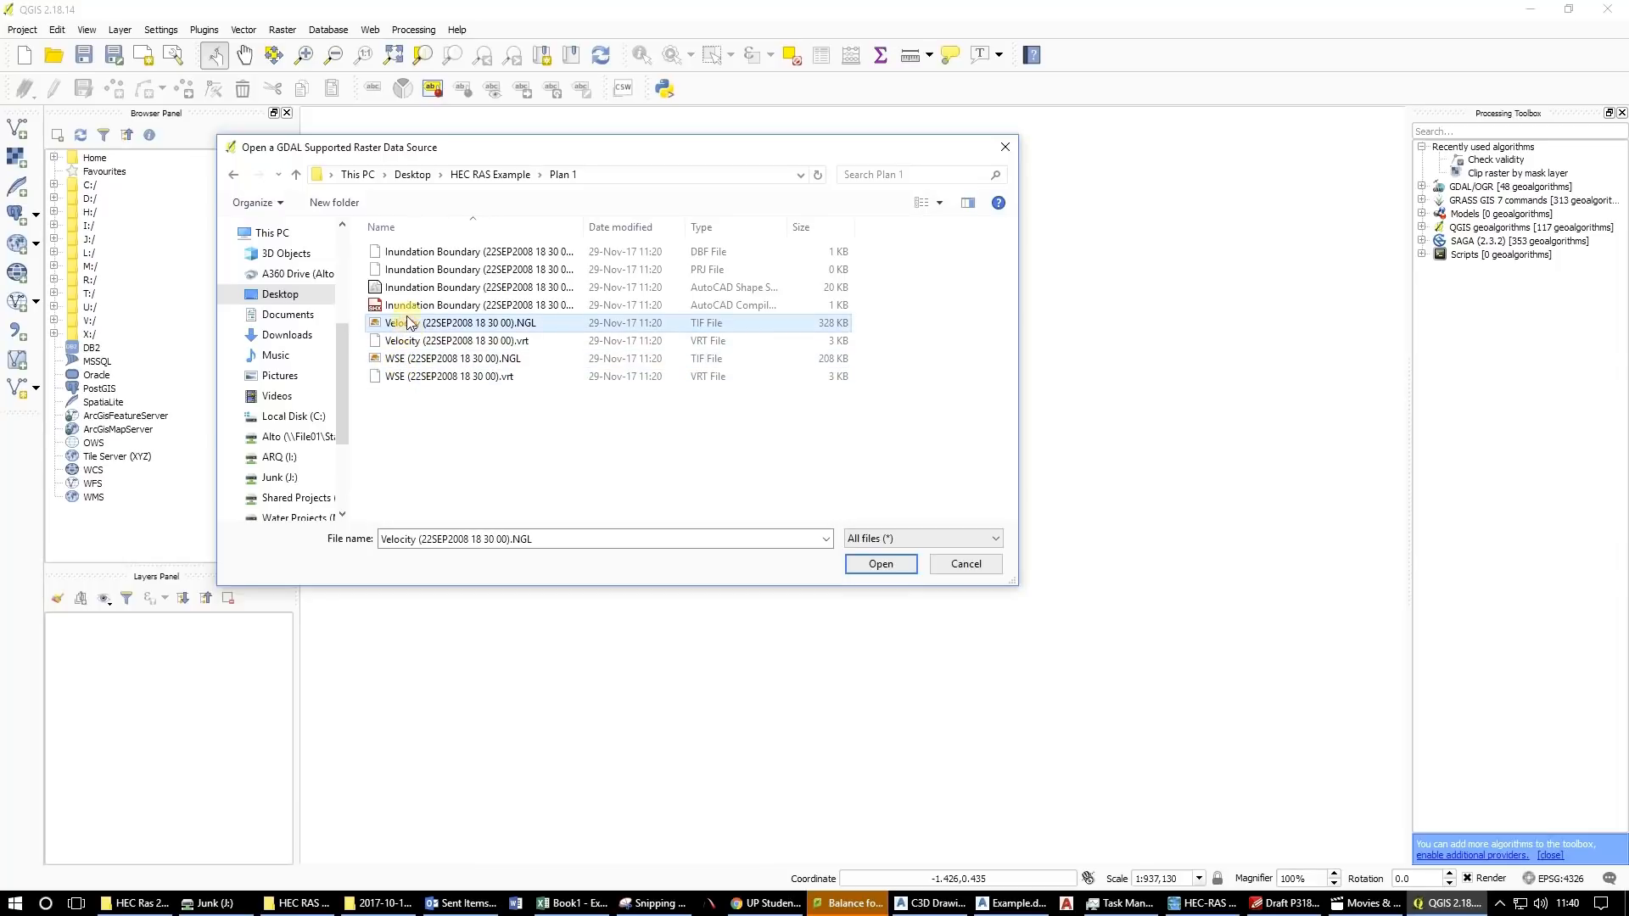
left_click(402, 288)
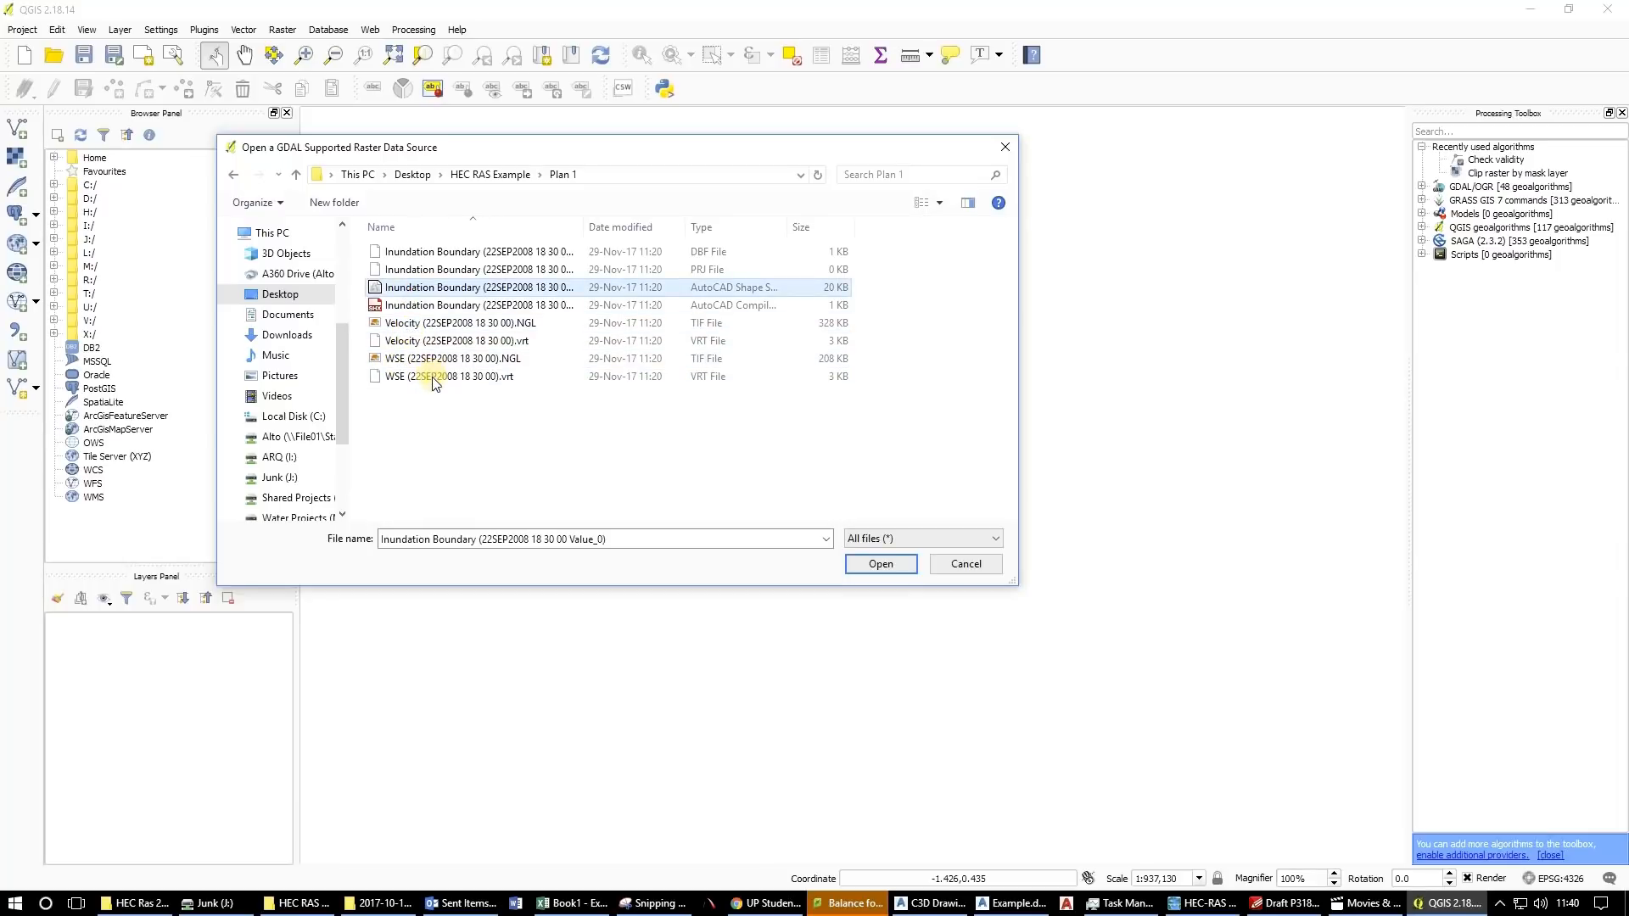
left_click(392, 360)
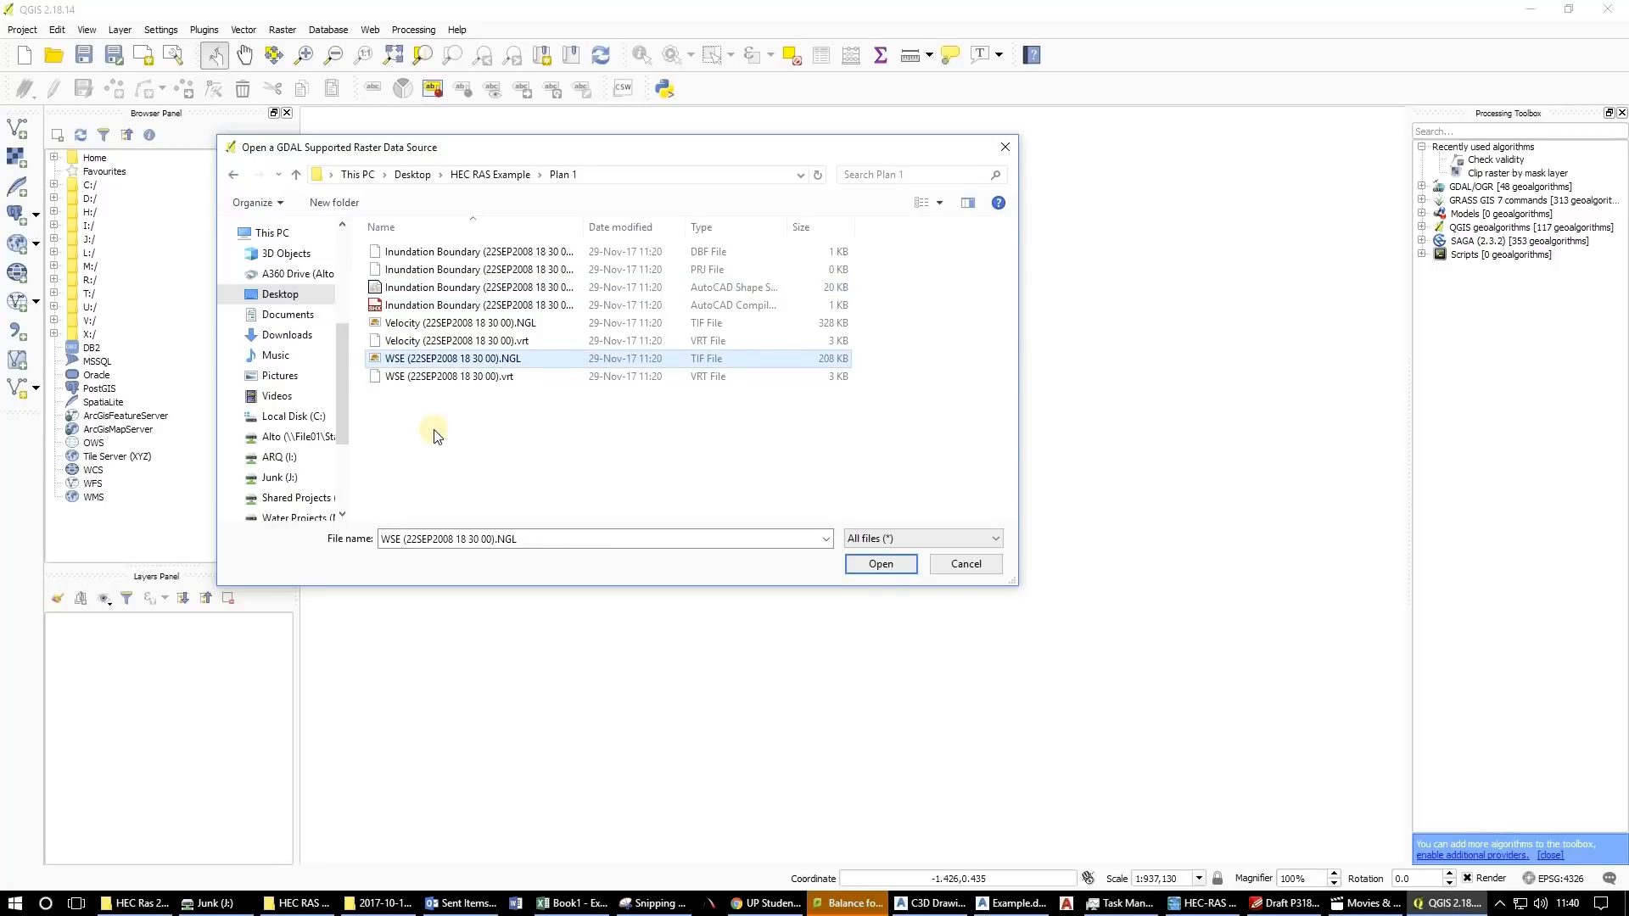
left_click(402, 365)
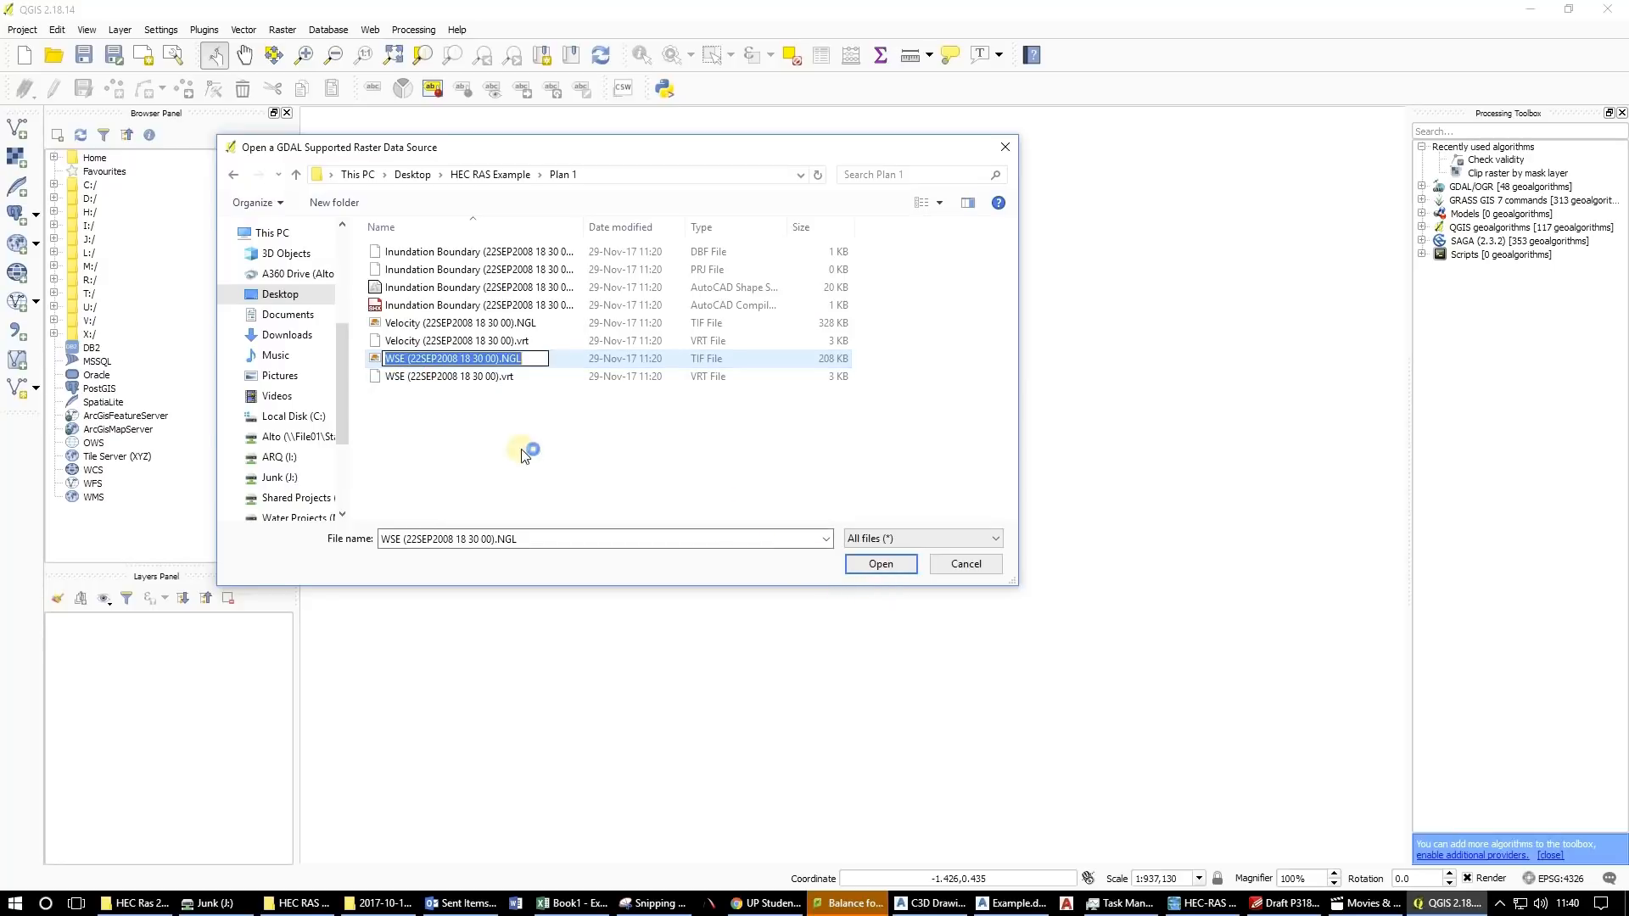
left_click(422, 385)
left_click(404, 361)
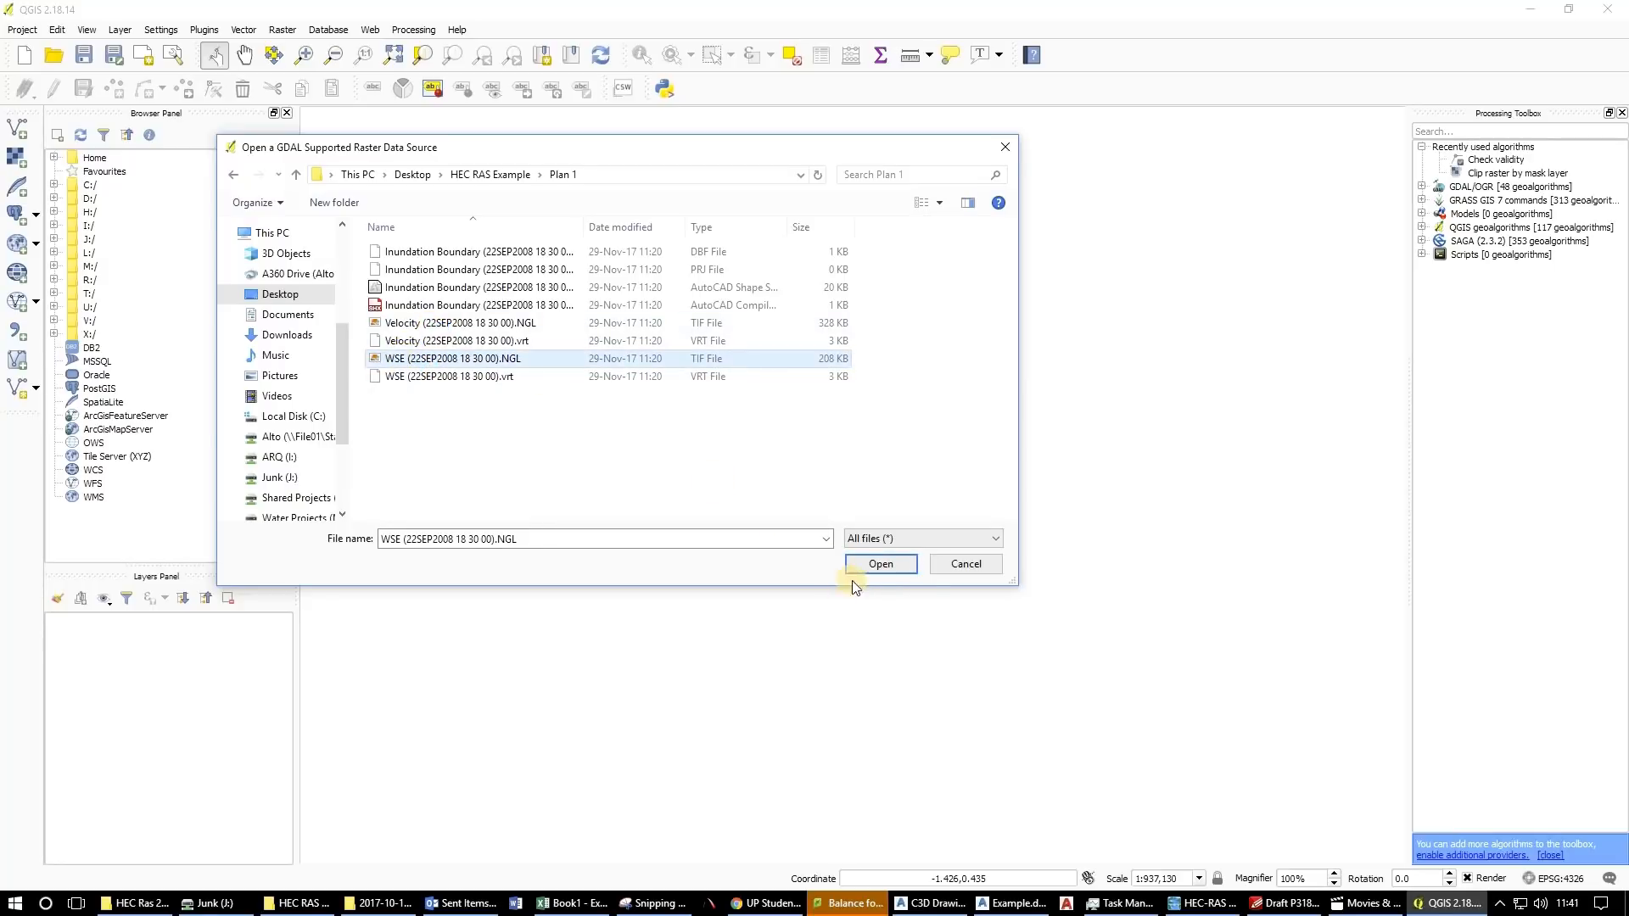
left_click(868, 563)
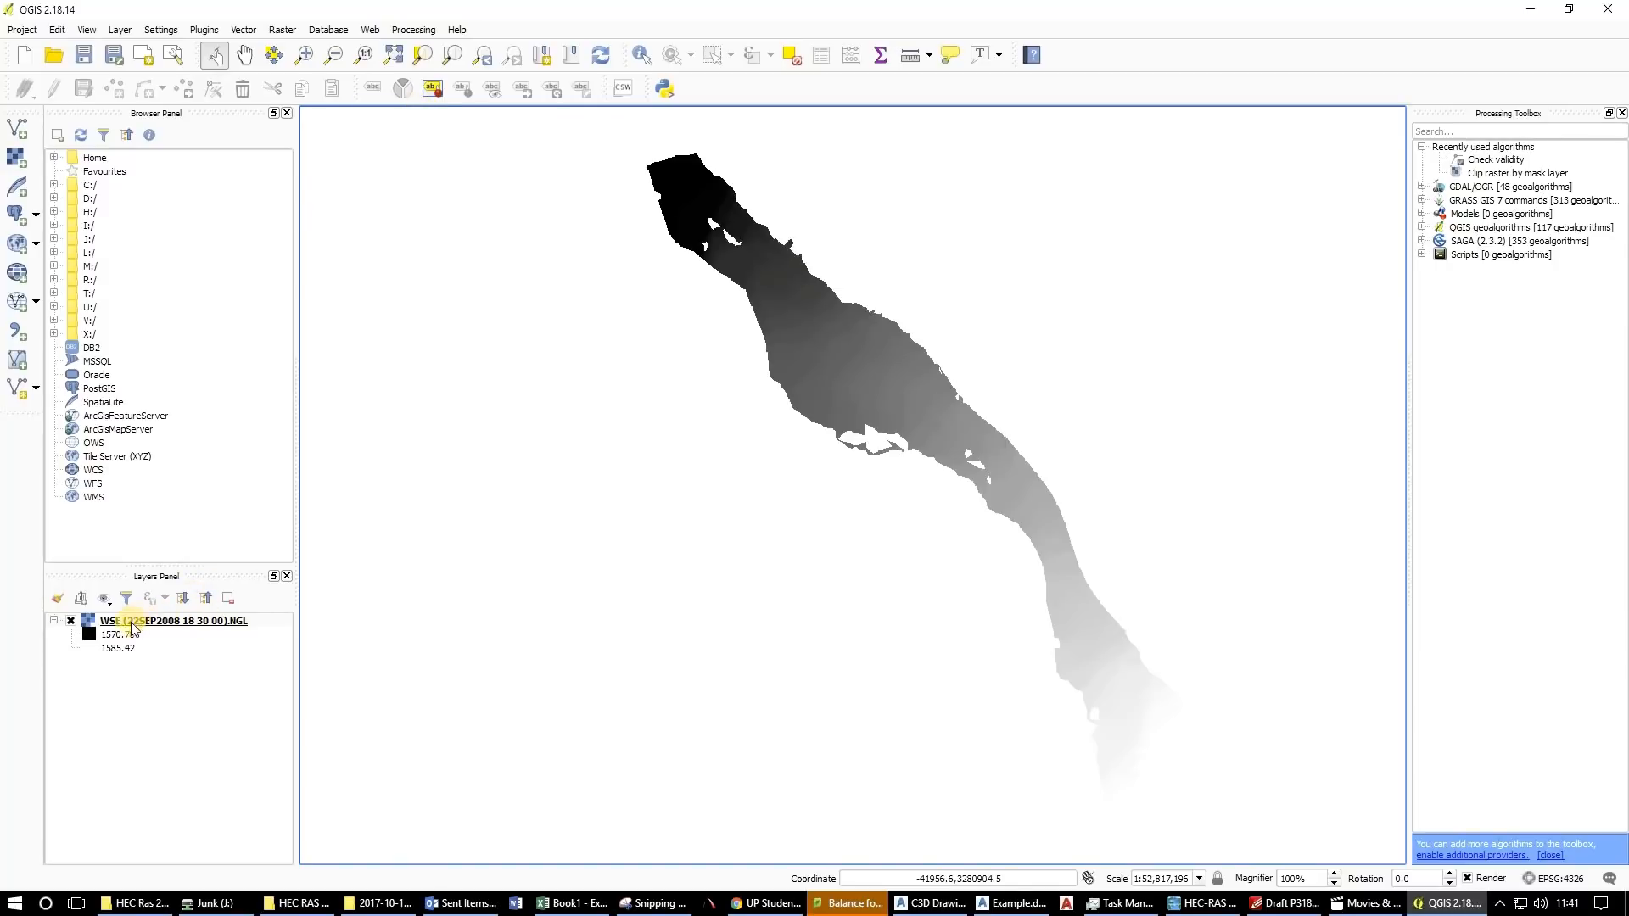
Try to restyle the WSE raster layer with the Singleband pseudocolor render type and apply the style.
left_click(120, 639)
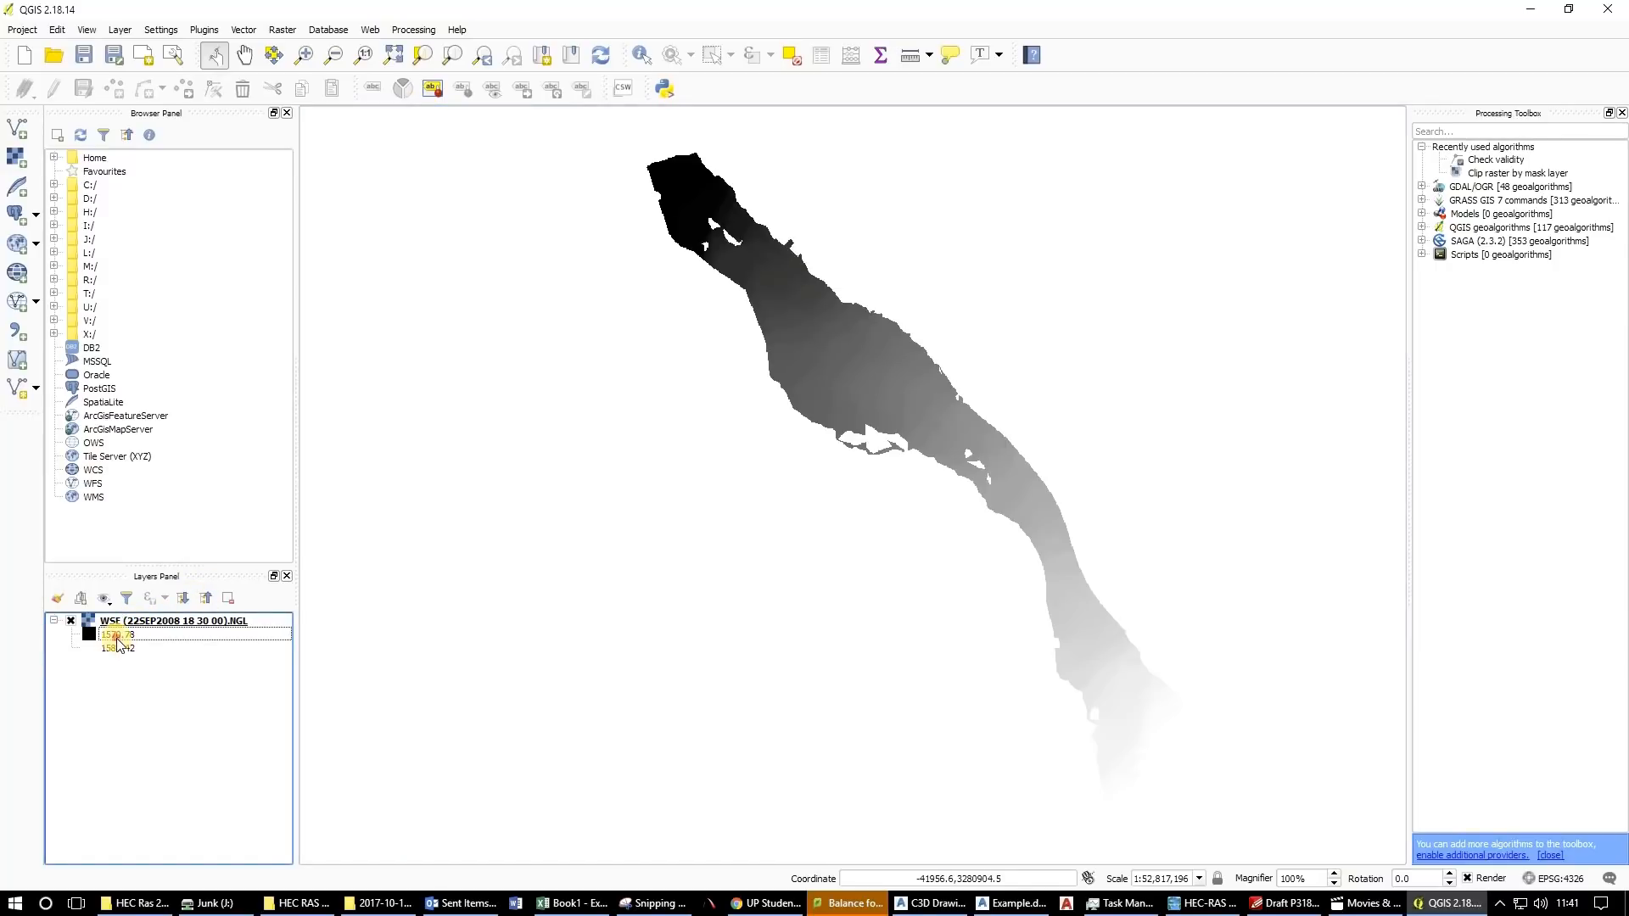
double_click(118, 639)
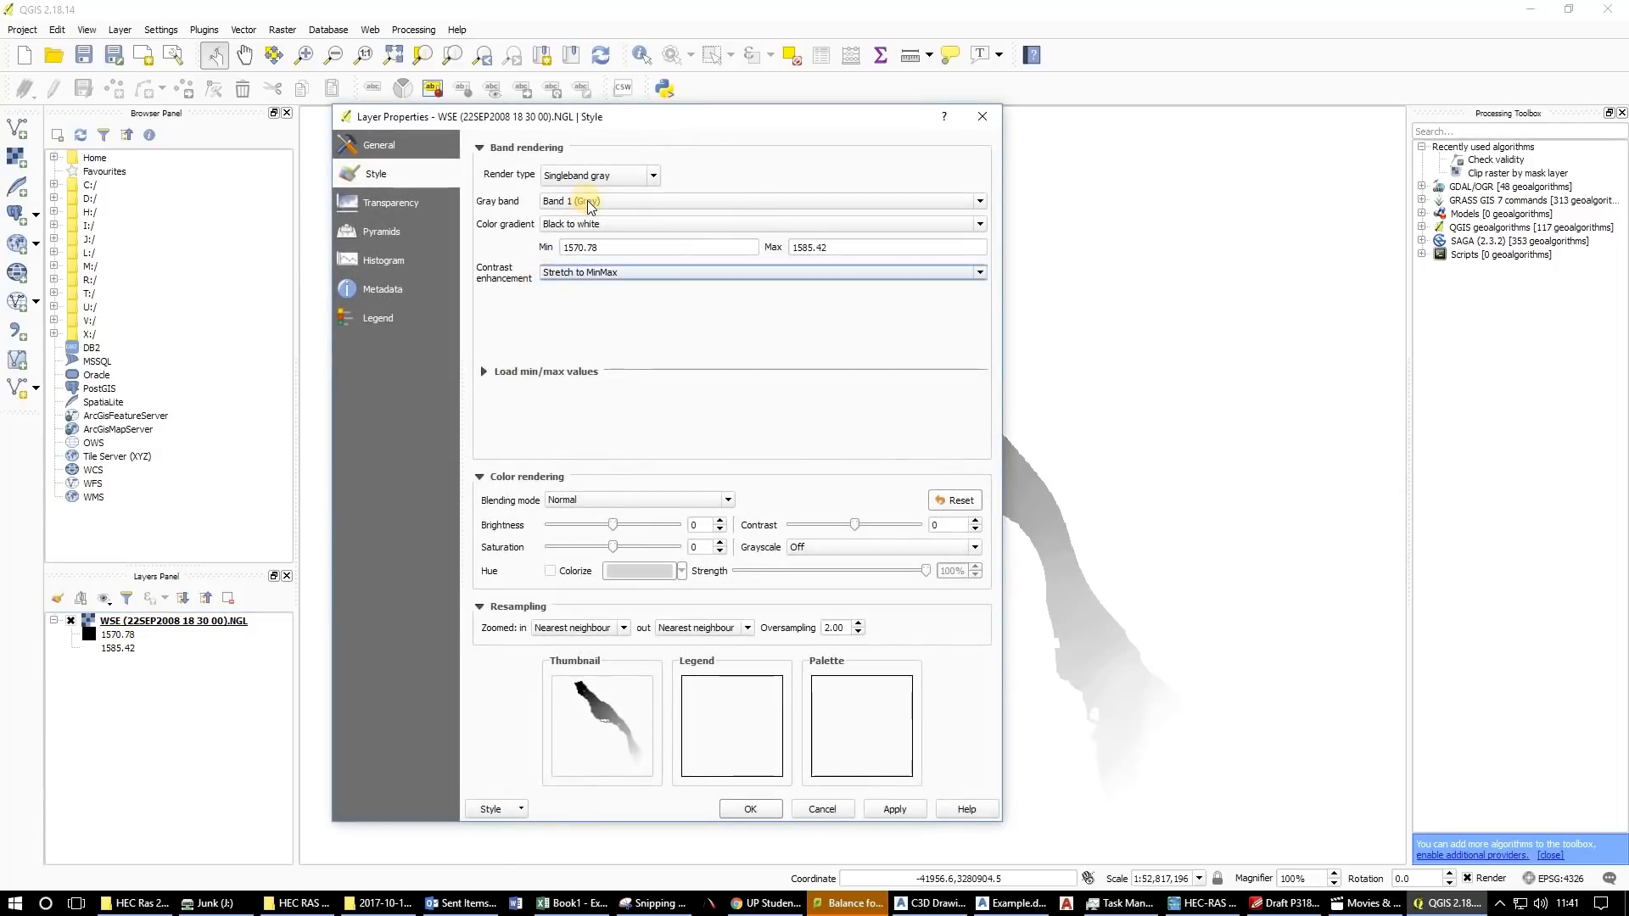
left_click_drag(511, 116, 561, 151)
left_click(670, 159)
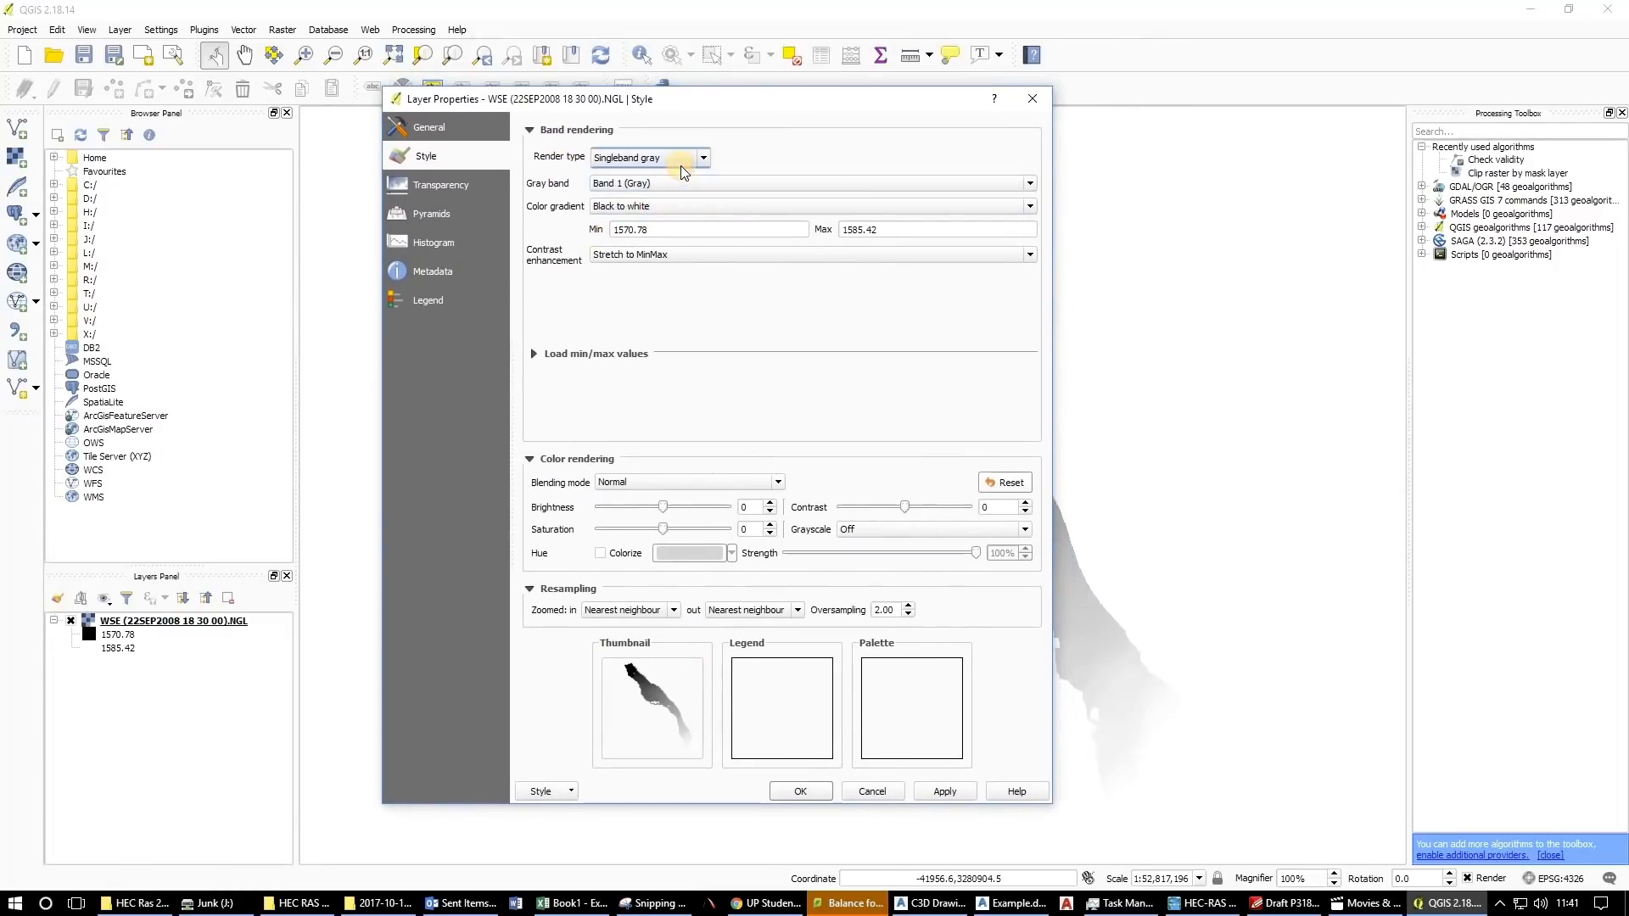
left_click(685, 209)
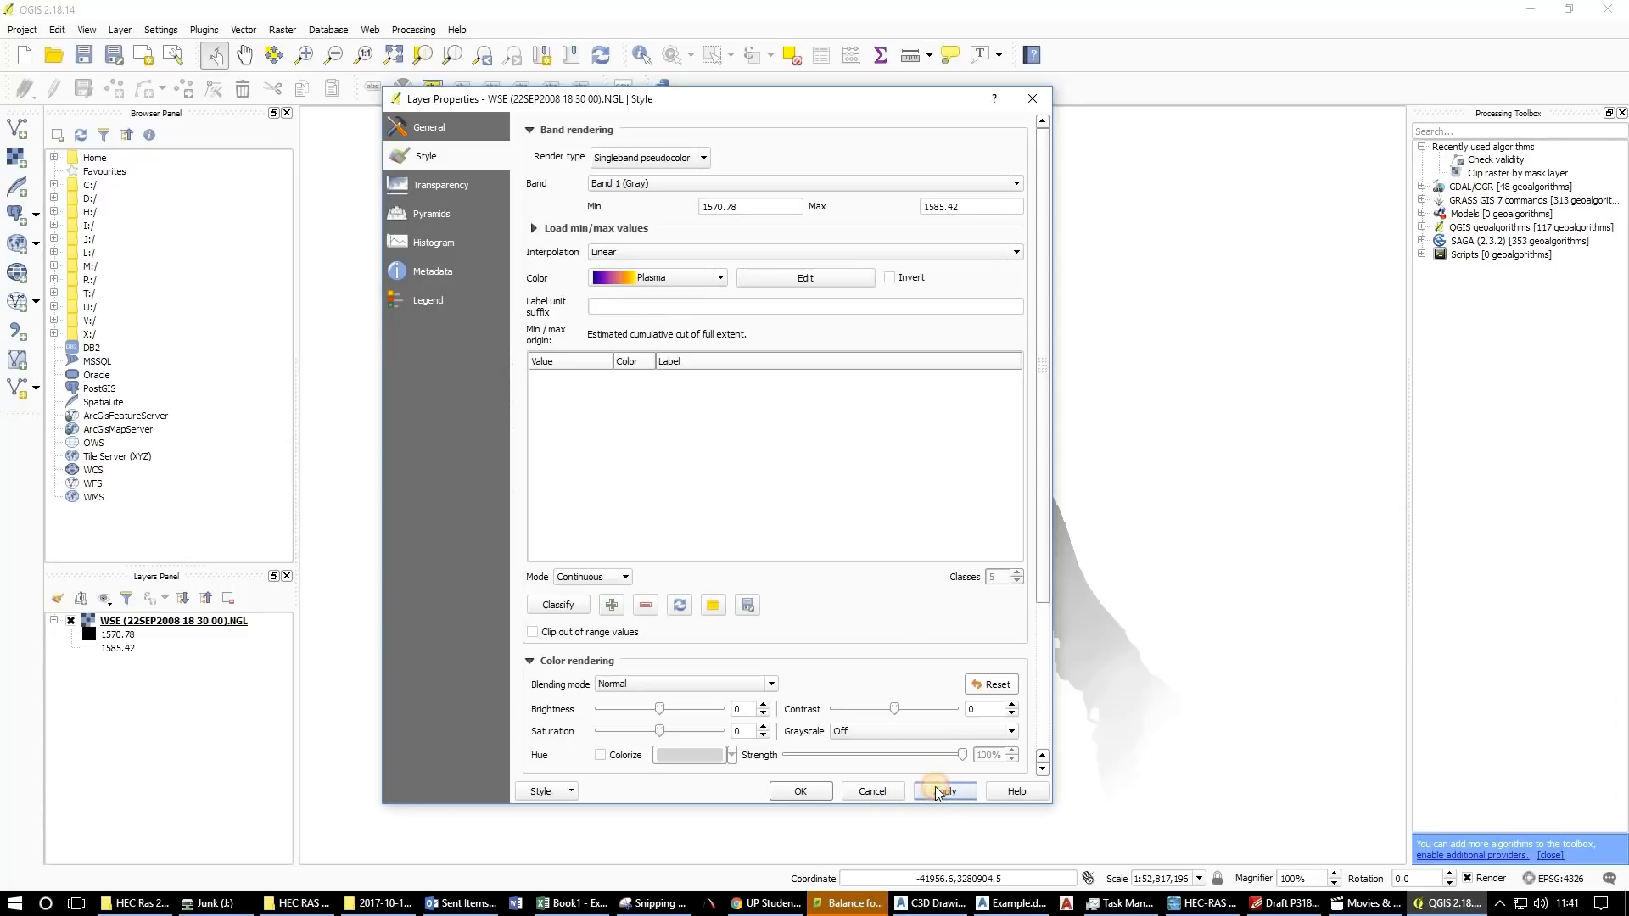
left_click(801, 791)
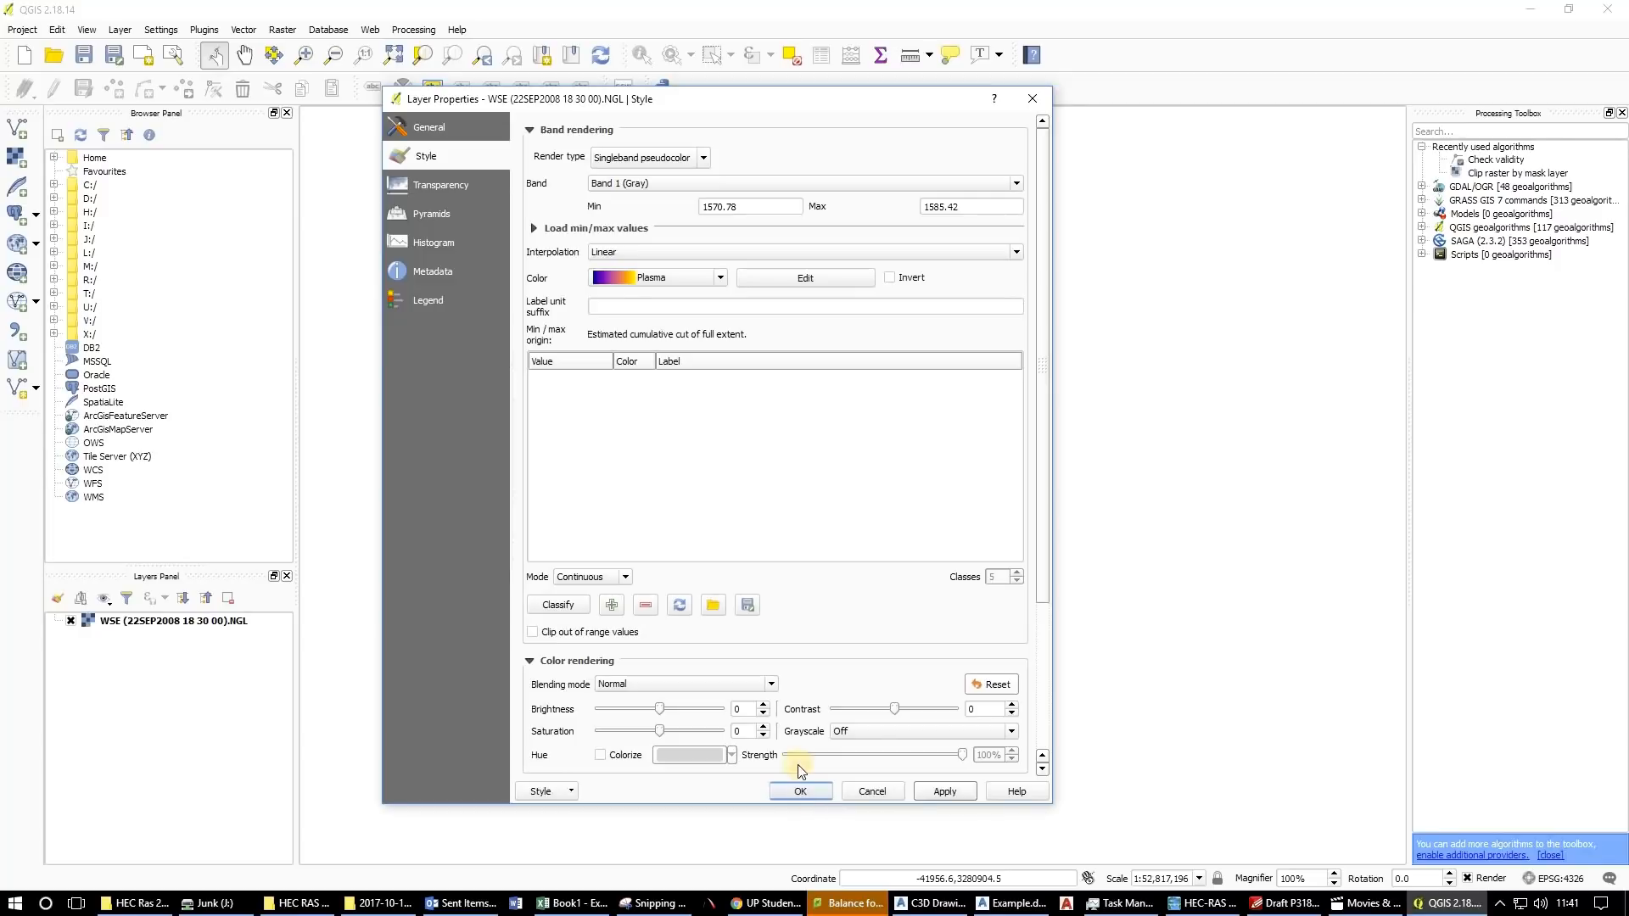
left_click(659, 180)
left_click(655, 161)
left_click(801, 791)
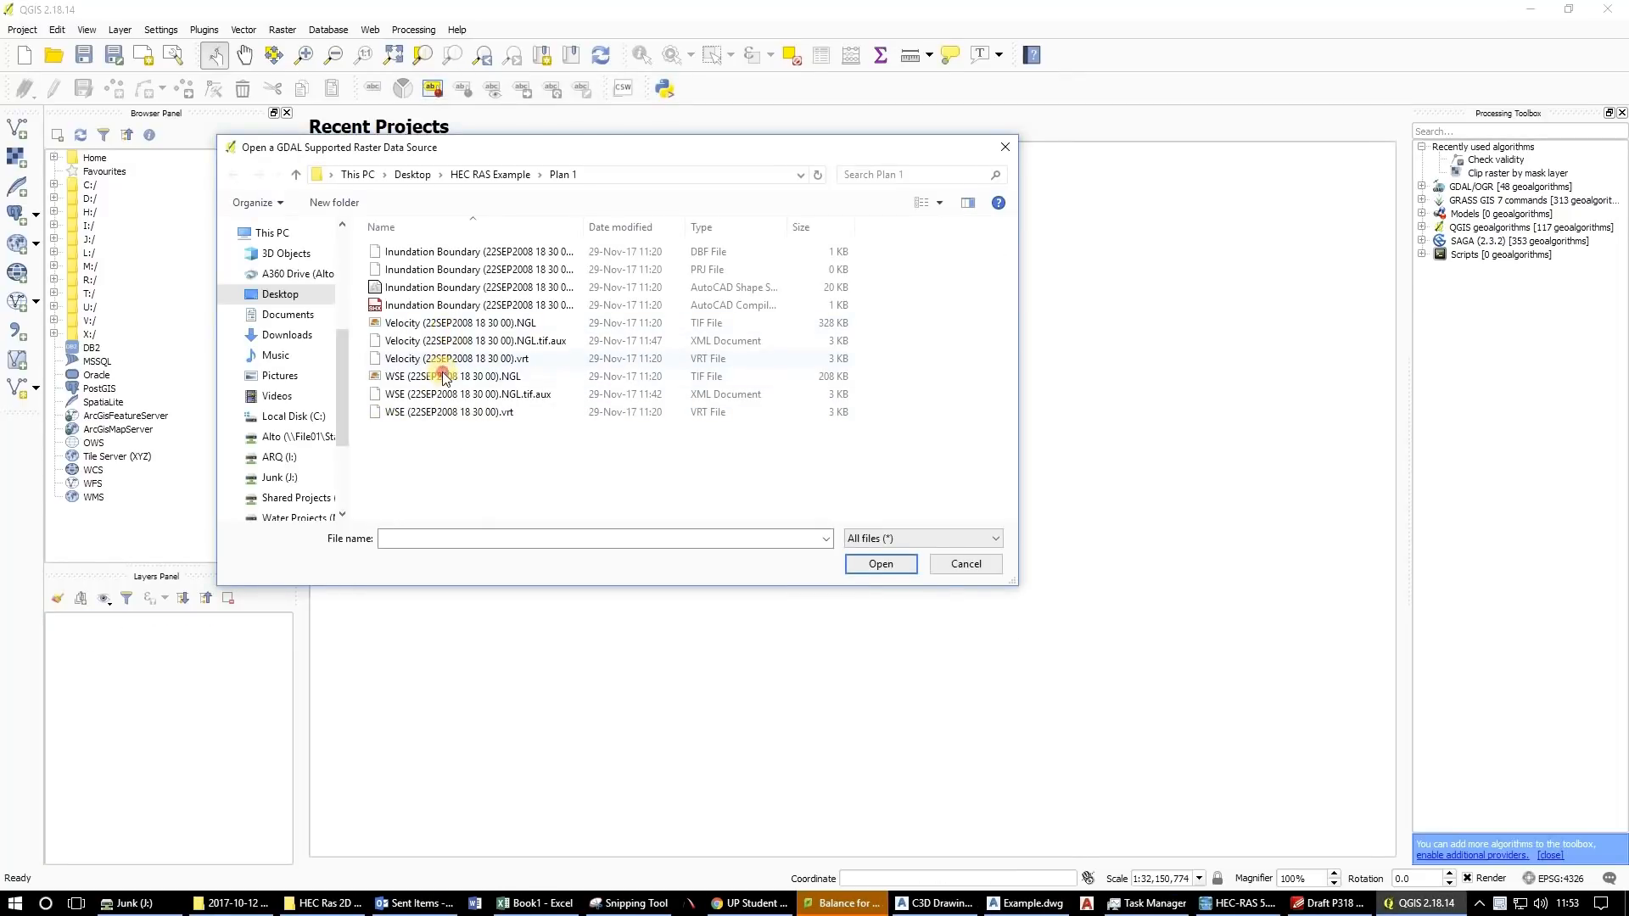
left_click(443, 376)
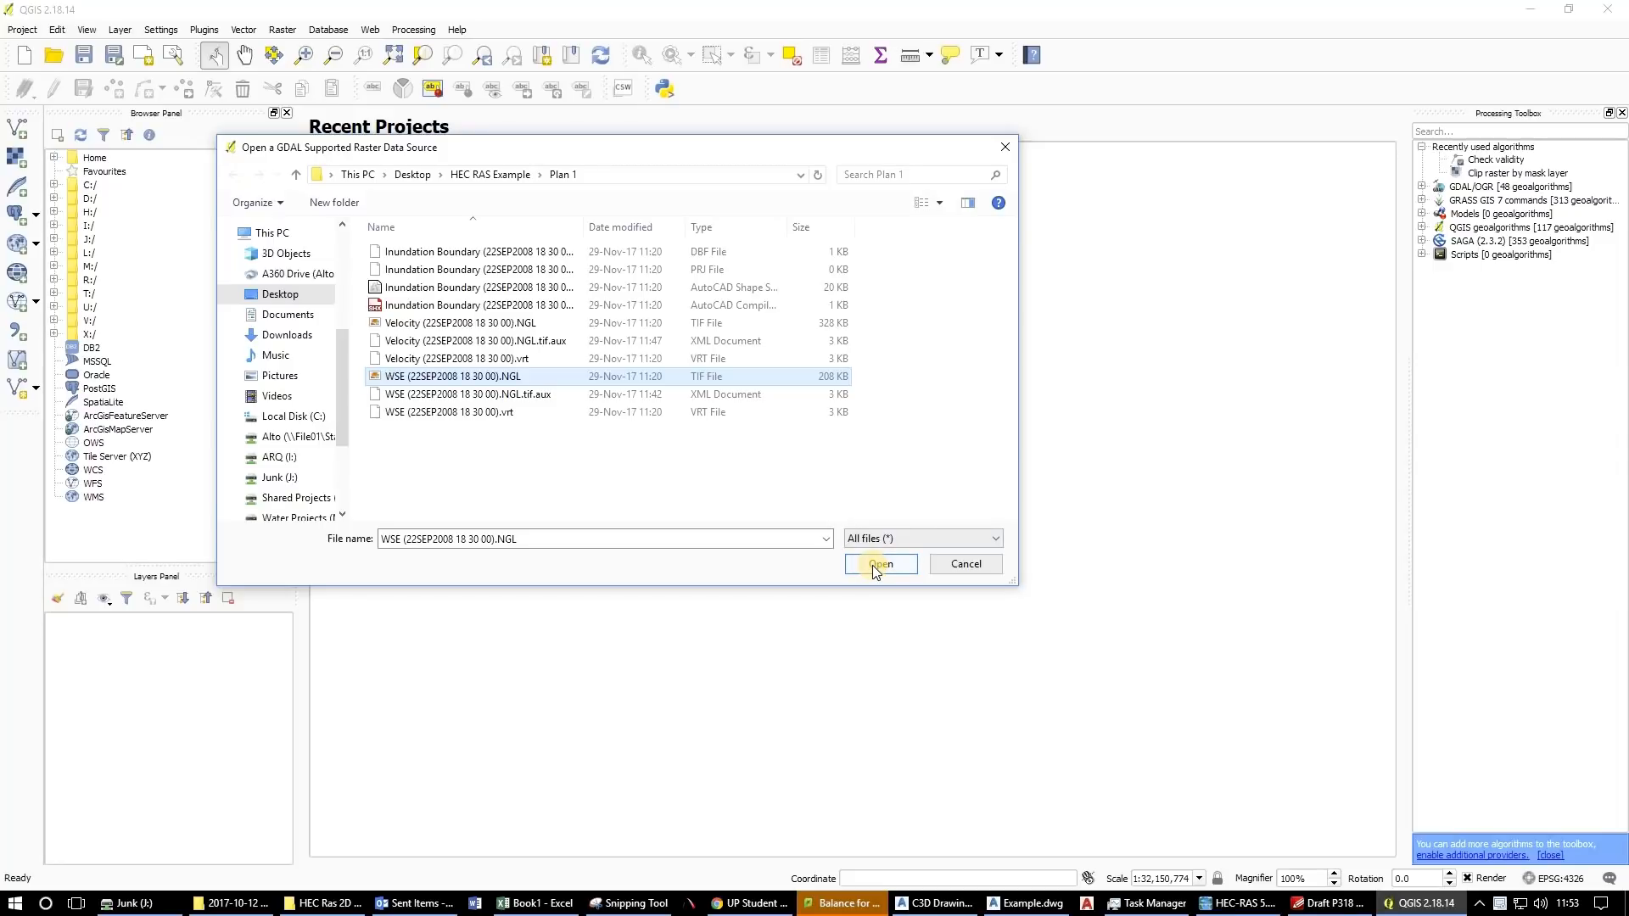
left_click(424, 323)
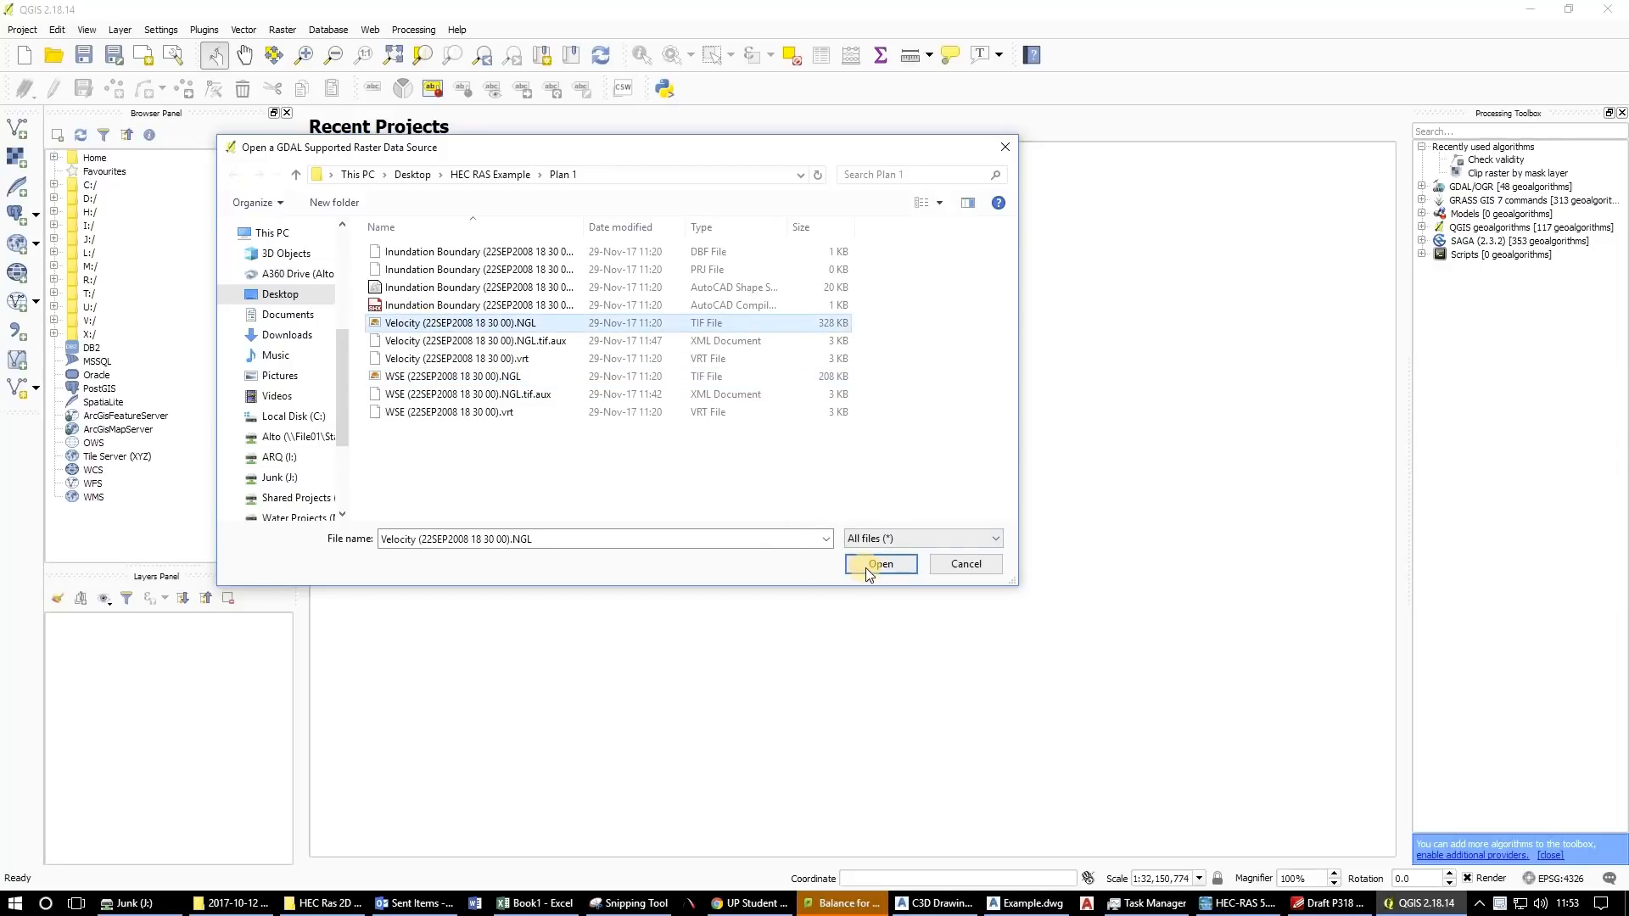
key("Return")
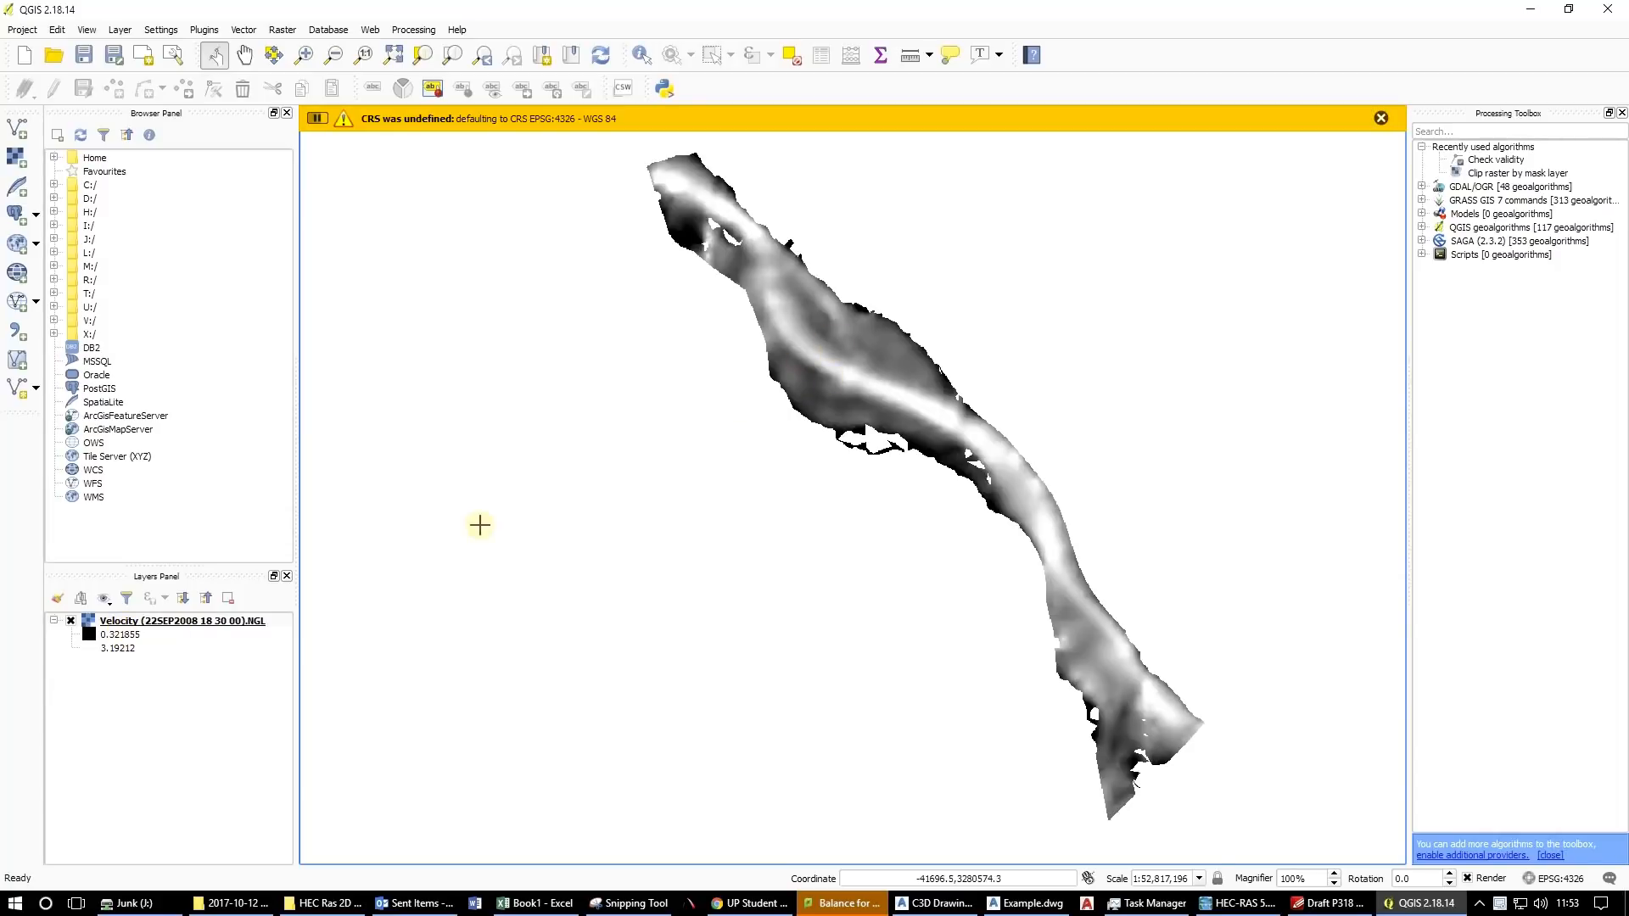
Switch the velocity raster layer's render type to Singleband pseudocolor, using the Plasma color ramp.
double_click(120, 644)
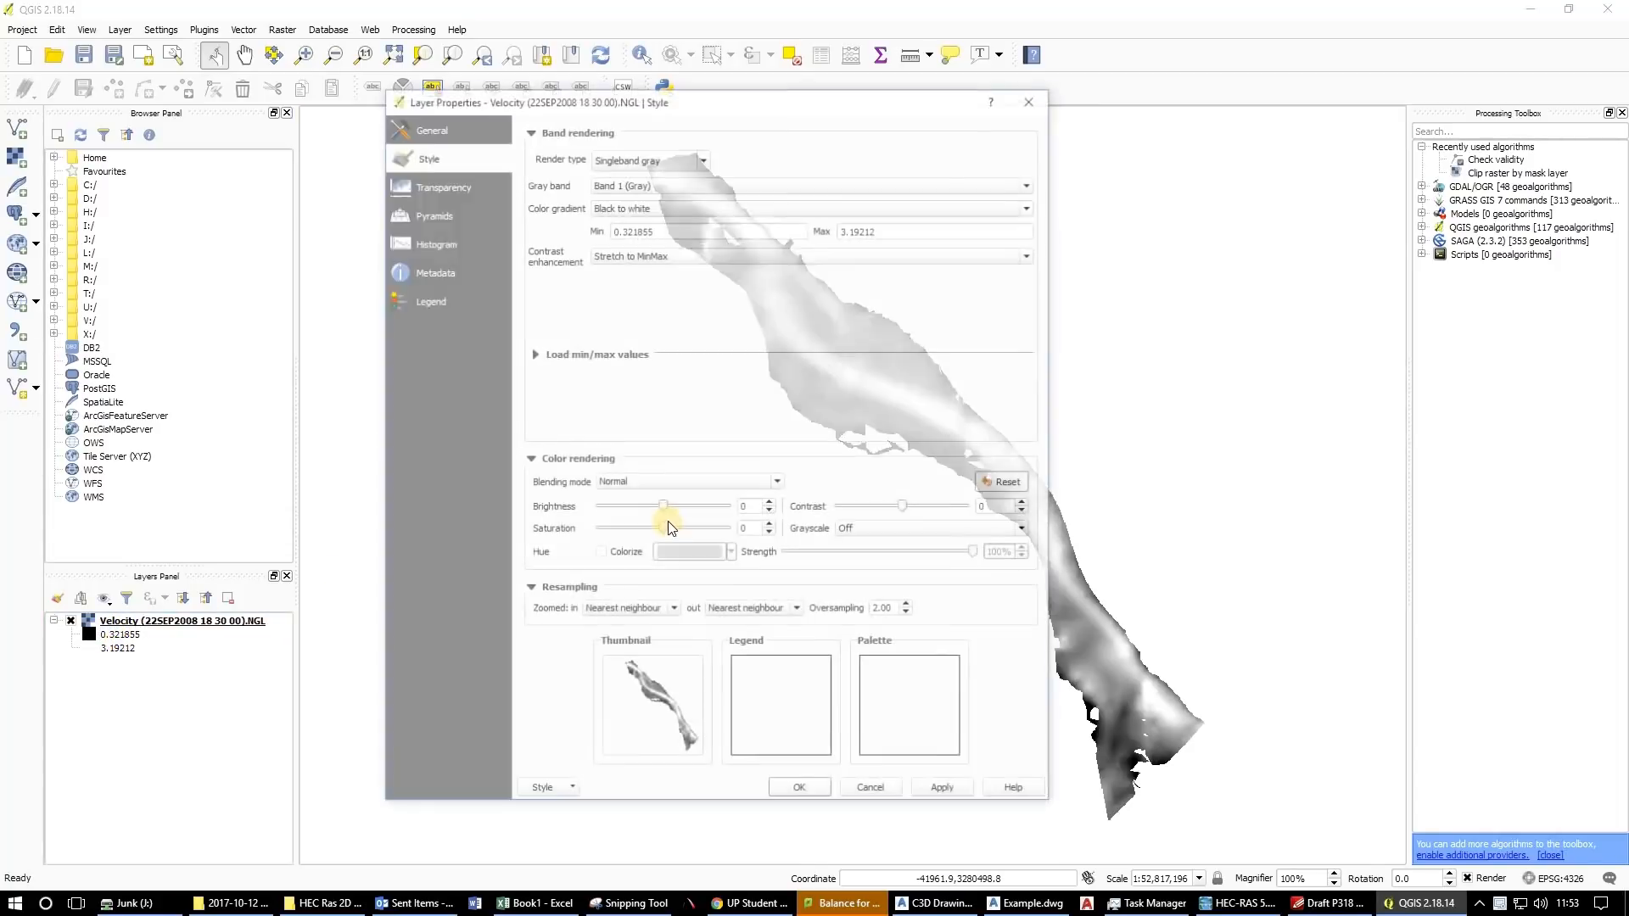
left_click(701, 159)
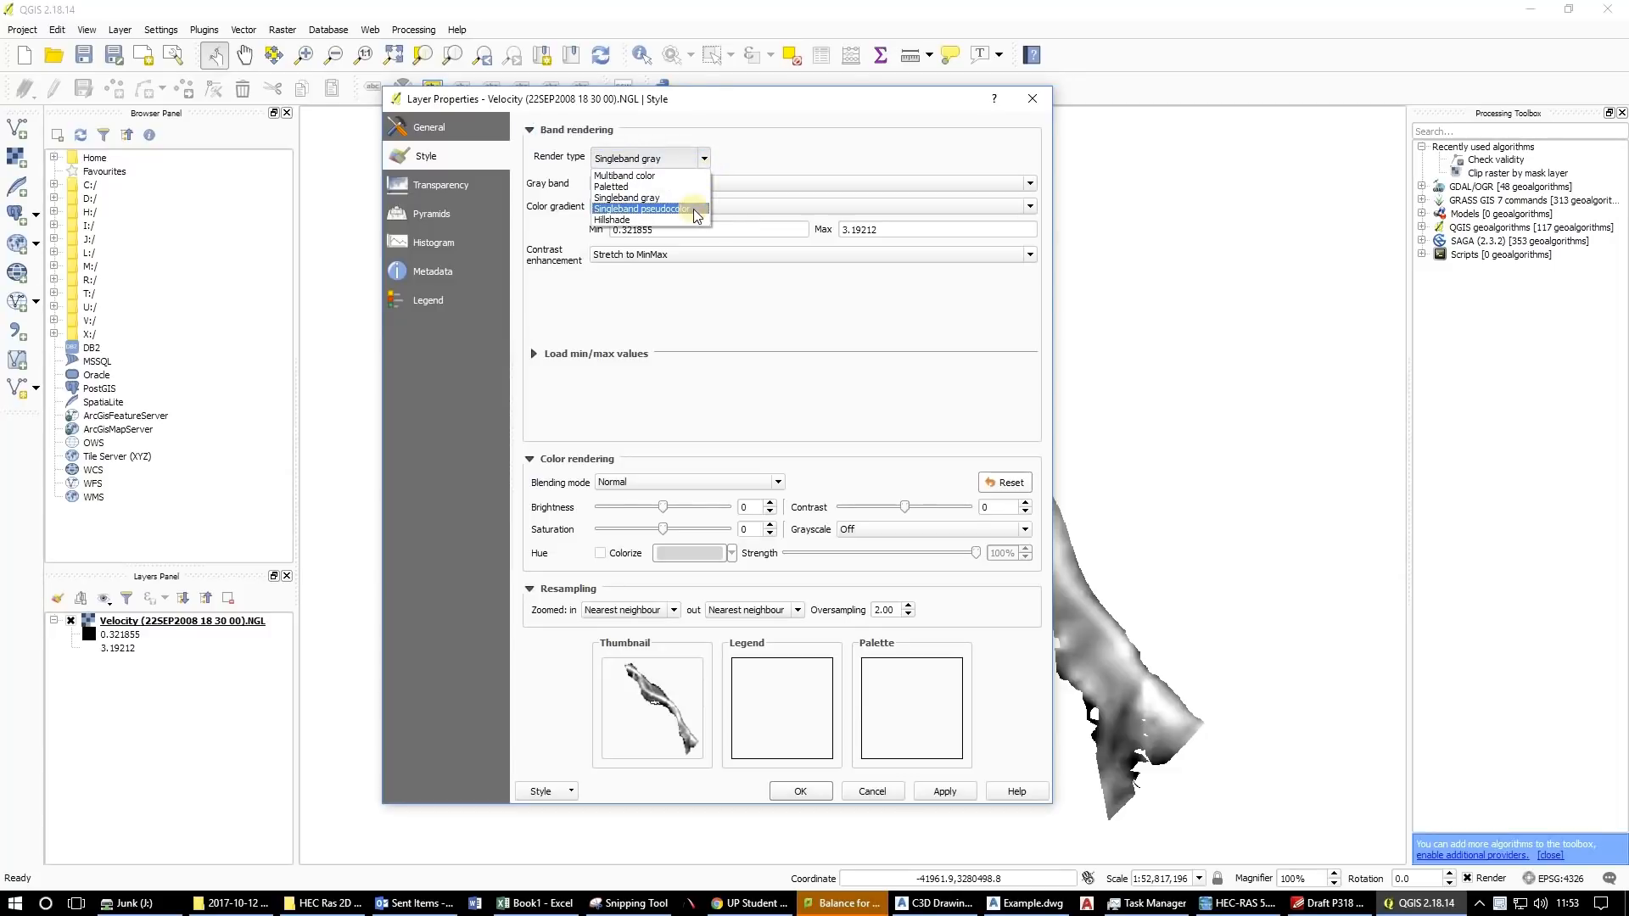
left_click(694, 209)
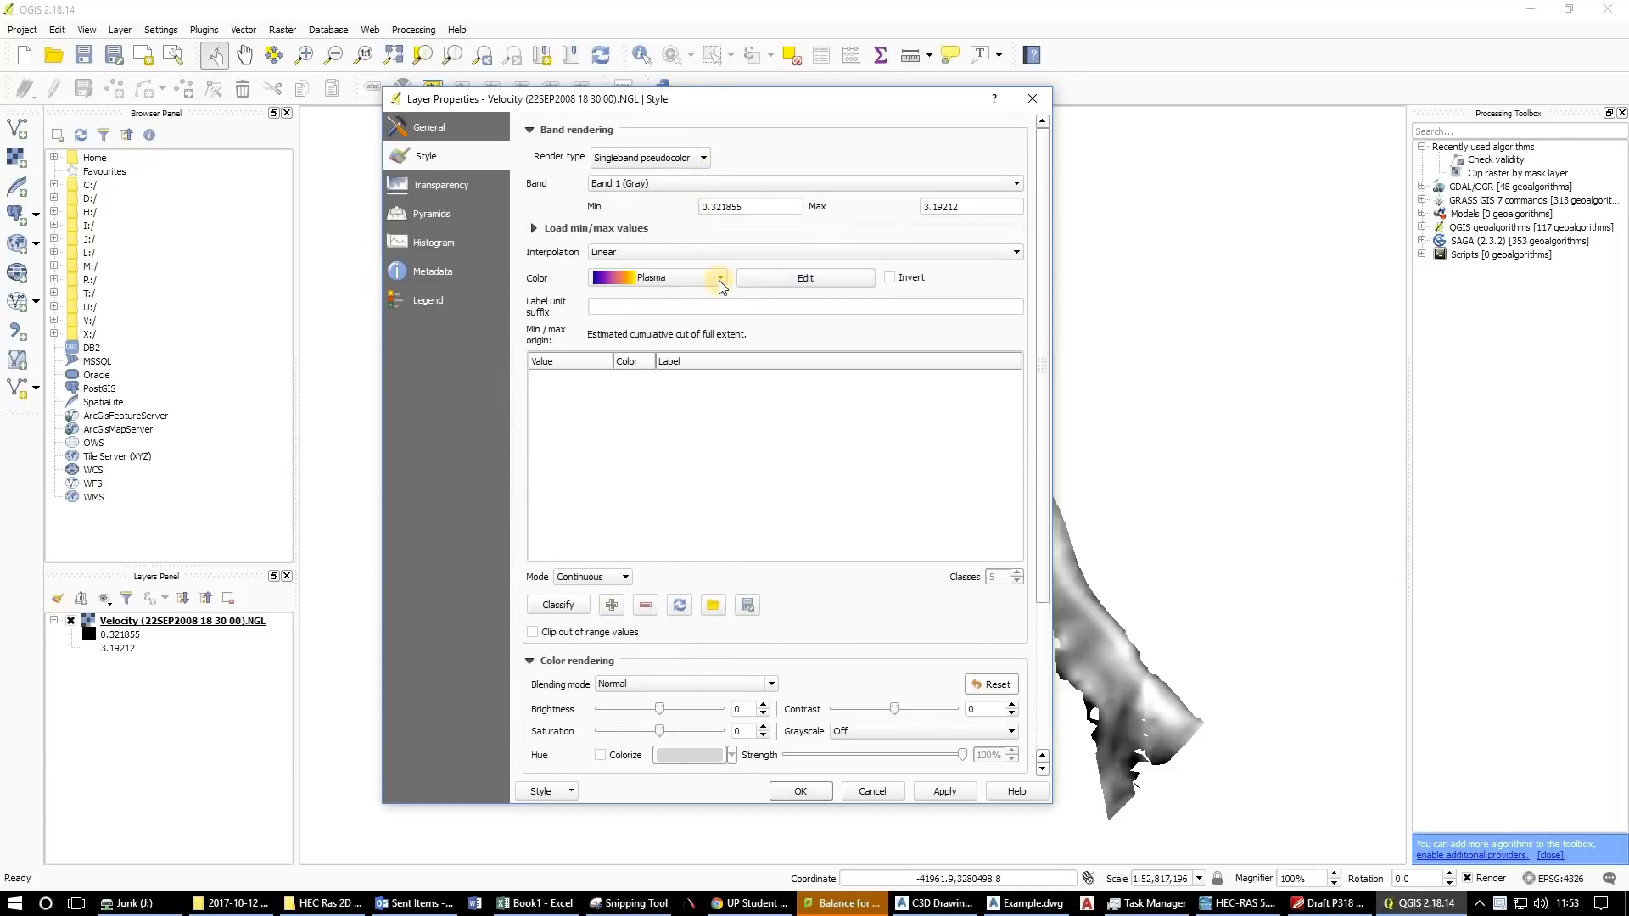
left_click(576, 432)
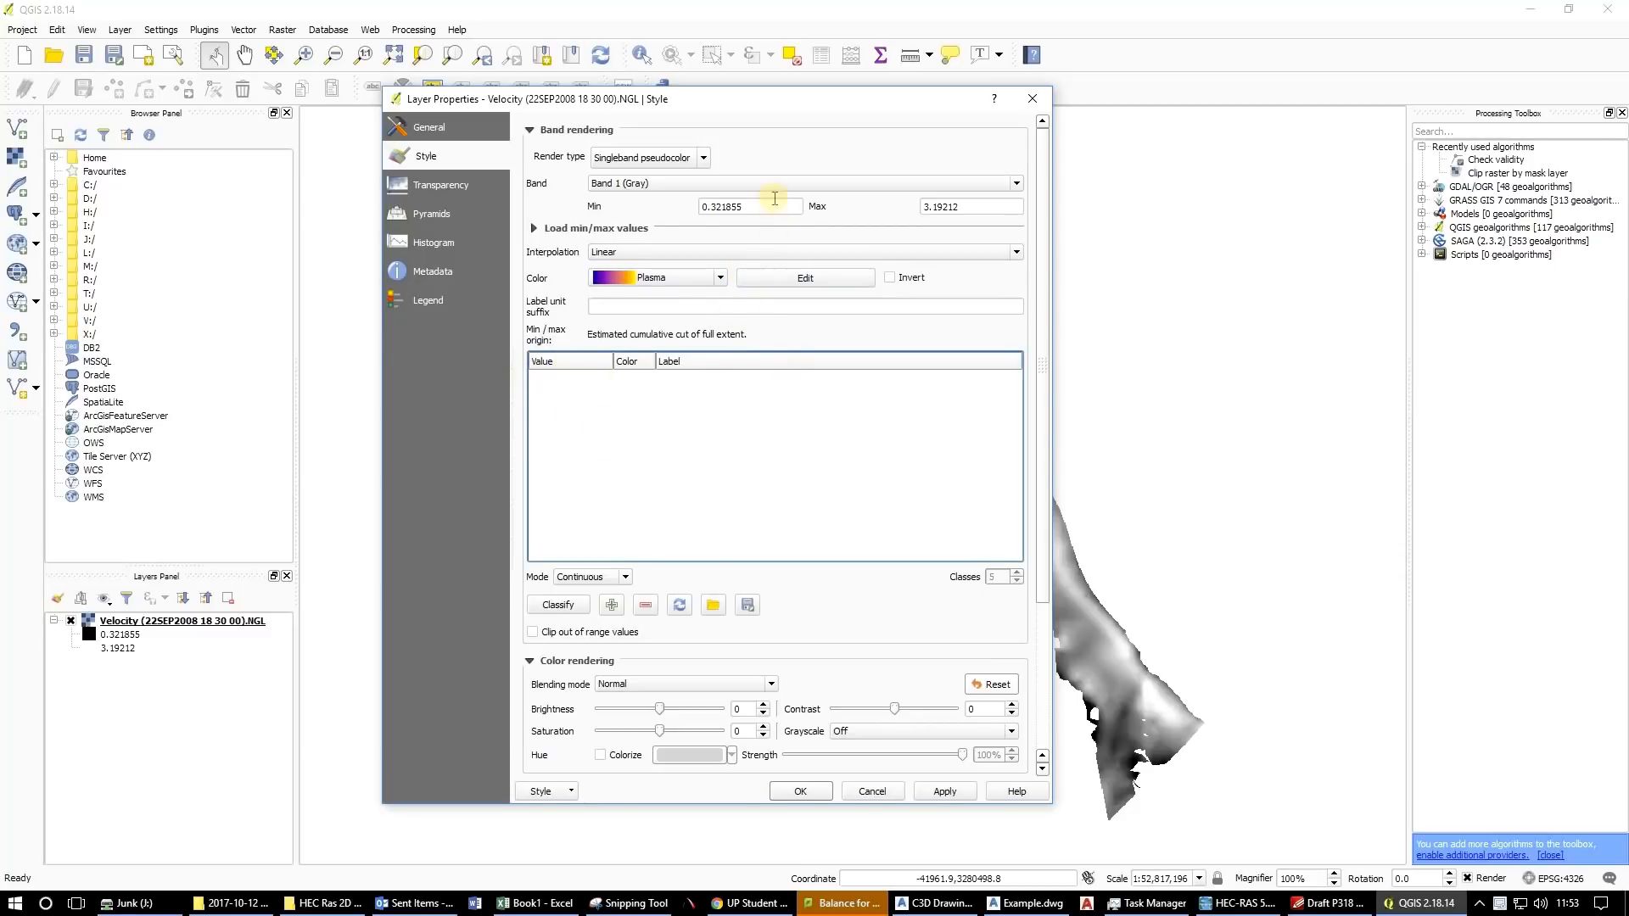
Set the velocity color range to a minimum of 0 and a maximum of 3.5, and apply the style.
double_click(775, 204)
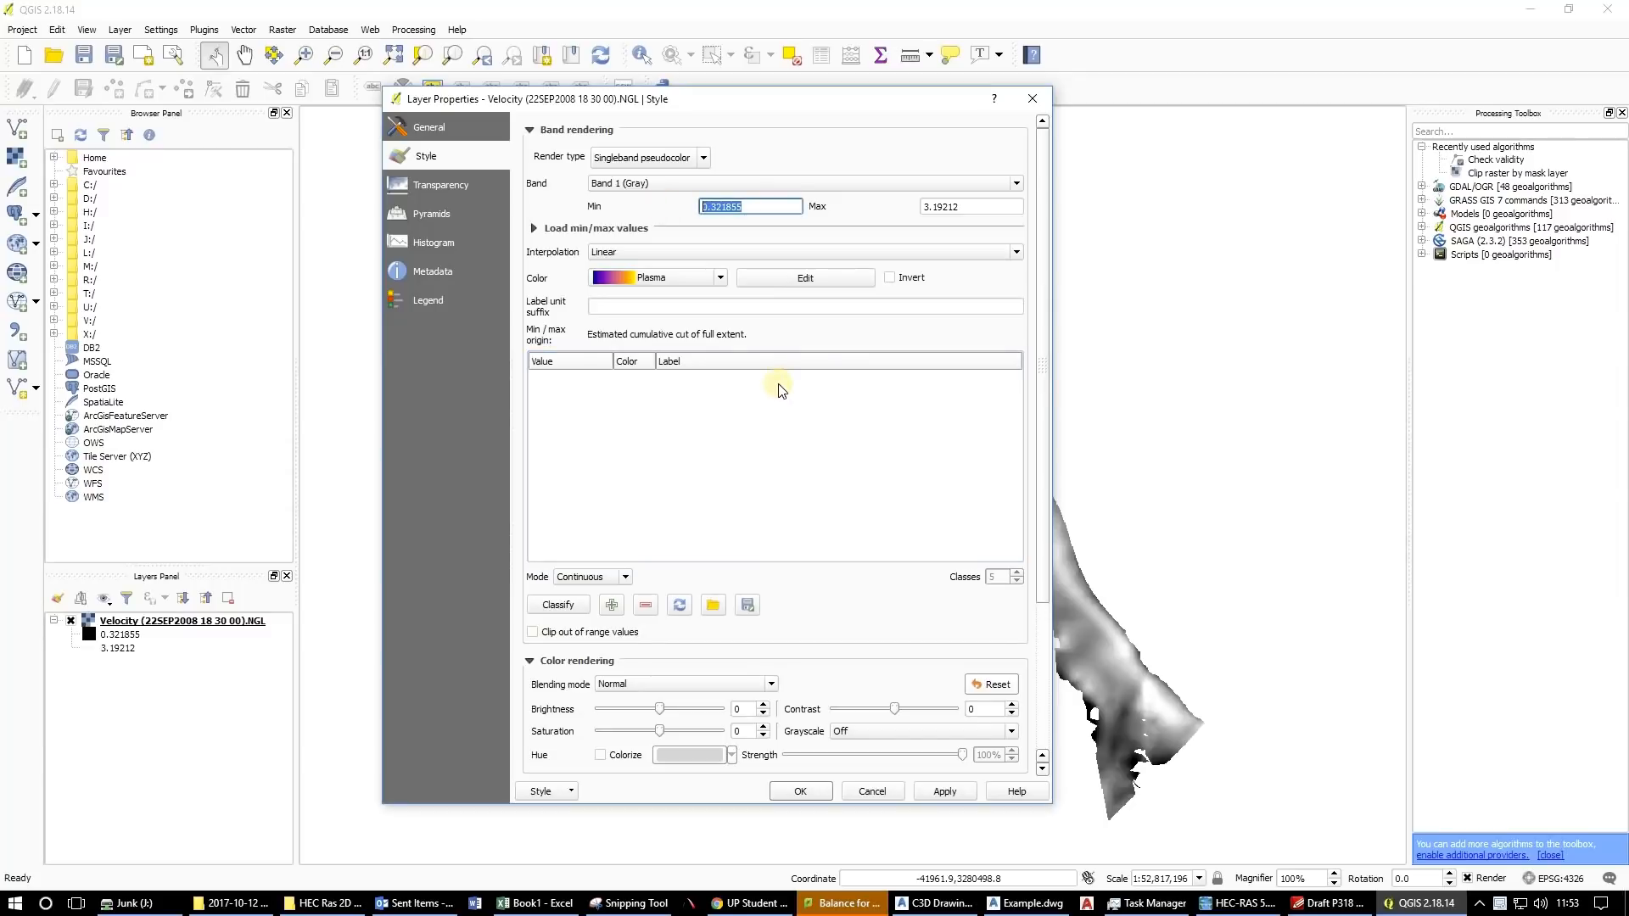
type("0")
left_click_drag(961, 206, 931, 303)
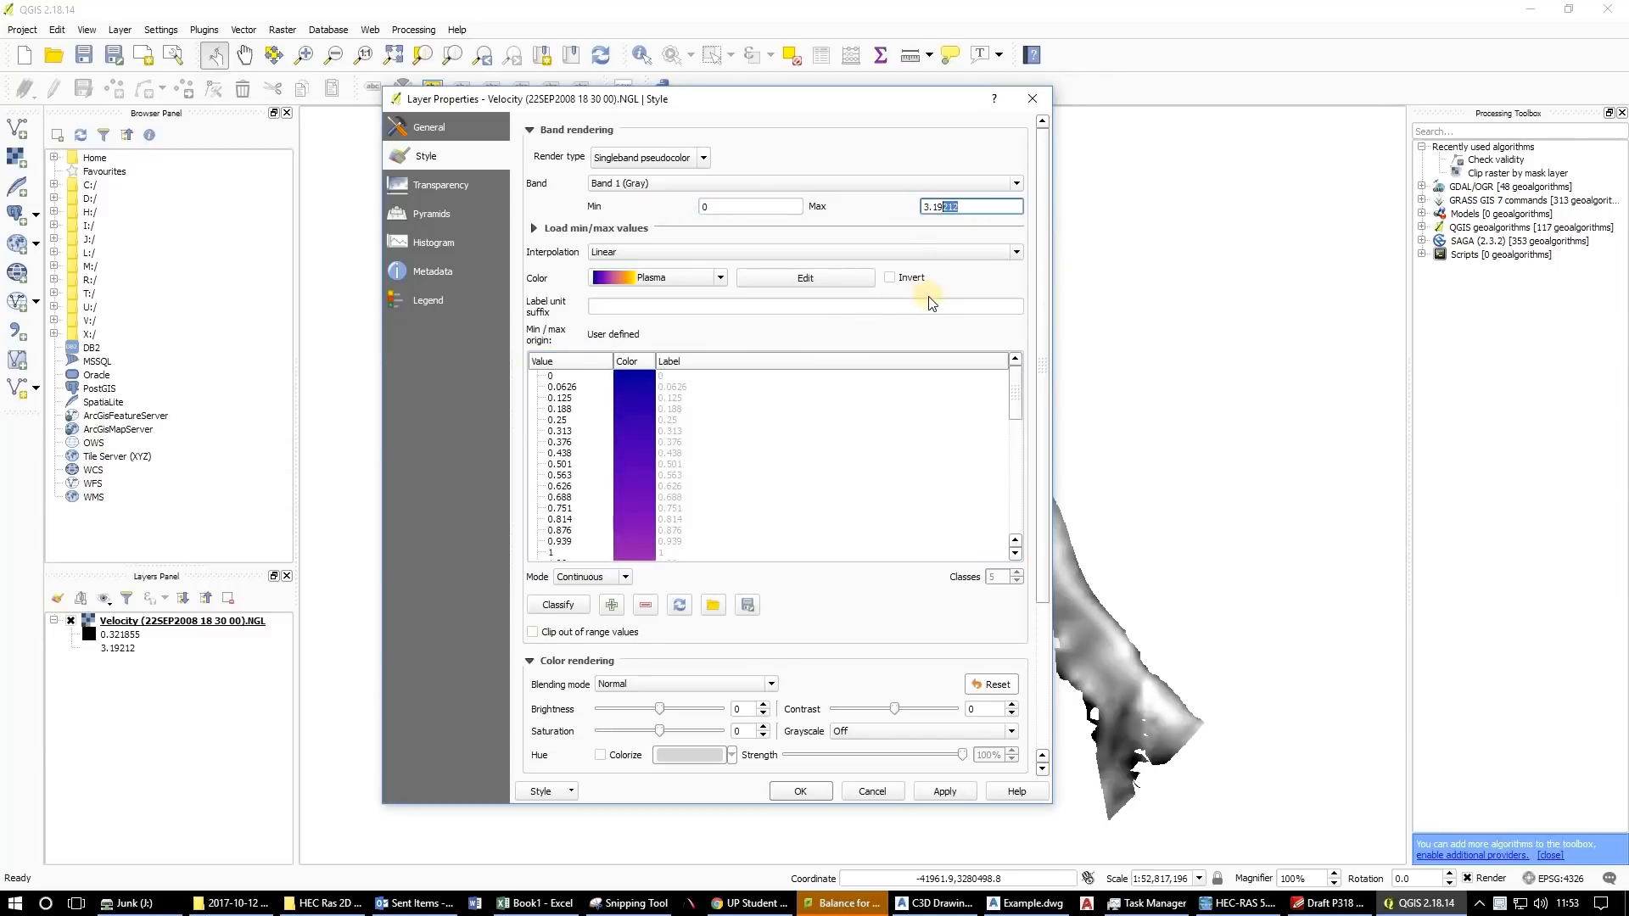
type("3.5")
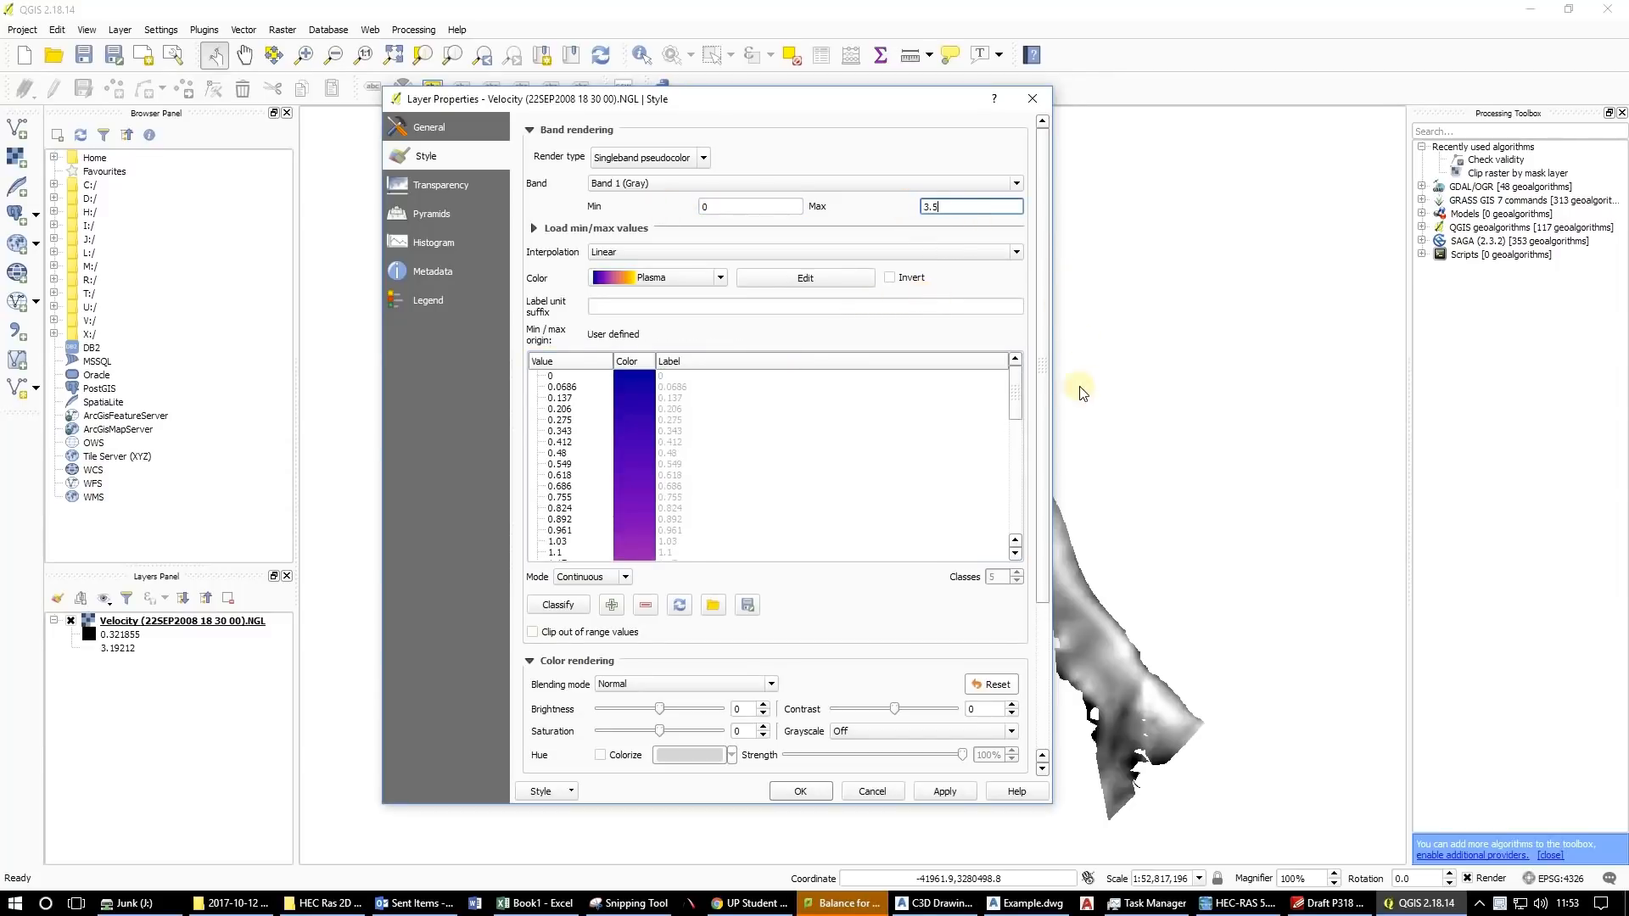
left_click_drag(1016, 399, 967, 407)
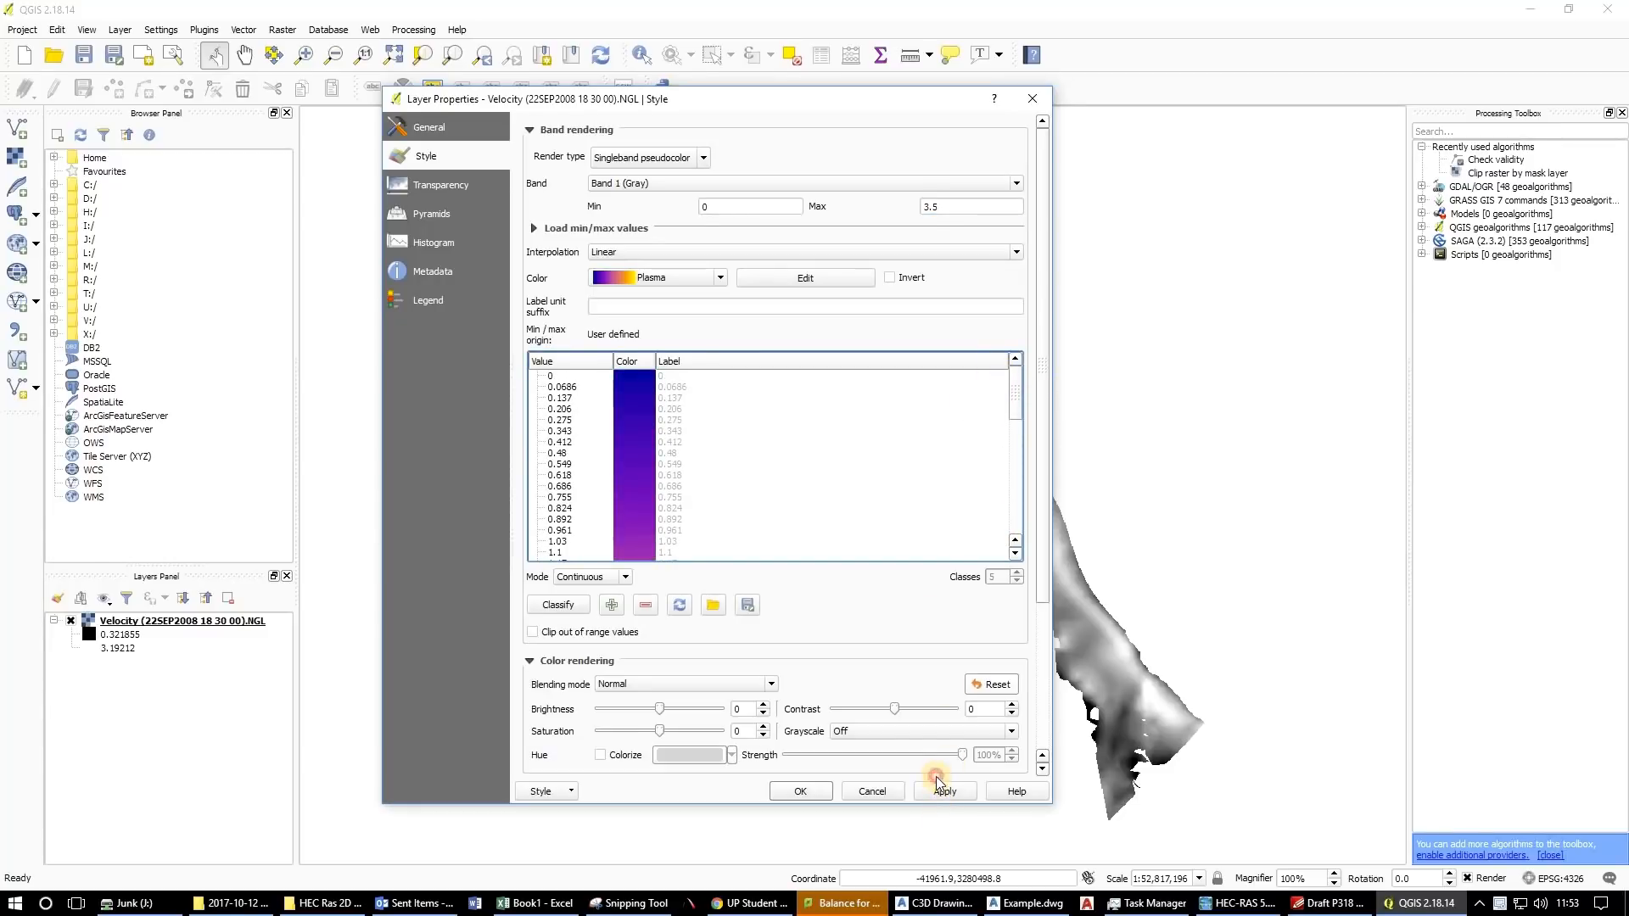
left_click(916, 792)
left_click(802, 790)
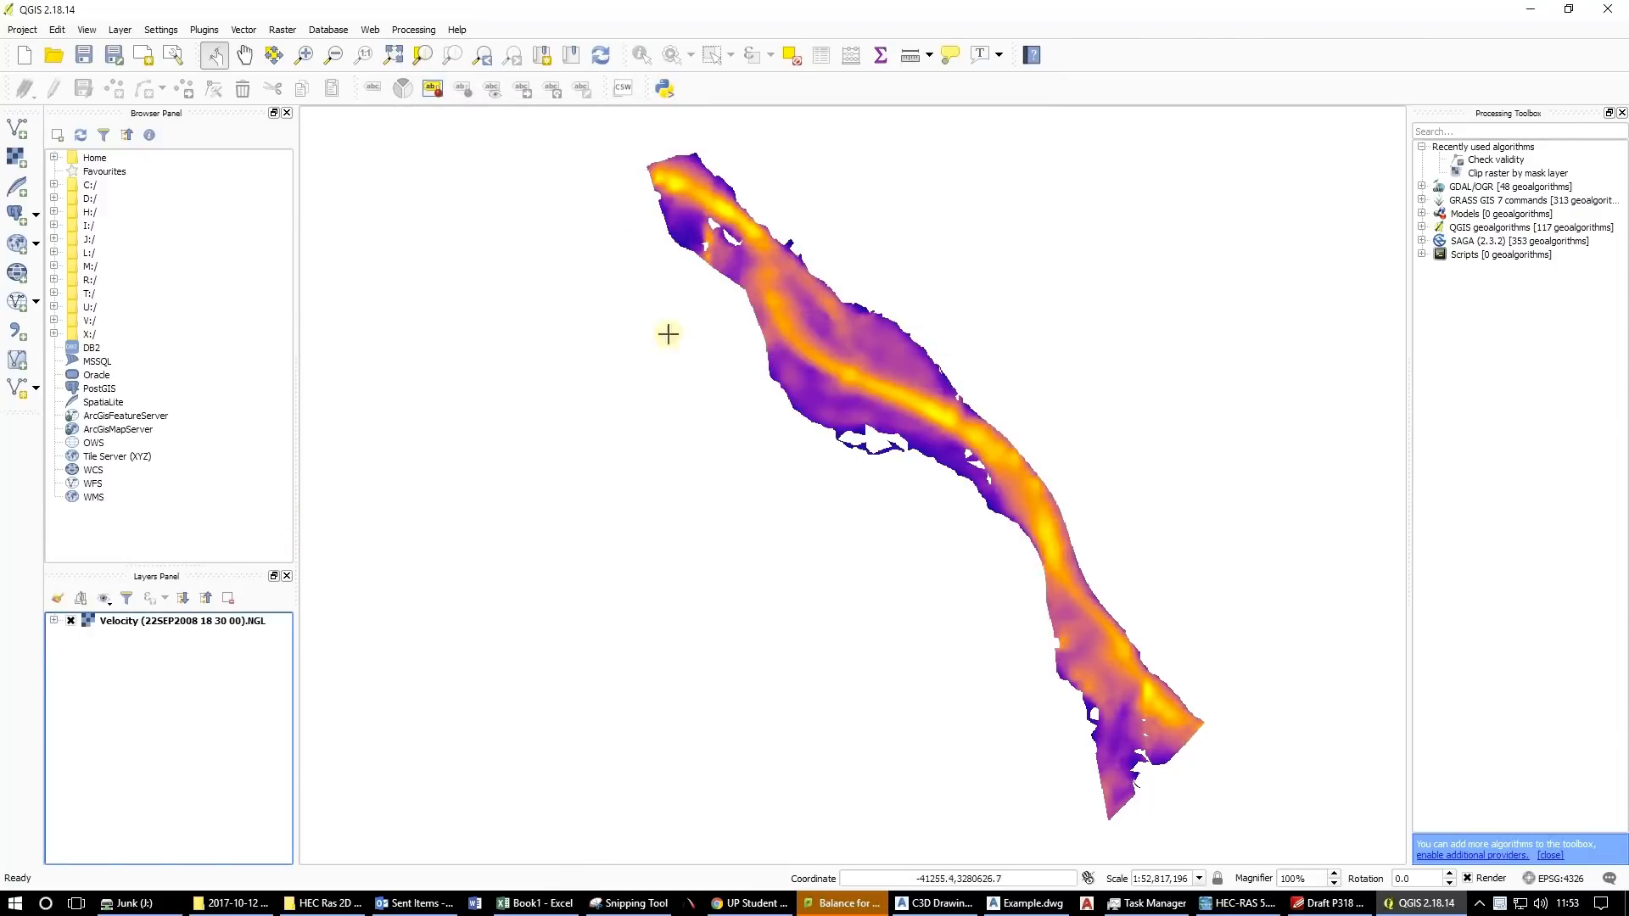
Start saving the velocity raster layer to a new GTiff file with the output mode set to Rendered image.
left_click(136, 626)
right_click(134, 625)
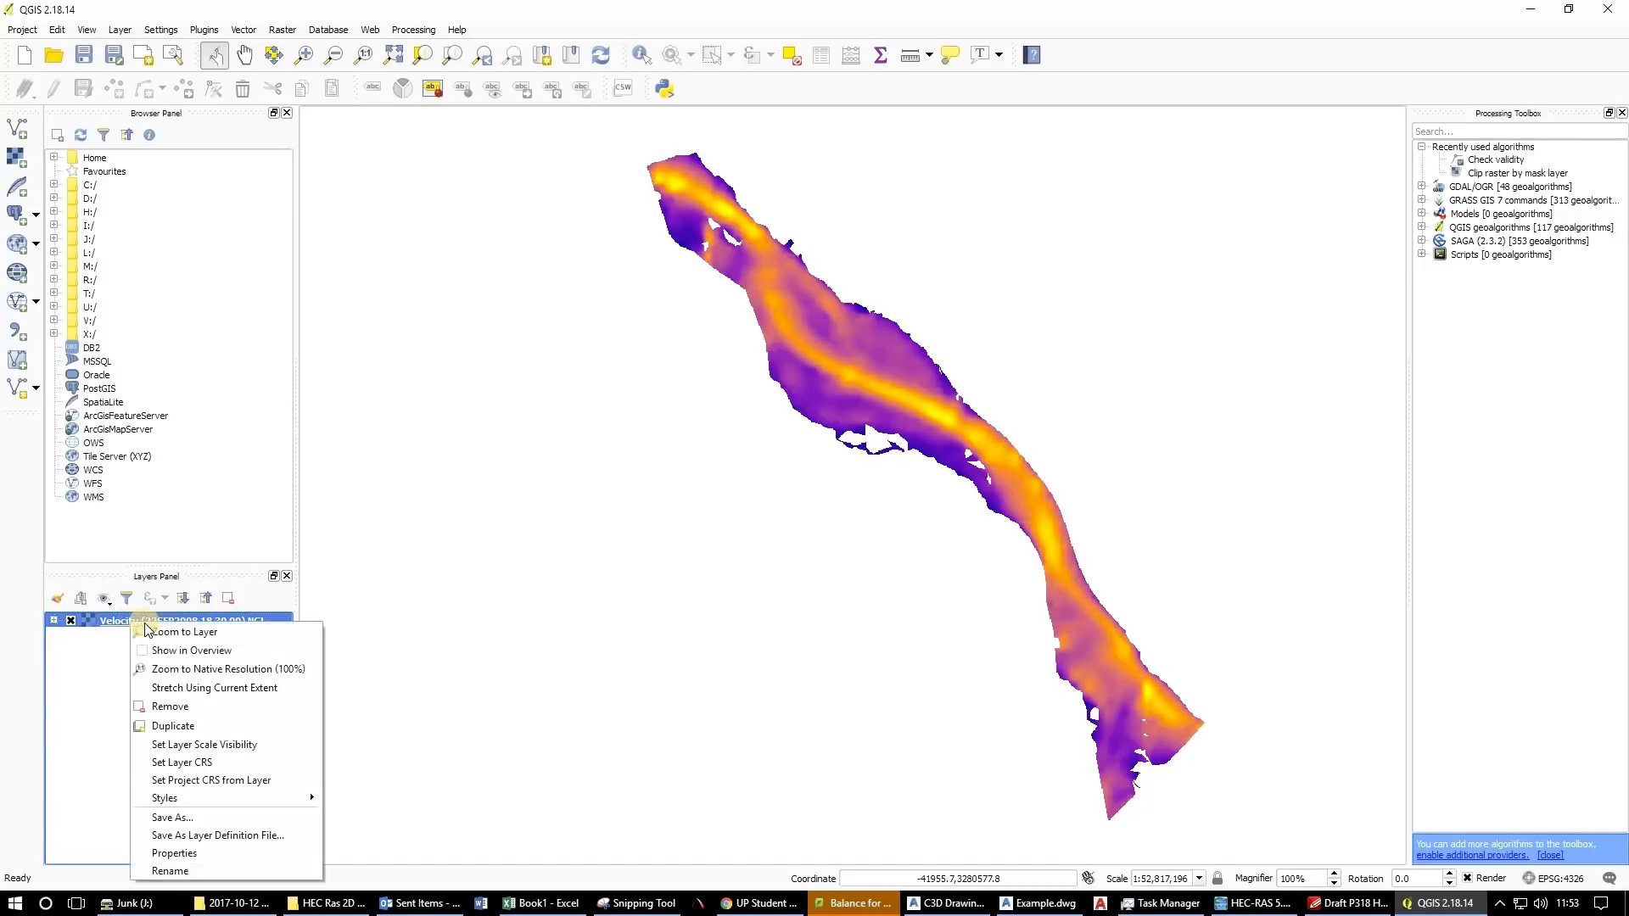
left_click(220, 819)
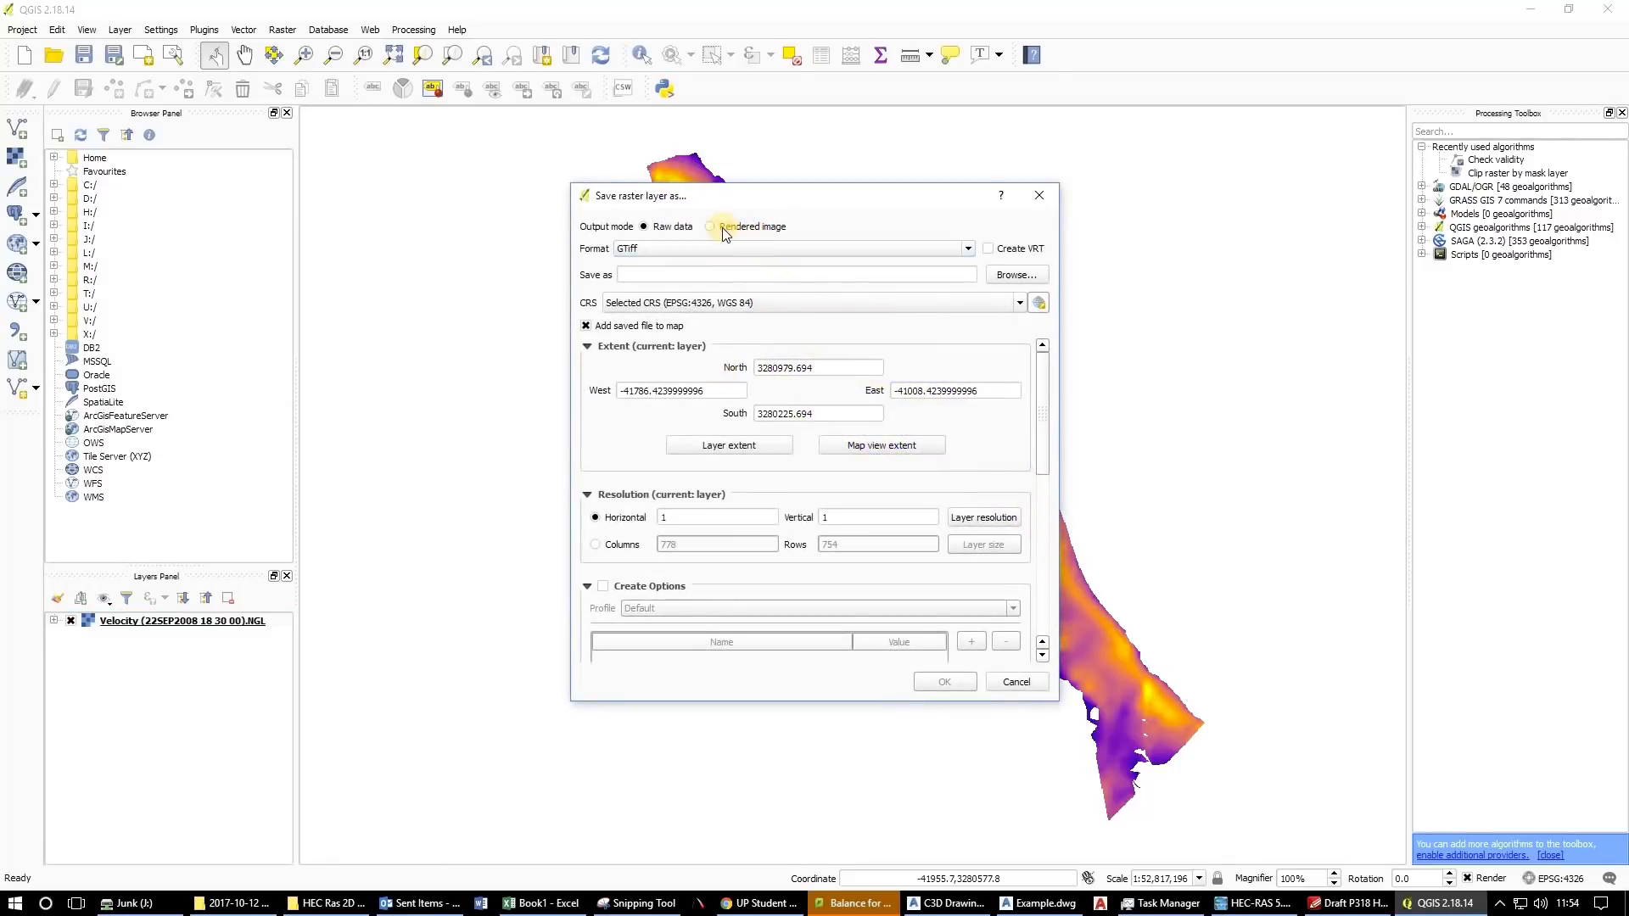
left_click(743, 231)
Export the rendered image as GeoVelocity into the Plan 1 folder of HEC RAS Example on the Desktop.
left_click(1016, 276)
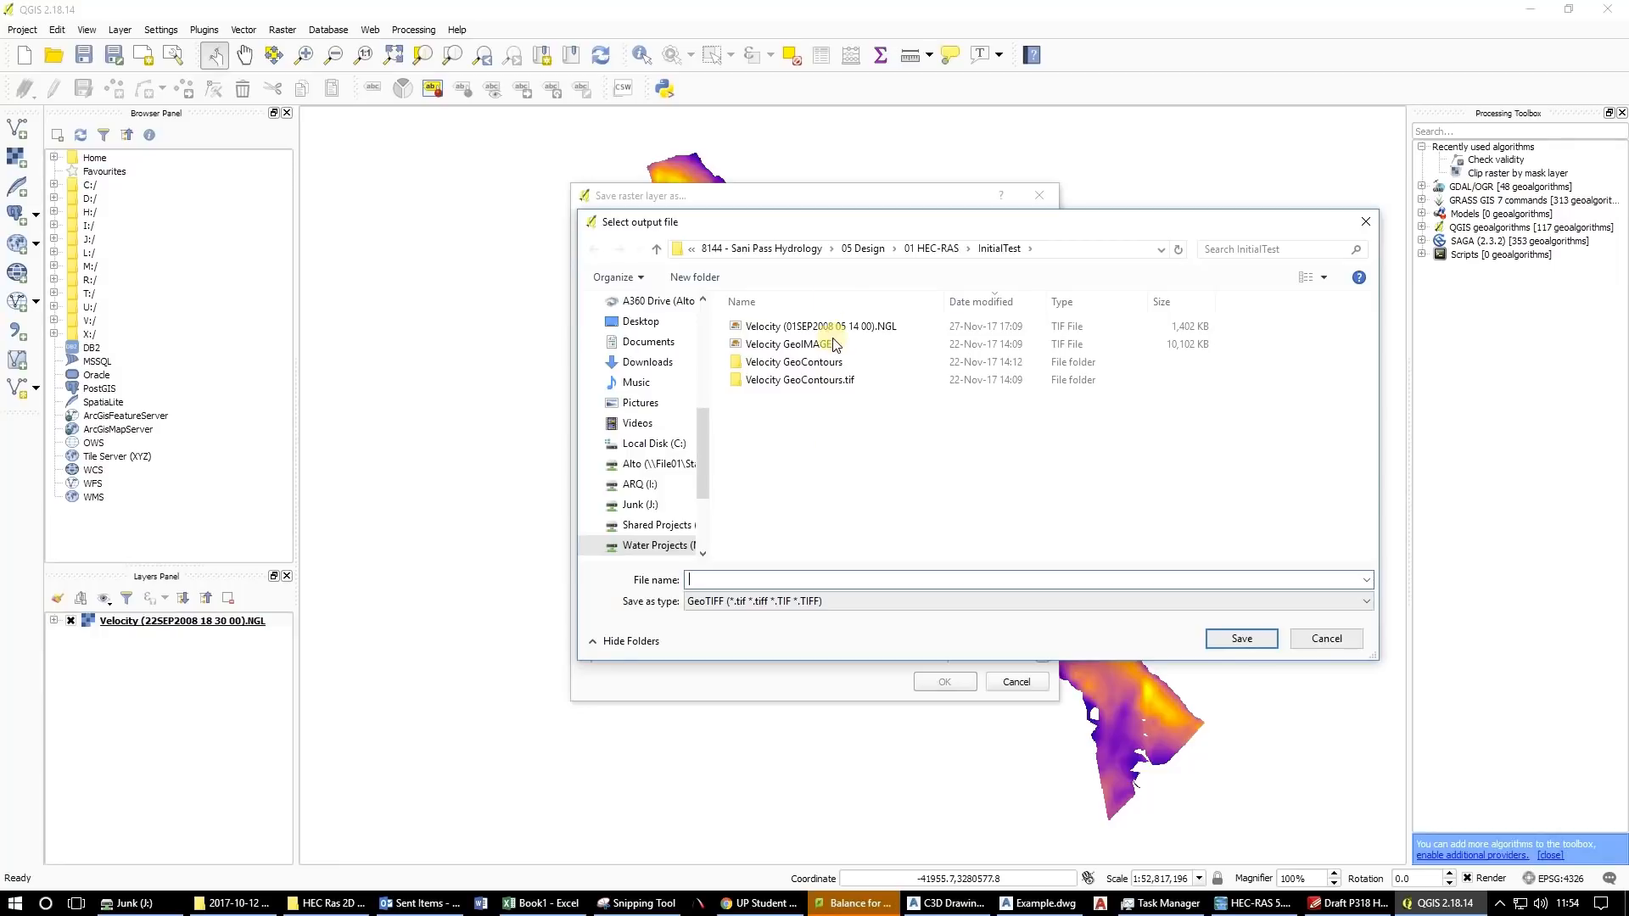
left_click(648, 326)
left_click(813, 348)
double_click(815, 351)
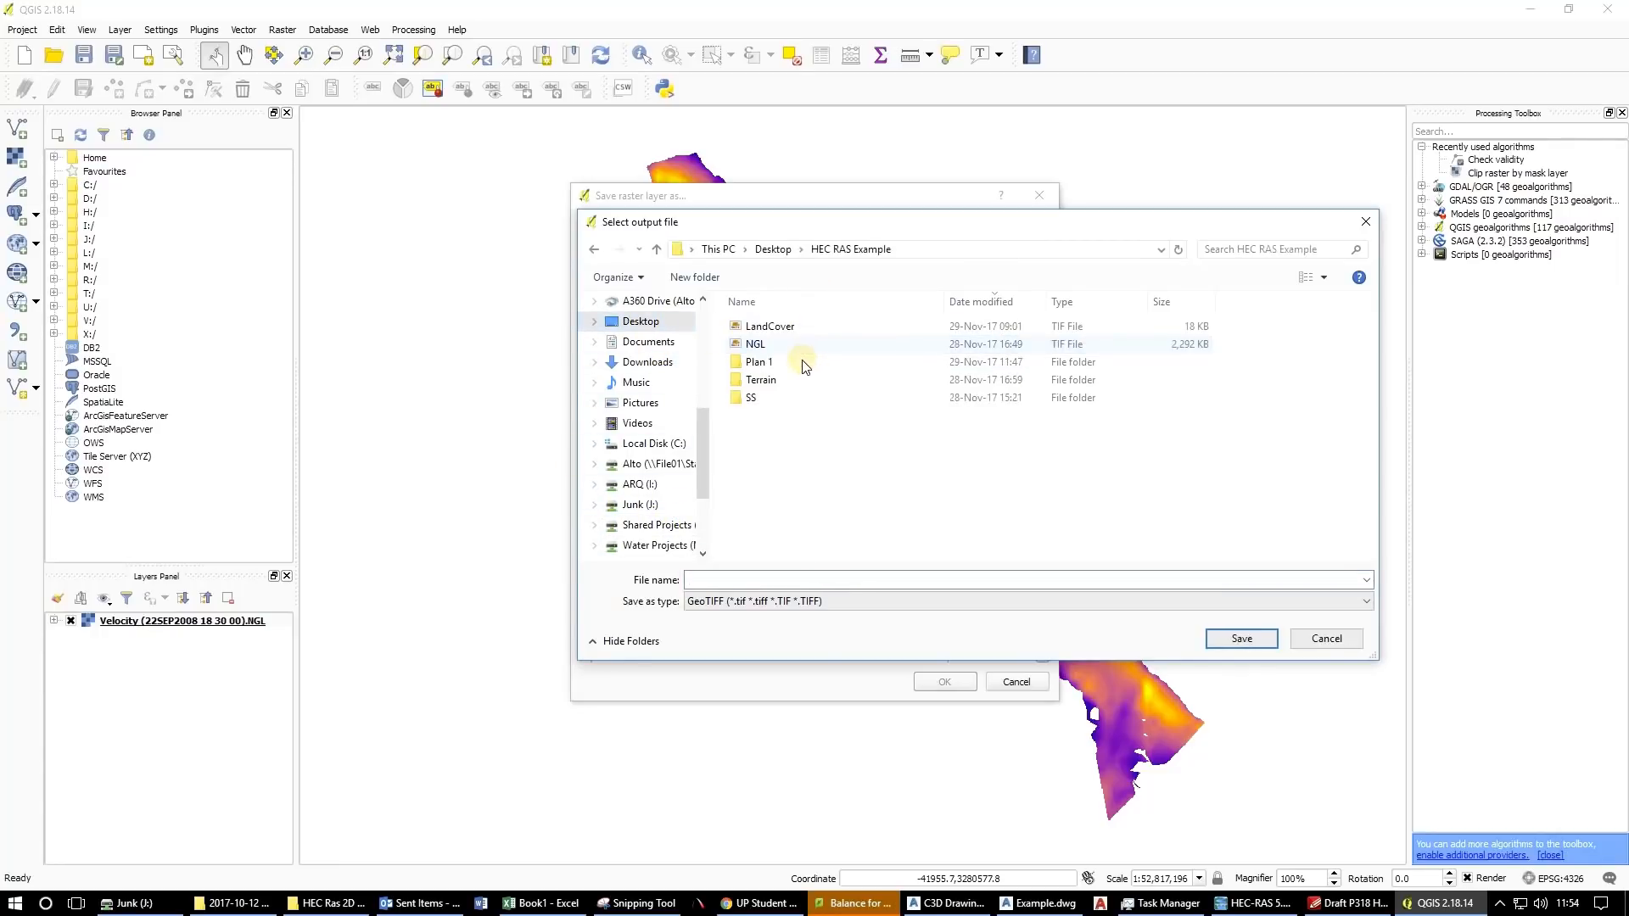
double_click(803, 363)
left_click(802, 579)
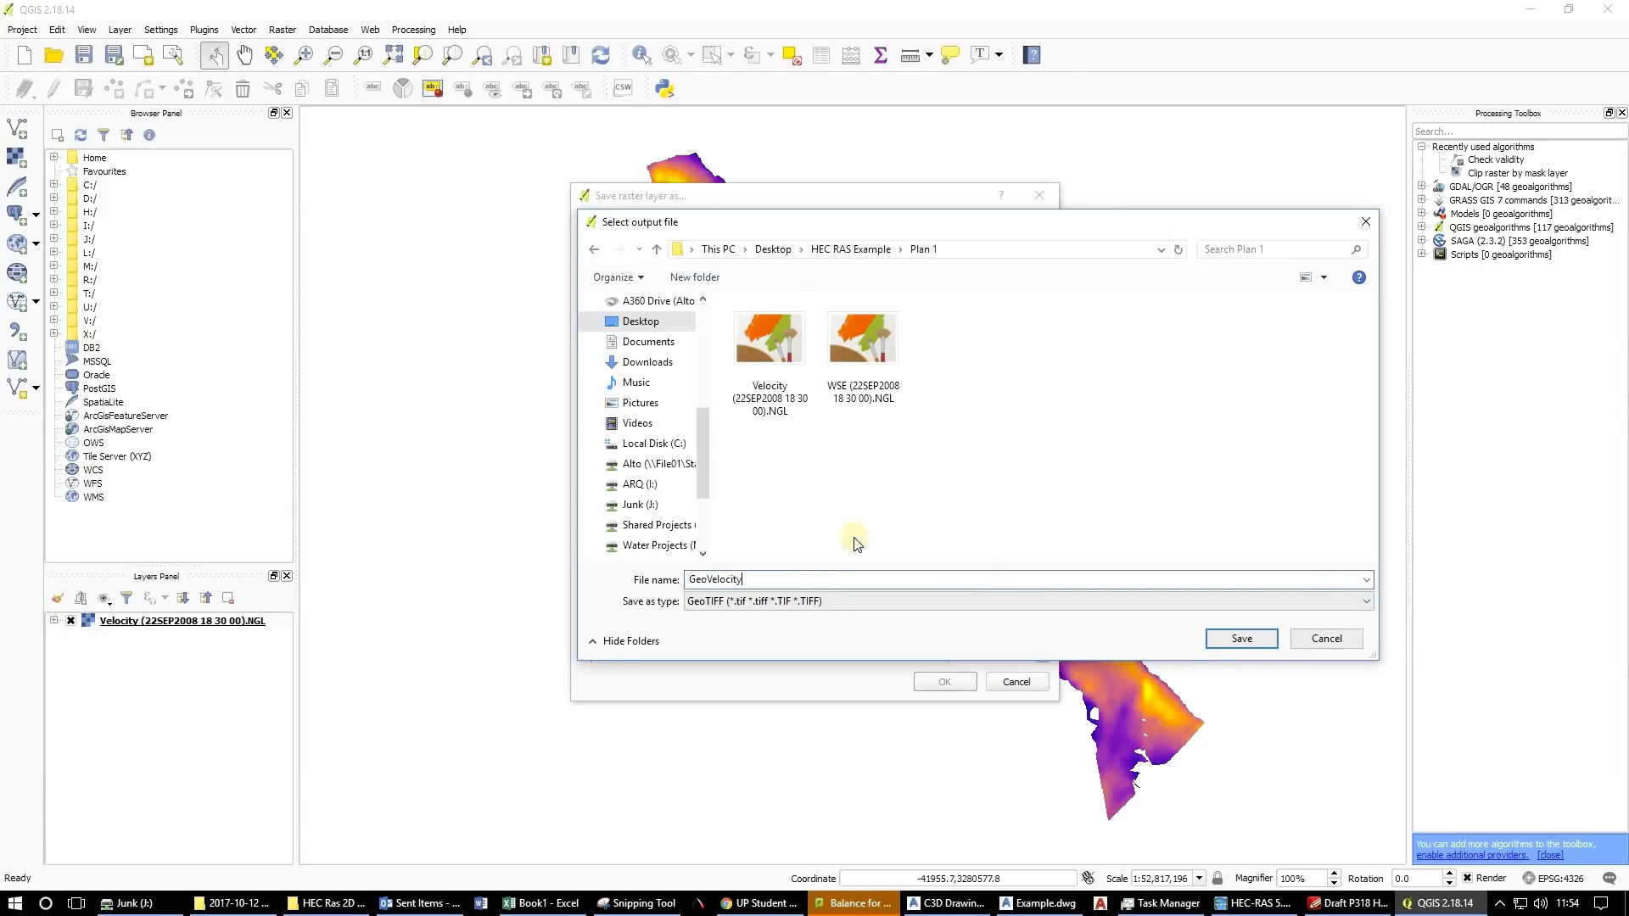
left_click(1247, 637)
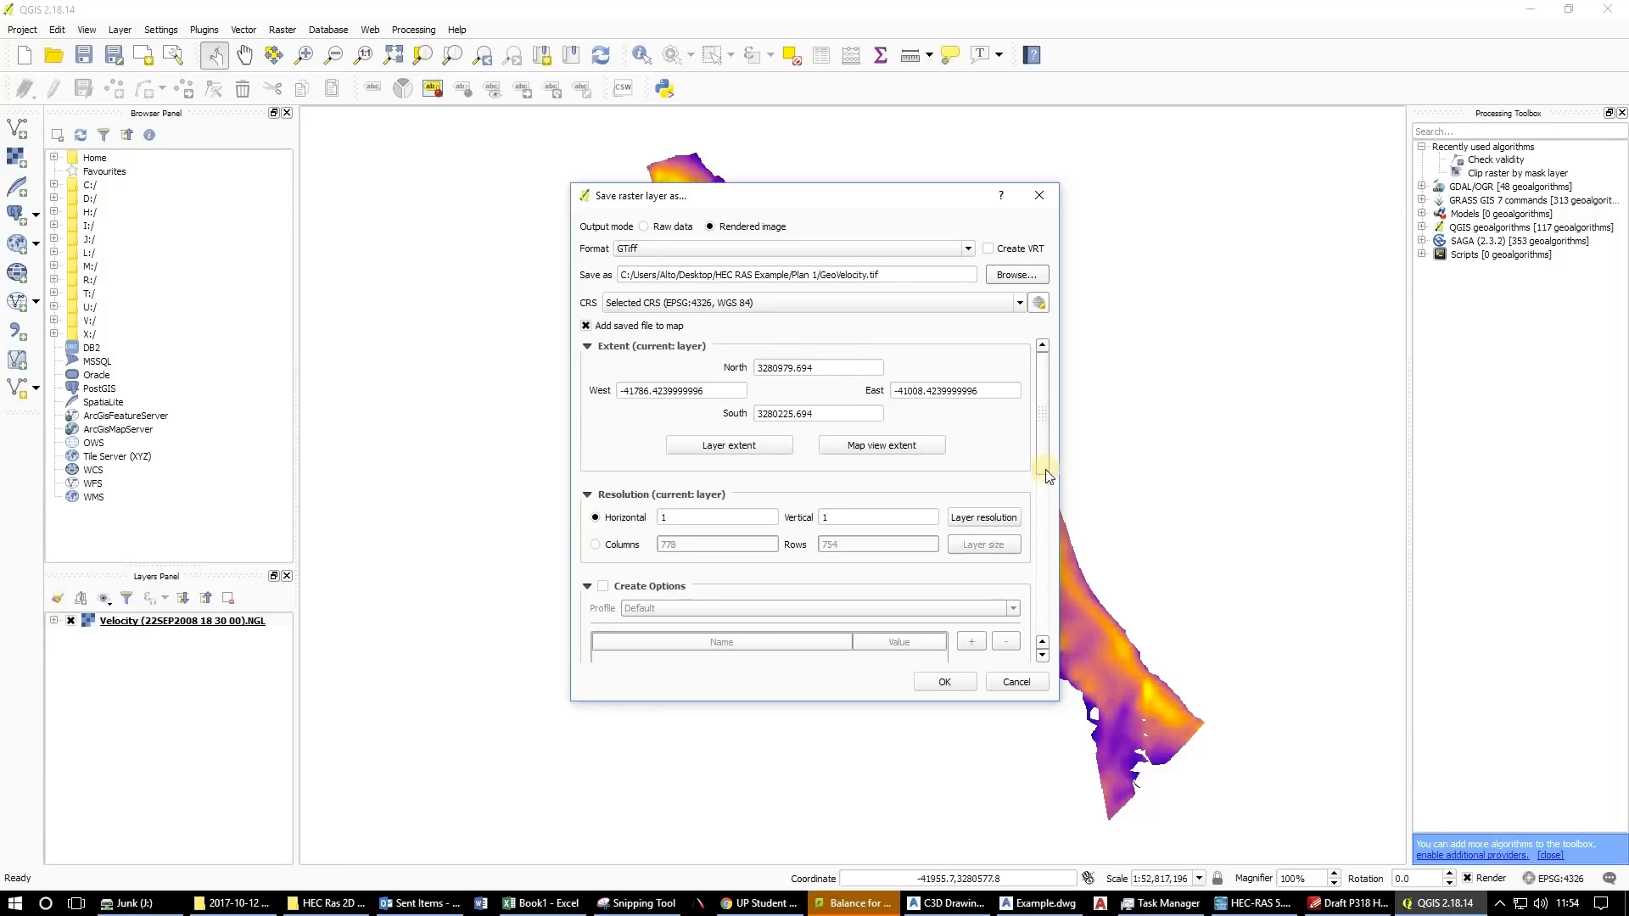
left_click(923, 685)
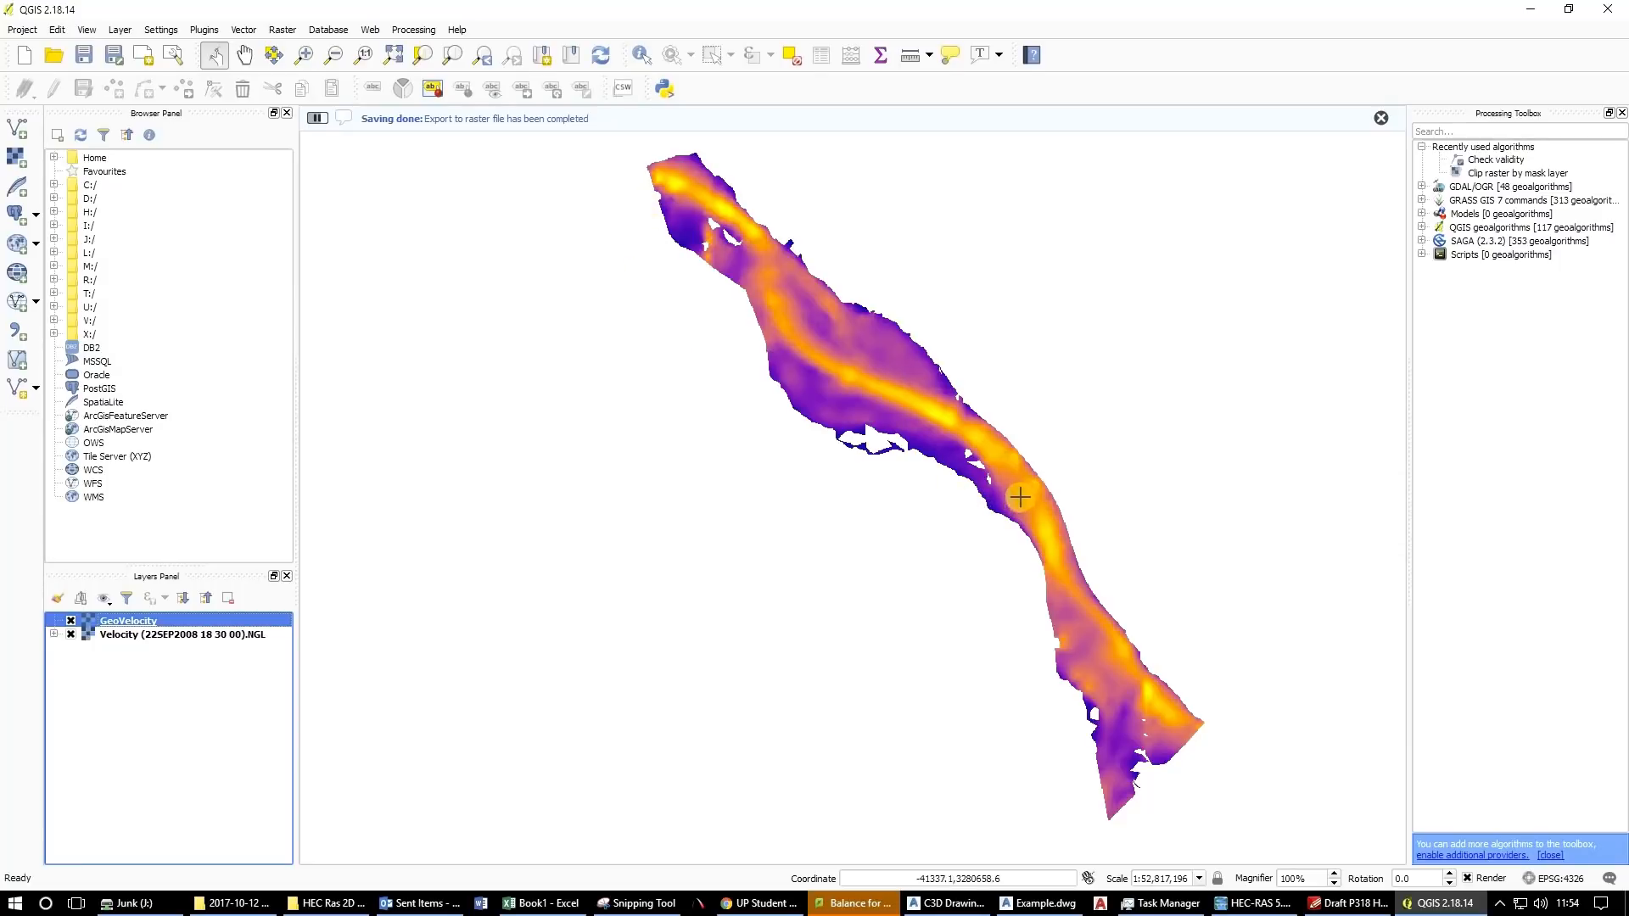
left_click(290, 33)
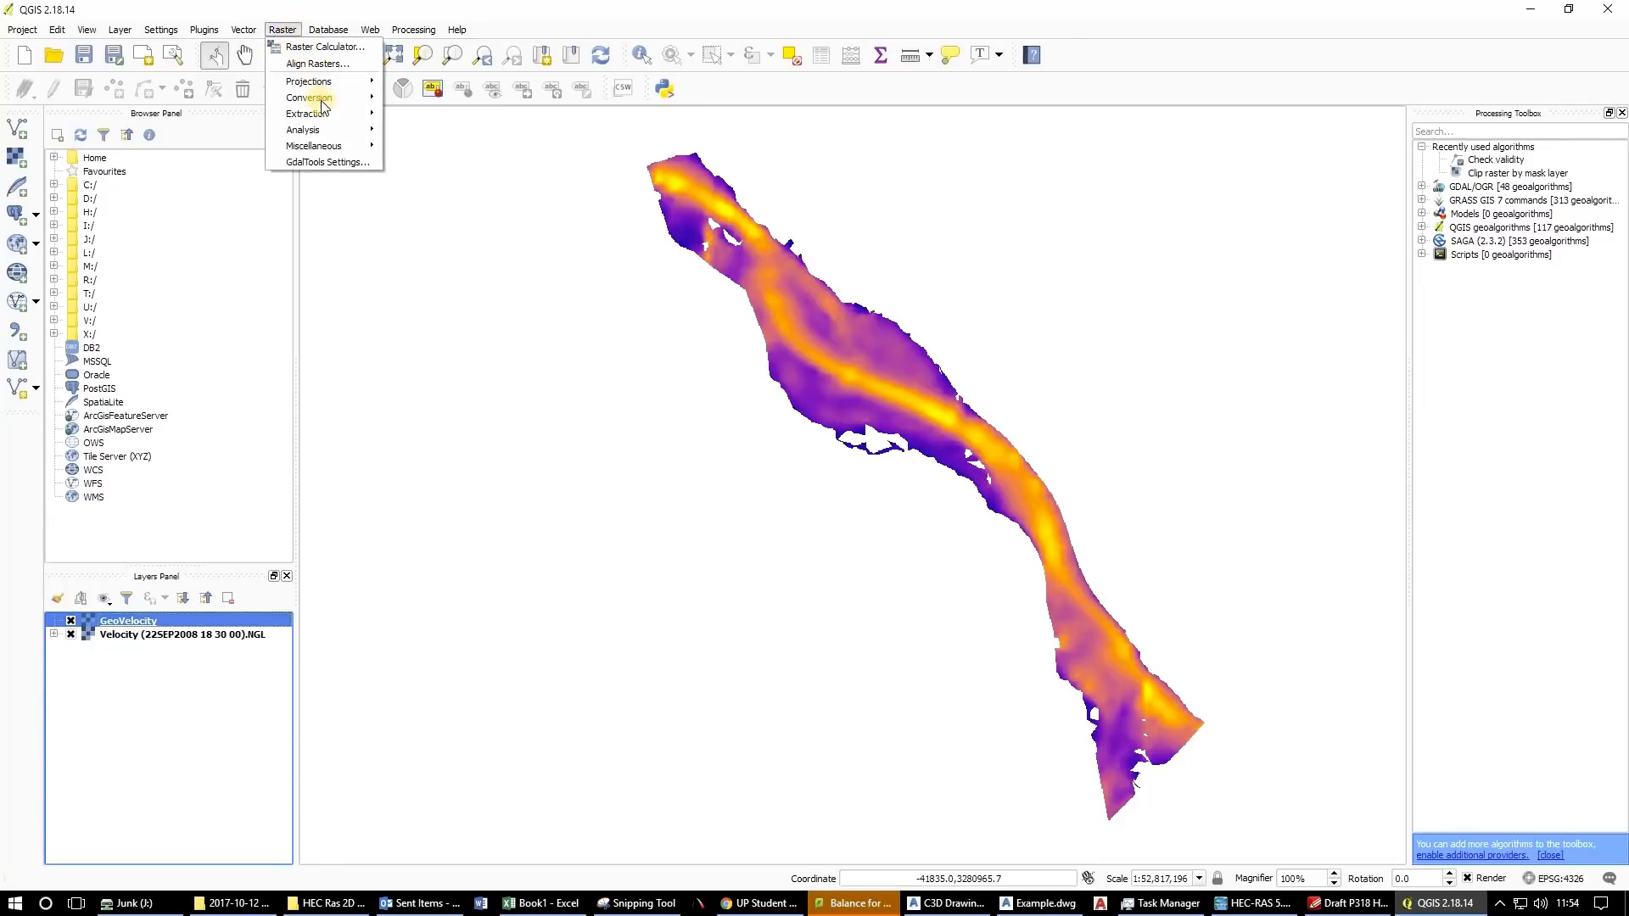
mouse_move(339, 113)
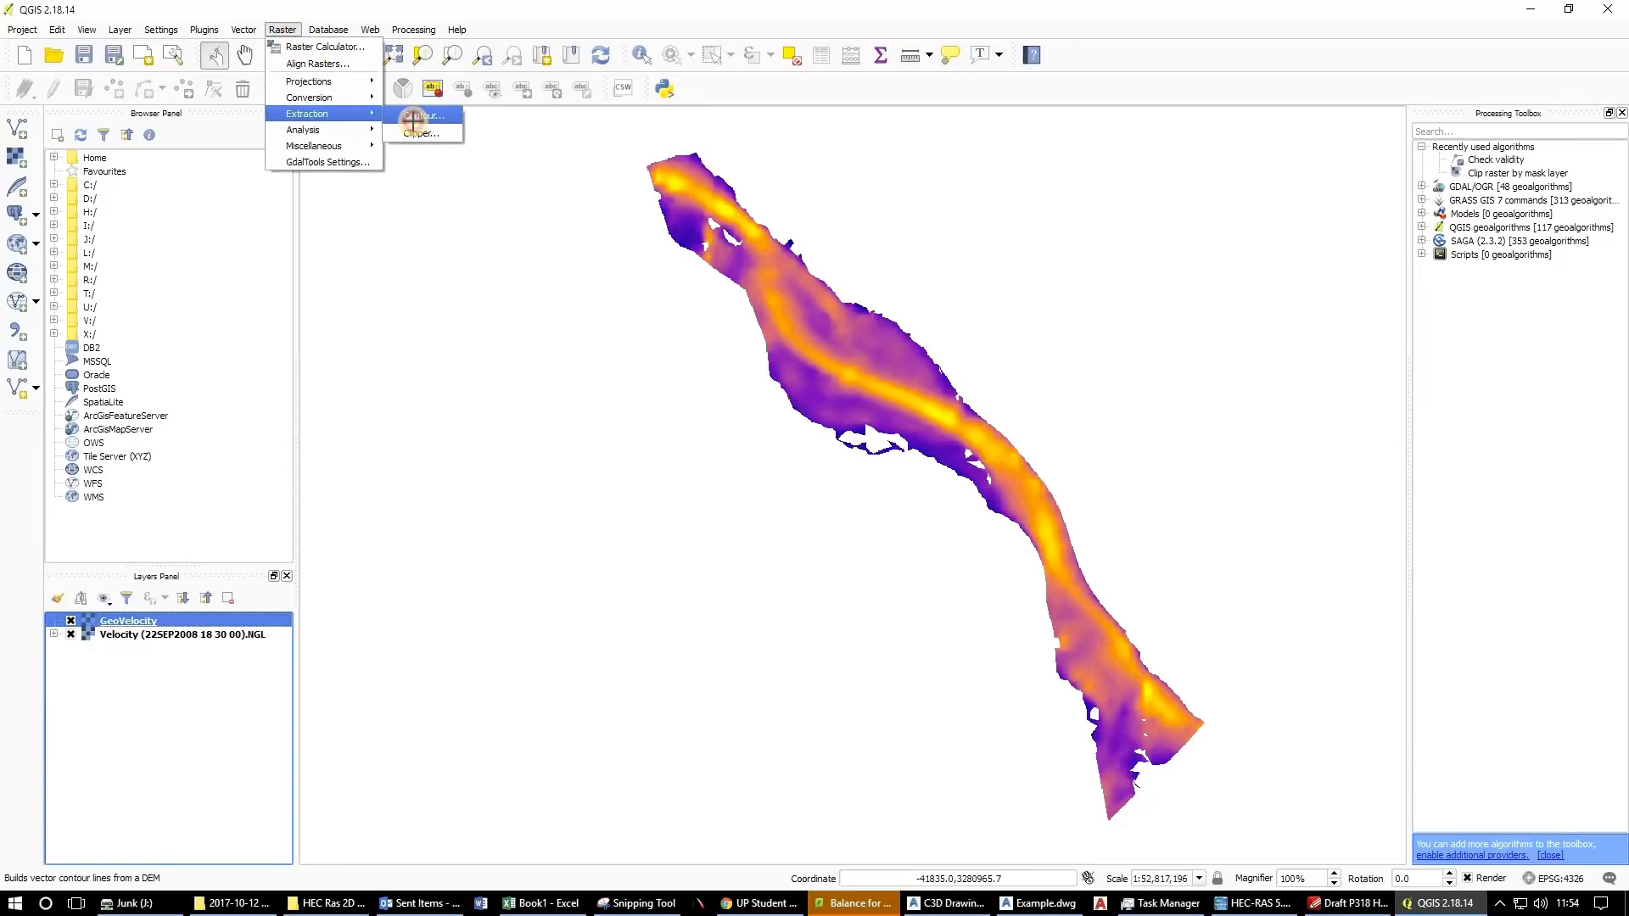
left_click(415, 117)
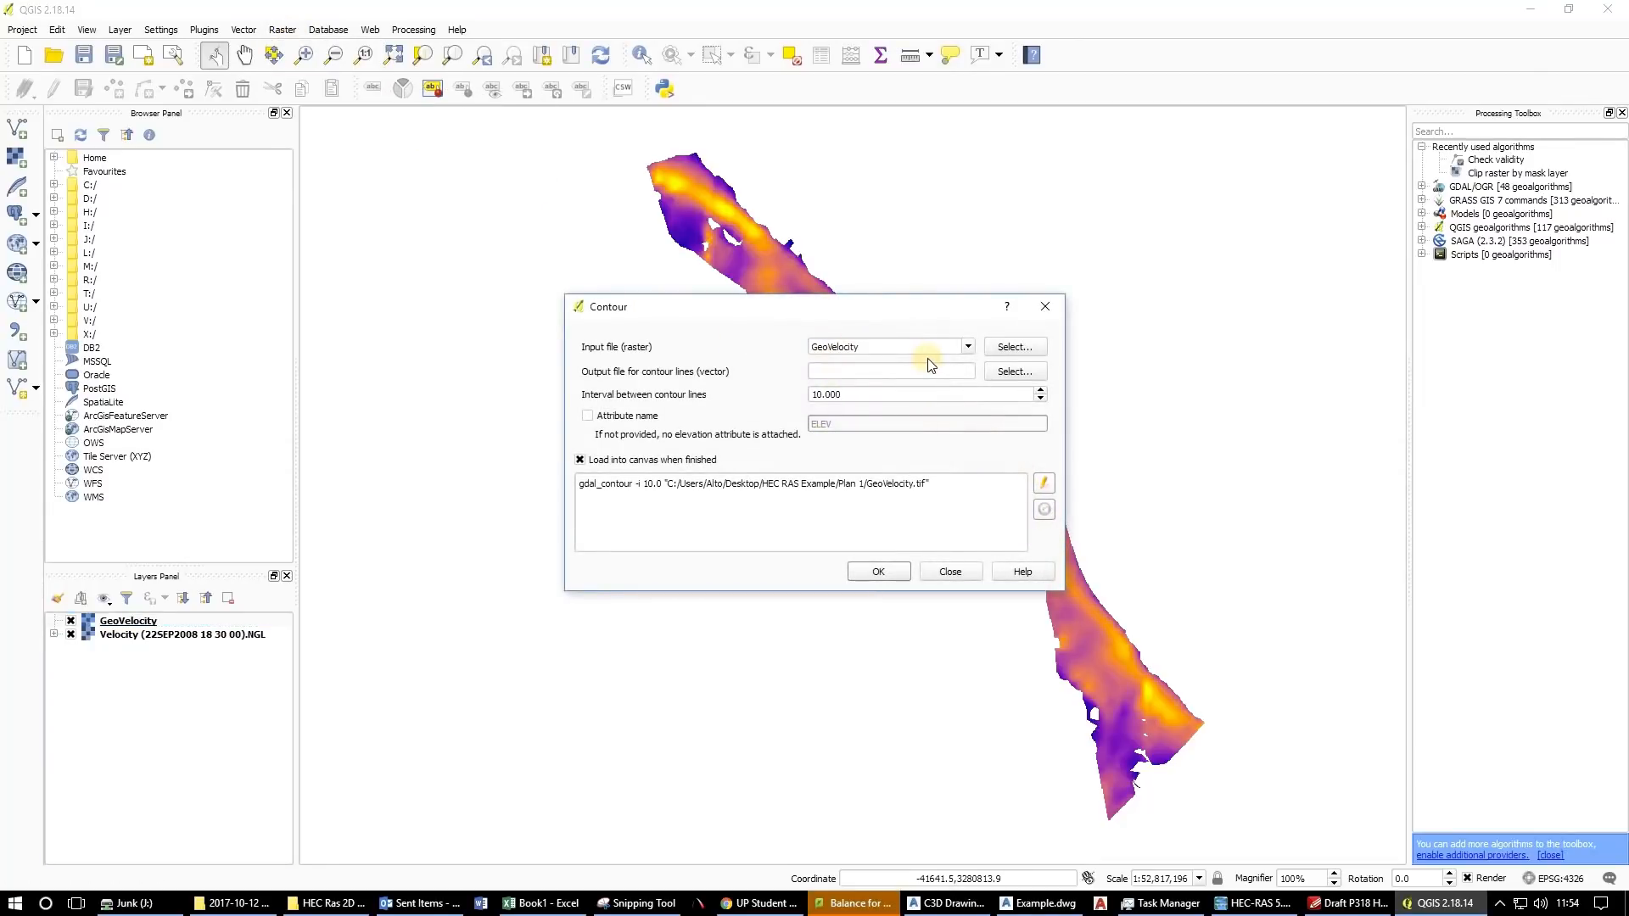
left_click(1007, 371)
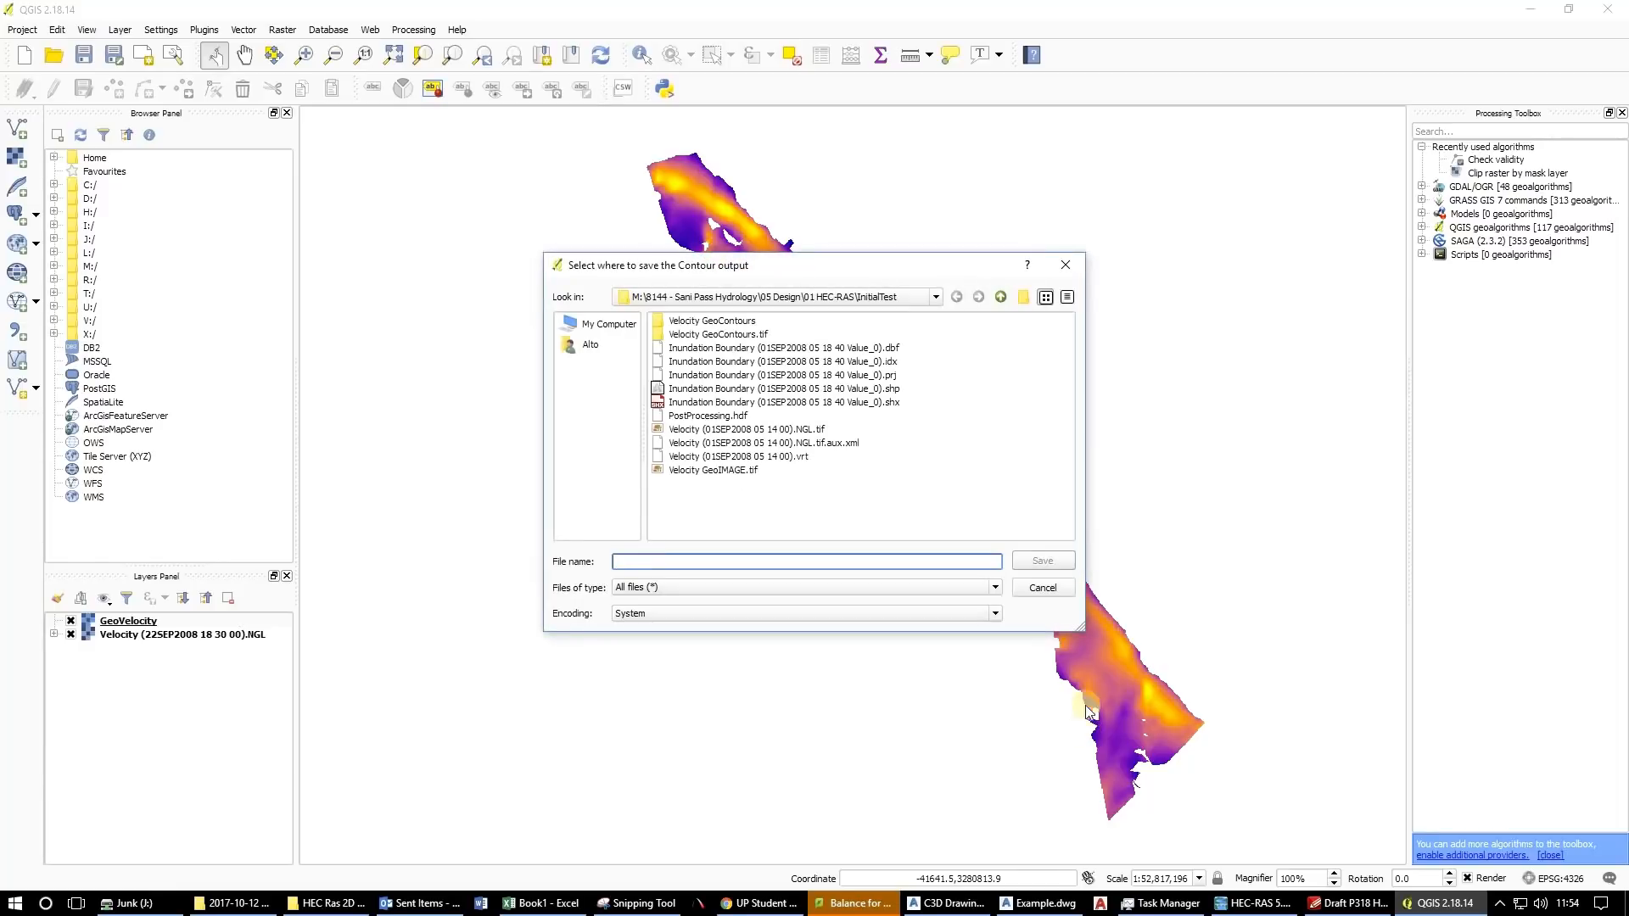
left_click(1043, 587)
left_click(966, 348)
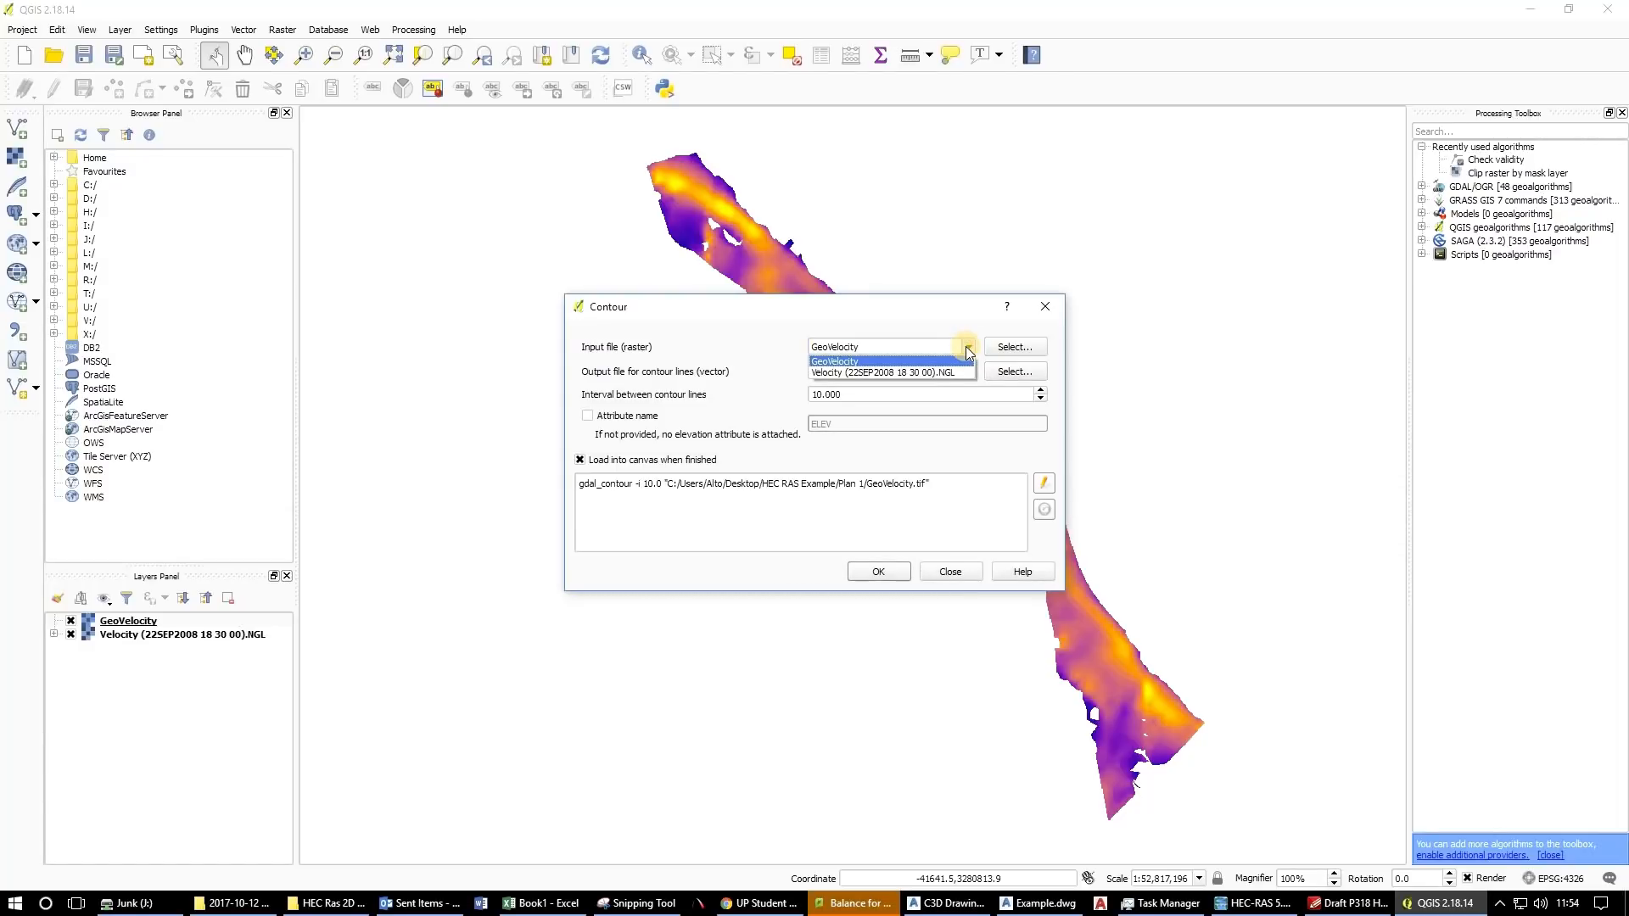
key("Up")
left_click(879, 373)
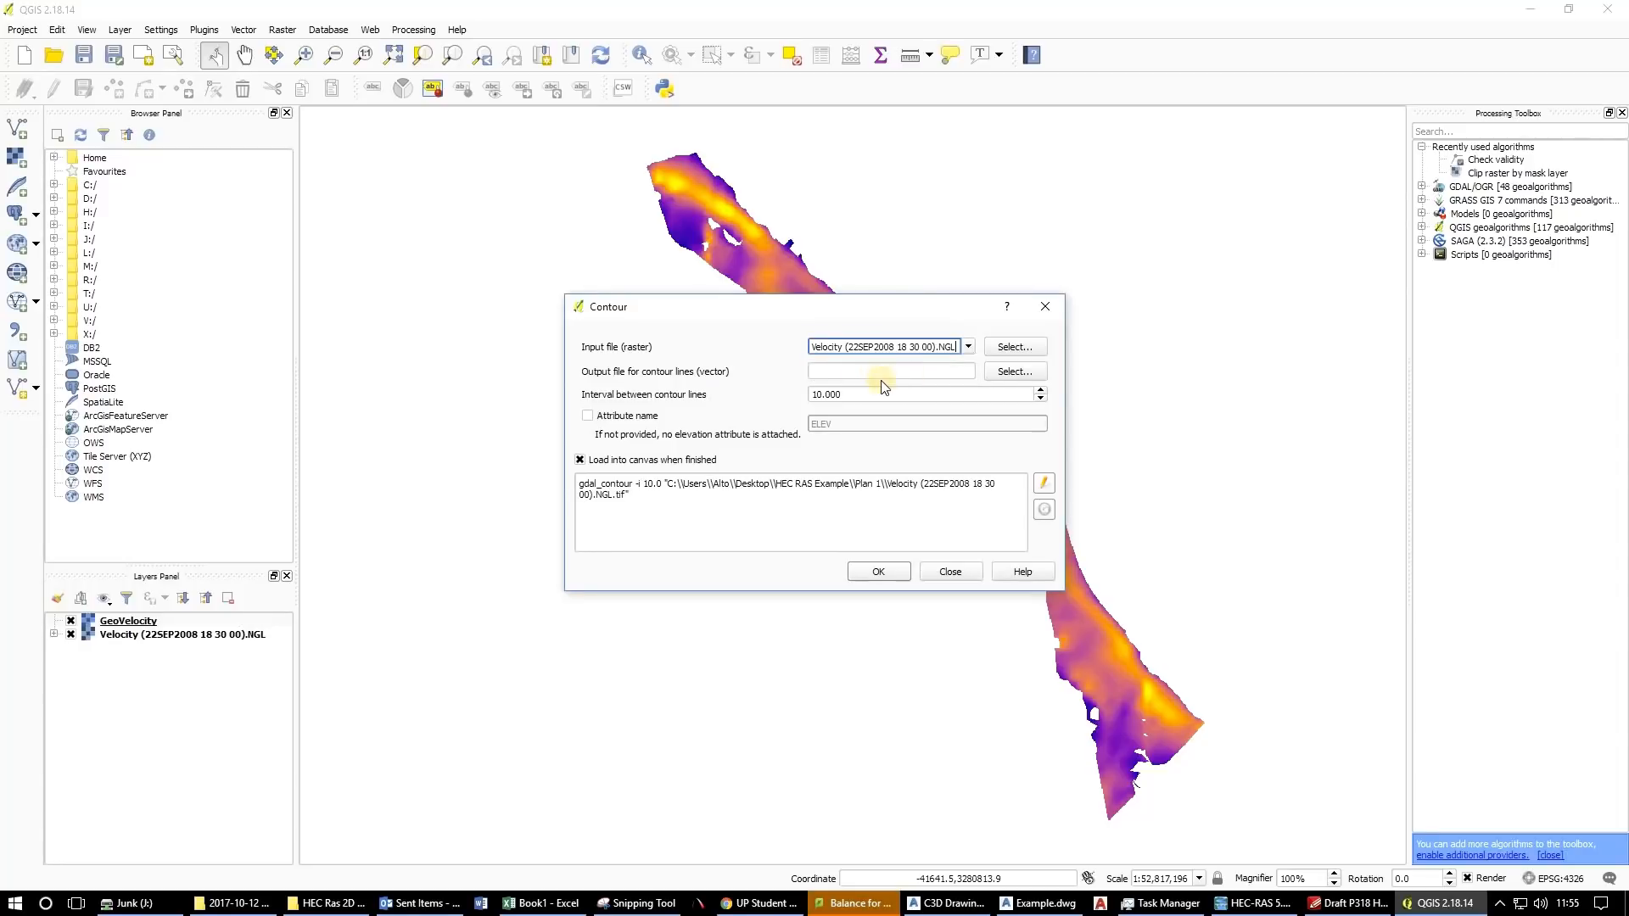
left_click(965, 345)
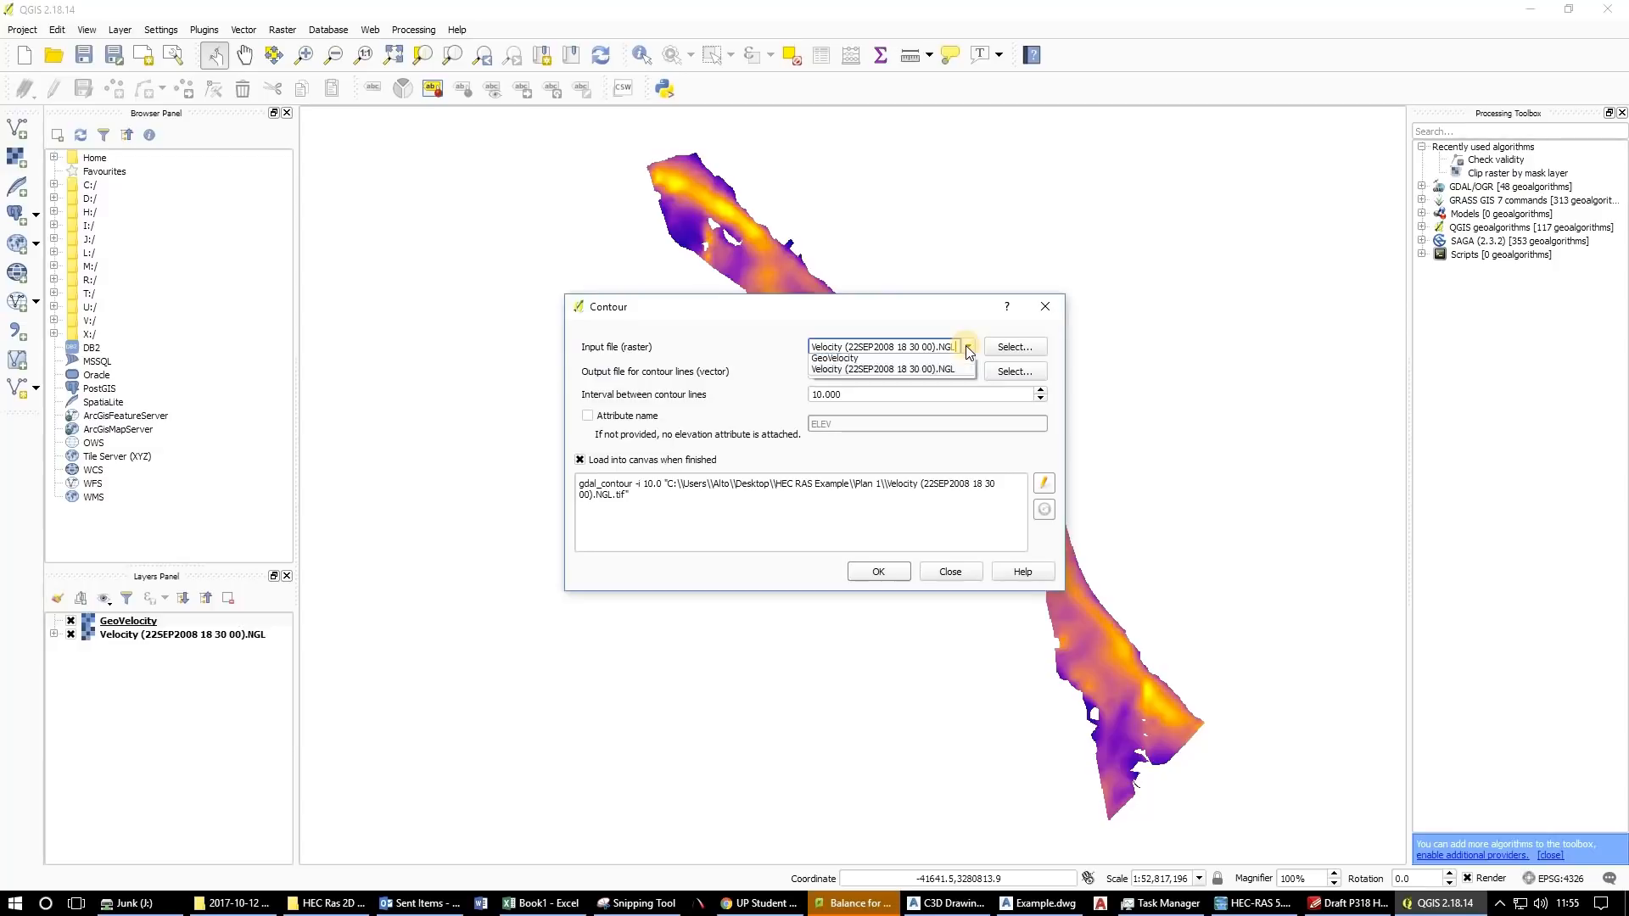
left_click(887, 373)
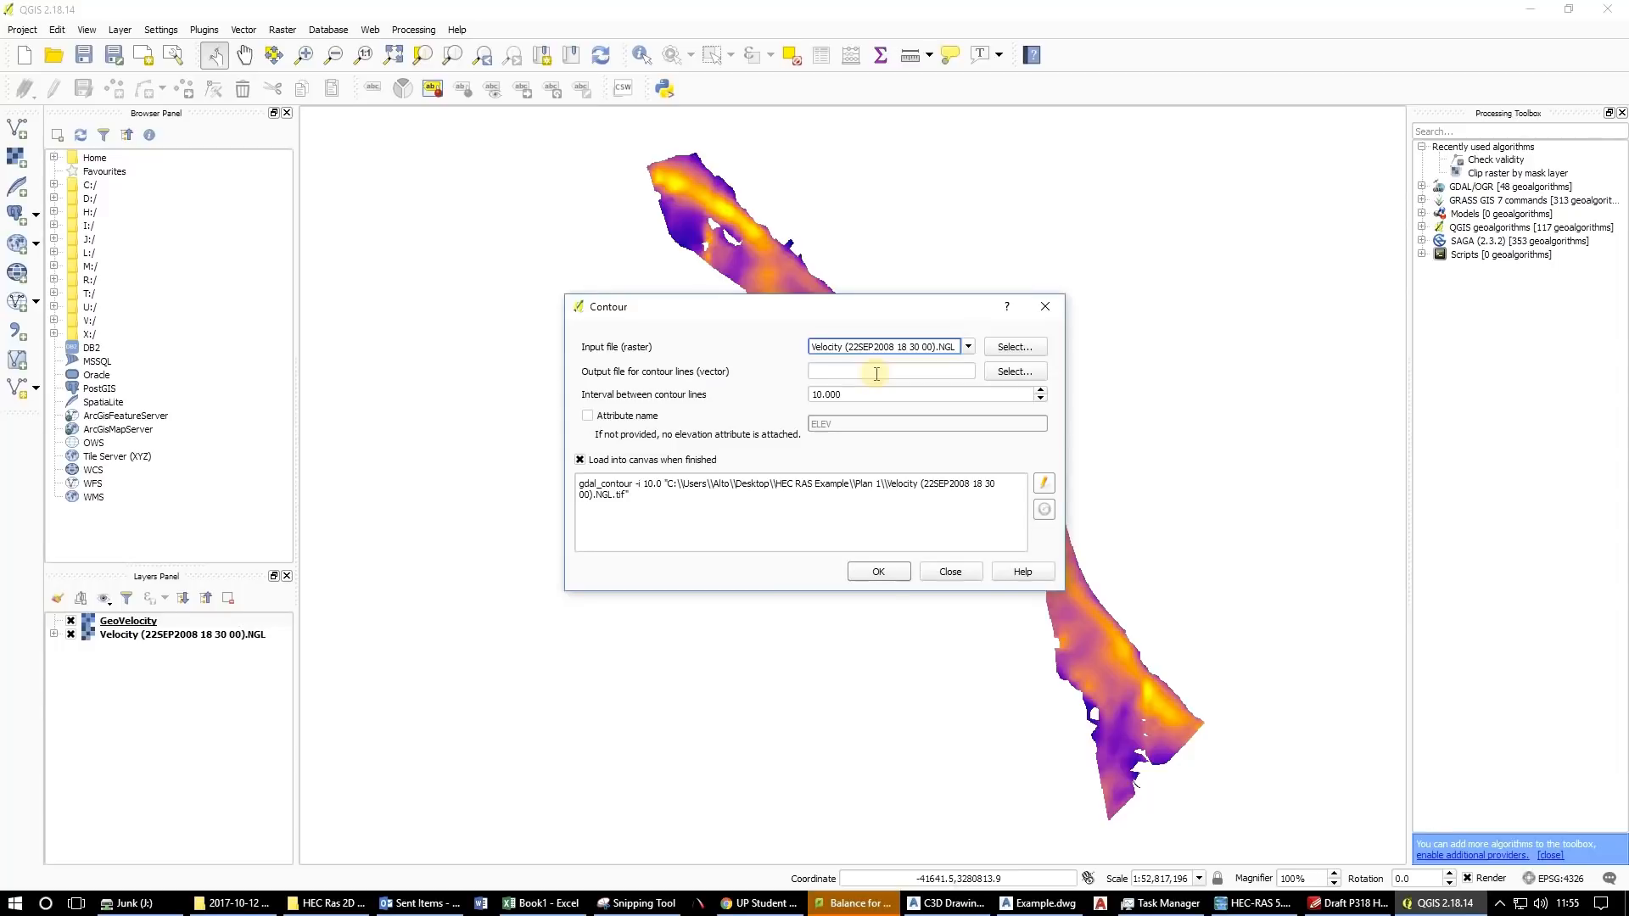
Name the output file for the contour lines Geo Velocity Contours.
left_click(877, 373)
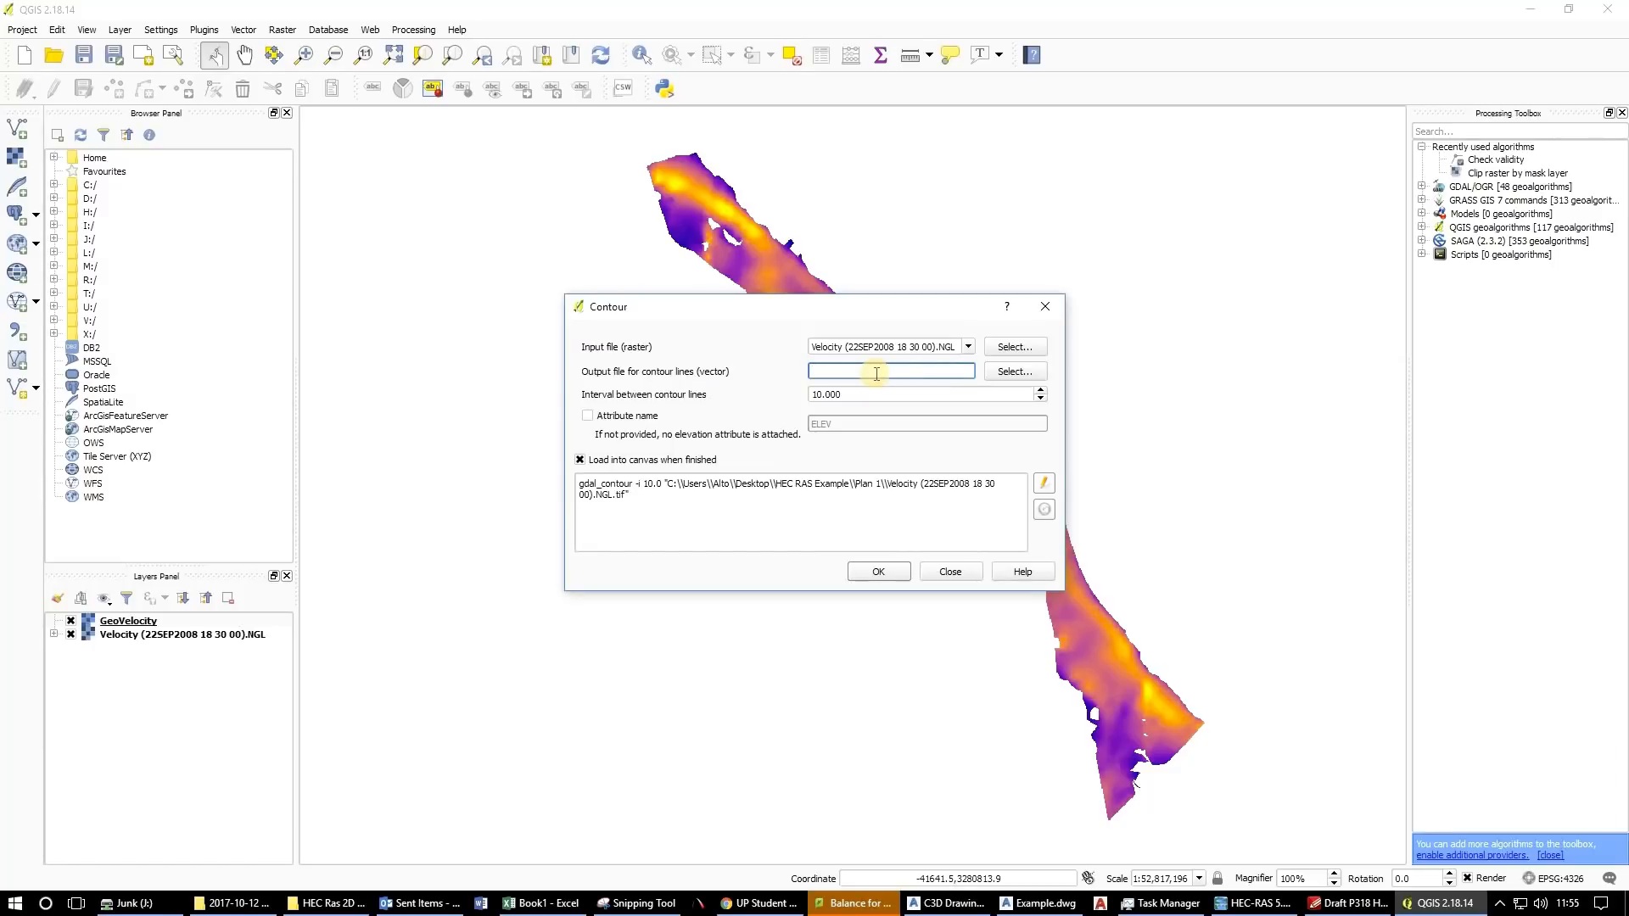
type("Geo Velocity")
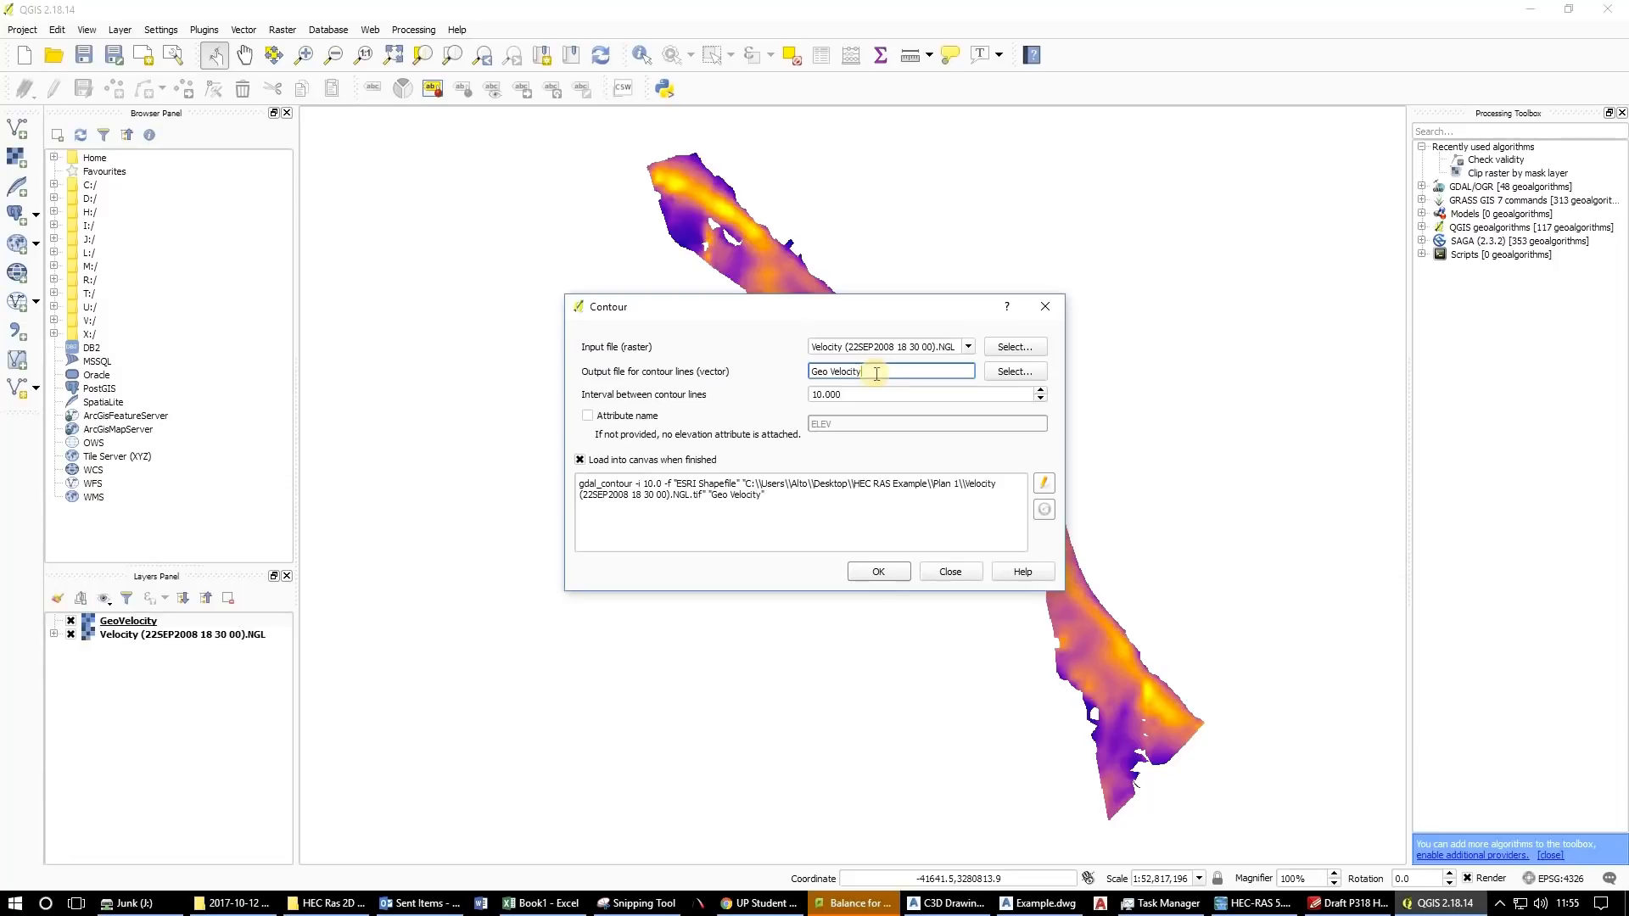
type("tours")
Set the interval between contour lines to 0.5 and try to generate the contours.
left_click(844, 394)
key("ctrl+a")
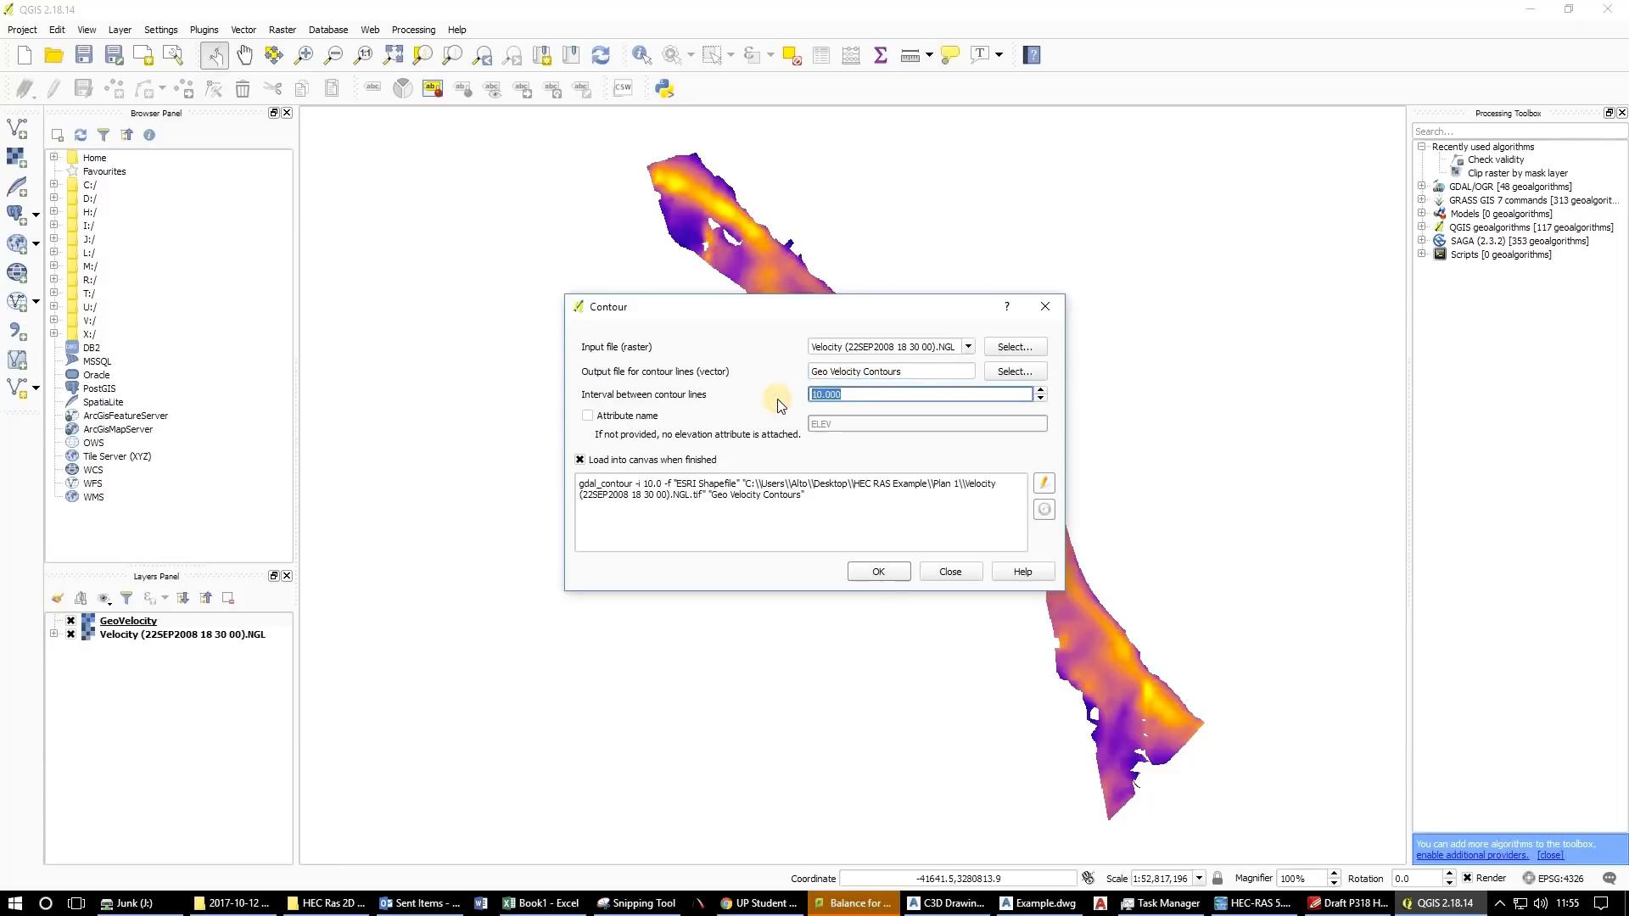
type("0.")
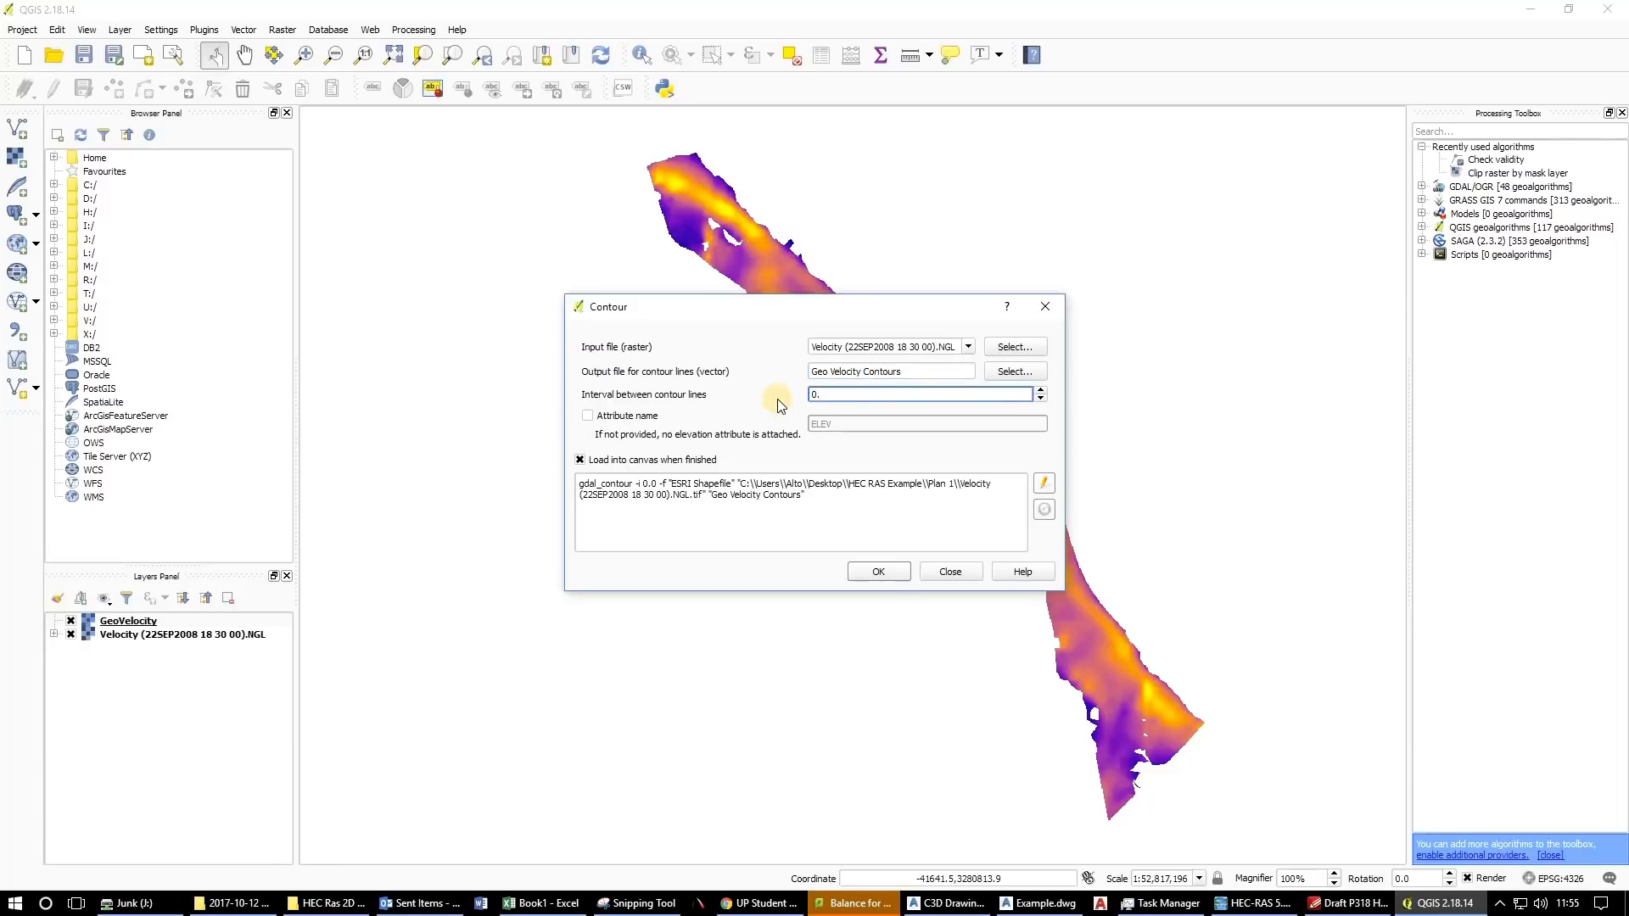
type("5")
left_click(868, 574)
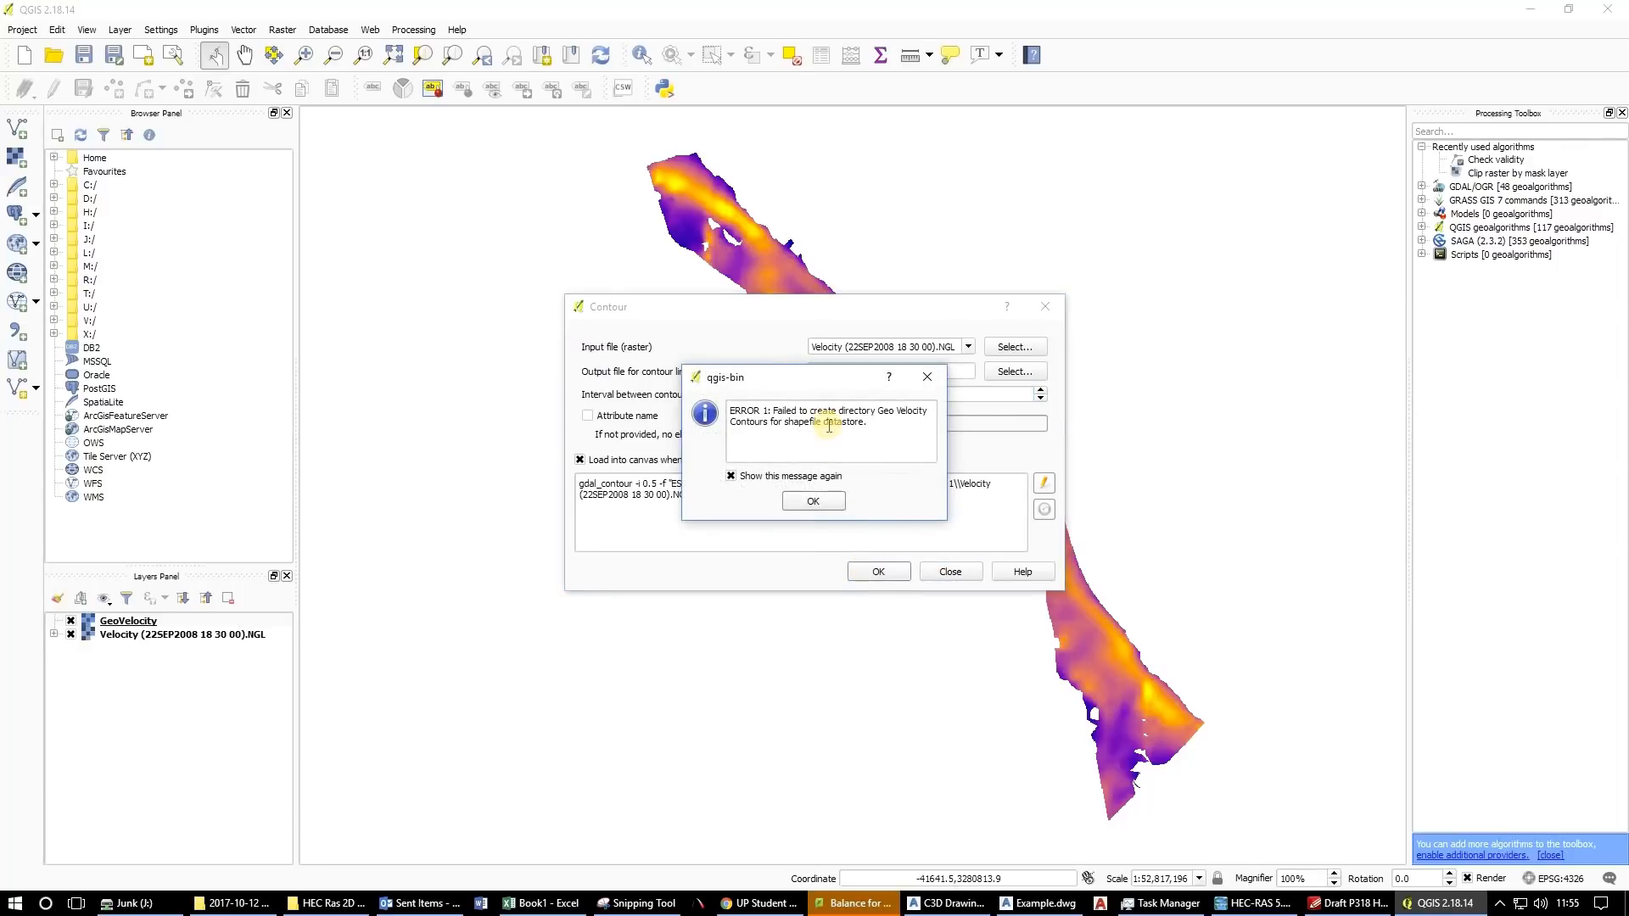
left_click(812, 501)
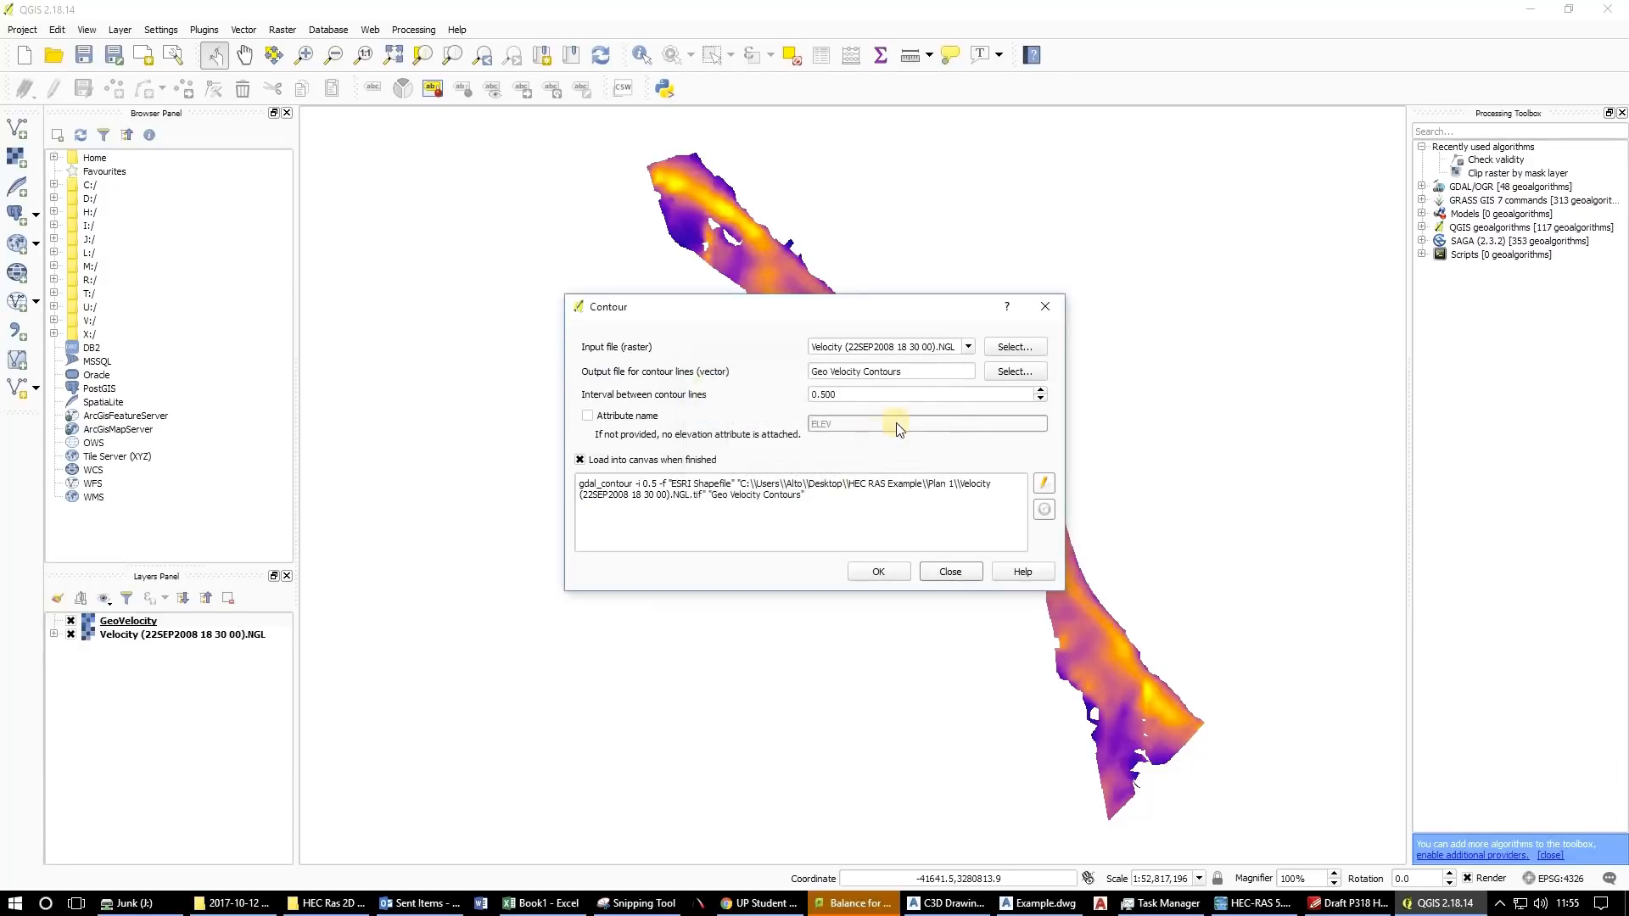
Choose ESRI Shapefiles as the contour output format, using Velocity GeoIMAGE in the InitialTest folder as the base file name.
left_click(1031, 372)
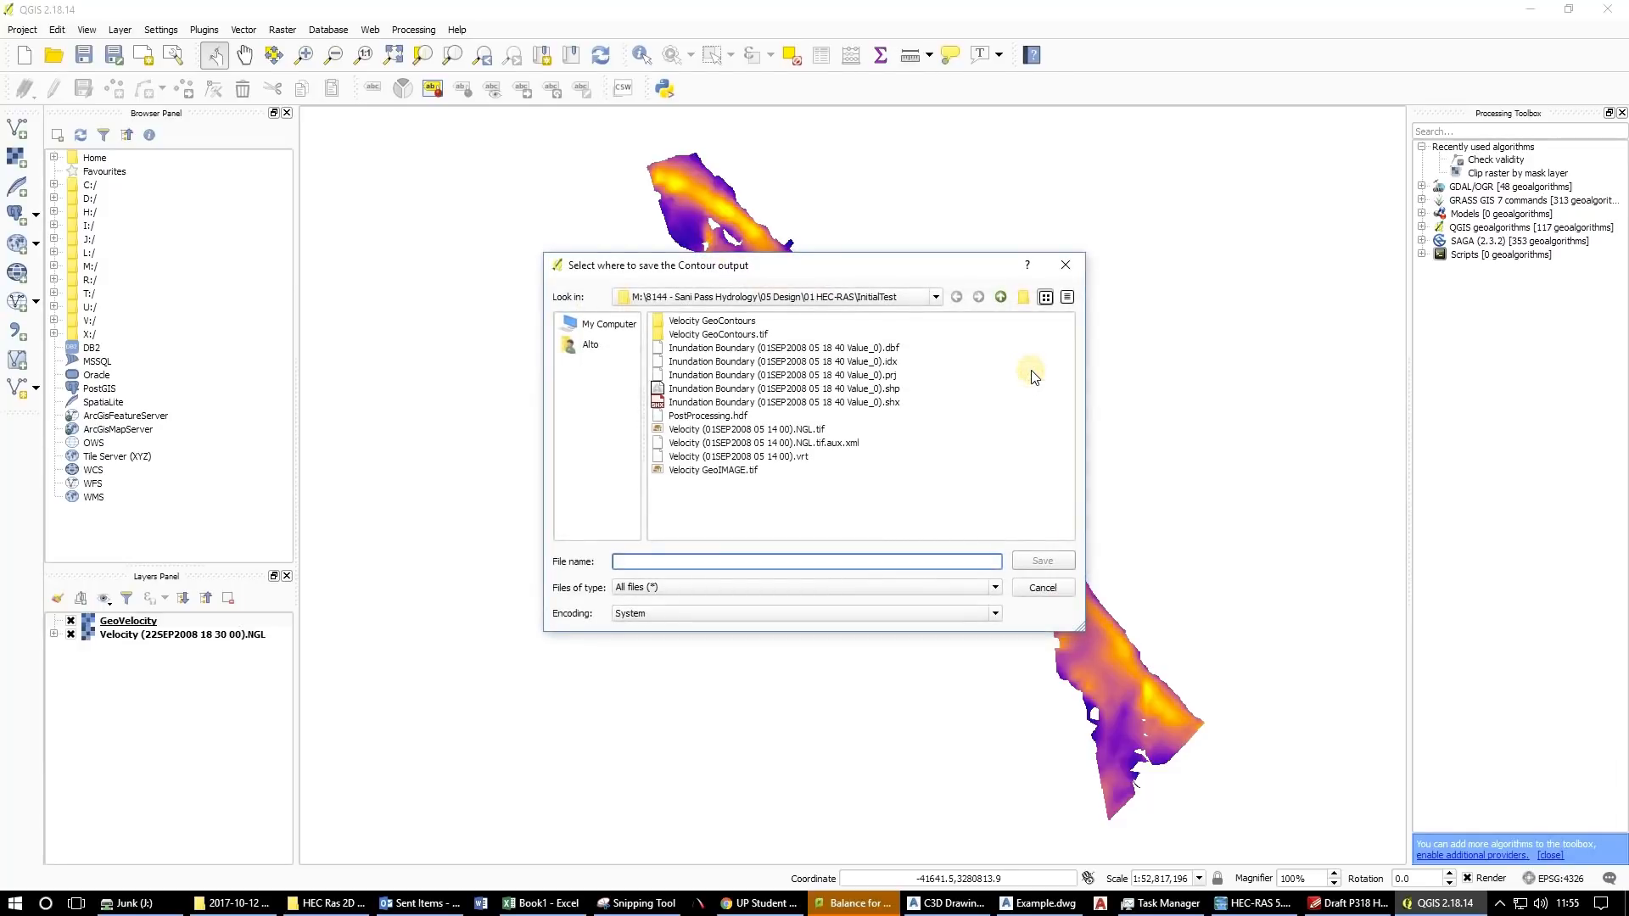
left_click(767, 472)
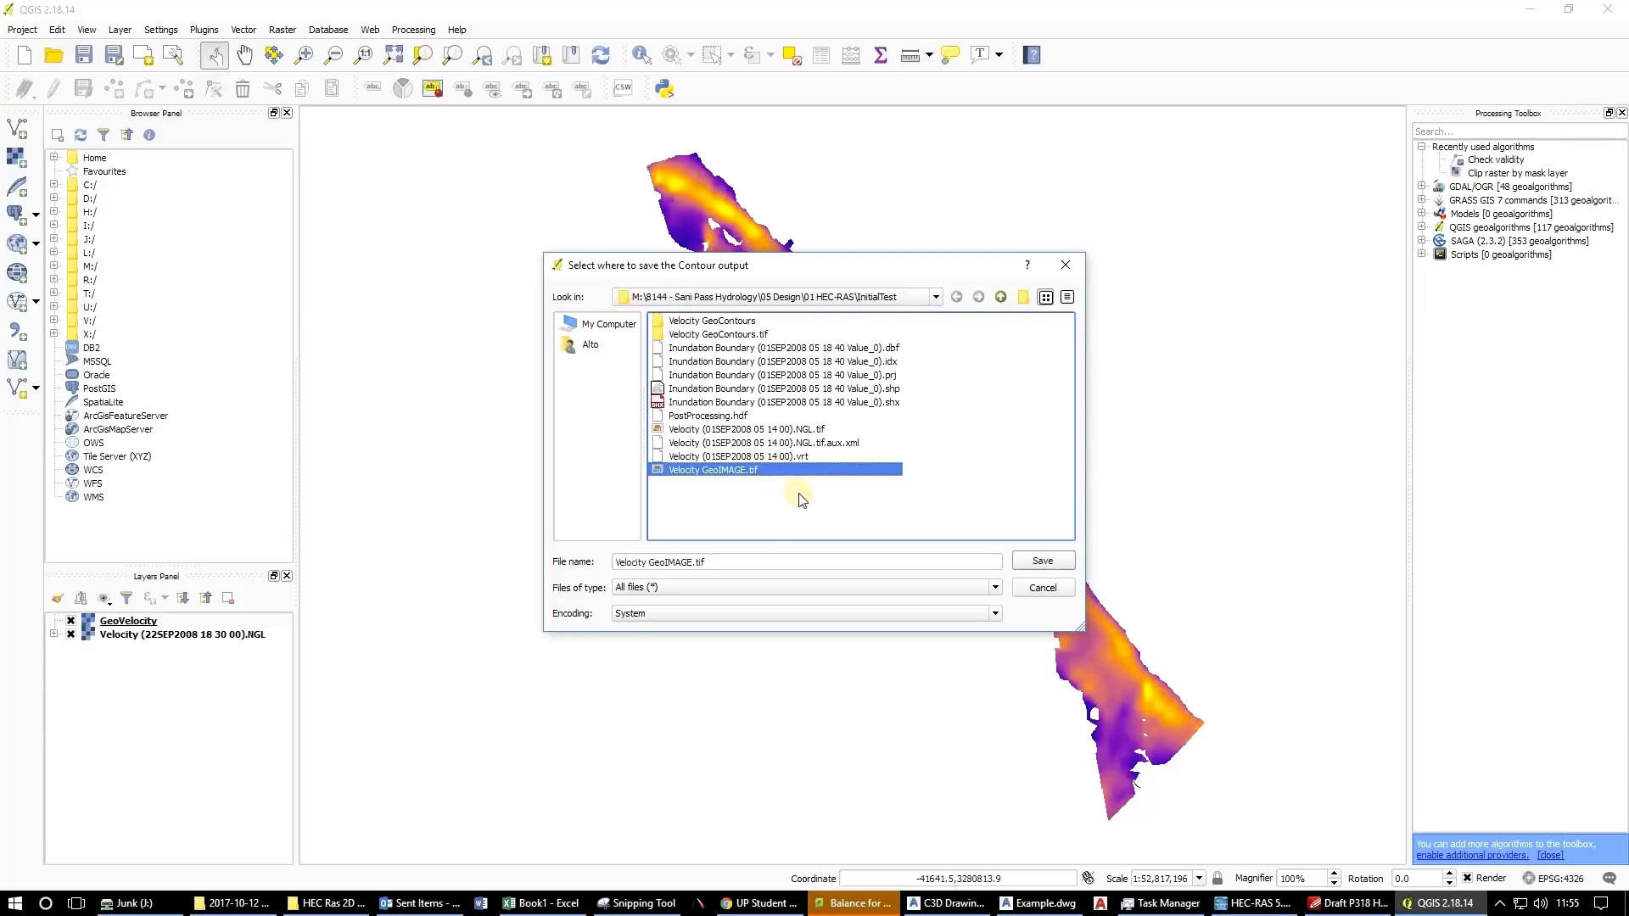
left_click(782, 583)
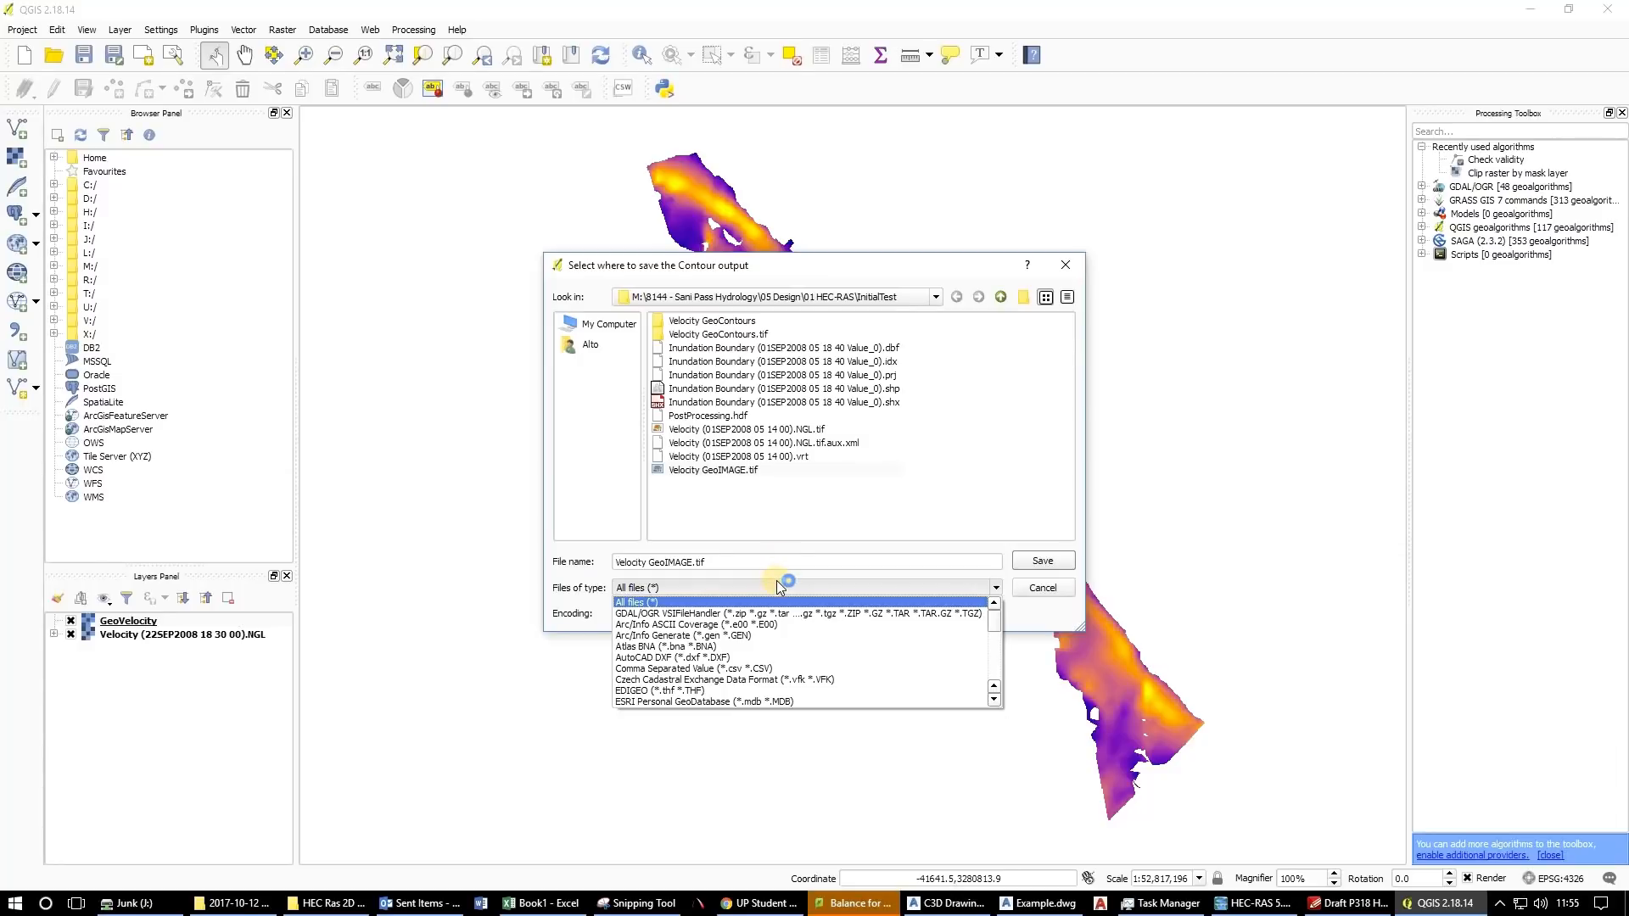
left_click(766, 593)
scroll(766, 592, "down", 5)
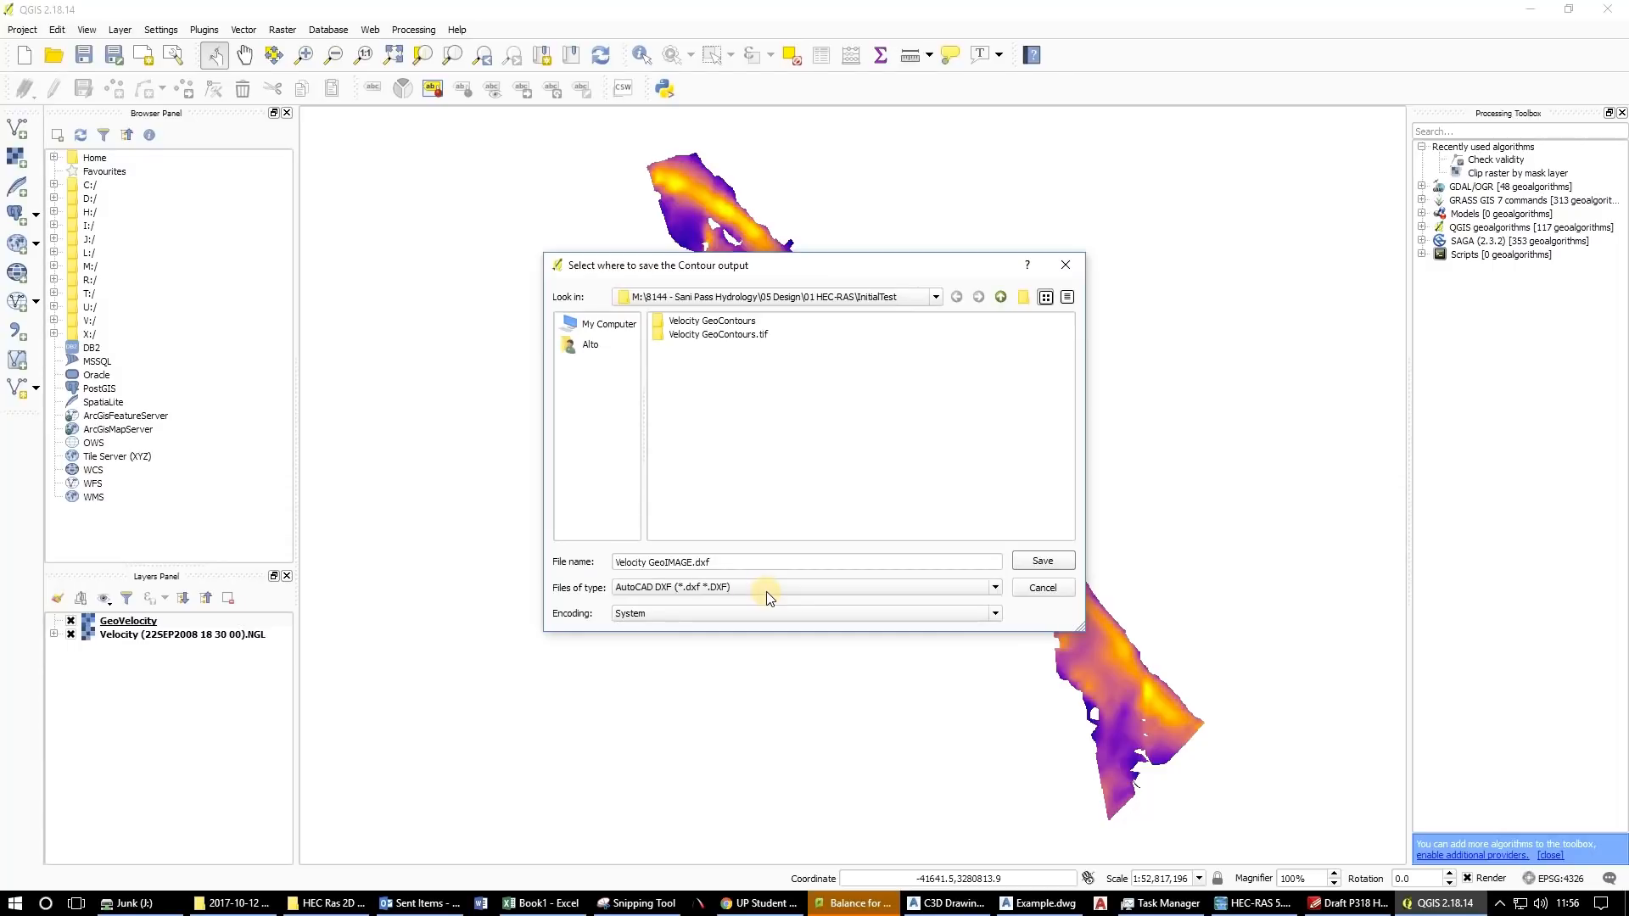
scroll(766, 592, "up", 3)
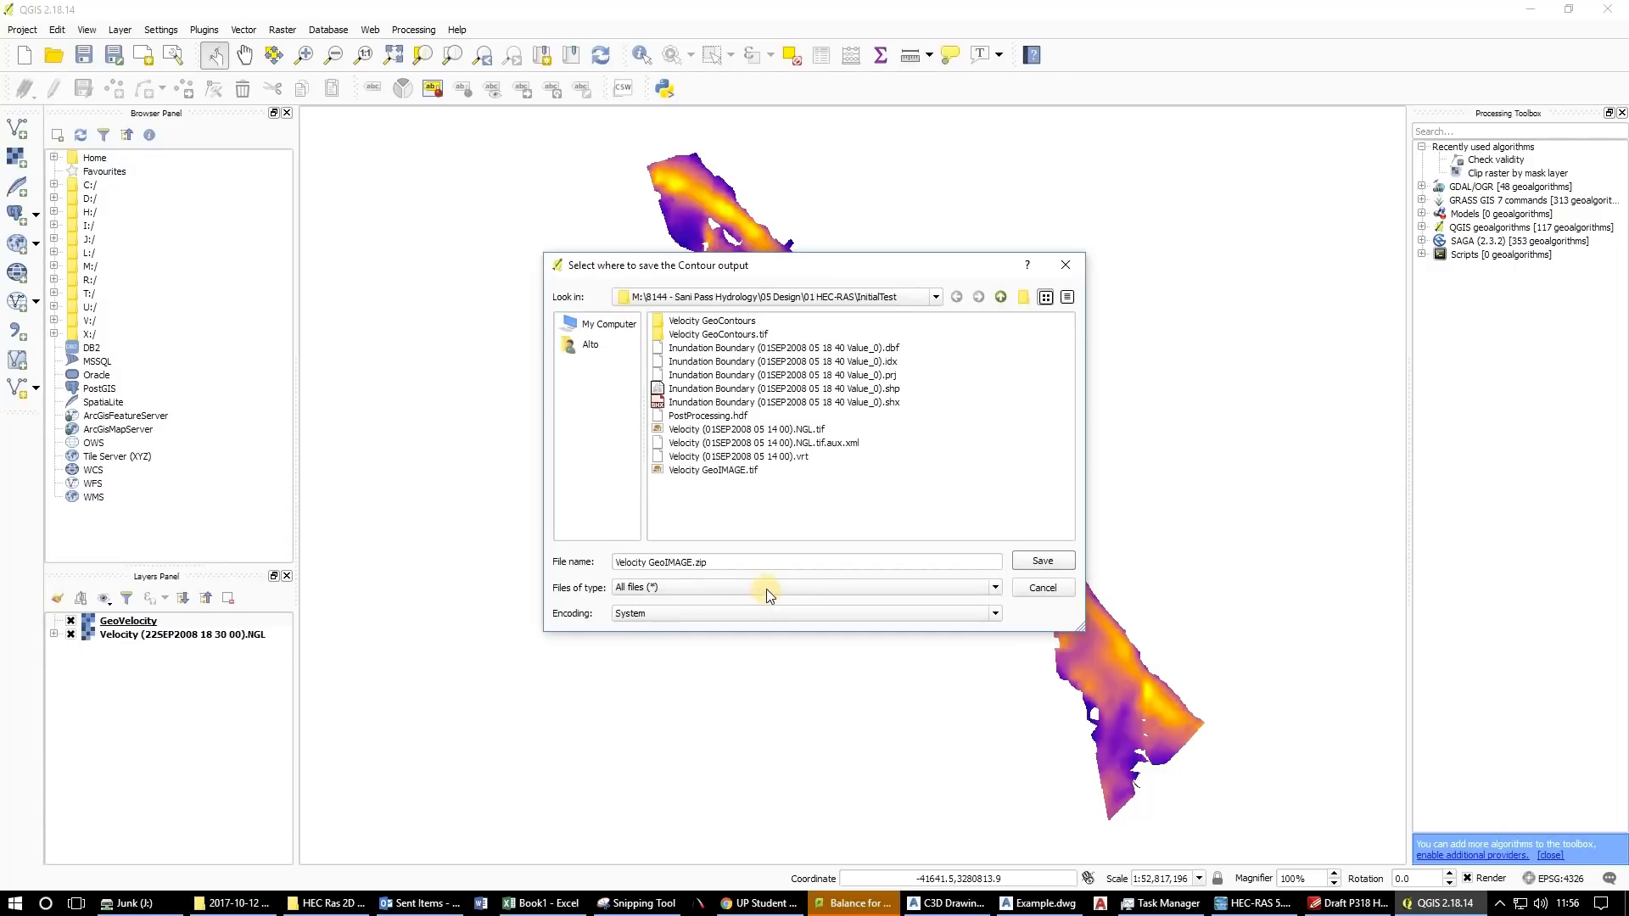
scroll(766, 589, "down", 6)
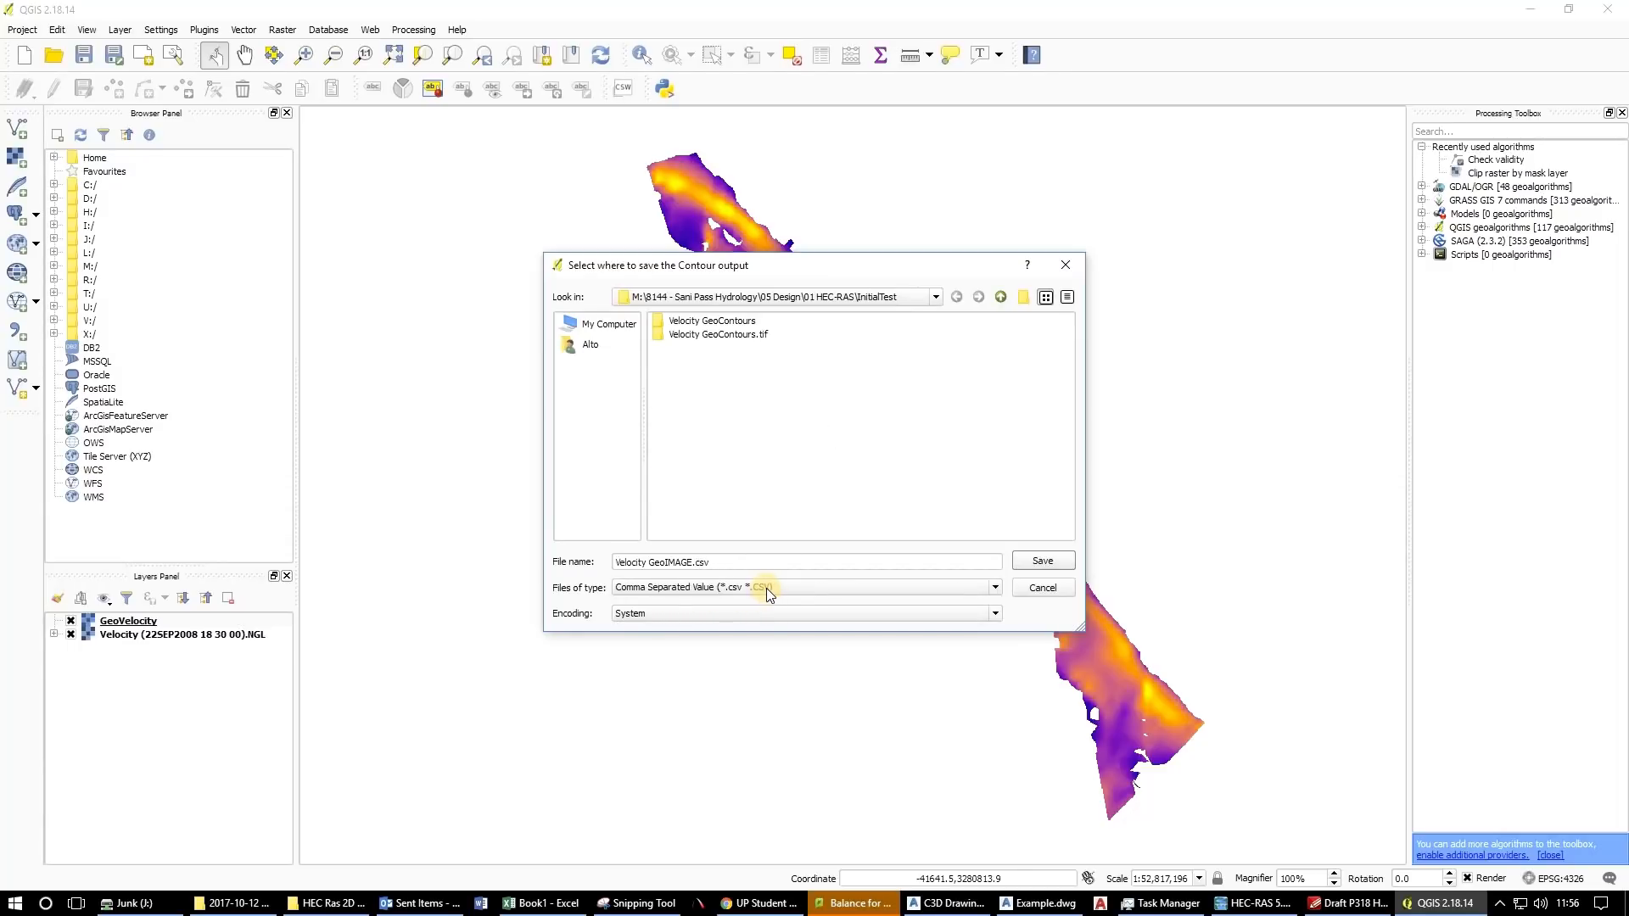
scroll(766, 588, "down", 2)
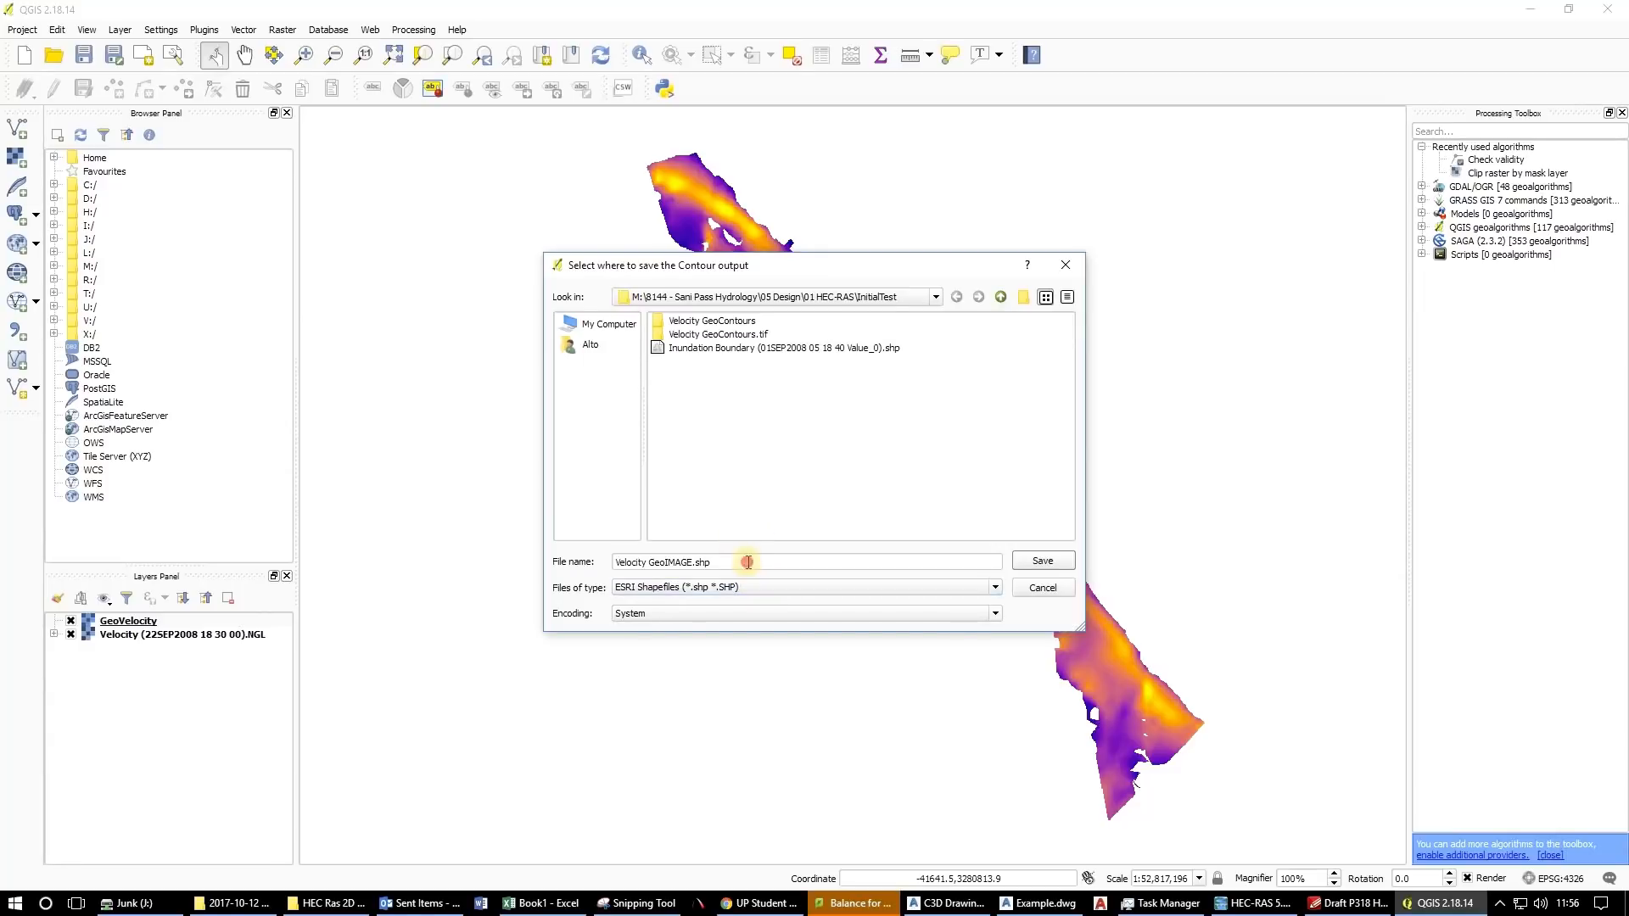
Rename the contour output to Velocity GeoContours.shp and save this destination in the InitialTest folder.
left_click(678, 565)
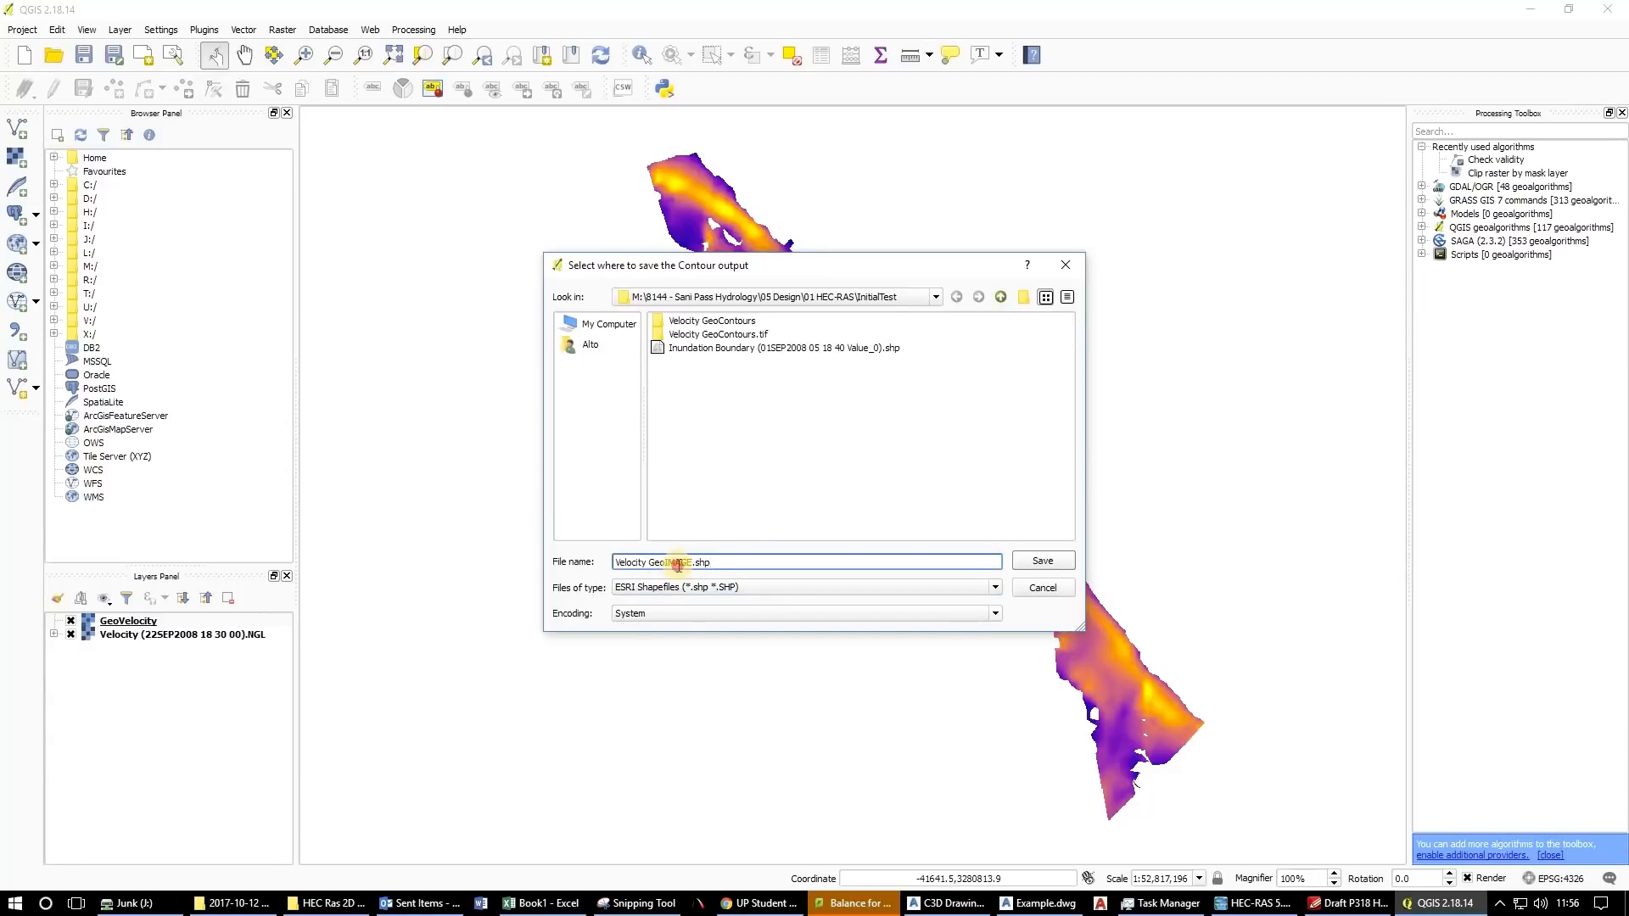
double_click(678, 563)
left_click(670, 562)
left_click_drag(670, 562, 693, 562)
type("Contourrs")
left_click(1035, 563)
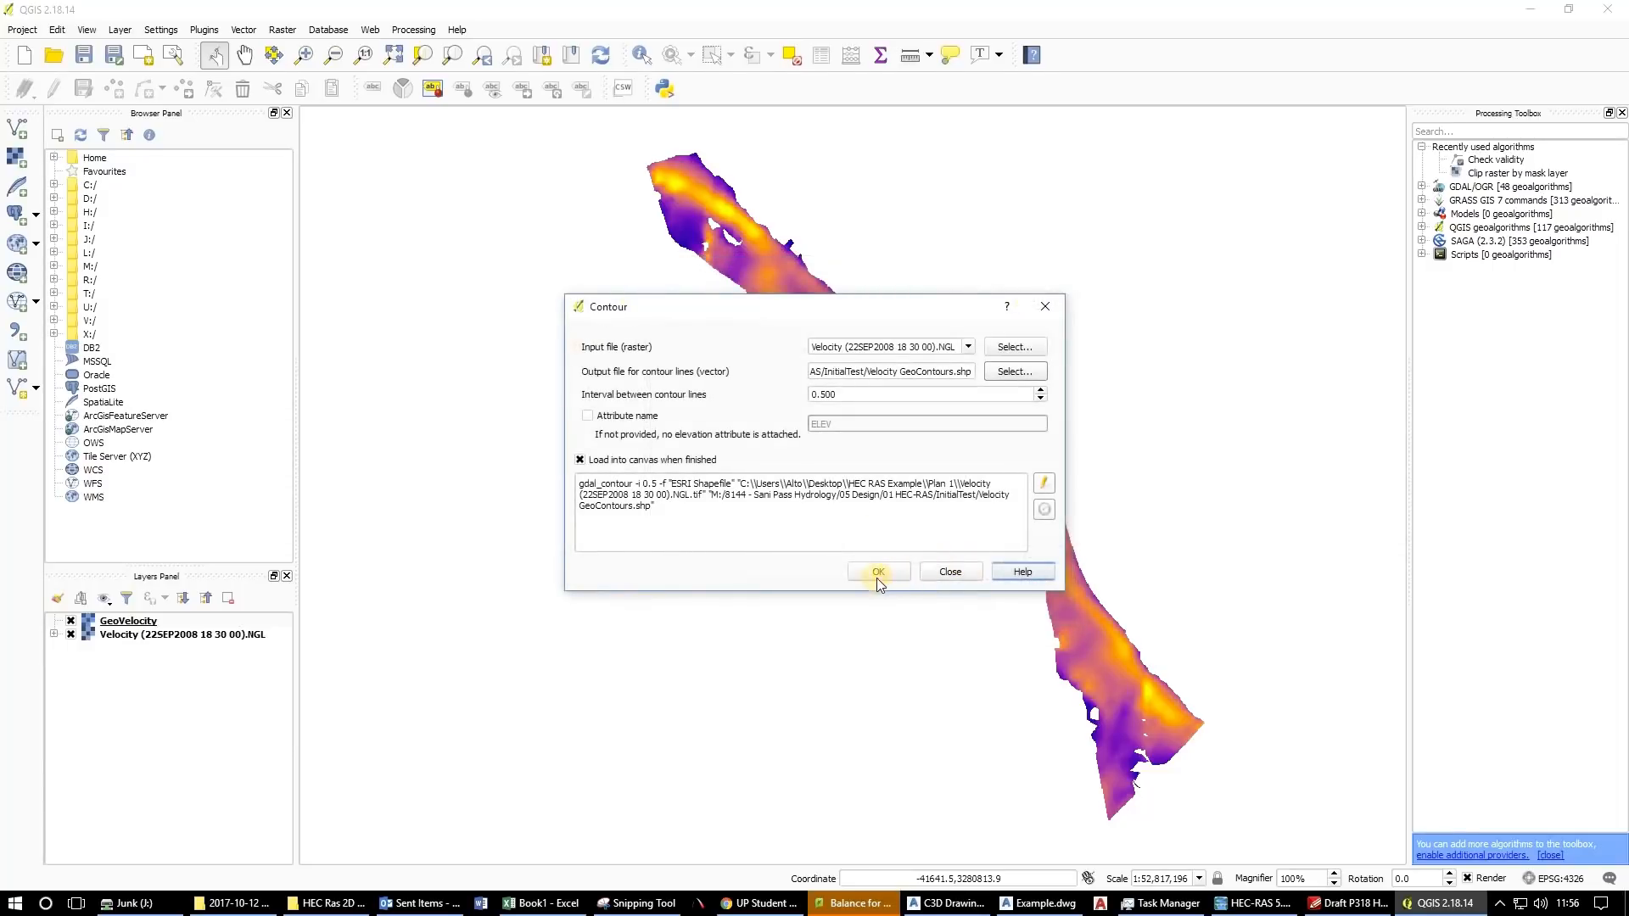
Generate the velocity contours from the raster and dismiss the processing messages.
left_click(877, 575)
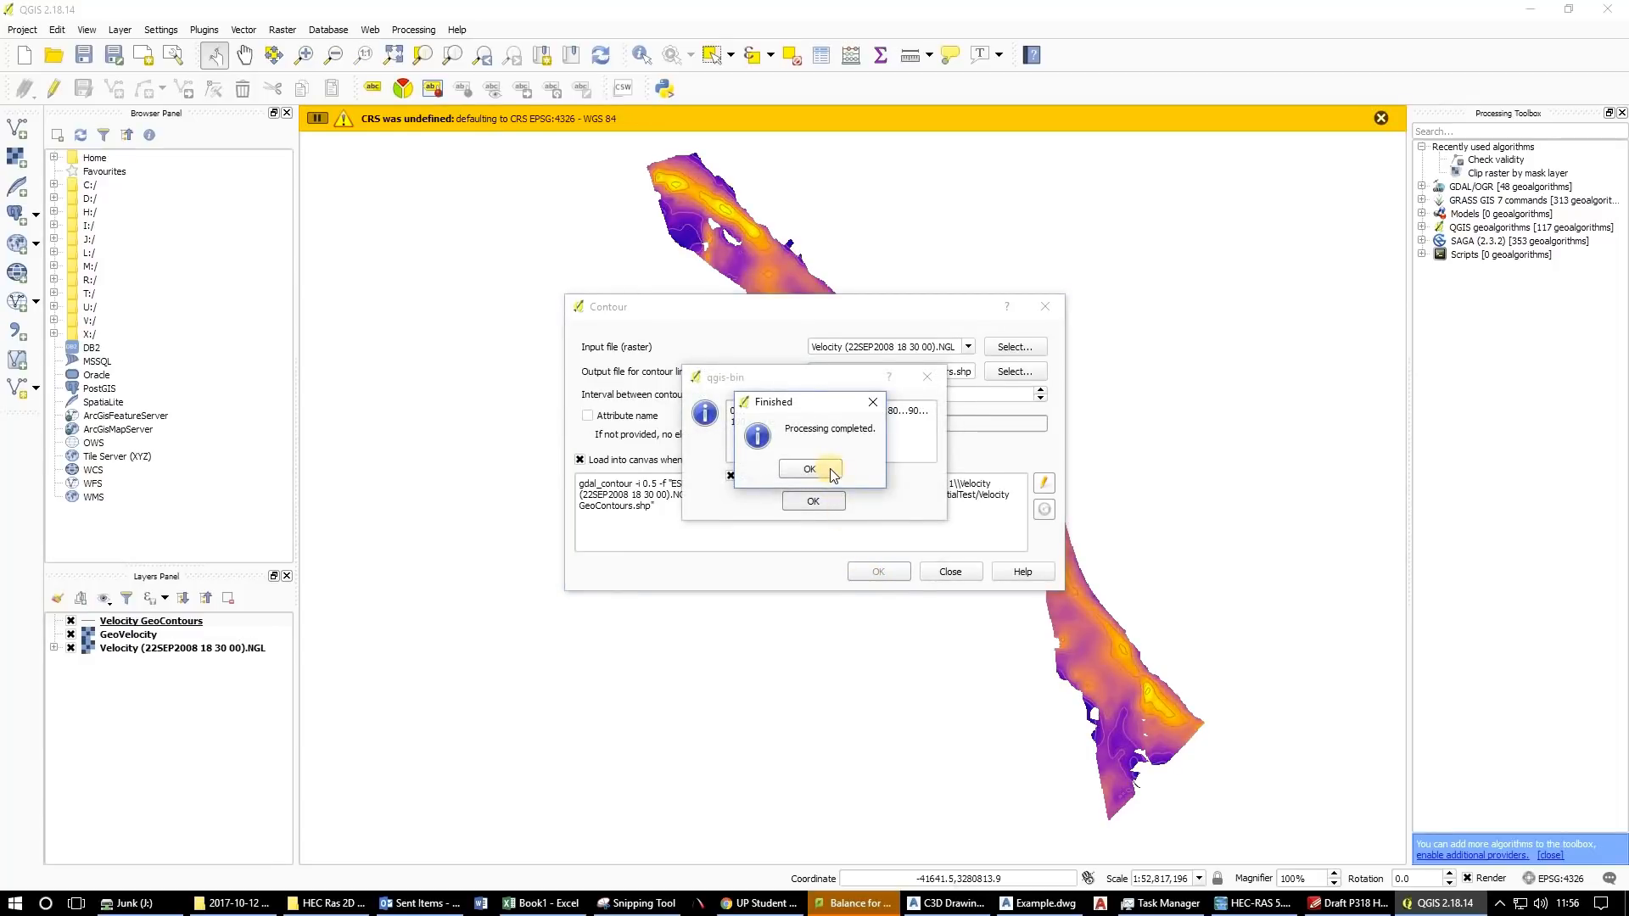
left_click(828, 471)
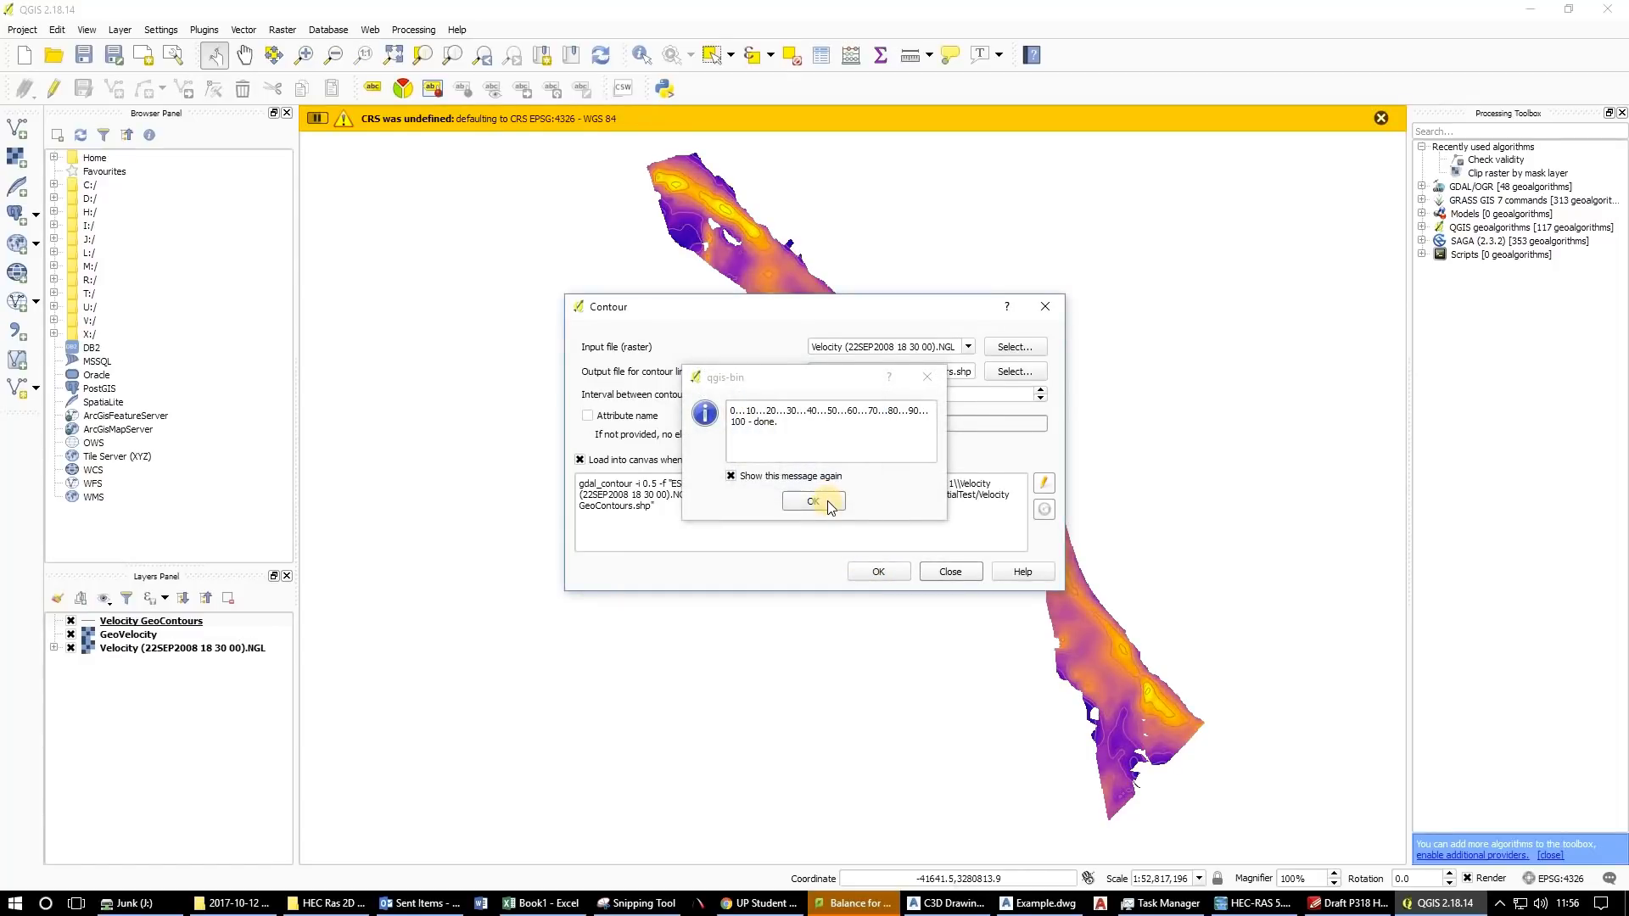
left_click(829, 504)
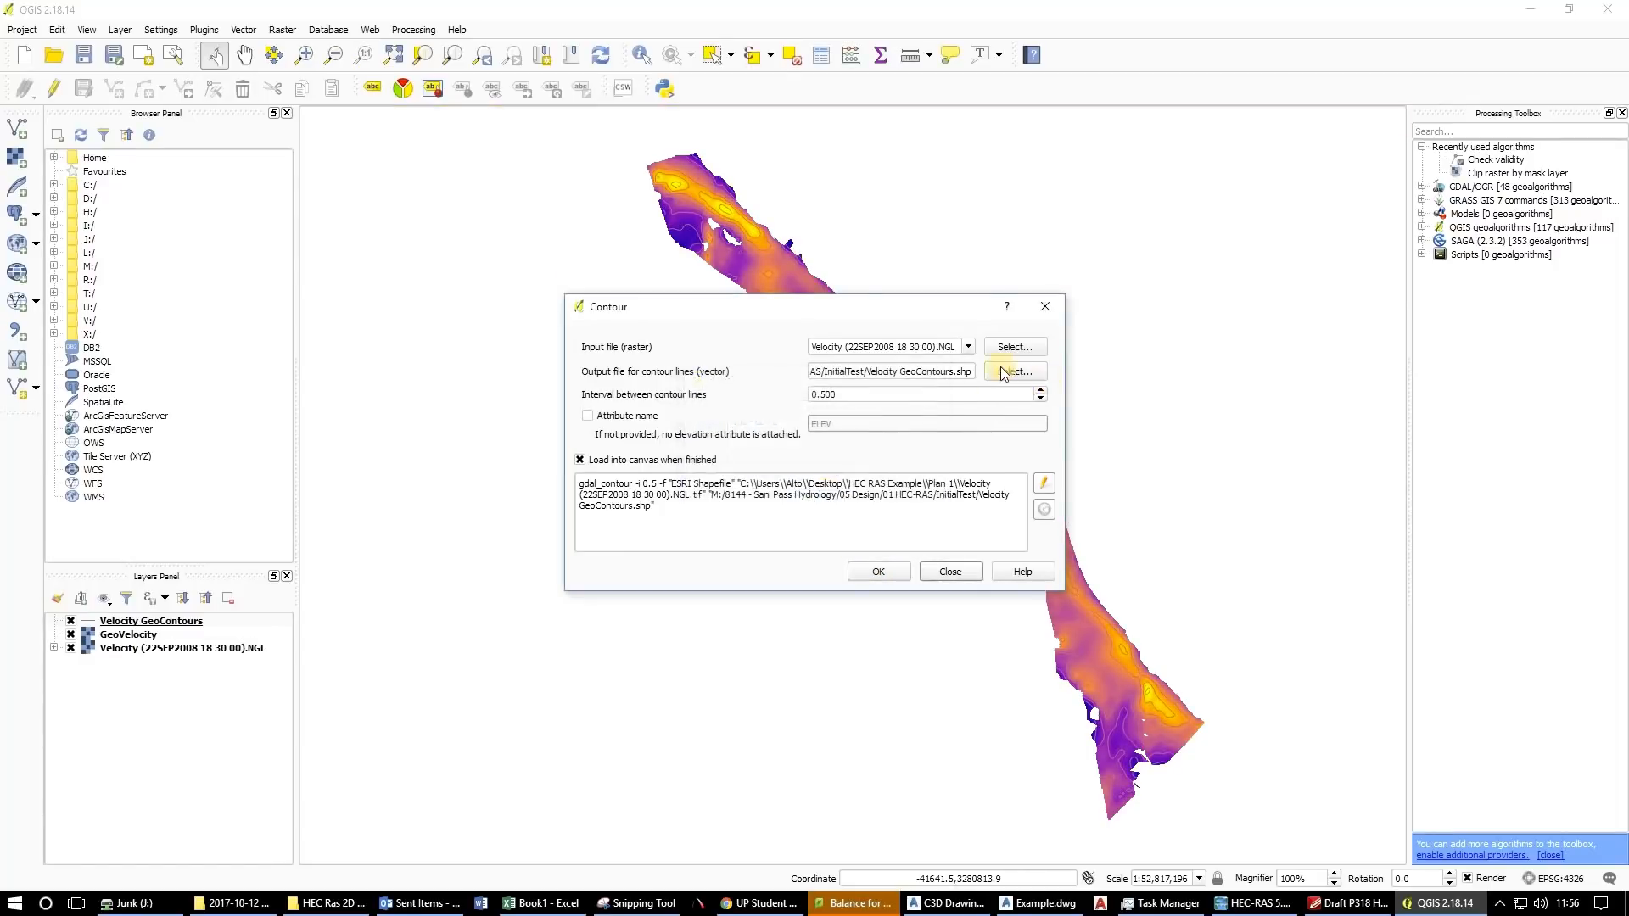
Try to run the contour extraction again with the same input, output and interval.
left_click(878, 571)
left_click(823, 502)
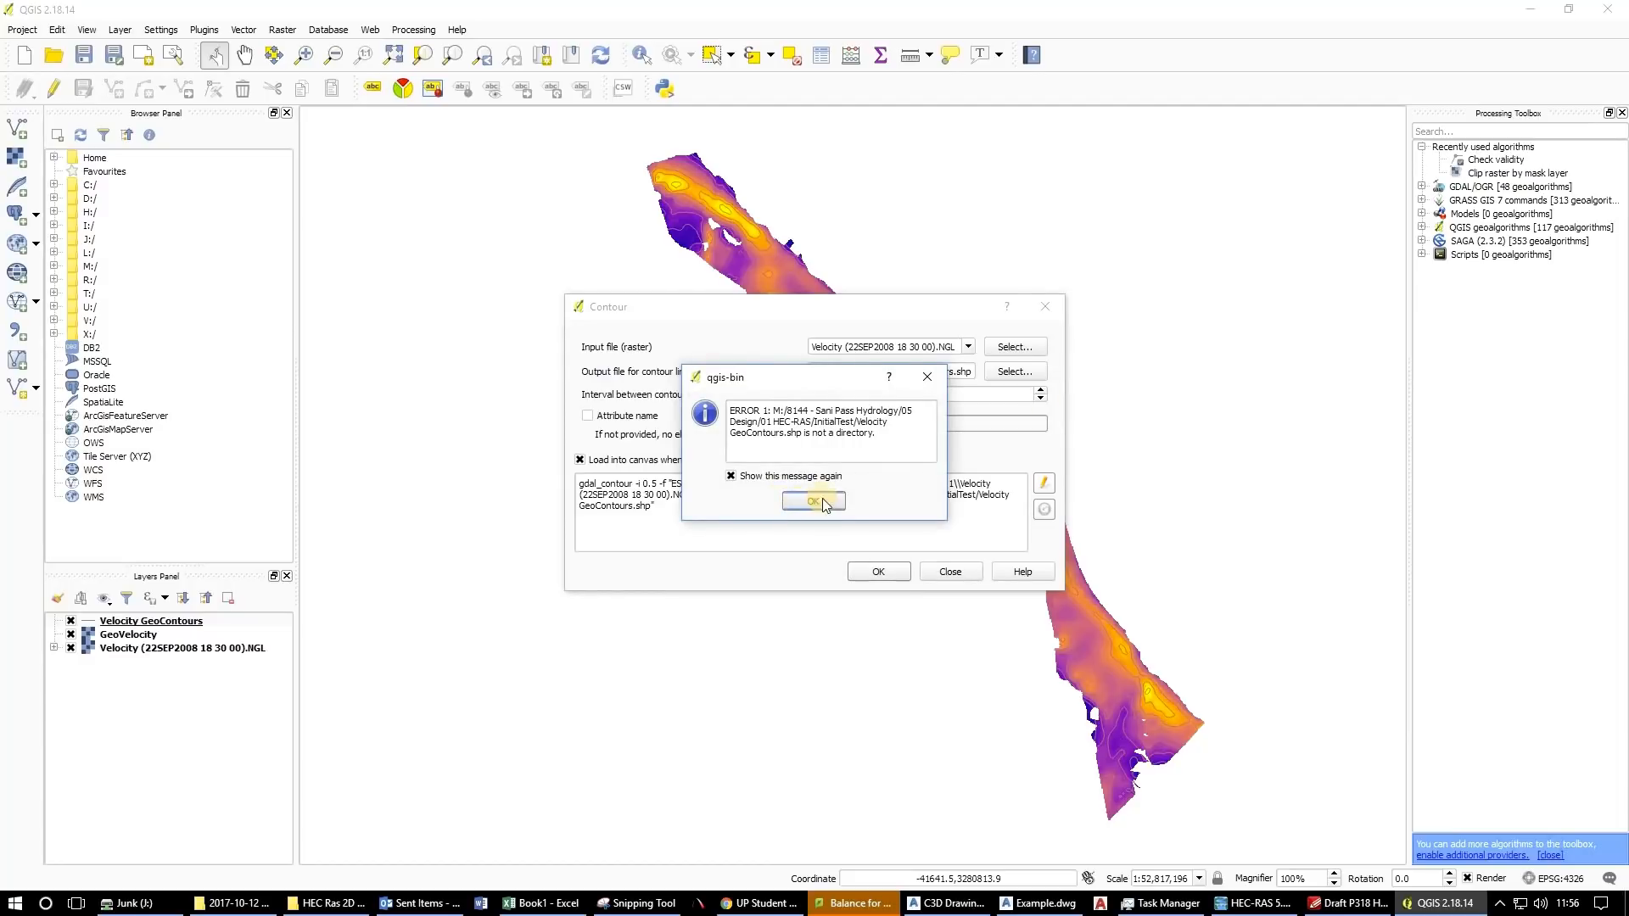
left_click(927, 377)
left_click(949, 571)
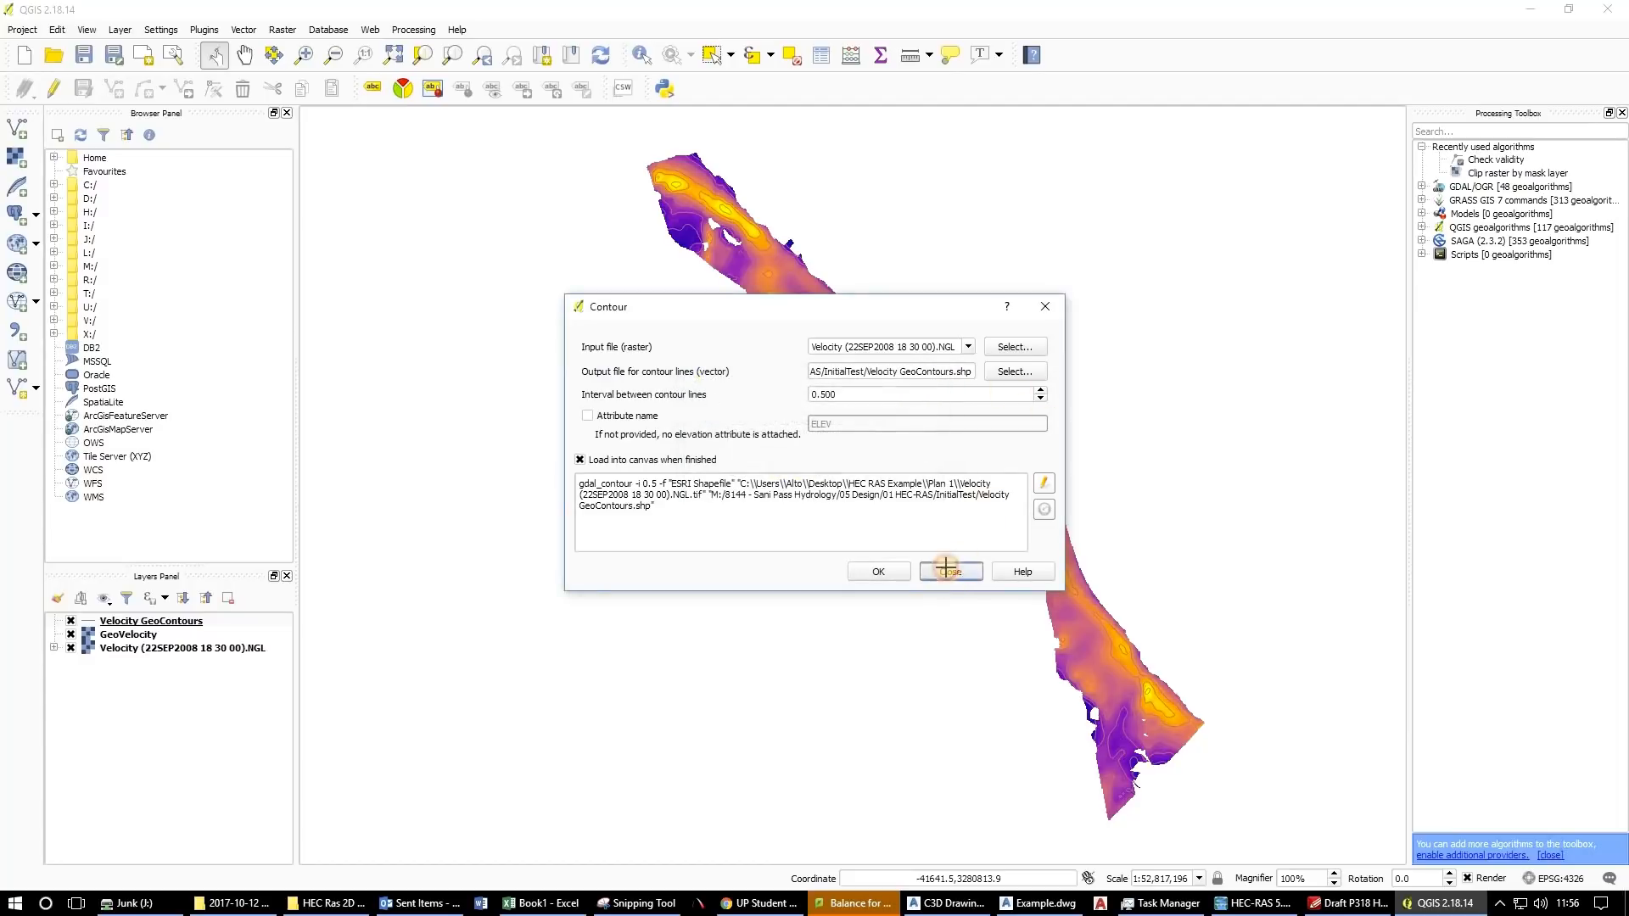
scroll(741, 603, "up", 6)
scroll(691, 577, "down", 5)
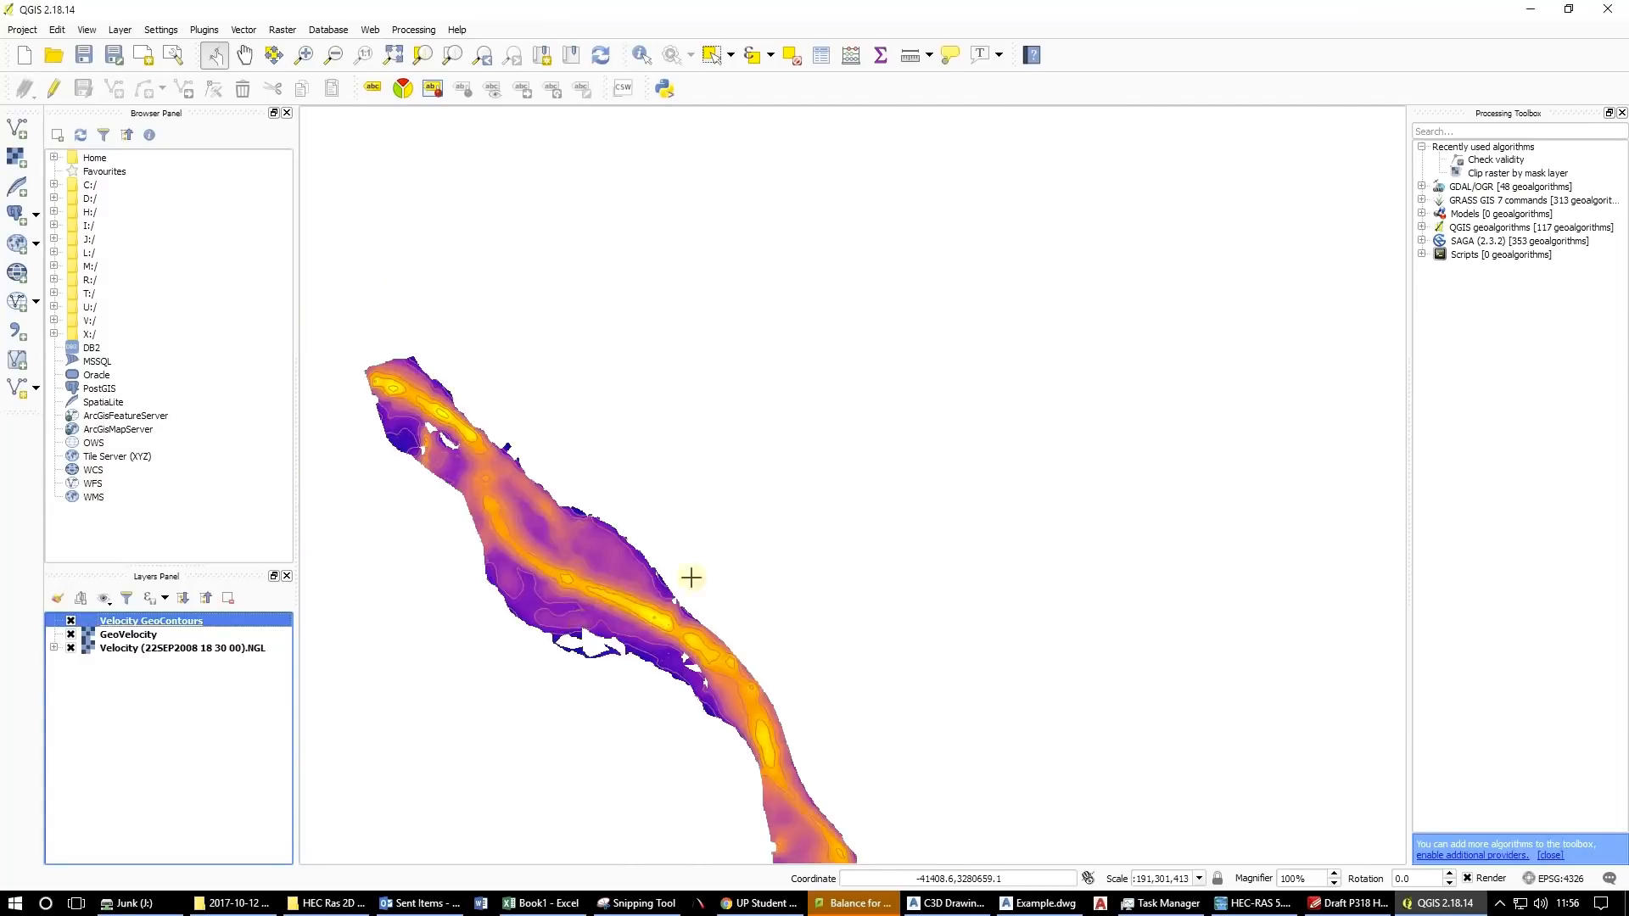
scroll(691, 578, "up", 4)
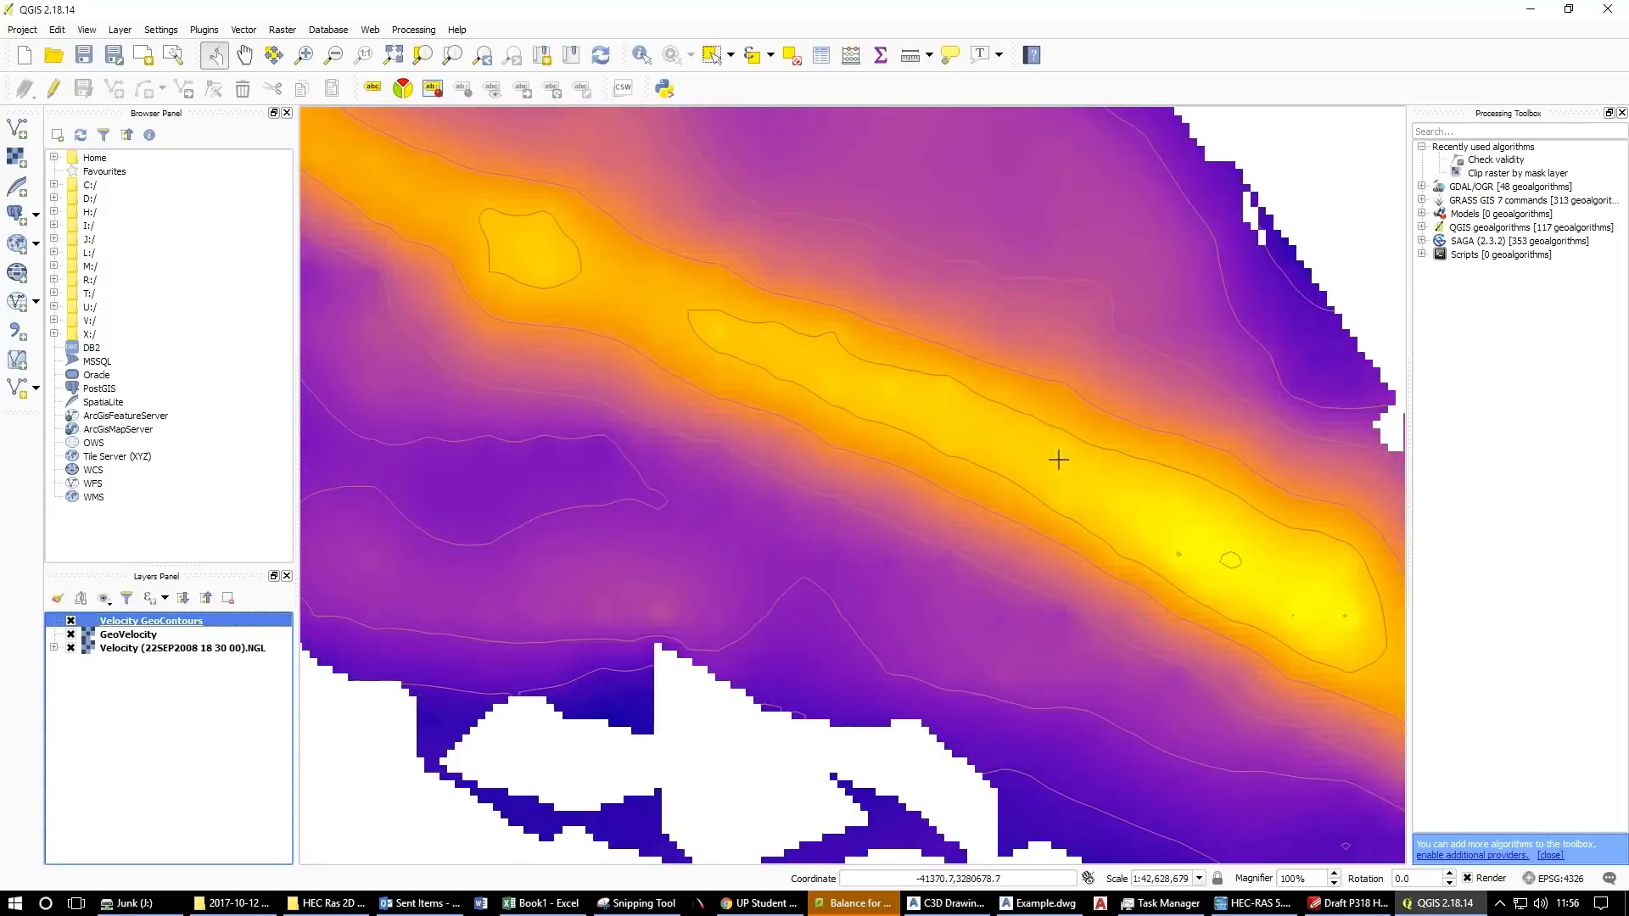
left_click(73, 622)
left_click(72, 622)
left_click(71, 635)
left_click(71, 648)
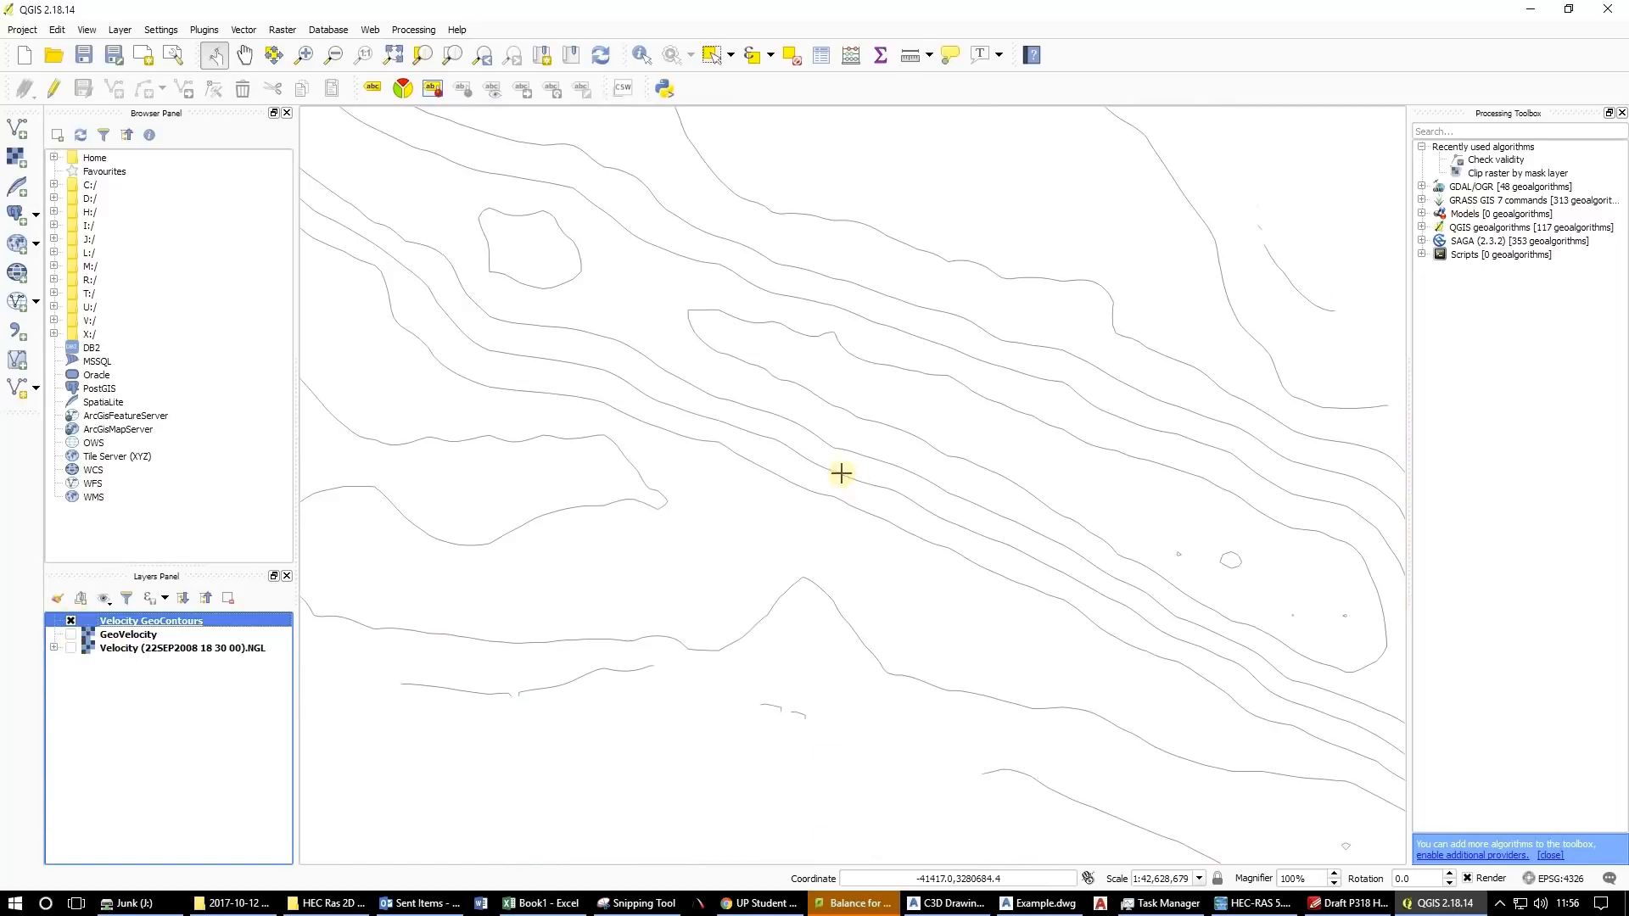
Examine the Velocity GeoContours lines on their own along the river reach, switching the layer off and on.
scroll(841, 473, "down", 3)
scroll(823, 480, "up", 1)
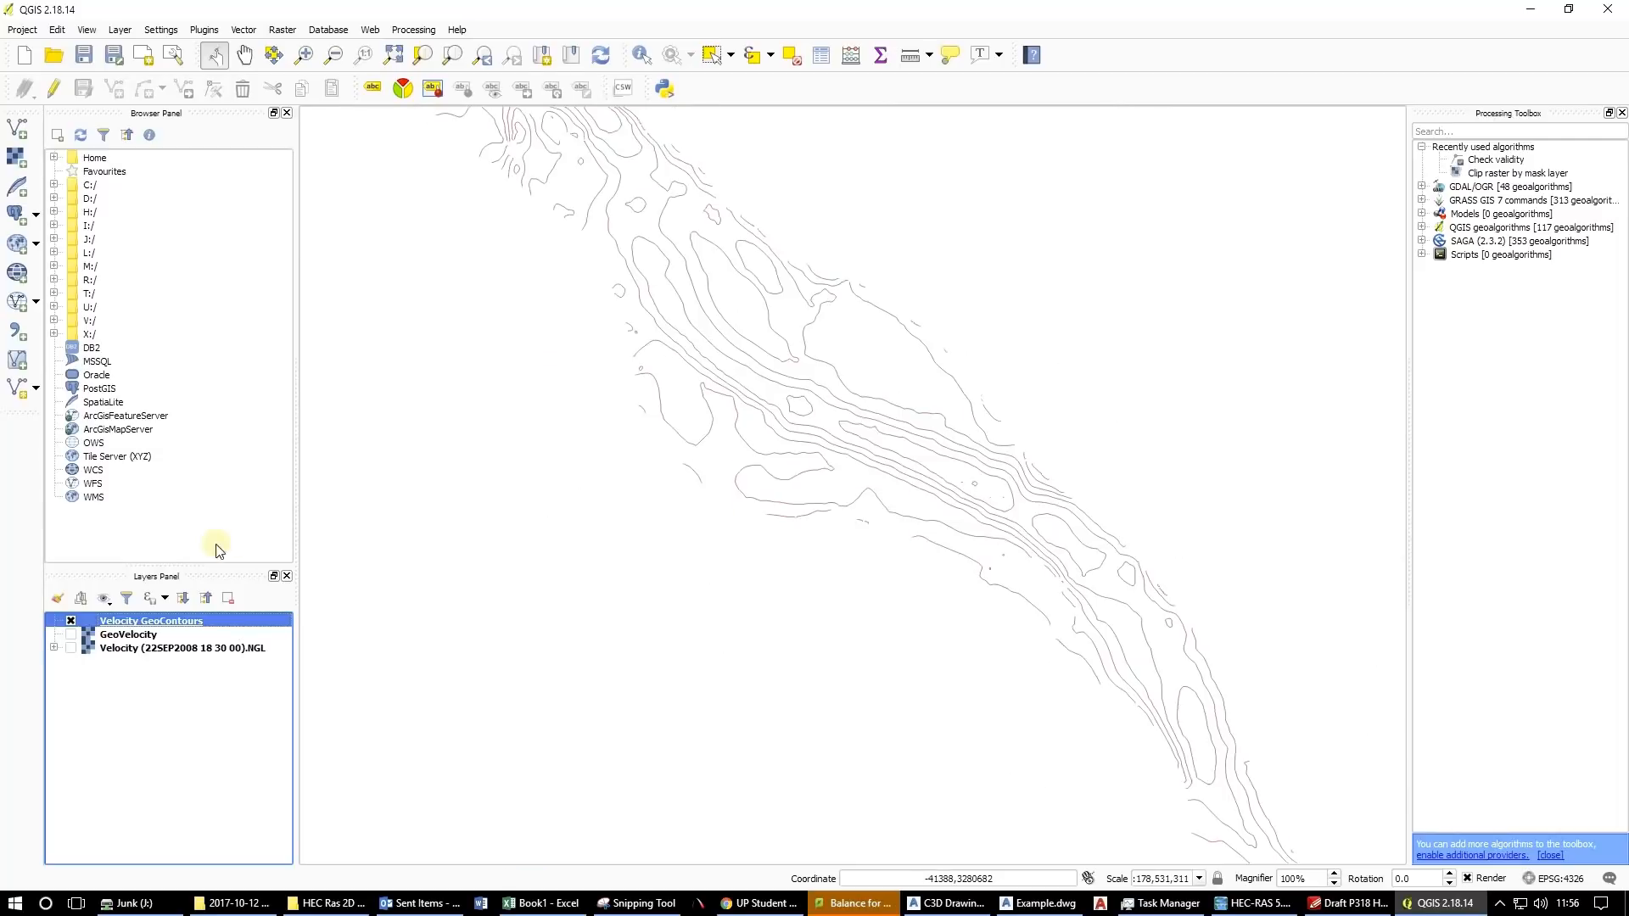
left_click(73, 622)
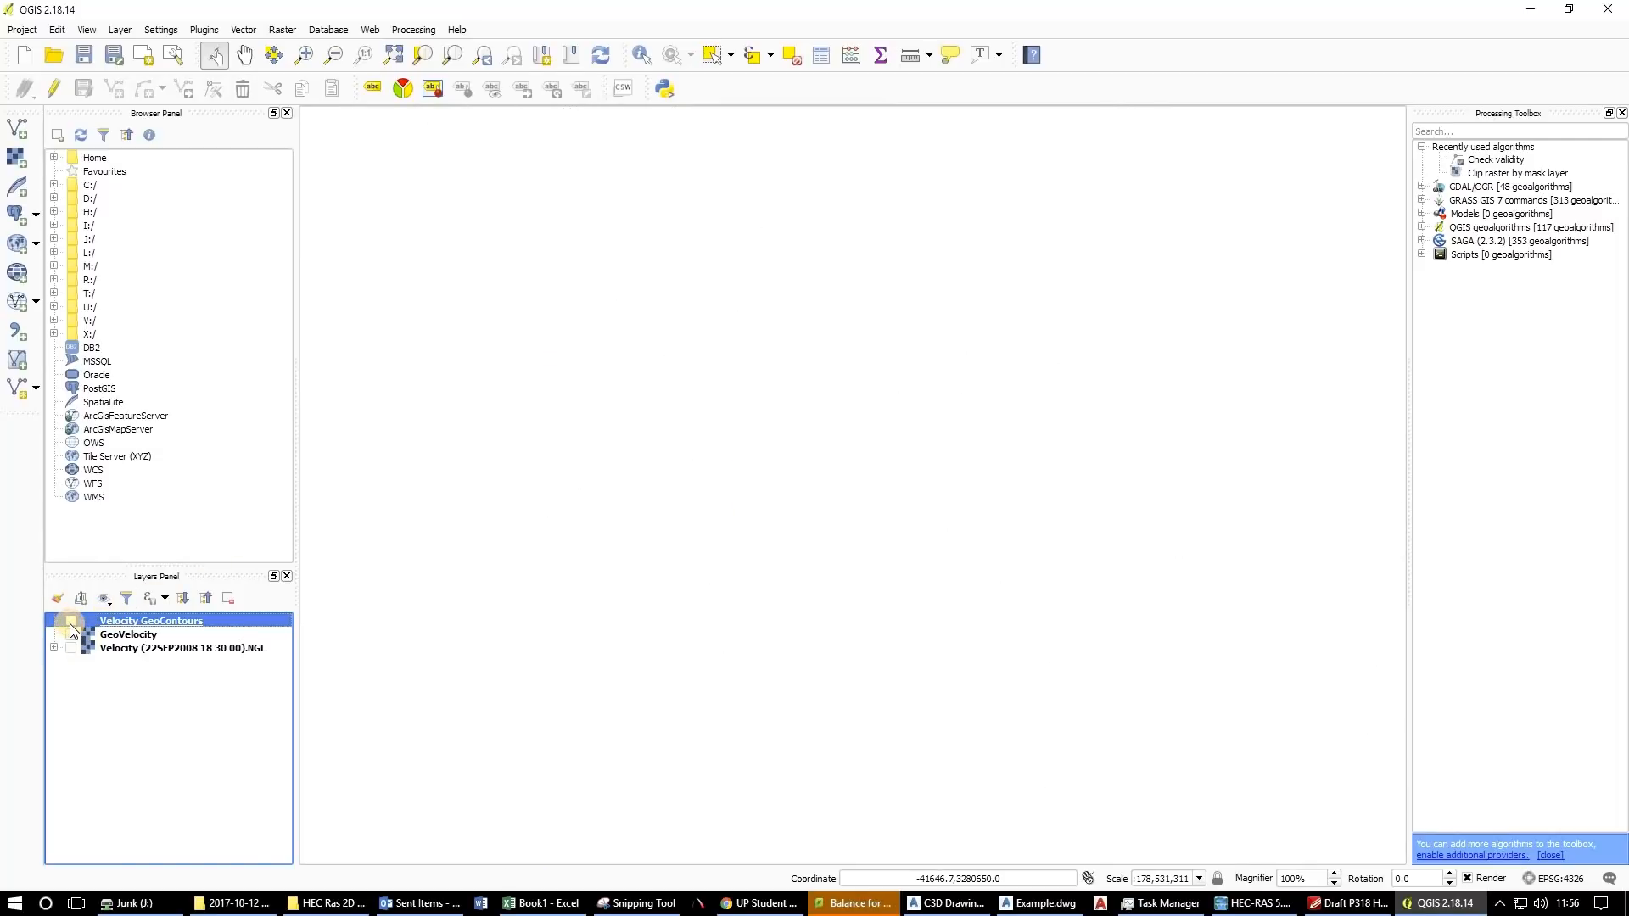
double_click(74, 622)
left_click(1018, 692)
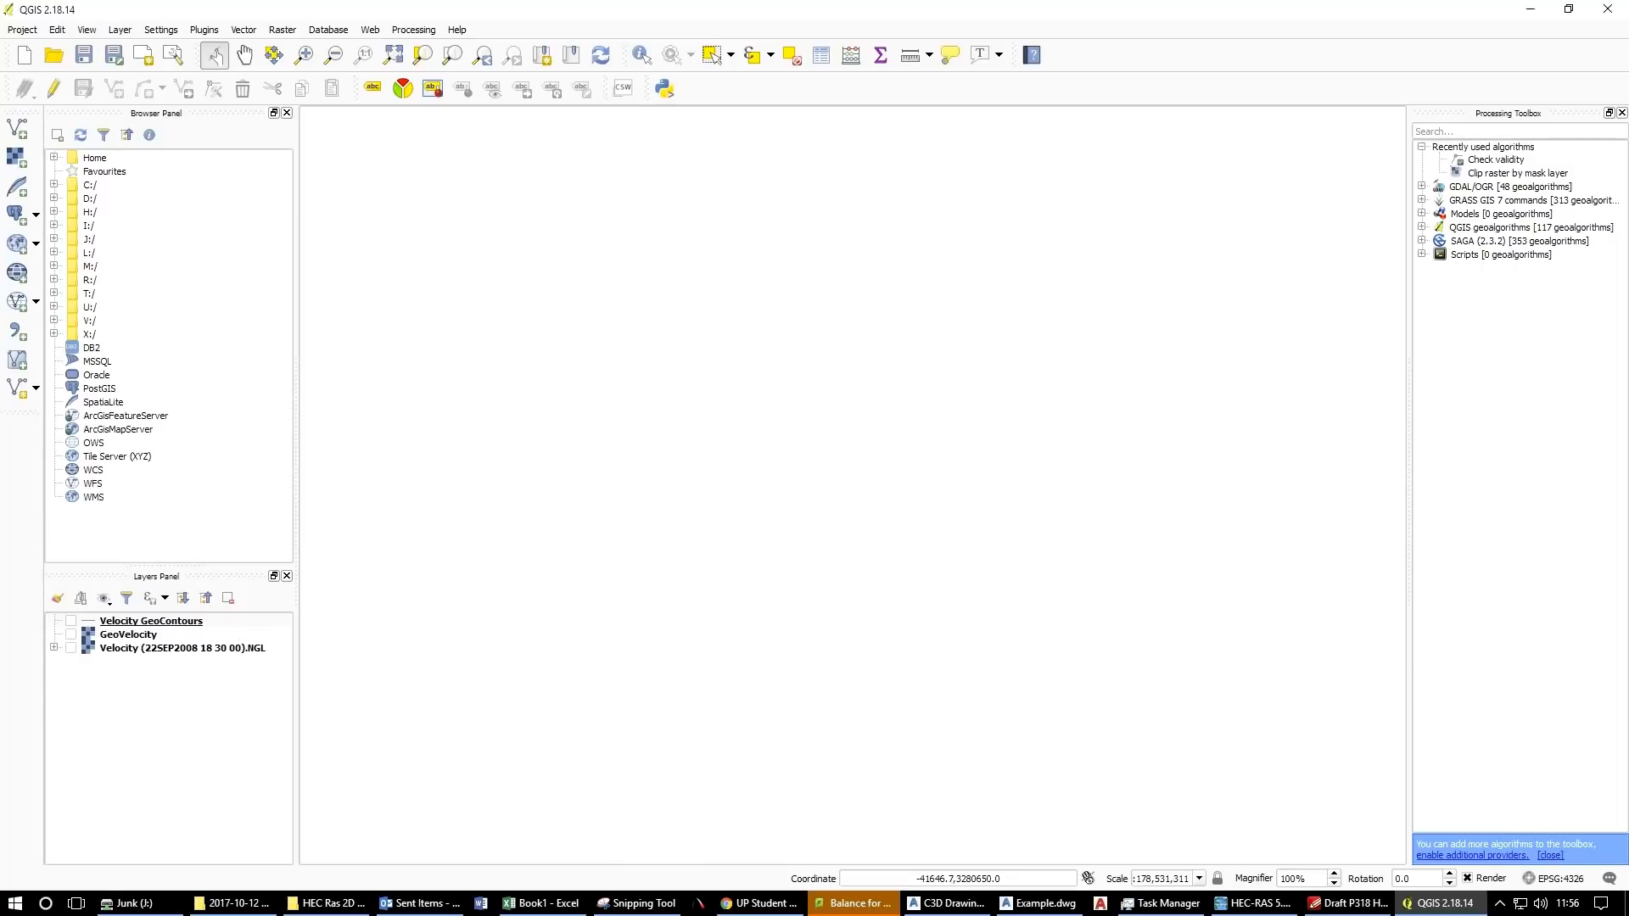
left_click(71, 622)
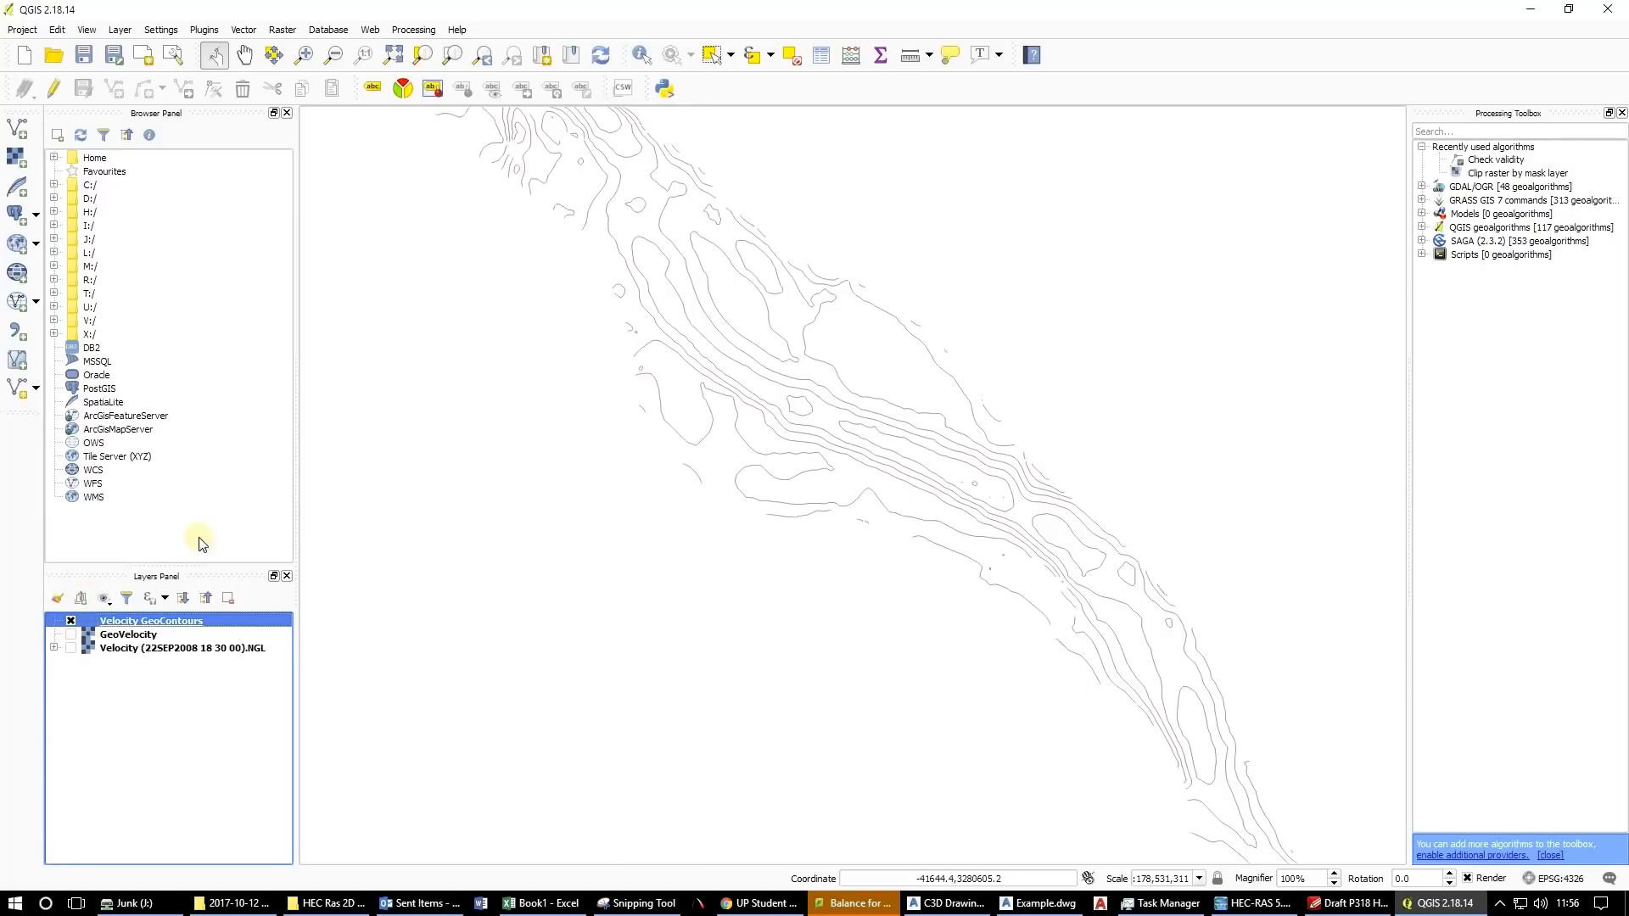
scroll(910, 459, "down", 3)
scroll(910, 458, "up", 2)
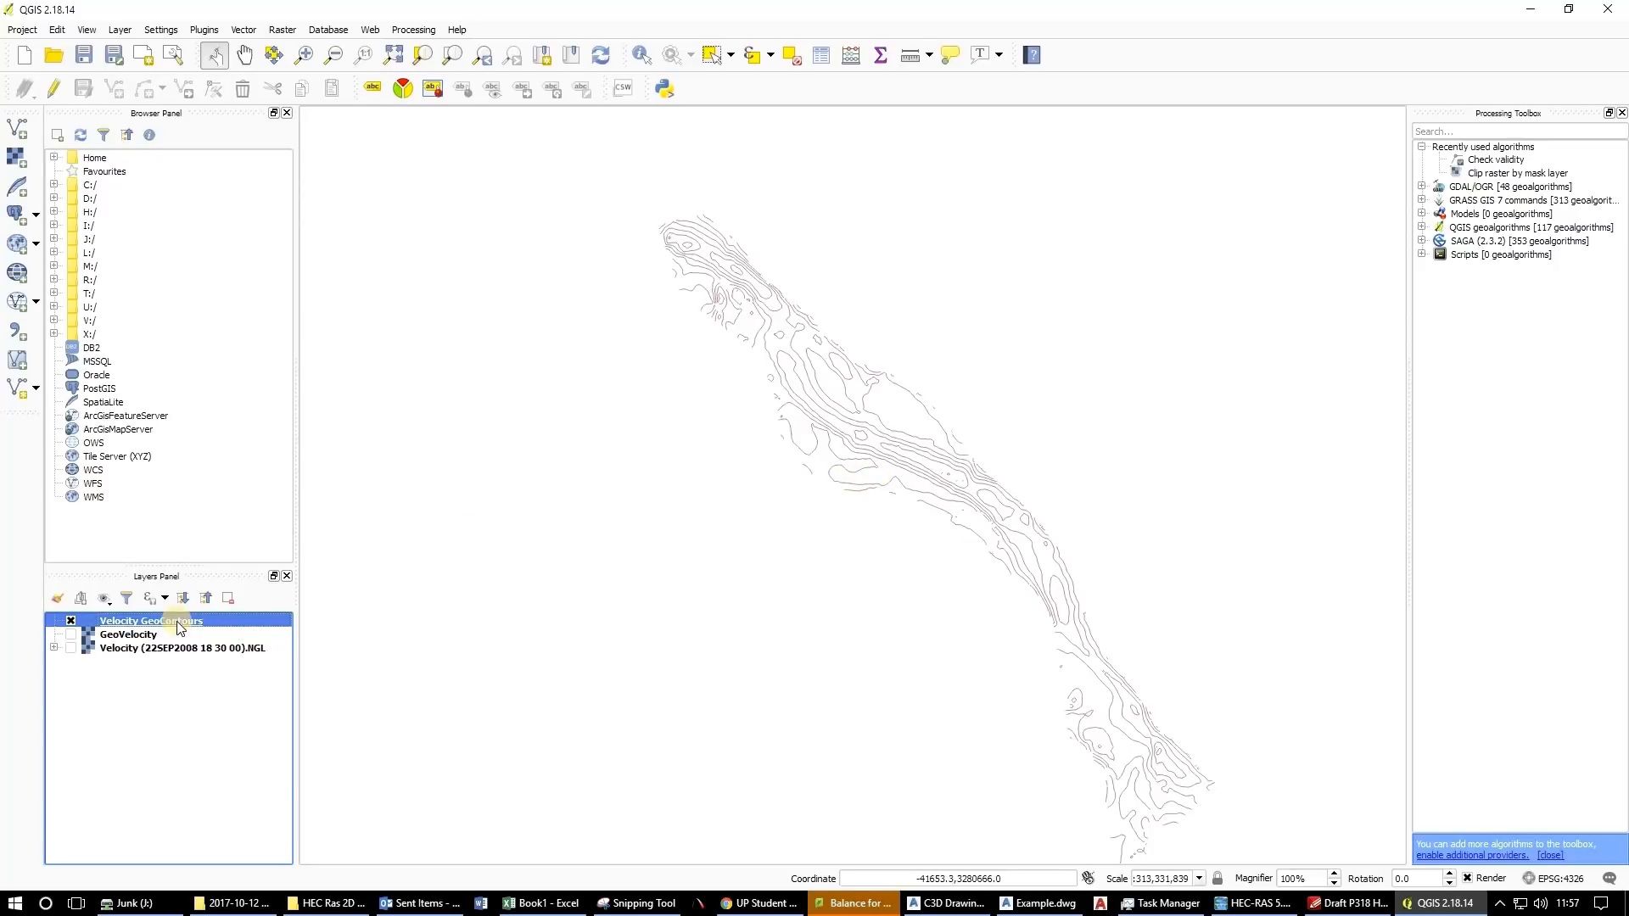
Display the GeoVelocity image beneath the Velocity GeoContours lines.
left_click(72, 622)
left_click(72, 623)
left_click(71, 634)
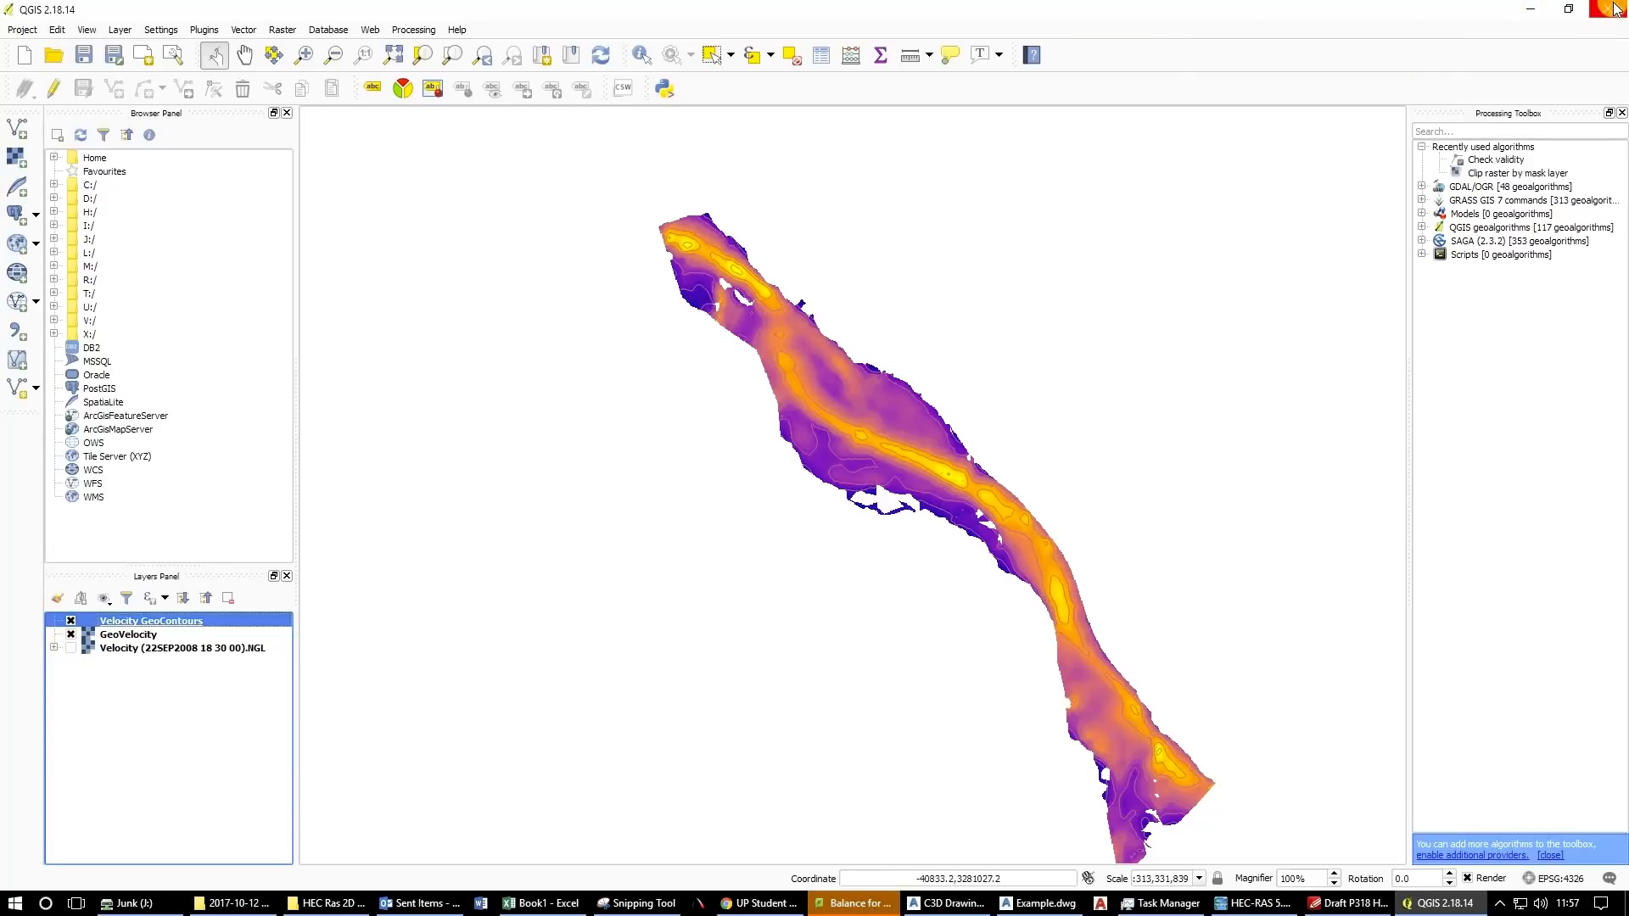
left_click(1530, 10)
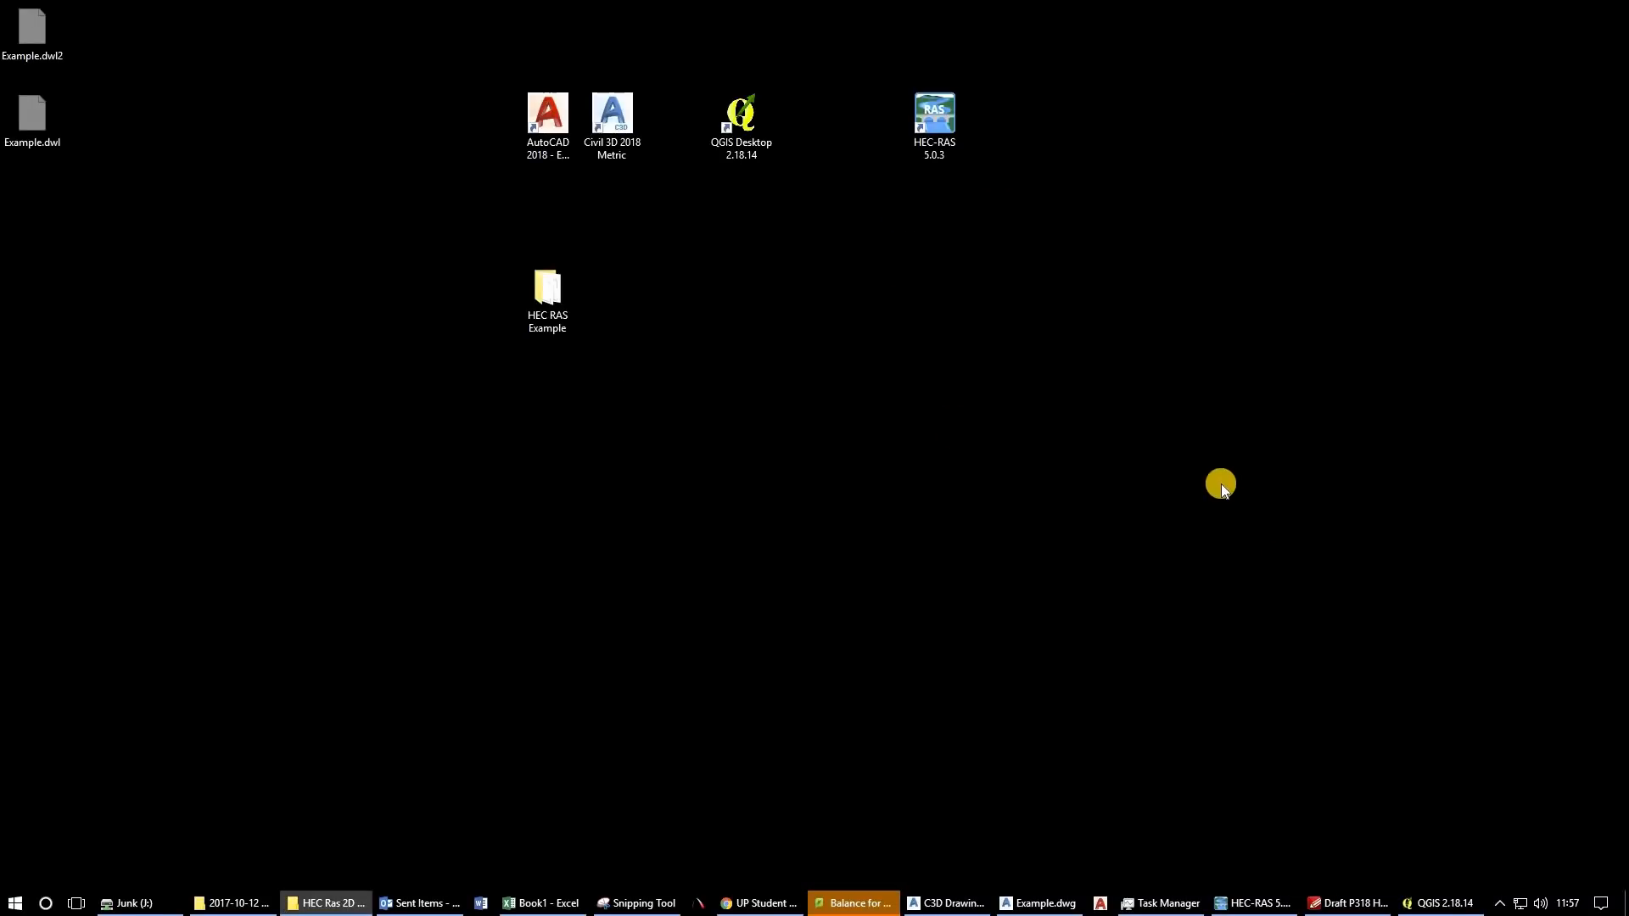
left_click(1425, 901)
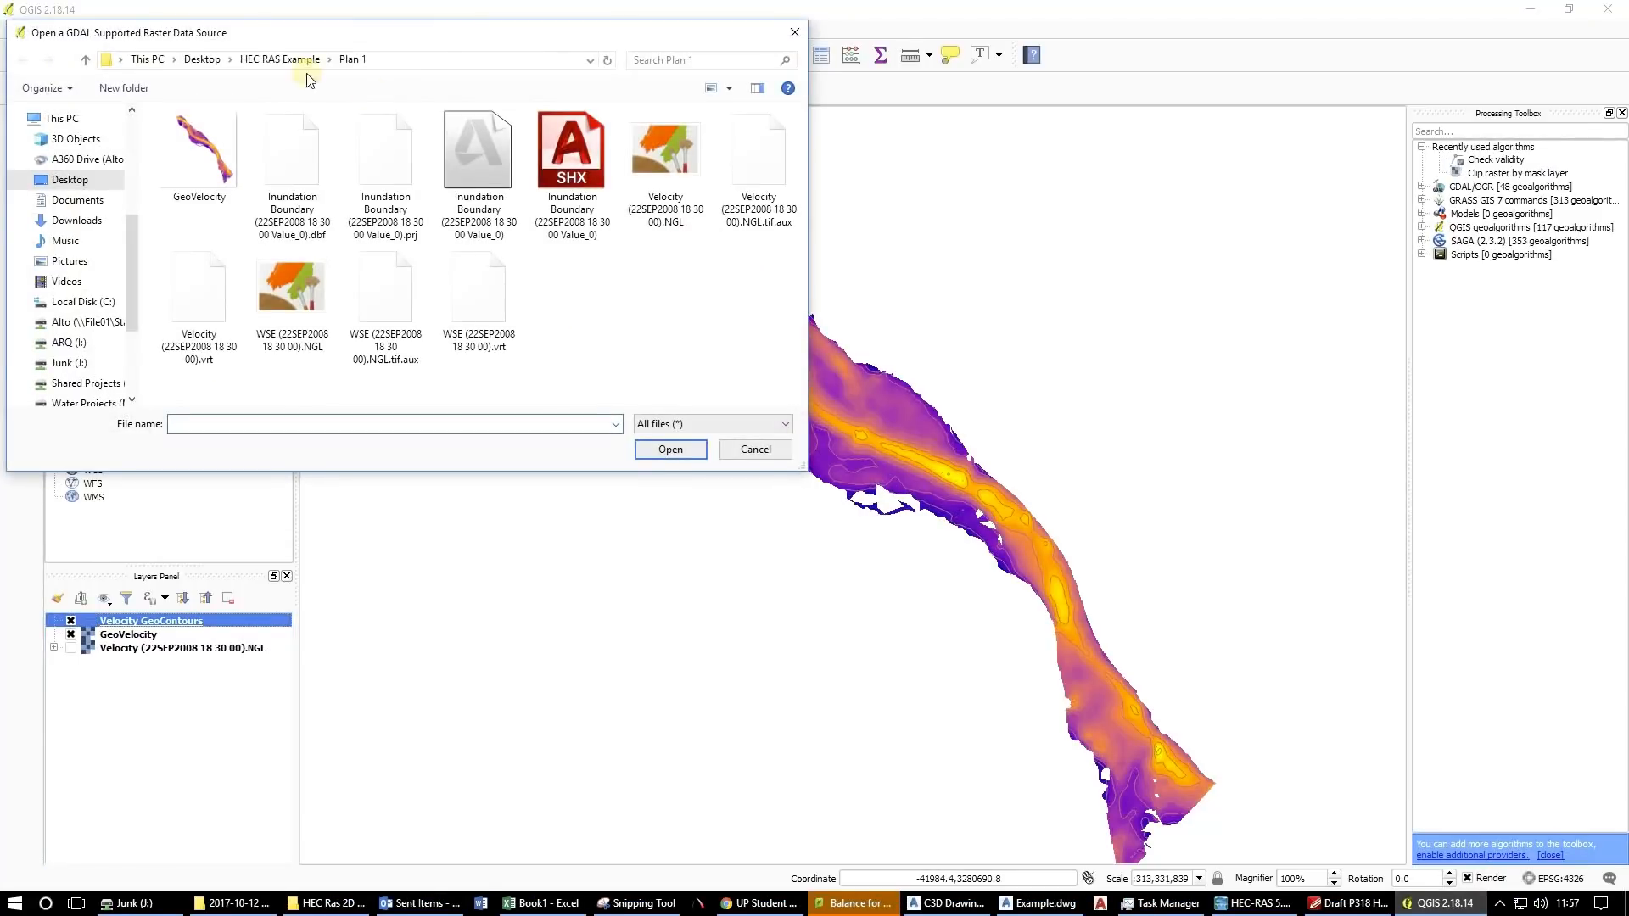
left_click(722, 95)
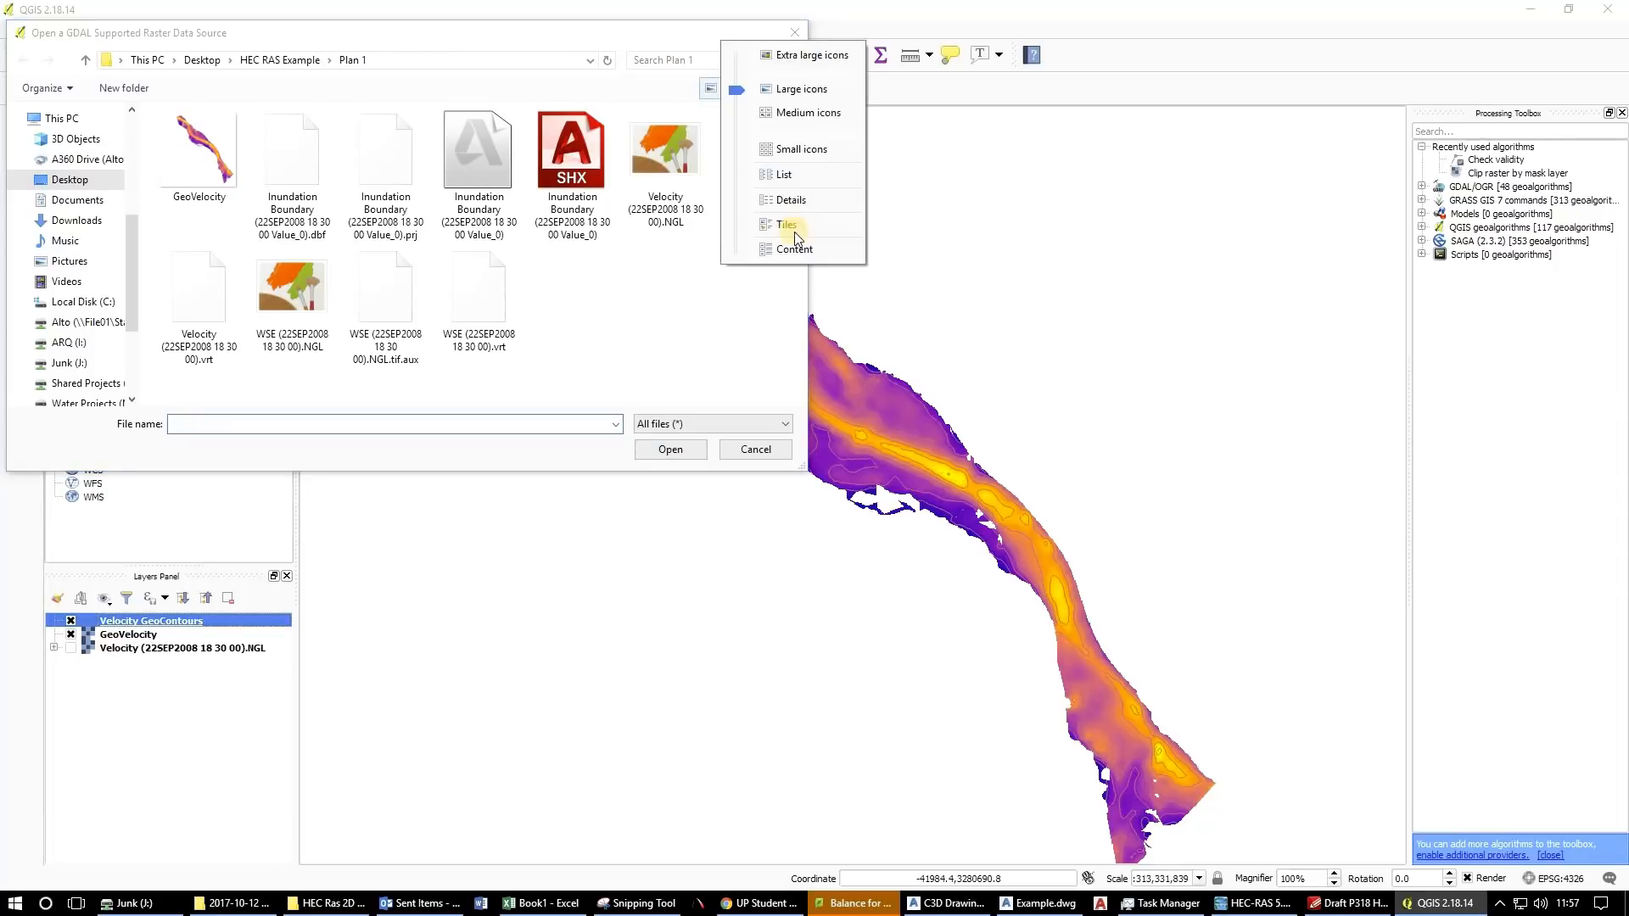
left_click(792, 200)
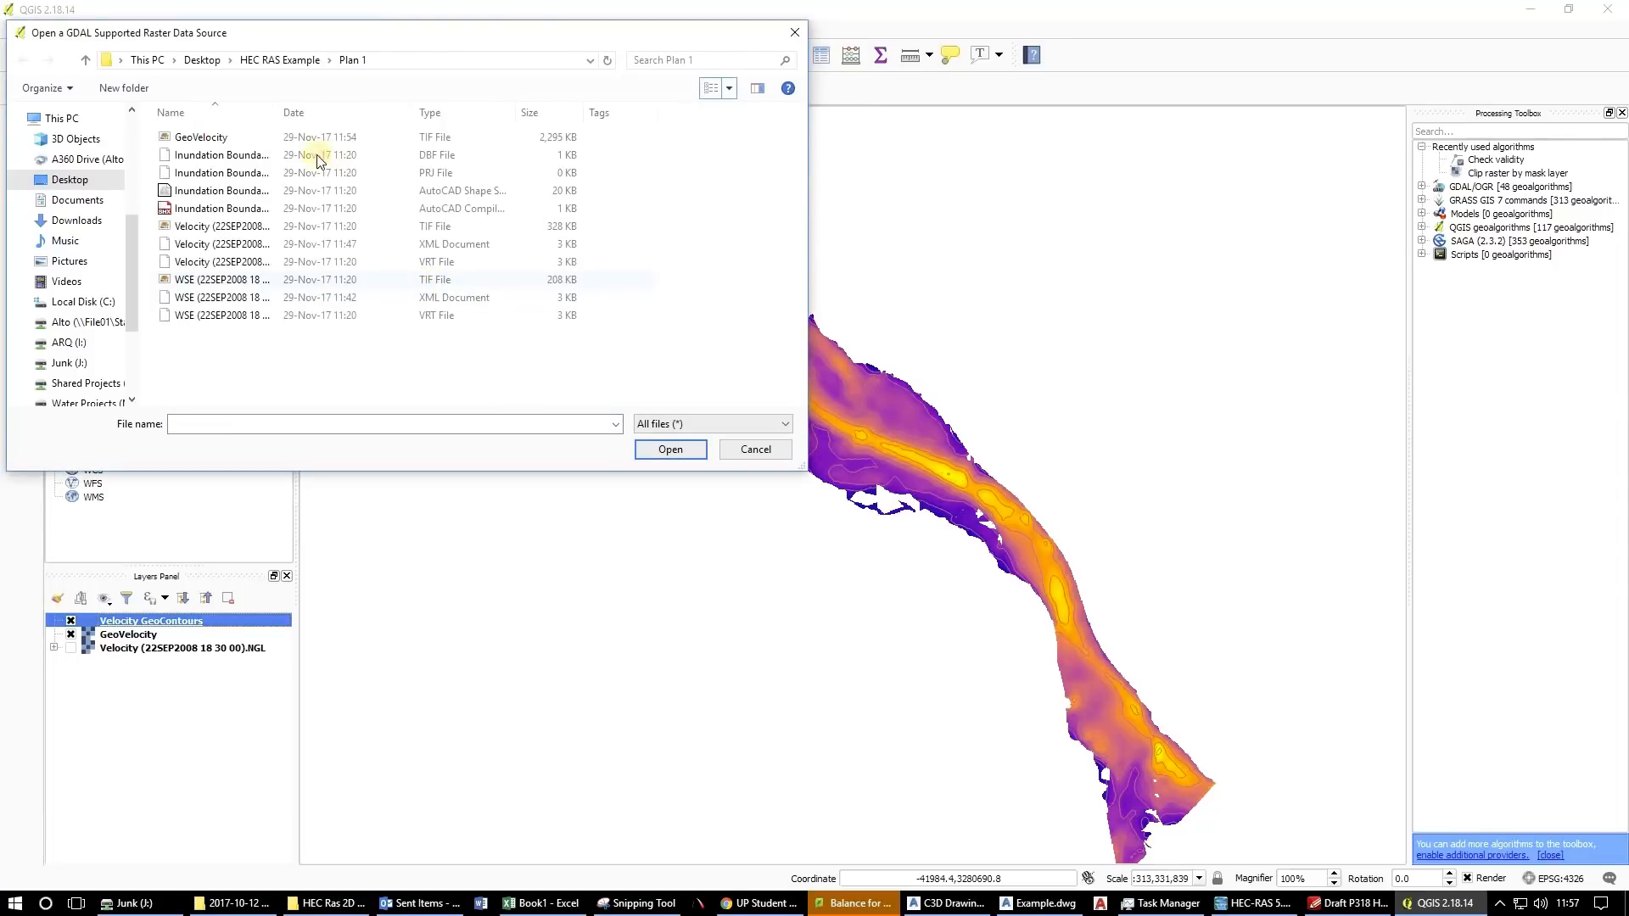
left_click_drag(281, 120, 409, 120)
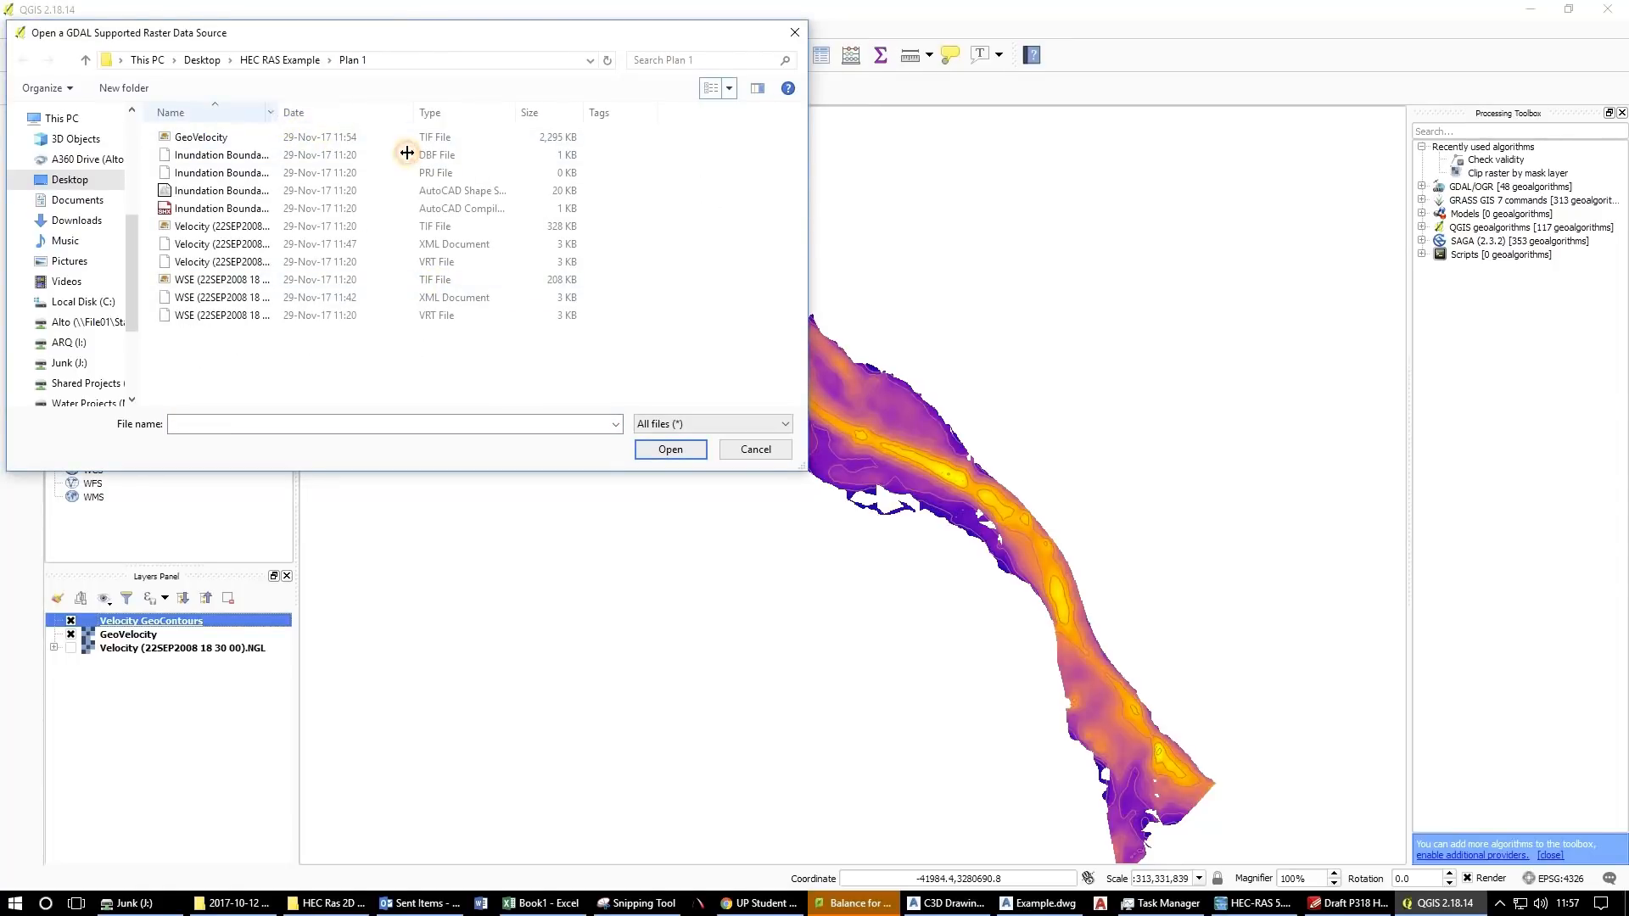
left_click(197, 280)
left_click(660, 451)
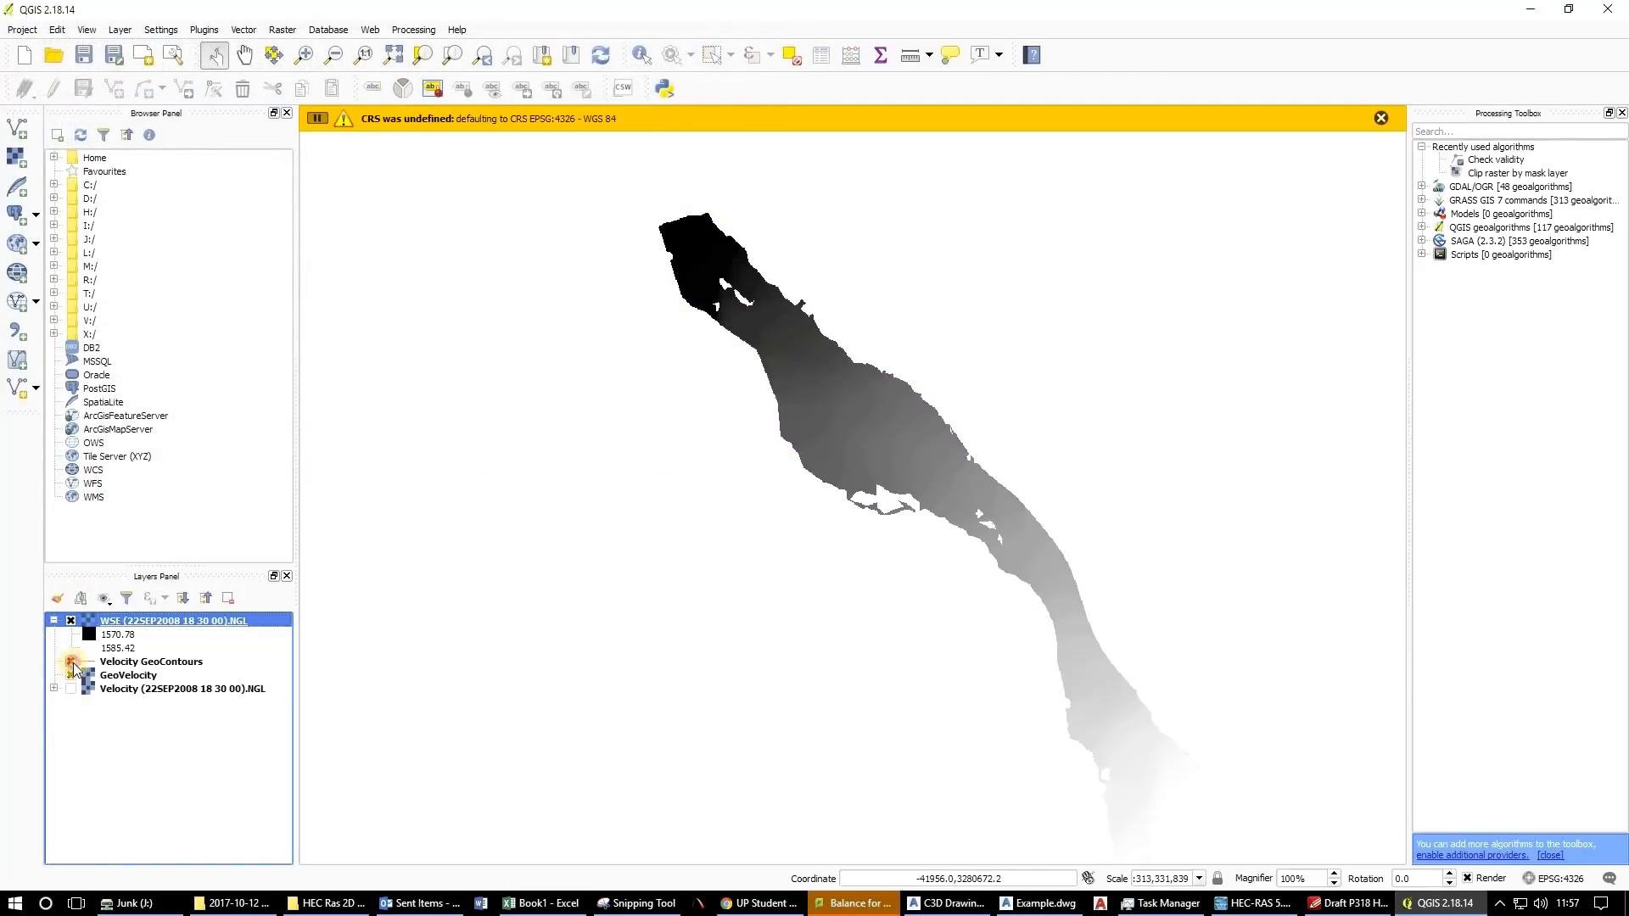
Hide the Velocity GeoContours and GeoVelocity layers, and set the WSE raster's render type to Singleband pseudocolor.
left_click(73, 675)
double_click(109, 638)
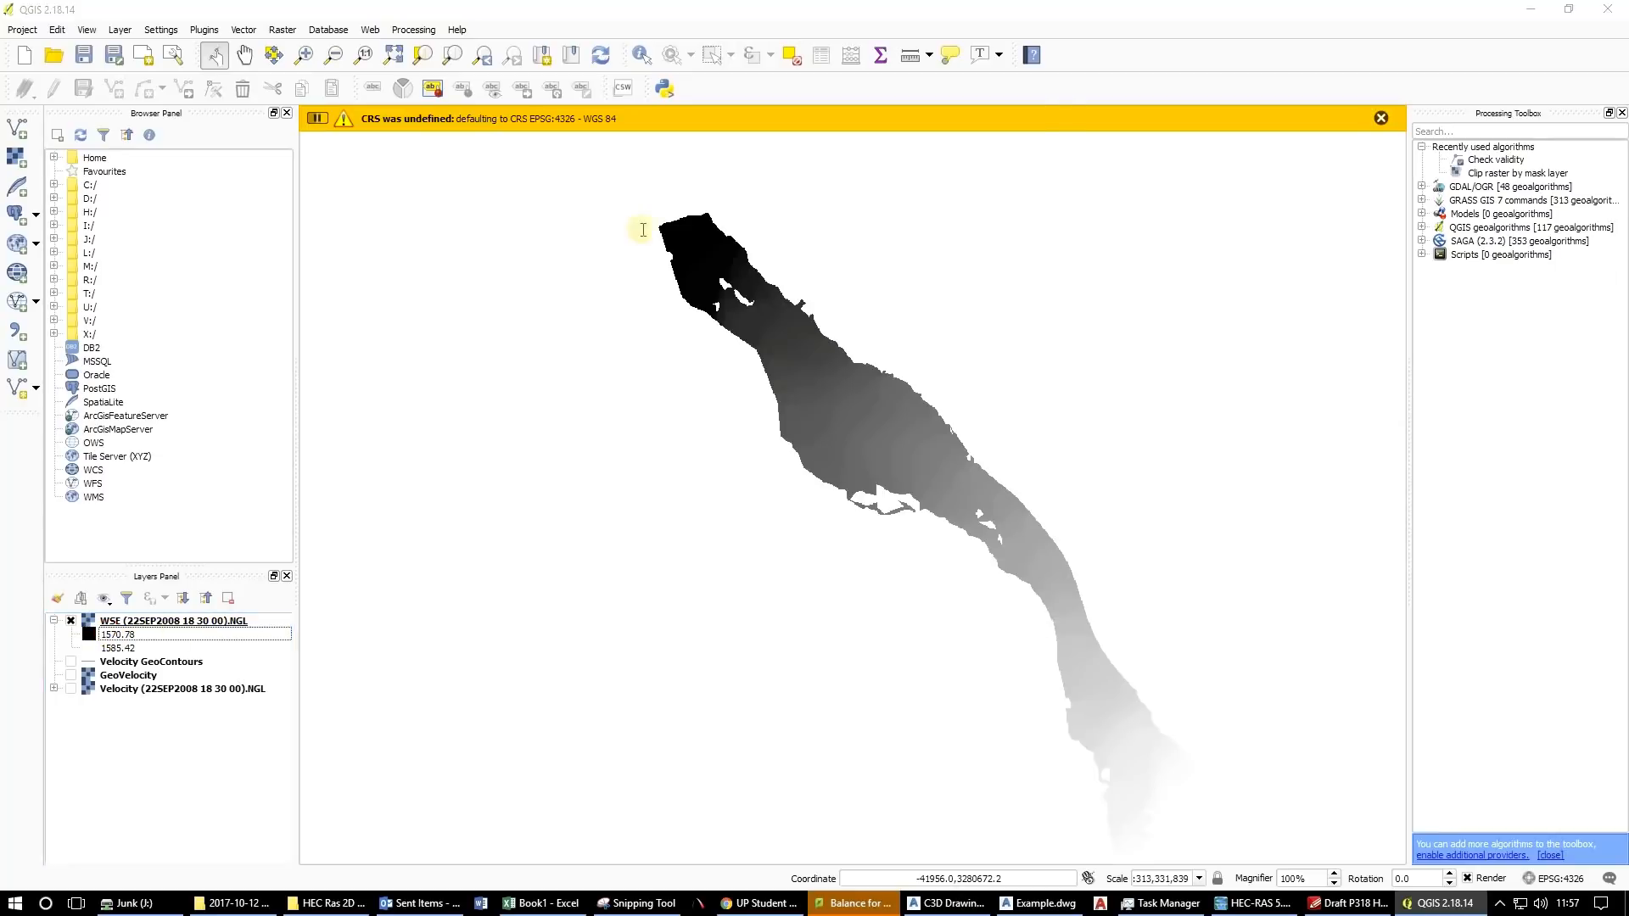
left_click(649, 158)
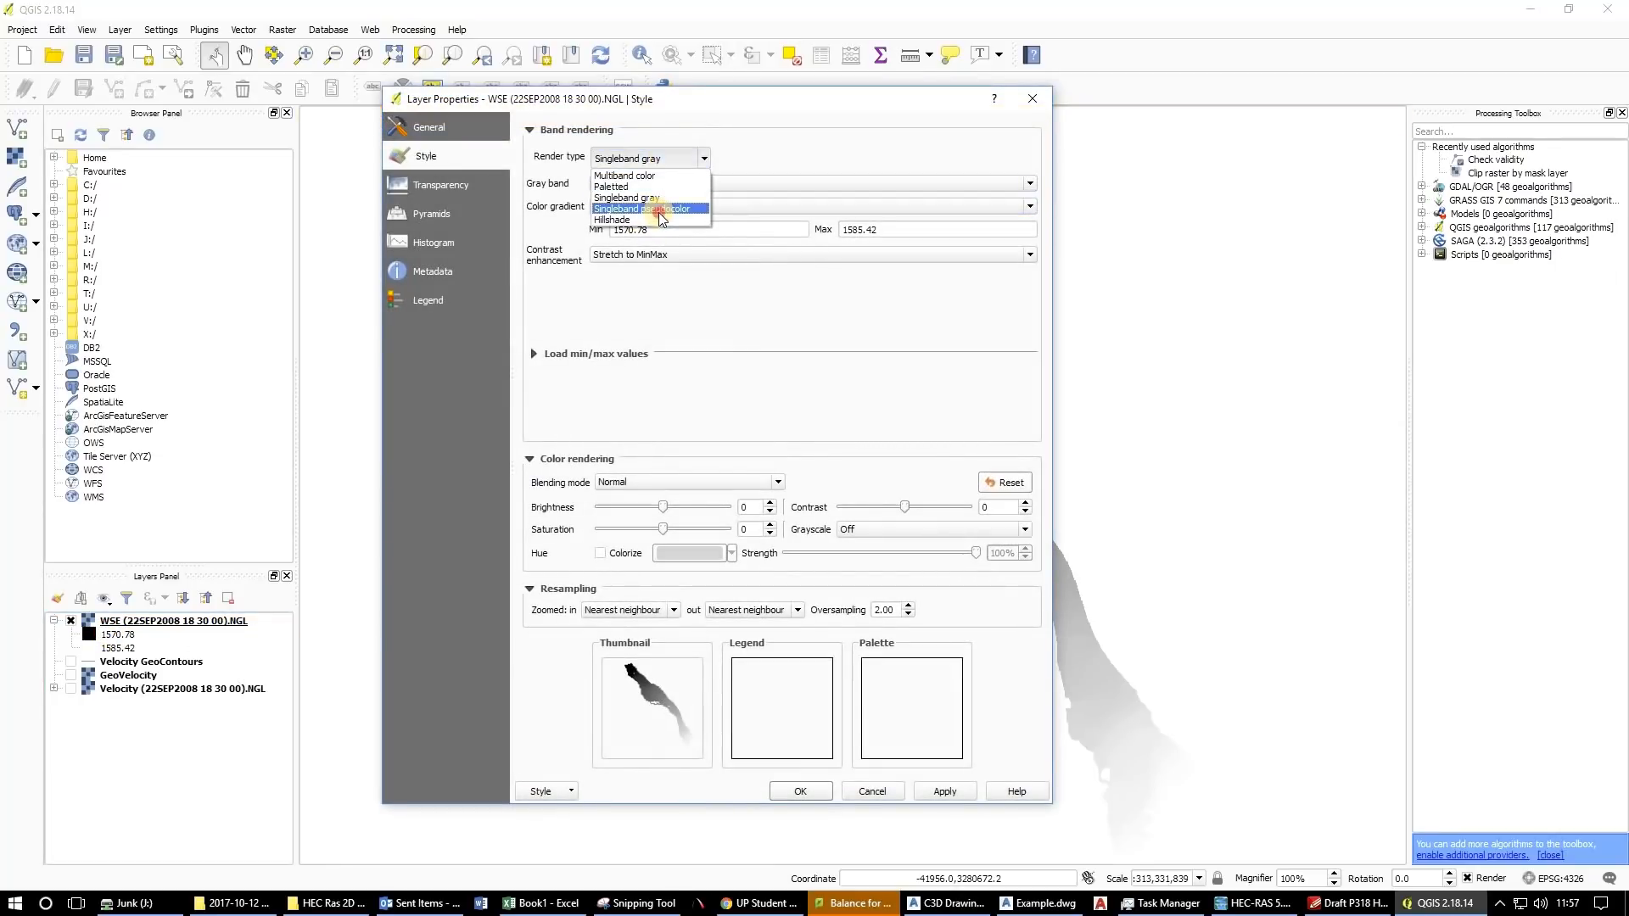
left_click(653, 209)
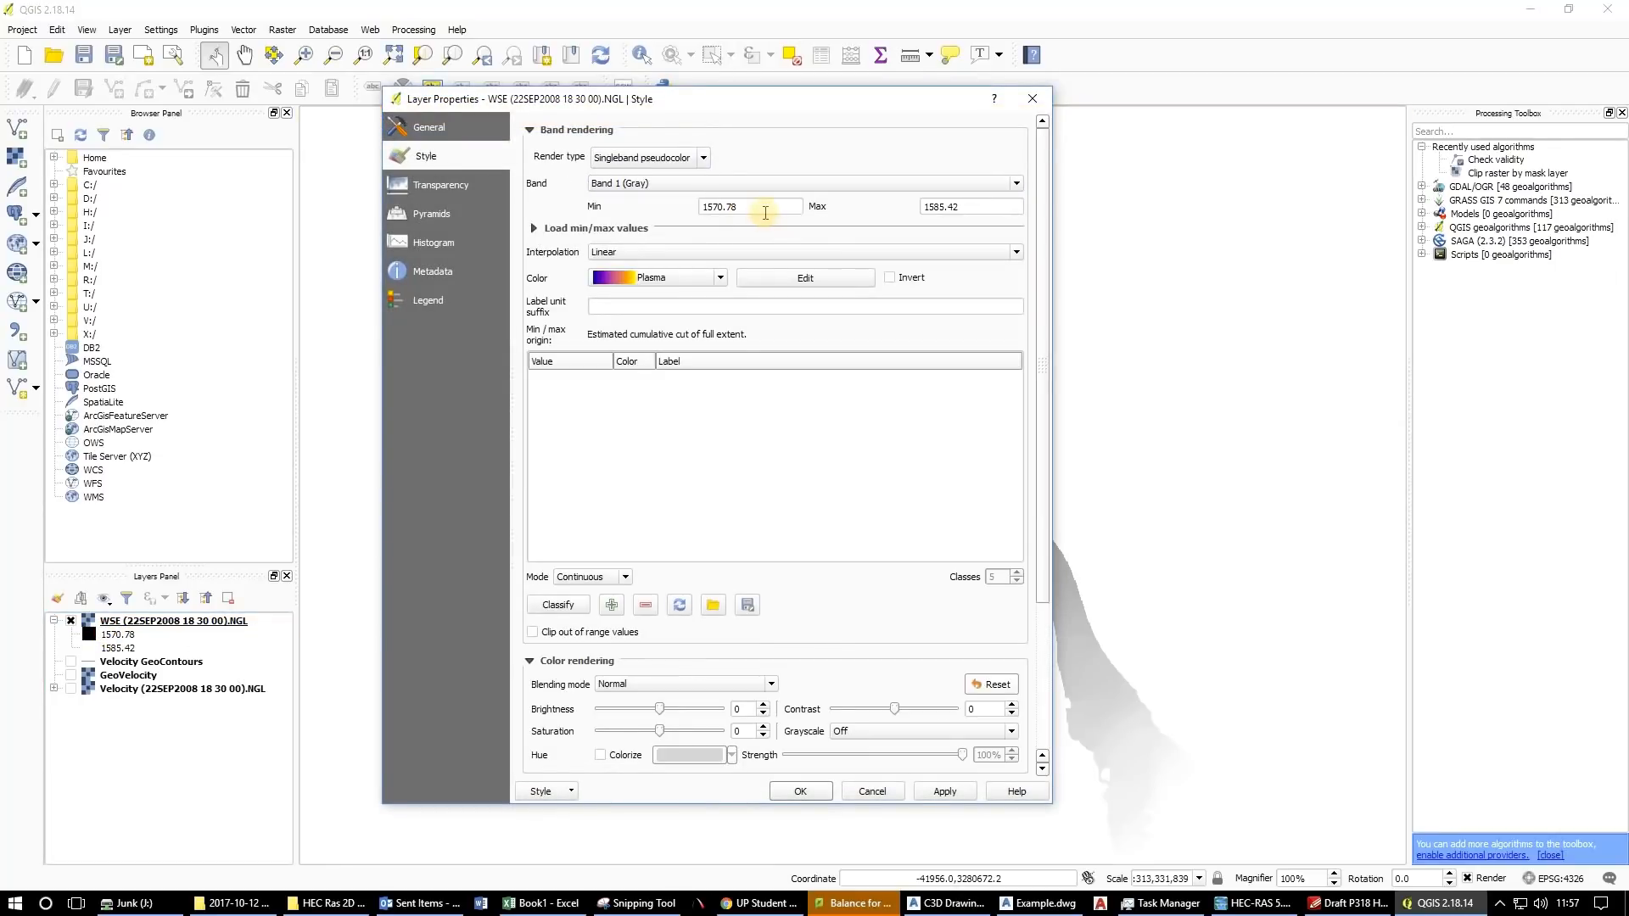
Set the WSE raster's colour range to a minimum of 1570 and a maximum of 1586, and check the resulting classes.
left_click_drag(765, 213, 672, 213)
type("1570")
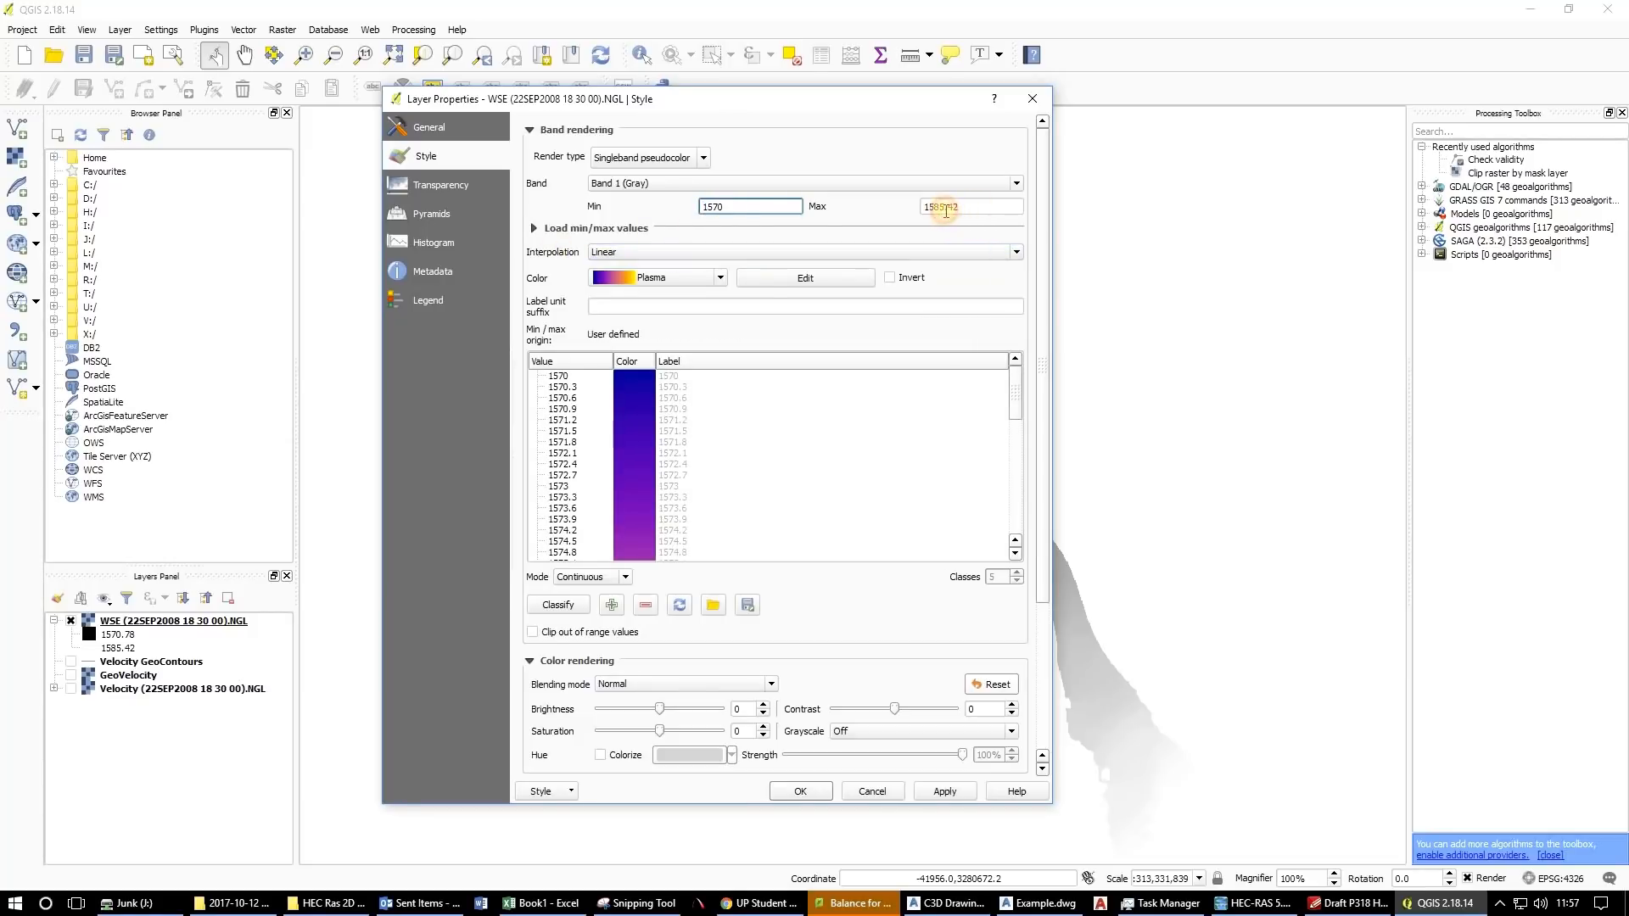
left_click_drag(946, 211, 963, 209)
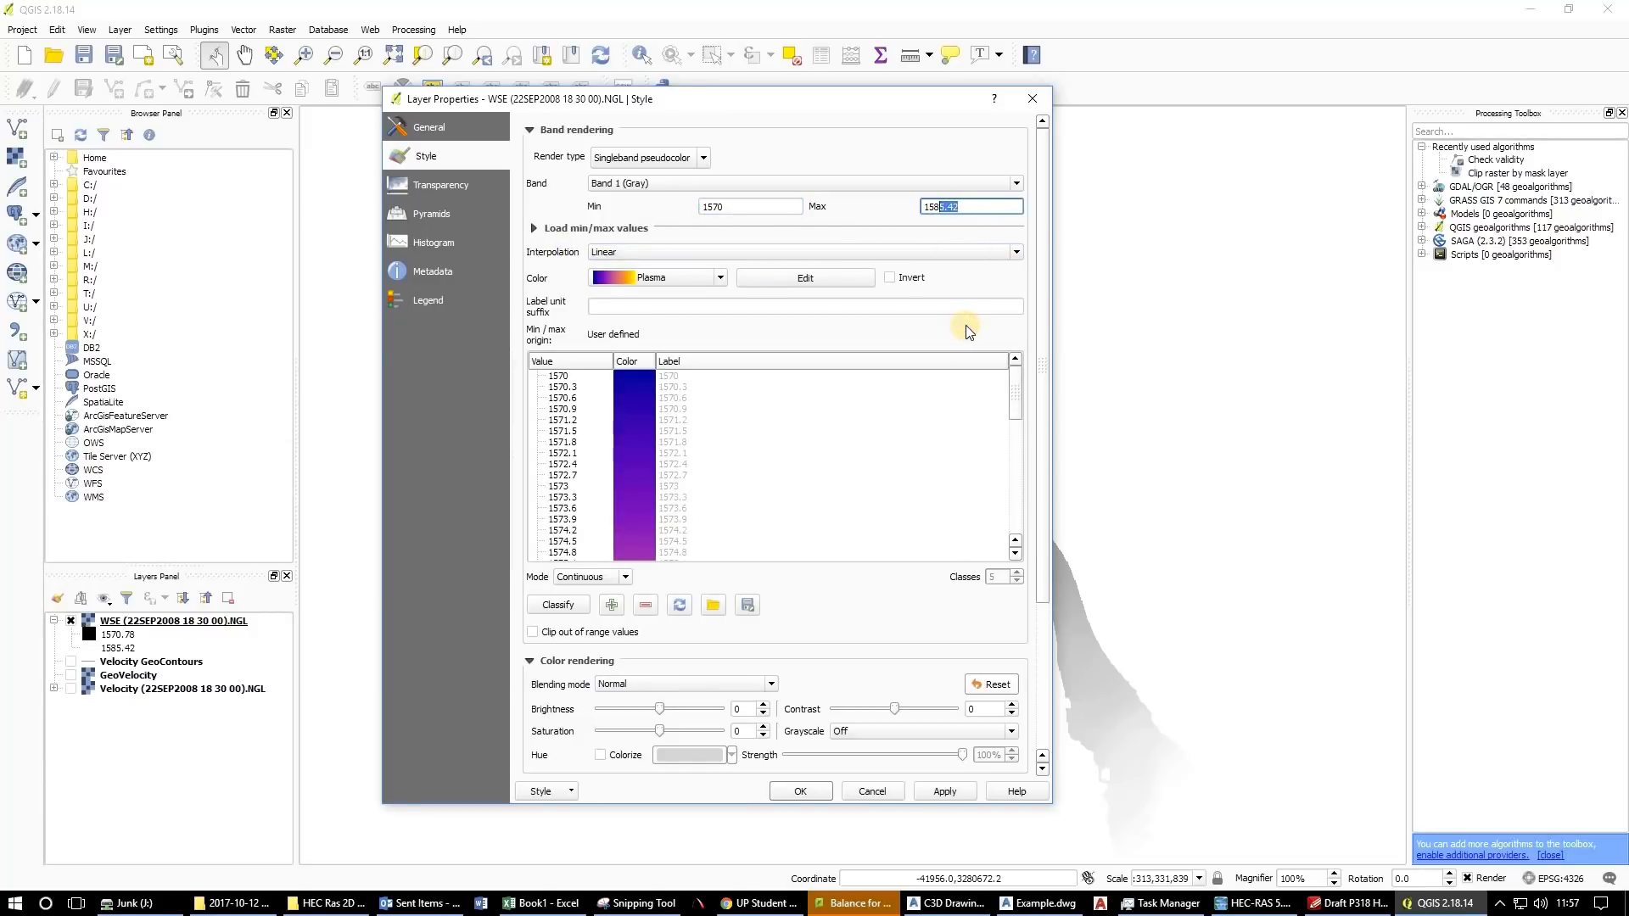
type("6")
left_click(956, 388)
scroll(1024, 551, "down", 7)
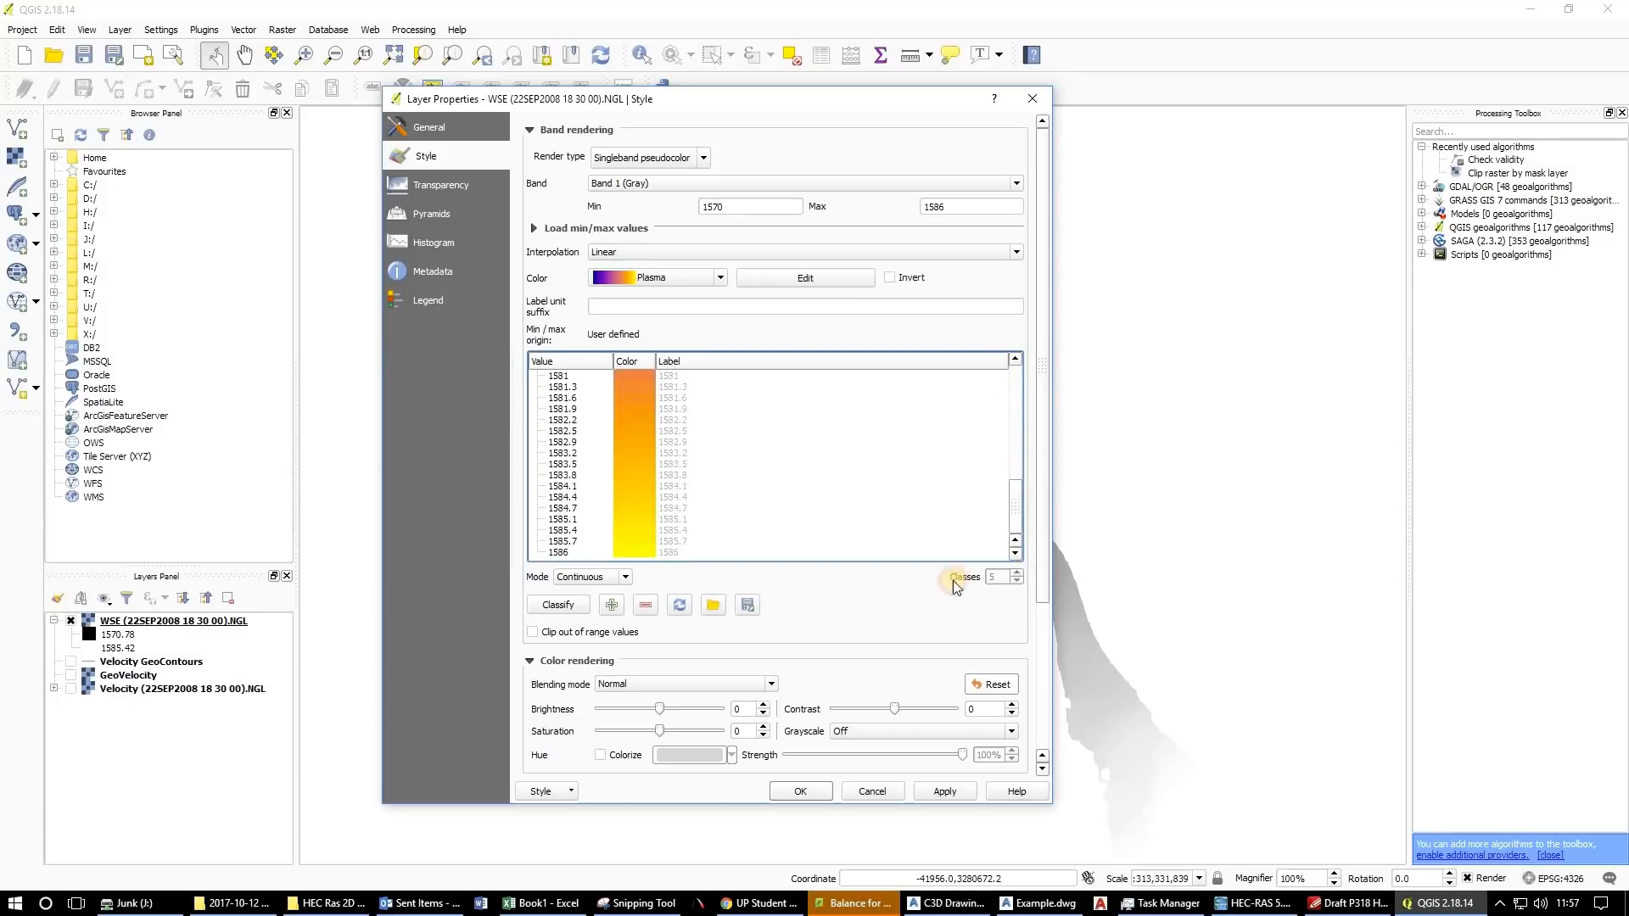
Apply the pseudocolor style to the WSE raster and close its properties.
left_click(946, 795)
left_click(812, 797)
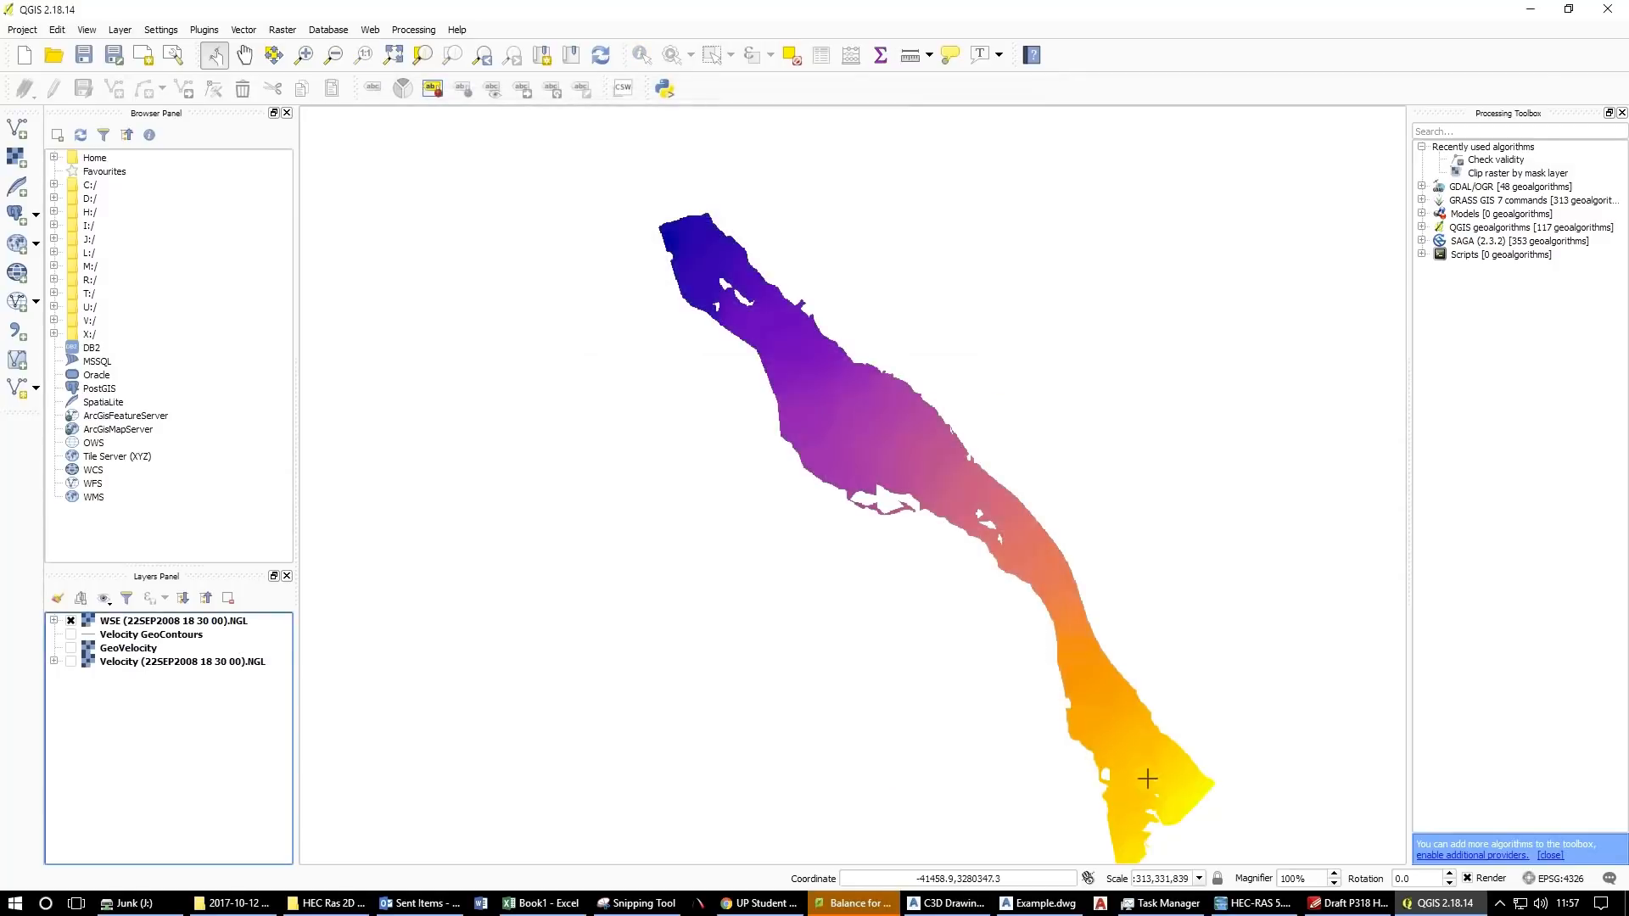
Try to export the WSE raster layer as a rendered GTiff image named GEO WSE Image, without choosing a folder.
right_click(118, 624)
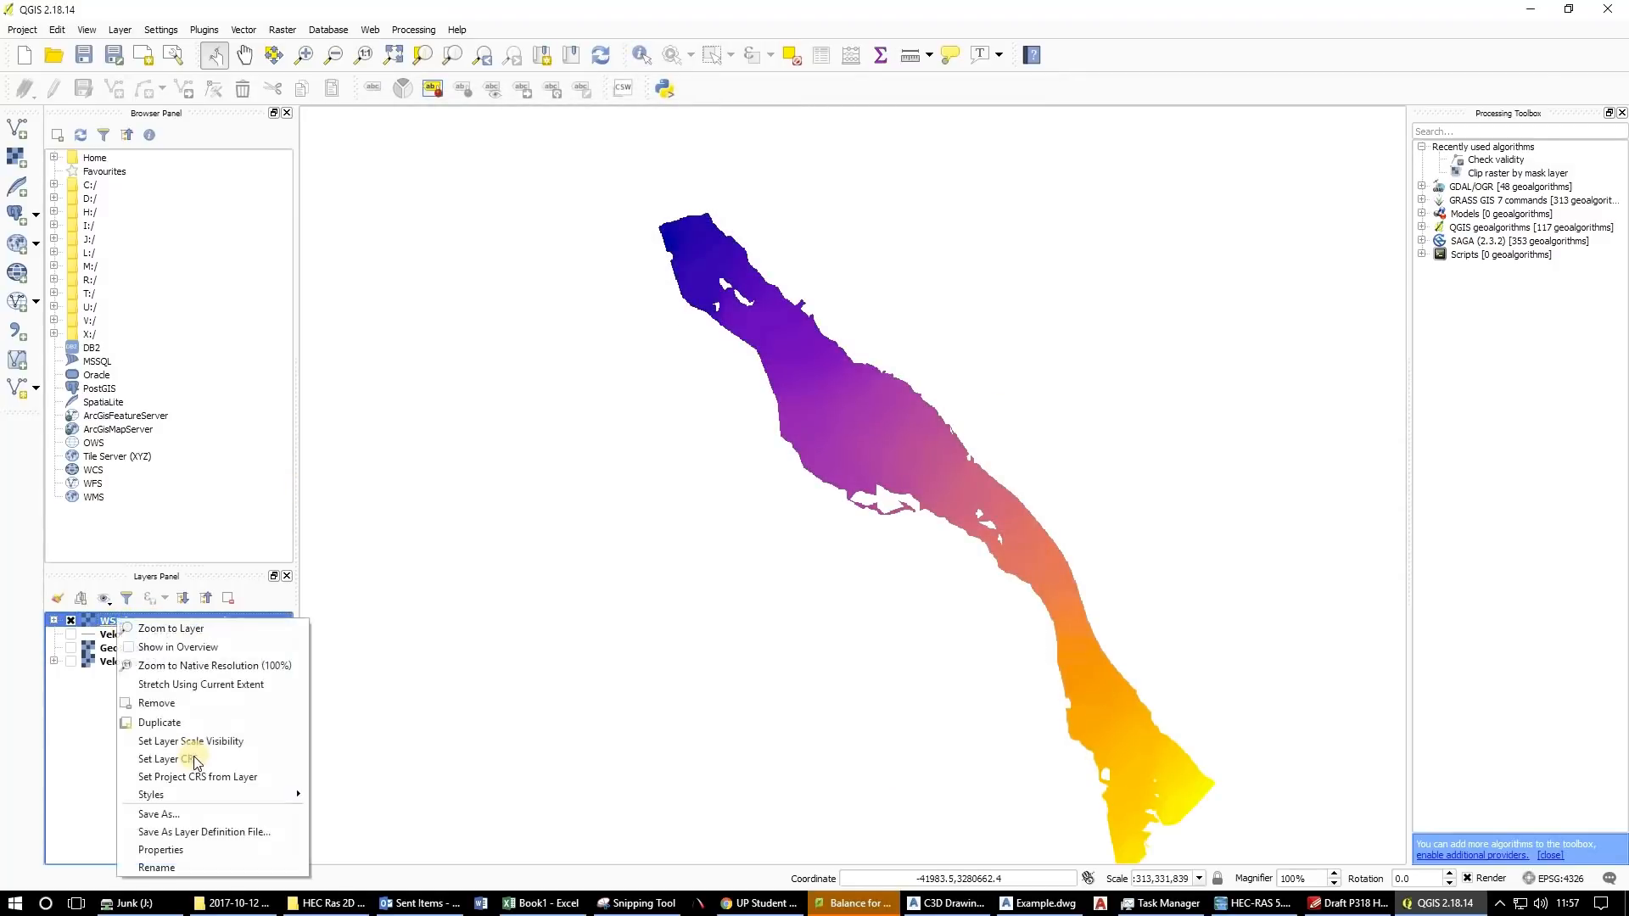
left_click(176, 815)
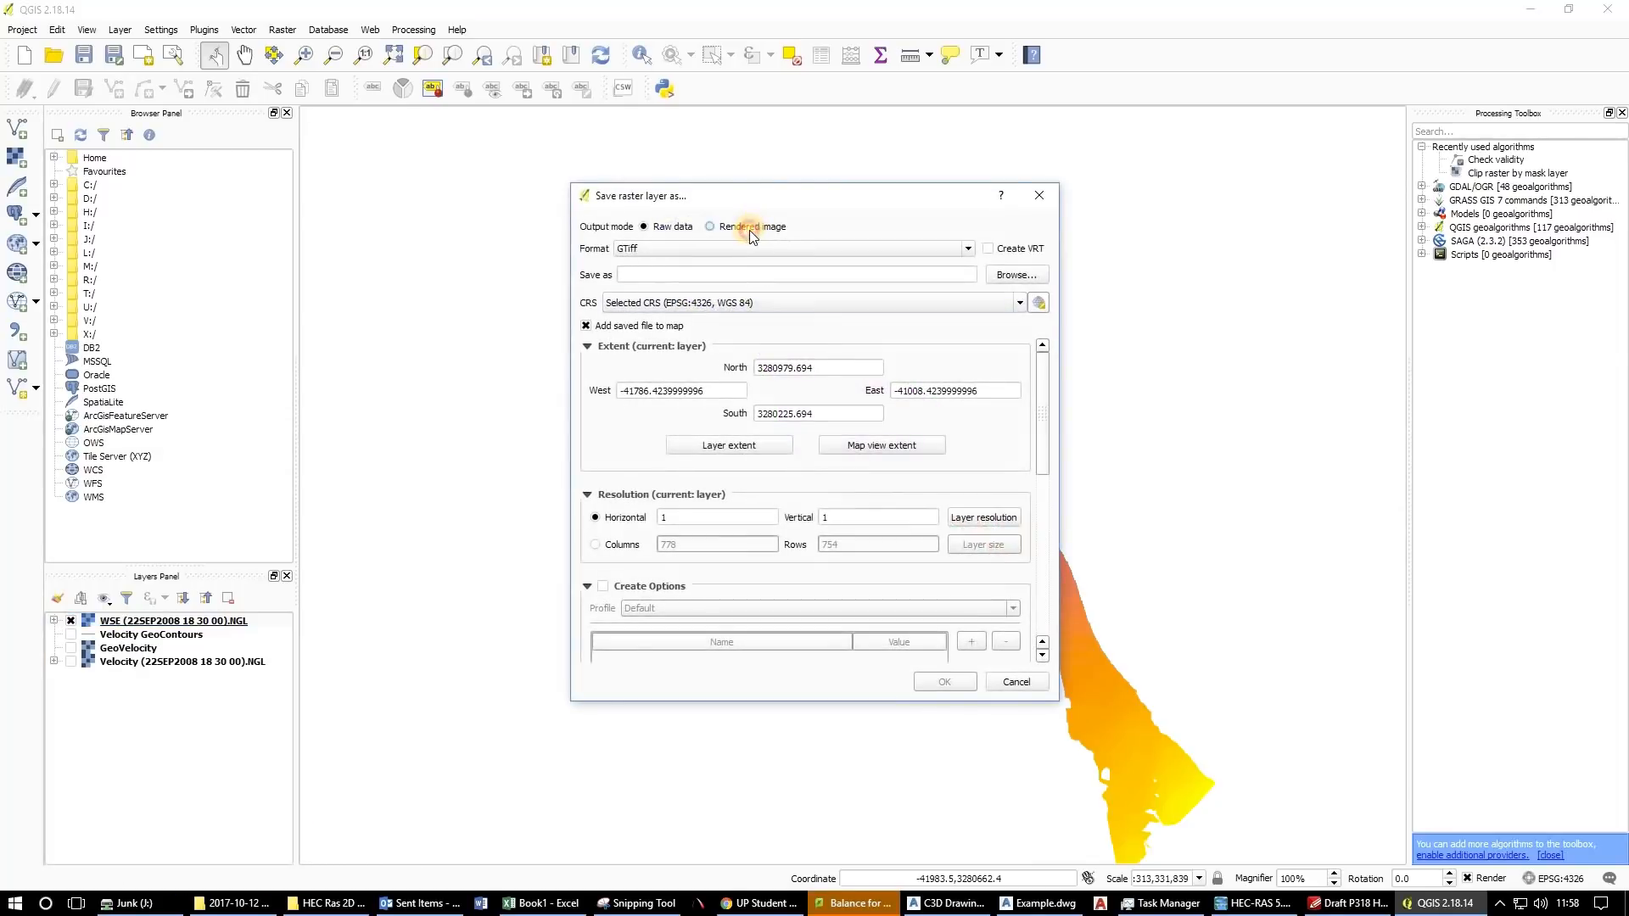
left_click(762, 275)
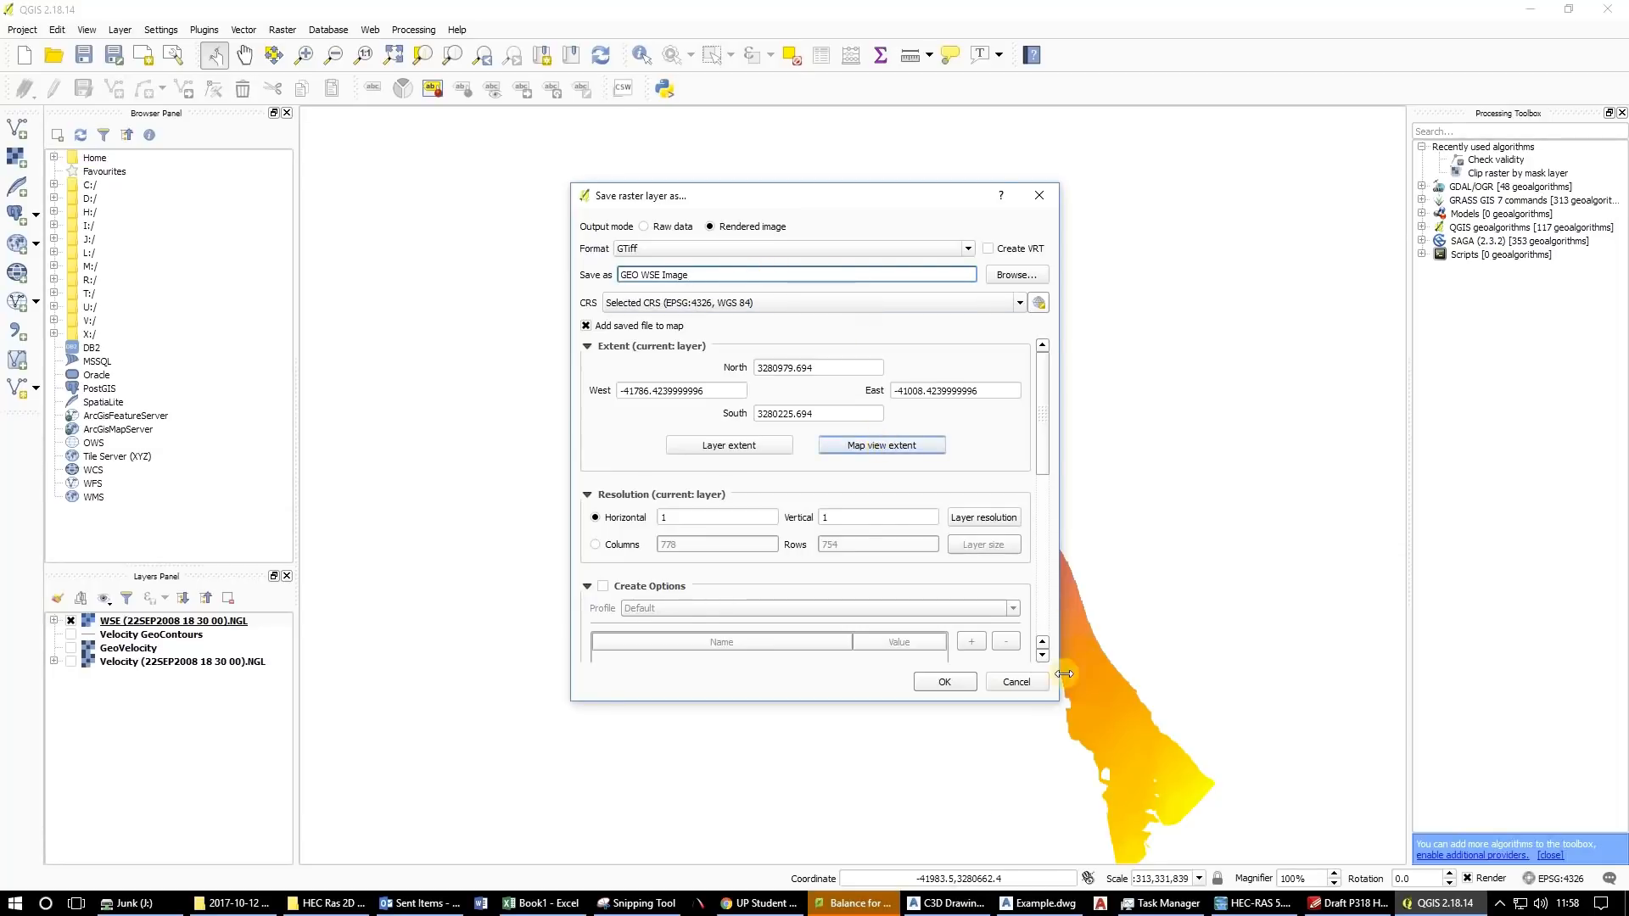
left_click(960, 688)
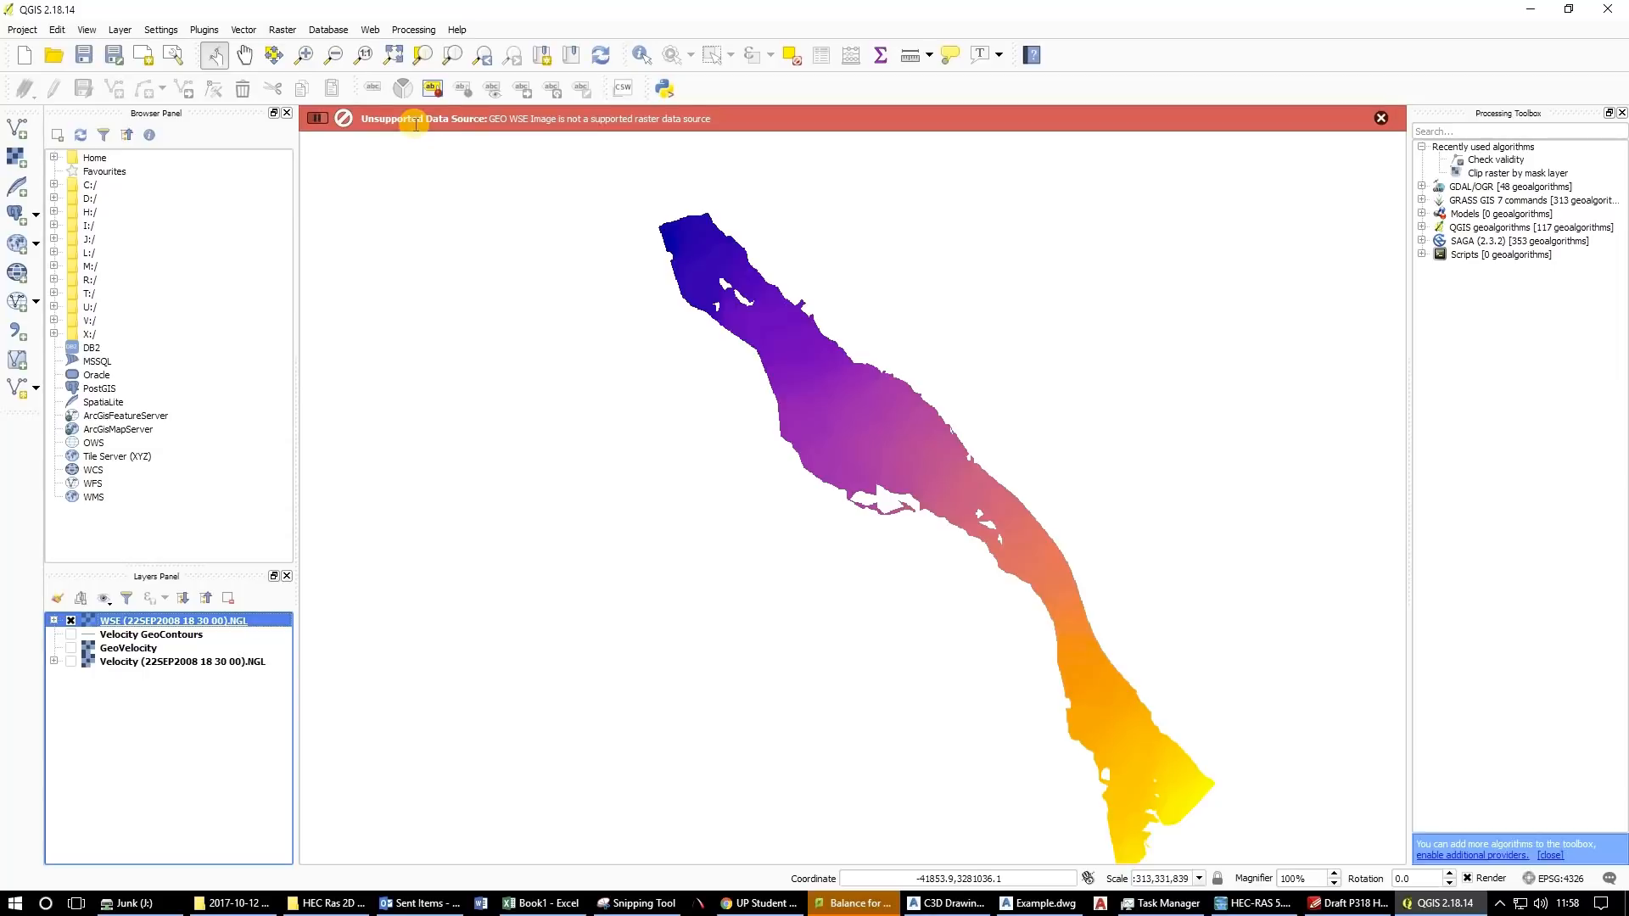
Set up a rendered image export of the WSE raster with HEC RAS Example > Plan 1 on the desktop as the output folder.
right_click(134, 619)
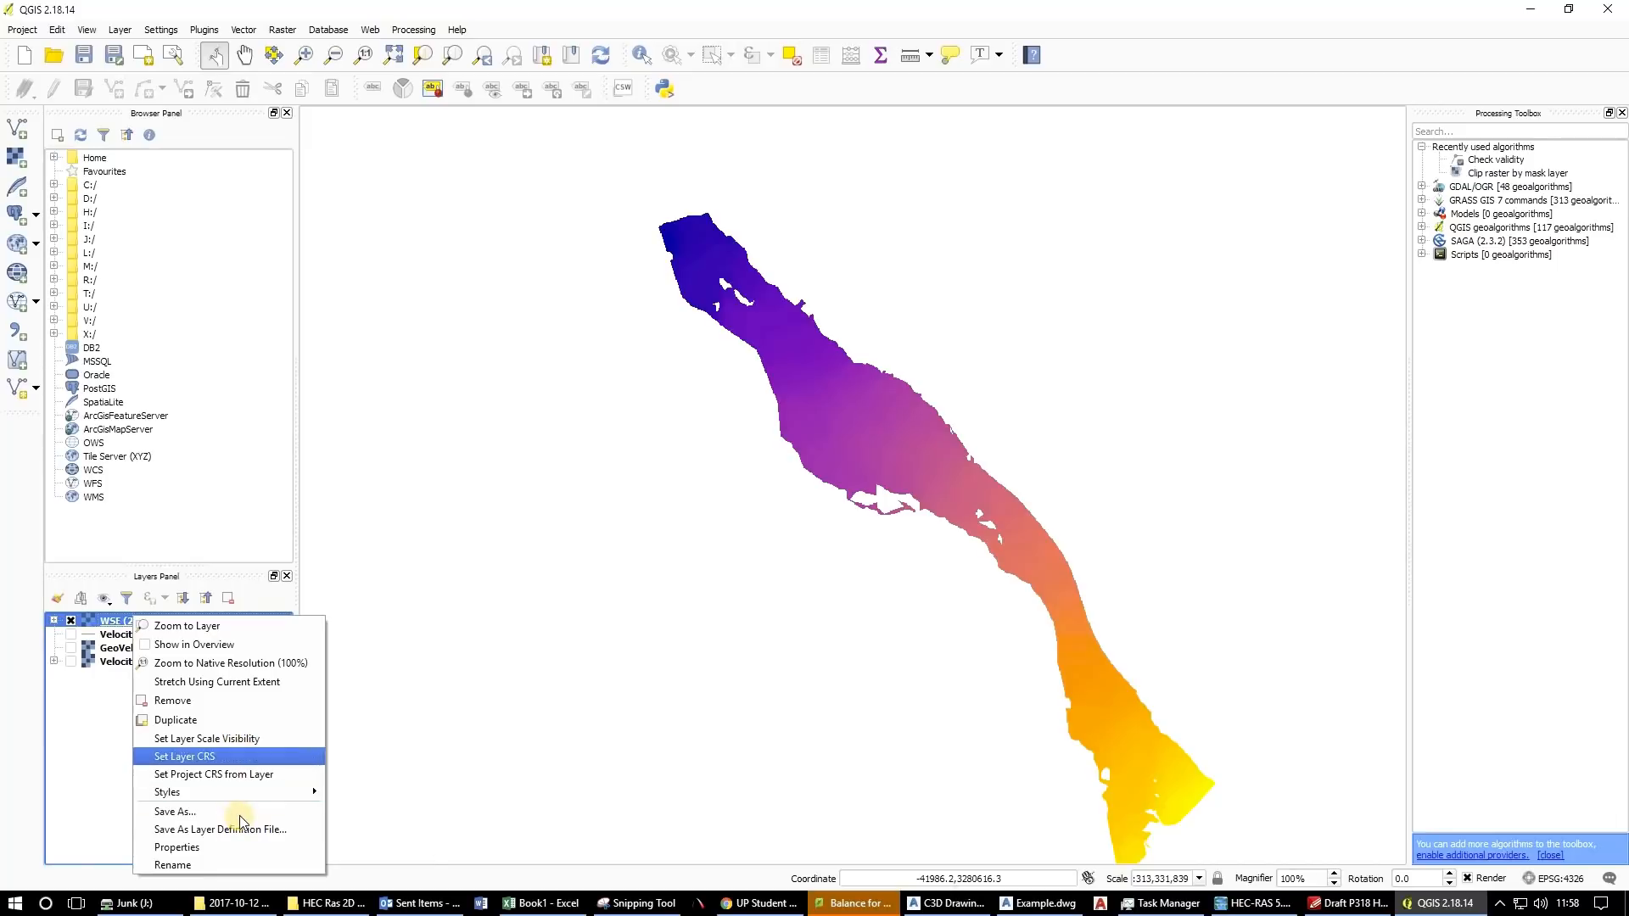
left_click(241, 819)
left_click(746, 232)
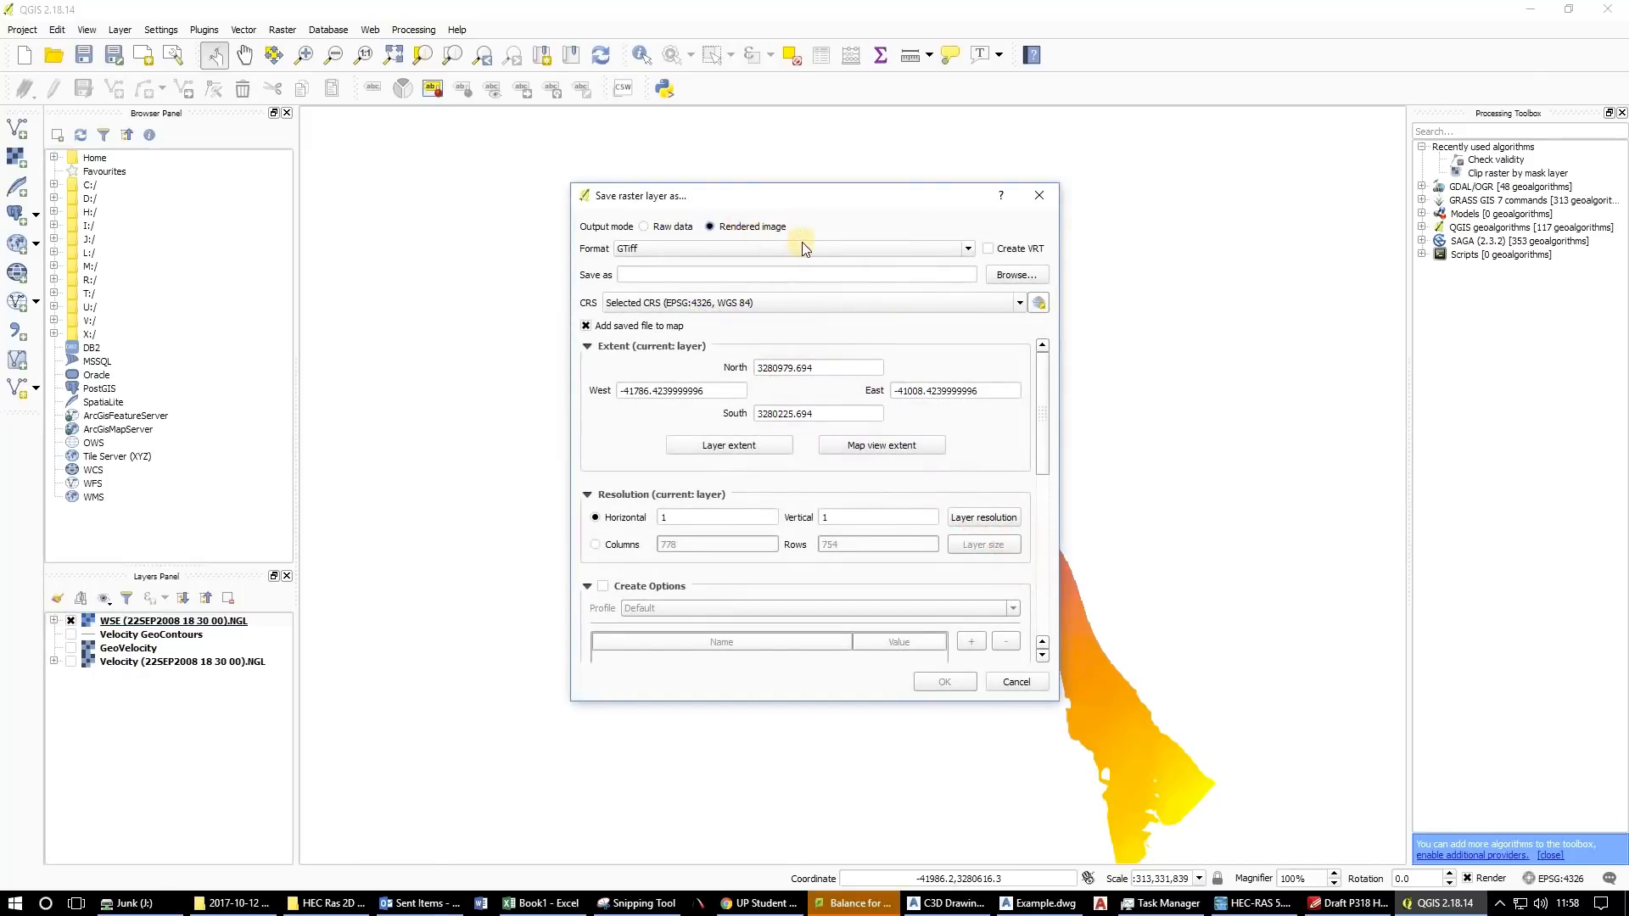
left_click(999, 277)
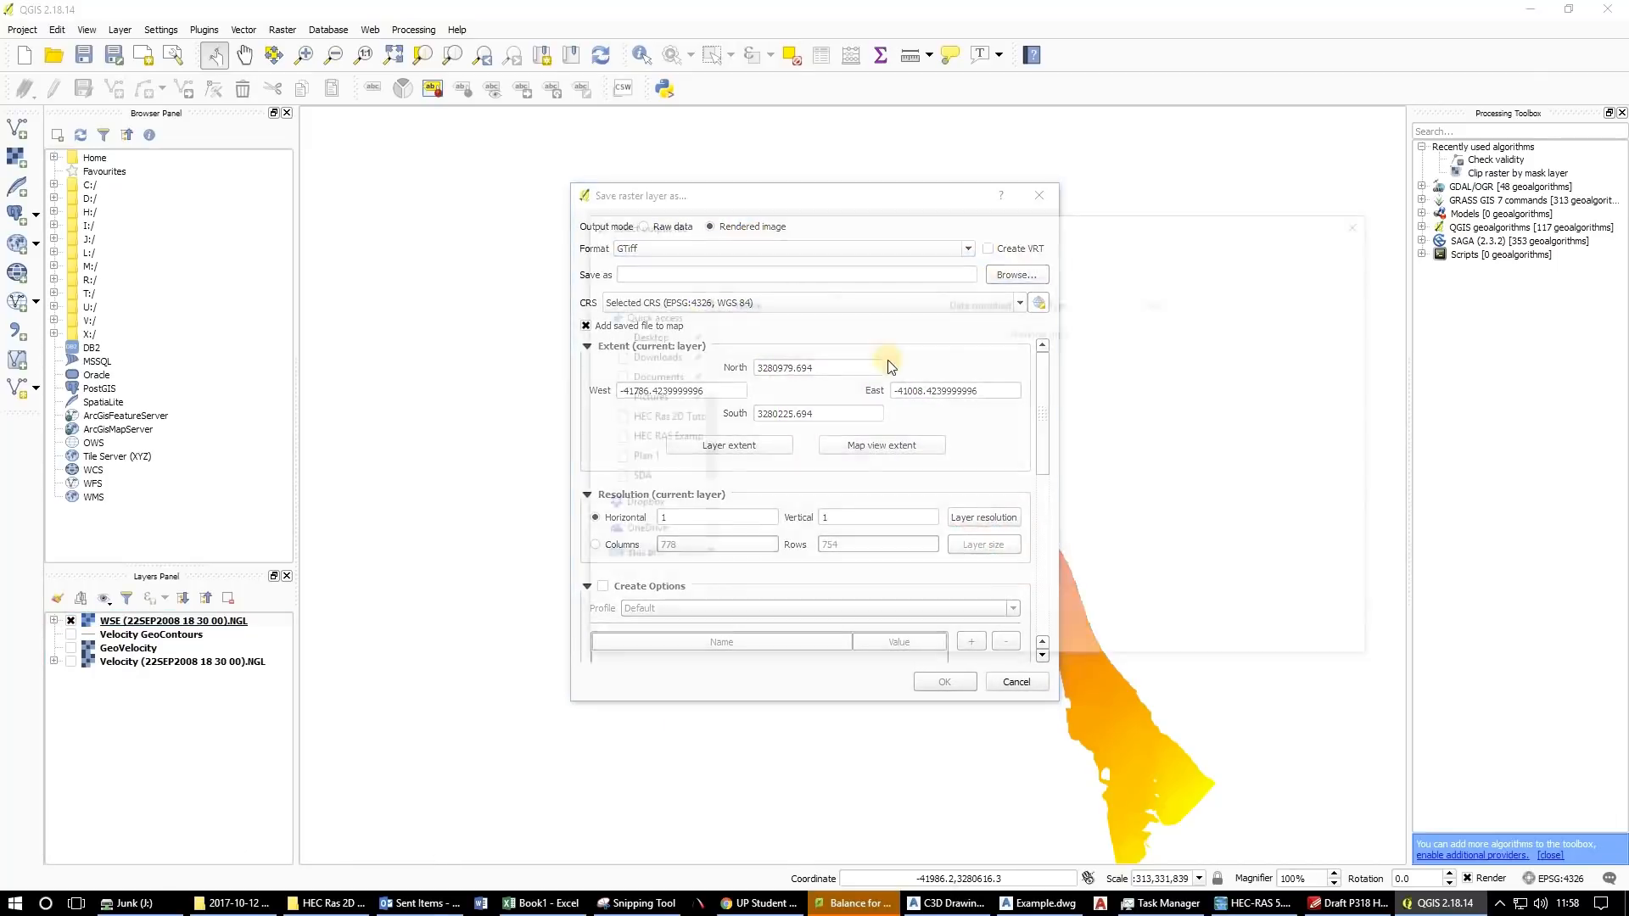
left_click(808, 603)
left_click(808, 620)
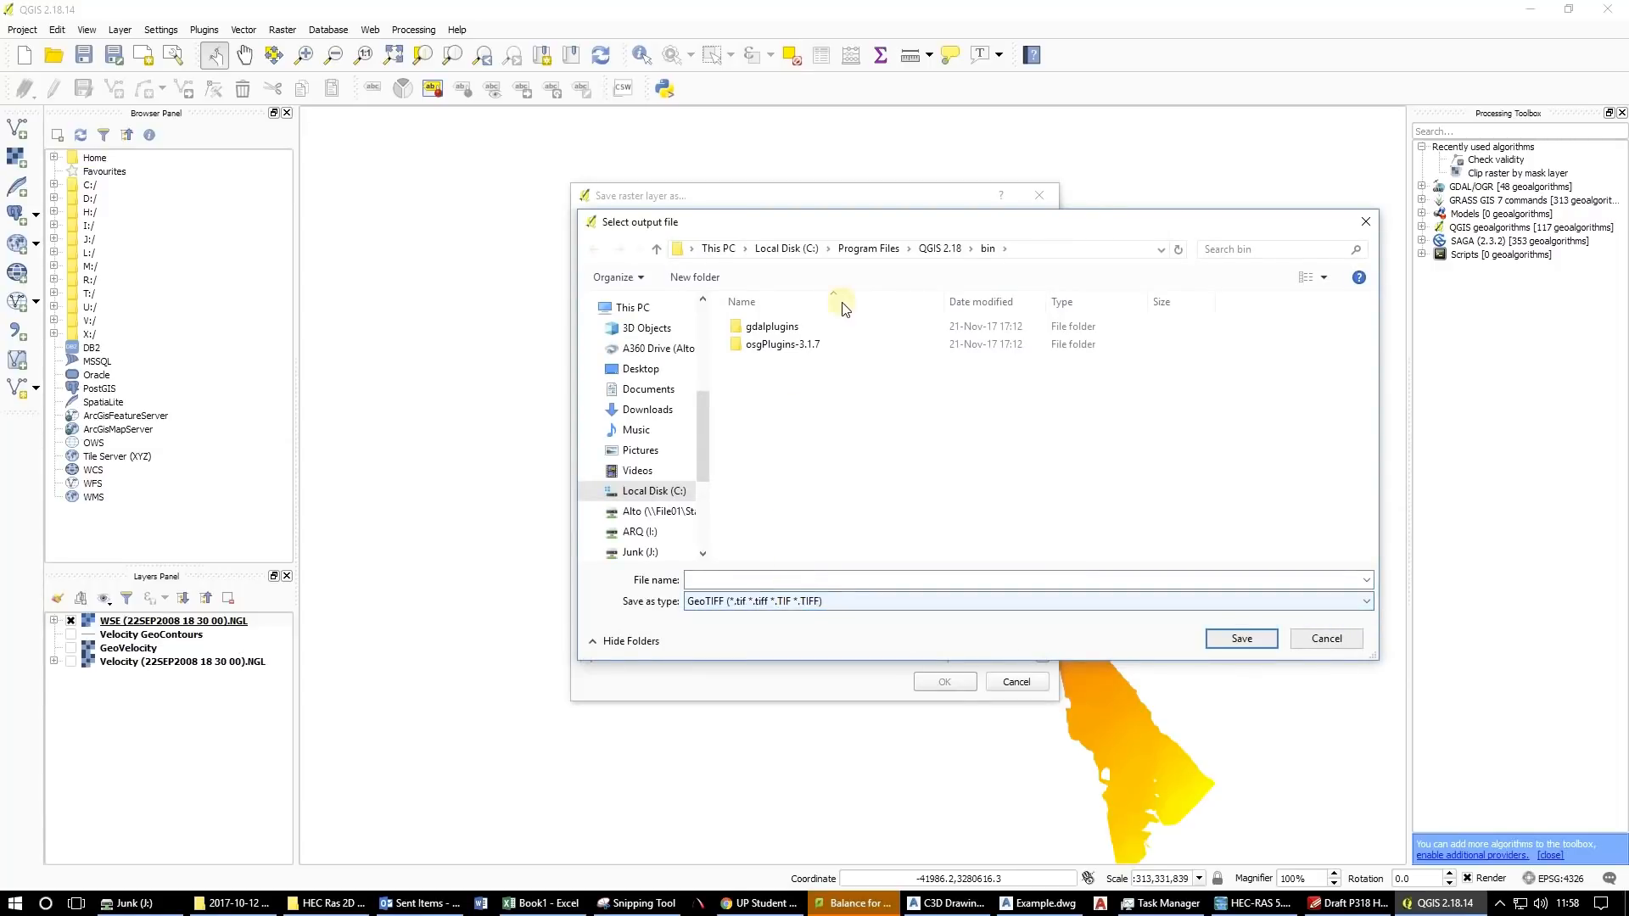
left_click(640, 369)
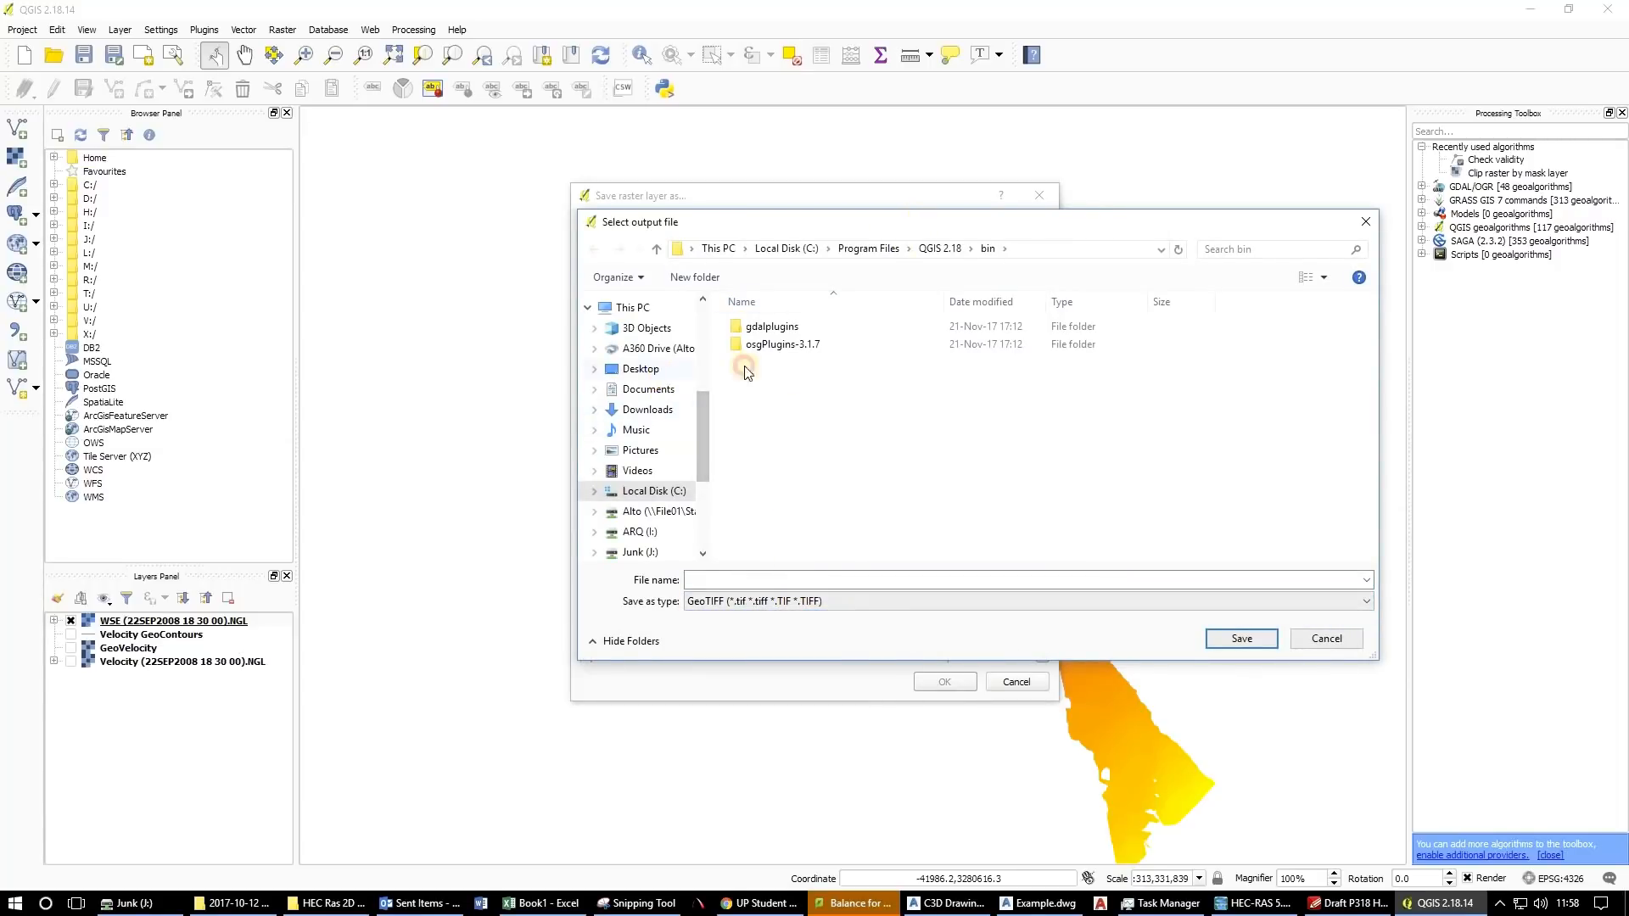
double_click(807, 345)
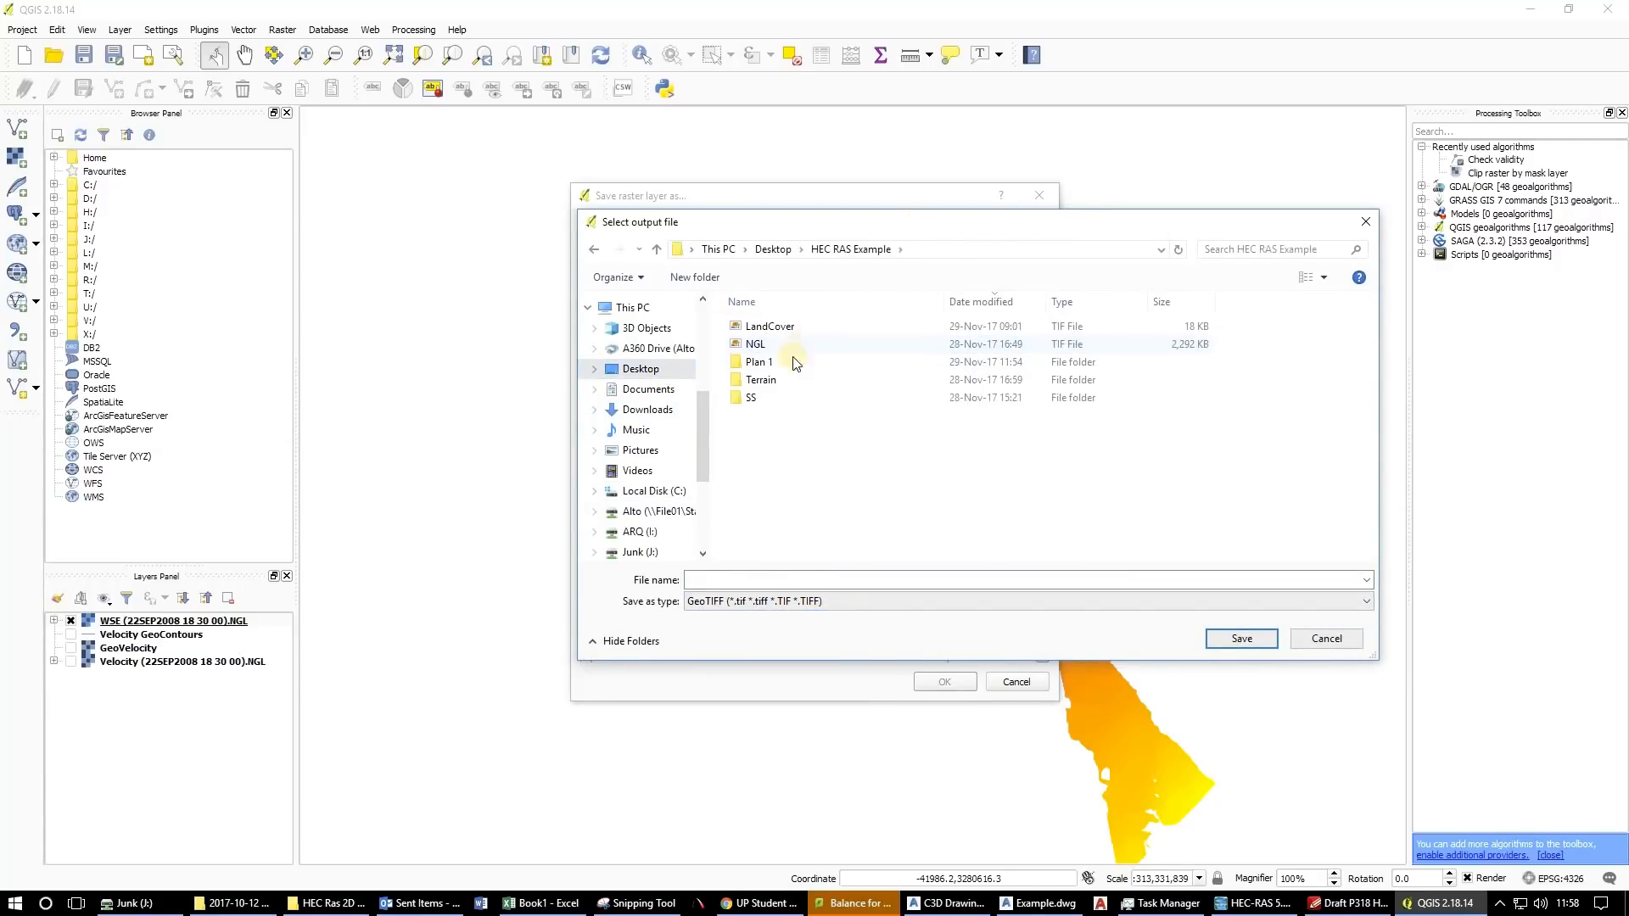
double_click(789, 364)
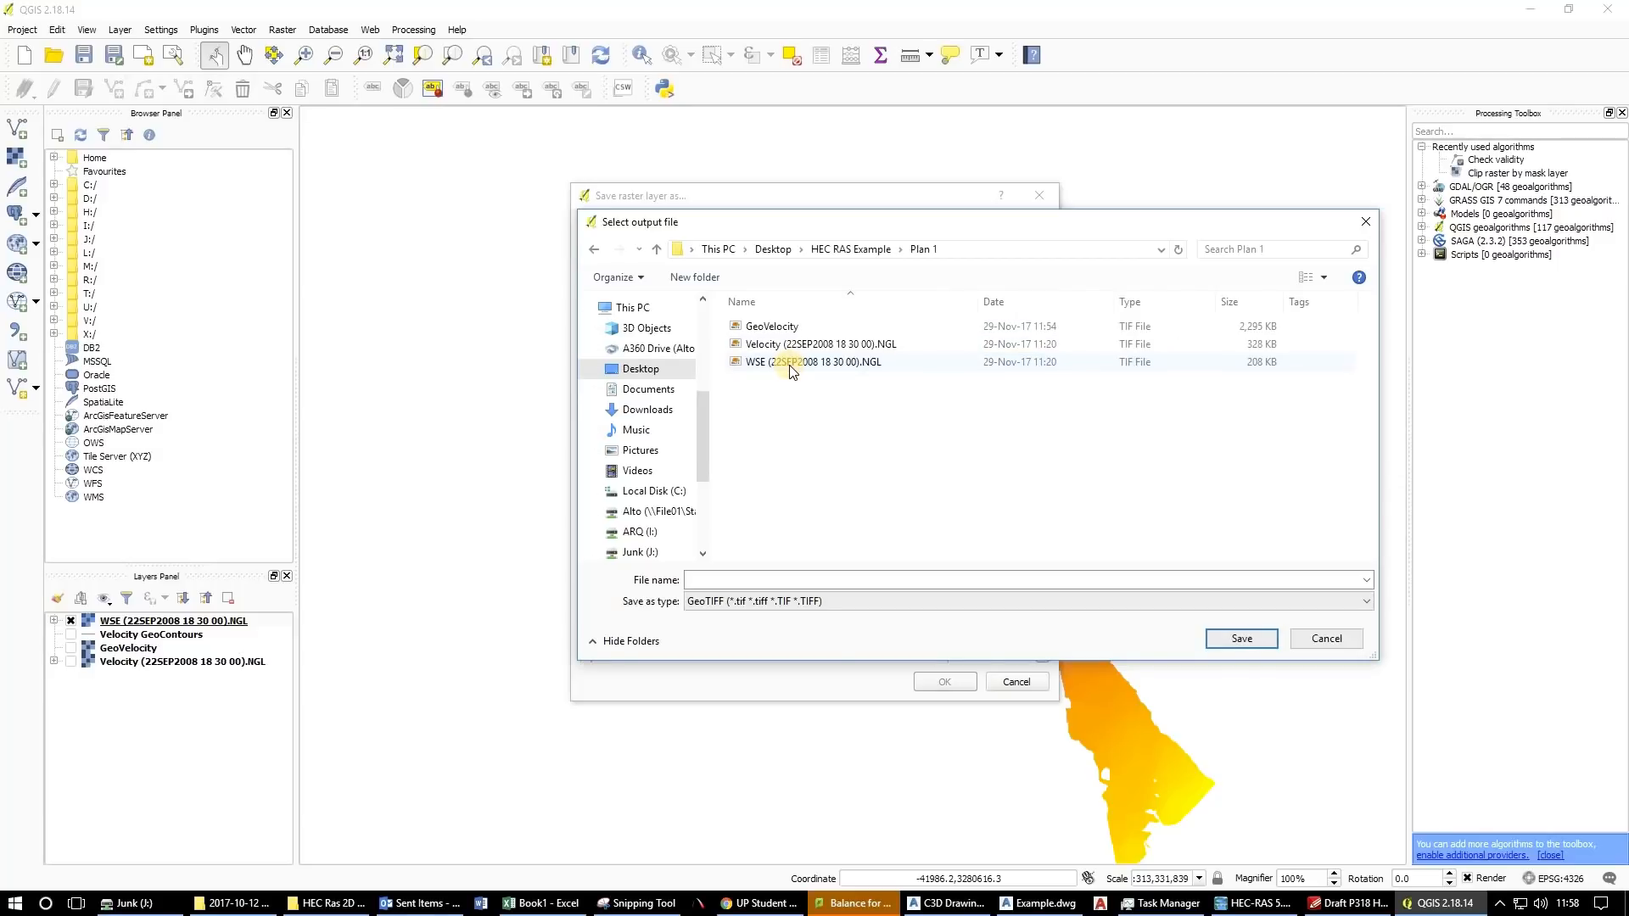
Name the output GeoTIFF WSE GEO IMAGE and export it.
left_click(820, 580)
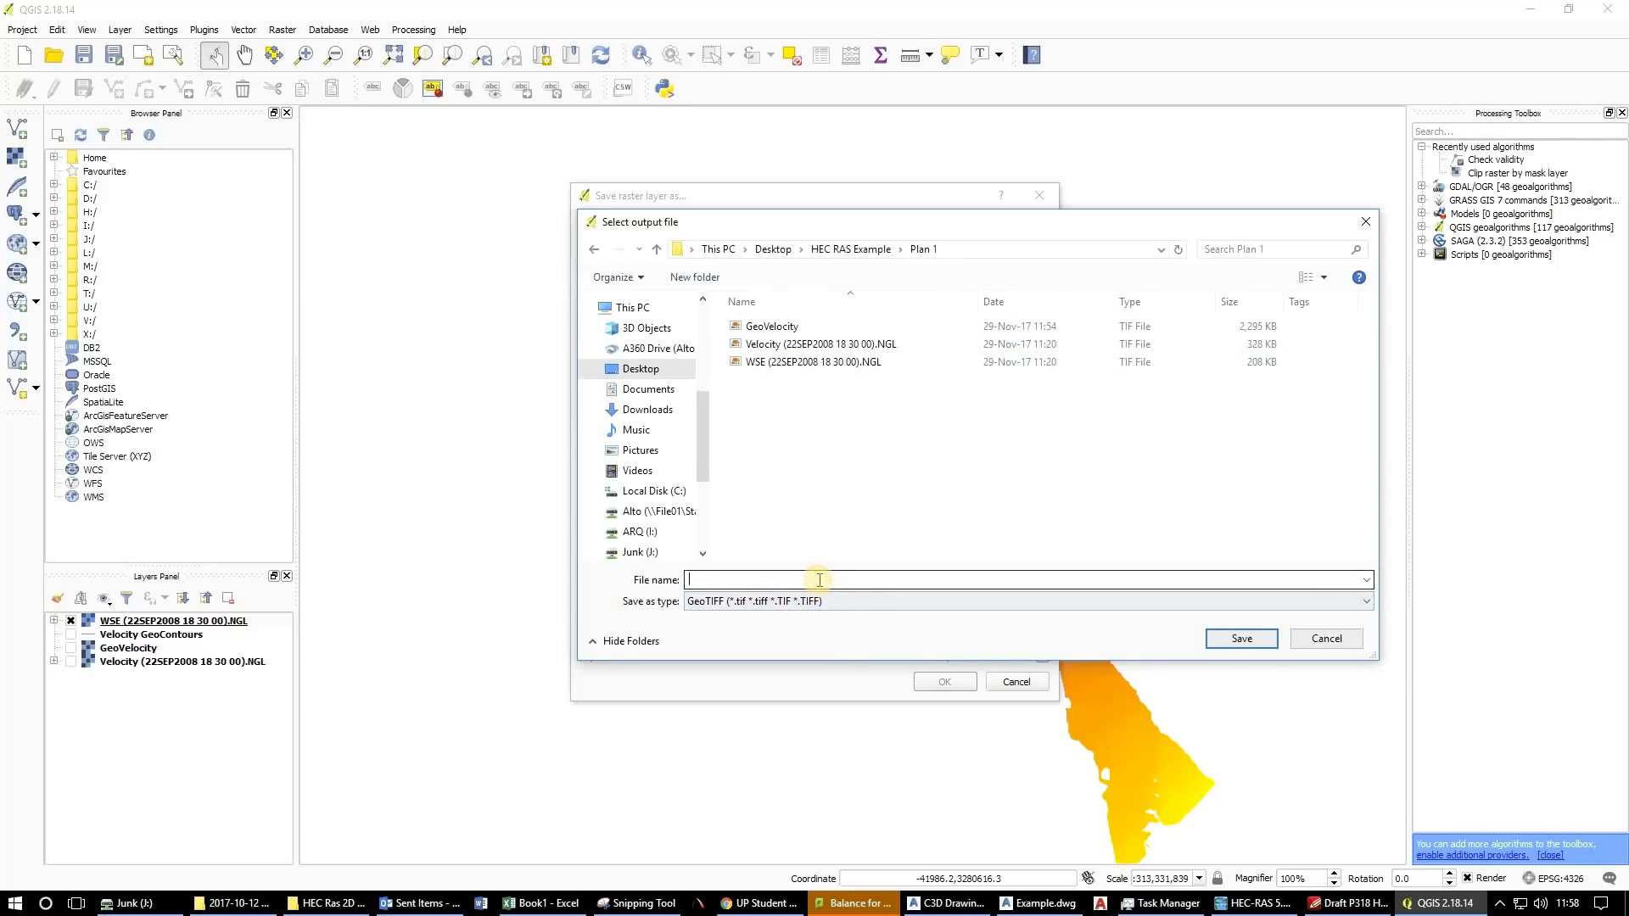
type("WSE")
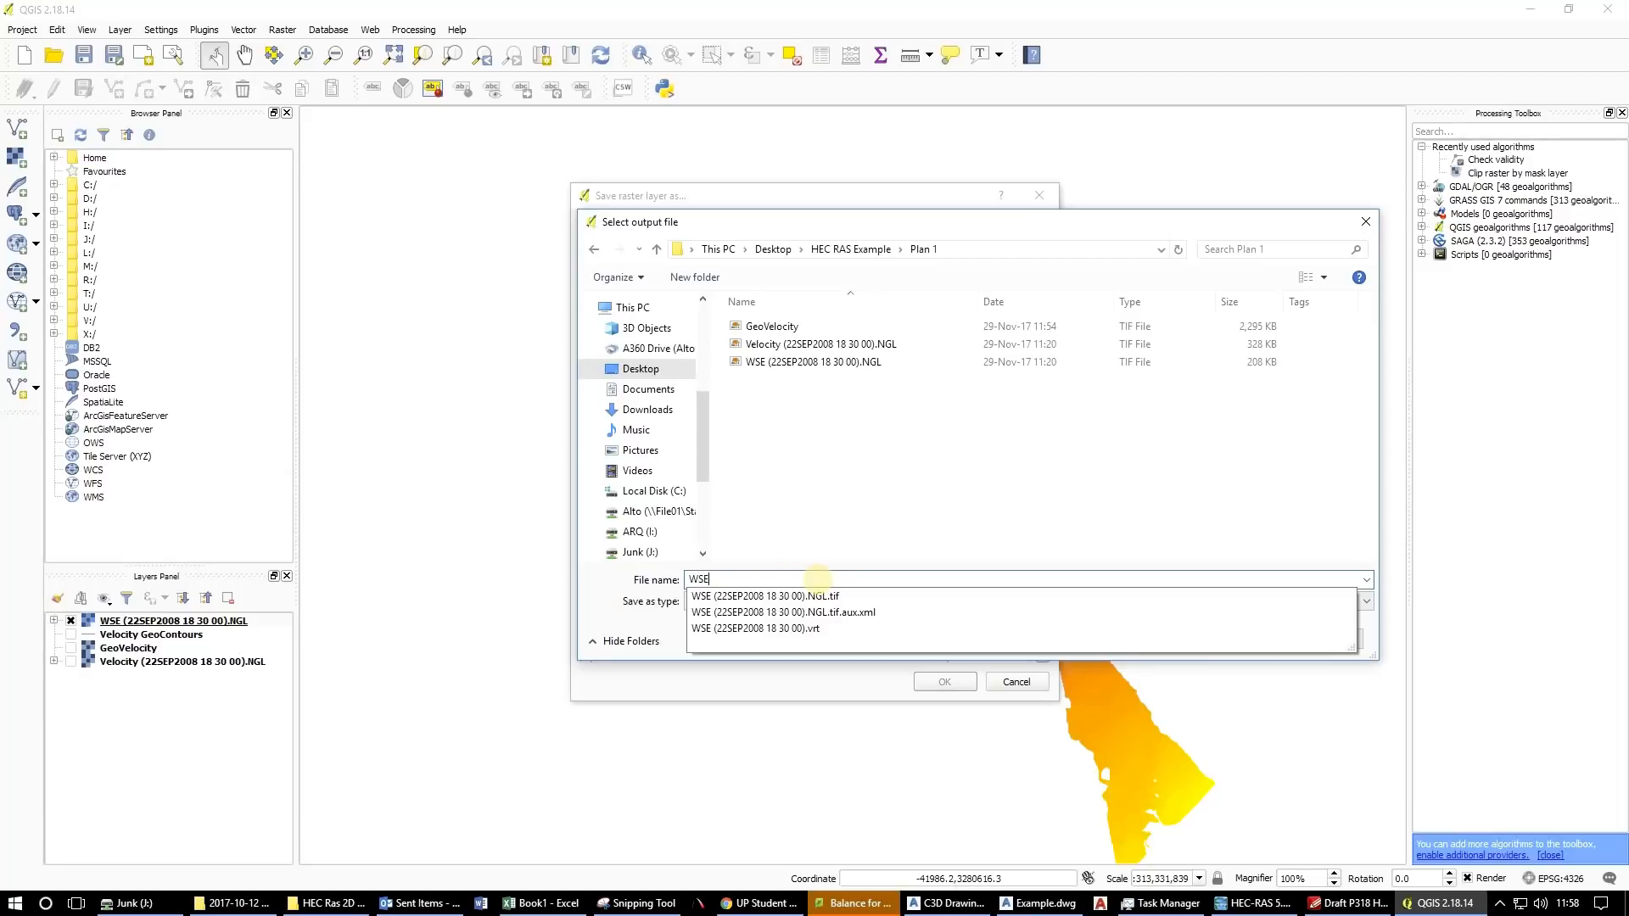
type(" GEO IMAGE")
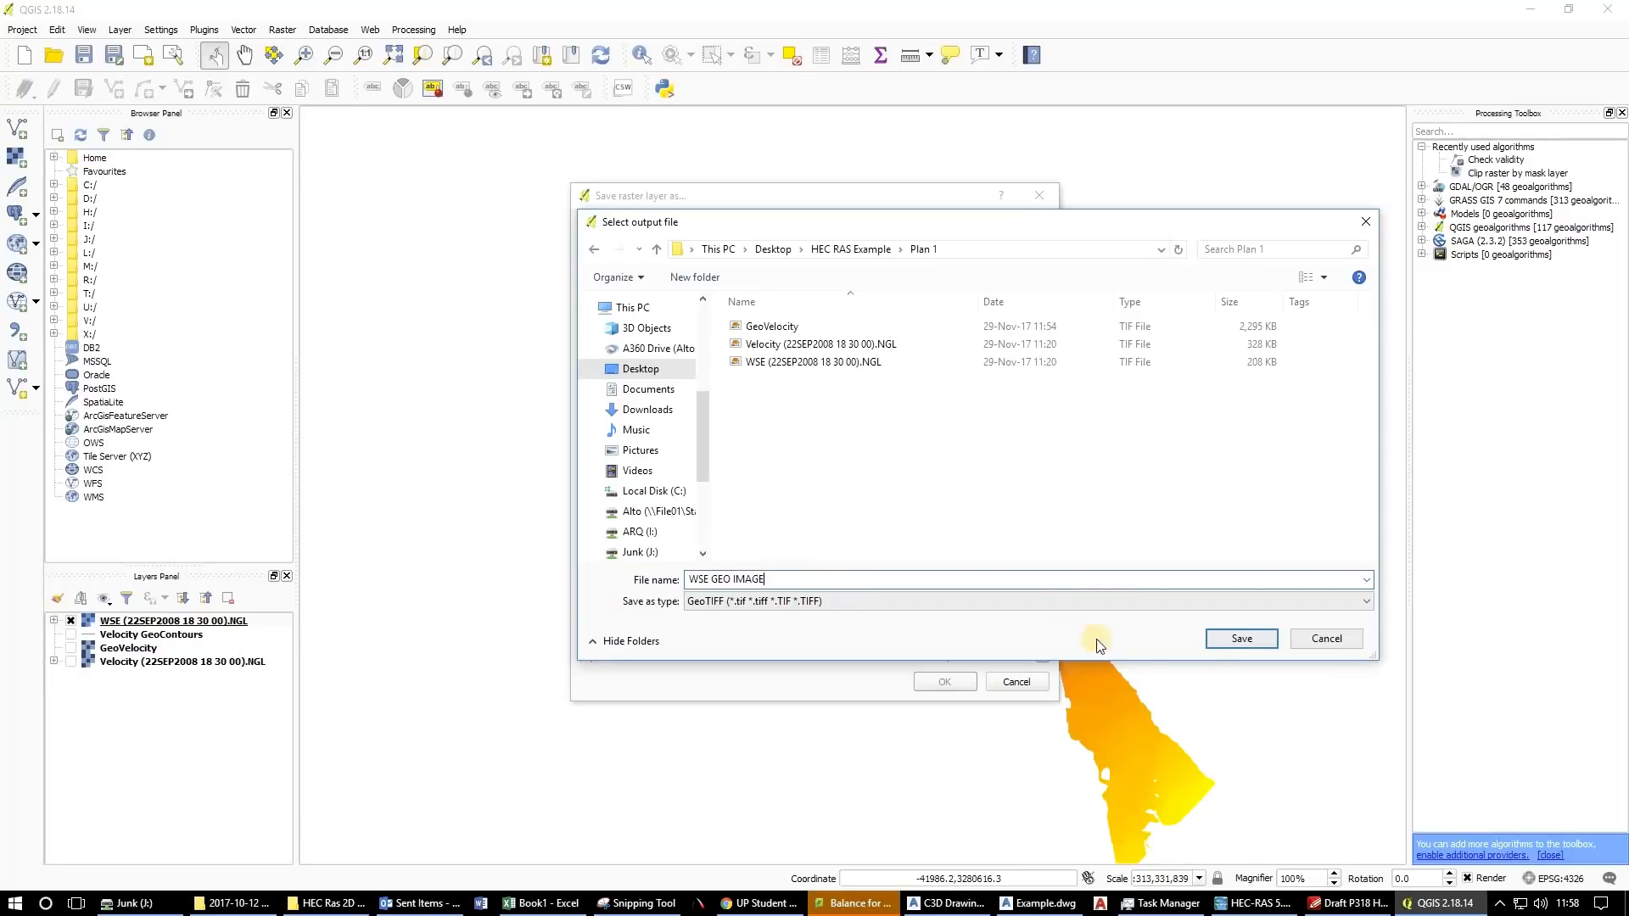
left_click(1262, 643)
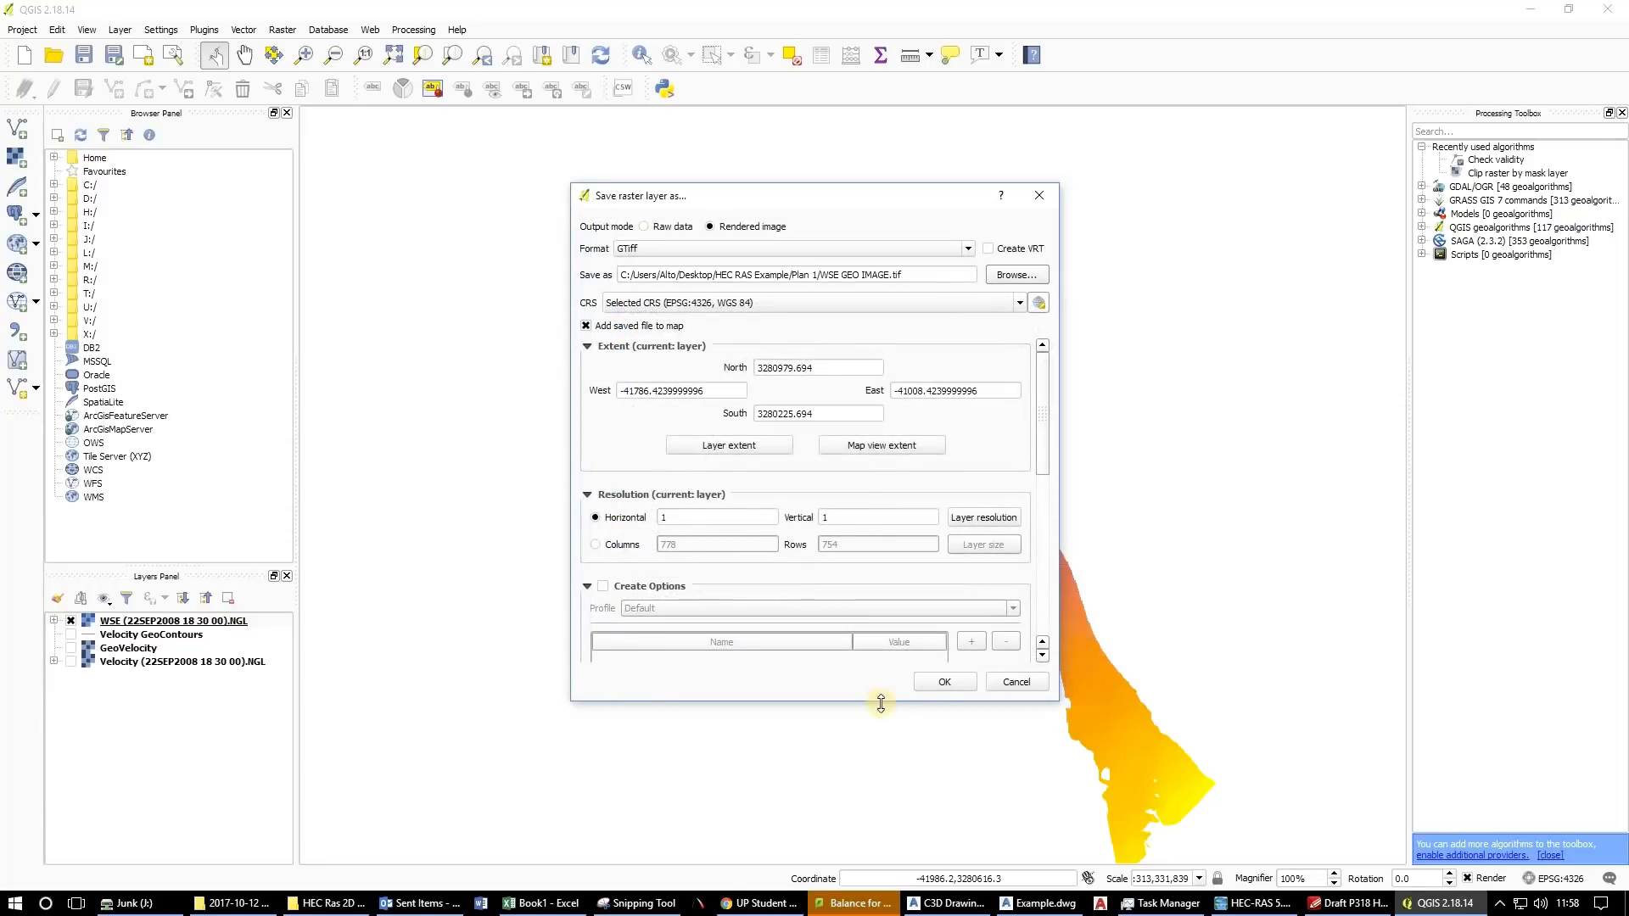
left_click(948, 685)
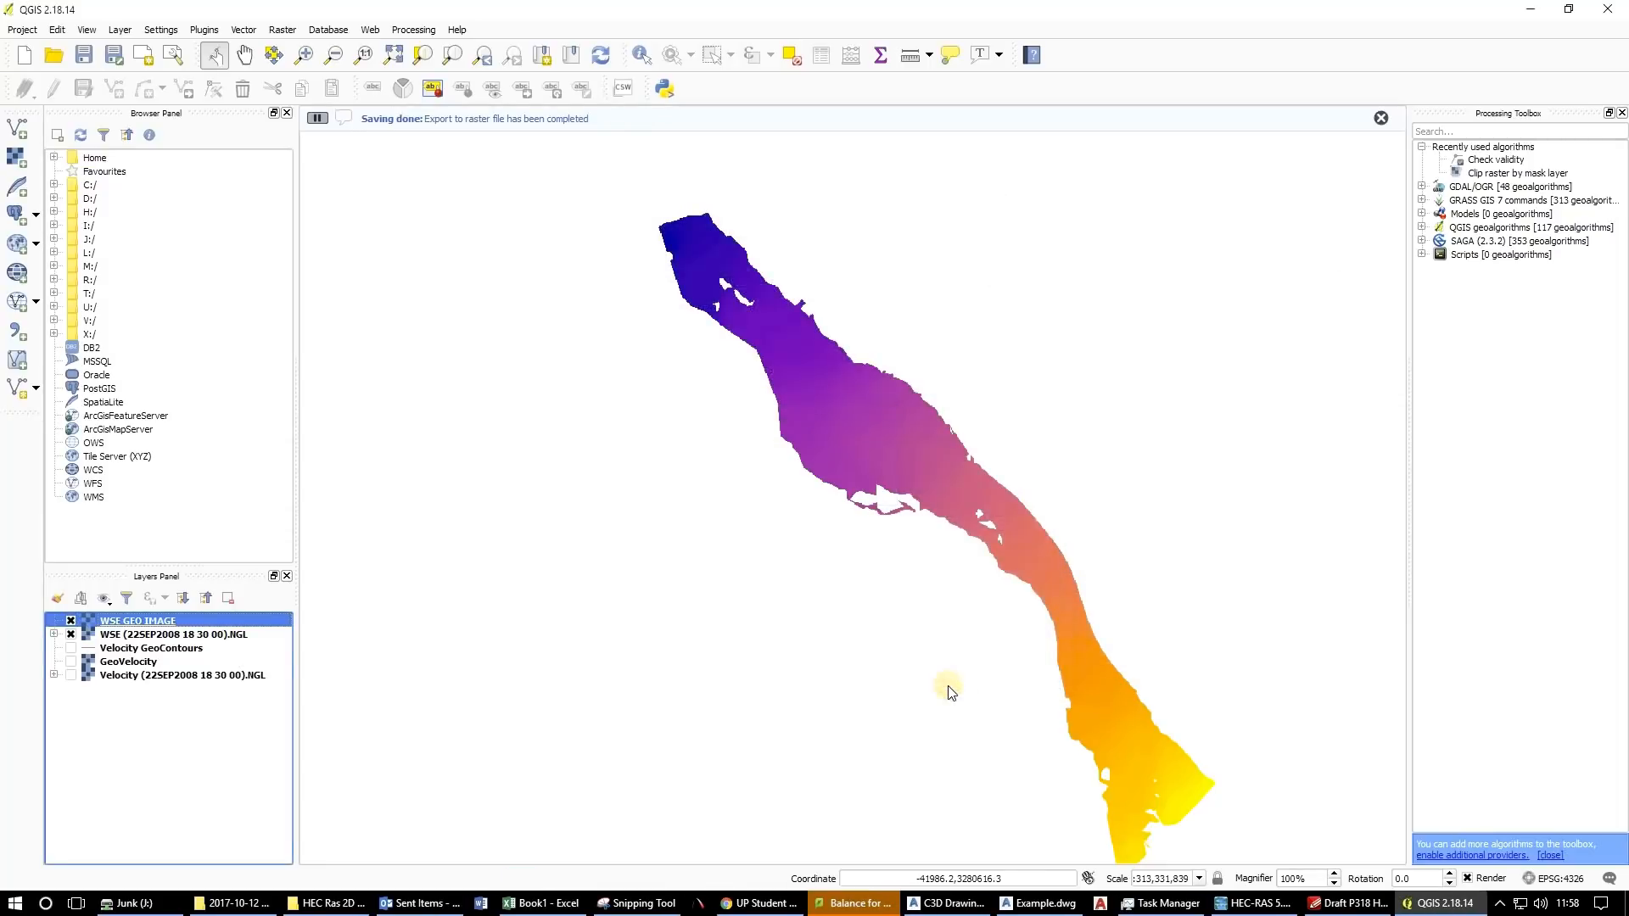
left_click(281, 30)
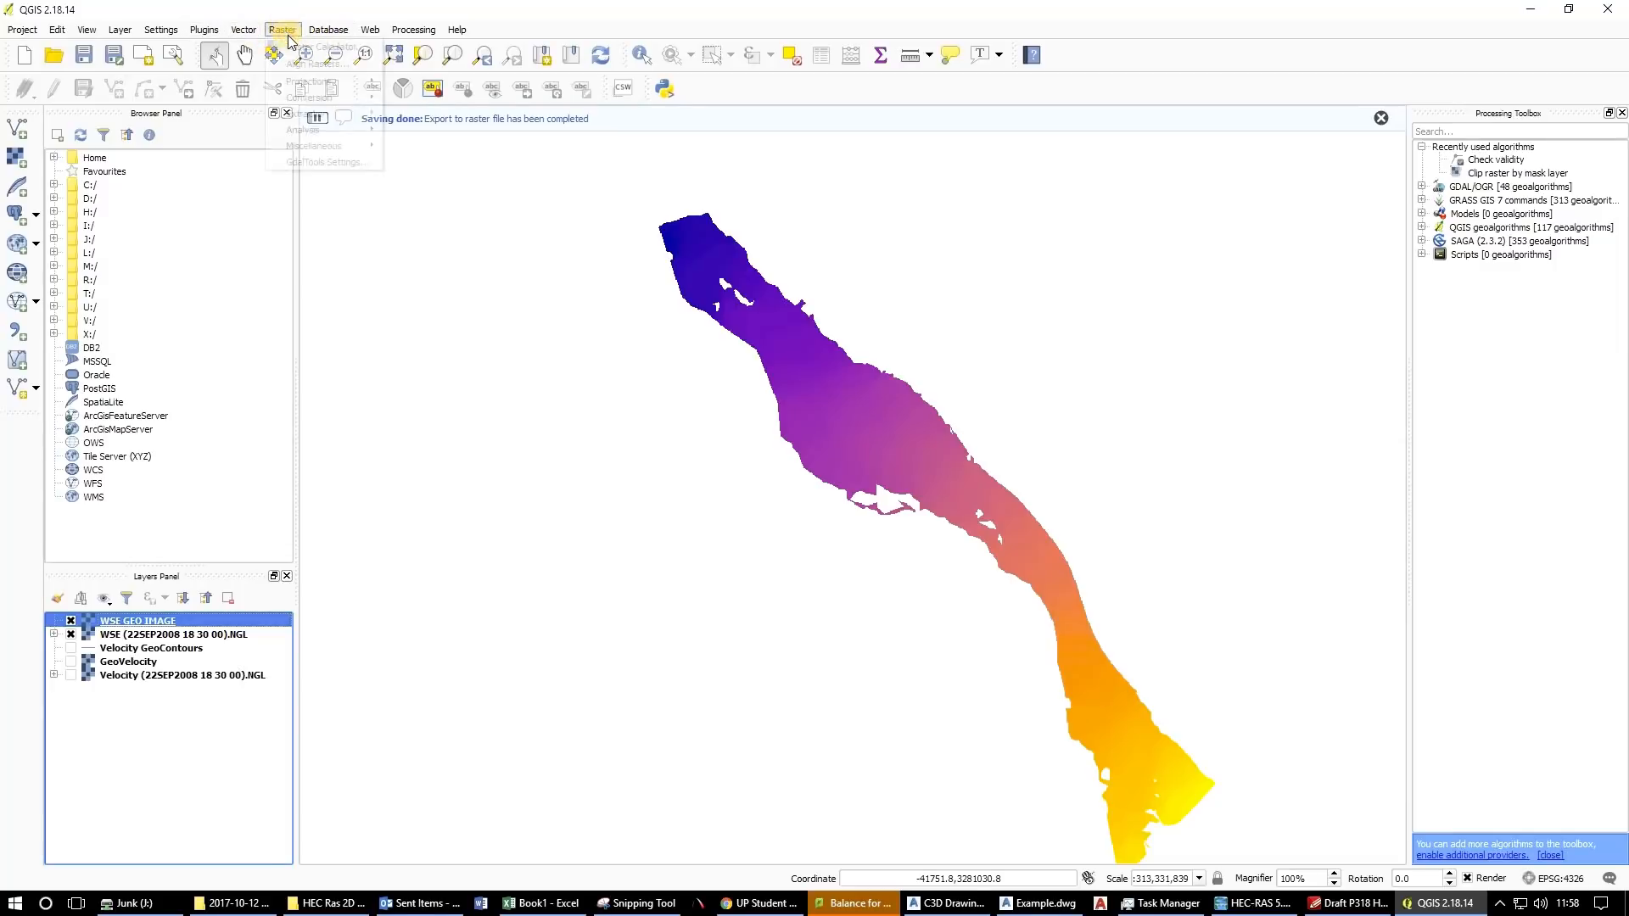
mouse_move(360, 101)
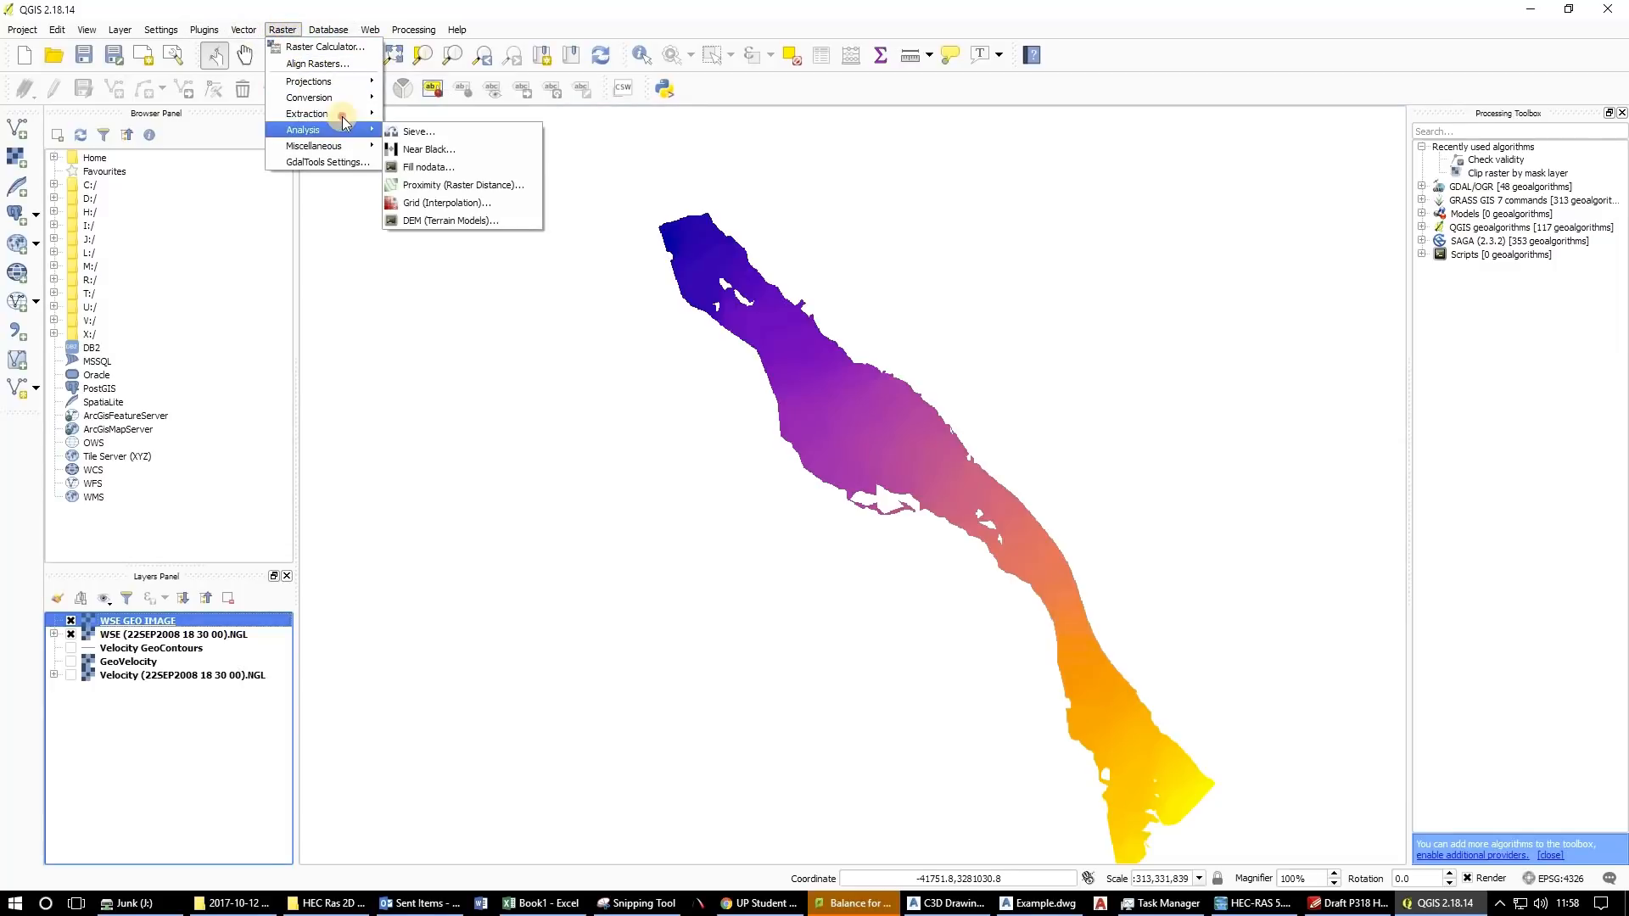
left_click(399, 113)
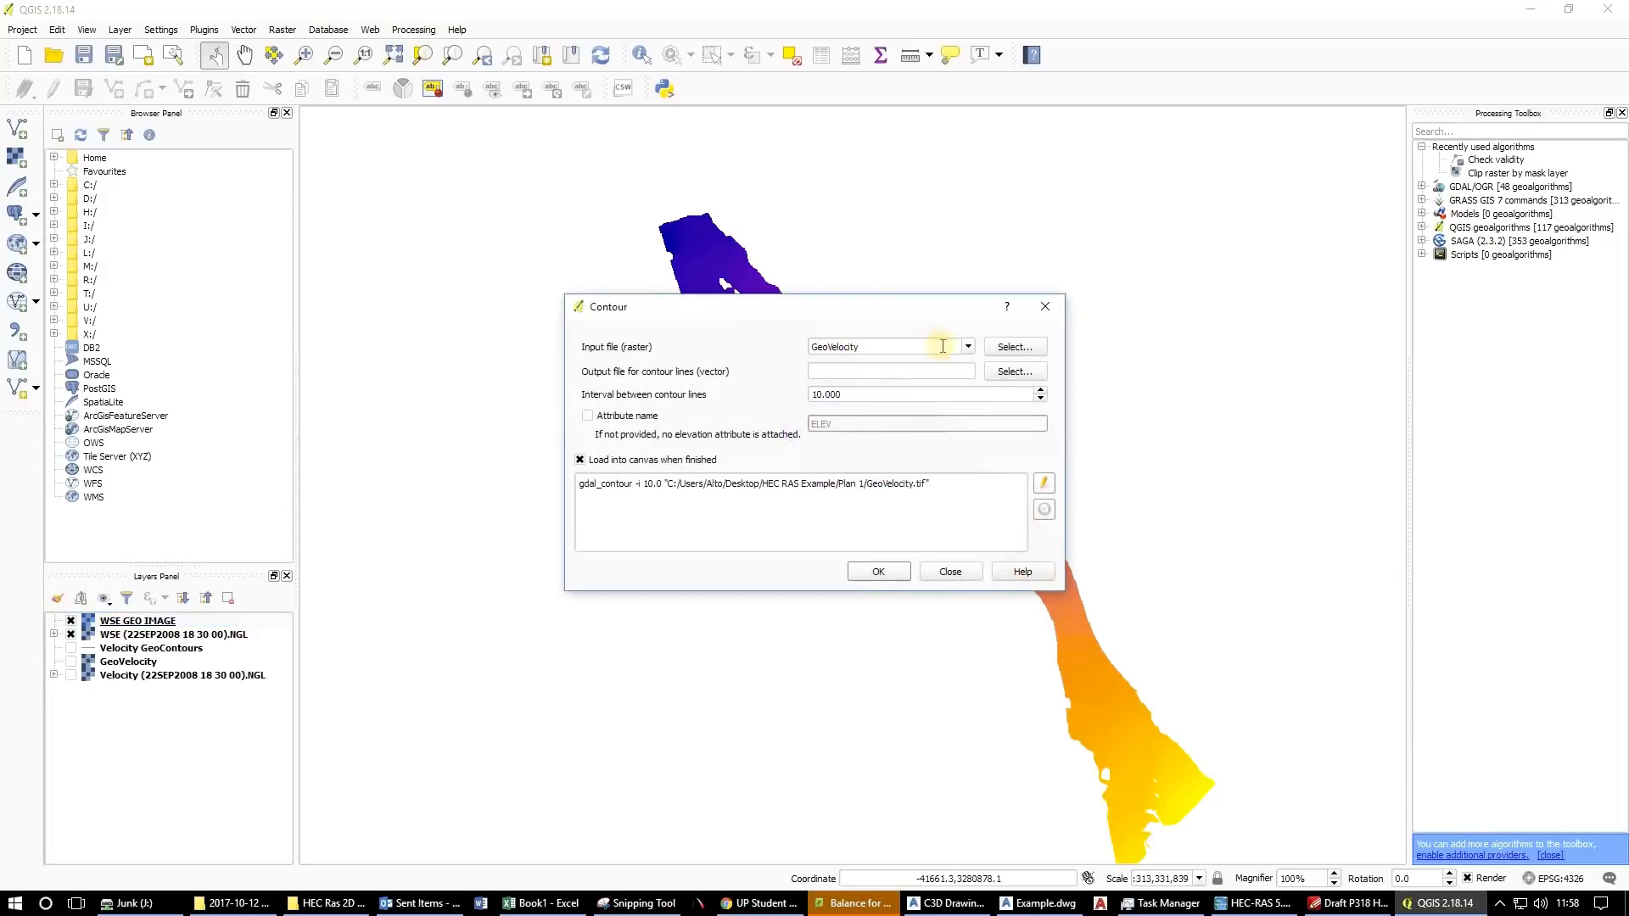
left_click(969, 349)
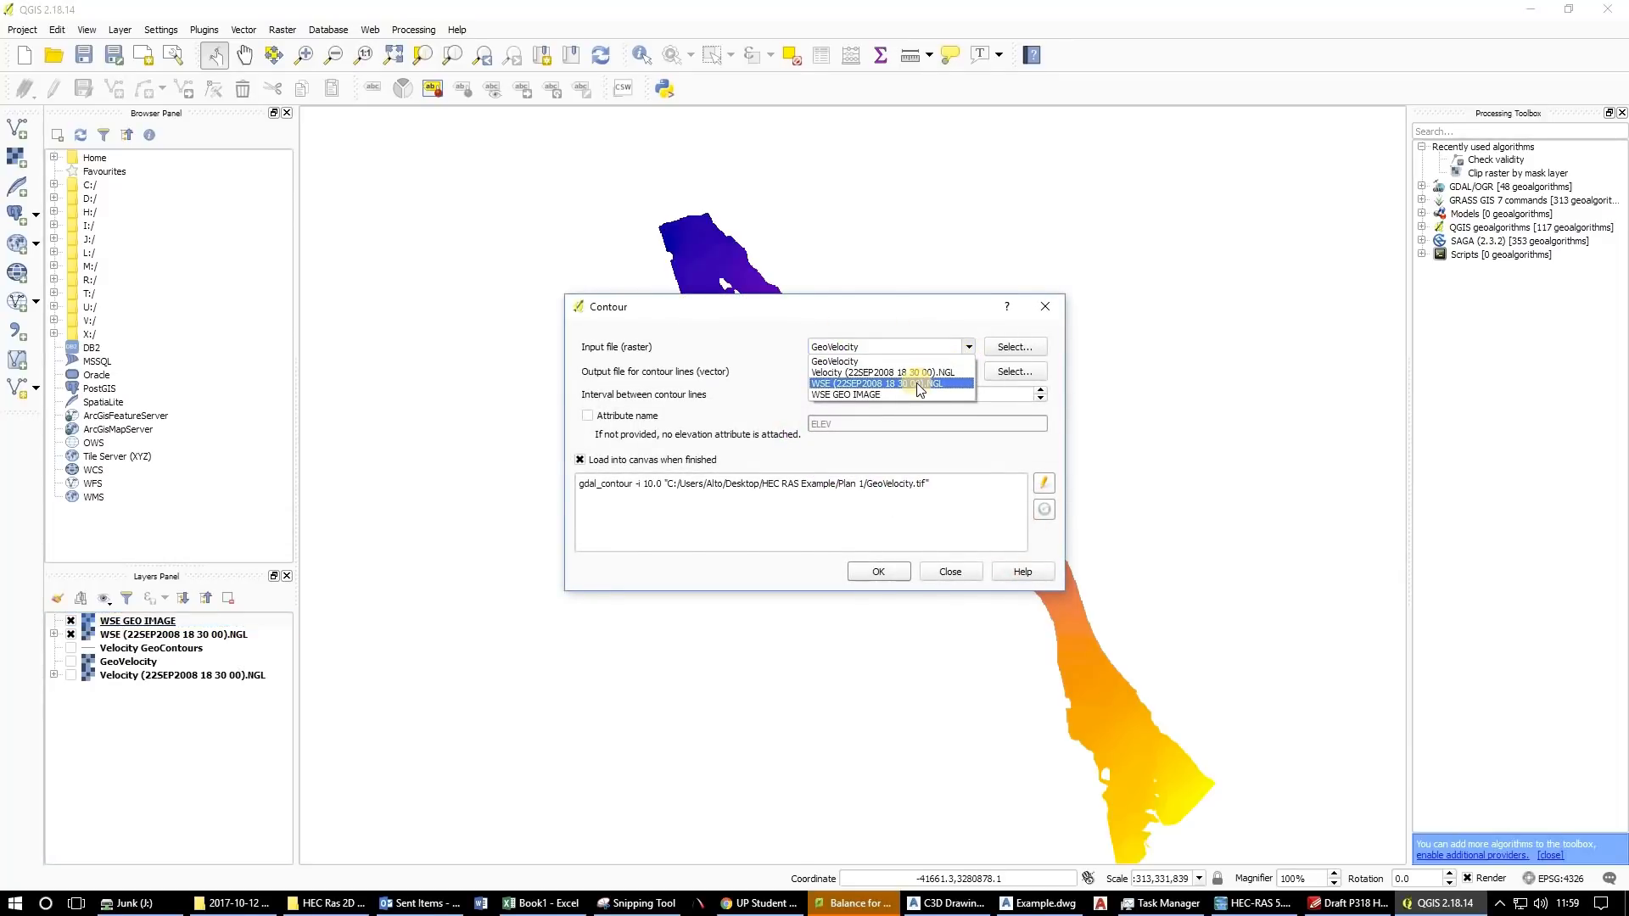
left_click(916, 383)
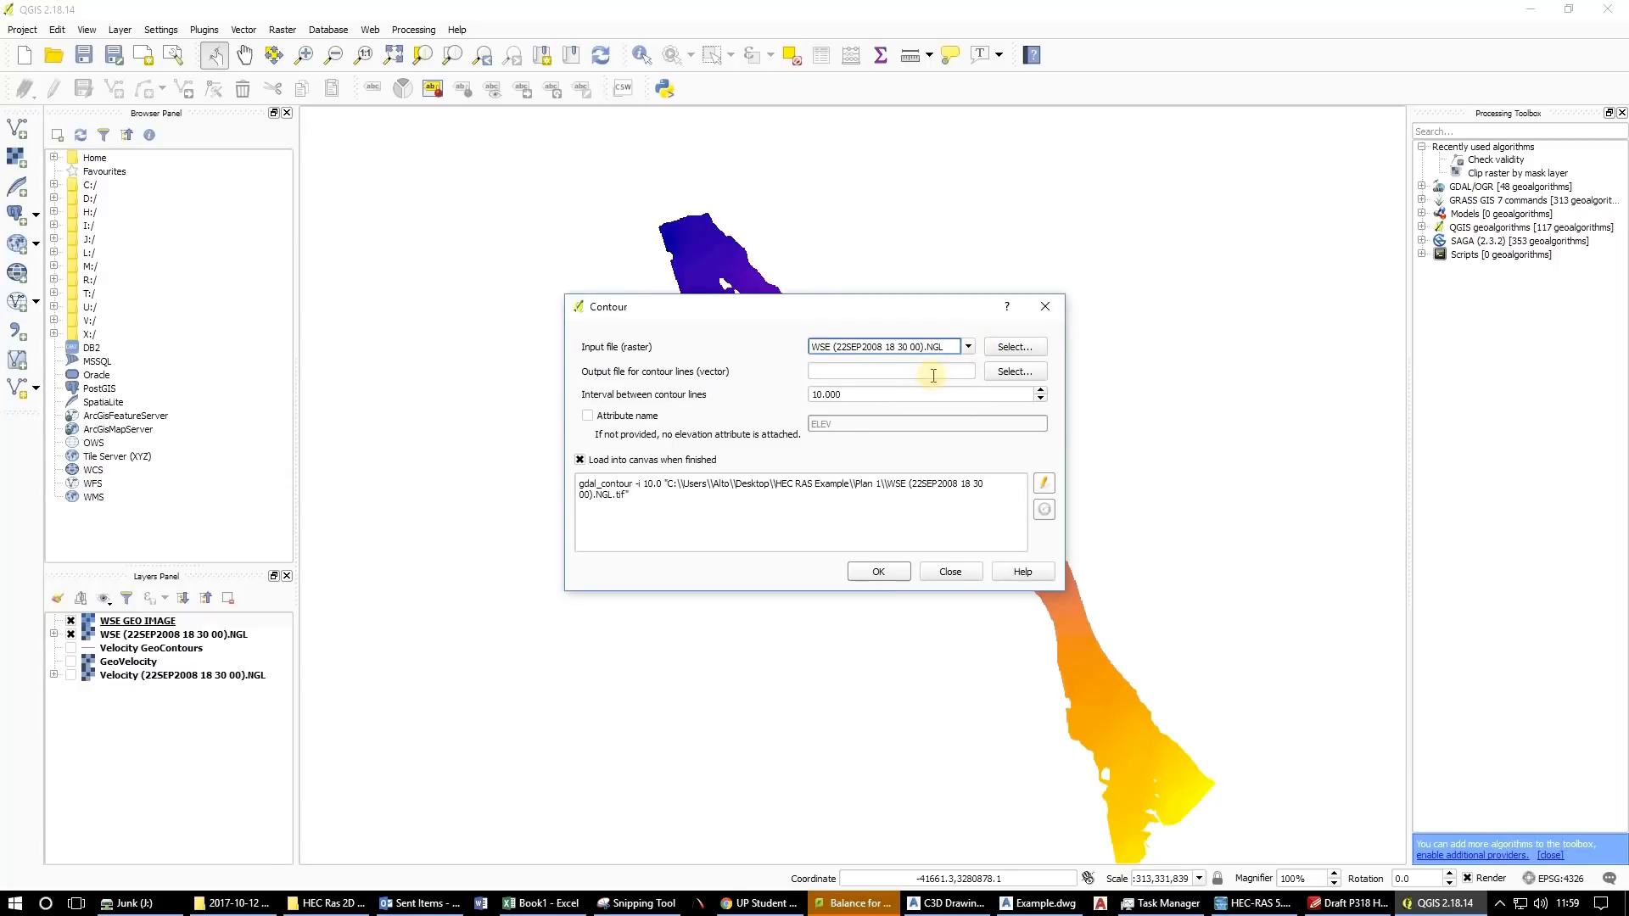
Set the contour output to an ESRI shapefile named GEO WSE Contours in the InitialTest folder.
left_click(1010, 371)
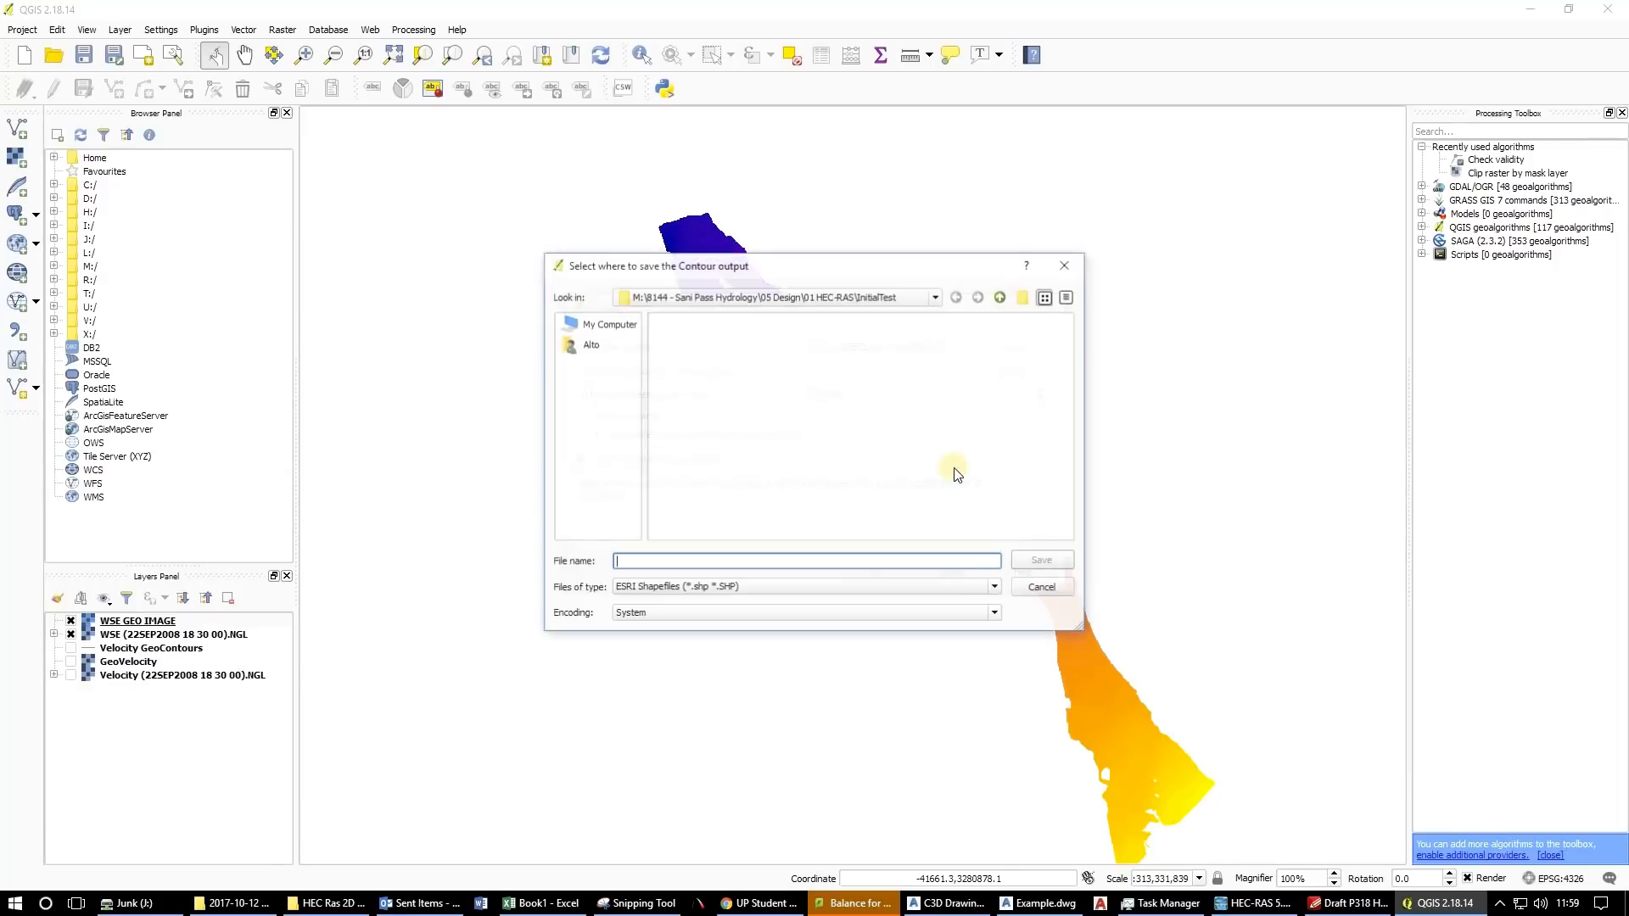
left_click(853, 587)
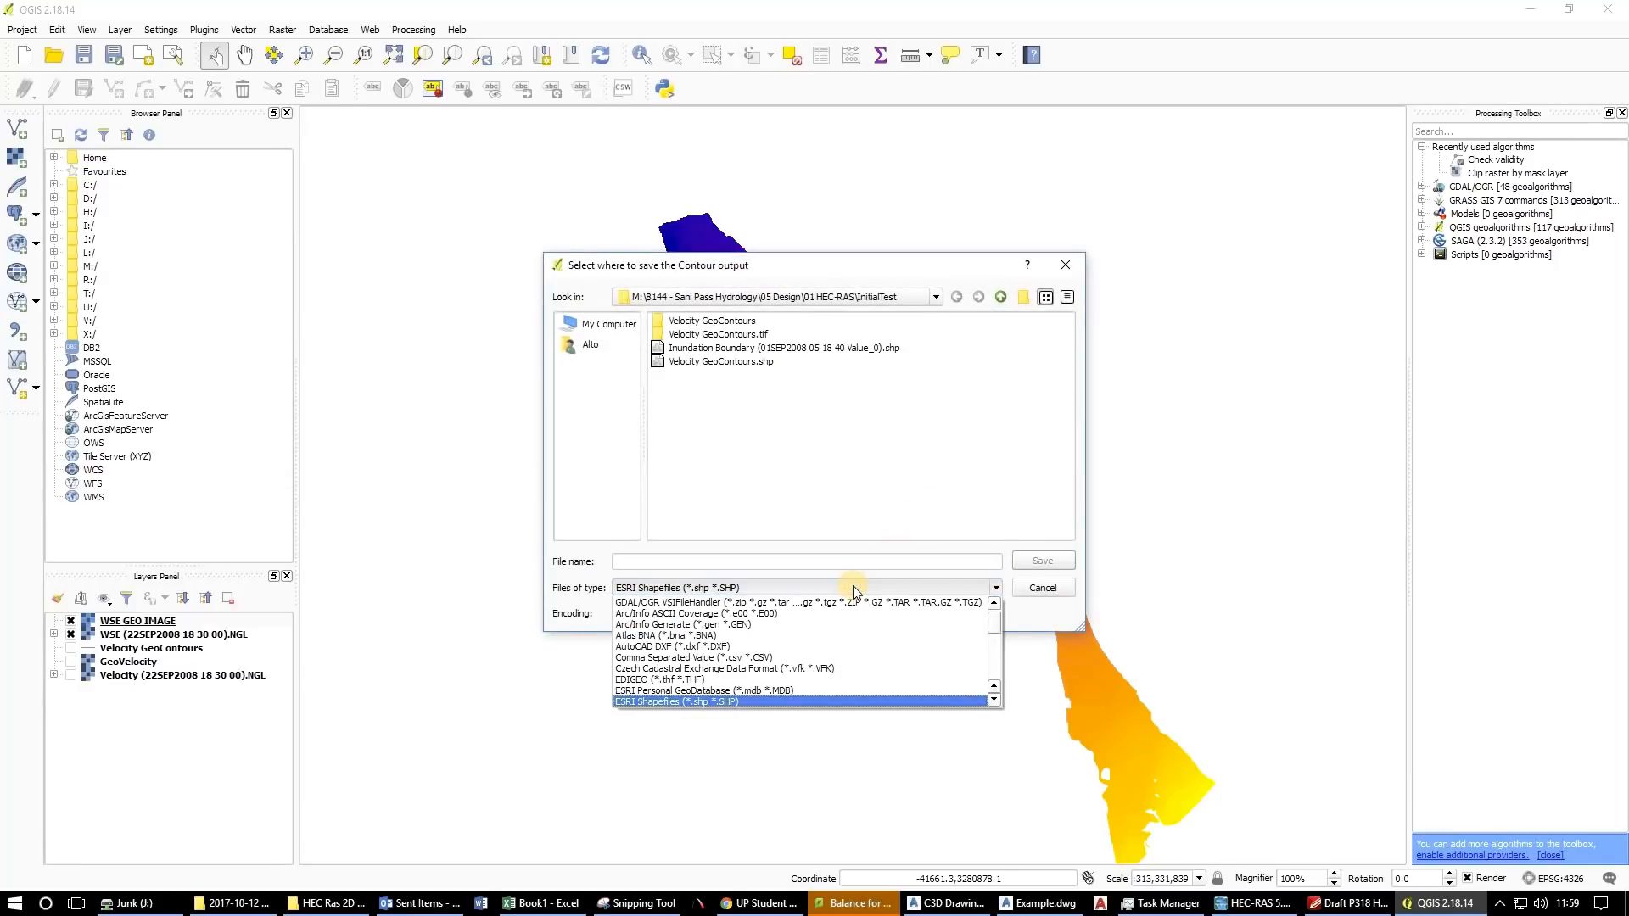
left_click(736, 702)
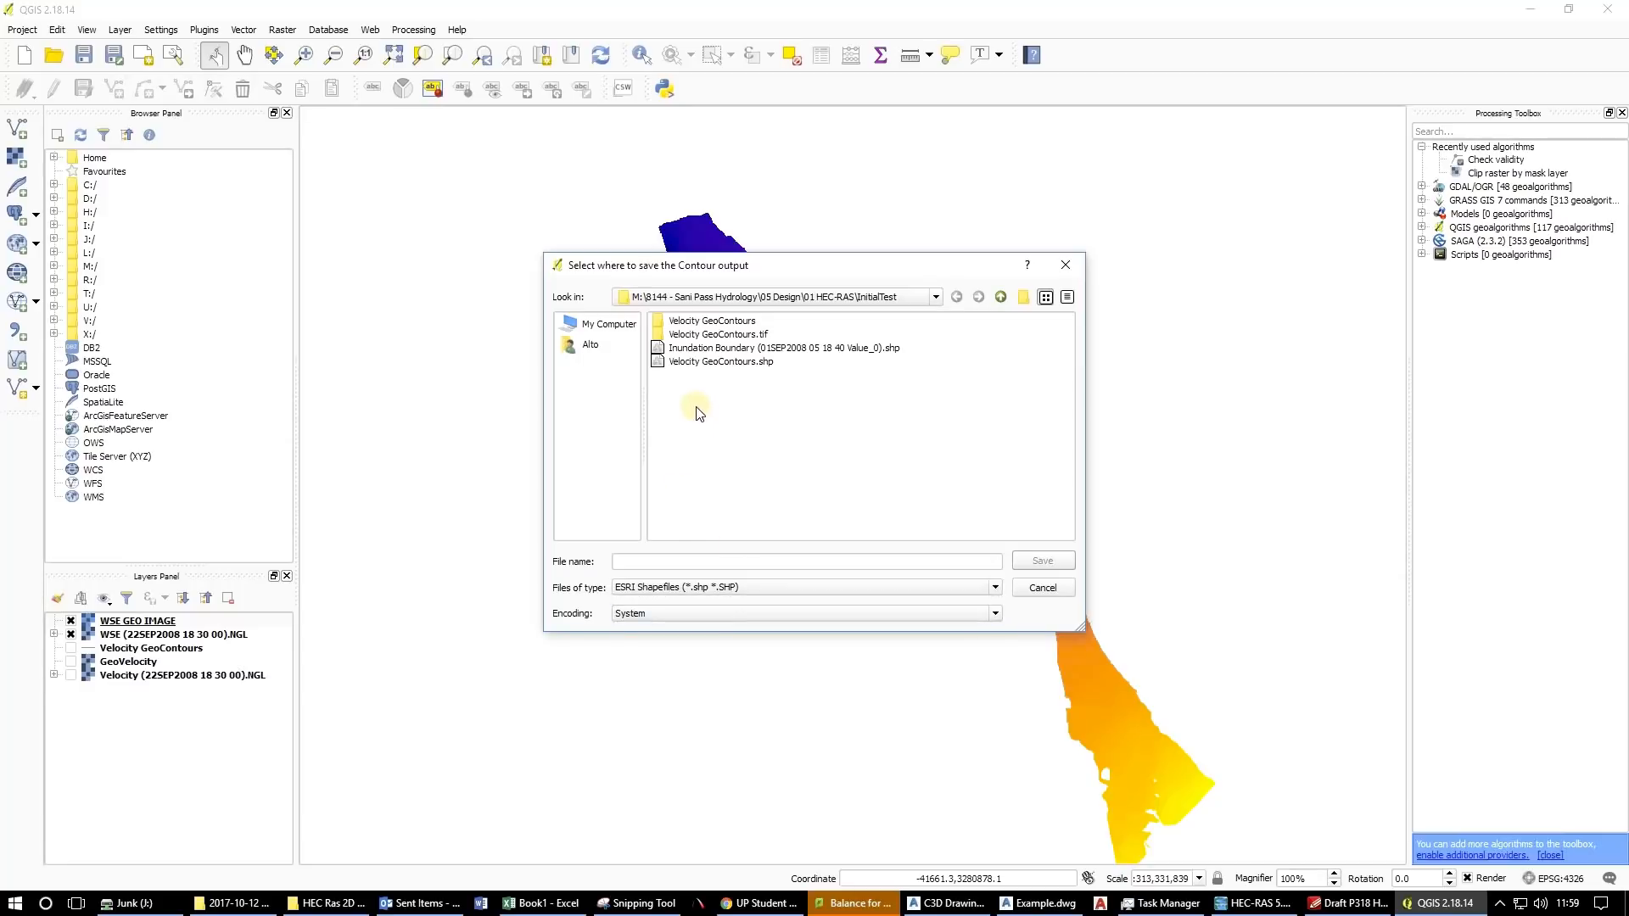
left_click(644, 562)
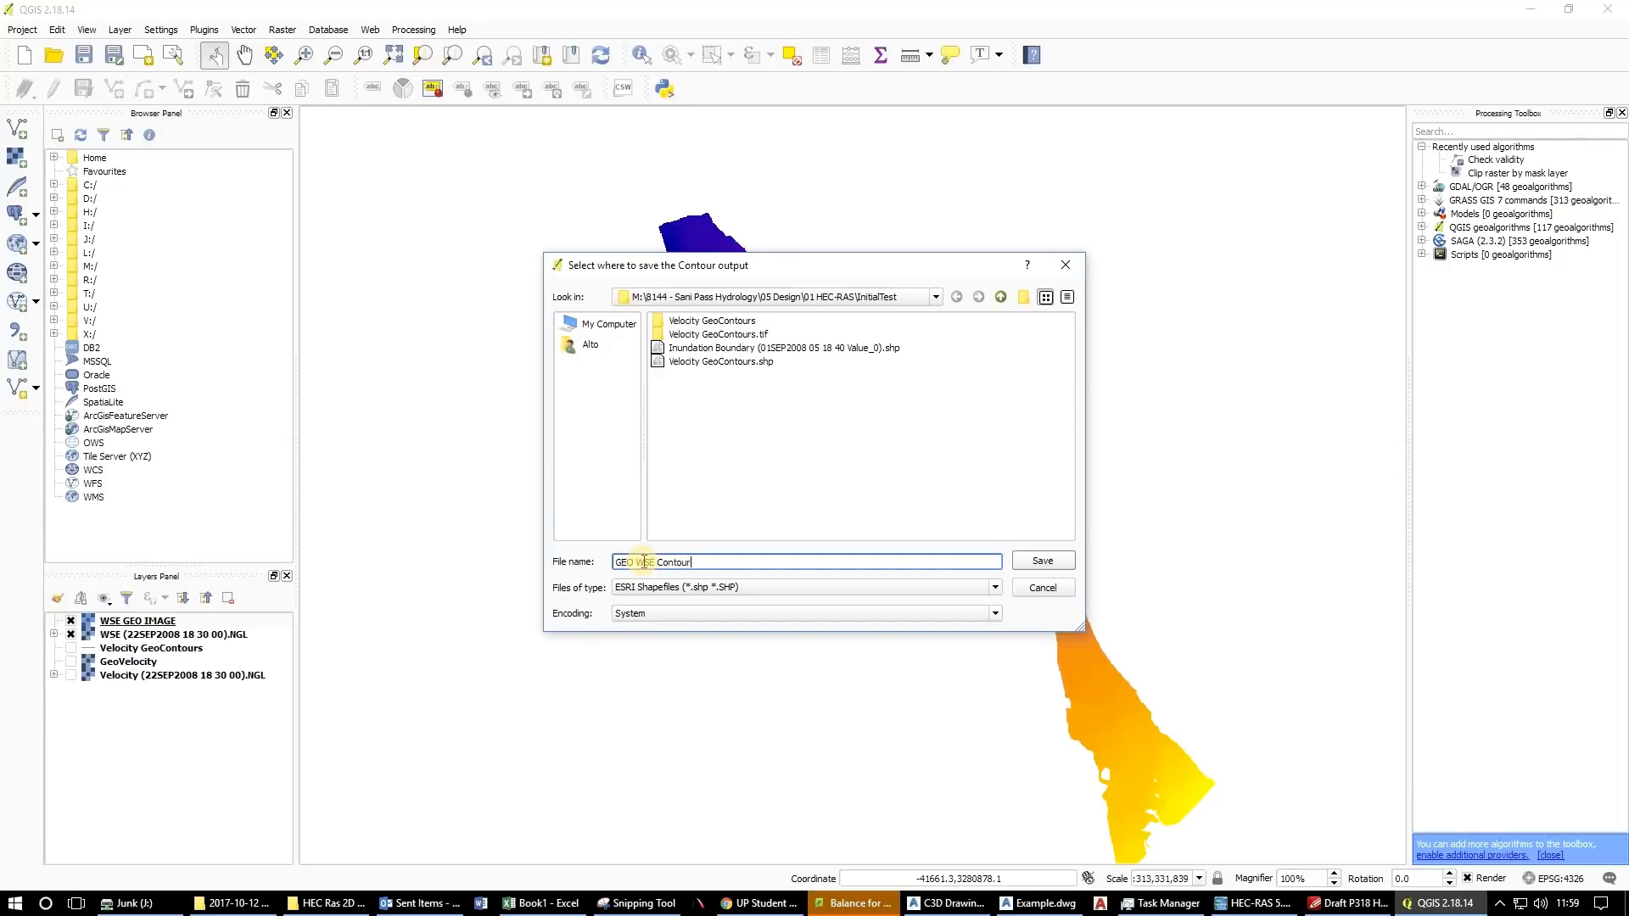
left_click(1028, 570)
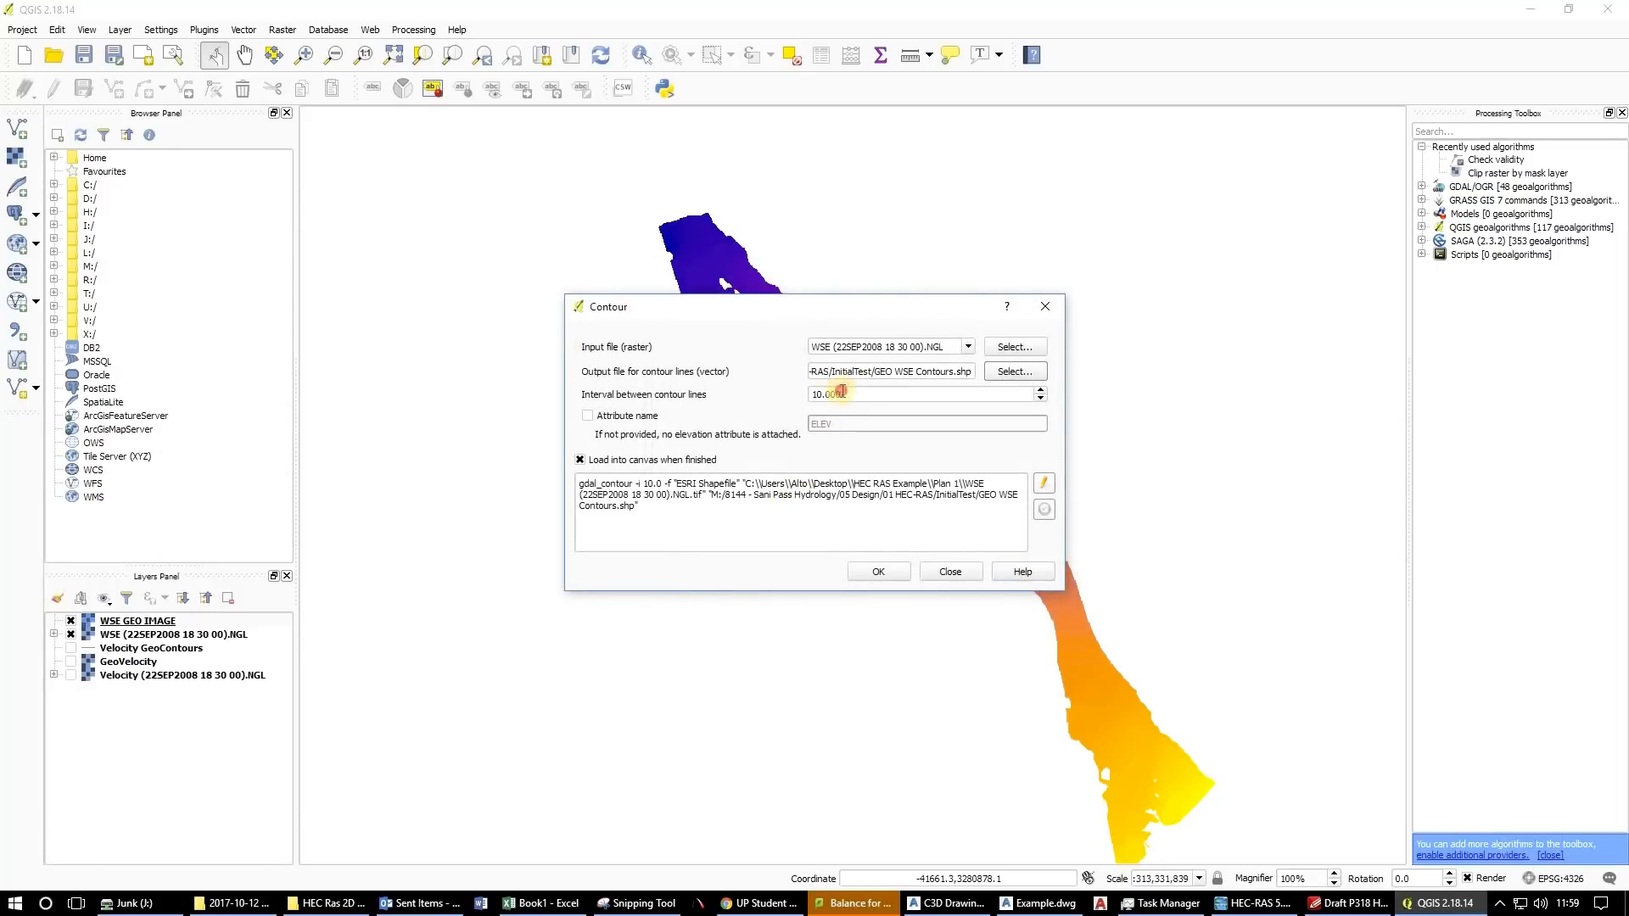
Set the interval between contour lines to 1, generate the WSE contours, and close the Contour tool.
left_click_drag(842, 392, 809, 377)
type("1")
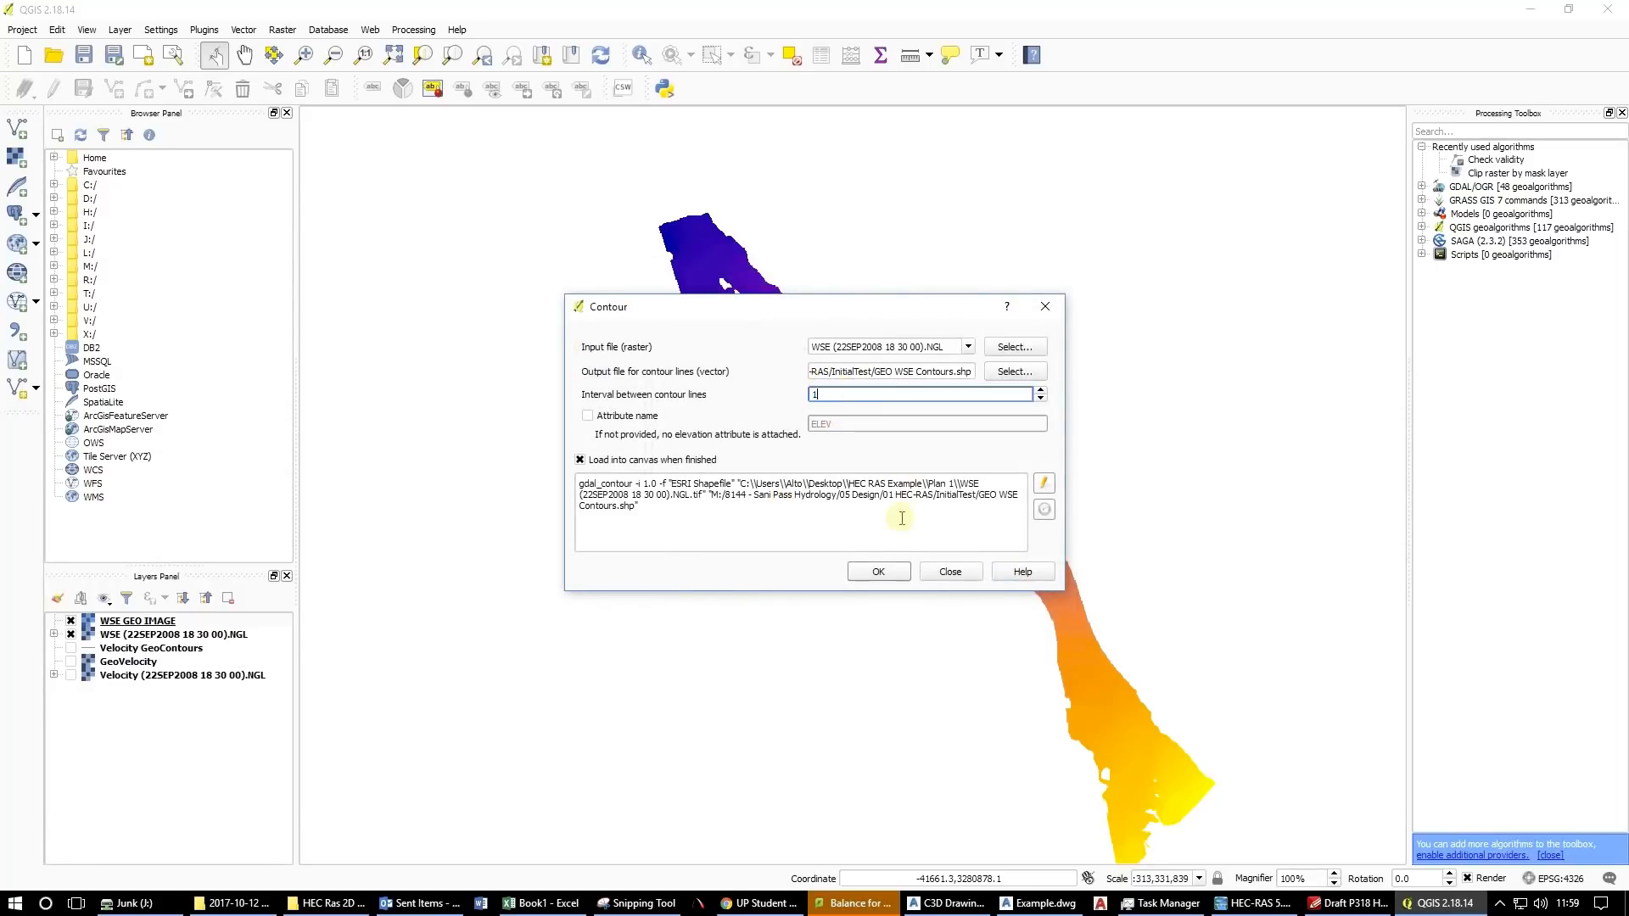
left_click(871, 576)
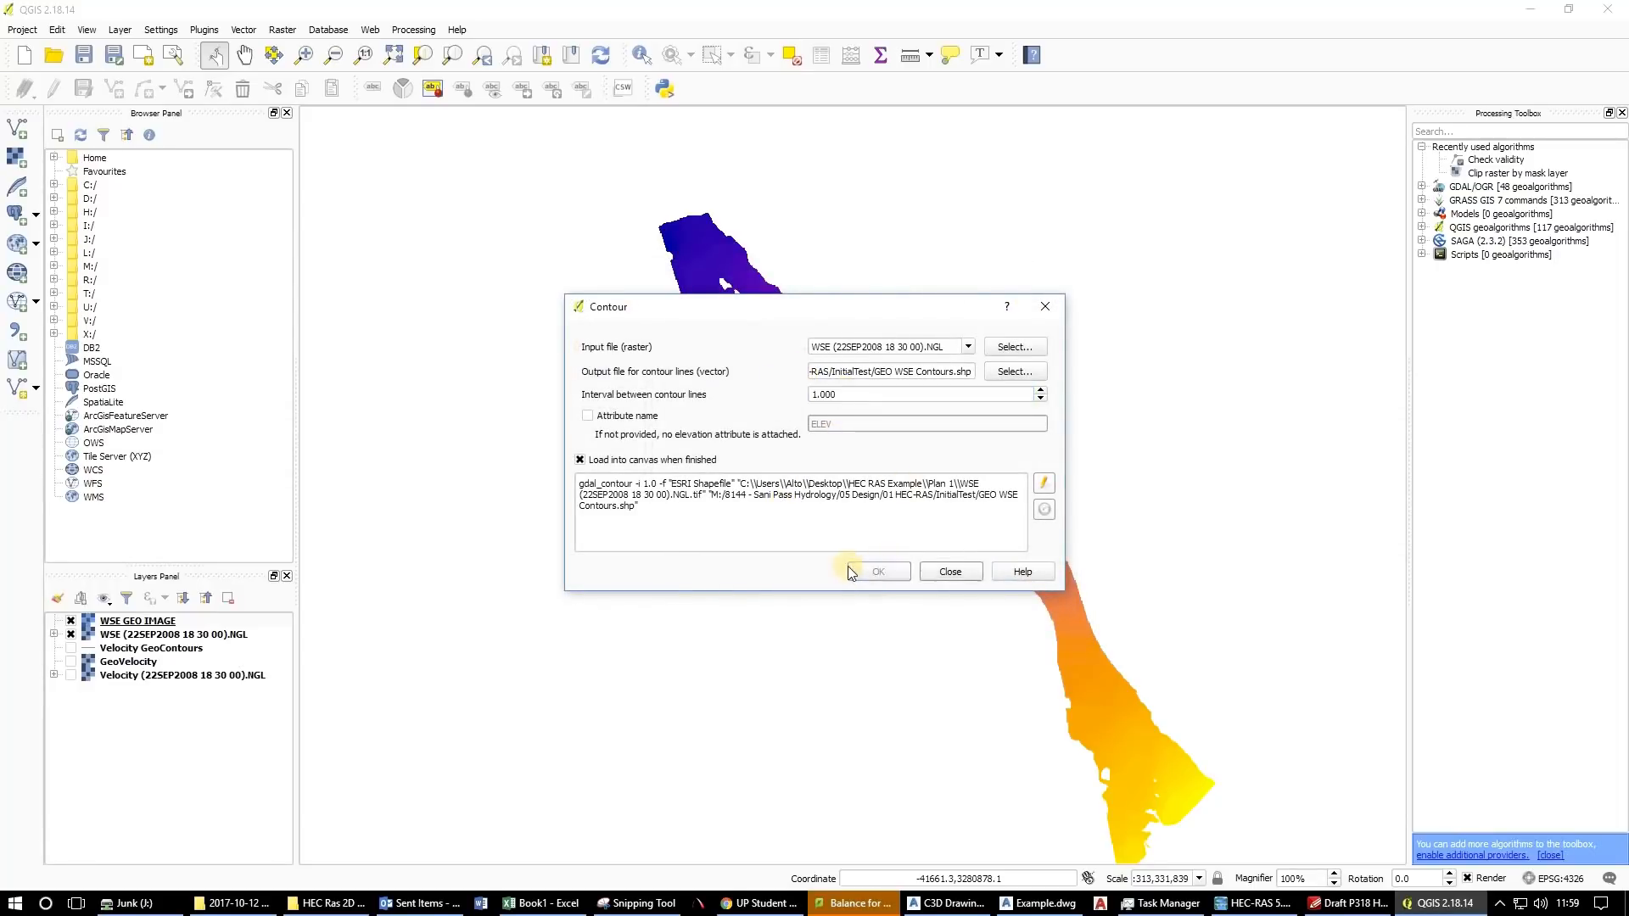
left_click(817, 470)
left_click(832, 502)
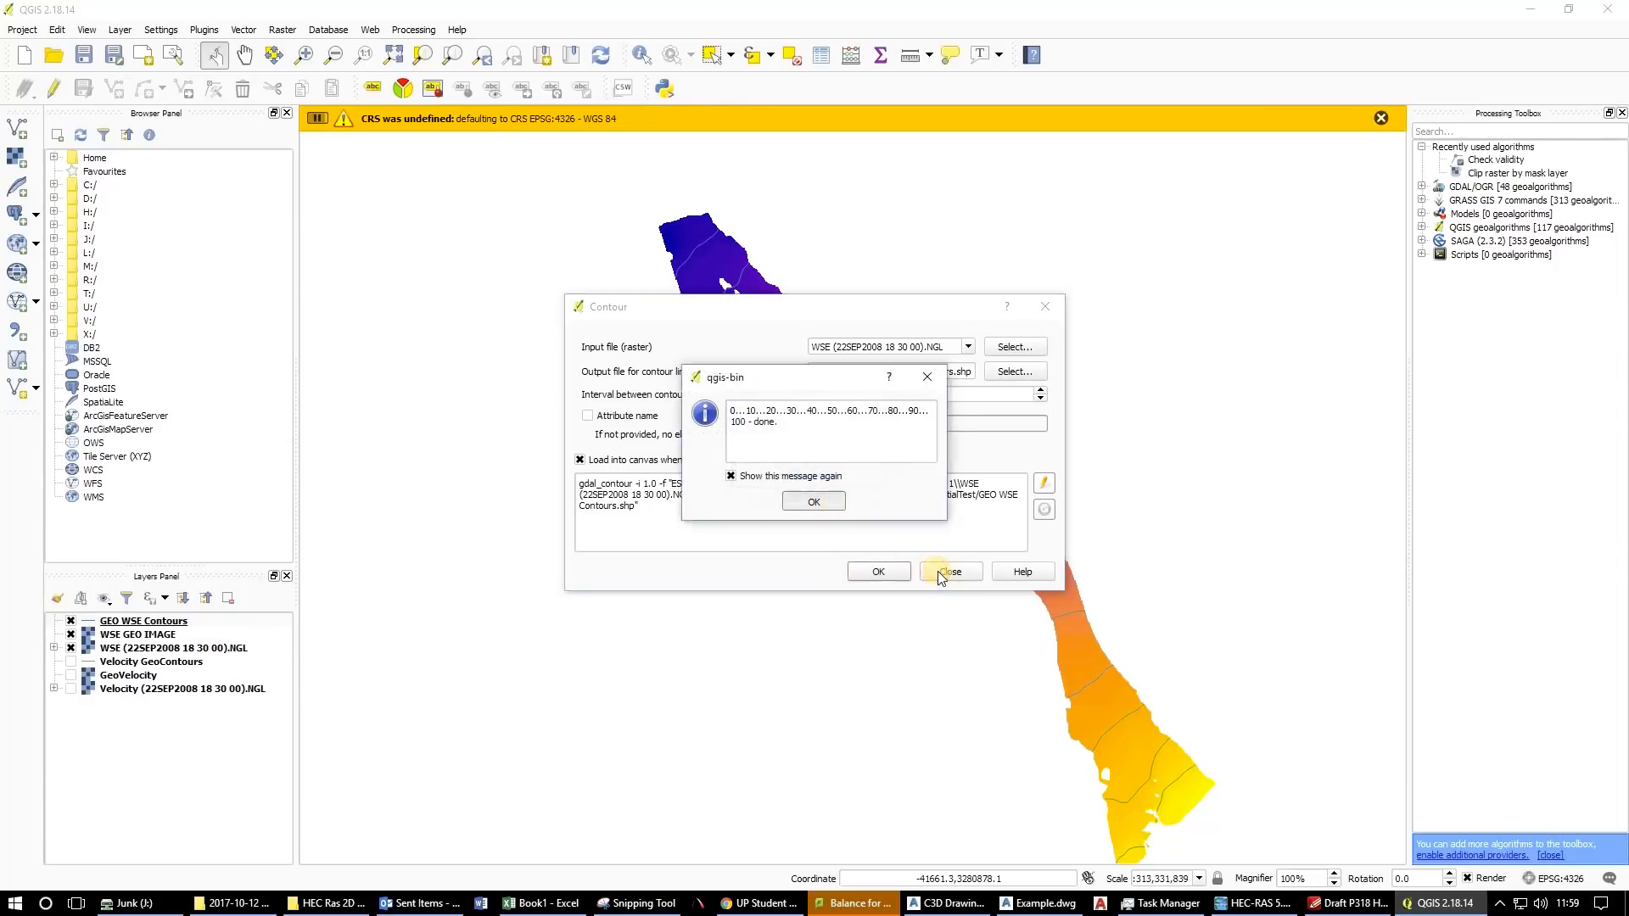
left_click(938, 571)
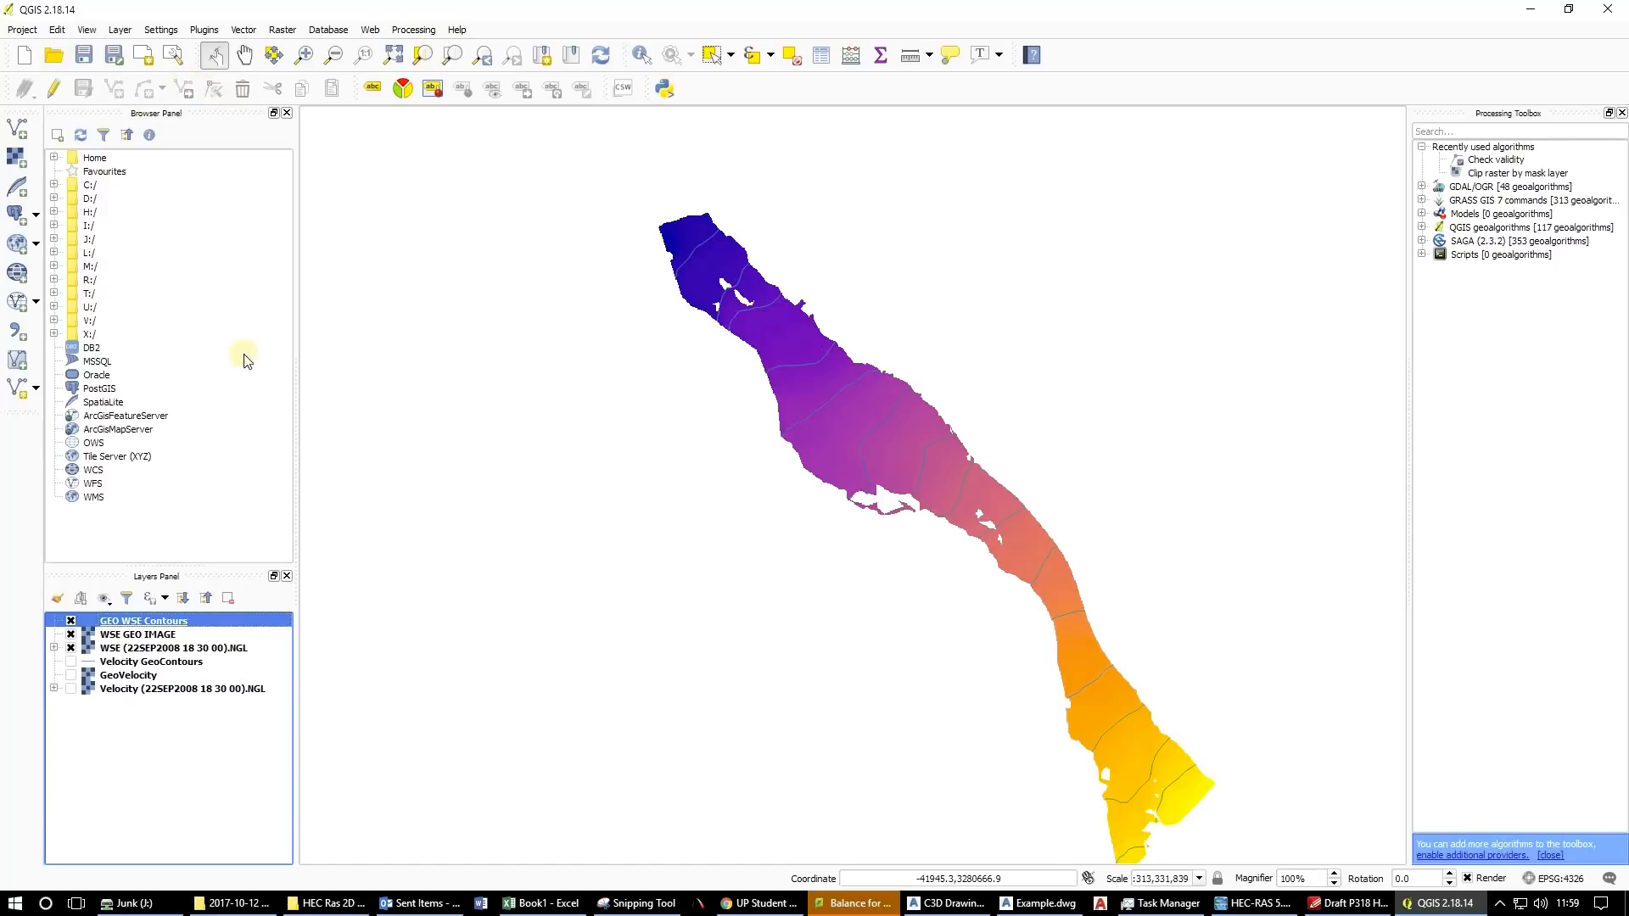
Switch to the maximised C3D Drawing.dwg in AutoCAD Civil 3D and freeze the five selected Manning layers.
left_click(1530, 10)
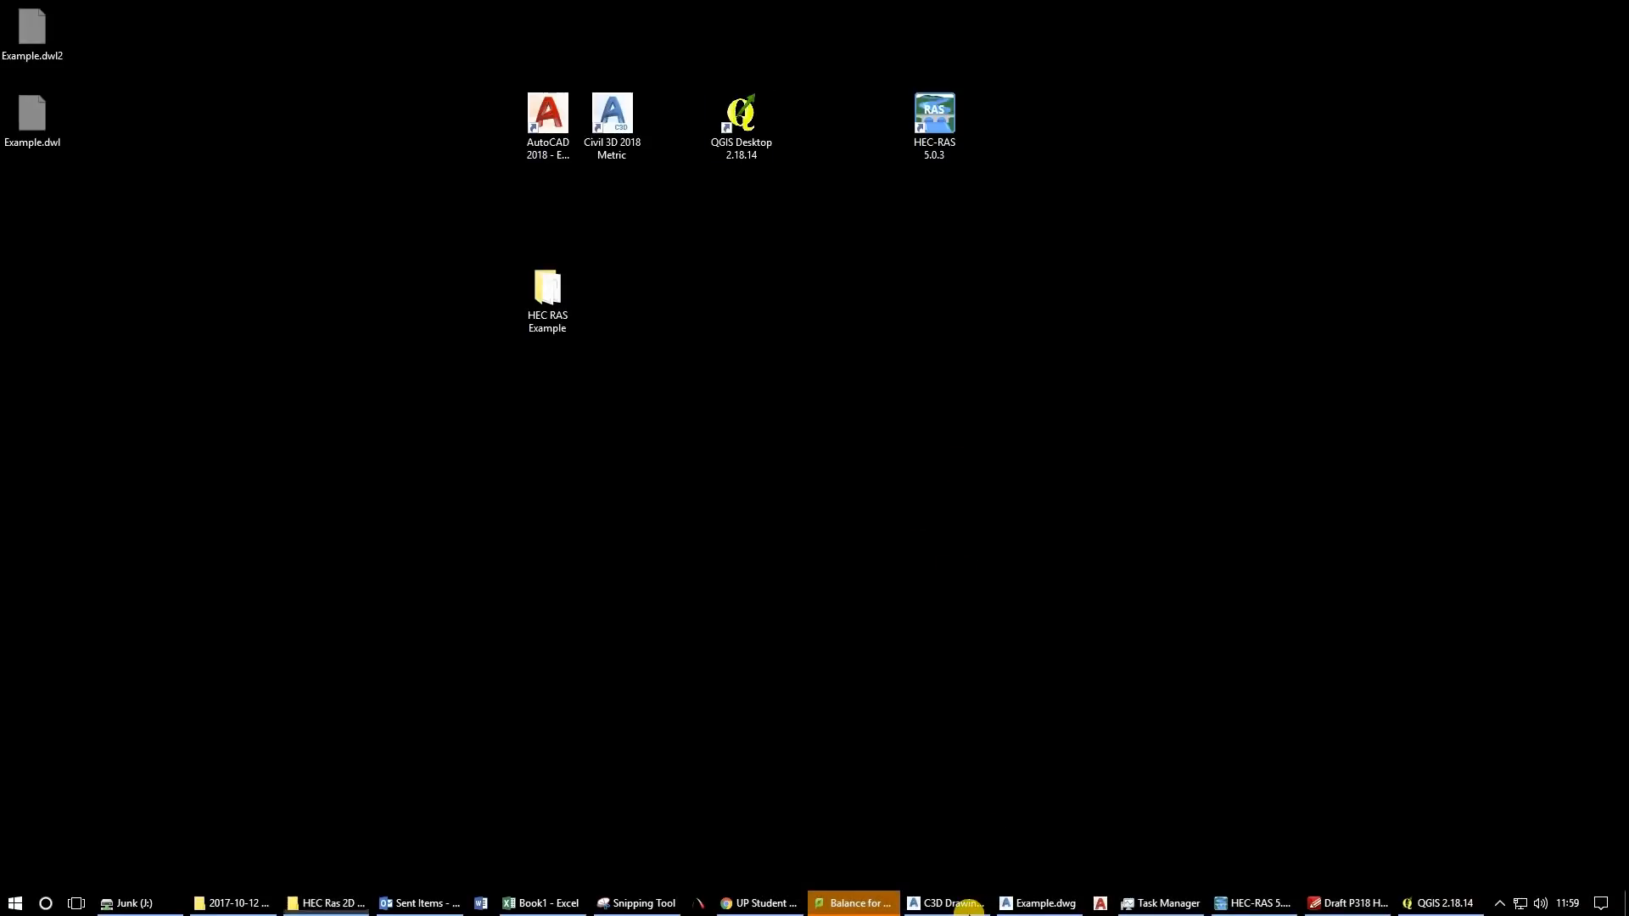
left_click(967, 904)
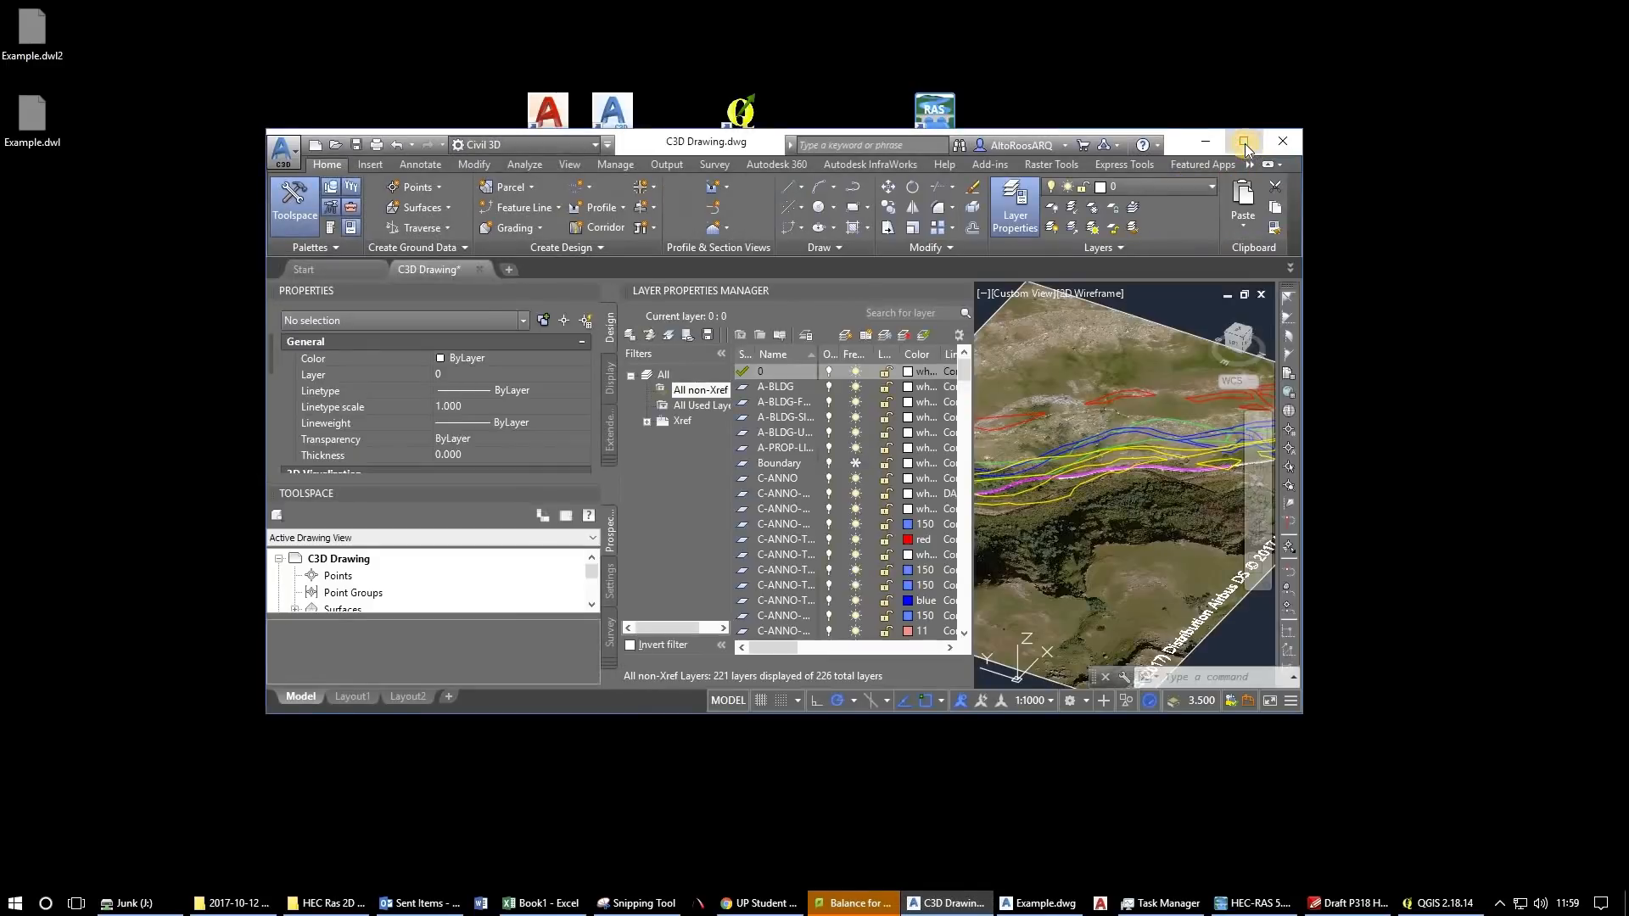
left_click(1244, 142)
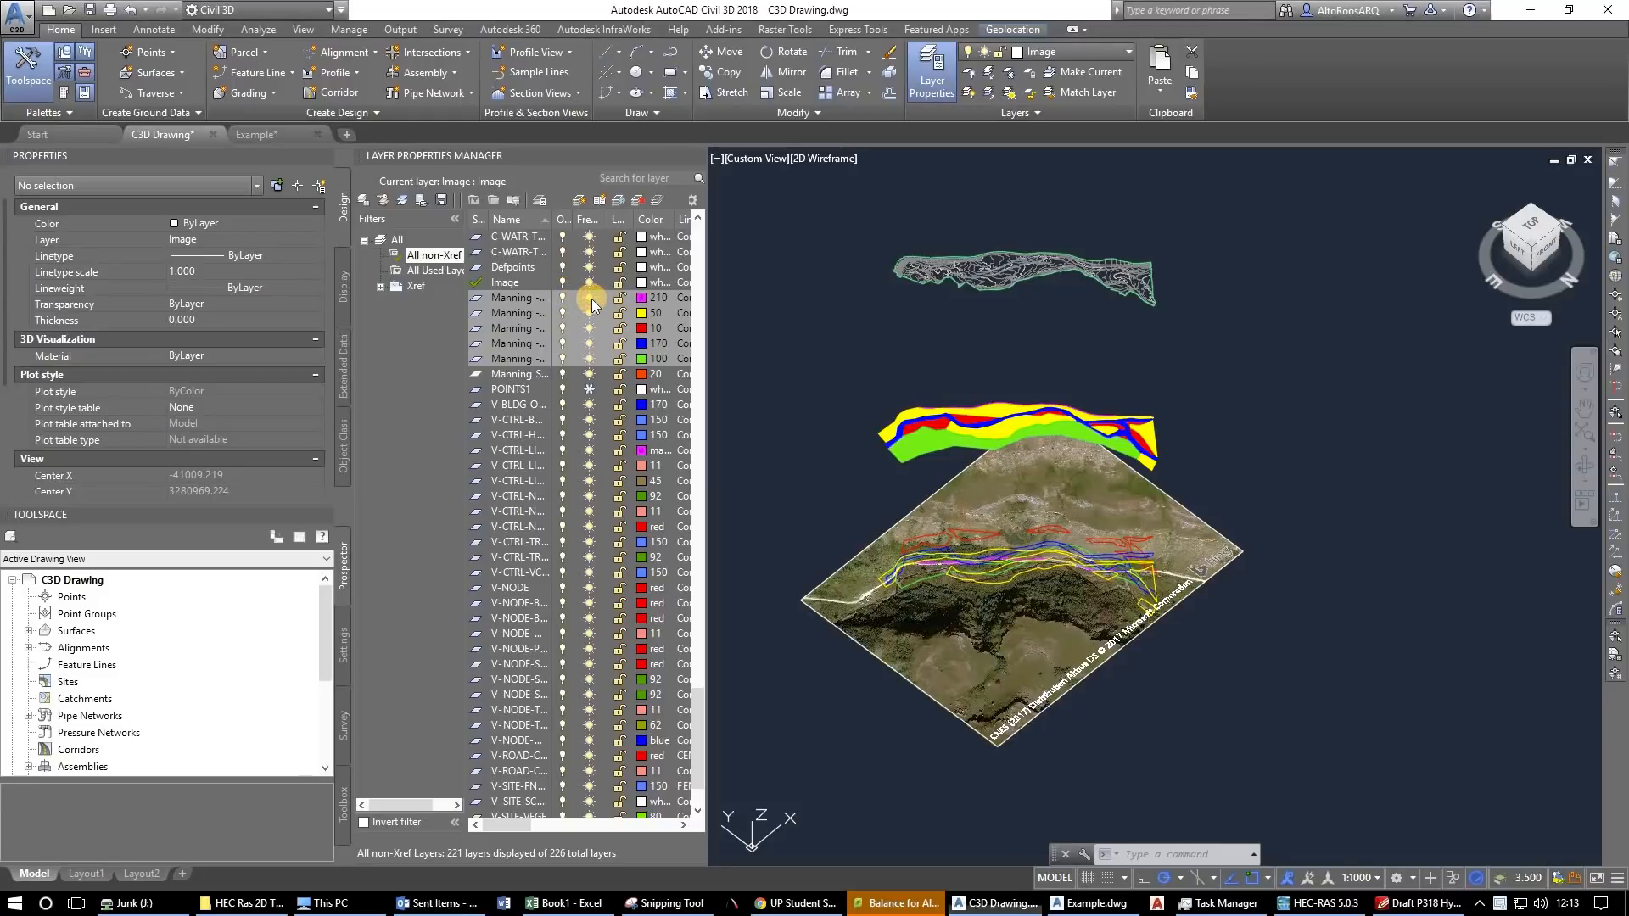
left_click(587, 297)
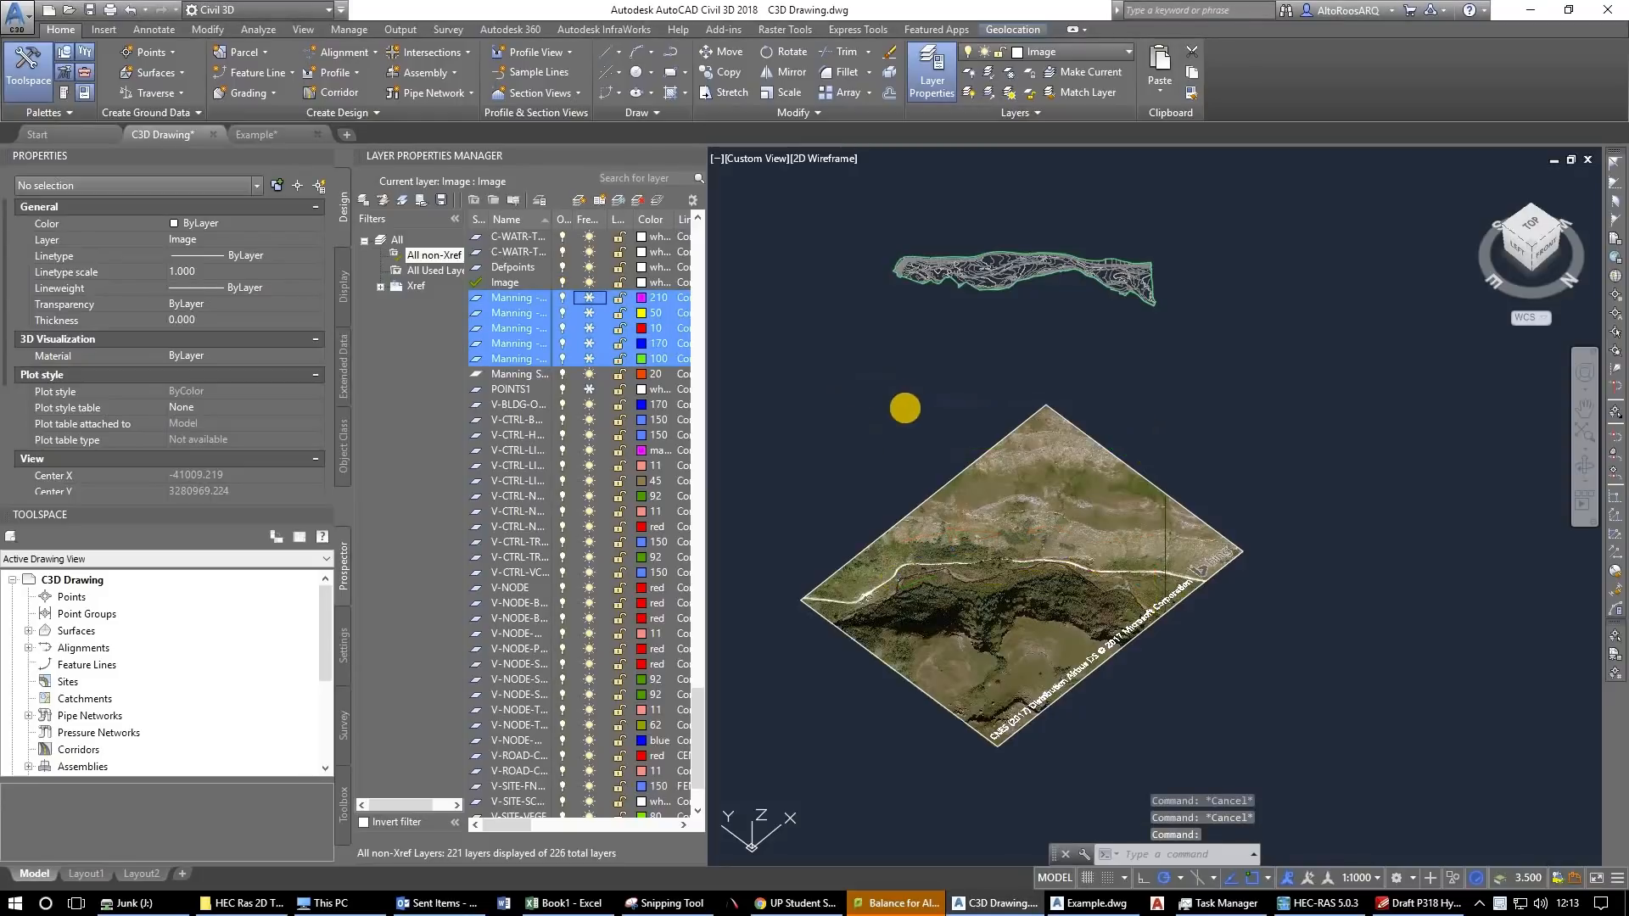
Create a new layer named Image WSE based on the last frozen Manning layer.
left_click(855, 390)
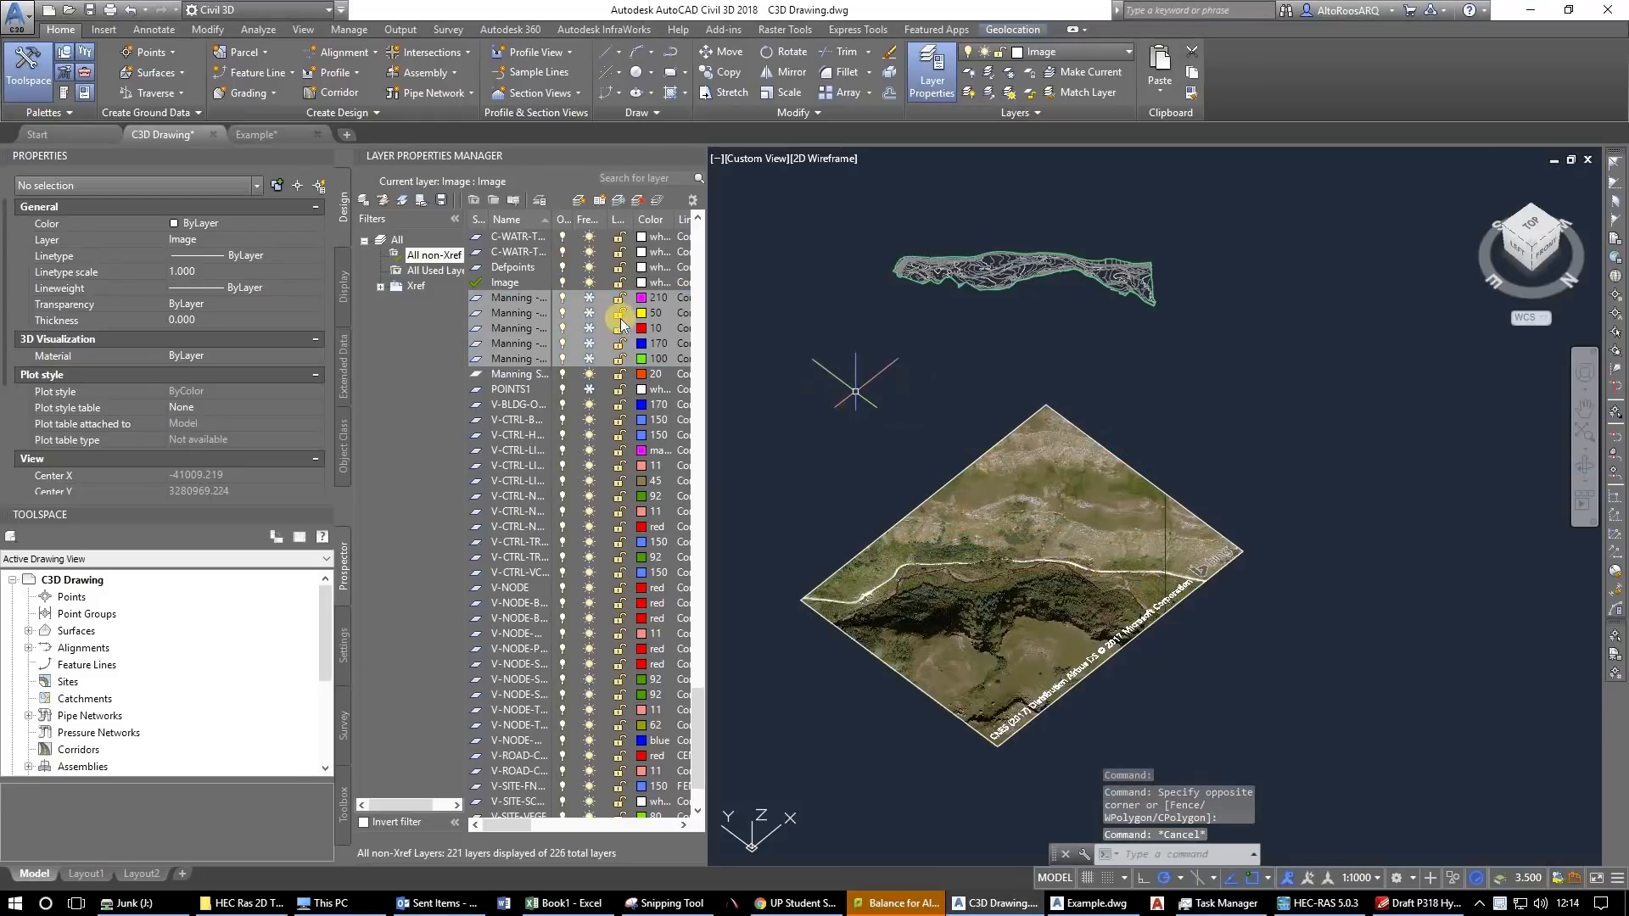
left_click(511, 358)
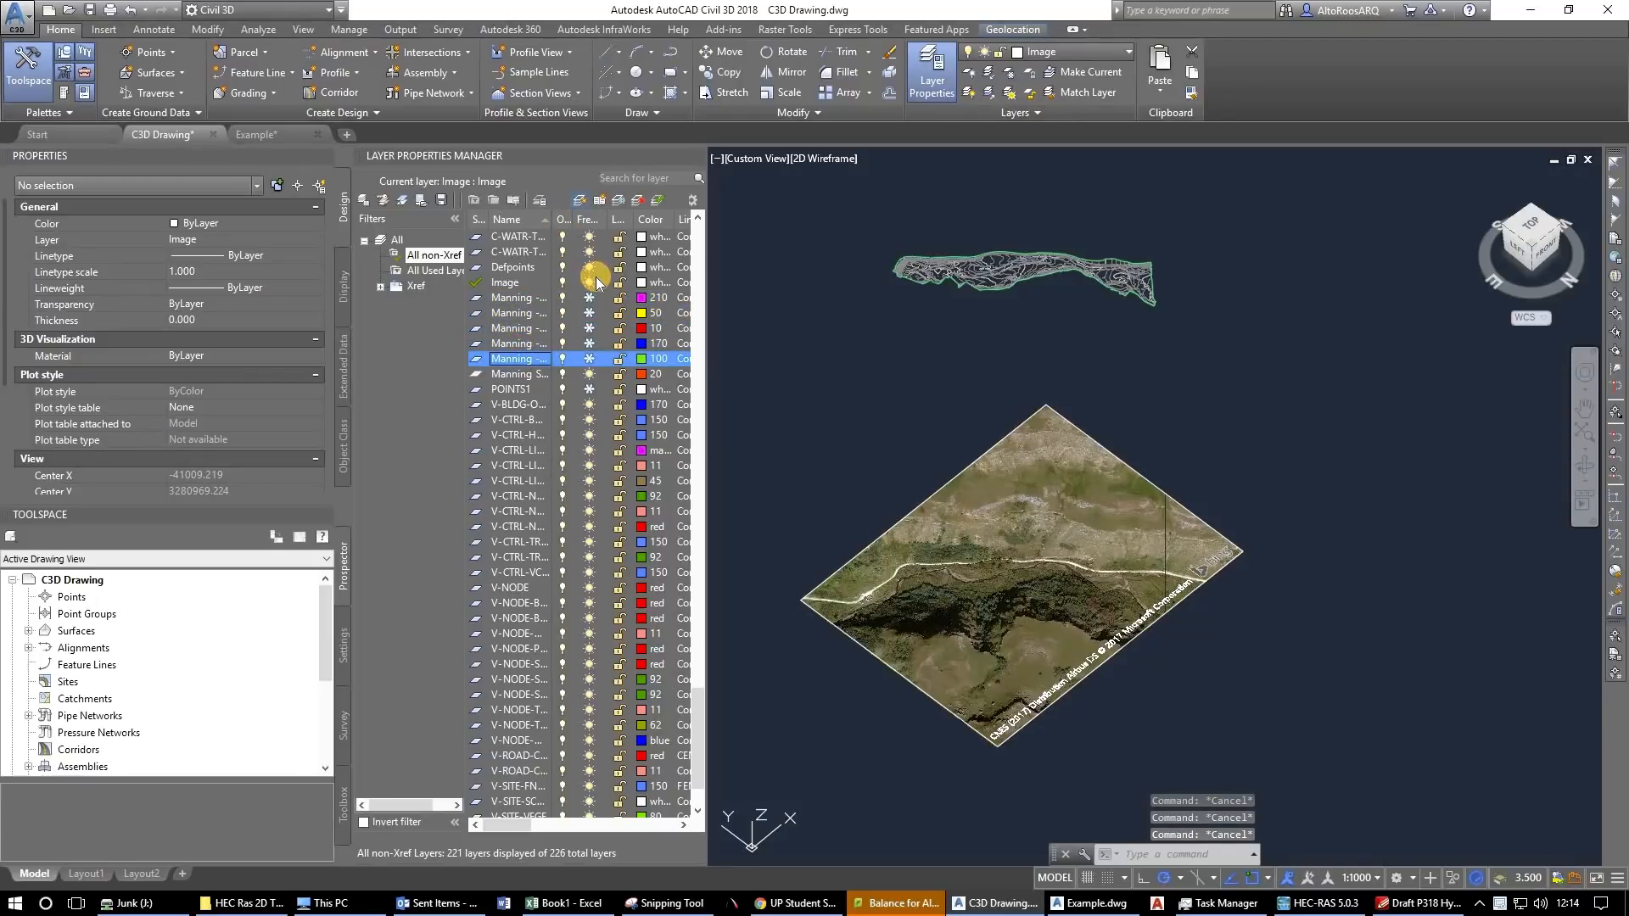
key("alt+n")
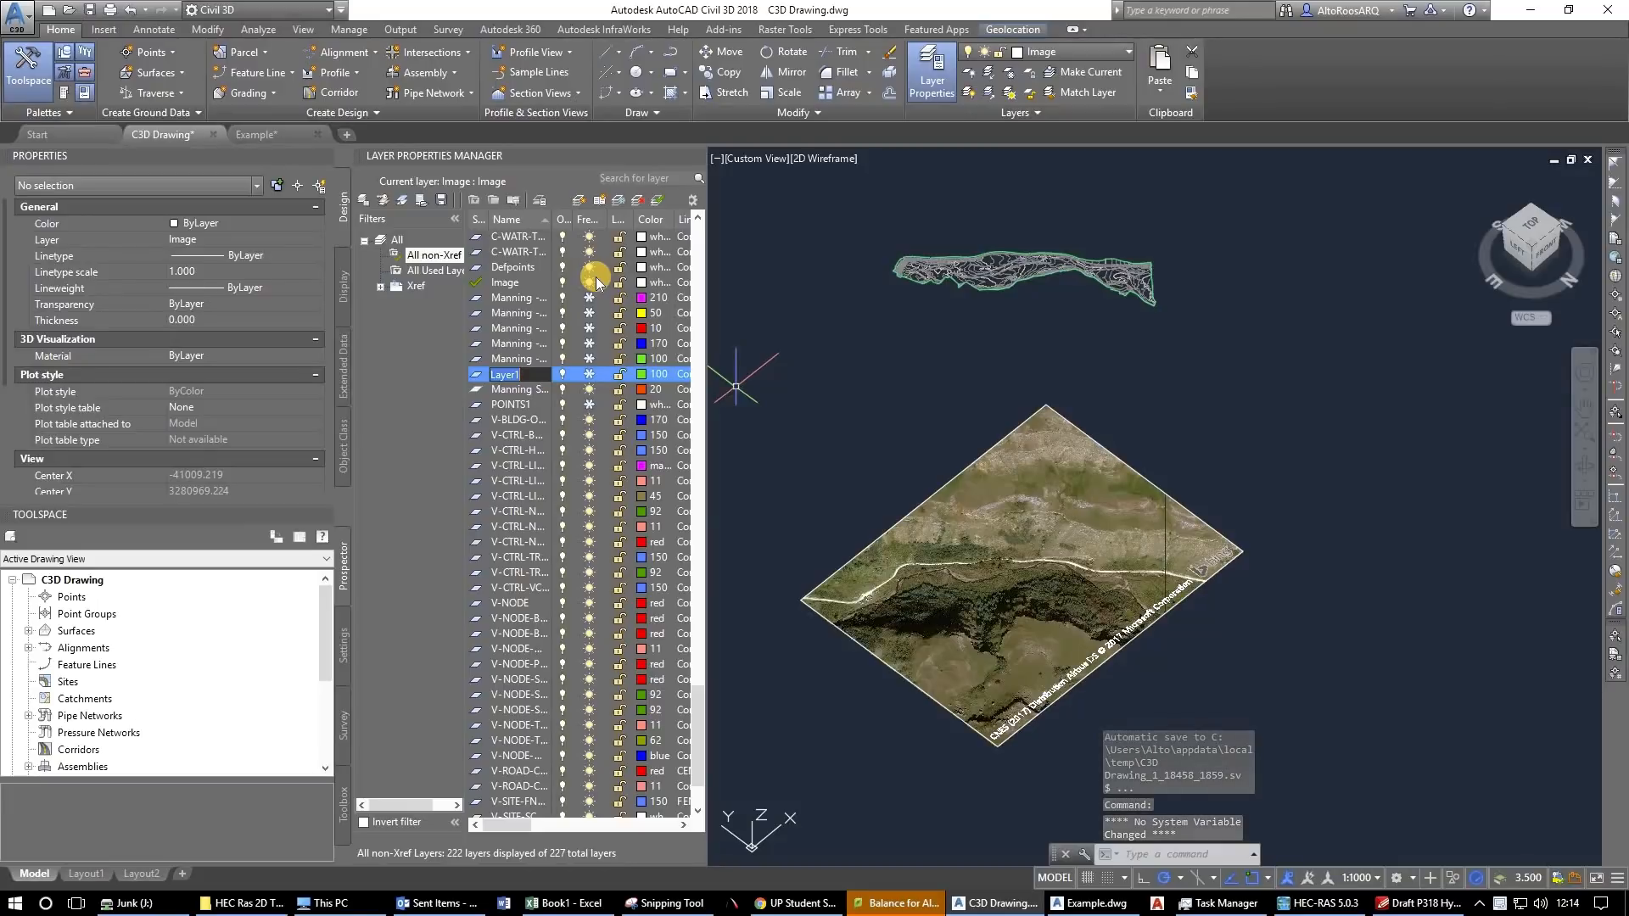
type("Image WSE")
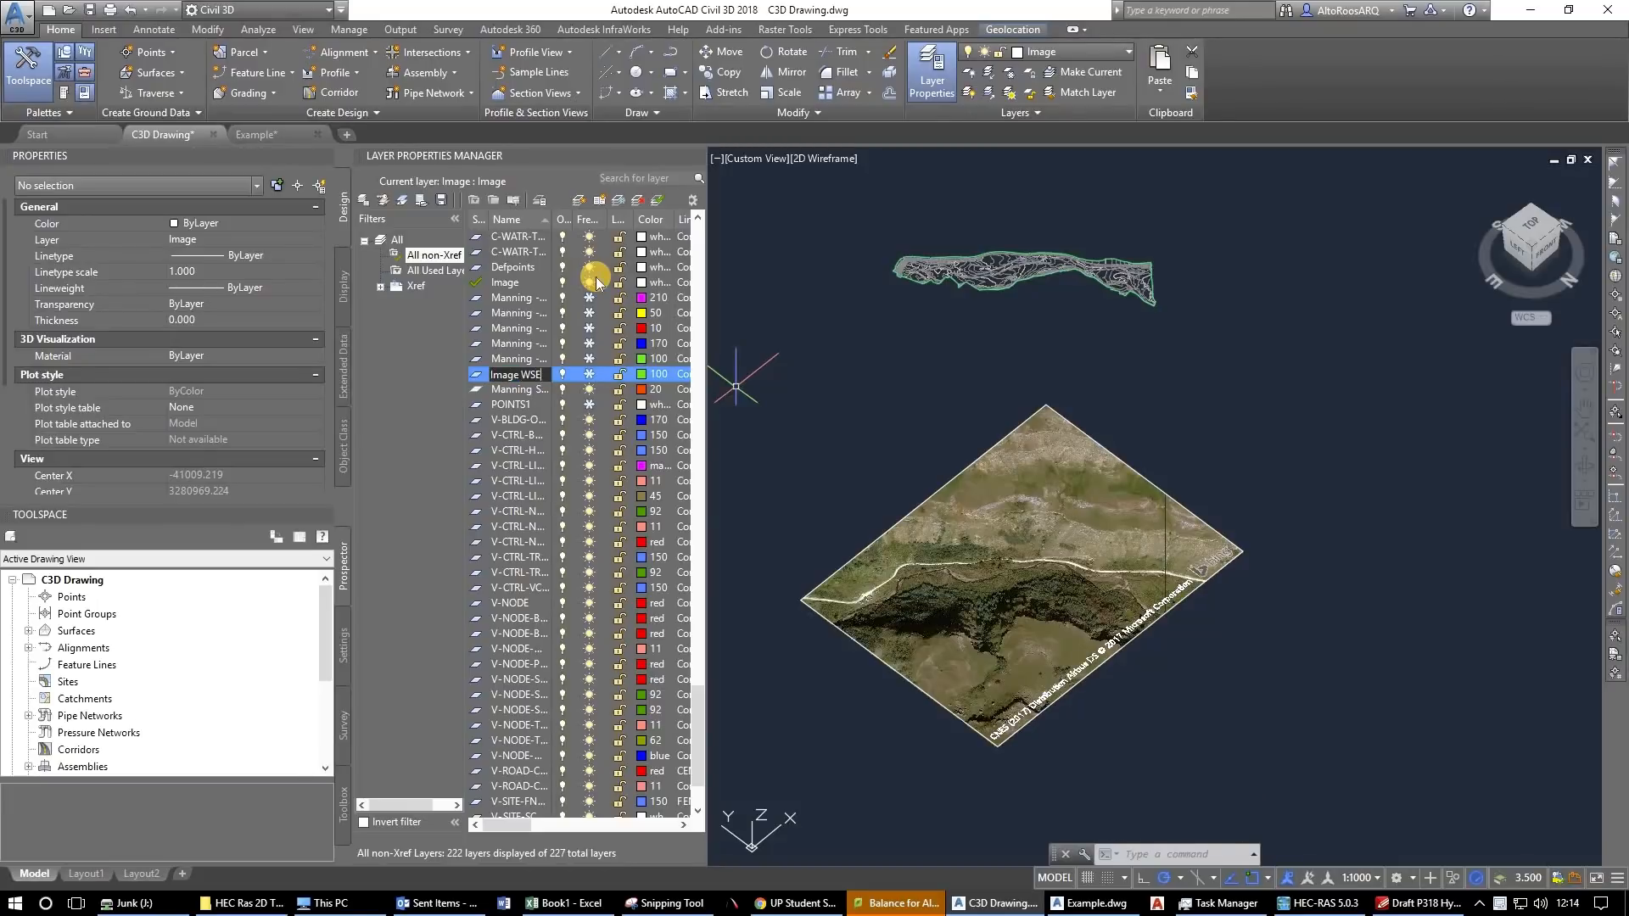
key("Return")
Create another layer named Image Velocity.
key("alt+n")
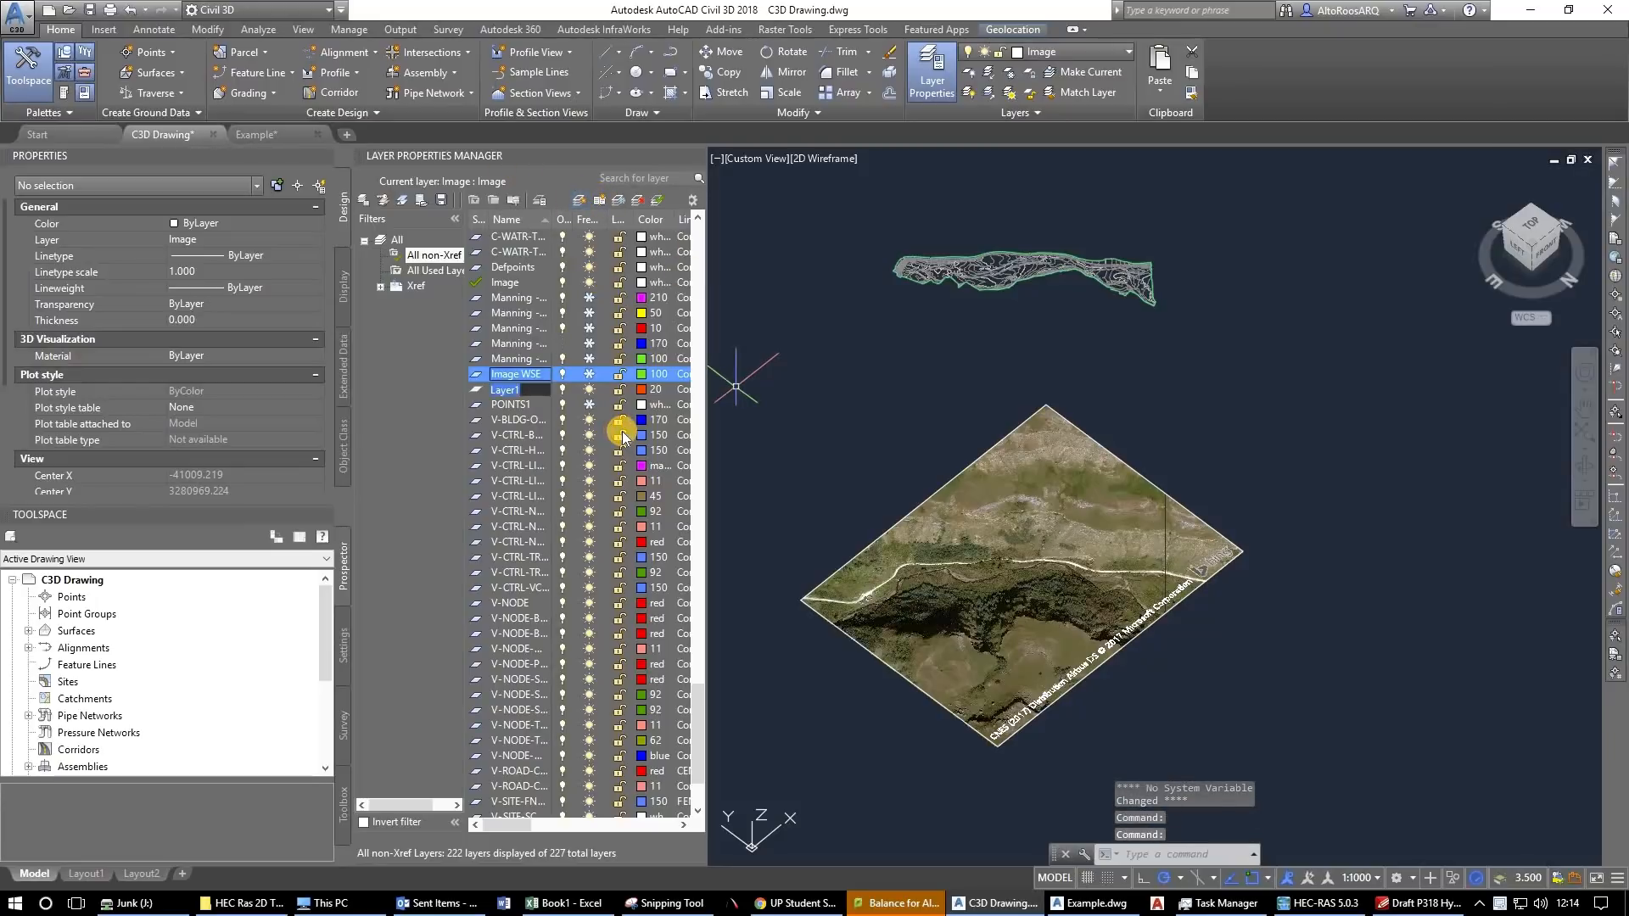
type("Image")
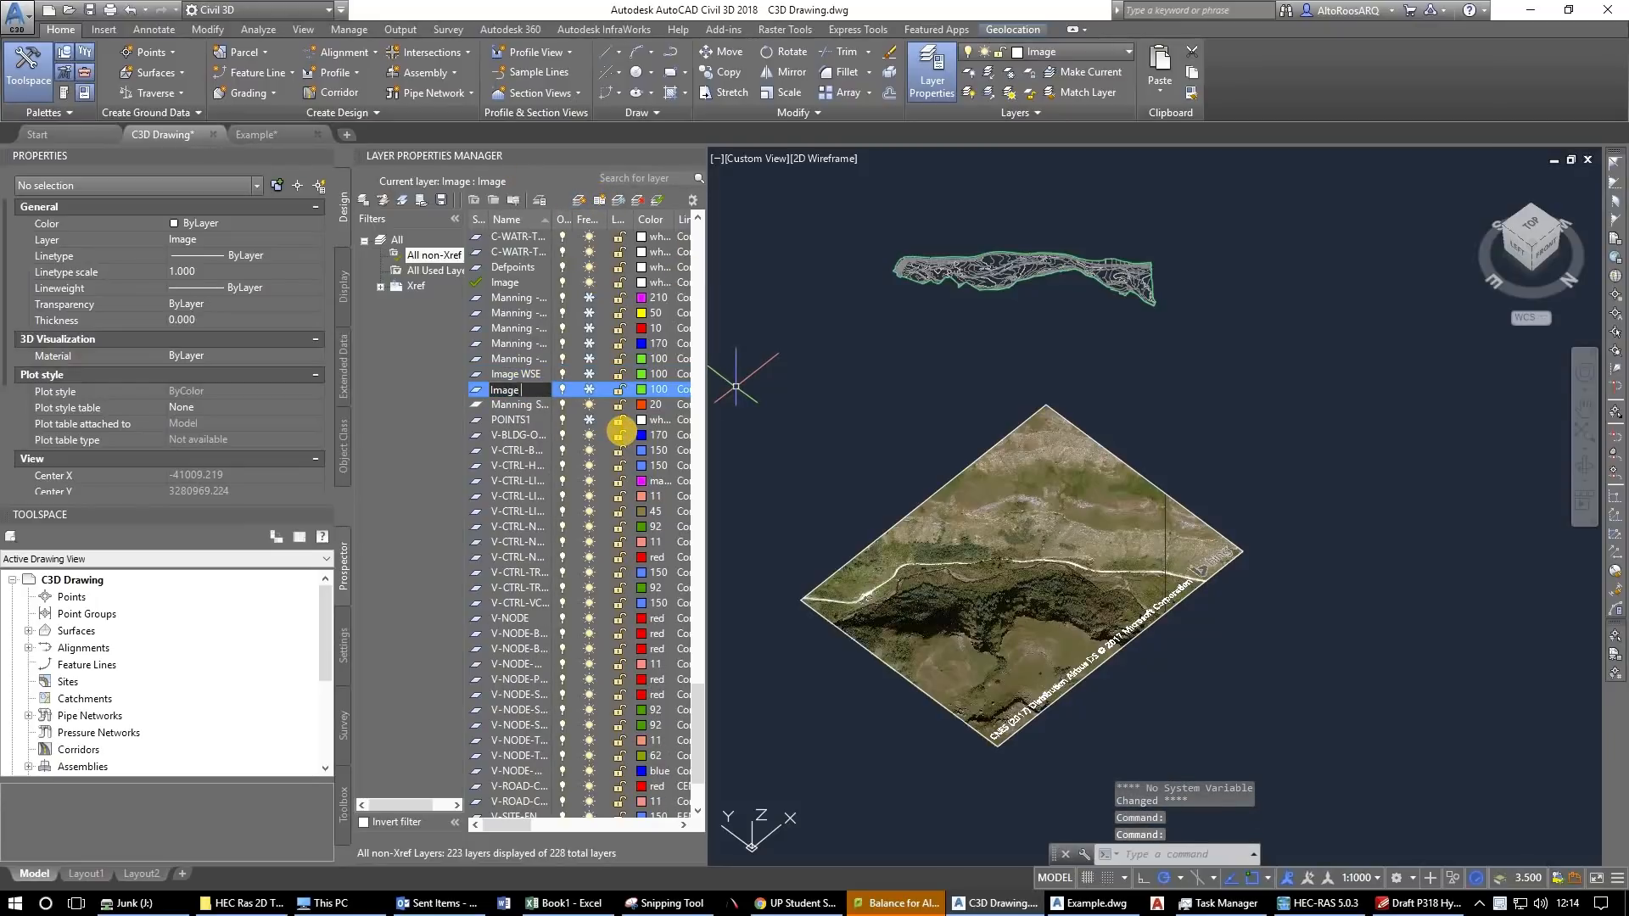
type(" Ve")
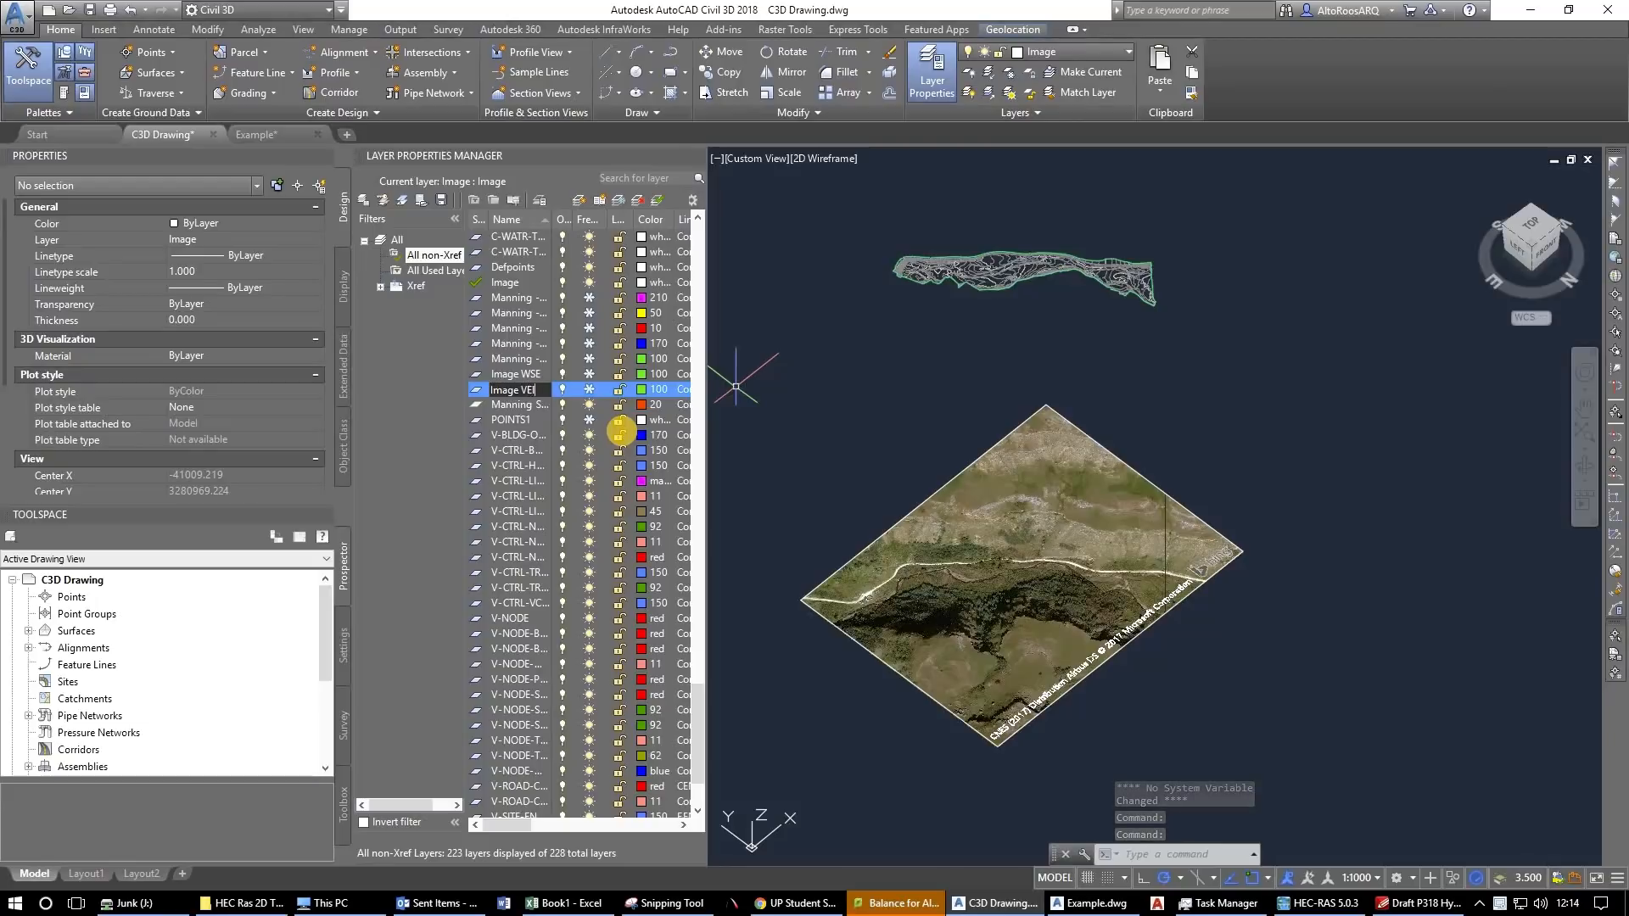
type("locity")
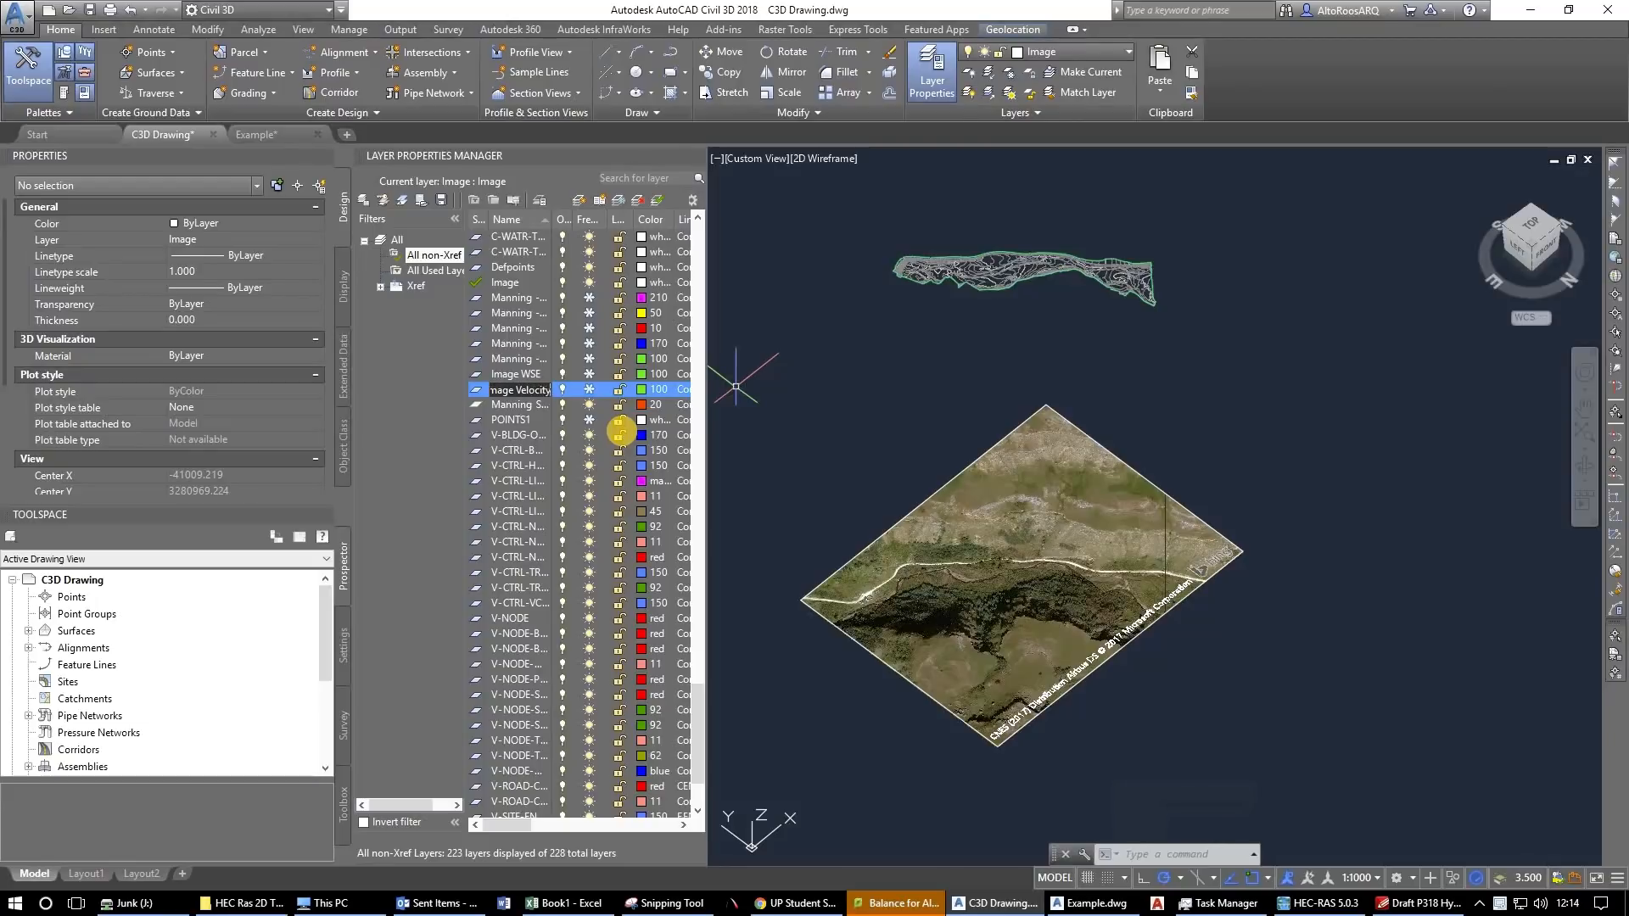
key("Return")
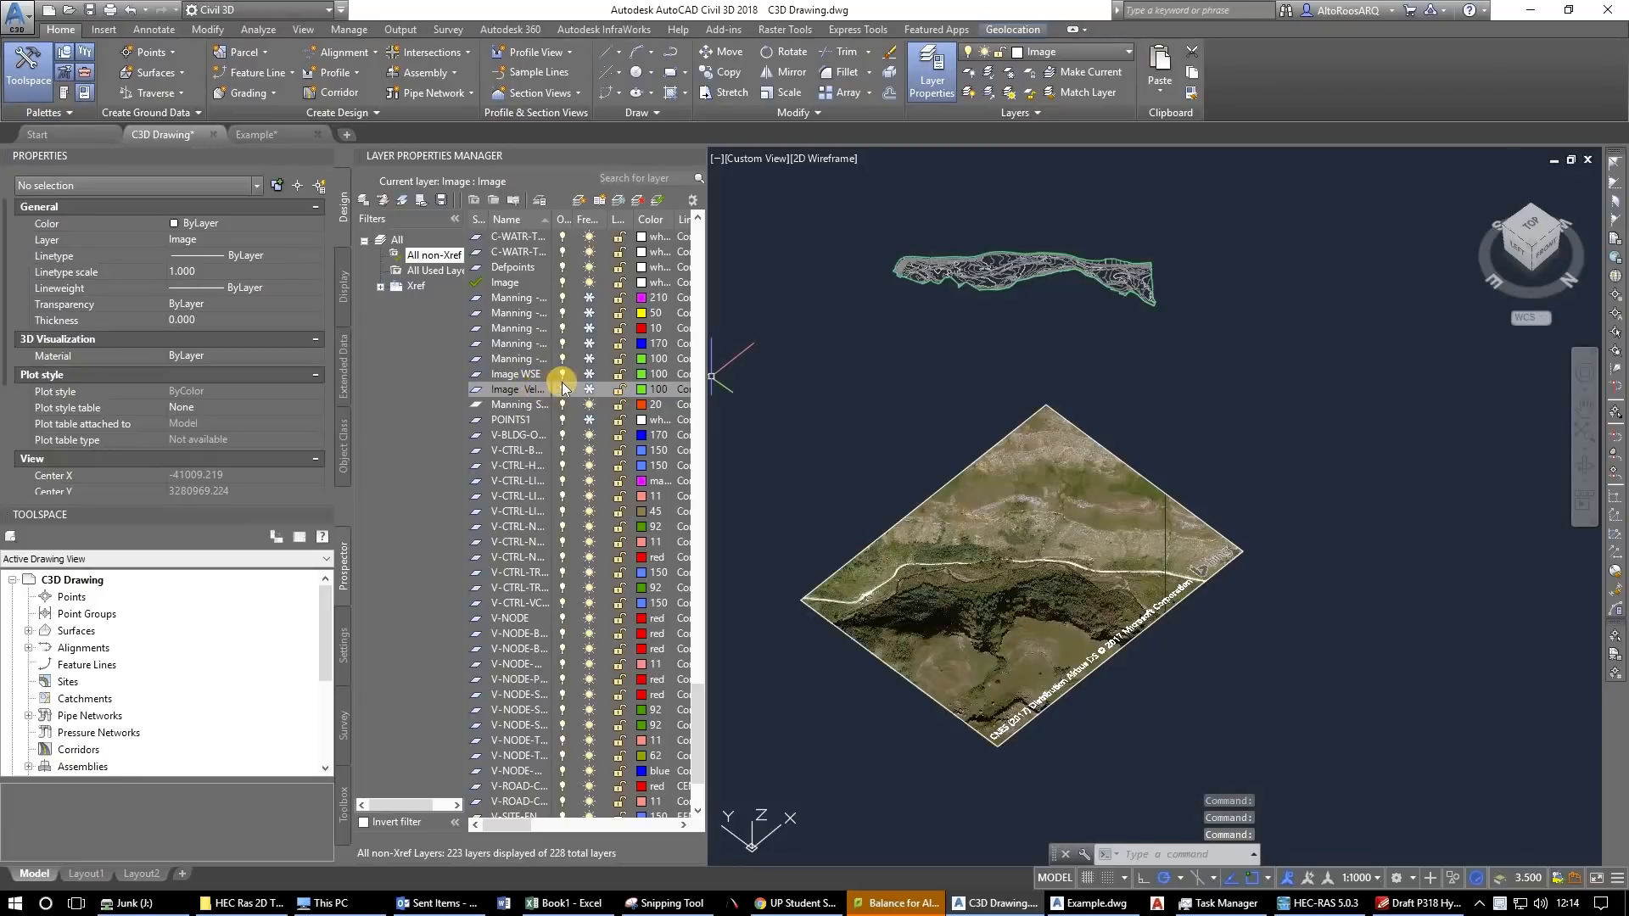
Thaw the Image WSE layer and make it the current layer.
left_click(589, 373)
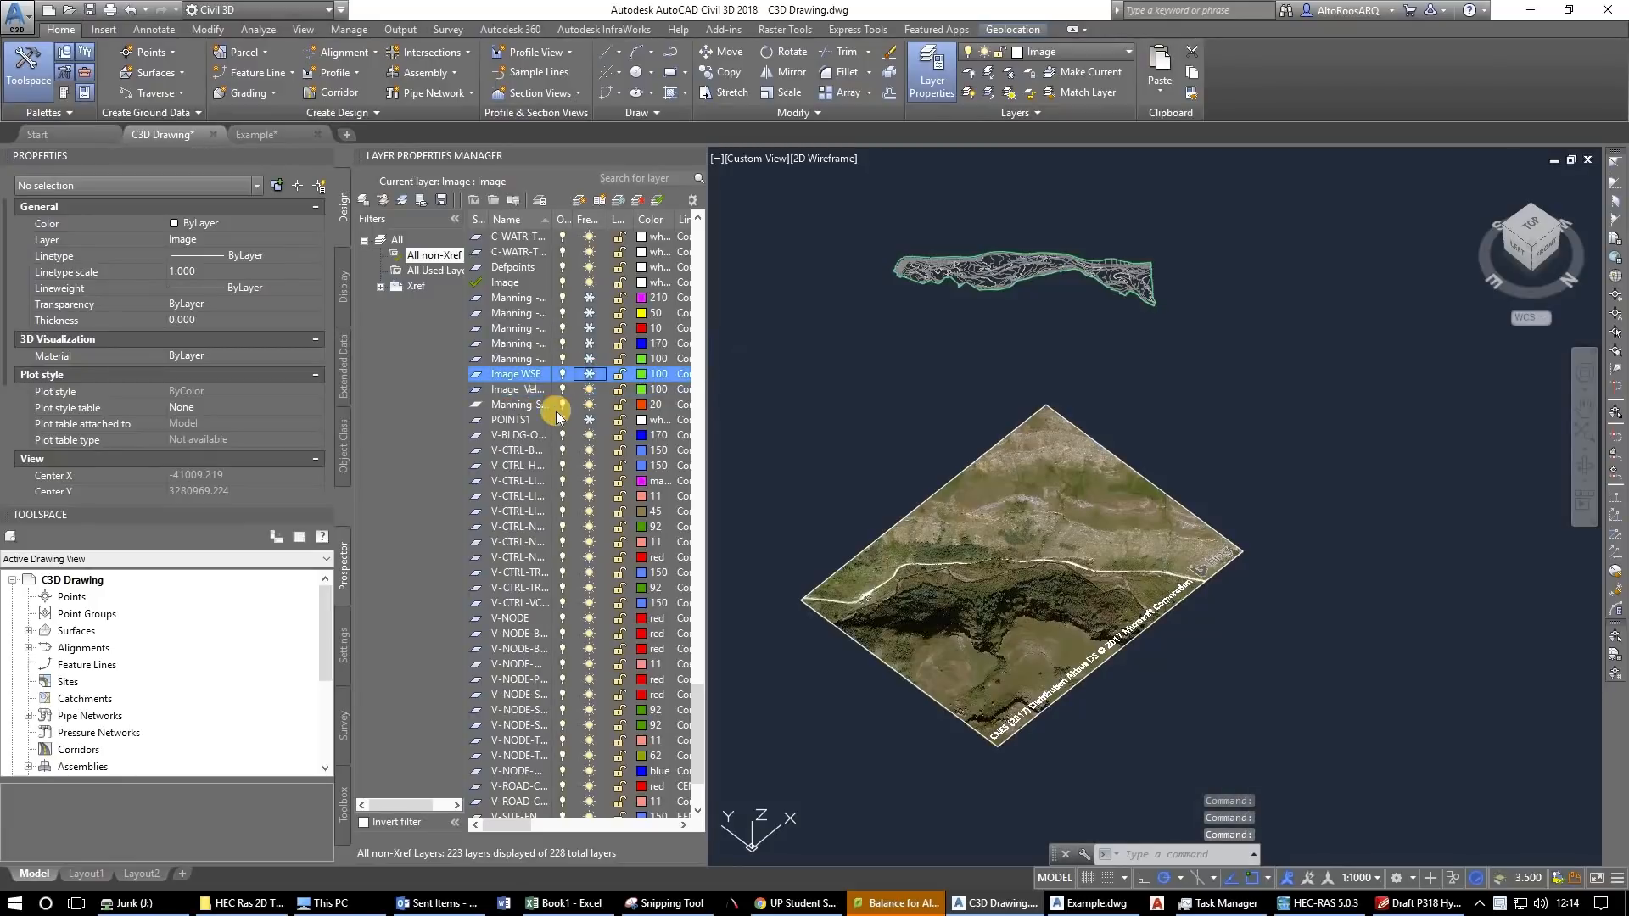
double_click(531, 374)
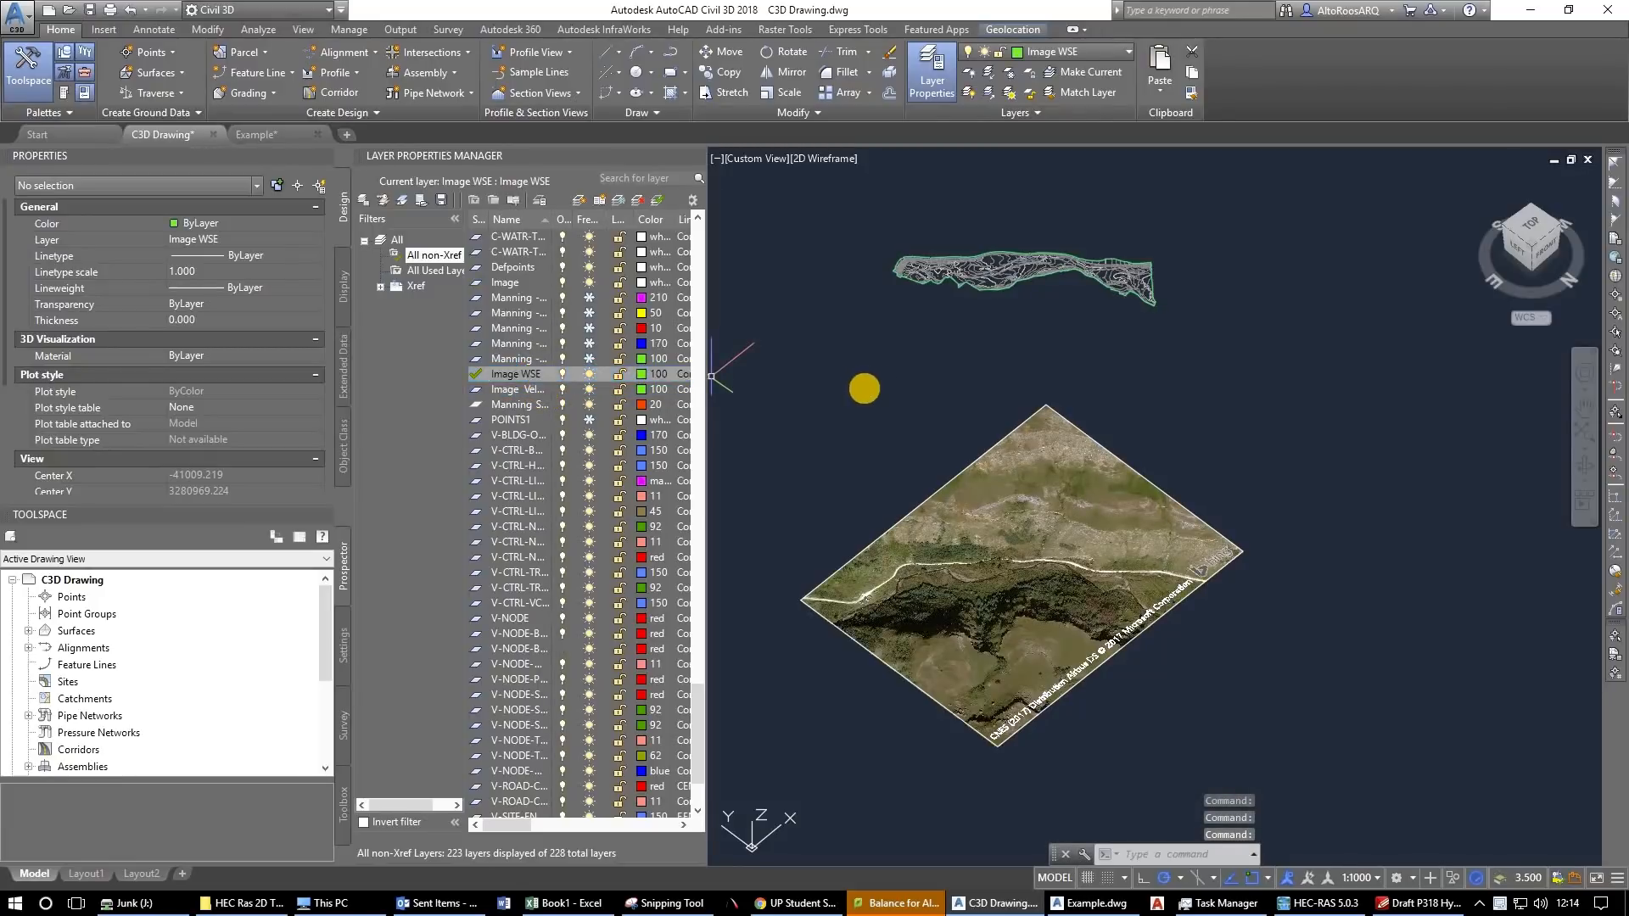
key("Escape")
key("Escape")
key("Escape")
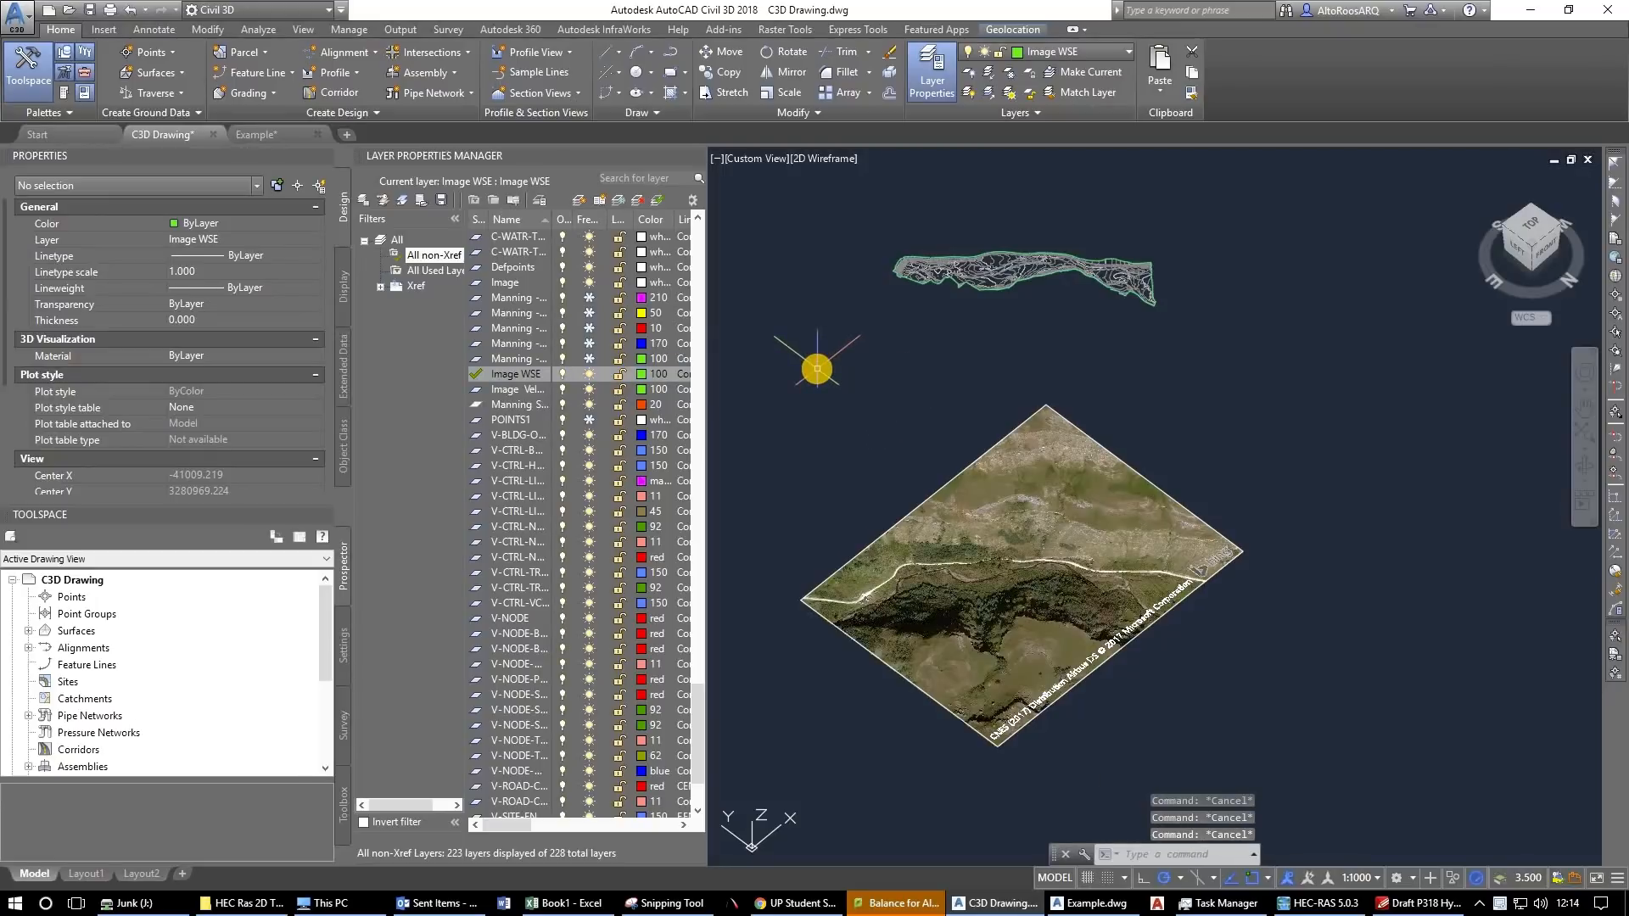
Insert WSE GEO IMAGE from the HEC RAS Example Plan 1 folder with MAPIINSERT, keeping the image file correlation in meters.
type("mapiinse")
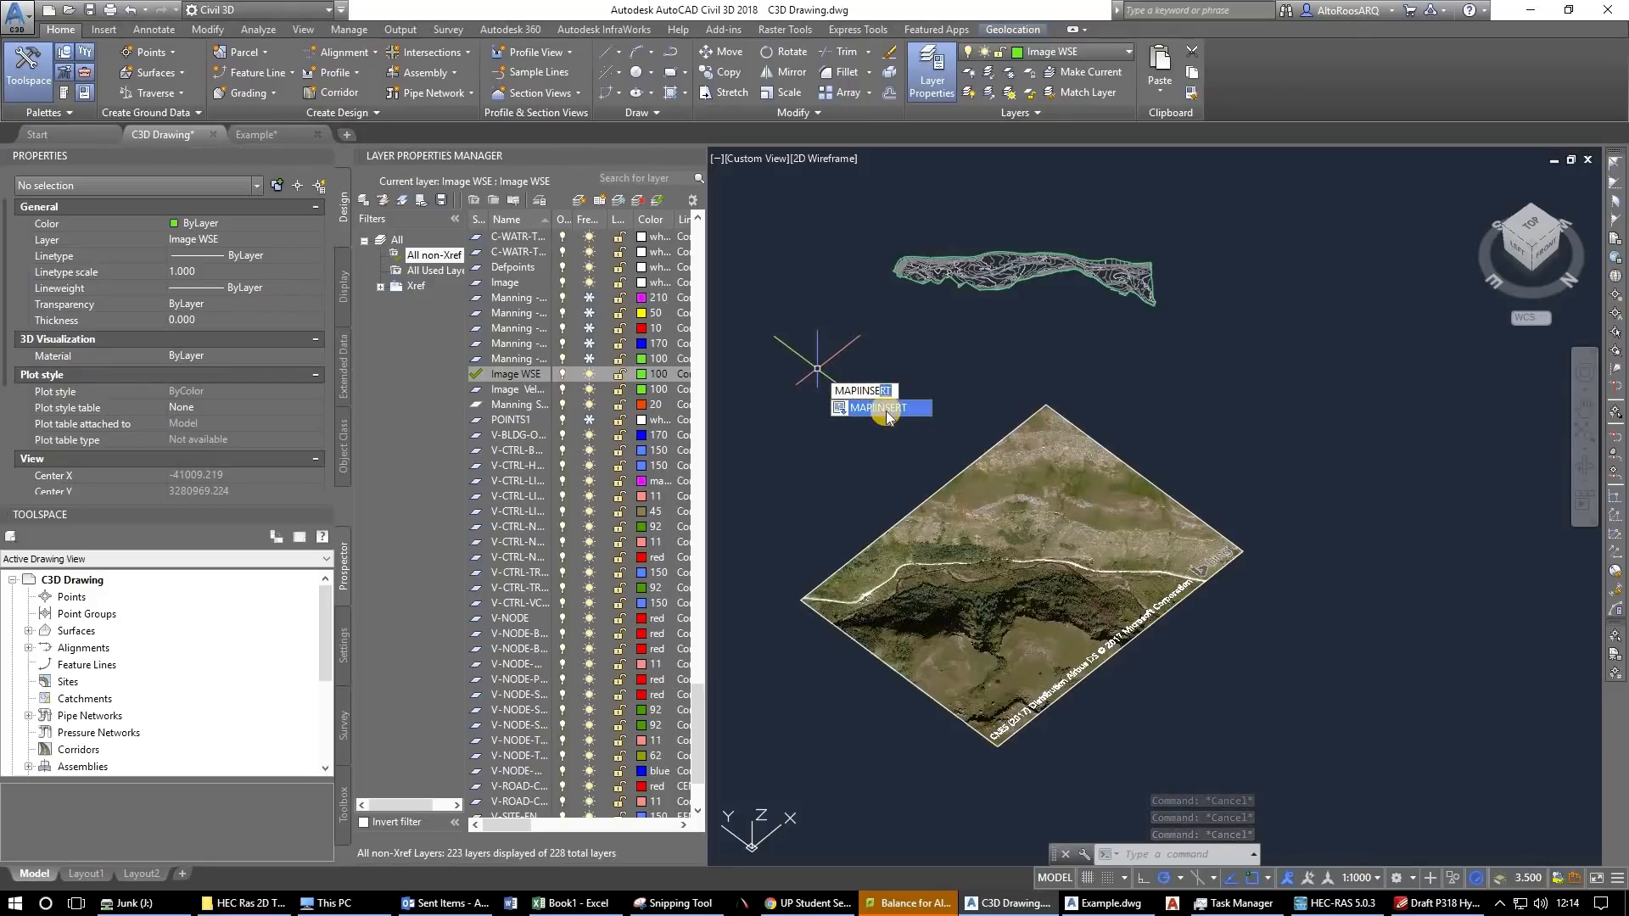
left_click(883, 409)
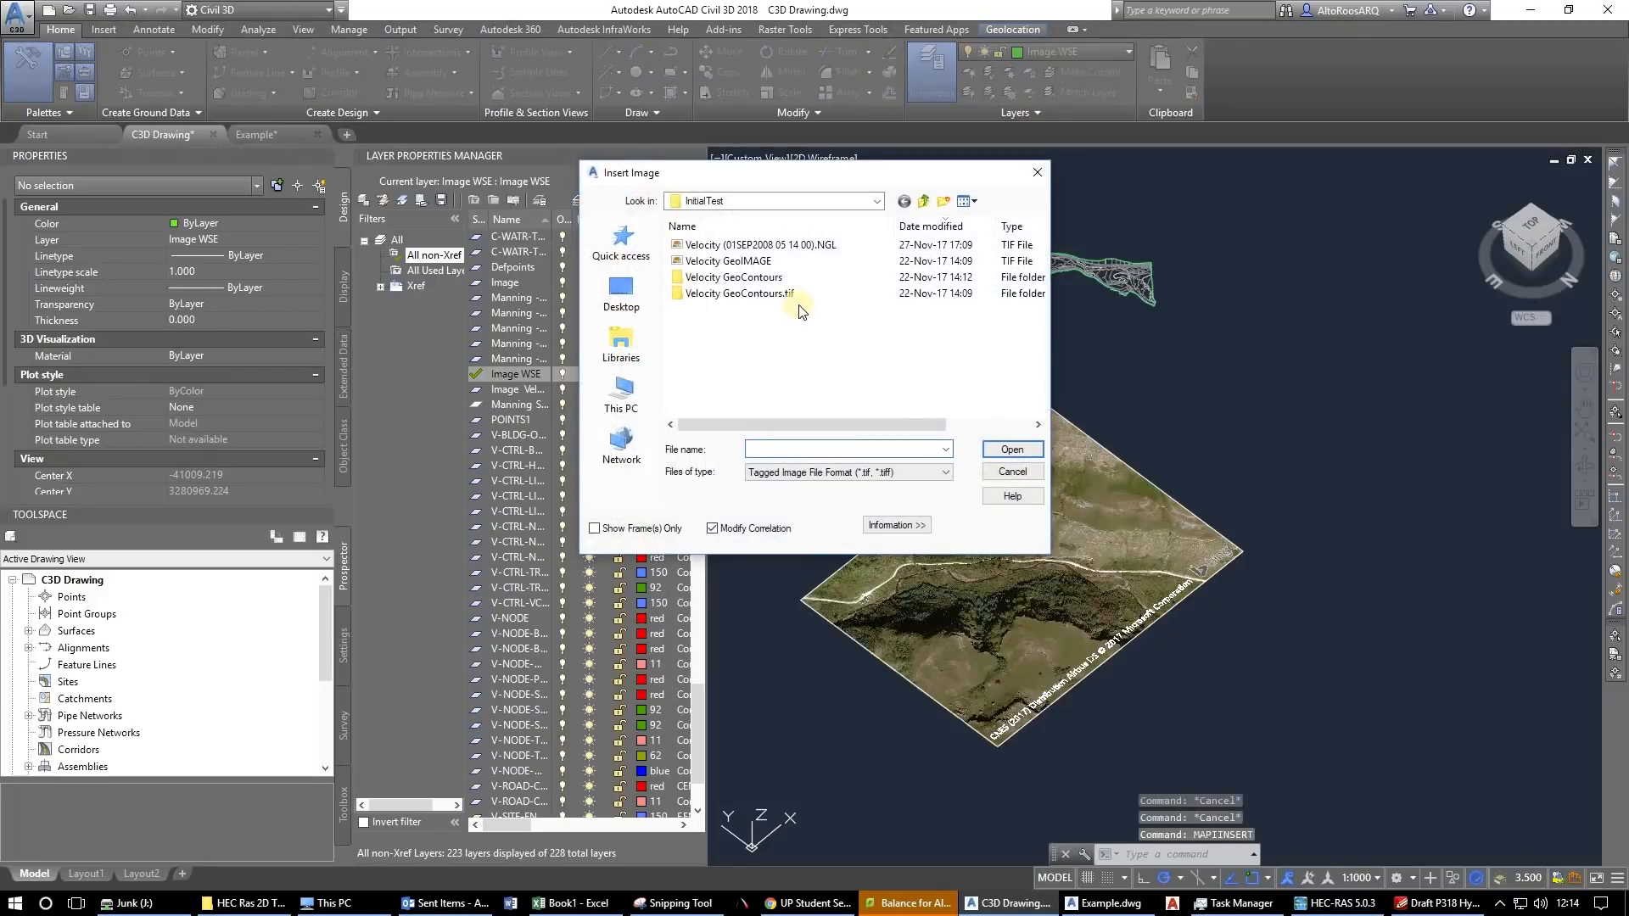
left_click_drag(805, 174, 924, 259)
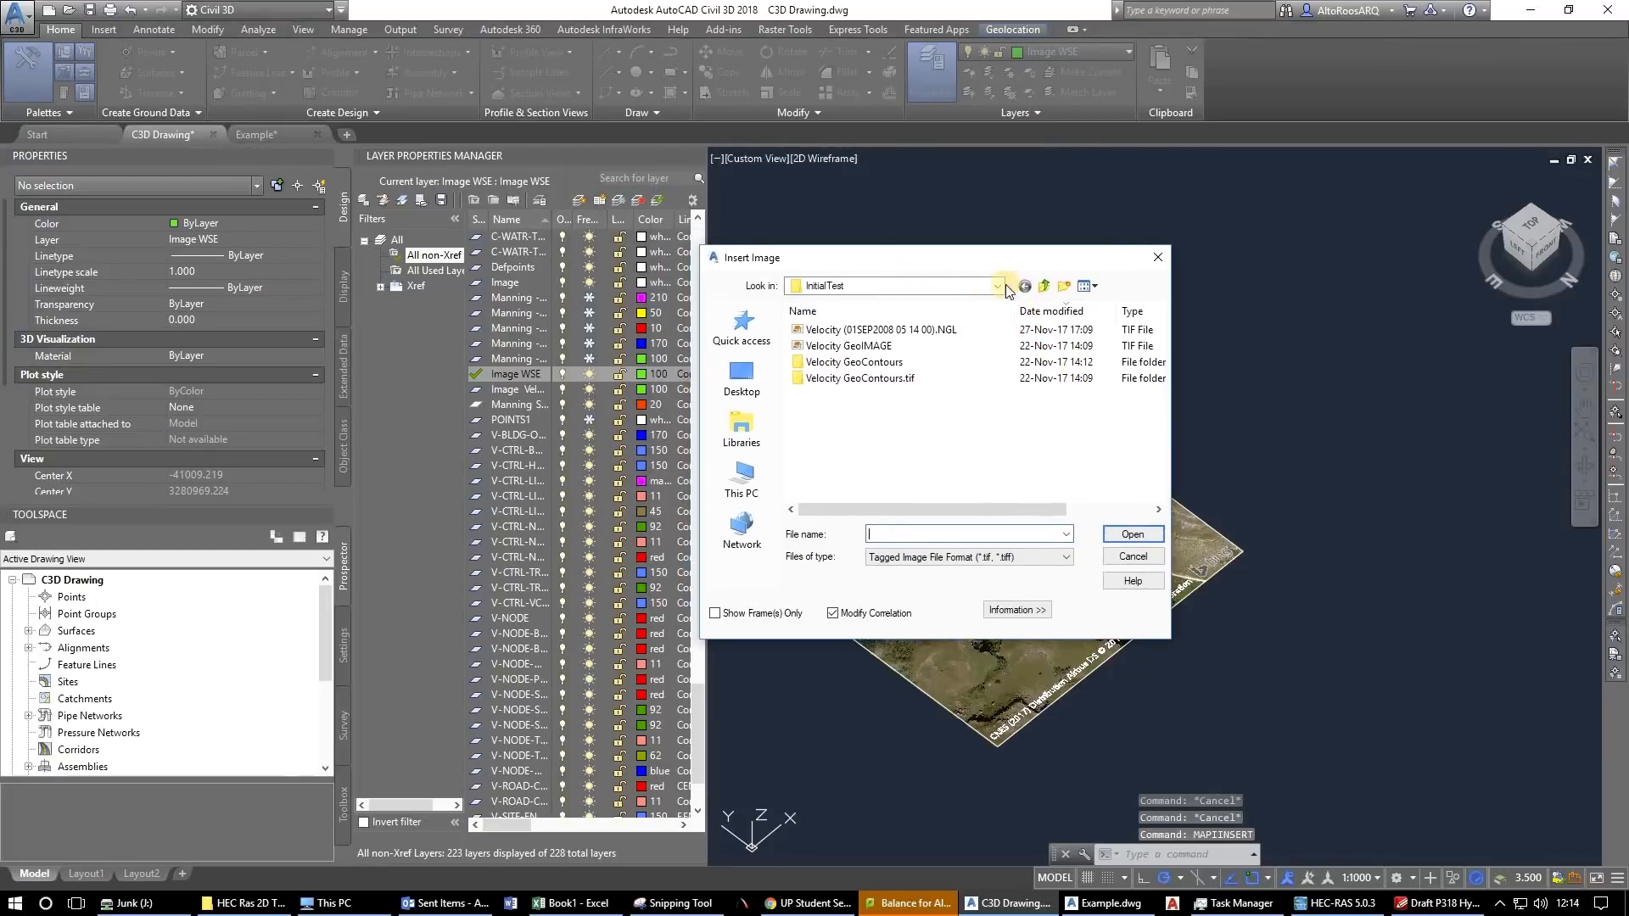
left_click(994, 288)
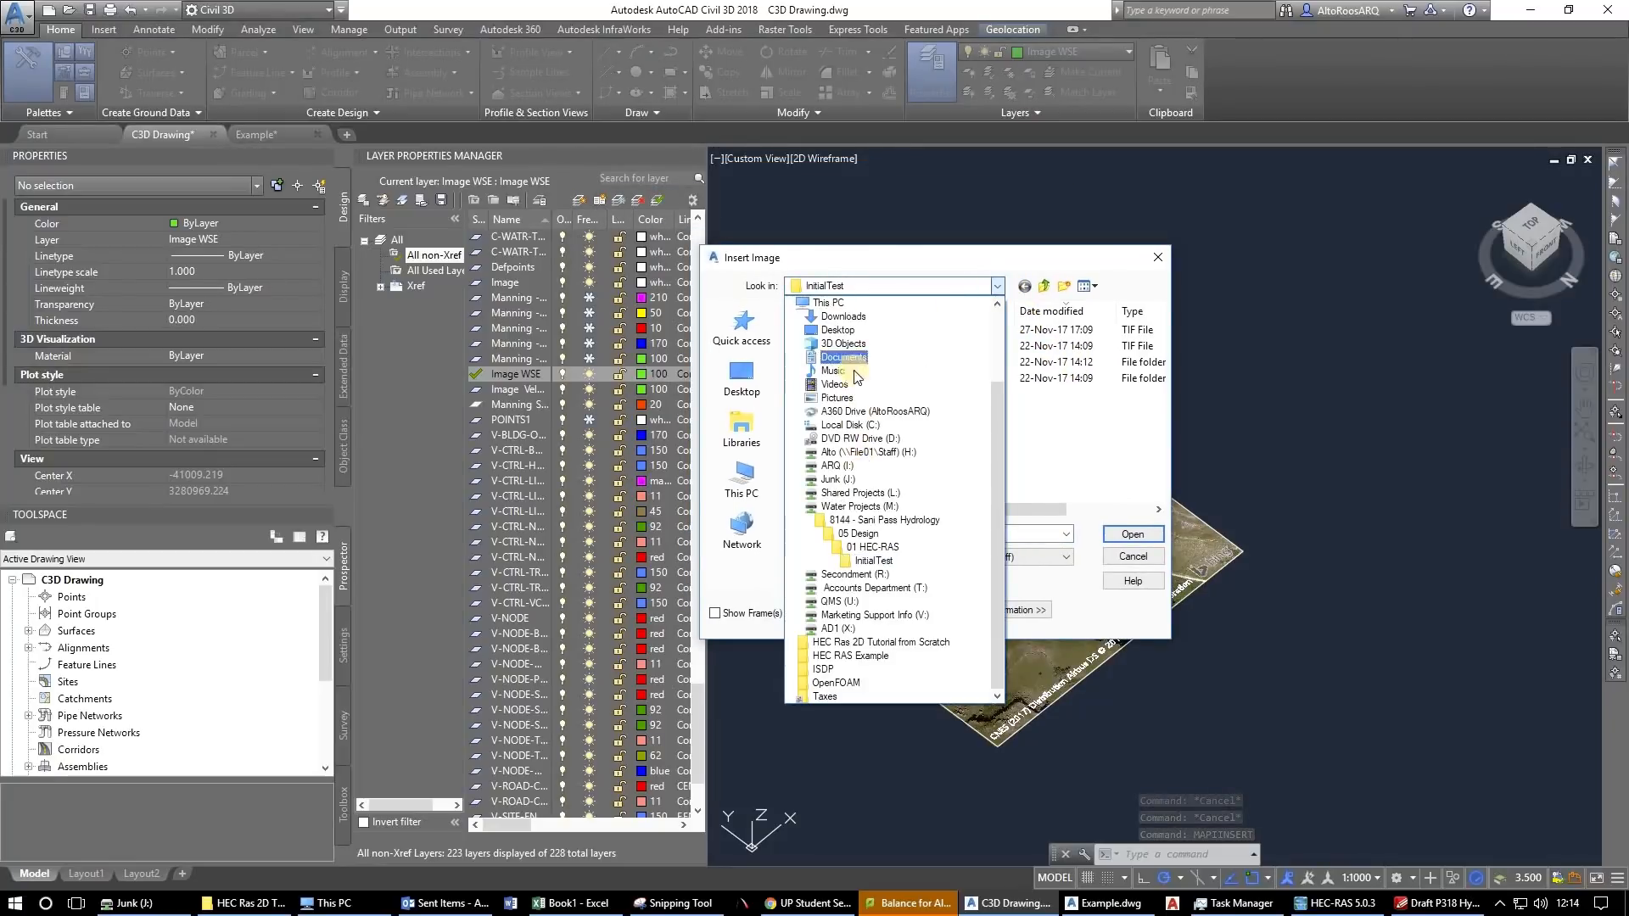
scroll(842, 353, "up", 3)
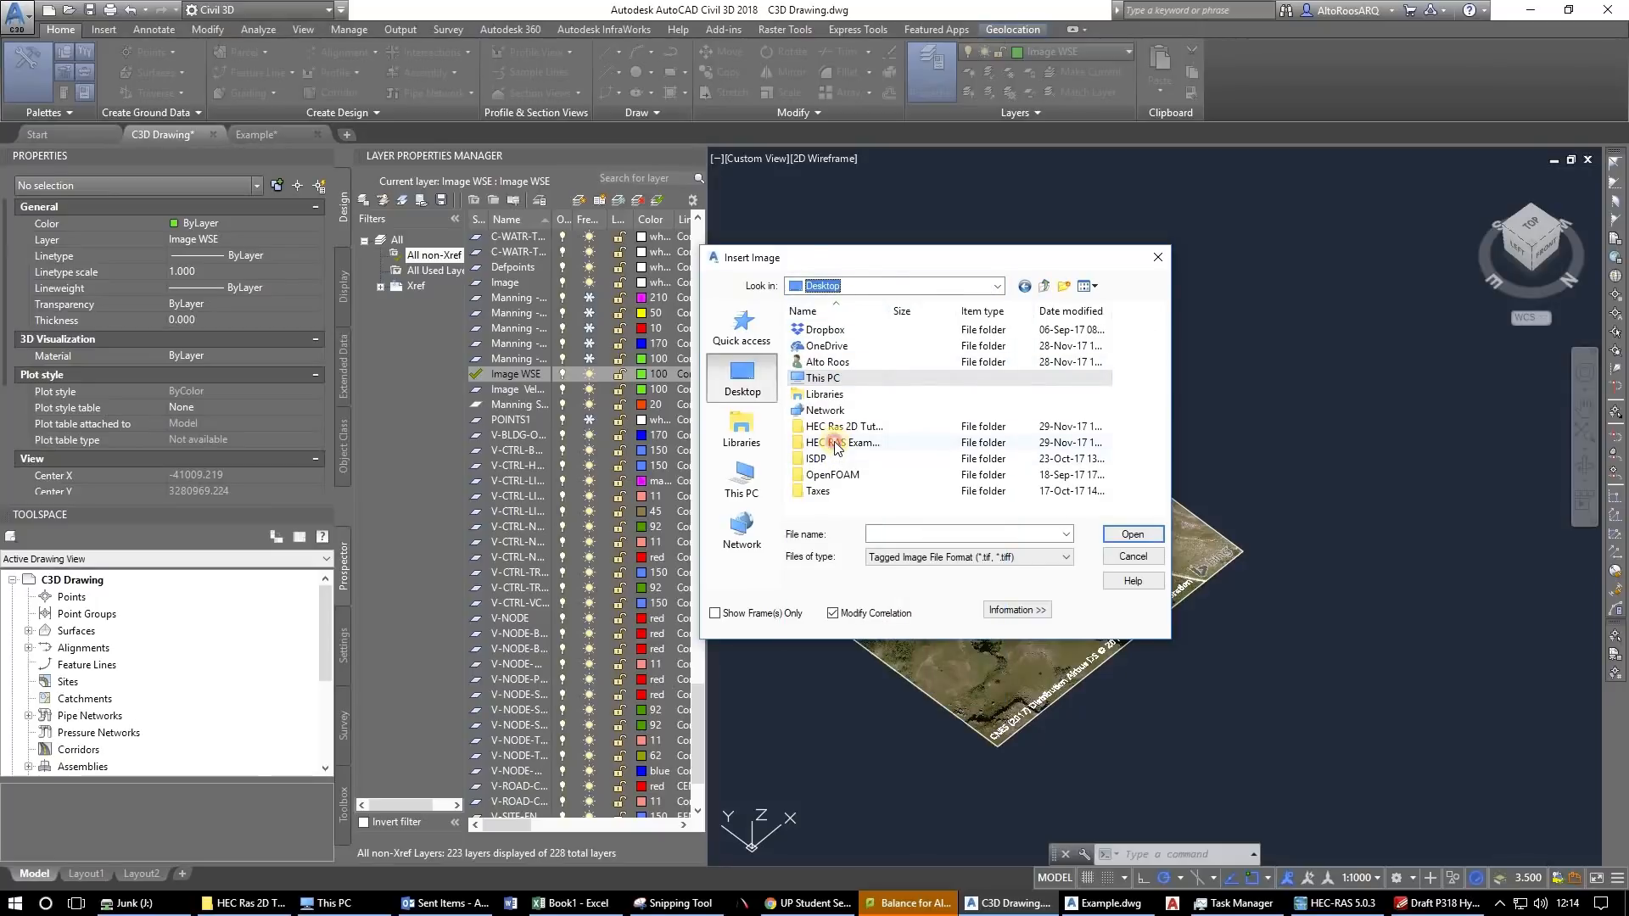
double_click(836, 445)
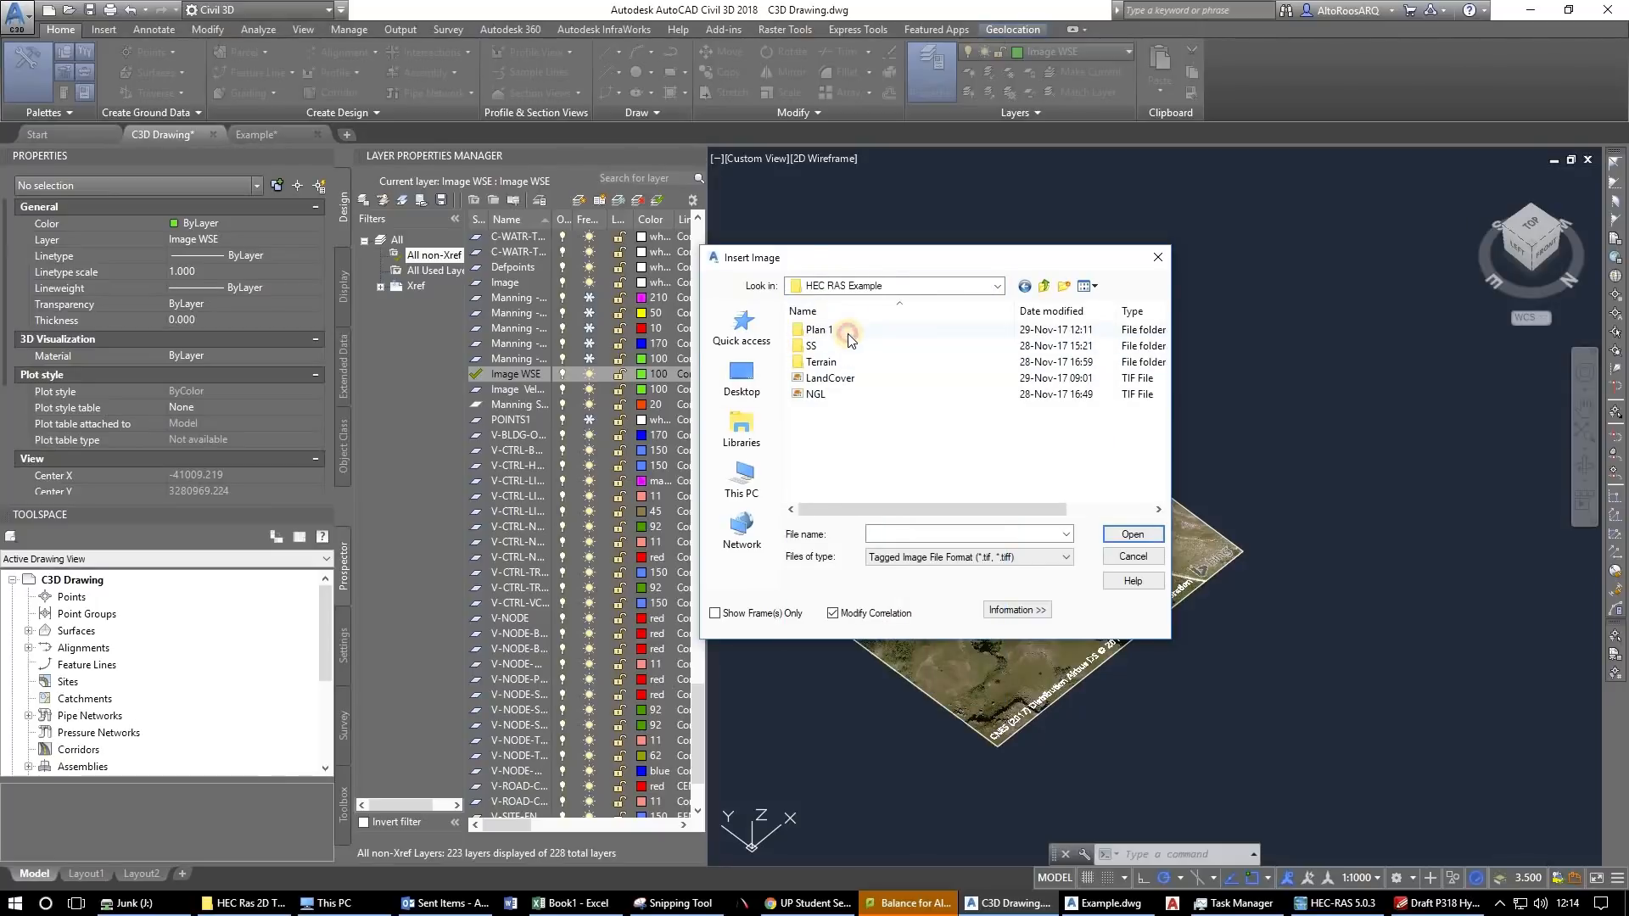
double_click(849, 338)
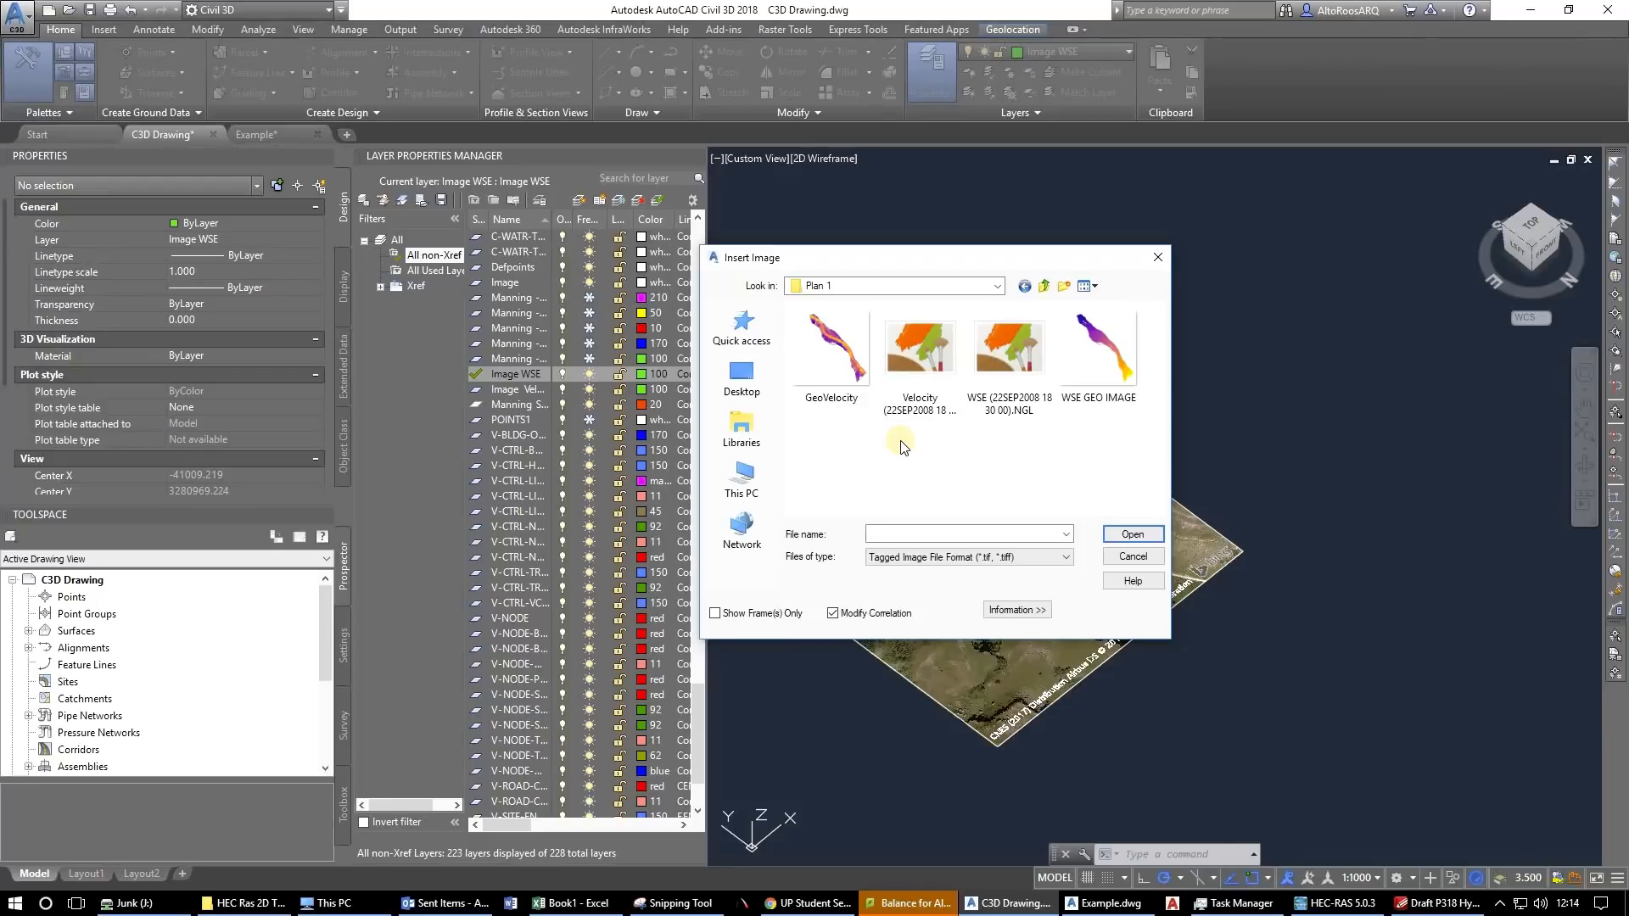
left_click(1095, 364)
left_click(1132, 534)
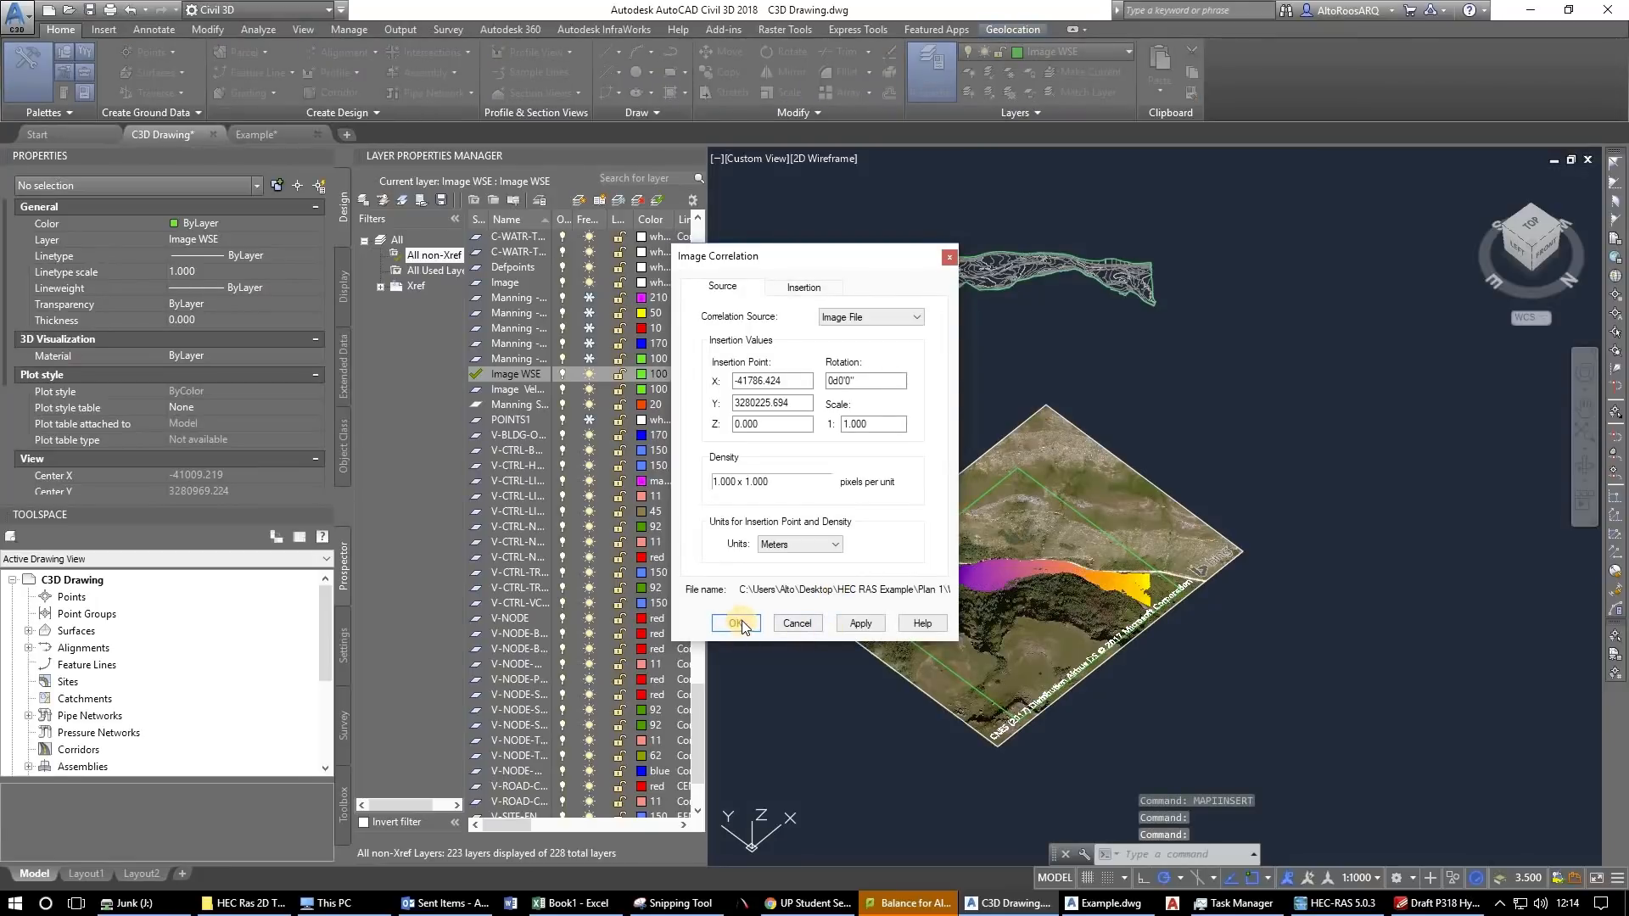
left_click(737, 623)
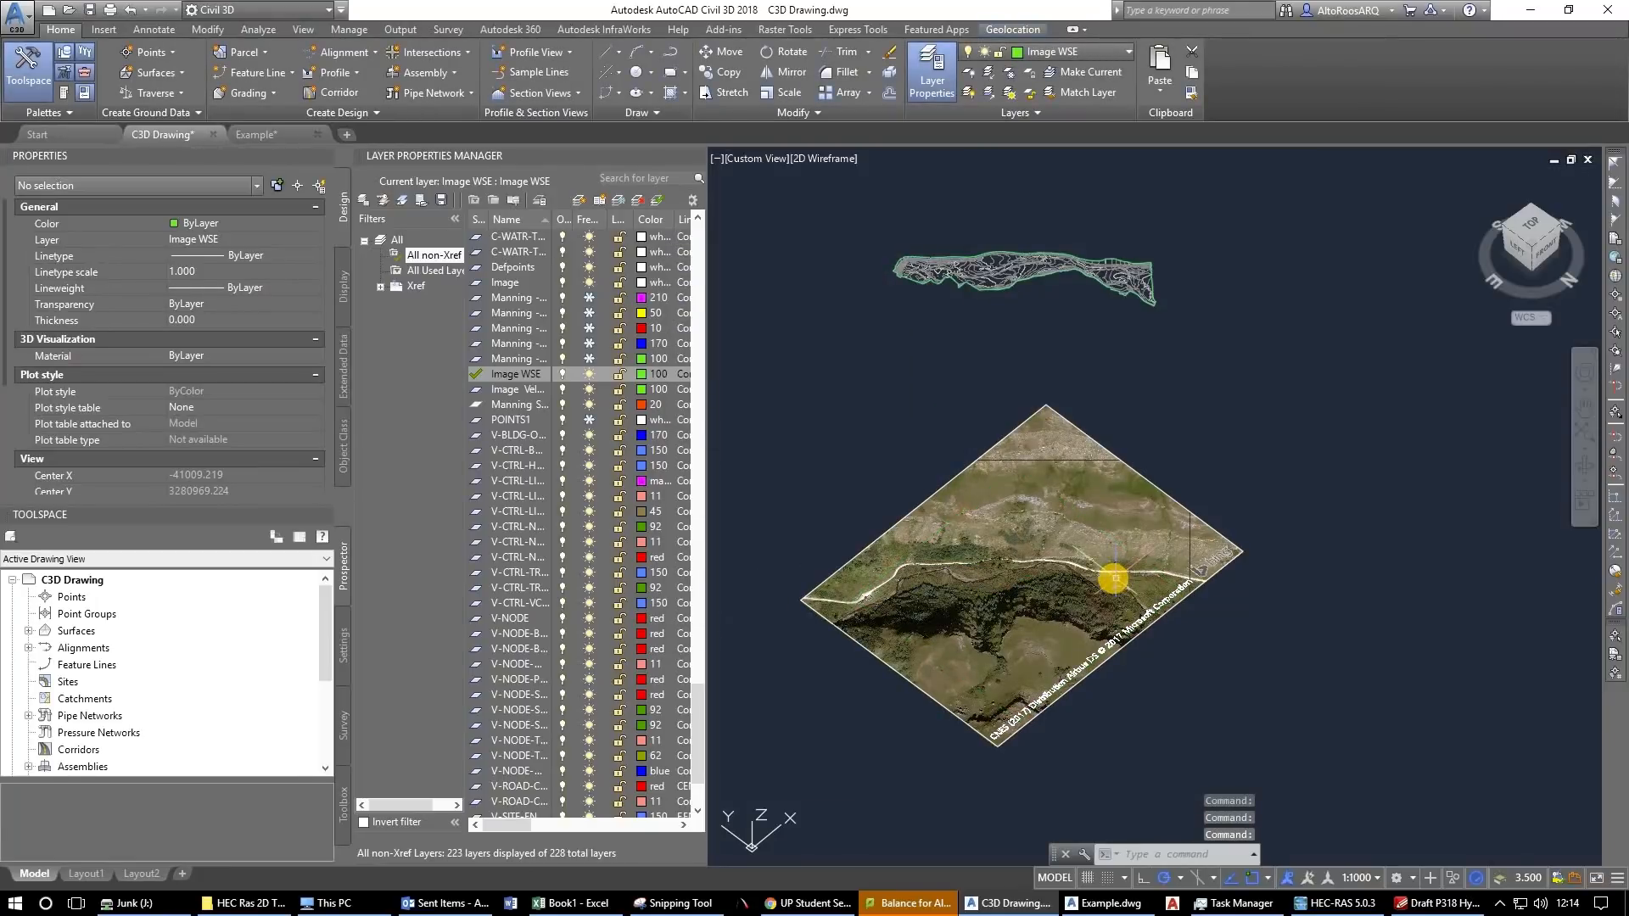
Switch to the top view and turn on background transparency for the inserted WSE image.
left_click(1530, 223)
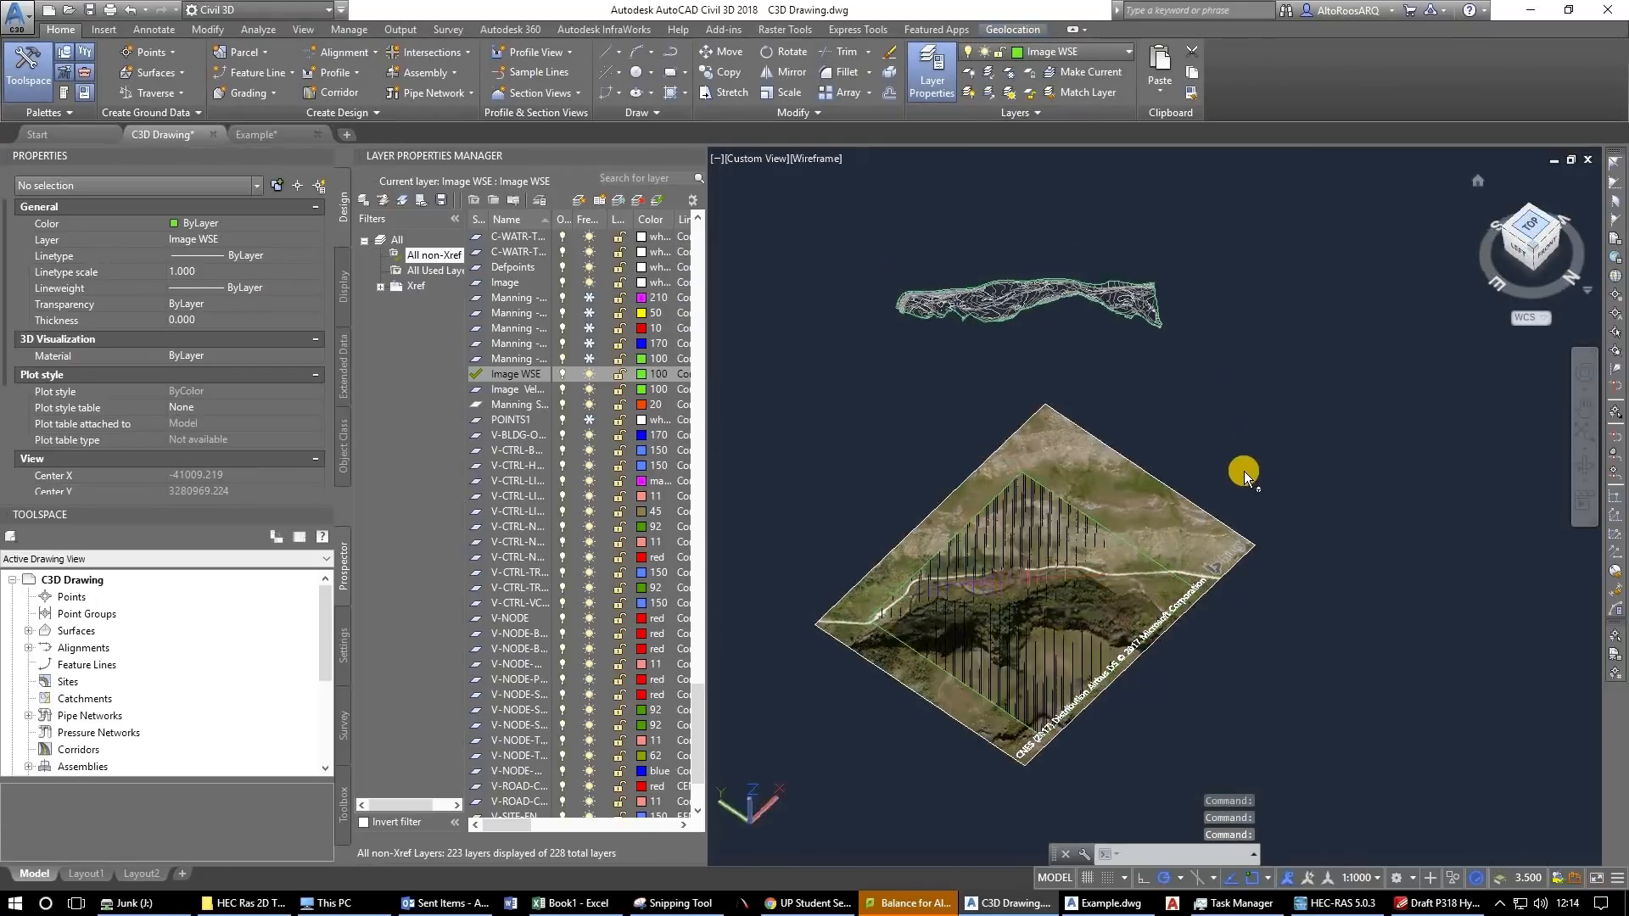
left_click(1191, 651)
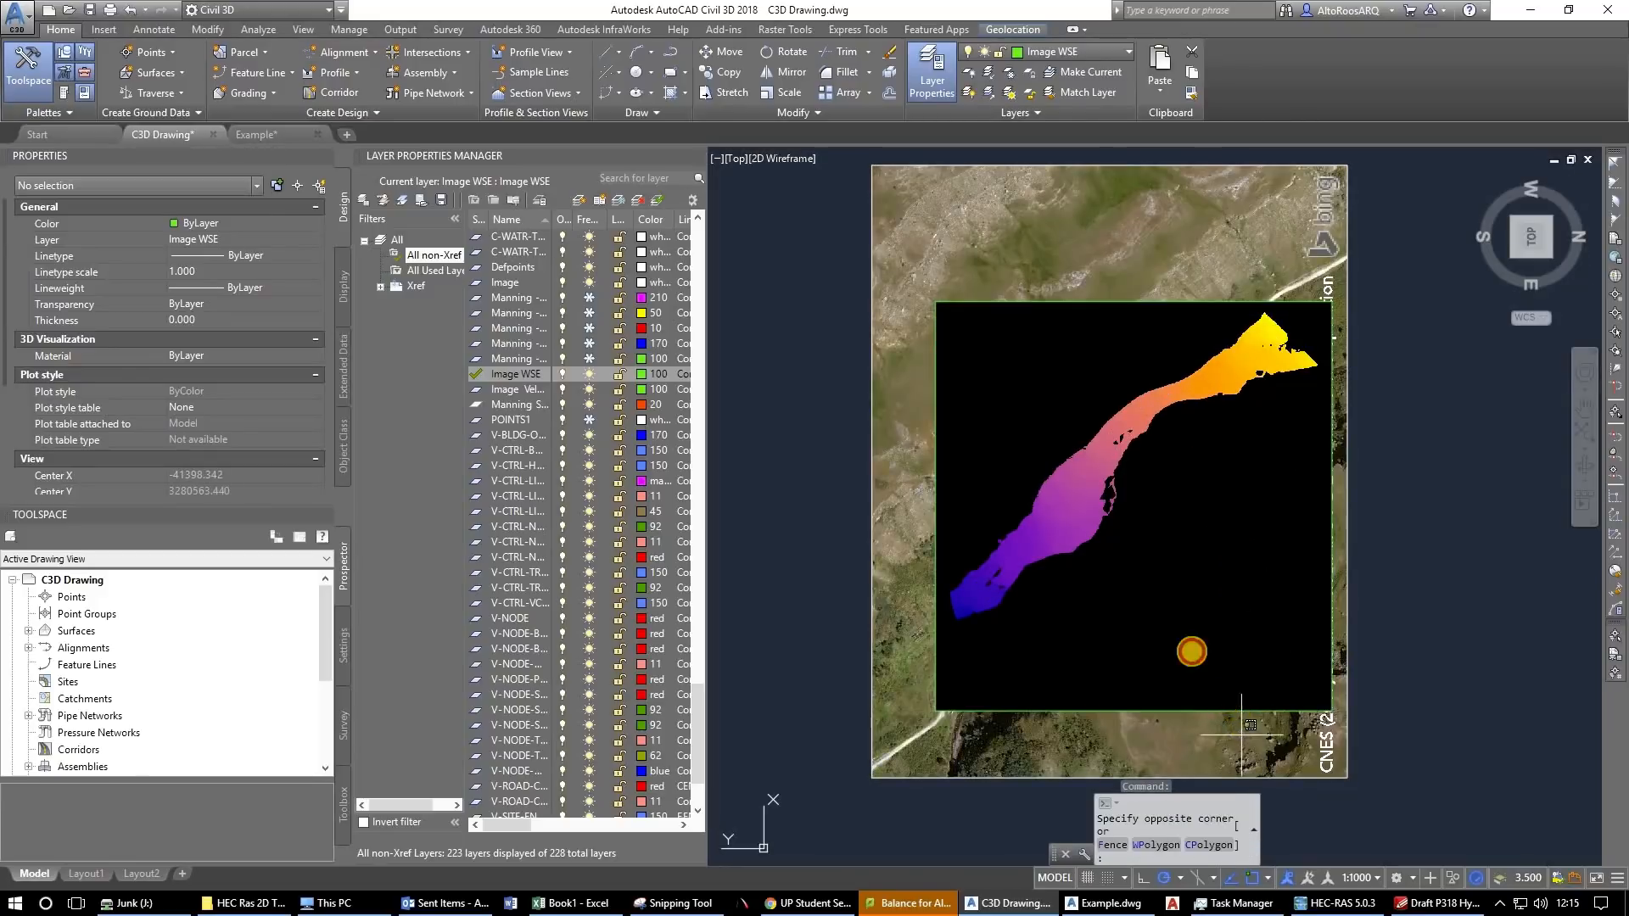
left_click(1191, 652)
left_click(323, 71)
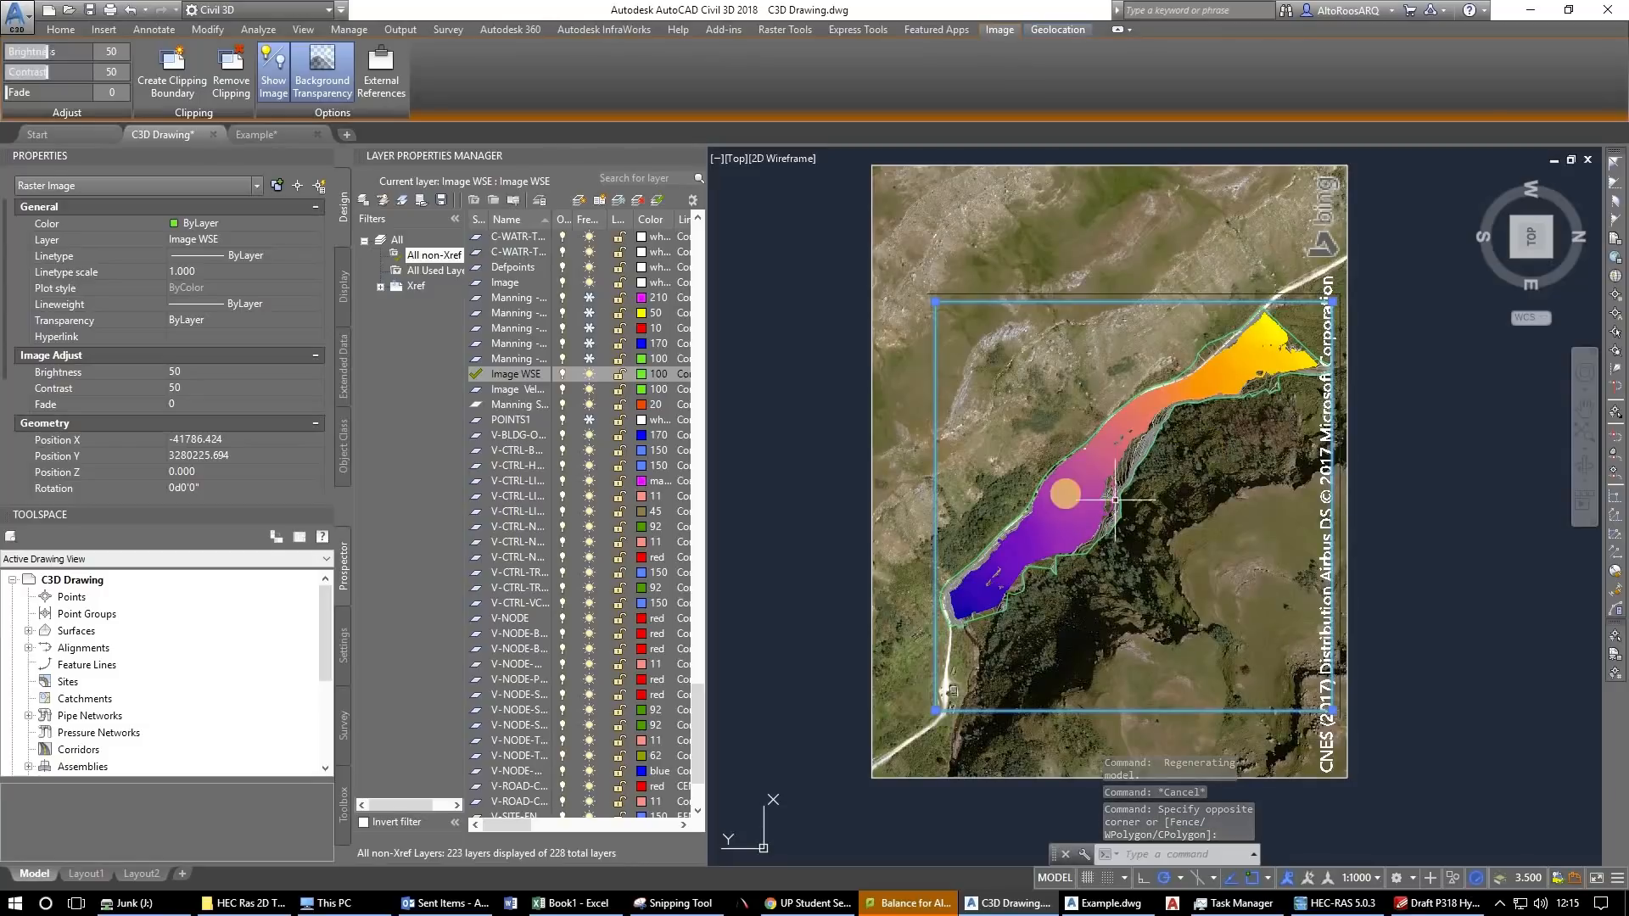
key("Escape")
scroll(1066, 492, "up", 5)
key("Escape")
key("Escape")
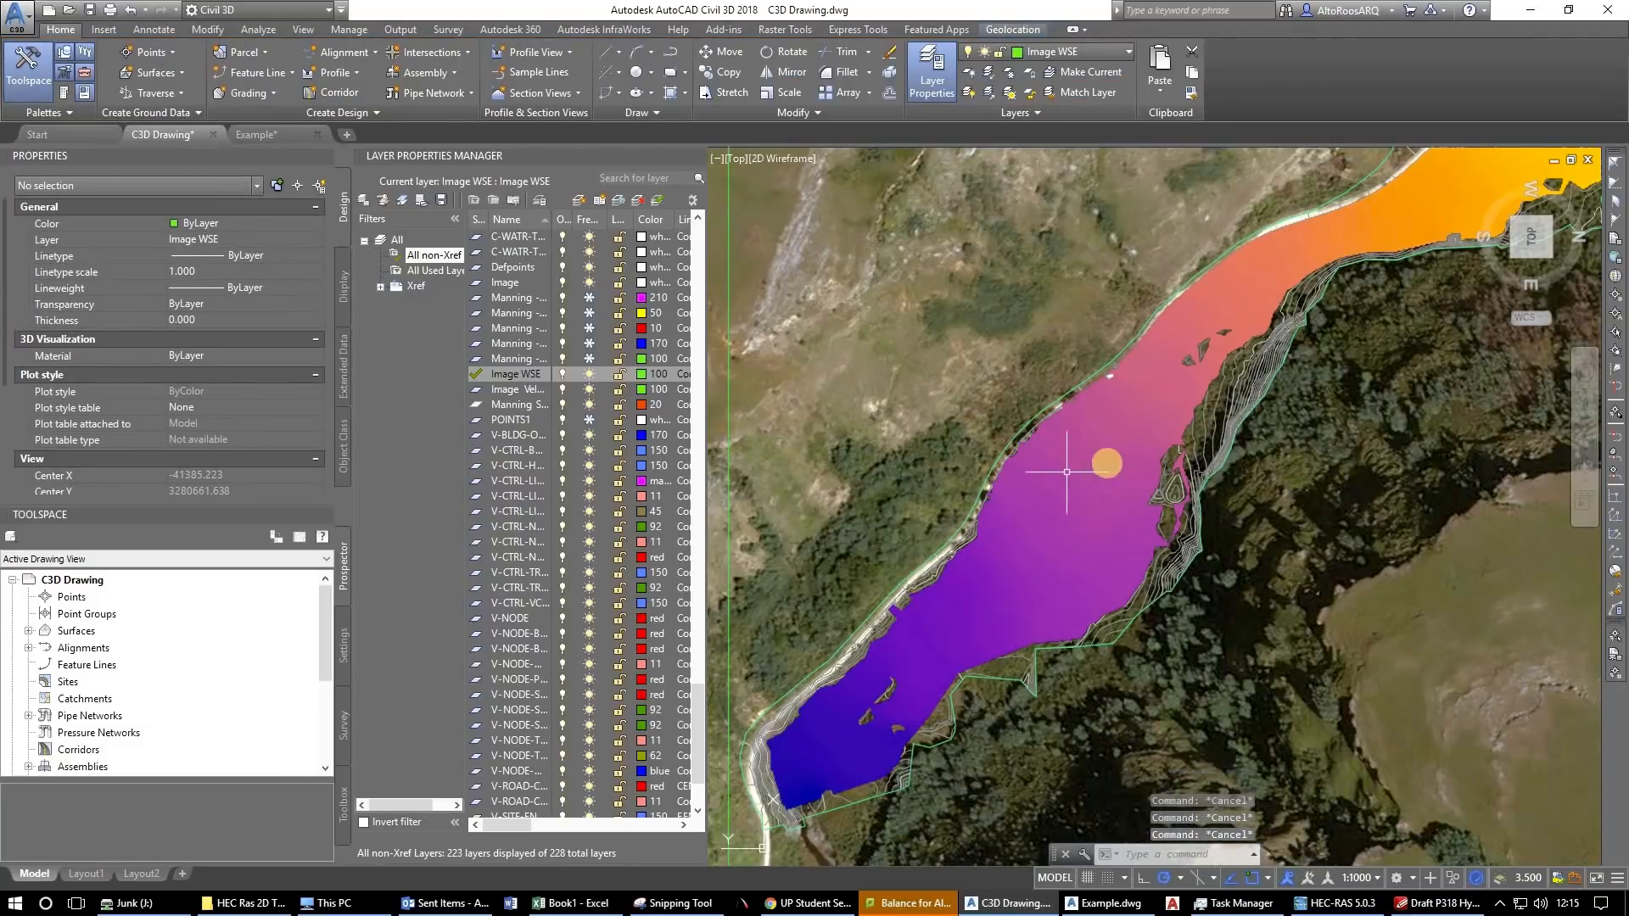
Make Image Velocity the current layer and freeze the Image WSE layer.
scroll(1065, 466, "down", 3)
scroll(1019, 480, "up", 3)
mouse_move(1119, 458)
left_mouse_down()
mouse_move(1018, 480)
mouse_move(1118, 500)
left_mouse_up()
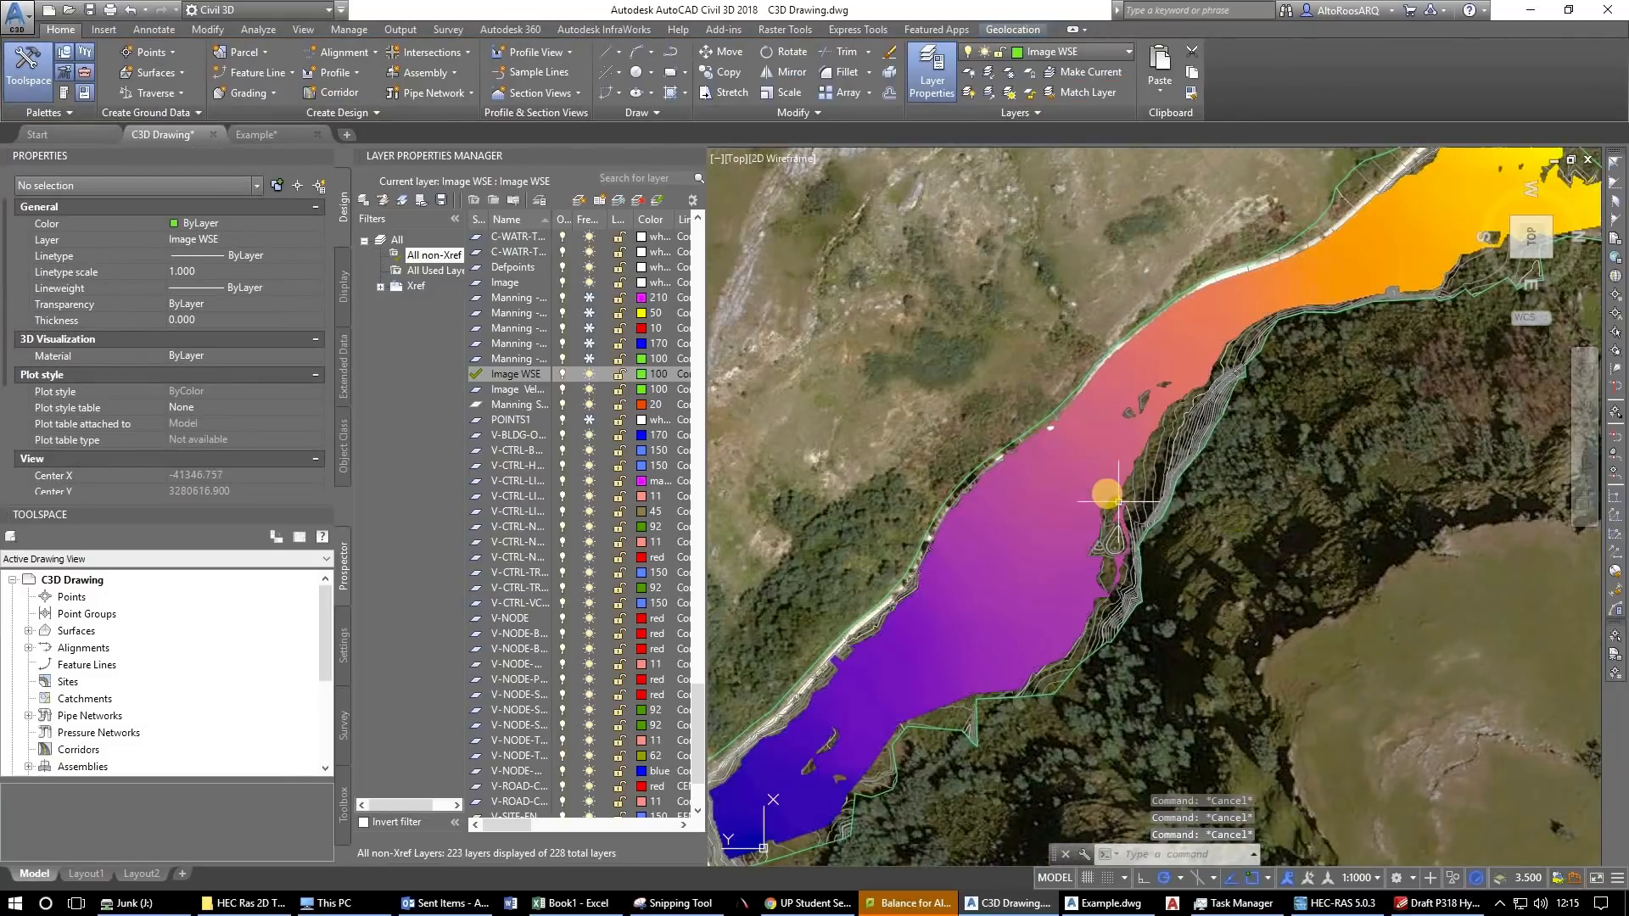
scroll(1100, 498, "down", 4)
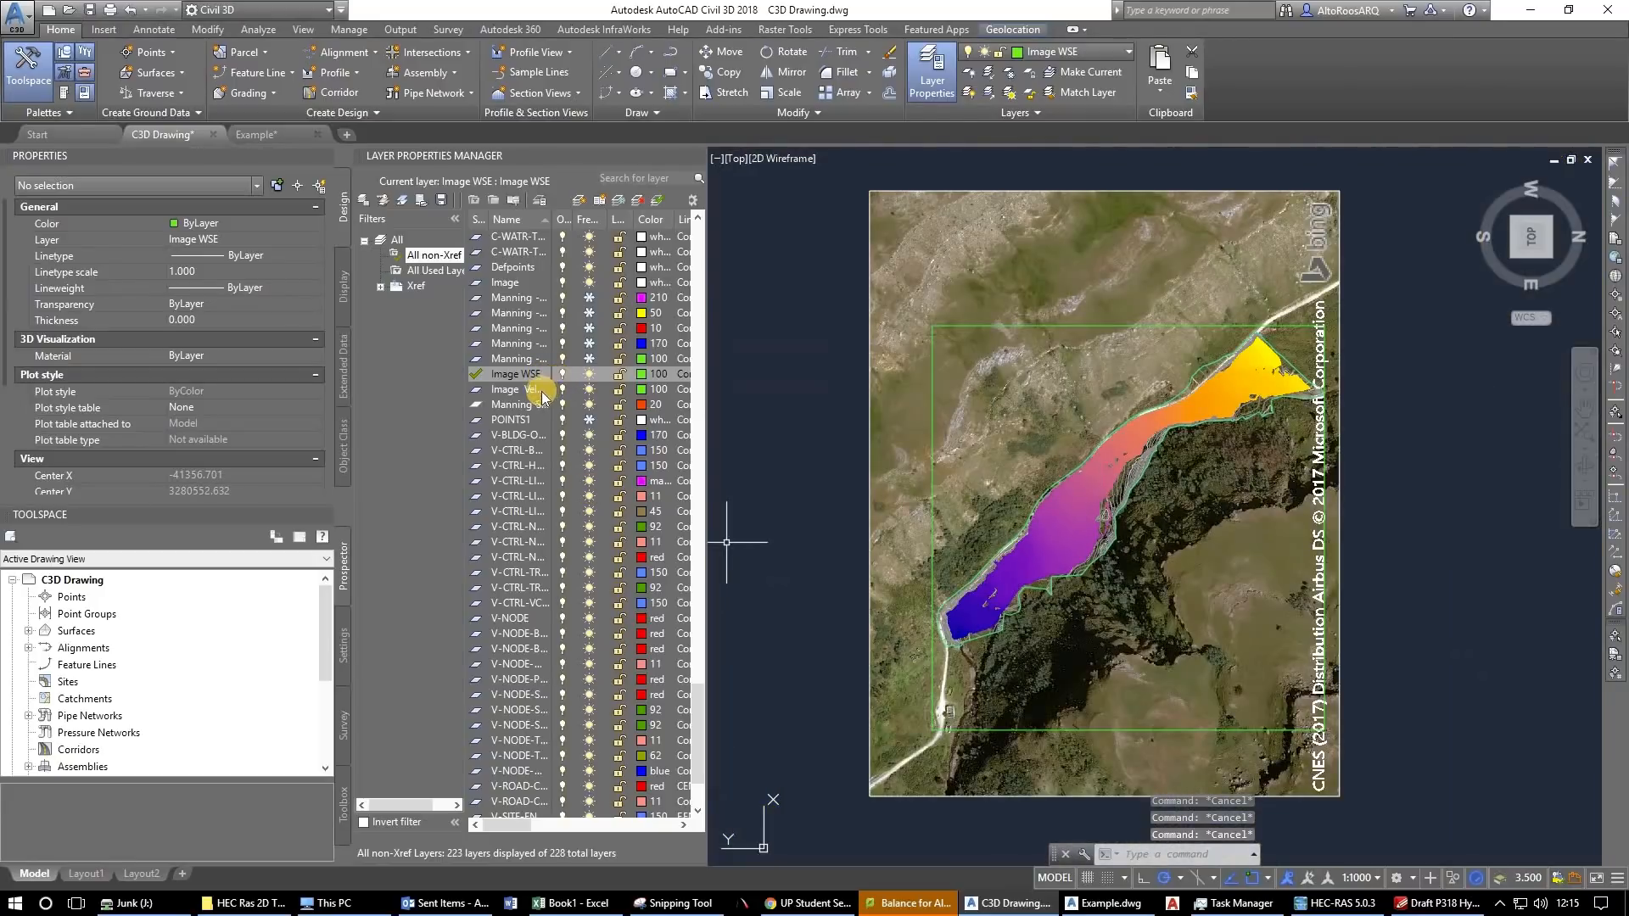
double_click(524, 396)
left_click(589, 373)
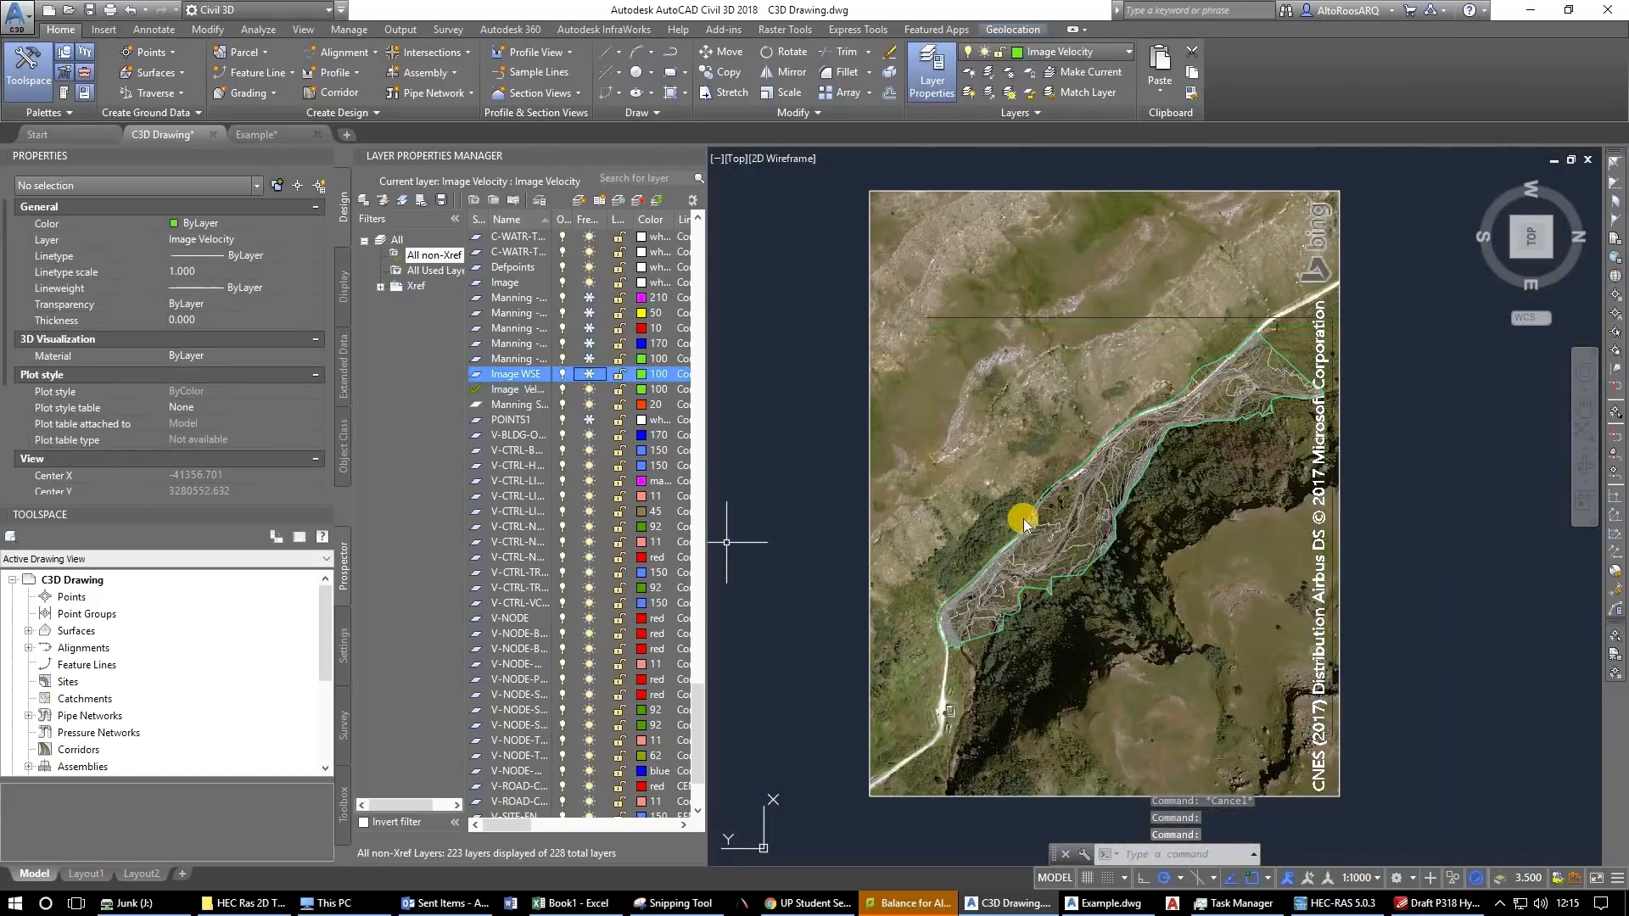
key("Escape")
key("Escape")
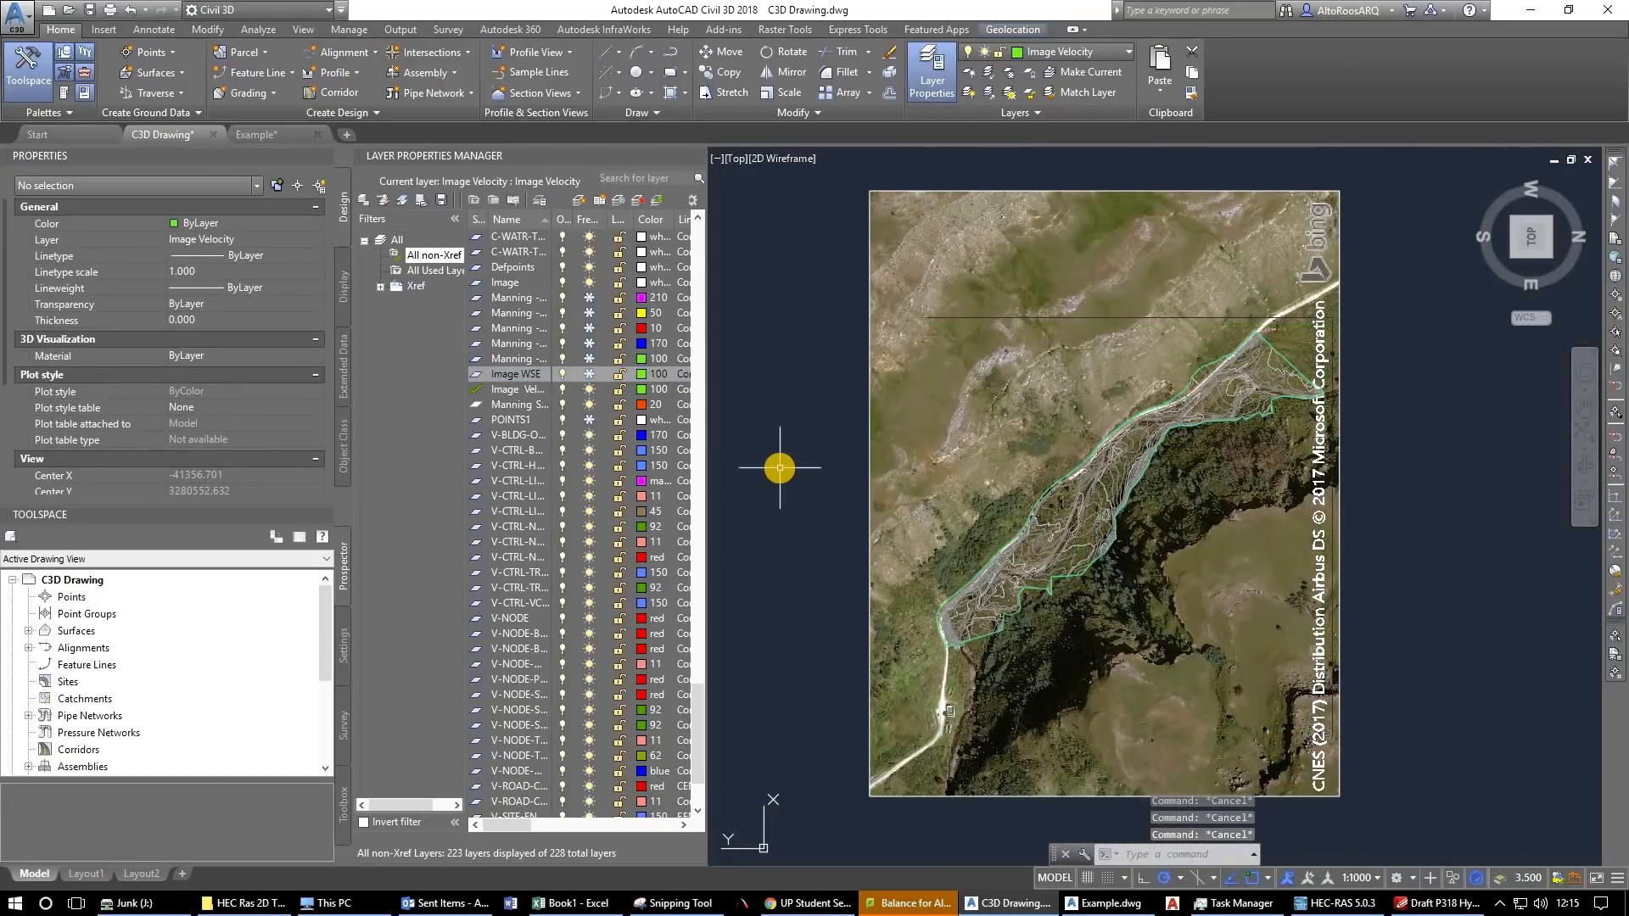
Insert the GeoVelocity image from the Plan 1 folder with MAPIINSERT, keeping the image file correlation in meters.
type("mapiinsert")
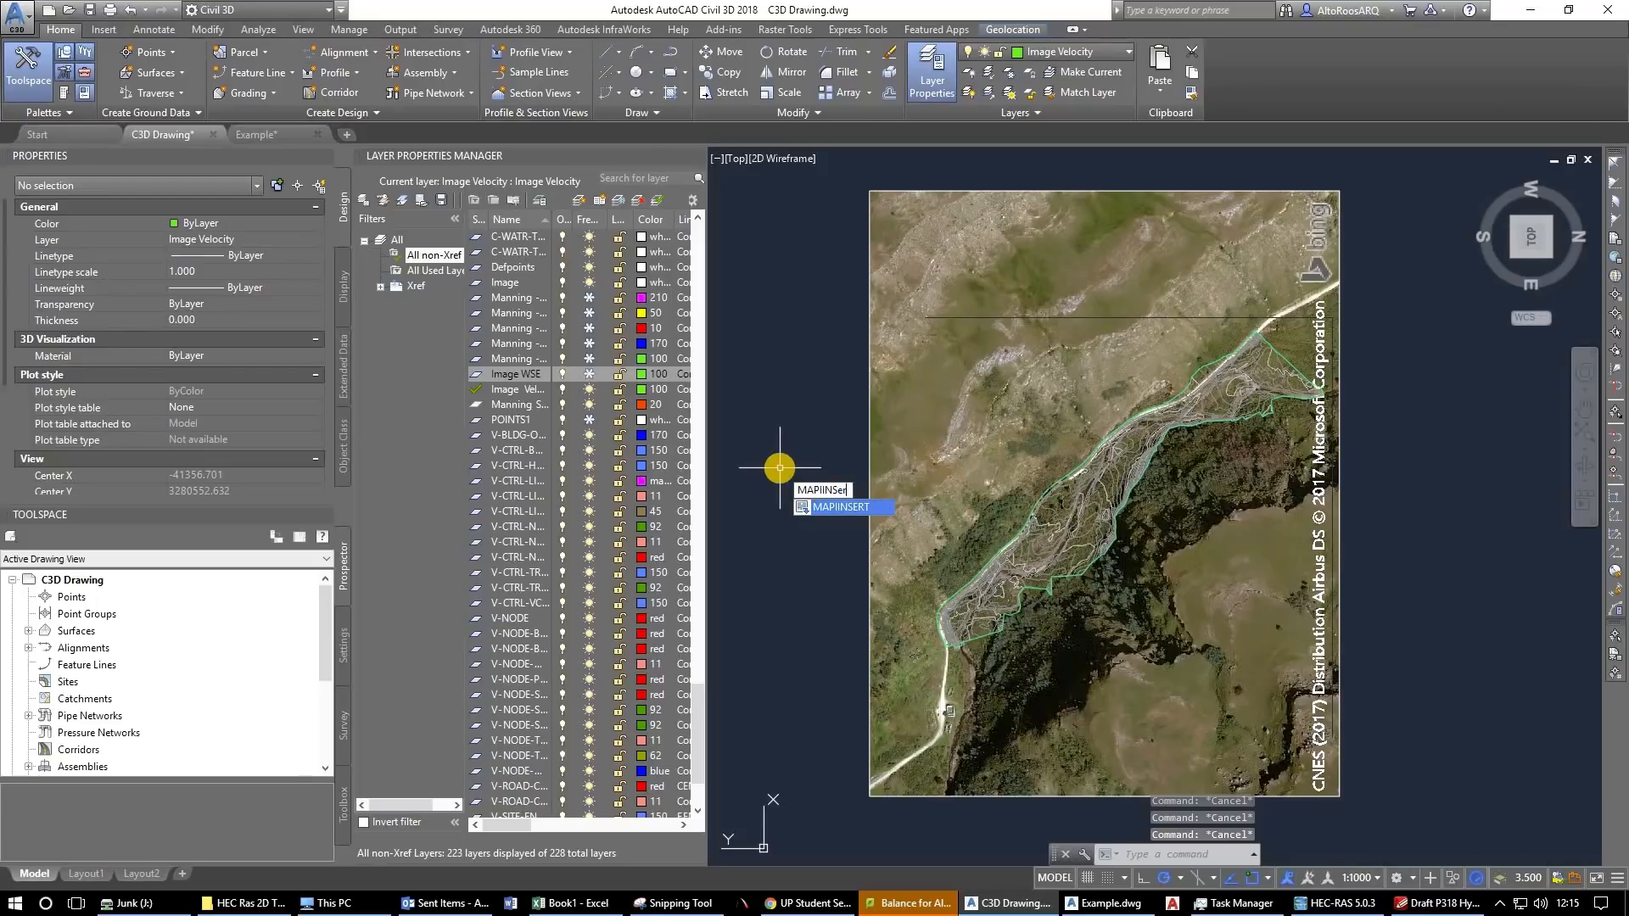
key("Return")
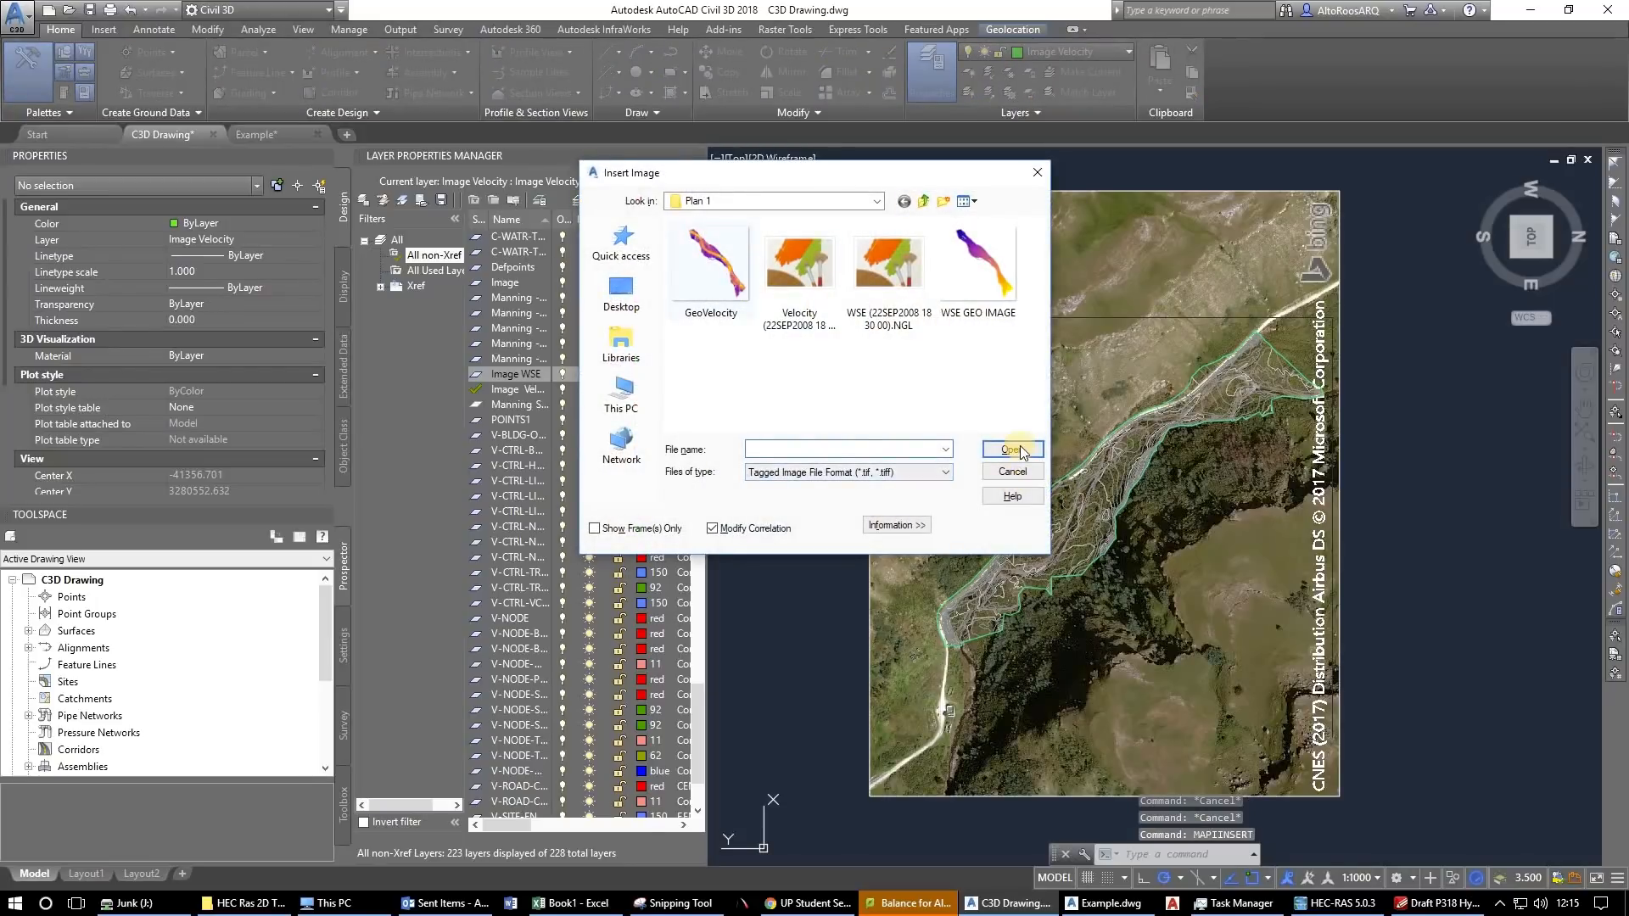
left_click(1012, 450)
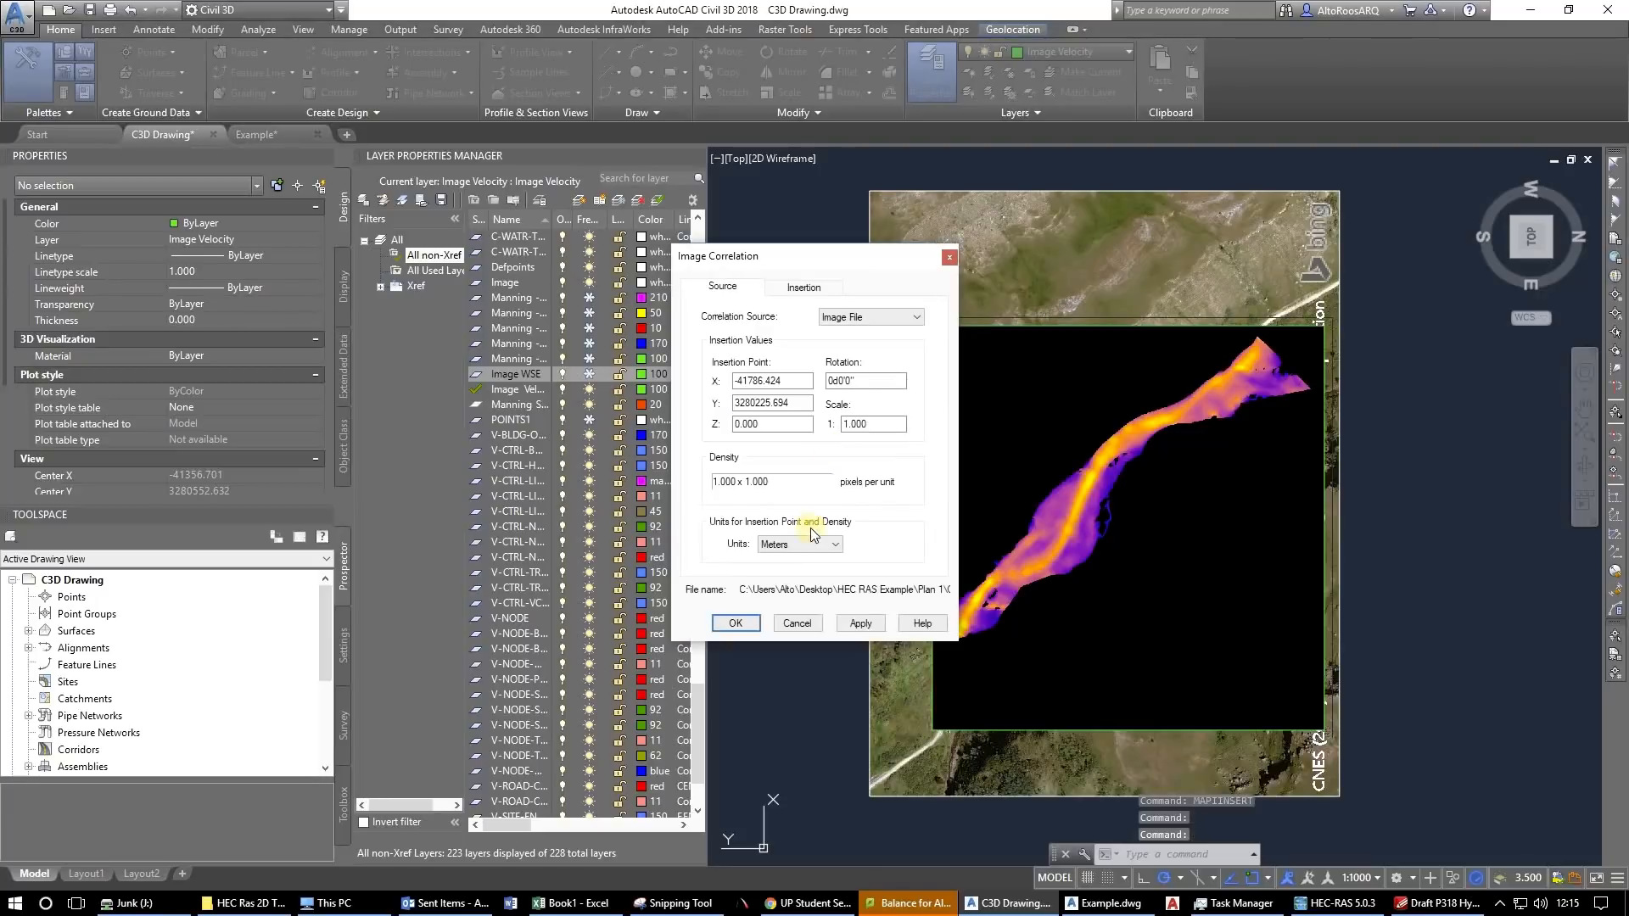
left_click(734, 623)
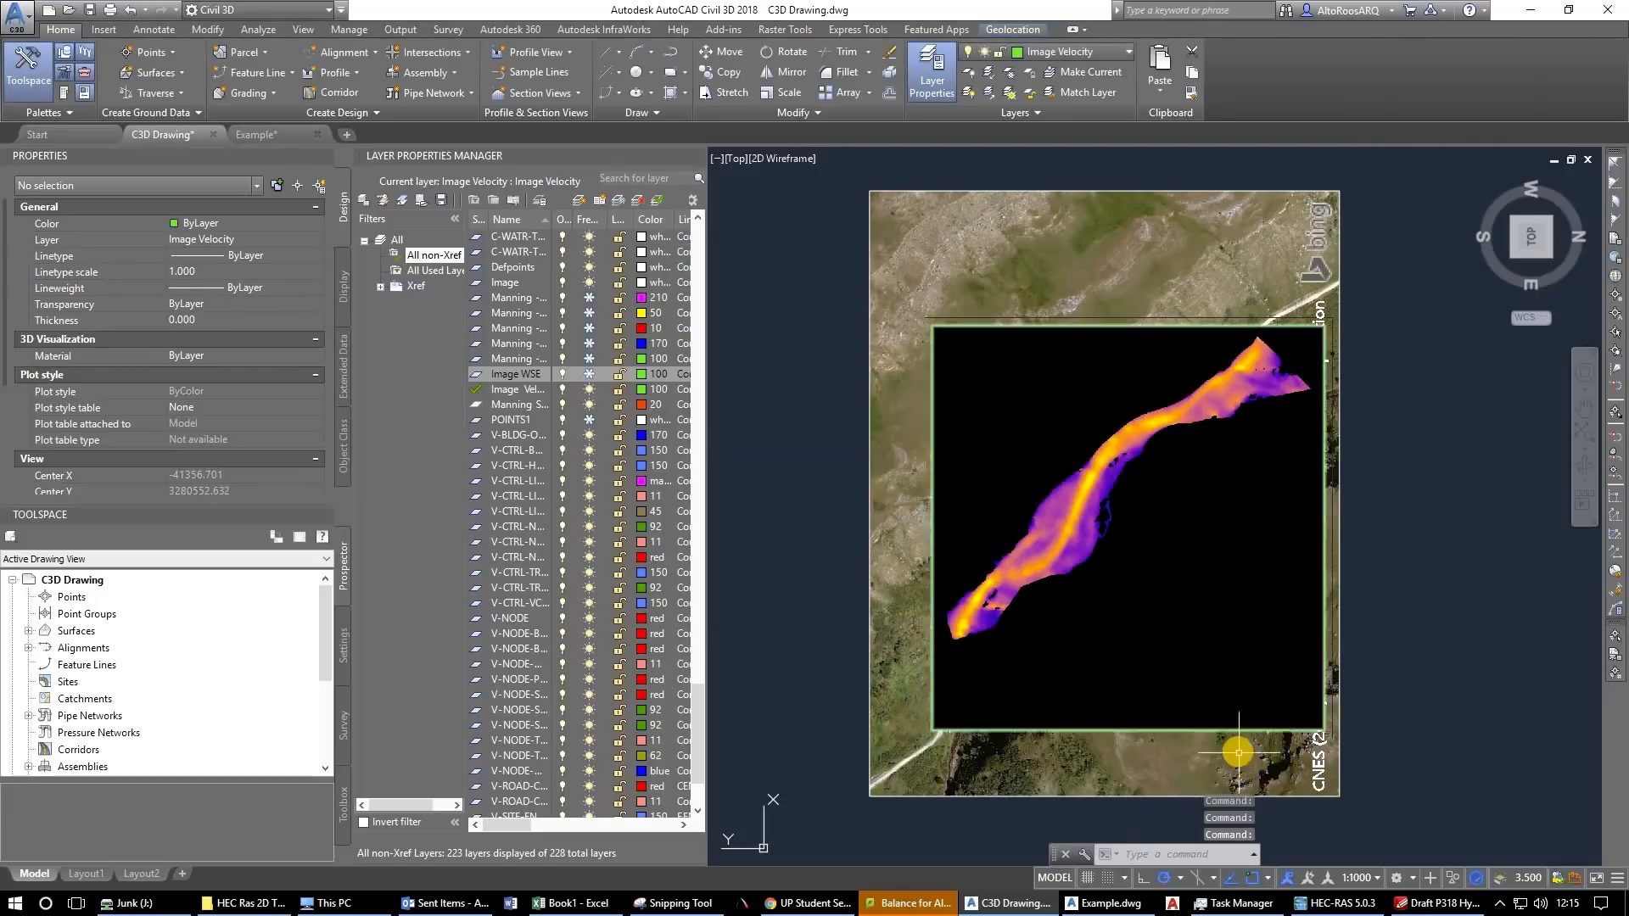
Turn on background transparency for the inserted velocity image and deselect it.
left_click(1179, 677)
left_click(319, 76)
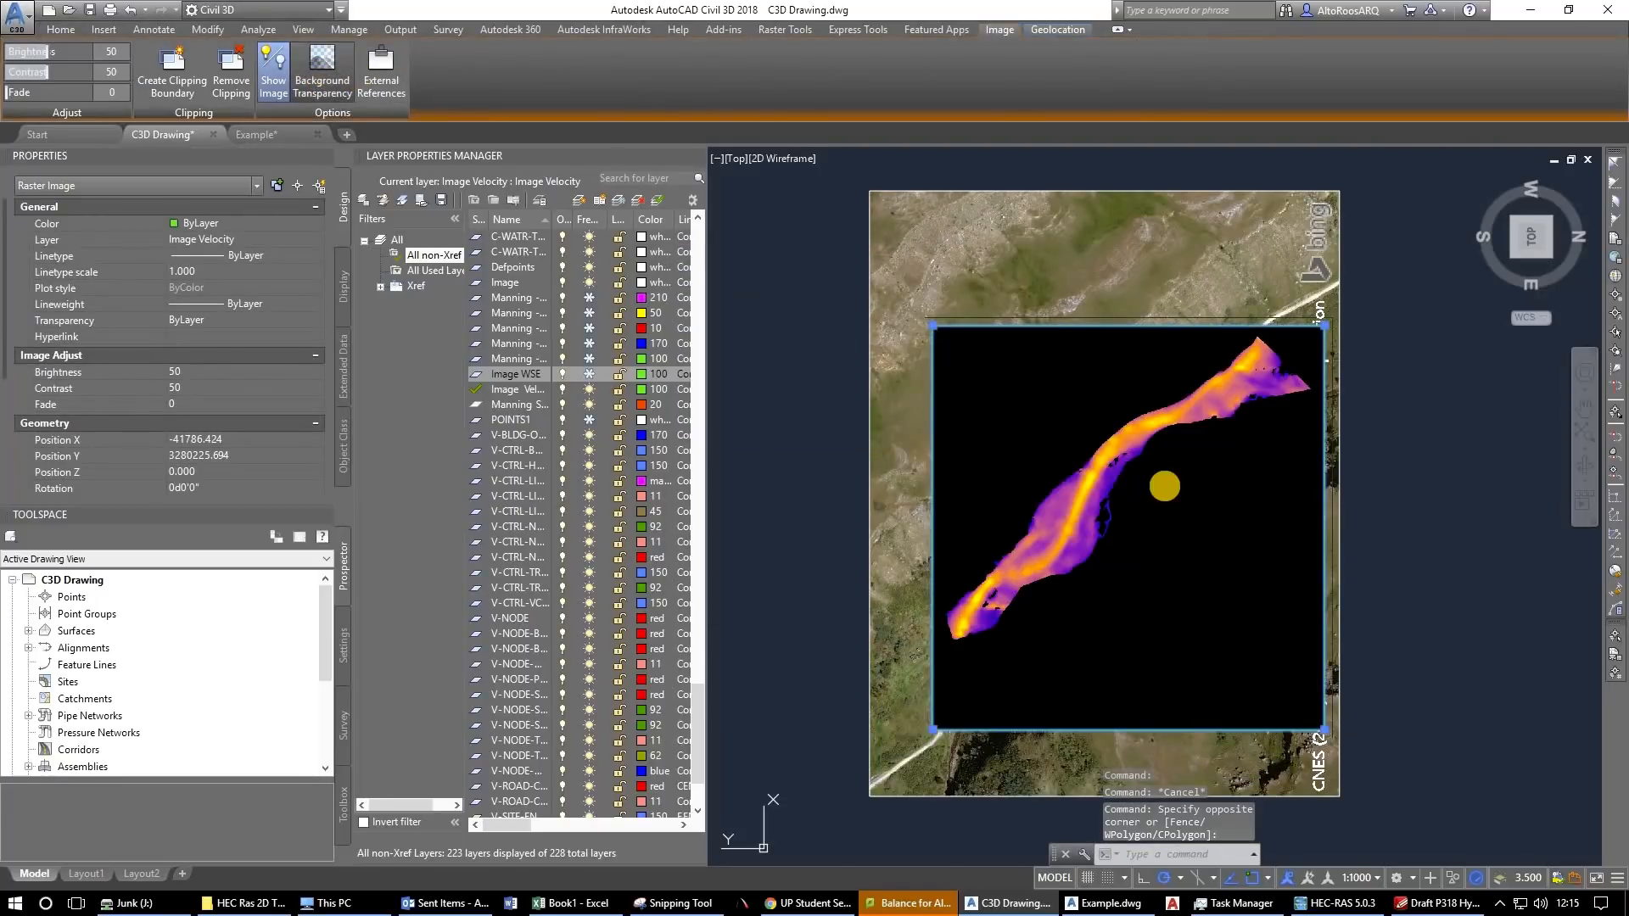
scroll(1084, 519, "up", 3)
key("Escape")
key("Escape")
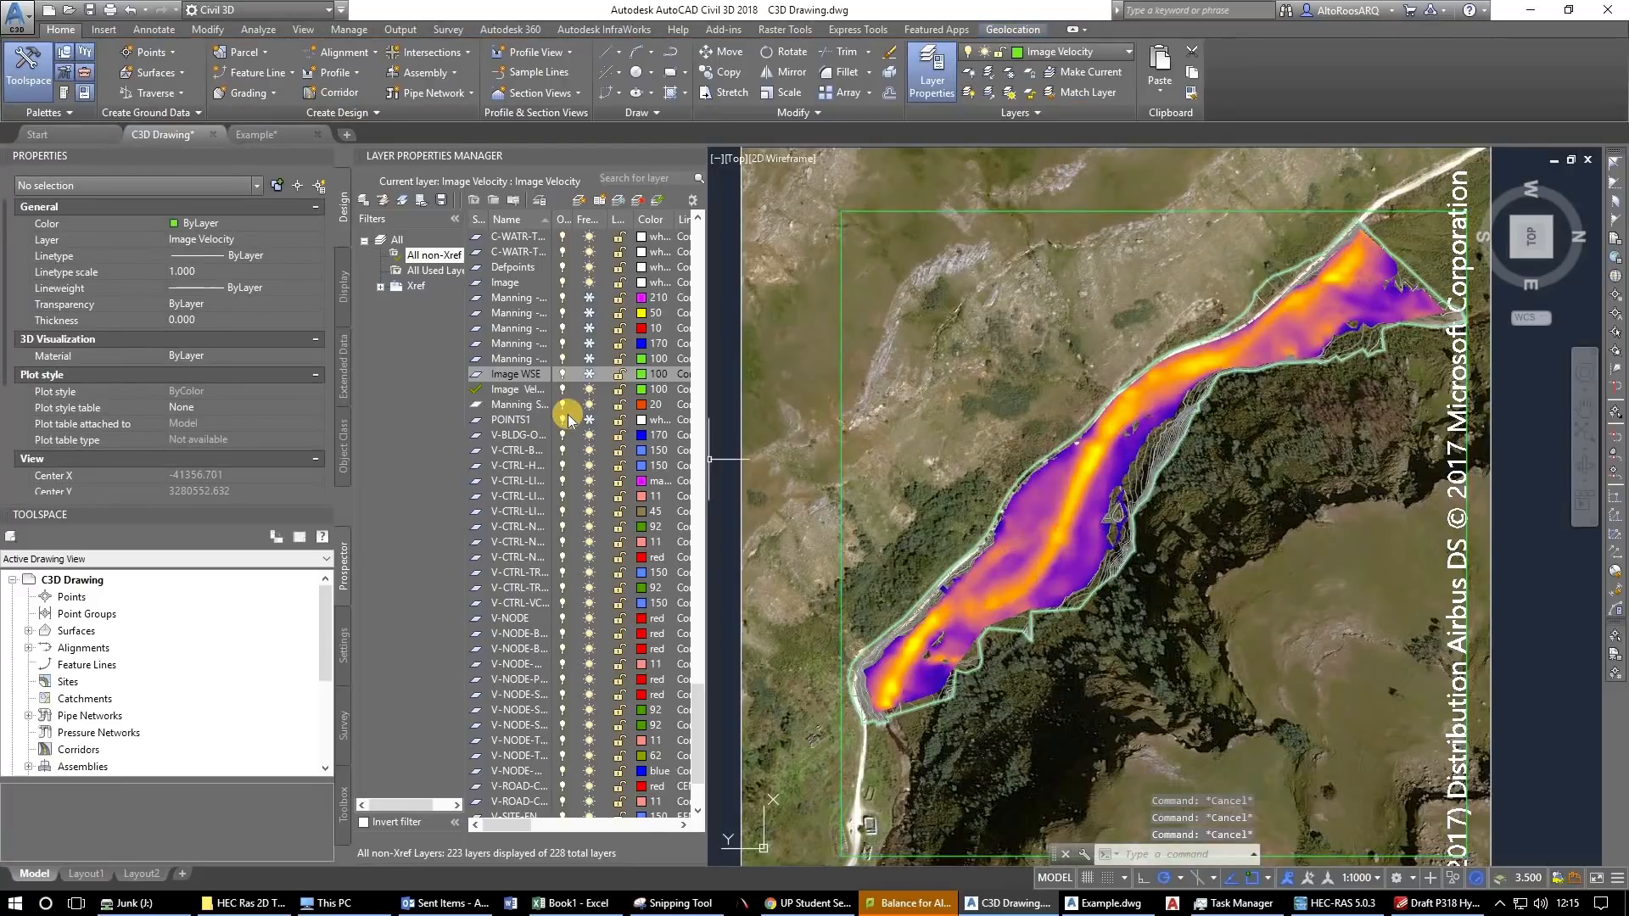
Create a new layer named Contours Velocity and make it the current layer.
left_click(521, 390)
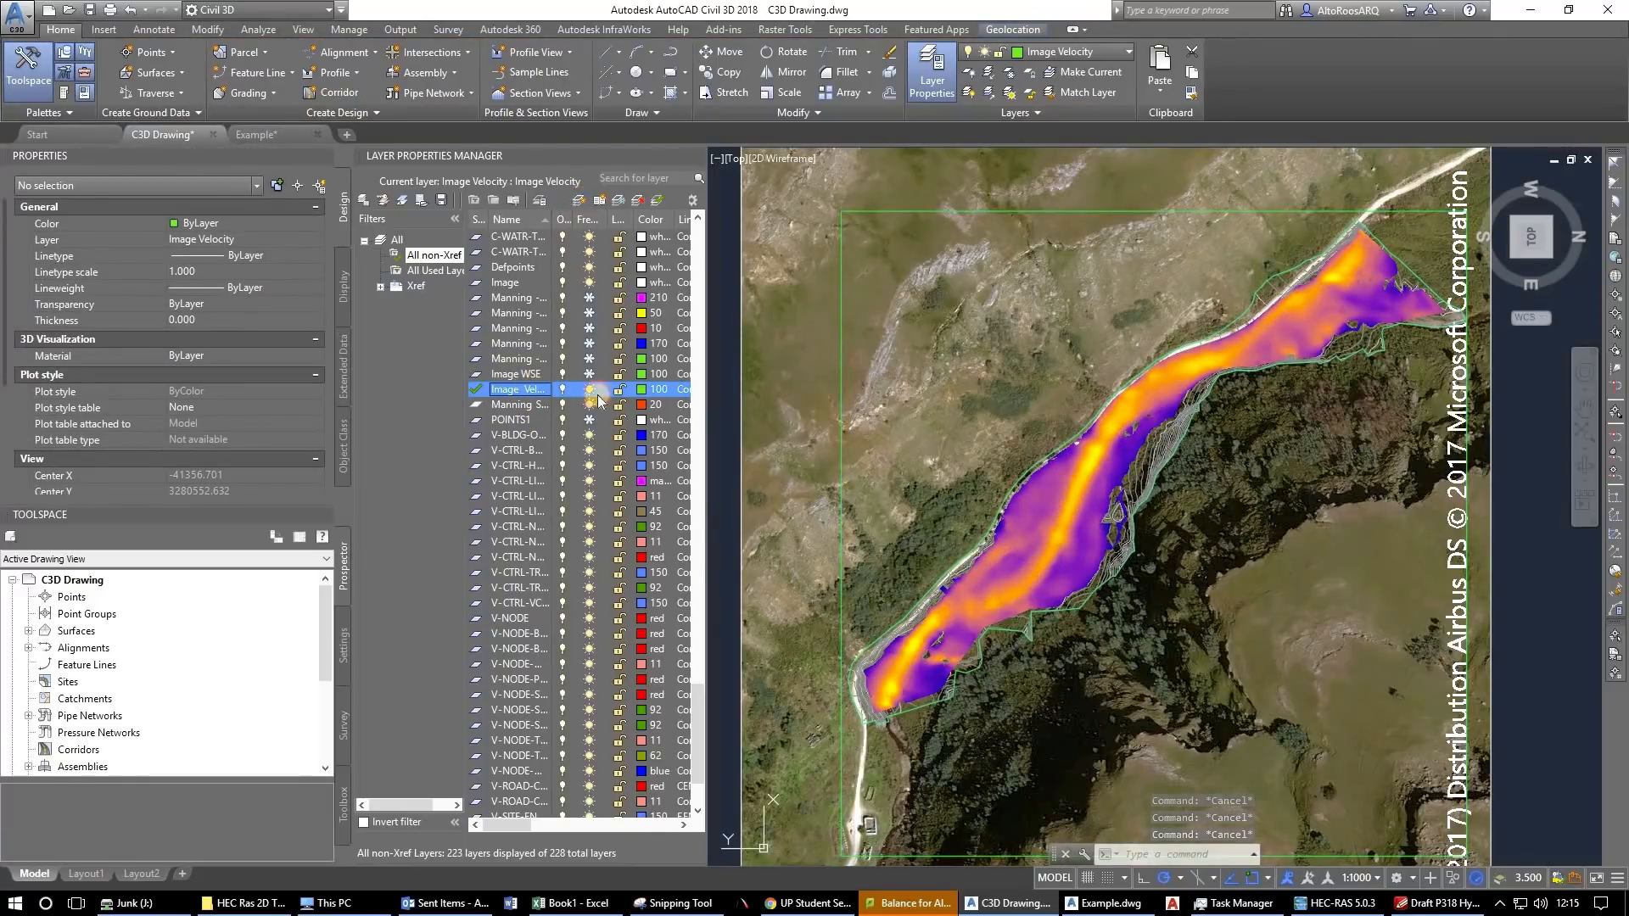
key("alt+n")
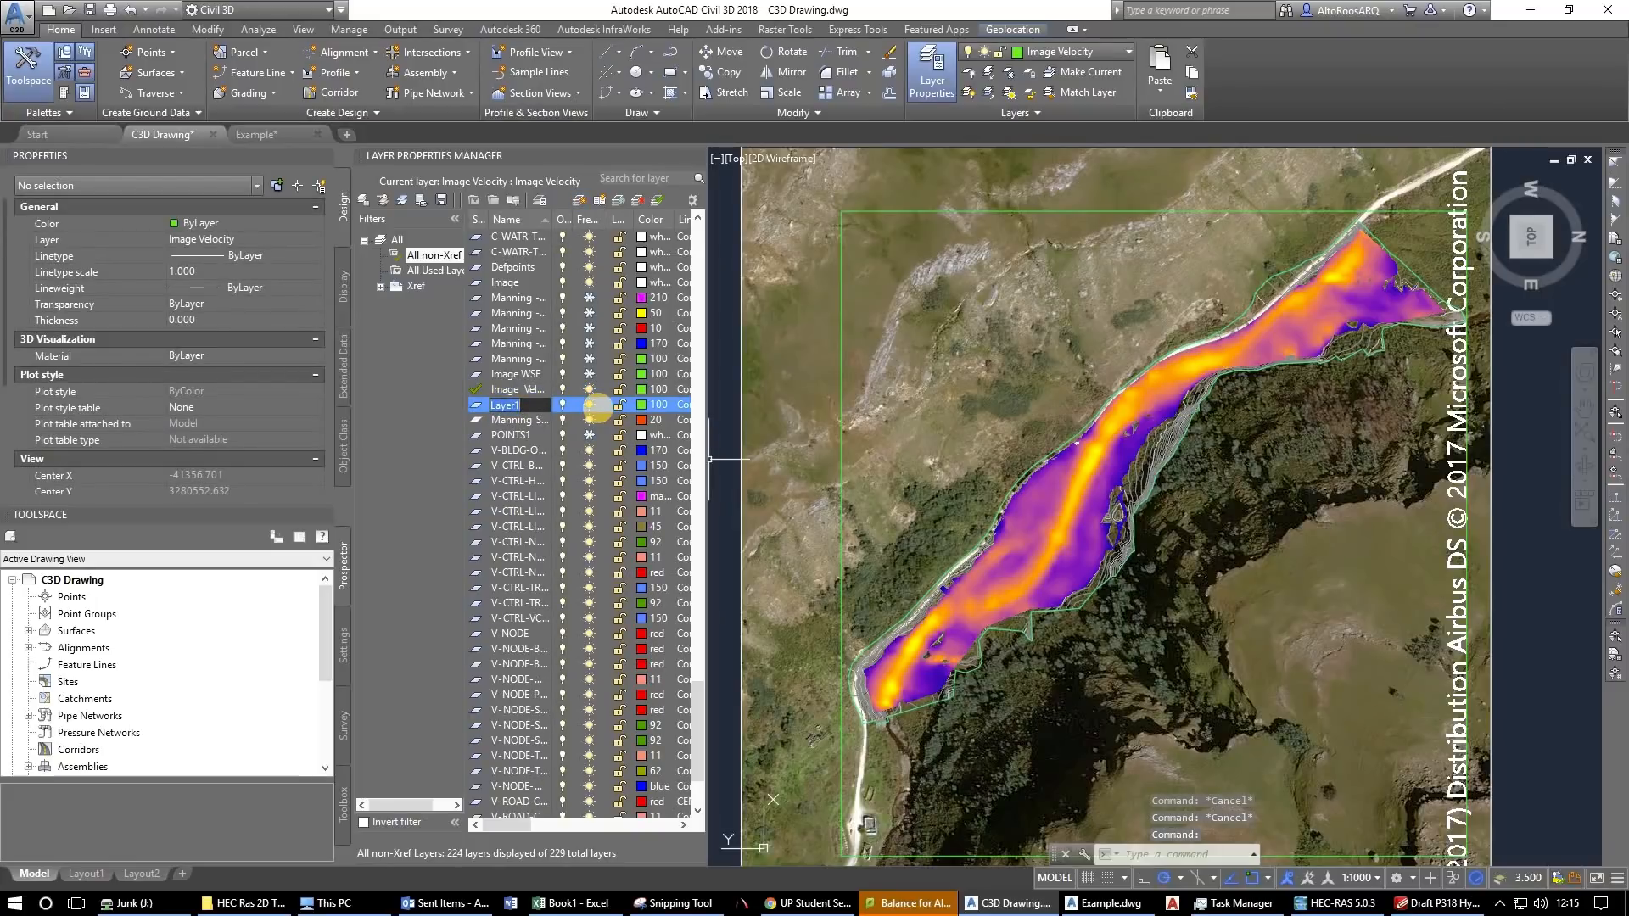
type("Velocity")
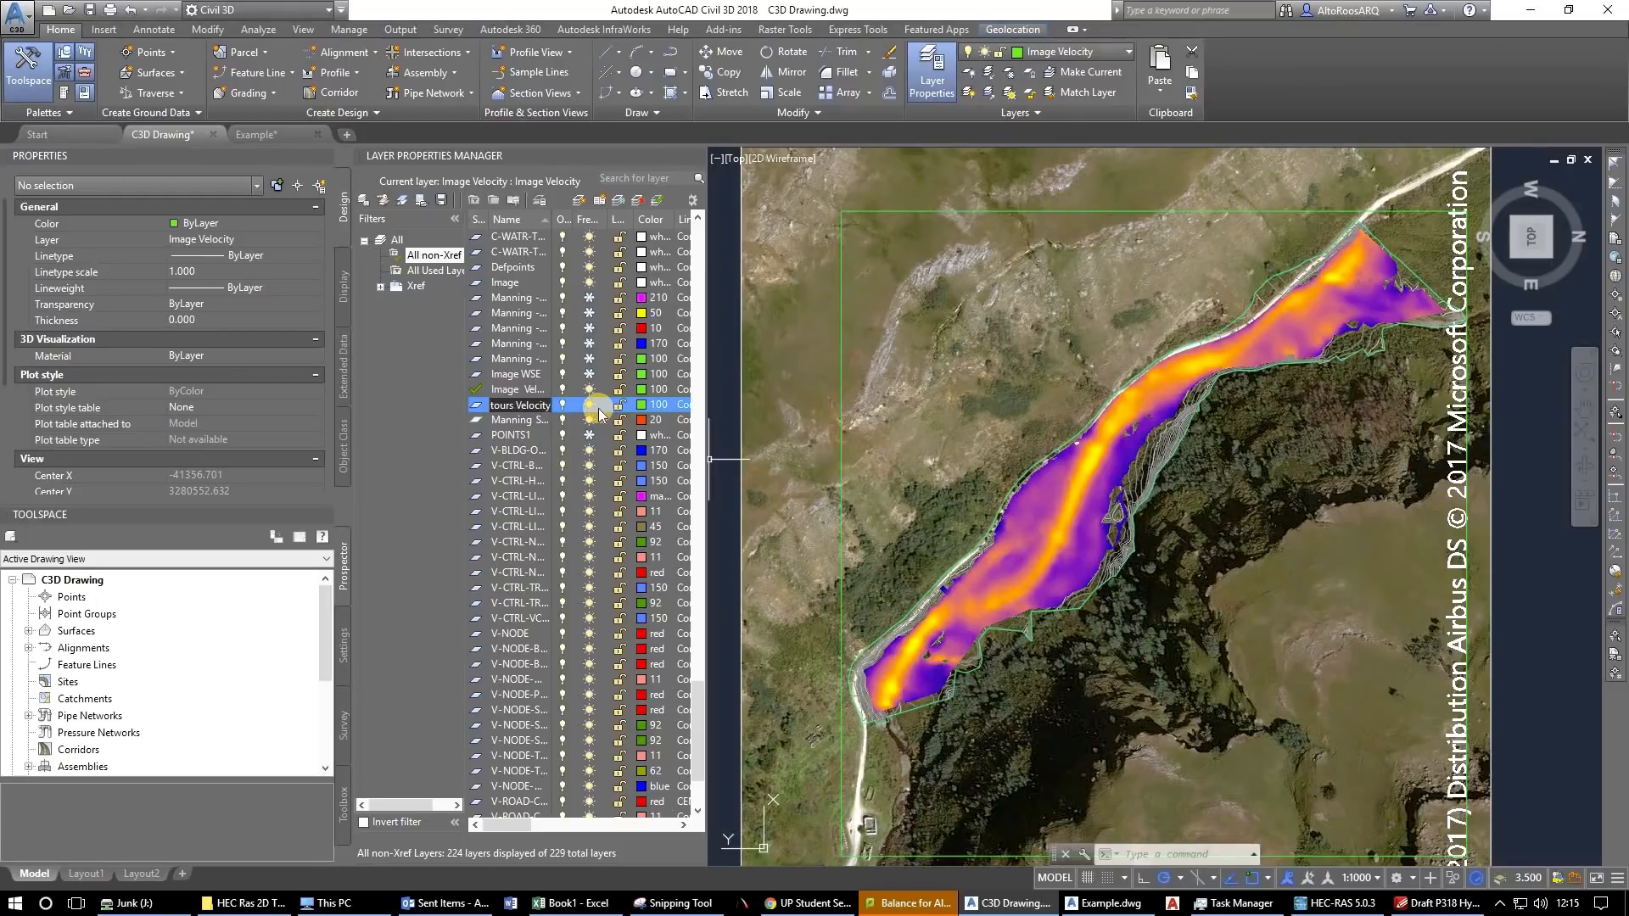
key("Return")
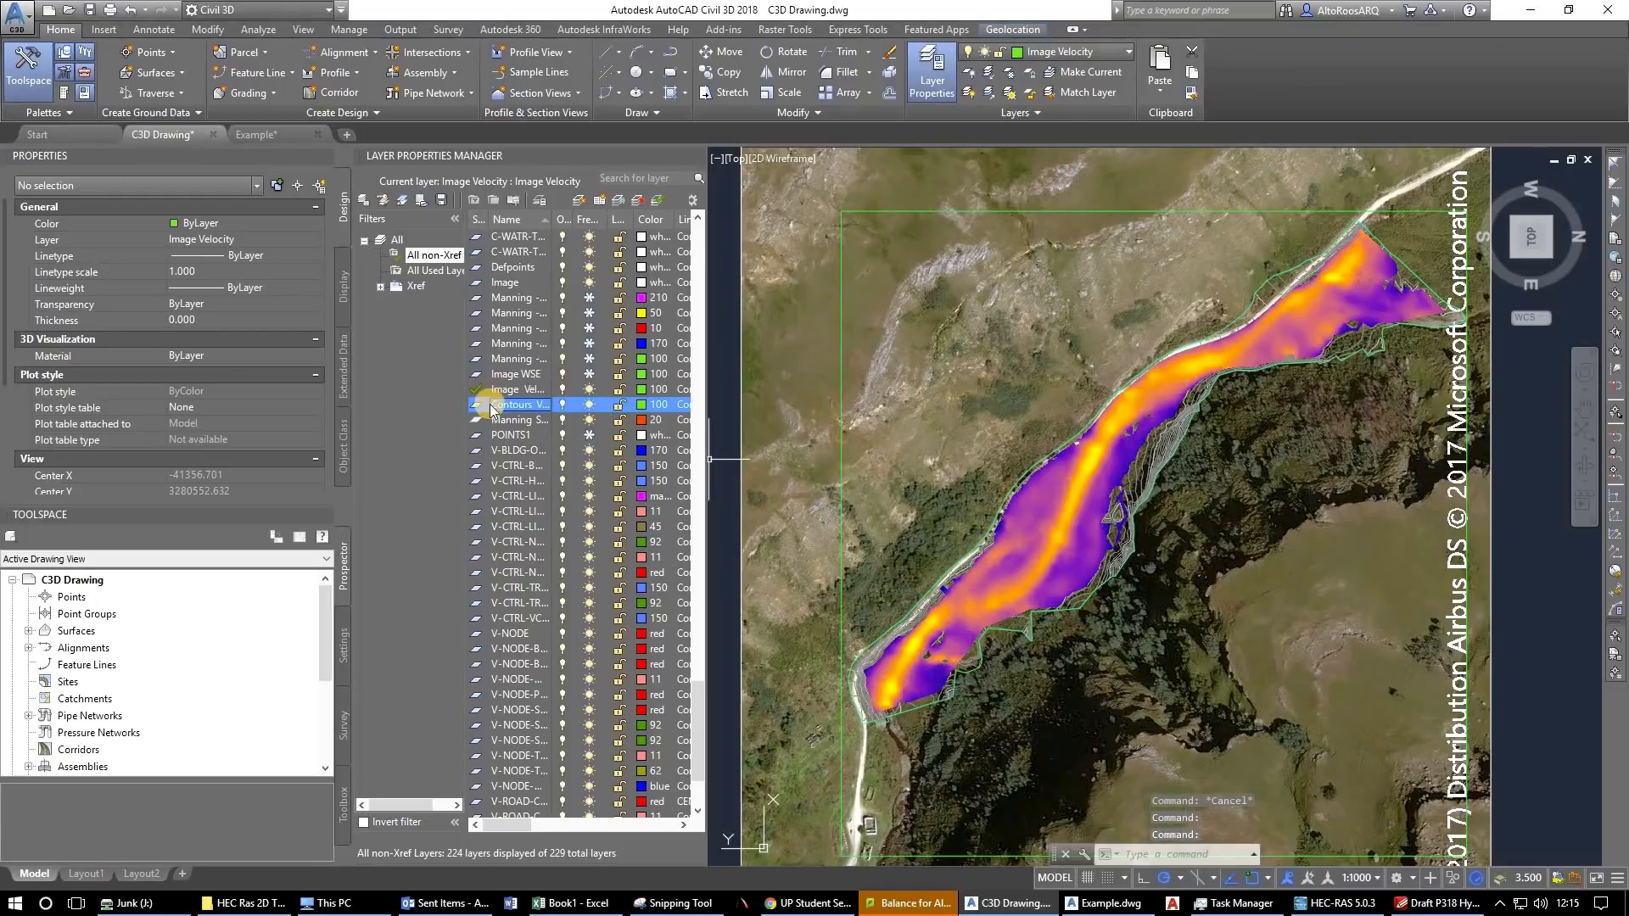
Import the Velocity GeoContours shapefile from the Plan 1 folder with MAPIMPORT, keeping the default import settings.
scroll(976, 479, "down", 3)
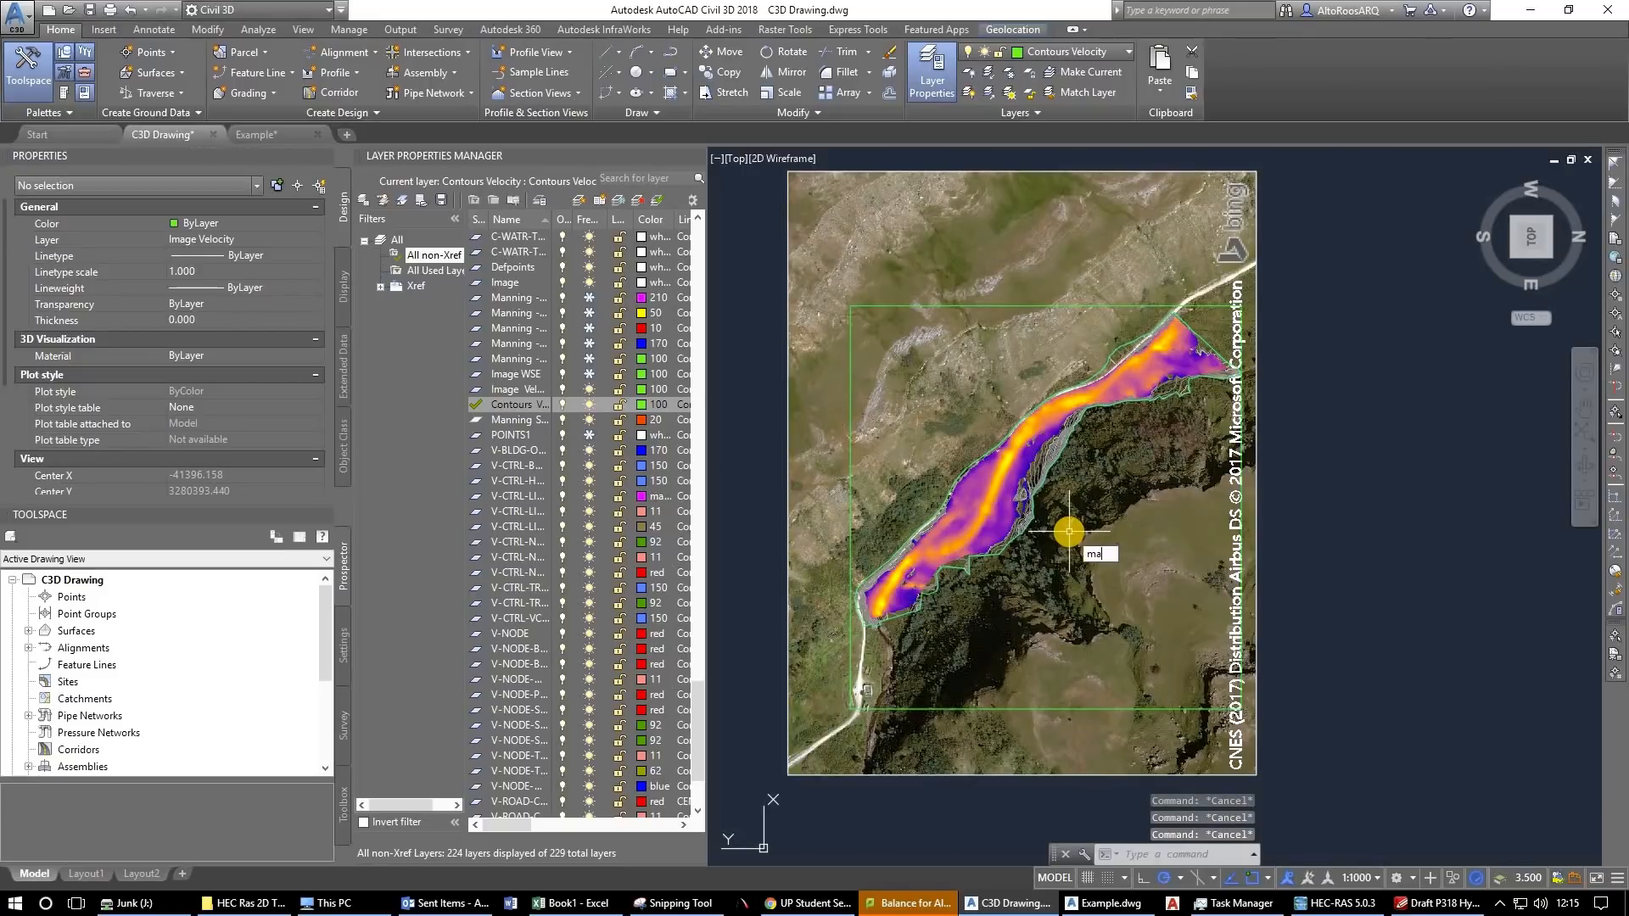
type("mapimport")
key("Return")
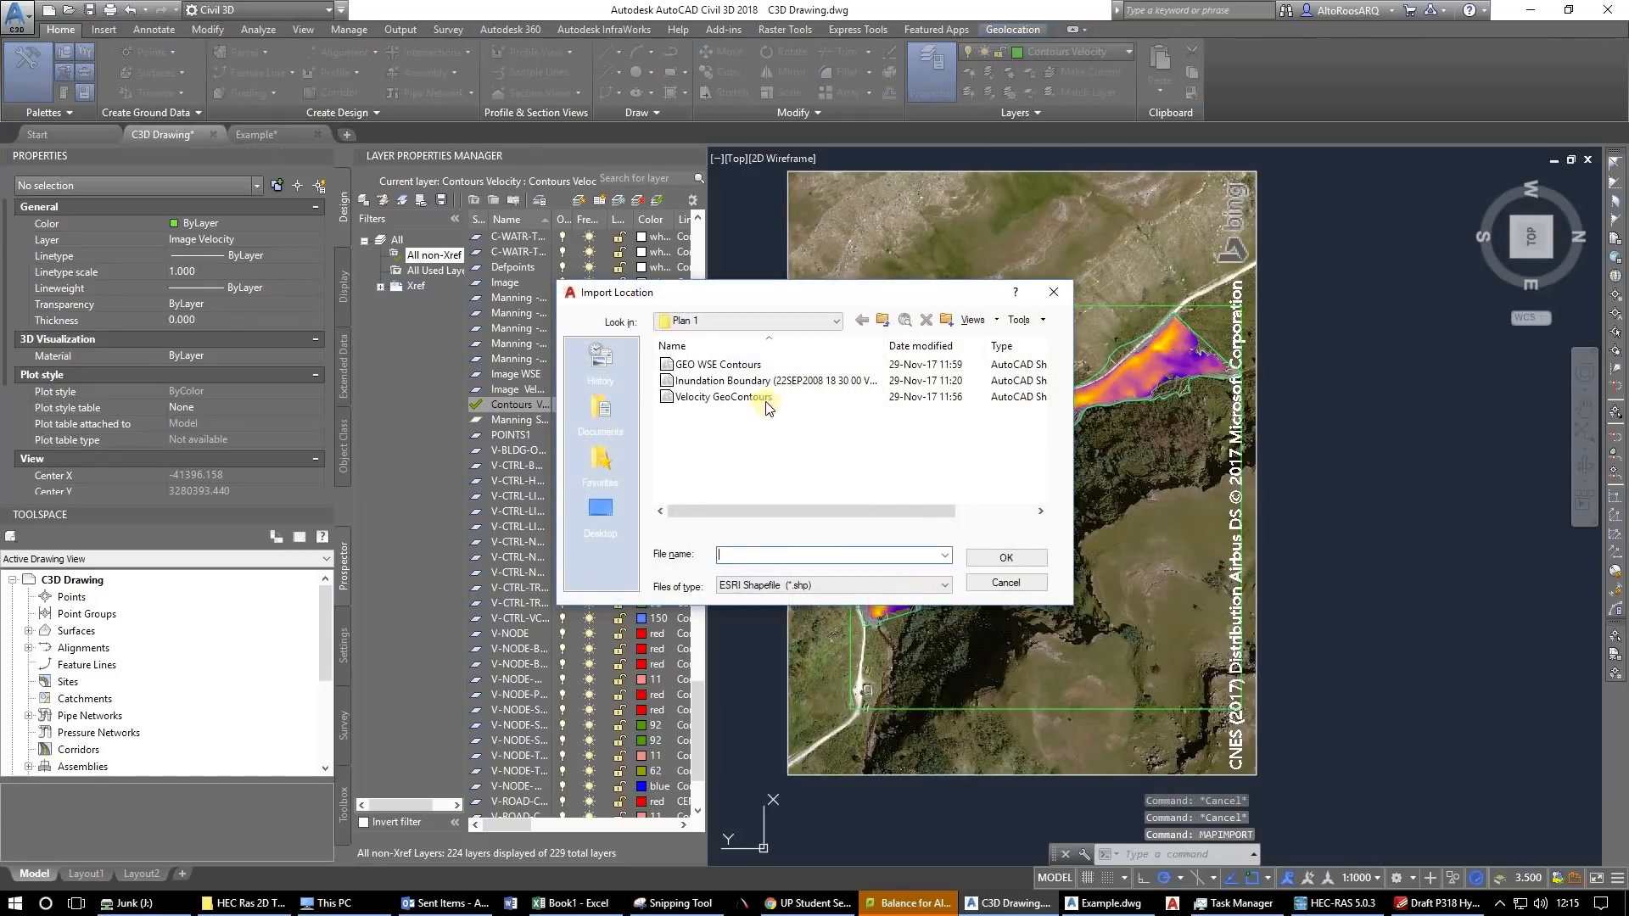
left_click(730, 397)
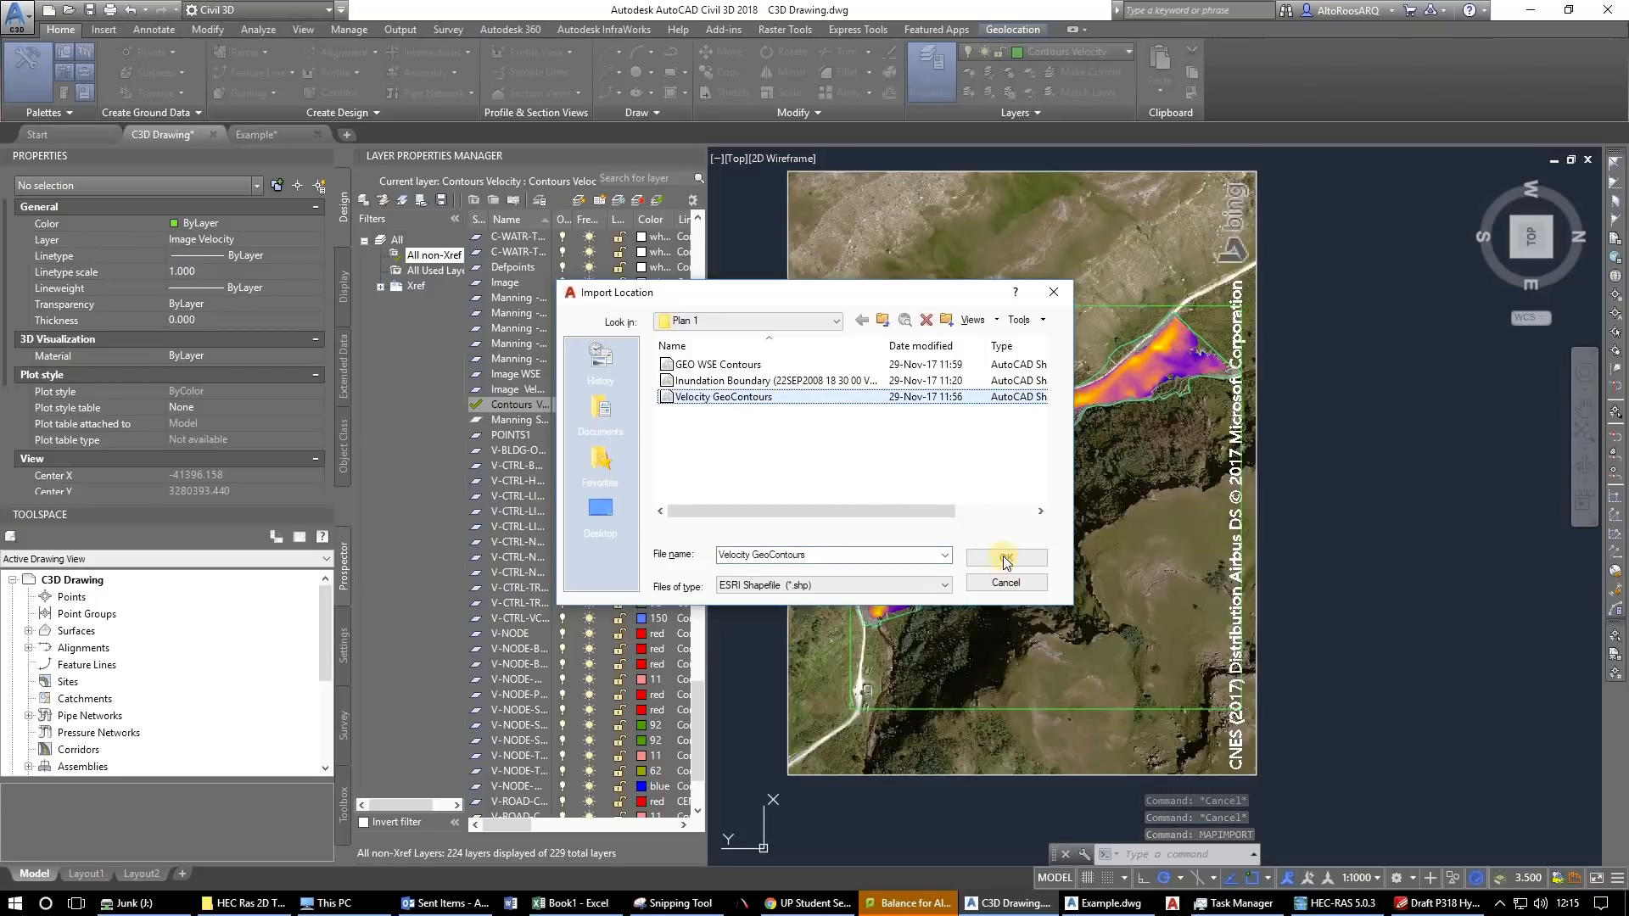
left_click(1003, 557)
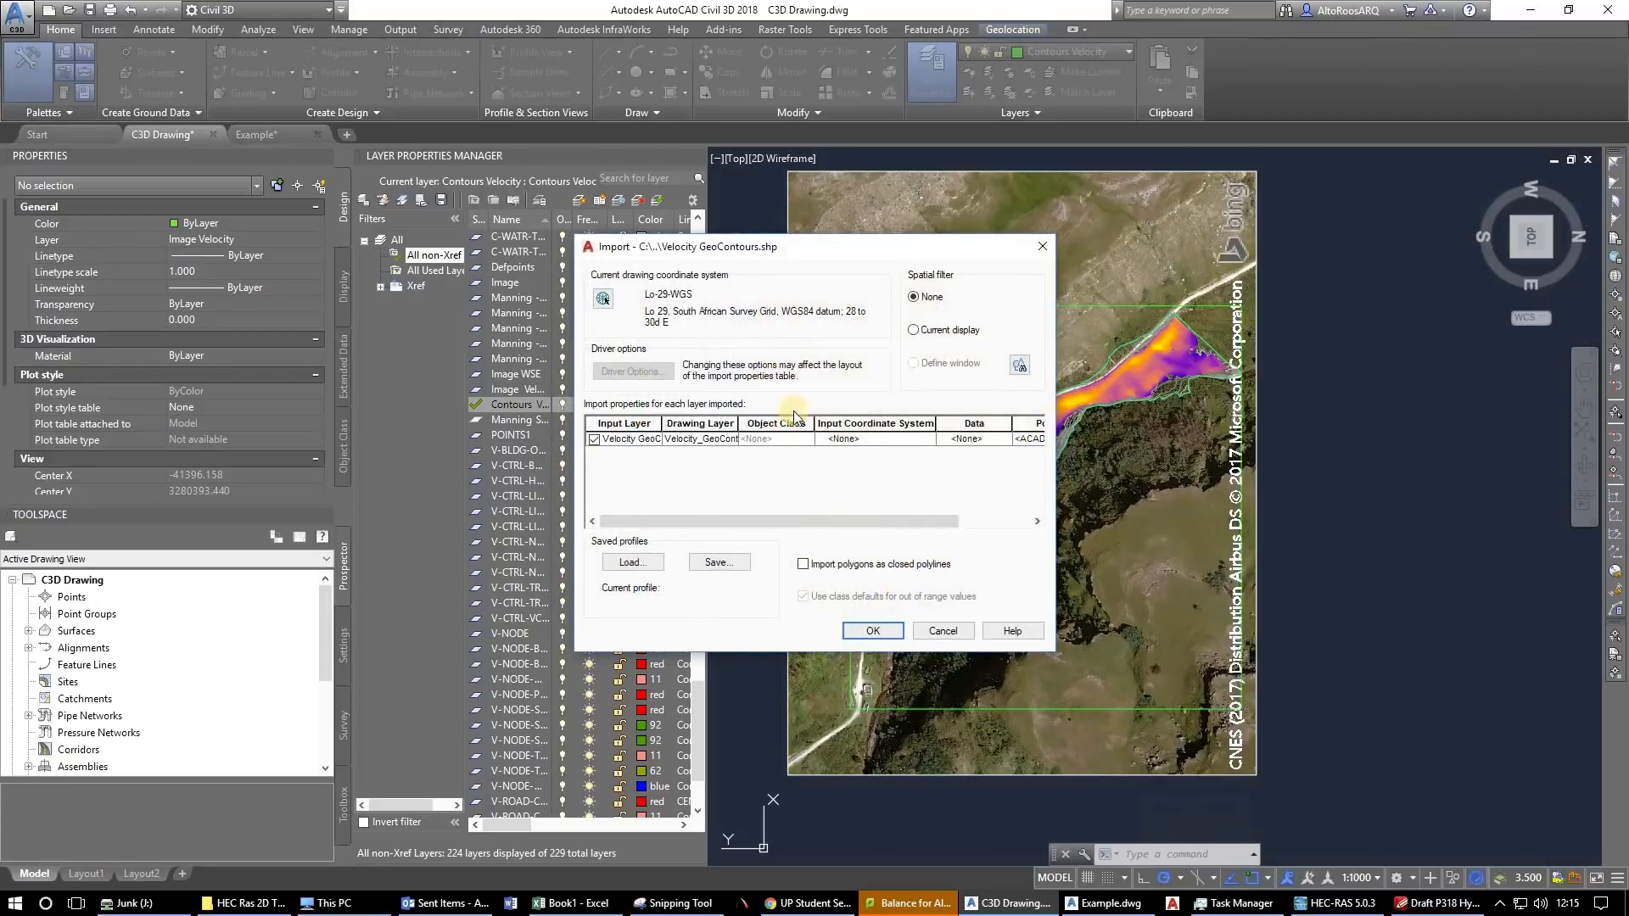
left_click(873, 634)
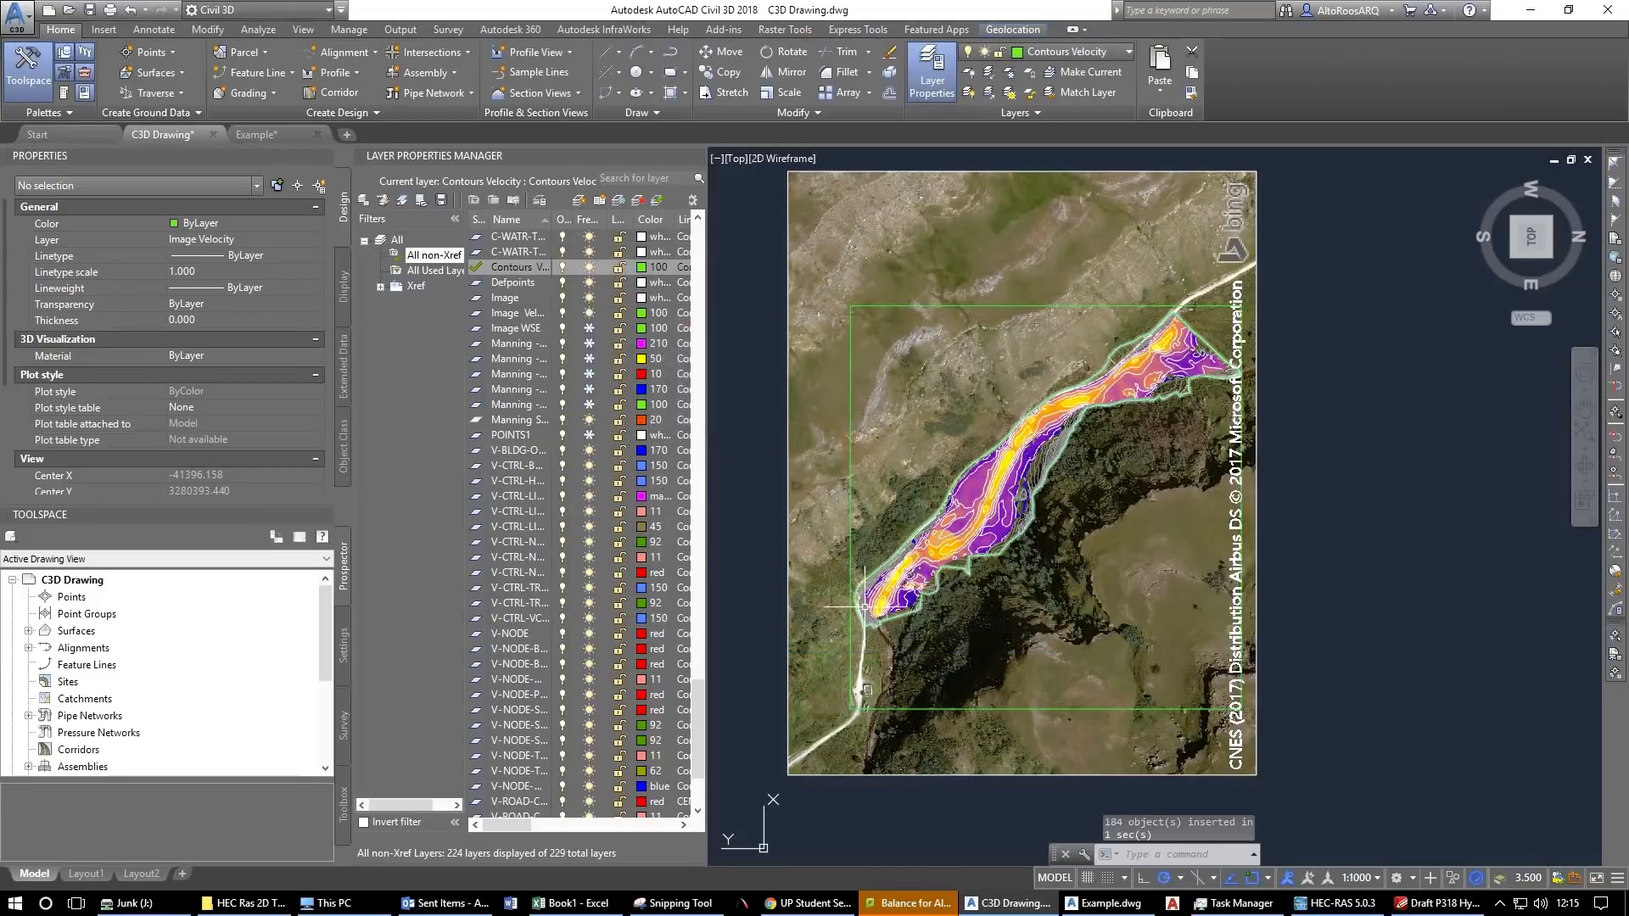
Examine the imported velocity contours against the velocity image along the whole river reach, including the layer of one contour.
scroll(938, 519, "up", 5)
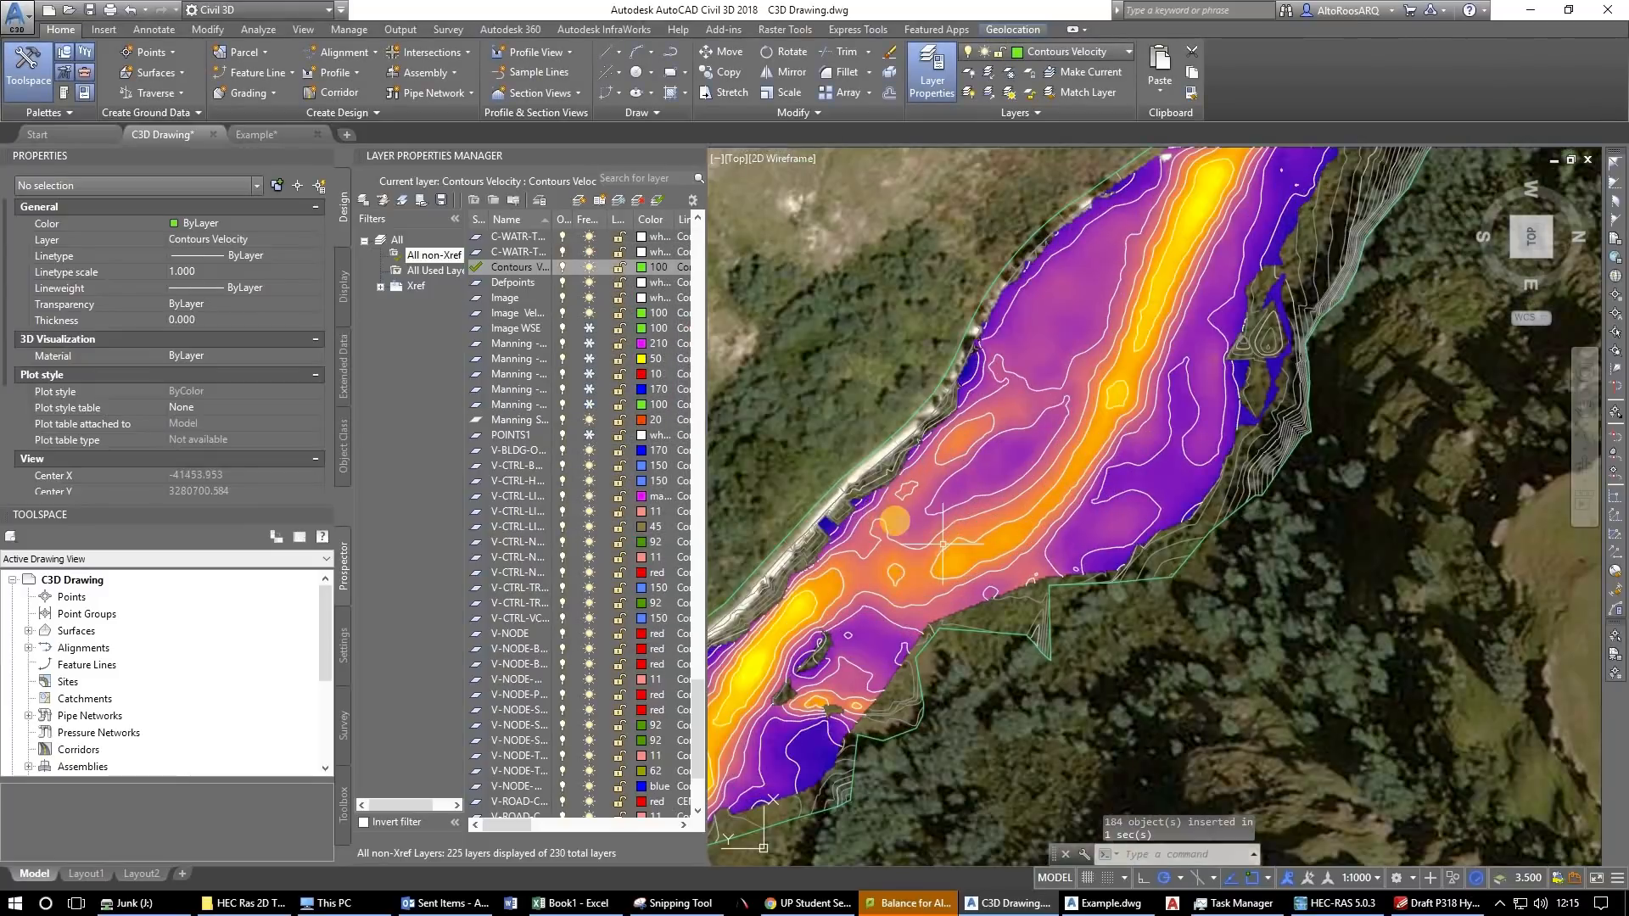
left_click(891, 539)
left_click_drag(1115, 389, 974, 619)
left_click_drag(1142, 429, 1025, 580)
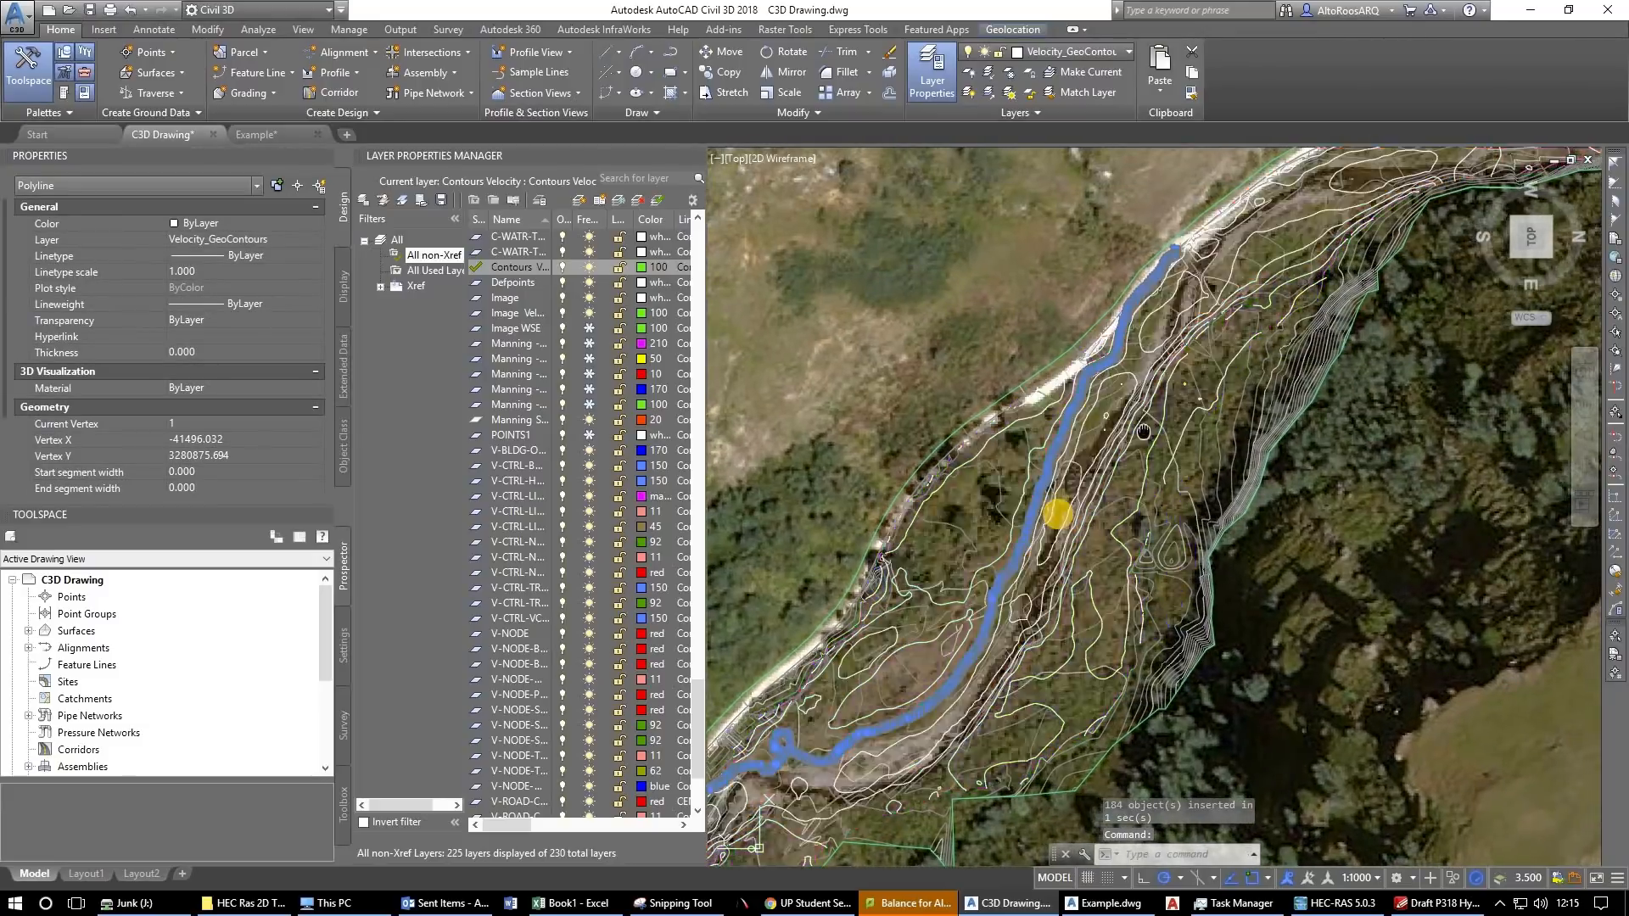
key("Escape")
key("Escape")
scroll(1067, 467, "up", 2)
left_click_drag(1142, 319, 829, 520)
left_click_drag(1256, 405, 856, 660)
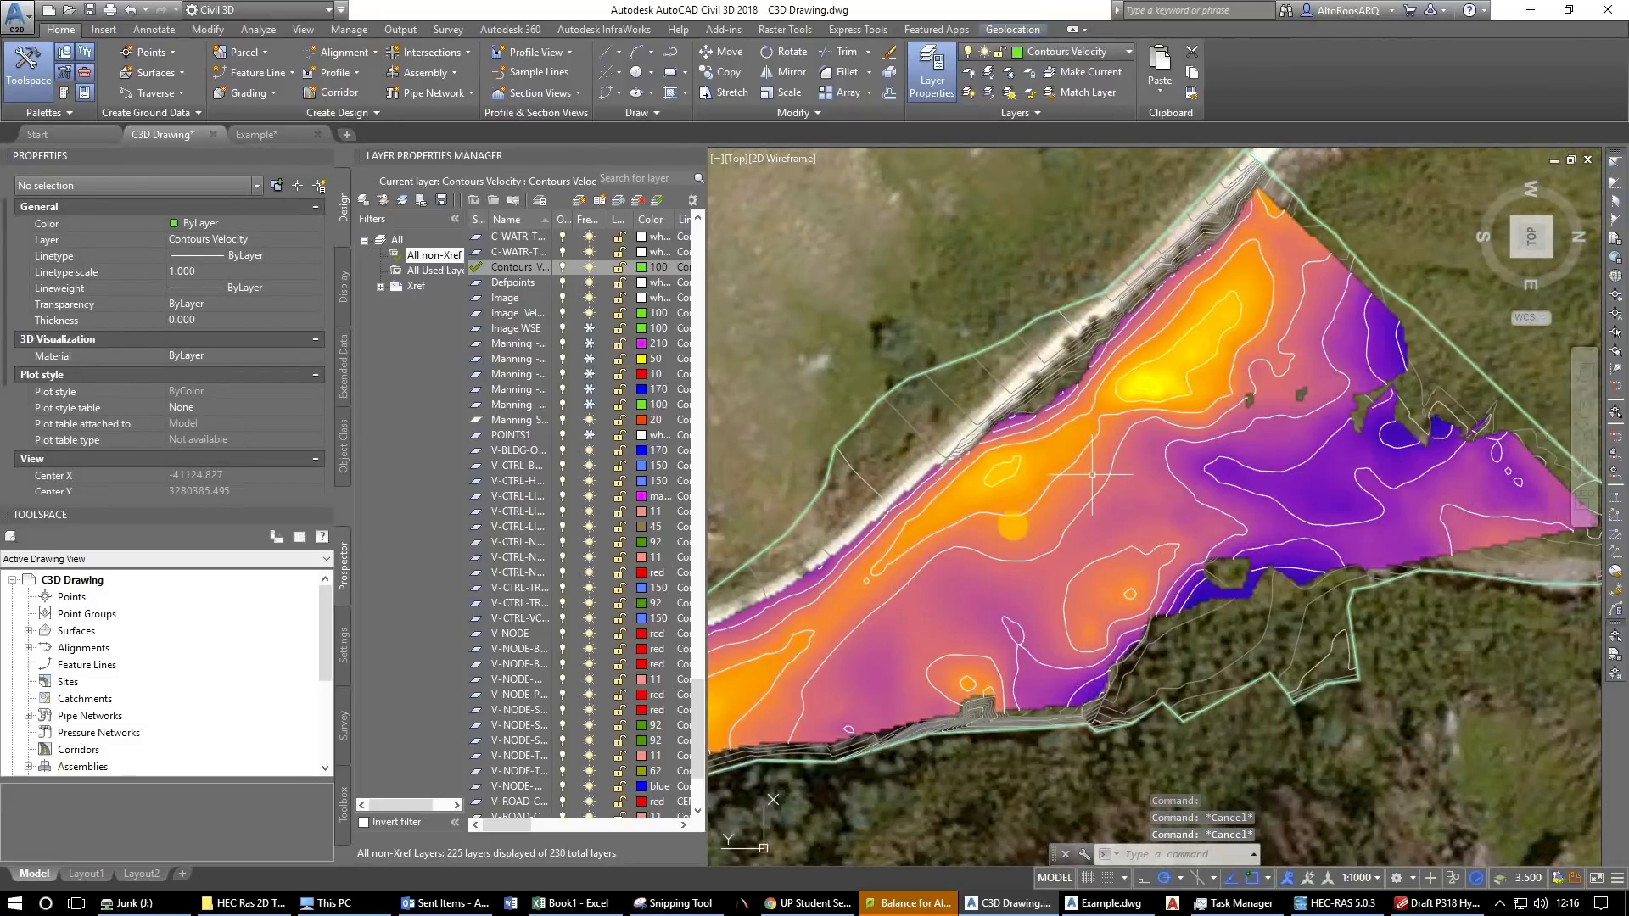
left_click_drag(1032, 521, 1415, 151)
mouse_move(1051, 475)
left_mouse_down()
mouse_move(1138, 283)
mouse_move(1239, 207)
left_mouse_up()
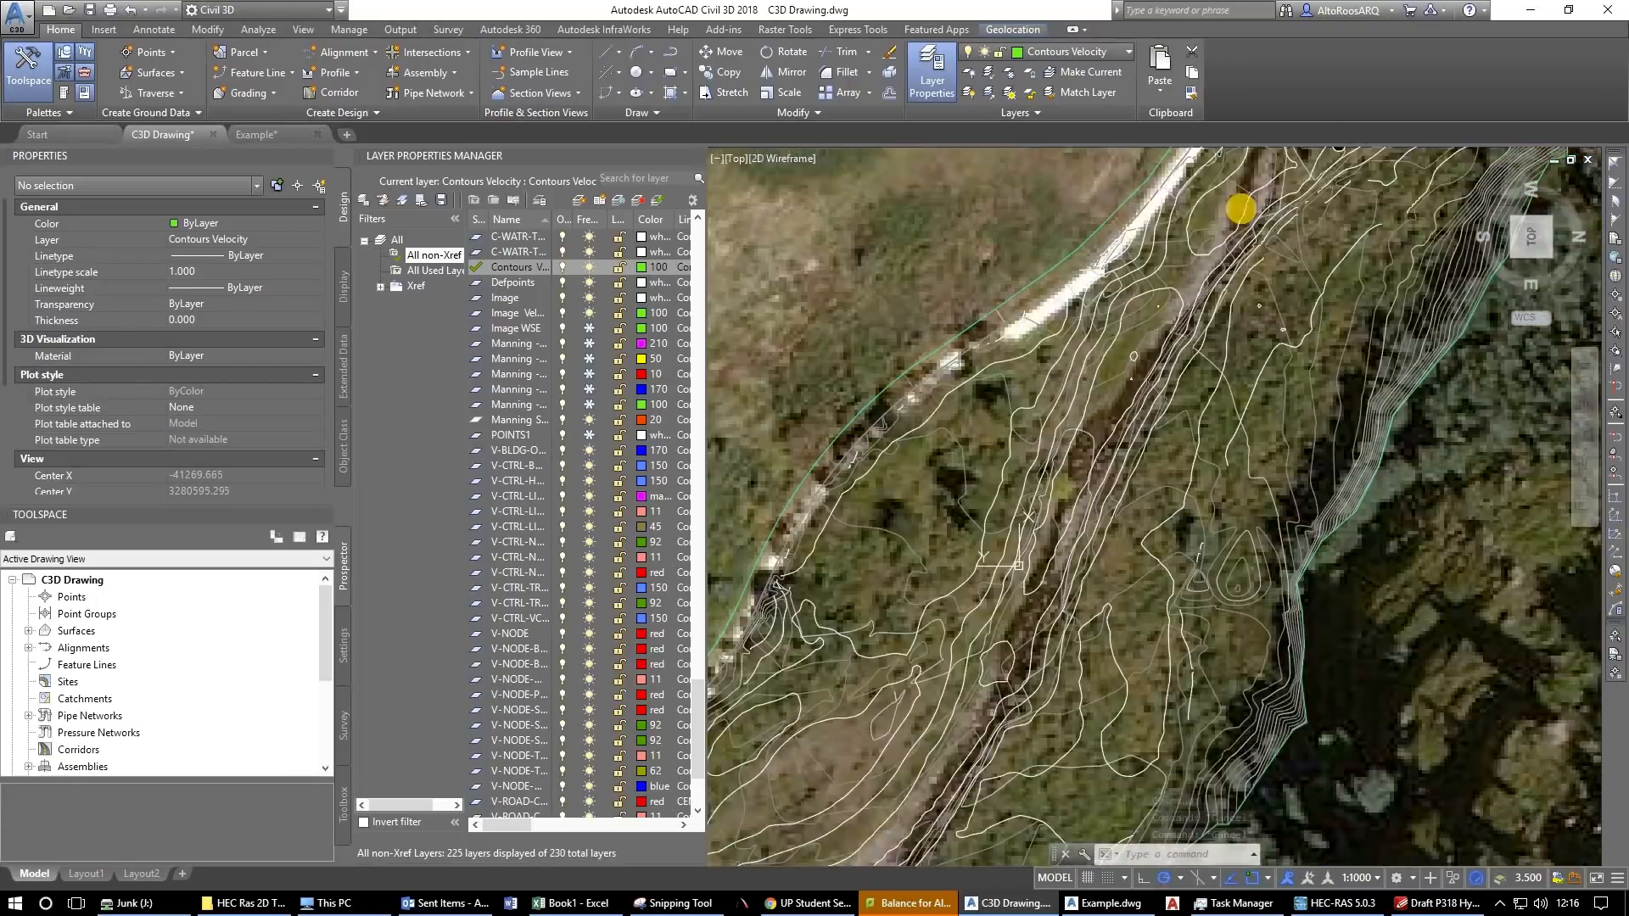
left_click_drag(1074, 520, 1182, 272)
scroll(1154, 322, "down", 3)
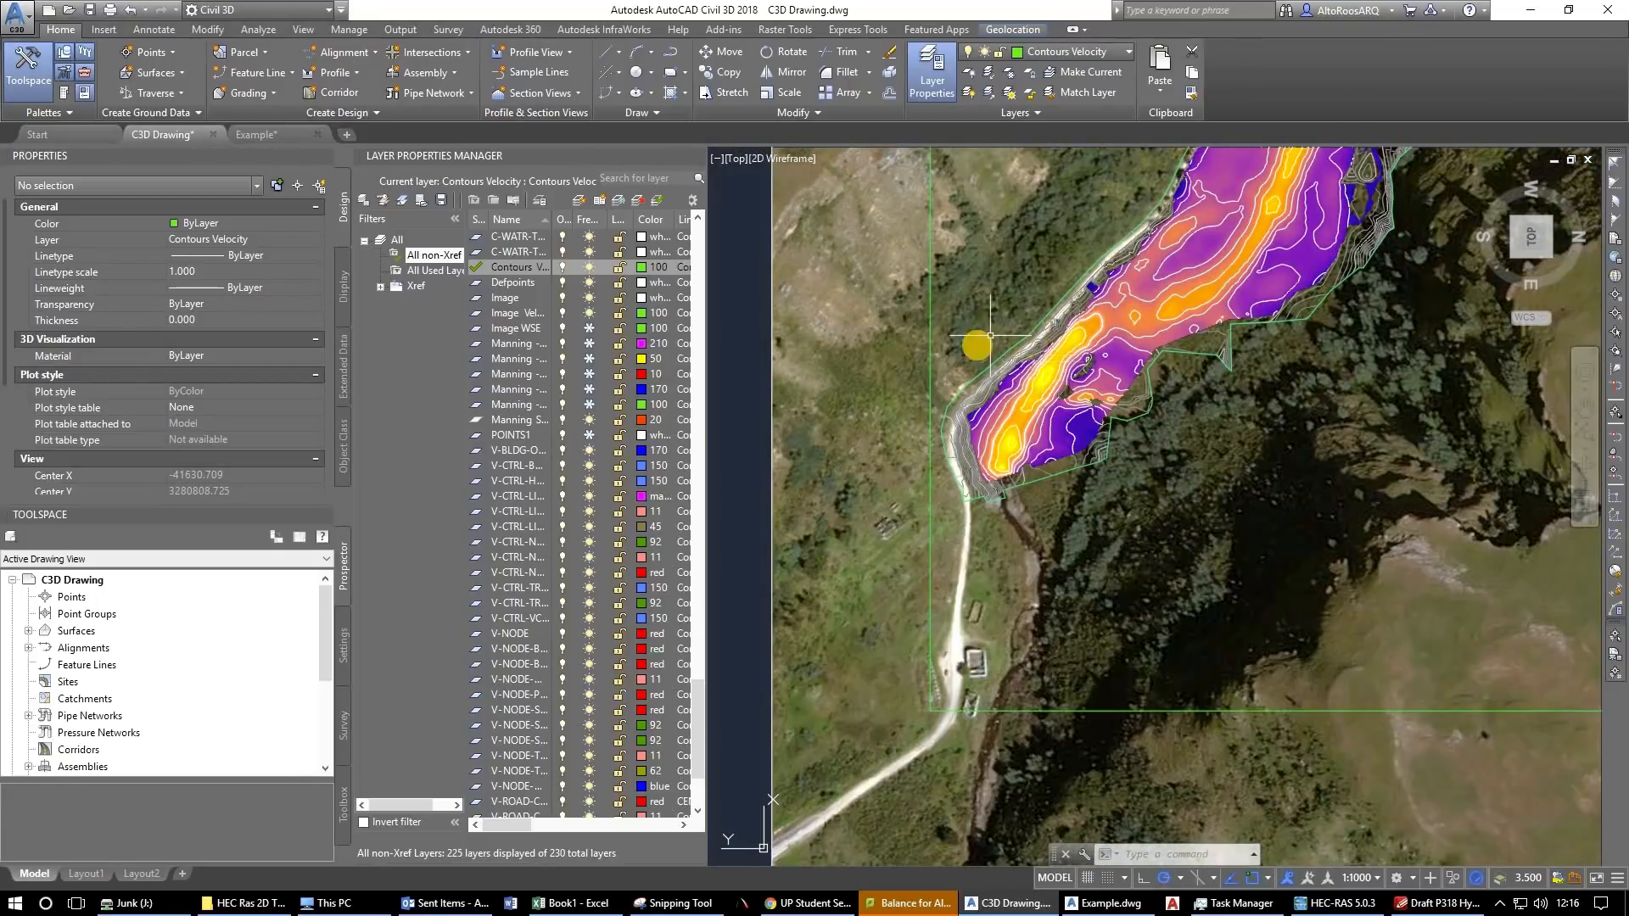
Create a new layer named Contours WSE and make it the current layer.
right_click(519, 266)
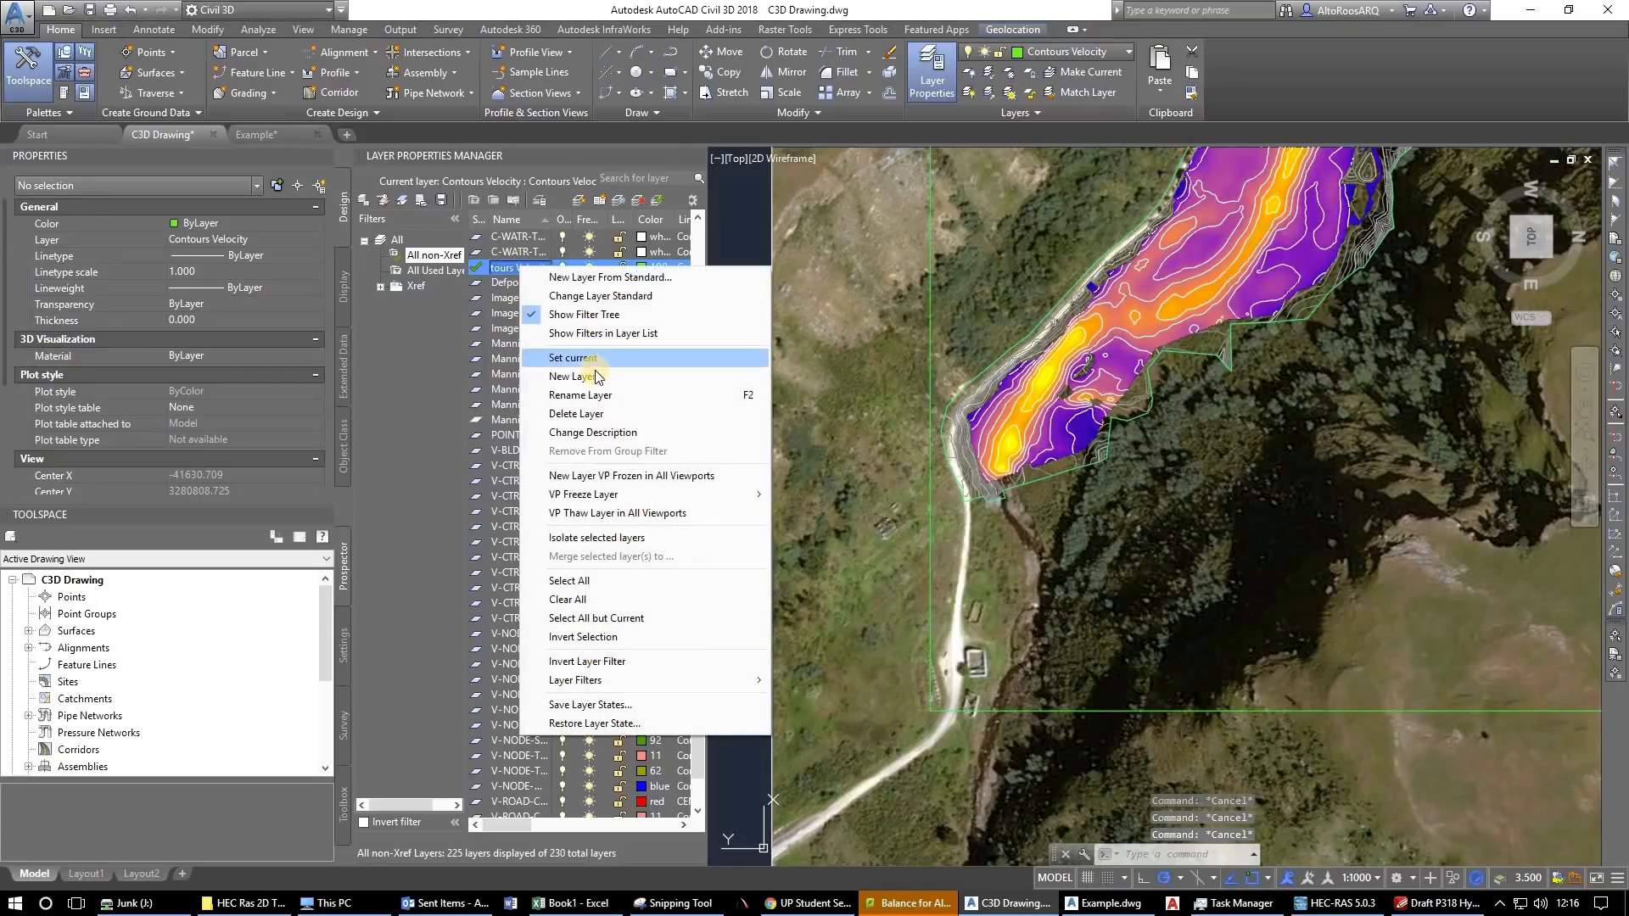
left_click(589, 377)
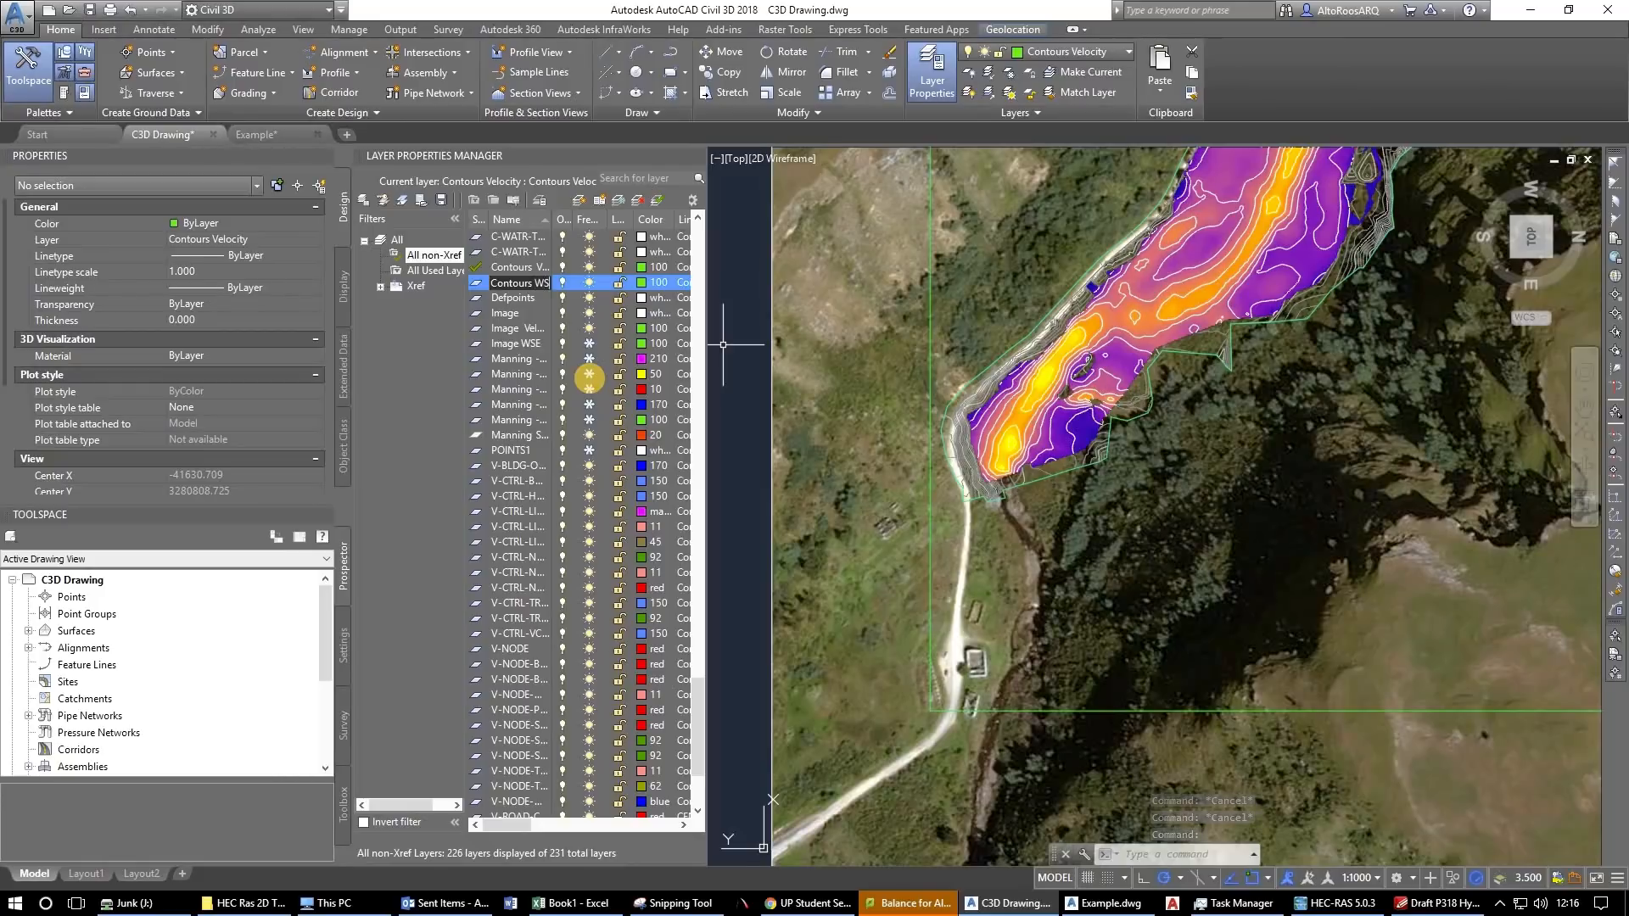
key("Return")
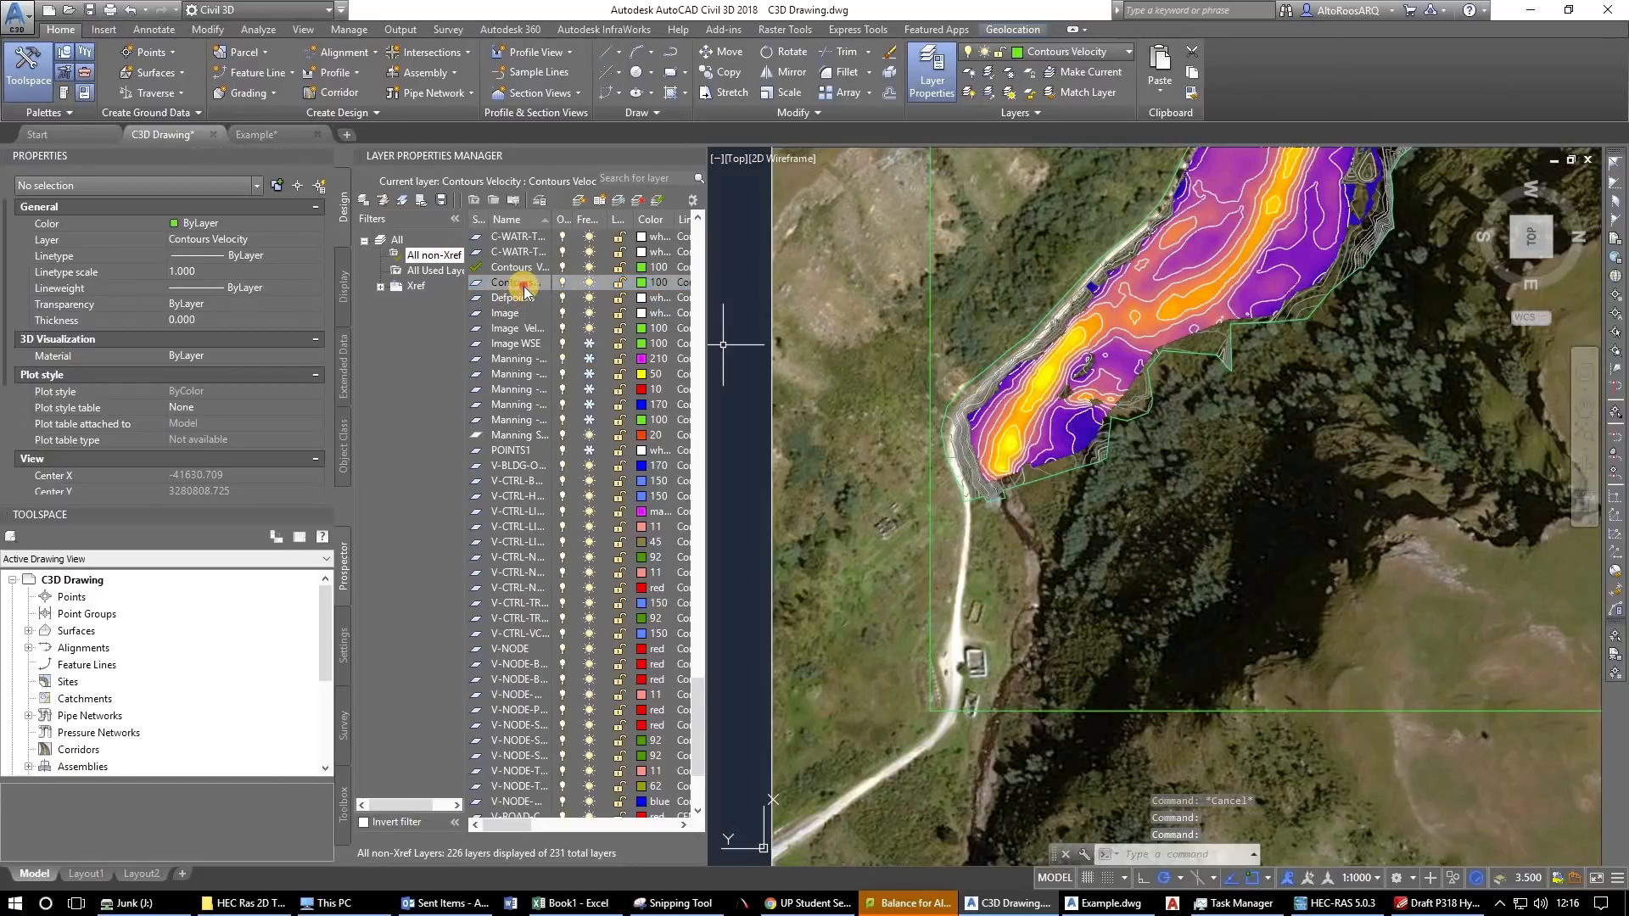
double_click(523, 285)
Freeze the Contours Velocity and Image Velocity layers and thaw the Image WSE layer.
left_click(591, 267)
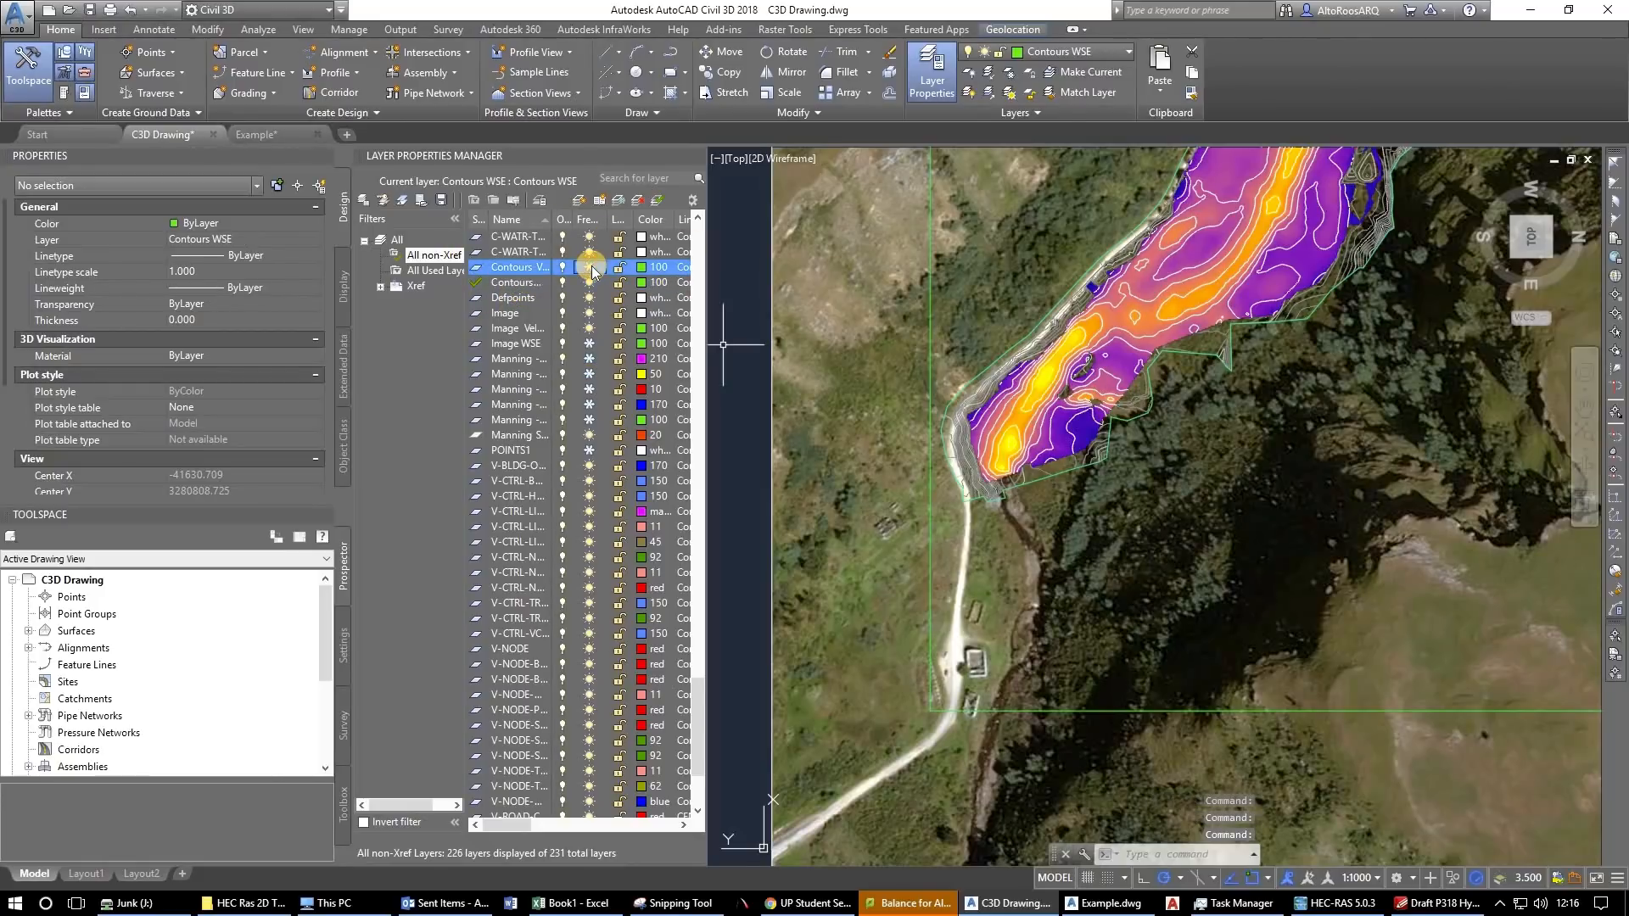
left_click(588, 329)
left_click(589, 342)
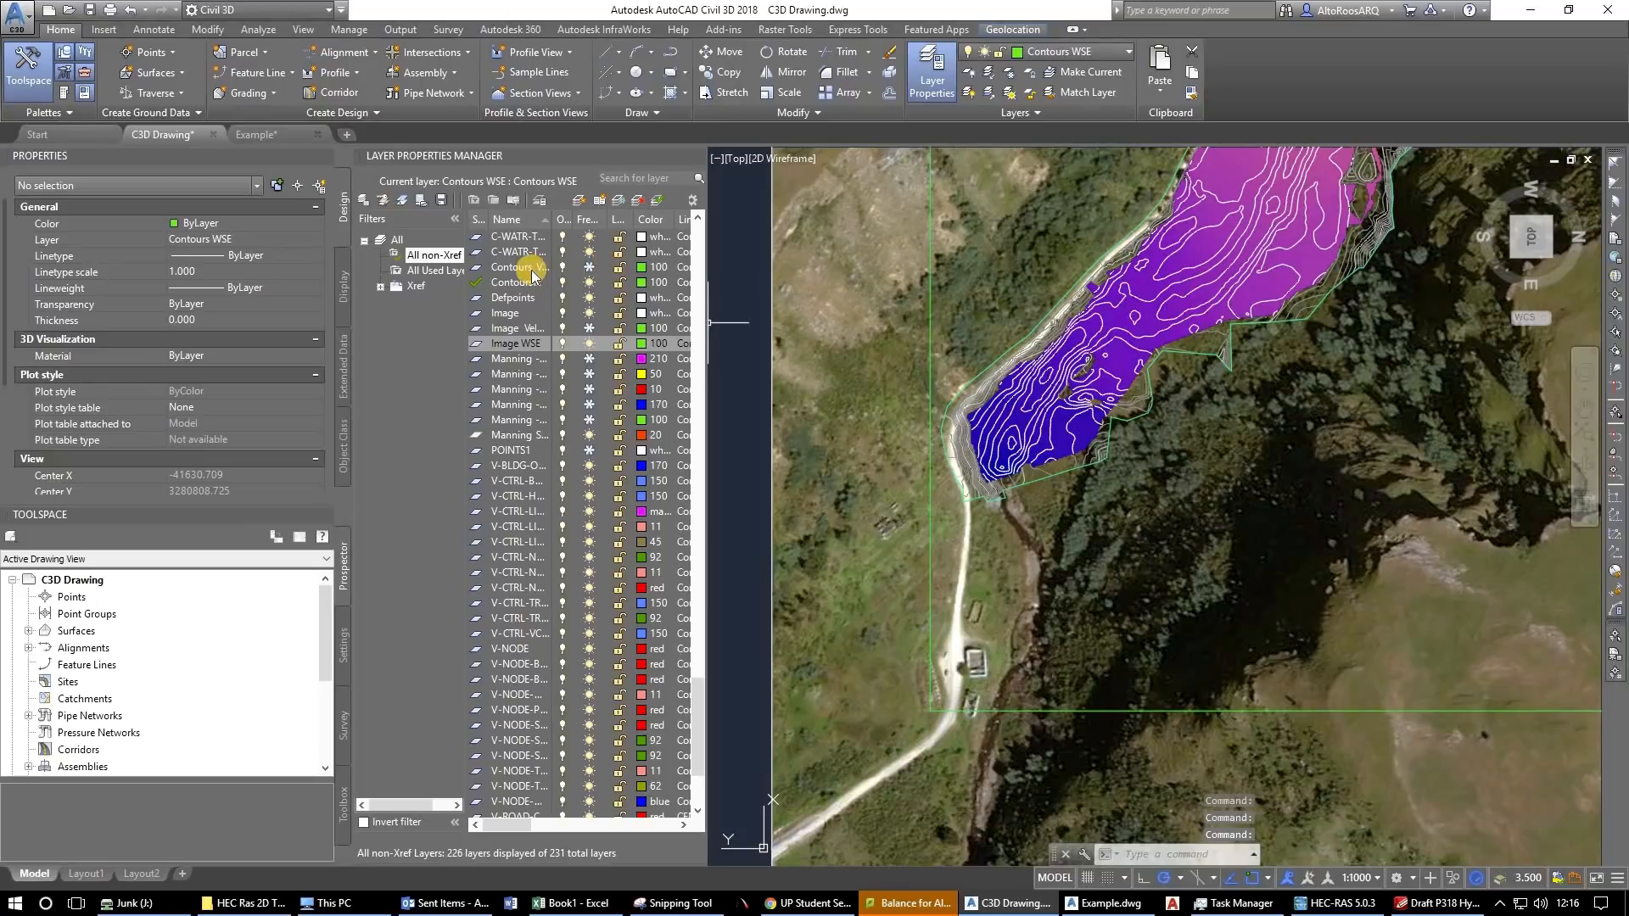
Check which layer the velocity contours are on and freeze it by picking one contour in the drawing.
key("Escape")
key("Escape")
left_click(1031, 454)
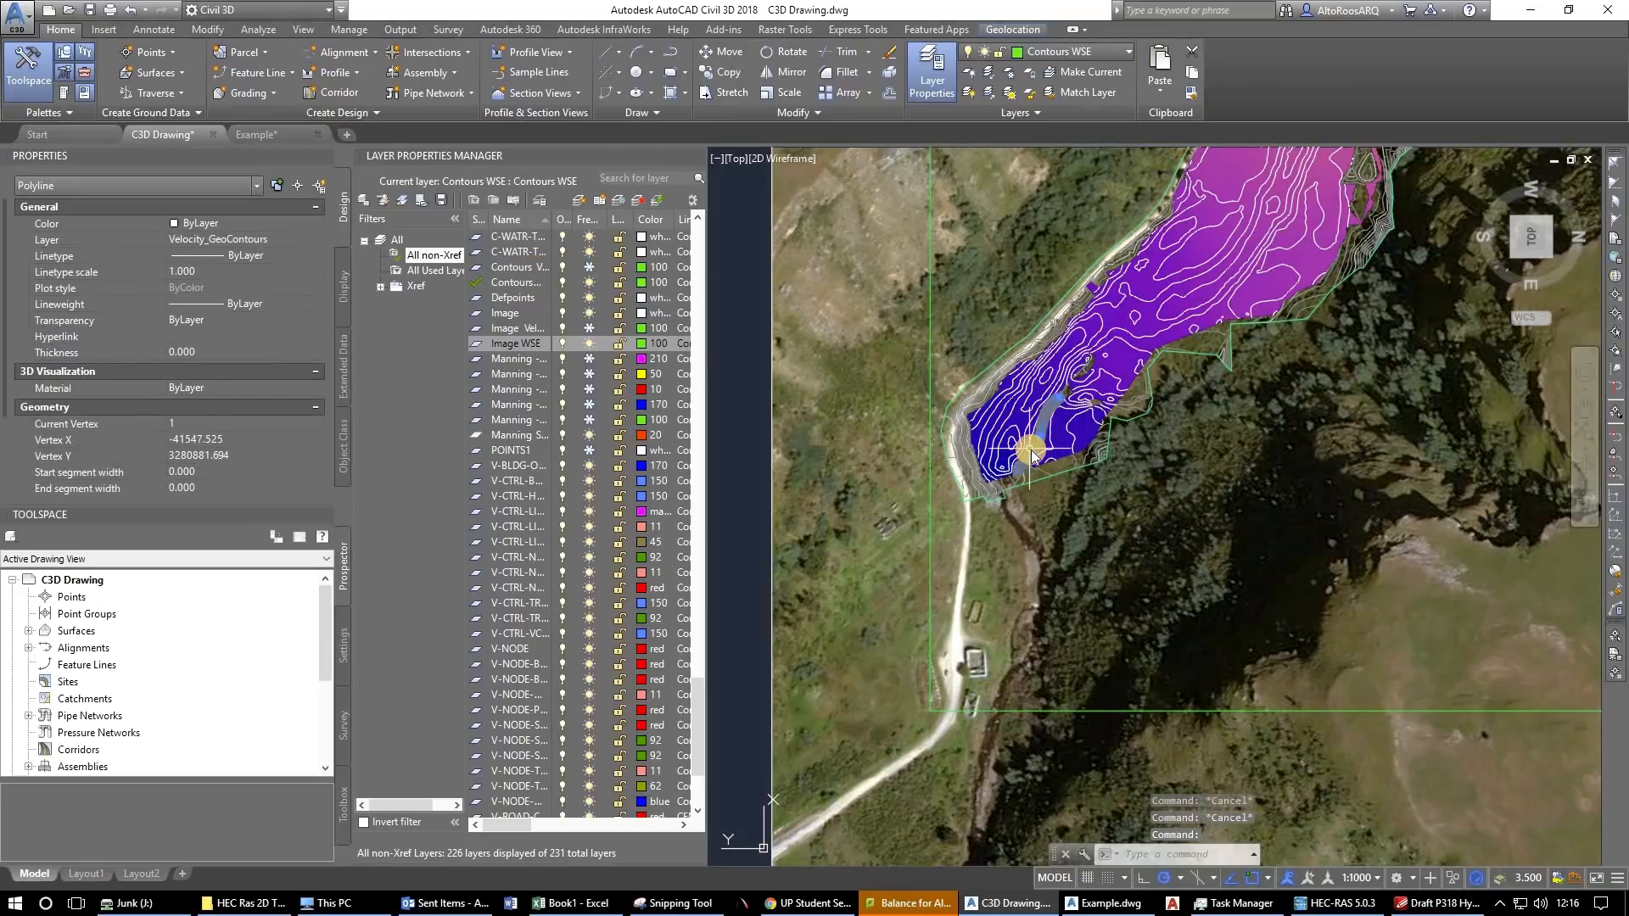
mouse_move(1033, 456)
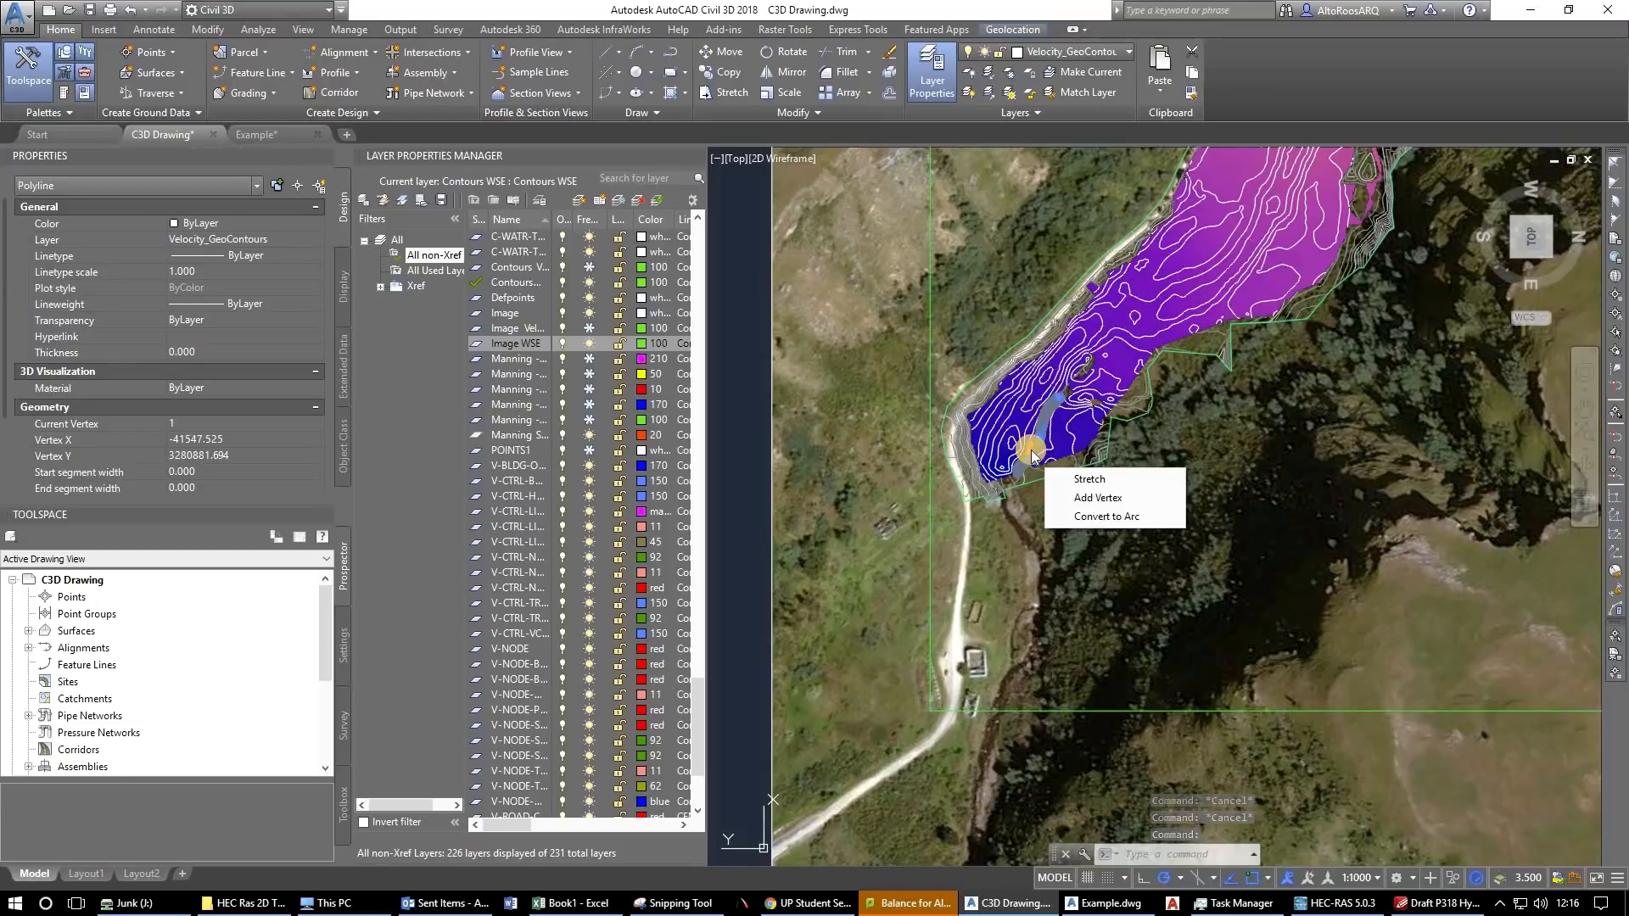
key("Escape")
scroll(1033, 433, "up", 4)
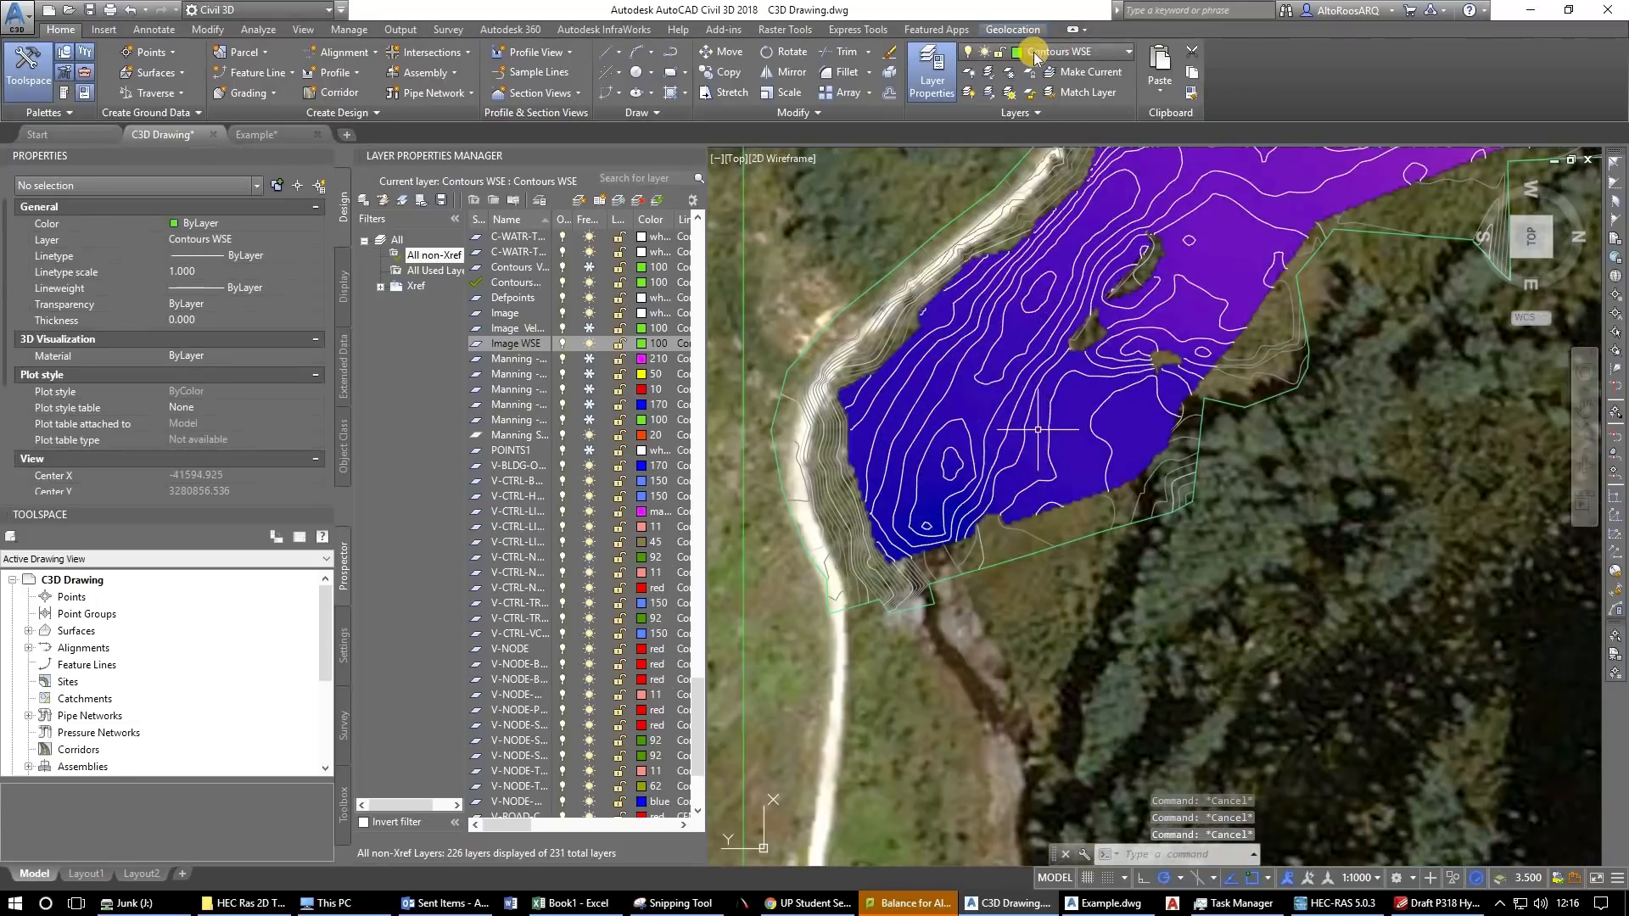
left_click(1009, 68)
left_click(1000, 471)
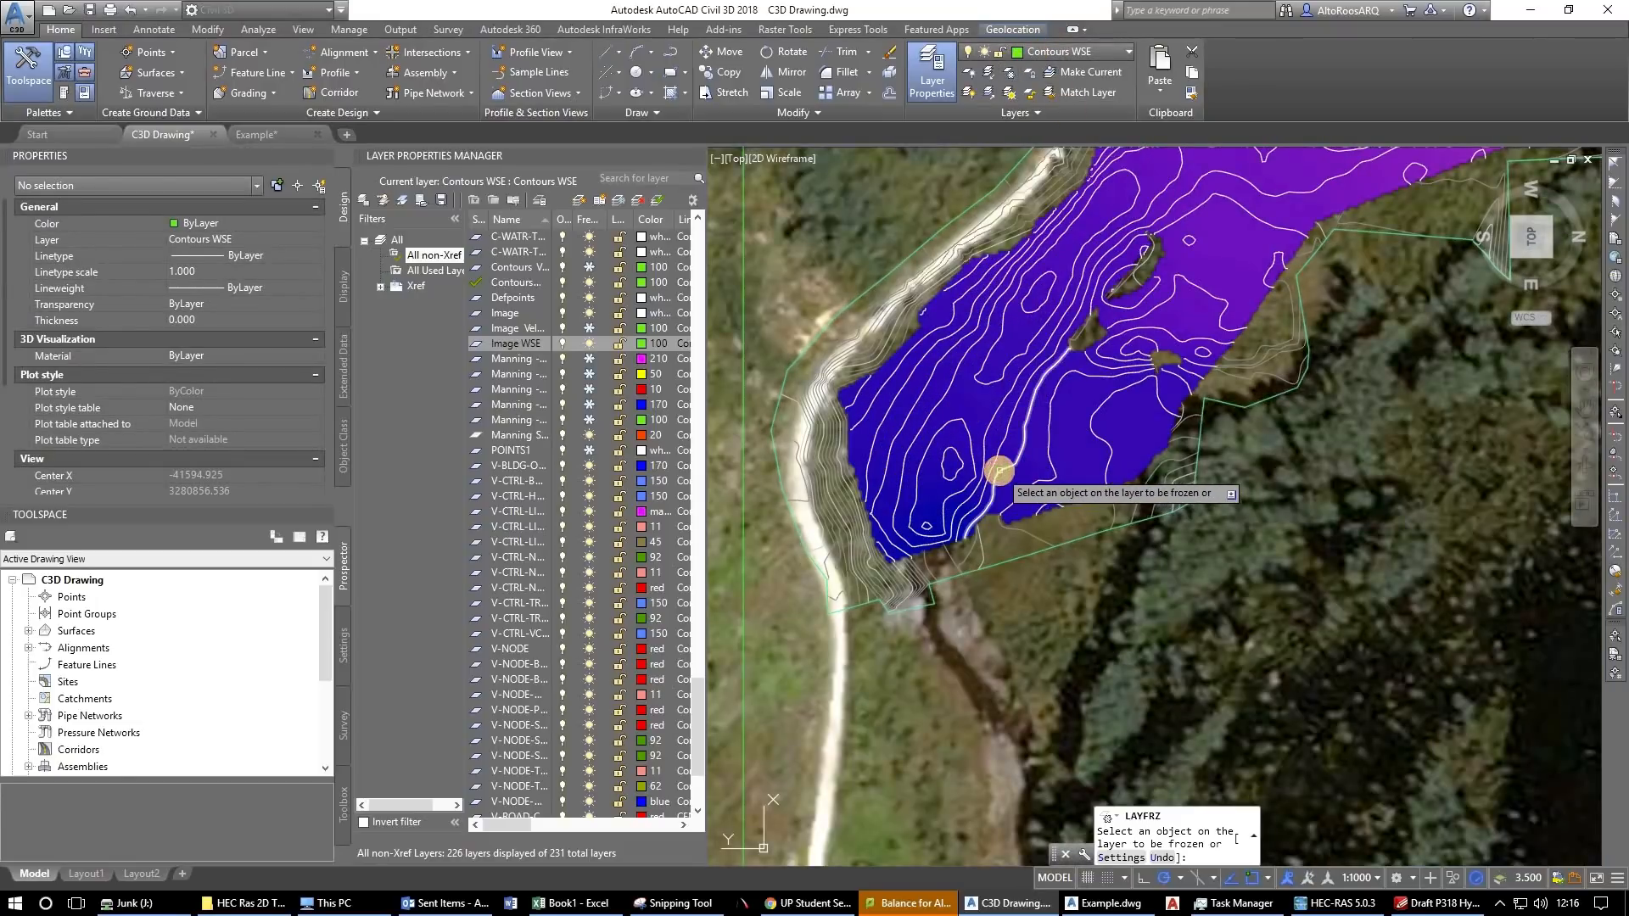
key("Escape")
scroll(1009, 473, "down", 6)
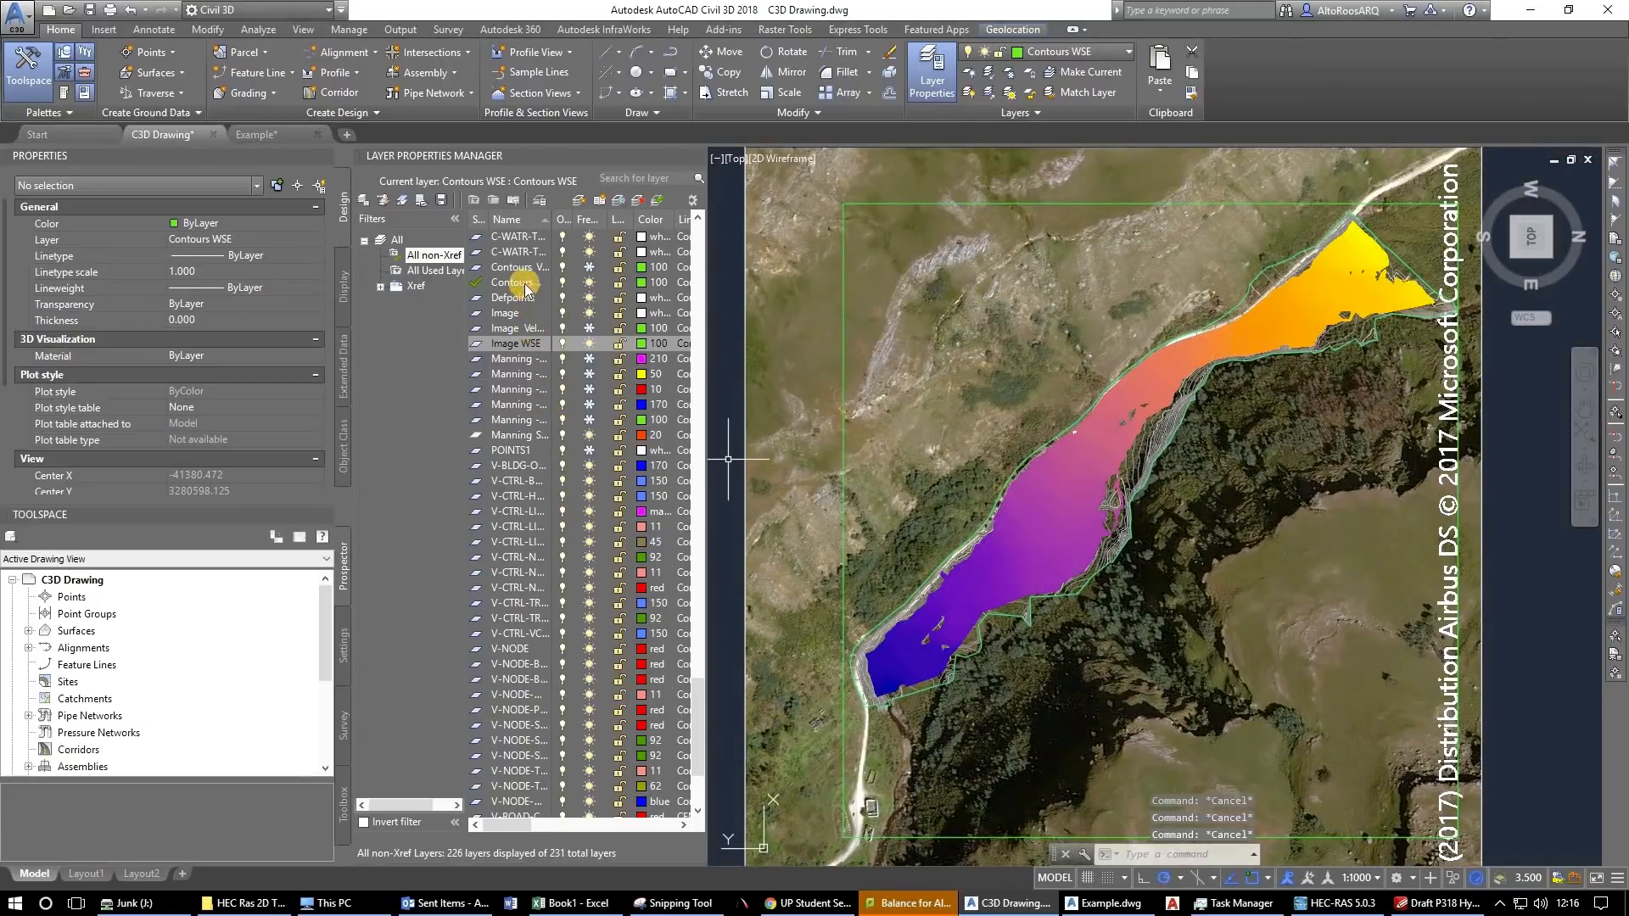
Widen the layer list's Name column and import the GEO WSE Contours shapefile from the Plan 1 folder with MAPIMPORT, keeping default settings.
left_click_drag(553, 221, 582, 231)
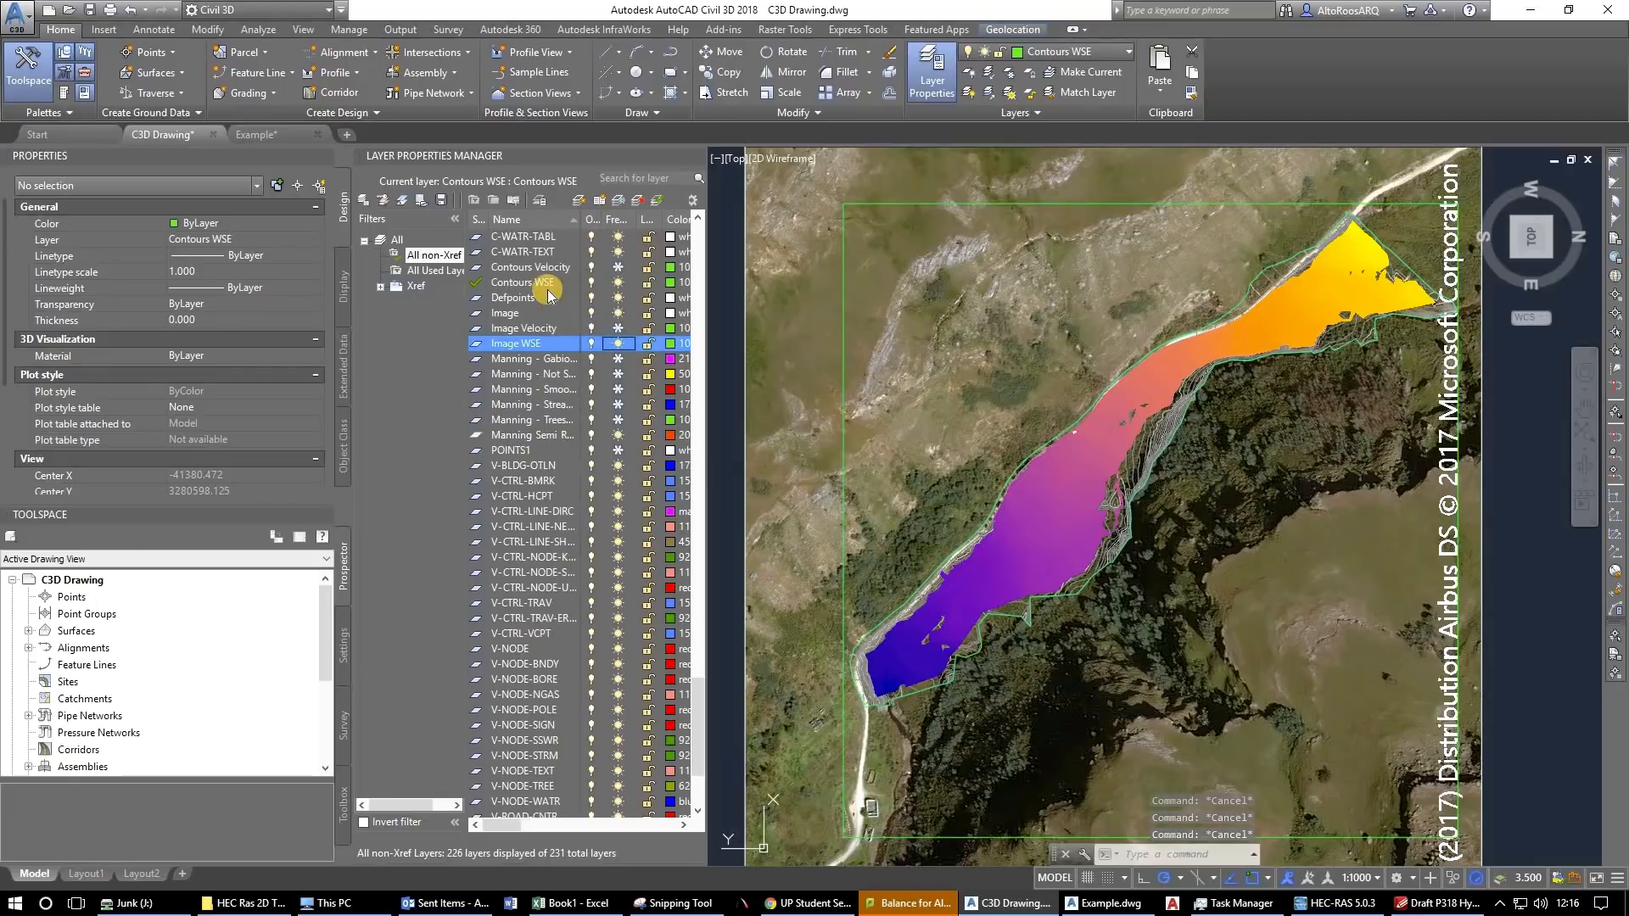
left_click(544, 283)
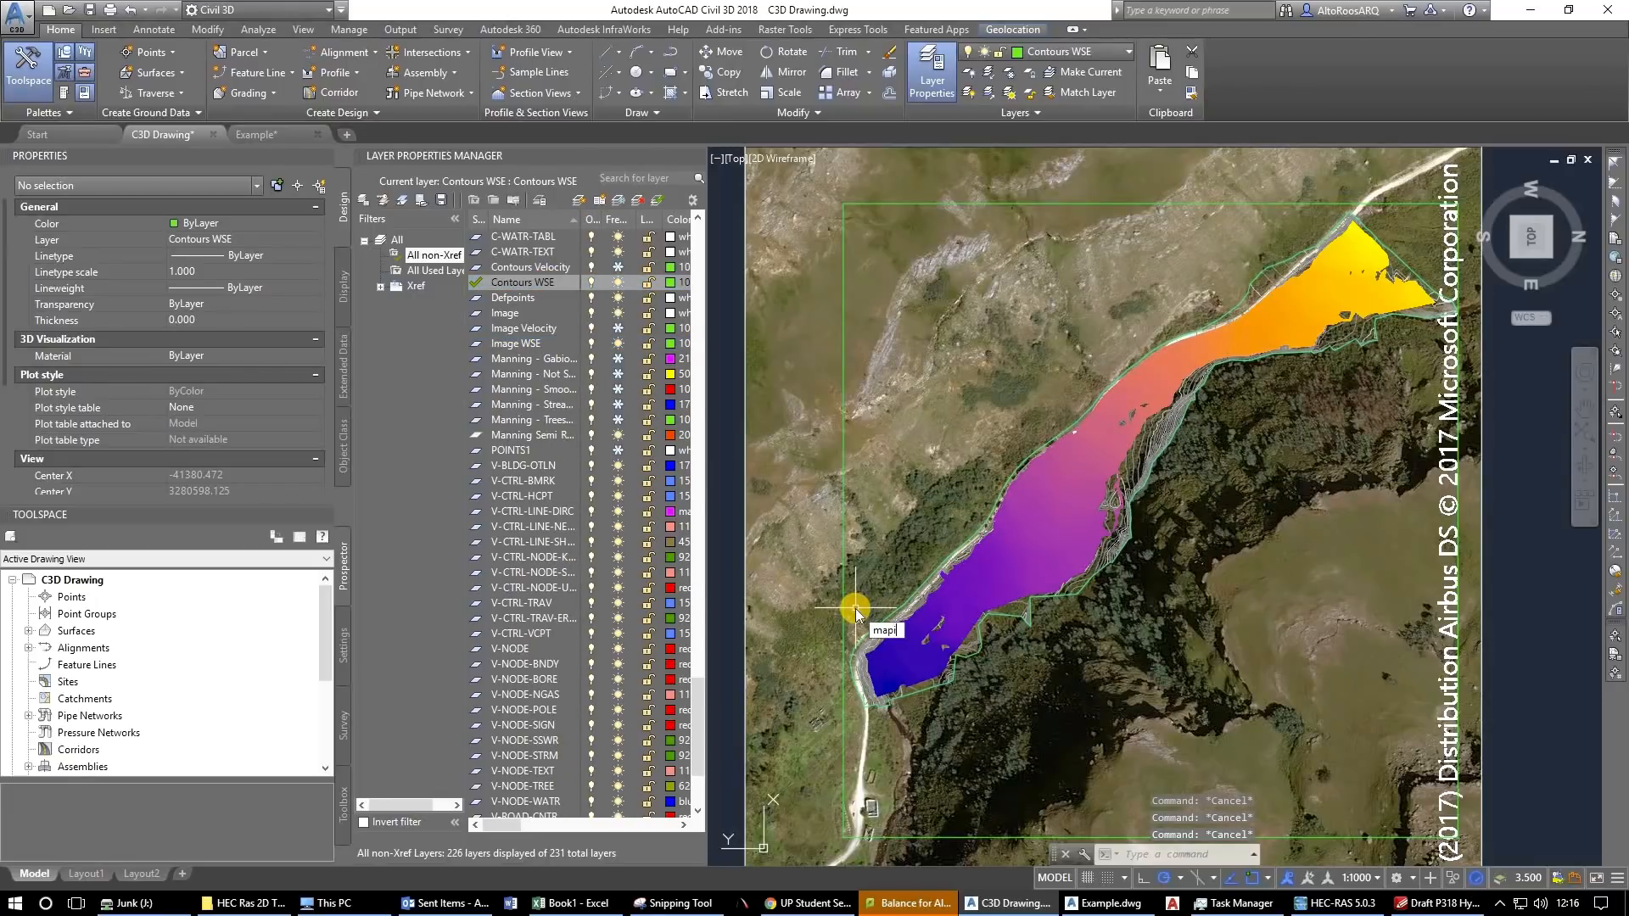
key("BackSpace")
key("BackSpace")
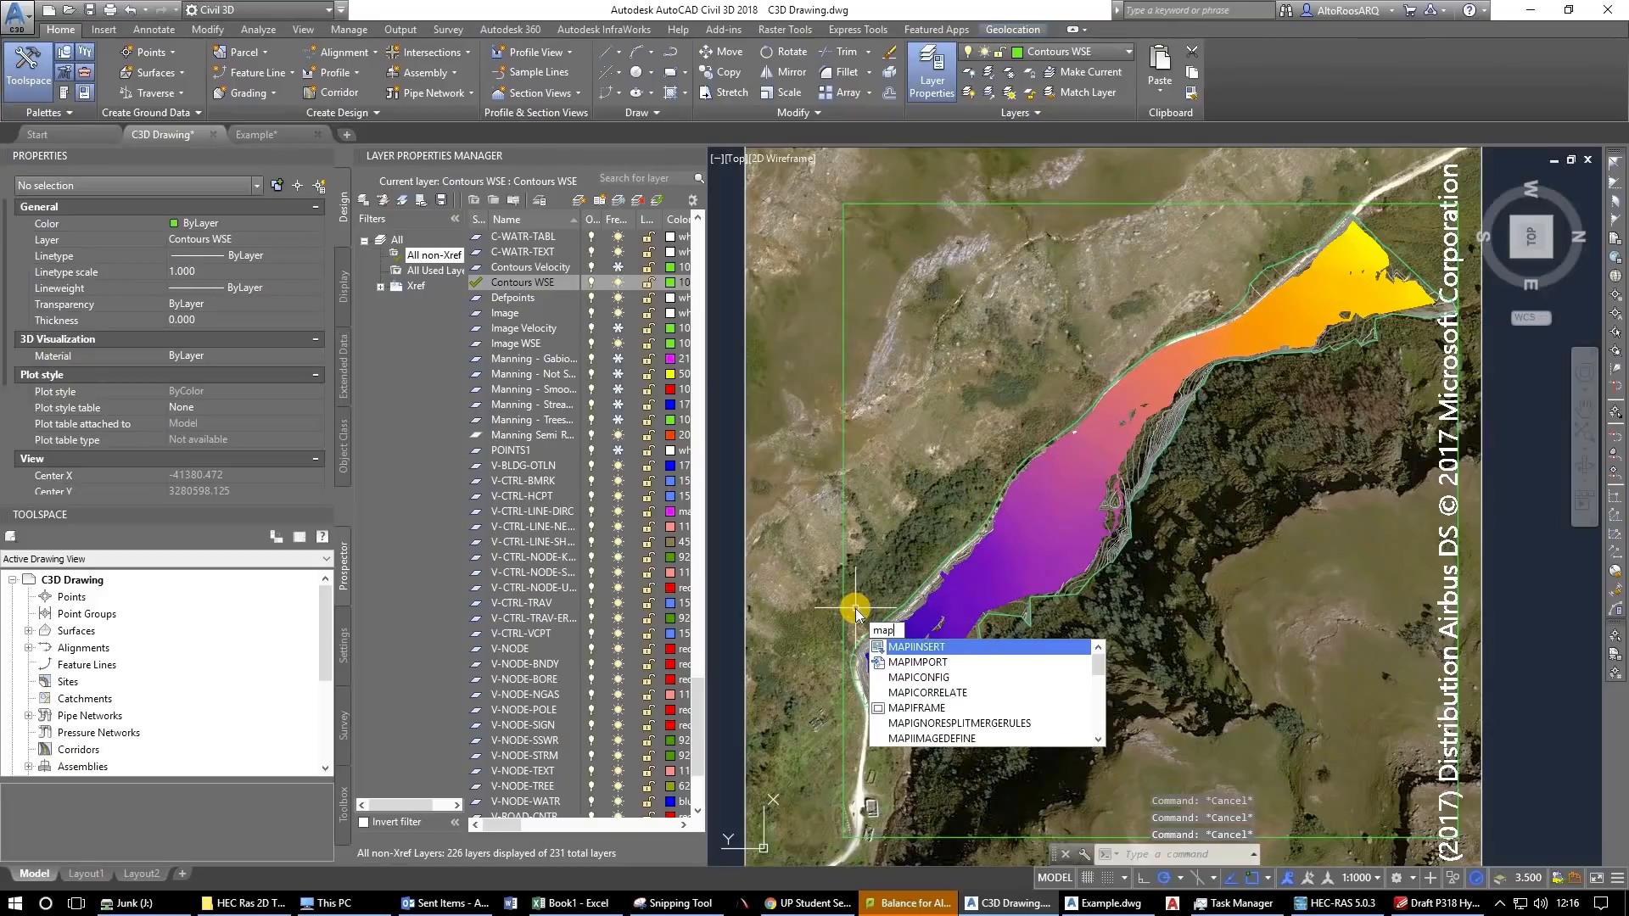
type("imp")
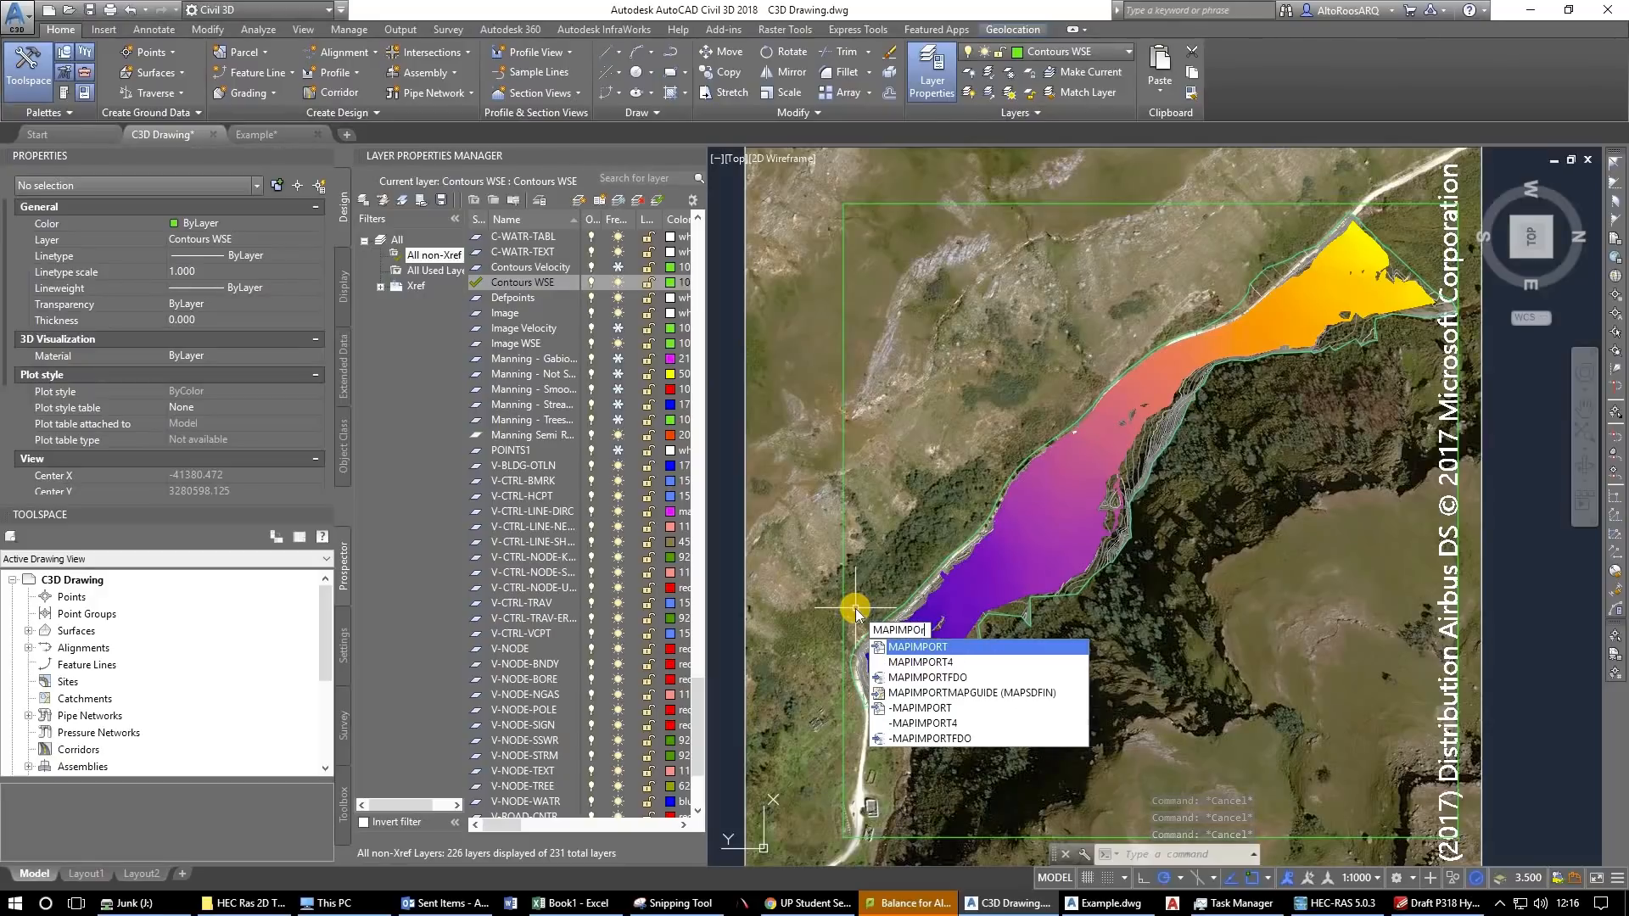
key("Return")
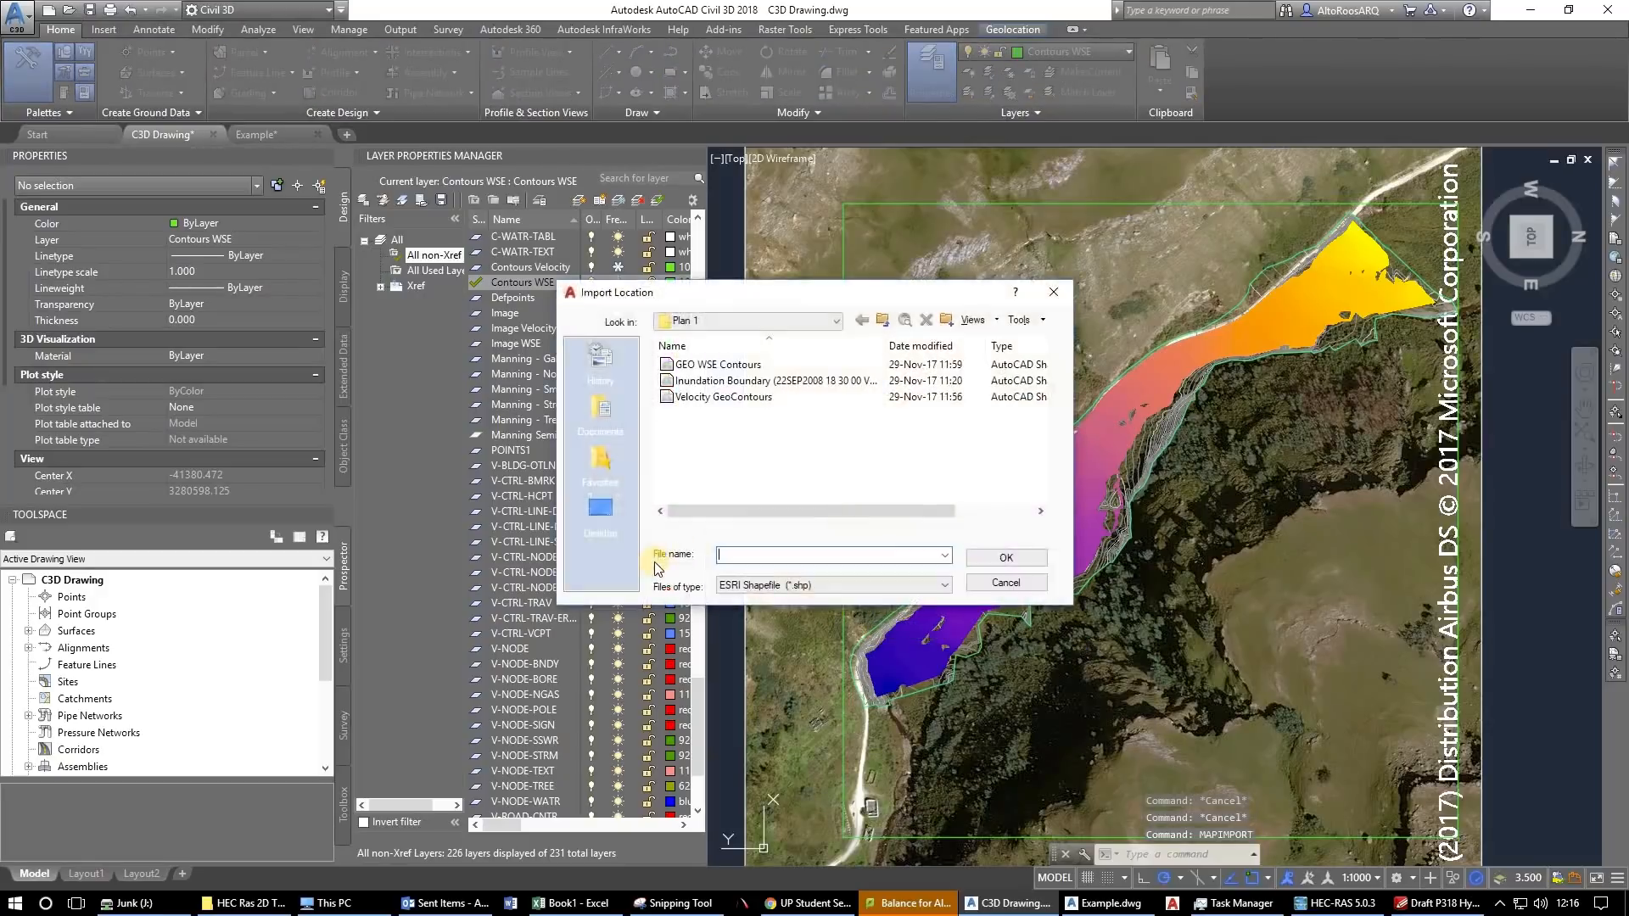
left_click(784, 368)
left_click(1021, 562)
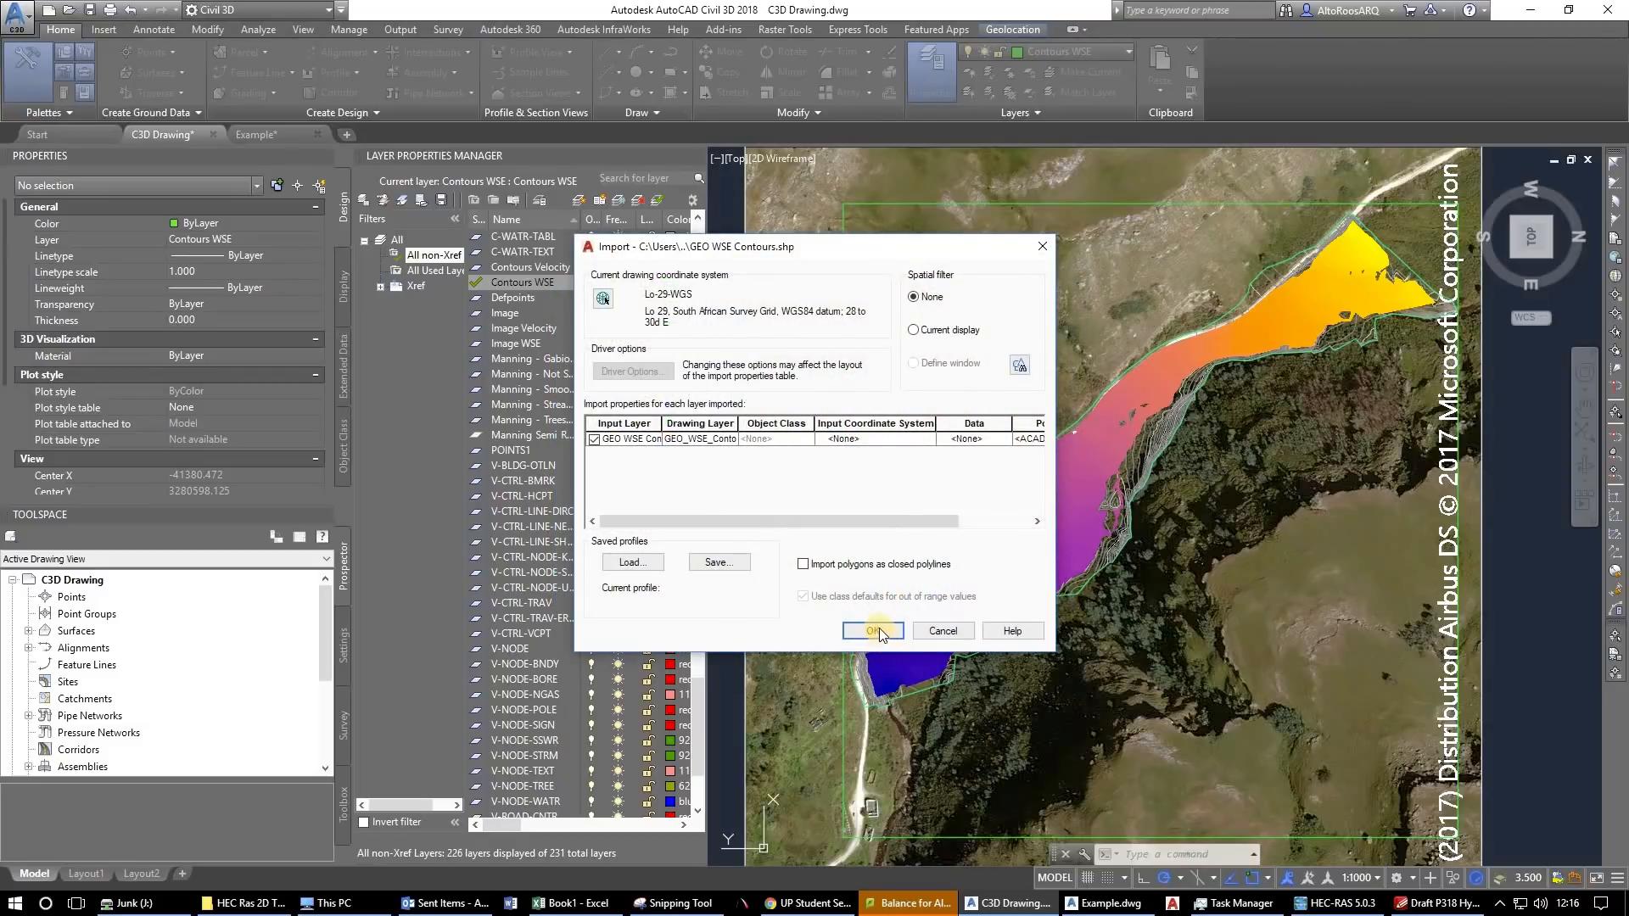
left_click(876, 630)
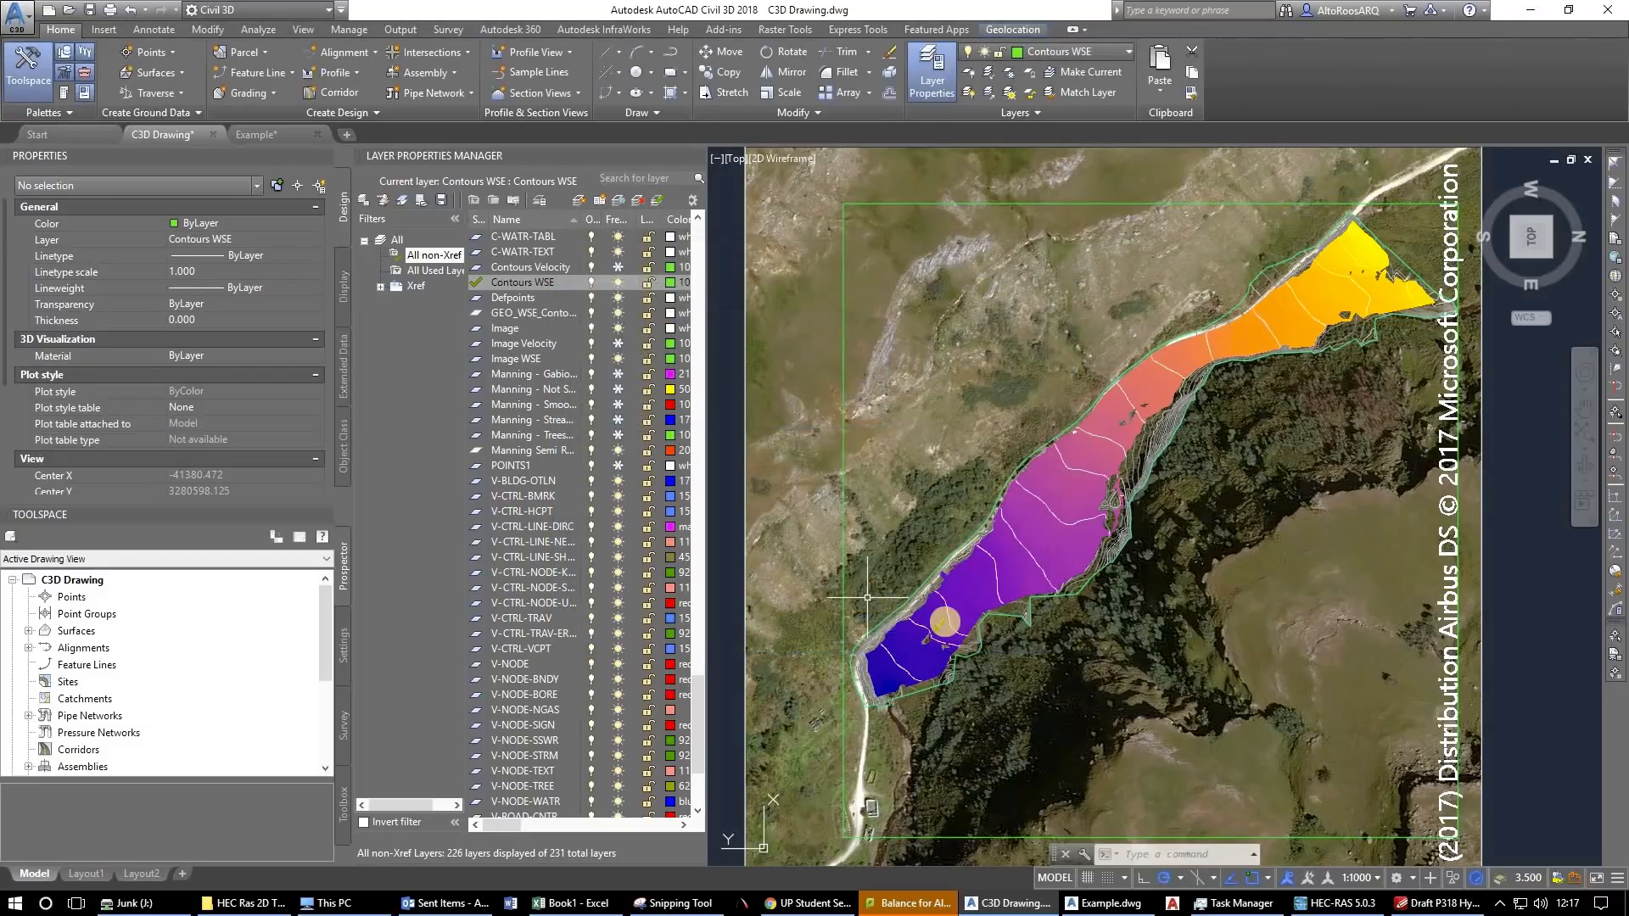
left_click_drag(1123, 545, 940, 607)
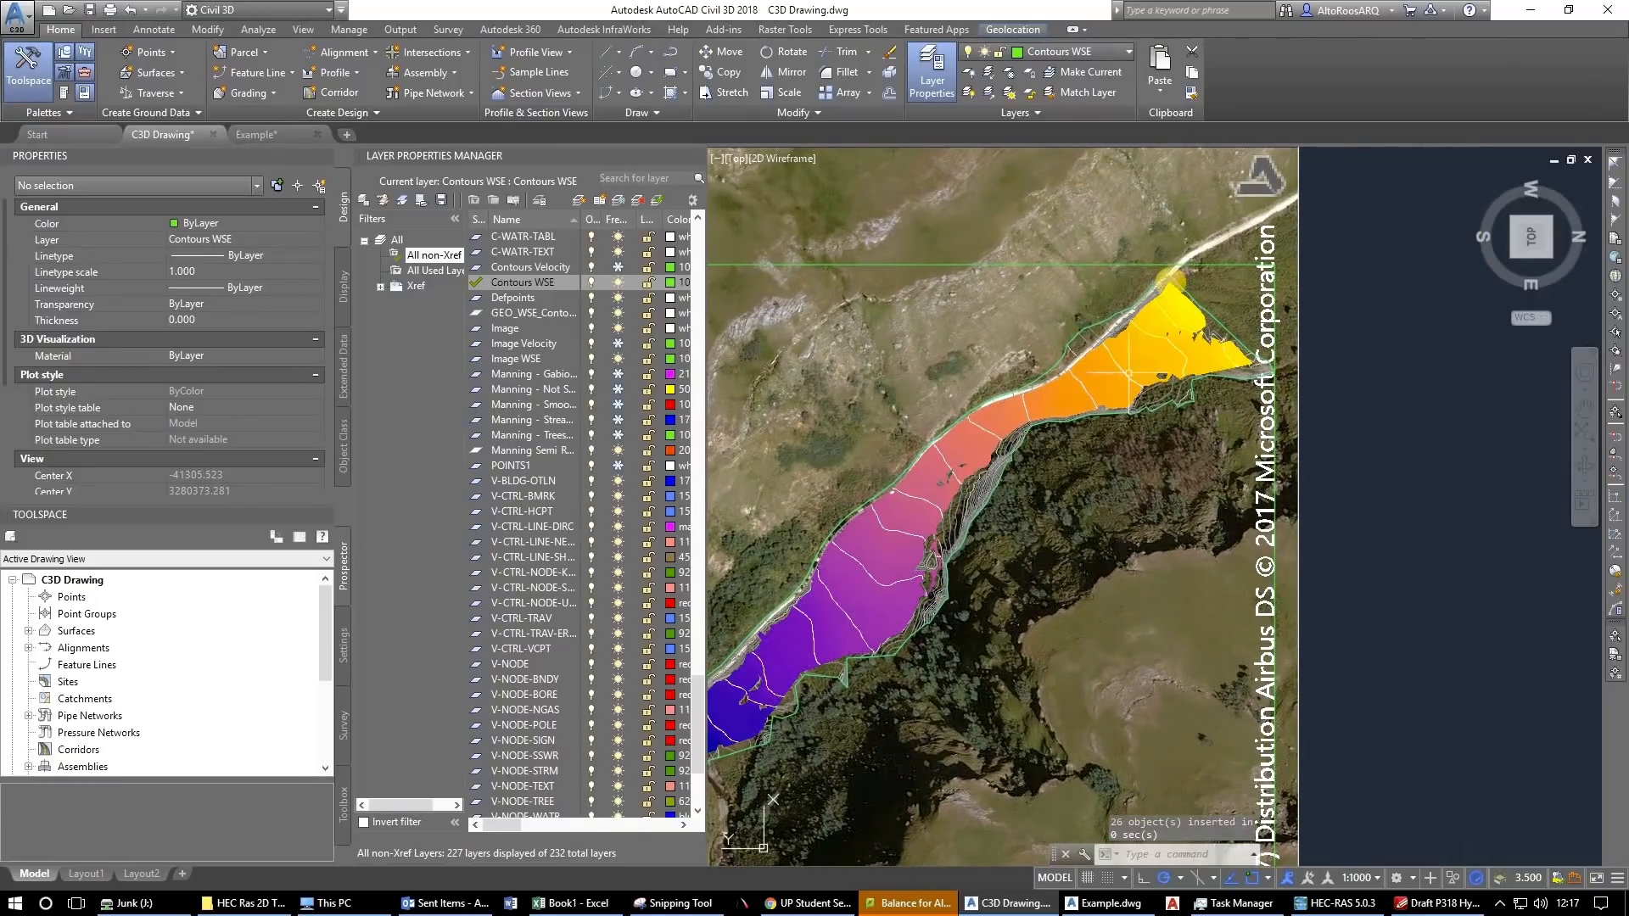
scroll(1170, 278, "up", 5)
key("Escape")
key("Escape")
key("Escape")
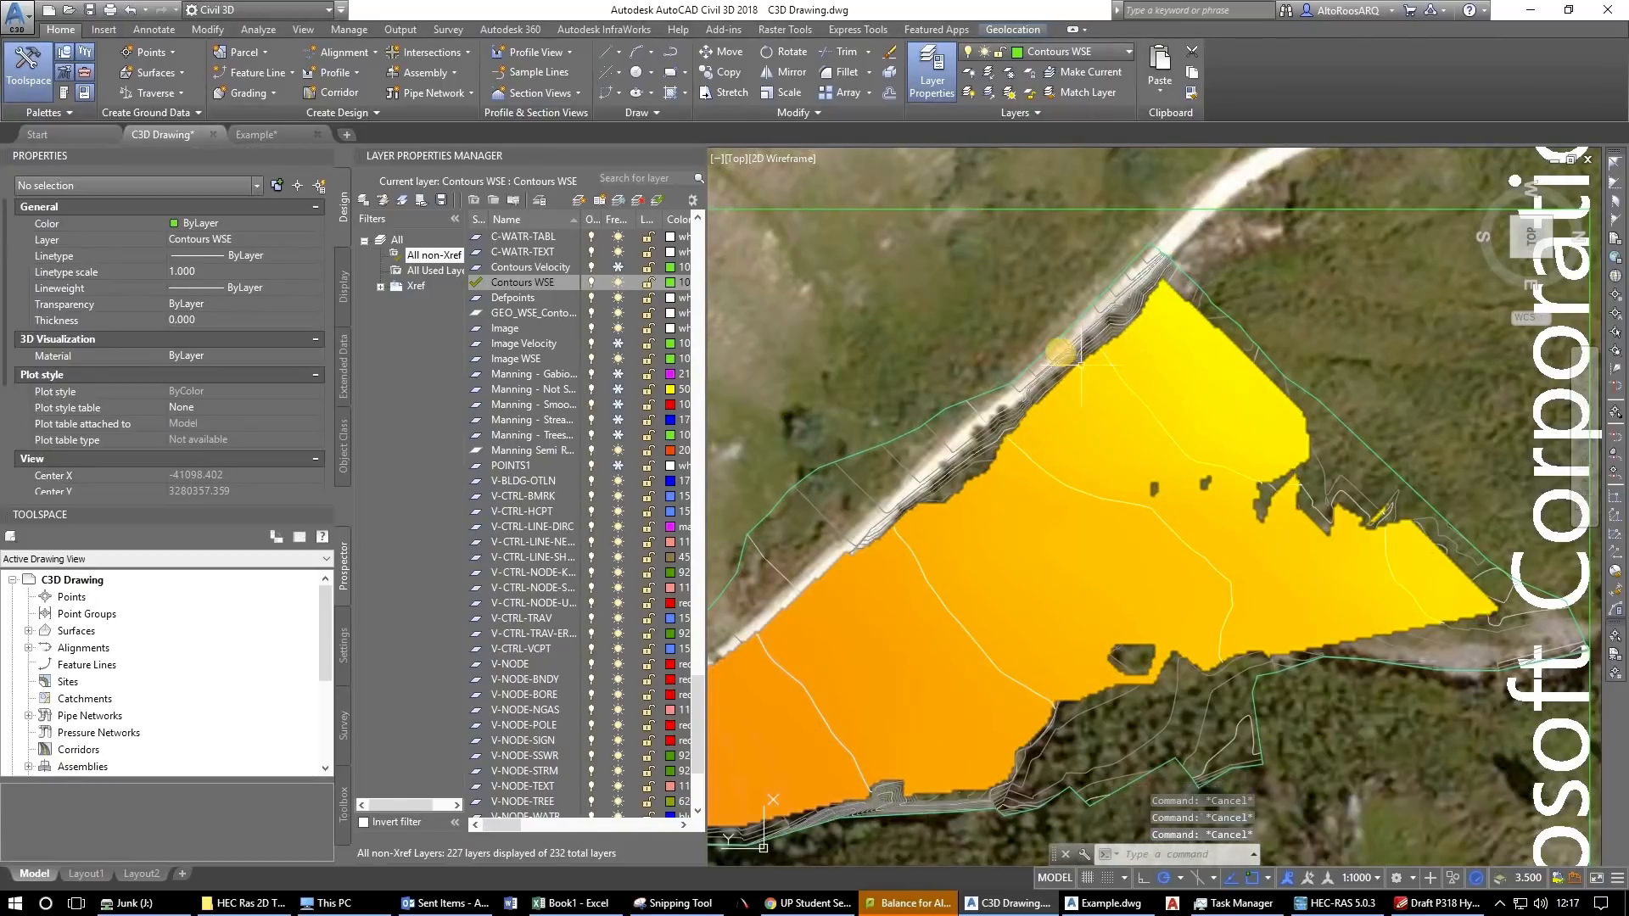
key("Return")
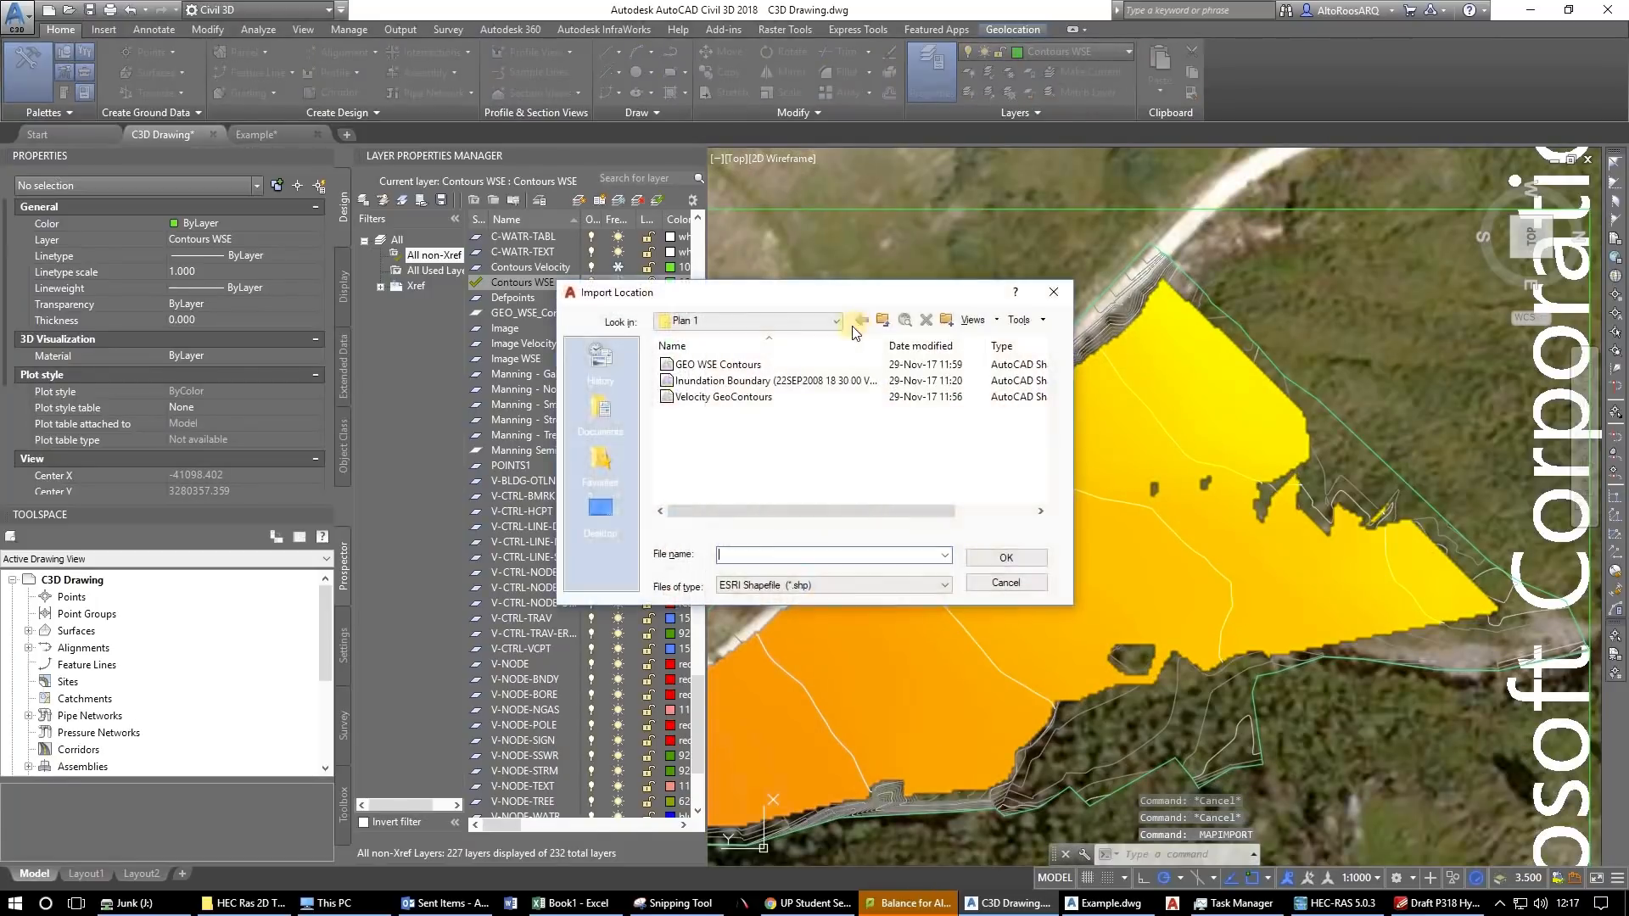
left_click(768, 384)
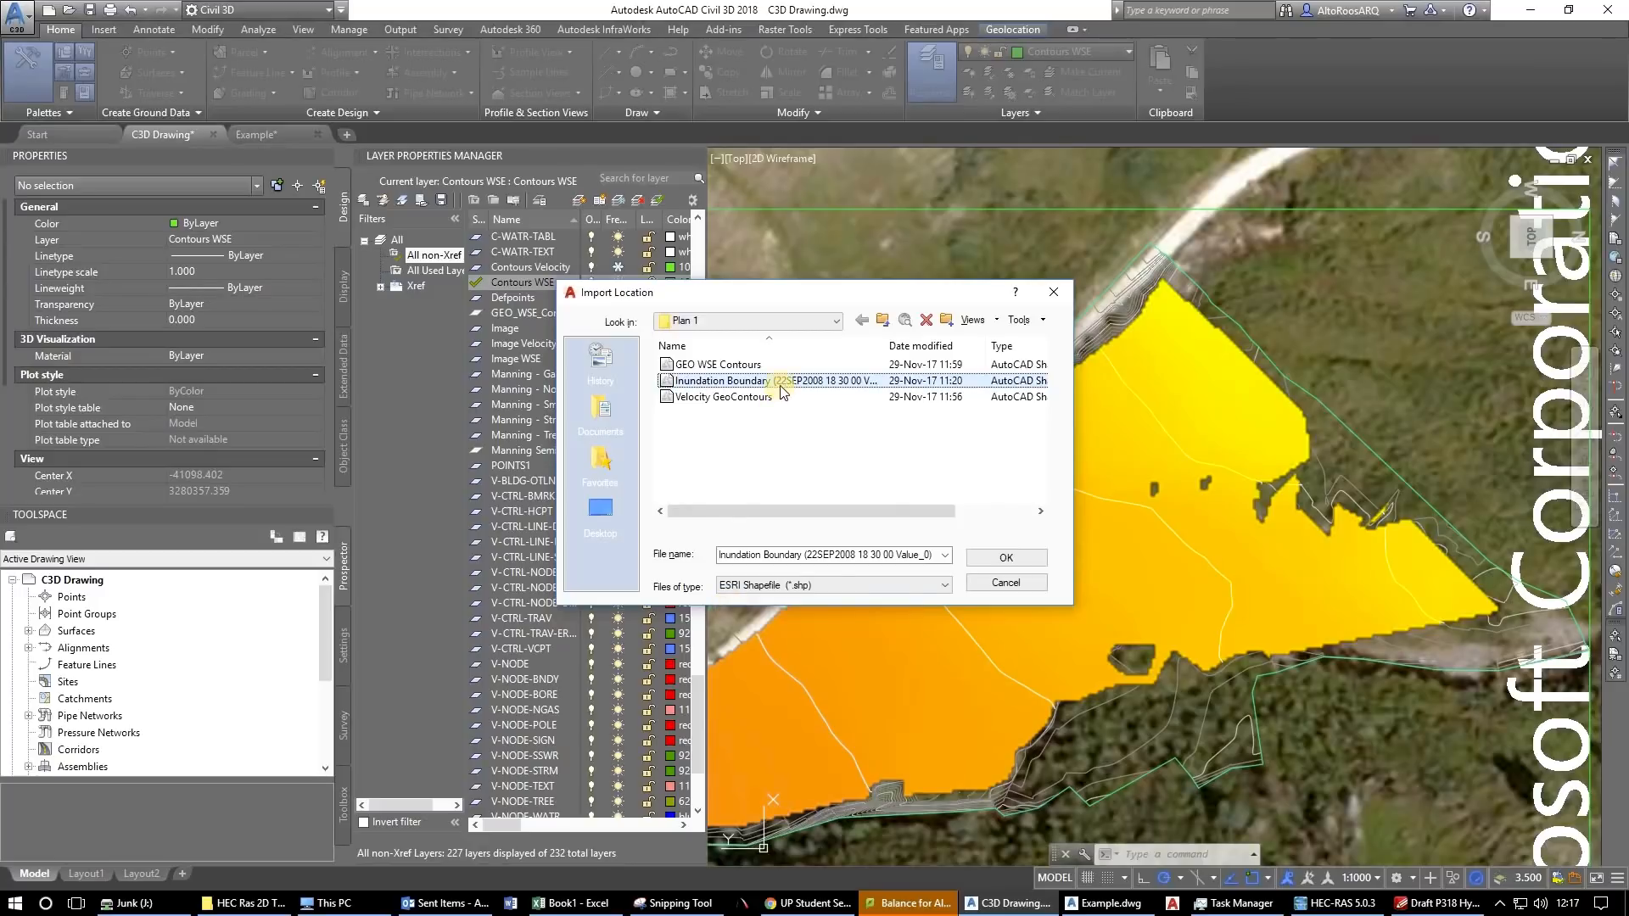
left_click(1005, 559)
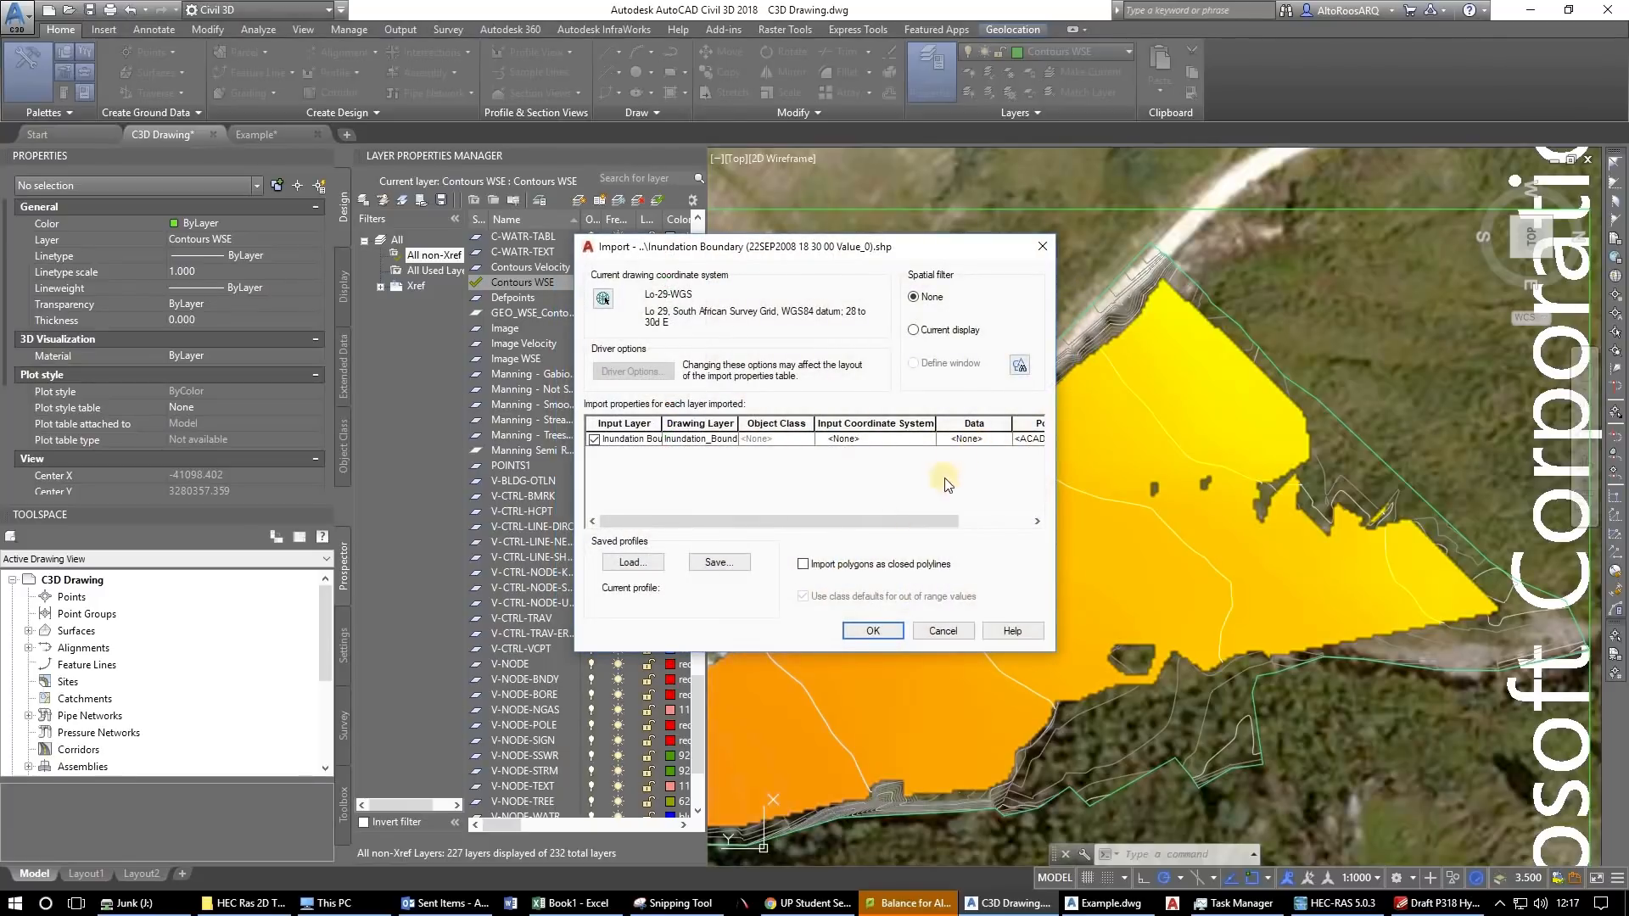
left_click(867, 629)
Select the imported inundation boundary polygon and isolate it from all other objects.
left_click(1037, 613)
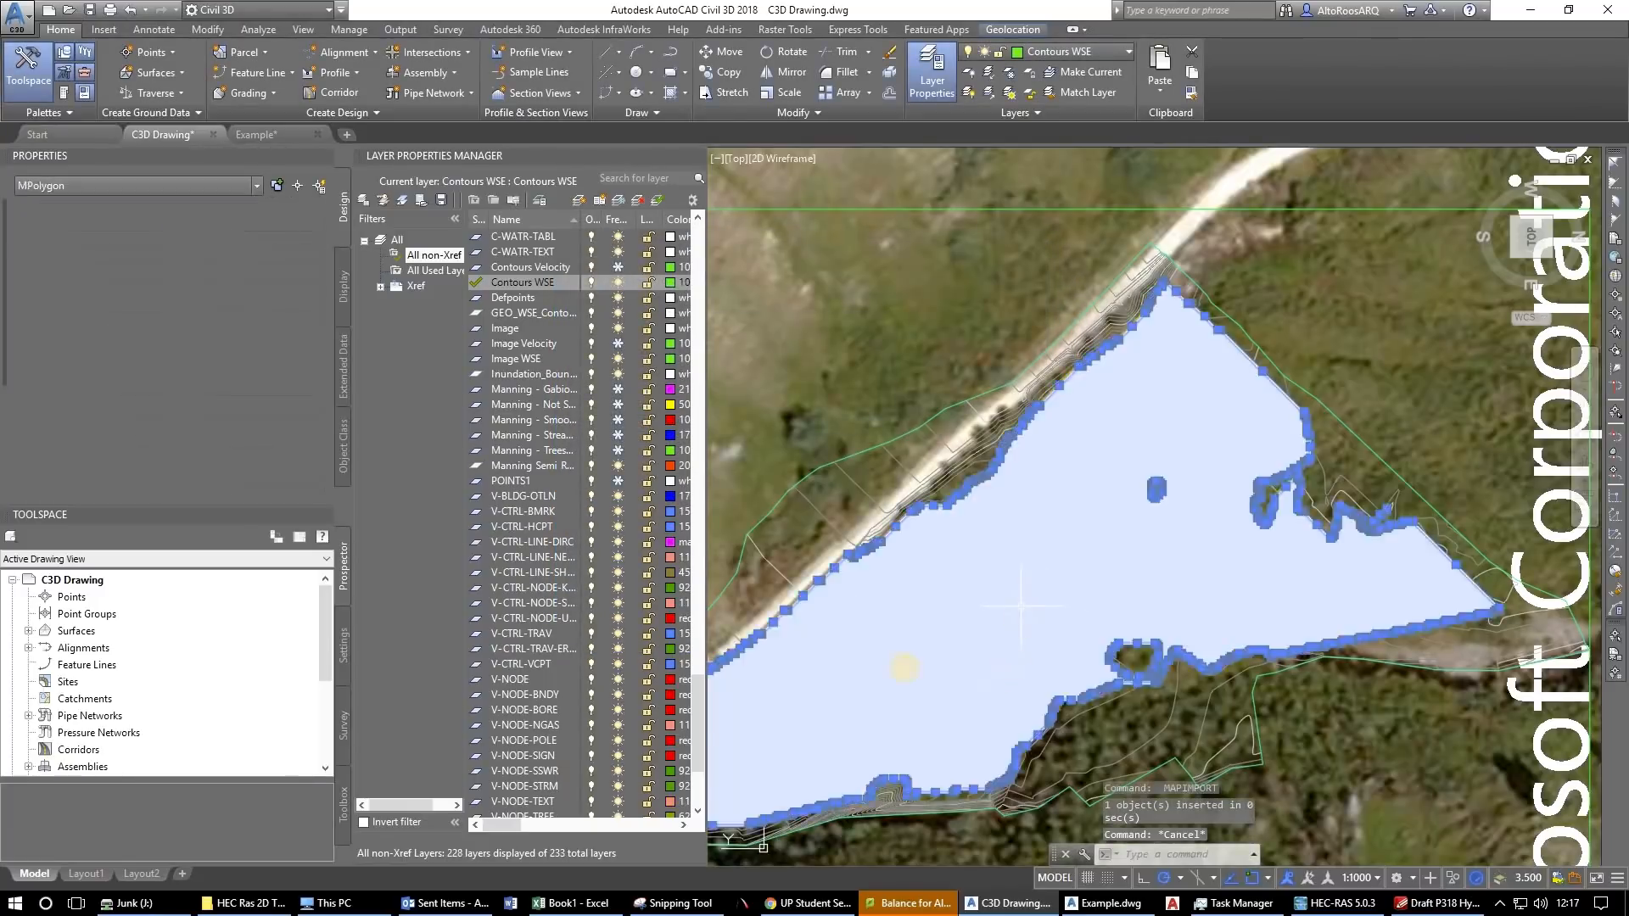
scroll(1035, 610, "down", 4)
left_click_drag(1031, 518, 1018, 513)
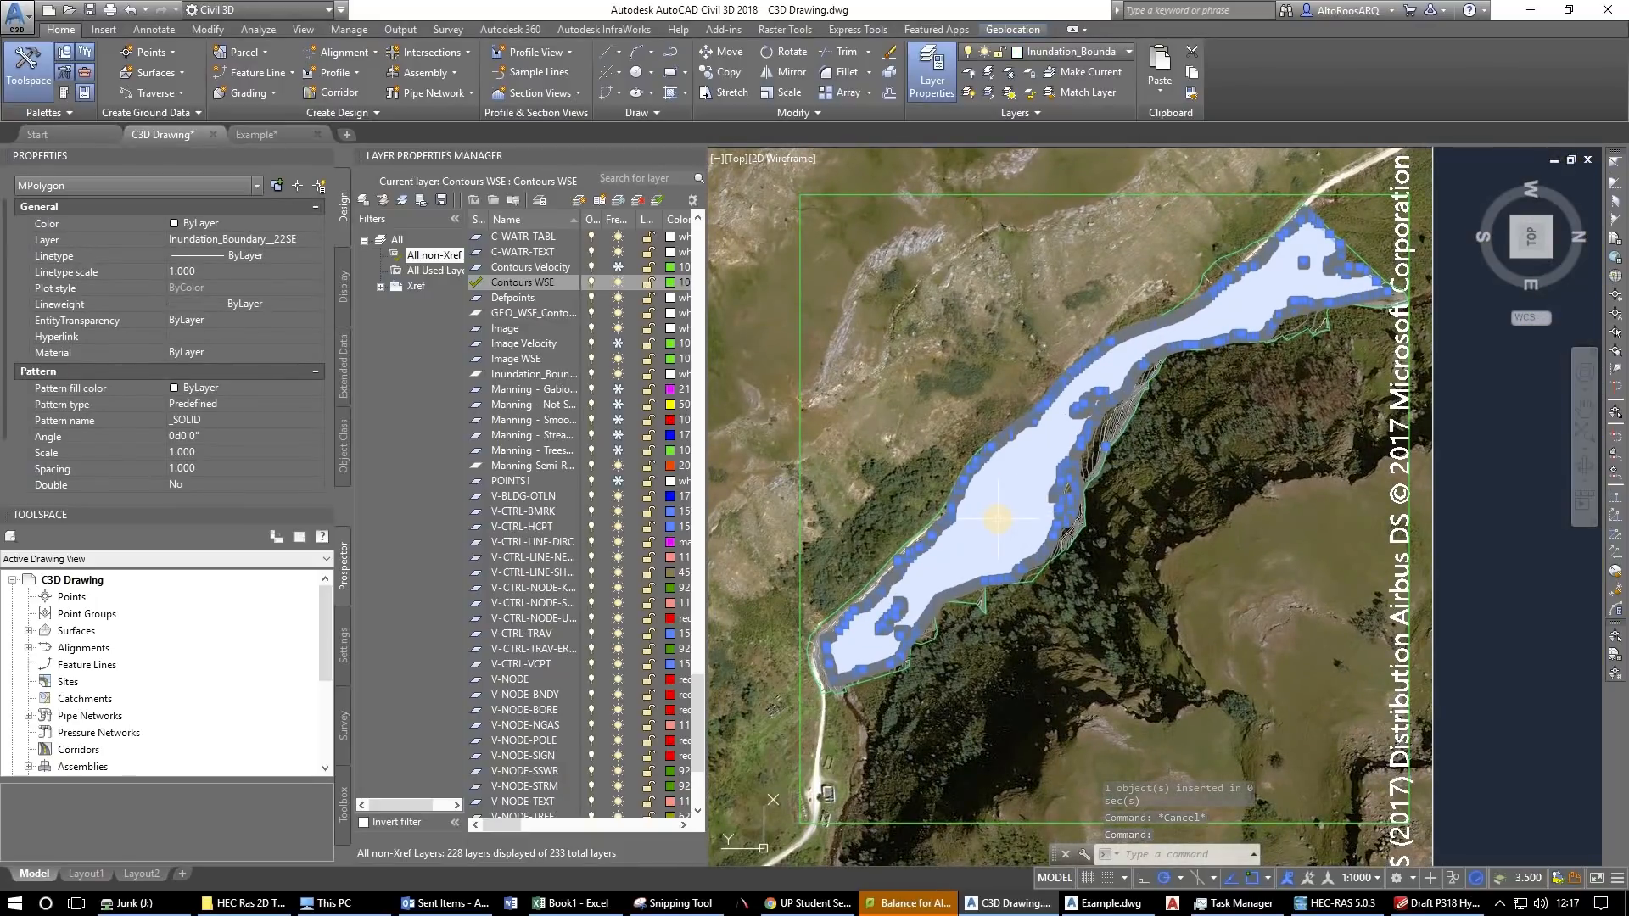
type("isolate")
key("Return")
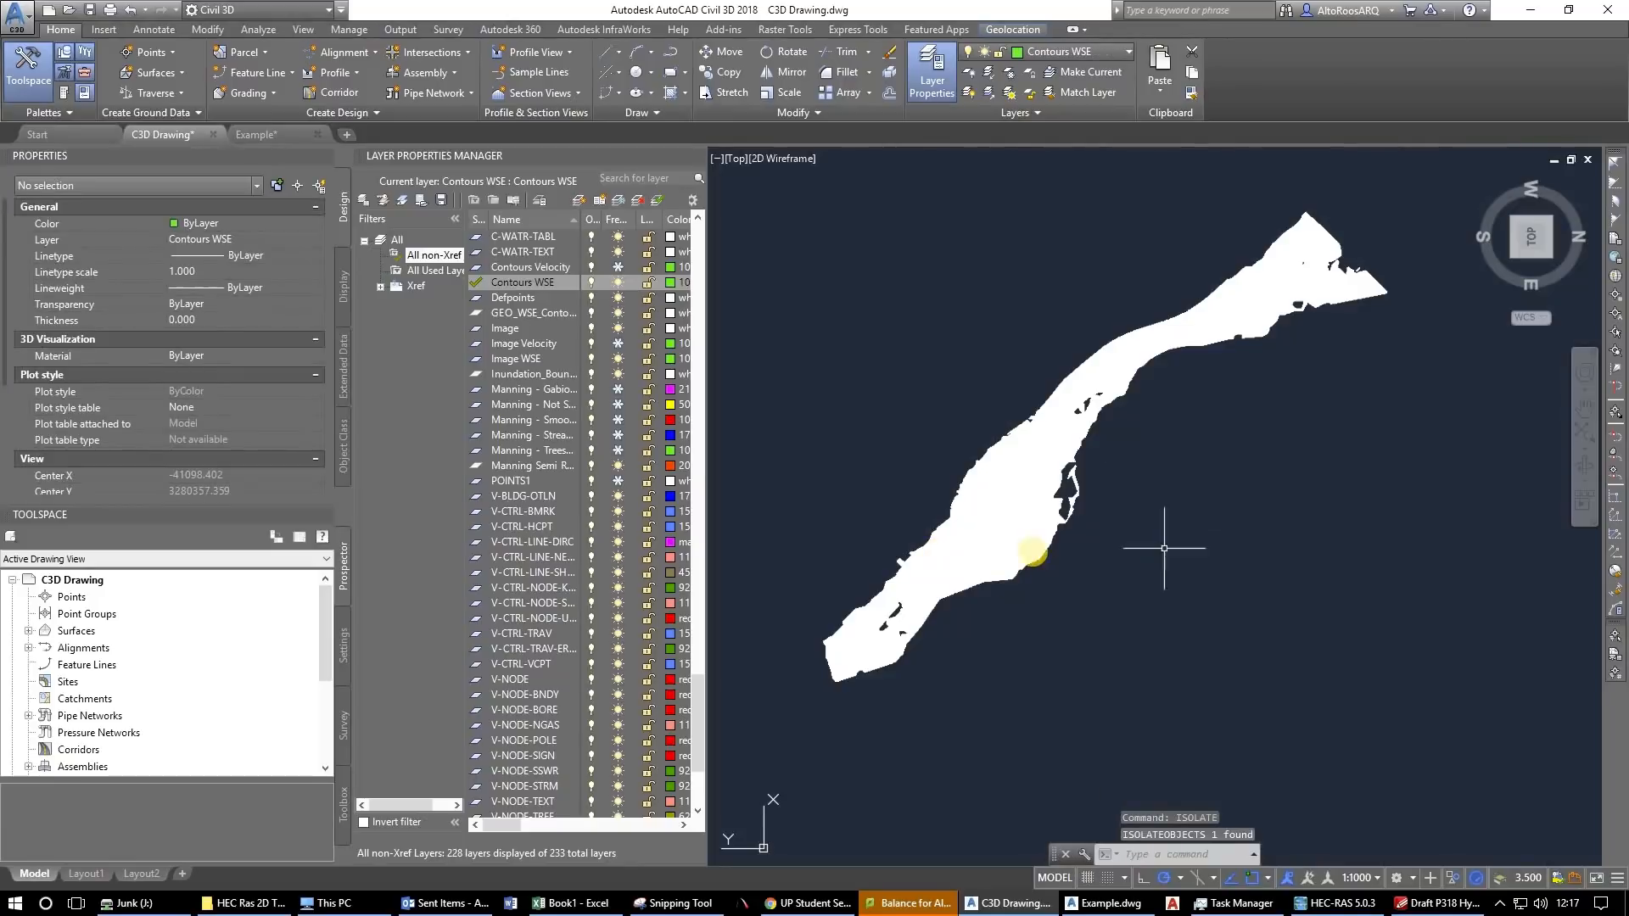
Explode the isolated inundation boundary polygon into outline polylines.
type("x")
key("Return")
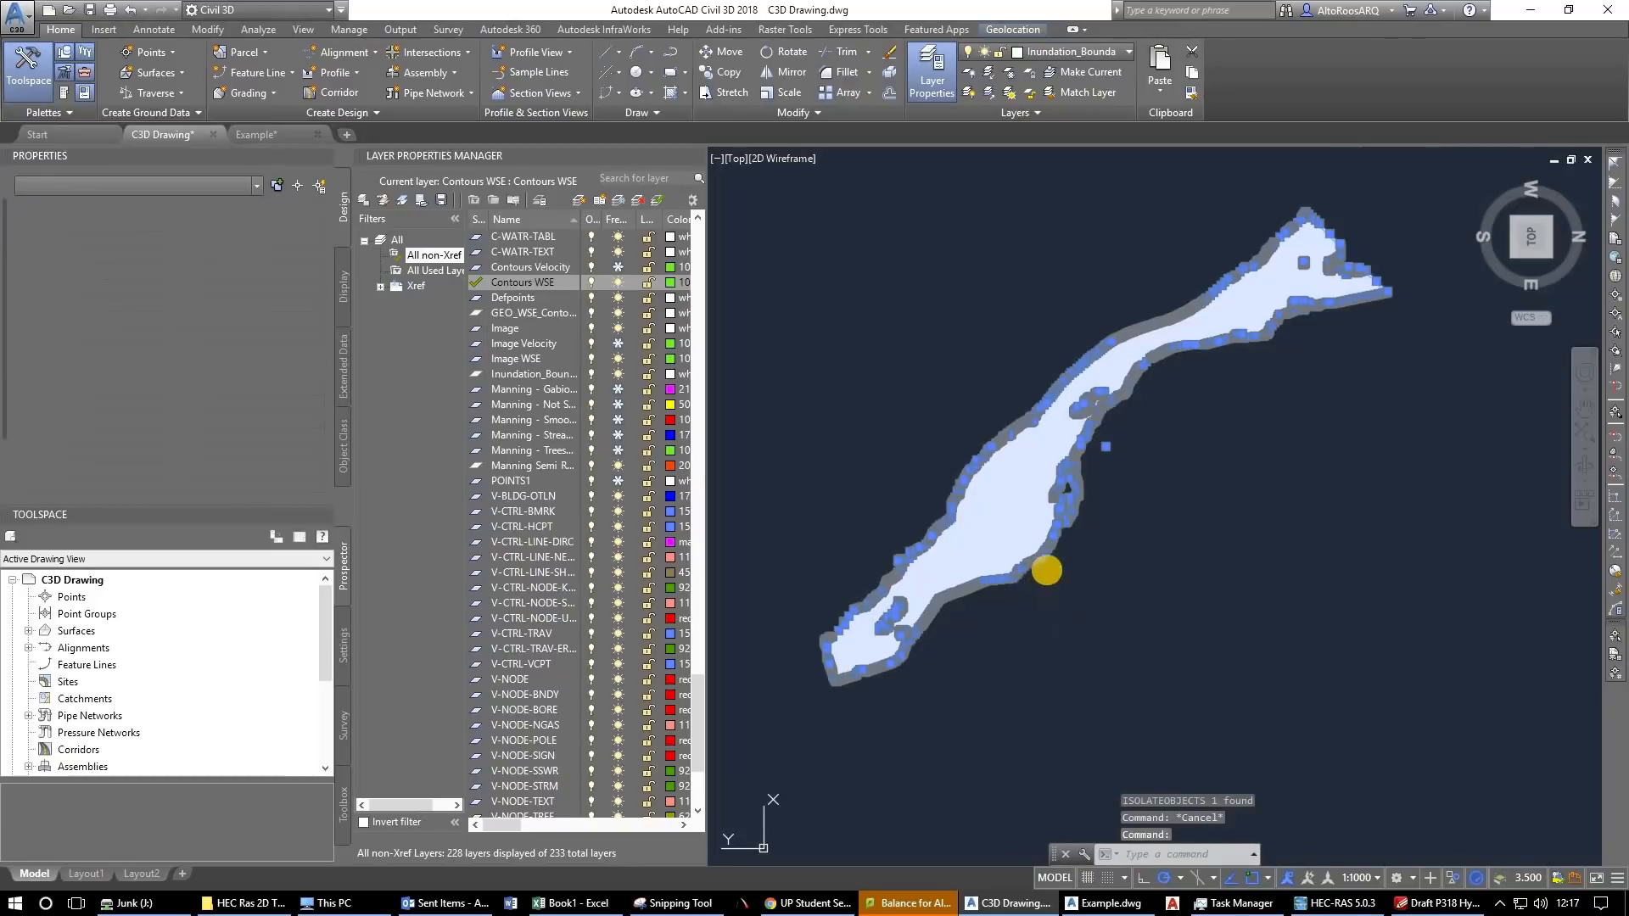
left_click(959, 581)
key("Escape")
scroll(1060, 519, "up", 7)
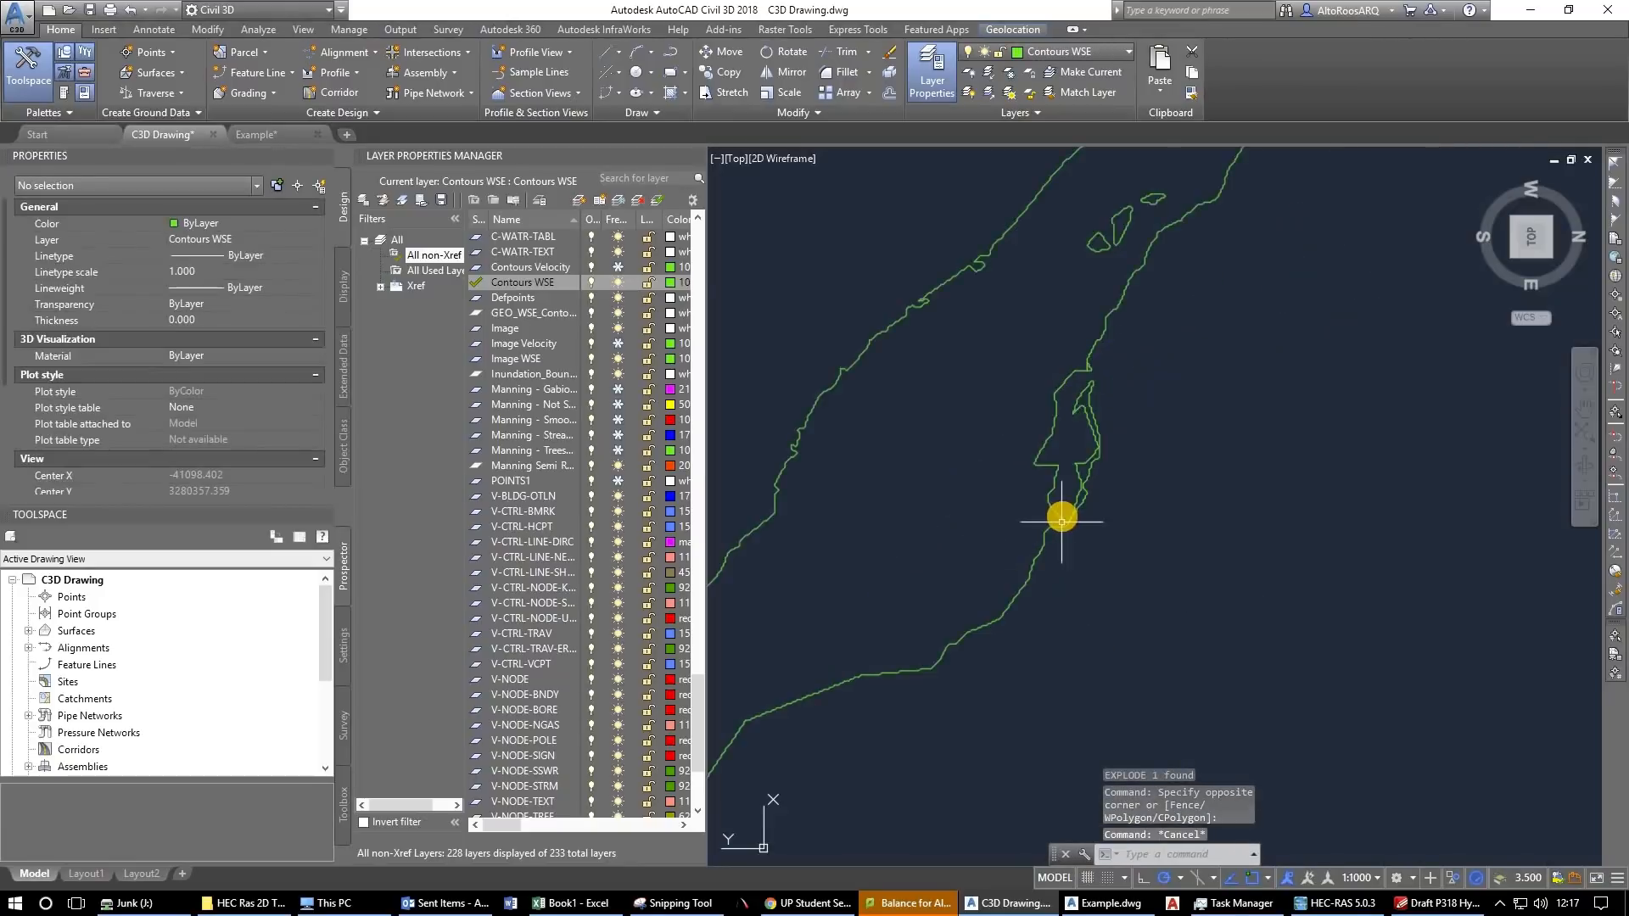
Inspect the exploded boundary lines along the whole reach and select the outer outline to check its properties.
key("Escape")
left_click_drag(1020, 518, 1185, 464)
scroll(1163, 480, "down", 5)
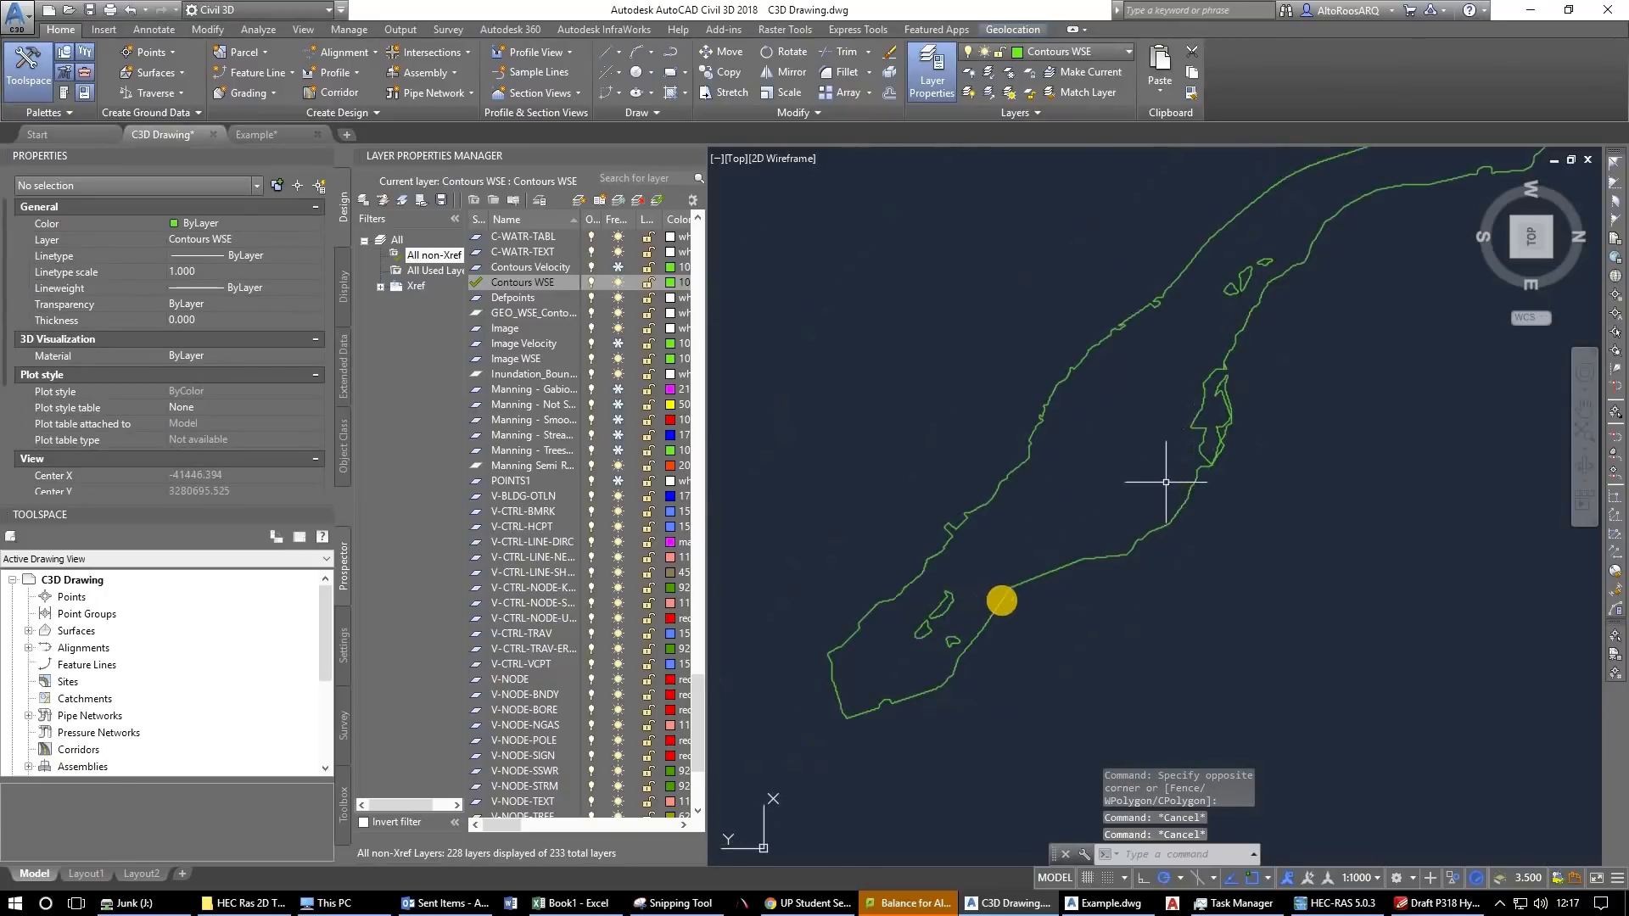
key("Escape")
left_click_drag(1242, 364, 1006, 573)
left_click(1163, 353)
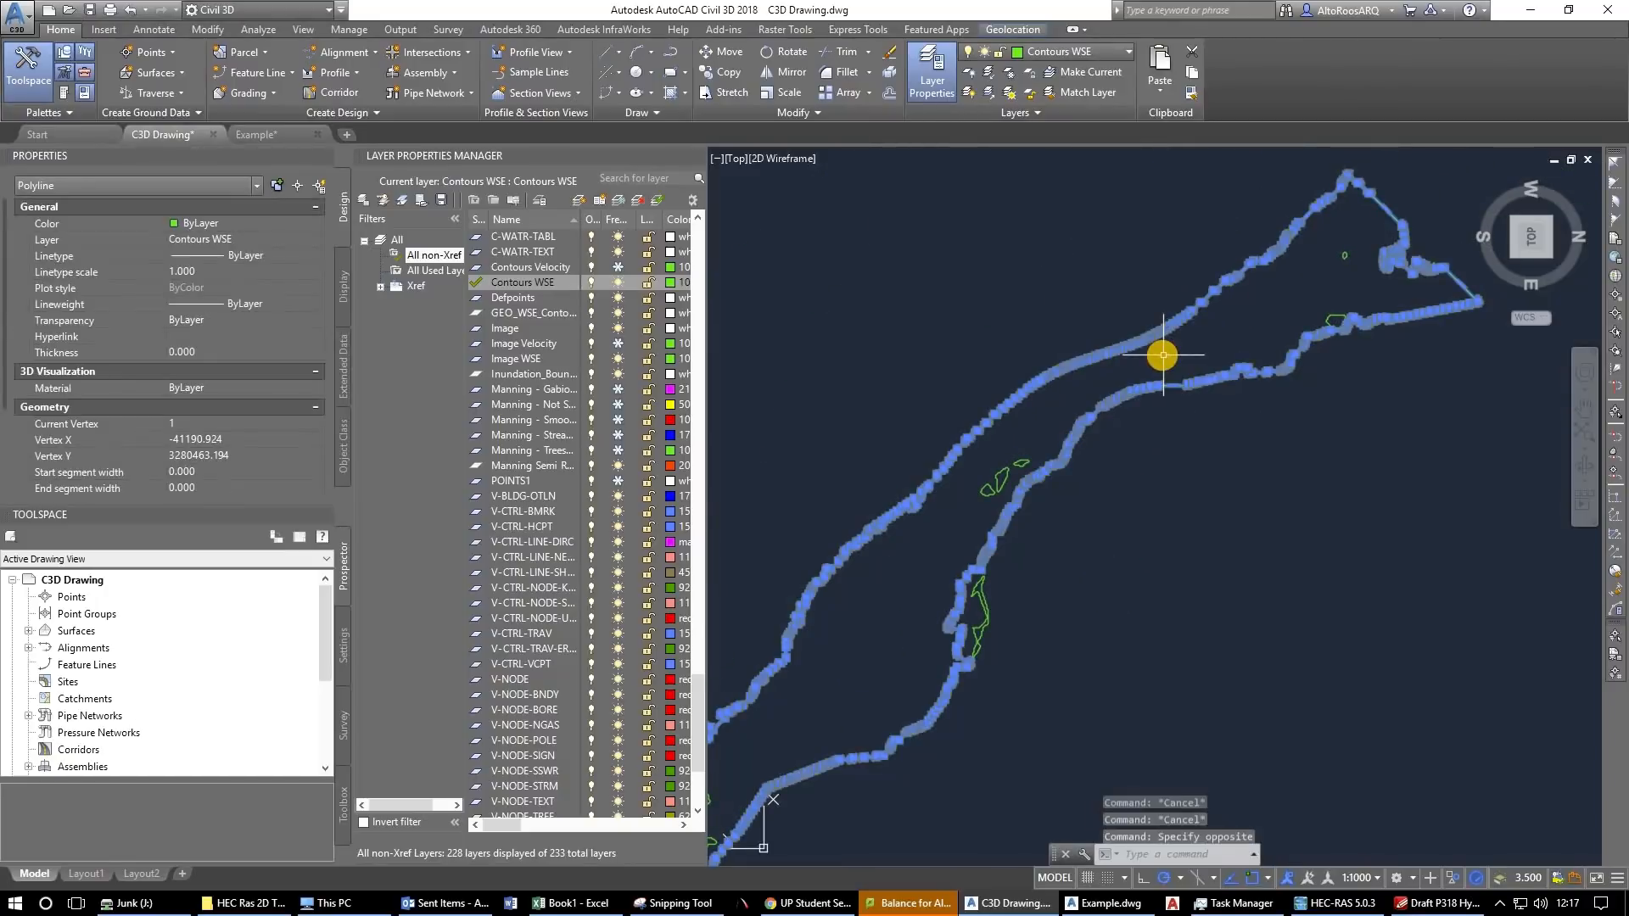
scroll(1156, 388, "down", 3)
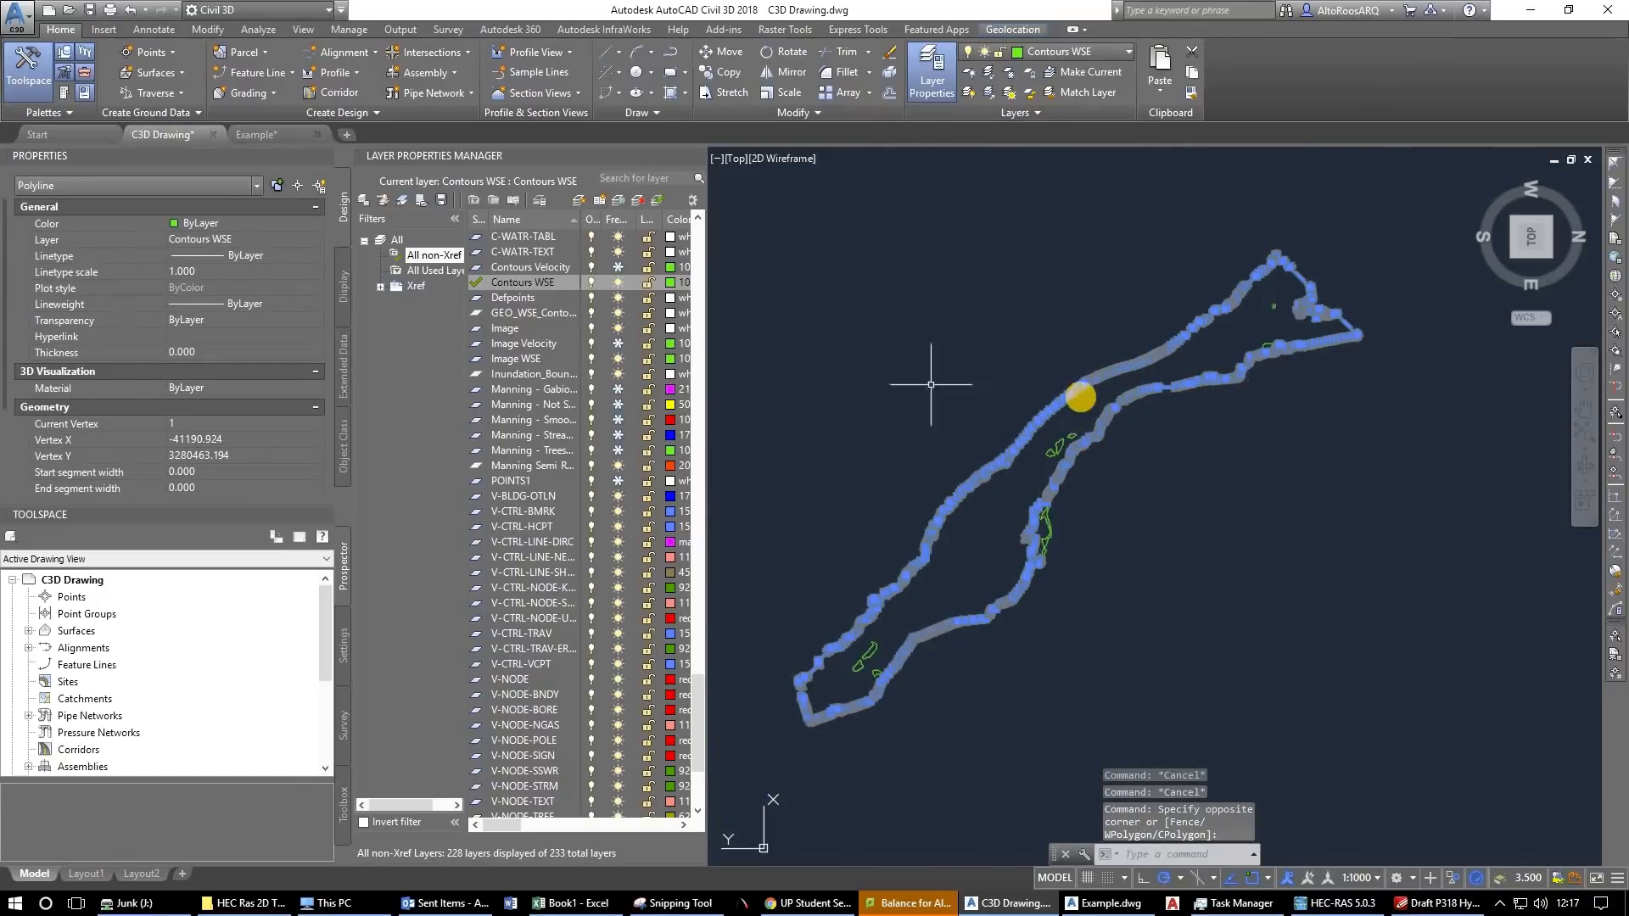
left_click_drag(945, 411, 1080, 396)
key("Escape")
key("Escape")
Select all the exploded boundary polylines and move them to the Inundation_Boundary__22SE layer.
left_click(840, 694)
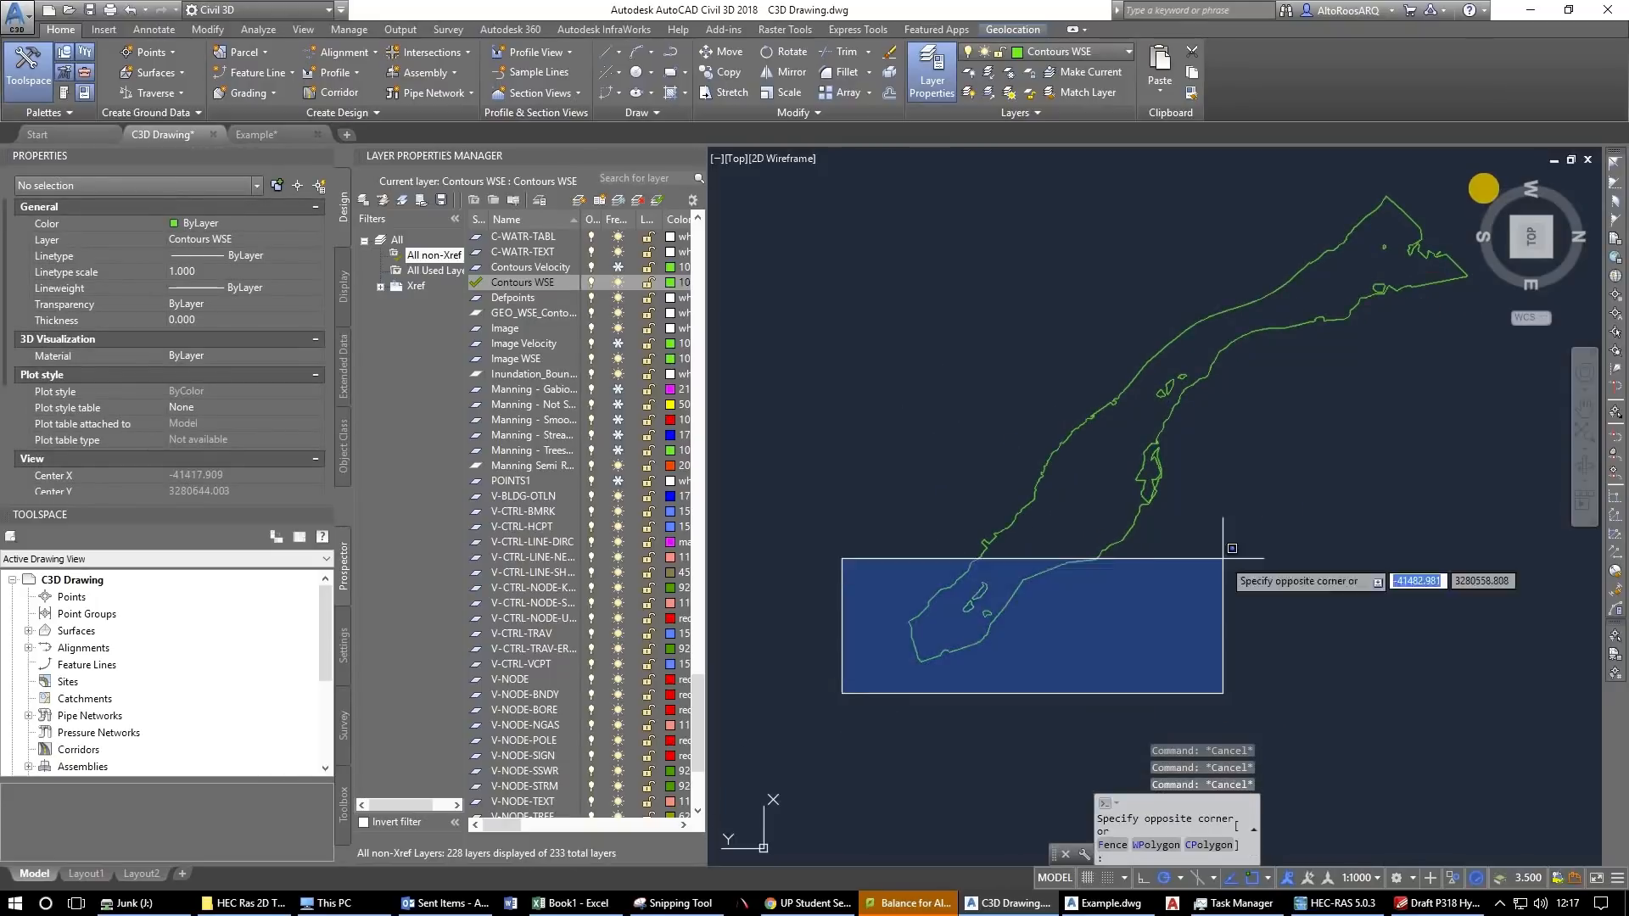
left_click(1486, 183)
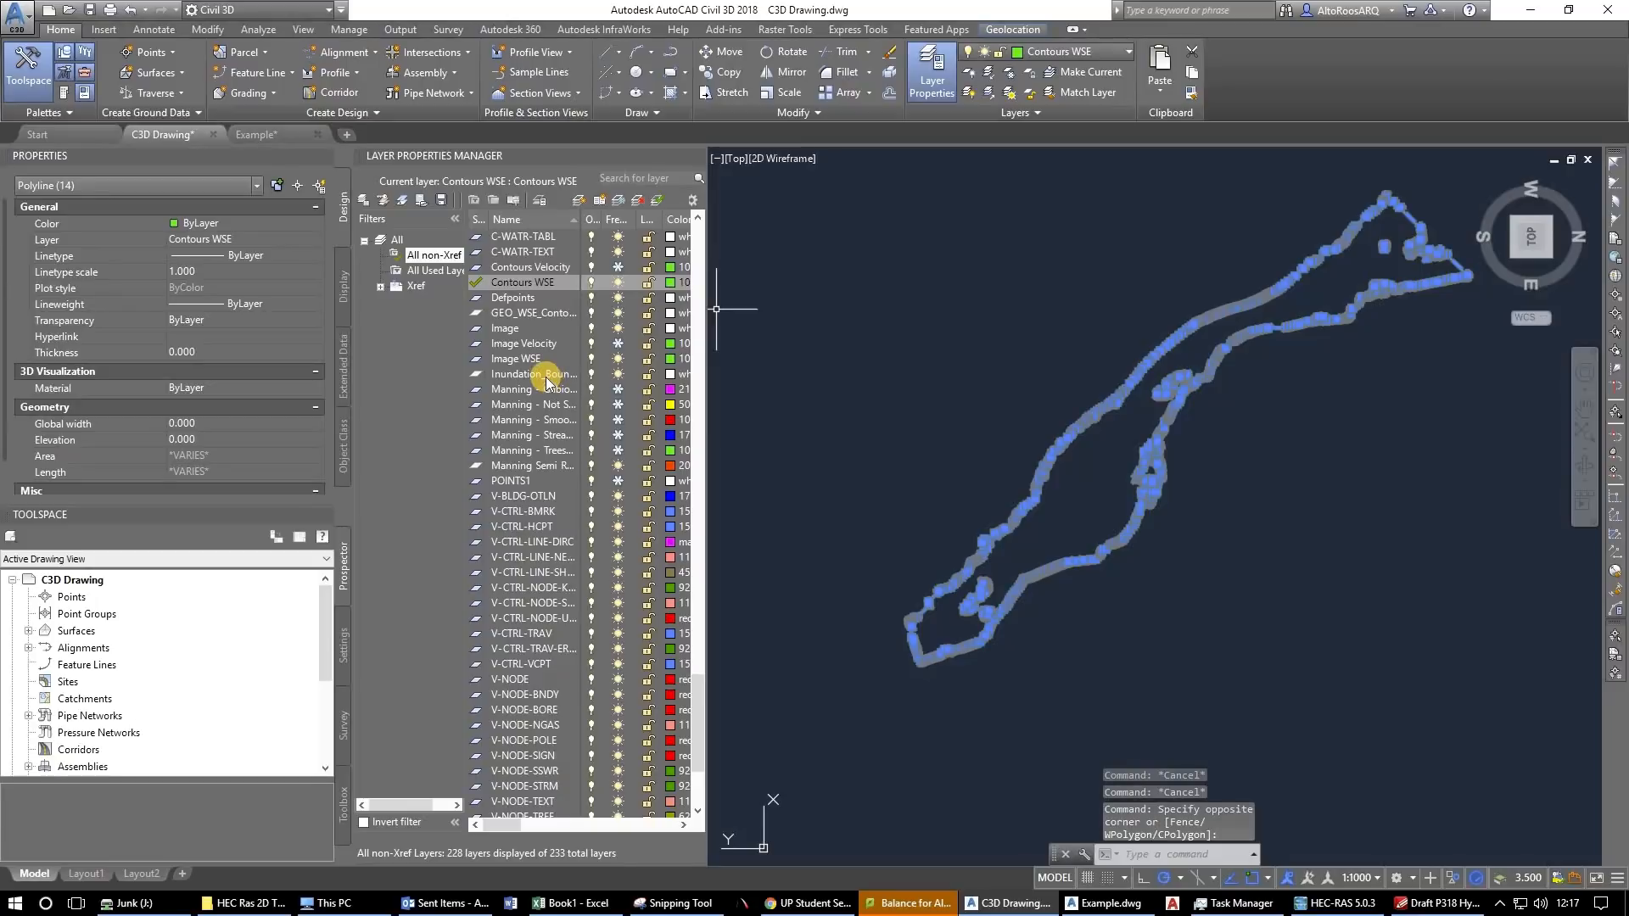
left_click(258, 242)
left_click(258, 243)
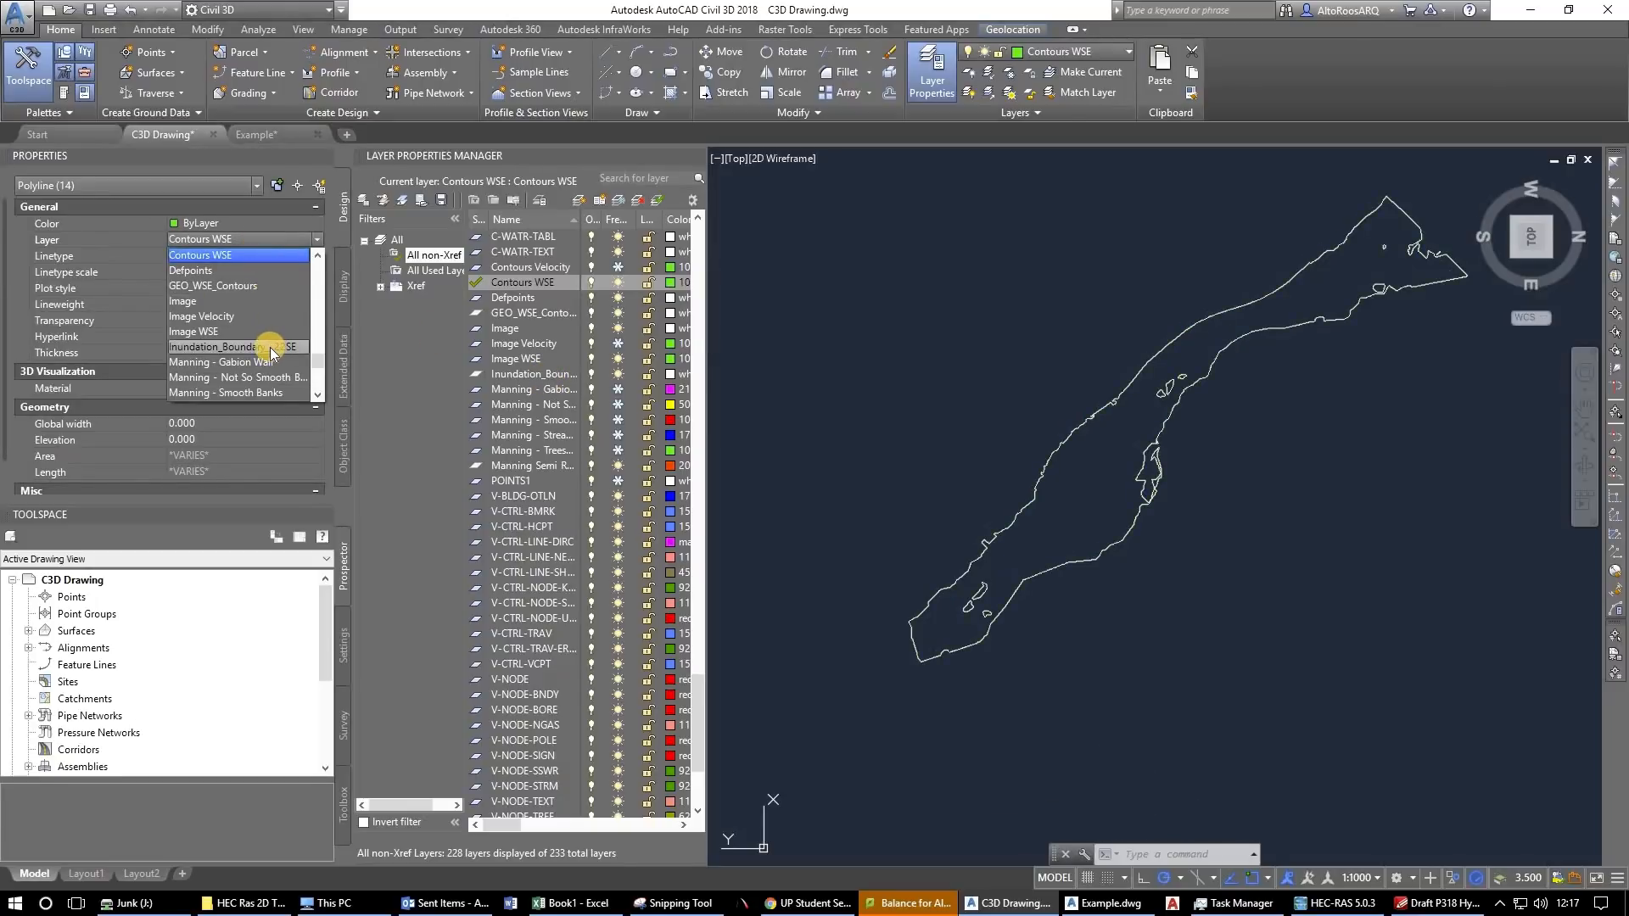
key("Escape")
key("Escape")
key("Escape")
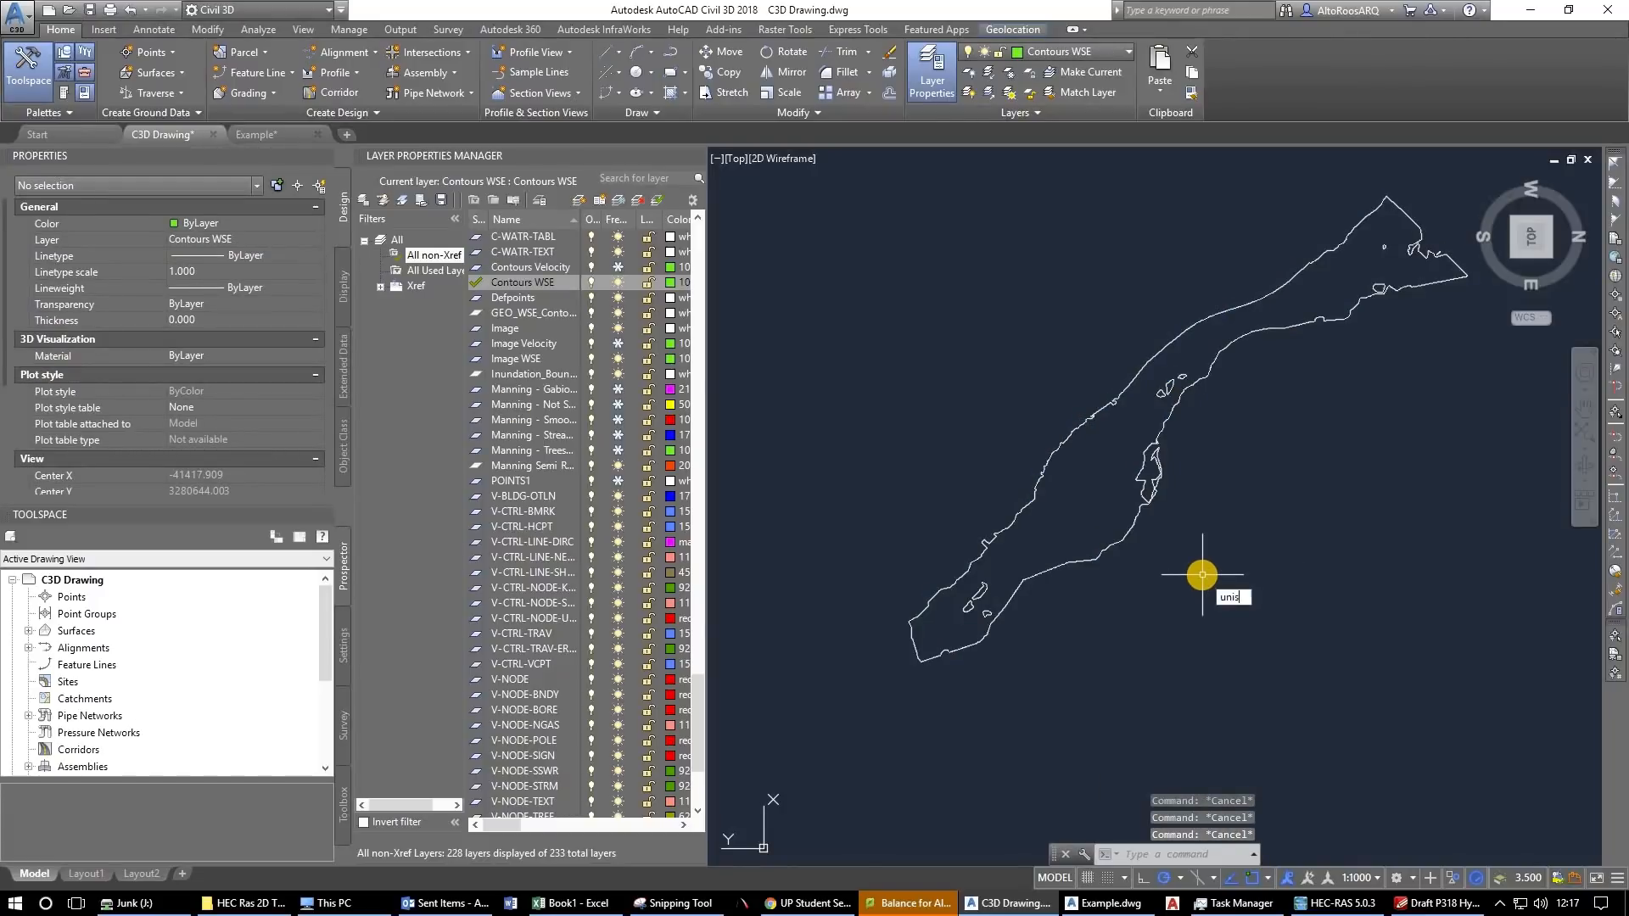
End the object isolation to show the boundary together with the WSE image and contours.
type("unis")
key("Return")
scroll(972, 660, "up", 4)
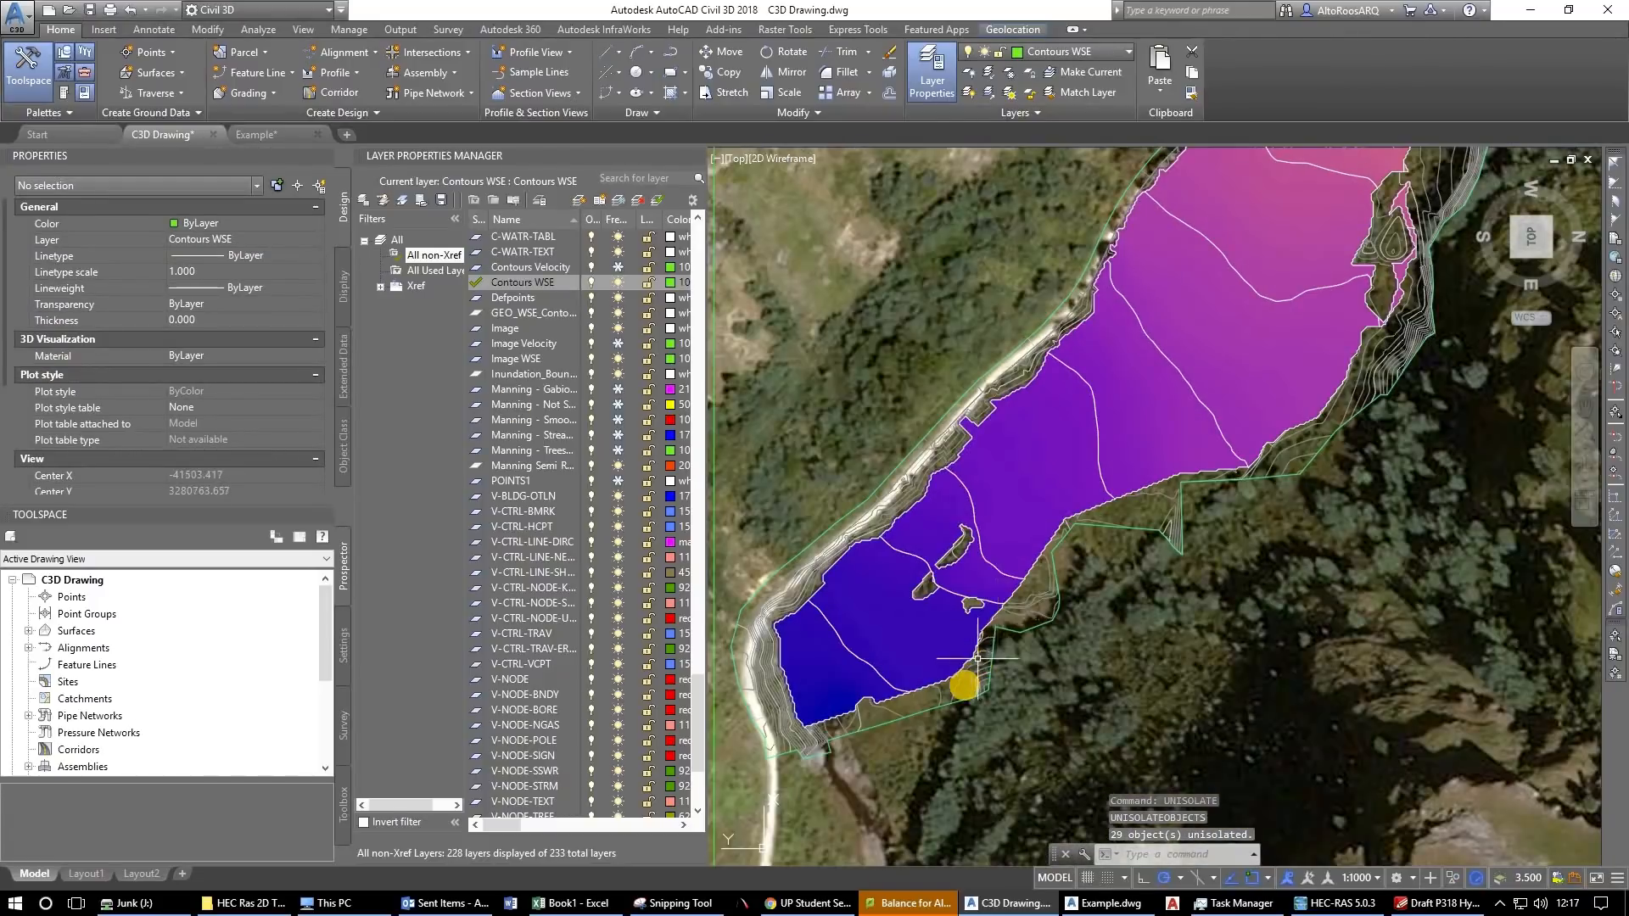
scroll(977, 657, "up", 4)
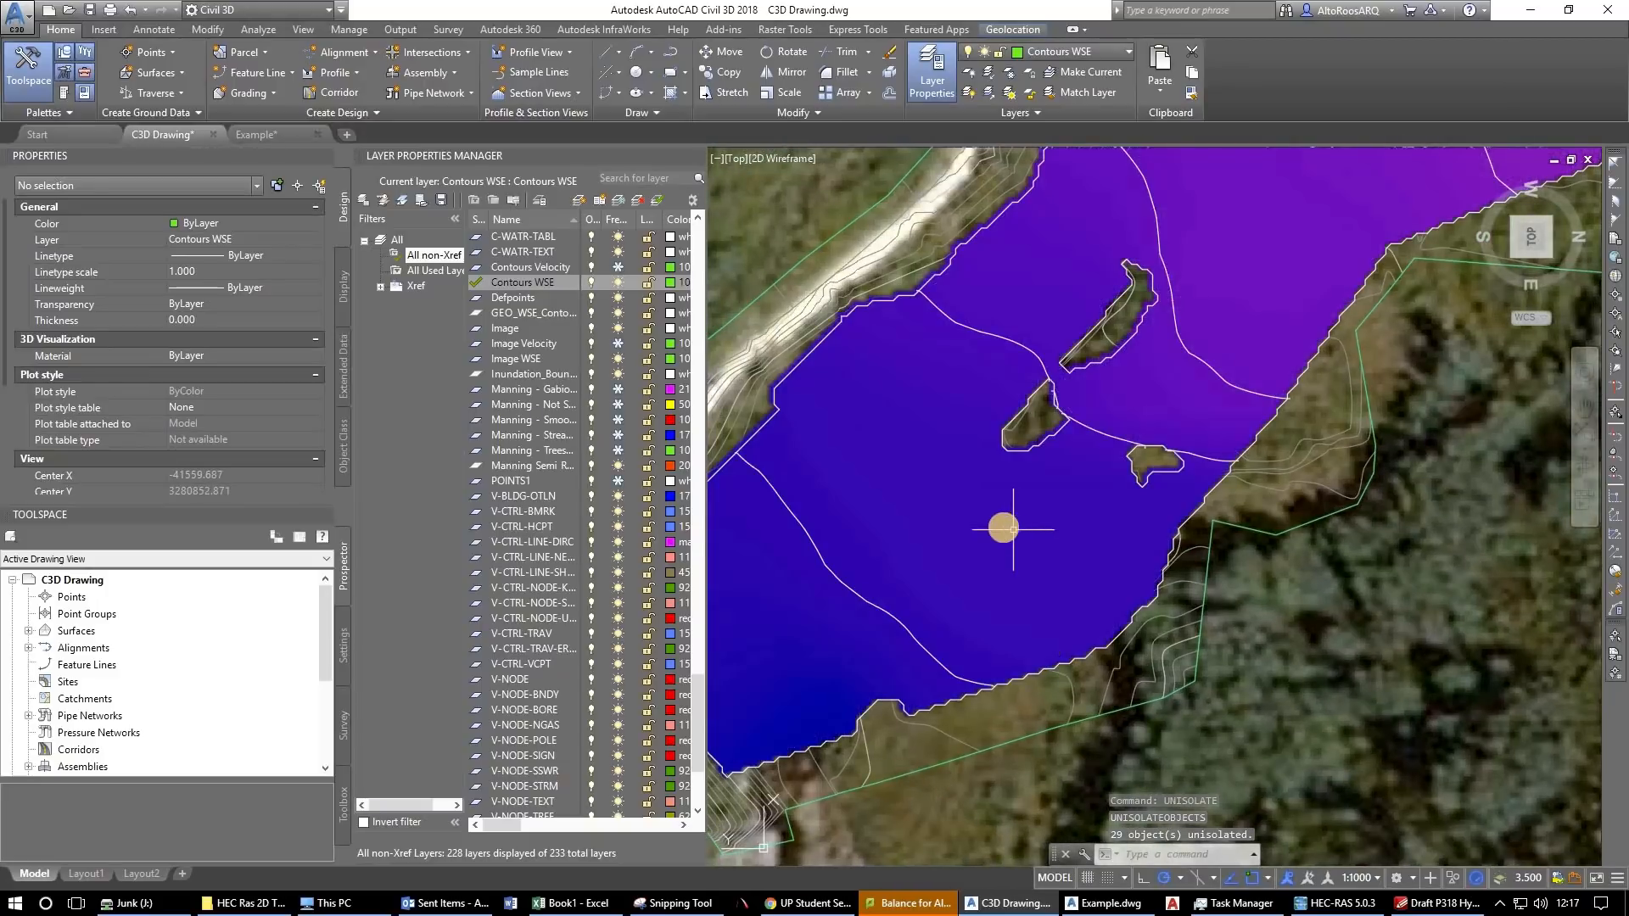
left_click_drag(974, 546, 1075, 557)
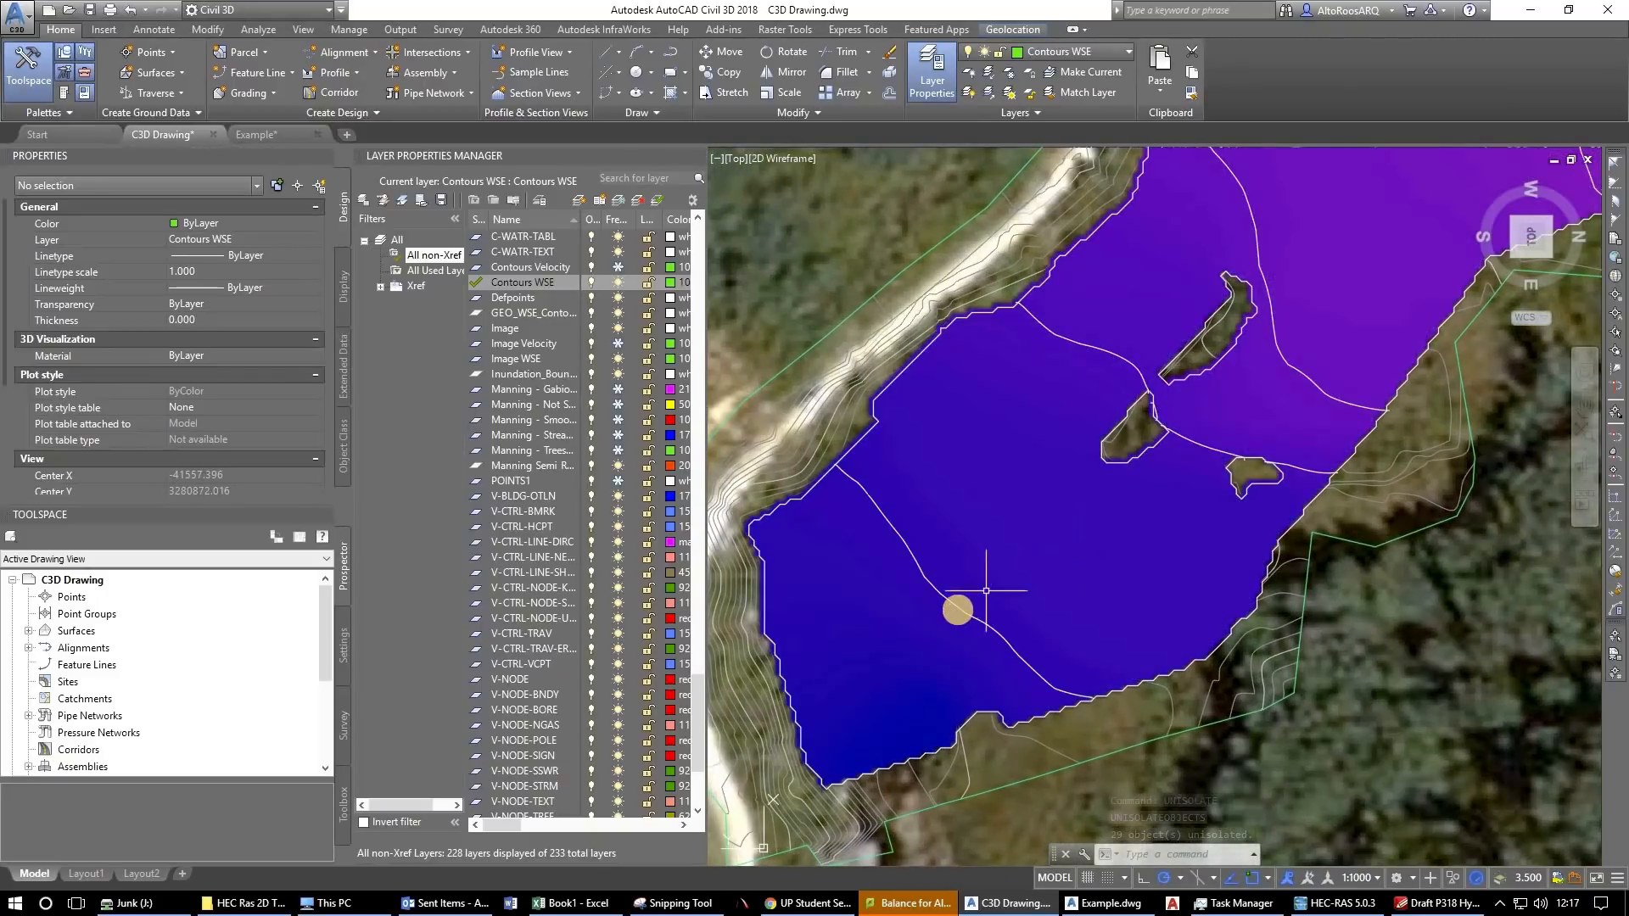
Check the layer of a WSE contour in the dark blue area and review the contours along the reach.
key("Escape")
left_click(958, 609)
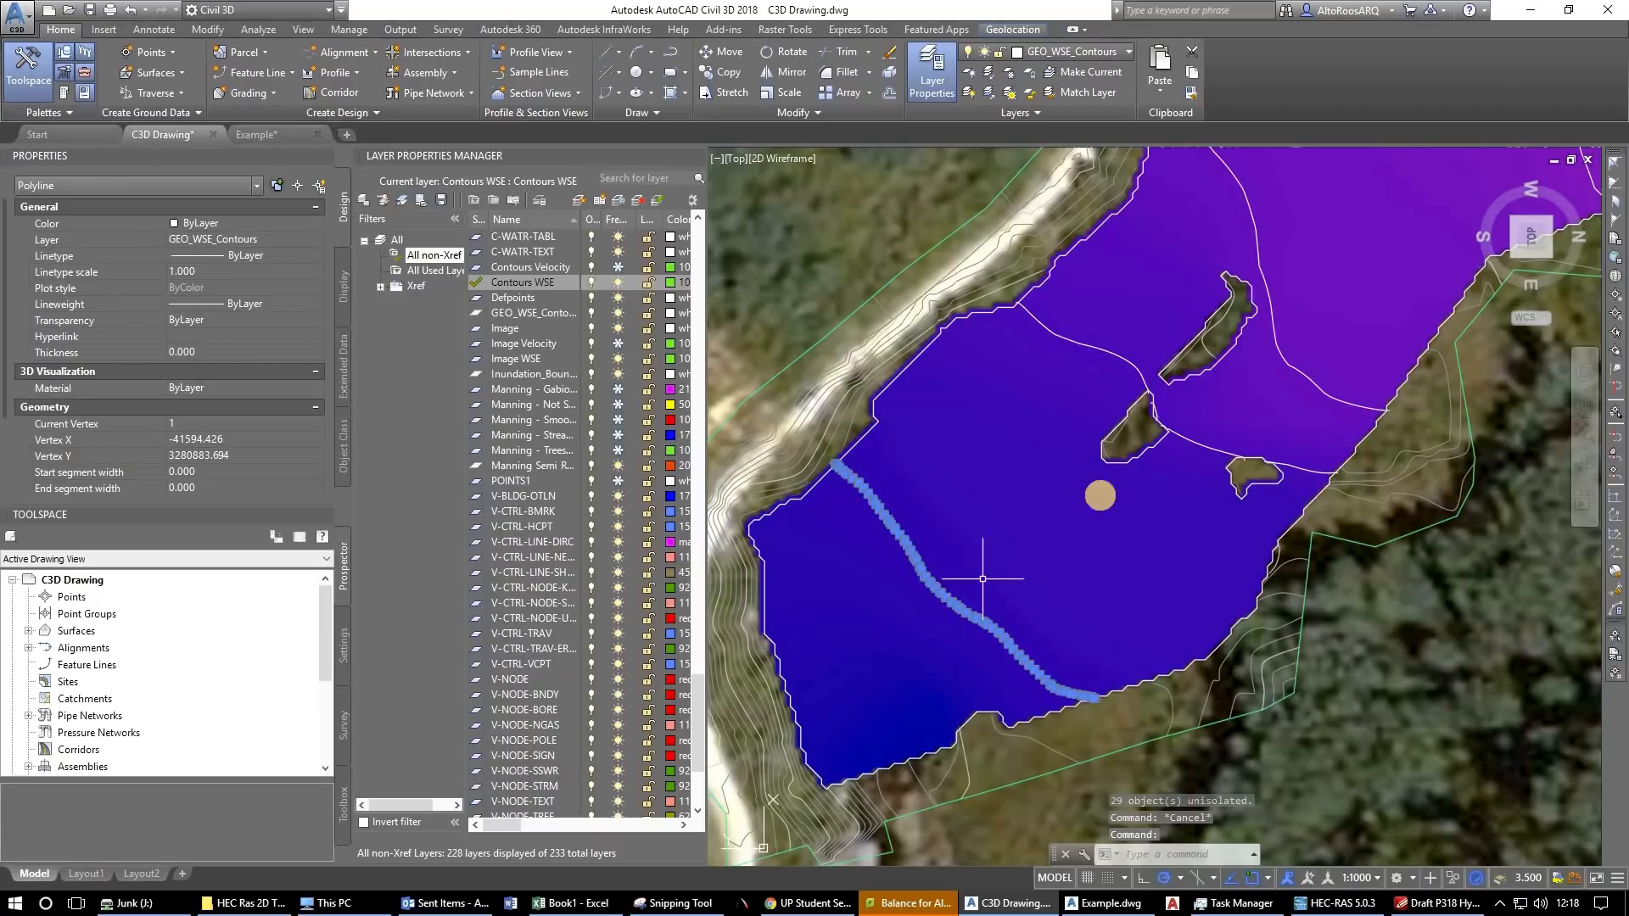
scroll(1055, 508, "down", 4)
left_click_drag(1029, 516, 858, 716)
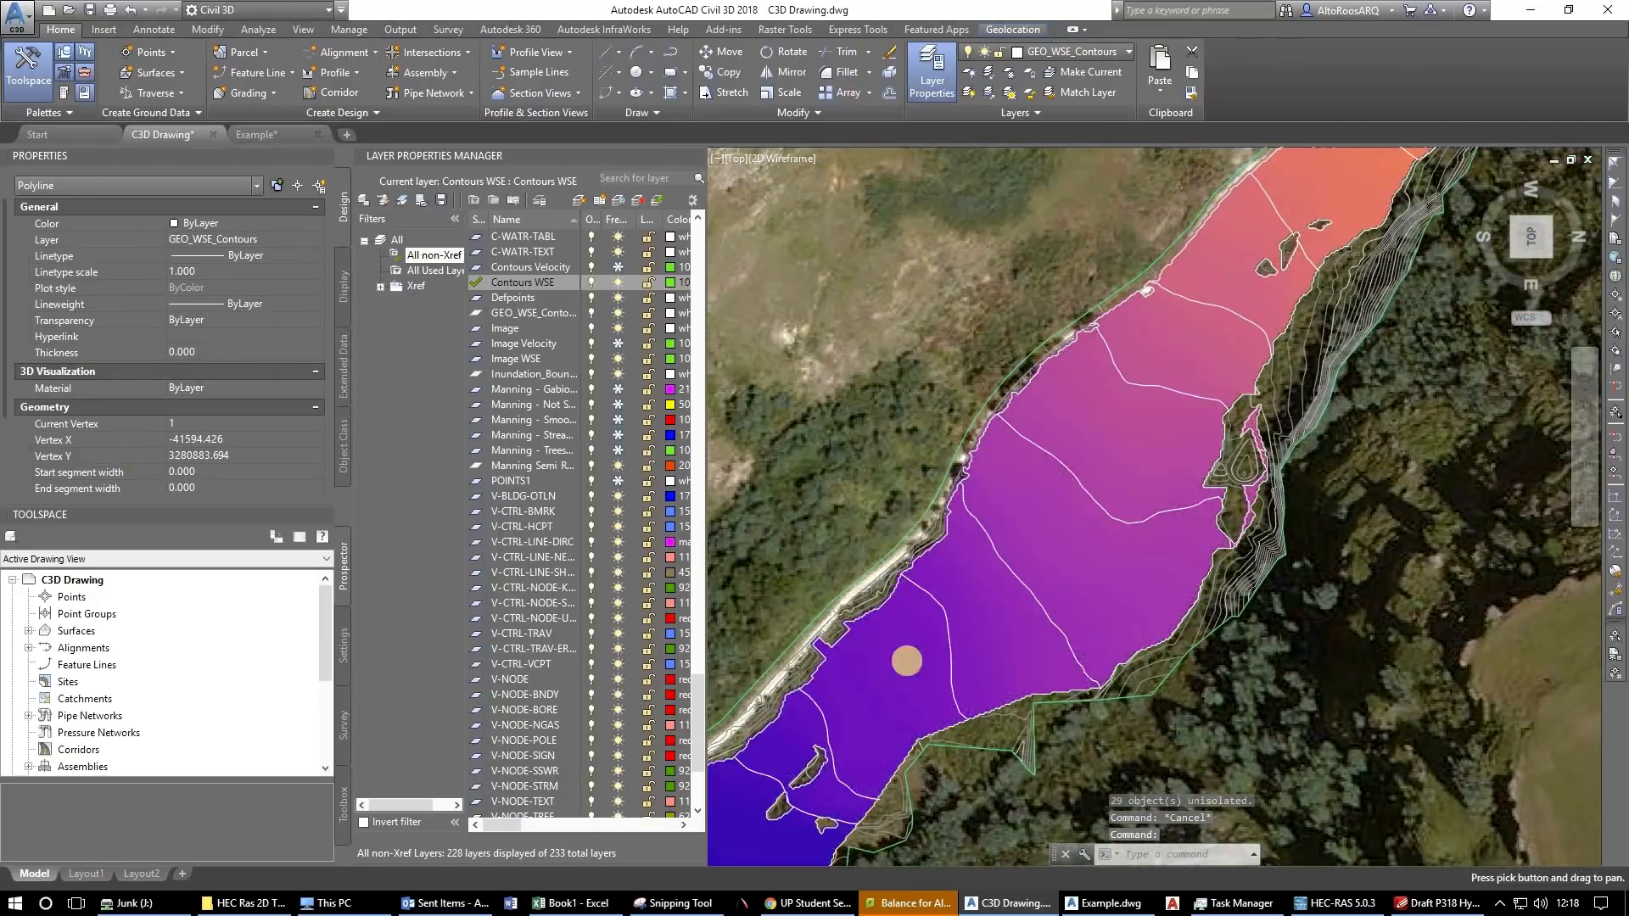
mouse_move(1173, 374)
left_mouse_down()
mouse_move(907, 662)
mouse_move(761, 522)
left_mouse_up()
key("Escape")
key("Escape")
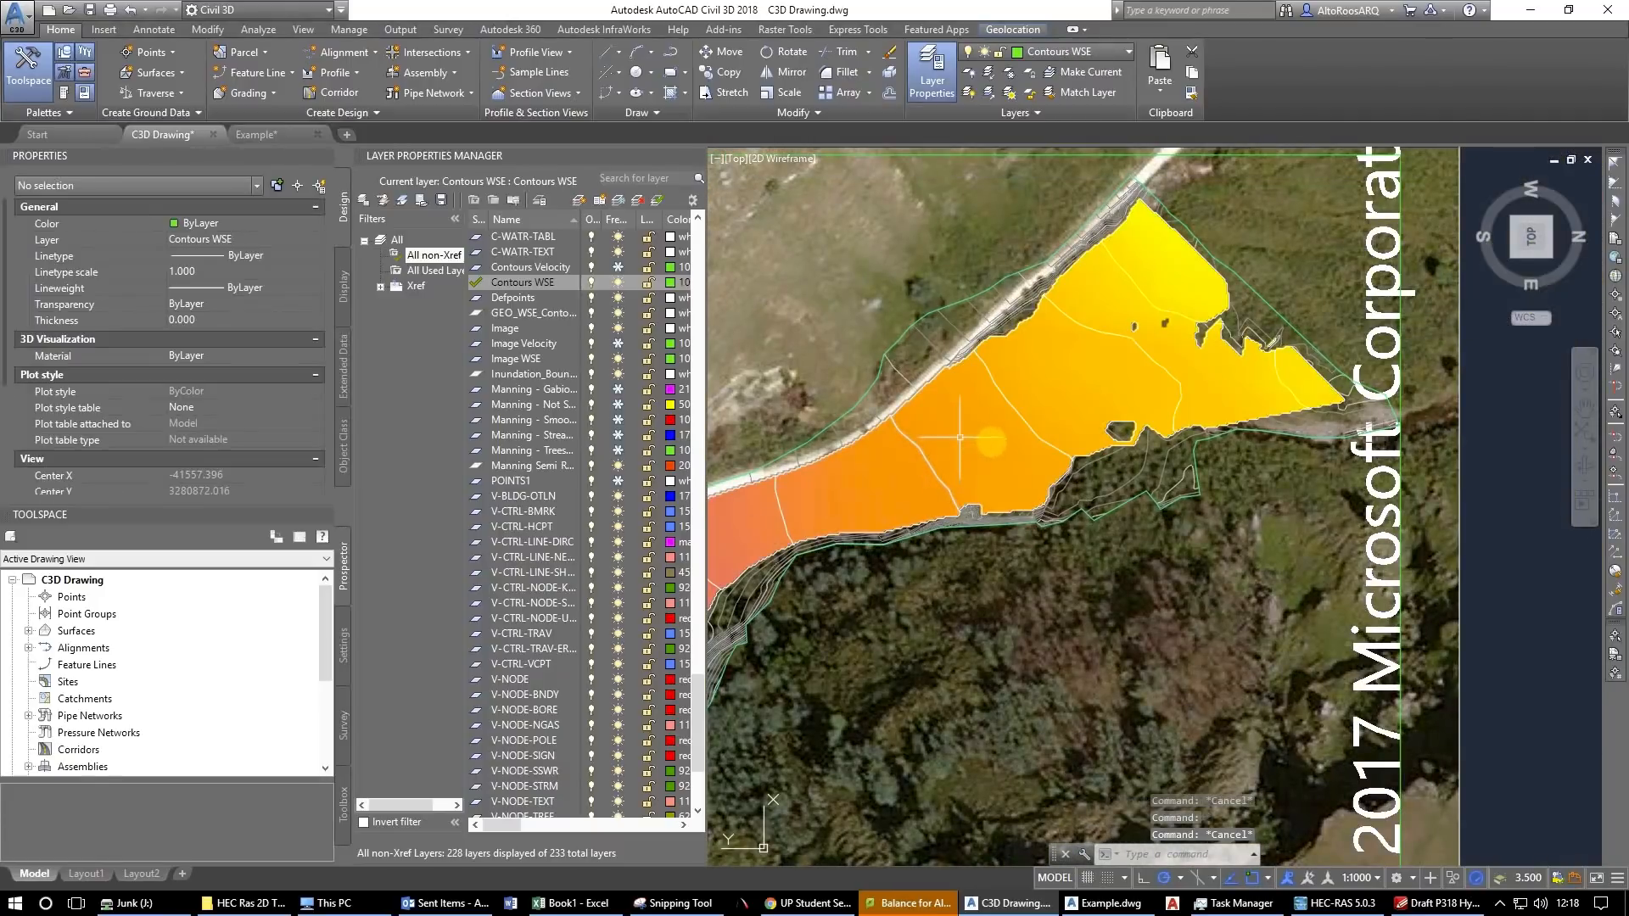
scroll(1027, 522, "down", 4)
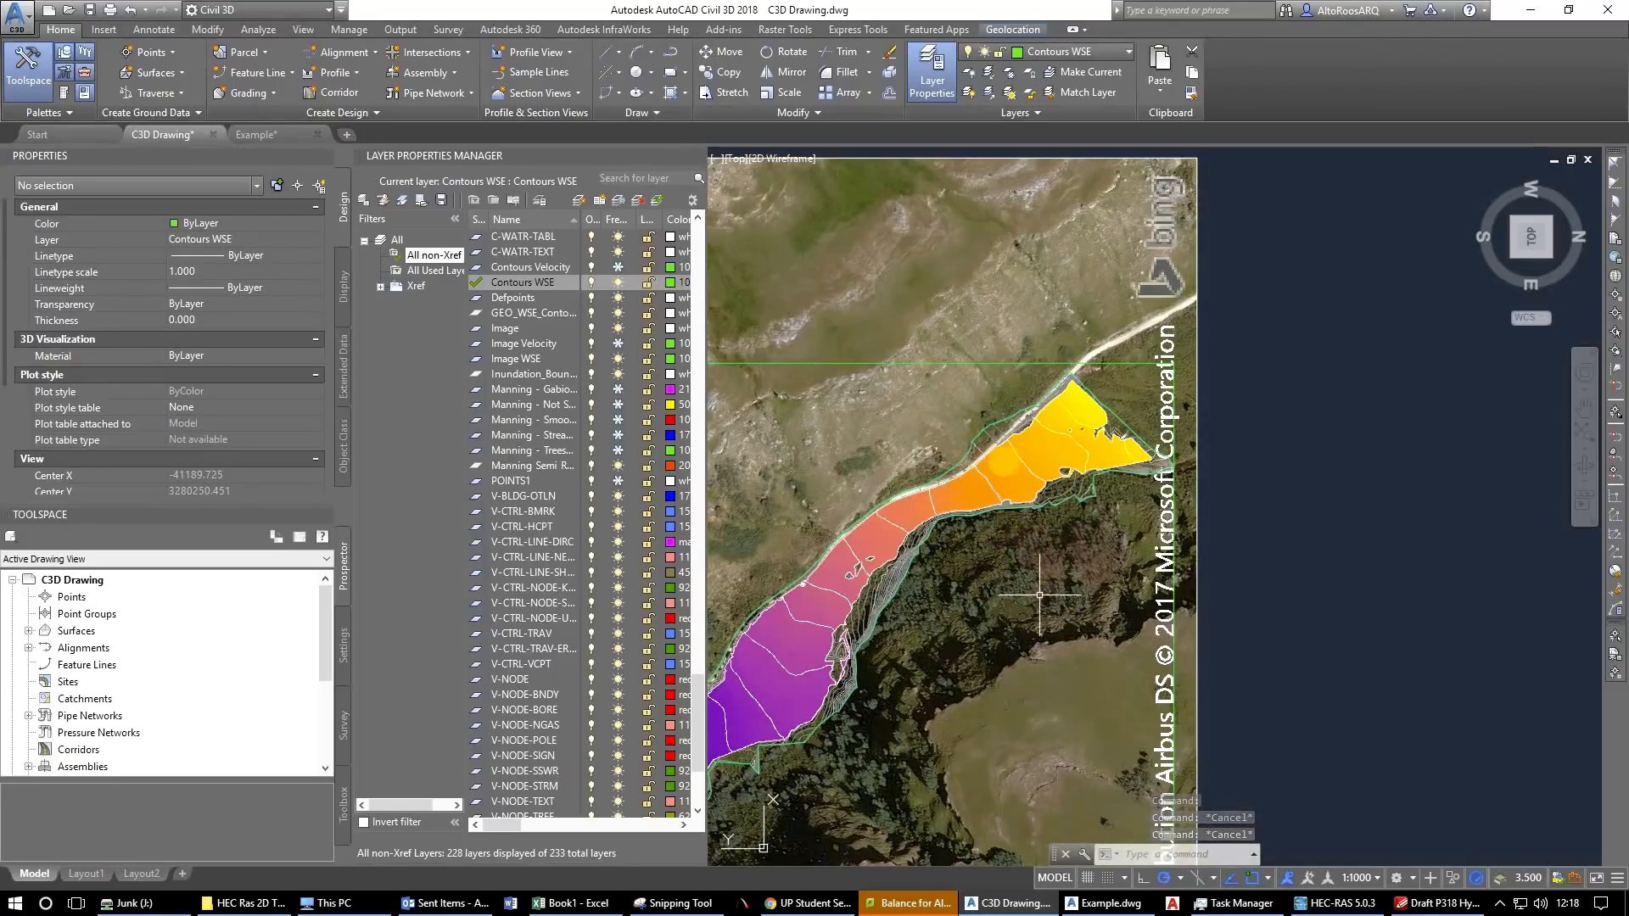
left_click_drag(792, 672, 1061, 508)
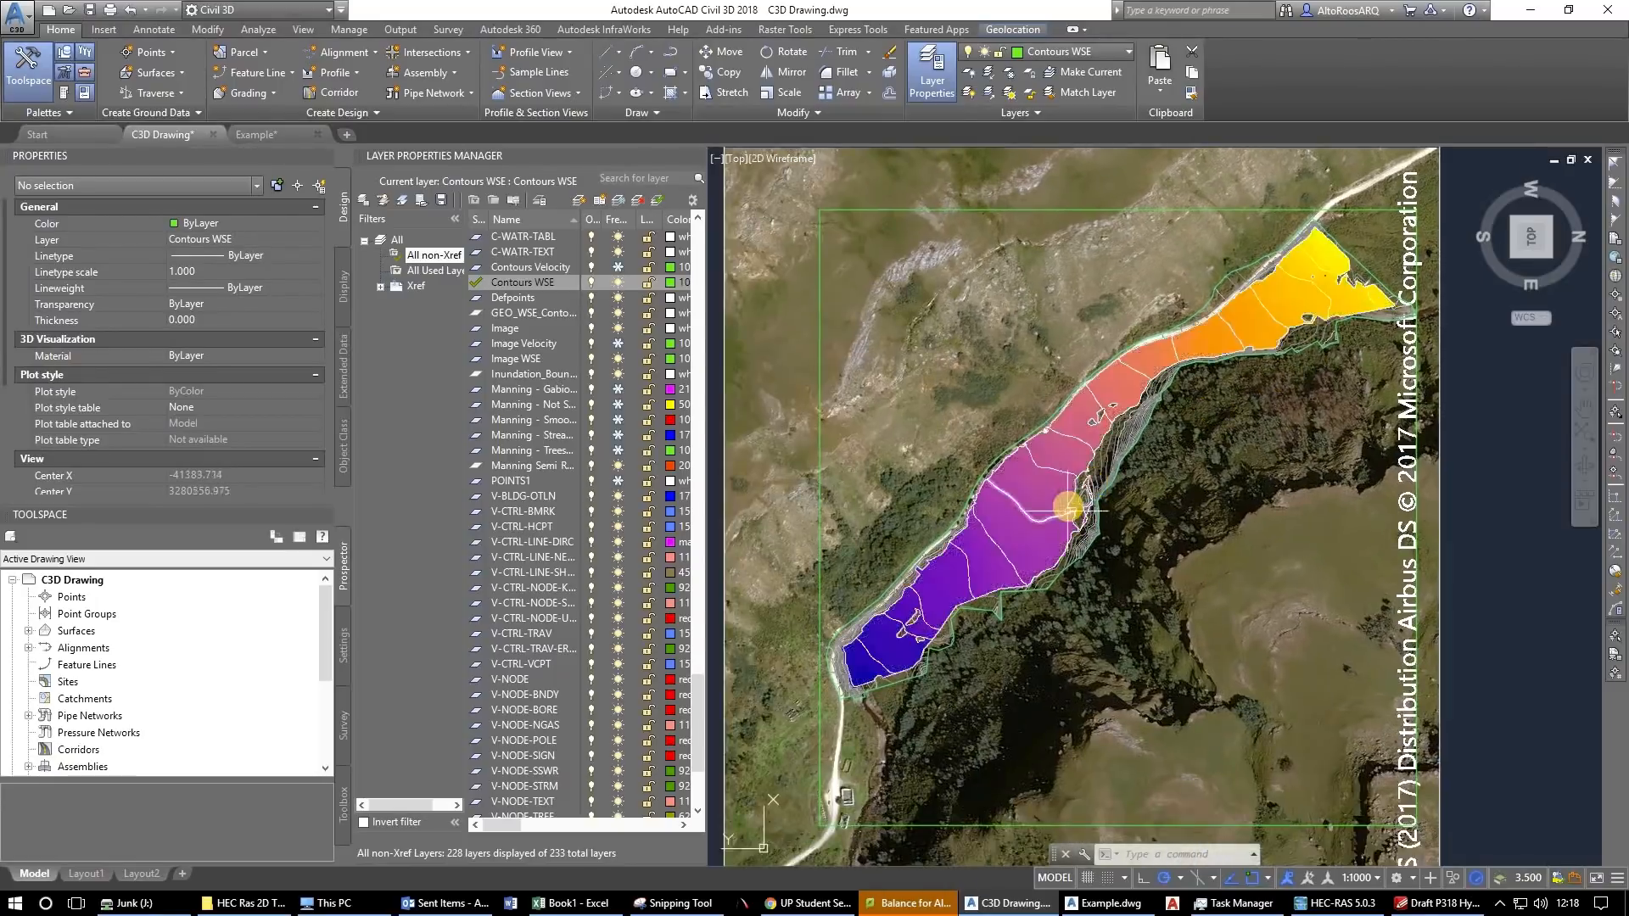
Examine two neighbouring WSE contours in the orange area by selecting each one to view its properties.
scroll(1001, 530, "up", 2)
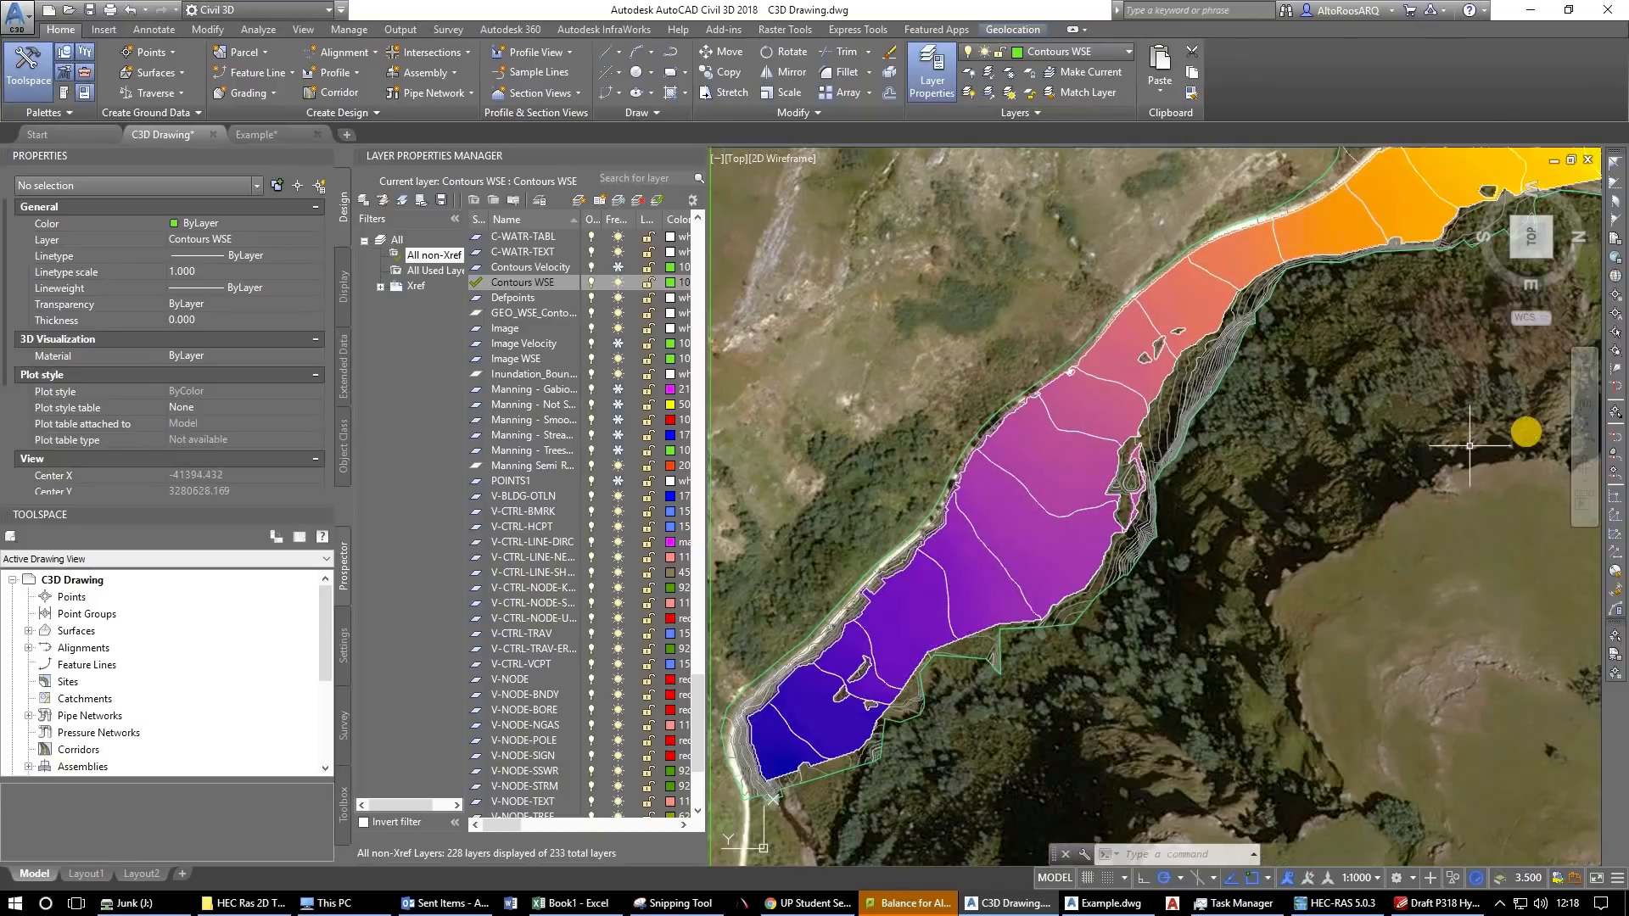
mouse_move(1484, 472)
left_mouse_down()
mouse_move(1439, 476)
mouse_move(1320, 608)
left_mouse_up()
scroll(1261, 327, "up", 4)
left_click_drag(1289, 339, 1165, 468)
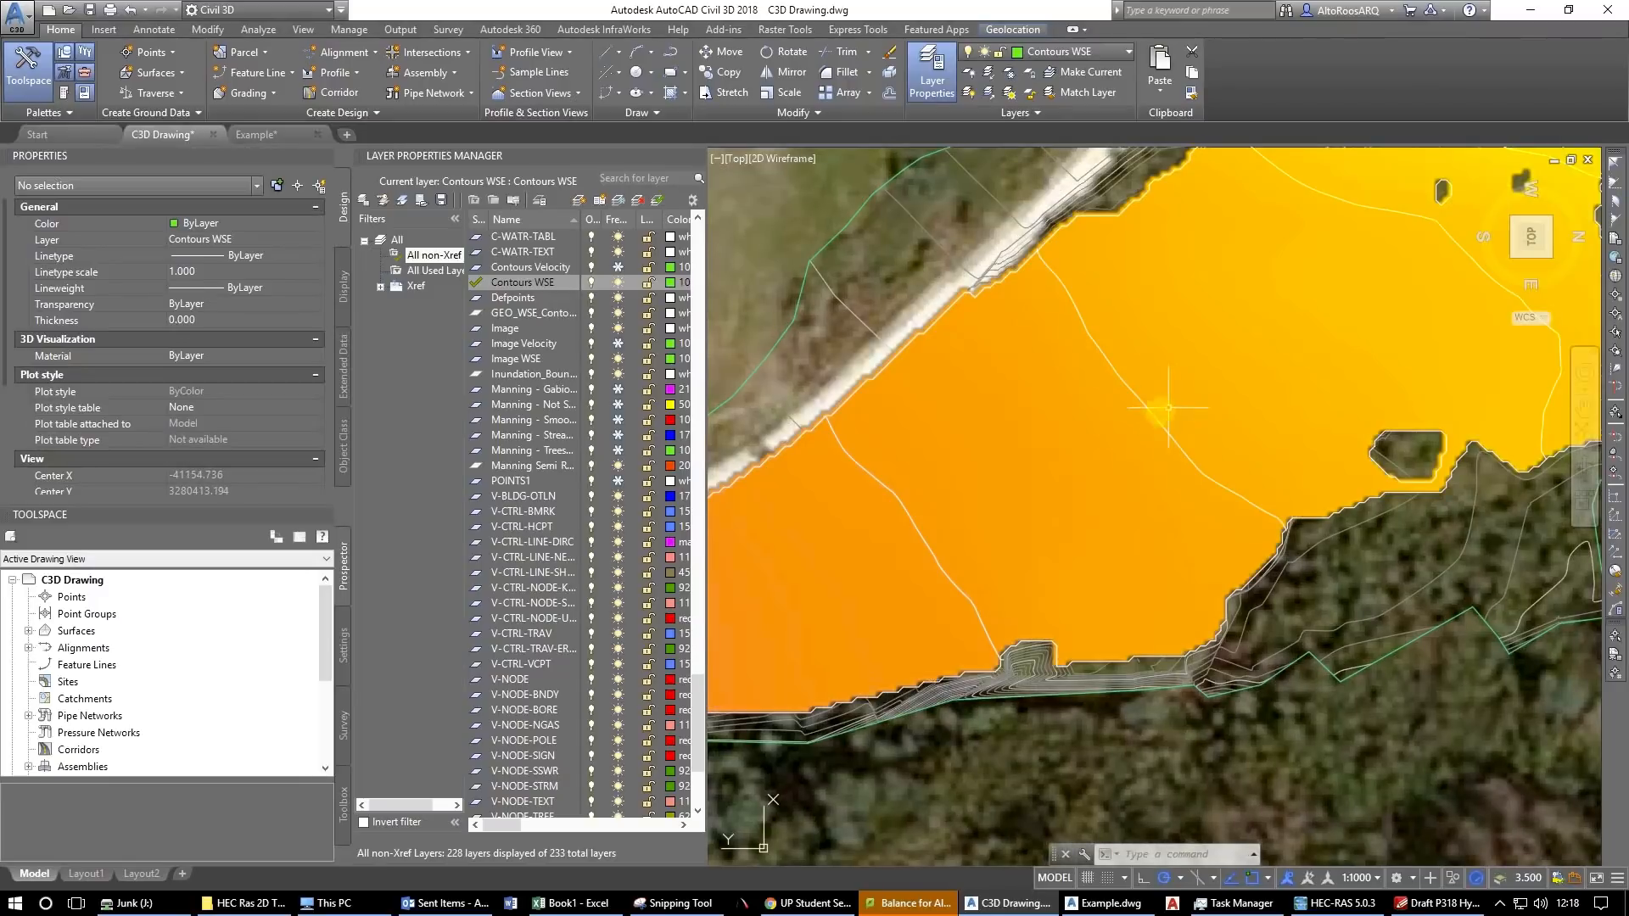
left_click(1158, 417)
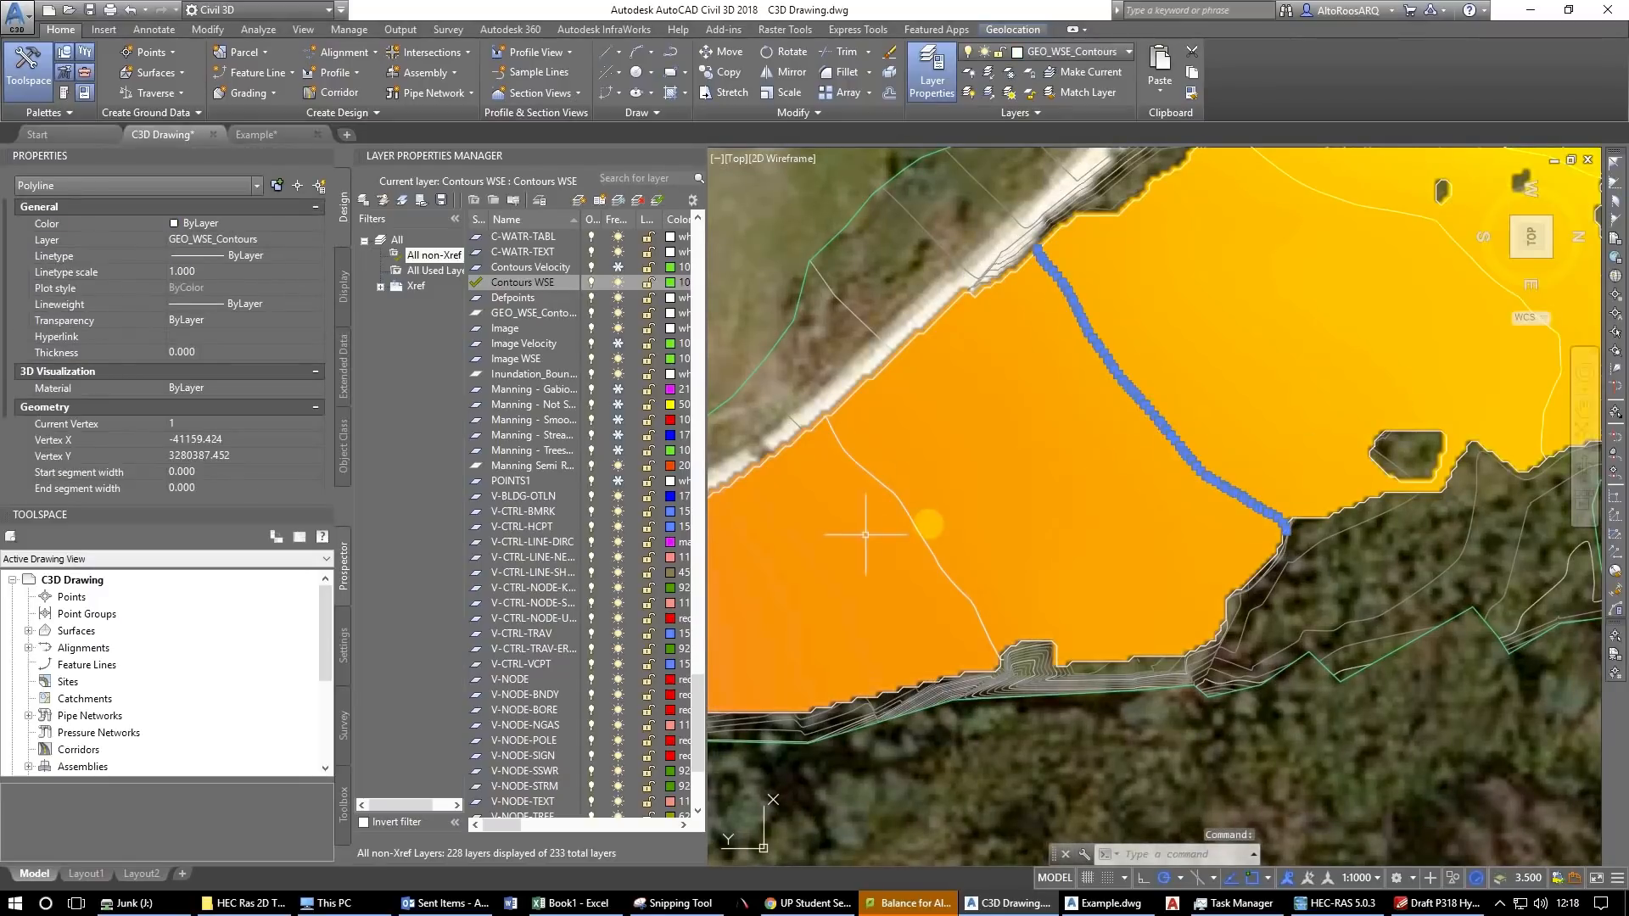
key("Escape")
left_click(919, 529)
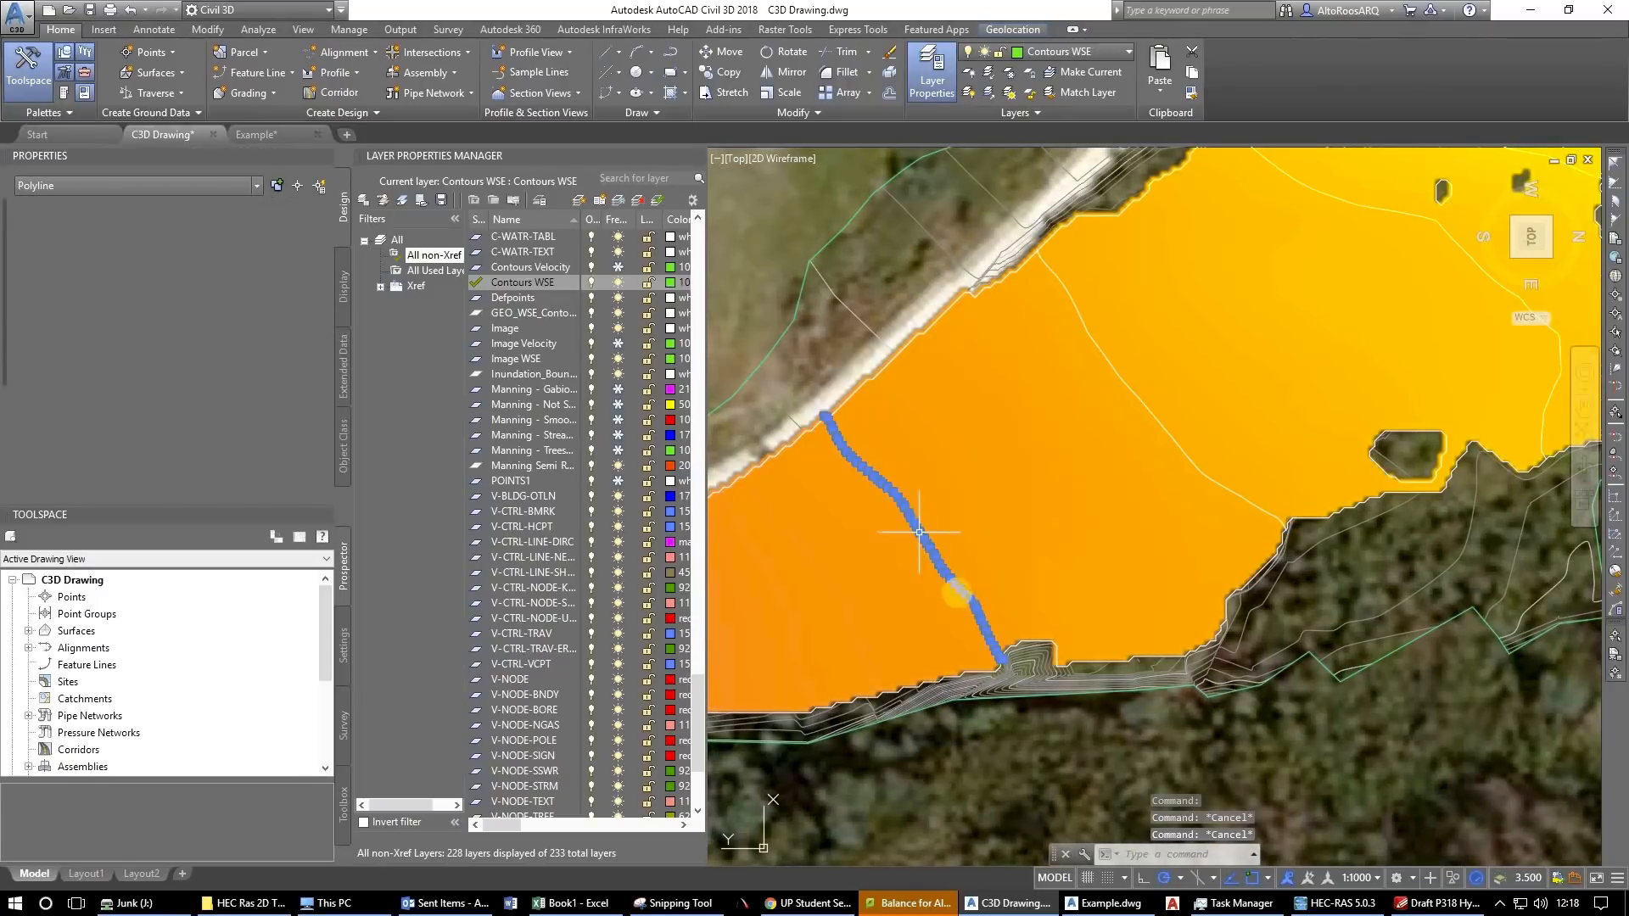
scroll(929, 530, "down", 2)
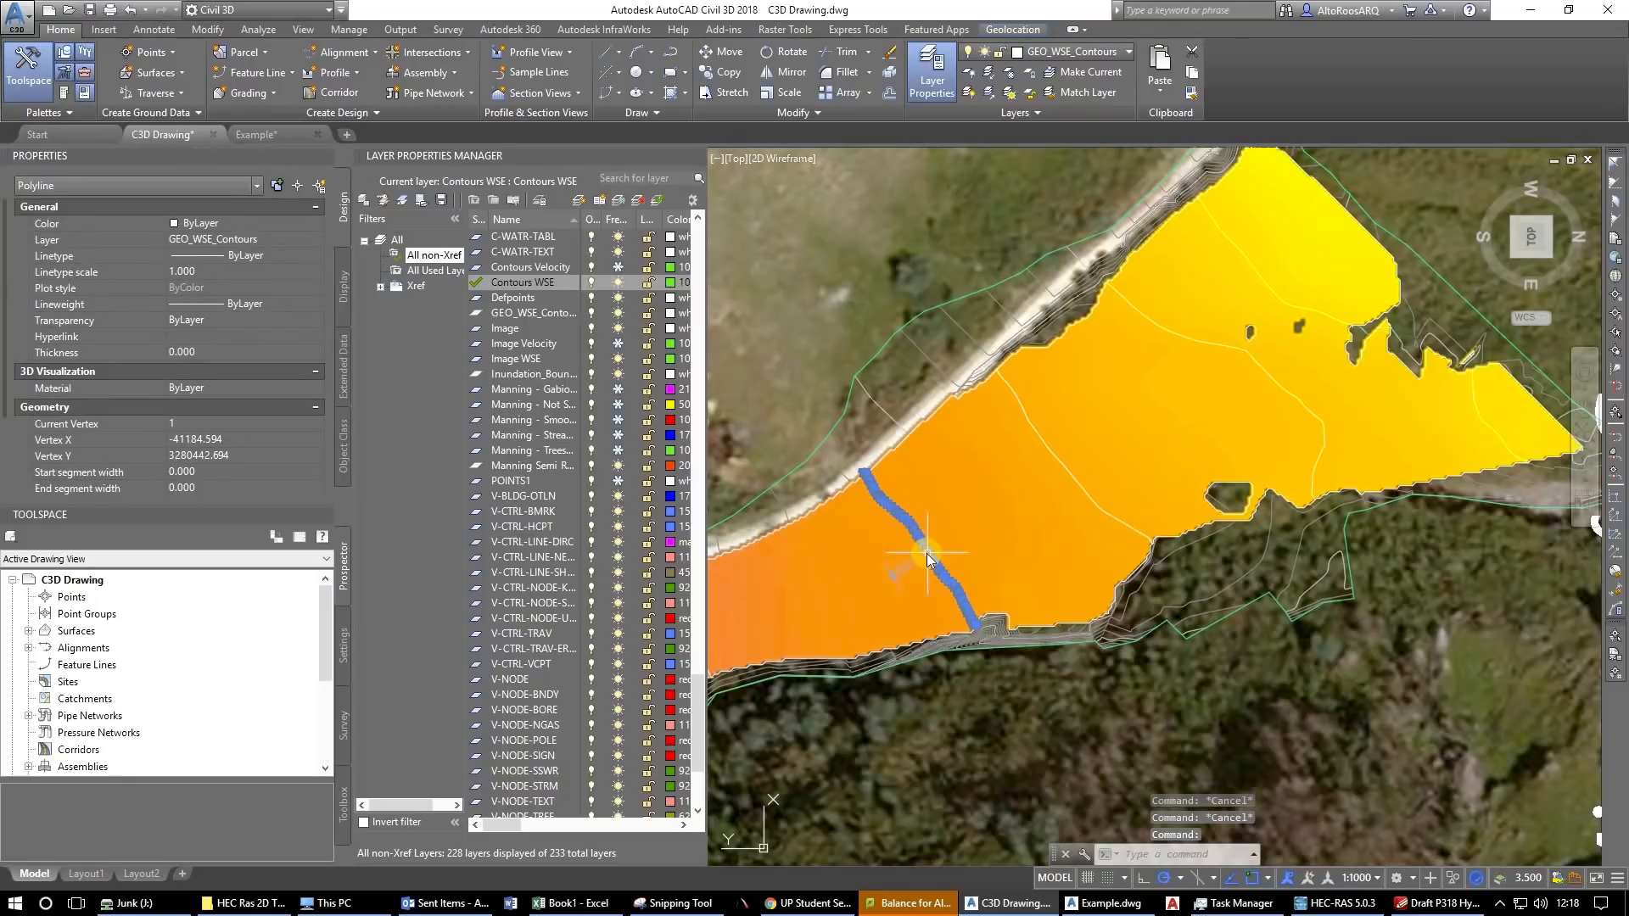
key("Escape")
scroll(991, 544, "down", 4)
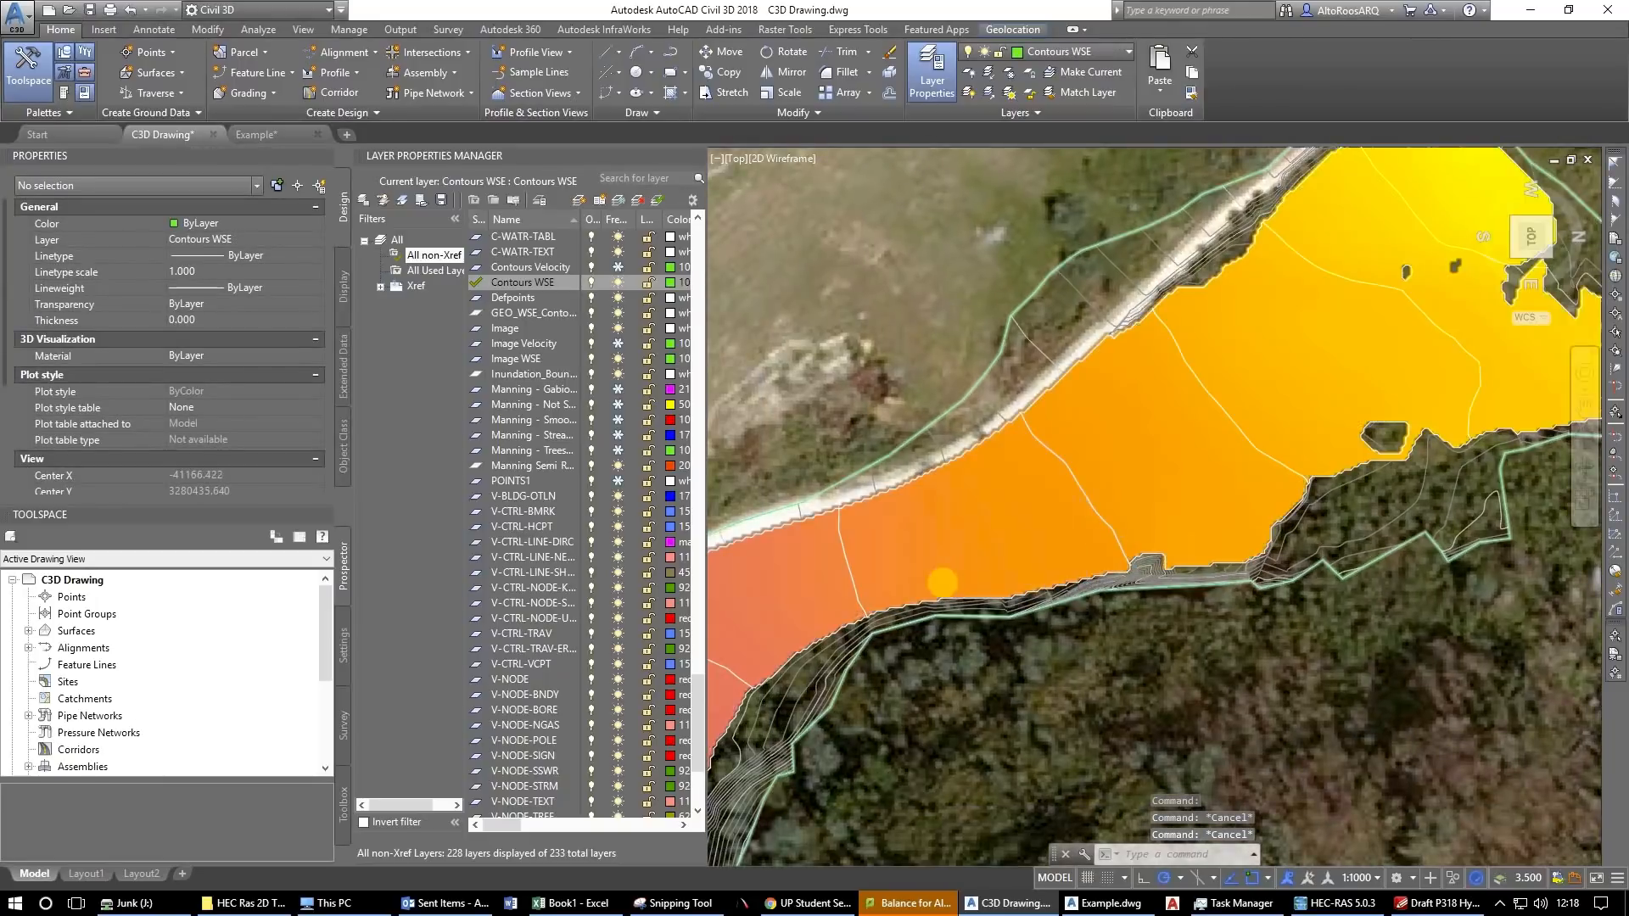
scroll(978, 544, "down", 3)
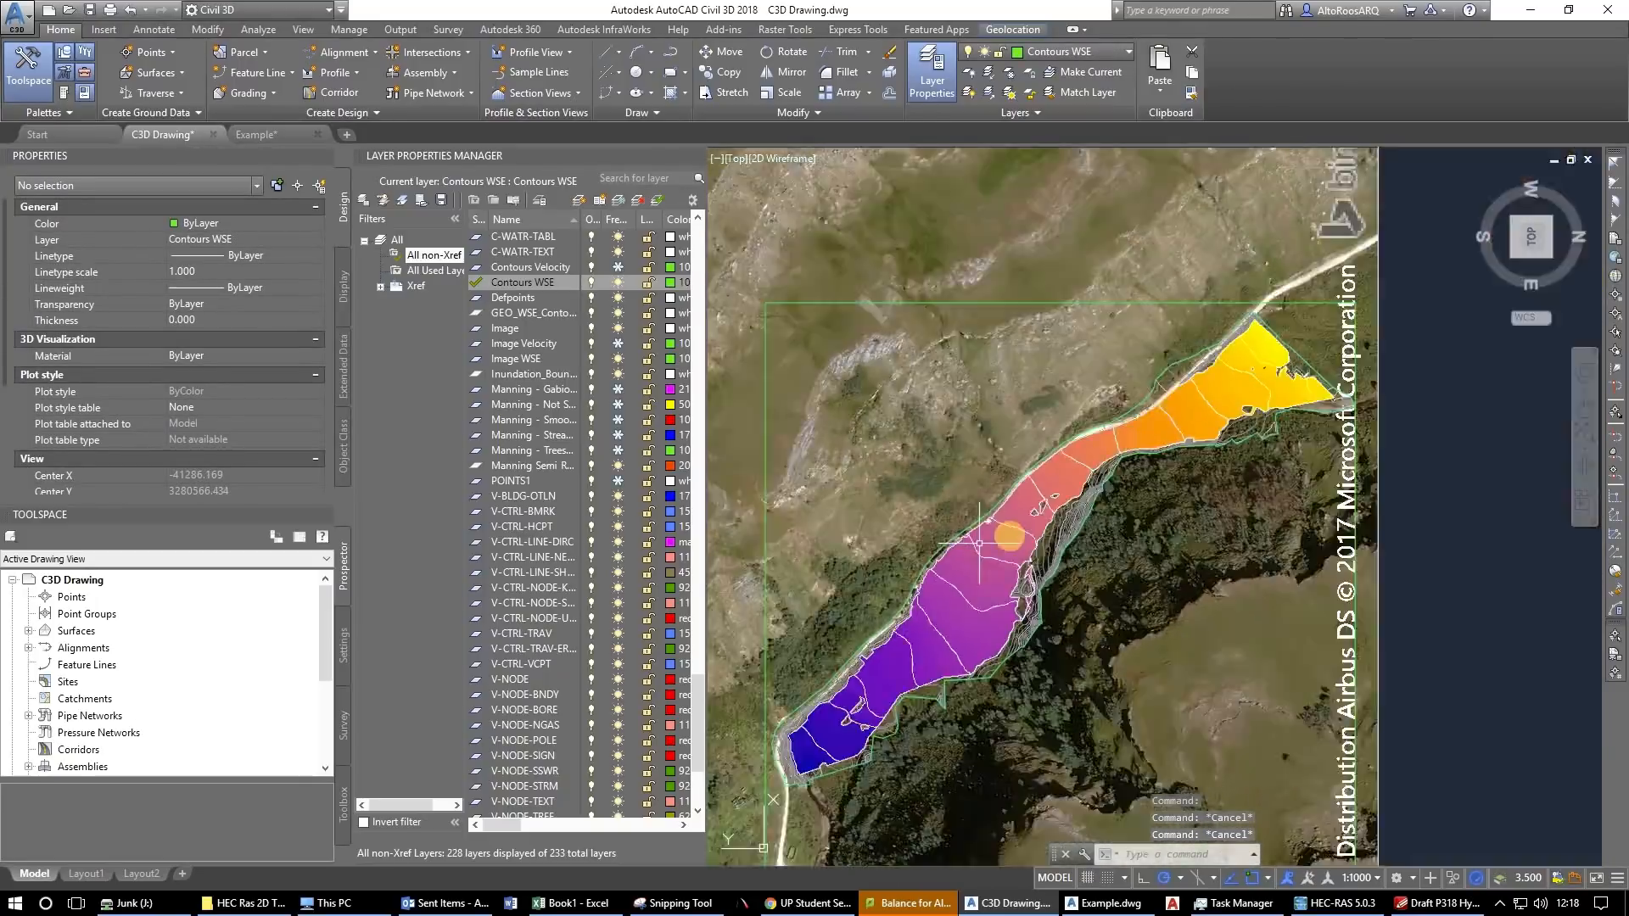
scroll(1051, 490, "up", 2)
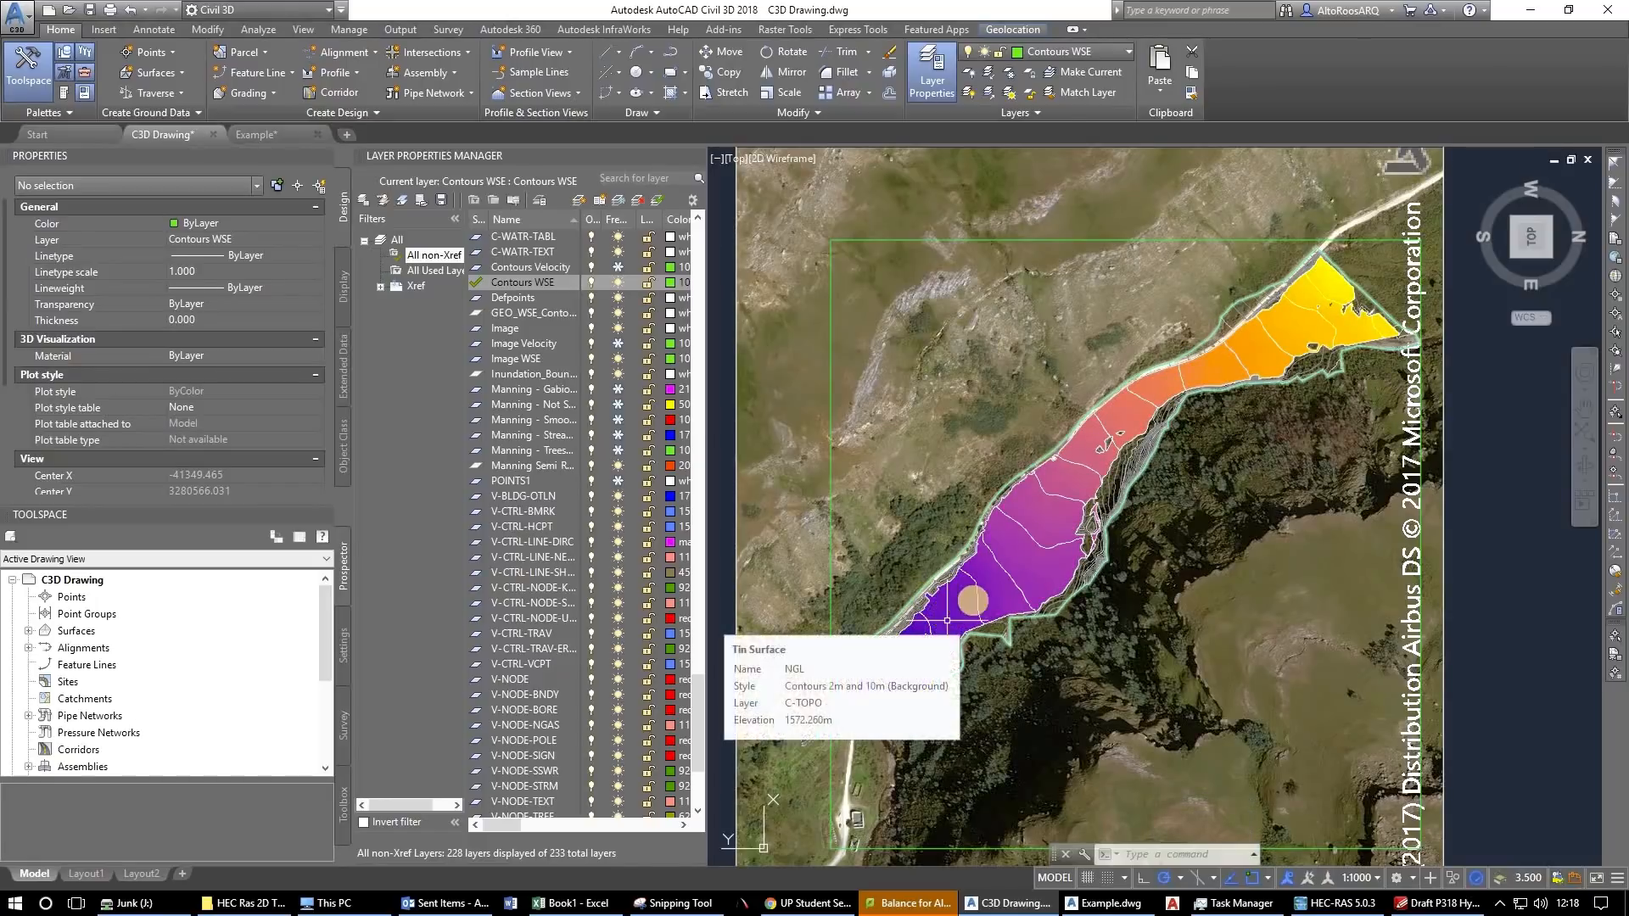
key("Escape")
key("Escape")
key("Escape")
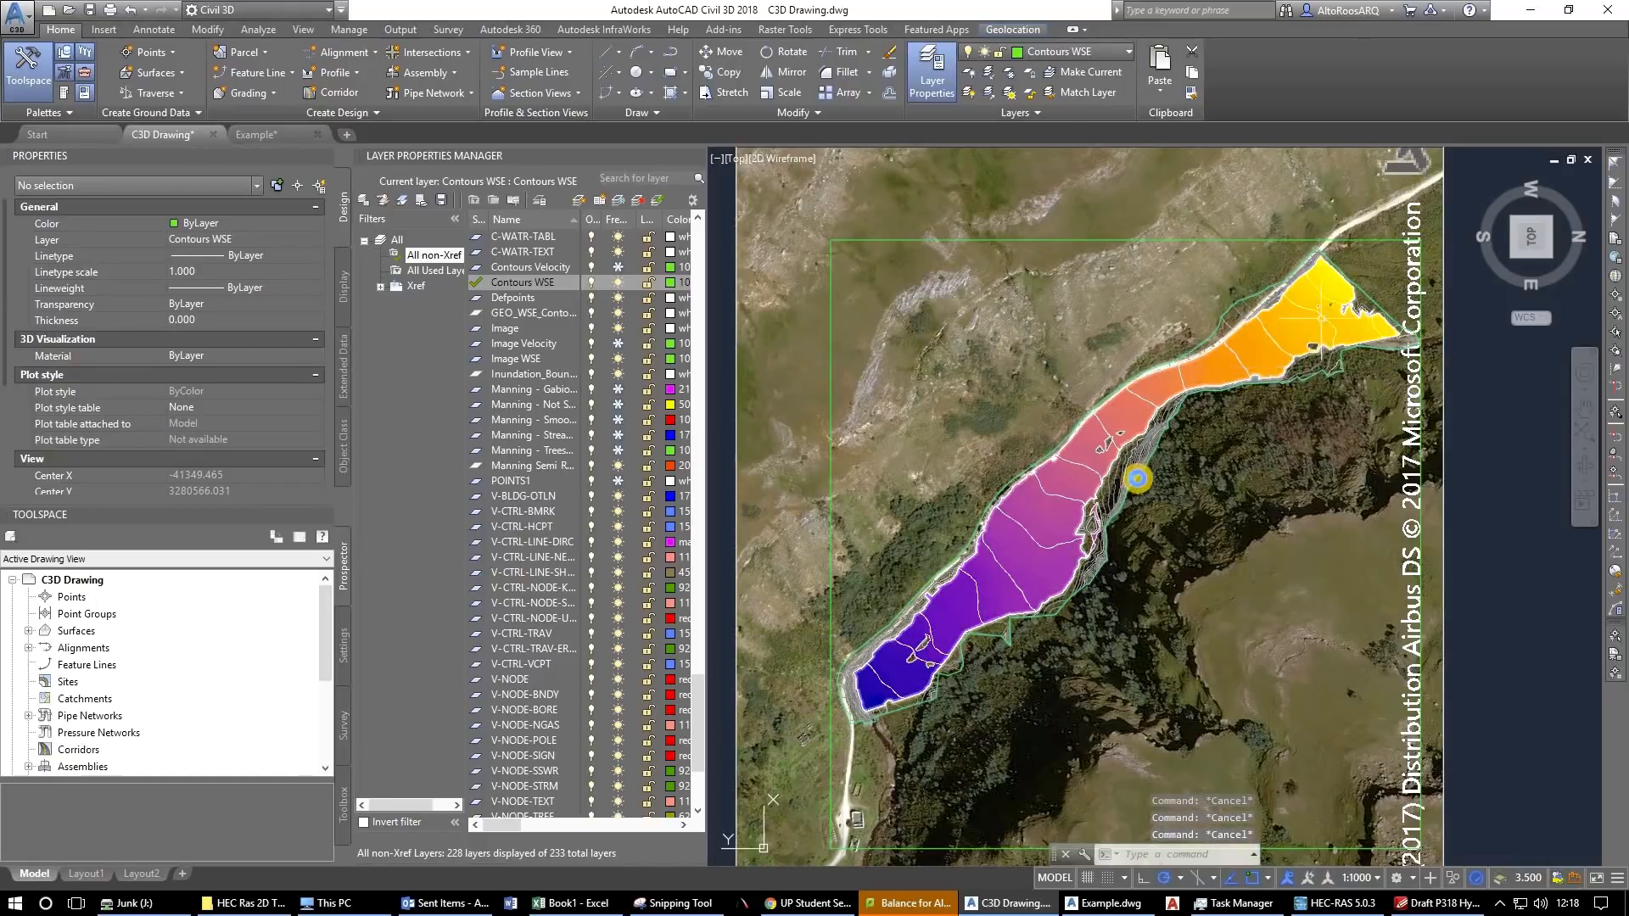
scroll(1127, 402, "up", 5)
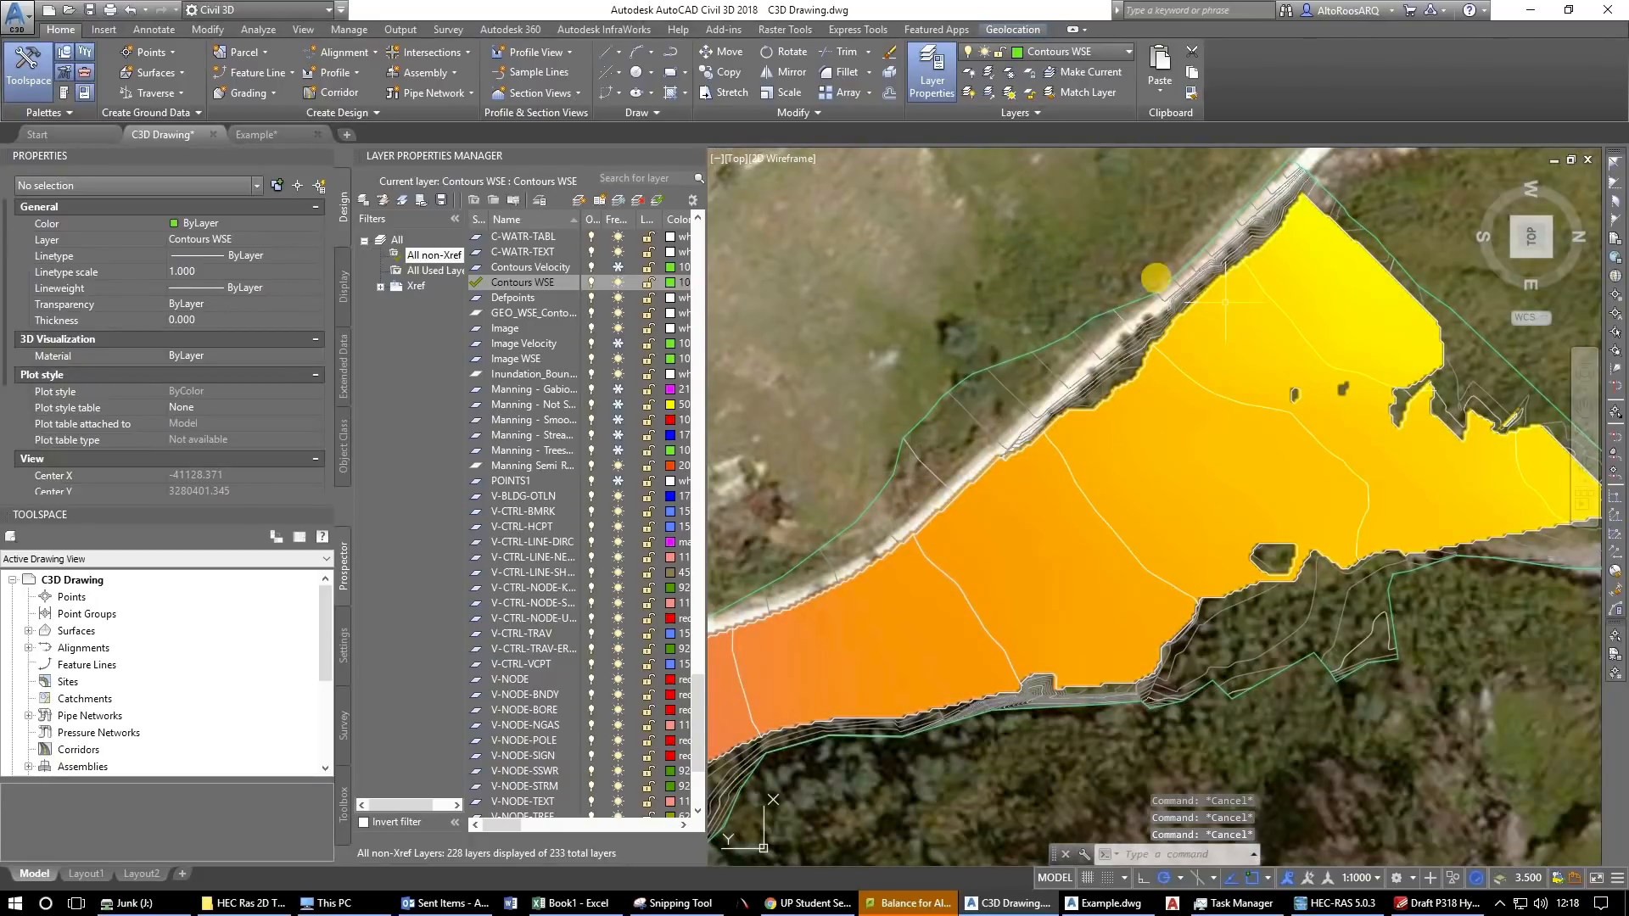
Examine the terrain surface lines beside the road and the WSE contours across the yellow and orange part of the reach.
left_click(1062, 397)
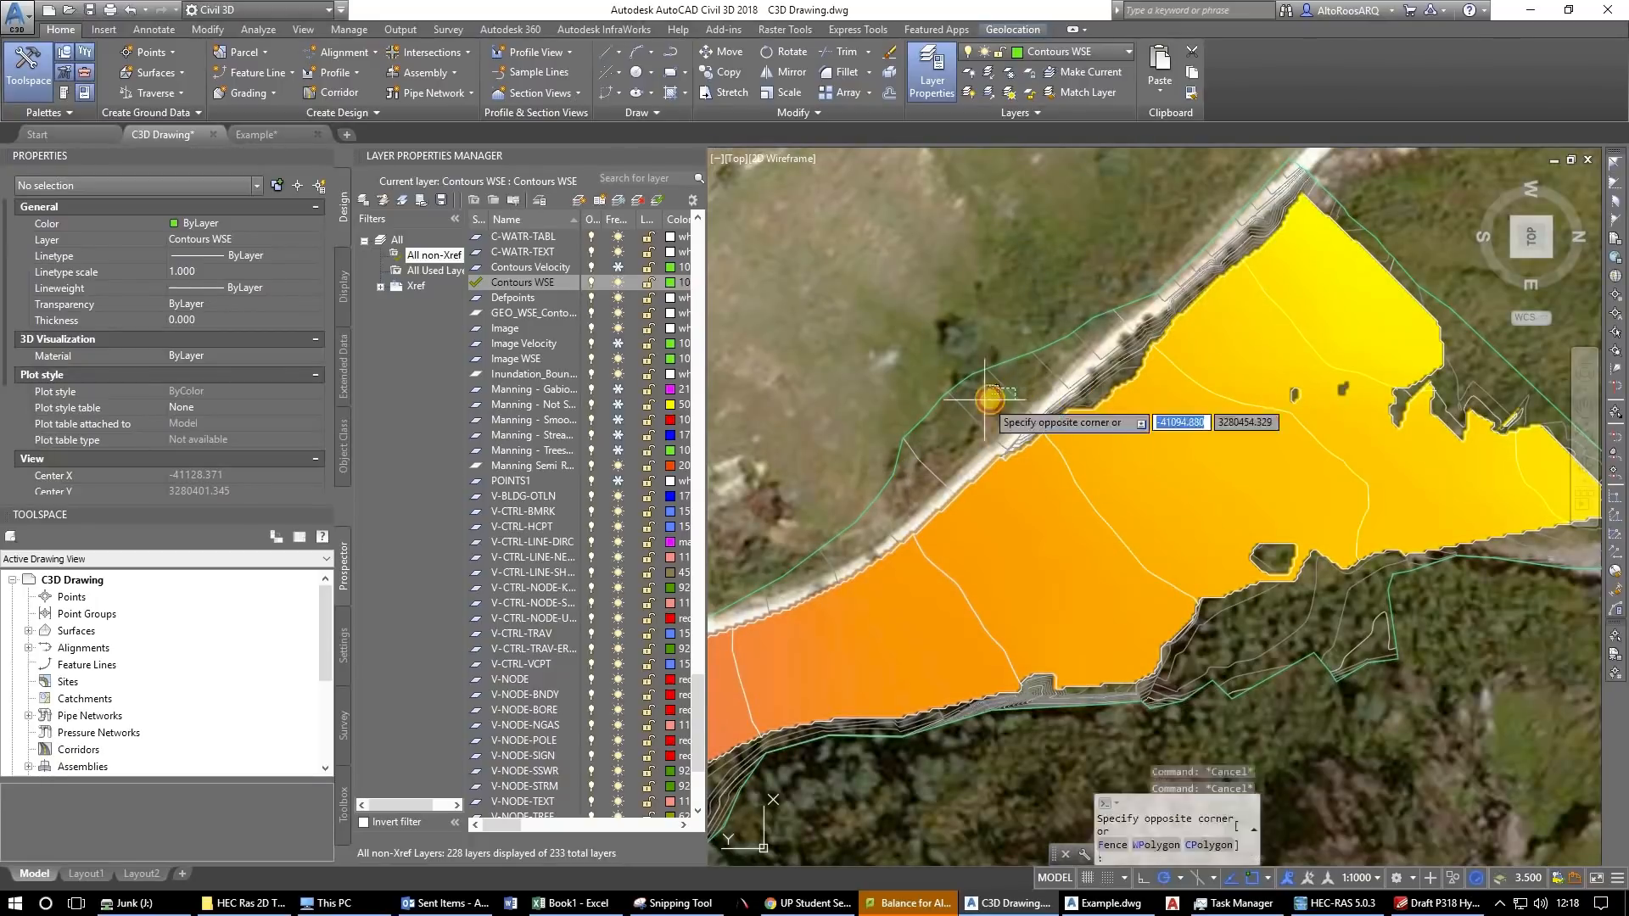
left_click(1131, 415)
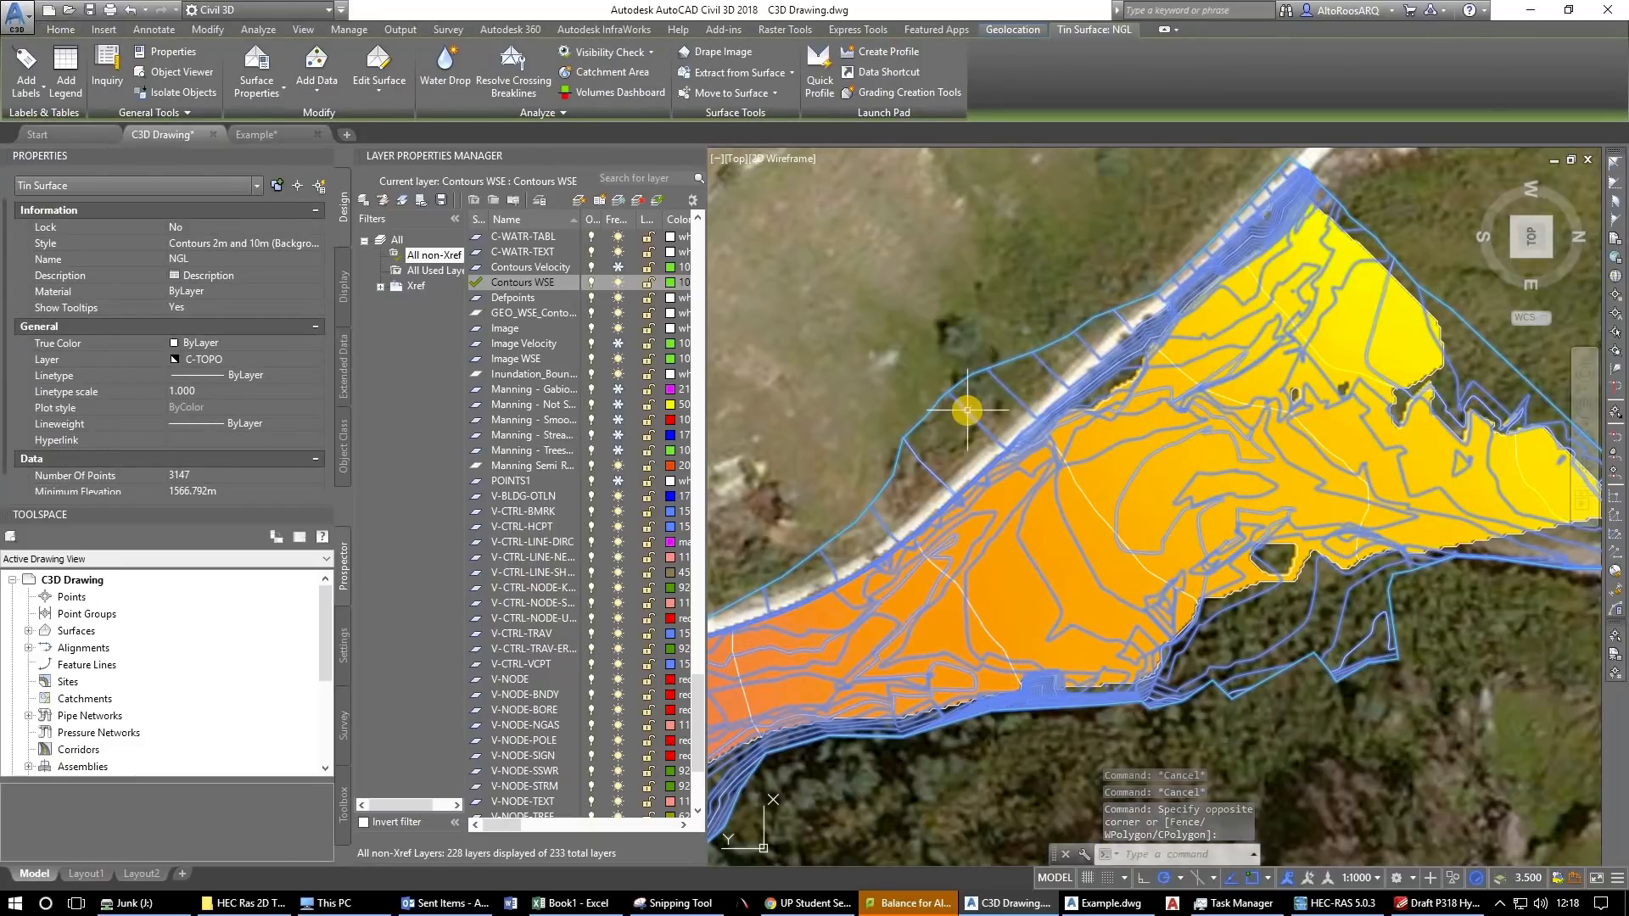
key("Escape")
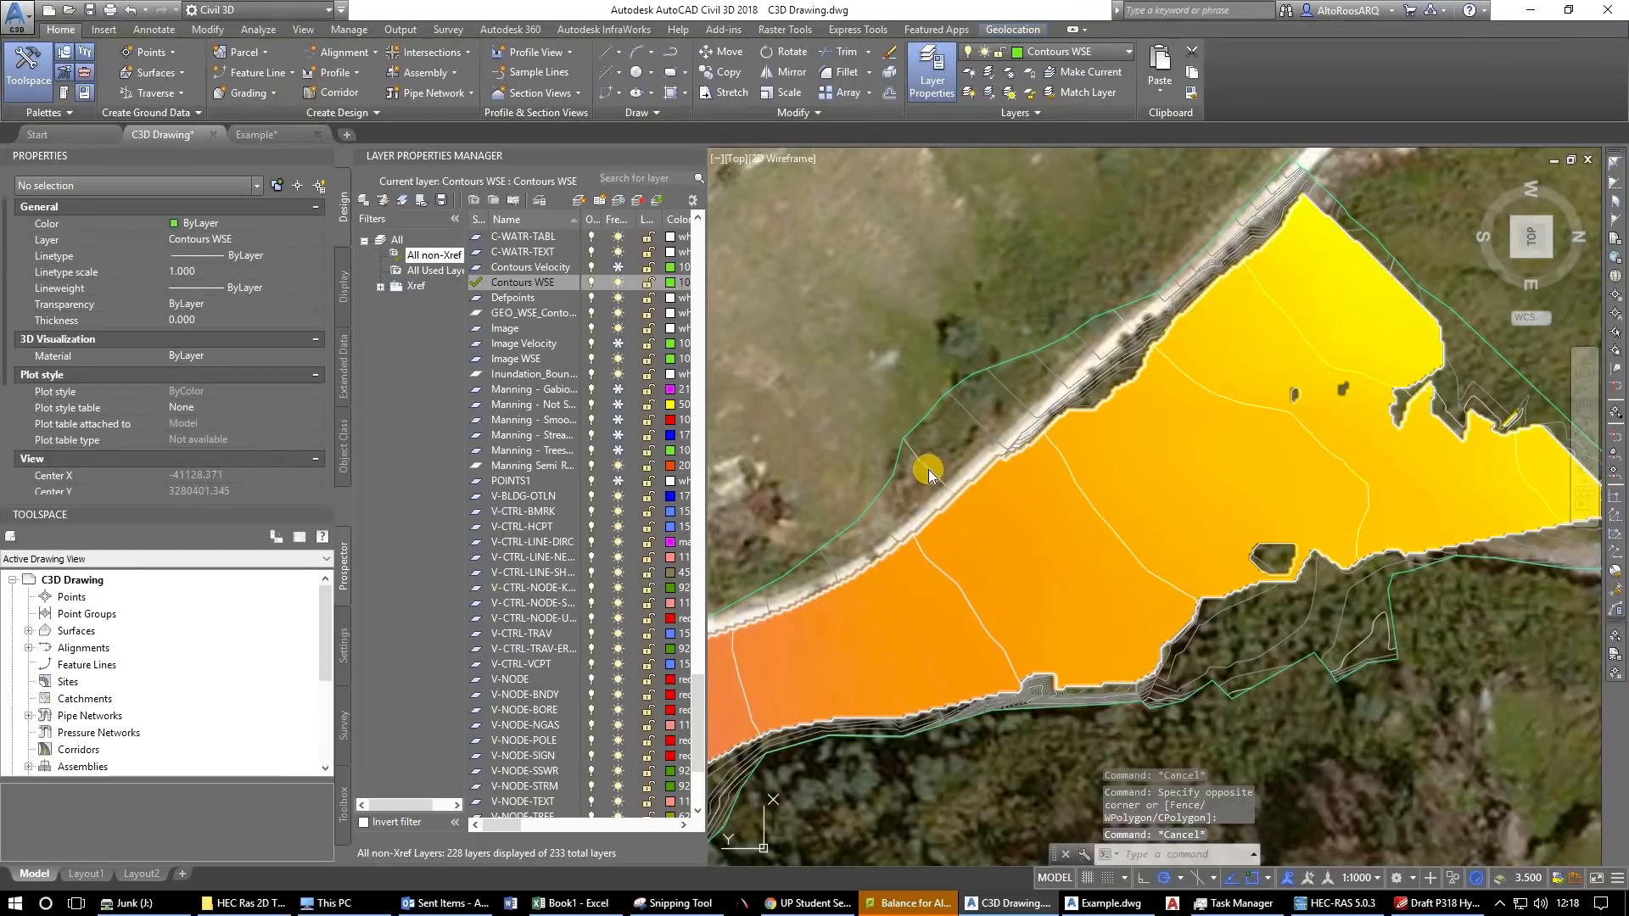
left_click_drag(989, 600, 1174, 385)
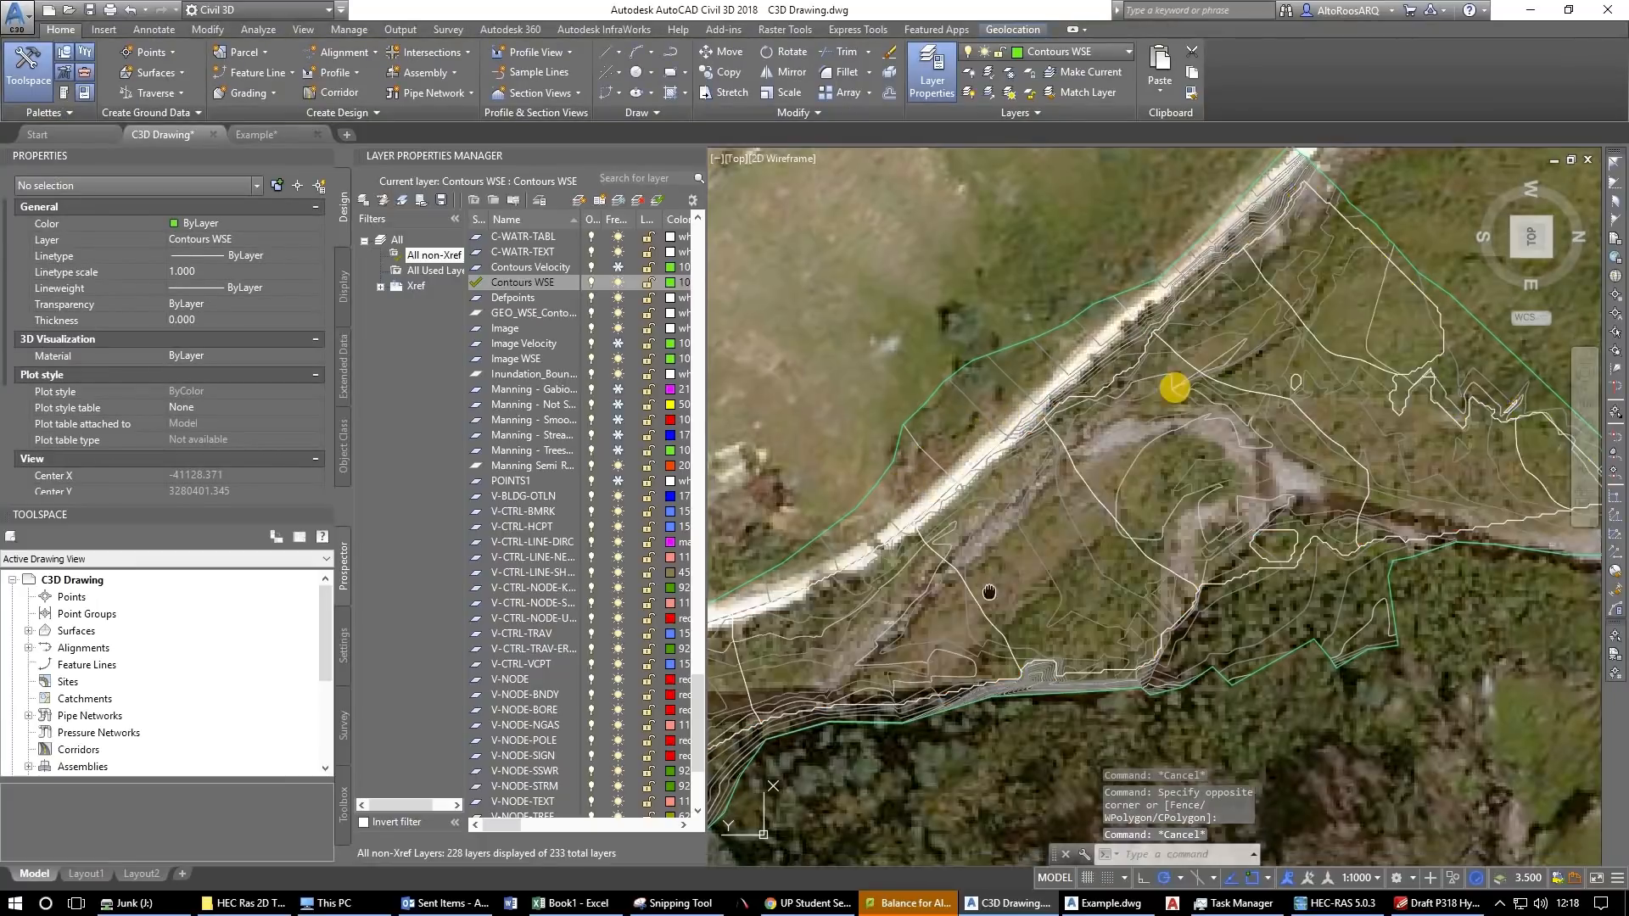
scroll(1162, 397, "down", 4)
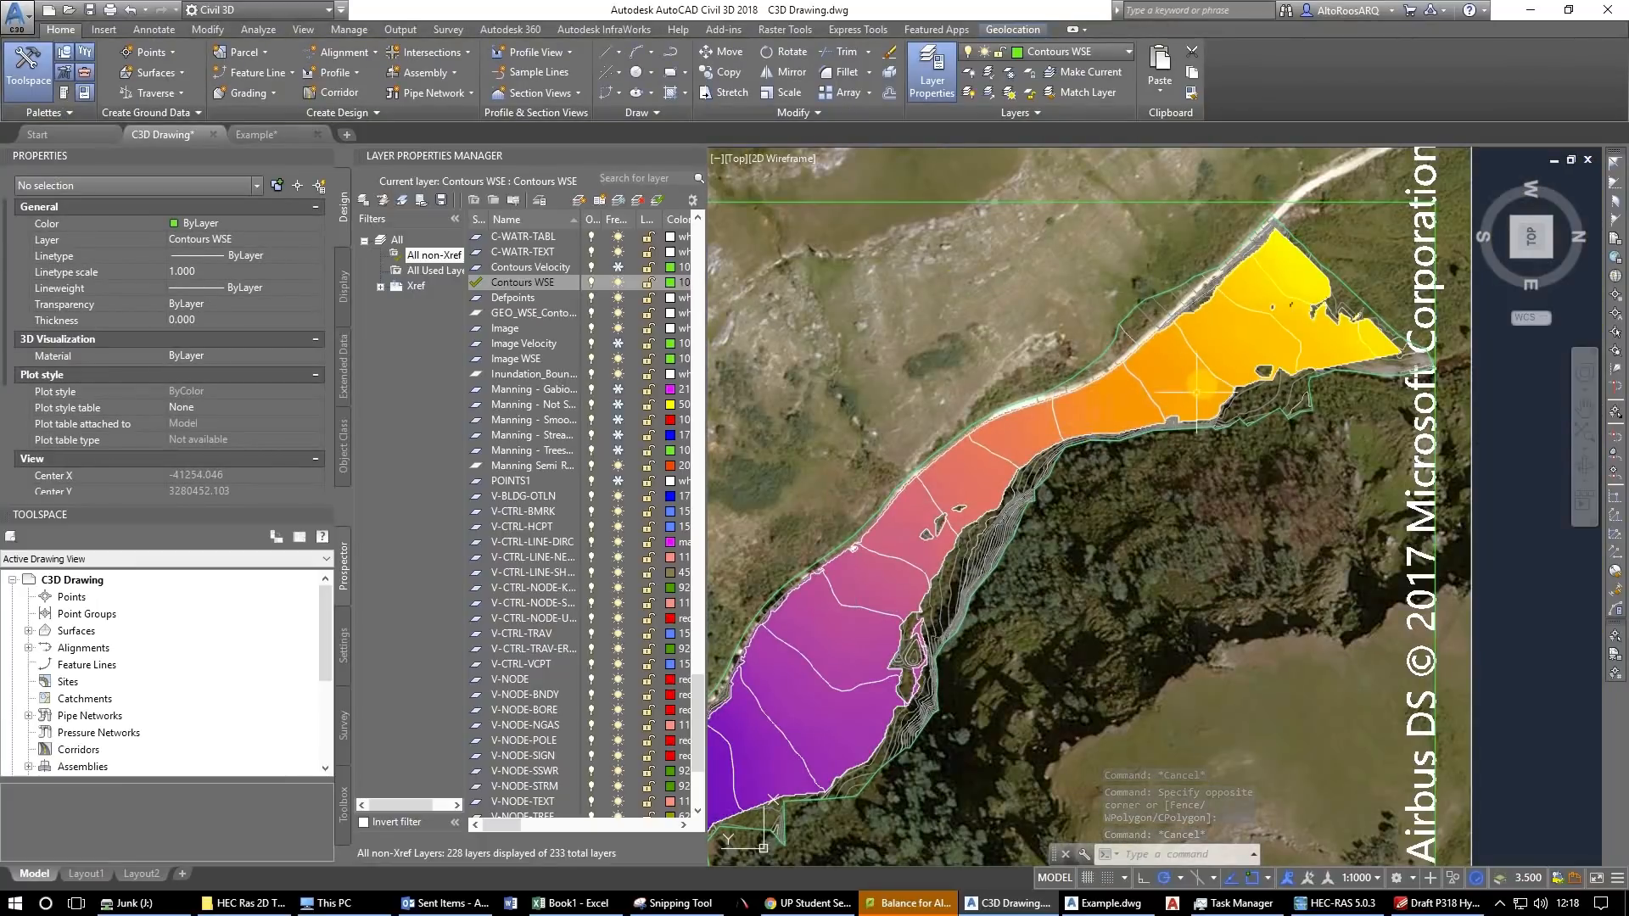
key("Escape")
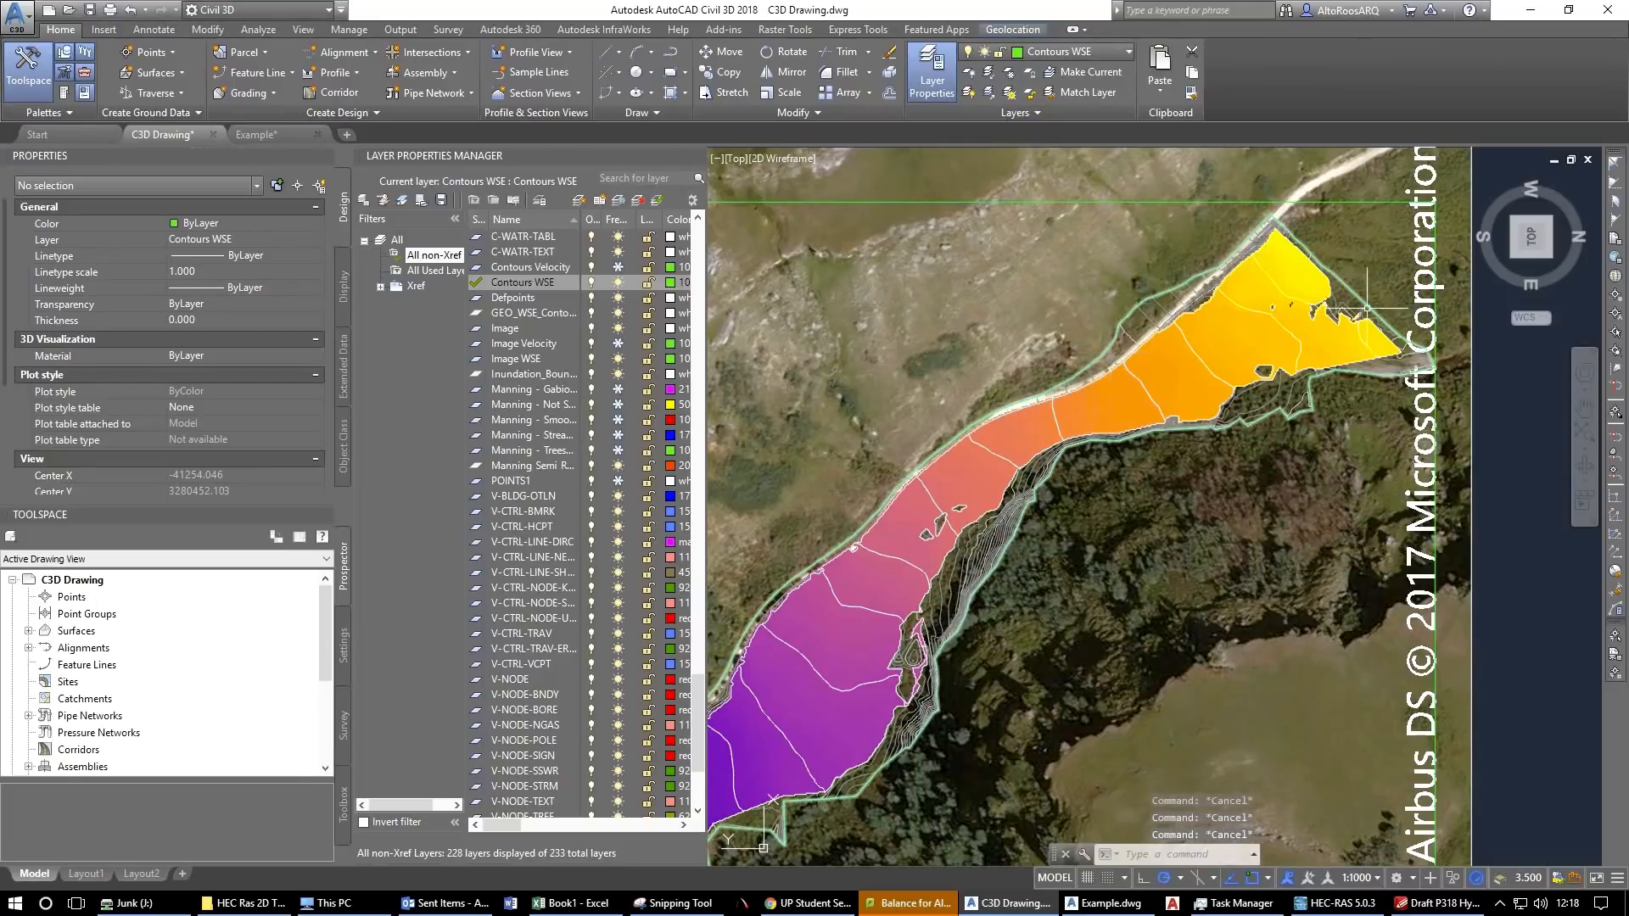
scroll(1242, 295, "up", 5)
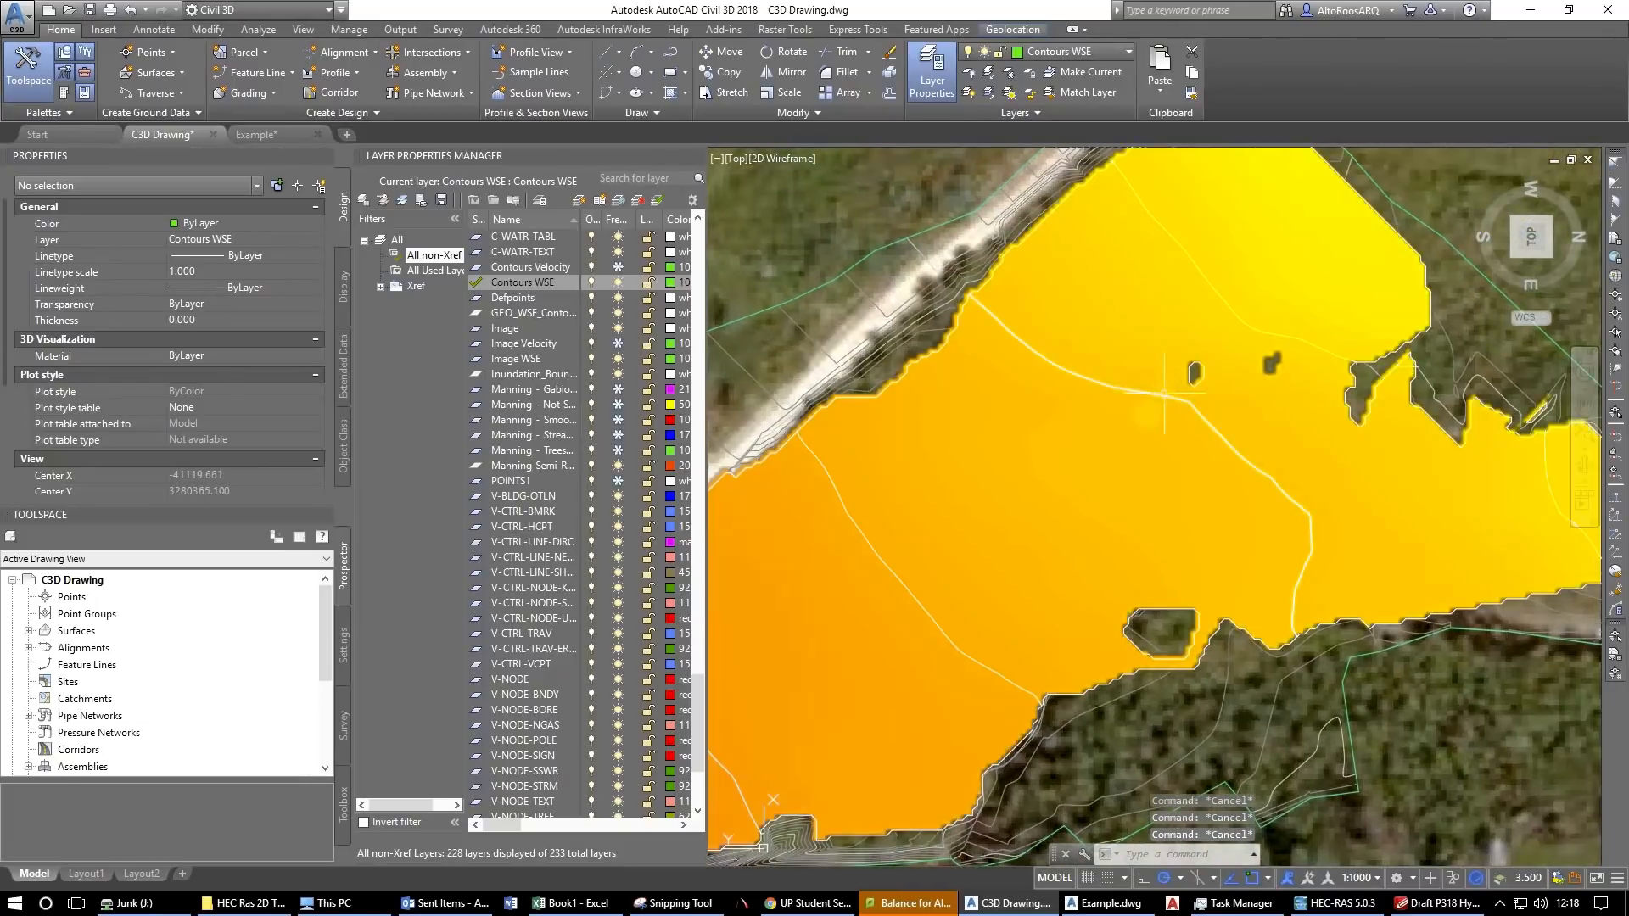
scroll(1164, 394, "down", 6)
left_click_drag(984, 543, 1147, 402)
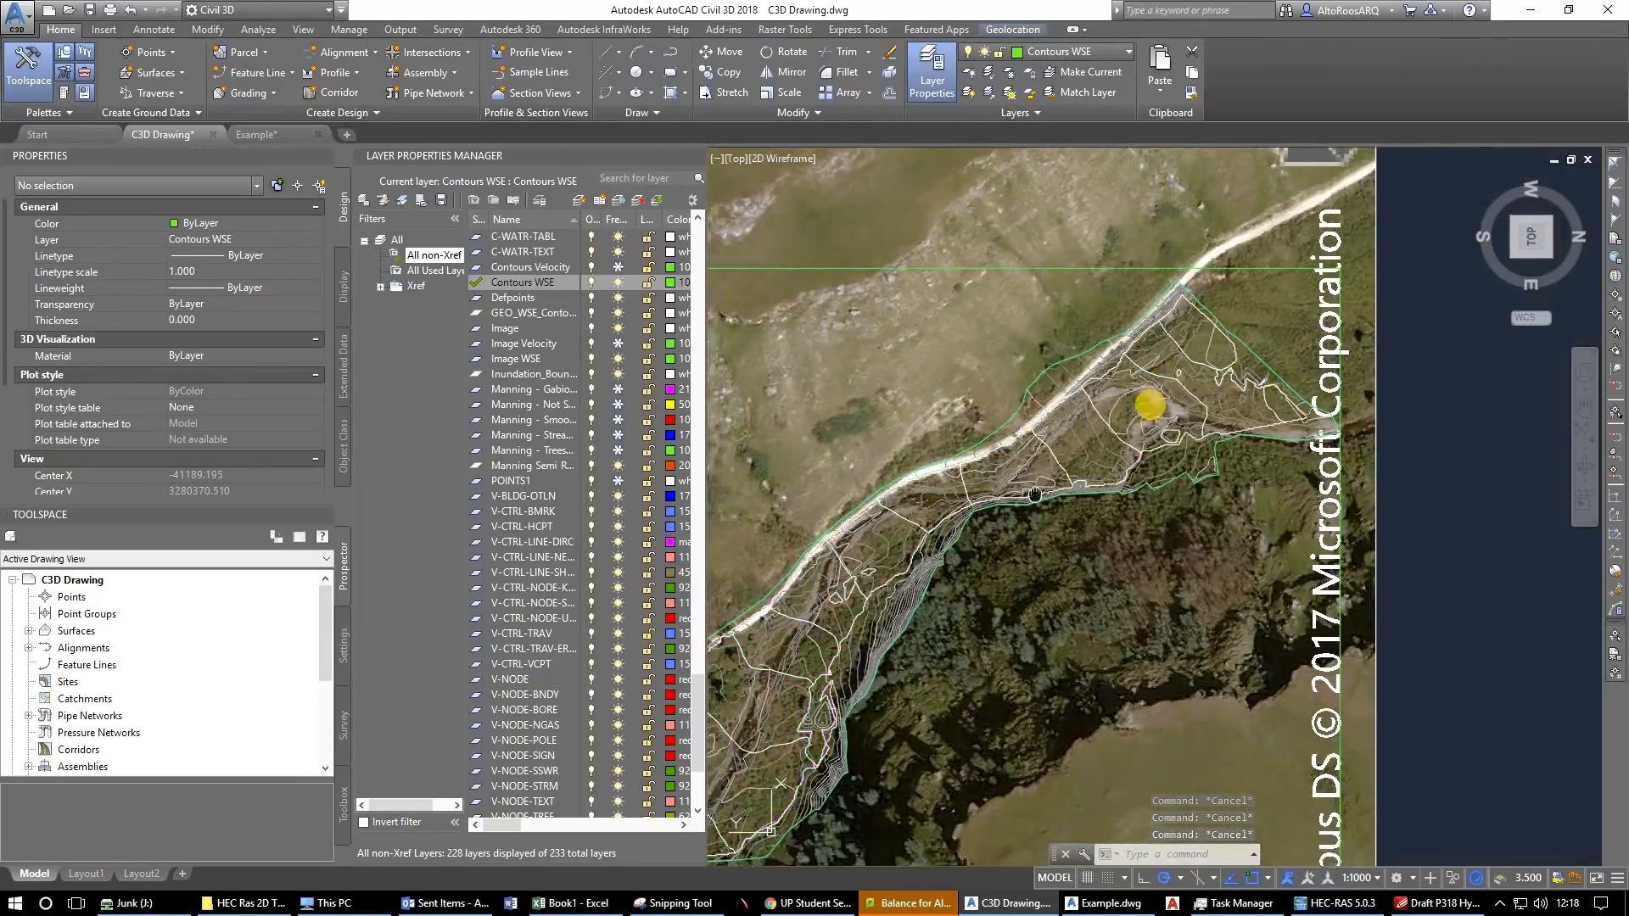
scroll(1076, 518, "down", 2)
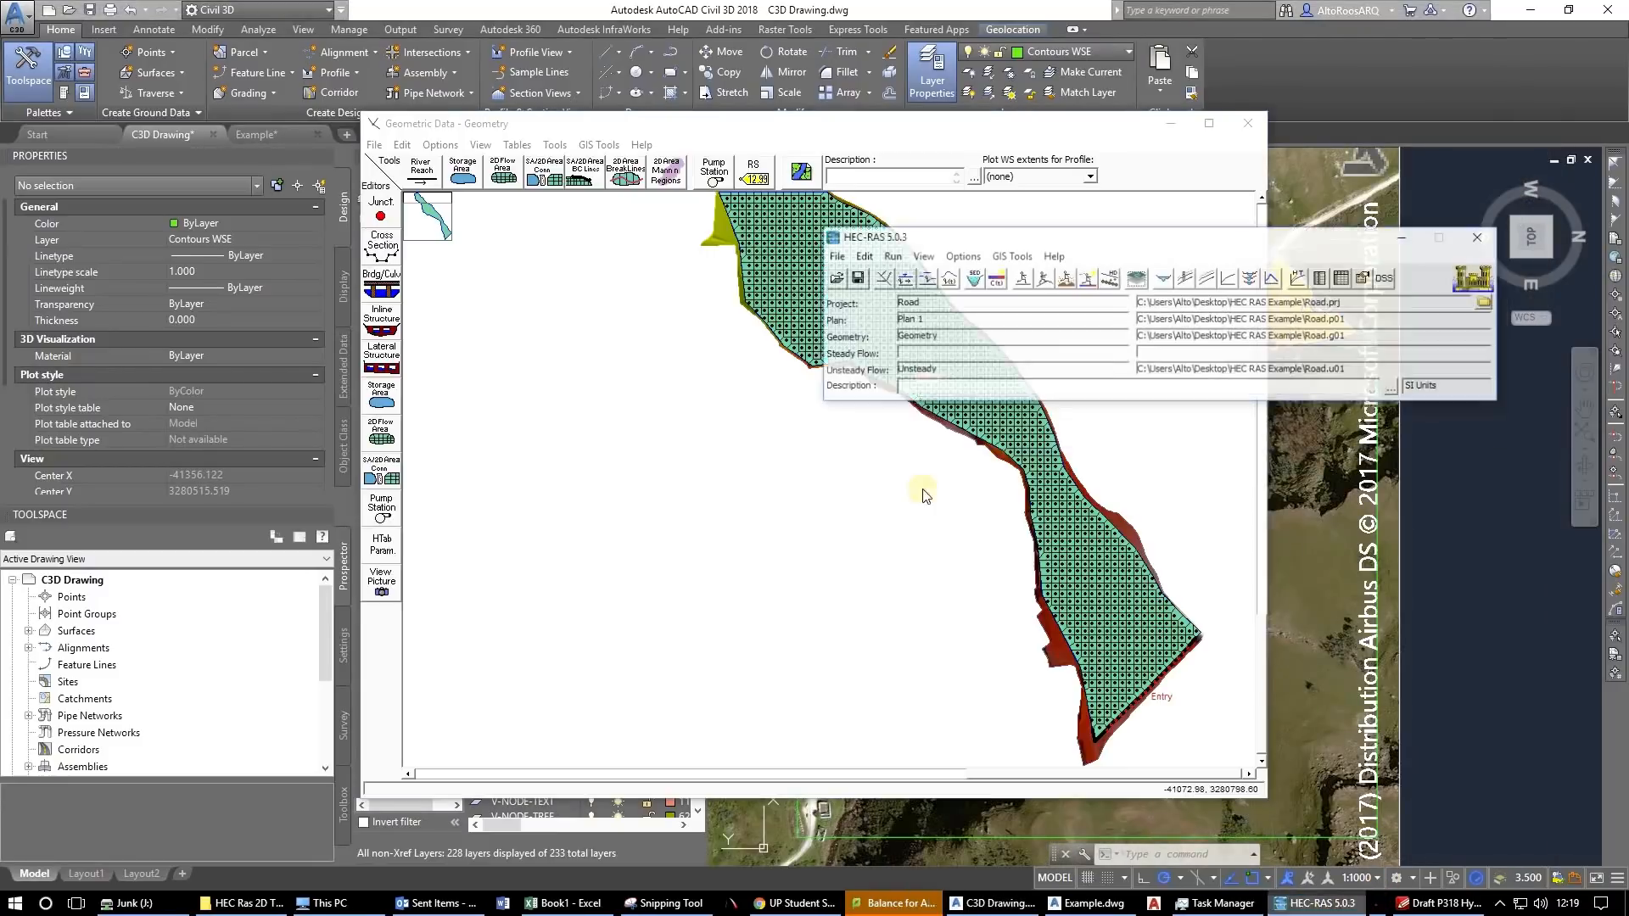
Switch to HEC-RAS, view Plan 1's results with the LandCover layer in RAS Mapper, and return to the Civil 3D drawing.
left_click(1335, 903)
left_click(753, 451)
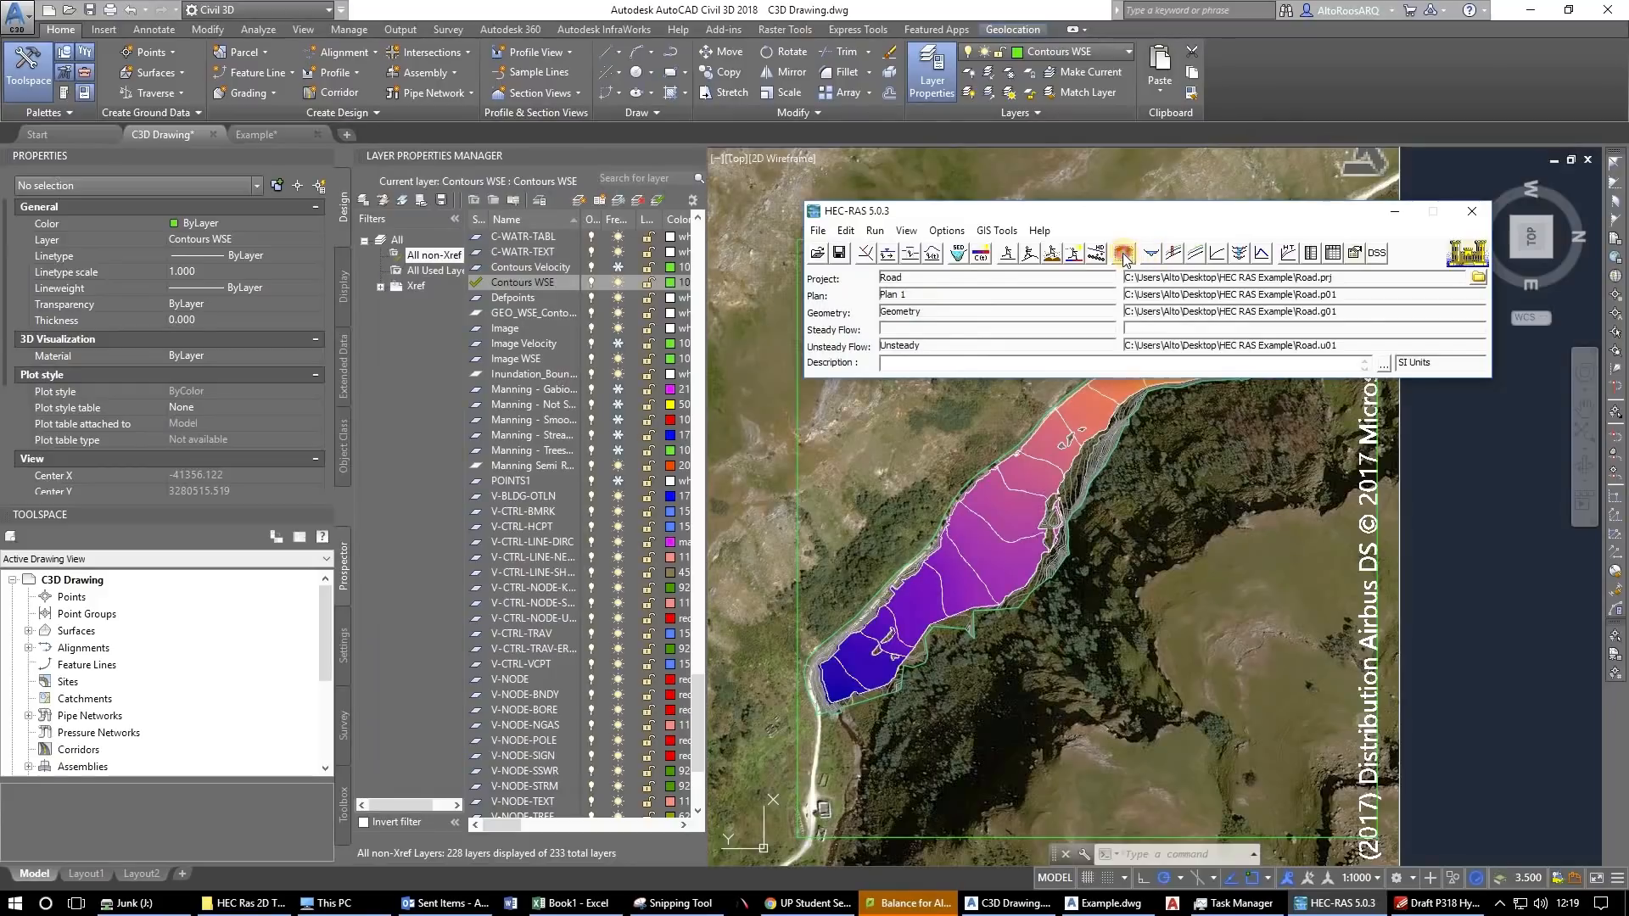
left_click(1078, 254)
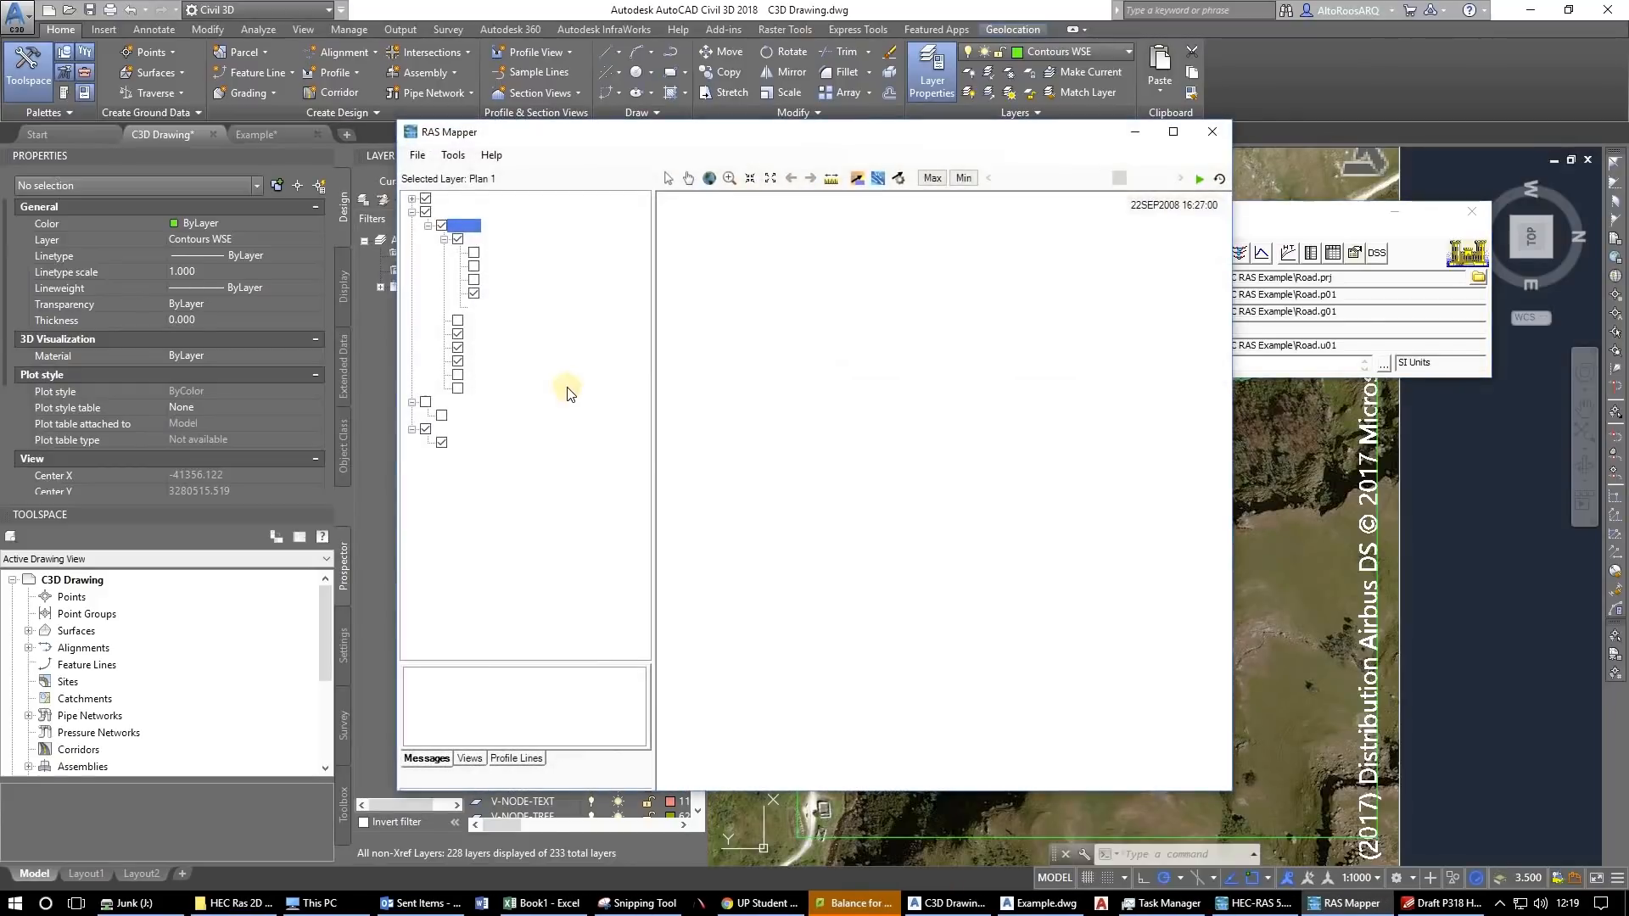
left_click(440, 415)
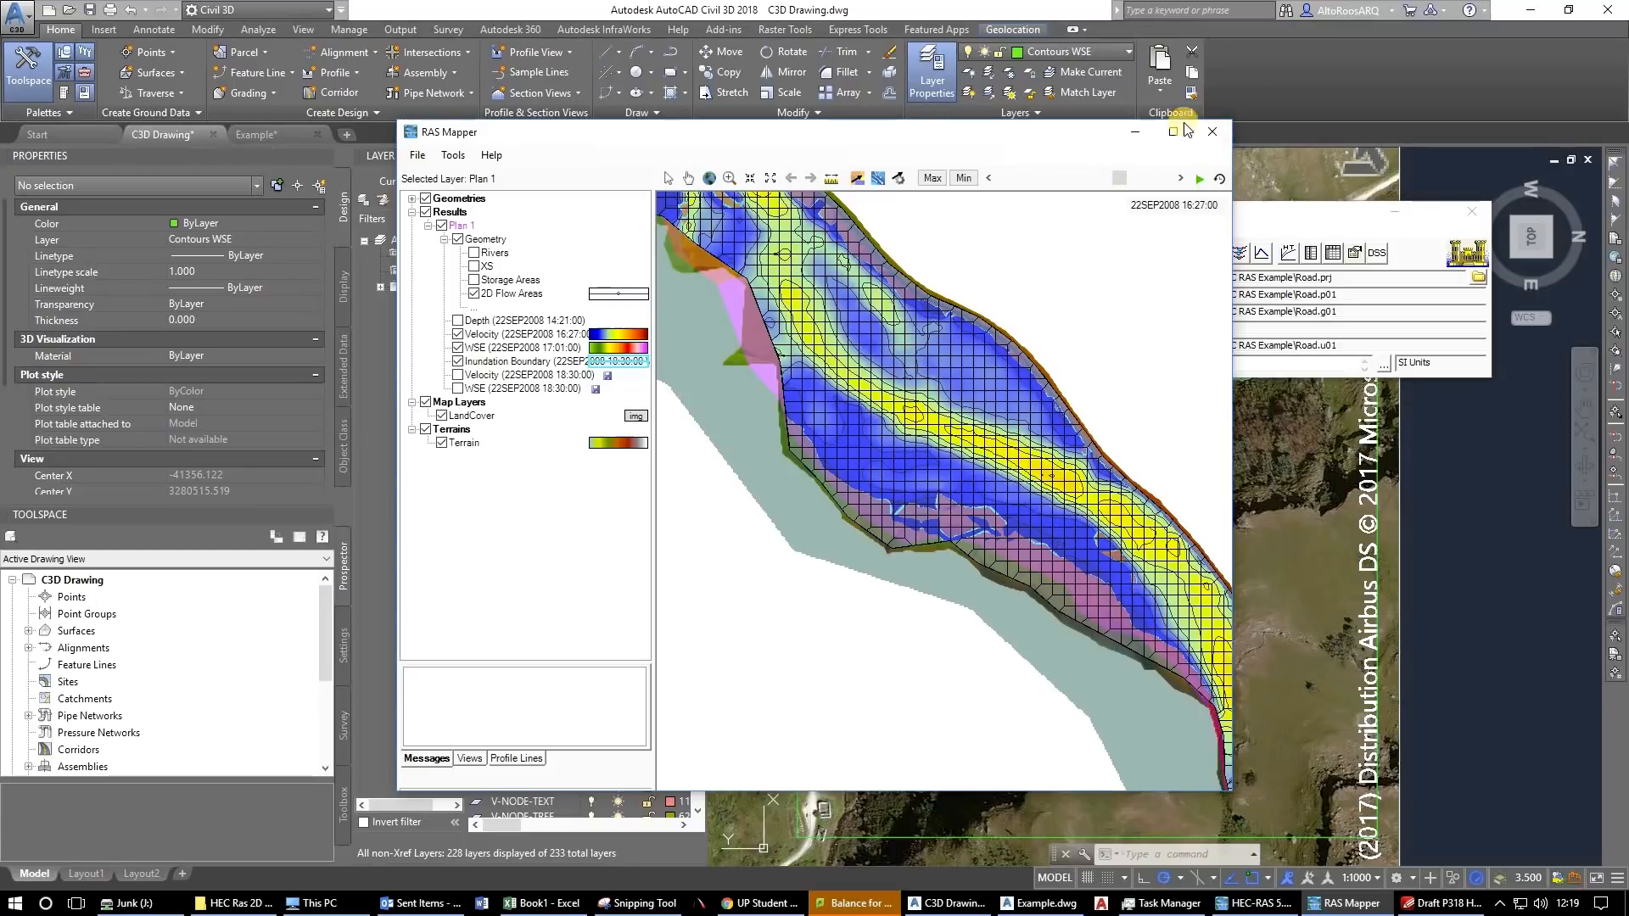
left_click(1212, 136)
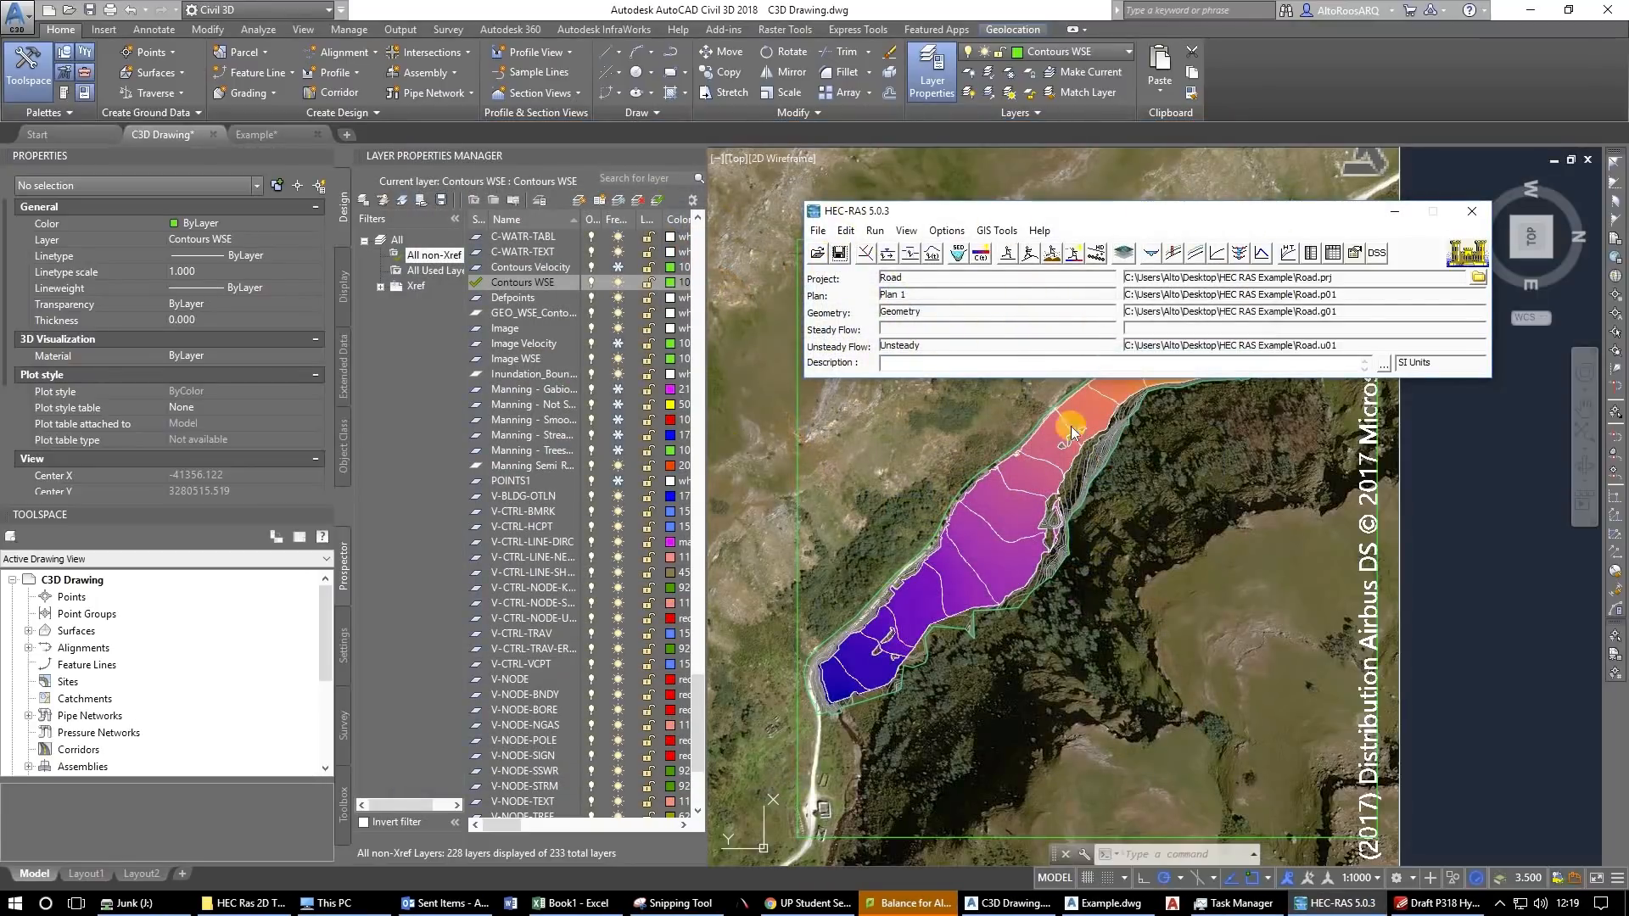
left_click_drag(1272, 212, 886, 307)
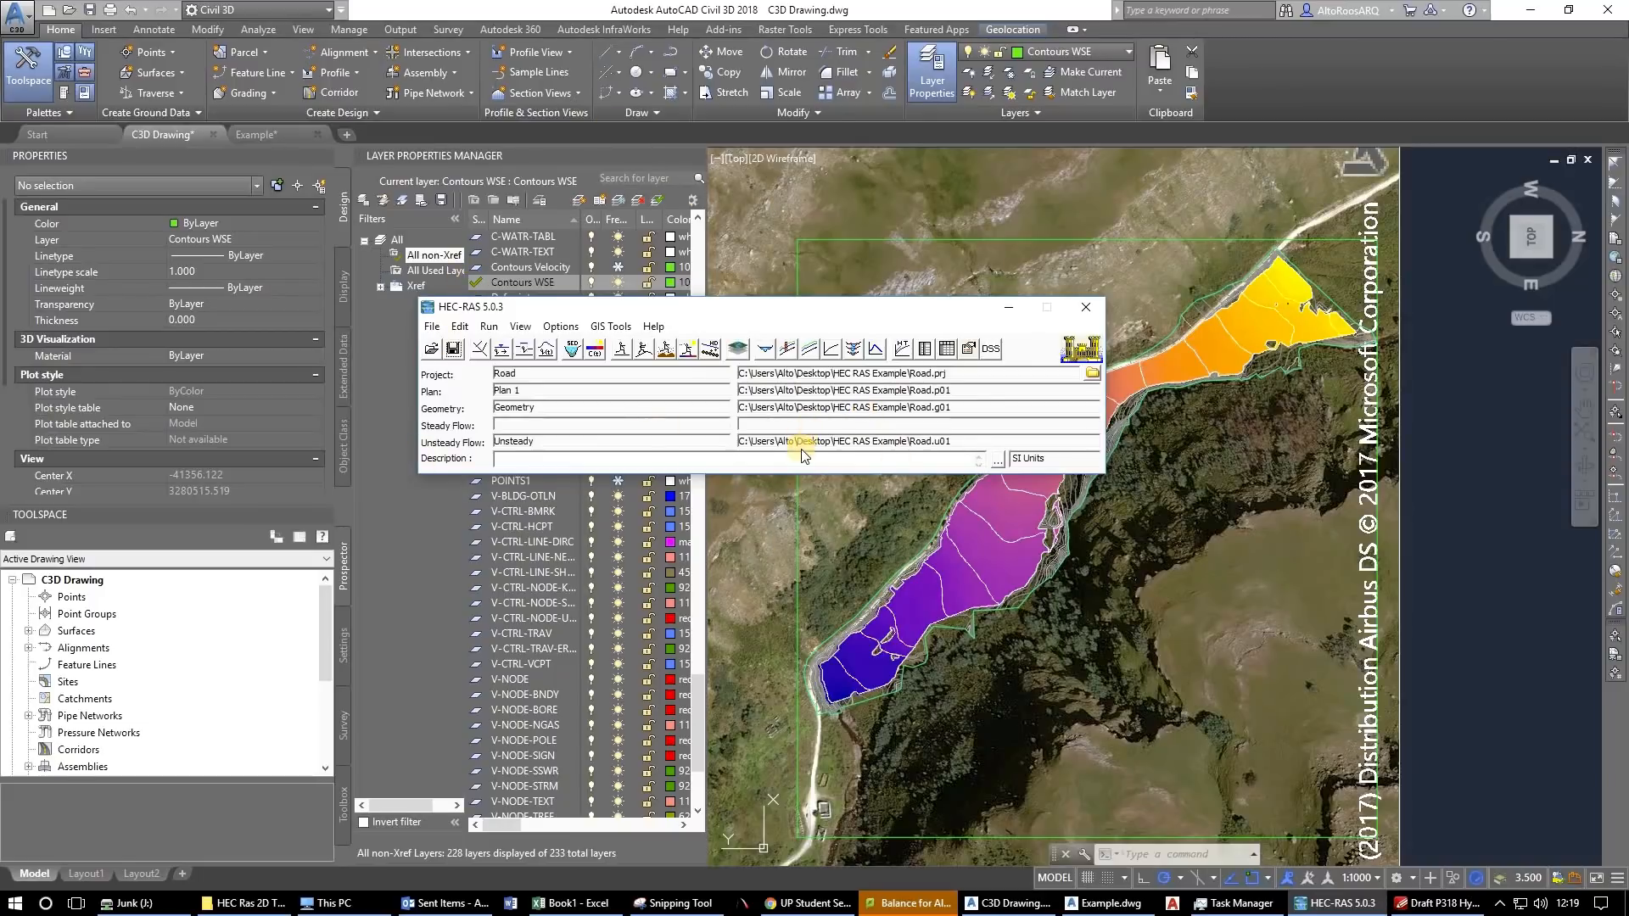
left_click(1010, 307)
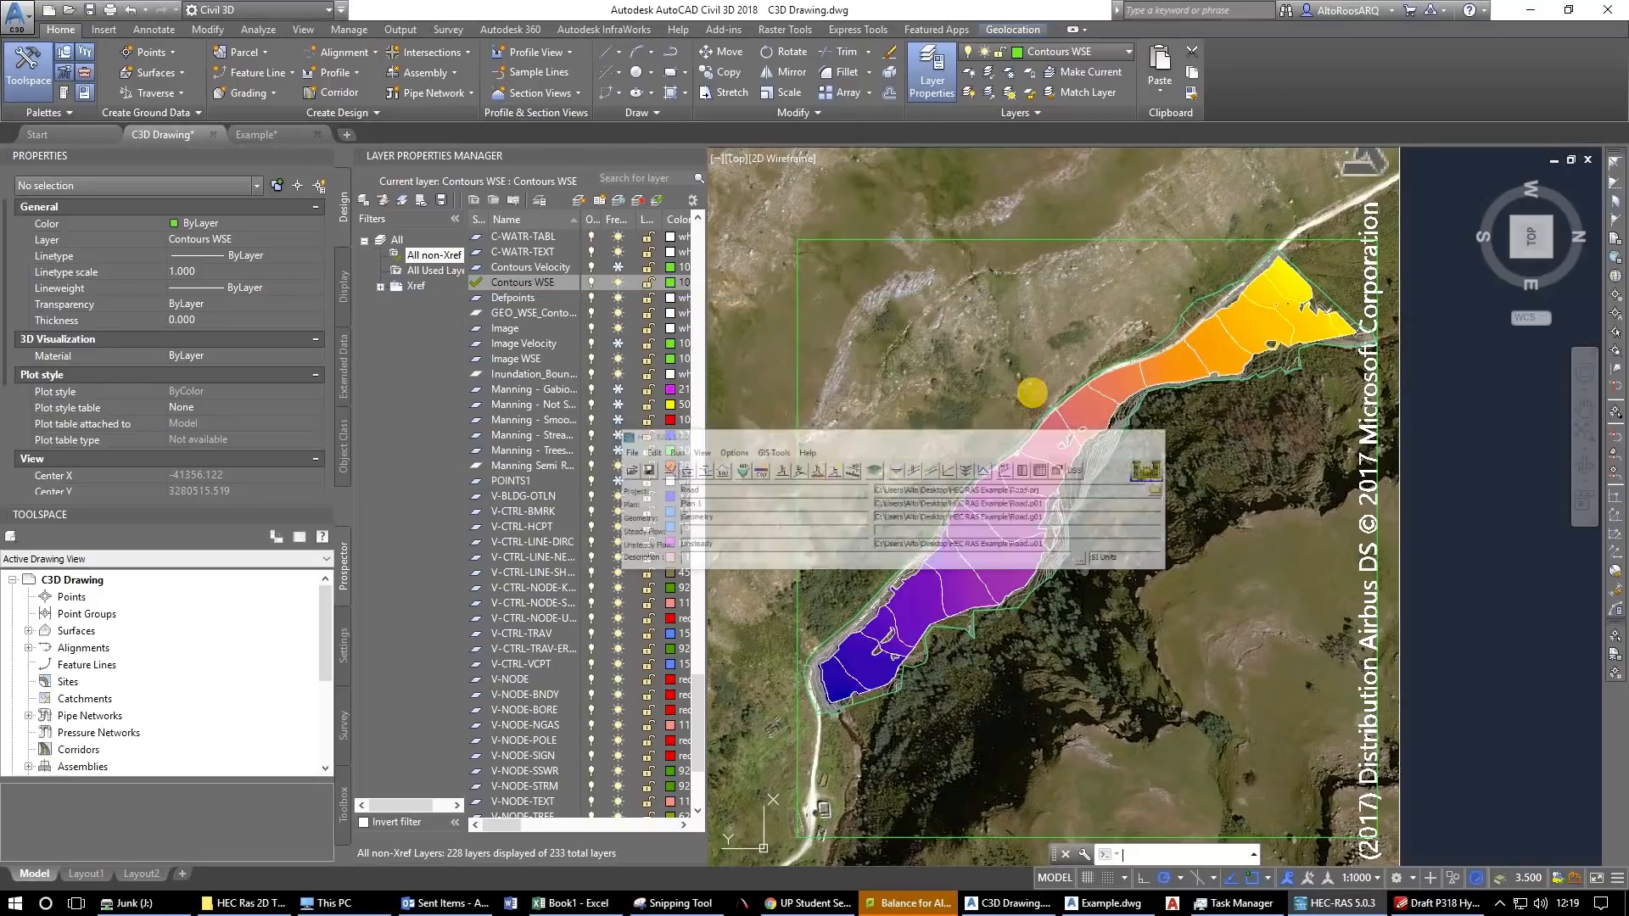
Examine the WSE image, contours and inundation boundary along the whole reach, from the dark blue end to the yellow end.
scroll(1009, 518, "up", 4)
scroll(1009, 517, "down", 4)
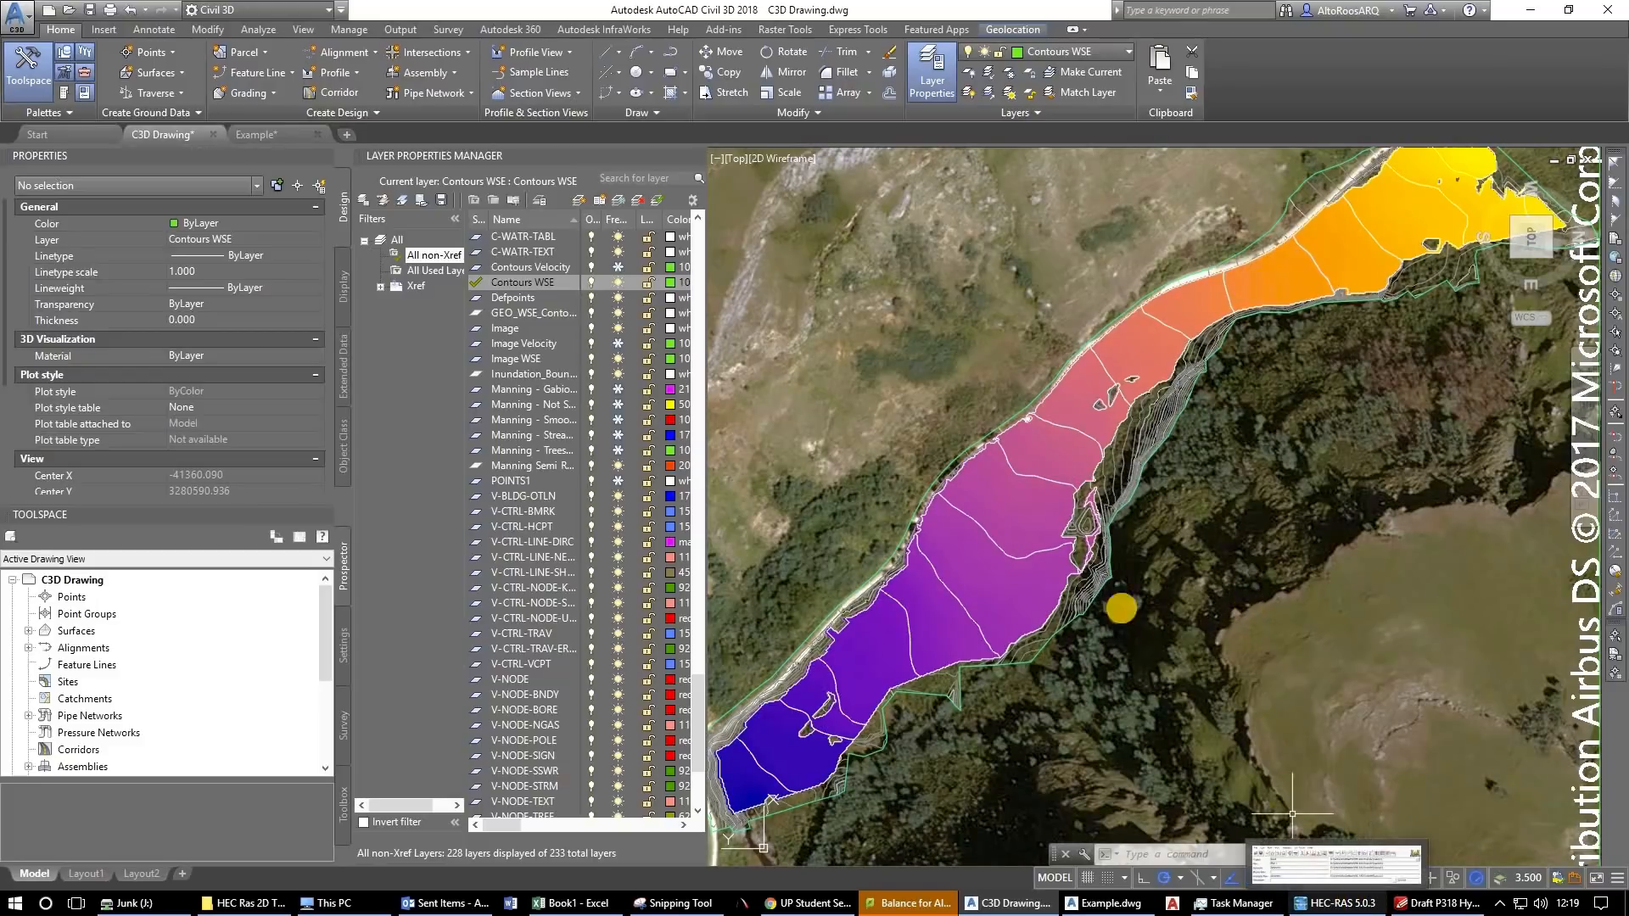
key("Escape")
key("Escape")
scroll(1014, 488, "up", 4)
key("Escape")
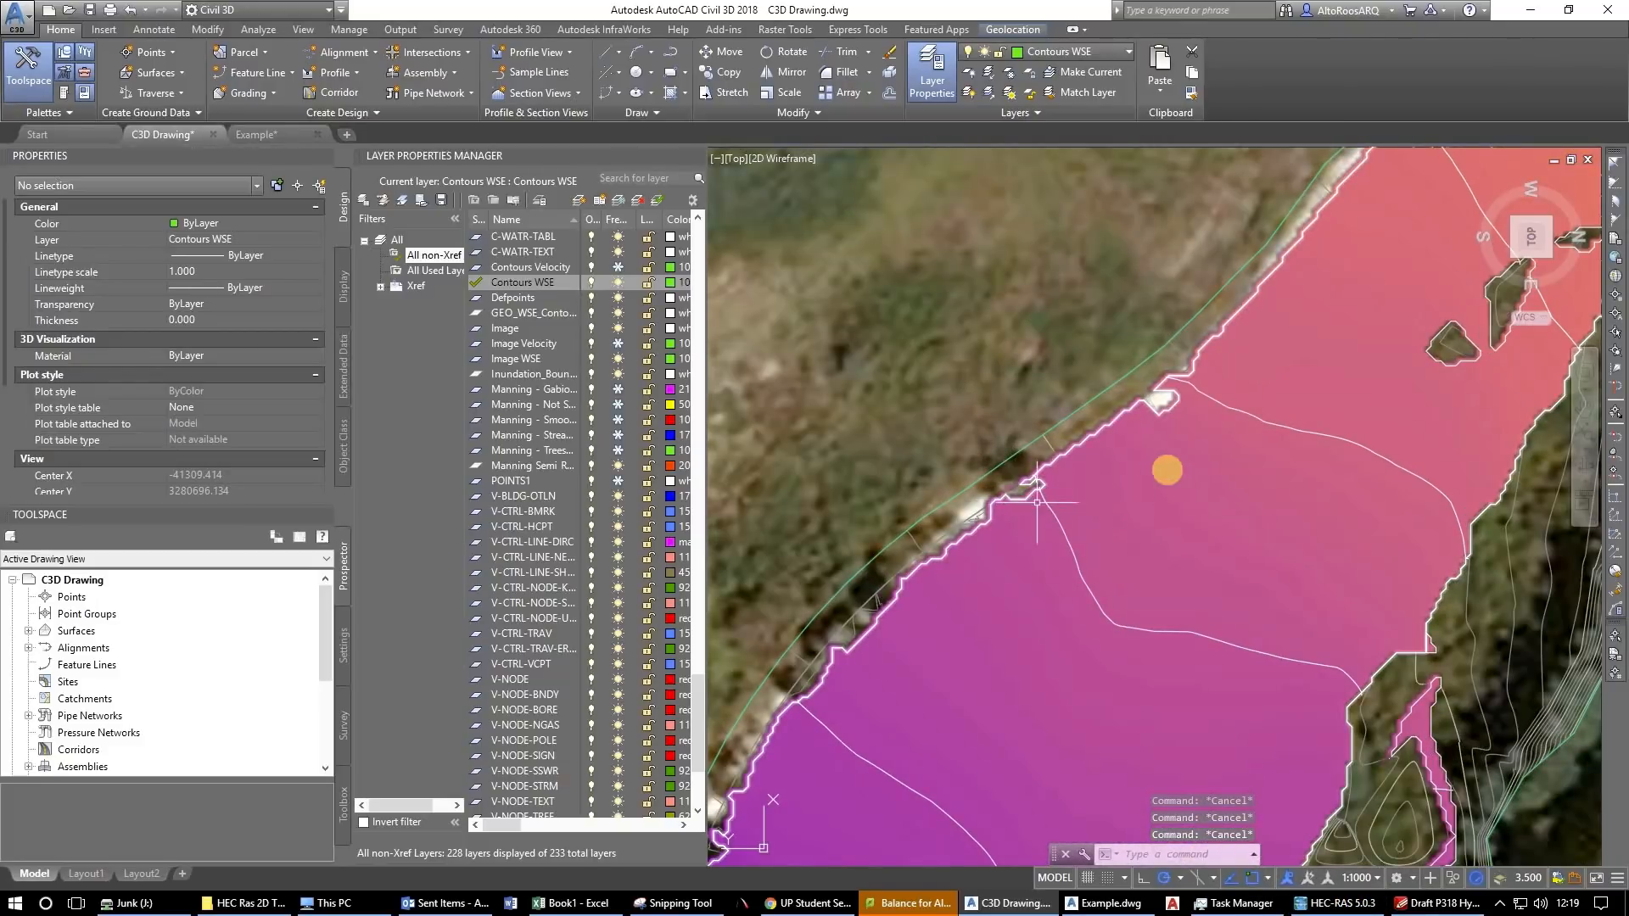
scroll(1145, 416, "down", 4)
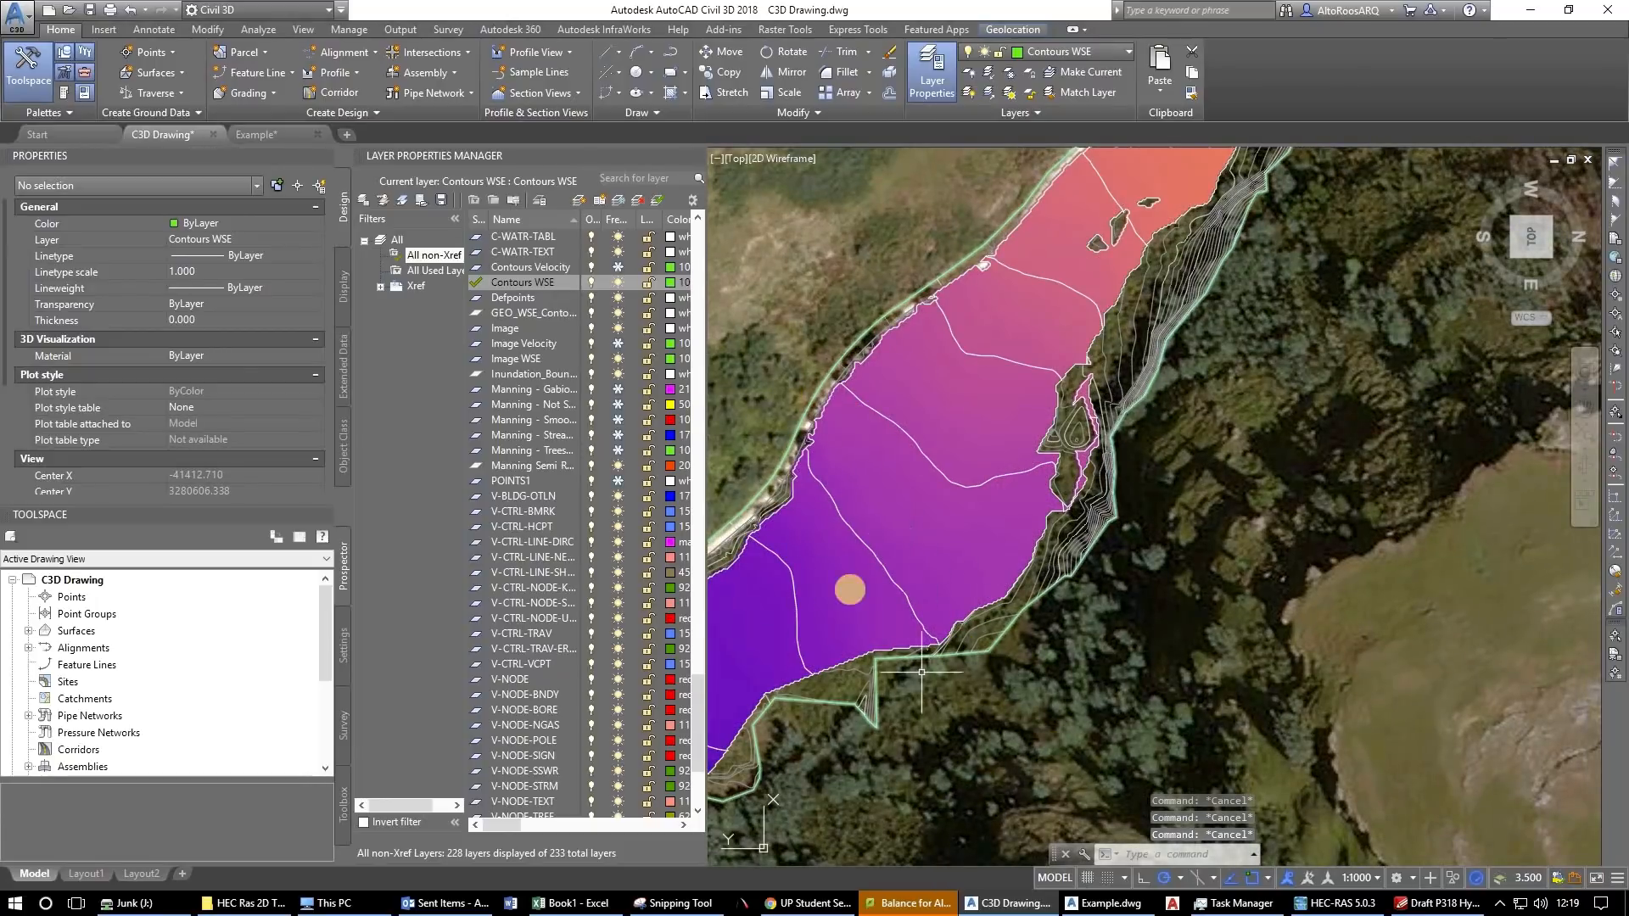
left_click_drag(1035, 374, 870, 758)
left_click_drag(1481, 285, 1247, 403)
scroll(1296, 528, "up", 3)
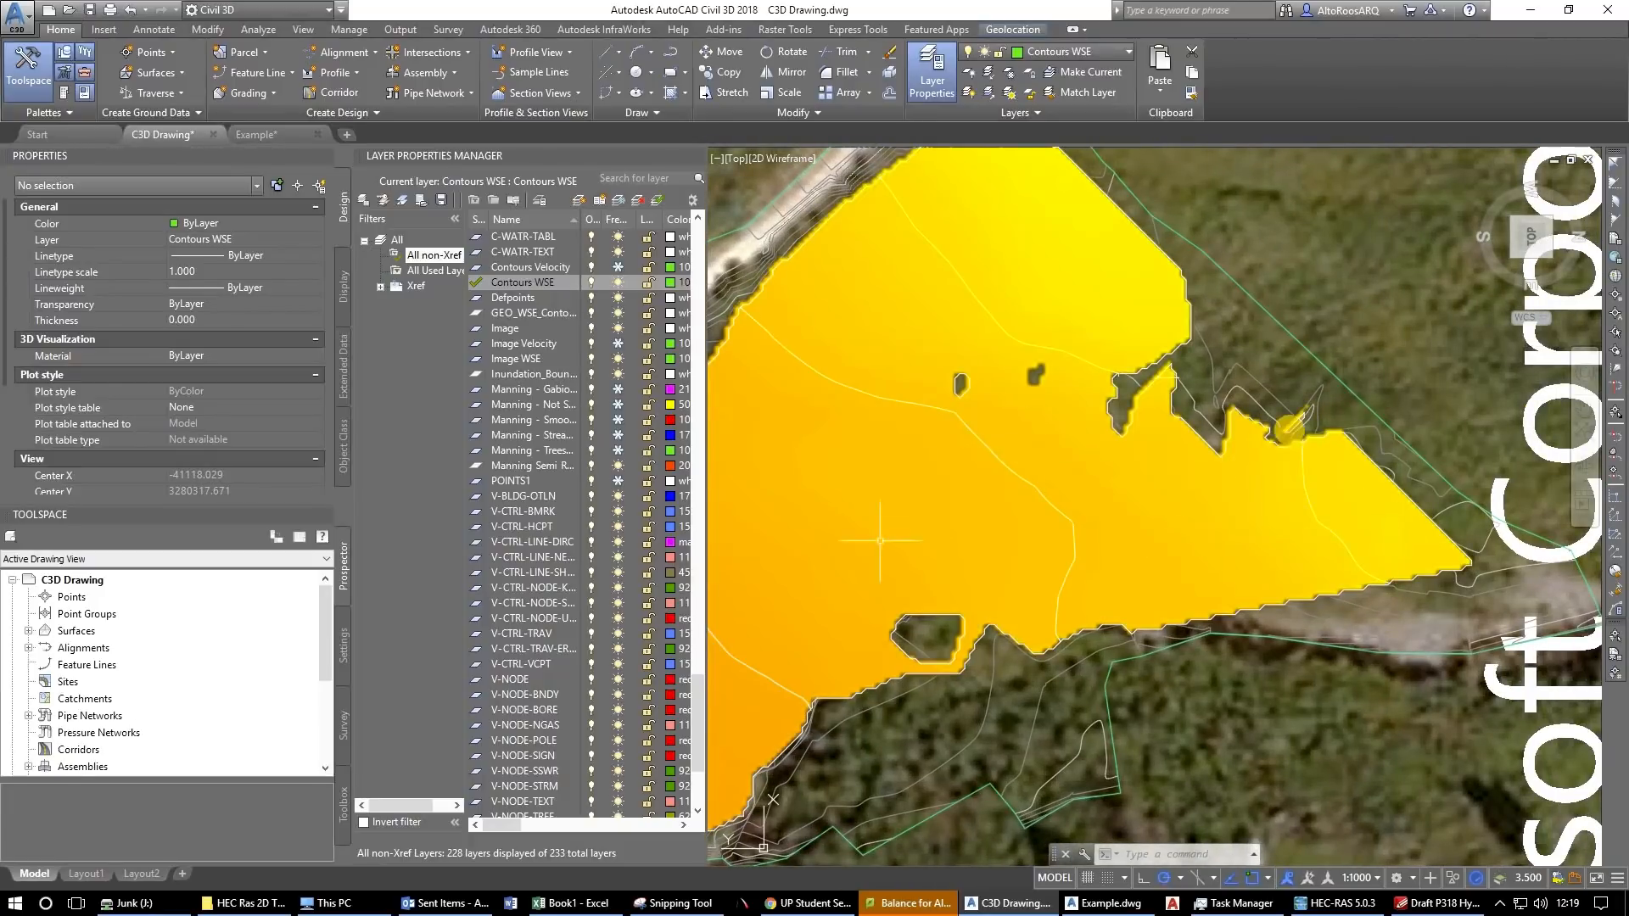
scroll(933, 551, "down", 5)
scroll(1077, 575, "up", 4)
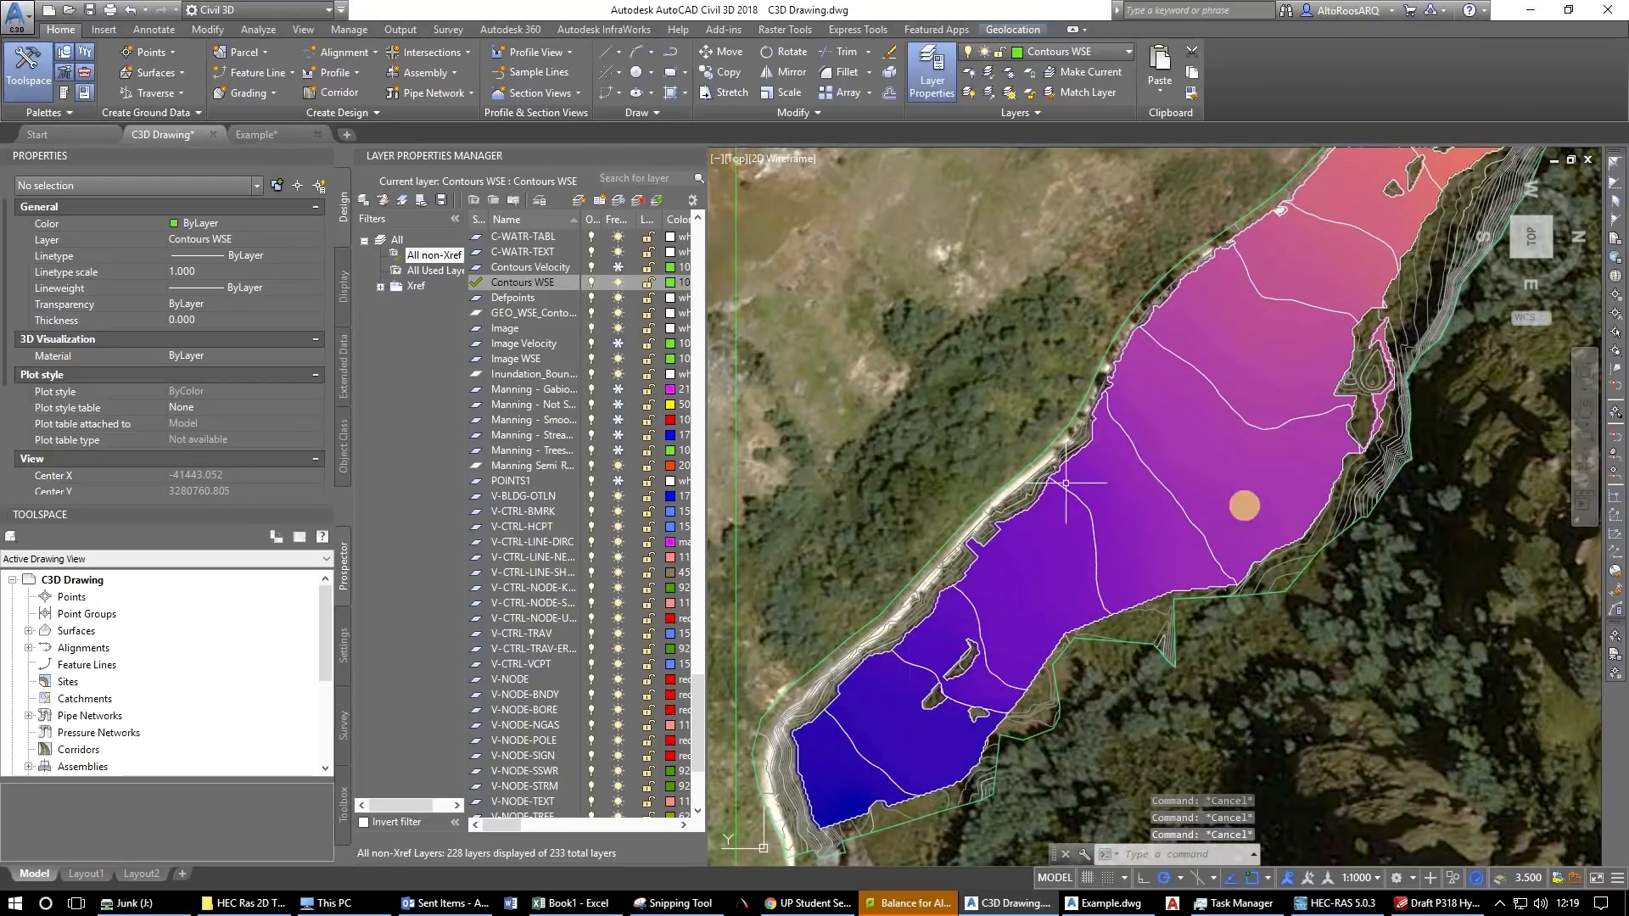
scroll(1239, 509, "up", 2)
left_click_drag(1239, 509, 1001, 649)
scroll(1011, 435, "down", 2)
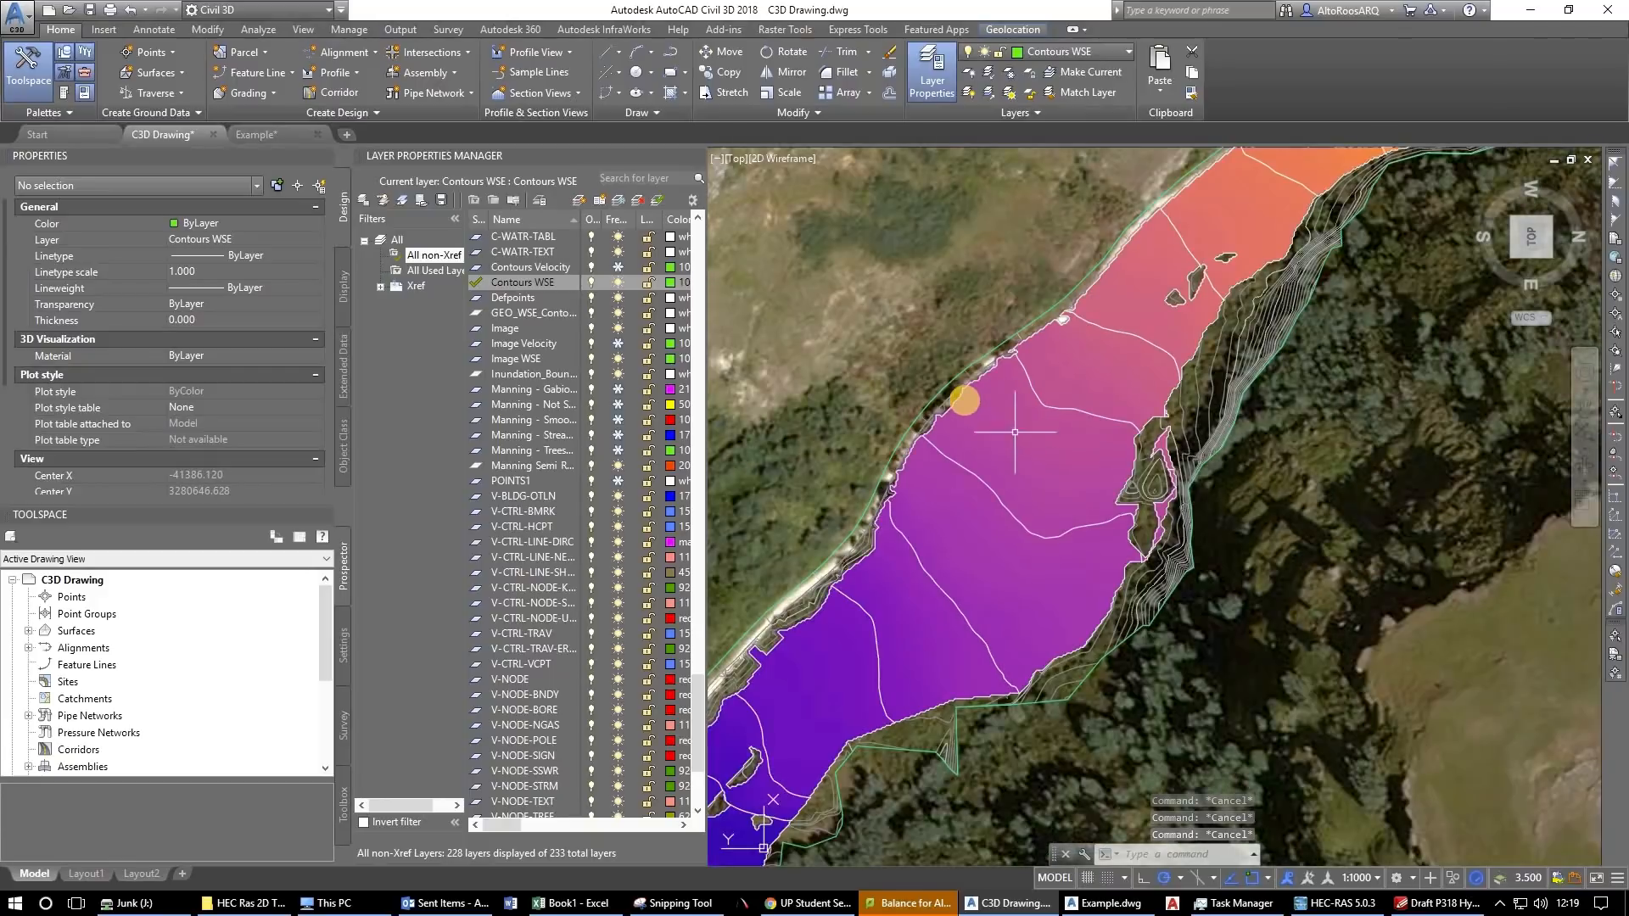
scroll(1036, 367, "down", 4)
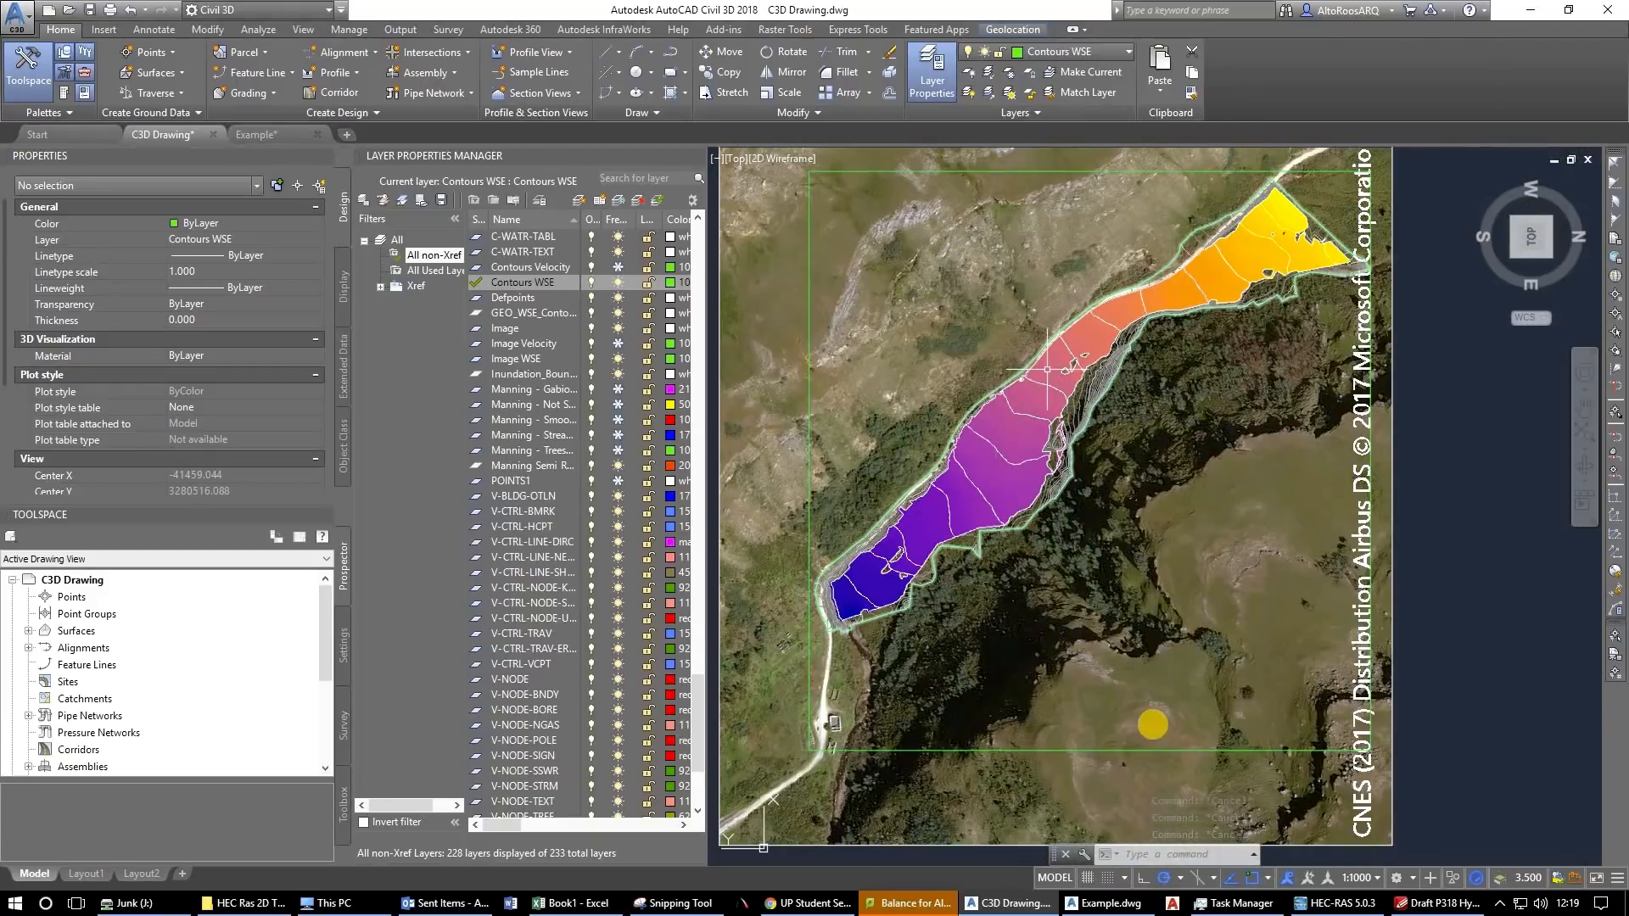
left_click(1084, 687)
key("Escape")
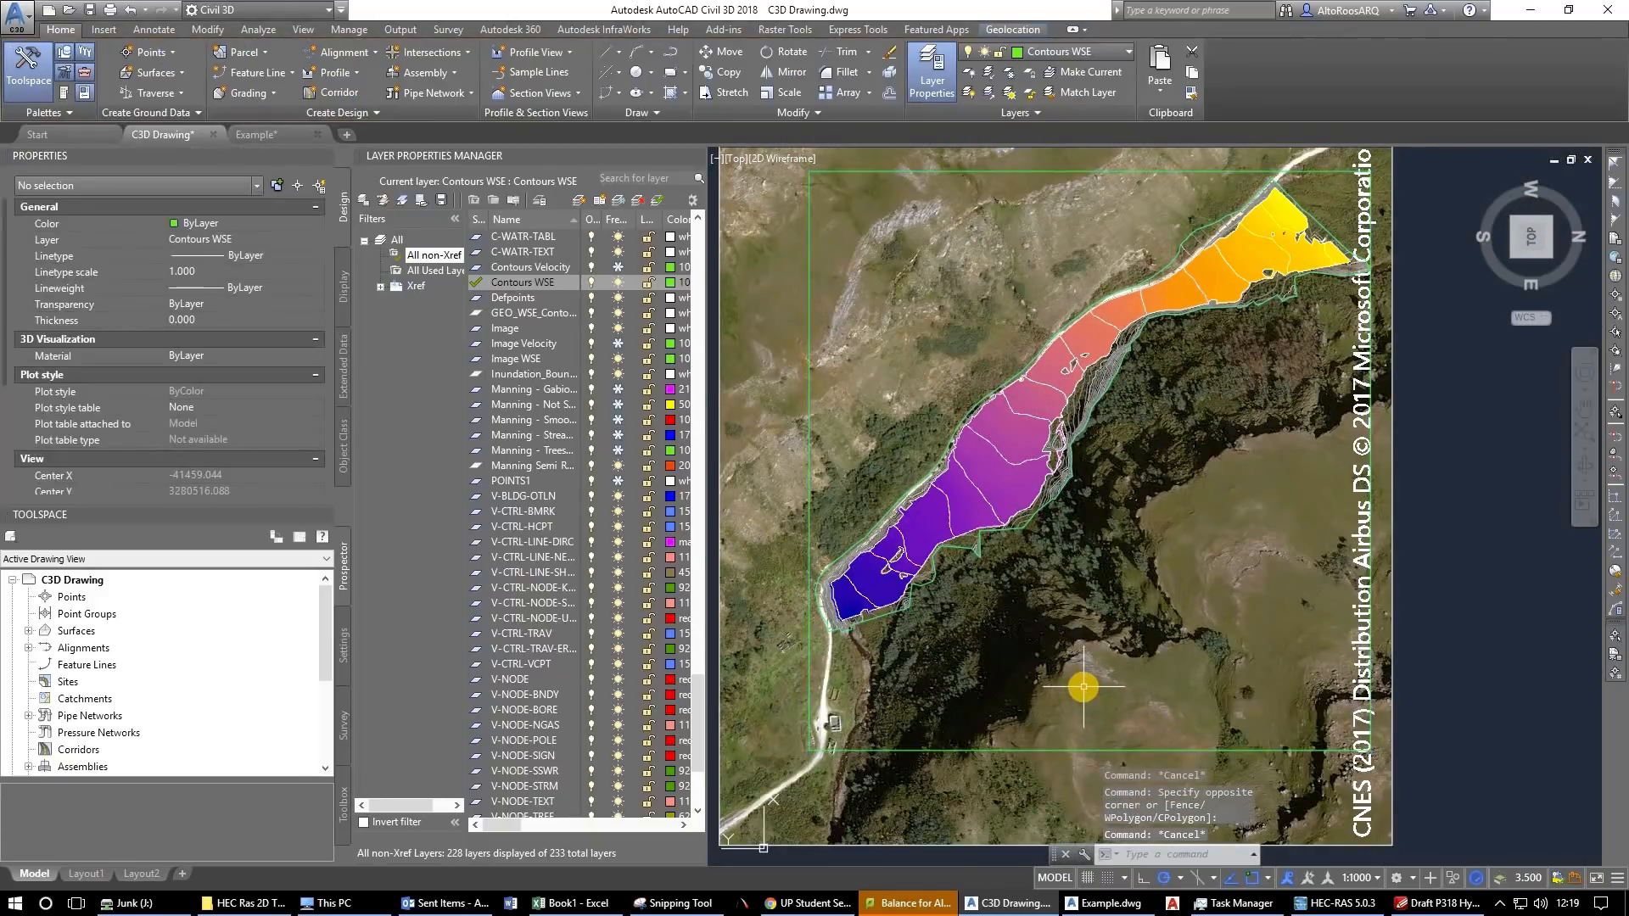